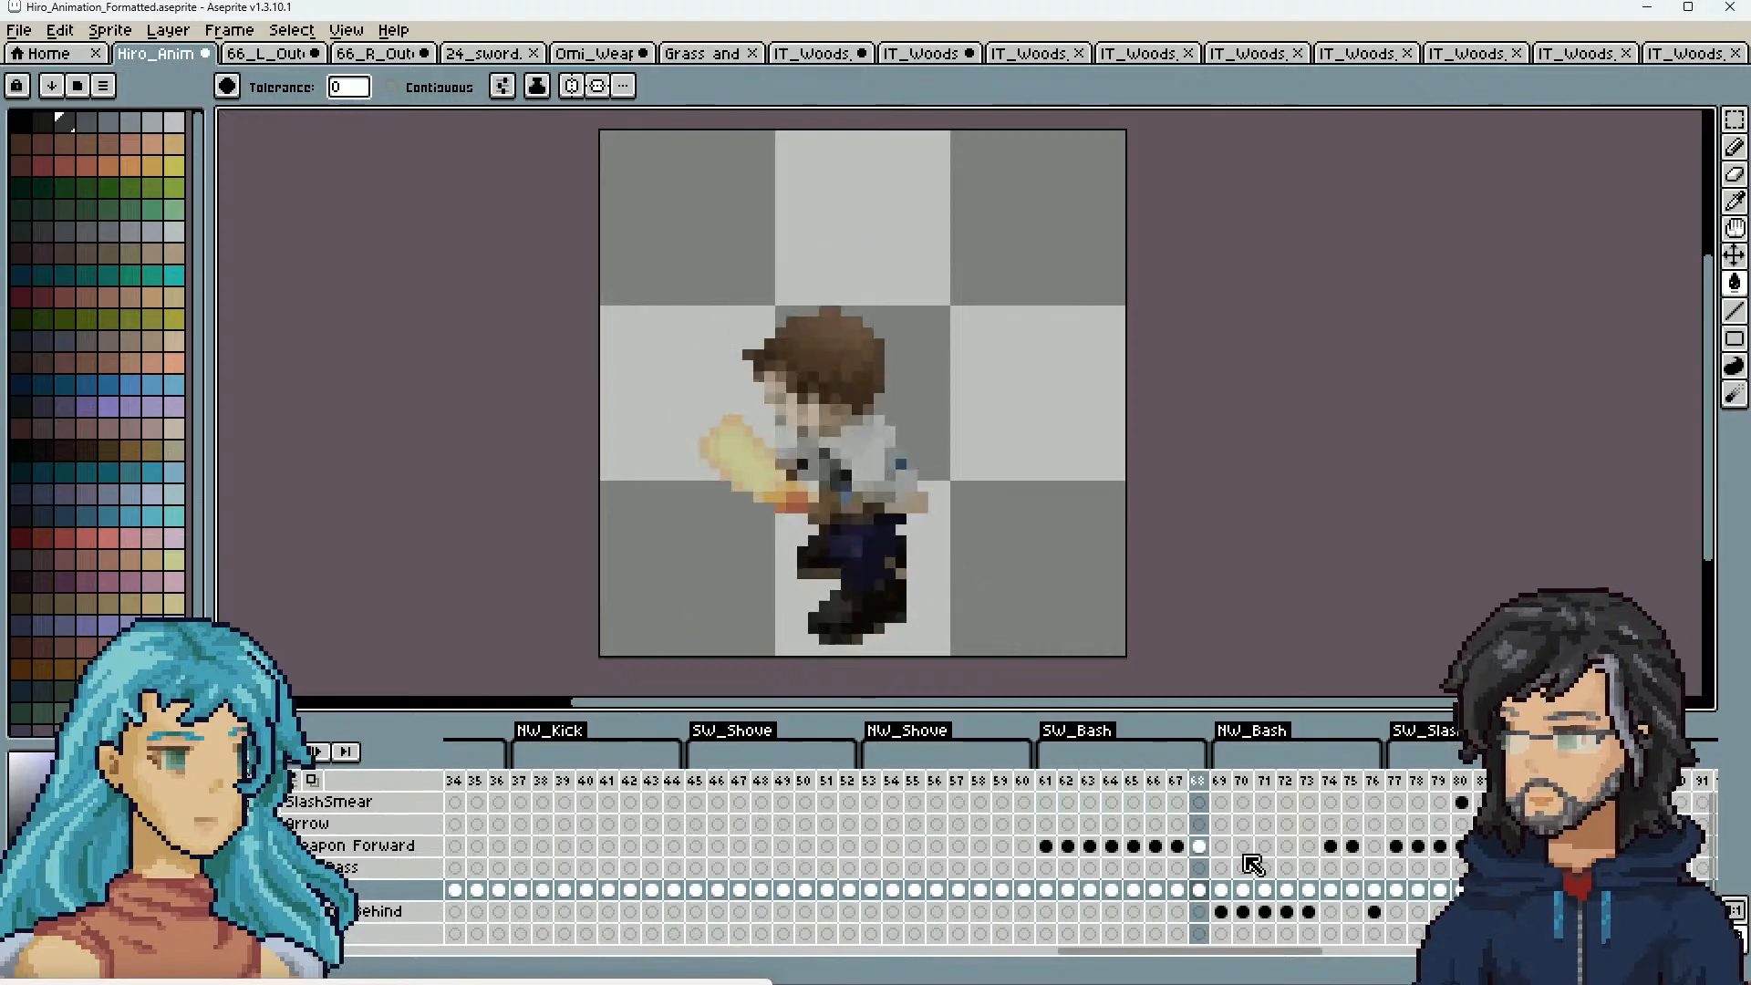
Look through the bash and slash frames of the Hiro animation, ending on a Weapon Forward frame
{"action": "left_click", "coordinate": [1395, 891]}
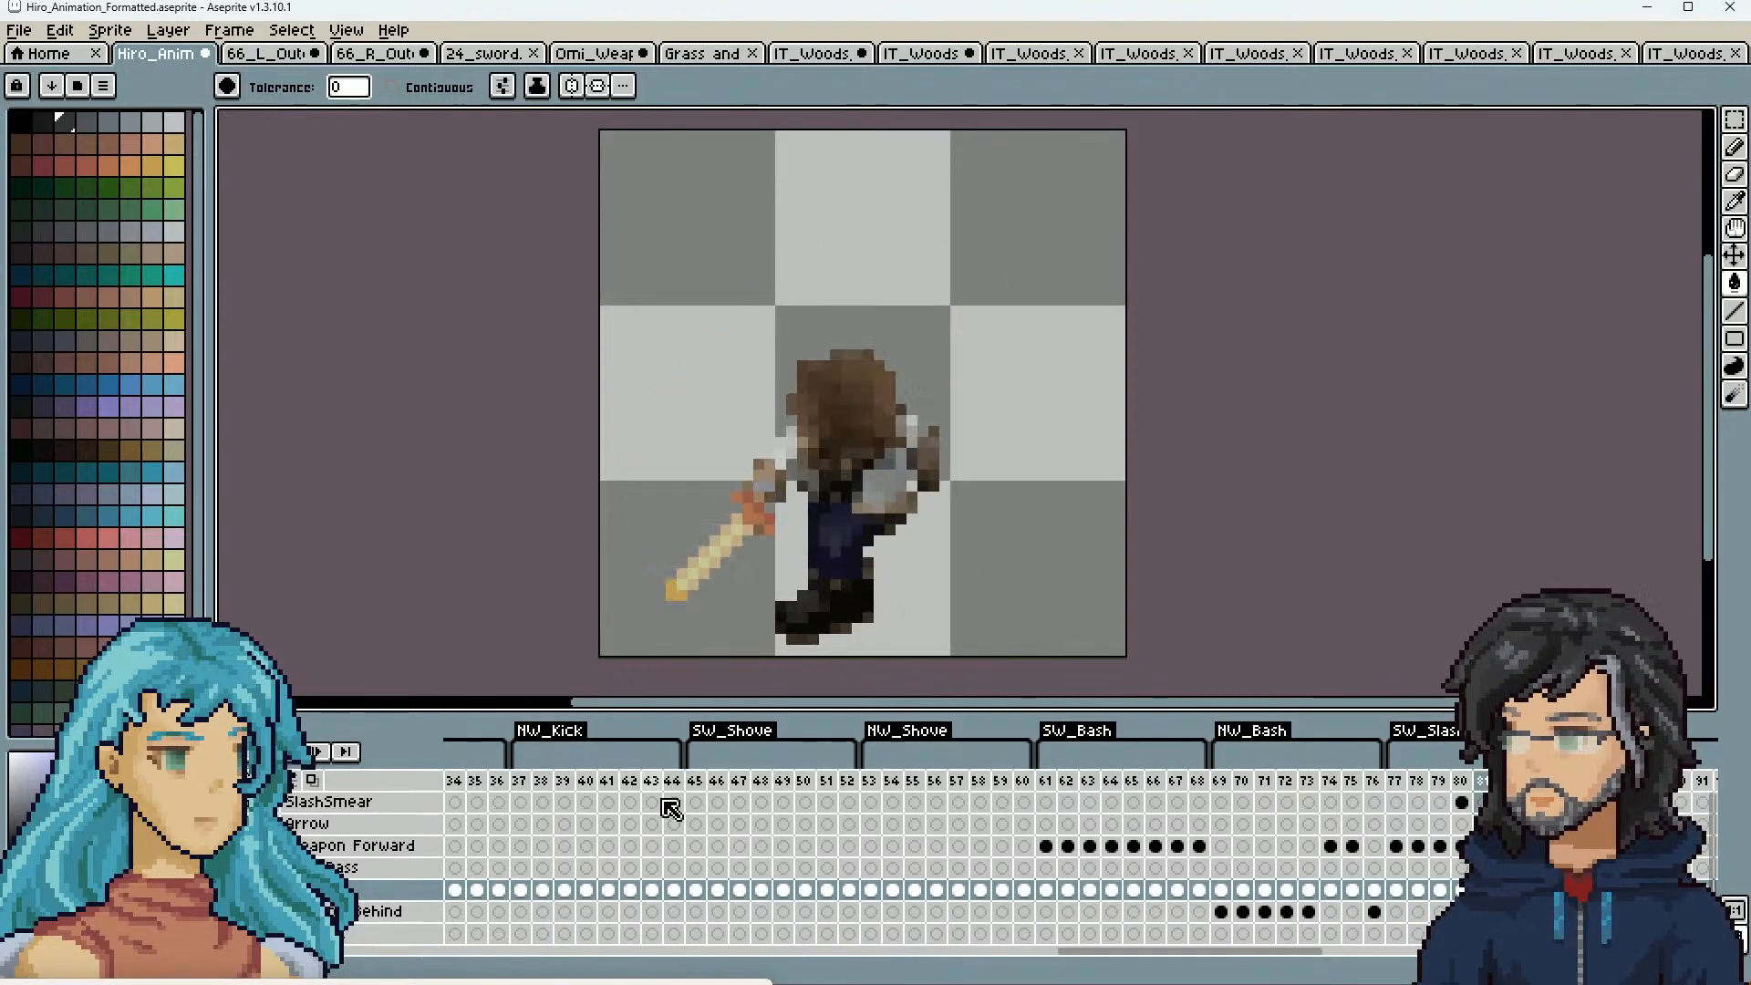
{"action": "left_click_drag", "start_coordinate": [1172, 952], "coordinate": [1222, 955]}
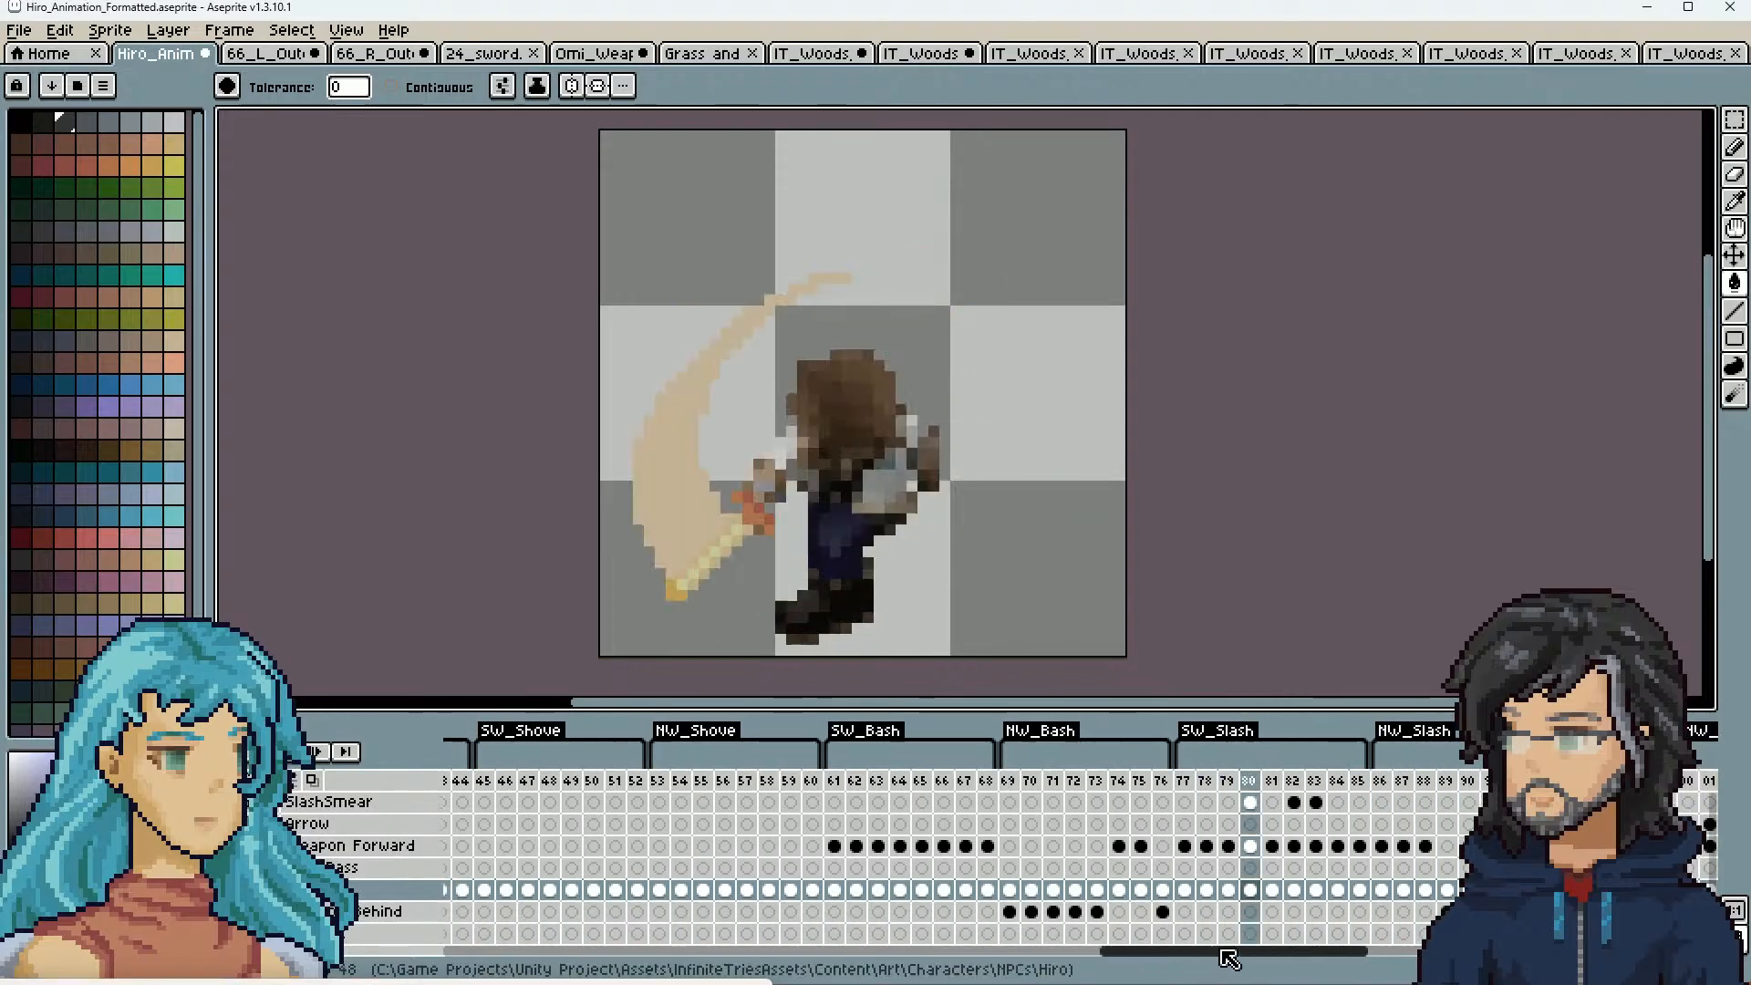
{"action": "left_click", "coordinate": [1386, 847]}
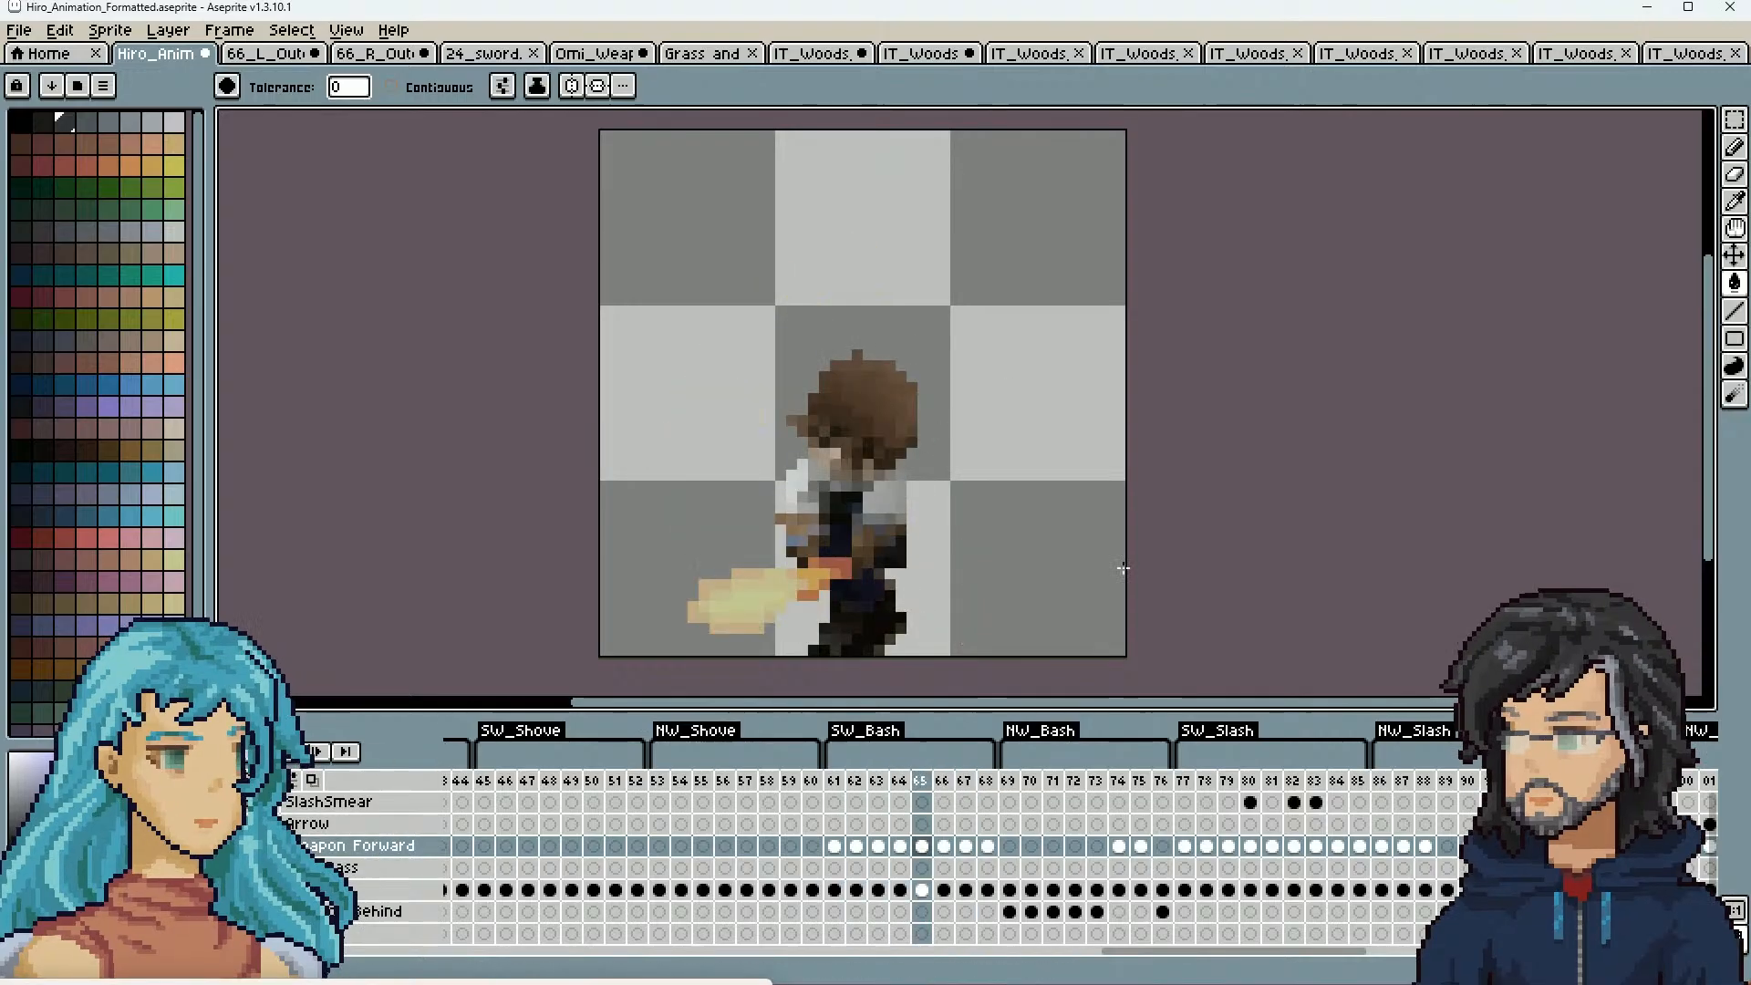
Bring up the IT_Woods_Room_F7_WIP floor image and dock the Grass and Dirt Stamps sheet beside it
{"action": "left_click", "coordinate": [930, 55]}
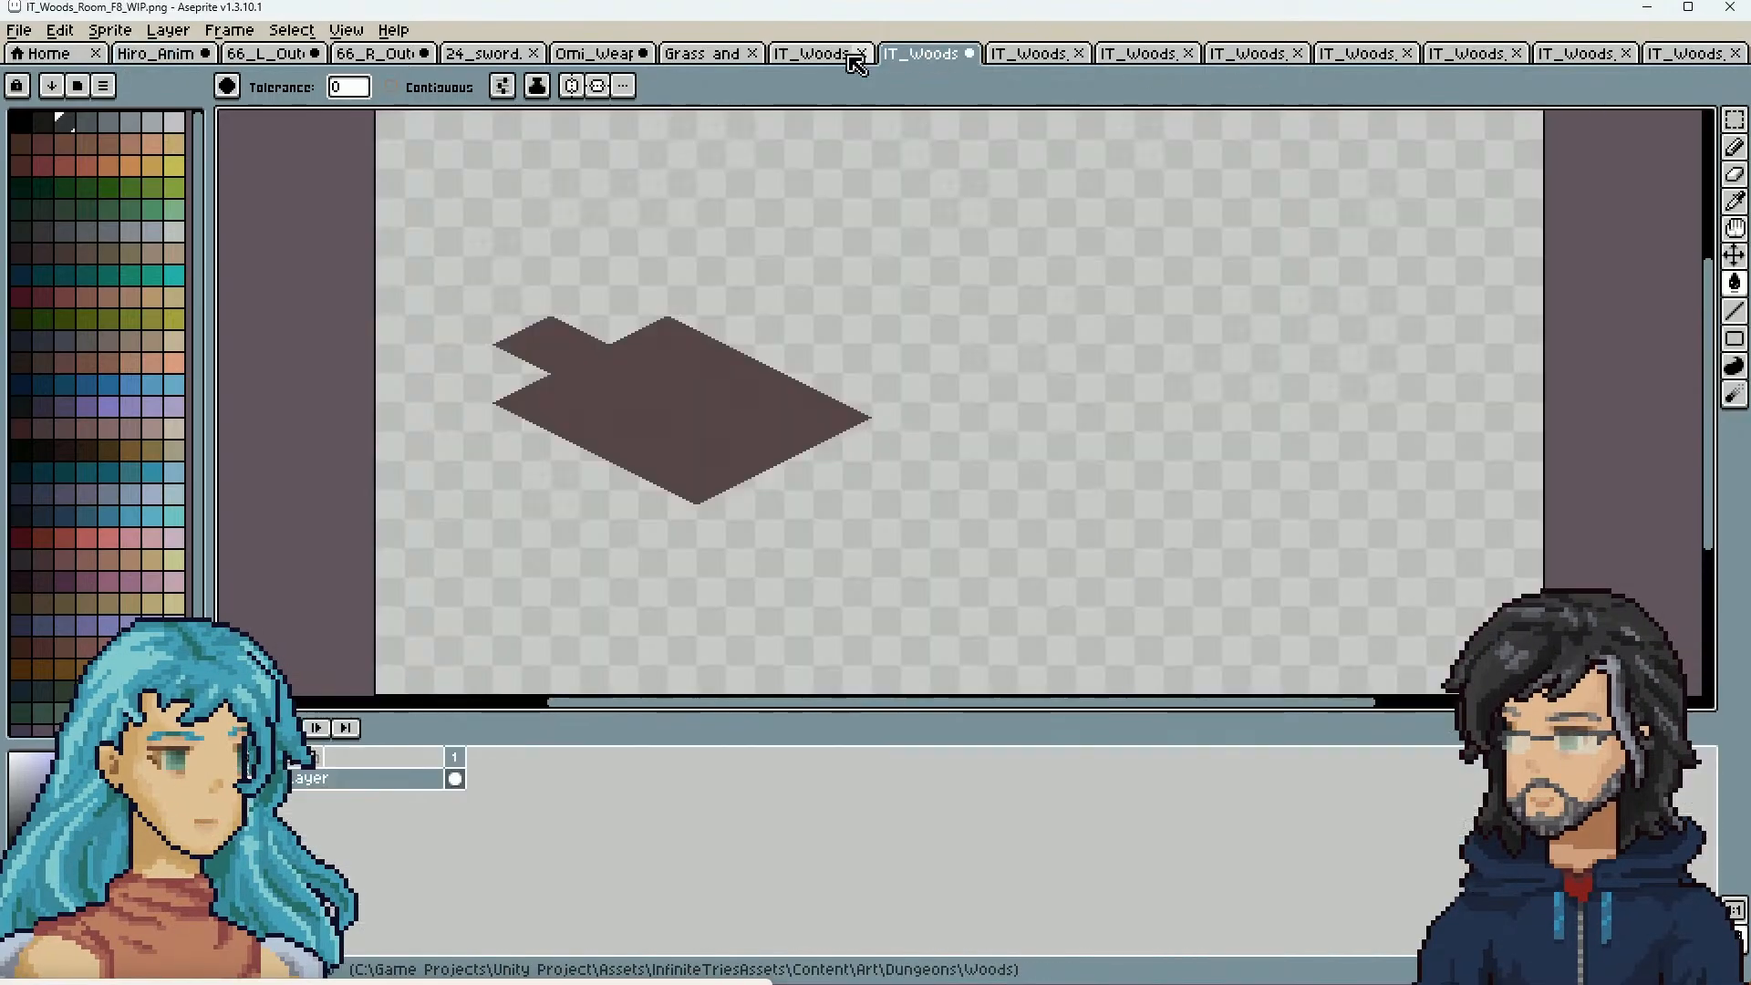
{"action": "left_click", "coordinate": [819, 55]}
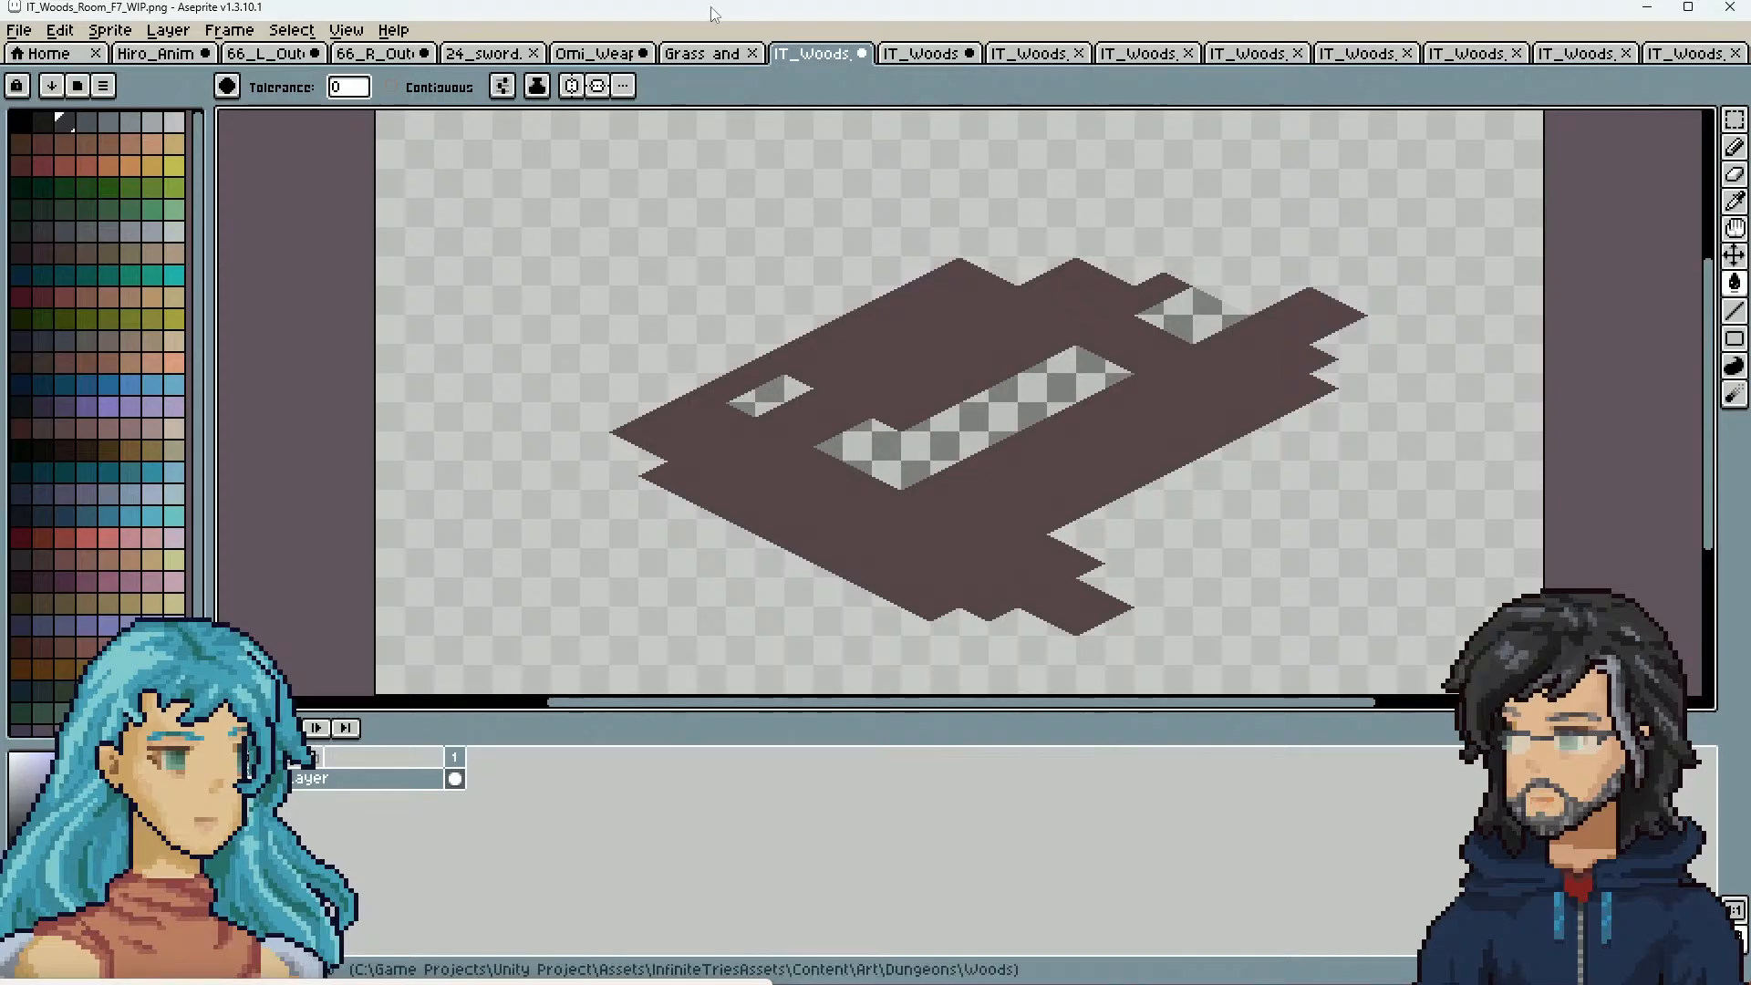
{"action": "left_click", "coordinate": [703, 52]}
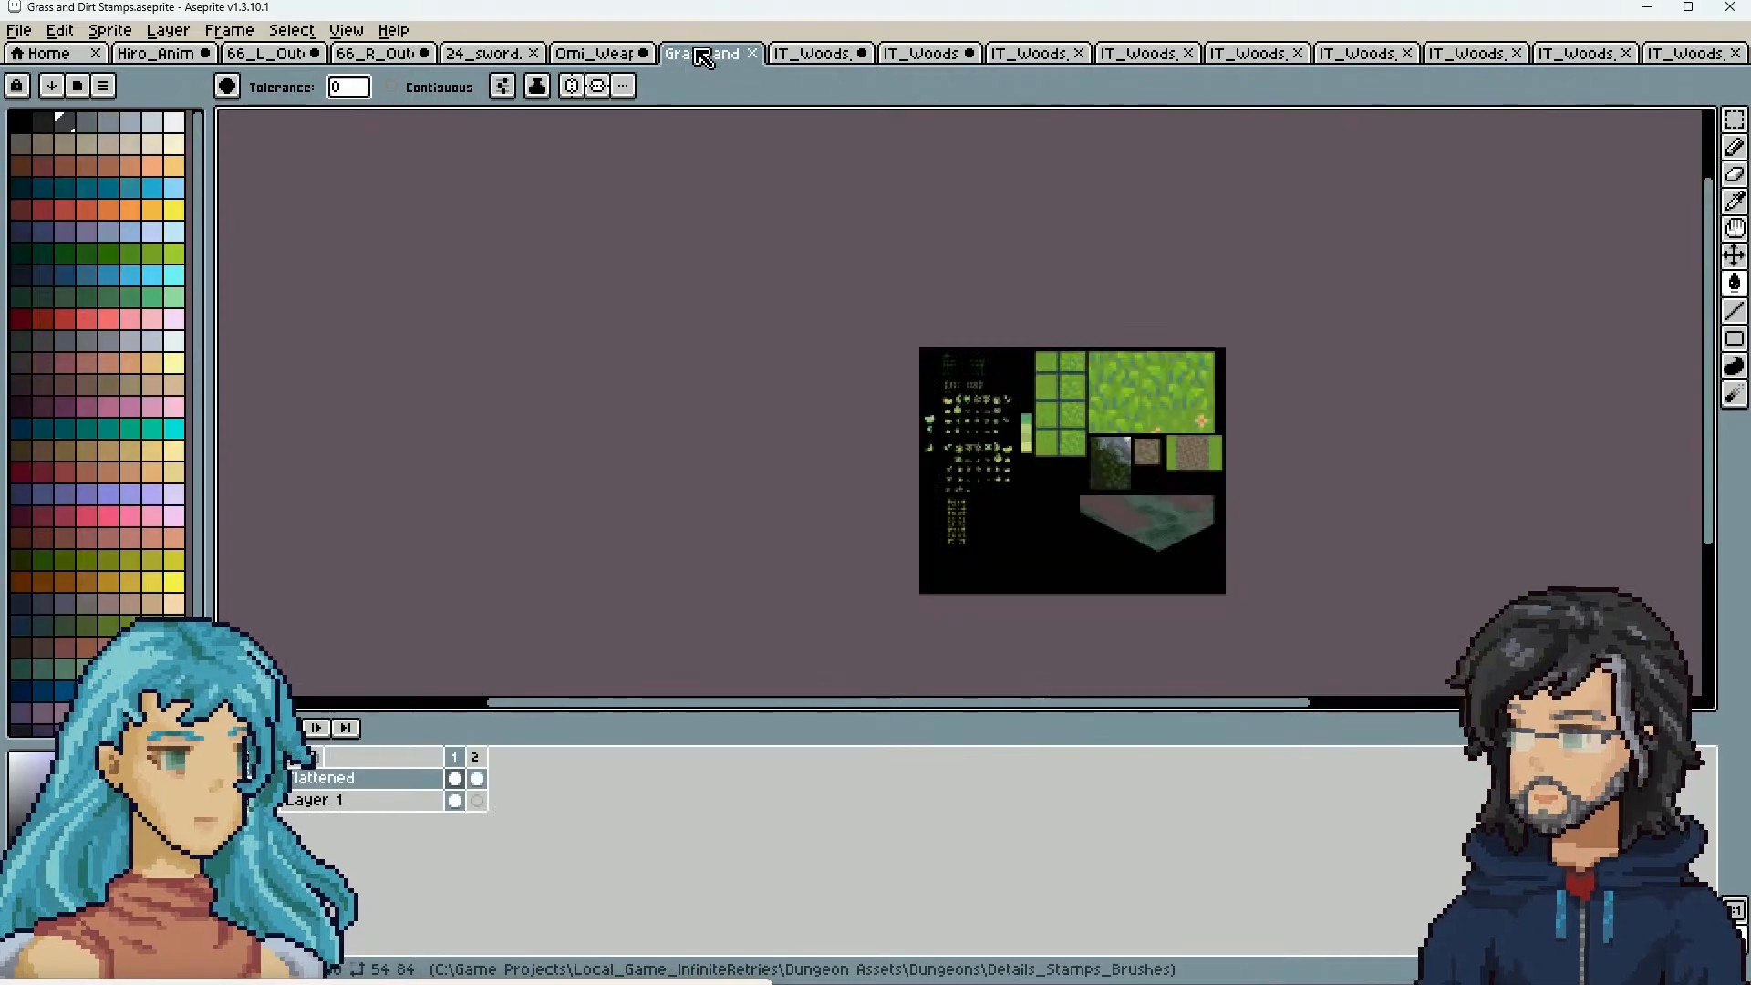
{"action": "left_click_drag", "start_coordinate": [1739, 335], "coordinate": [1689, 320]}
{"action": "left_click_drag", "start_coordinate": [950, 423], "coordinate": [815, 407]}
{"action": "left_click", "coordinate": [1145, 410]}
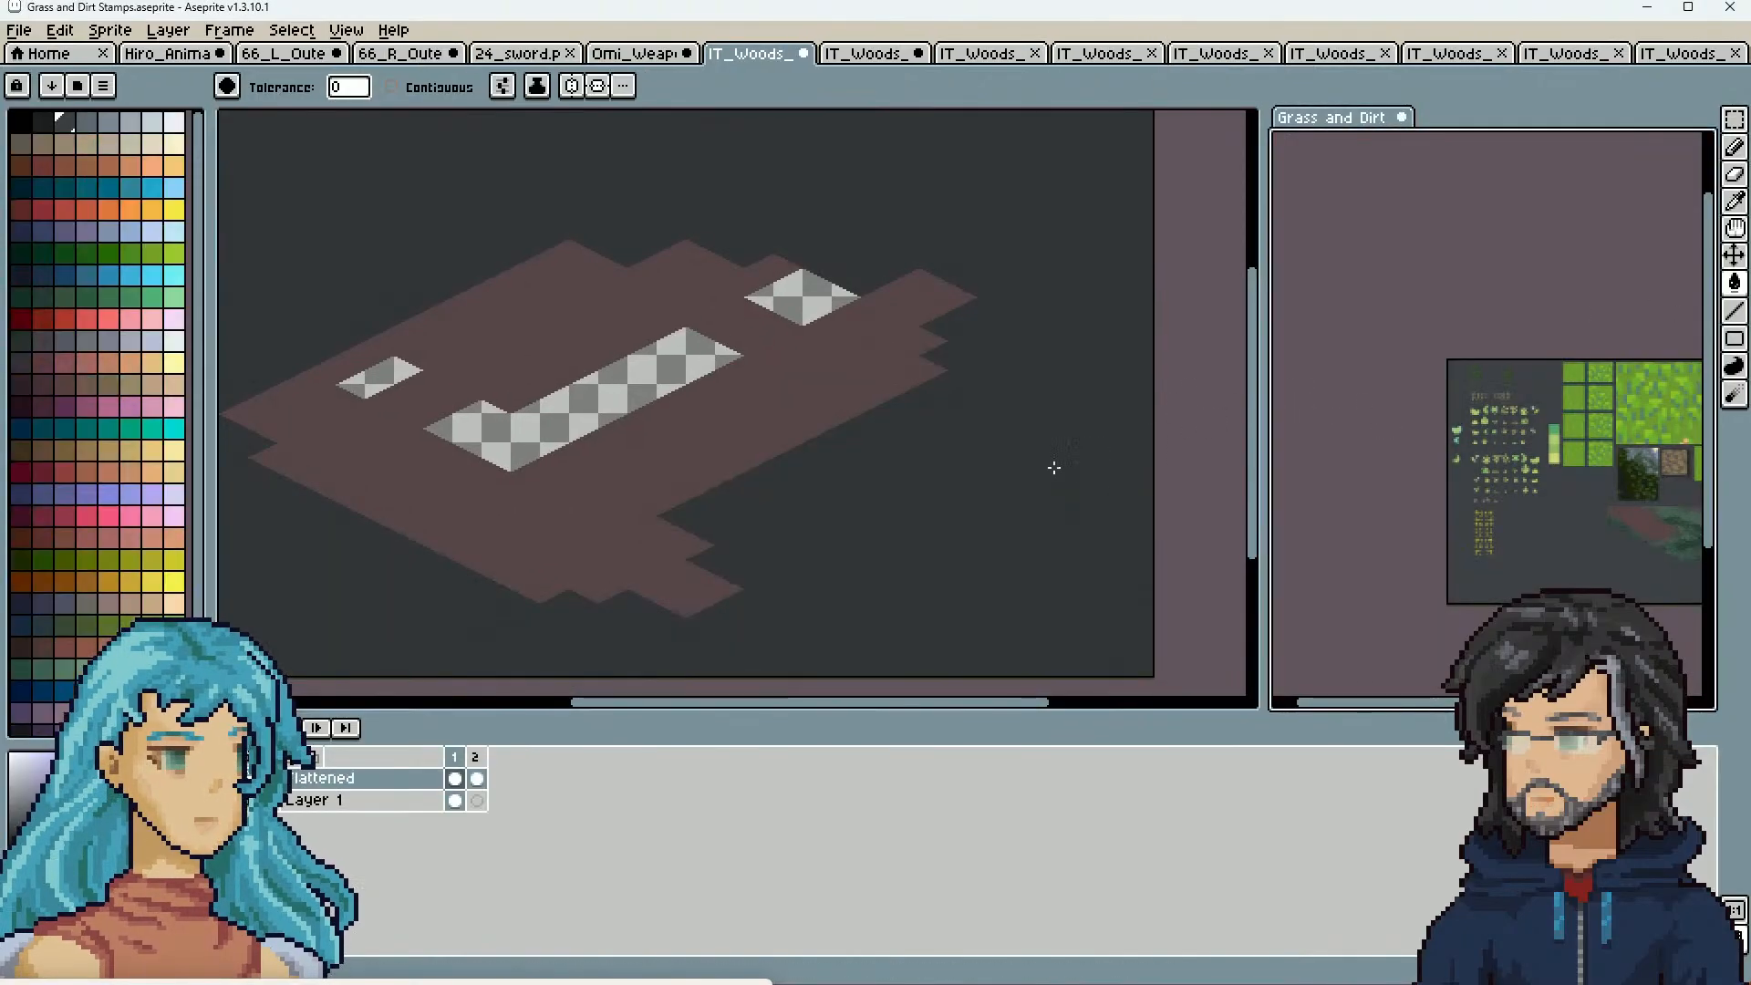
{"action": "key", "text": "v"}
{"action": "key", "text": "ctrl+z"}
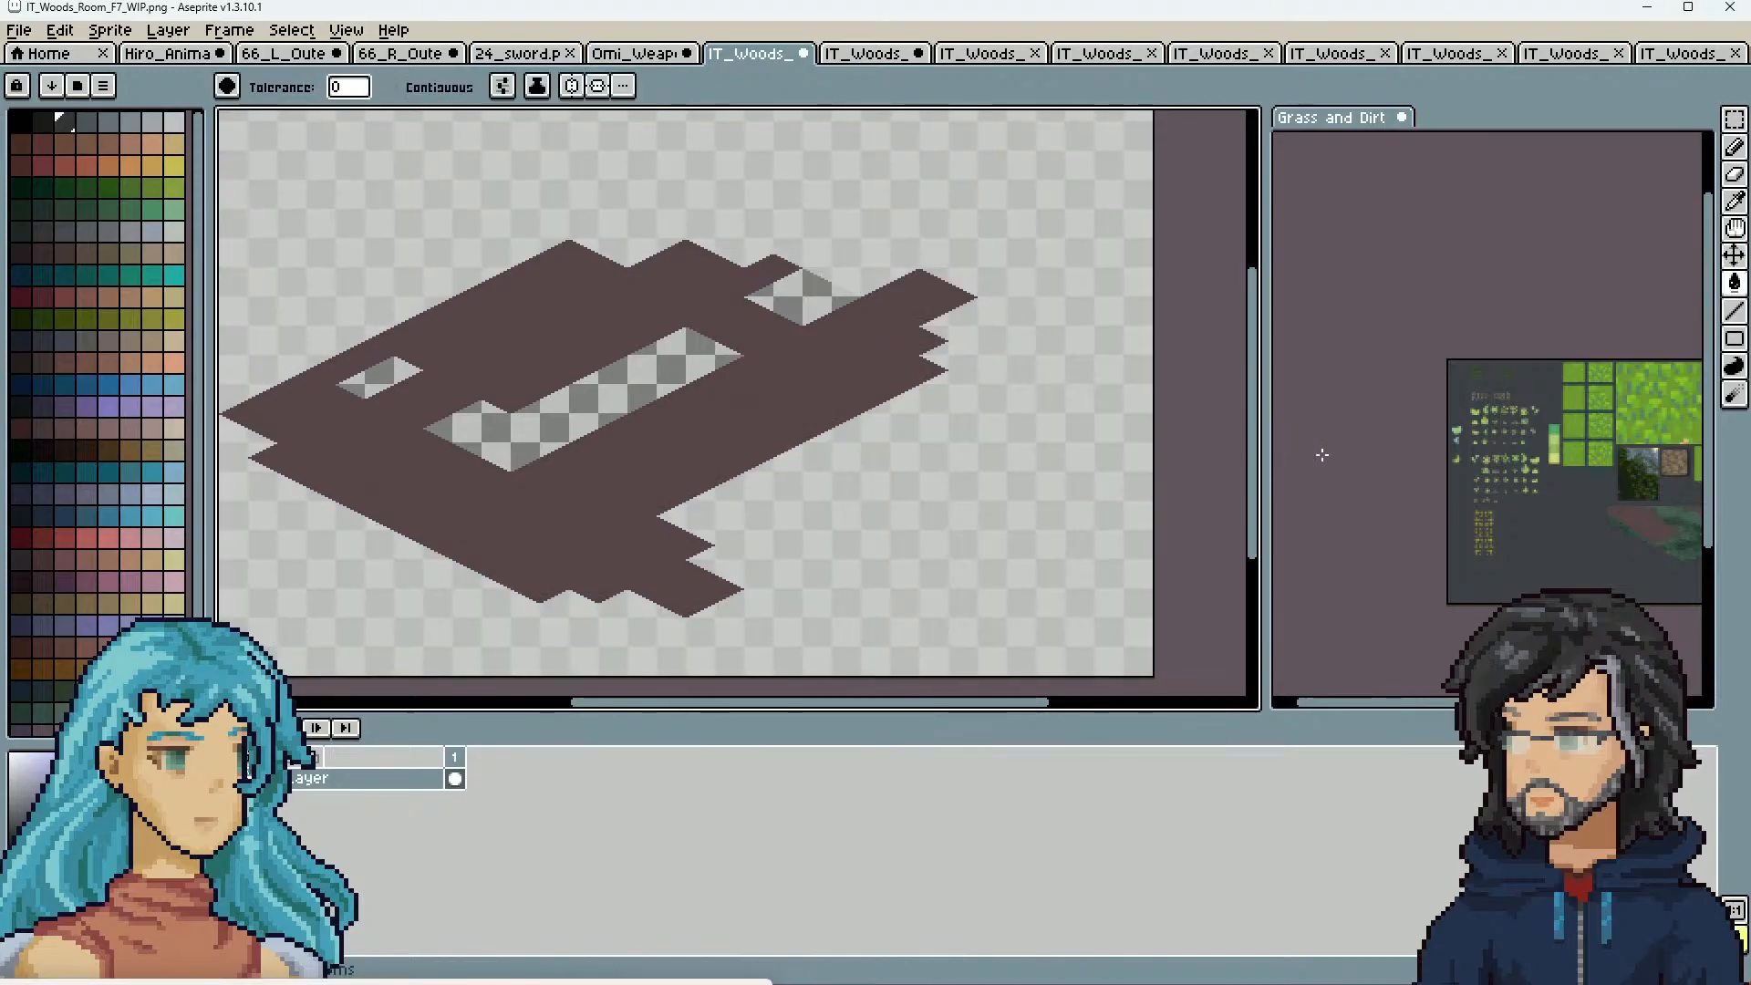
Replace the Grass and Dirt Stamps palette with the colours used by the F7 room, and undo the stray background fill in the room image
{"action": "left_click", "coordinate": [1379, 450]}
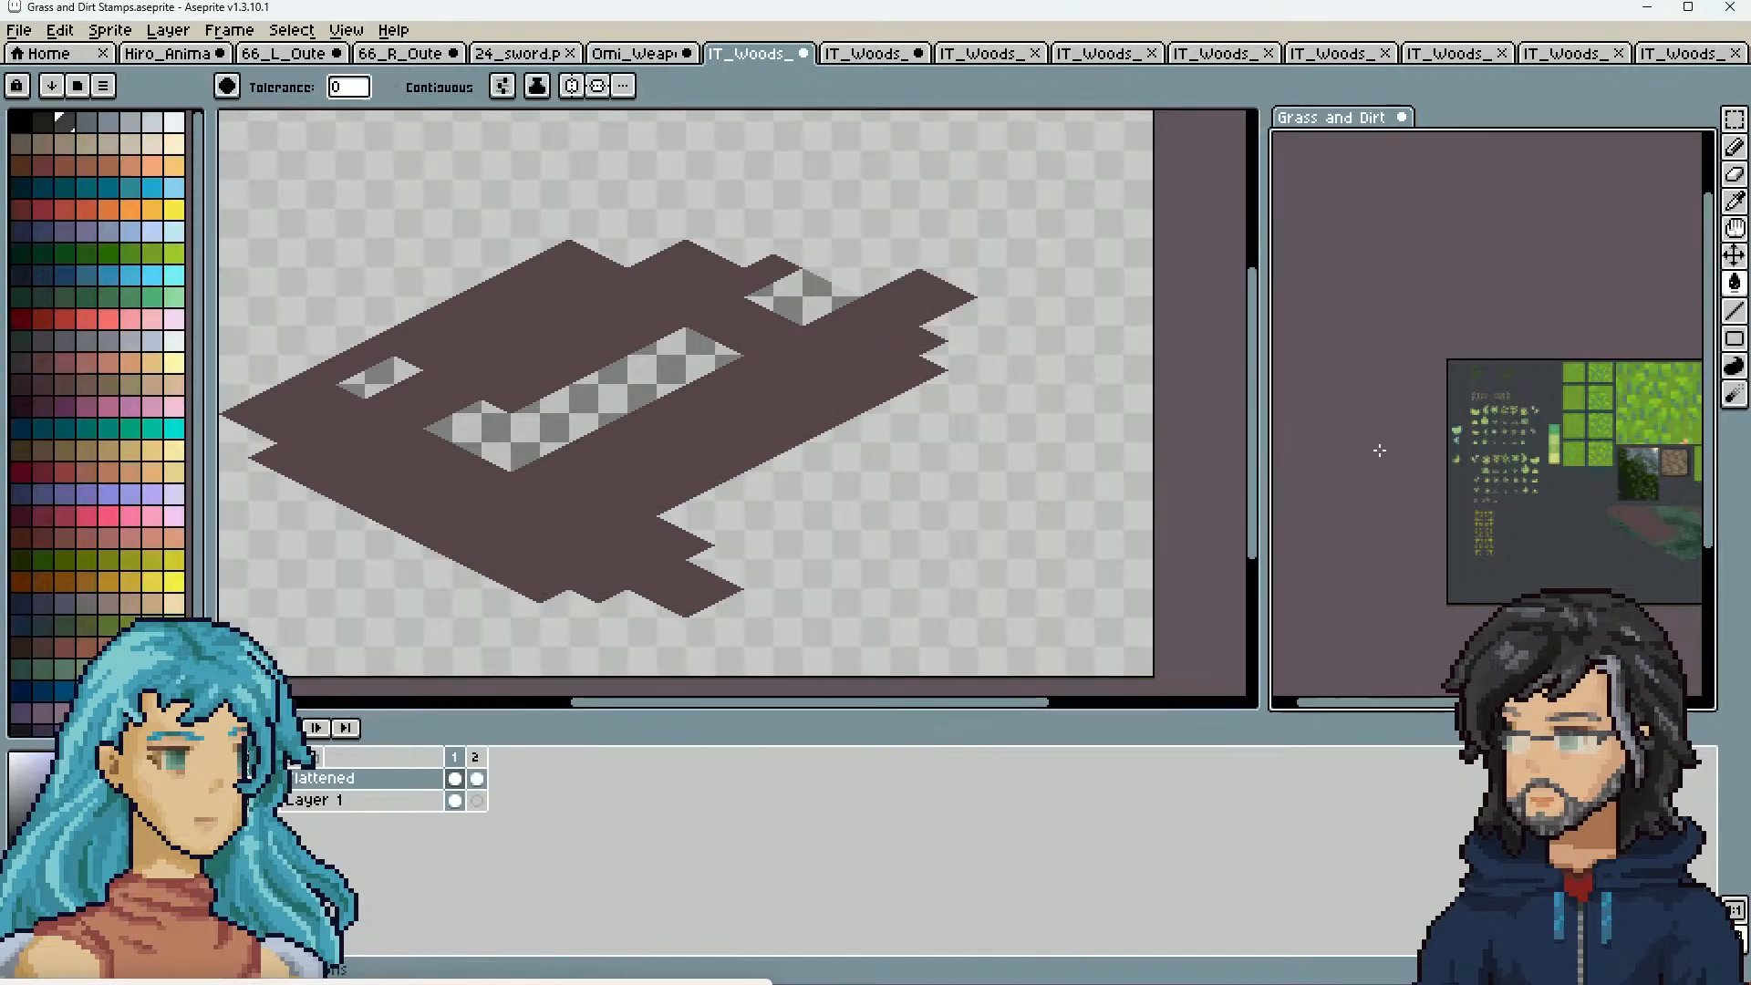
{"action": "left_click", "coordinate": [103, 86]}
{"action": "left_click", "coordinate": [246, 385]}
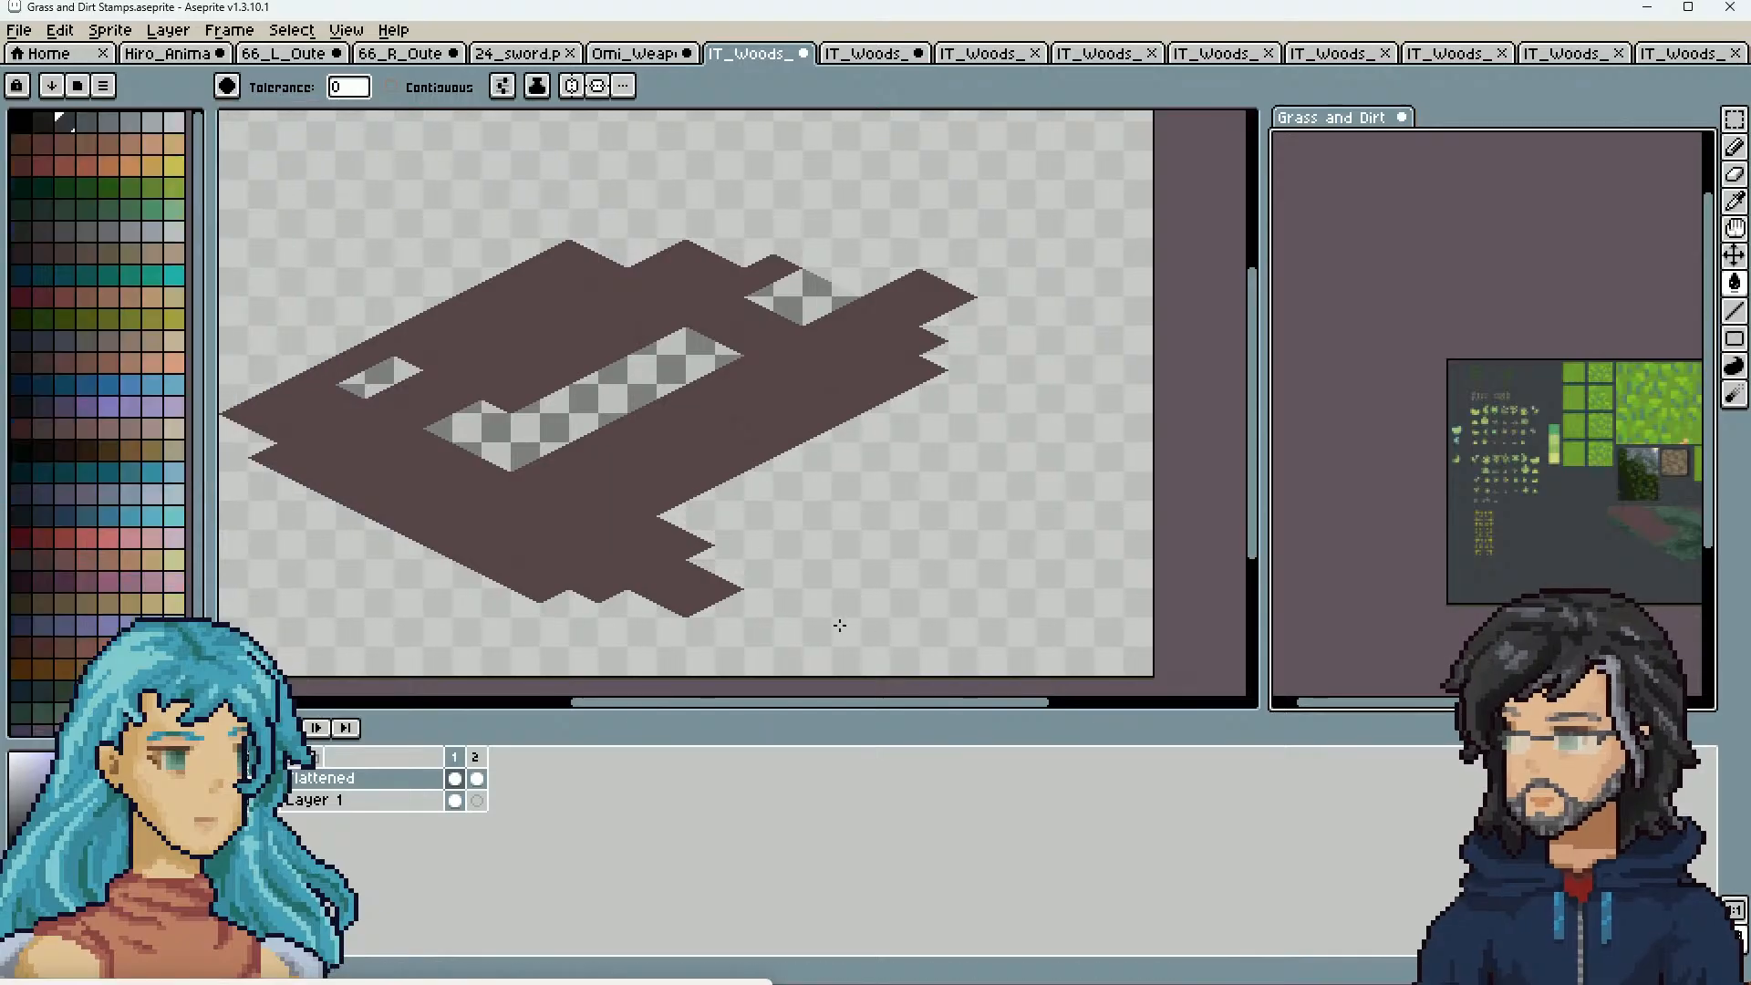
{"action": "left_click", "coordinate": [1046, 646]}
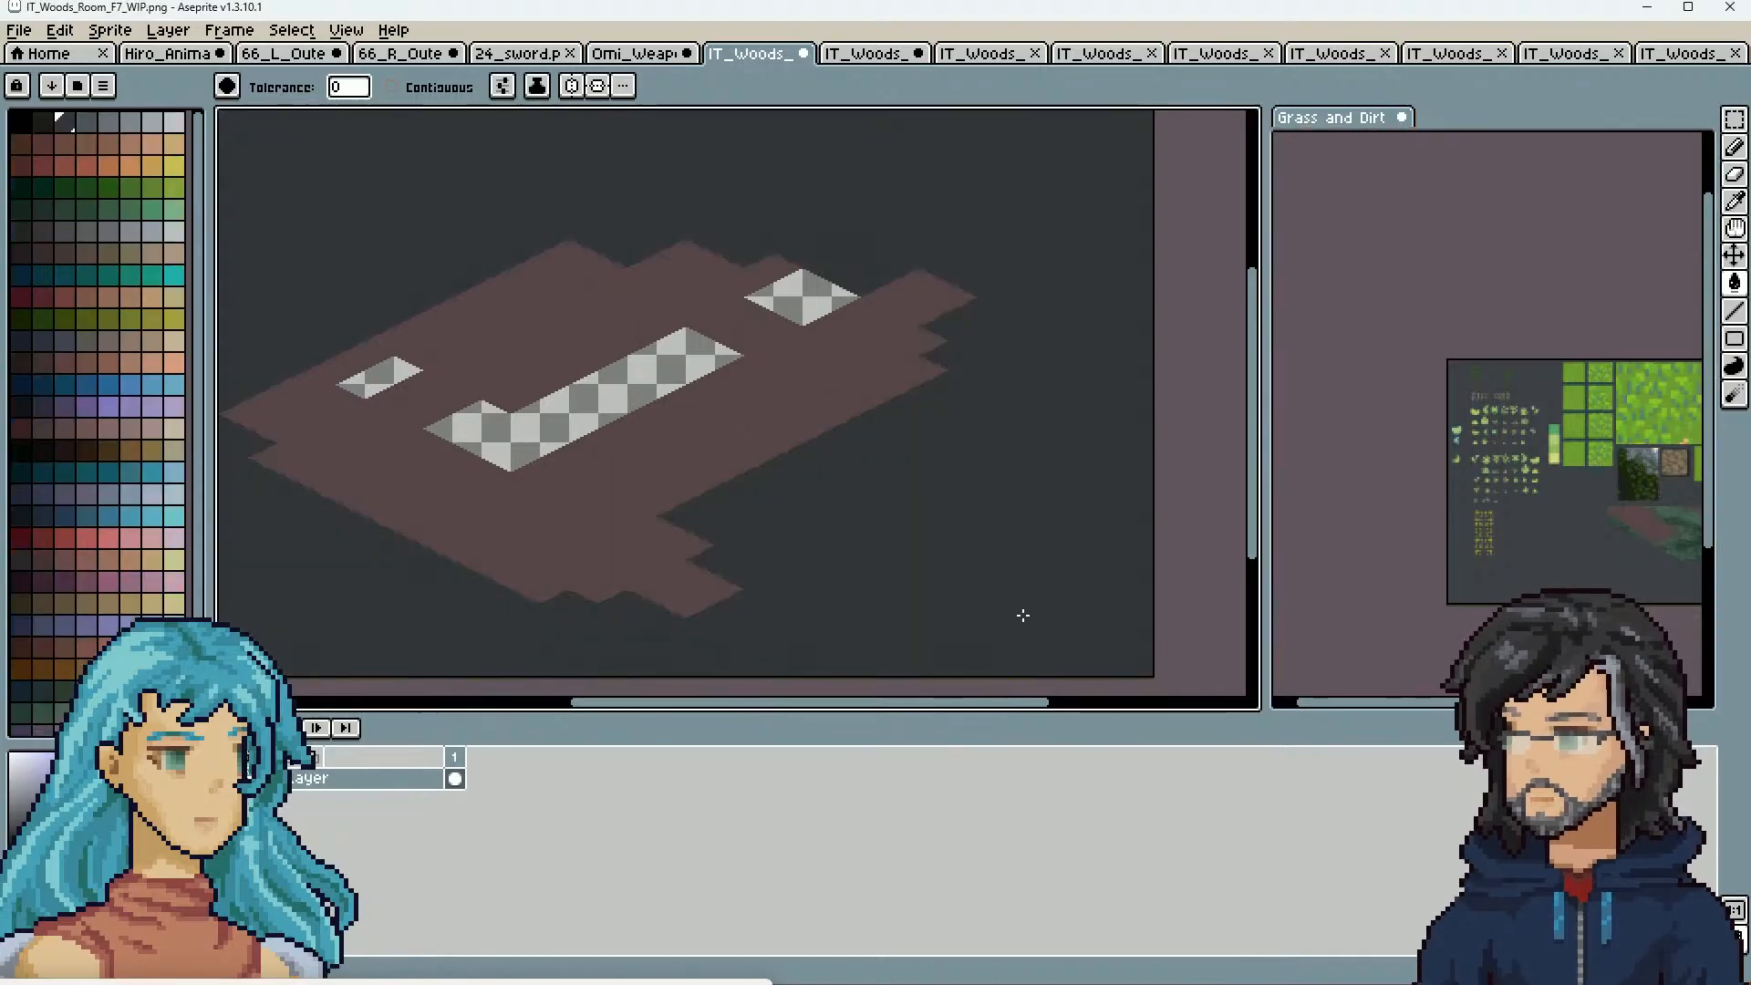
{"action": "key", "text": "ctrl+z"}
Examine the dirt-and-grass ground patch in the Grass and Dirt Stamps sheet and activate the Eyedropper
{"action": "left_click_drag", "start_coordinate": [855, 533], "coordinate": [1070, 570]}
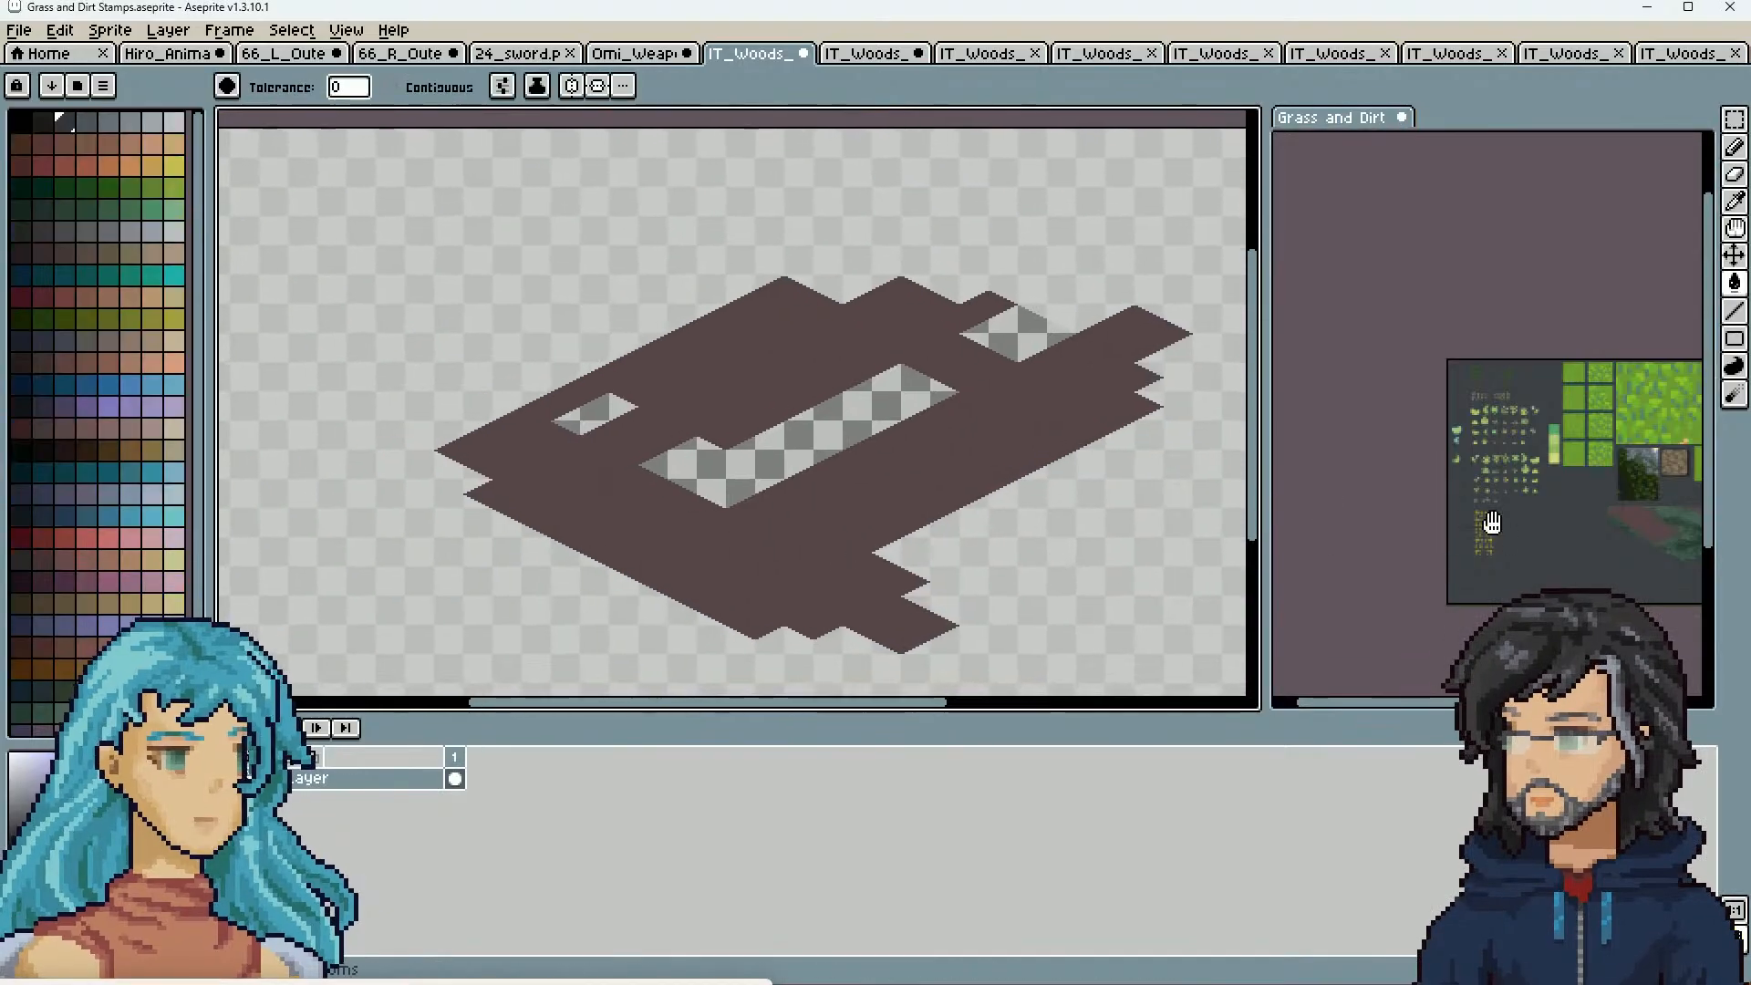
{"action": "left_click_drag", "start_coordinate": [1659, 515], "coordinate": [1530, 478]}
{"action": "scroll", "coordinate": [1529, 479], "scroll_direction": "up", "scroll_amount": 4}
{"action": "scroll", "coordinate": [1478, 508], "scroll_direction": "down", "scroll_amount": 2}
{"action": "scroll", "coordinate": [1477, 508], "scroll_direction": "up", "scroll_amount": 2}
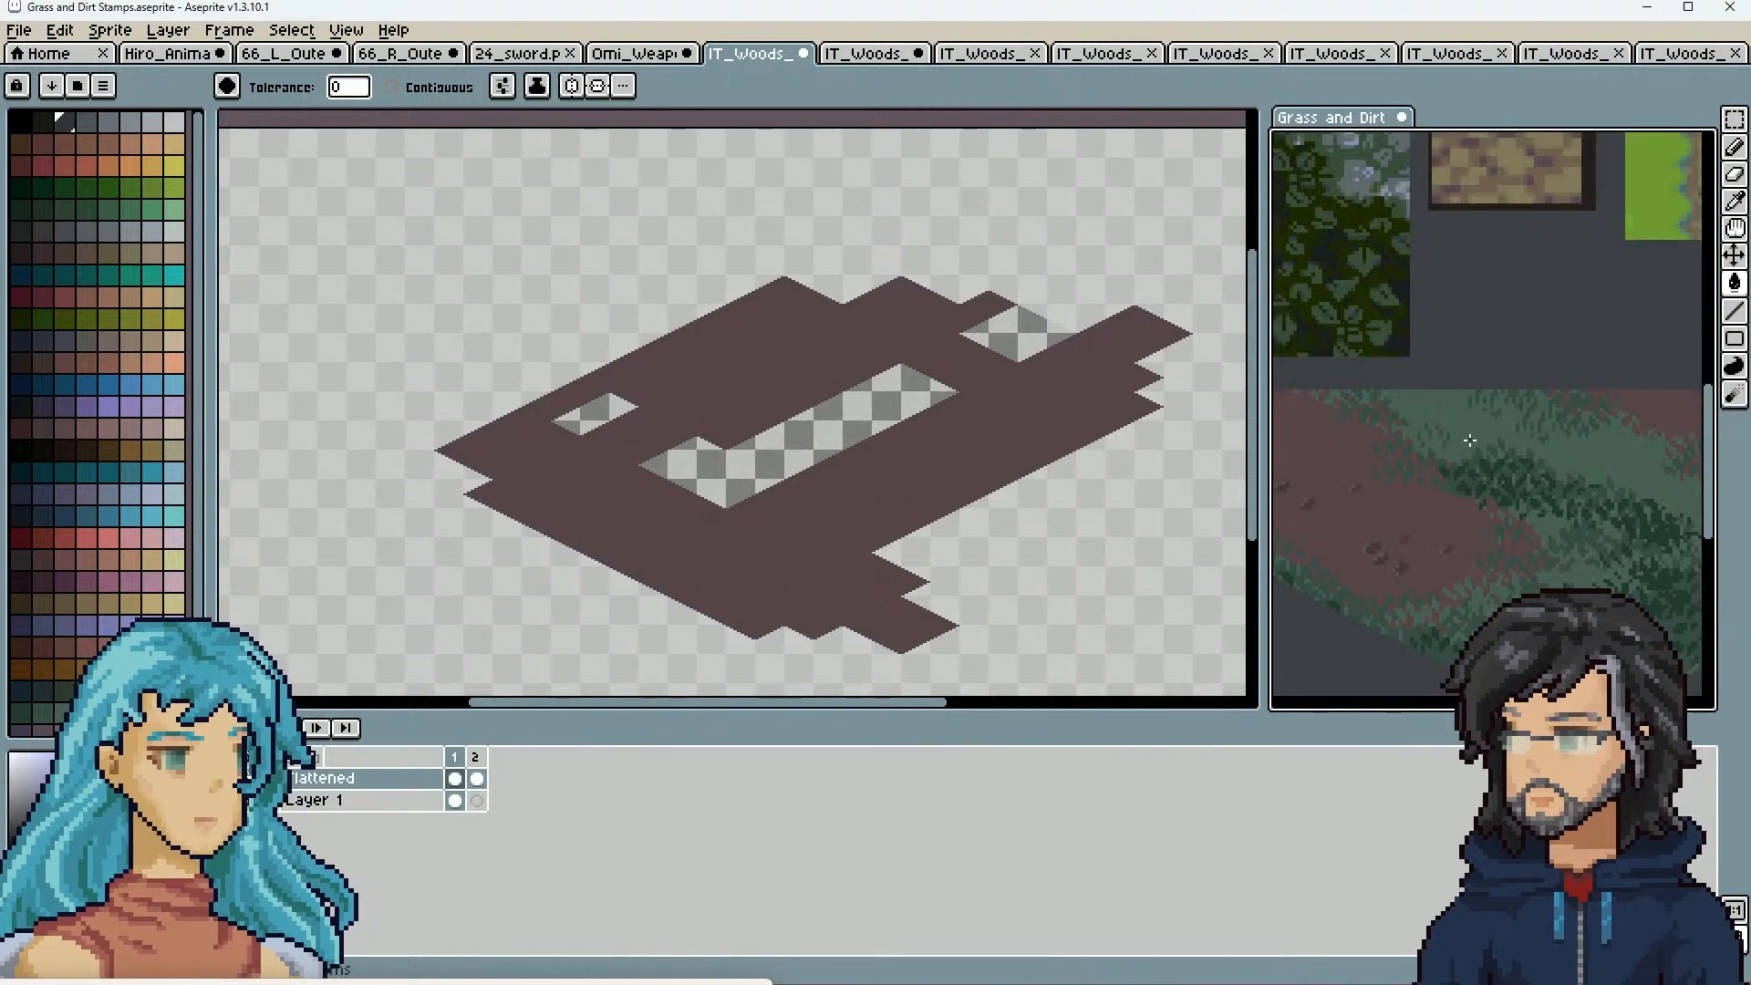
{"action": "key", "text": "i"}
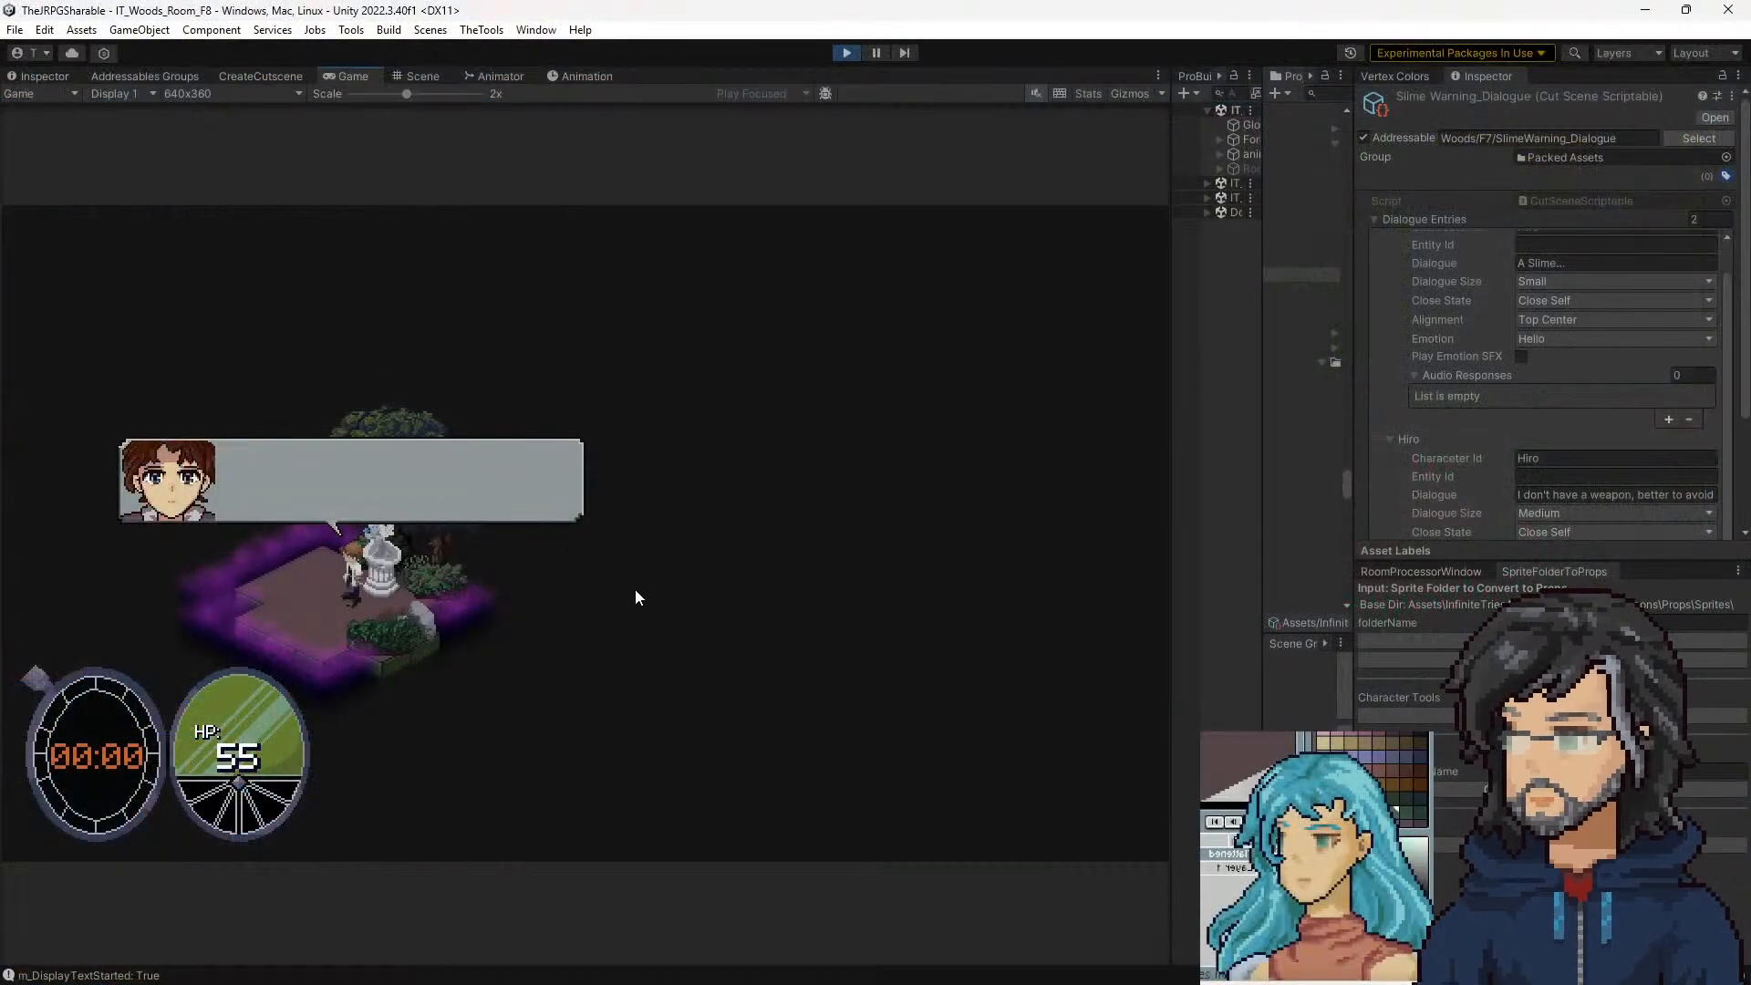
Switch to the running game in Unity, dismiss the character's dialogue, and walk from room F8 into room F7
{"action": "key", "text": "space"}
{"action": "key", "text": "space"}
{"action": "key", "text": "a"}
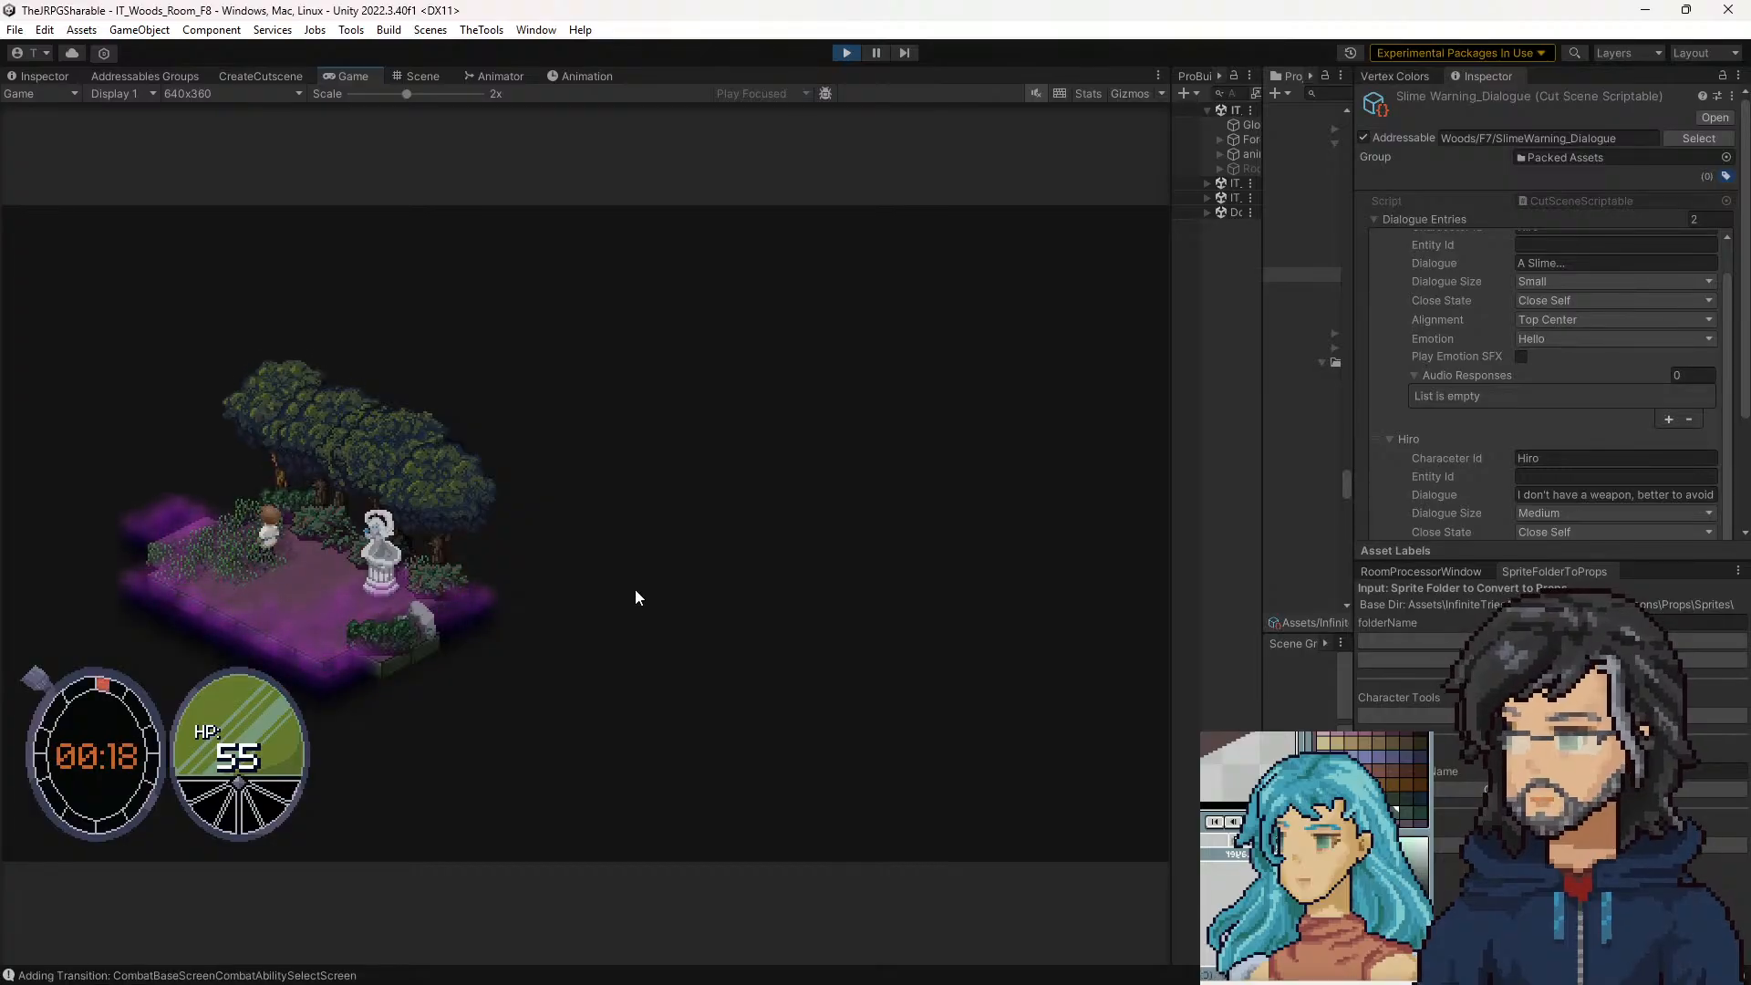
{"action": "key", "text": "a"}
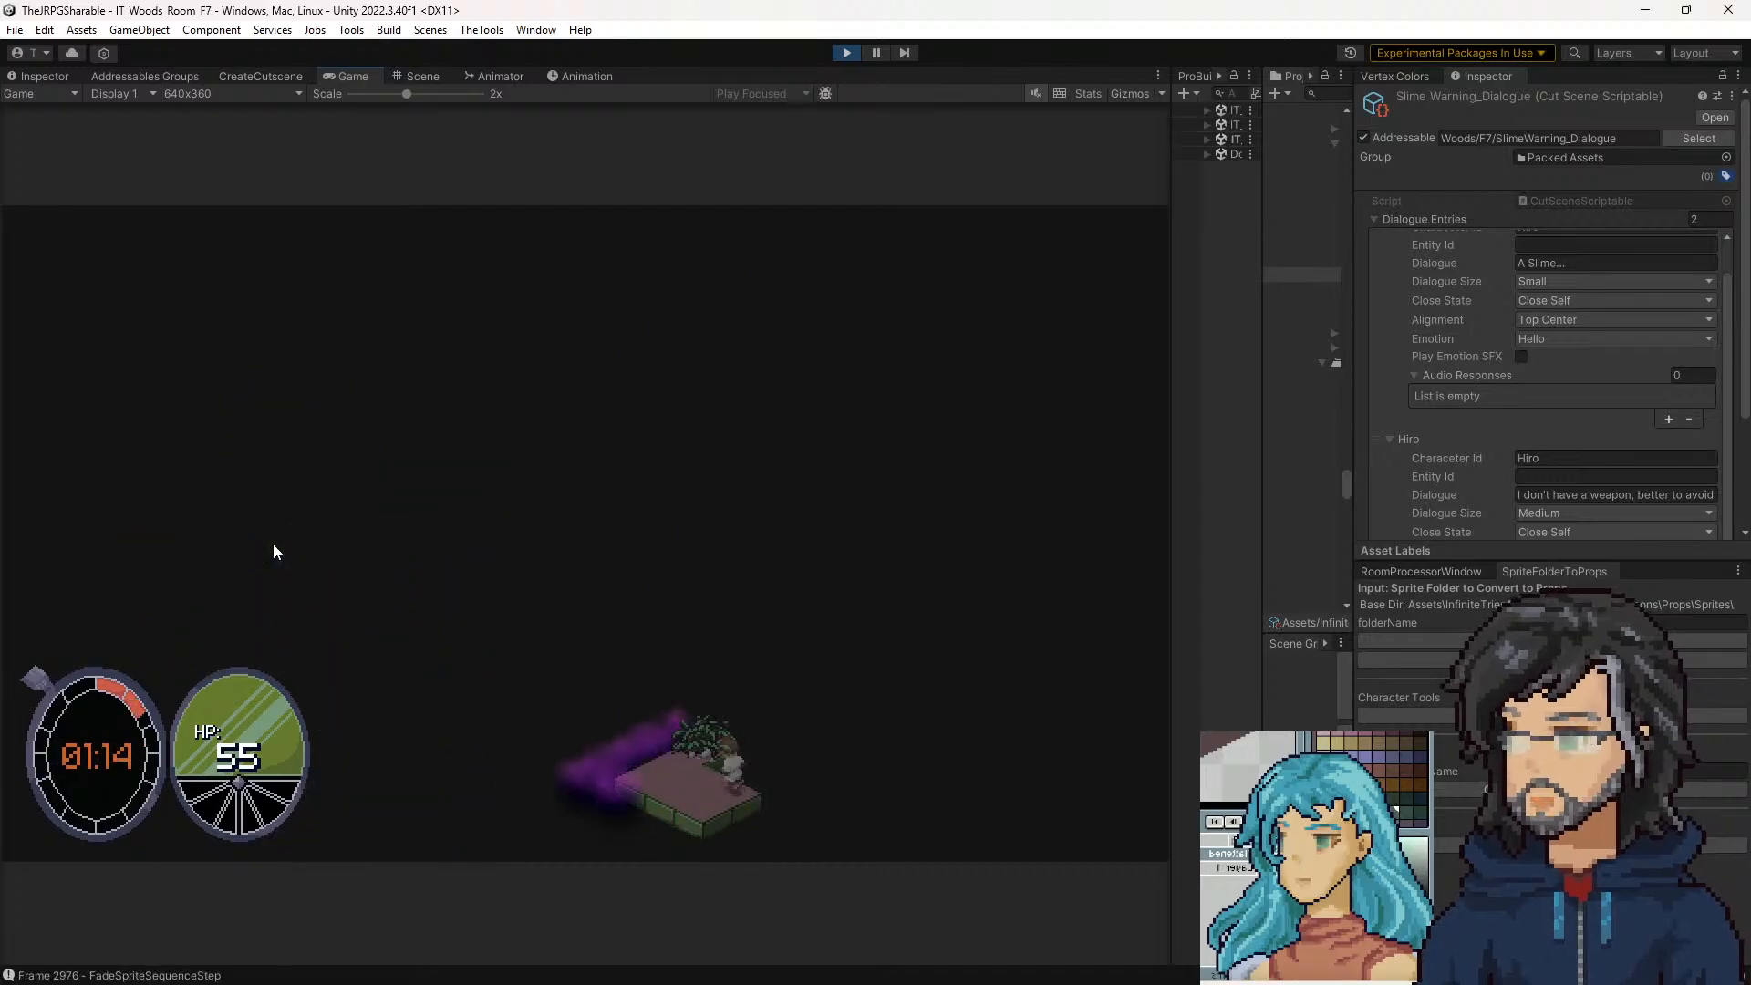
Walk the character through the bushes and rocks of room F7 to the waterfall in the stone wall
{"action": "key", "text": "a"}
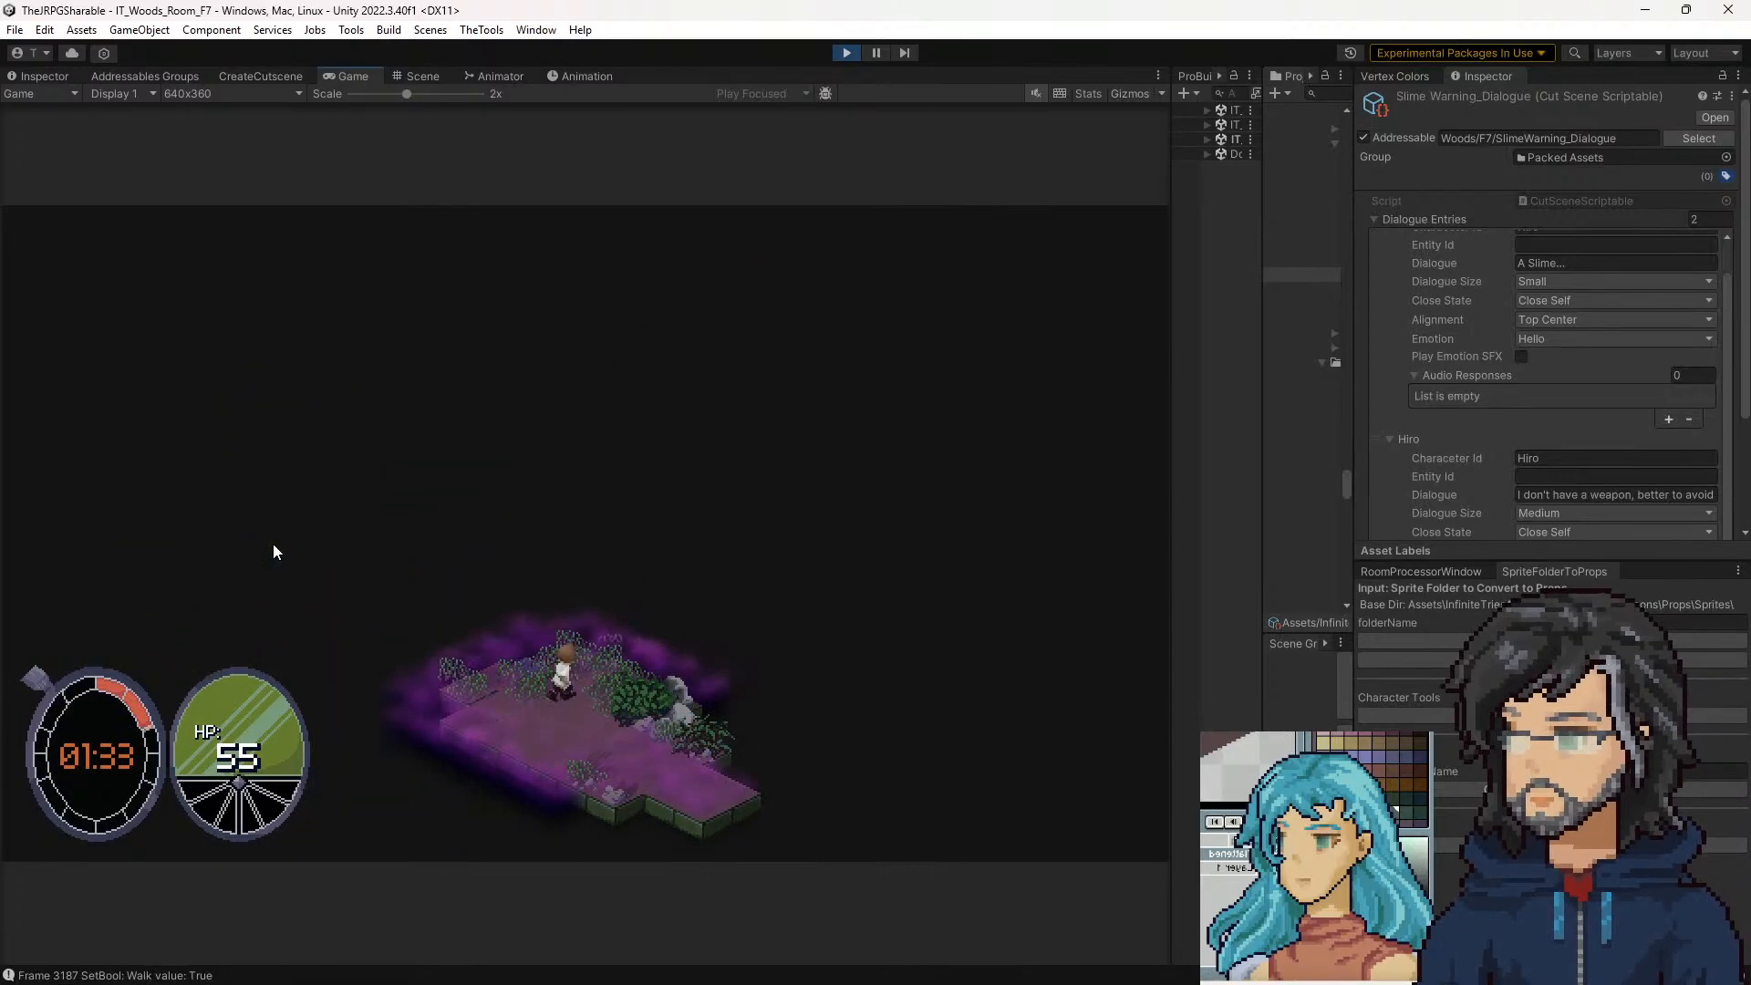
{"action": "key", "text": "w"}
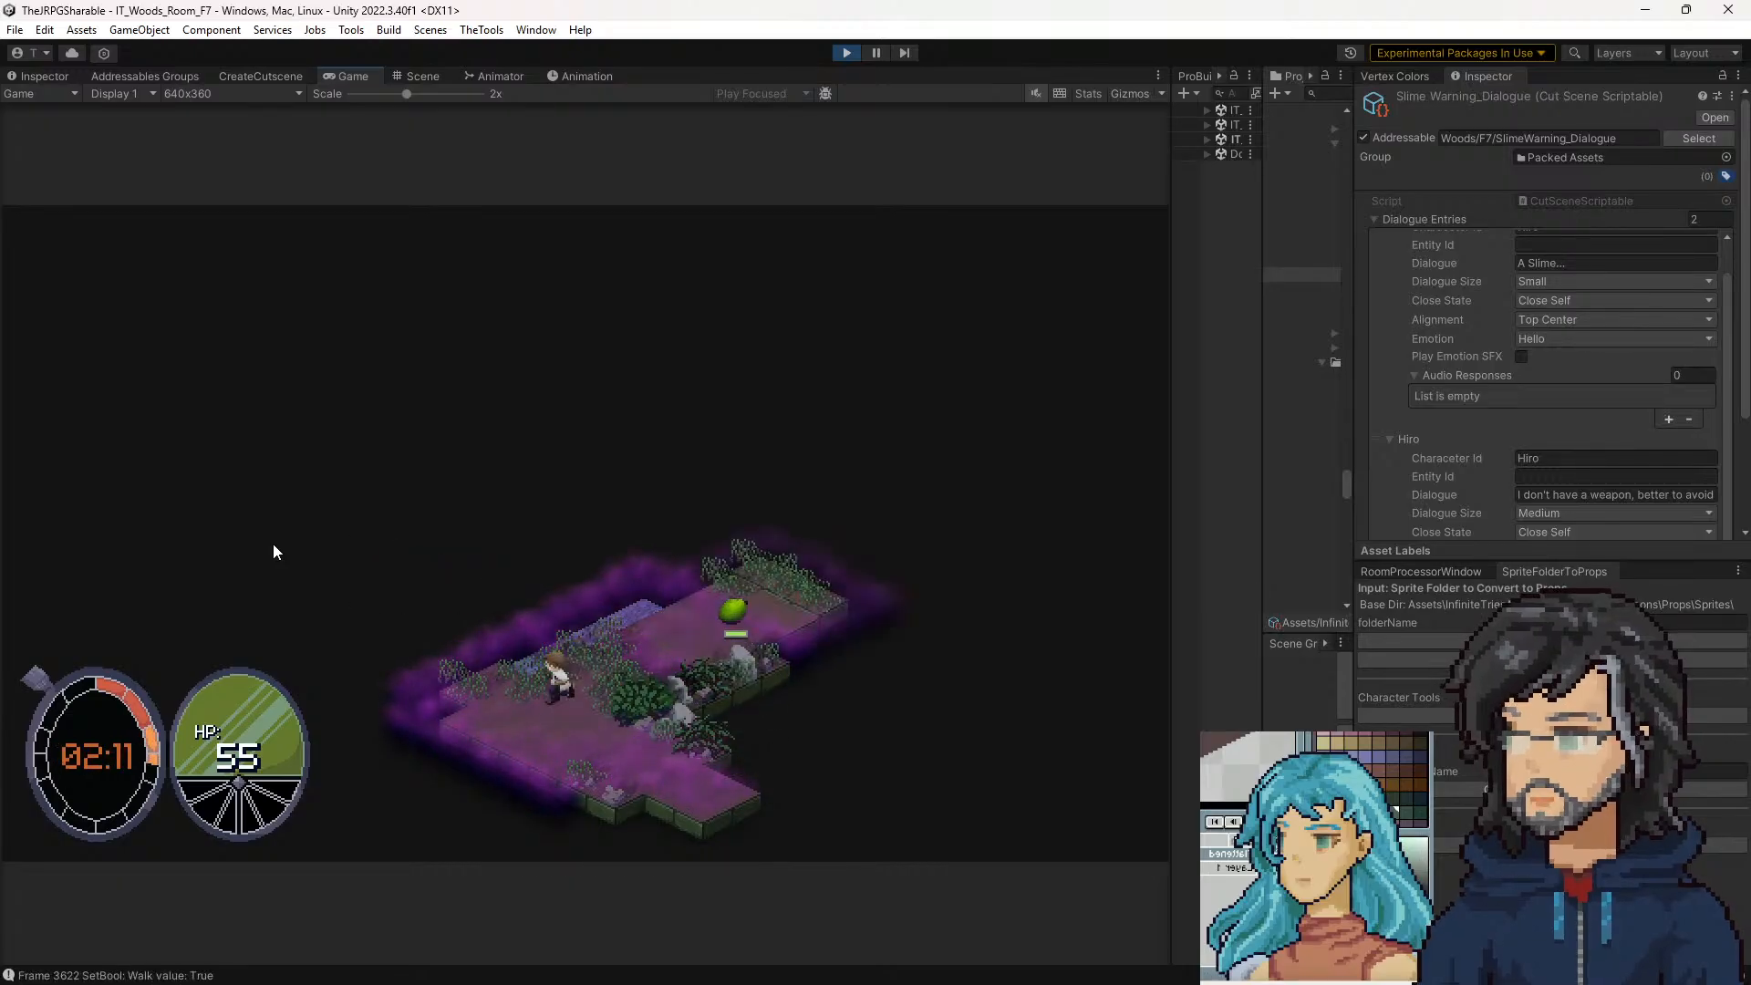
{"action": "key", "text": "a"}
{"action": "key", "text": "w"}
{"action": "key", "text": "a"}
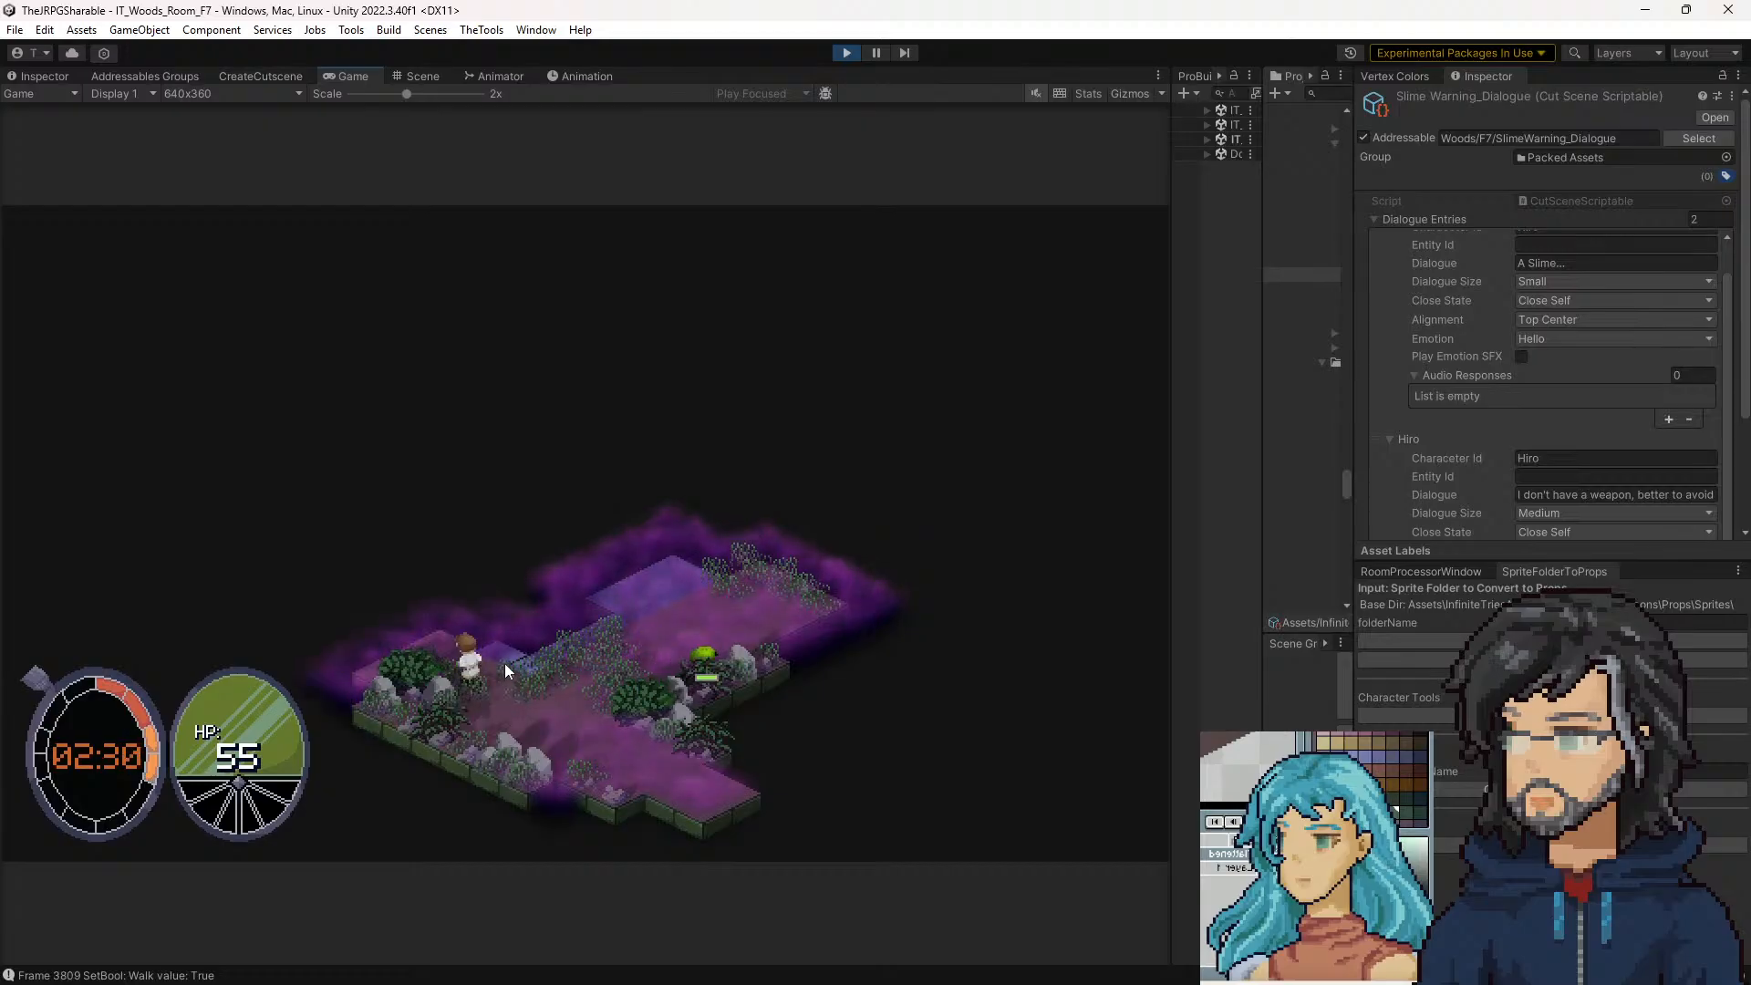
{"action": "key", "text": "w"}
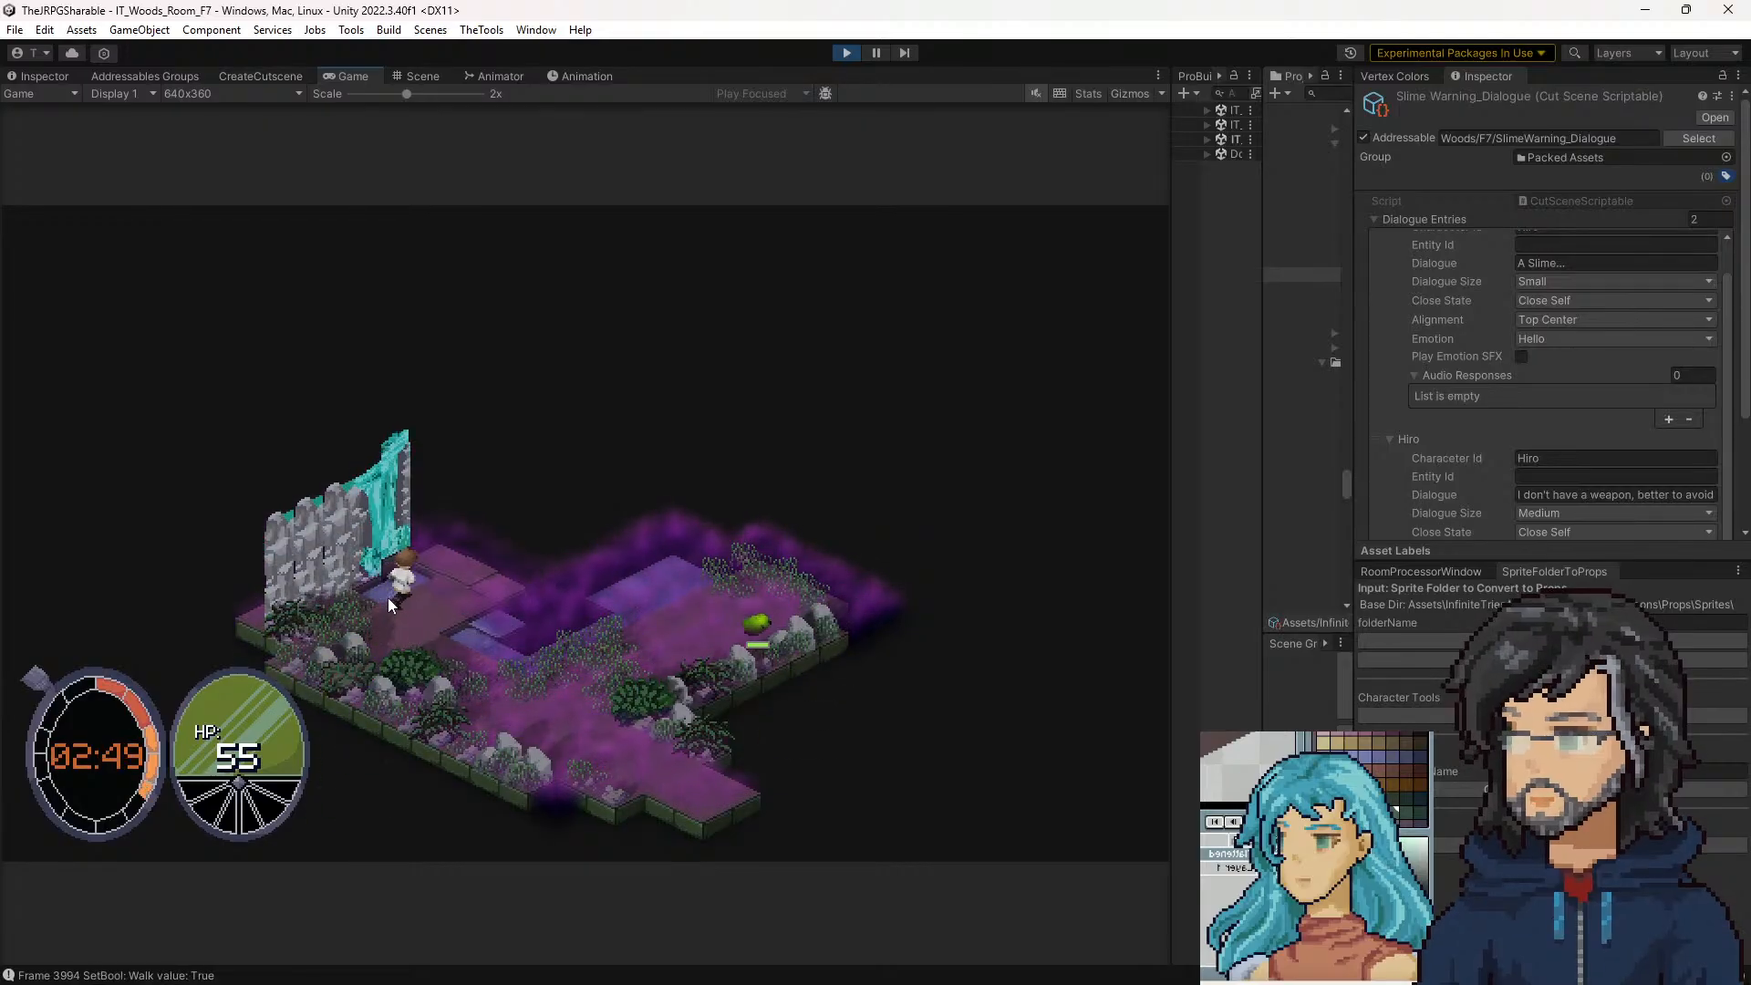
Walk the character along the stone wall and past the trees, leaving room F7 for room G7
{"action": "key", "text": "w"}
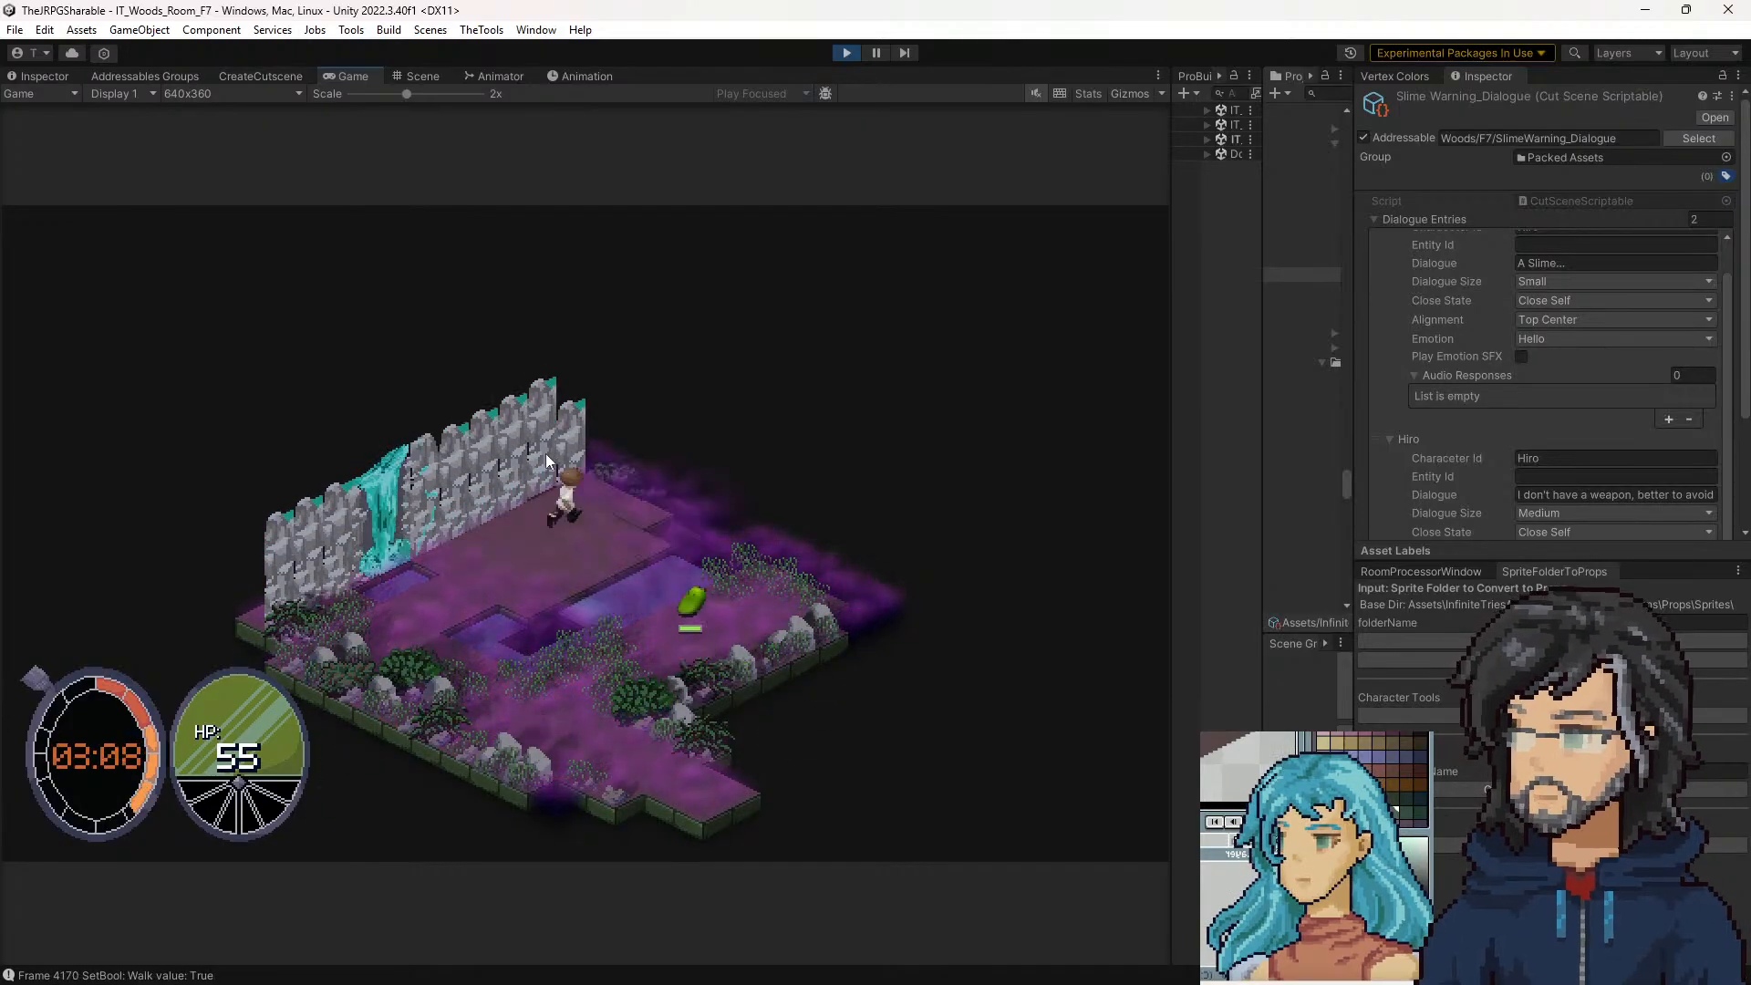
{"action": "key", "text": "d"}
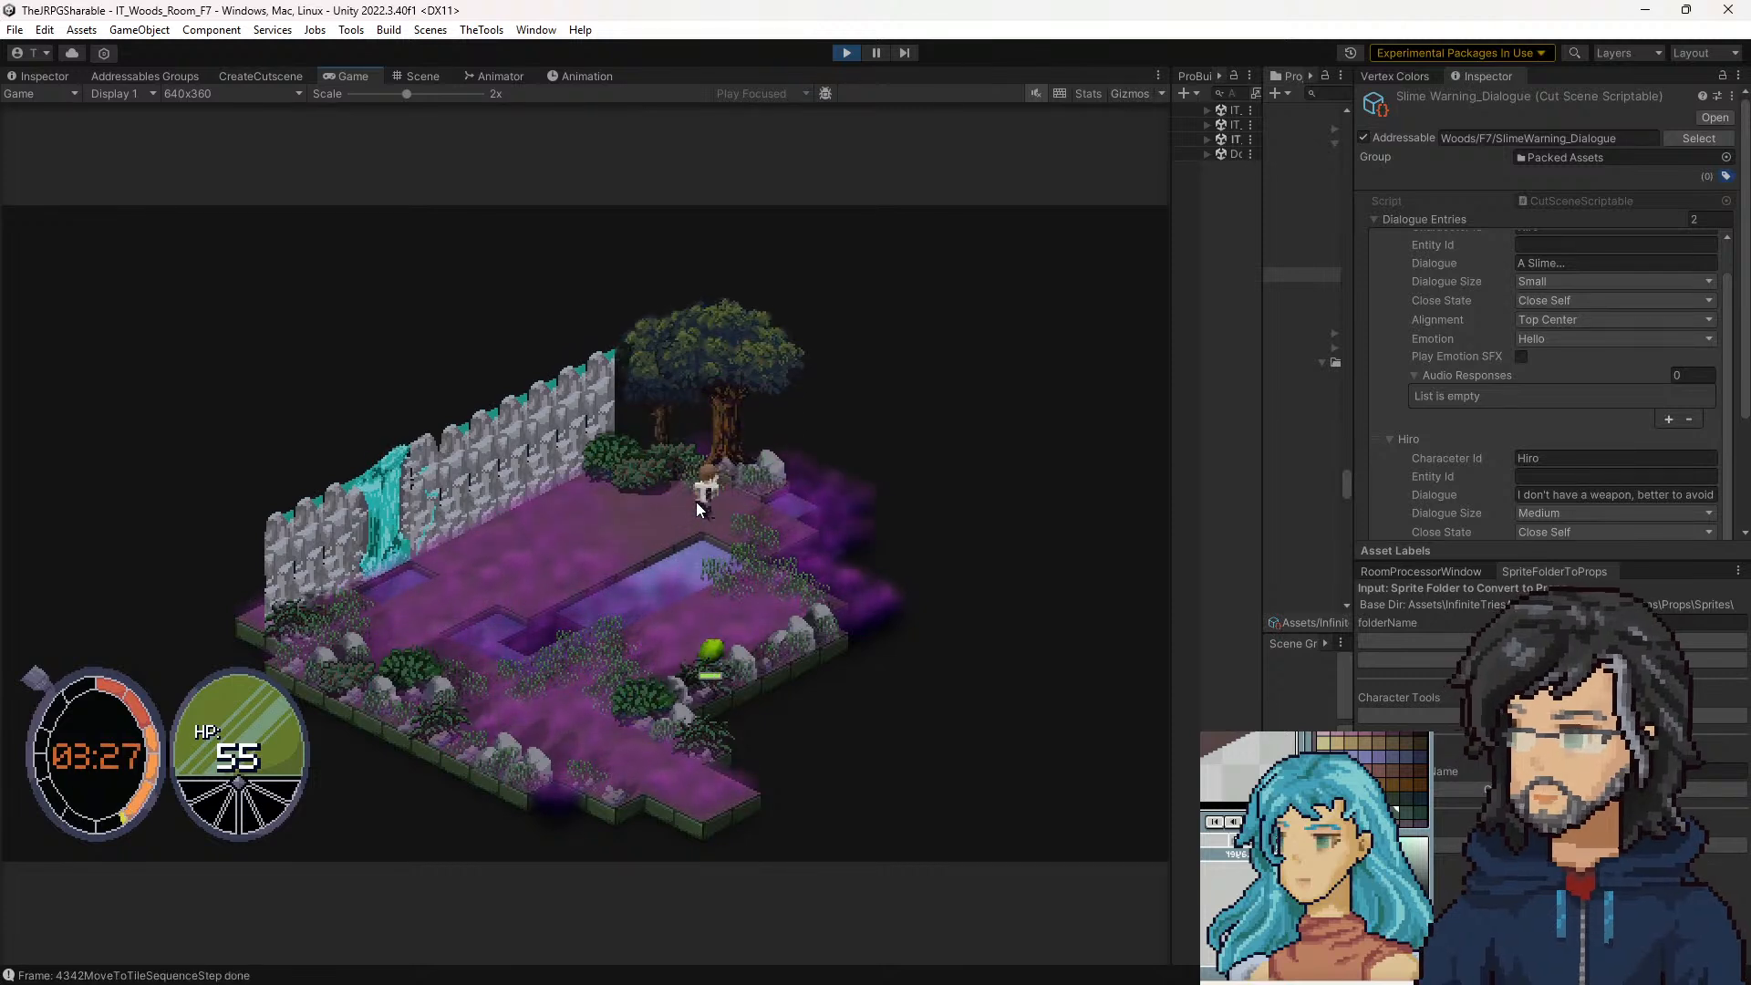
{"action": "key", "text": "w"}
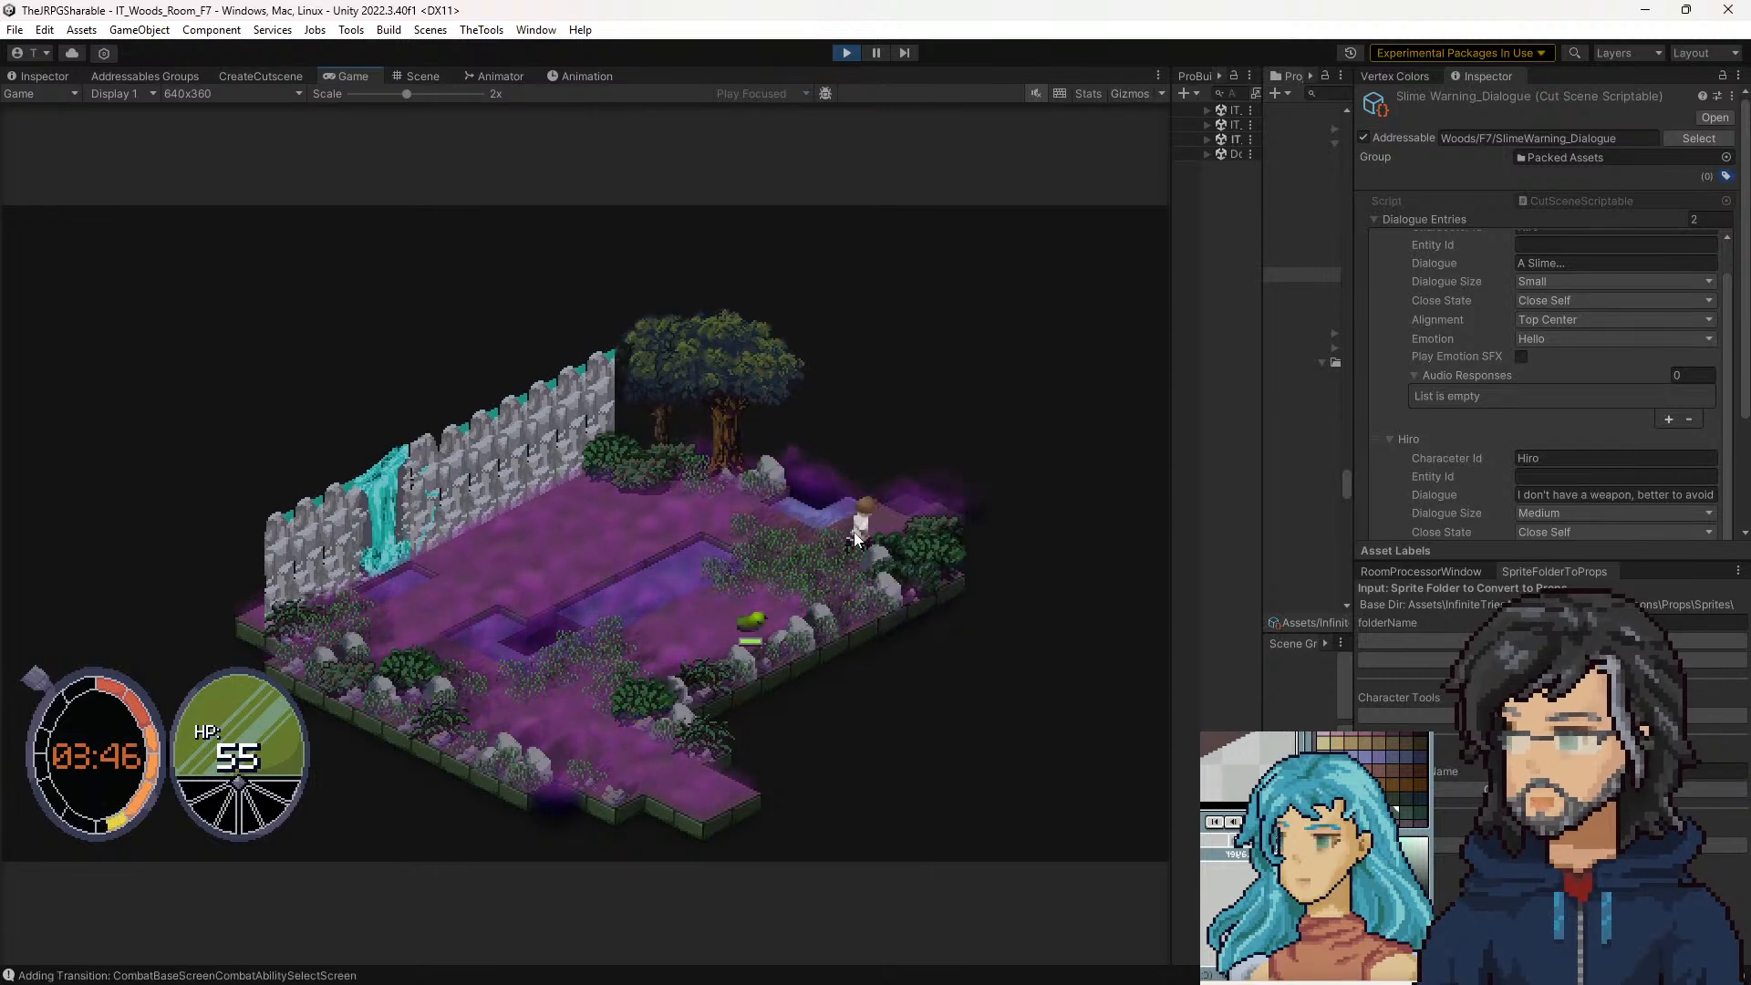
{"action": "key", "text": "s"}
{"action": "key", "text": "w"}
{"action": "key", "text": "w"}
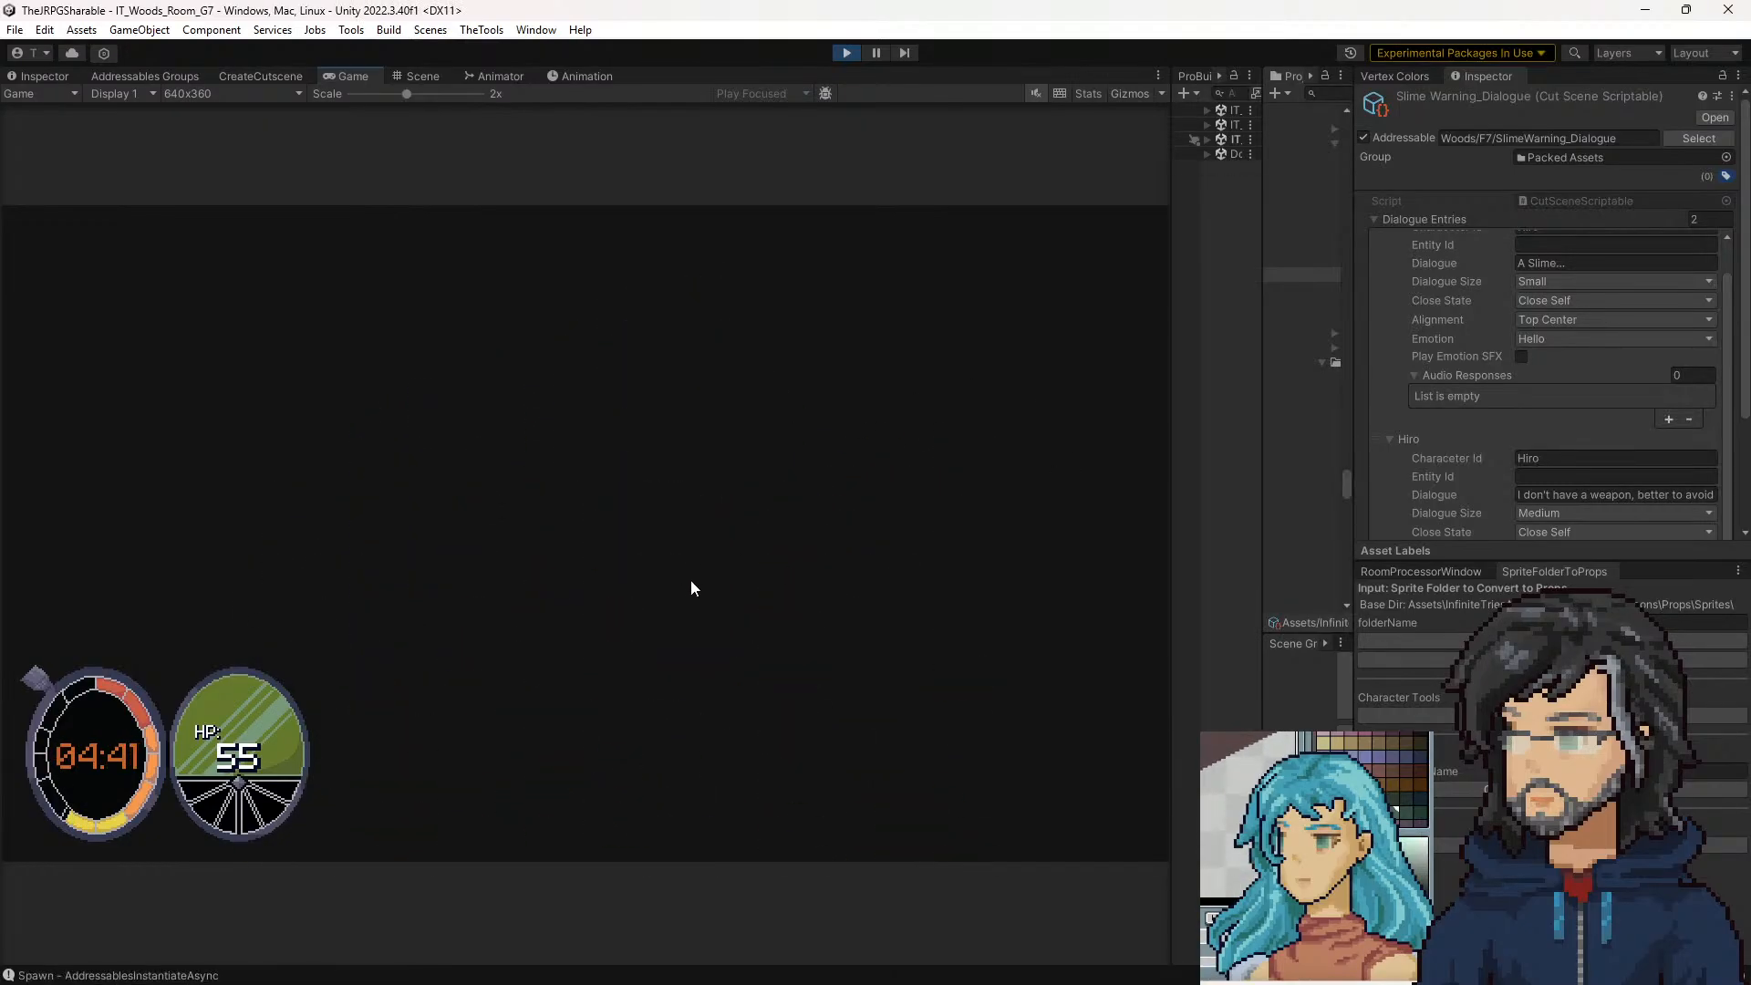
Walk the character along the dirt path in room G7 to the rocks and bushes at its edge
{"action": "key", "text": "w"}
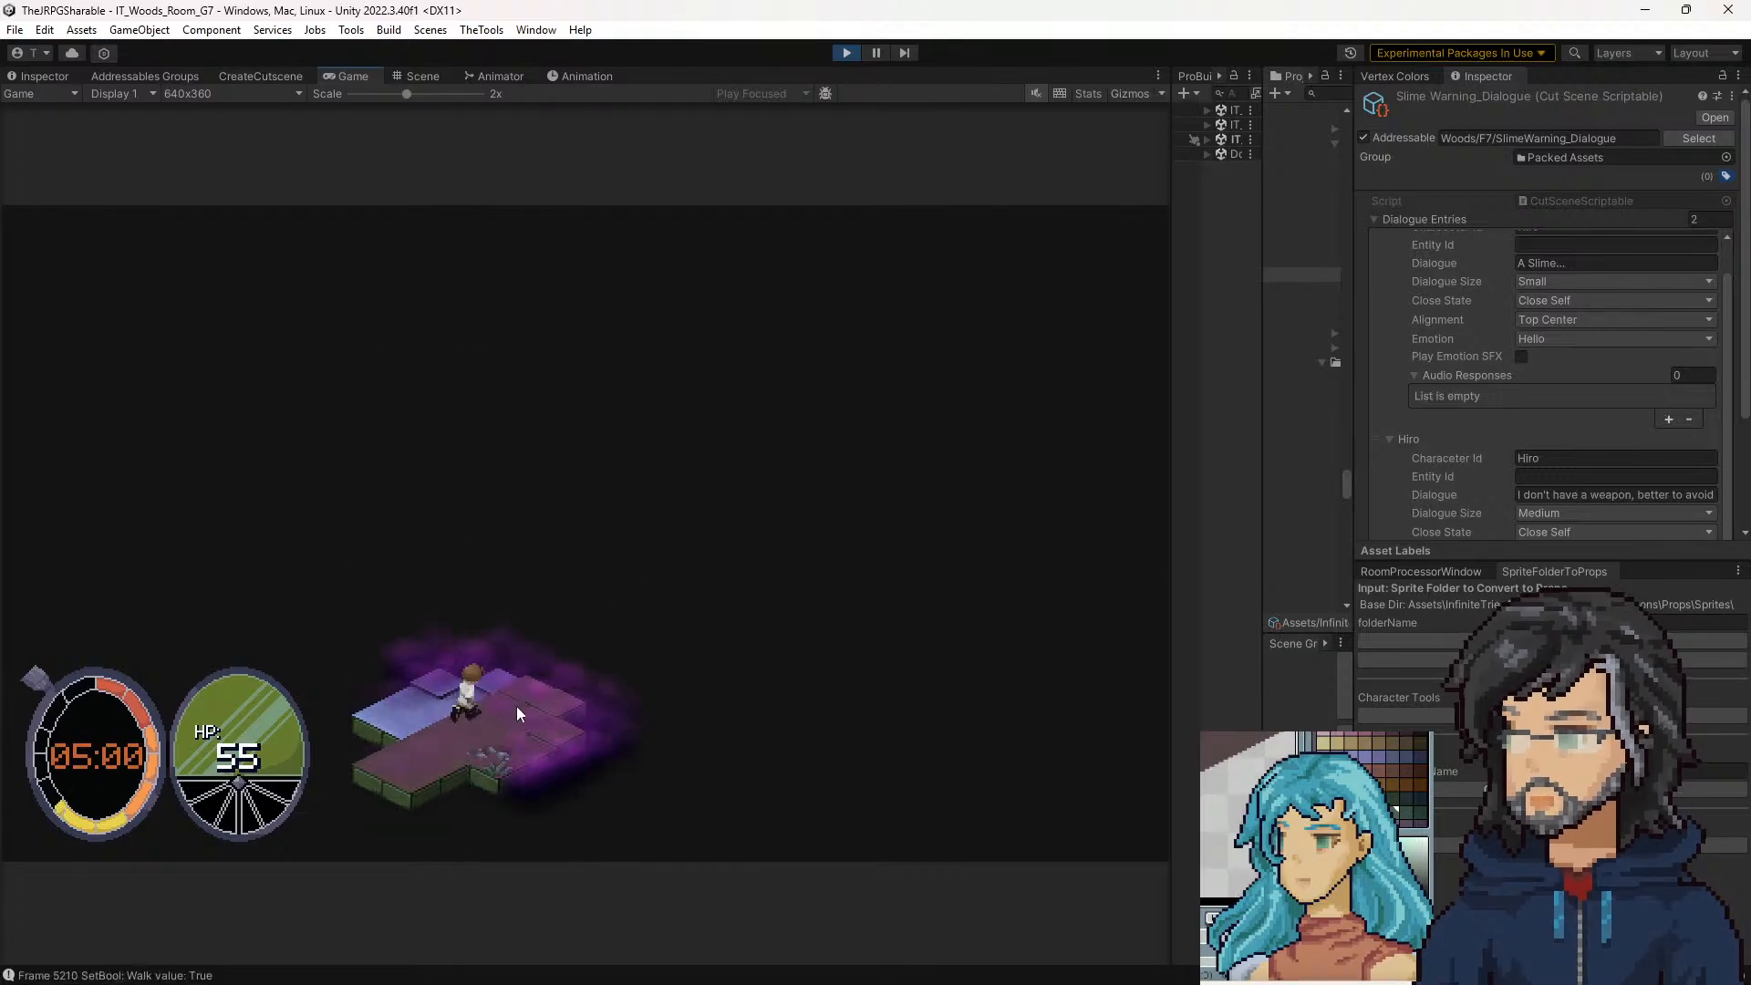
{"action": "key", "text": "d"}
{"action": "key", "text": "s"}
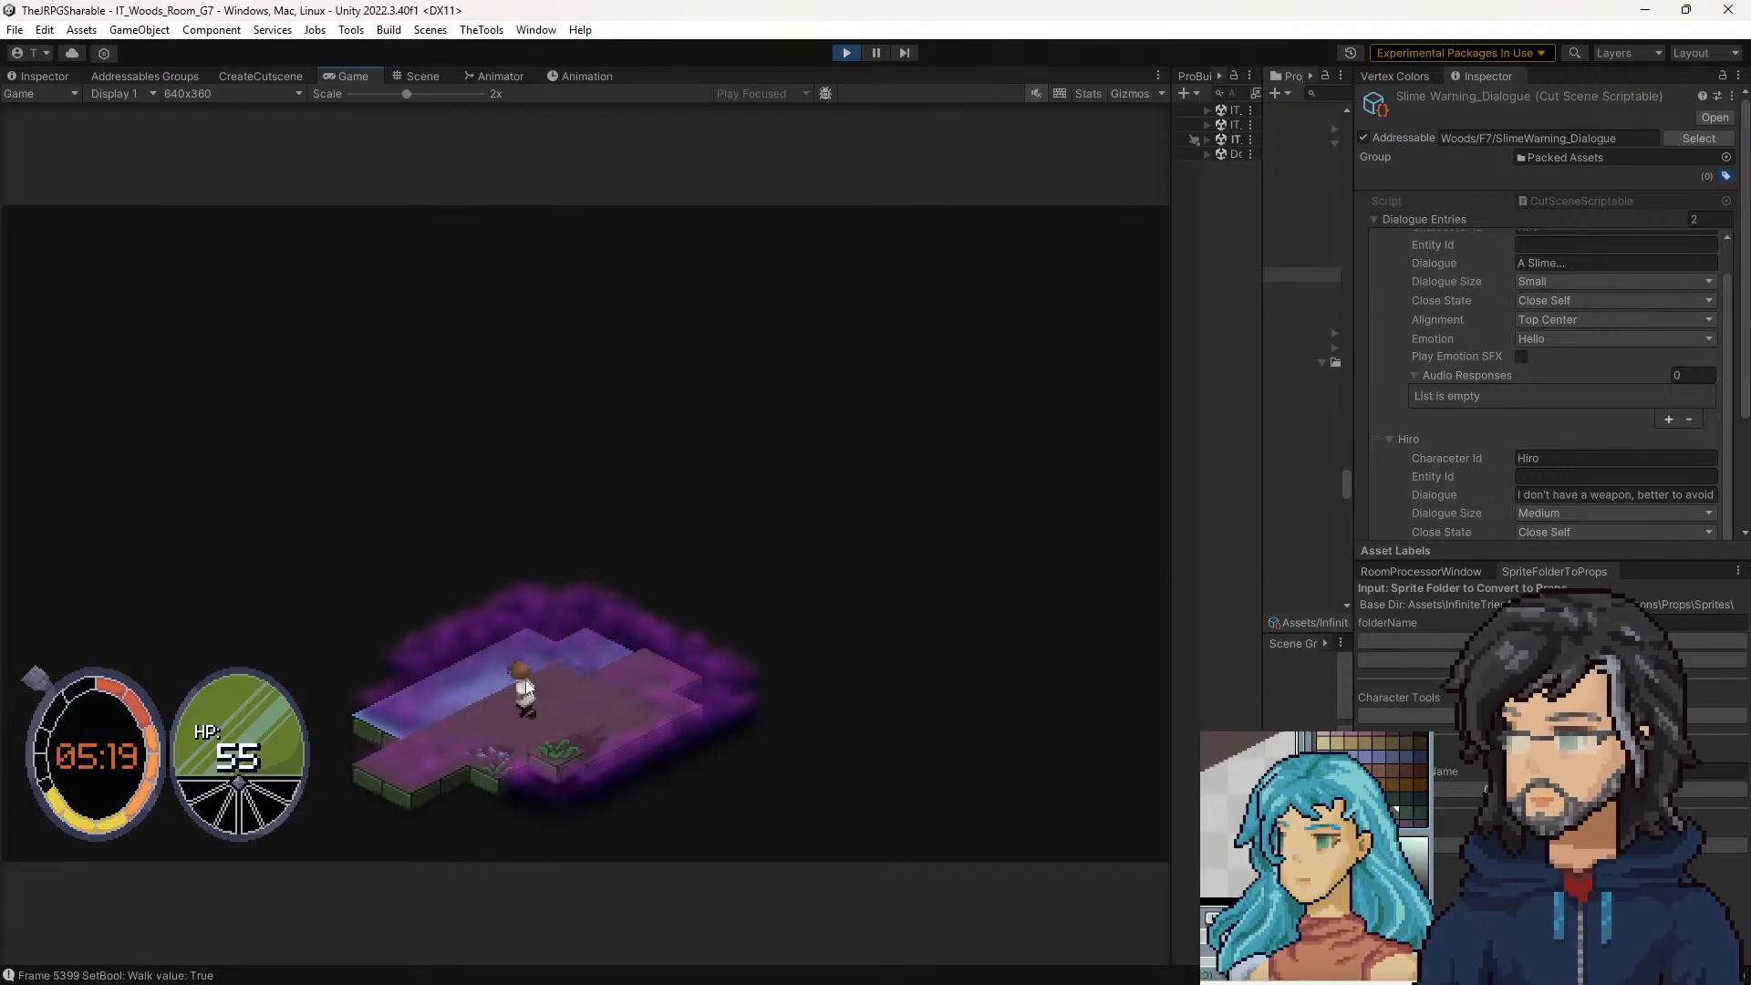
{"action": "key", "text": "a"}
{"action": "key", "text": "w"}
{"action": "key", "text": "d"}
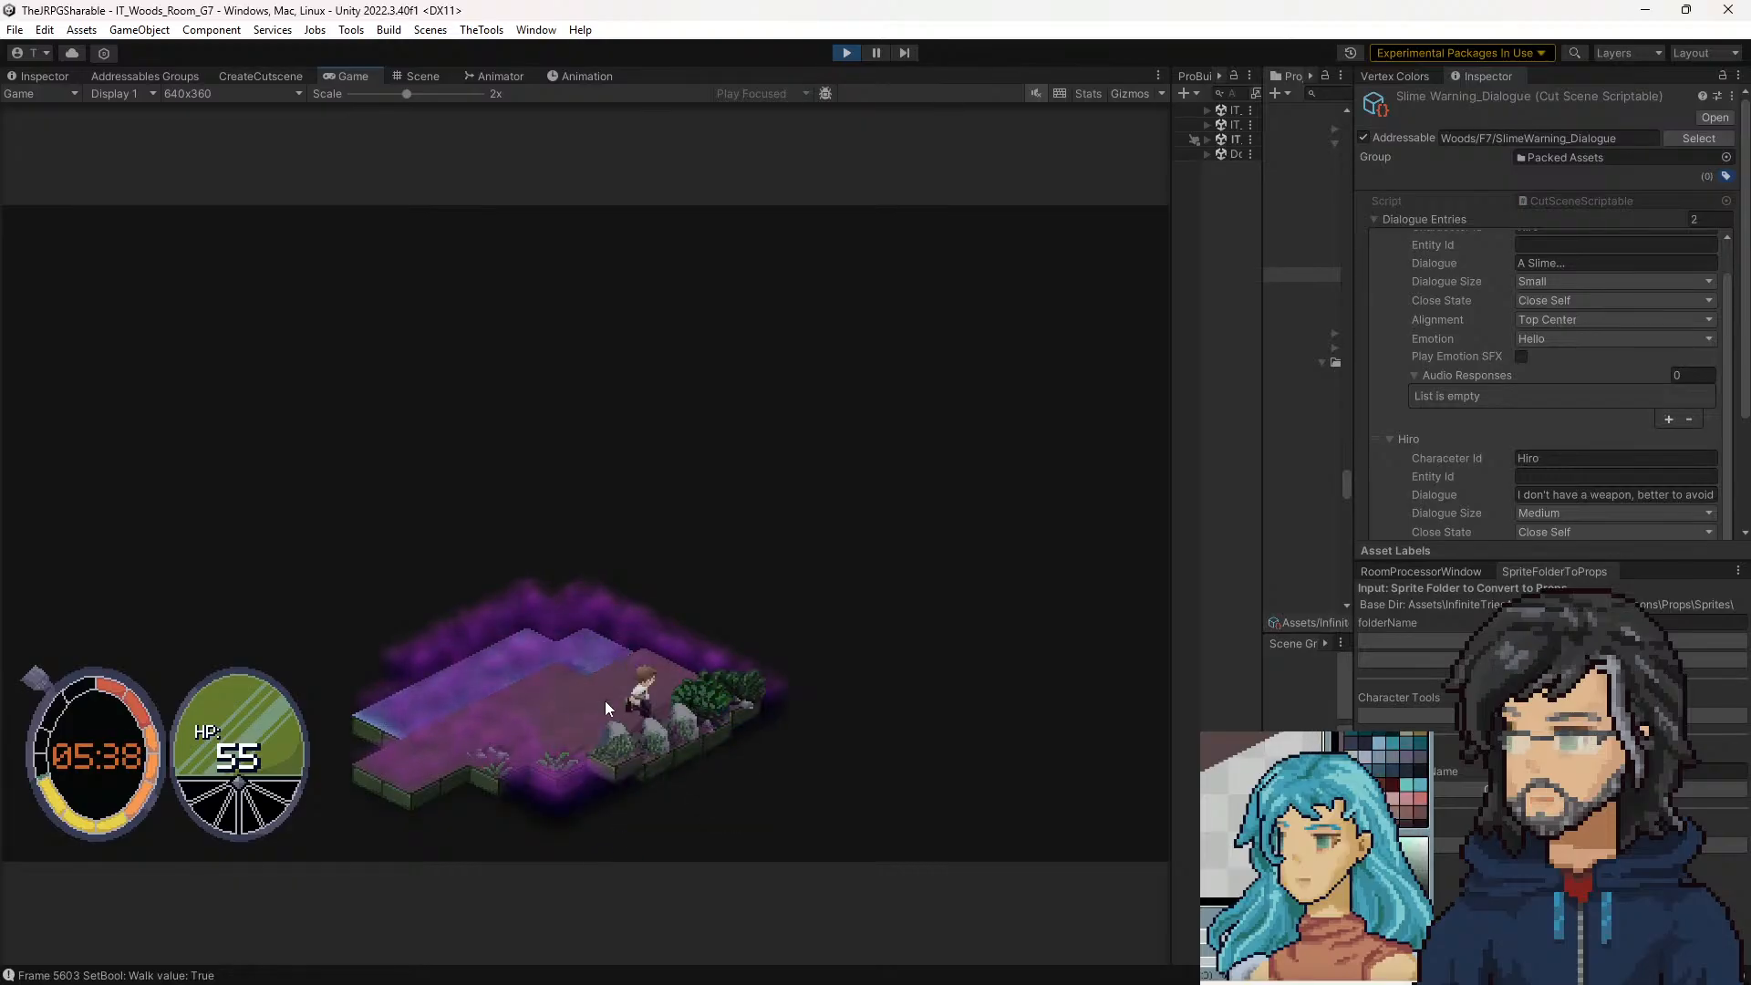
Pace the character around the dirt clearing in room G7 to inspect its bushes and rocks
{"action": "key", "text": "s"}
{"action": "key", "text": "a"}
{"action": "key", "text": "w"}
{"action": "key", "text": "d"}
{"action": "key", "text": "s"}
{"action": "key", "text": "a"}
{"action": "key", "text": "w"}
{"action": "key", "text": "d"}
{"action": "key", "text": "s"}
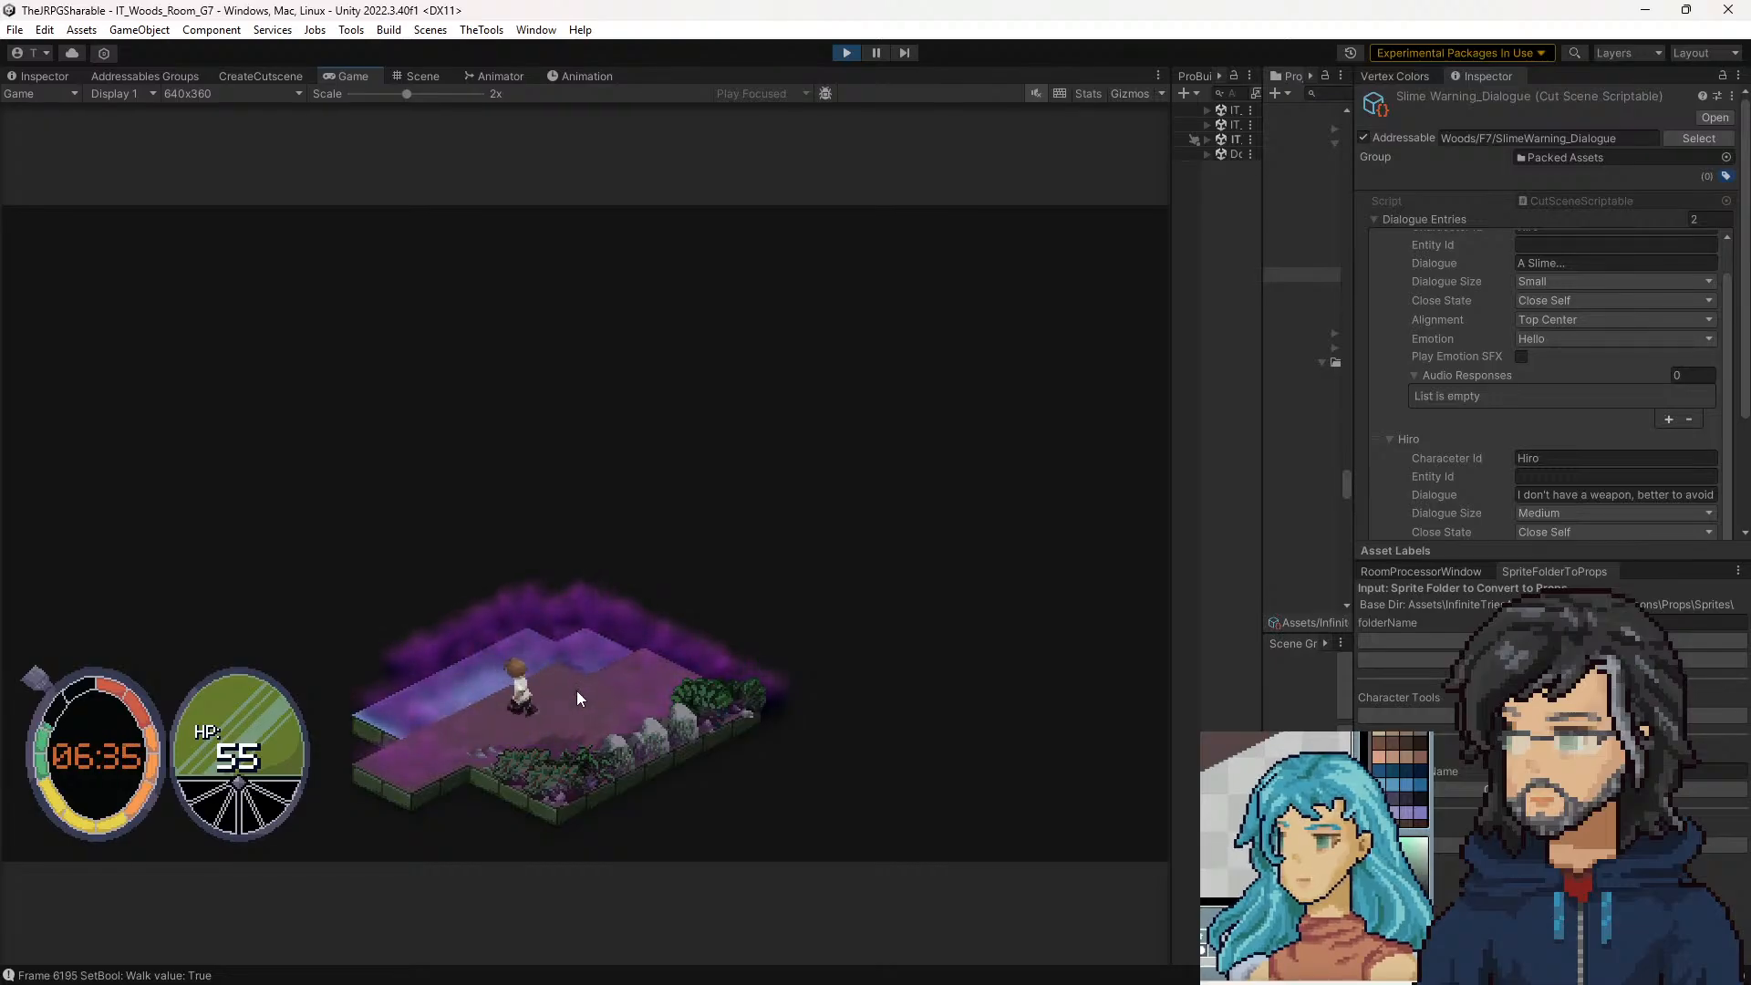
Walk the character to the water's edge in room G7 and on to the far end of the pool
{"action": "key", "text": "a"}
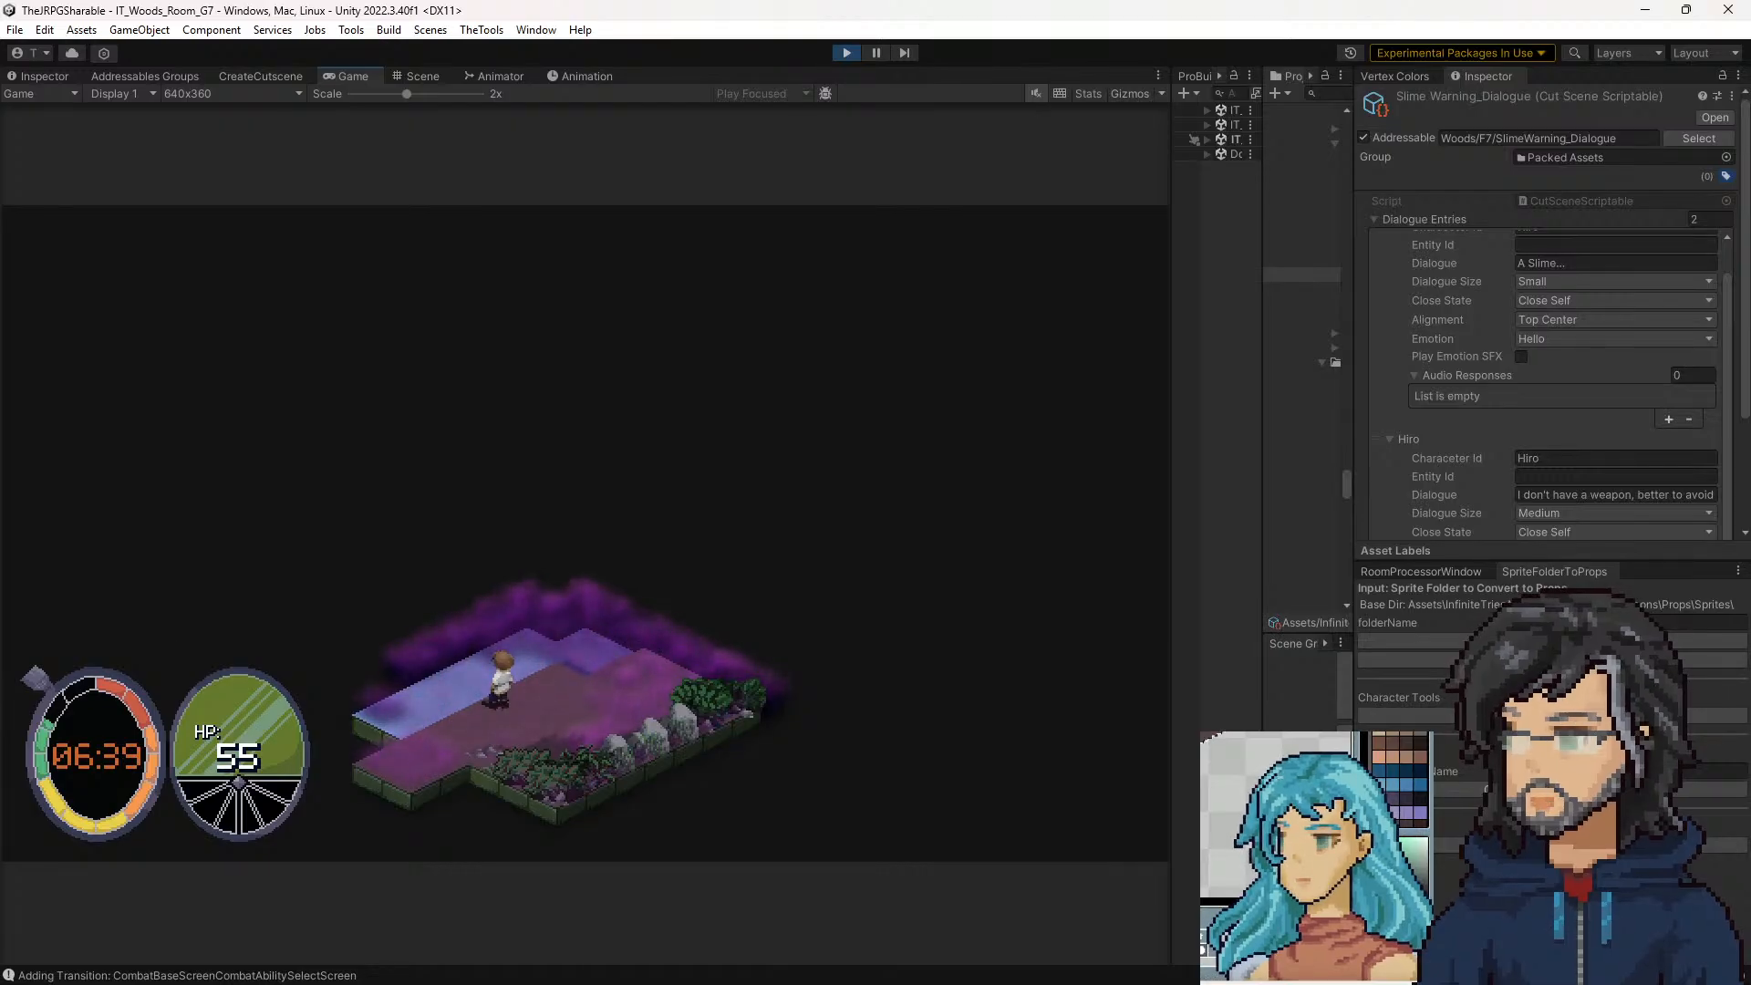
{"action": "key", "text": "d"}
{"action": "key", "text": "d"}
{"action": "key", "text": "d"}
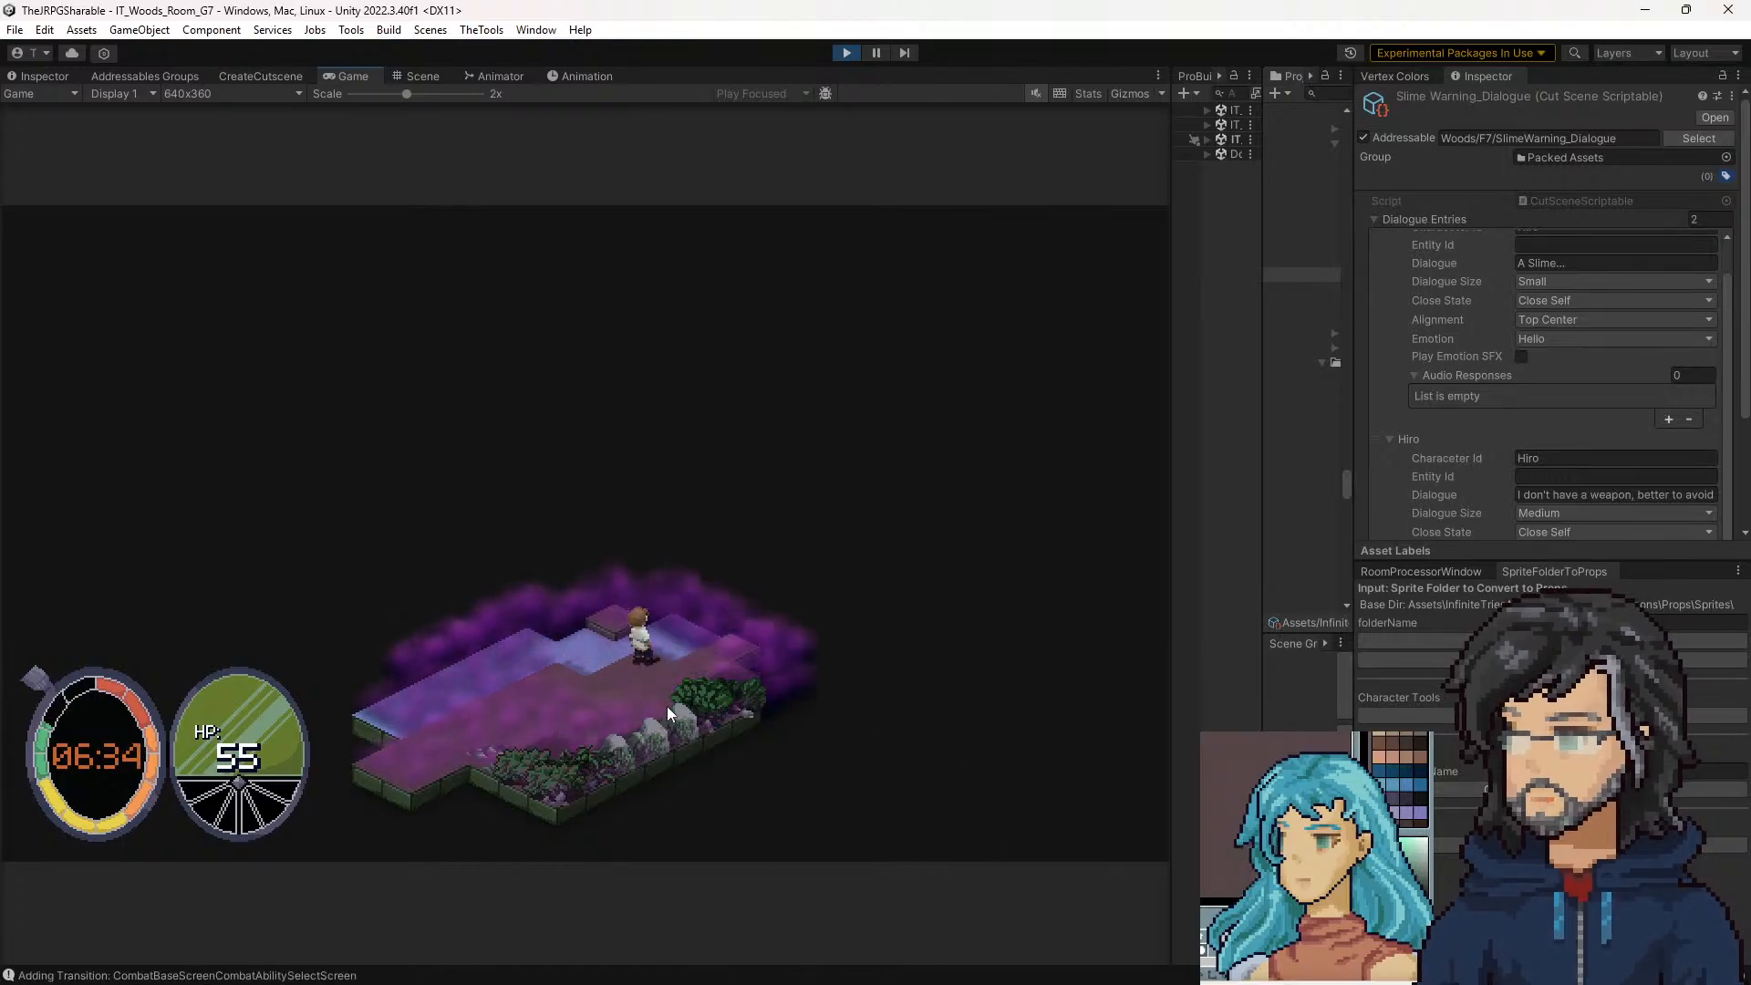
{"action": "key", "text": "d"}
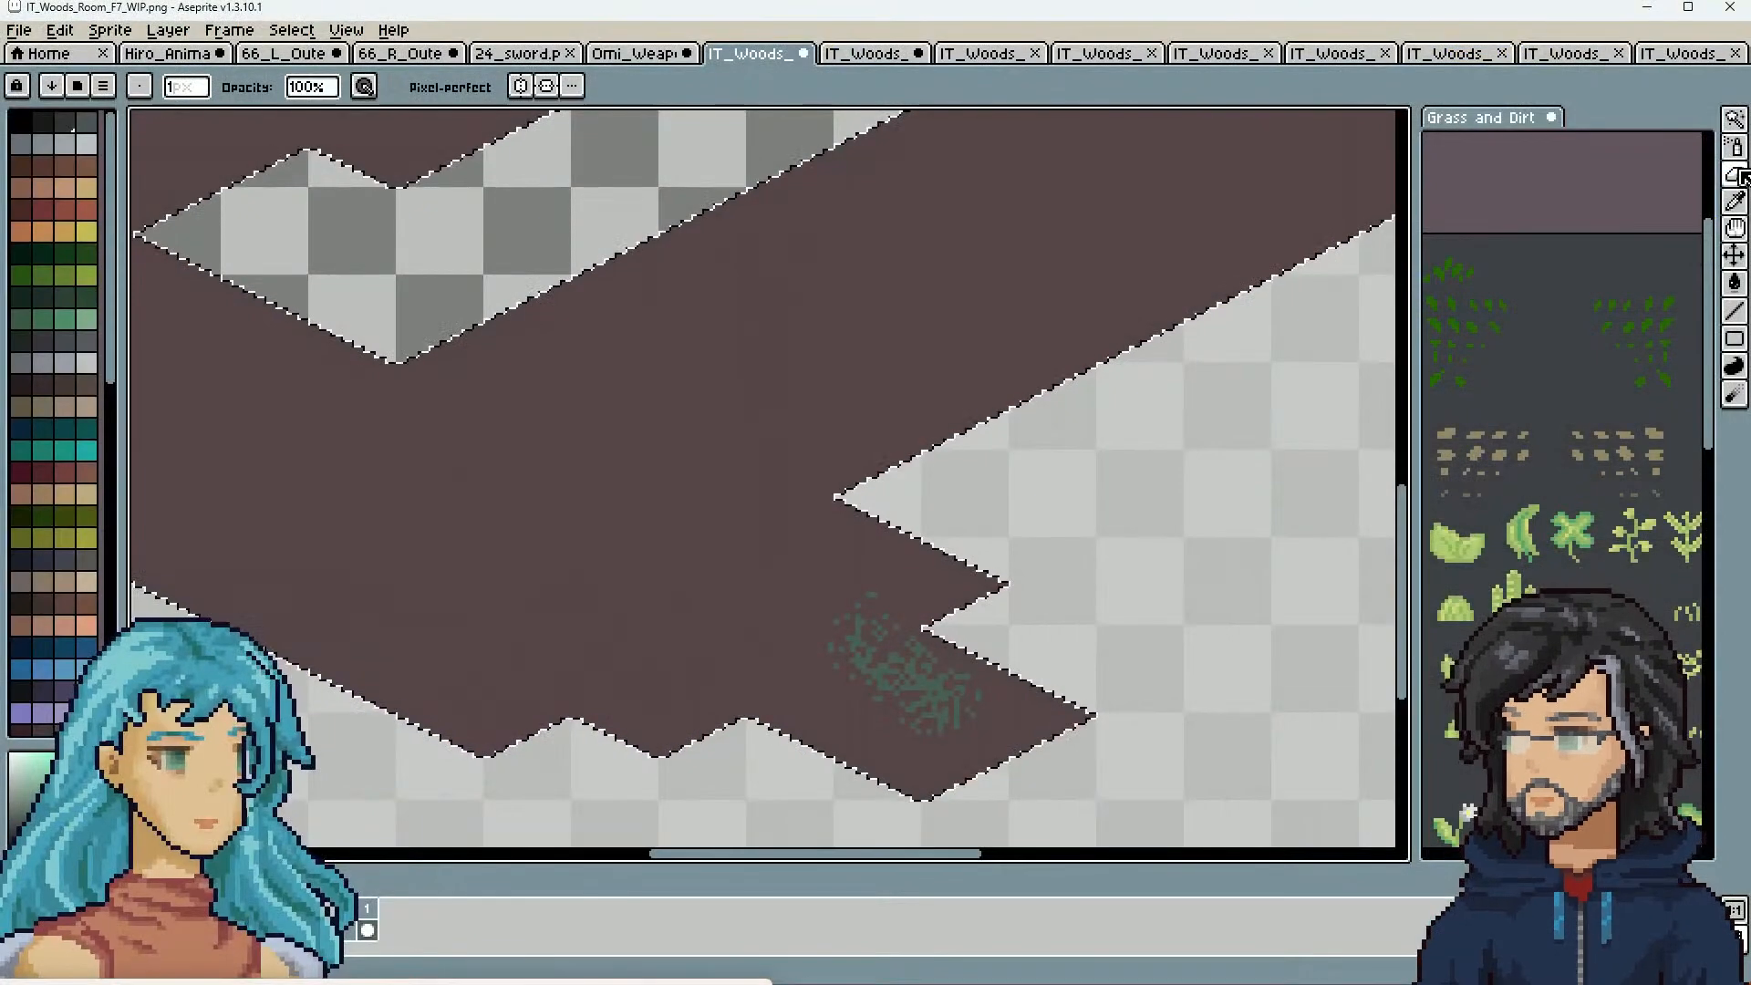
Spray a curving band of green grass across the dirt near the floor's lower notched corner, reaching up around the inner notch
{"action": "left_click_drag", "start_coordinate": [930, 693], "coordinate": [951, 745]}
{"action": "left_click_drag", "start_coordinate": [873, 679], "coordinate": [768, 631]}
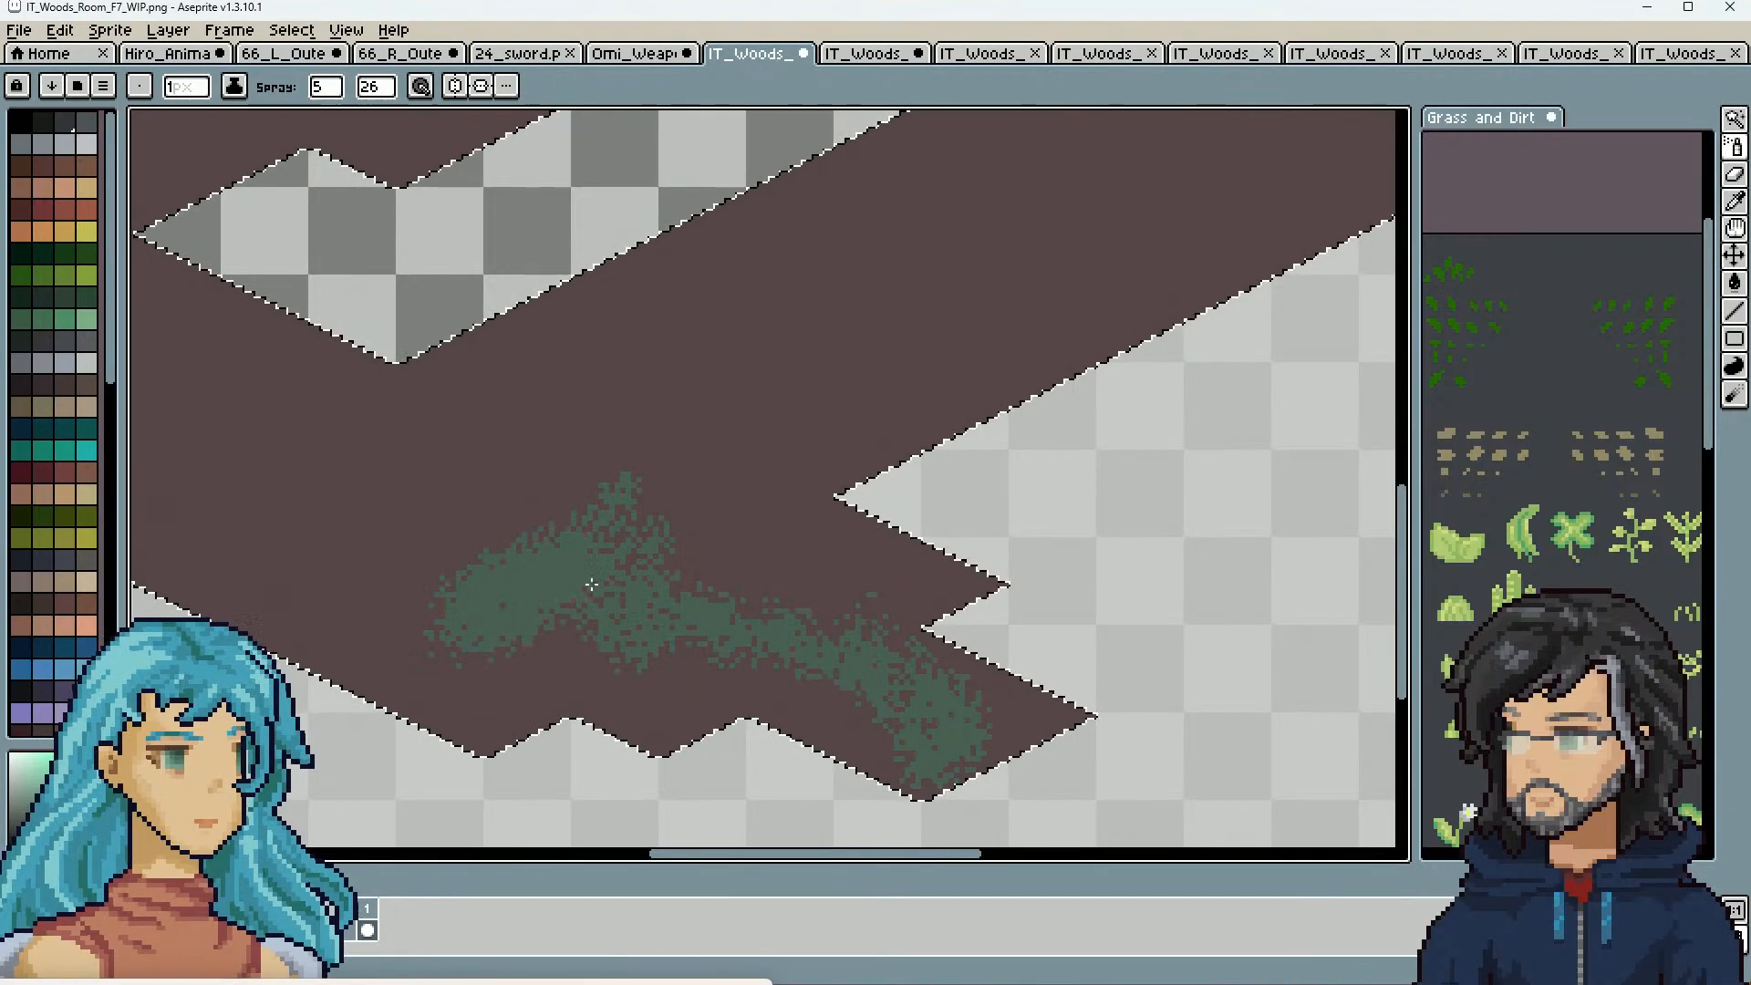
{"action": "mouse_move", "coordinate": [626, 501]}
{"action": "left_mouse_down"}
{"action": "mouse_move", "coordinate": [682, 565]}
{"action": "mouse_move", "coordinate": [699, 531]}
{"action": "mouse_move", "coordinate": [754, 602]}
{"action": "mouse_move", "coordinate": [757, 545]}
{"action": "mouse_move", "coordinate": [815, 619]}
{"action": "mouse_move", "coordinate": [723, 576]}
{"action": "left_mouse_up"}
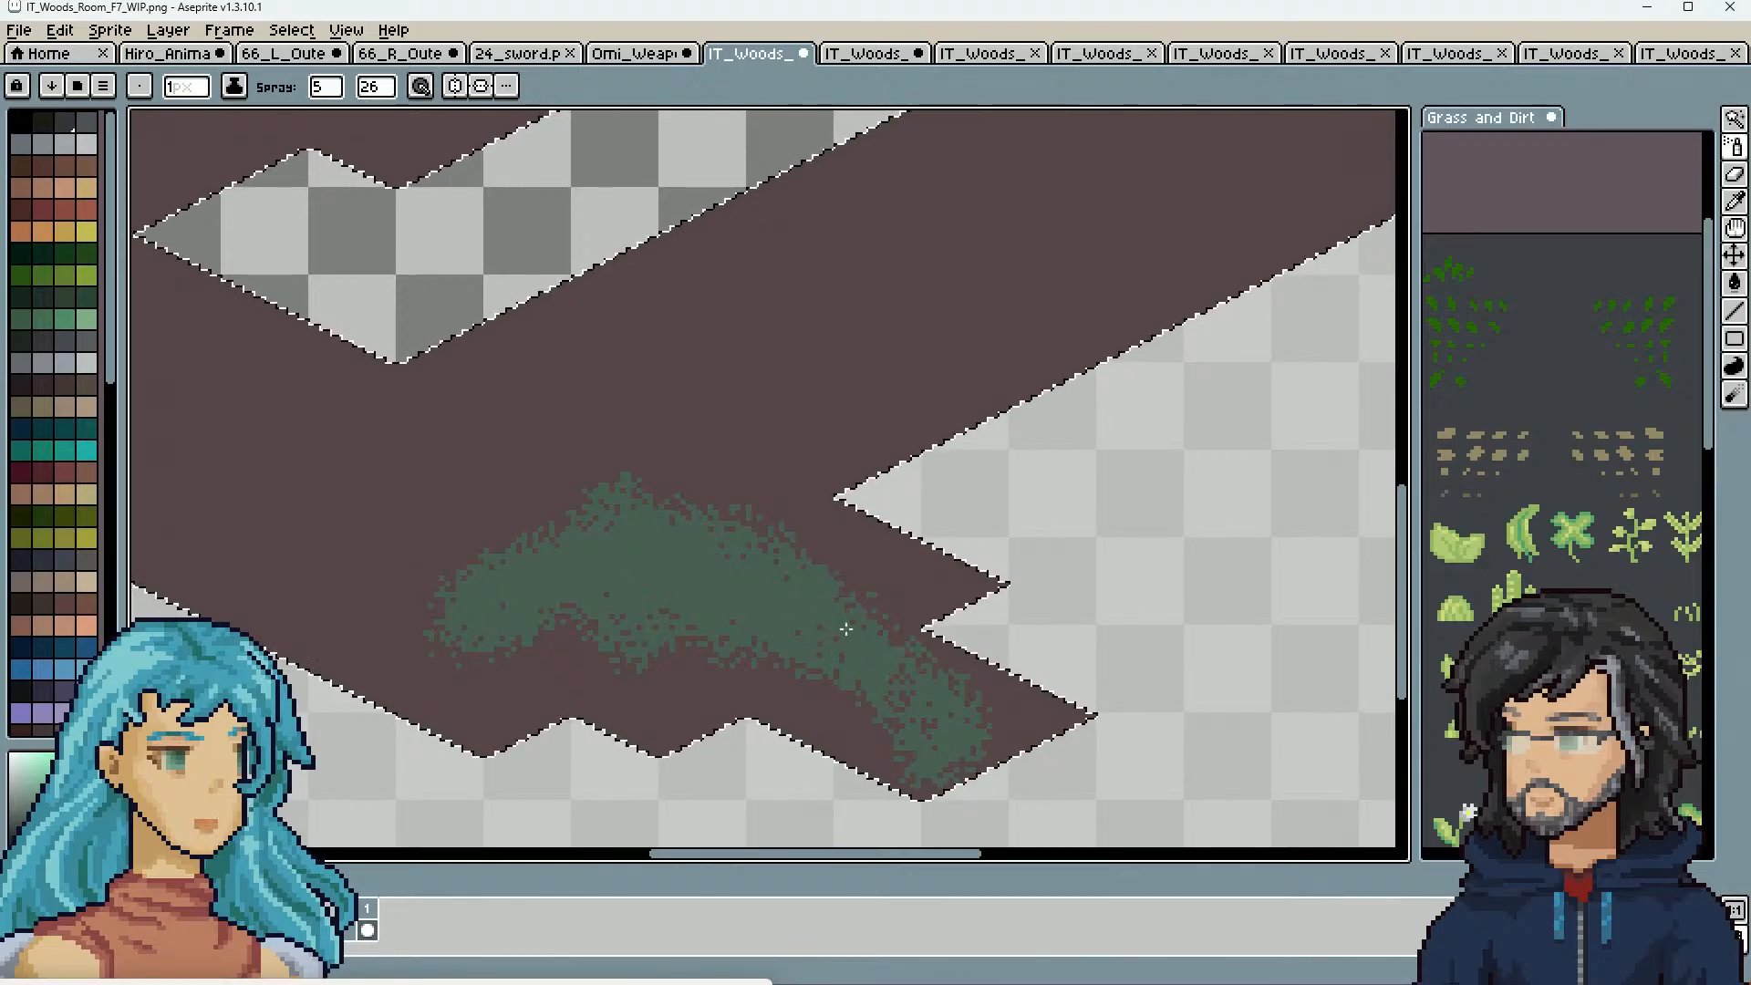
{"action": "left_click_drag", "start_coordinate": [924, 710], "coordinate": [943, 751]}
{"action": "mouse_move", "coordinate": [865, 377]}
{"action": "left_mouse_down"}
{"action": "mouse_move", "coordinate": [825, 527]}
{"action": "mouse_move", "coordinate": [891, 568]}
{"action": "left_mouse_up"}
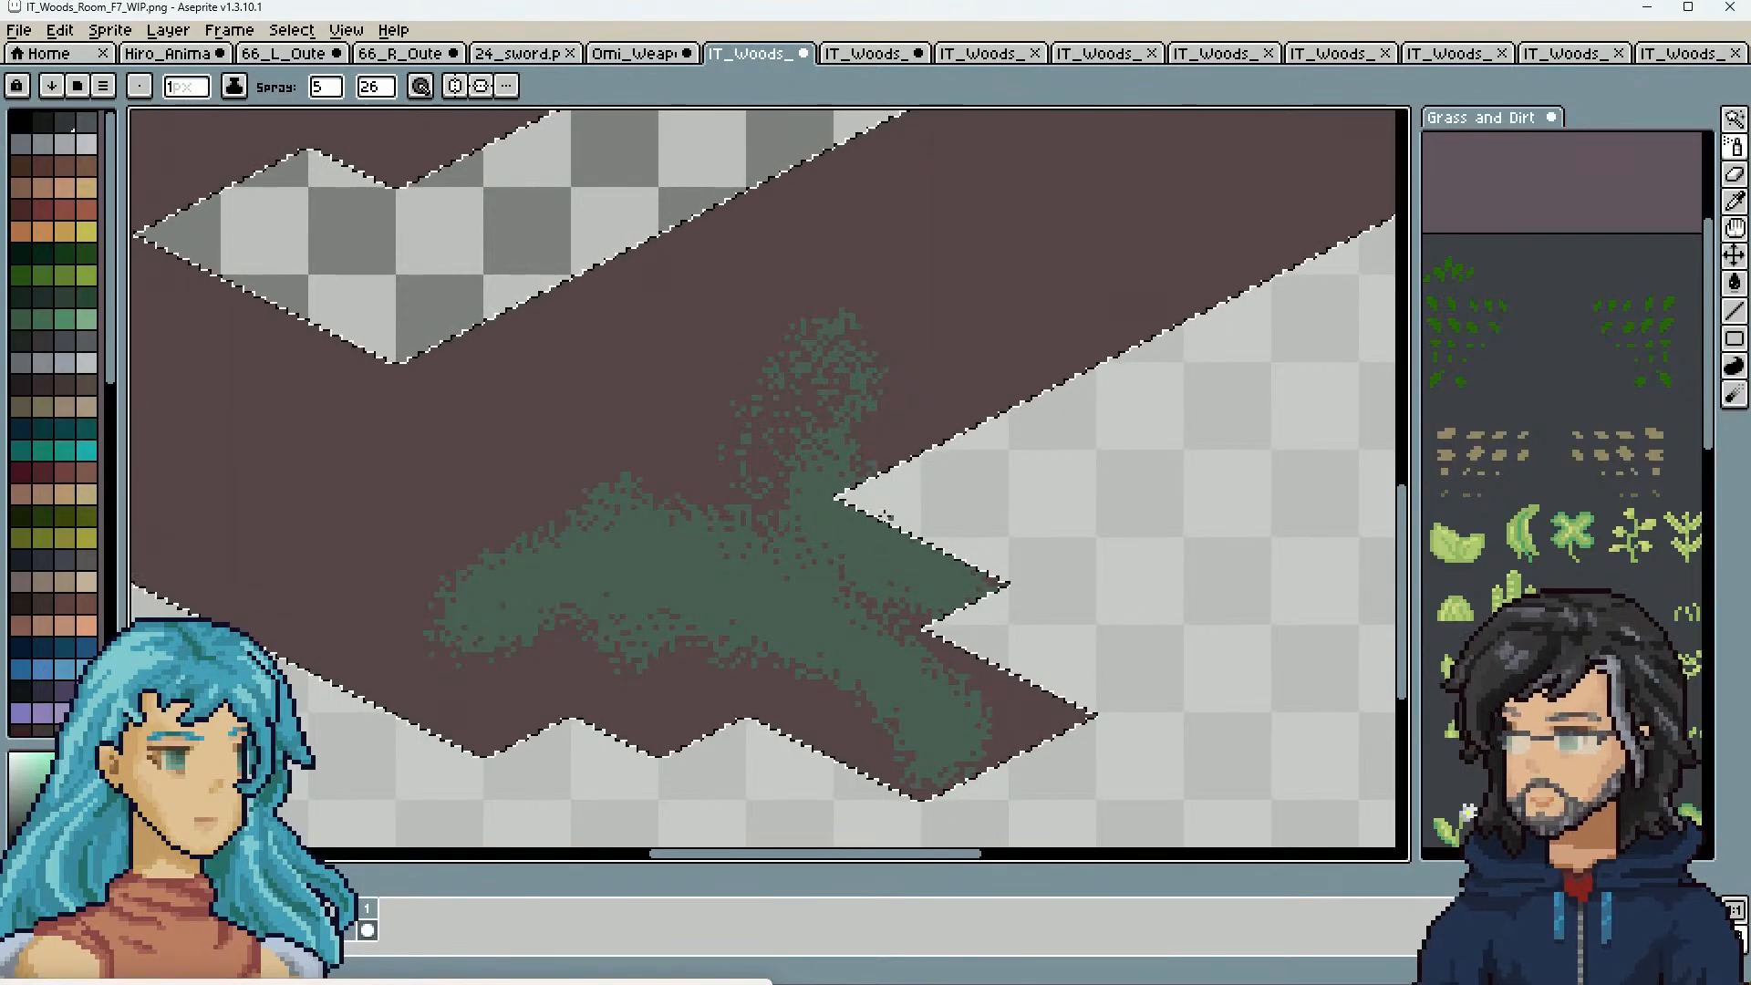
Spray more grass above the notched corner and extend it along the floor's lower-right diagonal edge
{"action": "key", "text": "space"}
{"action": "left_click_drag", "start_coordinate": [746, 465], "coordinate": [1071, 687]}
{"action": "scroll", "coordinate": [1071, 686], "scroll_direction": "down", "scroll_amount": 1}
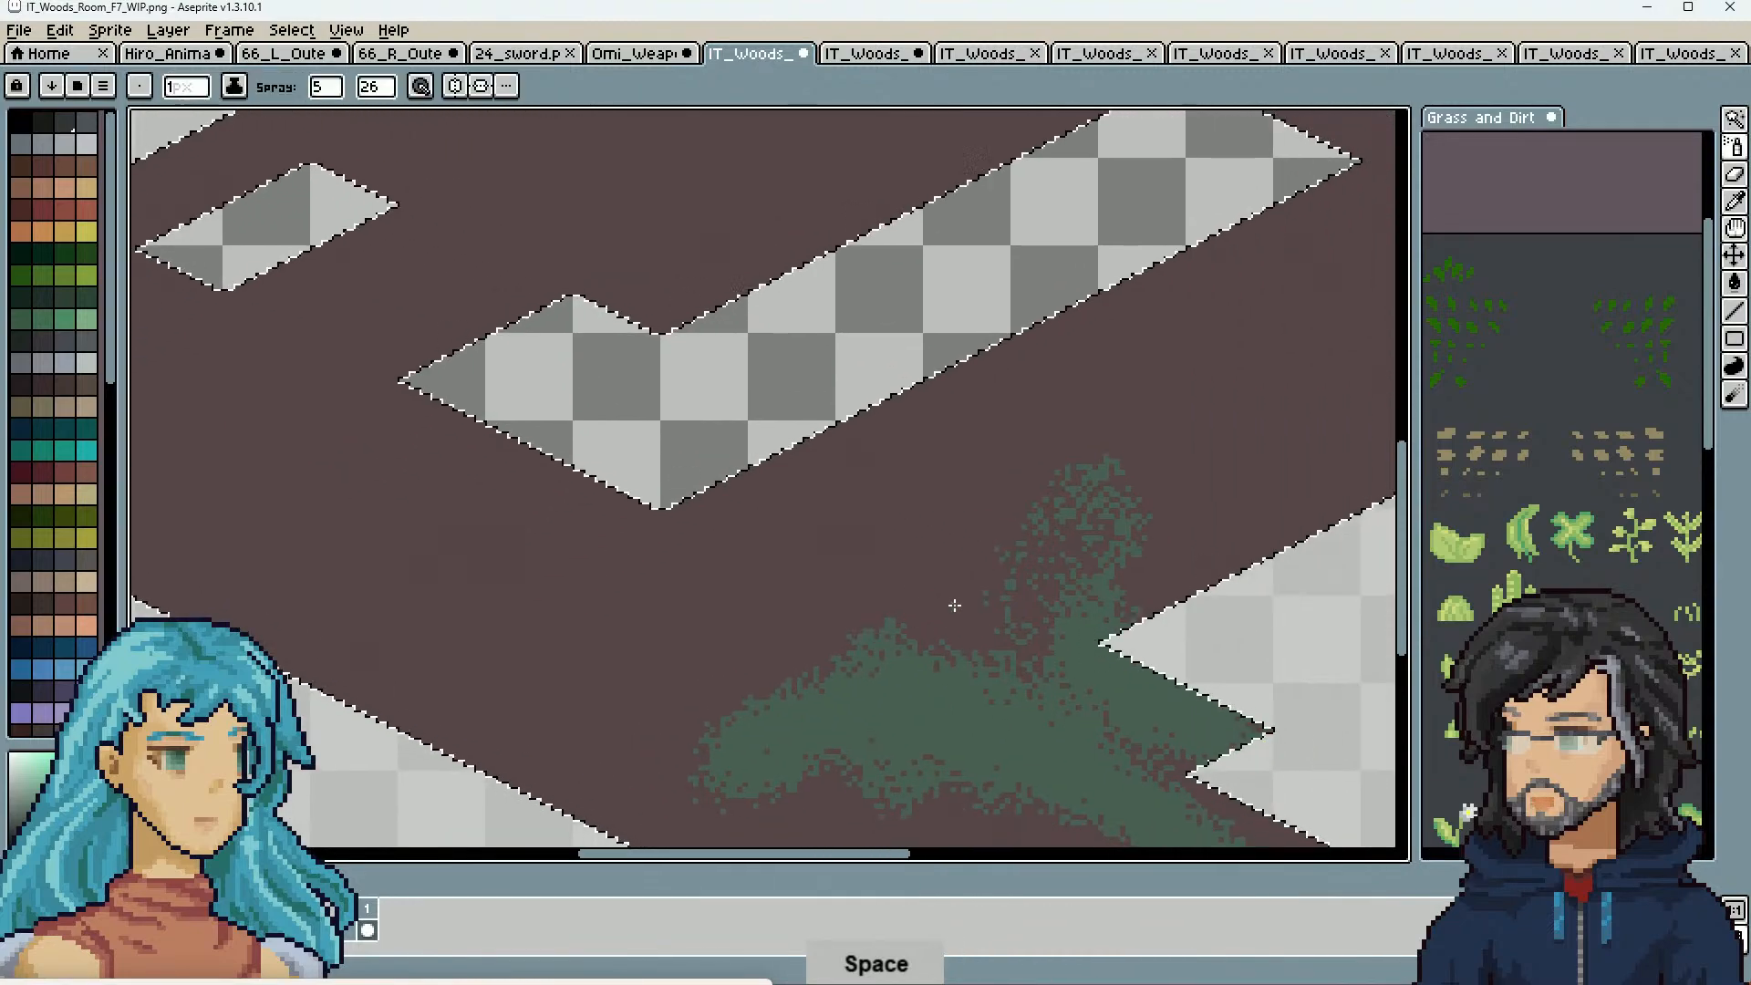
{"action": "key", "text": "space"}
{"action": "mouse_move", "coordinate": [1054, 603]}
{"action": "left_mouse_down"}
{"action": "mouse_move", "coordinate": [969, 626]}
{"action": "mouse_move", "coordinate": [852, 598]}
{"action": "mouse_move", "coordinate": [893, 516]}
{"action": "left_mouse_up"}
{"action": "key", "text": "ctrl+shift+z"}
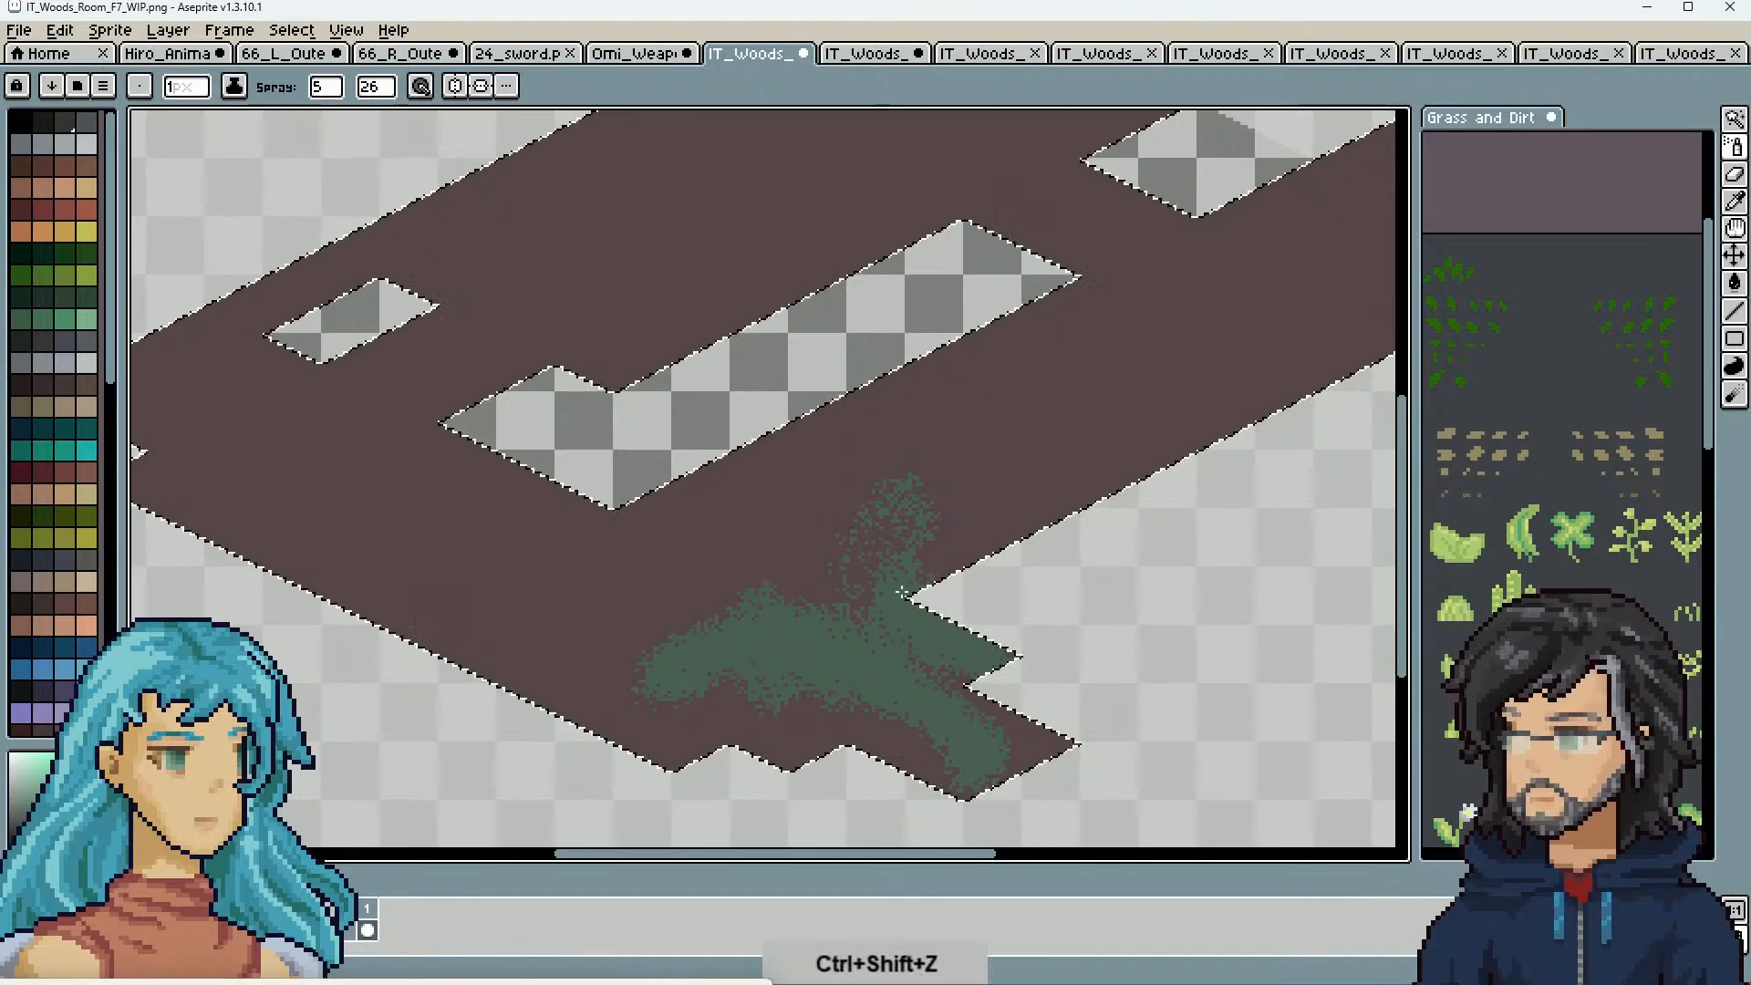
{"action": "left_click", "coordinate": [1735, 174]}
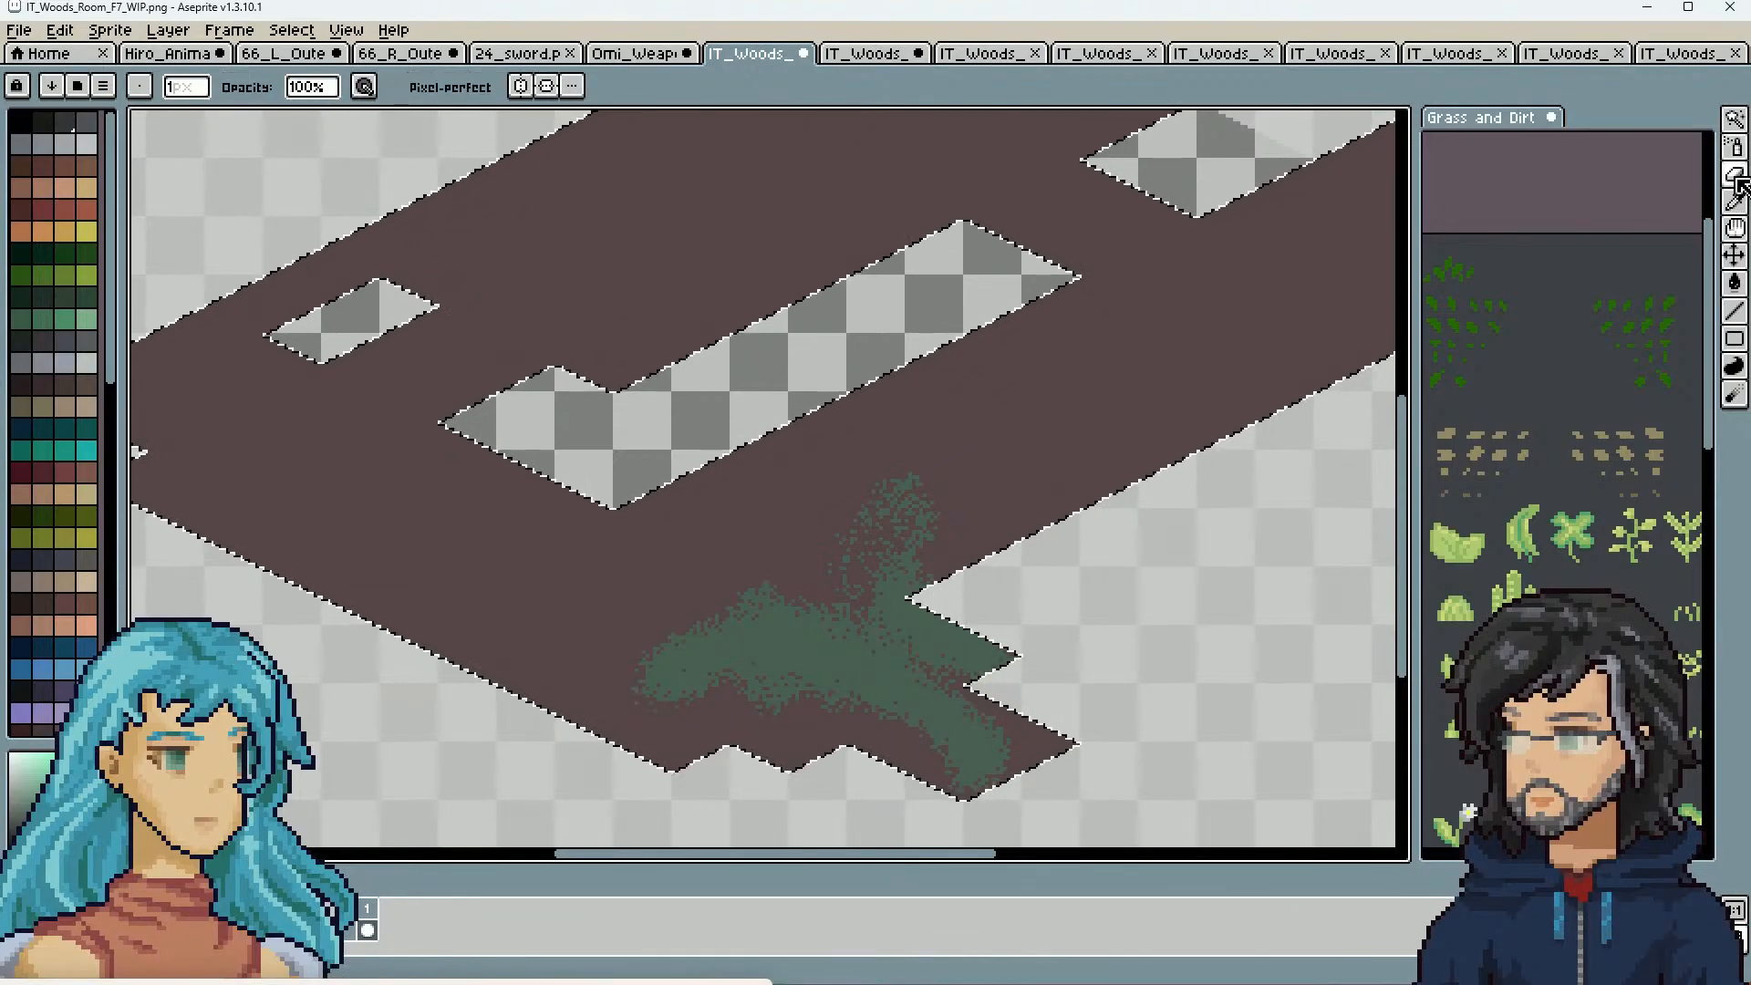
{"action": "left_click", "coordinate": [1735, 148]}
{"action": "mouse_move", "coordinate": [860, 569]}
{"action": "left_mouse_down"}
{"action": "mouse_move", "coordinate": [820, 575]}
{"action": "mouse_move", "coordinate": [781, 545]}
{"action": "left_mouse_up"}
{"action": "mouse_move", "coordinate": [920, 483]}
{"action": "left_mouse_down"}
{"action": "mouse_move", "coordinate": [1011, 444]}
{"action": "mouse_move", "coordinate": [954, 485]}
{"action": "mouse_move", "coordinate": [944, 555]}
{"action": "mouse_move", "coordinate": [1104, 479]}
{"action": "mouse_move", "coordinate": [998, 522]}
{"action": "mouse_move", "coordinate": [959, 512]}
{"action": "mouse_move", "coordinate": [906, 573]}
{"action": "left_mouse_up"}
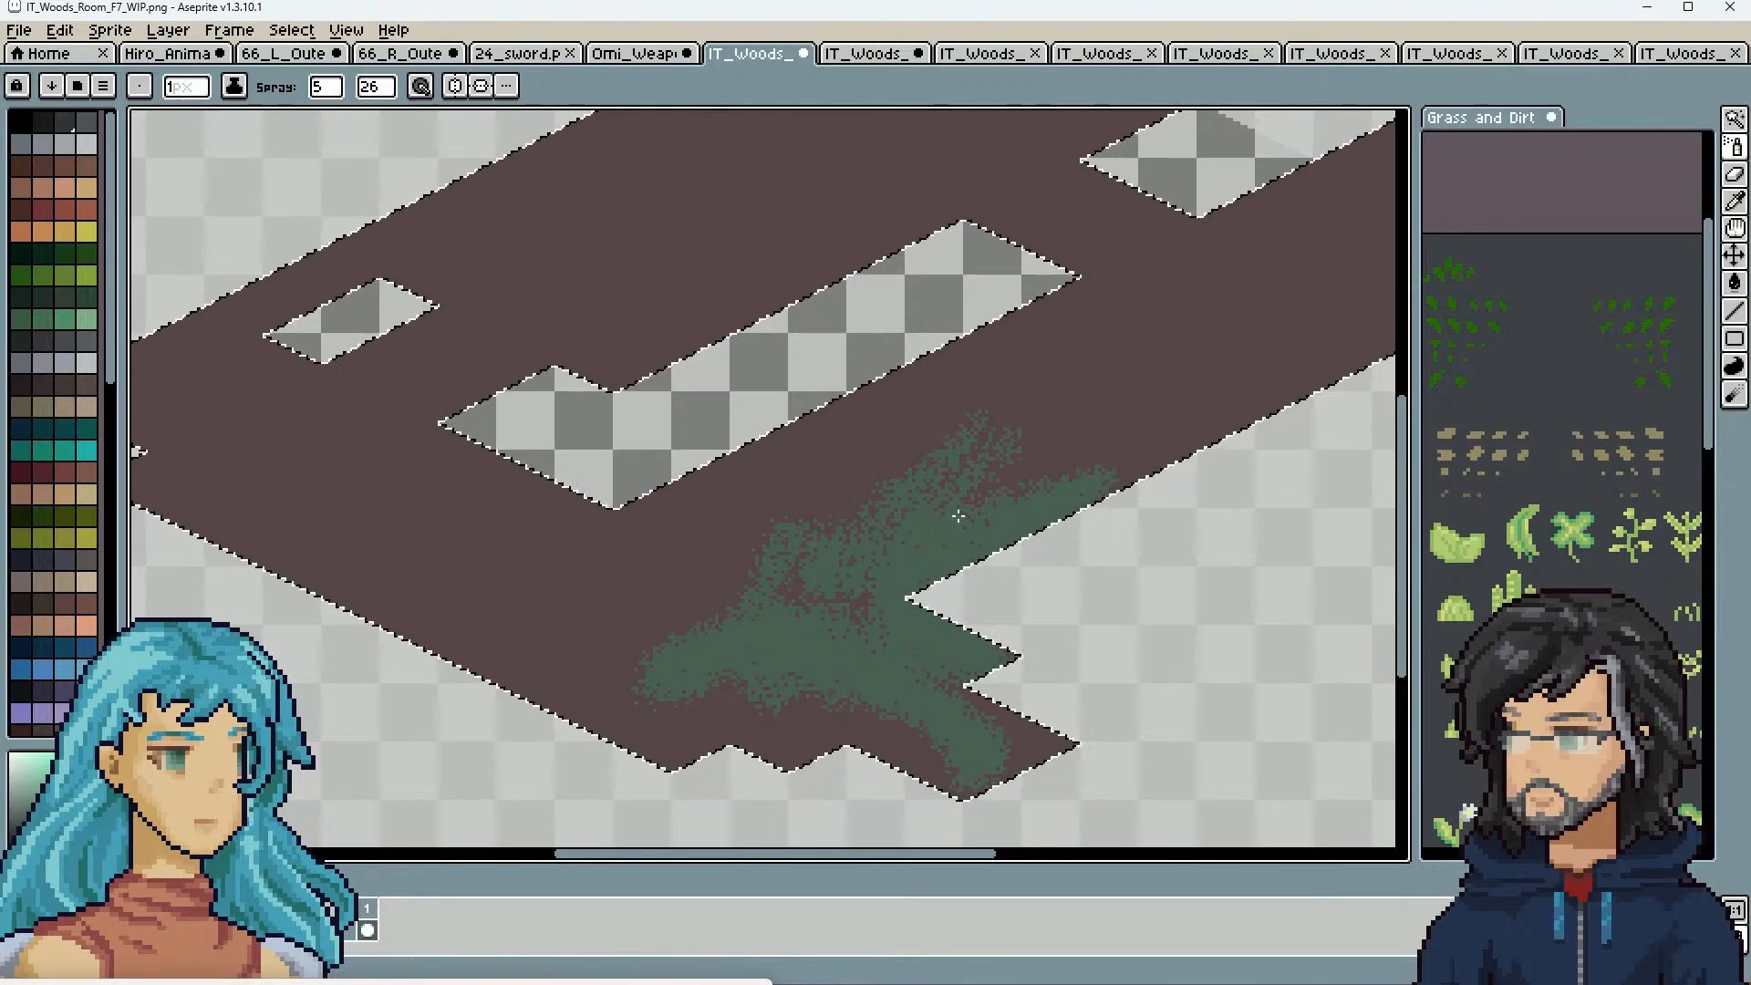
{"action": "left_click_drag", "start_coordinate": [1020, 514], "coordinate": [1165, 443]}
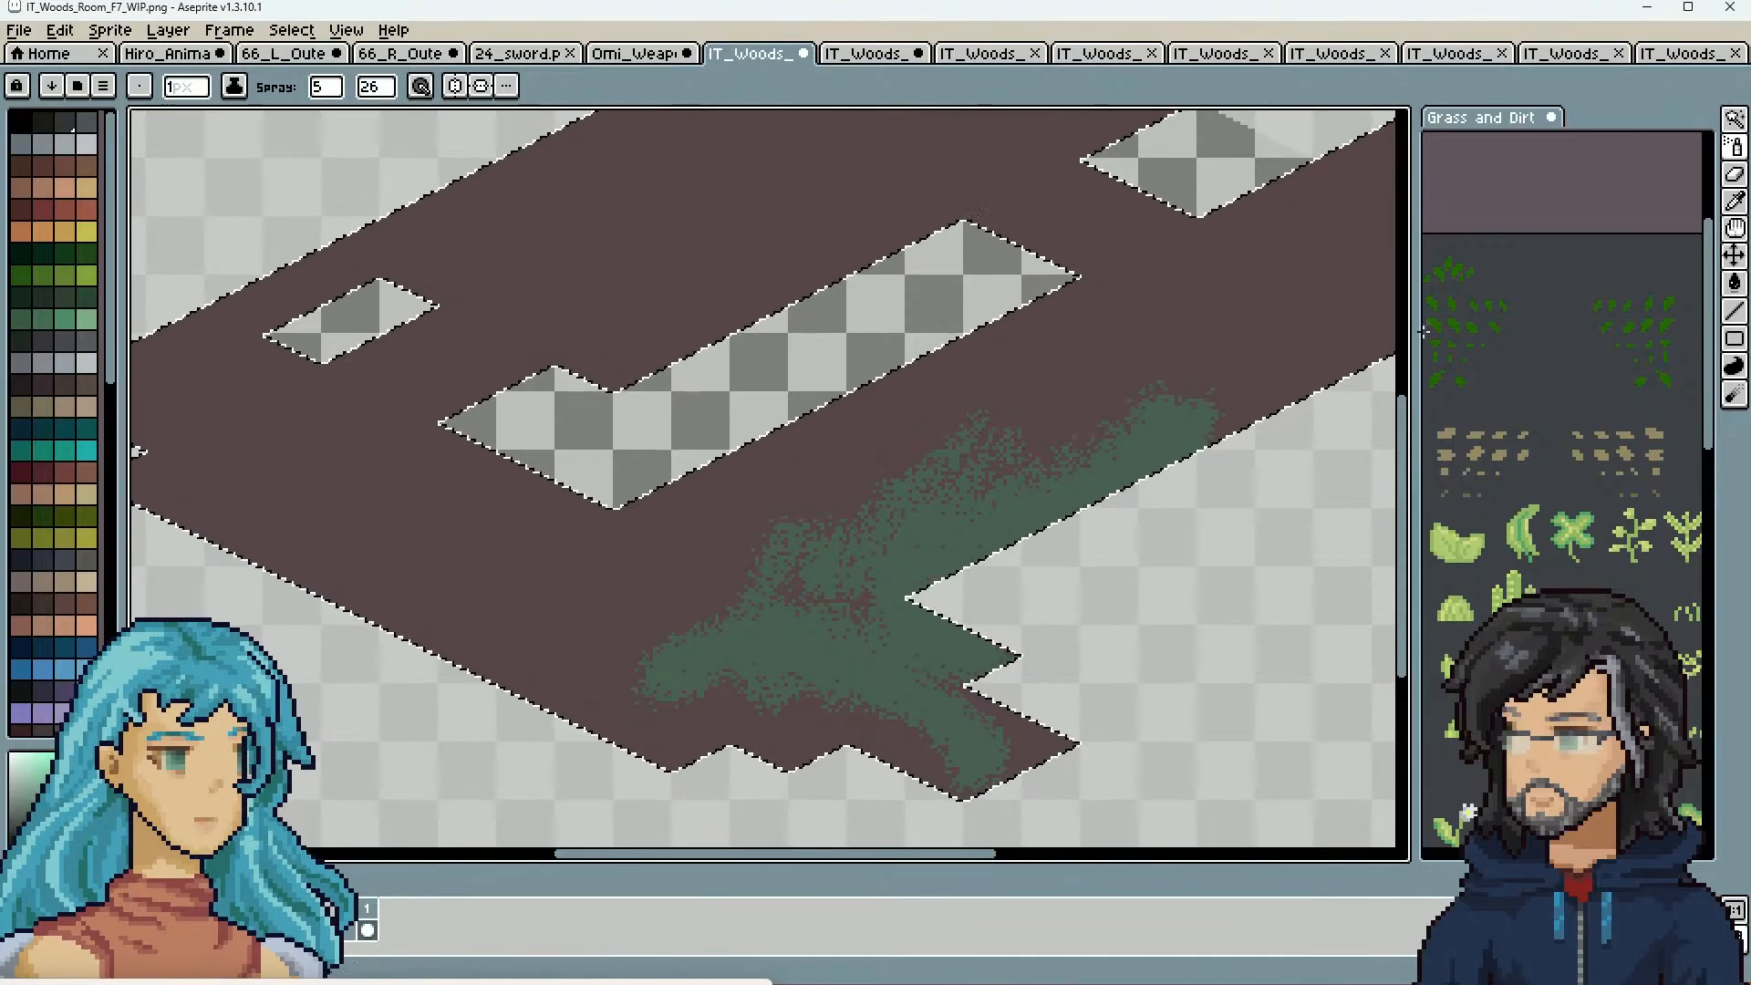
Widen the Grass and Dirt reference view and examine how the finished sample patch blends grass into dirt
{"action": "left_click_drag", "start_coordinate": [1415, 375], "coordinate": [1172, 412]}
{"action": "key", "text": "space"}
{"action": "left_click_drag", "start_coordinate": [1536, 575], "coordinate": [1305, 377]}
{"action": "left_click_drag", "start_coordinate": [1528, 619], "coordinate": [1629, 337]}
{"action": "left_click_drag", "start_coordinate": [1577, 643], "coordinate": [1274, 667]}
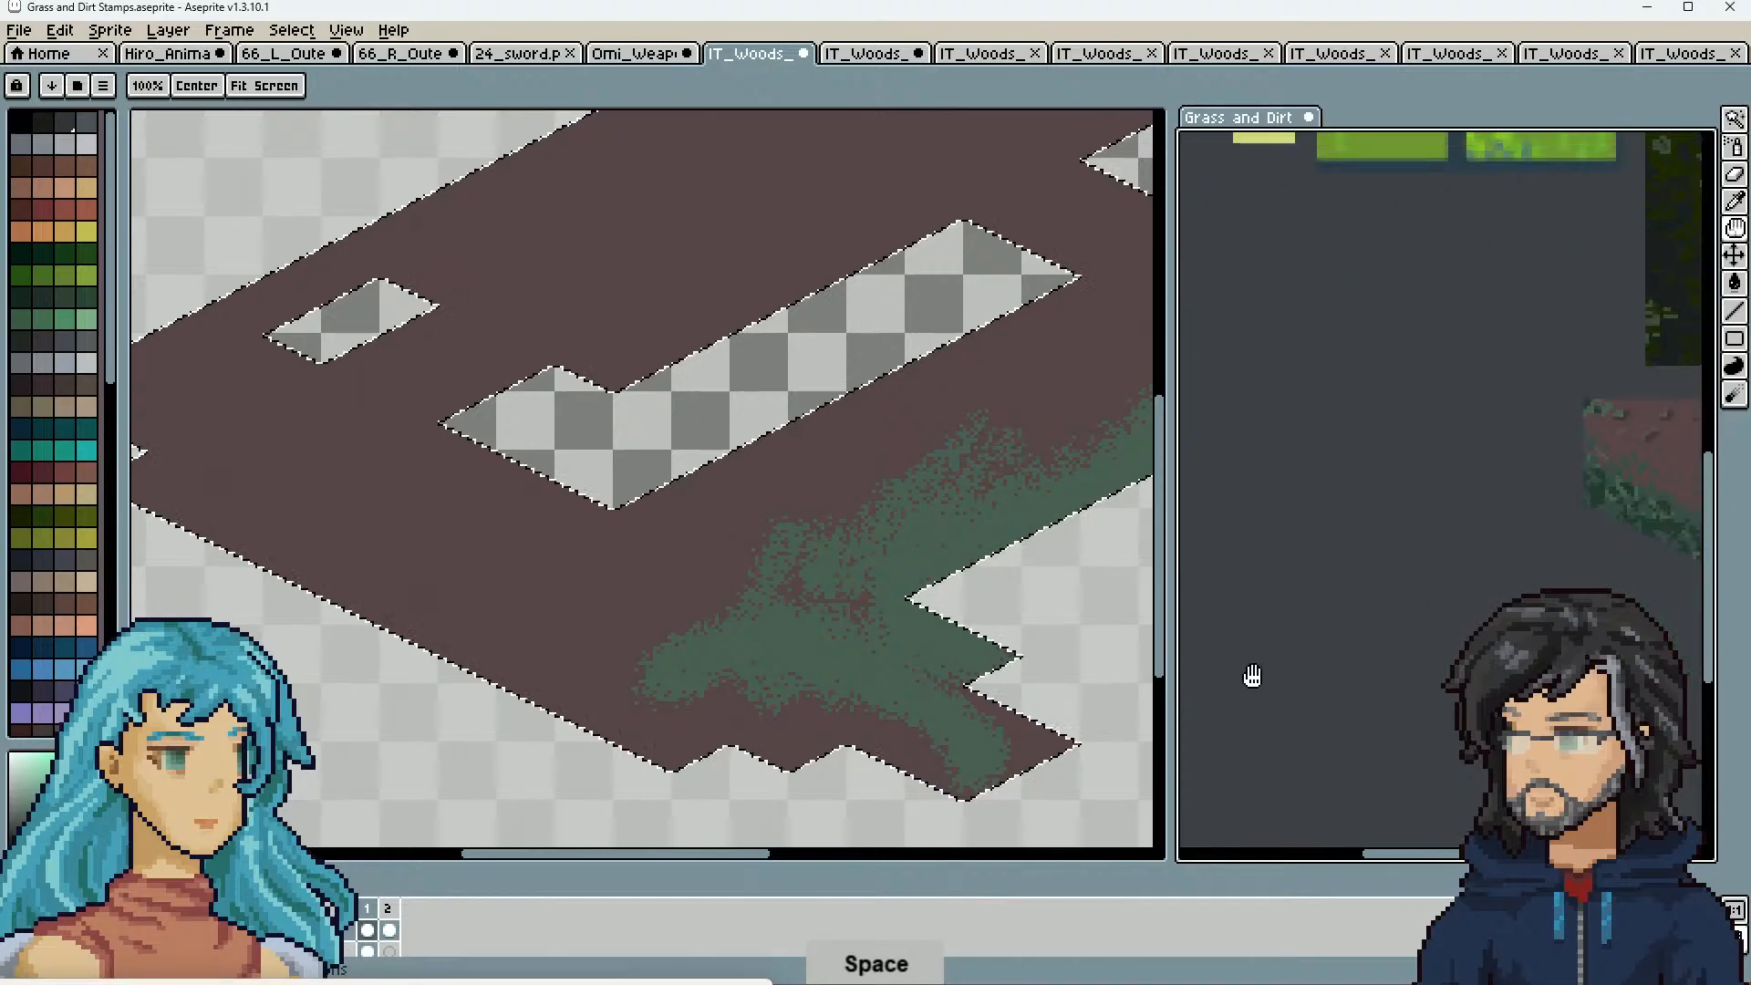
{"action": "left_click_drag", "start_coordinate": [1569, 502], "coordinate": [1274, 667]}
{"action": "left_click_drag", "start_coordinate": [1524, 690], "coordinate": [1307, 570]}
{"action": "left_click_drag", "start_coordinate": [1493, 661], "coordinate": [1281, 635]}
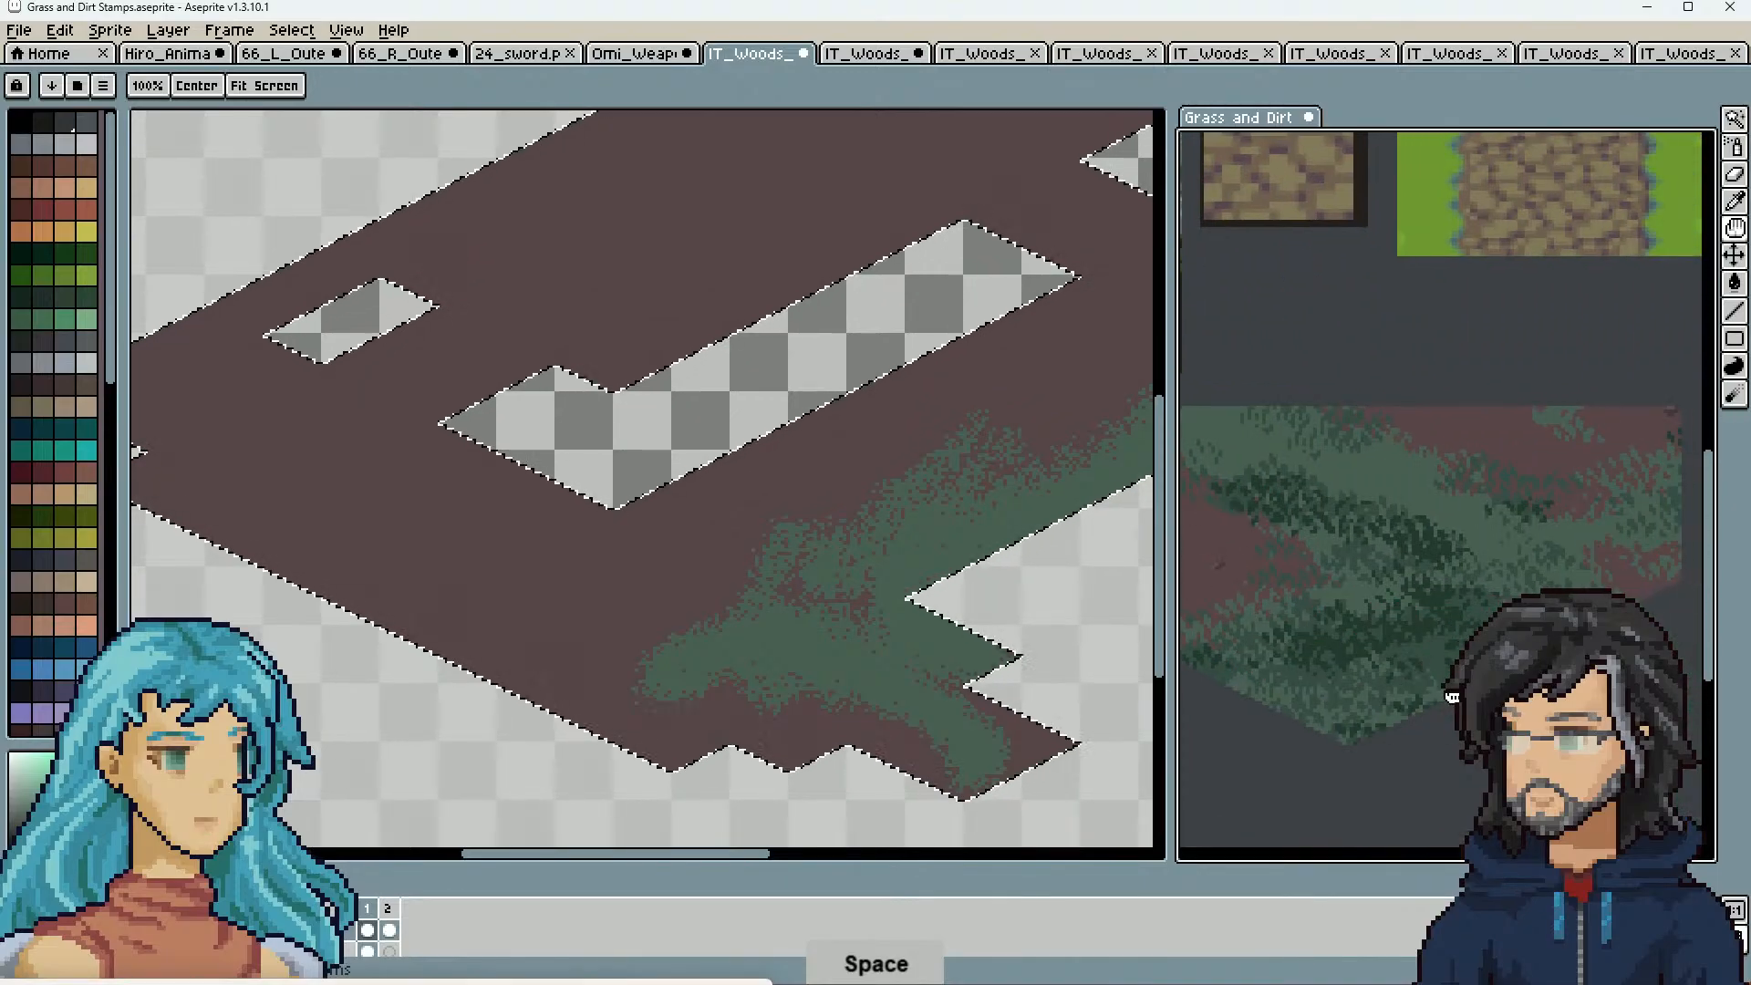
{"action": "key", "text": "ctrl+z"}
{"action": "left_click_drag", "start_coordinate": [1377, 565], "coordinate": [1501, 560]}
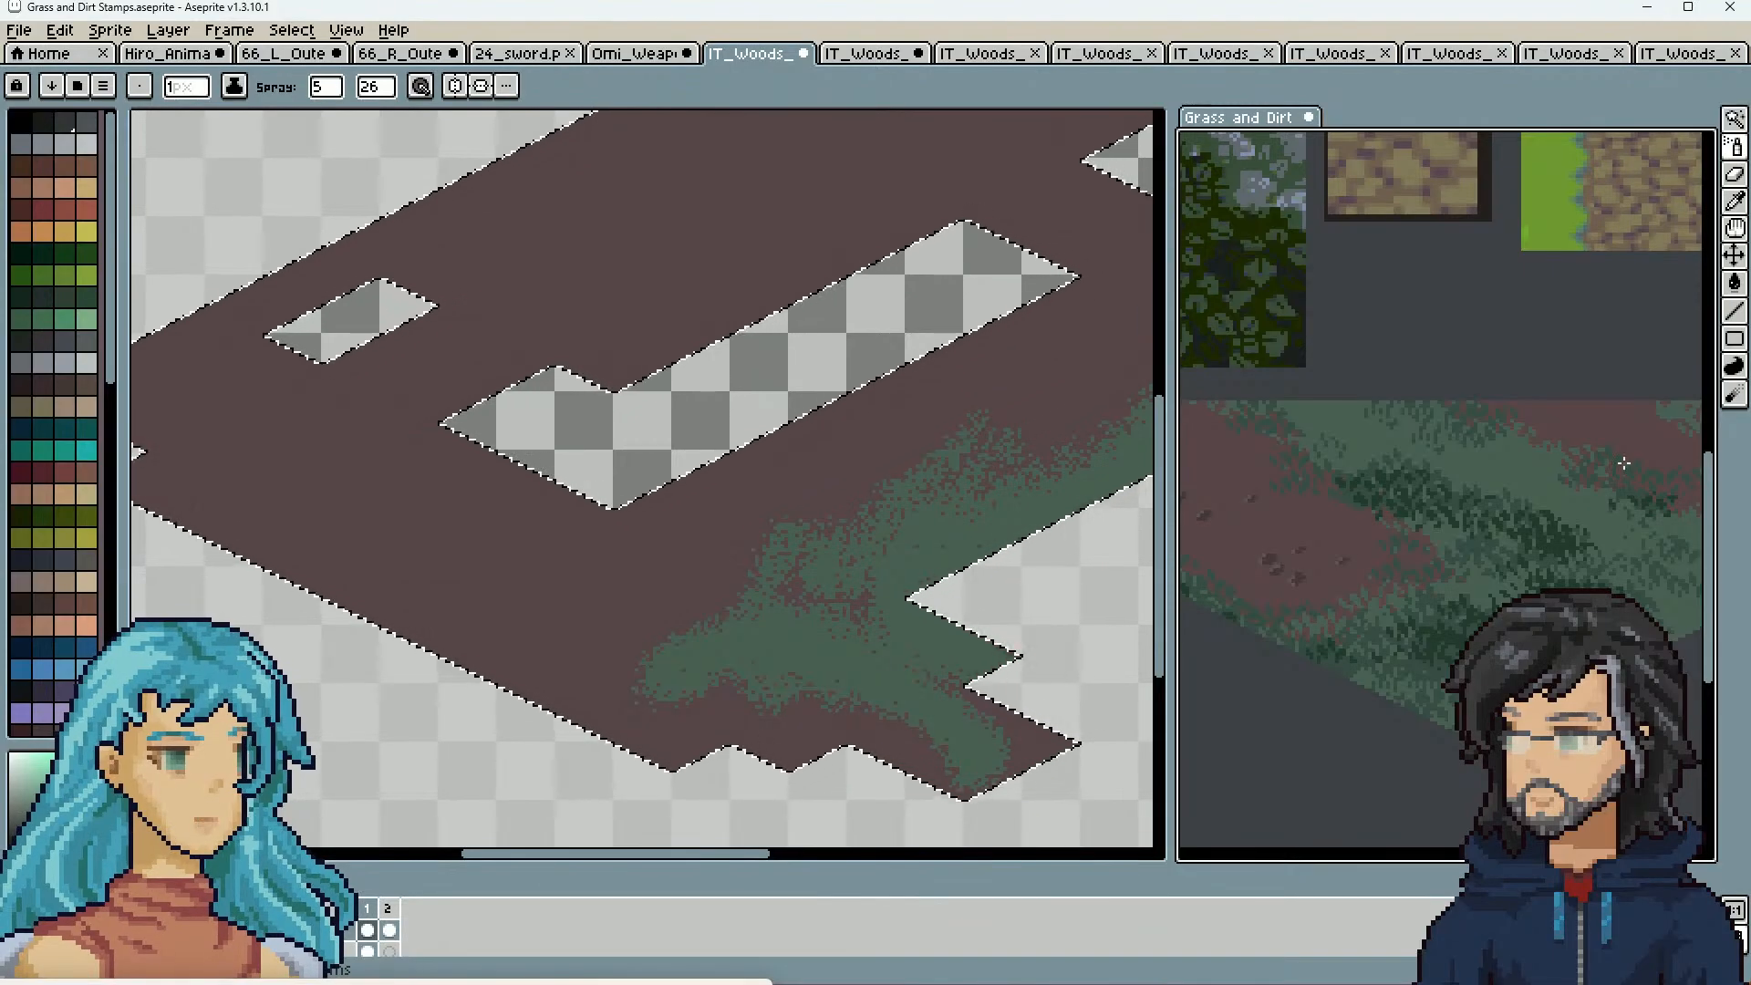
Spray grass over the pointed tip at the floor's lower-right corner, using the reference patch as a guide
{"action": "left_click", "coordinate": [1044, 595]}
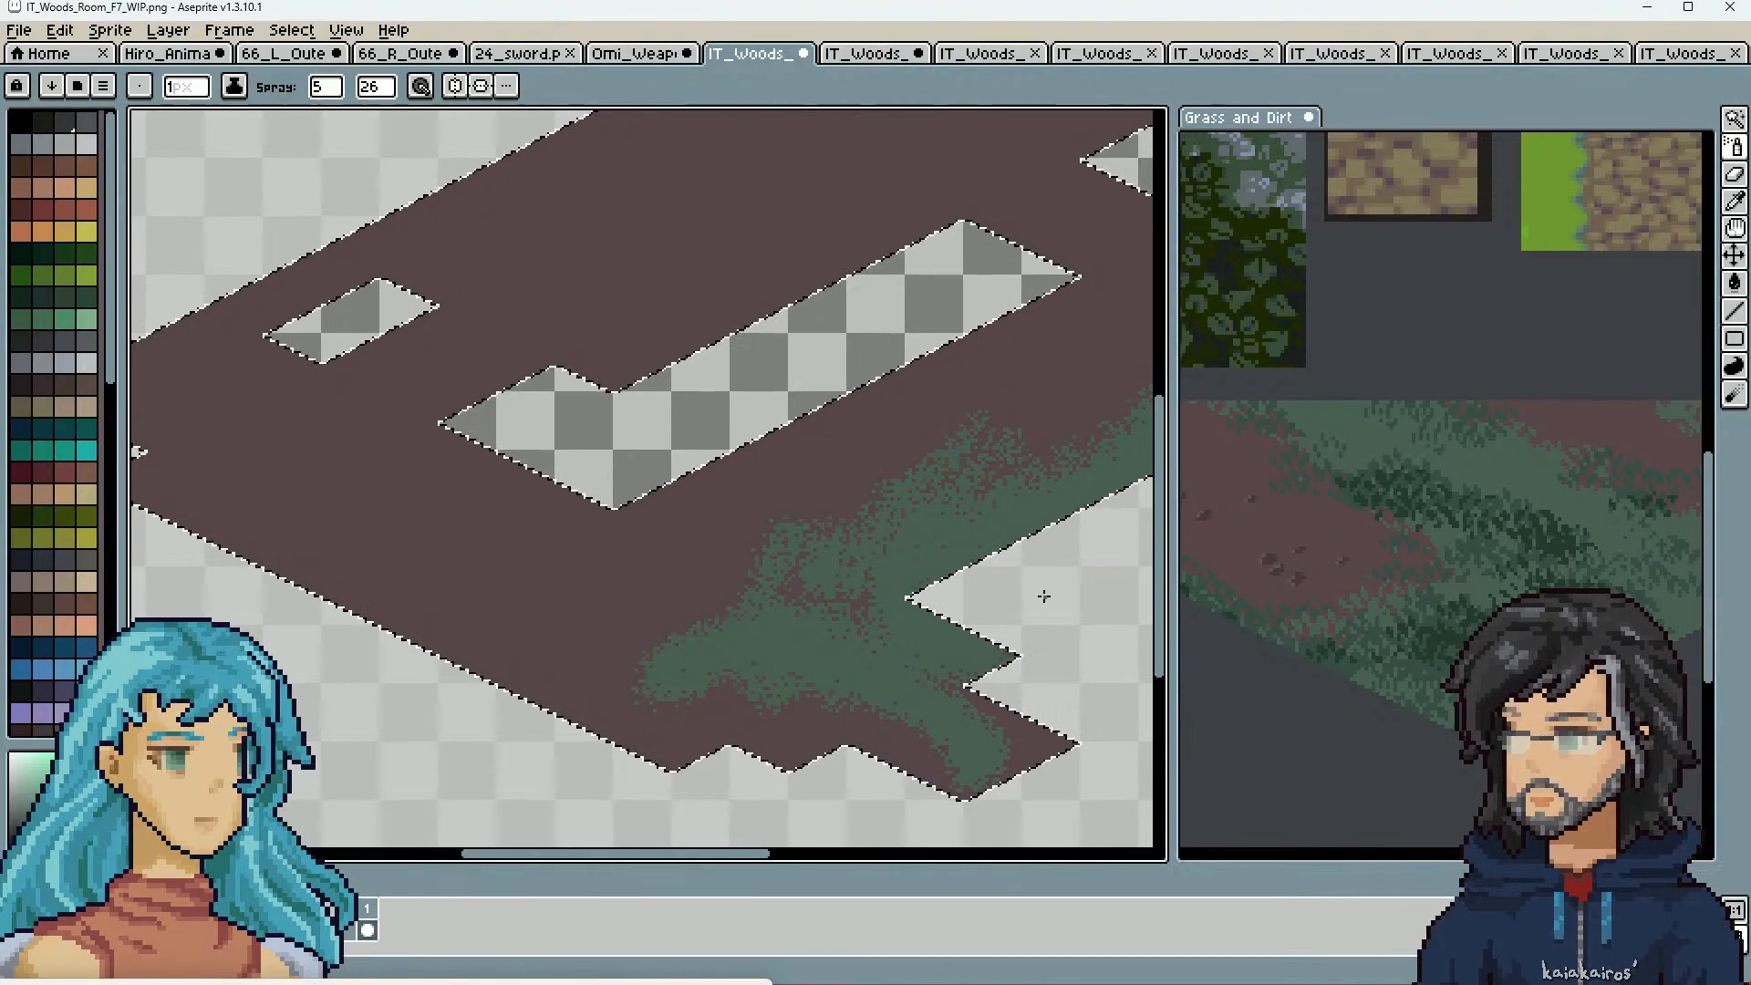
{"action": "key", "text": "space"}
{"action": "mouse_move", "coordinate": [1590, 562]}
{"action": "left_mouse_down"}
{"action": "mouse_move", "coordinate": [1399, 645]}
{"action": "mouse_move", "coordinate": [1442, 618]}
{"action": "mouse_move", "coordinate": [1402, 621]}
{"action": "mouse_move", "coordinate": [1437, 638]}
{"action": "mouse_move", "coordinate": [1430, 599]}
{"action": "left_mouse_up"}
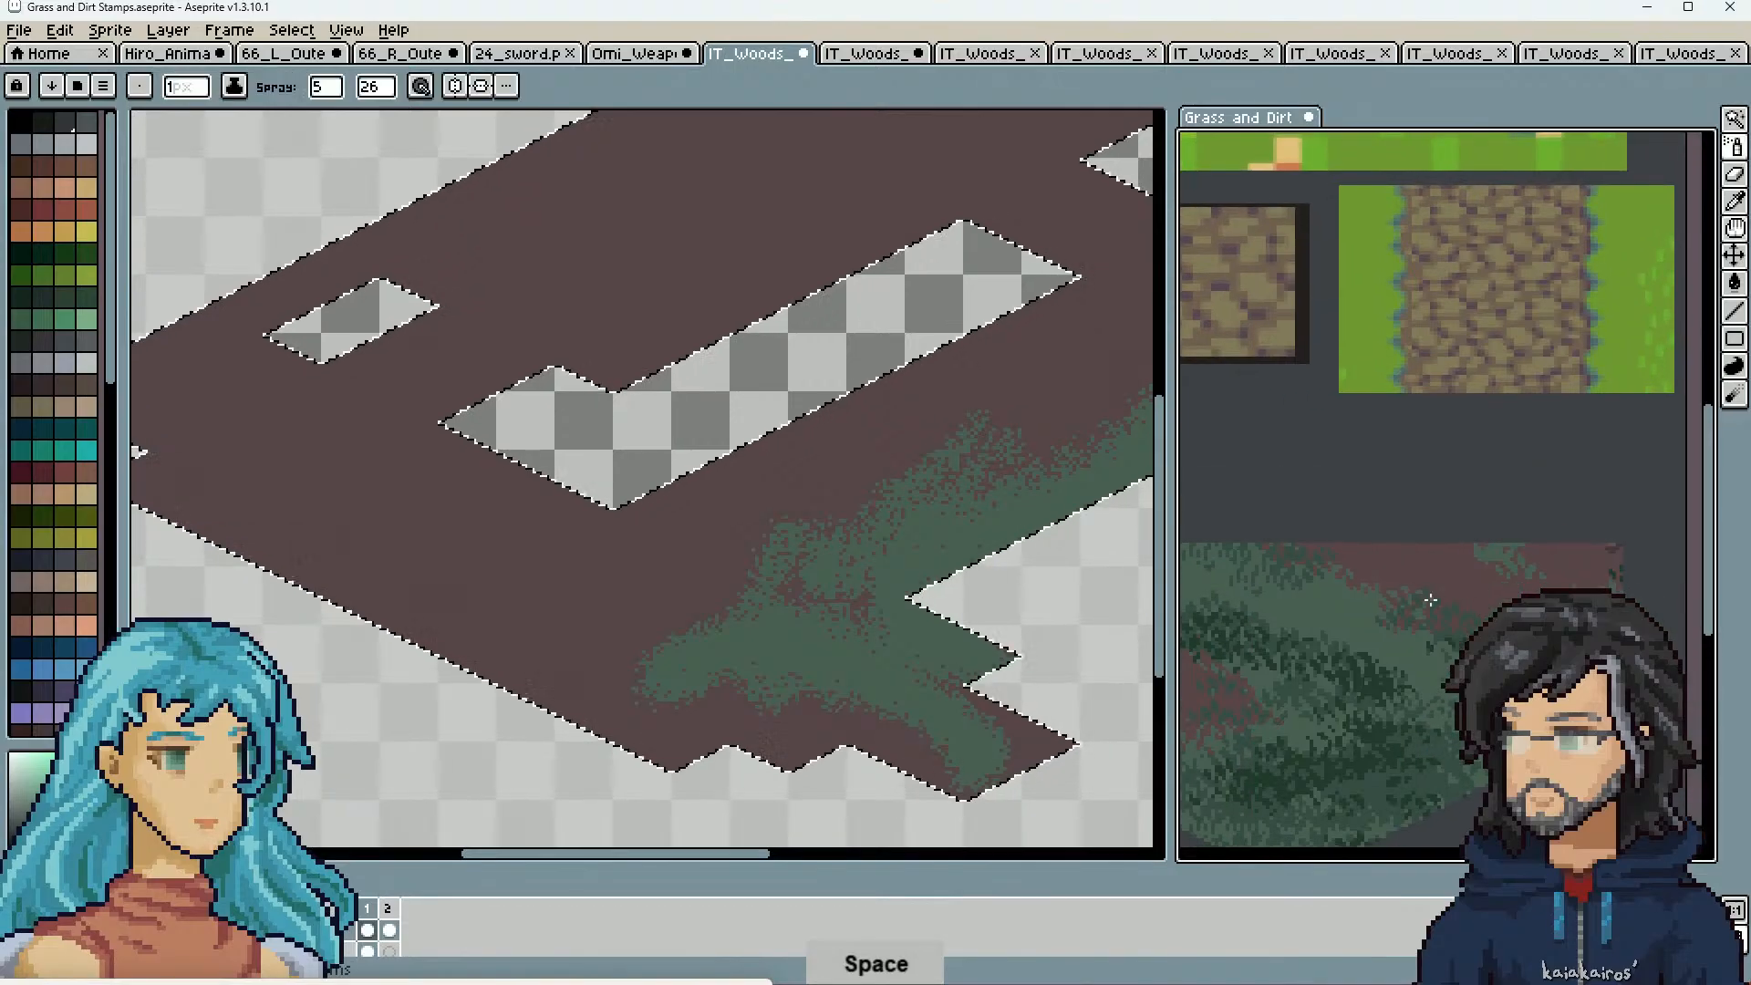
{"action": "left_click", "coordinate": [1057, 608]}
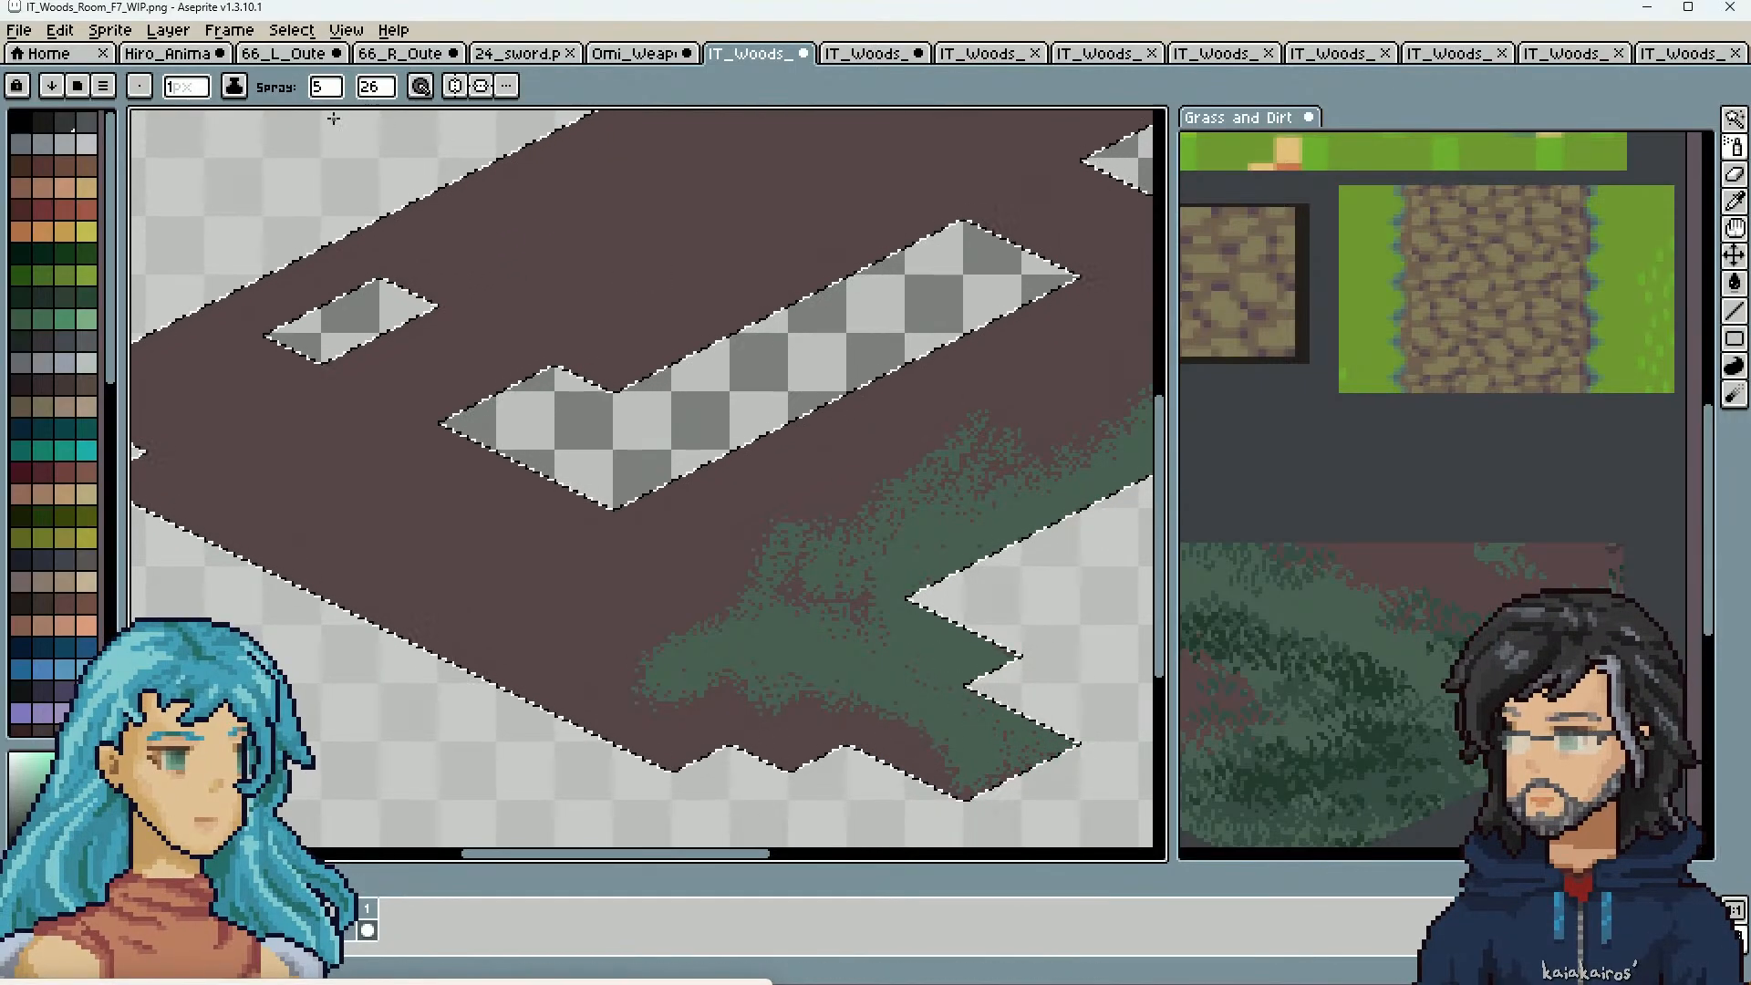
Set the spray width to 9 and spray grass below the long cutout and down the floor's lower-left edge
{"action": "left_click_drag", "start_coordinate": [331, 89], "coordinate": [387, 136]}
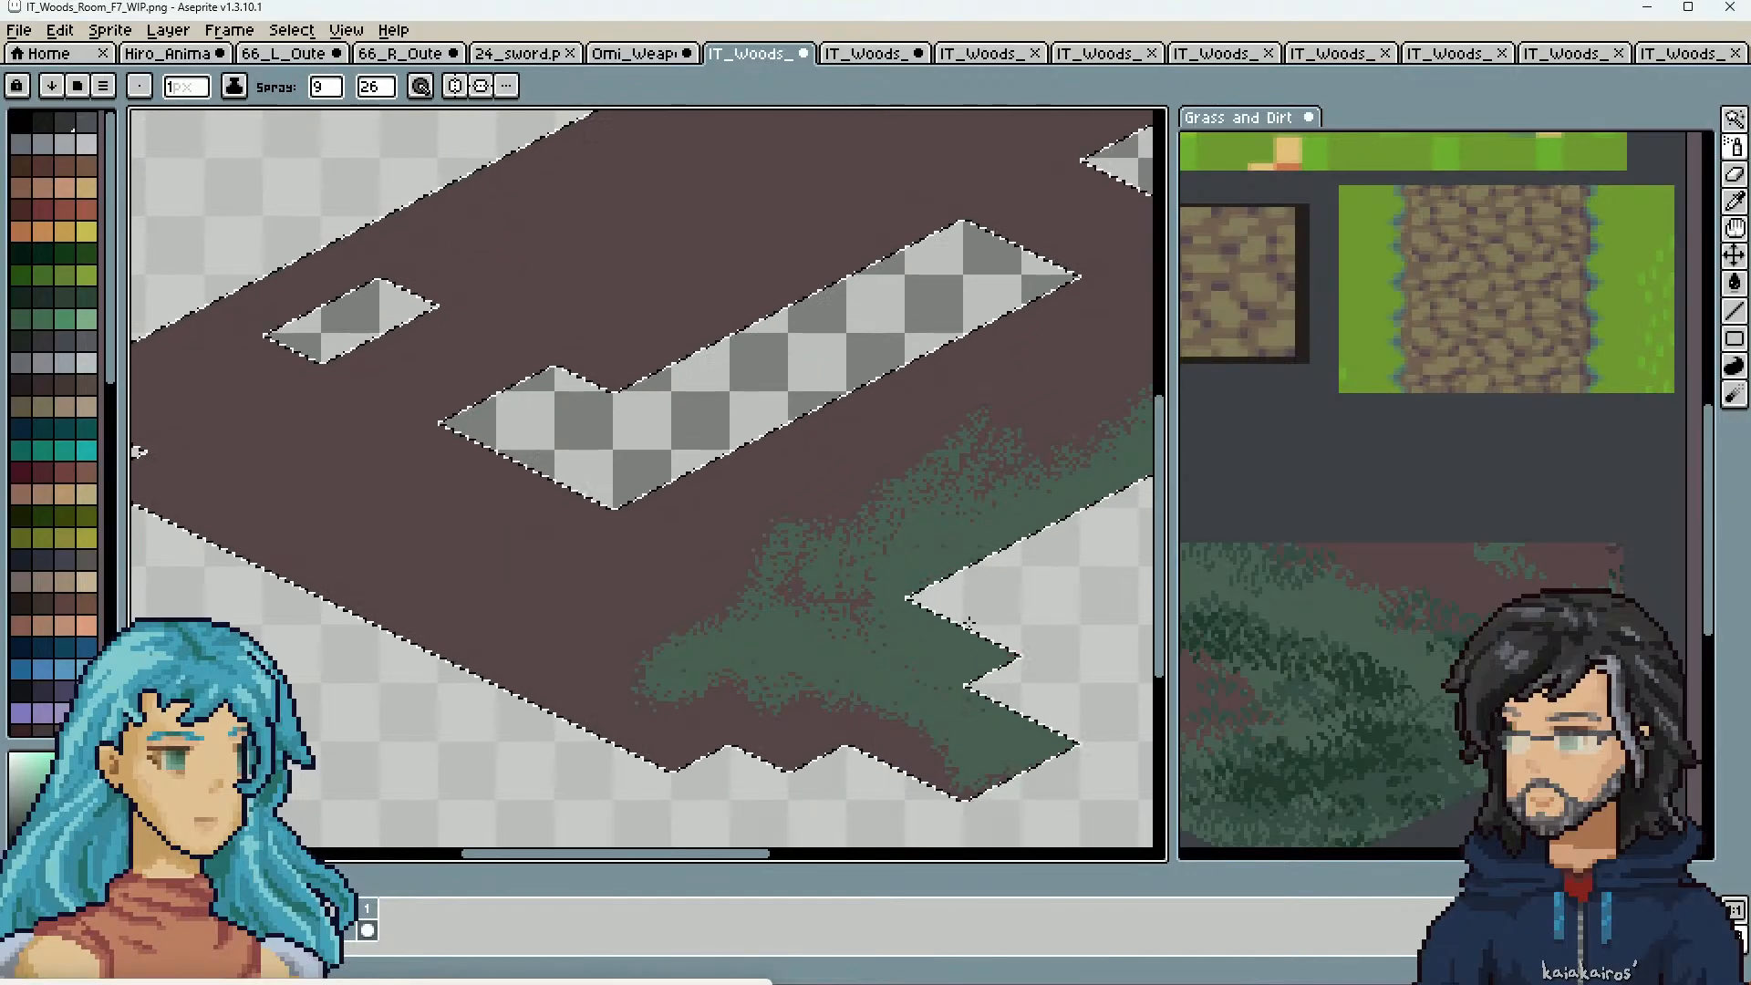
{"action": "mouse_move", "coordinate": [634, 445]}
{"action": "left_mouse_down"}
{"action": "mouse_move", "coordinate": [690, 490]}
{"action": "mouse_move", "coordinate": [729, 468]}
{"action": "left_mouse_up"}
{"action": "mouse_move", "coordinate": [827, 424]}
{"action": "left_mouse_down"}
{"action": "mouse_move", "coordinate": [723, 468]}
{"action": "mouse_move", "coordinate": [807, 416]}
{"action": "mouse_move", "coordinate": [657, 491]}
{"action": "mouse_move", "coordinate": [442, 531]}
{"action": "left_mouse_up"}
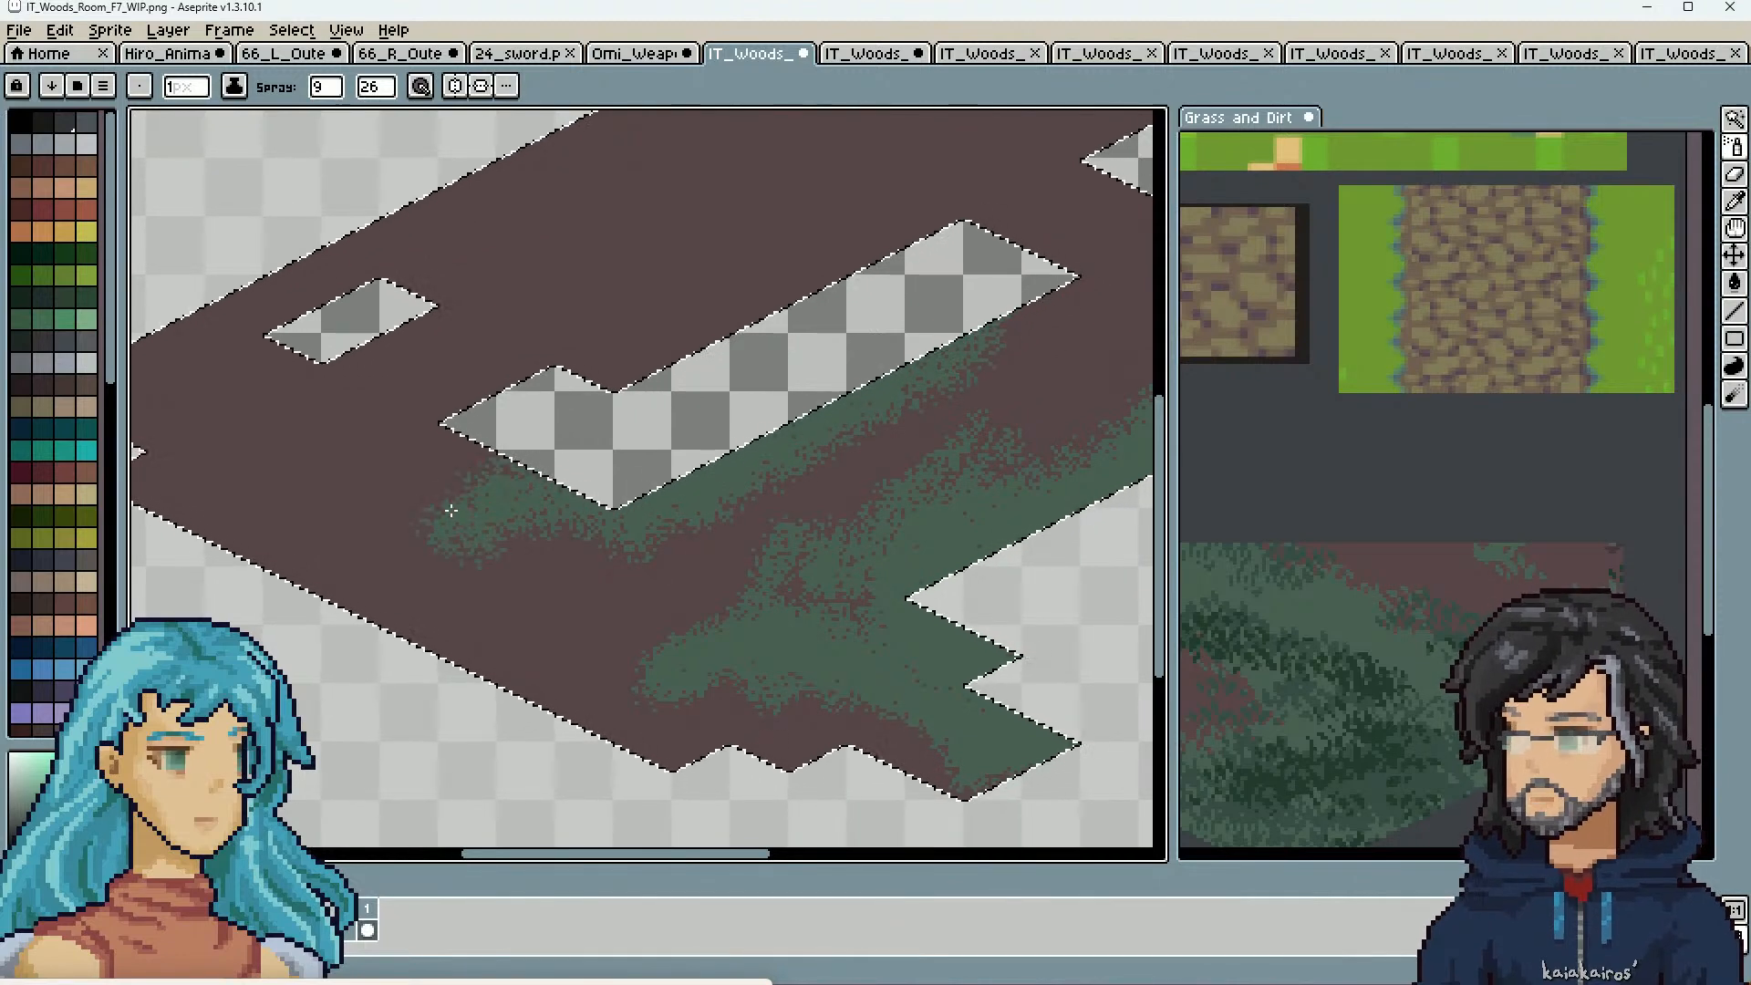
{"action": "mouse_move", "coordinate": [362, 630]}
{"action": "left_mouse_down"}
{"action": "mouse_move", "coordinate": [183, 520]}
{"action": "mouse_move", "coordinate": [139, 451]}
{"action": "left_mouse_up"}
{"action": "mouse_move", "coordinate": [304, 589]}
{"action": "left_mouse_down"}
{"action": "mouse_move", "coordinate": [277, 558]}
{"action": "mouse_move", "coordinate": [408, 617]}
{"action": "mouse_move", "coordinate": [399, 603]}
{"action": "left_mouse_up"}
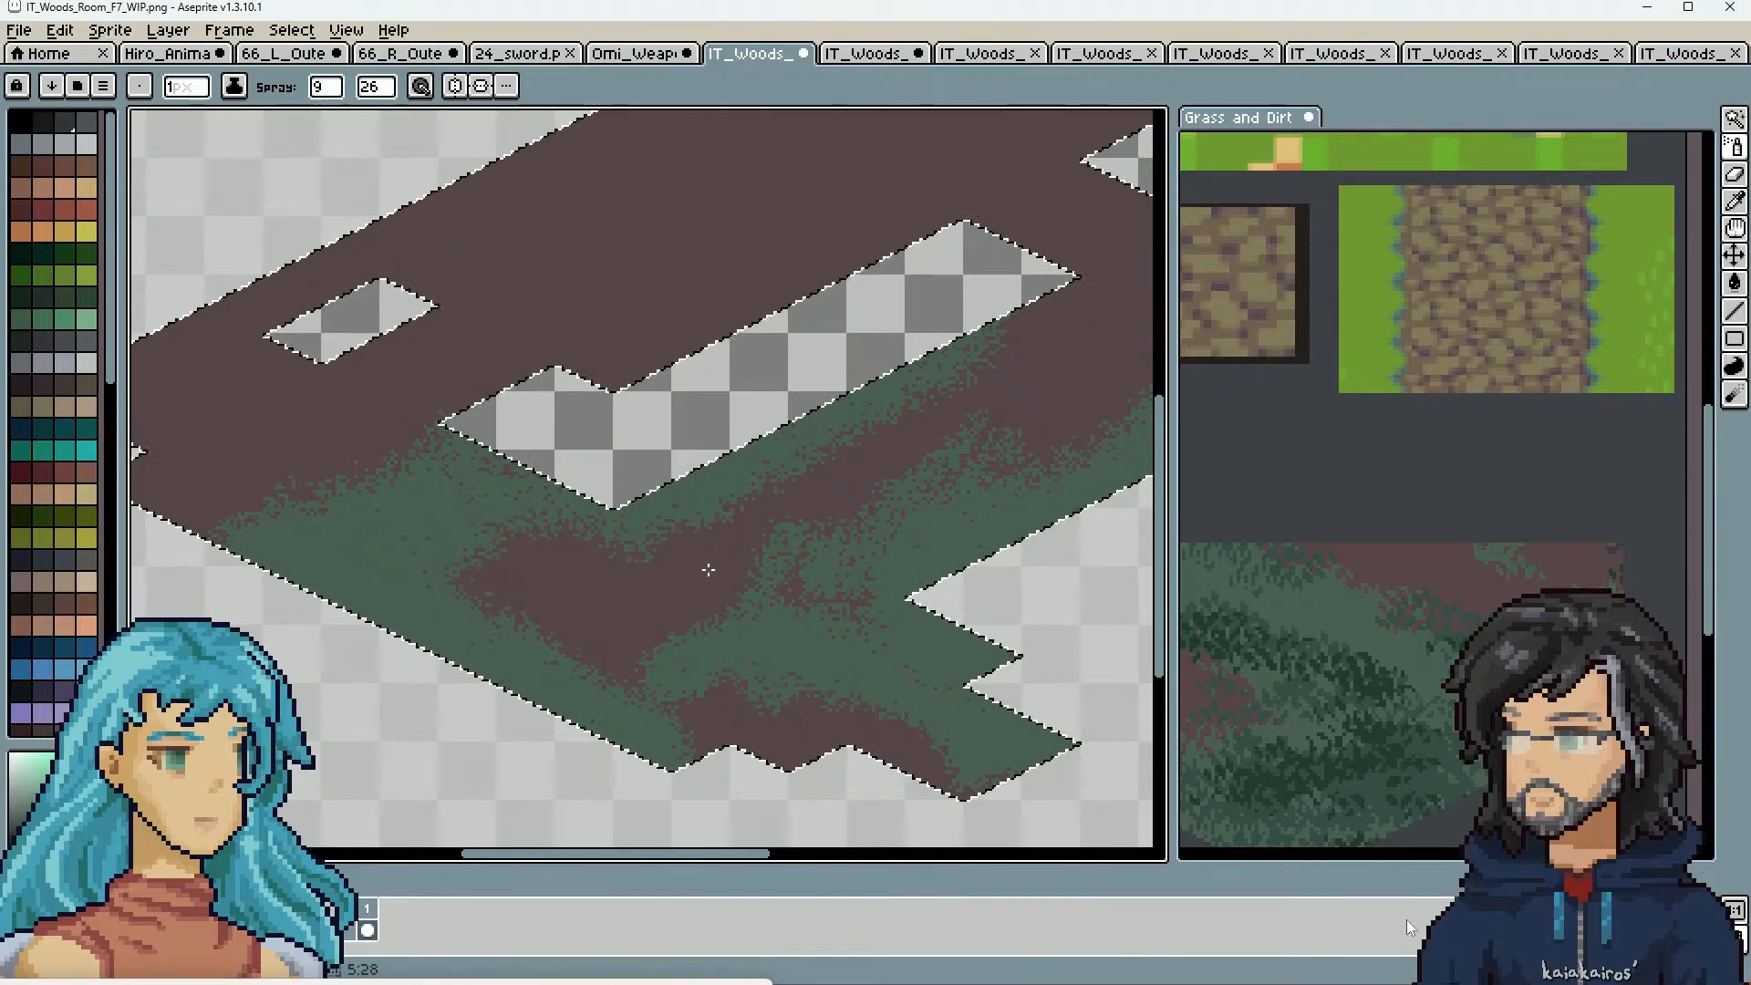
Sample the dirt brown and spray a path through the grass out to the floor's lower-right tip
{"action": "key", "text": "ctrl+shift+z"}
{"action": "key", "text": "i"}
{"action": "left_click", "coordinate": [696, 573]}
{"action": "key", "text": "b"}
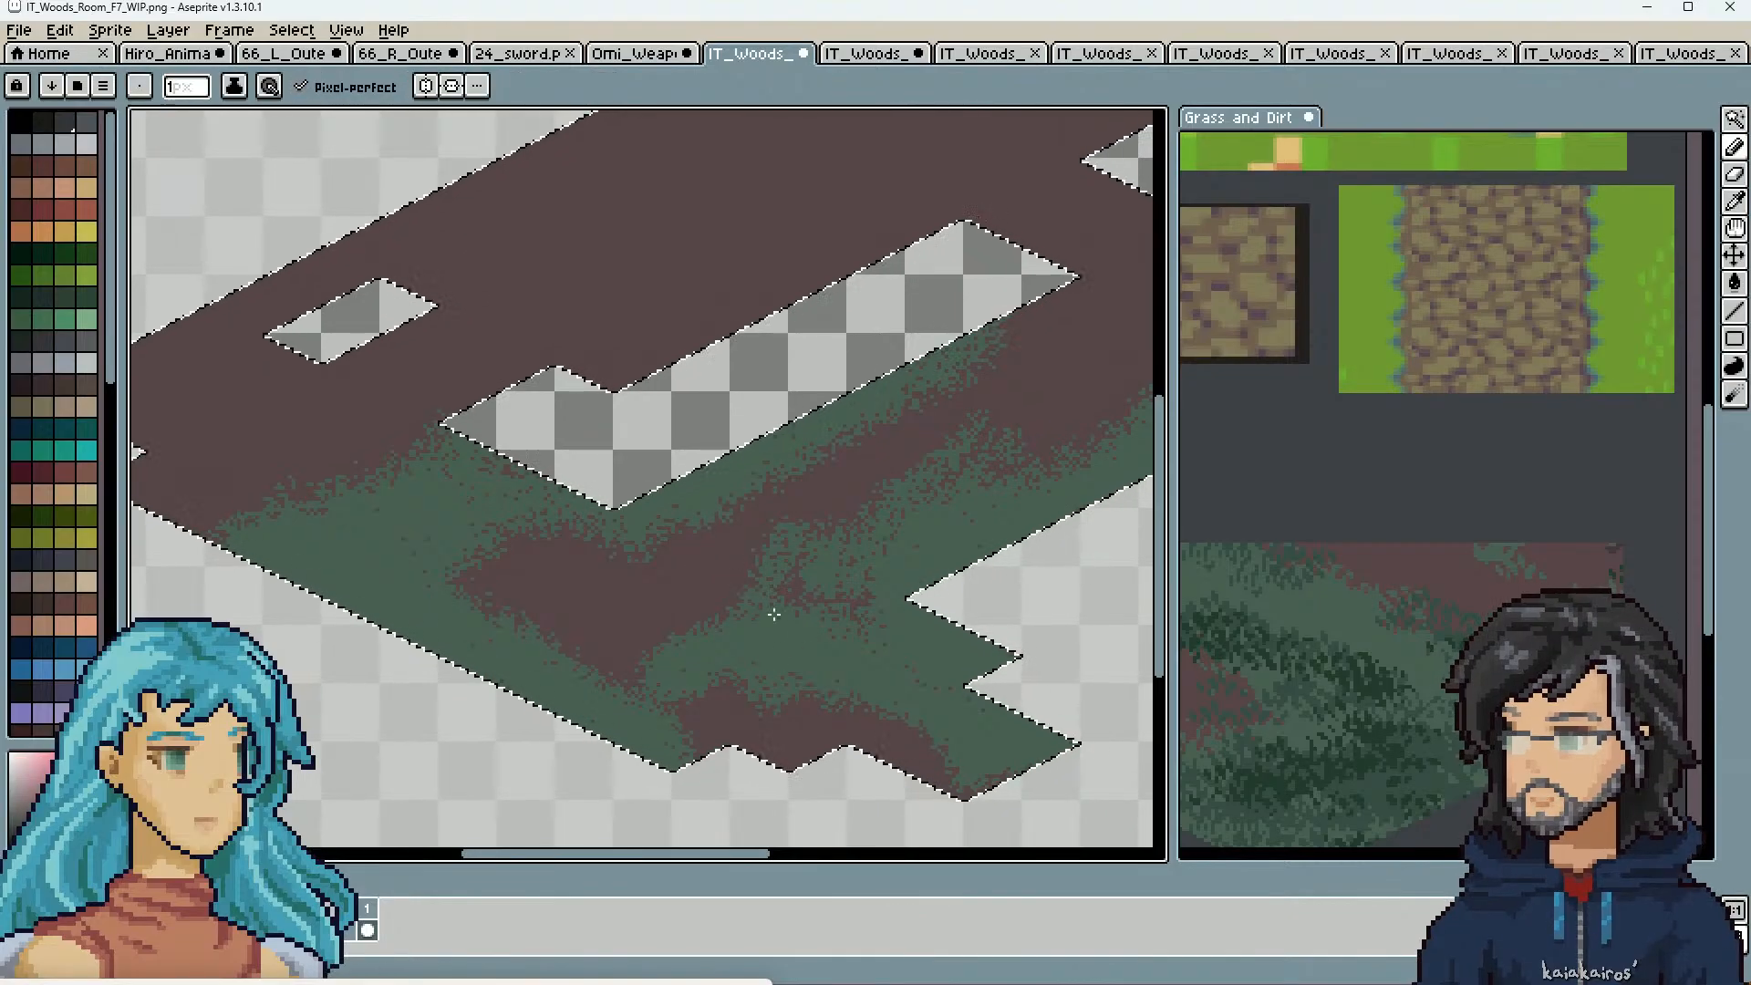
{"action": "left_click", "coordinate": [1733, 149]}
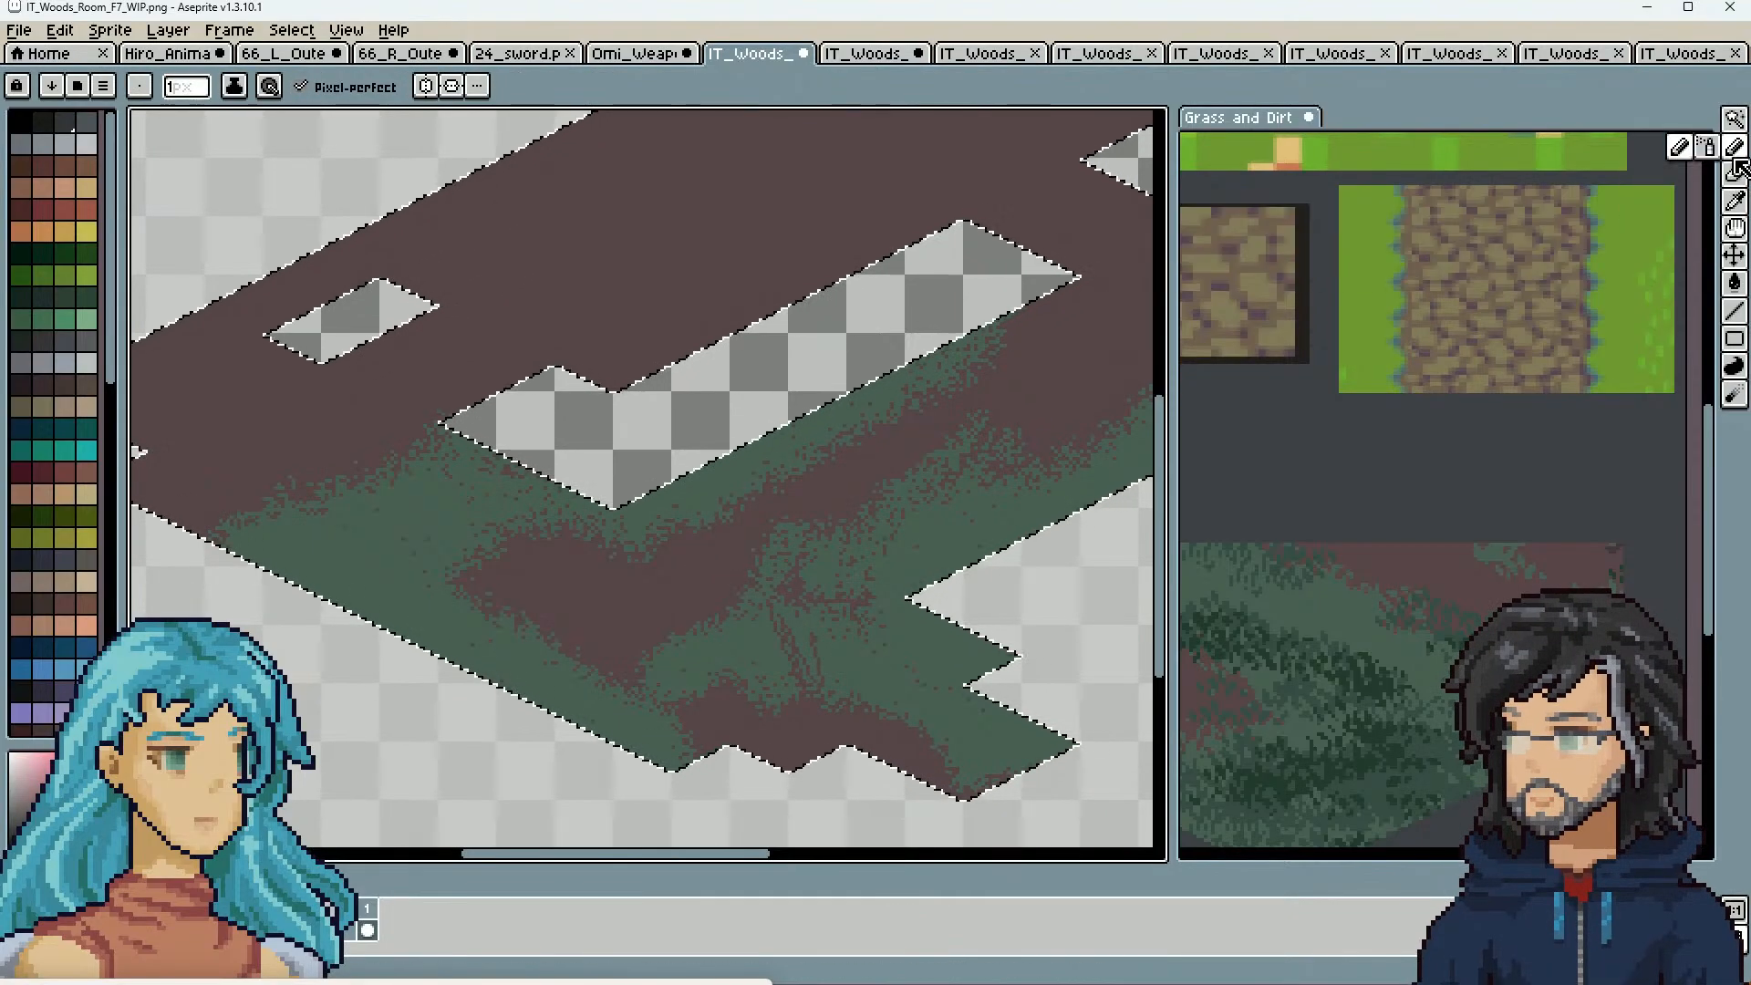
{"action": "left_click", "coordinate": [1710, 150]}
{"action": "left_click_drag", "start_coordinate": [992, 755], "coordinate": [853, 704]}
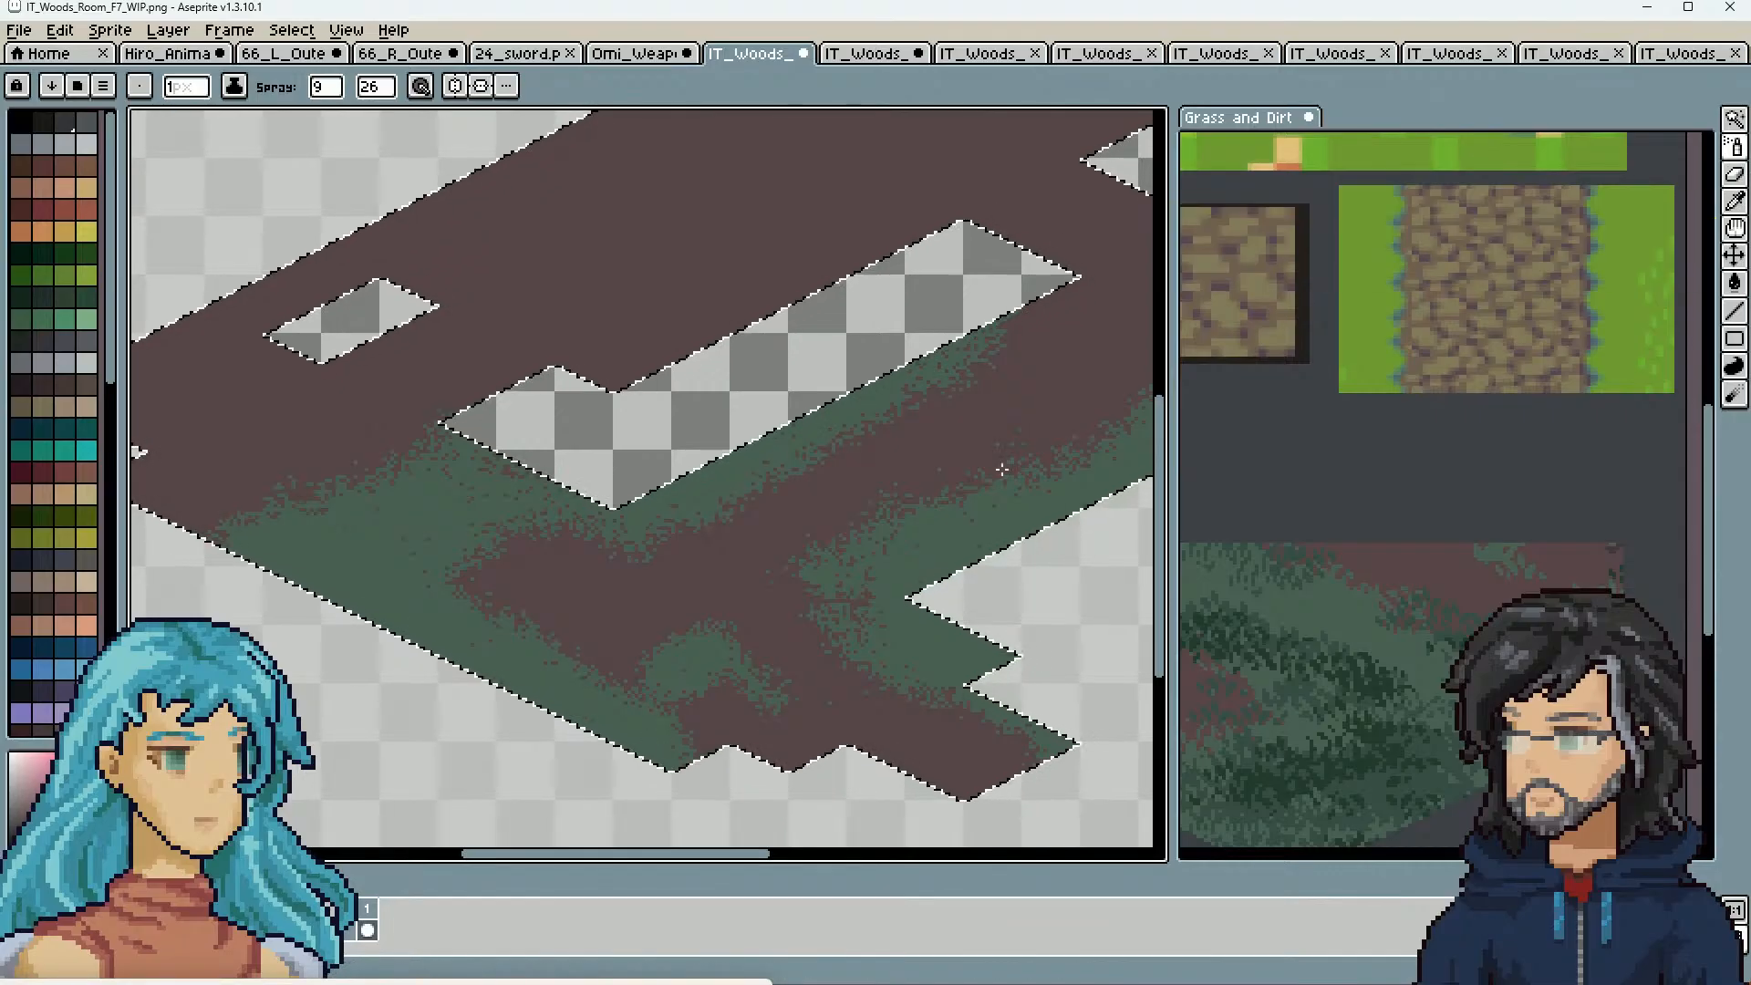
Sample the grass green and spray a grass patch beside the dirt path along the small notches of the lower edge
{"action": "left_click", "coordinate": [942, 547], "text": "alt"}
{"action": "key", "text": "b"}
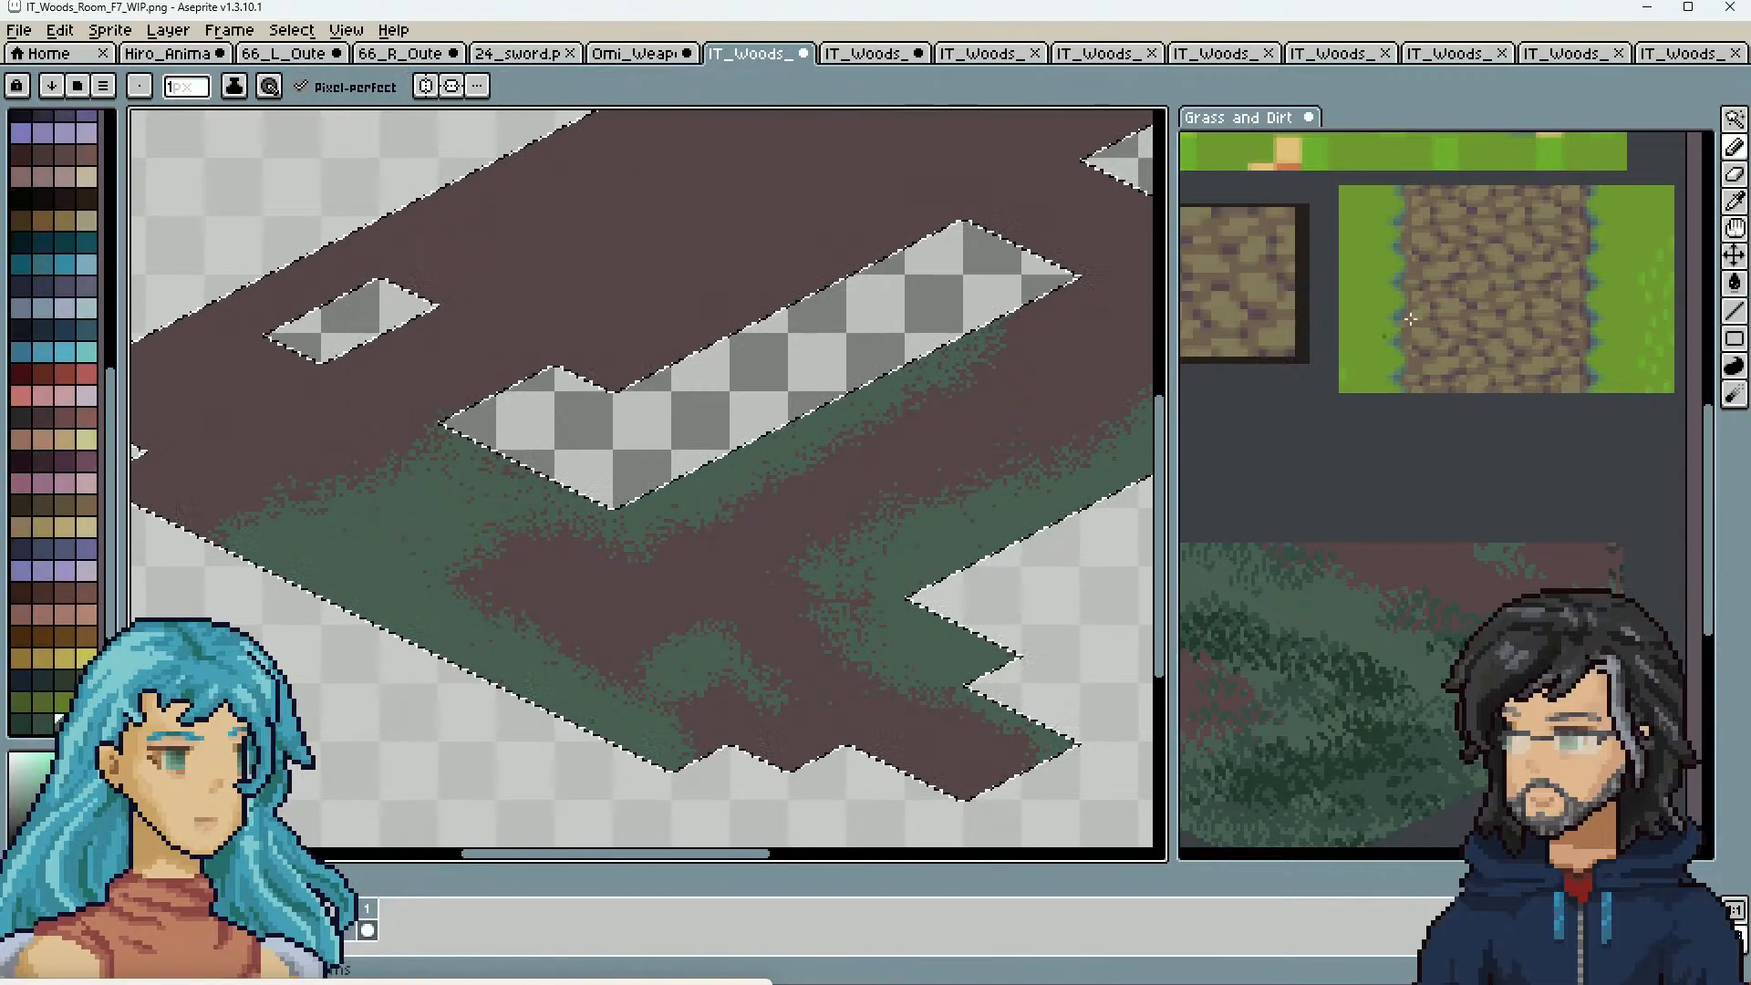
{"action": "left_click", "coordinate": [1734, 147]}
{"action": "left_click", "coordinate": [1707, 148]}
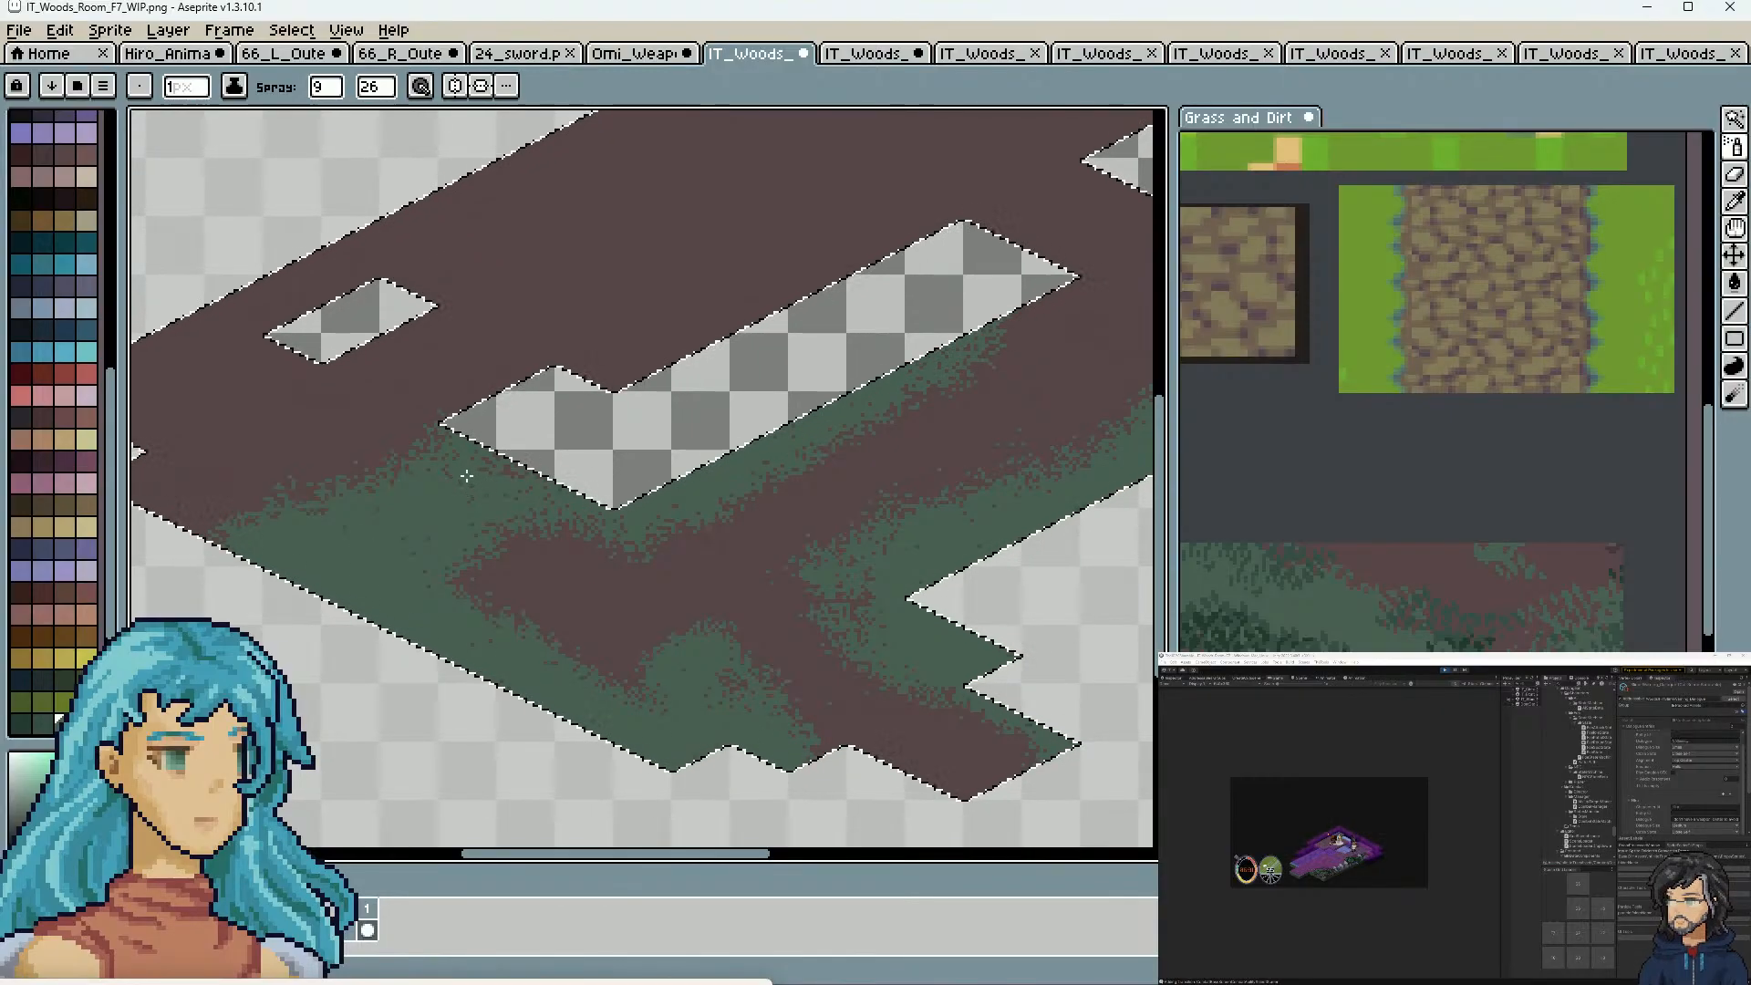
{"action": "key", "text": "g"}
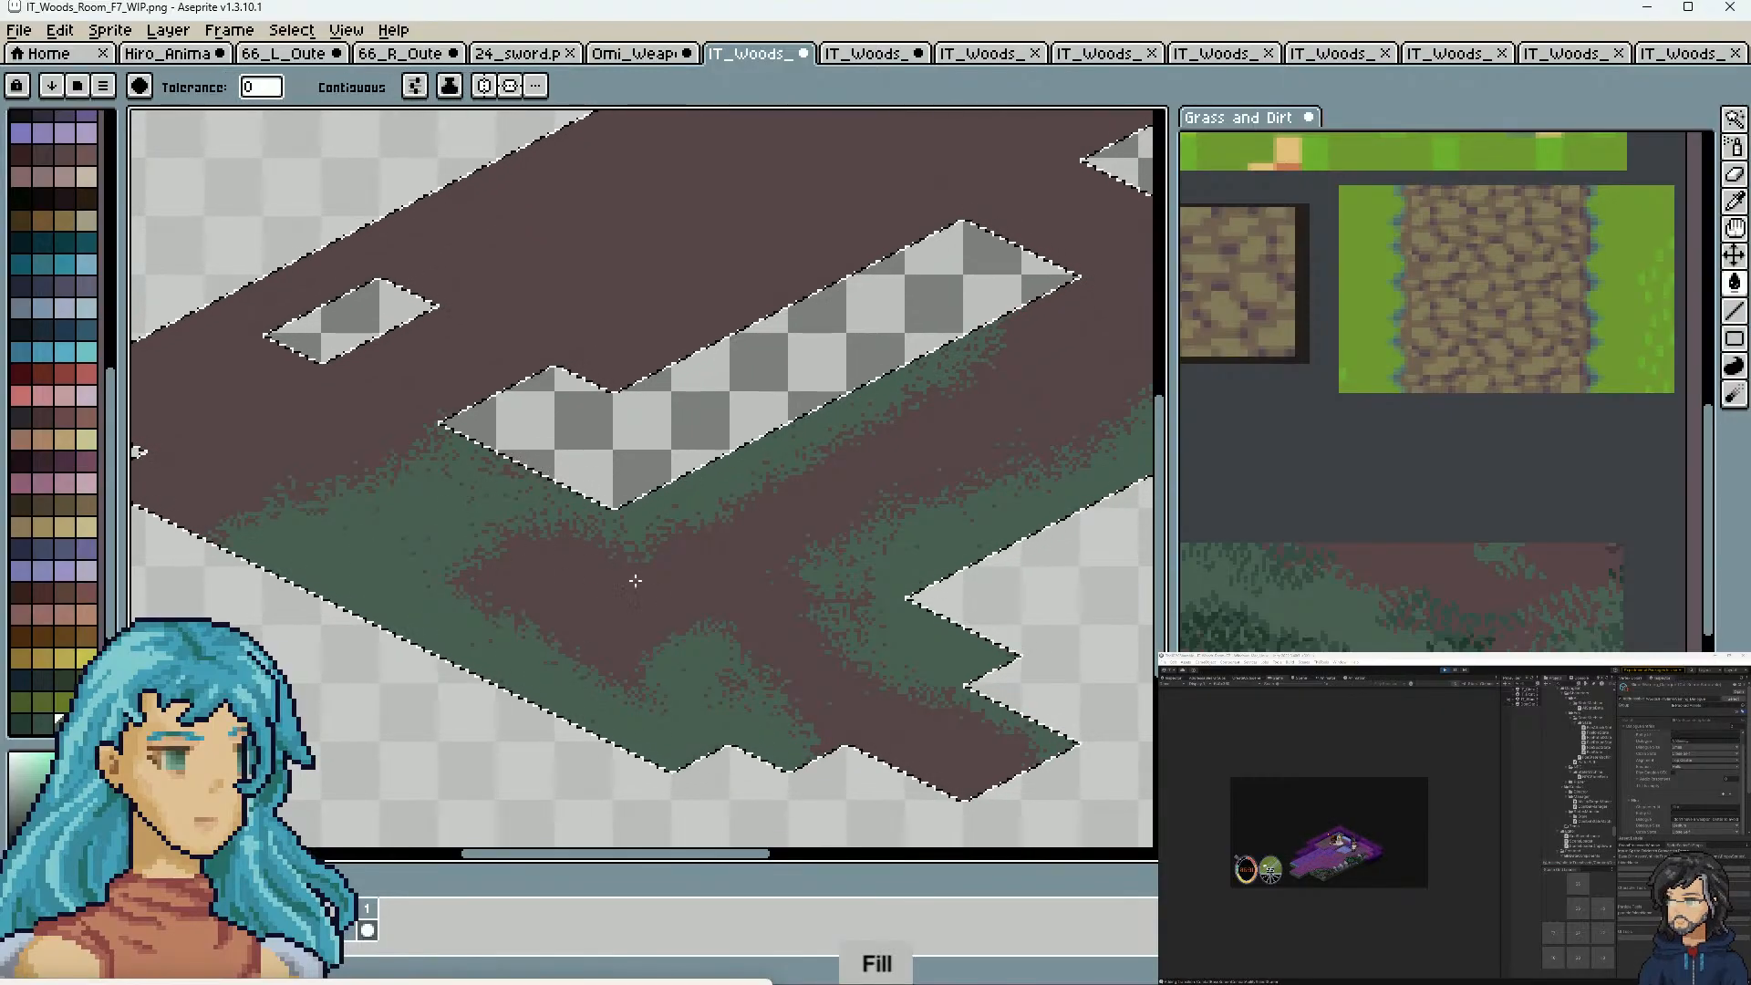
{"action": "key", "text": "ctrl+shift+z"}
{"action": "key", "text": "ctrl+z"}
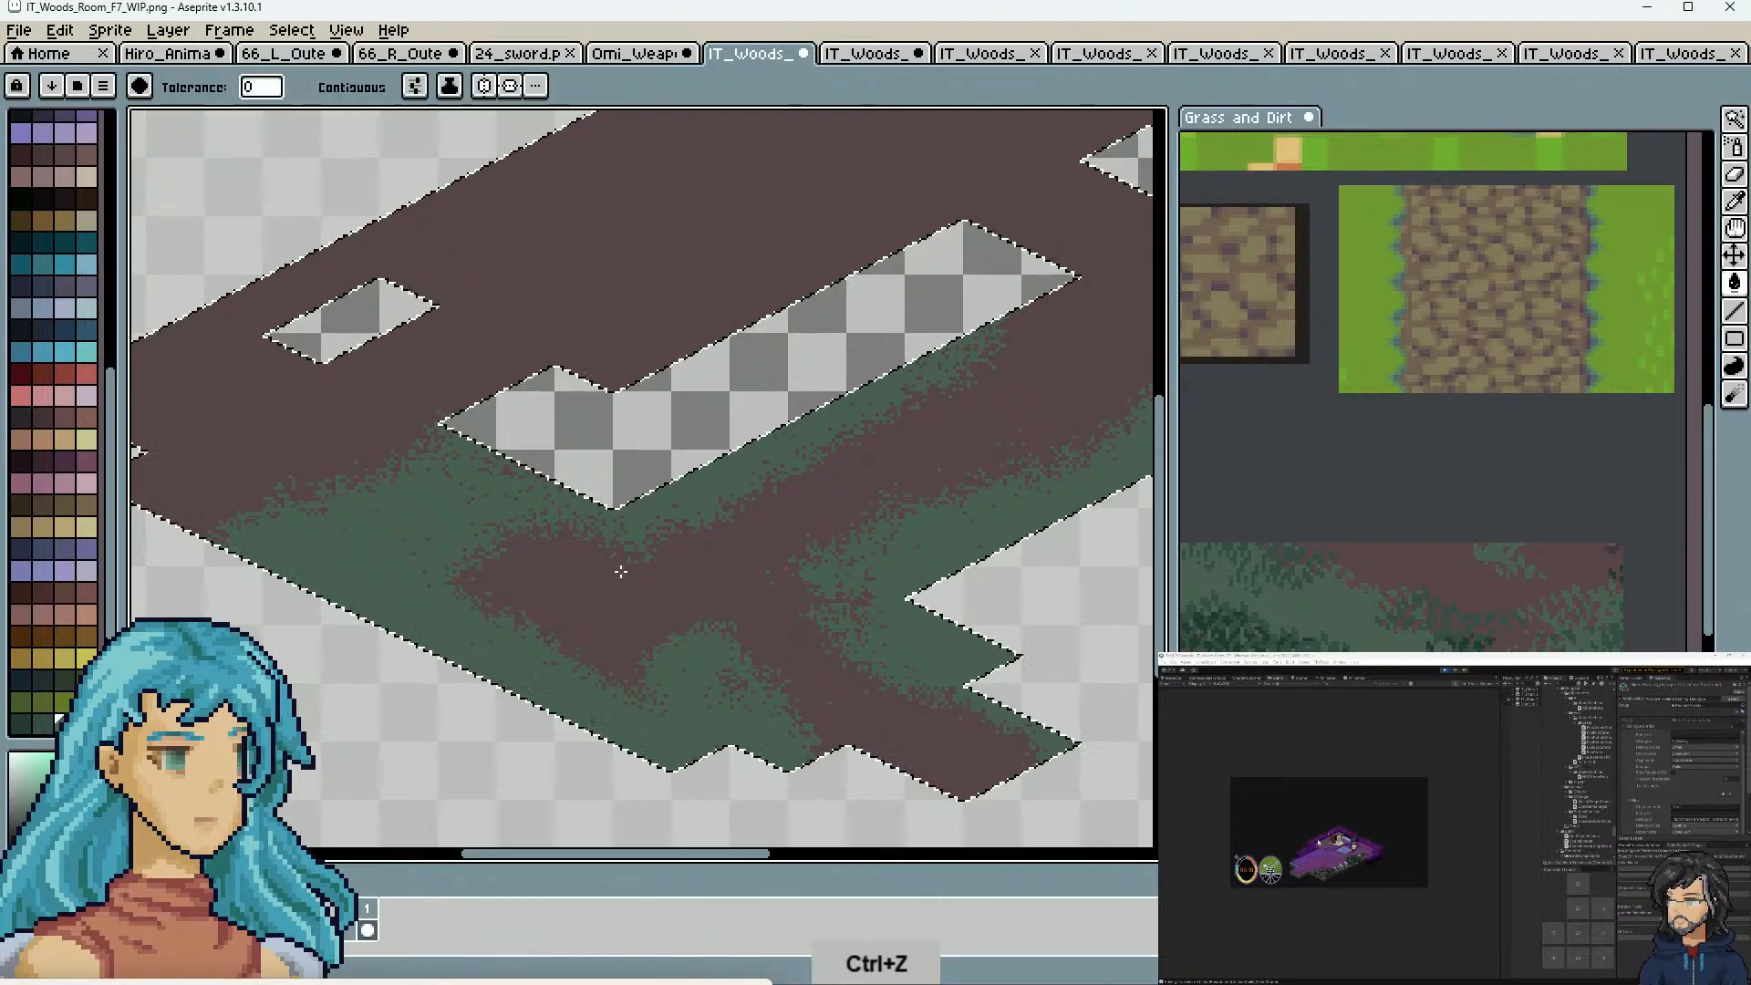
{"action": "key", "text": "ctrl+shift+z"}
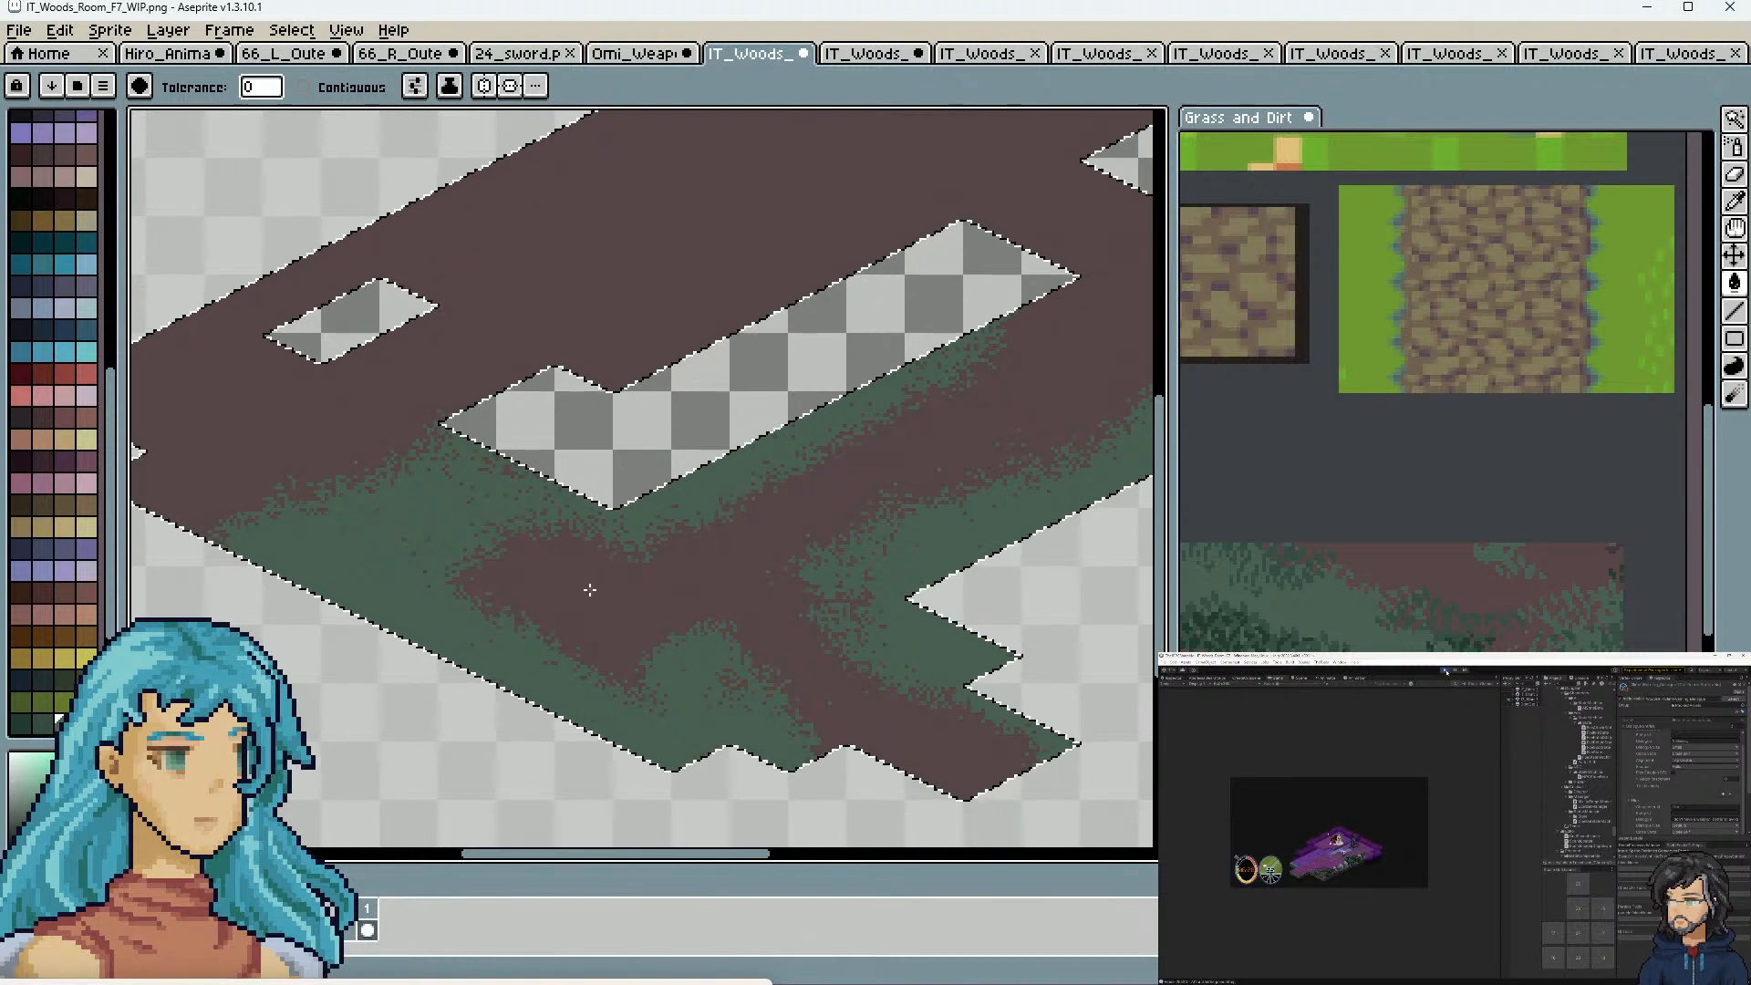
{"action": "key", "text": "b"}
{"action": "key", "text": "g"}
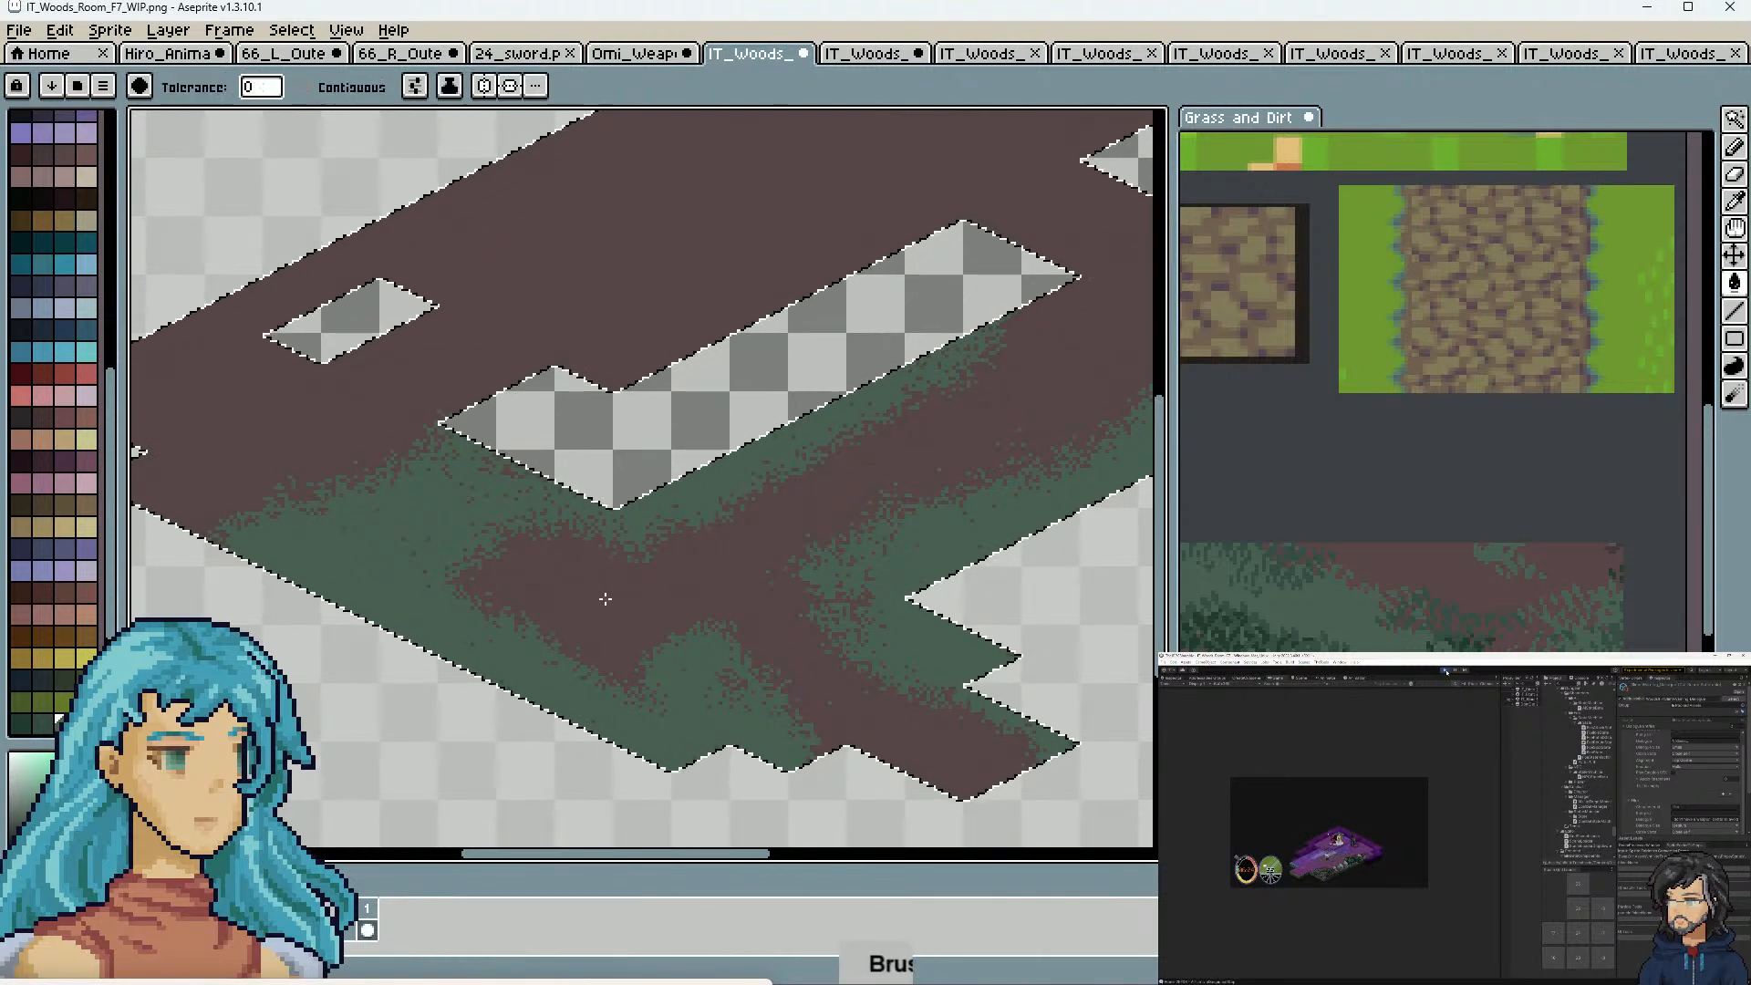
{"action": "key", "text": "ctrl+shift+z"}
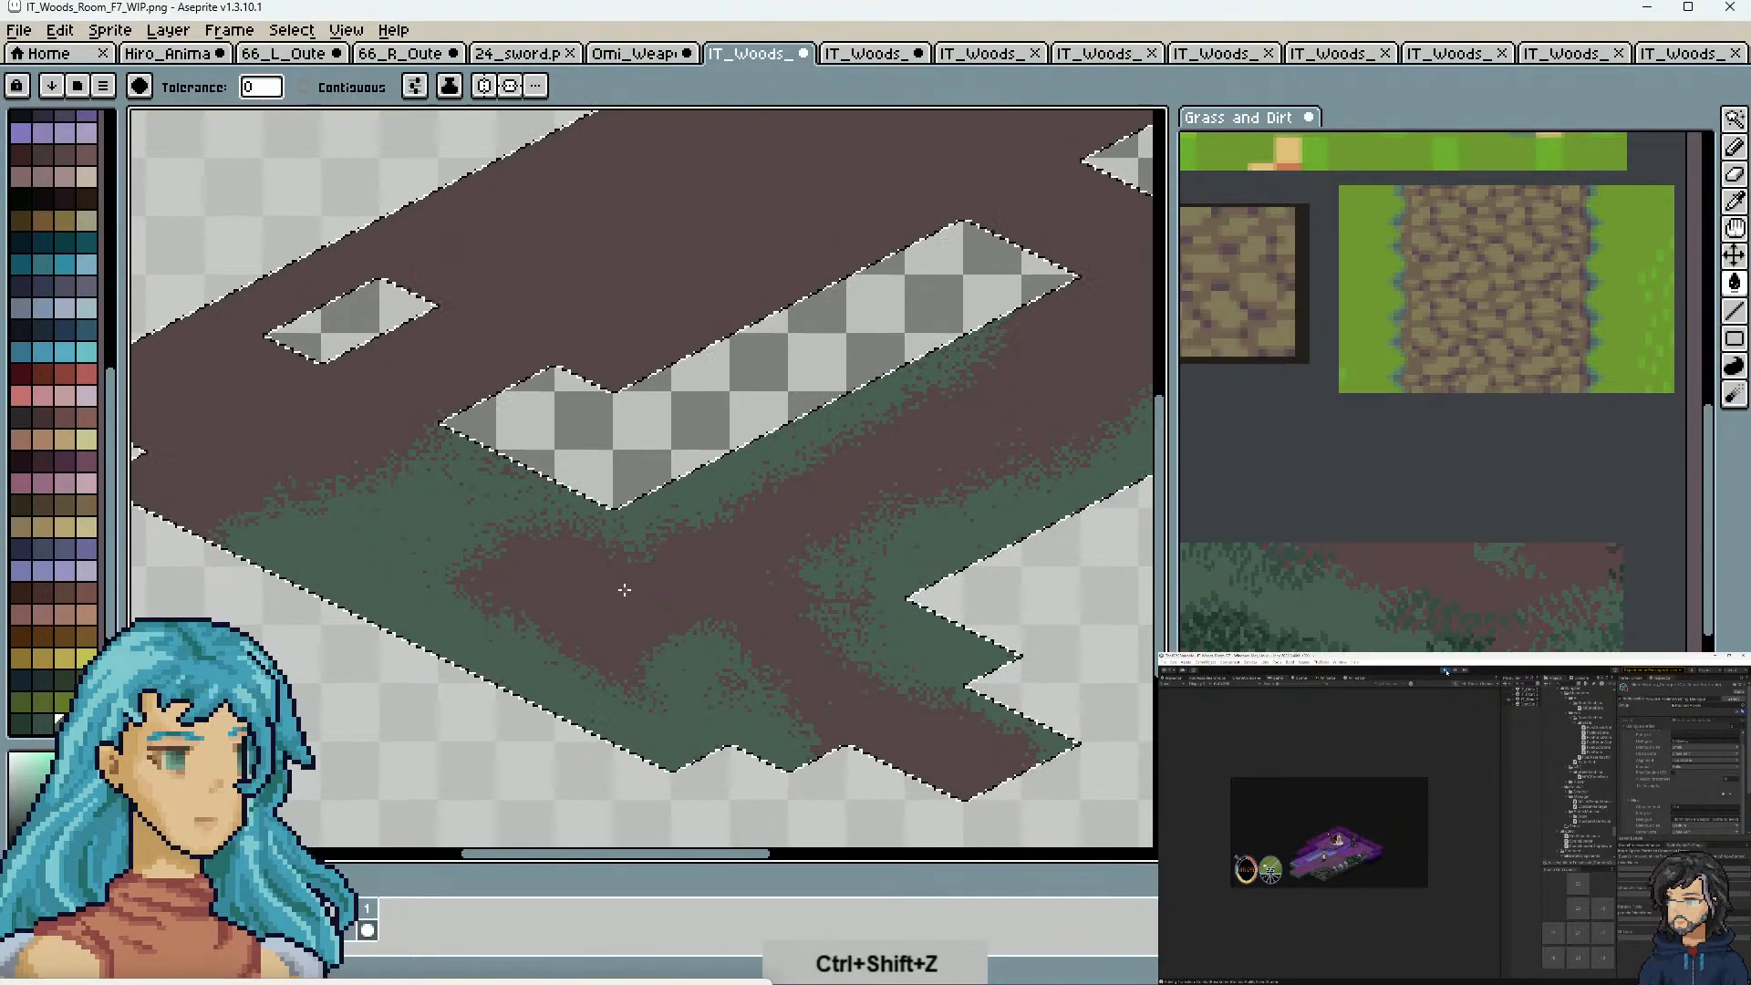
{"action": "key", "text": "ctrl+z"}
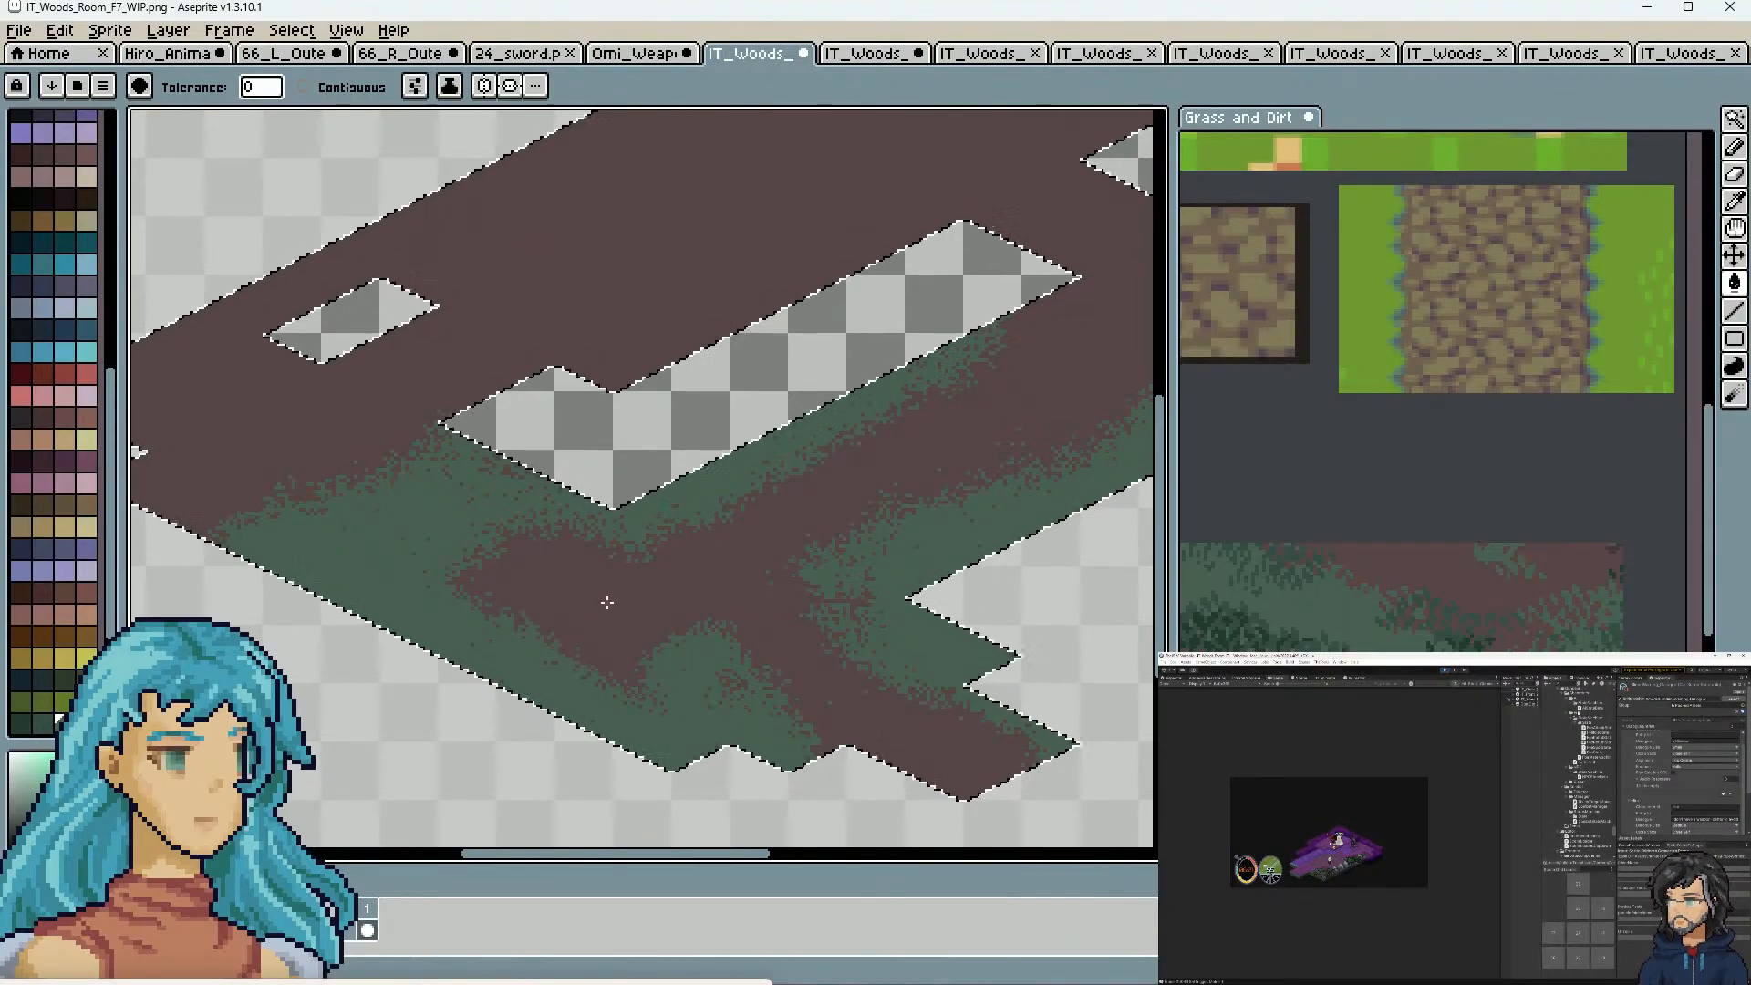
{"action": "key", "text": "i"}
{"action": "key", "text": "q"}
{"action": "key", "text": "i"}
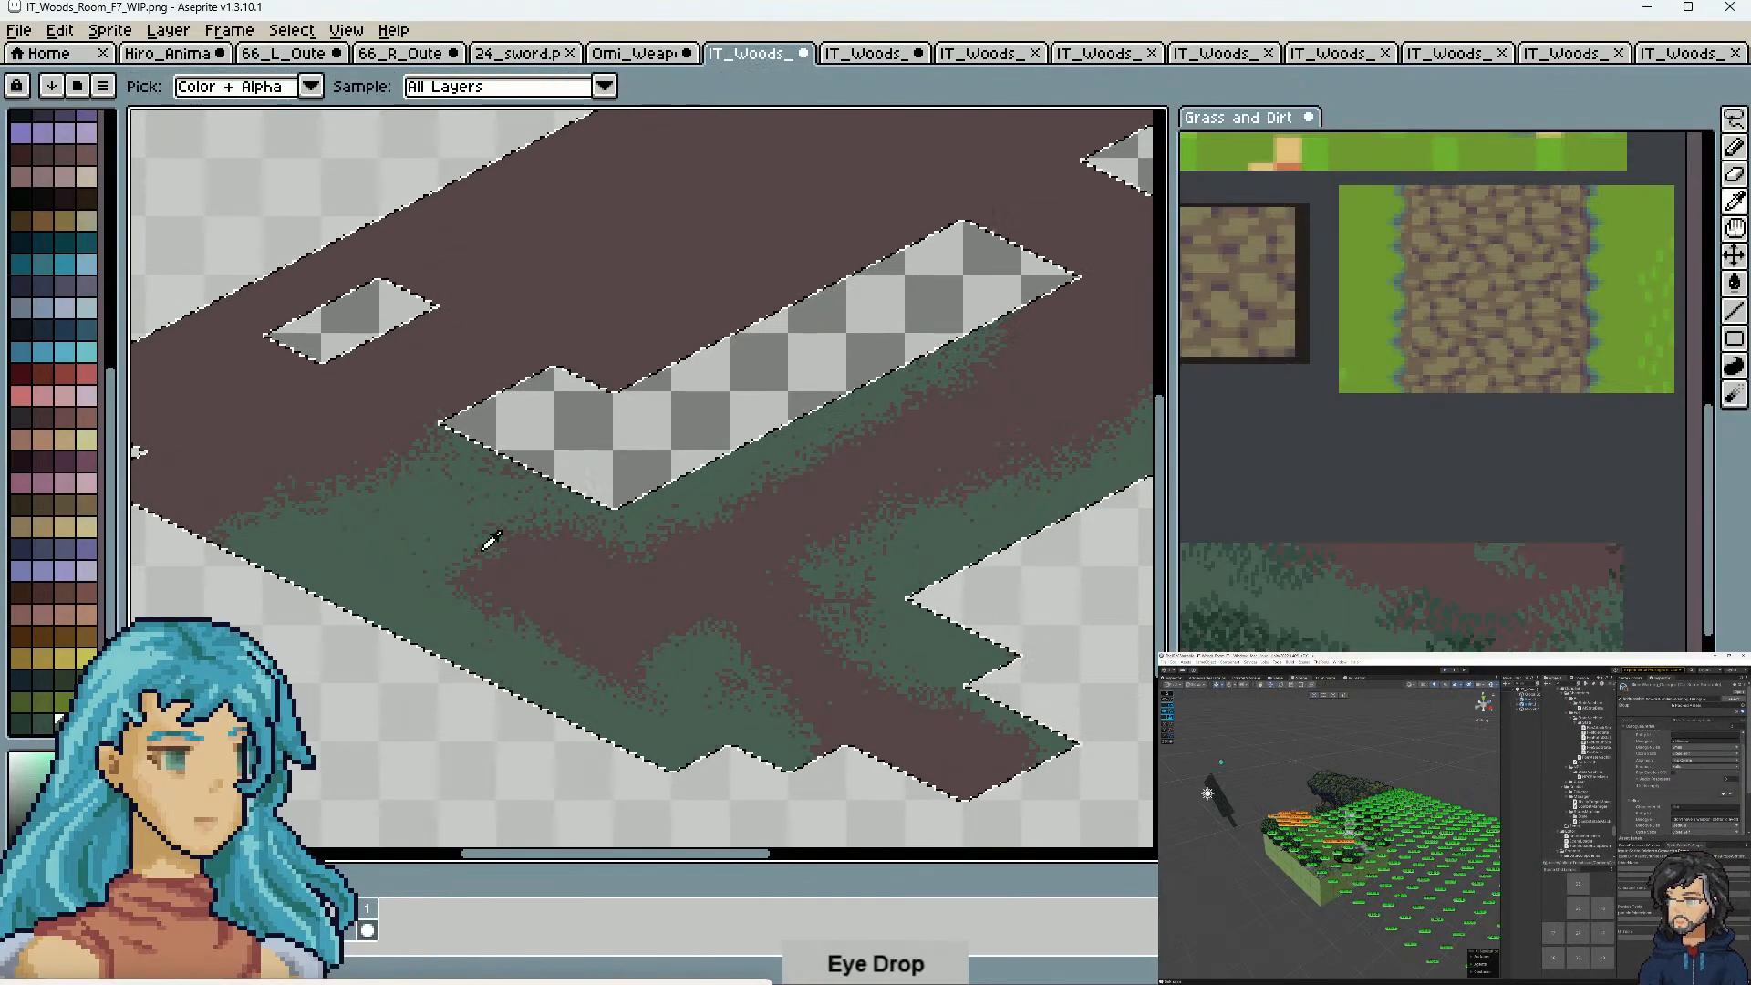
{"action": "left_click", "coordinate": [1735, 174]}
{"action": "left_click", "coordinate": [1735, 148]}
{"action": "left_click", "coordinate": [1705, 146]}
{"action": "left_click", "coordinate": [1705, 142]}
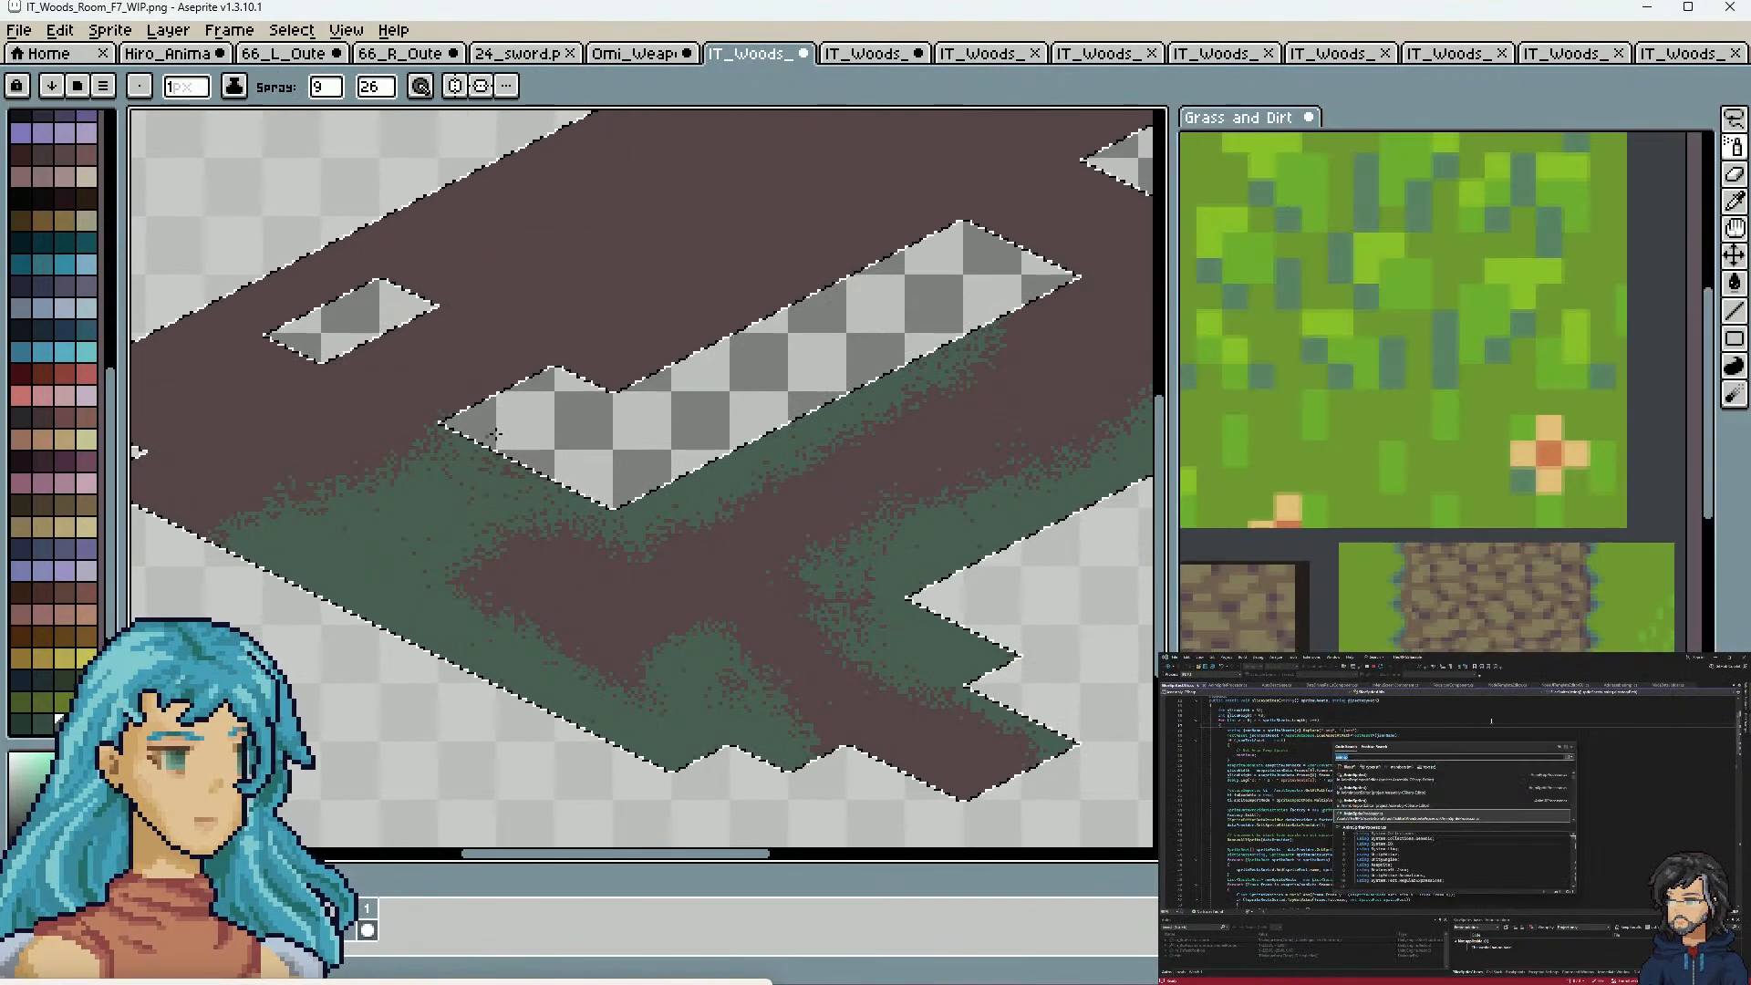
{"action": "scroll", "coordinate": [1542, 499], "scroll_direction": "down", "scroll_amount": 4}
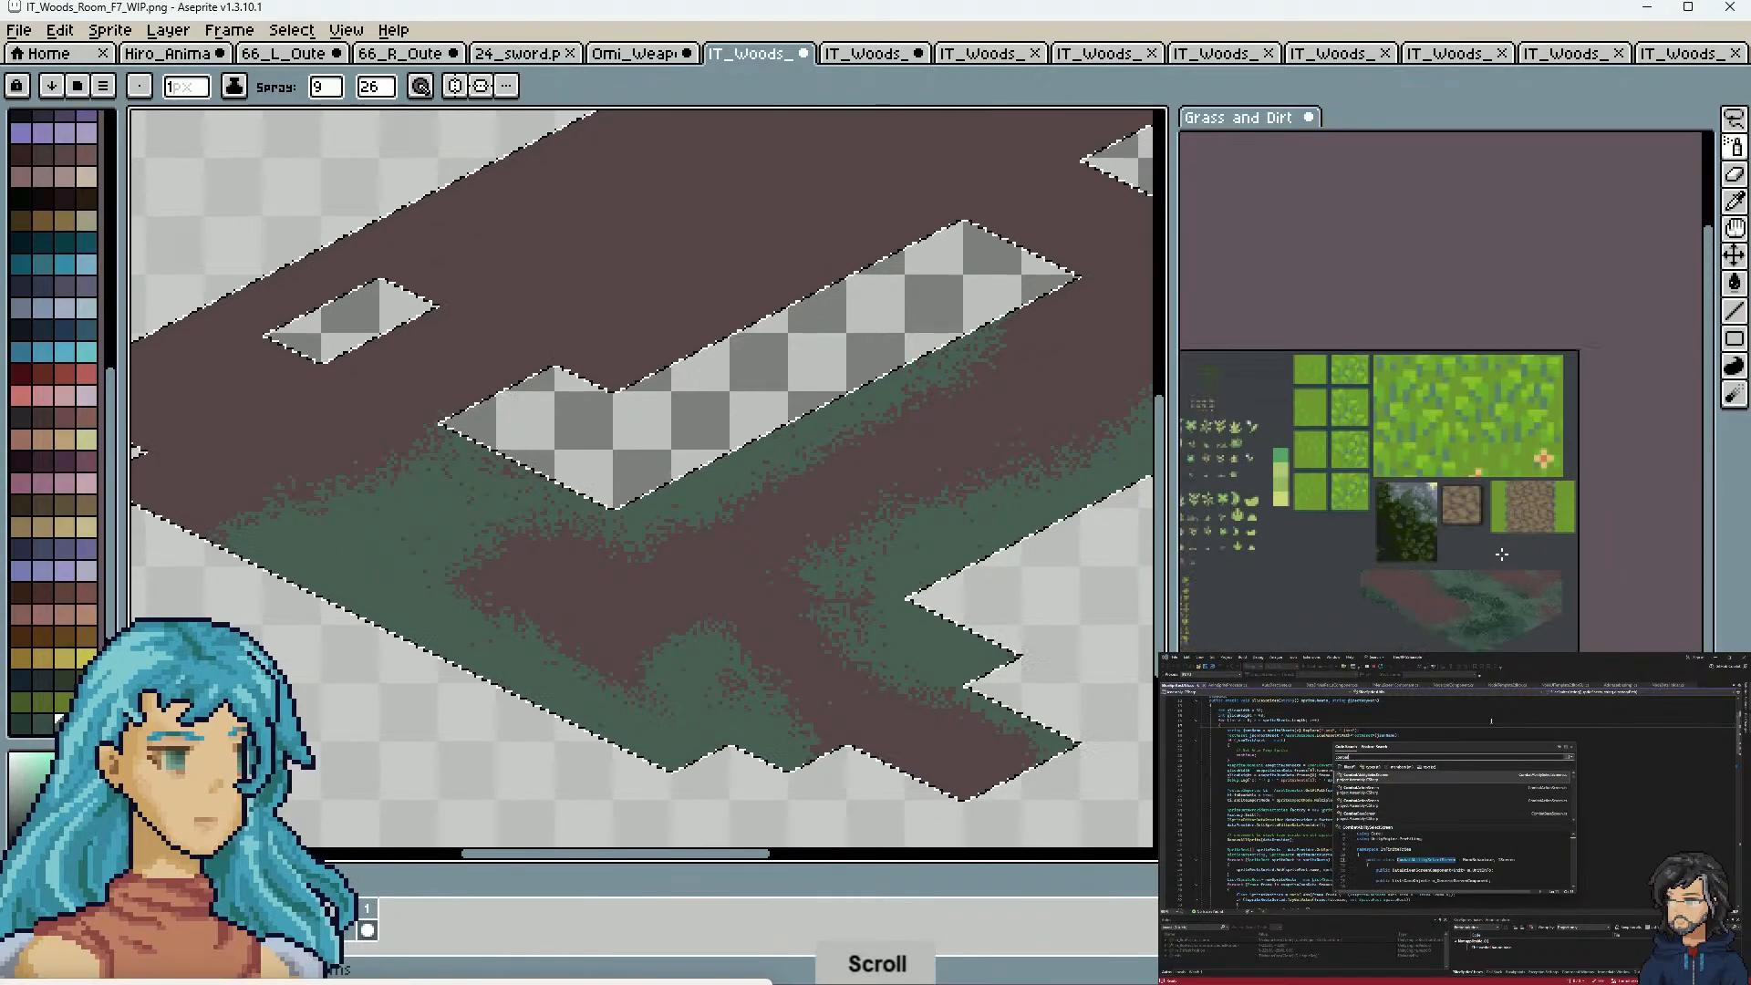
{"action": "scroll", "coordinate": [1459, 597], "scroll_direction": "up", "scroll_amount": 2}
{"action": "key", "text": "g"}
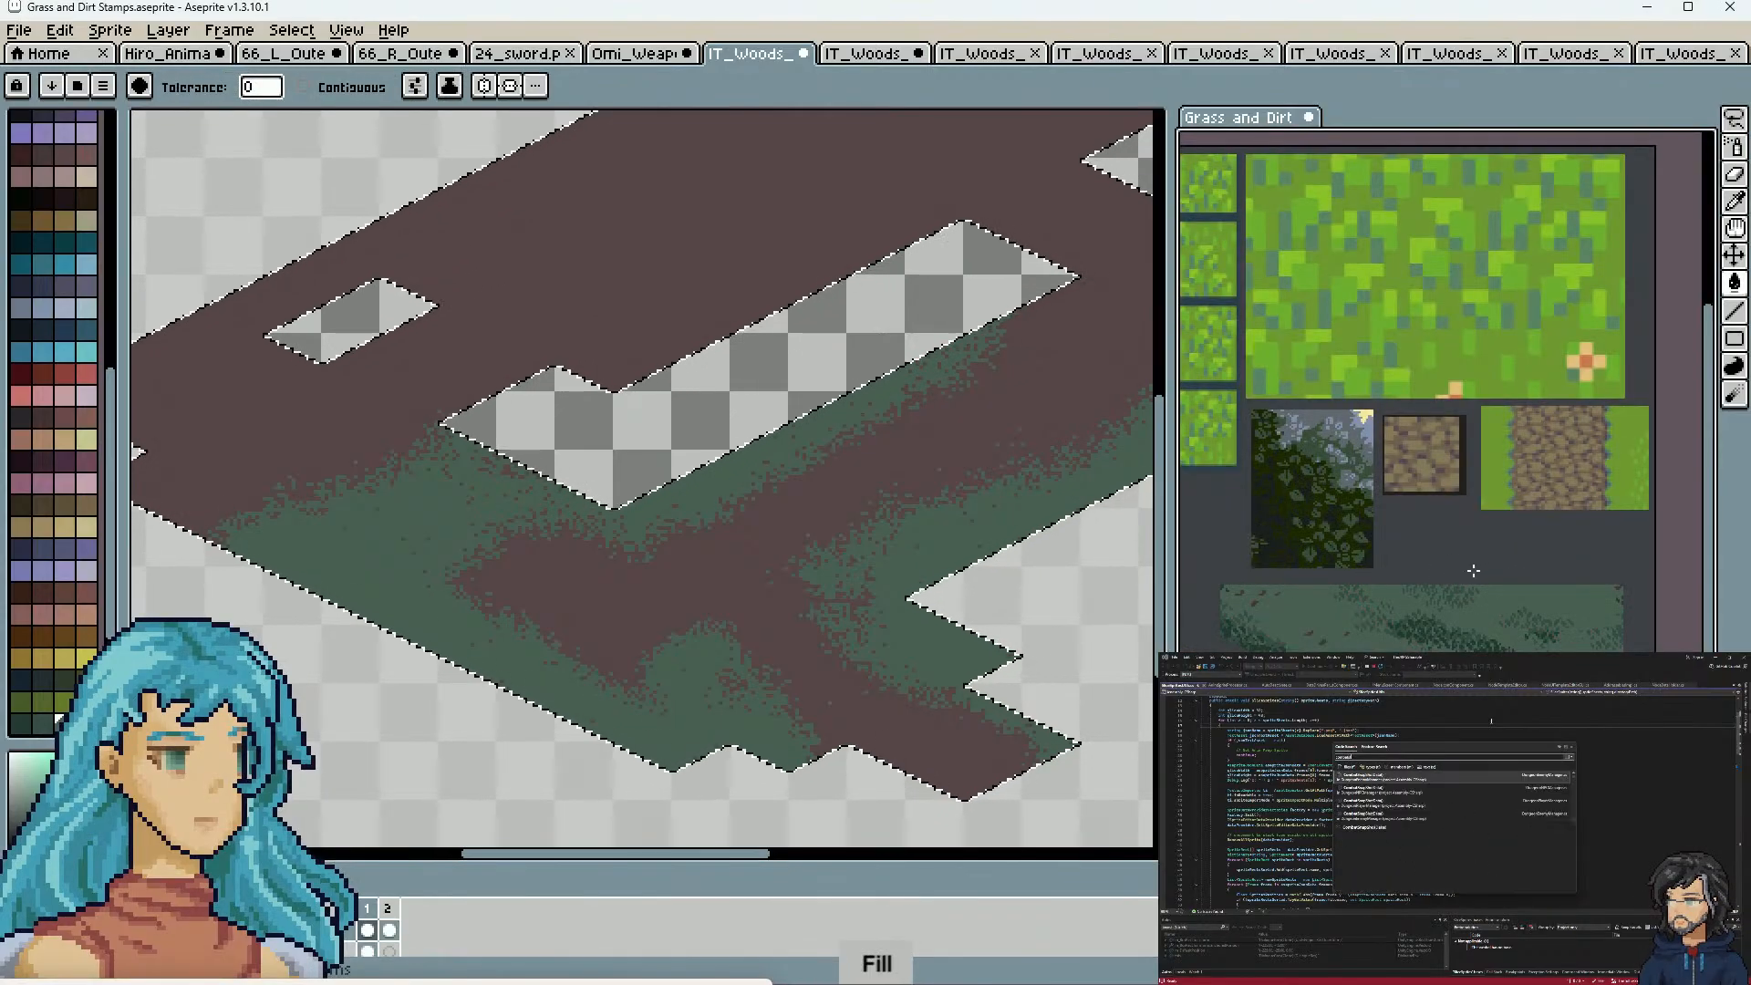
{"action": "key", "text": "ctrl+z"}
{"action": "left_click", "coordinate": [746, 744]}
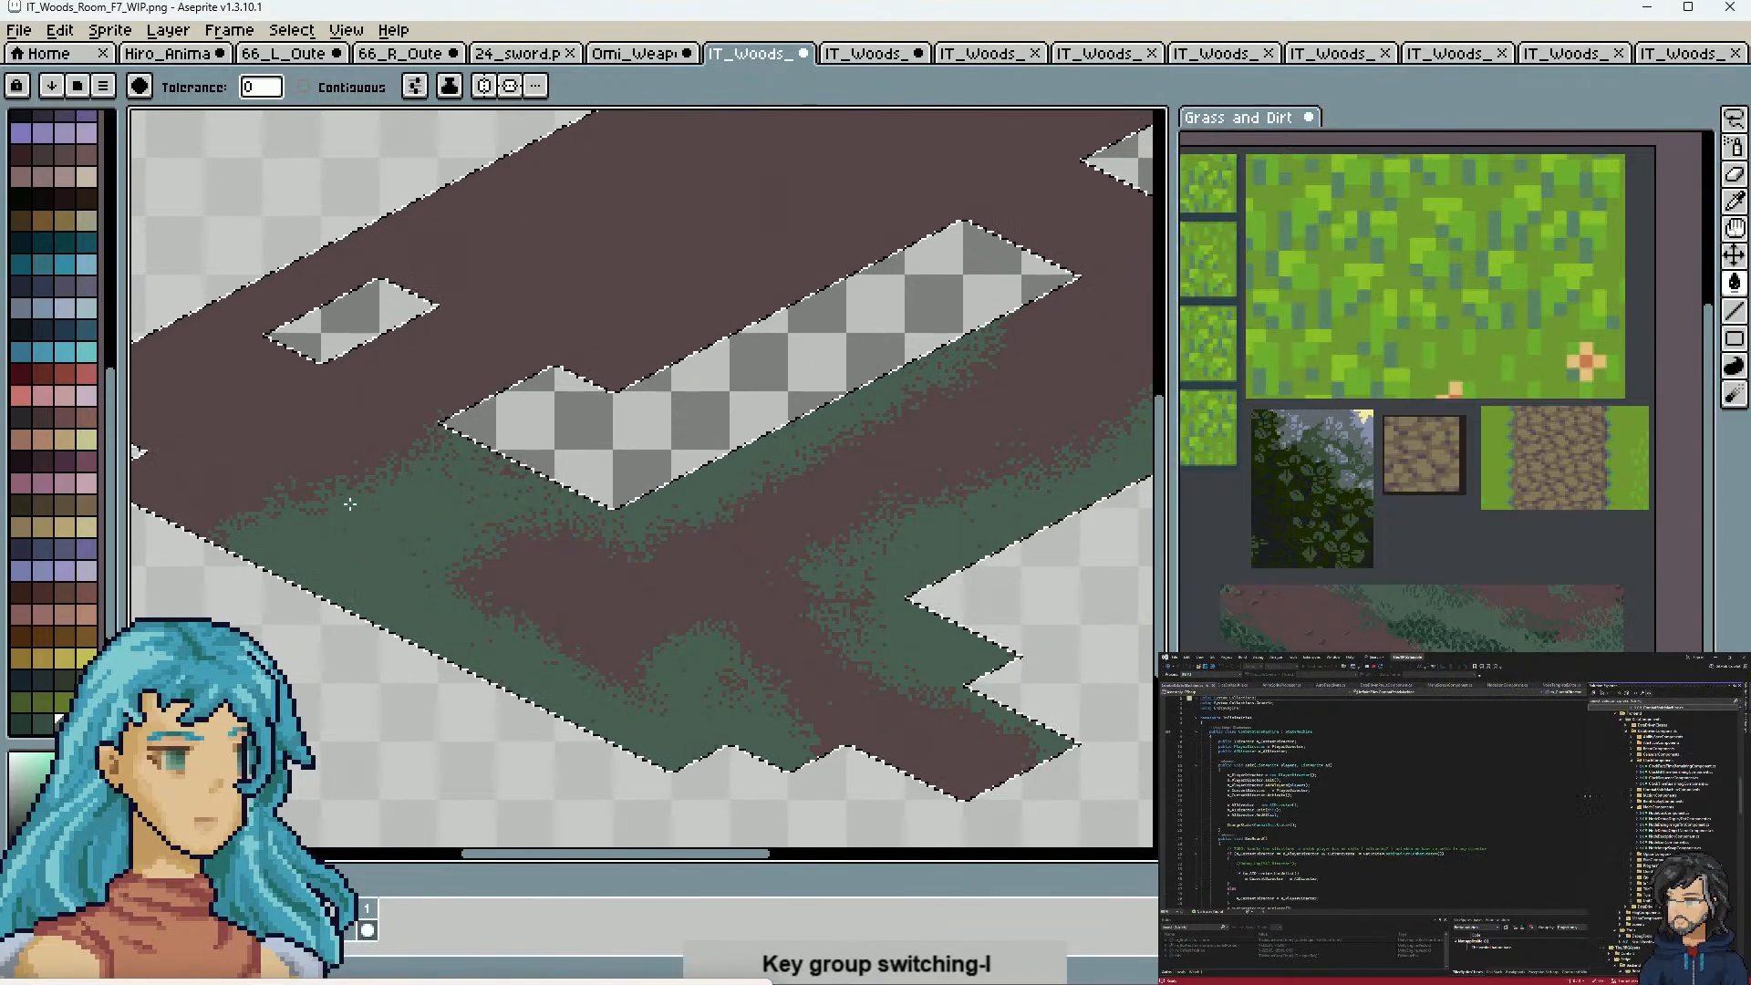
Undo the stray fill and spray grass into the floor's leftmost corner and up along its upper-left edge
{"action": "key", "text": "space"}
{"action": "left_click_drag", "start_coordinate": [346, 508], "coordinate": [502, 559]}
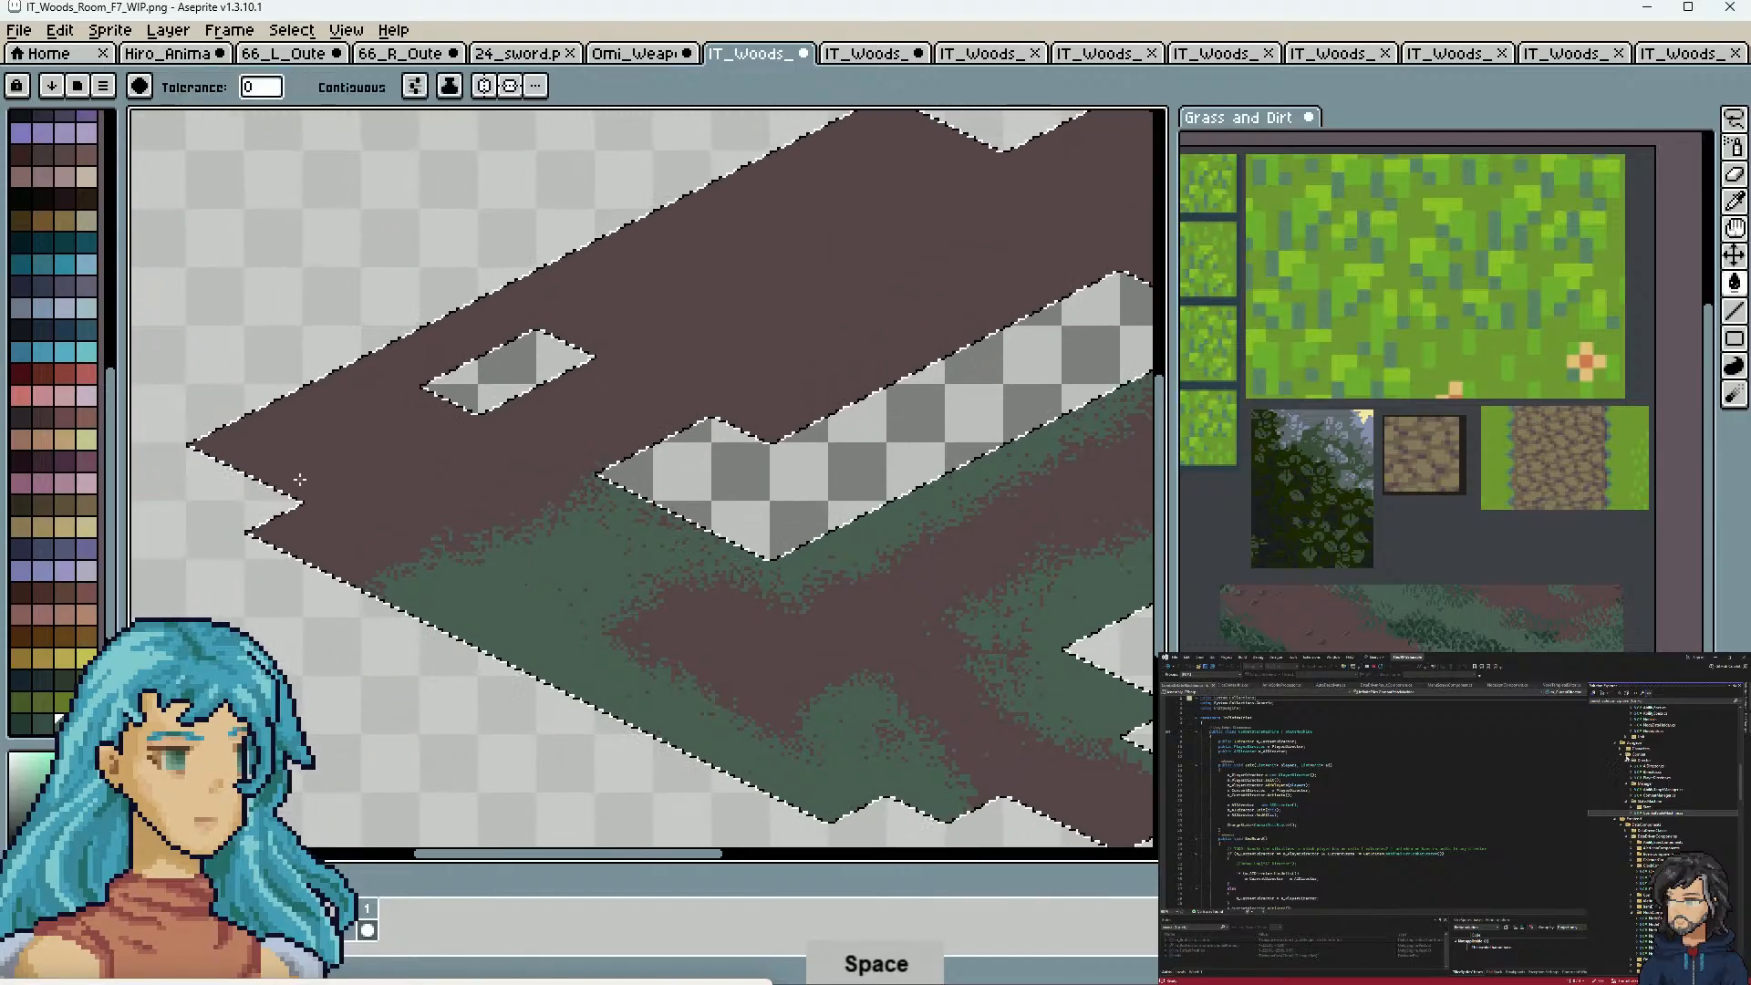
{"action": "left_click", "coordinate": [290, 438]}
{"action": "key", "text": "ctrl+z"}
{"action": "left_click", "coordinate": [1734, 146]}
{"action": "left_click", "coordinate": [307, 434]}
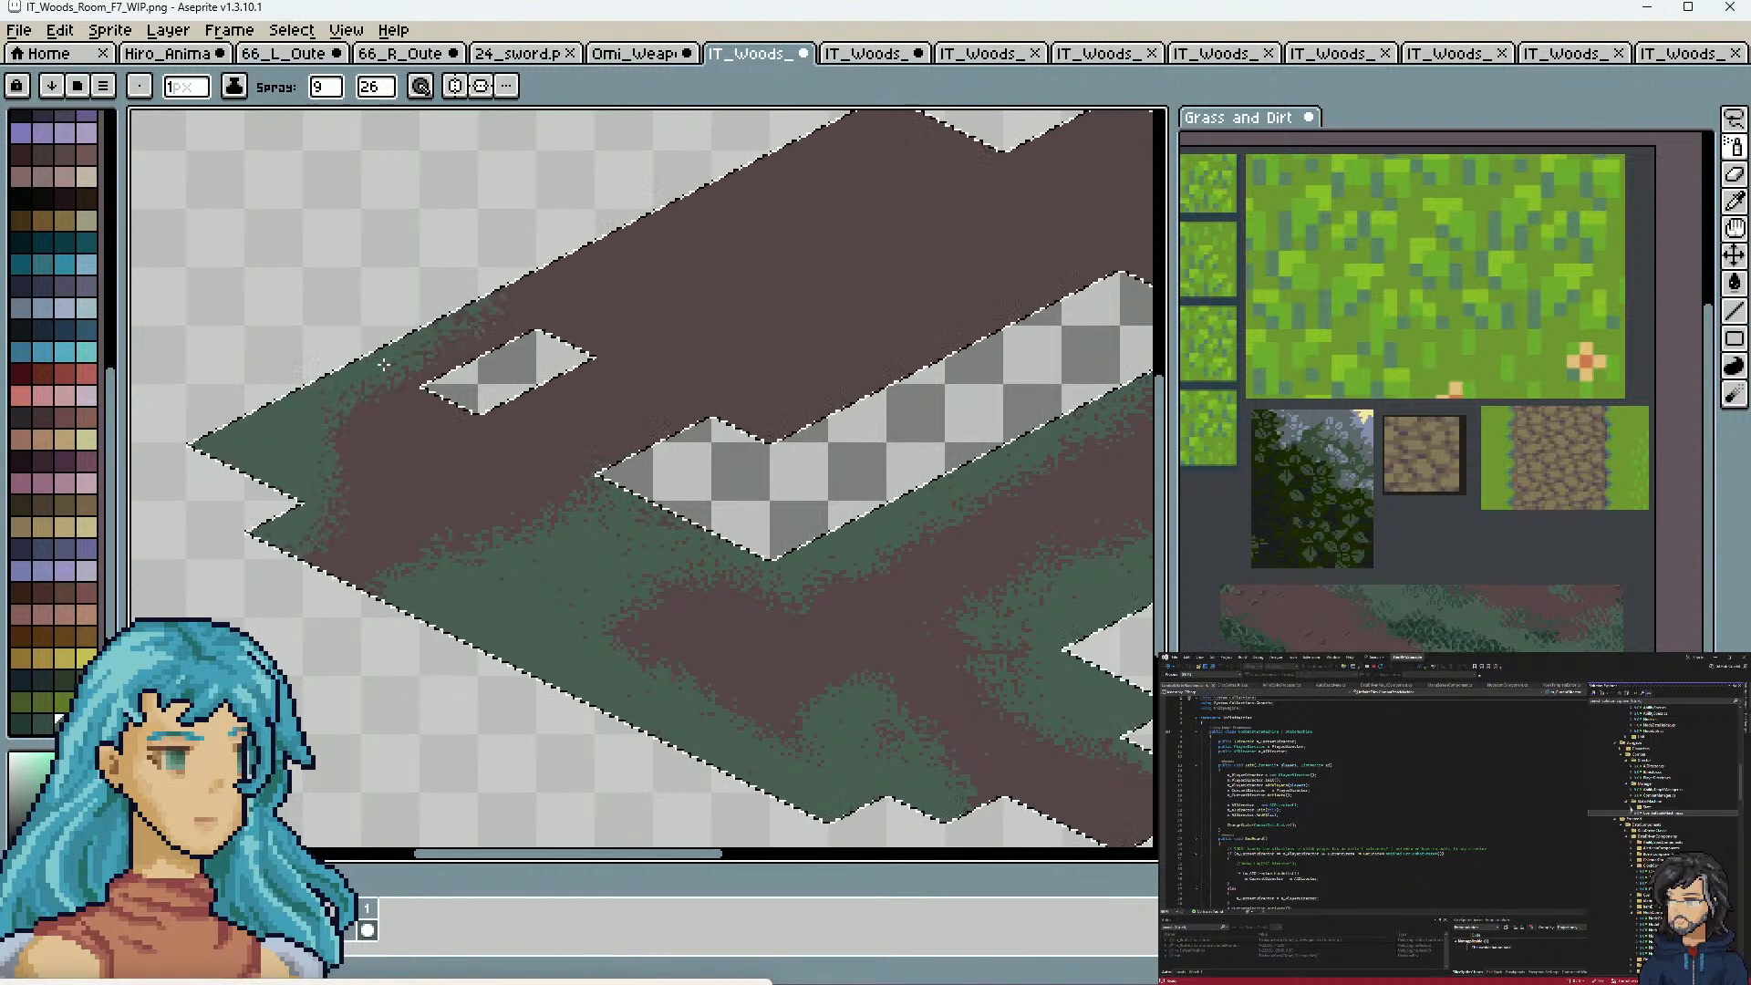
Spray grass along the floor's upper-left edge past the small cutout and fill in around it
{"action": "mouse_move", "coordinate": [459, 340]}
{"action": "left_mouse_down"}
{"action": "mouse_move", "coordinate": [539, 277]}
{"action": "mouse_move", "coordinate": [565, 288]}
{"action": "mouse_move", "coordinate": [511, 355]}
{"action": "mouse_move", "coordinate": [513, 319]}
{"action": "mouse_move", "coordinate": [550, 277]}
{"action": "mouse_move", "coordinate": [381, 360]}
{"action": "mouse_move", "coordinate": [854, 157]}
{"action": "mouse_move", "coordinate": [967, 142]}
{"action": "mouse_move", "coordinate": [817, 135]}
{"action": "mouse_move", "coordinate": [832, 167]}
{"action": "mouse_move", "coordinate": [769, 254]}
{"action": "mouse_move", "coordinate": [797, 266]}
{"action": "mouse_move", "coordinate": [809, 205]}
{"action": "mouse_move", "coordinate": [696, 261]}
{"action": "mouse_move", "coordinate": [753, 186]}
{"action": "left_mouse_up"}
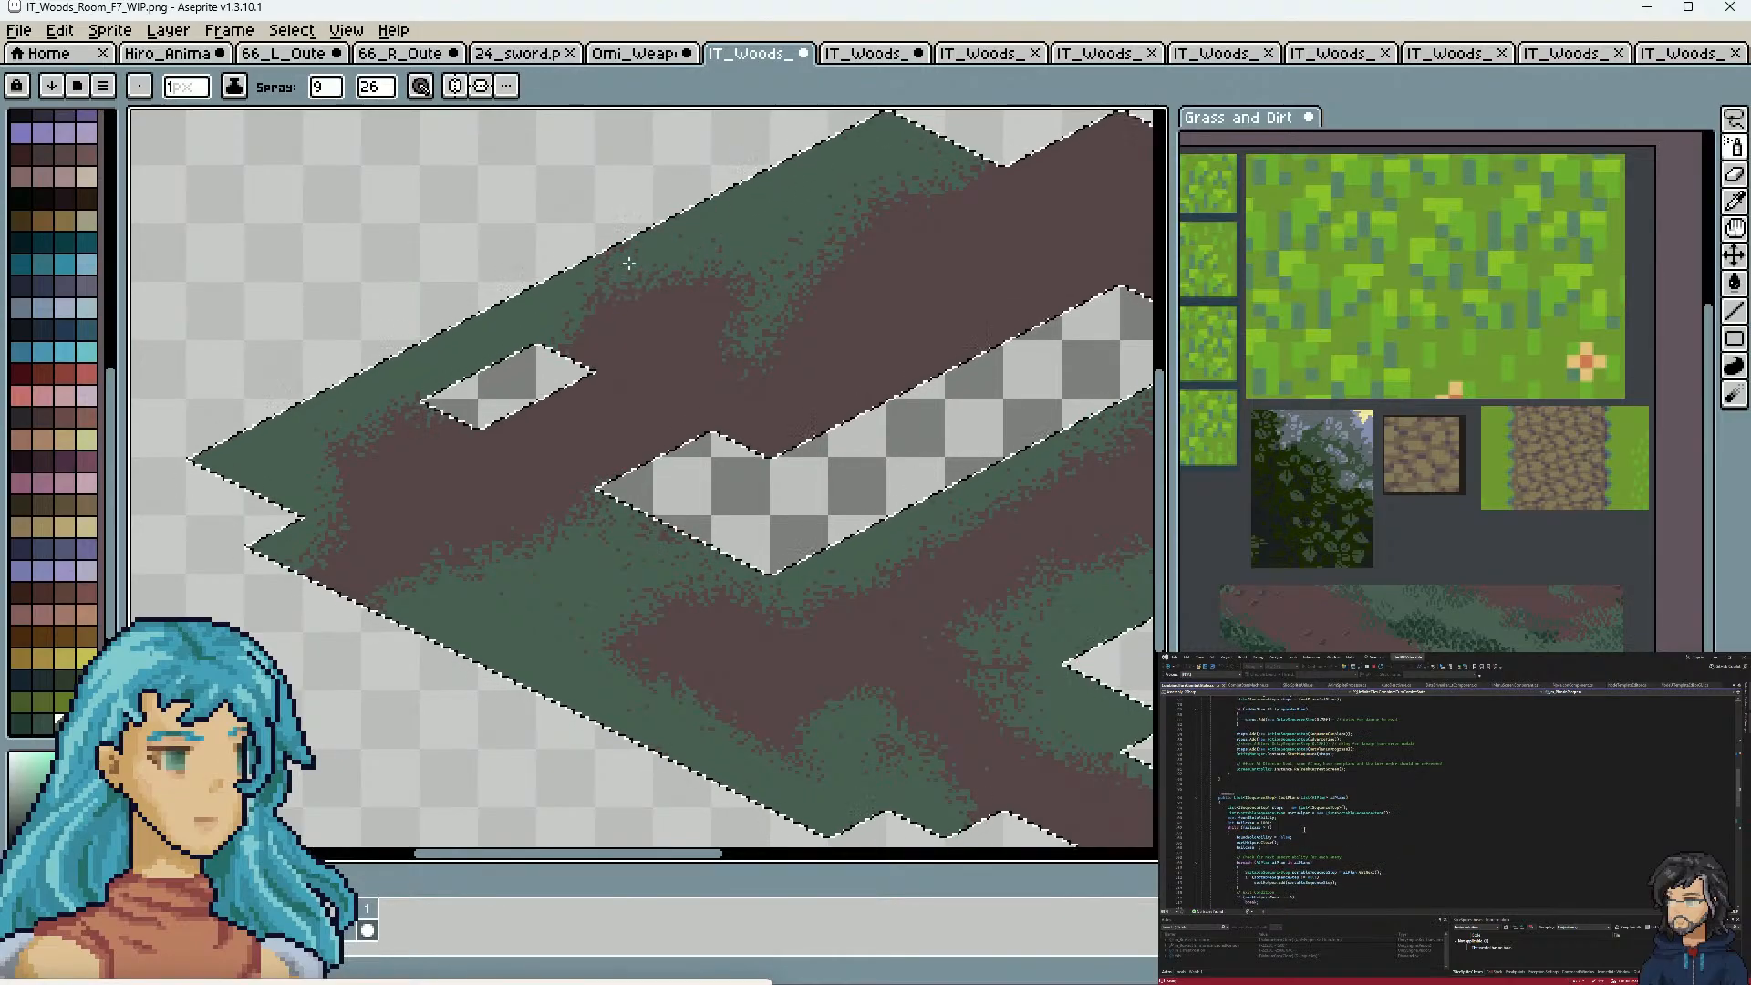
{"action": "left_click_drag", "start_coordinate": [659, 240], "coordinate": [596, 276]}
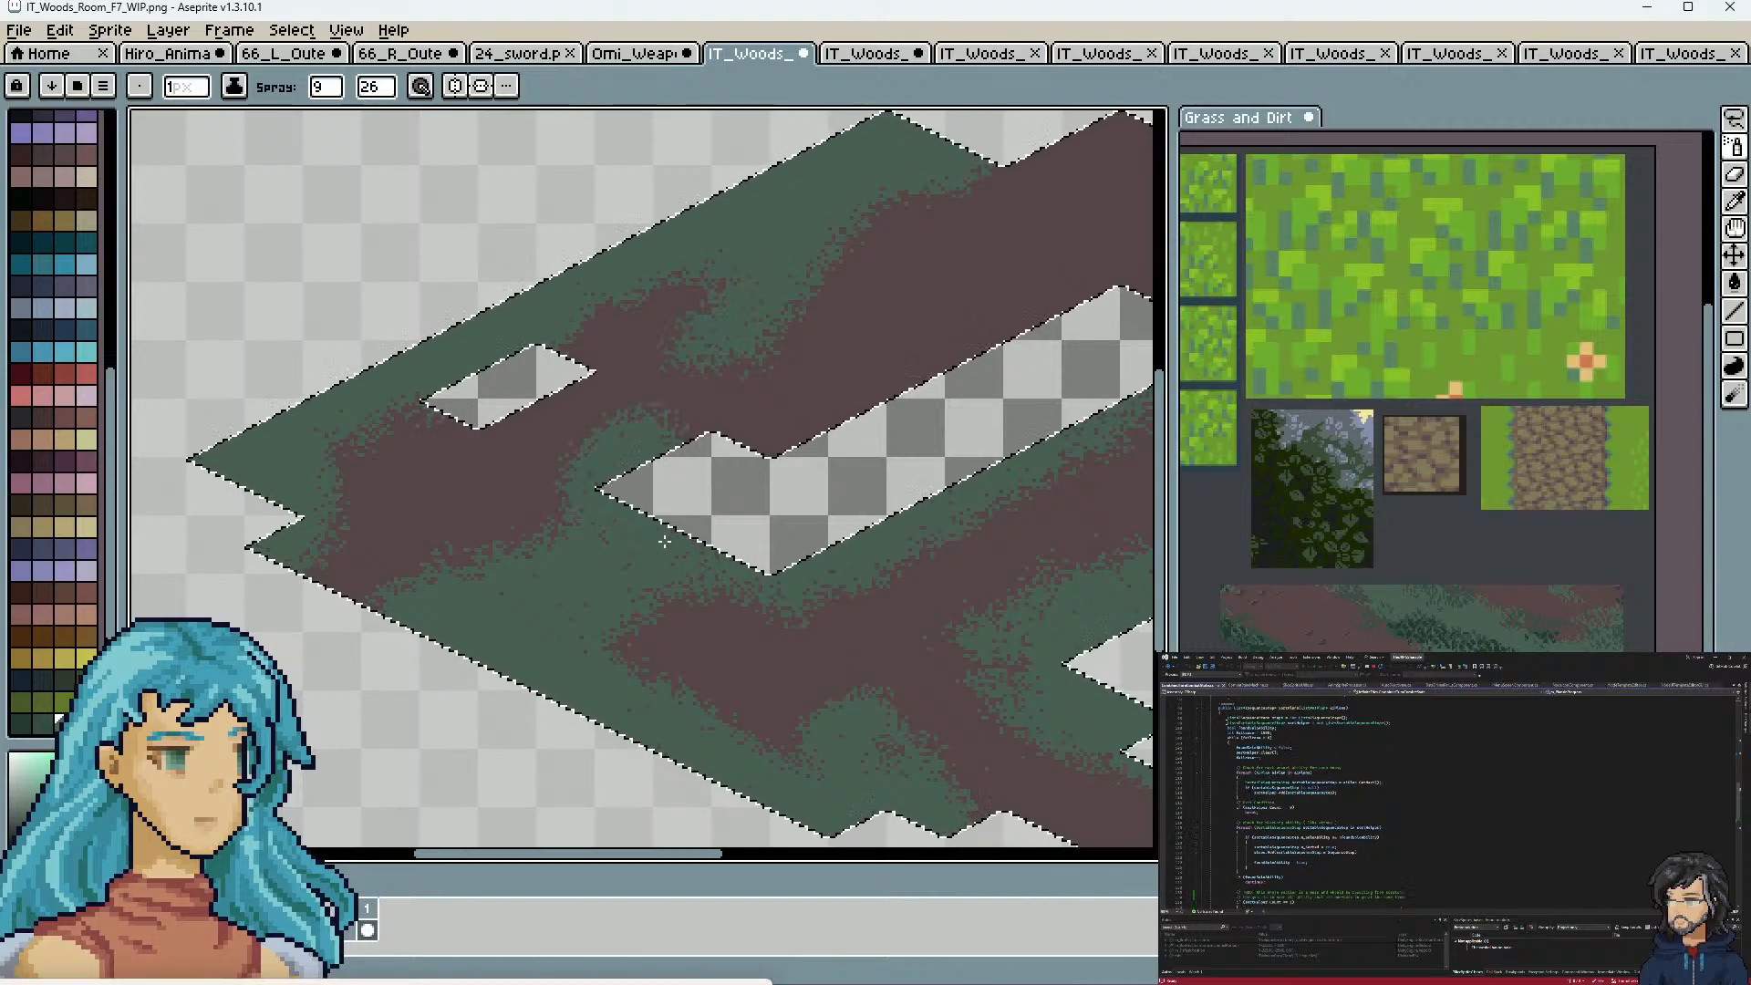
Spray grass onto the floor's top notches and along the upper side of the long cutout
{"action": "key", "text": "space"}
{"action": "mouse_move", "coordinate": [996, 519]}
{"action": "left_mouse_down"}
{"action": "mouse_move", "coordinate": [626, 563]}
{"action": "mouse_move", "coordinate": [609, 583]}
{"action": "left_mouse_up"}
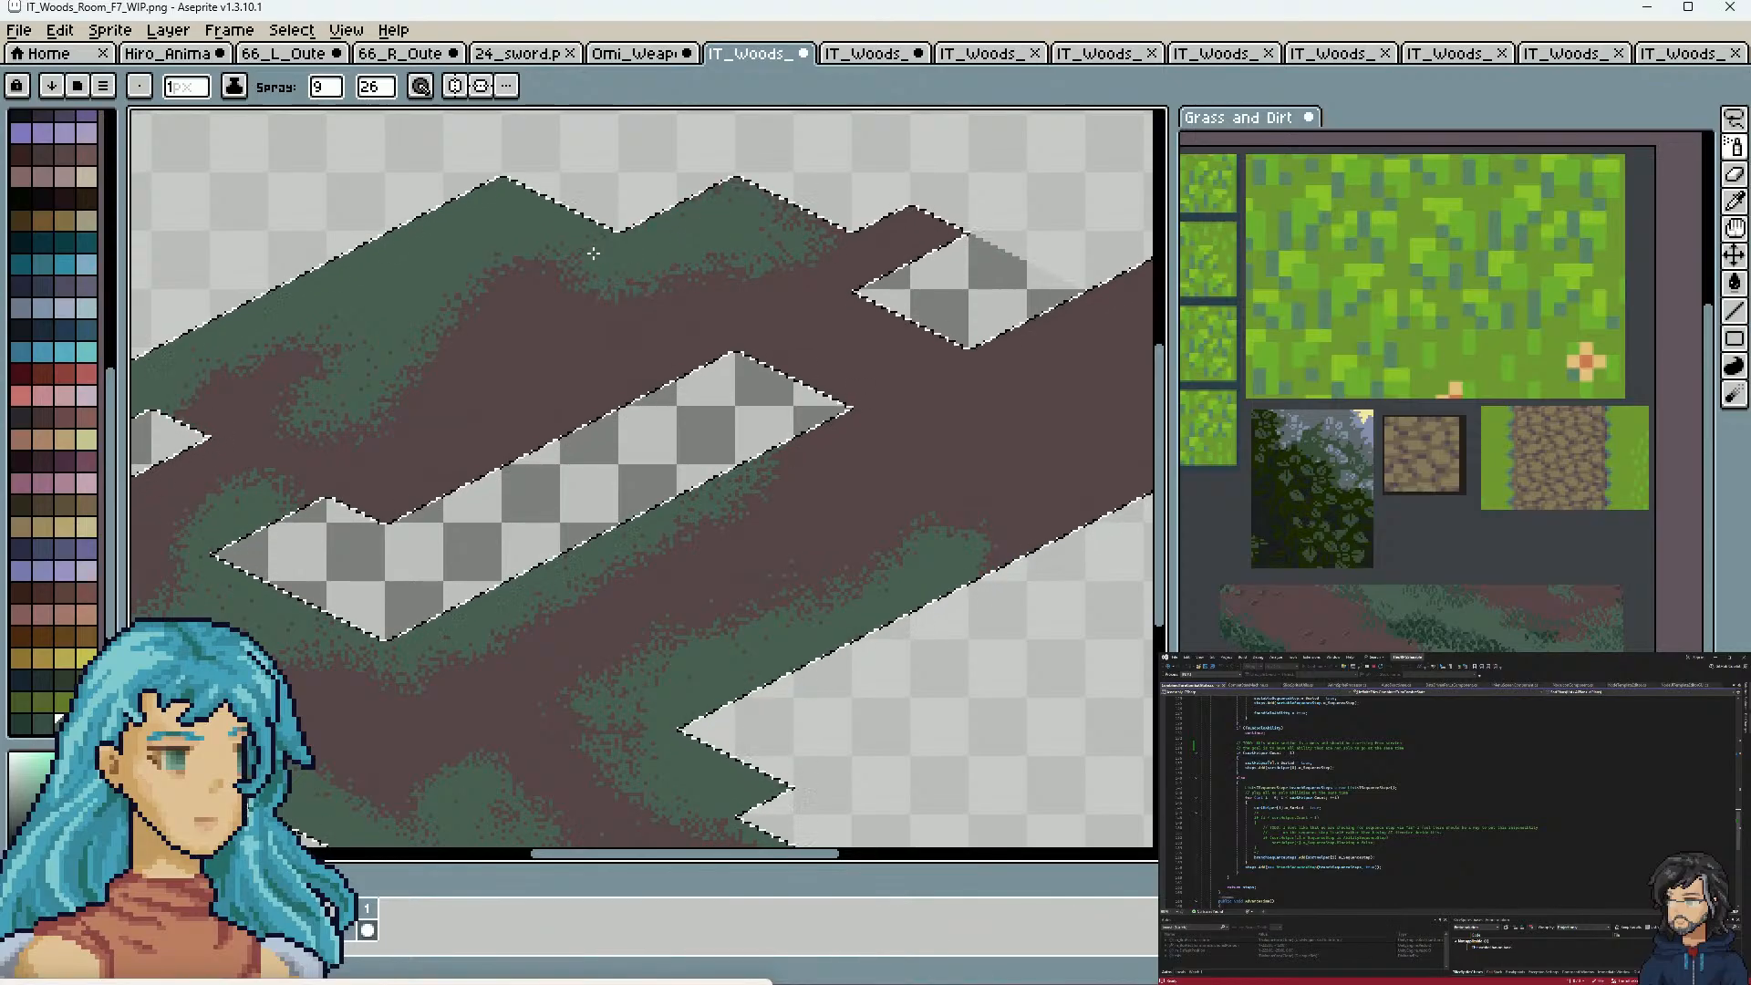
{"action": "mouse_move", "coordinate": [732, 194]}
{"action": "left_mouse_down"}
{"action": "mouse_move", "coordinate": [835, 205]}
{"action": "mouse_move", "coordinate": [791, 226]}
{"action": "left_mouse_up"}
{"action": "mouse_move", "coordinate": [674, 369]}
{"action": "left_mouse_down"}
{"action": "mouse_move", "coordinate": [411, 492]}
{"action": "mouse_move", "coordinate": [511, 442]}
{"action": "left_mouse_up"}
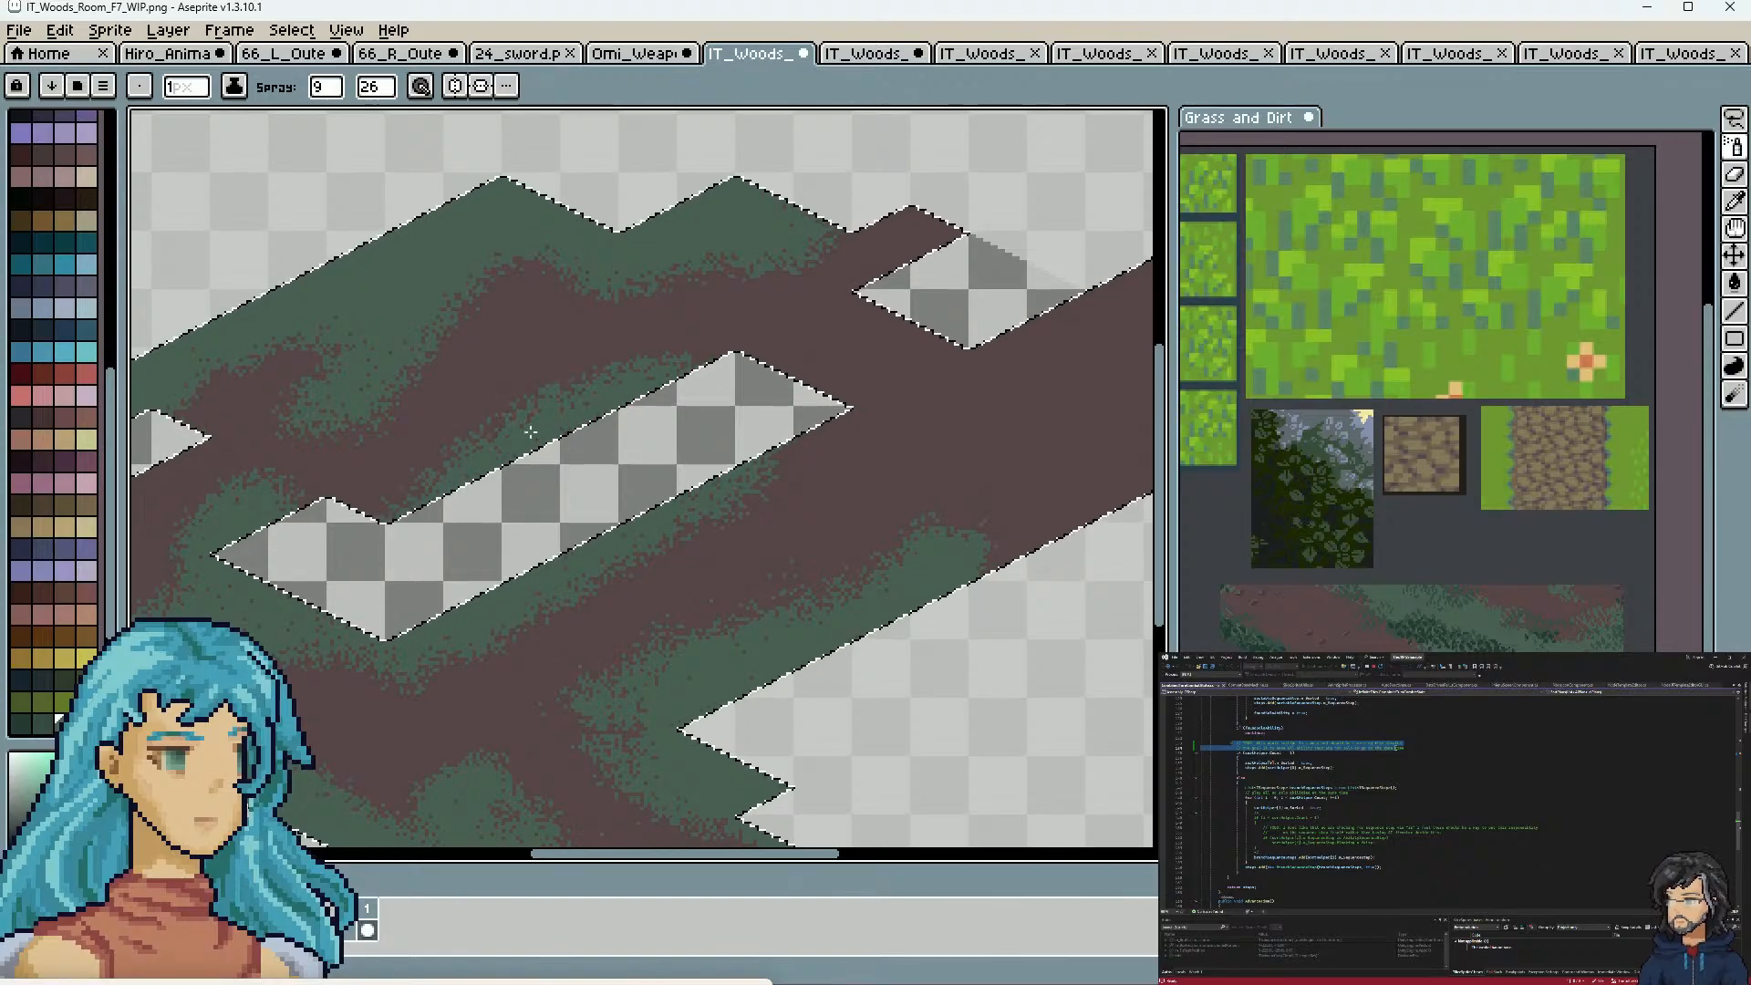
Spray grass across the floor's right-hand arm, around the long cutout's end and along the outer notches, leaving a dirt path between
{"action": "key", "text": "space"}
{"action": "left_click_drag", "start_coordinate": [930, 247], "coordinate": [615, 250]}
{"action": "mouse_move", "coordinate": [899, 365]}
{"action": "left_mouse_down"}
{"action": "mouse_move", "coordinate": [879, 542]}
{"action": "mouse_move", "coordinate": [946, 343]}
{"action": "mouse_move", "coordinate": [905, 360]}
{"action": "mouse_move", "coordinate": [904, 337]}
{"action": "mouse_move", "coordinate": [836, 437]}
{"action": "mouse_move", "coordinate": [810, 406]}
{"action": "mouse_move", "coordinate": [757, 458]}
{"action": "mouse_move", "coordinate": [803, 489]}
{"action": "mouse_move", "coordinate": [823, 482]}
{"action": "mouse_move", "coordinate": [794, 463]}
{"action": "mouse_move", "coordinate": [764, 481]}
{"action": "mouse_move", "coordinate": [568, 412]}
{"action": "mouse_move", "coordinate": [533, 491]}
{"action": "mouse_move", "coordinate": [566, 435]}
{"action": "mouse_move", "coordinate": [529, 412]}
{"action": "left_mouse_up"}
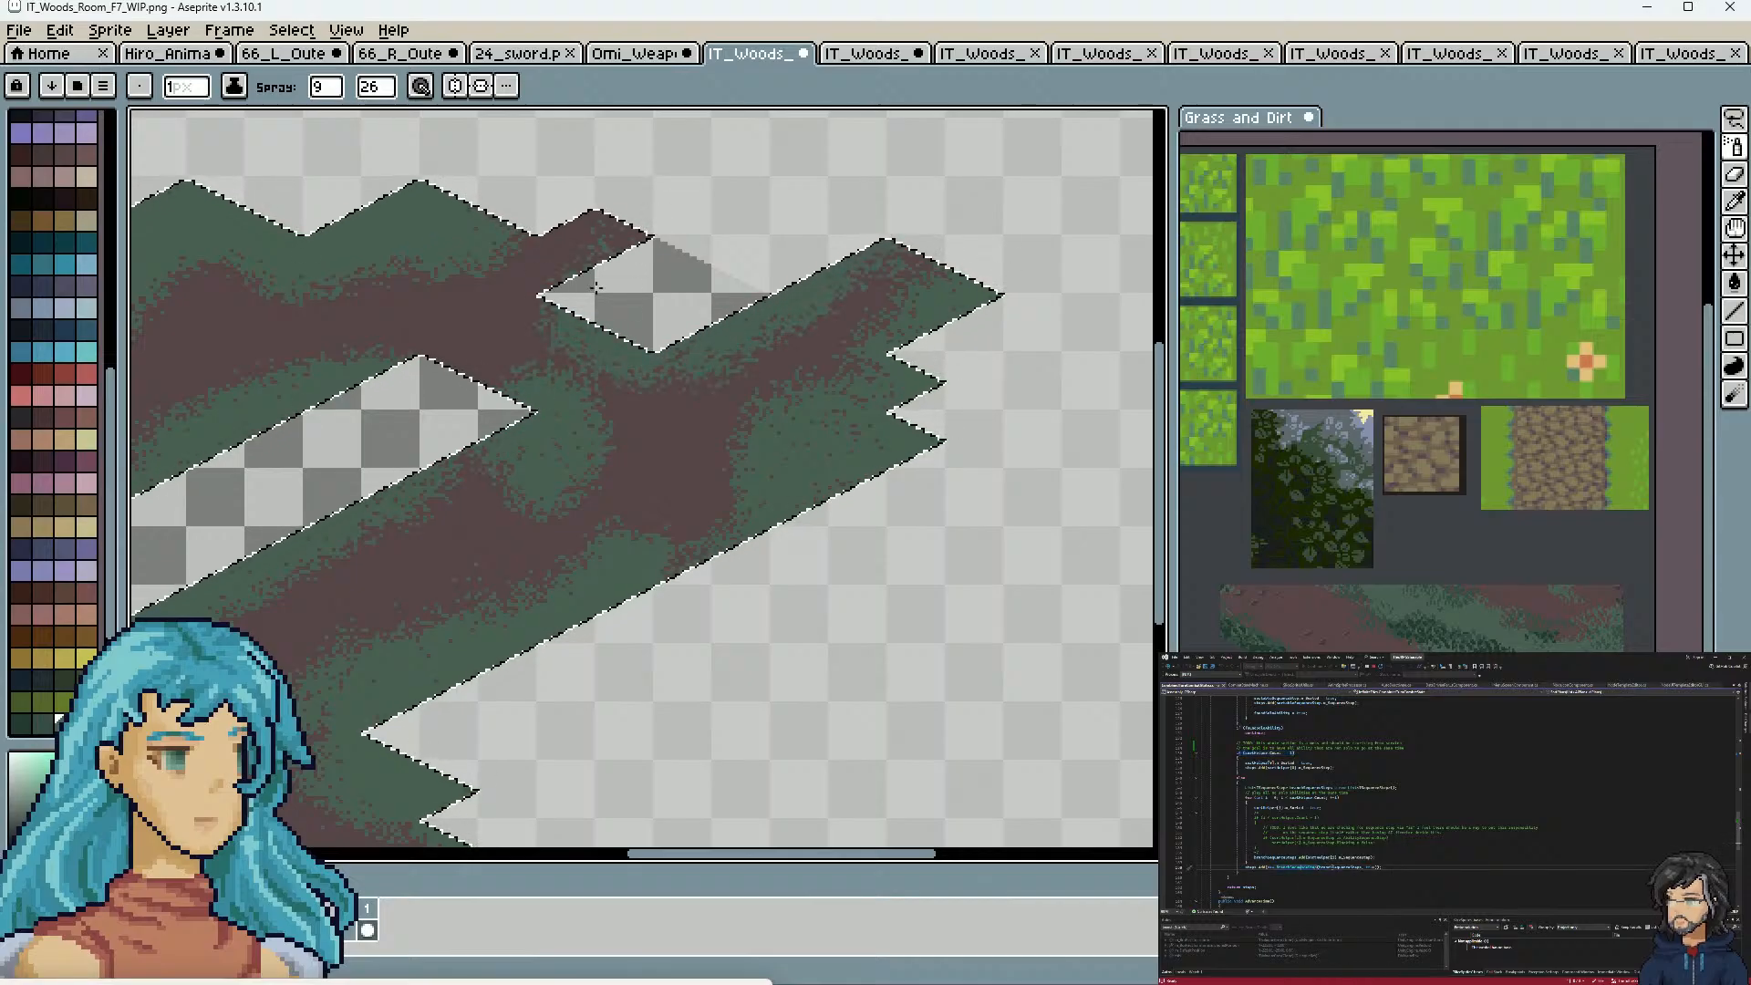
Outline the topmost green grass tuft on the Grass and Dirt stamp sheet with a freehand Lasso selection
{"action": "key", "text": "space"}
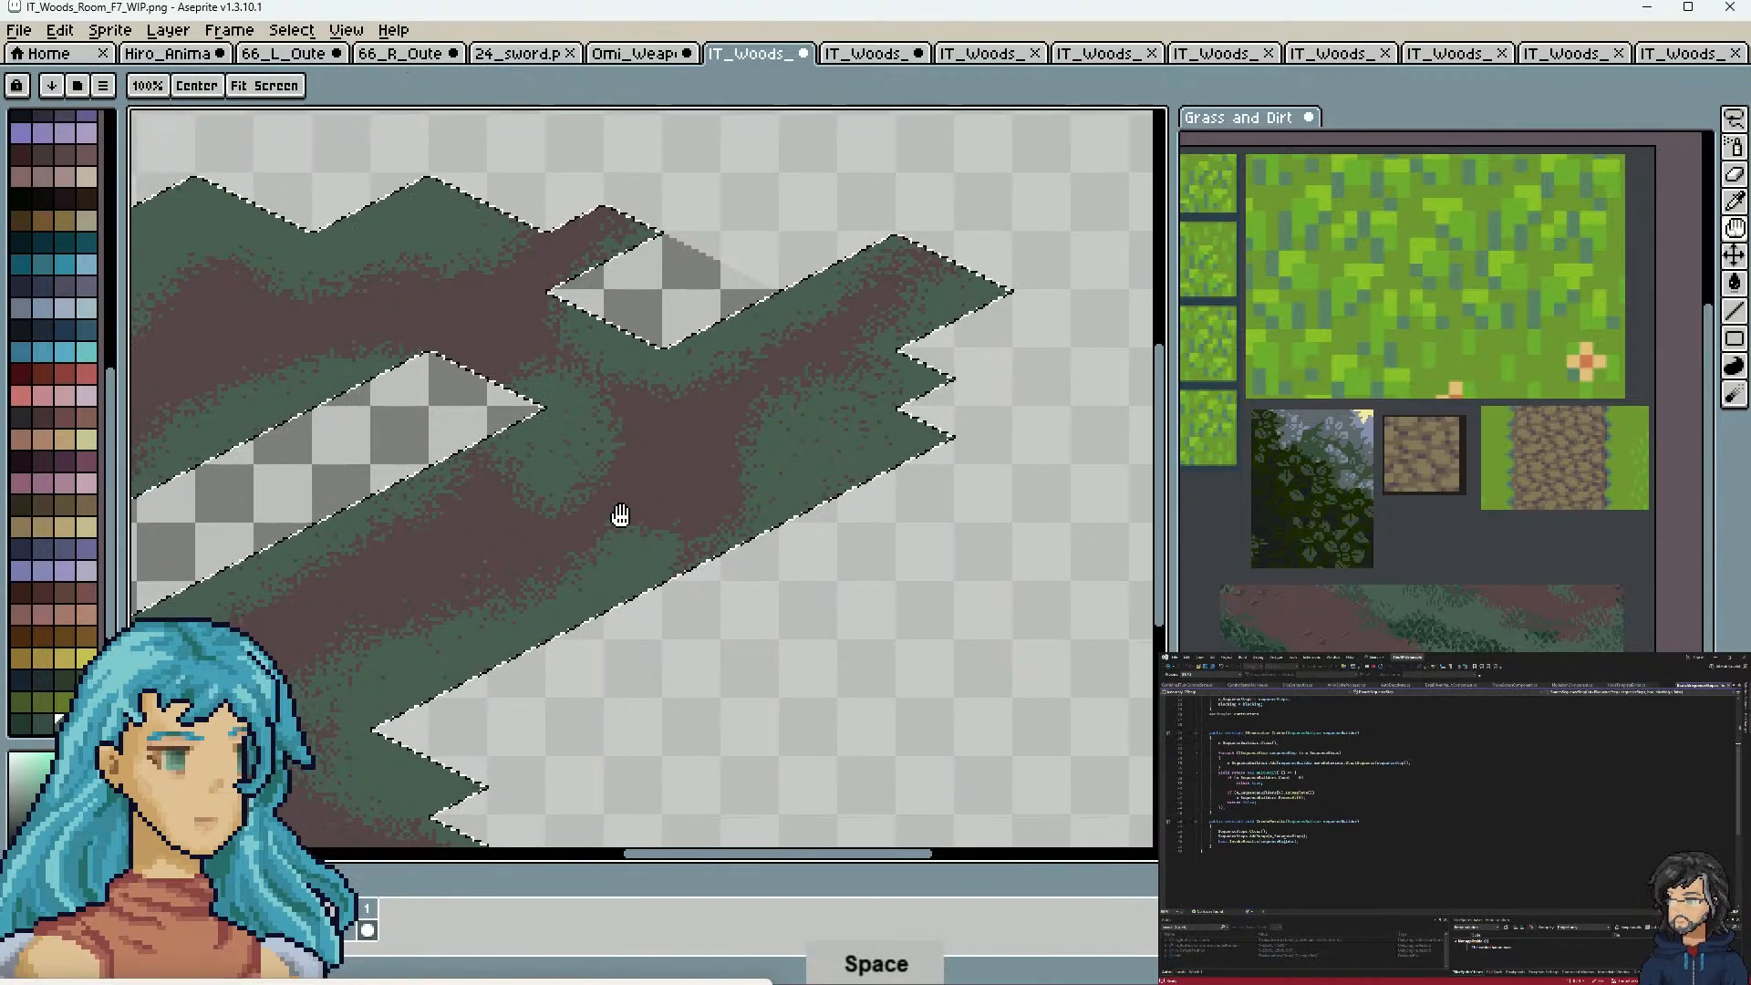
{"action": "left_click_drag", "start_coordinate": [602, 524], "coordinate": [700, 481]}
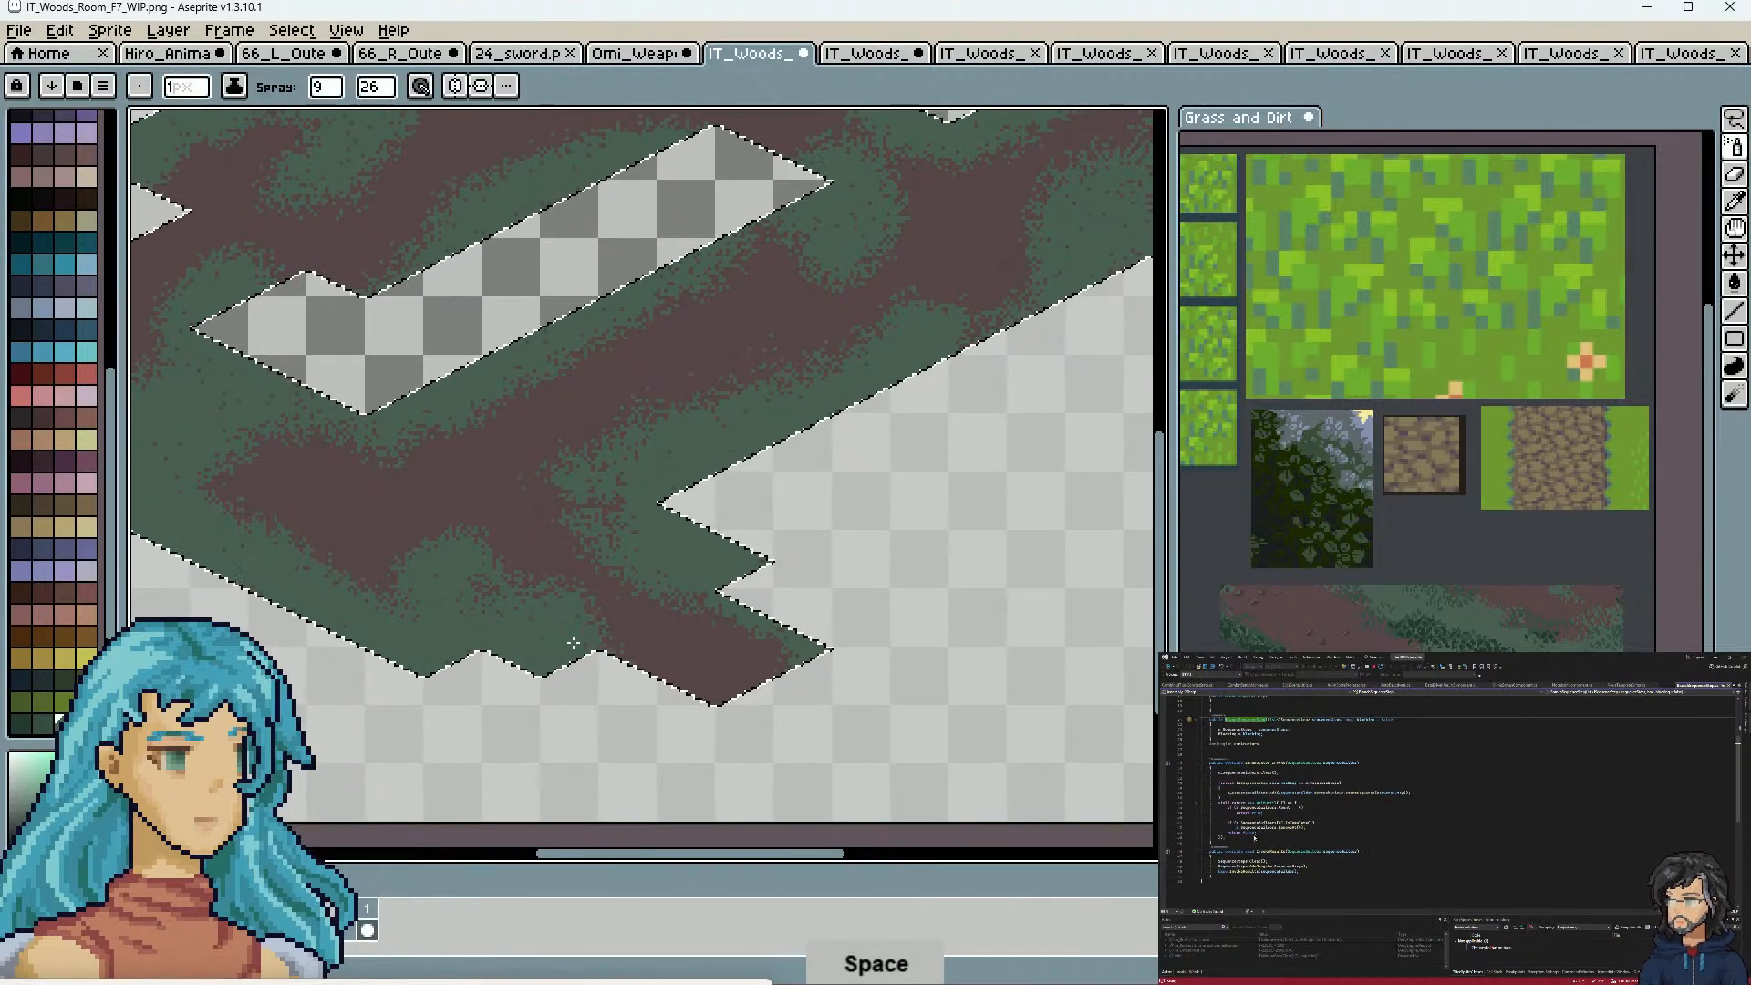
{"action": "key", "text": "space"}
{"action": "left_click_drag", "start_coordinate": [1323, 616], "coordinate": [1537, 704]}
{"action": "left_click_drag", "start_coordinate": [1274, 594], "coordinate": [1524, 684]}
{"action": "left_click_drag", "start_coordinate": [1342, 617], "coordinate": [1423, 598]}
{"action": "scroll", "coordinate": [1422, 384], "scroll_direction": "up", "scroll_amount": 2}
{"action": "key", "text": "space"}
{"action": "left_click_drag", "start_coordinate": [1324, 384], "coordinate": [1460, 547]}
{"action": "scroll", "coordinate": [1459, 547], "scroll_direction": "up", "scroll_amount": 2}
{"action": "left_click", "coordinate": [1736, 128]}
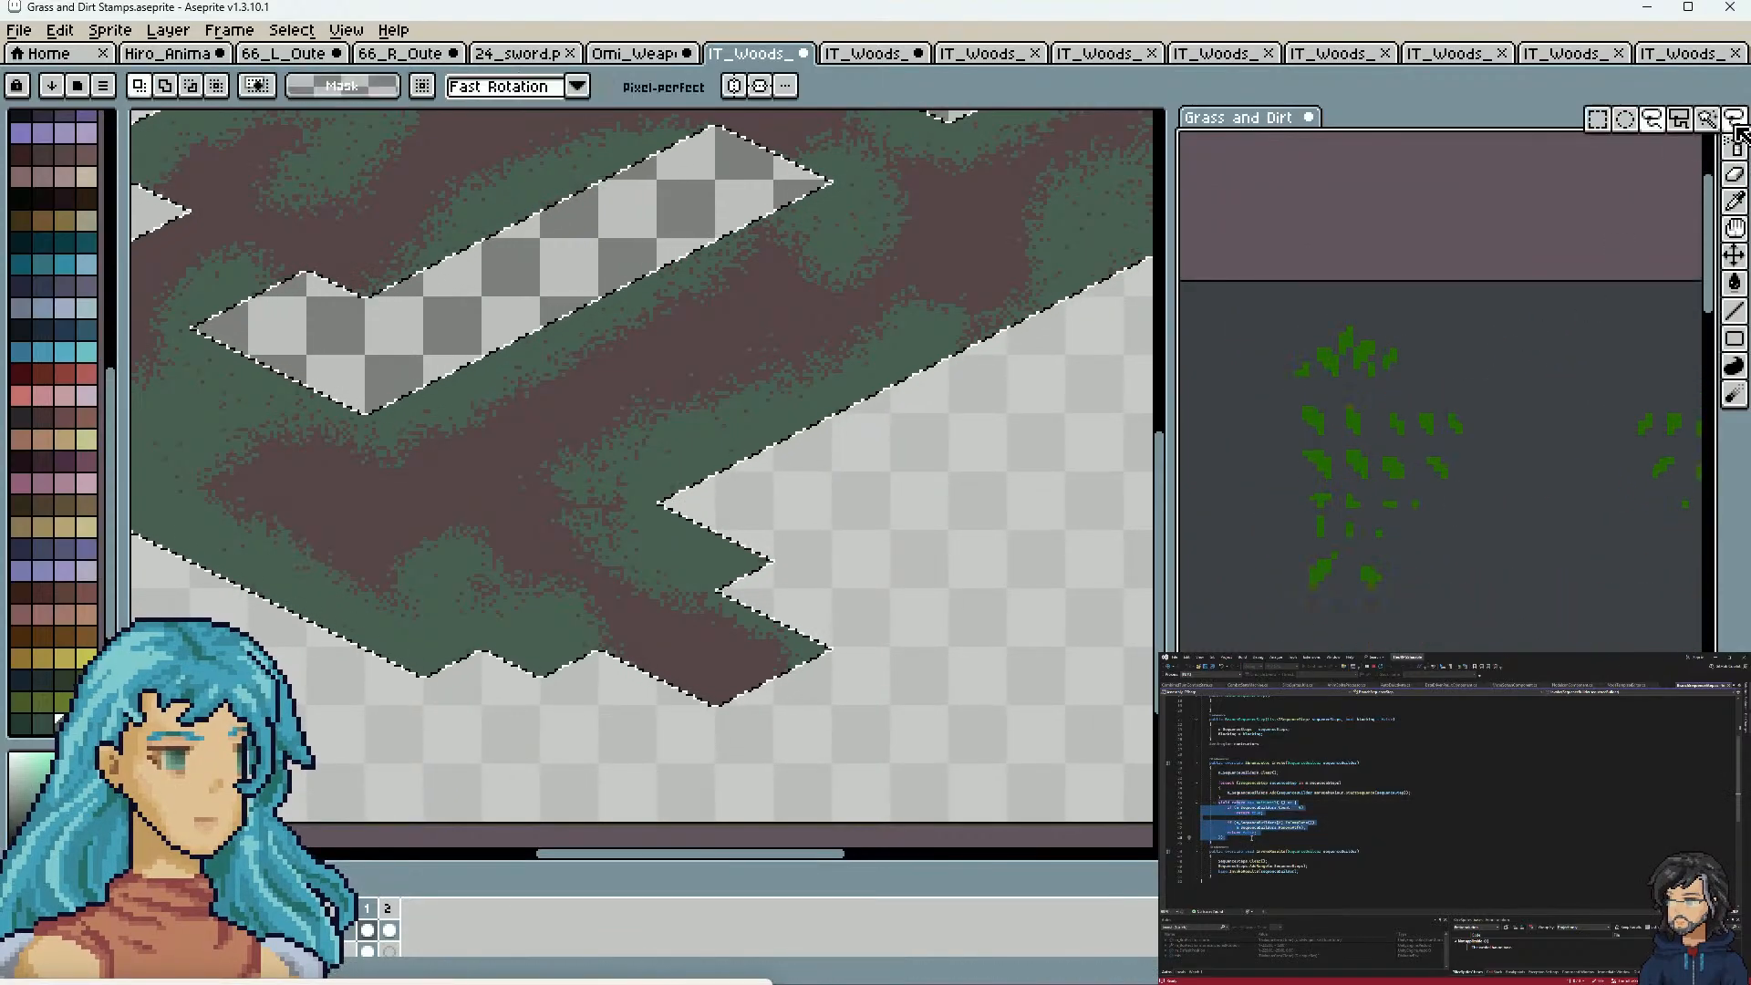
{"action": "mouse_move", "coordinate": [1258, 415]}
{"action": "left_mouse_down"}
{"action": "mouse_move", "coordinate": [1341, 326]}
{"action": "mouse_move", "coordinate": [1475, 313]}
{"action": "left_mouse_up"}
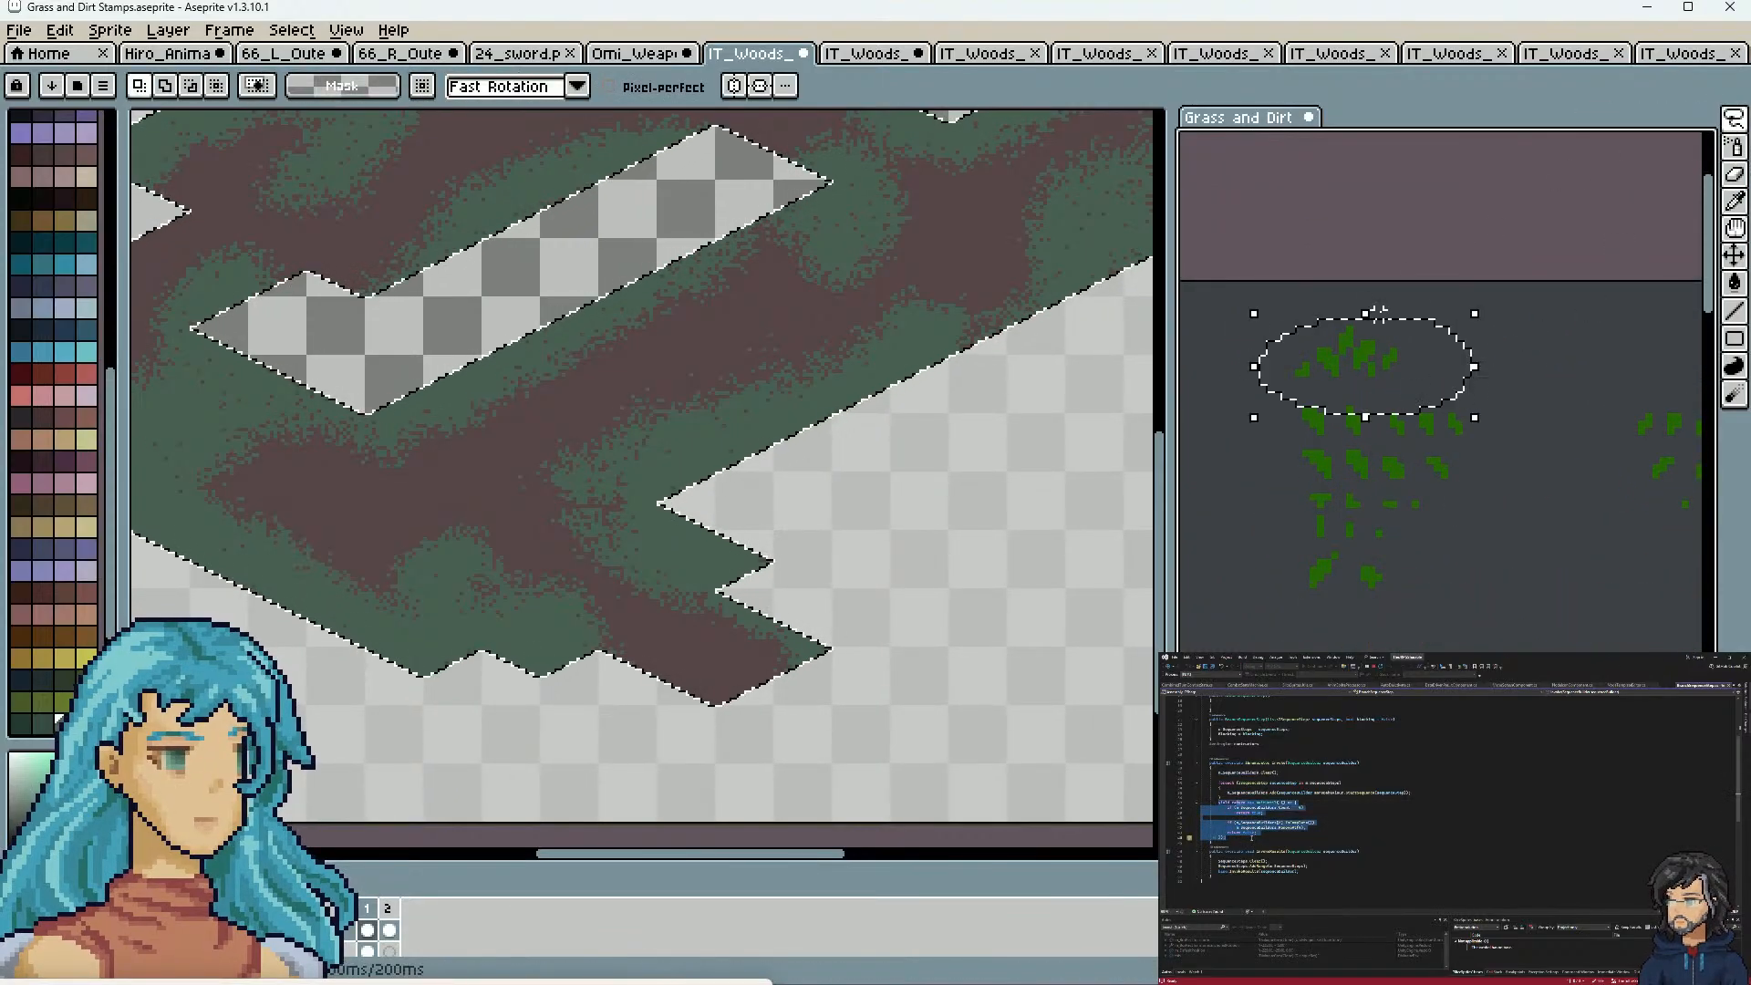
{"action": "left_click", "coordinate": [1481, 320]}
{"action": "left_click_drag", "start_coordinate": [1389, 330], "coordinate": [1297, 393]}
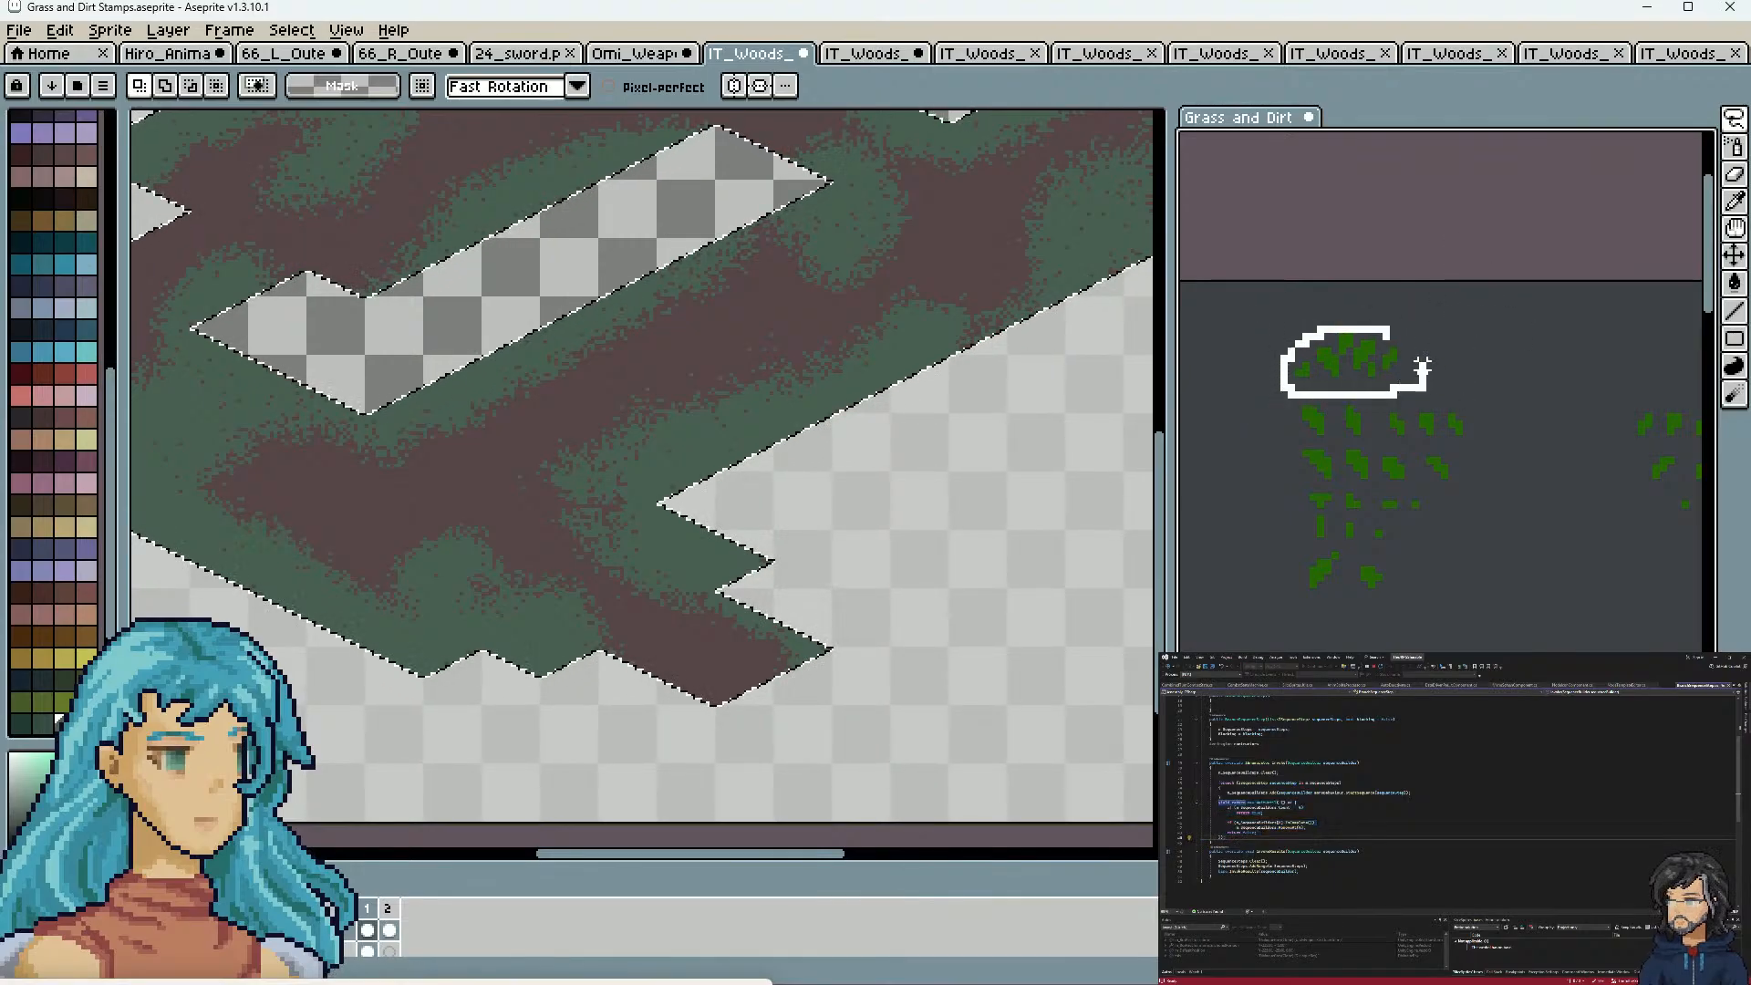
{"action": "left_click_drag", "start_coordinate": [1423, 374], "coordinate": [1386, 316]}
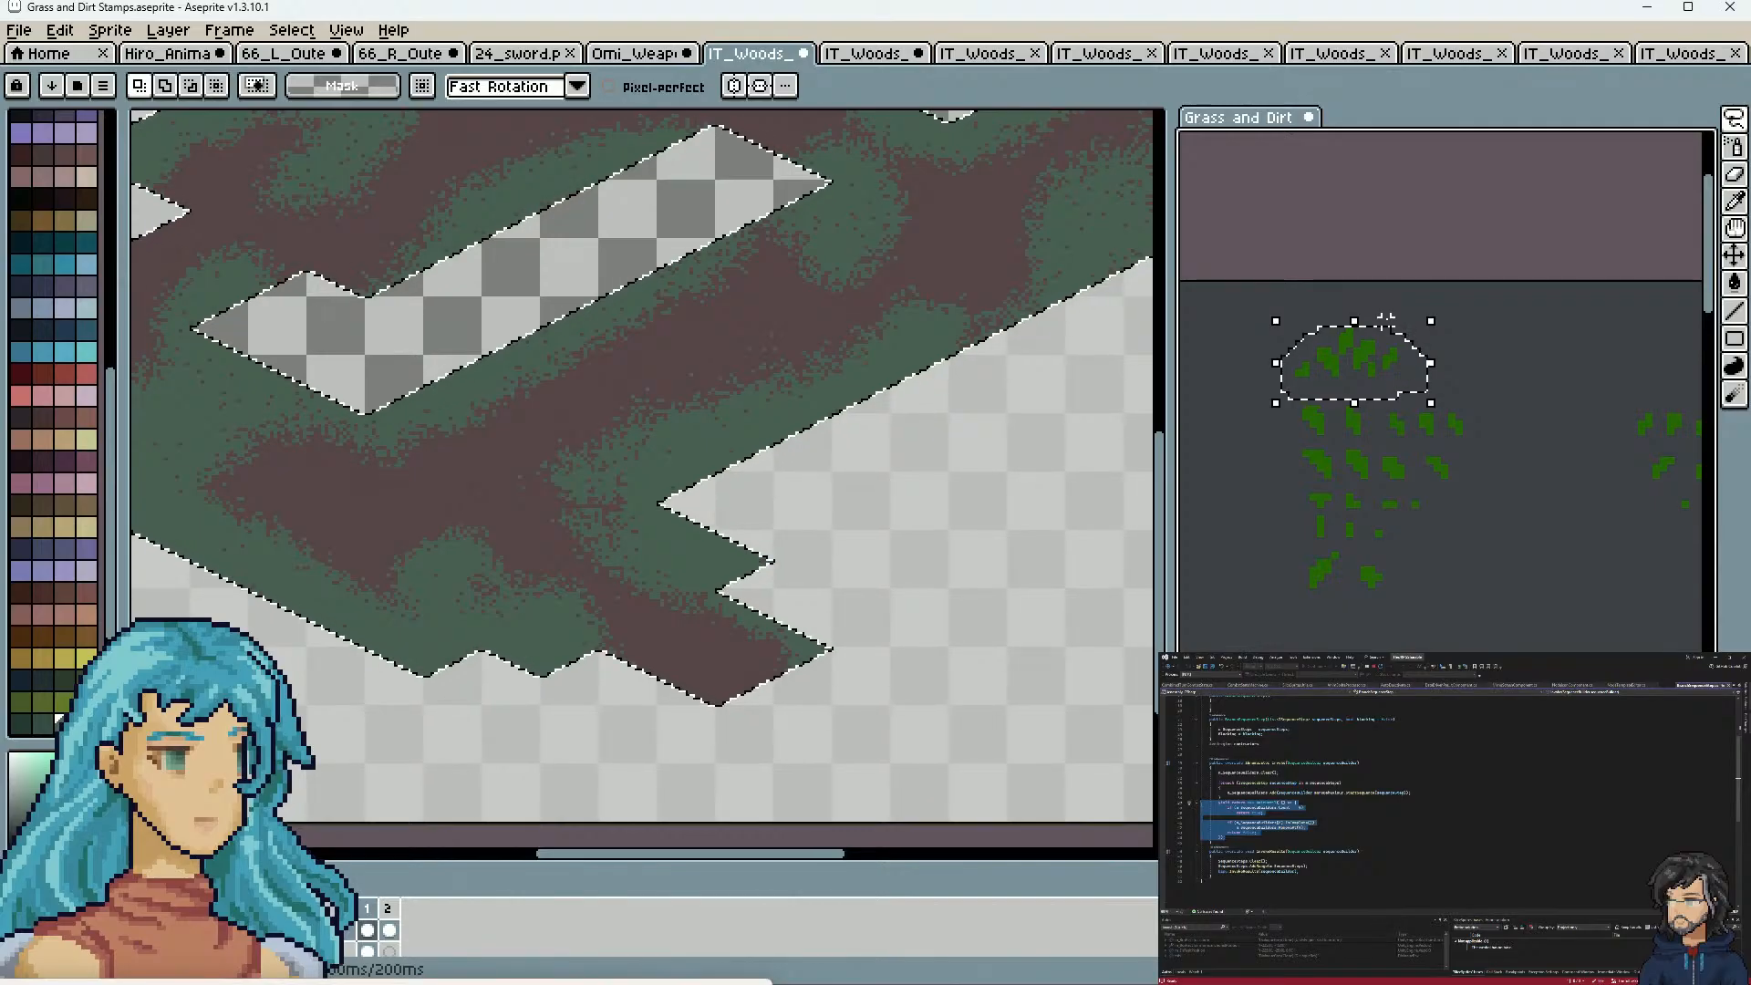
Deselect the floor and try pasting the copied grass tuft onto it
{"action": "left_click", "coordinate": [658, 386]}
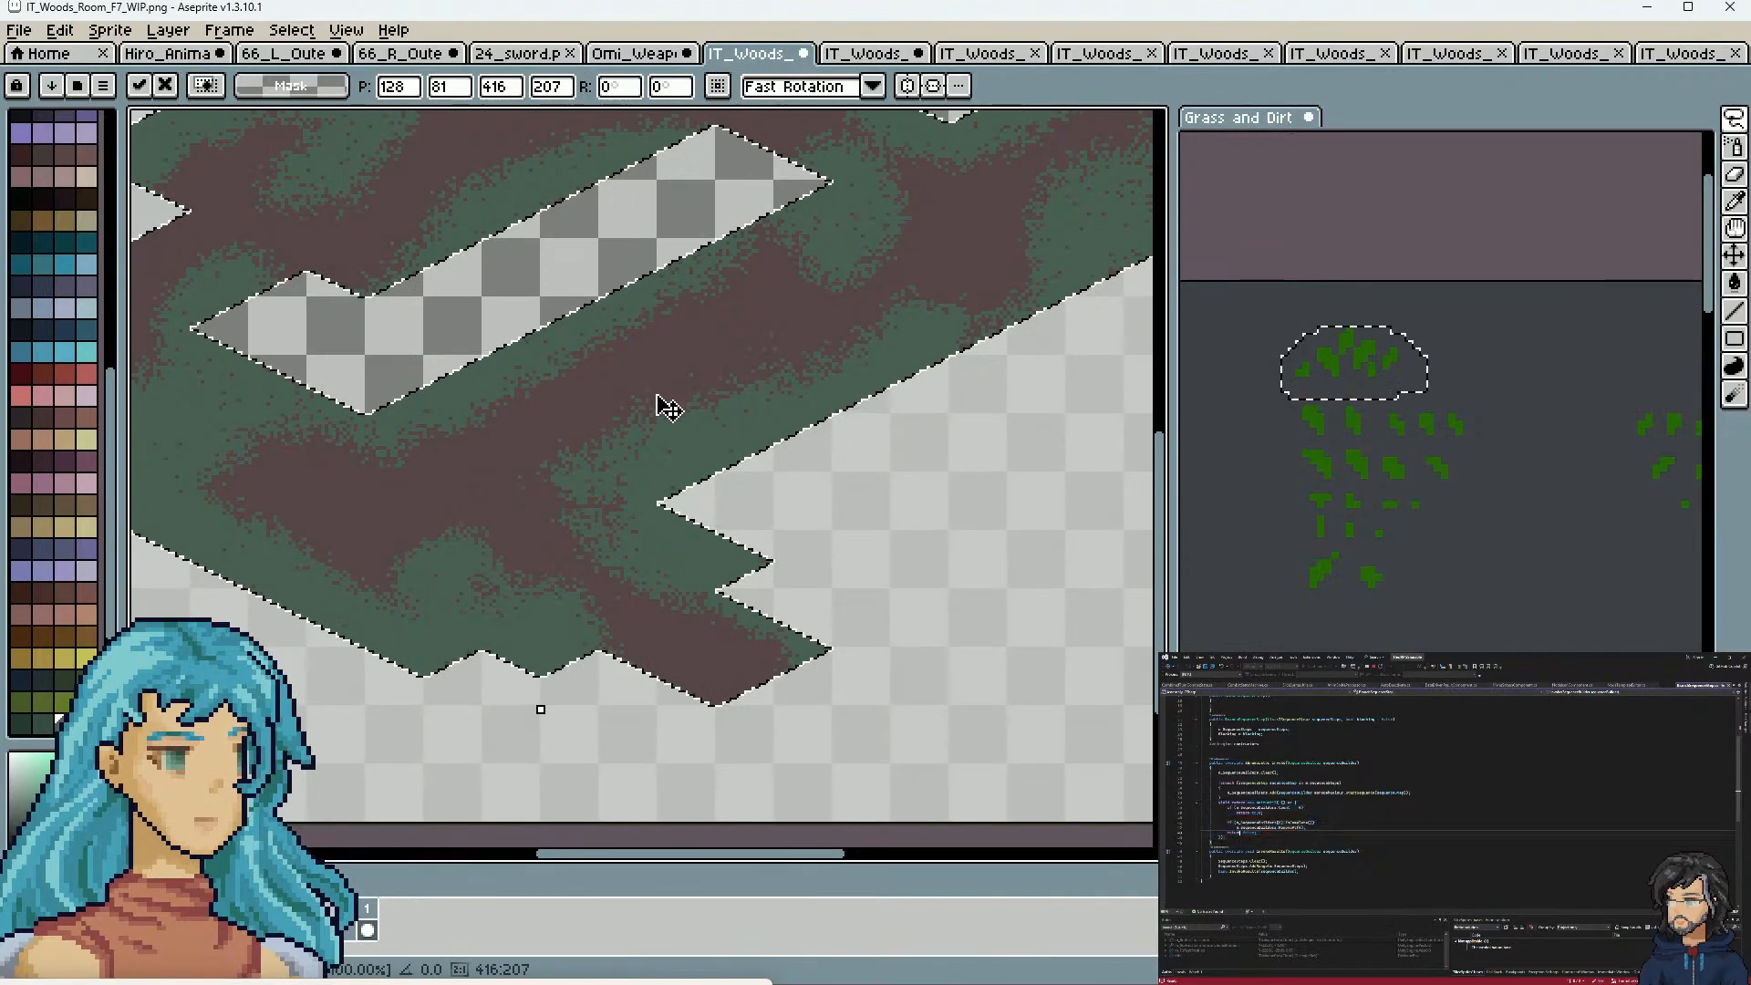
{"action": "key", "text": "ctrl+d"}
{"action": "key", "text": "ctrl+v"}
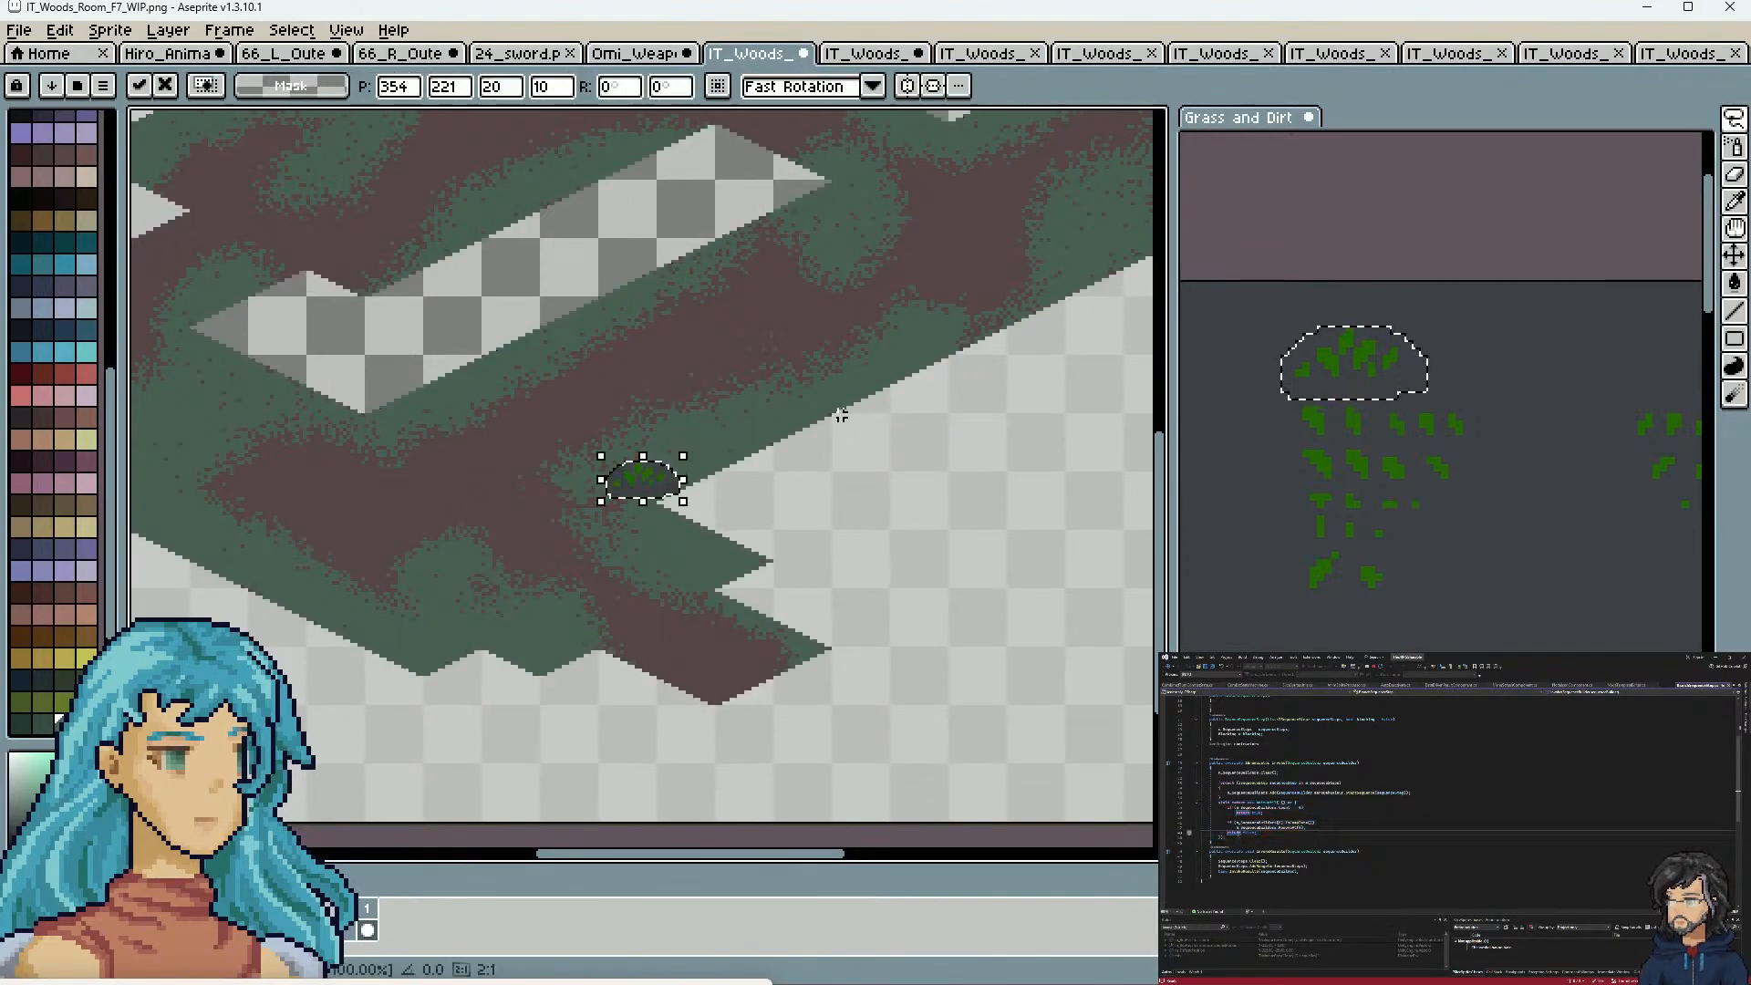
{"action": "key", "text": "Escape"}
Select the stamp sheet's dark grey background with the Magic Wand, try deleting it, and undo the deletion
{"action": "scroll", "coordinate": [1495, 548], "scroll_direction": "down", "scroll_amount": 4}
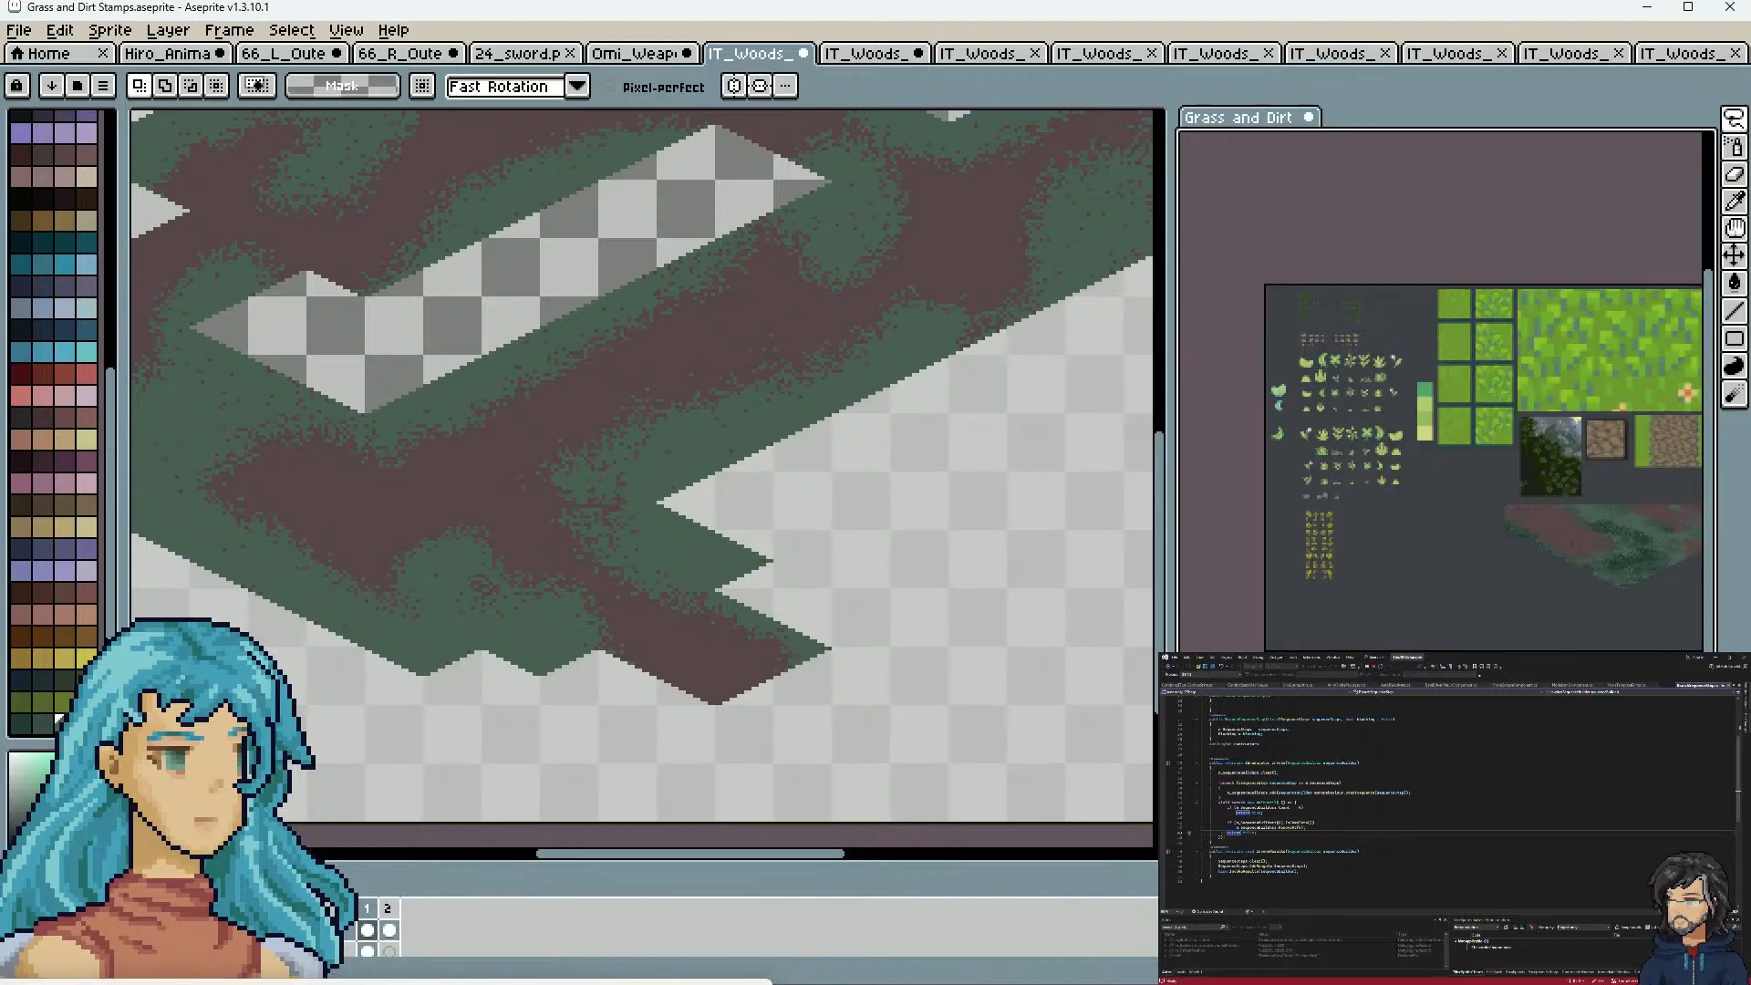
{"action": "key", "text": "w"}
{"action": "left_click", "coordinate": [1417, 613]}
{"action": "key", "text": "Delete"}
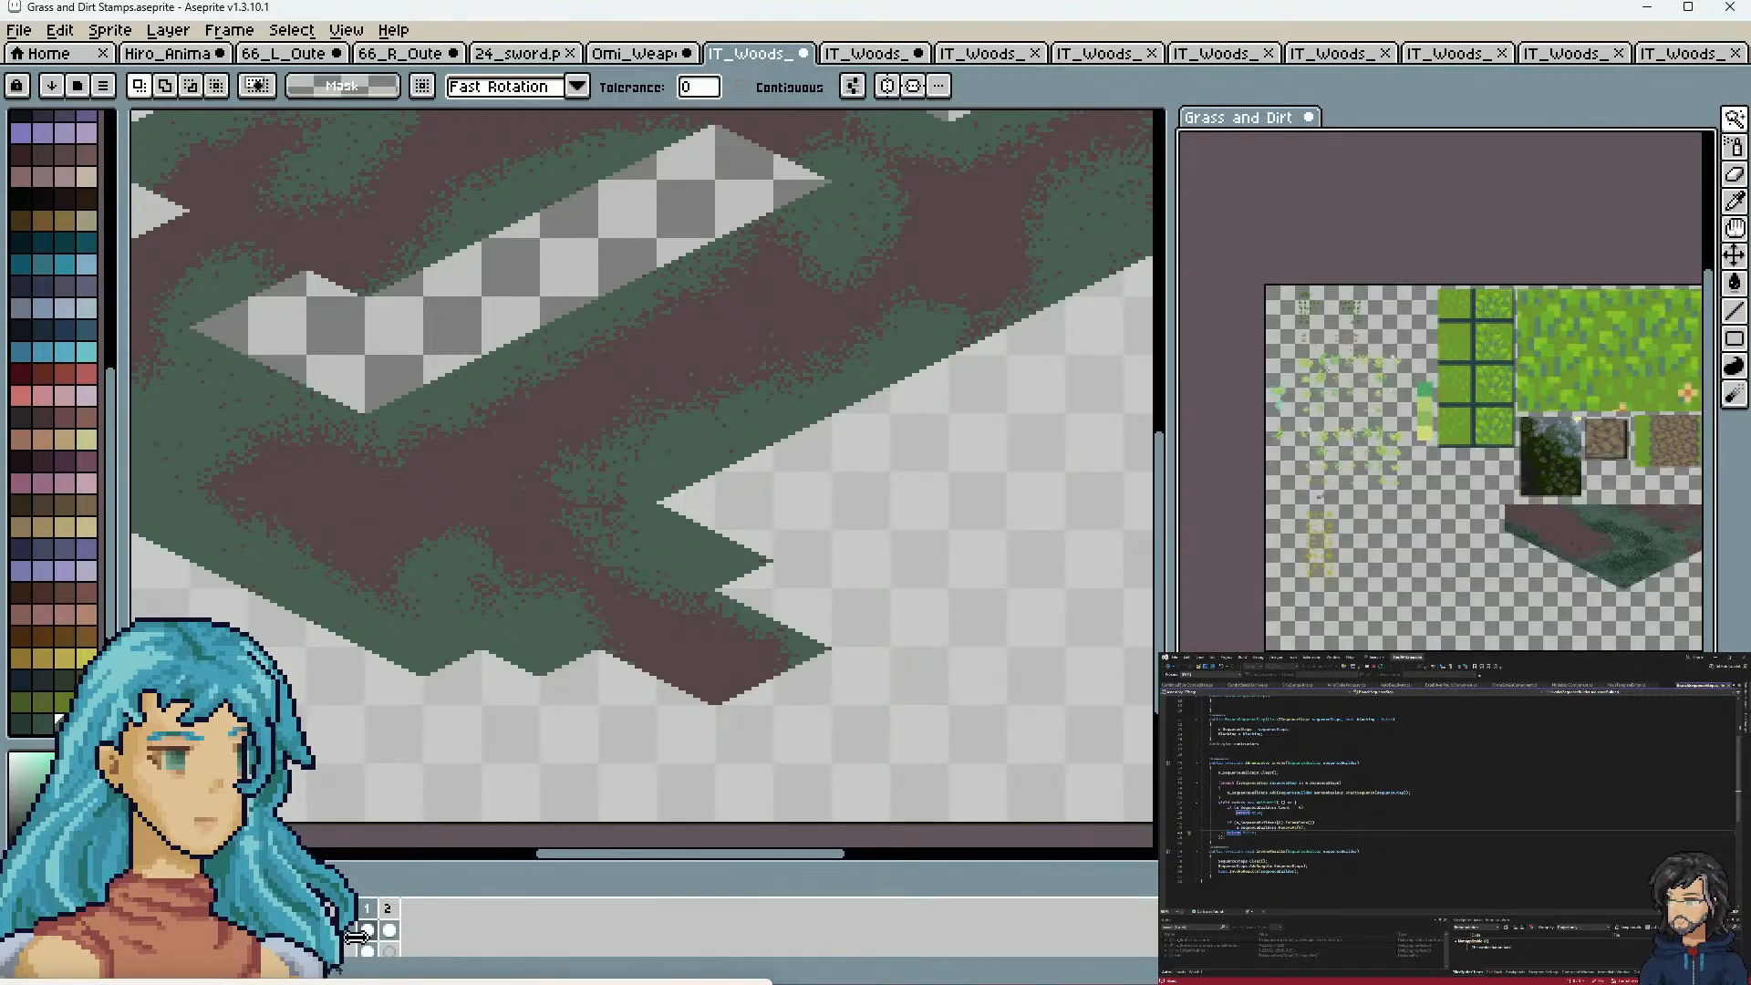
{"action": "key", "text": "ctrl+z"}
Select the topmost green grass tuft on the stamp sheet with the Rectangular Marquee and return to the floor sprite
{"action": "scroll", "coordinate": [1258, 345], "scroll_direction": "up", "scroll_amount": 3}
{"action": "left_click", "coordinate": [1734, 118]}
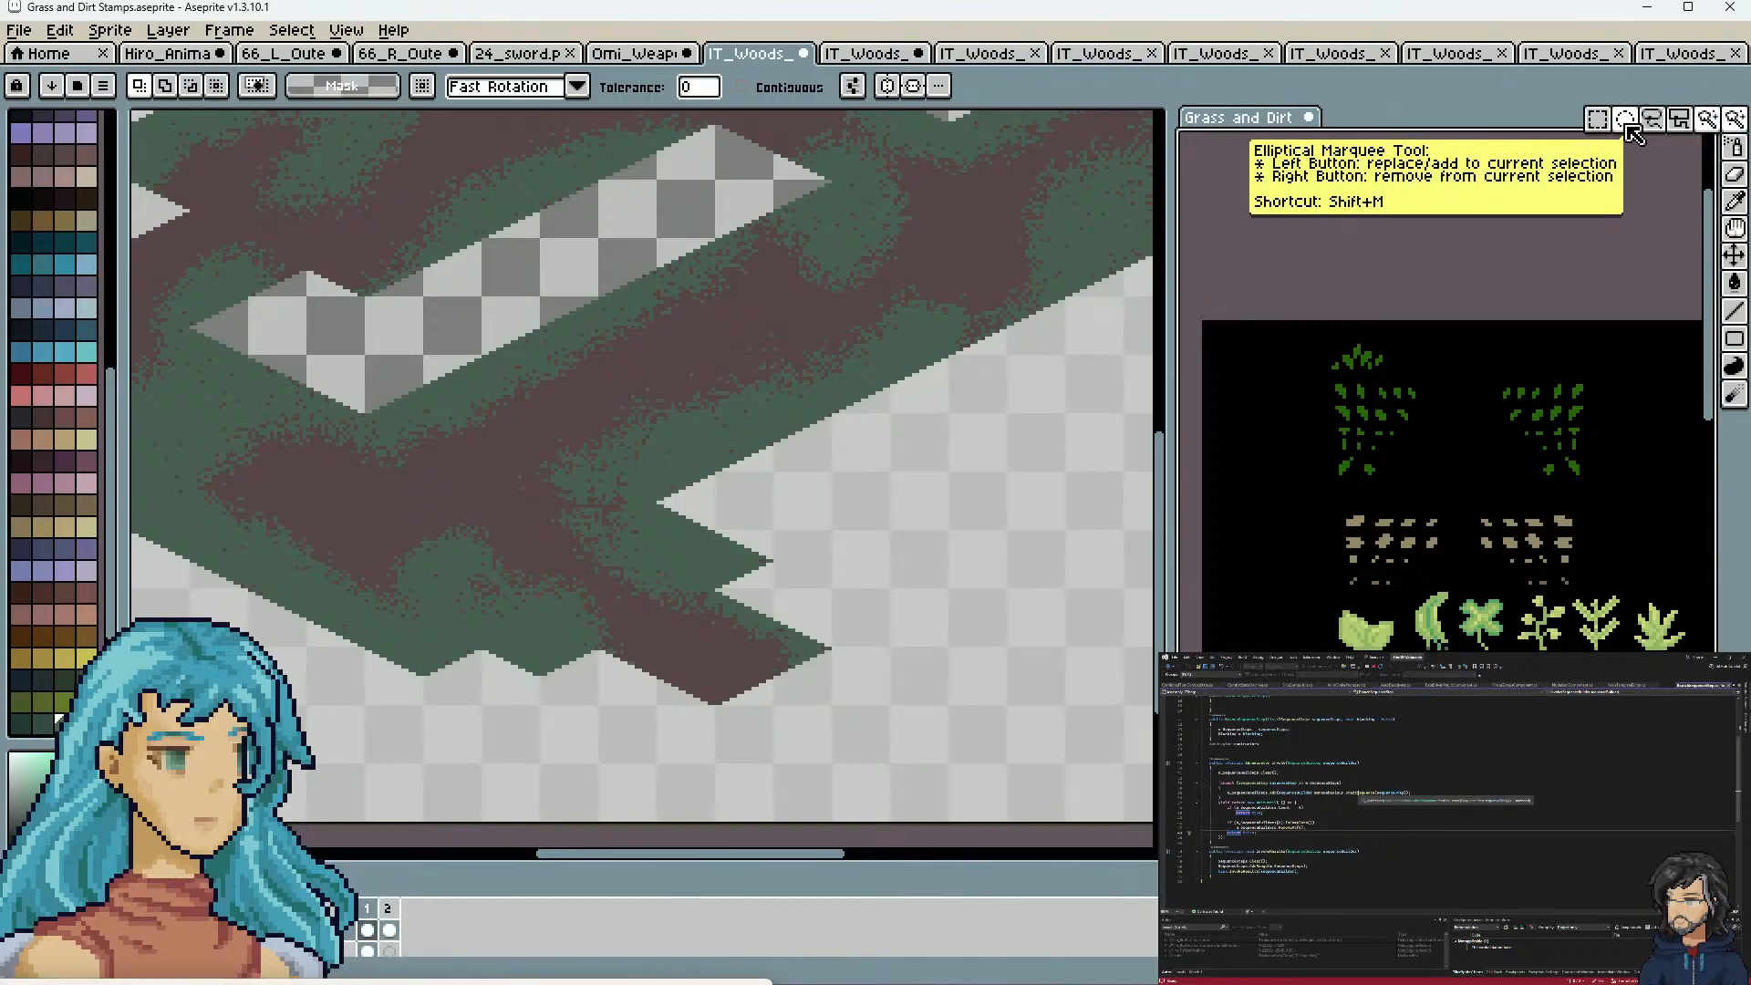
{"action": "left_click", "coordinate": [1597, 119]}
{"action": "scroll", "coordinate": [1419, 375], "scroll_direction": "up", "scroll_amount": 3}
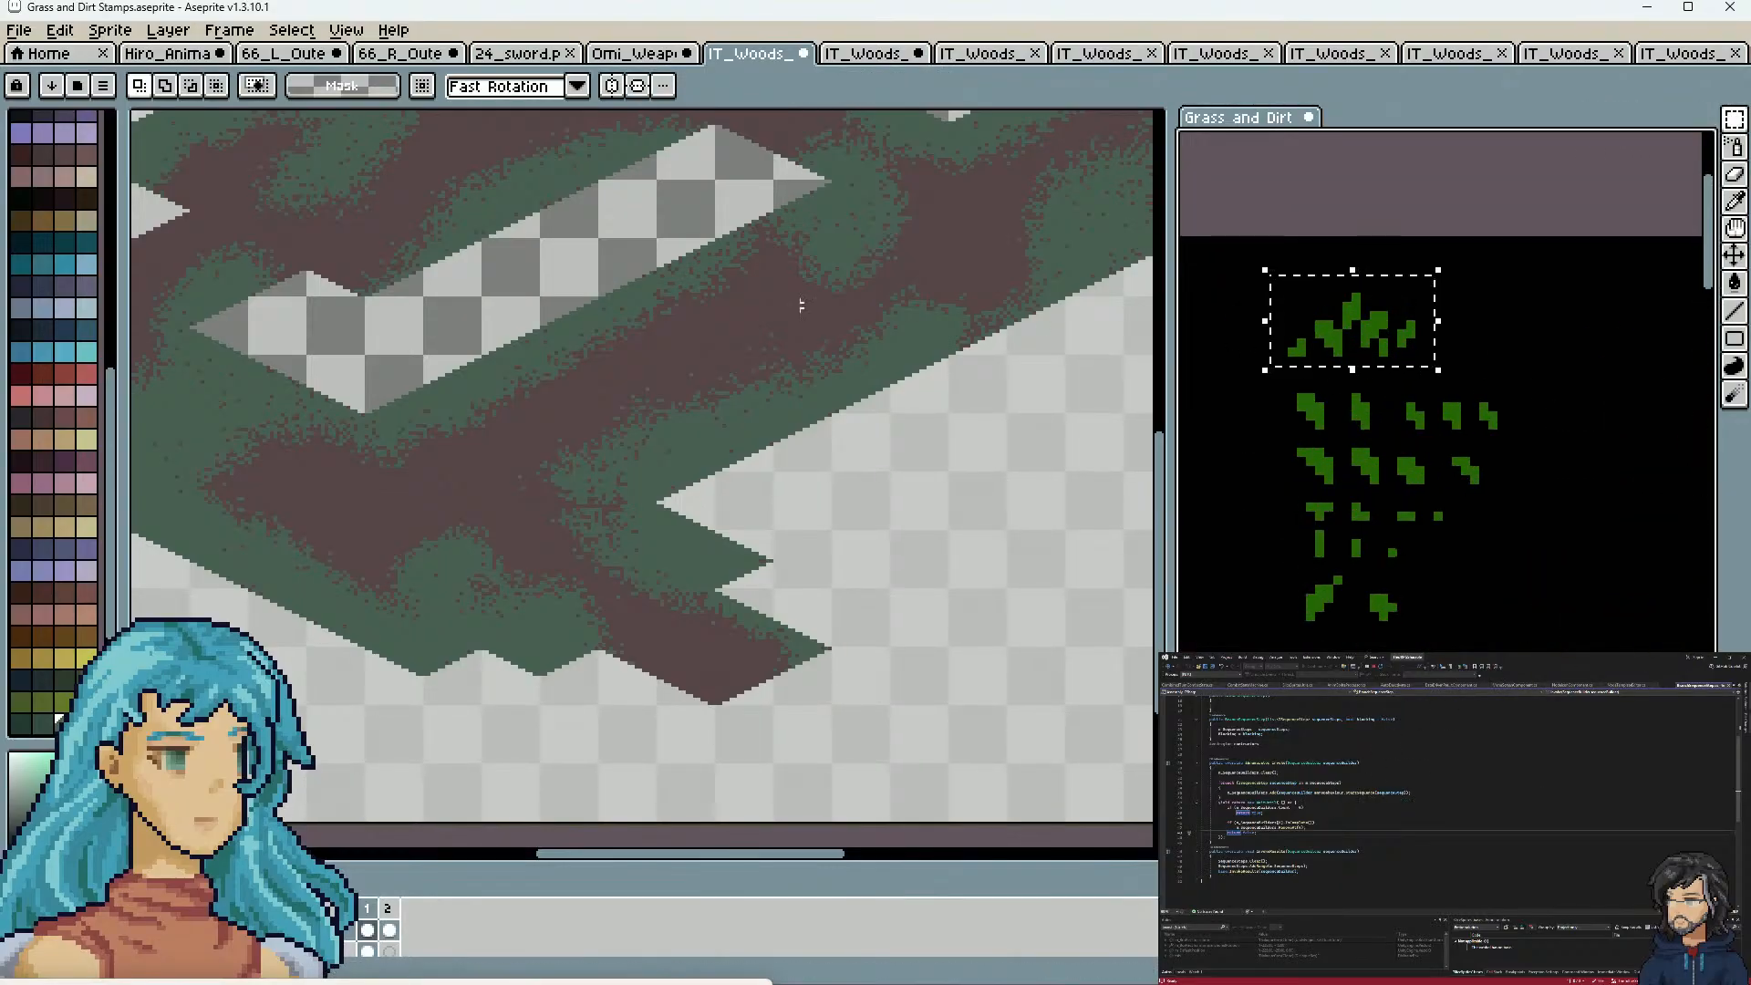
{"action": "left_click", "coordinate": [910, 573]}
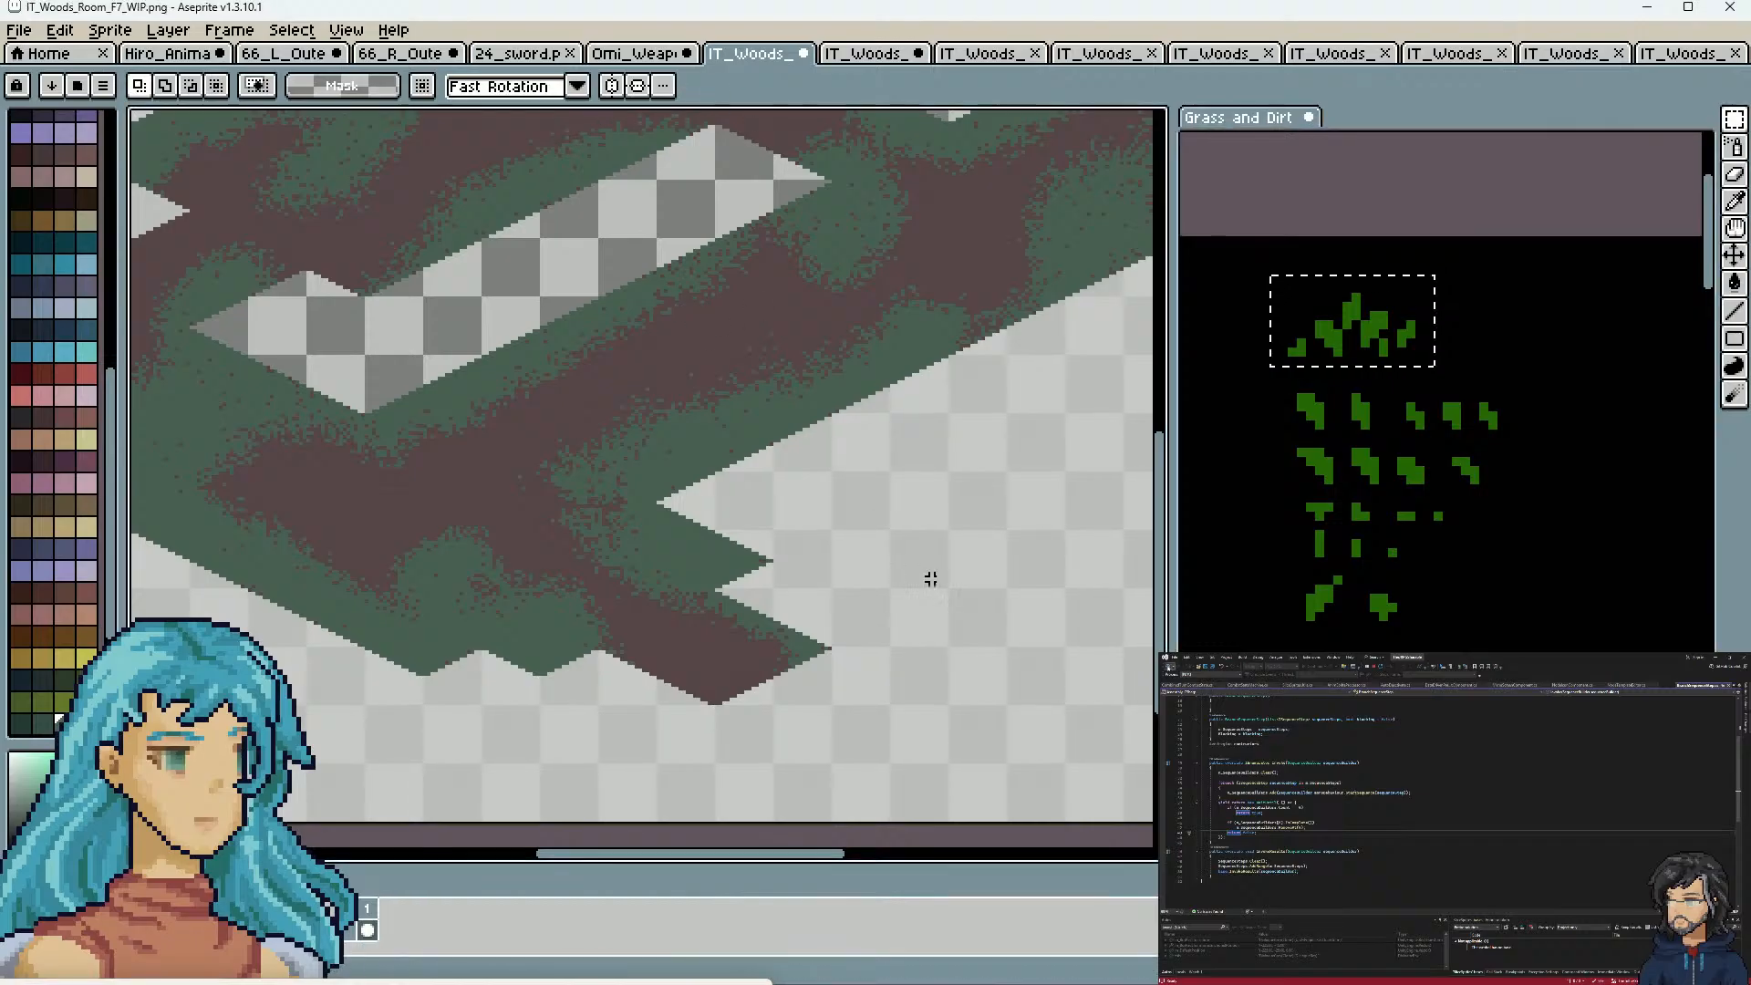
Switch to the Pencil tool, try to capture a custom brush from the canvas, and open its pattern alignment options
{"action": "key", "text": "b"}
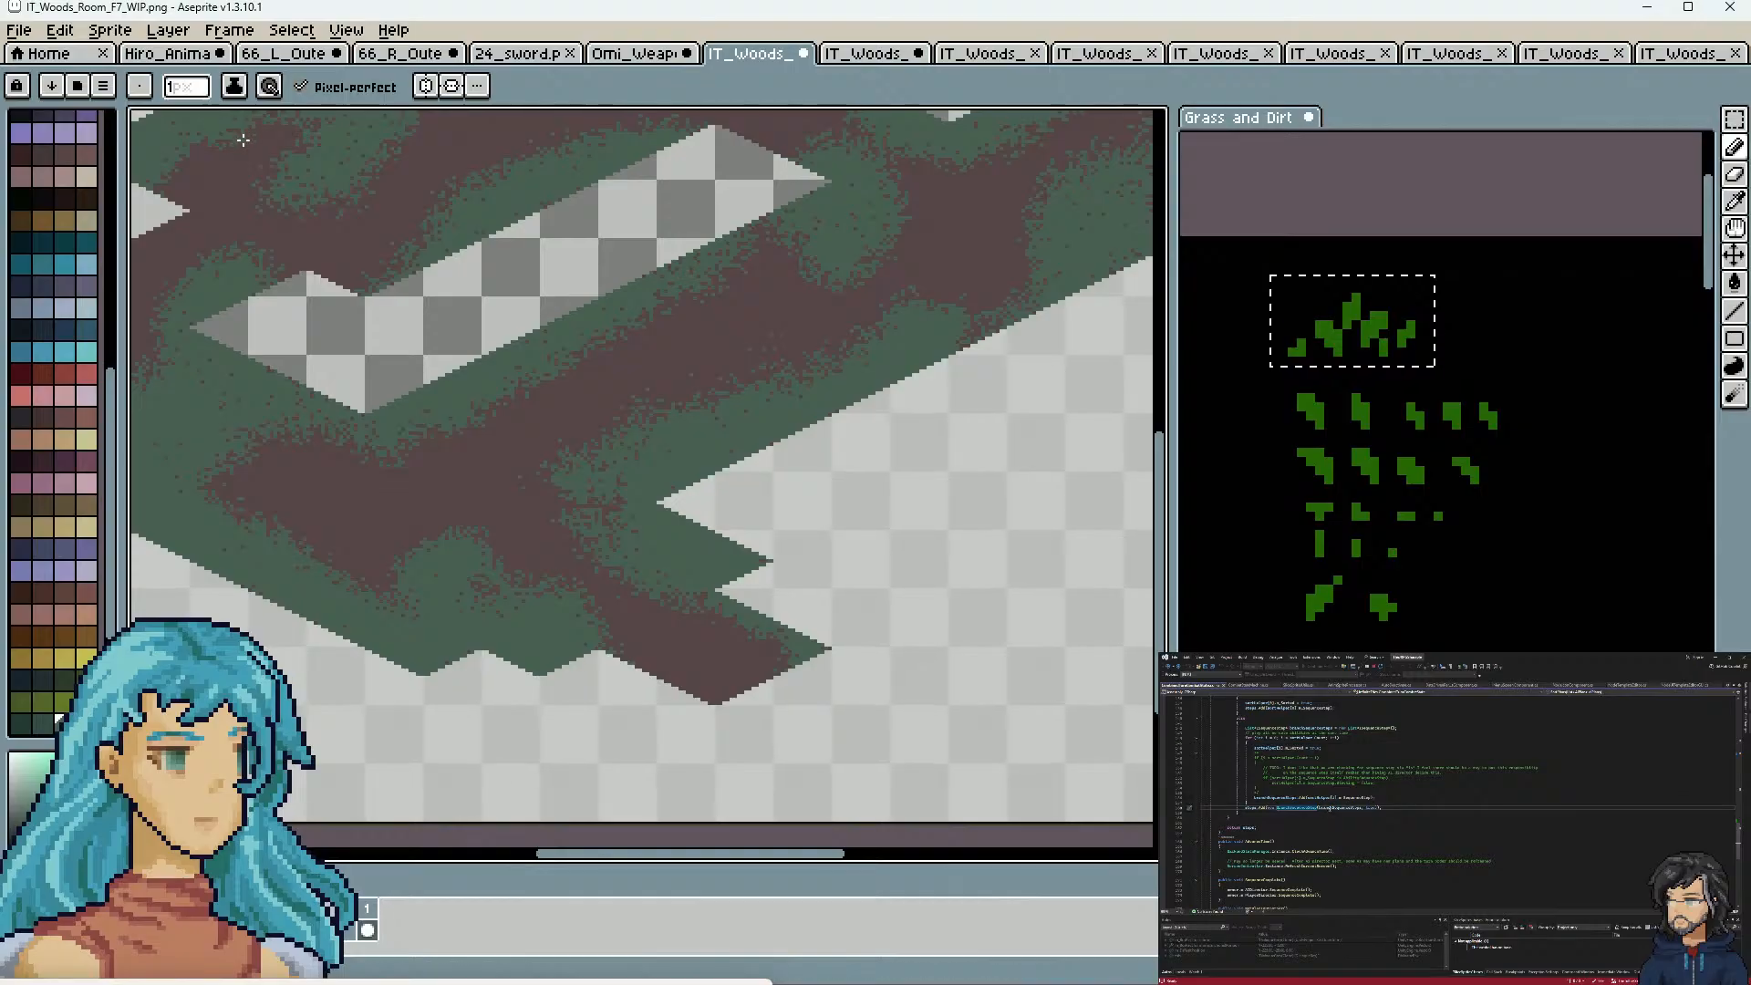
{"action": "key", "text": "alt+b"}
{"action": "scroll", "coordinate": [918, 445], "scroll_direction": "down", "scroll_amount": 5}
{"action": "key", "text": "ctrl+z"}
{"action": "scroll", "coordinate": [951, 418], "scroll_direction": "up", "scroll_amount": 5}
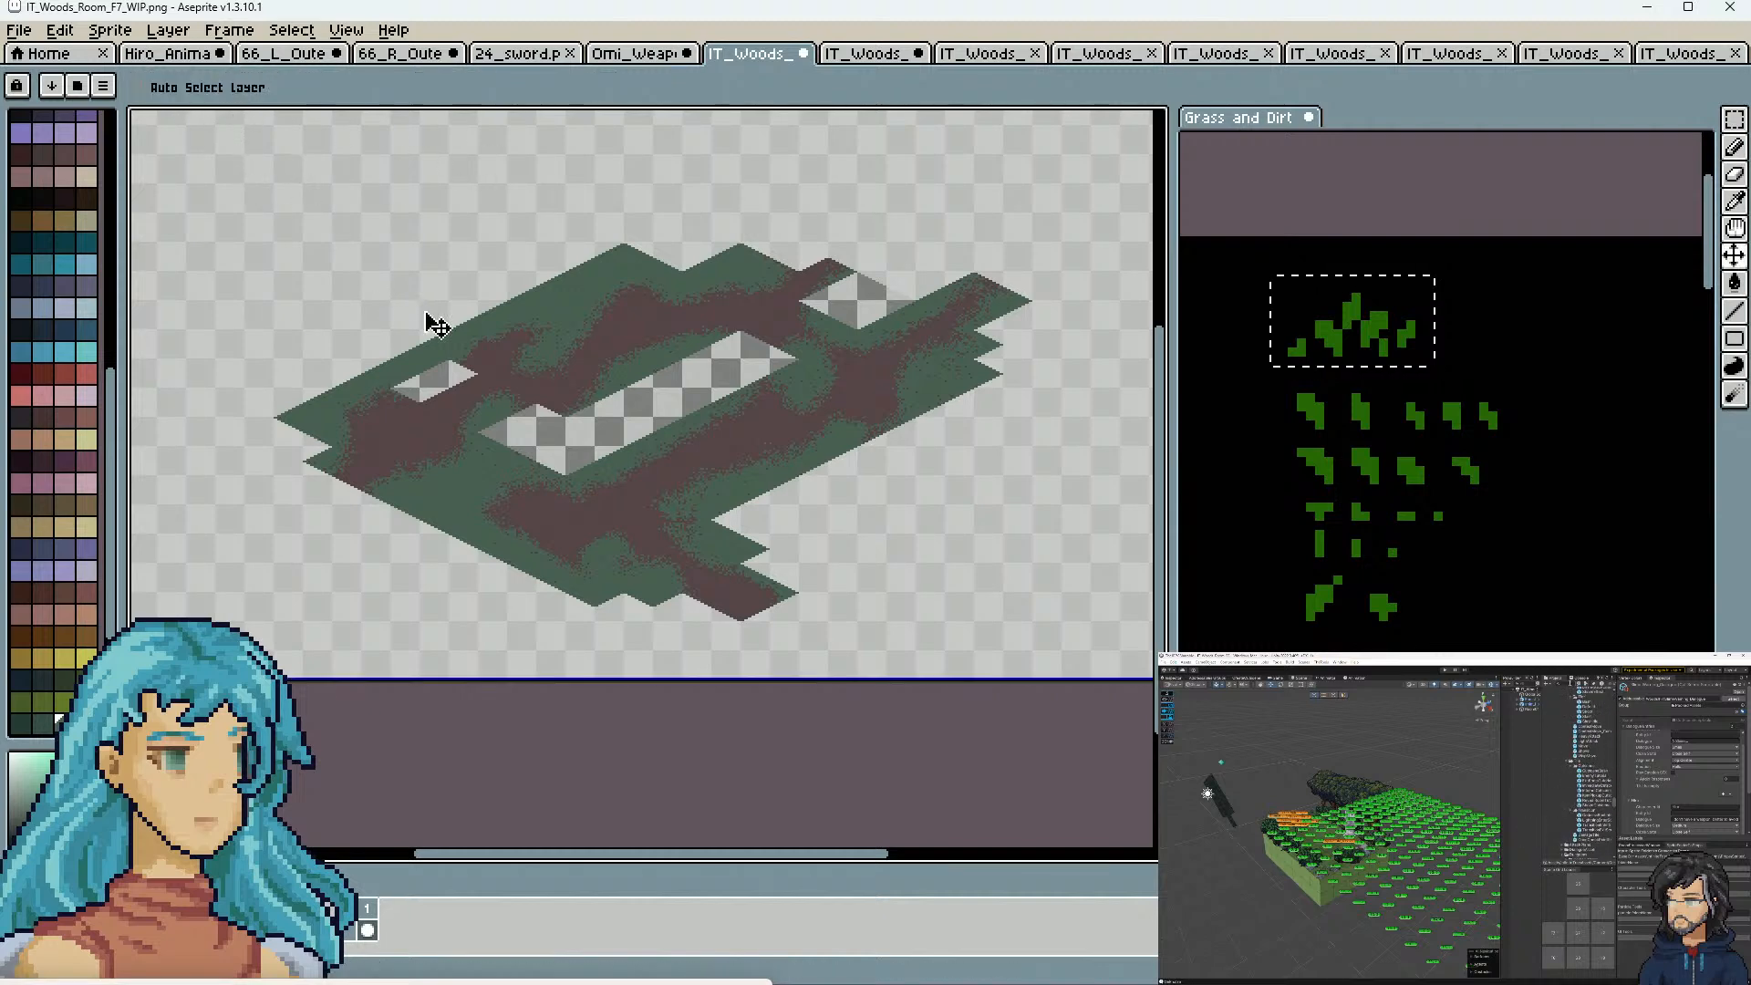
{"action": "key", "text": "ctrl+n"}
{"action": "key", "text": "Escape"}
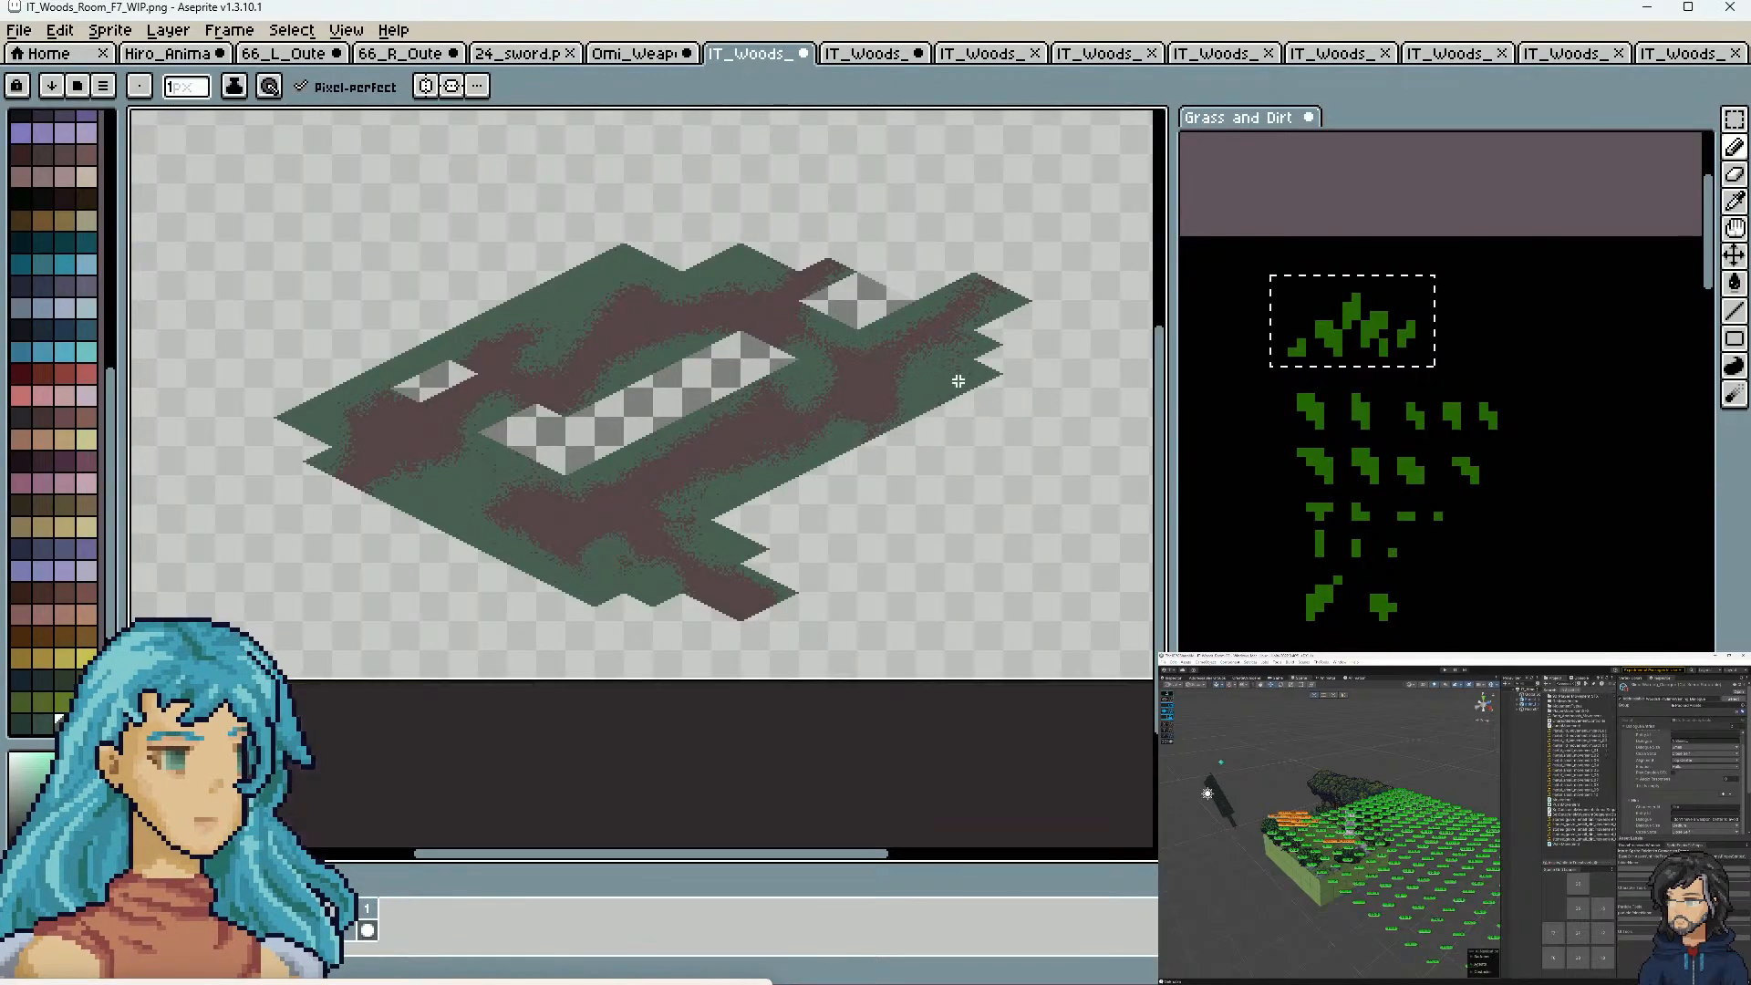
{"action": "key", "text": "ctrl+b"}
{"action": "scroll", "coordinate": [652, 559], "scroll_direction": "down", "scroll_amount": 1}
{"action": "scroll", "coordinate": [652, 560], "scroll_direction": "up", "scroll_amount": 1}
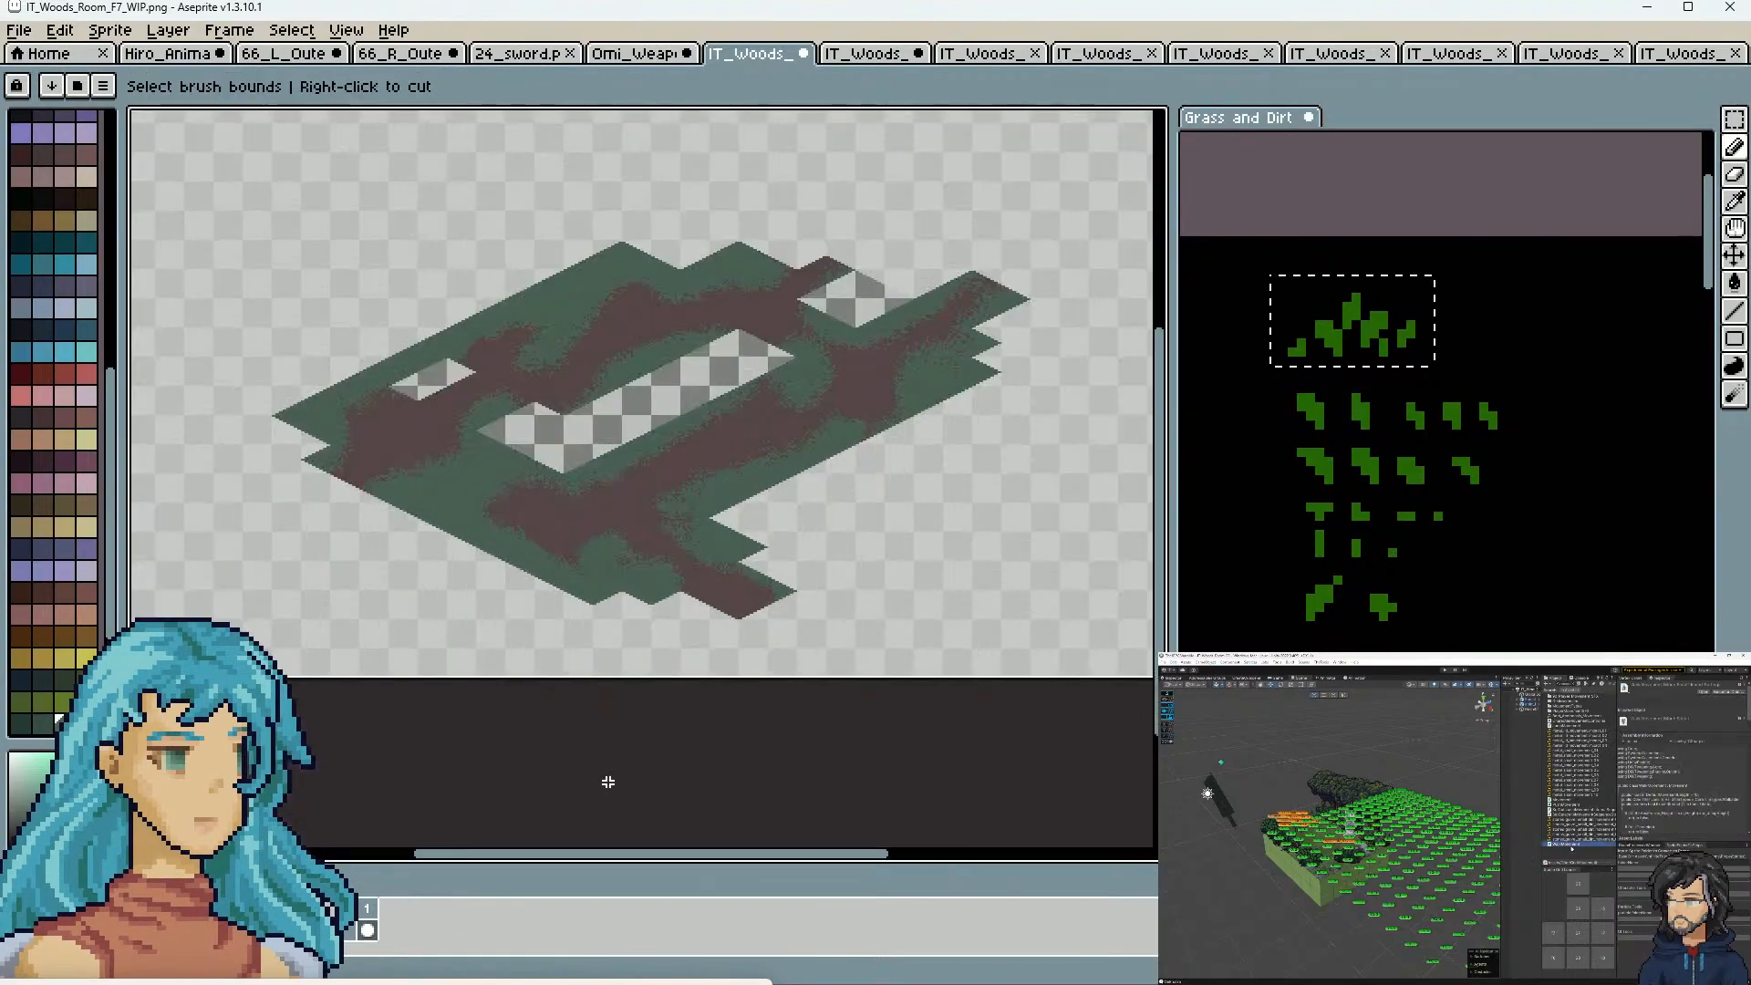
{"action": "key", "text": "Escape"}
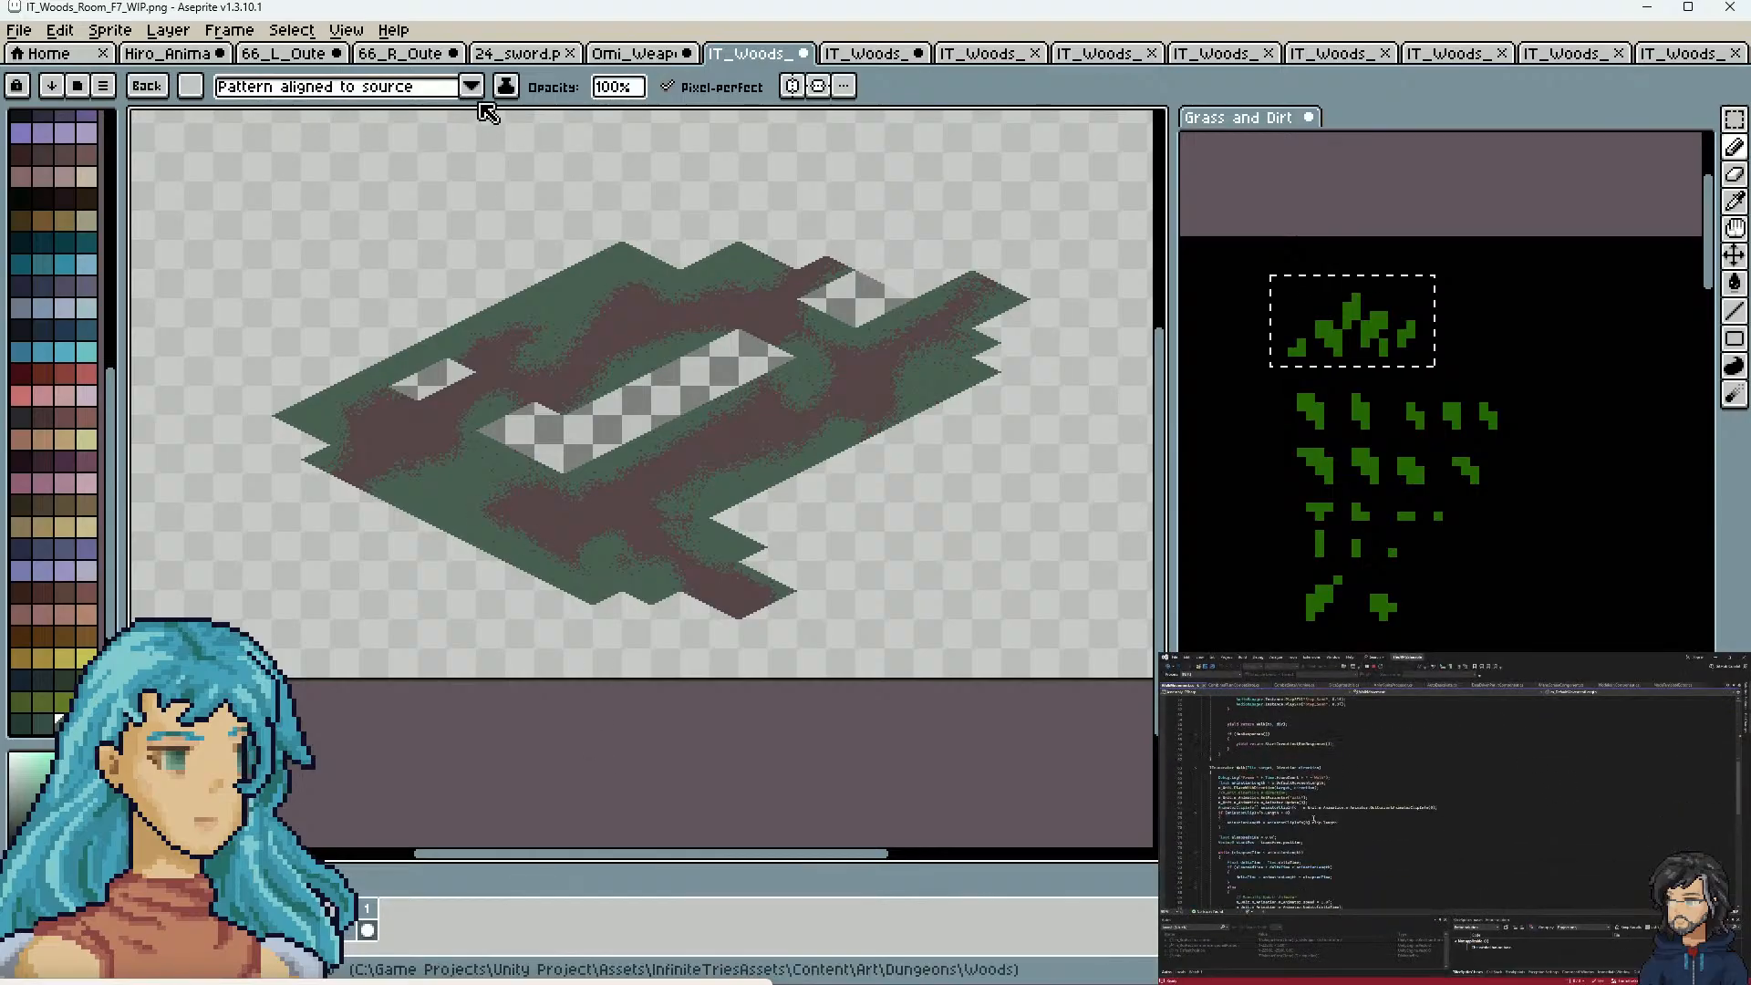
{"action": "scroll", "coordinate": [712, 466], "scroll_direction": "up", "scroll_amount": 2}
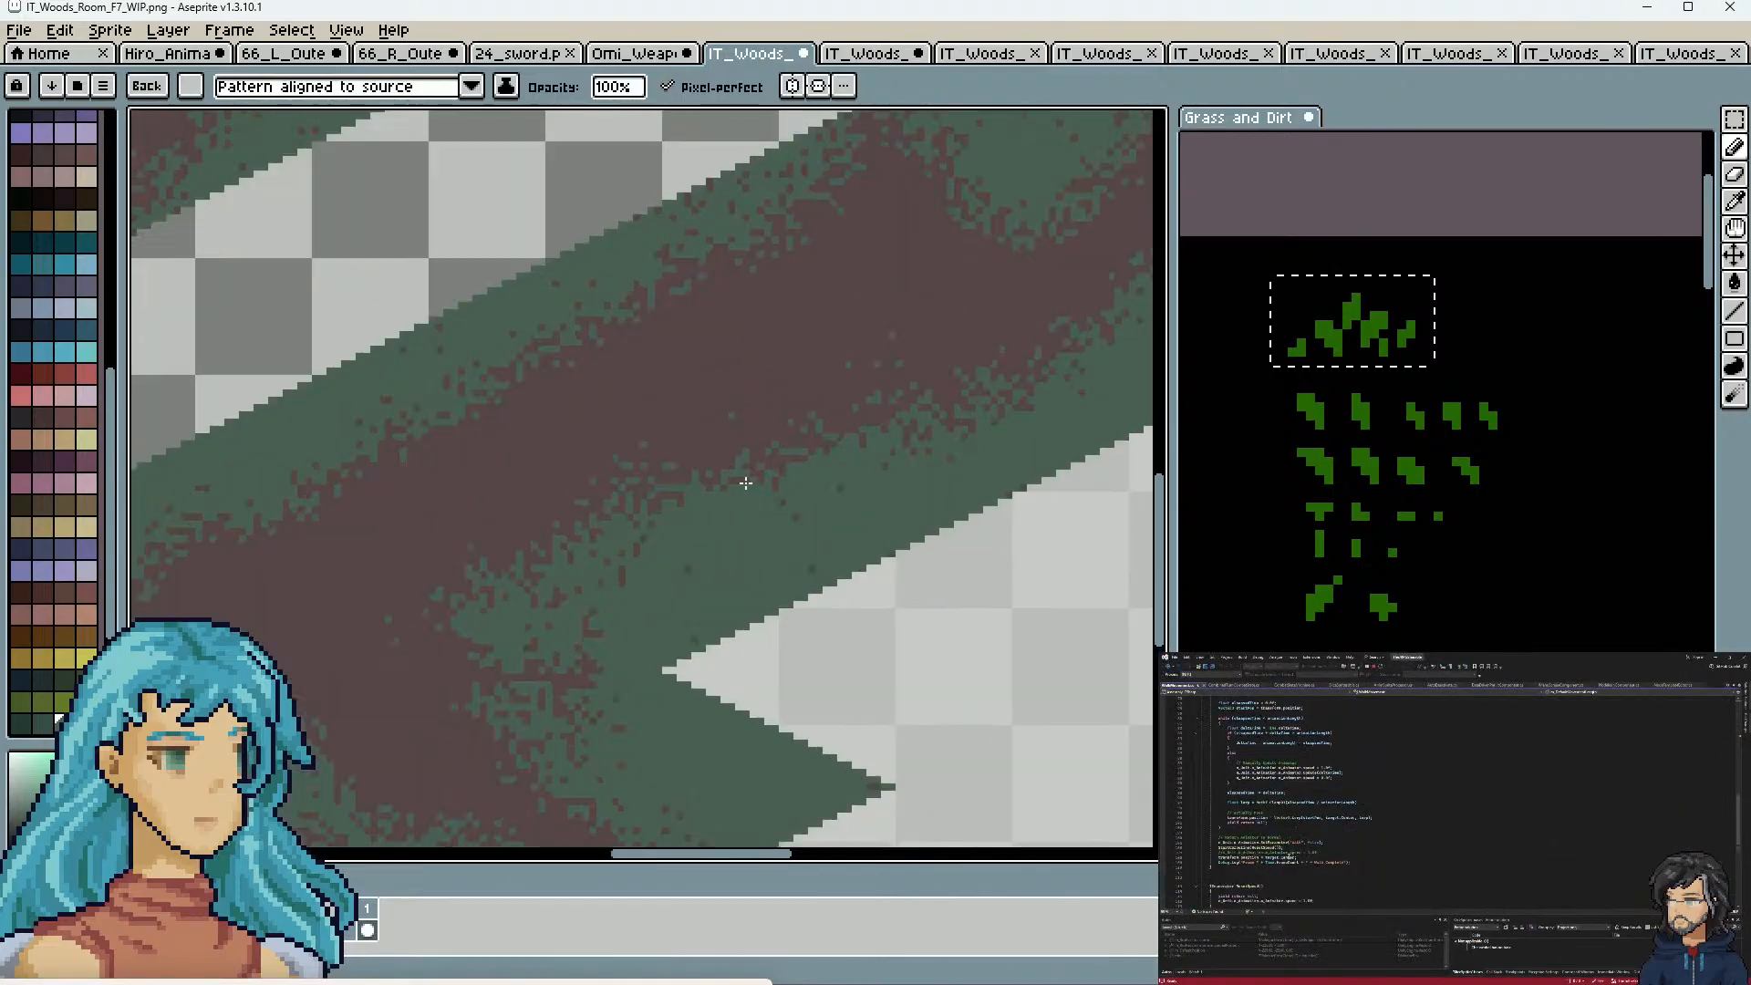
{"action": "scroll", "coordinate": [703, 377], "scroll_direction": "down", "scroll_amount": 1}
{"action": "left_click", "coordinate": [376, 85]}
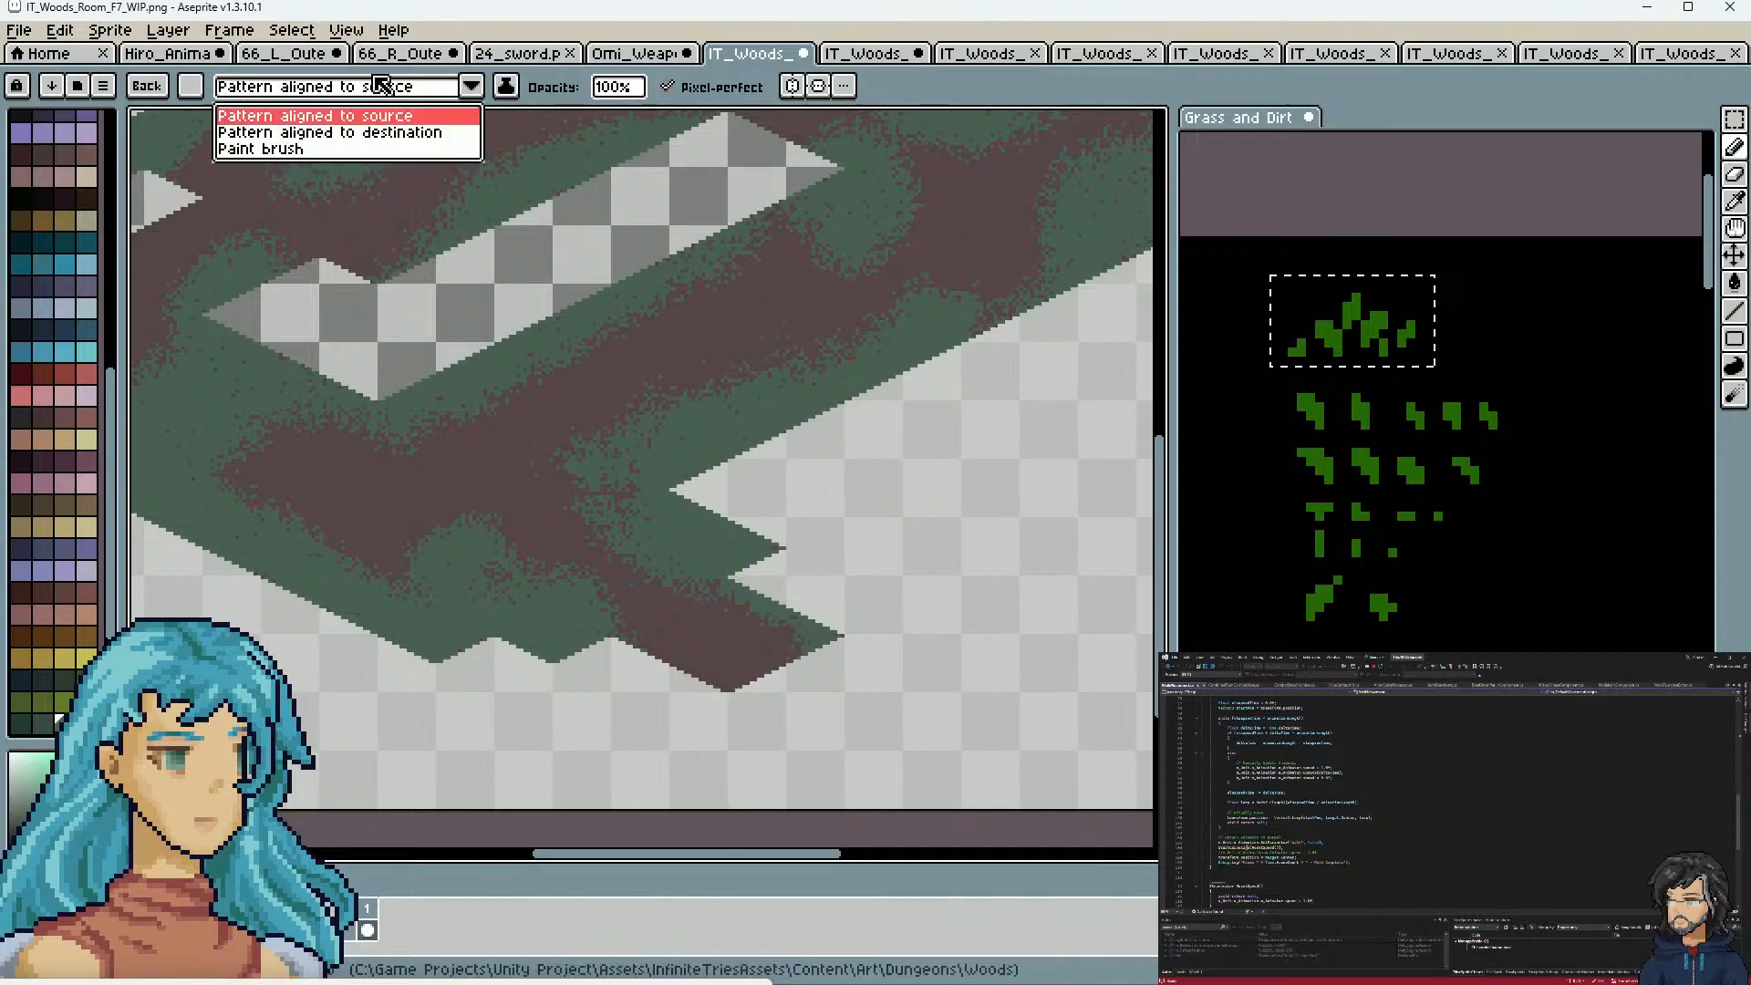
Reset the custom brush to the default and delete the saved brush in slot Alt+2
{"action": "left_click", "coordinate": [135, 82]}
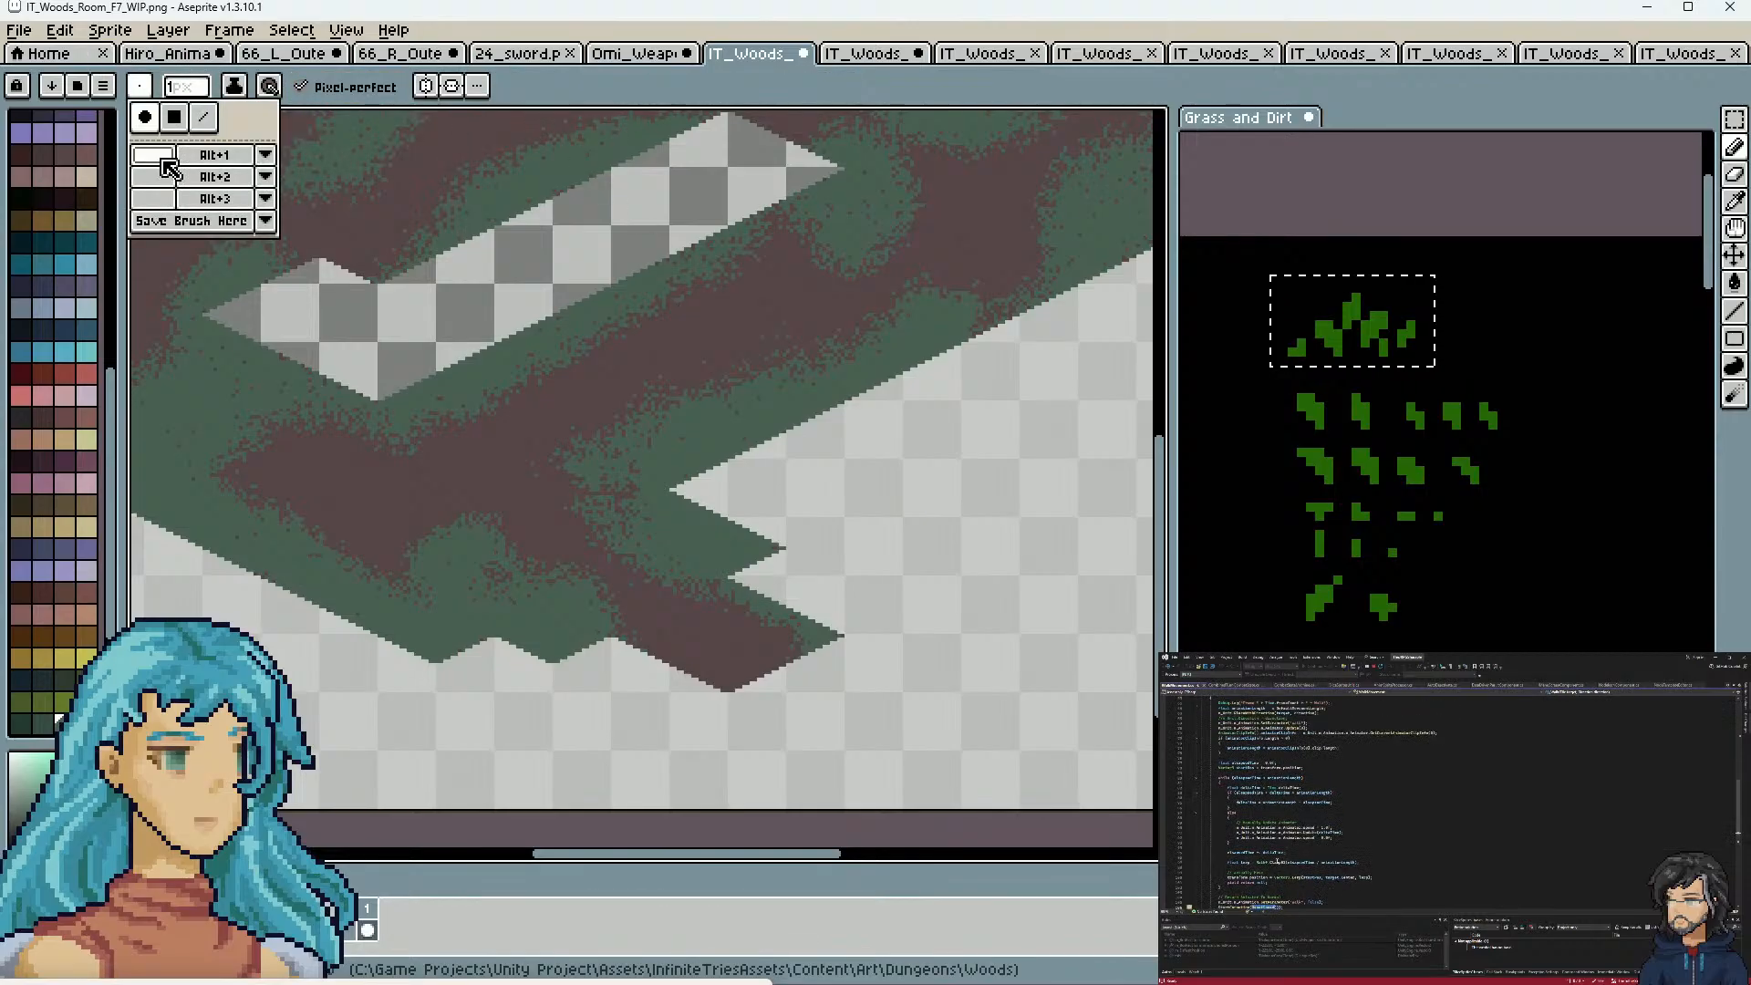
{"action": "left_click", "coordinate": [265, 156]}
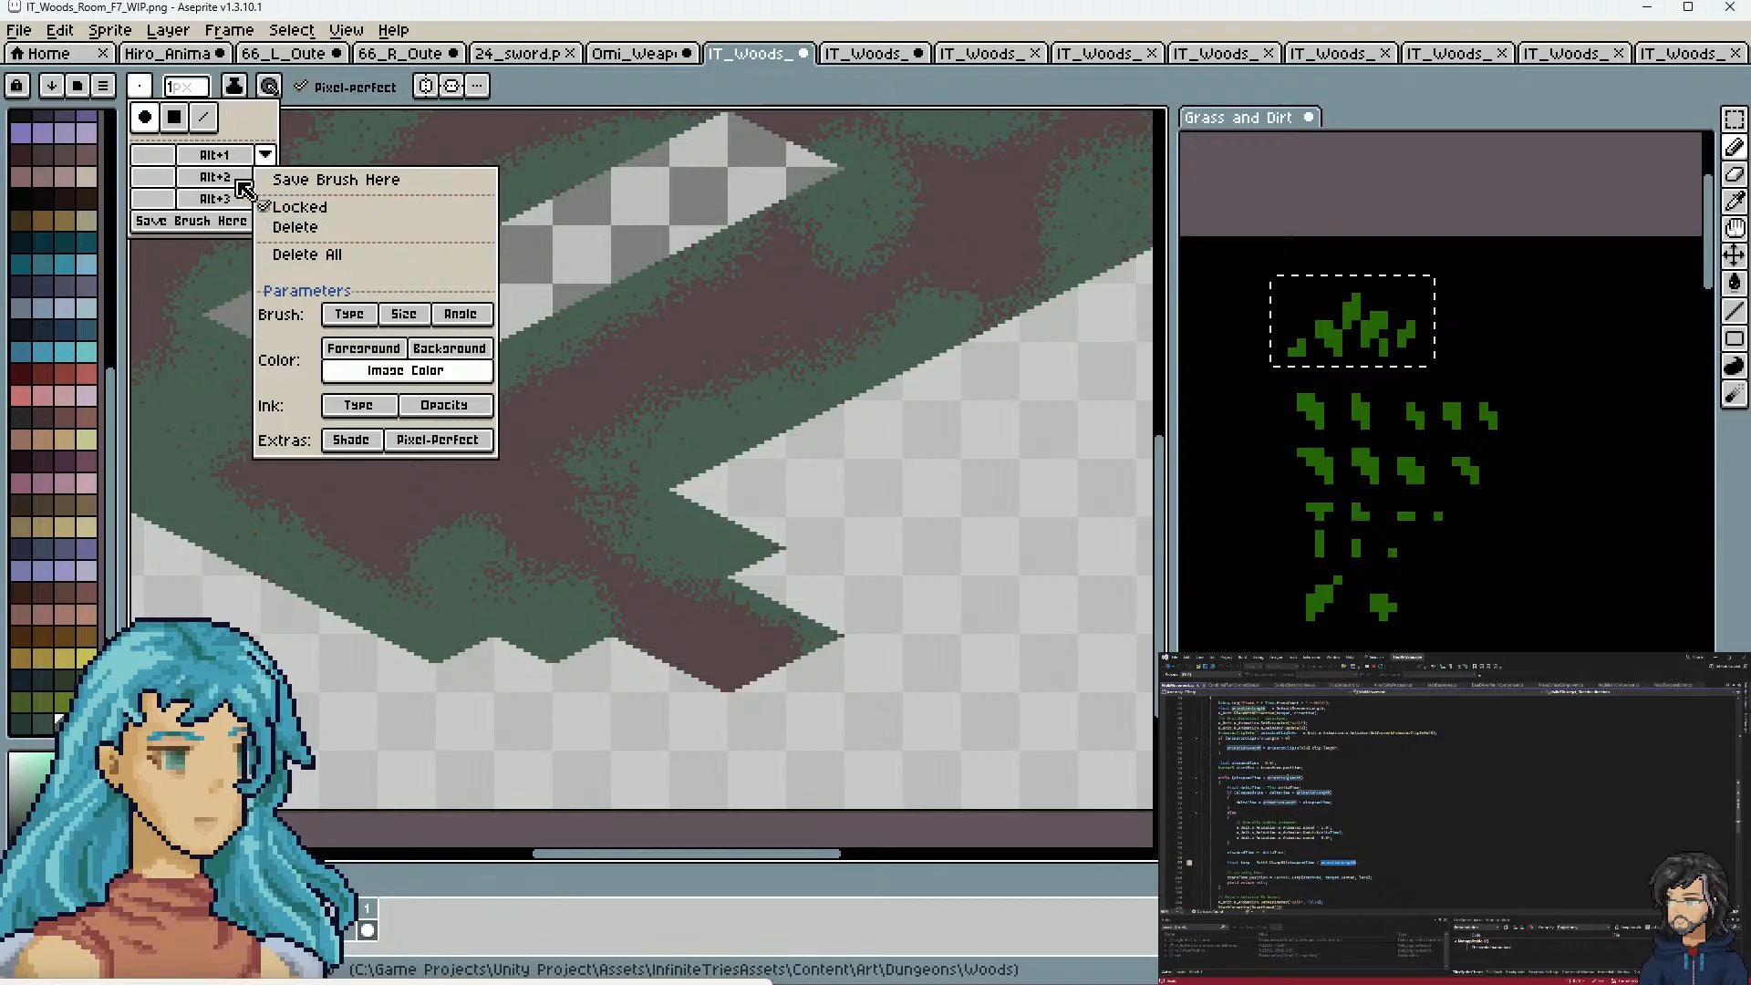
{"action": "left_click", "coordinate": [244, 188]}
{"action": "left_click", "coordinate": [264, 176]}
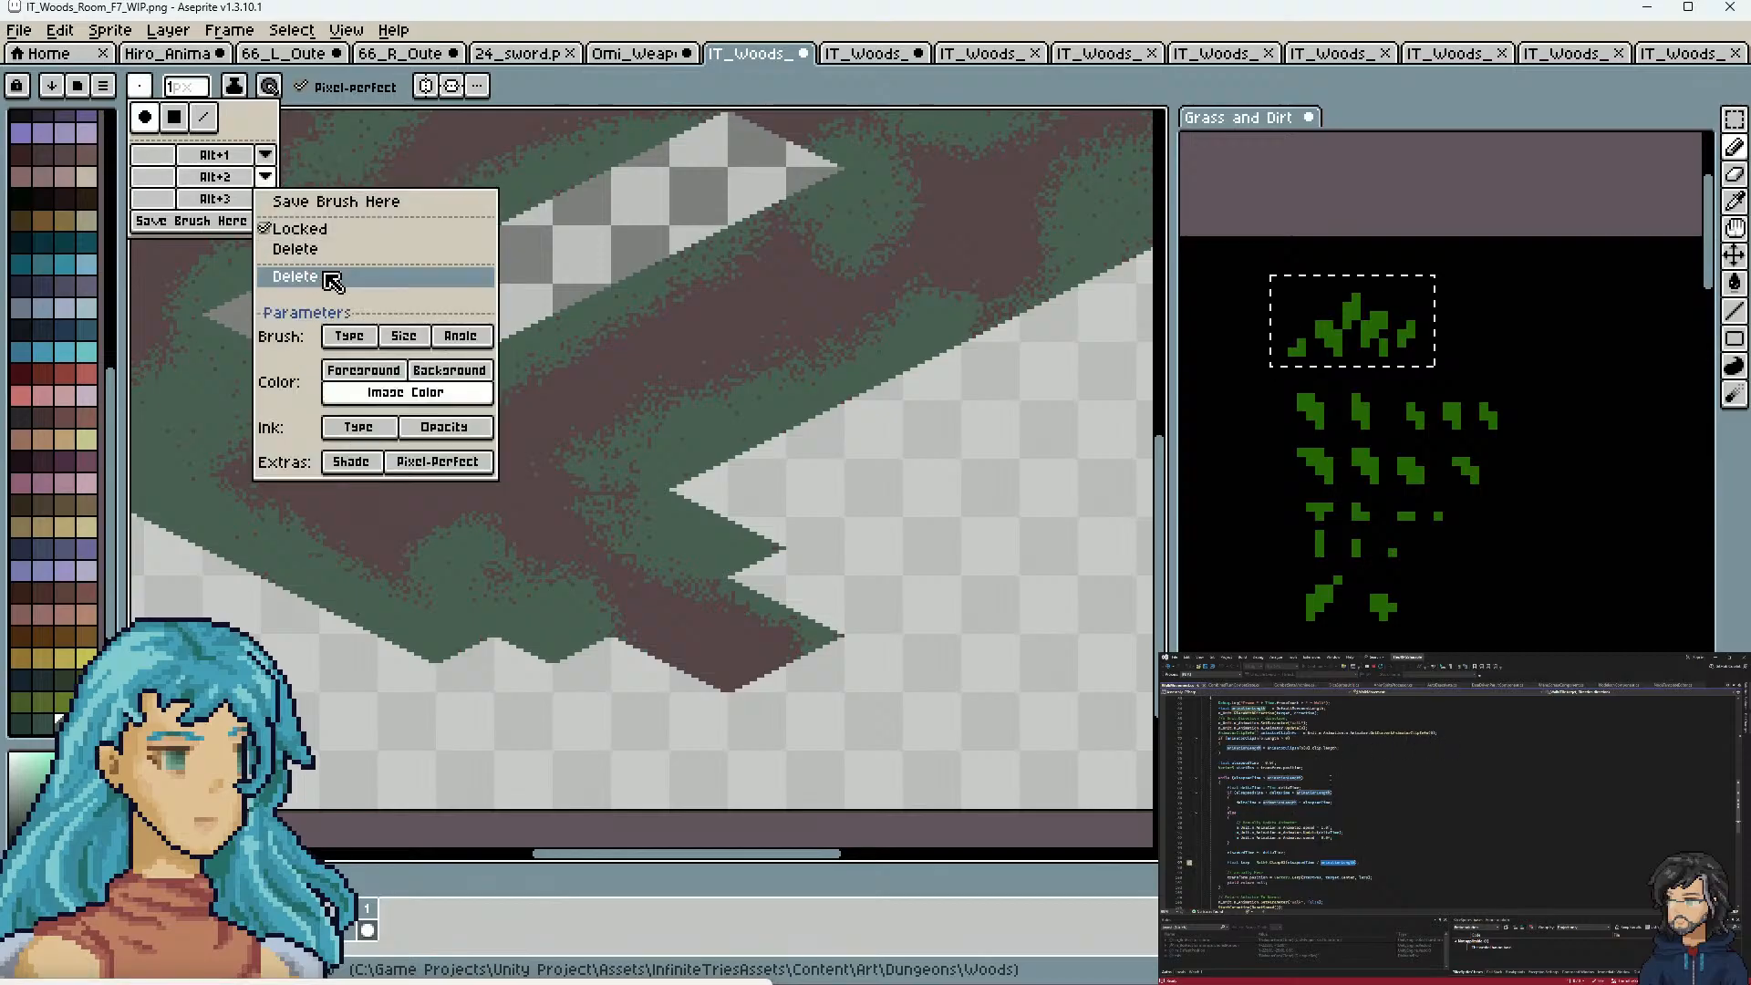
{"action": "left_click", "coordinate": [310, 250]}
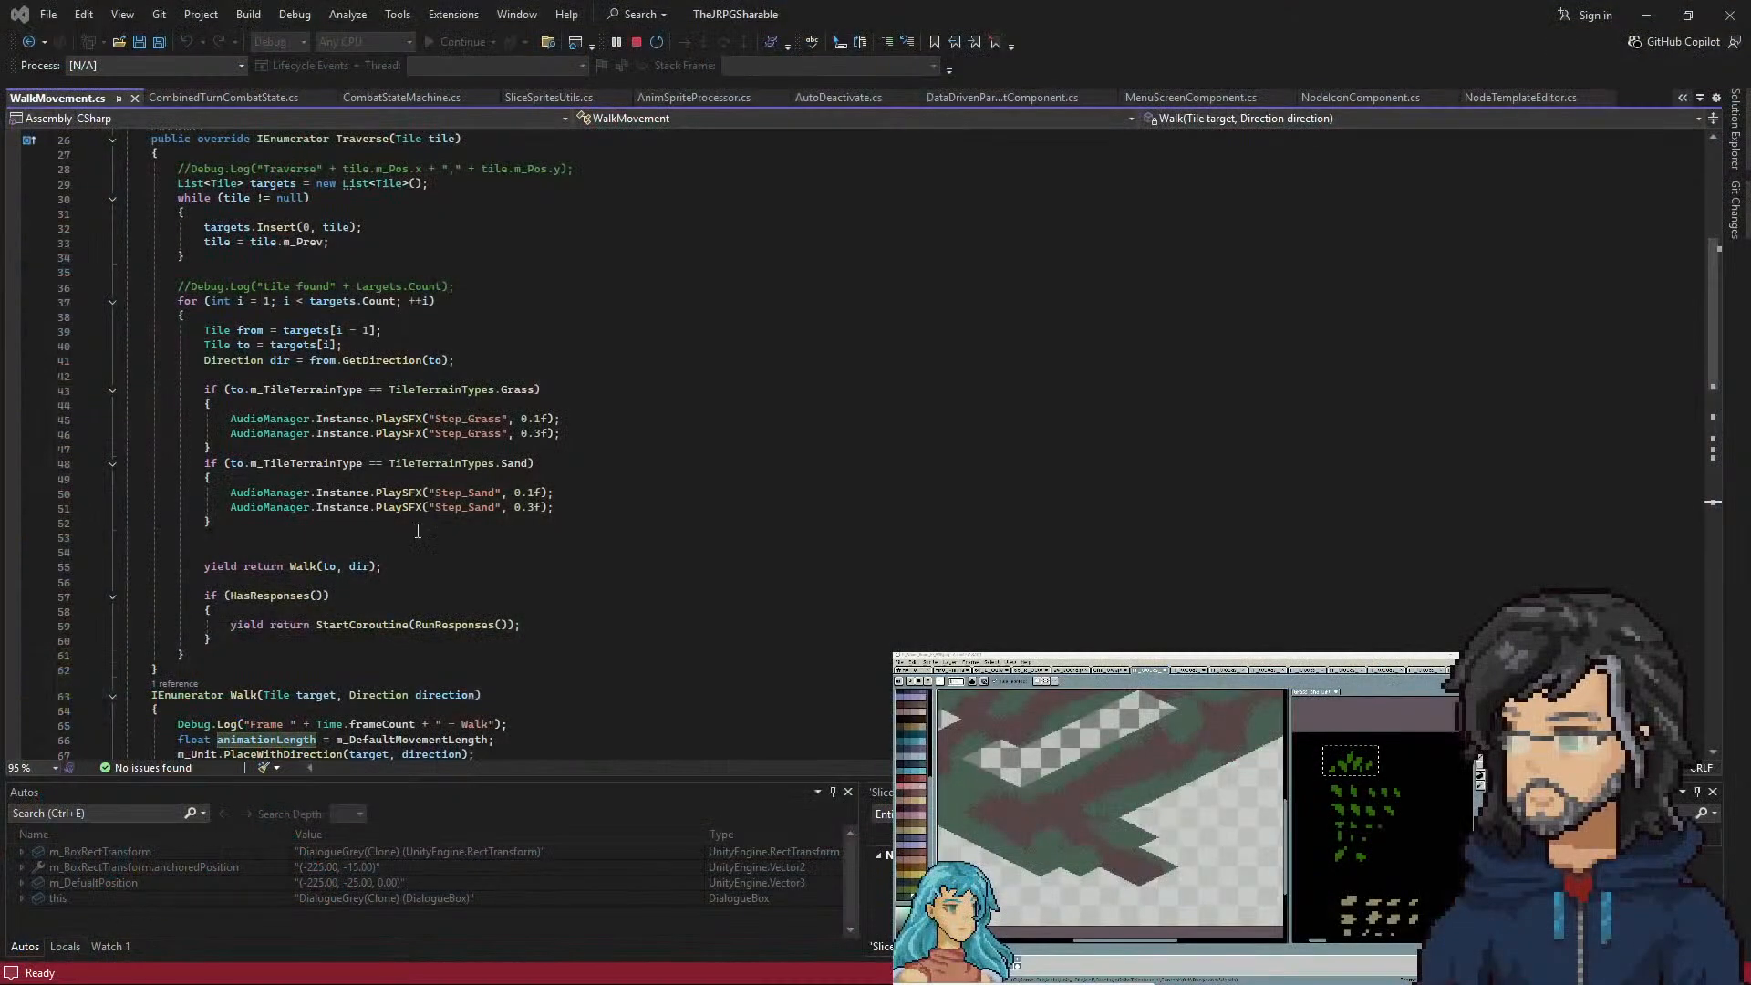
Switch to Visual Studio and examine the Traverse and Walk coroutines in WalkMovement.cs, including the terrain step sounds and the elapsed-time loop
{"action": "left_click", "coordinate": [493, 478]}
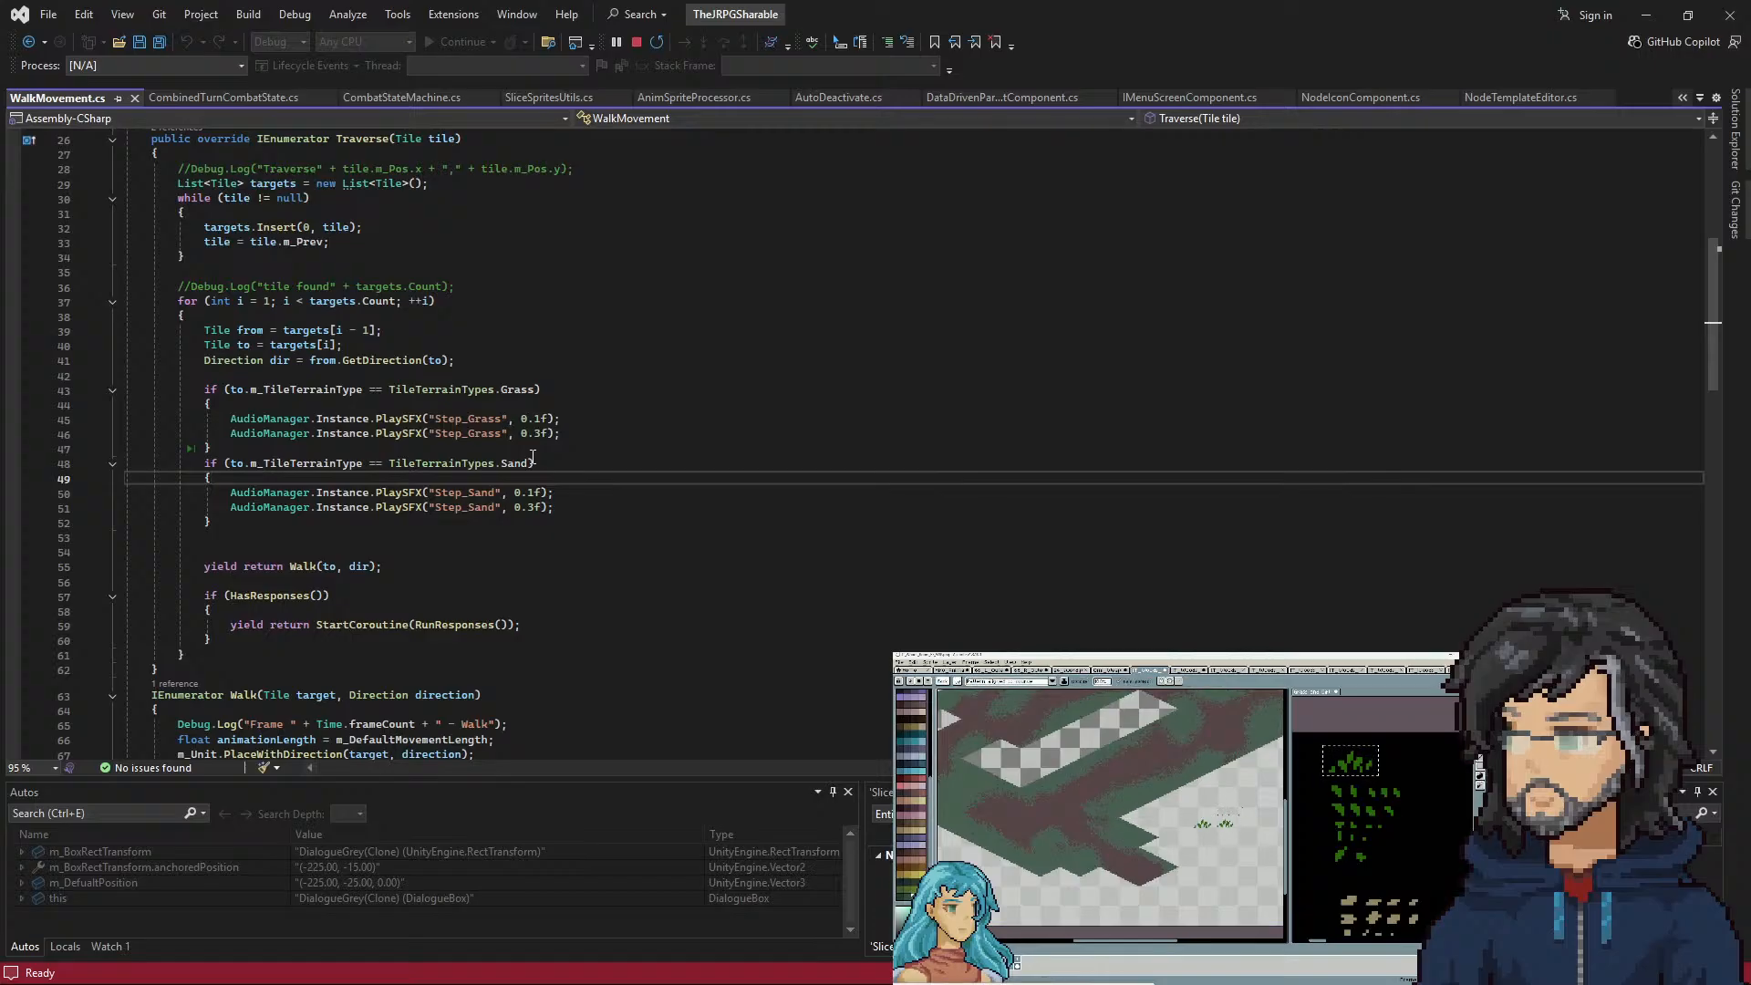
{"action": "scroll", "coordinate": [532, 456], "scroll_direction": "down", "scroll_amount": 5}
{"action": "scroll", "coordinate": [392, 511], "scroll_direction": "down", "scroll_amount": 6}
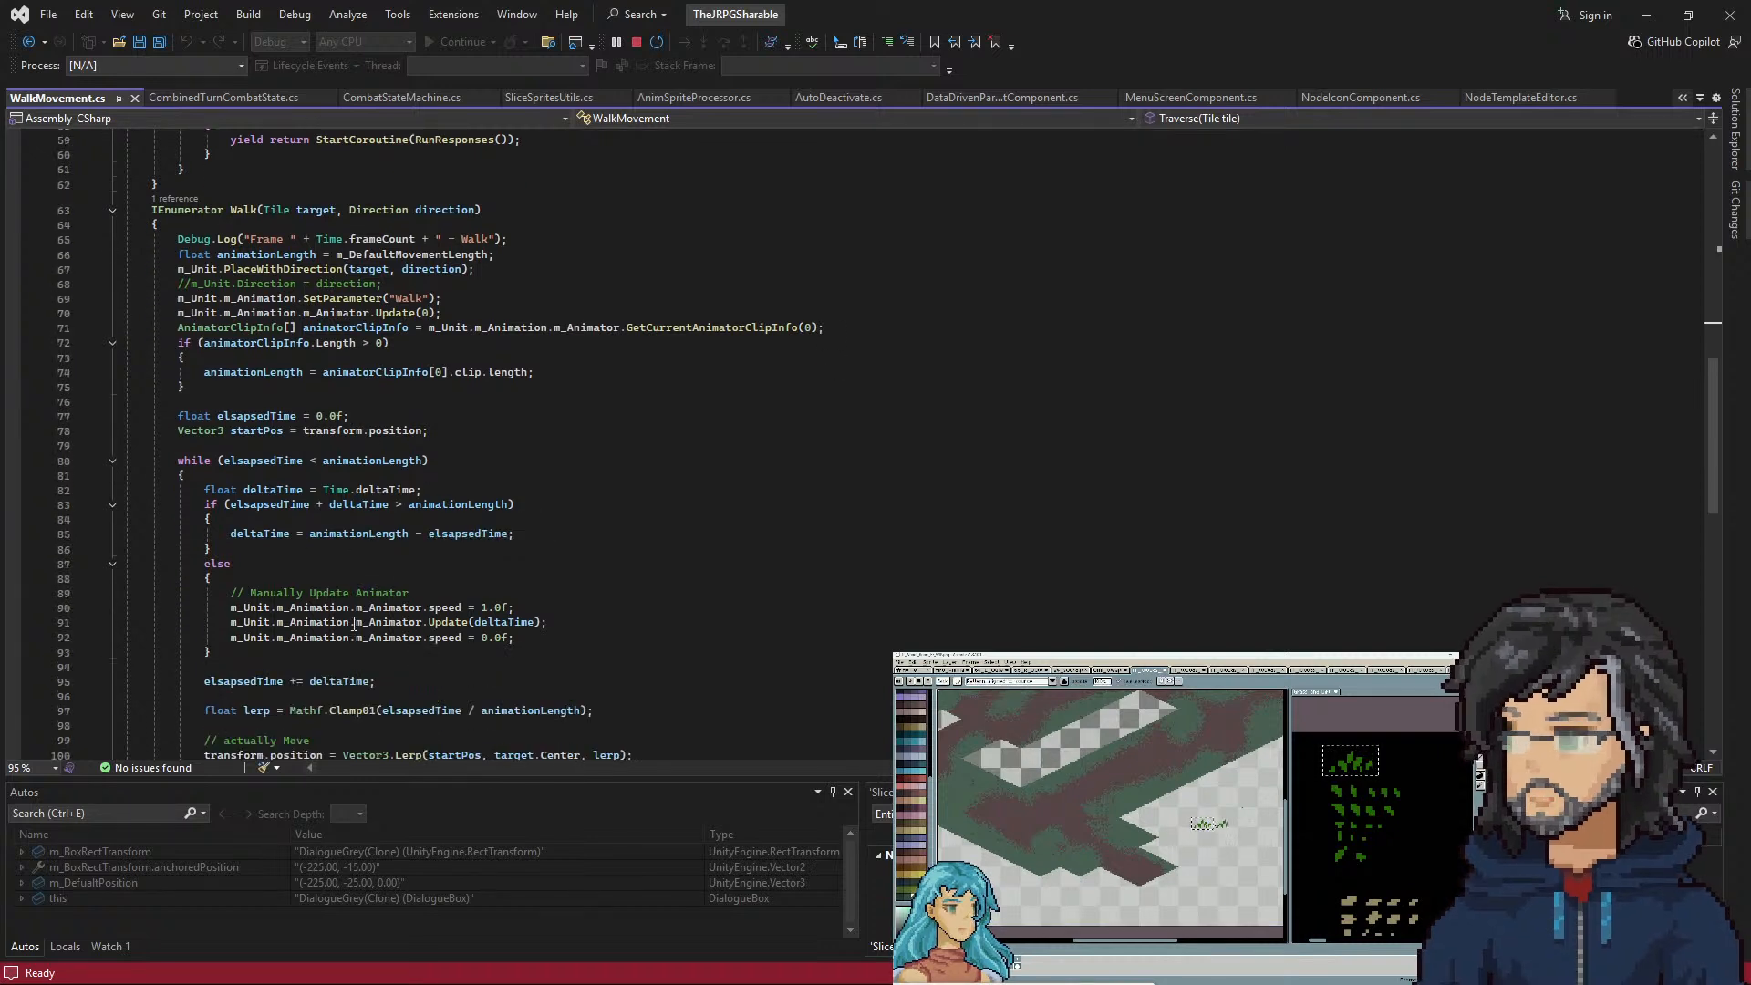
{"action": "scroll", "coordinate": [347, 584], "scroll_direction": "down", "scroll_amount": 3}
{"action": "left_click_drag", "start_coordinate": [204, 577], "coordinate": [626, 579]}
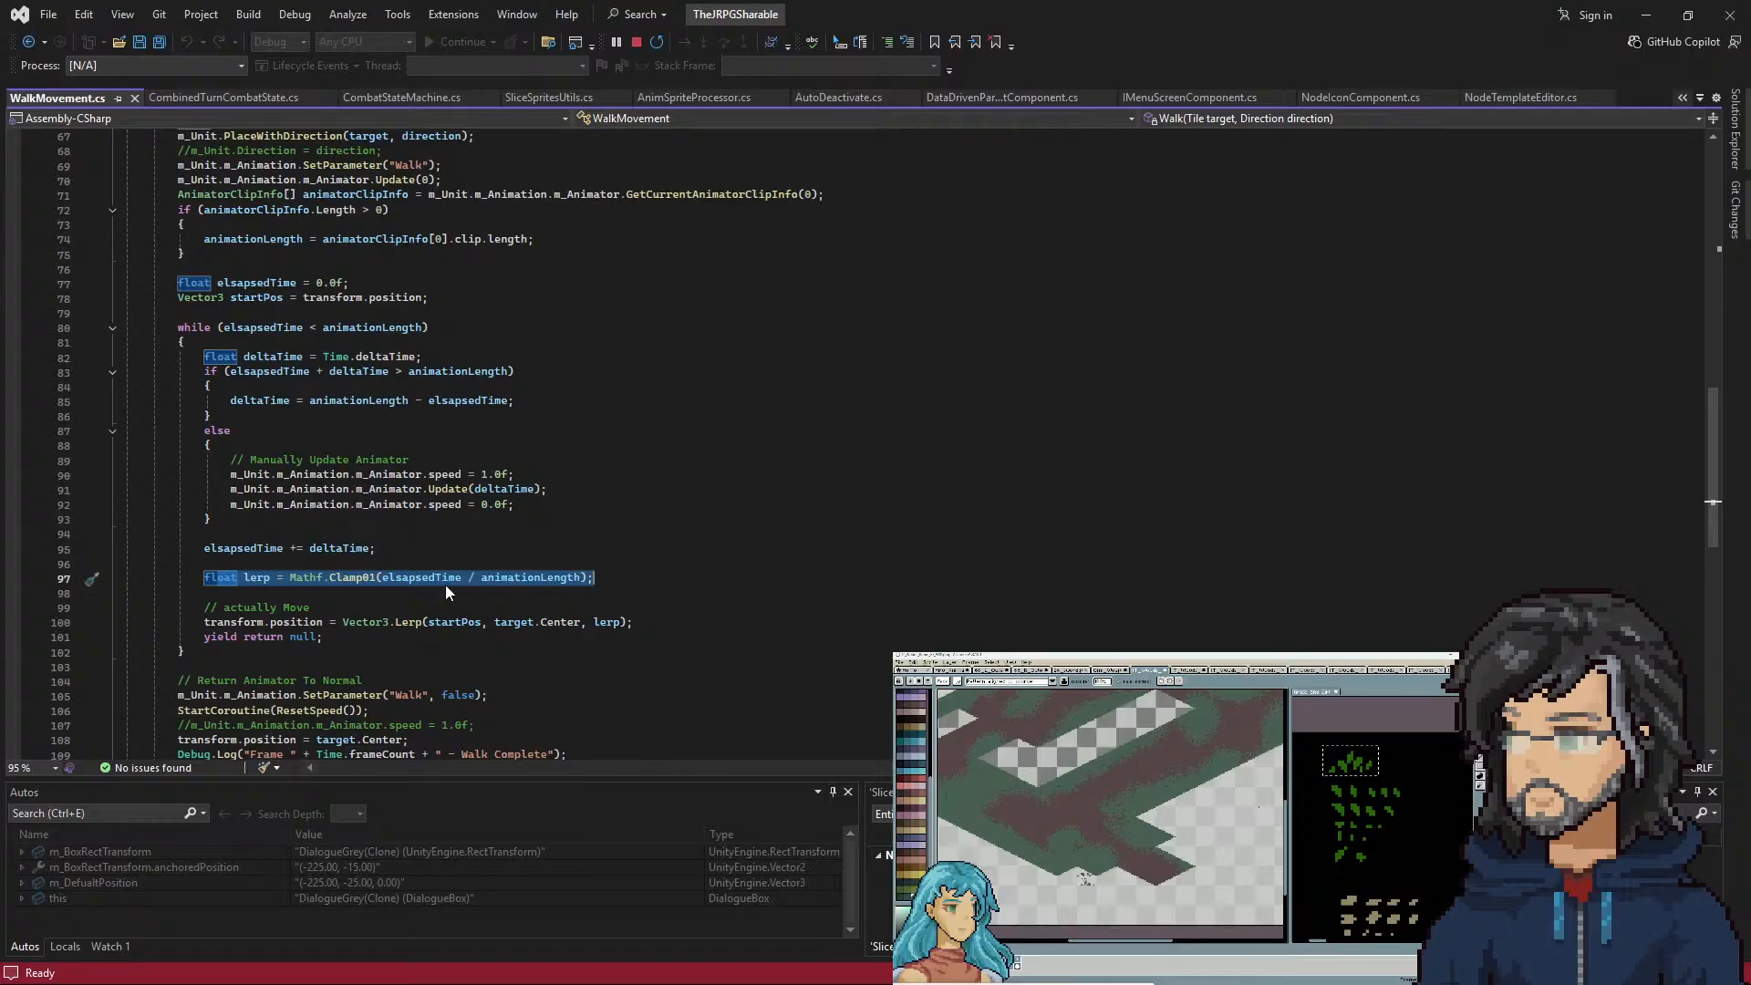
{"action": "left_click_drag", "start_coordinate": [204, 327], "coordinate": [429, 327]}
{"action": "scroll", "coordinate": [294, 371], "scroll_direction": "up", "scroll_amount": 4}
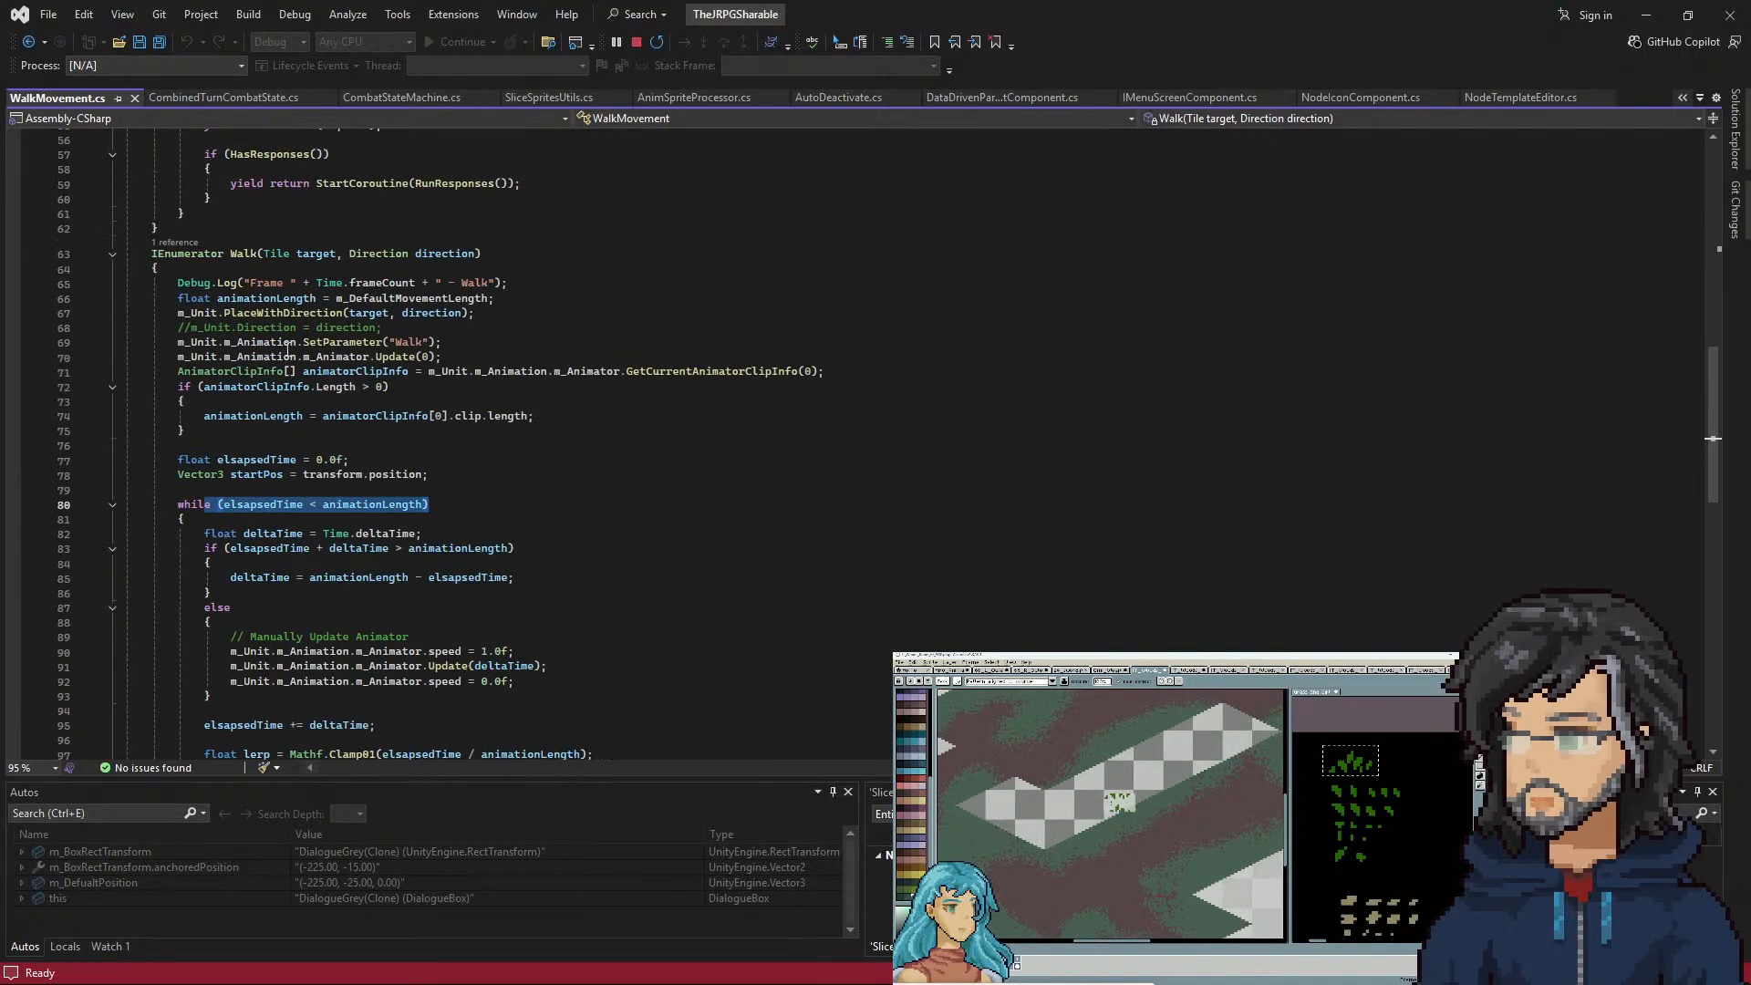
{"action": "left_click", "coordinate": [182, 245]}
{"action": "double_click", "coordinate": [274, 197]}
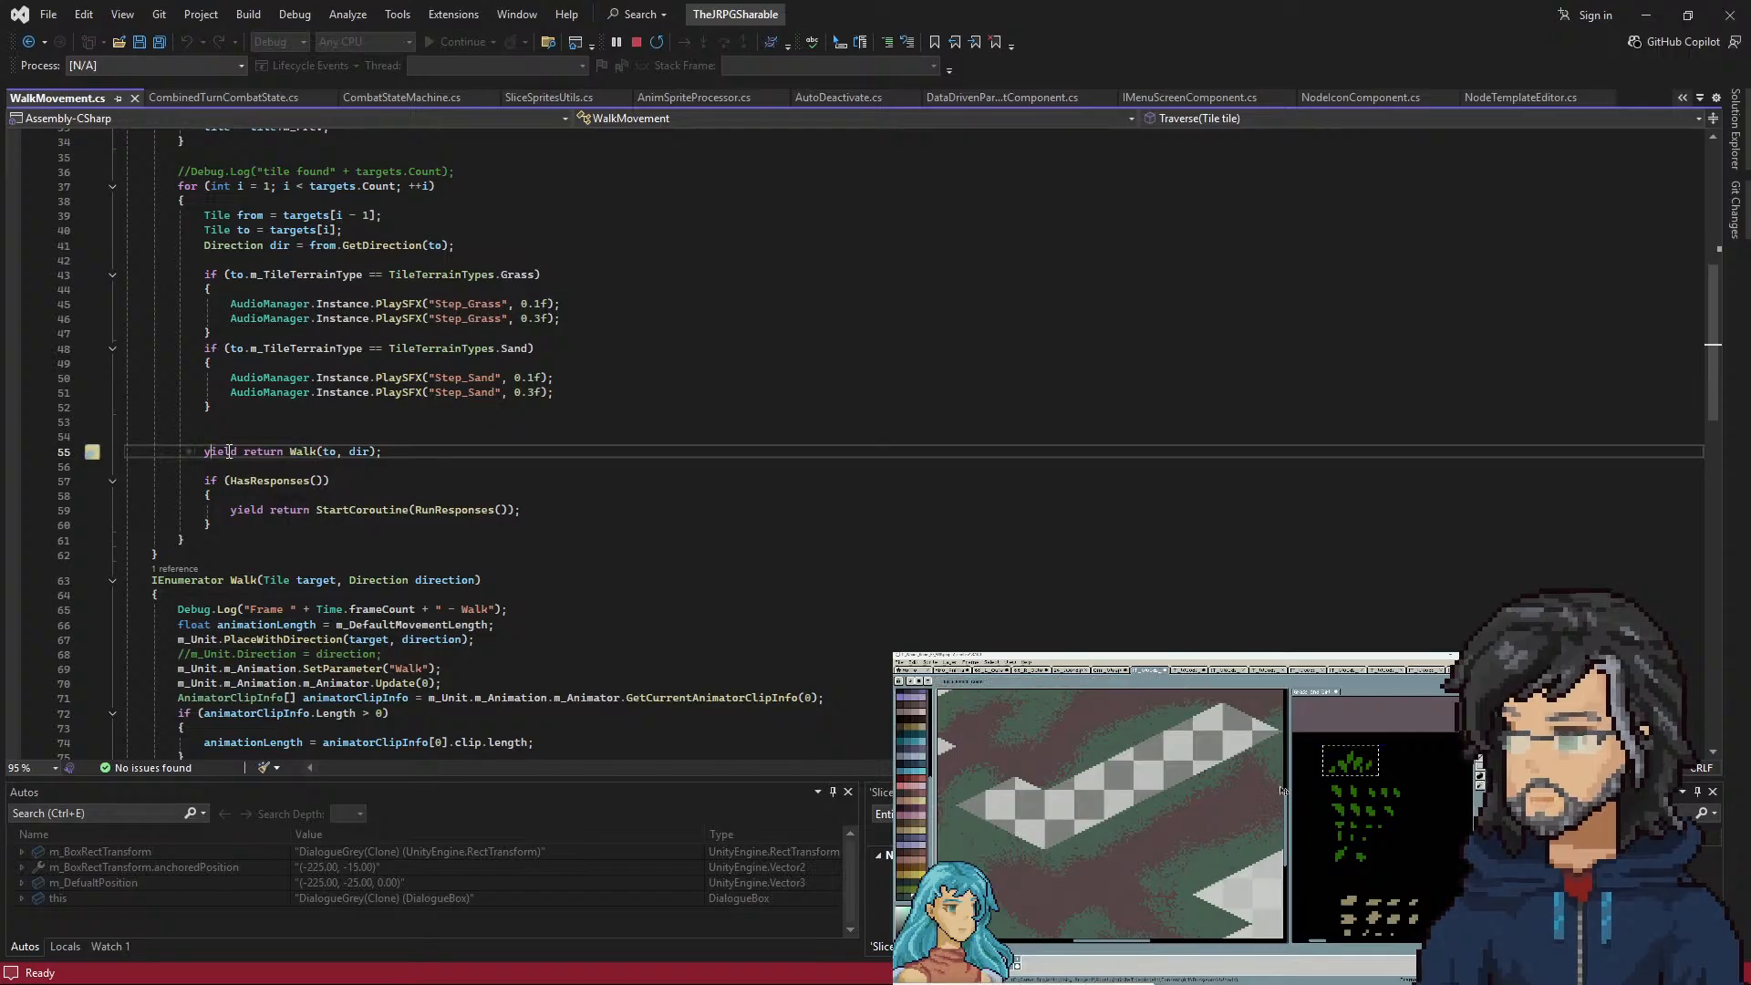
{"action": "left_click_drag", "start_coordinate": [204, 452], "coordinate": [410, 451]}
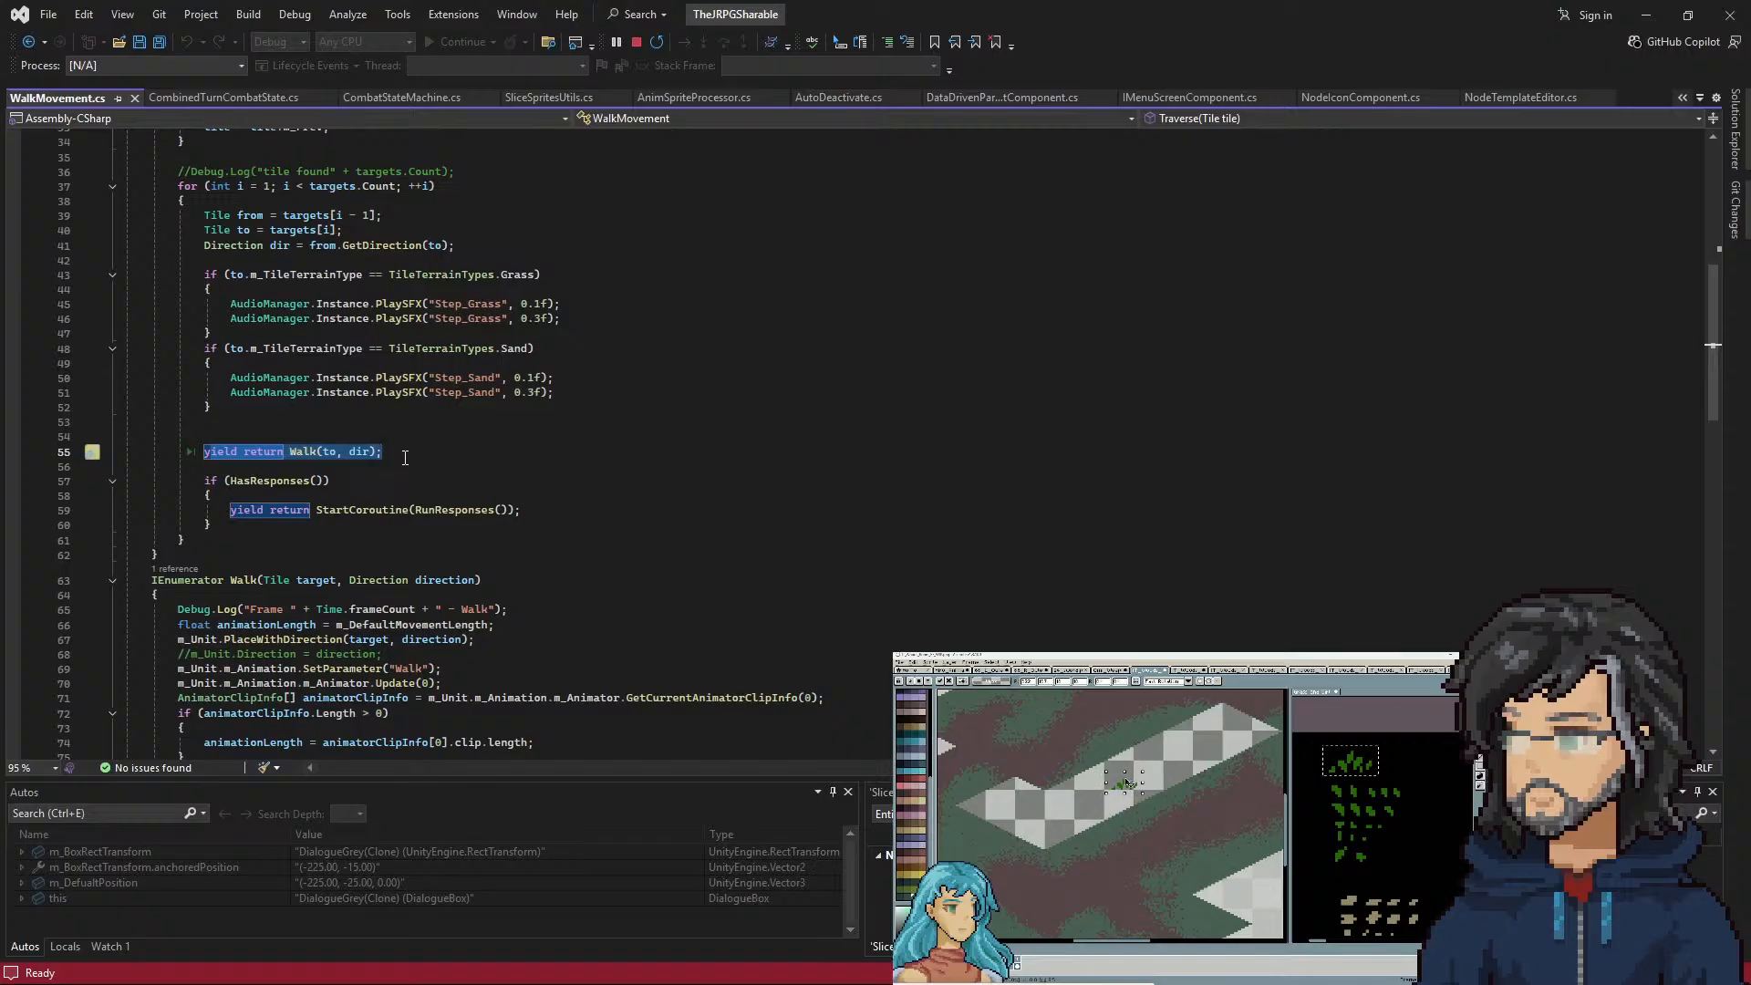
Go to the definition of Walk from its call in Traverse and examine the movement lerp and the closing animator-reset lines
{"action": "left_click", "coordinate": [202, 450]}
{"action": "left_click_drag", "start_coordinate": [204, 449], "coordinate": [390, 448]}
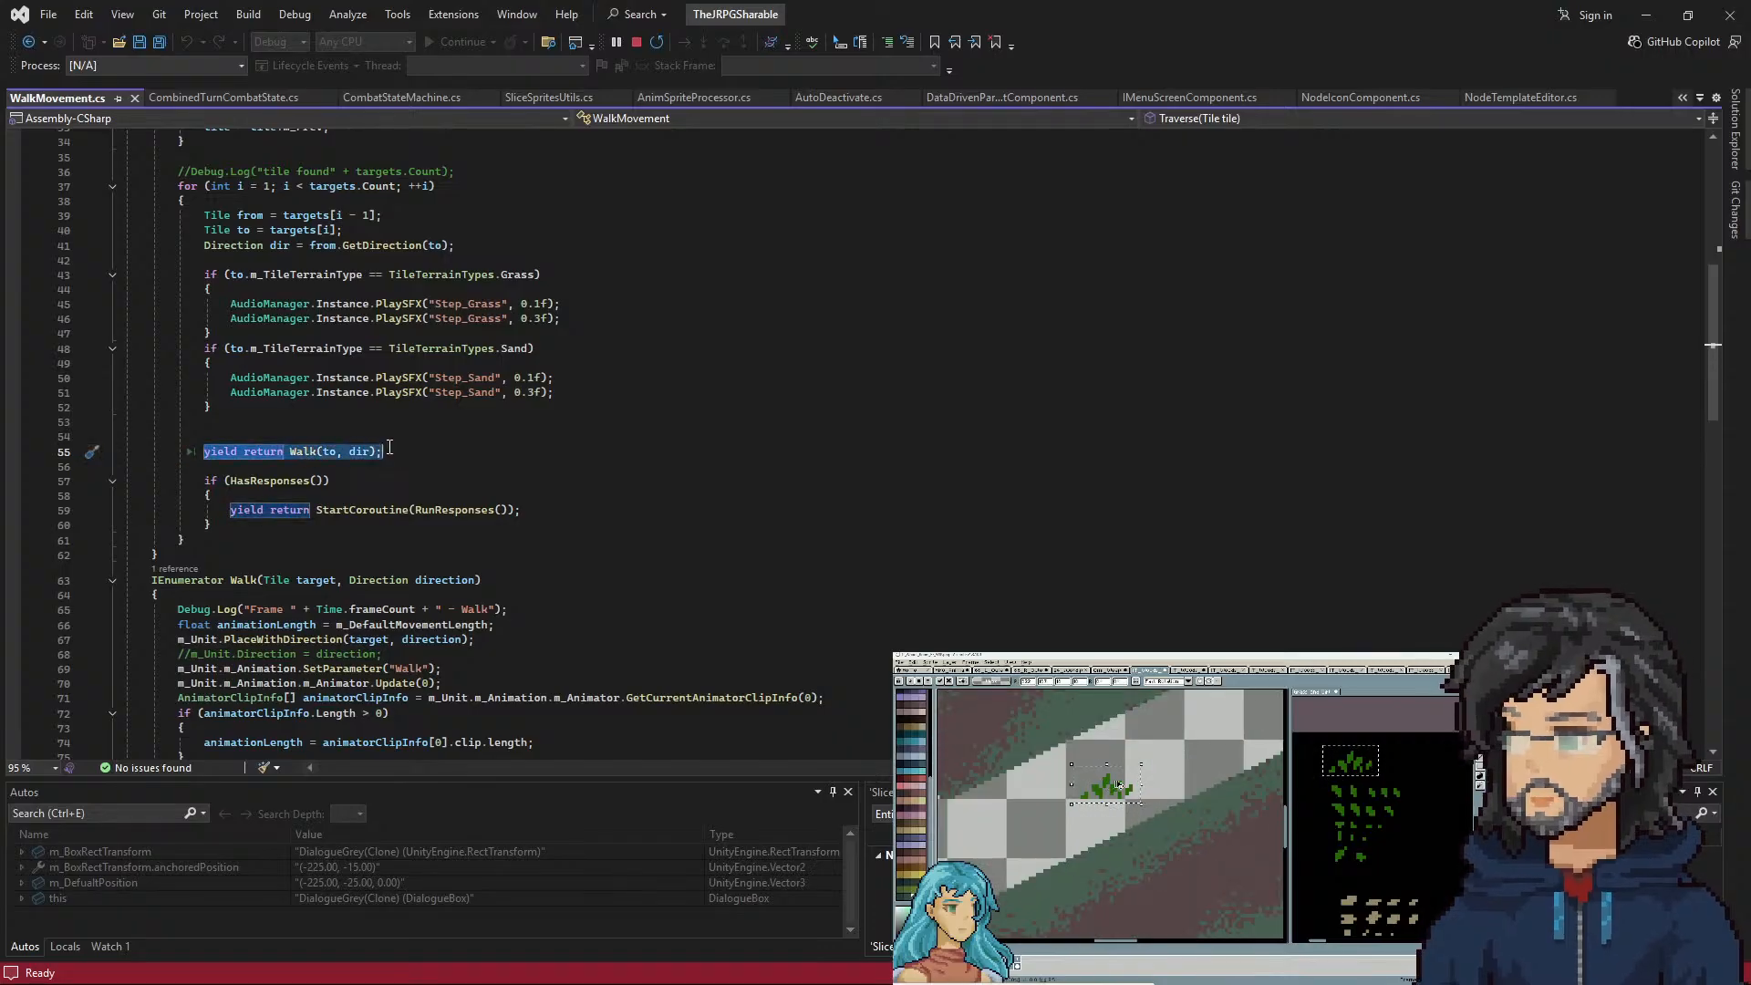
{"action": "left_click", "coordinate": [288, 452]}
{"action": "right_click", "coordinate": [299, 456]}
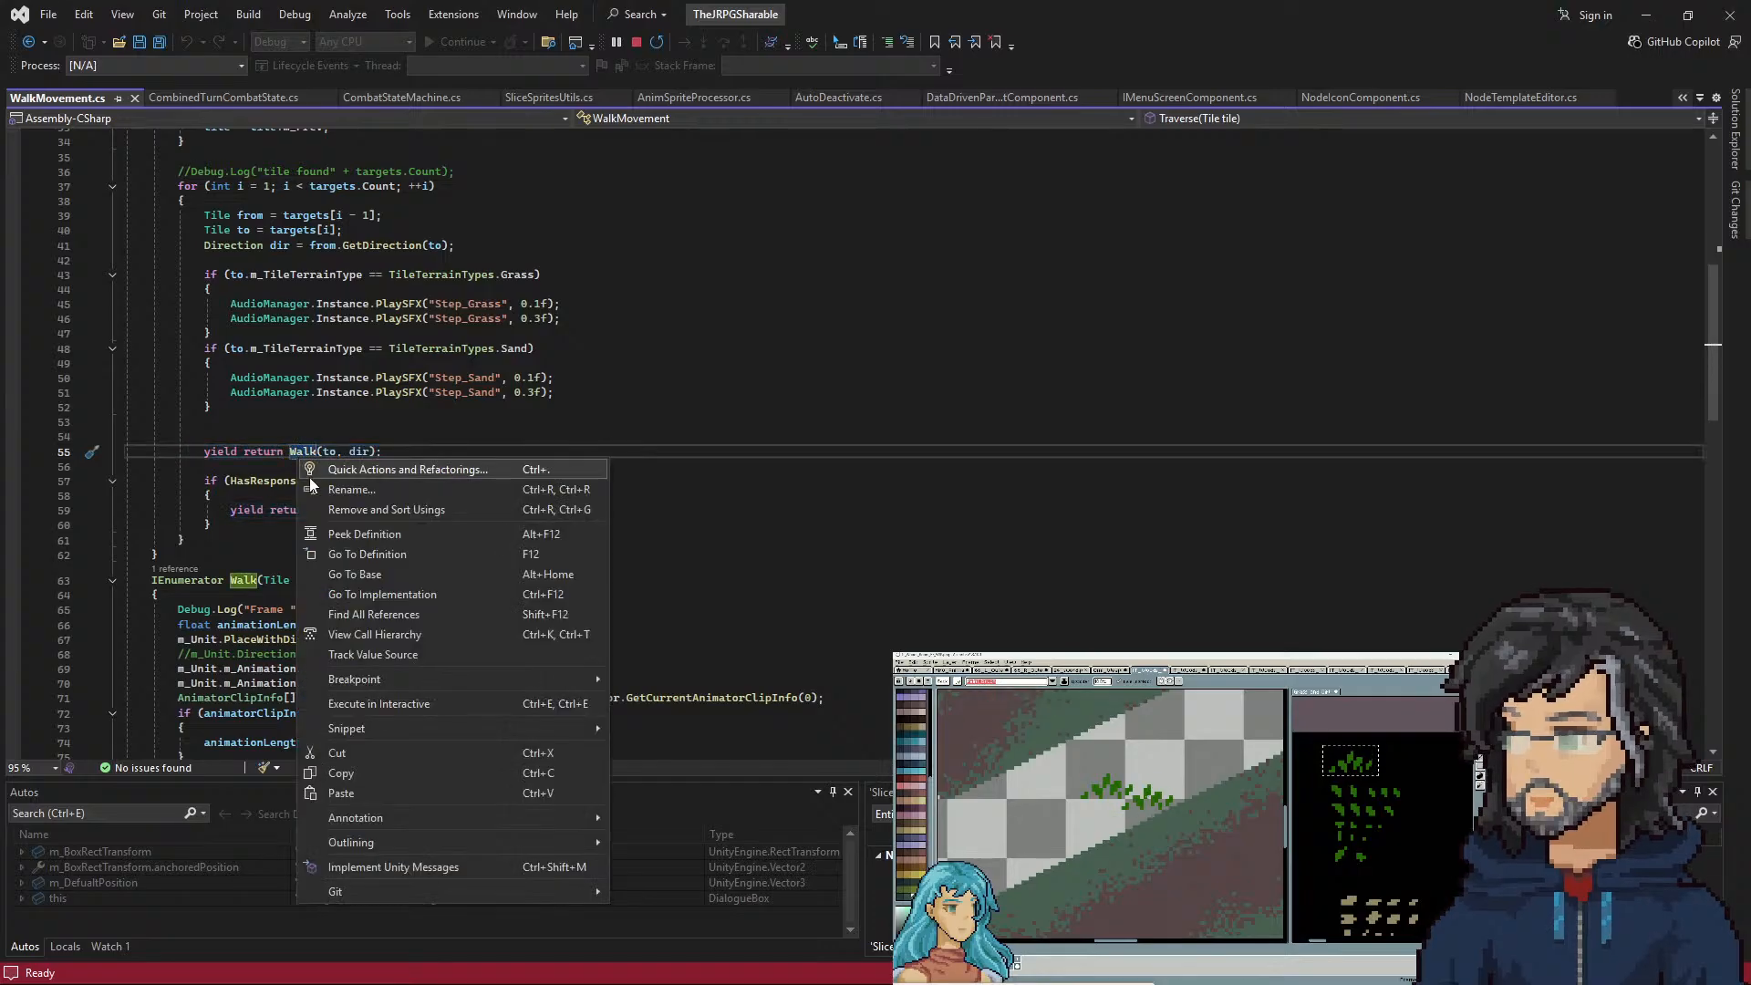
{"action": "left_click", "coordinate": [343, 553]}
{"action": "scroll", "coordinate": [206, 473], "scroll_direction": "down", "scroll_amount": 12}
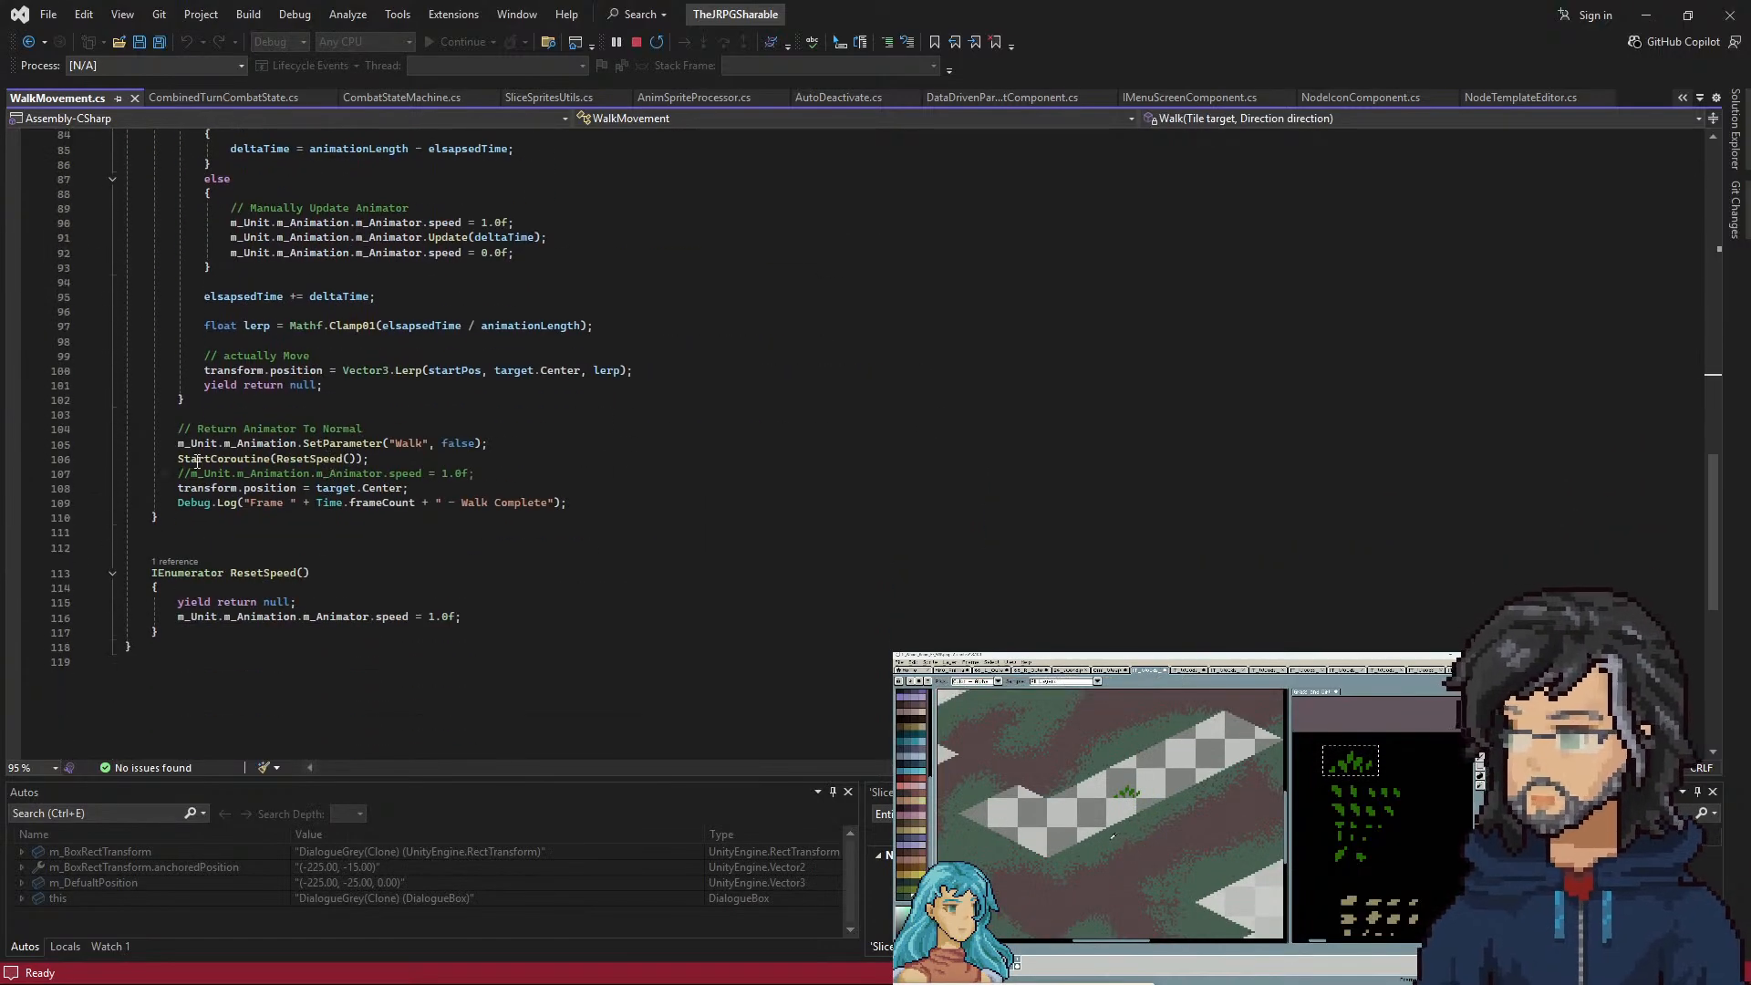
{"action": "left_click_drag", "start_coordinate": [200, 370], "coordinate": [324, 385]}
{"action": "left_click_drag", "start_coordinate": [197, 428], "coordinate": [567, 503]}
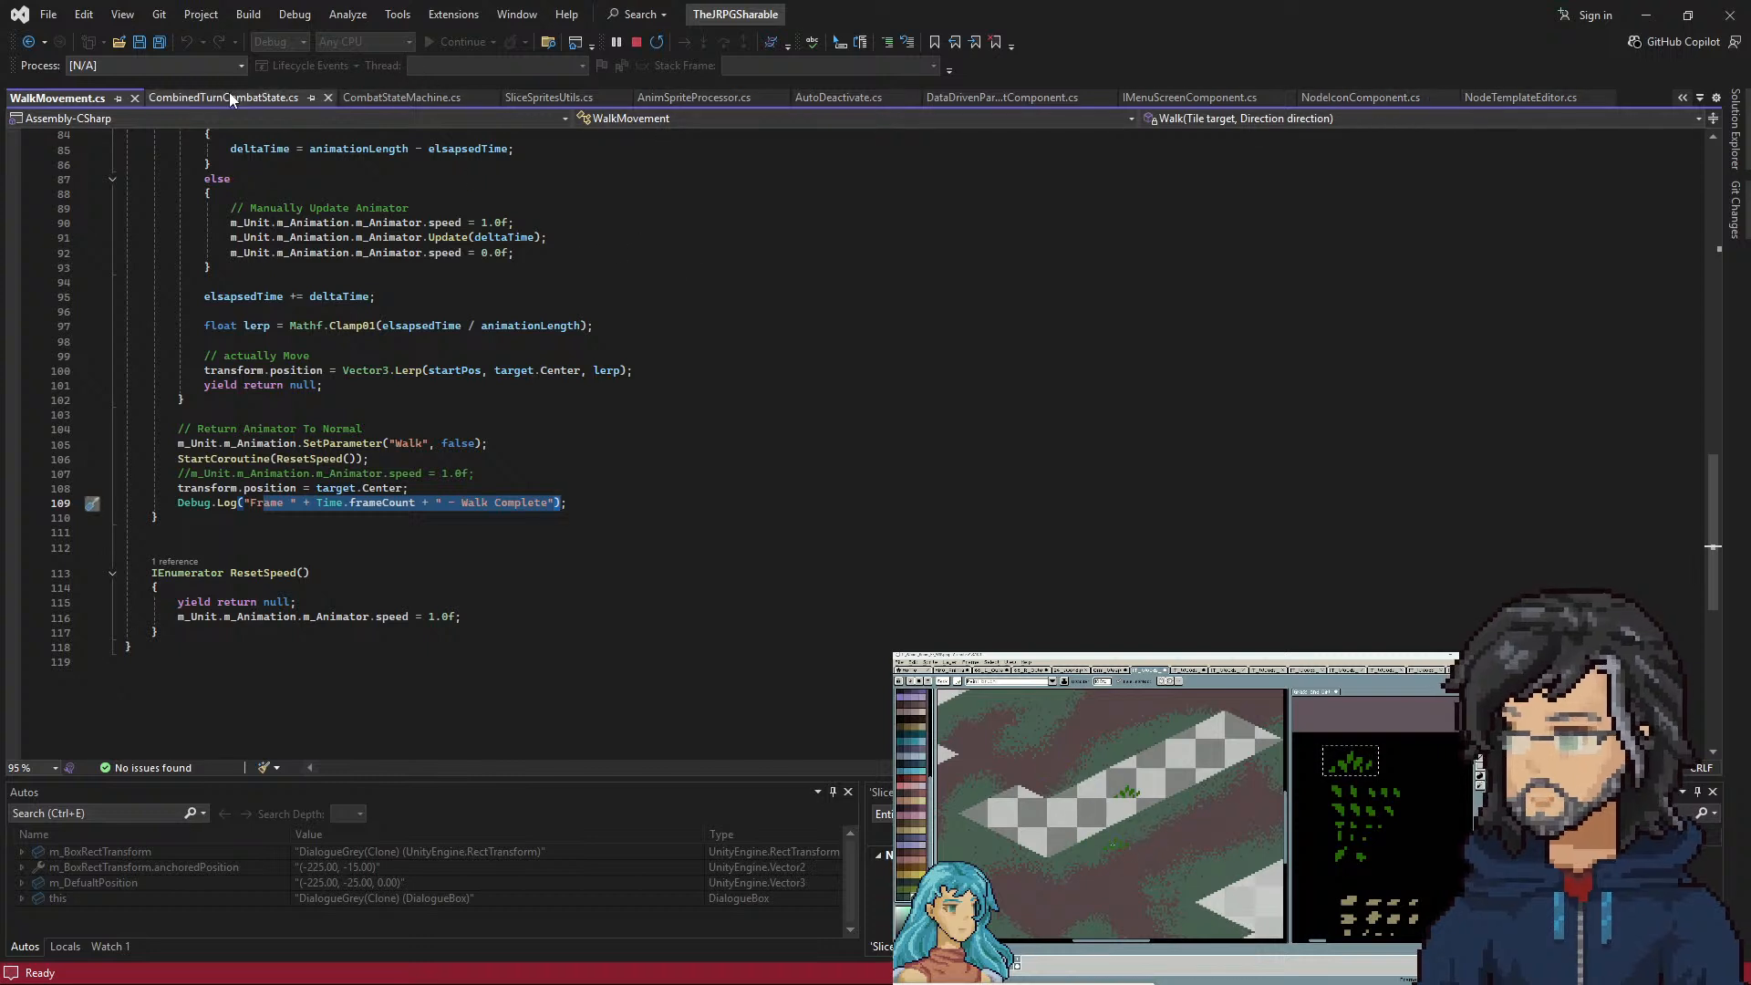
Search the code for "branchseq", open BranchSequenceStep.cs, and examine the WaitUntil block in its Invoke coroutine
{"action": "left_click", "coordinate": [741, 280]}
{"action": "key", "text": "ctrl+t"}
{"action": "type", "text": "branch"}
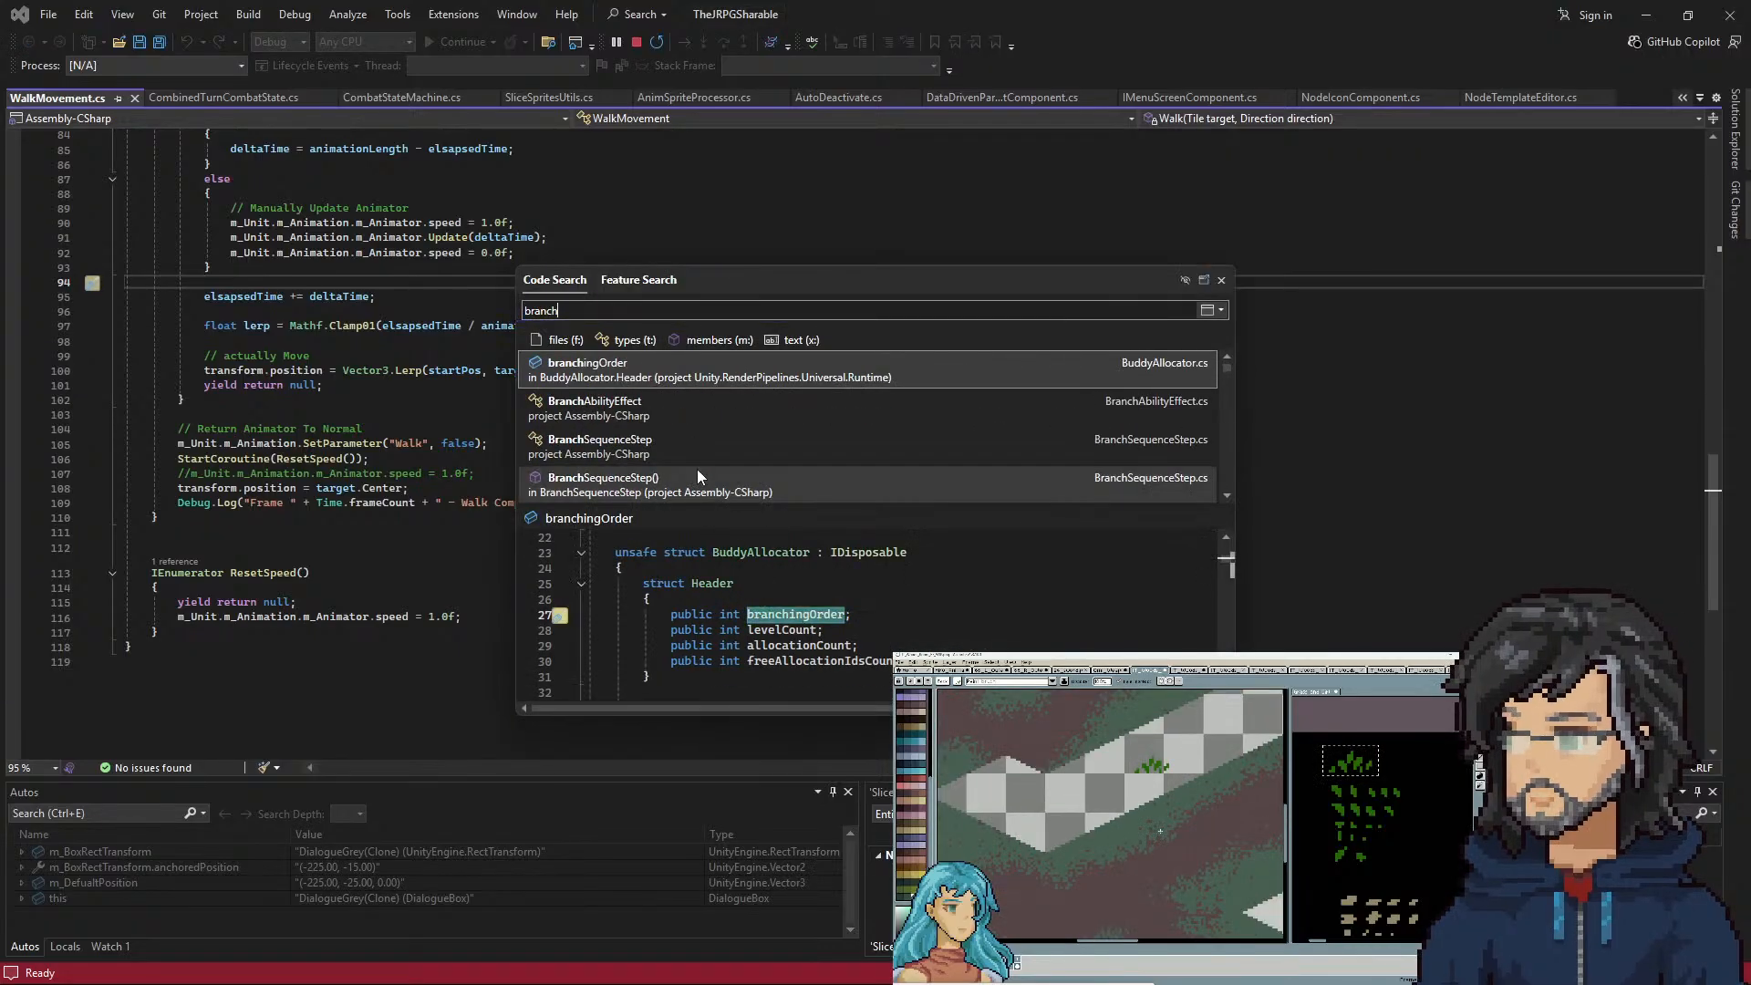
{"action": "type", "text": "seq"}
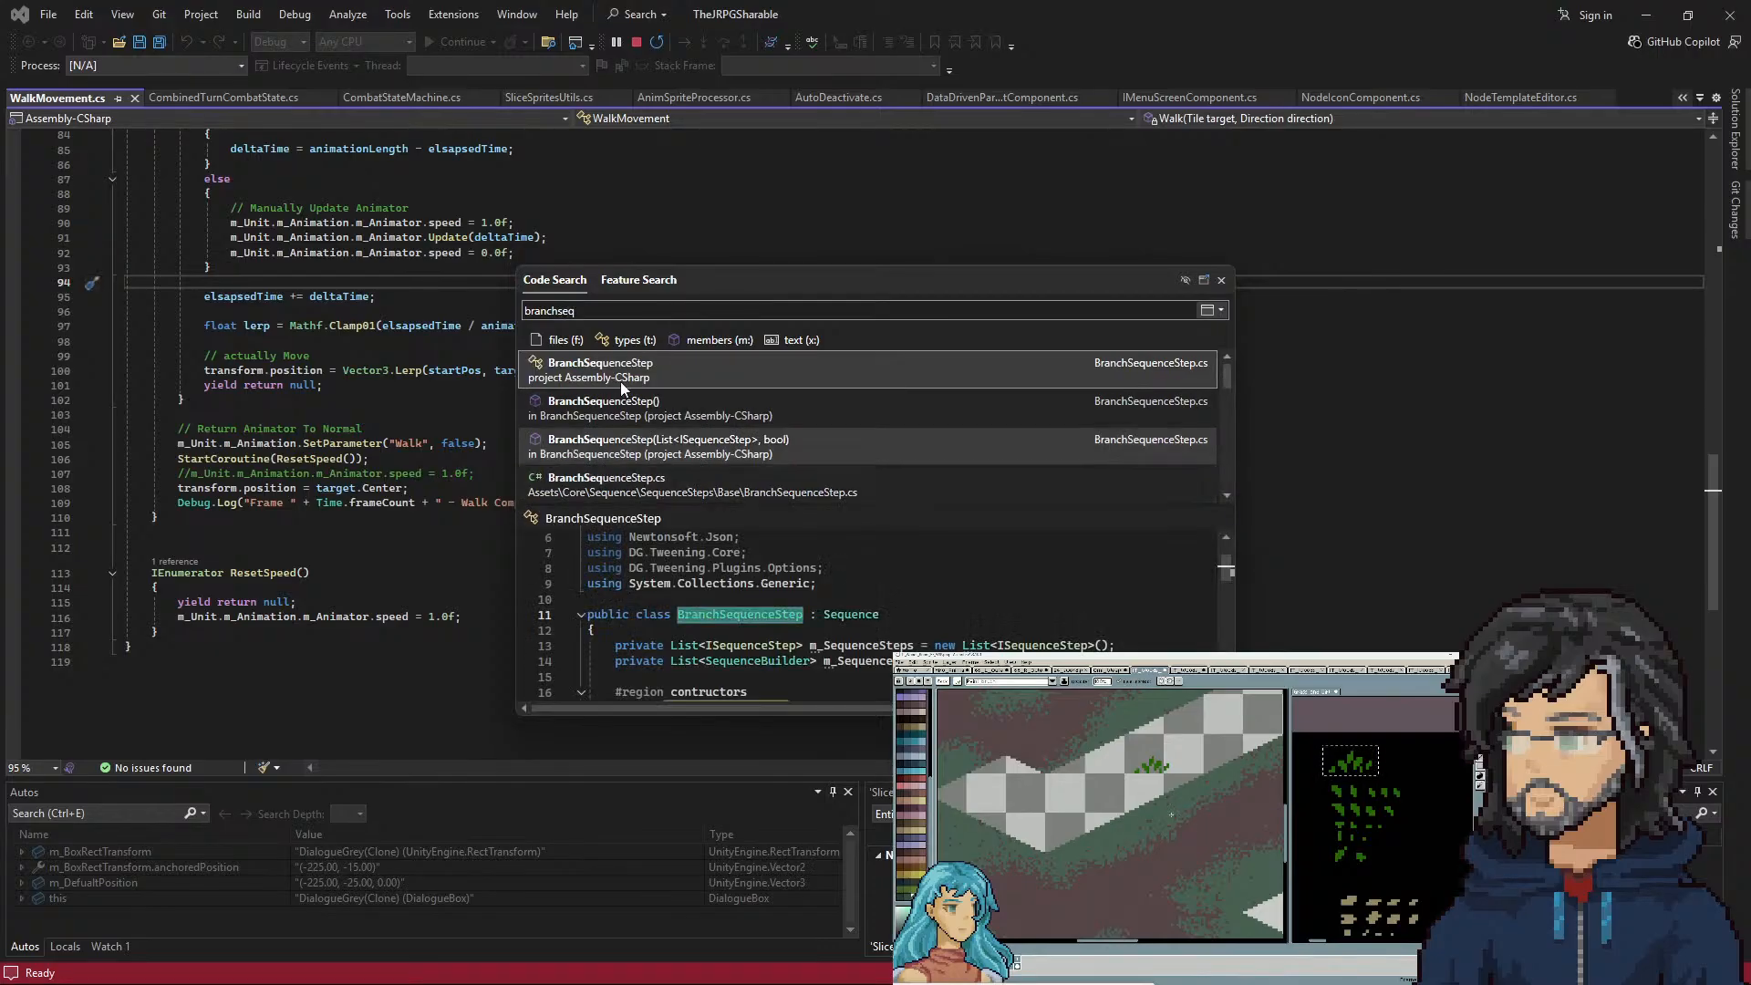
{"action": "double_click", "coordinate": [657, 397]}
{"action": "scroll", "coordinate": [559, 465], "scroll_direction": "down", "scroll_amount": 7}
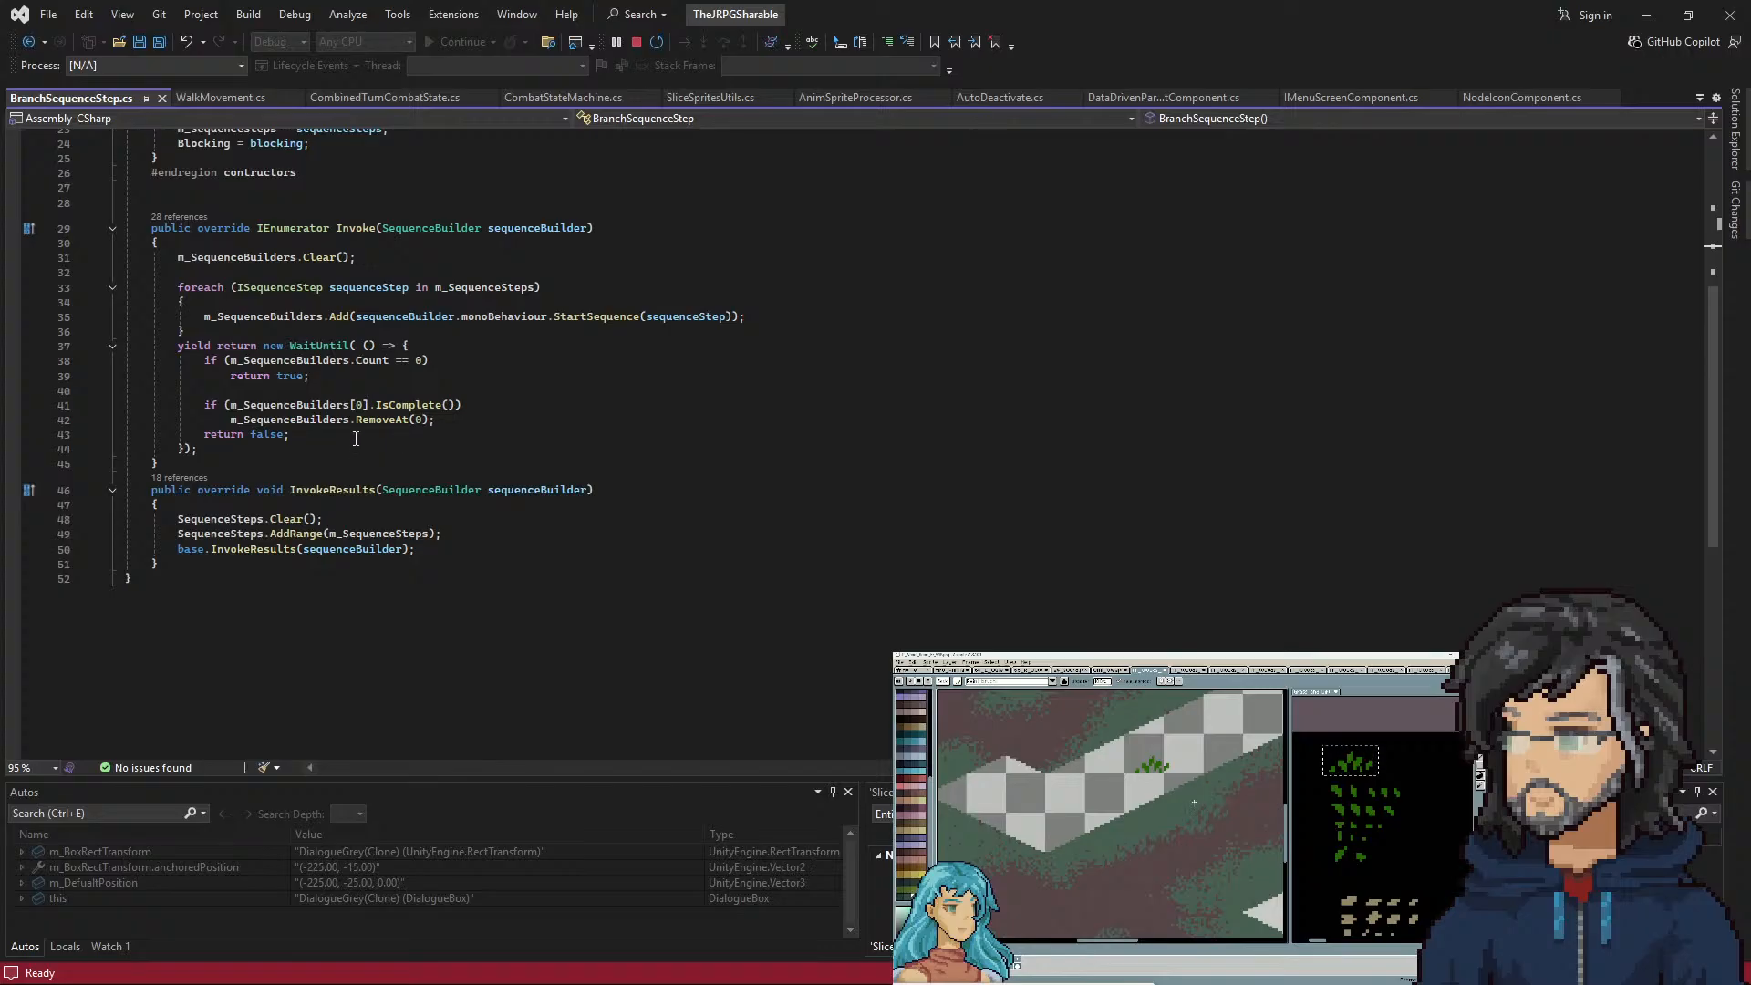
{"action": "scroll", "coordinate": [402, 494], "scroll_direction": "up", "scroll_amount": 1}
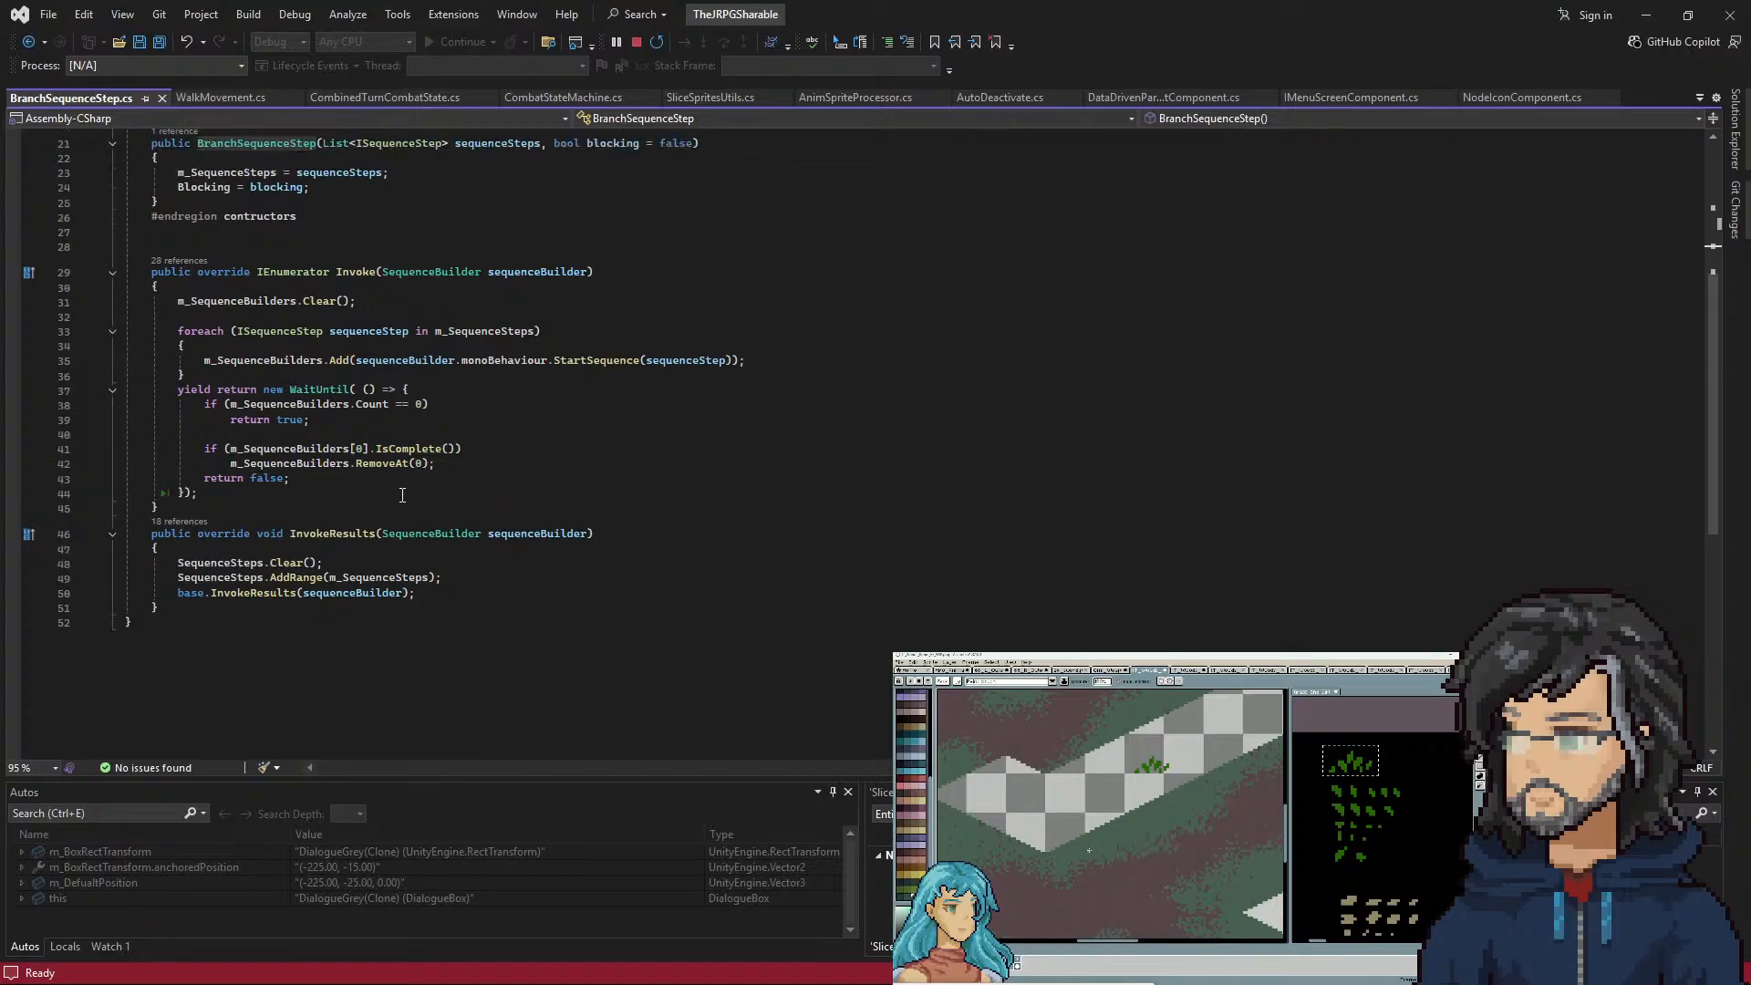
{"action": "left_click_drag", "start_coordinate": [292, 494], "coordinate": [49, 398]}
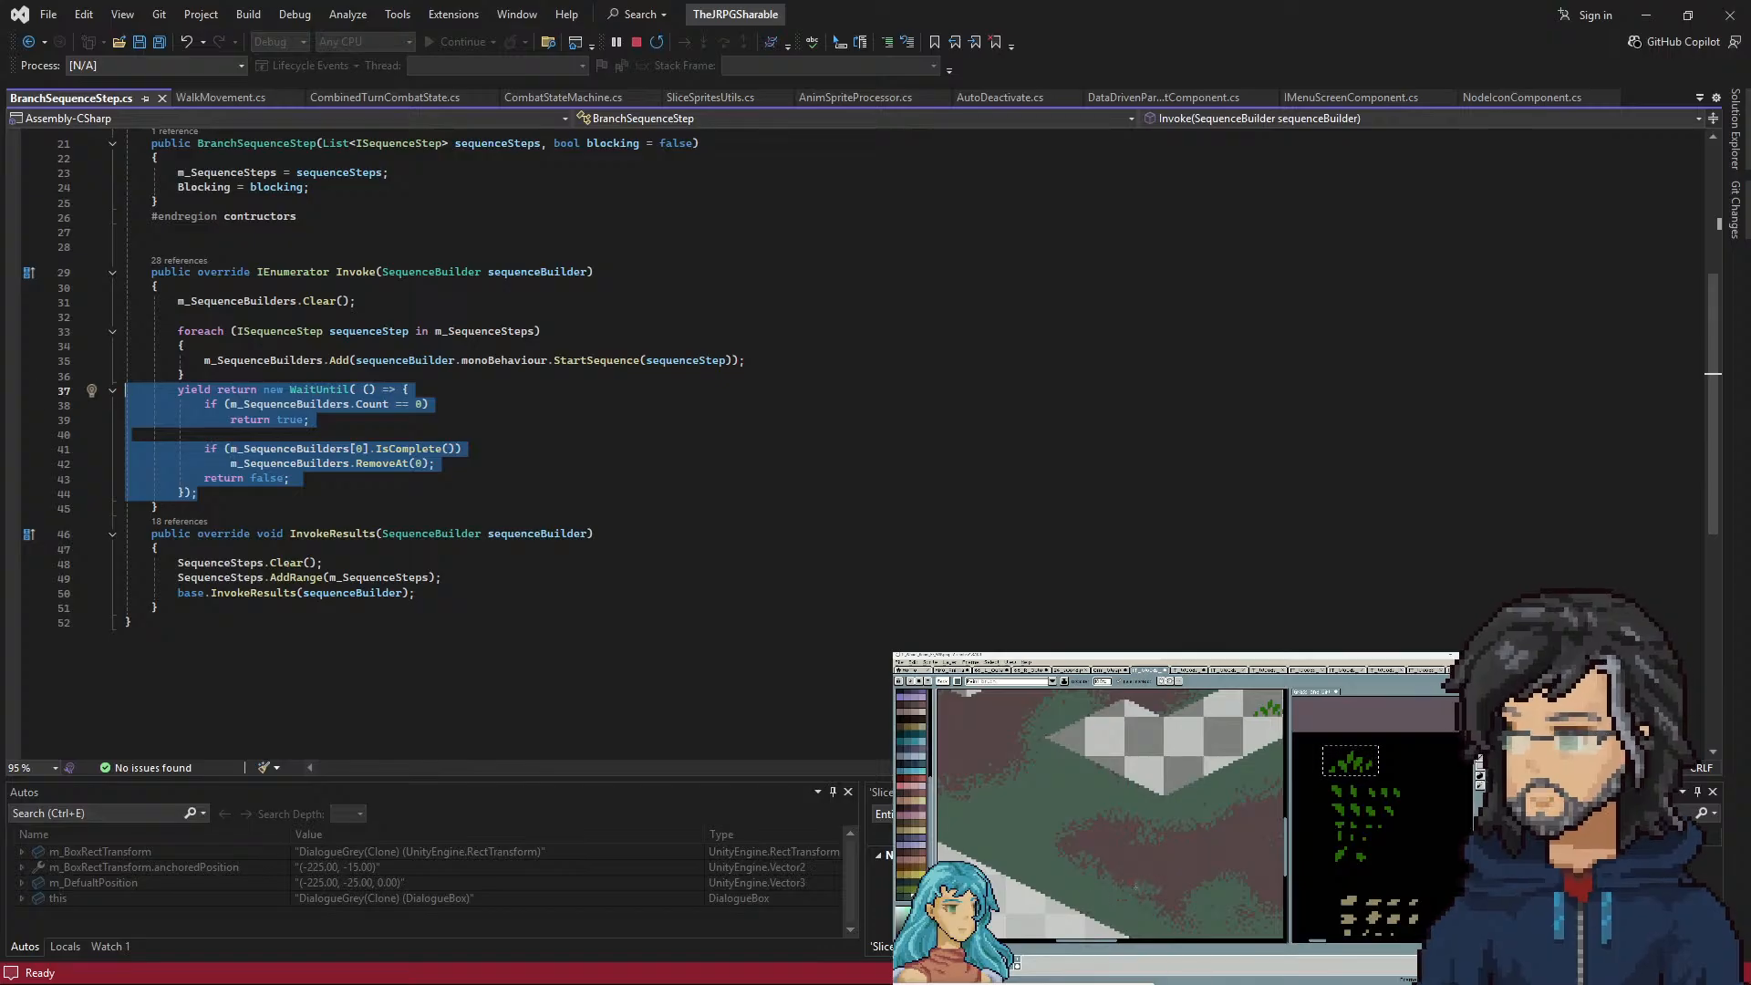
{"action": "key", "text": "alt+Tab"}
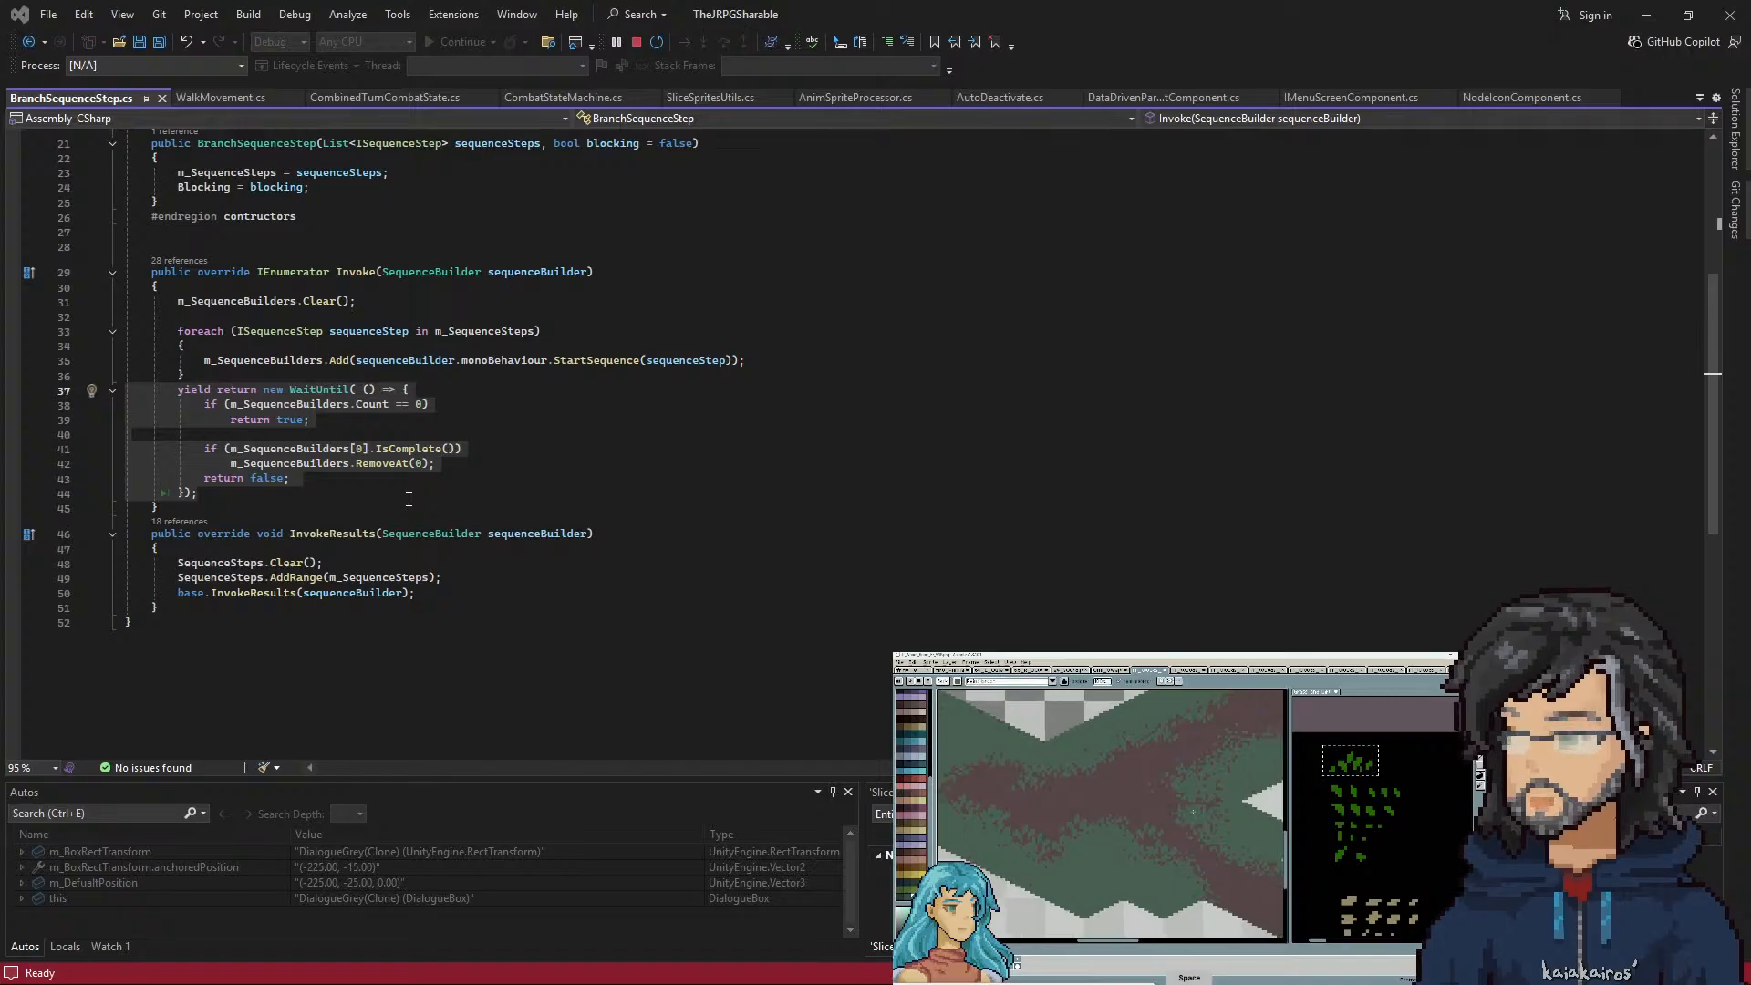
Go to the definition of IsComplete from the WaitUntil block and examine its return statement in SequenceBuilder.cs
{"action": "left_click", "coordinate": [191, 533]}
{"action": "left_click_drag", "start_coordinate": [195, 496], "coordinate": [12, 392]}
{"action": "left_click", "coordinate": [391, 450]}
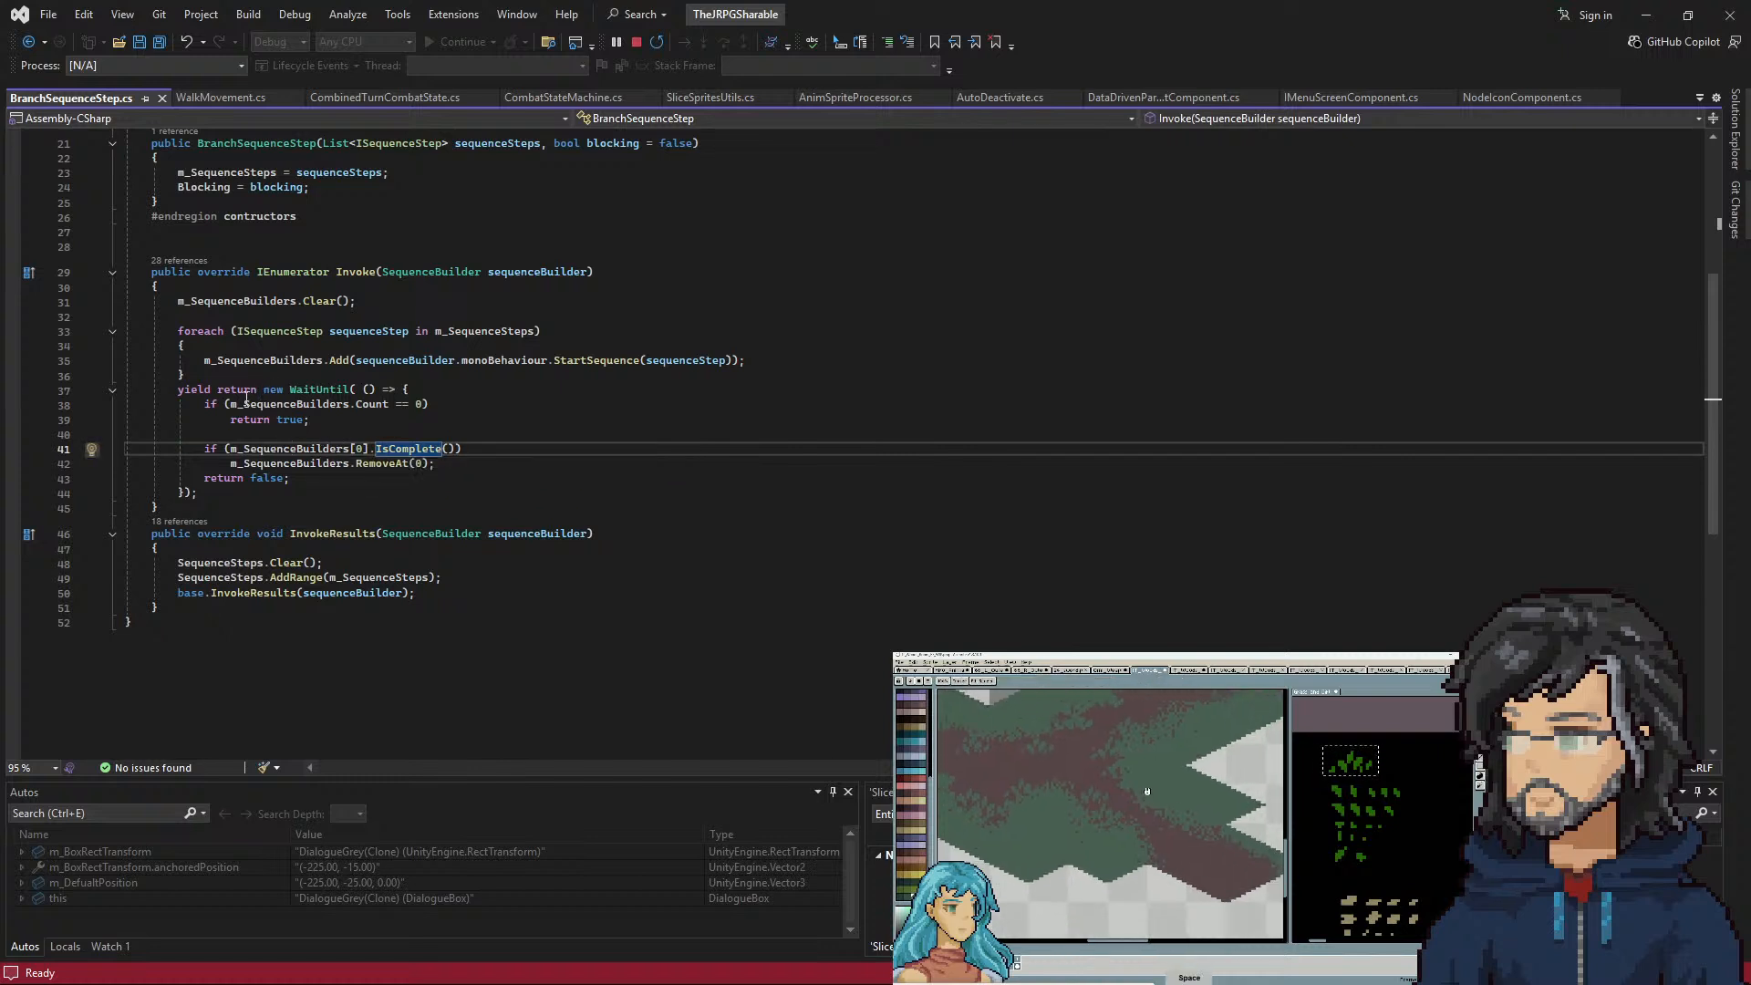
{"action": "right_click", "coordinate": [404, 447]}
{"action": "left_click", "coordinate": [461, 536]}
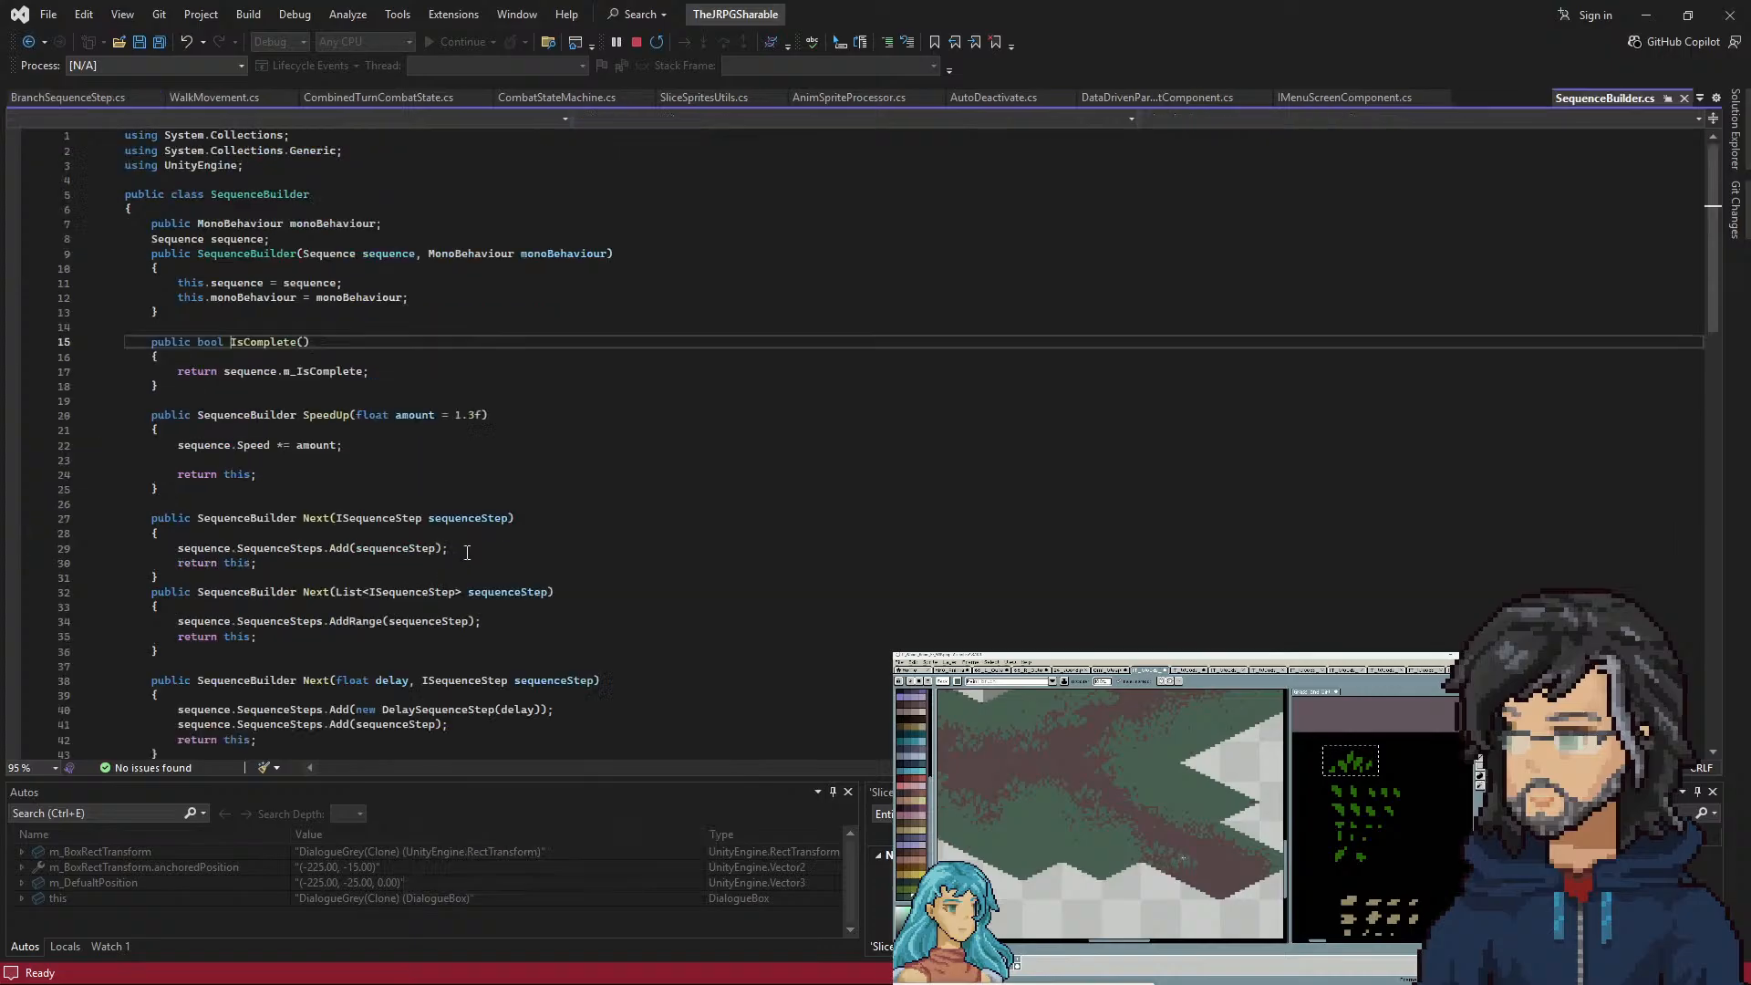
{"action": "left_click", "coordinate": [248, 405]}
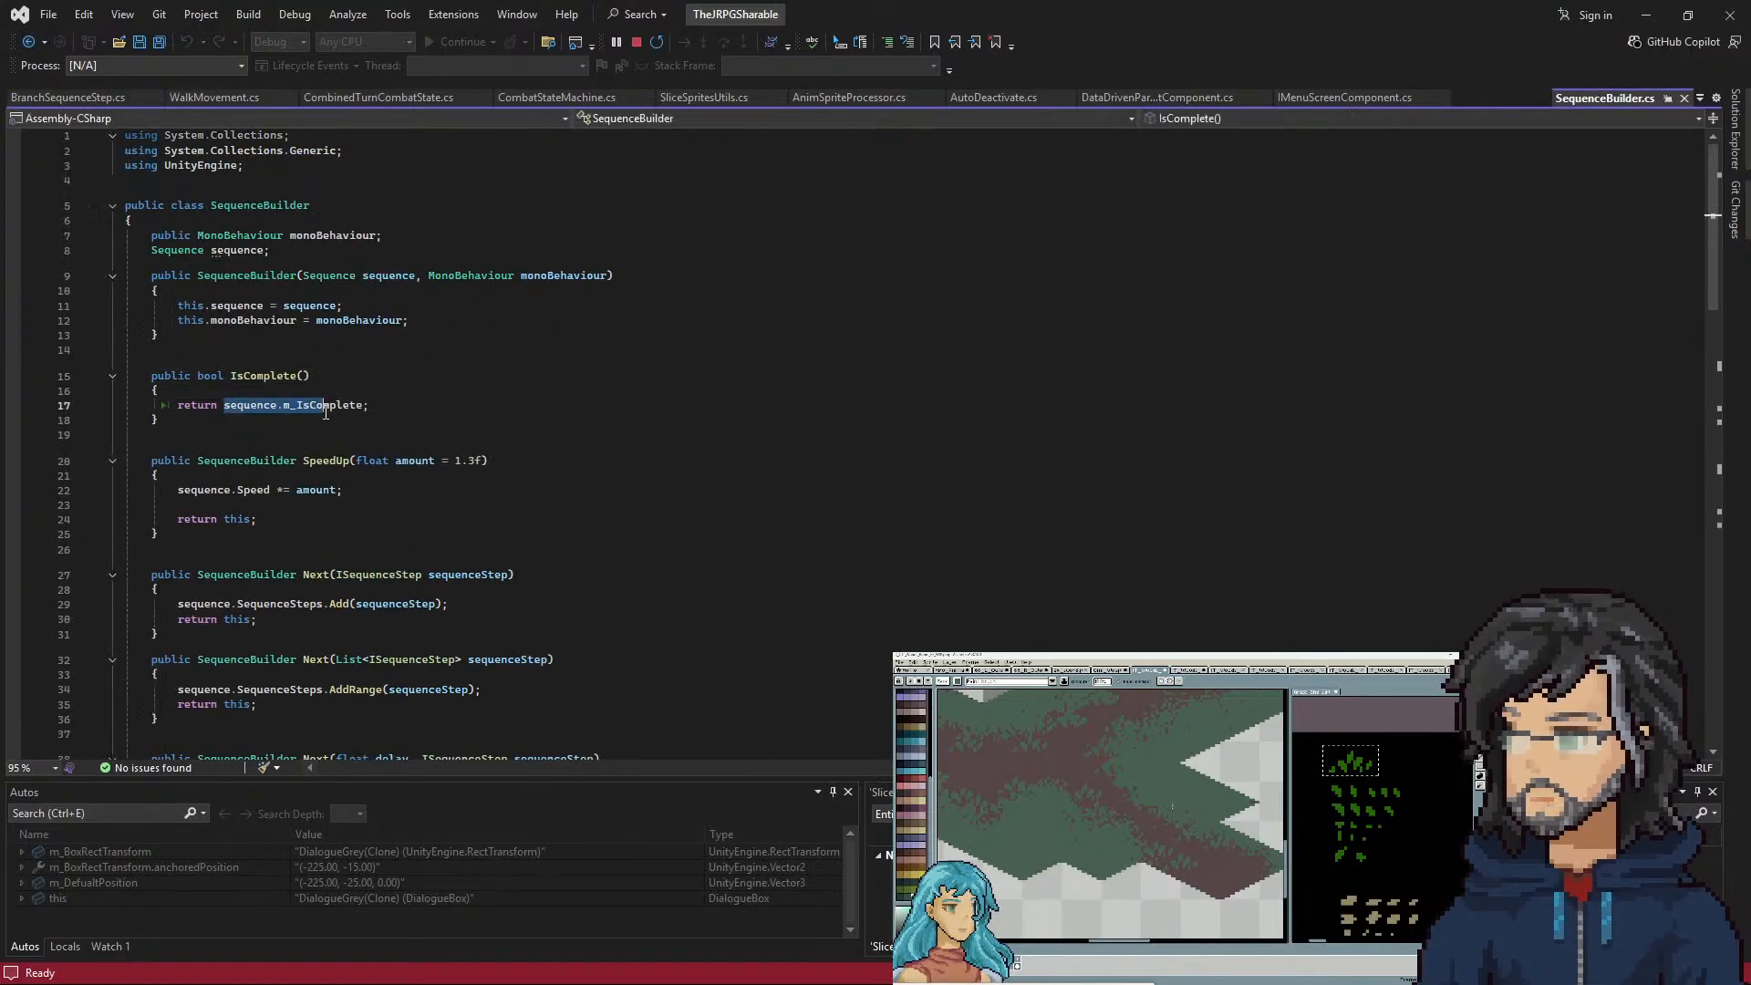
Find all references to m_IsComplete and open the one in Sequence.cs where Invoke sets it to true
{"action": "right_click", "coordinate": [333, 407]}
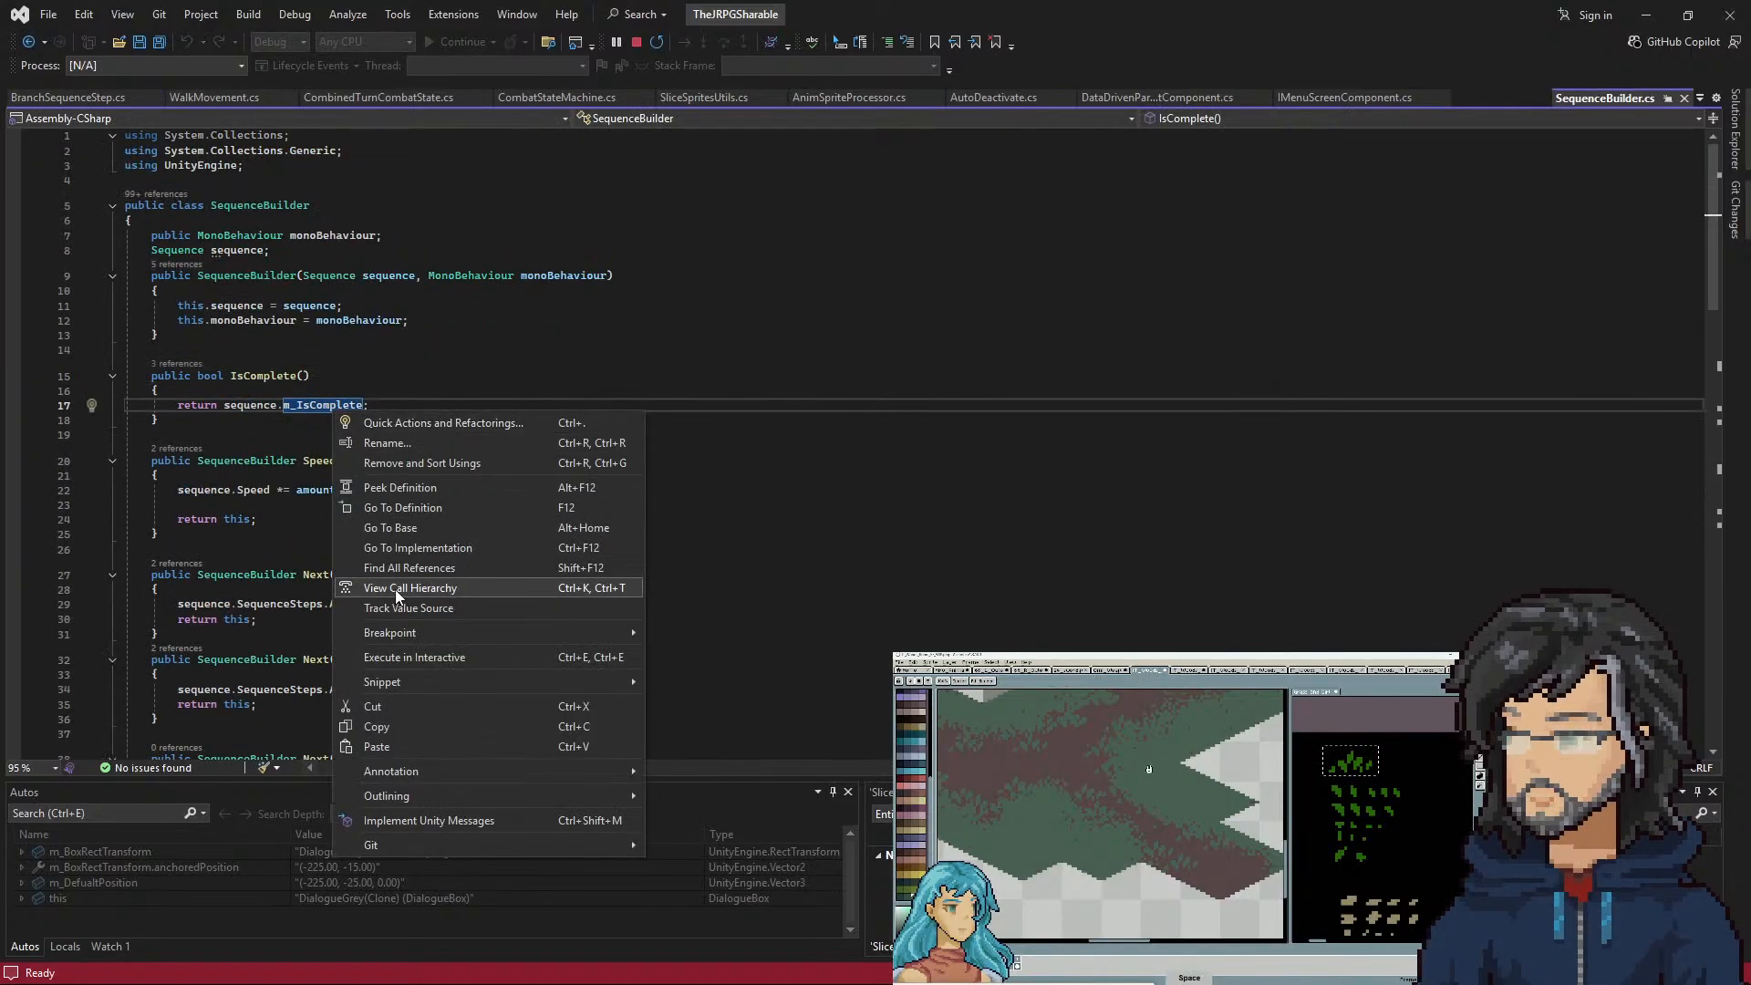
{"action": "left_click", "coordinate": [401, 564]}
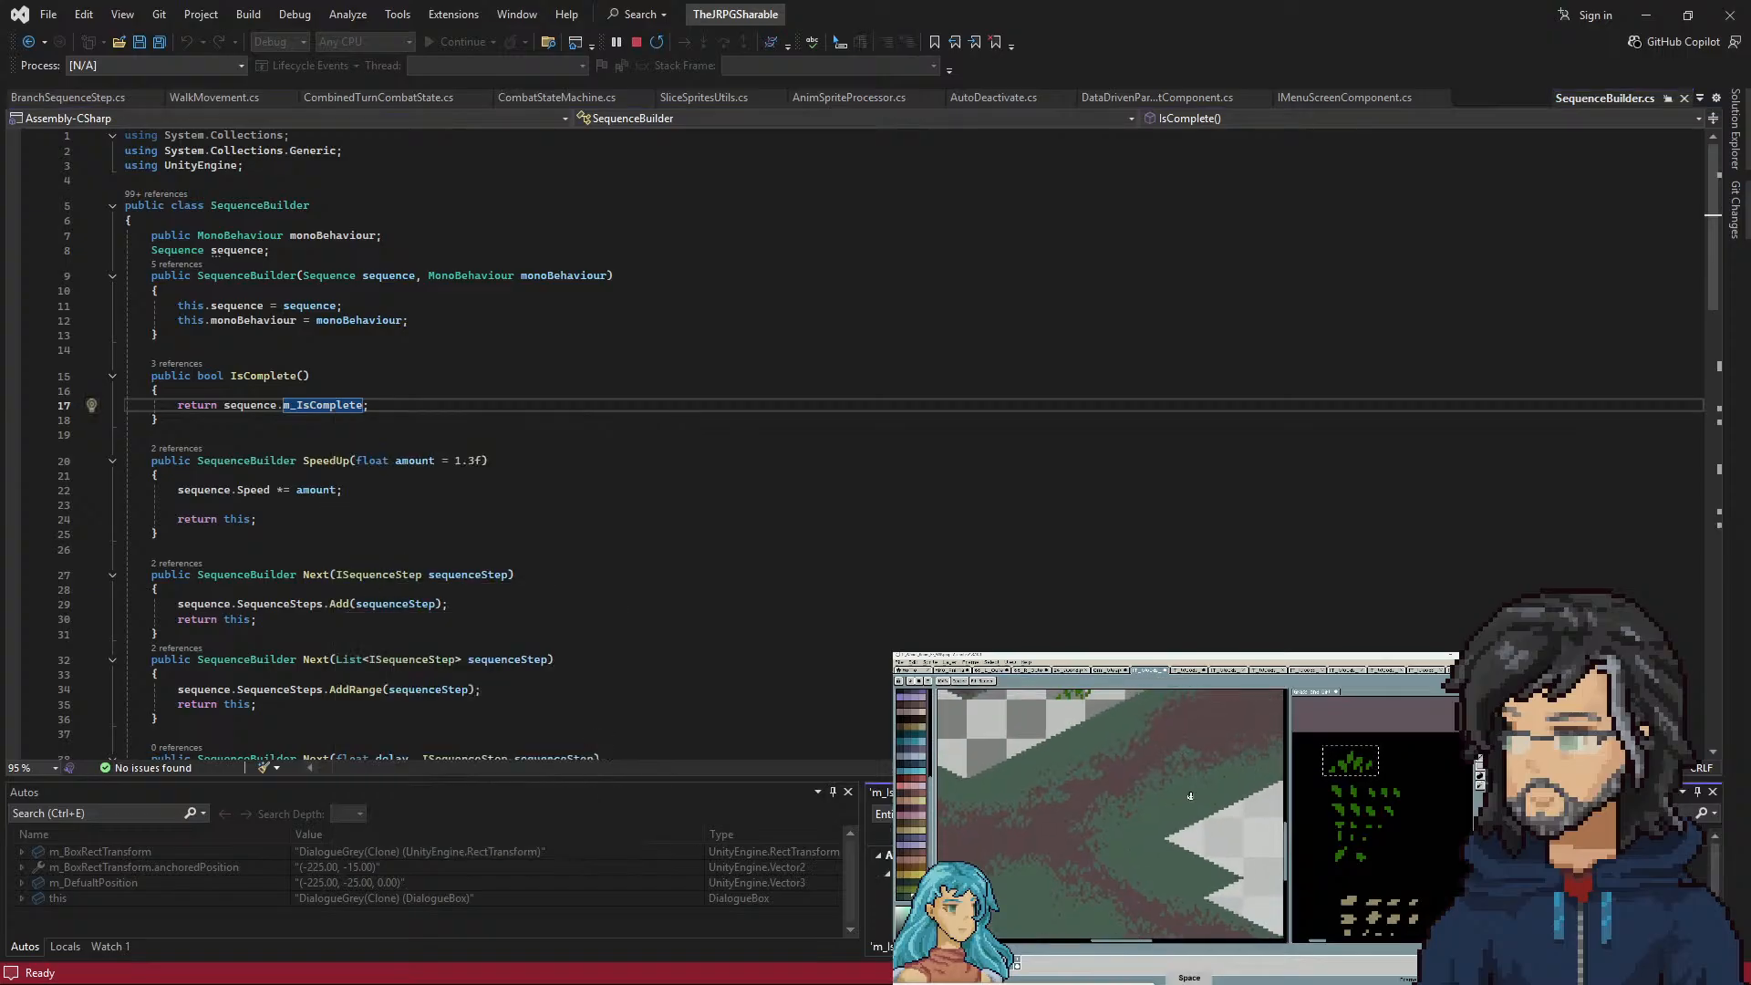
{"action": "scroll", "coordinate": [384, 620], "scroll_direction": "down", "scroll_amount": 20}
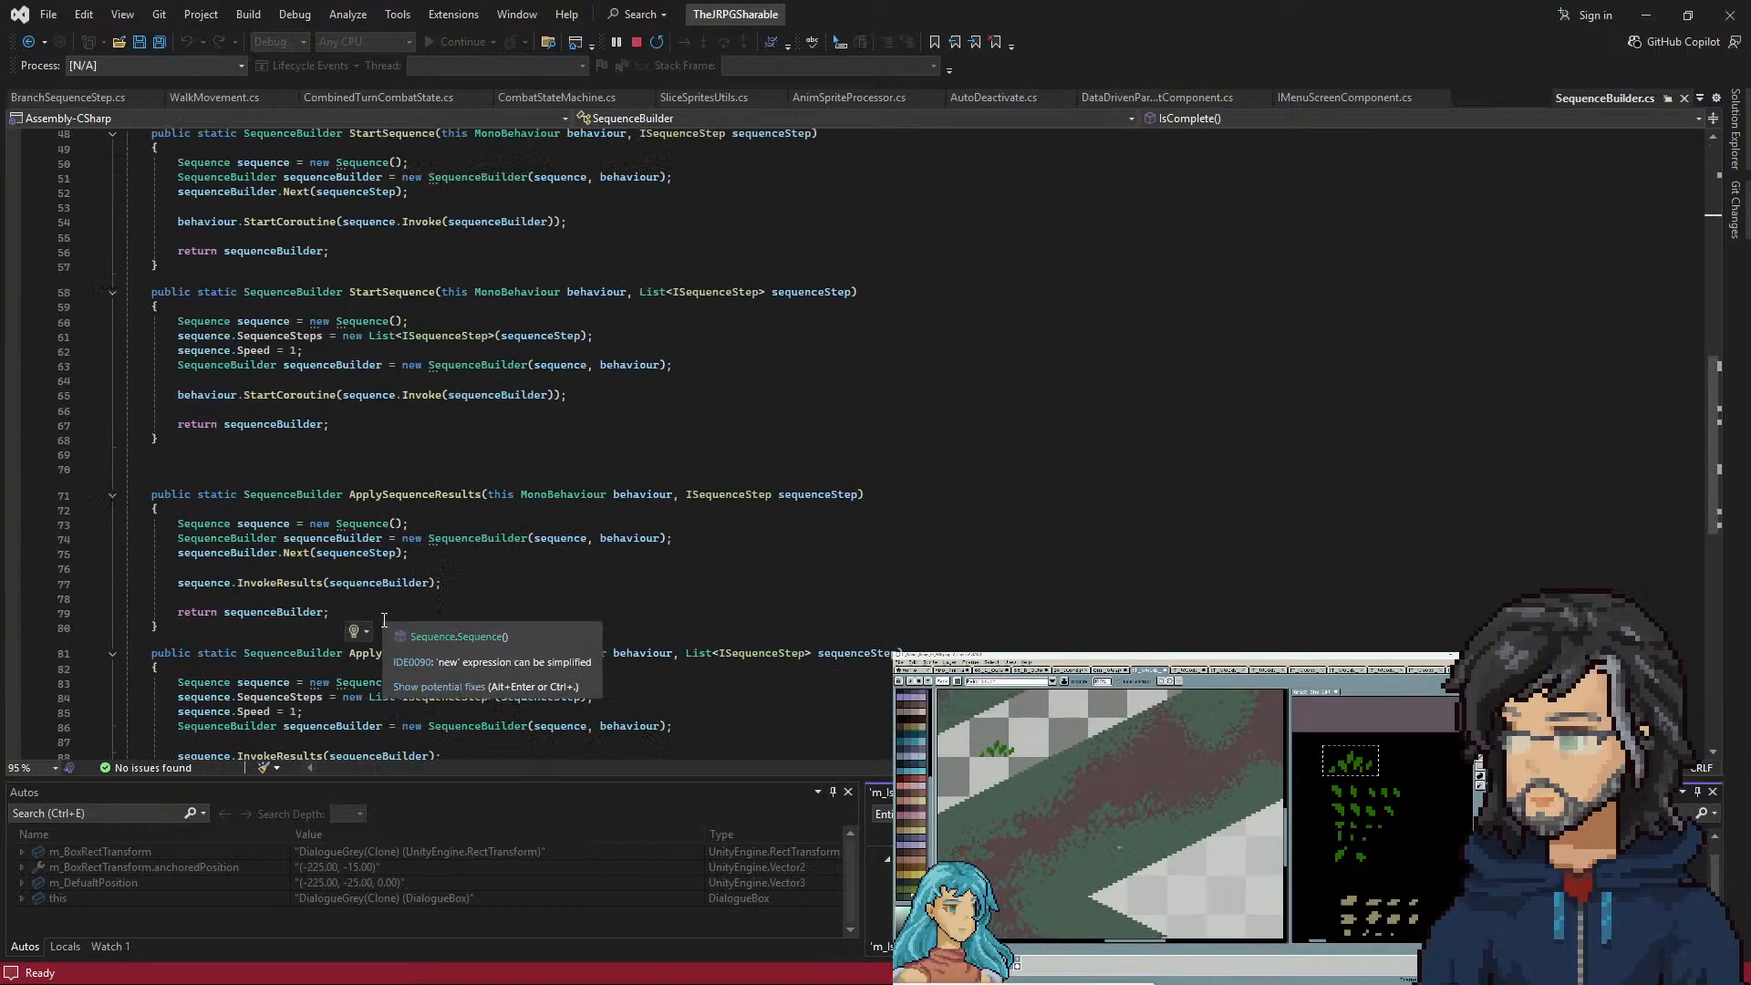
{"action": "scroll", "coordinate": [384, 620], "scroll_direction": "up", "scroll_amount": 20}
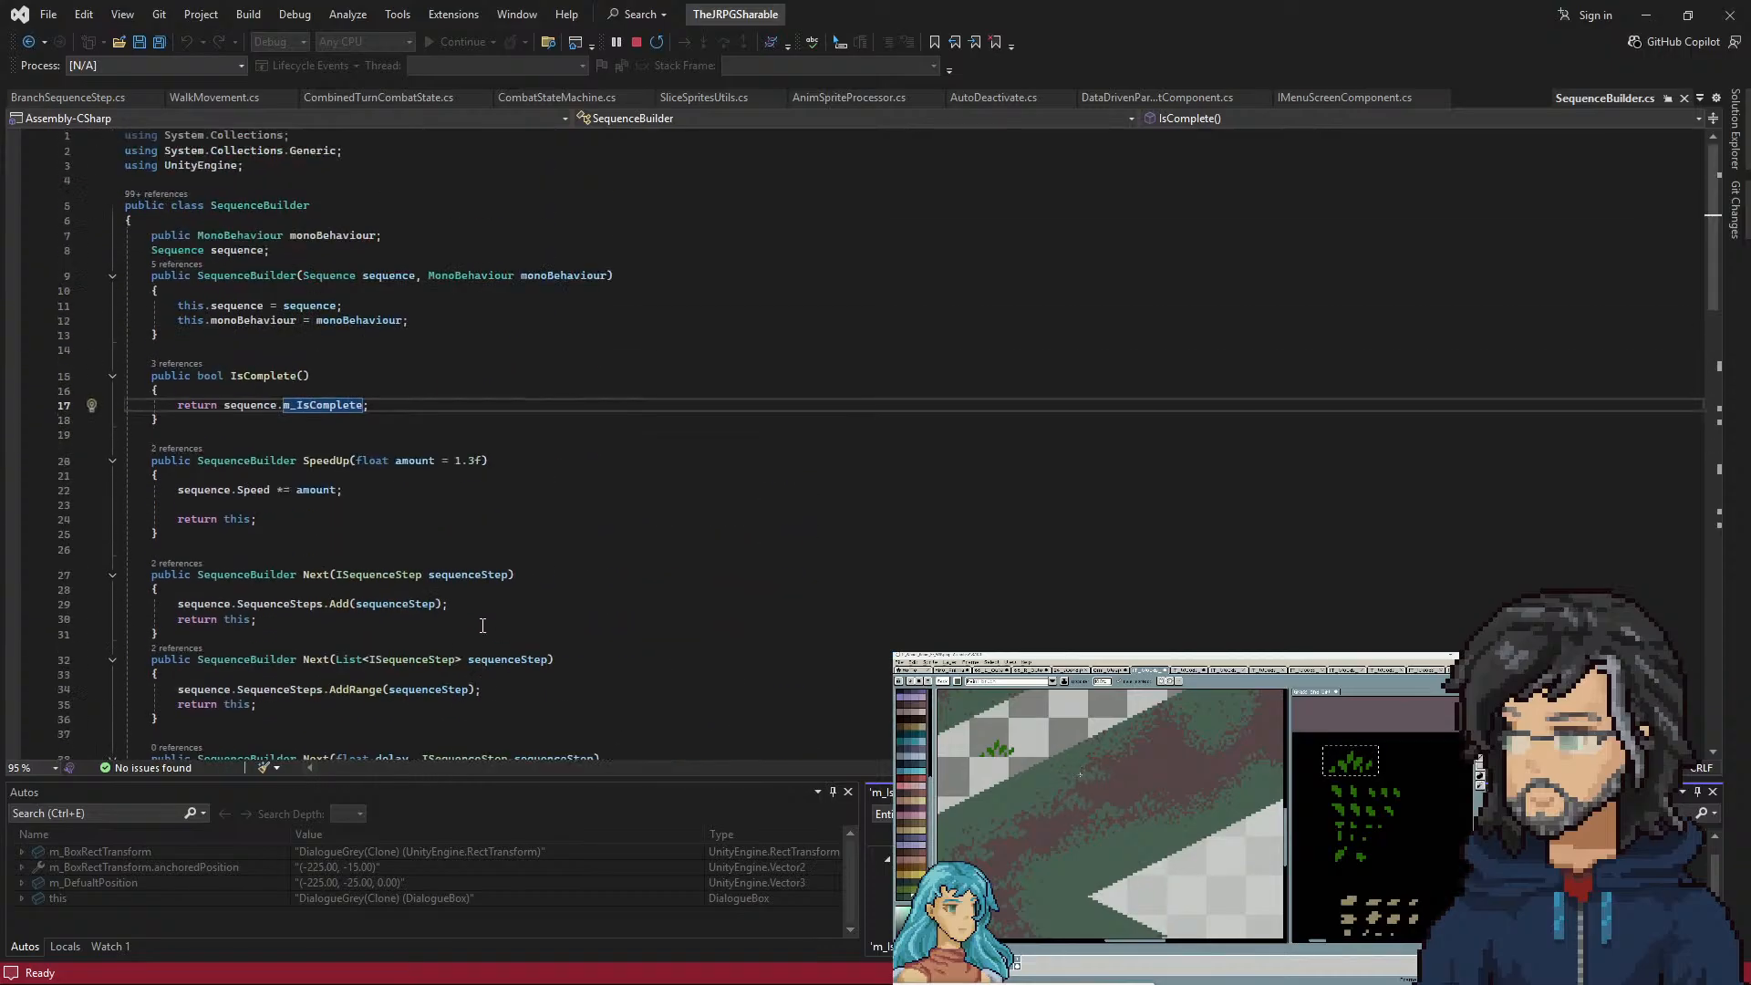
{"action": "scroll", "coordinate": [473, 630], "scroll_direction": "down", "scroll_amount": 15}
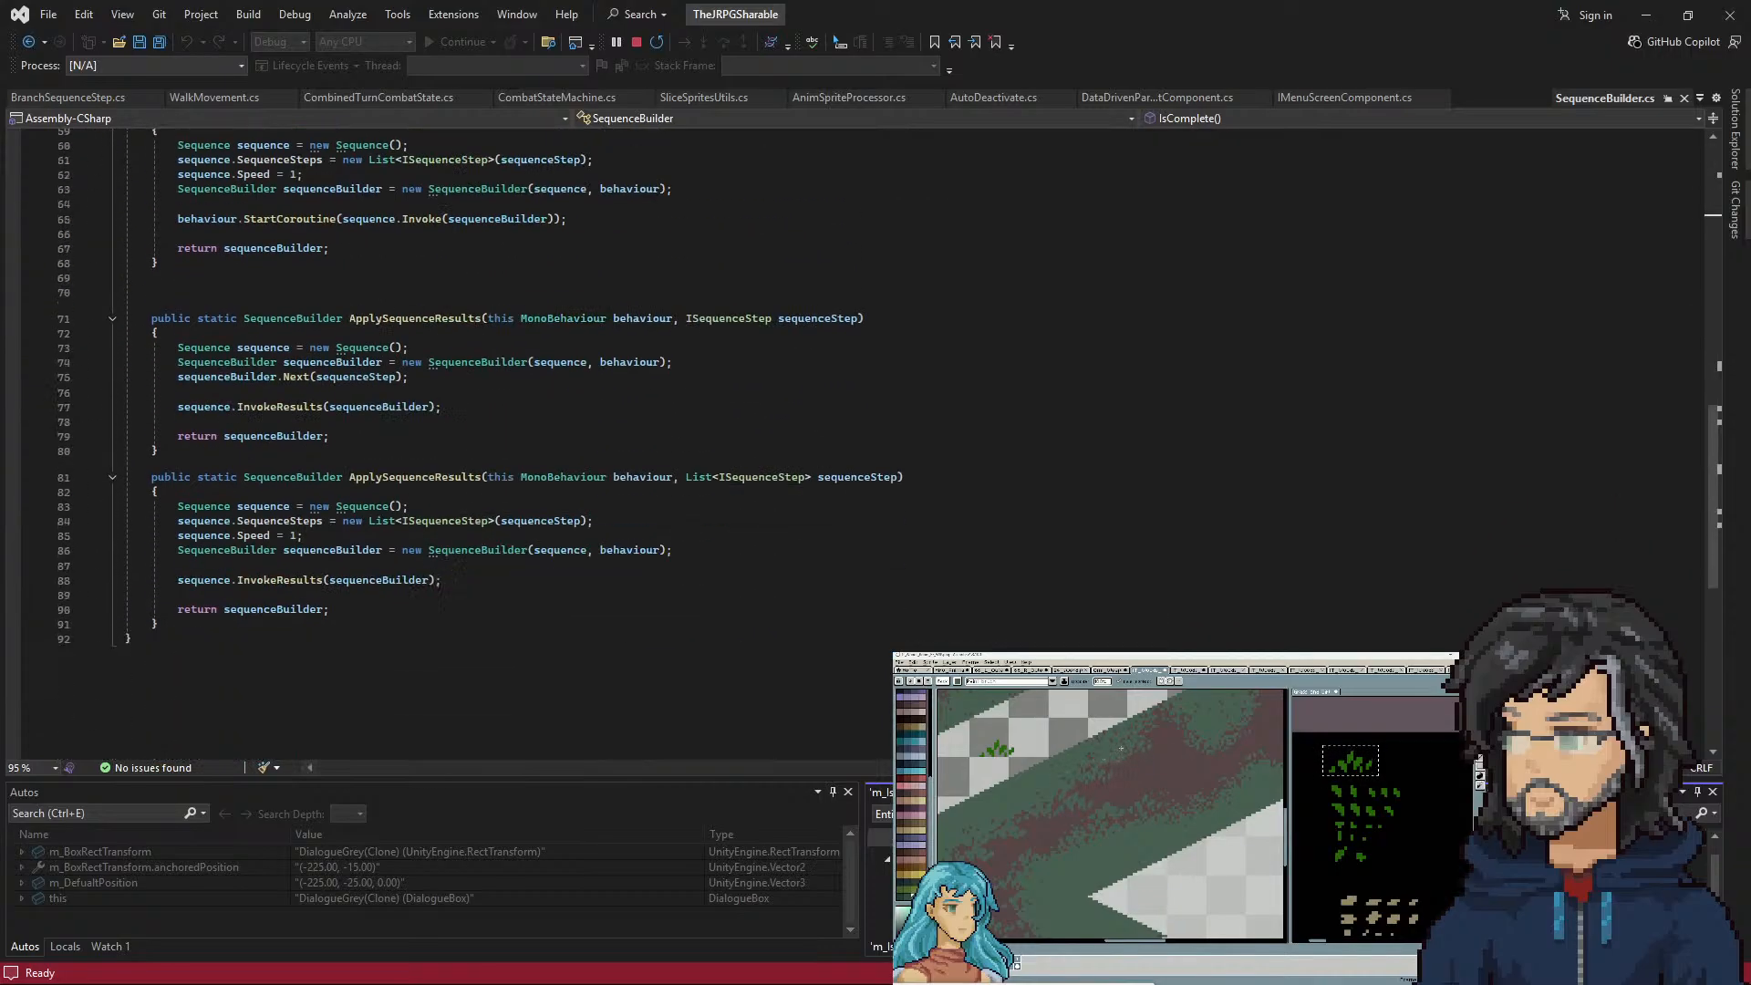
{"action": "double_click", "coordinate": [985, 912]}
{"action": "scroll", "coordinate": [342, 550], "scroll_direction": "up", "scroll_amount": 4}
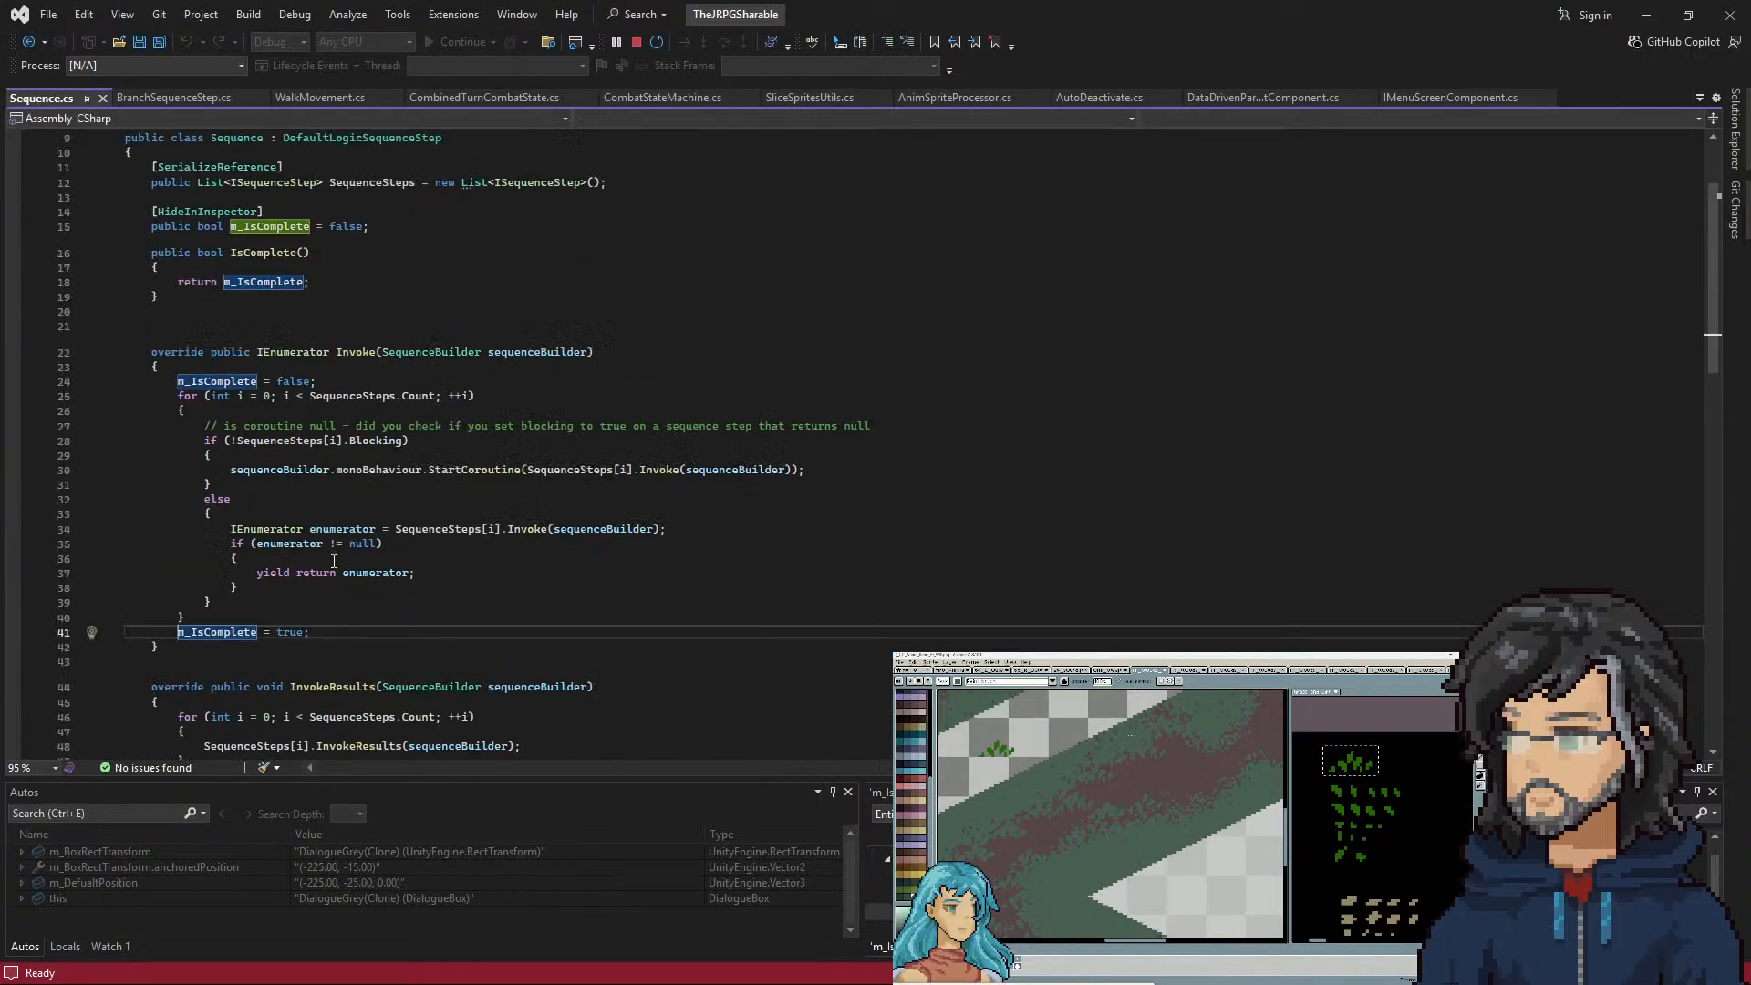
Return to BranchSequenceStep.cs and examine how Invoke starts each sequence step and how WaitUntil orders its Count and IsComplete checks
{"action": "left_click", "coordinate": [28, 42]}
{"action": "left_click", "coordinate": [28, 42]}
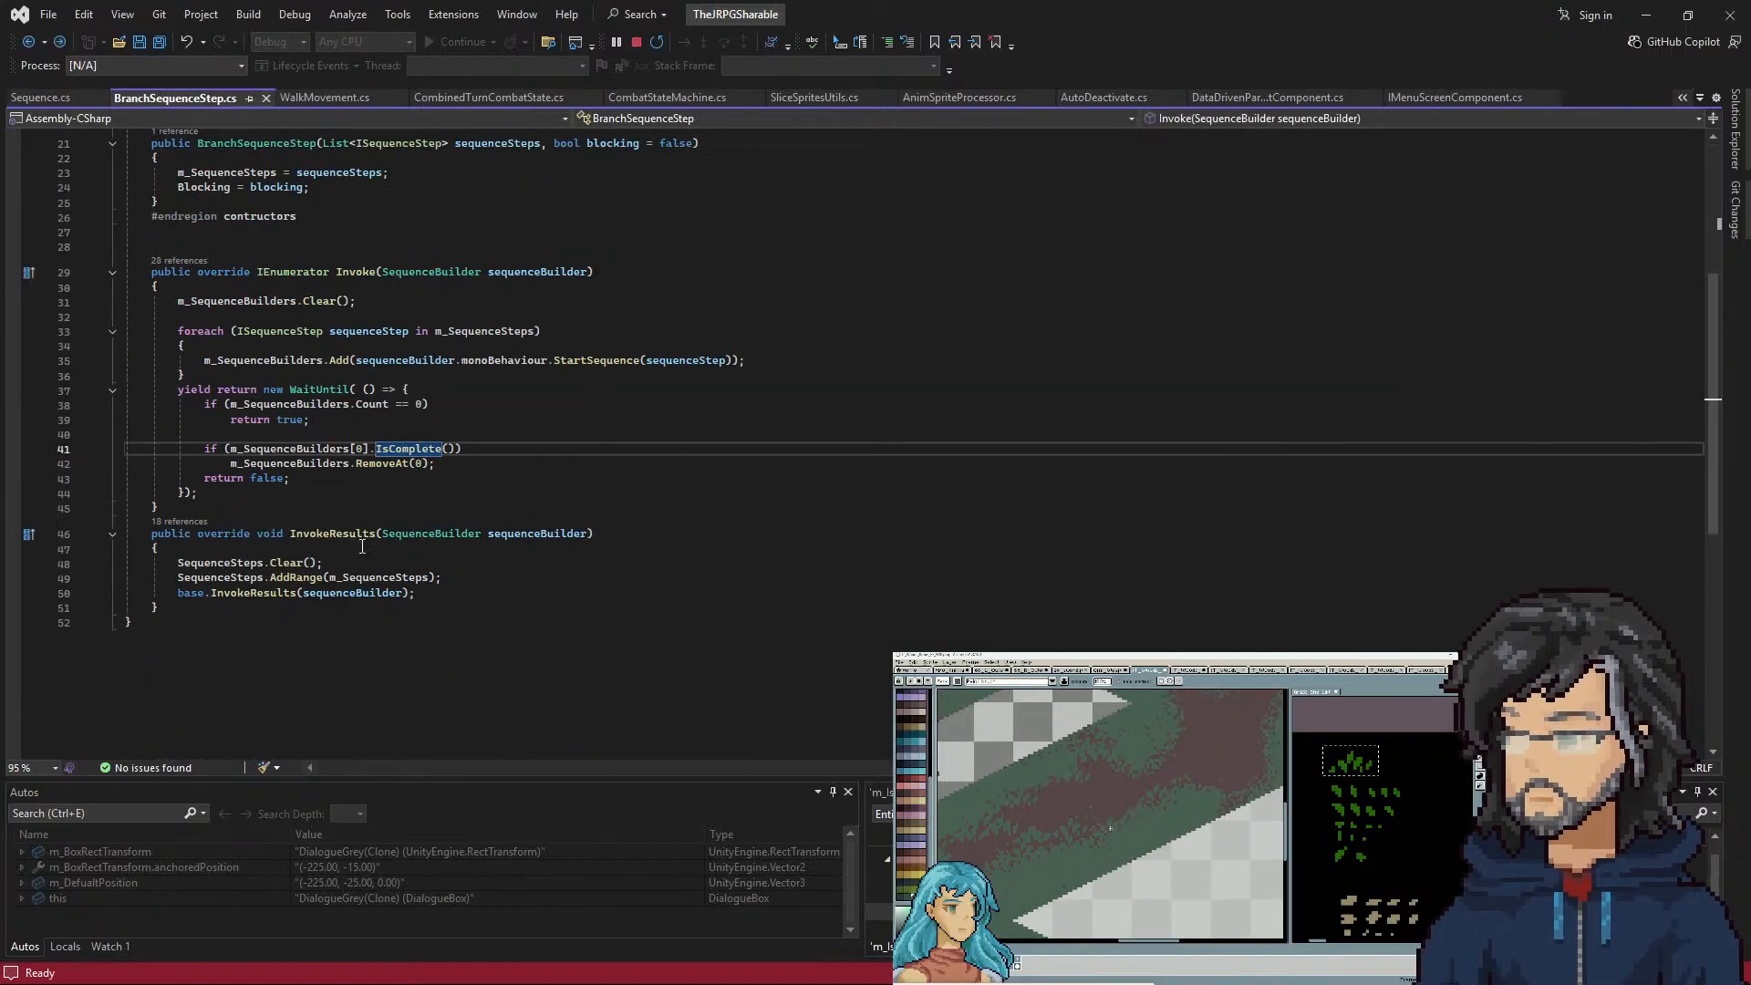
{"action": "scroll", "coordinate": [346, 591], "scroll_direction": "up", "scroll_amount": 4}
{"action": "scroll", "coordinate": [402, 594], "scroll_direction": "down", "scroll_amount": 3}
{"action": "left_click", "coordinate": [319, 405]}
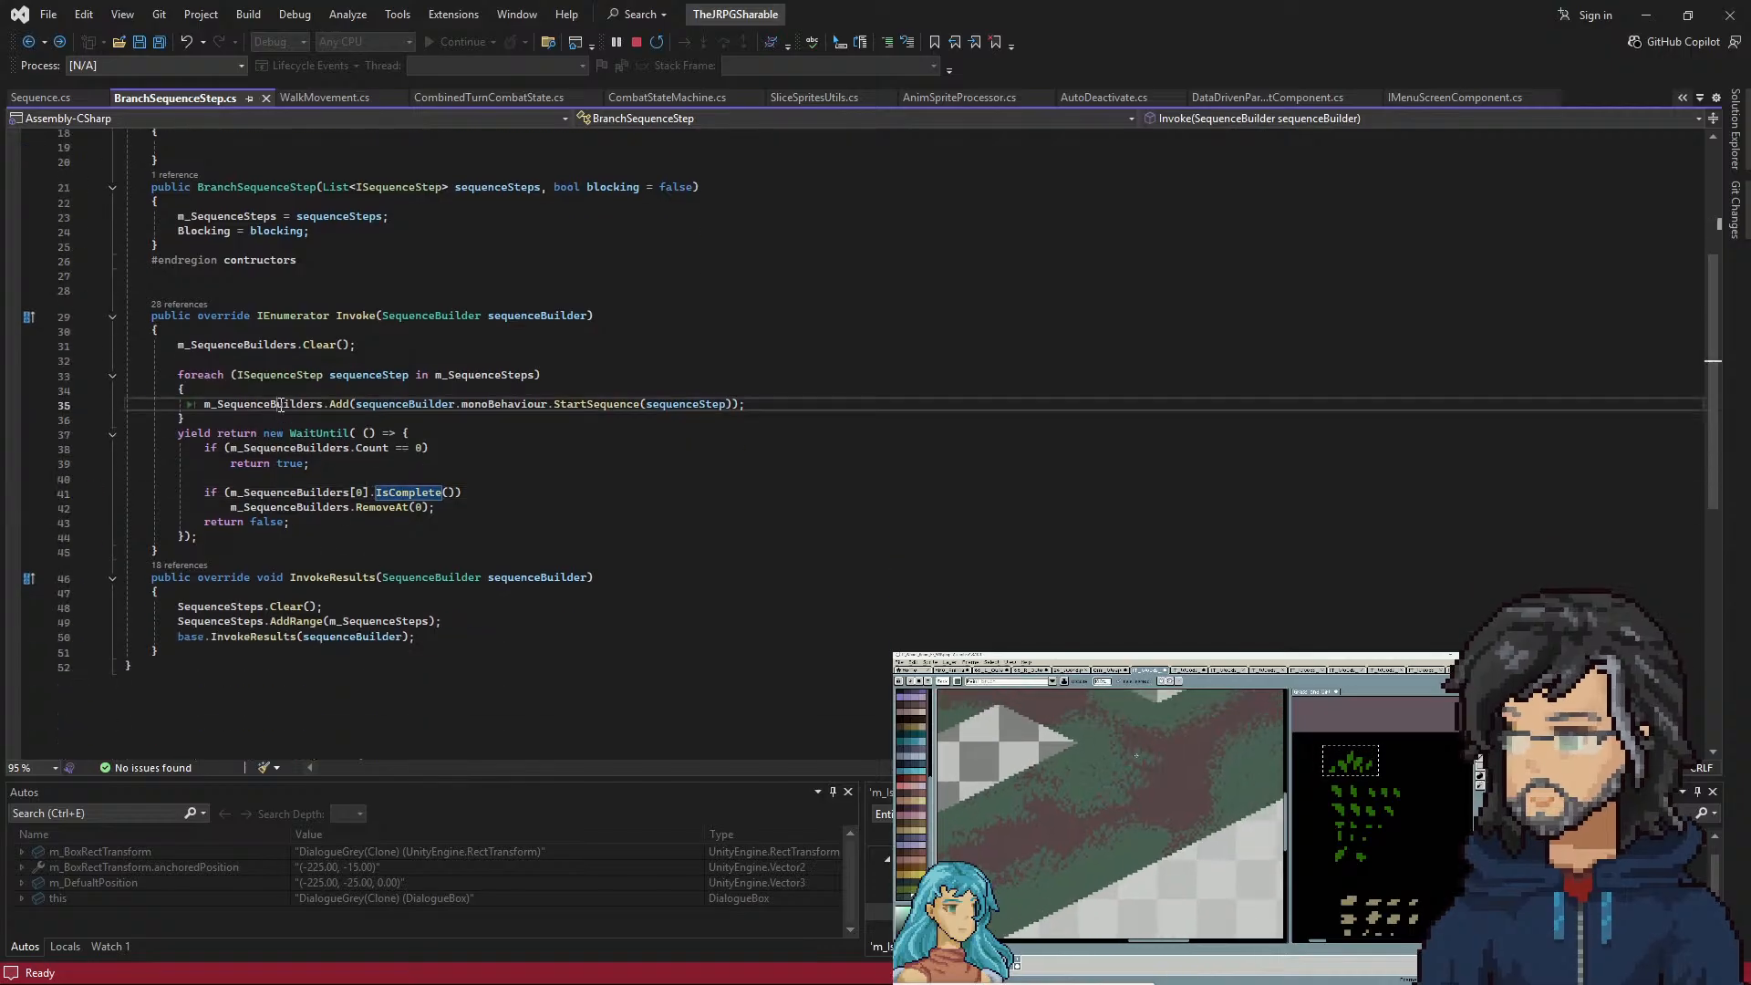
{"action": "left_click", "coordinate": [598, 404]}
{"action": "double_click", "coordinate": [680, 403]}
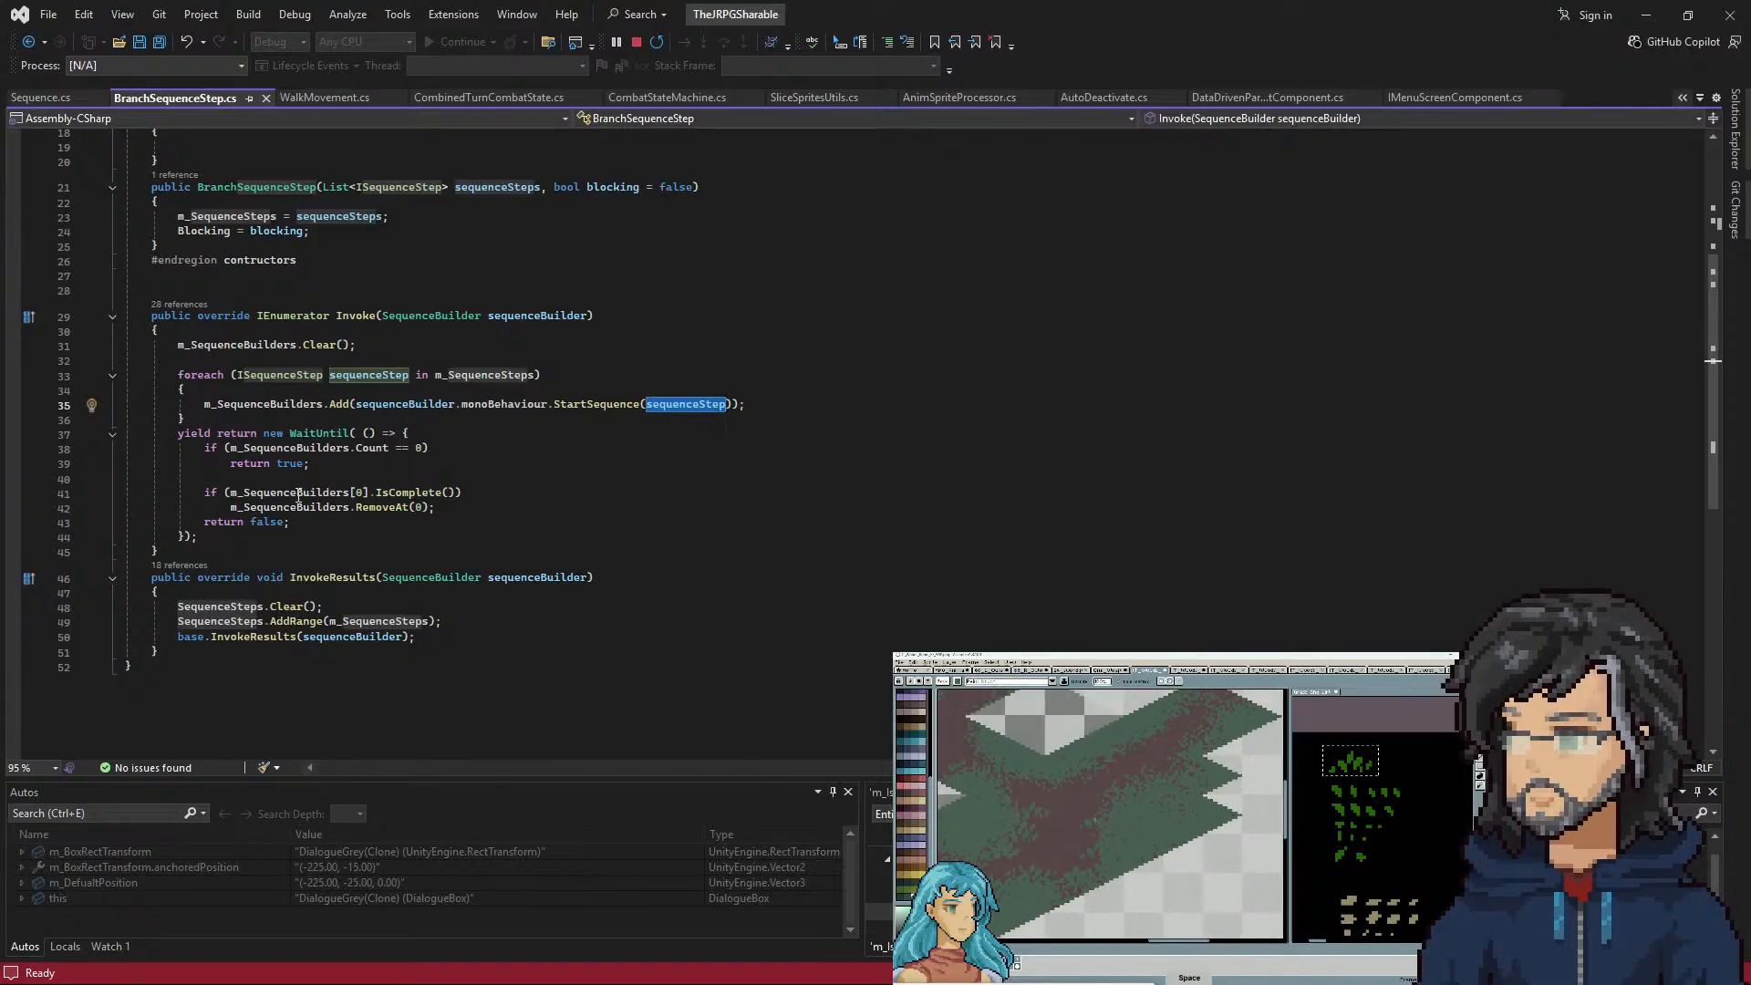
{"action": "left_click_drag", "start_coordinate": [263, 493], "coordinate": [437, 493]}
{"action": "double_click", "coordinate": [422, 494]}
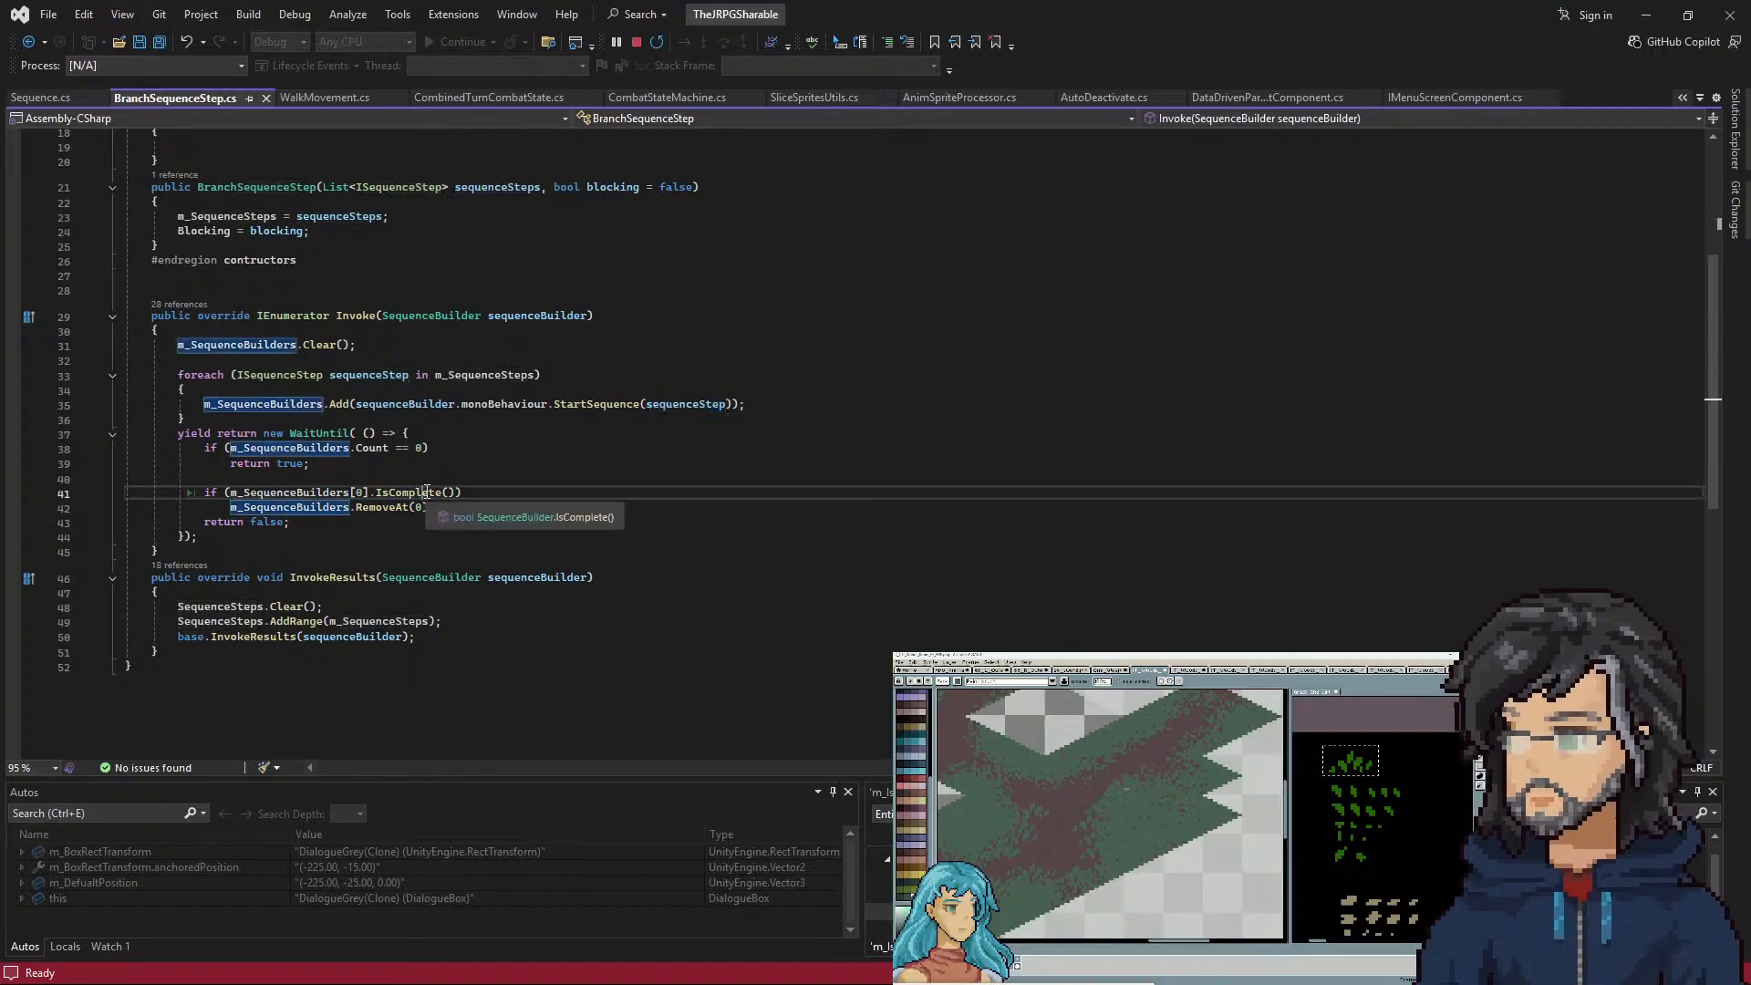
{"action": "left_click", "coordinate": [326, 506]}
{"action": "left_click_drag", "start_coordinate": [305, 463], "coordinate": [347, 465]}
{"action": "left_click", "coordinate": [345, 466]}
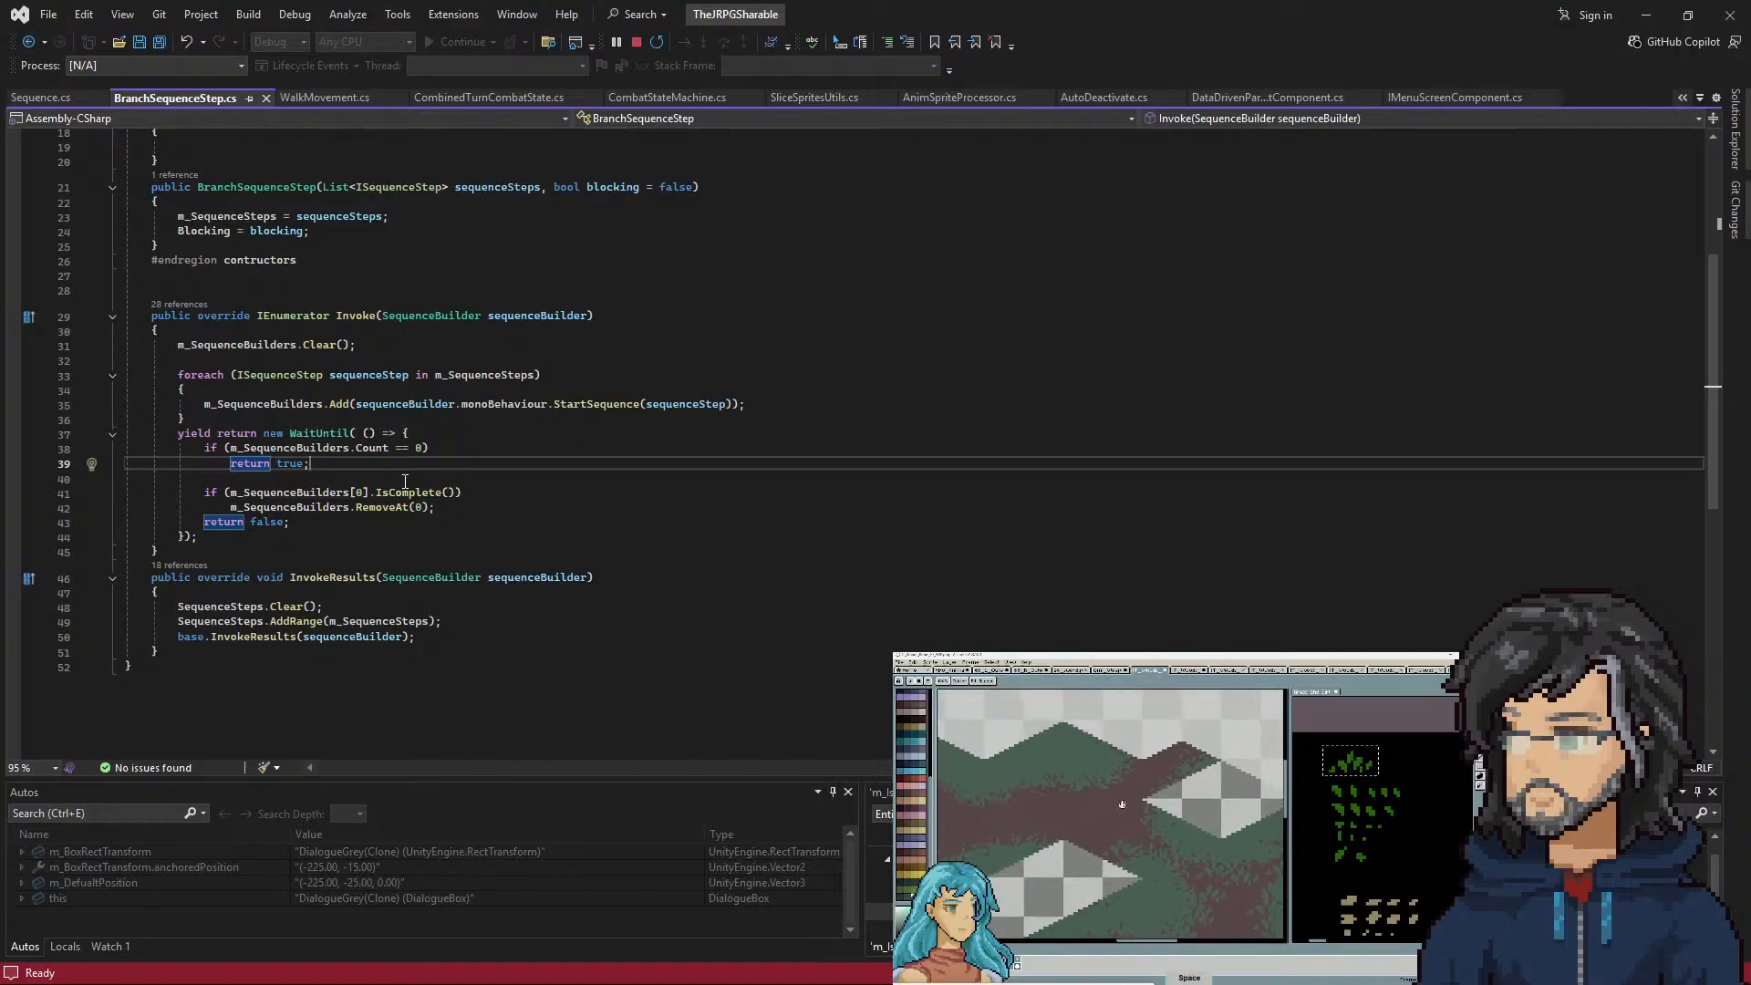
Move the IsComplete check with its RemoveAt(0) line above the Count == 0 check in WaitUntil, spaced by blank lines, and save
{"action": "left_click_drag", "start_coordinate": [422, 508], "coordinate": [415, 479]}
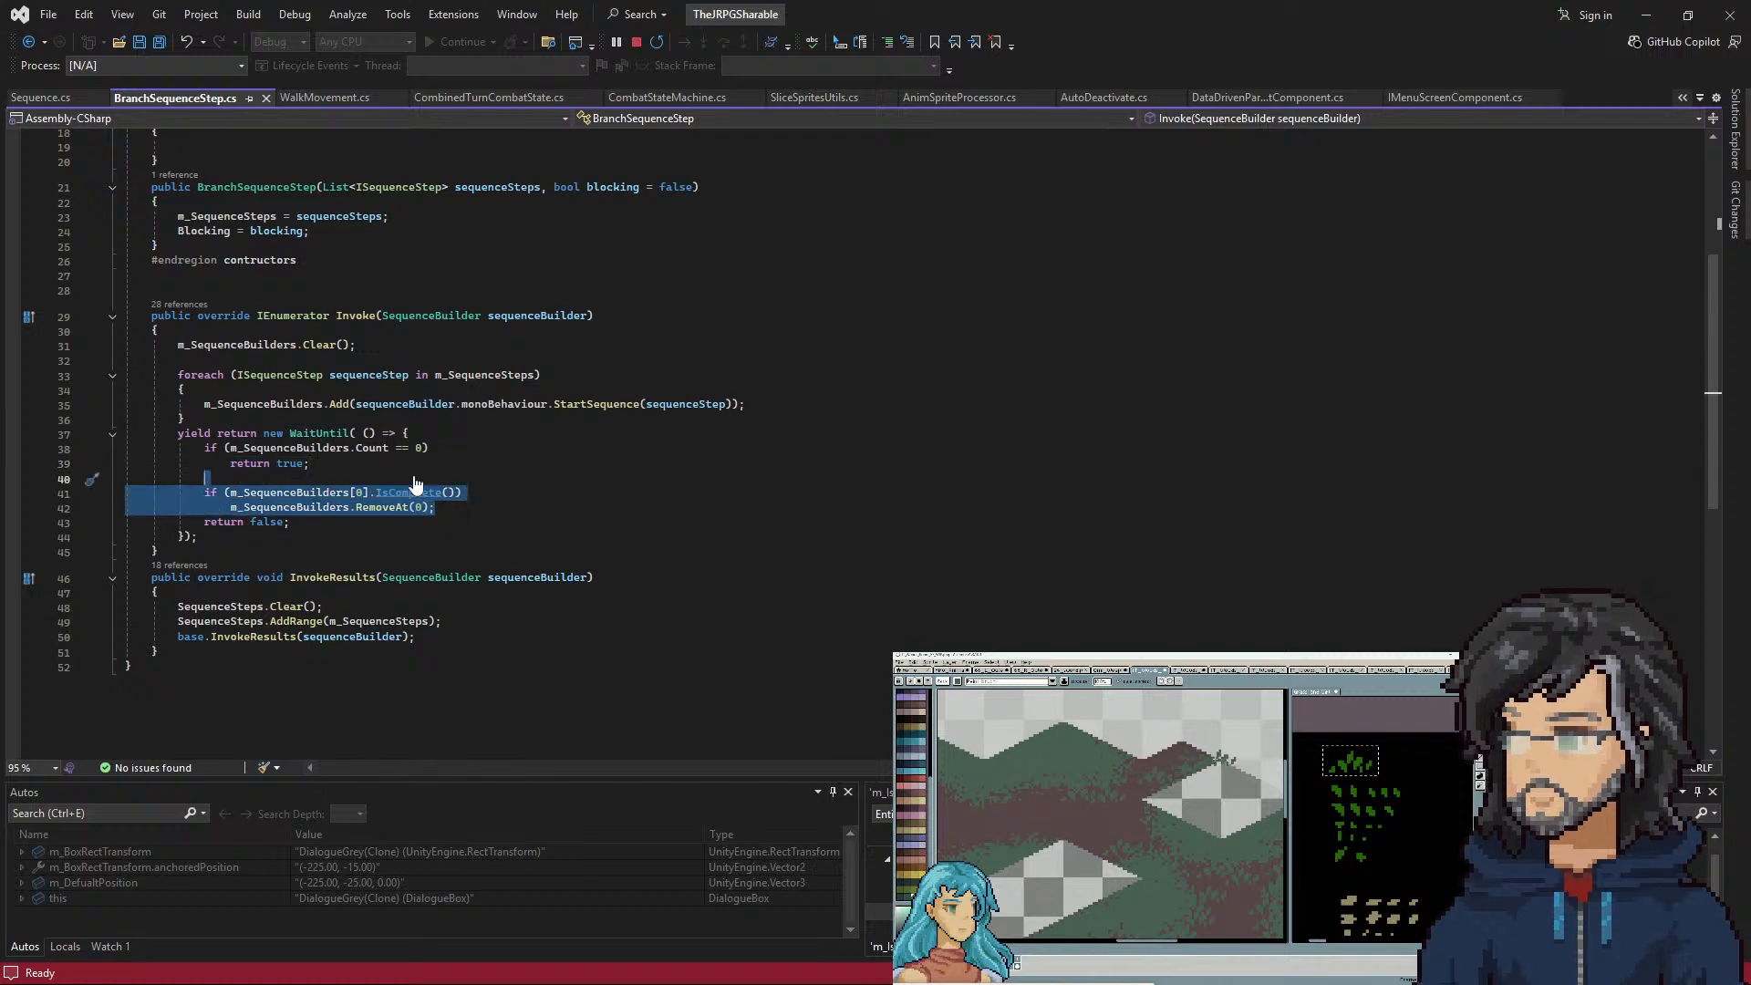
{"action": "key", "text": "ctrl+x"}
{"action": "left_click", "coordinate": [433, 436]}
{"action": "key", "text": "ctrl+v"}
{"action": "key", "text": "Return"}
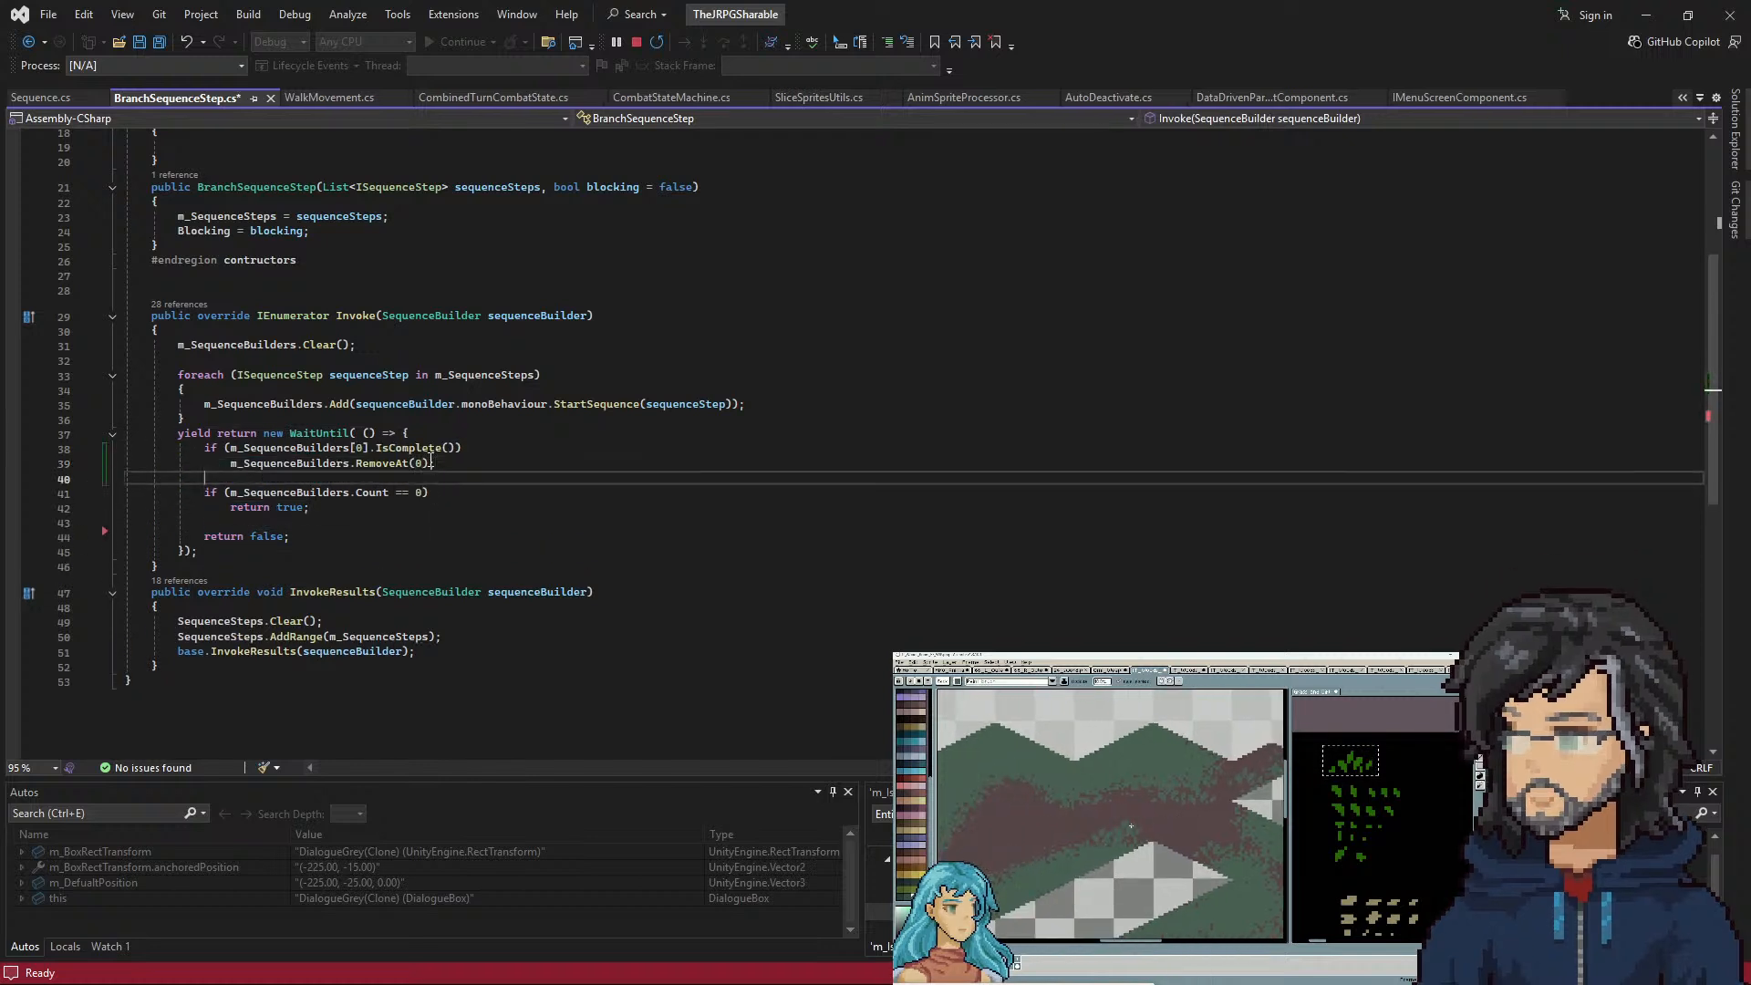
{"action": "left_click", "coordinate": [425, 433]}
{"action": "key", "text": "Return"}
{"action": "key", "text": "ctrl+s"}
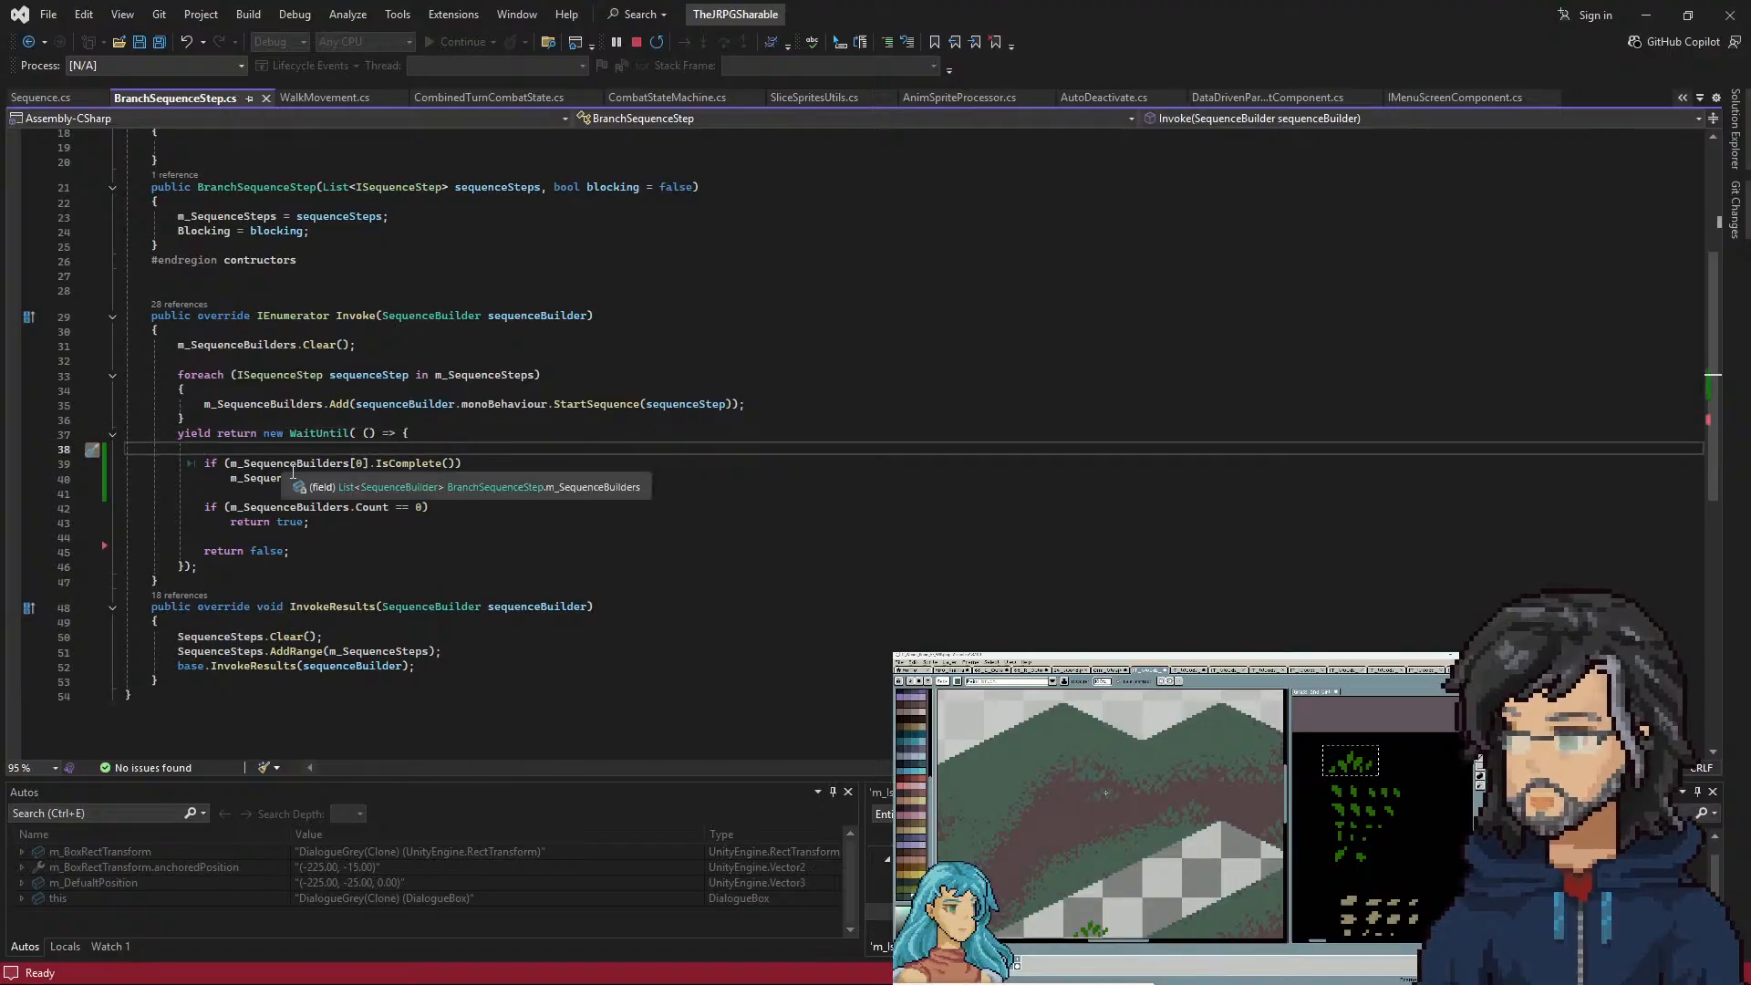
Guard the IsComplete condition with "m_SequenceBuilders.Count > 0 &&" and review it against the Count == 0 check below
{"action": "left_click_drag", "start_coordinate": [297, 465], "coordinate": [436, 468]}
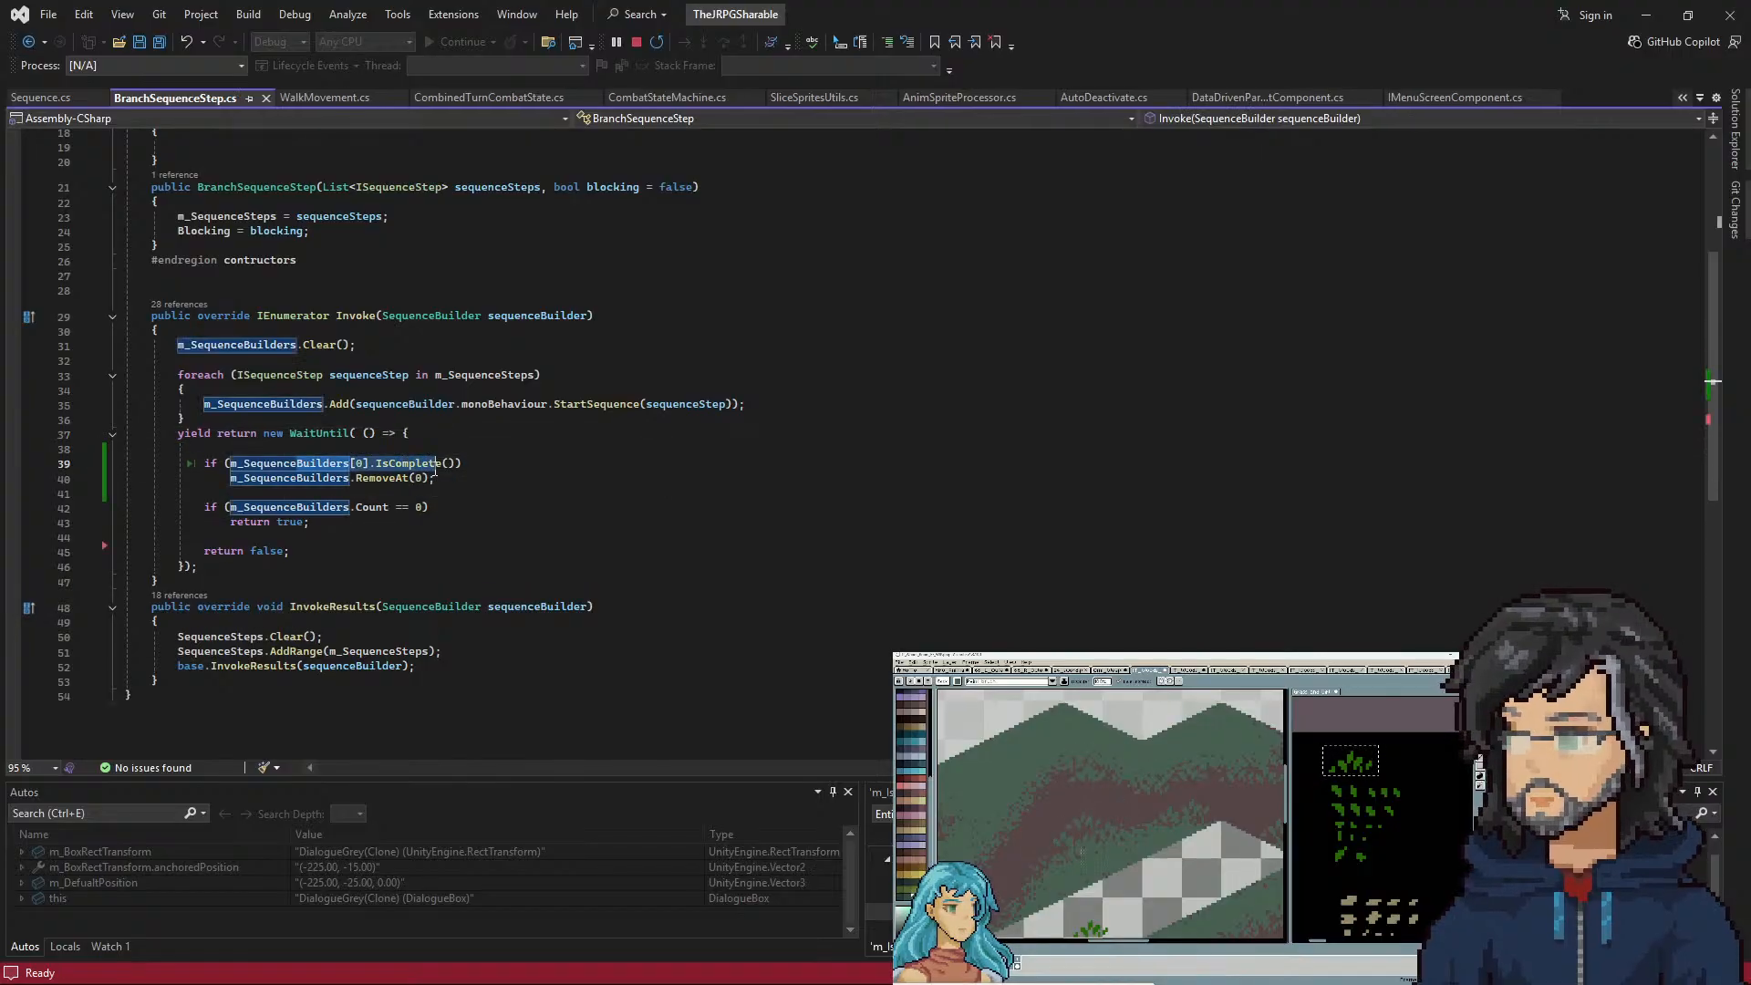
{"action": "left_click", "coordinate": [436, 491]}
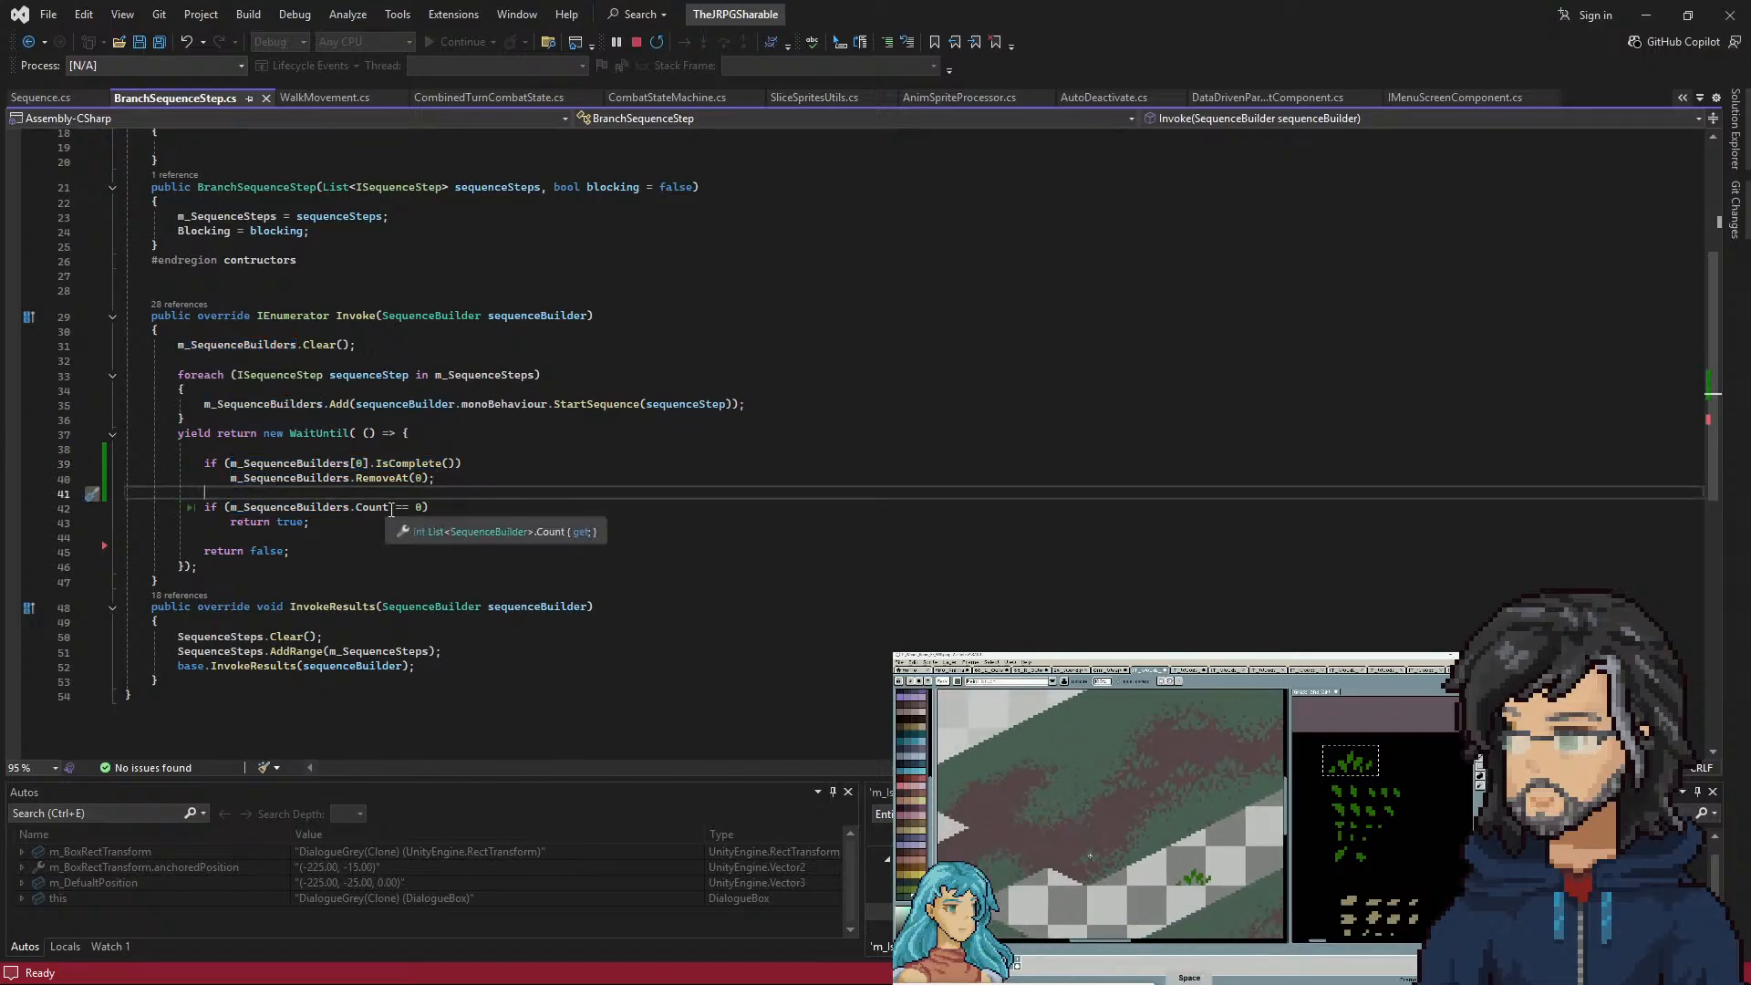
{"action": "left_click_drag", "start_coordinate": [423, 507], "coordinate": [243, 507]}
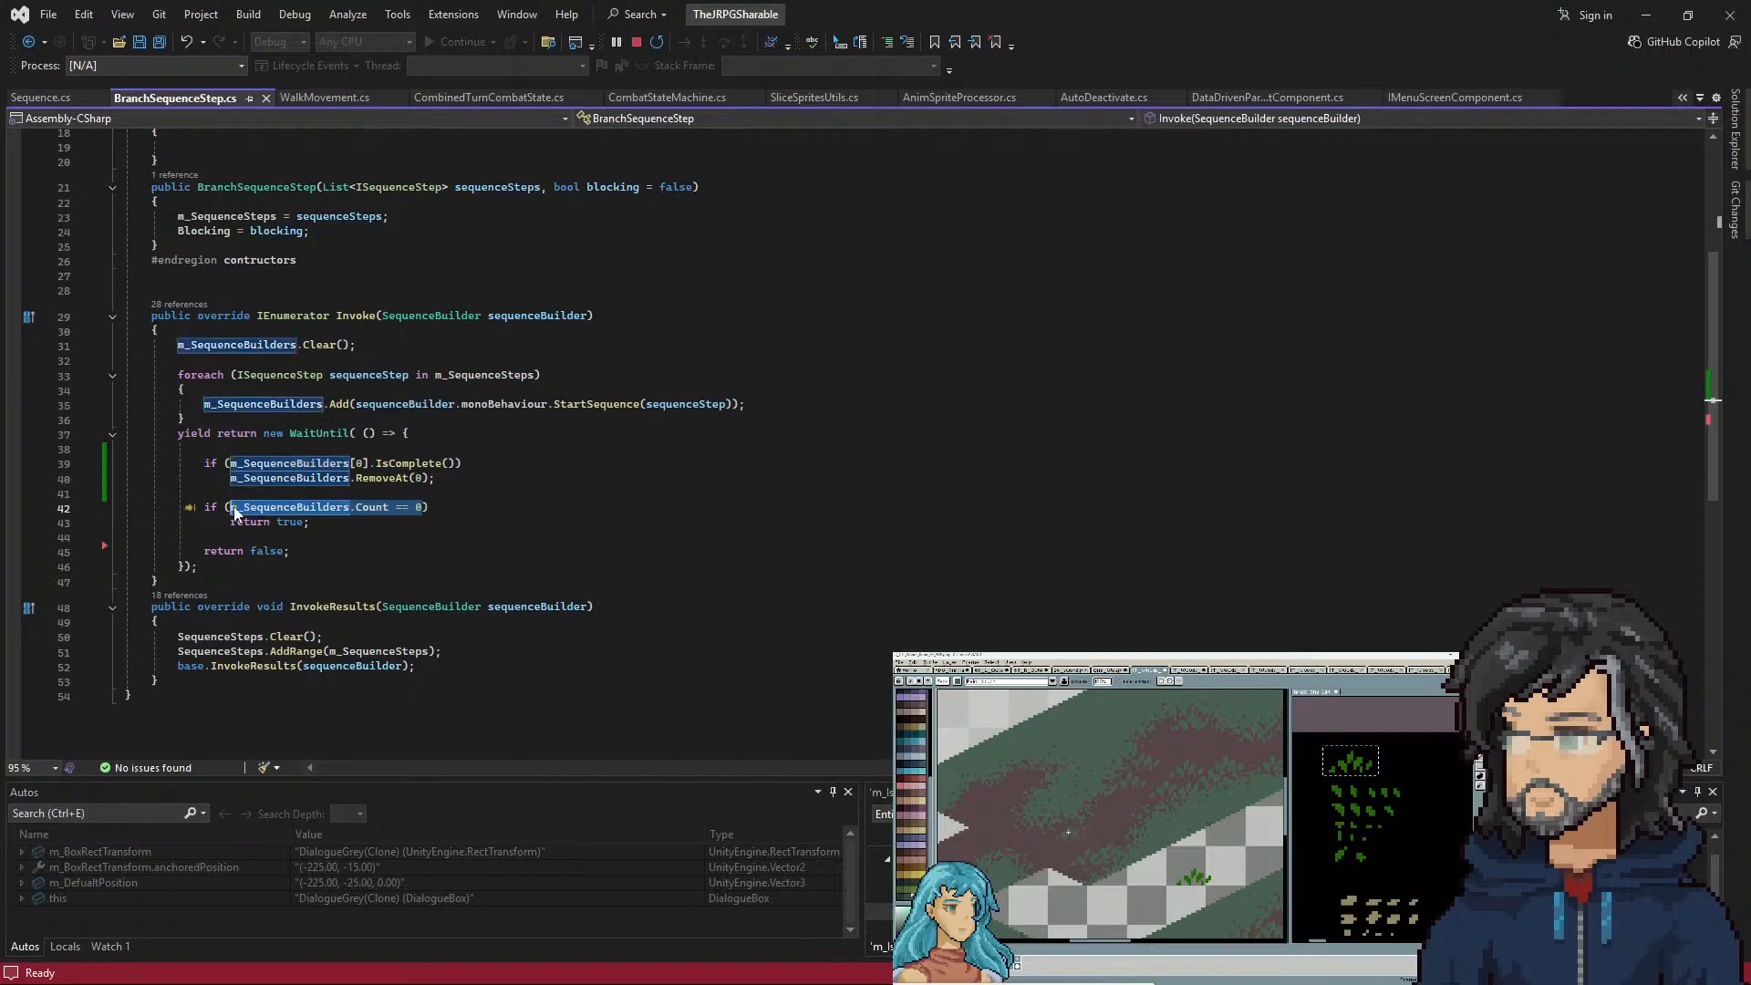
{"action": "key", "text": "ctrl+c"}
{"action": "left_click", "coordinate": [229, 463]}
{"action": "key", "text": "ctrl+v"}
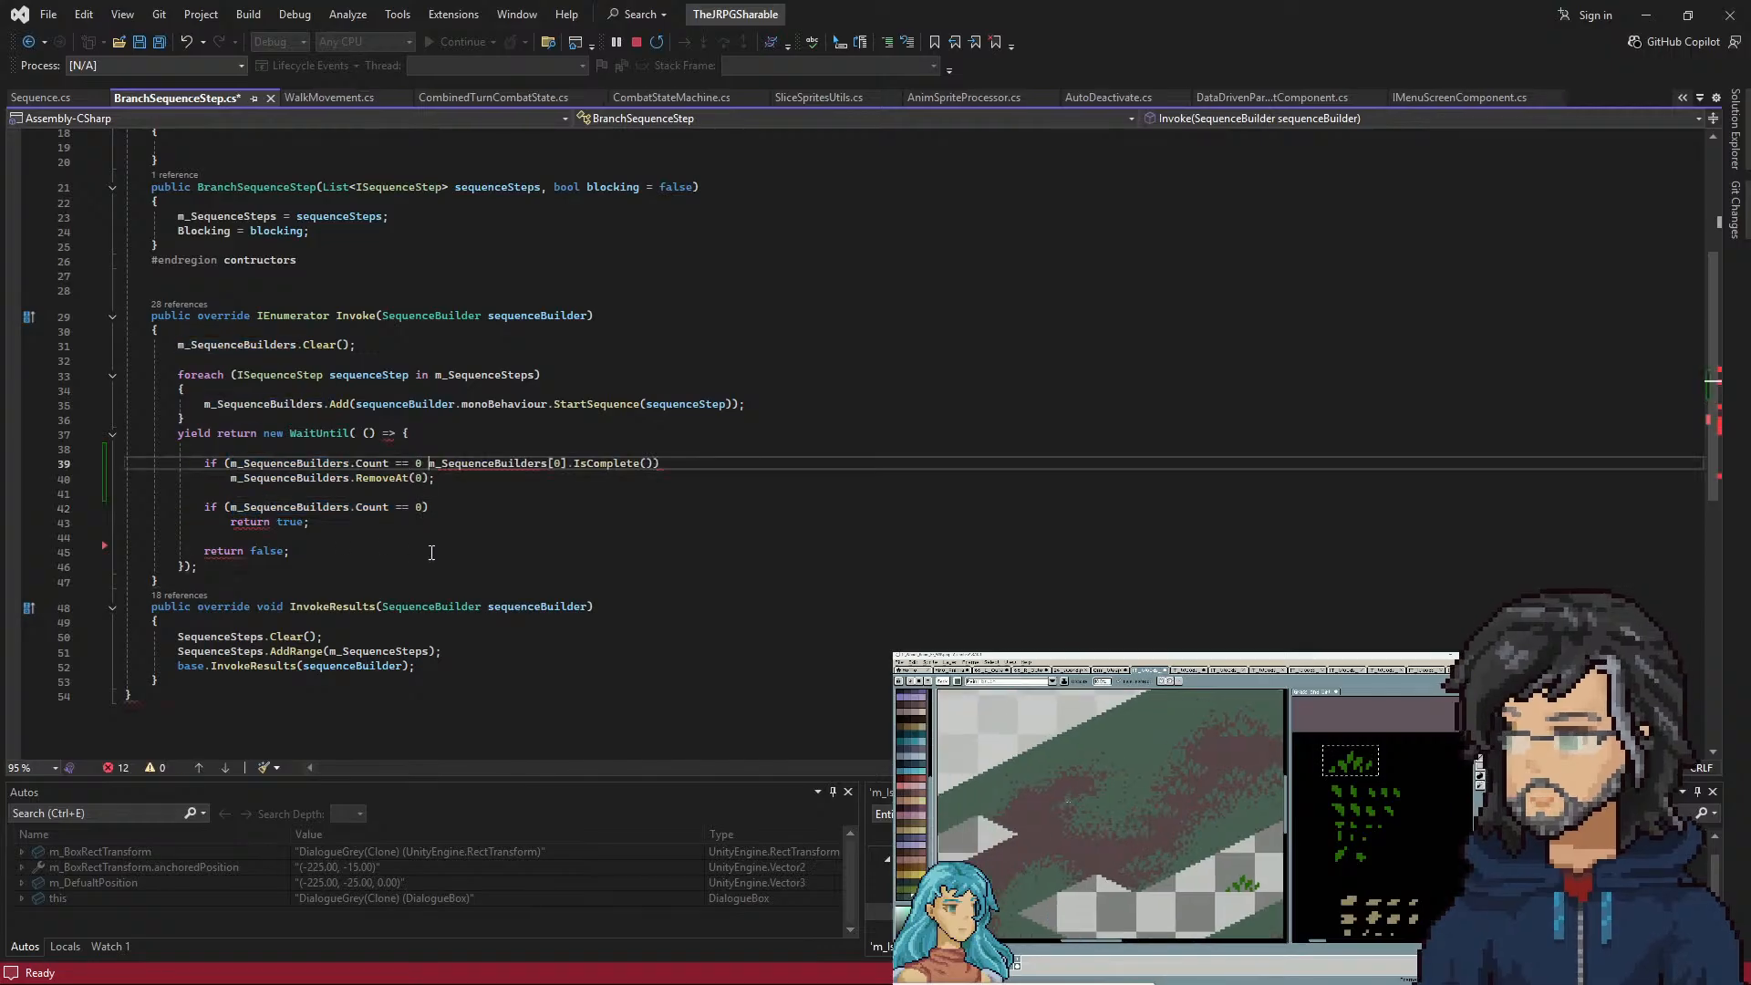
{"action": "type", "text": "&&"}
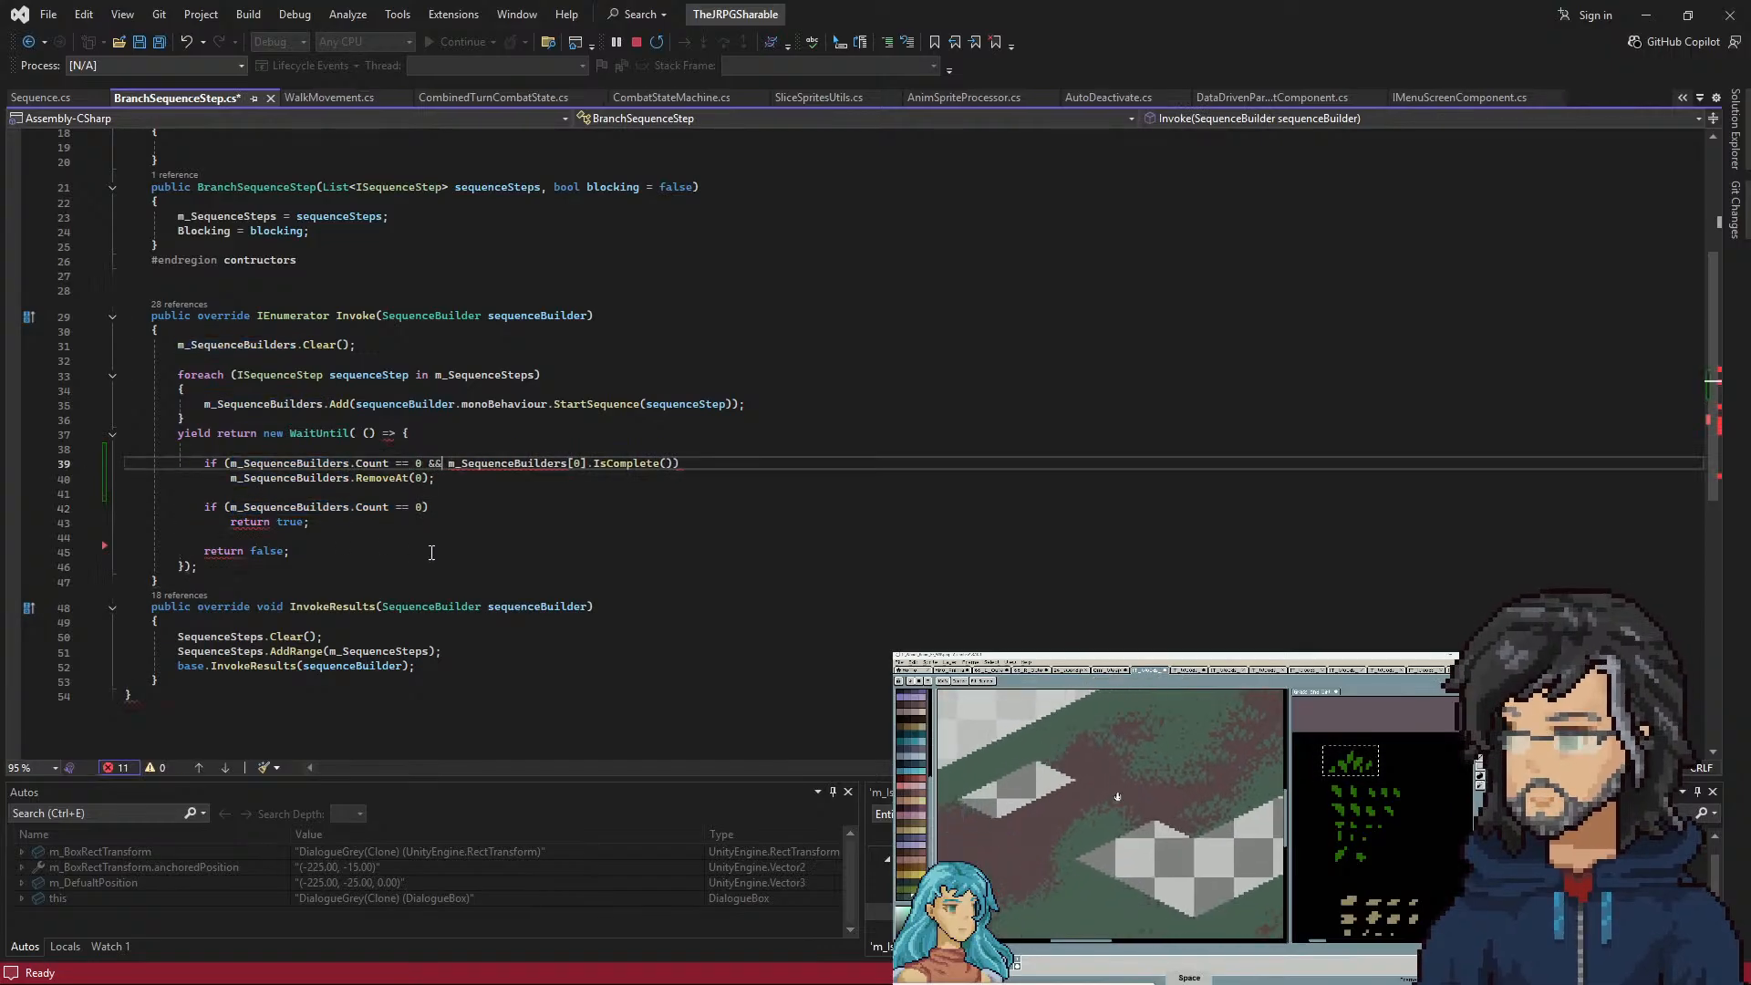
{"action": "key", "text": "ctrl+Left"}
{"action": "key", "text": "ctrl+Left"}
{"action": "key", "text": "ctrl+Left"}
{"action": "type", "text": ">"}
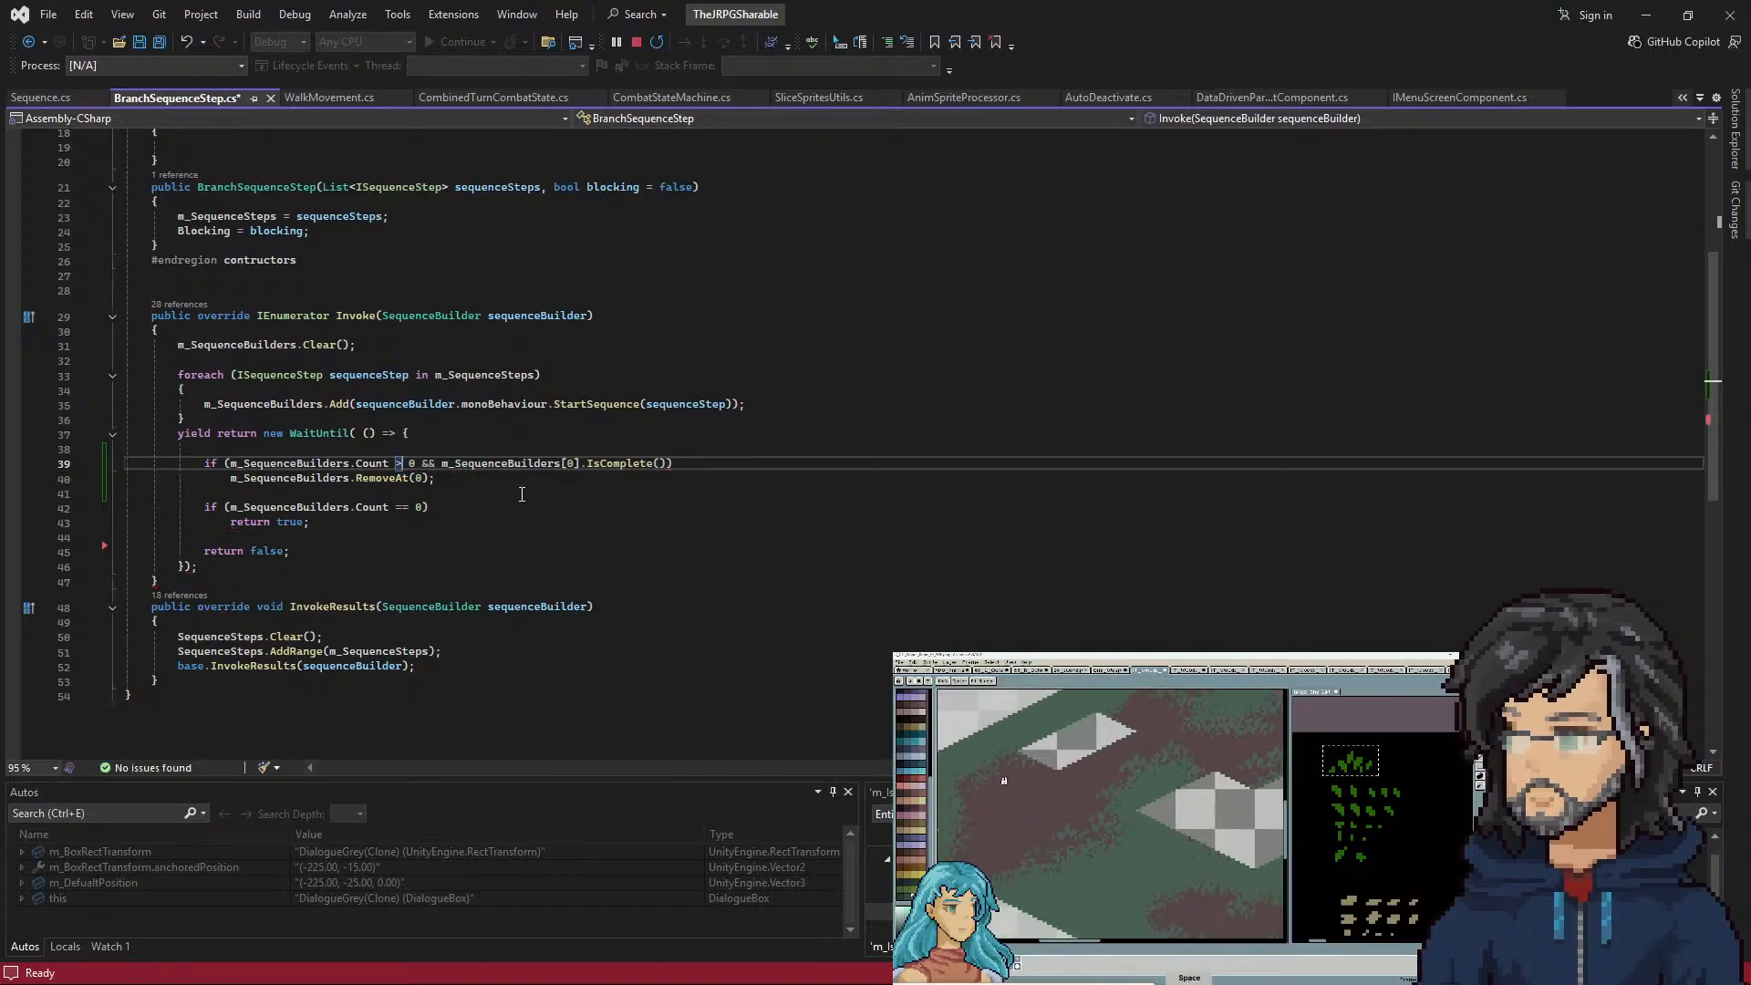
{"action": "left_click_drag", "start_coordinate": [448, 463], "coordinate": [675, 463]}
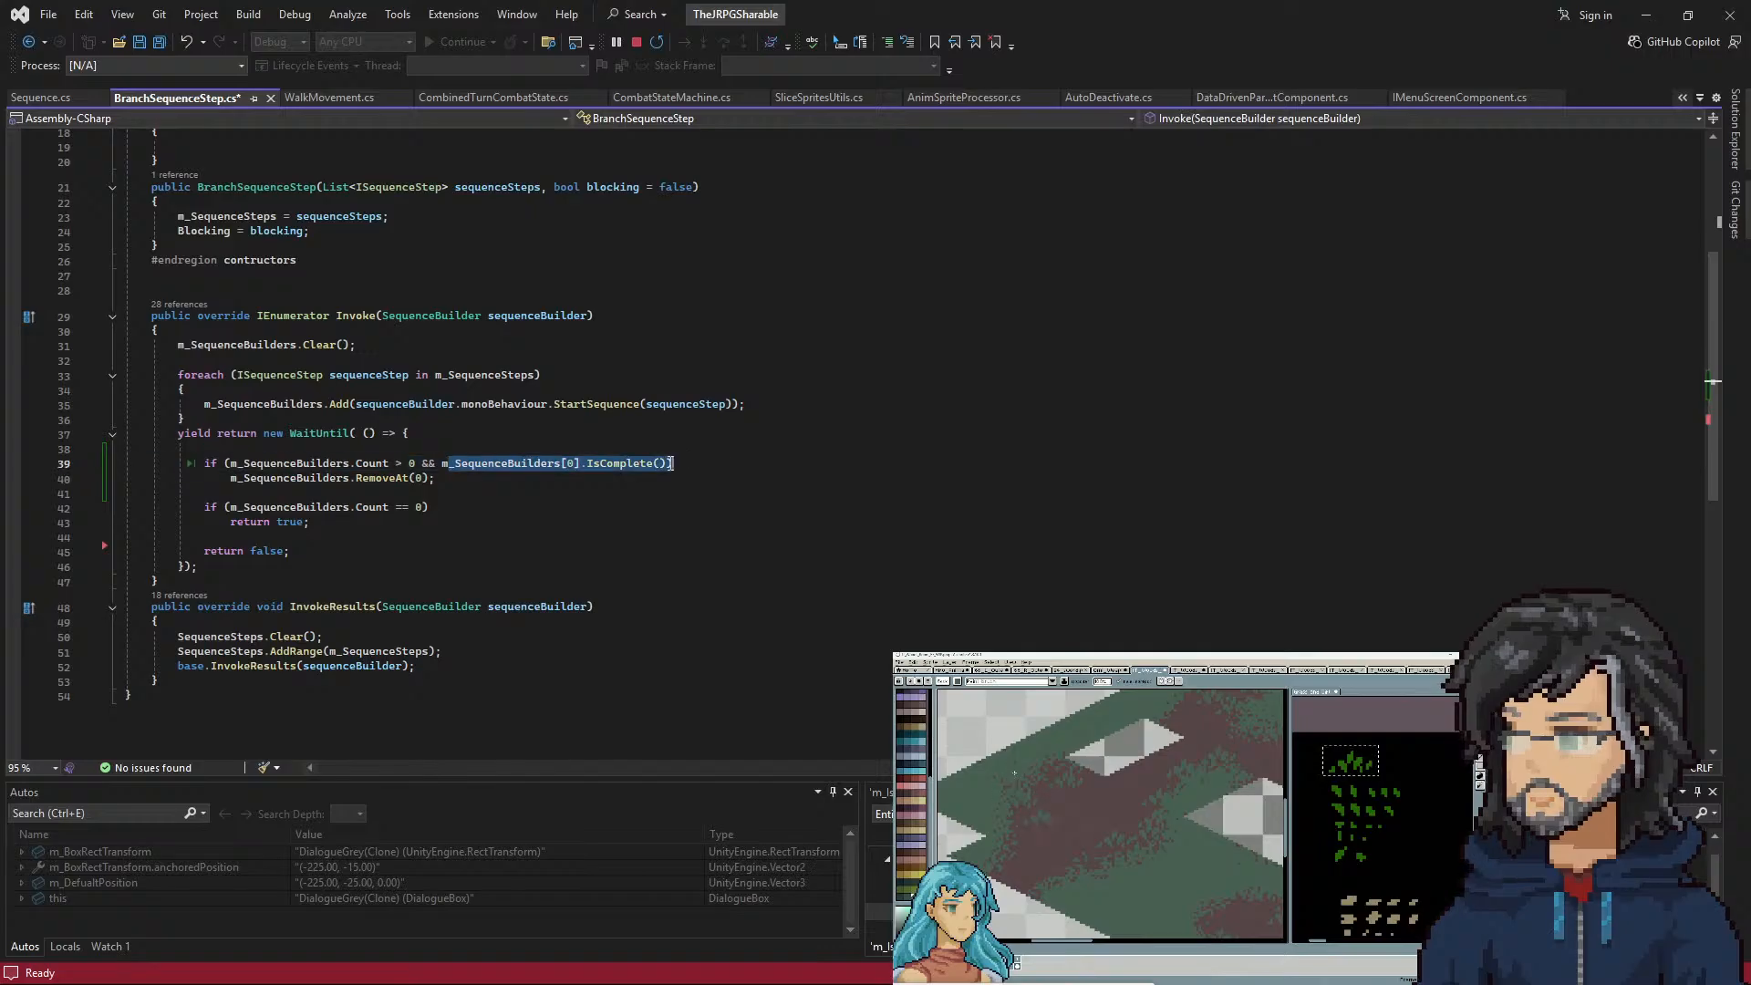
{"action": "left_click_drag", "start_coordinate": [436, 478], "coordinate": [315, 522]}
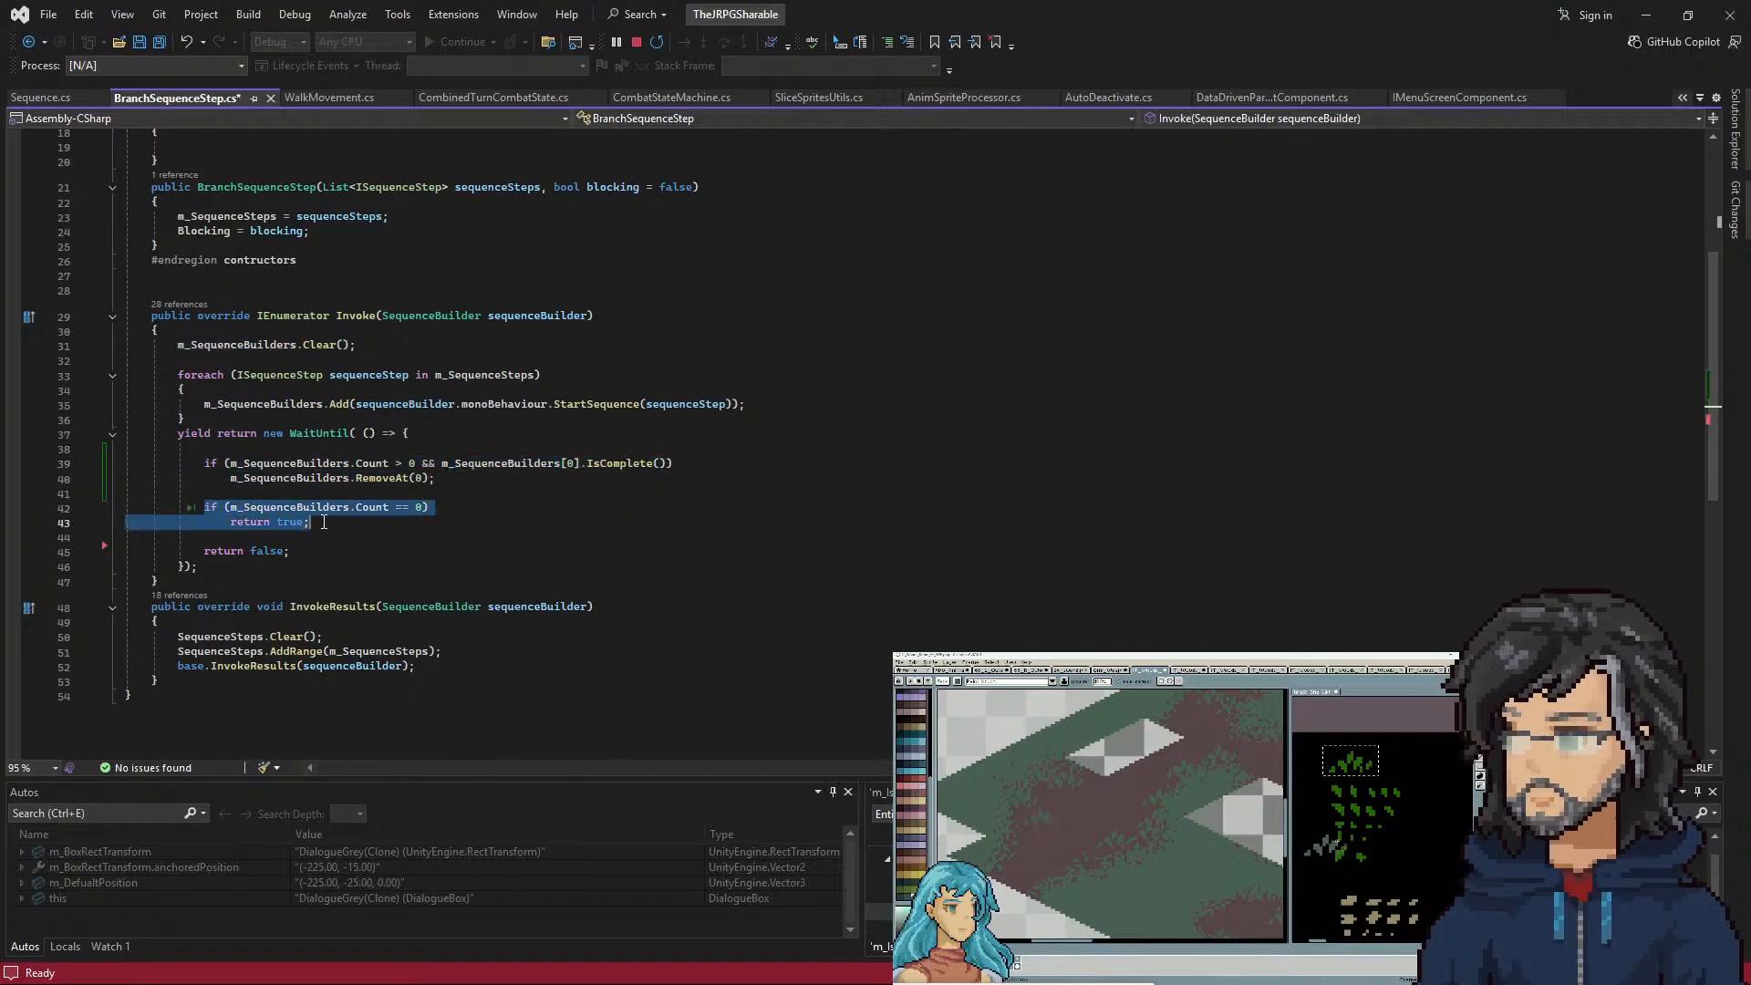
Remove the blank line above the IsComplete check in WaitUntil and save BranchSequenceStep.cs
{"action": "left_click", "coordinate": [327, 522]}
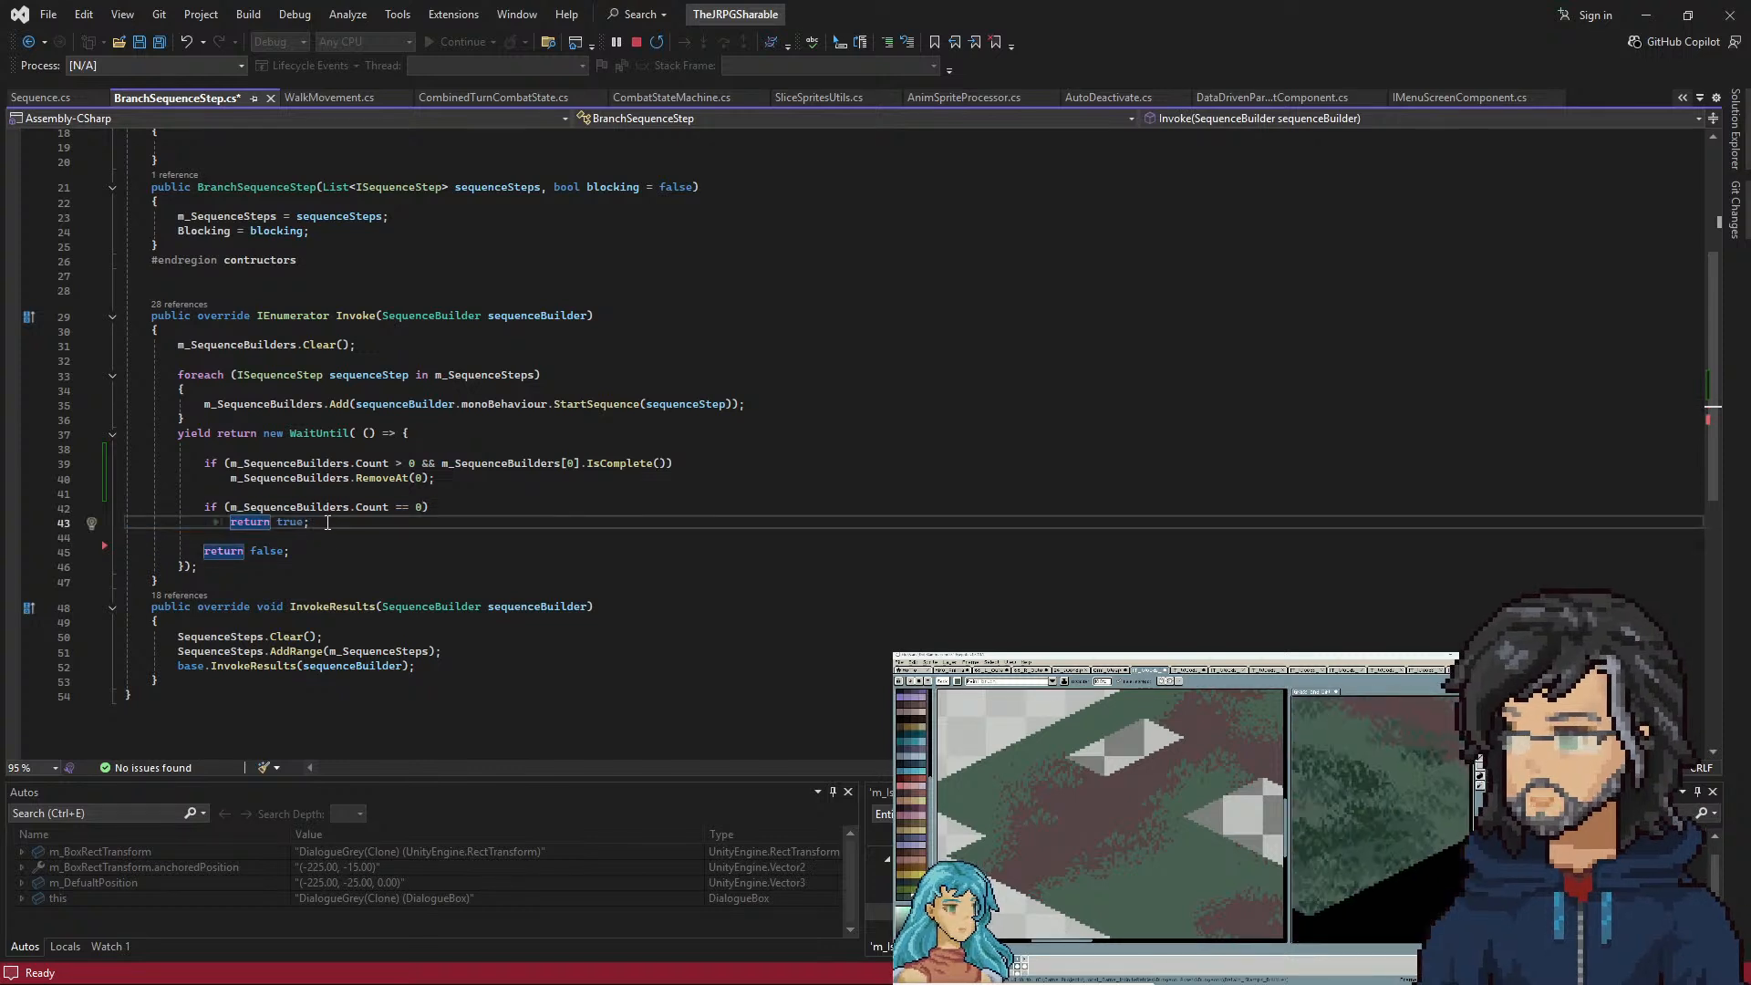
{"action": "key", "text": "shift+Home"}
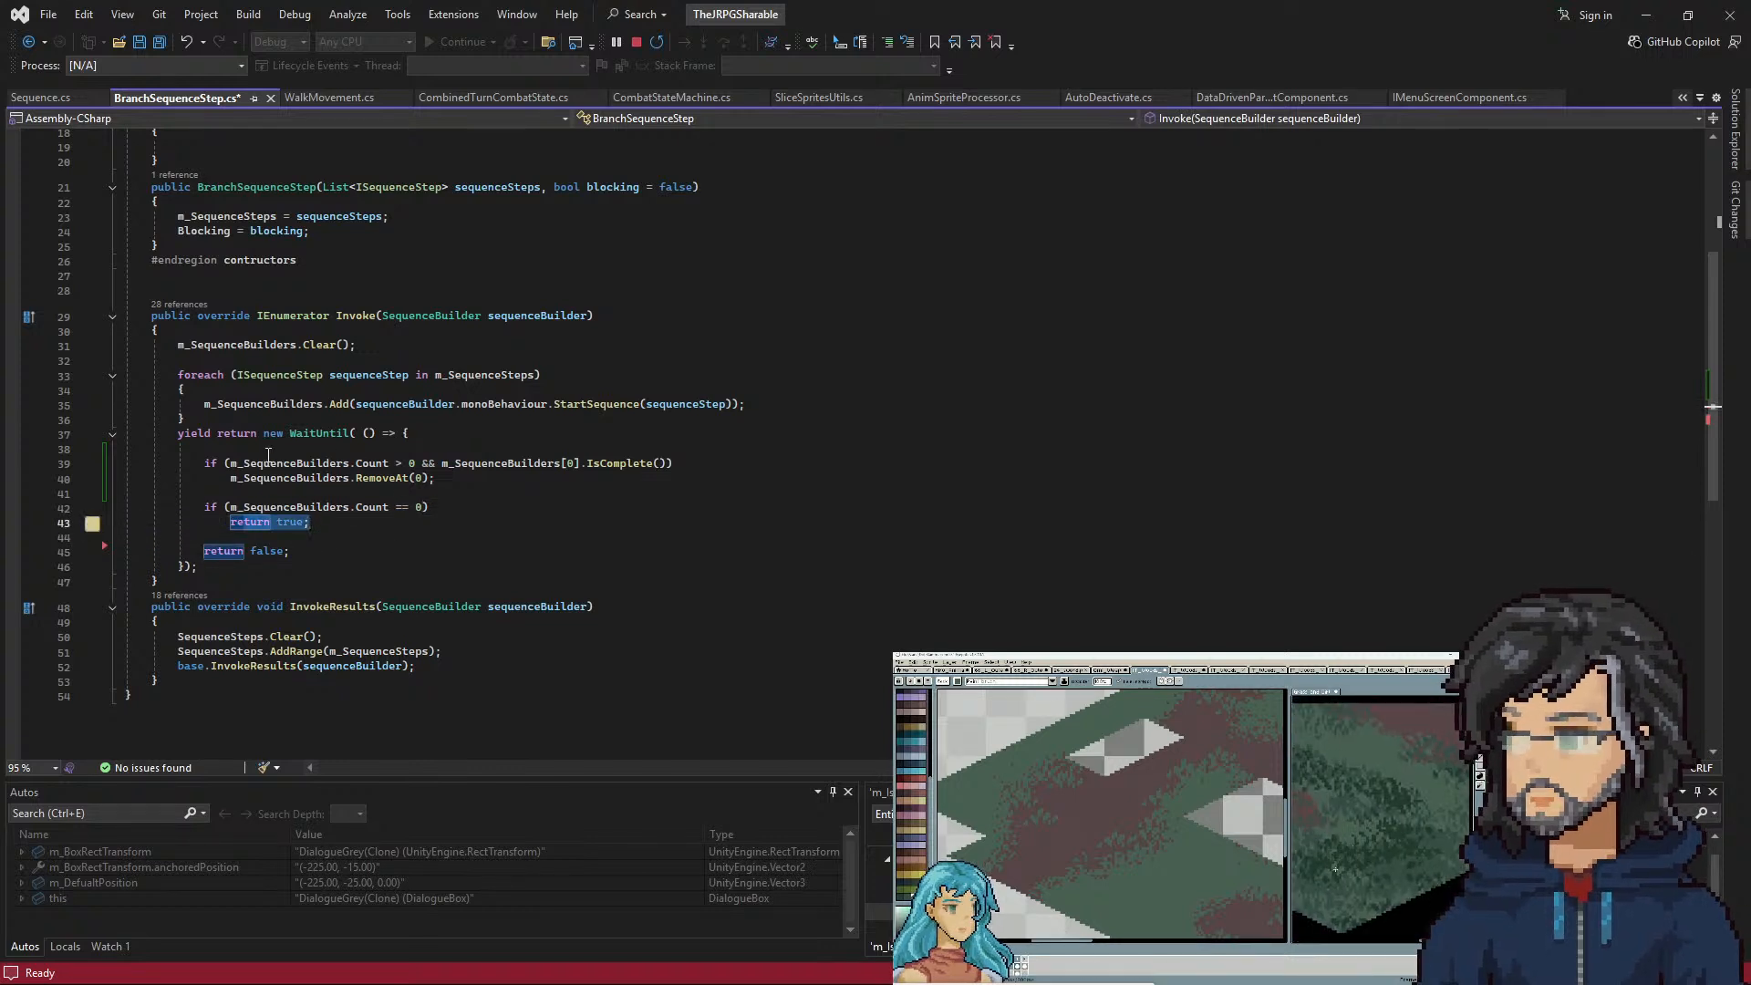
{"action": "left_click", "coordinate": [269, 455]}
{"action": "left_click", "coordinate": [441, 434]}
{"action": "key", "text": "Delete"}
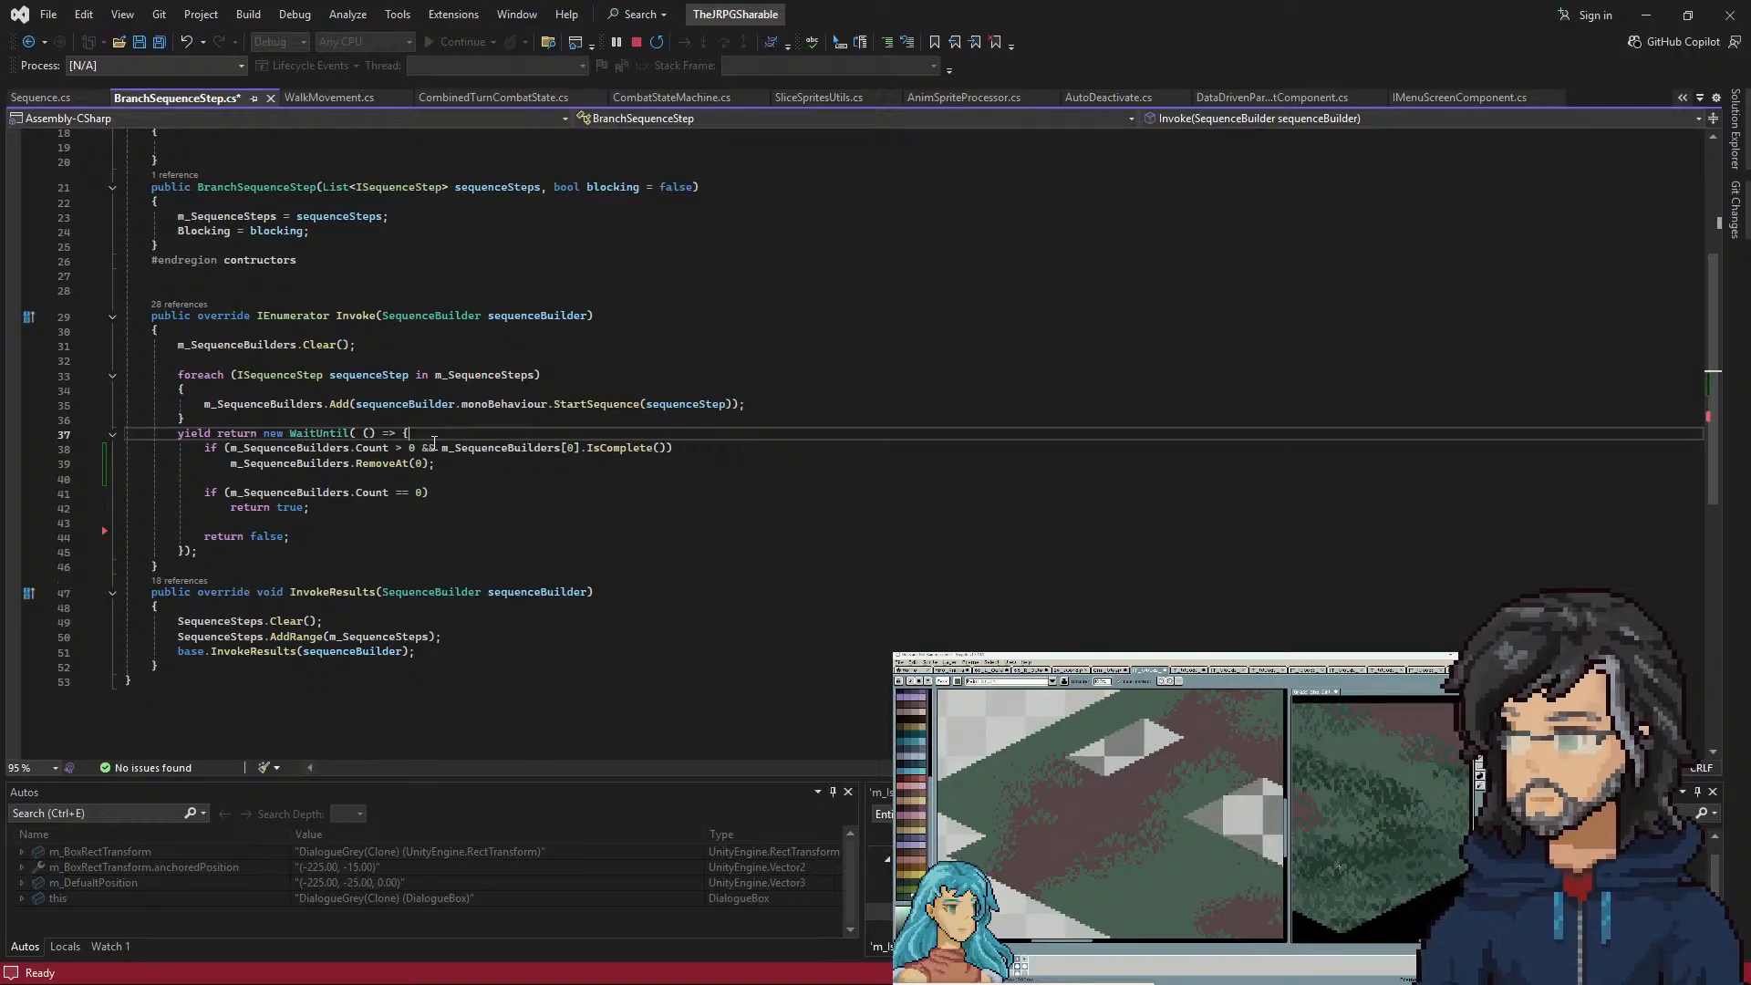
{"action": "key", "text": "ctrl+d"}
{"action": "key", "text": "ctrl+s"}
{"action": "key", "text": "ctrl+z"}
{"action": "key", "text": "ctrl+s"}
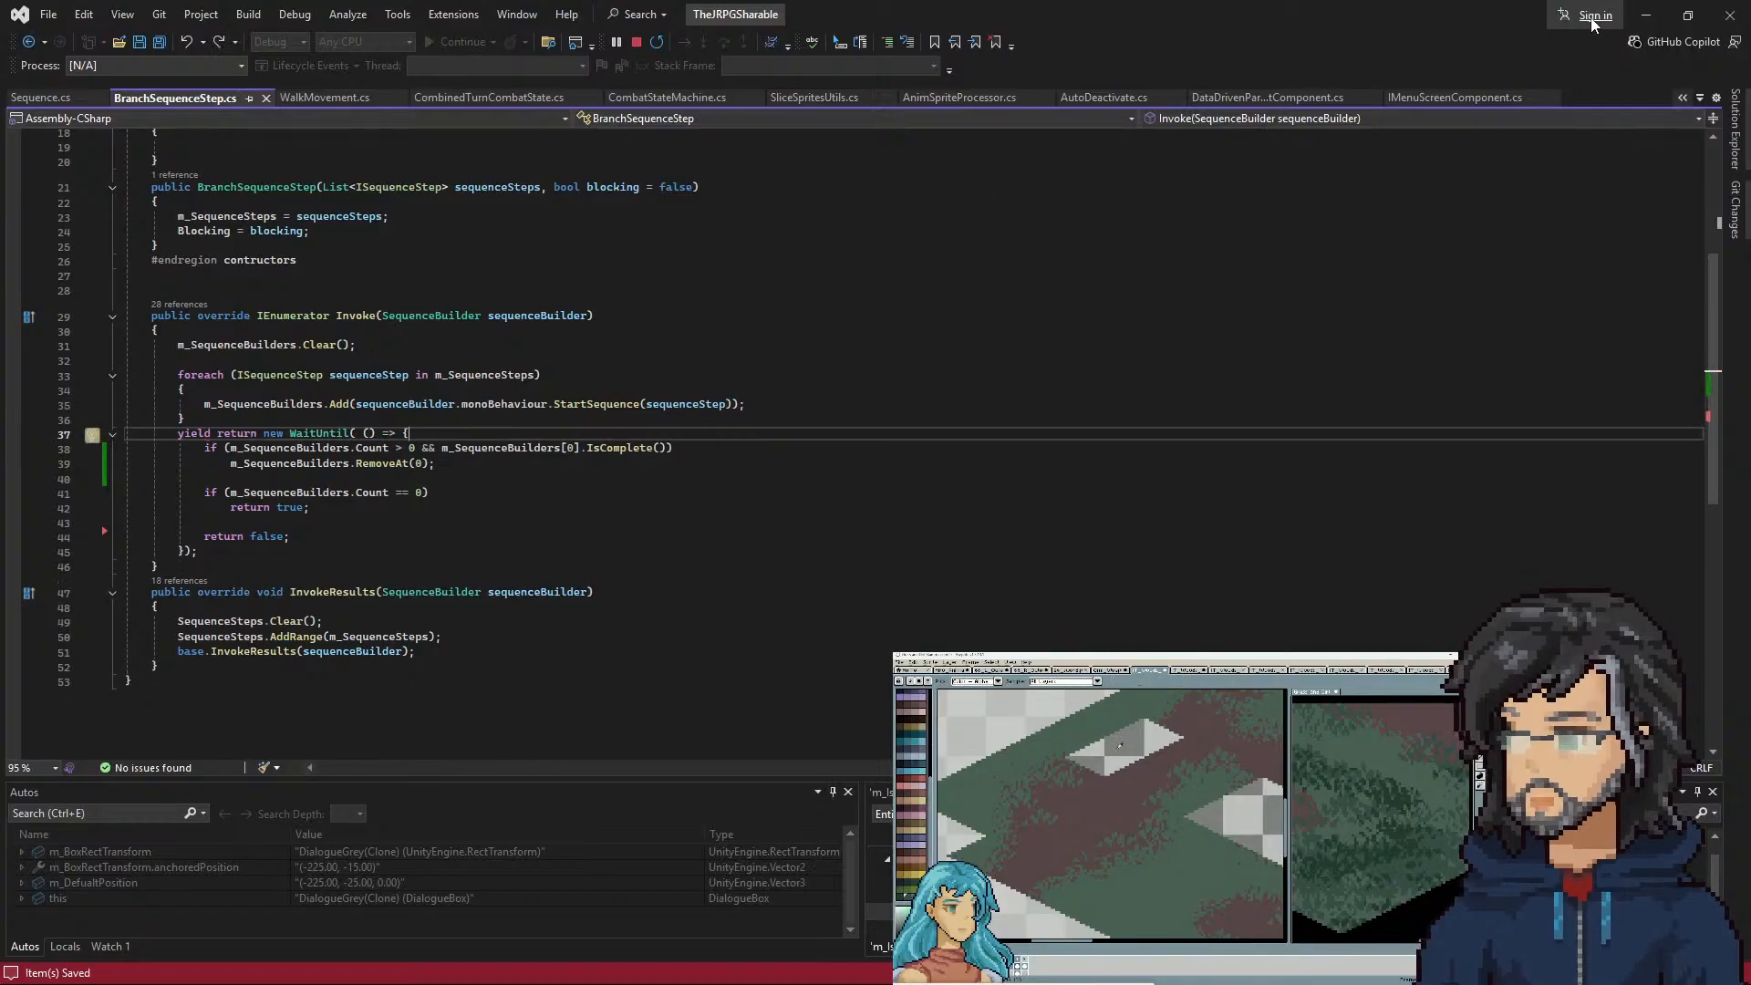
Switch to the Unity editor and run the IT_Woods_Room_F8 scene in play mode
{"action": "left_click", "coordinate": [1645, 16]}
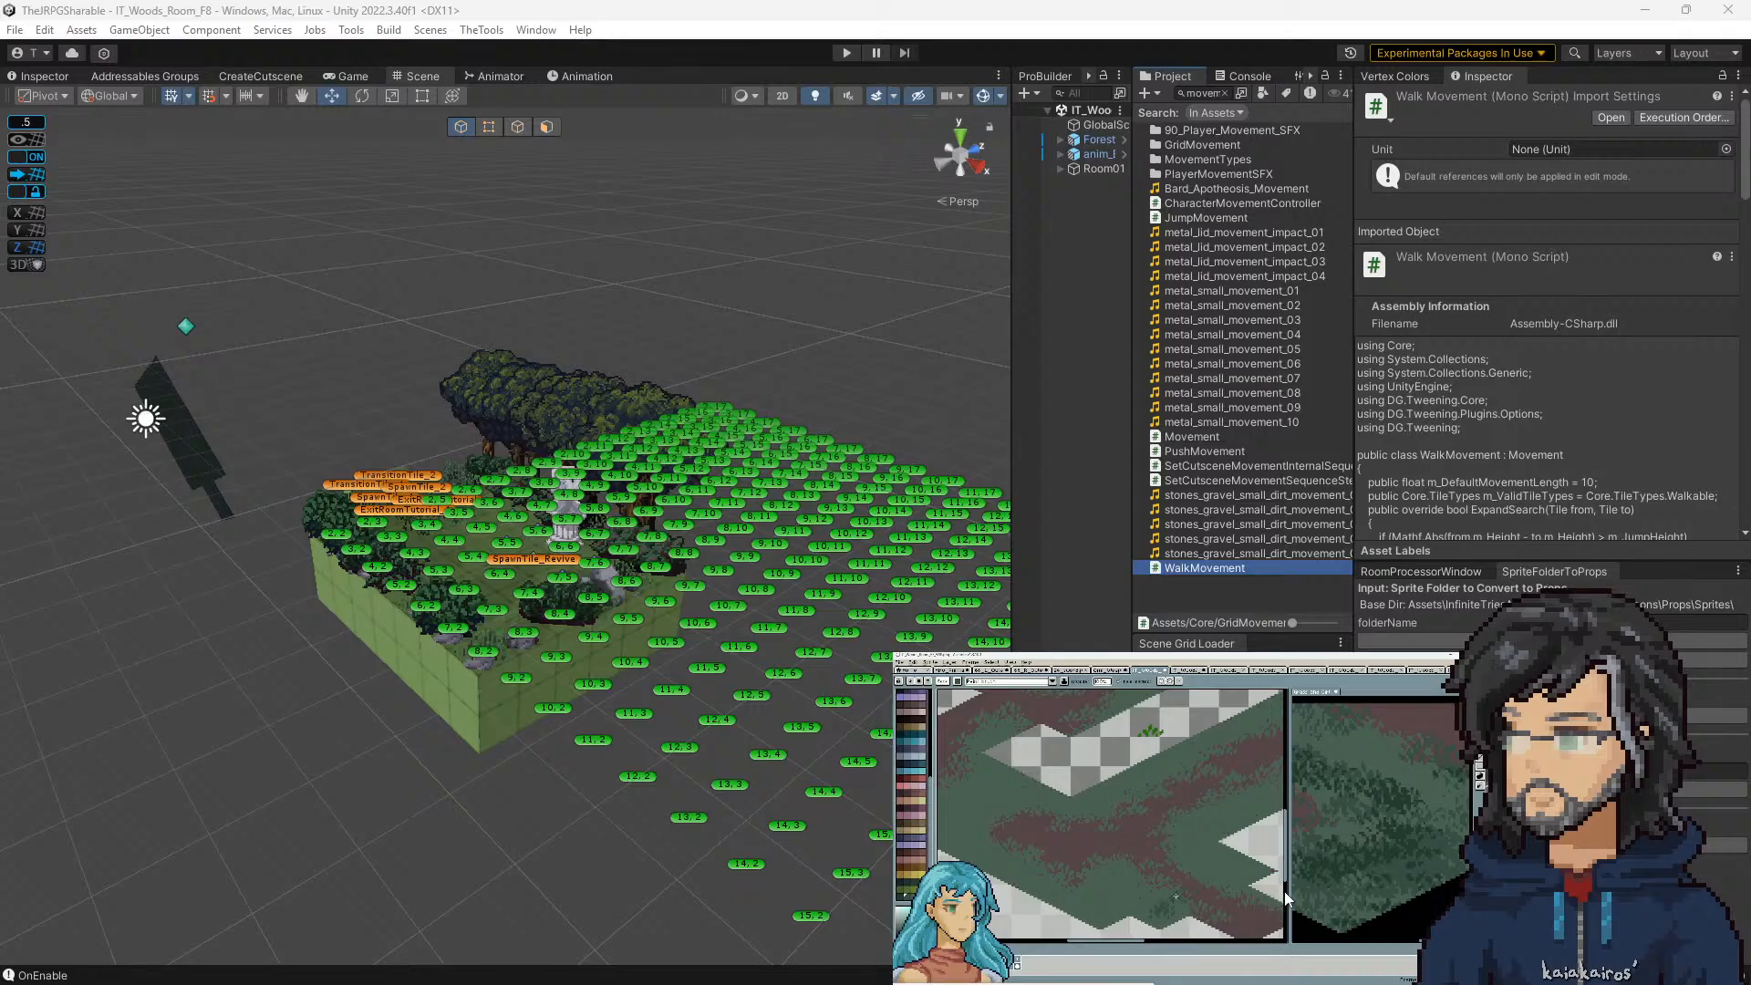
{"action": "left_click", "coordinate": [1079, 432]}
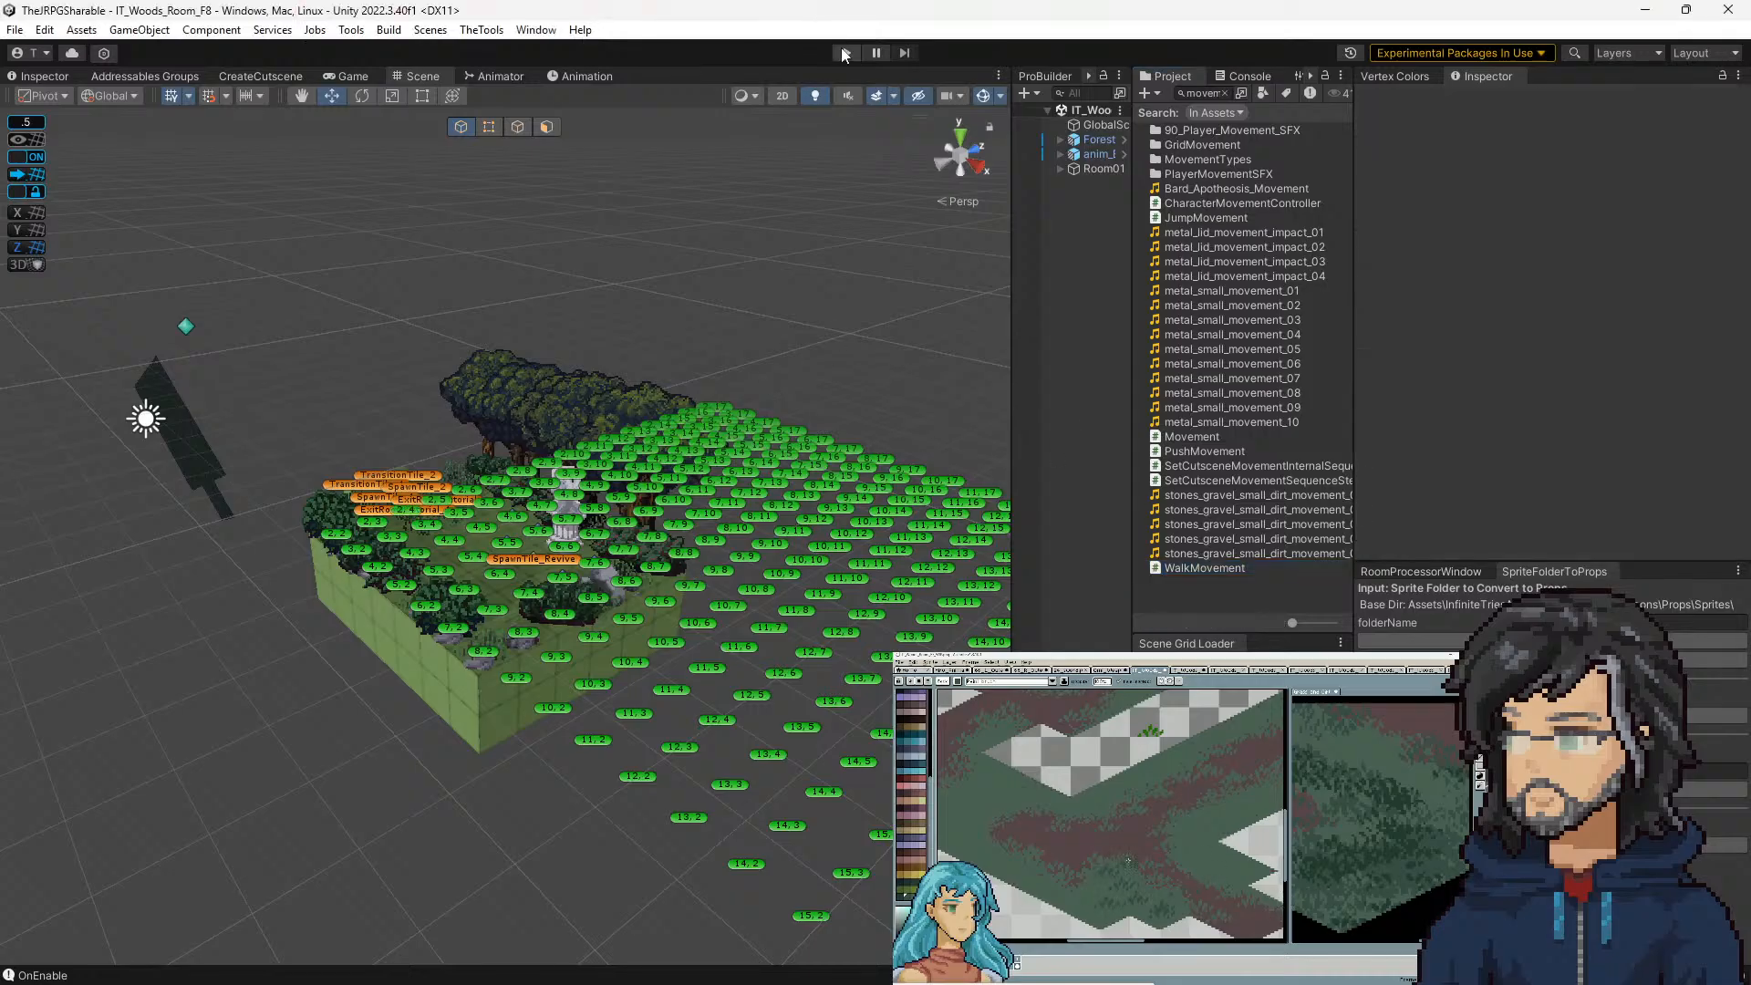
{"action": "left_click", "coordinate": [843, 52]}
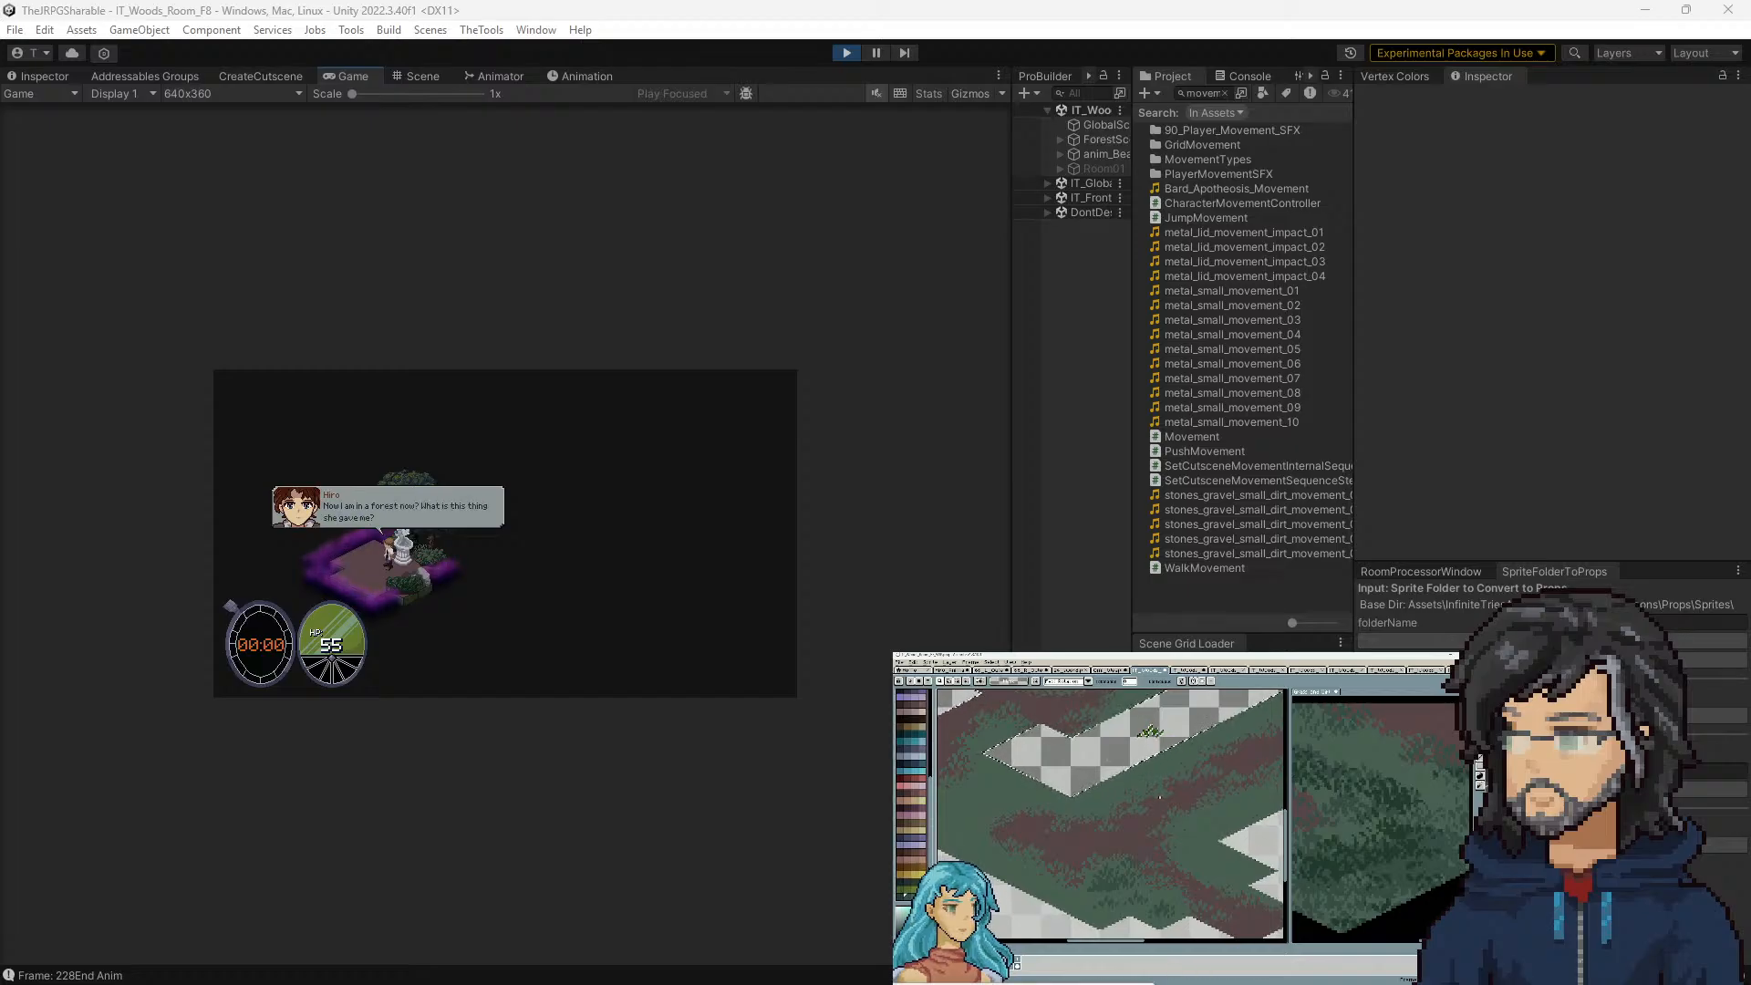
In Aseprite, invert the selection of the floor's transparent holes so everything outside them is selected
{"action": "key", "text": "space"}
{"action": "left_click_drag", "start_coordinate": [801, 506], "coordinate": [884, 415]}
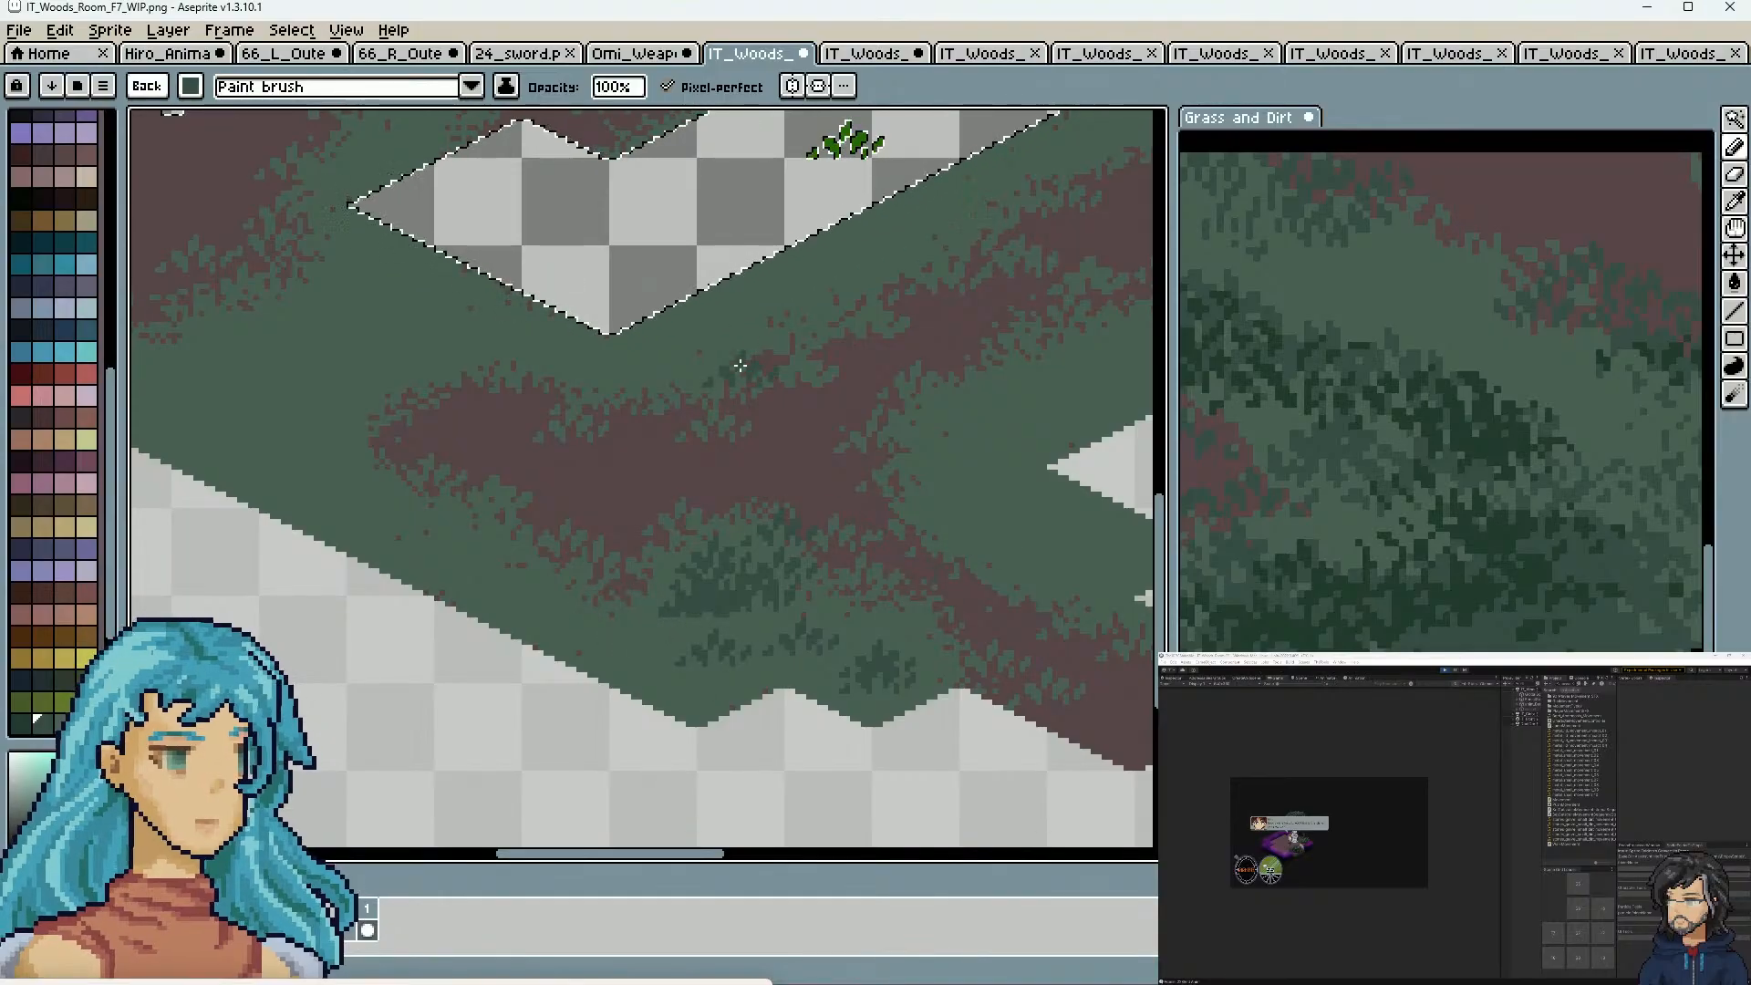
{"action": "left_click", "coordinate": [291, 30]}
{"action": "left_click", "coordinate": [347, 134]}
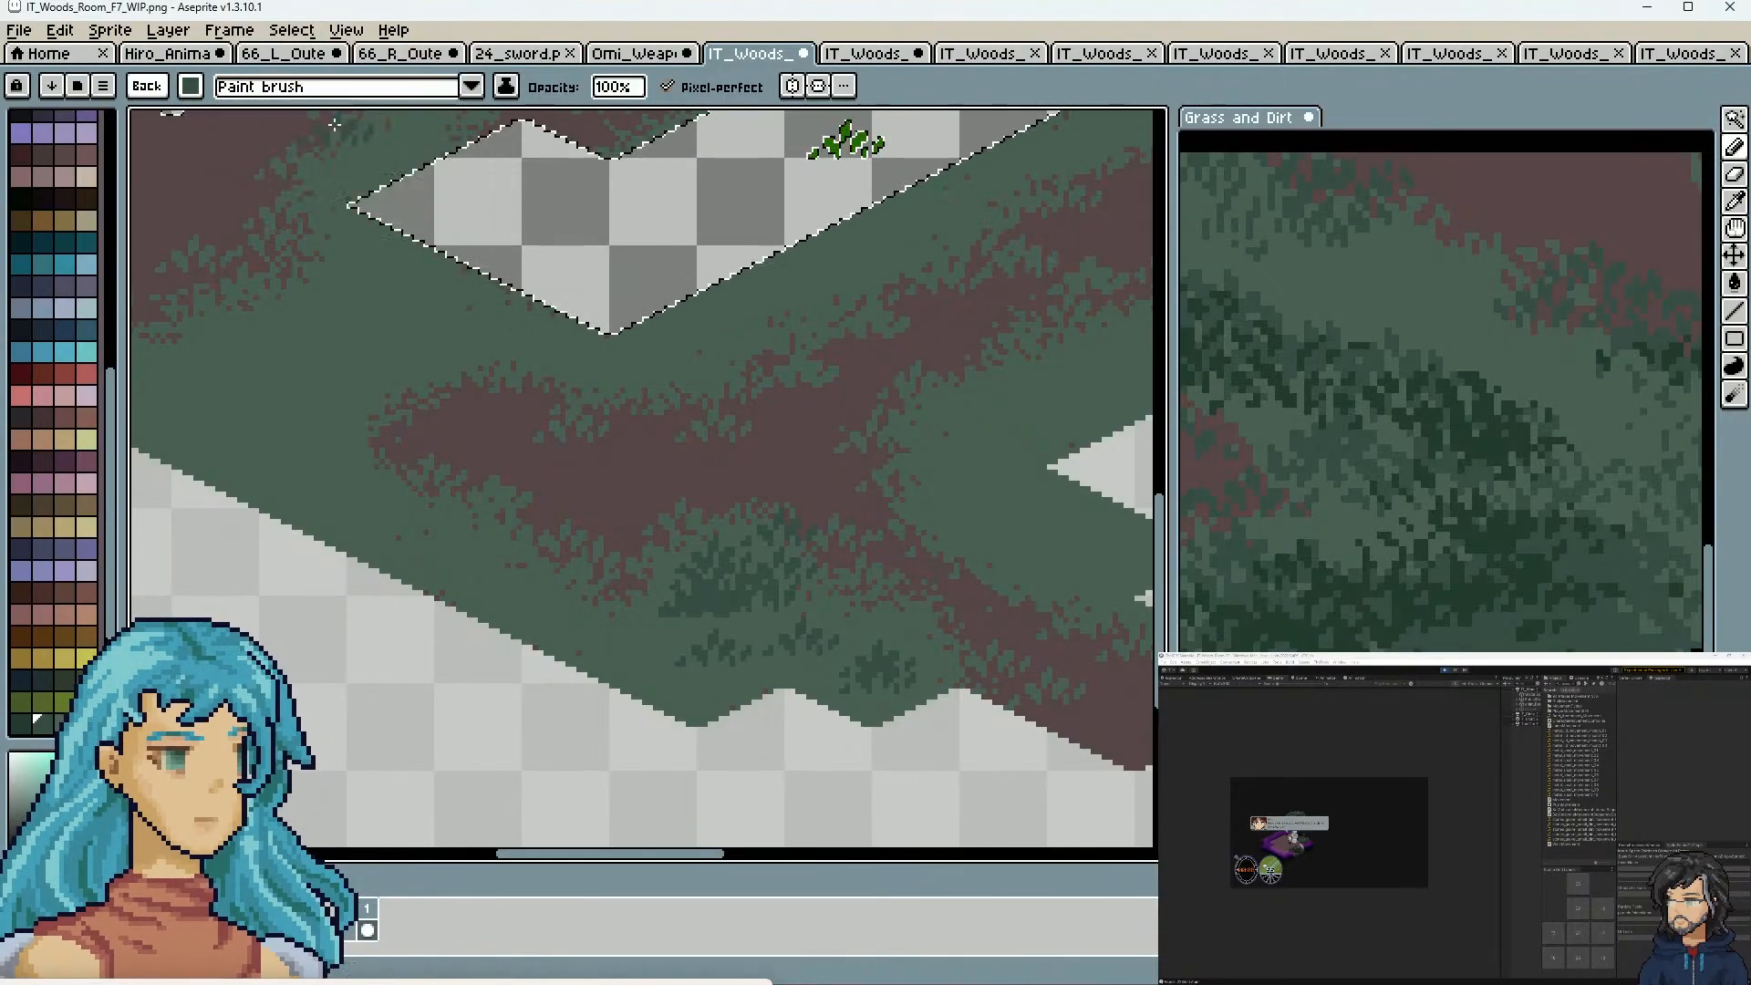
Stamp dark green grass tufts over the plain grass around the notch in the Woods F7 floor's lower right edge
{"action": "scroll", "coordinate": [950, 570], "scroll_direction": "down", "scroll_amount": 3}
{"action": "key", "text": "space"}
{"action": "left_click_drag", "start_coordinate": [950, 570], "coordinate": [803, 675]}
{"action": "scroll", "coordinate": [802, 675], "scroll_direction": "up", "scroll_amount": 2}
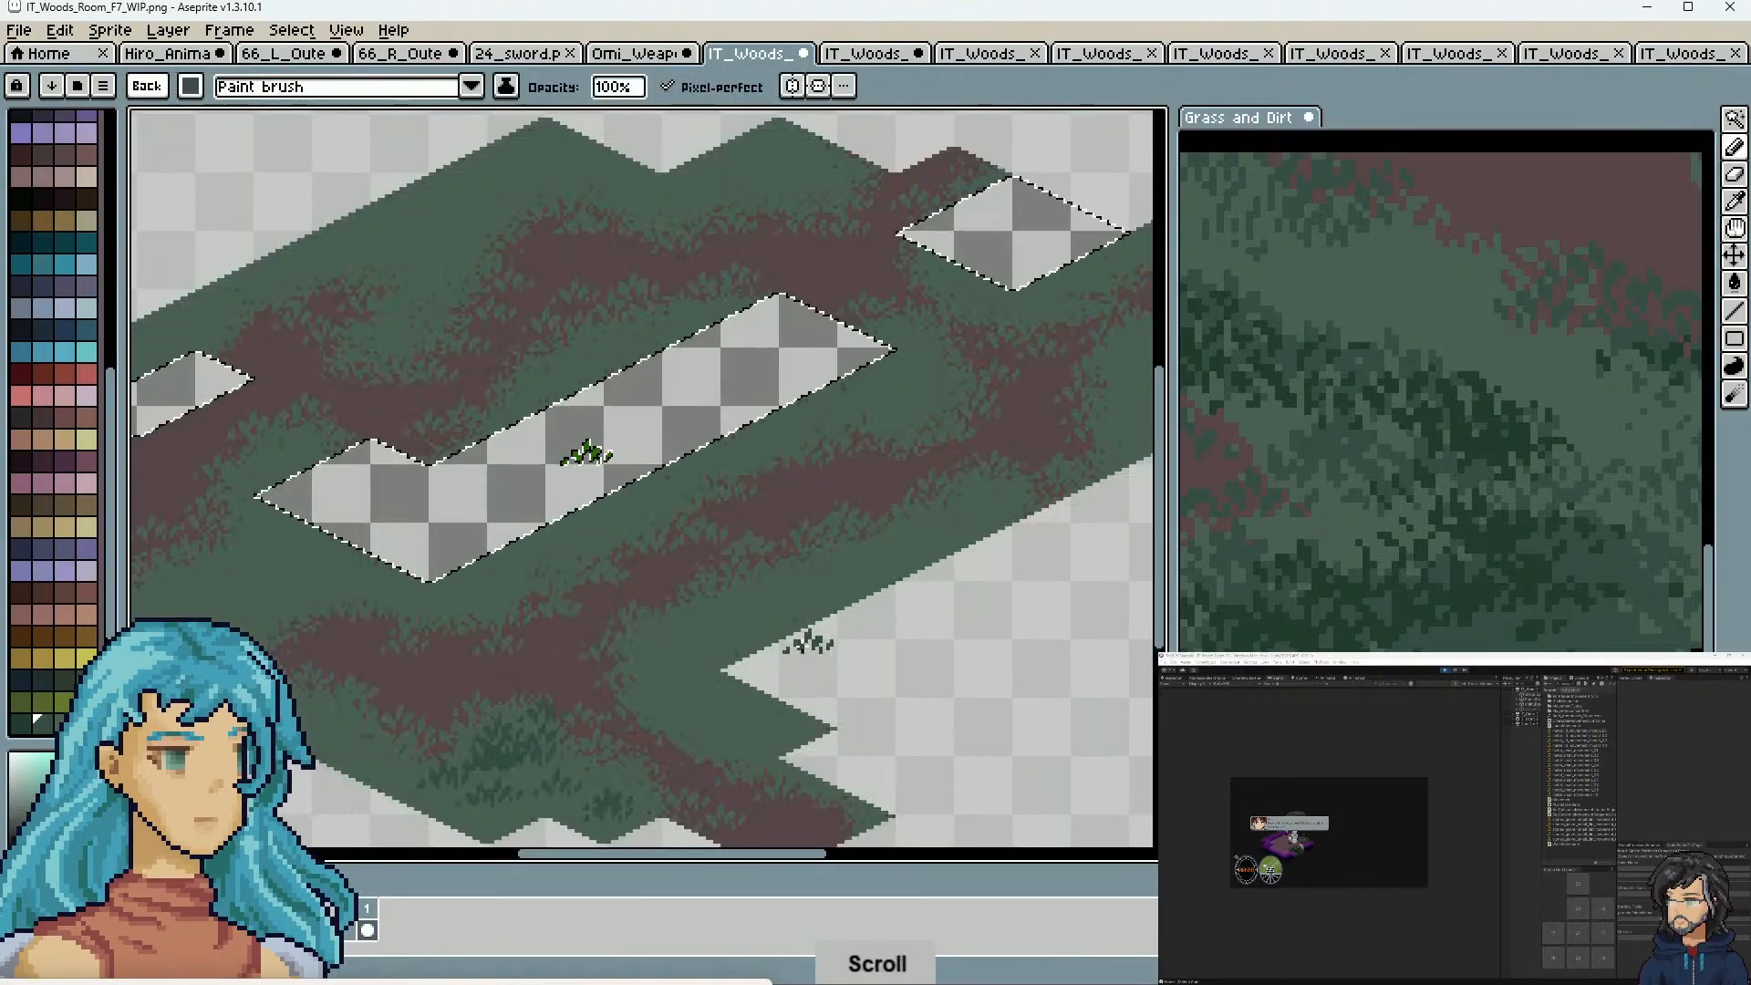
{"action": "scroll", "coordinate": [905, 579], "scroll_direction": "down", "scroll_amount": 2}
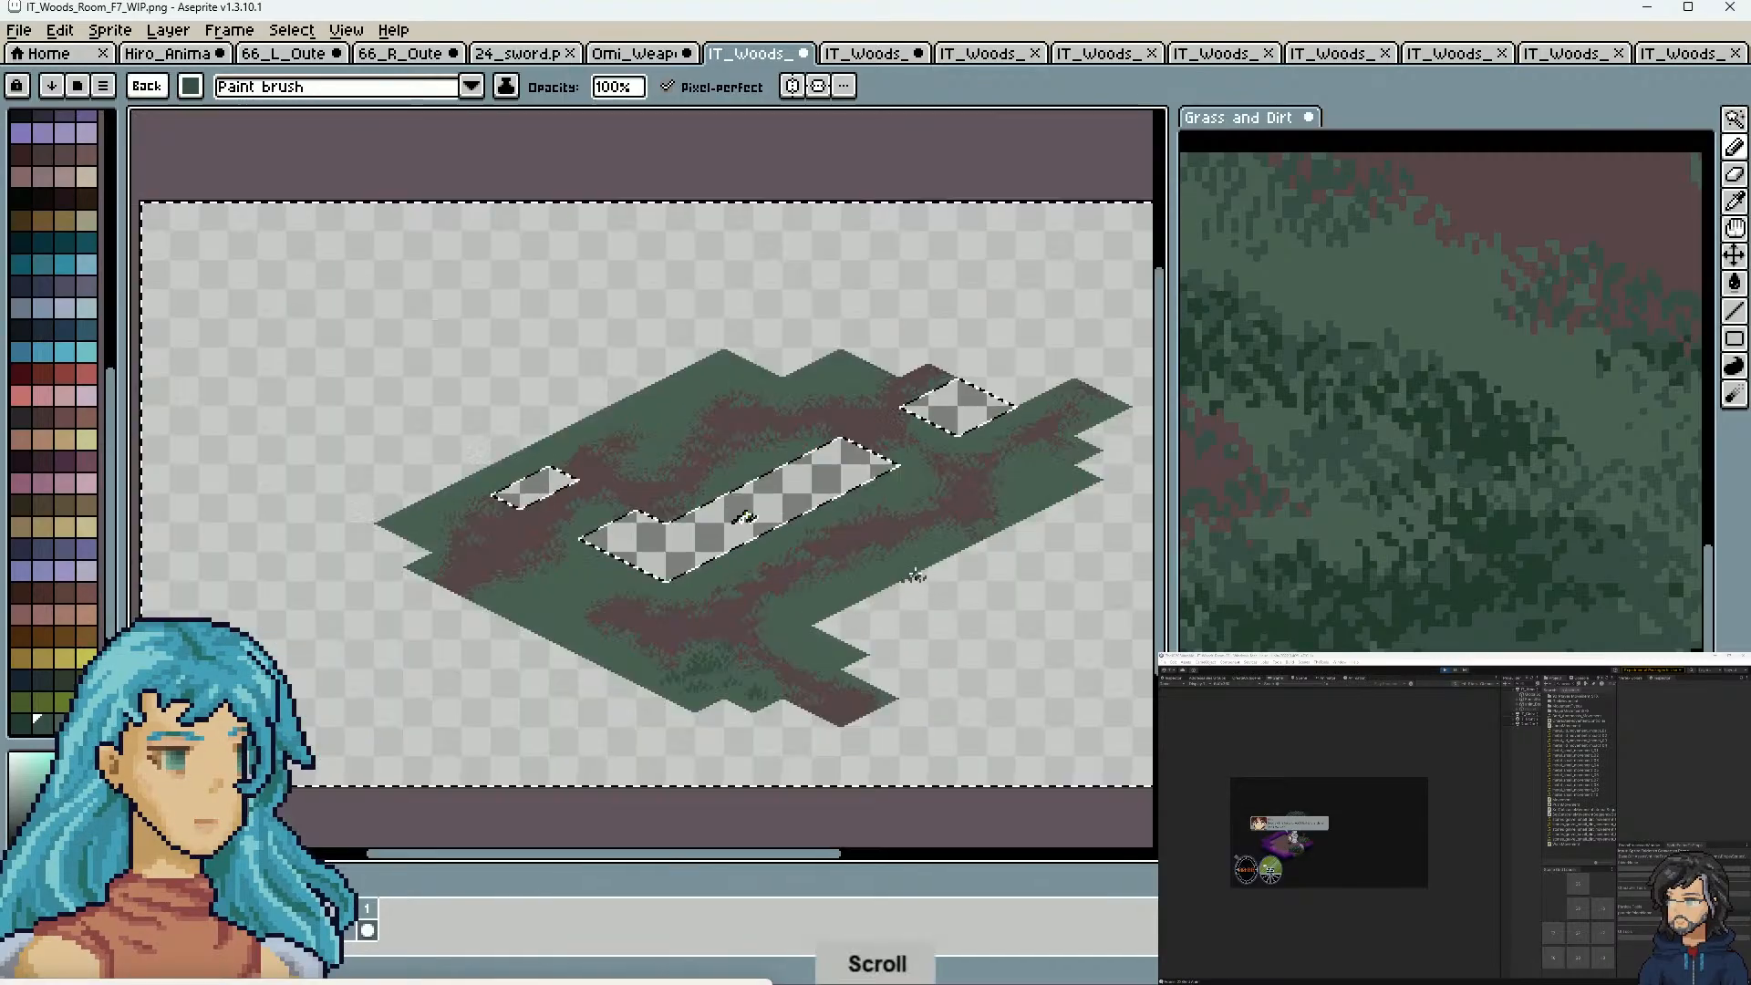
{"action": "scroll", "coordinate": [912, 577], "scroll_direction": "up", "scroll_amount": 2}
{"action": "key", "text": "space"}
{"action": "left_click_drag", "start_coordinate": [734, 675], "coordinate": [889, 566]}
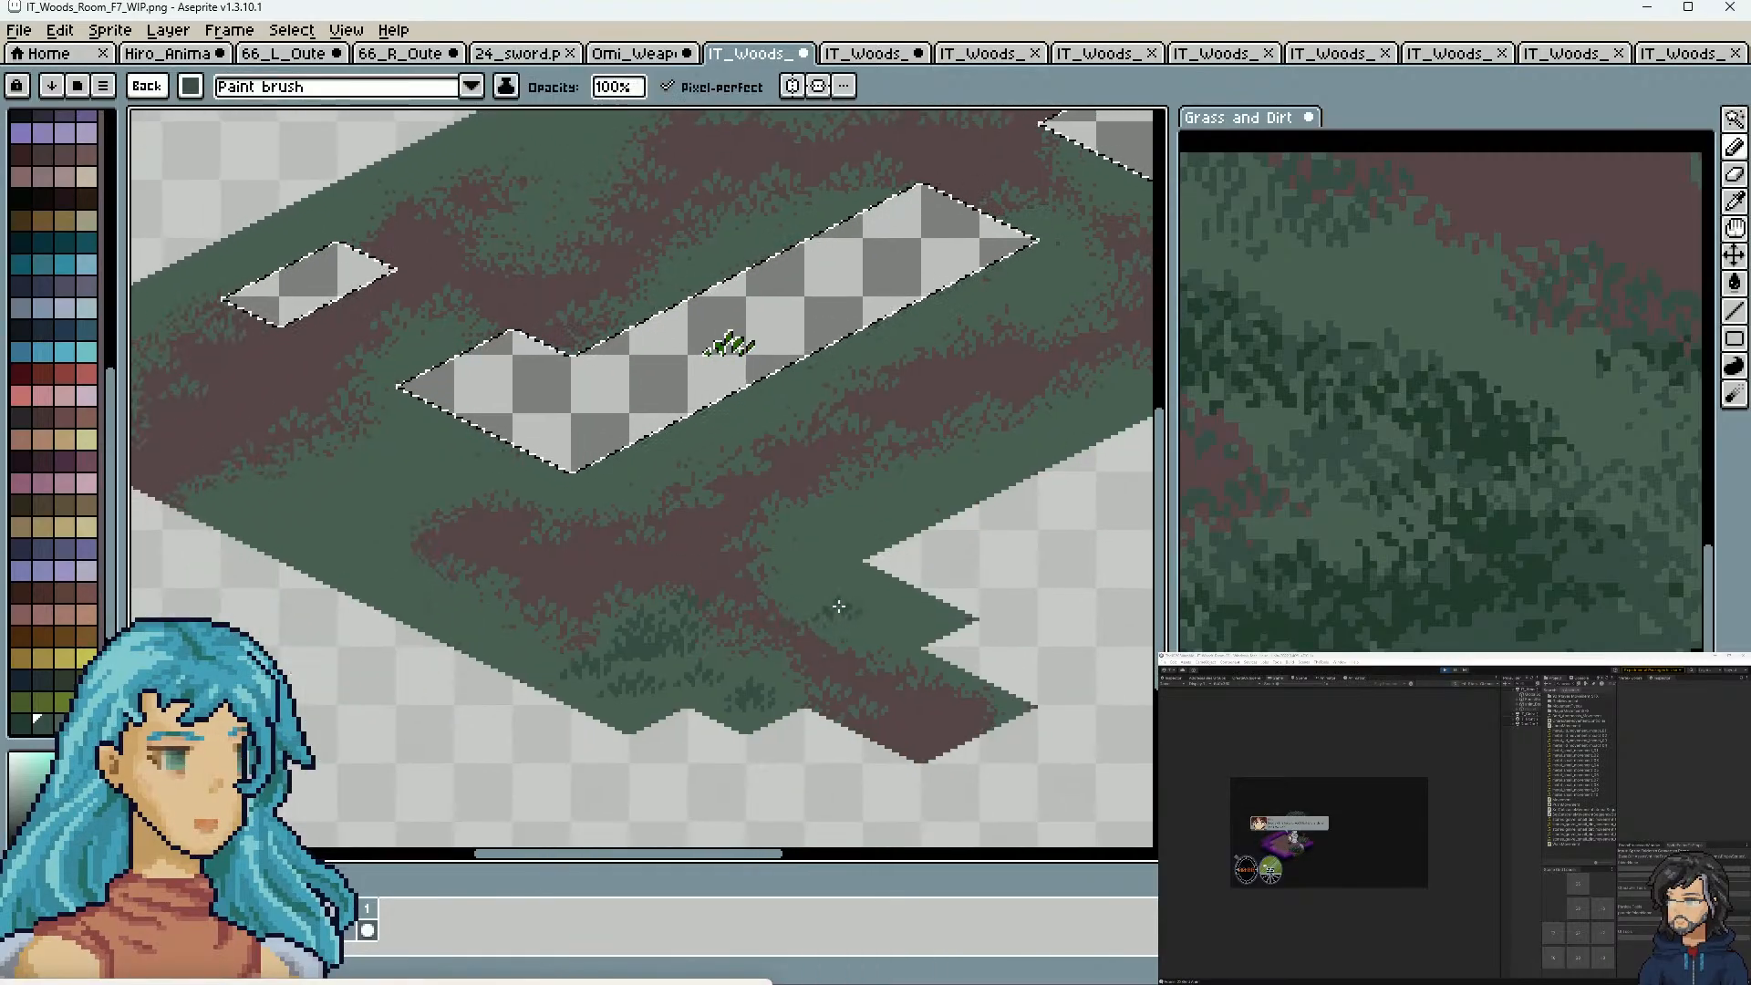
{"action": "scroll", "coordinate": [838, 606], "scroll_direction": "up", "scroll_amount": 1}
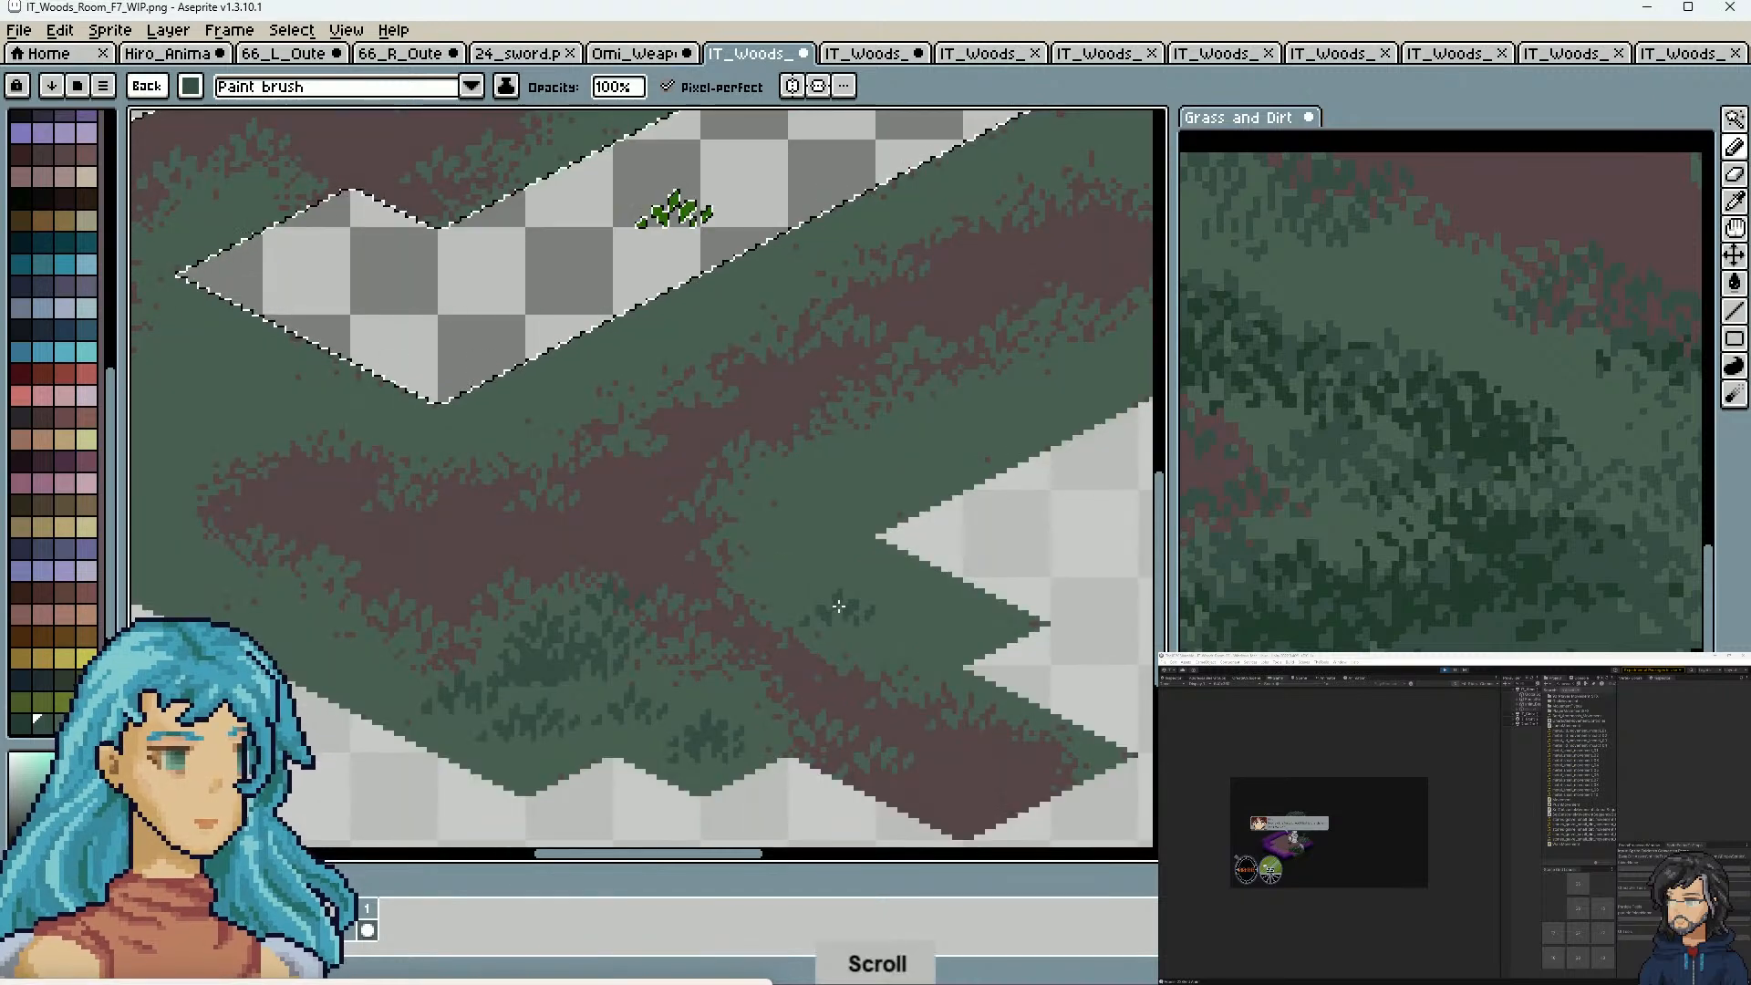
{"action": "key", "text": "space"}
{"action": "left_click_drag", "start_coordinate": [803, 554], "coordinate": [841, 490]}
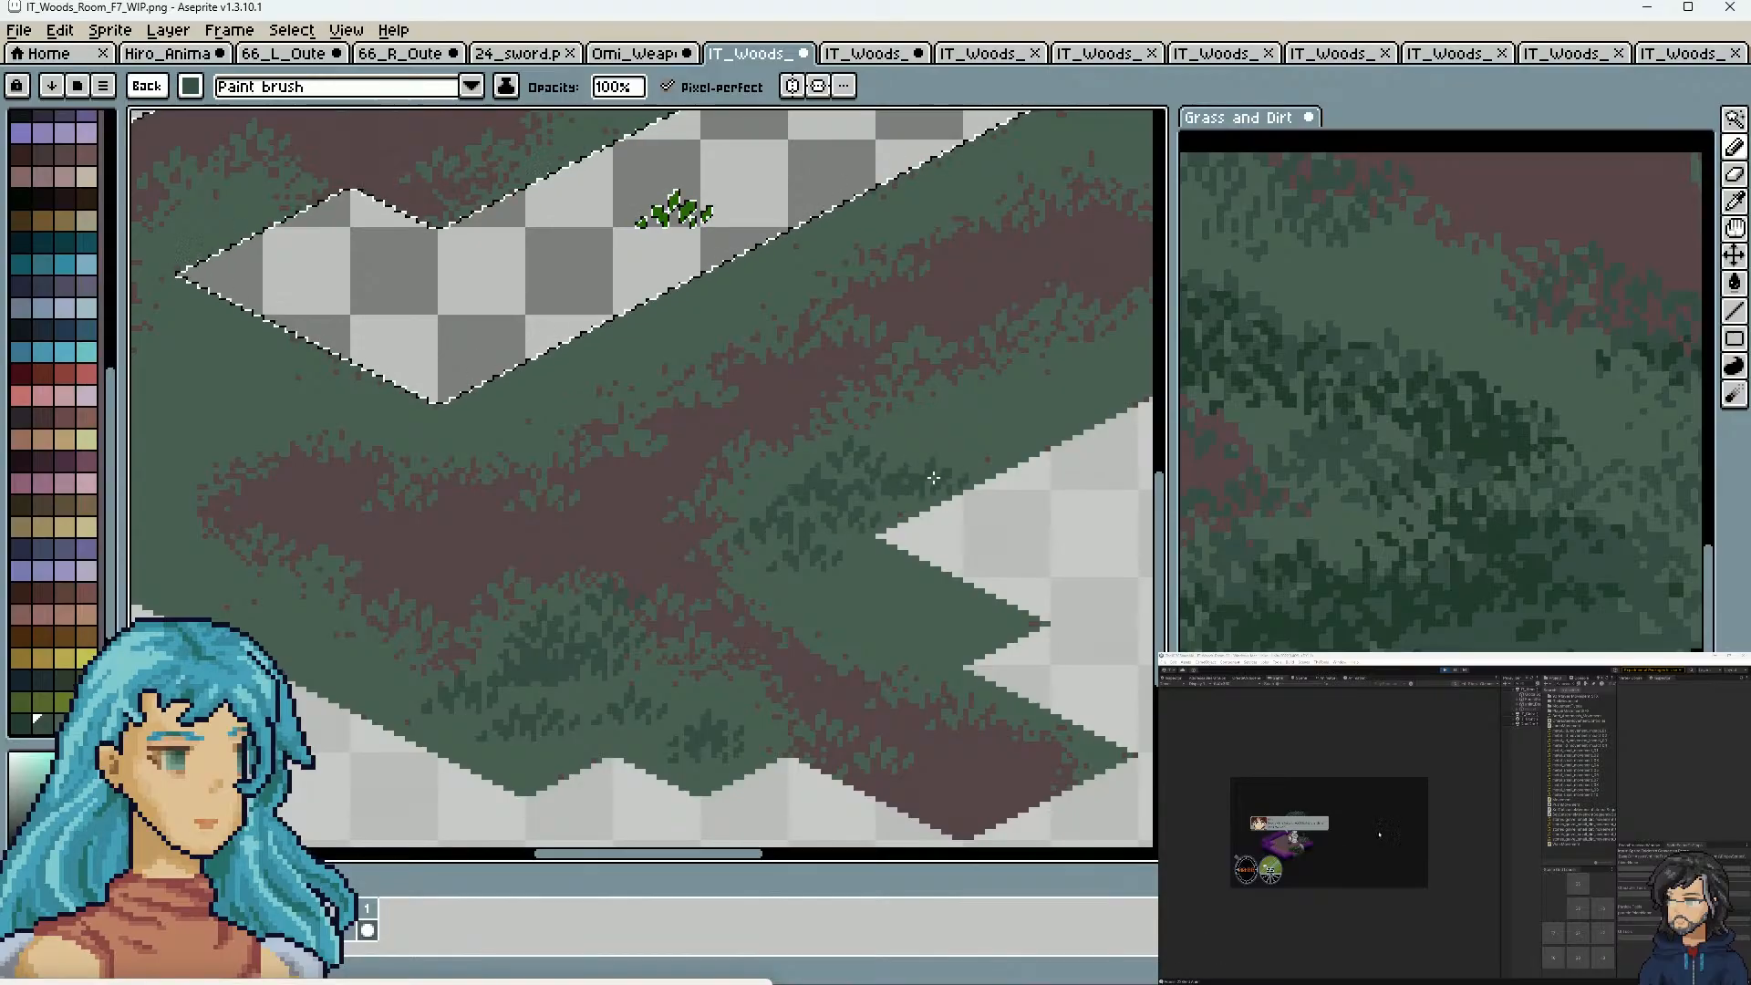
{"action": "key", "text": "ctrl+z"}
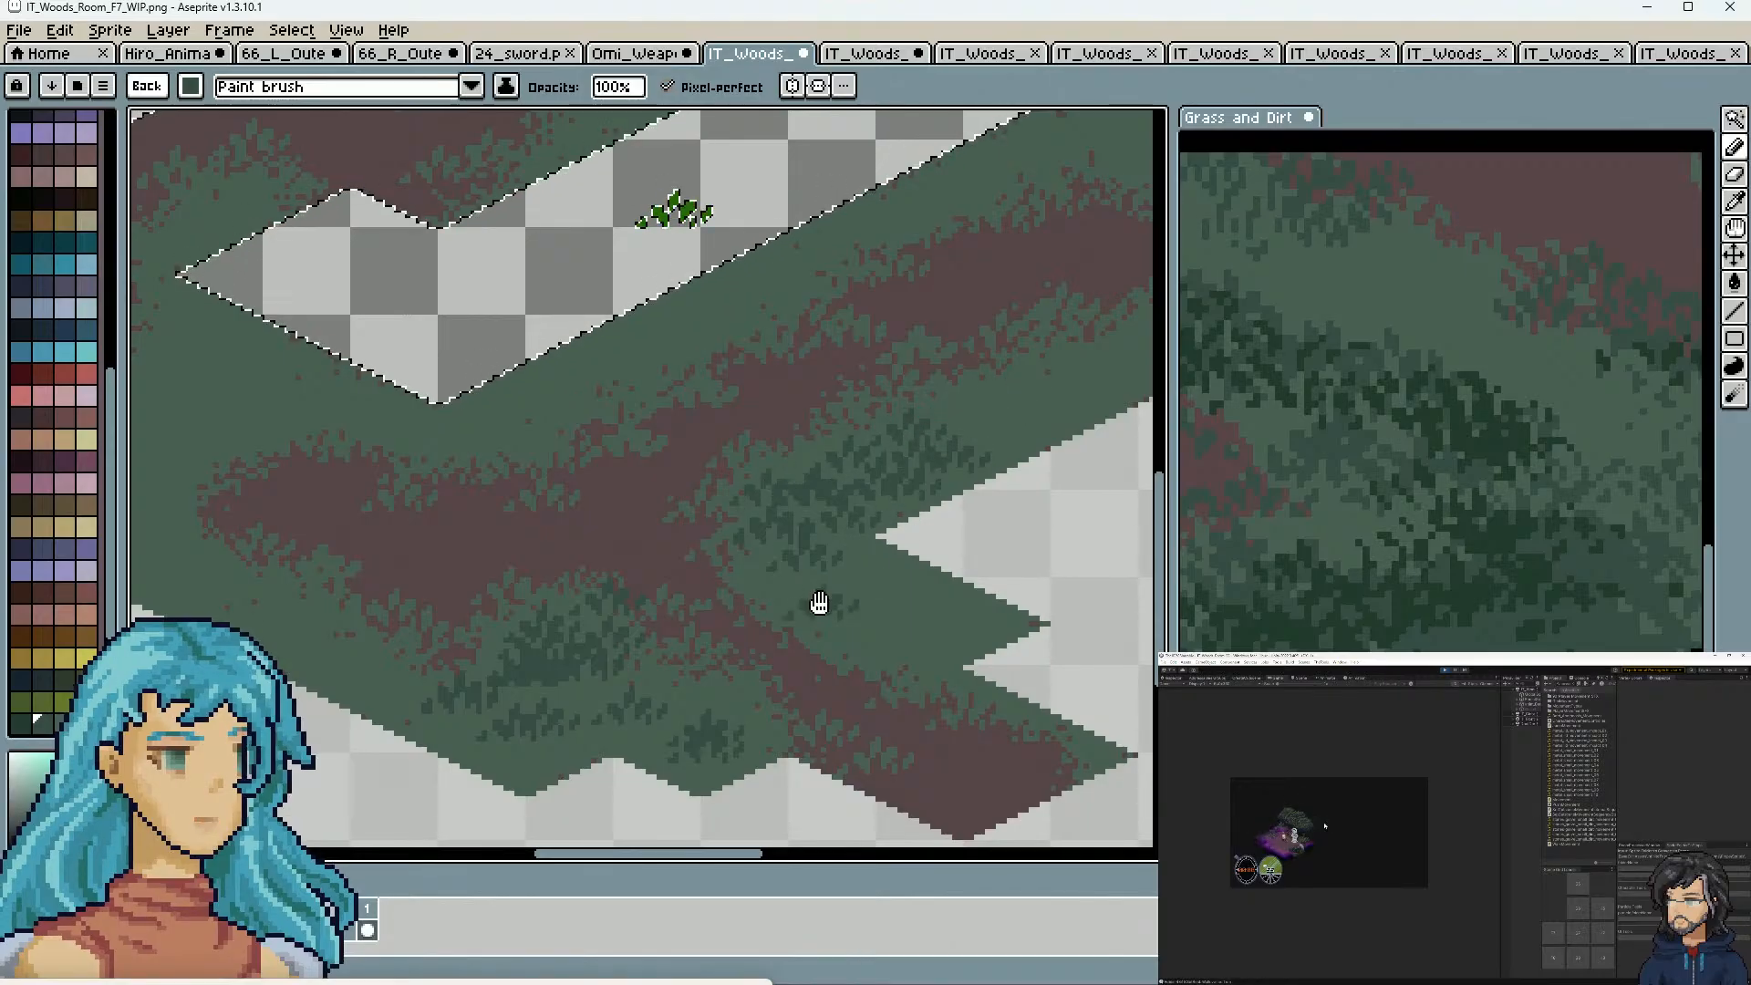
{"action": "left_click_drag", "start_coordinate": [838, 589], "coordinate": [800, 527]}
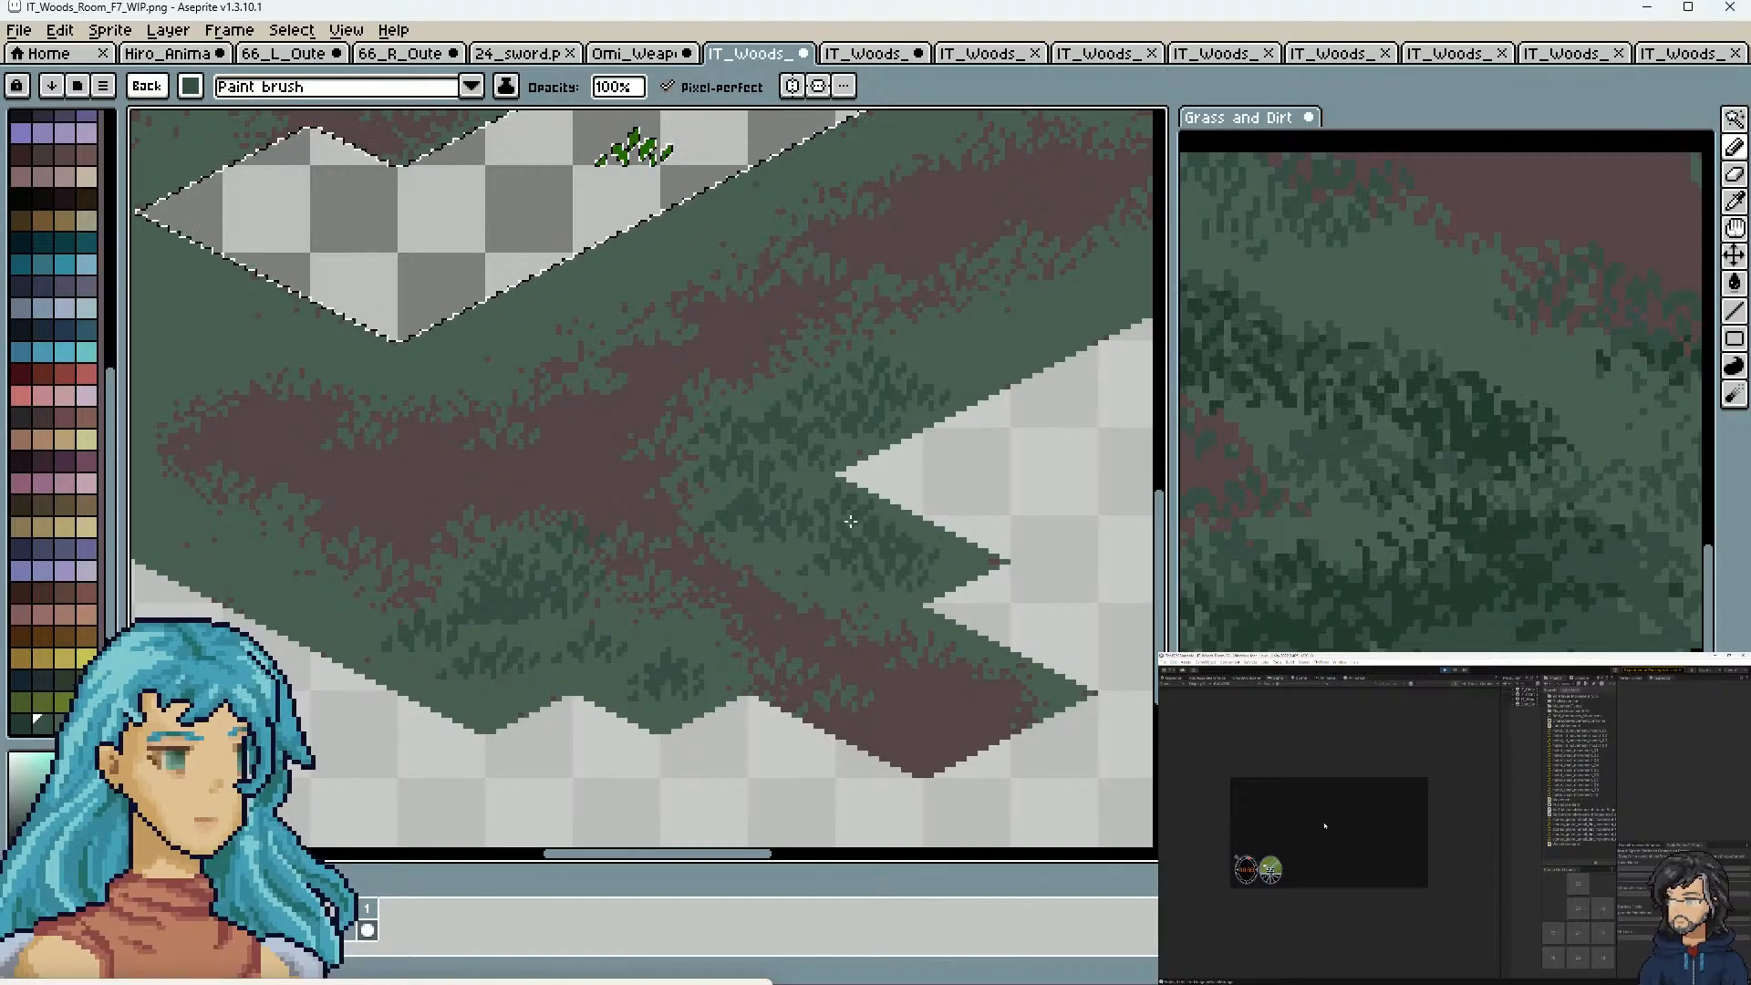
Stamp a dense dark grass patch between the central hole and the floor's lower left edge, extending along the hole's lower side
{"action": "mouse_move", "coordinate": [725, 595]}
{"action": "left_mouse_down"}
{"action": "mouse_move", "coordinate": [833, 576]}
{"action": "mouse_move", "coordinate": [985, 586]}
{"action": "left_mouse_up"}
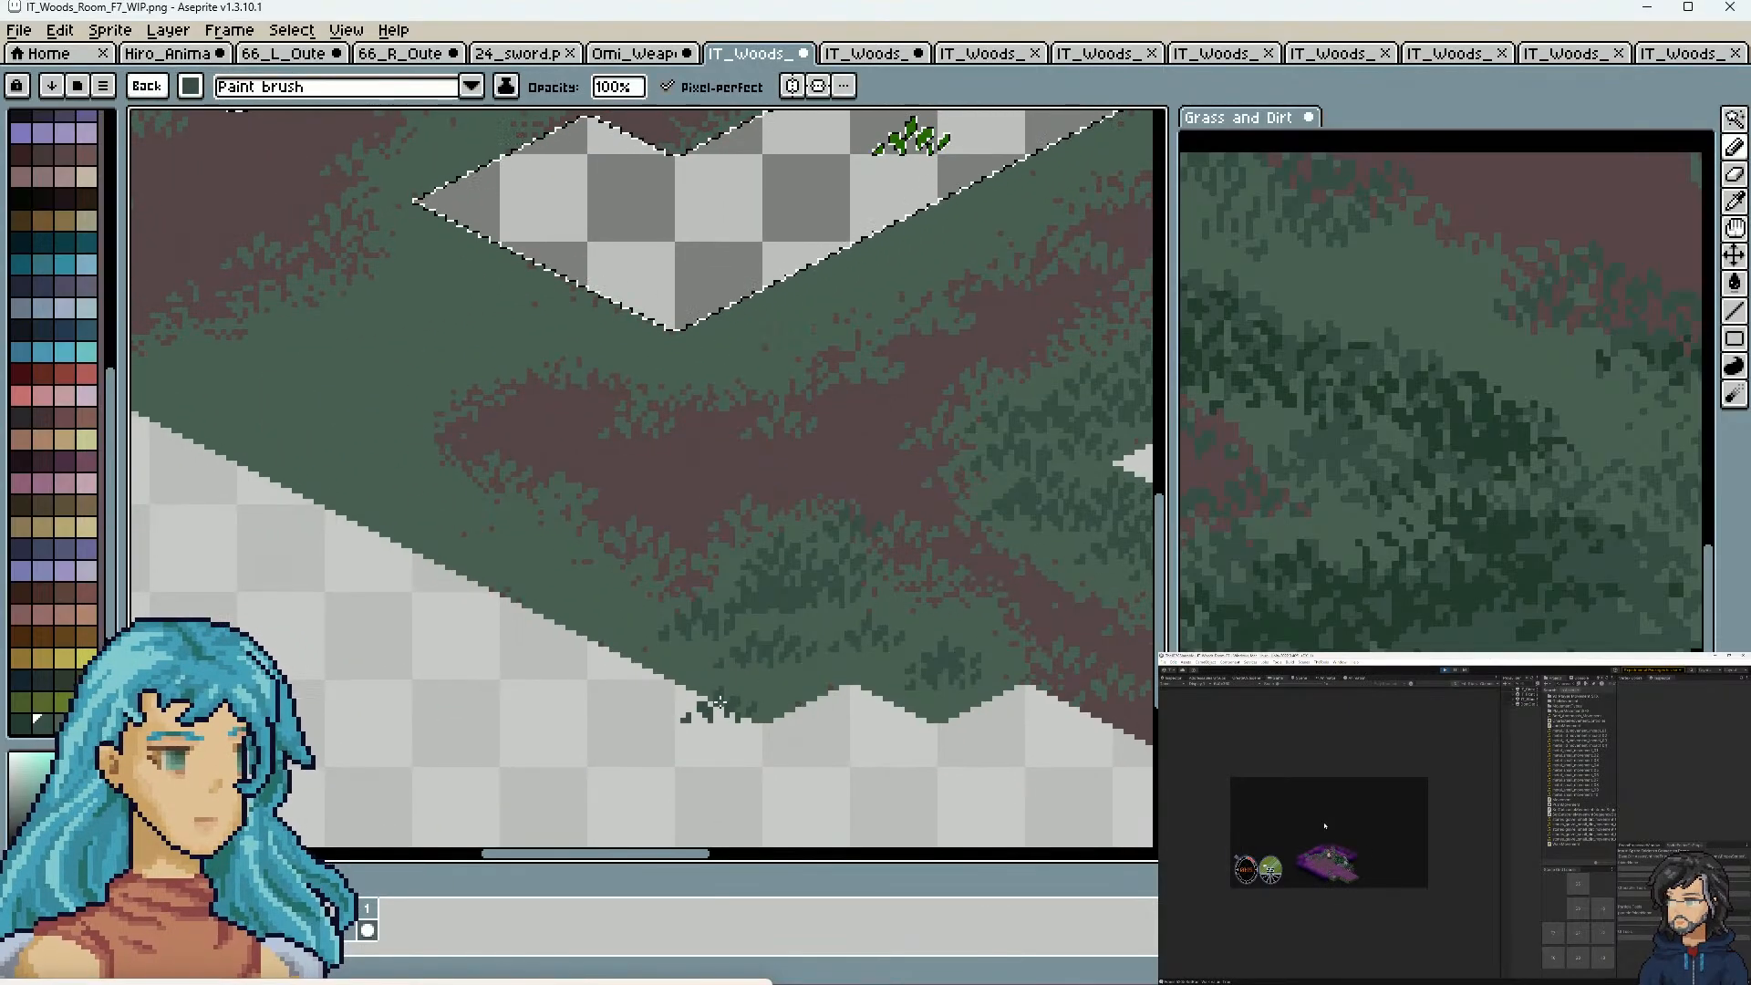
{"action": "left_click_drag", "start_coordinate": [704, 527], "coordinate": [833, 601]}
{"action": "left_click", "coordinate": [515, 503]}
{"action": "left_click", "coordinate": [422, 445]}
{"action": "left_click", "coordinate": [554, 462]}
{"action": "left_click", "coordinate": [604, 377]}
{"action": "mouse_move", "coordinate": [650, 346]}
{"action": "left_mouse_down"}
{"action": "mouse_move", "coordinate": [609, 333]}
{"action": "mouse_move", "coordinate": [639, 399]}
{"action": "mouse_move", "coordinate": [595, 434]}
{"action": "mouse_move", "coordinate": [494, 430]}
{"action": "mouse_move", "coordinate": [610, 387]}
{"action": "left_mouse_up"}
{"action": "mouse_move", "coordinate": [625, 446]}
{"action": "left_mouse_down"}
{"action": "mouse_move", "coordinate": [641, 372]}
{"action": "mouse_move", "coordinate": [649, 398]}
{"action": "mouse_move", "coordinate": [623, 358]}
{"action": "left_mouse_up"}
{"action": "mouse_move", "coordinate": [428, 443]}
{"action": "left_mouse_down"}
{"action": "mouse_move", "coordinate": [440, 477]}
{"action": "mouse_move", "coordinate": [477, 419]}
{"action": "mouse_move", "coordinate": [469, 448]}
{"action": "left_mouse_up"}
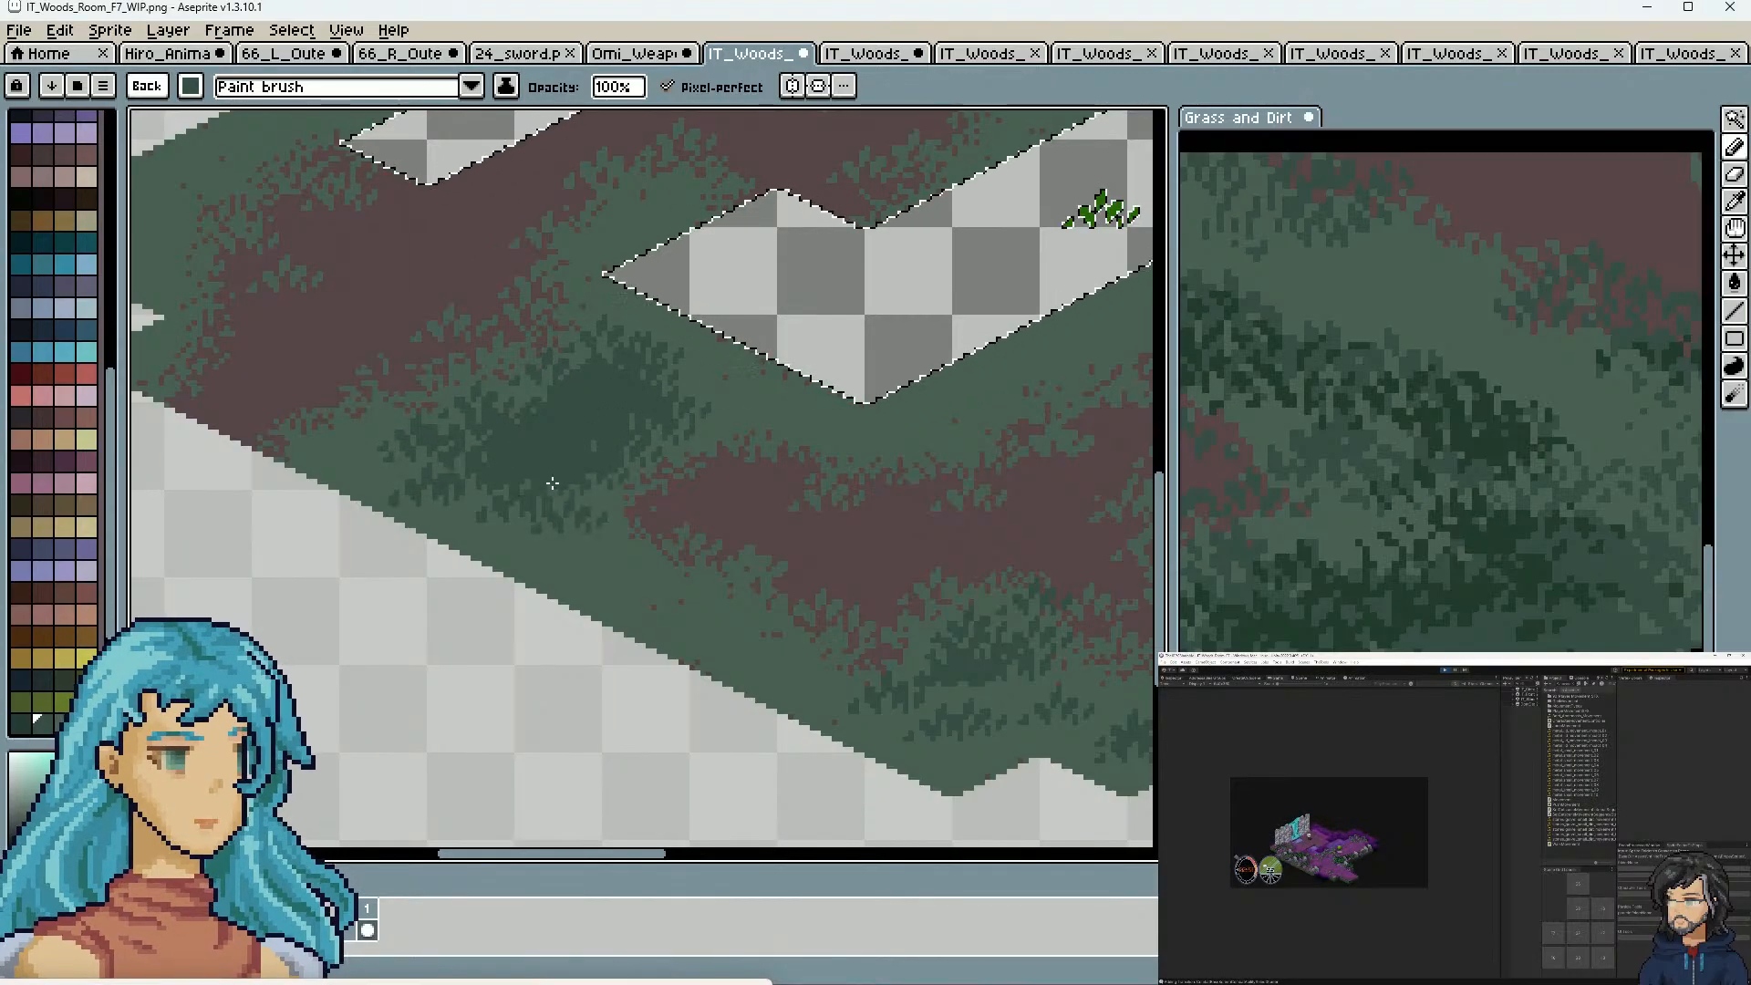
{"action": "left_click", "coordinate": [633, 557]}
{"action": "left_click", "coordinate": [622, 563]}
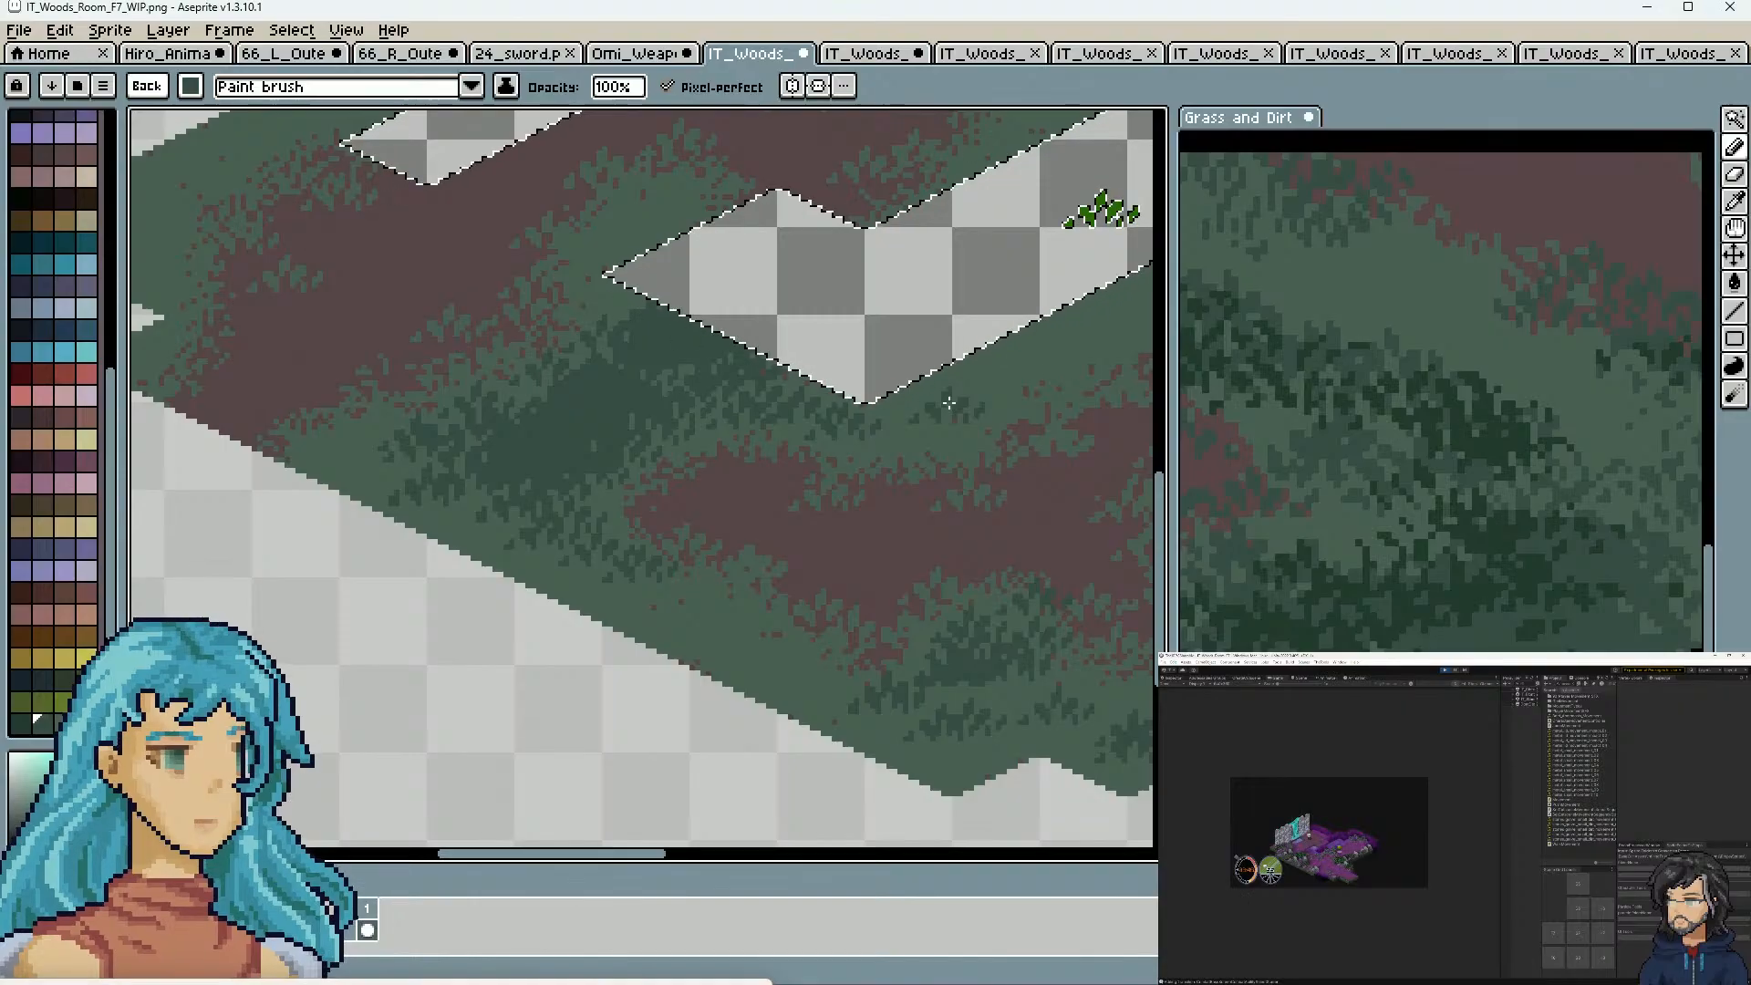
Bring the green grass tuft stamps on the Grass and Dirt Stamps sheet into close view
{"action": "scroll", "coordinate": [1438, 465], "scroll_direction": "down", "scroll_amount": 5}
{"action": "key", "text": "space"}
{"action": "left_click_drag", "start_coordinate": [1291, 352], "coordinate": [1563, 620]}
{"action": "left_click_drag", "start_coordinate": [1355, 465], "coordinate": [1443, 492]}
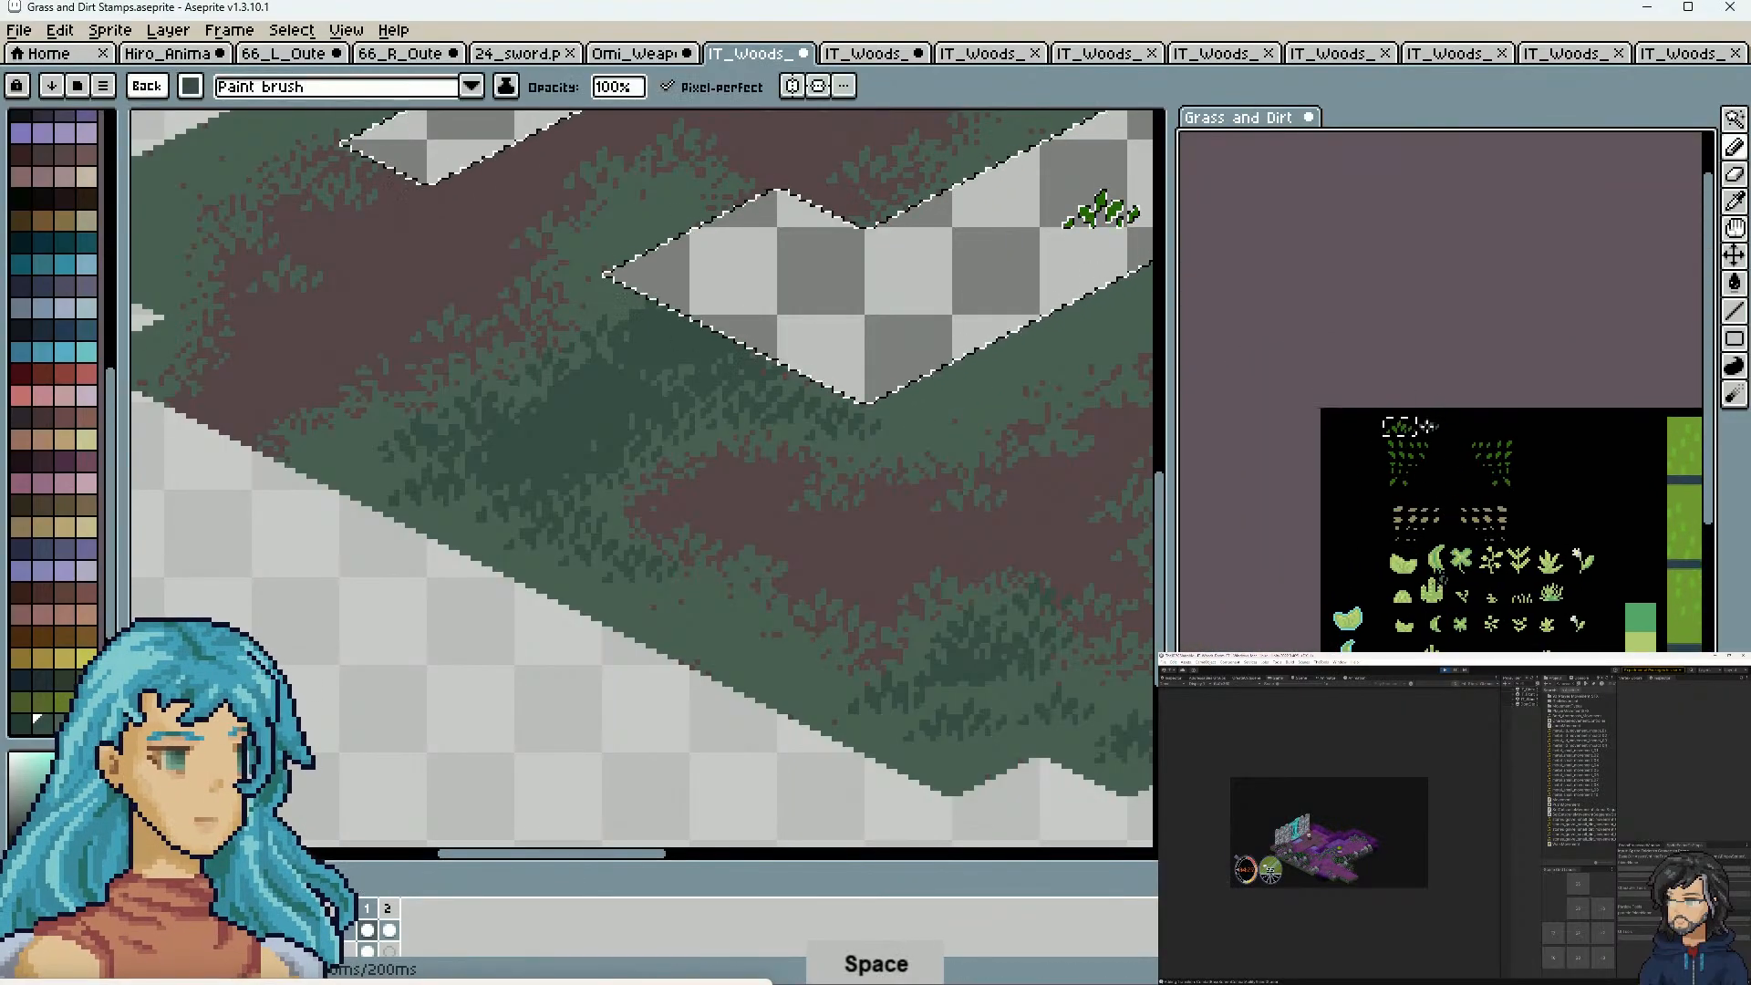
{"action": "scroll", "coordinate": [1419, 395], "scroll_direction": "up", "scroll_amount": 3}
Try a dark grass tuft near the floor's left corner and undo the last stamp
{"action": "left_click", "coordinate": [730, 552]}
{"action": "scroll", "coordinate": [790, 560], "scroll_direction": "down", "scroll_amount": 2}
{"action": "scroll", "coordinate": [791, 560], "scroll_direction": "up", "scroll_amount": 3}
{"action": "key", "text": "space"}
{"action": "left_click_drag", "start_coordinate": [538, 450], "coordinate": [994, 699]}
{"action": "left_click", "coordinate": [378, 411]}
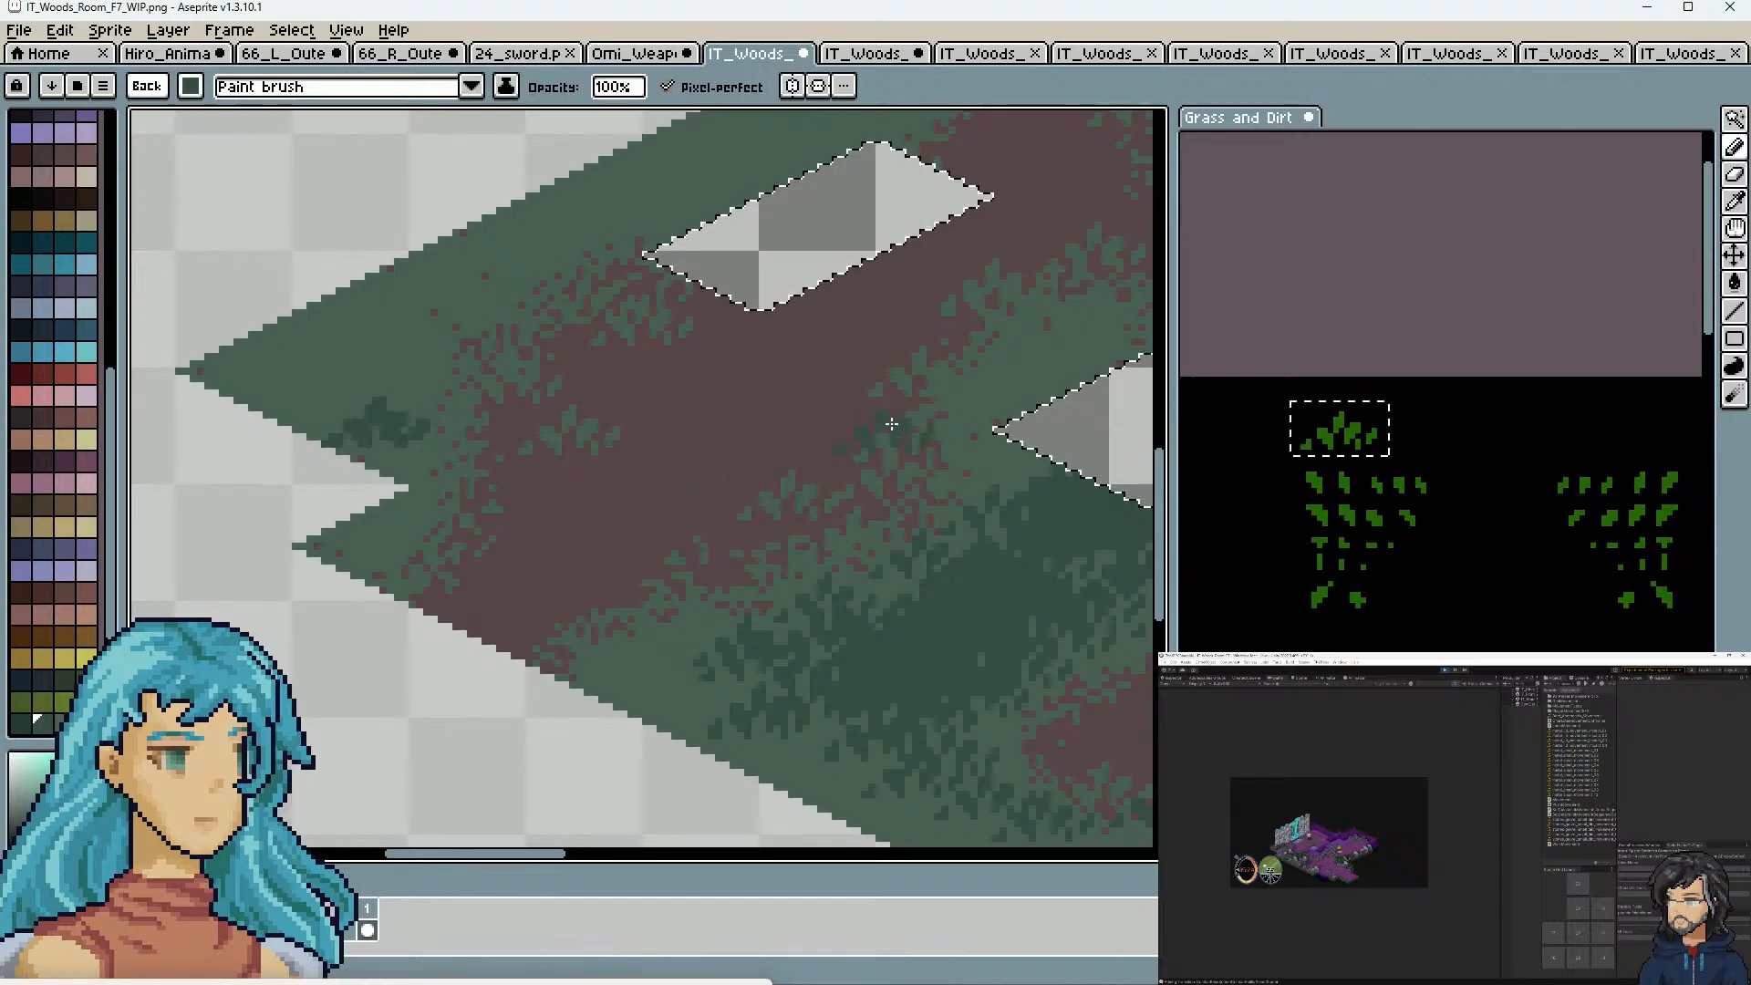
{"action": "scroll", "coordinate": [943, 420], "scroll_direction": "down", "scroll_amount": 1}
{"action": "key", "text": "ctrl+z"}
Stamp dark grass around the left corner of the central hole, blending it into the dirt path above
{"action": "key", "text": "space"}
{"action": "left_click_drag", "start_coordinate": [797, 493], "coordinate": [625, 695]}
{"action": "key", "text": "space"}
{"action": "left_click_drag", "start_coordinate": [862, 575], "coordinate": [770, 508]}
{"action": "scroll", "coordinate": [777, 483], "scroll_direction": "up", "scroll_amount": 1}
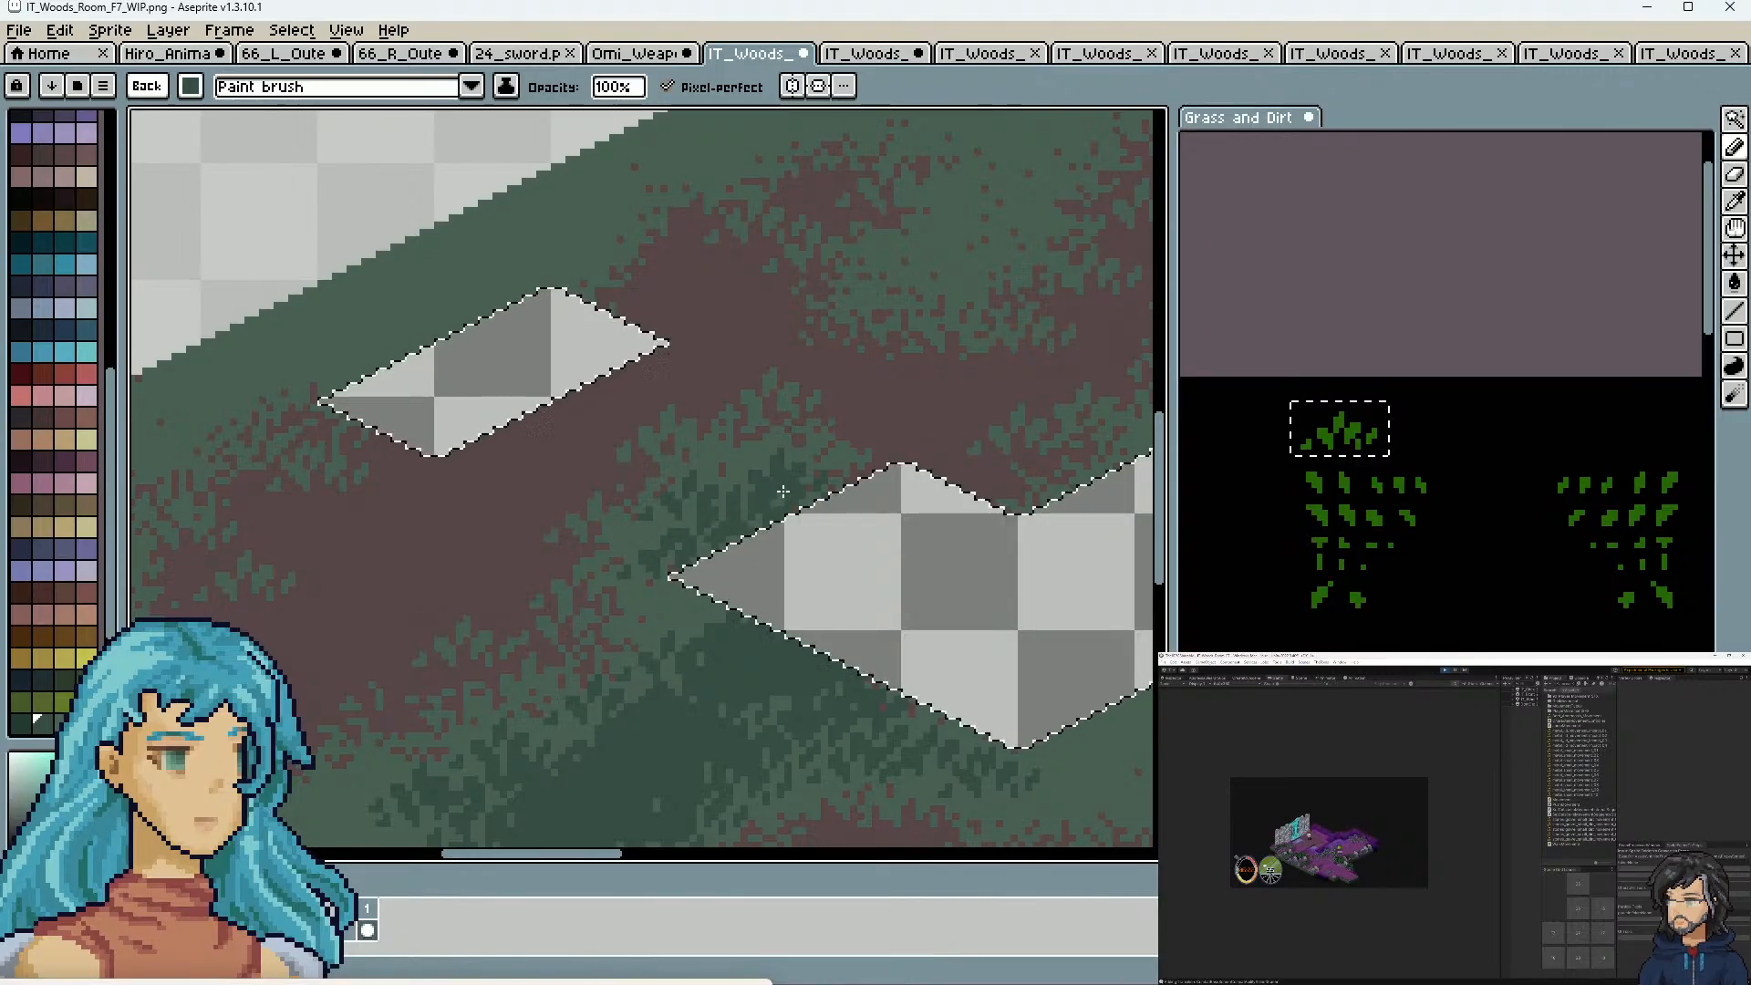
{"action": "key", "text": "space"}
{"action": "left_click_drag", "start_coordinate": [662, 597], "coordinate": [688, 508]}
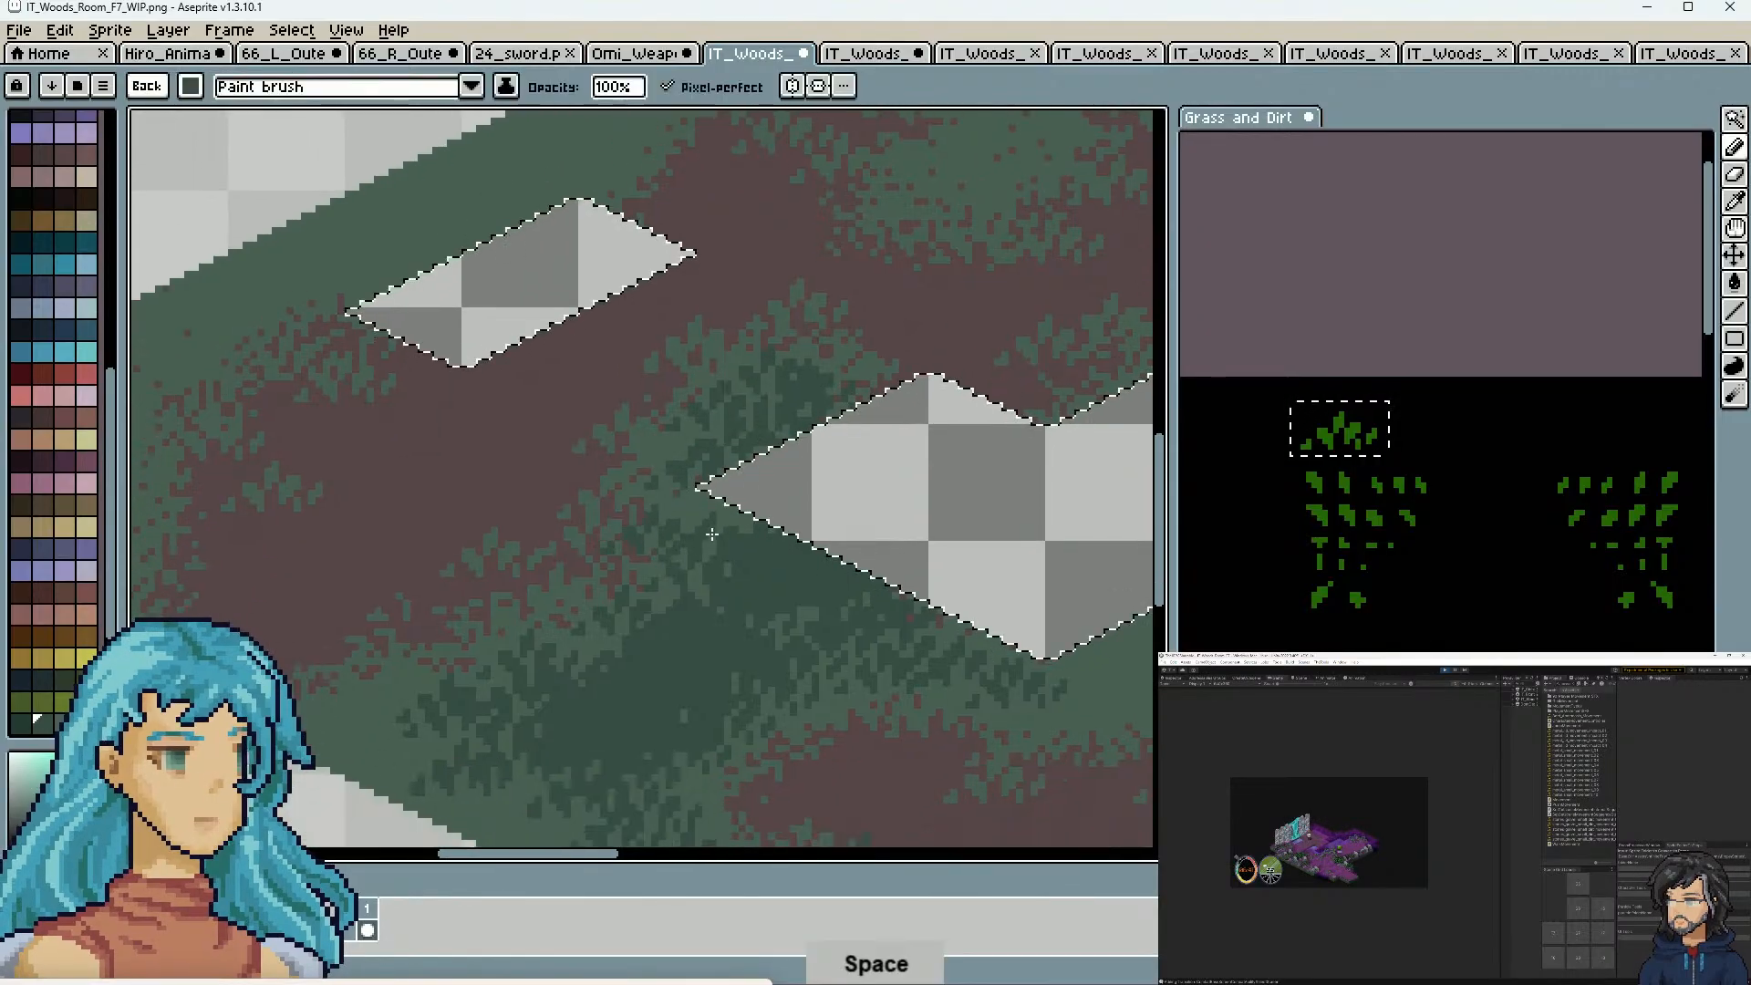
{"action": "scroll", "coordinate": [928, 572], "scroll_direction": "down", "scroll_amount": 1}
{"action": "key", "text": "space"}
{"action": "left_click_drag", "start_coordinate": [950, 649], "coordinate": [642, 566]}
{"action": "left_click_drag", "start_coordinate": [940, 602], "coordinate": [727, 630]}
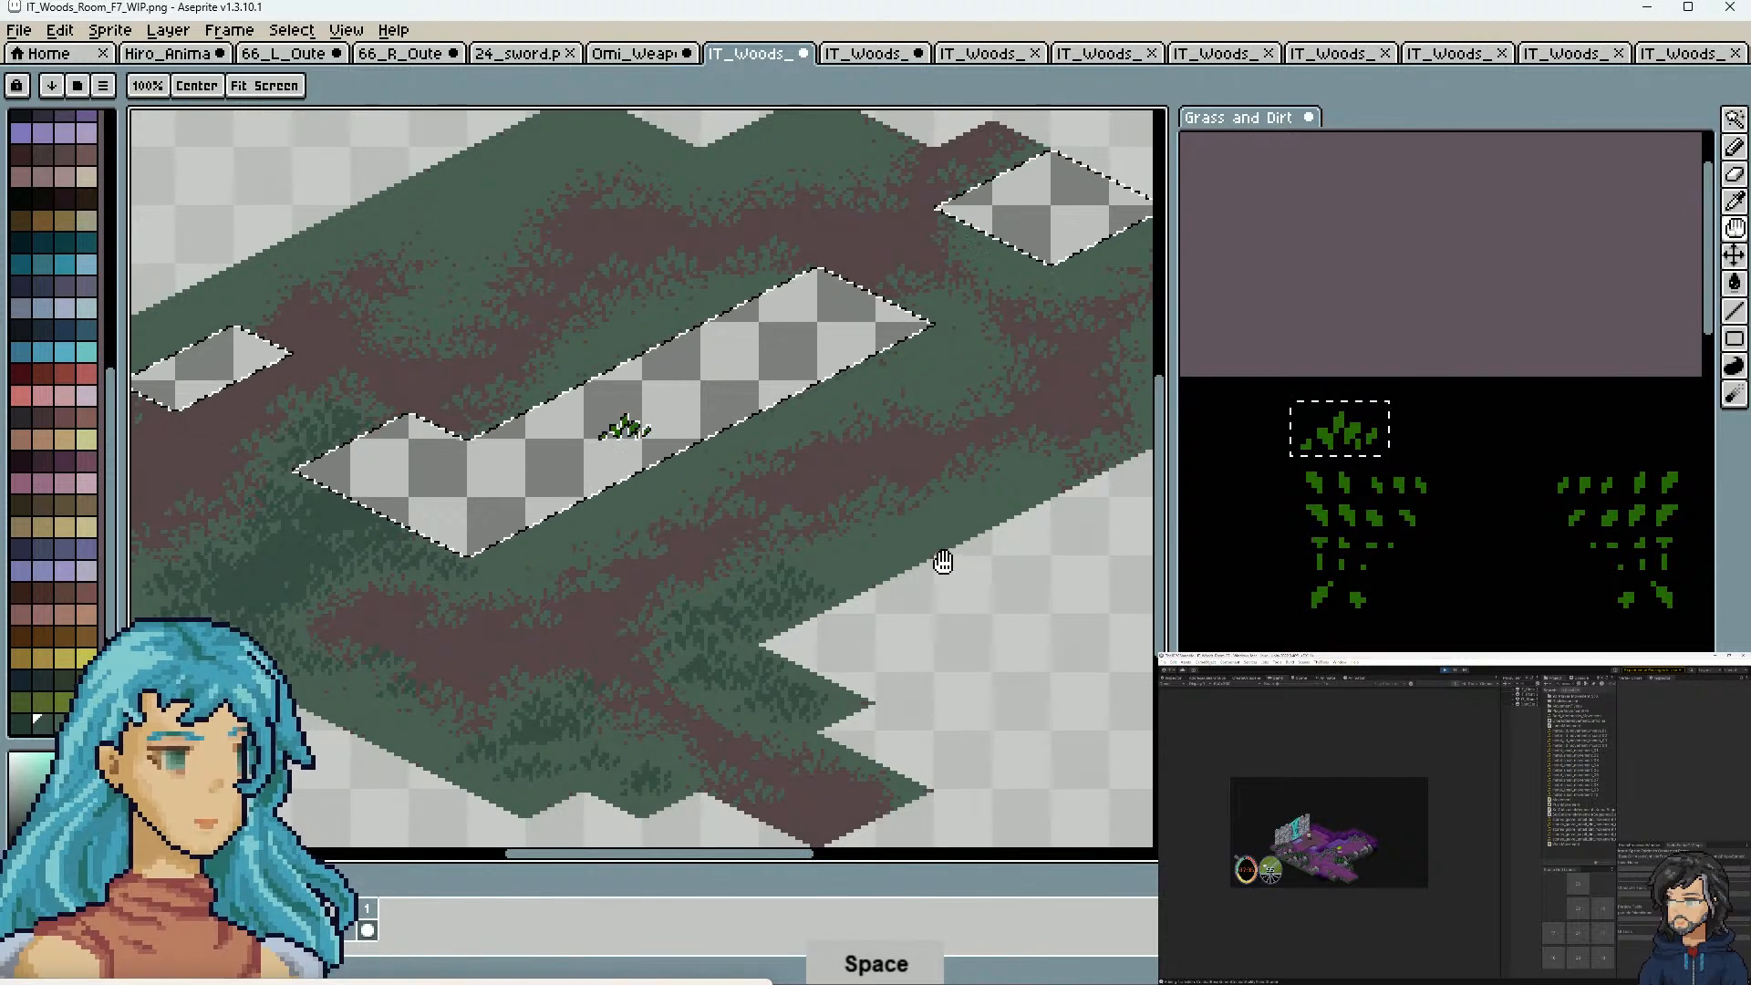
{"action": "key", "text": "space"}
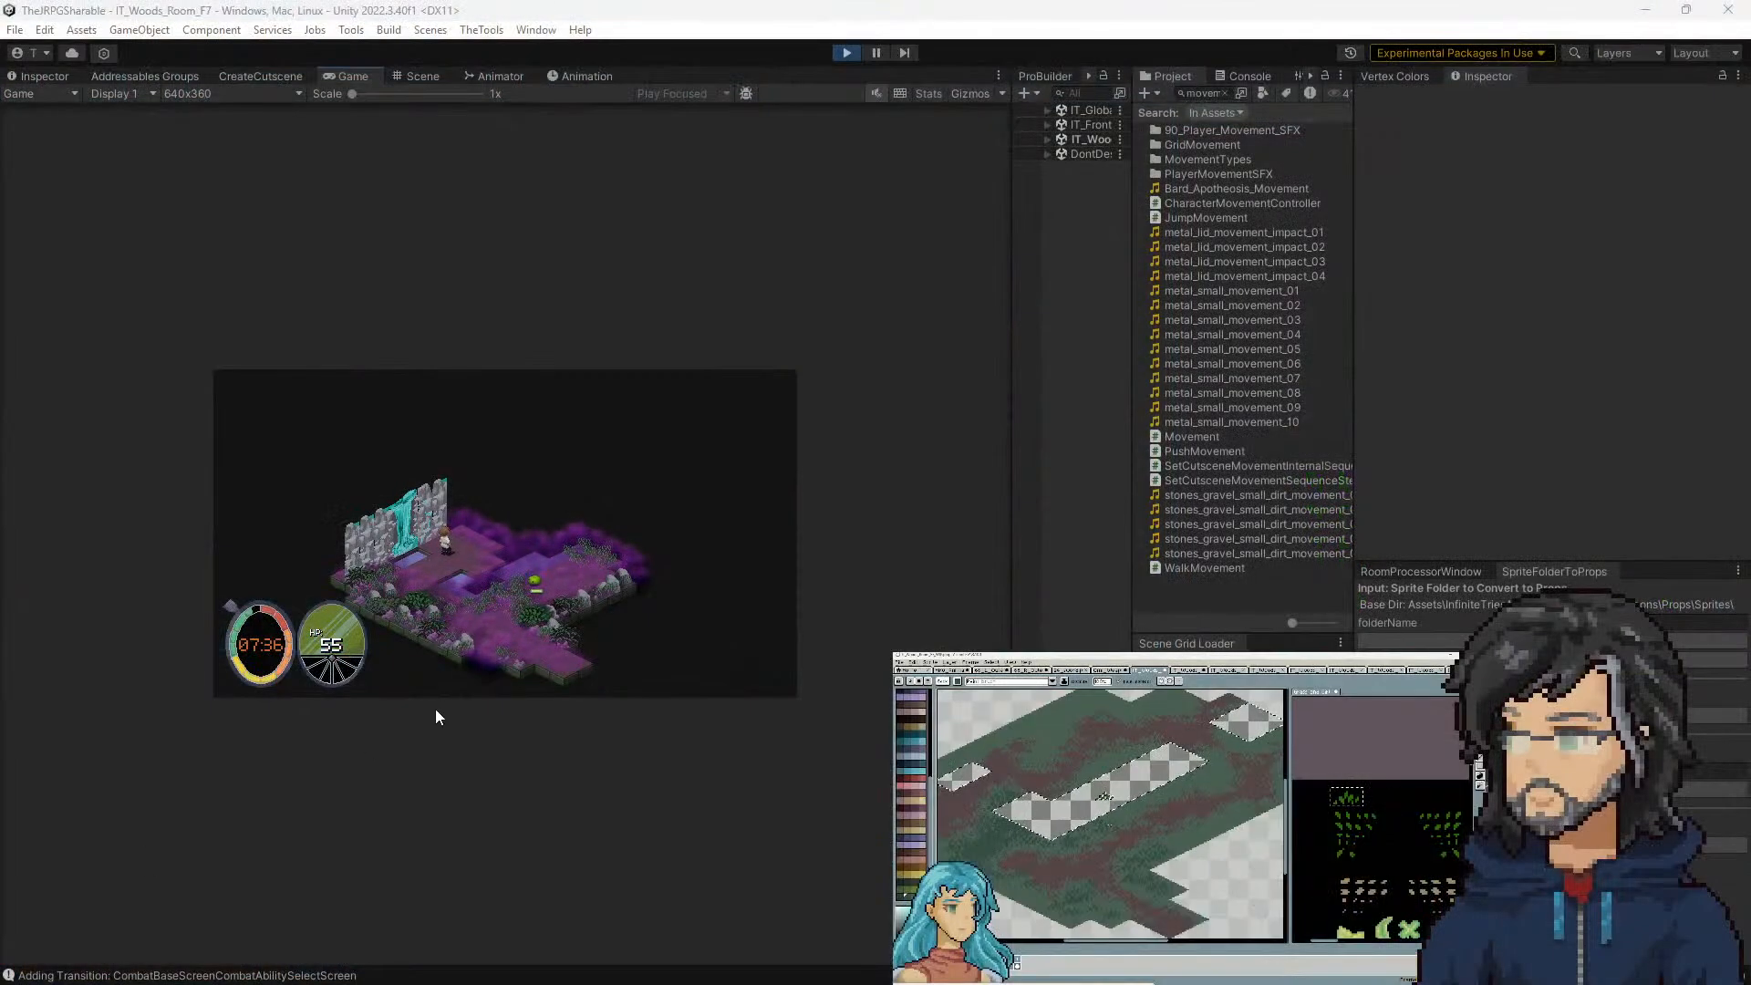
In the running Unity game, walk the character back and forth along the Woods F7 stone wall to test movement
{"action": "left_click", "coordinate": [463, 586]}
{"action": "key", "text": "w"}
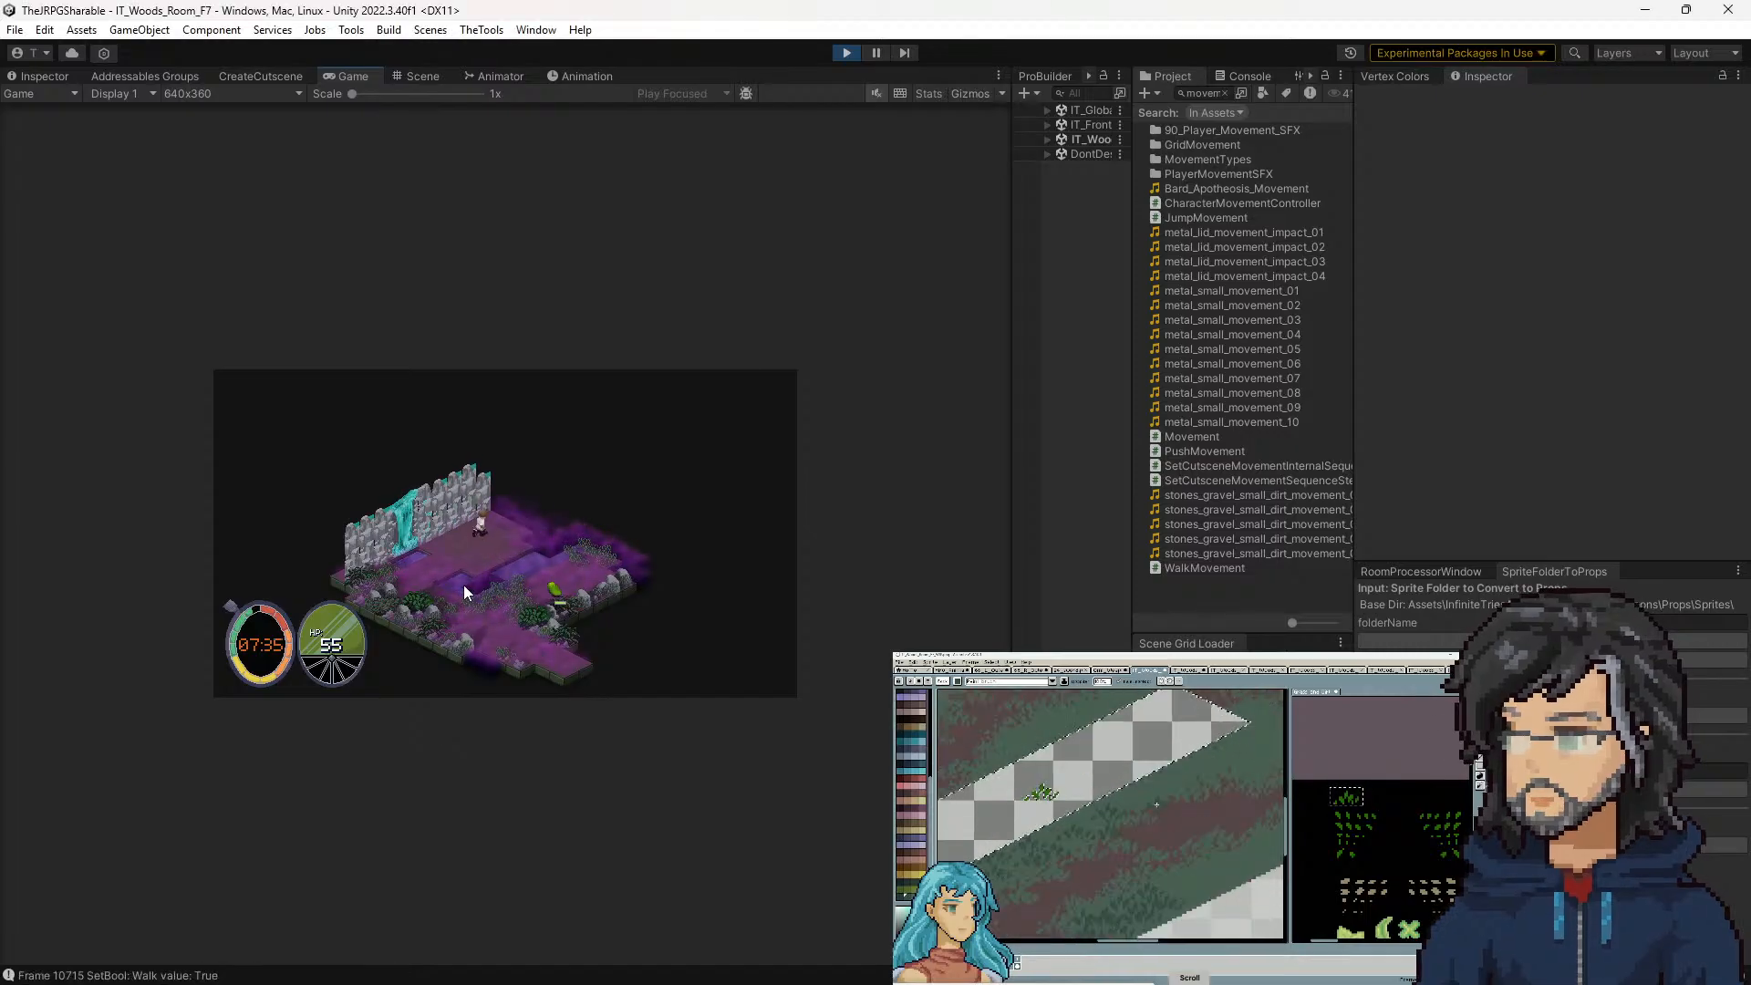
{"action": "key", "text": "s"}
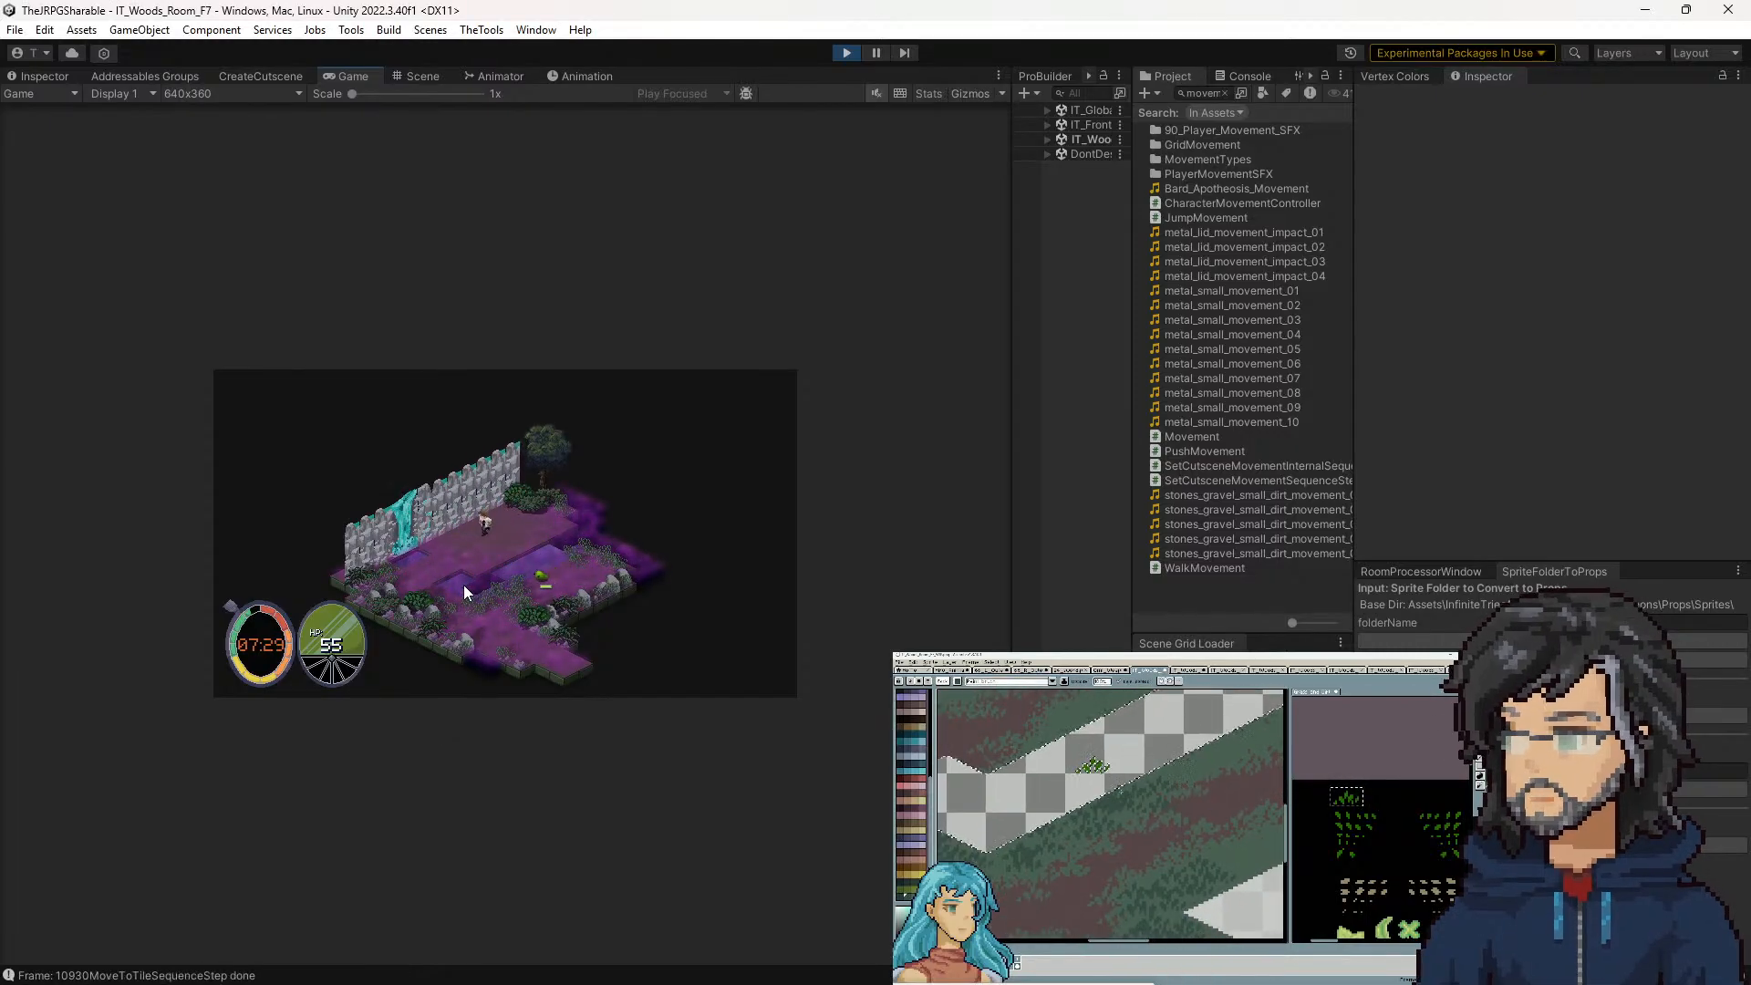
{"action": "key", "text": "w"}
{"action": "key", "text": "s"}
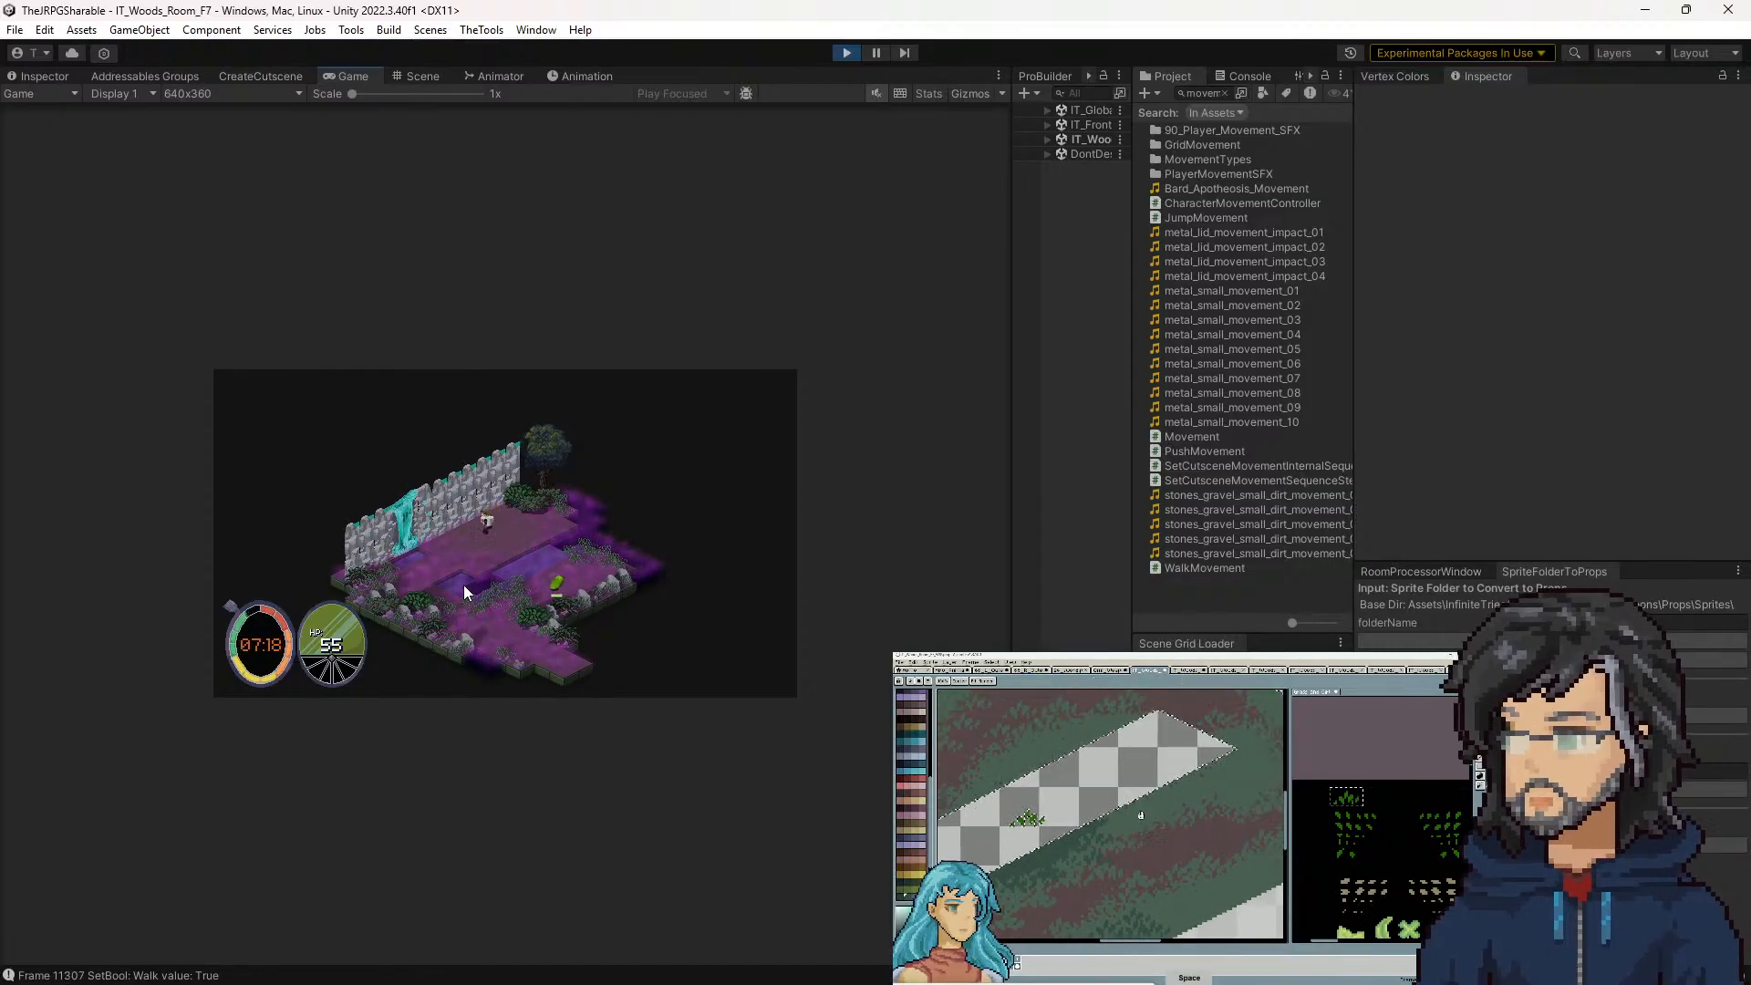
{"action": "key", "text": "w"}
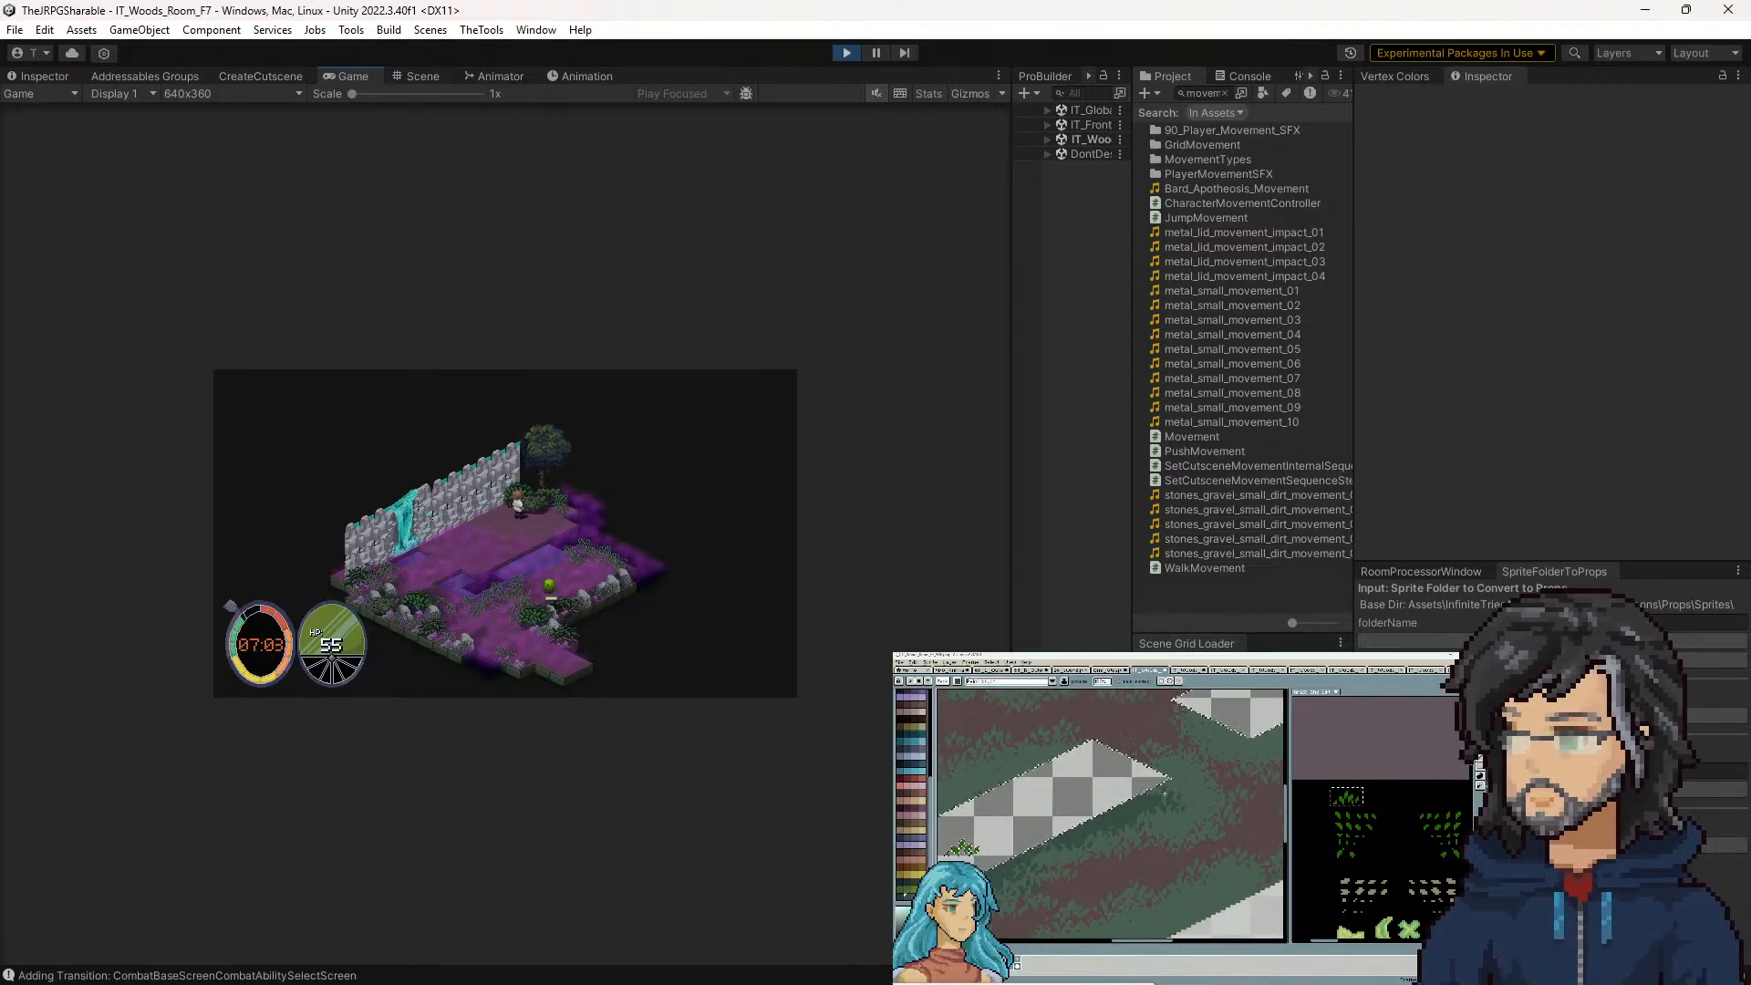
Return to BranchSequenceStep.cs in Visual Studio and examine the StartSequence call and the WaitUntil block in Invoke
{"action": "key", "text": "alt+Tab"}
{"action": "left_click_drag", "start_coordinate": [188, 418], "coordinate": [338, 537]}
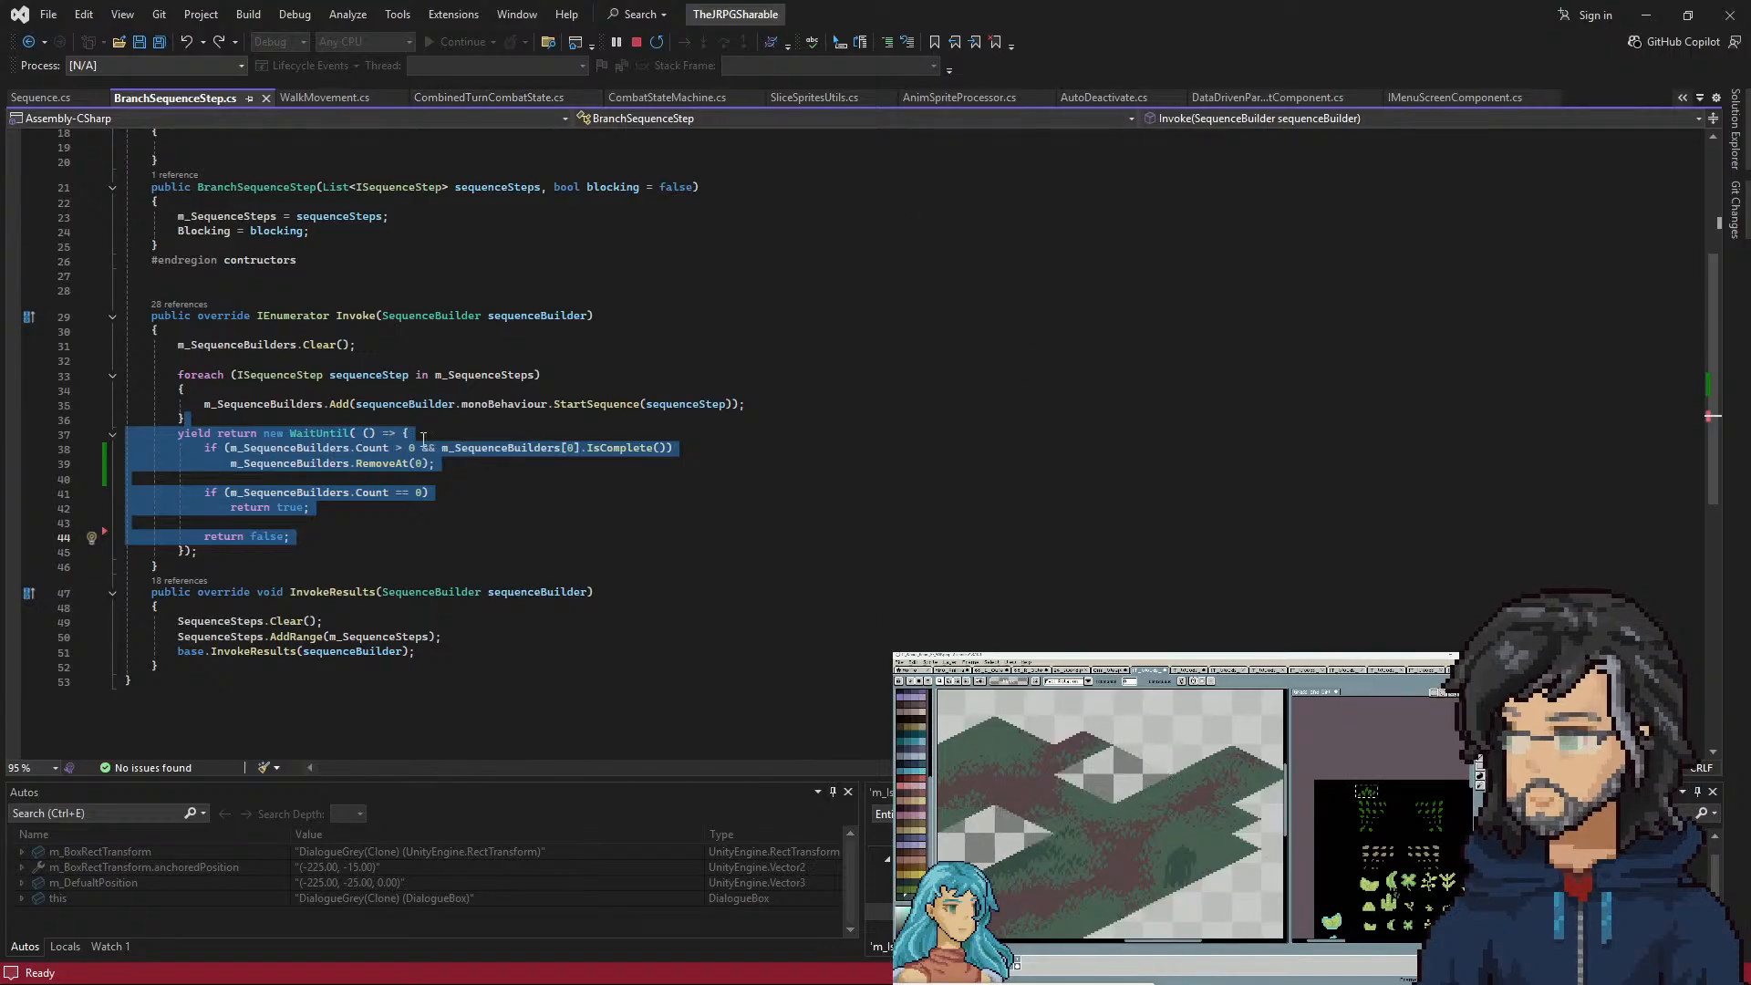
{"action": "left_click", "coordinate": [466, 420]}
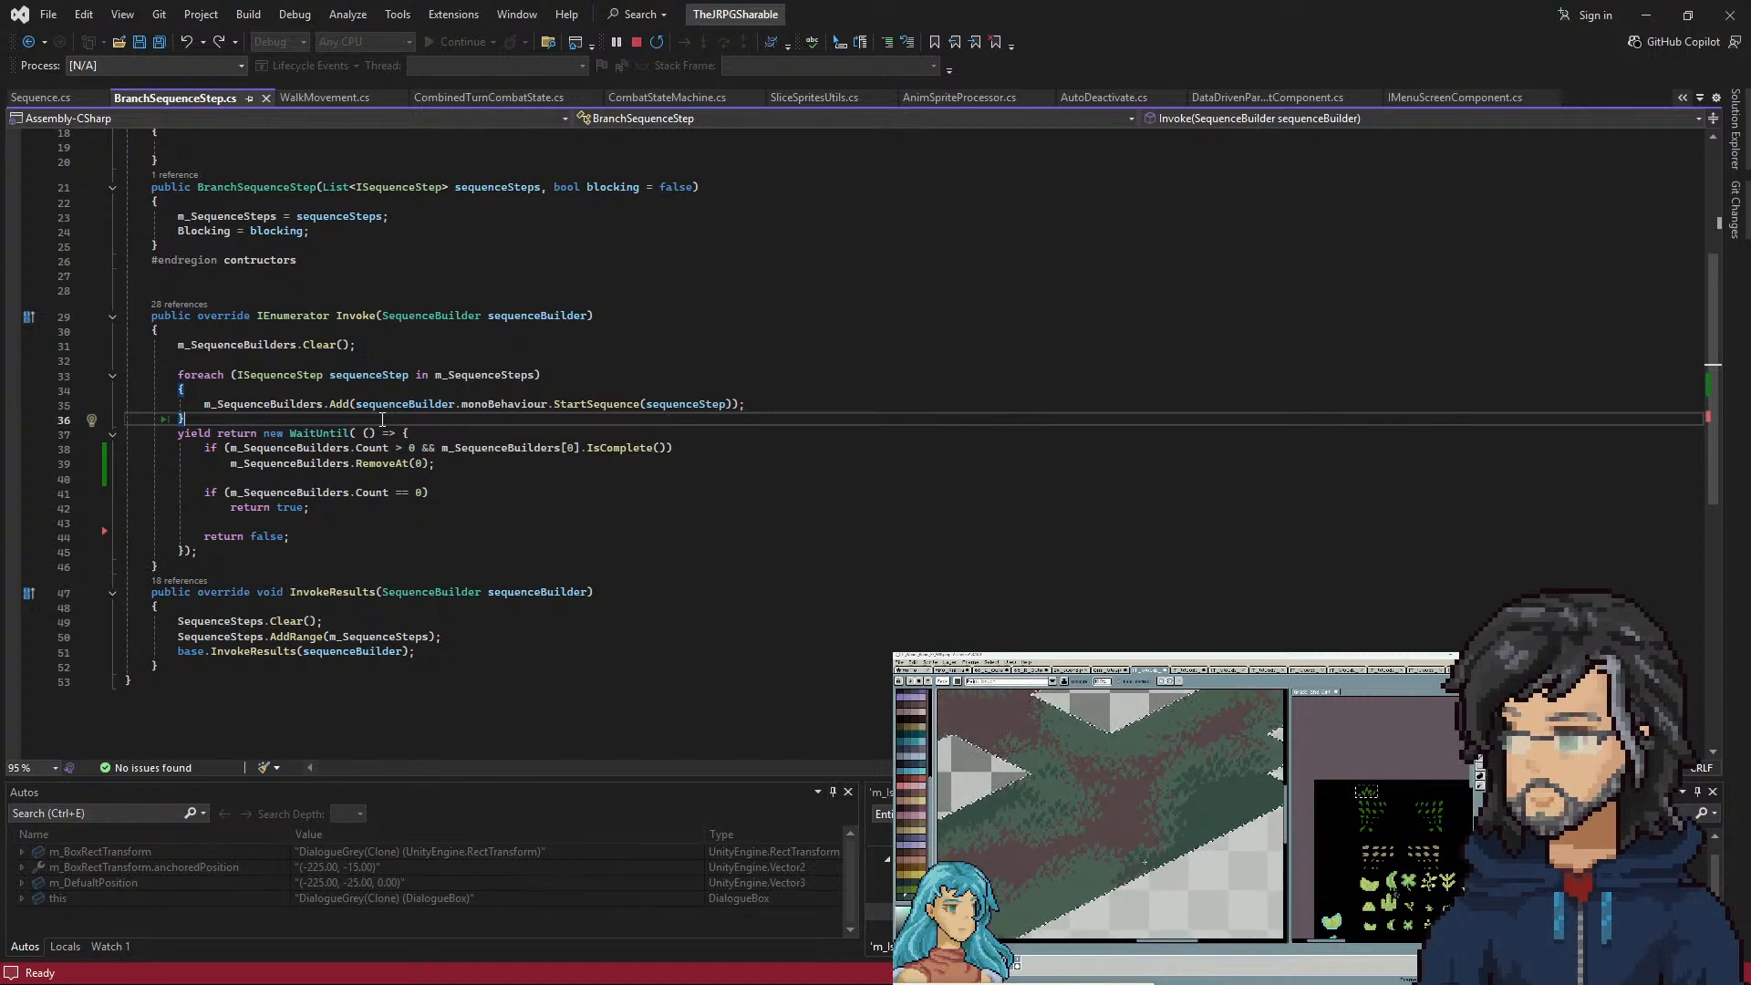
{"action": "left_click_drag", "start_coordinate": [529, 404], "coordinate": [767, 401]}
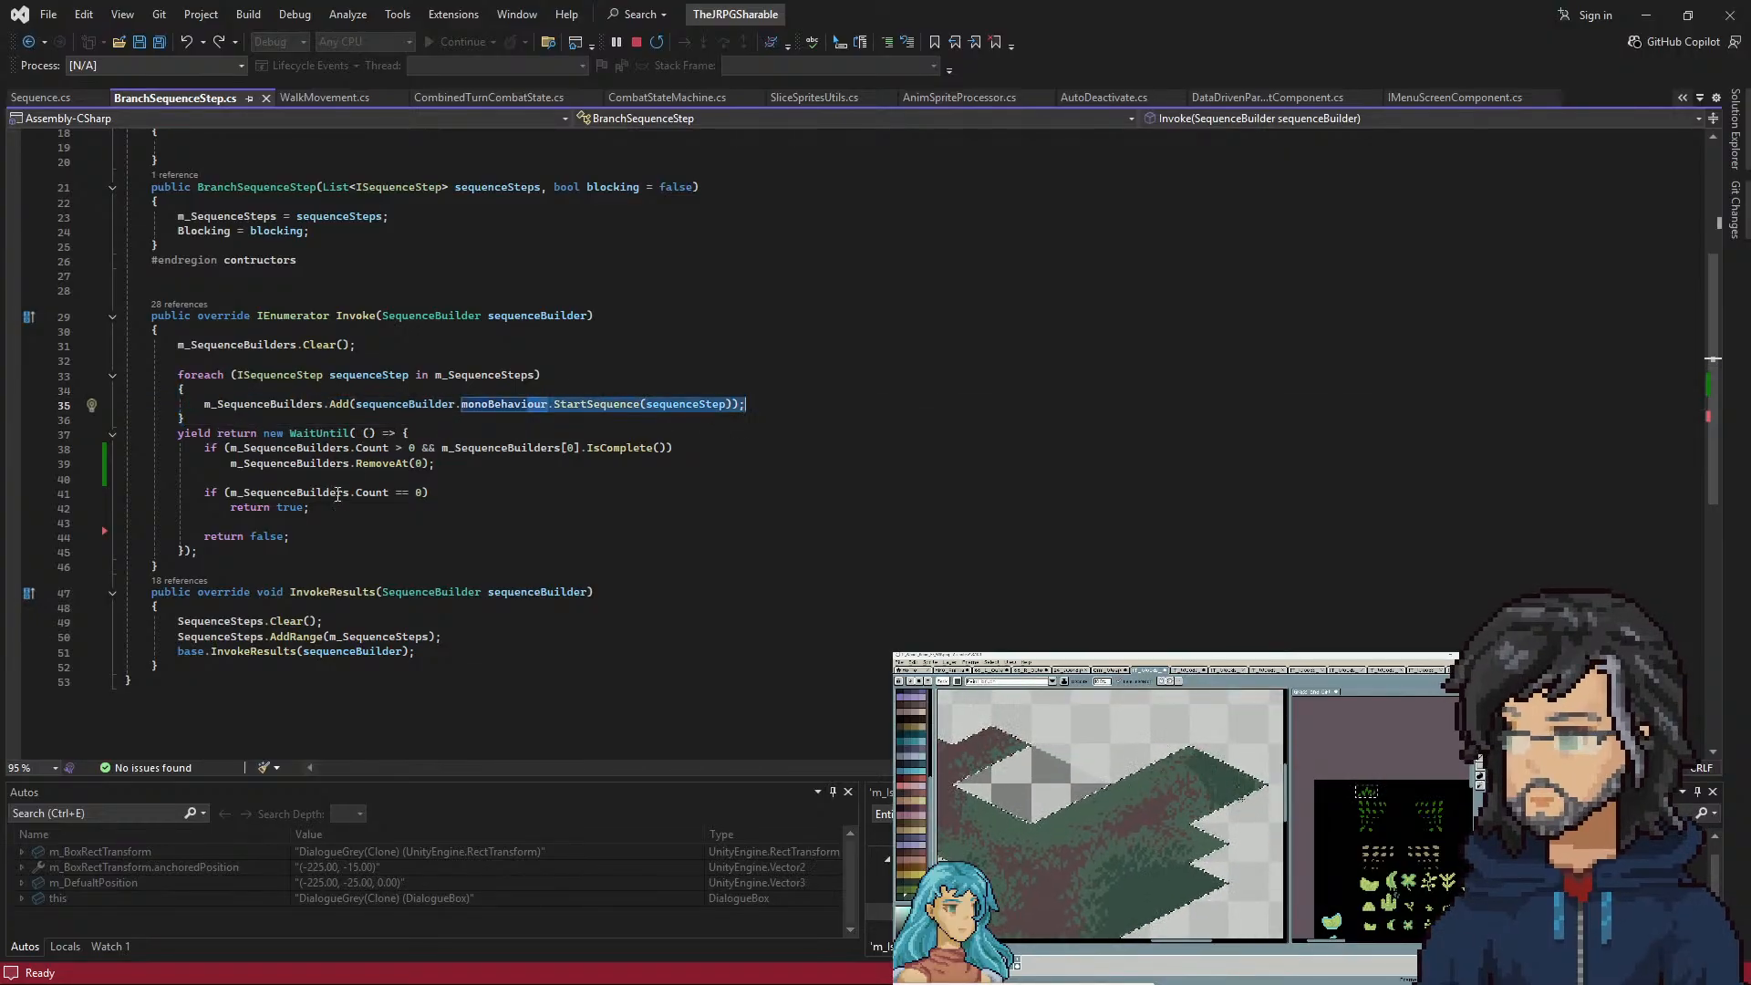
{"action": "left_click_drag", "start_coordinate": [154, 433], "coordinate": [266, 559]}
Set a breakpoint on the m_SequenceBuilders.Count == 0 condition in WaitUntil
{"action": "left_click", "coordinate": [377, 497]}
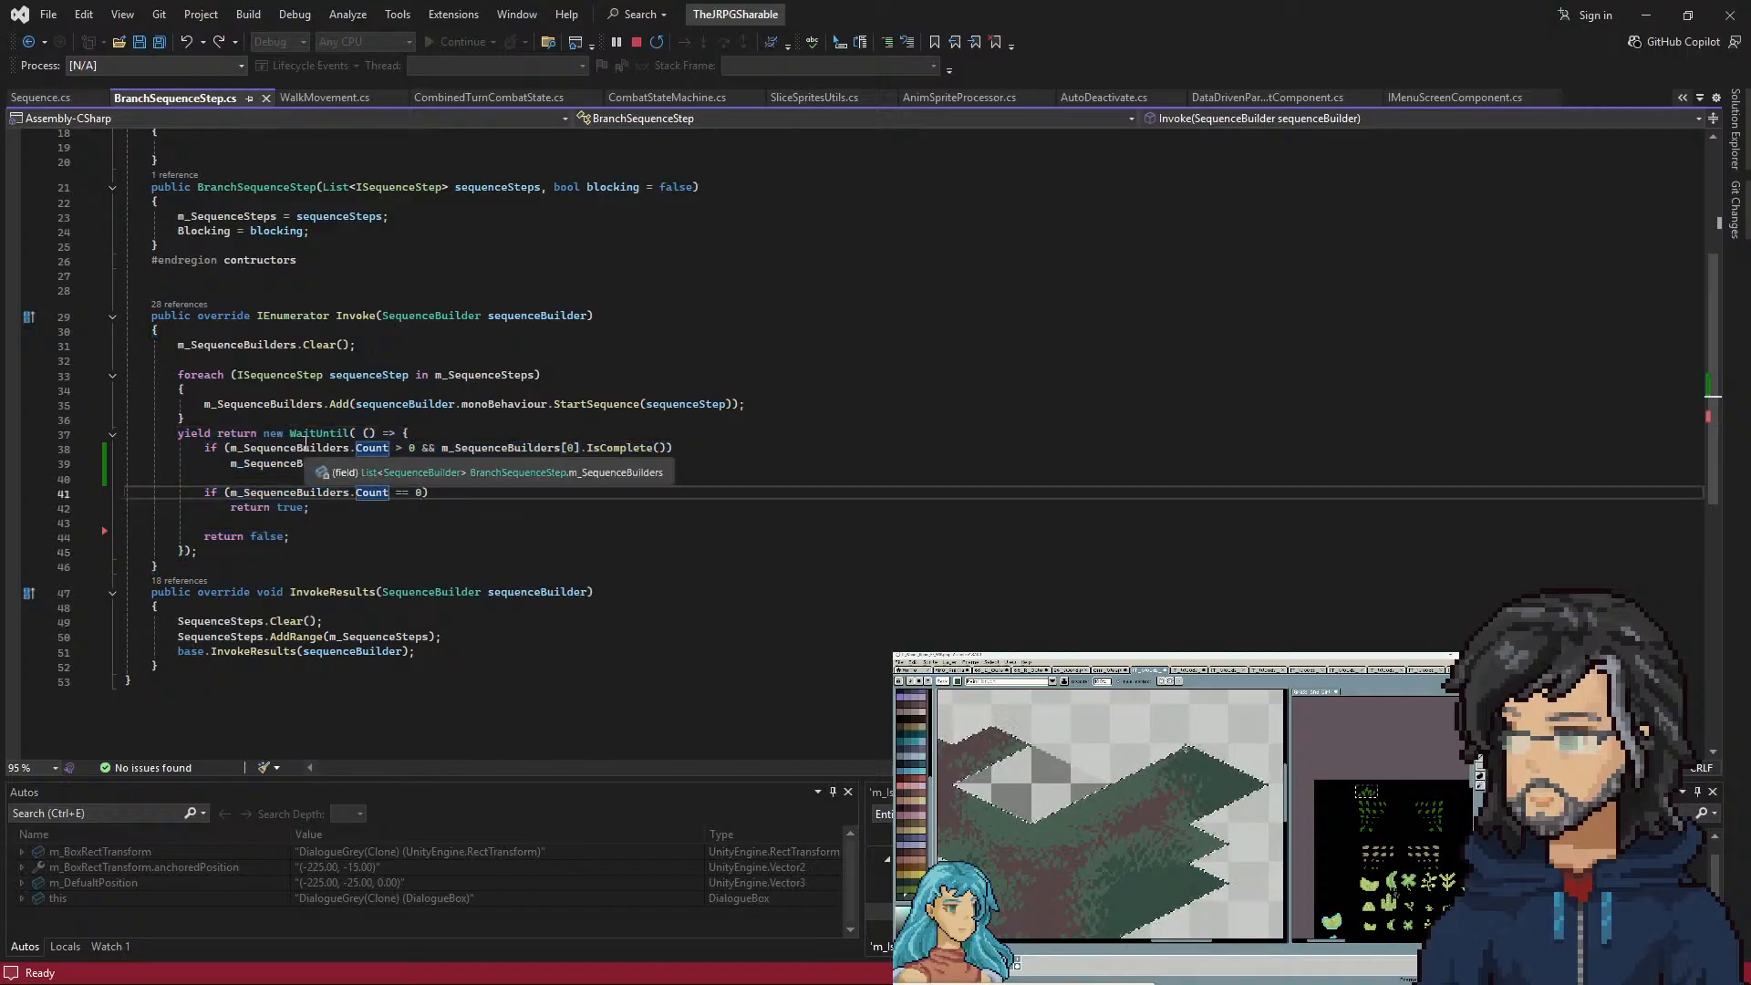
{"action": "left_click", "coordinate": [277, 490]}
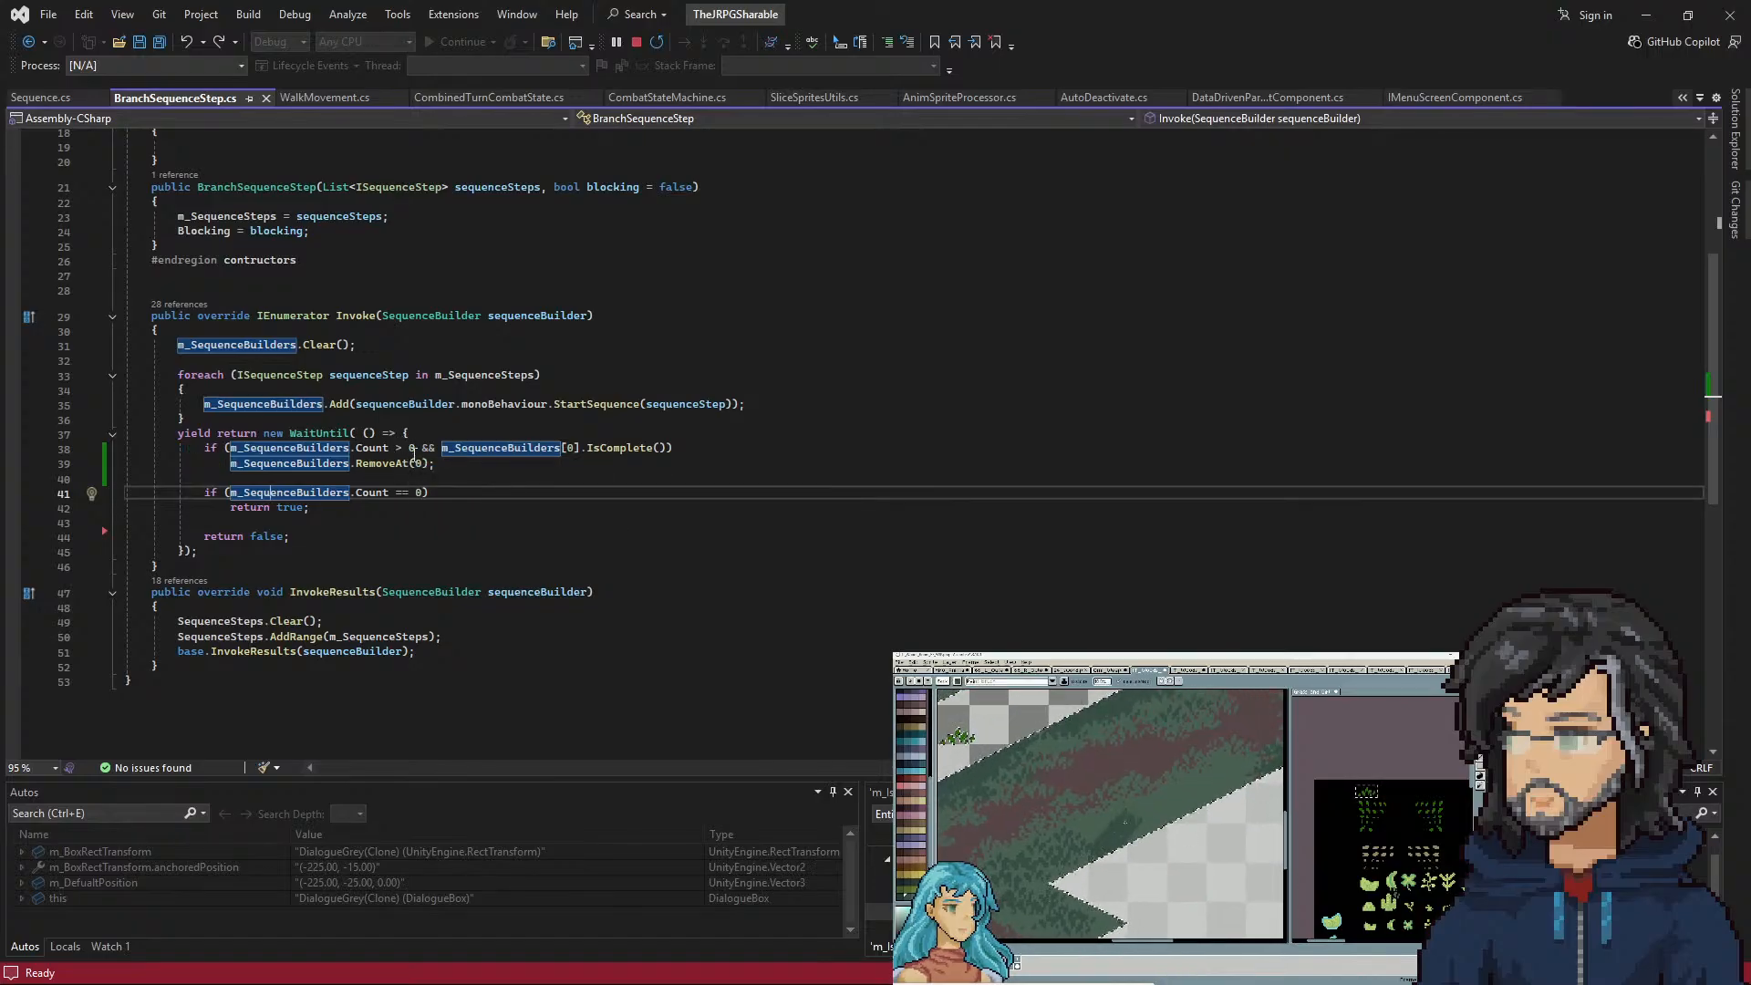
{"action": "key", "text": "F9"}
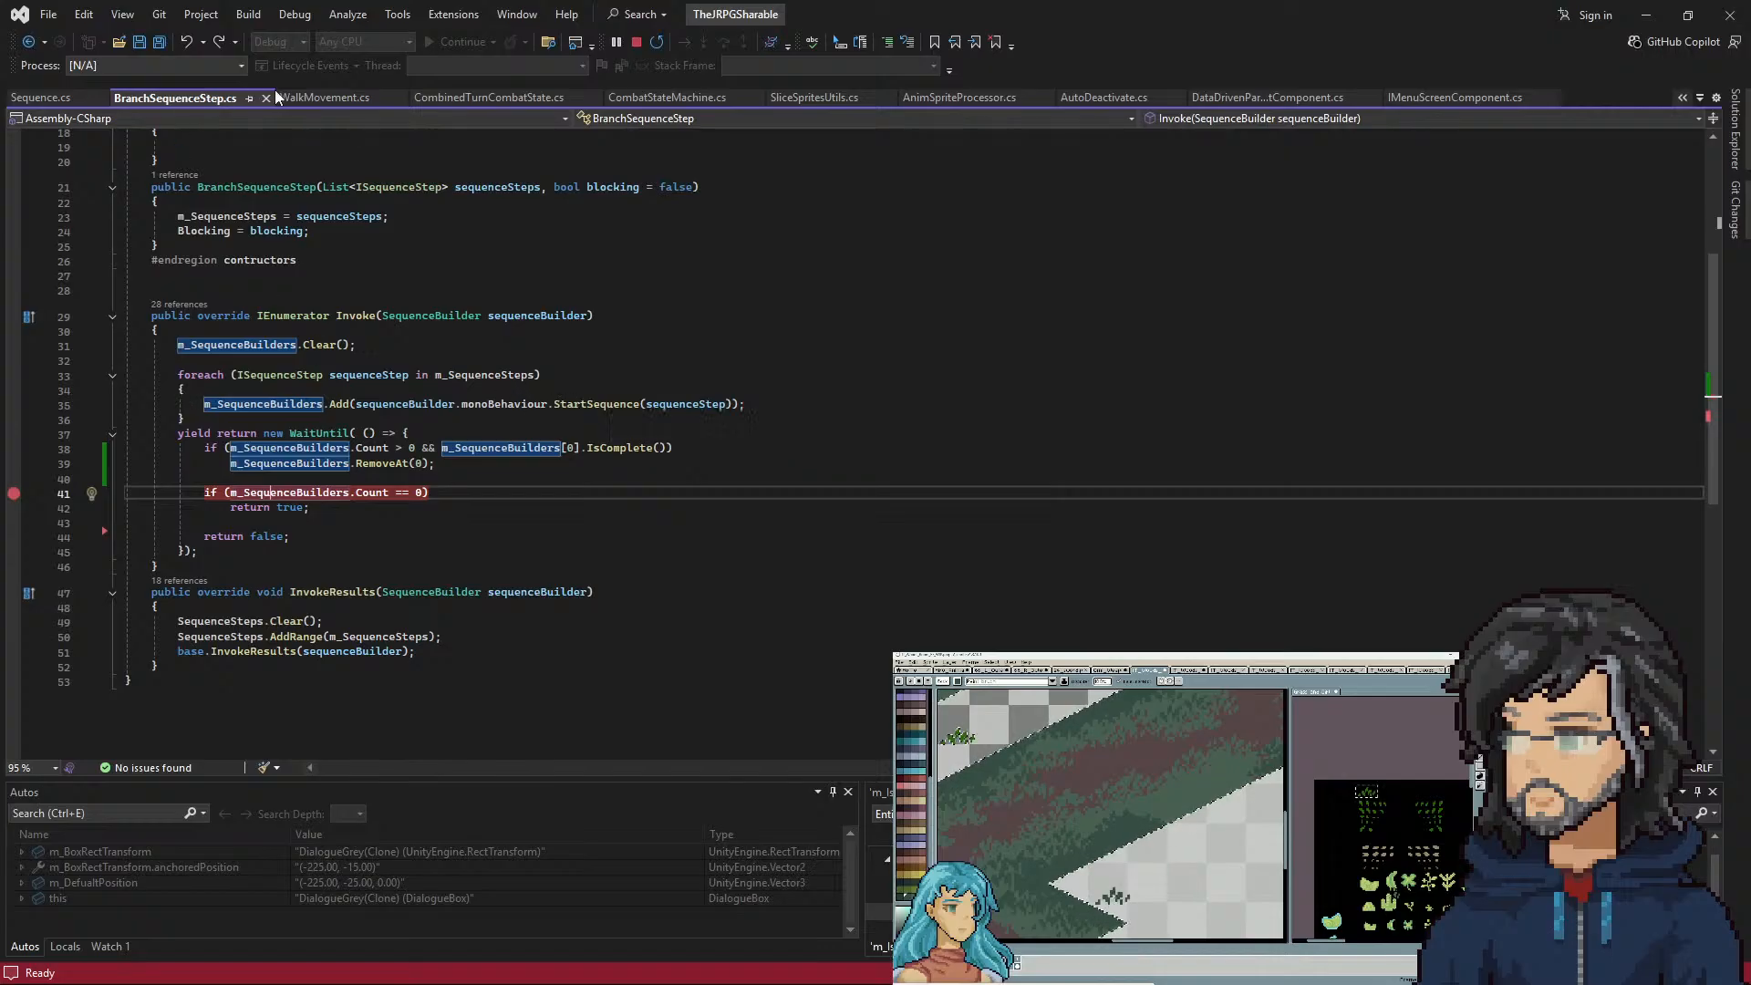
Examine the branch step handling in SortPlans of CombinedTurnCombatState.cs and compare it with the Invoke method in BranchSequenceStep.cs
{"action": "left_click", "coordinate": [447, 98]}
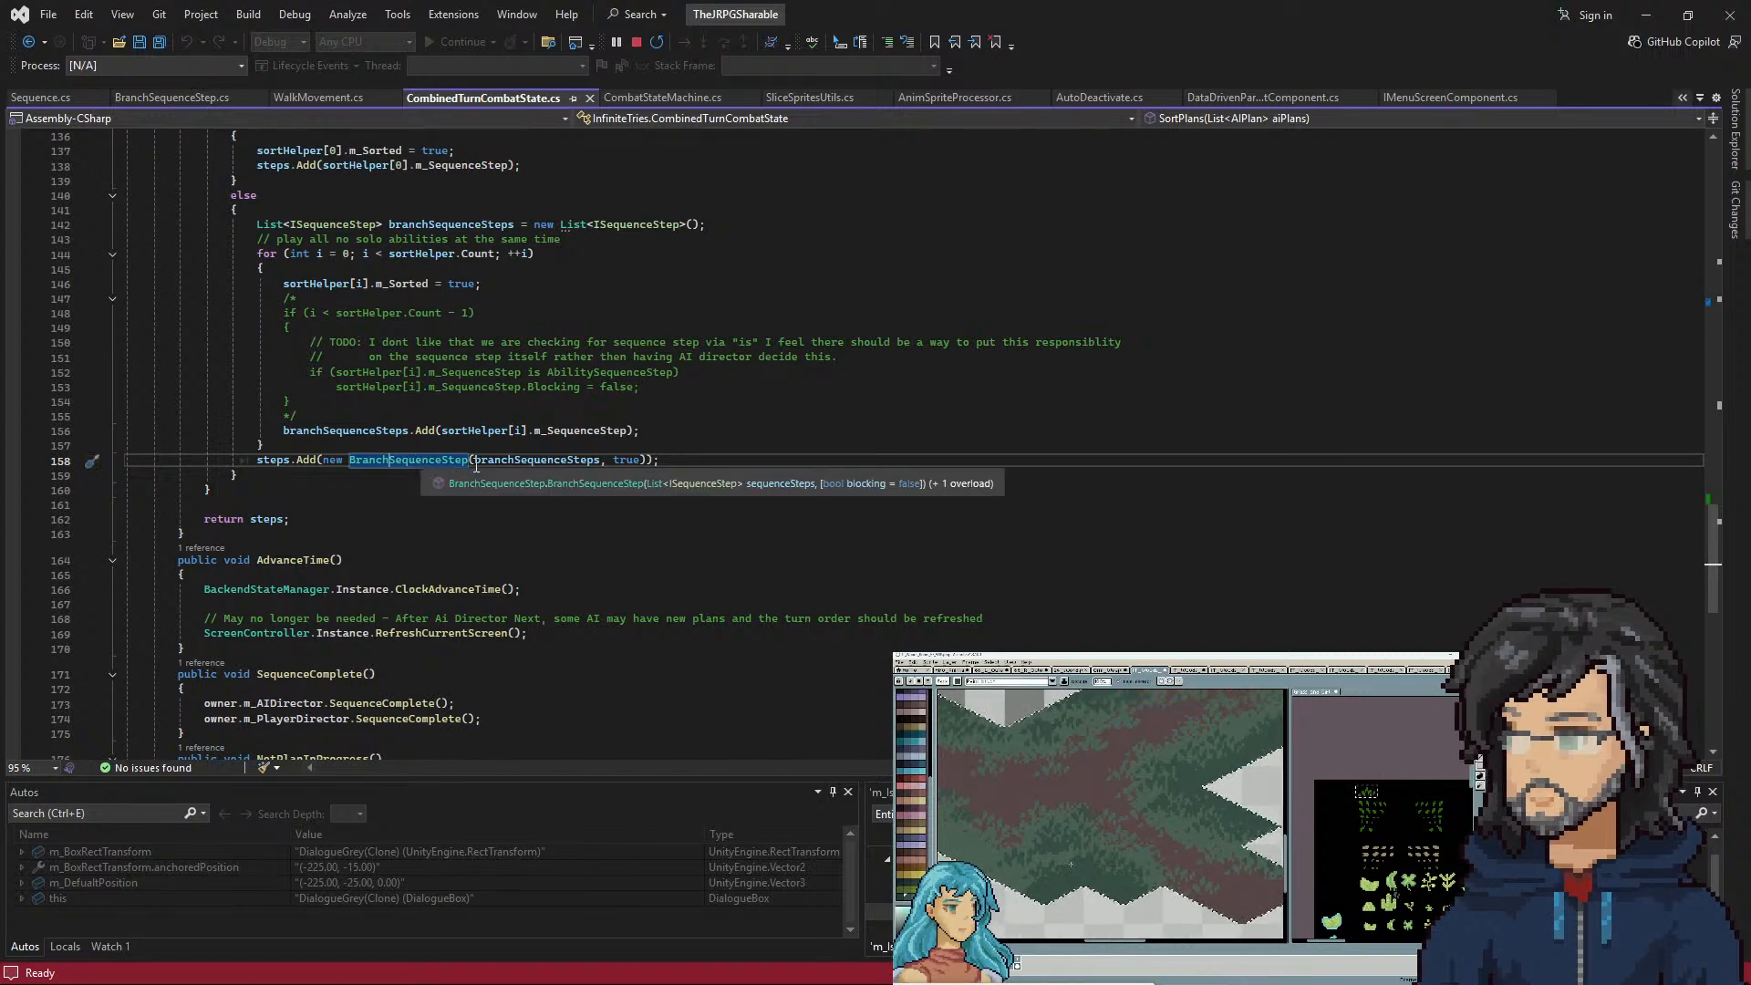
{"action": "scroll", "coordinate": [432, 430], "scroll_direction": "up", "scroll_amount": 4}
{"action": "scroll", "coordinate": [432, 430], "scroll_direction": "down", "scroll_amount": 5}
{"action": "scroll", "coordinate": [432, 430], "scroll_direction": "up", "scroll_amount": 9}
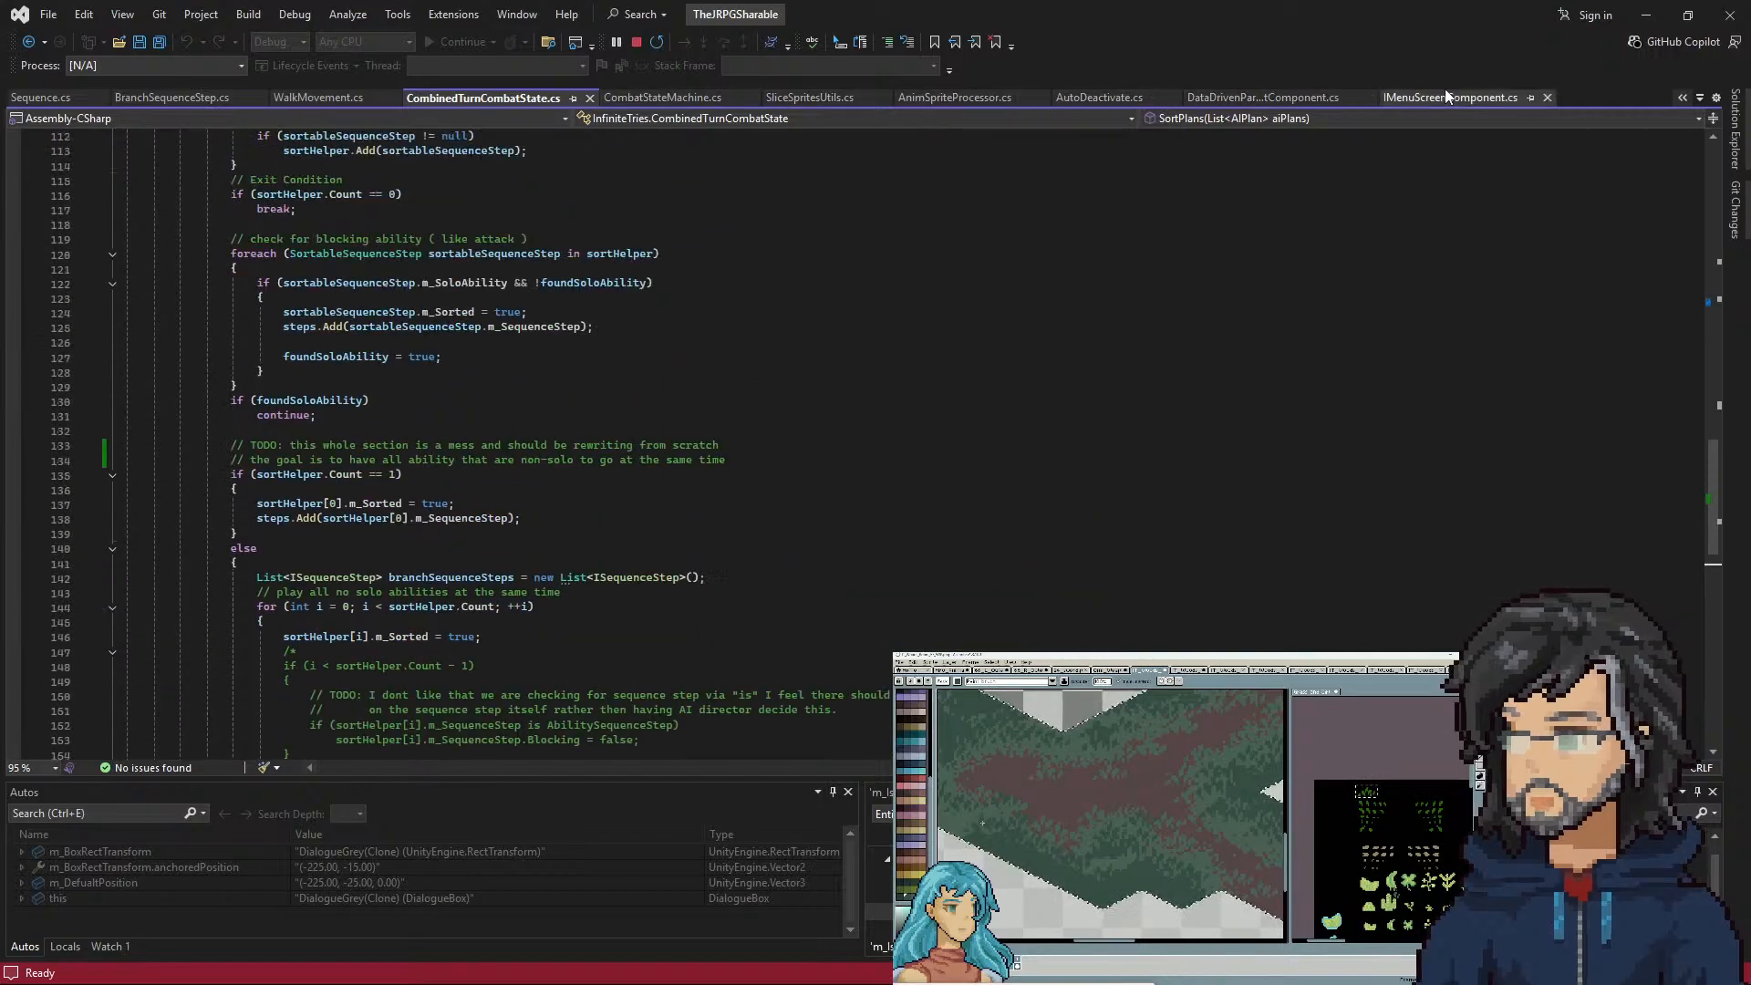
{"action": "left_click", "coordinate": [172, 98]}
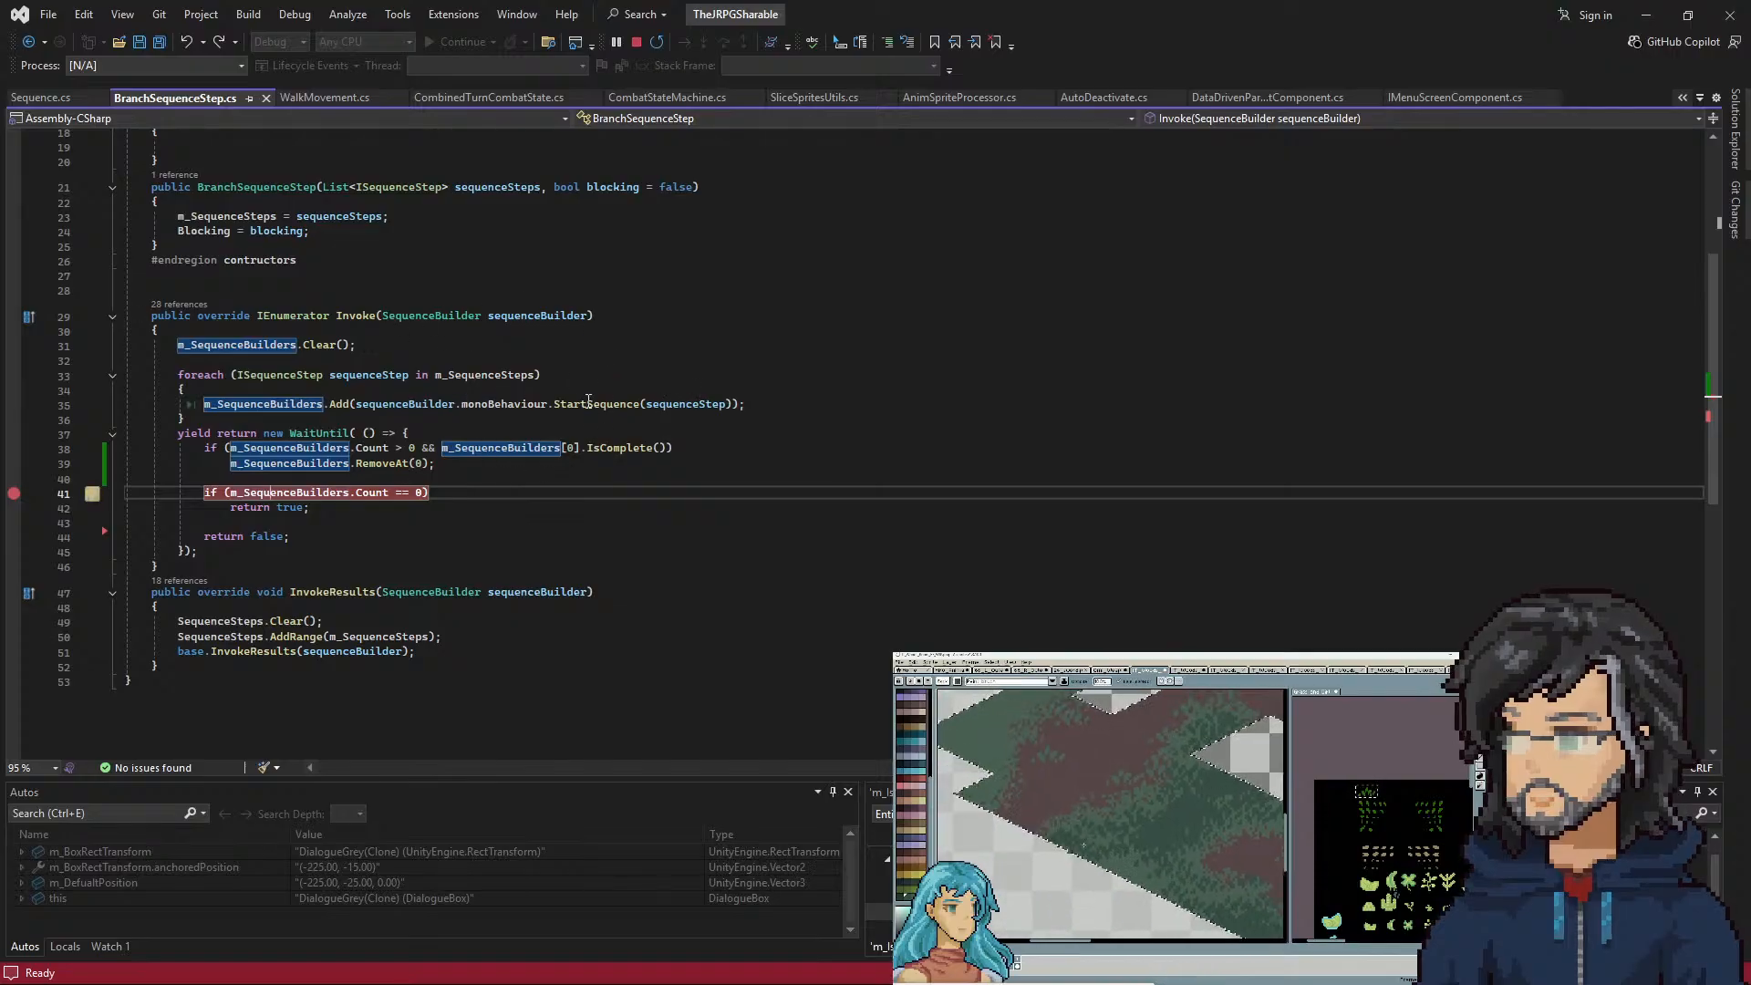
{"action": "left_click", "coordinate": [473, 99]}
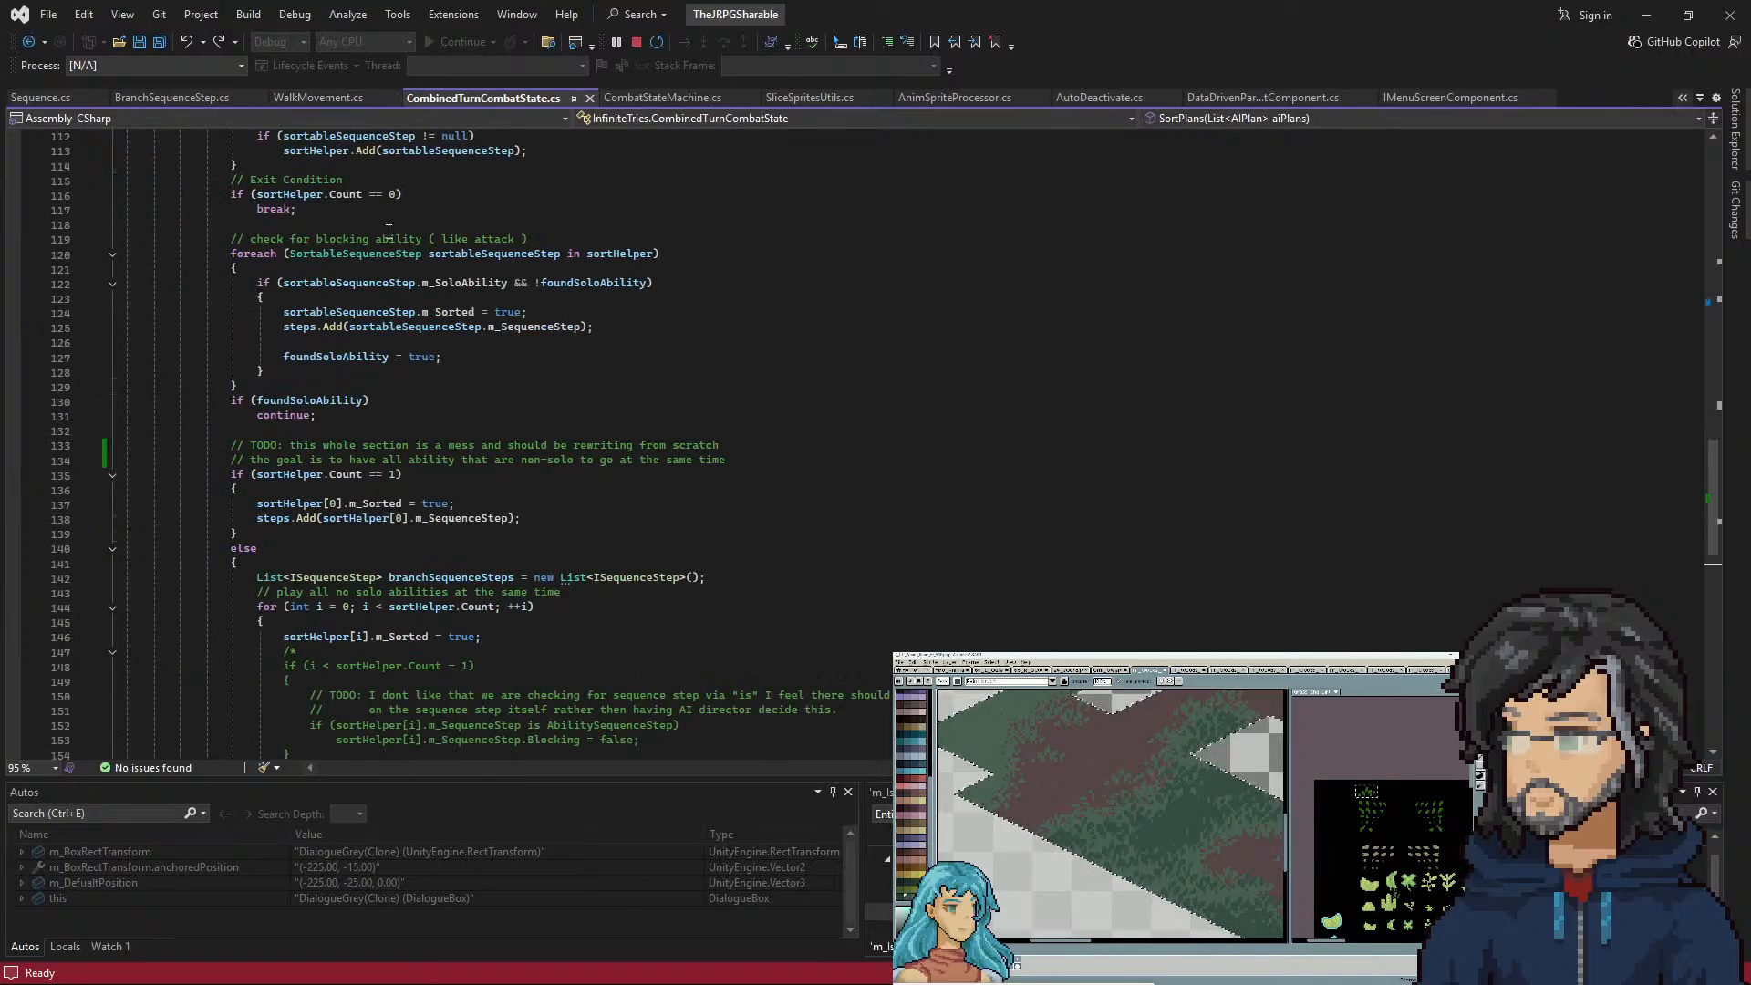
Set a breakpoint on the "Walk Complete" Debug.Log line in WalkMovement.cs and return to the running Unity game
{"action": "left_click", "coordinate": [299, 101]}
{"action": "scroll", "coordinate": [397, 399], "scroll_direction": "up", "scroll_amount": 10}
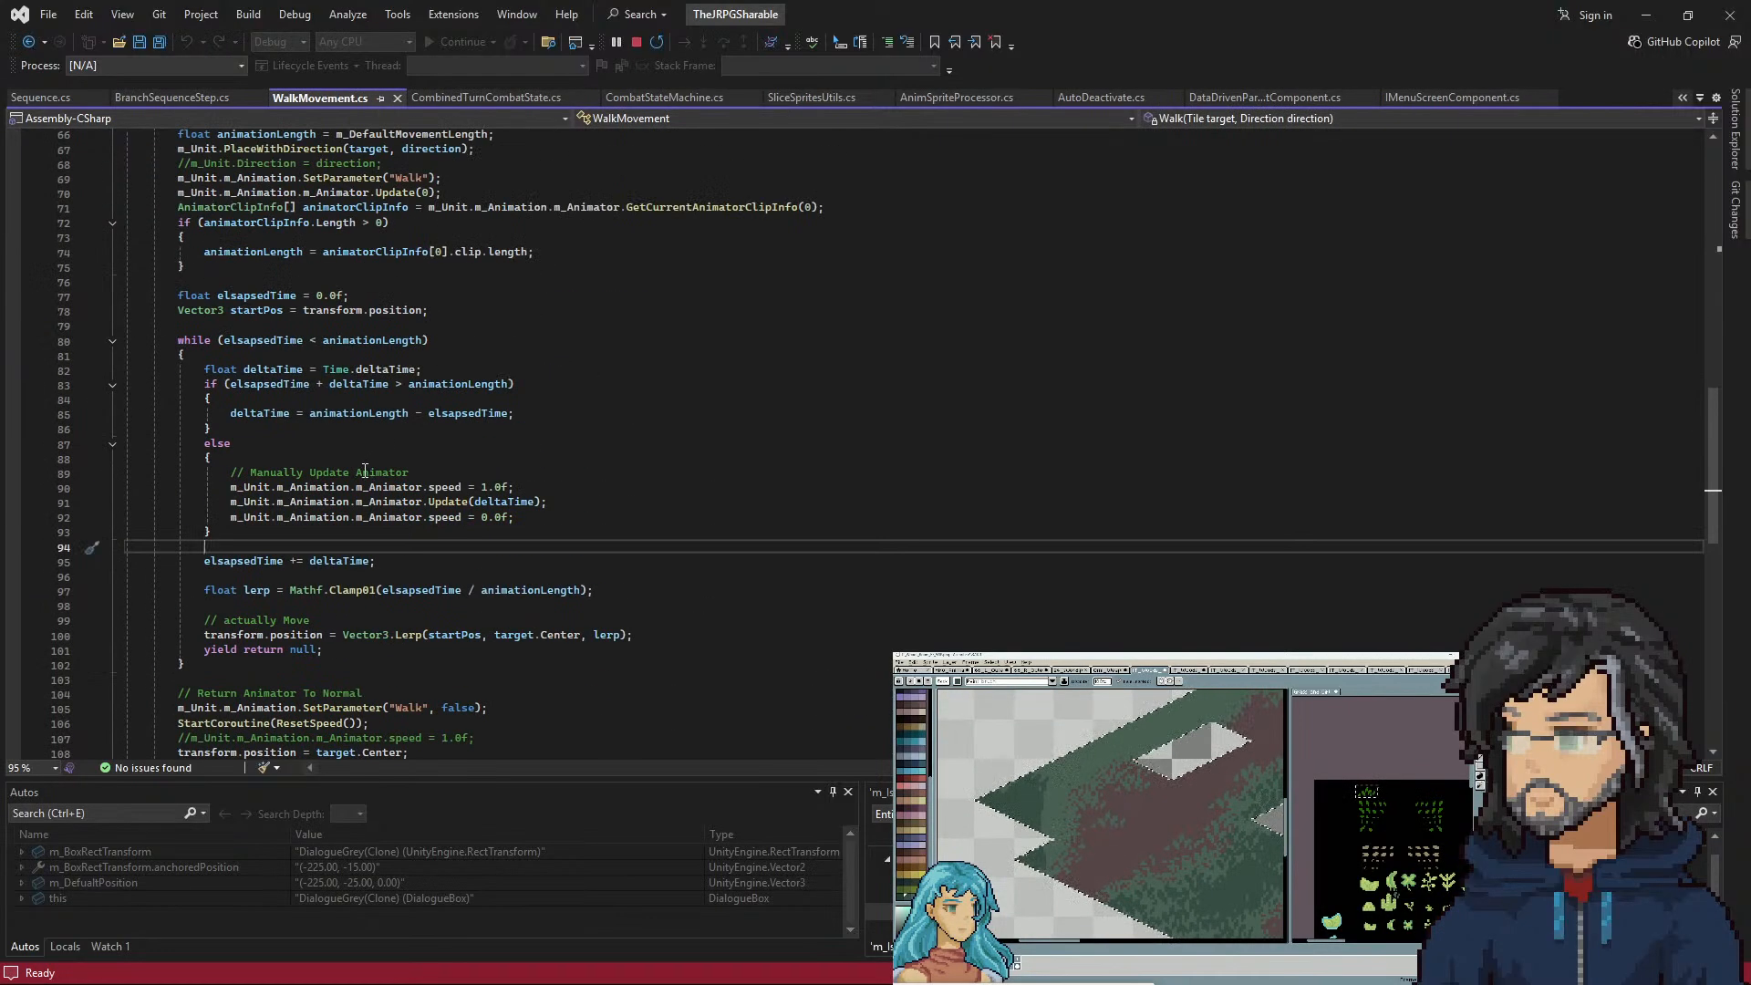
{"action": "scroll", "coordinate": [397, 399], "scroll_direction": "down", "scroll_amount": 9}
{"action": "left_click", "coordinate": [262, 540]}
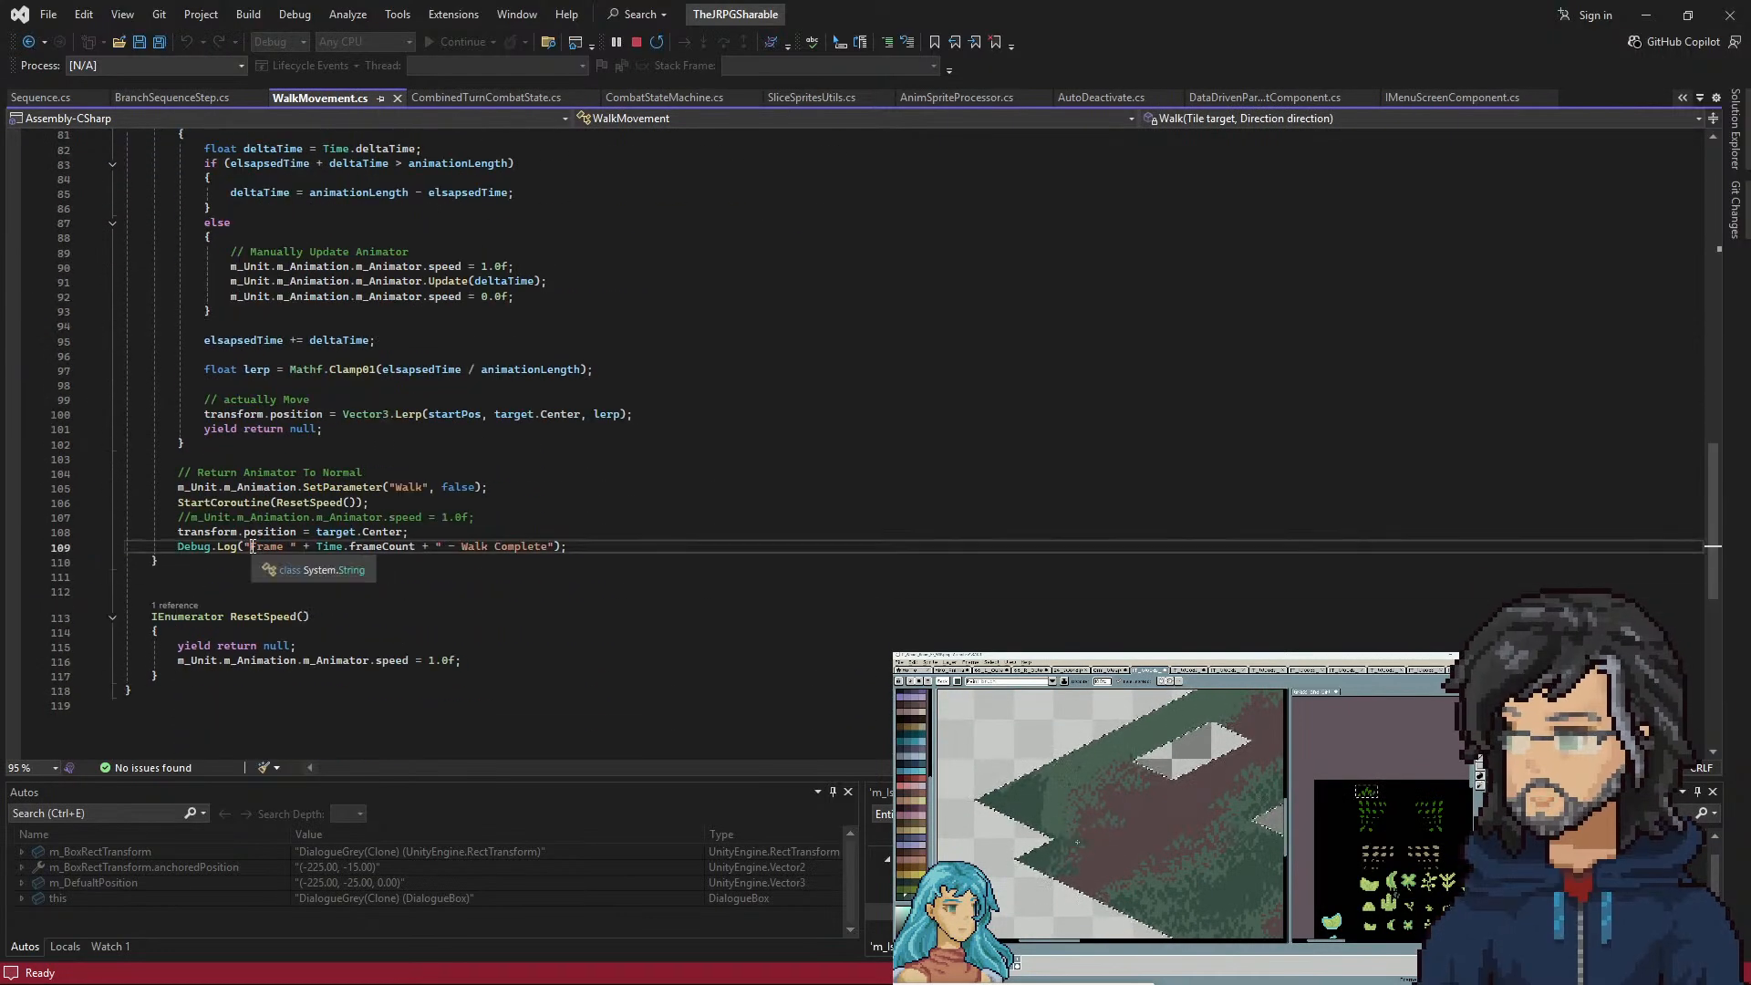
{"action": "key", "text": "F9"}
{"action": "left_click", "coordinate": [1646, 15]}
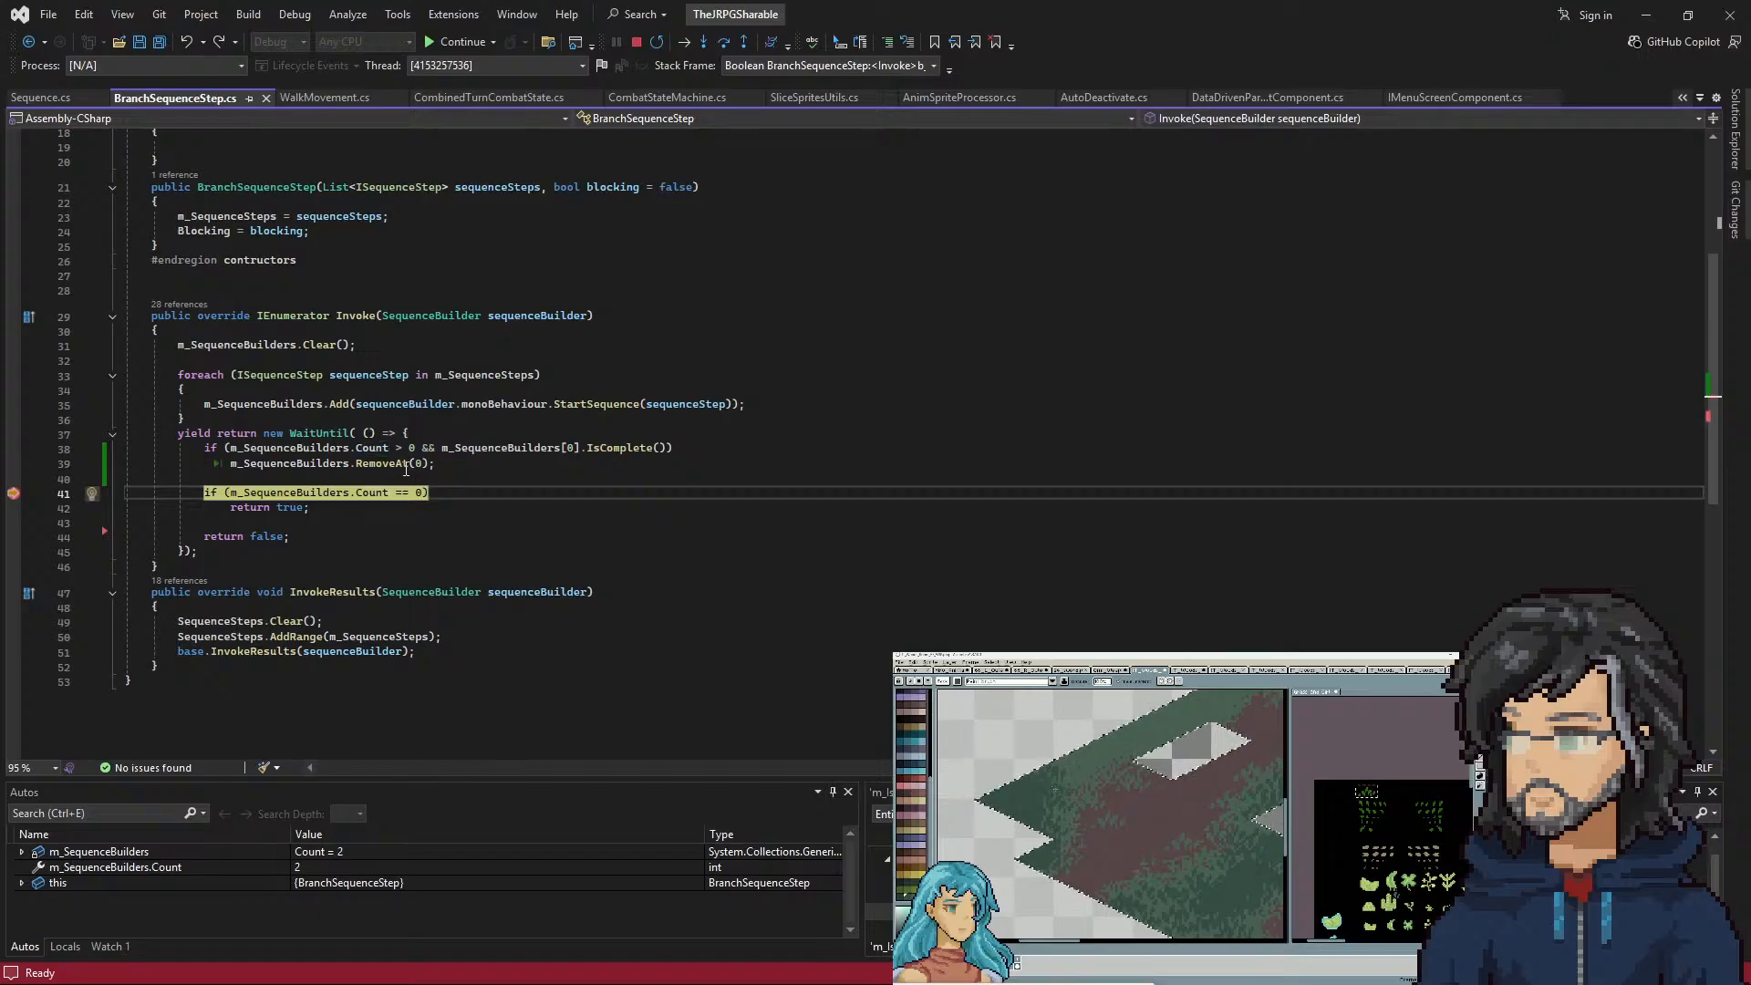
Move the WaitUntil breakpoint from the Count == 0 condition to the return true line and resume the game
{"action": "key", "text": "F5"}
{"action": "key", "text": "F5"}
{"action": "left_click", "coordinate": [259, 509]}
{"action": "key", "text": "F9"}
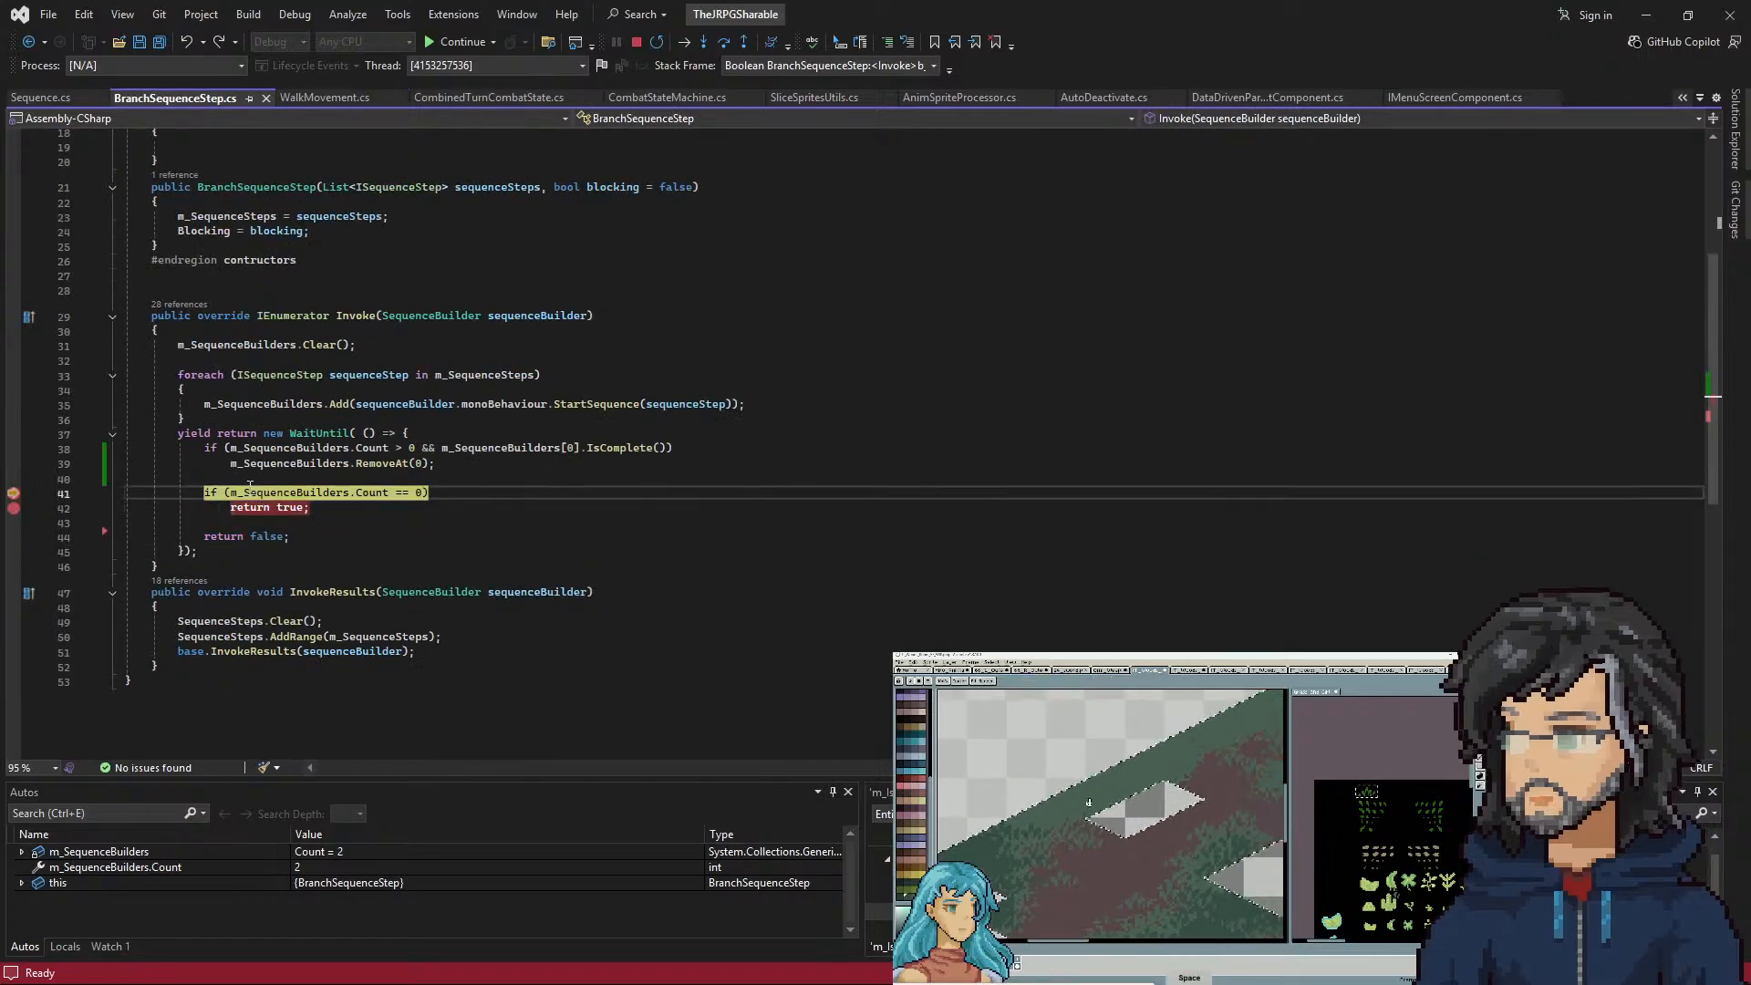
{"action": "key", "text": "F5"}
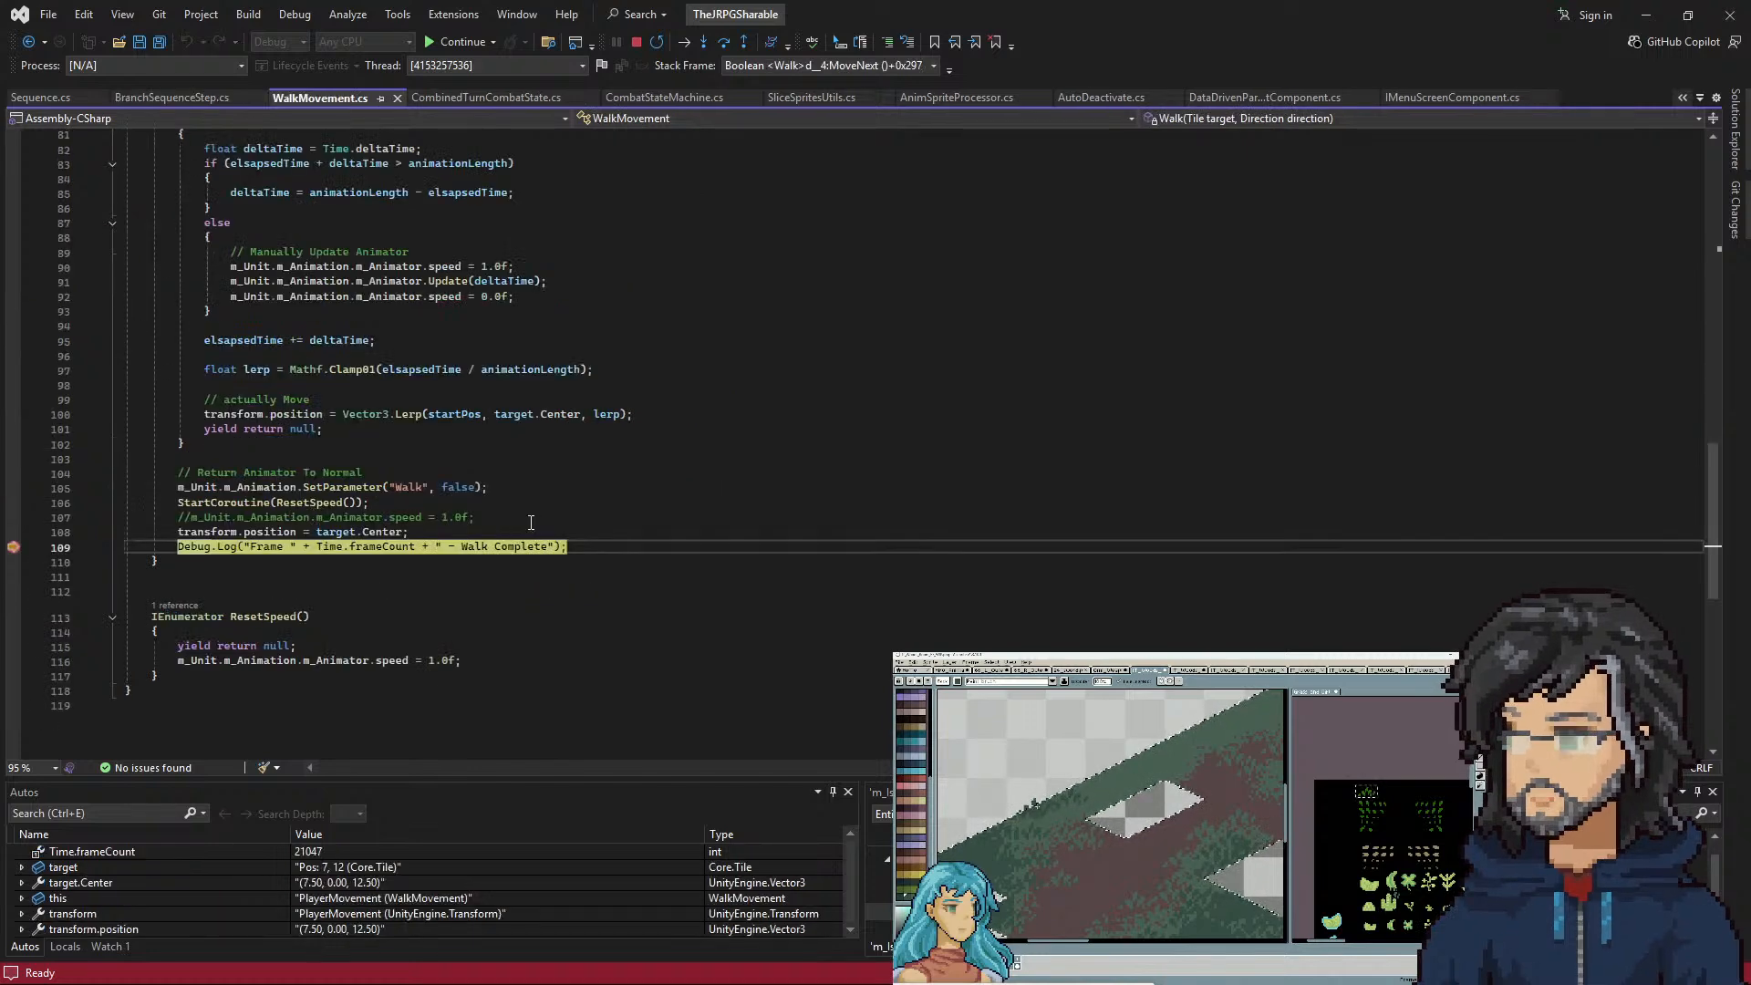
{"action": "key", "text": "F5"}
{"action": "key", "text": "F5"}
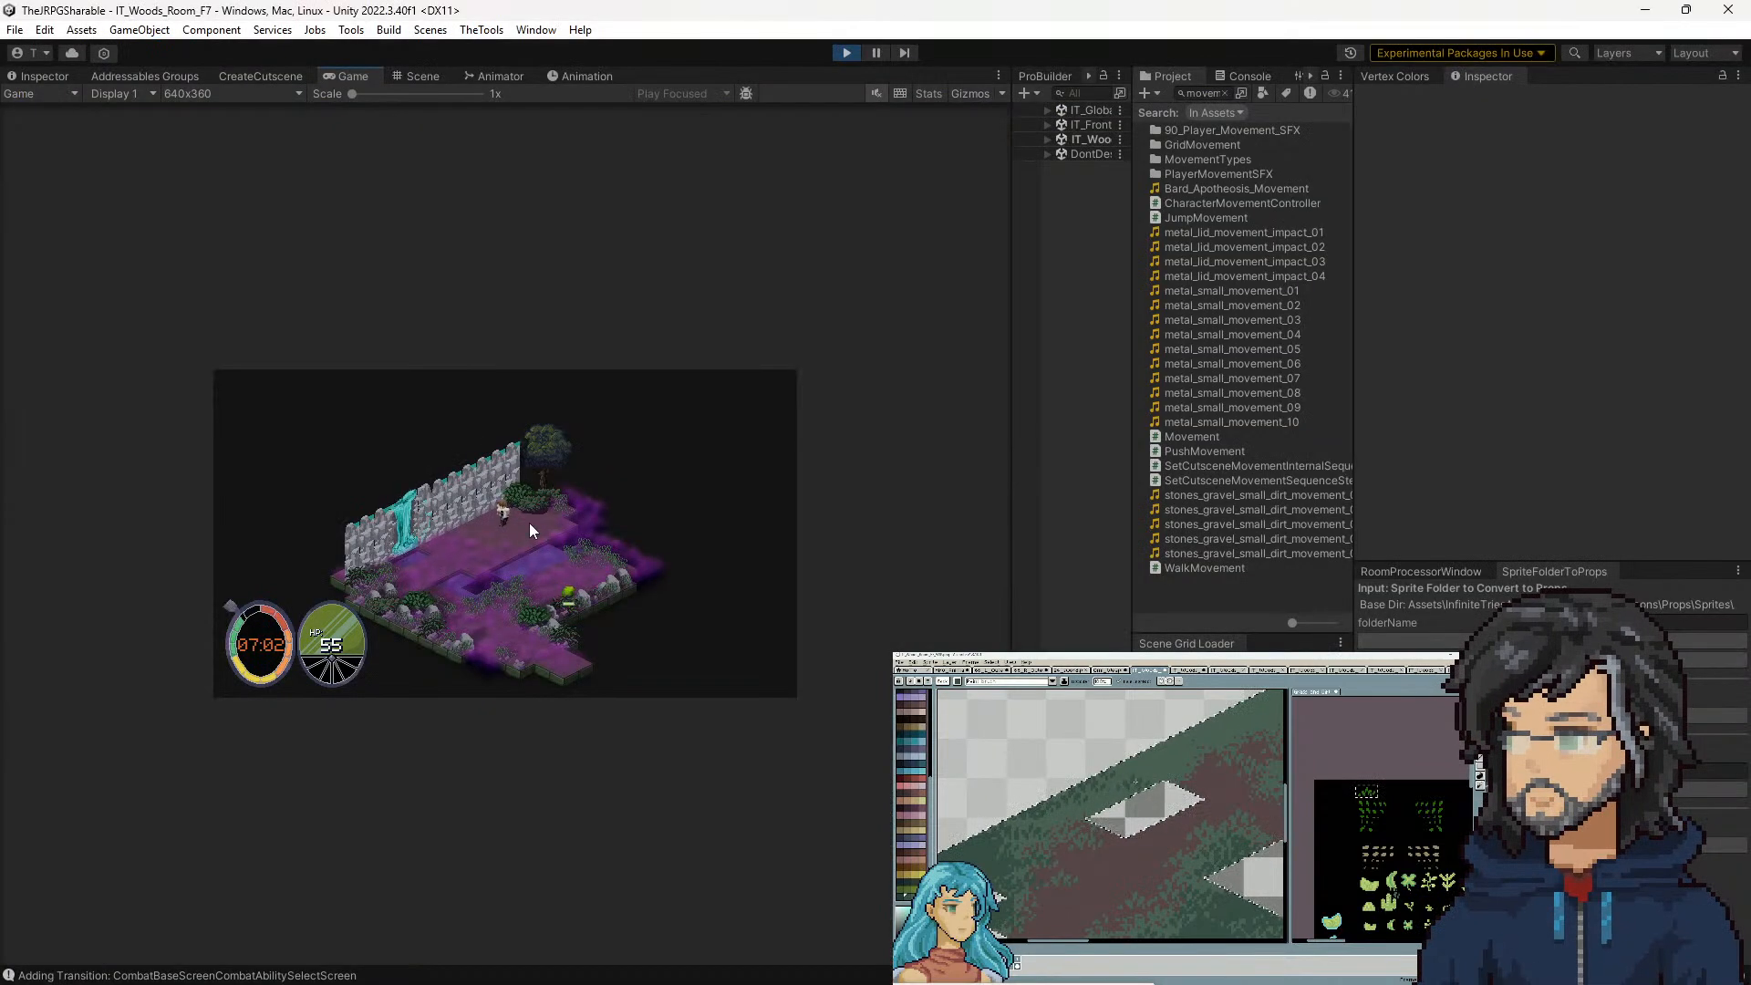
Walk the character around Woods F7 again, resuming execution at the Walk Complete and return true breakpoints
{"action": "type", "text": "ssssss"}
{"action": "key", "text": "ctrl+z"}
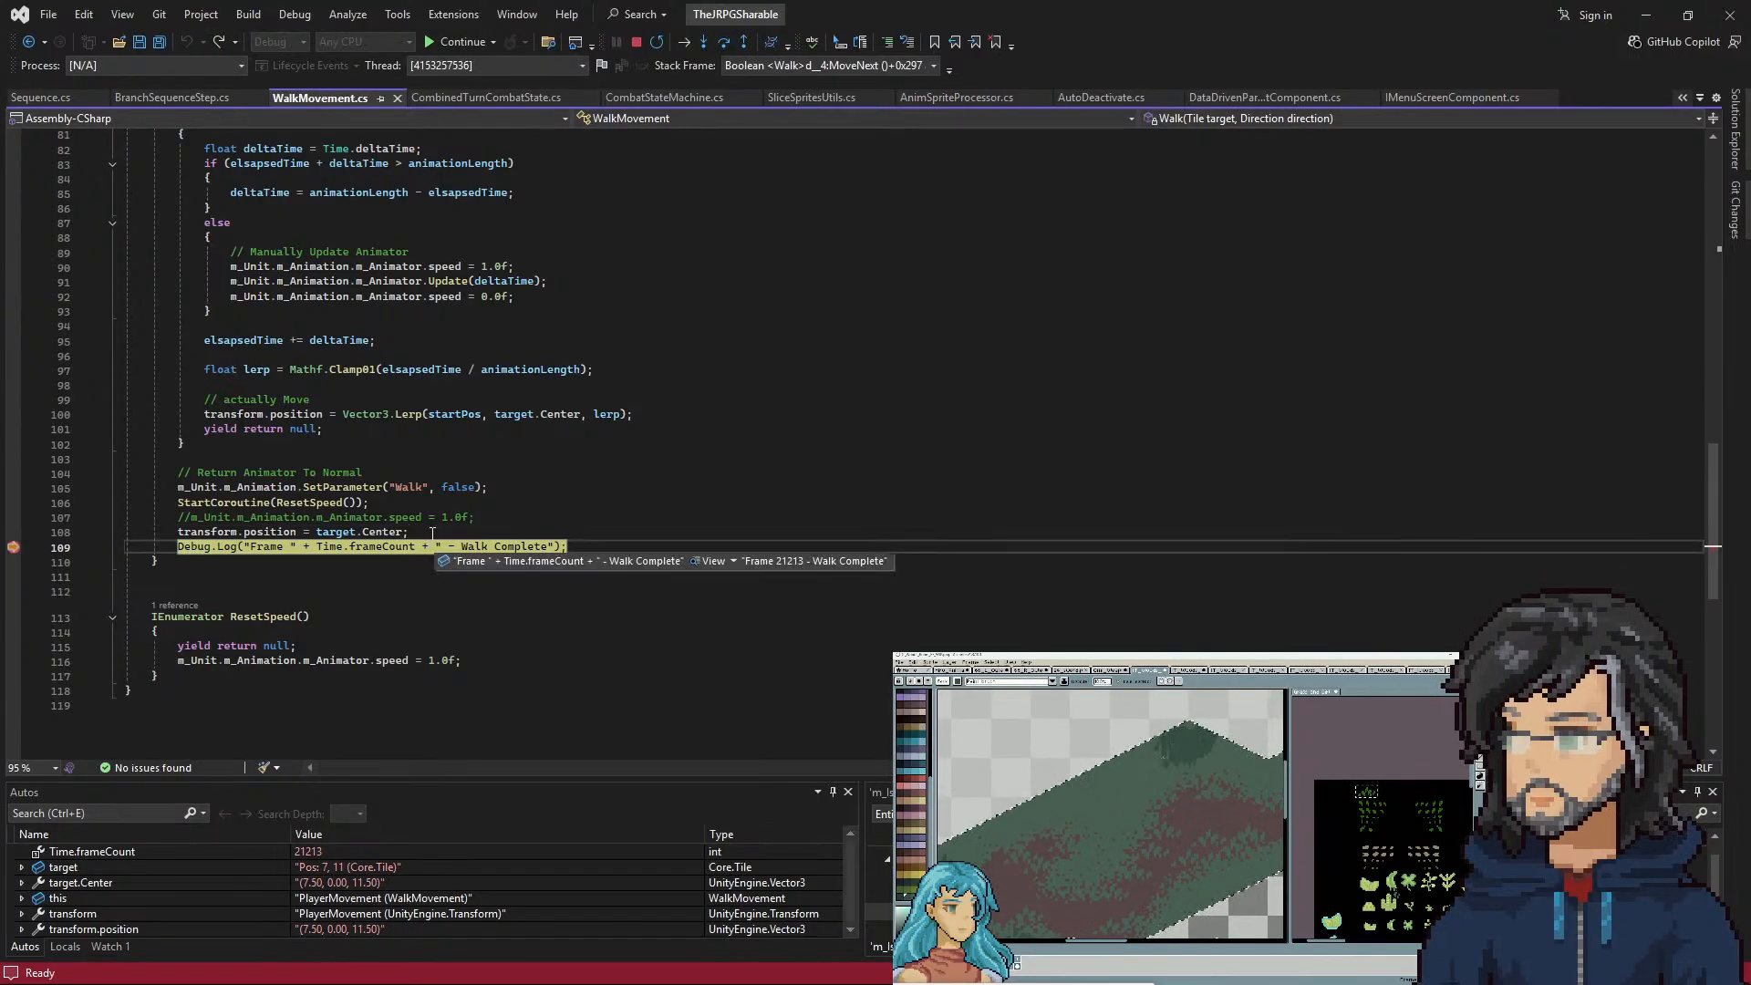
{"action": "key", "text": "F5"}
{"action": "left_click_drag", "start_coordinate": [236, 507], "coordinate": [345, 508]}
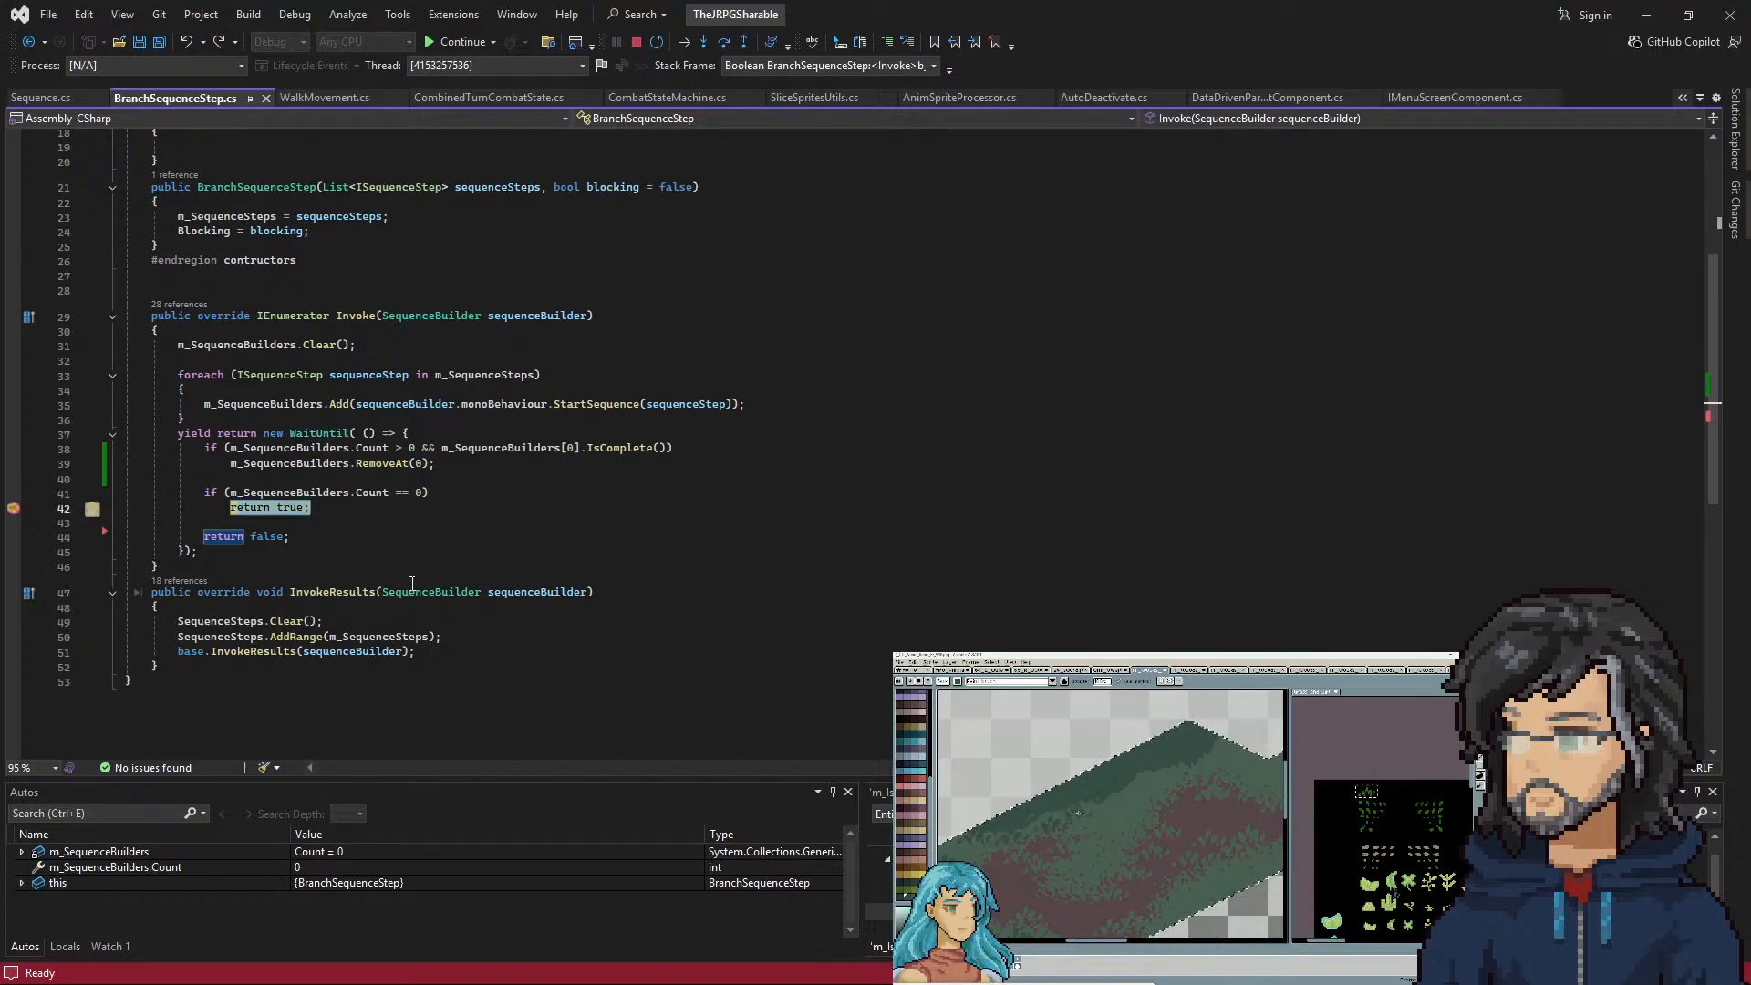
{"action": "key", "text": "F5"}
{"action": "key", "text": "alt+Tab"}
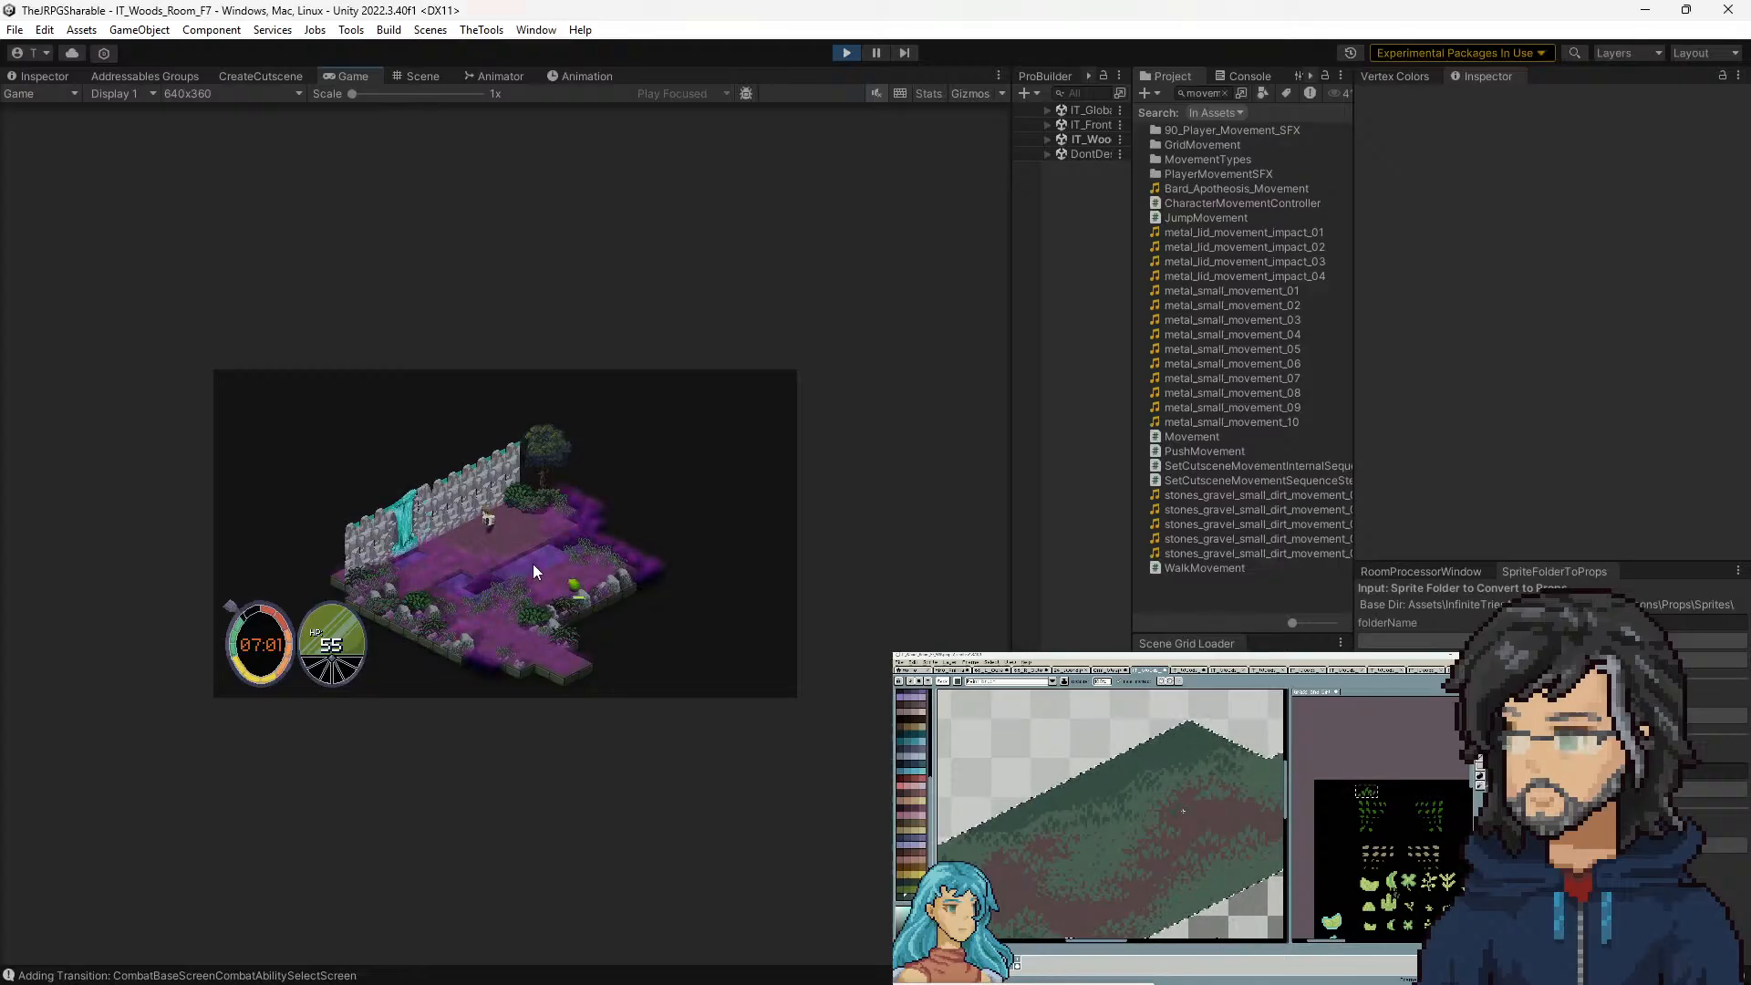
{"action": "key", "text": "a"}
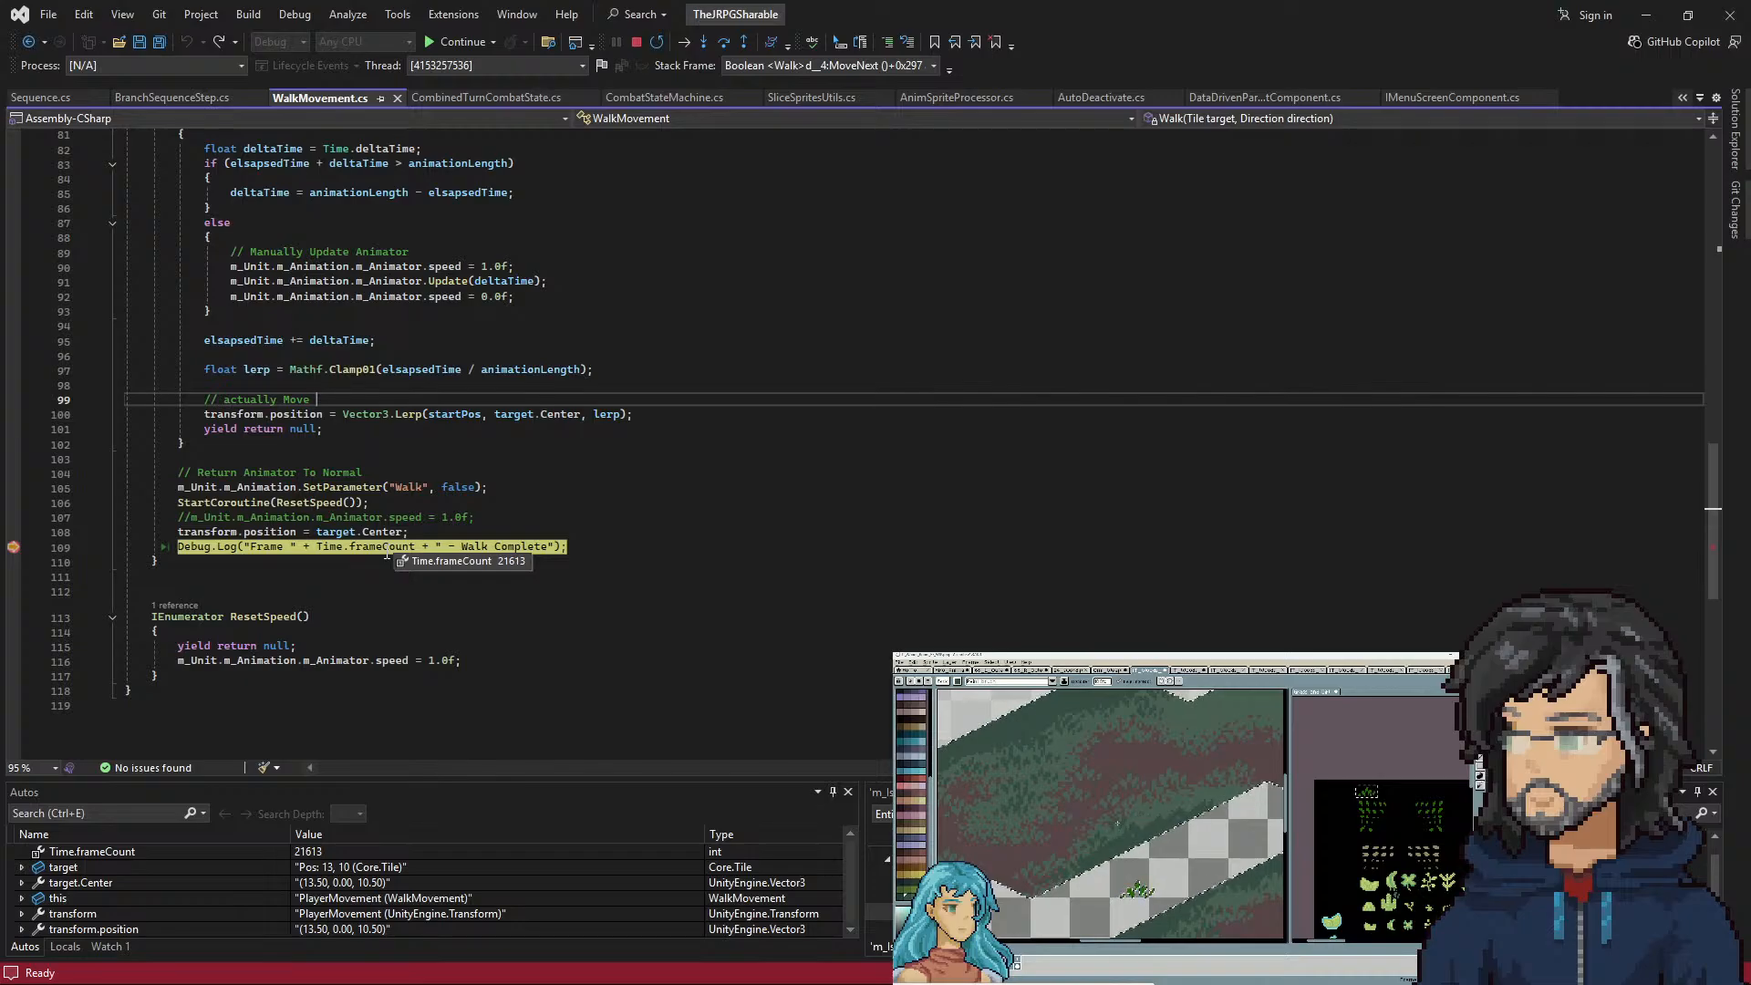
Compare the Time.frameCount value between successive hits of the Walk Complete breakpoint
{"action": "left_click", "coordinate": [509, 561]}
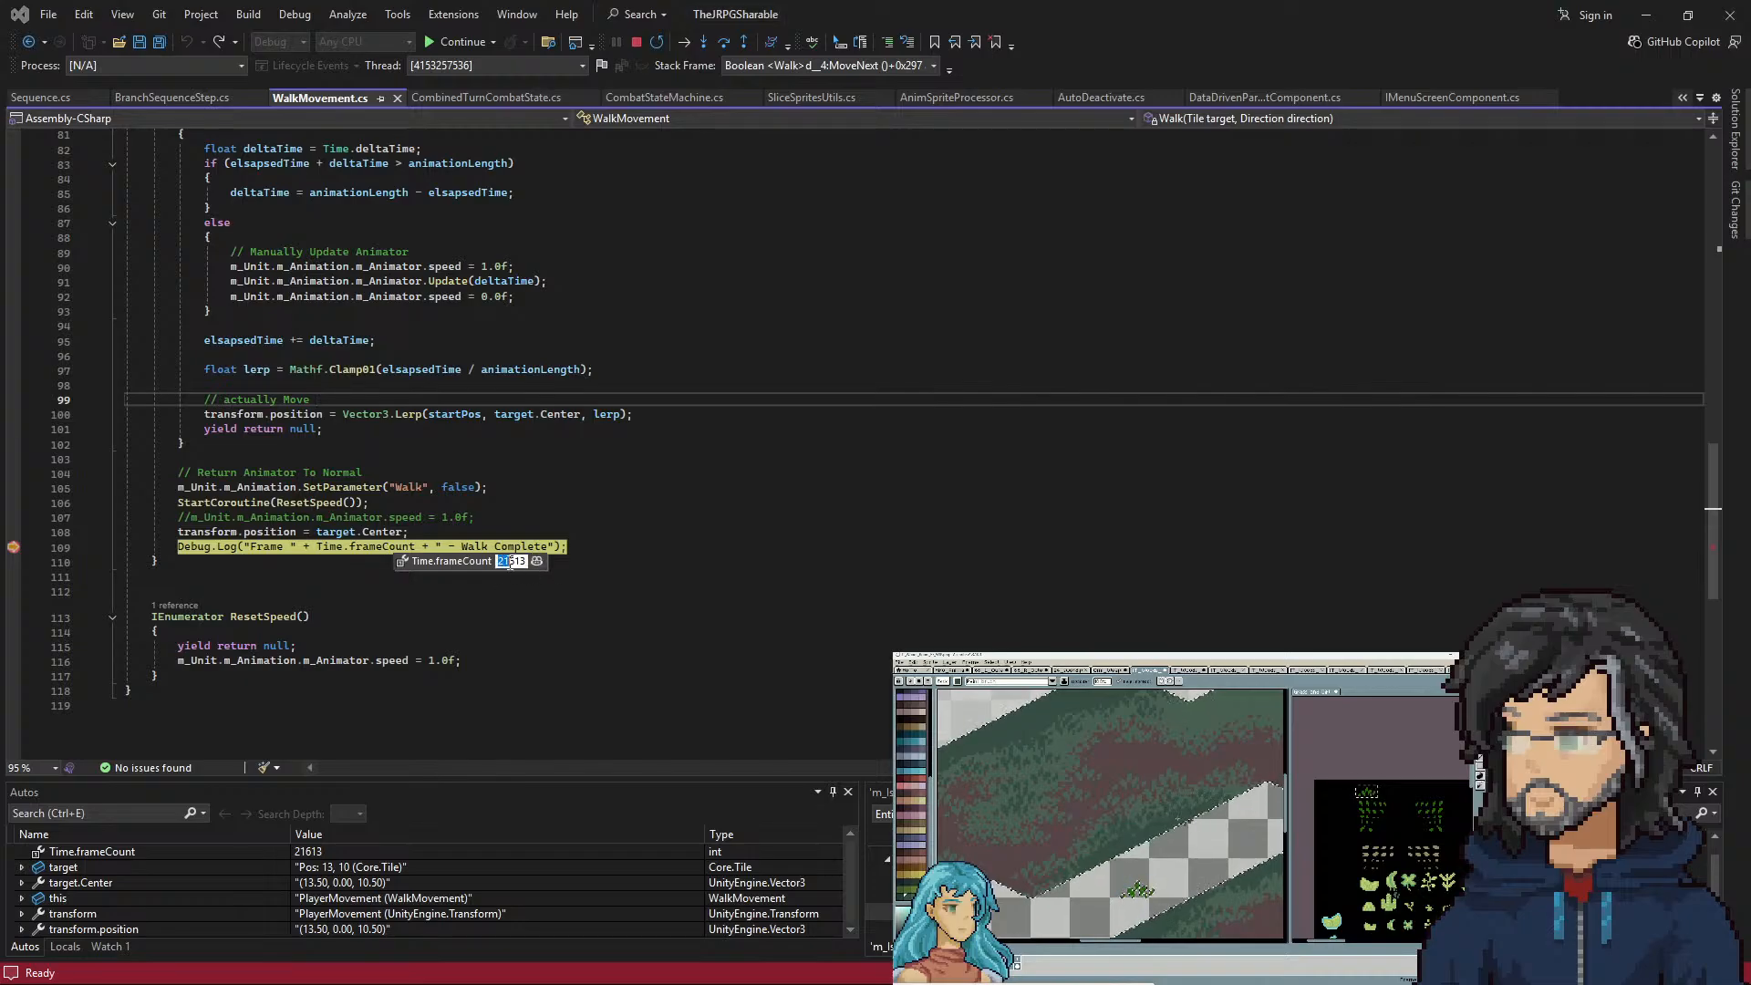
{"action": "left_click", "coordinate": [556, 496]}
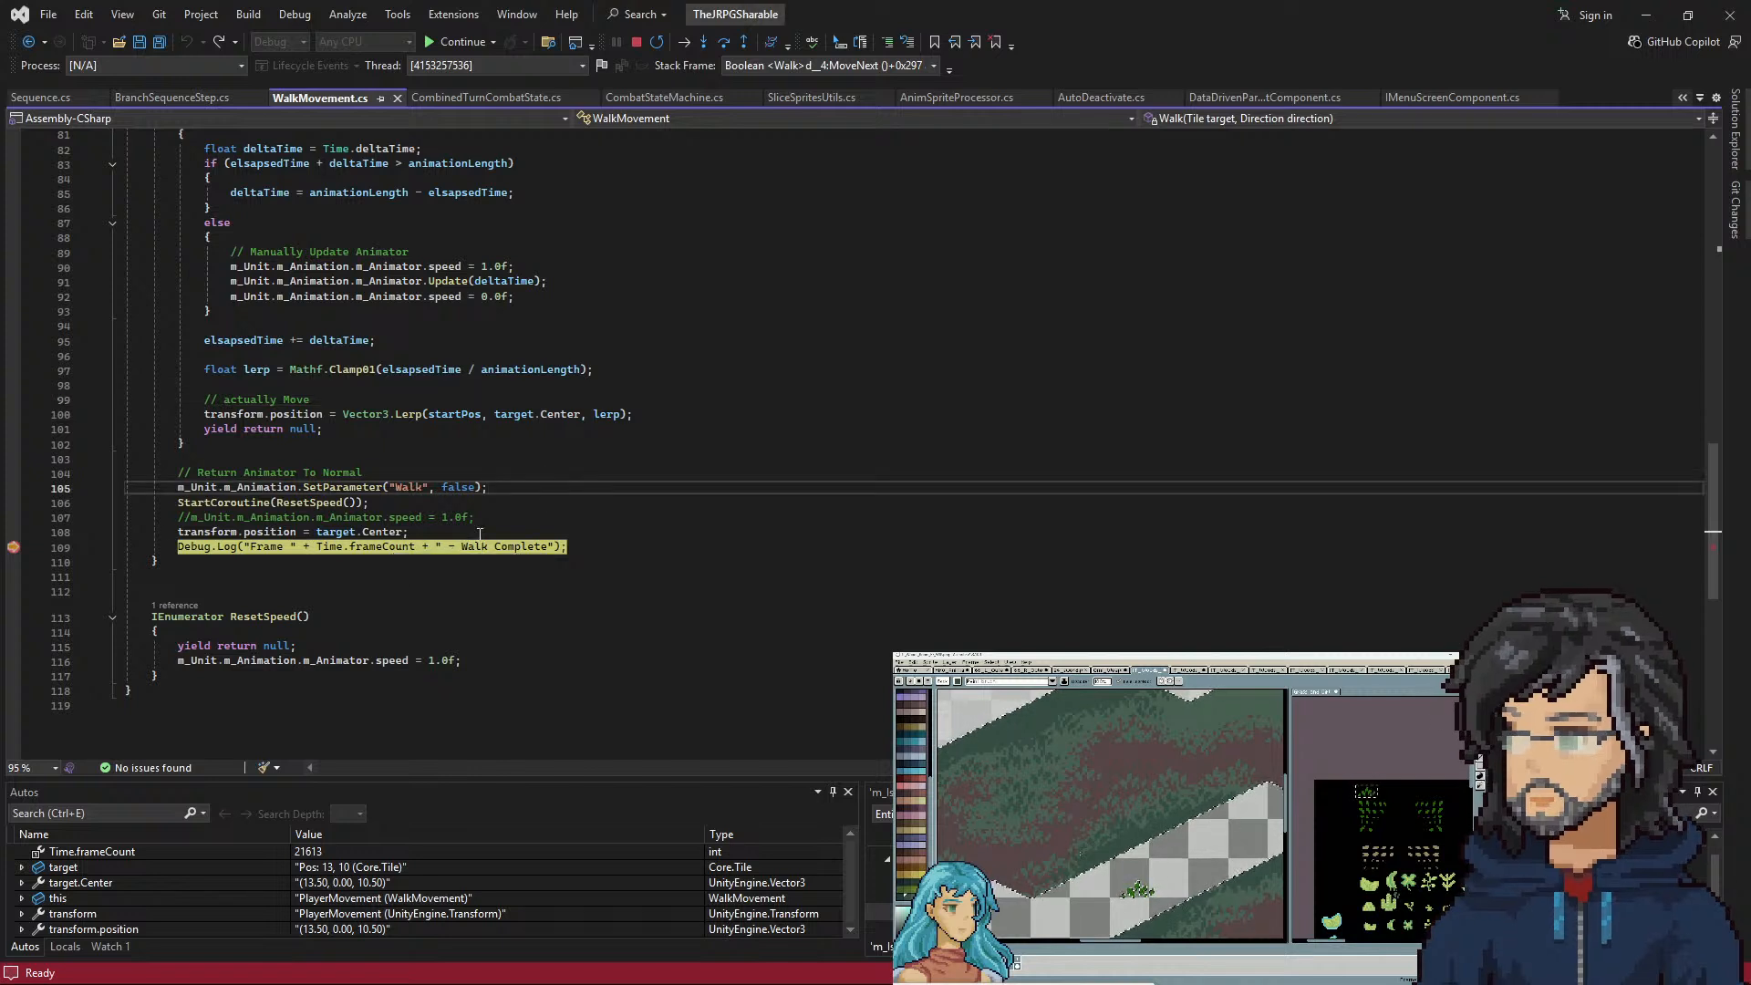
{"action": "key", "text": "F5"}
{"action": "mouse_move", "coordinate": [385, 555]}
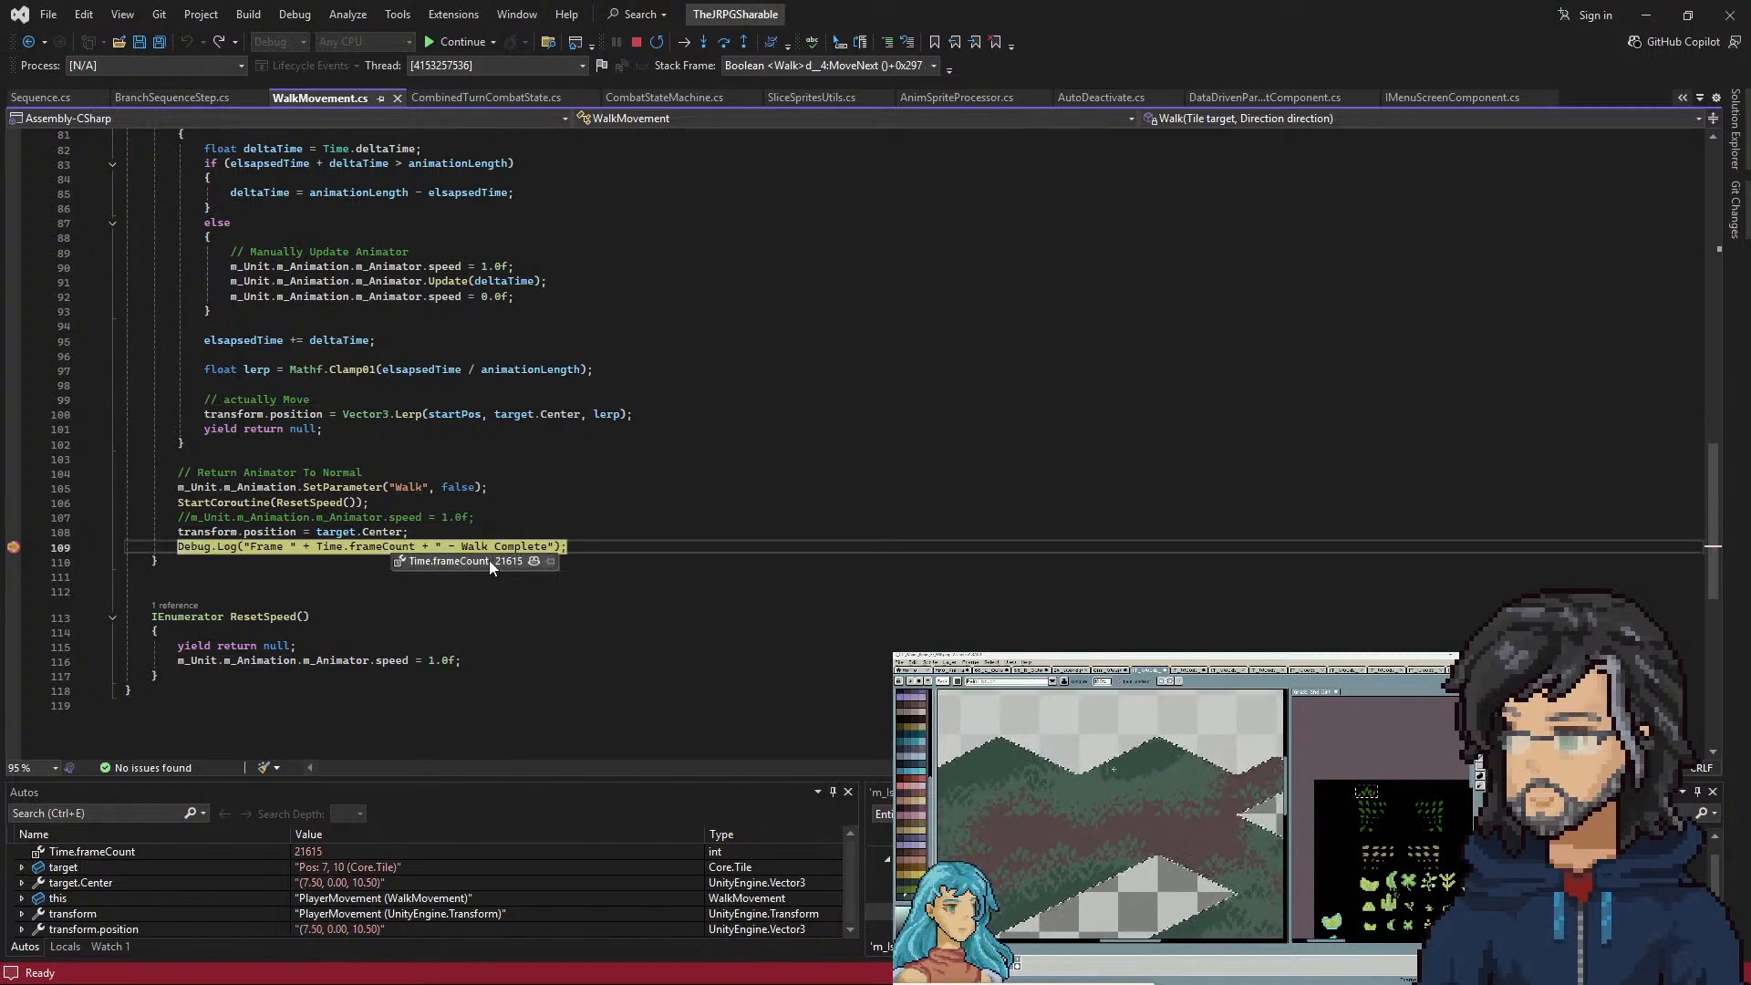
{"action": "left_click", "coordinate": [365, 444]}
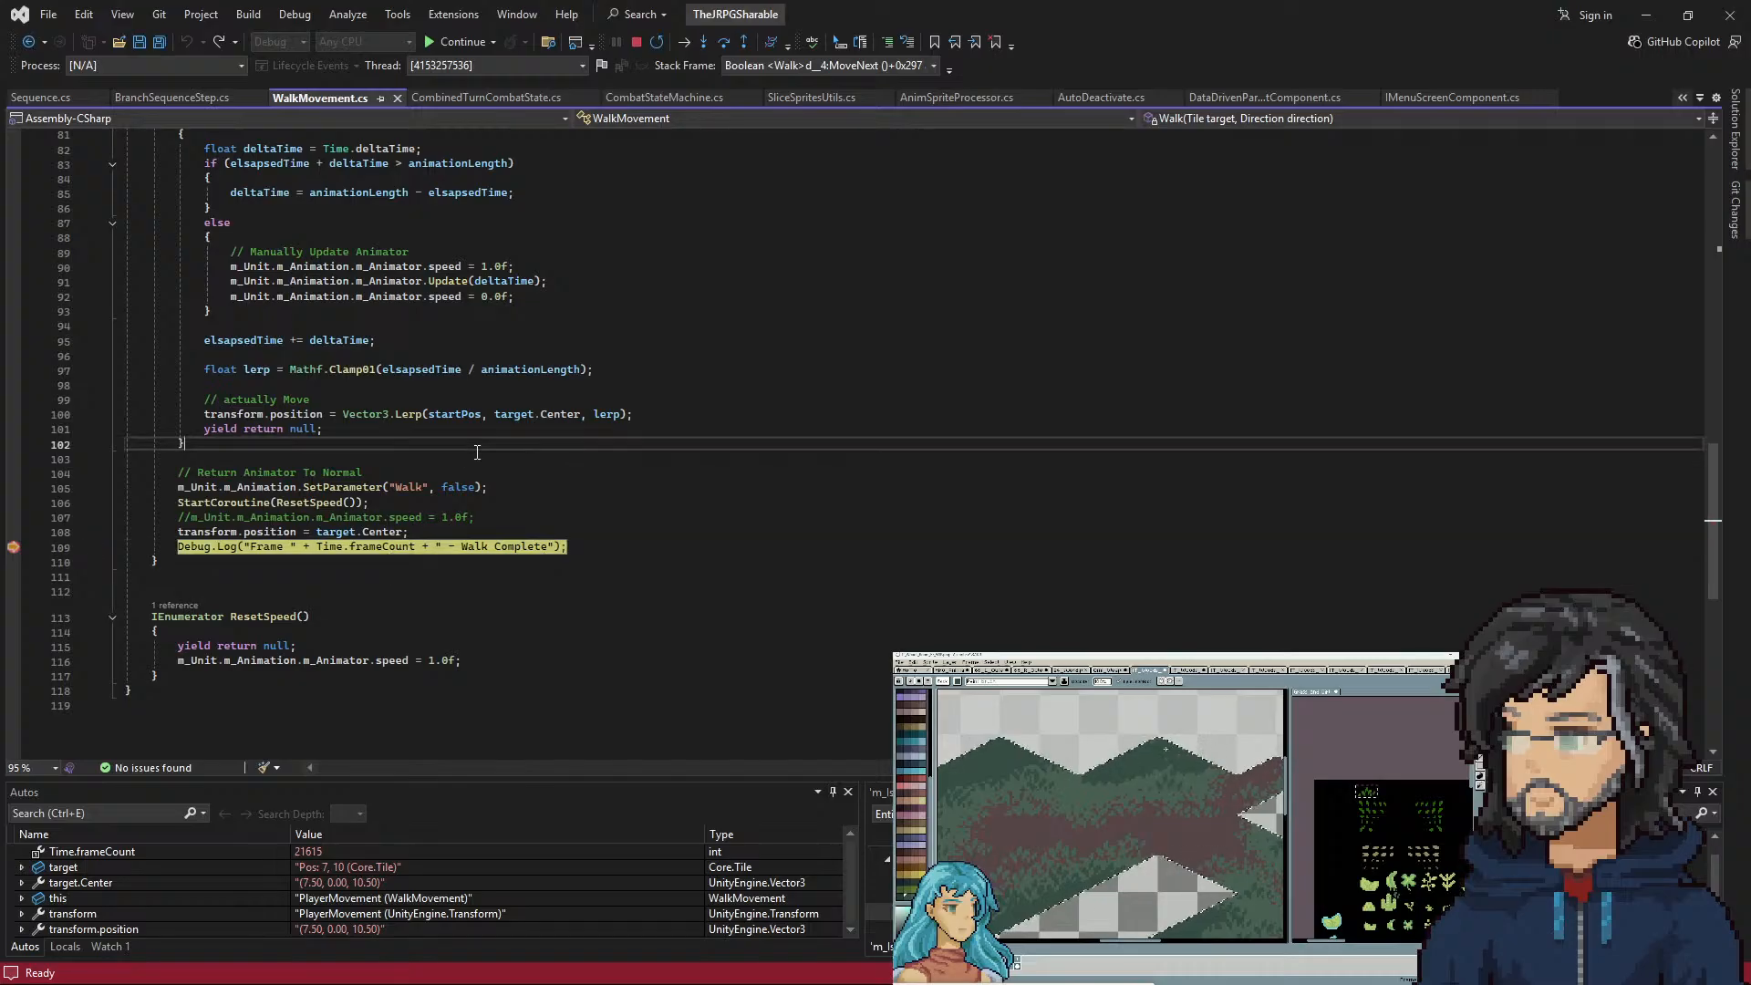
Examine the Walk coroutine's animation length, elapsed time and lerp code, and resume to the return true breakpoint
{"action": "scroll", "coordinate": [365, 493], "scroll_direction": "up", "scroll_amount": 2}
{"action": "scroll", "coordinate": [366, 493], "scroll_direction": "up", "scroll_amount": 8}
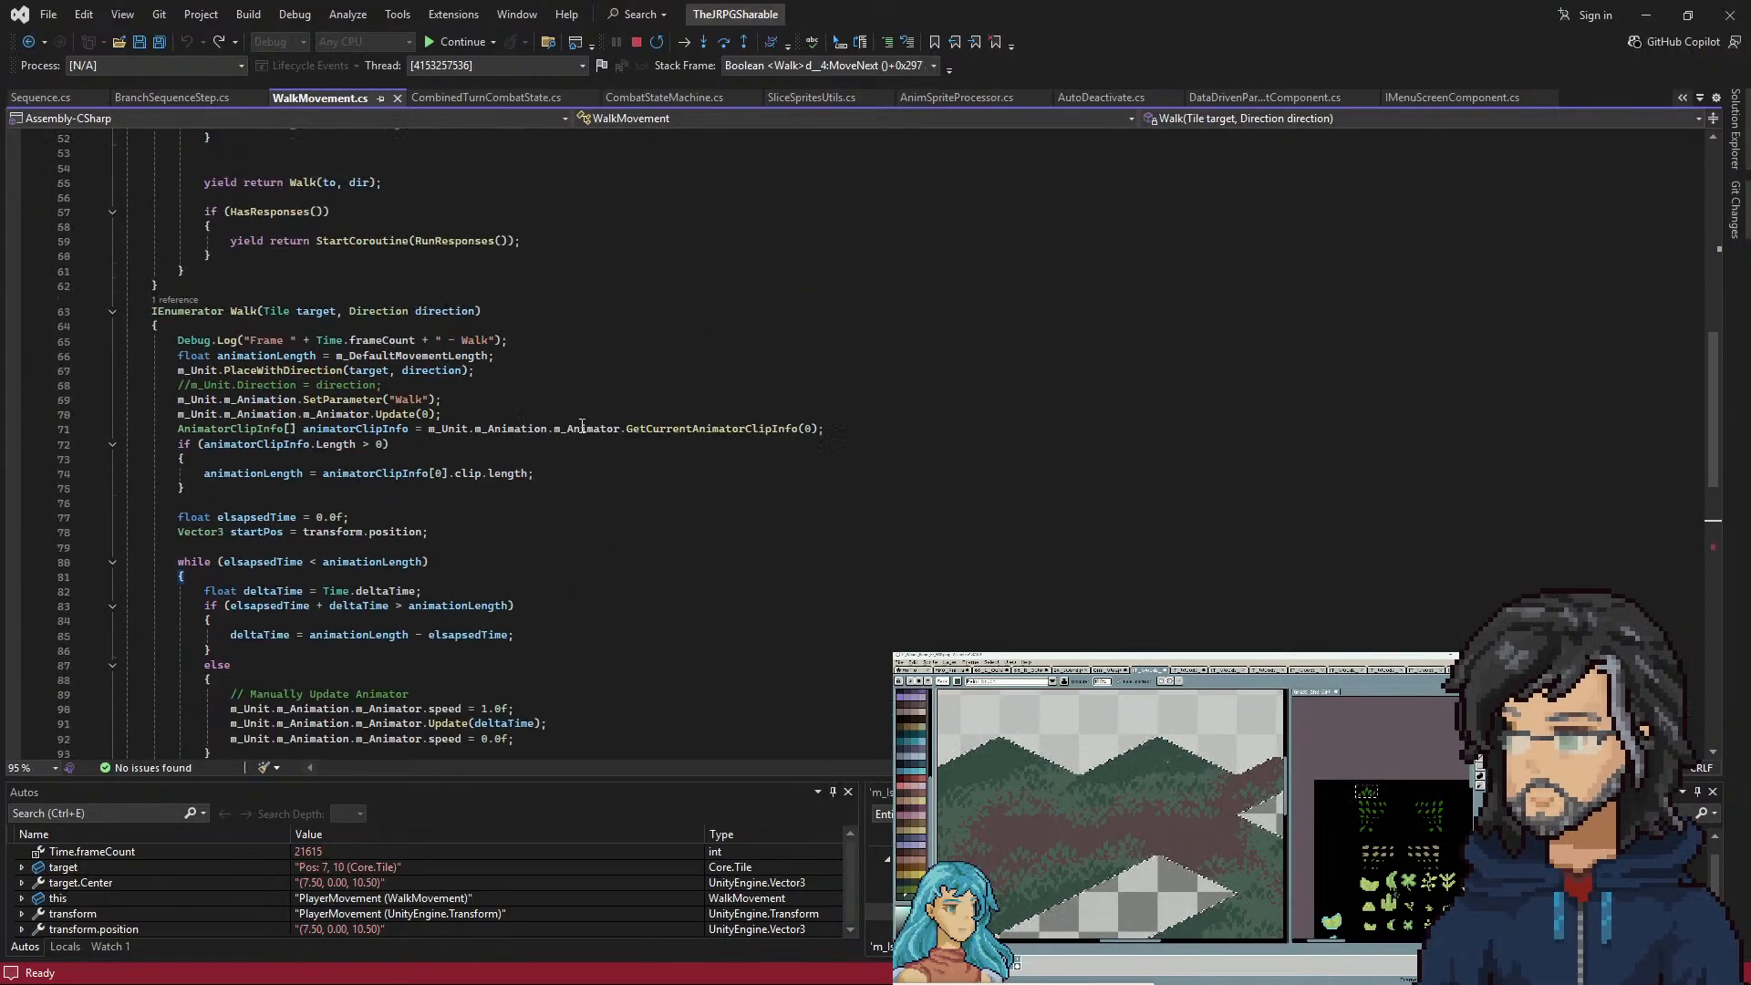
{"action": "mouse_move", "coordinate": [581, 427]}
{"action": "mouse_move", "coordinate": [513, 431]}
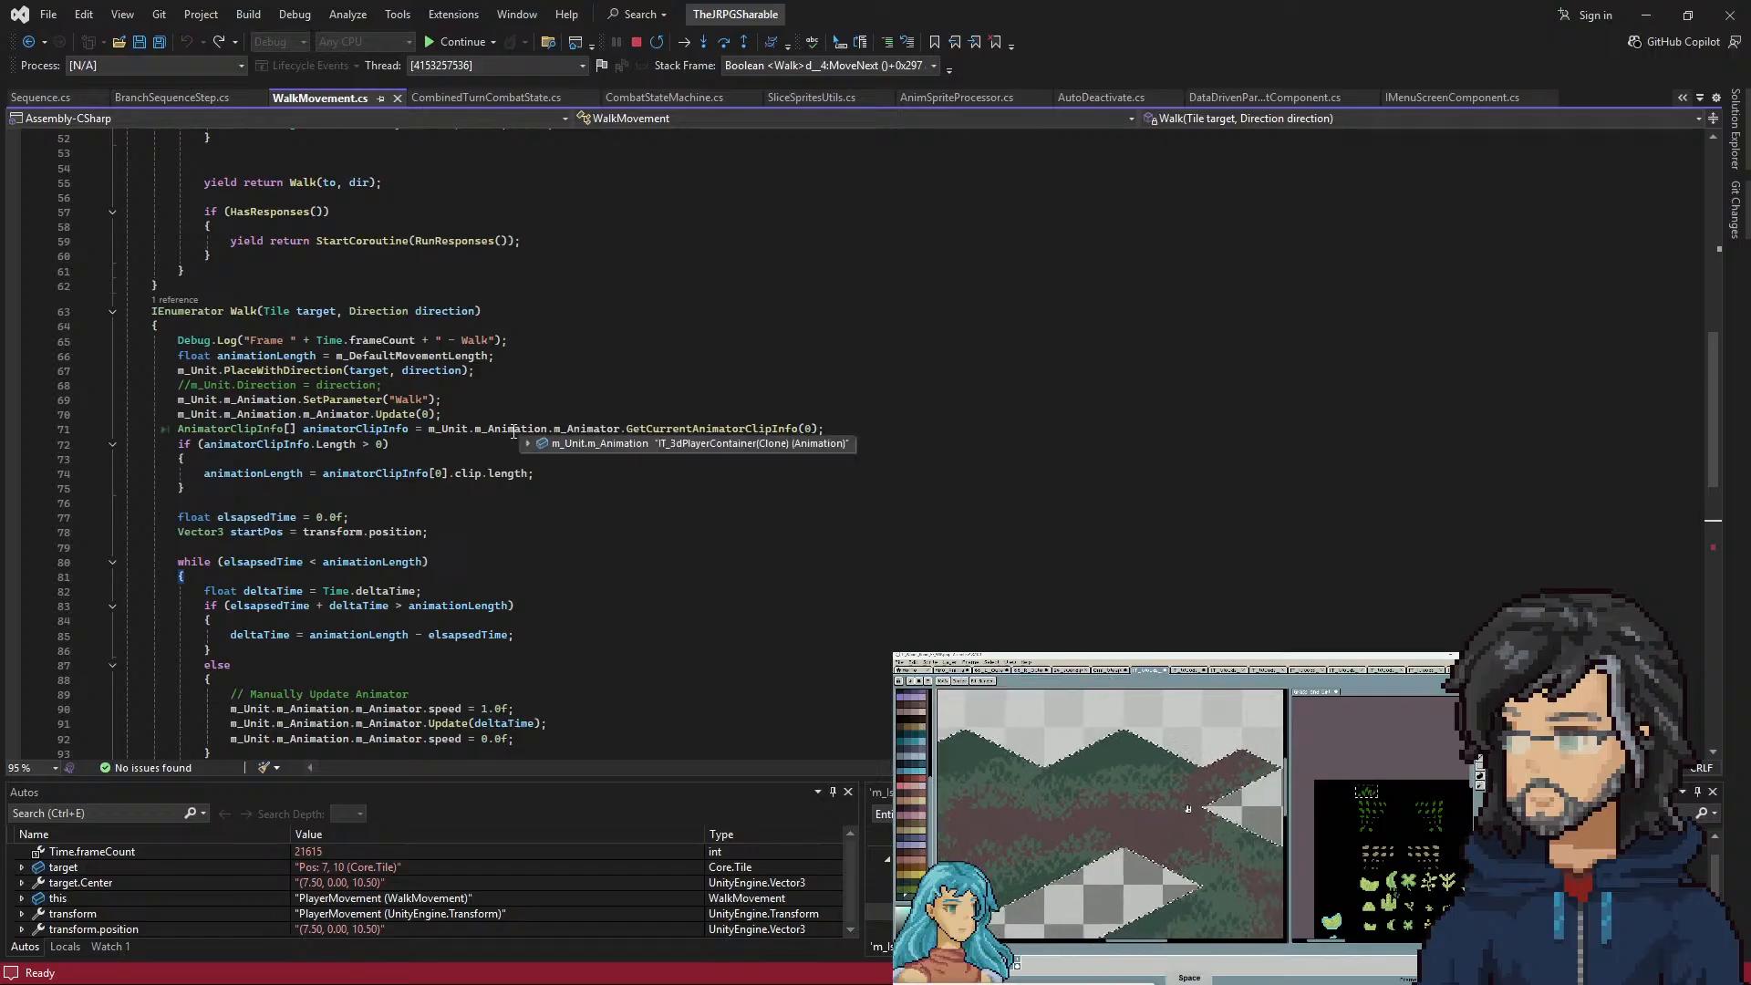
{"action": "scroll", "coordinate": [537, 578], "scroll_direction": "down", "scroll_amount": 6}
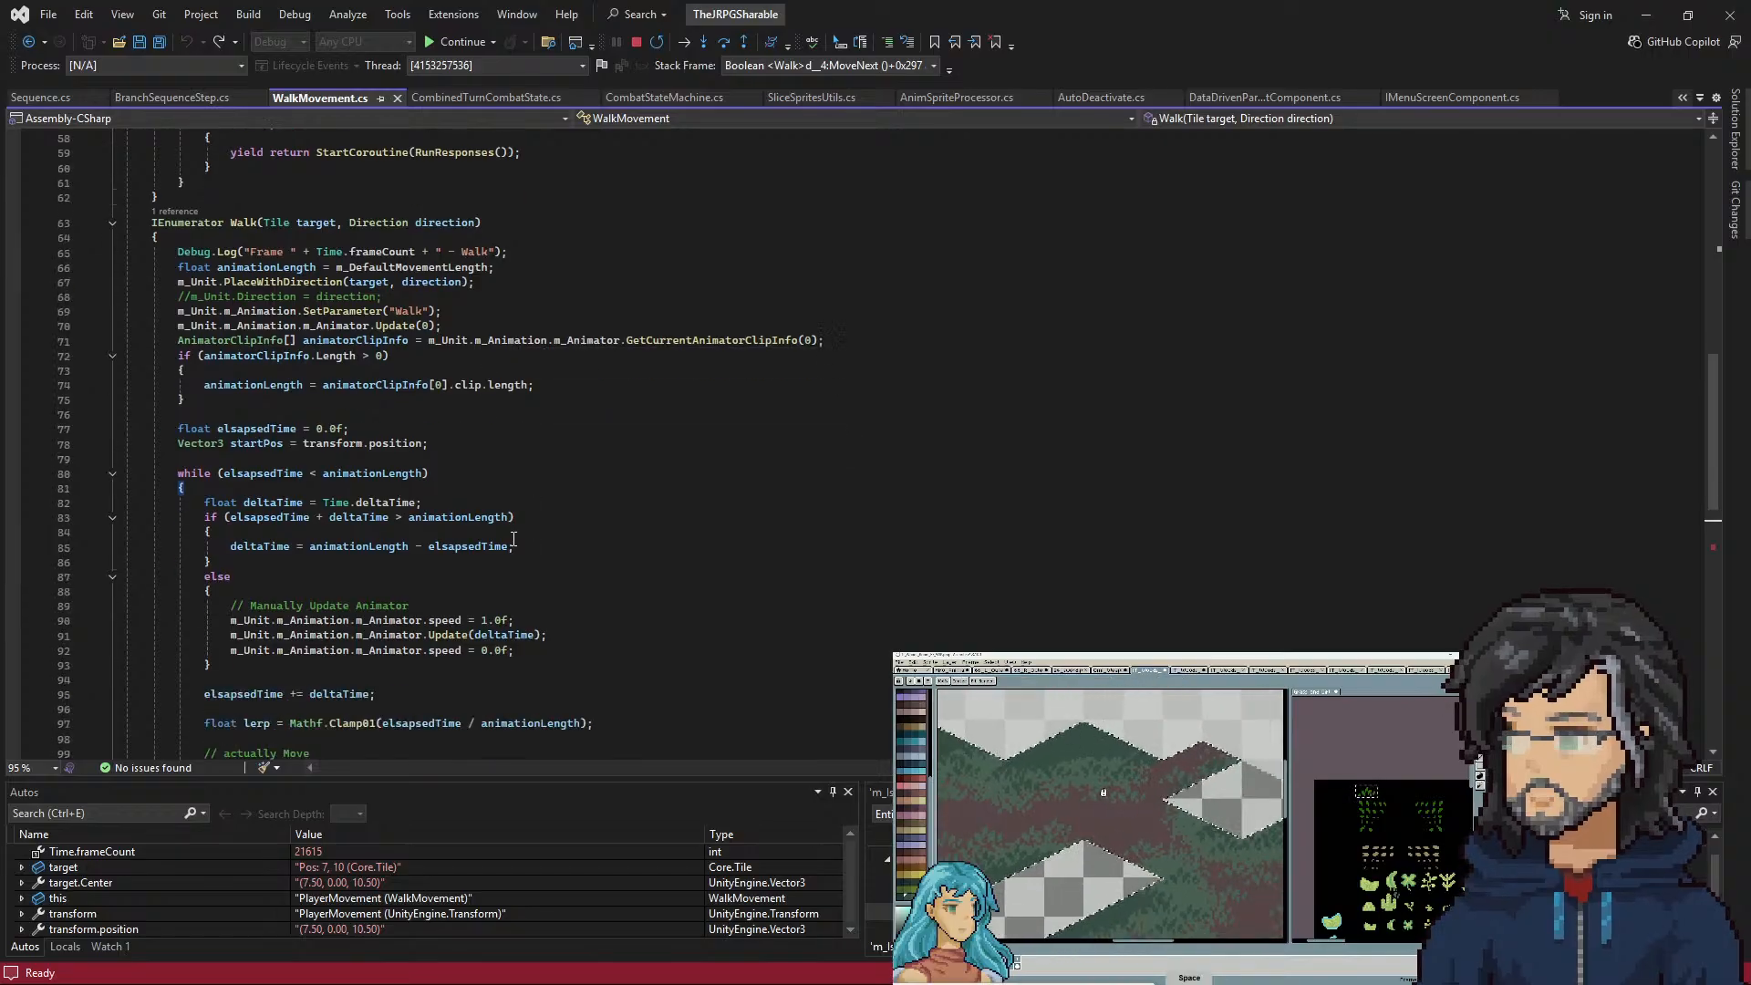
{"action": "left_click", "coordinate": [505, 562]}
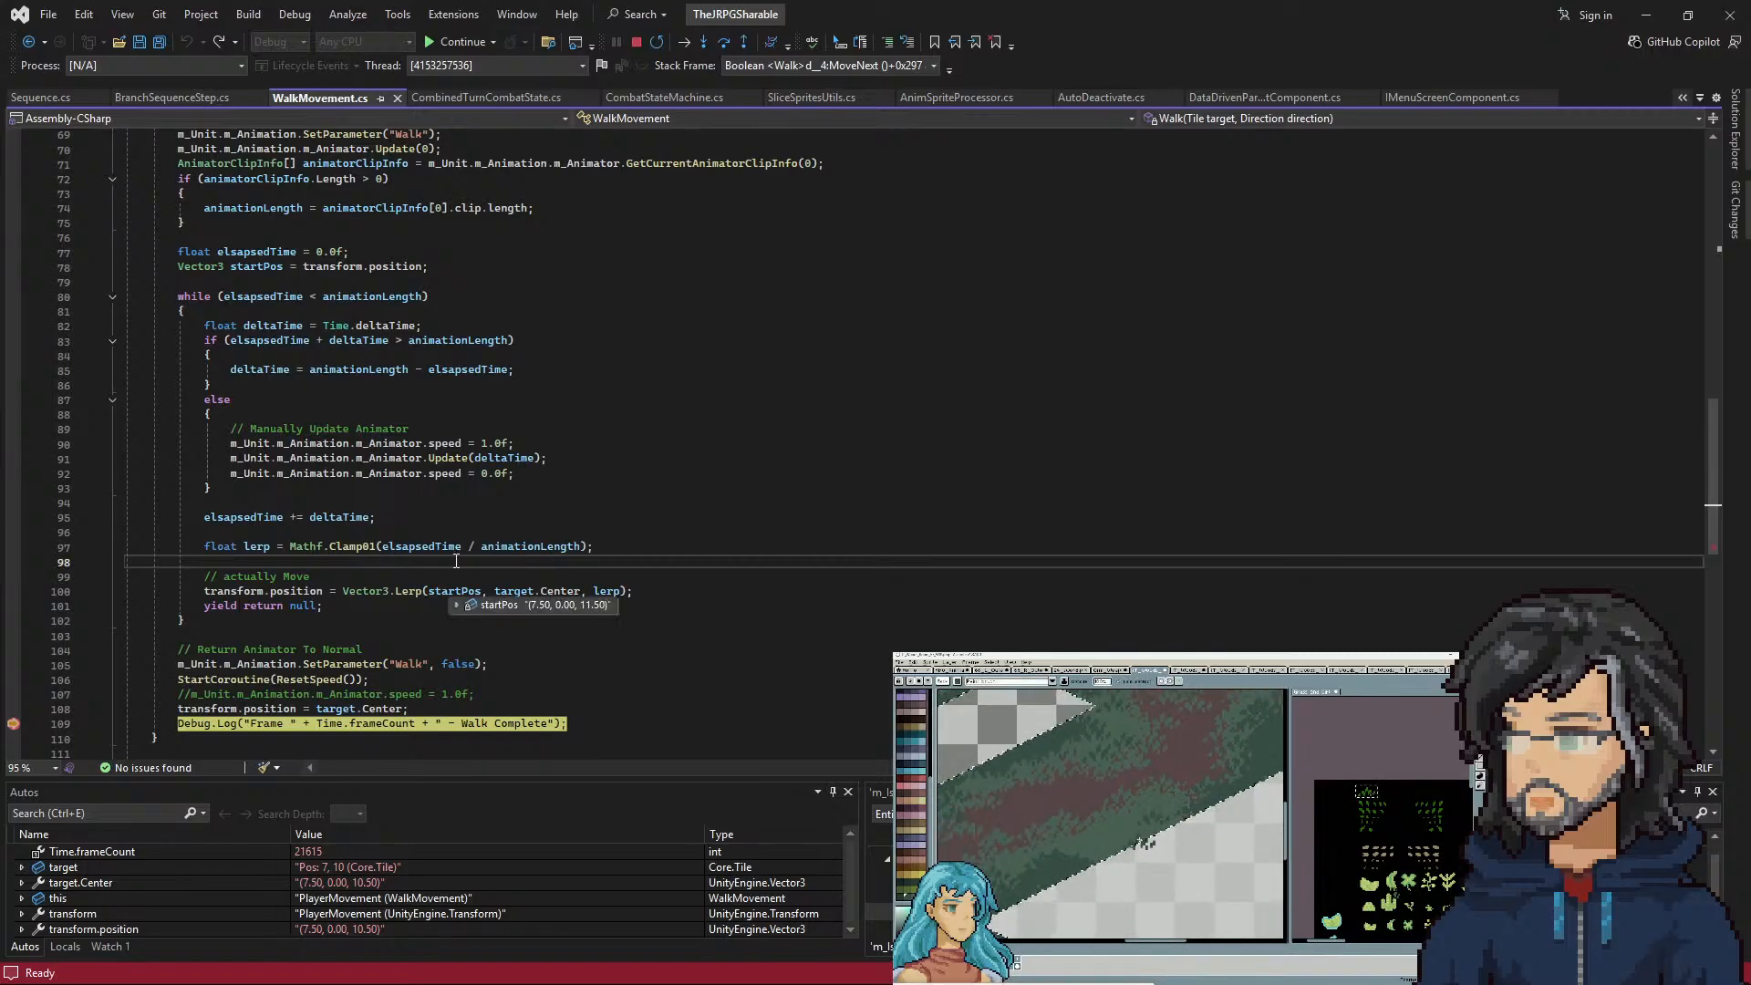
{"action": "mouse_move", "coordinate": [379, 716]}
{"action": "key", "text": "F5"}
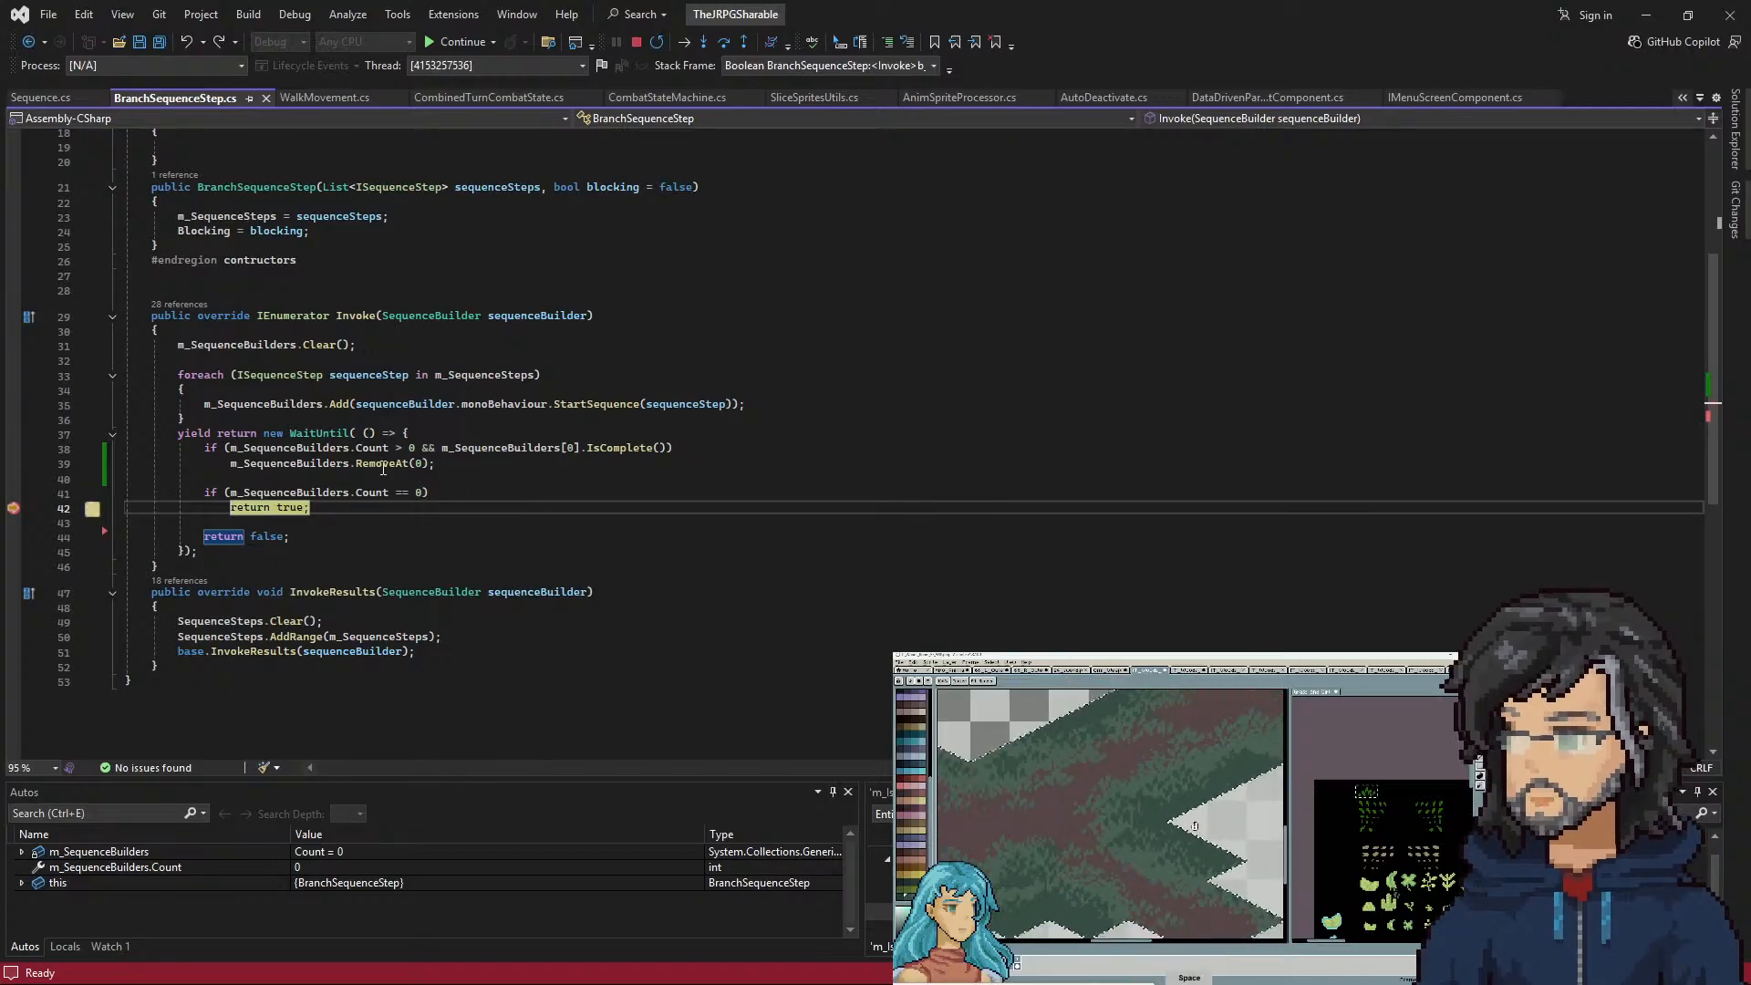
Copy the "Walk Complete" Debug.Log line from WalkMovement.cs and paste it above return true in BranchSequenceStep.cs
{"action": "left_click", "coordinate": [29, 41]}
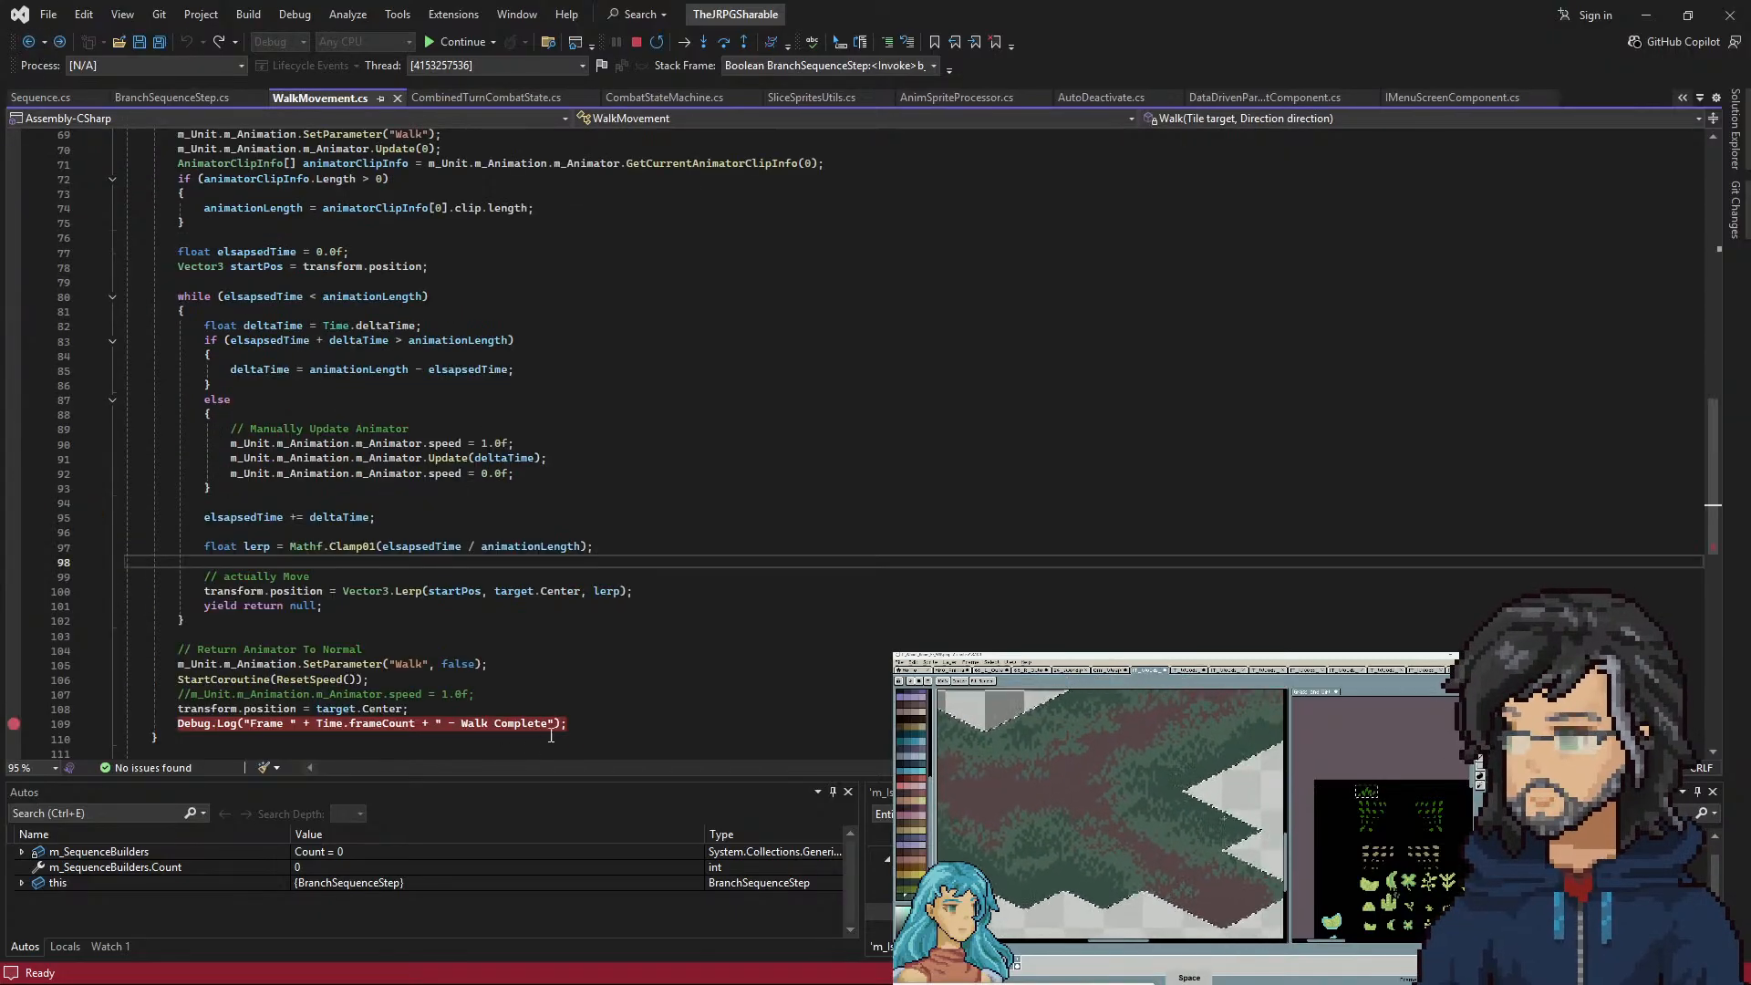
{"action": "left_click_drag", "start_coordinate": [570, 723], "coordinate": [589, 710]}
{"action": "key", "text": "ctrl+c"}
{"action": "left_click", "coordinate": [28, 41]}
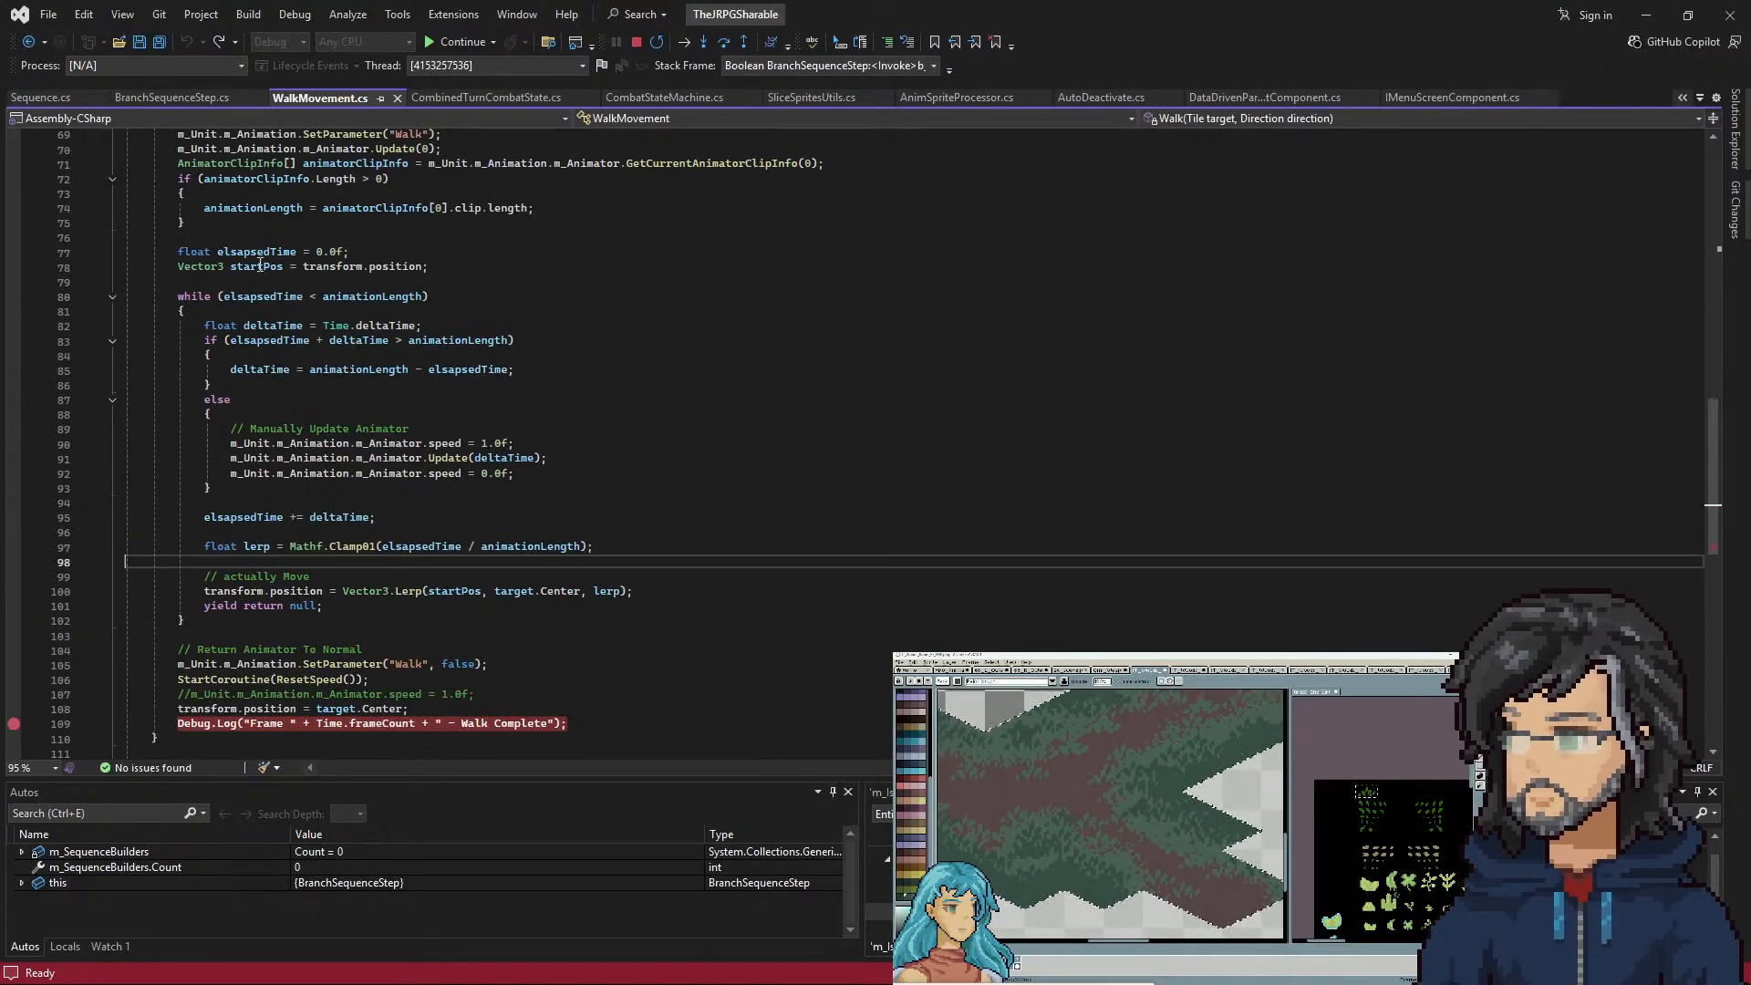
{"action": "left_click", "coordinate": [28, 41]}
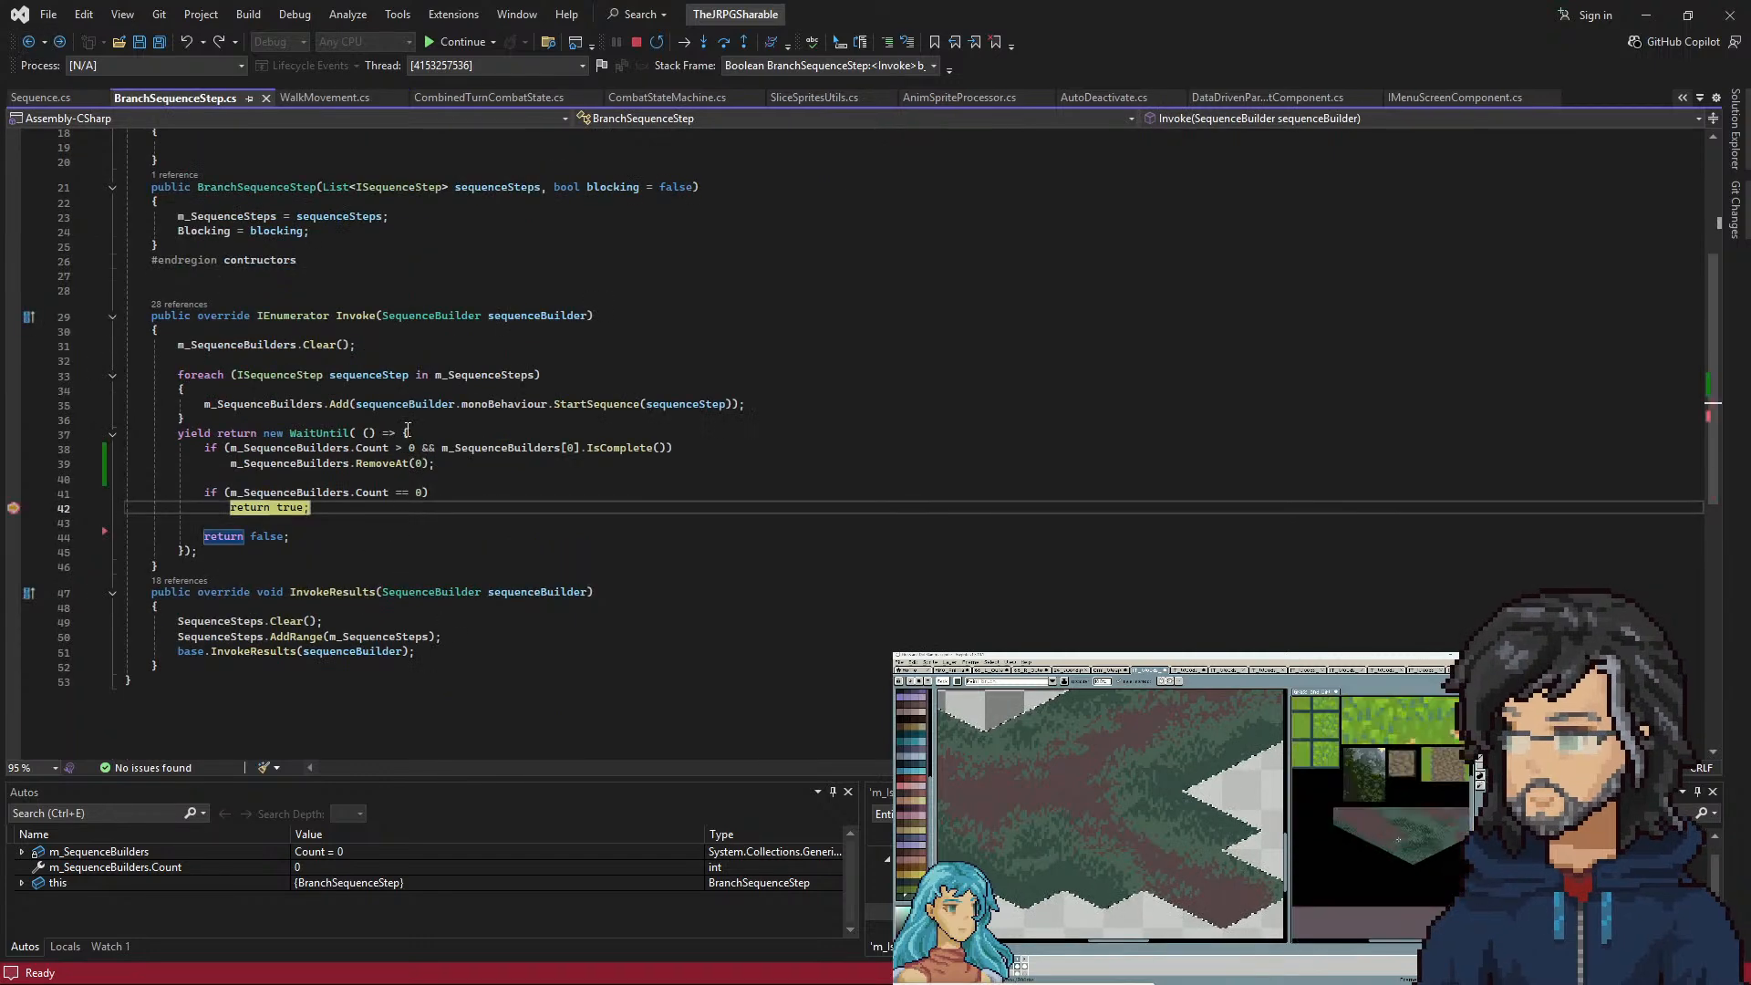
{"action": "key", "text": "ctrl+v"}
Enclose the pasted Debug.Log line and return true in braces under the m_SequenceBuilders.Count == 0 condition
{"action": "left_click", "coordinate": [459, 494]}
{"action": "key", "text": "Return"}
{"action": "type", "text": "{"}
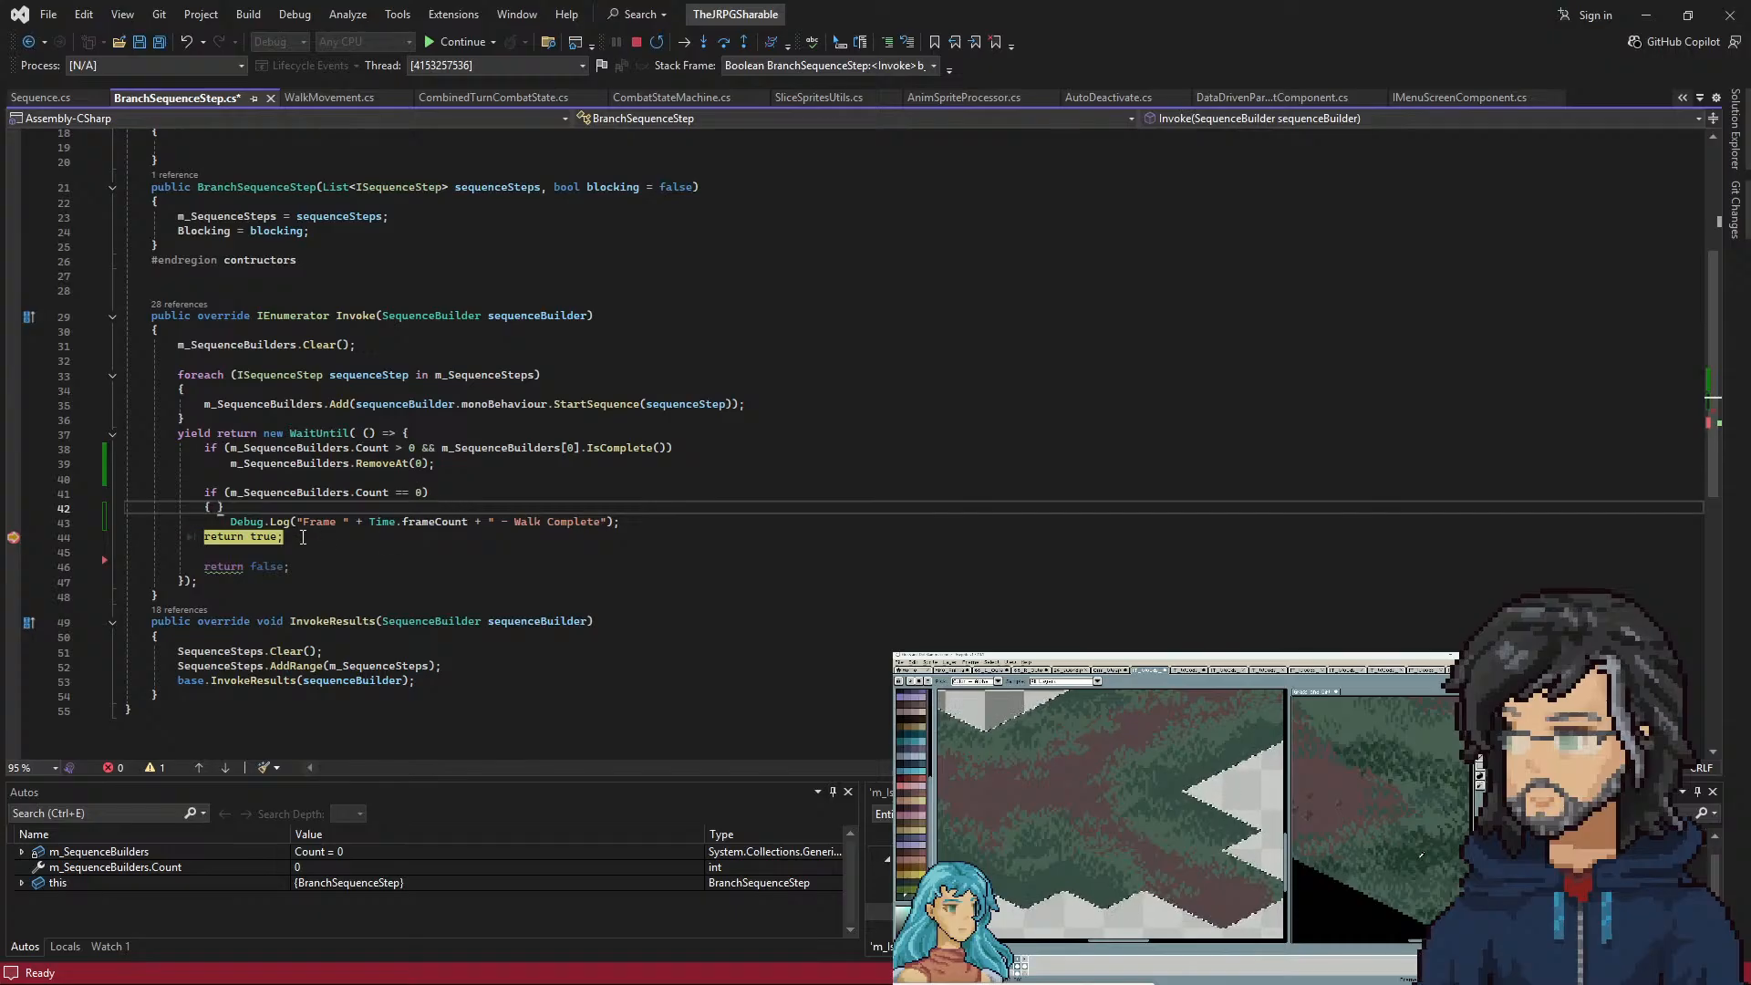
{"action": "left_click", "coordinate": [303, 538]}
{"action": "key", "text": "Return"}
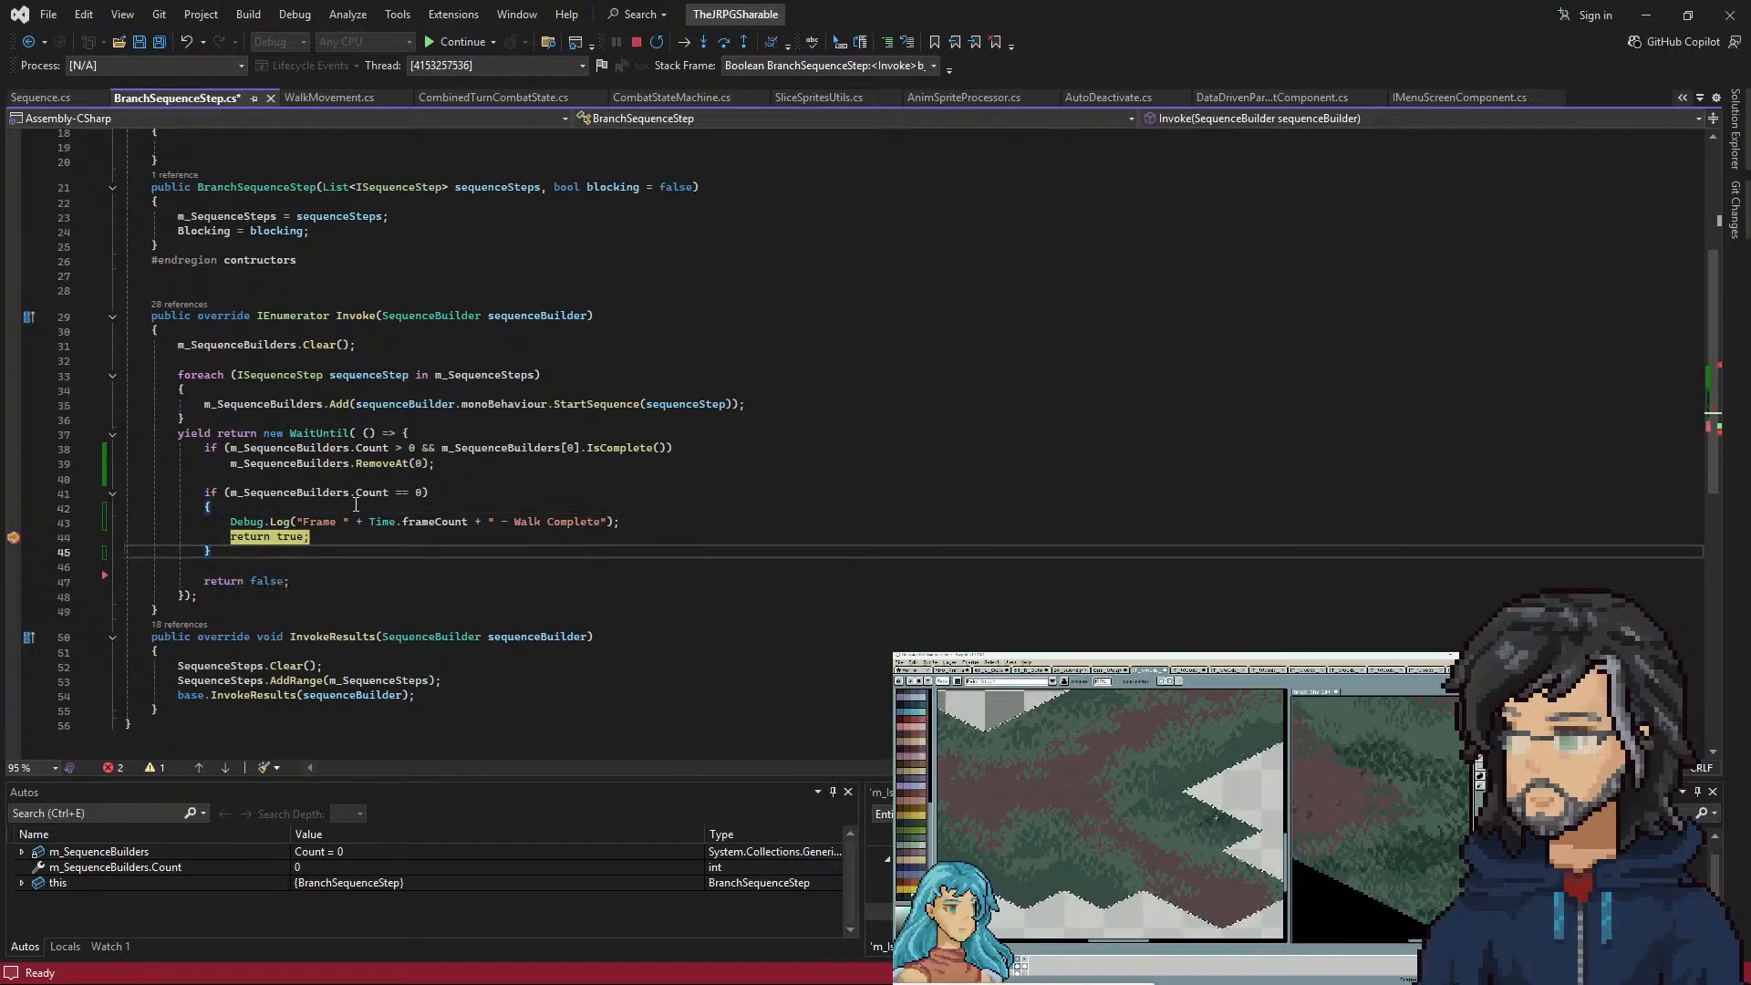
Replace "Walk" with "Branch Sequence Step" in the pasted log message
{"action": "double_click", "coordinate": [527, 521]}
{"action": "type", "text": "Branch Sequenc e"}
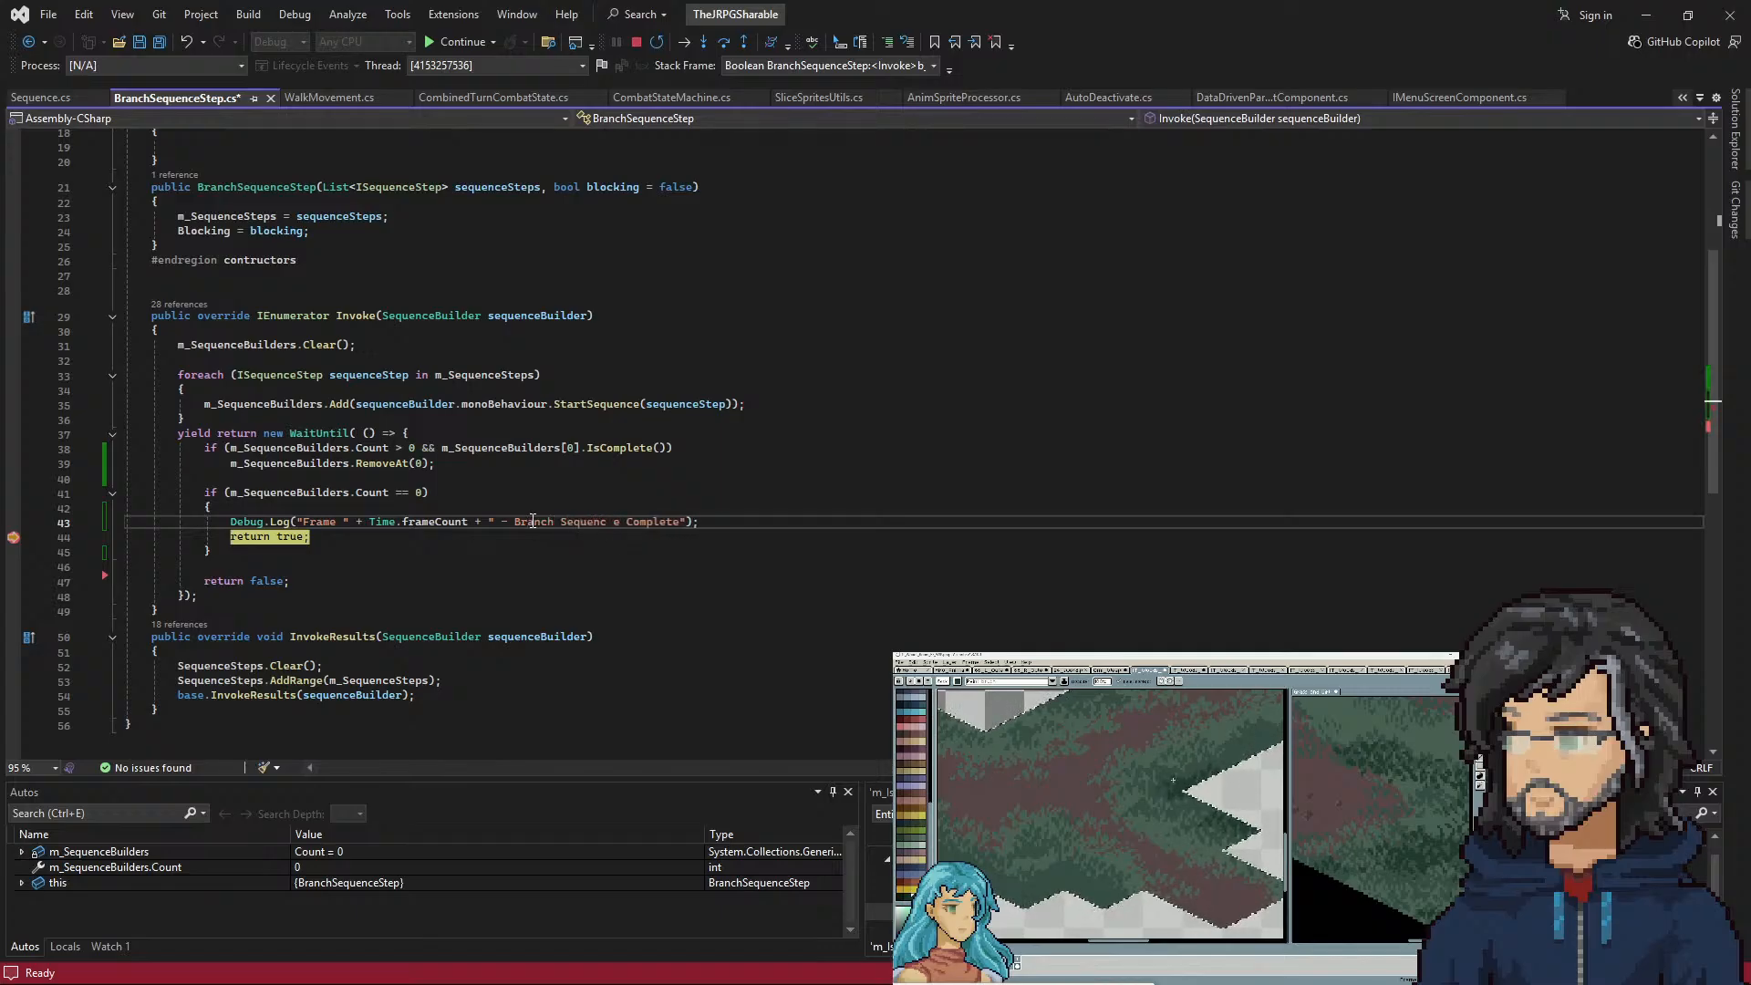
{"action": "key", "text": "BackSpace"}
{"action": "key", "text": "BackSpace"}
{"action": "key", "text": "BackSpace"}
{"action": "key", "text": "BackSpace"}
{"action": "key", "text": "BackSpace"}
{"action": "key", "text": "BackSpace"}
{"action": "key", "text": "BackSpace"}
{"action": "key", "text": "BackSpace"}
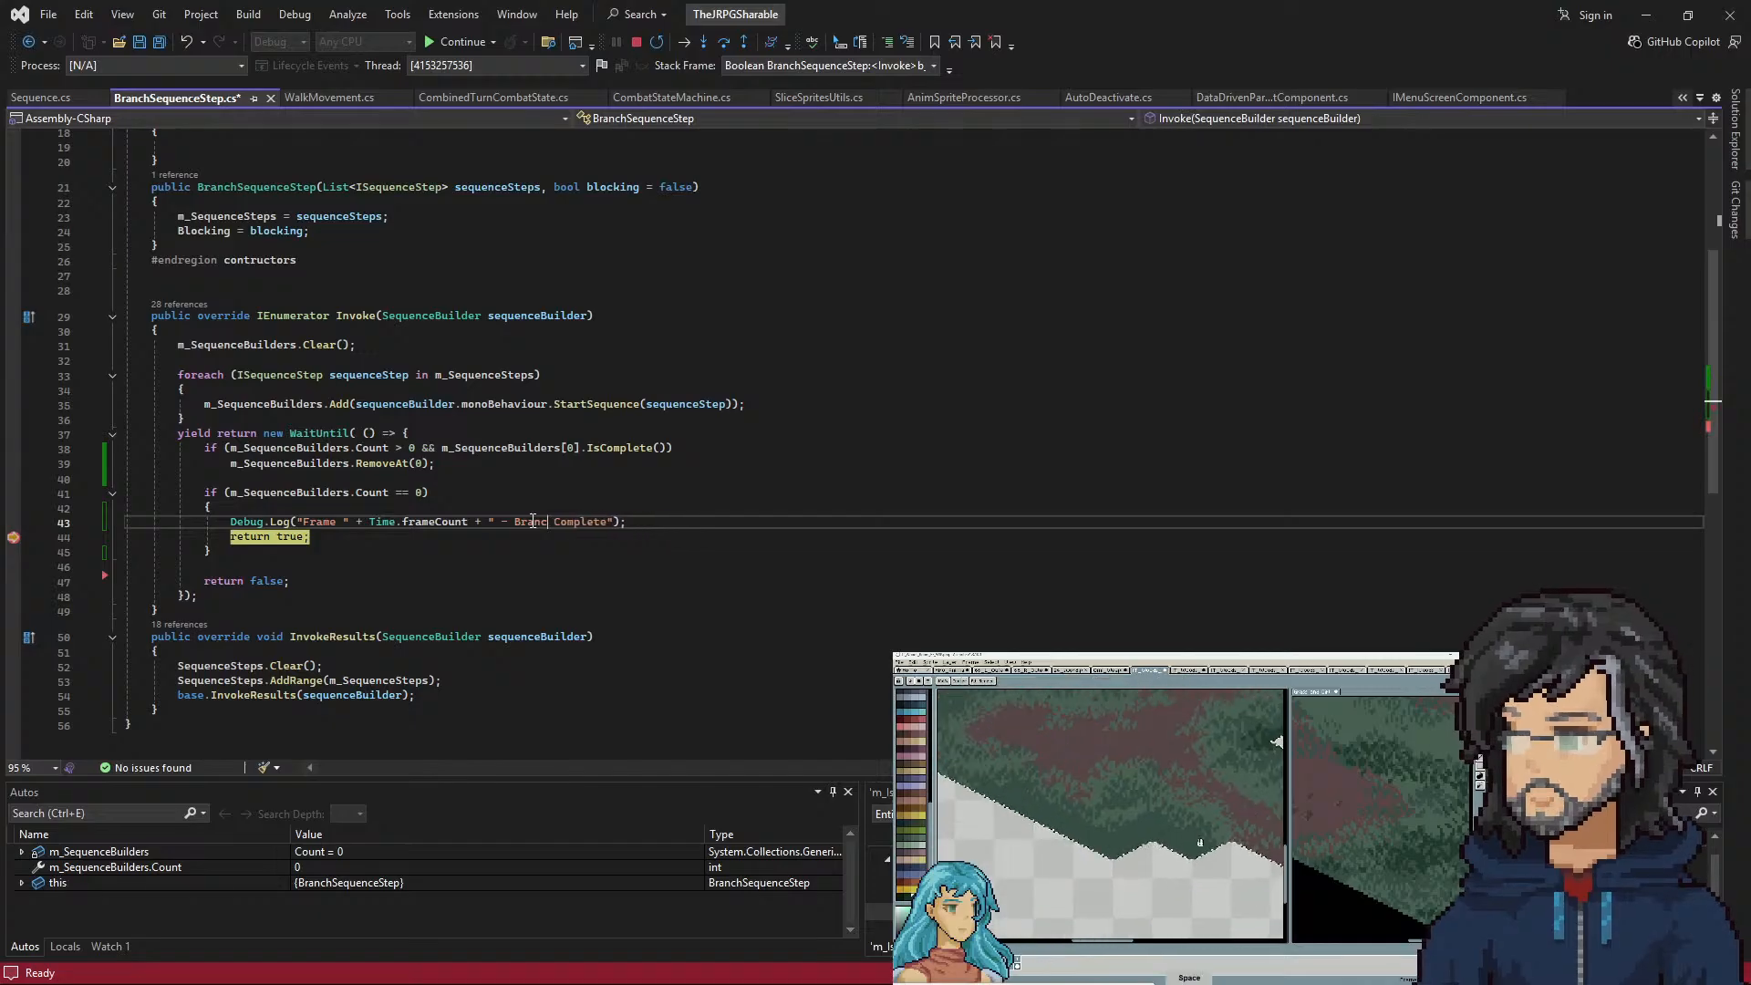
{"action": "type", "text": "h Sequence Step"}
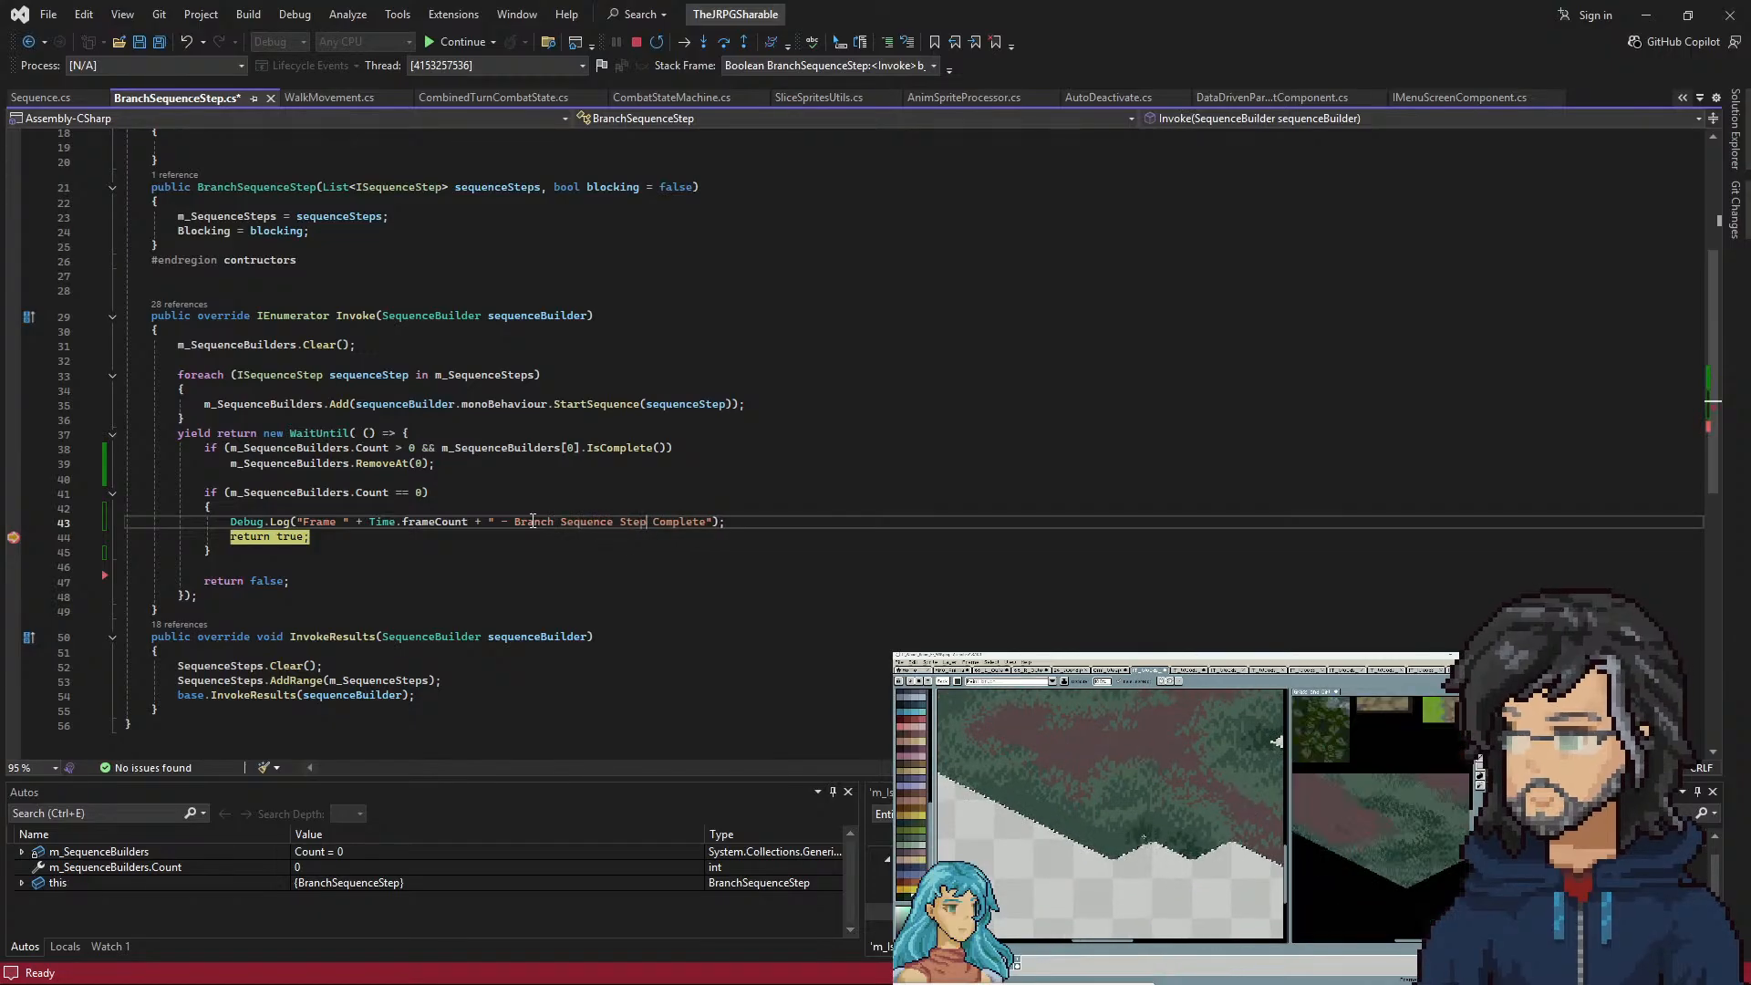
Reword the log message to " - Completed Branch Sequence Step", save BranchSequenceStep.cs and switch back to Unity
{"action": "double_click", "coordinate": [685, 512]}
{"action": "double_click", "coordinate": [676, 522]}
{"action": "key", "text": "BackSpace"}
{"action": "left_click", "coordinate": [515, 525]}
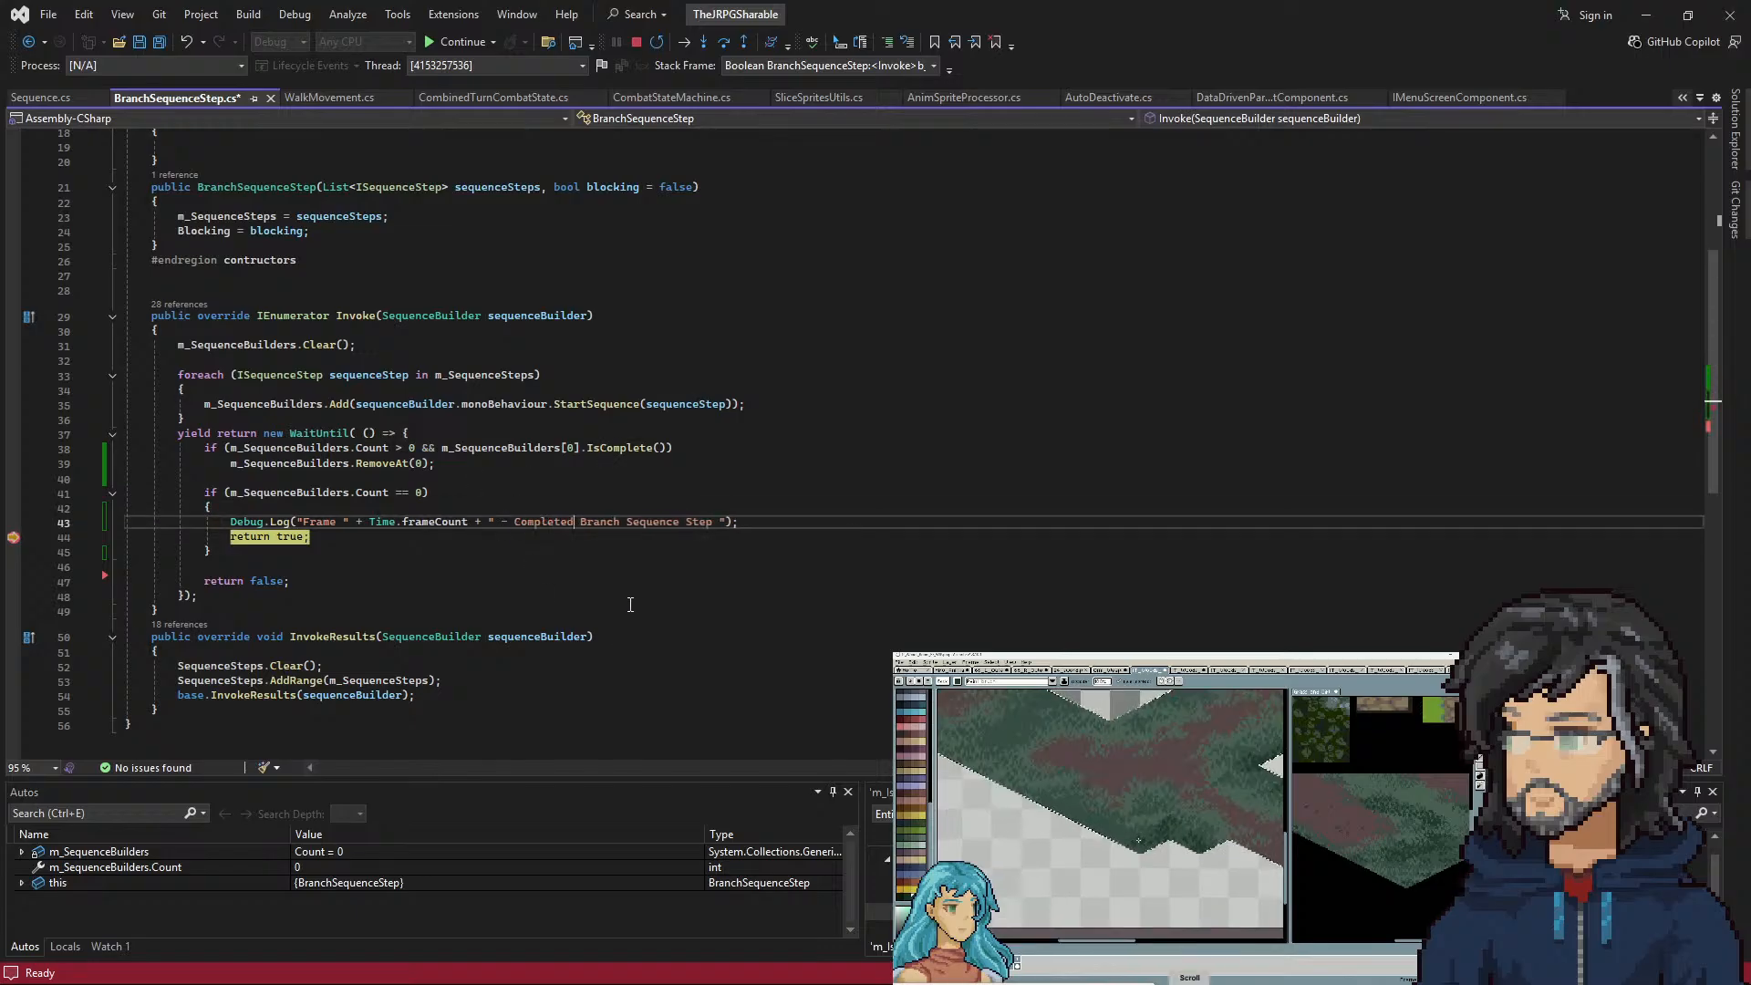
{"action": "key", "text": "BackSpace"}
{"action": "left_click", "coordinate": [767, 503]}
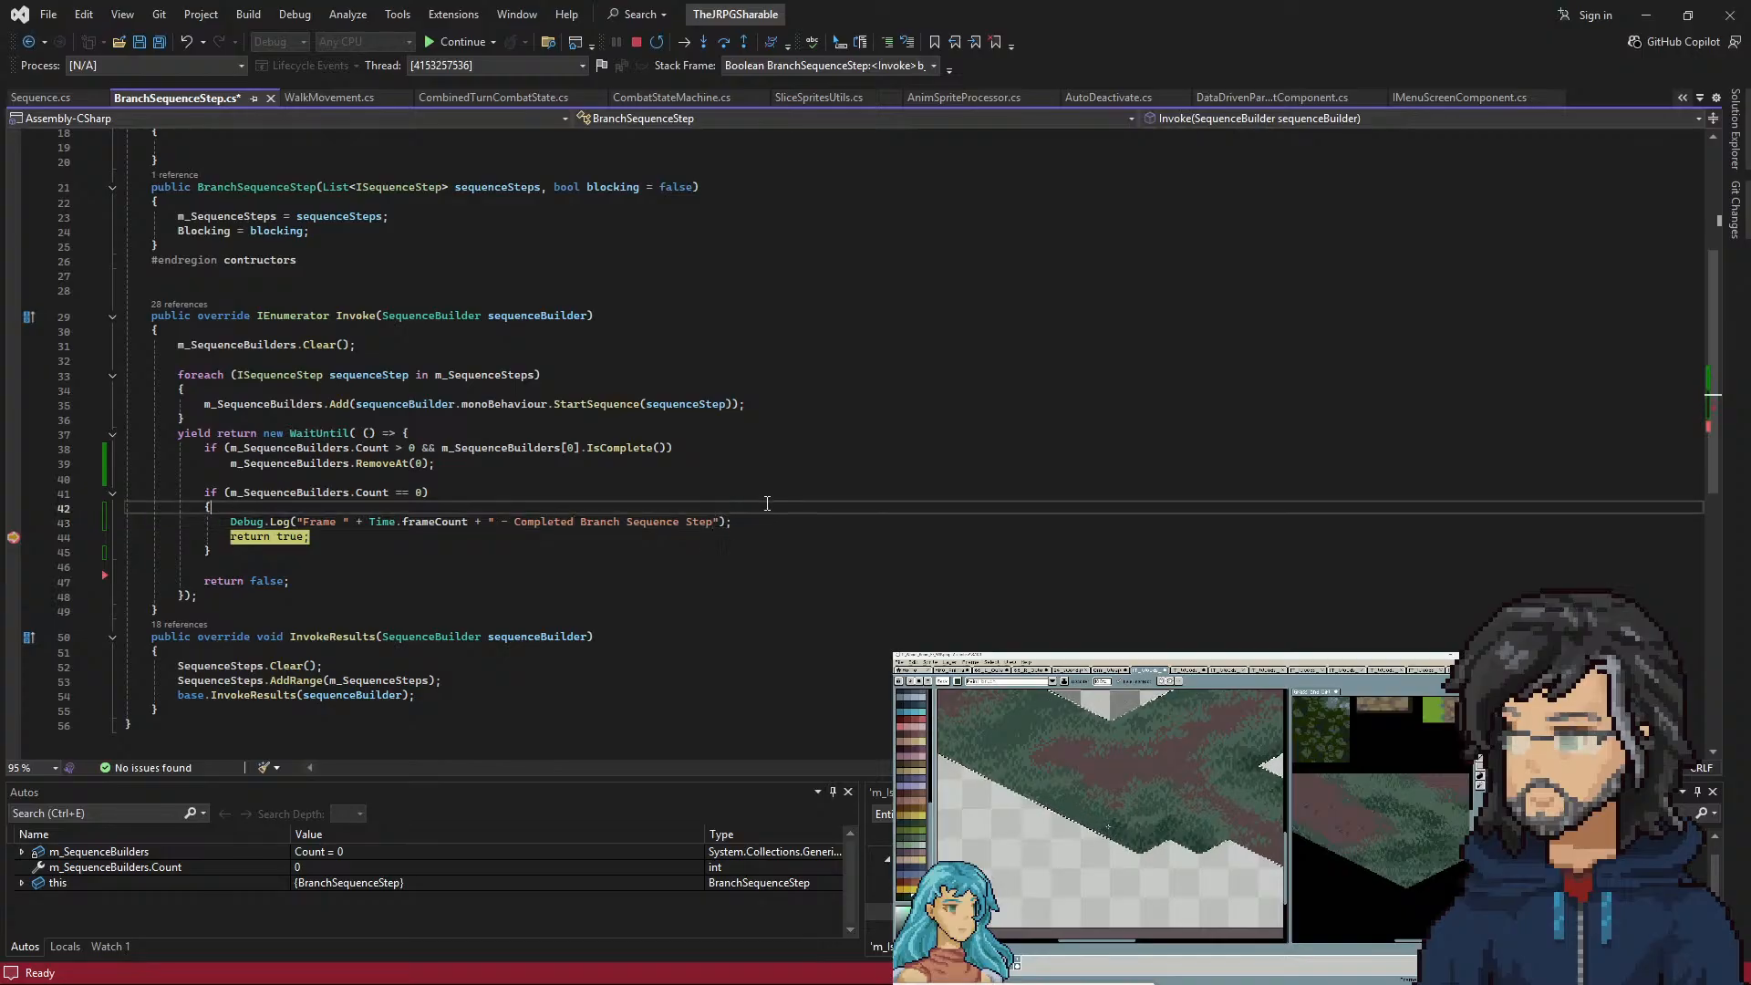
{"action": "key", "text": "ctrl+s"}
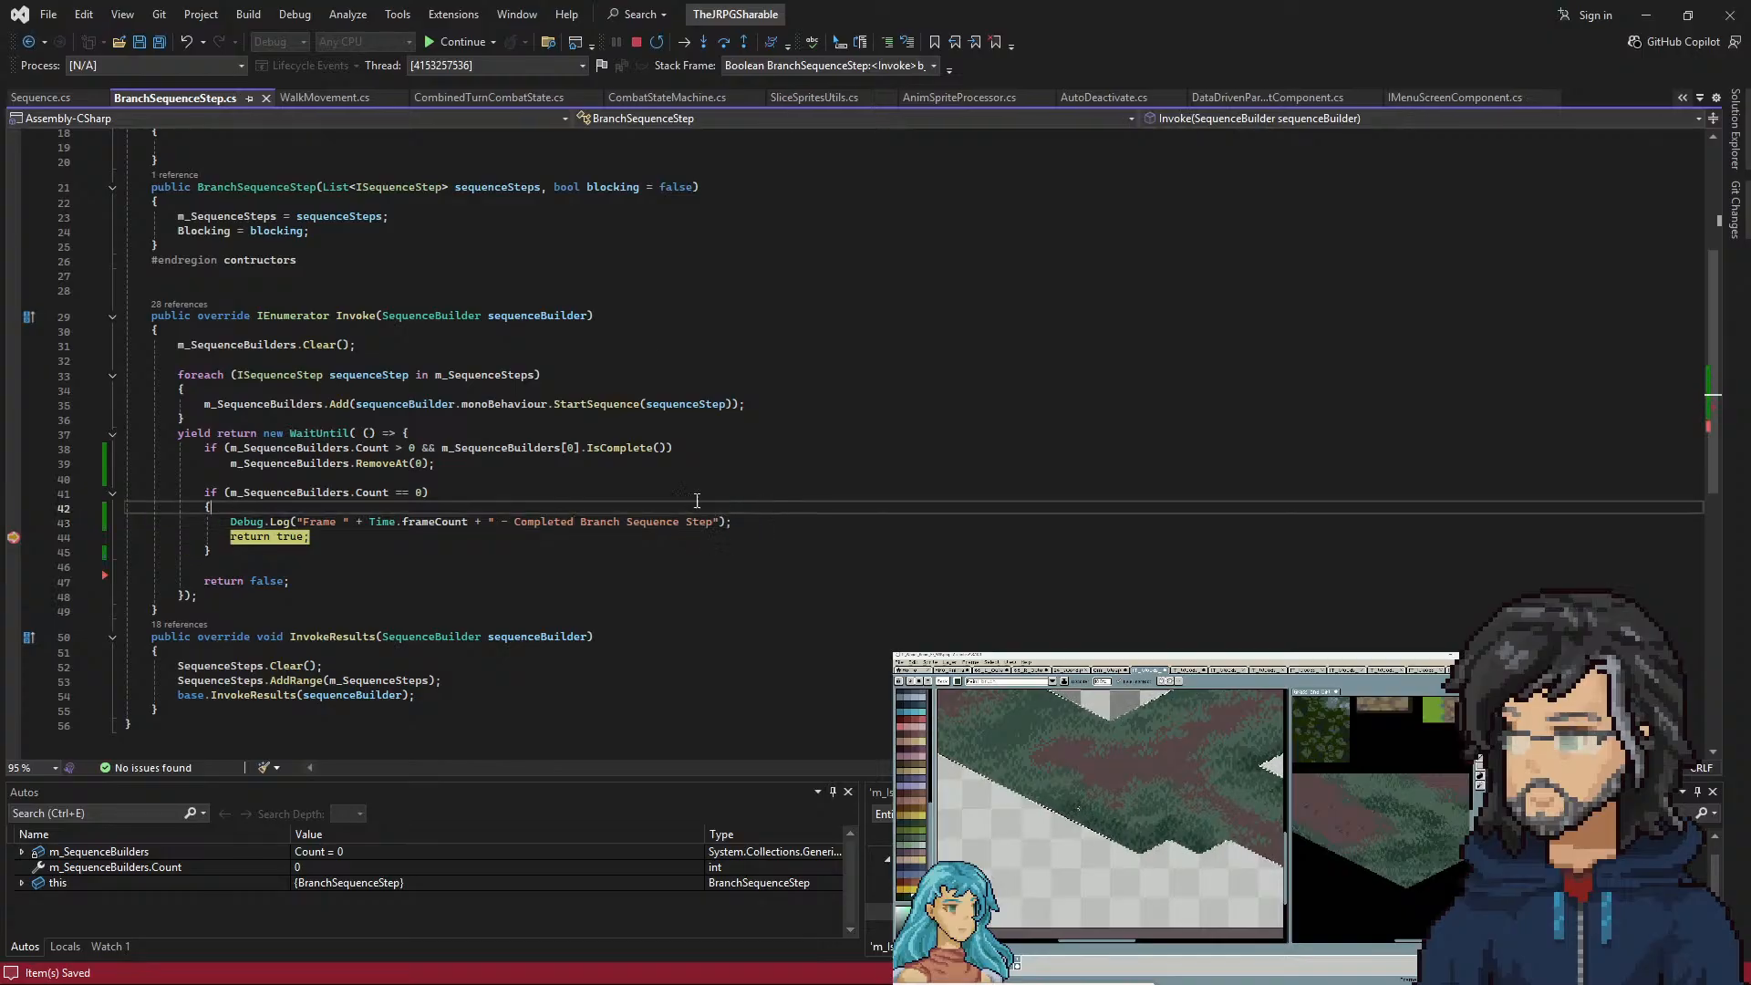
{"action": "left_click", "coordinate": [1647, 14]}
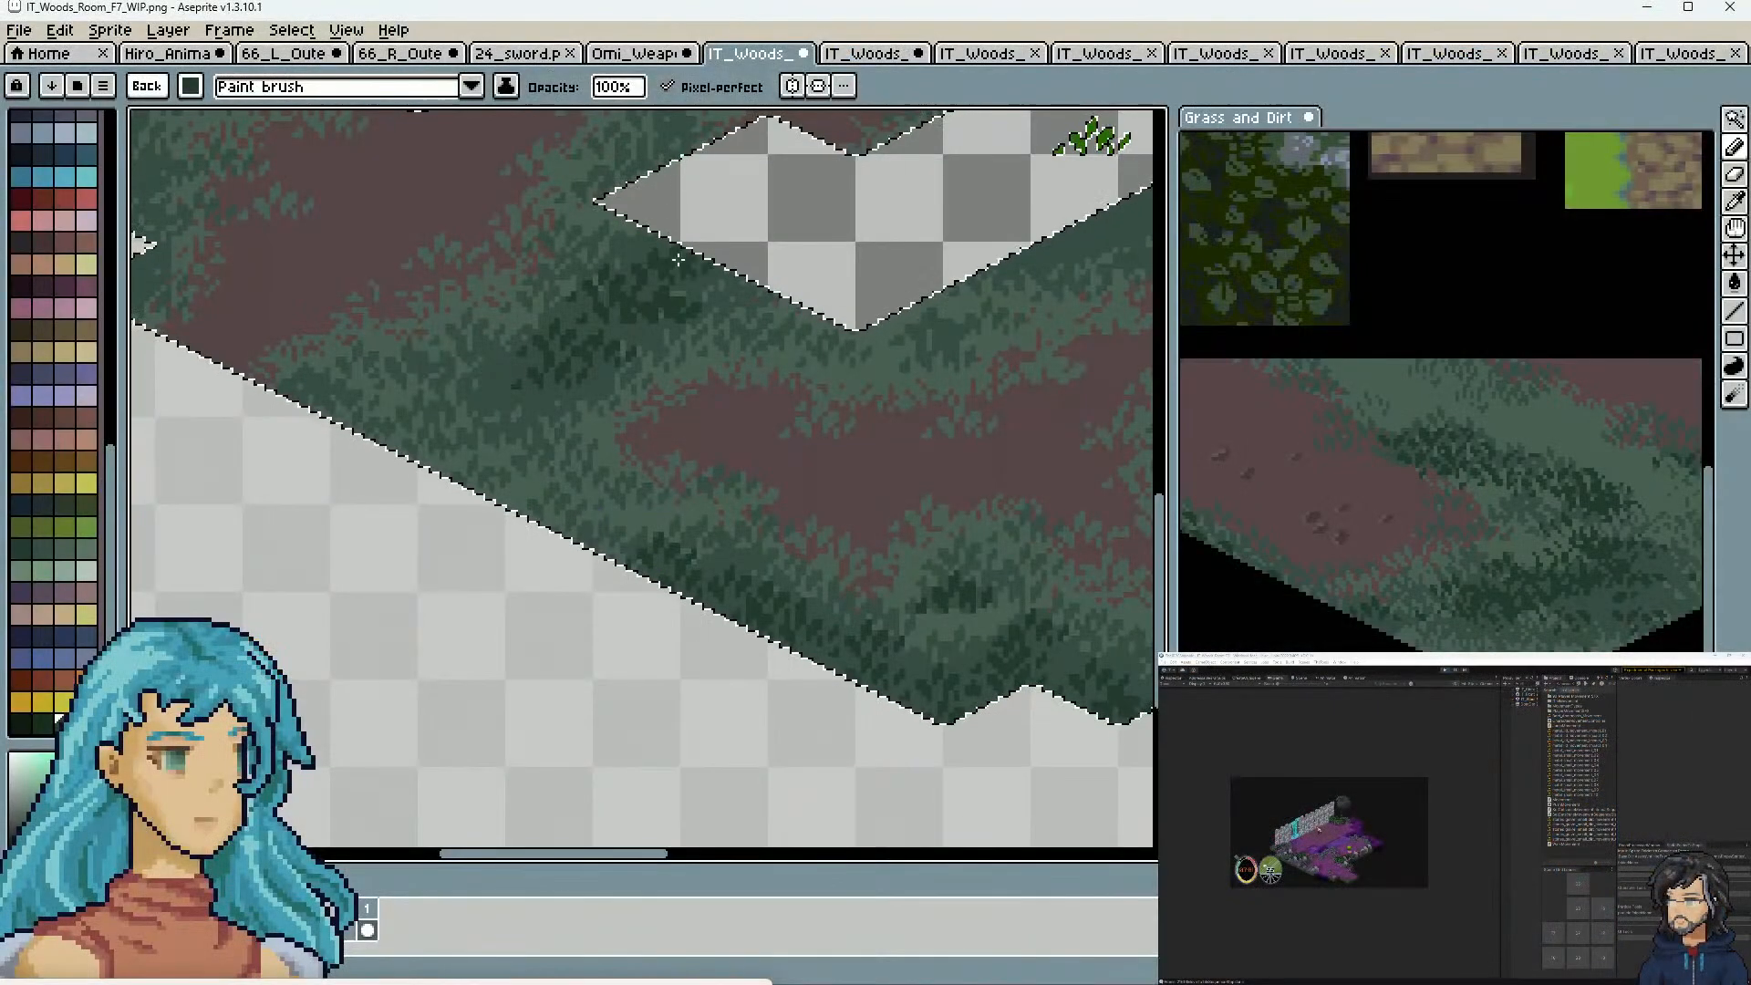
Stamp dark grass over the floor's western corner and the small pointed notch just below it
{"action": "scroll", "coordinate": [977, 150], "scroll_direction": "down", "scroll_amount": 4}
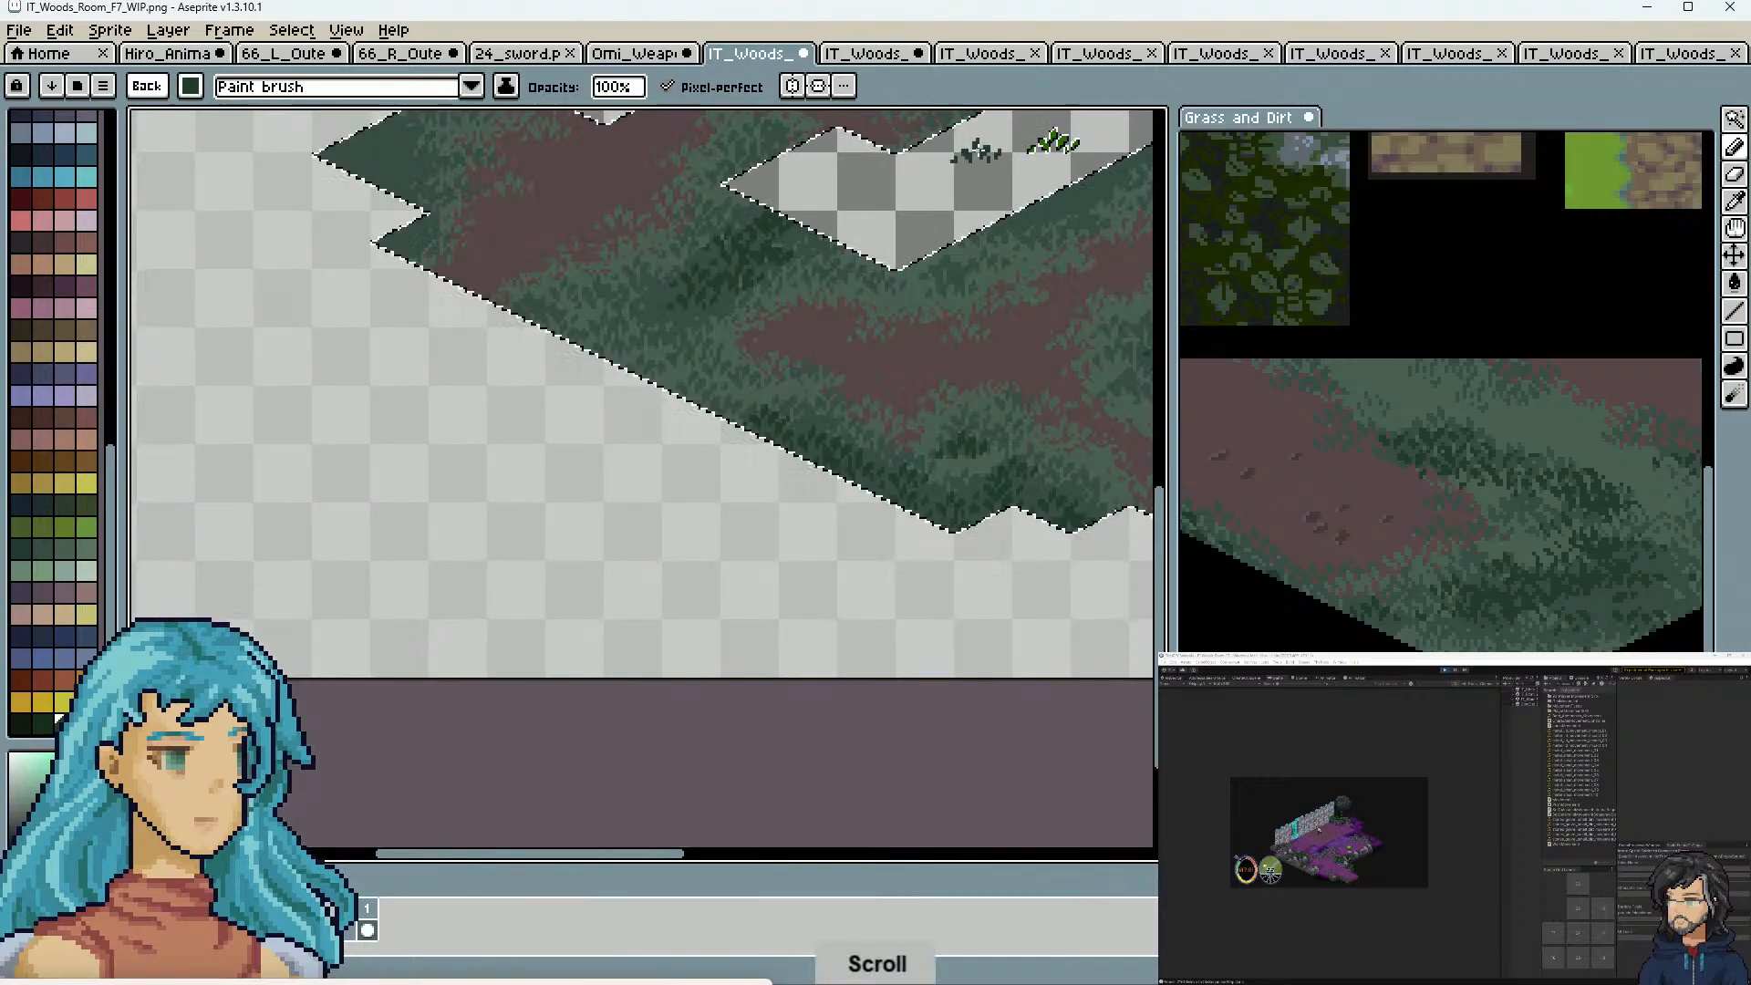
{"action": "key", "text": "space"}
{"action": "left_click_drag", "start_coordinate": [846, 328], "coordinate": [720, 511]}
{"action": "scroll", "coordinate": [584, 406], "scroll_direction": "up", "scroll_amount": 5}
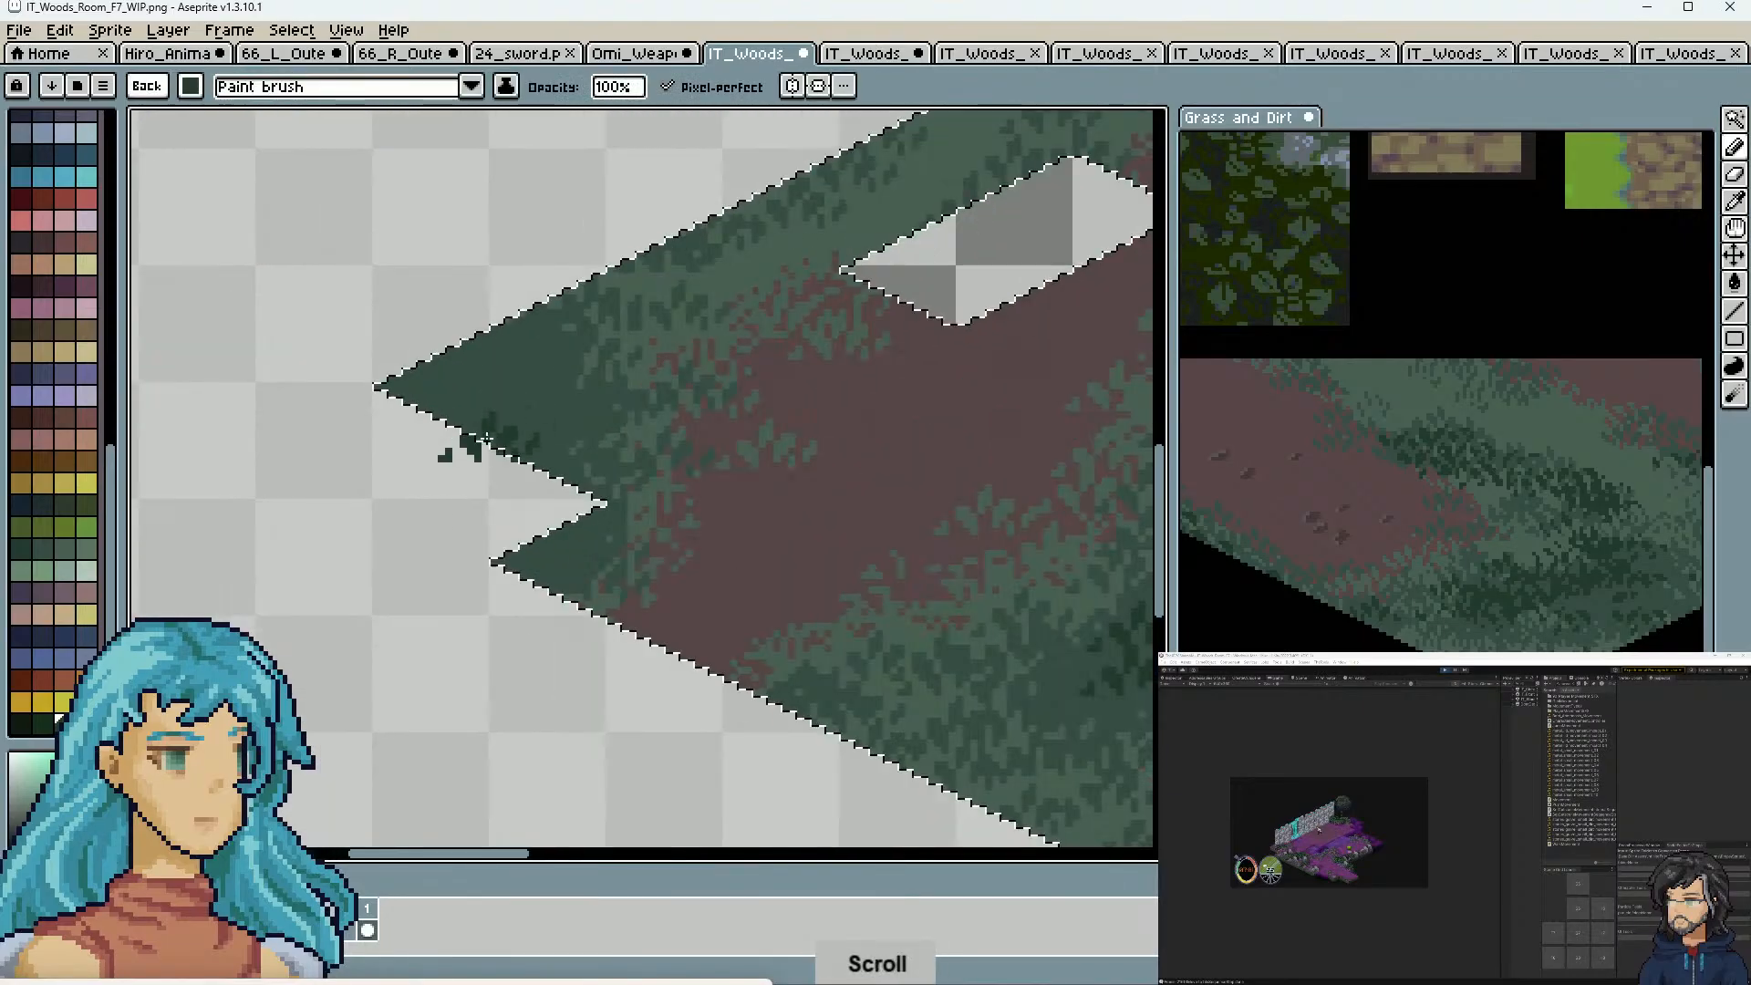
{"action": "left_click", "coordinate": [518, 418]}
{"action": "left_click", "coordinate": [549, 360]}
{"action": "mouse_move", "coordinate": [474, 365]}
{"action": "left_mouse_down"}
{"action": "mouse_move", "coordinate": [412, 413]}
{"action": "mouse_move", "coordinate": [487, 354]}
{"action": "left_mouse_up"}
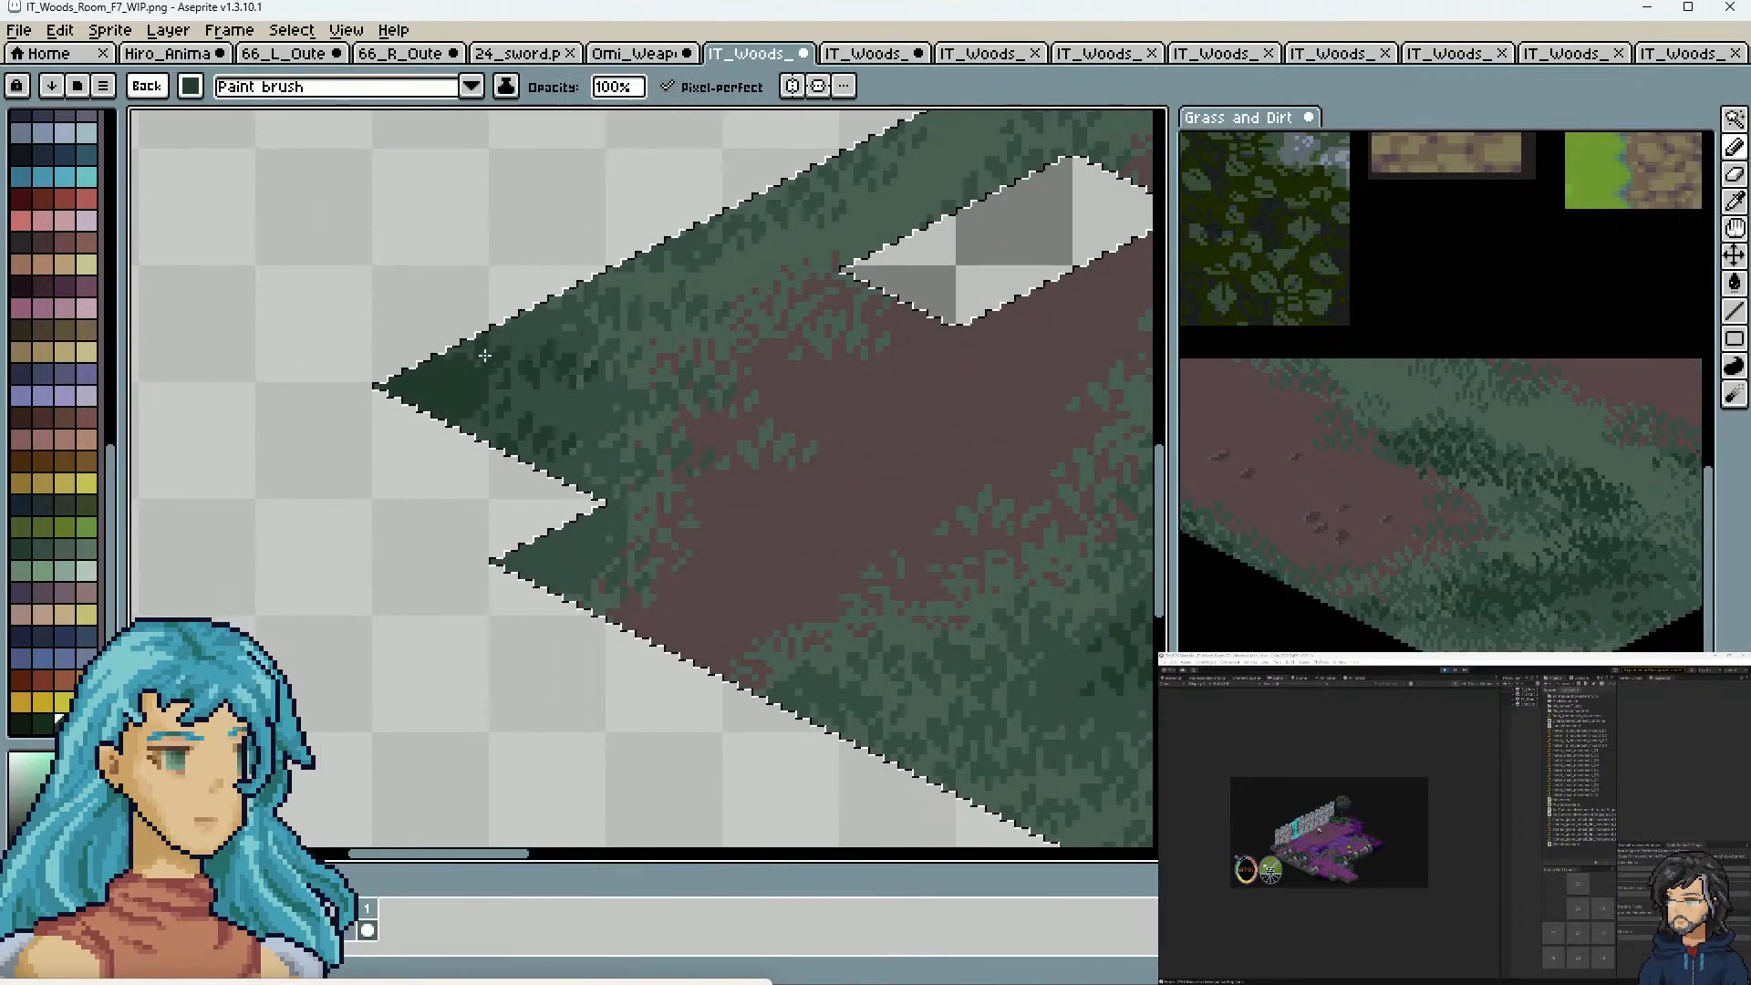
{"action": "left_click", "coordinate": [574, 543]}
{"action": "left_click", "coordinate": [527, 563]}
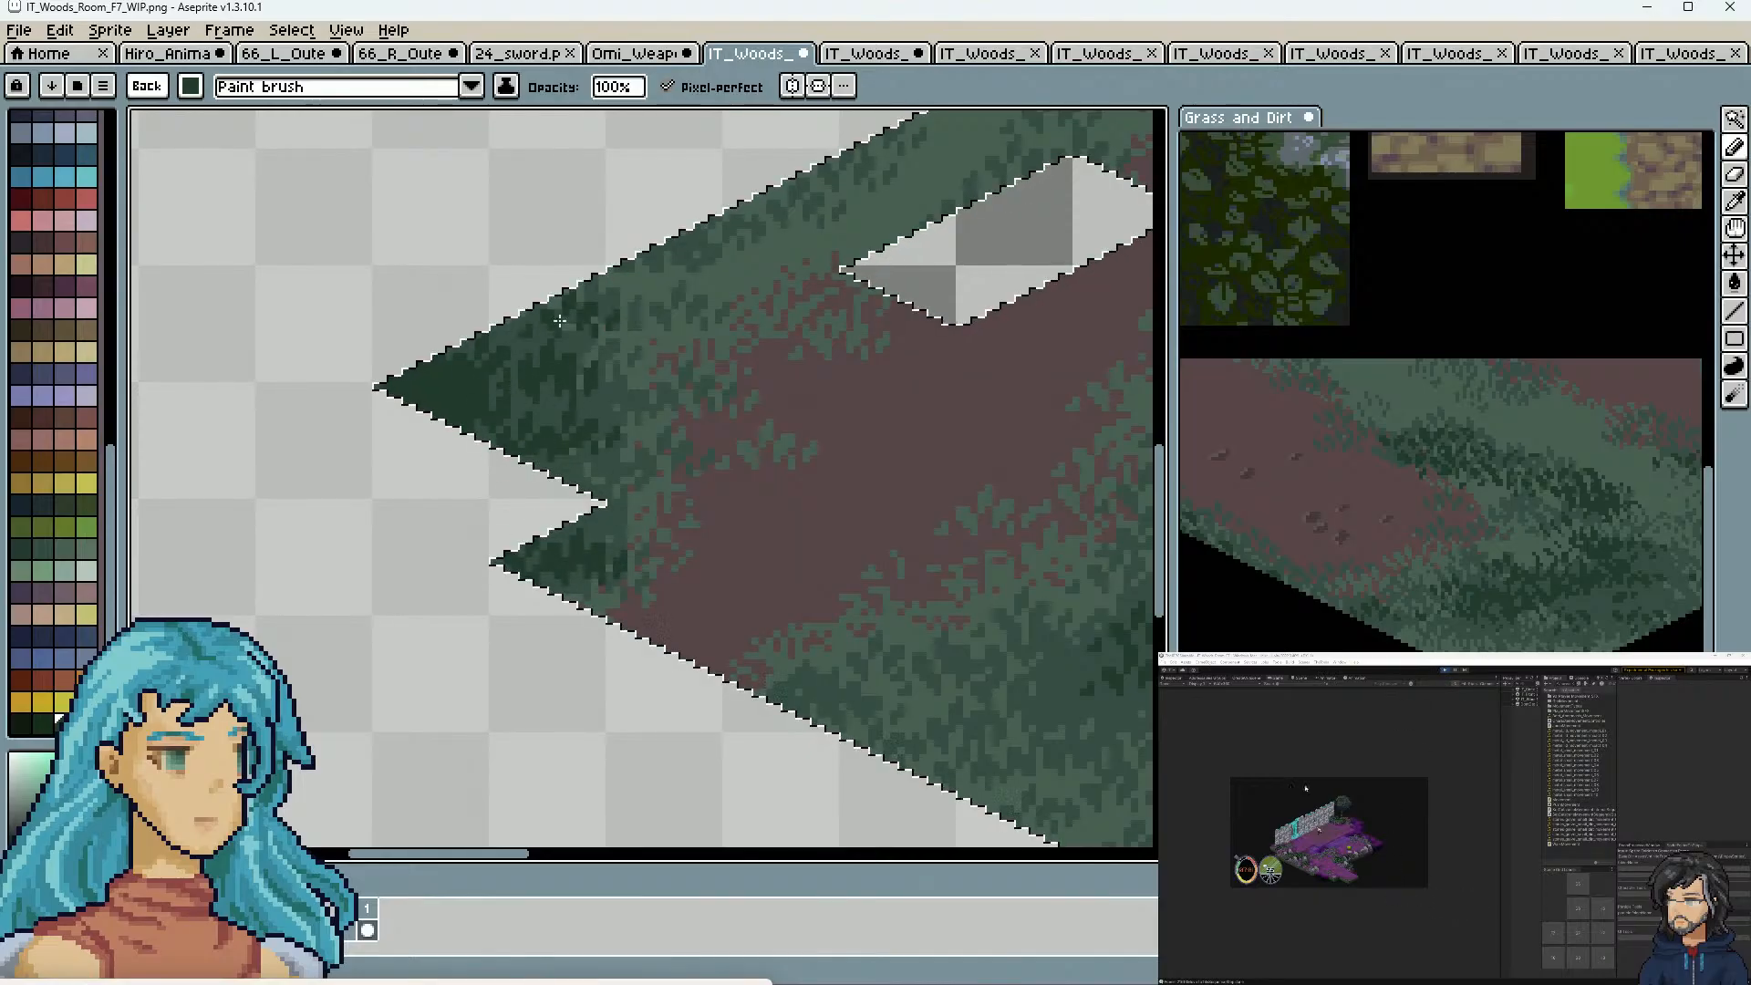
Stamp dark grass along the floor's northwestern edge up to the first northern peak
{"action": "scroll", "coordinate": [921, 369], "scroll_direction": "down", "scroll_amount": 3}
{"action": "key", "text": "space"}
{"action": "left_click_drag", "start_coordinate": [929, 503], "coordinate": [776, 536]}
{"action": "scroll", "coordinate": [868, 241], "scroll_direction": "up", "scroll_amount": 1}
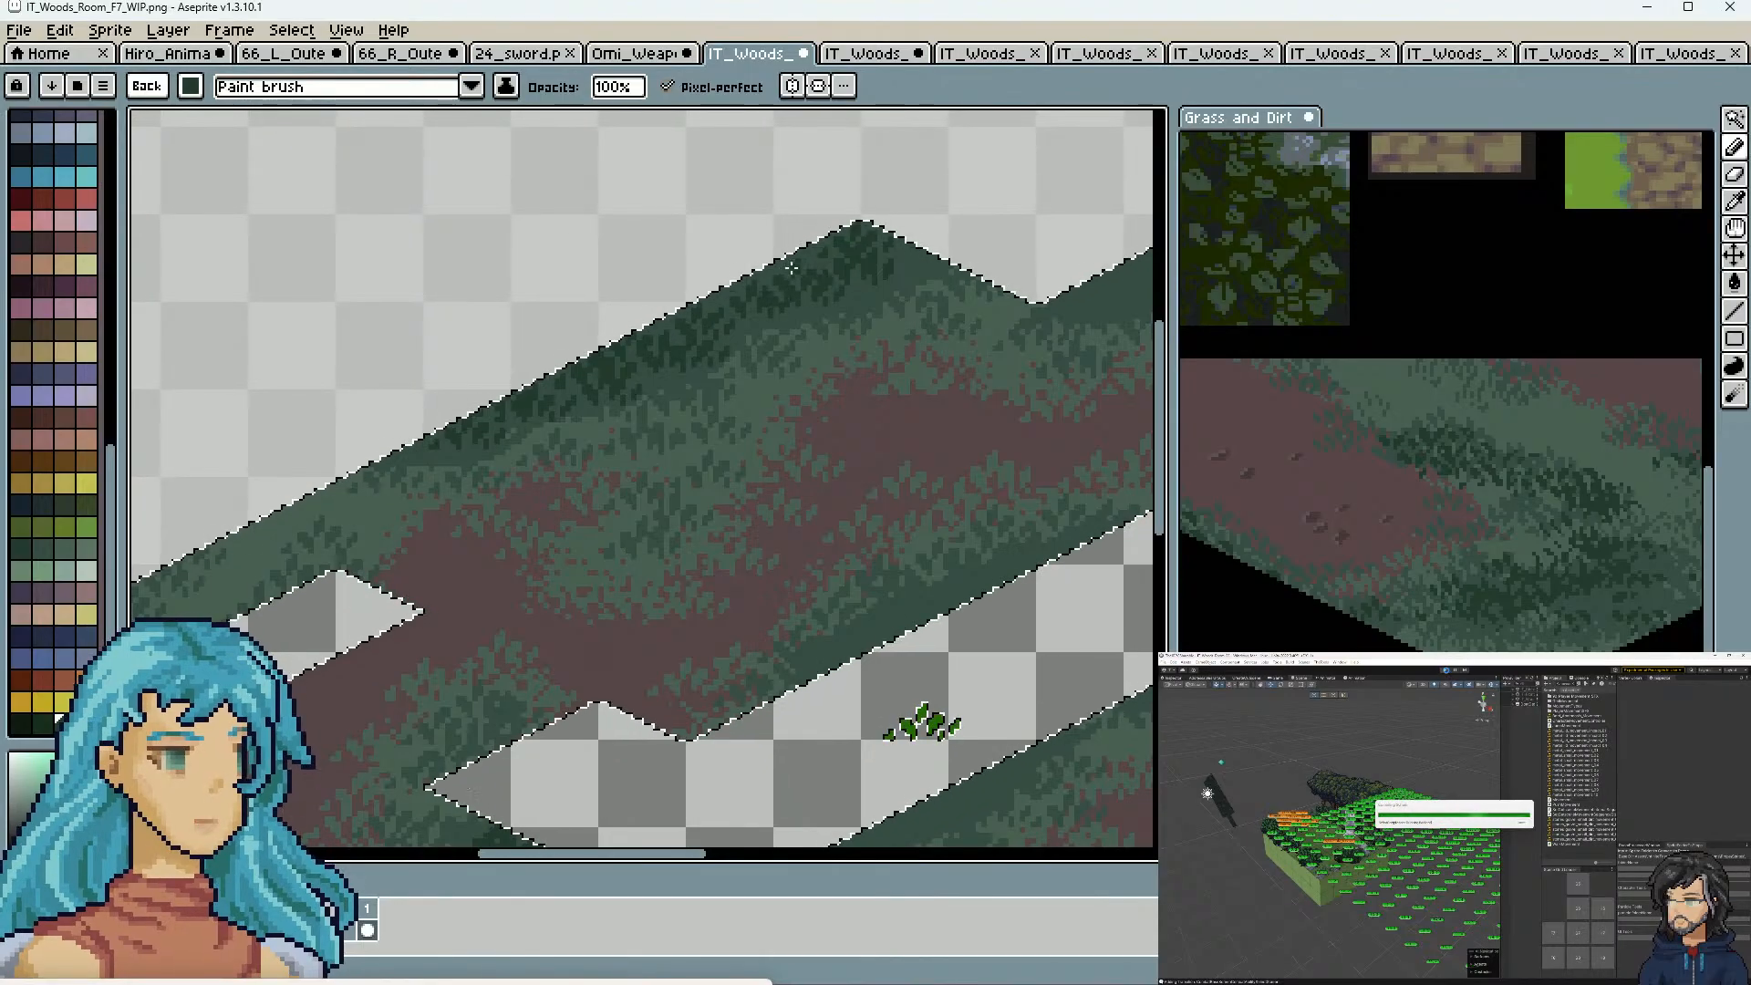
{"action": "key", "text": "space"}
{"action": "left_click_drag", "start_coordinate": [971, 219], "coordinate": [930, 222]}
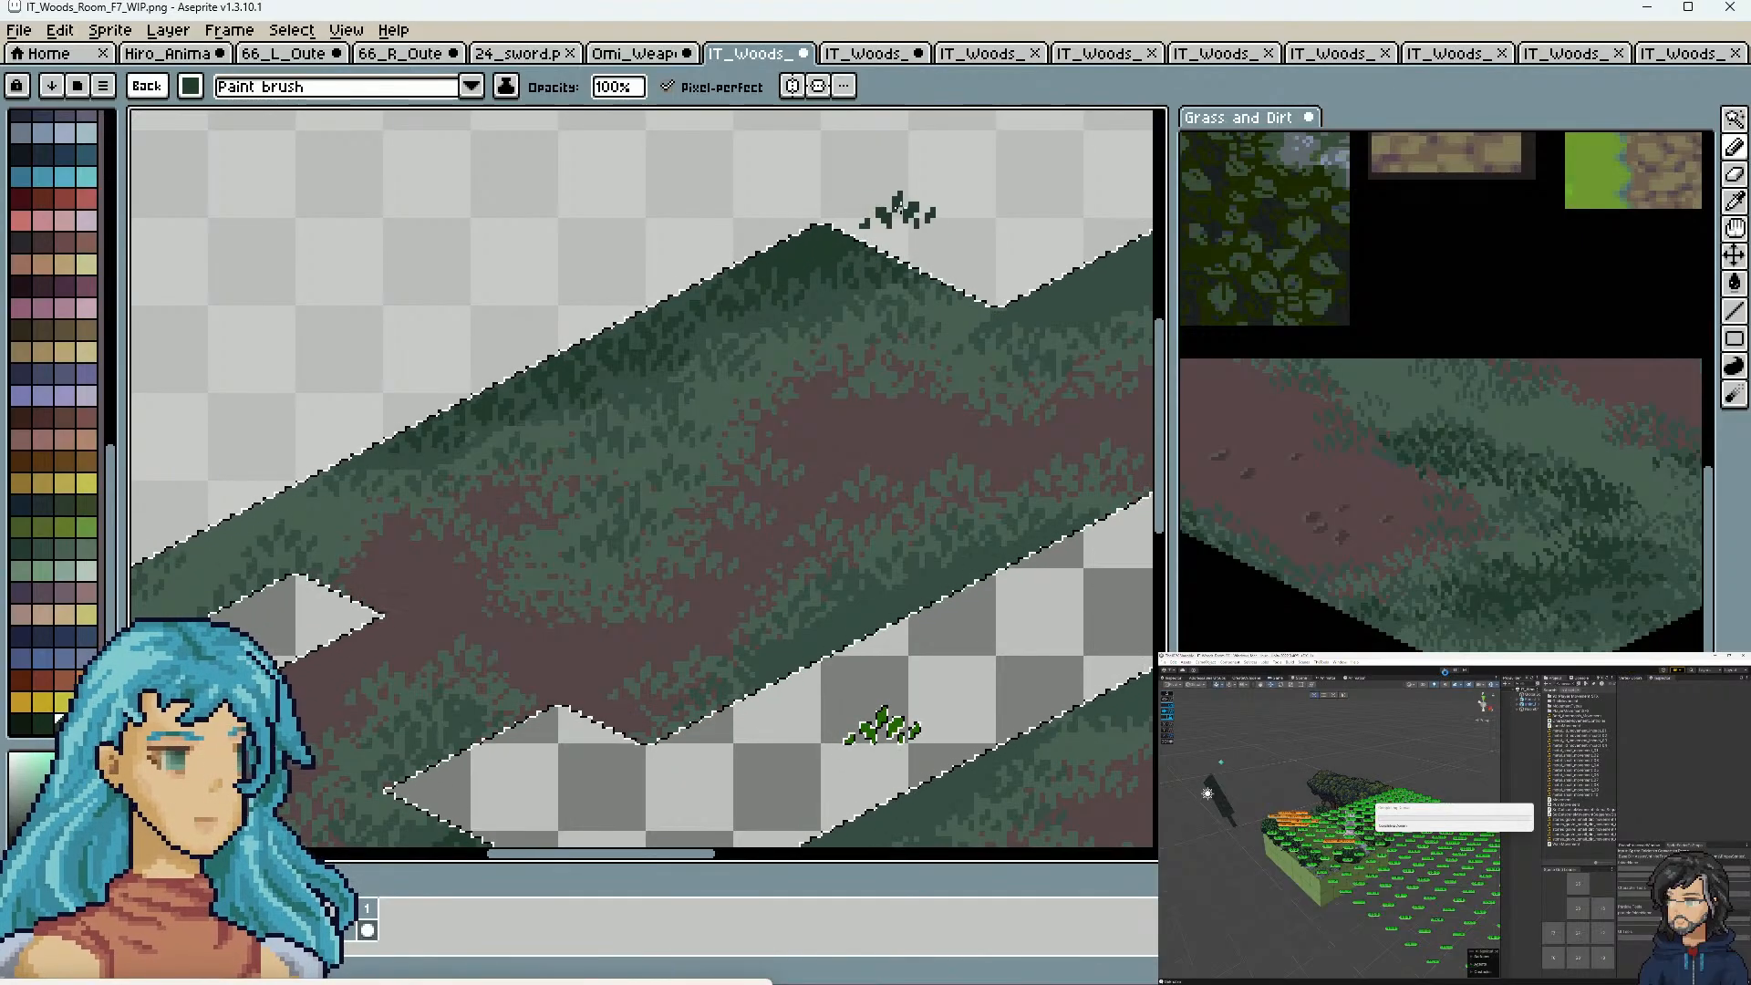
Darken the tips of the first and second northern peaks with the dark grass stamp
{"action": "key", "text": "space"}
{"action": "left_click_drag", "start_coordinate": [915, 296], "coordinate": [656, 347]}
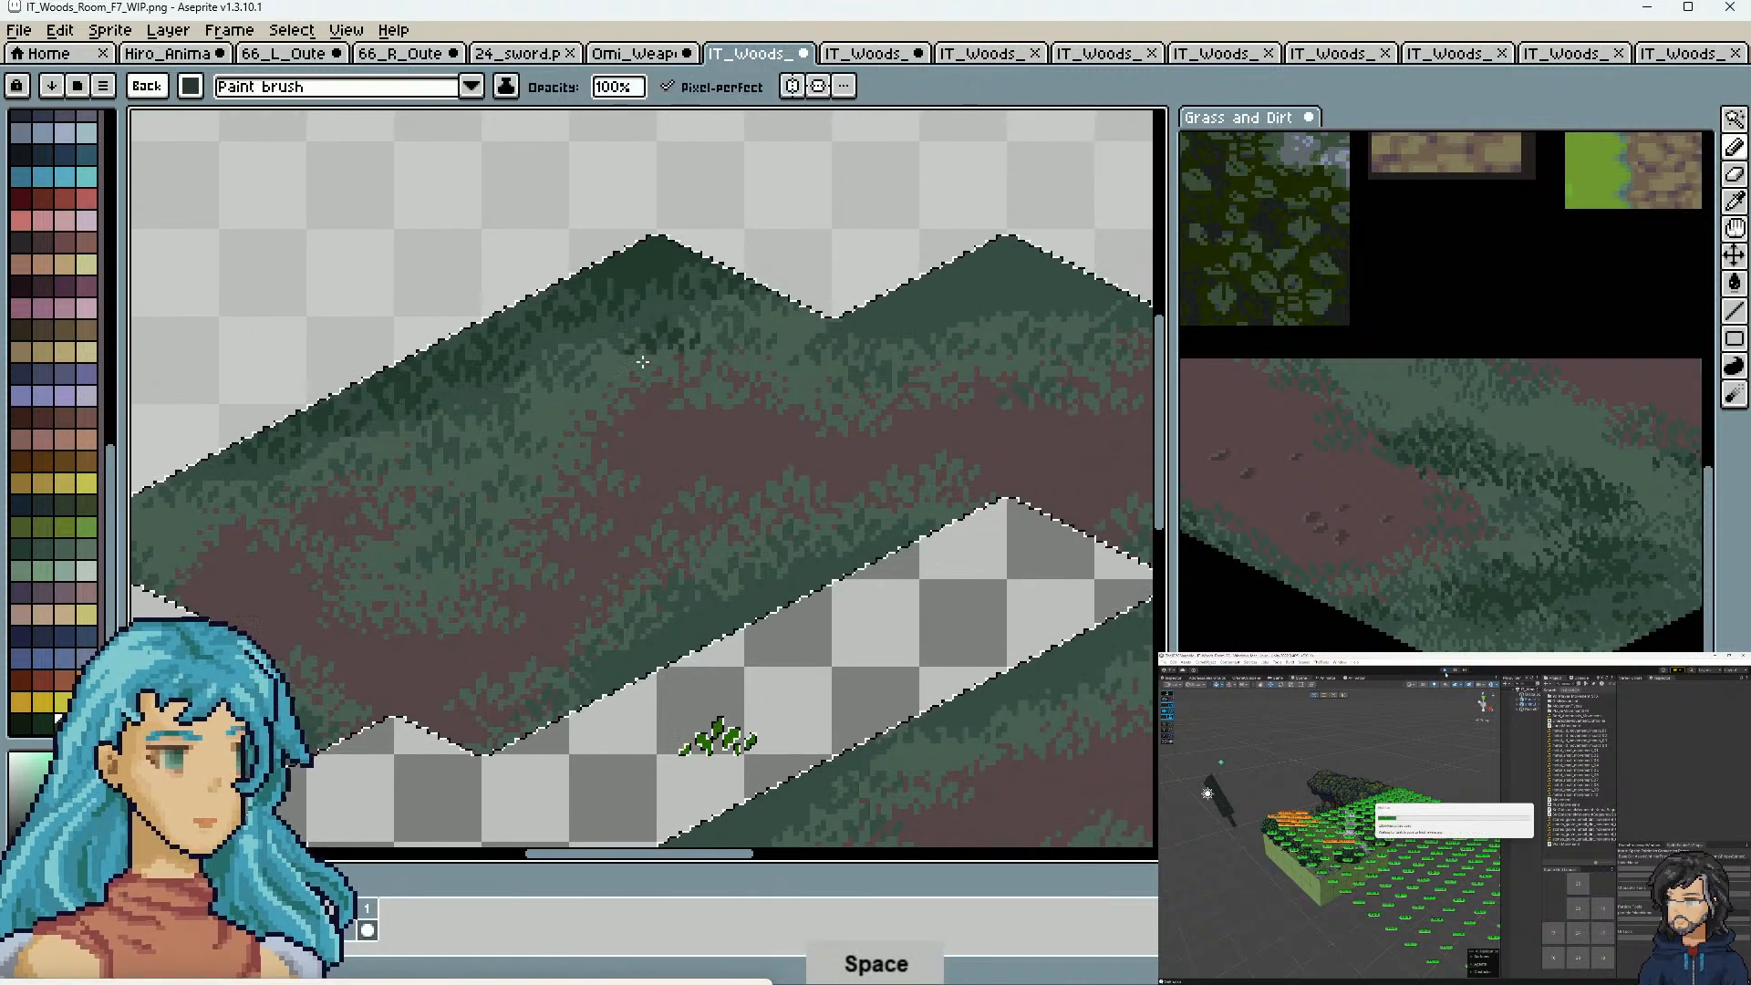
{"action": "key", "text": "space"}
{"action": "left_click_drag", "start_coordinate": [896, 441], "coordinate": [717, 504]}
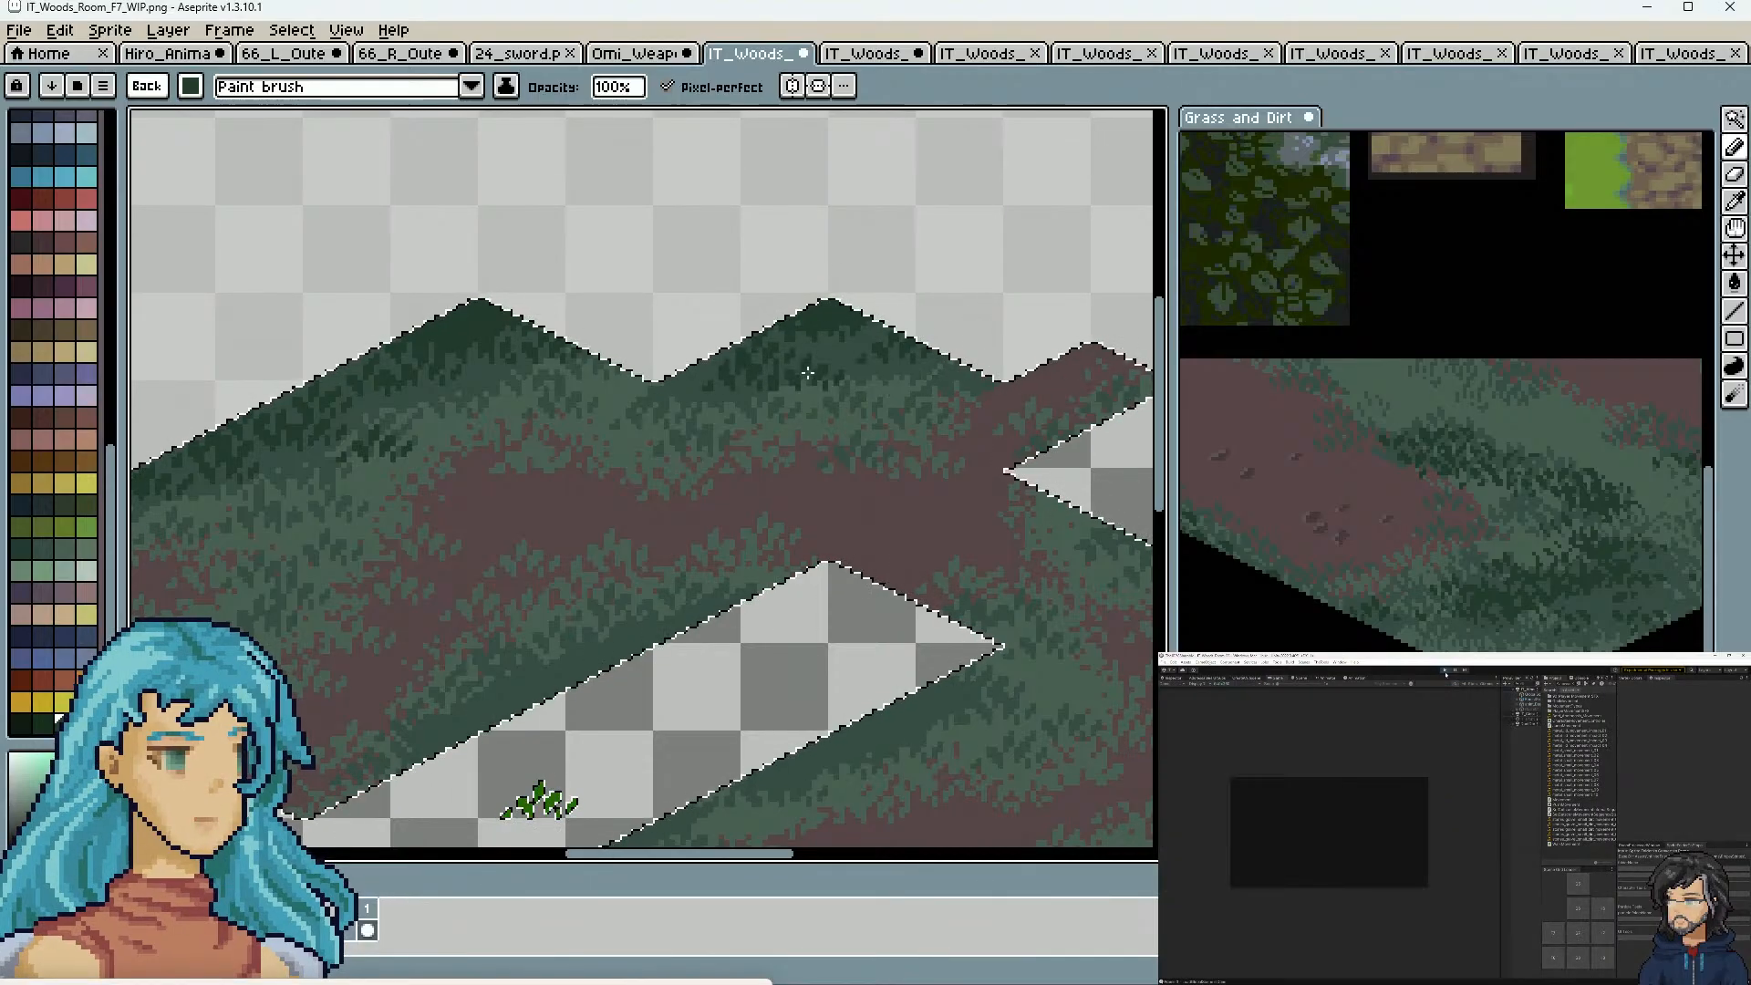
Stamp dark grass along the upper edge of the long central gap in the floor
{"action": "key", "text": "space"}
{"action": "mouse_move", "coordinate": [909, 516]}
{"action": "left_mouse_down"}
{"action": "mouse_move", "coordinate": [801, 380]}
{"action": "mouse_move", "coordinate": [907, 277]}
{"action": "left_mouse_up"}
{"action": "left_click", "coordinate": [526, 449]}
{"action": "left_click", "coordinate": [544, 426]}
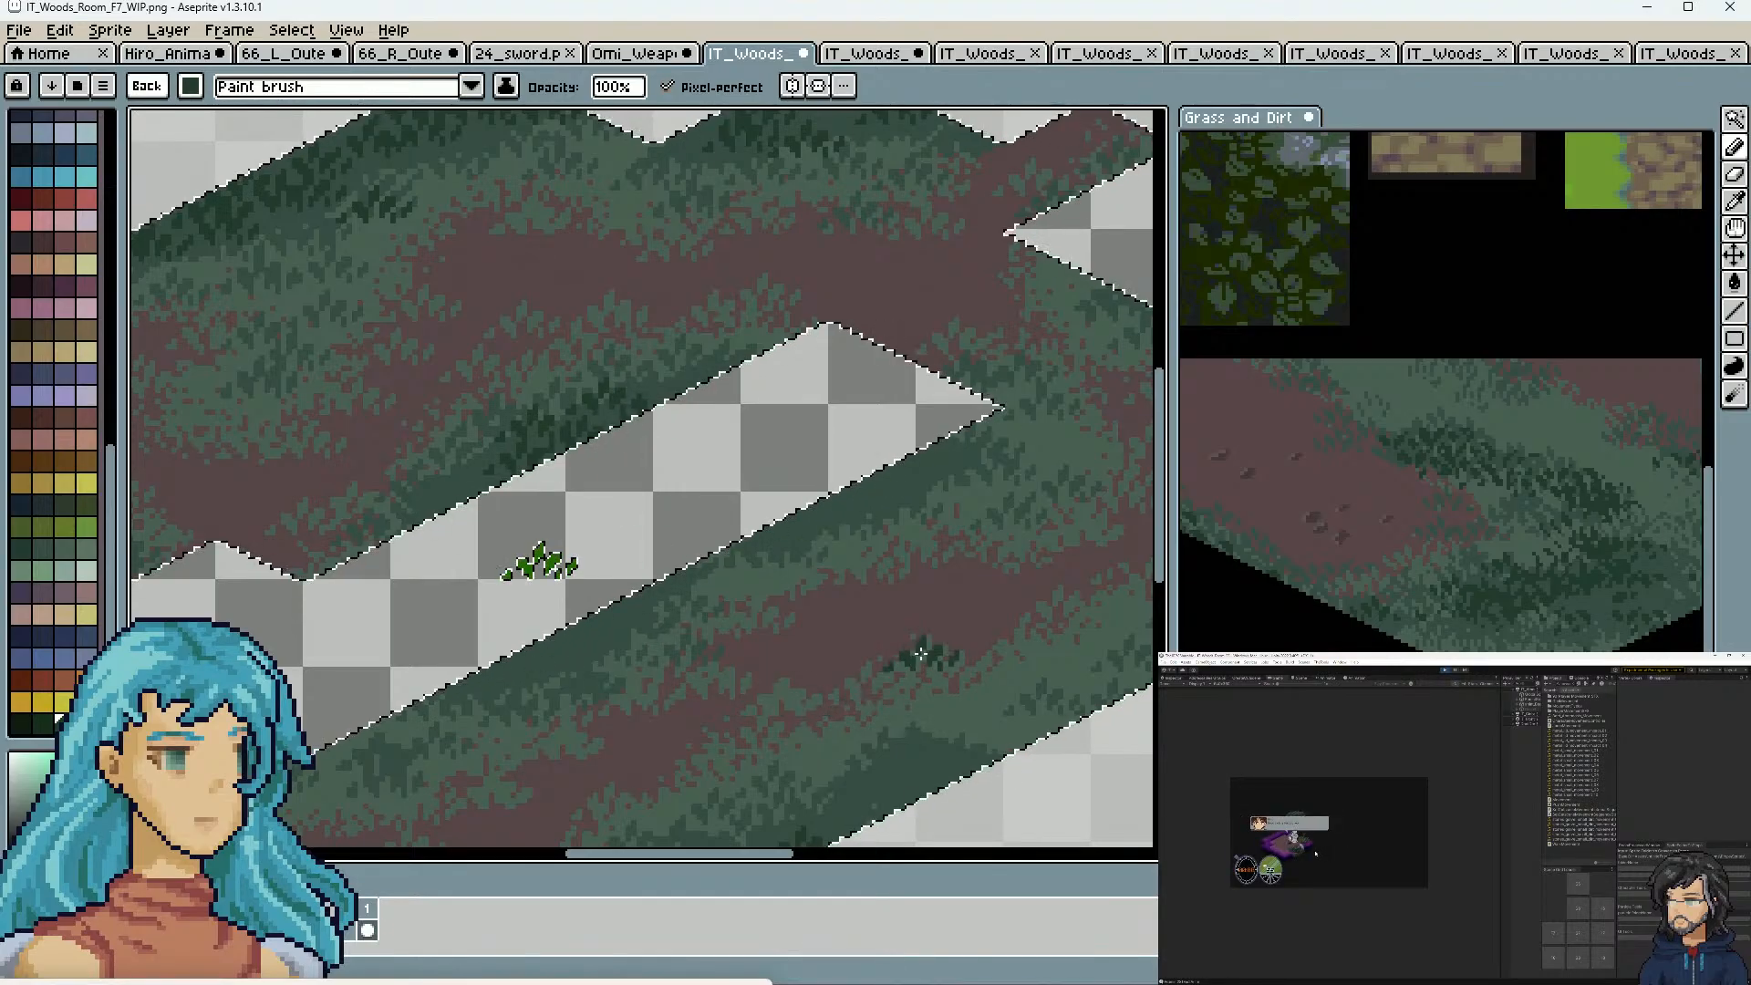
{"action": "scroll", "coordinate": [902, 658], "scroll_direction": "down", "scroll_amount": 1}
{"action": "key", "text": "space"}
{"action": "mouse_move", "coordinate": [809, 742]}
{"action": "left_mouse_down"}
{"action": "mouse_move", "coordinate": [954, 496]}
{"action": "mouse_move", "coordinate": [902, 483]}
{"action": "left_mouse_up"}
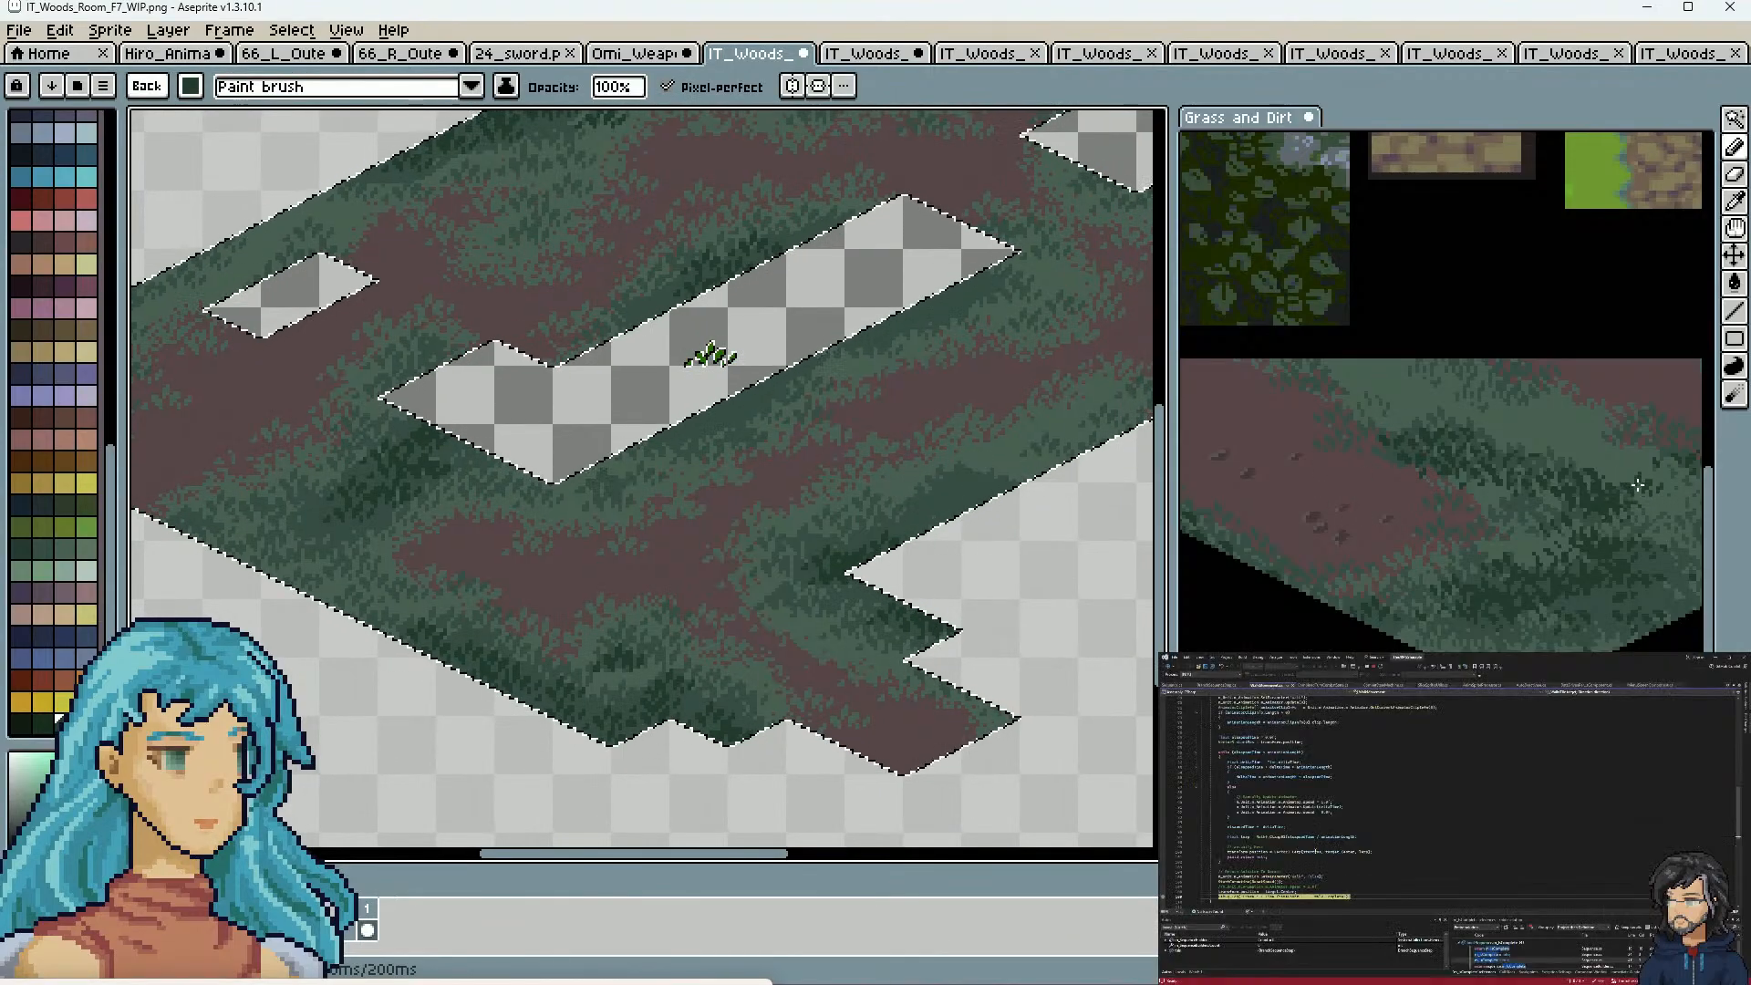
Stamp dark grass along the lower edge of the long central gap
{"action": "key", "text": "space"}
{"action": "left_click_drag", "start_coordinate": [877, 469], "coordinate": [656, 602]}
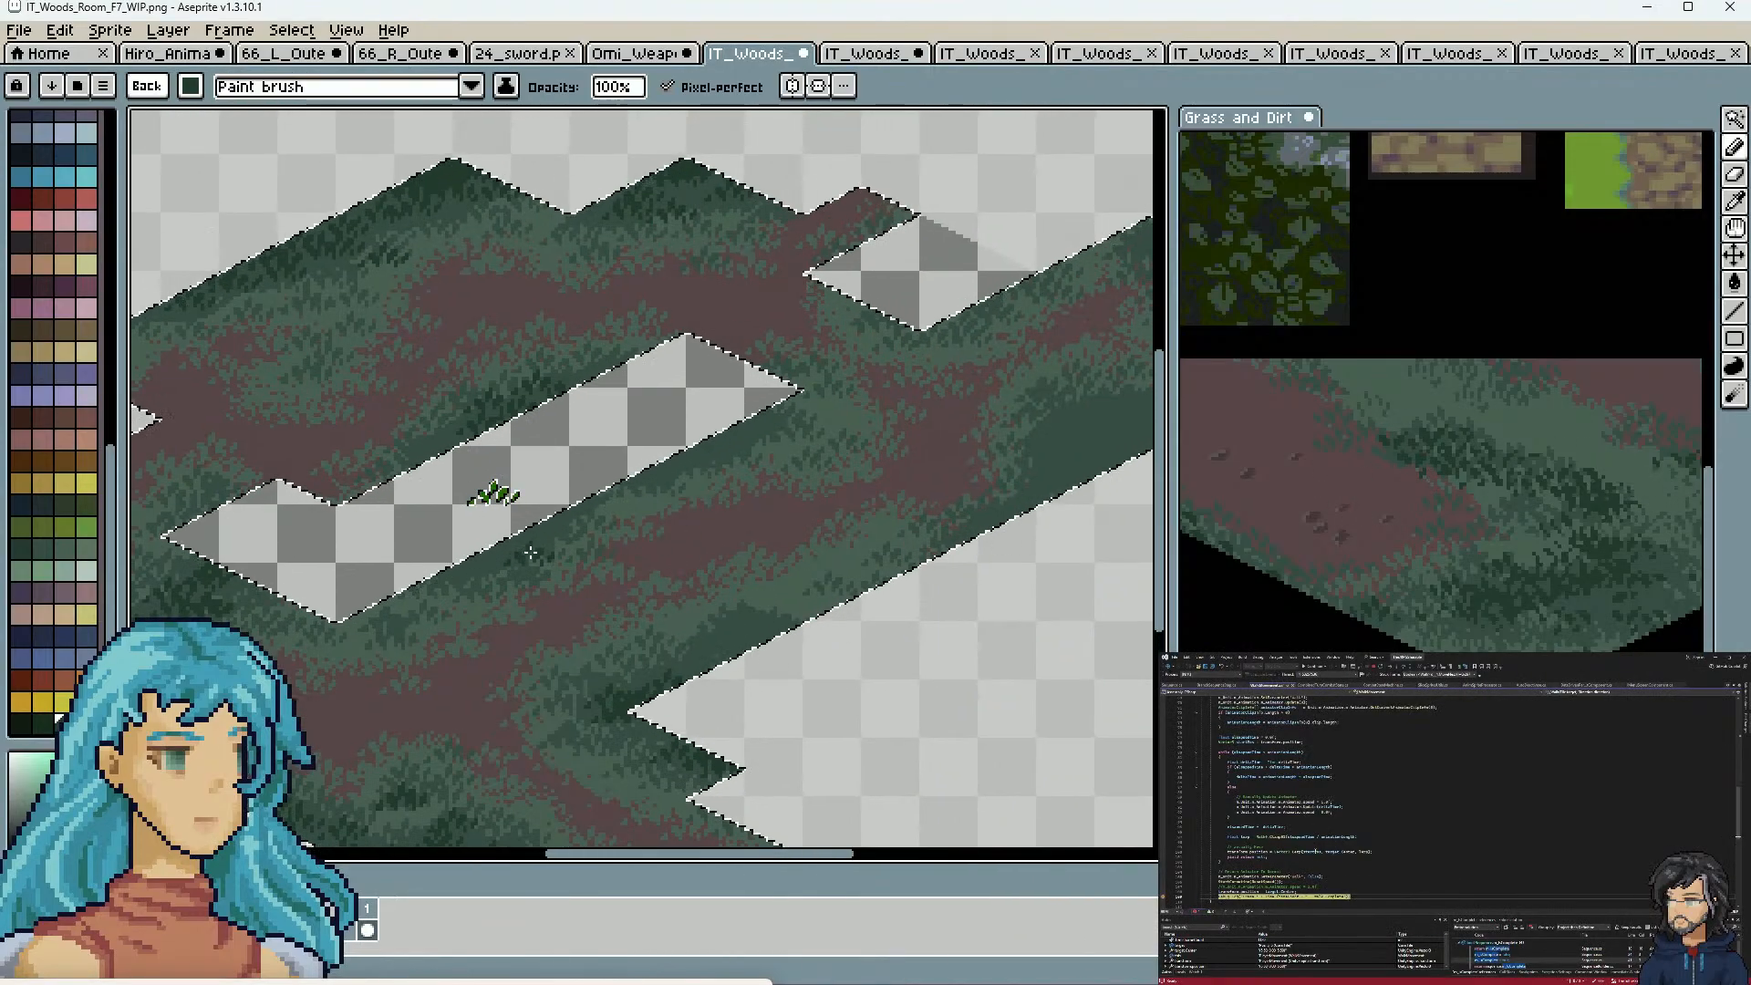
{"action": "scroll", "coordinate": [526, 551], "scroll_direction": "up", "scroll_amount": 1}
{"action": "key", "text": "space"}
{"action": "left_click", "coordinate": [438, 561]}
{"action": "left_click", "coordinate": [522, 536]}
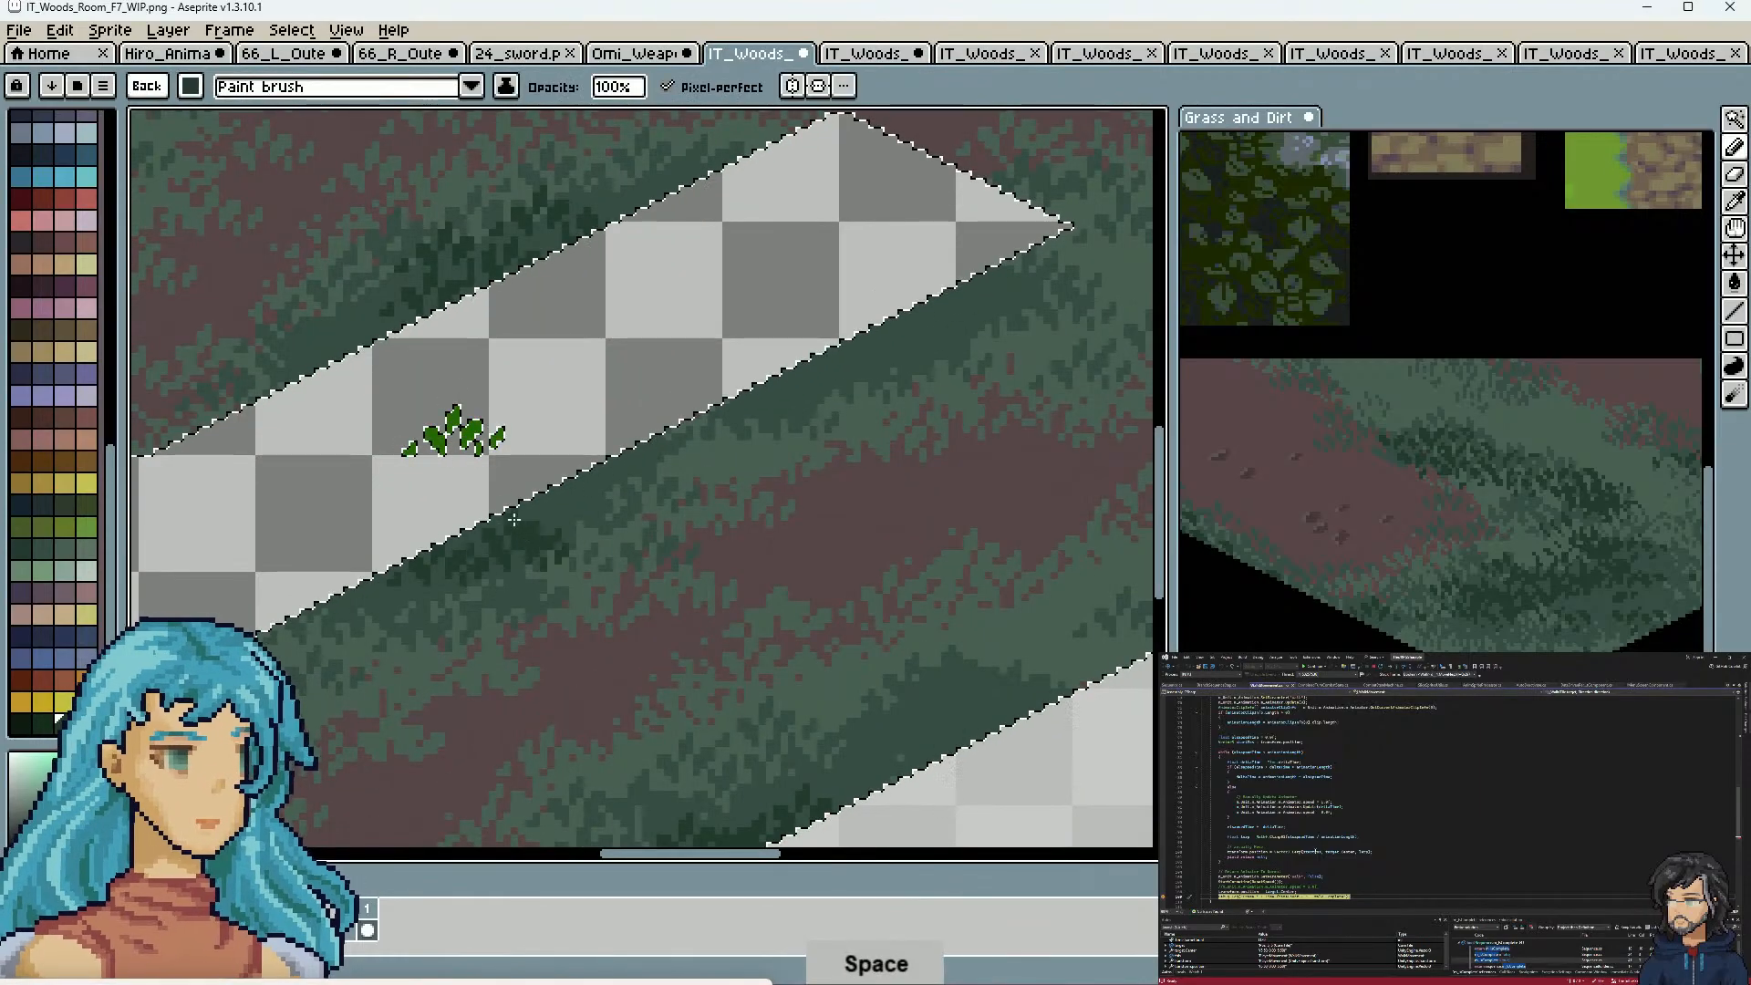
{"action": "left_click", "coordinate": [640, 456]}
{"action": "key", "text": "space"}
{"action": "left_click_drag", "start_coordinate": [875, 345], "coordinate": [784, 413]}
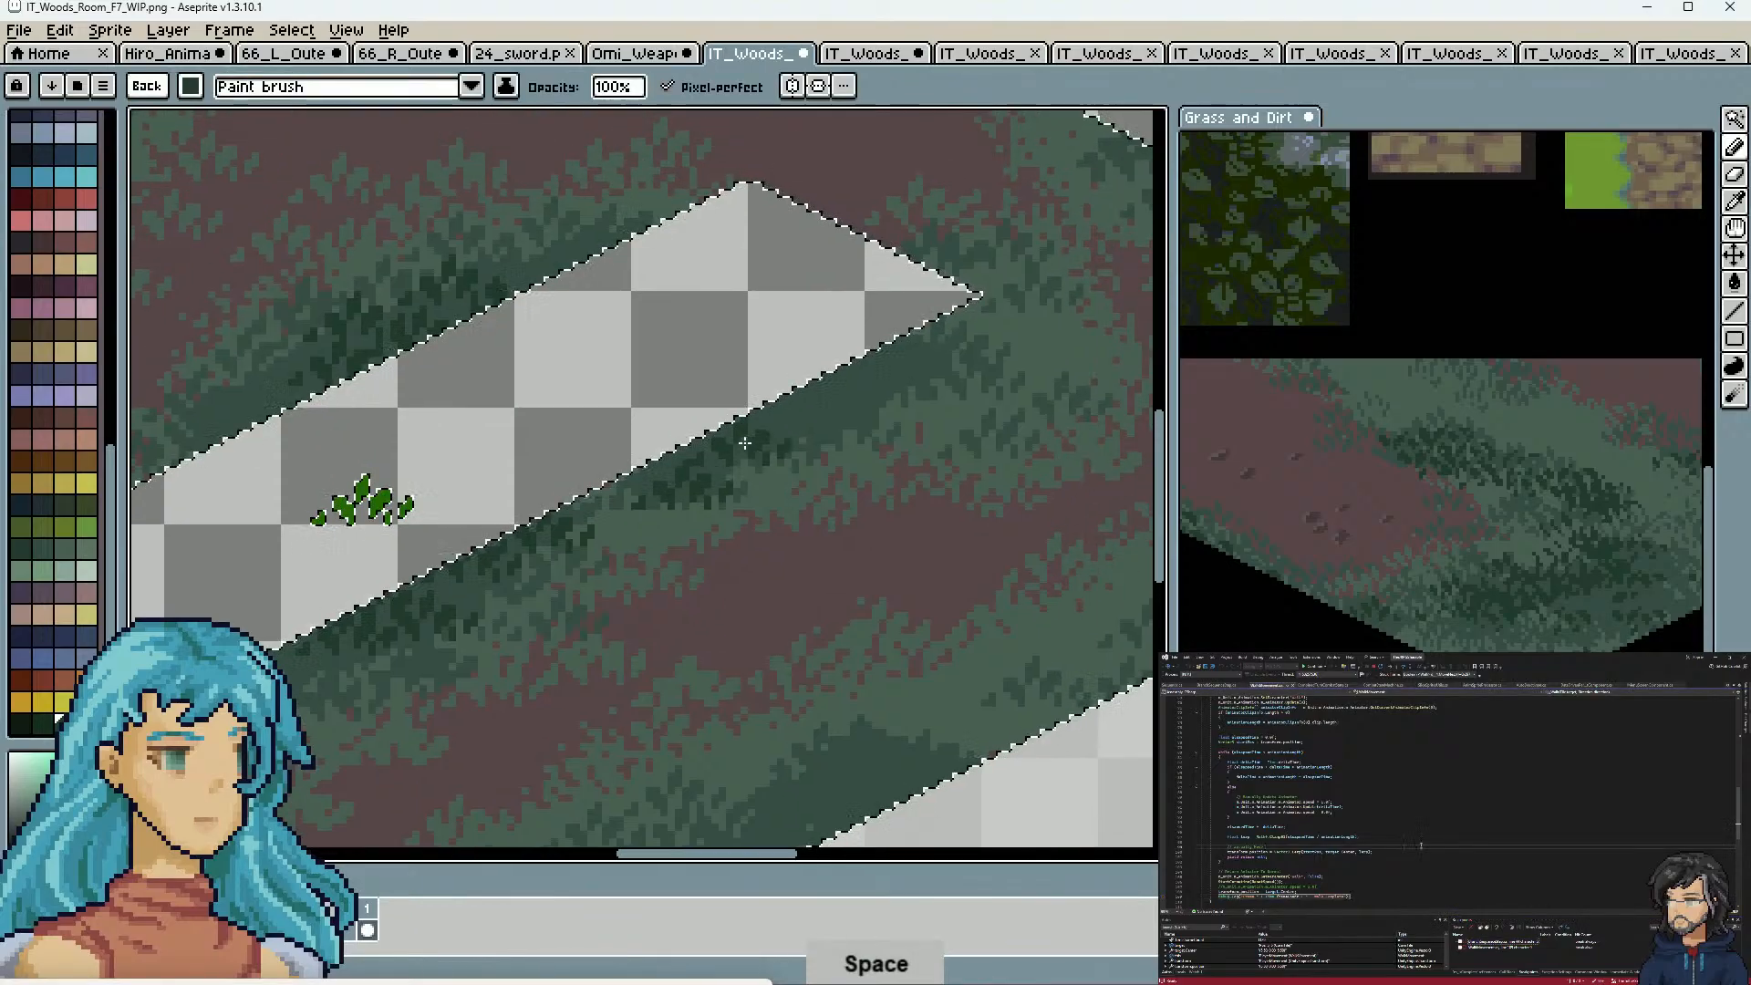
Extend the dark grass around the central gap's eastern end and under the northeastern gap
{"action": "key", "text": "space"}
{"action": "left_click_drag", "start_coordinate": [1001, 364], "coordinate": [746, 547]}
{"action": "key", "text": "space"}
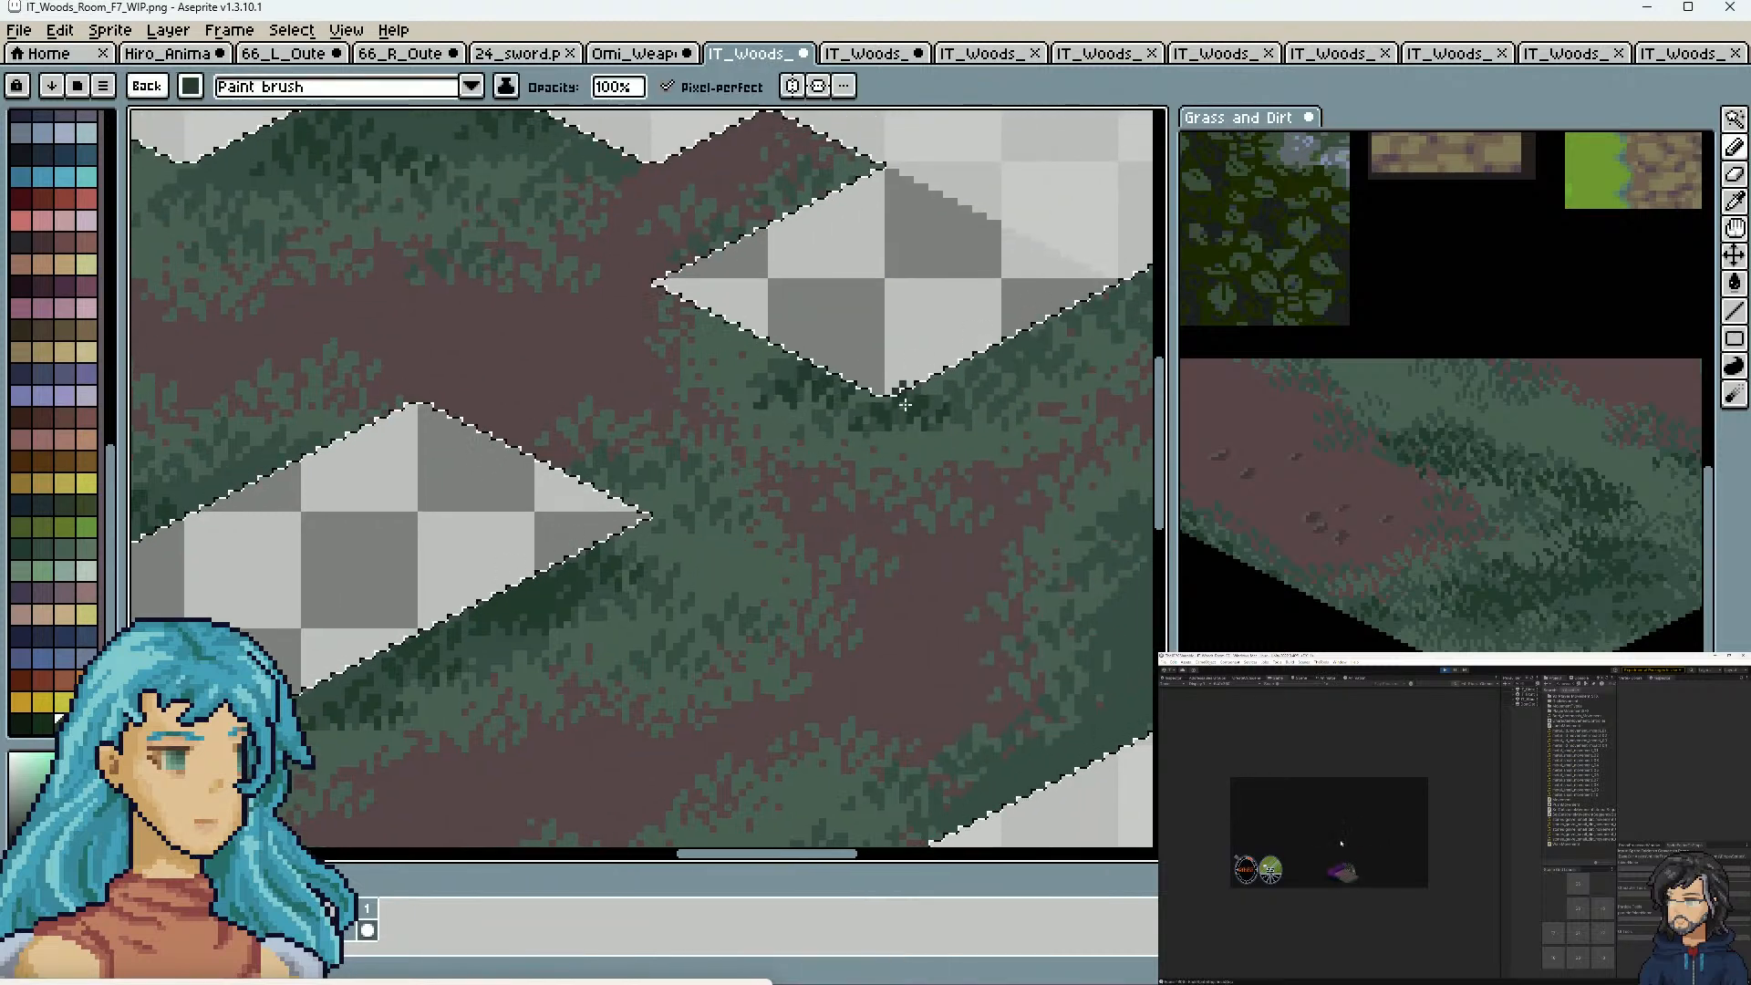
{"action": "key", "text": "space"}
{"action": "left_click_drag", "start_coordinate": [705, 275], "coordinate": [767, 356]}
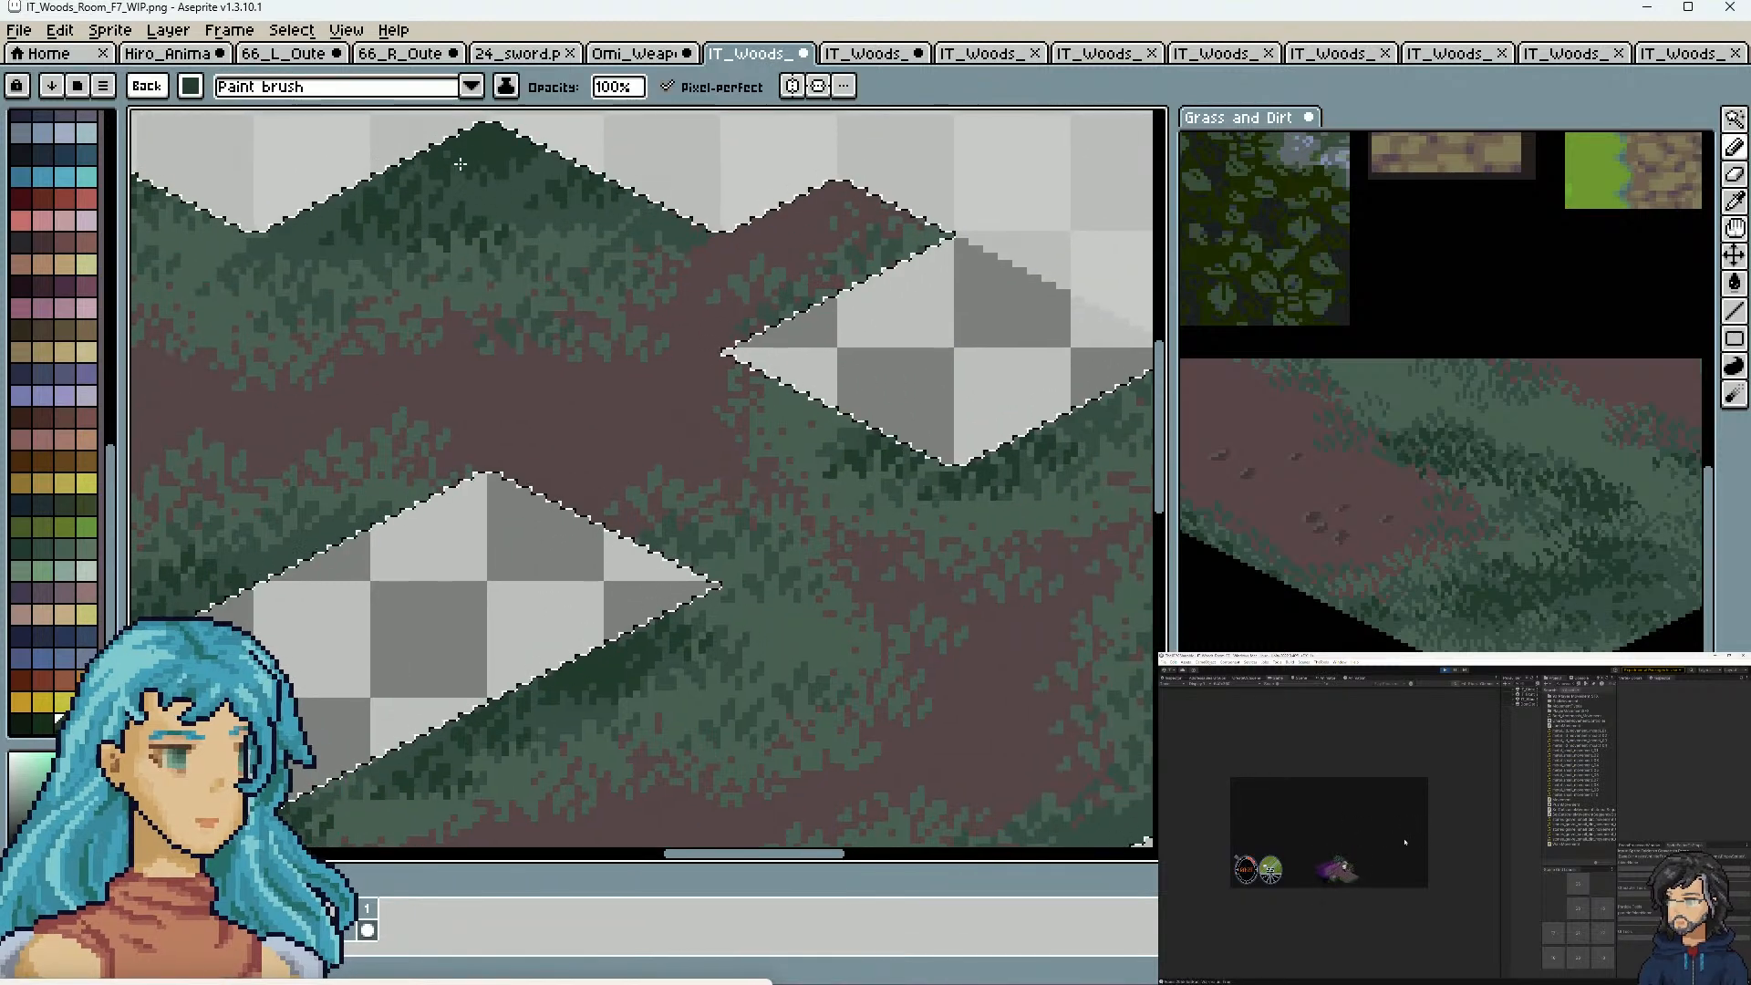
Stamp dark grass over the floor's far eastern tip
{"action": "key", "text": "space"}
{"action": "left_click_drag", "start_coordinate": [962, 615], "coordinate": [657, 548]}
{"action": "left_click_drag", "start_coordinate": [1134, 262], "coordinate": [943, 288]}
{"action": "left_click", "coordinate": [931, 245]}
{"action": "left_click", "coordinate": [1012, 274]}
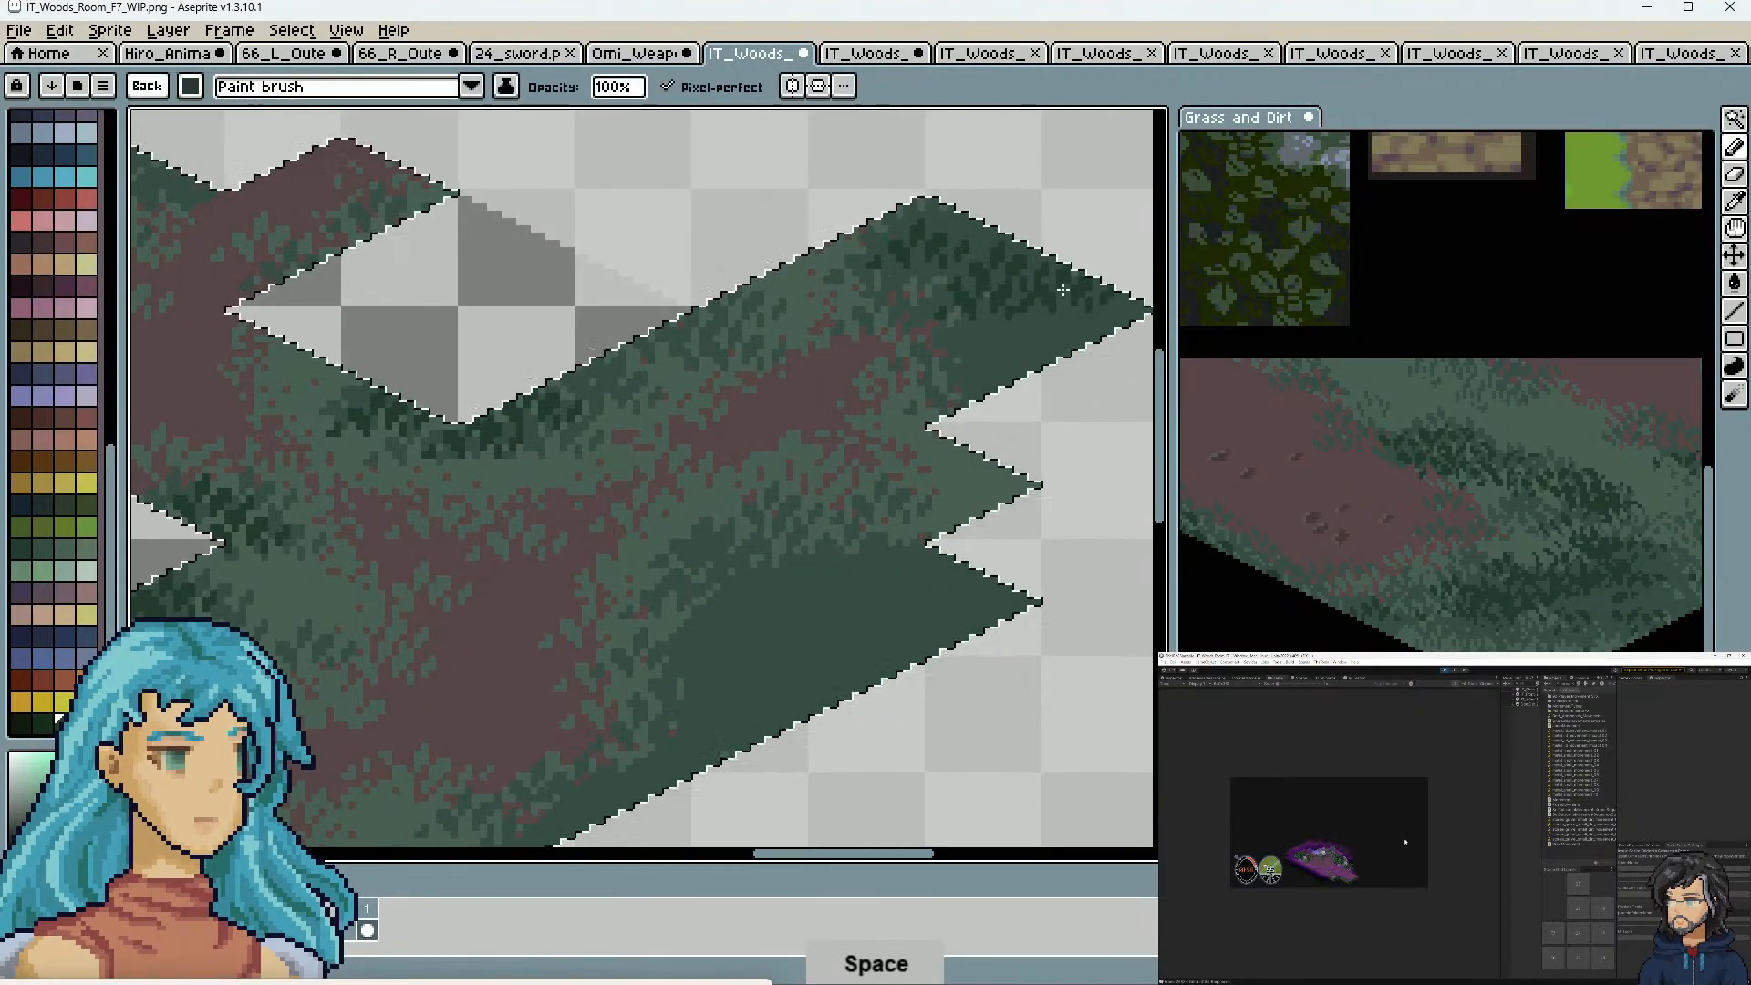
{"action": "left_click", "coordinate": [1085, 294]}
{"action": "left_click", "coordinate": [1012, 361]}
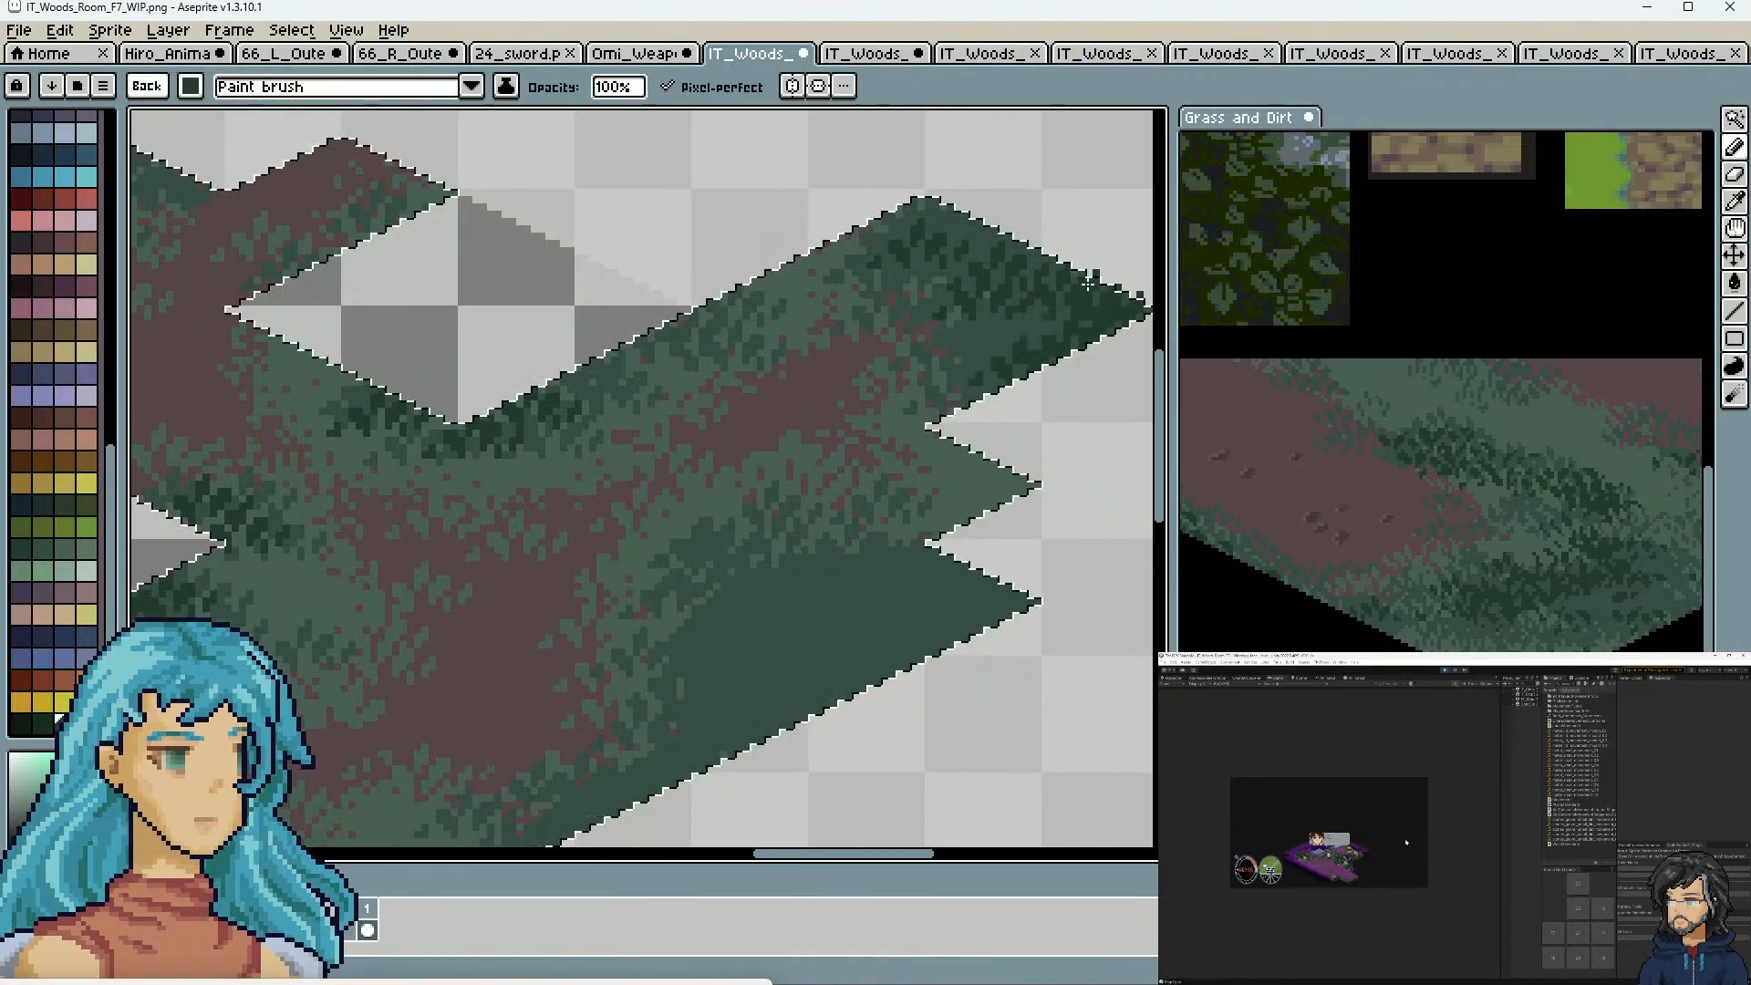
Fill the lower eastern prong of the floor with dark grass stamps
{"action": "key", "text": "space"}
{"action": "left_click_drag", "start_coordinate": [917, 585], "coordinate": [964, 411]}
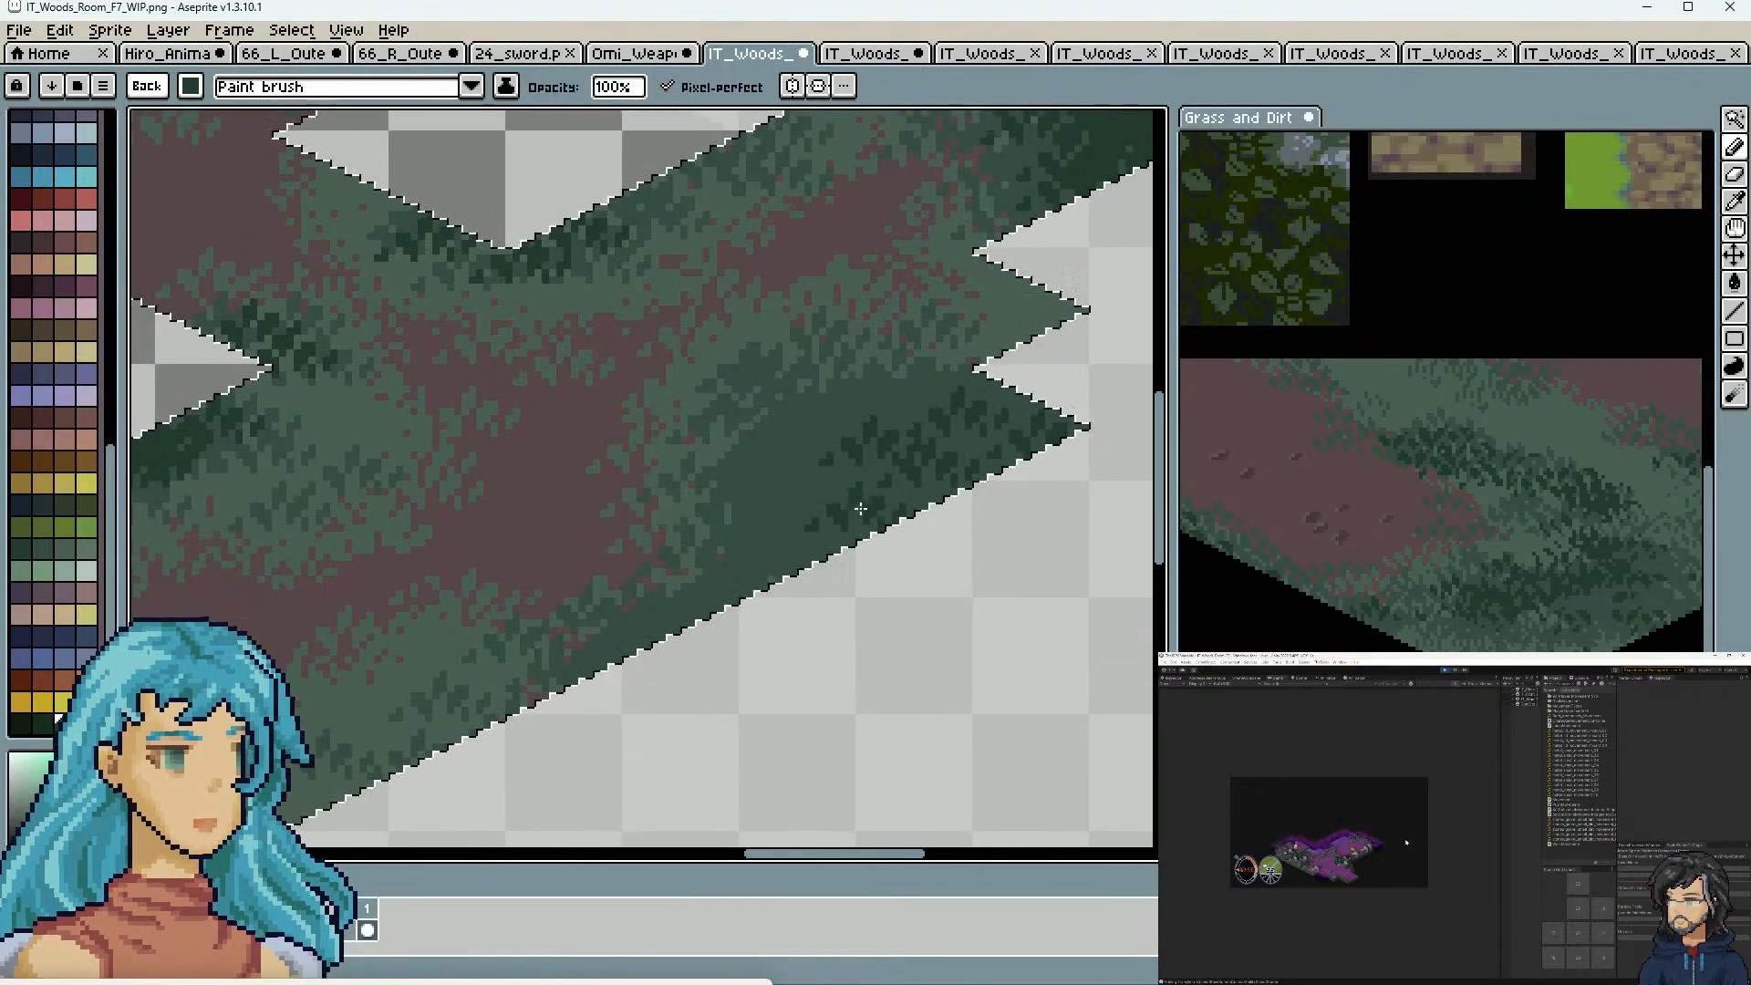
{"action": "left_click", "coordinate": [1033, 433]}
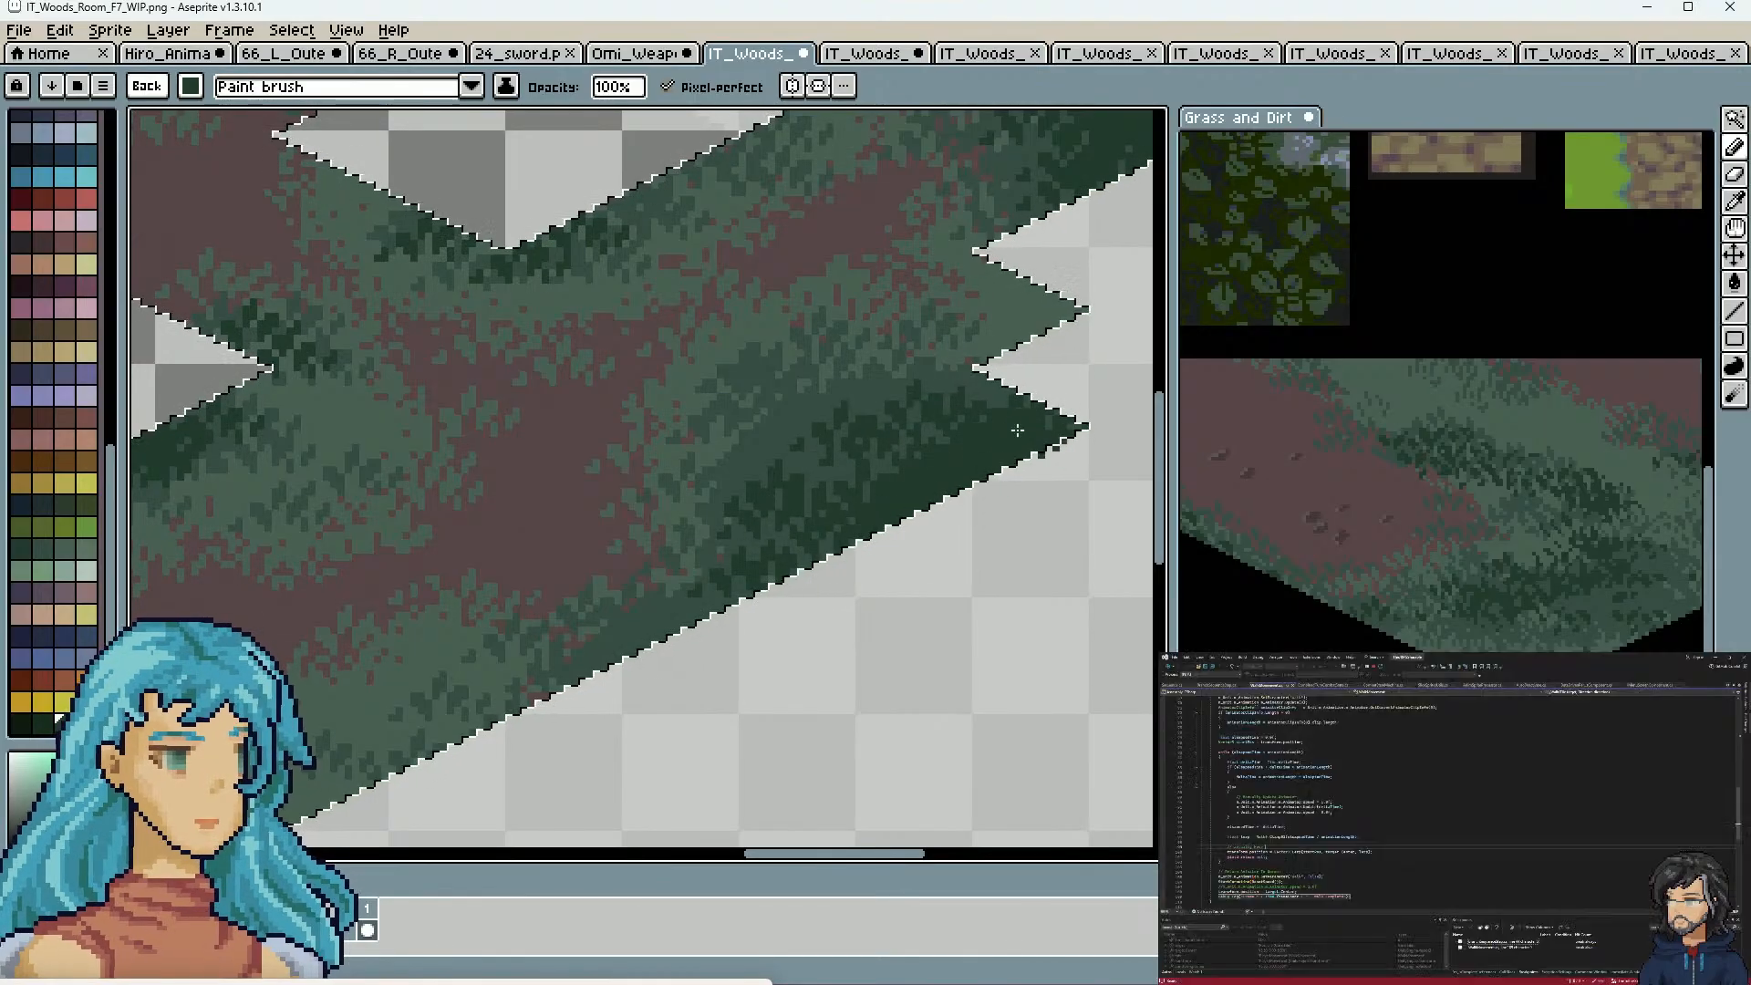
Stamp dark grass along the floor's long southeastern edge, from the inner corner toward the lower eastern prong
{"action": "scroll", "coordinate": [1026, 675], "scroll_direction": "down", "scroll_amount": 2}
{"action": "key", "text": "space"}
{"action": "left_click_drag", "start_coordinate": [808, 702], "coordinate": [1034, 478]}
{"action": "scroll", "coordinate": [822, 554], "scroll_direction": "up", "scroll_amount": 2}
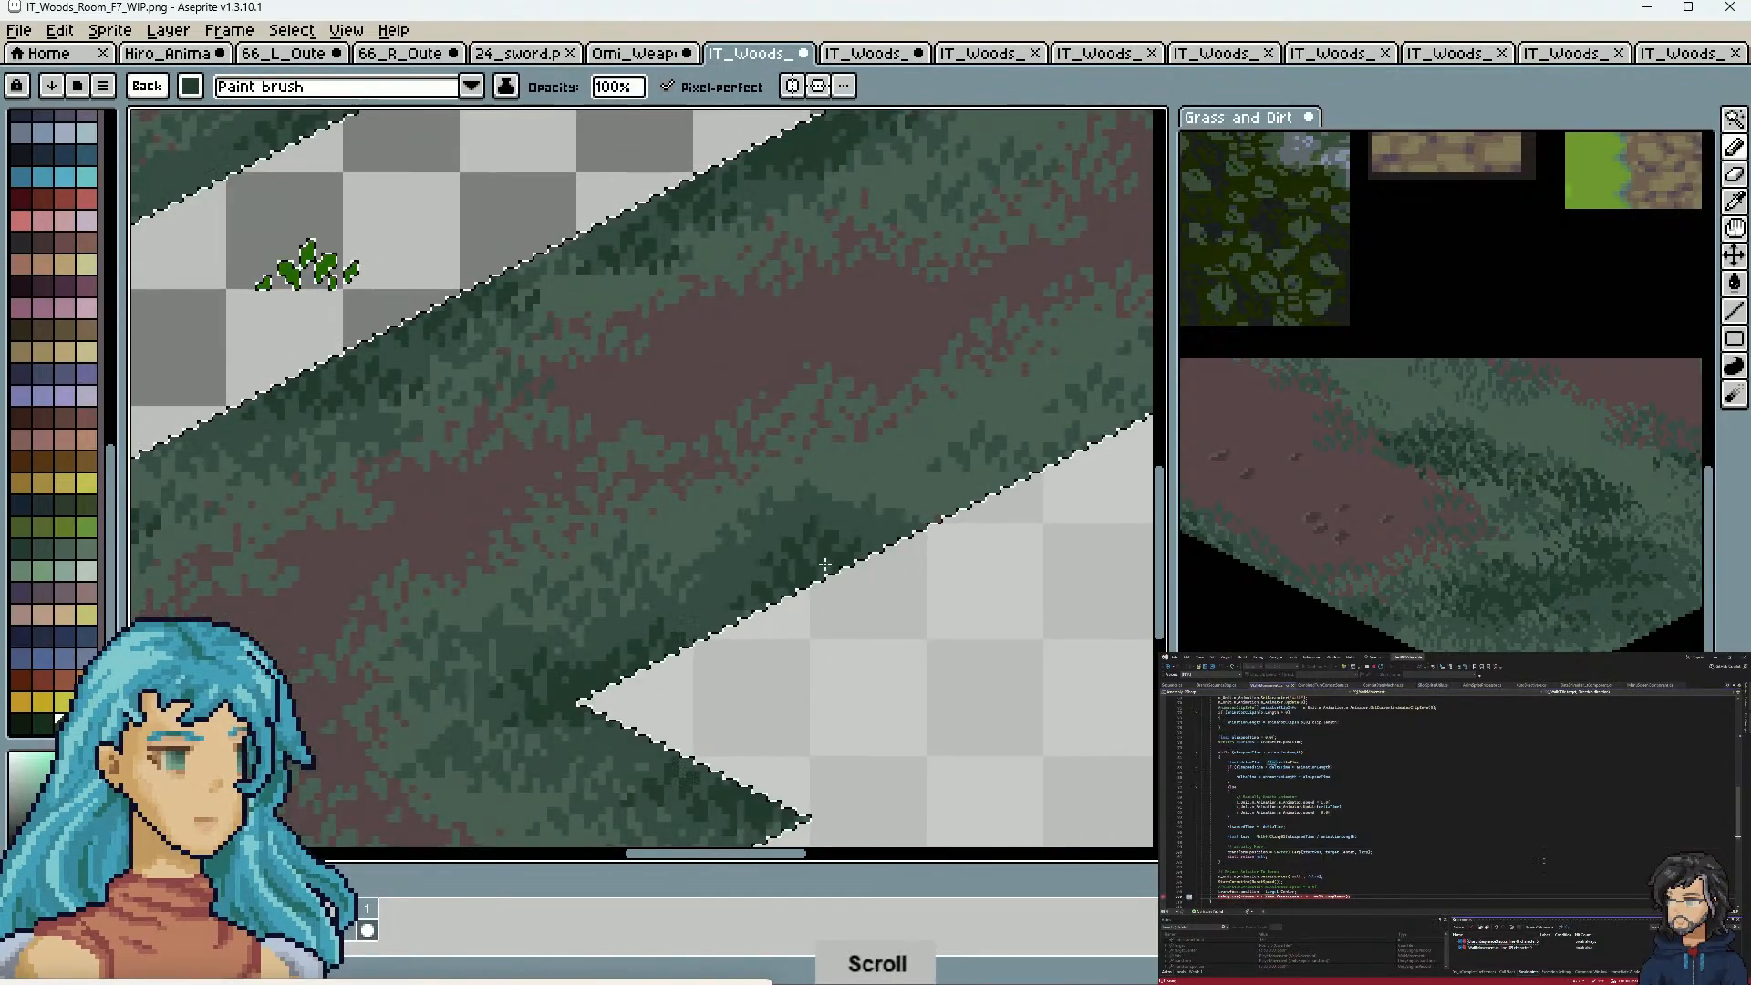
{"action": "left_click", "coordinate": [1000, 481]}
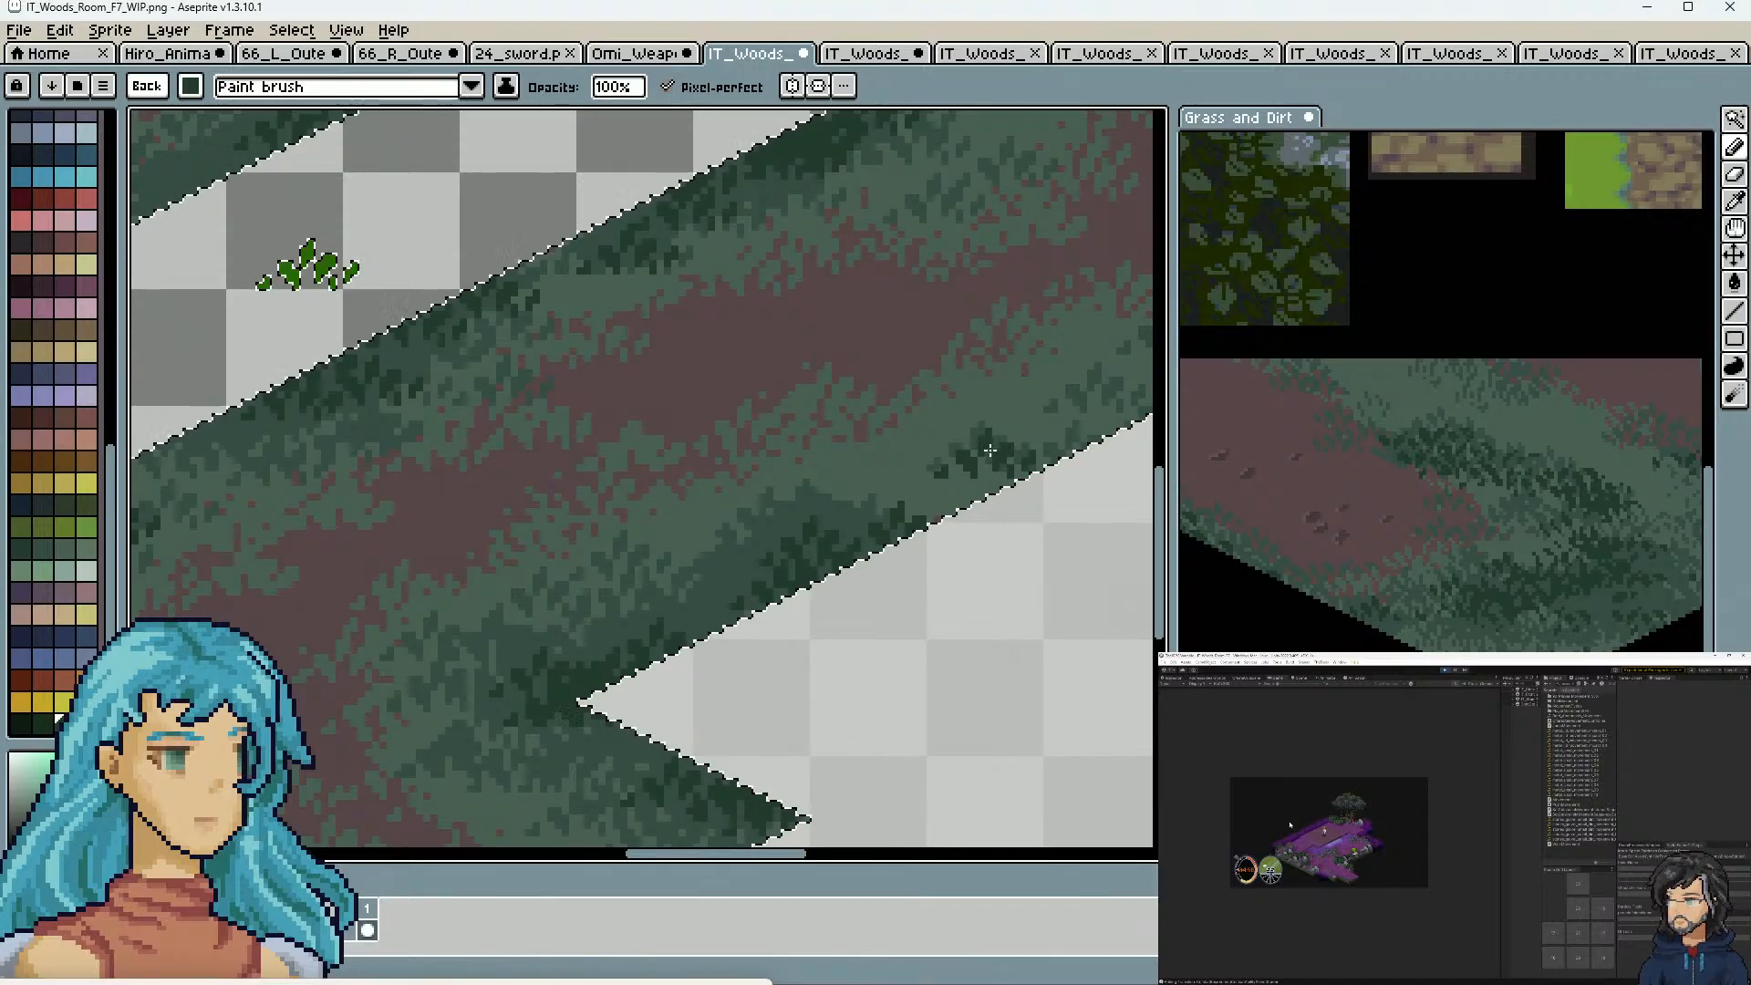
{"action": "key", "text": "space"}
{"action": "left_click_drag", "start_coordinate": [1045, 497], "coordinate": [942, 588]}
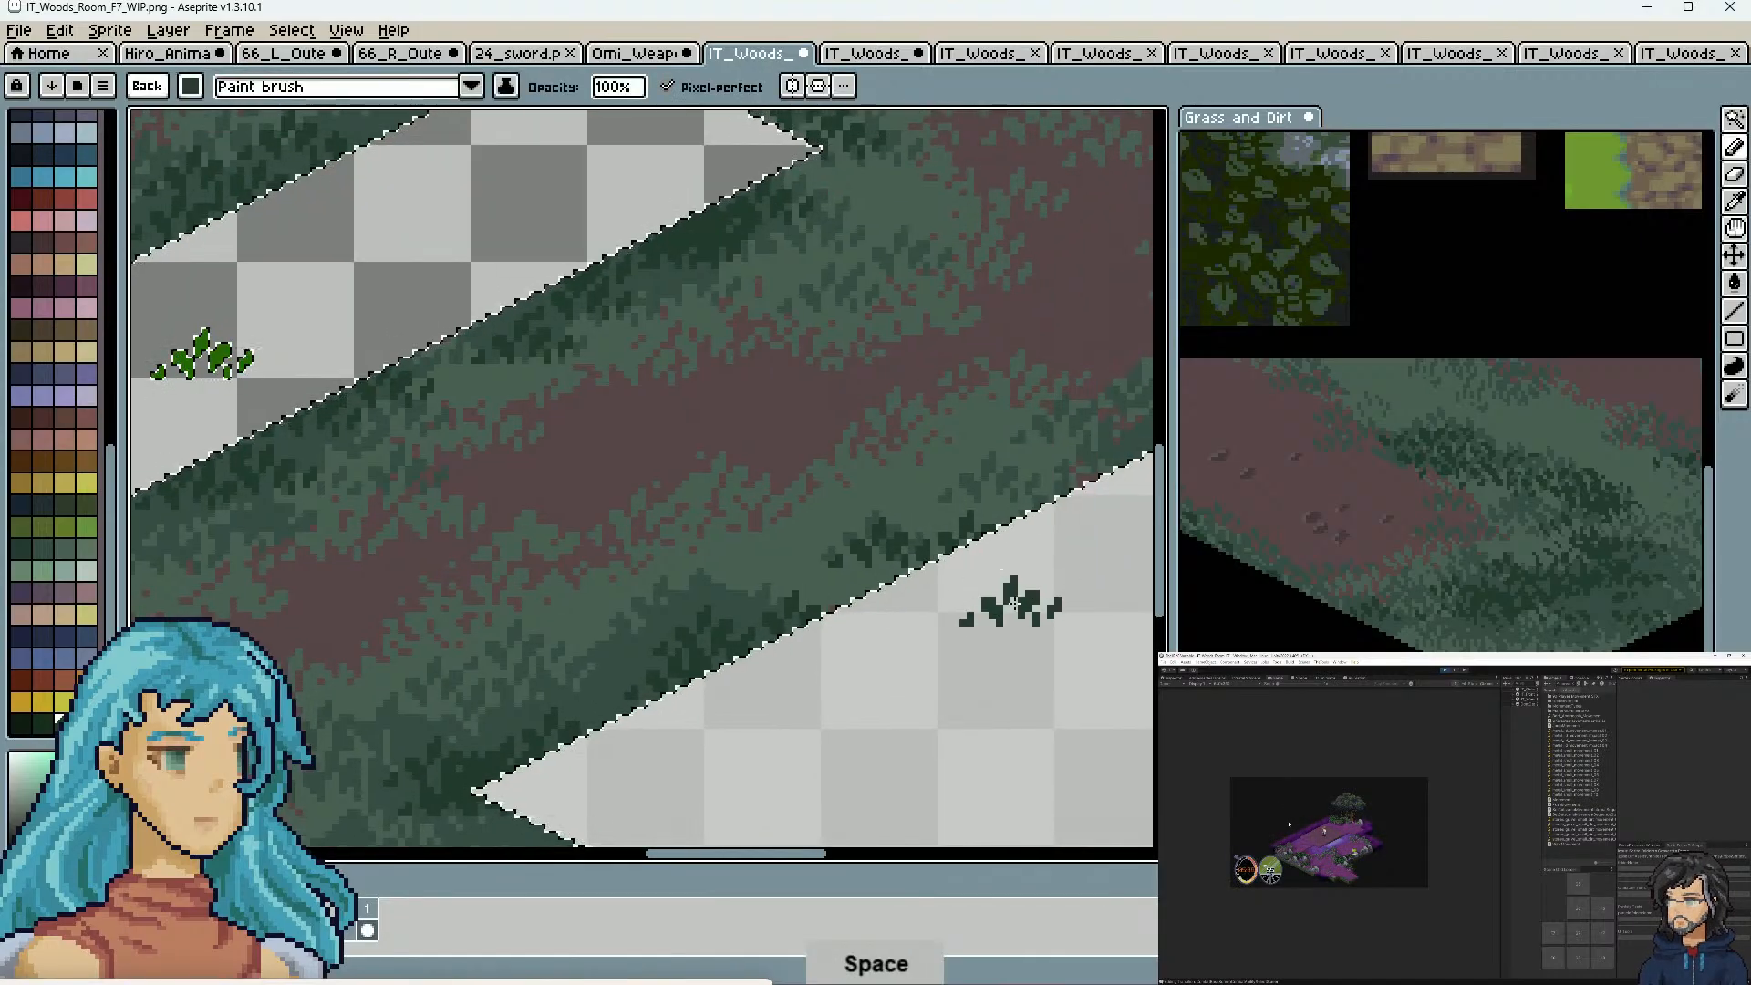
{"action": "scroll", "coordinate": [1004, 621], "scroll_direction": "down", "scroll_amount": 2}
{"action": "scroll", "coordinate": [1004, 621], "scroll_direction": "down", "scroll_amount": 2}
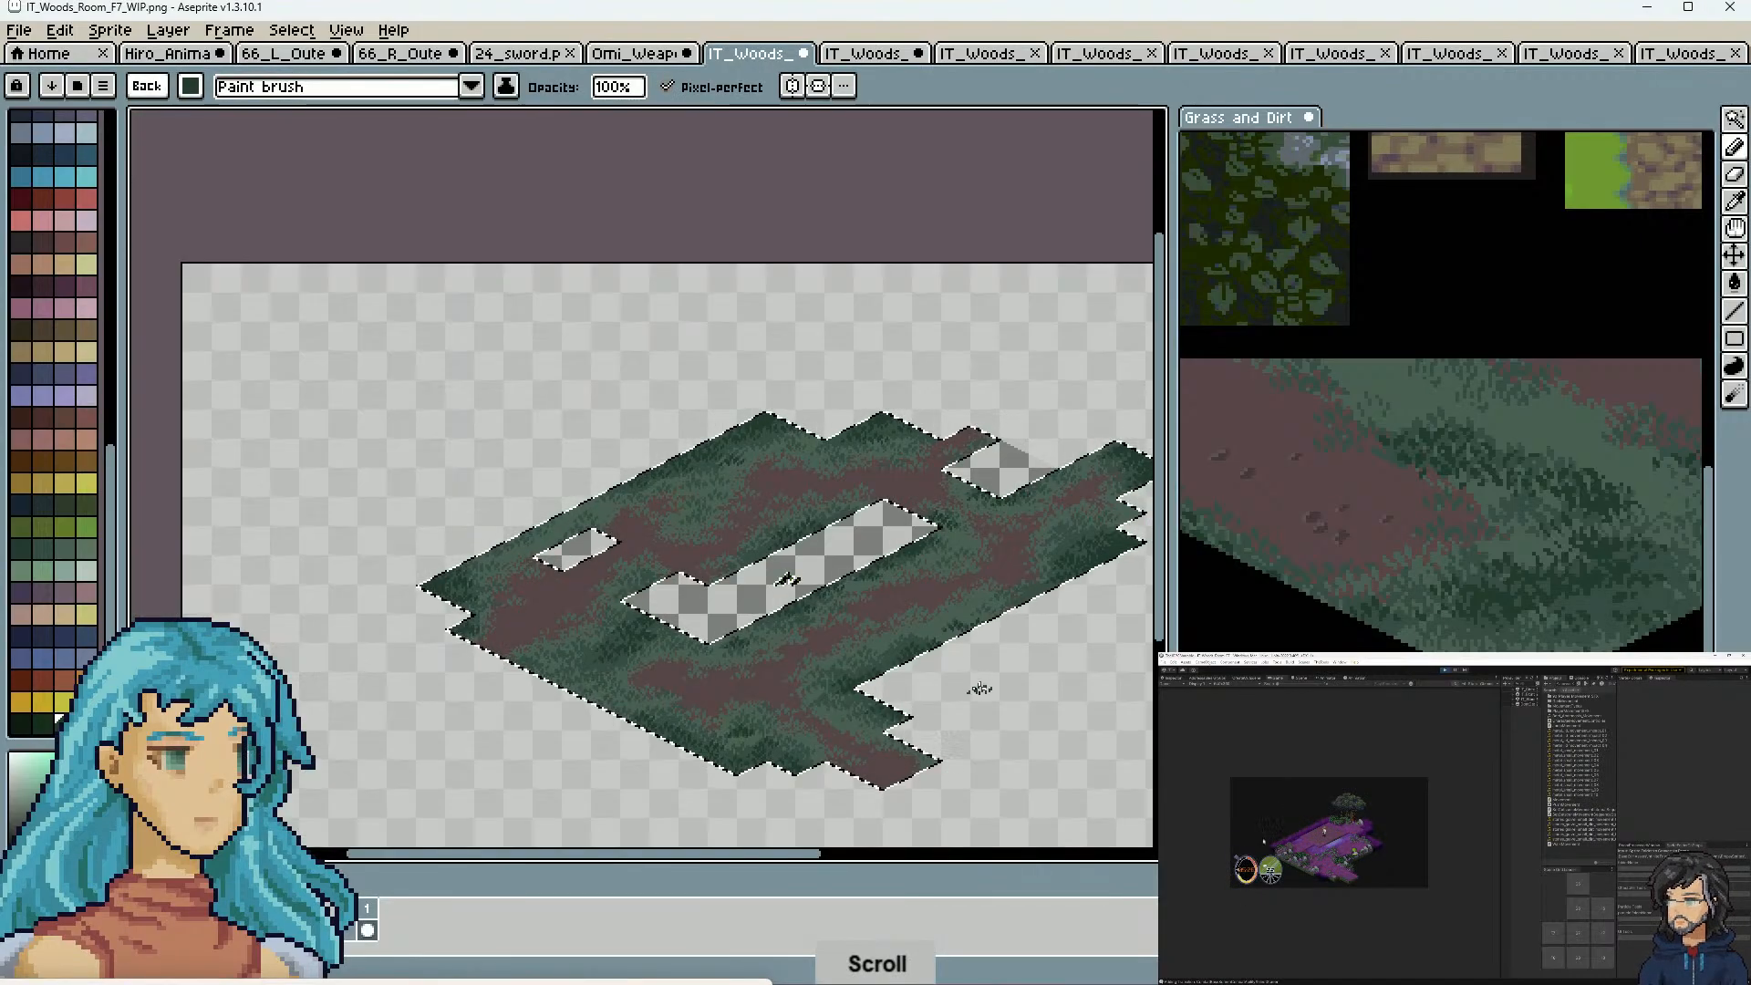
{"action": "key", "text": "space"}
{"action": "left_click_drag", "start_coordinate": [970, 686], "coordinate": [930, 605]}
{"action": "scroll", "coordinate": [969, 618], "scroll_direction": "up", "scroll_amount": 2}
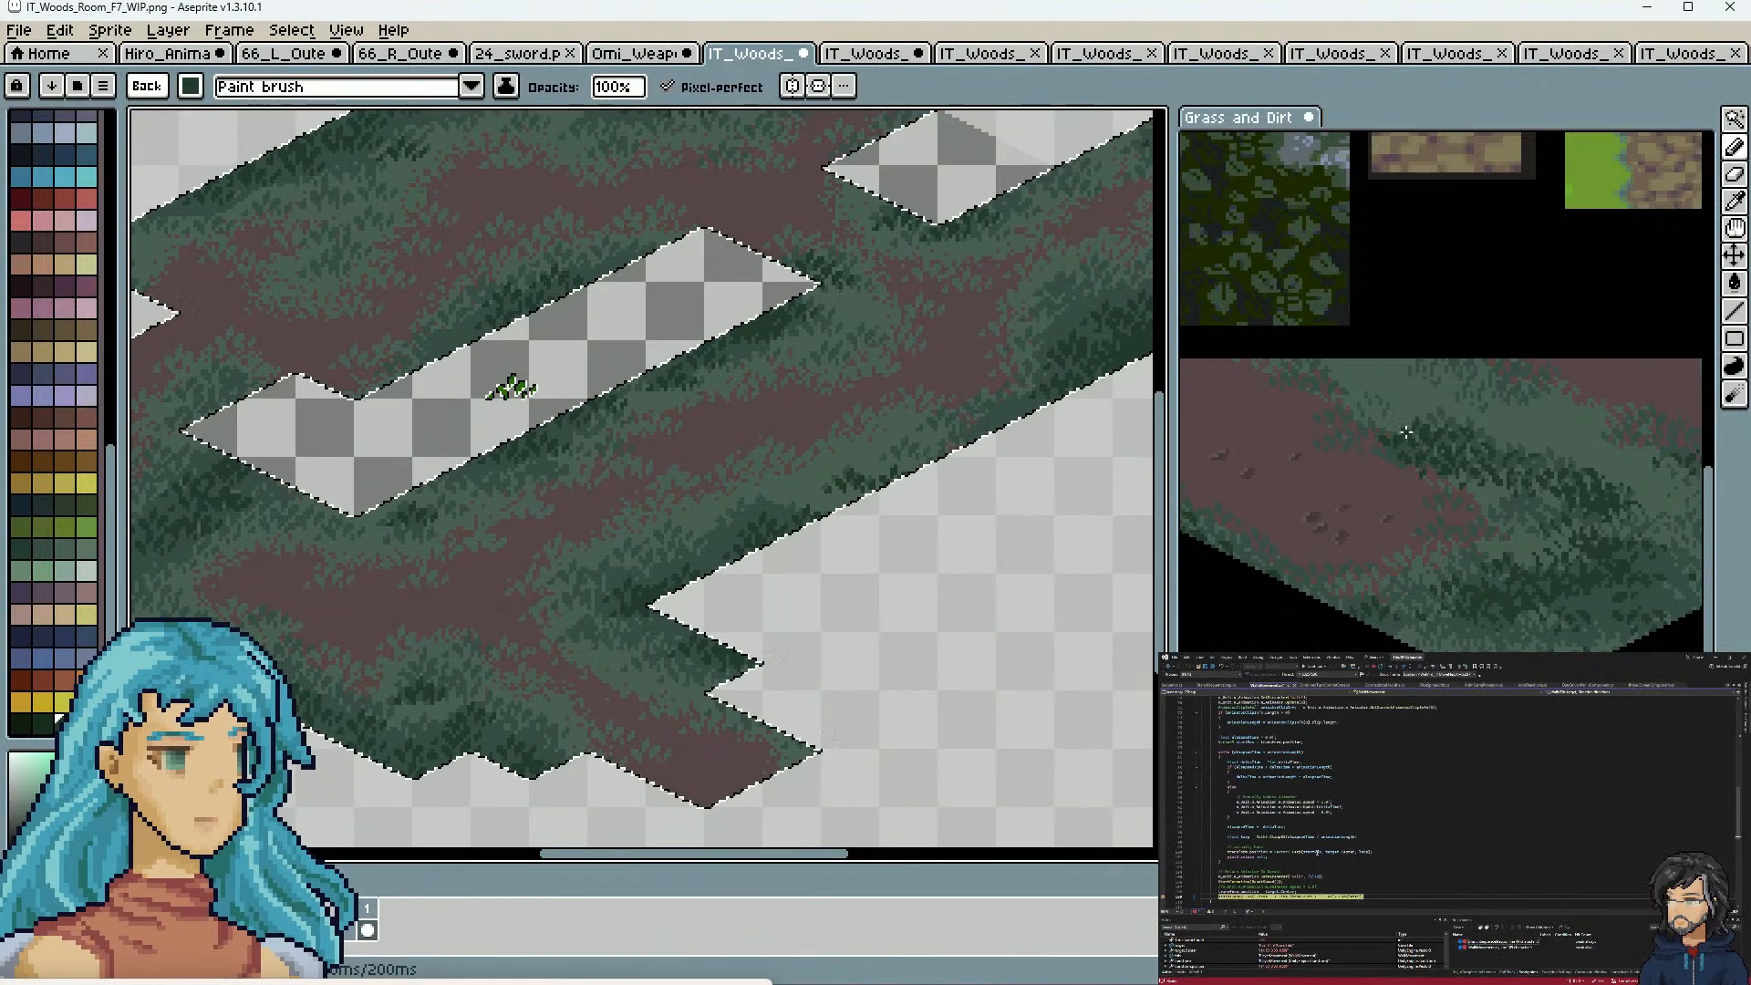
Find the green leaf stamps in the Grass and Dirt file and select the first single leaf with the rectangular marquee
{"action": "key", "text": "space"}
{"action": "left_click_drag", "start_coordinate": [1420, 425], "coordinate": [1539, 589]}
{"action": "left_click_drag", "start_coordinate": [1399, 456], "coordinate": [1552, 616]}
{"action": "left_click_drag", "start_coordinate": [1310, 534], "coordinate": [1612, 550]}
{"action": "scroll", "coordinate": [1534, 515], "scroll_direction": "down", "scroll_amount": 3}
{"action": "scroll", "coordinate": [1639, 518], "scroll_direction": "up", "scroll_amount": 2}
{"action": "key", "text": "space"}
{"action": "left_click_drag", "start_coordinate": [1437, 415], "coordinate": [1464, 536]}
{"action": "scroll", "coordinate": [1383, 366], "scroll_direction": "up", "scroll_amount": 3}
{"action": "key", "text": "space"}
{"action": "left_click_drag", "start_coordinate": [1315, 278], "coordinate": [1513, 731]}
{"action": "scroll", "coordinate": [1470, 379], "scroll_direction": "up", "scroll_amount": 1}
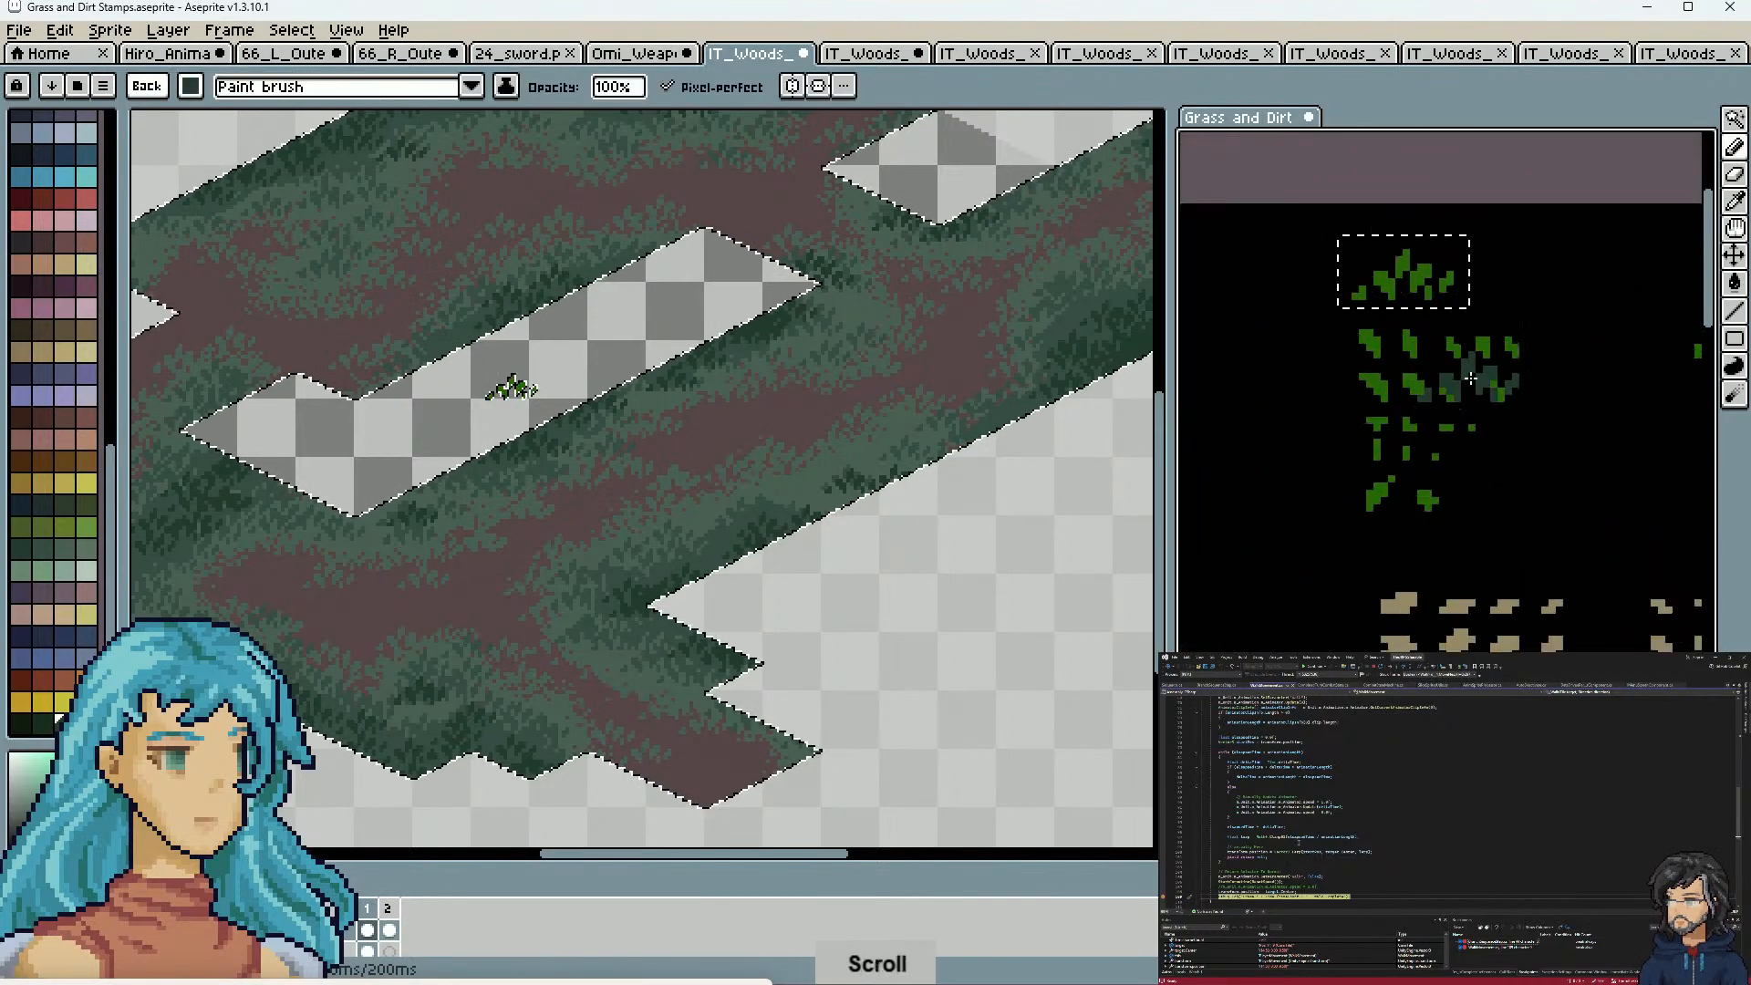
{"action": "left_click", "coordinate": [1735, 118]}
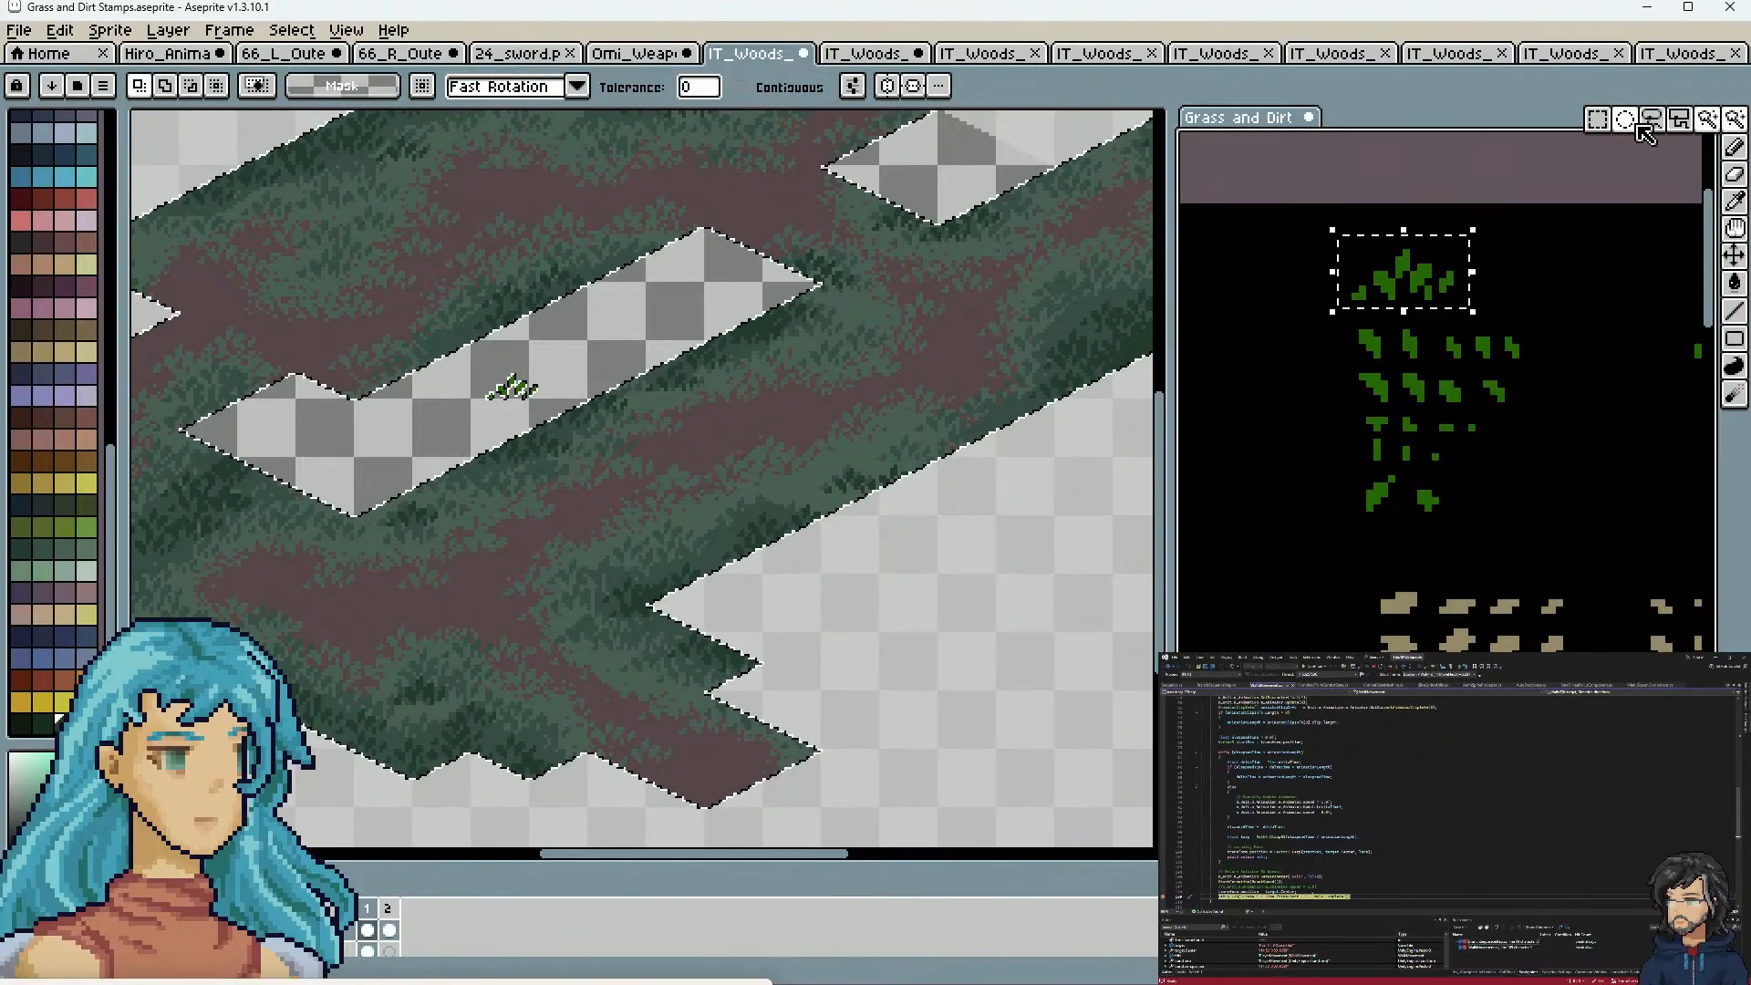
{"action": "left_click", "coordinate": [1598, 119]}
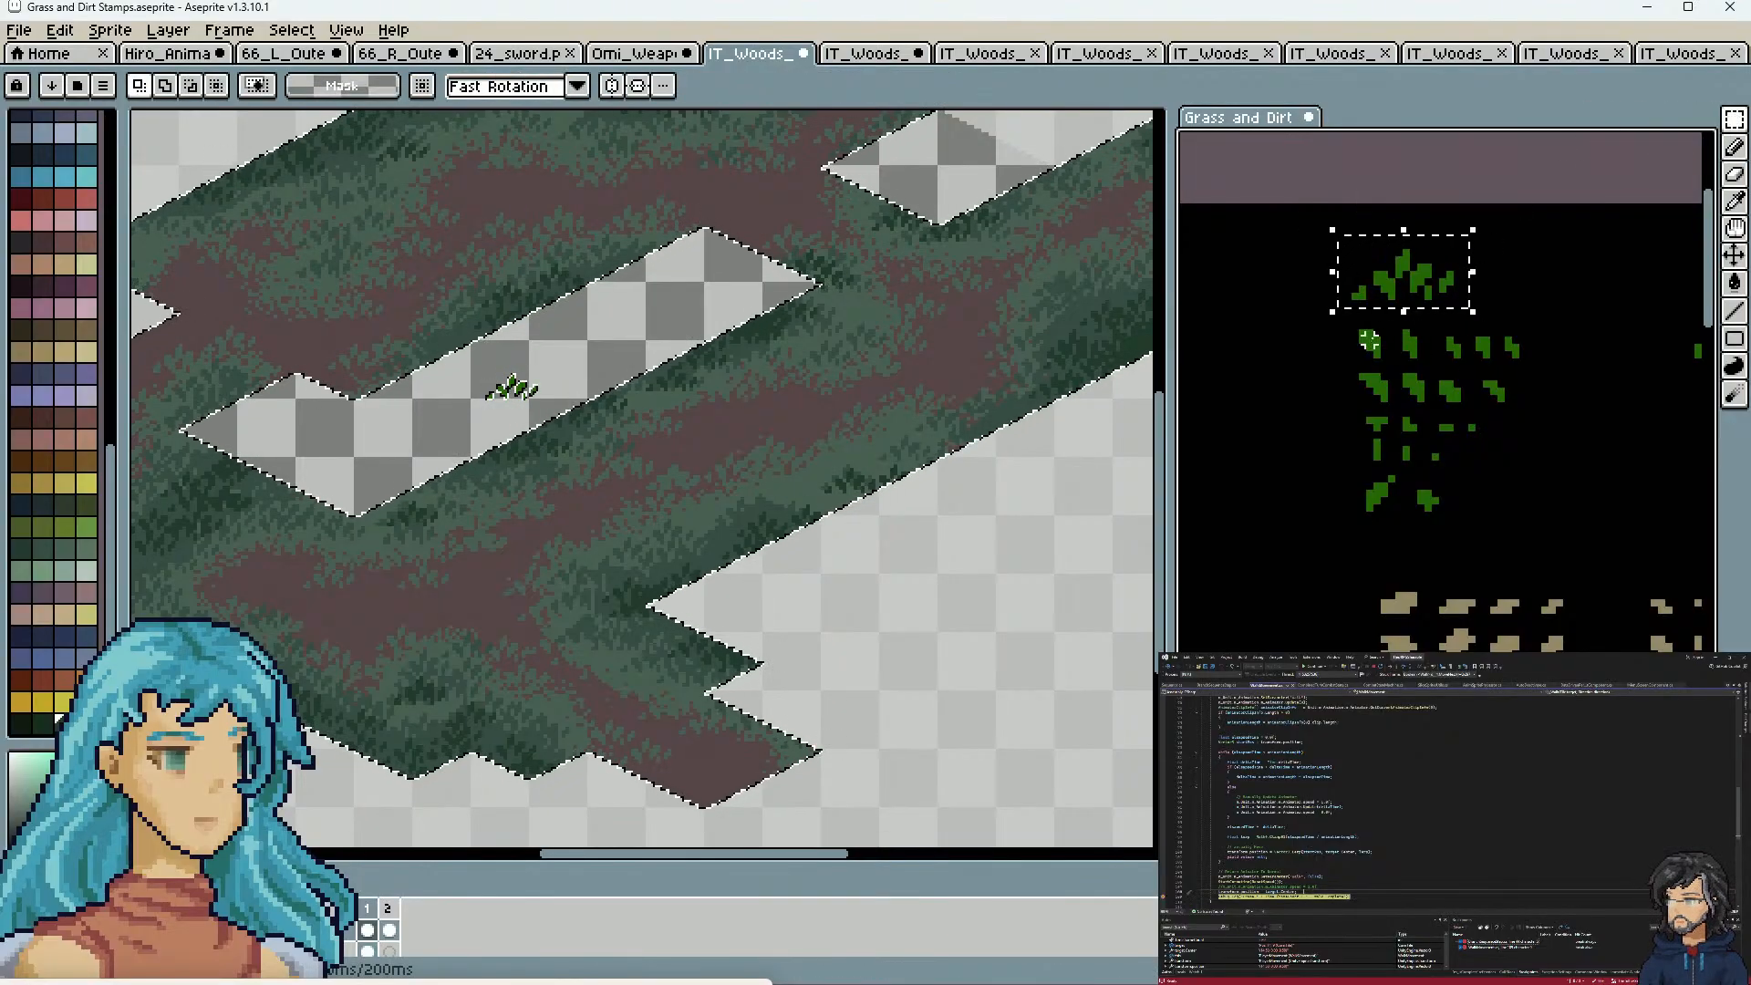
{"action": "left_click_drag", "start_coordinate": [1351, 369], "coordinate": [1391, 376]}
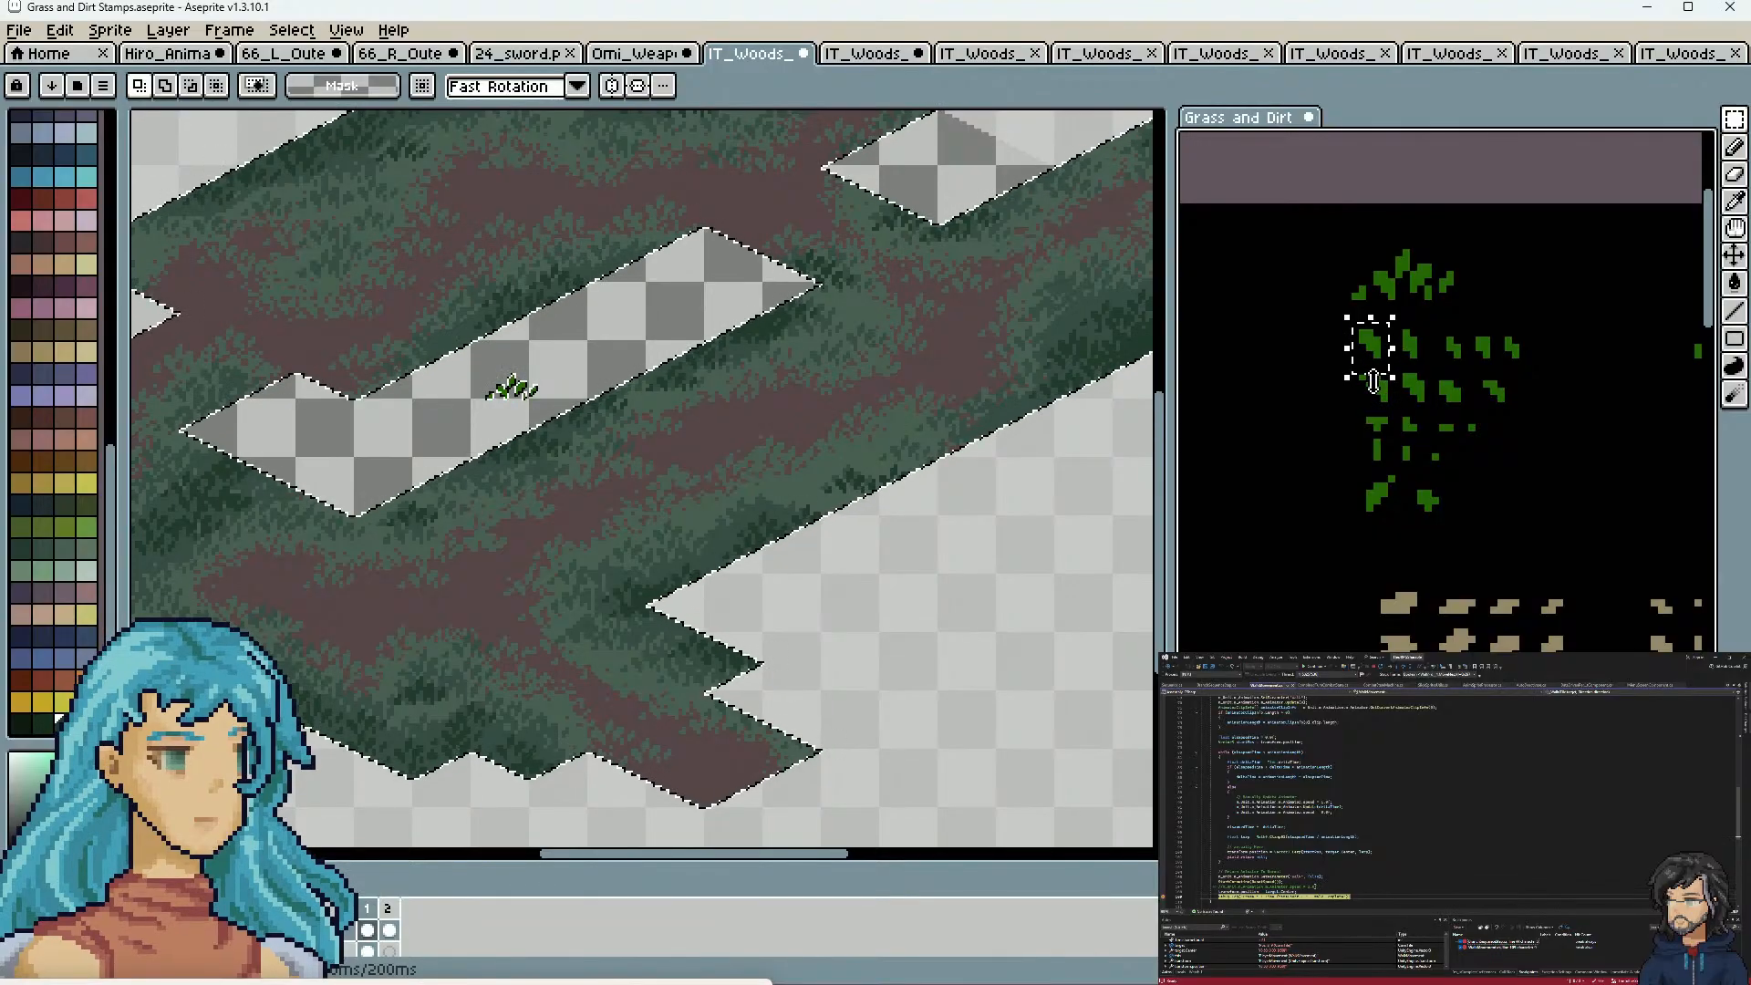
Clear the selection on the Woods F7 floor and start picking bounds for a new custom brush
{"action": "left_click", "coordinate": [592, 342]}
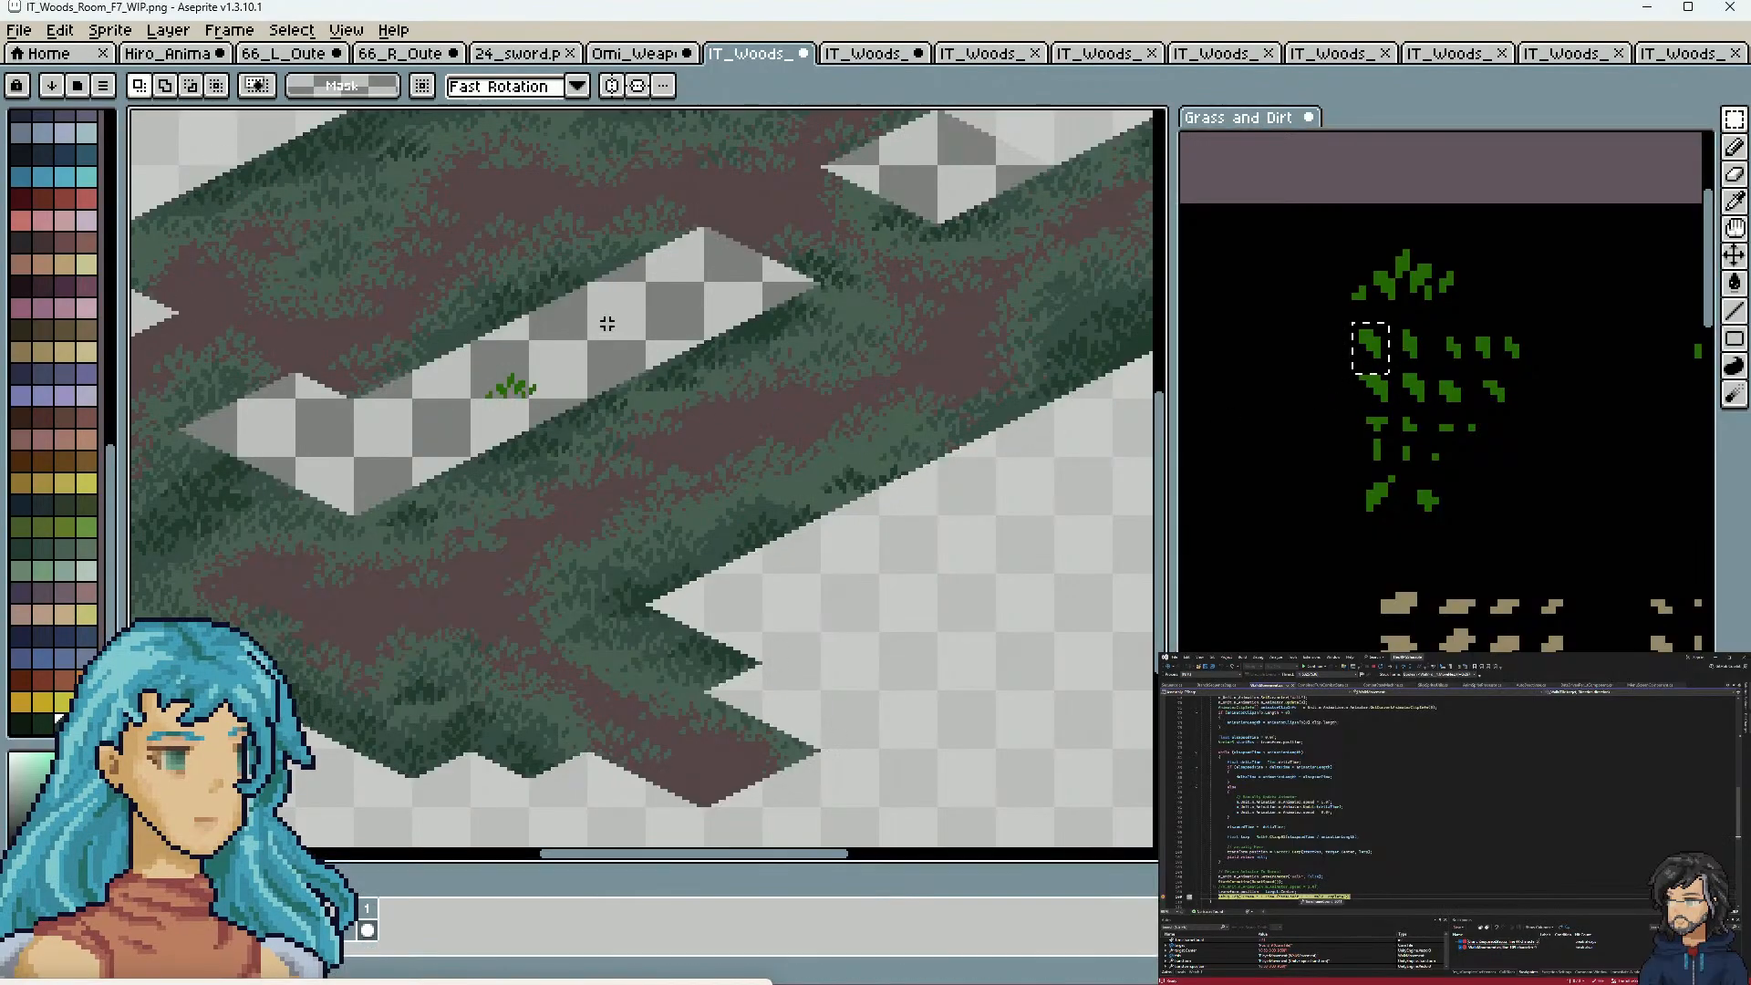
{"action": "key", "text": "ctrl+b"}
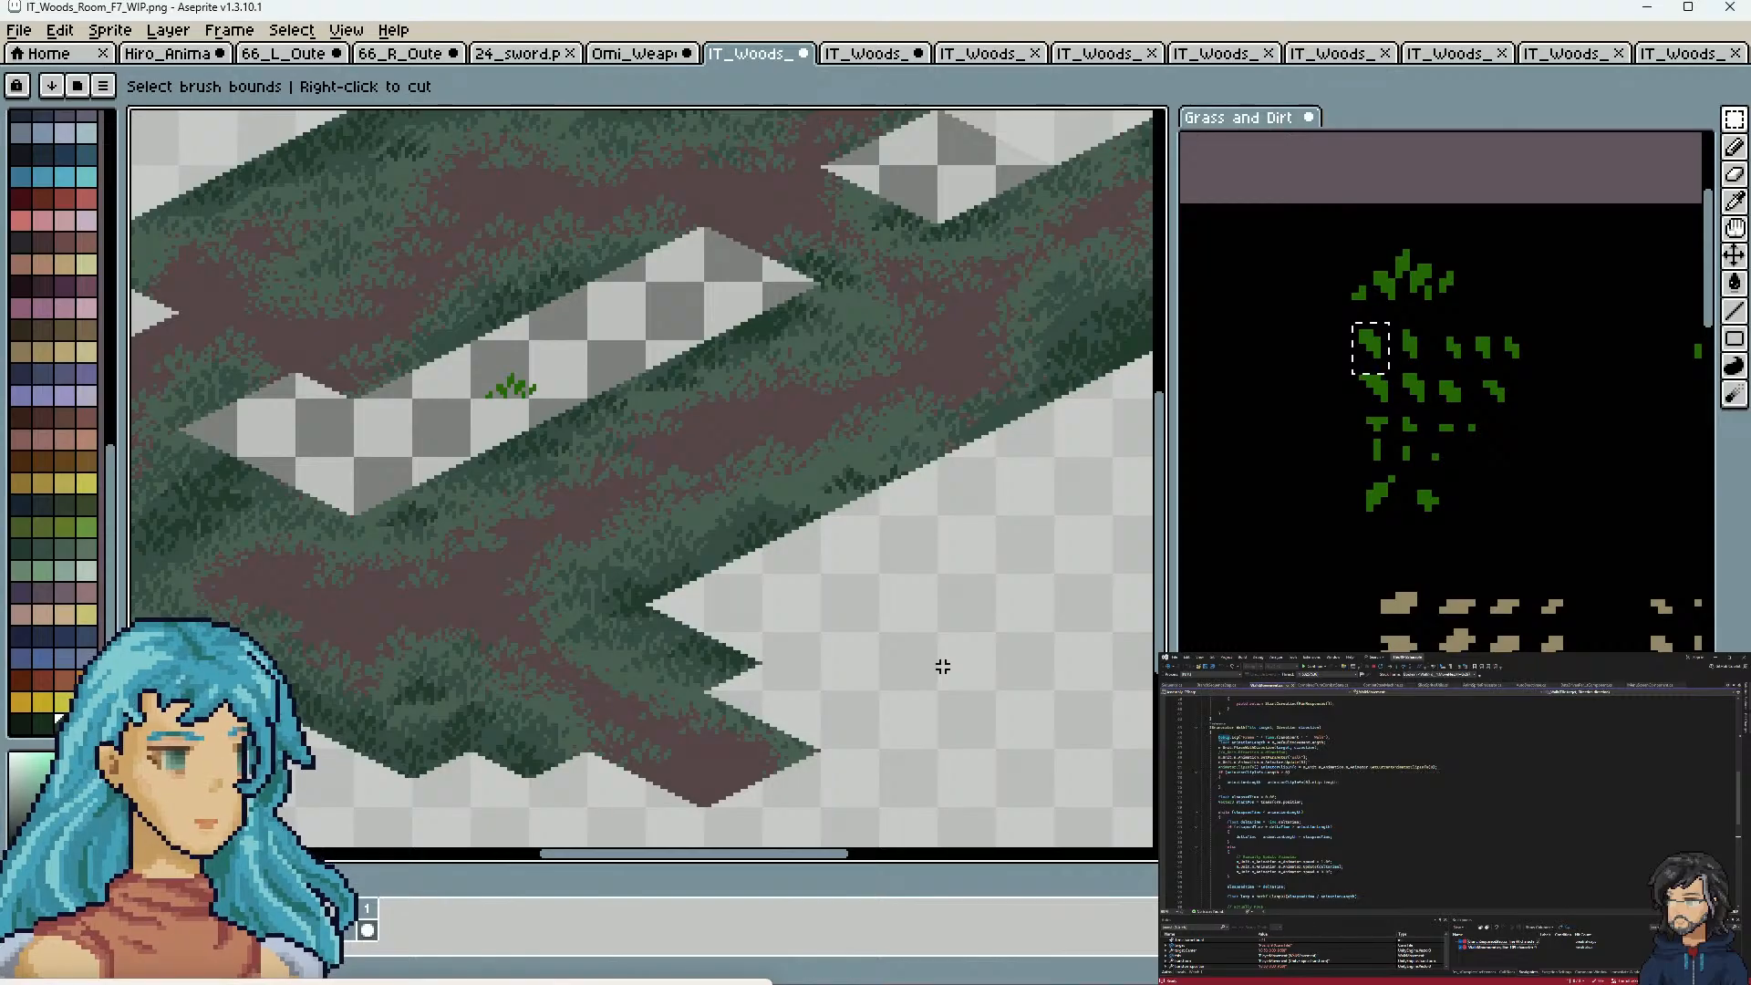
{"action": "key", "text": "Escape"}
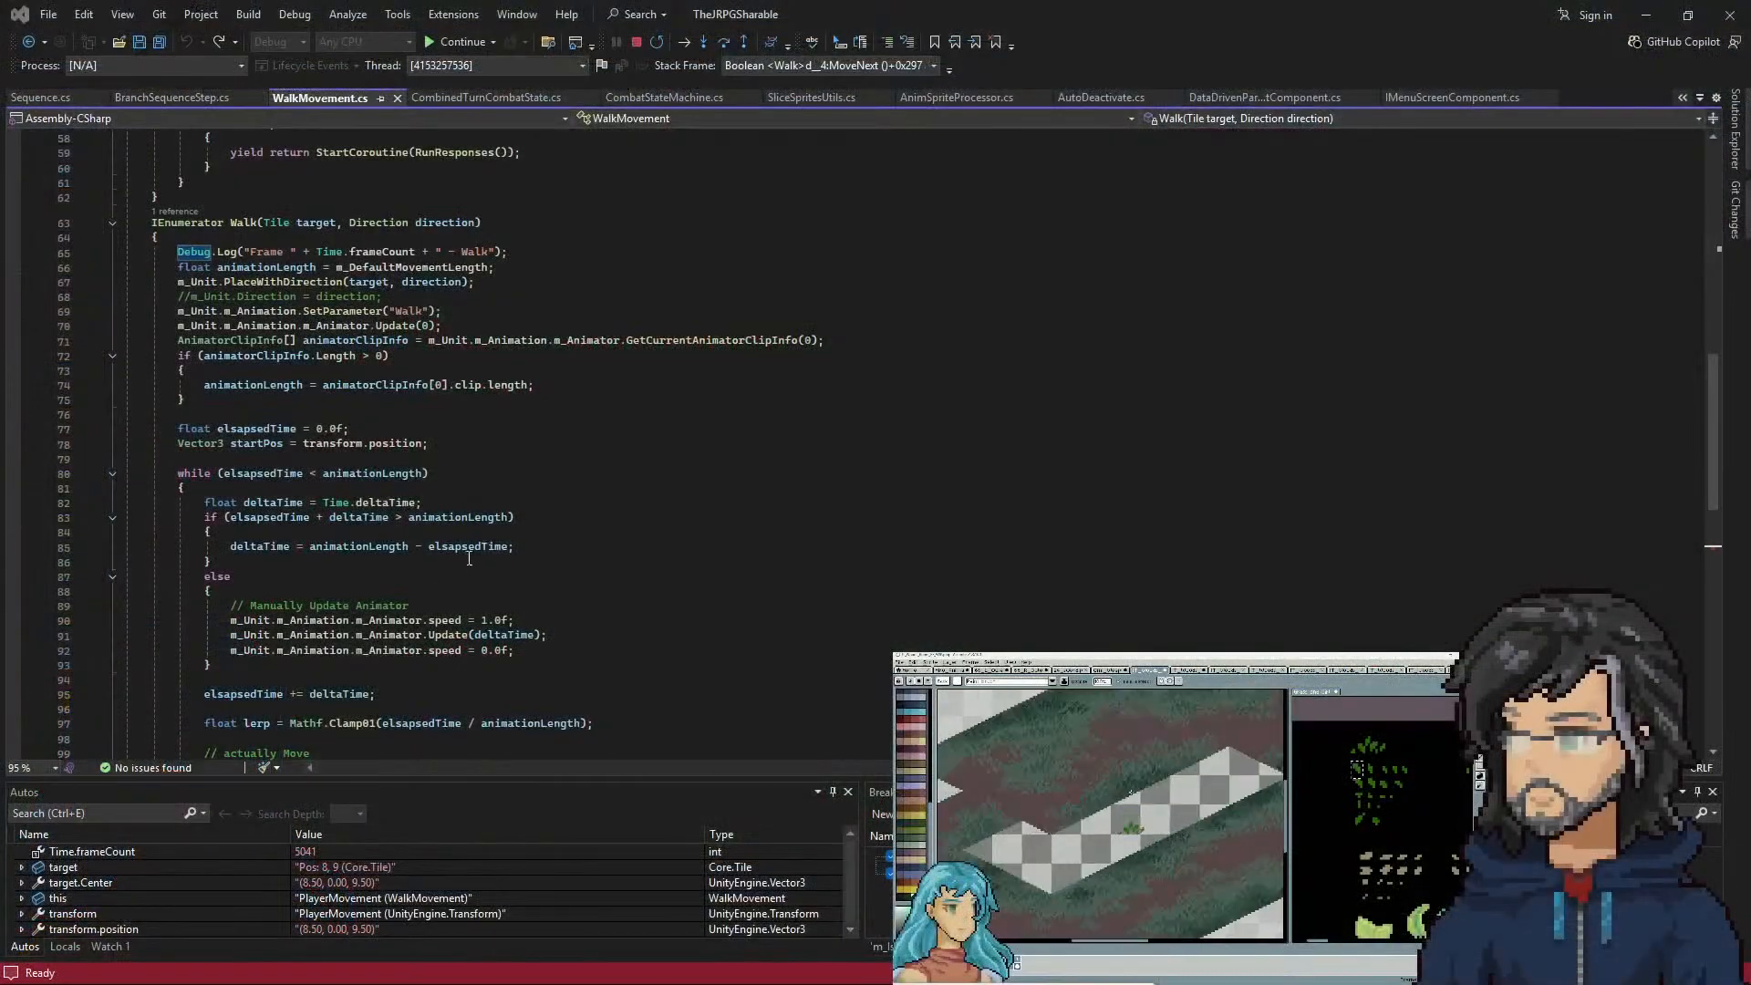
Review the Walk coroutine in WalkMovement.cs and check Time.frameCount at the "Walk Complete" breakpoint
{"action": "left_click", "coordinate": [438, 444]}
{"action": "mouse_move", "coordinate": [490, 341]}
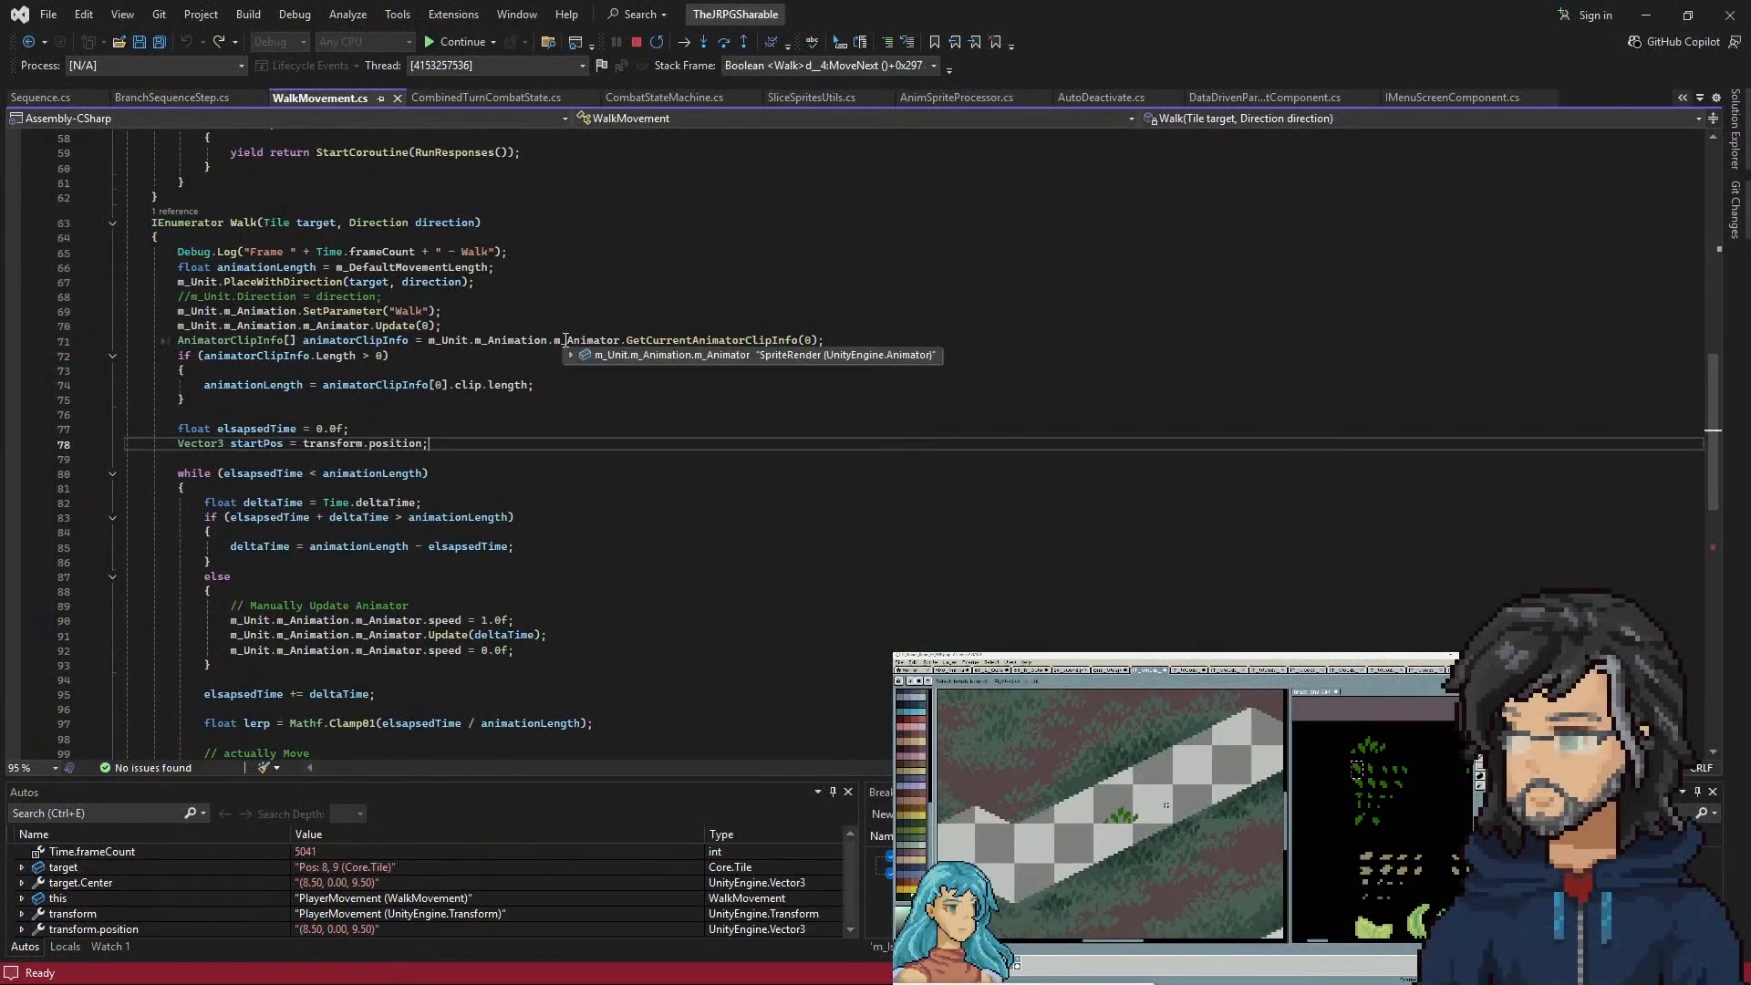
{"action": "scroll", "coordinate": [437, 420], "scroll_direction": "down", "scroll_amount": 9}
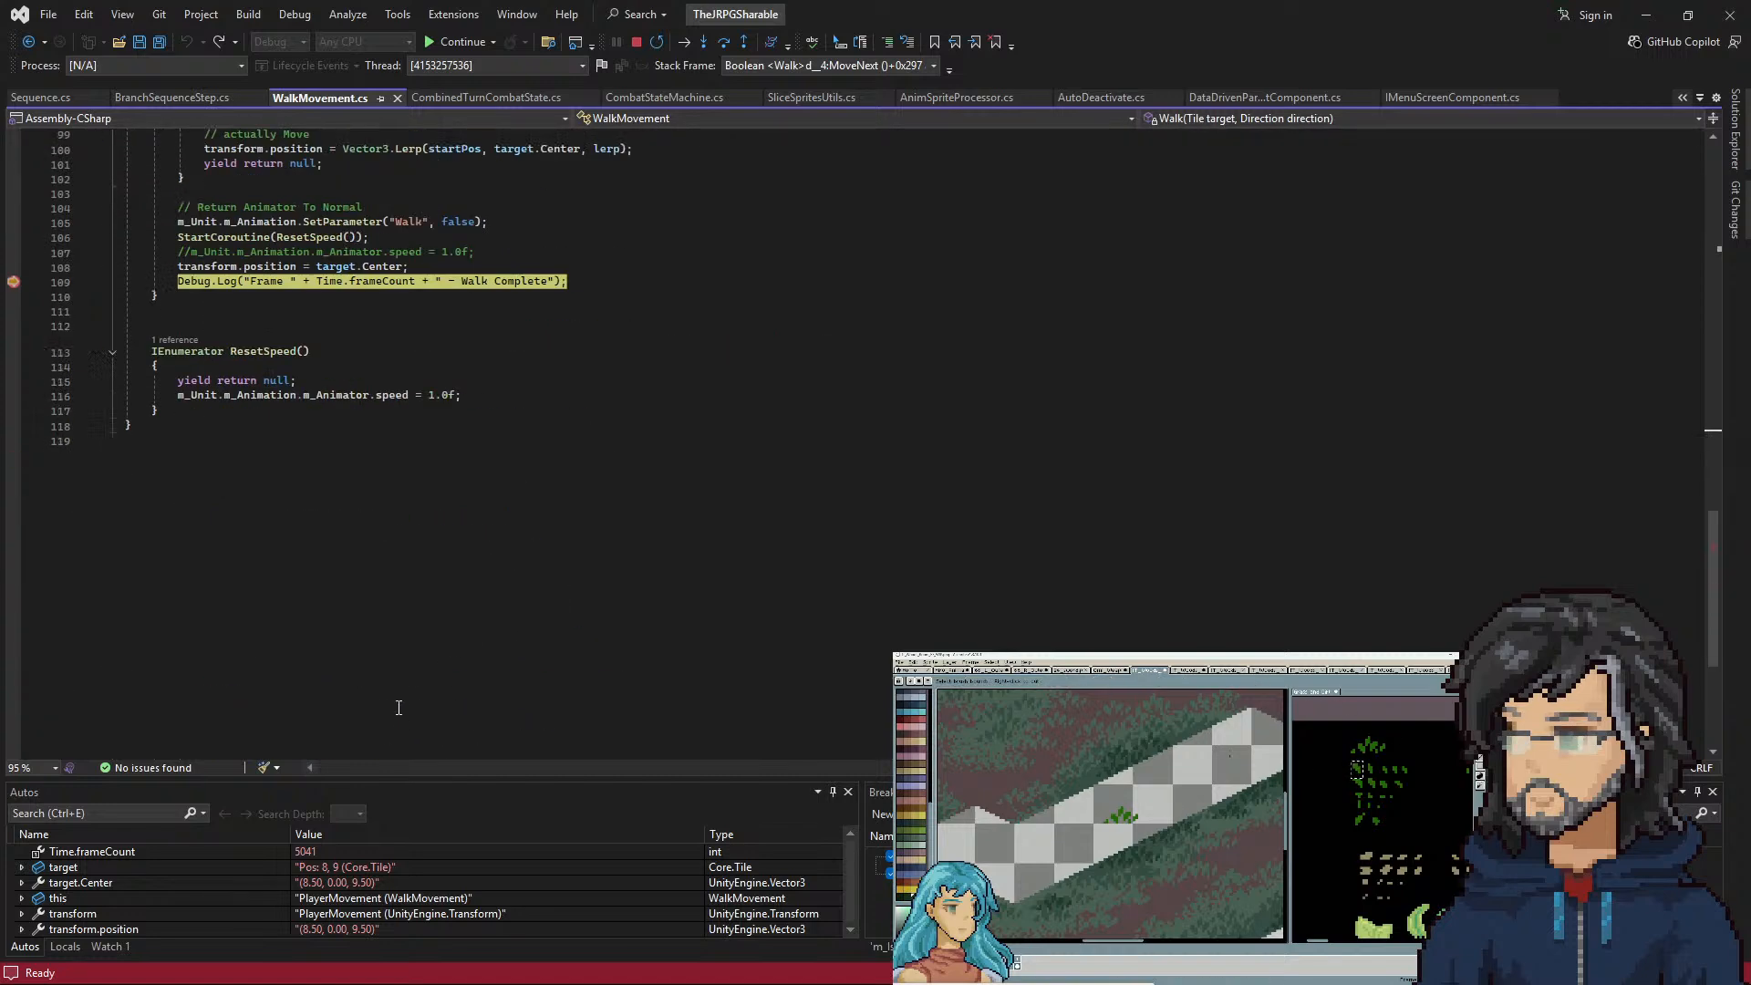
{"action": "mouse_move", "coordinate": [380, 507]}
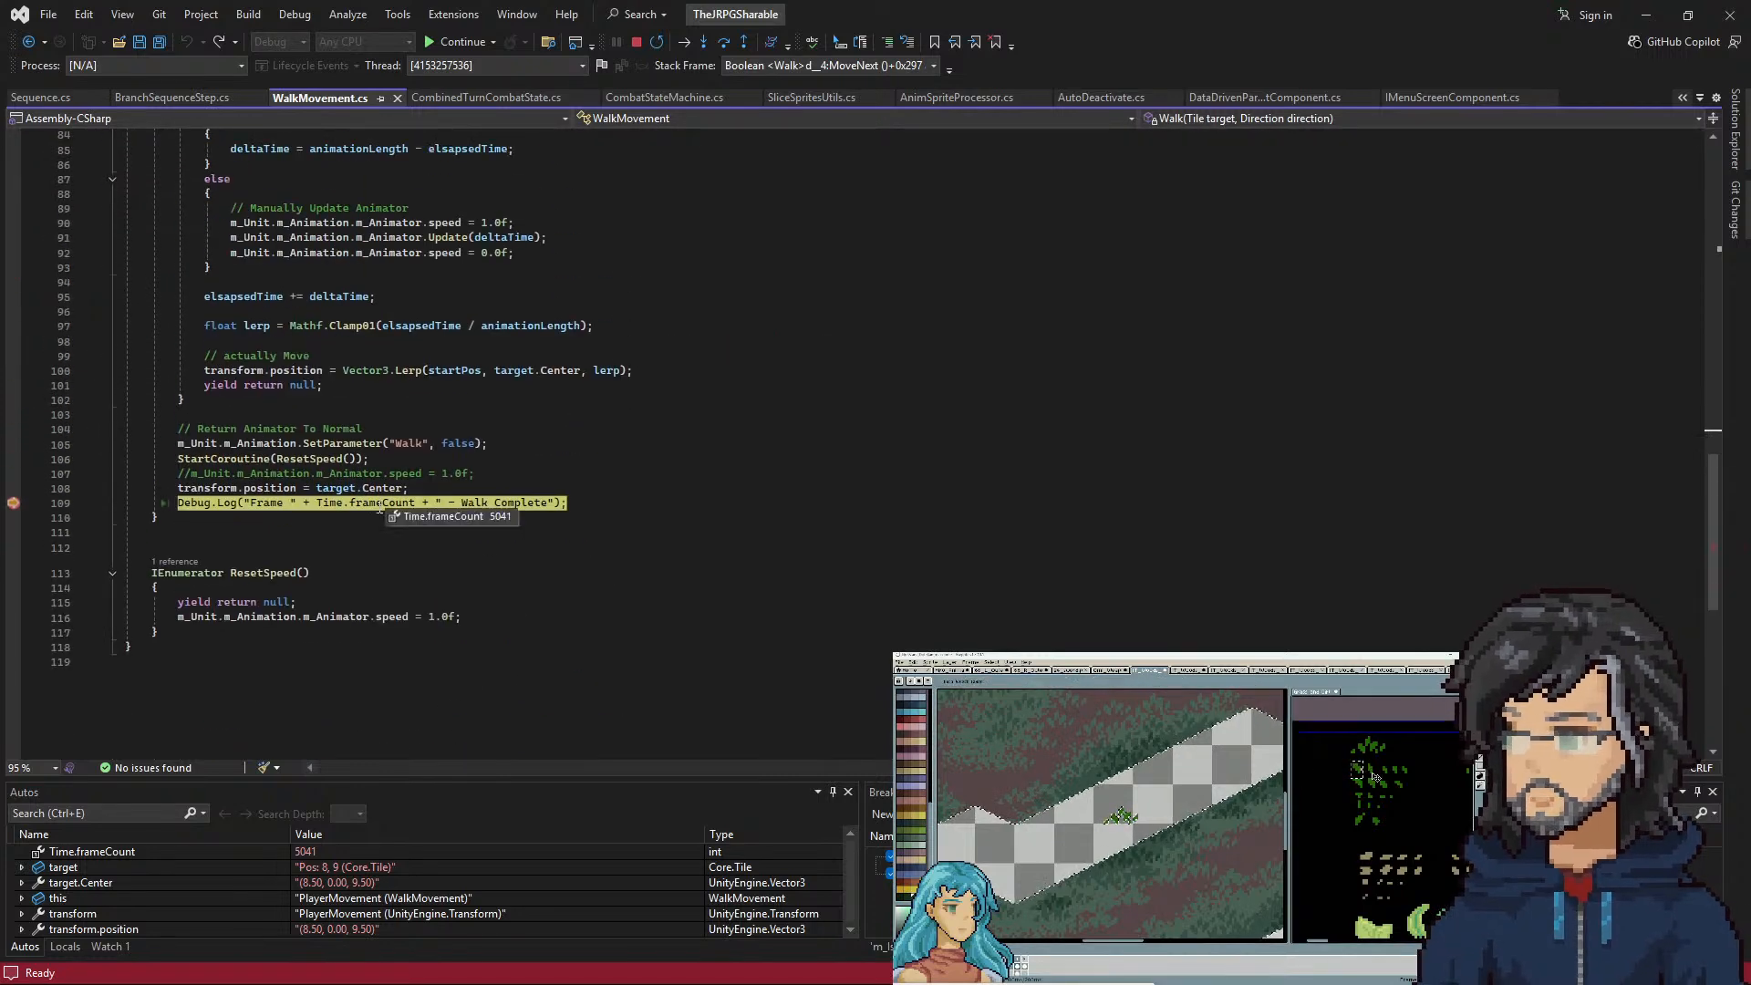
Continue execution past the "Walk Complete" breakpoint and switch back to Unity
{"action": "left_click", "coordinate": [580, 464]}
{"action": "key", "text": "F5"}
{"action": "key", "text": "alt+Tab"}
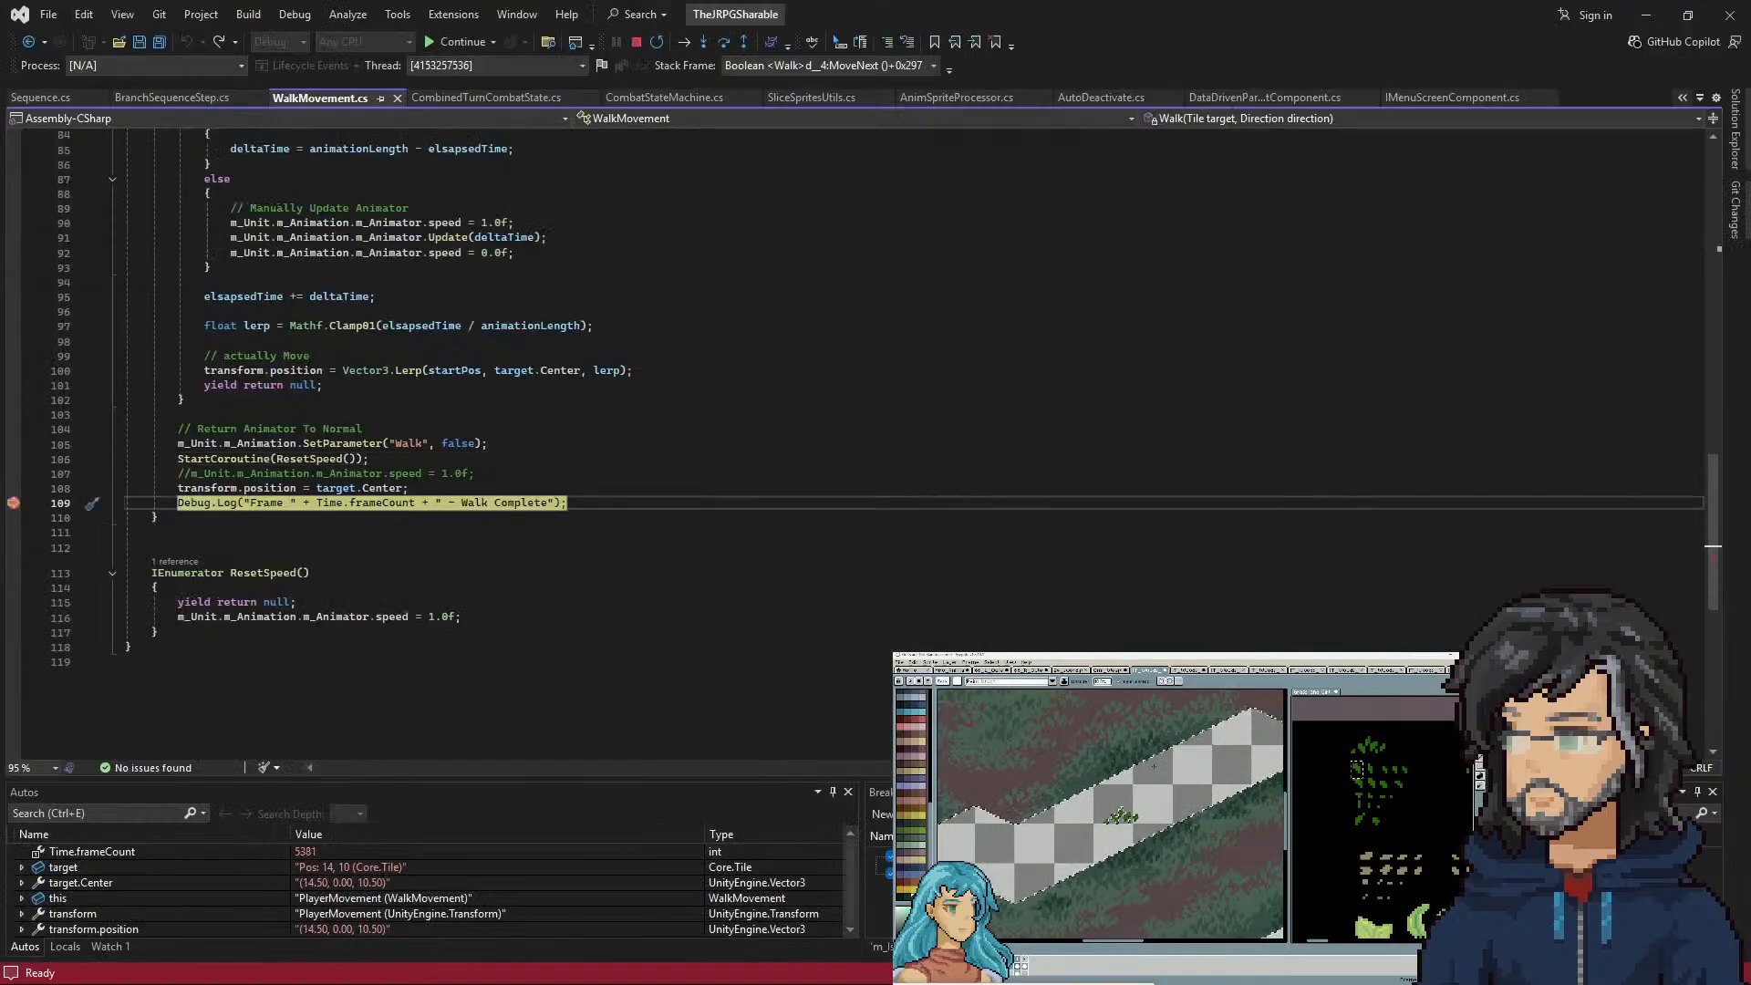
Compare the completion log in BranchSequenceStep.cs with the Walk coroutine, and check the unit's animation and Time.frameCount at the "Walk Complete" breakpoint
{"action": "key", "text": "ctrl+Tab"}
{"action": "left_click", "coordinate": [306, 523]}
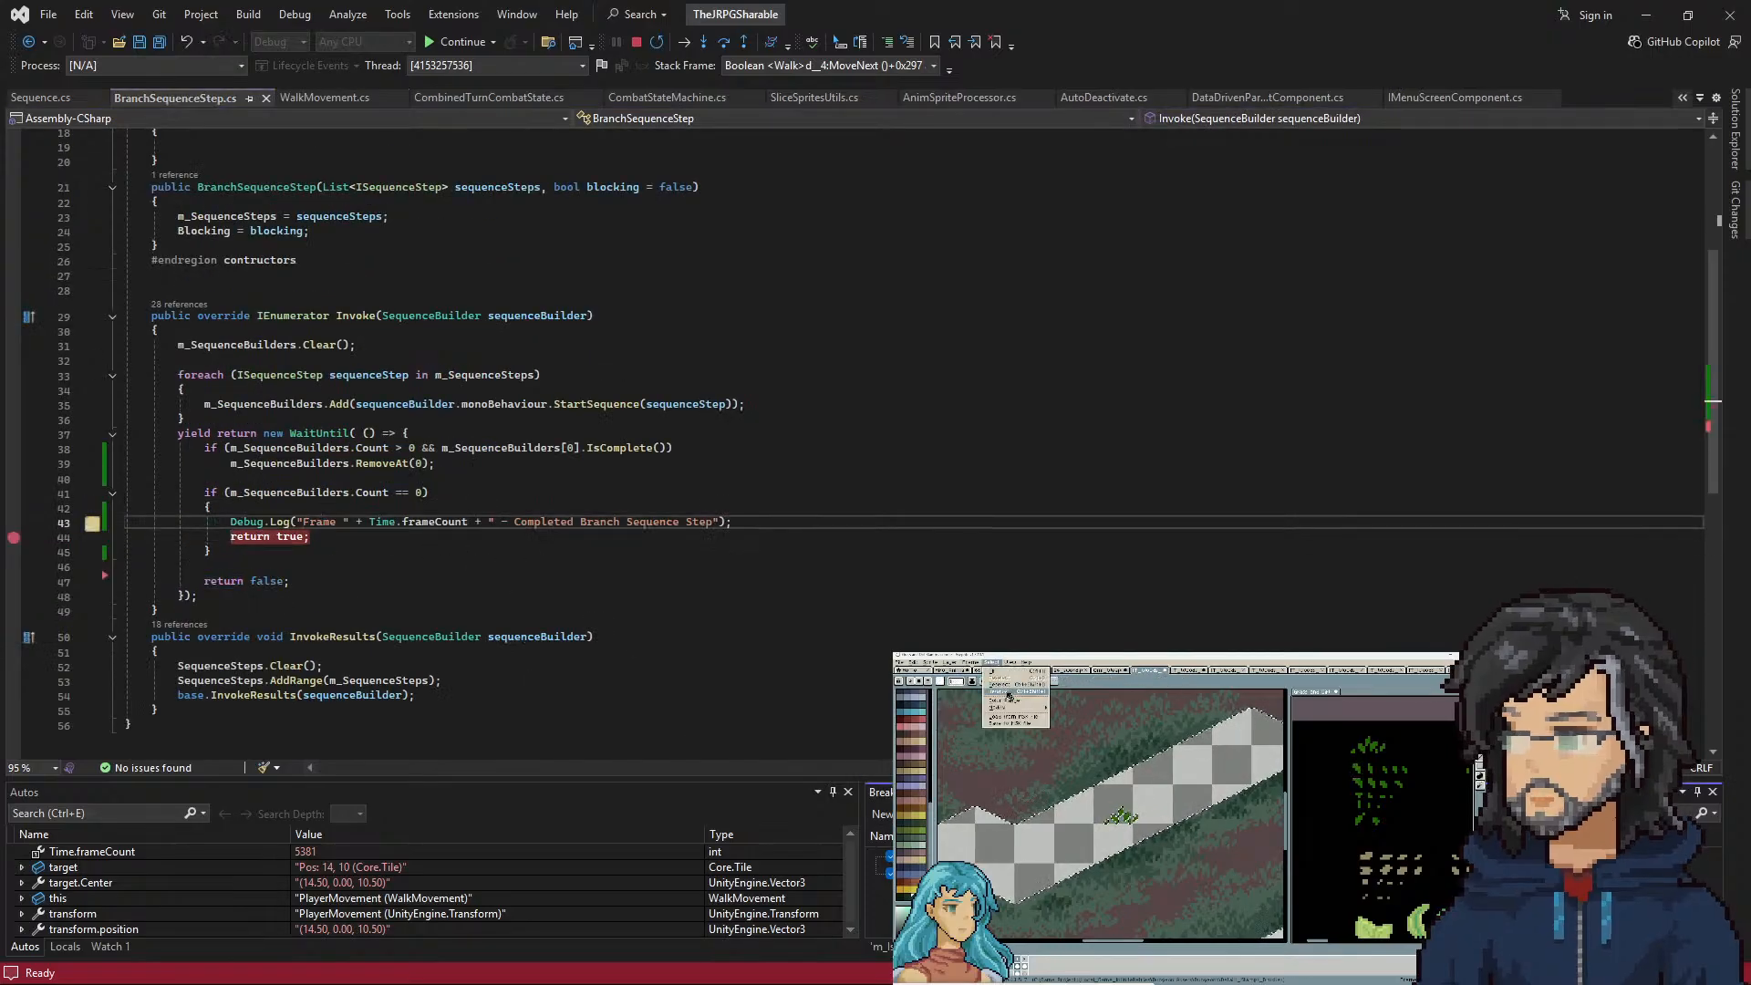
{"action": "key", "text": "ctrl+Tab"}
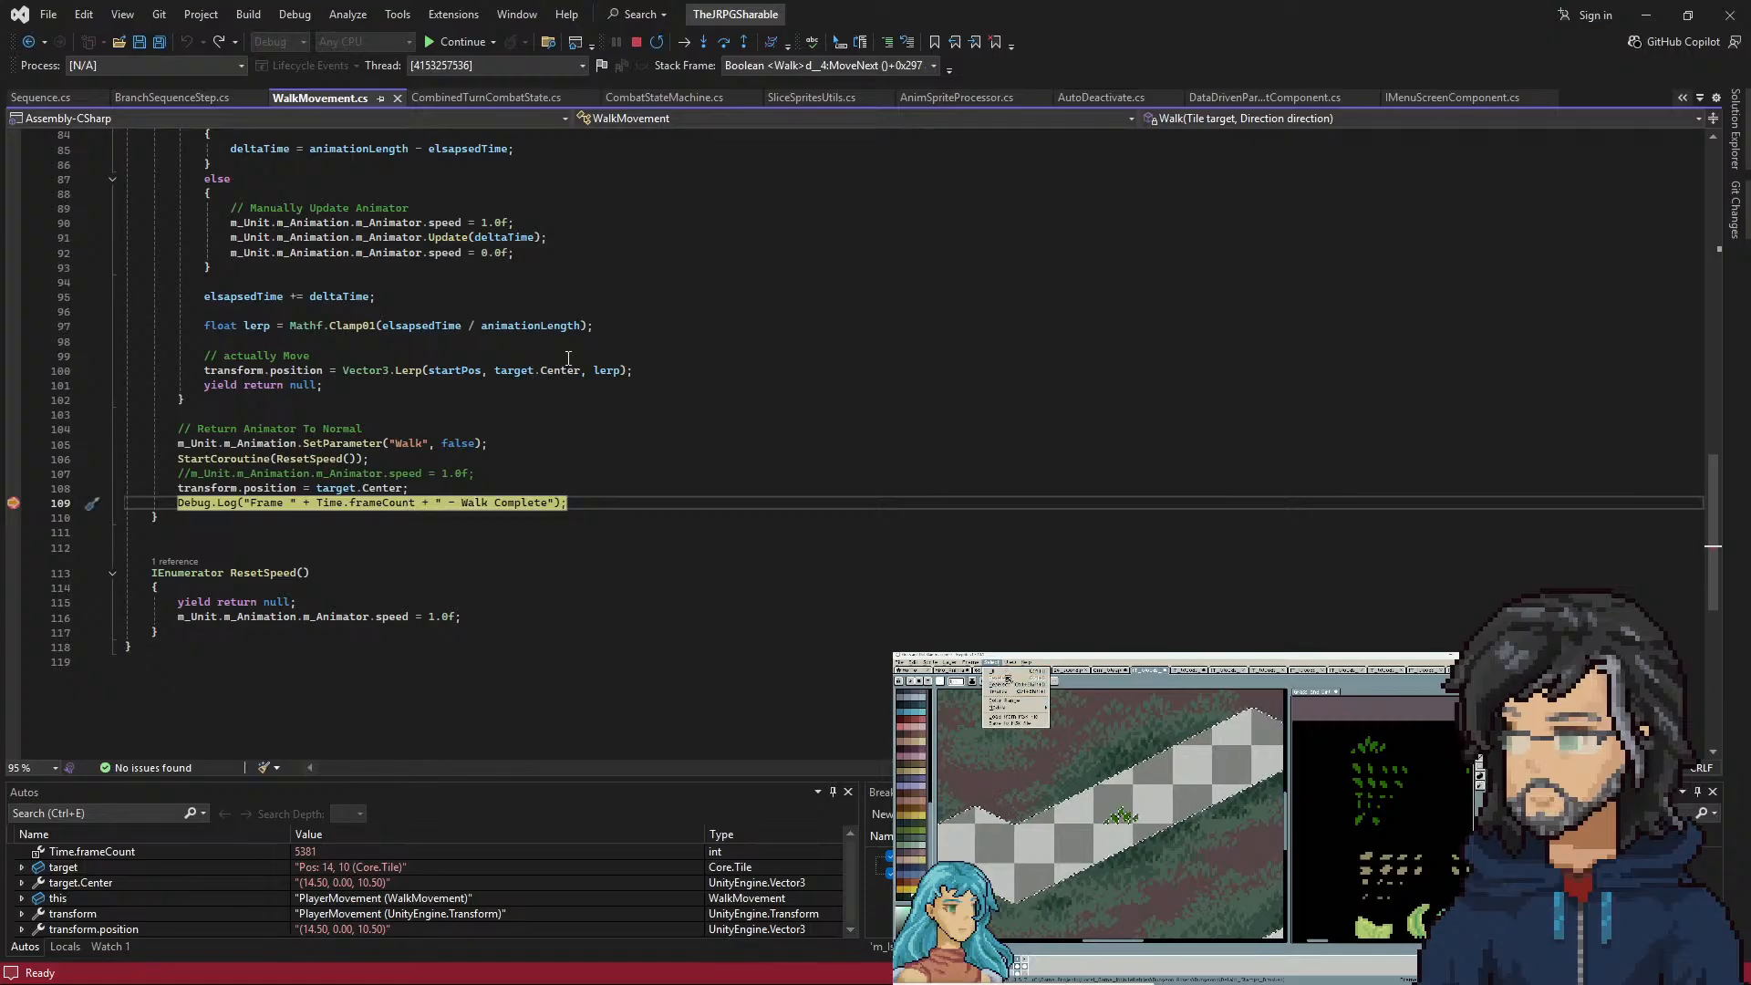
{"action": "scroll", "coordinate": [555, 347], "scroll_direction": "up", "scroll_amount": 6}
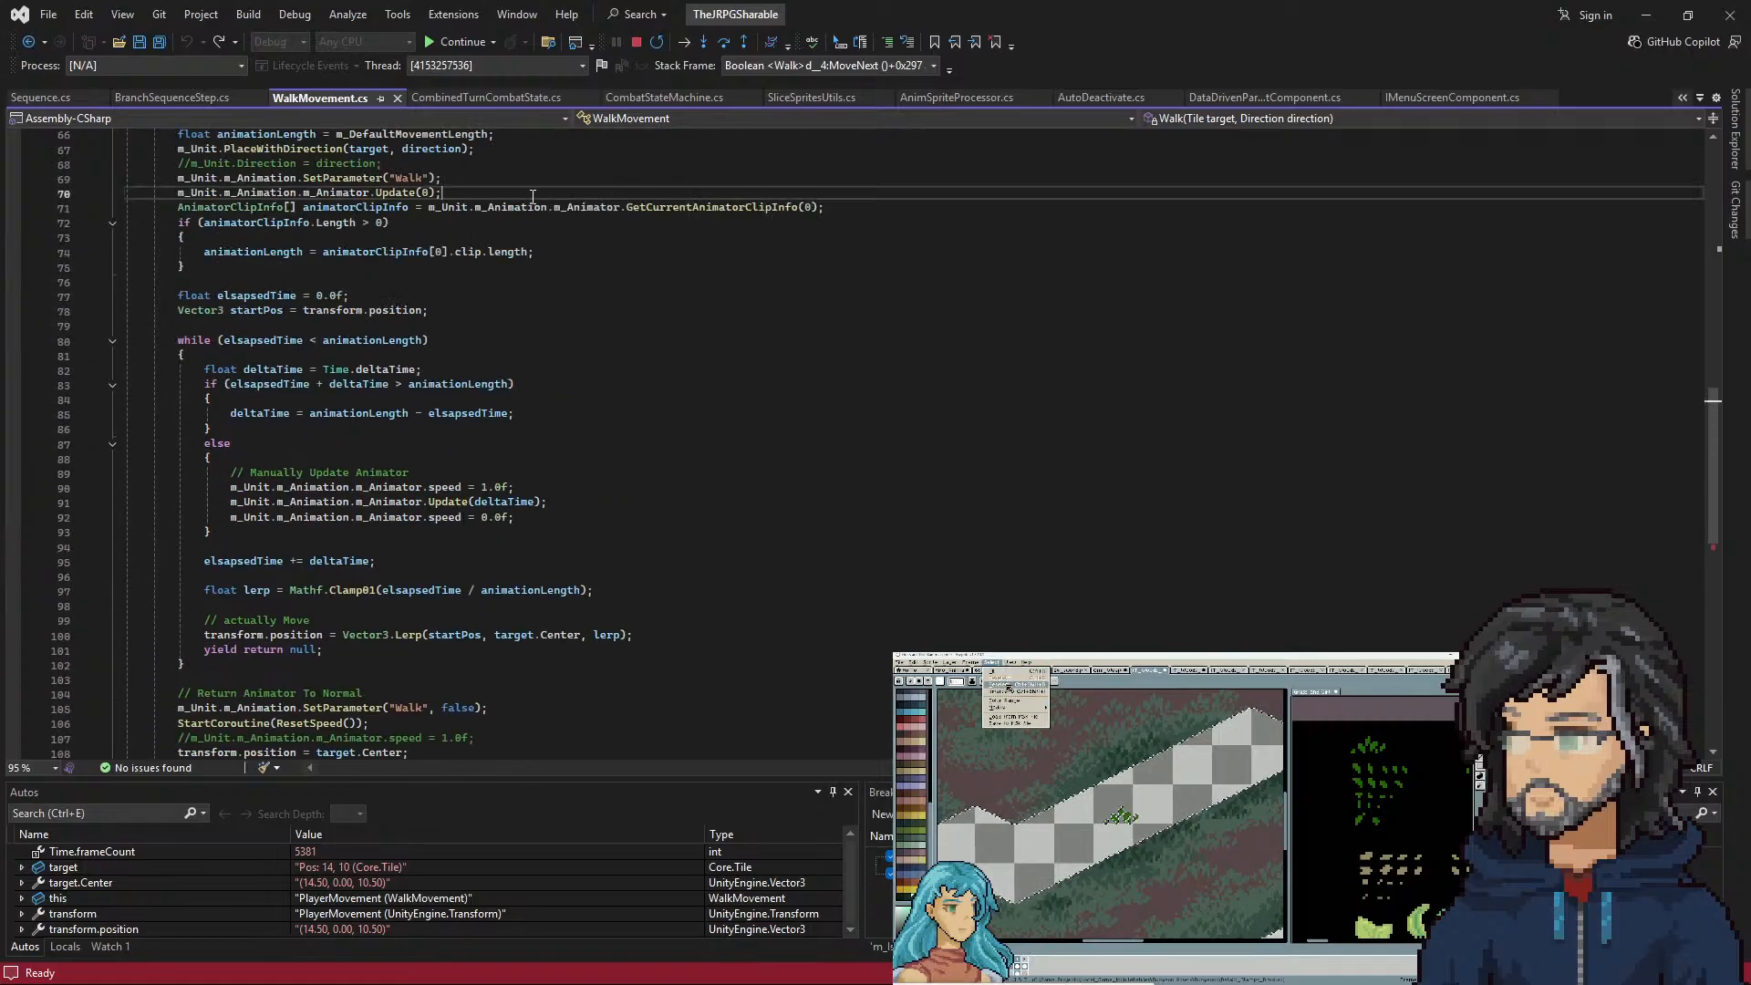
{"action": "scroll", "coordinate": [528, 238], "scroll_direction": "down", "scroll_amount": 7}
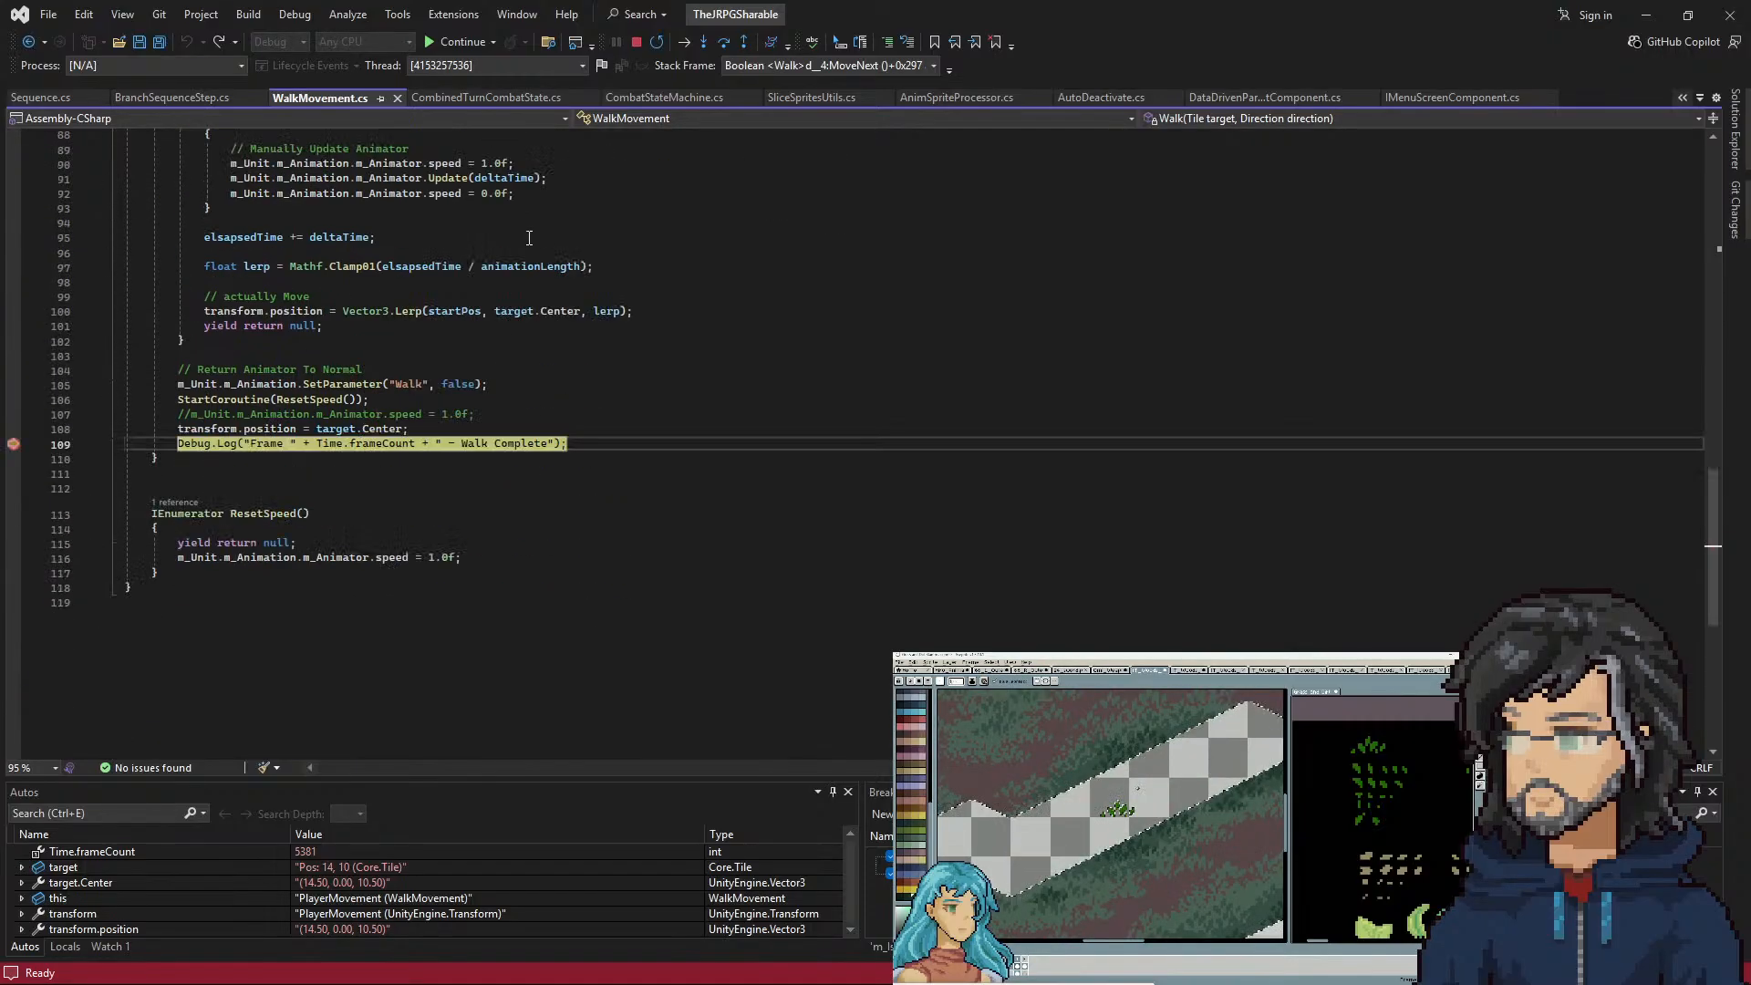
{"action": "scroll", "coordinate": [507, 361], "scroll_direction": "up", "scroll_amount": 9}
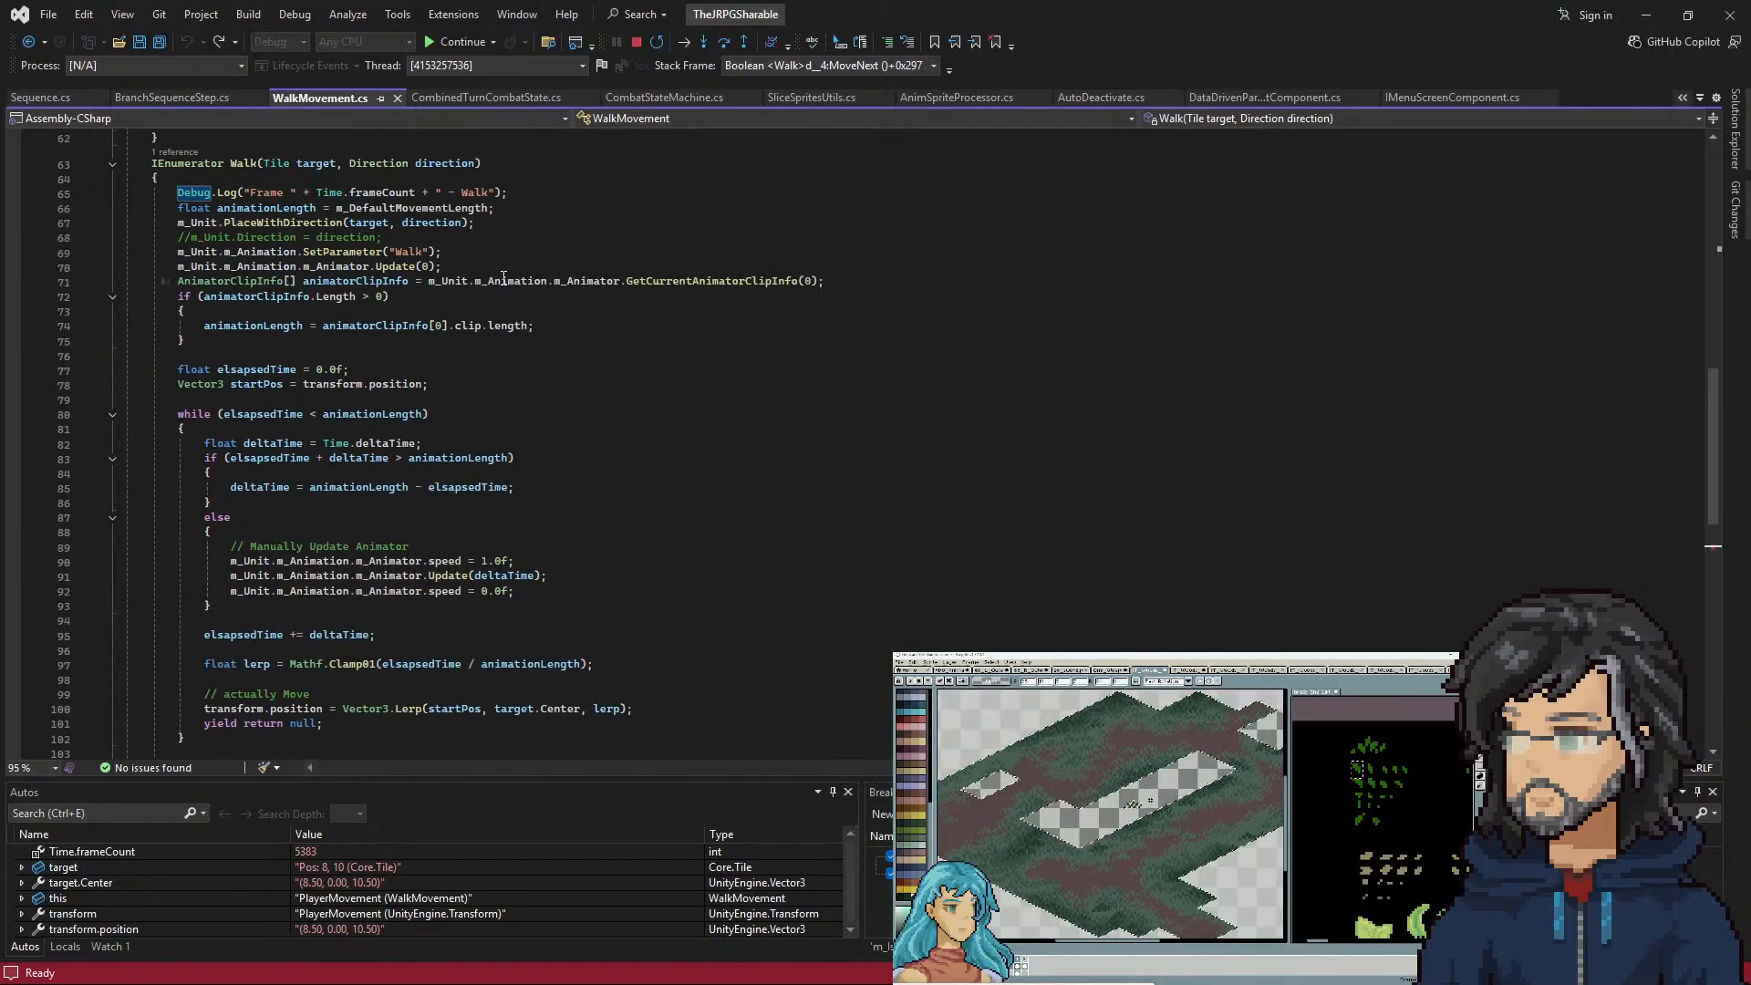
{"action": "mouse_move", "coordinate": [509, 280]}
{"action": "scroll", "coordinate": [450, 558], "scroll_direction": "down", "scroll_amount": 6}
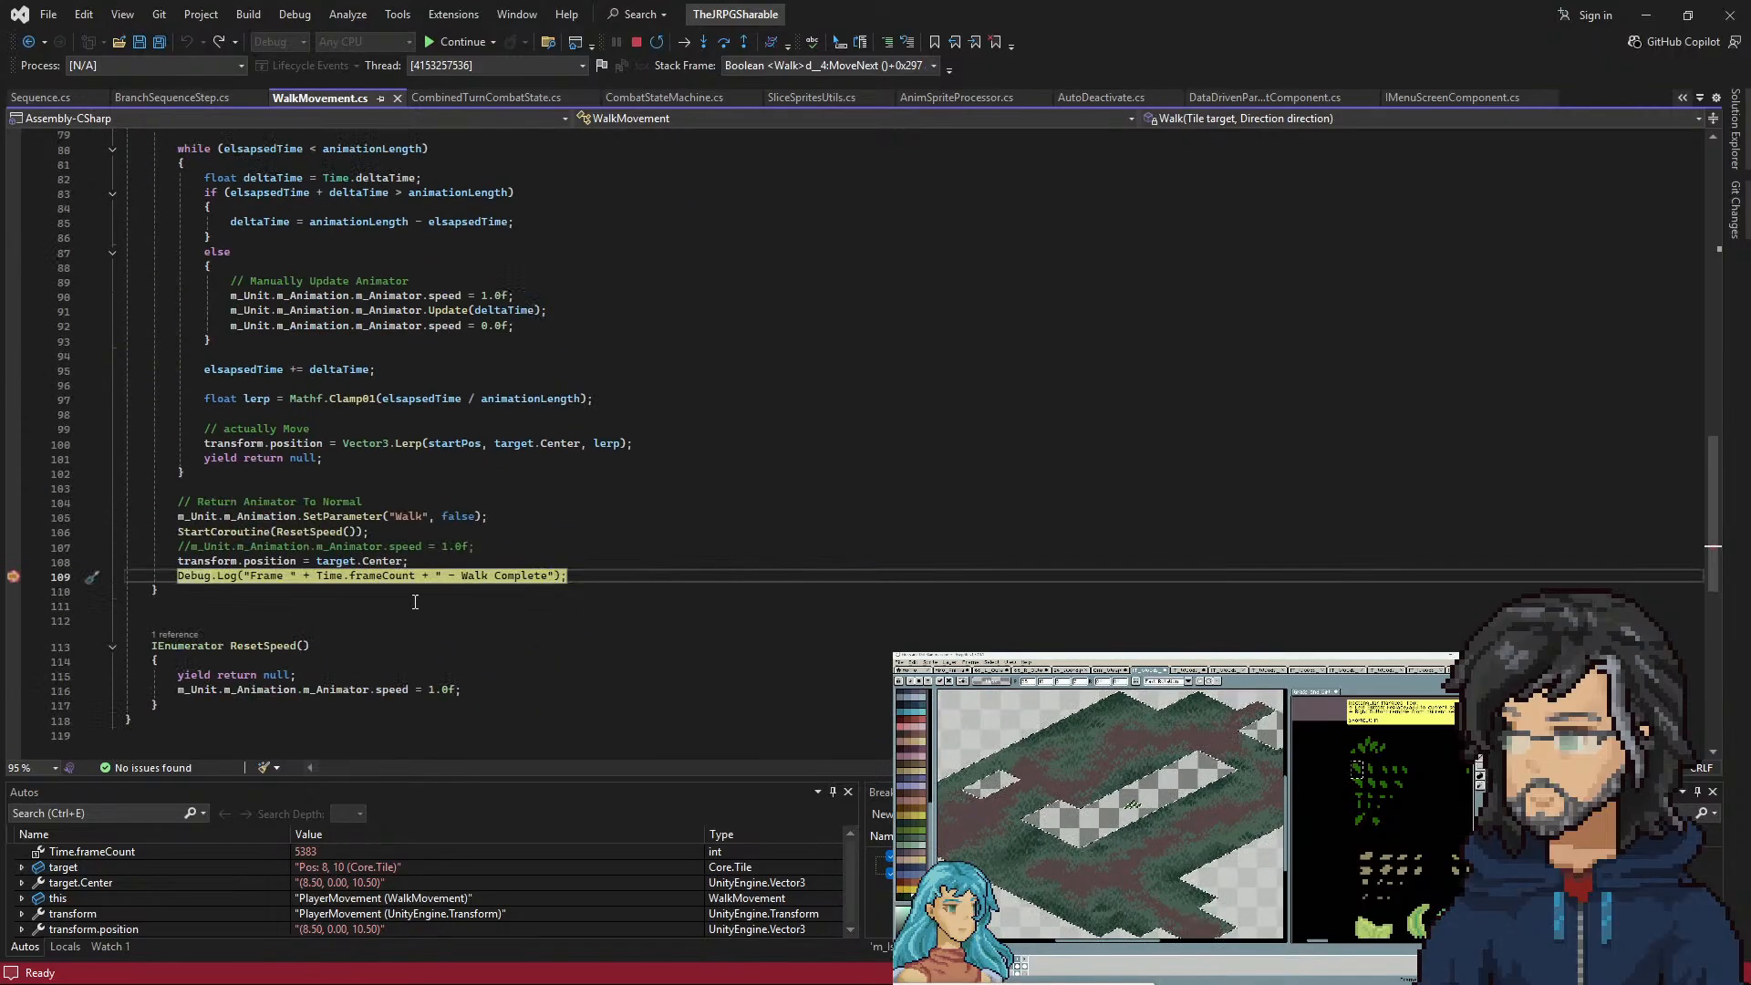
{"action": "mouse_move", "coordinate": [385, 576]}
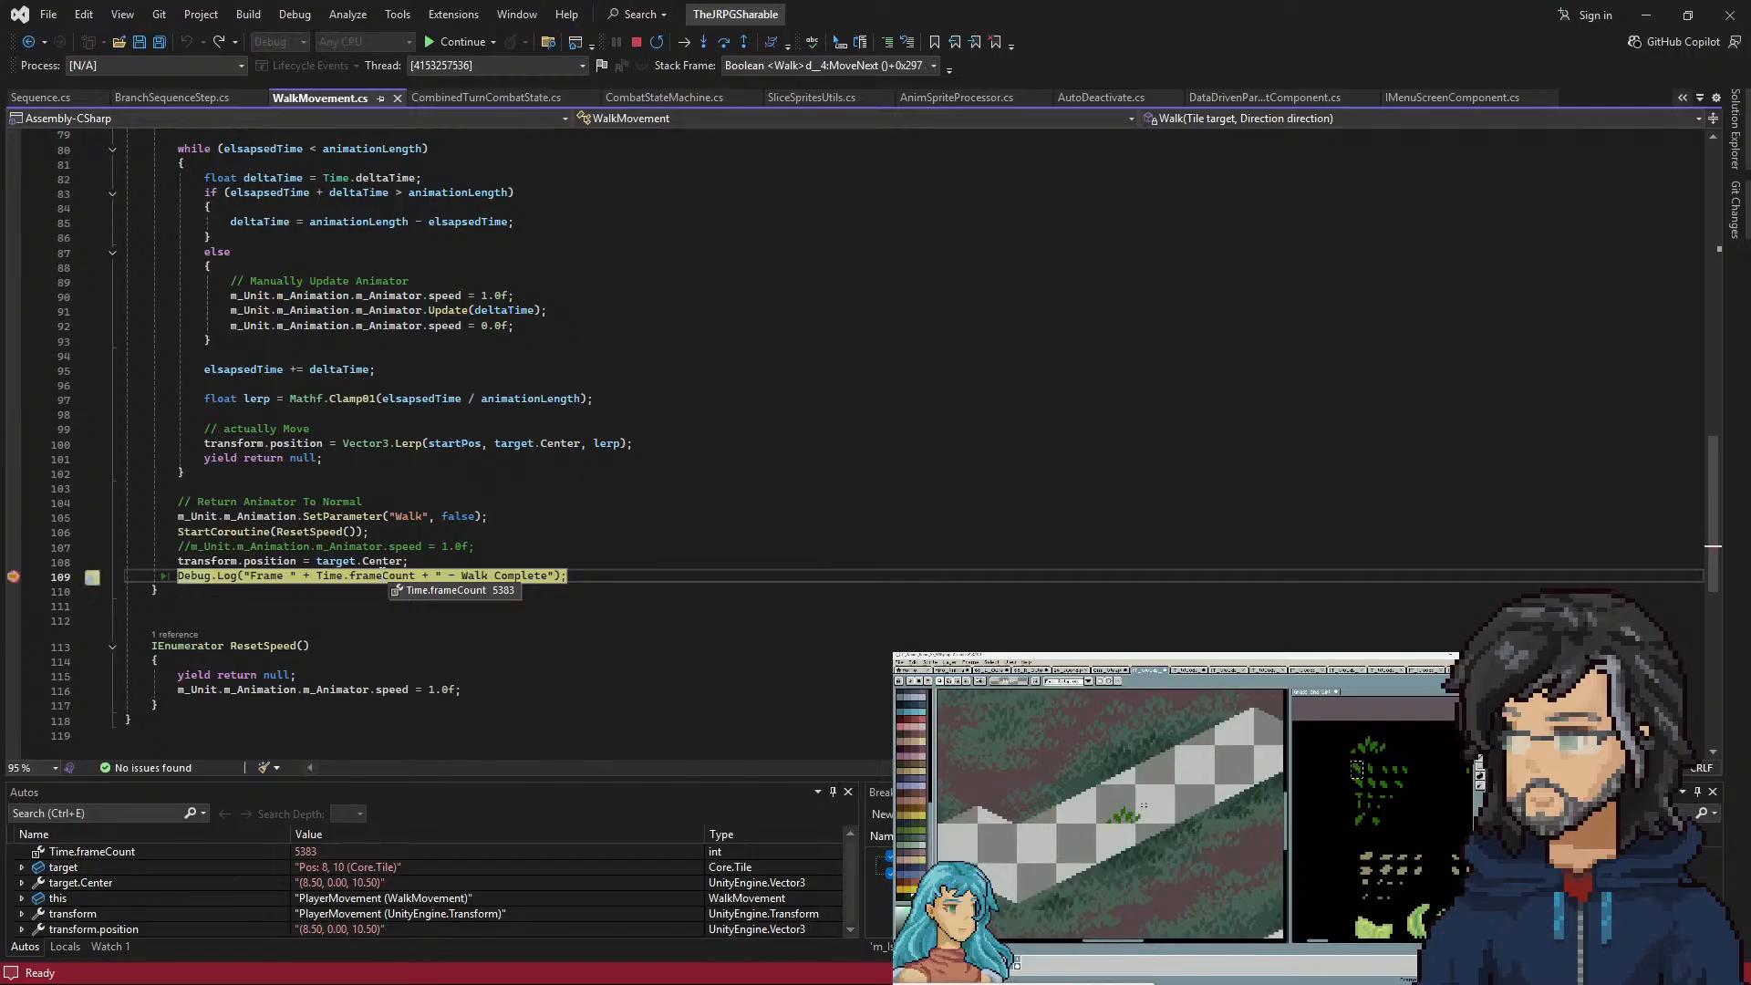
Continue execution, trigger another walk in Unity, and bring up BranchSequenceStep.cs at the next "Walk Complete" stop
{"action": "key", "text": "F5"}
{"action": "key", "text": "alt+Tab"}
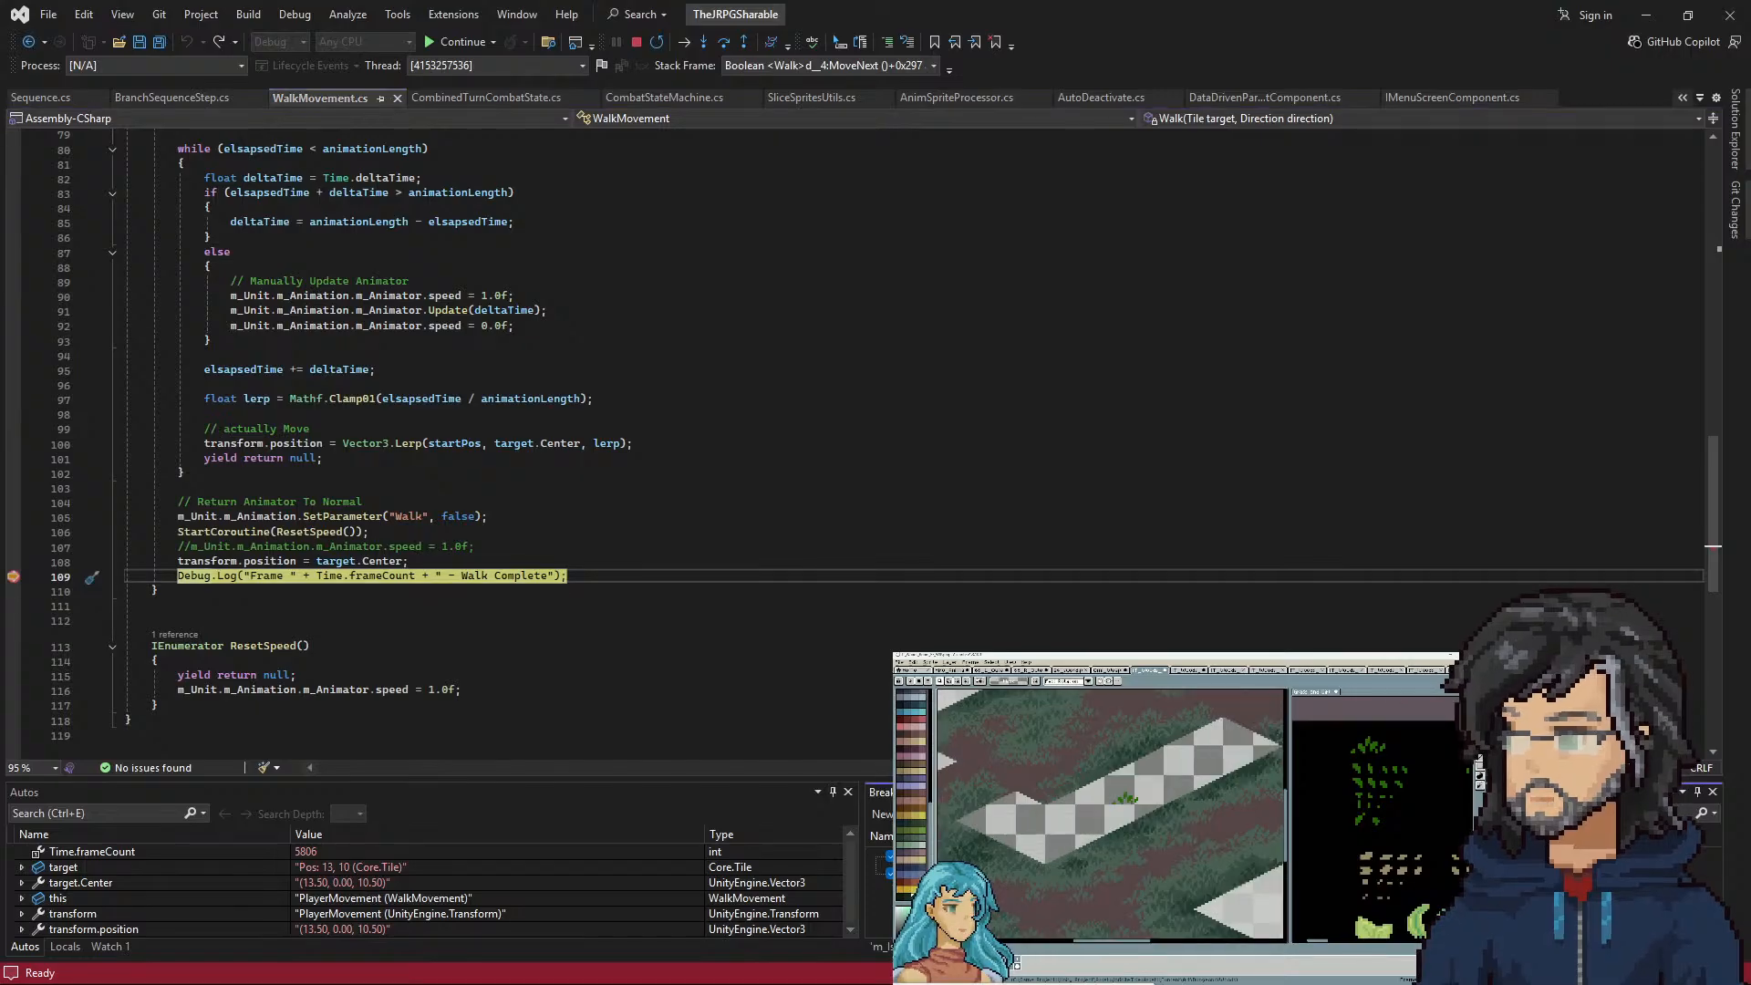
{"action": "key", "text": "ctrl+Tab"}
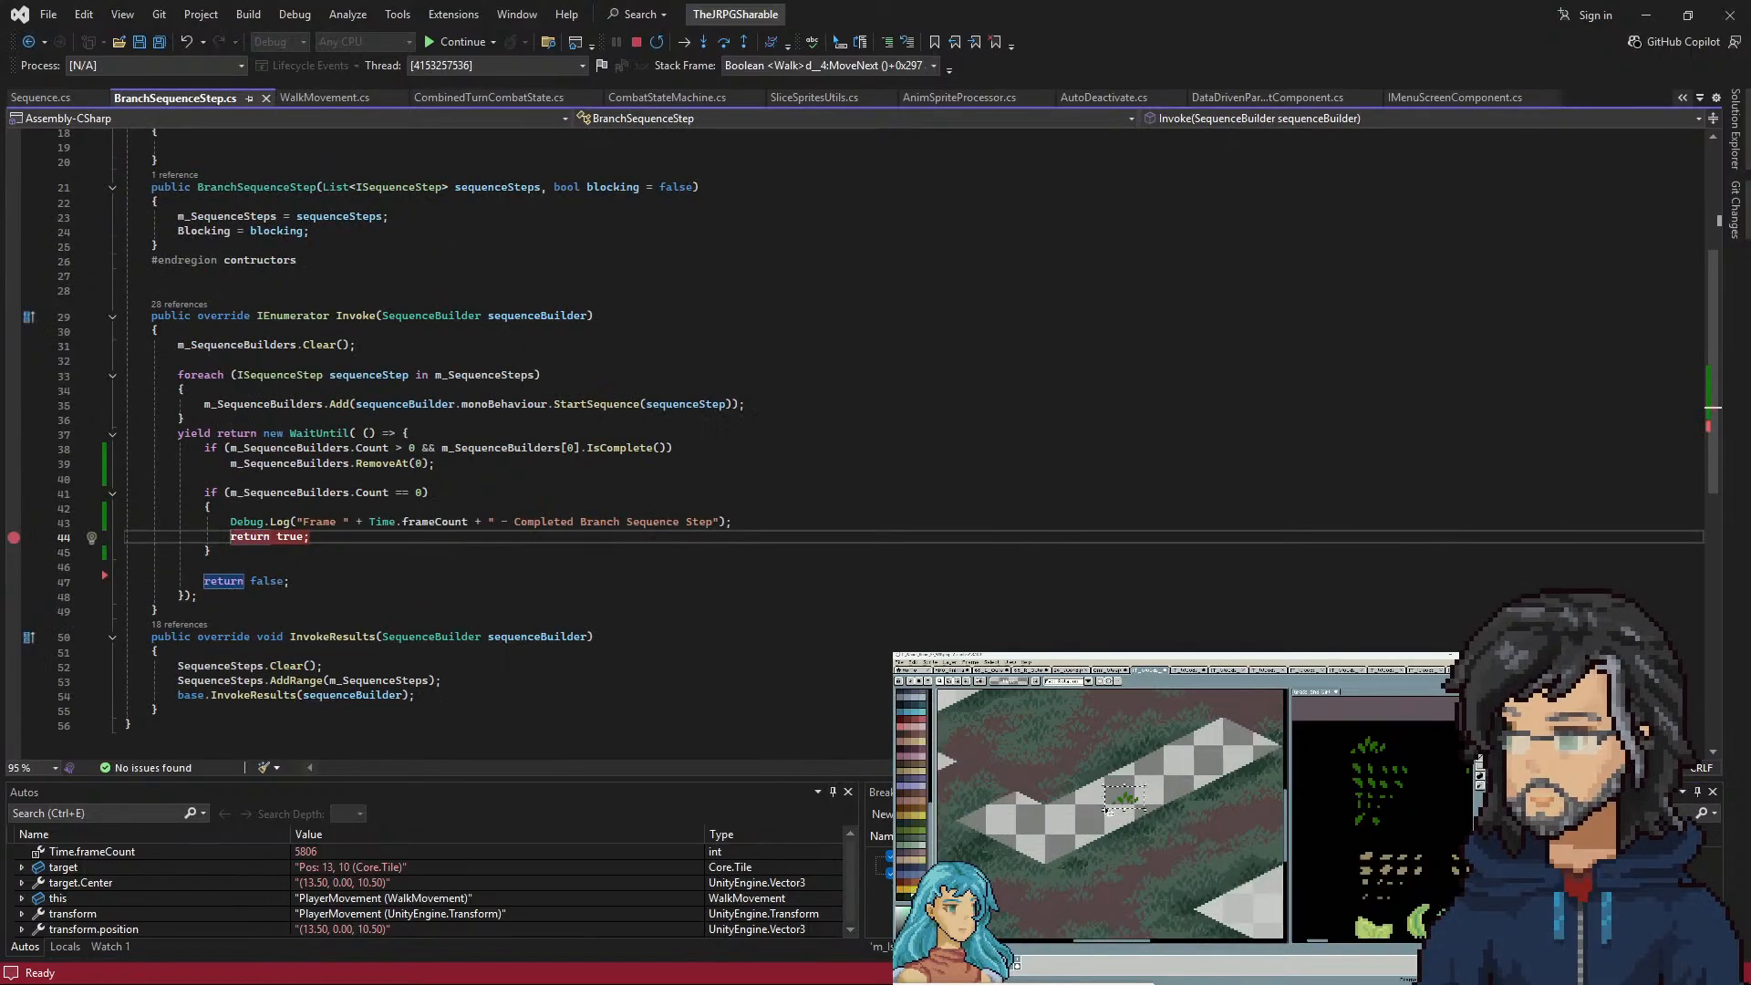
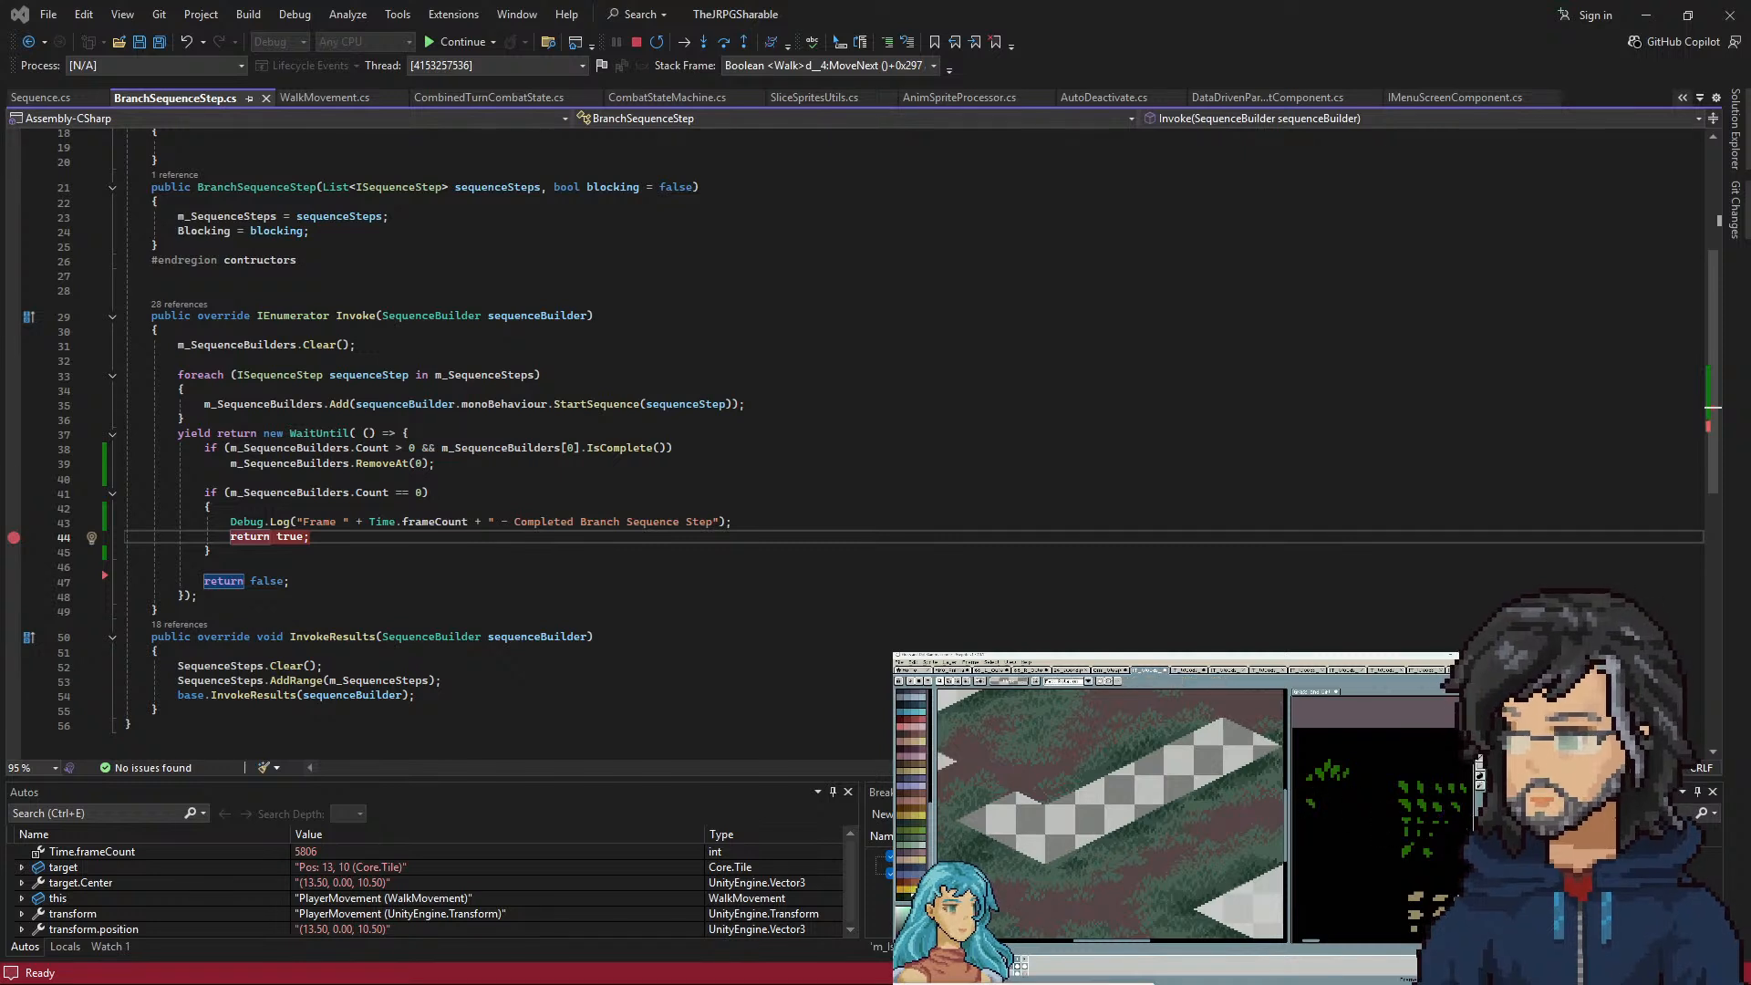
Add a breakpoint on the m_SequenceBuilders.Count == 0 check in BranchSequenceStep, continue to it and inspect the list's count
{"action": "left_click", "coordinate": [523, 492]}
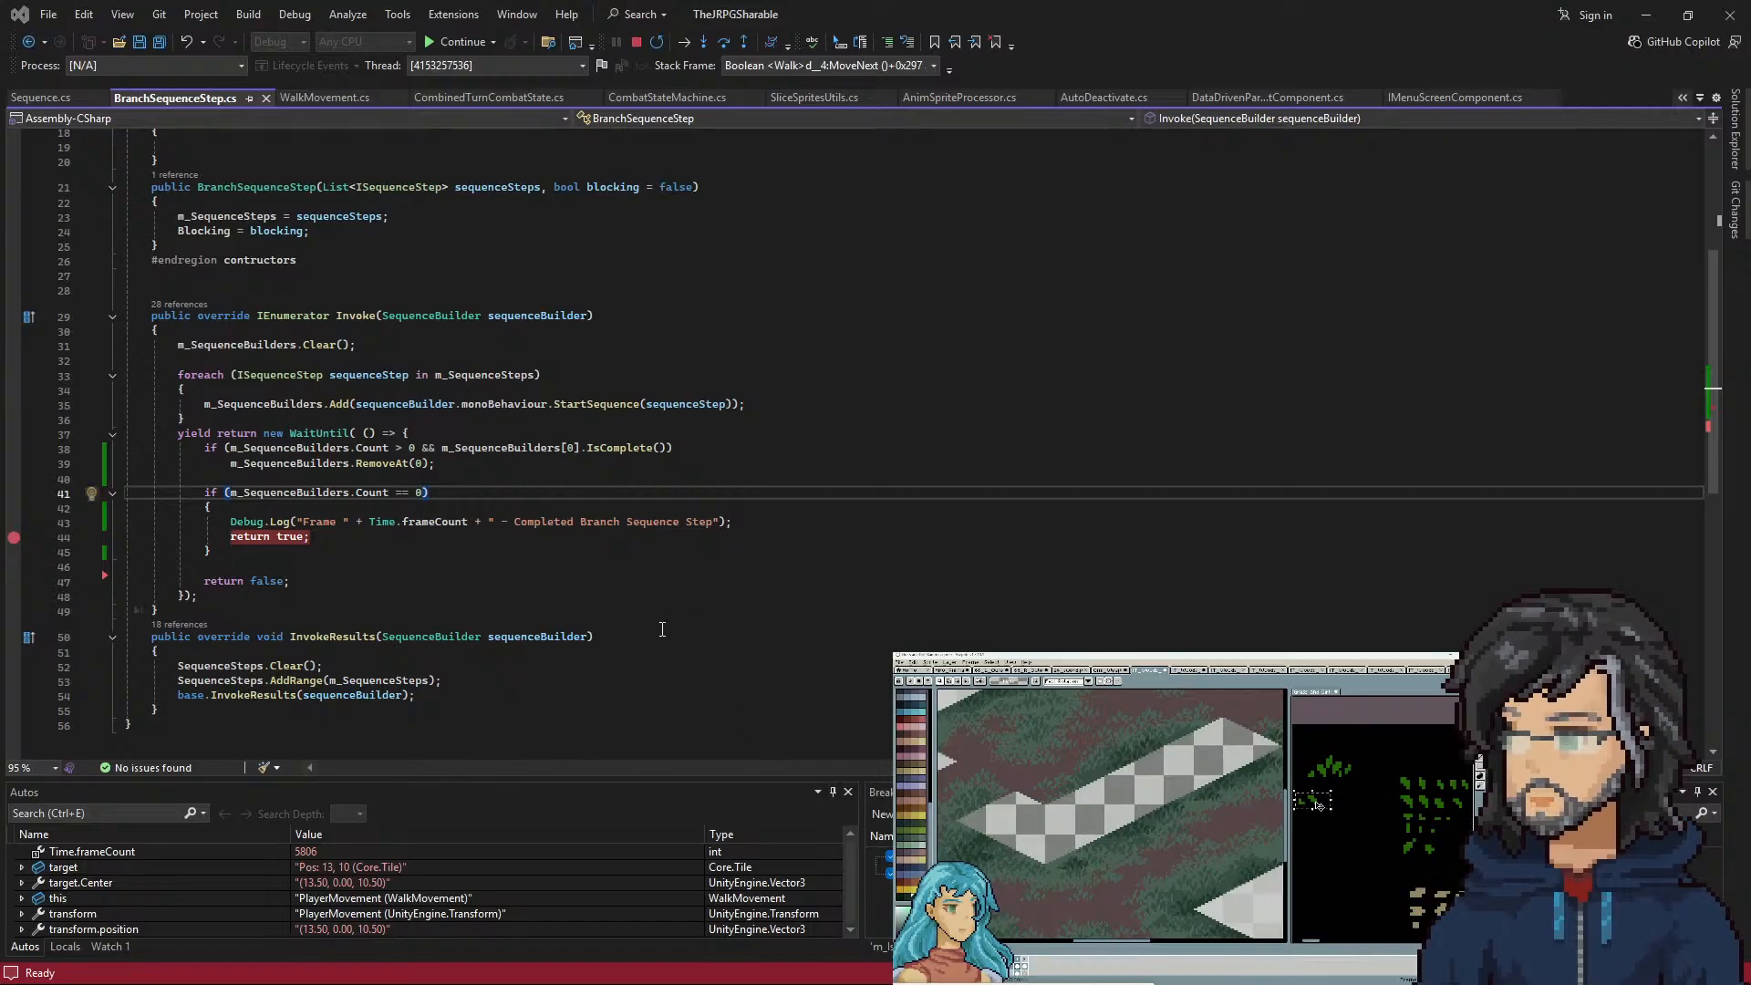
{"action": "left_click", "coordinate": [345, 511]}
{"action": "key", "text": "Down"}
{"action": "key", "text": "Down"}
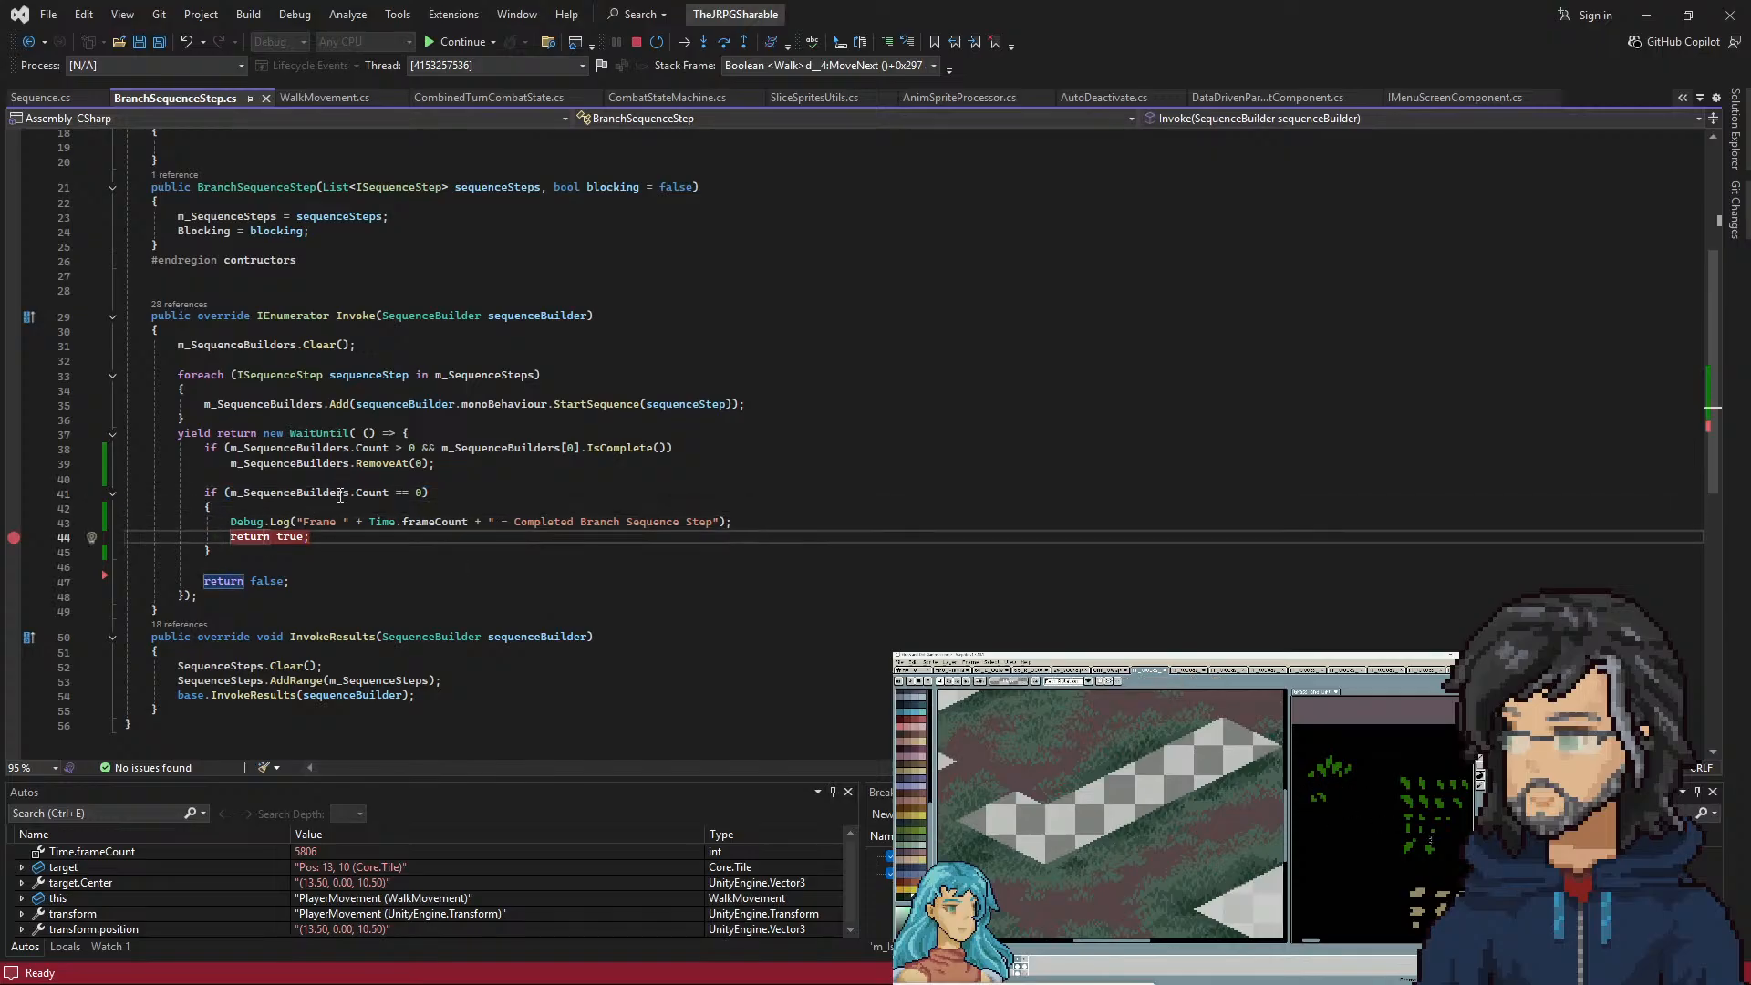
{"action": "key", "text": "Up"}
{"action": "key", "text": "Up"}
{"action": "key", "text": "Up"}
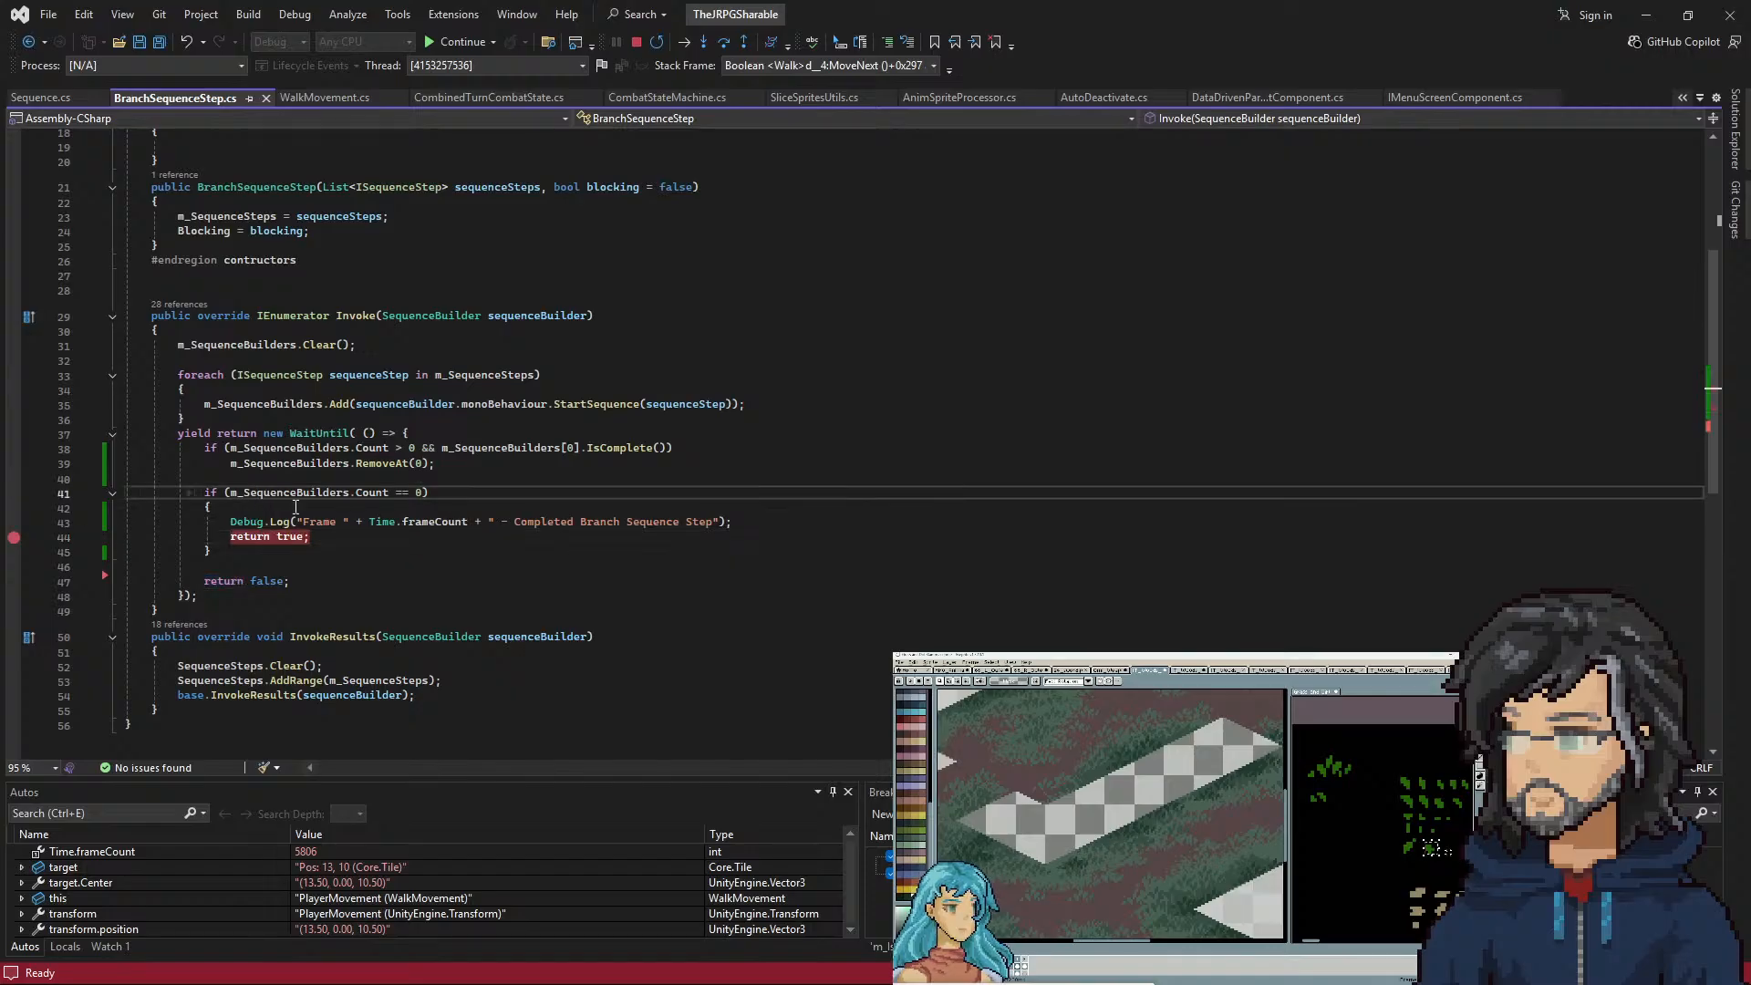
{"action": "key", "text": "F9"}
{"action": "key", "text": "F5"}
{"action": "mouse_move", "coordinate": [358, 500]}
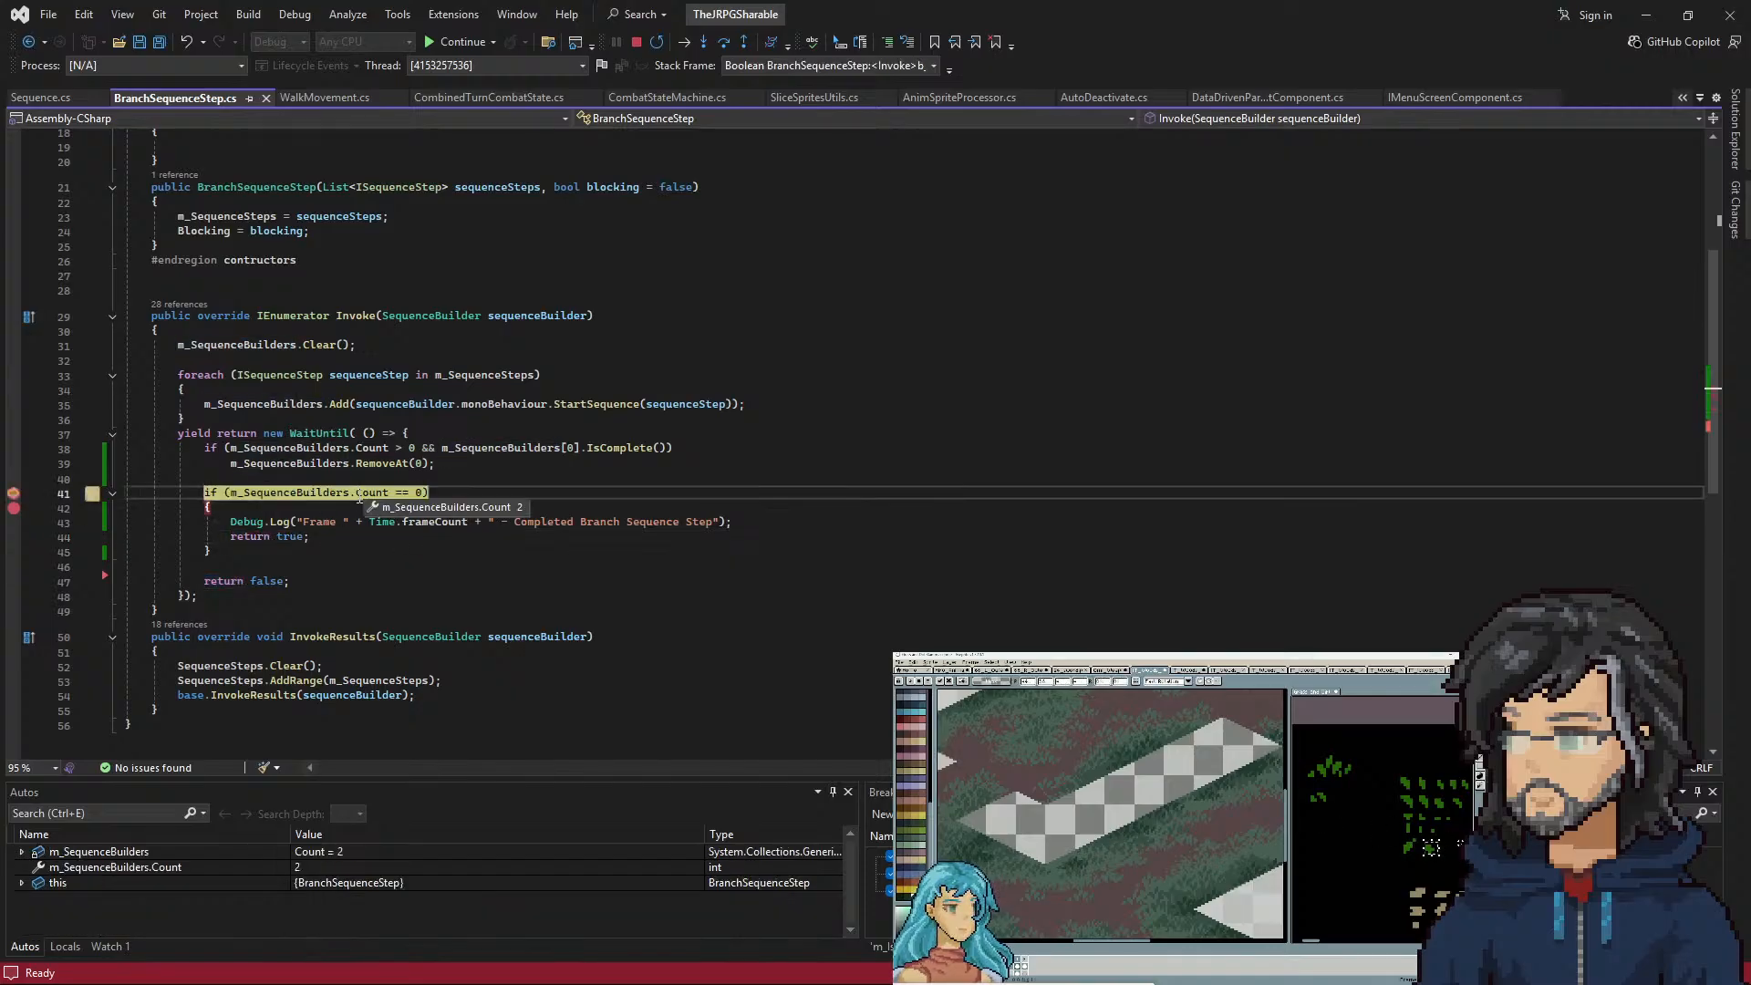
{"action": "mouse_move", "coordinate": [291, 483]}
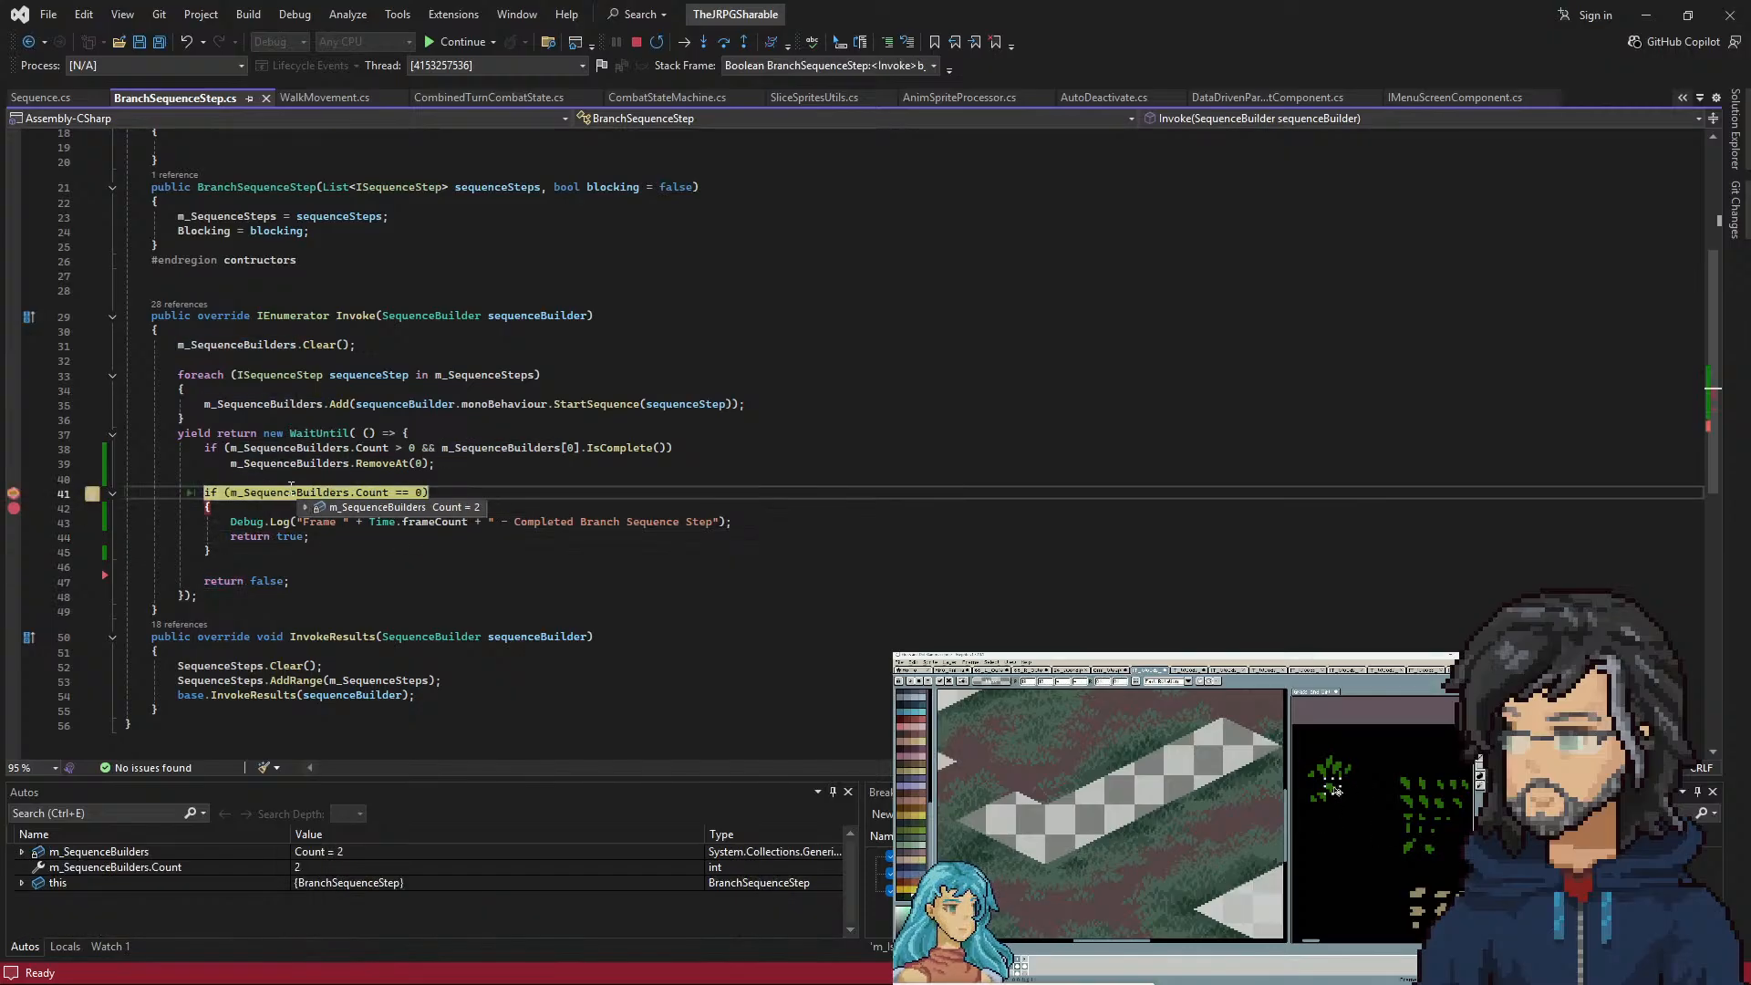
Set breakpoints on the "Completed Branch Sequence Step" log line and on the return true line in BranchSequenceStep
{"action": "left_click", "coordinate": [276, 536]}
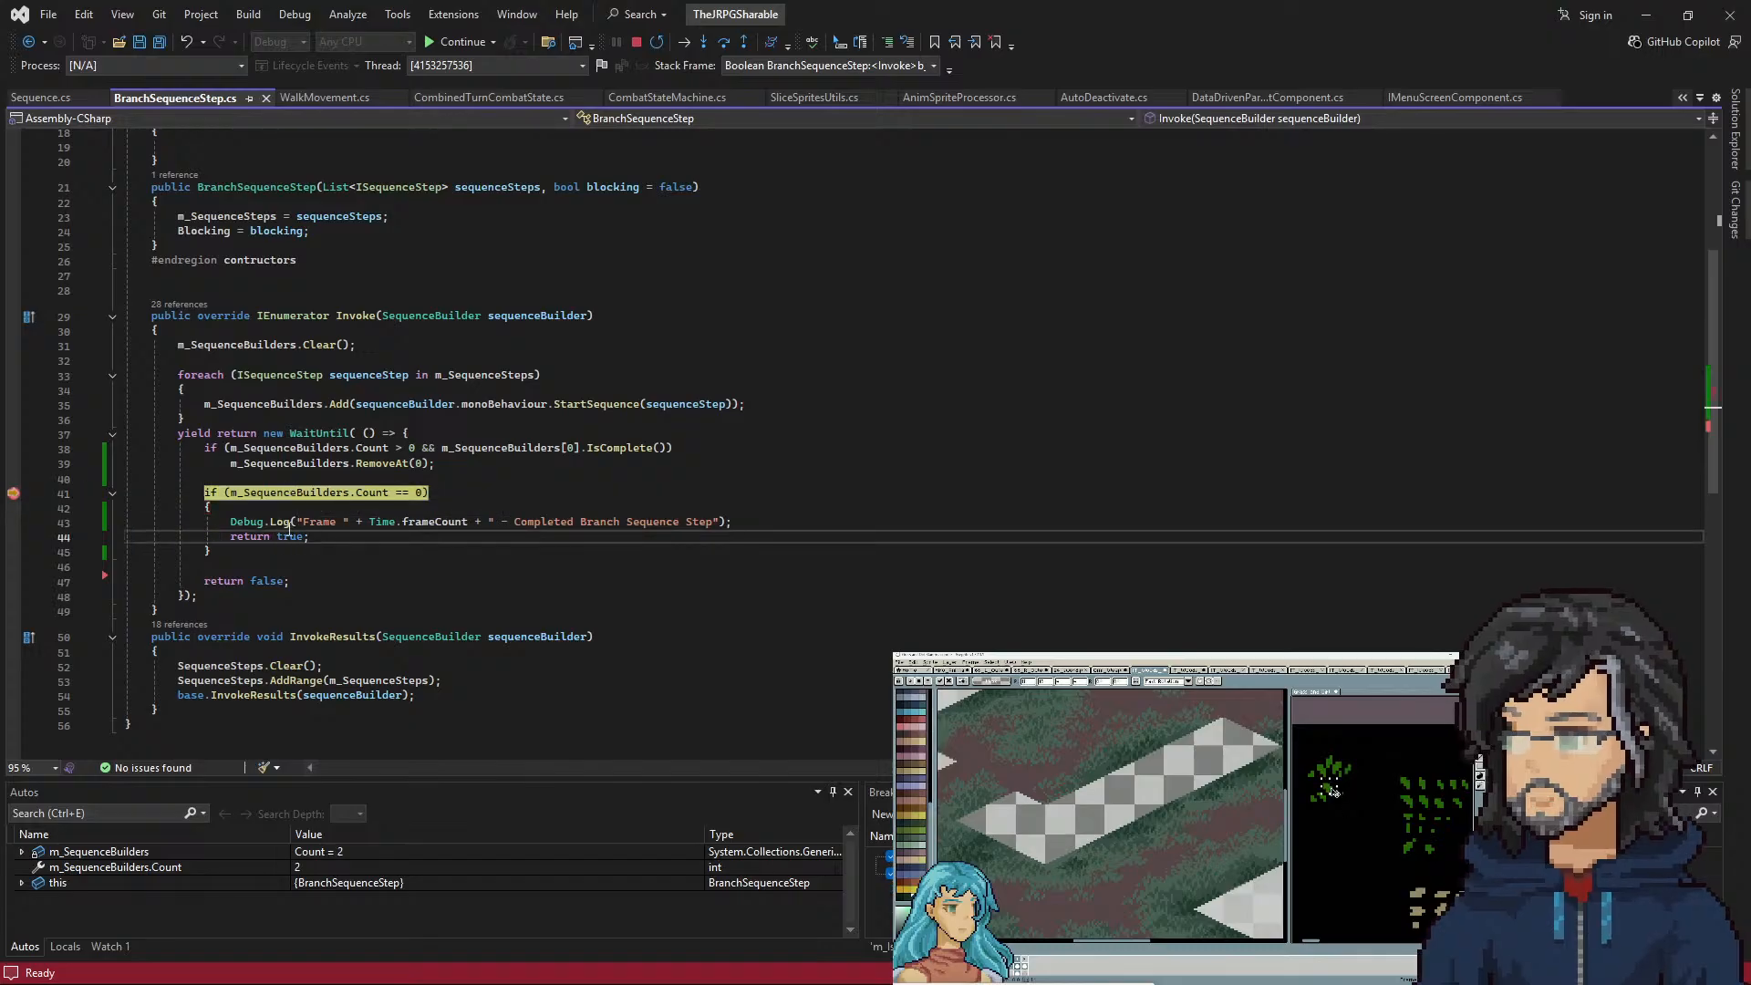
{"action": "key", "text": "F9"}
{"action": "left_click", "coordinate": [301, 526]}
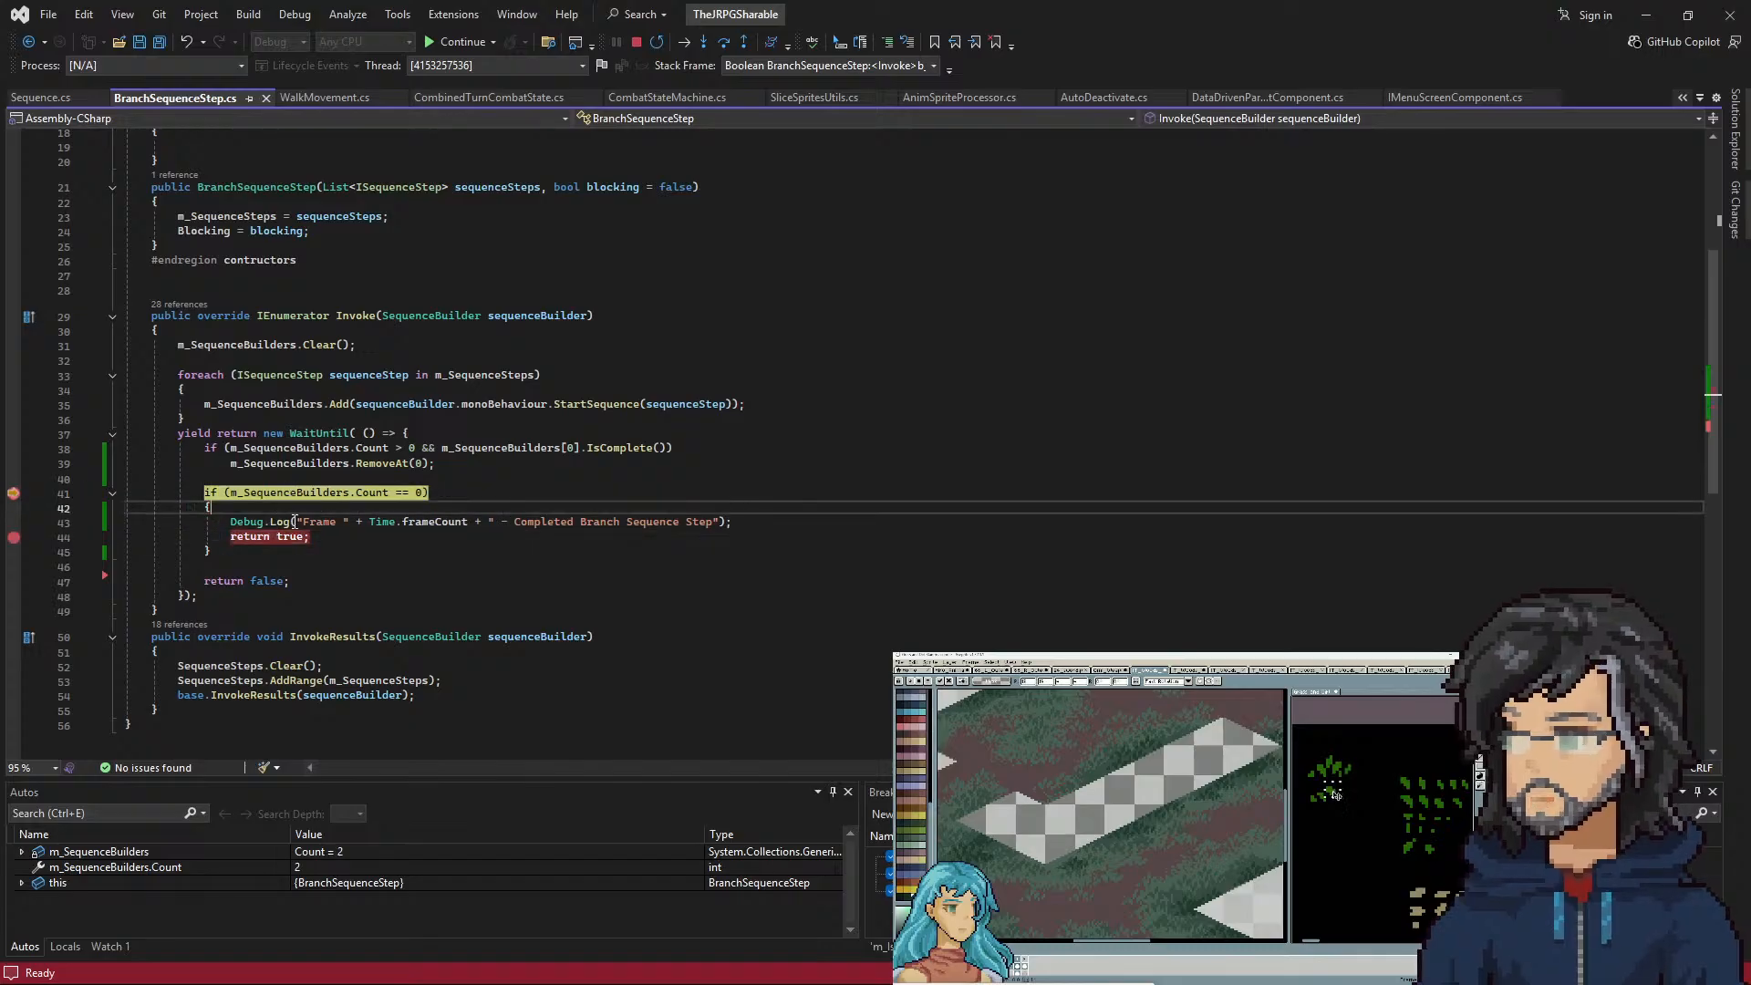
{"action": "key", "text": "F9"}
{"action": "key", "text": "Up"}
{"action": "key", "text": "Up"}
Step over the completion log to the return true line, resume execution and switch to Unity
{"action": "key", "text": "F10"}
{"action": "key", "text": "F10"}
{"action": "key", "text": "F10"}
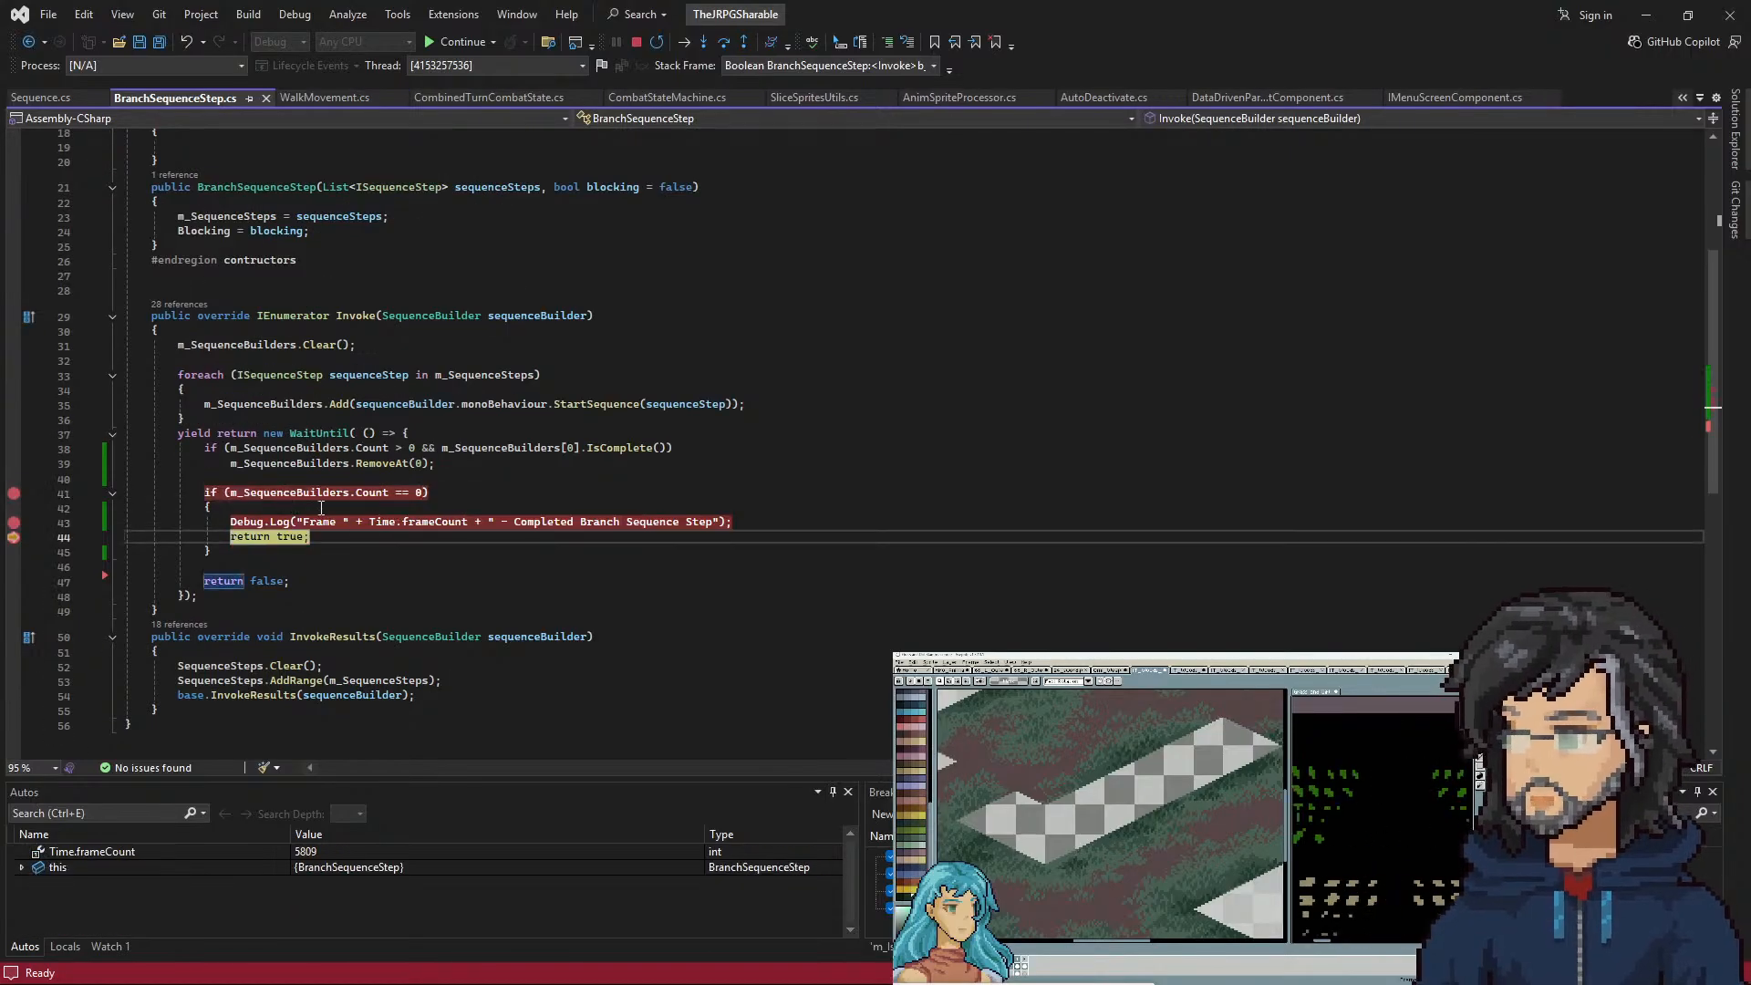
{"action": "key", "text": "F5"}
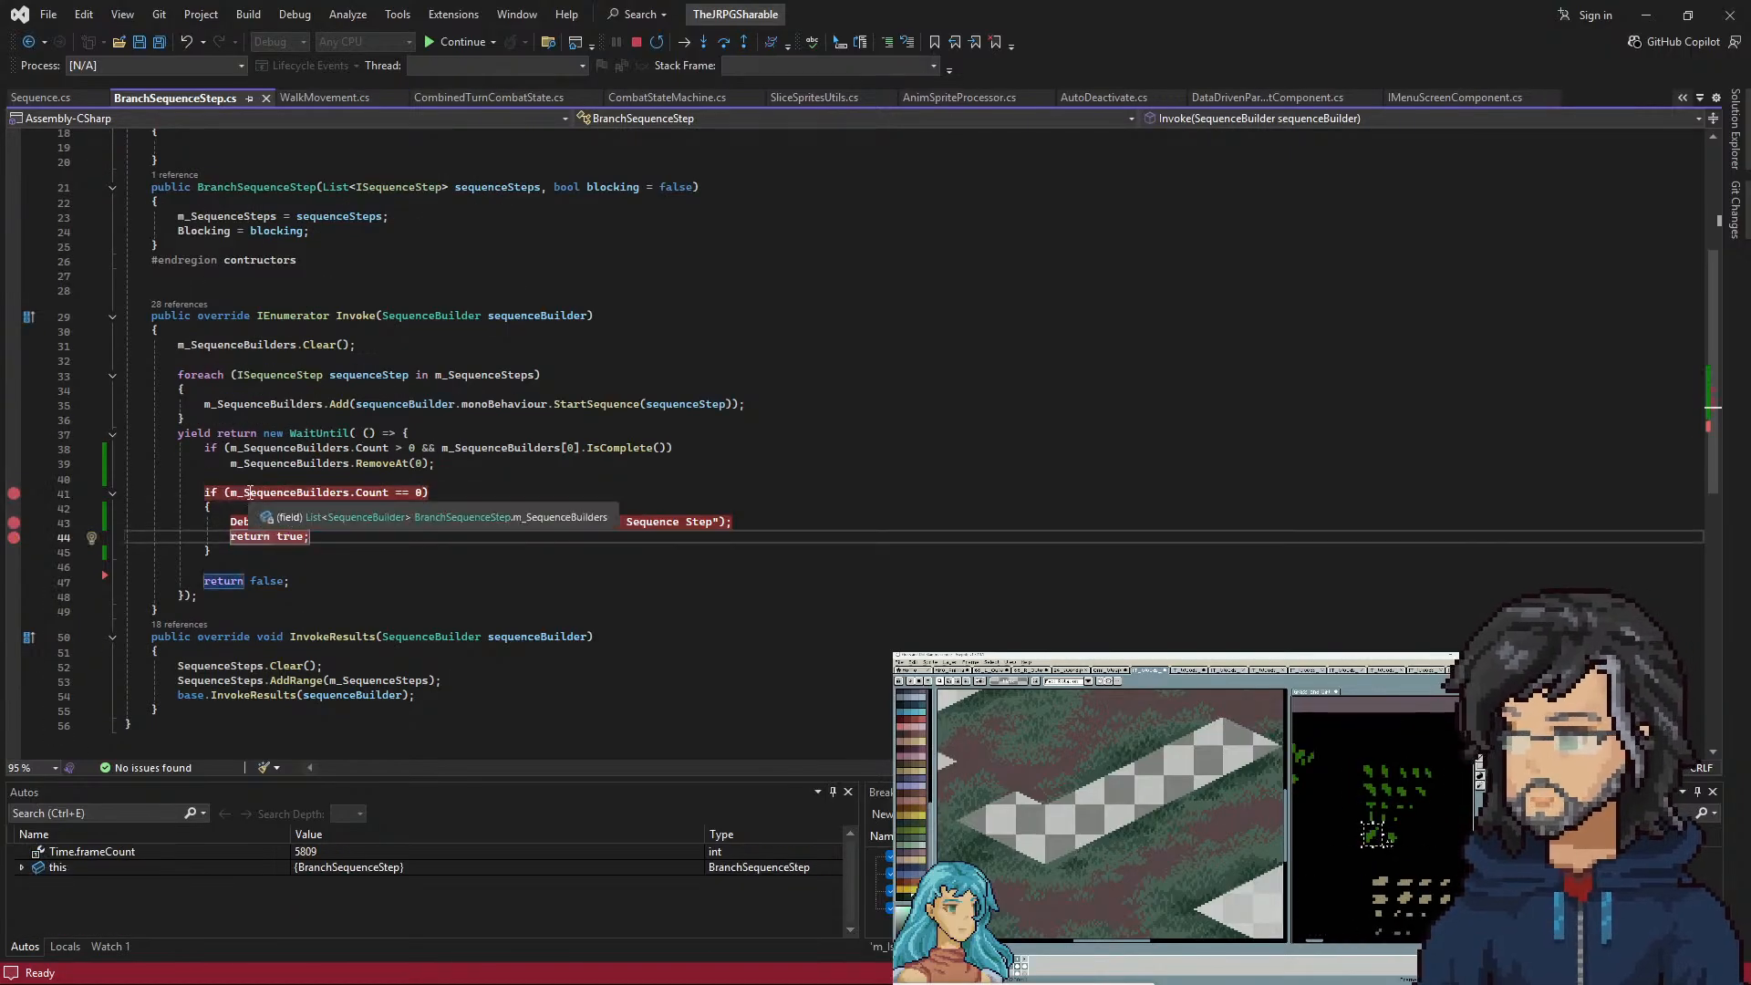
{"action": "key", "text": "alt+Tab"}
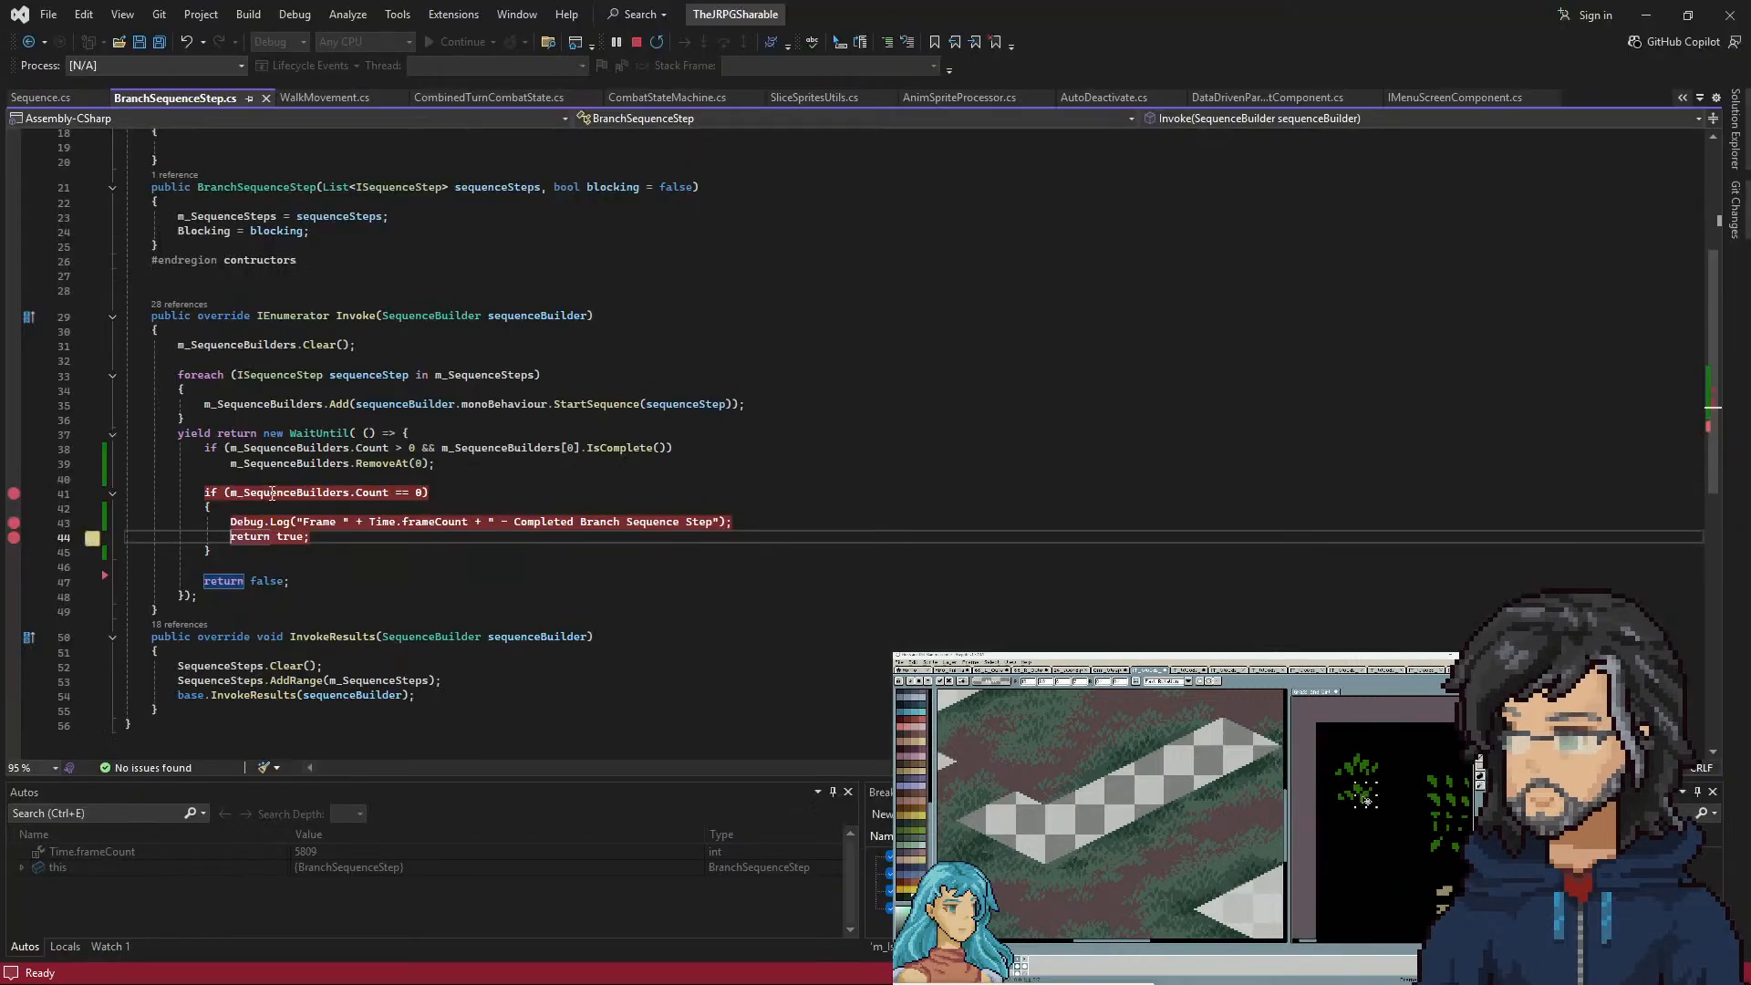
Remove the breakpoint from the m_SequenceBuilders.Count == 0 check and run to the next "Walk Complete" stop
{"action": "left_click", "coordinate": [272, 493]}
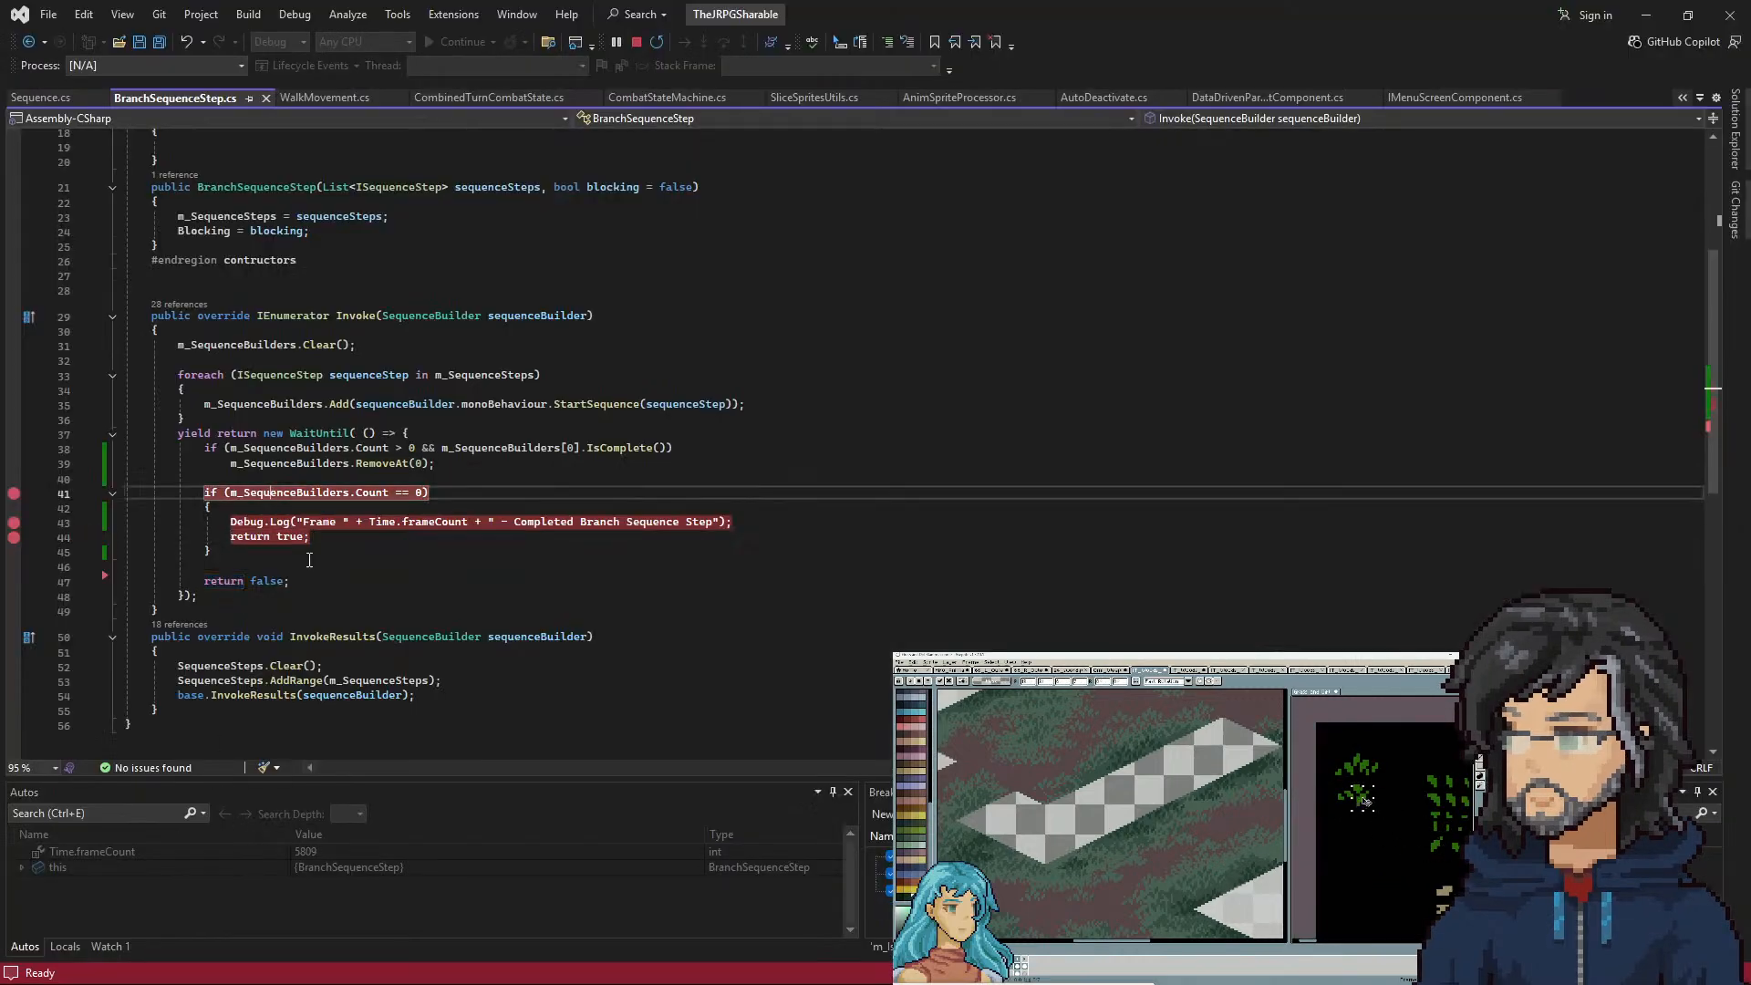
{"action": "key", "text": "F9"}
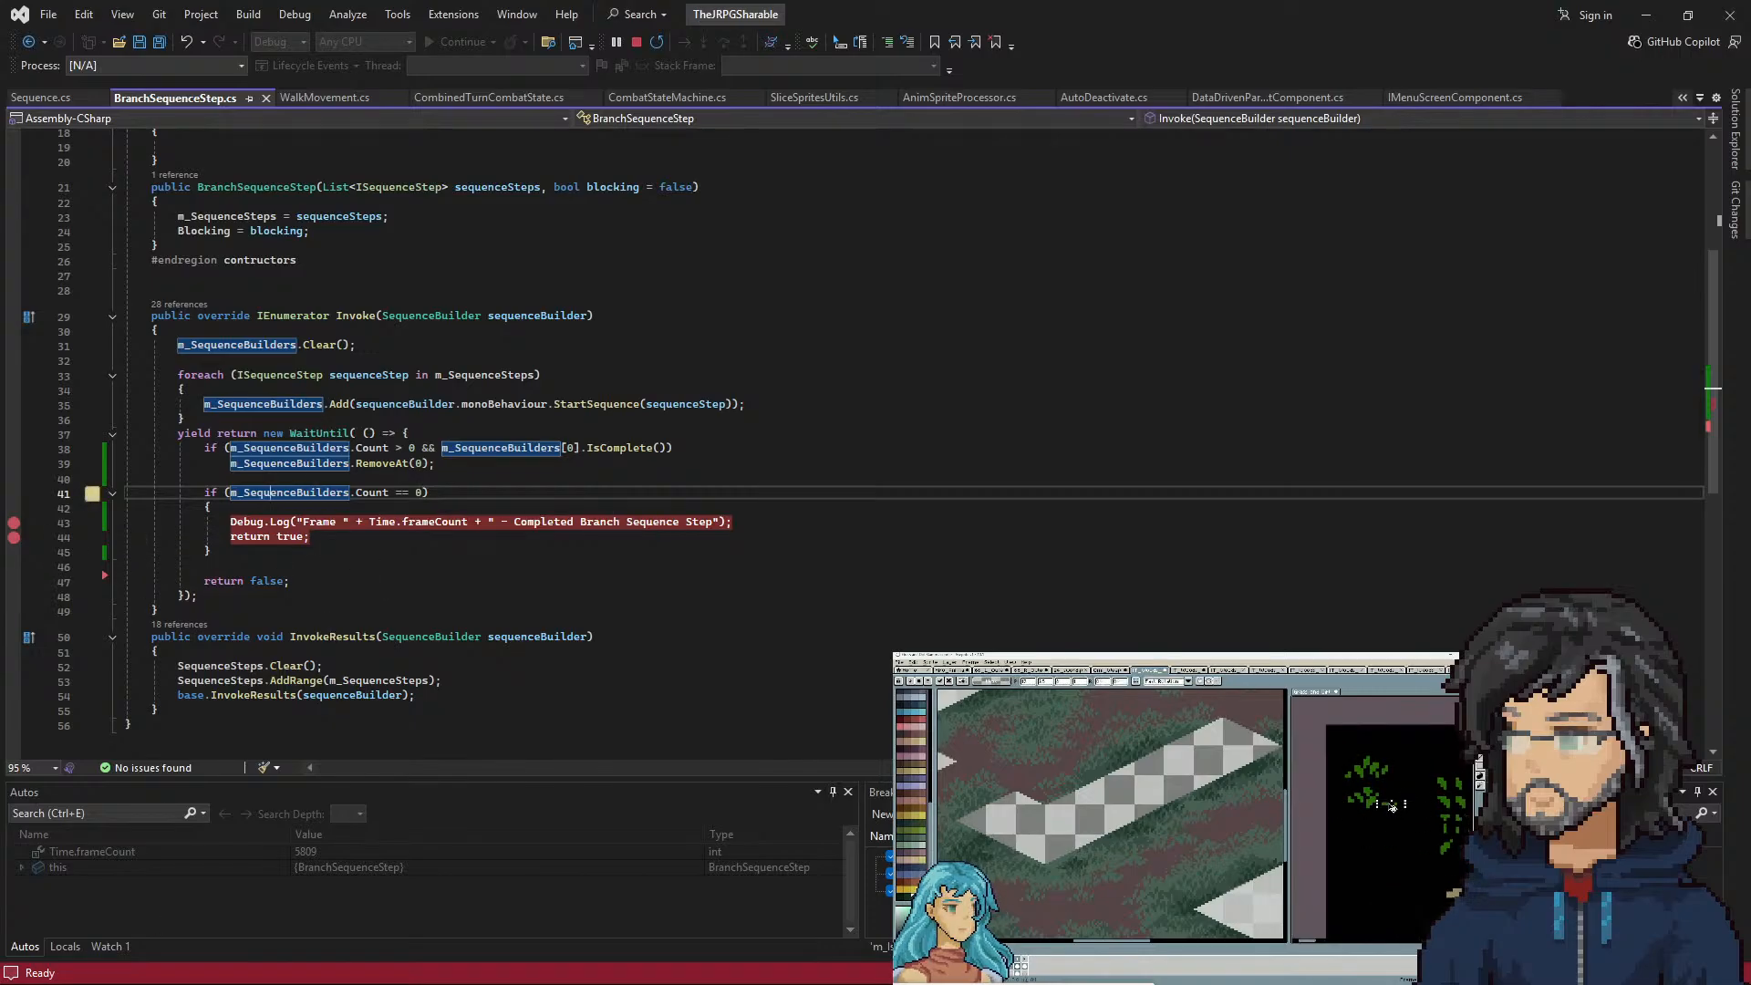
{"action": "key", "text": "F5"}
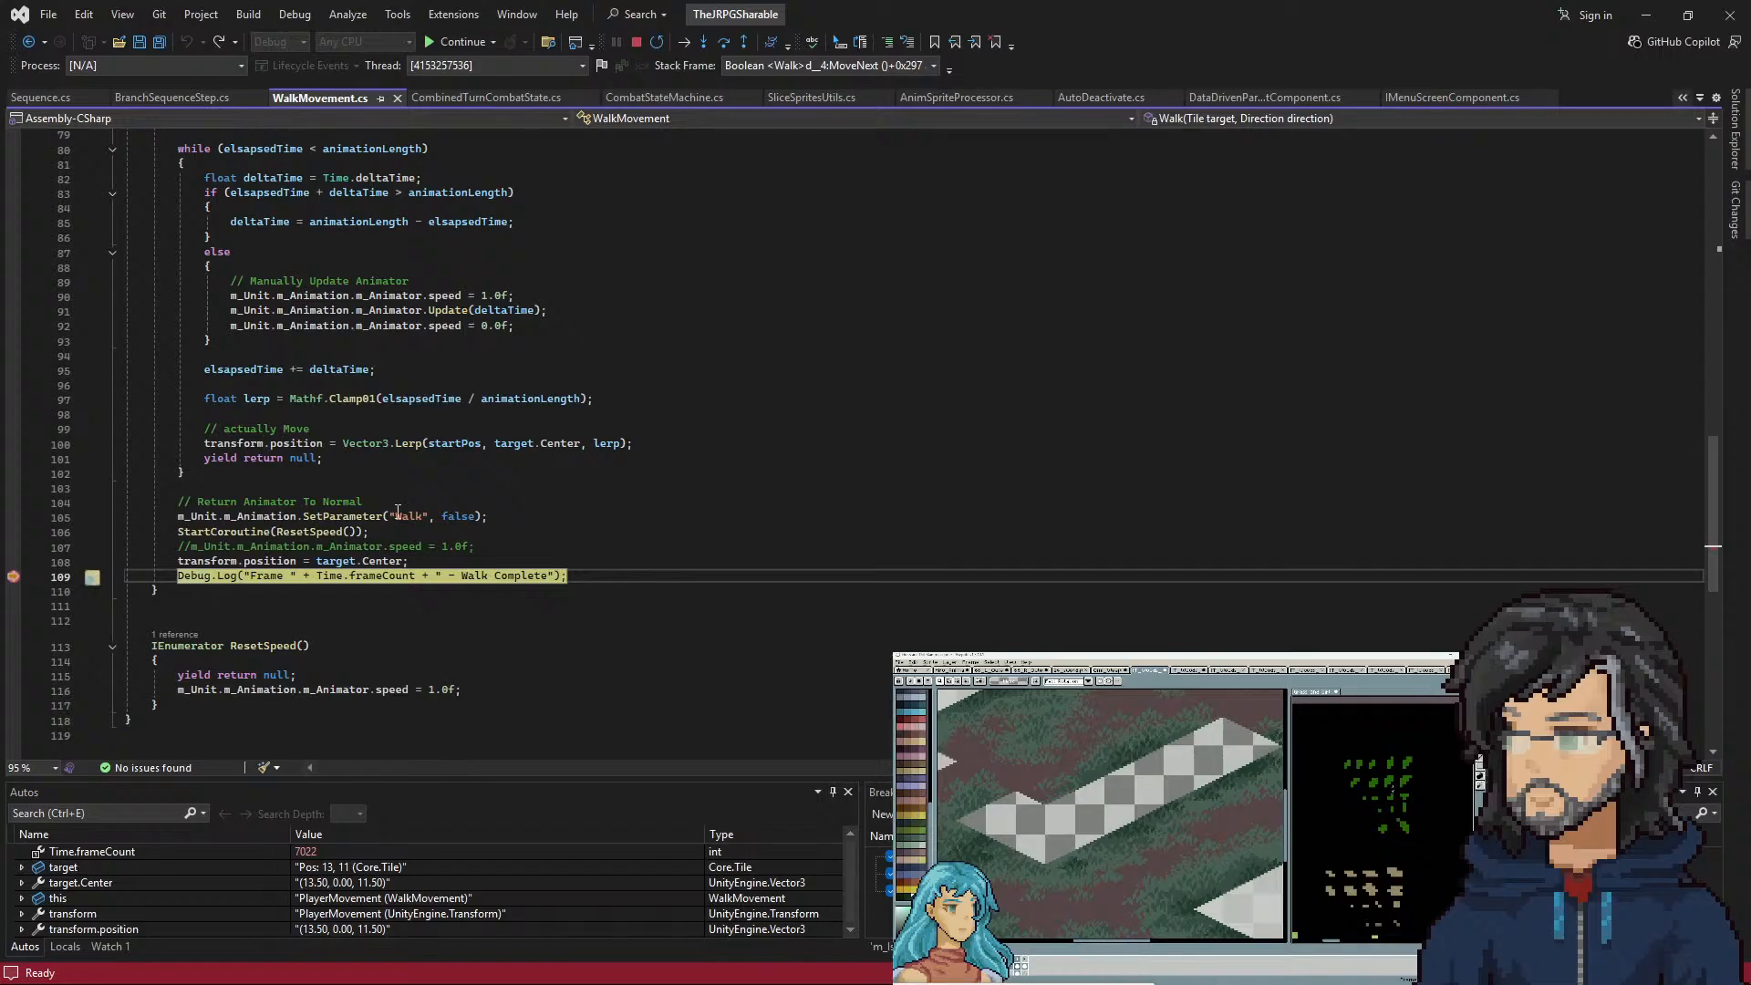
Inspect Time.frameCount and m_Unit.m_Animation at the "Walk Complete" breakpoint for one unit, then continue and check the next unit's stop
{"action": "left_click", "coordinate": [410, 594]}
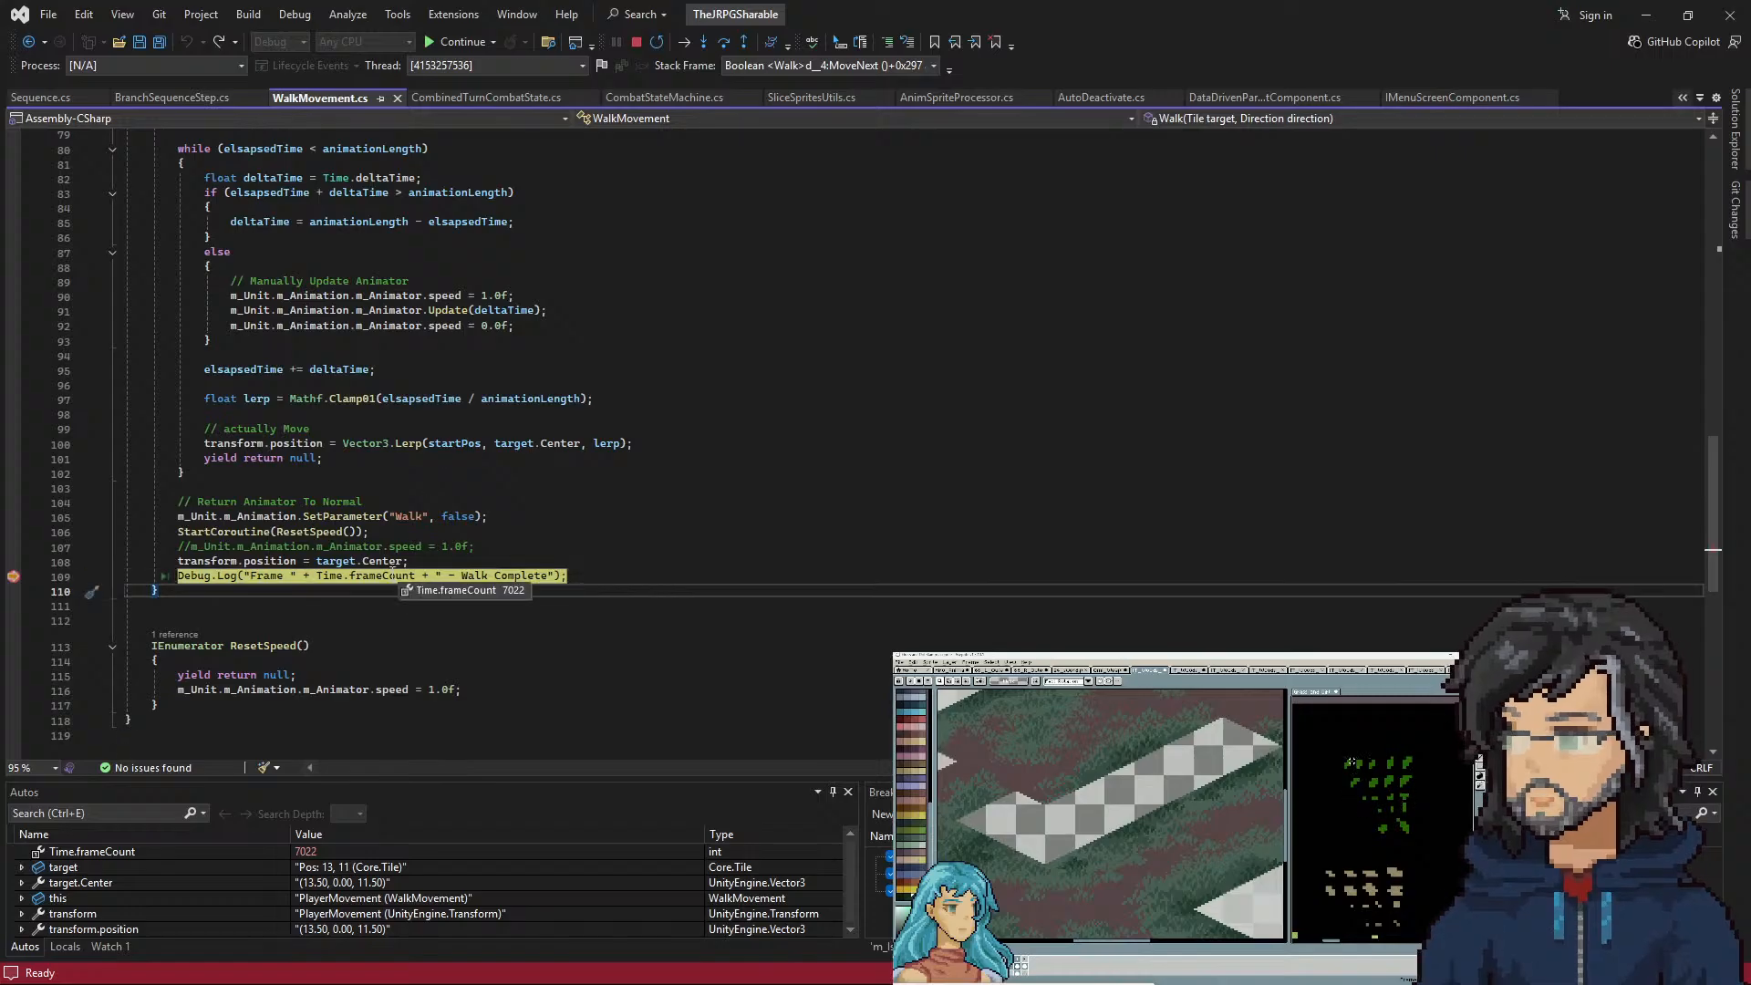
{"action": "scroll", "coordinate": [501, 247], "scroll_direction": "up", "scroll_amount": 4}
{"action": "mouse_move", "coordinate": [515, 197]}
{"action": "key", "text": "F5"}
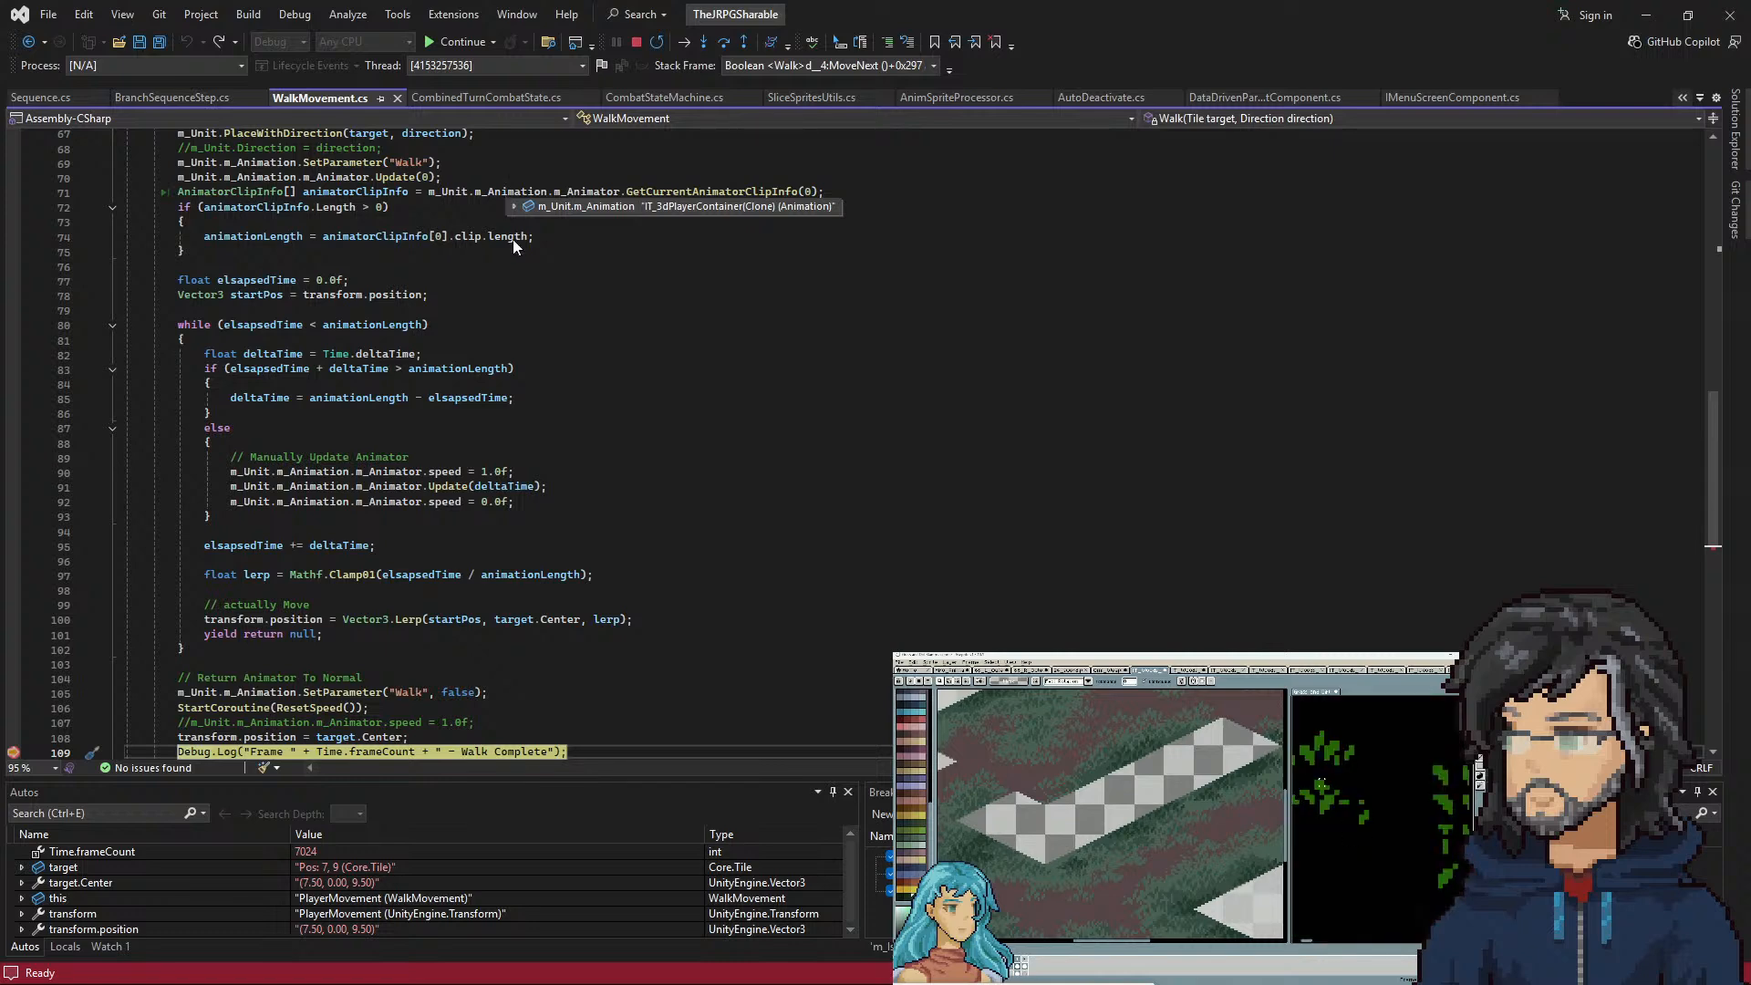
{"action": "scroll", "coordinate": [511, 210], "scroll_direction": "down", "scroll_amount": 7}
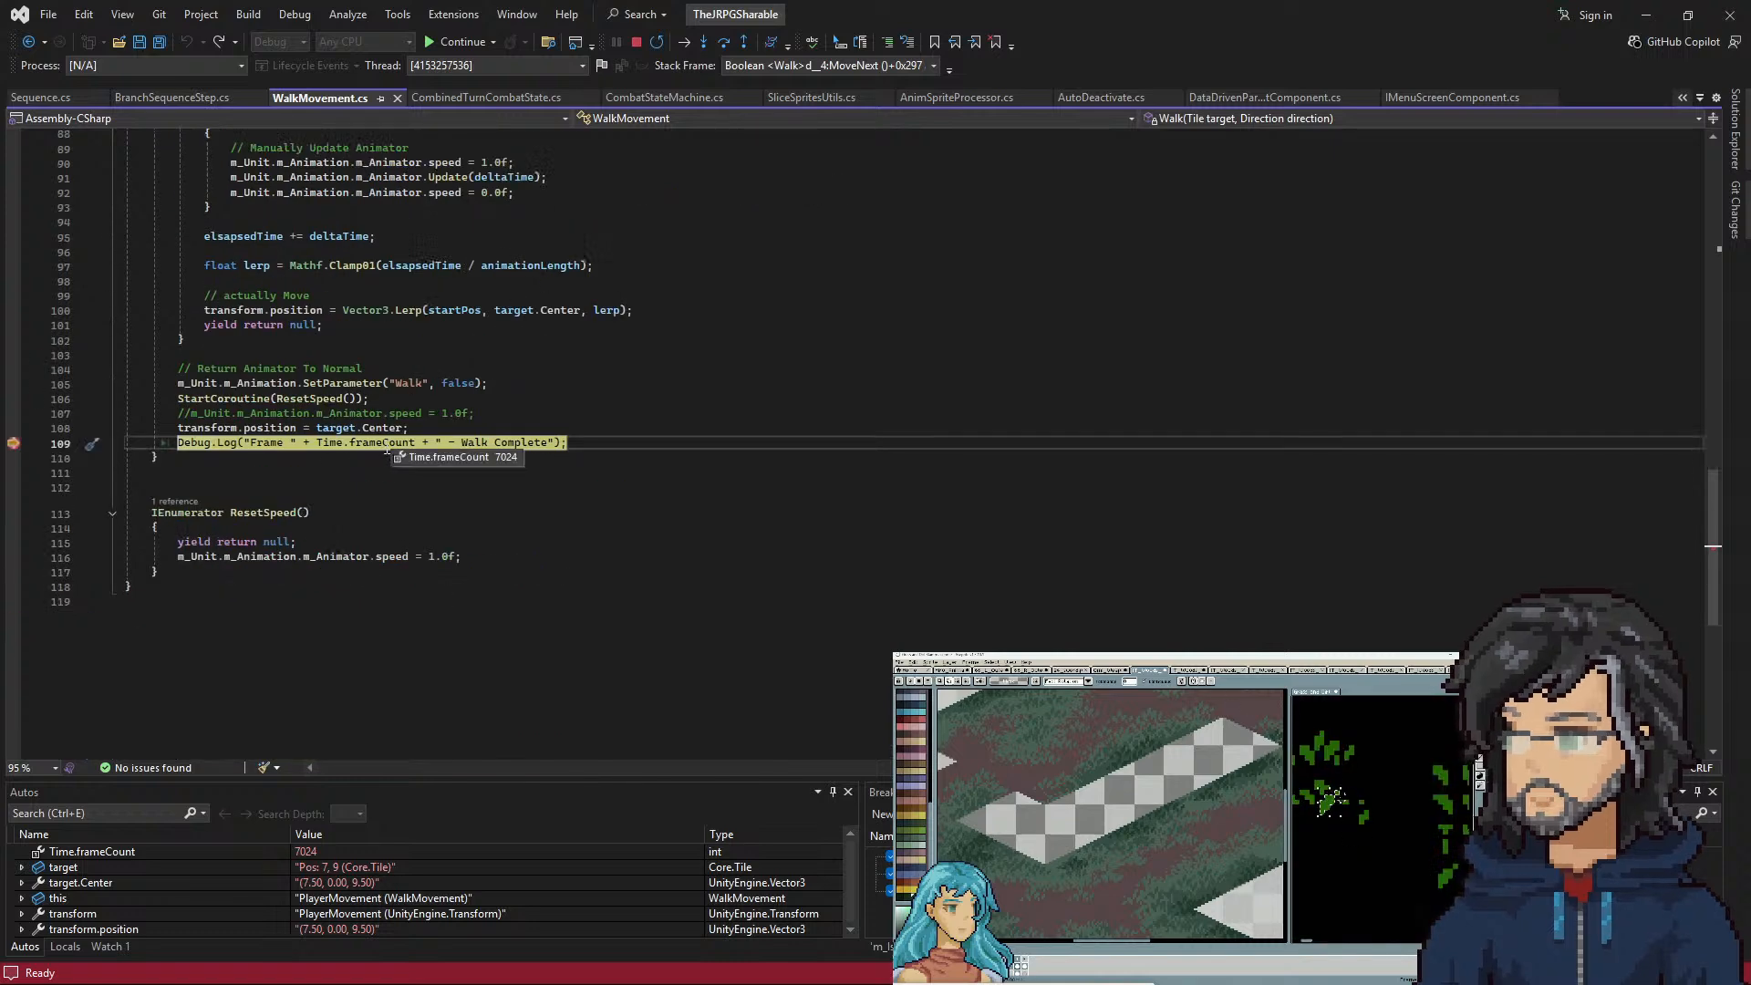
Continue to the "Completed Branch Sequence Step" breakpoint, inspect its frame count and m_SequenceBuilders, and step over the log line
{"action": "key", "text": "F5"}
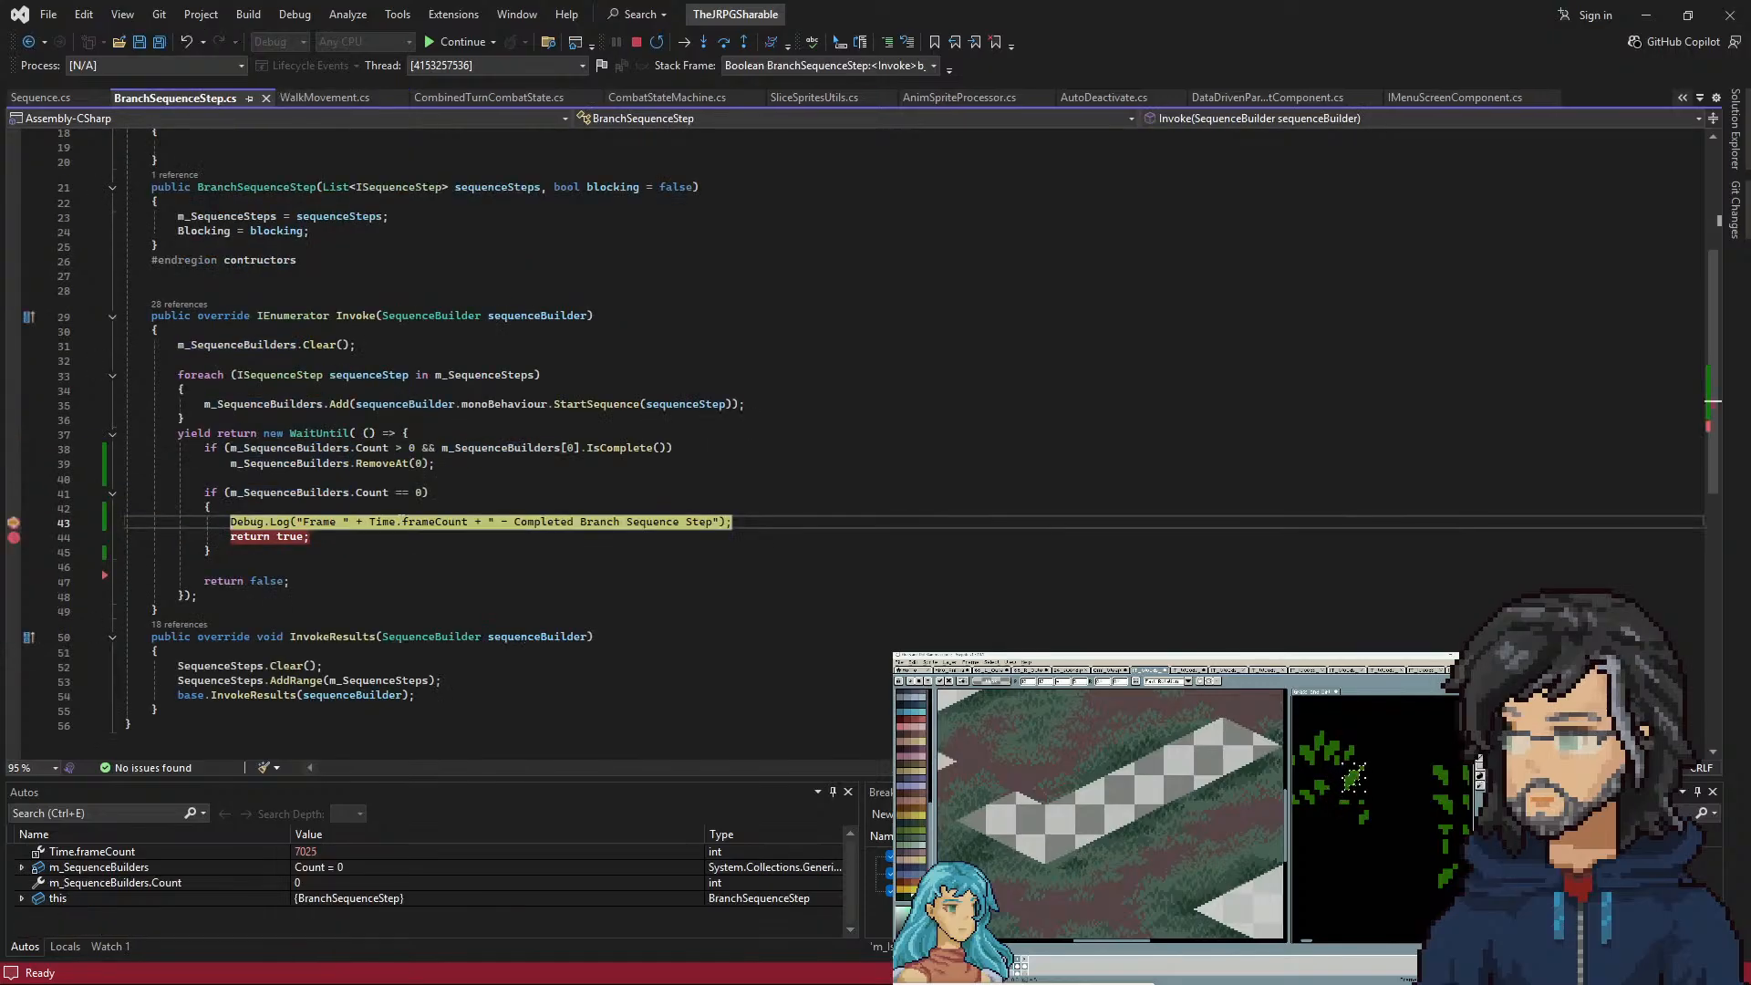
{"action": "mouse_move", "coordinate": [417, 529]}
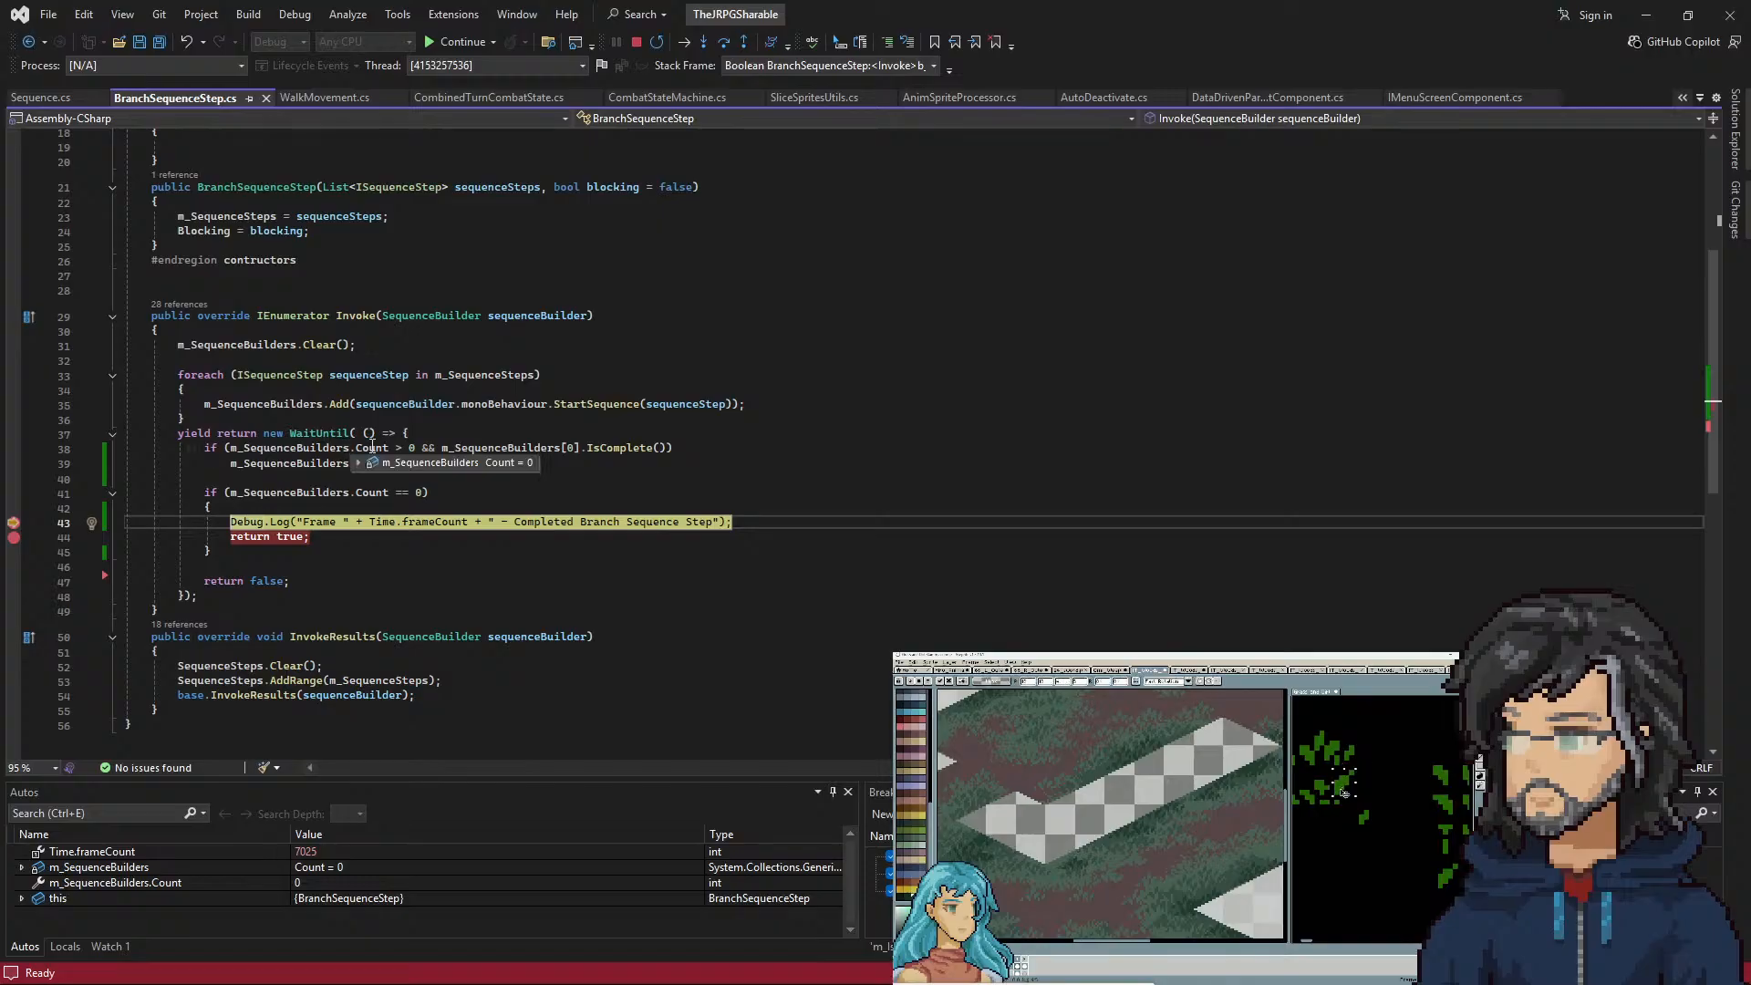
{"action": "mouse_move", "coordinate": [305, 447]}
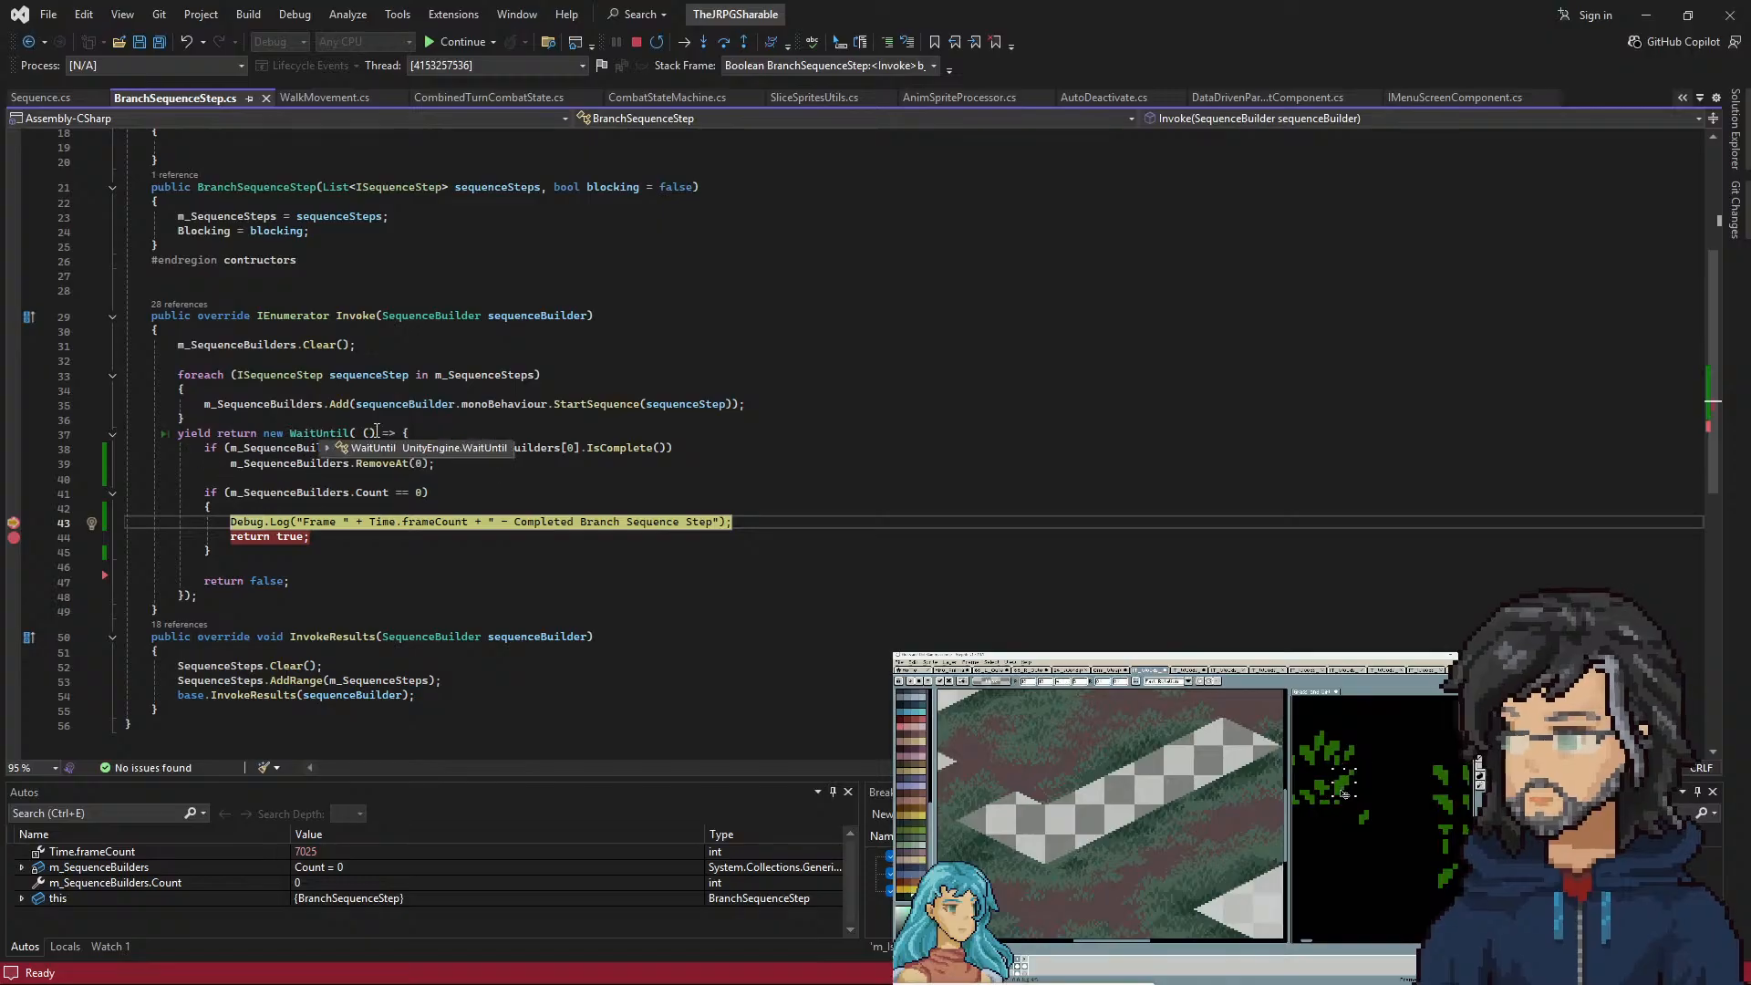
{"action": "mouse_move", "coordinate": [325, 499]}
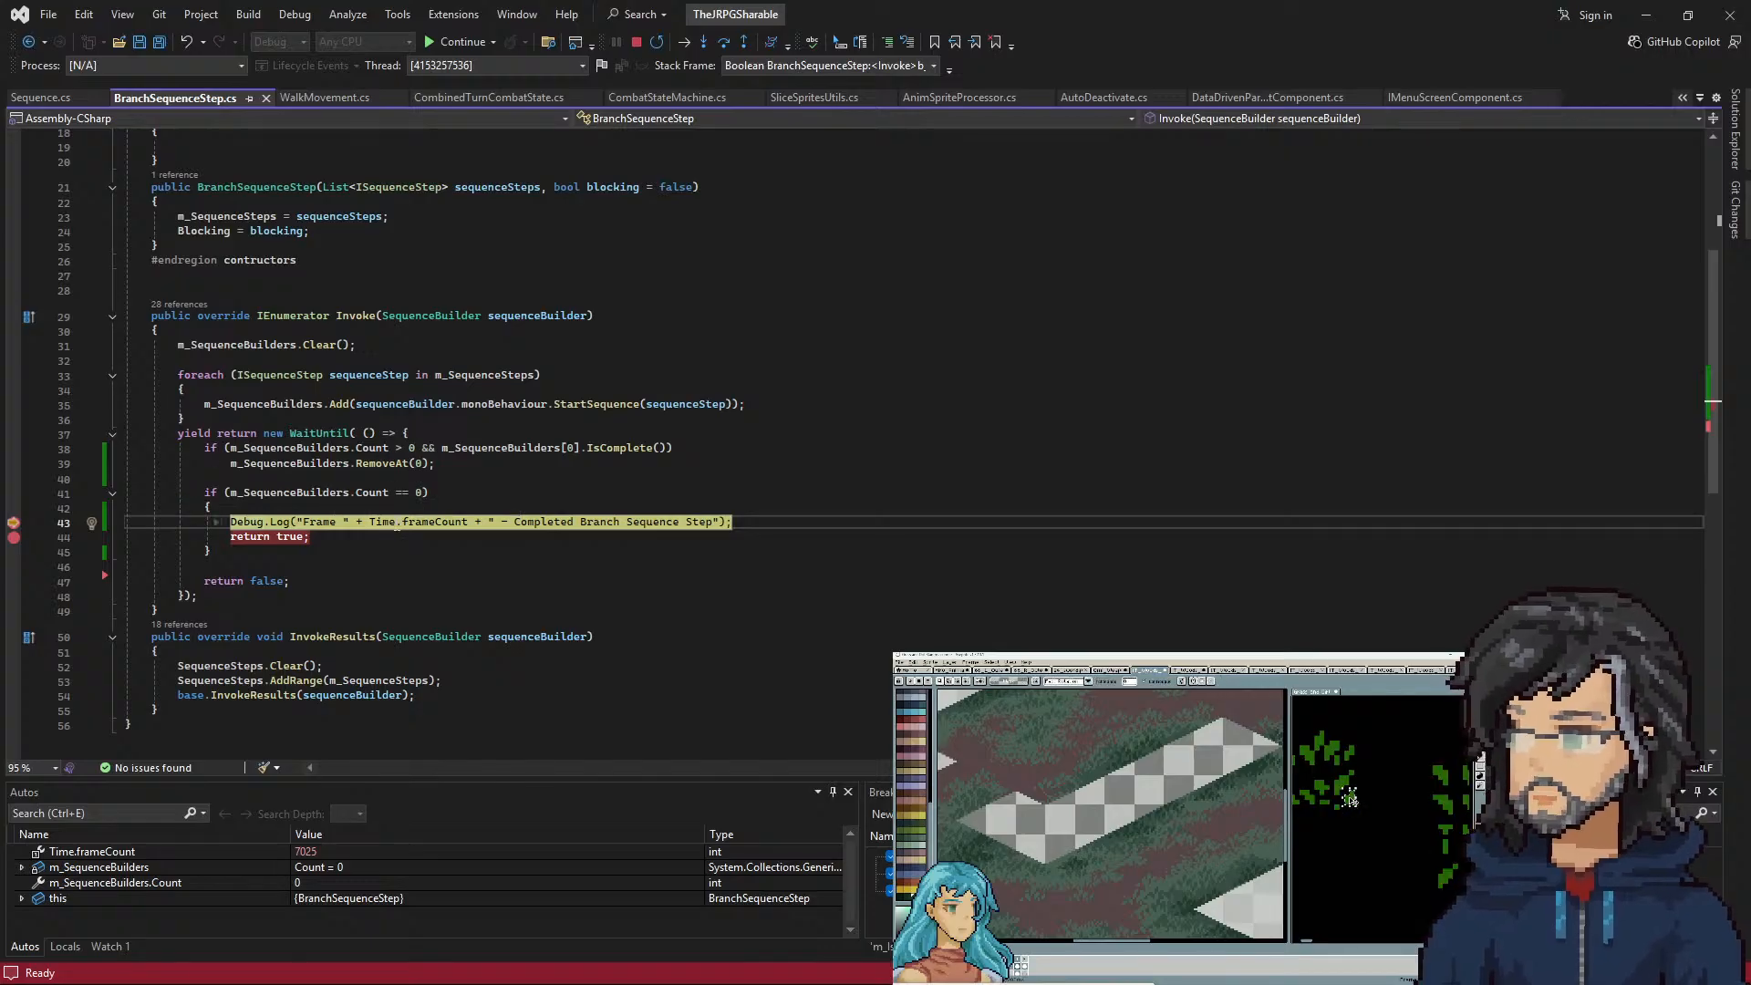
{"action": "key", "text": "F10"}
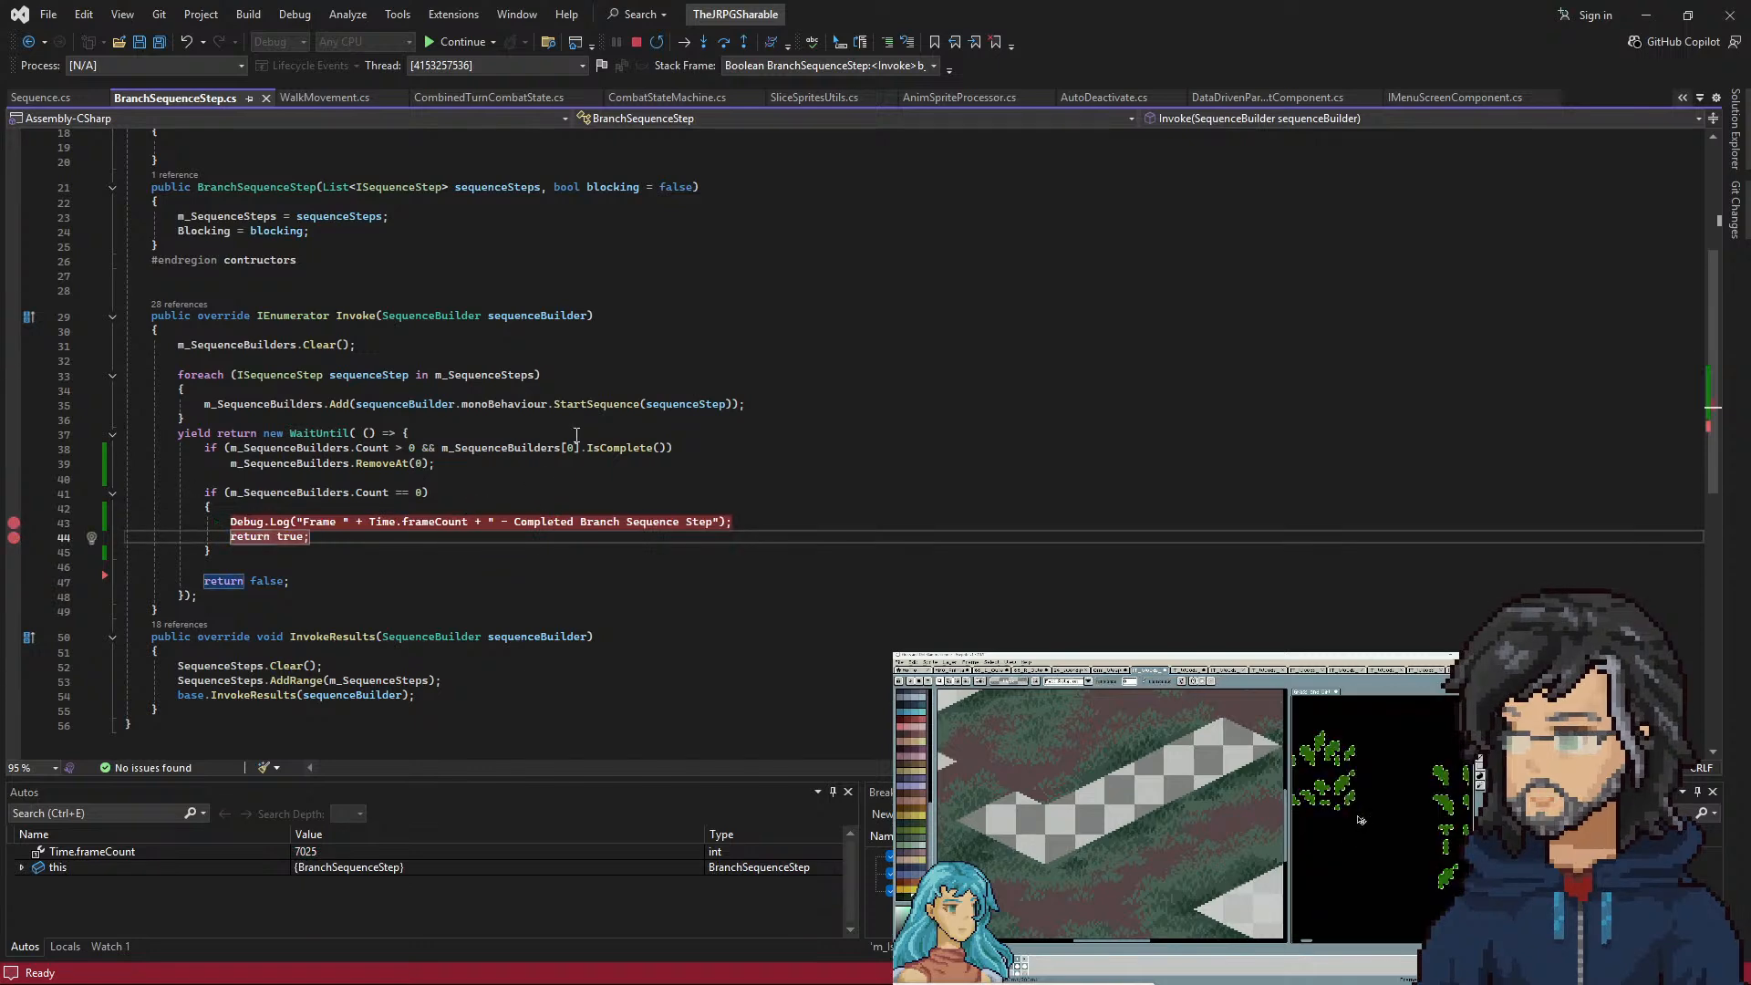
Continue to the next "Walk Complete" breakpoint and inspect m_Unit.m_Animation in the Walk coroutine to identify the unit
{"action": "key", "text": "F5"}
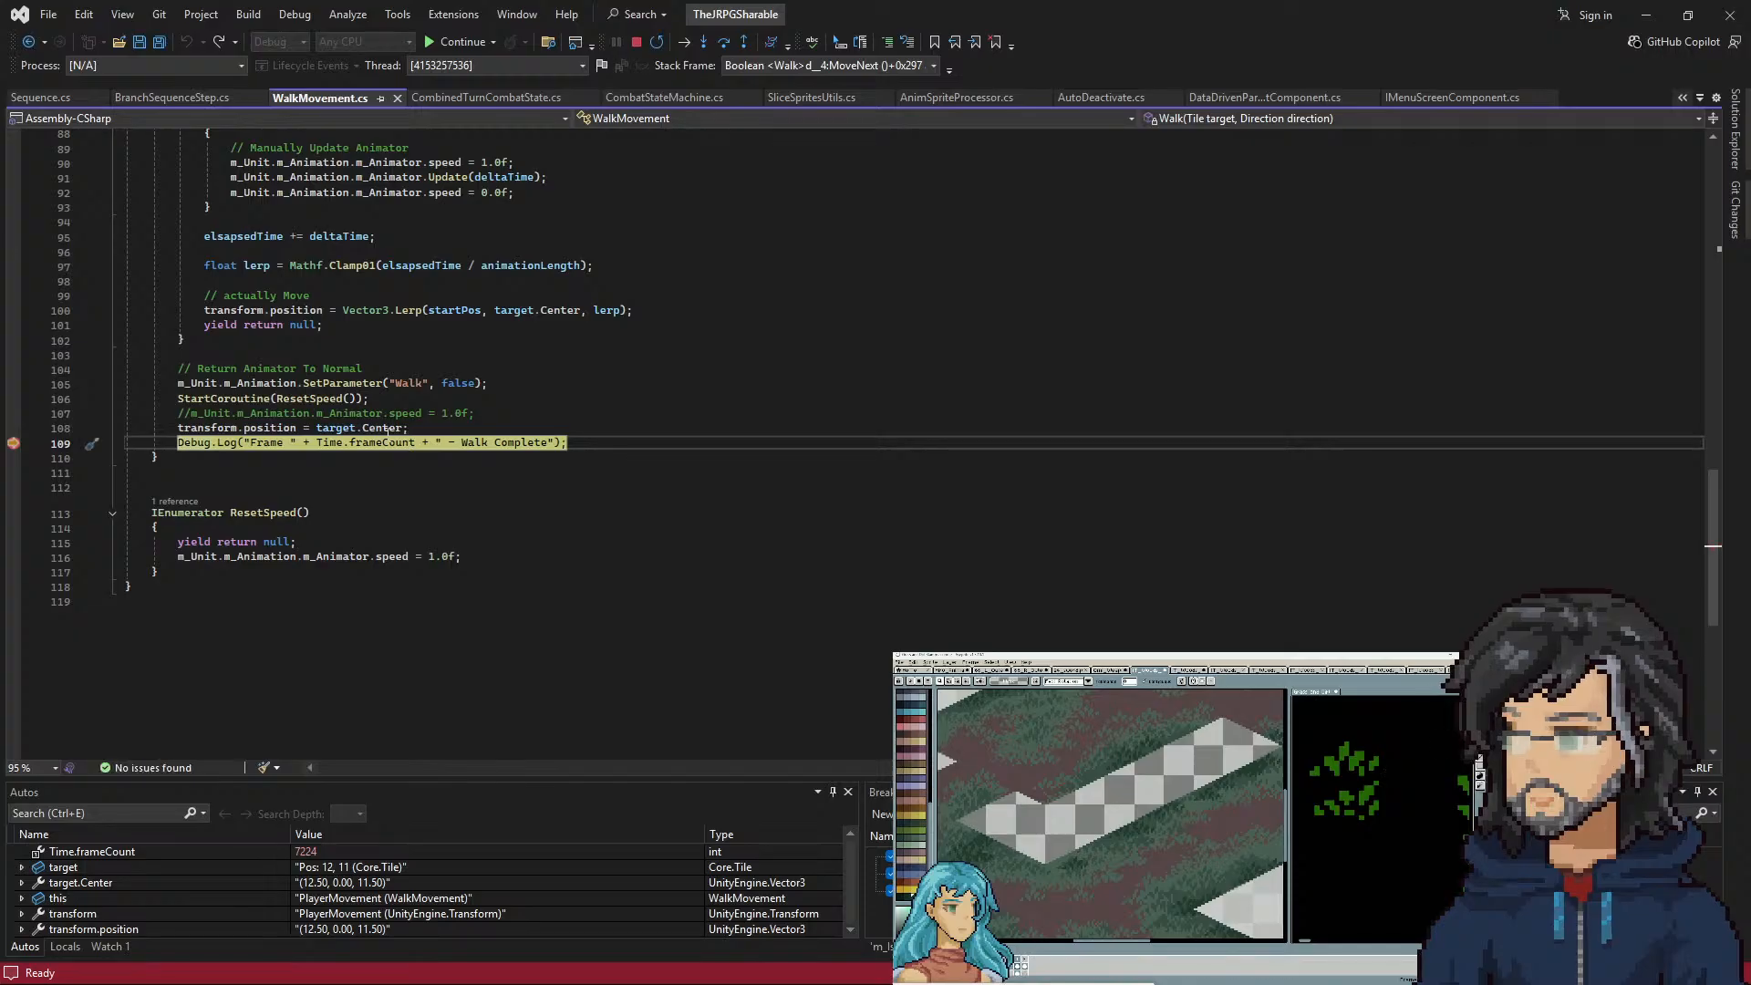
{"action": "scroll", "coordinate": [405, 427], "scroll_direction": "up", "scroll_amount": 6}
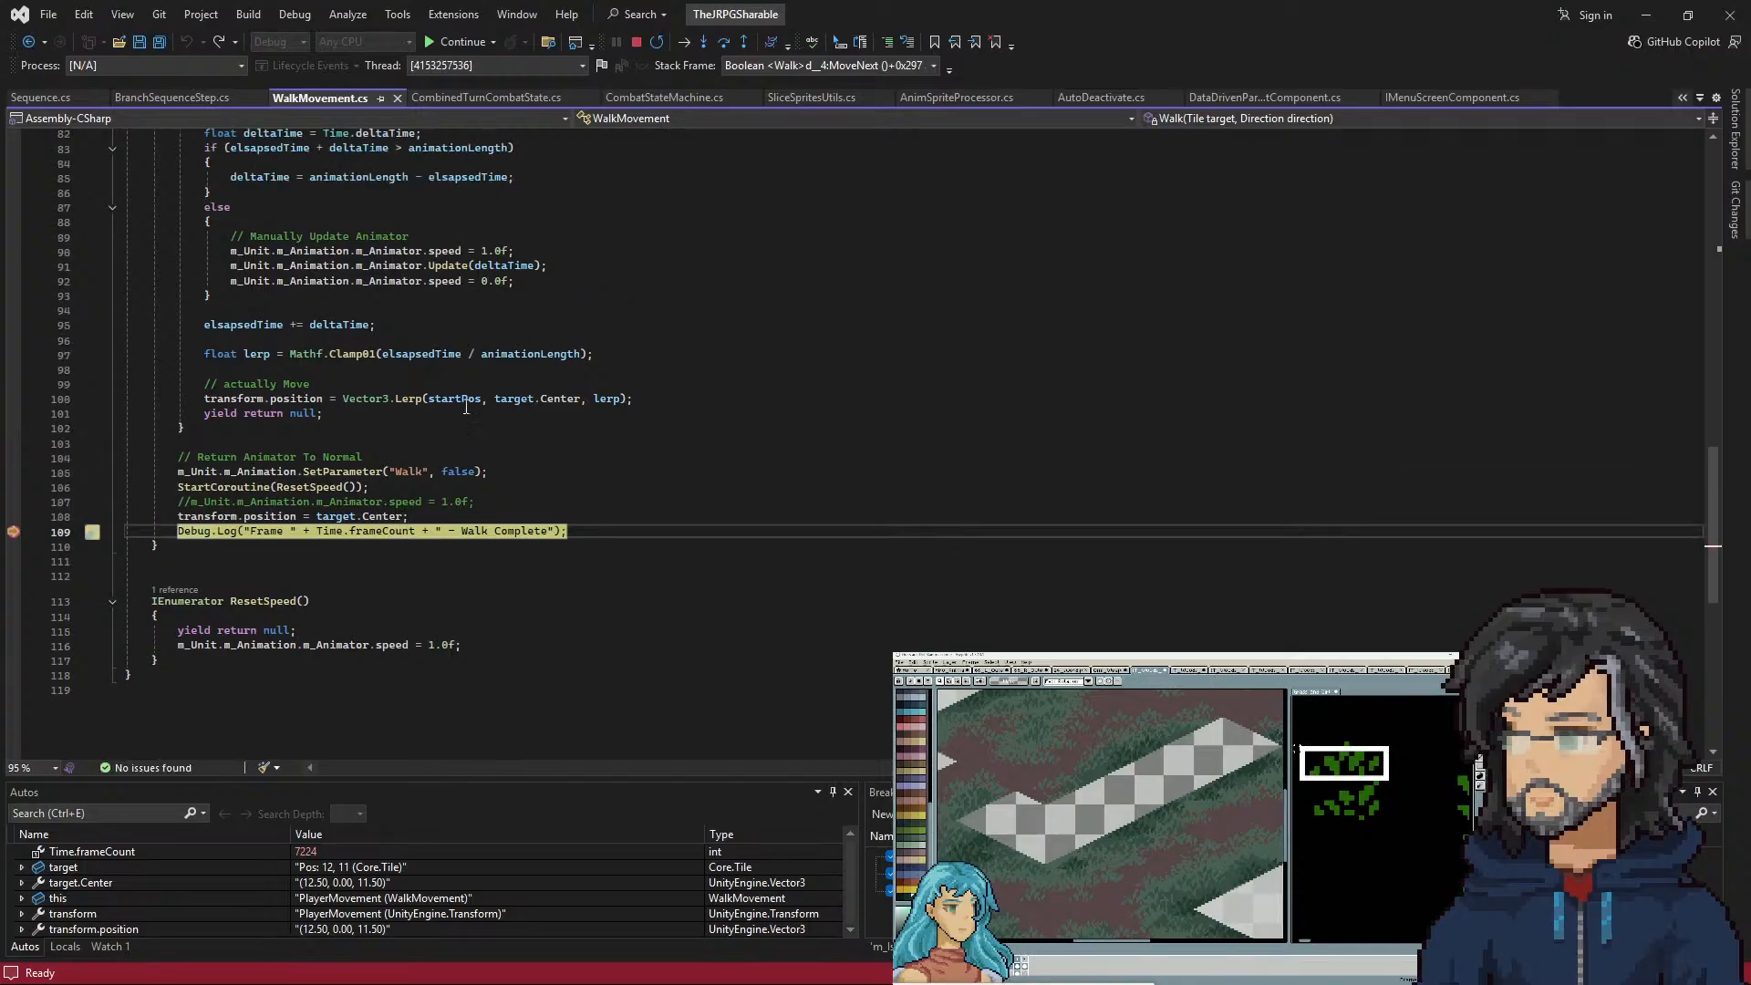
{"action": "scroll", "coordinate": [397, 455], "scroll_direction": "up", "scroll_amount": 2}
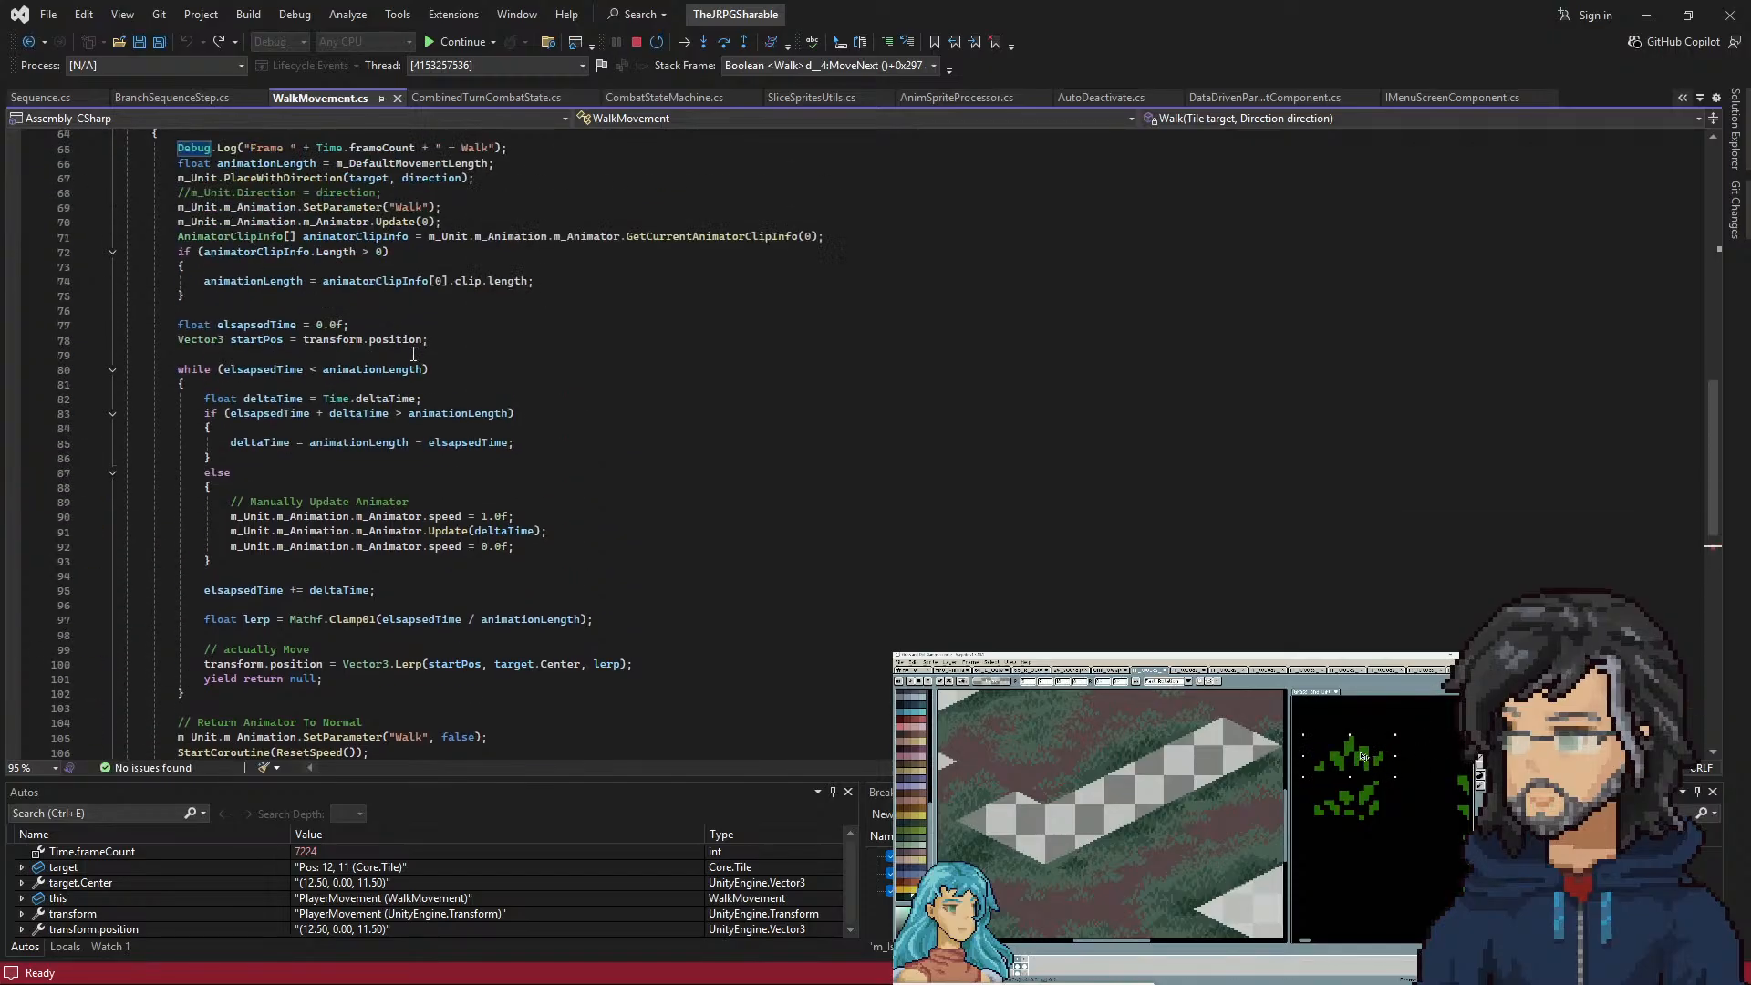
{"action": "mouse_move", "coordinate": [532, 237]}
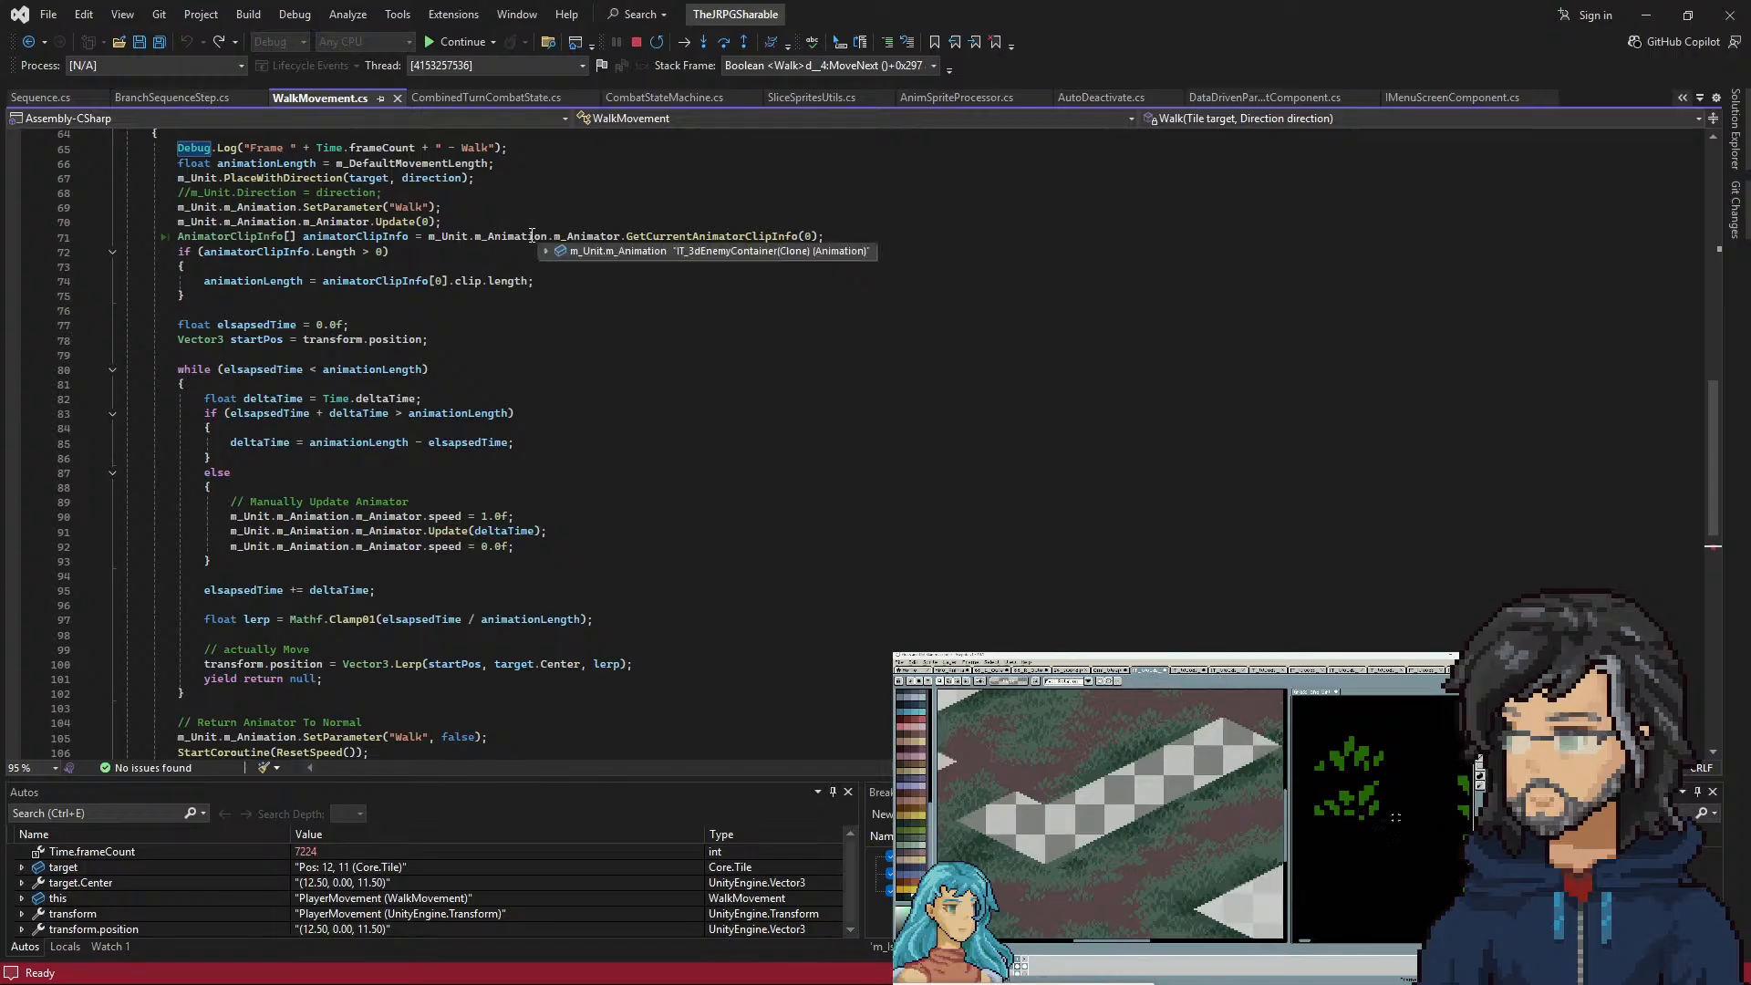
Continue to the next "Walk Complete" breakpoint and inspect m_Unit.m_Animation and Time.frameCount in the Walk coroutine
{"action": "key", "text": "F5"}
{"action": "scroll", "coordinate": [502, 387], "scroll_direction": "up", "scroll_amount": 5}
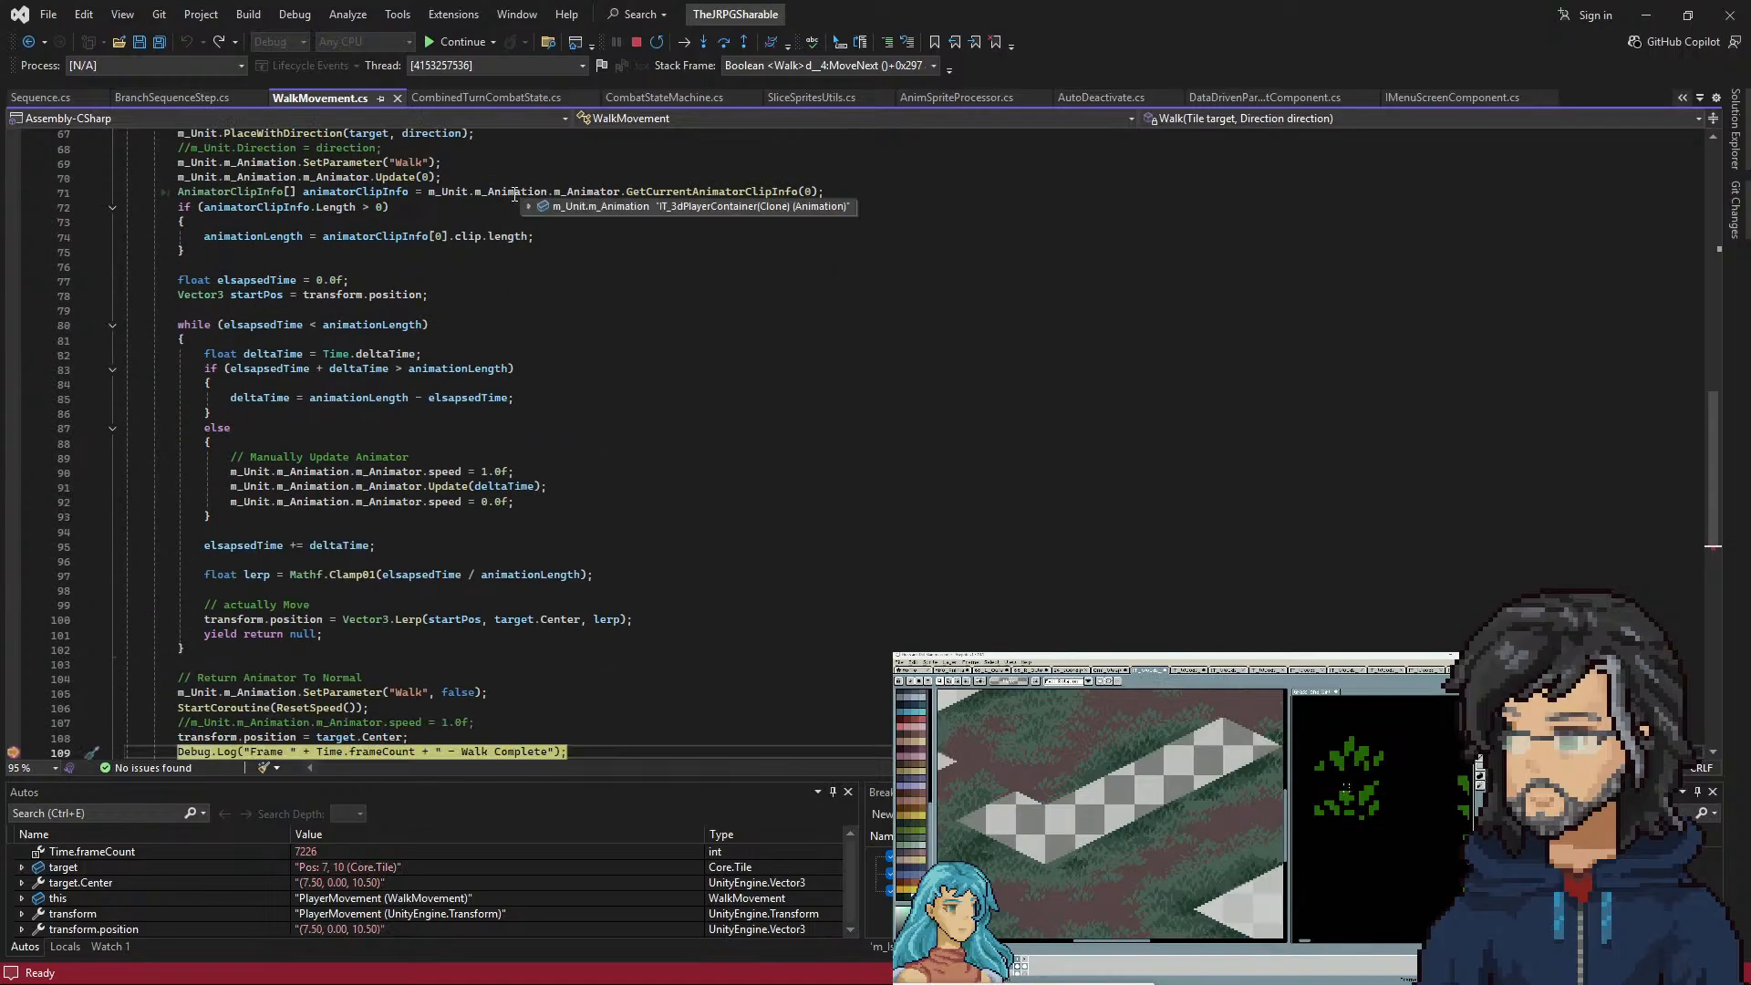
{"action": "scroll", "coordinate": [516, 194], "scroll_direction": "down", "scroll_amount": 5}
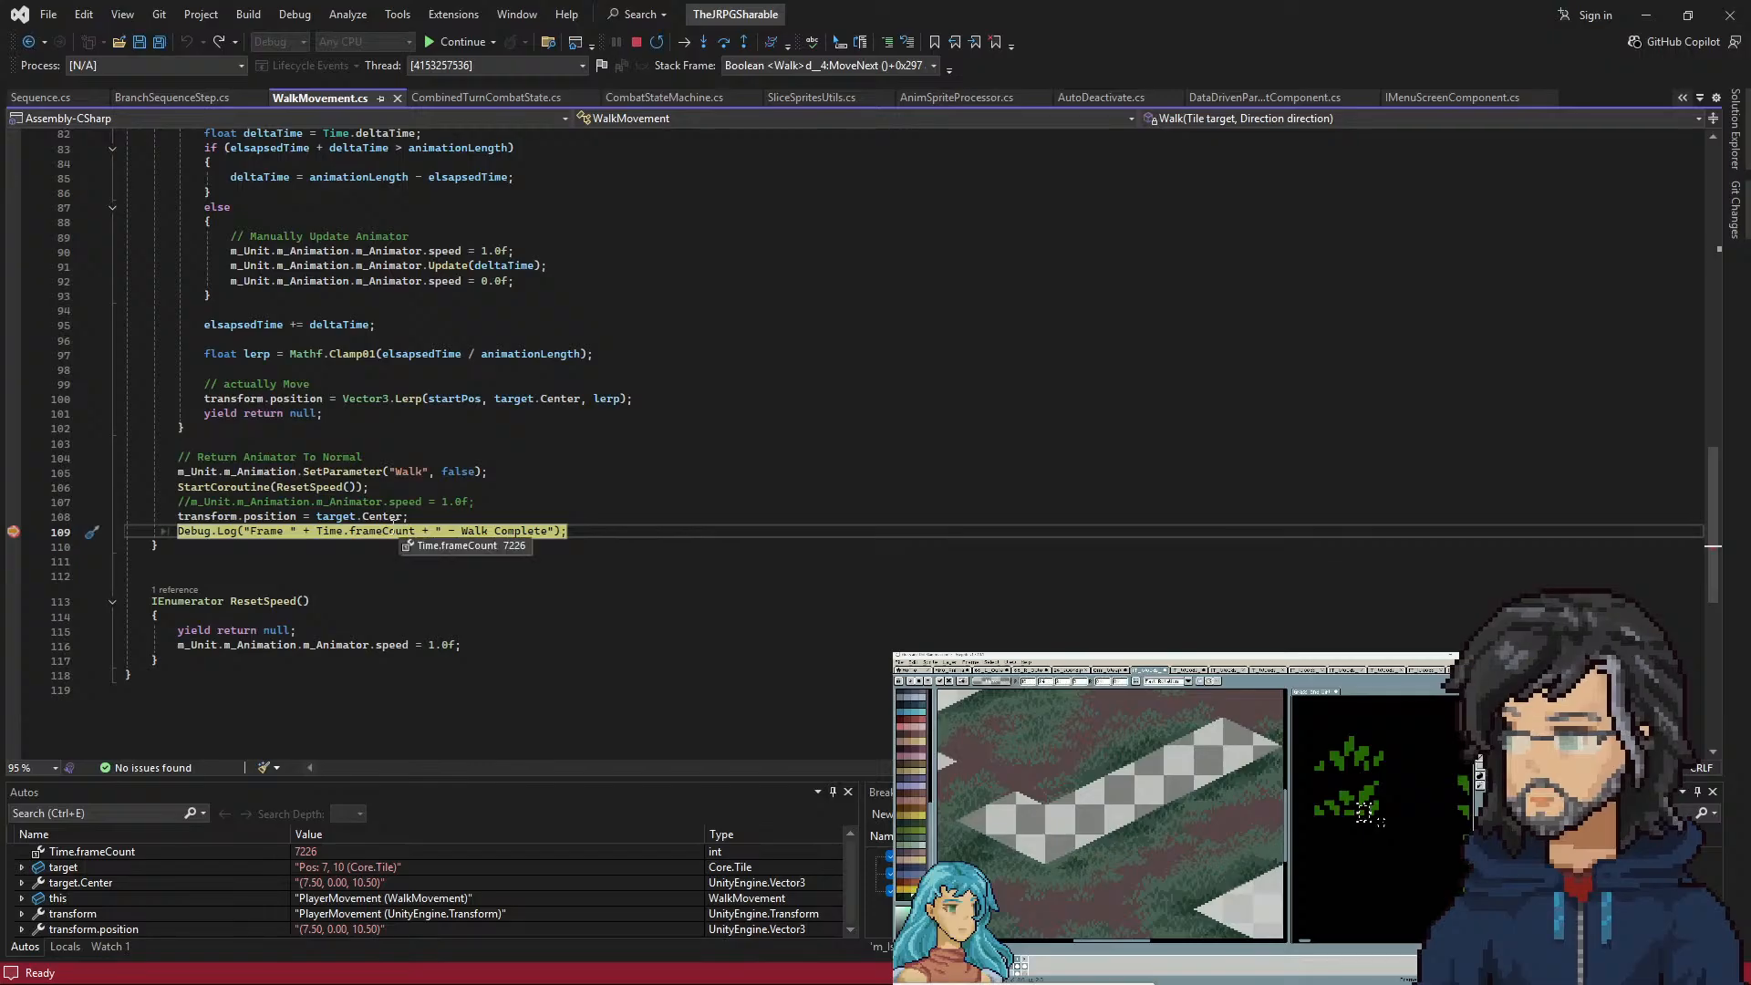
Continue to the "Completed Branch Sequence Step" breakpoint, step over the log line, and review the m_SequenceBuilders conditions inside WaitUntil
{"action": "key", "text": "F5"}
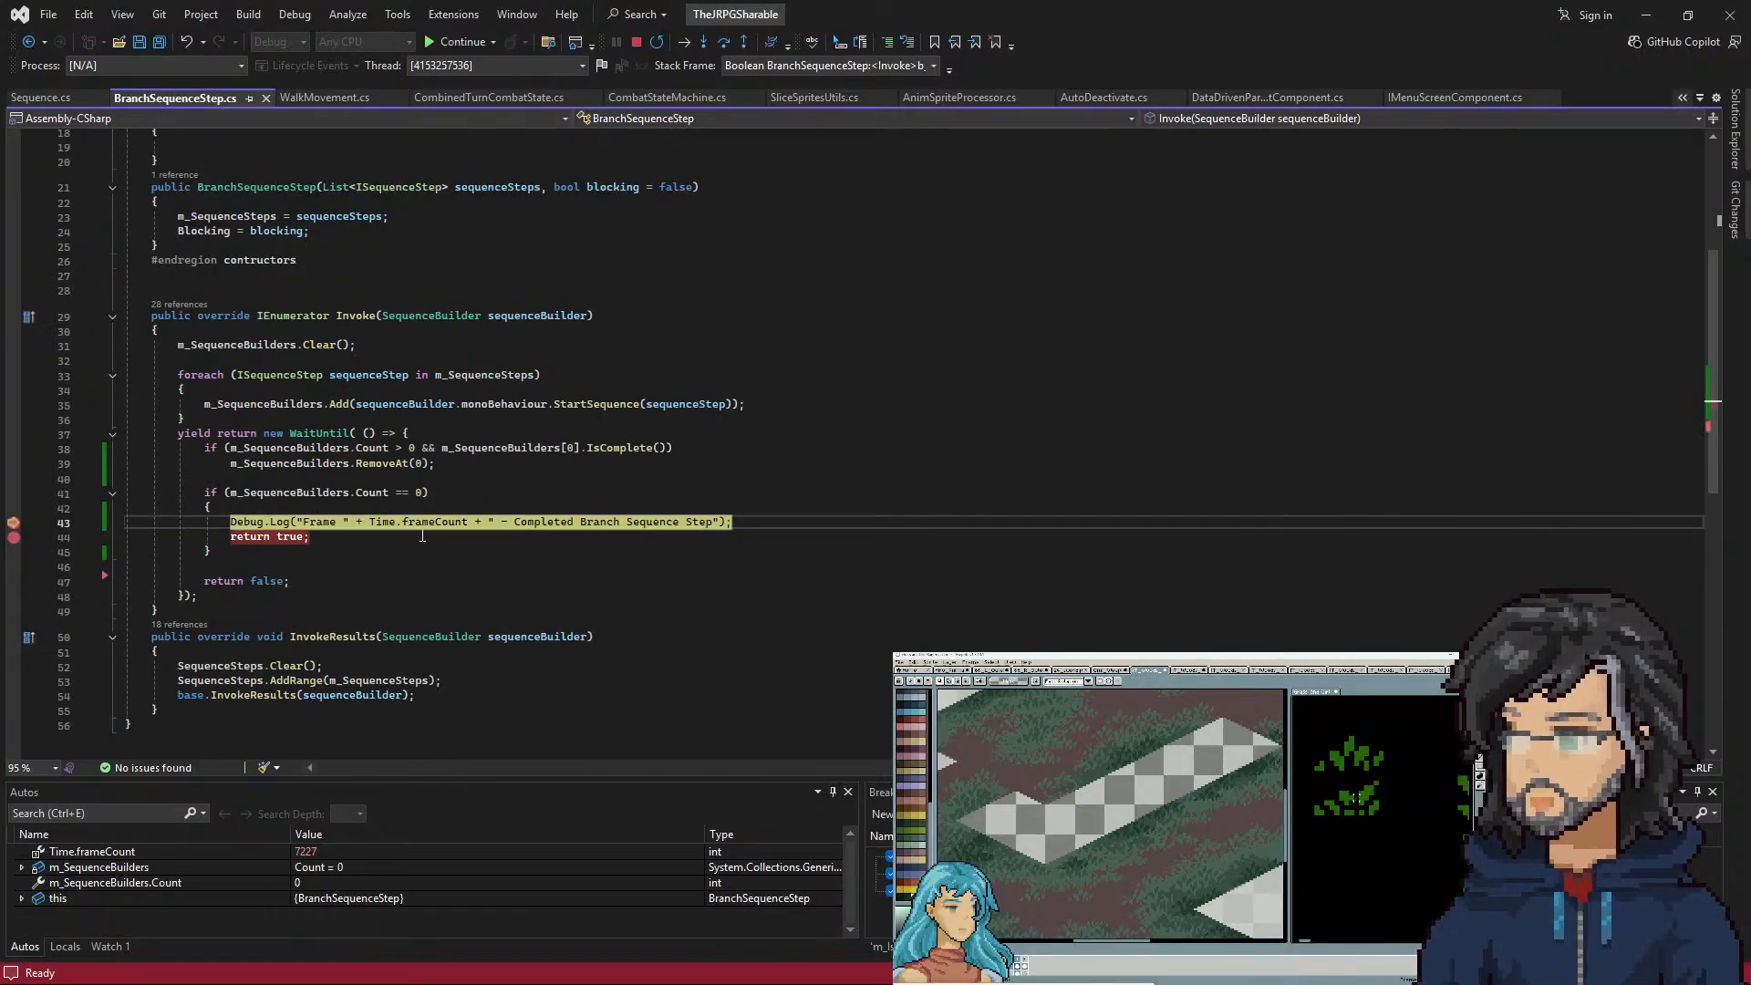
{"action": "key", "text": "F10"}
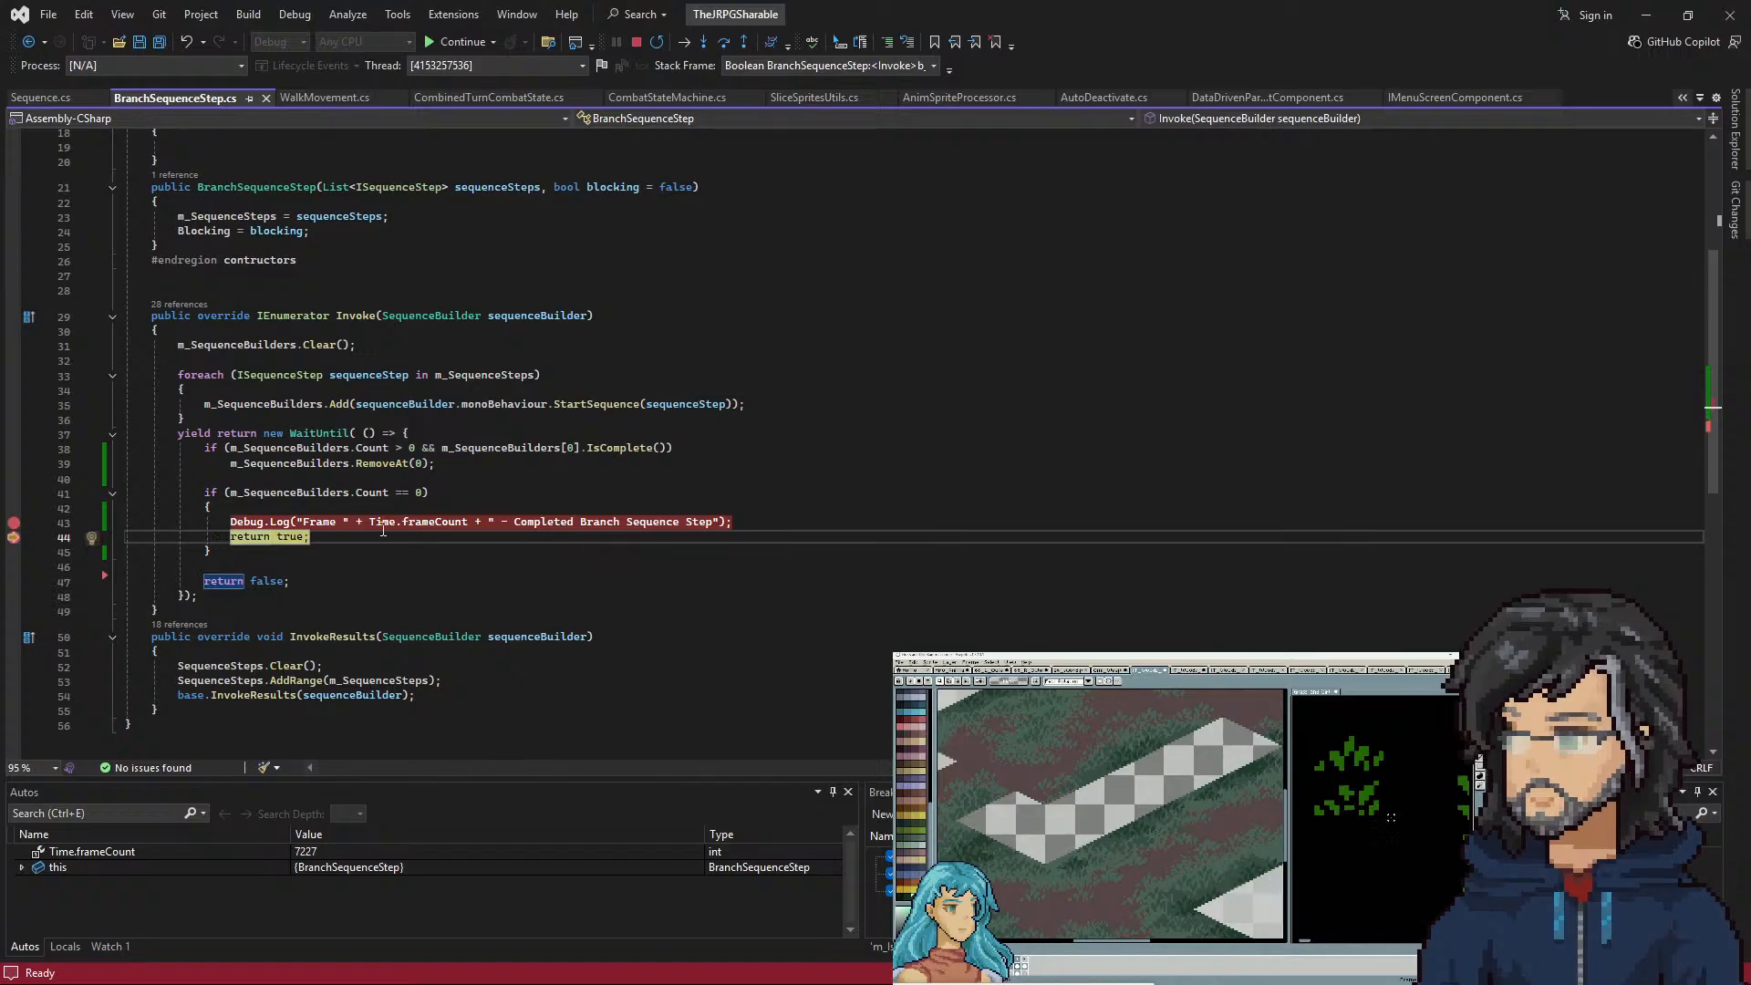
{"action": "scroll", "coordinate": [199, 492], "scroll_direction": "up", "scroll_amount": 1}
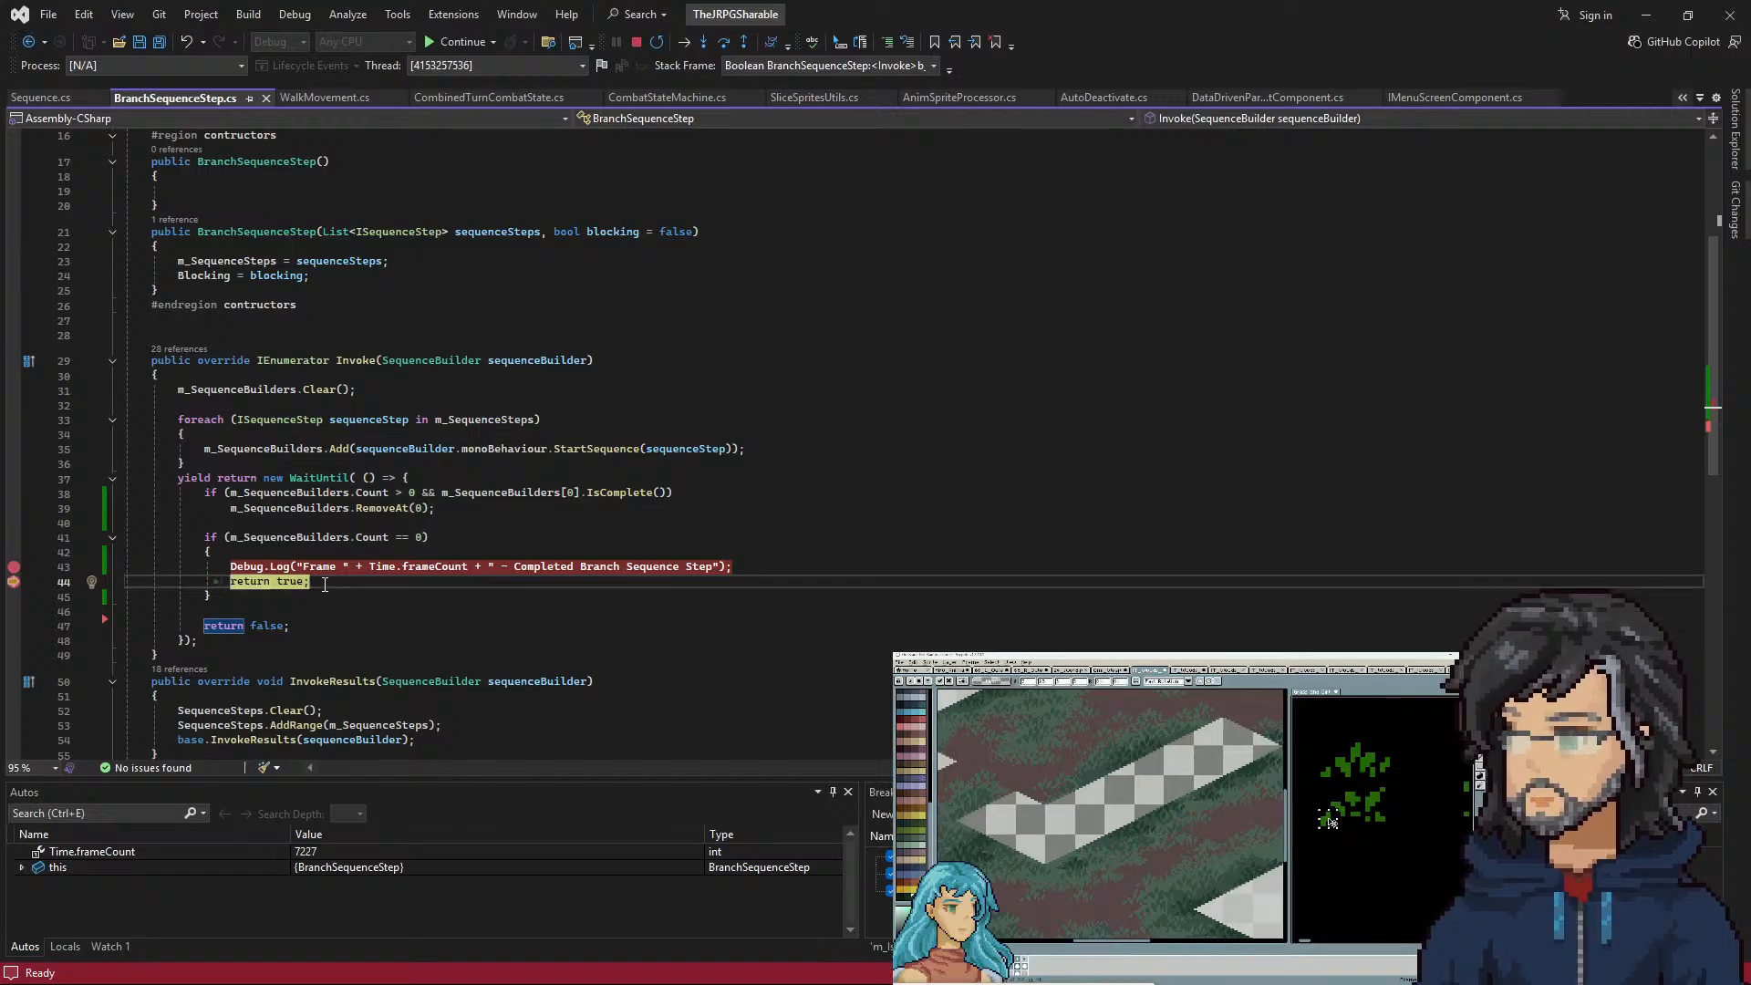
{"action": "scroll", "coordinate": [346, 570], "scroll_direction": "up", "scroll_amount": 2}
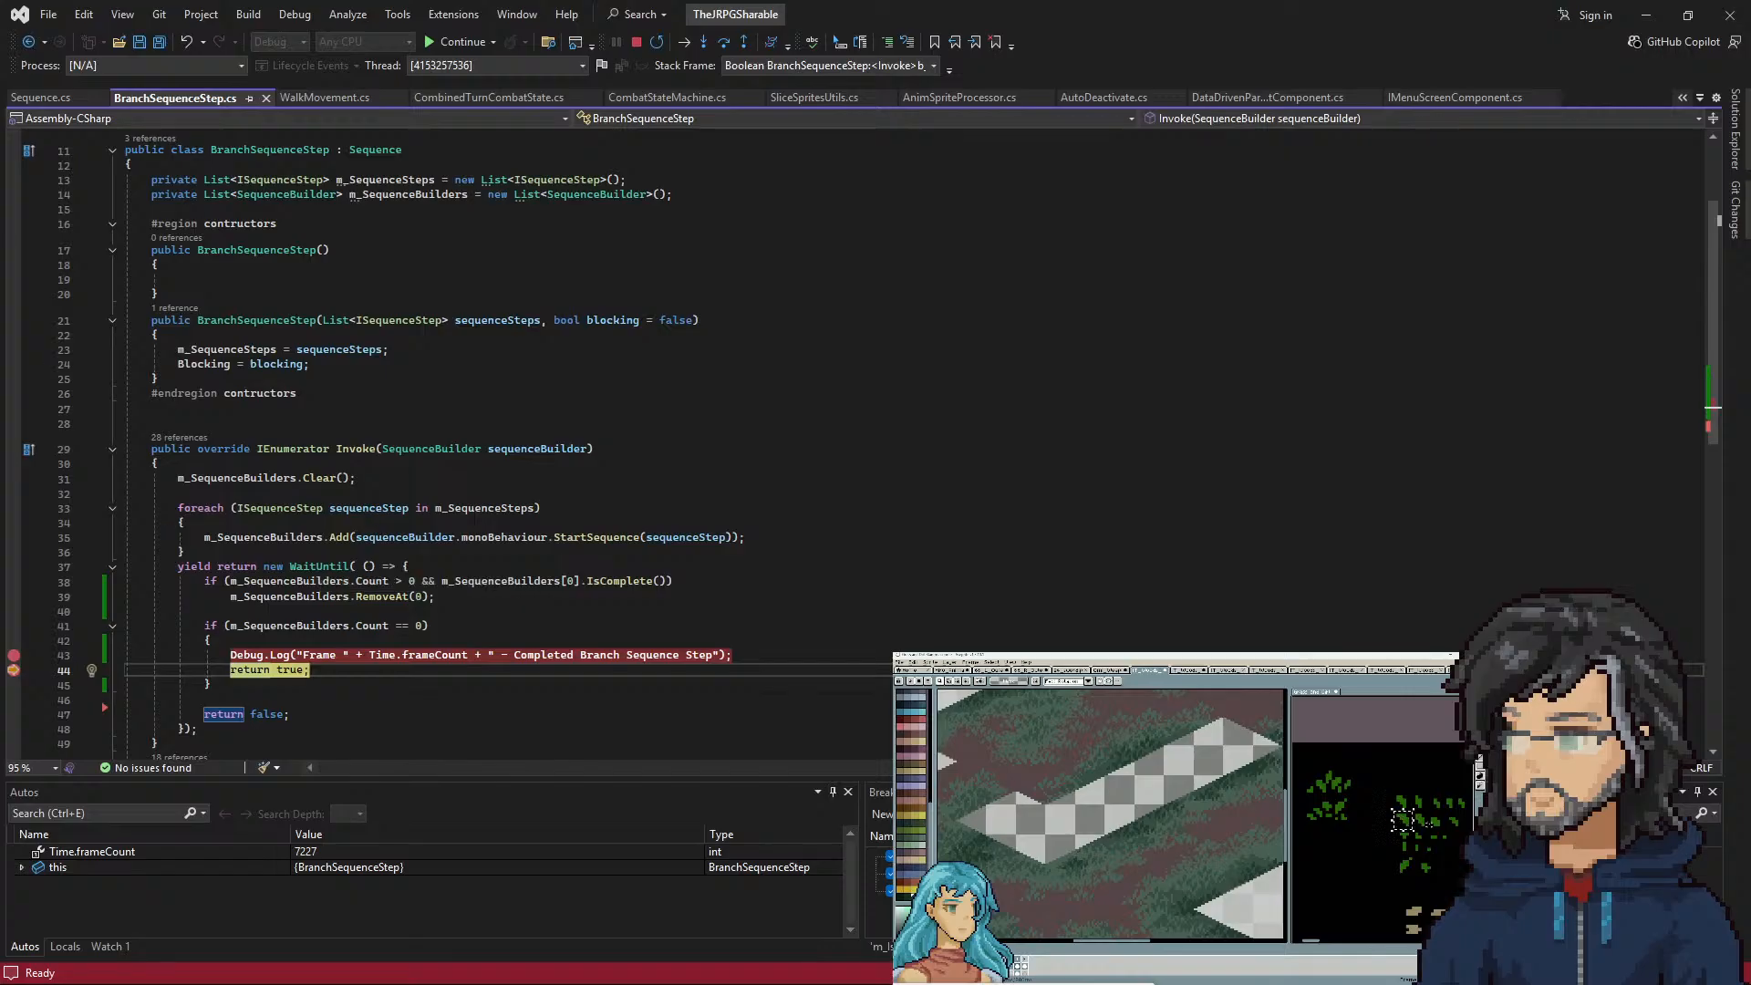
{"action": "left_click", "coordinate": [521, 581]}
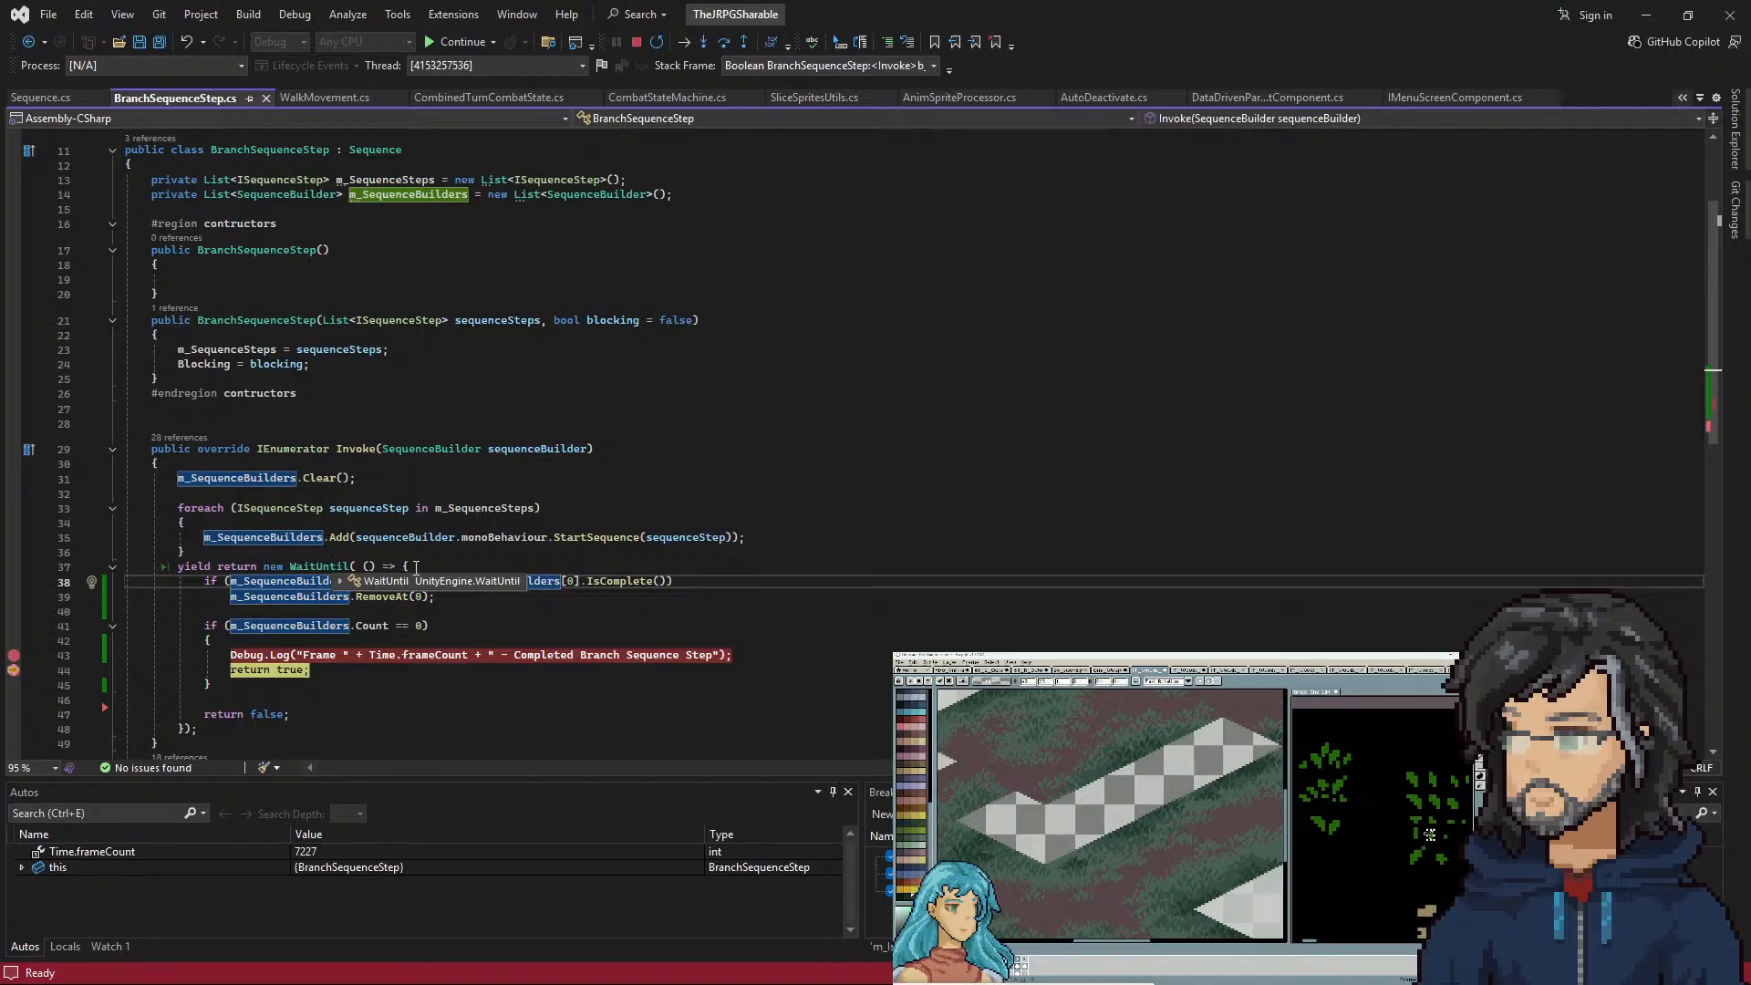
{"action": "scroll", "coordinate": [376, 676], "scroll_direction": "down", "scroll_amount": 2}
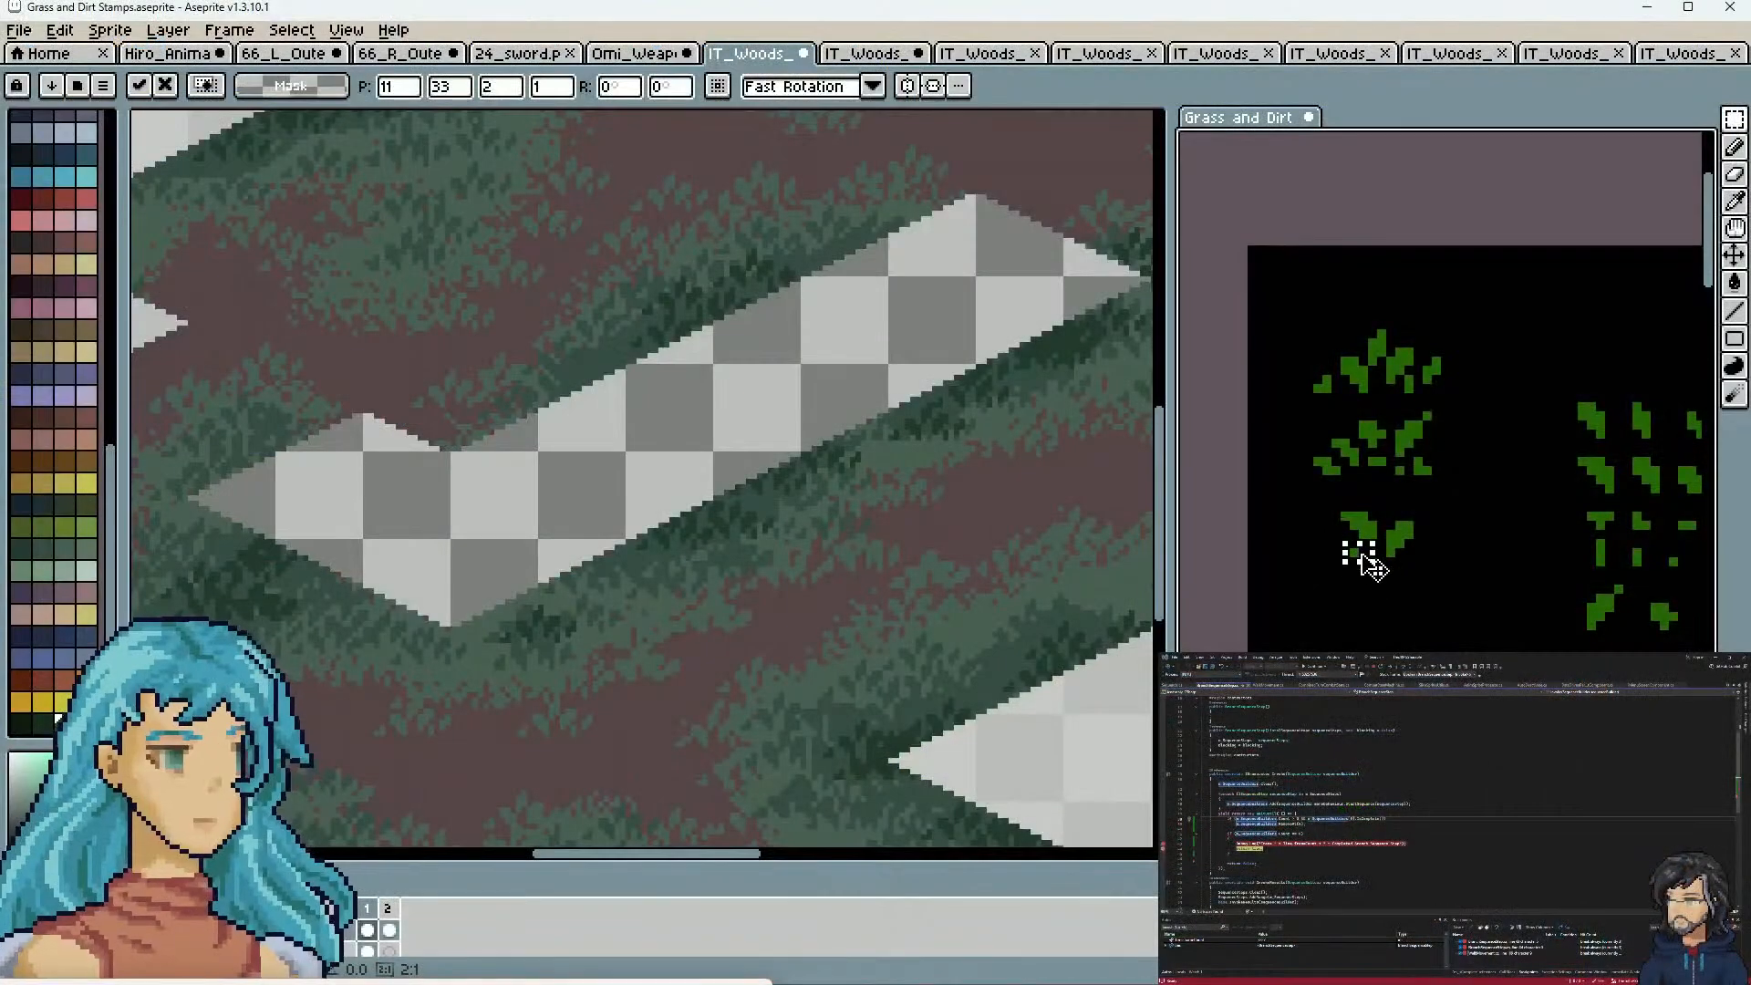
Switch to Aseprite, drop the moved pixels, and select the middle leaf cluster in Grass and Dirt Stamps
{"action": "left_click", "coordinate": [1434, 579]}
{"action": "scroll", "coordinate": [1373, 559], "scroll_direction": "up", "scroll_amount": 1}
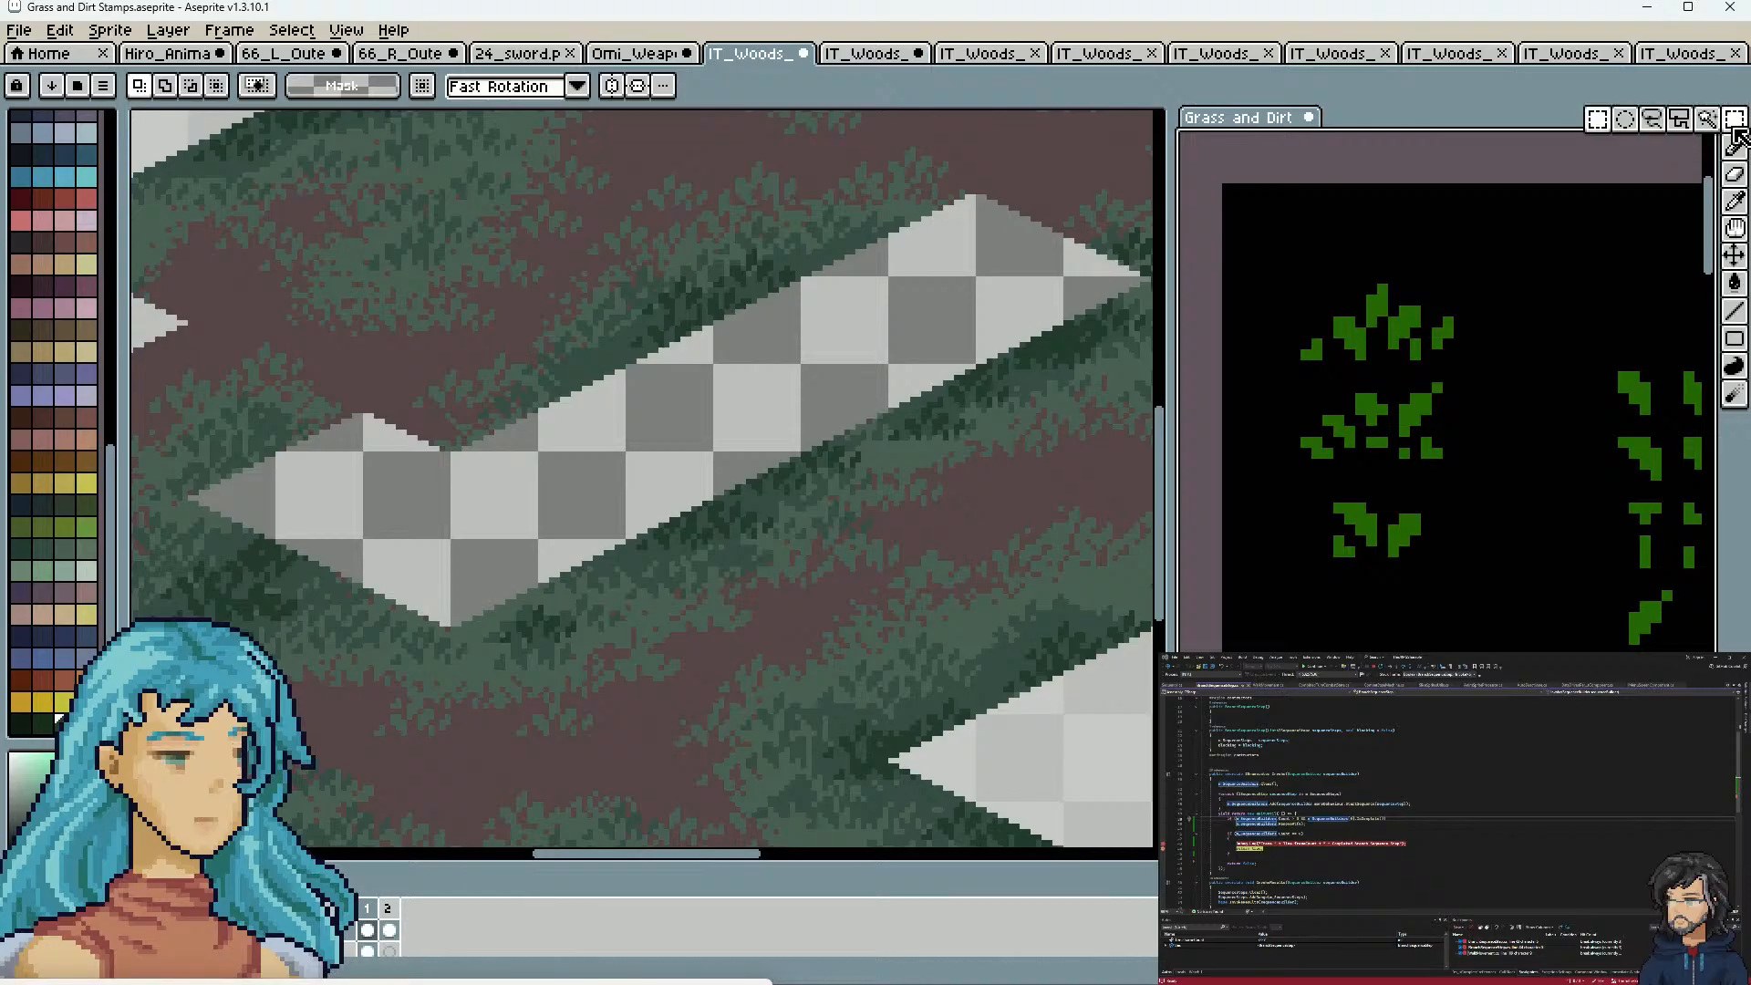
{"action": "left_click_drag", "start_coordinate": [1448, 466], "coordinate": [1294, 384]}
{"action": "scroll", "coordinate": [1556, 578], "scroll_direction": "down", "scroll_amount": 2}
{"action": "scroll", "coordinate": [1616, 603], "scroll_direction": "up", "scroll_amount": 1}
{"action": "scroll", "coordinate": [1616, 604], "scroll_direction": "down", "scroll_amount": 3}
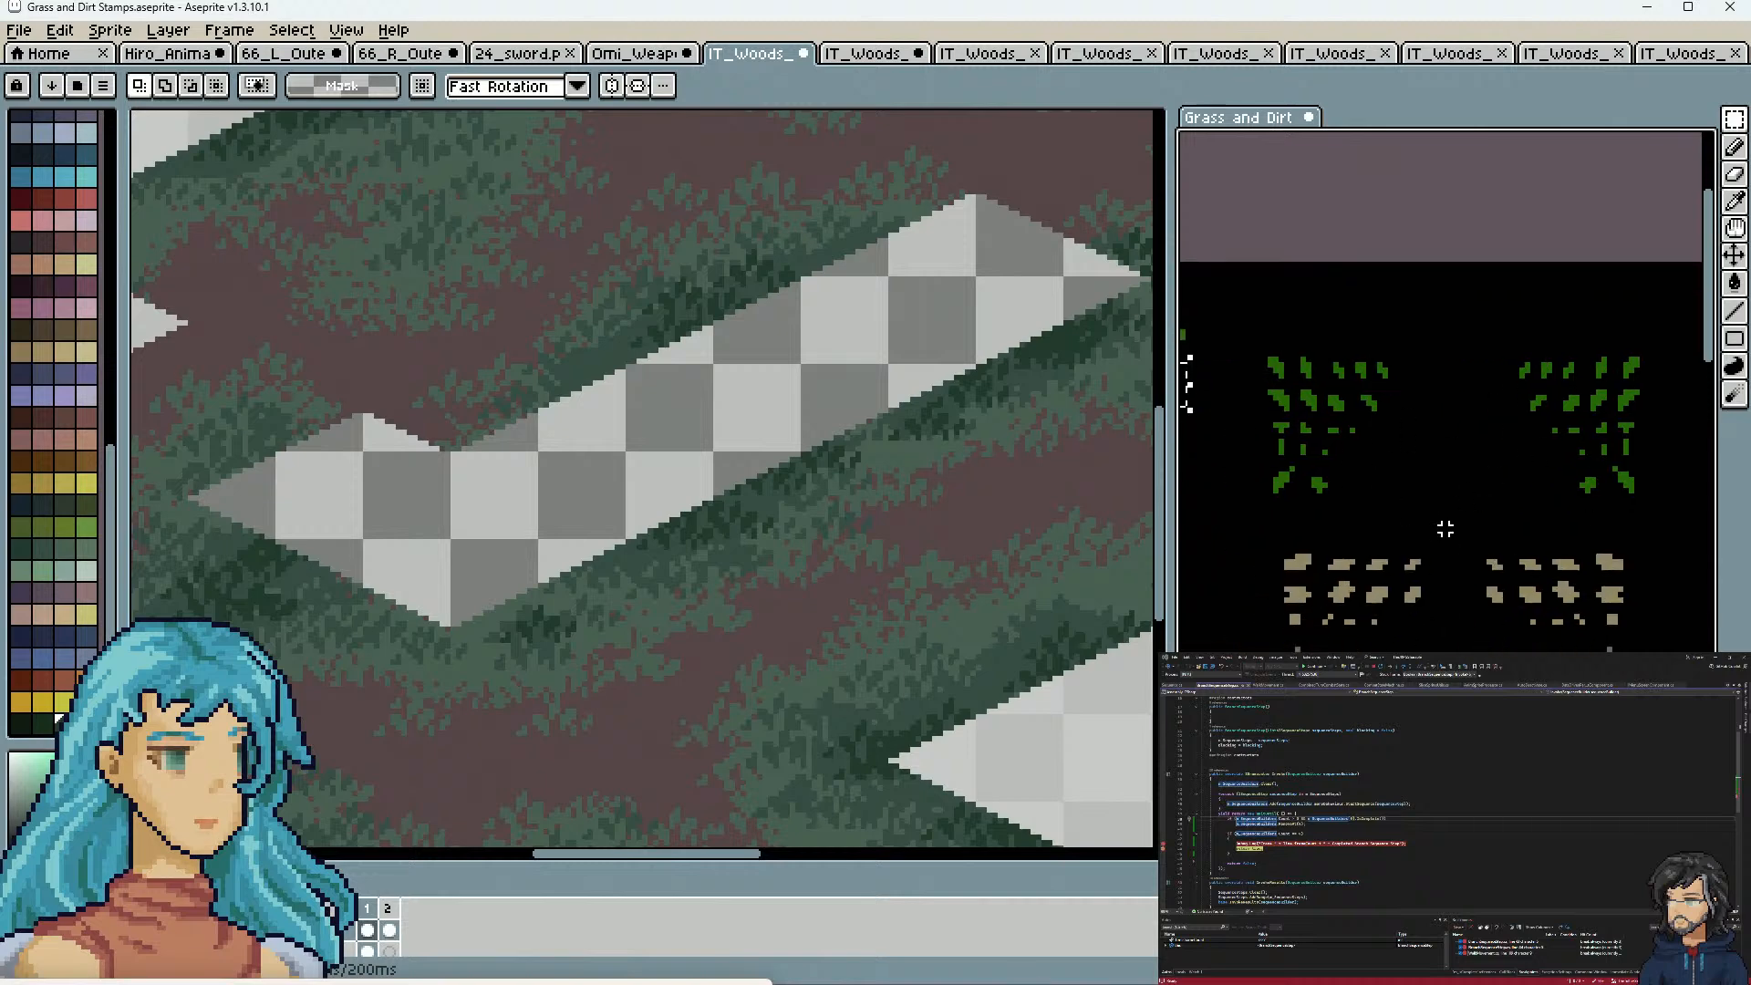
{"action": "scroll", "coordinate": [1445, 529], "scroll_direction": "up", "scroll_amount": 4}
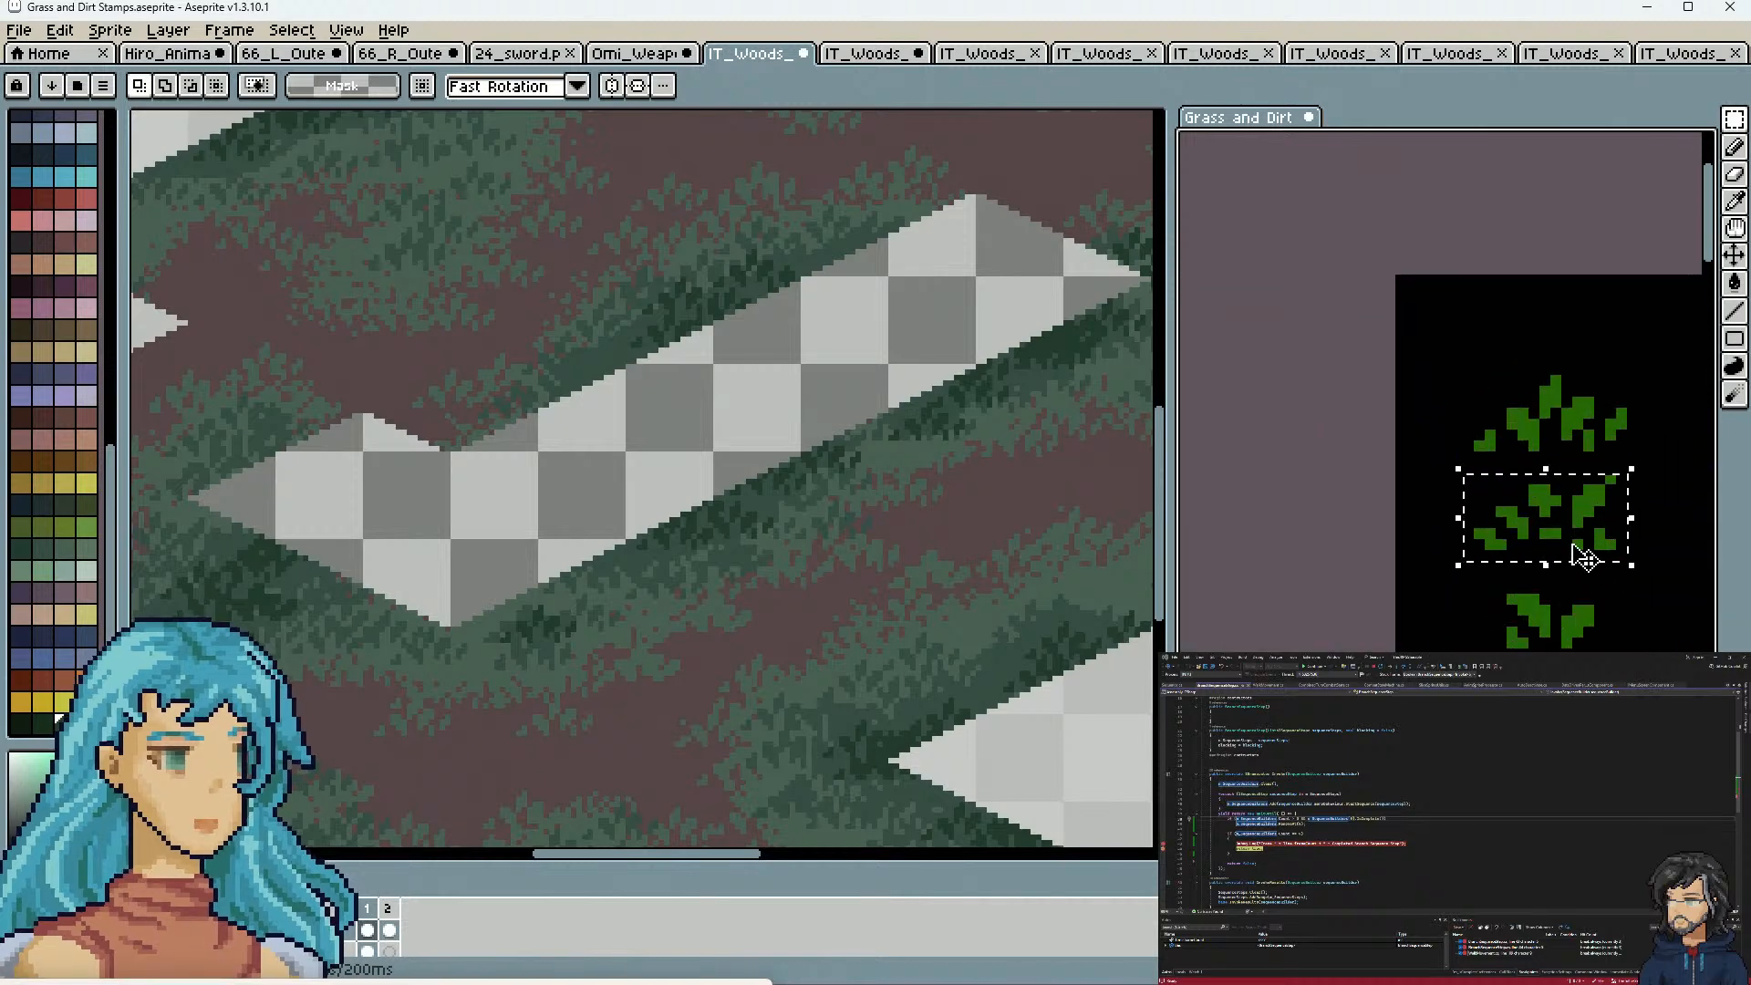
Paste the leaf cluster into the F7 floor's long empty gap, make it a custom brush, and recolour it with green sampled from the grass
{"action": "left_click", "coordinate": [791, 372]}
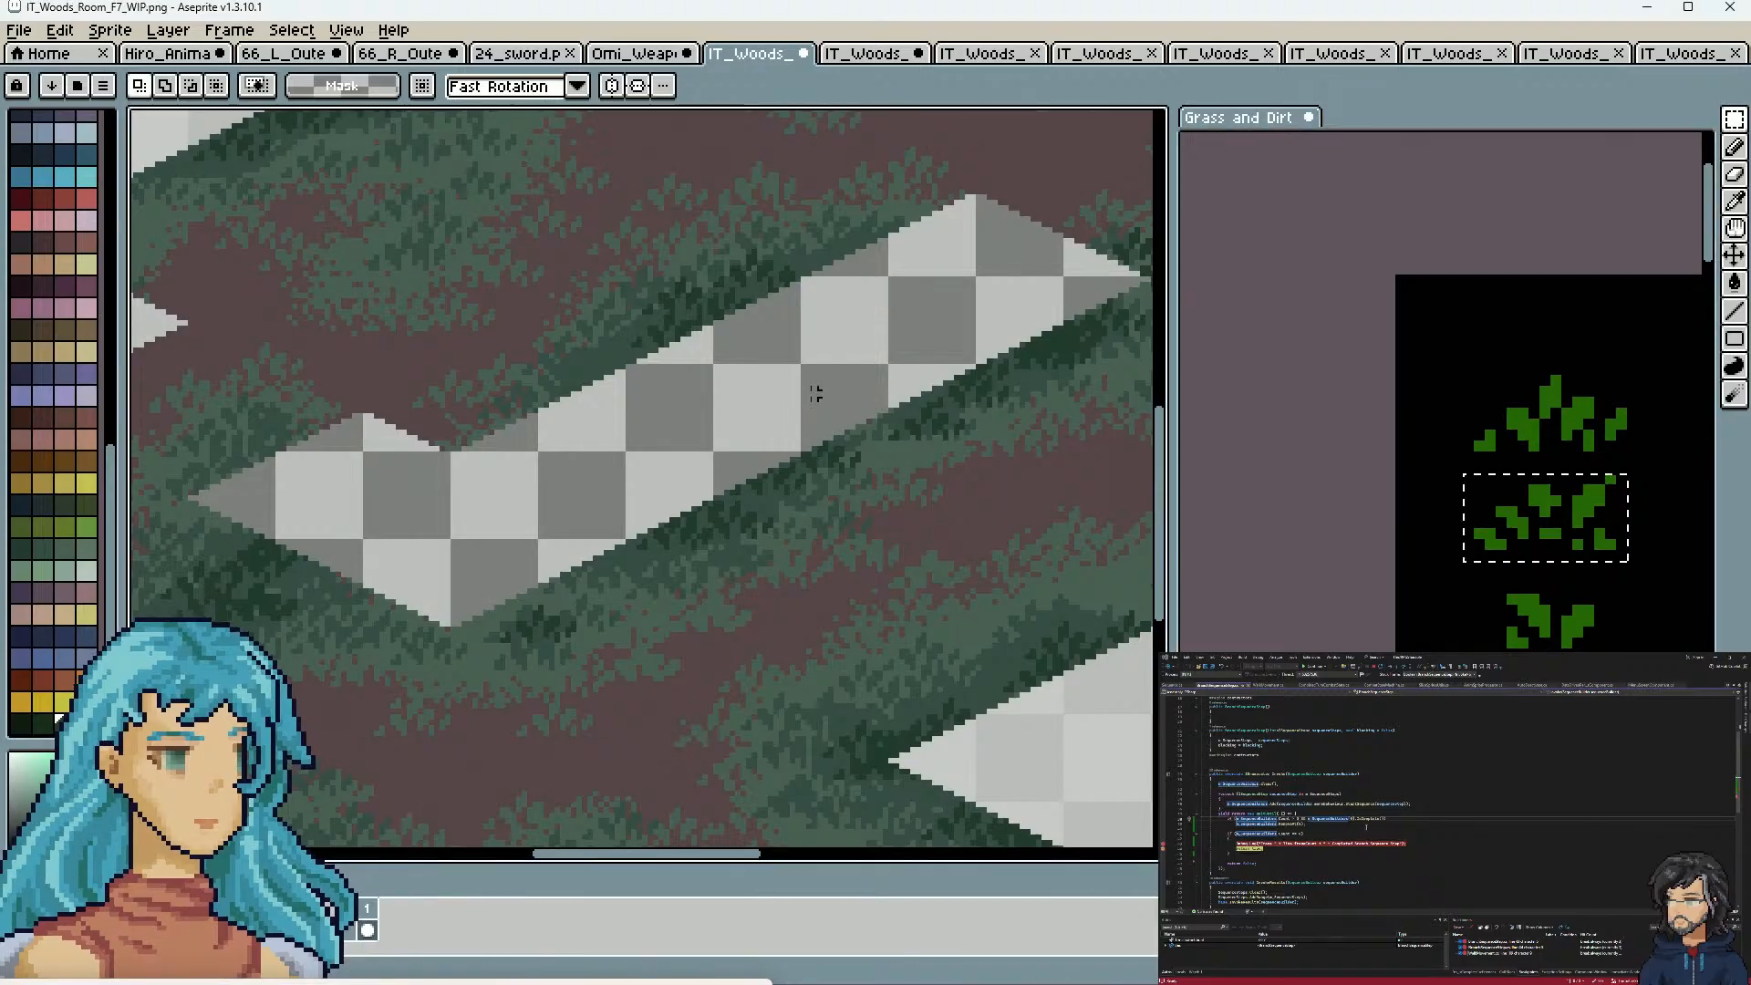
{"action": "key", "text": "ctrl+v"}
{"action": "scroll", "coordinate": [647, 481], "scroll_direction": "up", "scroll_amount": 1}
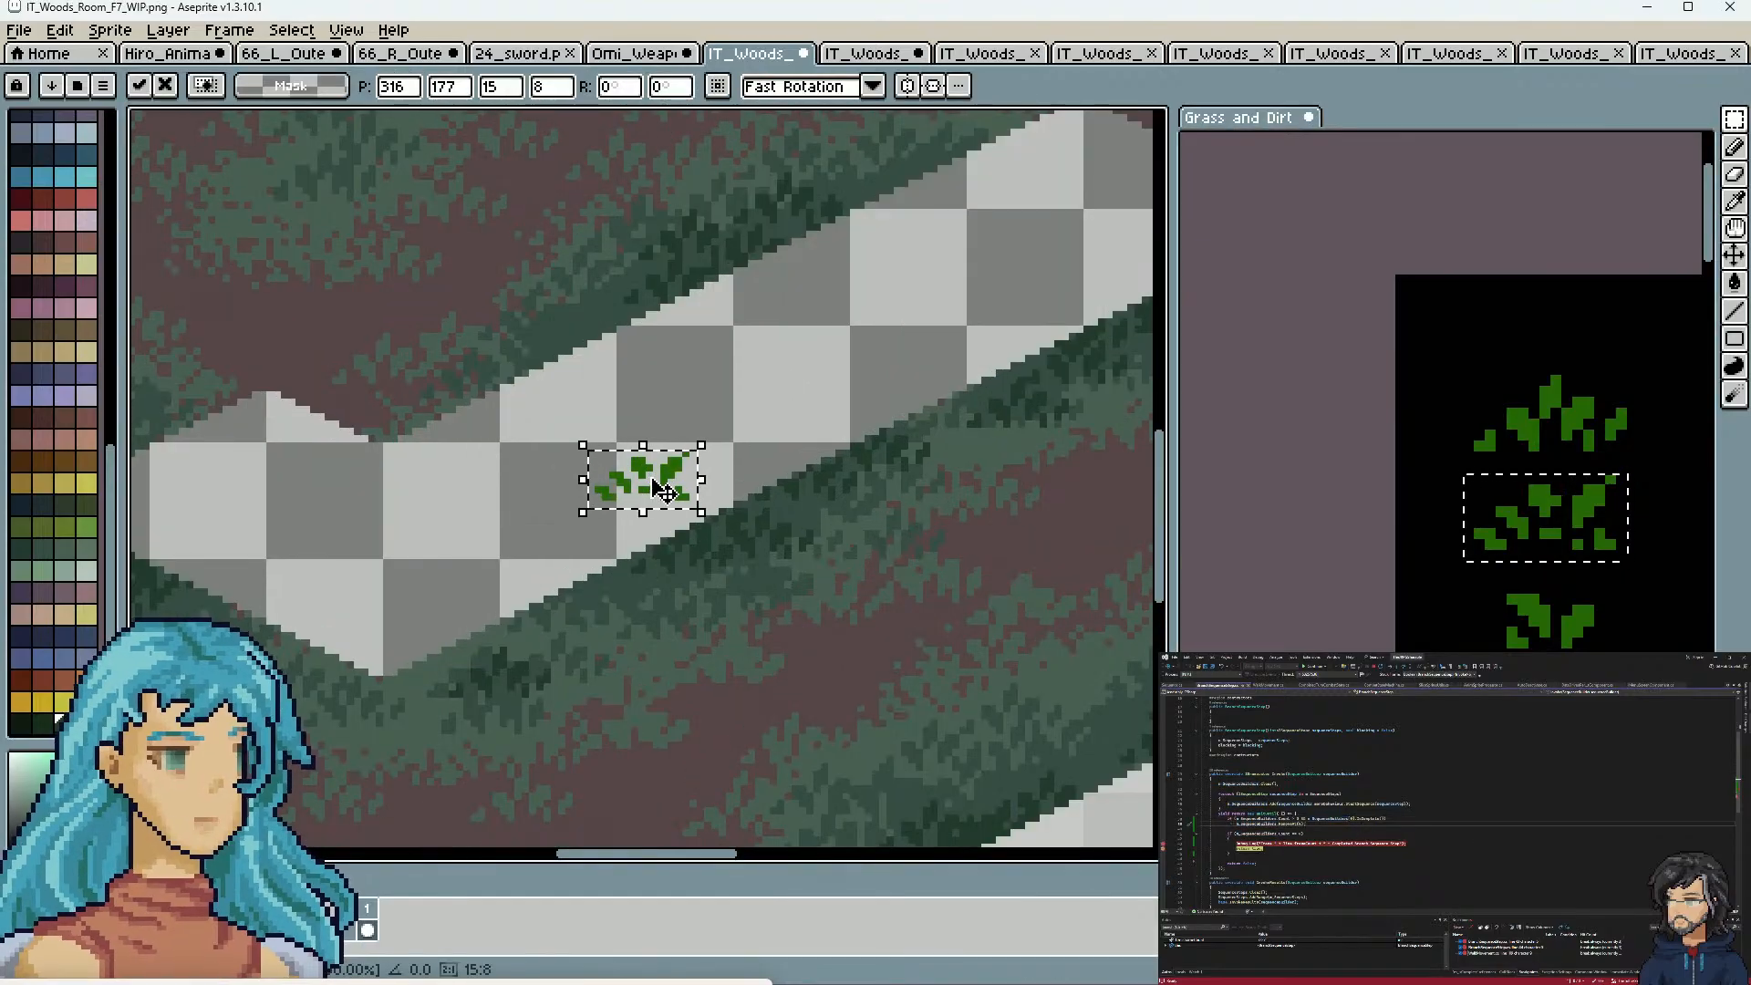
{"action": "key", "text": "ctrl+b"}
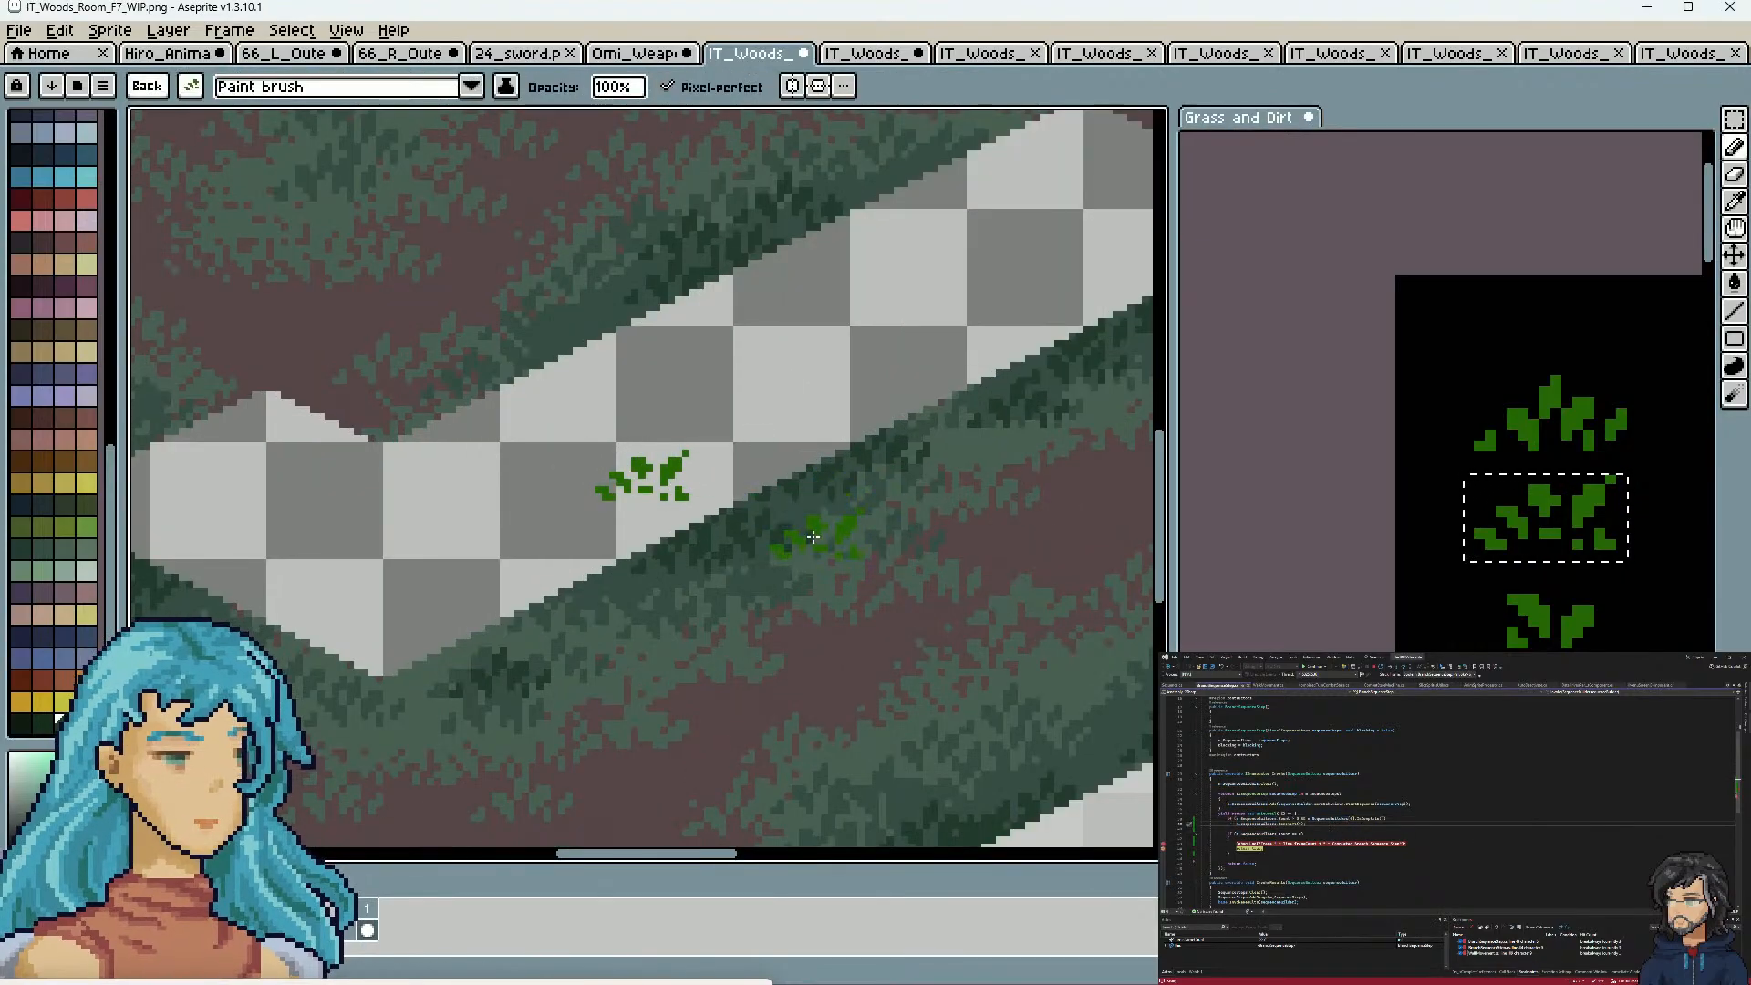
{"action": "key", "text": "i"}
{"action": "left_click", "coordinate": [828, 573], "text": "alt"}
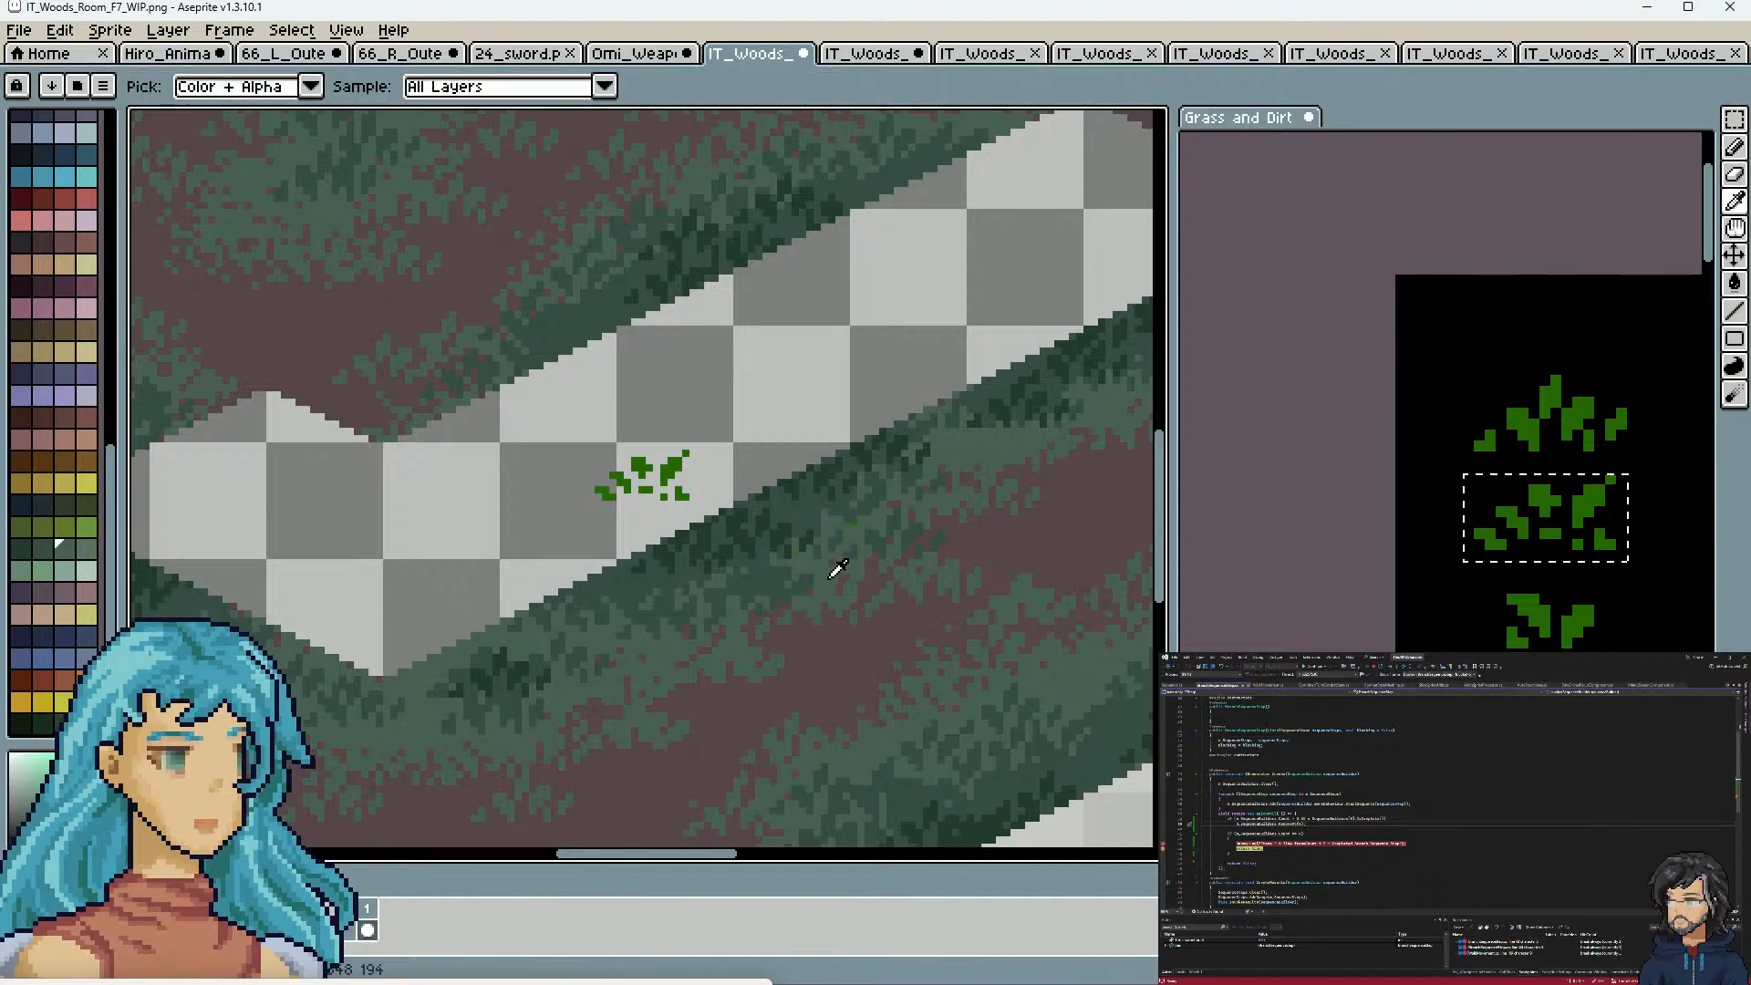
Stamp the green leaf brush over the grass and dirt borders on the floor's right-hand side and upper slope
{"action": "left_click_drag", "start_coordinate": [1076, 588], "coordinate": [809, 504]}
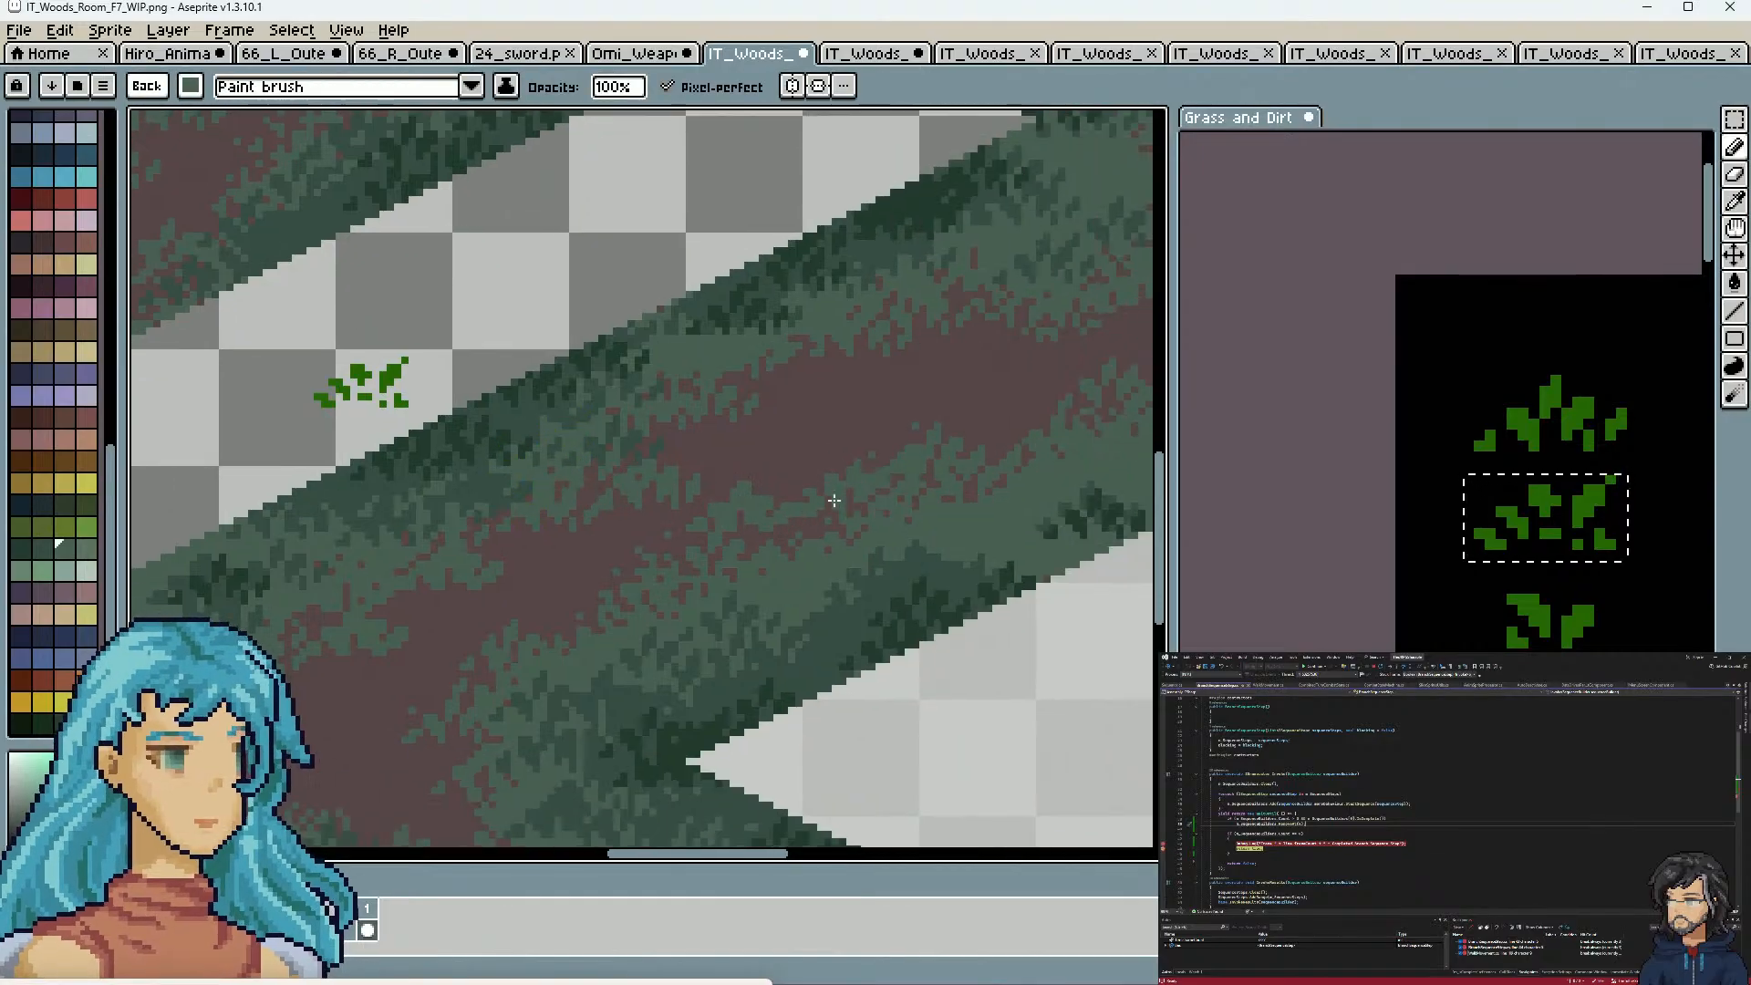
{"action": "scroll", "coordinate": [809, 510], "scroll_direction": "down", "scroll_amount": 3}
{"action": "scroll", "coordinate": [923, 511], "scroll_direction": "up", "scroll_amount": 3}
{"action": "left_click_drag", "start_coordinate": [938, 525], "coordinate": [699, 562]}
{"action": "left_click_drag", "start_coordinate": [874, 474], "coordinate": [658, 608]}
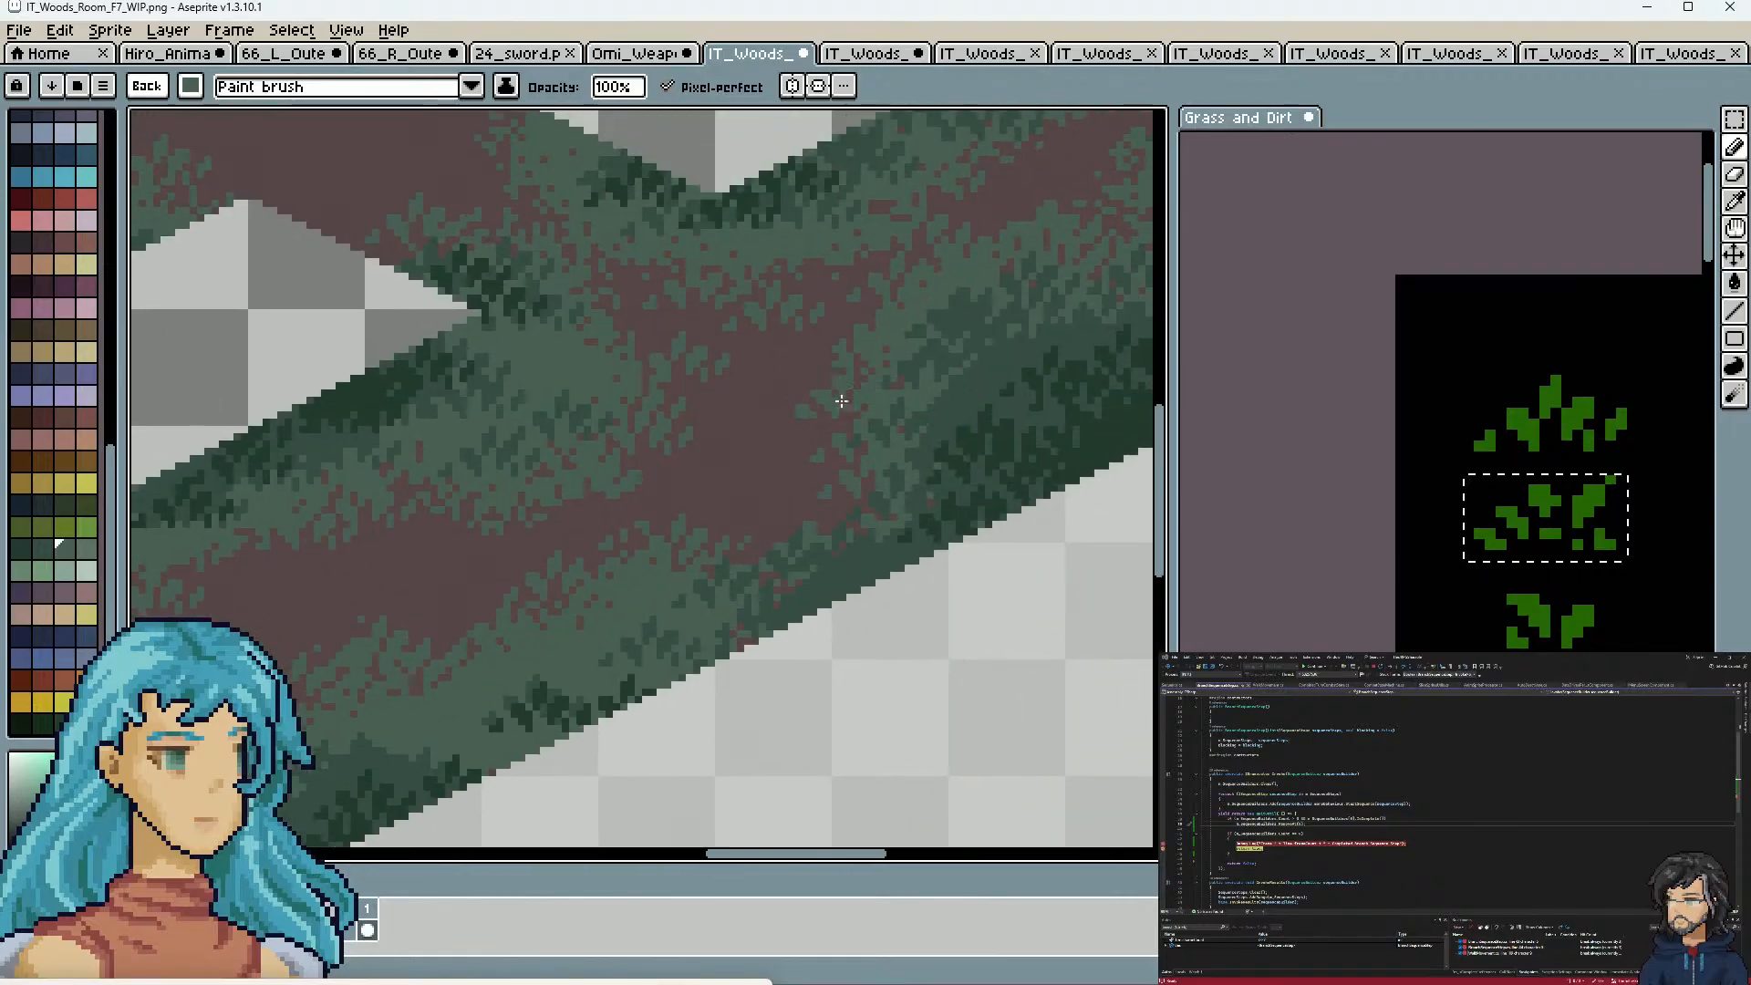
{"action": "left_click_drag", "start_coordinate": [854, 316], "coordinate": [895, 420]}
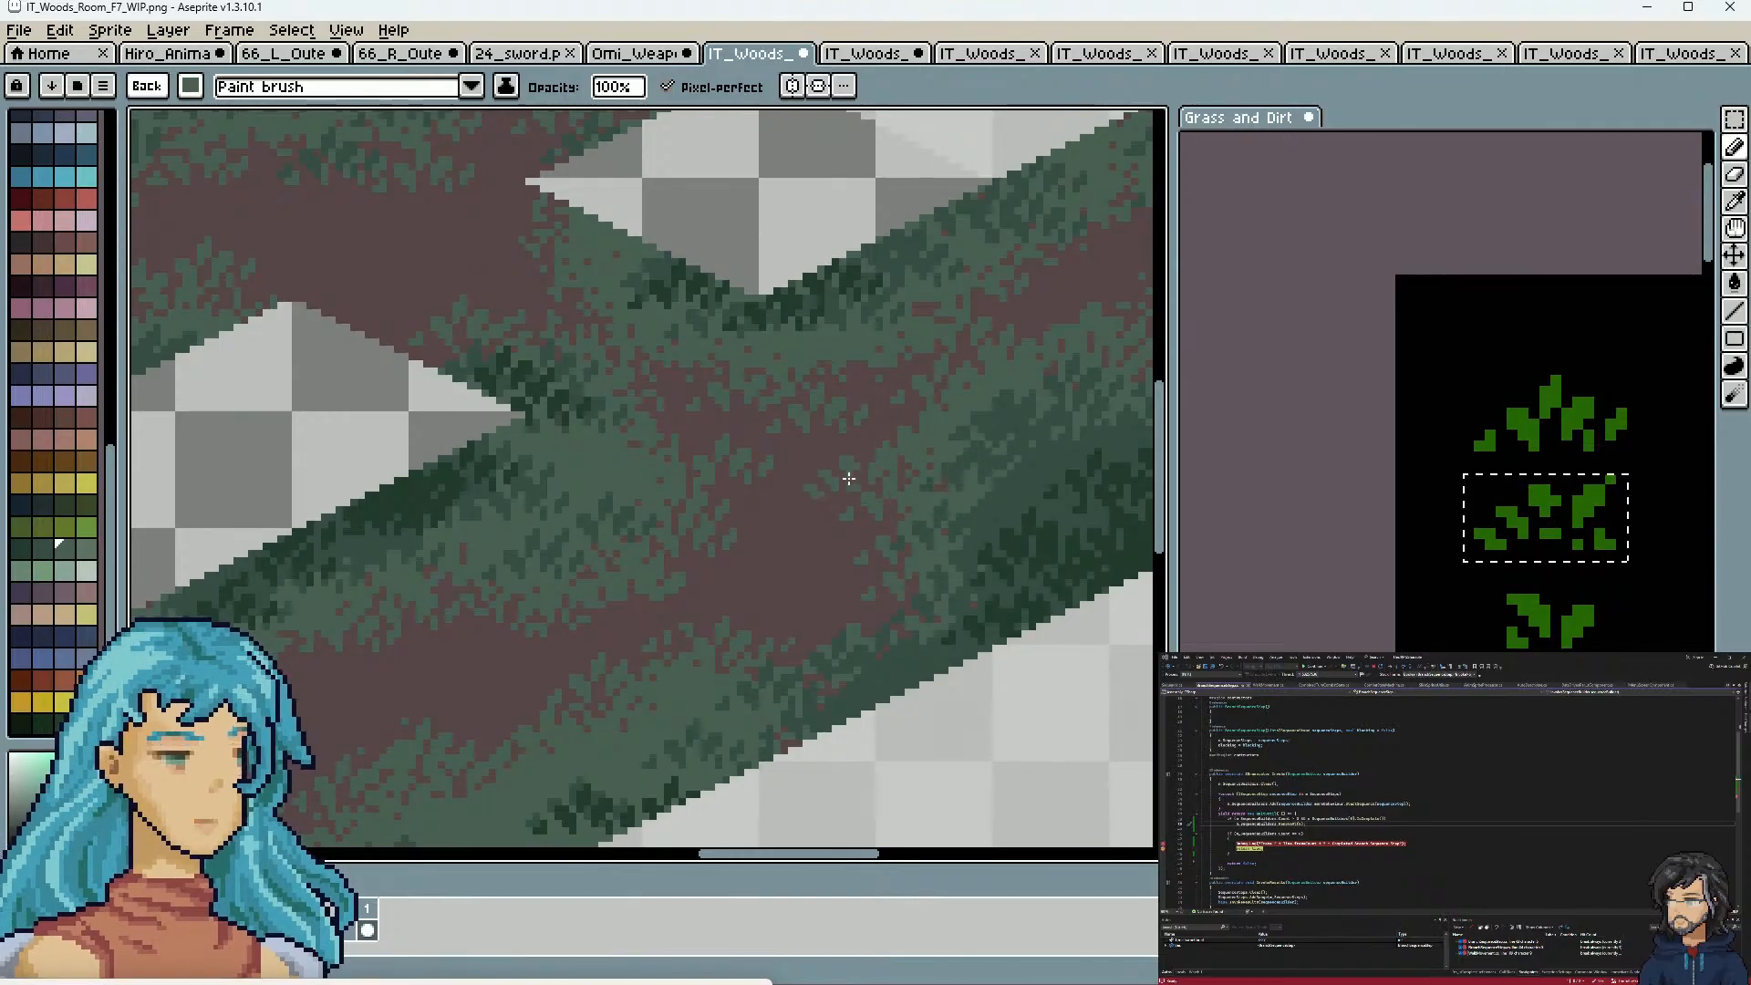
{"action": "left_click_drag", "start_coordinate": [973, 292], "coordinate": [1126, 369]}
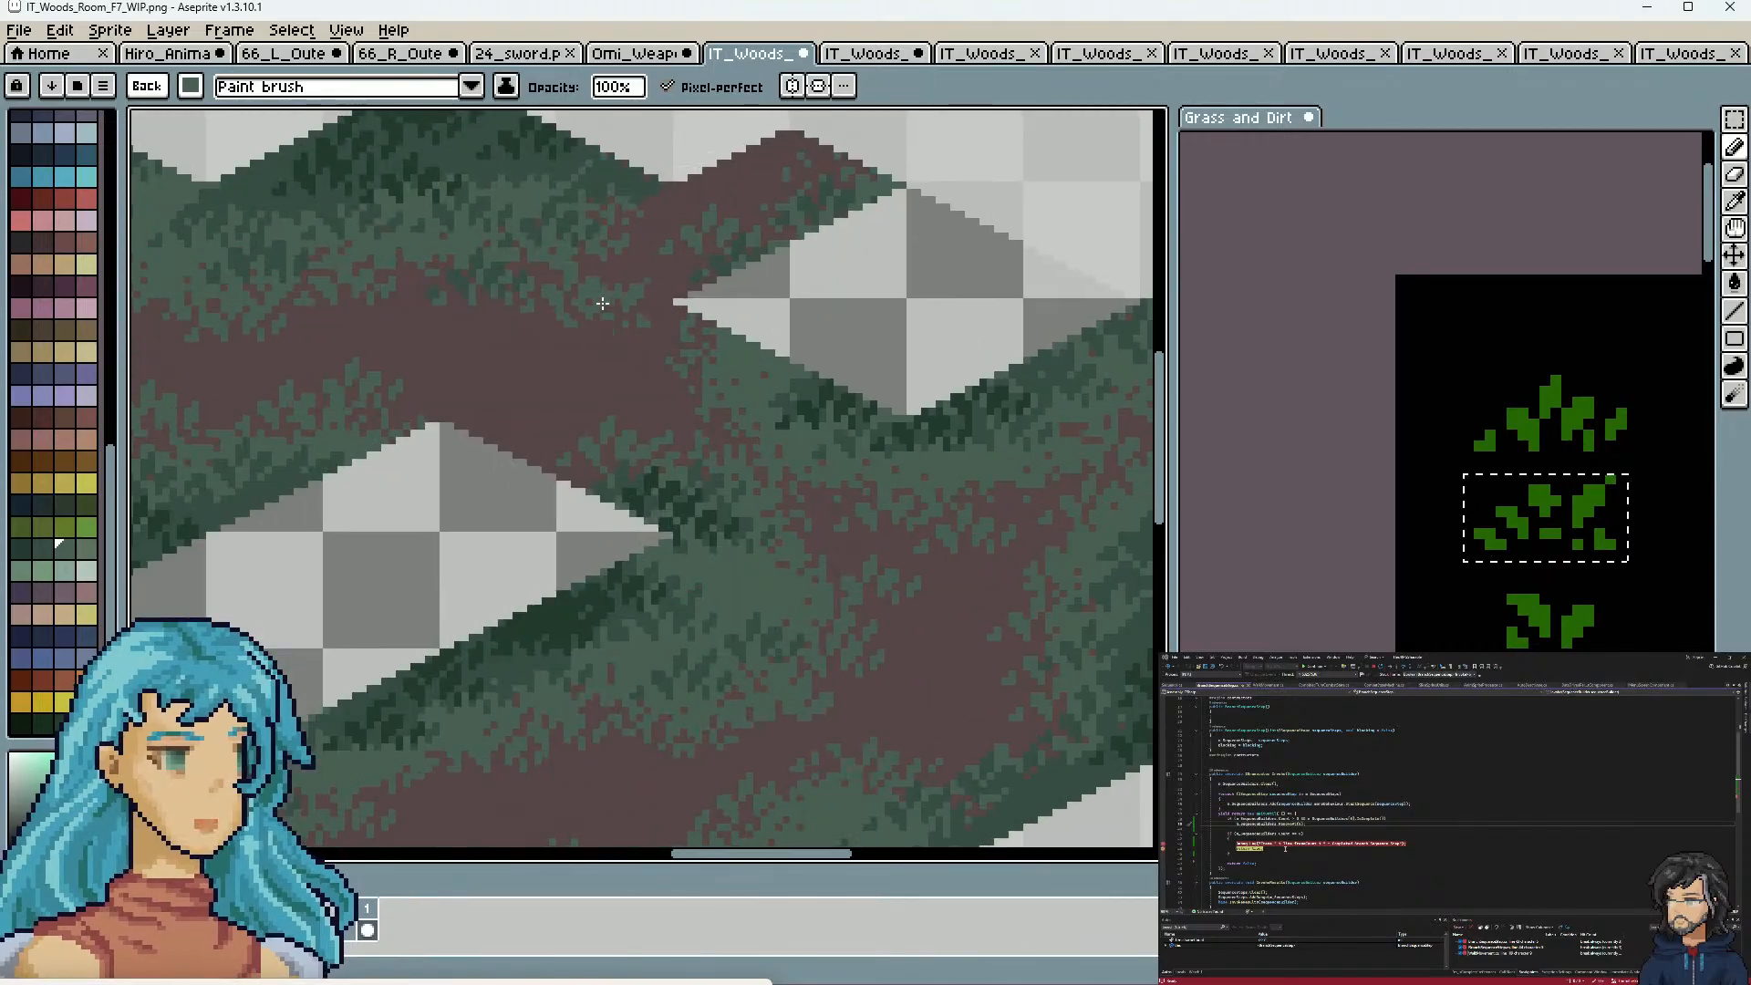
{"action": "left_click_drag", "start_coordinate": [693, 271], "coordinate": [834, 389]}
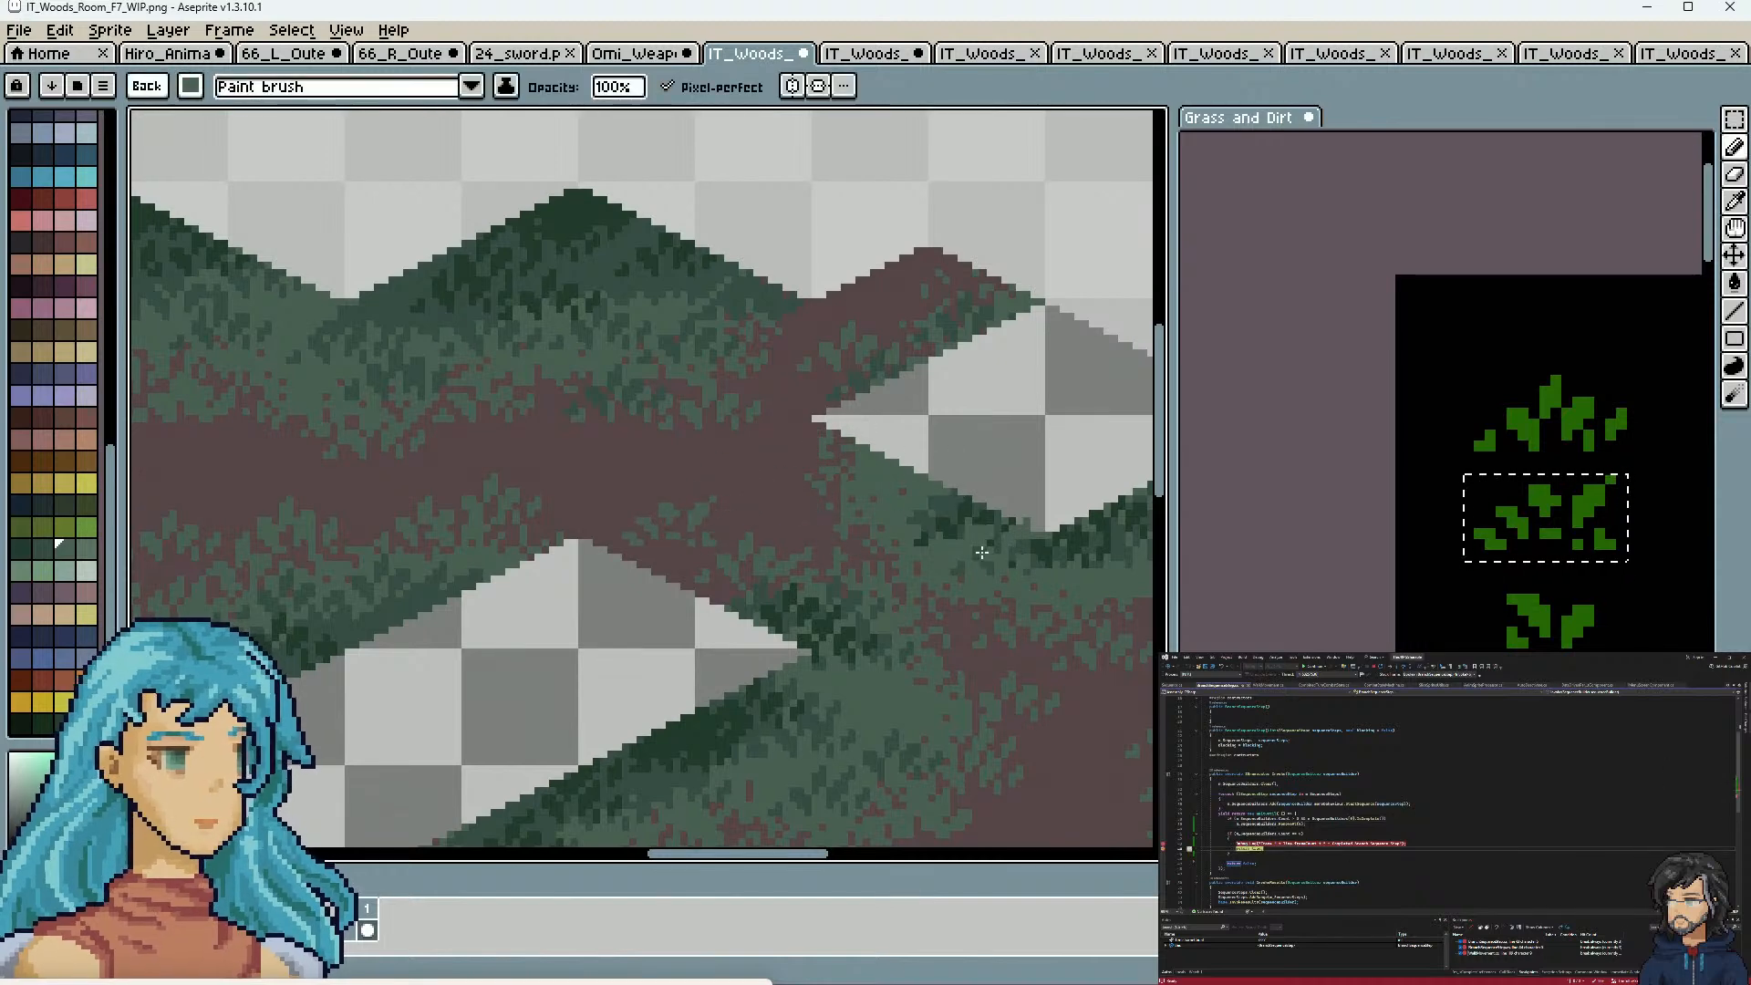
Stamp the green leaf brush over the grass around the small gap and the floor's left corner
{"action": "left_click_drag", "start_coordinate": [598, 423], "coordinate": [878, 407]}
{"action": "left_click_drag", "start_coordinate": [604, 494], "coordinate": [911, 398]}
{"action": "left_click_drag", "start_coordinate": [614, 560], "coordinate": [825, 454]}
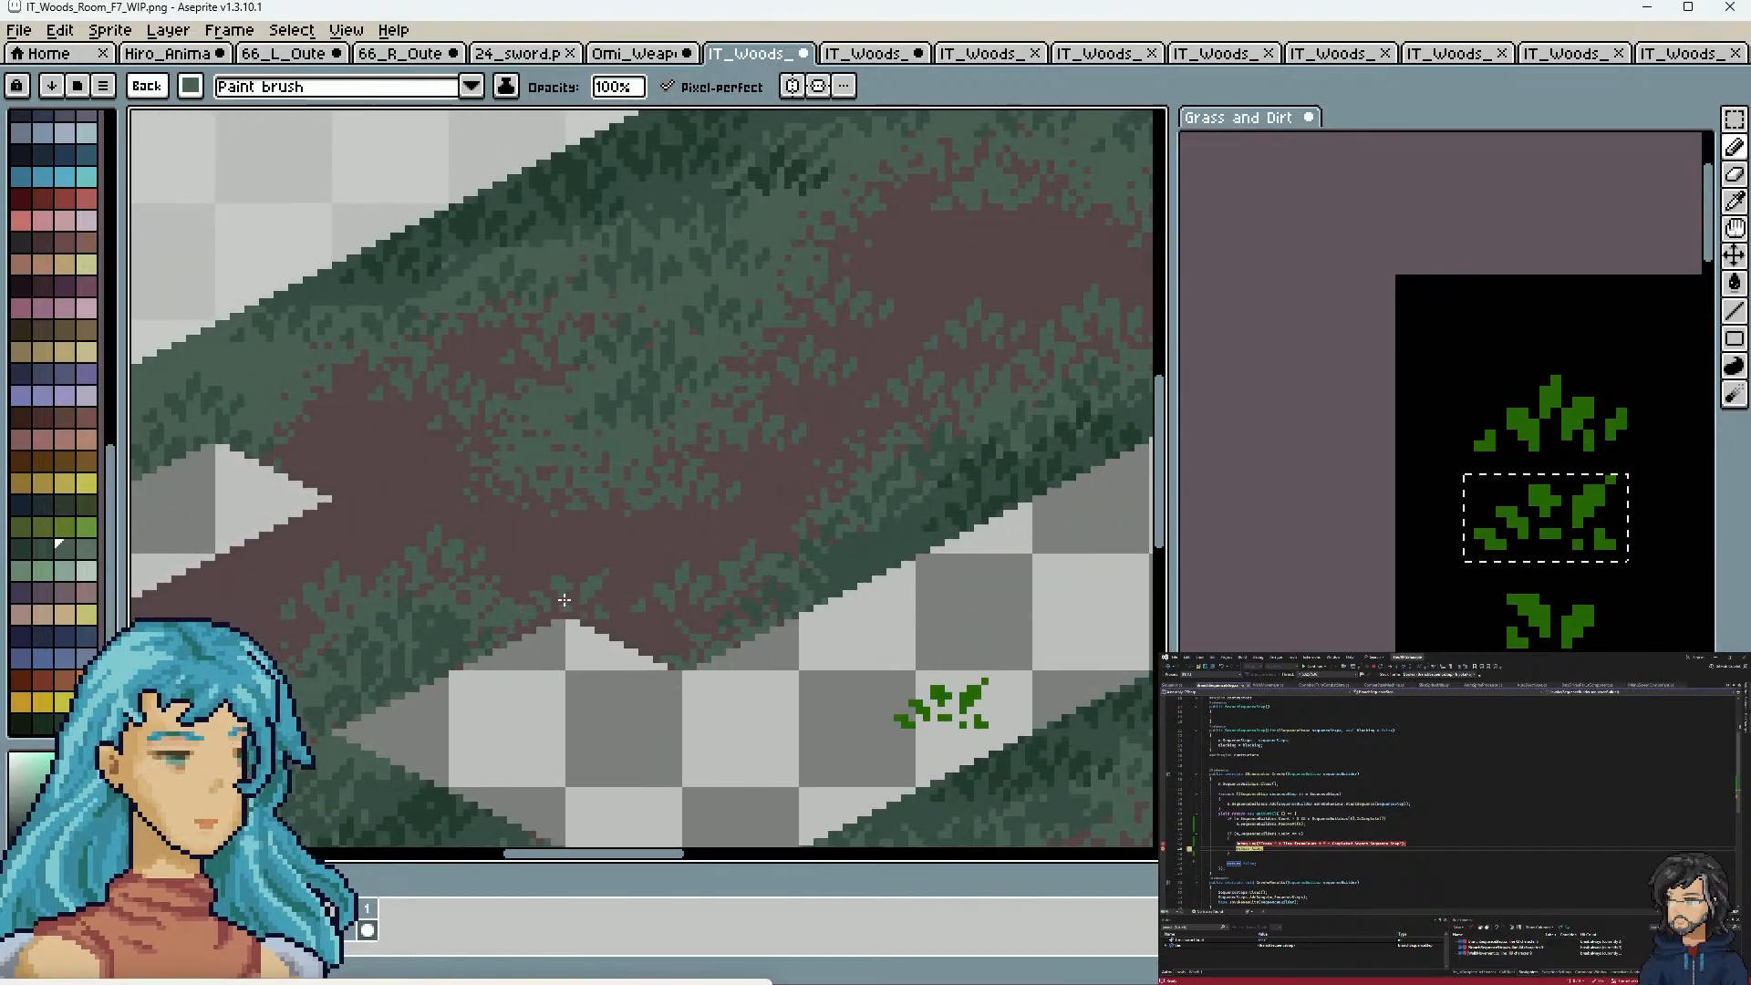
{"action": "scroll", "coordinate": [455, 520], "scroll_direction": "up", "scroll_amount": 1}
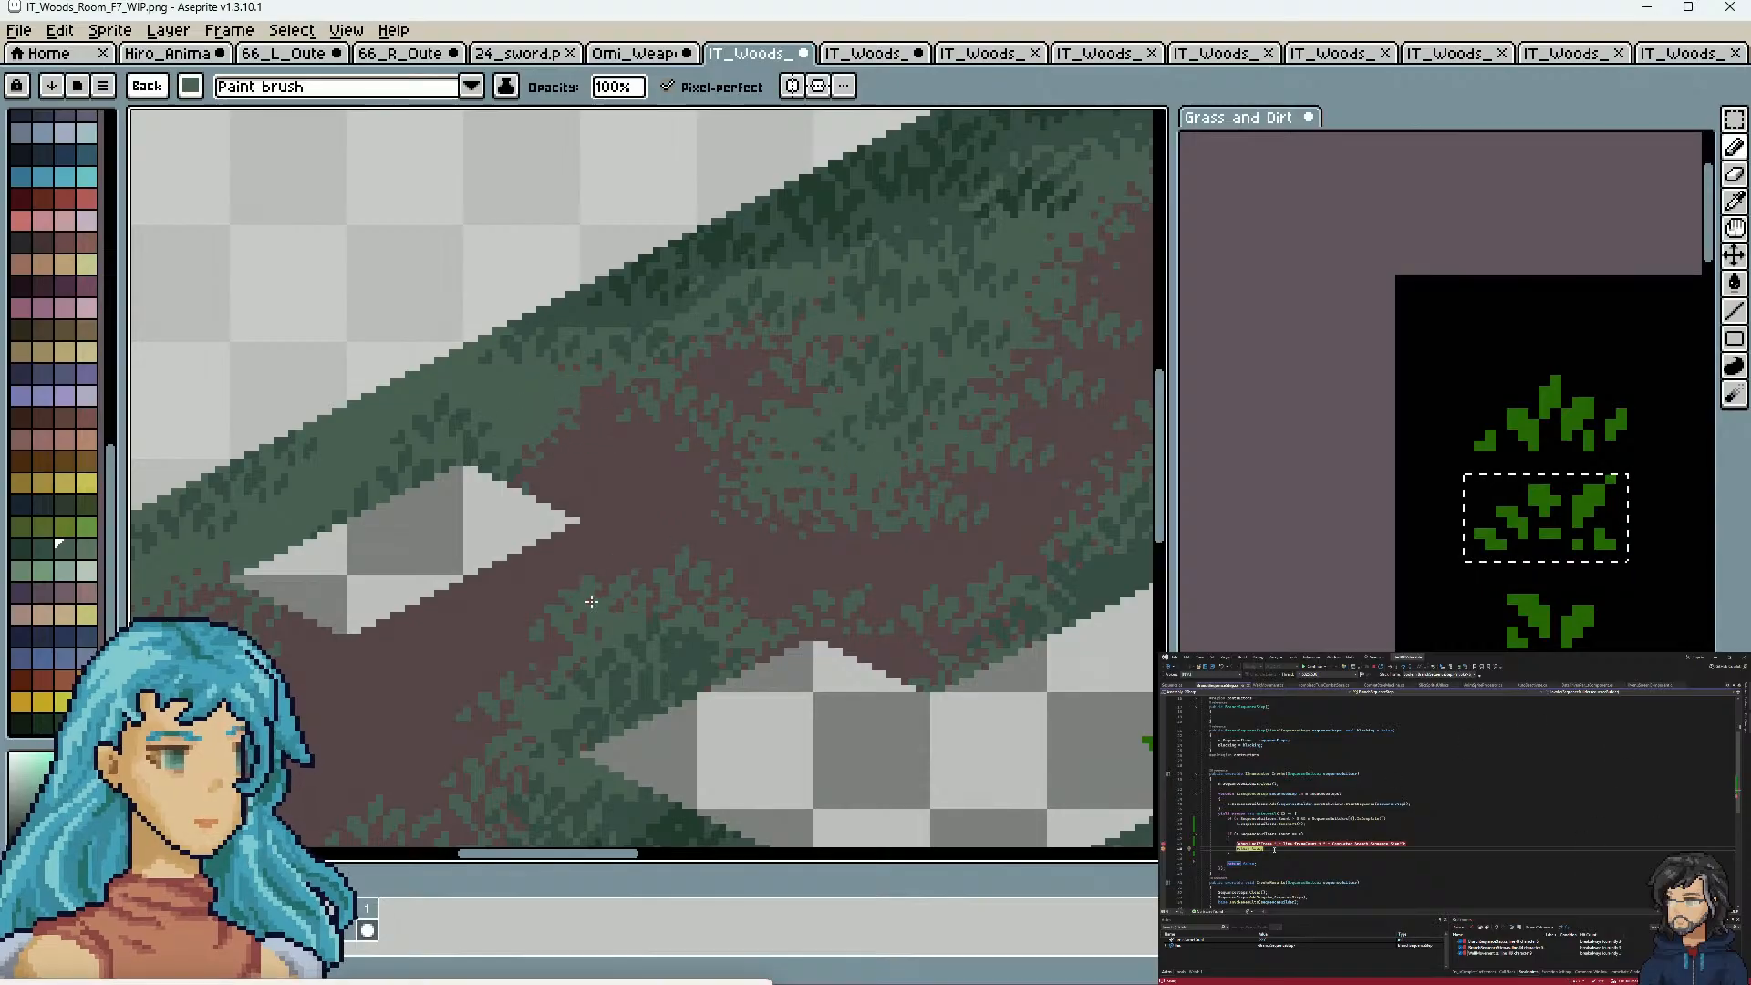
{"action": "left_click_drag", "start_coordinate": [304, 732], "coordinate": [802, 422]}
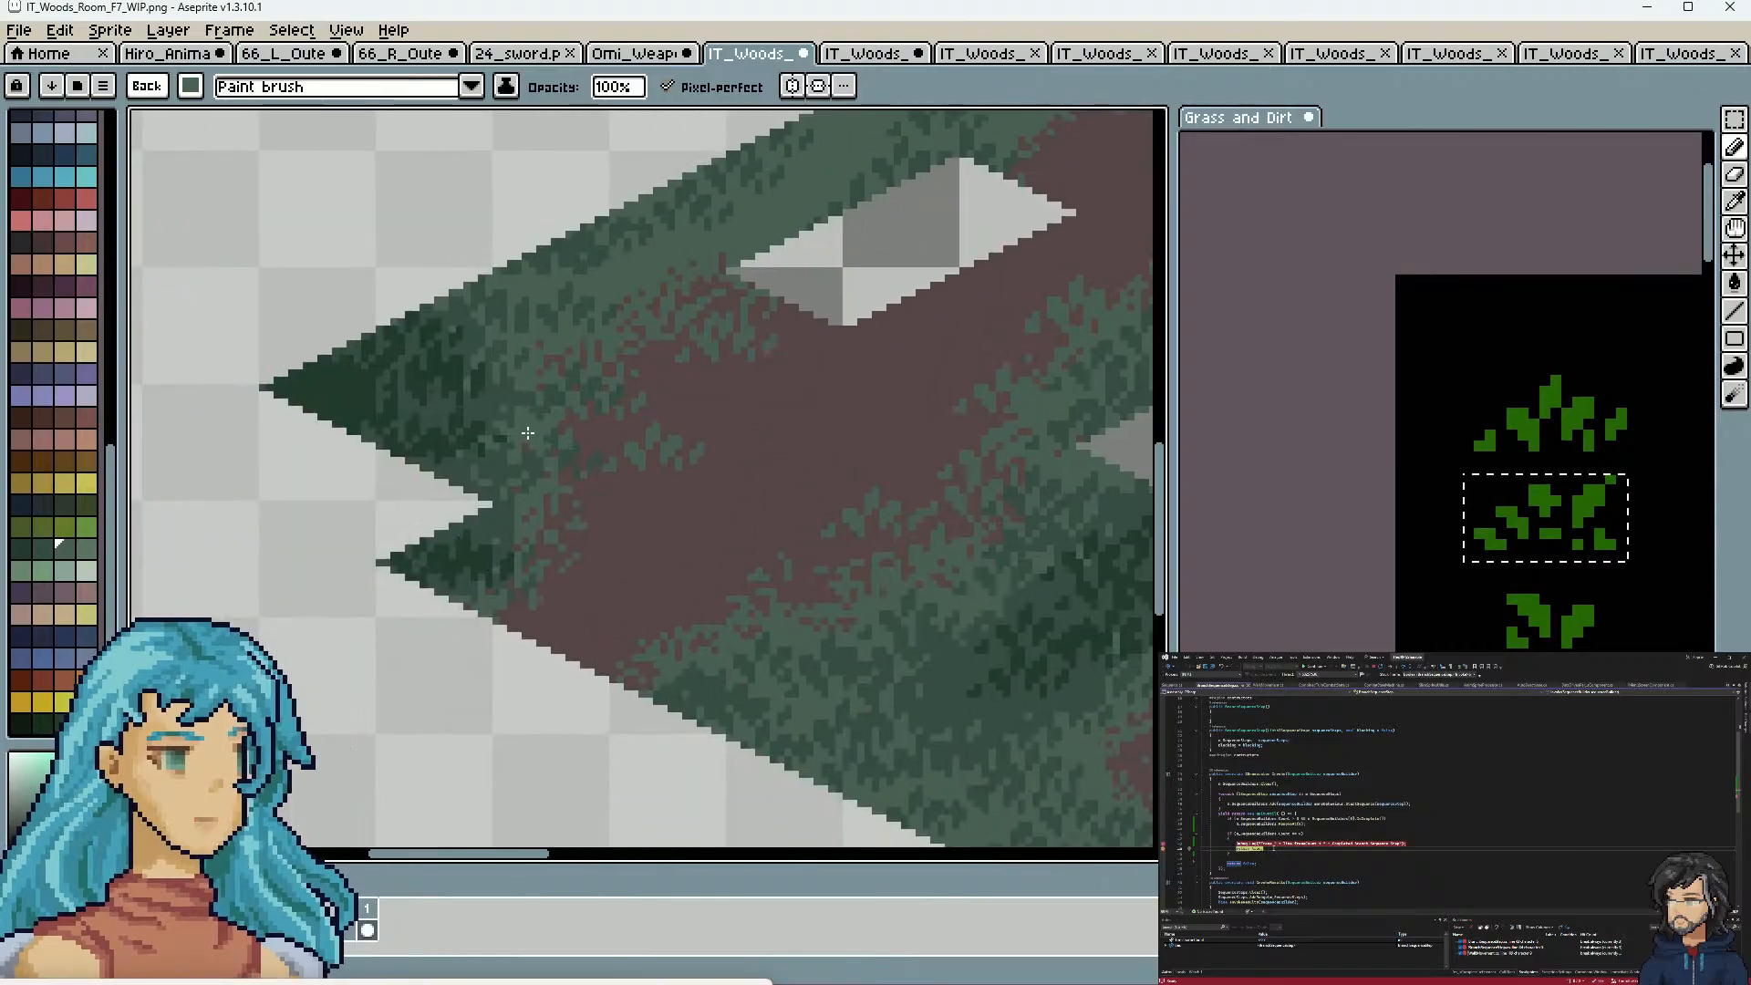
{"action": "left_click_drag", "start_coordinate": [814, 595], "coordinate": [702, 556]}
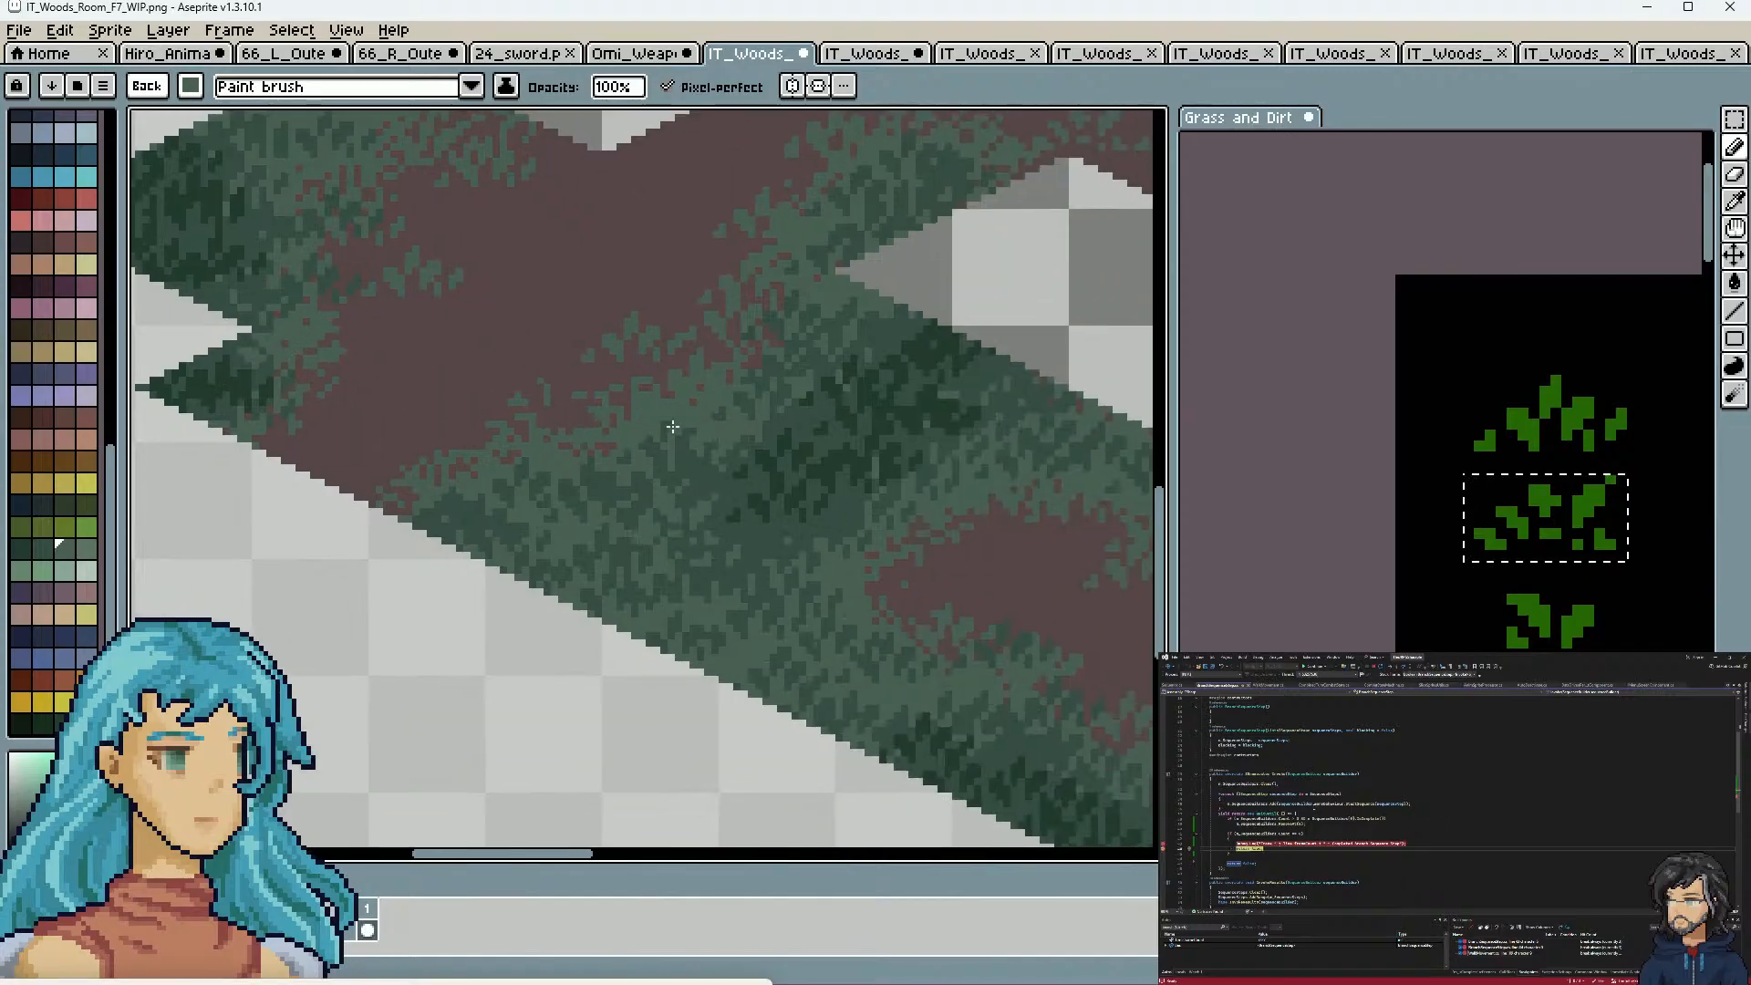
{"action": "left_click_drag", "start_coordinate": [693, 520], "coordinate": [552, 427]}
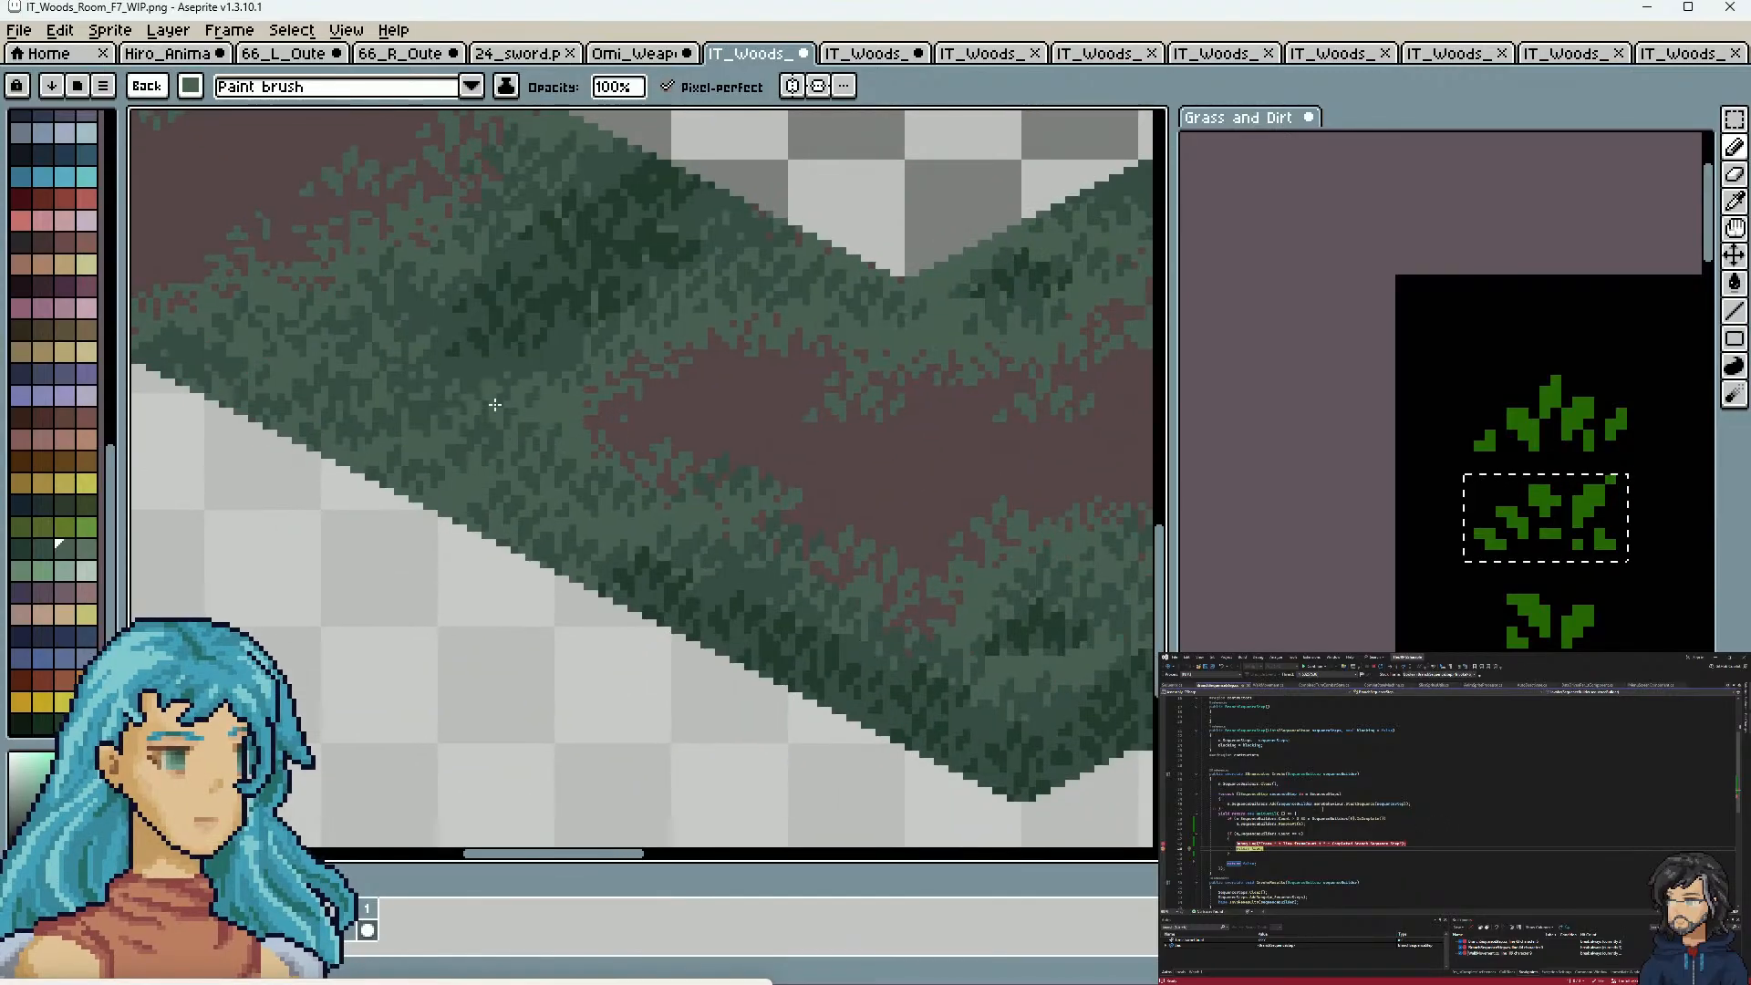
Stamp the green leaf brush through the grass along the floor's lower edge and below the long central gap
{"action": "left_click_drag", "start_coordinate": [793, 577], "coordinate": [703, 536]}
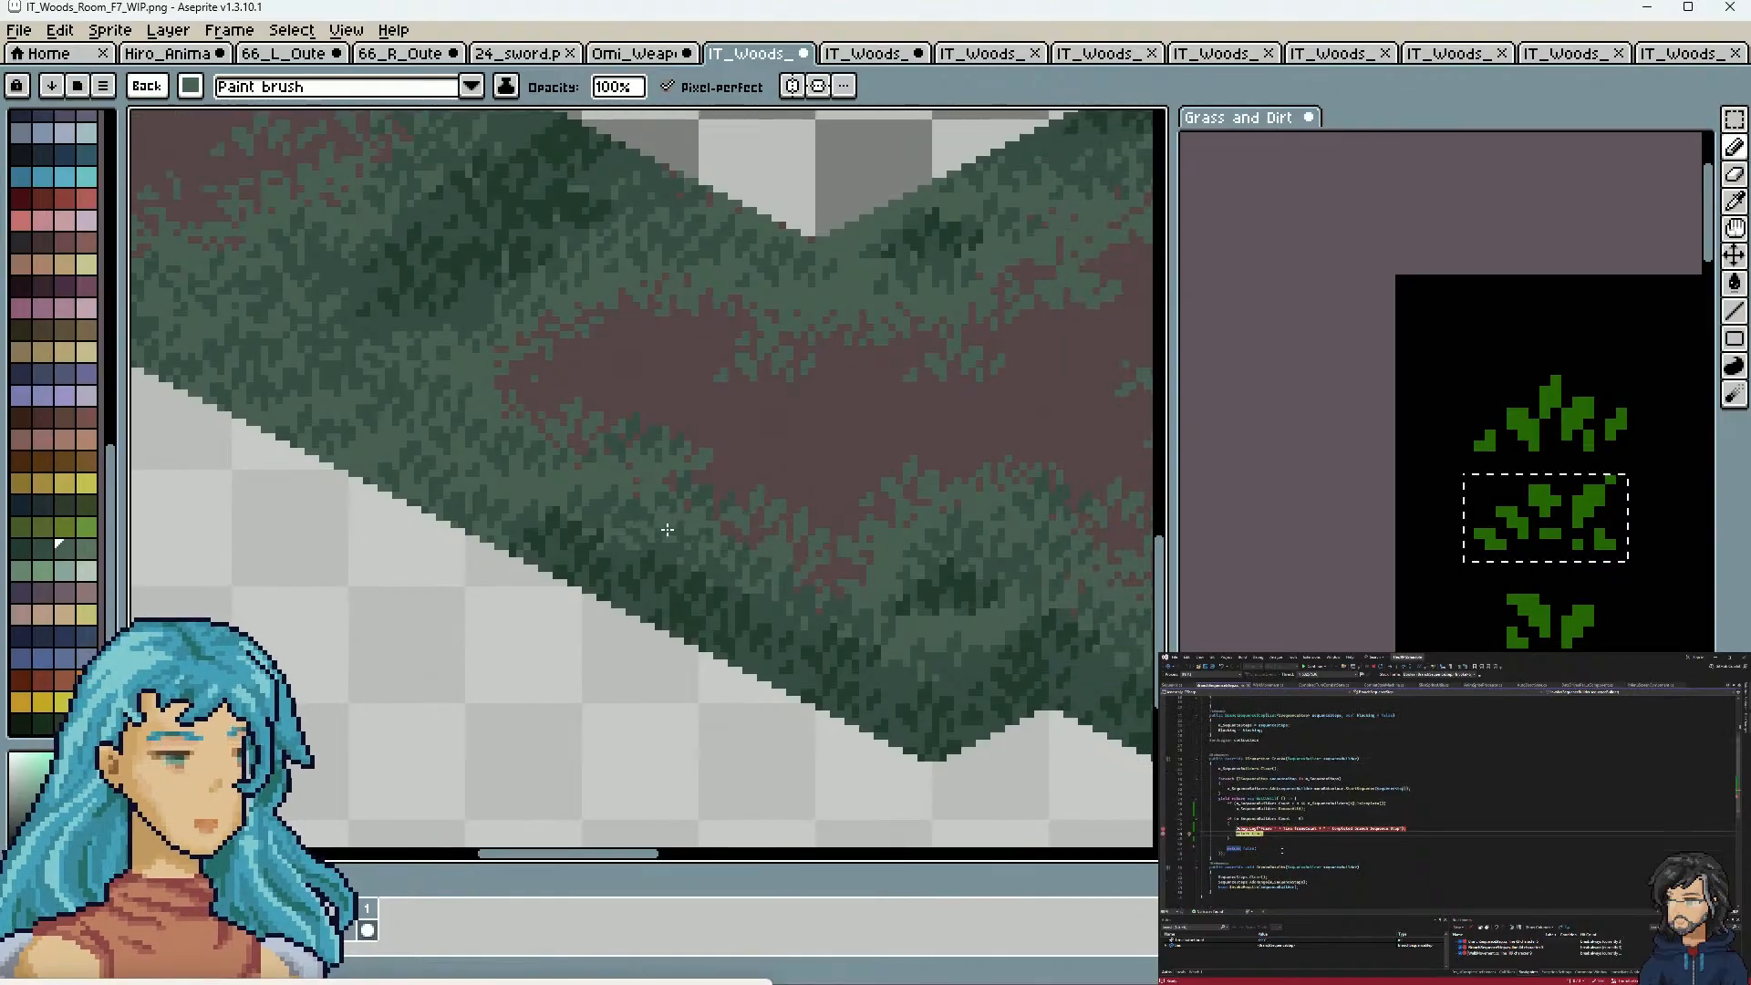
{"action": "left_click_drag", "start_coordinate": [846, 452], "coordinate": [672, 536]}
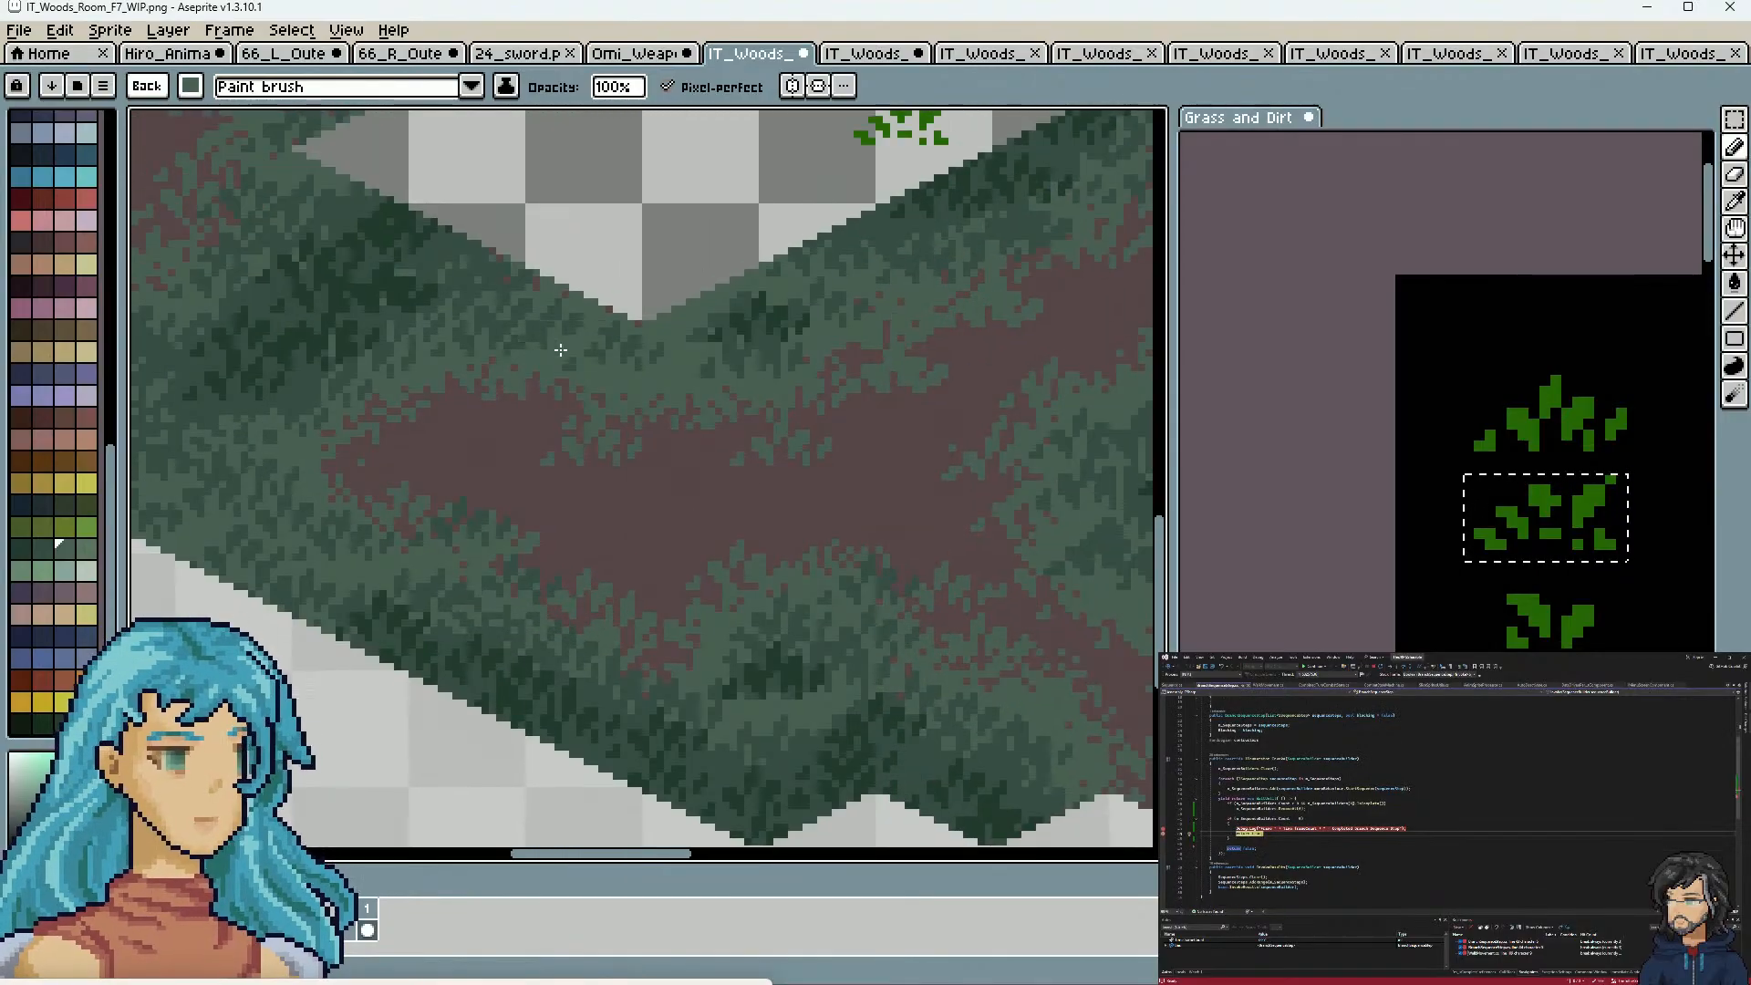
{"action": "left_click_drag", "start_coordinate": [903, 264], "coordinate": [768, 391]}
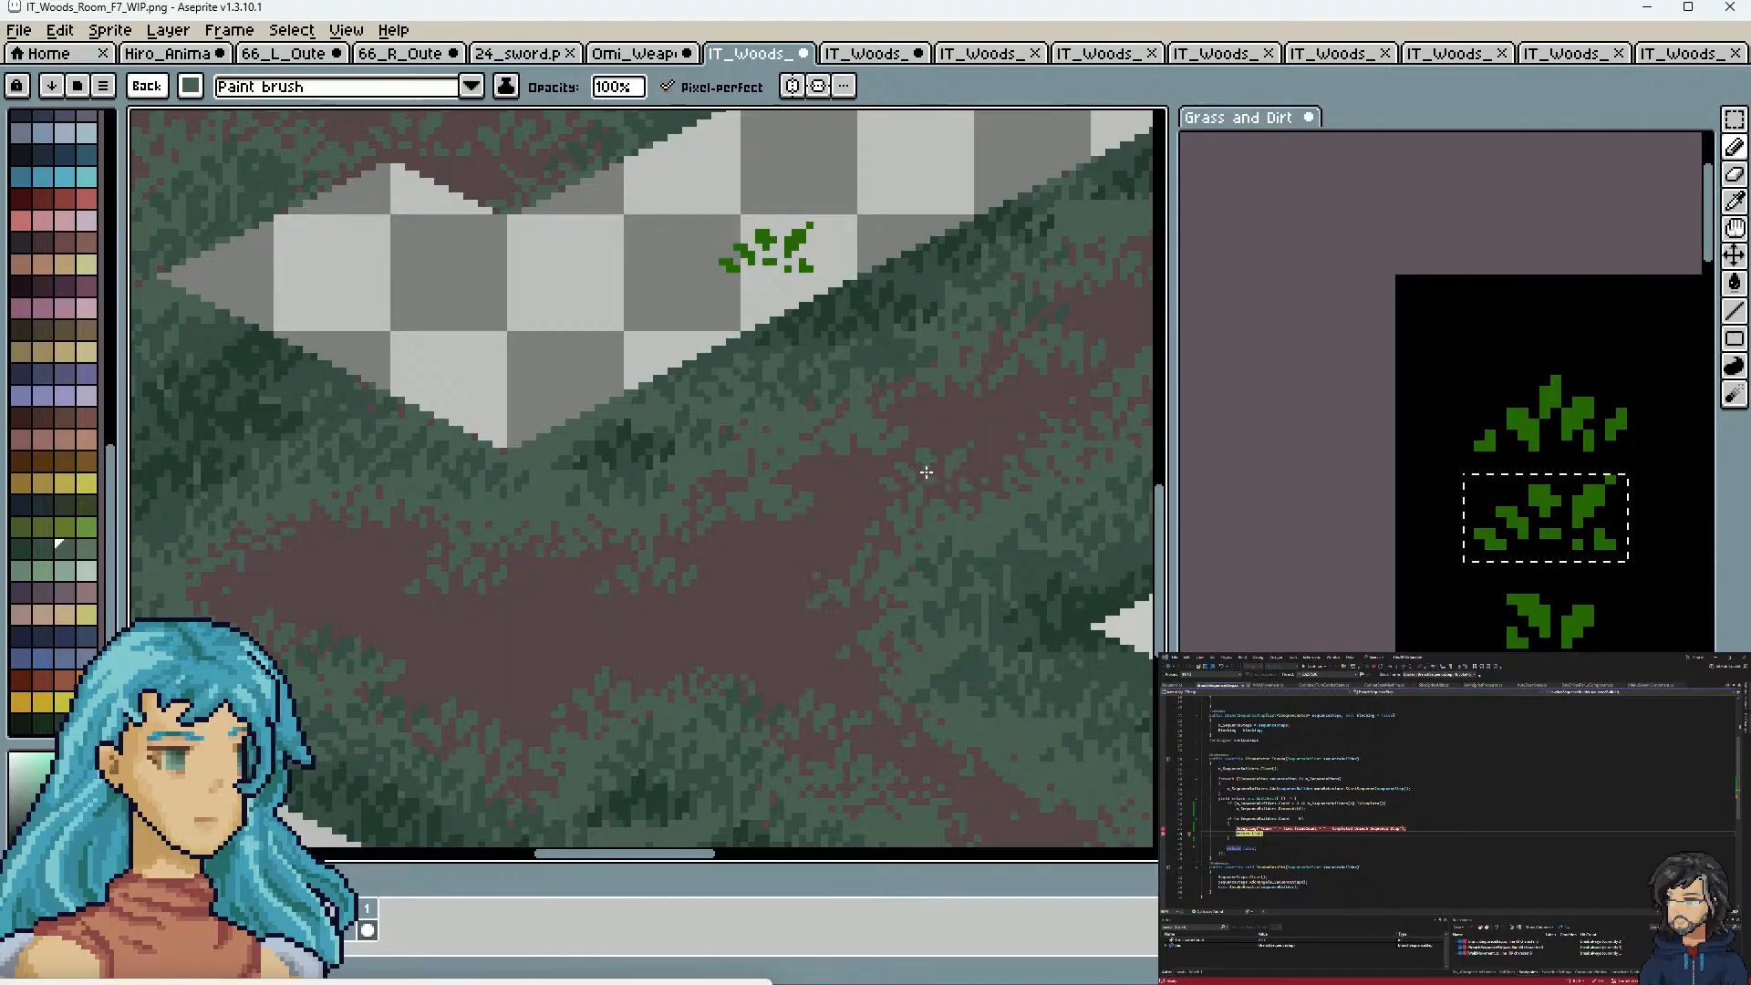
{"action": "left_click_drag", "start_coordinate": [930, 468], "coordinate": [720, 386]}
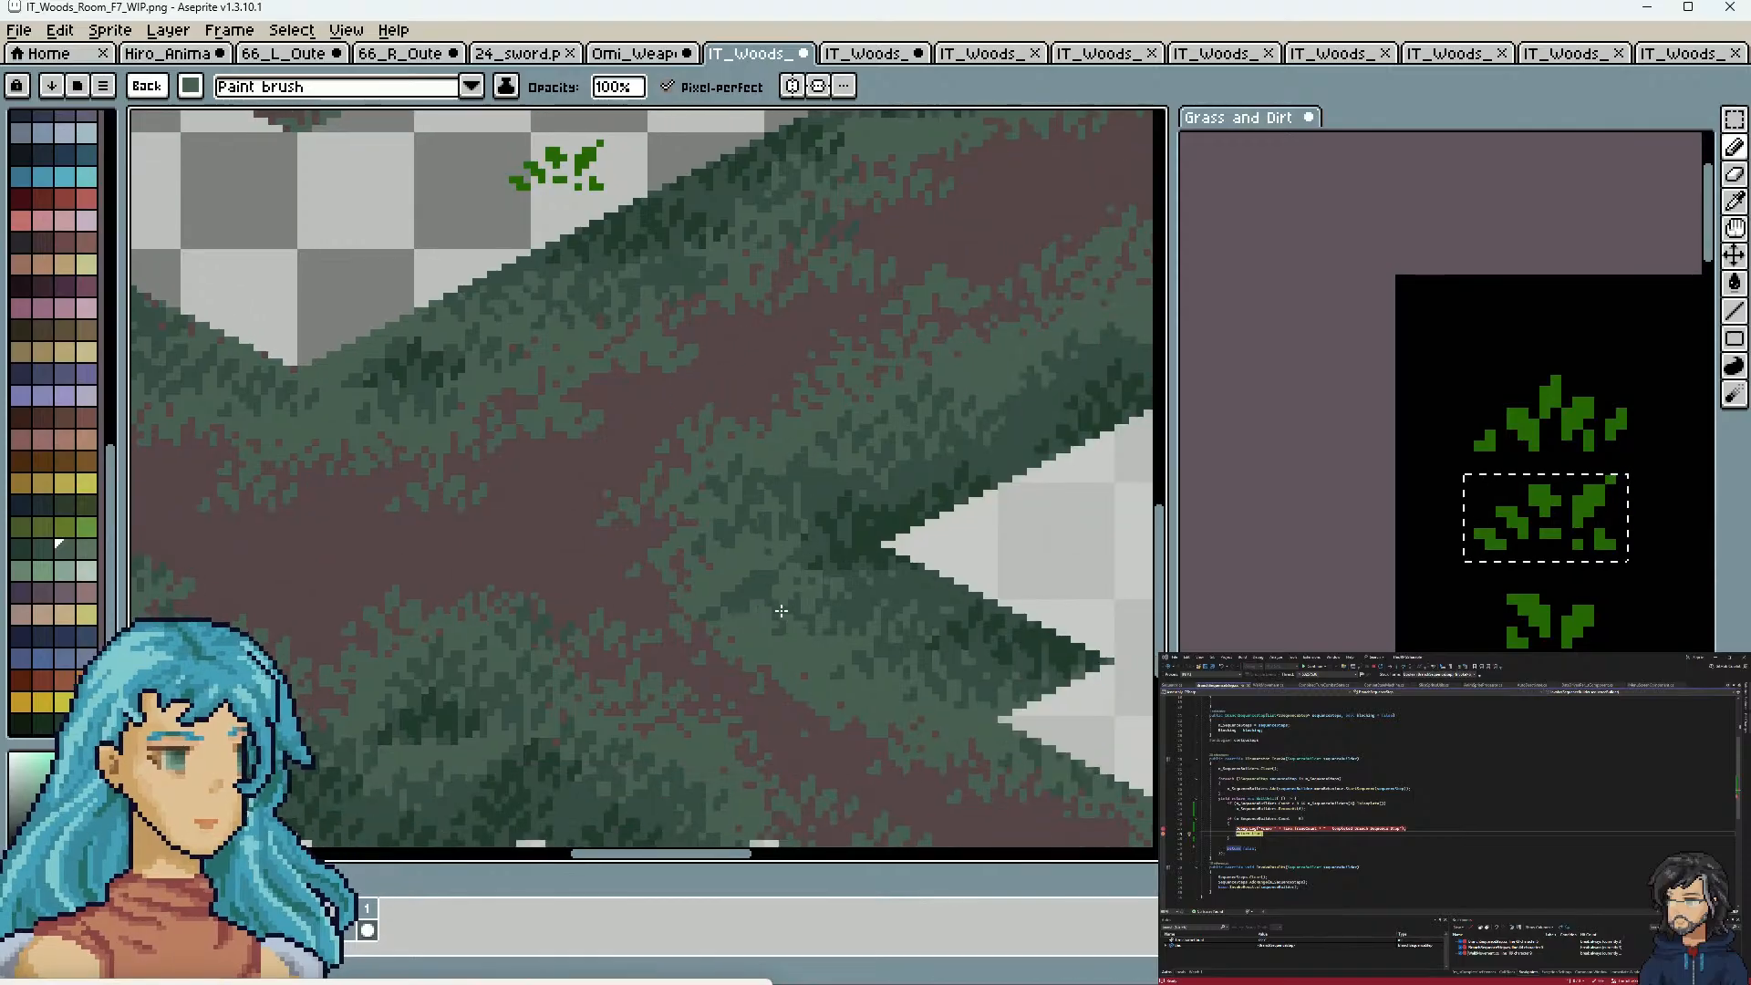
{"action": "left_click_drag", "start_coordinate": [966, 380], "coordinate": [846, 497]}
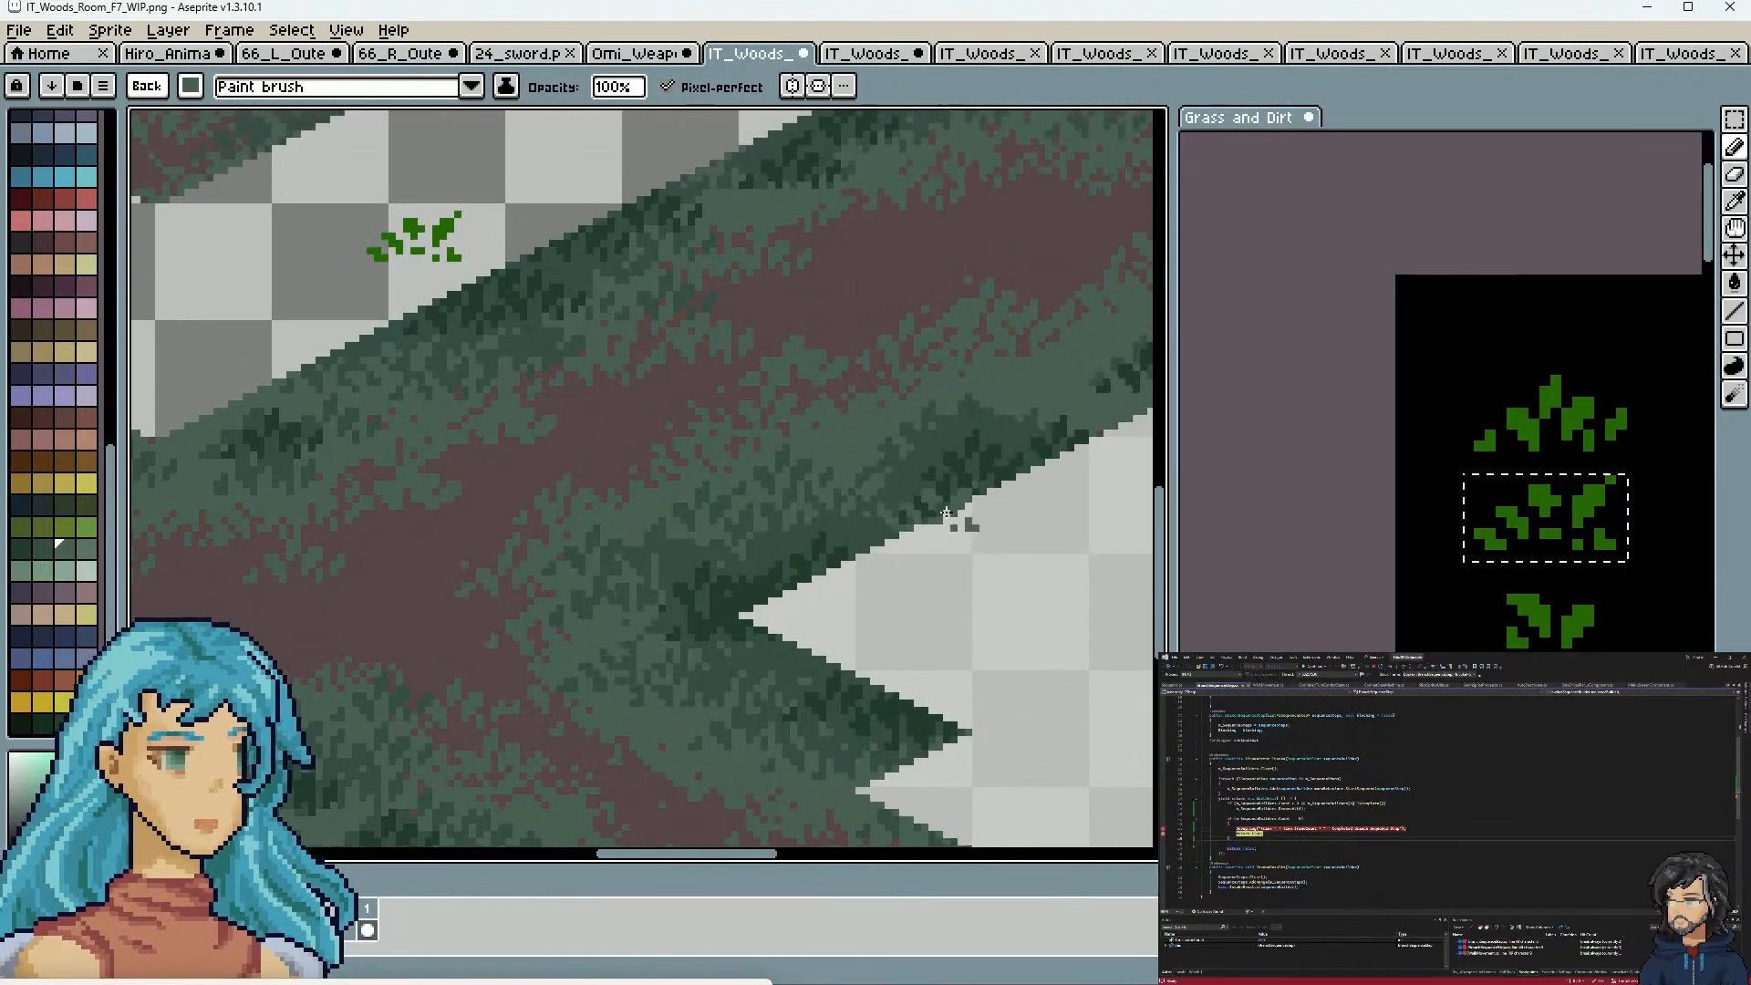
{"action": "left_click_drag", "start_coordinate": [985, 444], "coordinate": [355, 446]}
{"action": "left_click_drag", "start_coordinate": [631, 276], "coordinate": [911, 525]}
Touch up the grass on the floor's right-hand arm and above the long gap with the leaf brush, checking the whole floor
{"action": "left_click_drag", "start_coordinate": [1081, 257], "coordinate": [633, 452]}
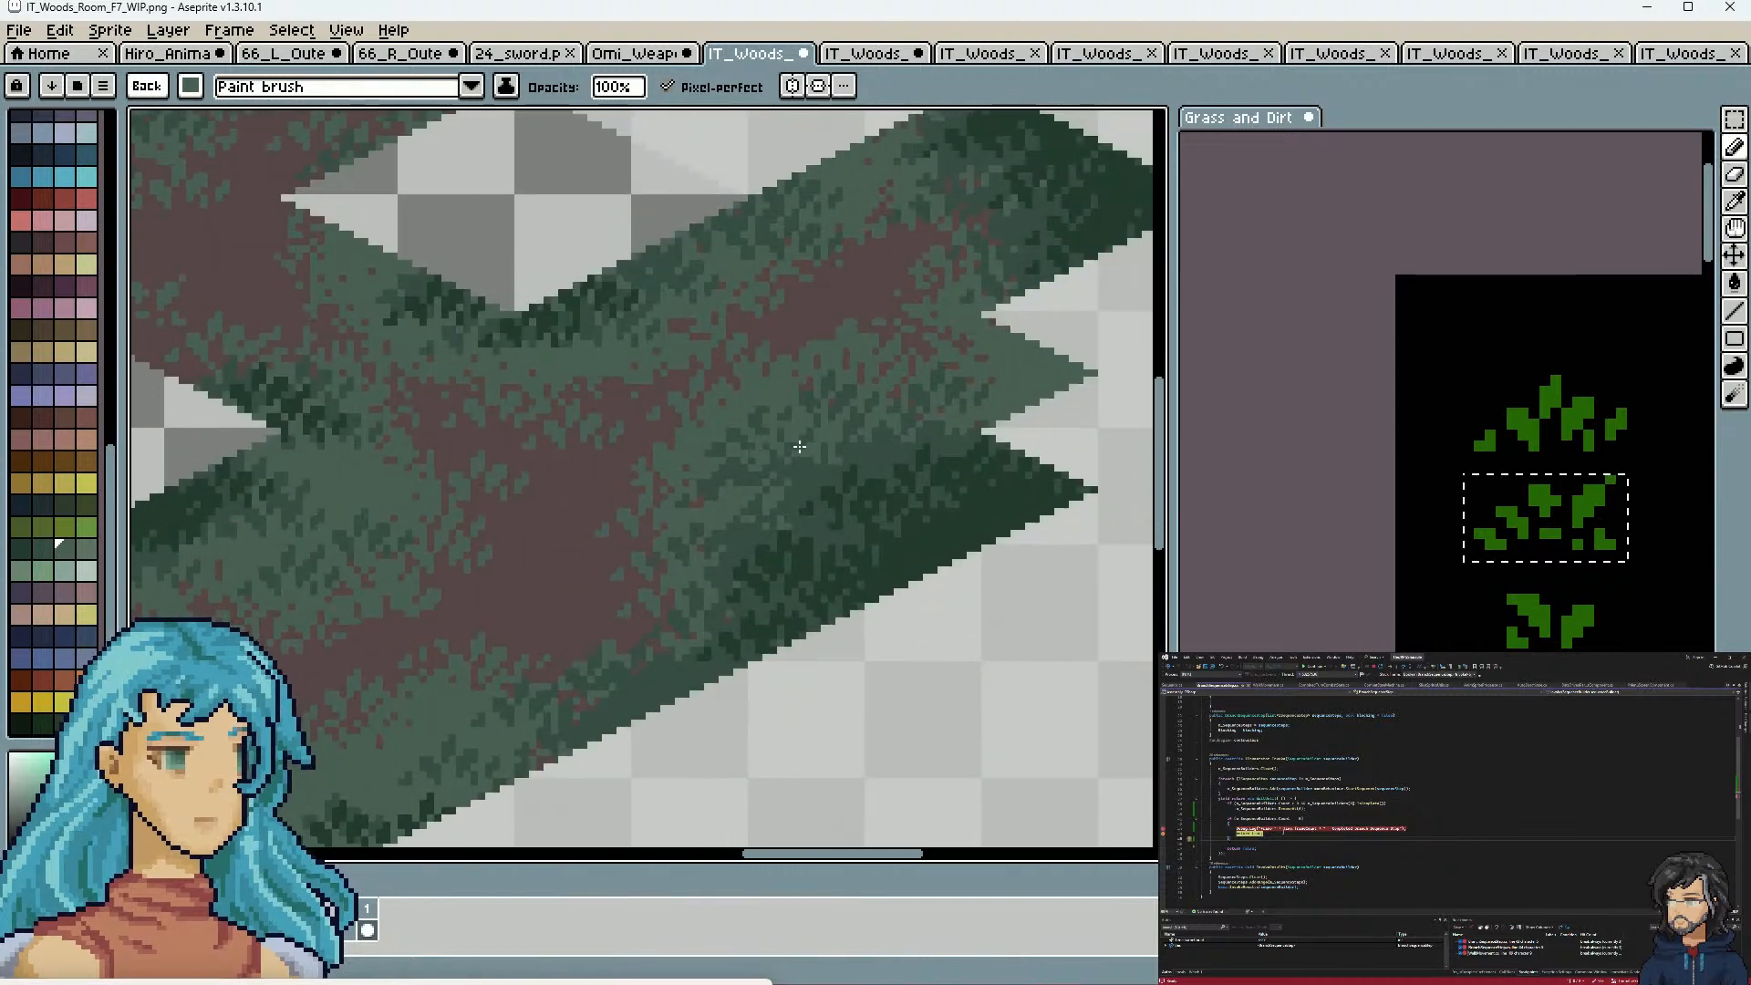
{"action": "scroll", "coordinate": [783, 475], "scroll_direction": "down", "scroll_amount": 3}
{"action": "left_click_drag", "start_coordinate": [685, 494], "coordinate": [783, 428]}
{"action": "scroll", "coordinate": [806, 432], "scroll_direction": "up", "scroll_amount": 2}
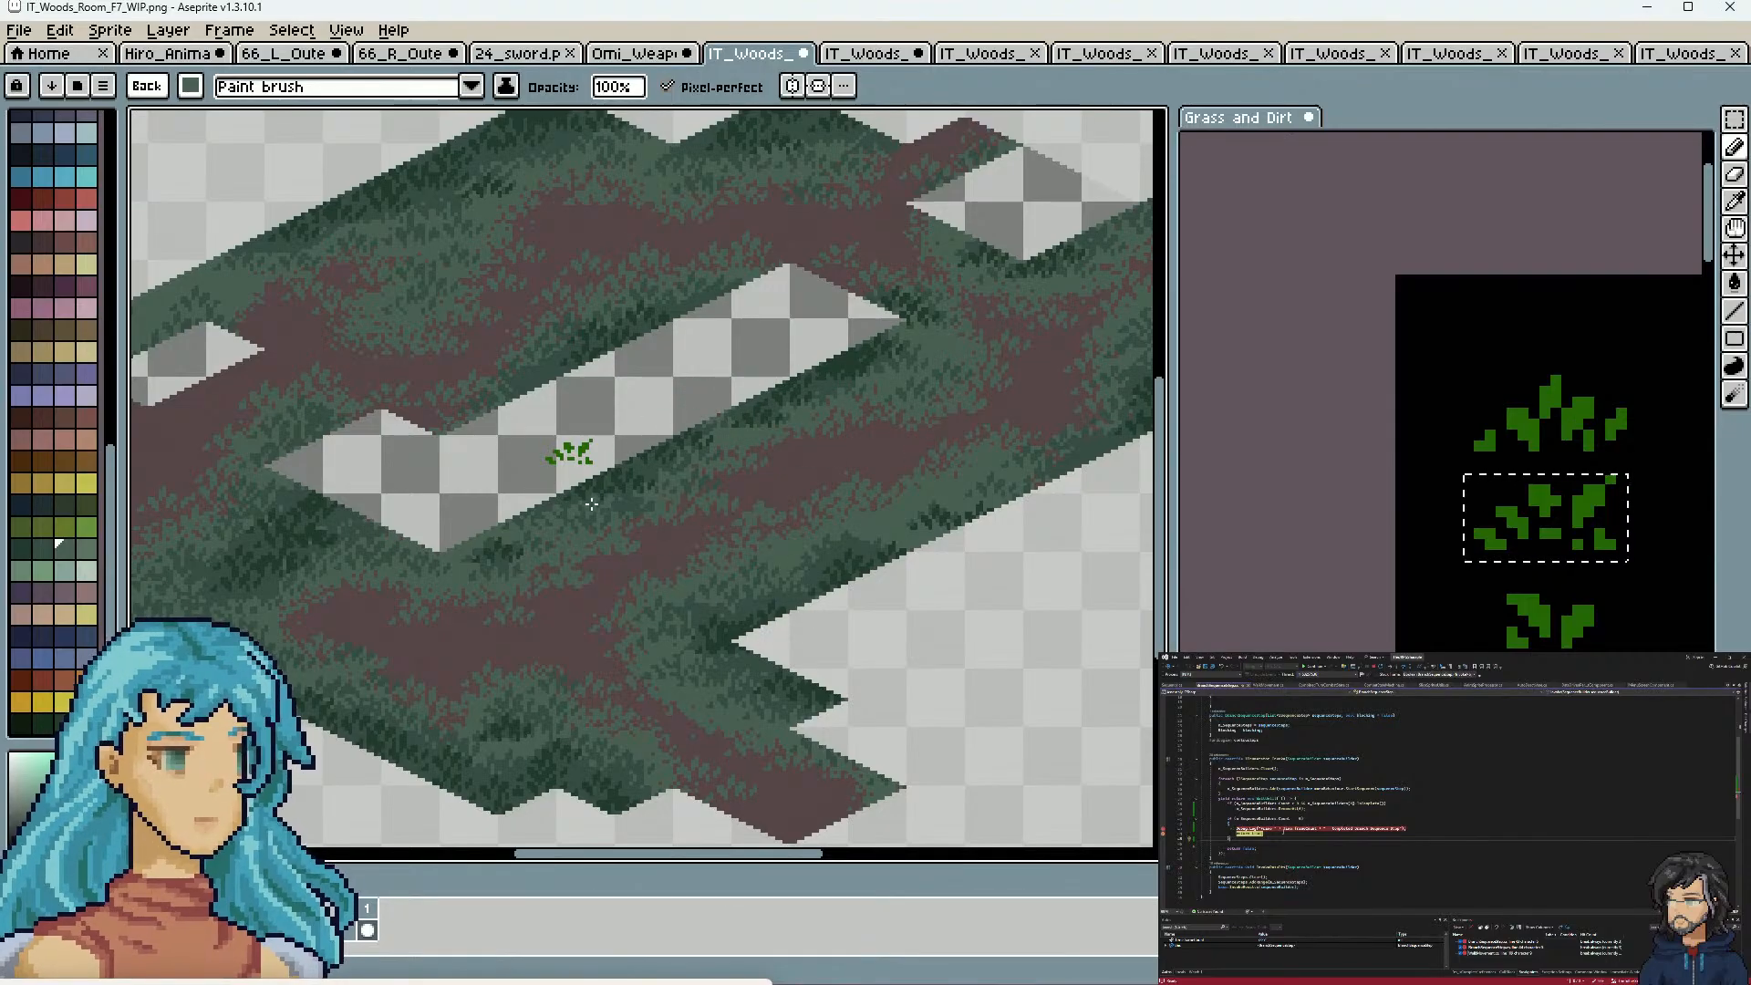
{"action": "scroll", "coordinate": [610, 508], "scroll_direction": "up", "scroll_amount": 4}
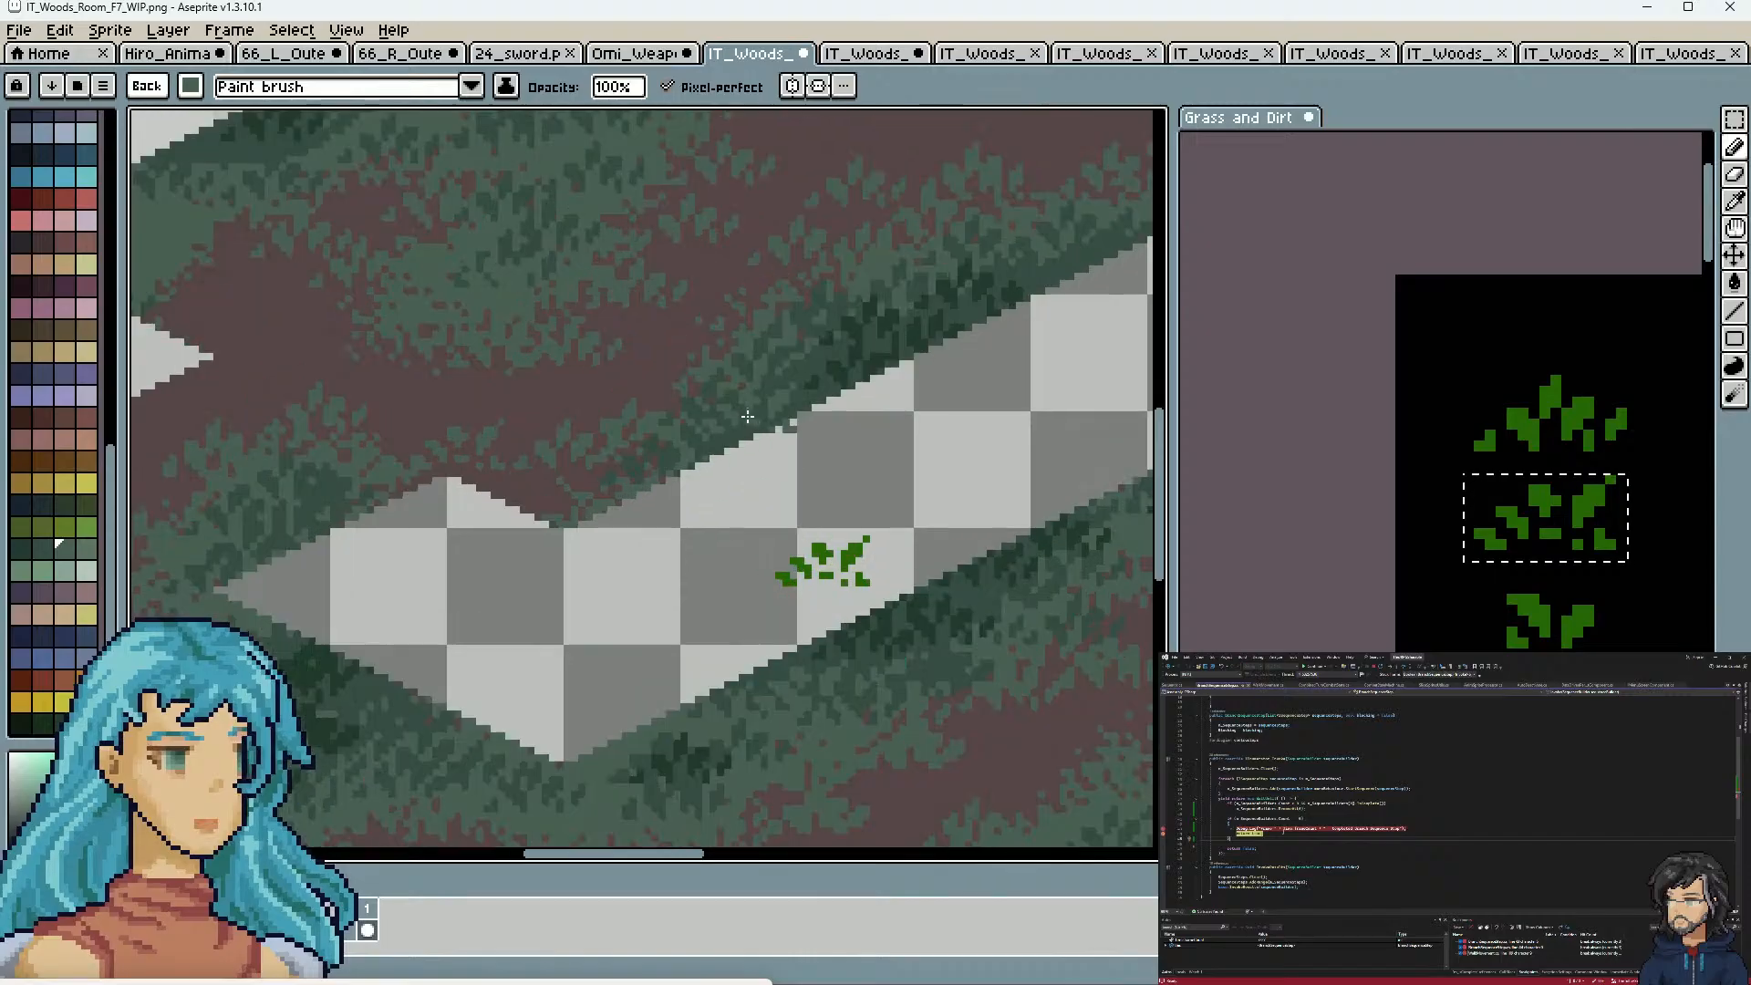
{"action": "scroll", "coordinate": [745, 411], "scroll_direction": "up", "scroll_amount": 1}
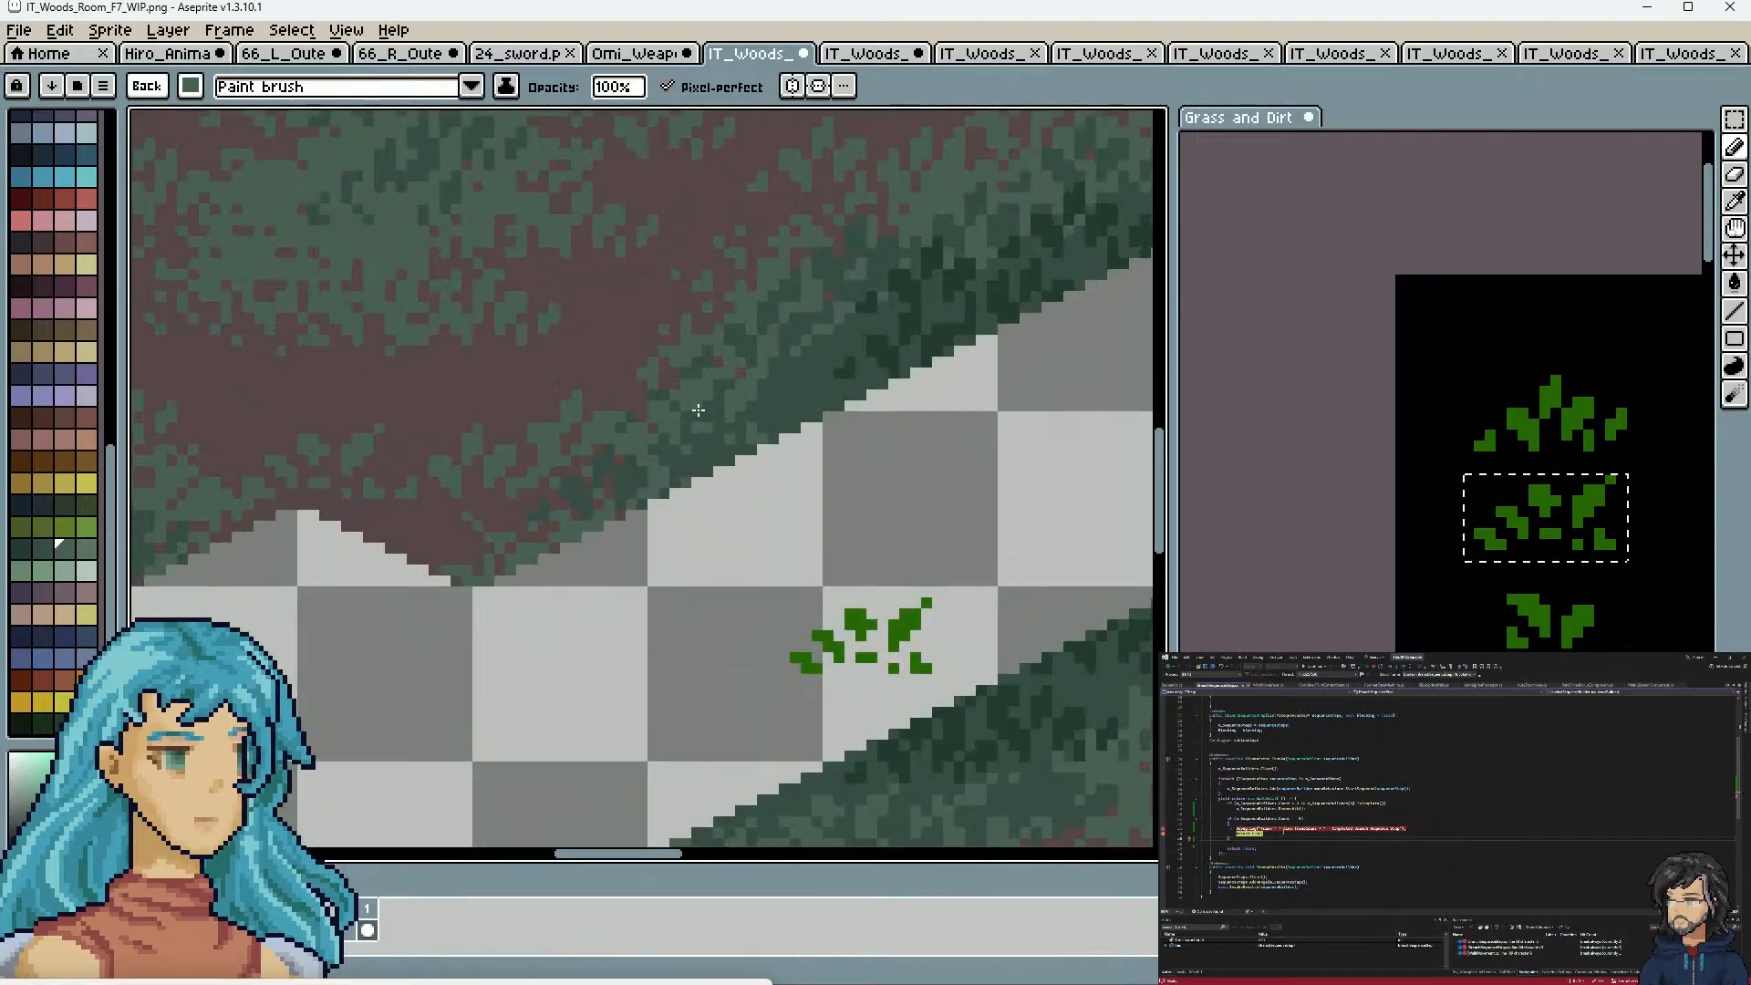
{"action": "scroll", "coordinate": [1117, 415], "scroll_direction": "down", "scroll_amount": 3}
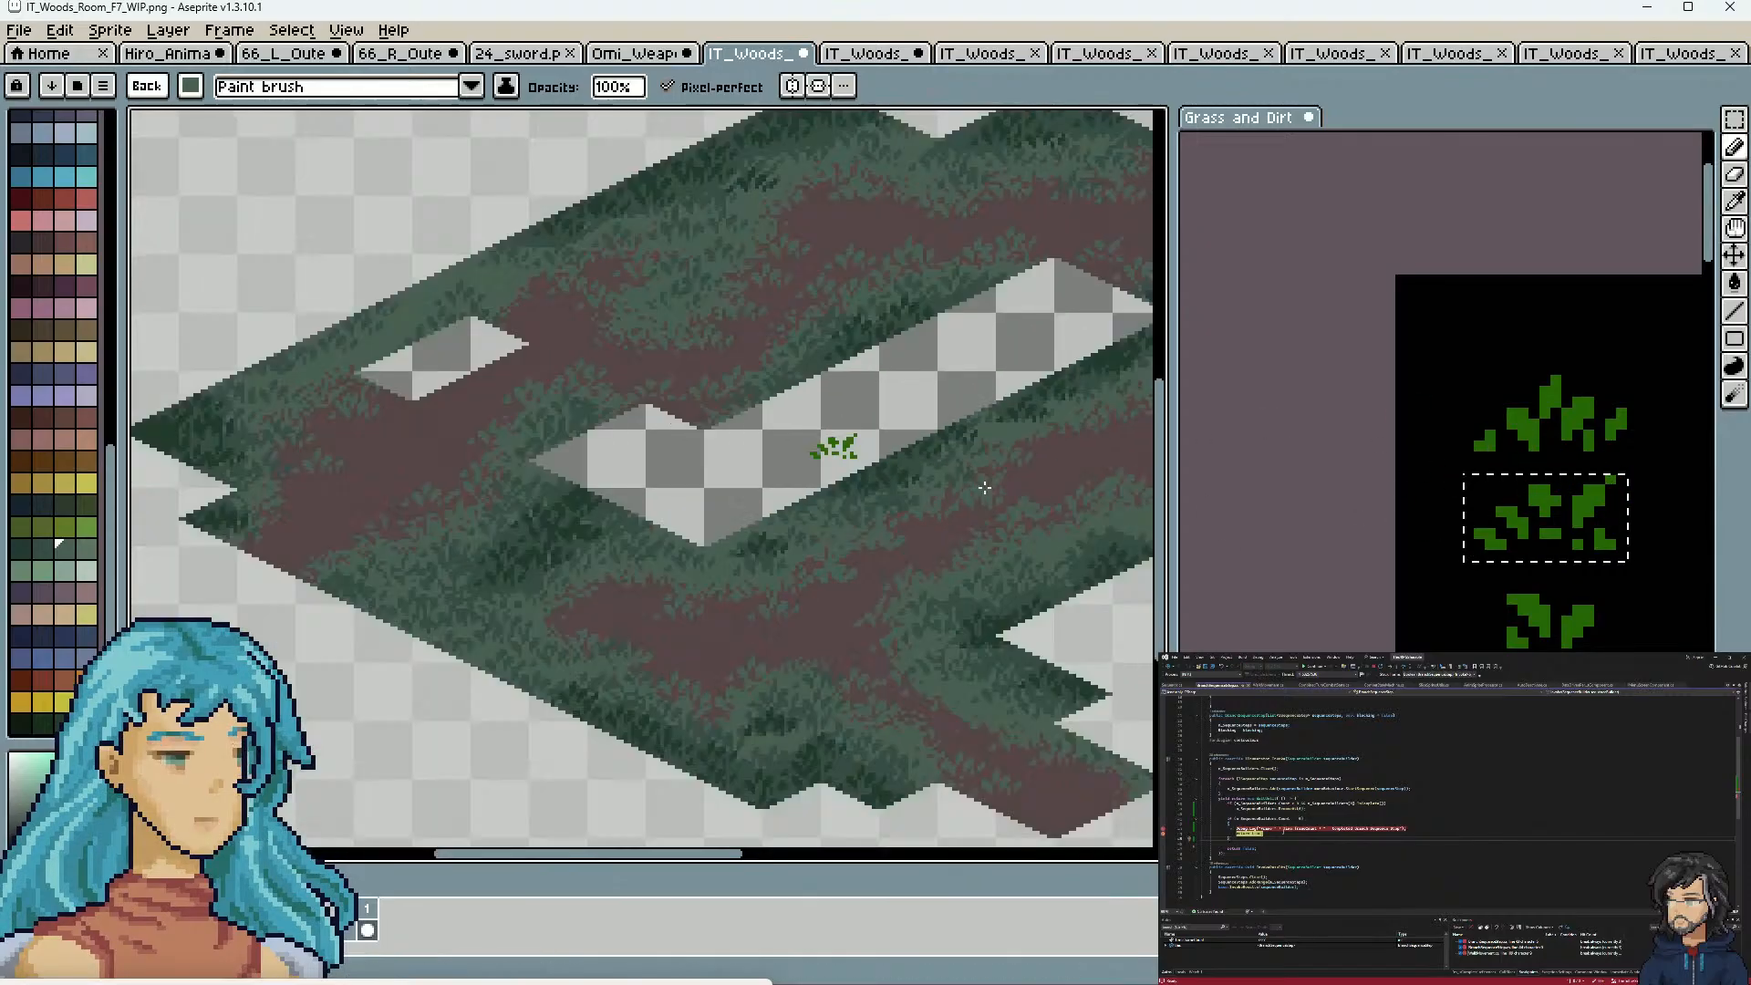
Clear the old selection in the Grass and Dirt stamp sheet and copy the small leaf stamp below the middle one
{"action": "left_click_drag", "start_coordinate": [942, 547], "coordinate": [756, 538]}
{"action": "left_click", "coordinate": [1590, 215]}
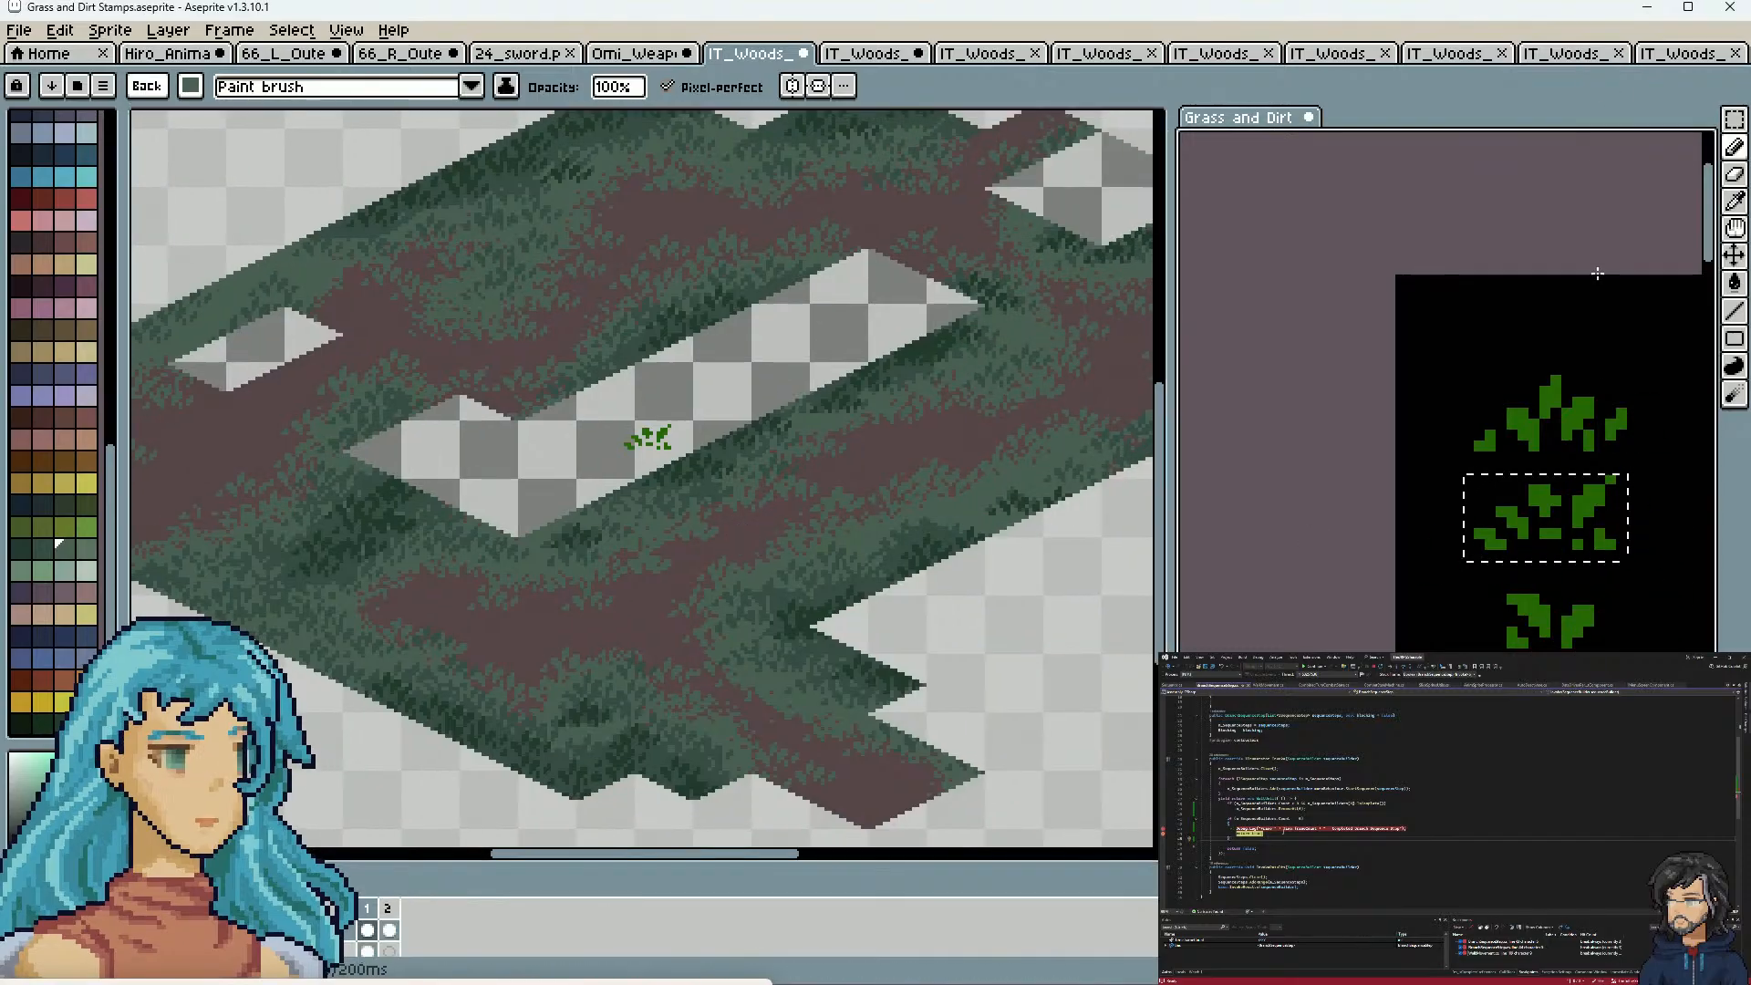
{"action": "key", "text": "ctrl+d"}
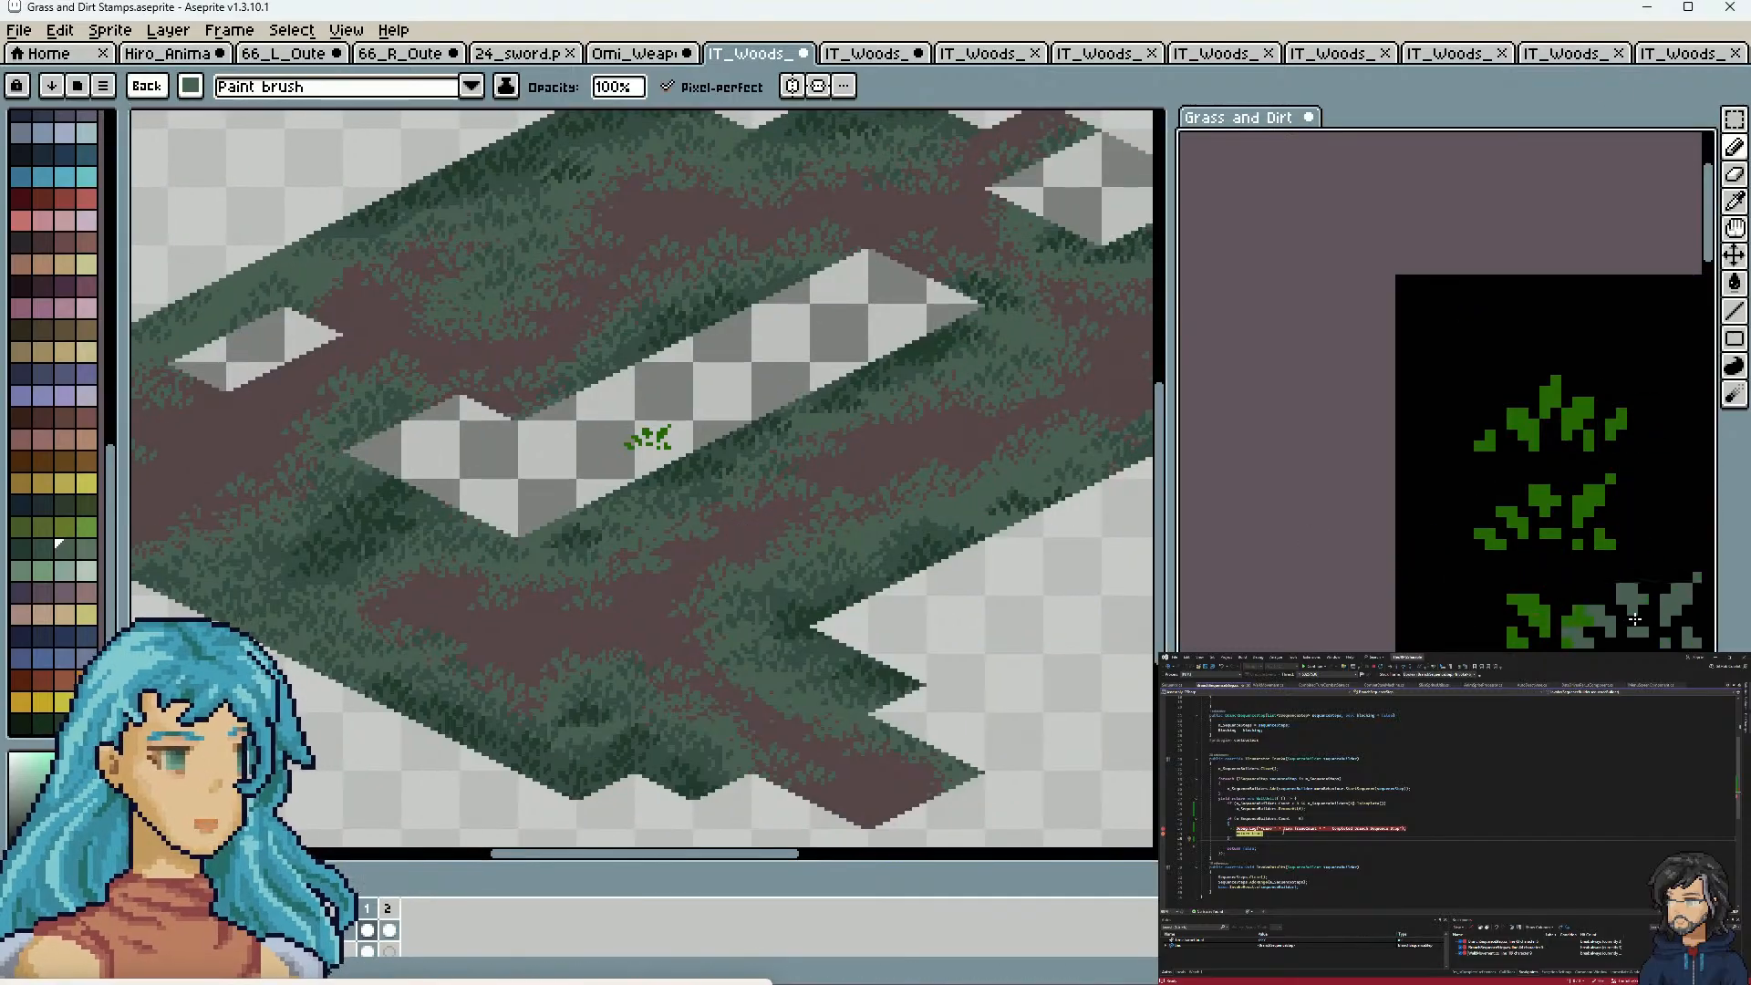
{"action": "key", "text": "w"}
{"action": "left_click", "coordinate": [1634, 602]}
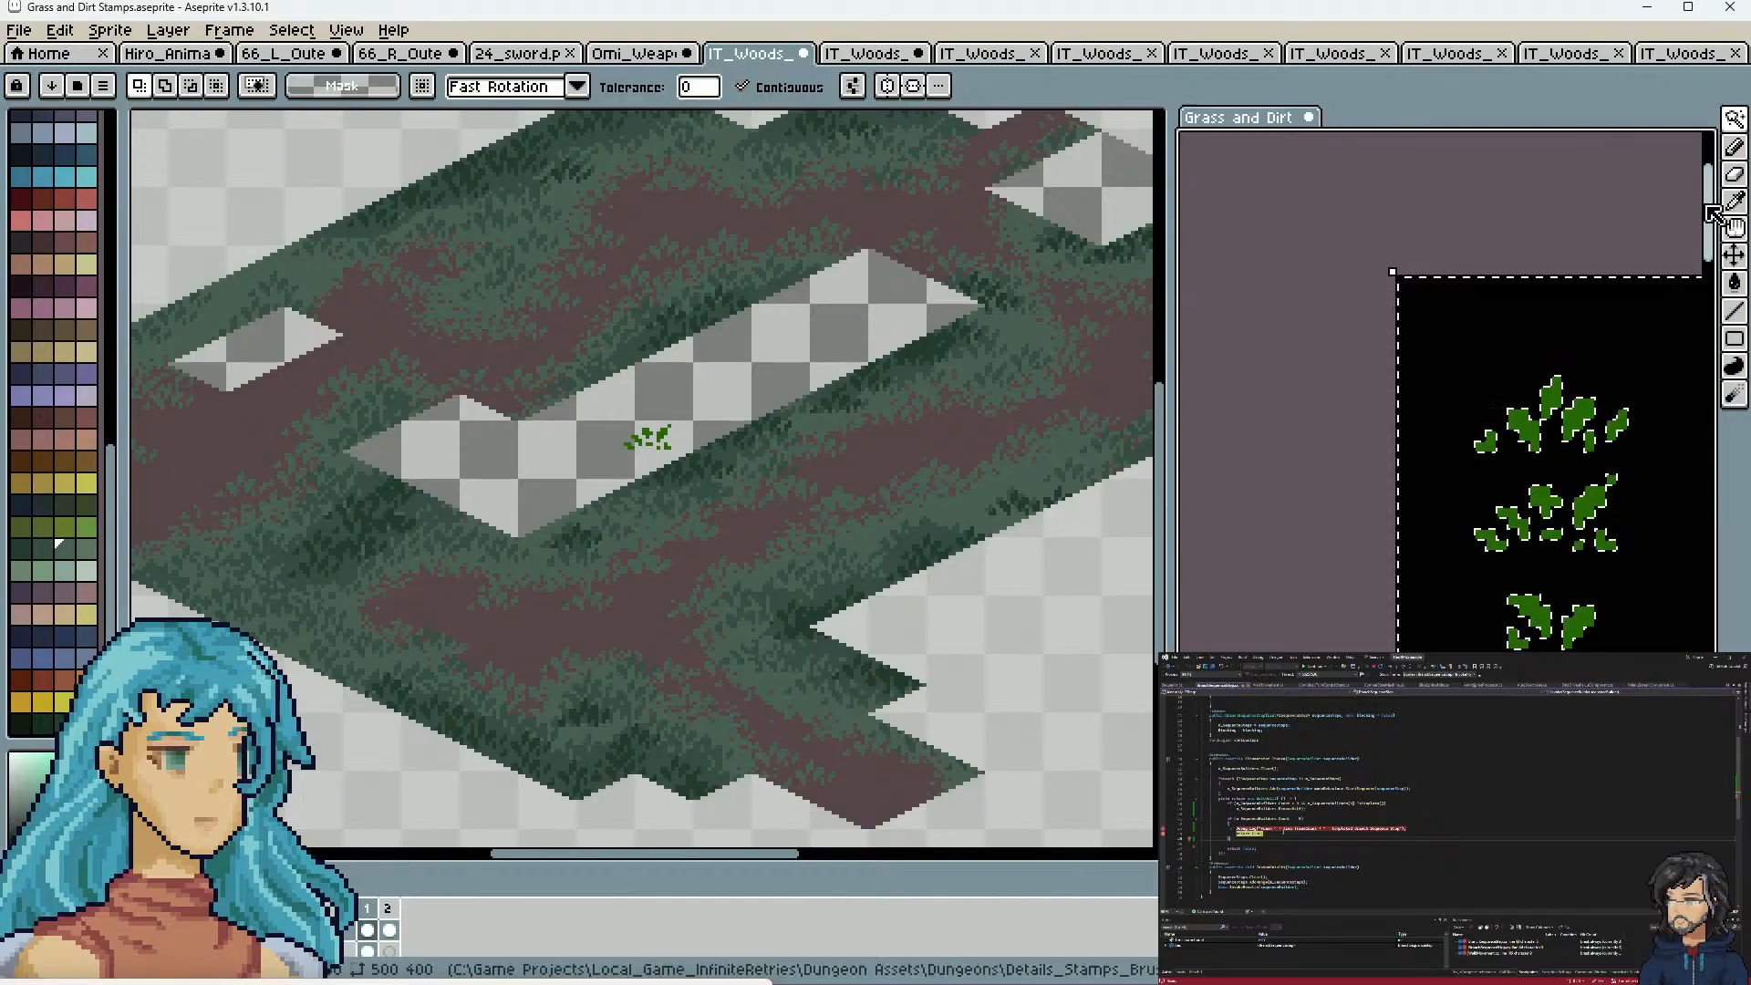
{"action": "left_click", "coordinate": [1736, 119]}
{"action": "key", "text": "ctrl+d"}
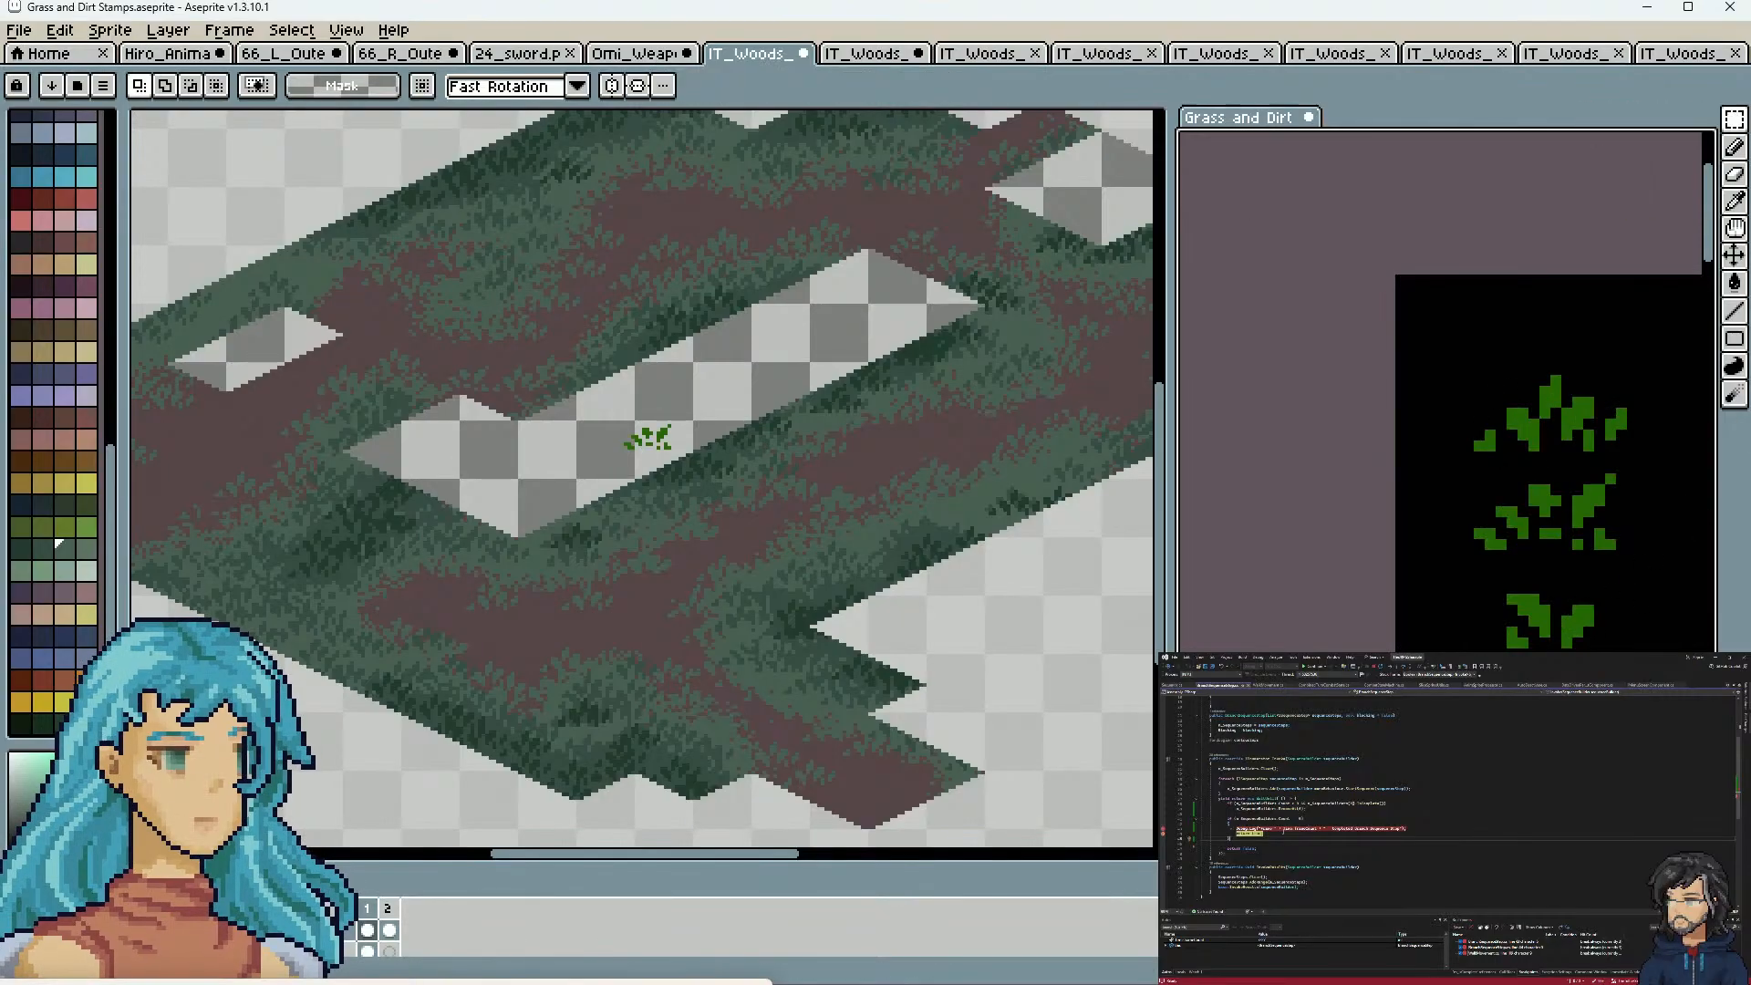
{"action": "left_click", "coordinate": [684, 364]}
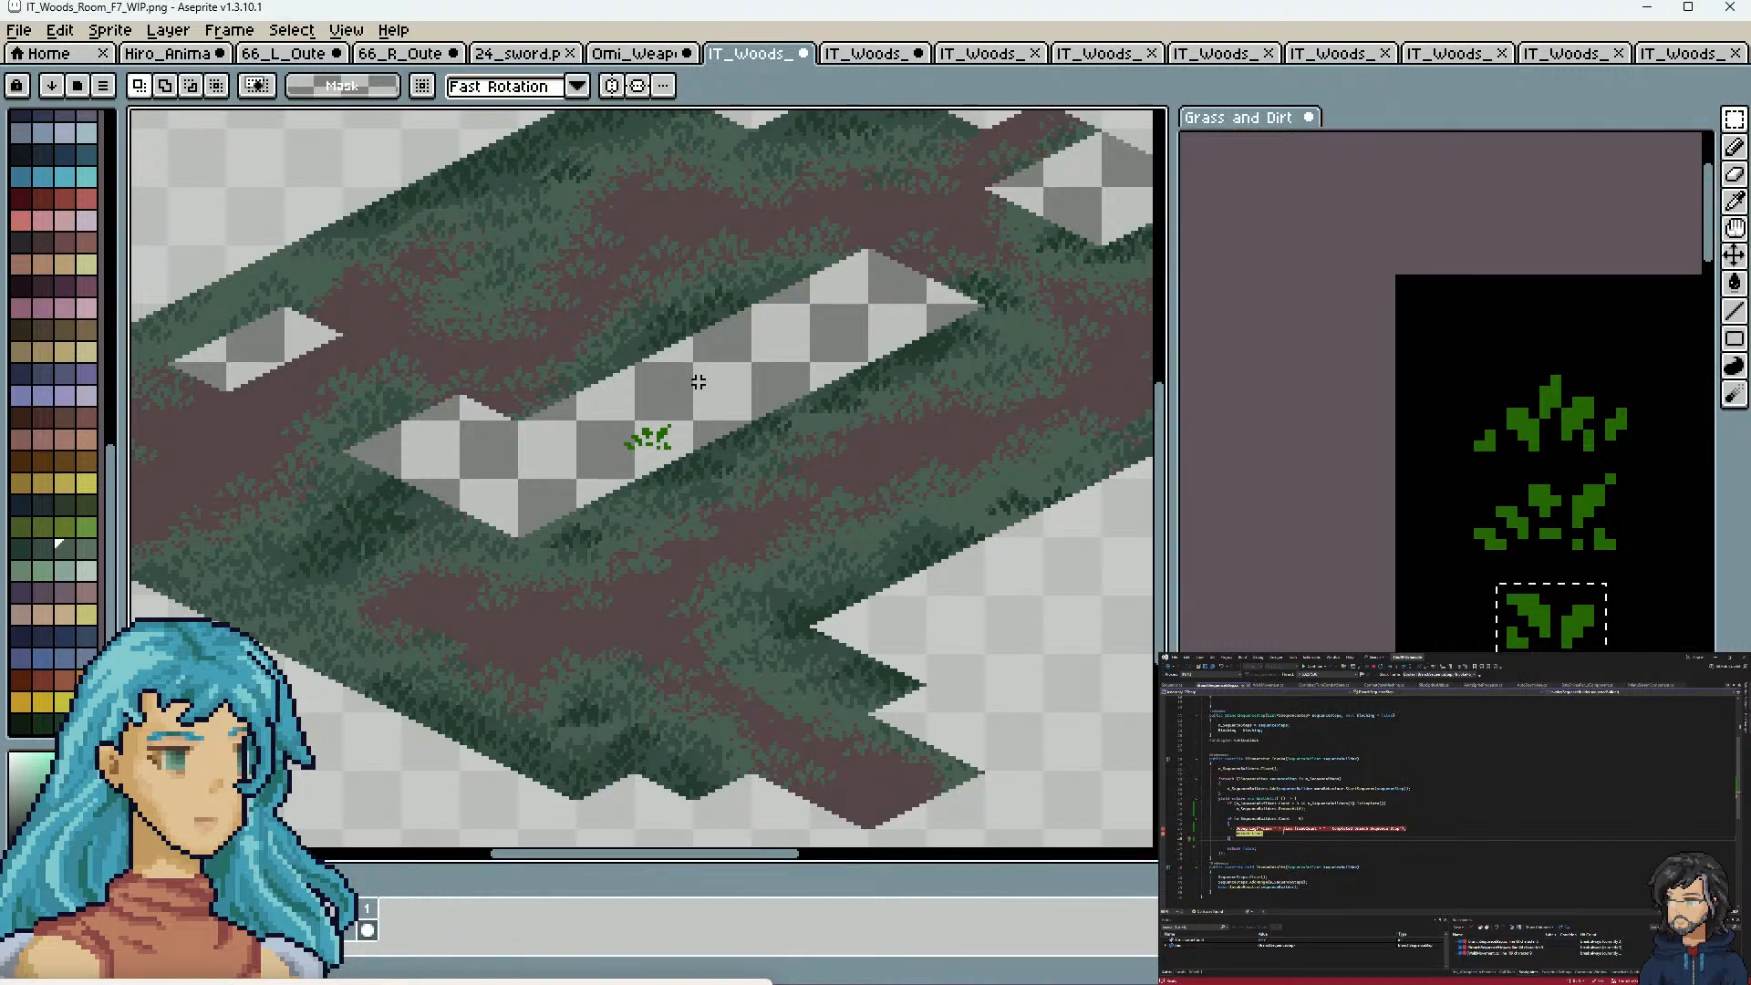
Paste the small leaf stamp into the floor's long gap, capture it as a custom brush and colour it with the darkest grass green
{"action": "key", "text": "ctrl+v"}
{"action": "scroll", "coordinate": [648, 444], "scroll_direction": "up", "scroll_amount": 3}
{"action": "left_click_drag", "start_coordinate": [629, 493], "coordinate": [543, 489]}
{"action": "key", "text": "ctrl+b"}
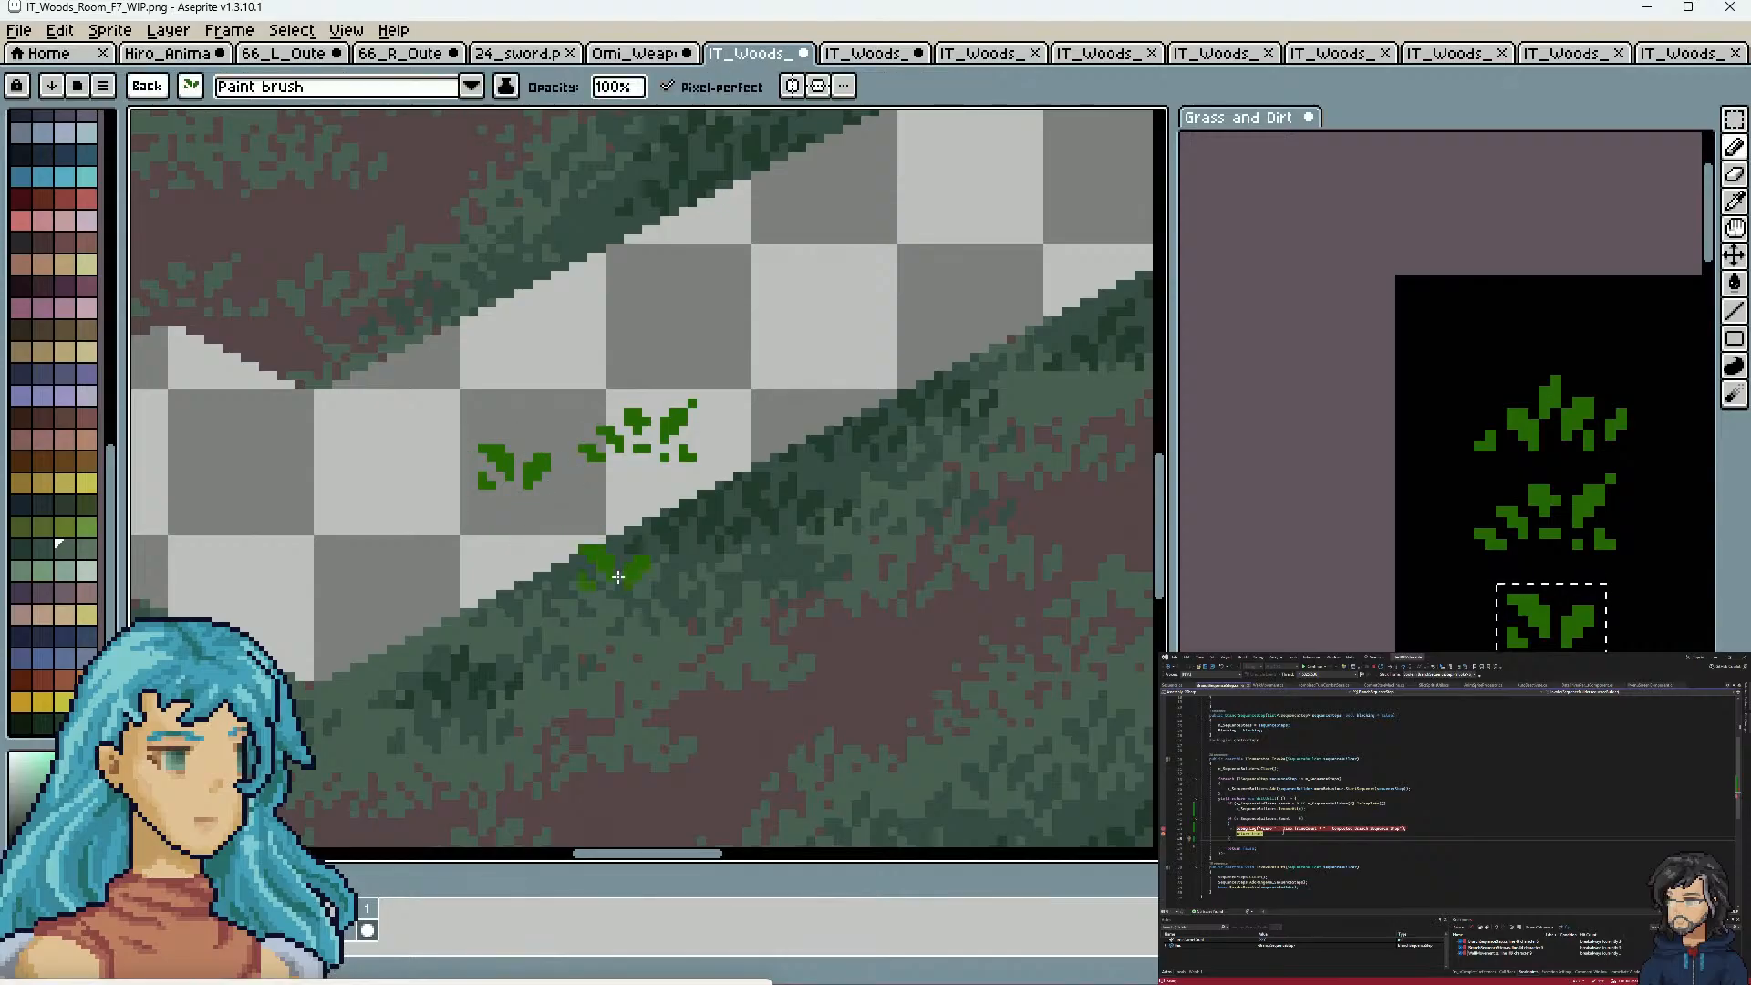
{"action": "left_click", "coordinate": [468, 662], "text": "alt"}
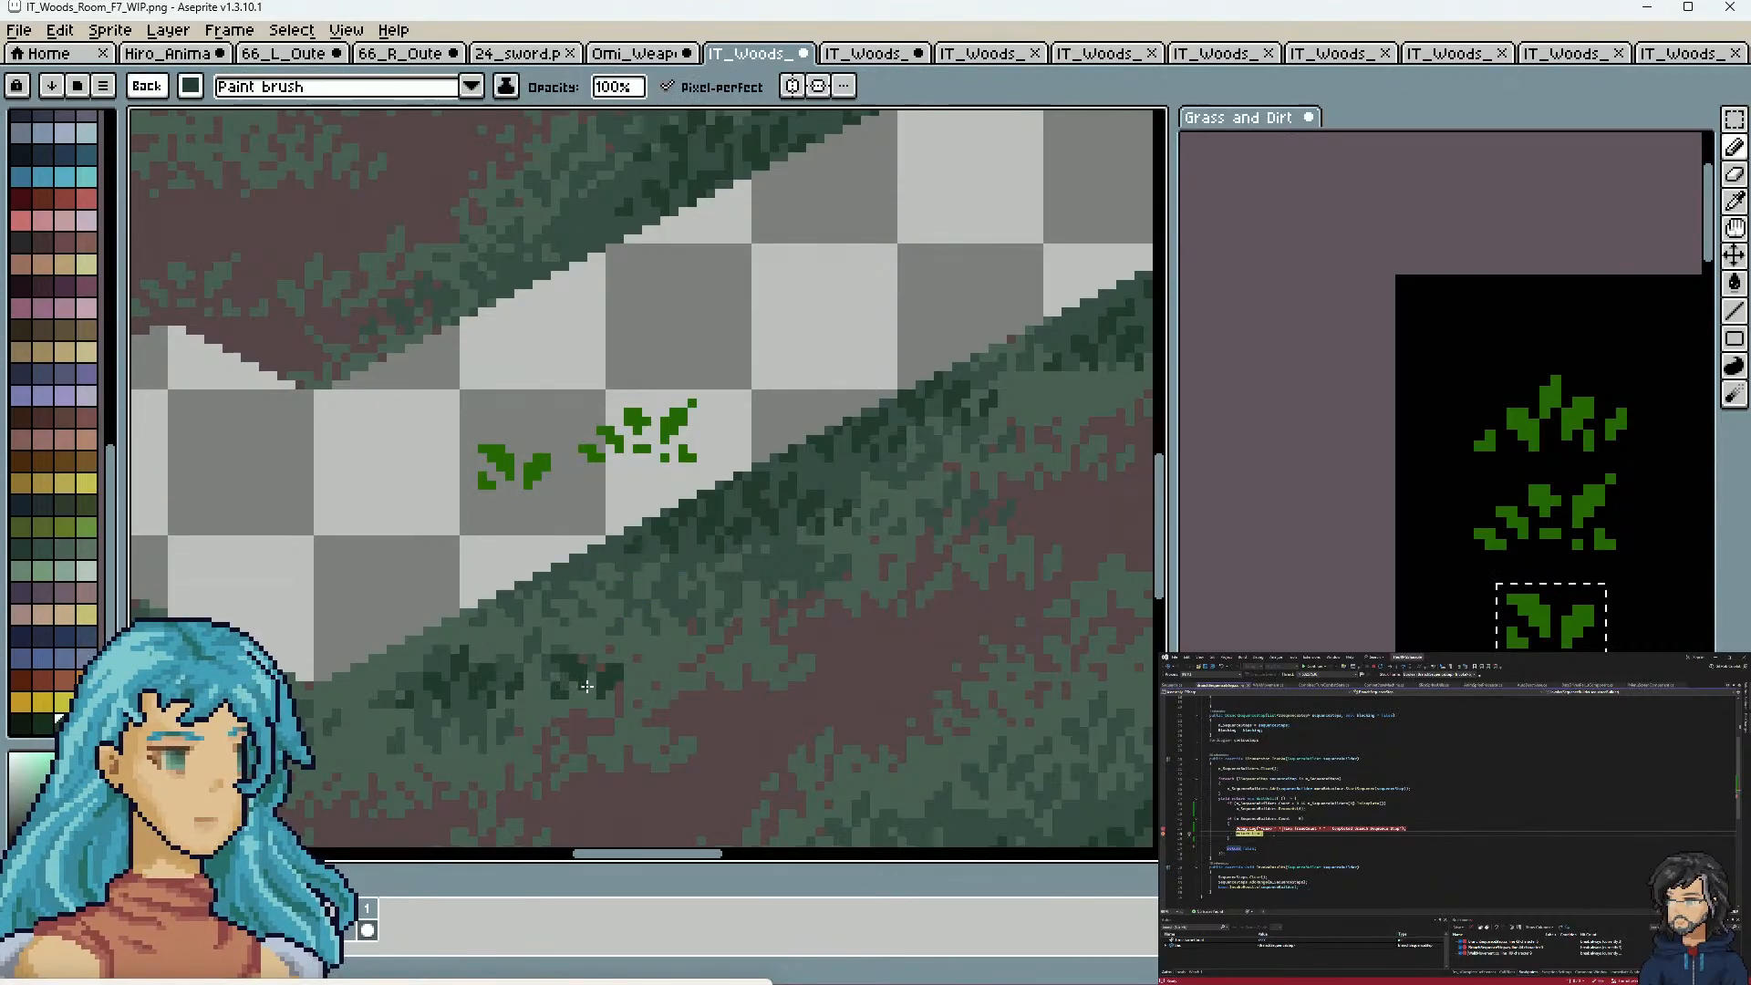
Stamp dark leaf shadows in the grass below and around the left end of the long gap
{"action": "scroll", "coordinate": [631, 675], "scroll_direction": "down", "scroll_amount": 4}
{"action": "left_click_drag", "start_coordinate": [652, 682], "coordinate": [960, 449]}
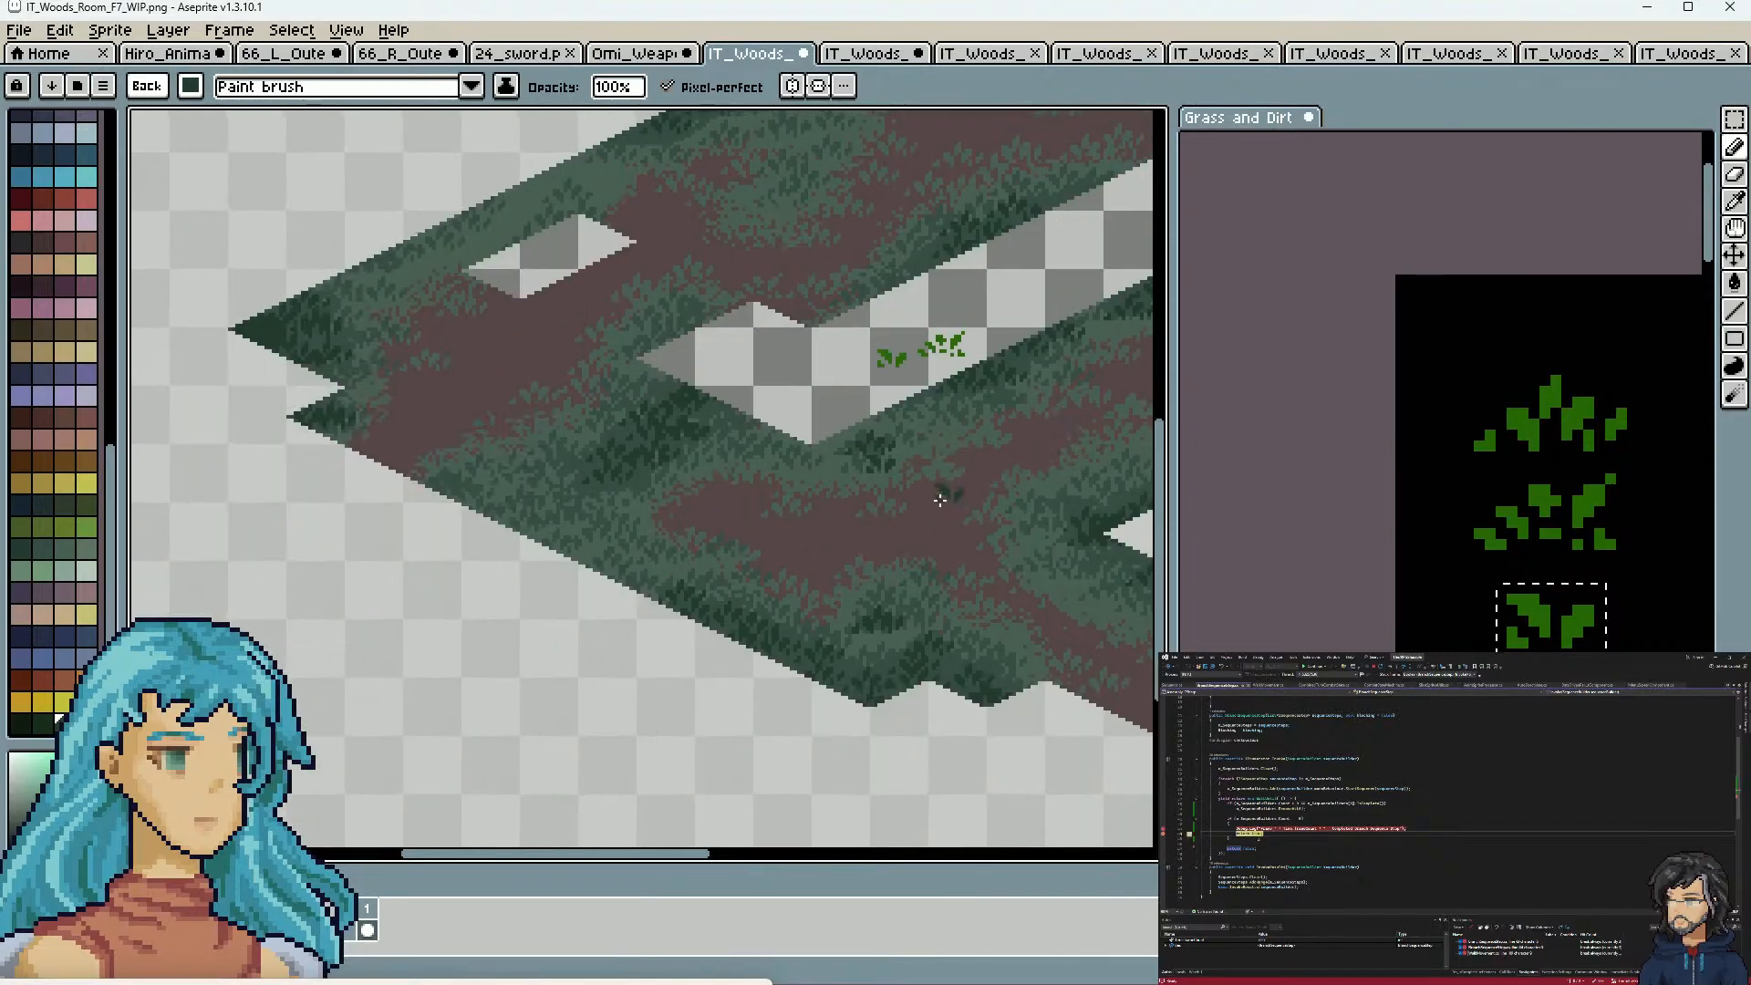
{"action": "scroll", "coordinate": [661, 483], "scroll_direction": "up", "scroll_amount": 4}
{"action": "left_click", "coordinate": [404, 418]}
{"action": "mouse_move", "coordinate": [588, 586]}
{"action": "left_mouse_down"}
{"action": "mouse_move", "coordinate": [617, 567]}
{"action": "mouse_move", "coordinate": [591, 656]}
{"action": "left_mouse_up"}
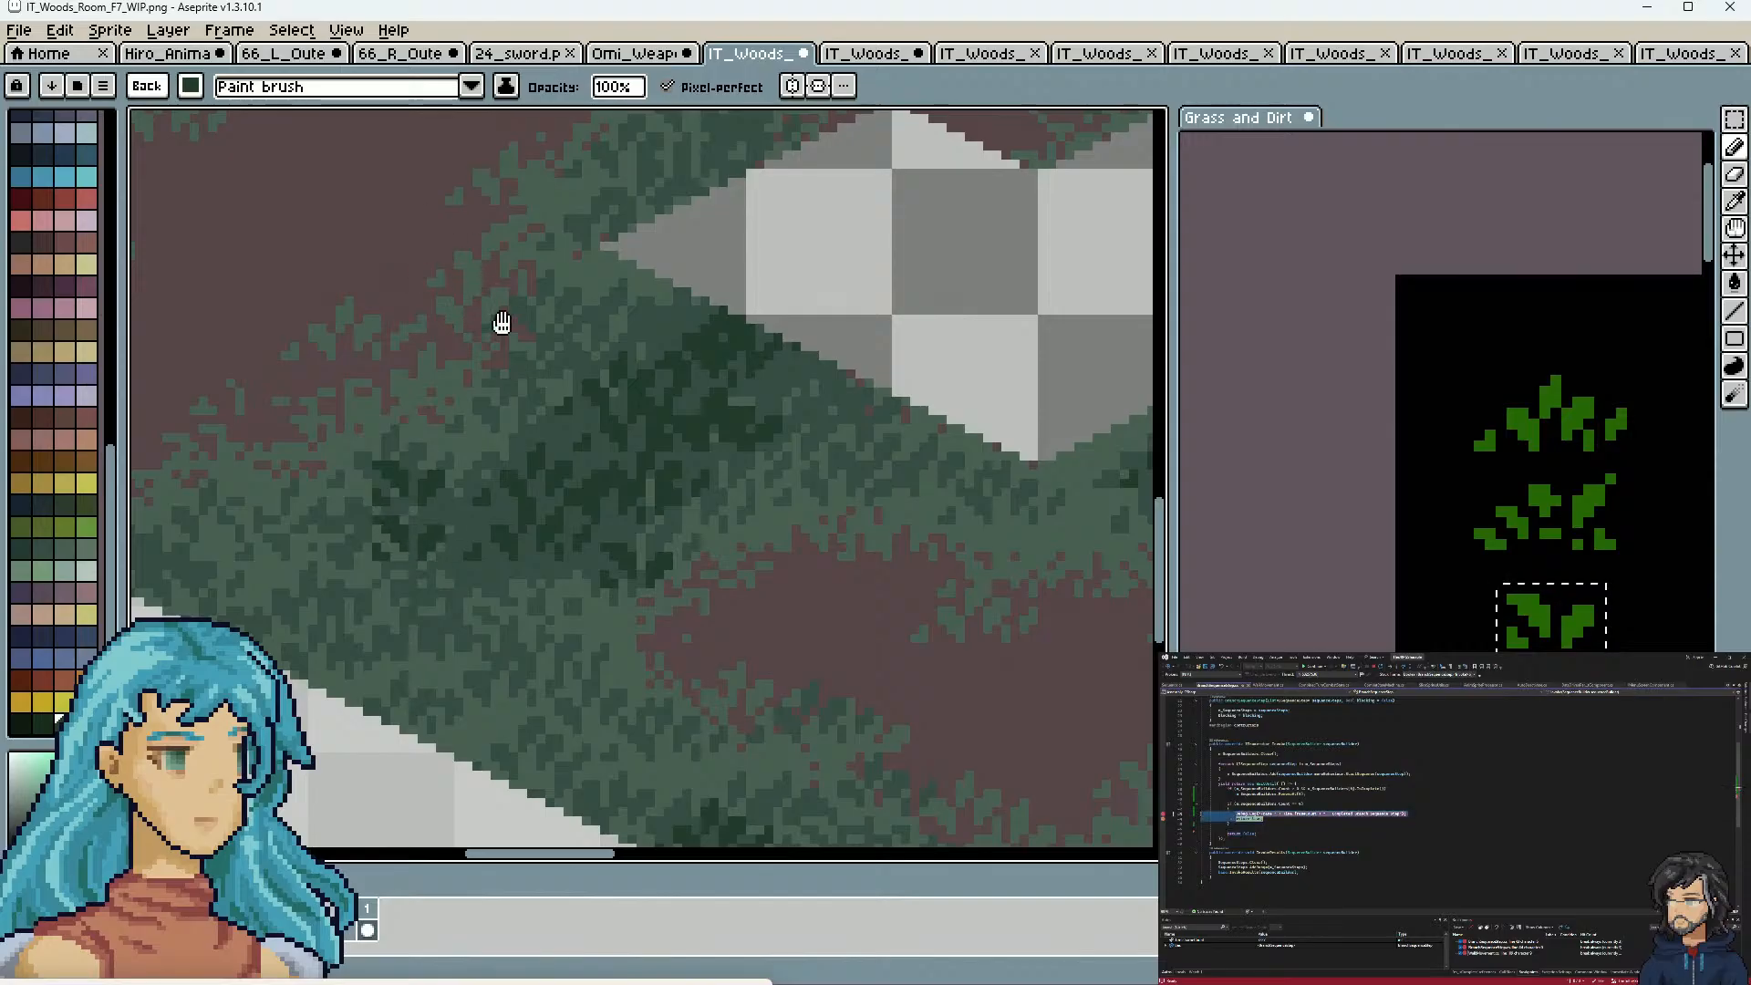
{"action": "left_click_drag", "start_coordinate": [553, 306], "coordinate": [723, 407]}
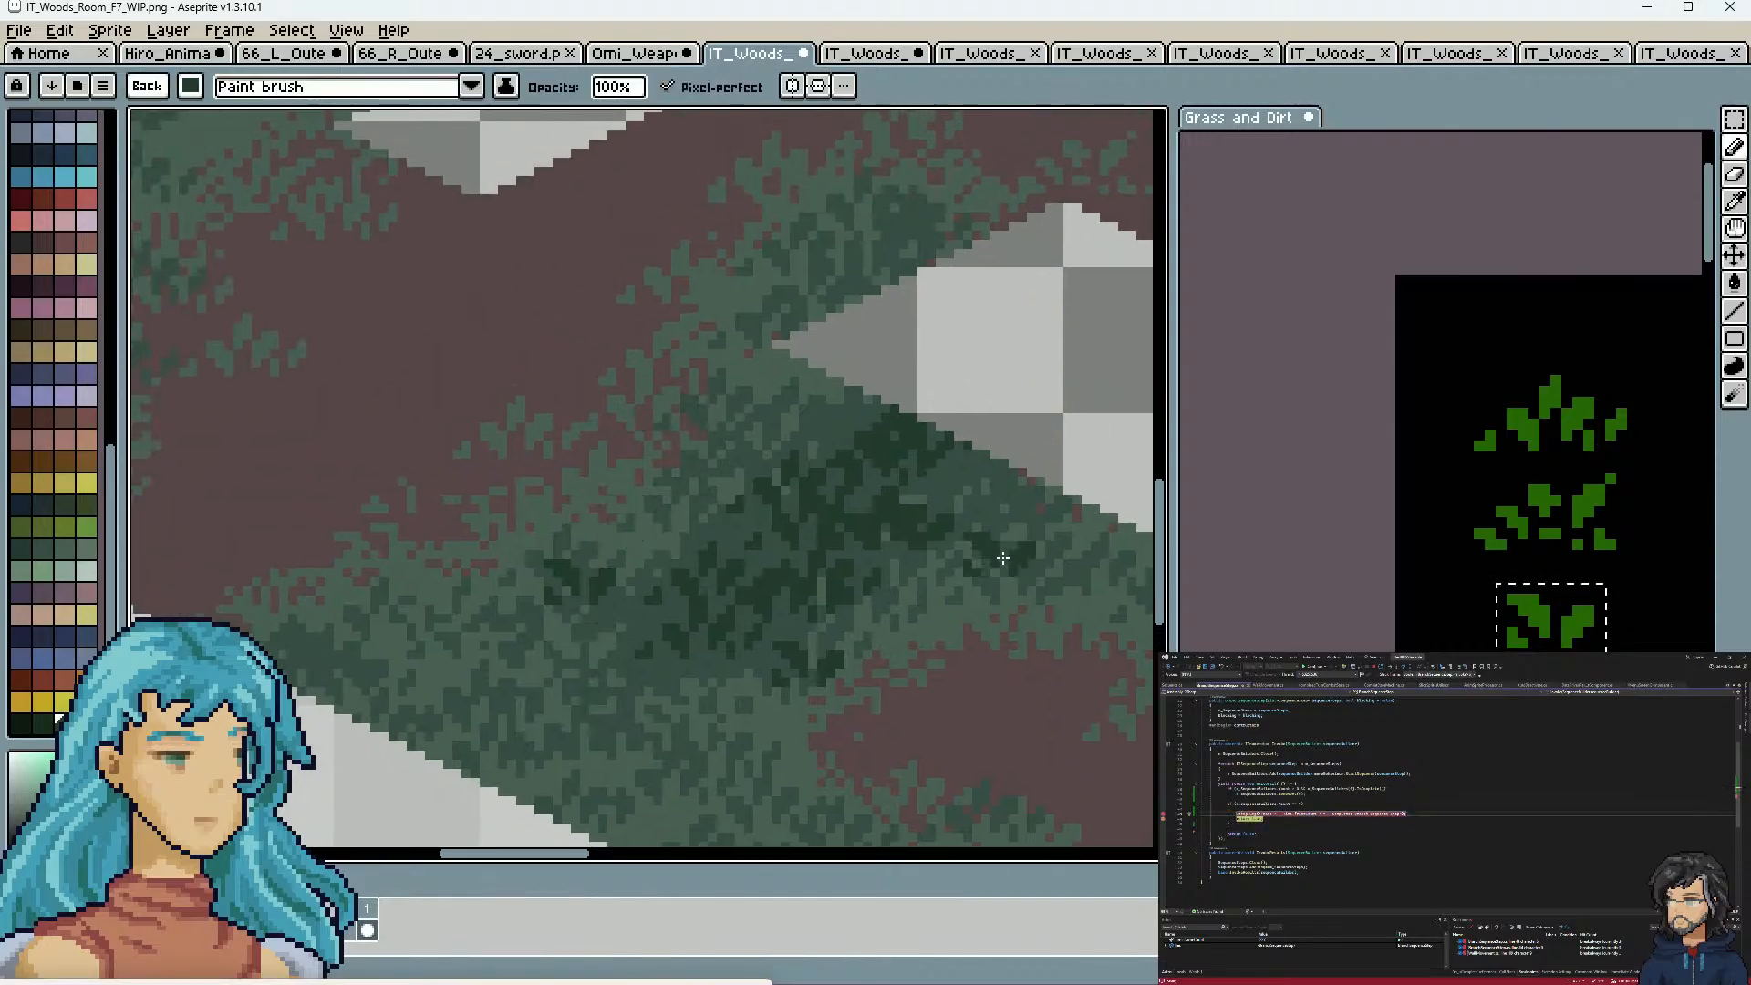
Stamp dark leaves along the edge of the shadowed grass at the floor's left corner and its lower notch
{"action": "scroll", "coordinate": [819, 377], "scroll_direction": "down", "scroll_amount": 2}
{"action": "left_click_drag", "start_coordinate": [676, 415], "coordinate": [725, 518]}
{"action": "scroll", "coordinate": [441, 383], "scroll_direction": "up", "scroll_amount": 2}
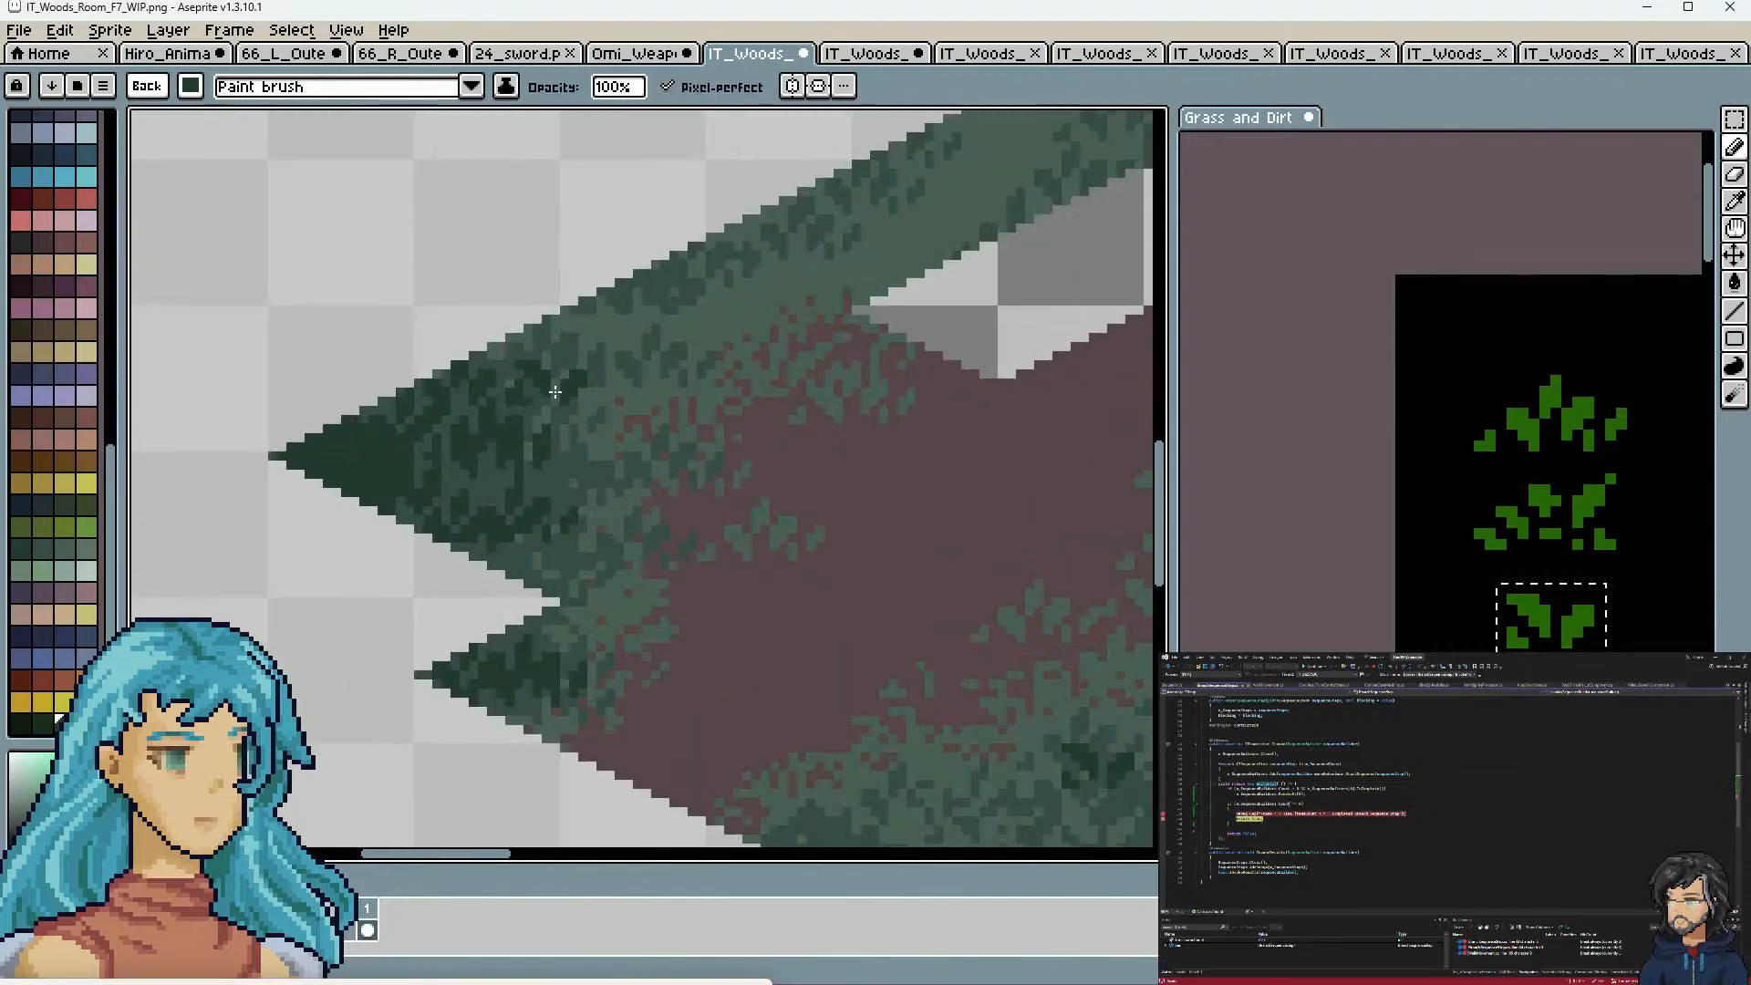
{"action": "left_click_drag", "start_coordinate": [508, 484], "coordinate": [560, 497]}
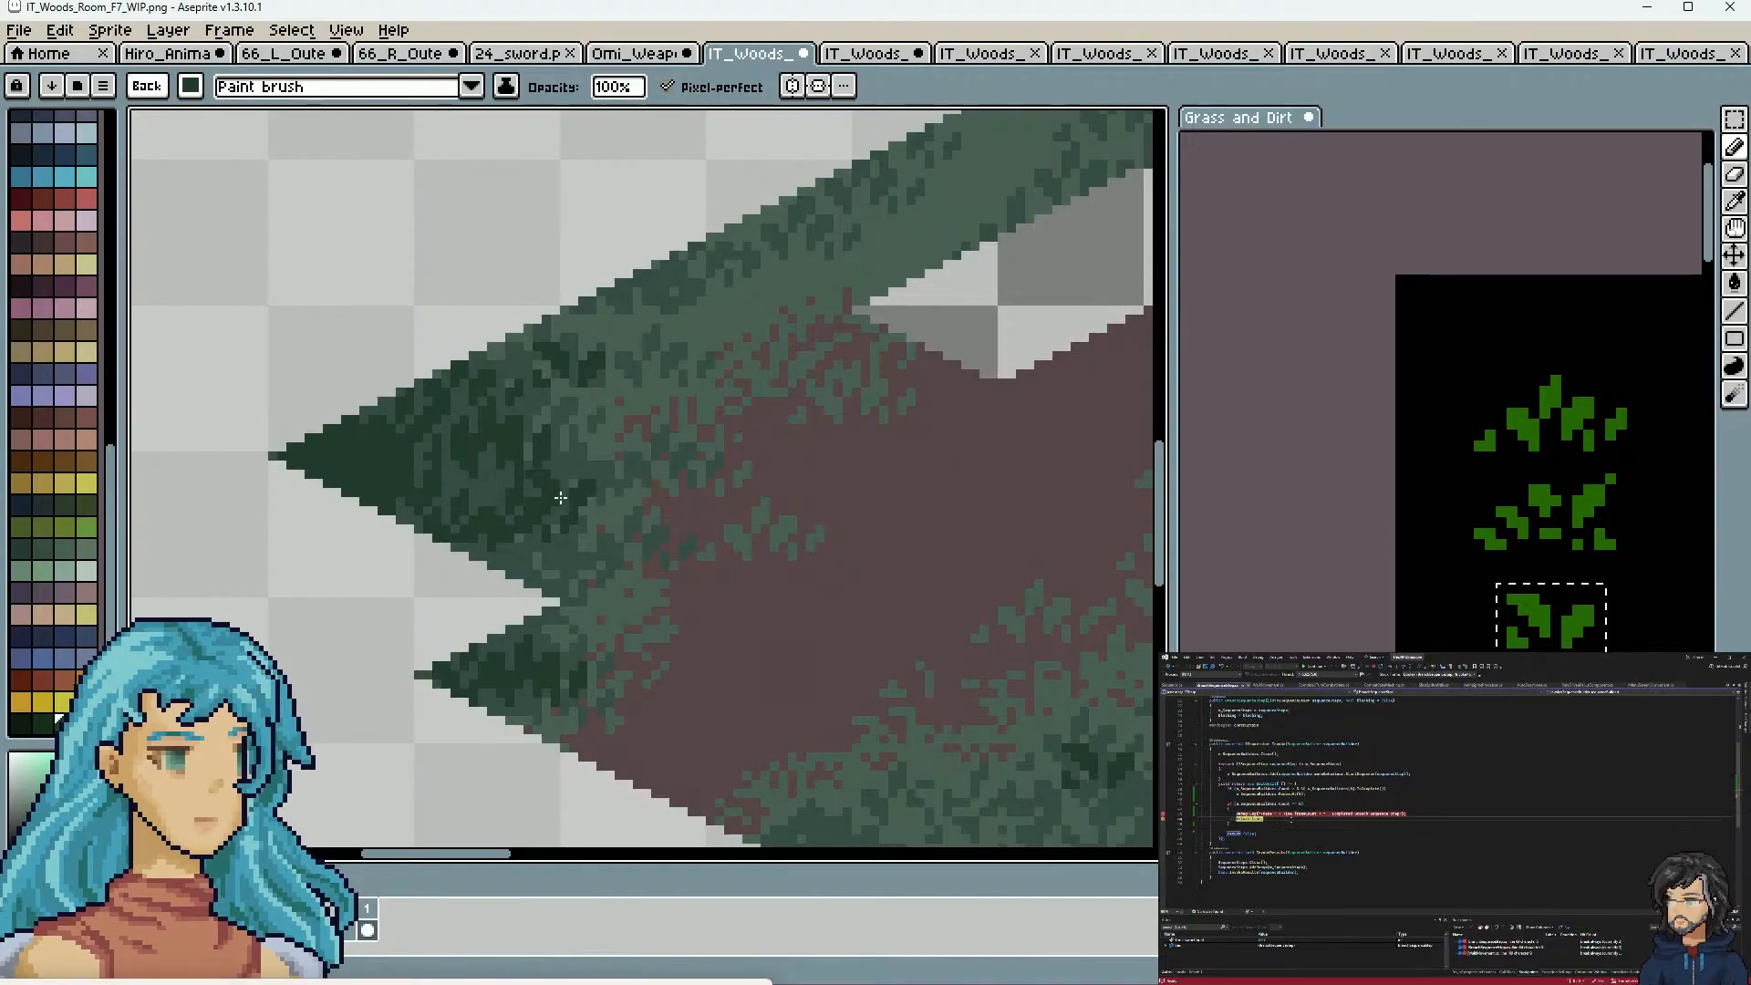
{"action": "left_click_drag", "start_coordinate": [614, 676], "coordinate": [590, 620]}
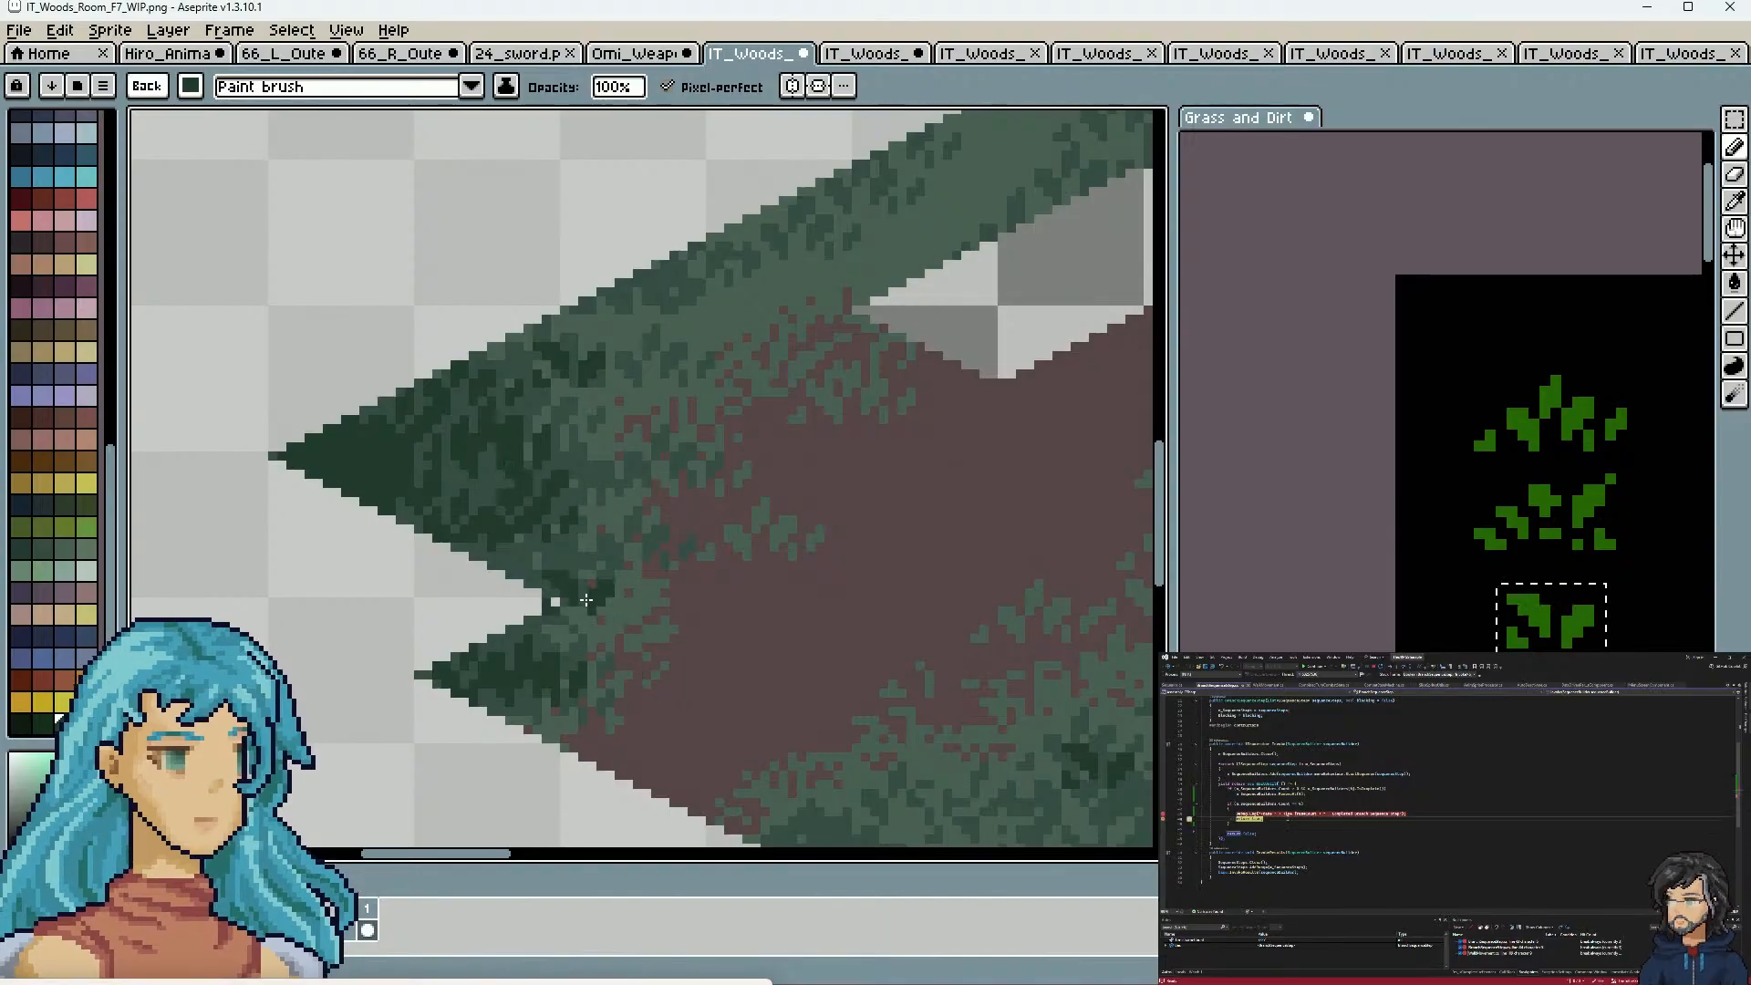
Stamp dark leaves above the small gap and along the floor's upper-left edge up to the first peak
{"action": "scroll", "coordinate": [837, 719], "scroll_direction": "down", "scroll_amount": 2}
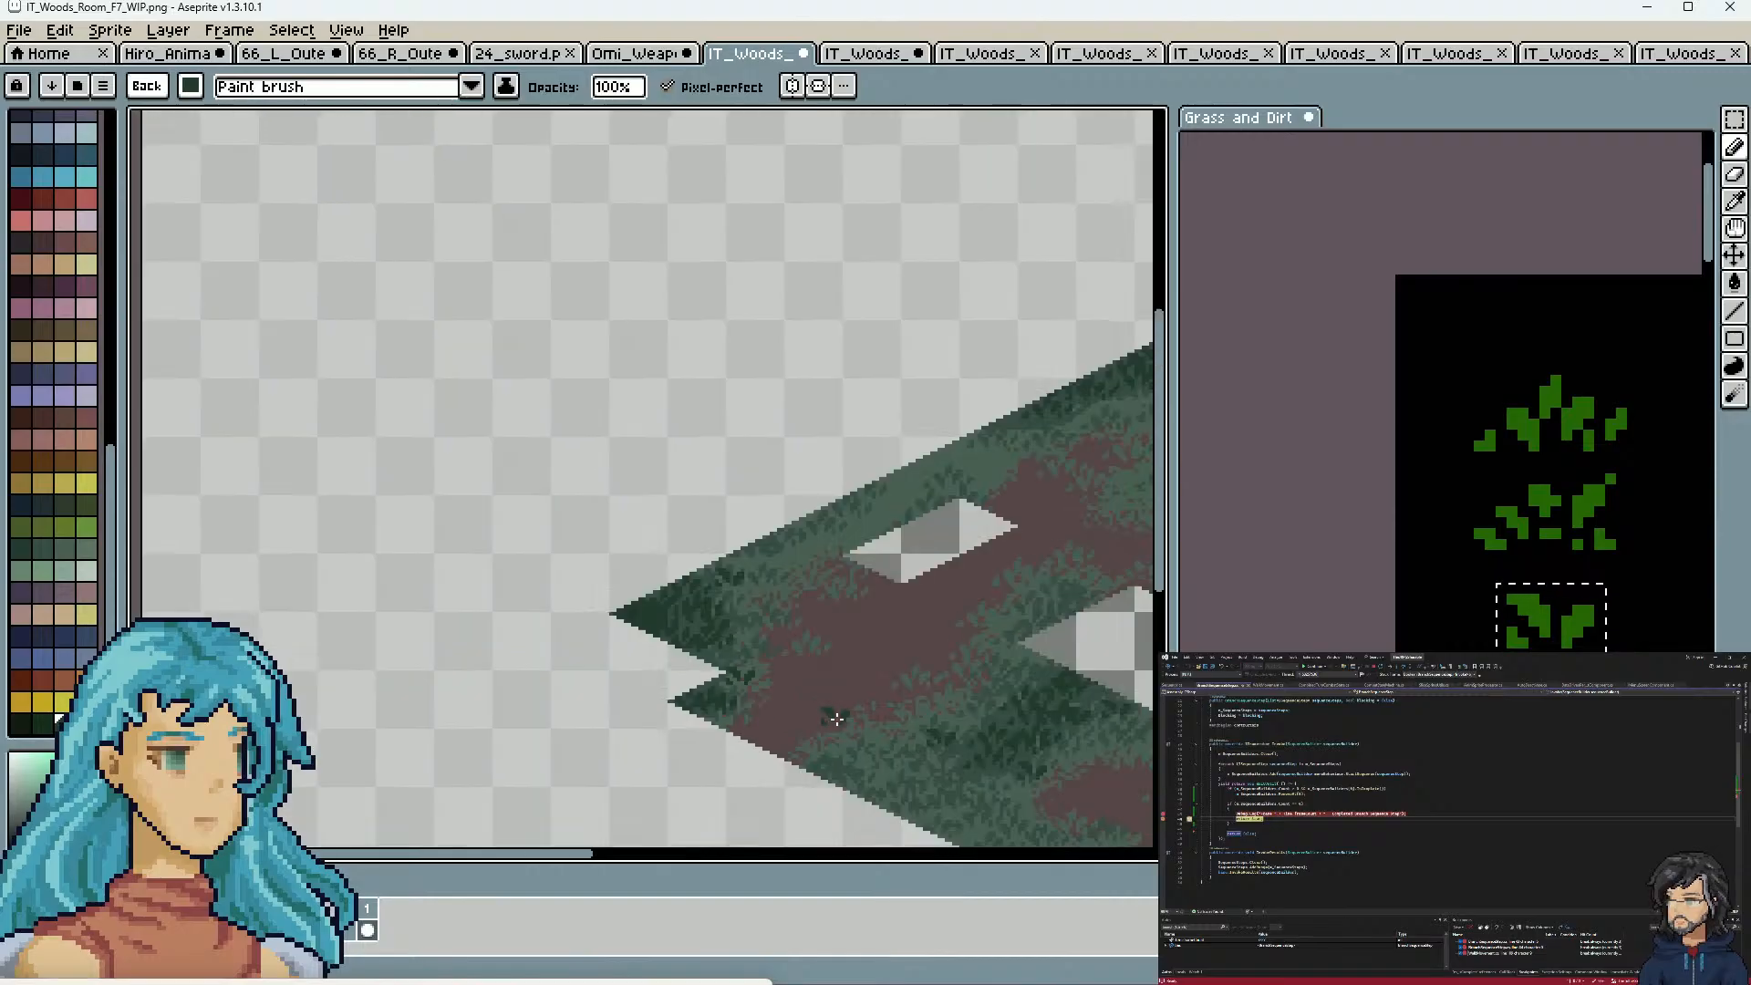
{"action": "left_click_drag", "start_coordinate": [917, 572], "coordinate": [500, 653]}
{"action": "scroll", "coordinate": [498, 573], "scroll_direction": "up", "scroll_amount": 3}
{"action": "mouse_move", "coordinate": [499, 571]}
{"action": "left_mouse_down"}
{"action": "mouse_move", "coordinate": [763, 571]}
{"action": "mouse_move", "coordinate": [864, 551]}
{"action": "left_mouse_up"}
{"action": "scroll", "coordinate": [864, 551], "scroll_direction": "up", "scroll_amount": 1}
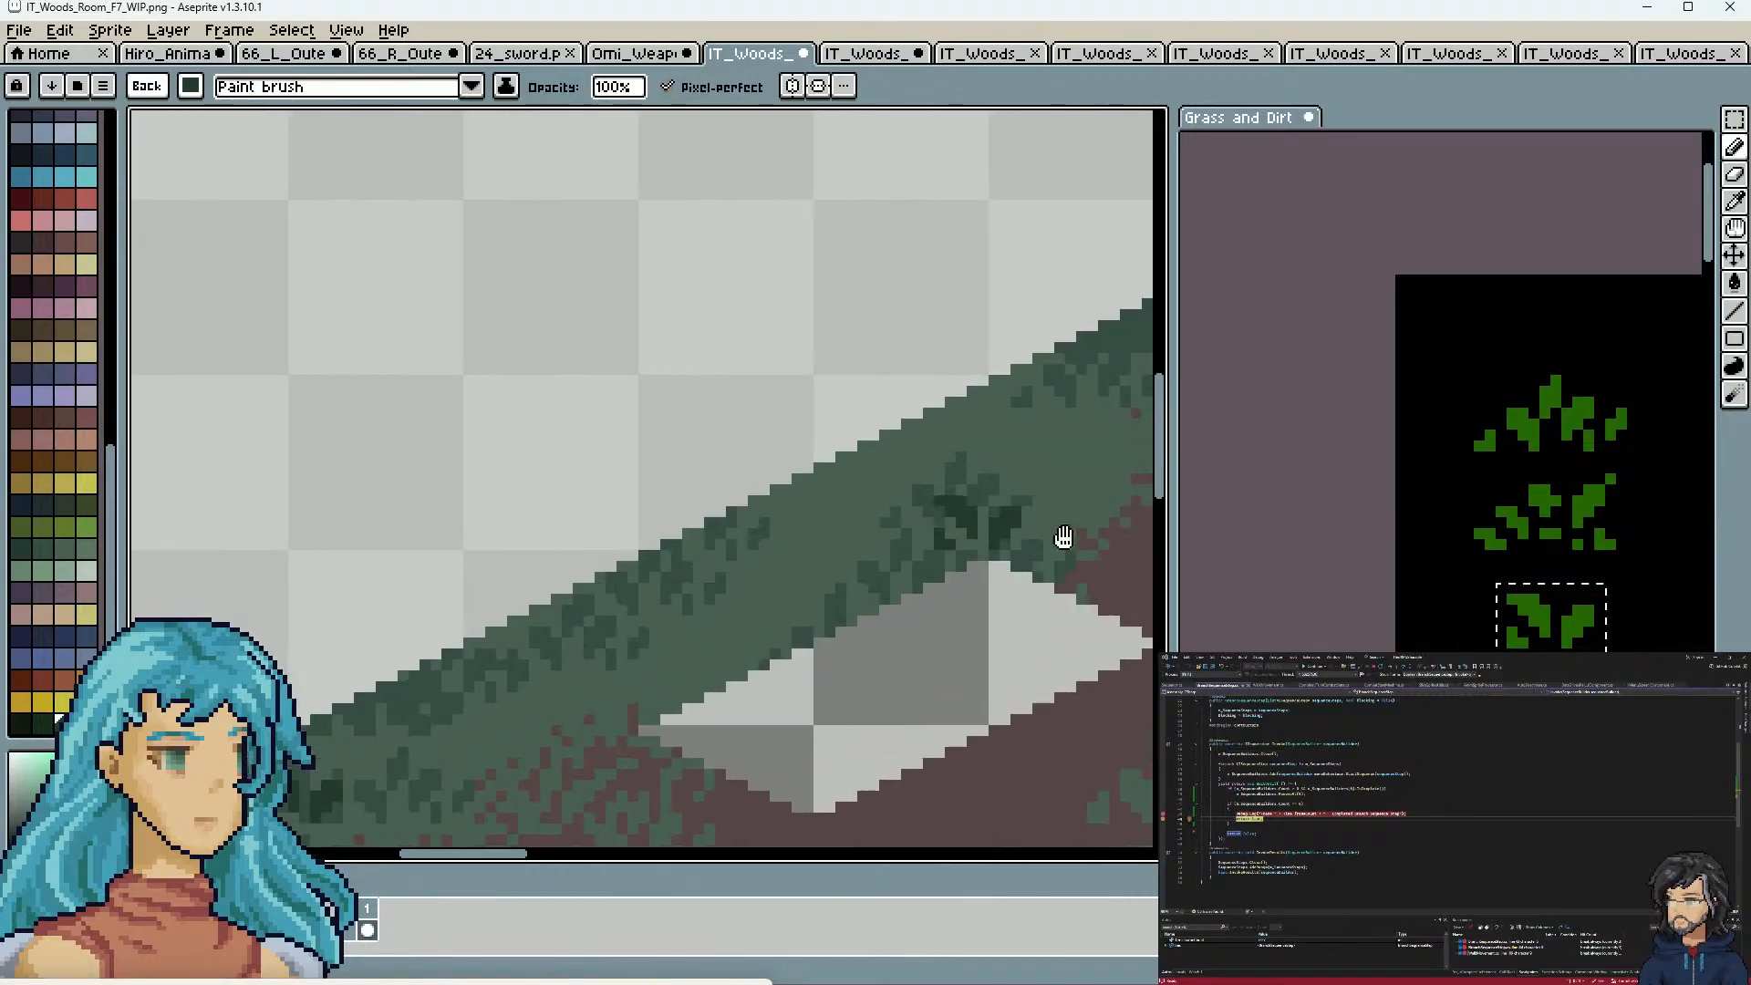
{"action": "left_click_drag", "start_coordinate": [1073, 524], "coordinate": [543, 634]}
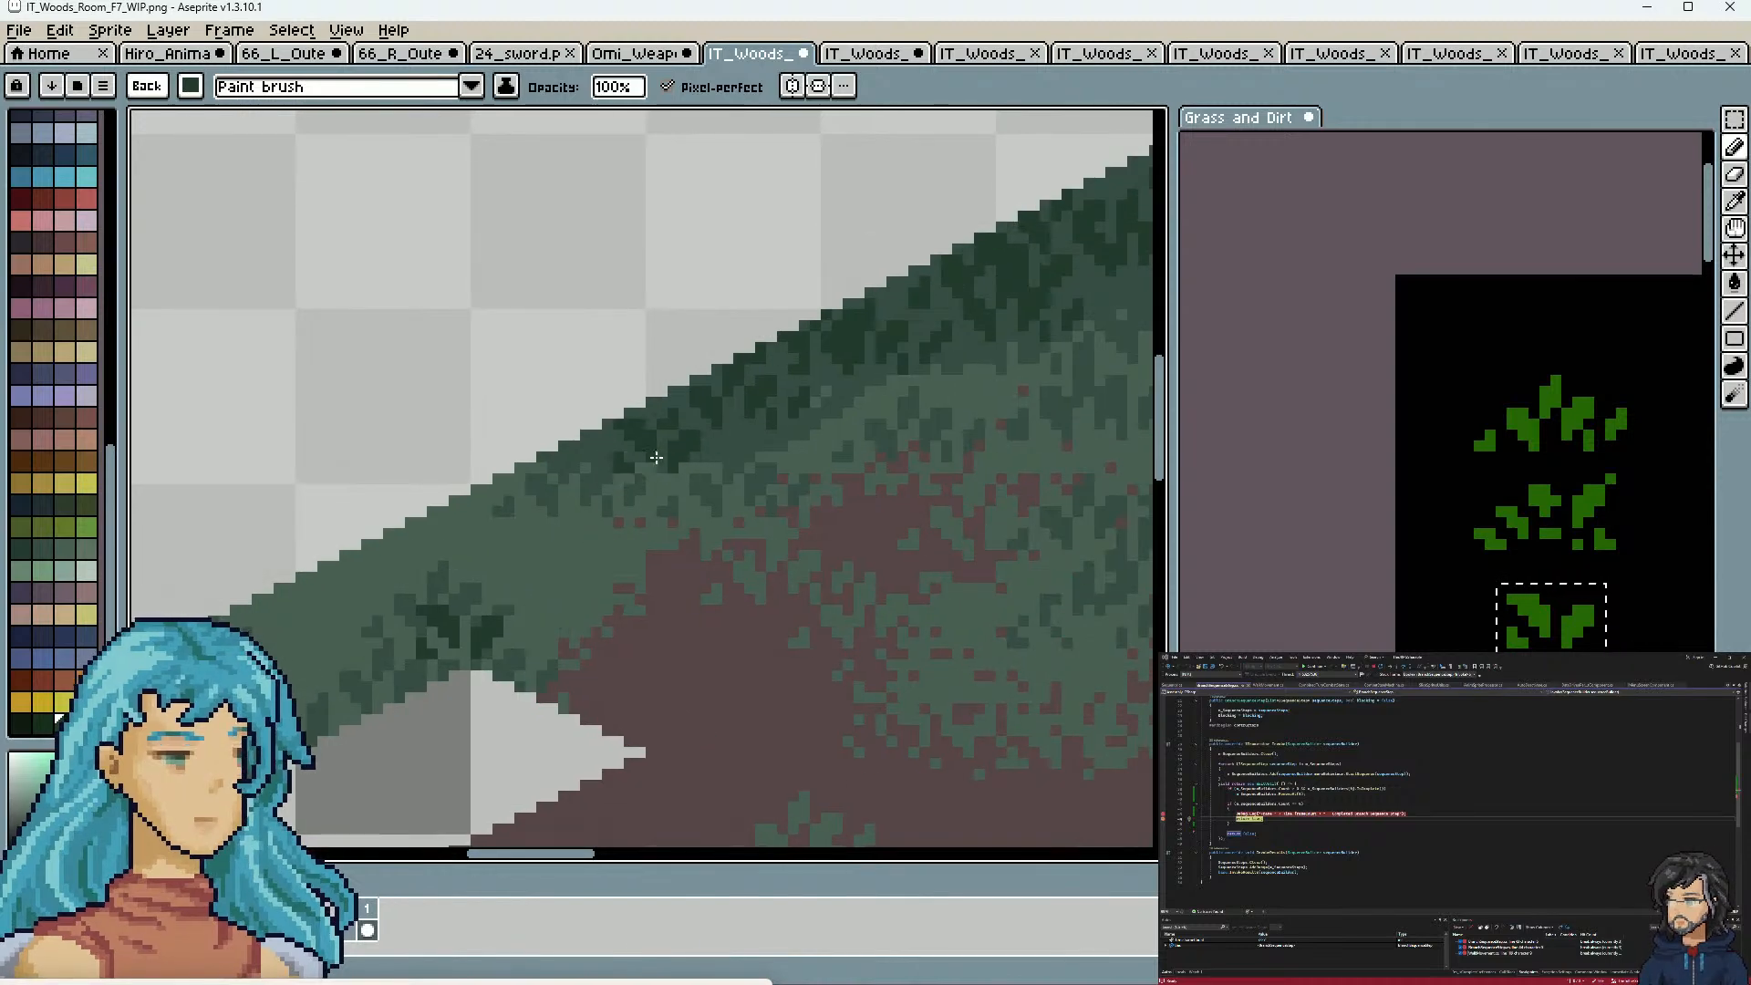
{"action": "left_click_drag", "start_coordinate": [901, 476], "coordinate": [735, 547]}
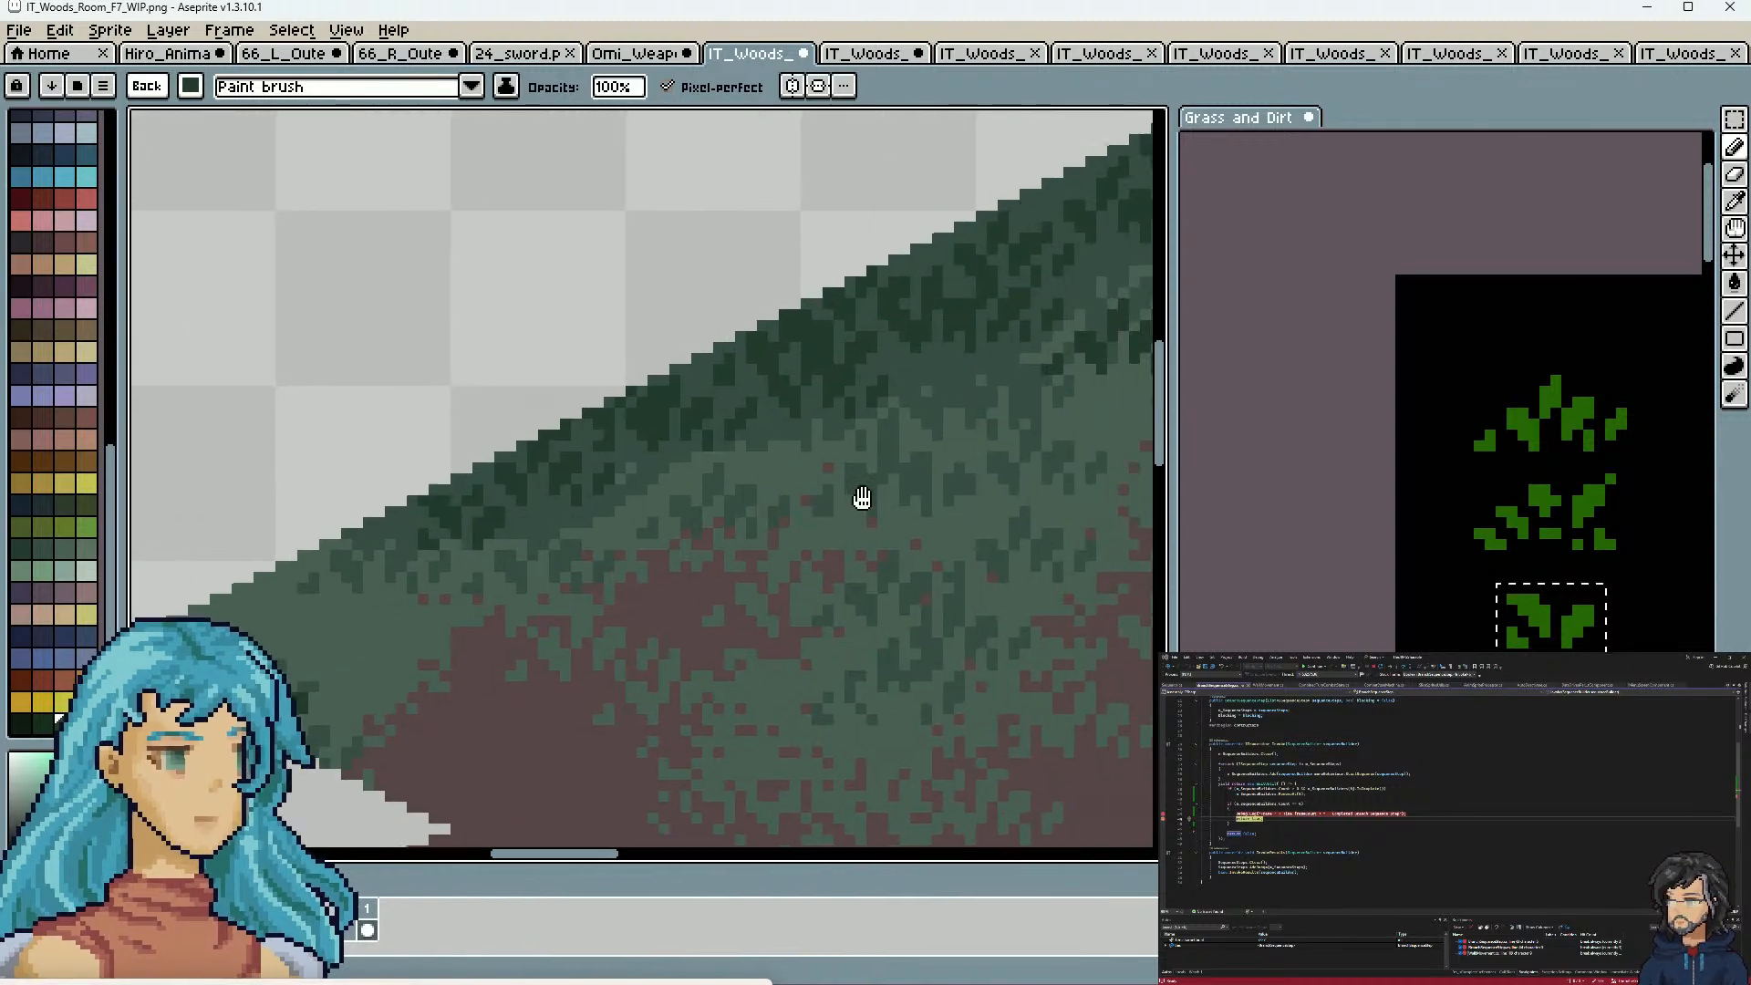
{"action": "left_click_drag", "start_coordinate": [889, 493], "coordinate": [696, 499]}
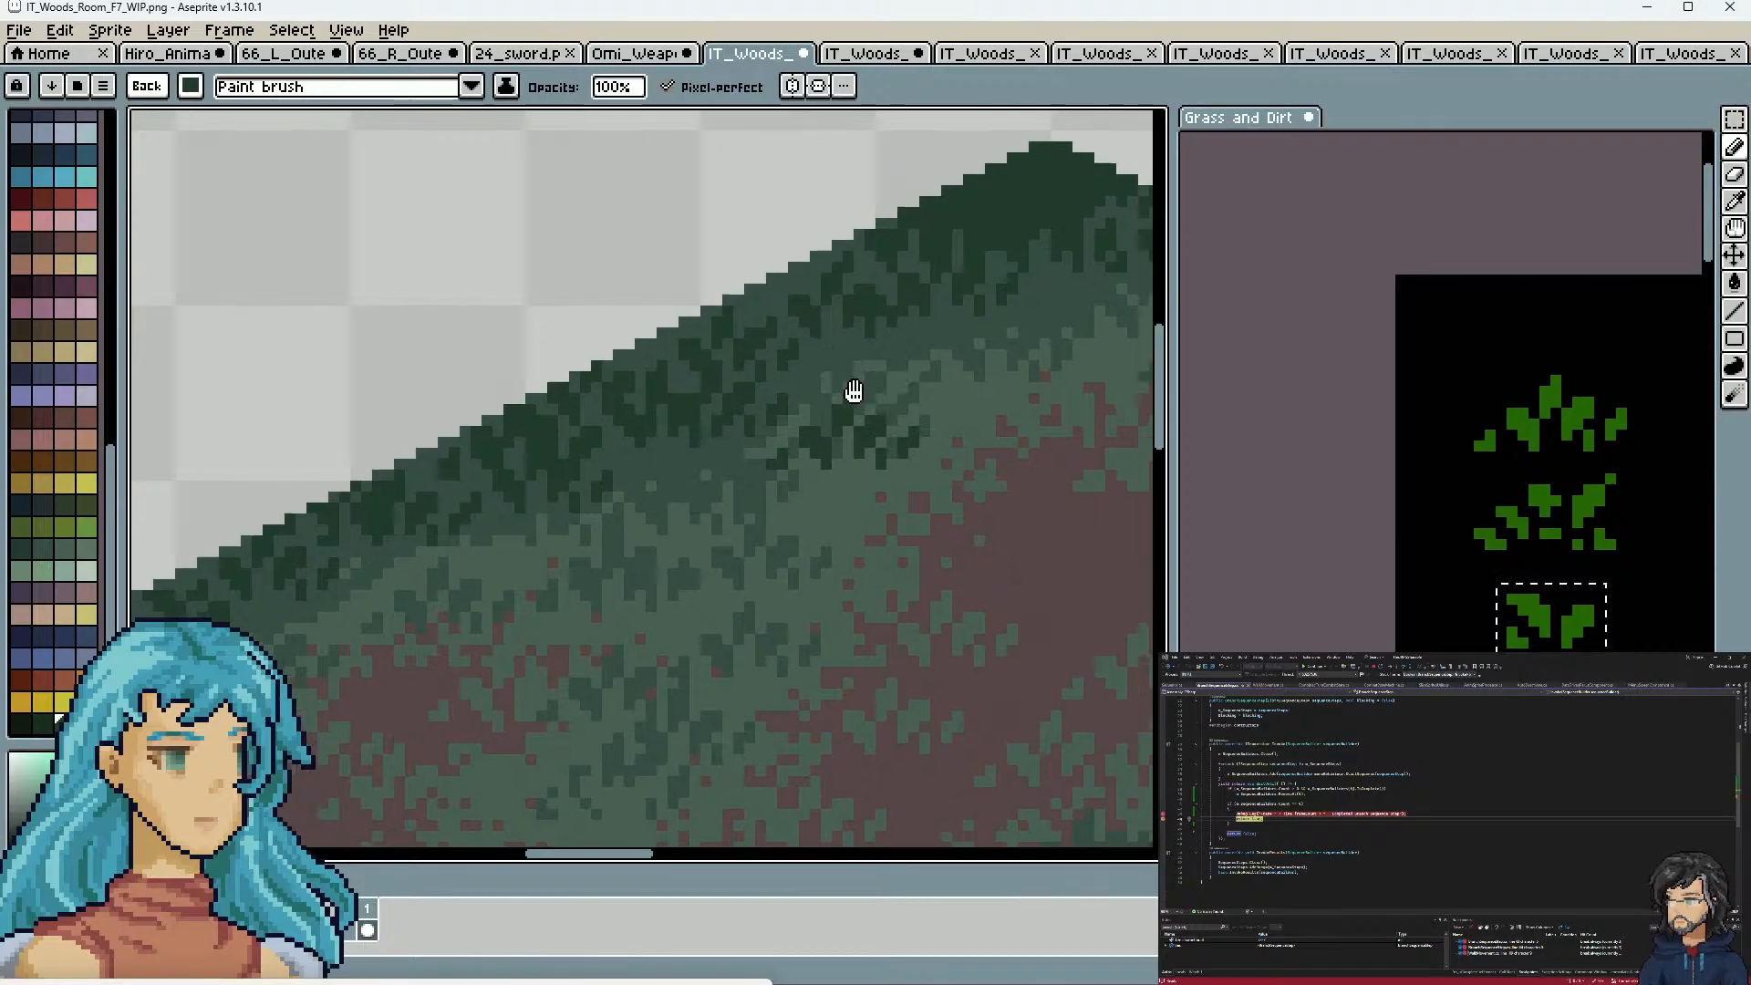
{"action": "left_click_drag", "start_coordinate": [870, 392], "coordinate": [678, 445]}
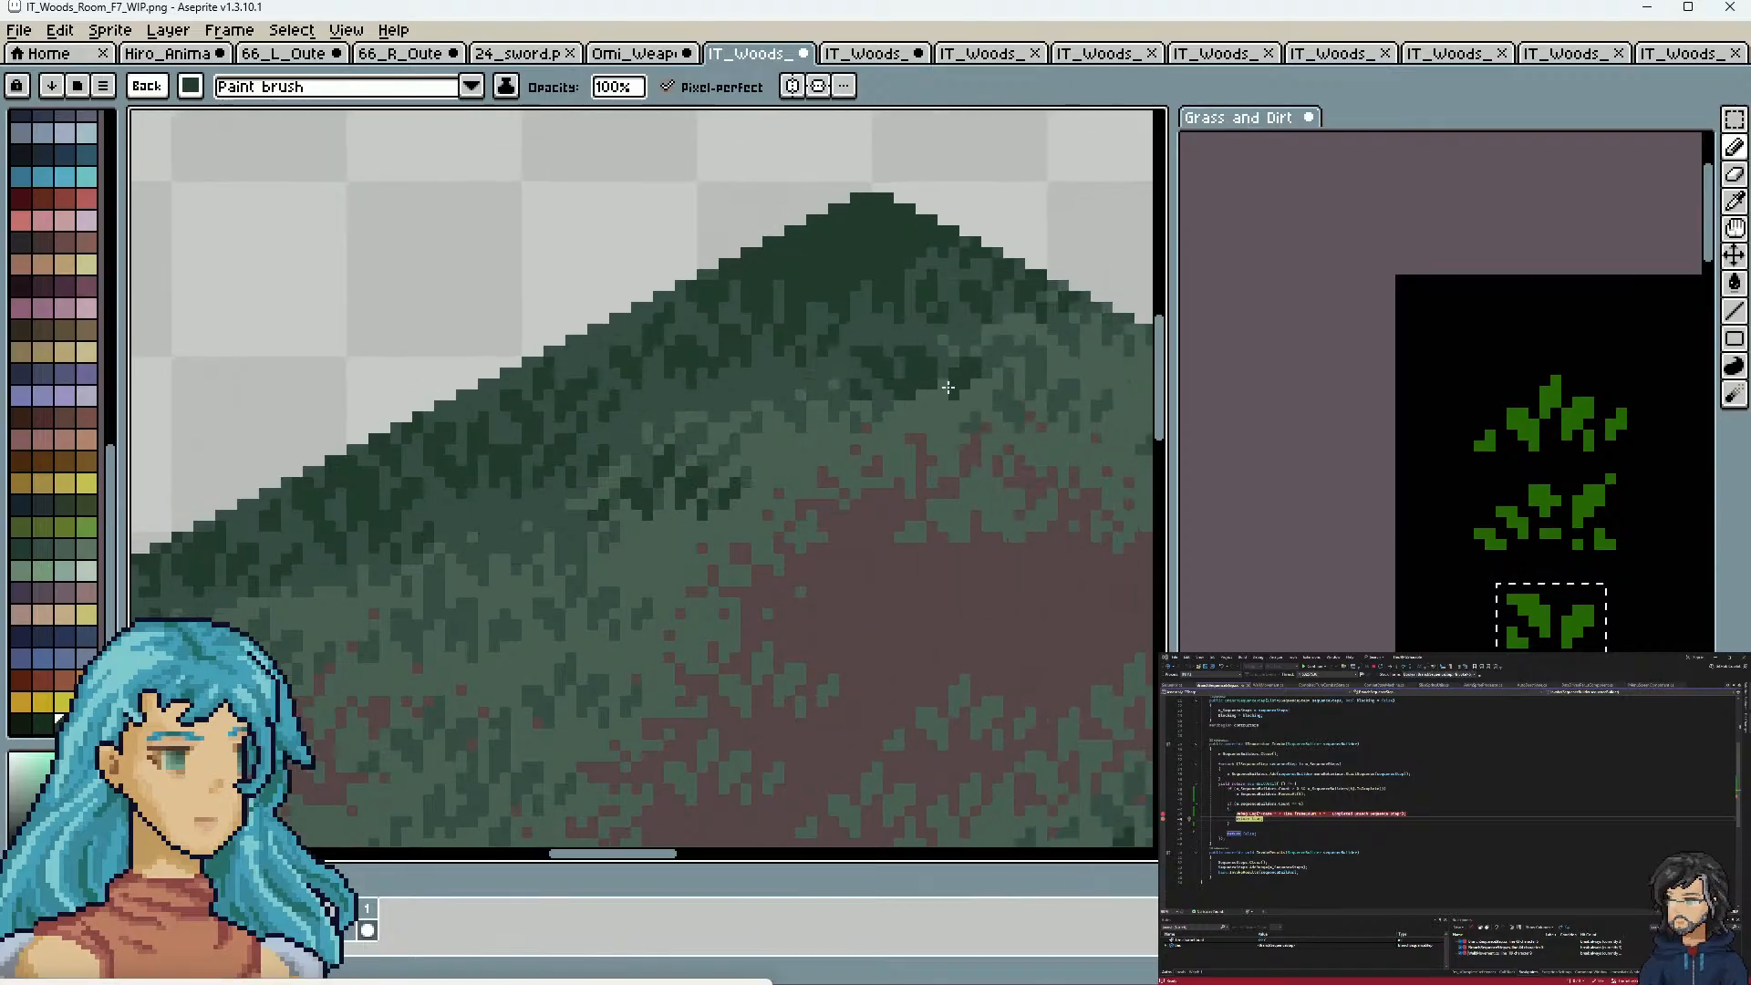
Try filling the dark grass at the first peak with the leaf brush pattern in the mid green
{"action": "key", "text": "i"}
{"action": "left_click", "coordinate": [766, 364]}
{"action": "key", "text": "g"}
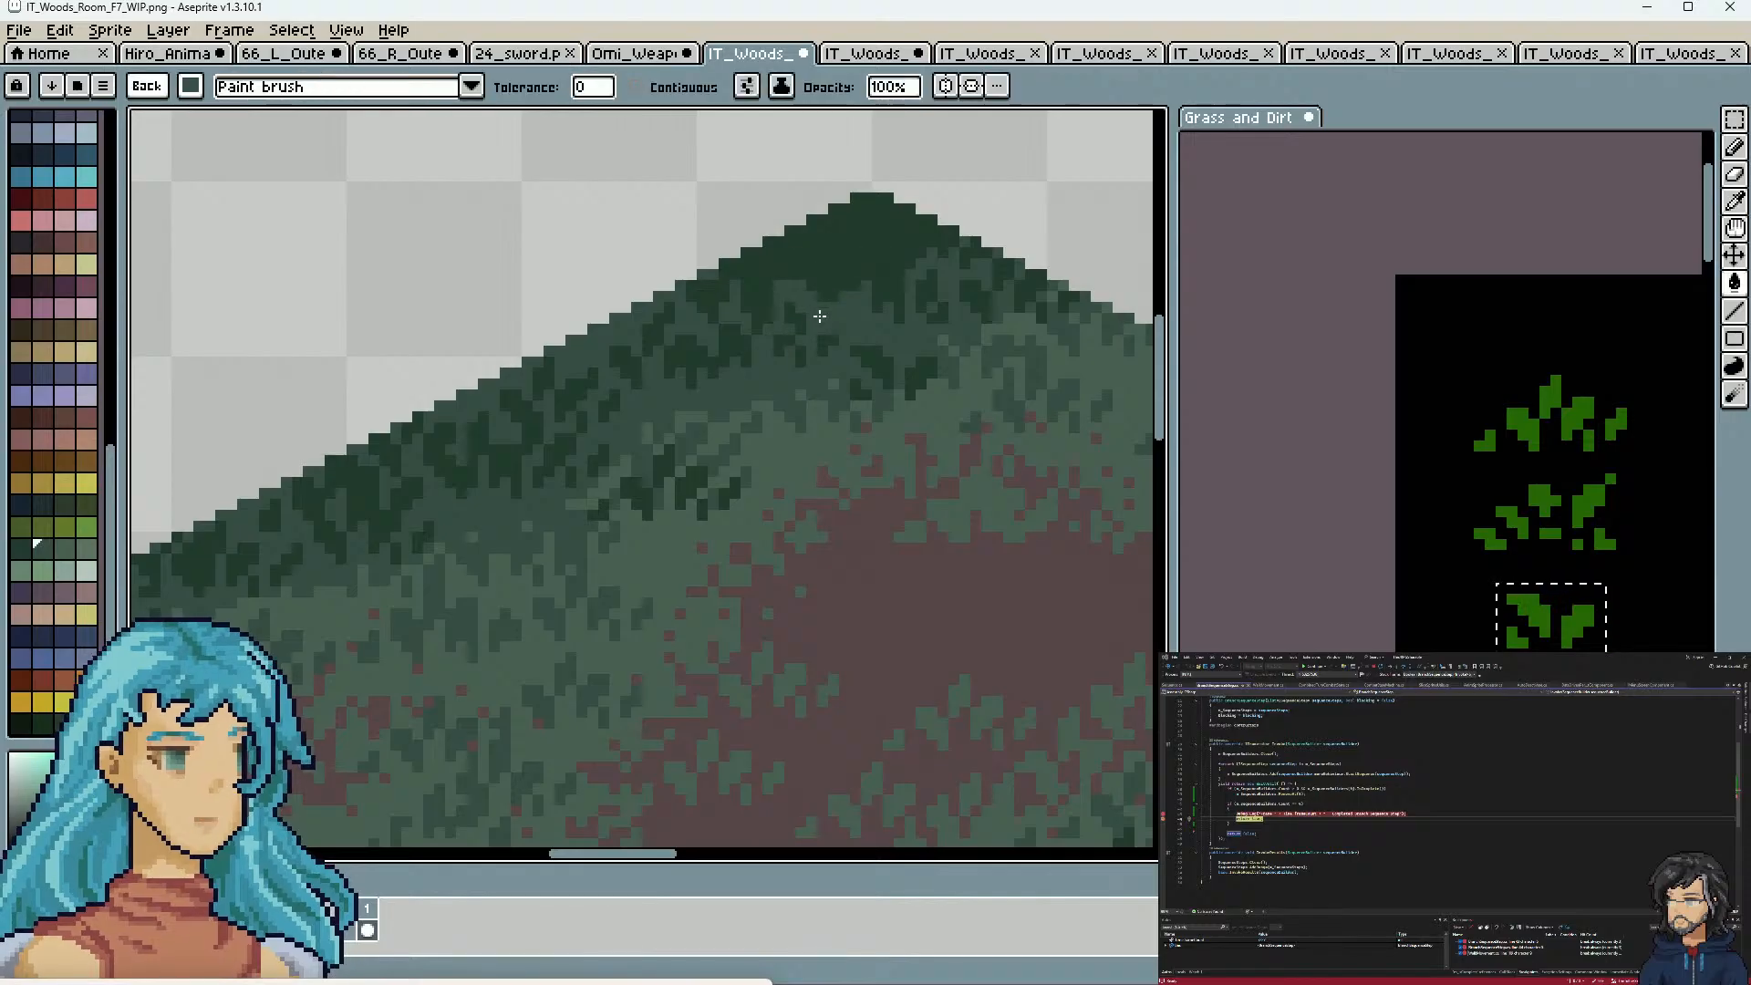
{"action": "left_click", "coordinate": [848, 284]}
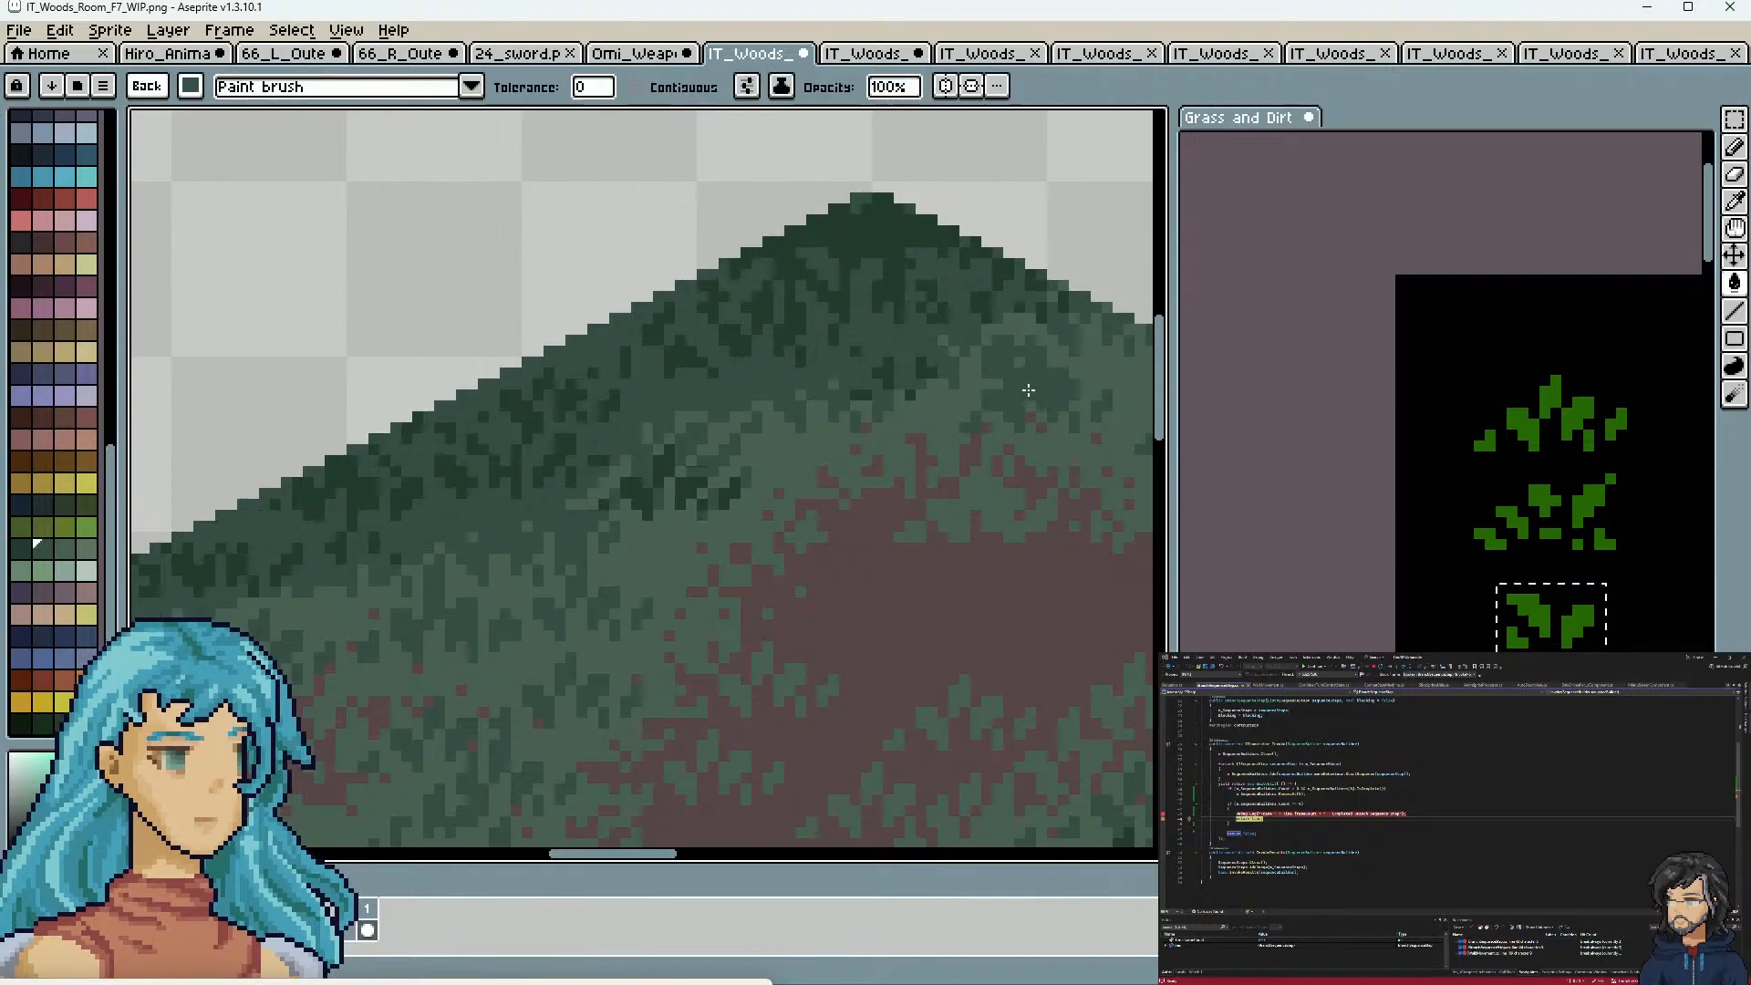
{"action": "key", "text": "ctrl+z"}
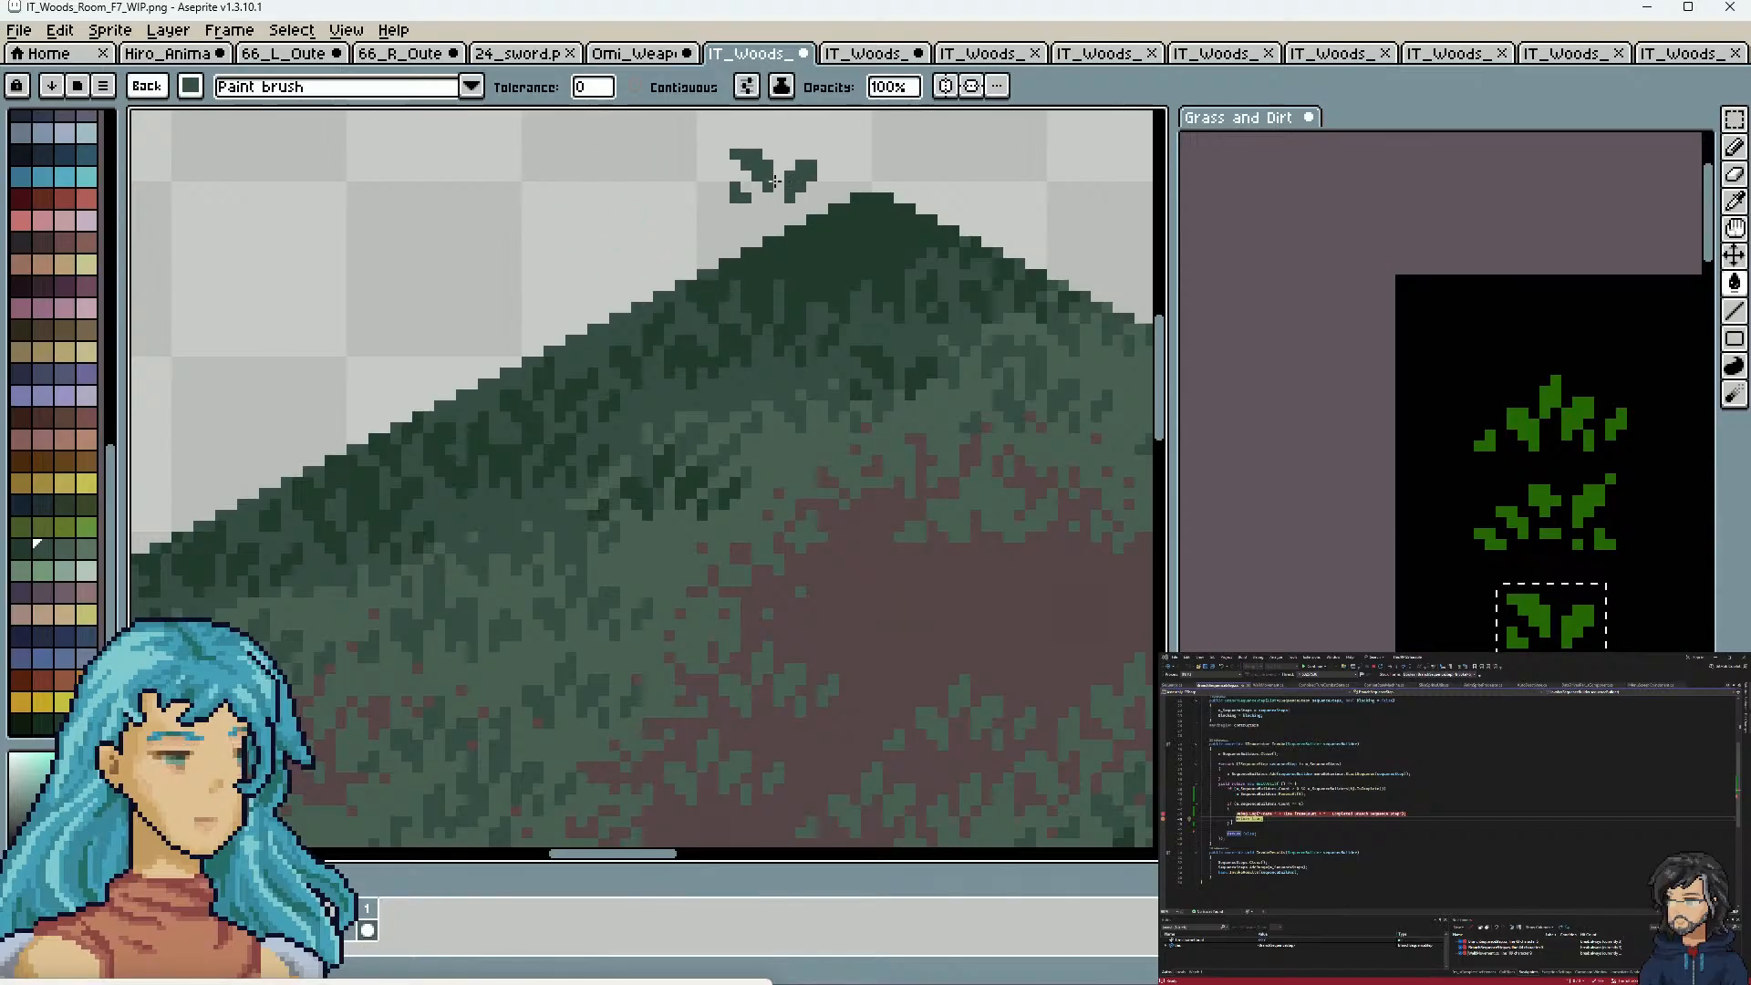
{"action": "left_click_drag", "start_coordinate": [994, 664], "coordinate": [770, 392]}
{"action": "scroll", "coordinate": [771, 392], "scroll_direction": "down", "scroll_amount": 1}
{"action": "key", "text": "ctrl+z"}
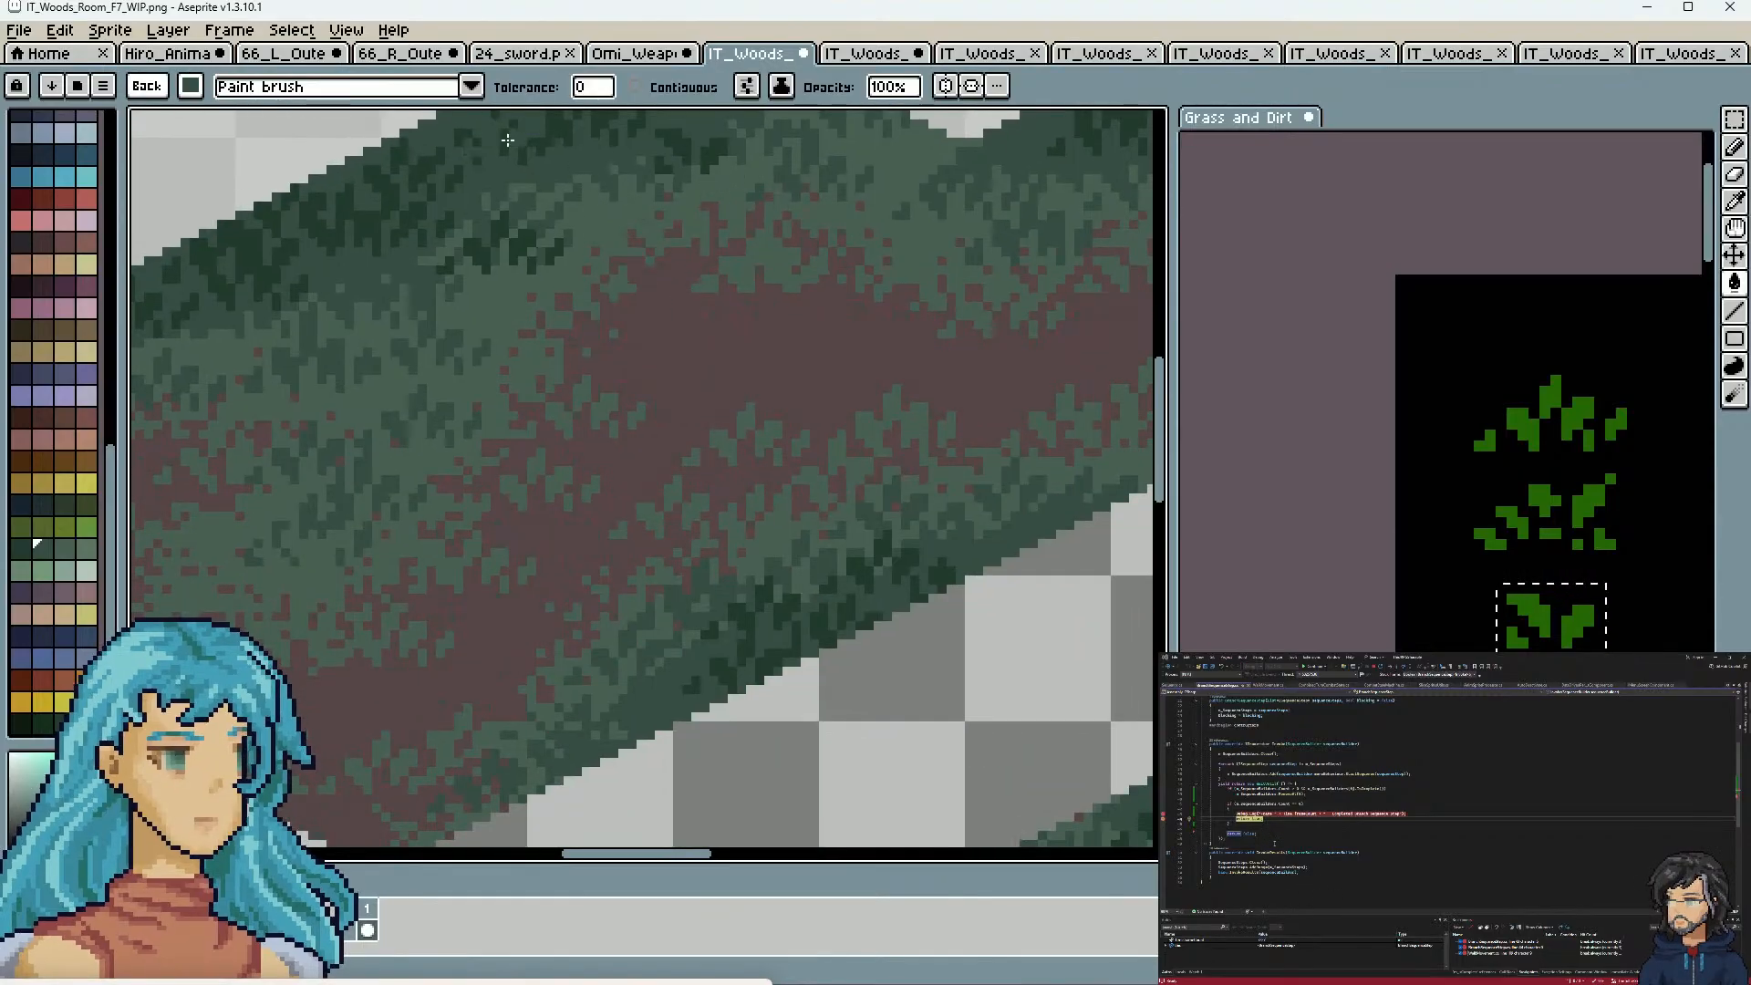
{"action": "left_click_drag", "start_coordinate": [626, 274], "coordinate": [772, 455]}
{"action": "left_click", "coordinate": [774, 302]}
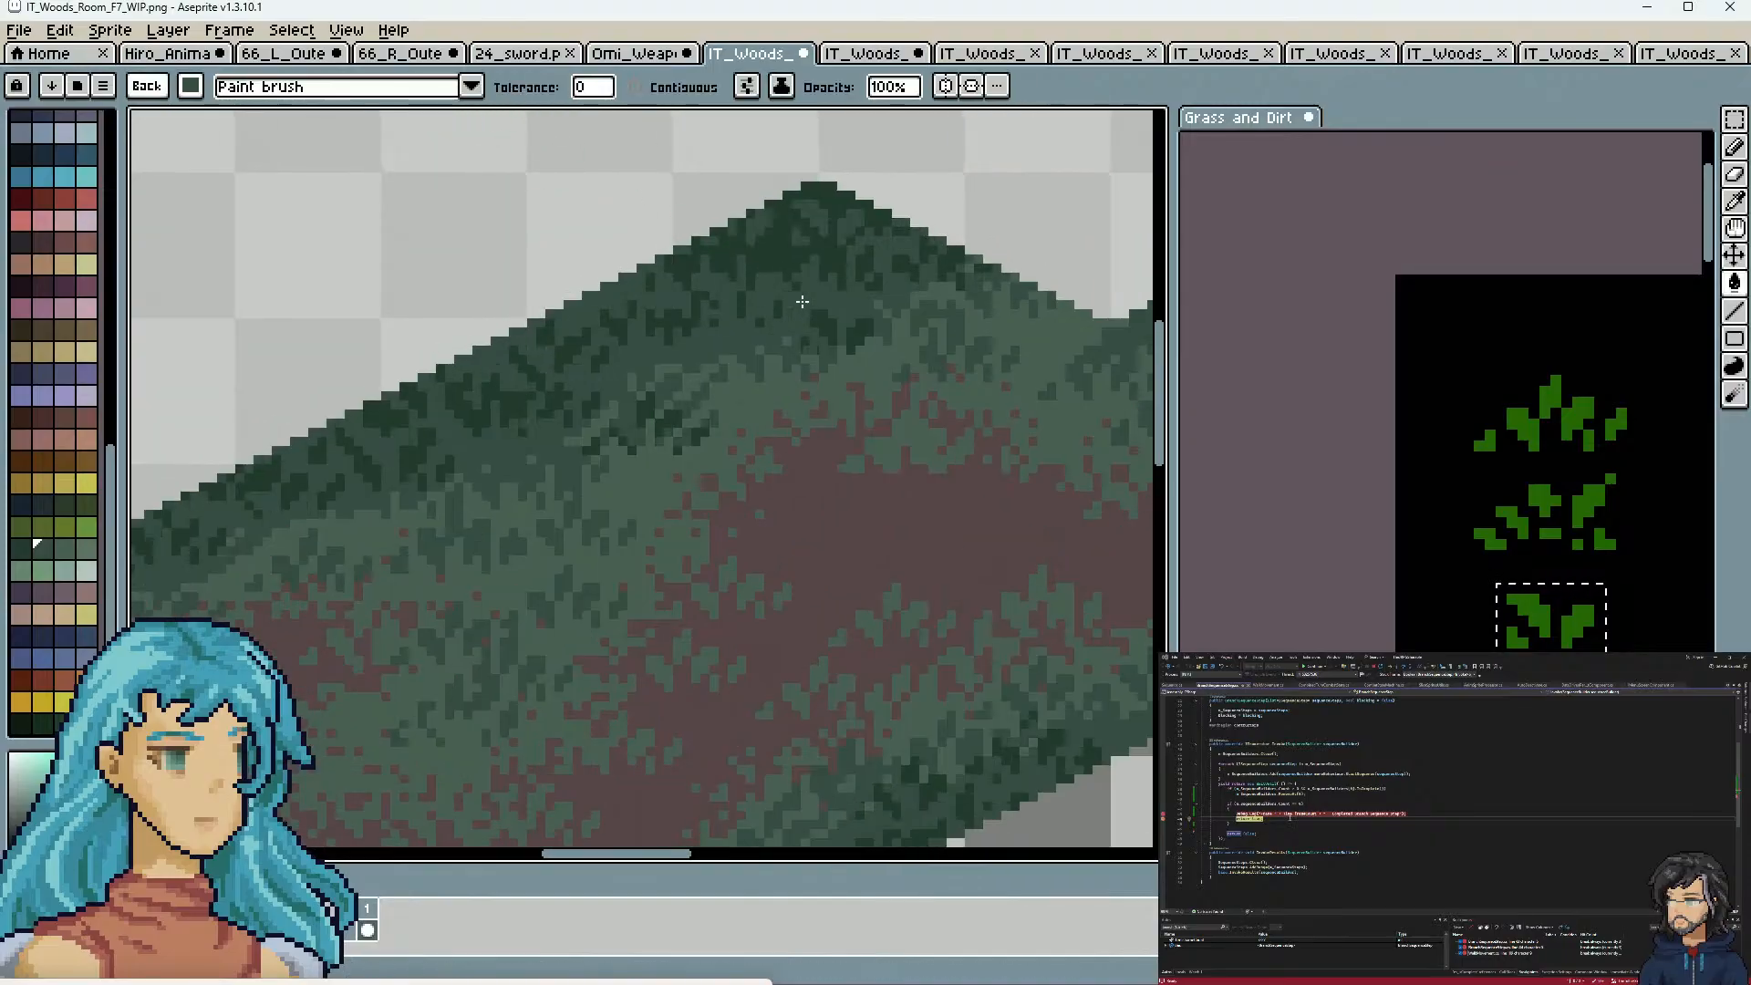
Toggle contiguous filling for the paint bucket and reset the custom leaf brush to the plain pencil brush
{"action": "scroll", "coordinate": [890, 585], "scroll_direction": "down", "scroll_amount": 2}
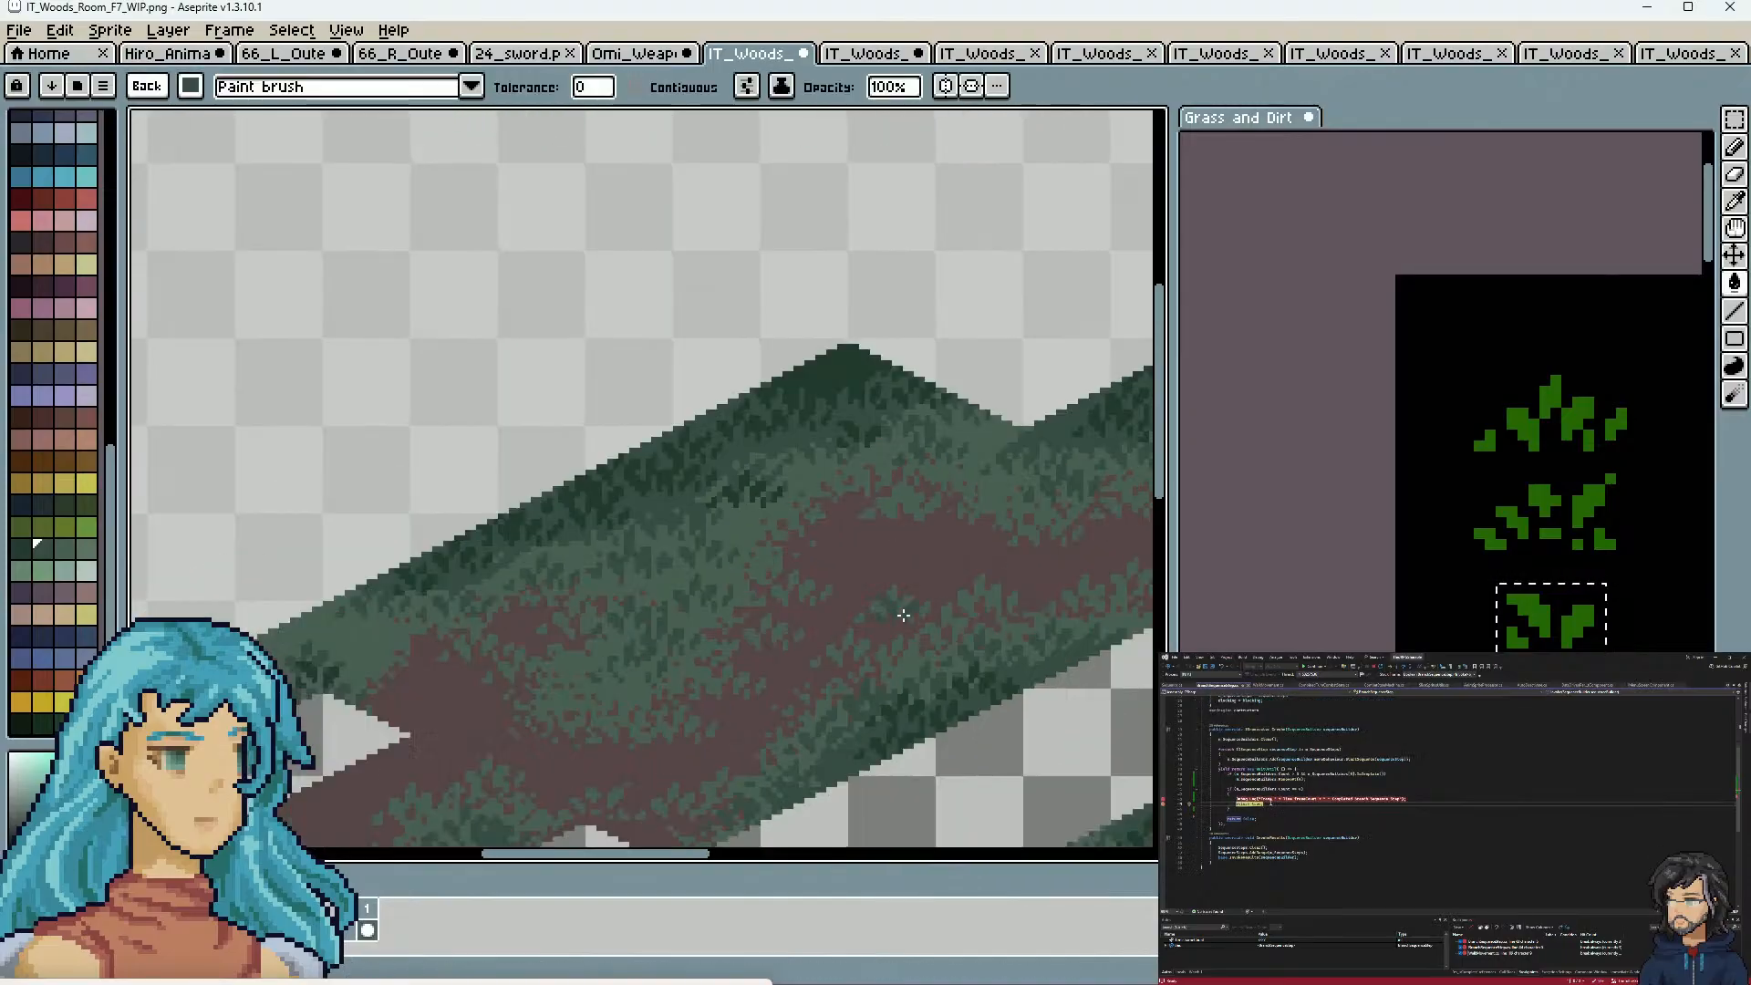
{"action": "left_click_drag", "start_coordinate": [839, 546], "coordinate": [766, 461]}
{"action": "left_click_drag", "start_coordinate": [999, 542], "coordinate": [849, 373]}
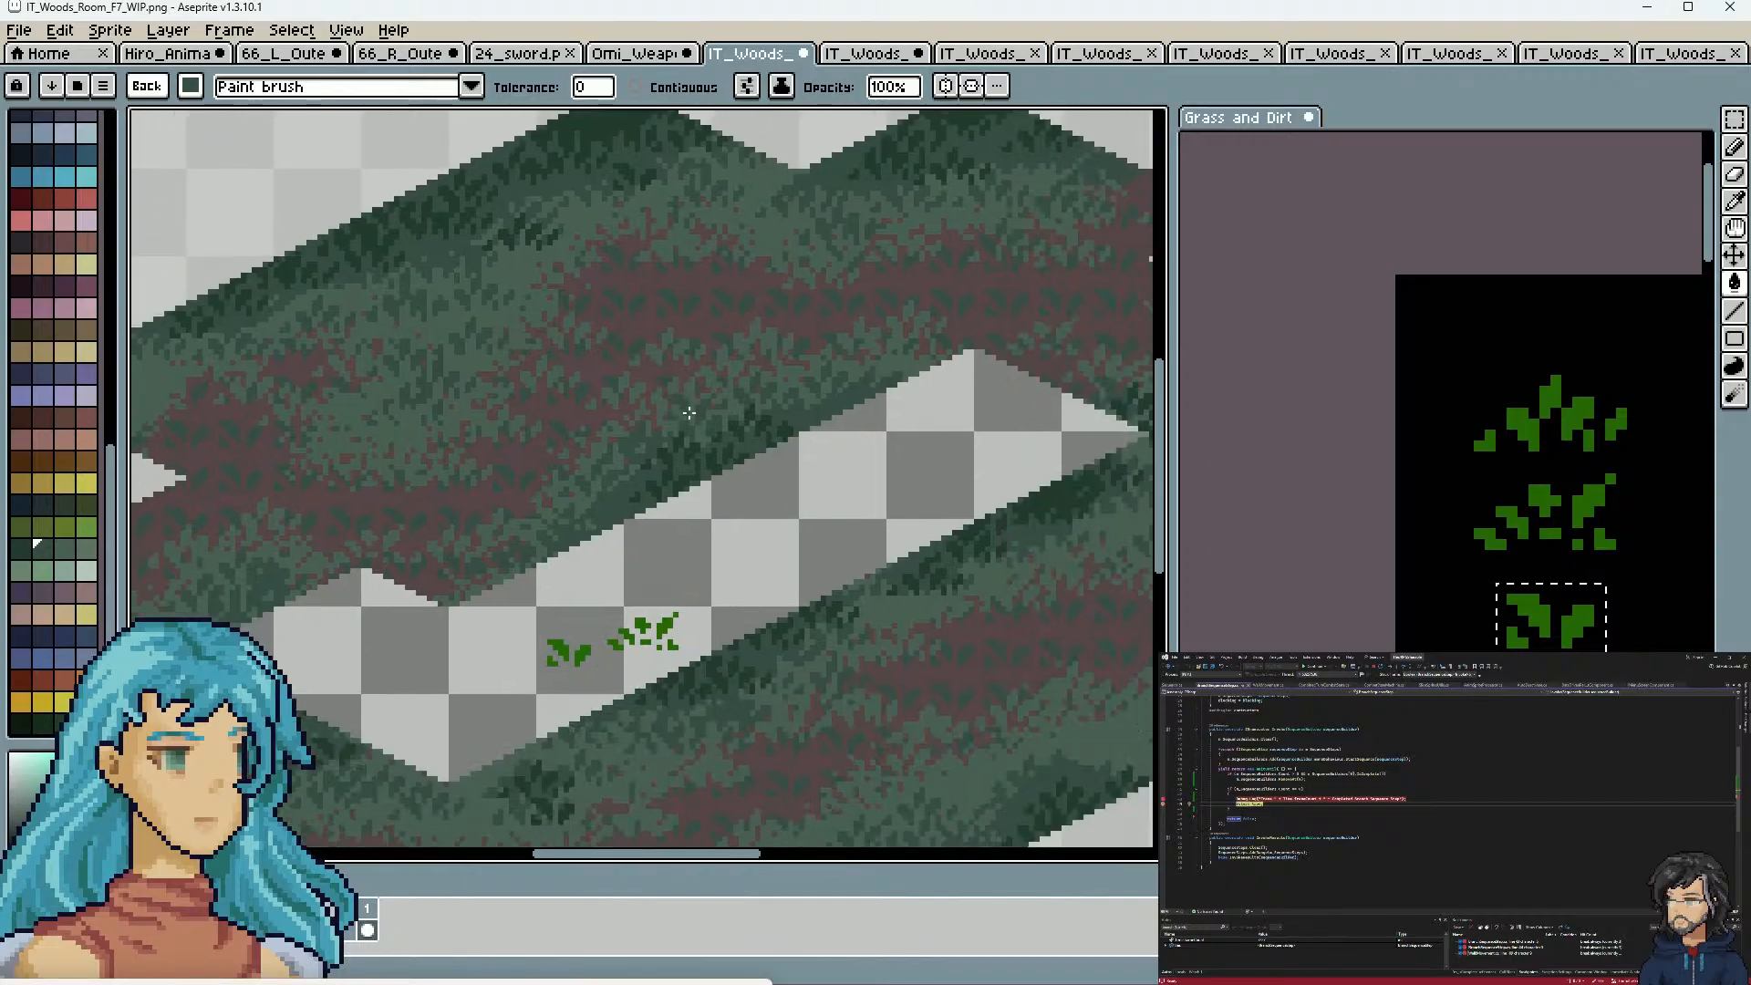
{"action": "left_click", "coordinate": [638, 86]}
{"action": "left_click", "coordinate": [643, 88]}
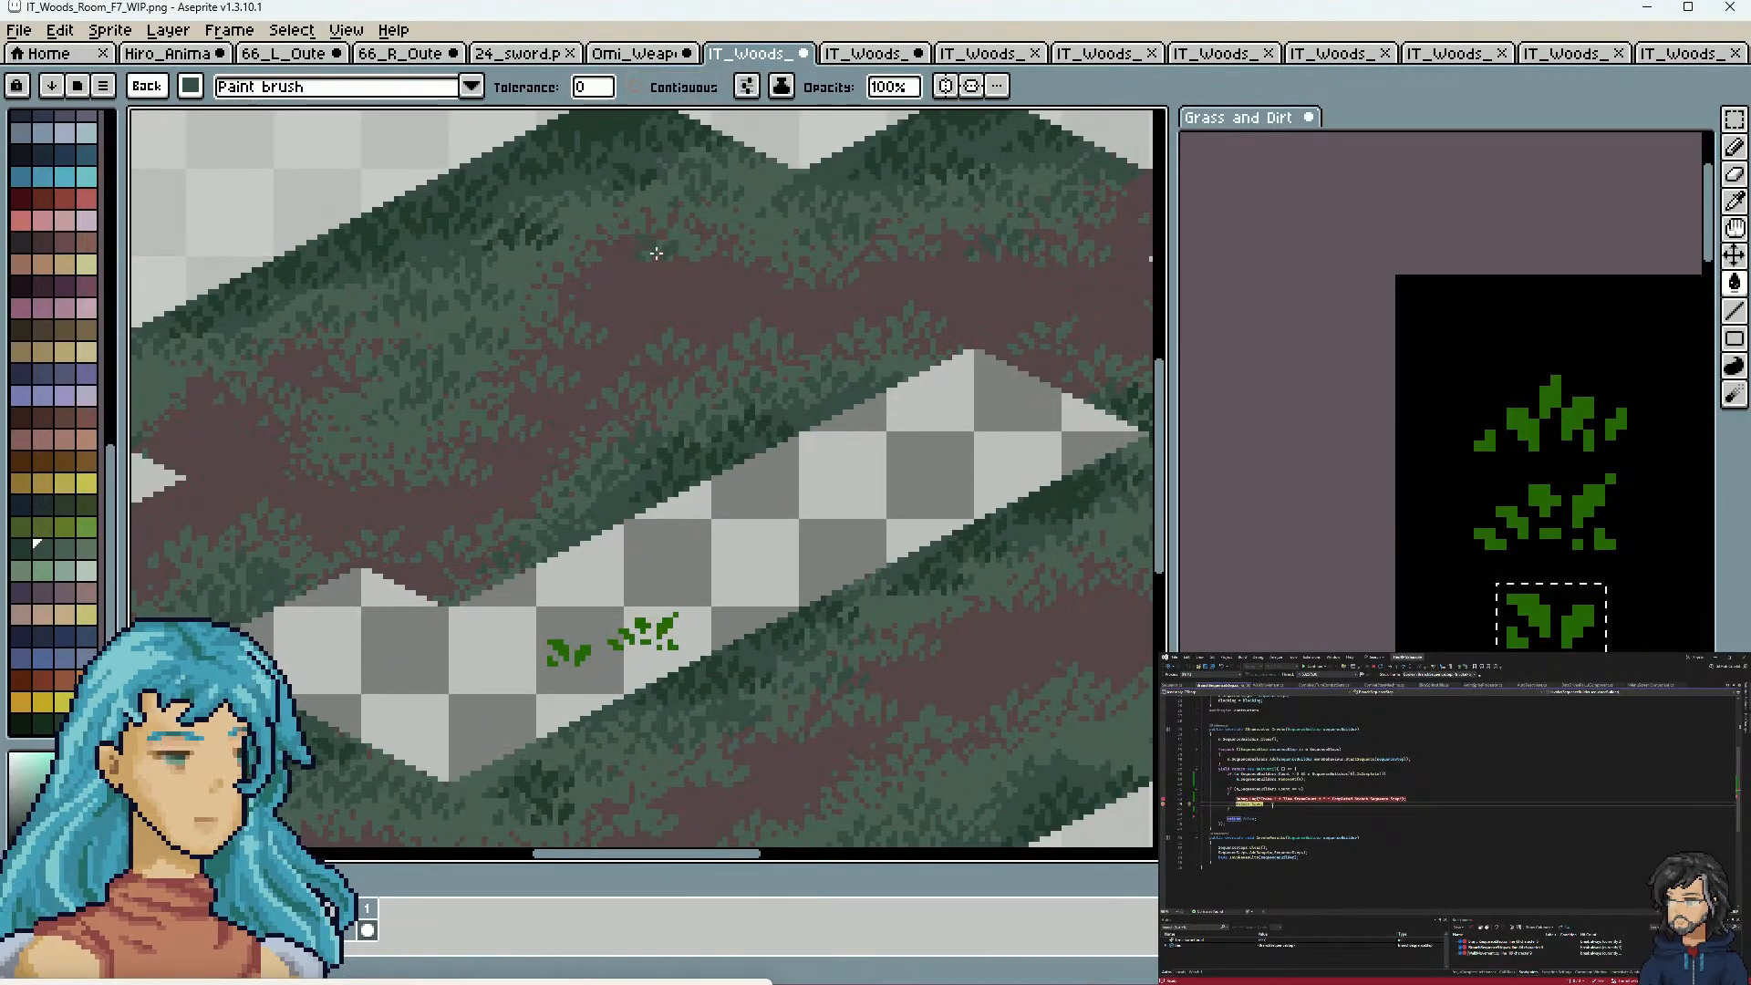
{"action": "left_click", "coordinate": [154, 87]}
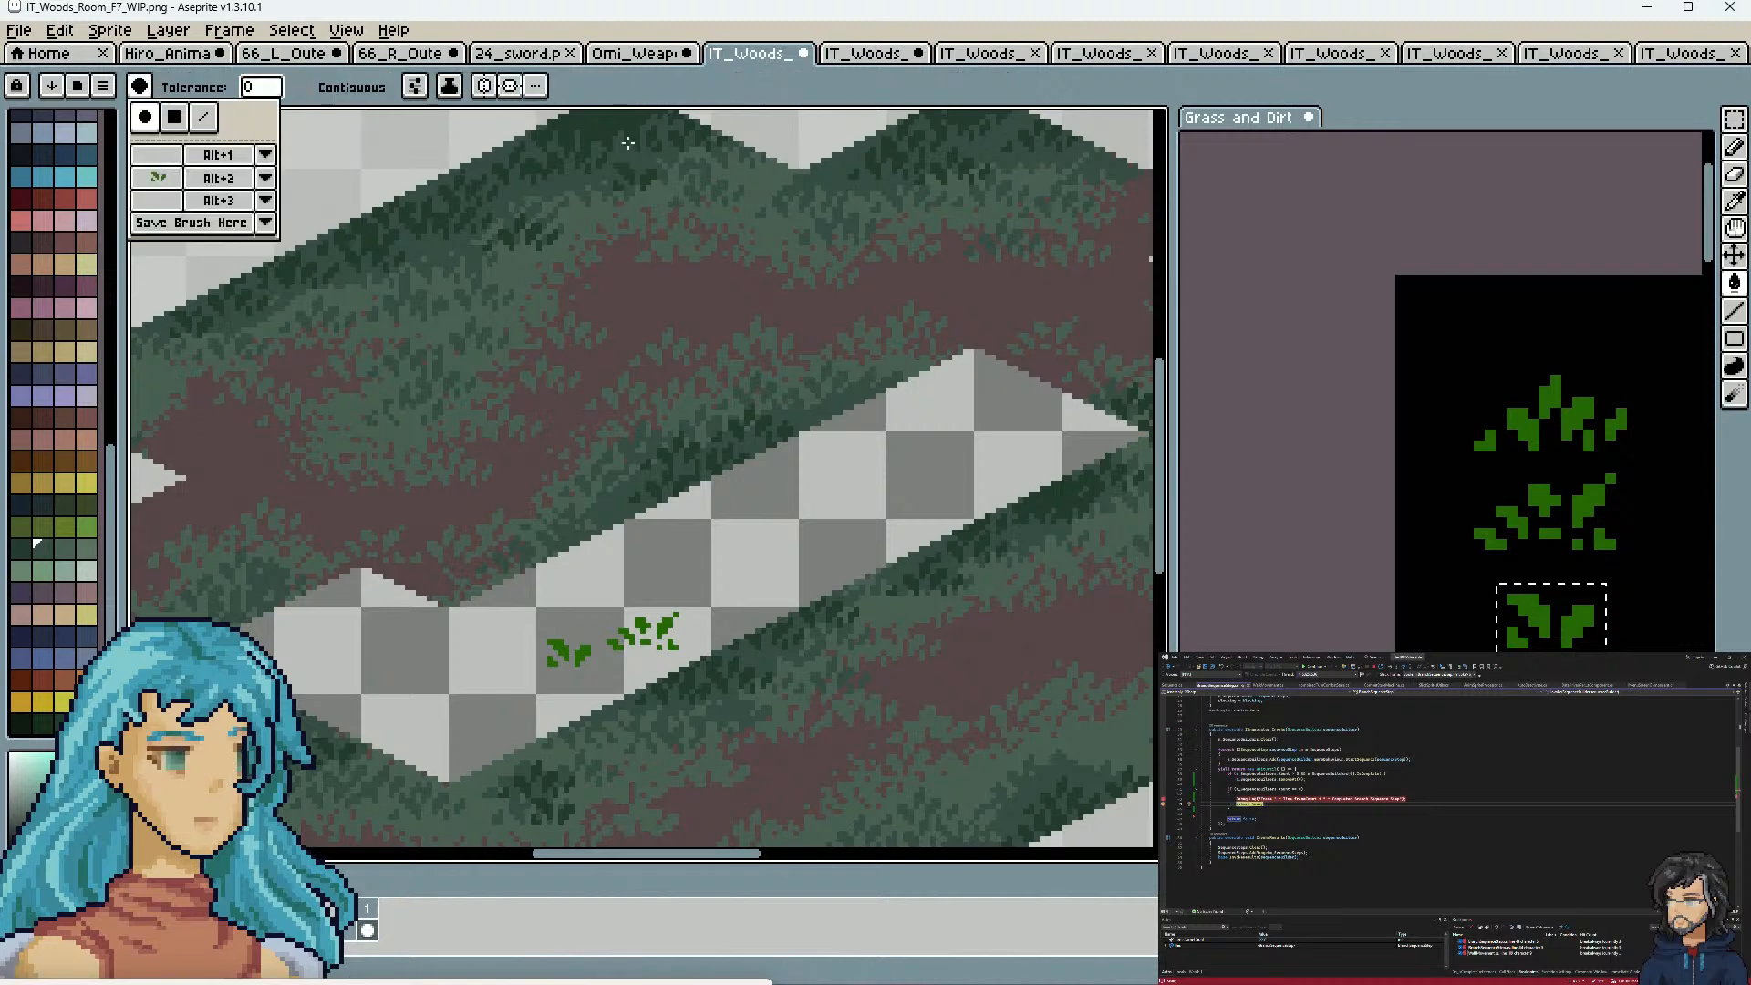
{"action": "key", "text": "v"}
{"action": "key", "text": "g"}
{"action": "key", "text": "b"}
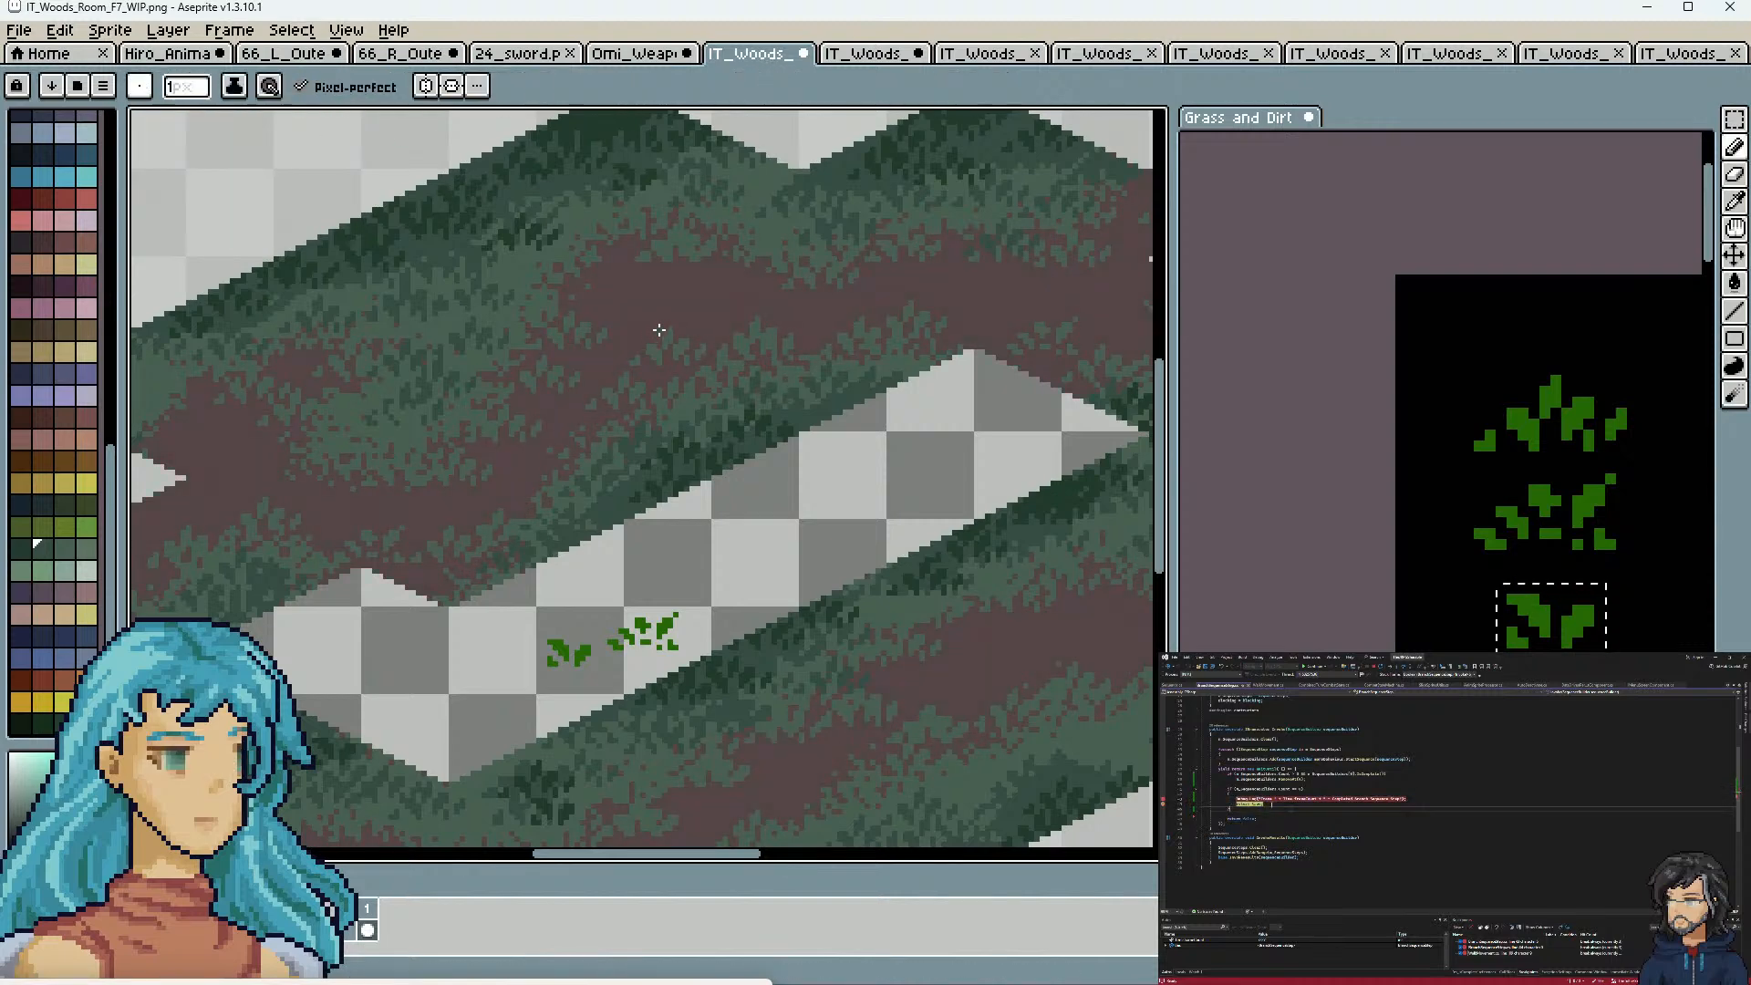
Capture the small green leaf stamp in the long gap as a custom brush again
{"action": "scroll", "coordinate": [673, 263], "scroll_direction": "up", "scroll_amount": 1}
{"action": "scroll", "coordinate": [682, 254], "scroll_direction": "down", "scroll_amount": 1}
{"action": "mouse_move", "coordinate": [674, 665]}
{"action": "left_mouse_down"}
{"action": "mouse_move", "coordinate": [813, 541]}
{"action": "mouse_move", "coordinate": [638, 472]}
{"action": "mouse_move", "coordinate": [649, 500]}
{"action": "left_mouse_up"}
{"action": "scroll", "coordinate": [735, 515], "scroll_direction": "up", "scroll_amount": 2}
{"action": "key", "text": "m"}
{"action": "key", "text": "ctrl+b"}
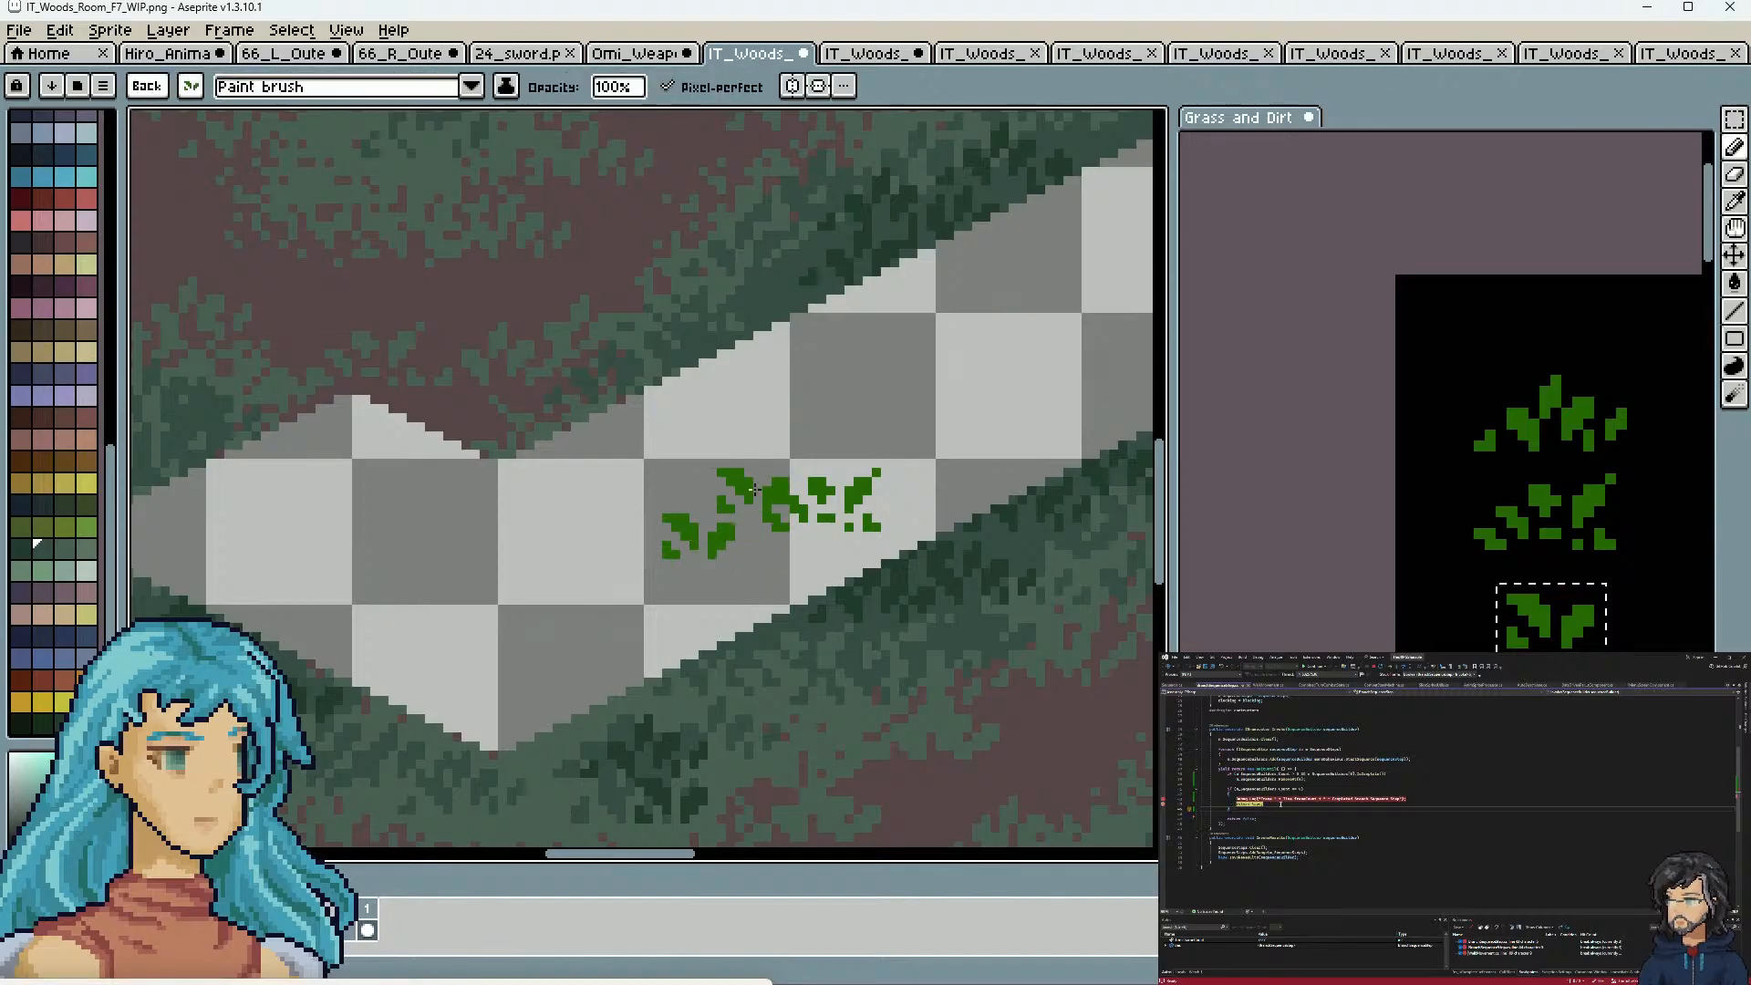
Try the leaf brush pattern as a paint bucket fill on the floor, undo it and return to the pencil
{"action": "key", "text": "g"}
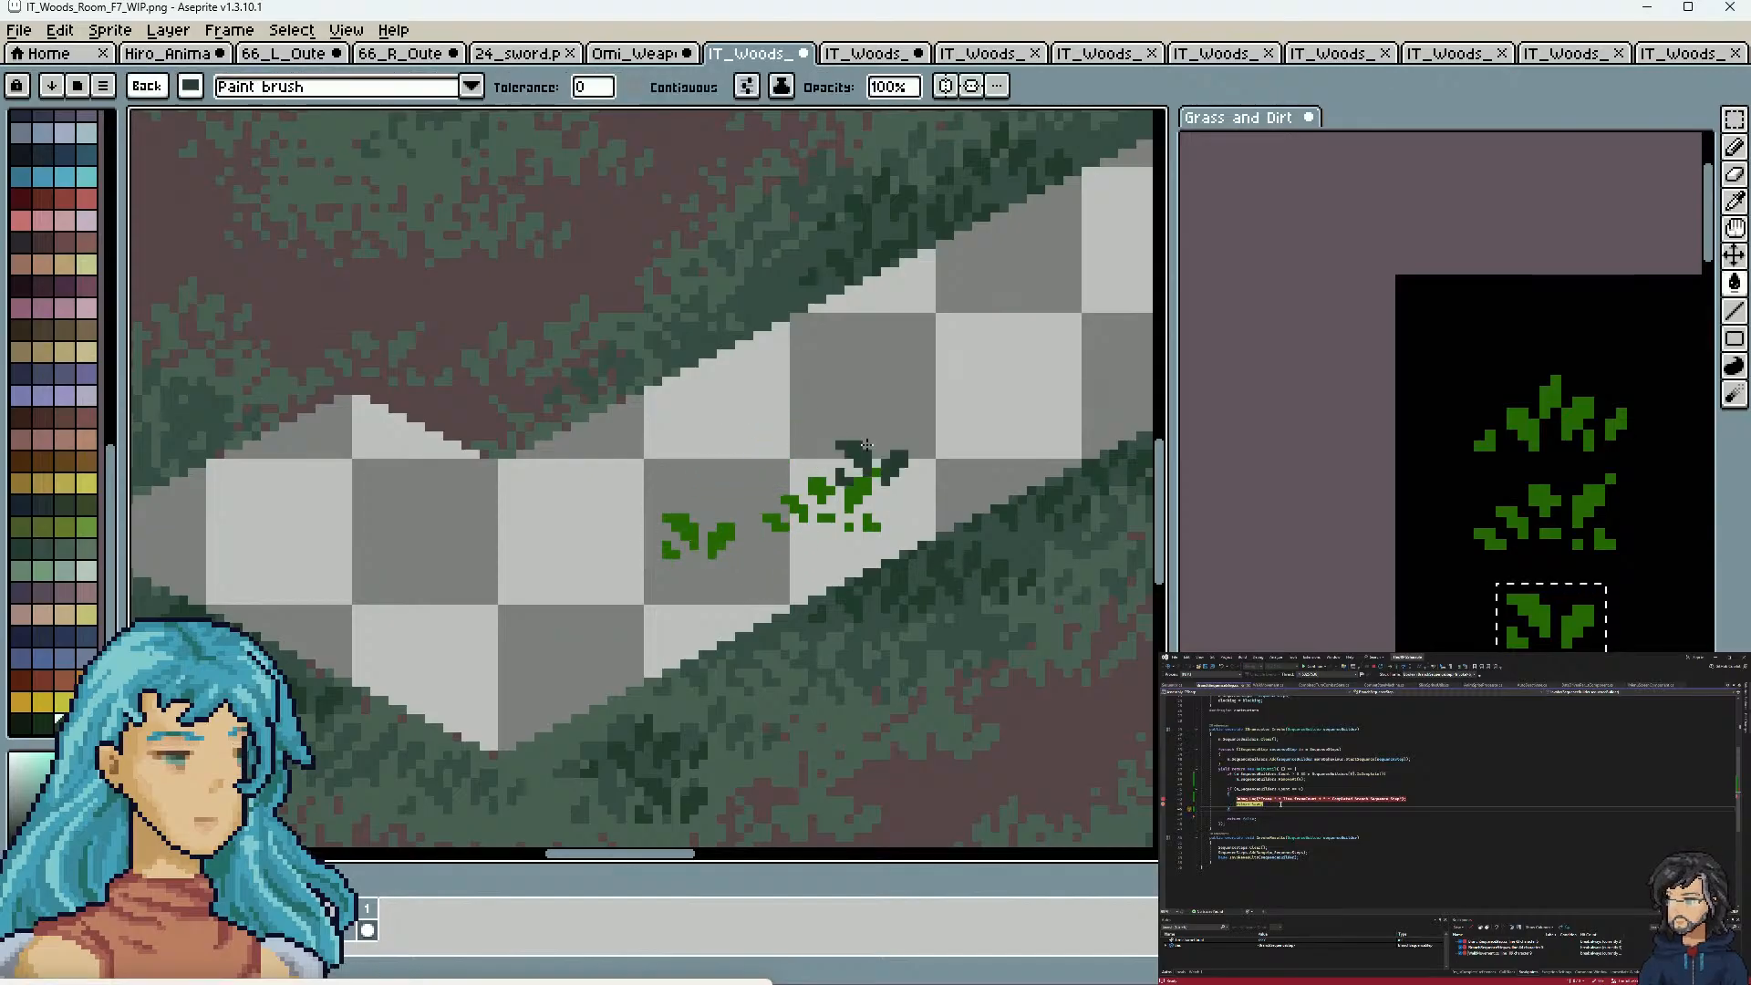
{"action": "scroll", "coordinate": [649, 453], "scroll_direction": "up", "scroll_amount": 5}
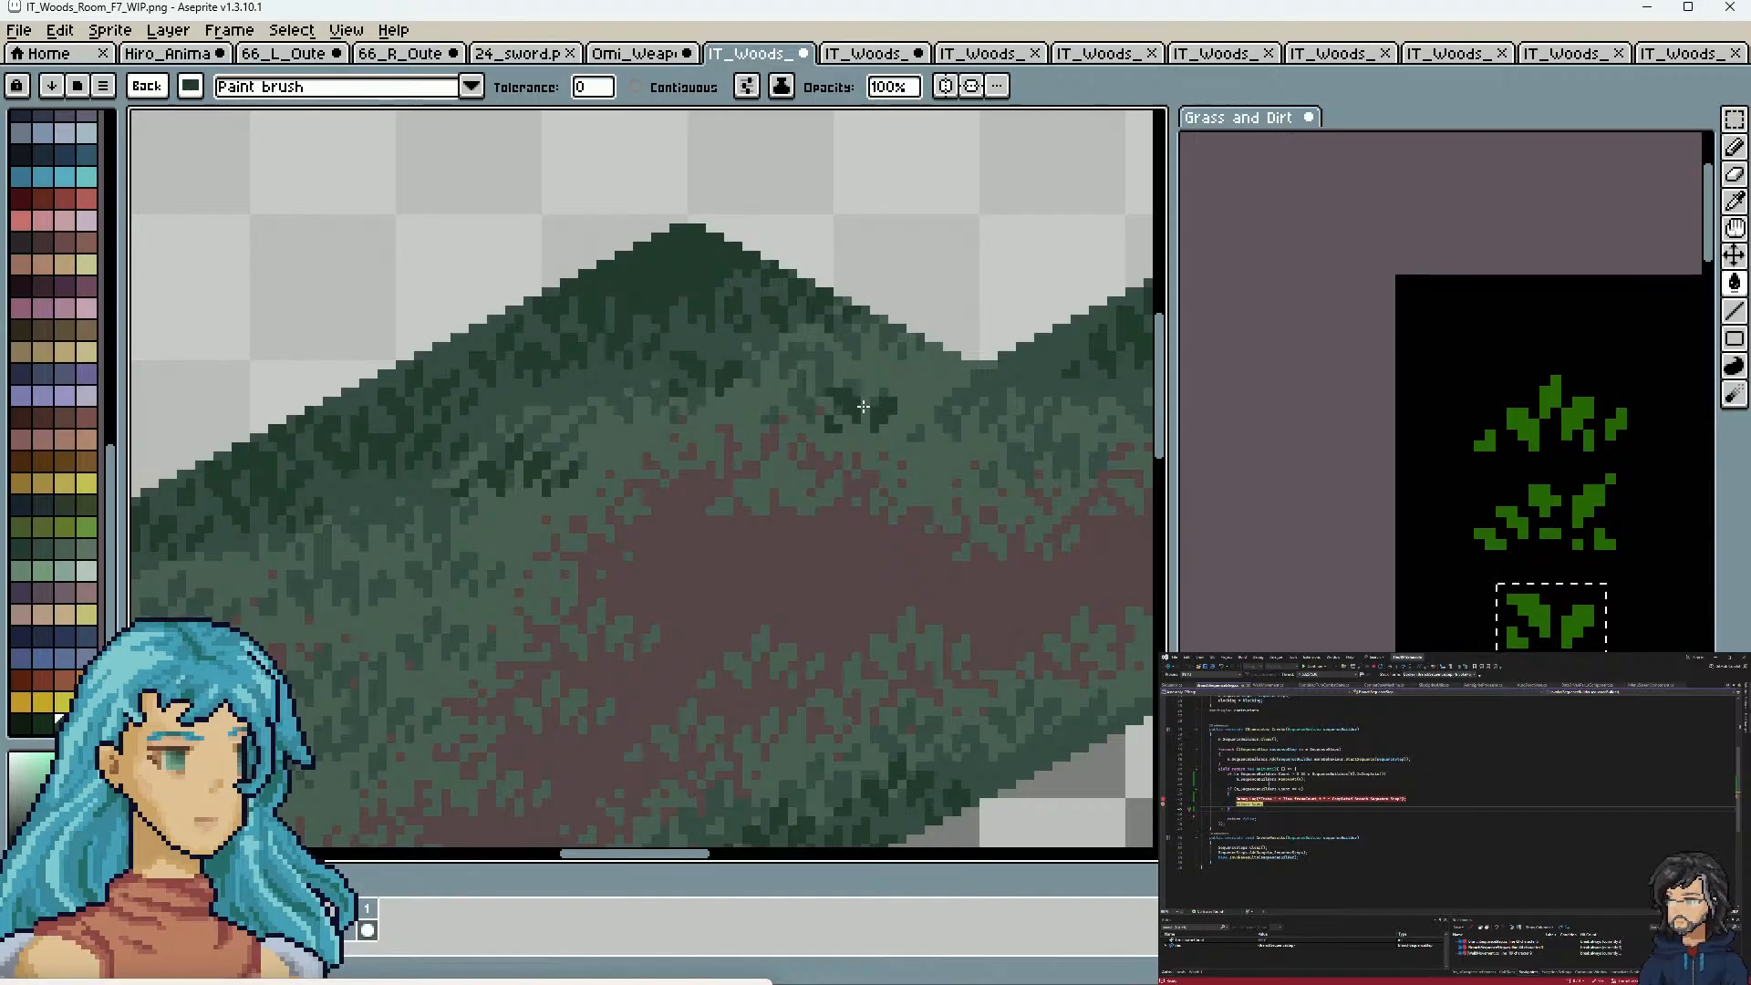
{"action": "left_click_drag", "start_coordinate": [976, 454], "coordinate": [545, 447]}
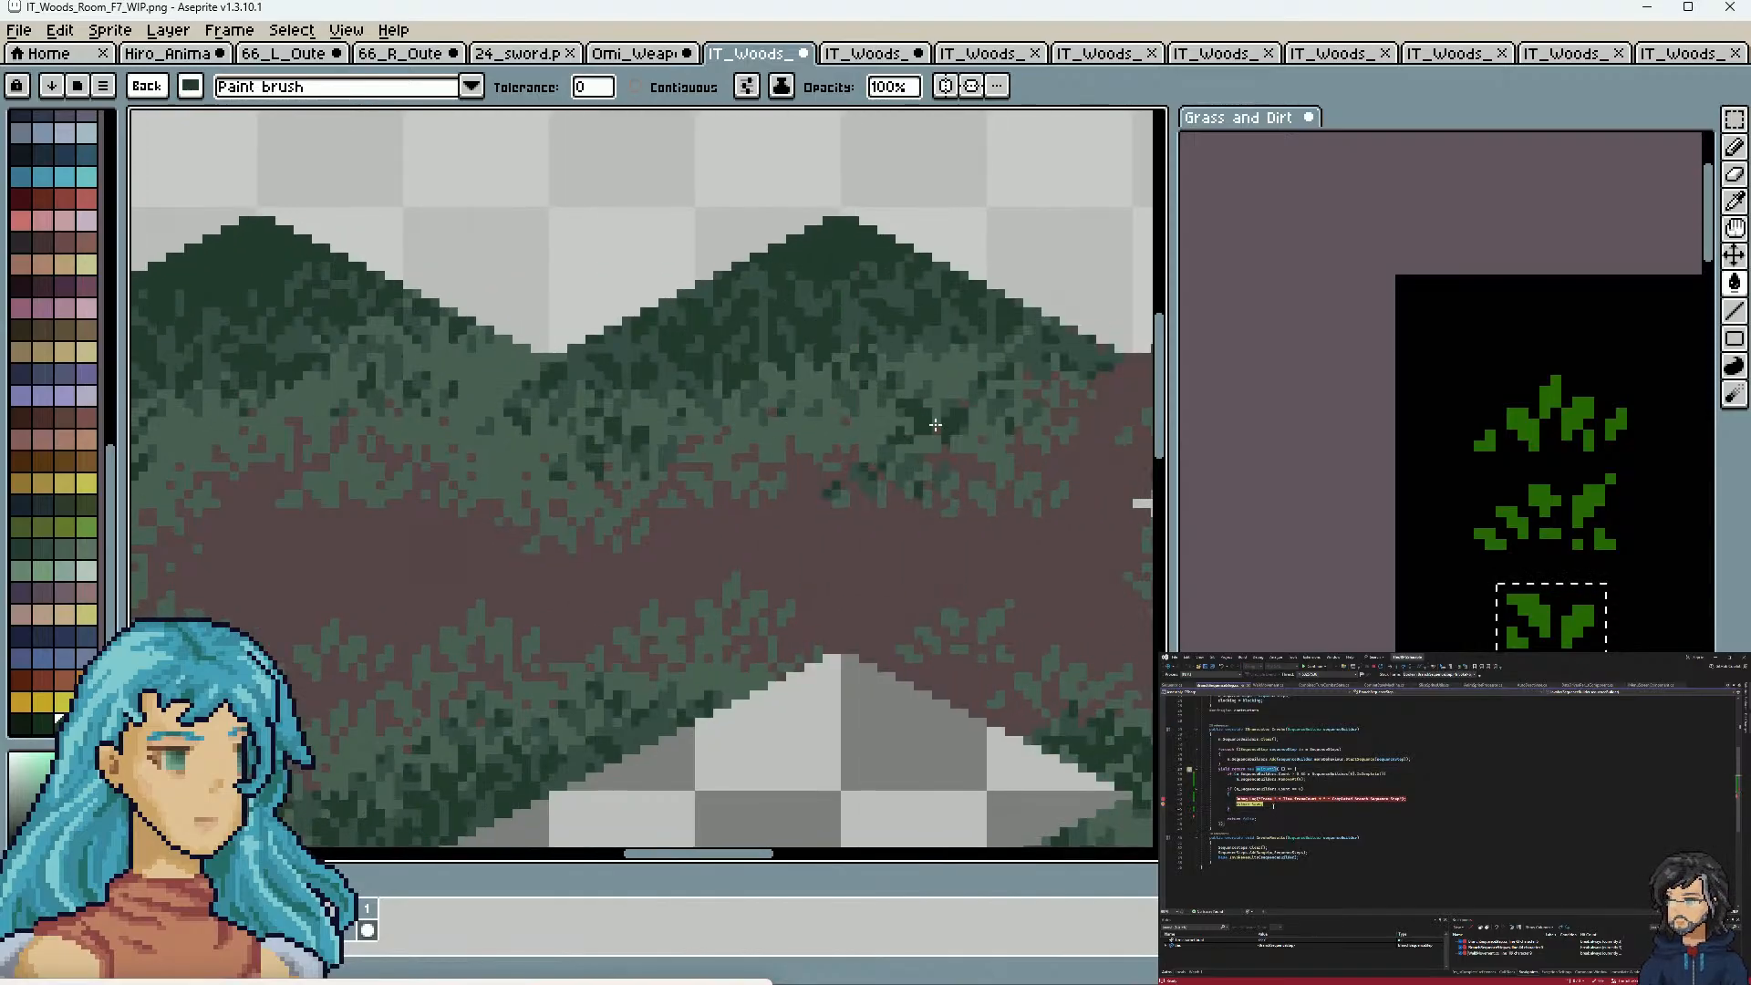
{"action": "scroll", "coordinate": [999, 489], "scroll_direction": "down", "scroll_amount": 2}
{"action": "left_click_drag", "start_coordinate": [1027, 644], "coordinate": [843, 450]}
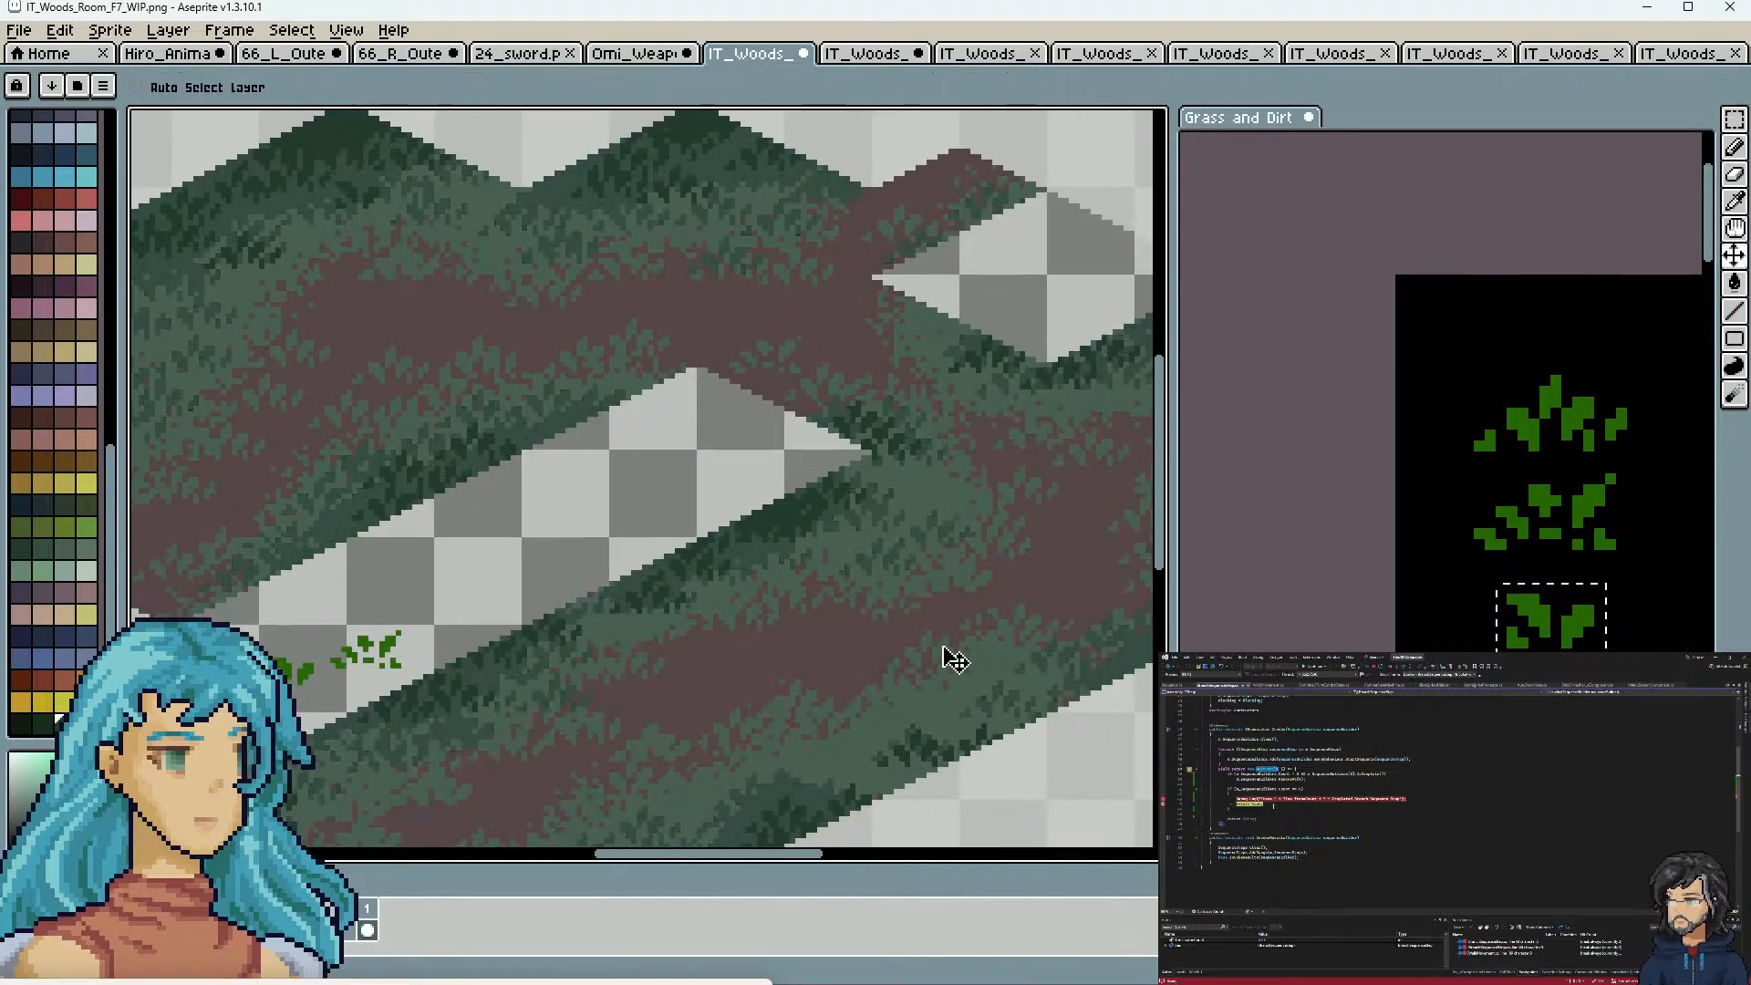
{"action": "scroll", "coordinate": [907, 633], "scroll_direction": "down", "scroll_amount": 5}
{"action": "scroll", "coordinate": [691, 683], "scroll_direction": "up", "scroll_amount": 6}
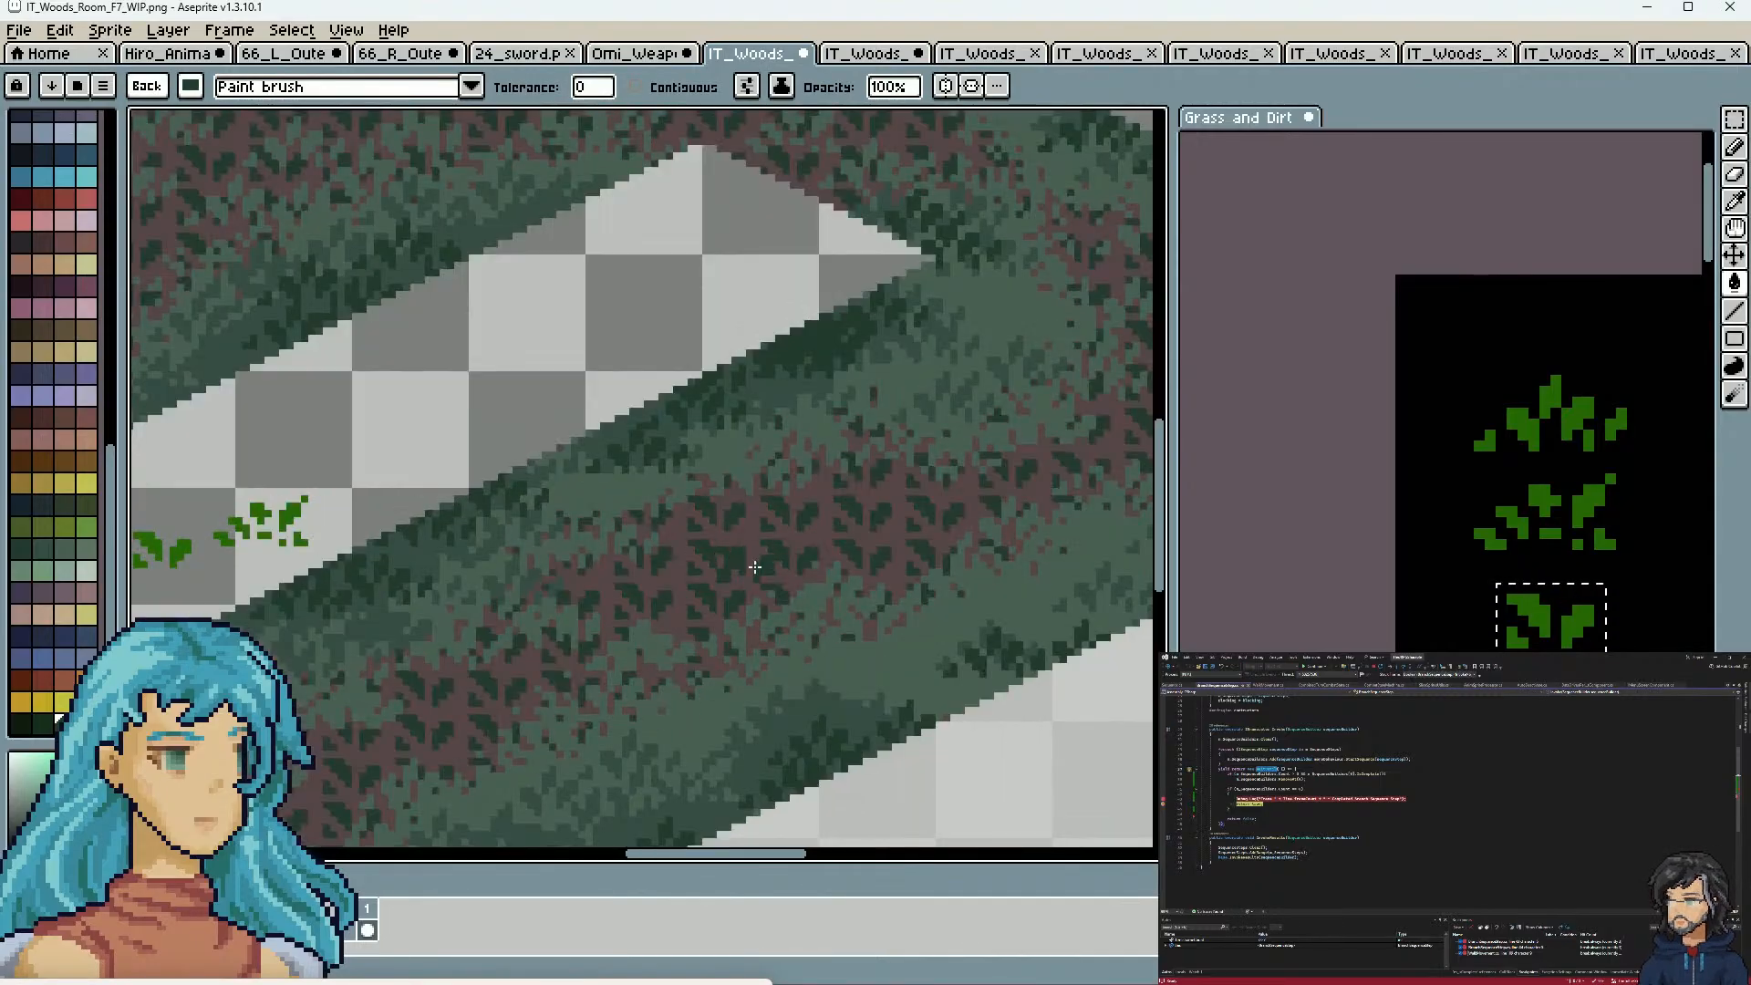
{"action": "scroll", "coordinate": [731, 551], "scroll_direction": "down", "scroll_amount": 2}
{"action": "left_click_drag", "start_coordinate": [840, 653], "coordinate": [671, 513]}
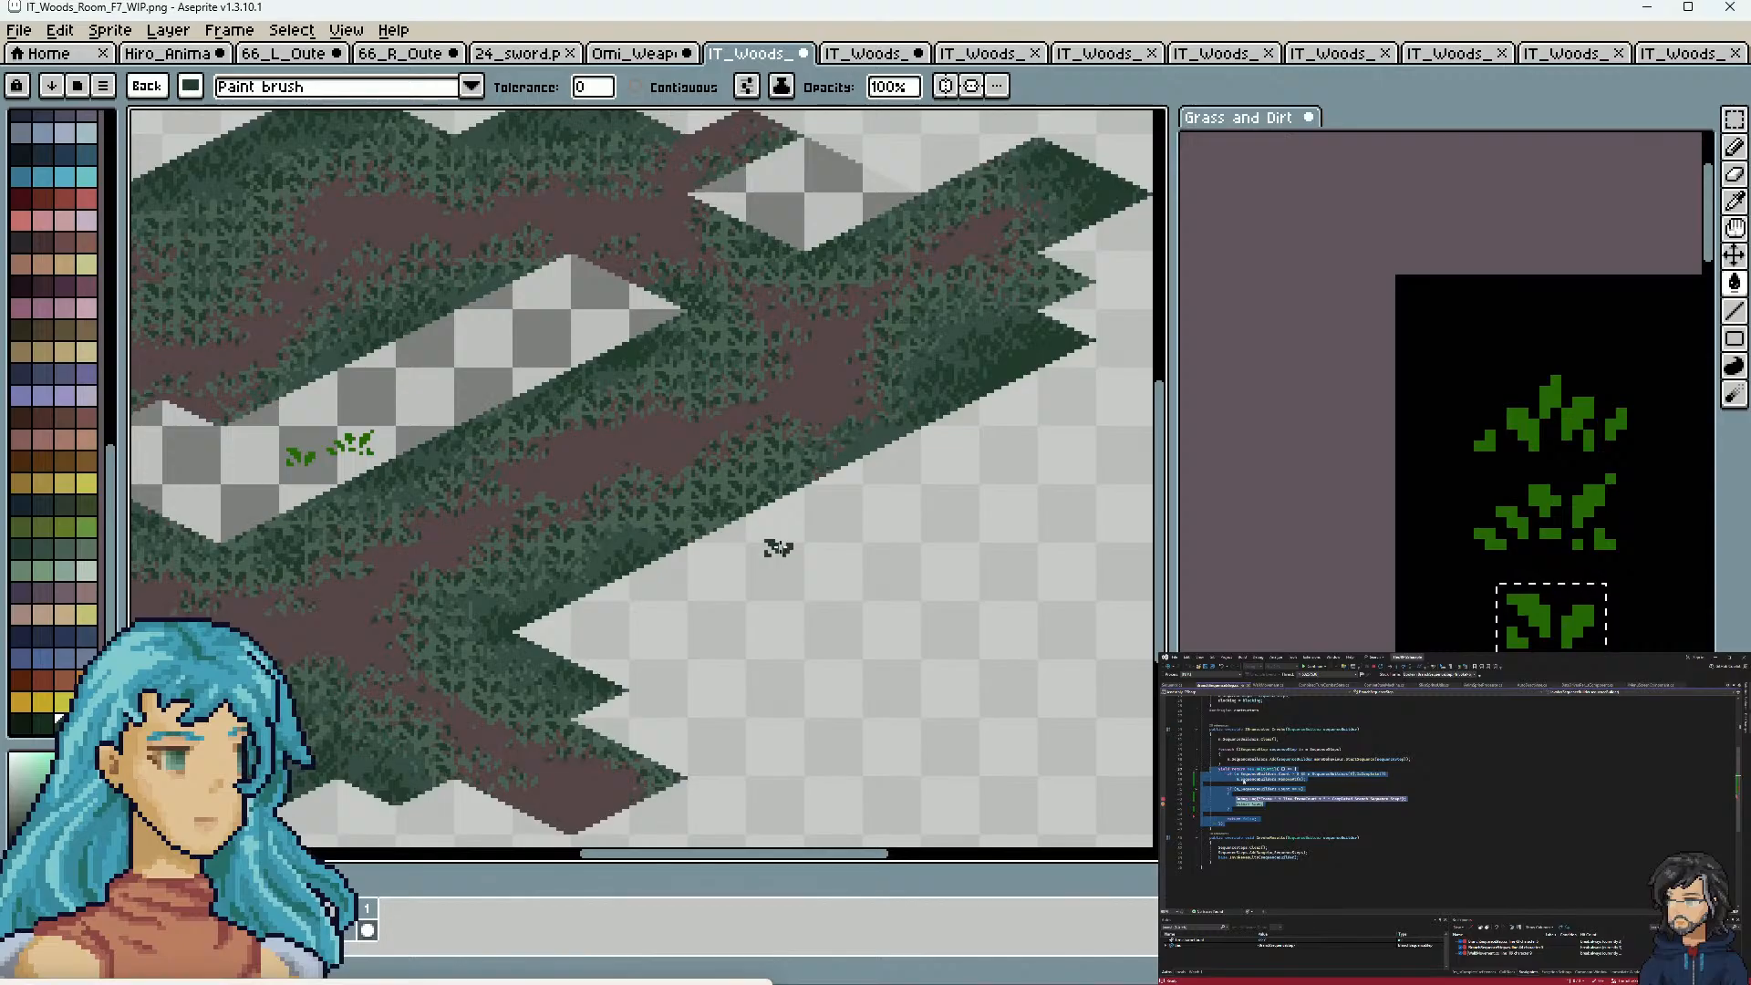
{"action": "left_click_drag", "start_coordinate": [487, 526], "coordinate": [903, 315]}
{"action": "left_click", "coordinate": [1003, 597]}
{"action": "key", "text": "ctrl+z"}
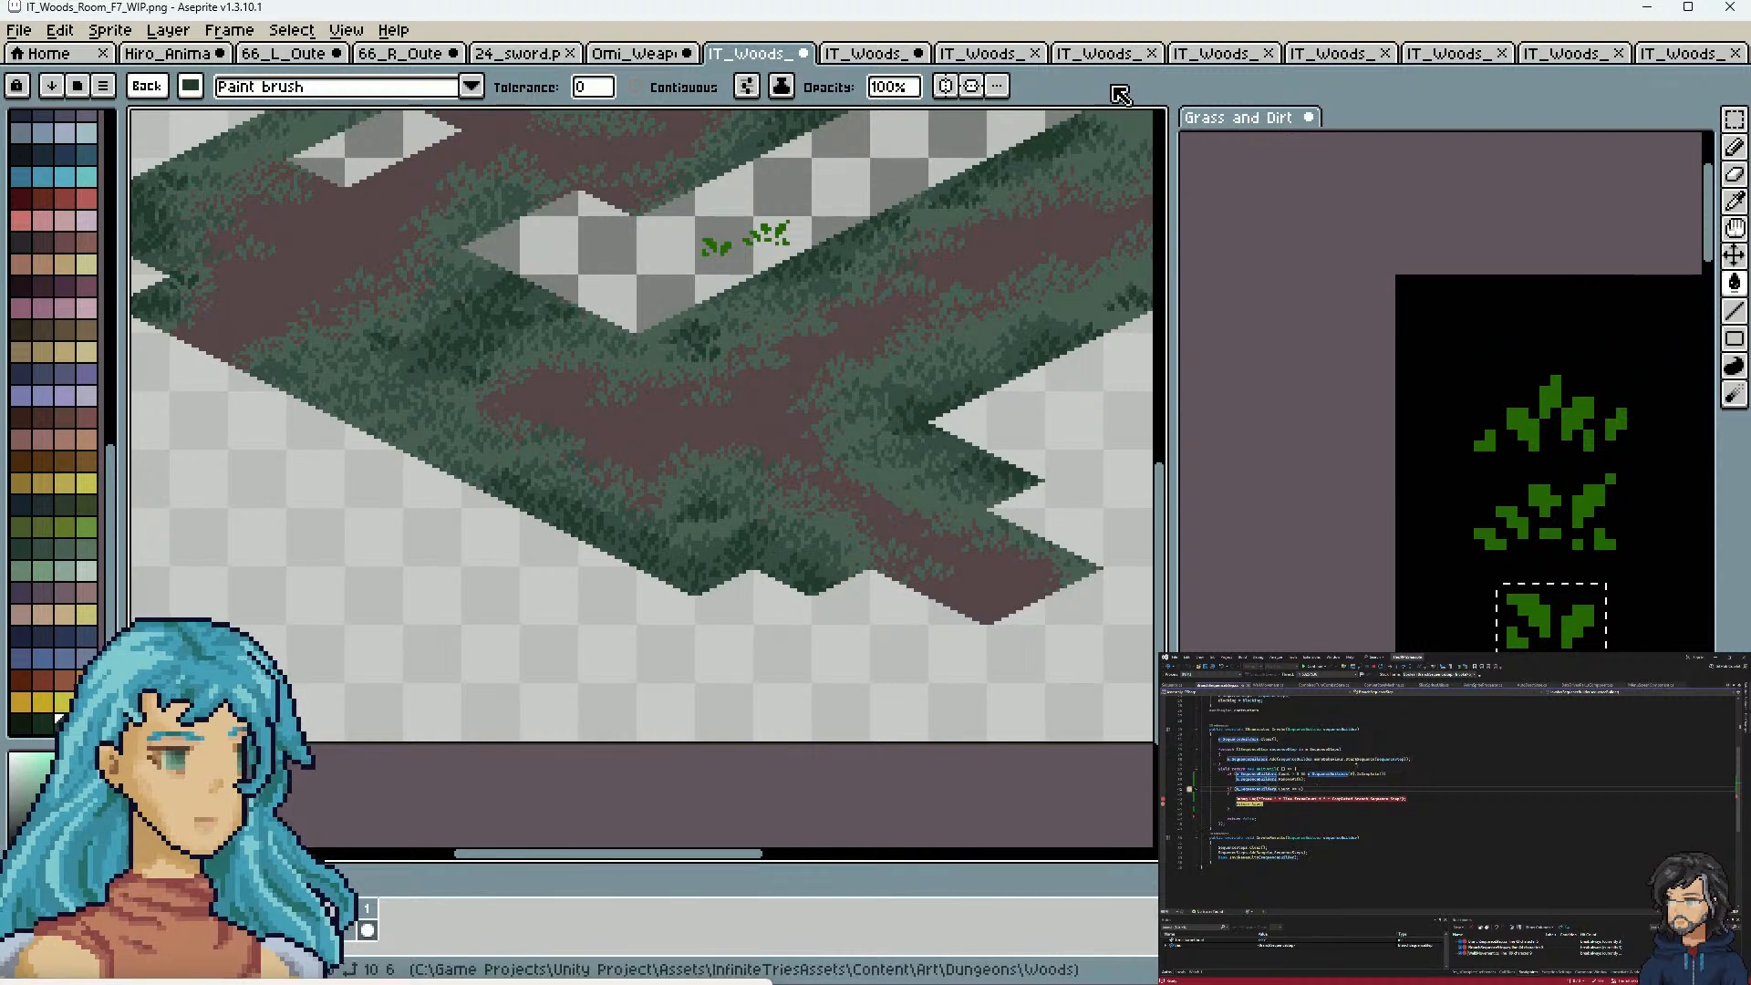
{"action": "left_click", "coordinate": [1735, 285]}
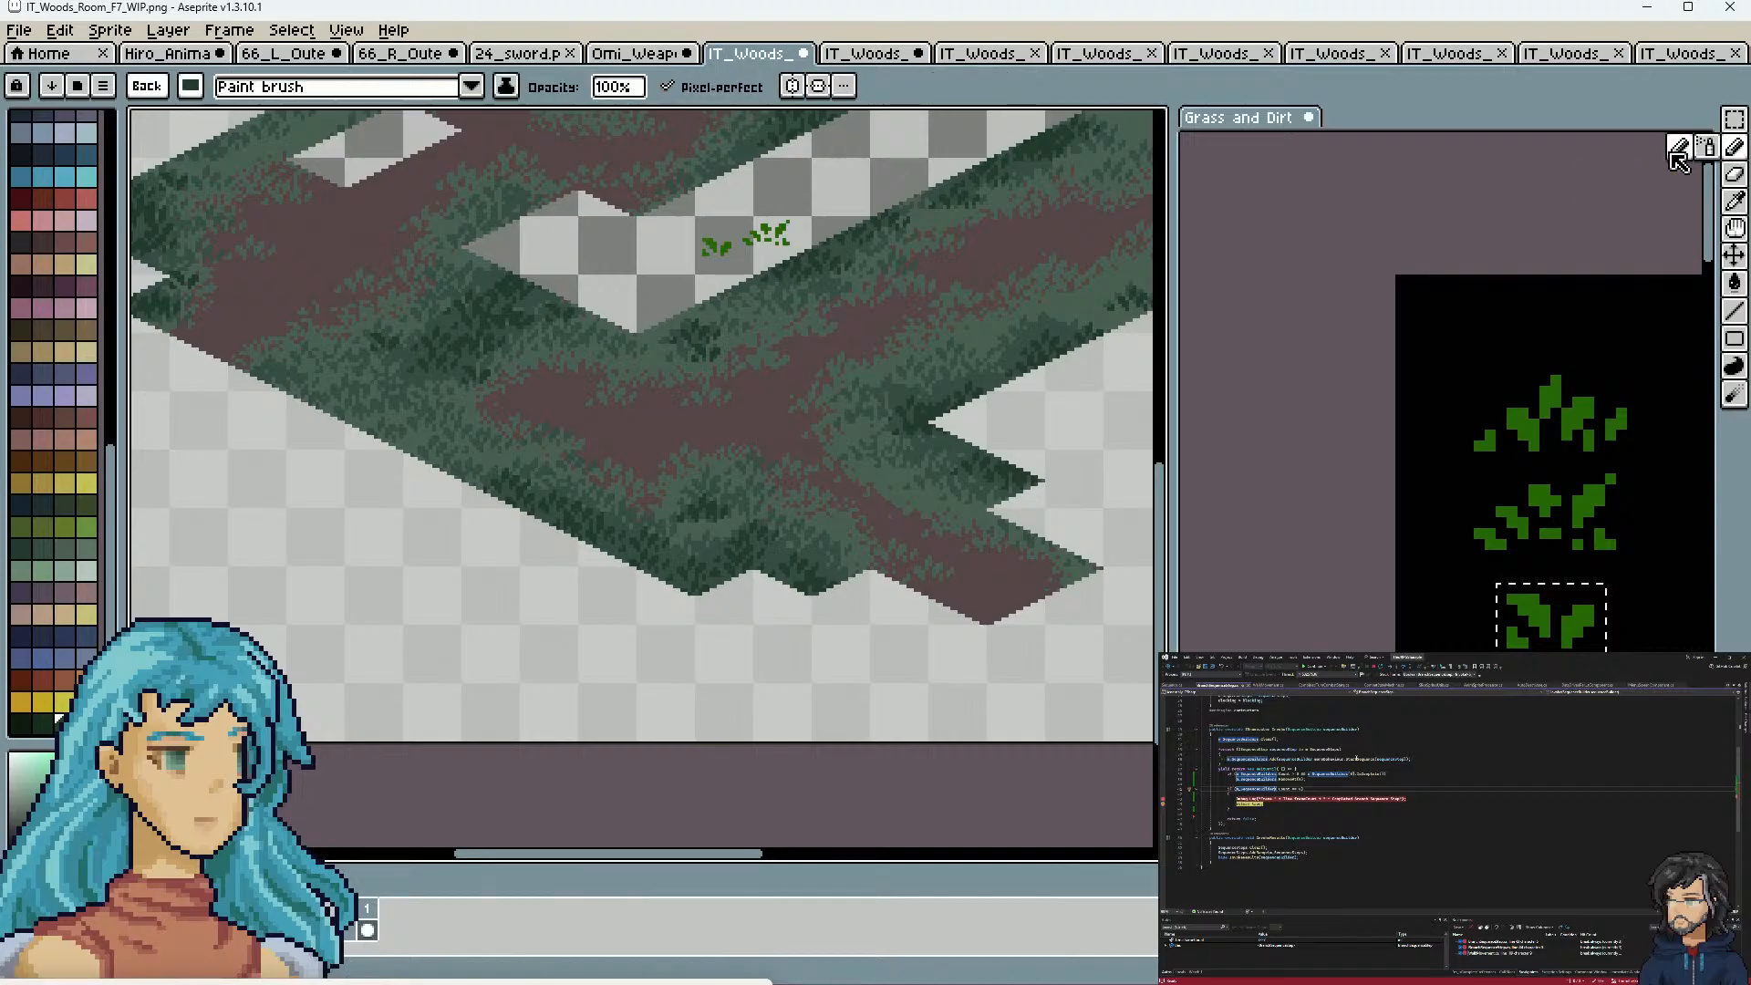
{"action": "left_click", "coordinate": [1735, 146]}
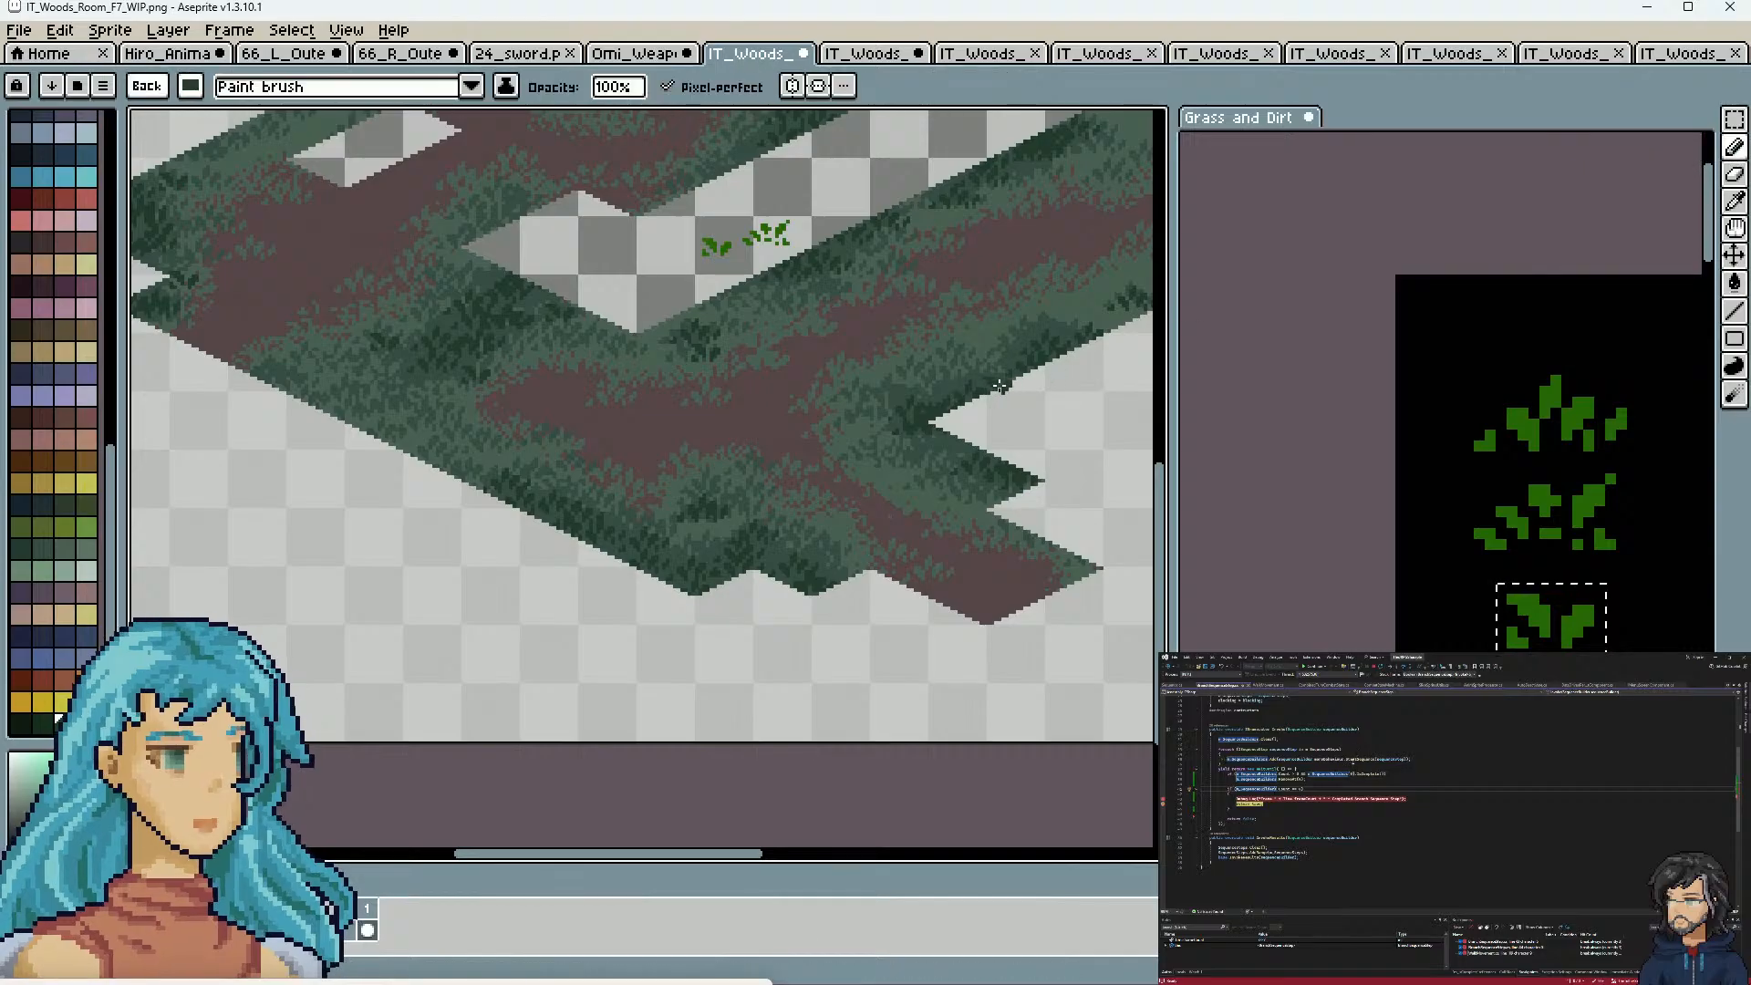
Stamp dark leaf clumps along the floor's lower-right edge, from the notch up to the grass at the right end
{"action": "scroll", "coordinate": [994, 379], "scroll_direction": "up", "scroll_amount": 3}
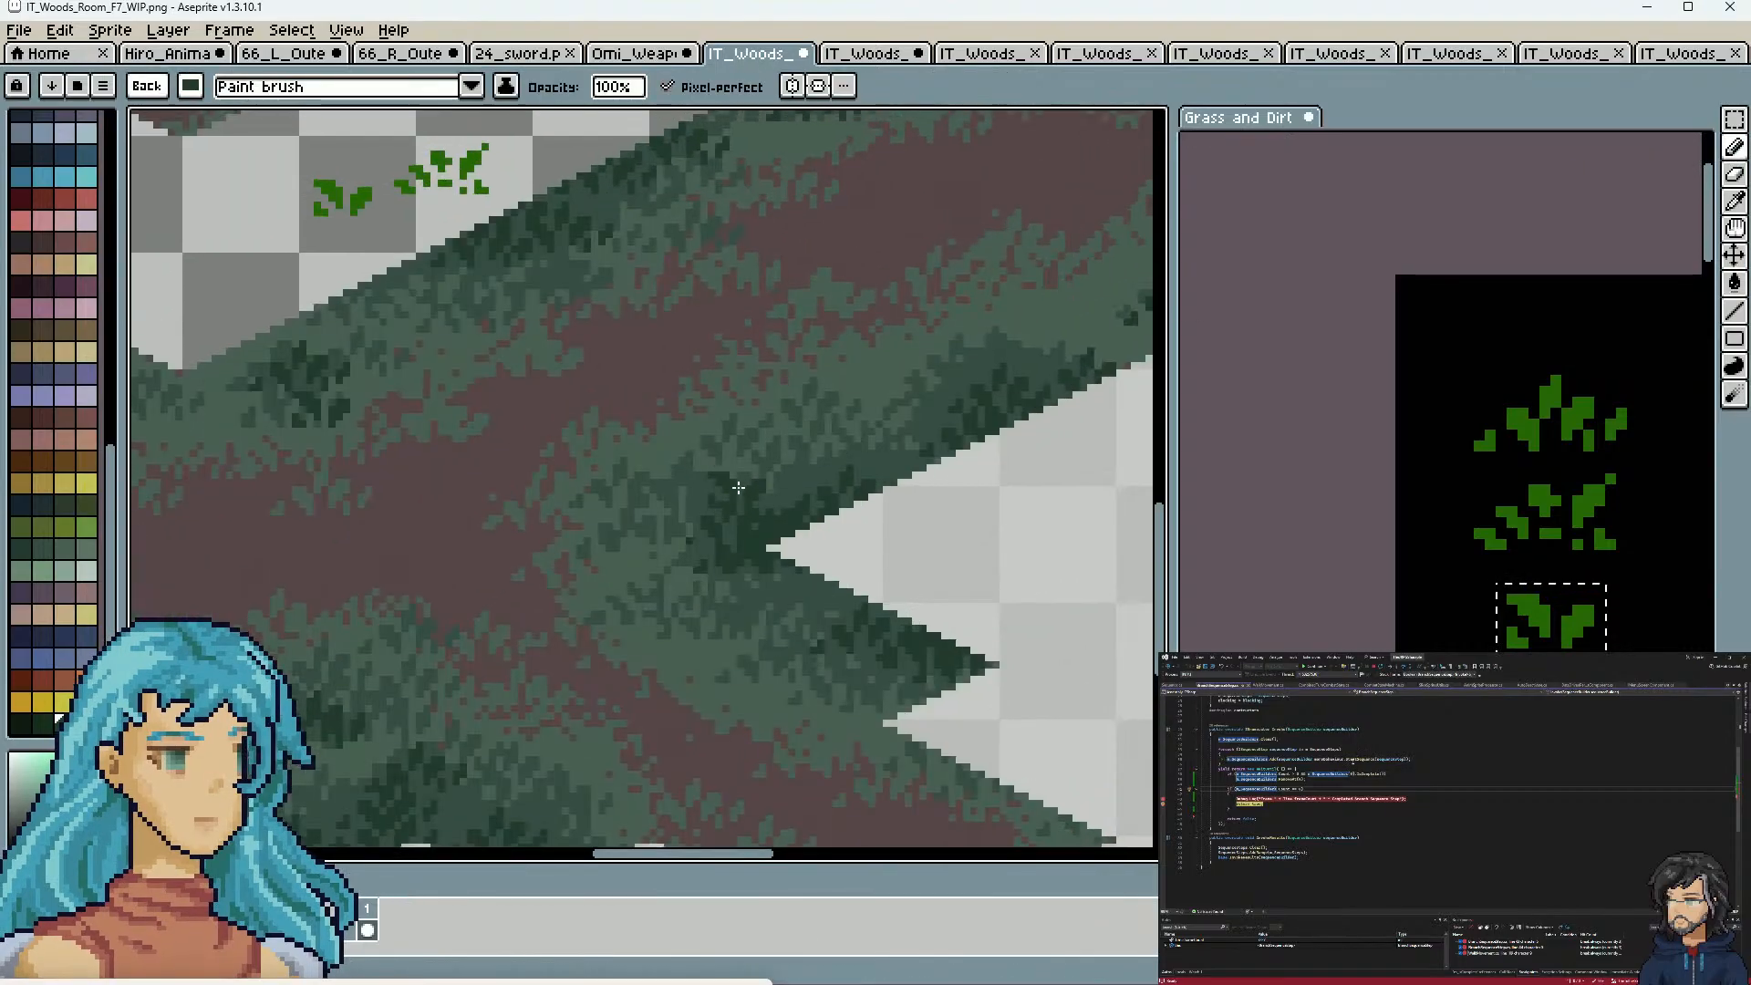
{"action": "left_click_drag", "start_coordinate": [945, 364], "coordinate": [858, 411]}
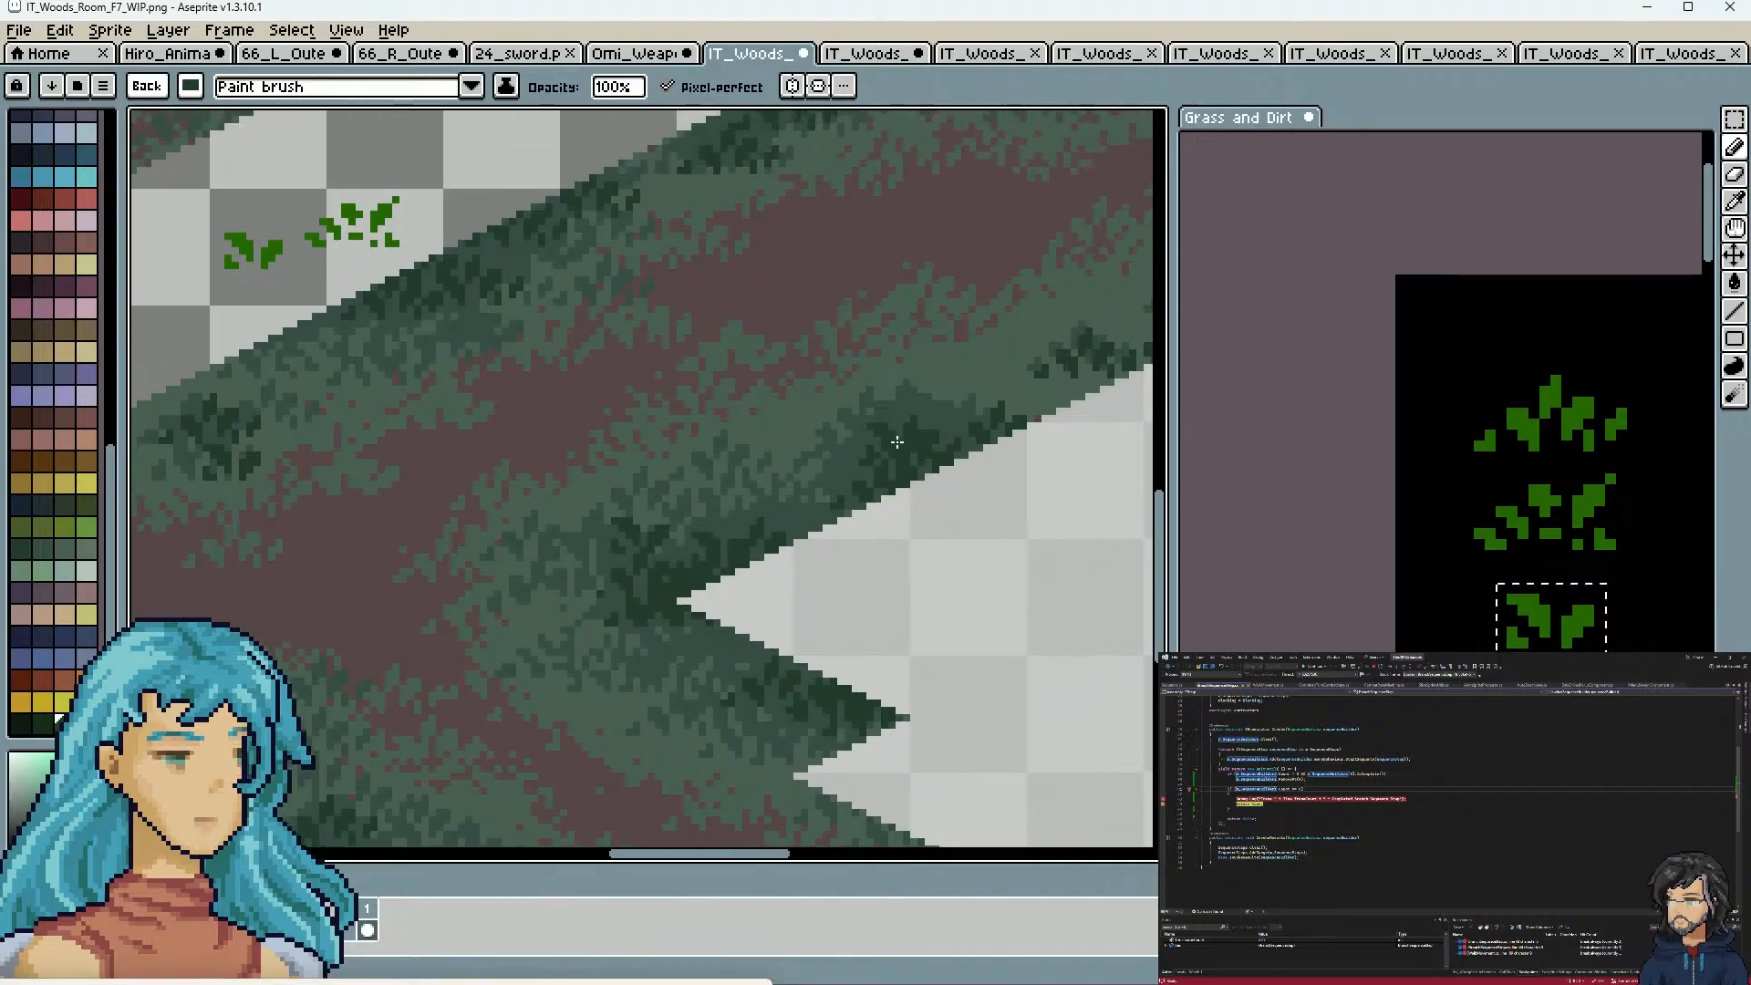
{"action": "left_click_drag", "start_coordinate": [985, 358], "coordinate": [901, 409]}
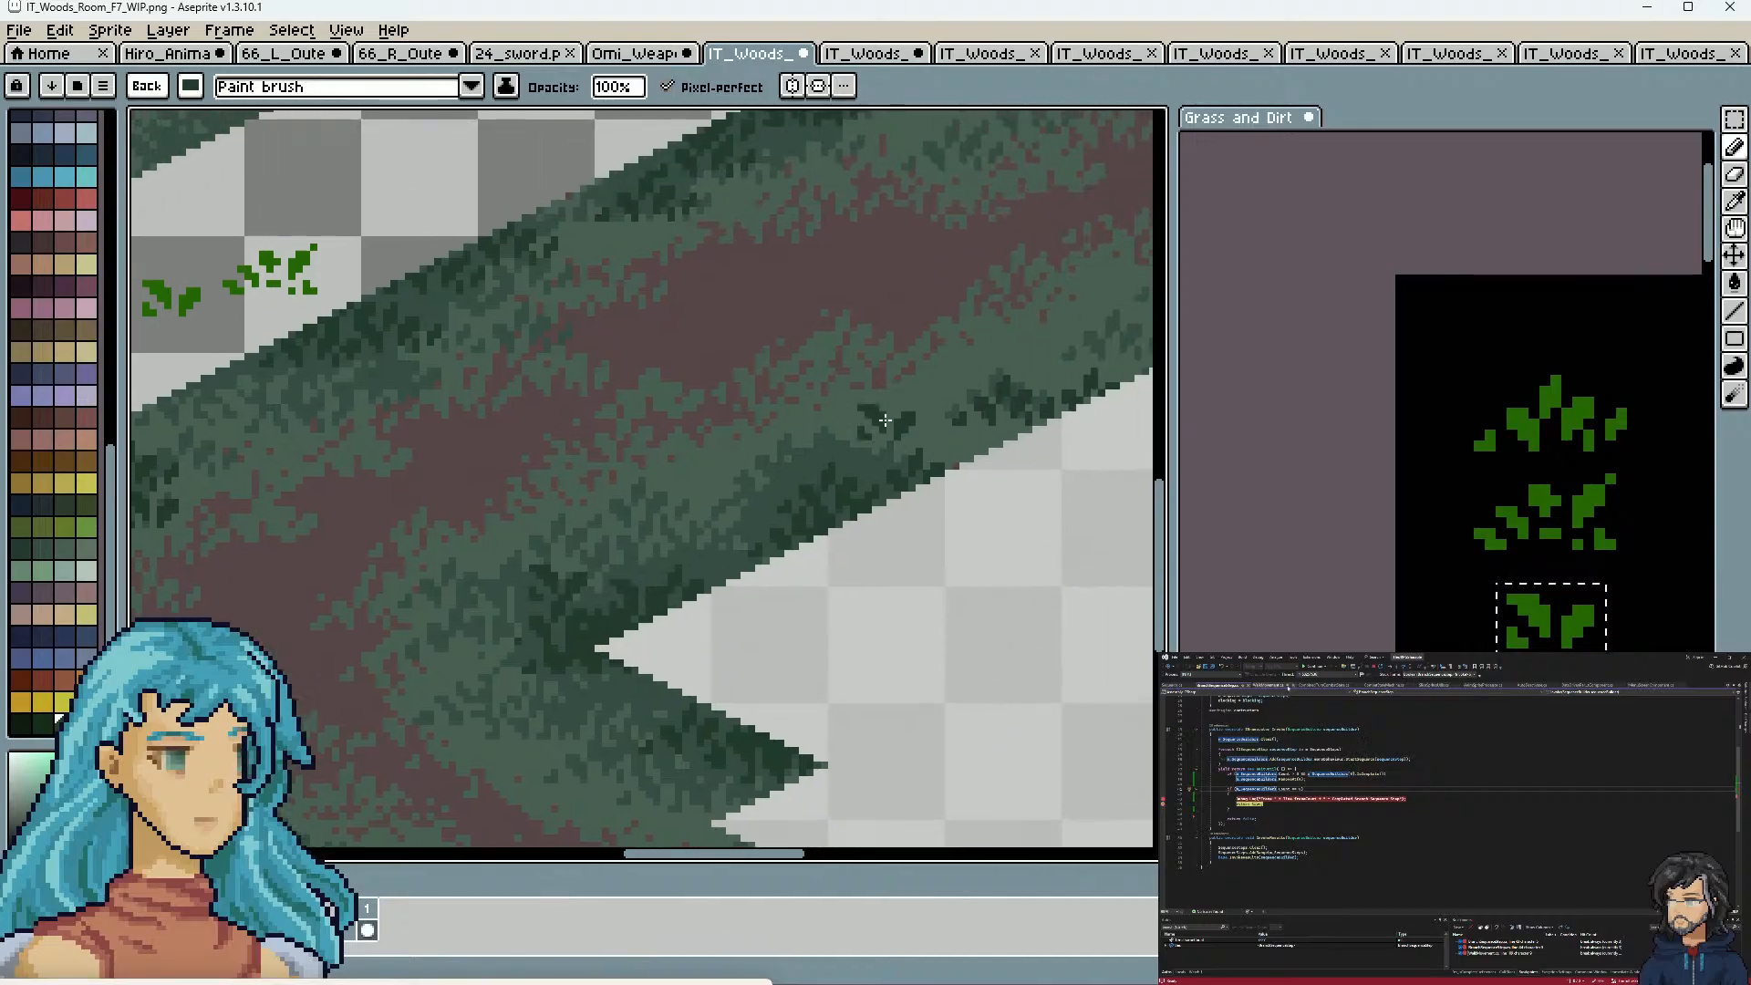
{"action": "left_click_drag", "start_coordinate": [878, 459], "coordinate": [468, 466]}
{"action": "left_click_drag", "start_coordinate": [959, 463], "coordinate": [774, 588]}
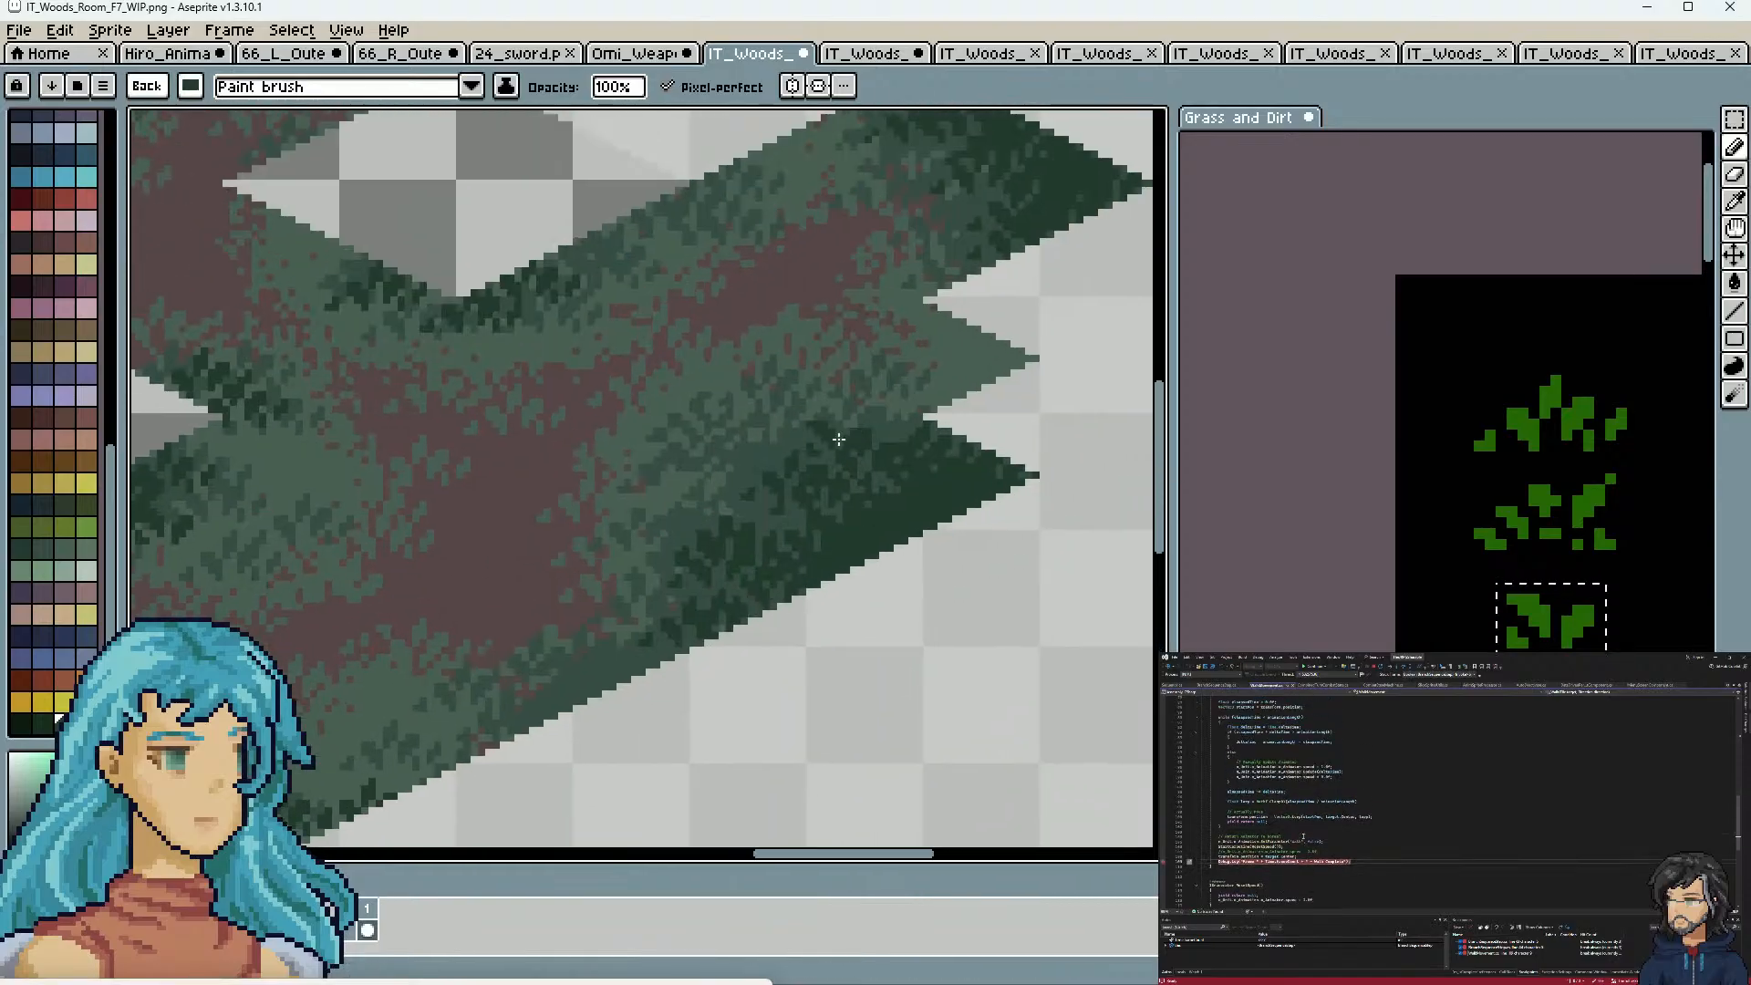
{"action": "left_click_drag", "start_coordinate": [808, 312], "coordinate": [868, 412]}
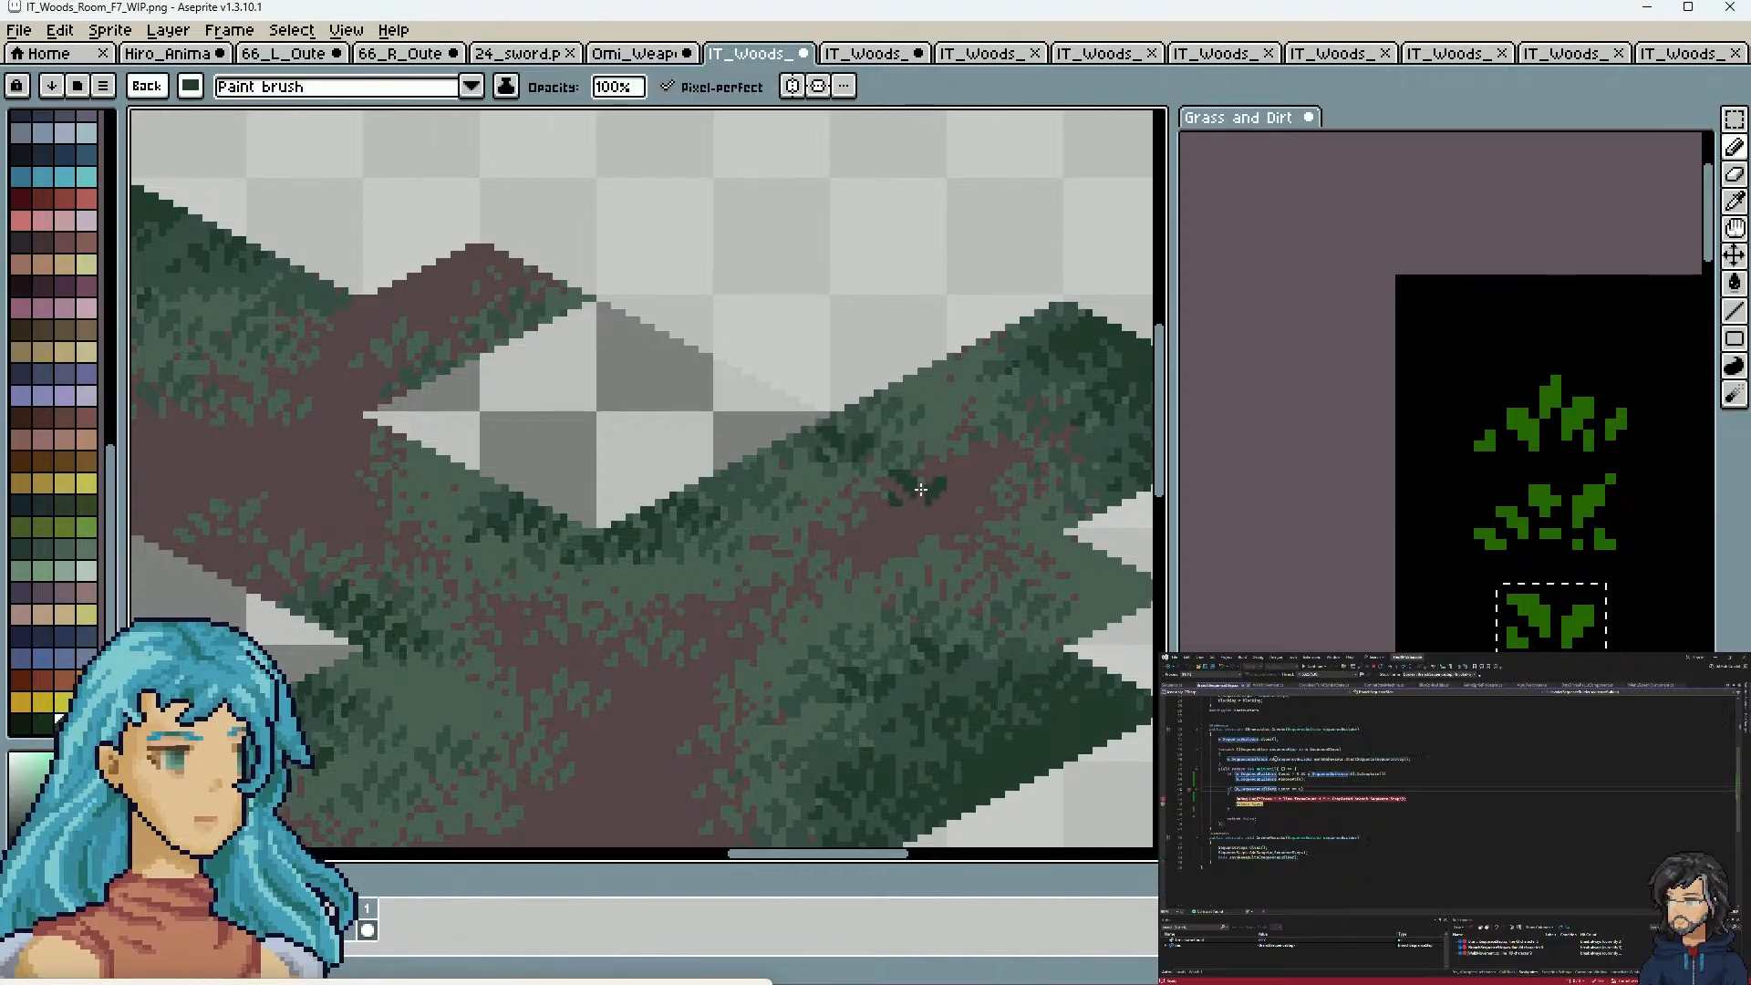
{"action": "left_click_drag", "start_coordinate": [575, 509], "coordinate": [1149, 227]}
{"action": "scroll", "coordinate": [685, 414], "scroll_direction": "down", "scroll_amount": 5}
{"action": "scroll", "coordinate": [603, 516], "scroll_direction": "up", "scroll_amount": 2}
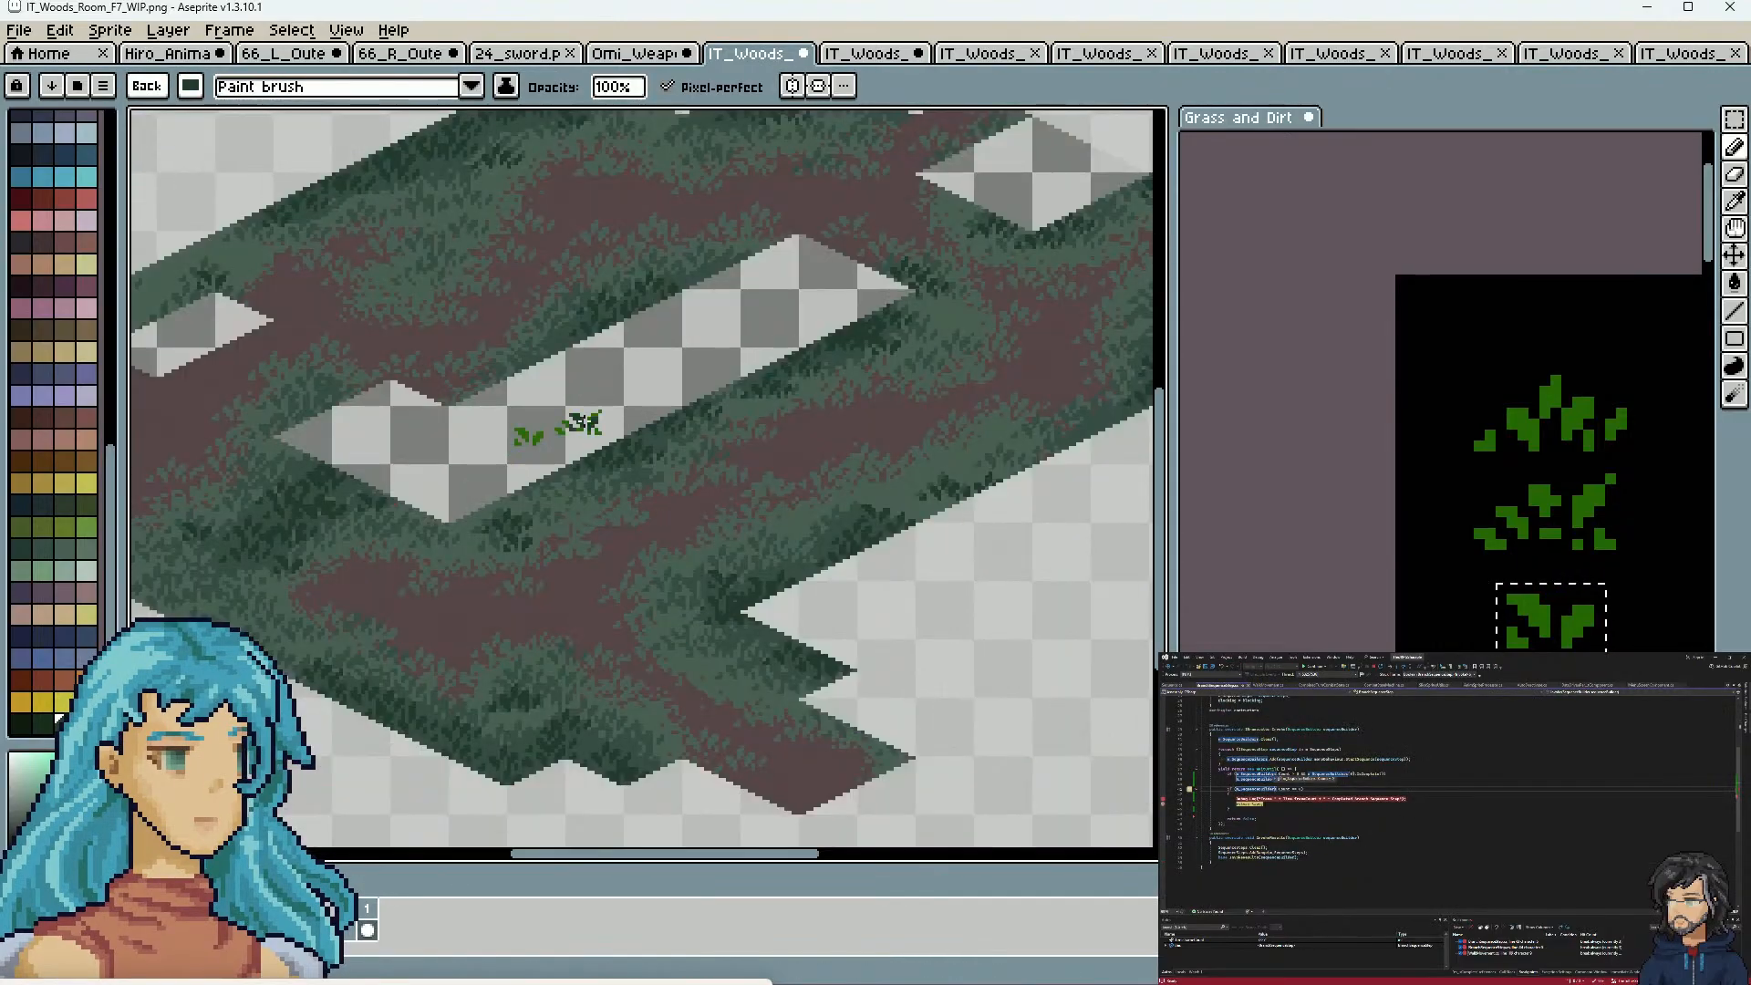
Stamp dark leaves in the grass just above the left tip of the long gap
{"action": "scroll", "coordinate": [547, 409], "scroll_direction": "up", "scroll_amount": 1}
{"action": "left_click_drag", "start_coordinate": [386, 407], "coordinate": [922, 442]}
{"action": "scroll", "coordinate": [751, 423], "scroll_direction": "up", "scroll_amount": 3}
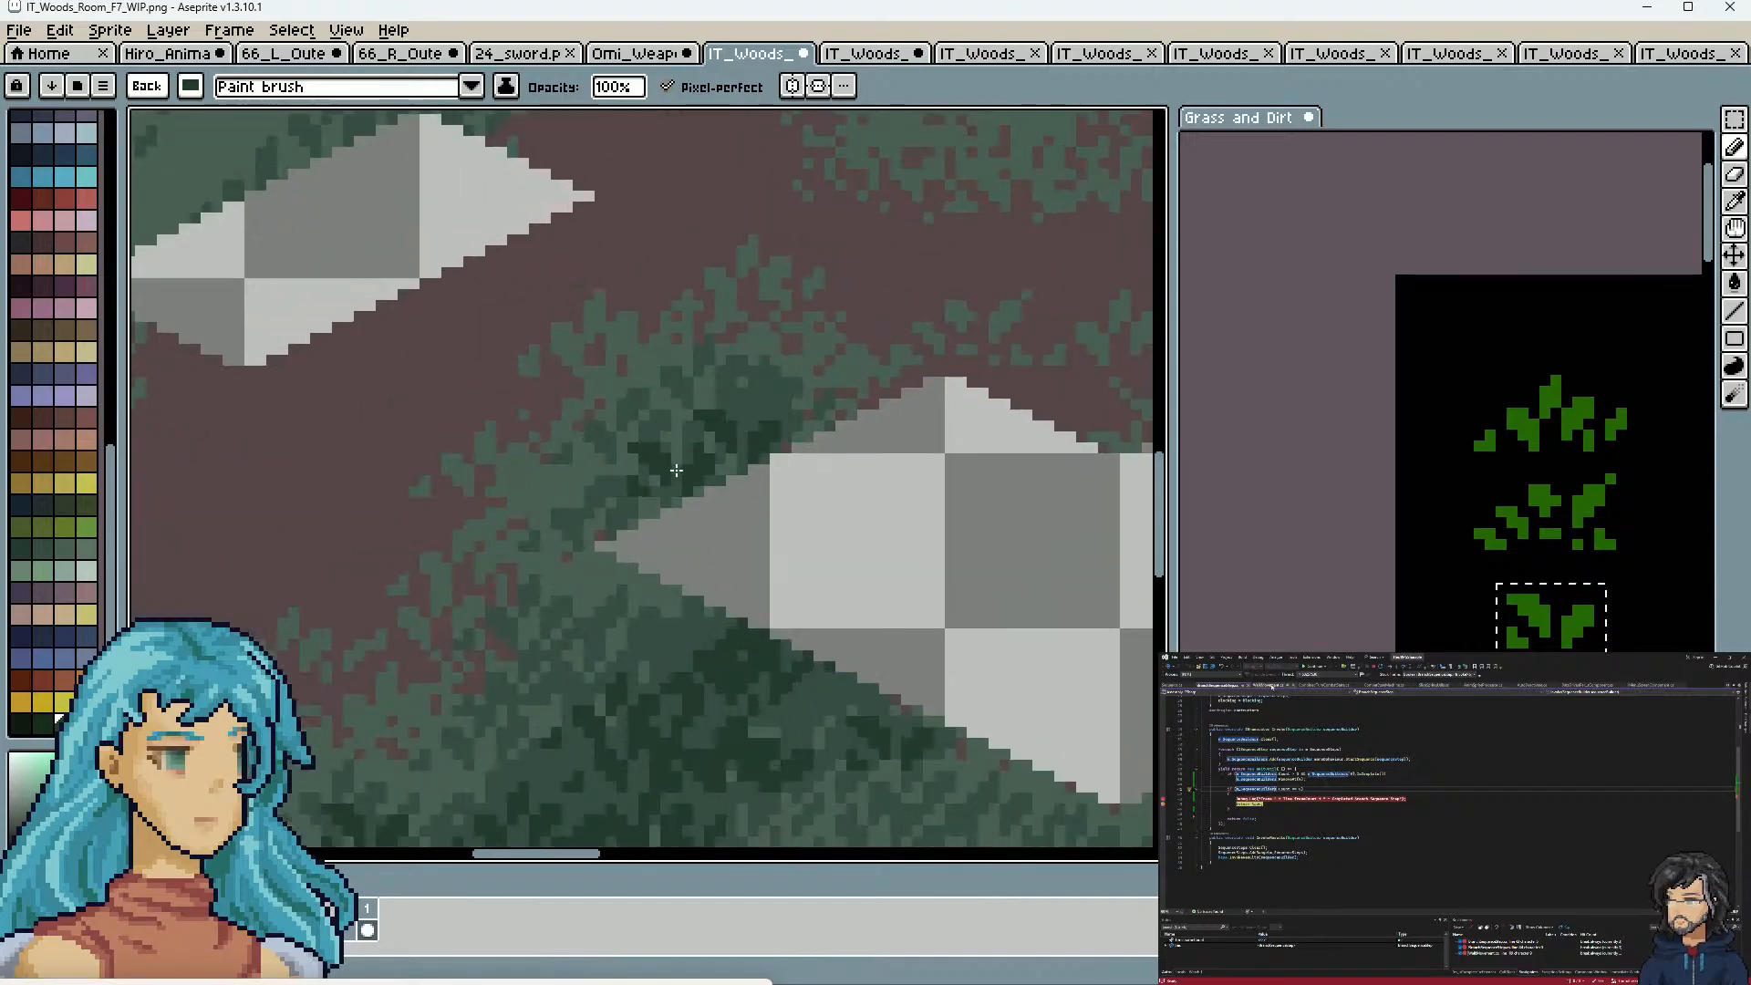
{"action": "scroll", "coordinate": [1234, 572], "scroll_direction": "down", "scroll_amount": 2}
{"action": "scroll", "coordinate": [893, 636], "scroll_direction": "down", "scroll_amount": 4}
{"action": "left_click_drag", "start_coordinate": [946, 686], "coordinate": [476, 495]}
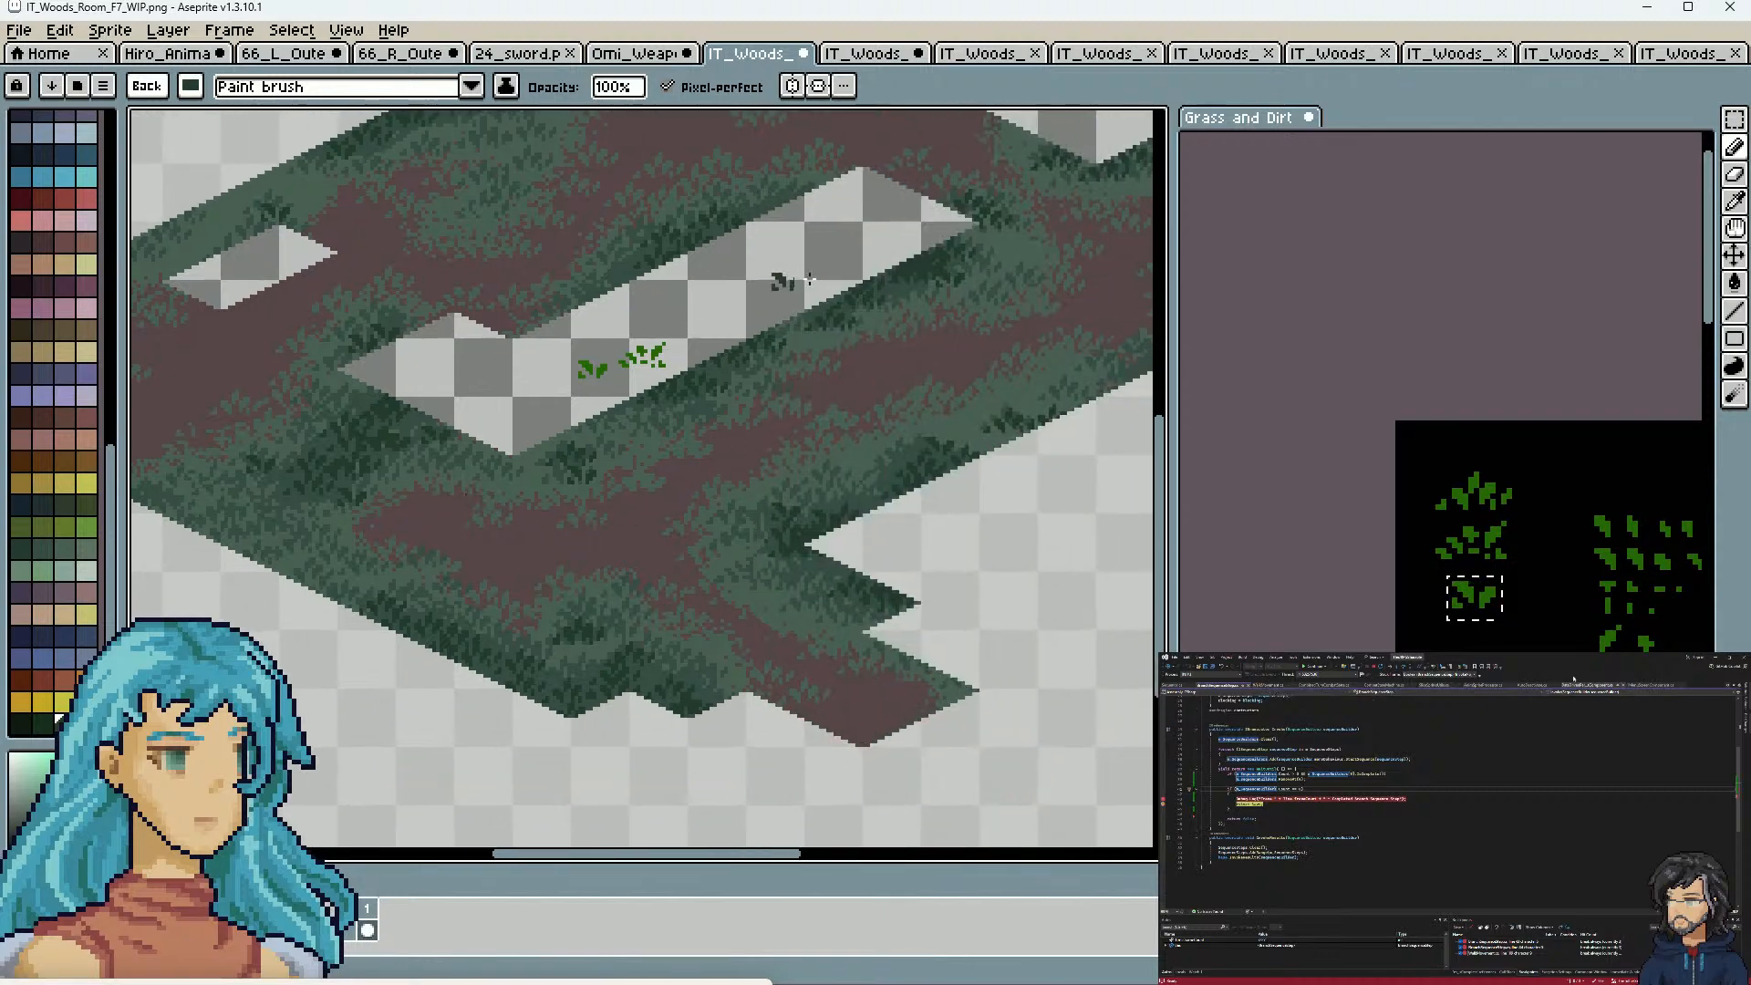
Reset the eraser to a plain 1 px brush and erase the green leaf samples from the long gap
{"action": "scroll", "coordinate": [547, 278], "scroll_direction": "up", "scroll_amount": 1}
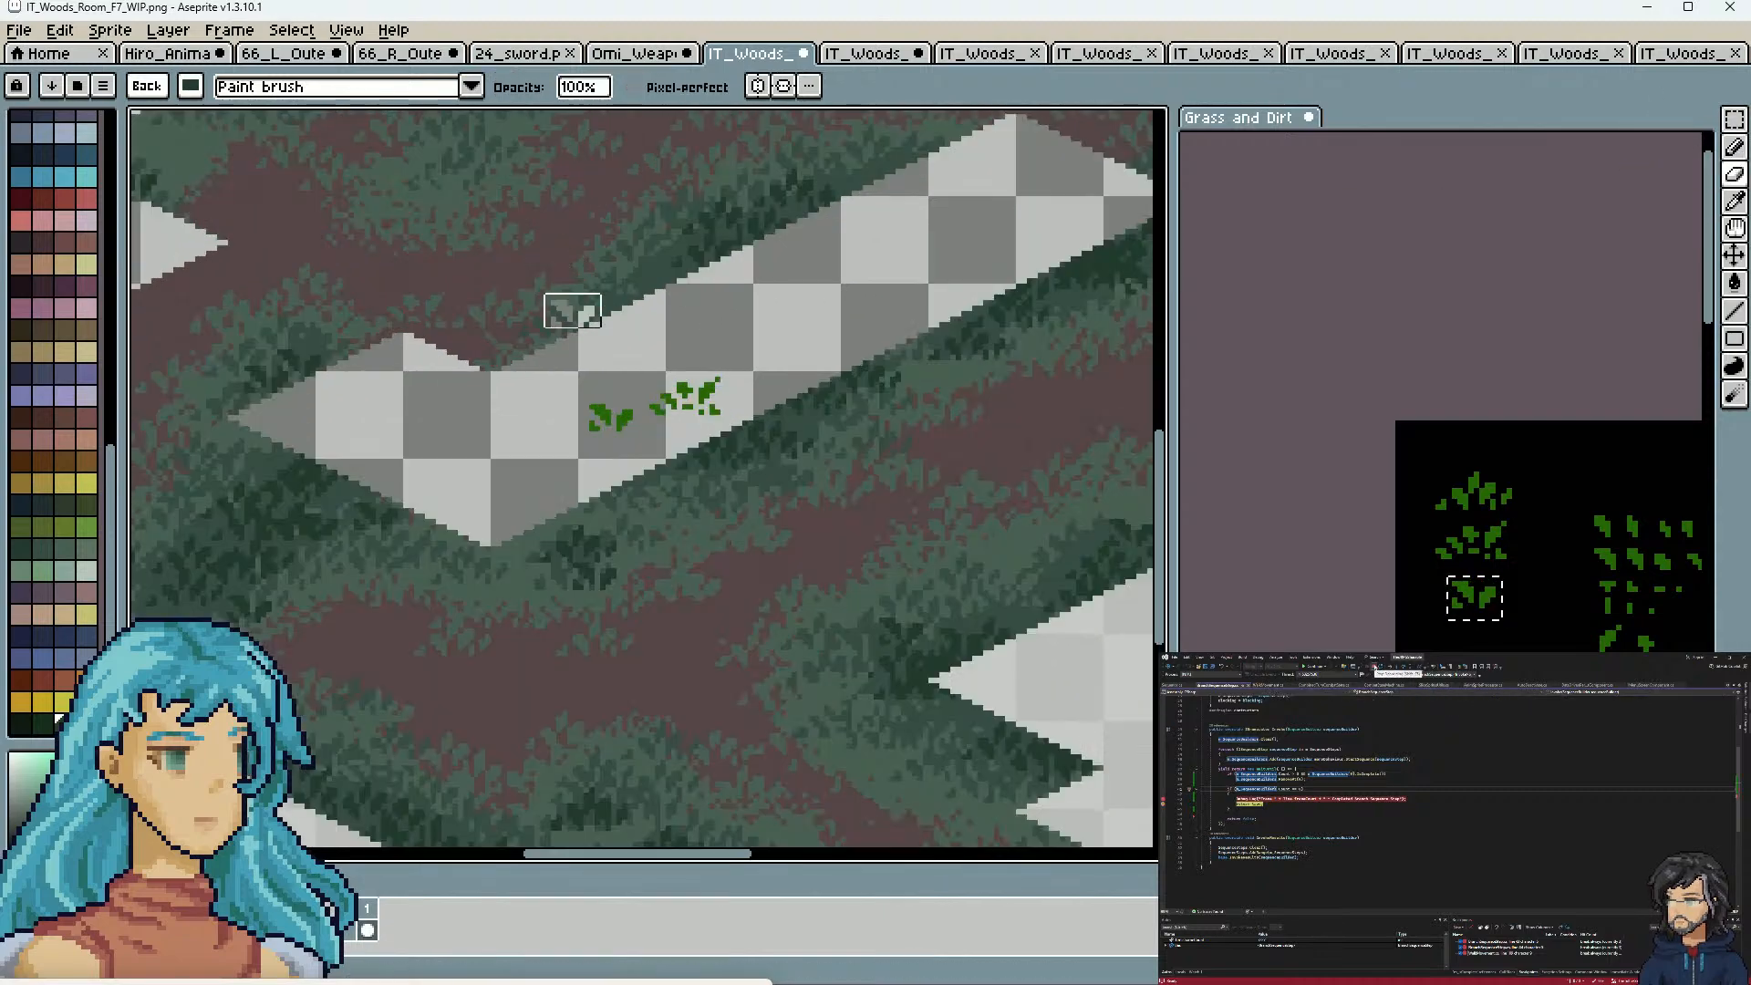
{"action": "key", "text": "Escape"}
{"action": "scroll", "coordinate": [600, 402], "scroll_direction": "up", "scroll_amount": 1}
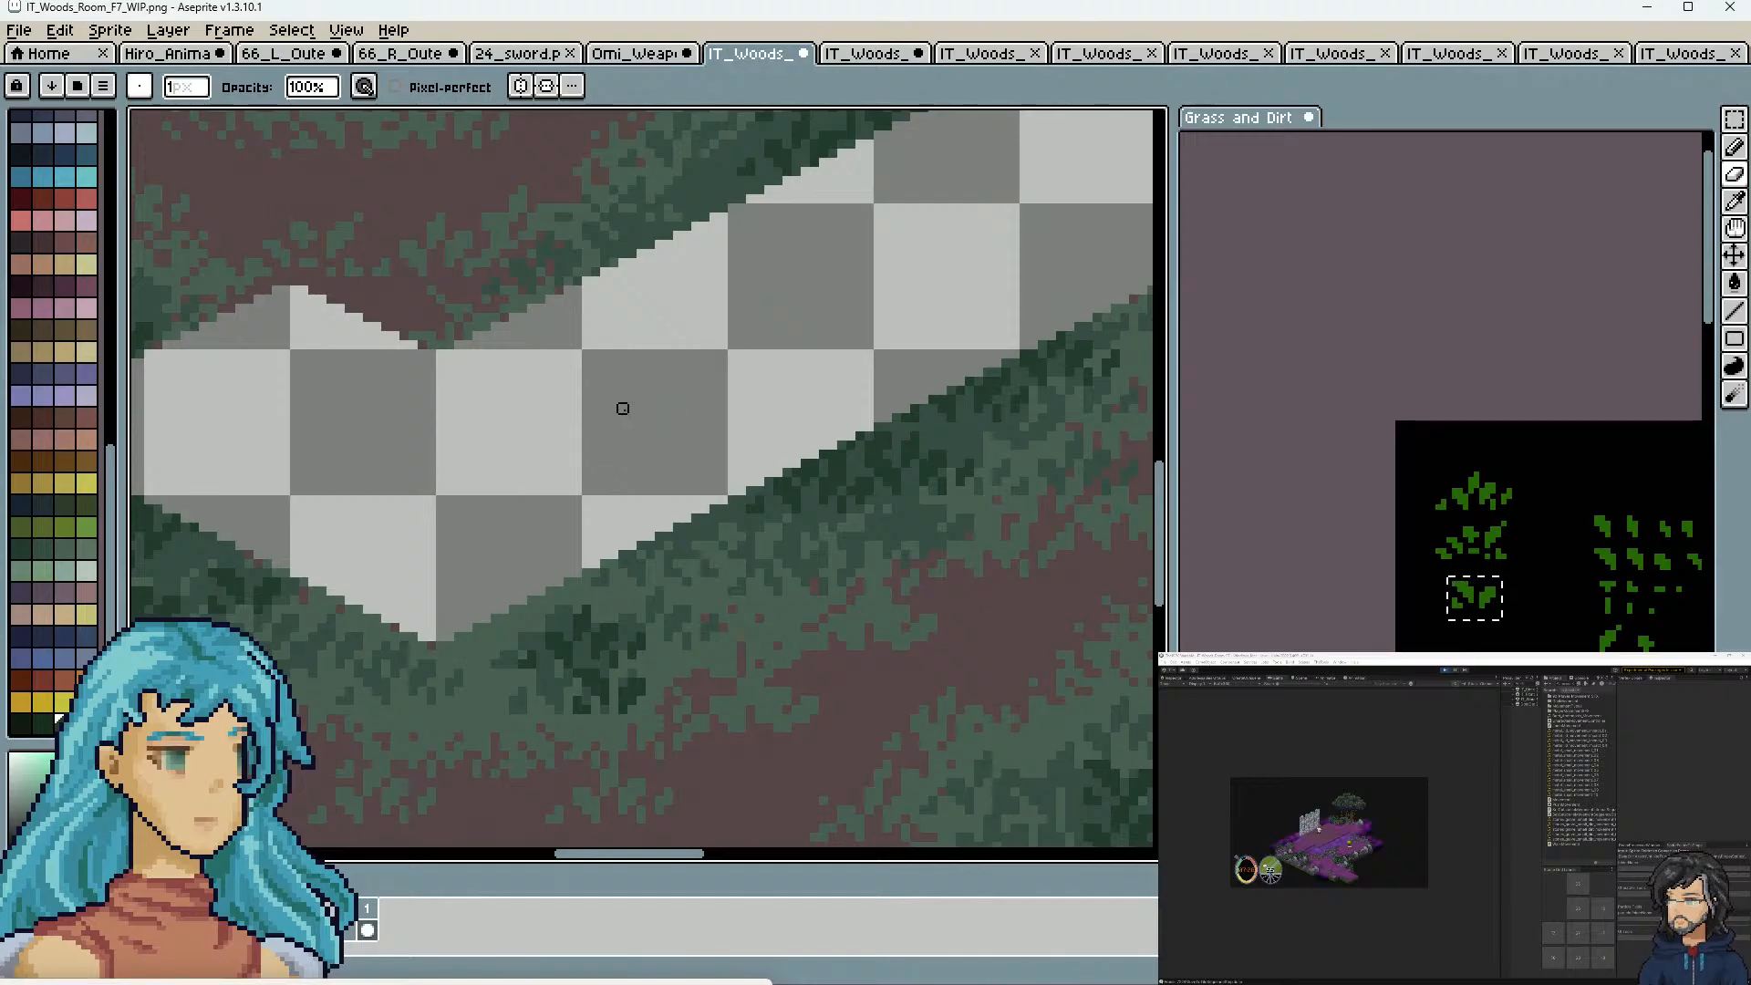
{"action": "scroll", "coordinate": [638, 406], "scroll_direction": "down", "scroll_amount": 3}
{"action": "scroll", "coordinate": [638, 401], "scroll_direction": "up", "scroll_amount": 2}
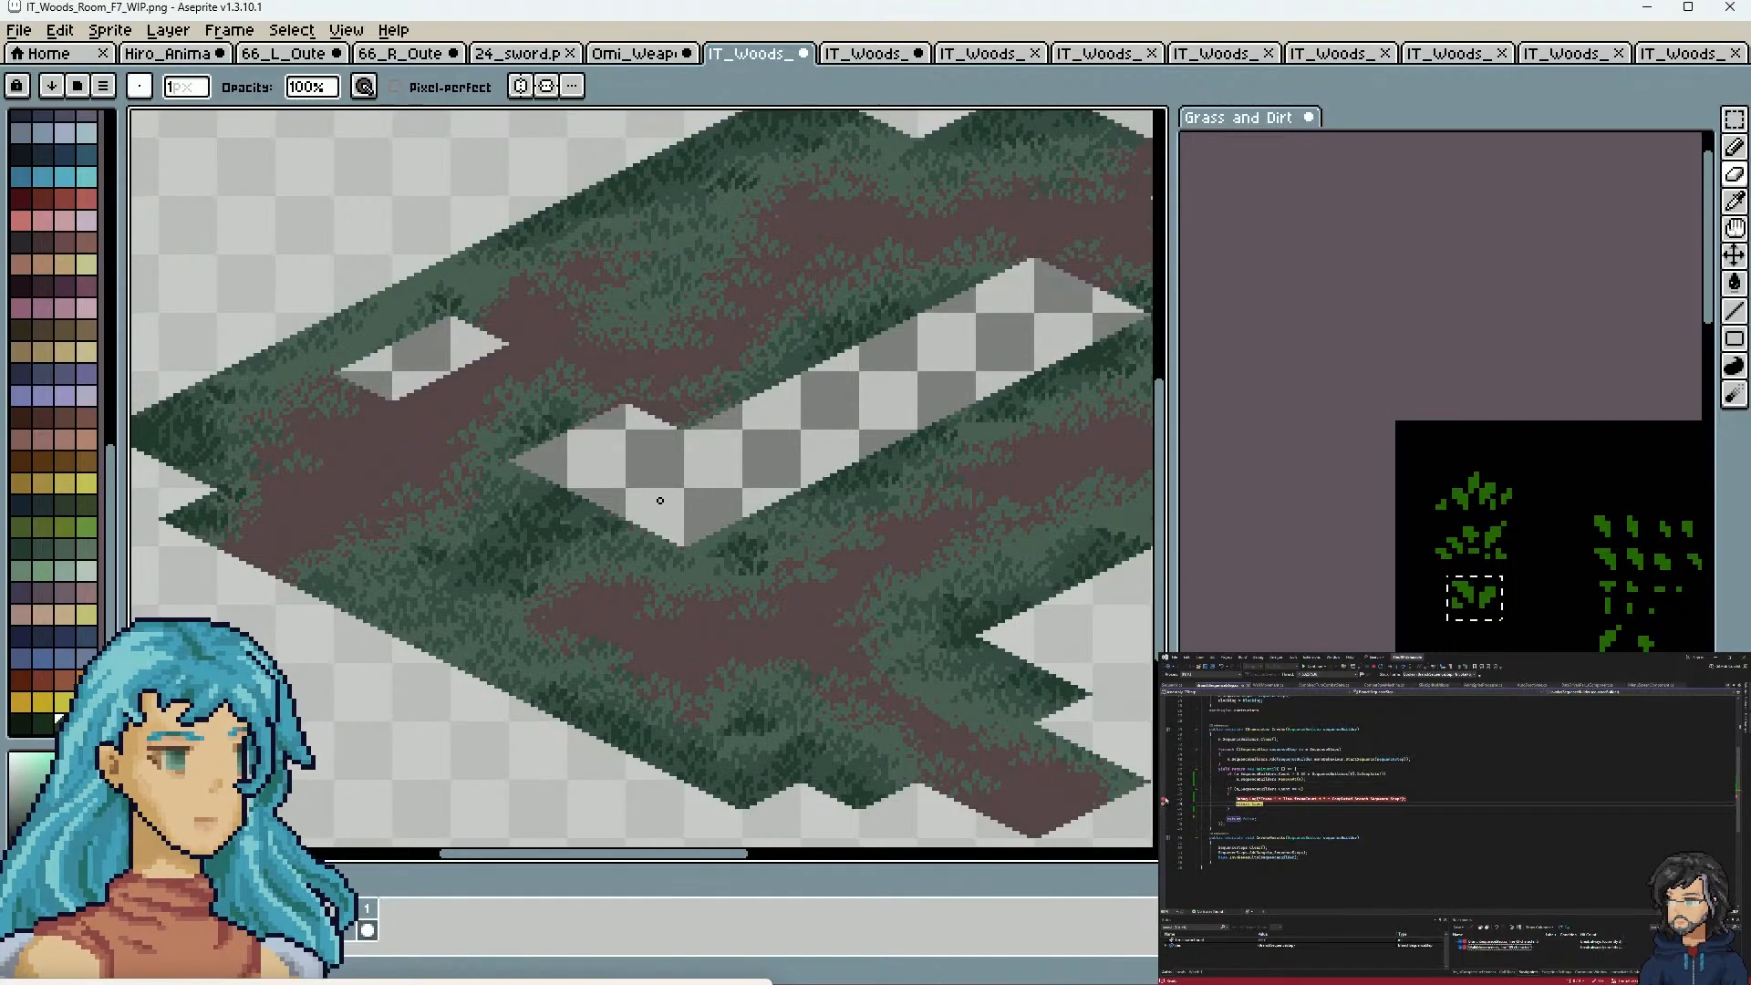
Select the first tan stone stamp in the Grass and Dirt Stamps sheet with the Magic Wand
{"action": "left_click_drag", "start_coordinate": [726, 502], "coordinate": [426, 527]}
{"action": "scroll", "coordinate": [1527, 547], "scroll_direction": "down", "scroll_amount": 4}
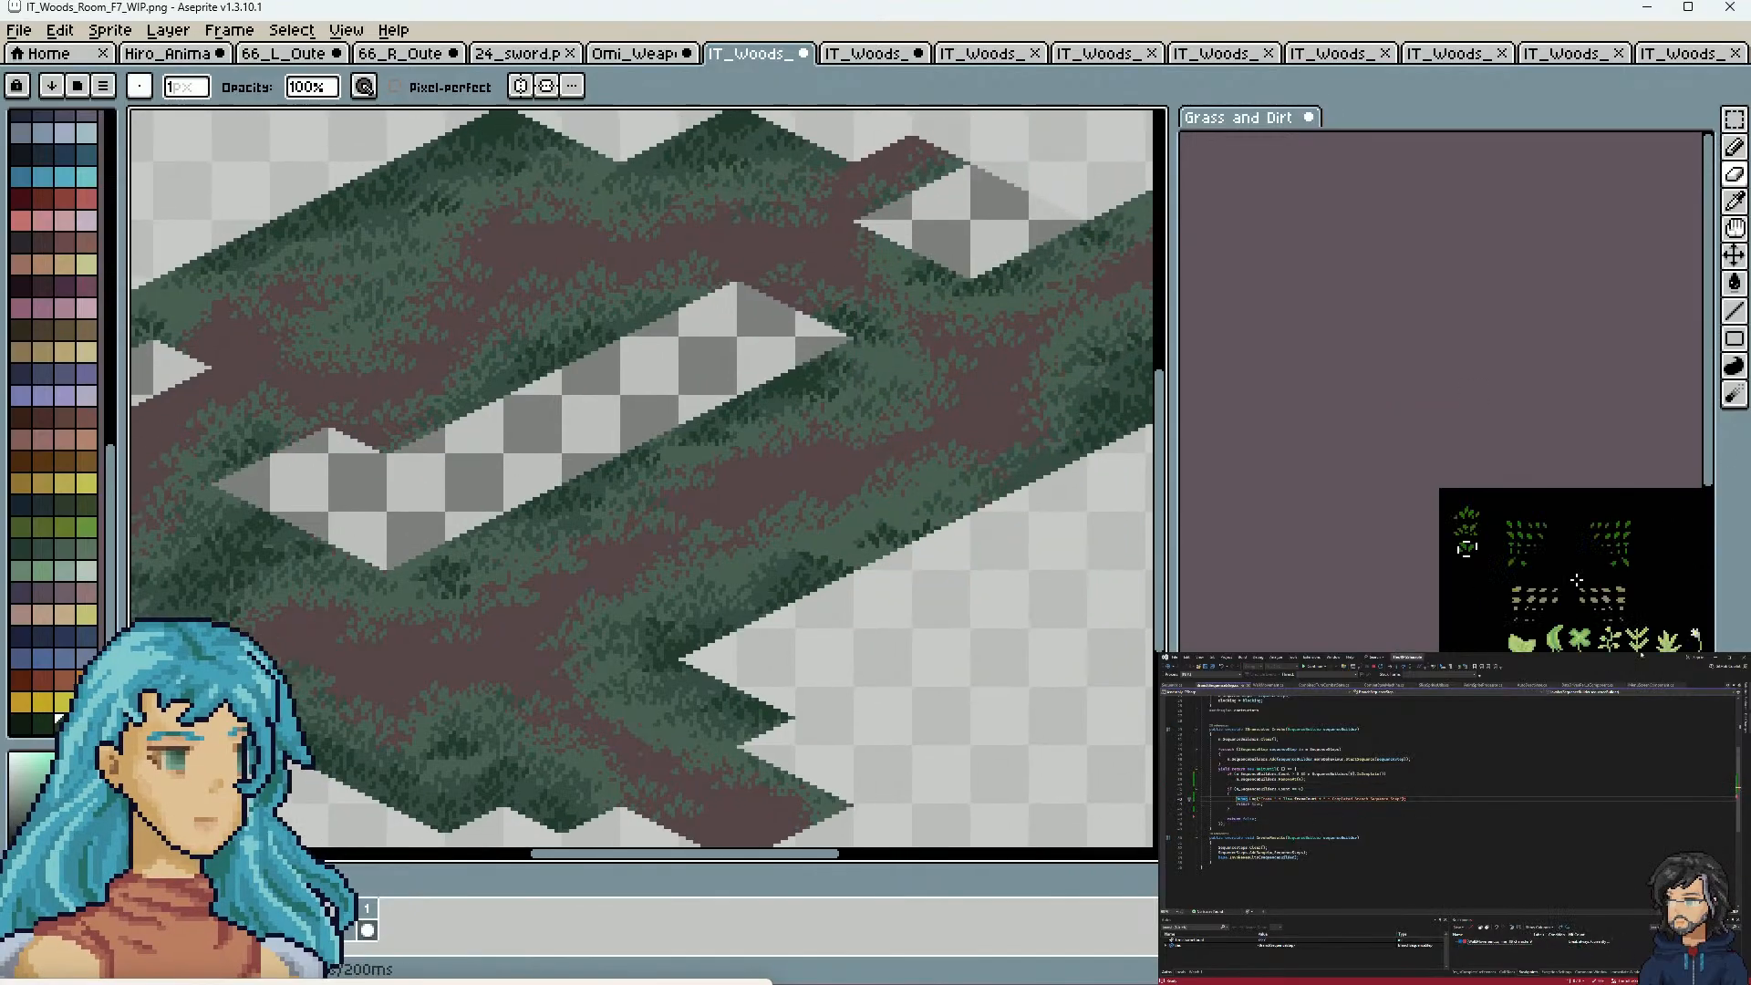
{"action": "left_click_drag", "start_coordinate": [1582, 716], "coordinate": [1456, 639]}
{"action": "scroll", "coordinate": [1455, 556], "scroll_direction": "up", "scroll_amount": 3}
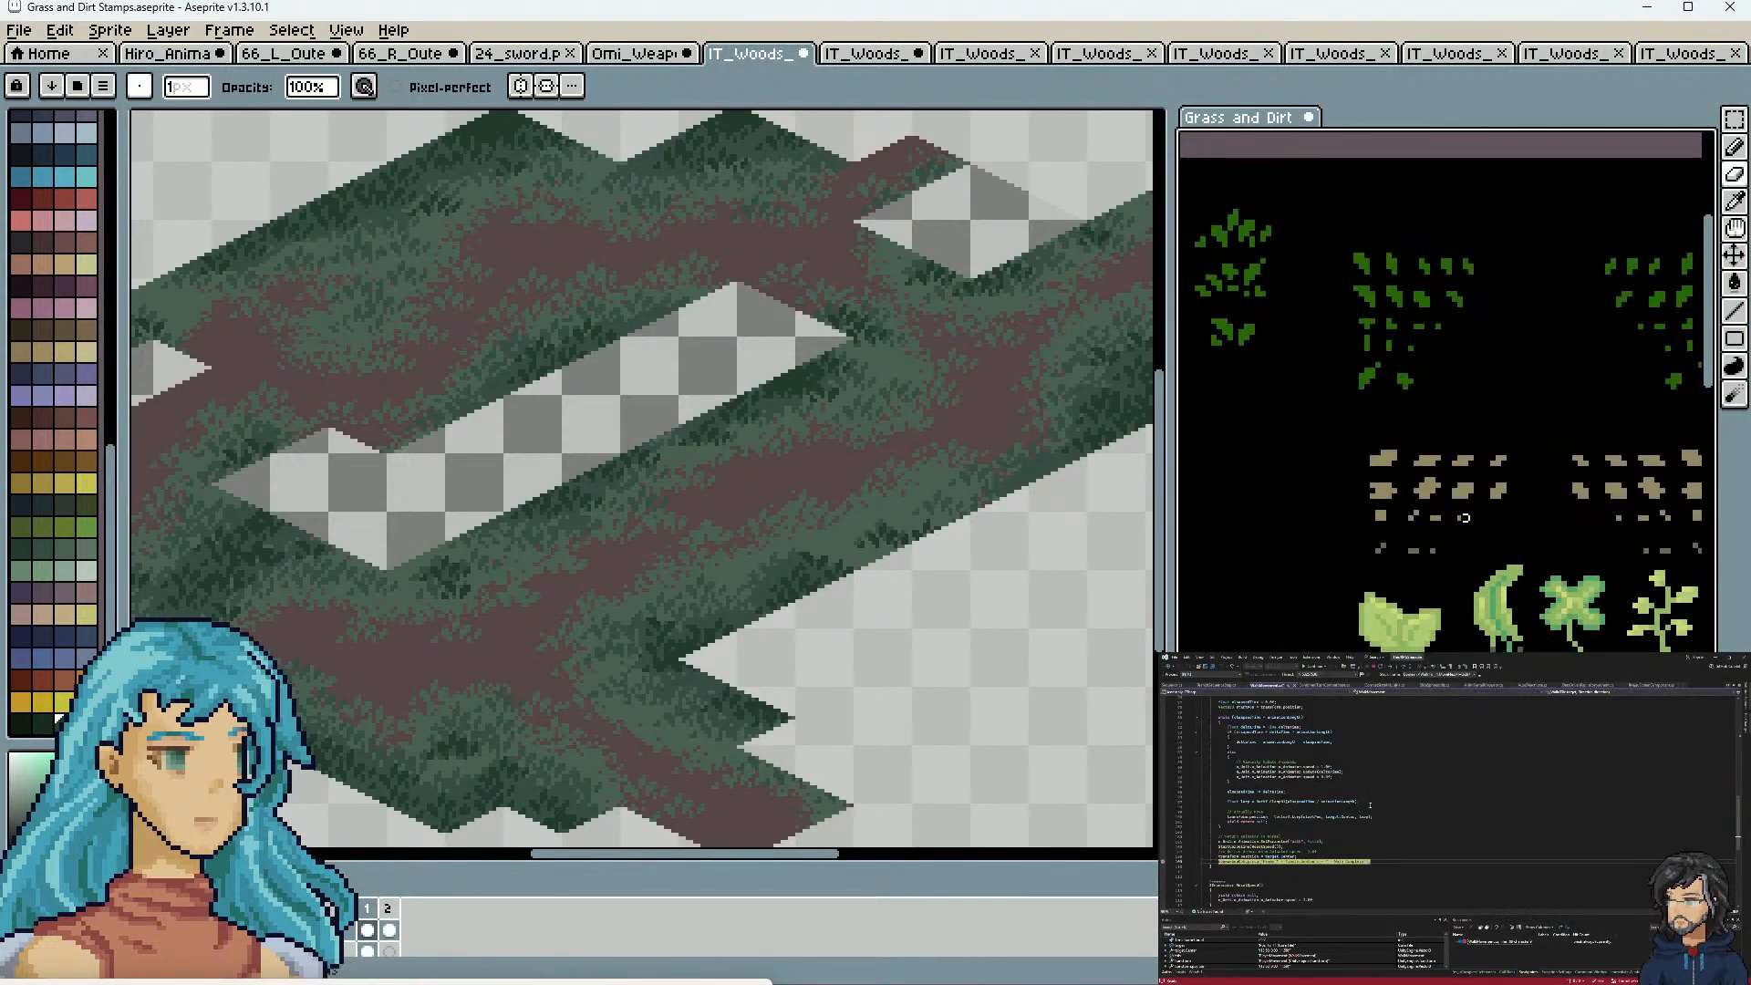
{"action": "scroll", "coordinate": [1412, 495], "scroll_direction": "up", "scroll_amount": 2}
{"action": "left_click_drag", "start_coordinate": [1467, 494], "coordinate": [1345, 458]}
{"action": "scroll", "coordinate": [1476, 560], "scroll_direction": "down", "scroll_amount": 1}
{"action": "left_click", "coordinate": [1734, 119]}
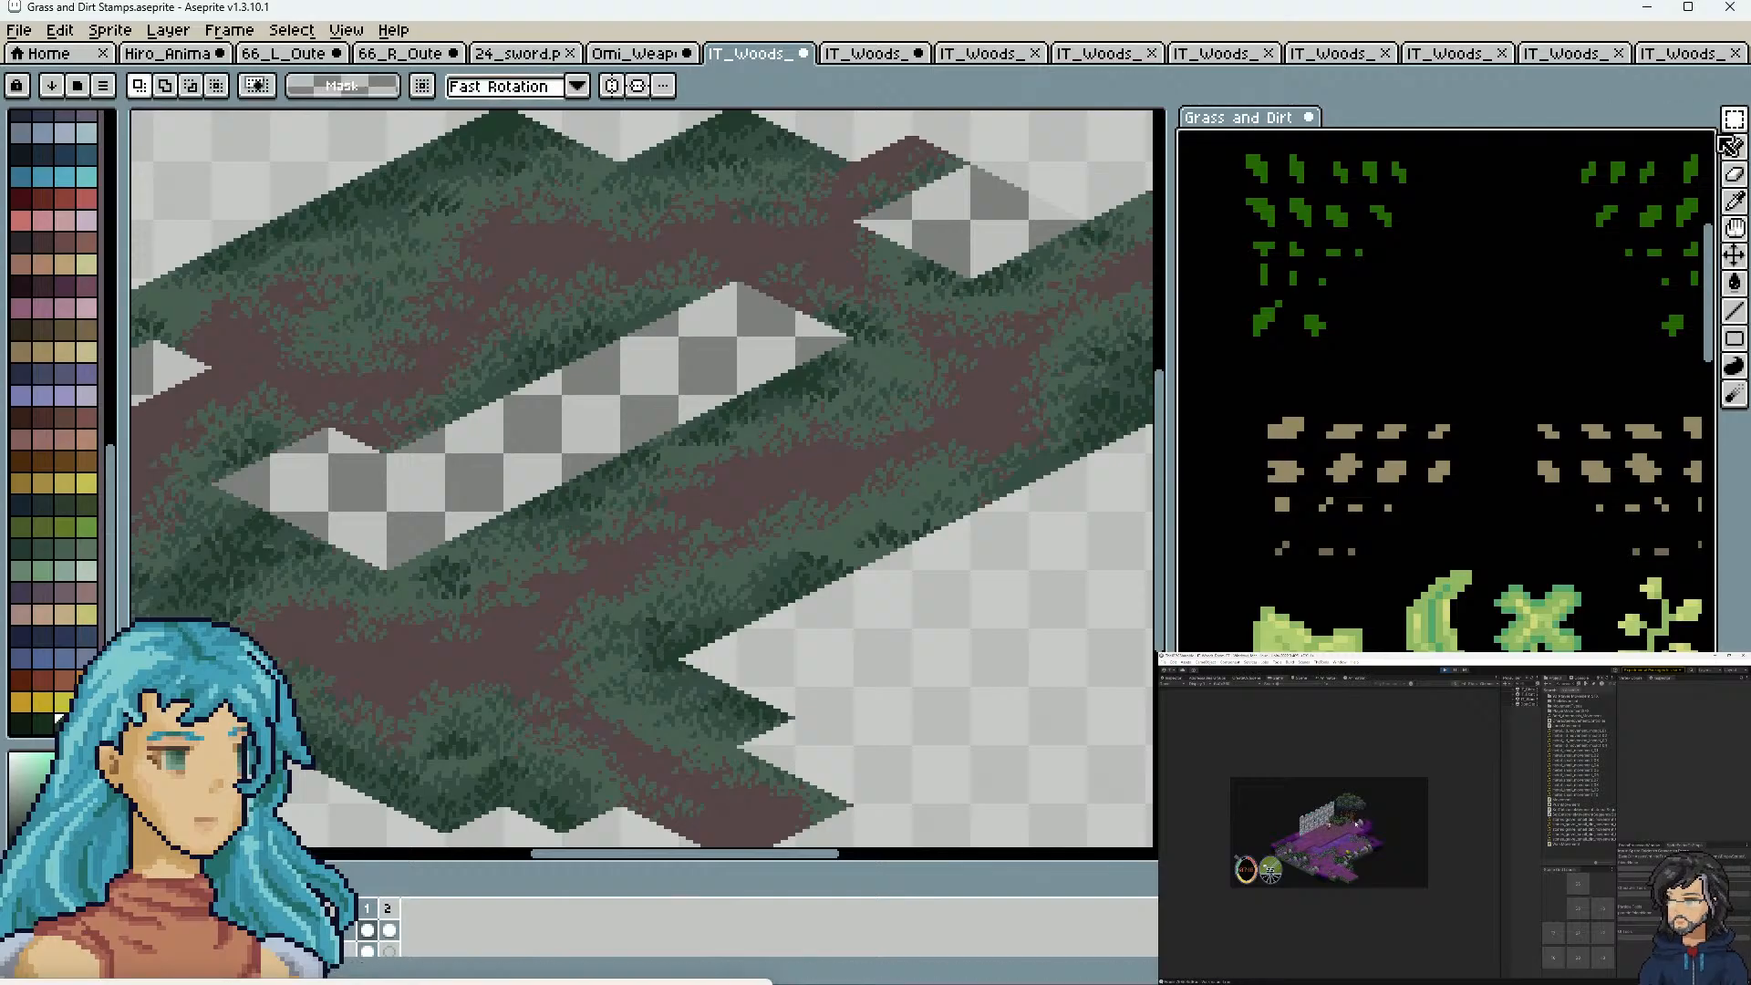
{"action": "scroll", "coordinate": [1295, 446], "scroll_direction": "up", "scroll_amount": 2}
{"action": "key", "text": "w"}
{"action": "left_click", "coordinate": [1263, 429]}
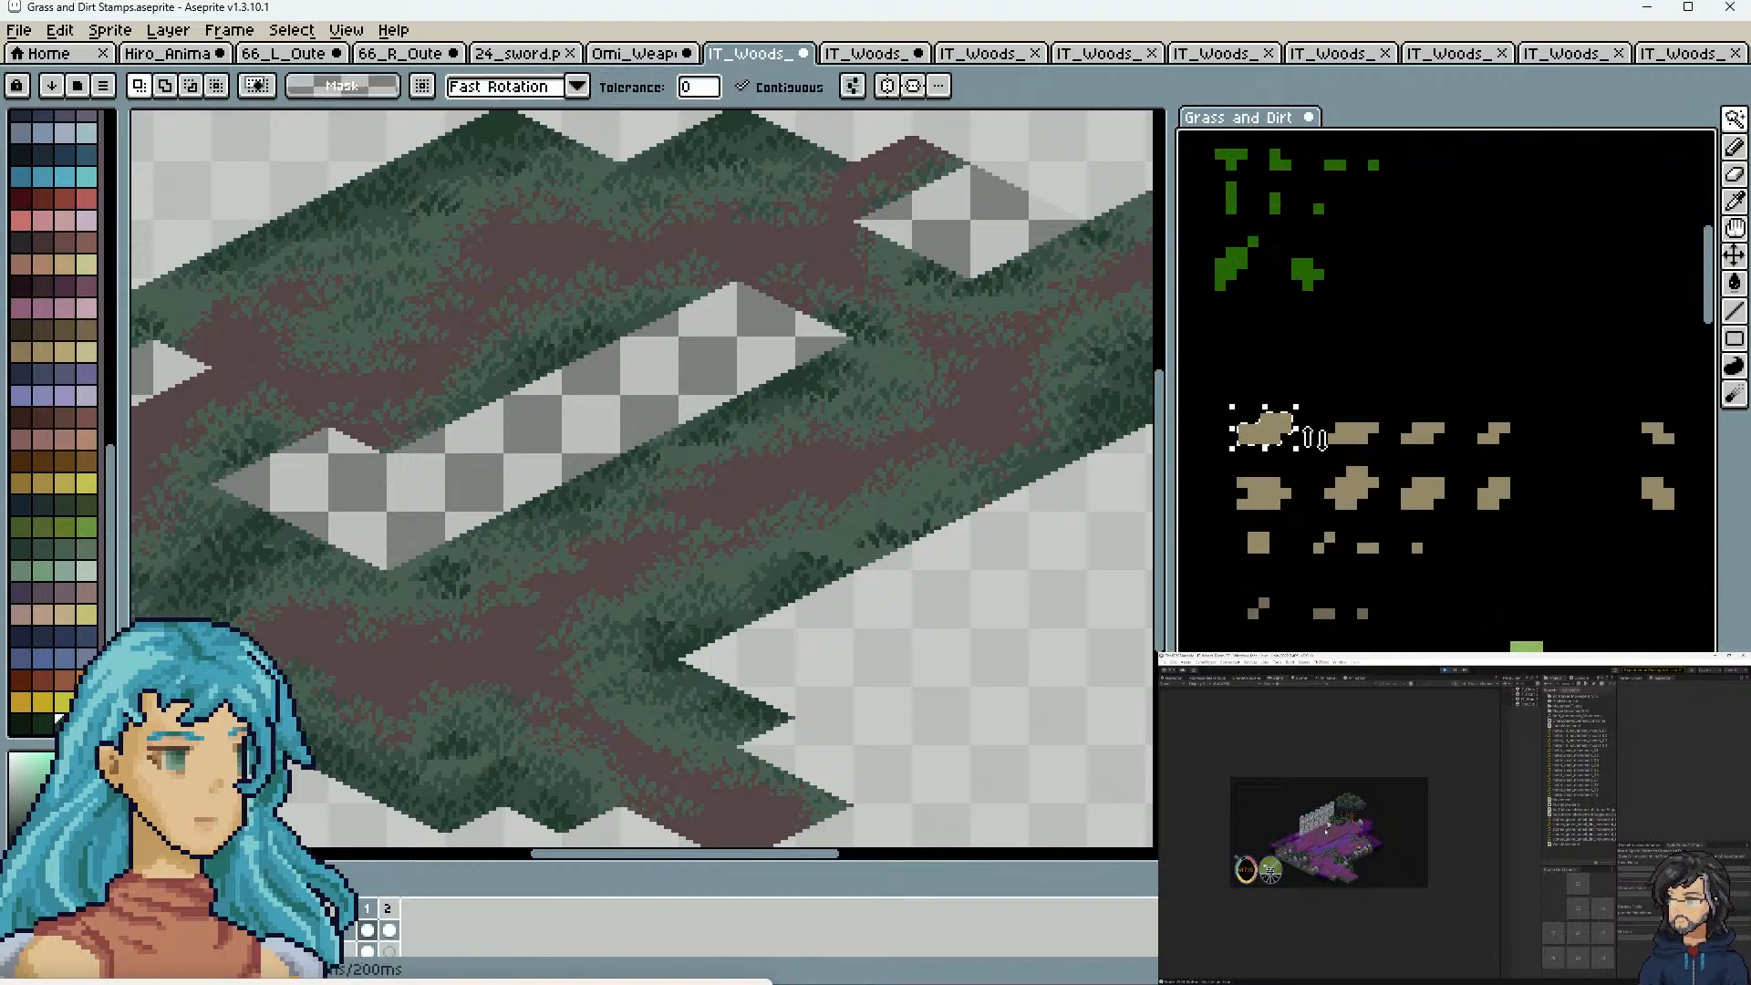
Try Magic Wand selections on the transparent area around the floor and the black background of the stamp sheet
{"action": "left_click", "coordinate": [973, 589]}
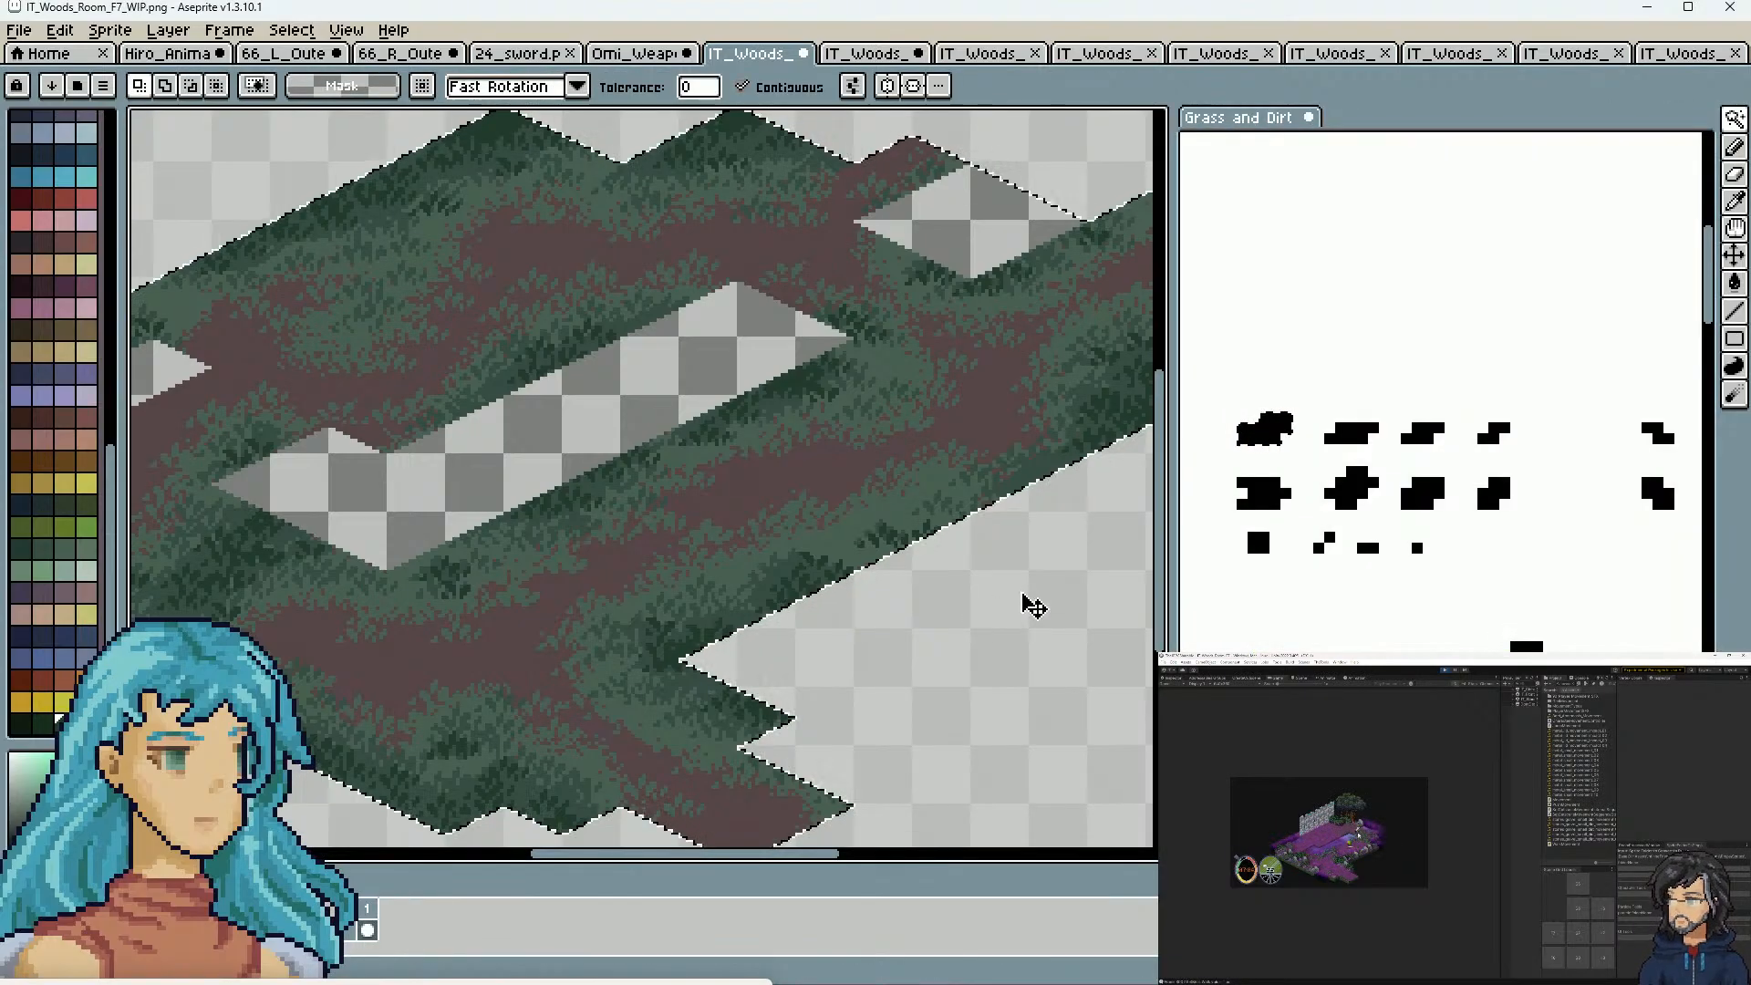
{"action": "left_click", "coordinate": [1438, 221]}
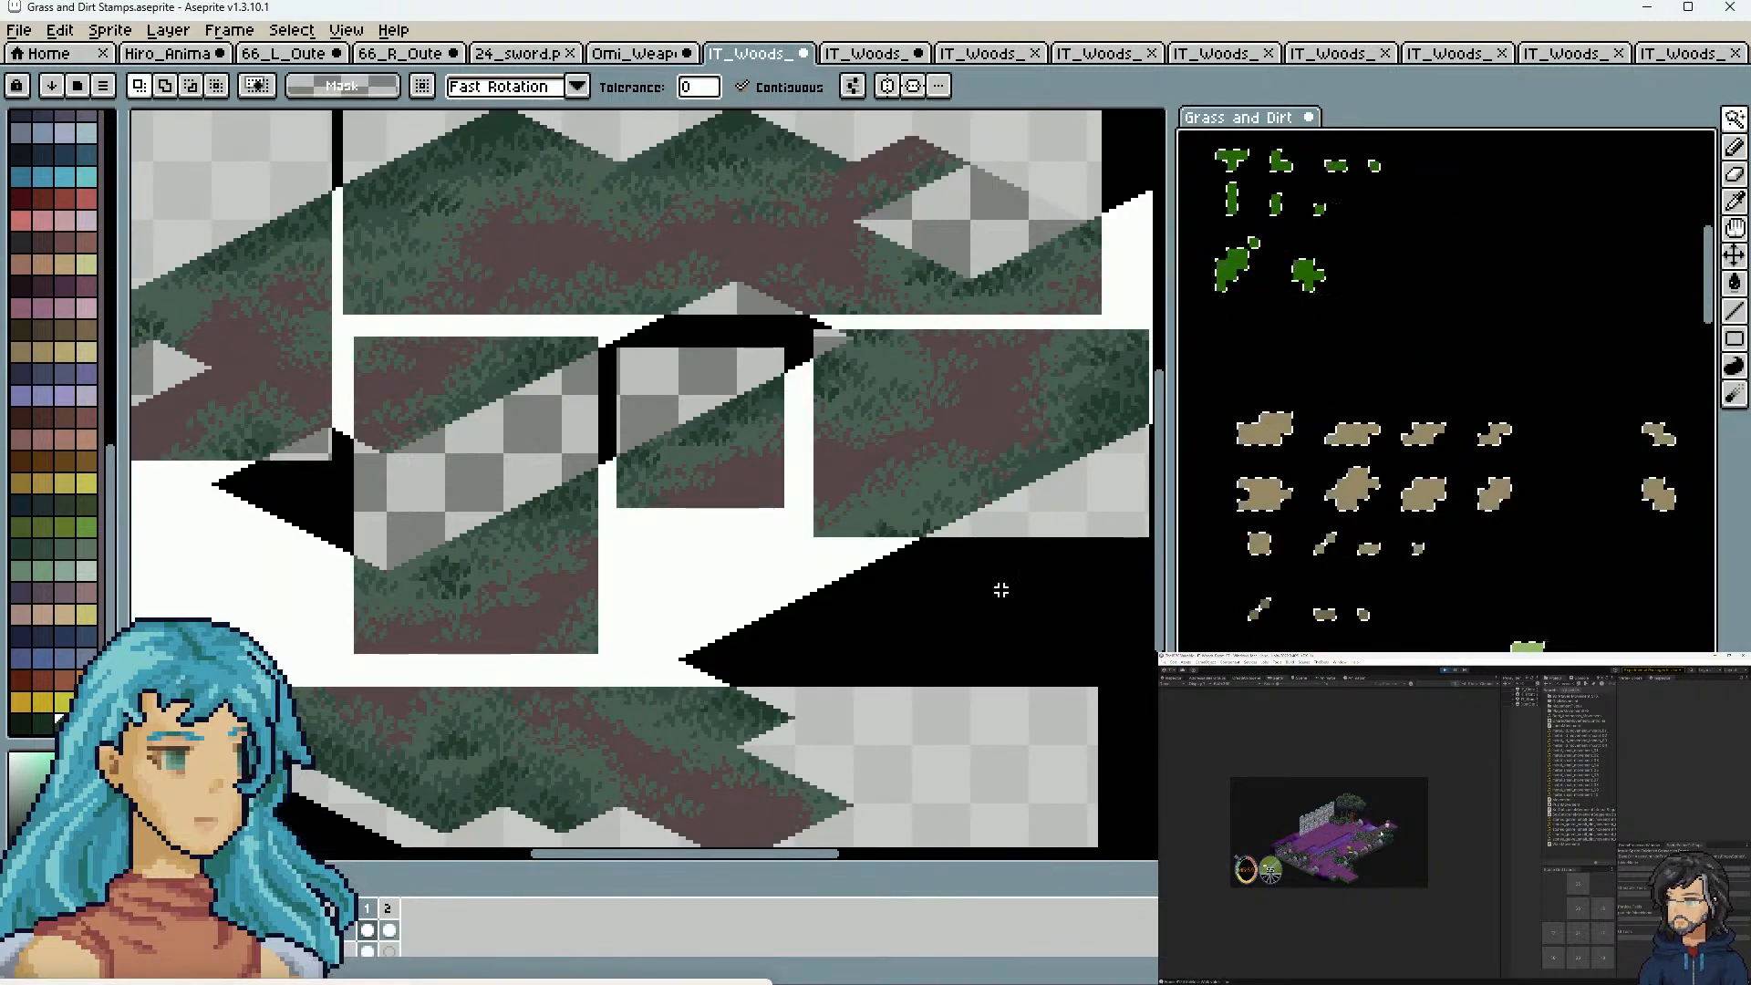
{"action": "left_click", "coordinate": [1001, 591]}
{"action": "scroll", "coordinate": [1027, 625], "scroll_direction": "down", "scroll_amount": 3}
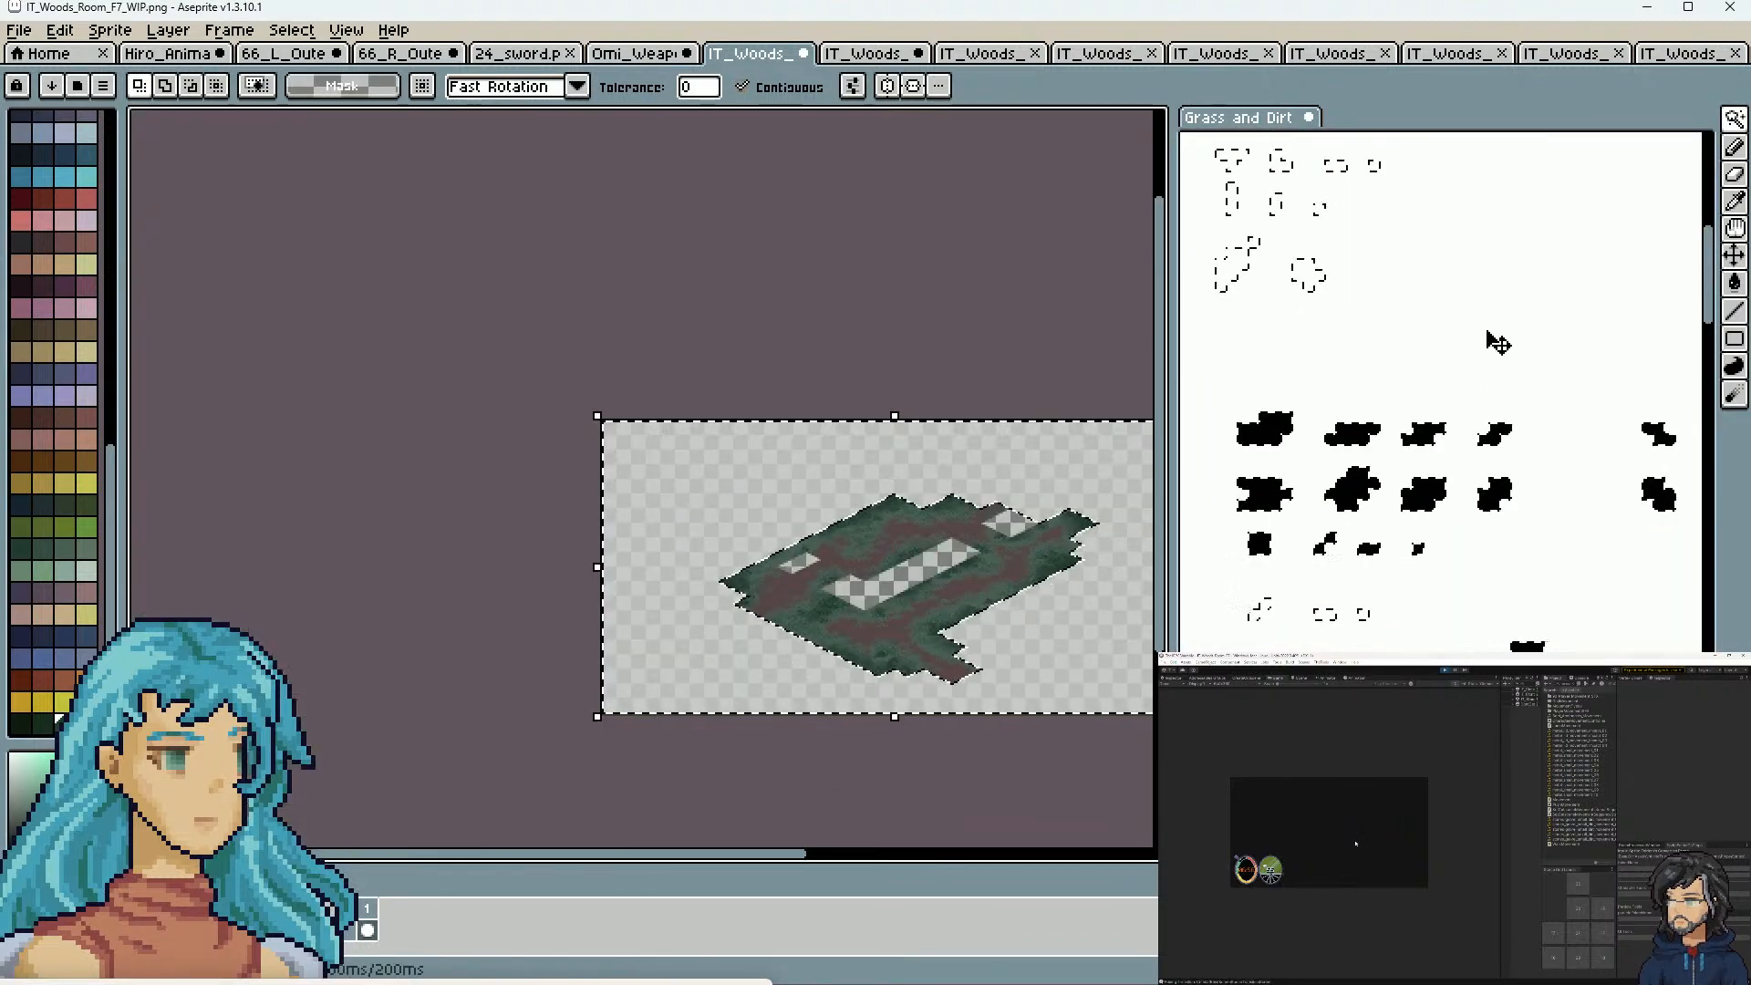
{"action": "left_click", "coordinate": [1486, 332]}
{"action": "left_click_drag", "start_coordinate": [1080, 620], "coordinate": [848, 548]}
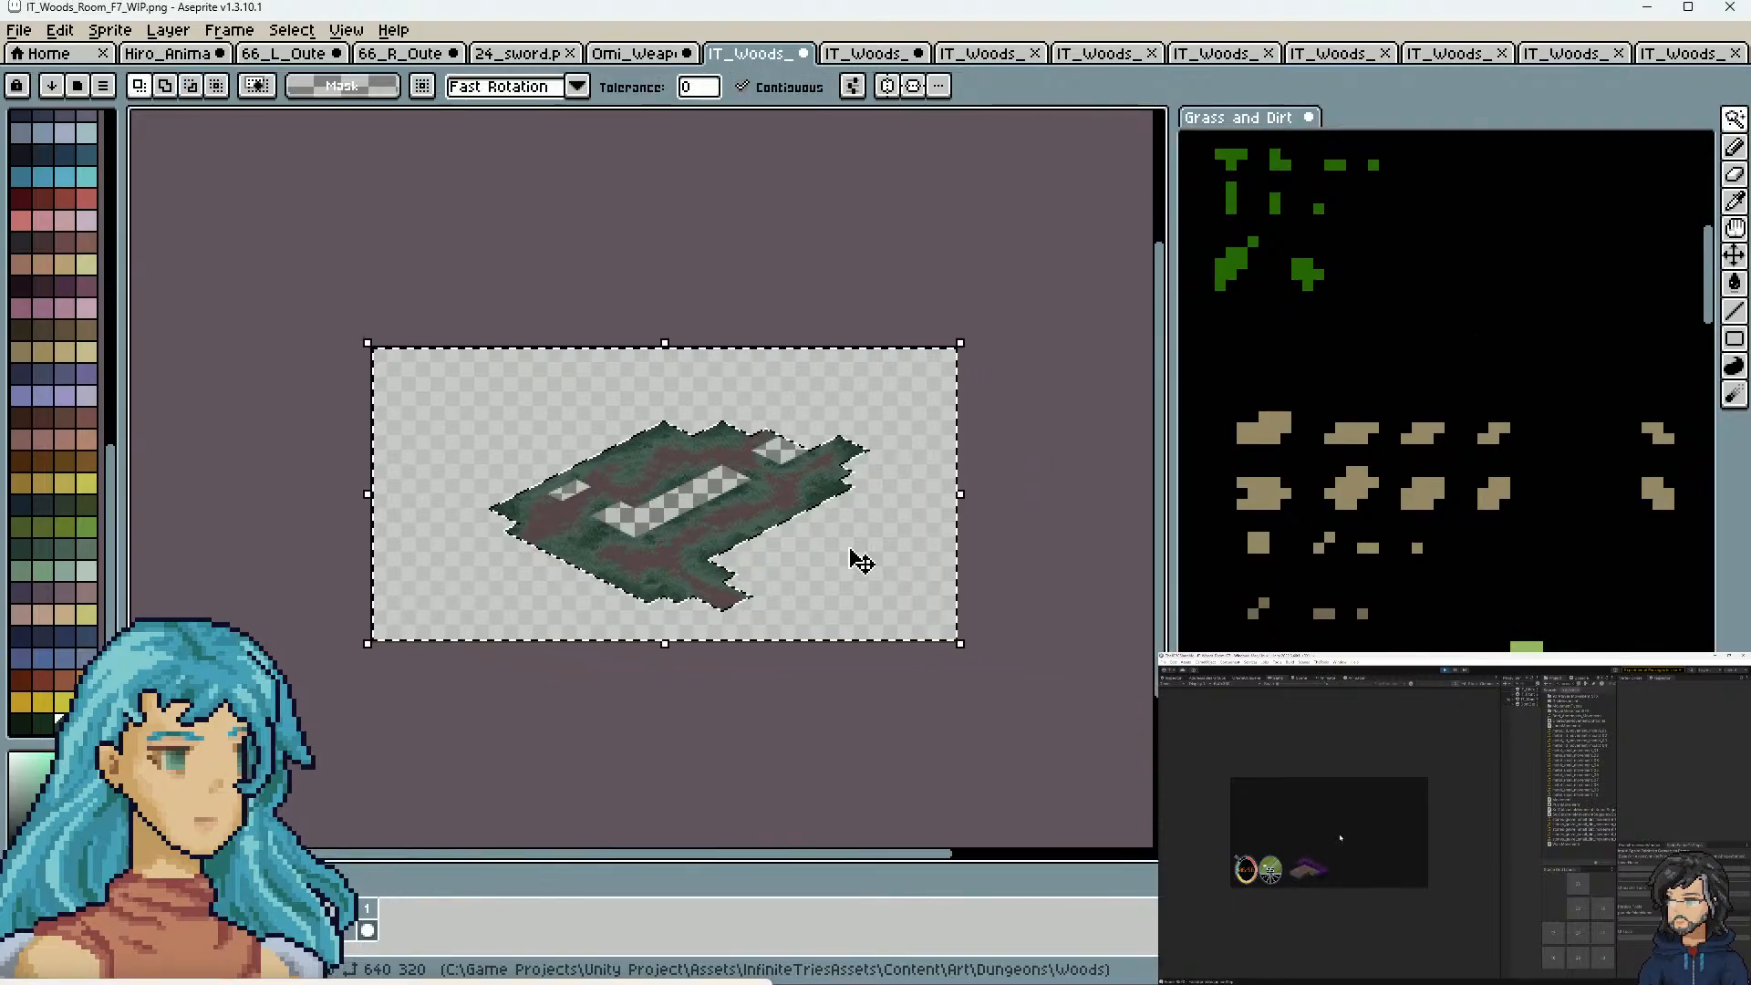
Stamp small brown pebbles on the dirt path's right bend, using the stamp sheet's painted dirt sample as reference
{"action": "scroll", "coordinate": [1468, 624], "scroll_direction": "down", "scroll_amount": 5}
{"action": "scroll", "coordinate": [1495, 510], "scroll_direction": "up", "scroll_amount": 8}
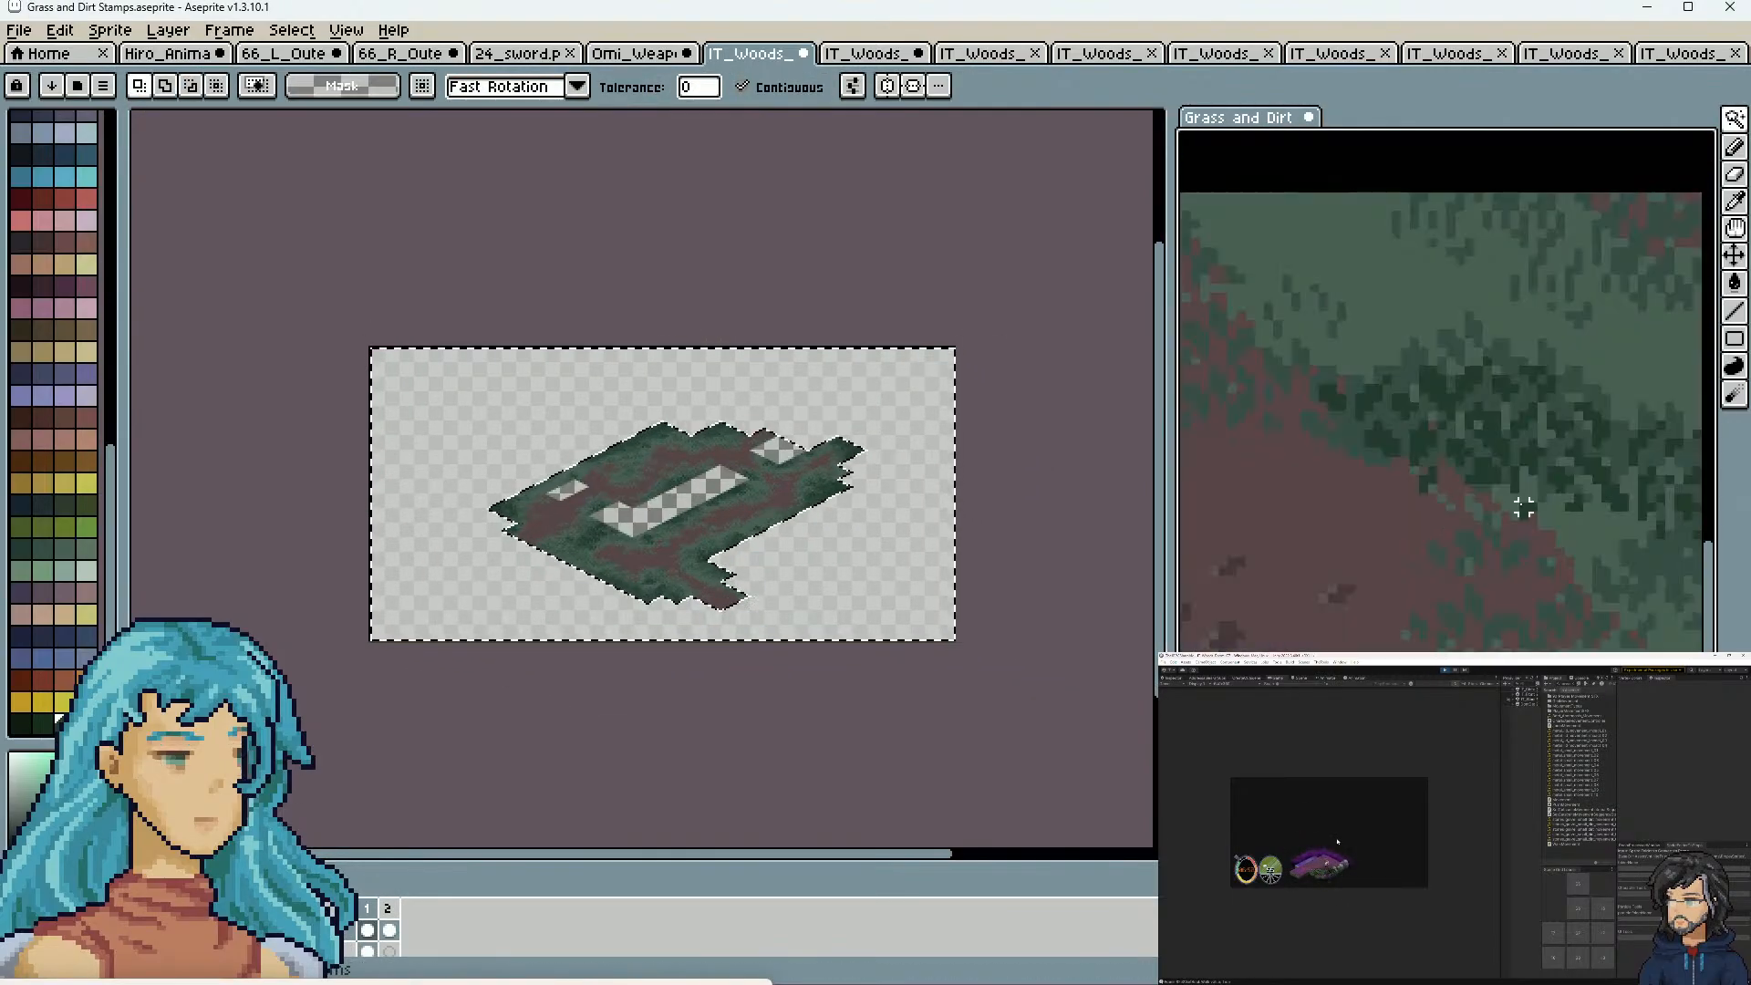
{"action": "scroll", "coordinate": [775, 447], "scroll_direction": "up", "scroll_amount": 5}
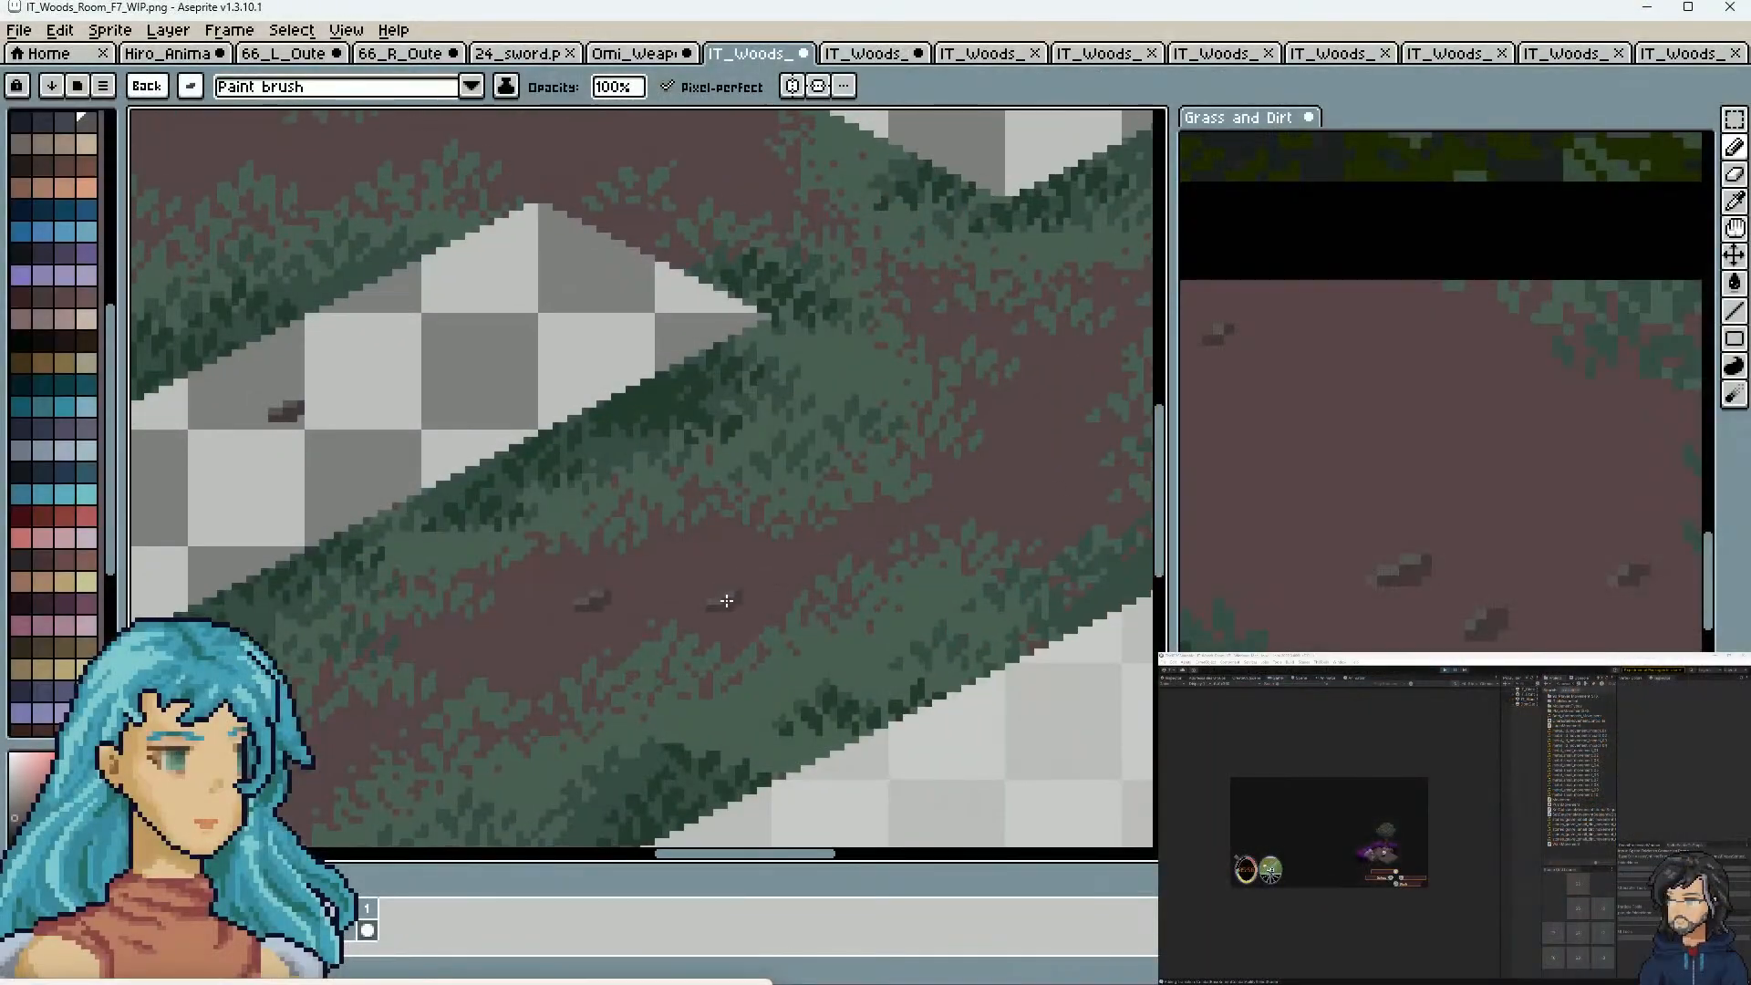
{"action": "left_click", "coordinate": [1050, 474]}
{"action": "left_click_drag", "start_coordinate": [1049, 475], "coordinate": [947, 509]}
{"action": "left_click_drag", "start_coordinate": [735, 286], "coordinate": [969, 404]}
{"action": "scroll", "coordinate": [965, 405], "scroll_direction": "down", "scroll_amount": 6}
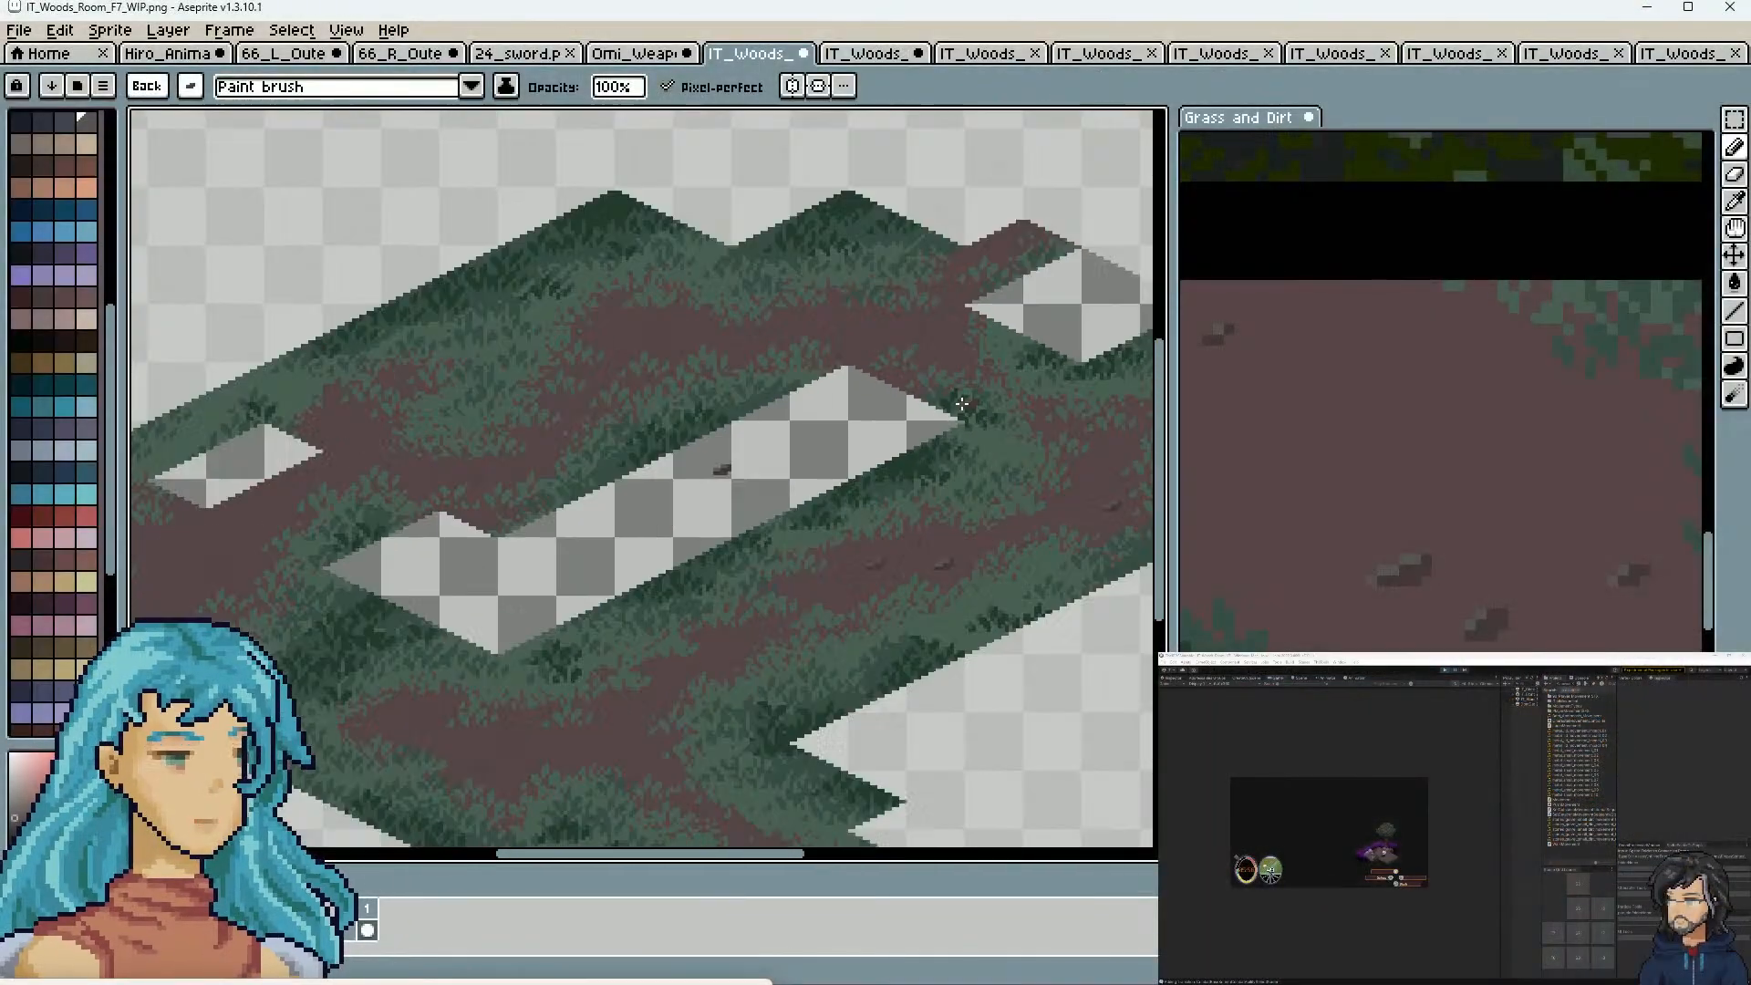
Stamp pebbles on the dirt at the floor's bottom tip and around the small gap at its left end
{"action": "scroll", "coordinate": [859, 438], "scroll_direction": "up", "scroll_amount": 4}
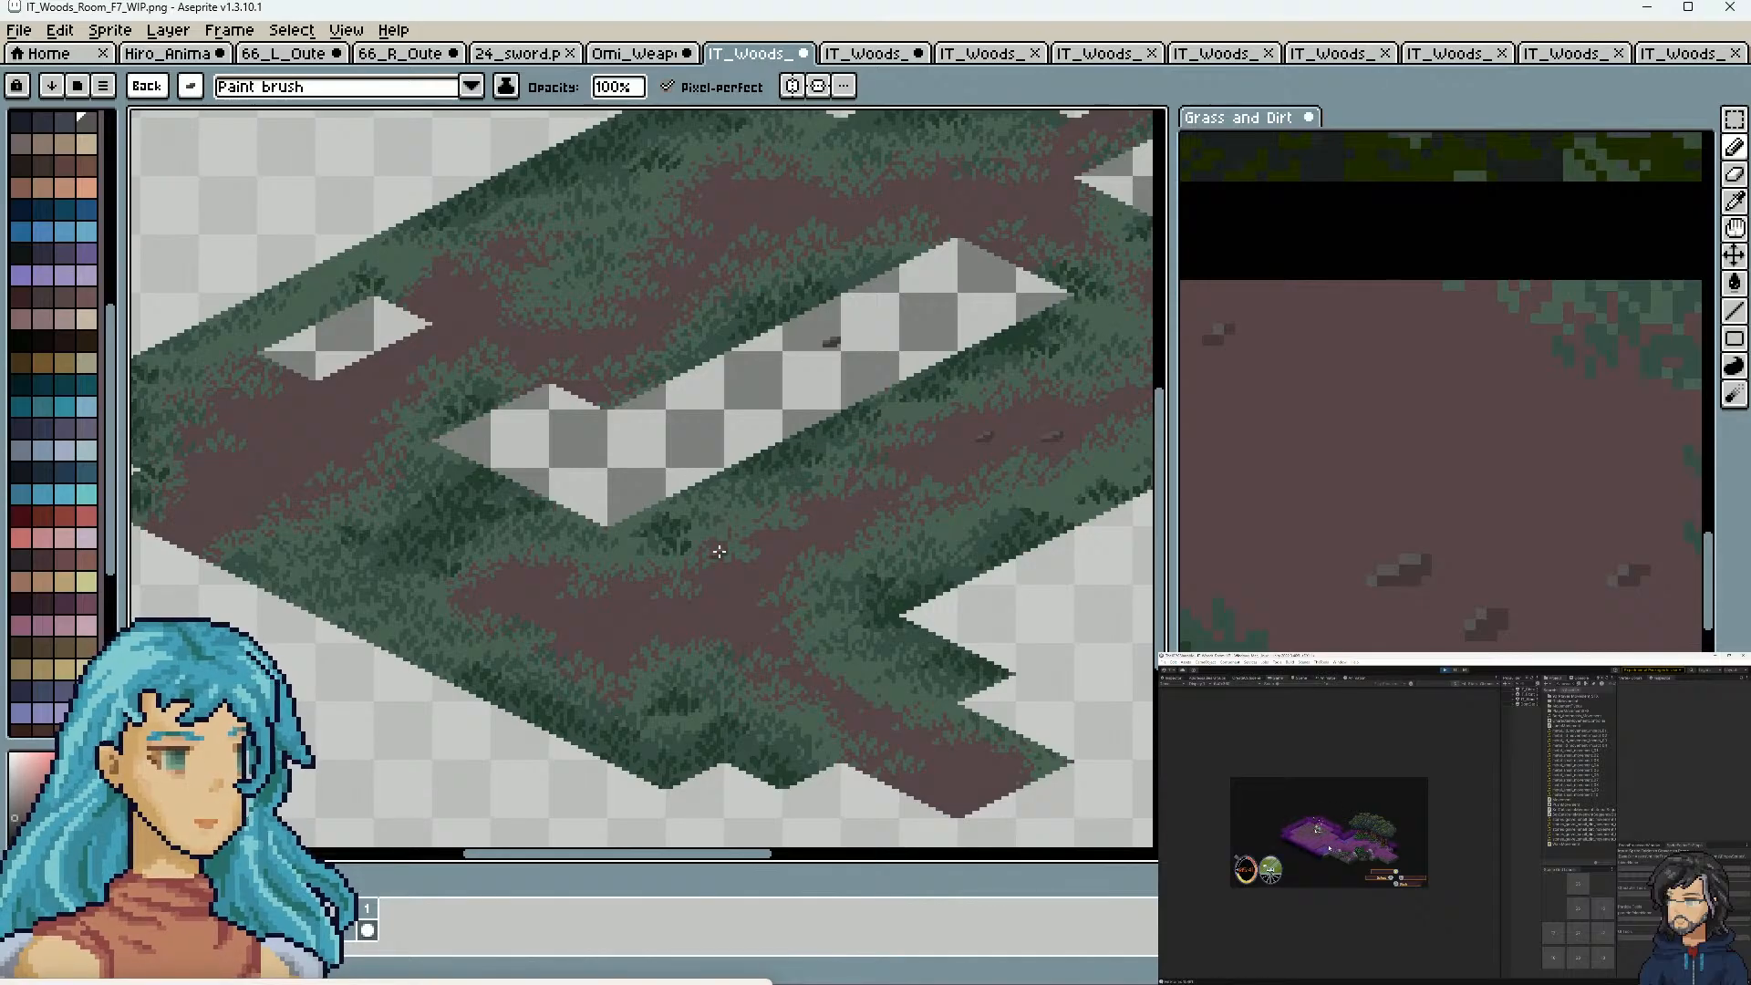
{"action": "scroll", "coordinate": [629, 619], "scroll_direction": "up", "scroll_amount": 1}
{"action": "left_click_drag", "start_coordinate": [1019, 802], "coordinate": [711, 602]}
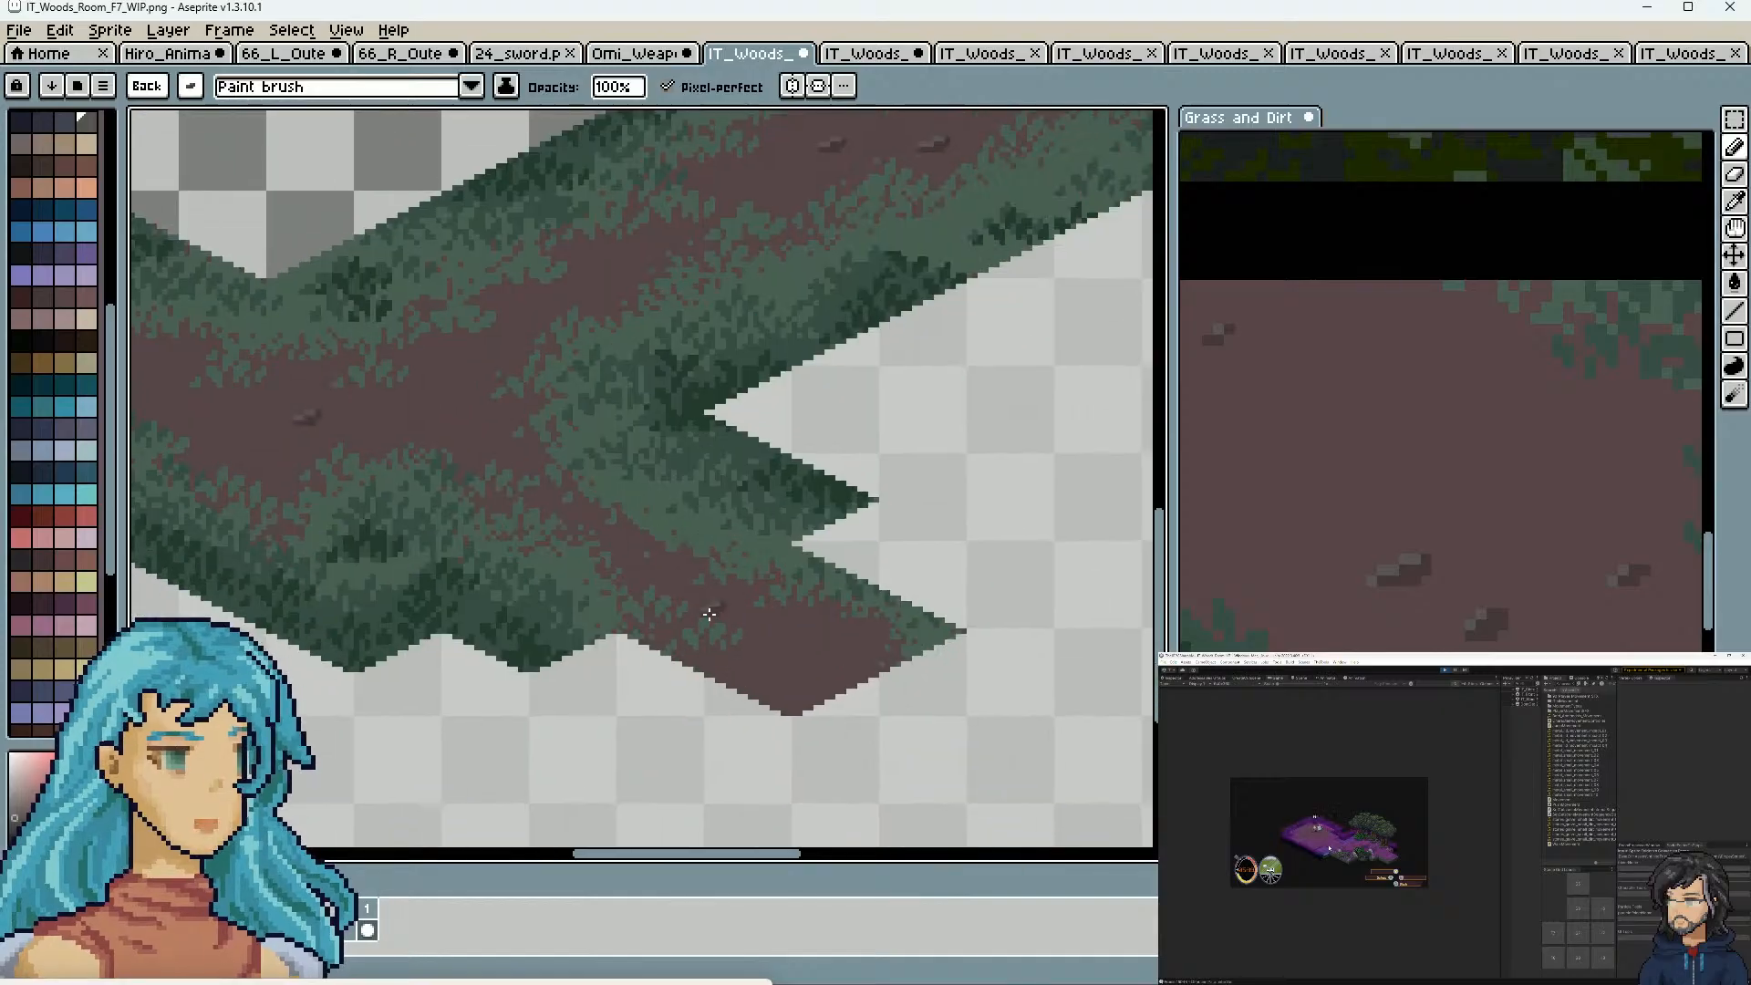
{"action": "left_click_drag", "start_coordinate": [472, 439], "coordinate": [996, 678]}
{"action": "left_click_drag", "start_coordinate": [492, 441], "coordinate": [773, 571]}
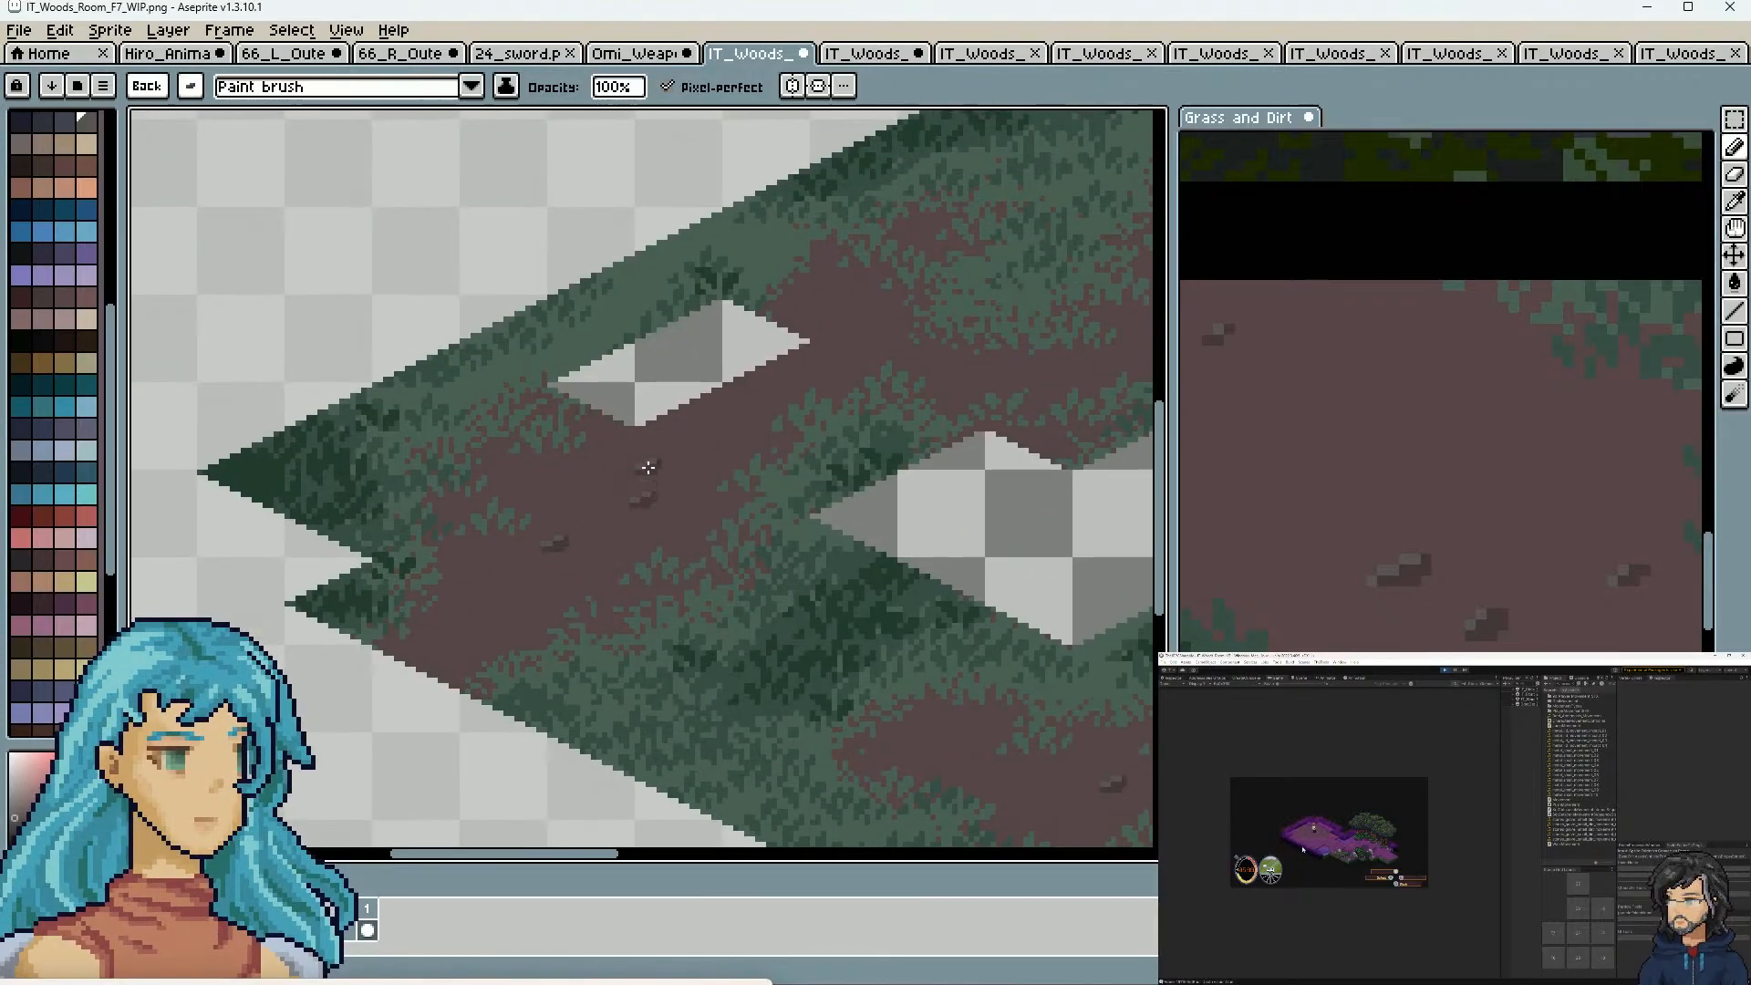
{"action": "left_click", "coordinate": [834, 298]}
Stamp pebbles along the upper dirt path between the long gap and the grassy peaks
{"action": "left_click_drag", "start_coordinate": [987, 400], "coordinate": [720, 459]}
{"action": "left_click_drag", "start_coordinate": [1019, 306], "coordinate": [772, 465]}
{"action": "left_click_drag", "start_coordinate": [1008, 448], "coordinate": [529, 436]}
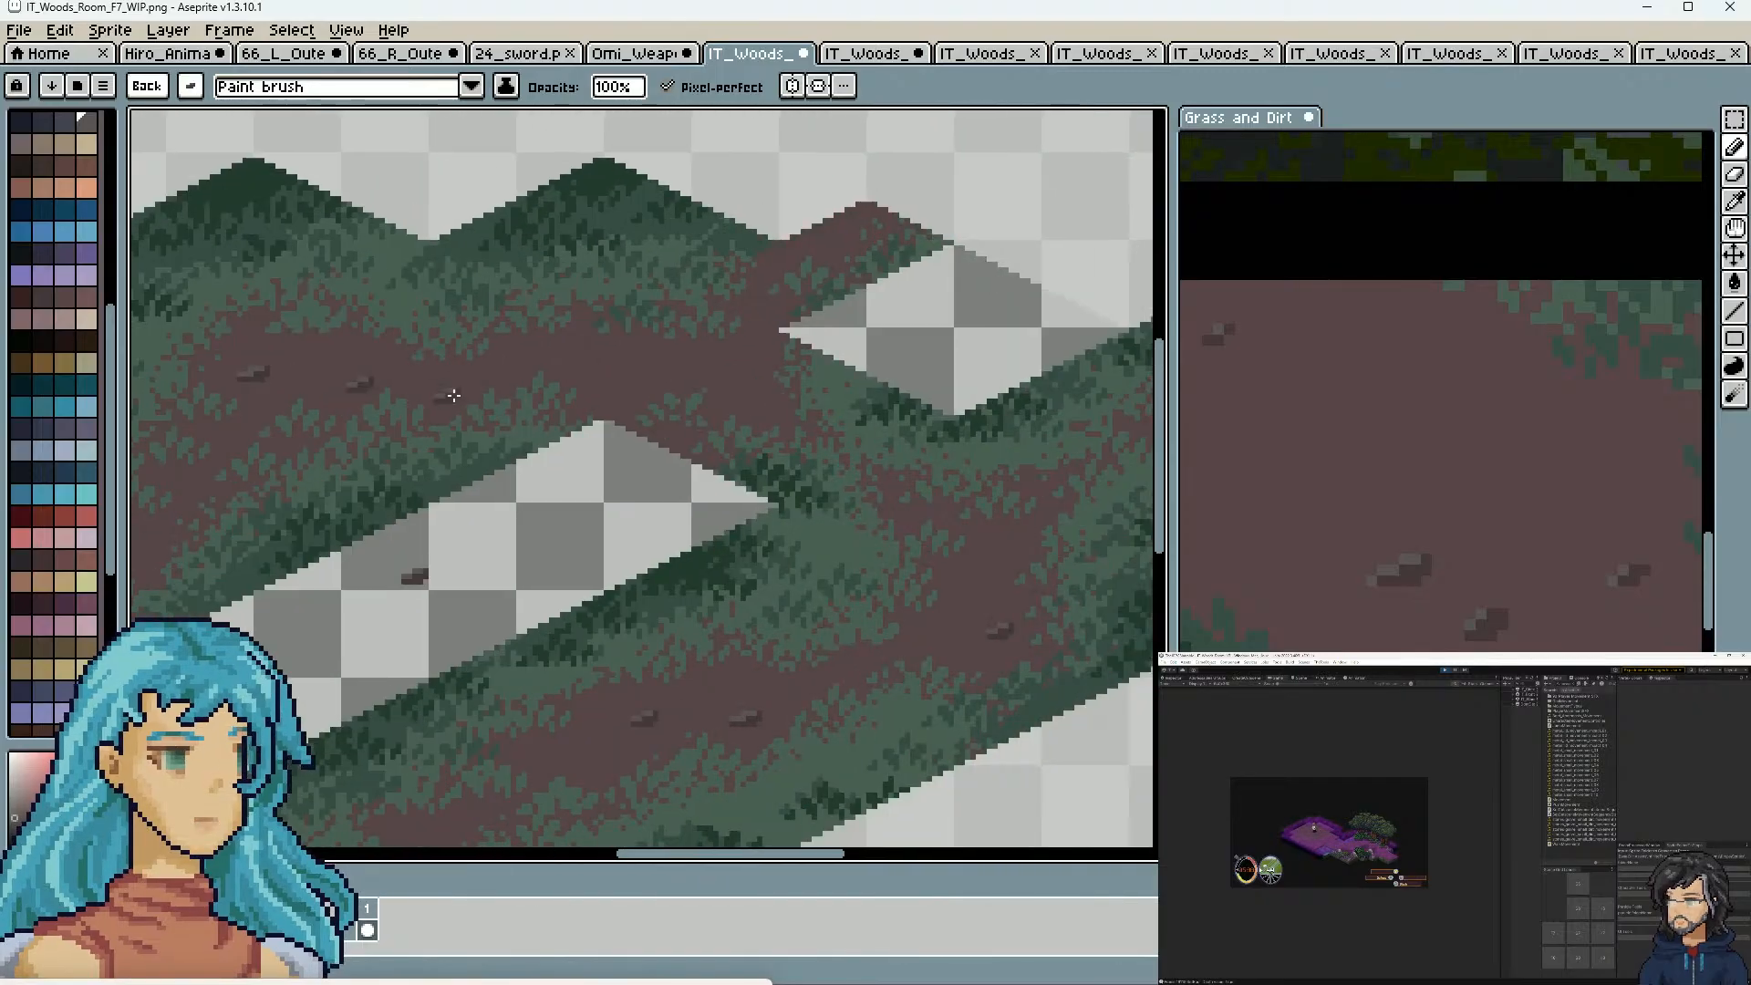
{"action": "left_click", "coordinate": [641, 351]}
{"action": "scroll", "coordinate": [904, 549], "scroll_direction": "down", "scroll_amount": 5}
{"action": "scroll", "coordinate": [863, 631], "scroll_direction": "up", "scroll_amount": 3}
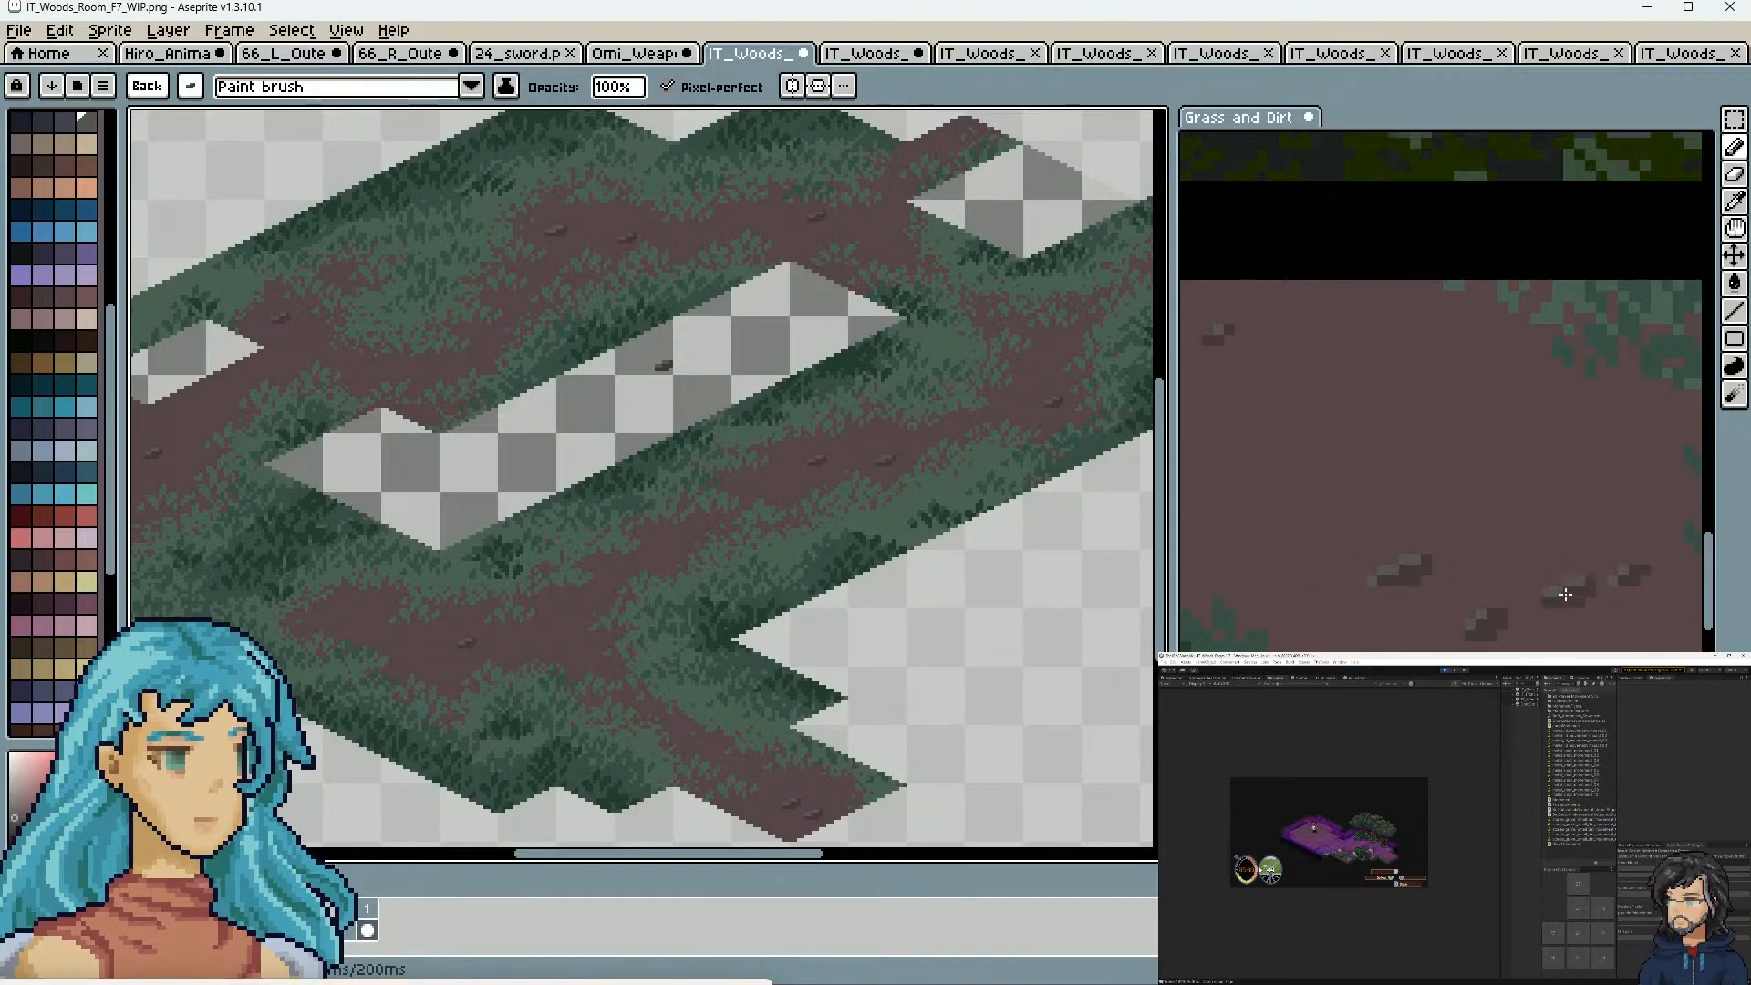
Examine the painted pebble sample and the stone stamps in the Grass and Dirt Stamps sheet
{"action": "scroll", "coordinate": [1573, 584], "scroll_direction": "down", "scroll_amount": 3}
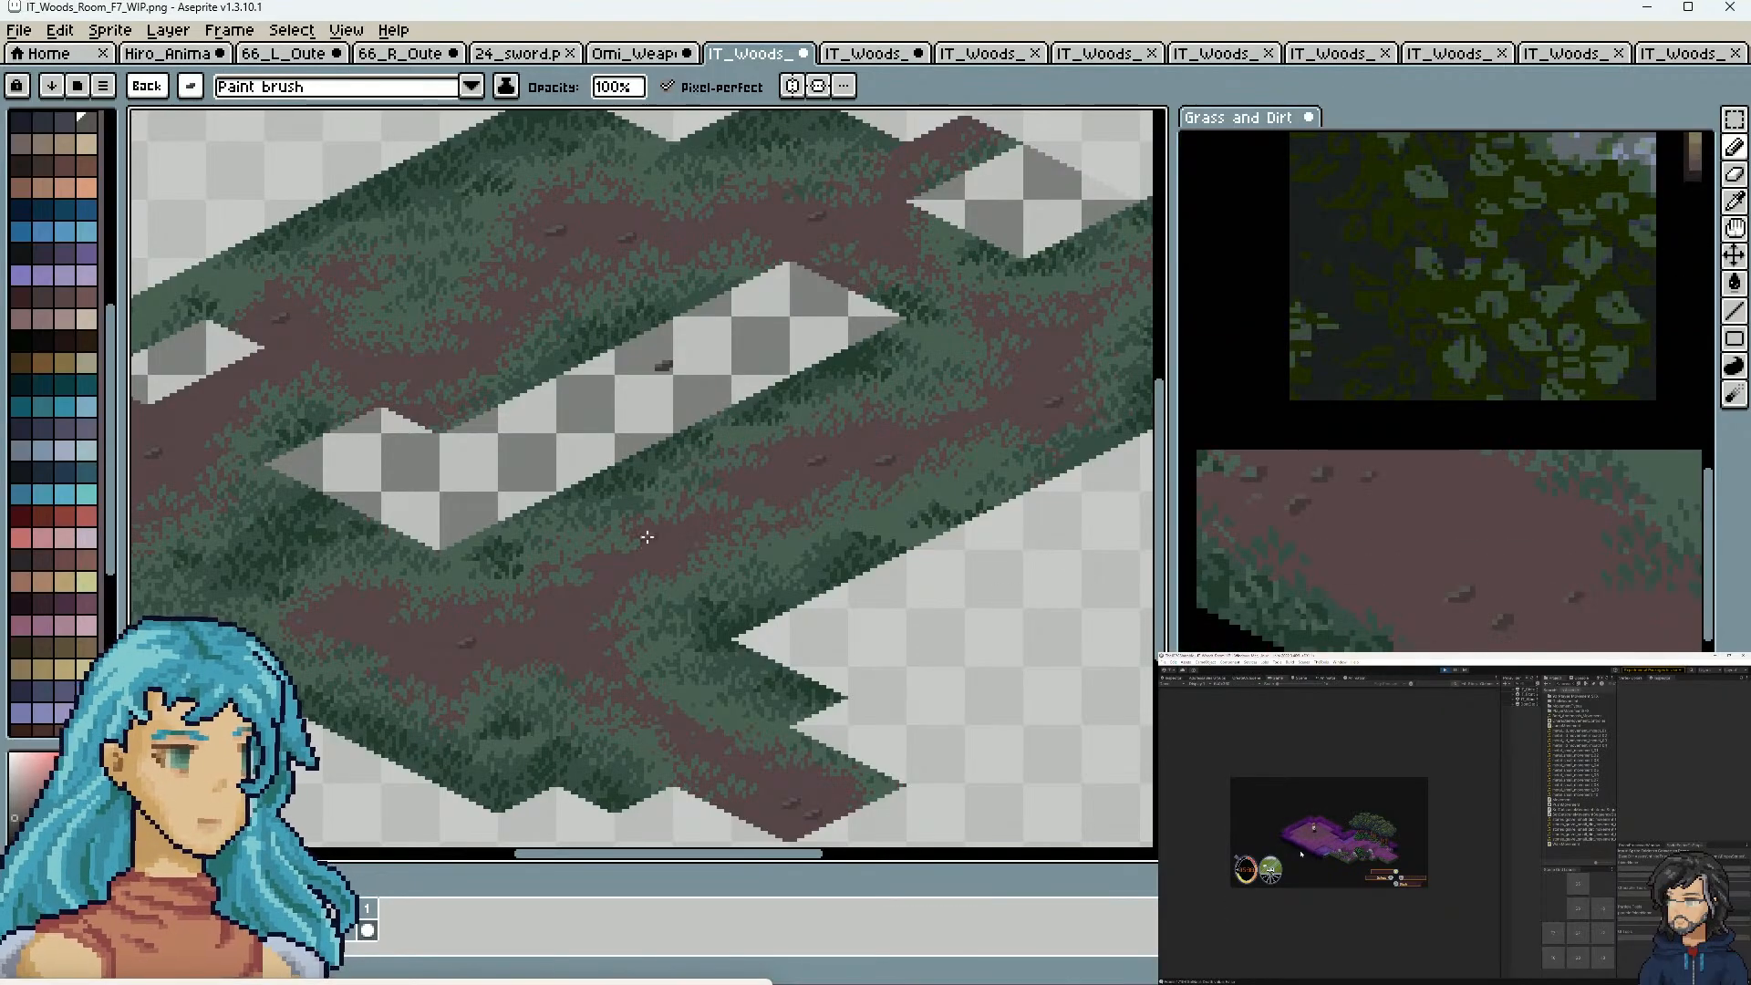
{"action": "scroll", "coordinate": [593, 388], "scroll_direction": "up", "scroll_amount": 1}
{"action": "scroll", "coordinate": [598, 395], "scroll_direction": "up", "scroll_amount": 1}
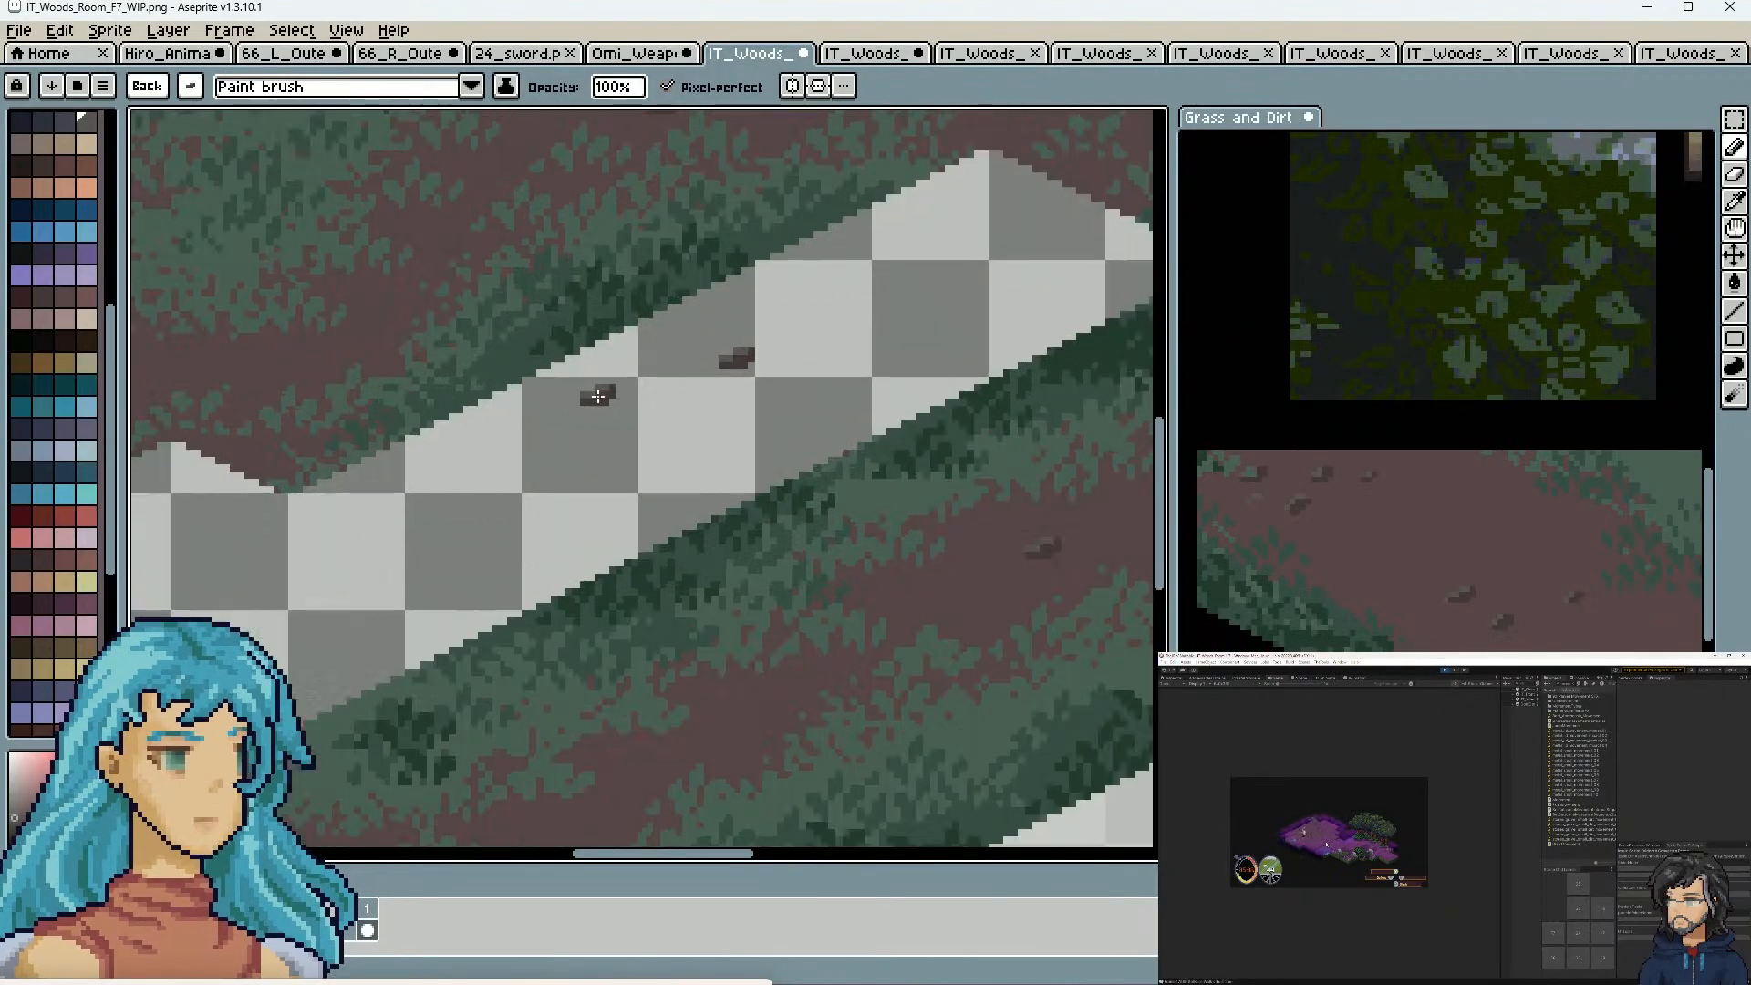
{"action": "scroll", "coordinate": [1368, 463], "scroll_direction": "down", "scroll_amount": 3}
{"action": "left_click_drag", "start_coordinate": [1256, 465], "coordinate": [1412, 551]}
{"action": "scroll", "coordinate": [1412, 524], "scroll_direction": "up", "scroll_amount": 4}
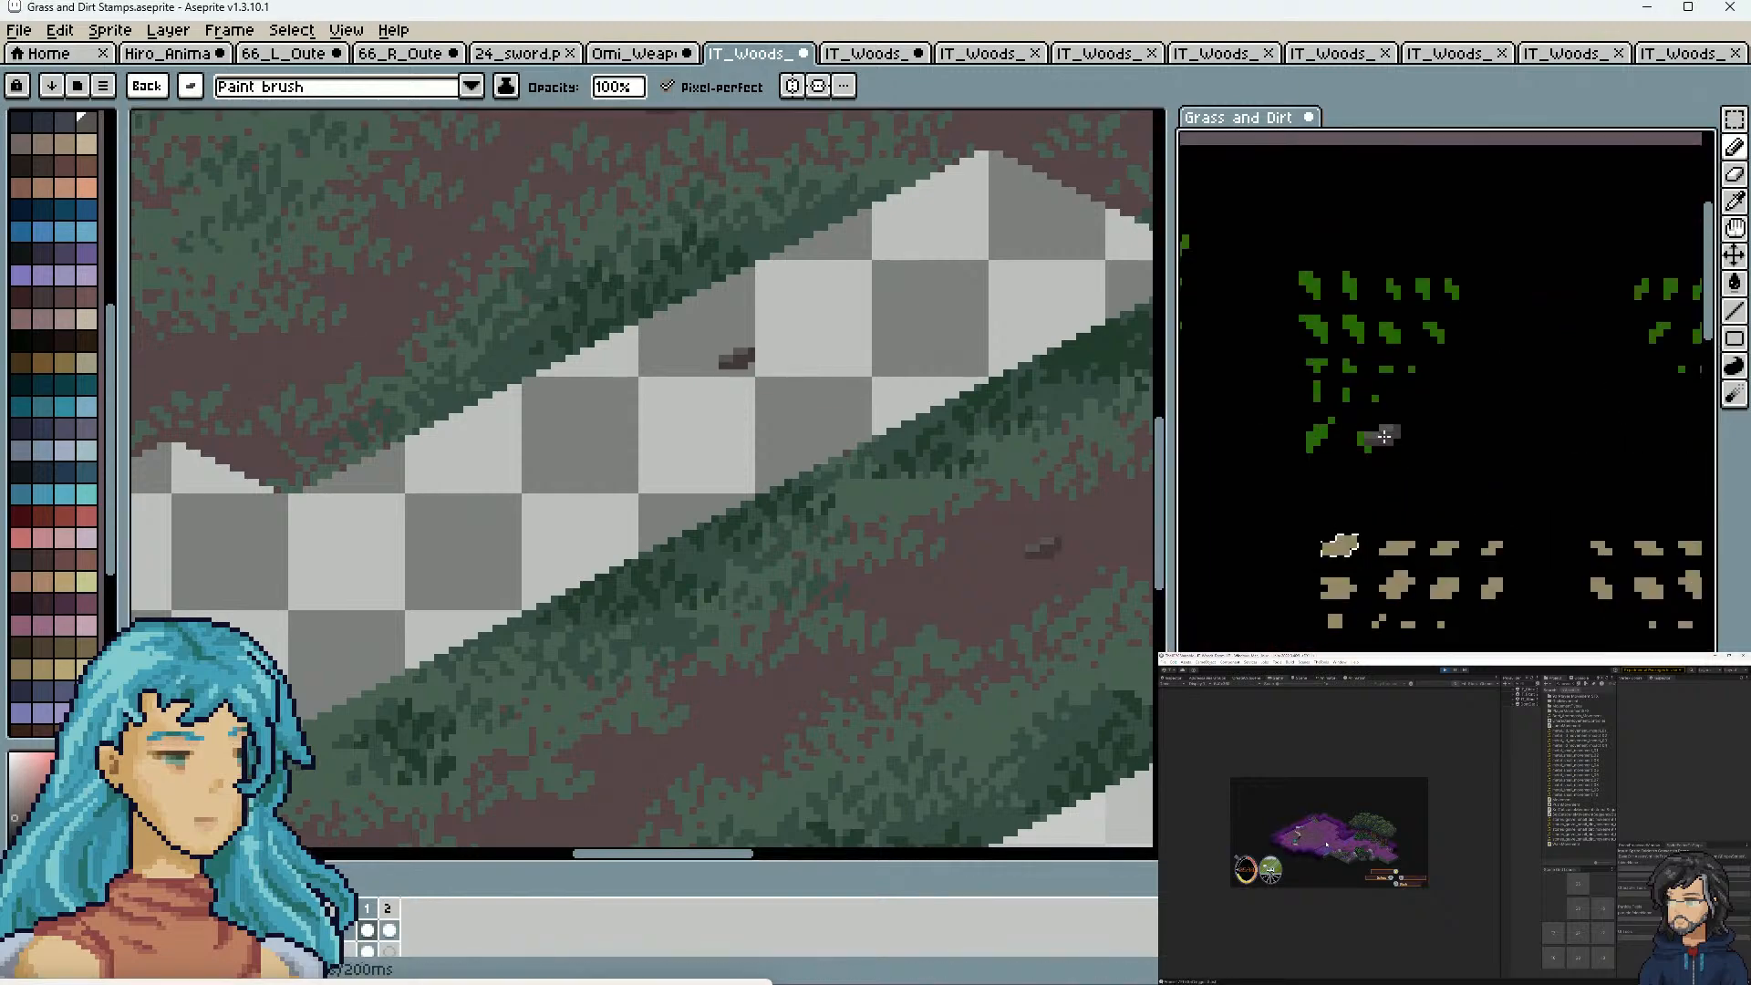
Sample the dark brown of the pebble in the transparent gap and draw the base of a second, smaller pebble beside it
{"action": "scroll", "coordinate": [782, 340], "scroll_direction": "up", "scroll_amount": 1}
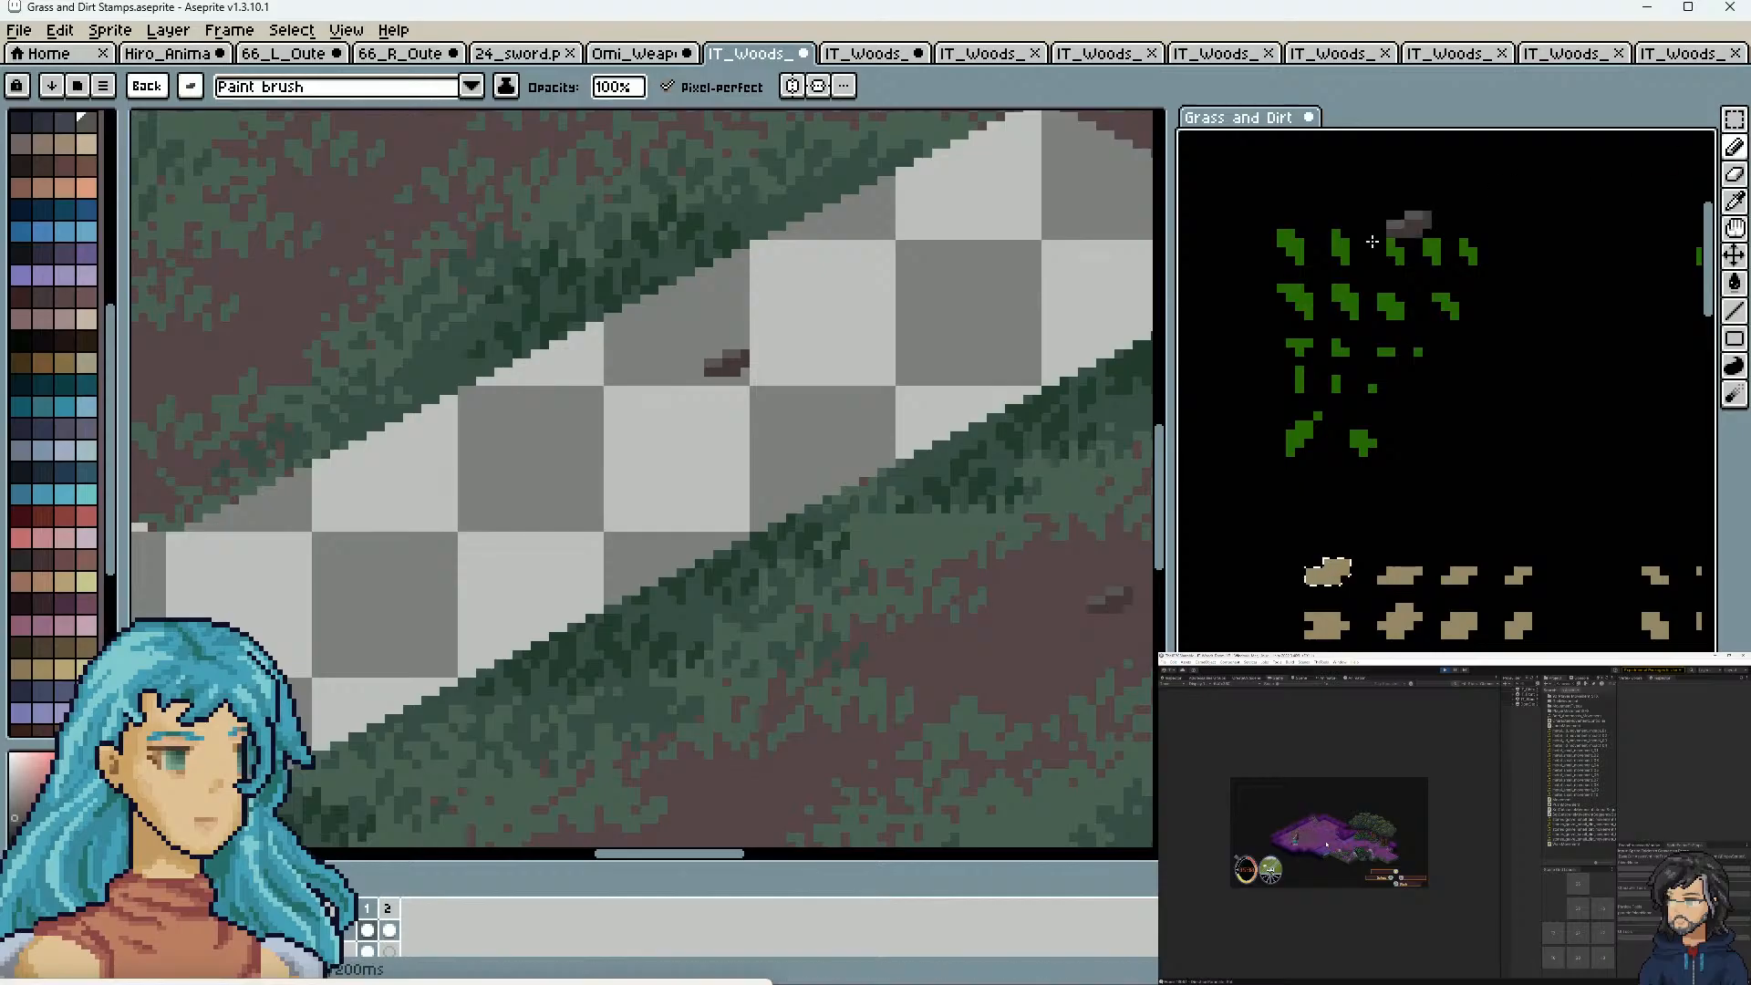
{"action": "key", "text": "i"}
{"action": "left_click", "coordinate": [743, 365]}
{"action": "key", "text": "b"}
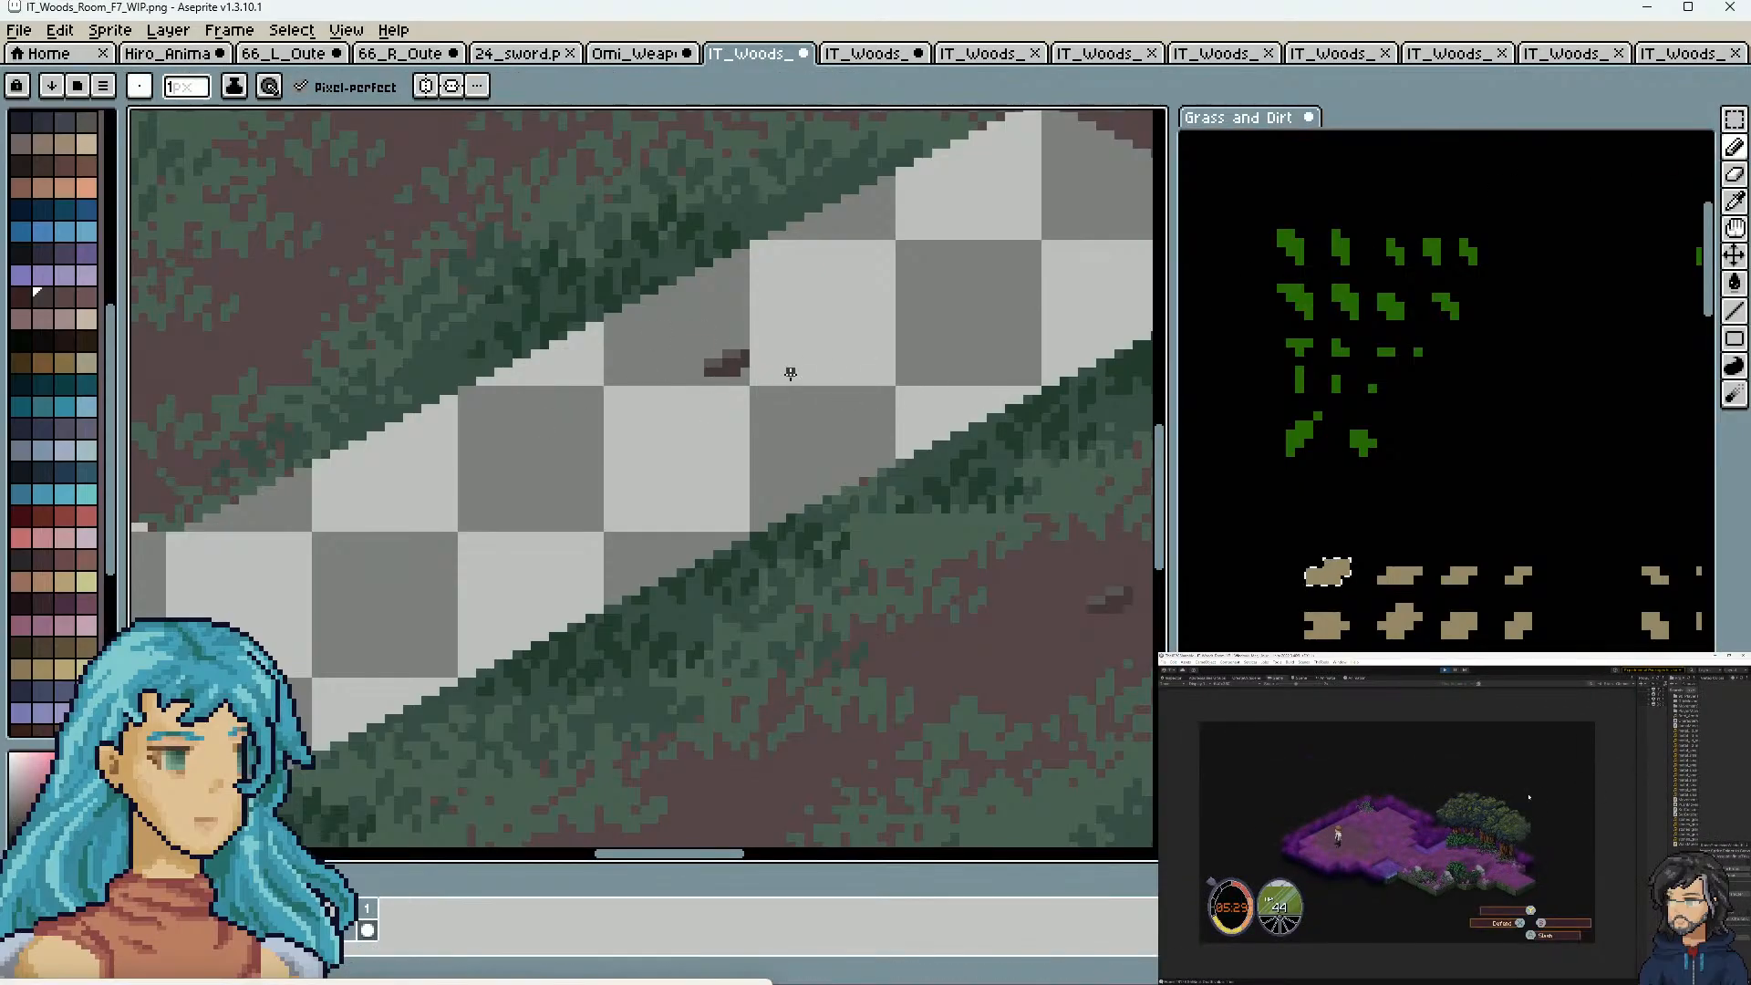
{"action": "scroll", "coordinate": [796, 371], "scroll_direction": "up", "scroll_amount": 1}
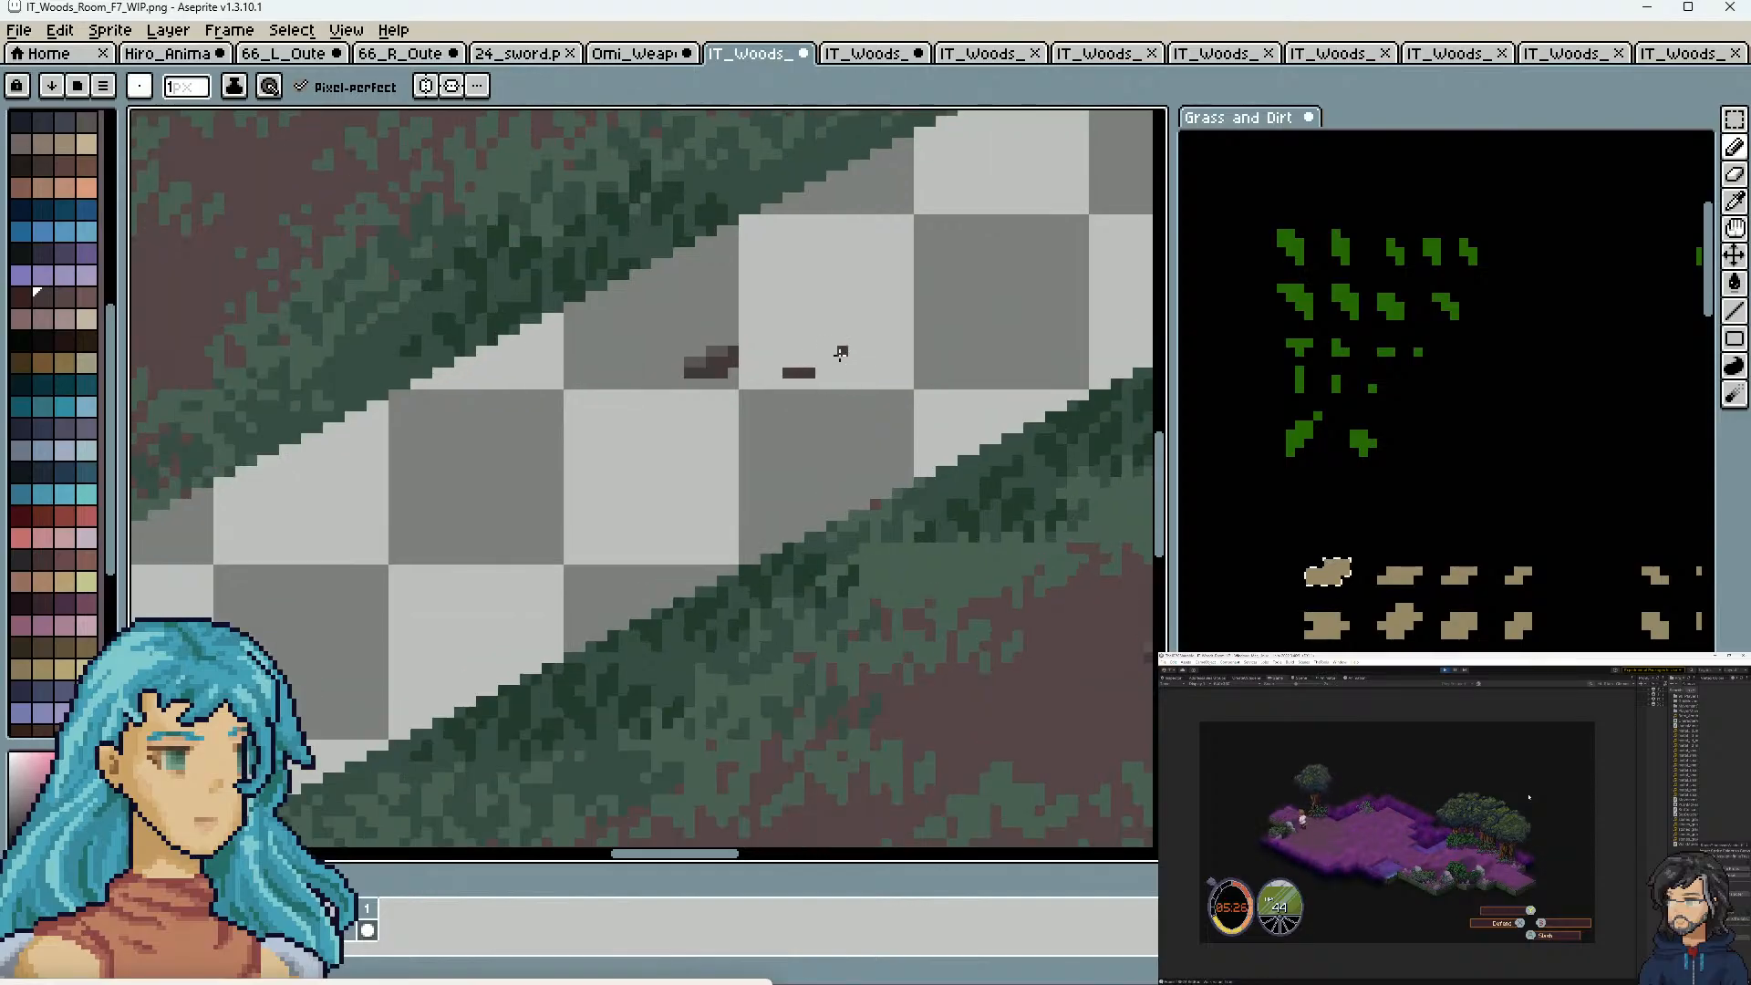
{"action": "scroll", "coordinate": [793, 371], "scroll_direction": "up", "scroll_amount": 1}
{"action": "left_click_drag", "start_coordinate": [798, 362], "coordinate": [820, 362]}
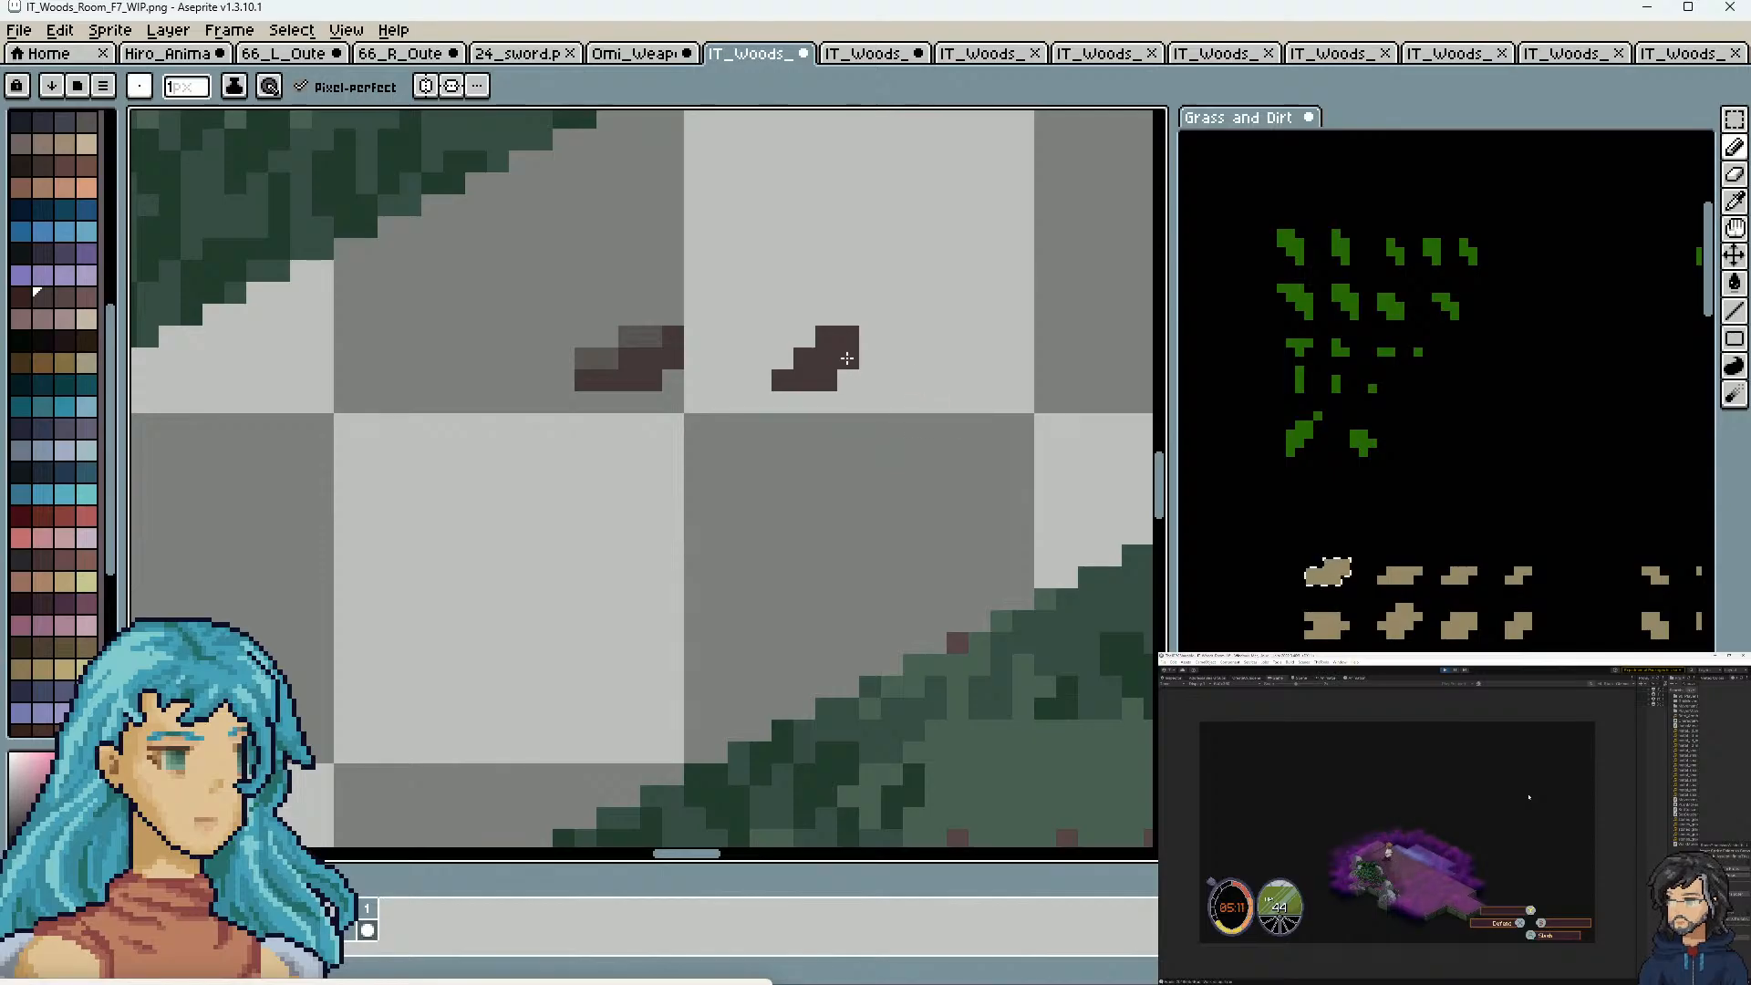
Reshape the new pebble's base into a compact form and add grey highlight pixels along its upper edge
{"action": "left_click", "coordinate": [876, 337]}
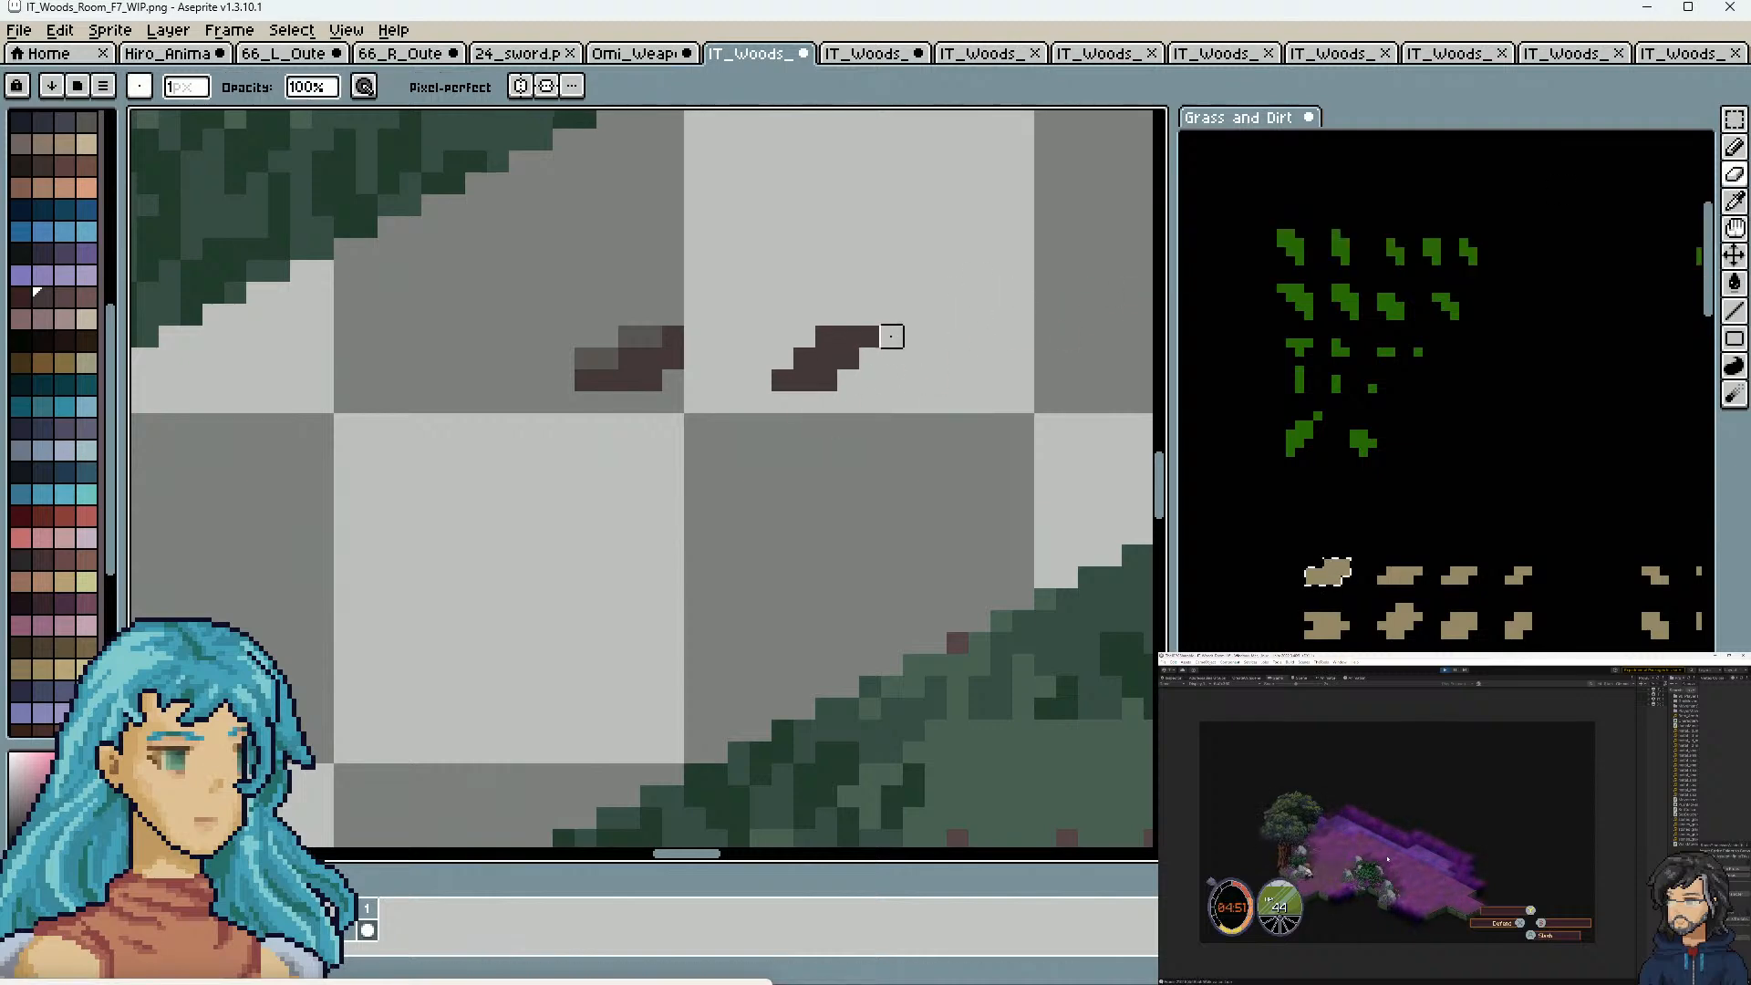
{"action": "key", "text": "b"}
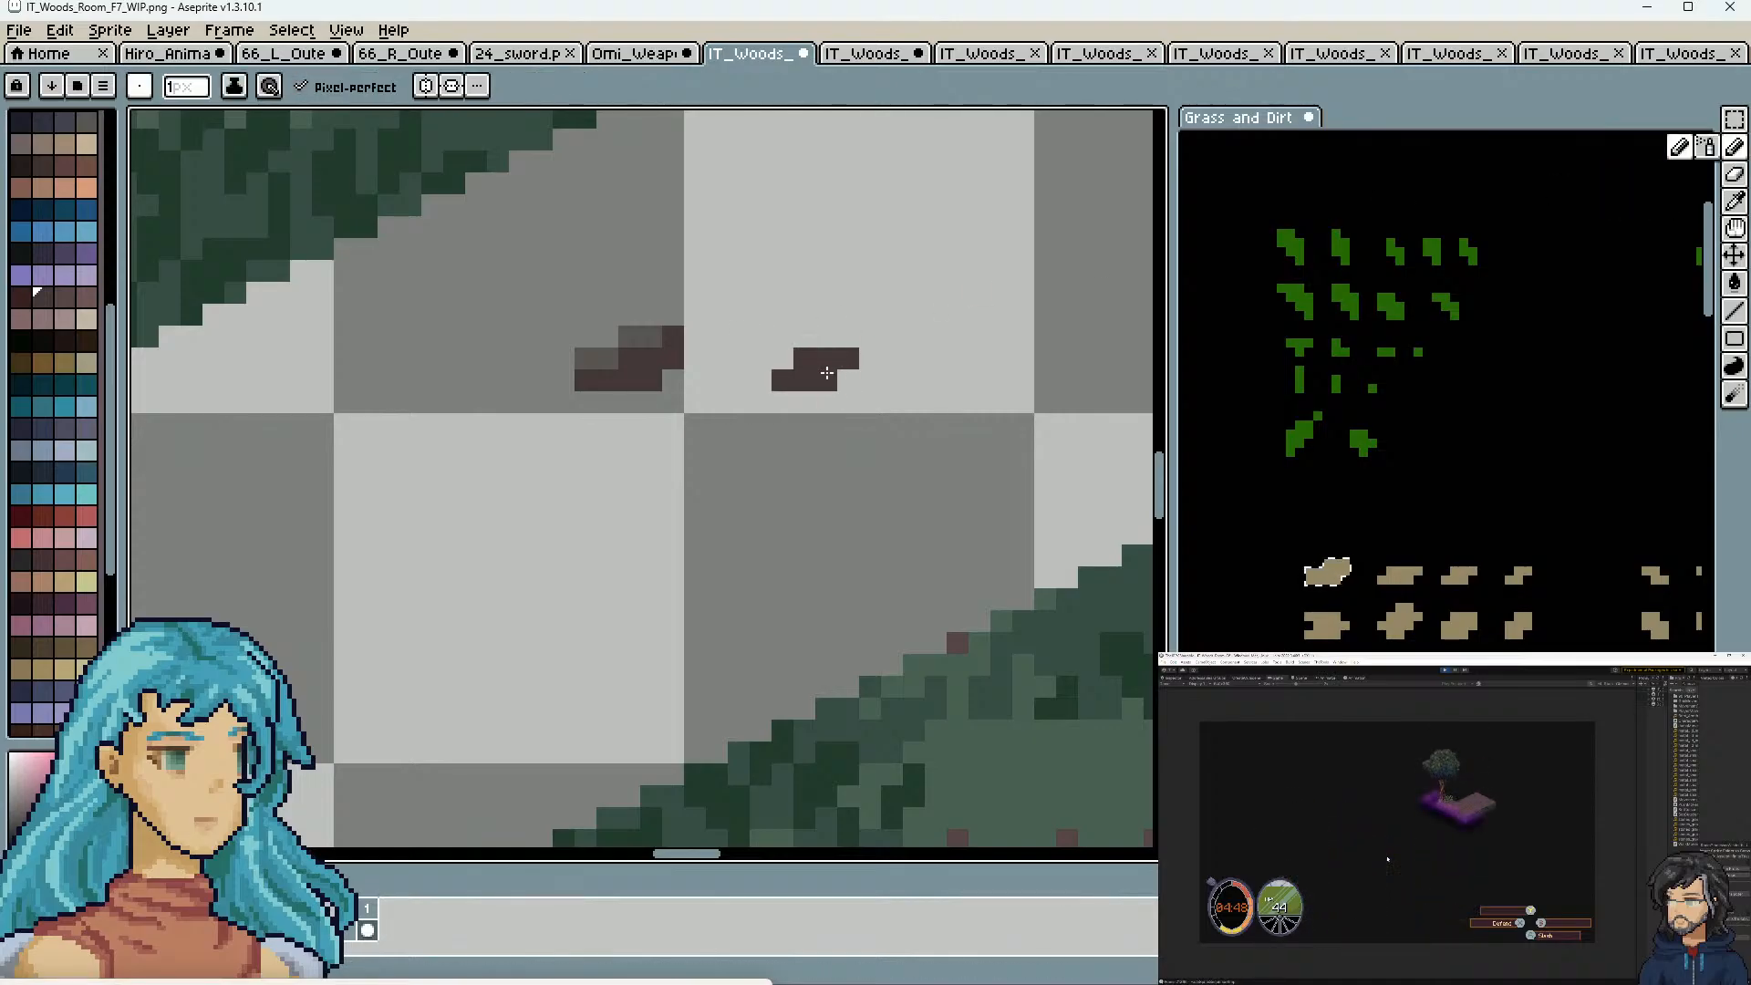
{"action": "left_click", "coordinate": [823, 398]}
{"action": "left_click", "coordinate": [626, 330], "text": "alt"}
{"action": "left_click", "coordinate": [787, 376]}
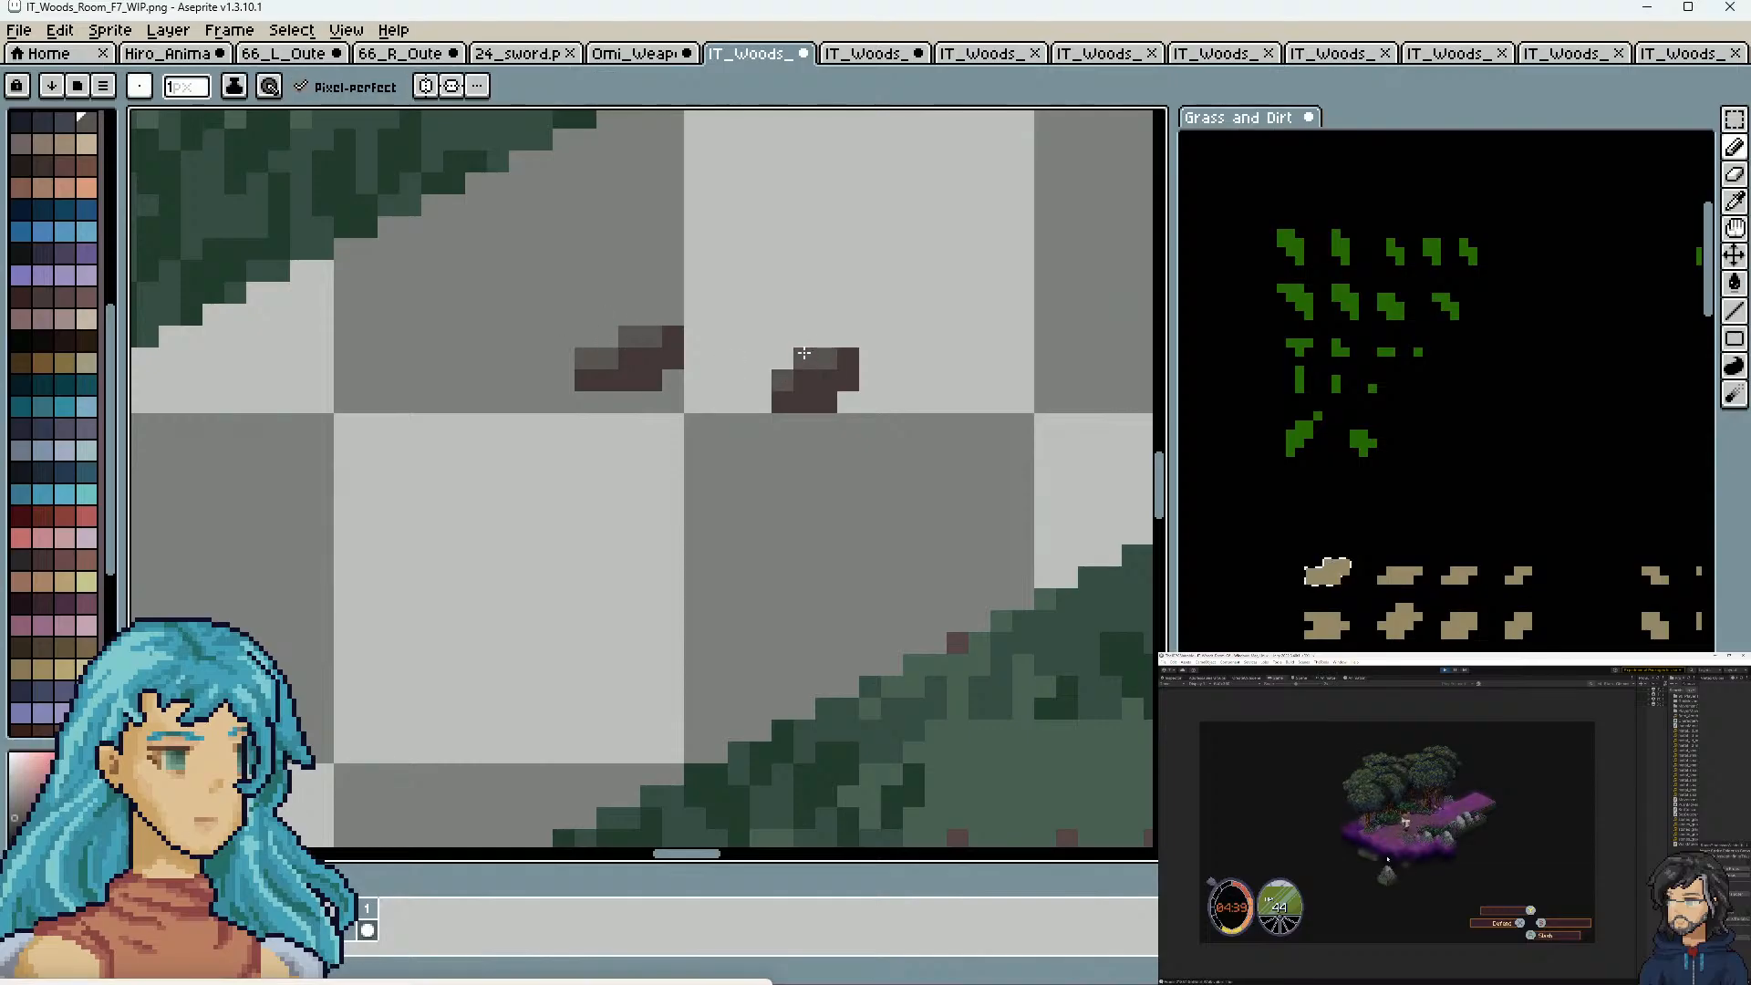
{"action": "key", "text": "w"}
{"action": "left_click", "coordinate": [870, 336]}
{"action": "key", "text": "ctrl+d"}
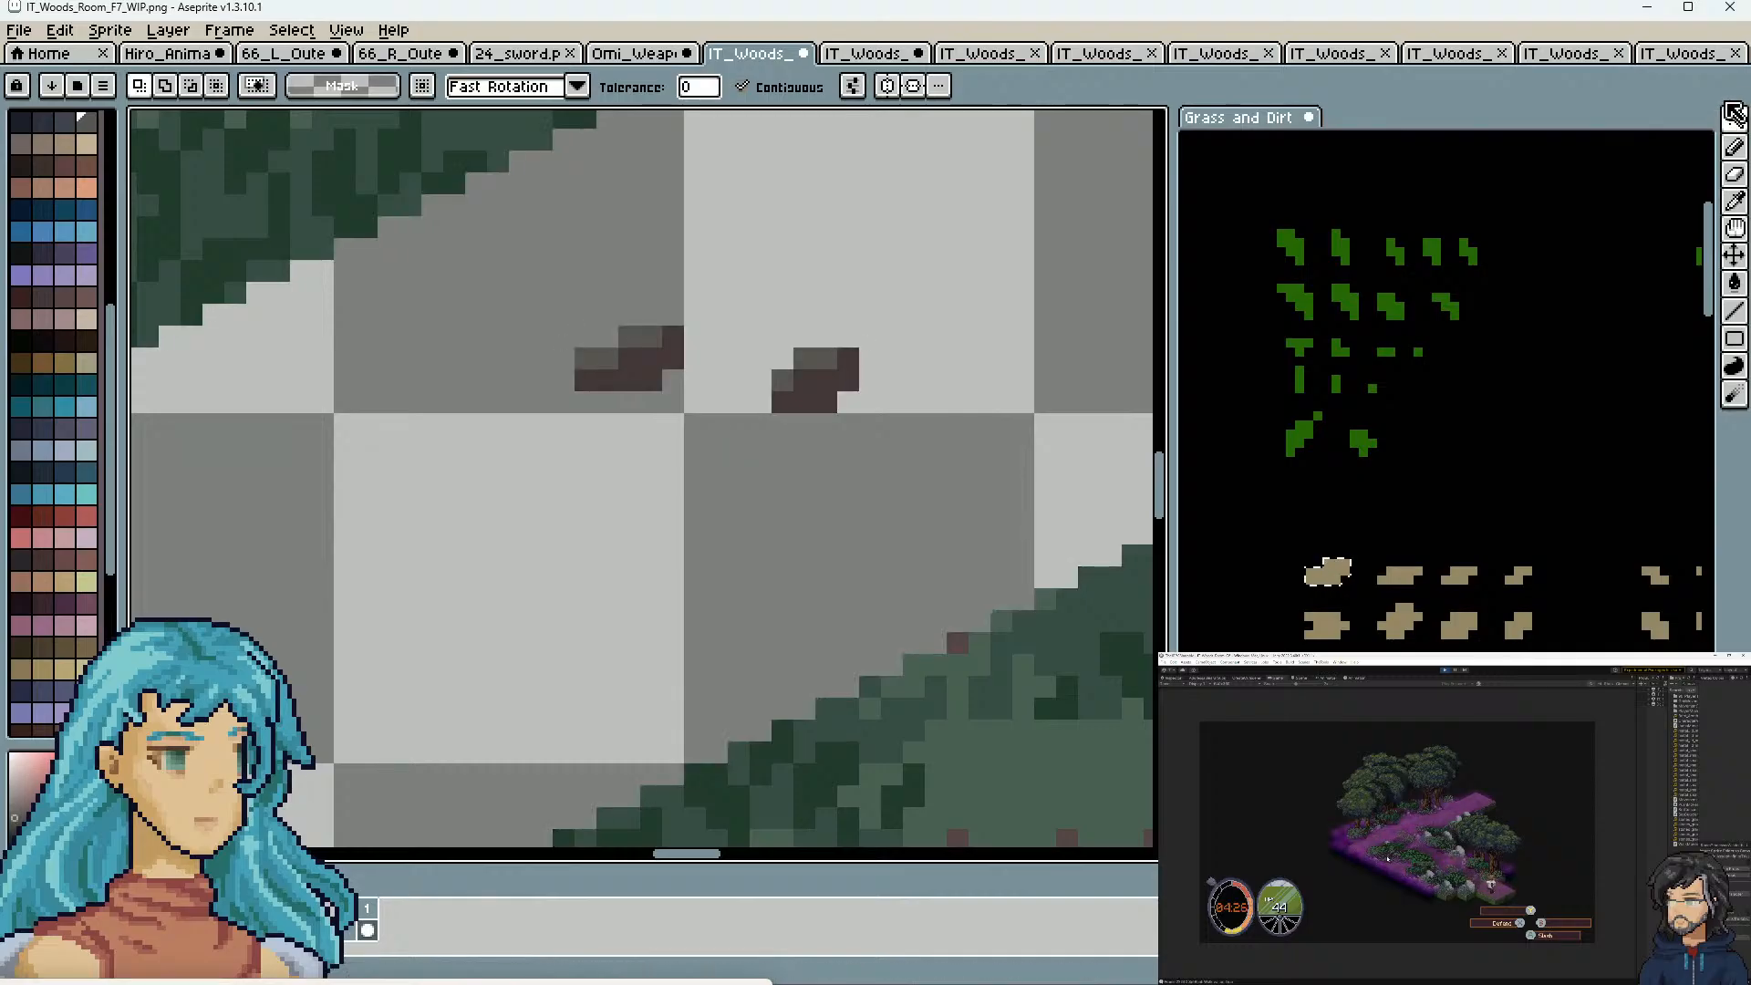
Select the new small pebble with a rectangular marquee and capture it as a custom brush
{"action": "left_click", "coordinate": [1735, 113]}
{"action": "left_click", "coordinate": [1595, 119]}
{"action": "left_click_drag", "start_coordinate": [767, 322], "coordinate": [908, 418]}
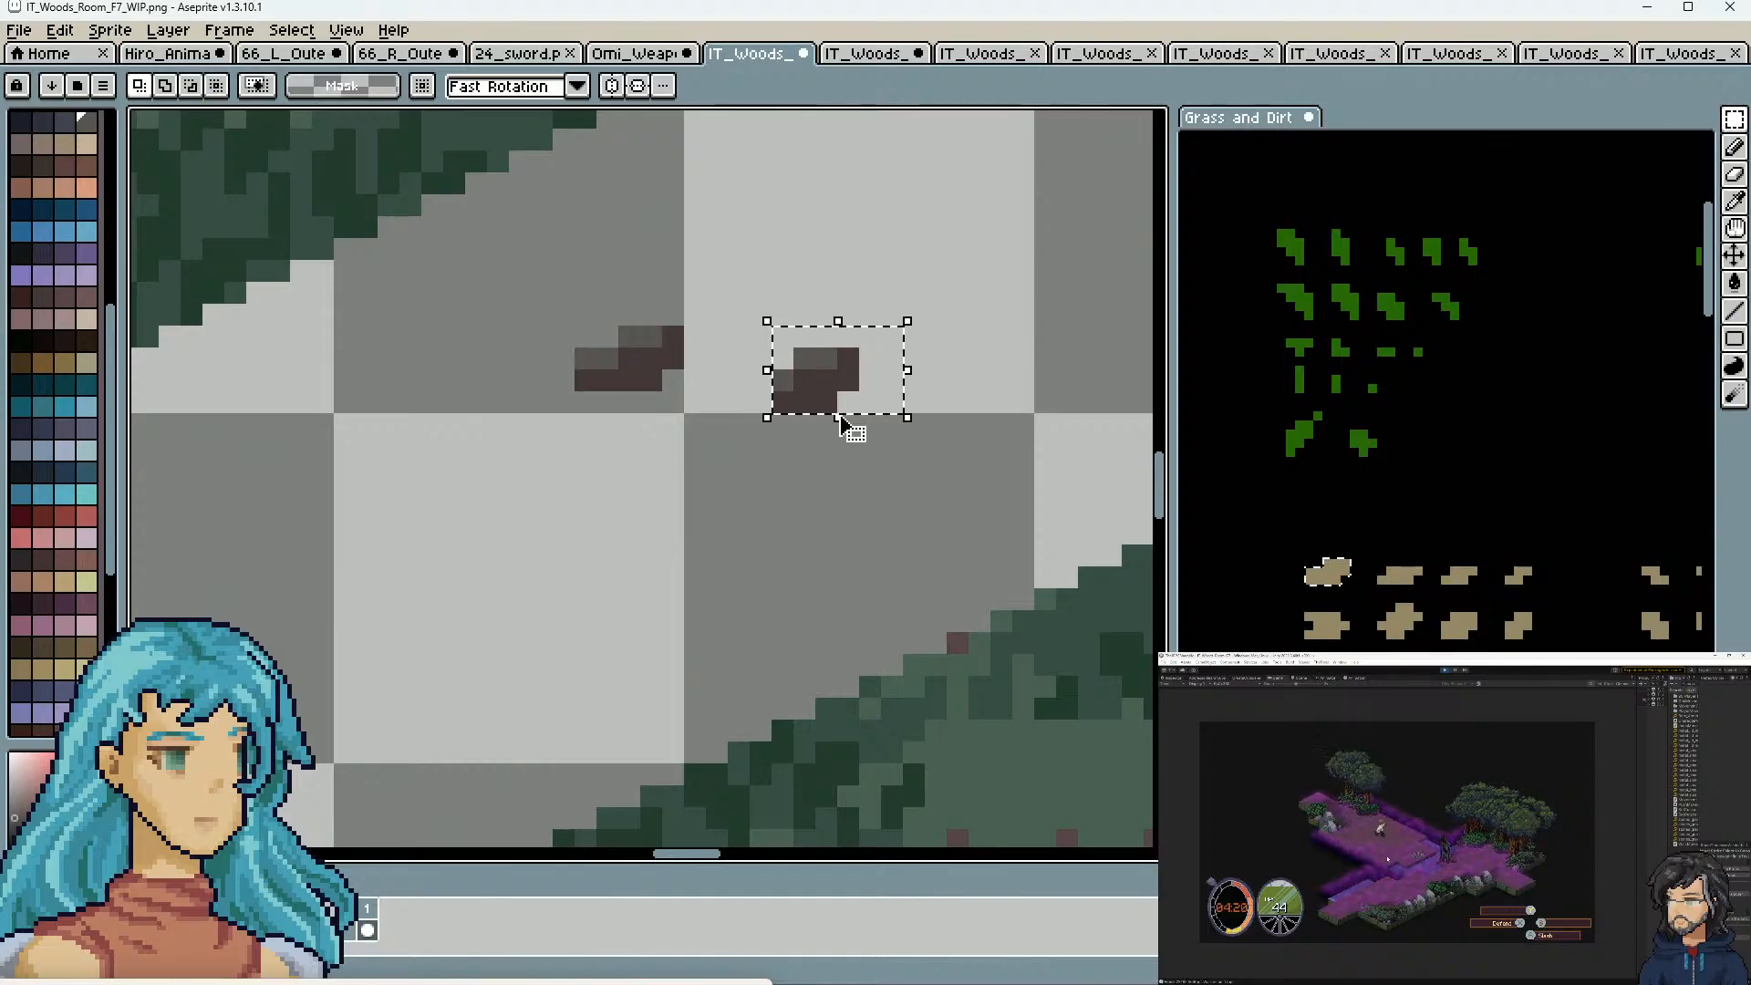
{"action": "key", "text": "ctrl+b"}
Stamp the small pebble onto the bare dirt in the western part of the room, down to its lower edge
{"action": "scroll", "coordinate": [835, 455], "scroll_direction": "down", "scroll_amount": 3}
{"action": "mouse_move", "coordinate": [759, 517]}
{"action": "left_mouse_down"}
{"action": "mouse_move", "coordinate": [817, 462]}
{"action": "mouse_move", "coordinate": [1069, 492]}
{"action": "left_mouse_up"}
{"action": "left_click", "coordinate": [620, 413]}
{"action": "left_click_drag", "start_coordinate": [475, 373], "coordinate": [865, 355]}
{"action": "scroll", "coordinate": [595, 474], "scroll_direction": "down", "scroll_amount": 3}
{"action": "left_click_drag", "start_coordinate": [605, 565], "coordinate": [757, 365]}
{"action": "scroll", "coordinate": [624, 383], "scroll_direction": "up", "scroll_amount": 3}
{"action": "left_click_drag", "start_coordinate": [623, 383], "coordinate": [512, 505]}
{"action": "scroll", "coordinate": [493, 518], "scroll_direction": "up", "scroll_amount": 1}
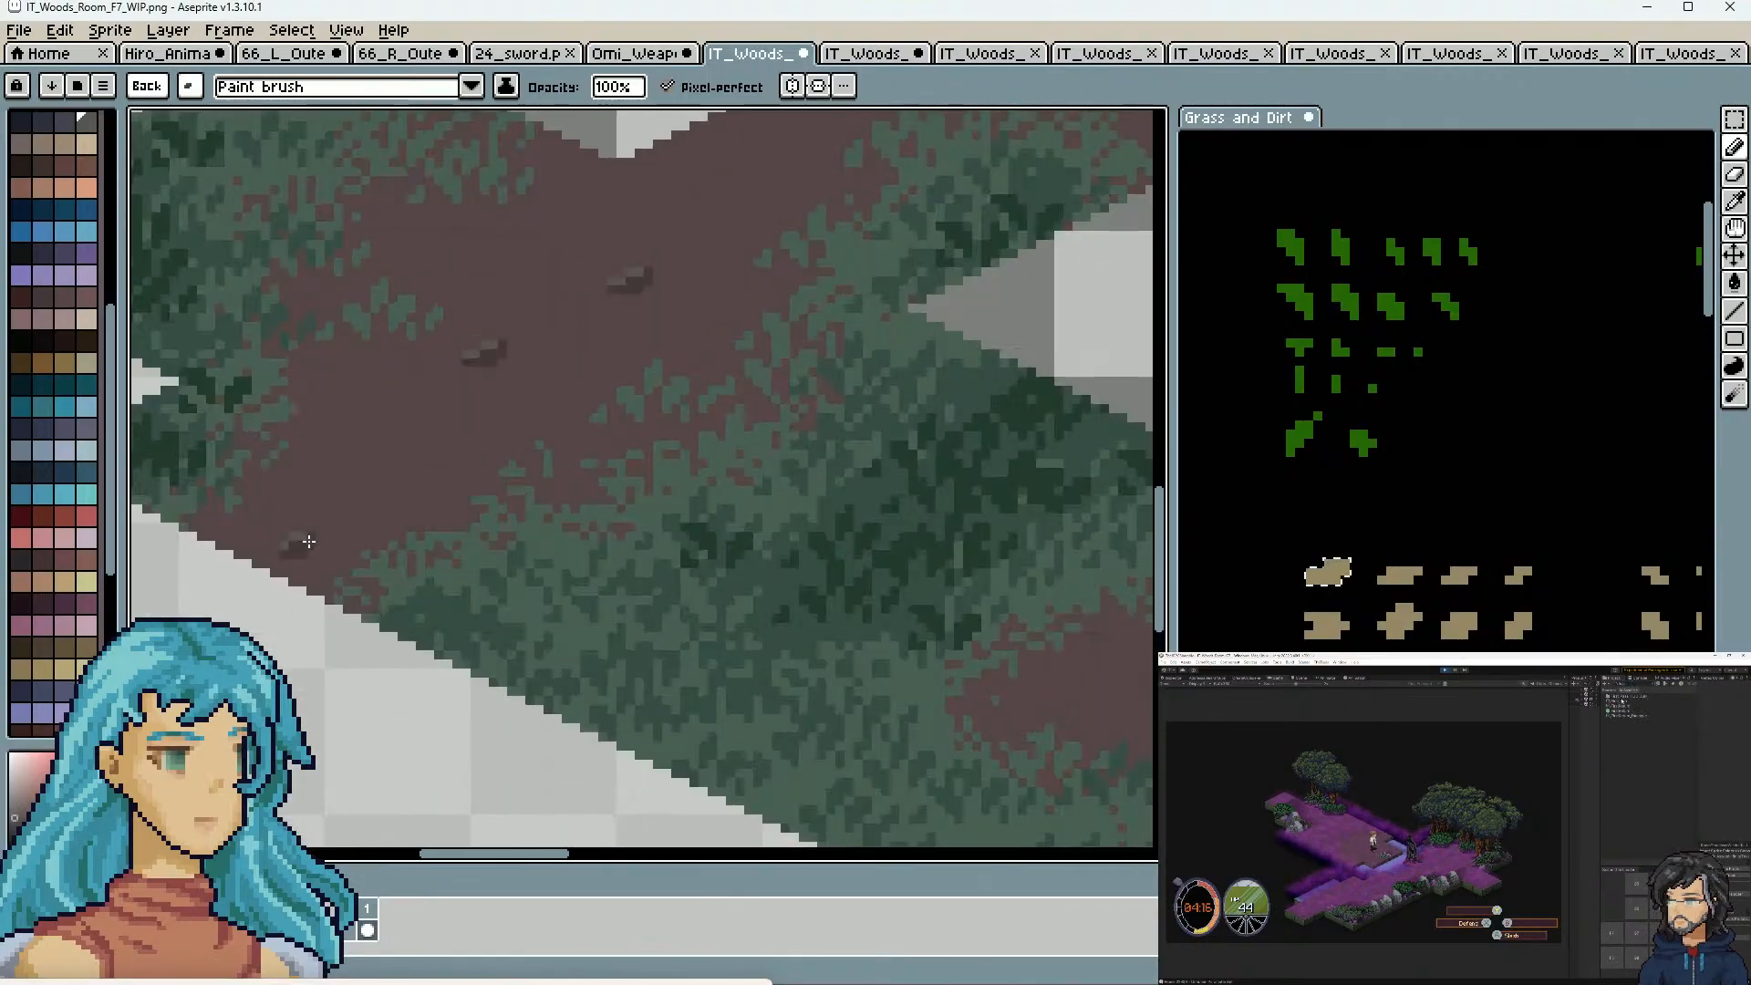
{"action": "left_click", "coordinate": [308, 542]}
Stamp more small pebbles onto the dirt at the path junction and near the room's southern tip
{"action": "scroll", "coordinate": [729, 565], "scroll_direction": "down", "scroll_amount": 4}
{"action": "left_click_drag", "start_coordinate": [969, 649], "coordinate": [445, 536]}
{"action": "scroll", "coordinate": [598, 556], "scroll_direction": "up", "scroll_amount": 3}
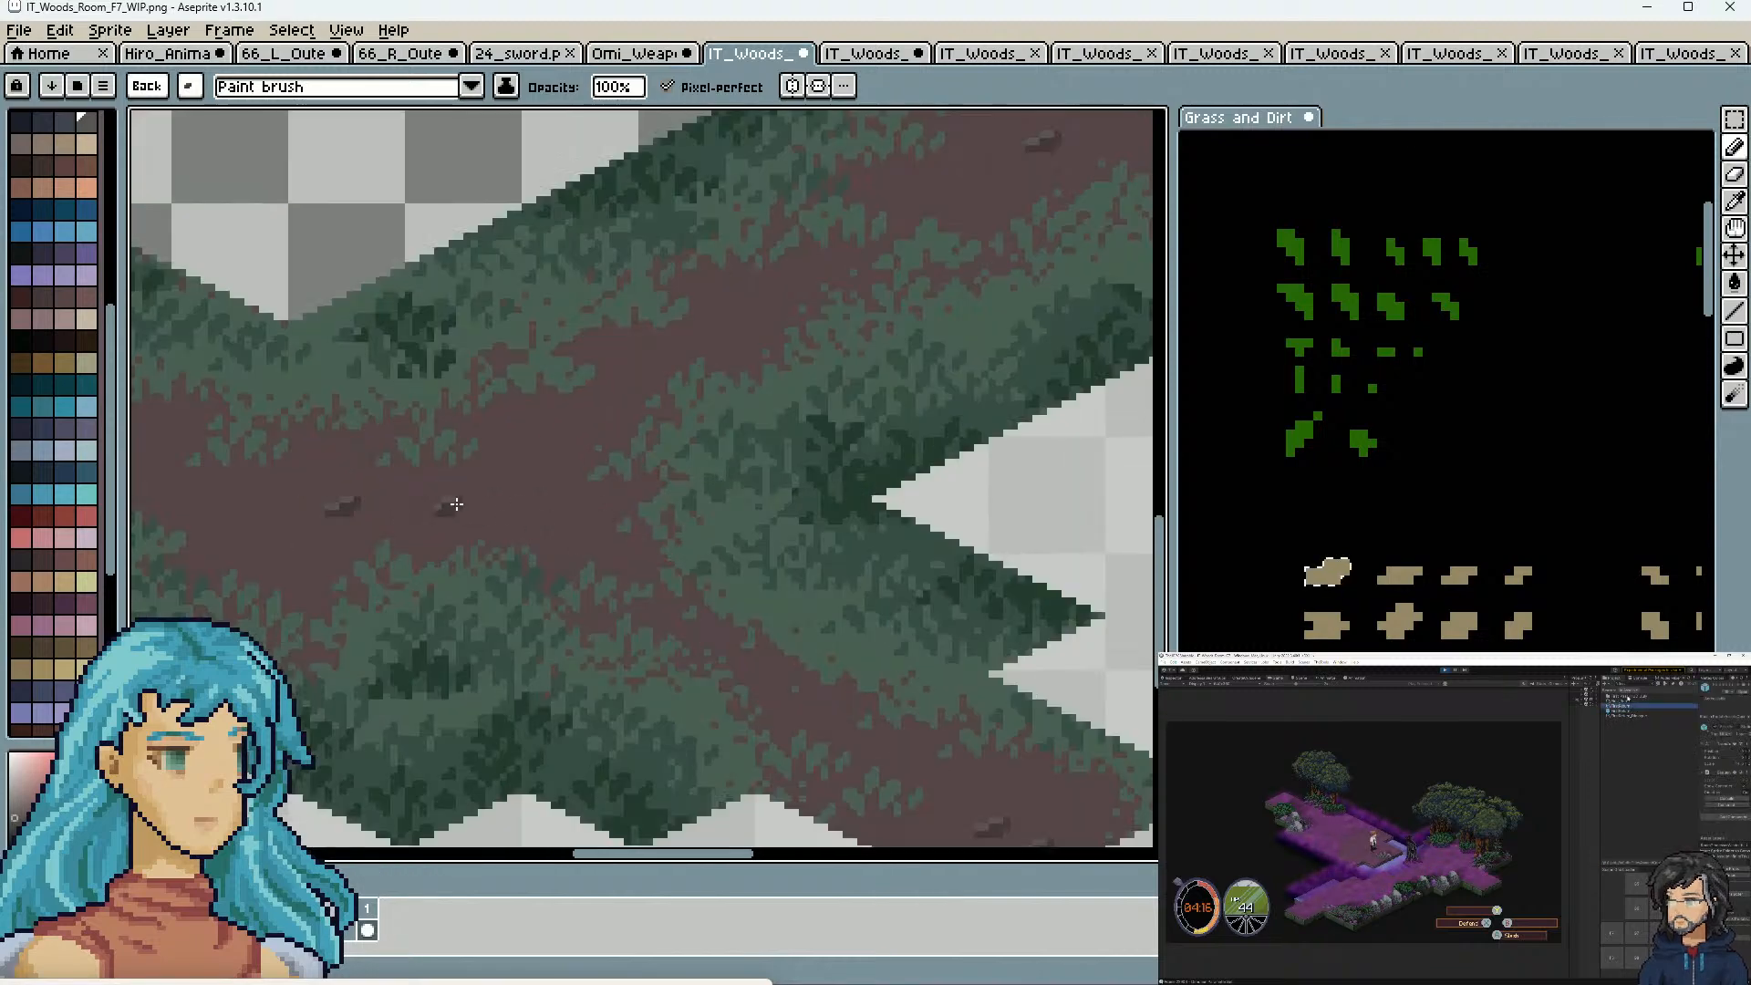
{"action": "left_click", "coordinate": [456, 504]}
{"action": "scroll", "coordinate": [1398, 525], "scroll_direction": "down", "scroll_amount": 6}
{"action": "left_click_drag", "start_coordinate": [1528, 630], "coordinate": [1733, 630]}
{"action": "scroll", "coordinate": [1290, 501], "scroll_direction": "up", "scroll_amount": 5}
{"action": "left_click_drag", "start_coordinate": [477, 476], "coordinate": [378, 325]}
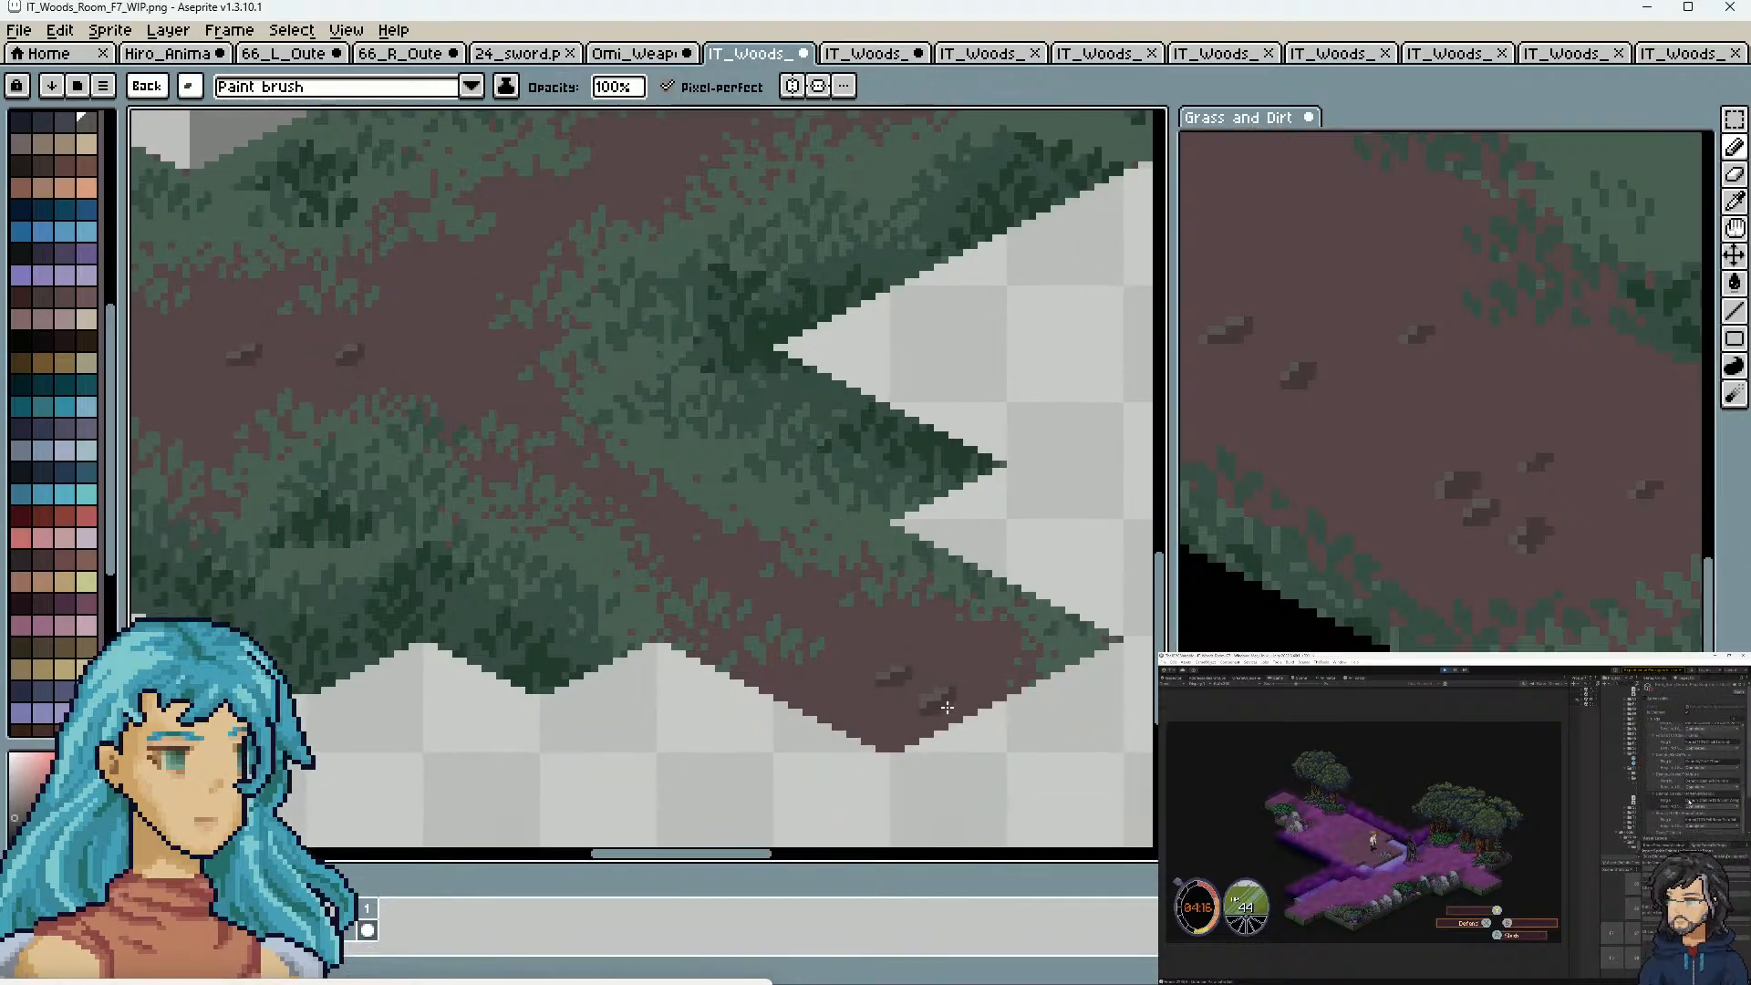
{"action": "left_click", "coordinate": [954, 661]}
Stamp small pebbles along the dirt path leading up the room's north-eastern arm
{"action": "left_click_drag", "start_coordinate": [868, 339], "coordinate": [415, 803]}
{"action": "left_click_drag", "start_coordinate": [728, 439], "coordinate": [592, 552]}
{"action": "left_click_drag", "start_coordinate": [865, 487], "coordinate": [602, 460]}
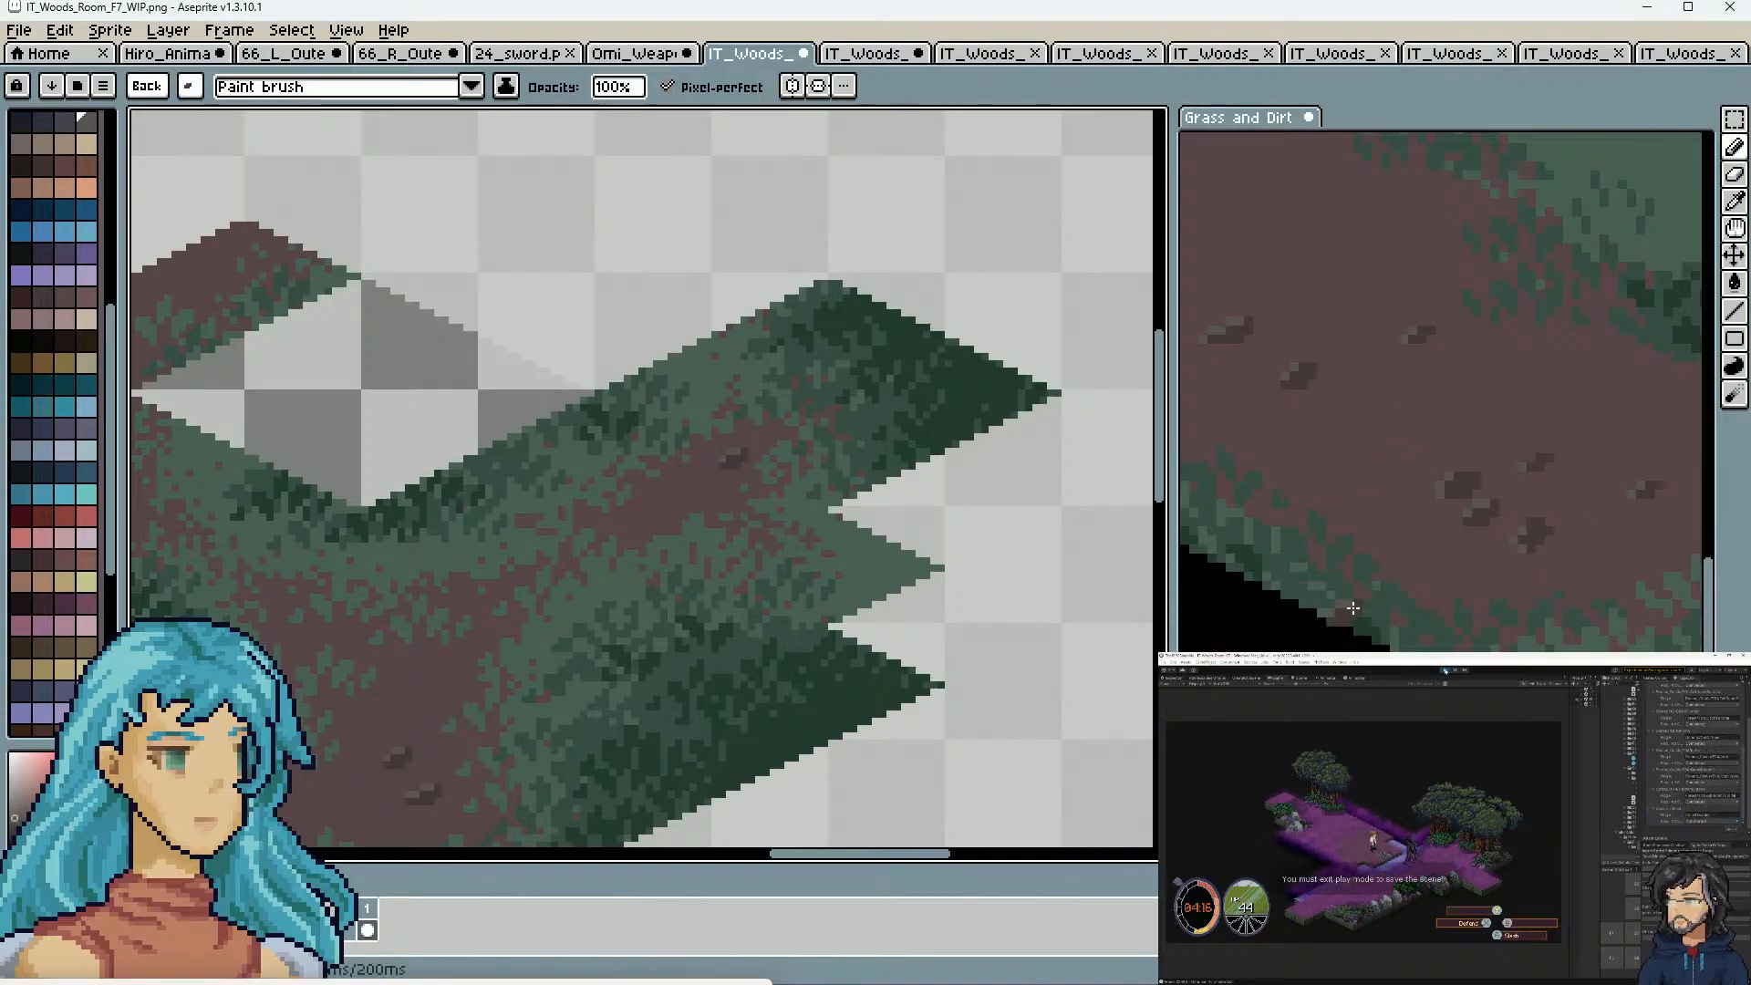
Select the tiny grey-and-brown pebble on the Grass and Dirt stamp sheet with the Magic Wand and capture it as a brush
{"action": "key", "text": "w"}
{"action": "left_click", "coordinate": [1655, 486]}
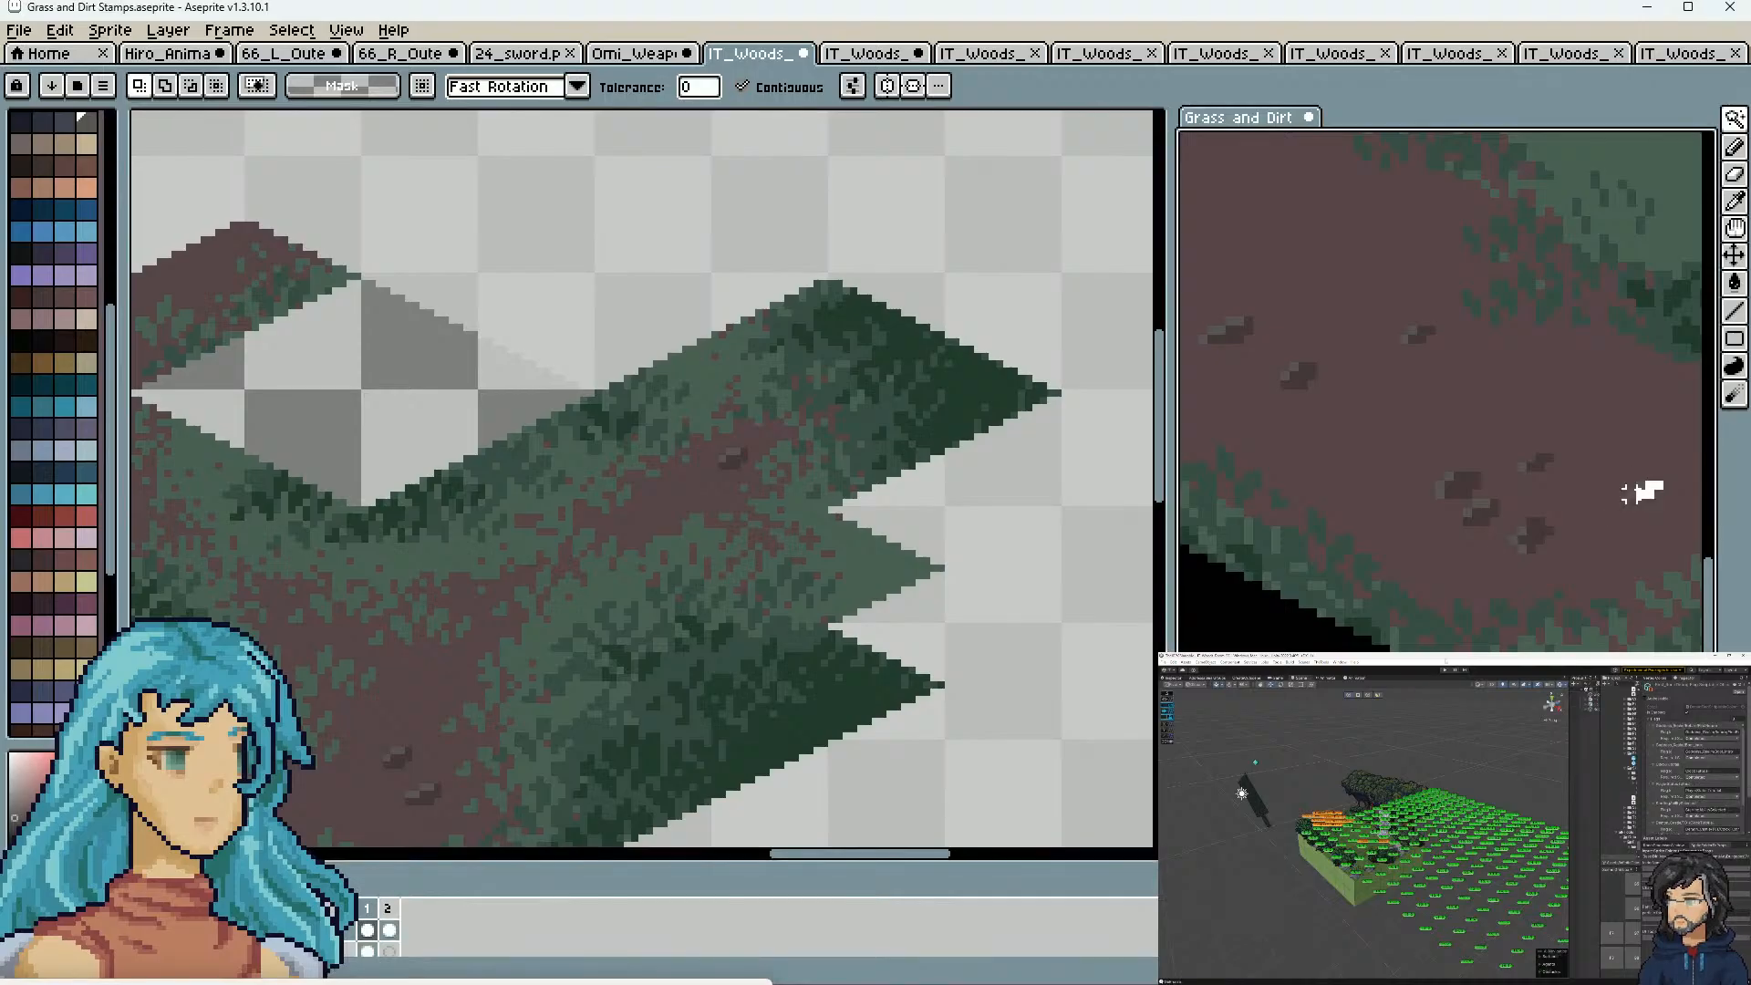
{"action": "scroll", "coordinate": [1646, 493], "scroll_direction": "up", "scroll_amount": 4}
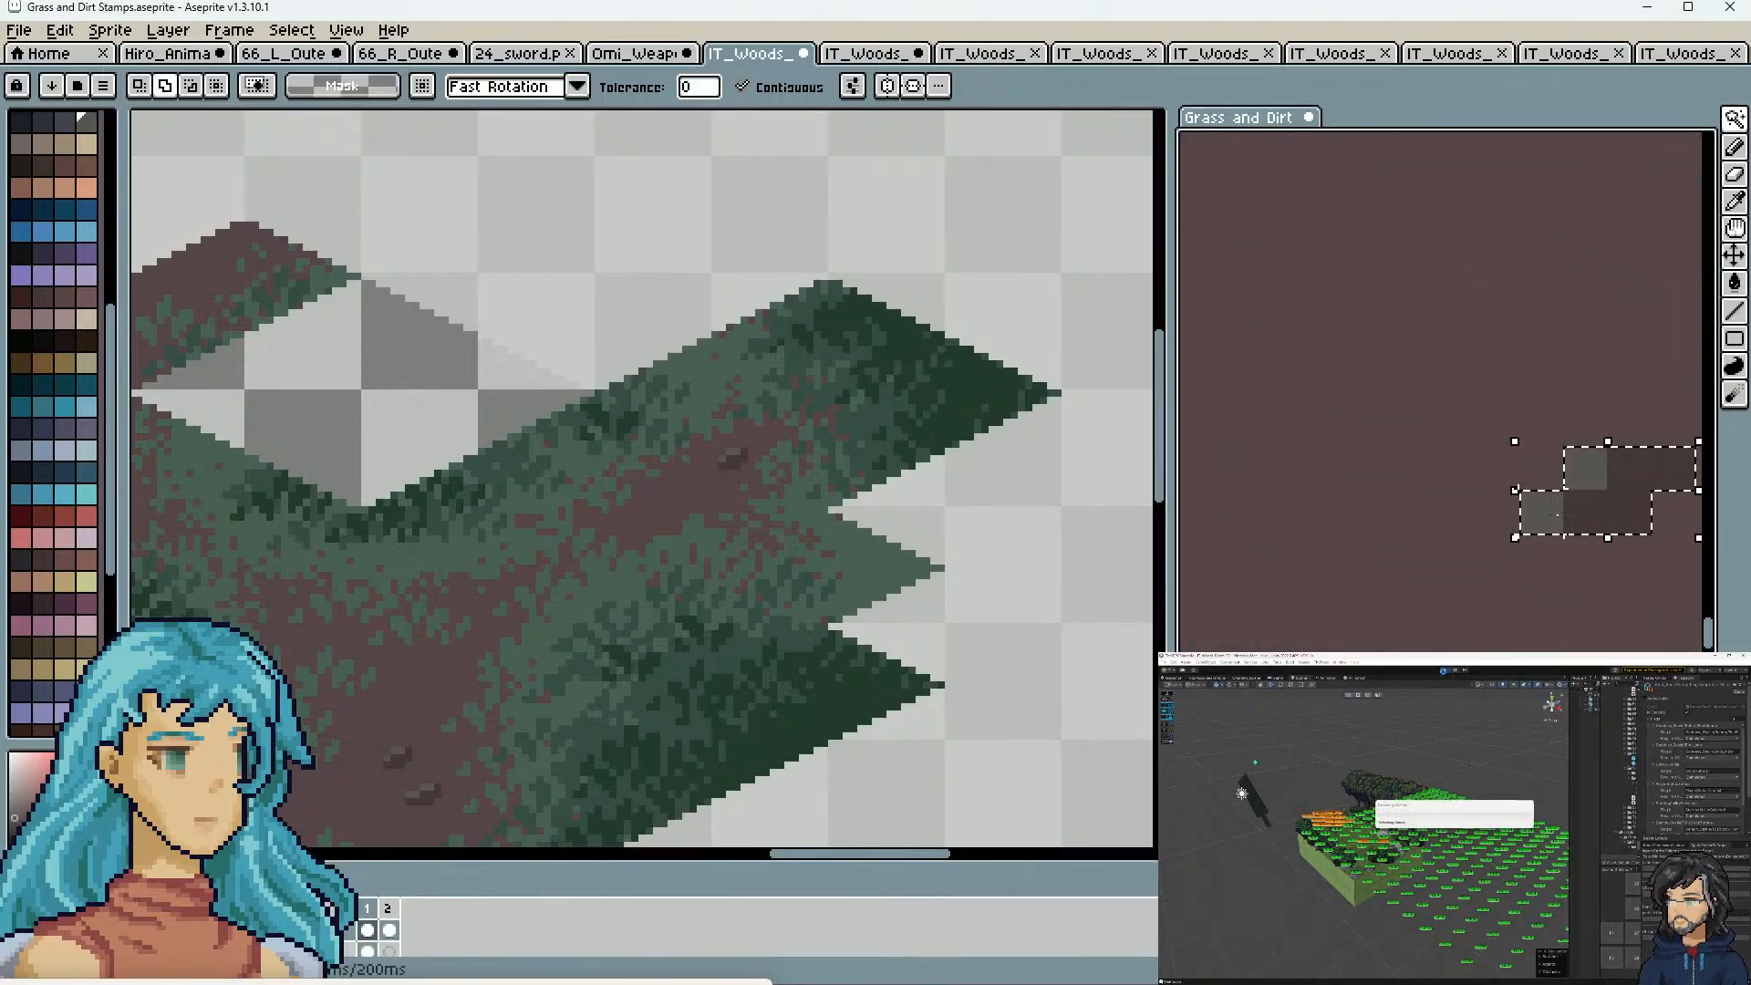
{"action": "key", "text": "ctrl+d"}
{"action": "key", "text": "b"}
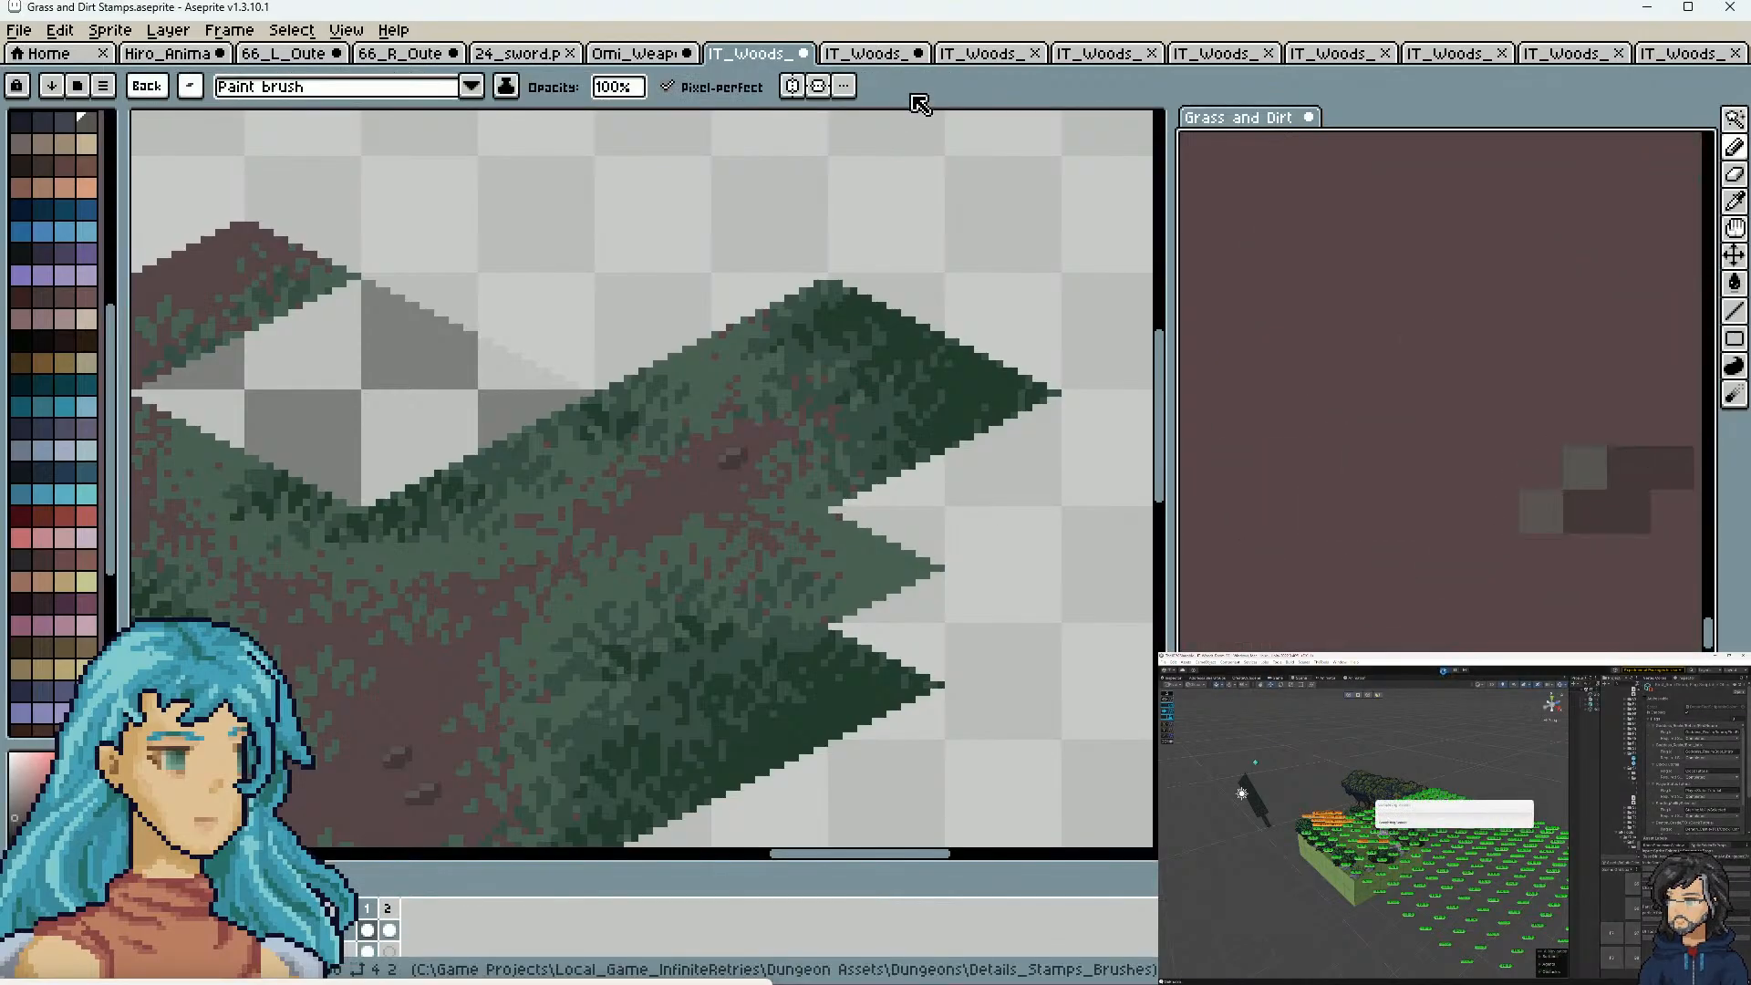
Stamp the tiny pebble beside the existing pebbles on the room's eastern and southern dirt paths
{"action": "left_click_drag", "start_coordinate": [523, 573], "coordinate": [930, 500]}
{"action": "scroll", "coordinate": [918, 500], "scroll_direction": "down", "scroll_amount": 1}
{"action": "left_click_drag", "start_coordinate": [822, 680], "coordinate": [957, 500]}
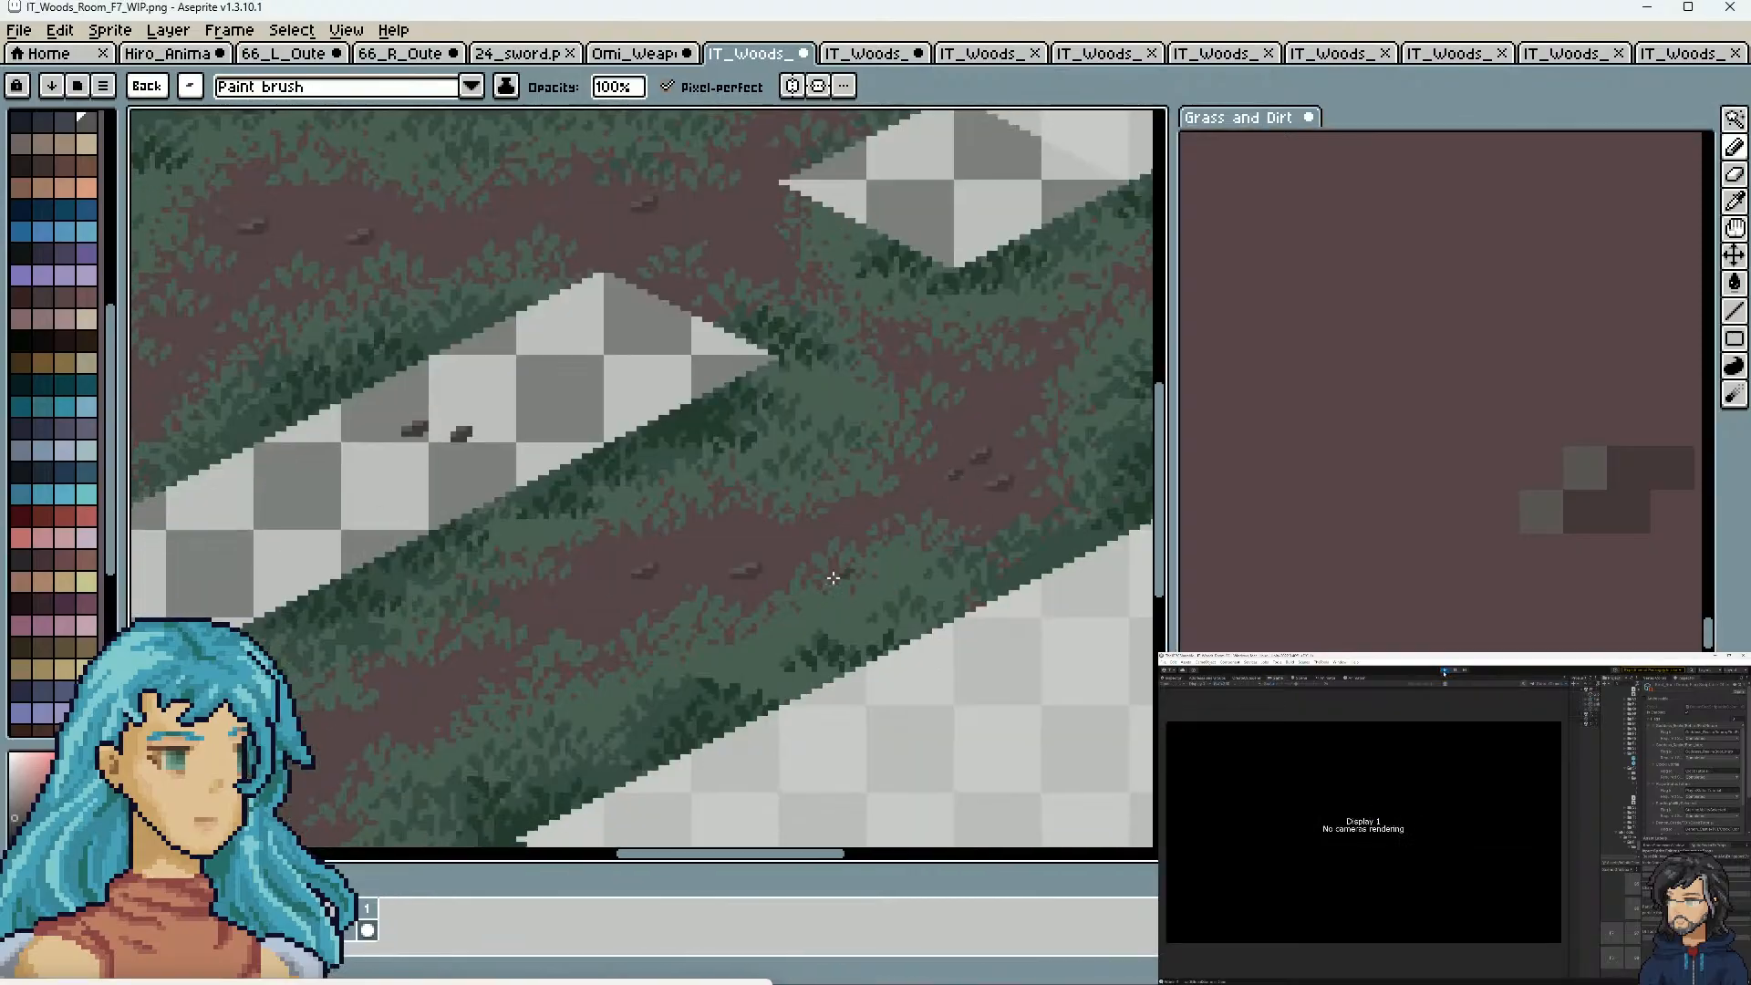
{"action": "left_click_drag", "start_coordinate": [575, 775], "coordinate": [985, 395]}
{"action": "left_click", "coordinate": [980, 685]}
Stamp tiny pebbles on the western dirt patch and along the northern dirt path above the long gap
{"action": "left_click", "coordinate": [338, 422]}
{"action": "left_click_drag", "start_coordinate": [344, 365], "coordinate": [922, 691]}
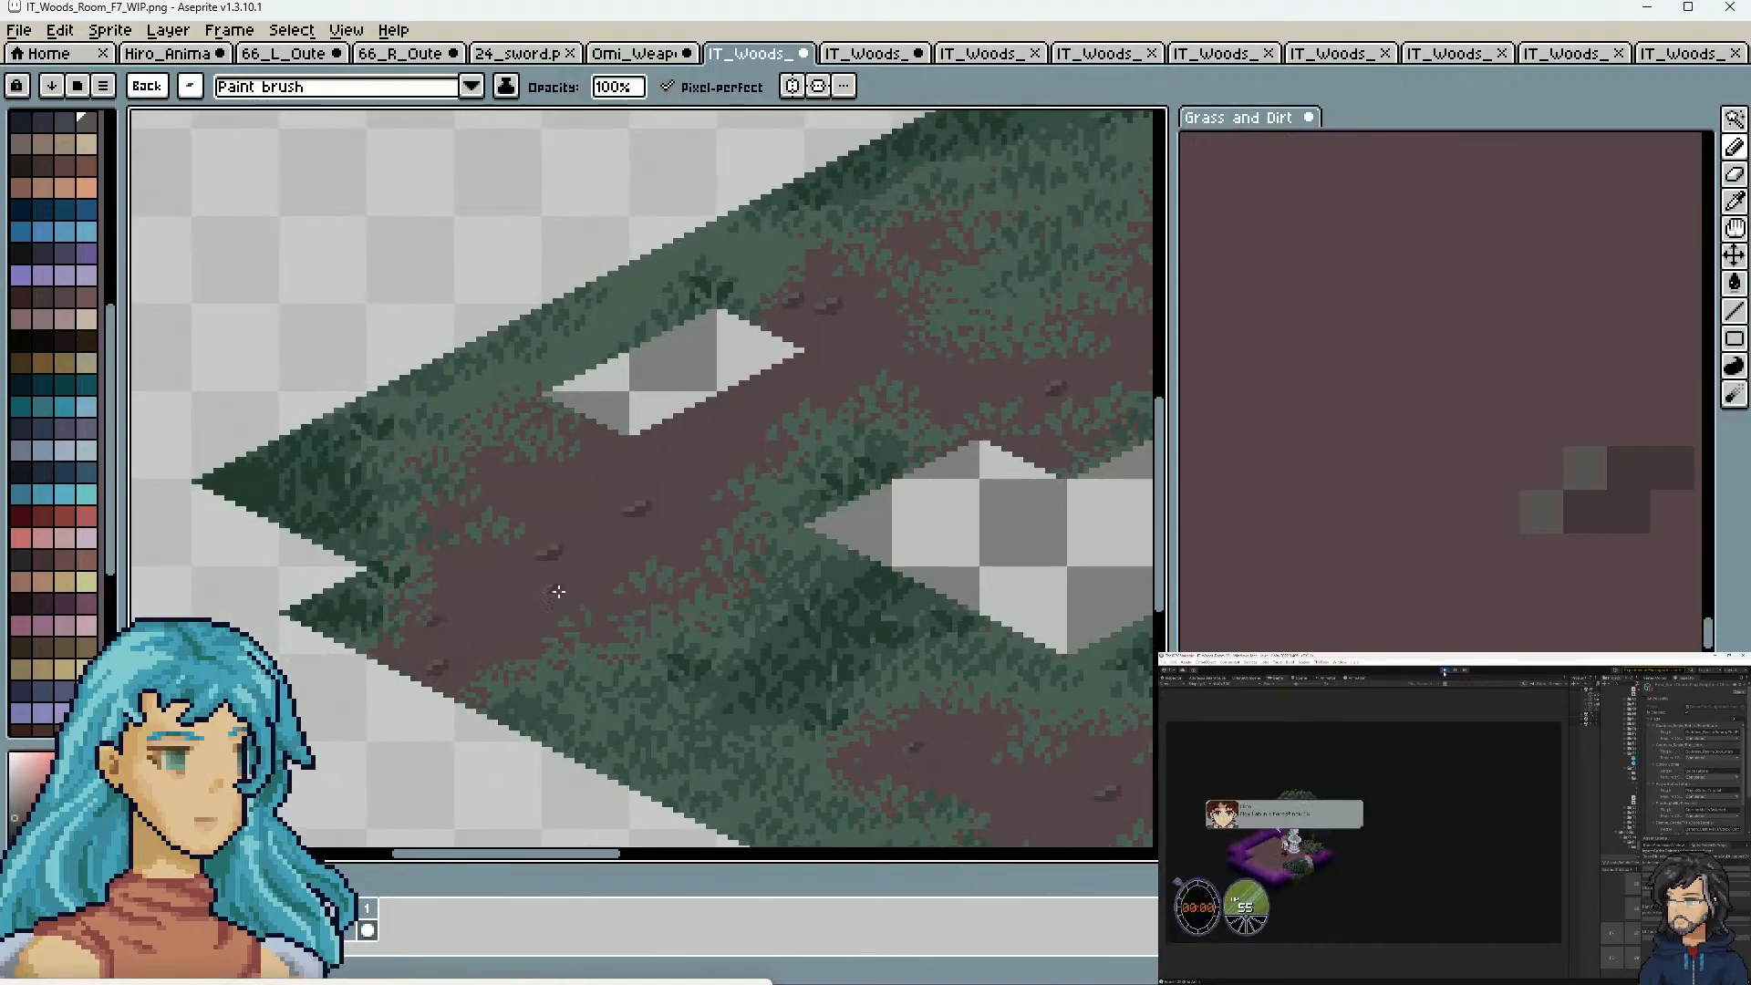
{"action": "left_click_drag", "start_coordinate": [762, 437], "coordinate": [427, 593]}
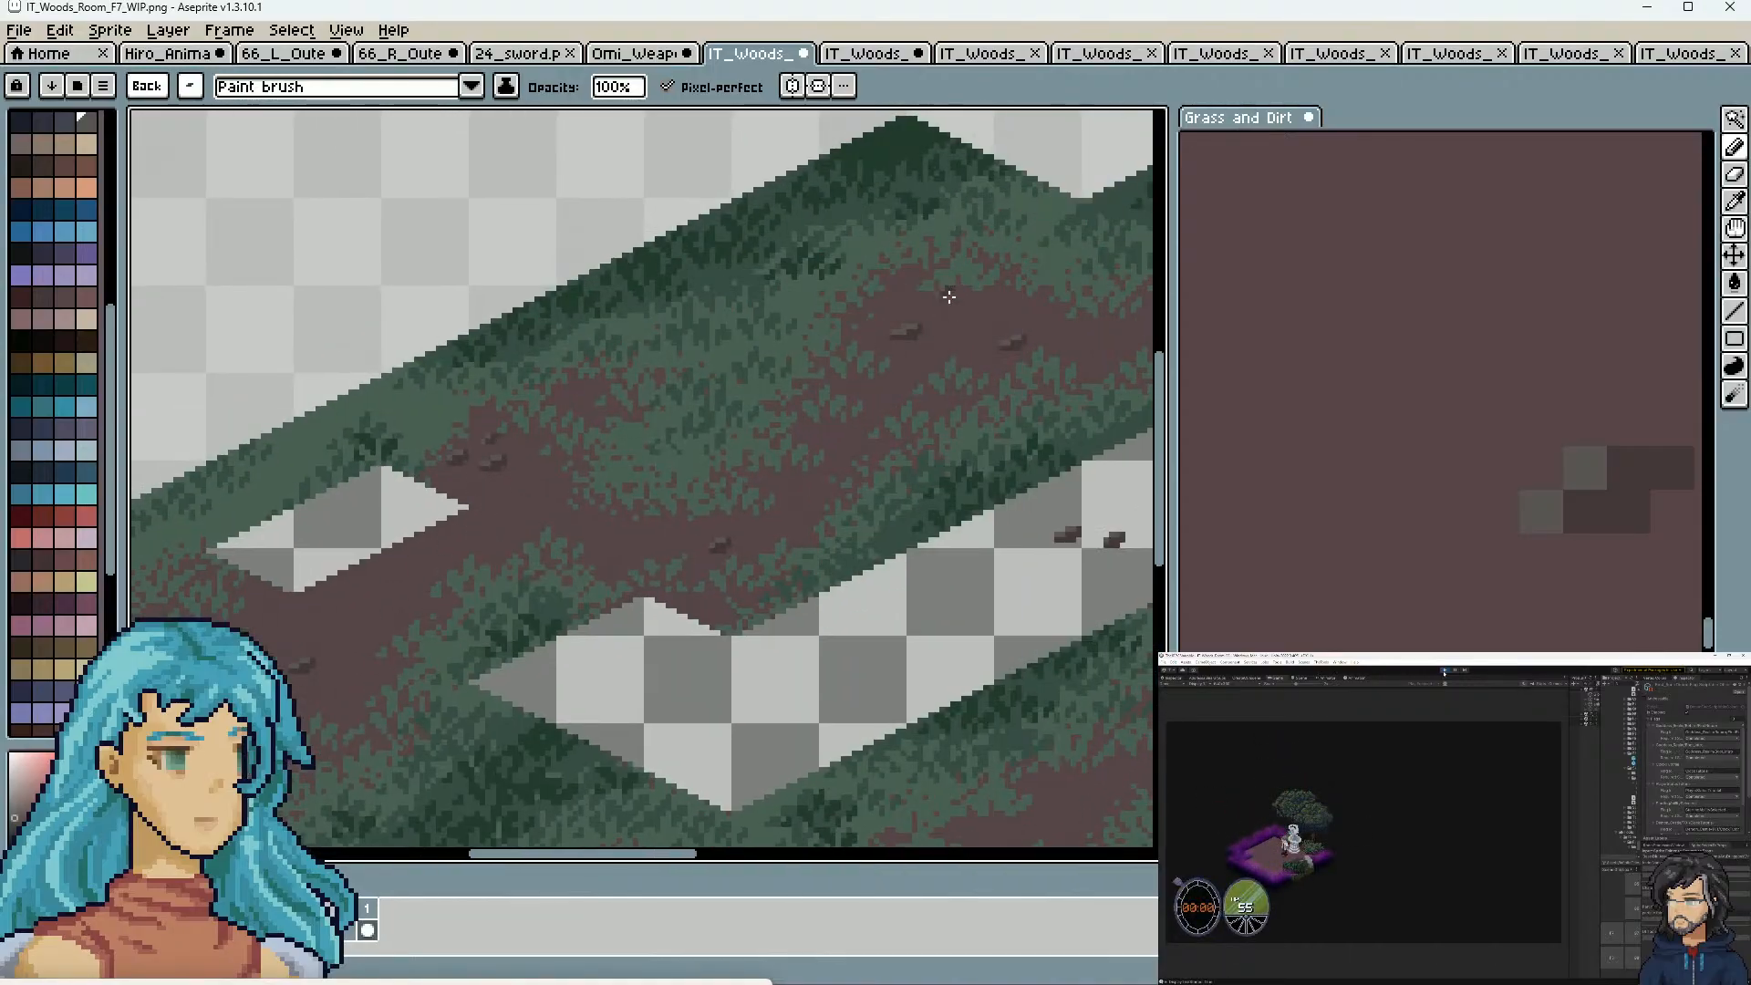
{"action": "left_click_drag", "start_coordinate": [1000, 389], "coordinate": [634, 374]}
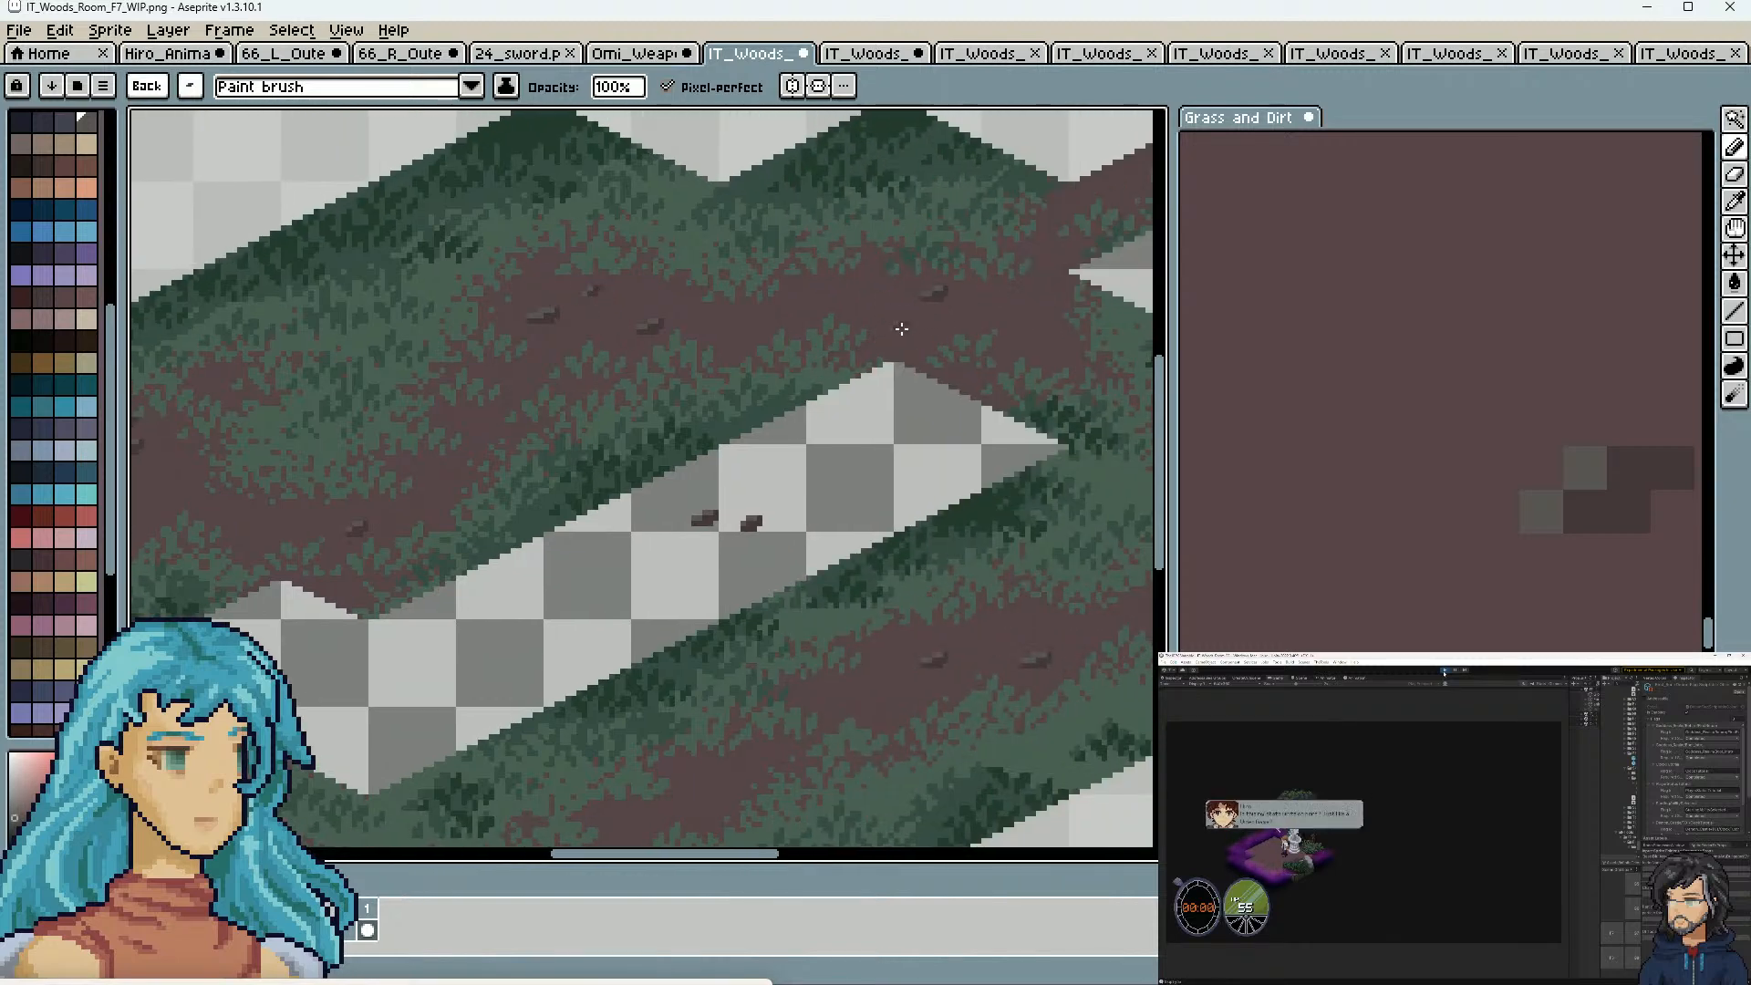
{"action": "left_click_drag", "start_coordinate": [942, 355], "coordinate": [792, 296]}
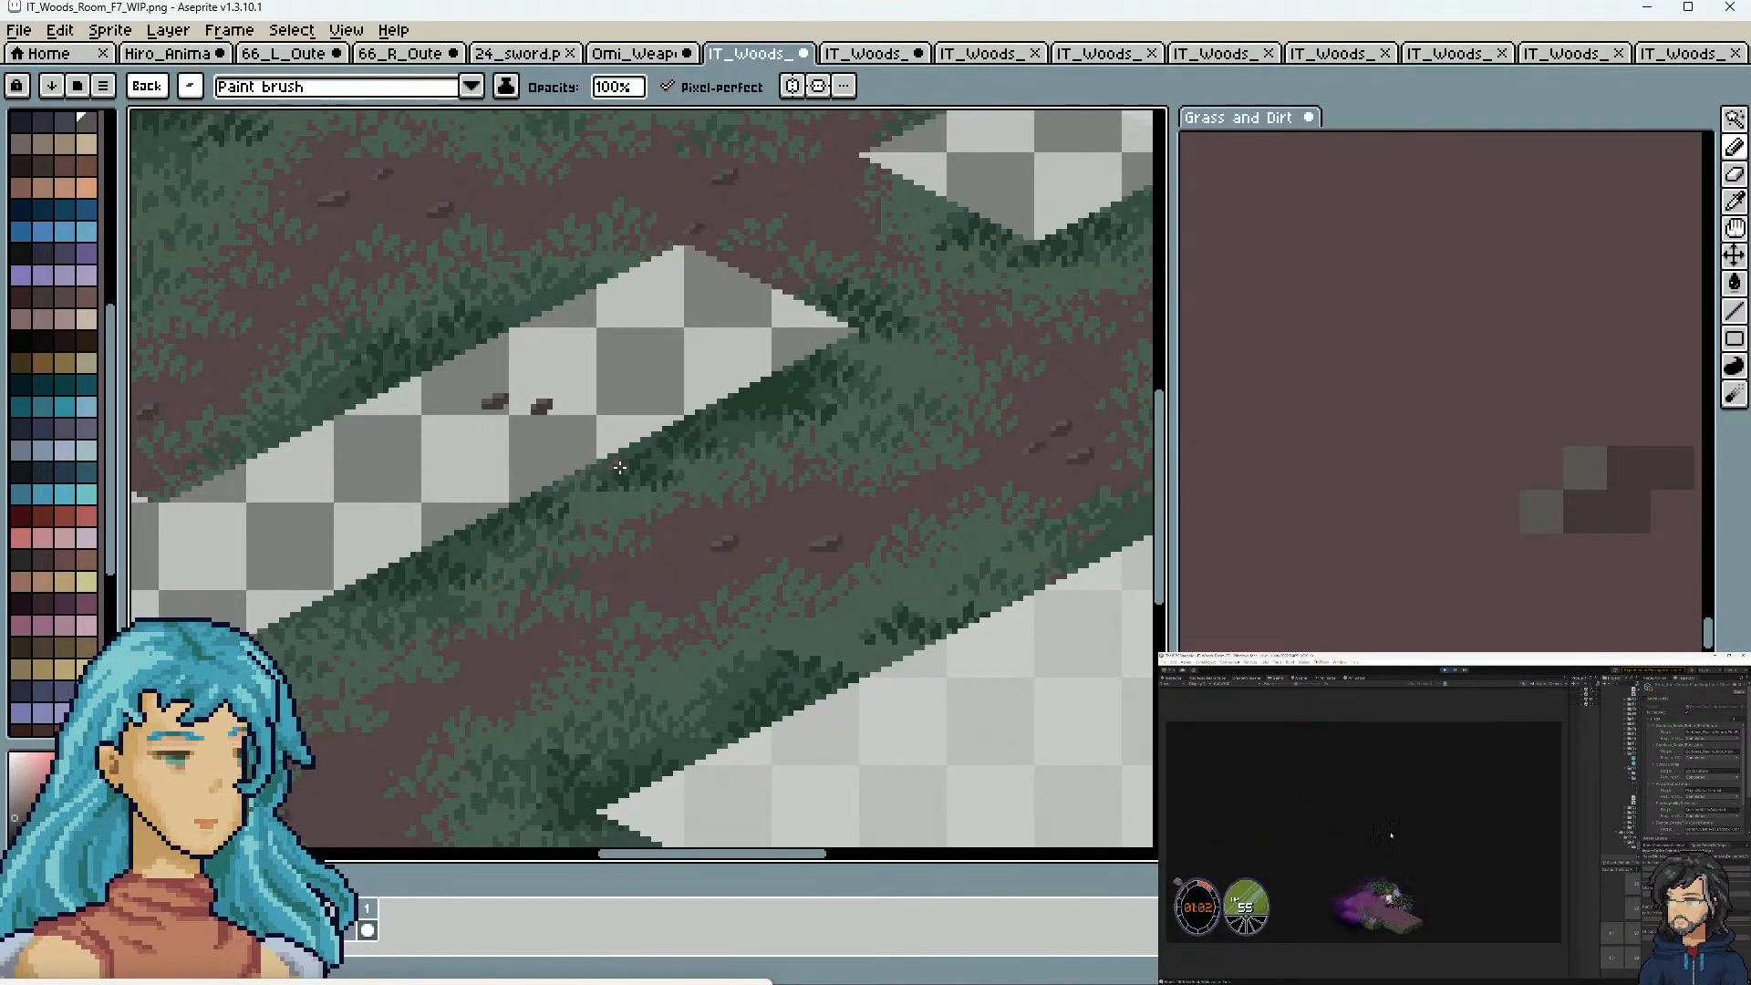
{"action": "scroll", "coordinate": [1420, 603], "scroll_direction": "down", "scroll_amount": 6}
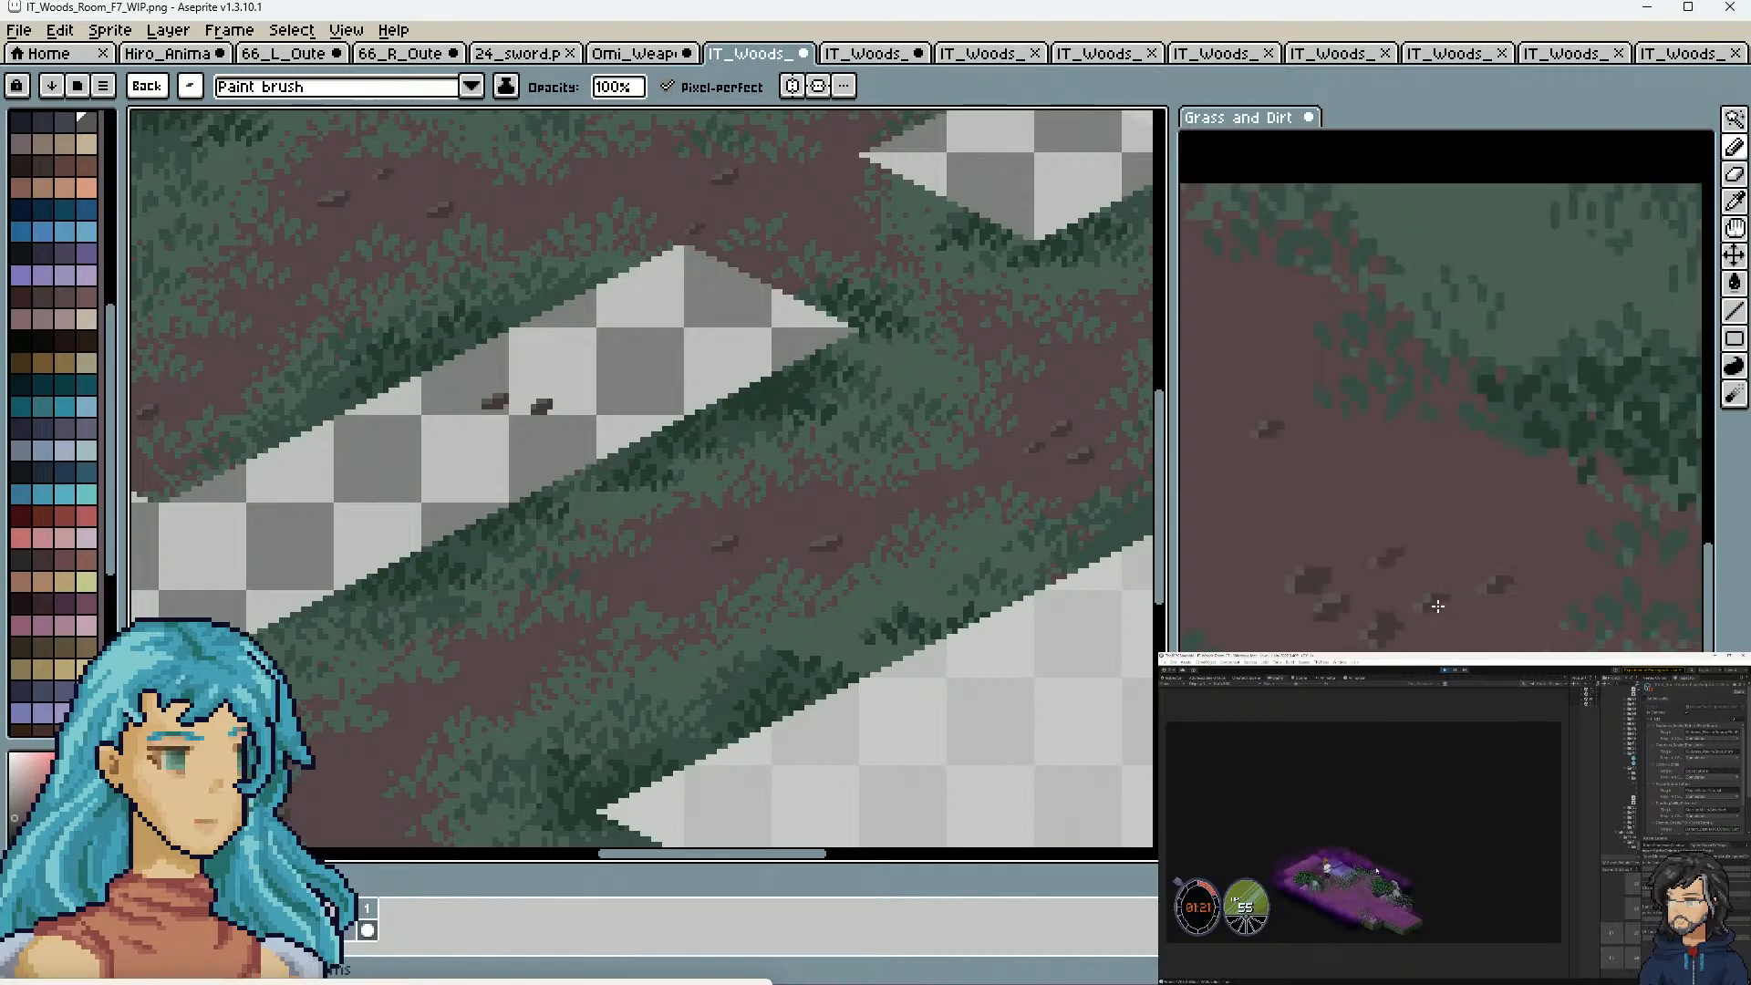
{"action": "scroll", "coordinate": [1420, 603], "scroll_direction": "down", "scroll_amount": 3}
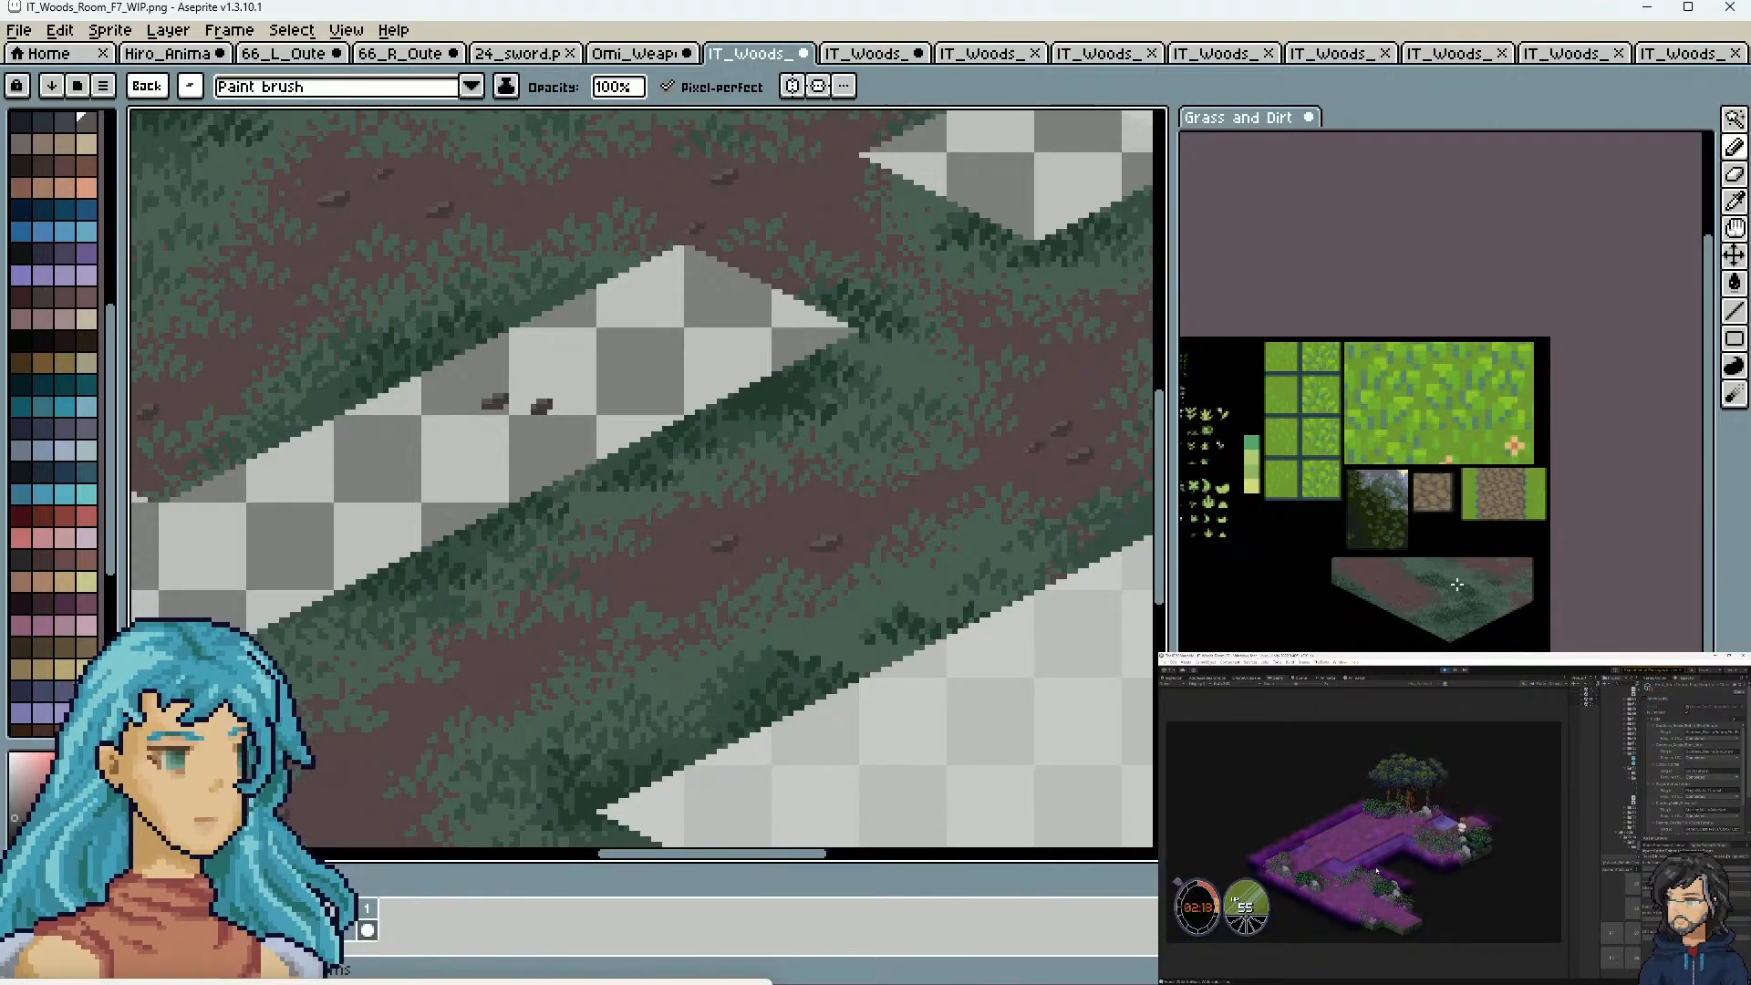
{"action": "scroll", "coordinate": [1280, 618], "scroll_direction": "up", "scroll_amount": 2}
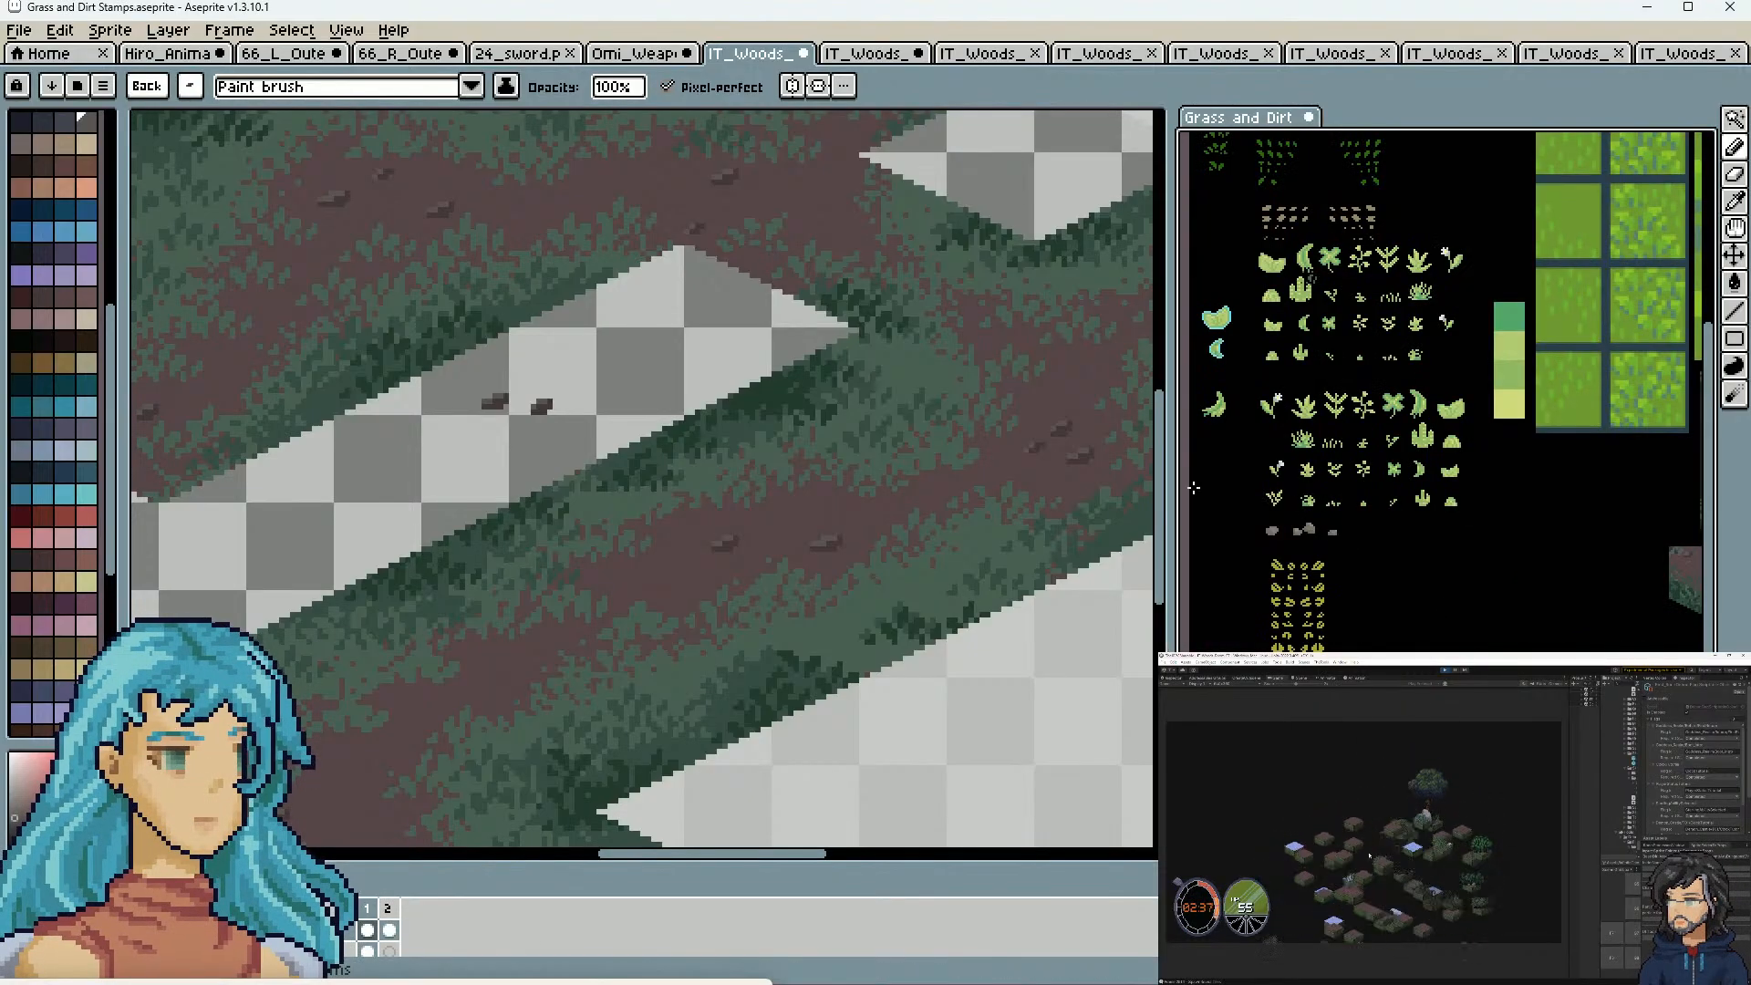
{"action": "scroll", "coordinate": [663, 334], "scroll_direction": "down", "scroll_amount": 2}
Select the two loose template pebbles in the long transparent gap with a marquee and cut them out
{"action": "scroll", "coordinate": [703, 438], "scroll_direction": "up", "scroll_amount": 3}
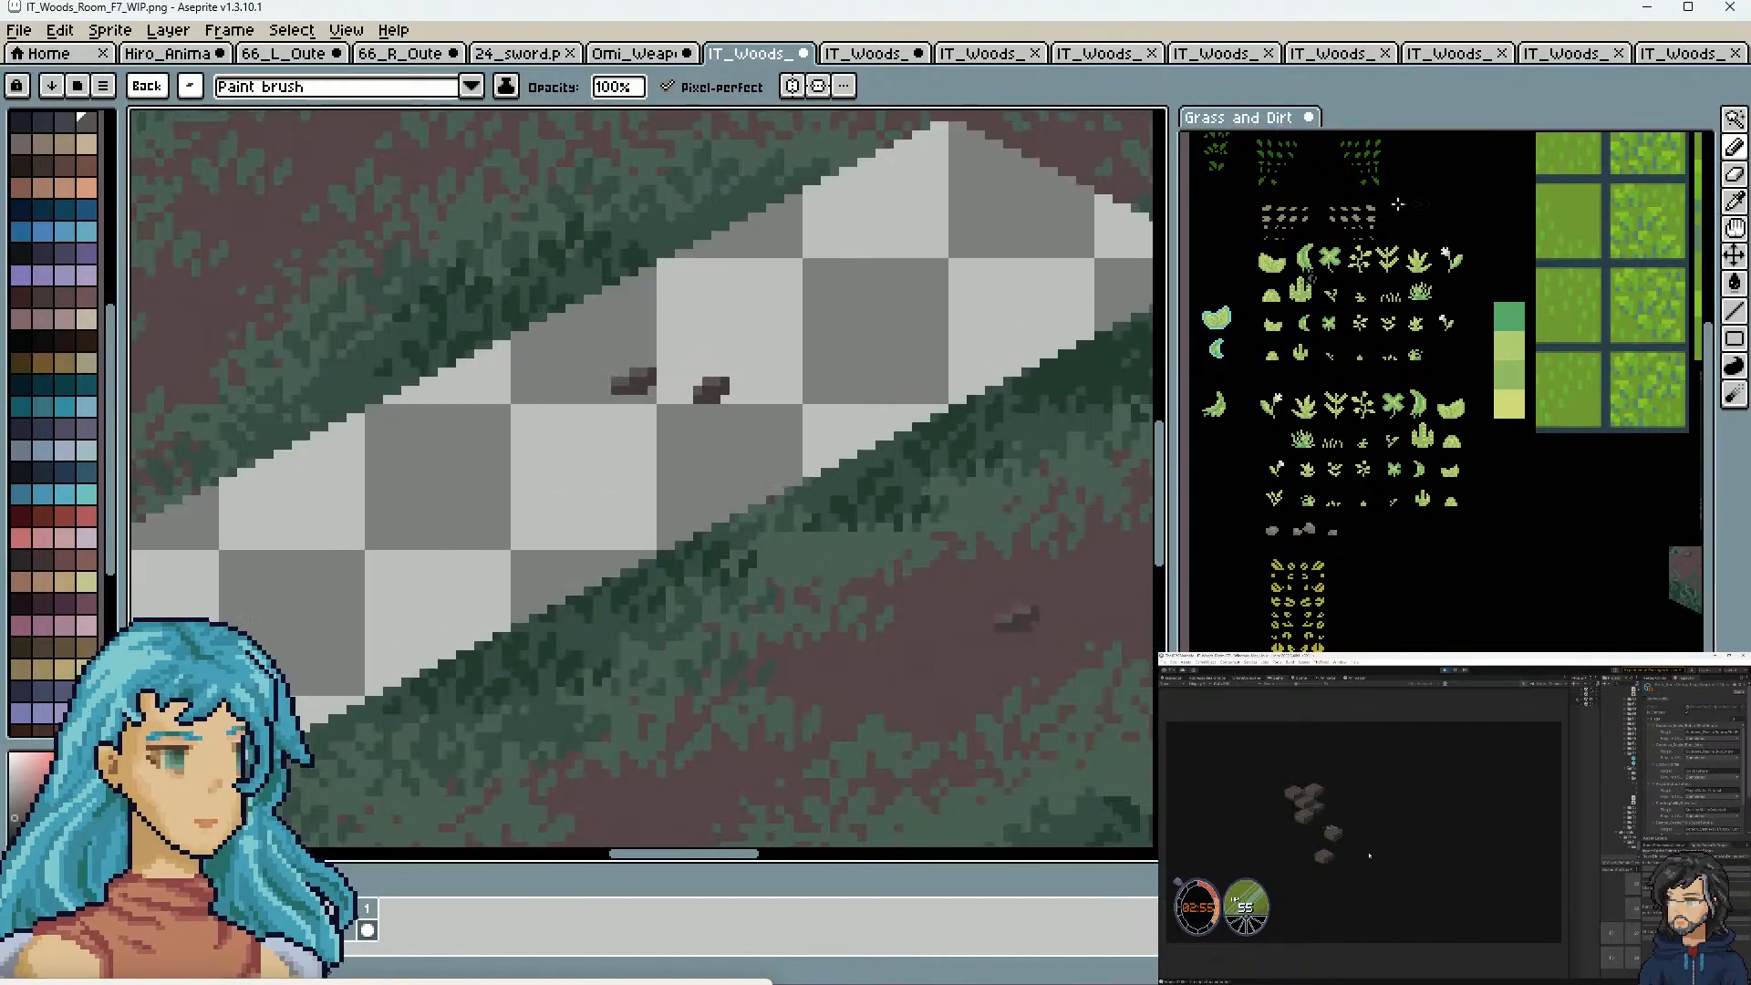
{"action": "left_click", "coordinate": [1737, 129]}
{"action": "left_click", "coordinate": [1597, 120]}
{"action": "left_click_drag", "start_coordinate": [777, 349], "coordinate": [551, 436]}
{"action": "key", "text": "ctrl+x"}
Clear the pale background surrounding the room floor using a Magic Wand selection, and save the image
{"action": "scroll", "coordinate": [852, 537], "scroll_direction": "down", "scroll_amount": 3}
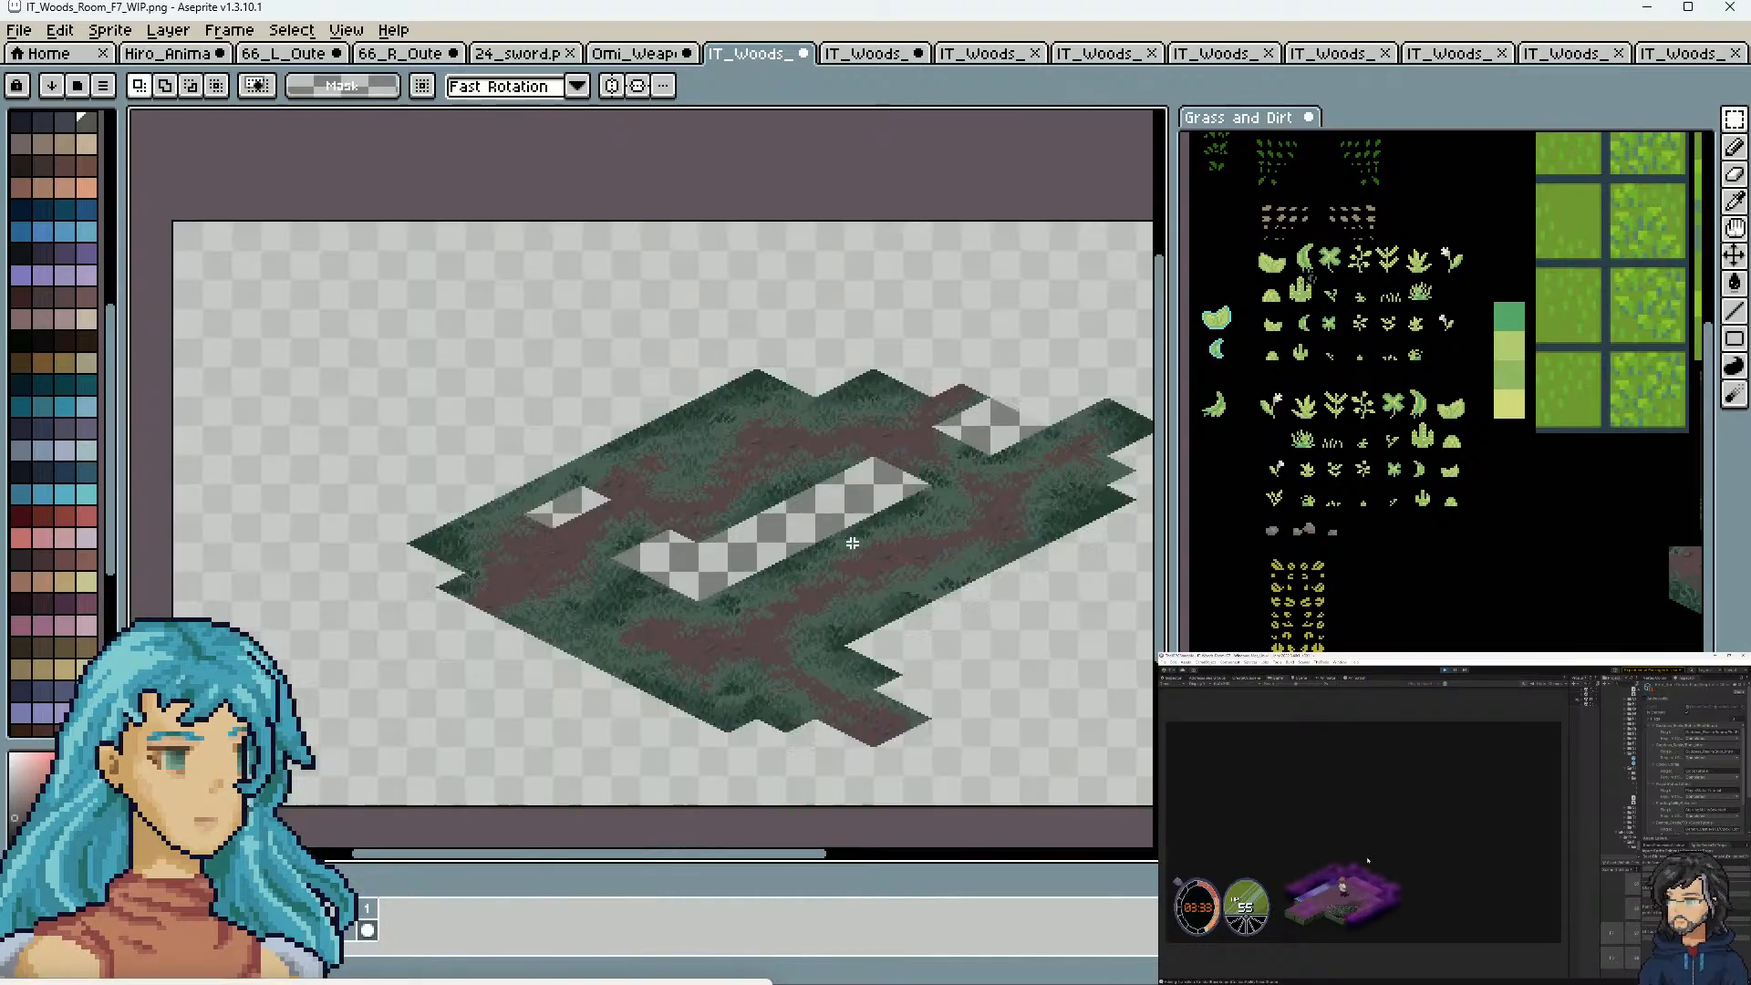
{"action": "scroll", "coordinate": [940, 595], "scroll_direction": "up", "scroll_amount": 2}
{"action": "scroll", "coordinate": [881, 589], "scroll_direction": "down", "scroll_amount": 2}
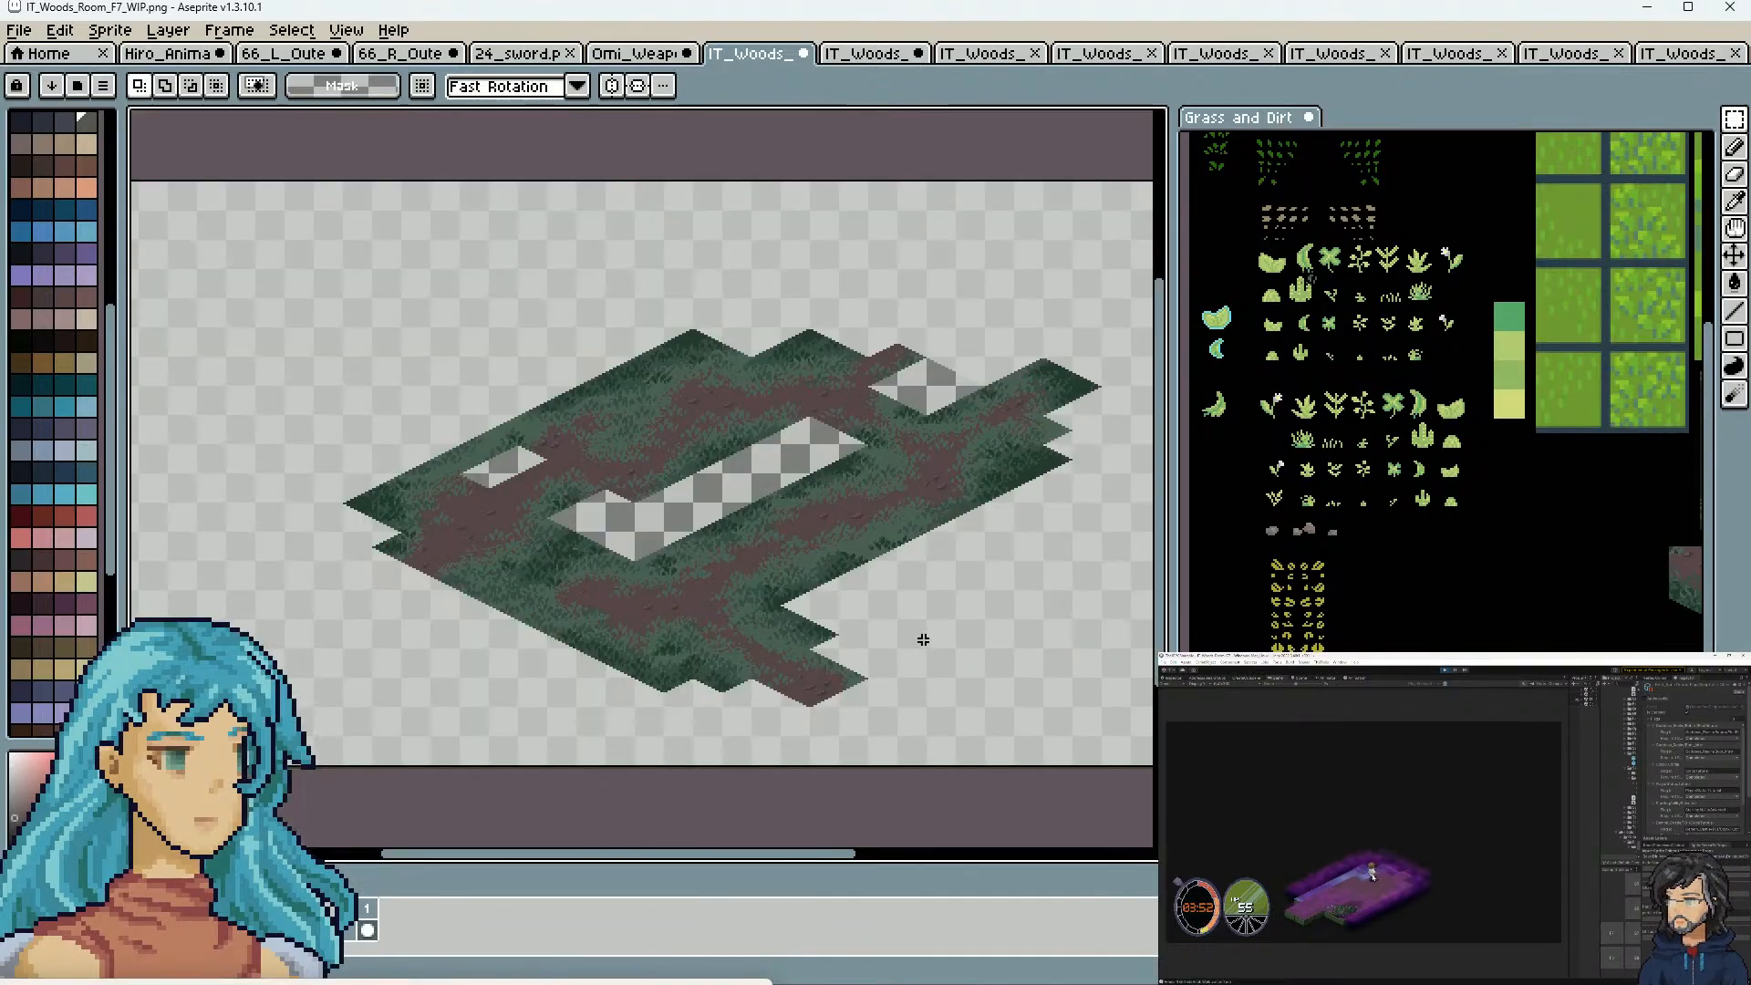
{"action": "key", "text": "w"}
{"action": "left_click", "coordinate": [939, 637]}
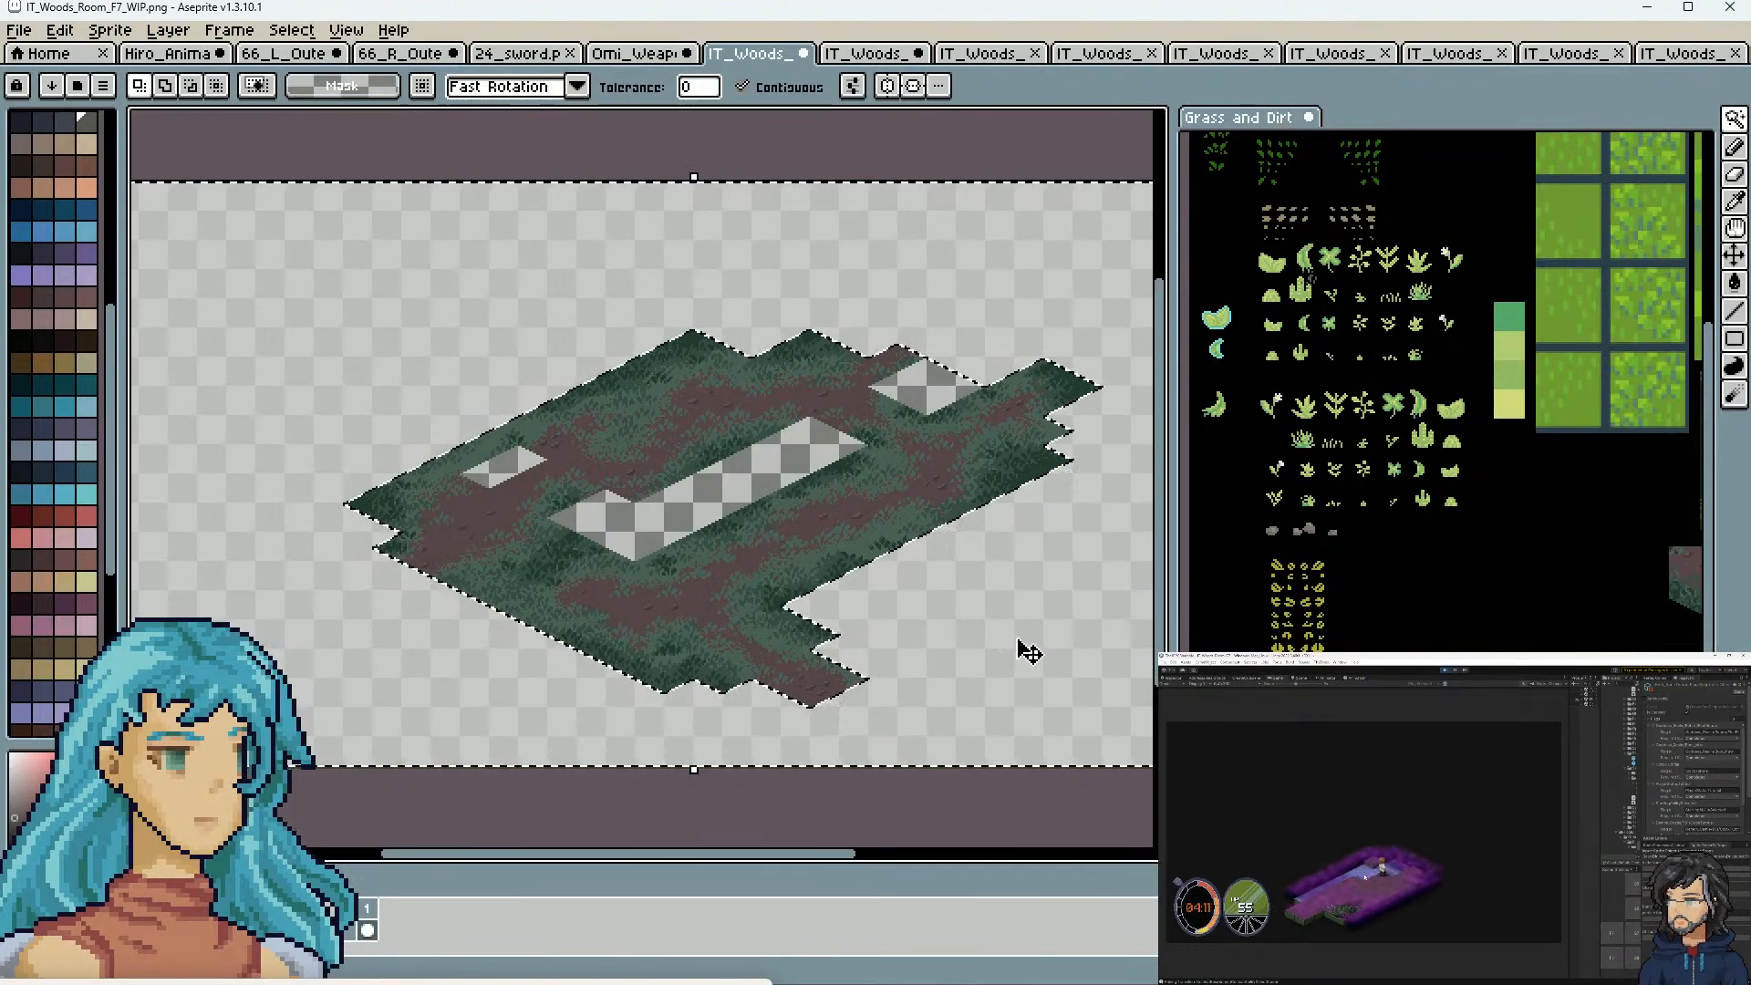
{"action": "key", "text": "ctrl+d"}
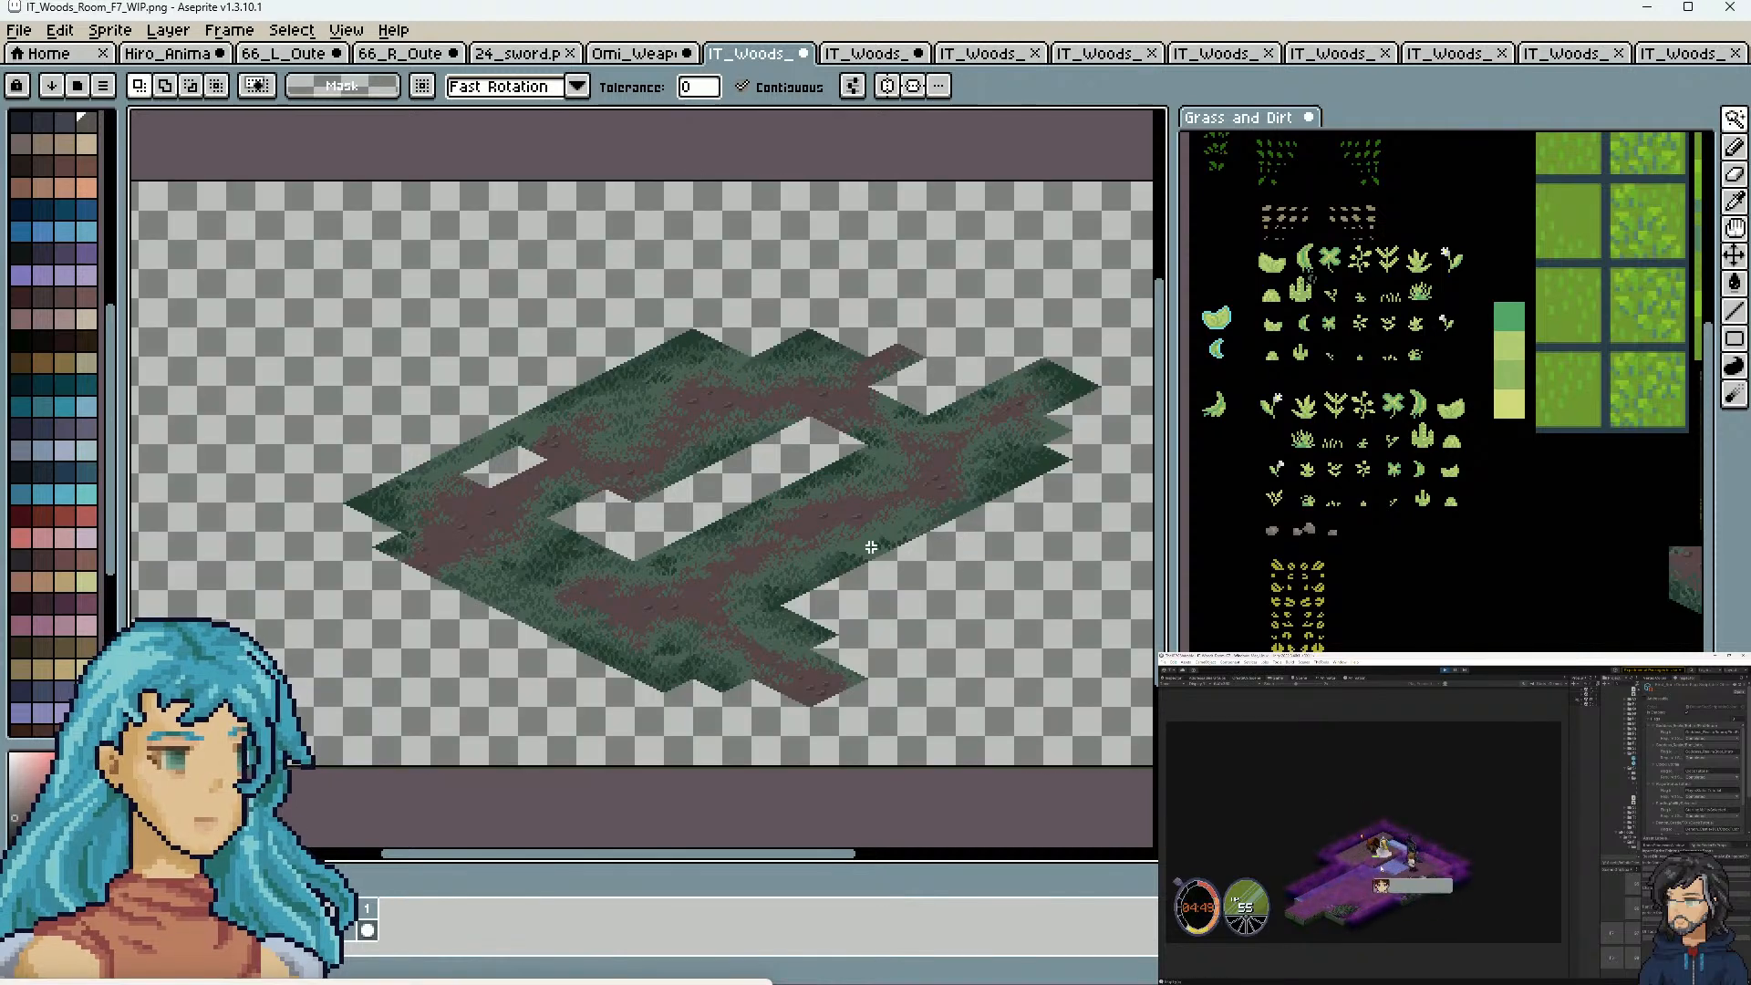
{"action": "left_click", "coordinate": [25, 34]}
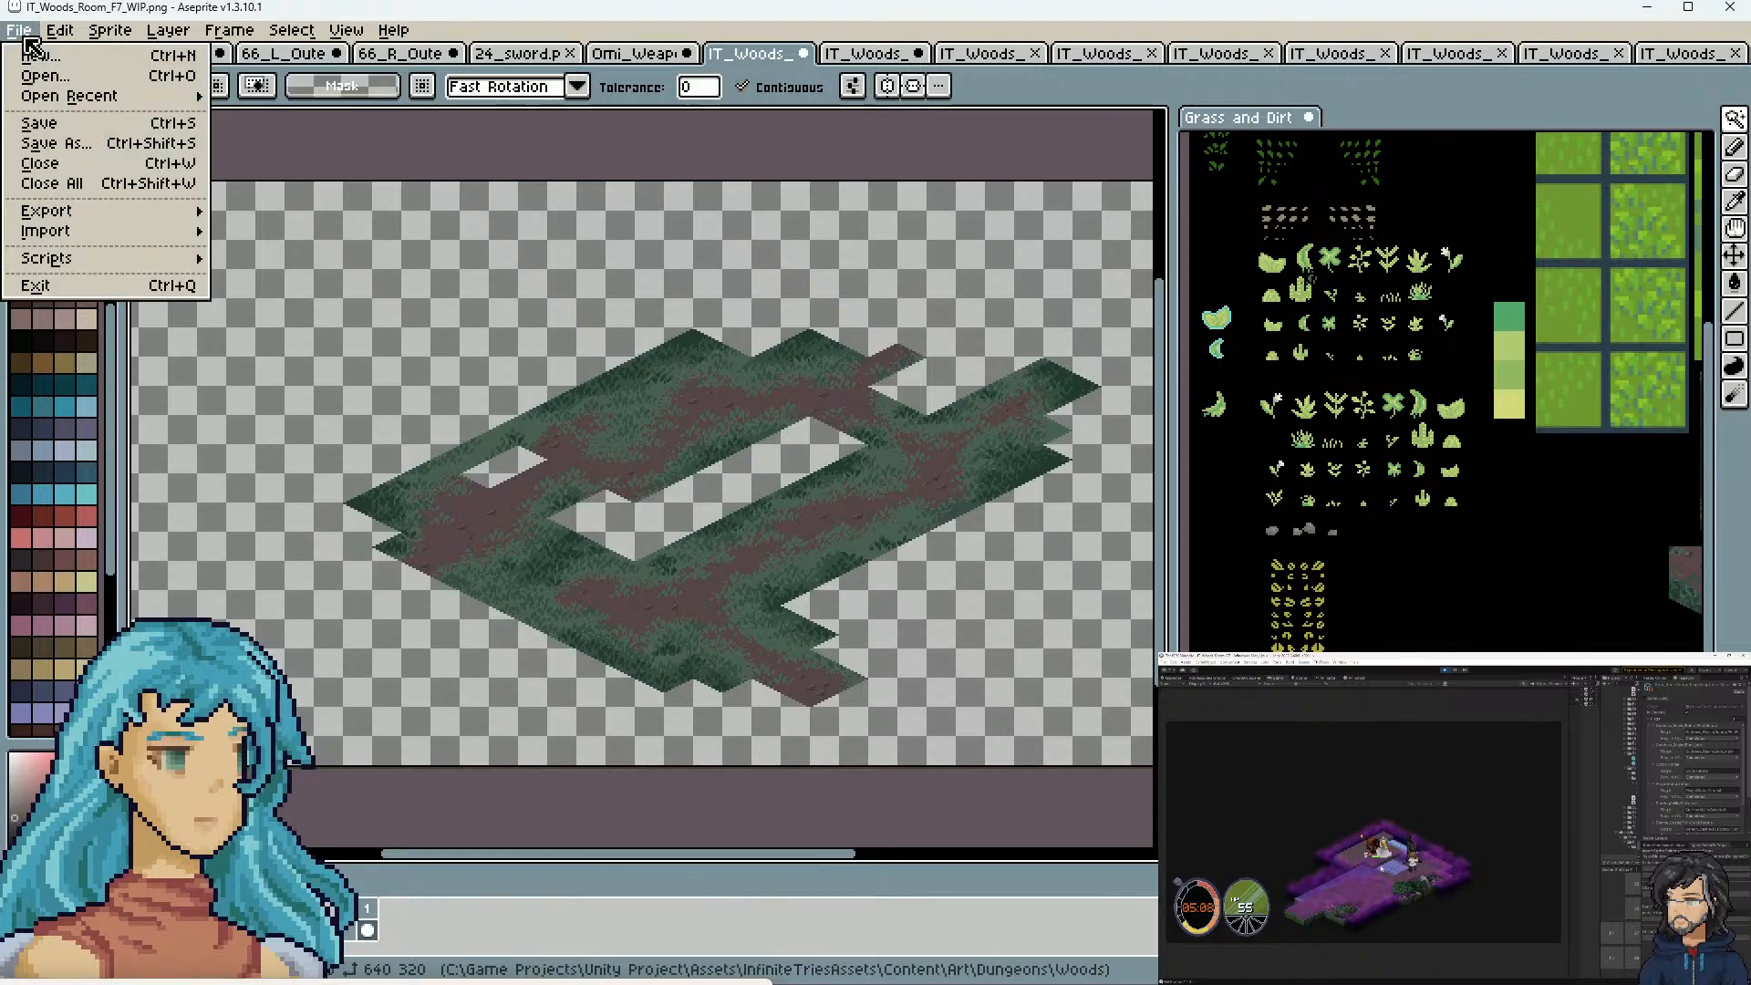
{"action": "left_click", "coordinate": [62, 127]}
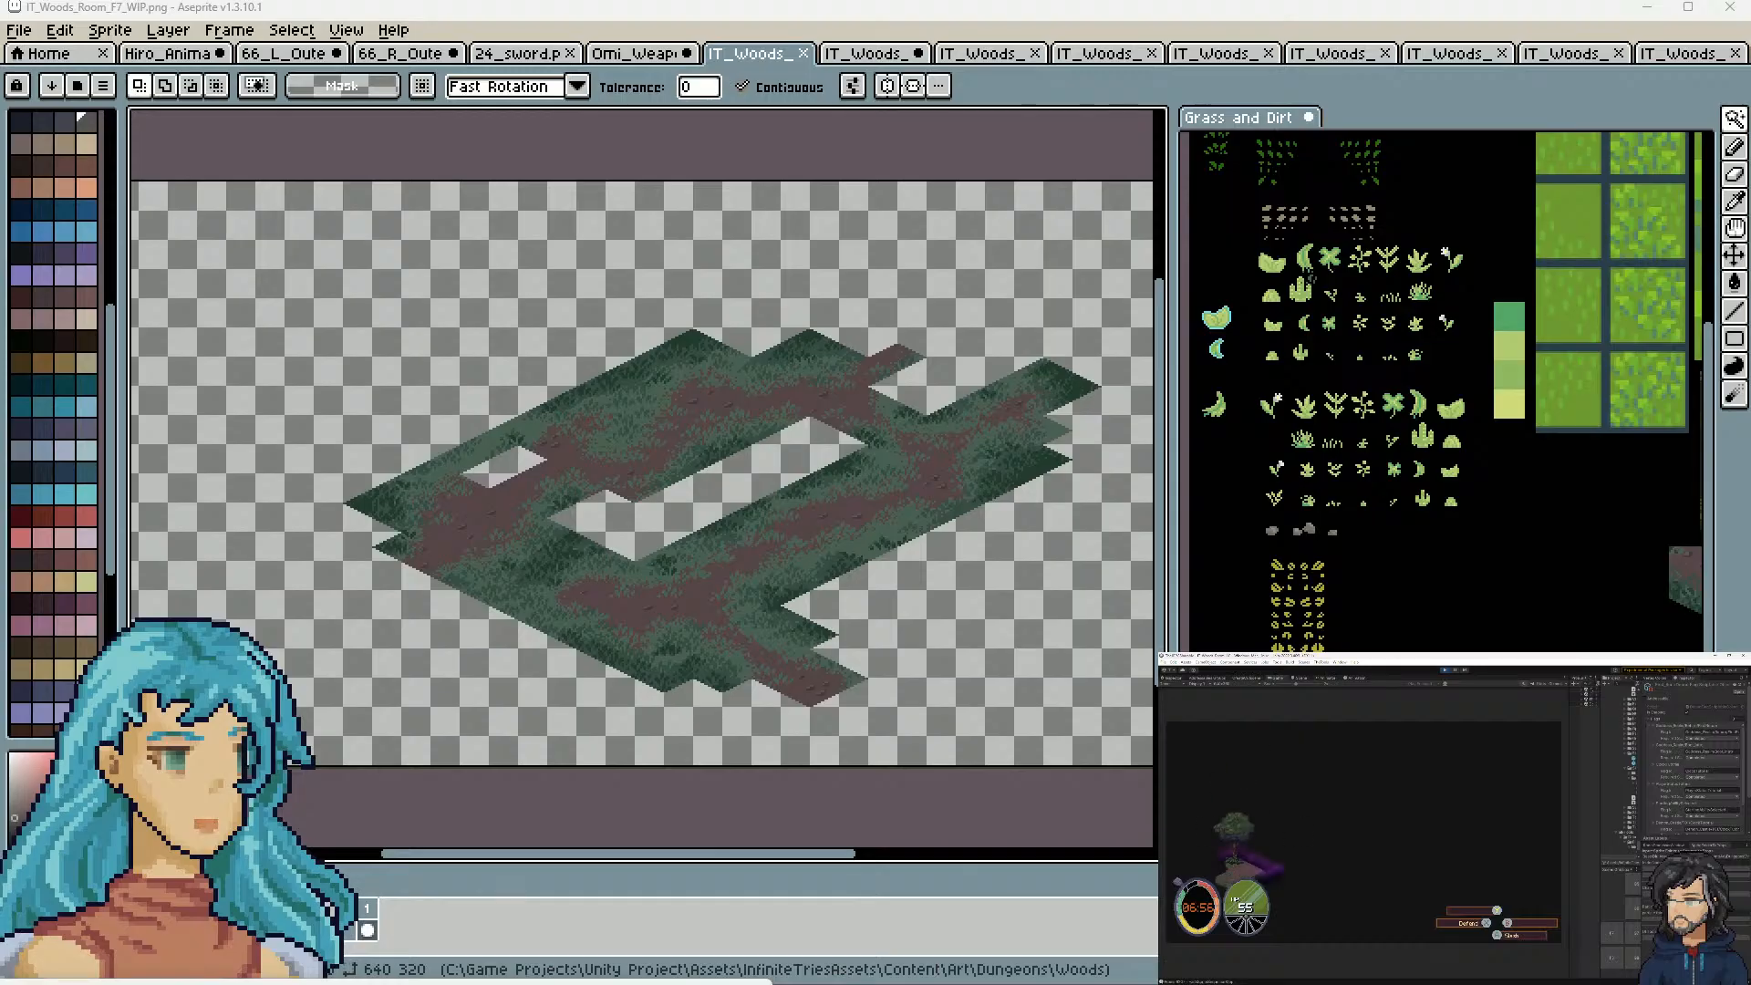
Switch to the Unity editor with the IT_Woods_Room_F7 scene, maximize its window and move closer to the room
{"action": "left_click_drag", "start_coordinate": [330, 981], "coordinate": [801, 0]}
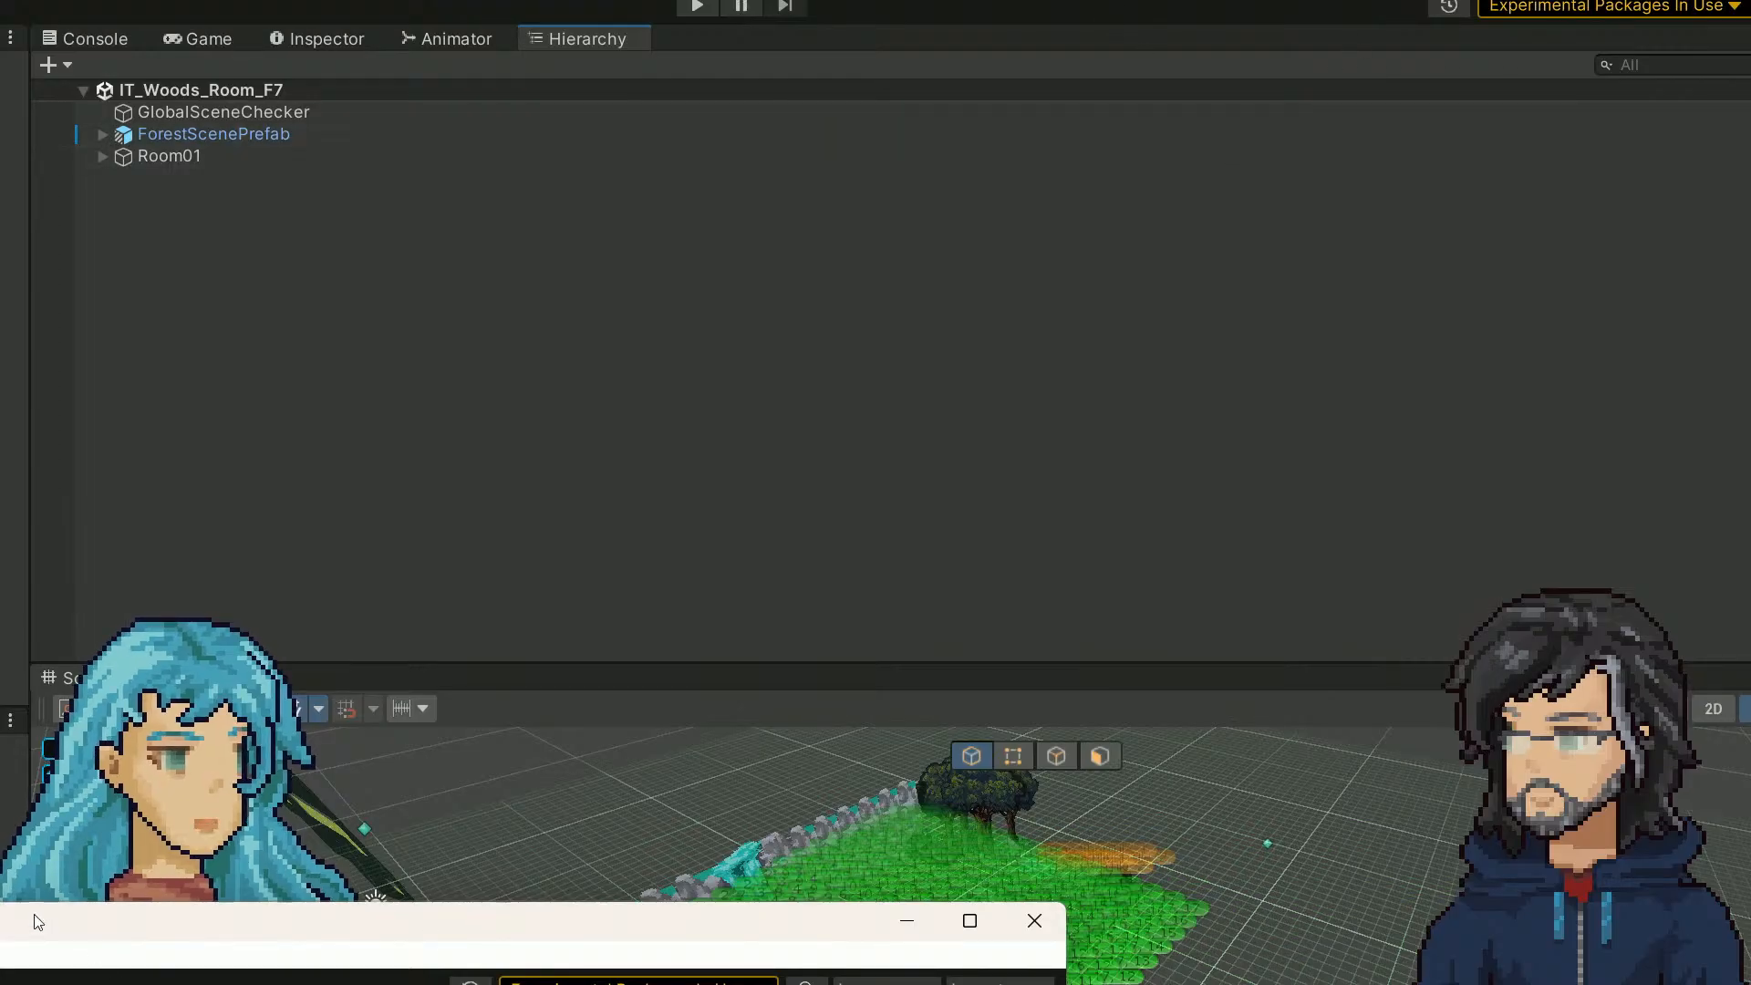
{"action": "left_click_drag", "start_coordinate": [217, 921], "coordinate": [930, 200]}
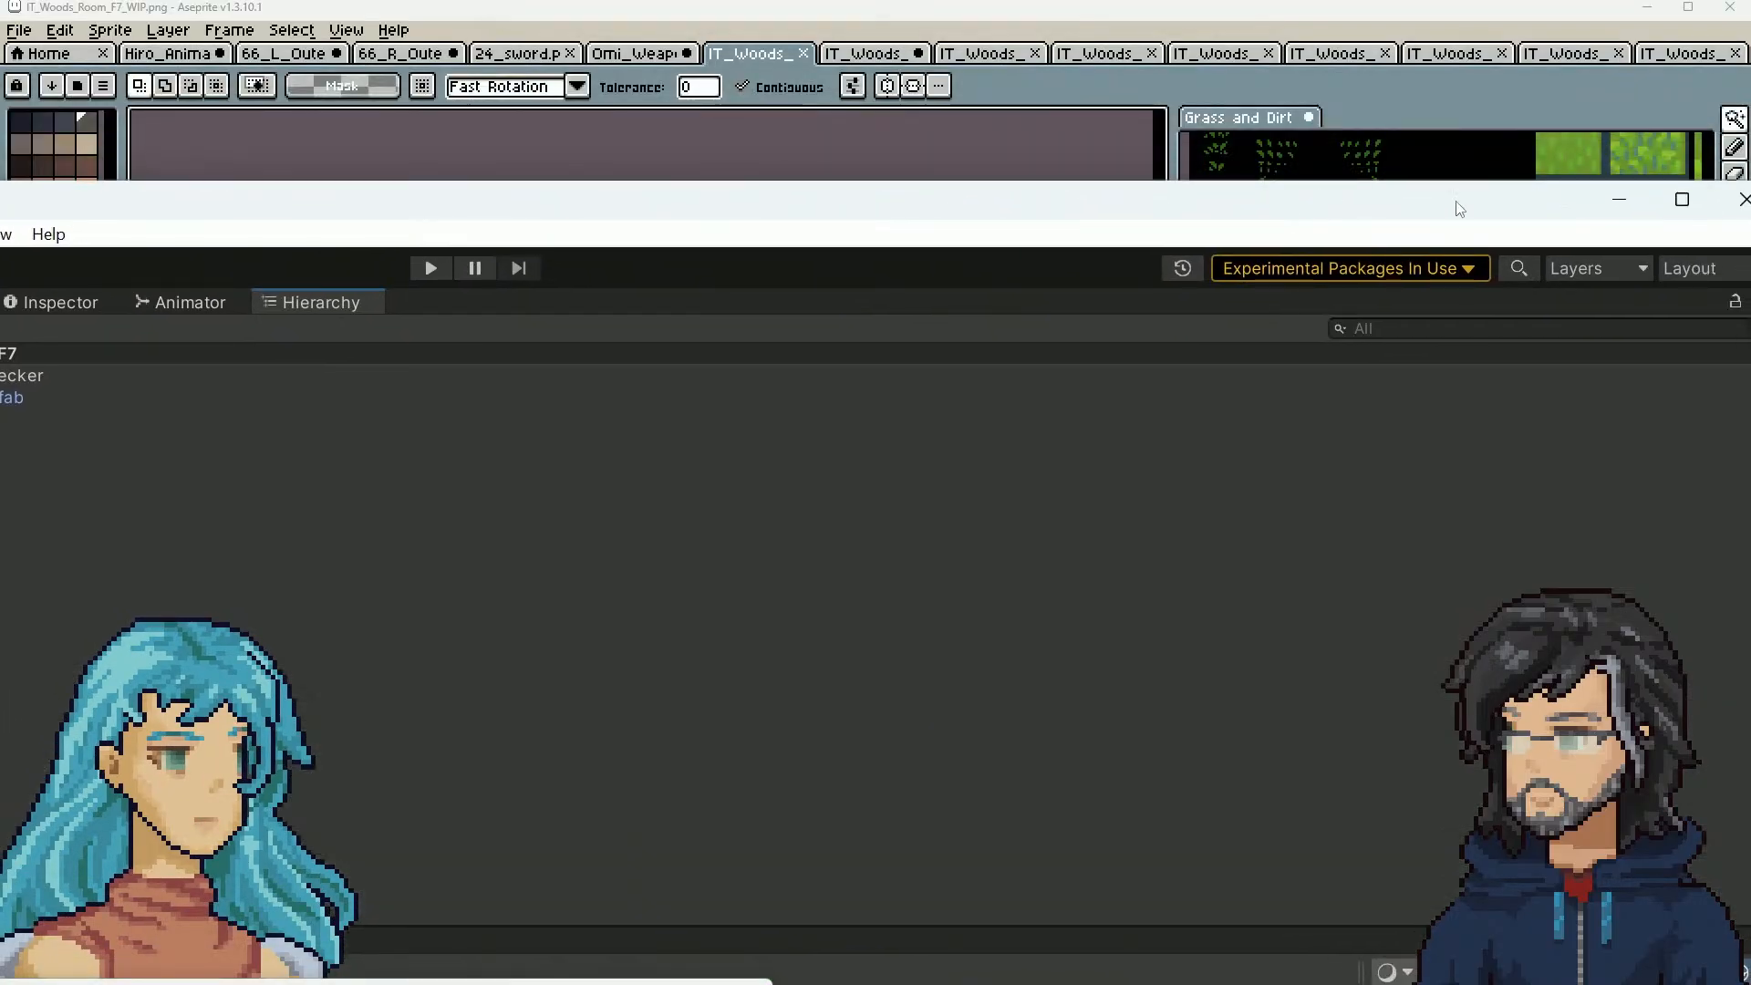
{"action": "left_click", "coordinate": [1681, 200]}
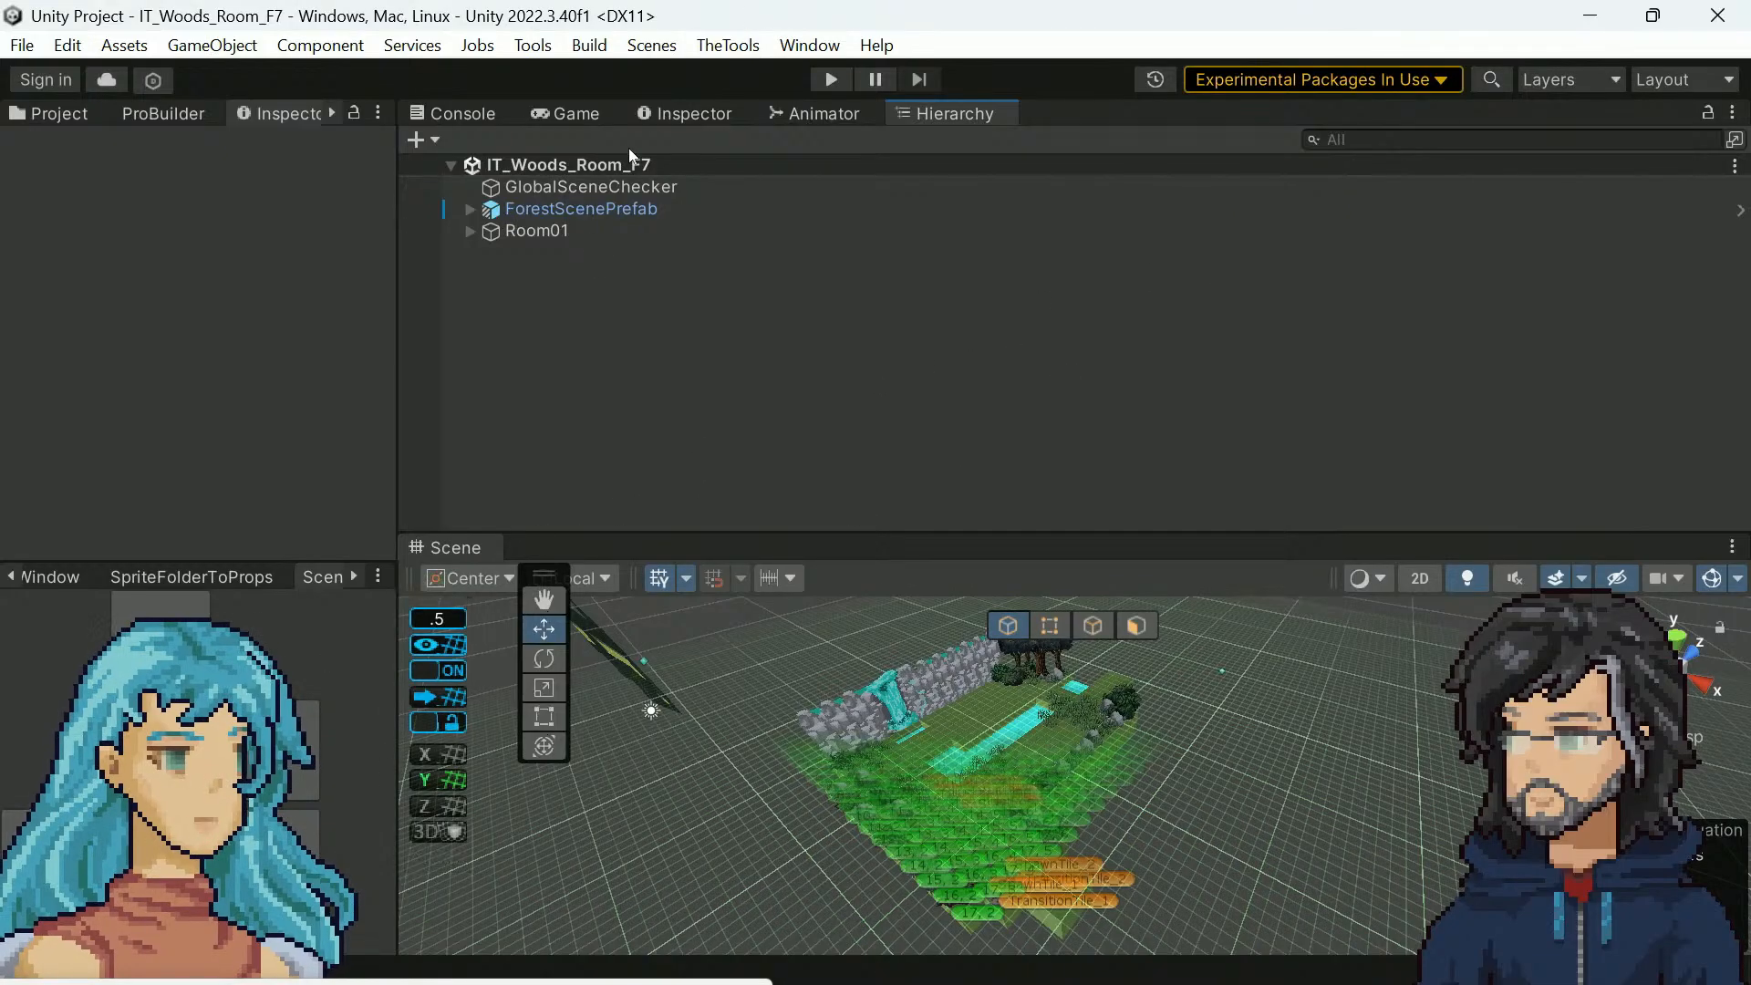
{"action": "scroll", "coordinate": [997, 778], "scroll_direction": "up", "scroll_amount": 3}
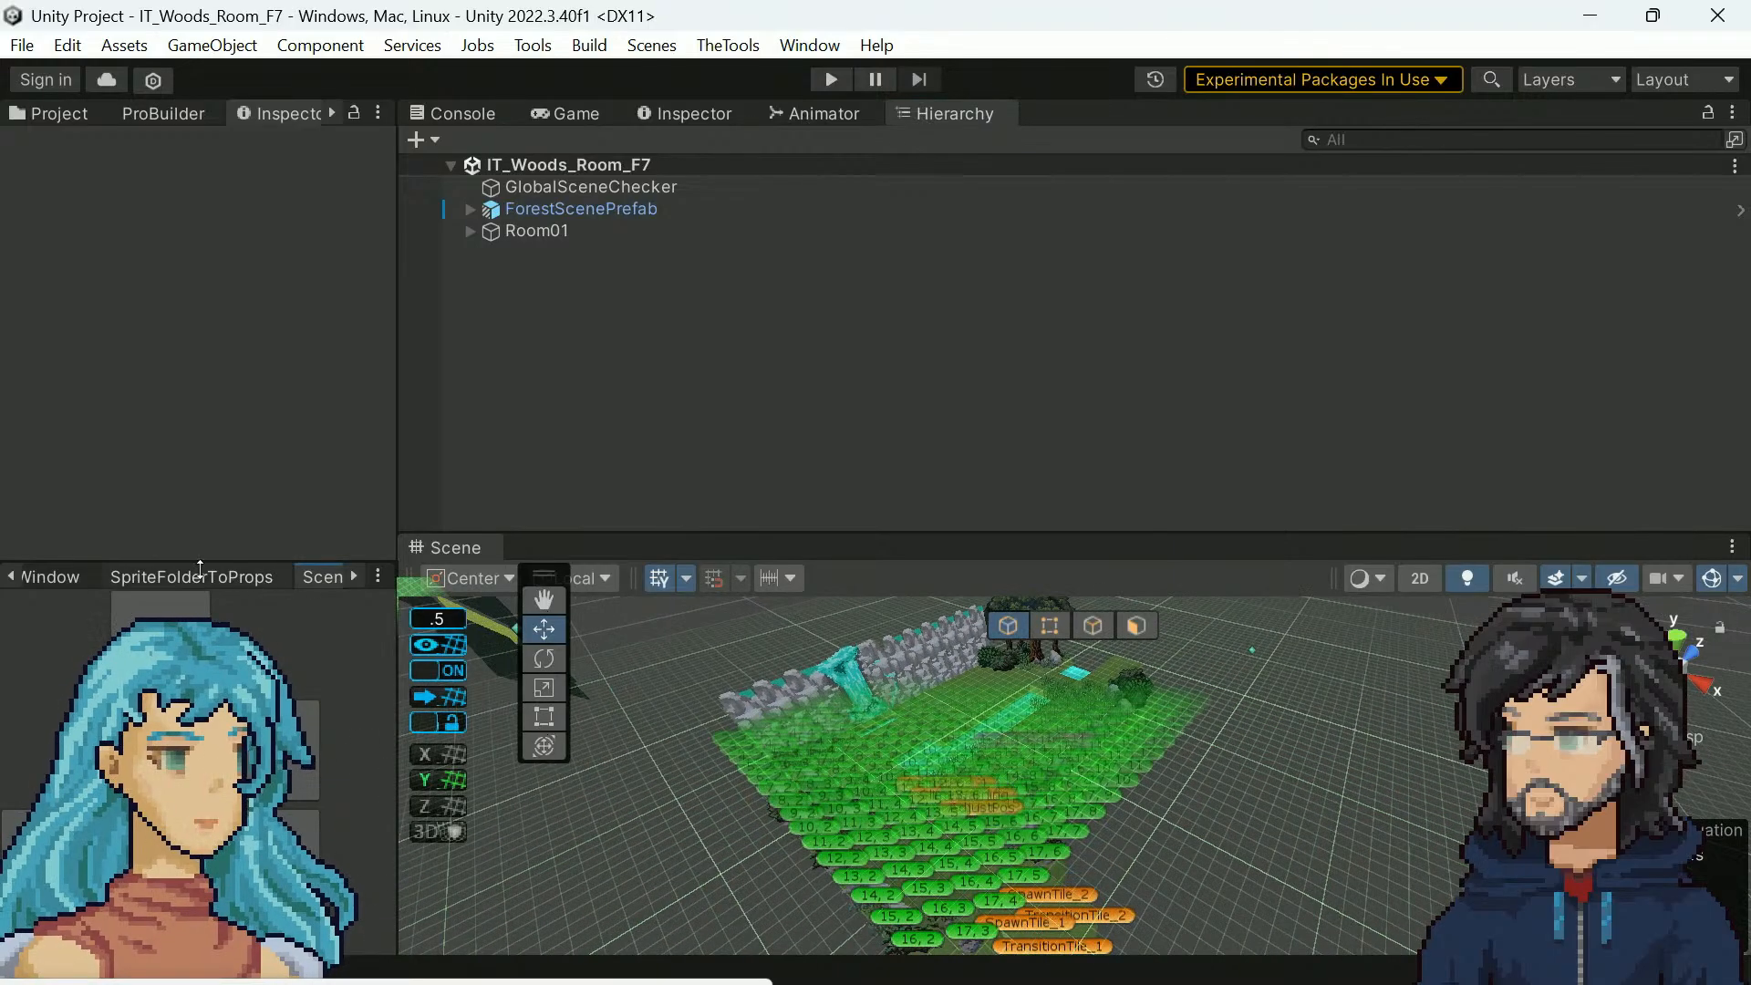
Widen the tool windows' dock and run the sprite processor with the dungeon set to Woods
{"action": "left_click", "coordinate": [204, 577]}
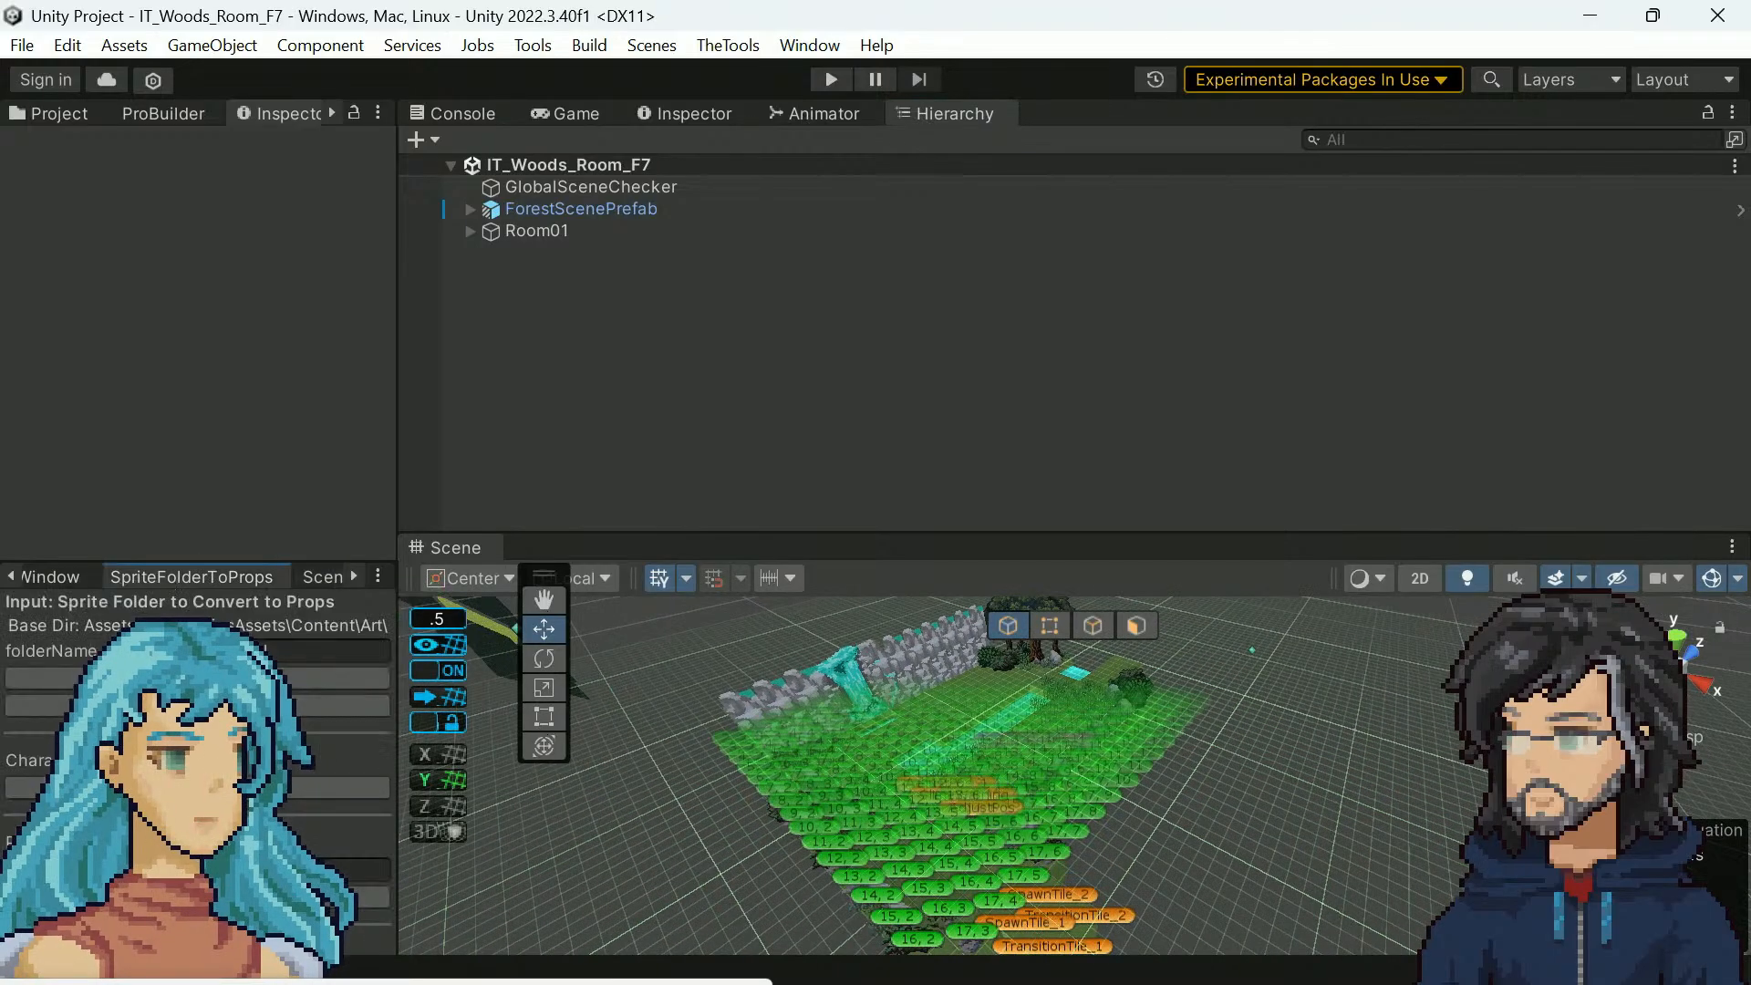
{"action": "left_click_drag", "start_coordinate": [399, 585], "coordinate": [512, 585]}
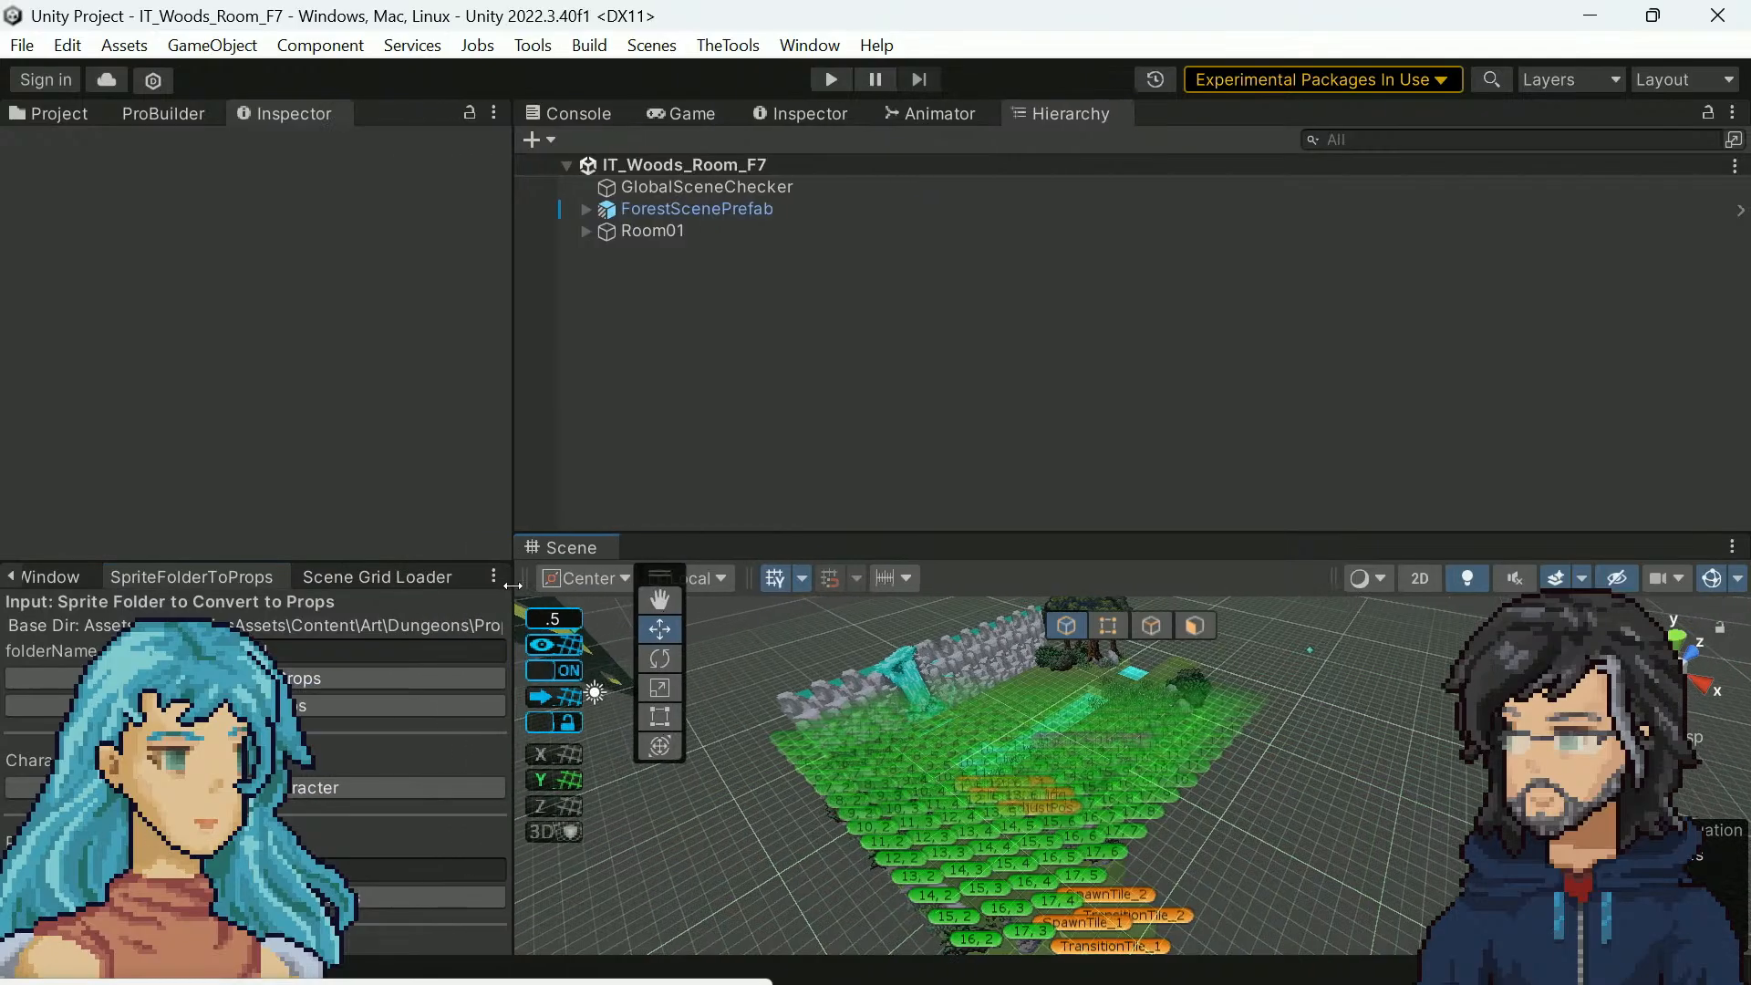
{"action": "left_click", "coordinate": [81, 577]}
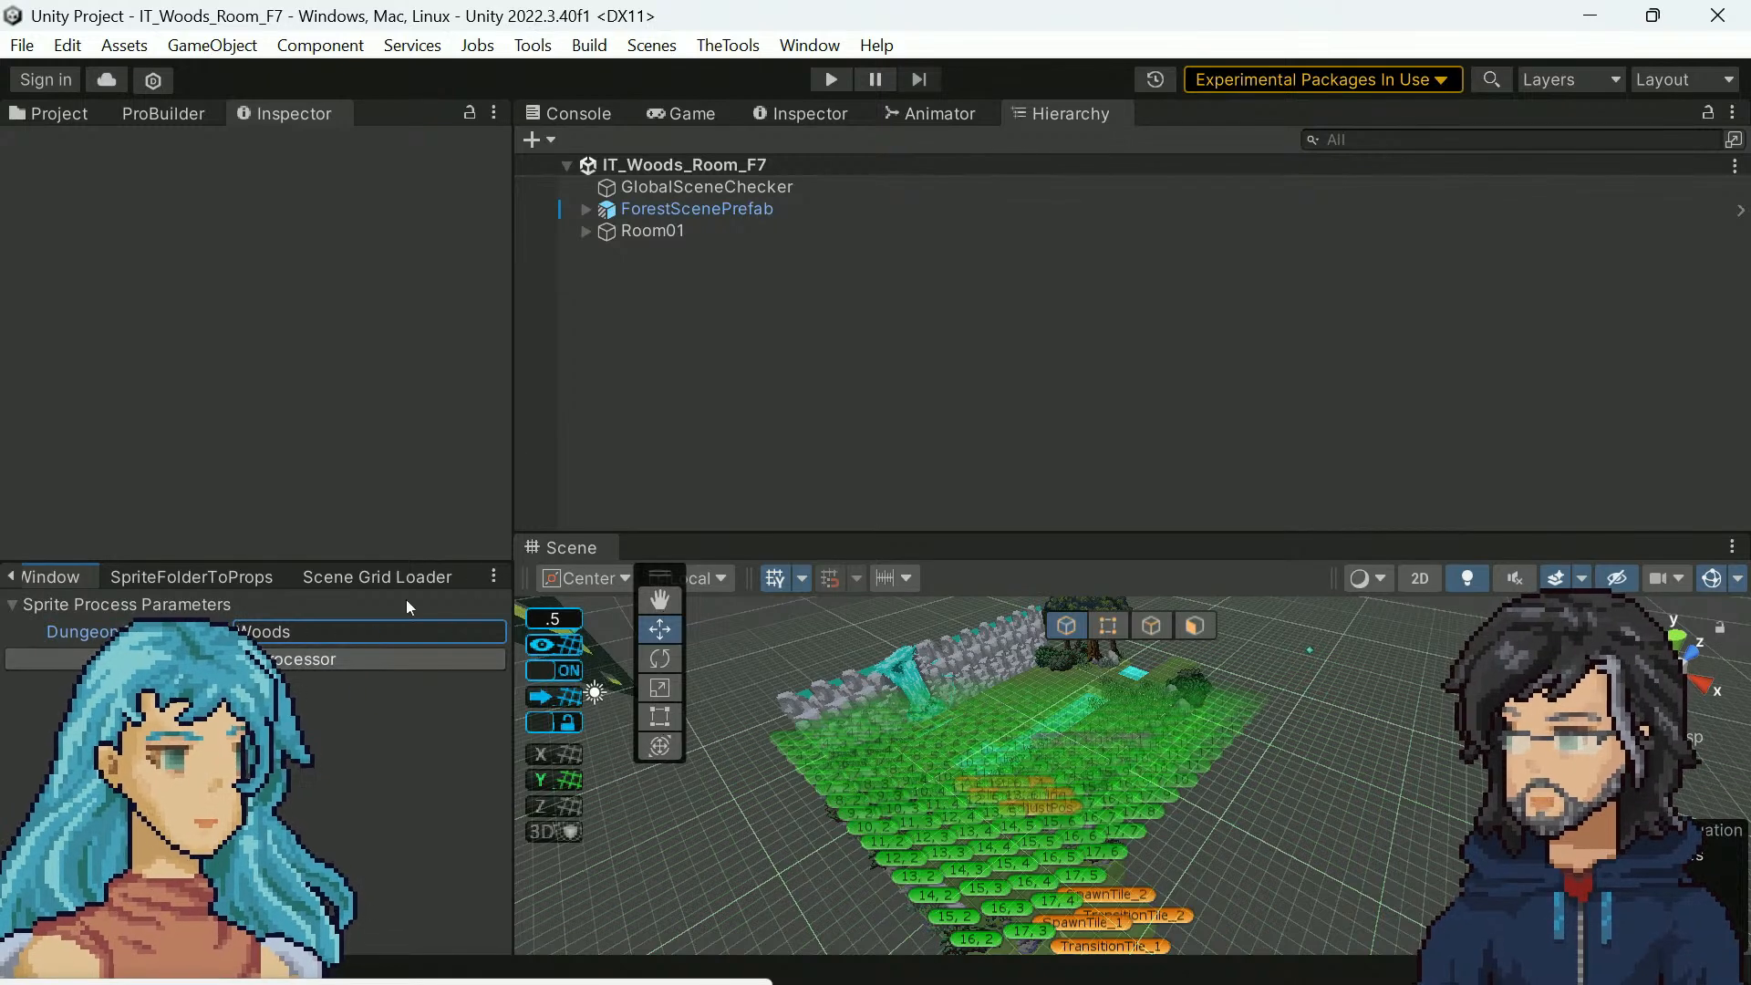
{"action": "left_click", "coordinate": [285, 672]}
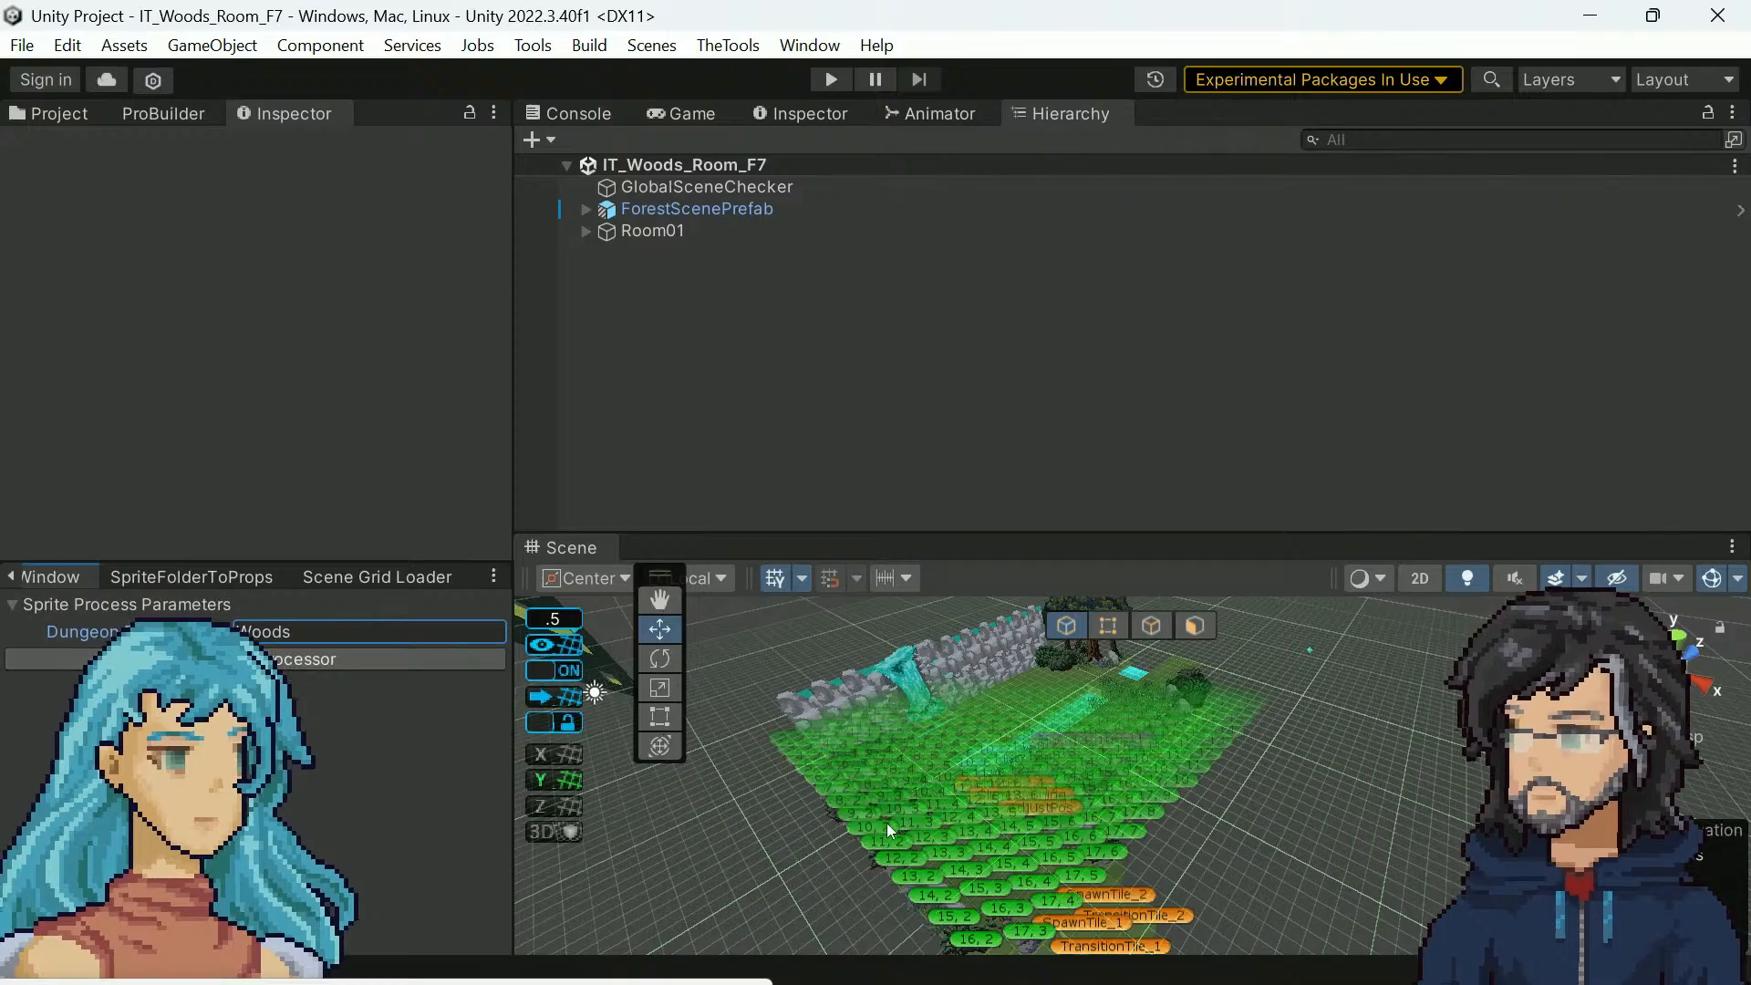
Inspect the updated floor around the room's entrance and spawn tiles, and run the Woods sprite processor again
{"action": "scroll", "coordinate": [880, 821], "scroll_direction": "up", "scroll_amount": 5}
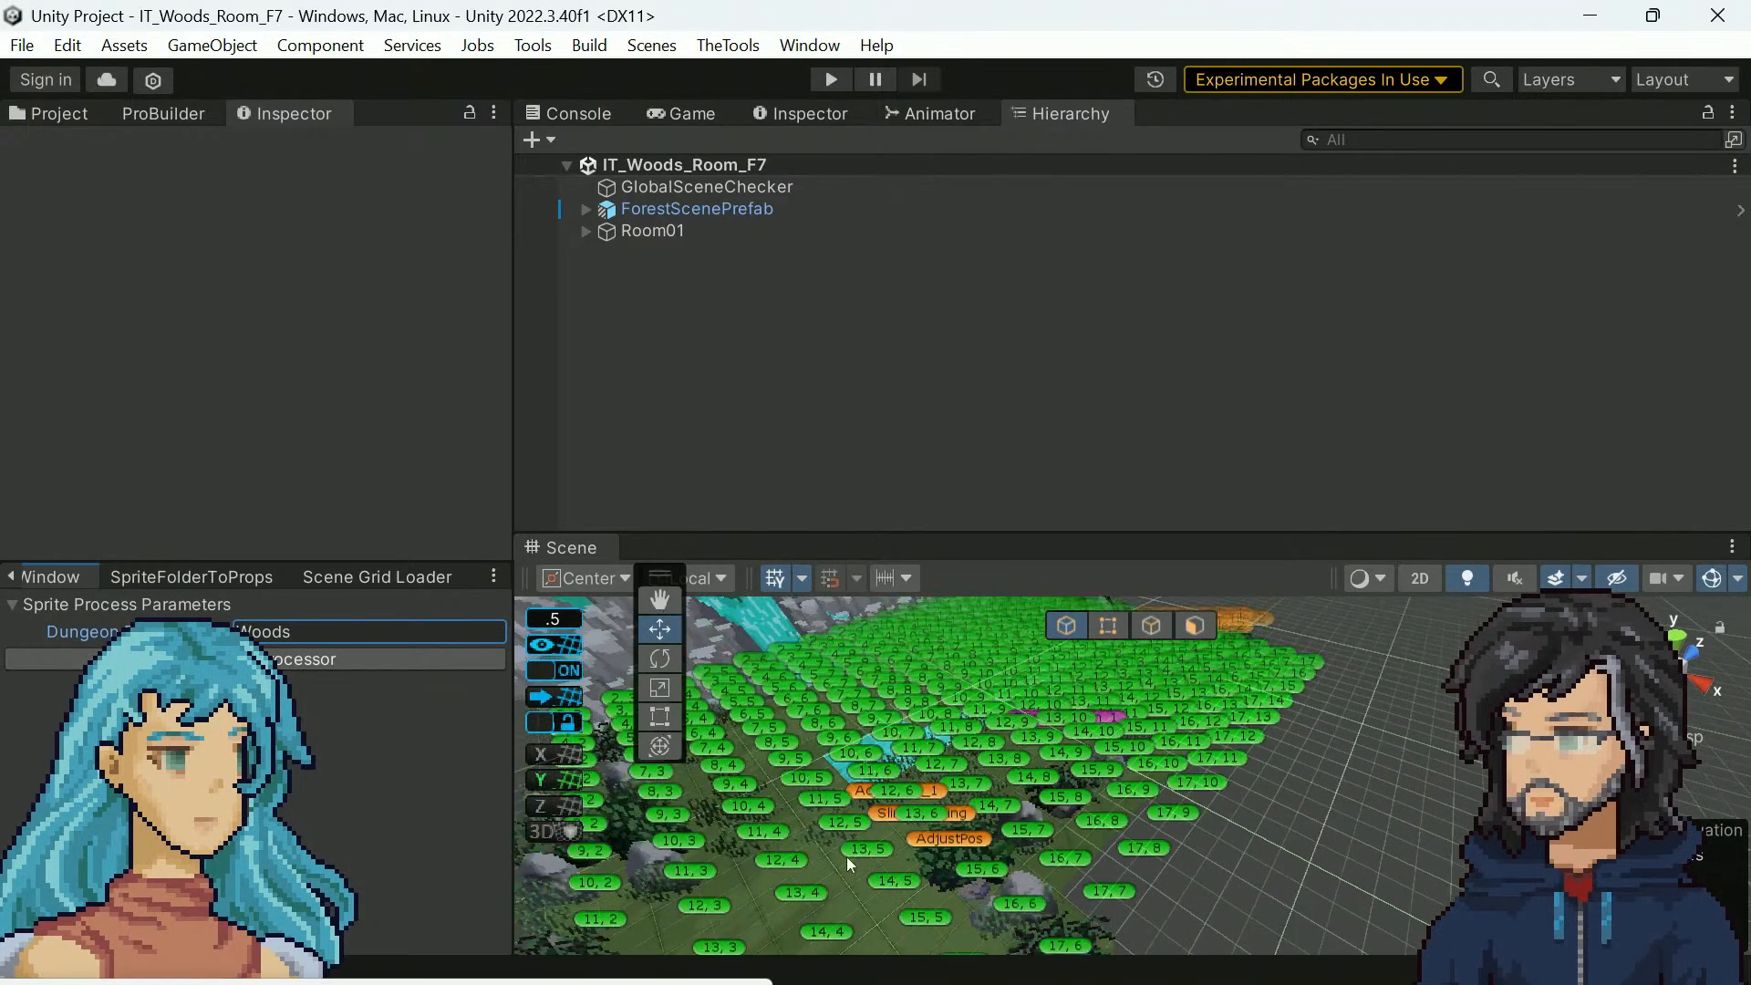
{"action": "left_click_drag", "start_coordinate": [848, 858], "coordinate": [909, 745]}
{"action": "scroll", "coordinate": [973, 860], "scroll_direction": "down", "scroll_amount": 2}
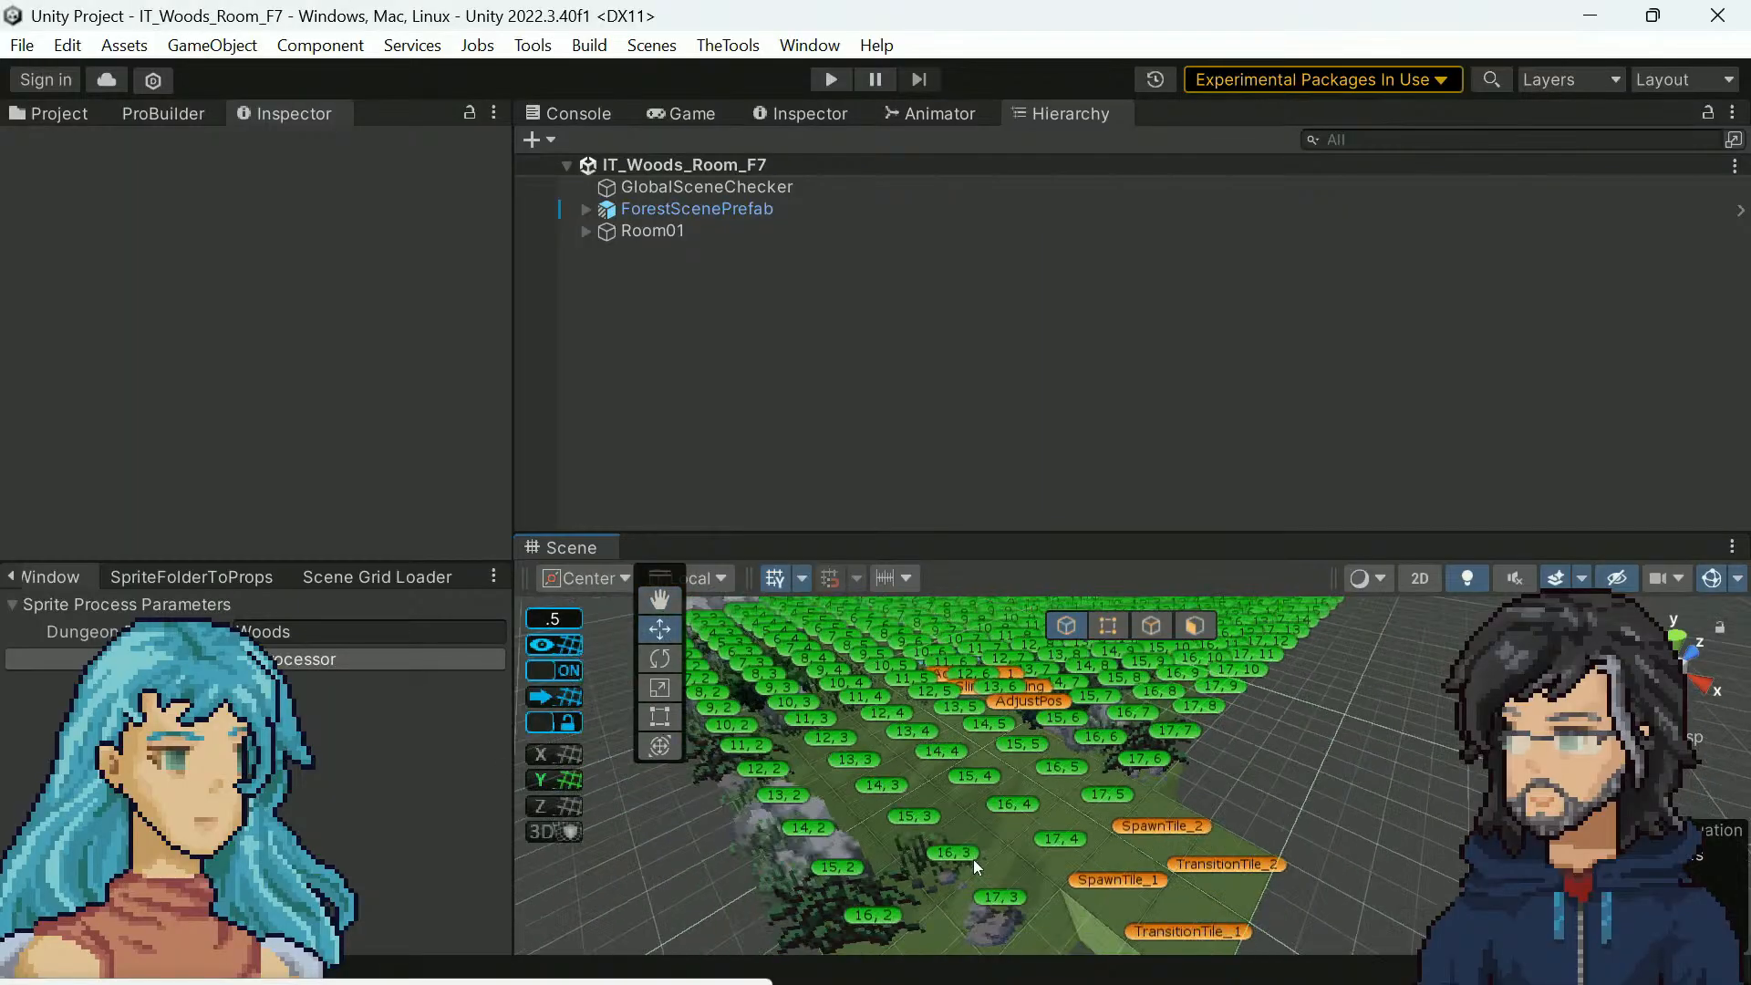
{"action": "left_click", "coordinate": [343, 662]}
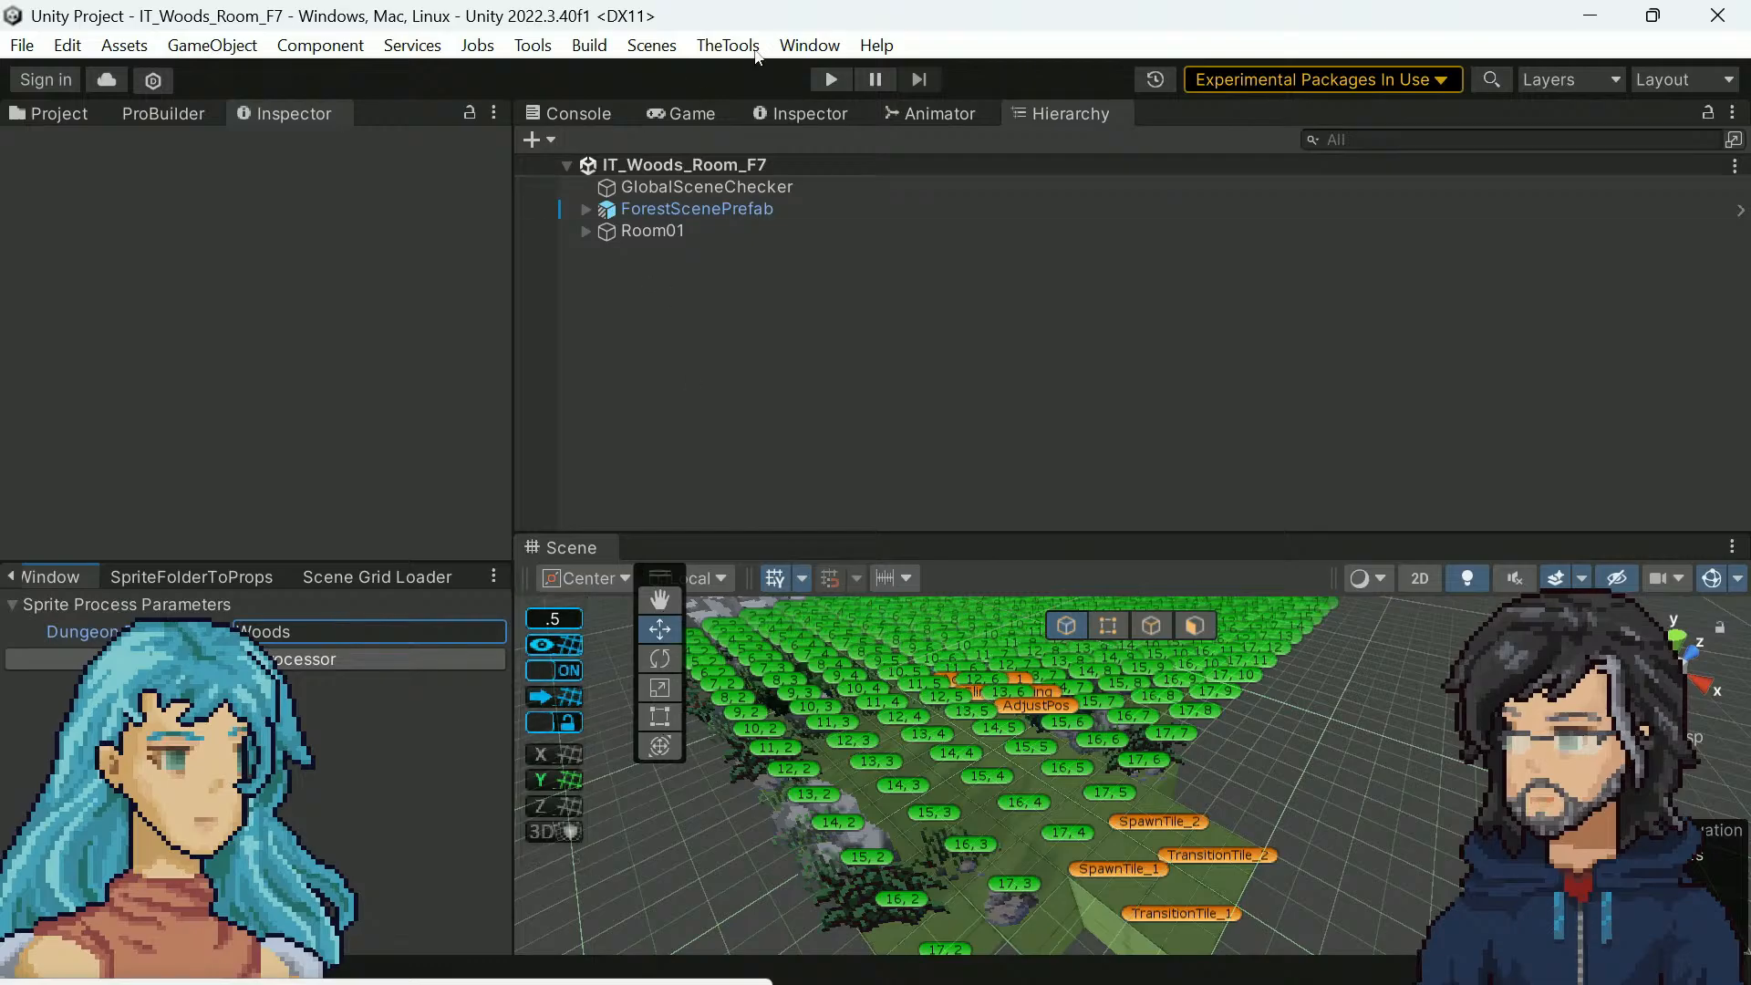
Start play mode, enlarge the game view, and walk the character from the entrance along the path towards the stone wall
{"action": "left_click", "coordinate": [843, 80]}
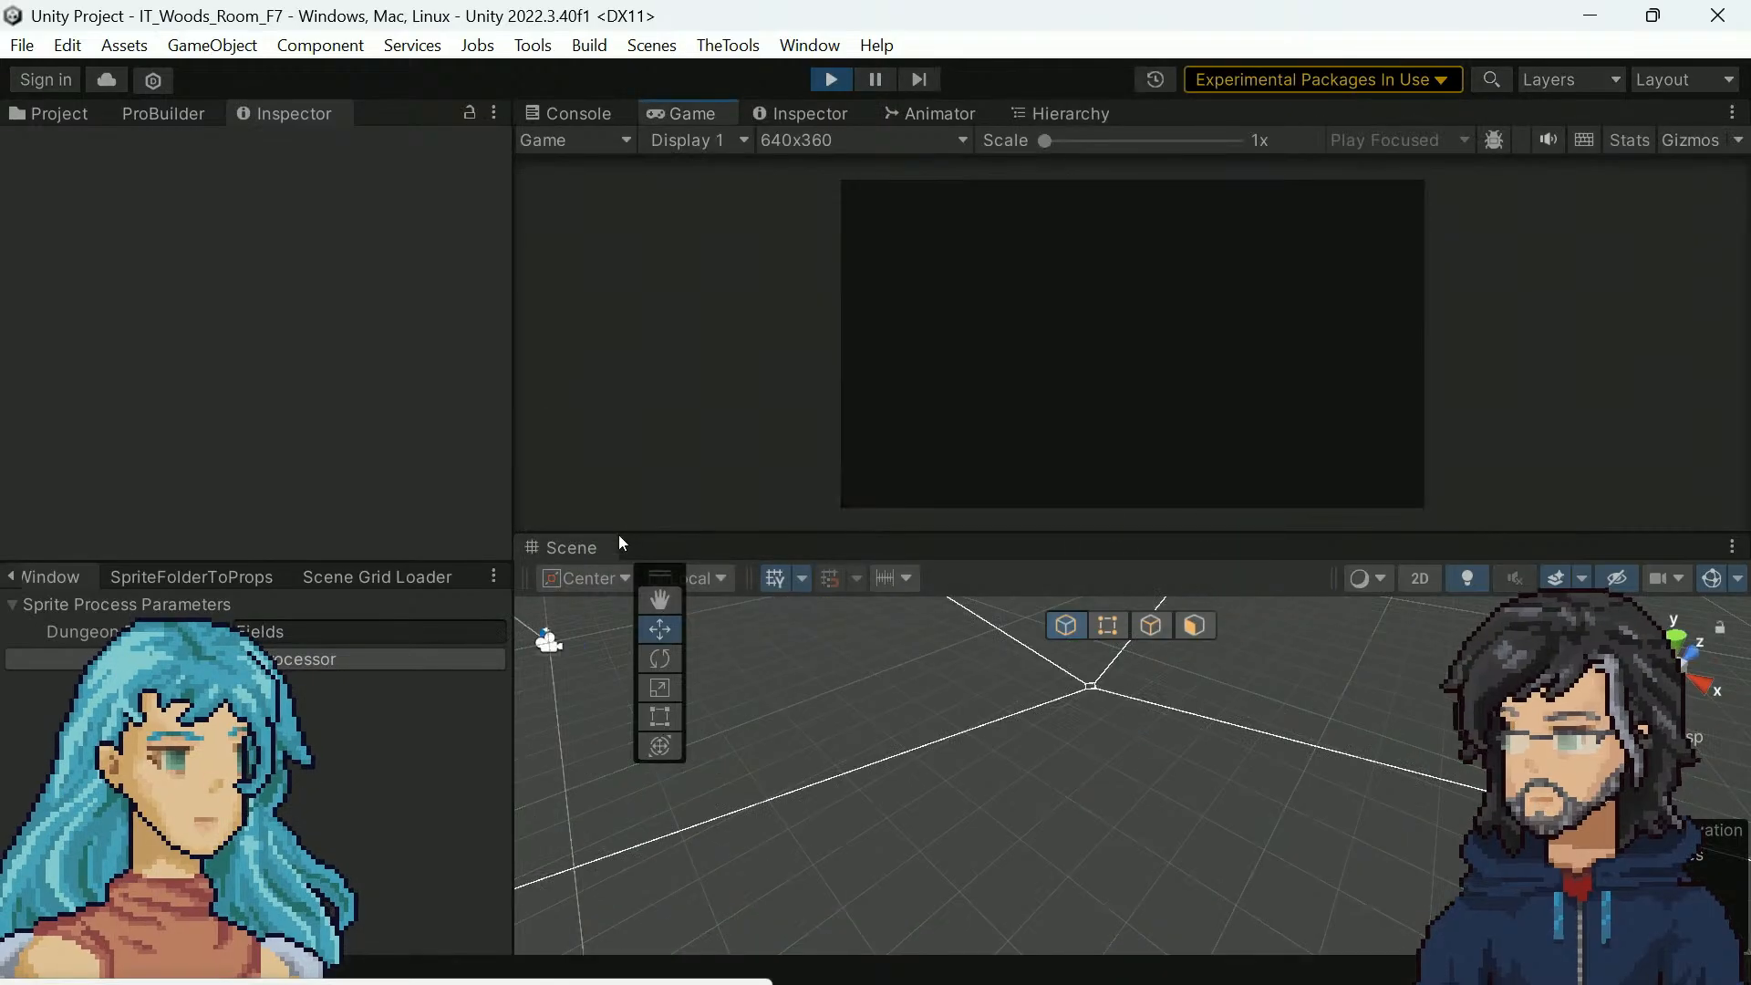
{"action": "left_click_drag", "start_coordinate": [1113, 533], "coordinate": [1093, 857]}
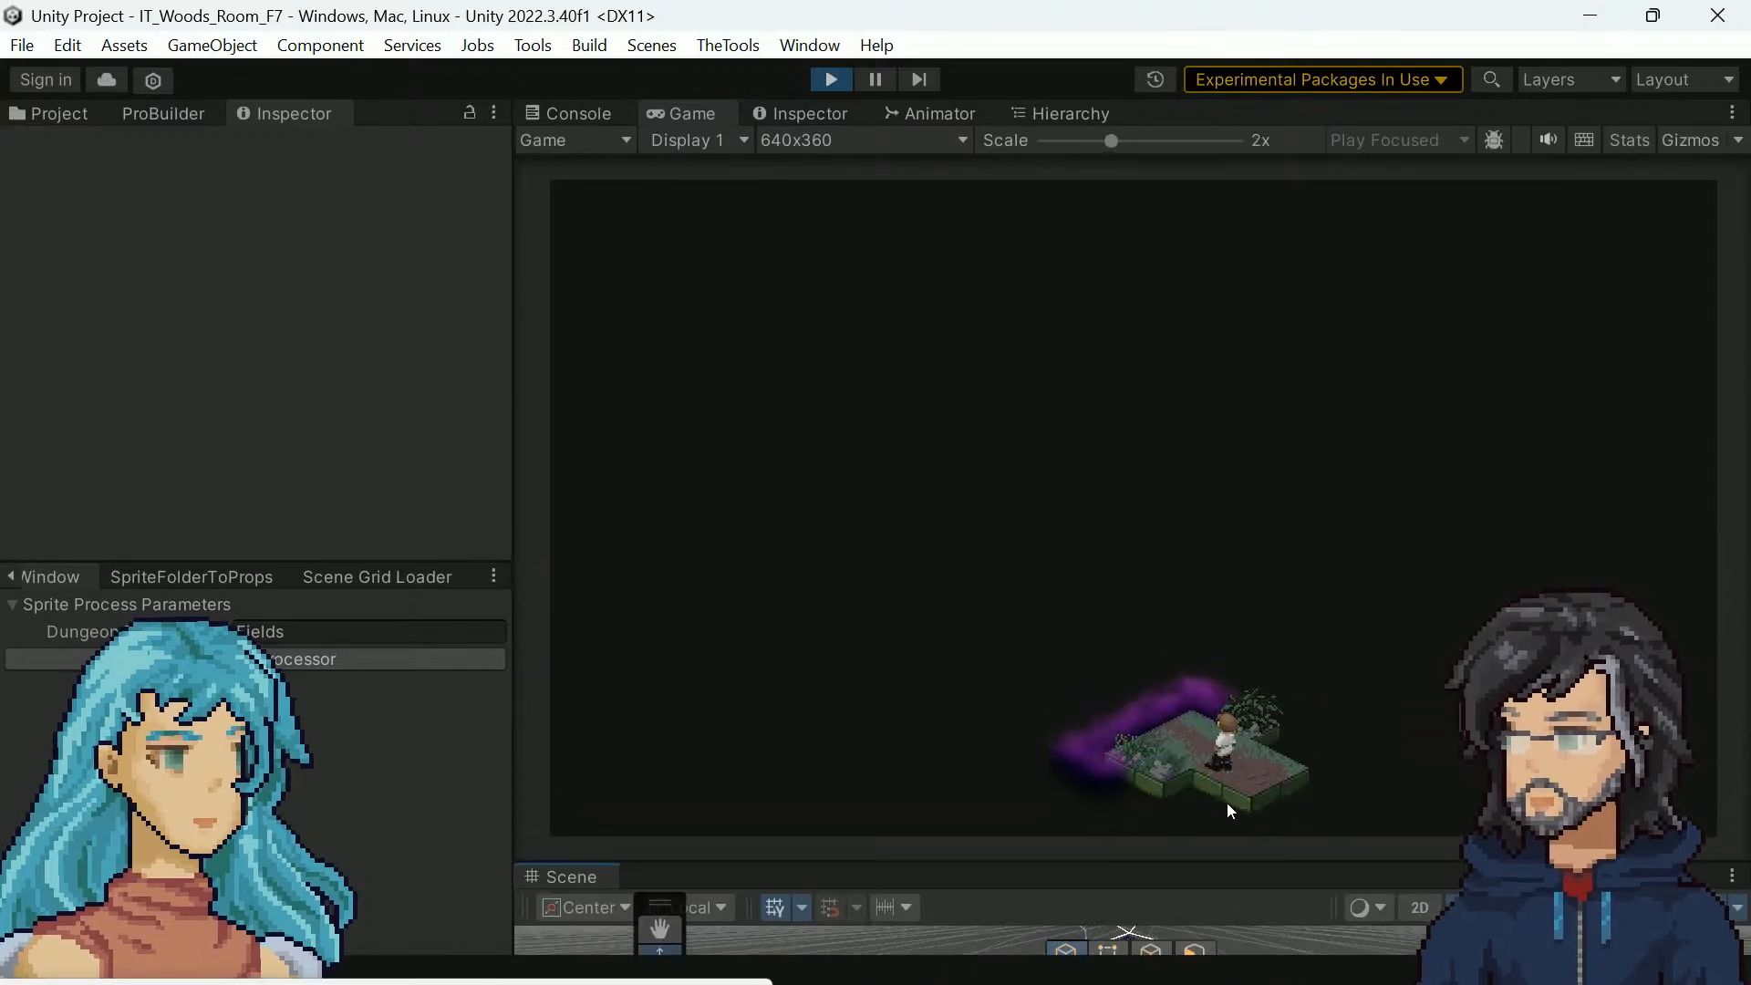
{"action": "key", "text": "w"}
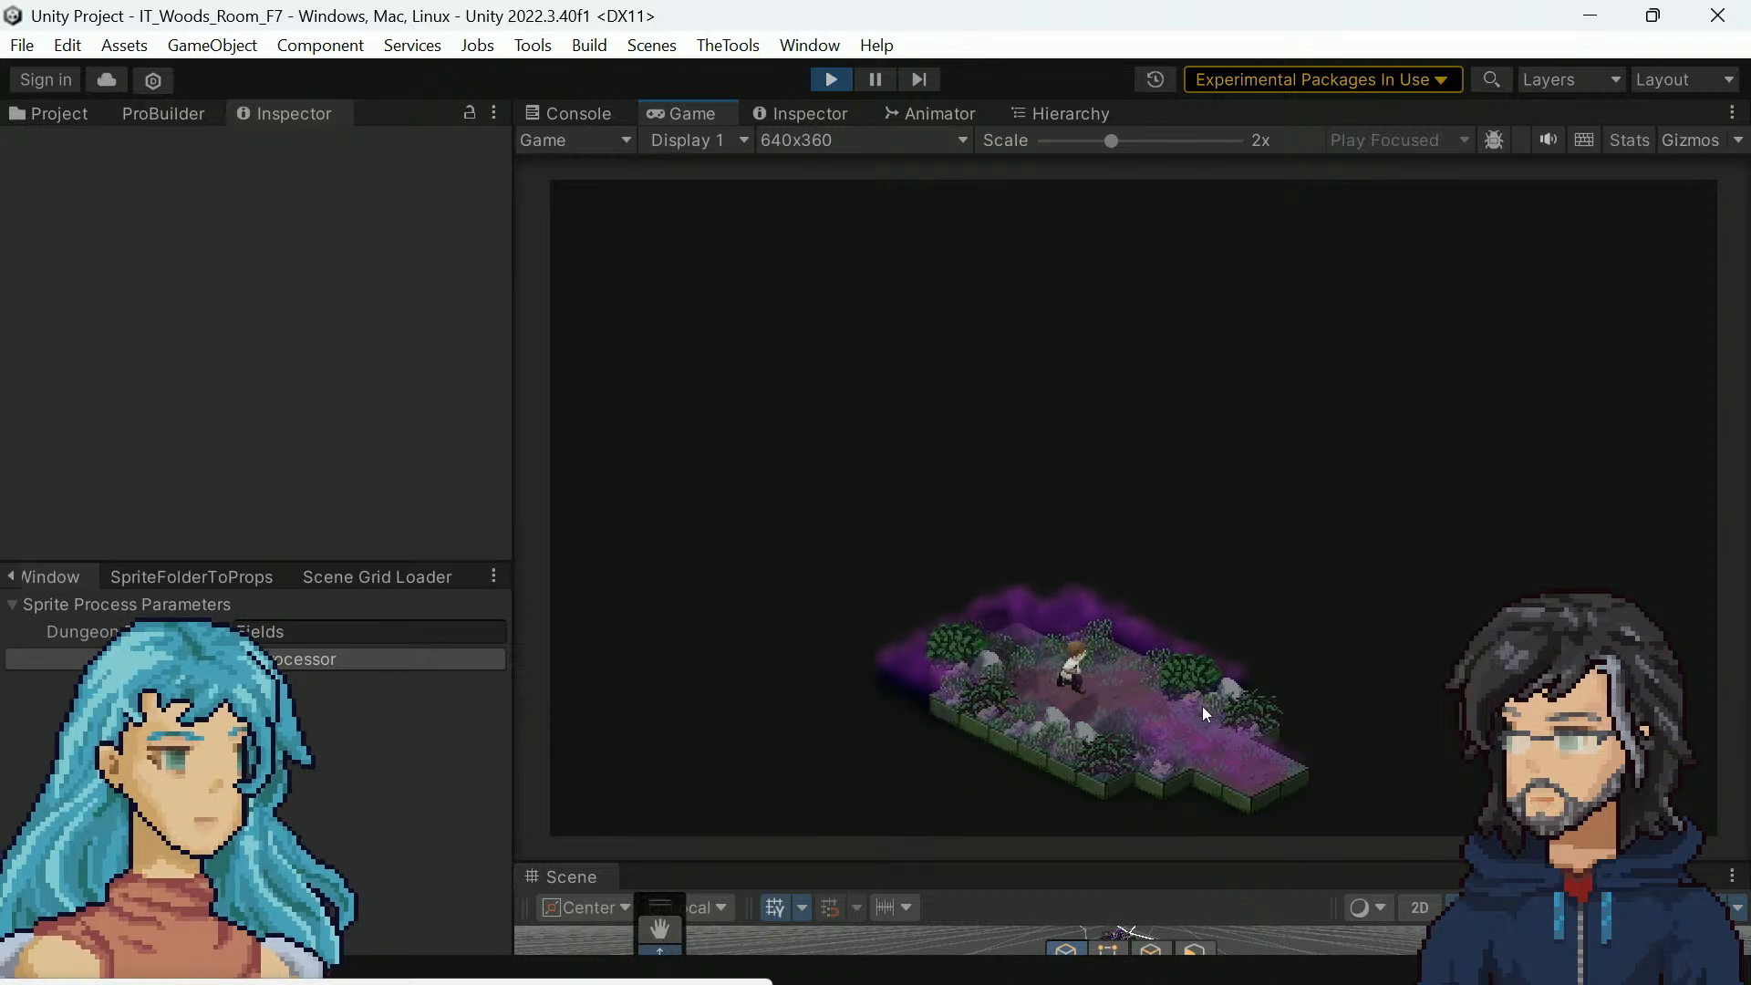
{"action": "key", "text": "w"}
{"action": "key", "text": "w"}
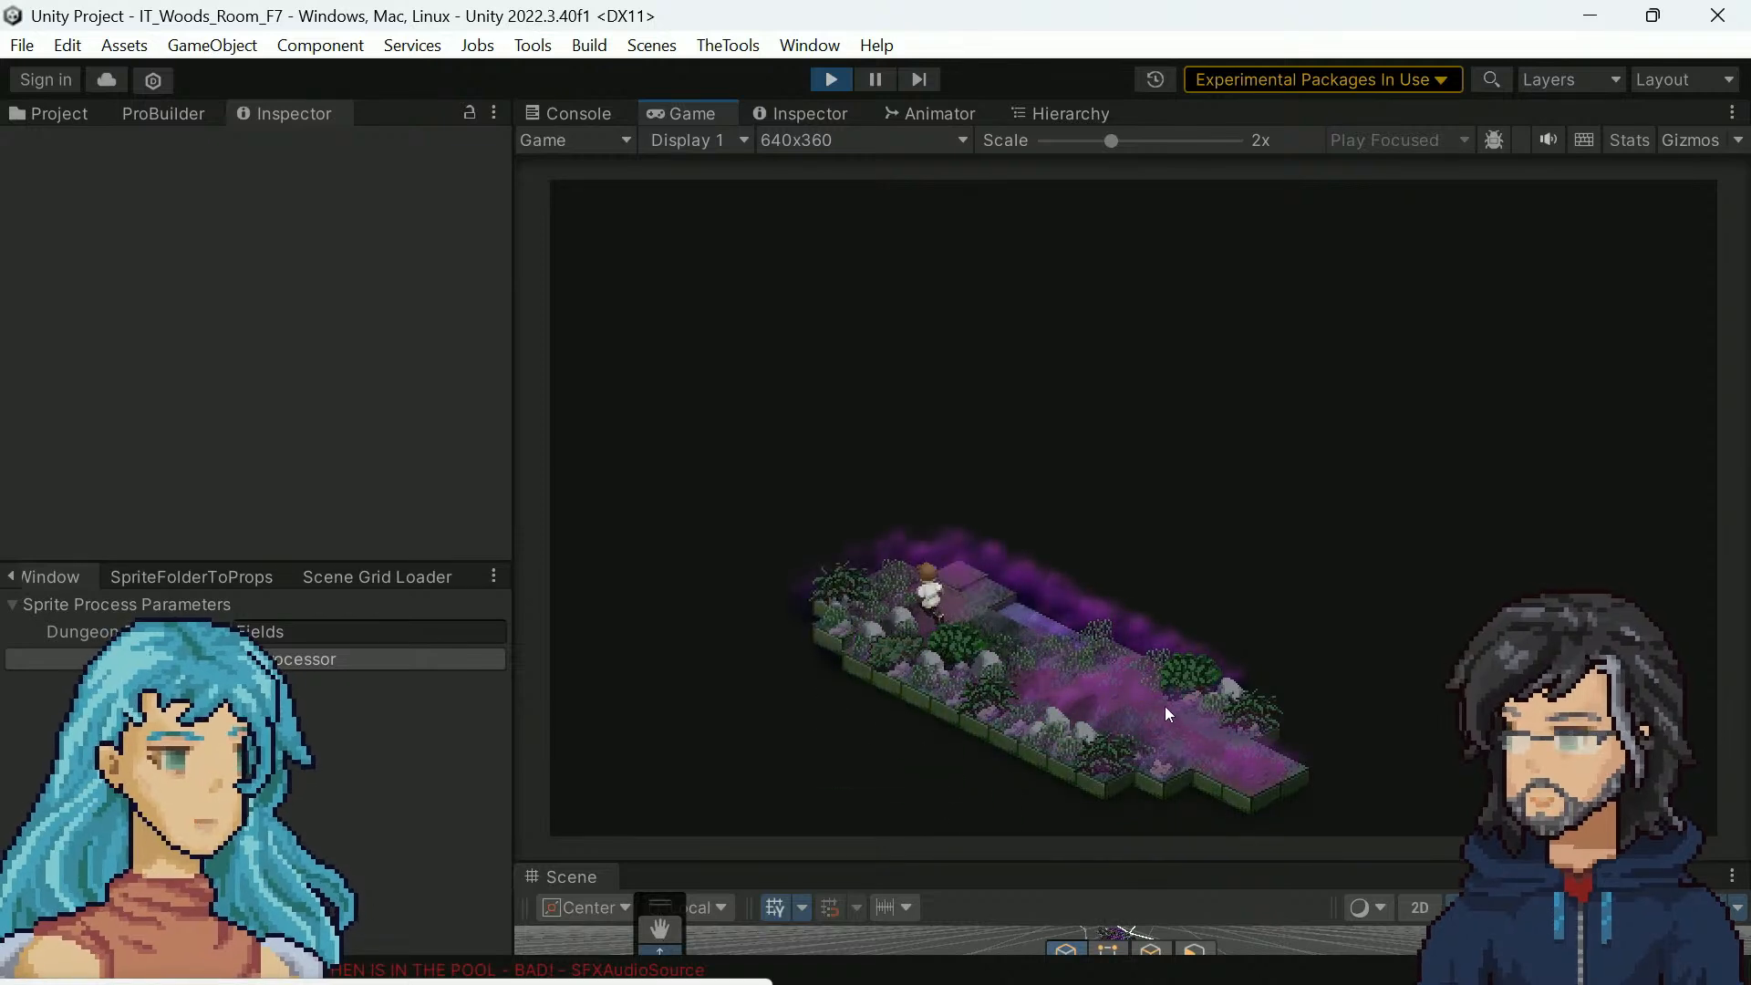
Walk the character past the waterfall and along the stone wall to examine the newly painted floor
{"action": "key", "text": "d"}
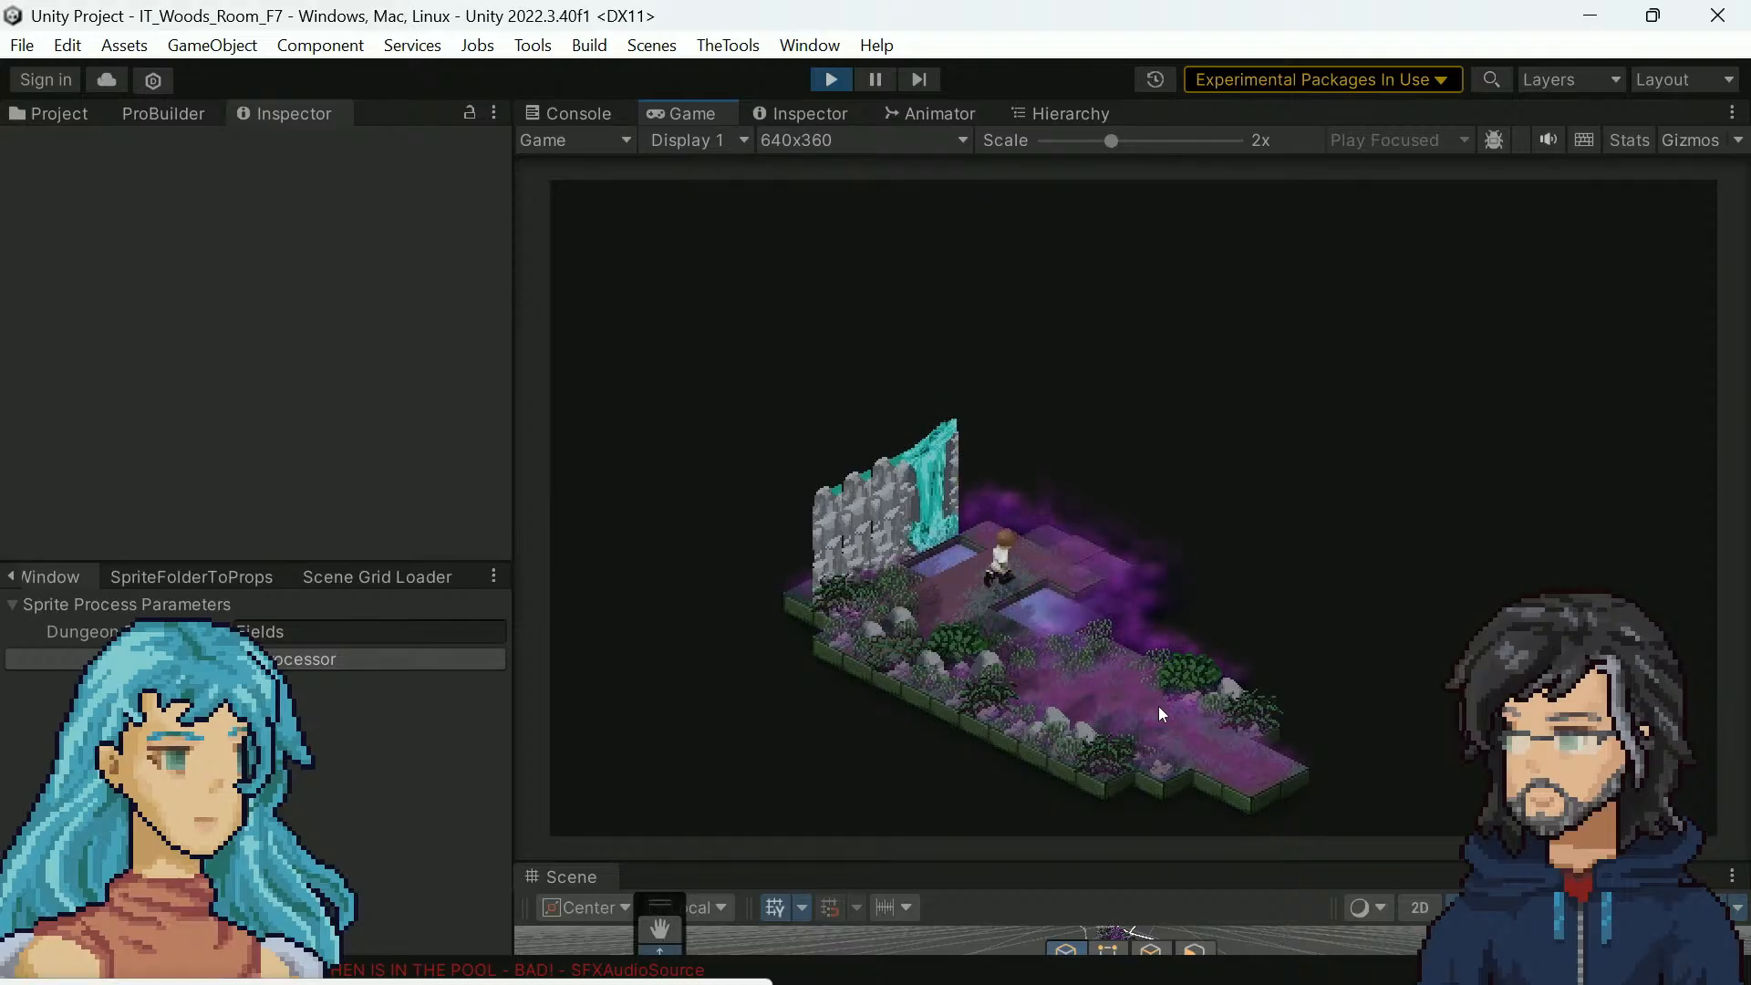
{"action": "key", "text": "w"}
{"action": "key", "text": "d"}
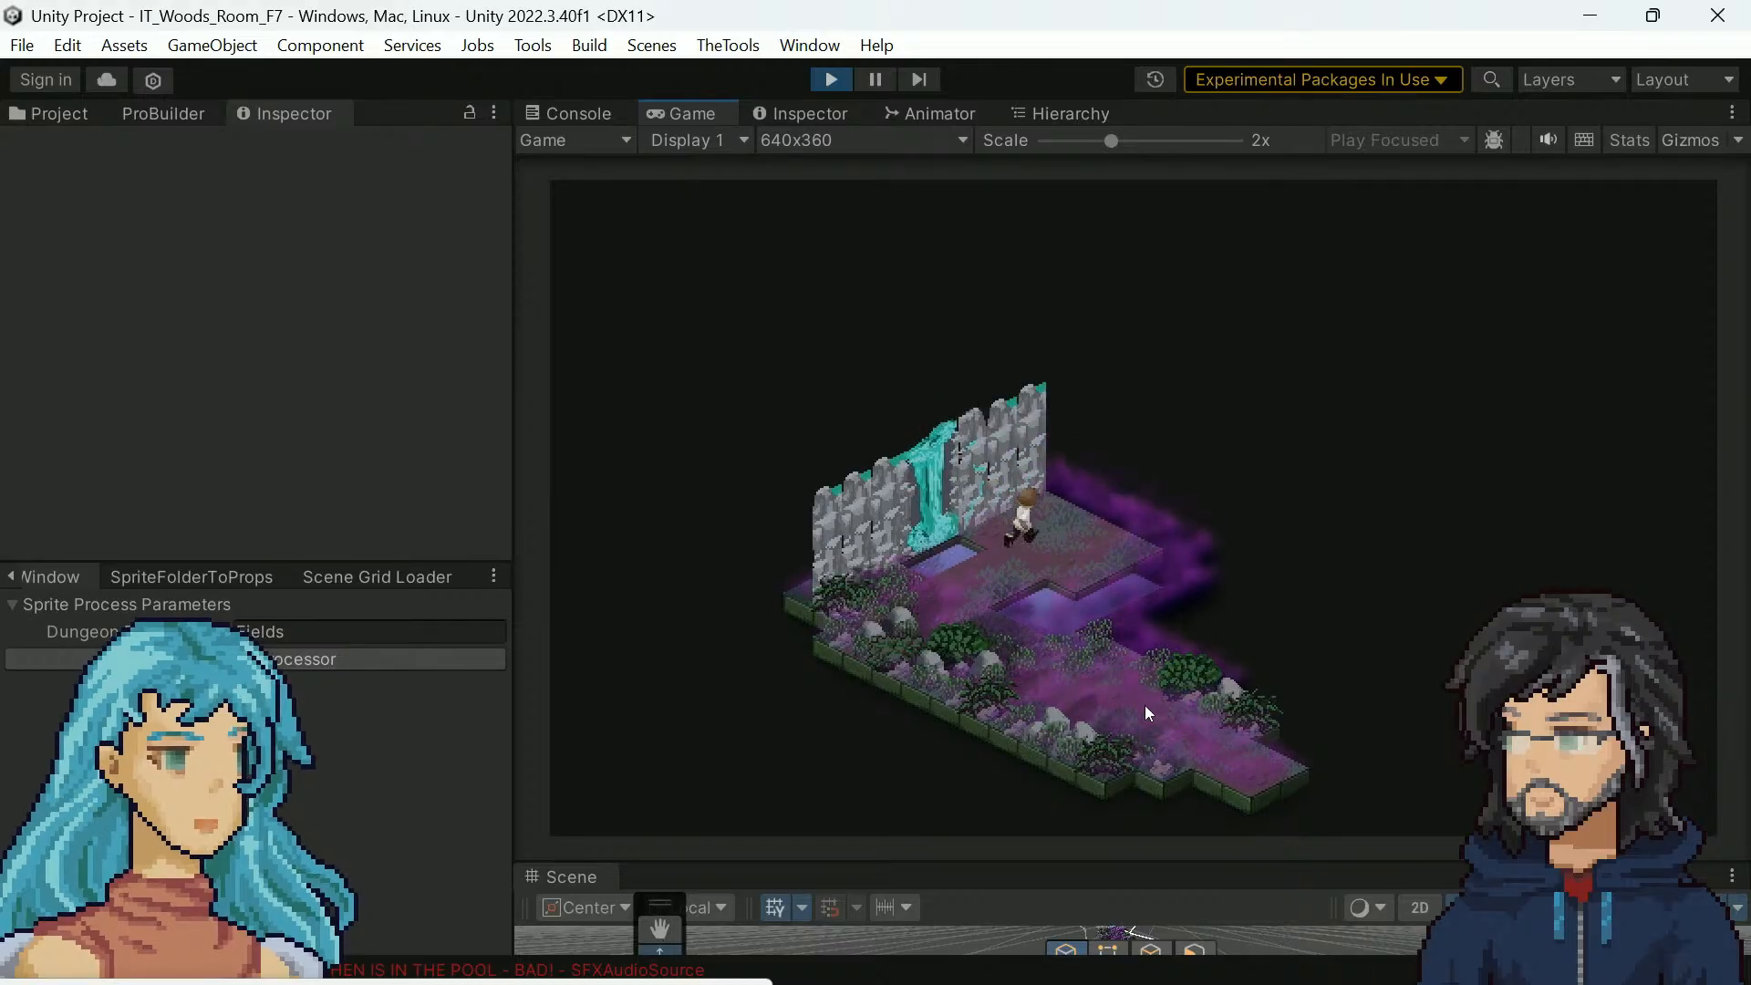
{"action": "key", "text": "a"}
{"action": "key", "text": "w"}
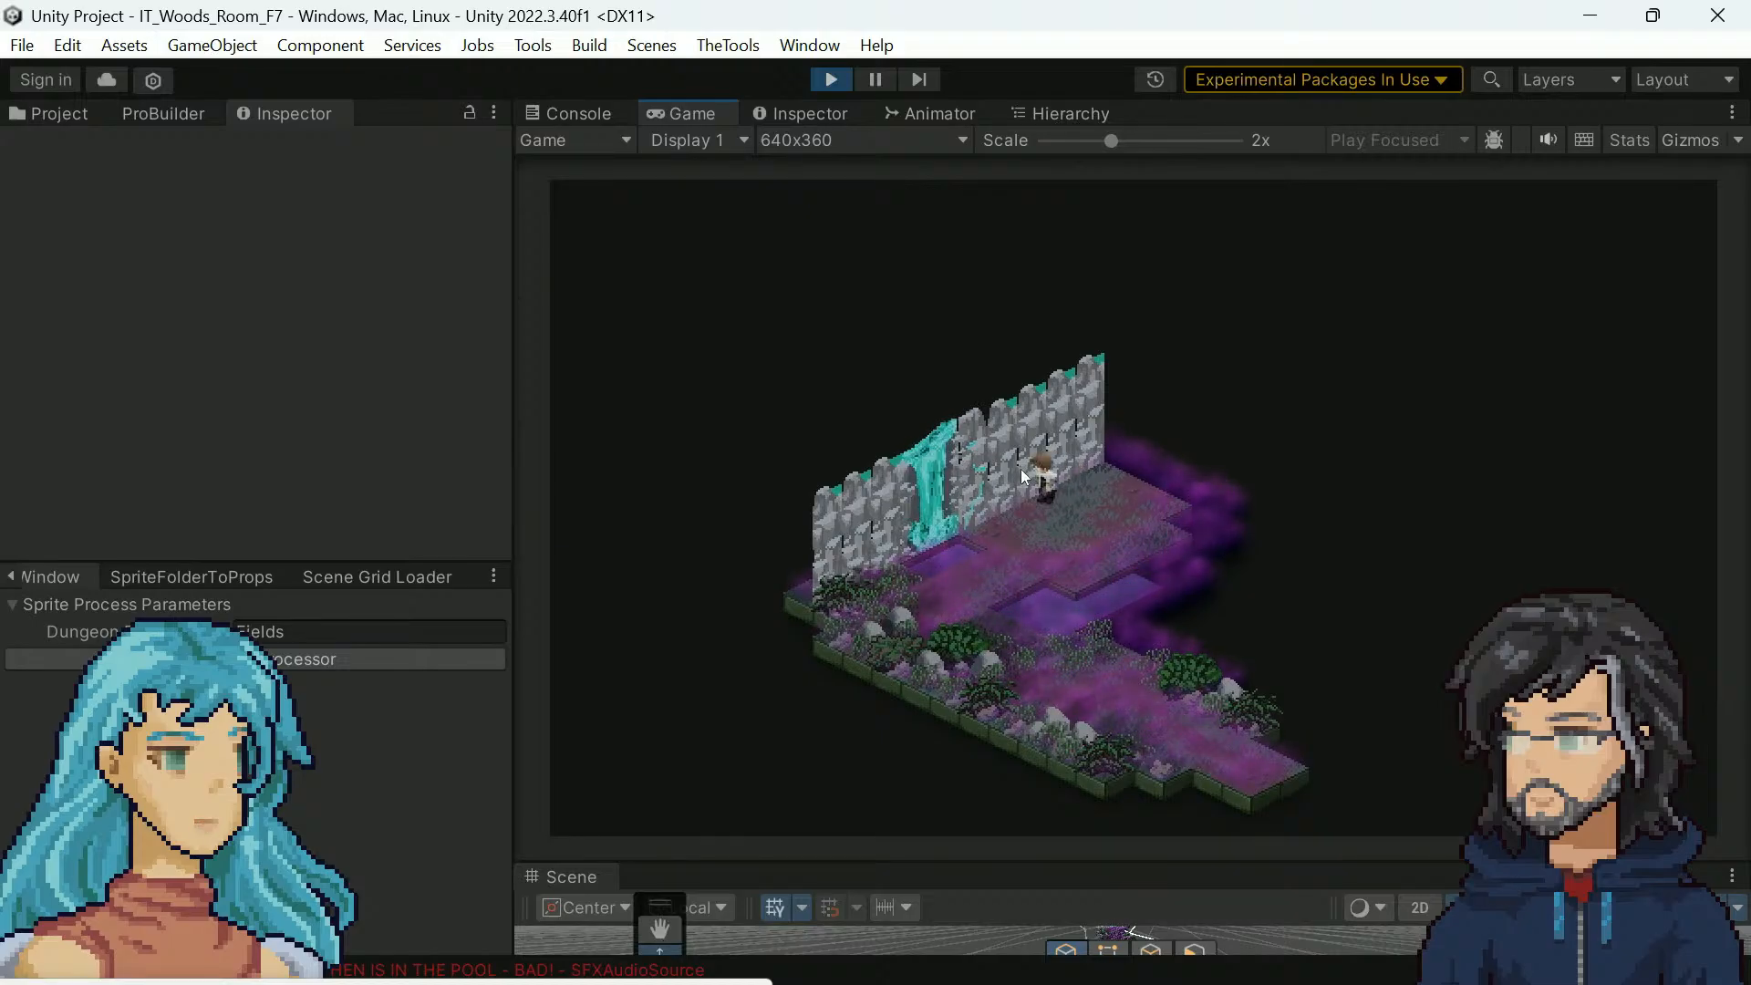
{"action": "key", "text": "d"}
{"action": "key", "text": "a"}
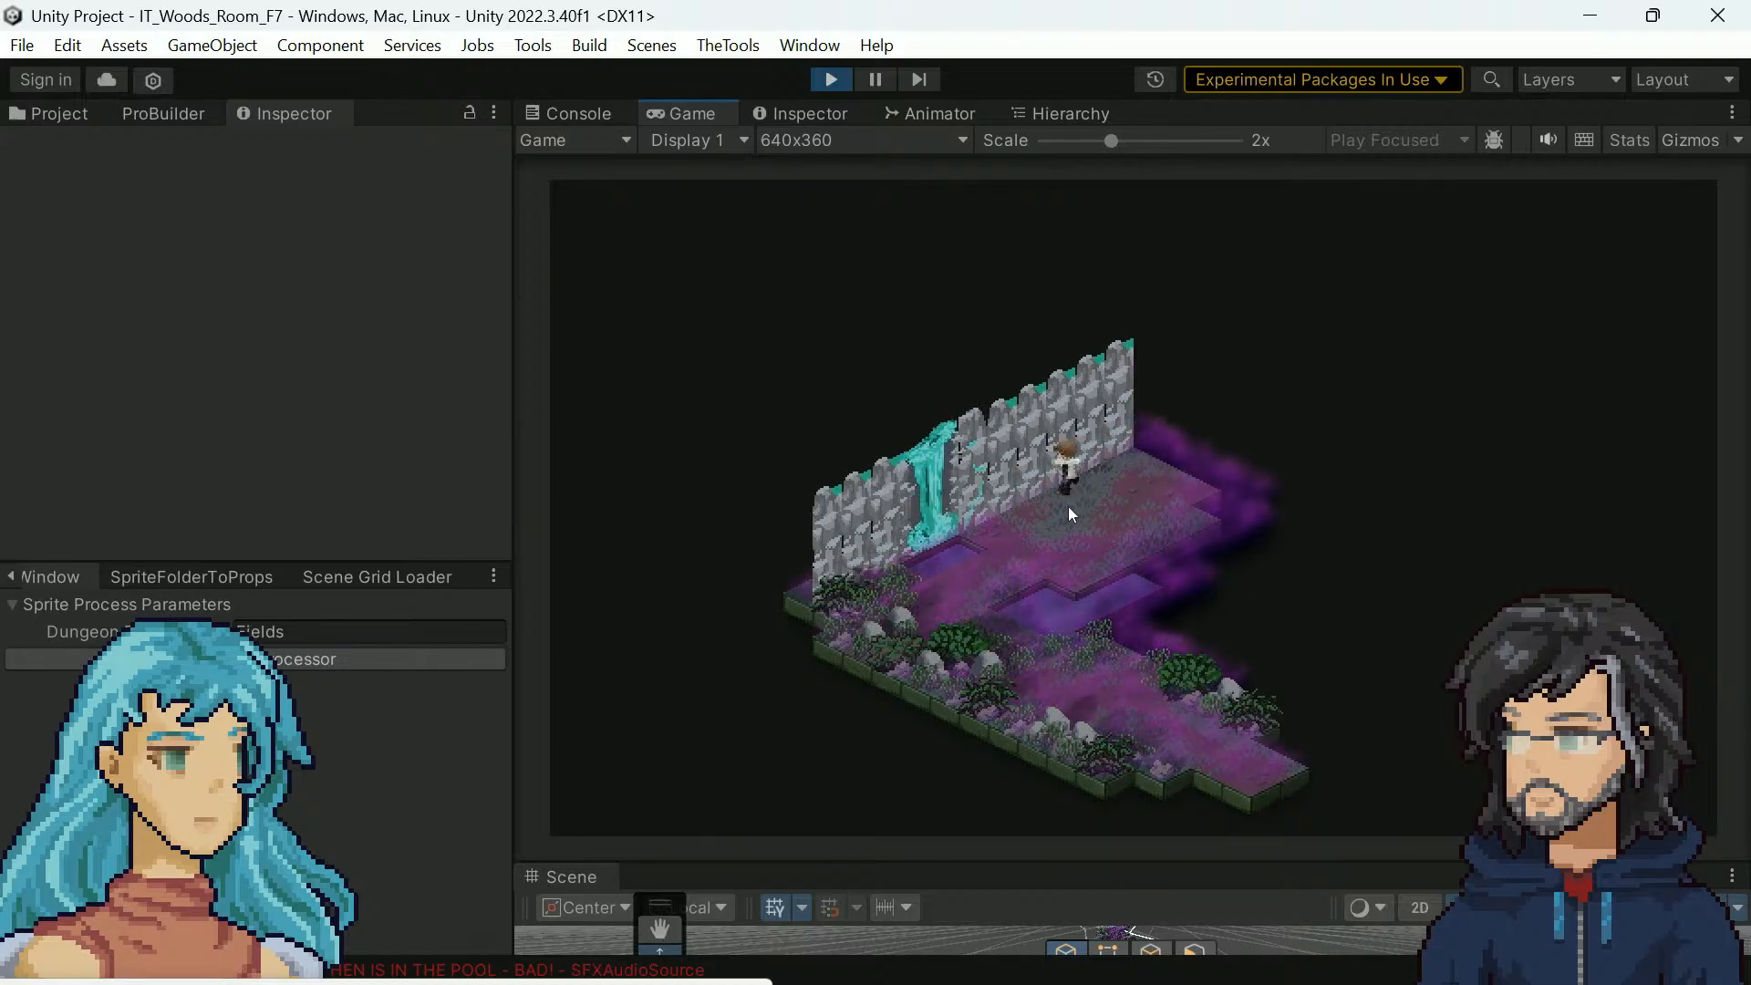
{"action": "key", "text": "d"}
{"action": "key", "text": "a"}
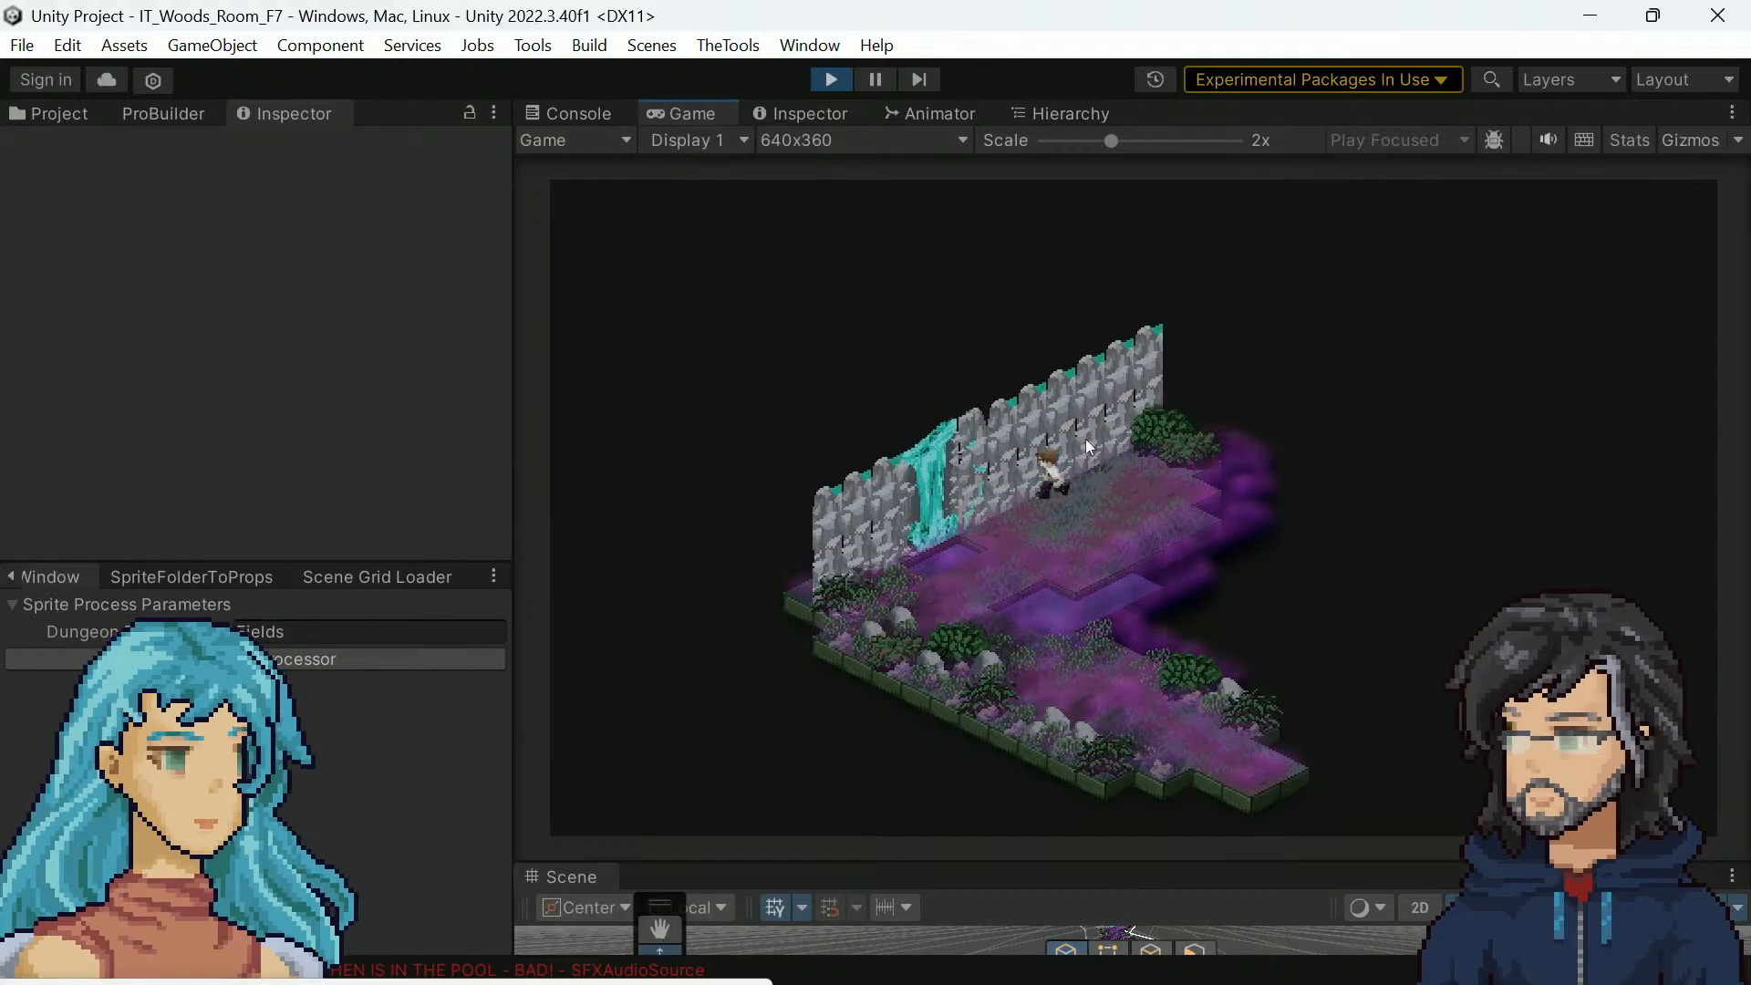
Walk the character back along the wall to the waterfall pool and onto the dirt between the two pools
{"action": "key", "text": "a"}
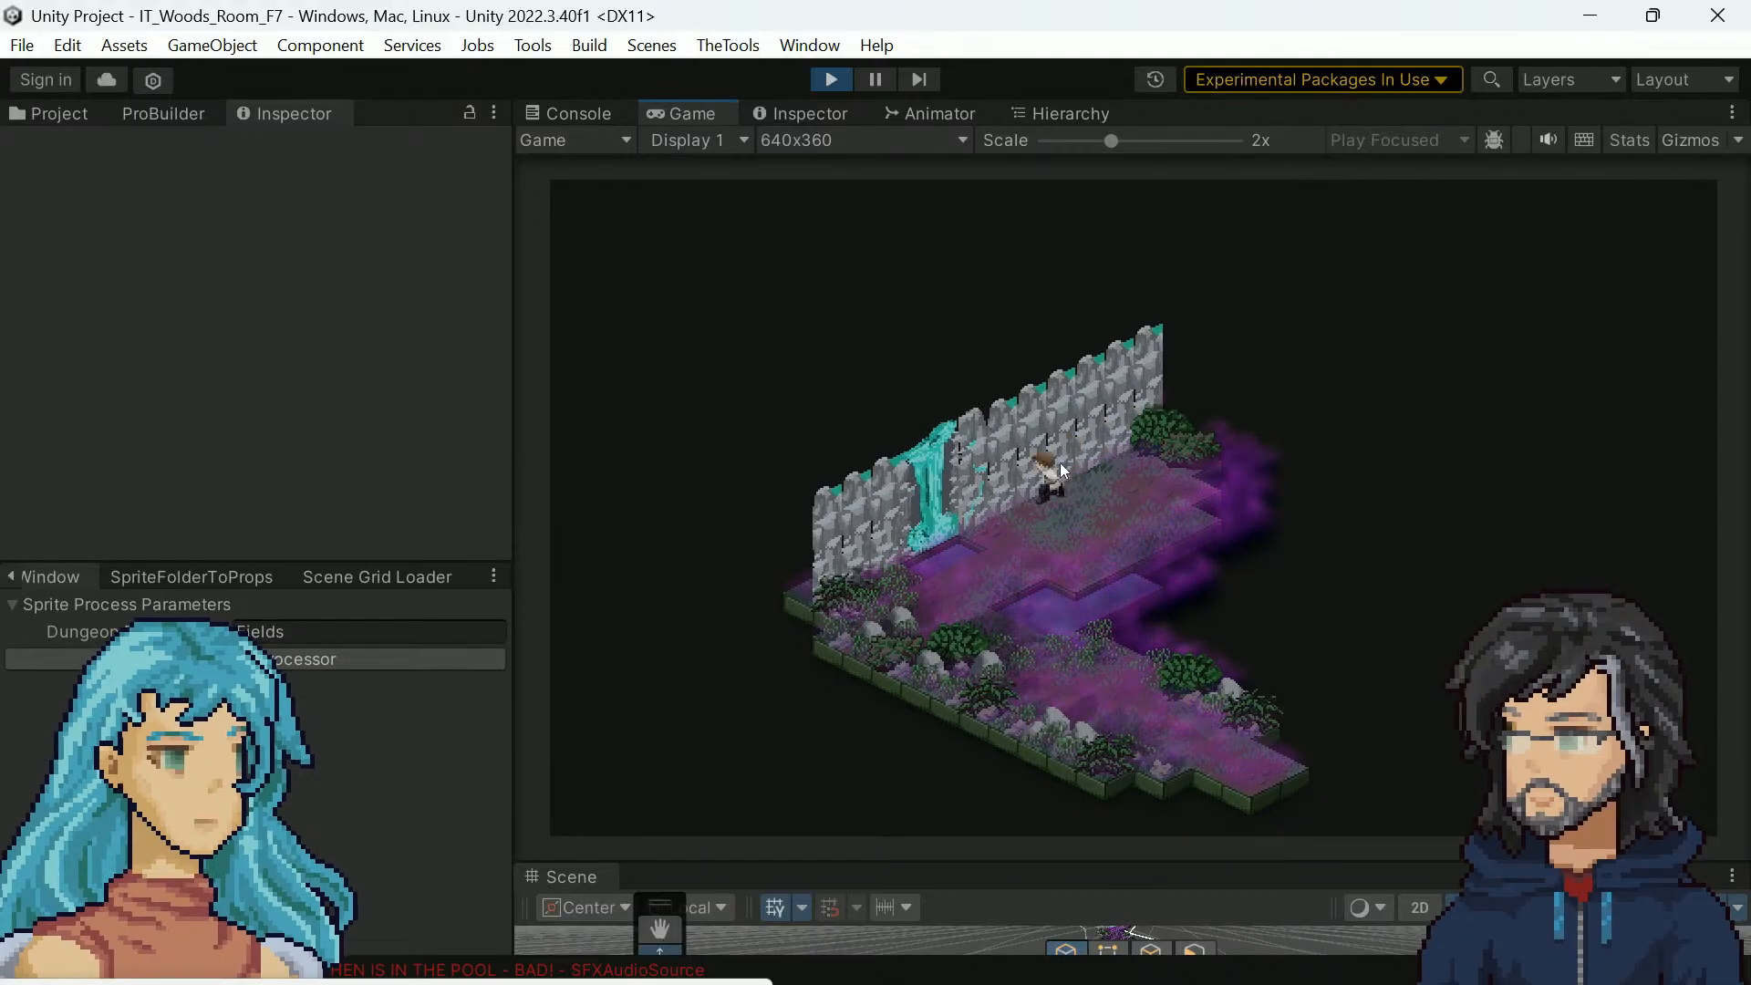
{"action": "key", "text": "d"}
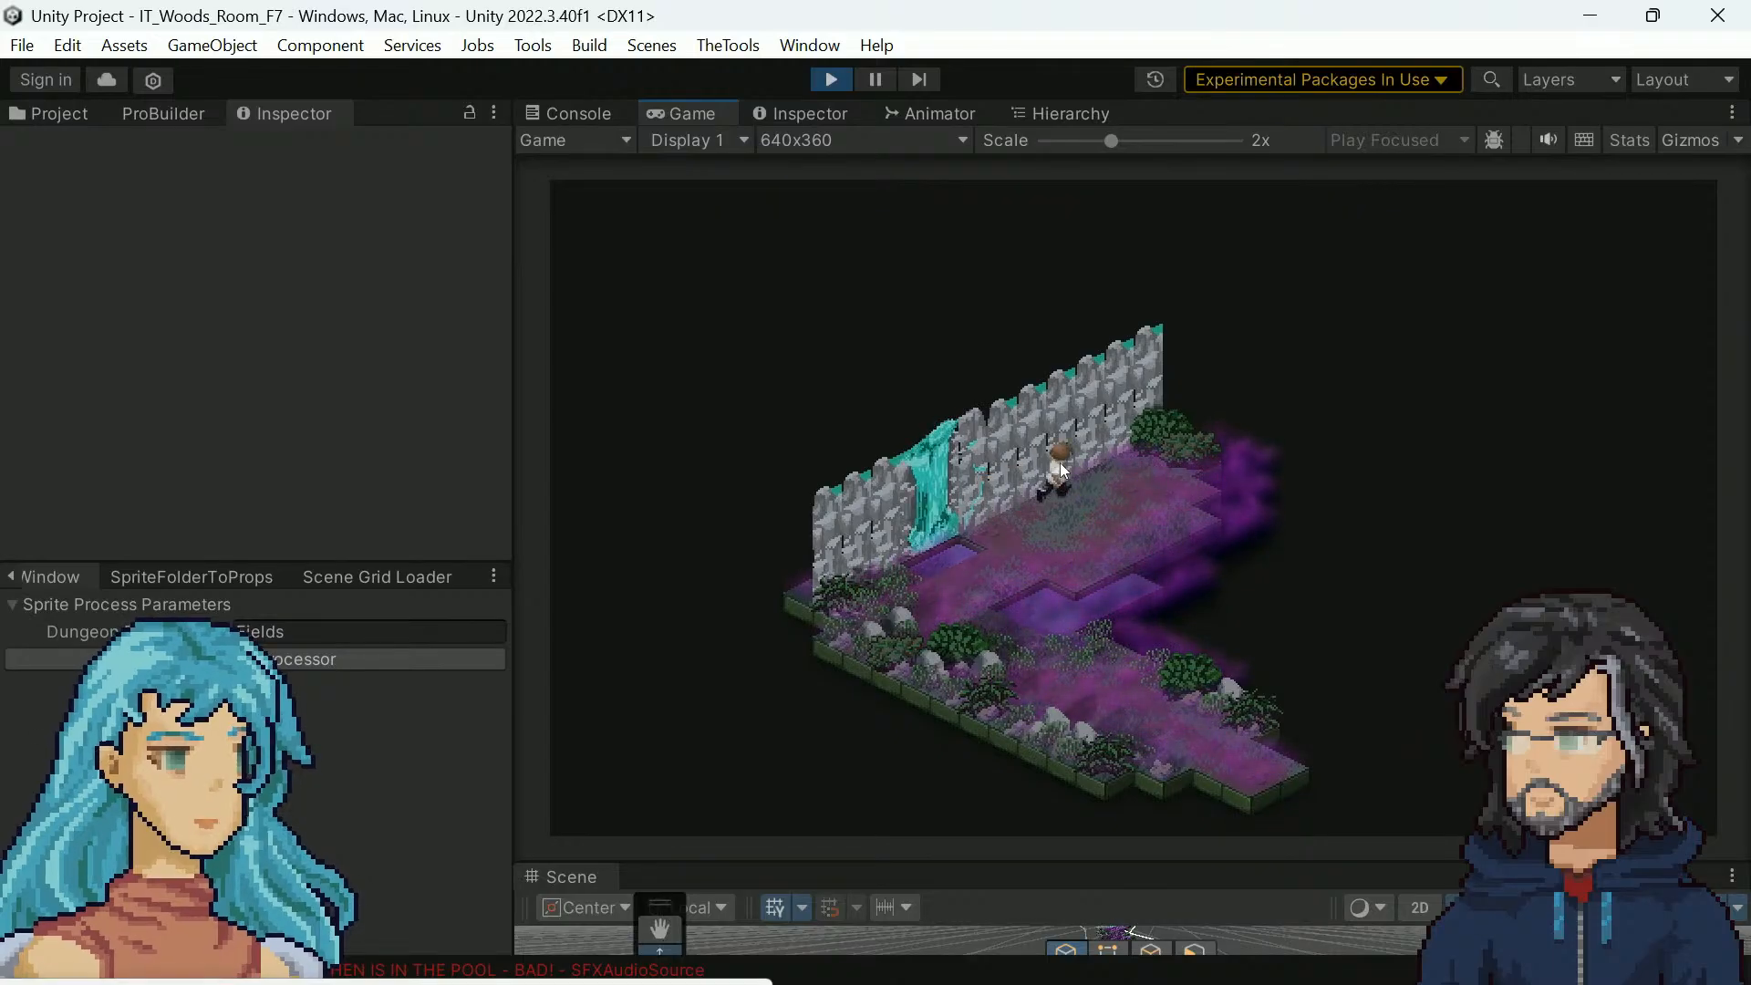
{"action": "key", "text": "a"}
{"action": "key", "text": "s"}
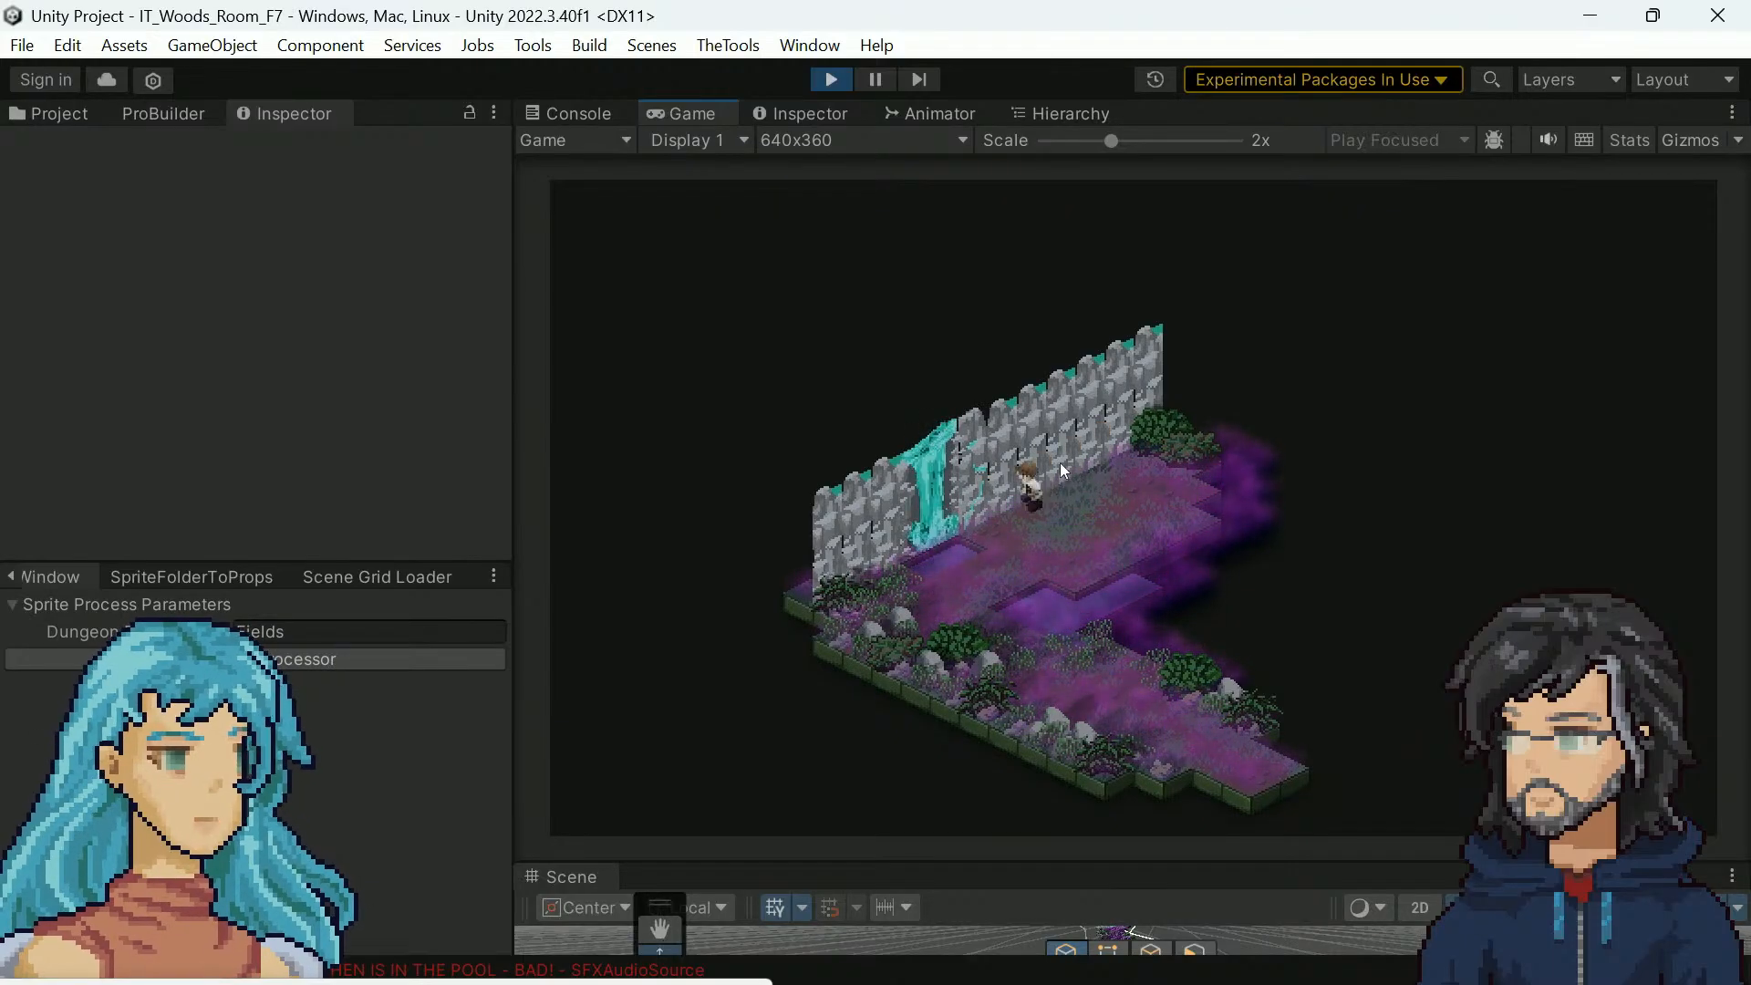
{"action": "key", "text": "a"}
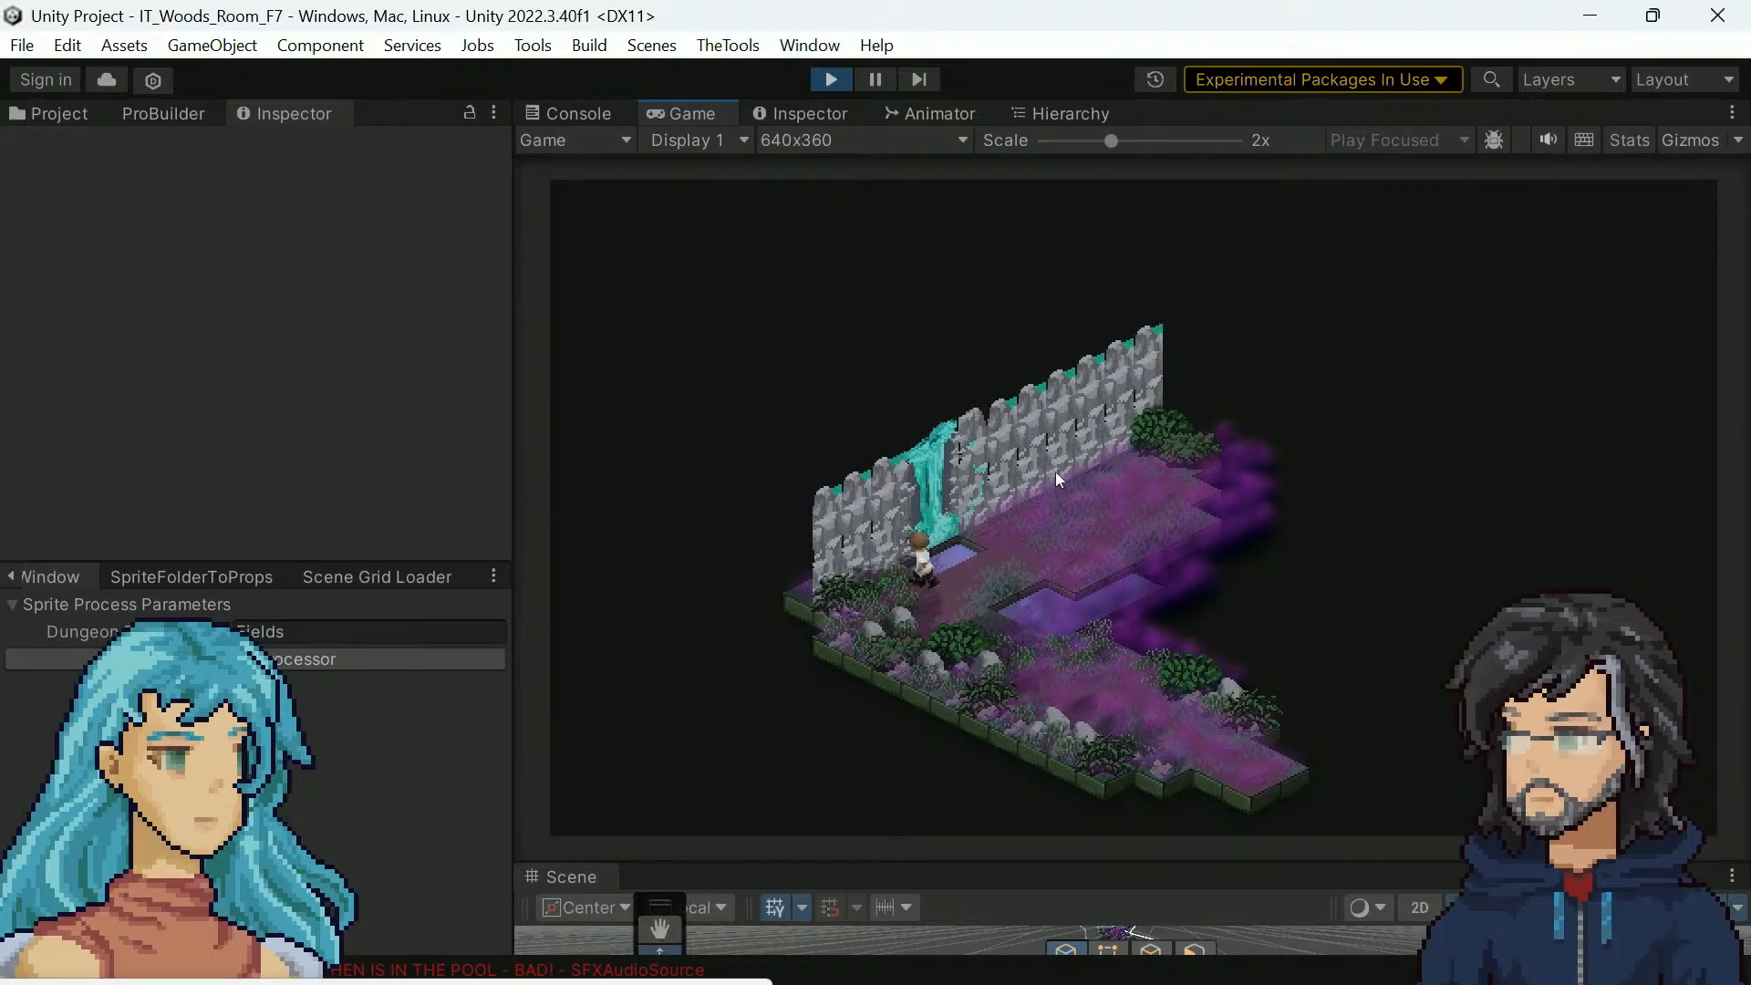
{"action": "key", "text": "d"}
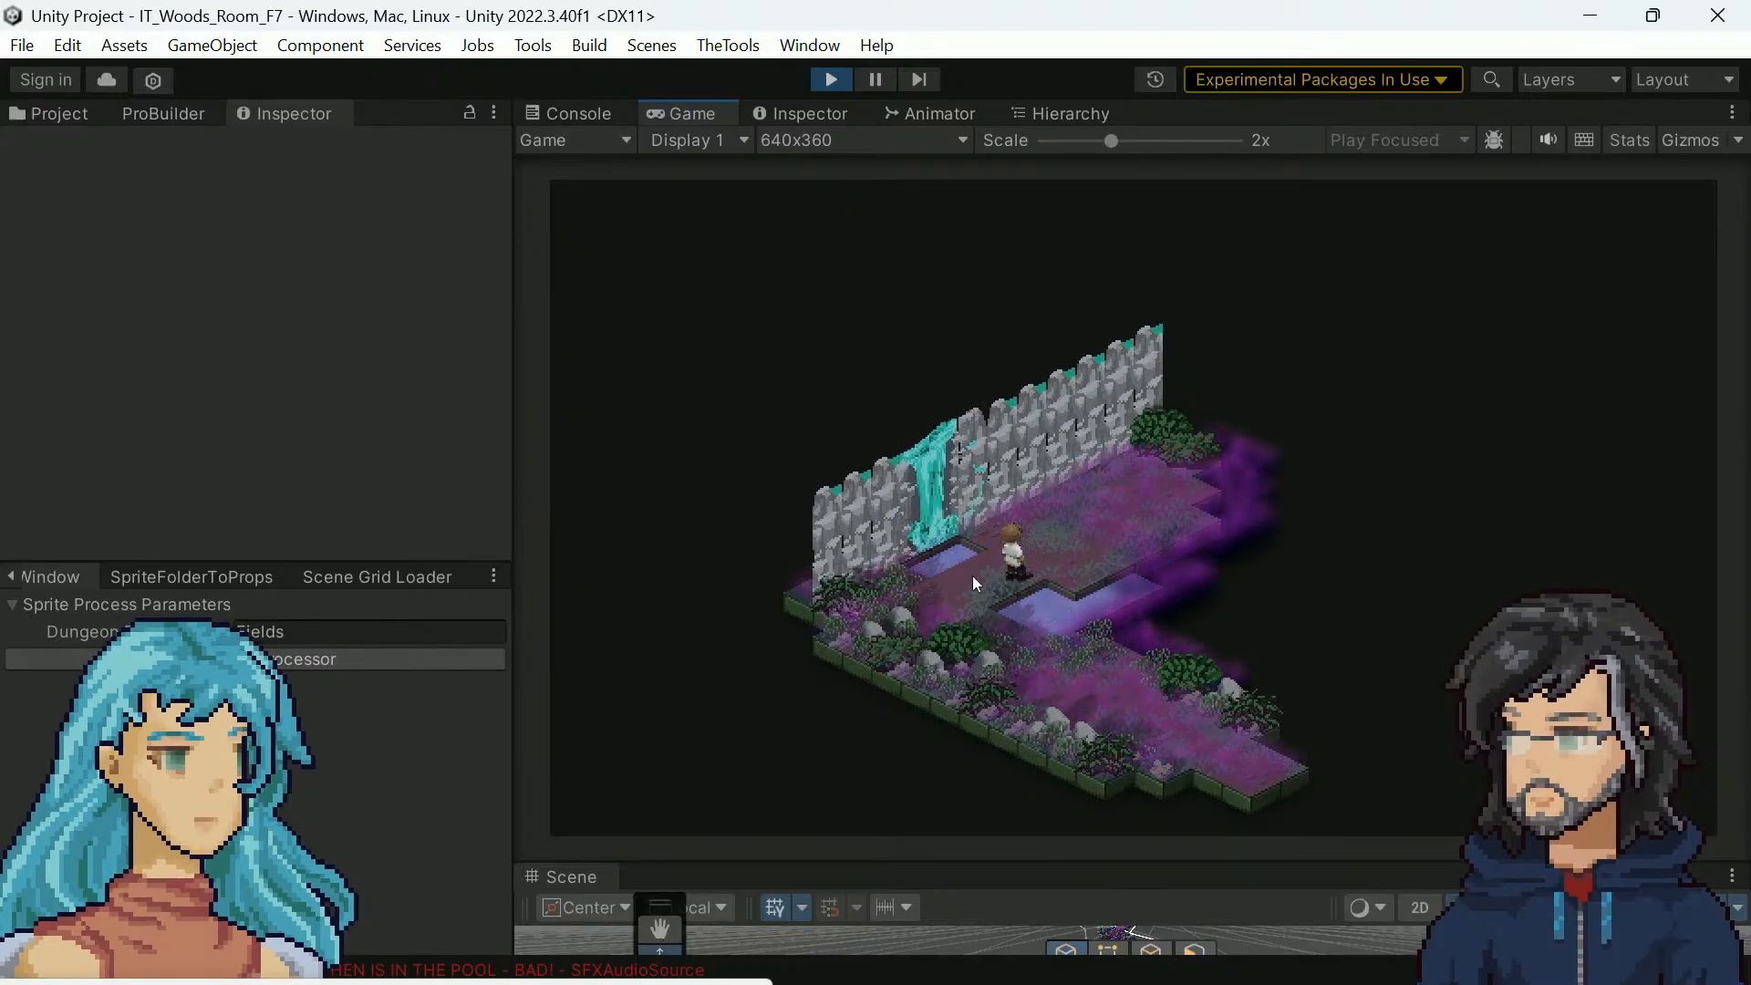
Move the character around the edge of the waterfall pool to examine the floor beside the wall
{"action": "key", "text": "a"}
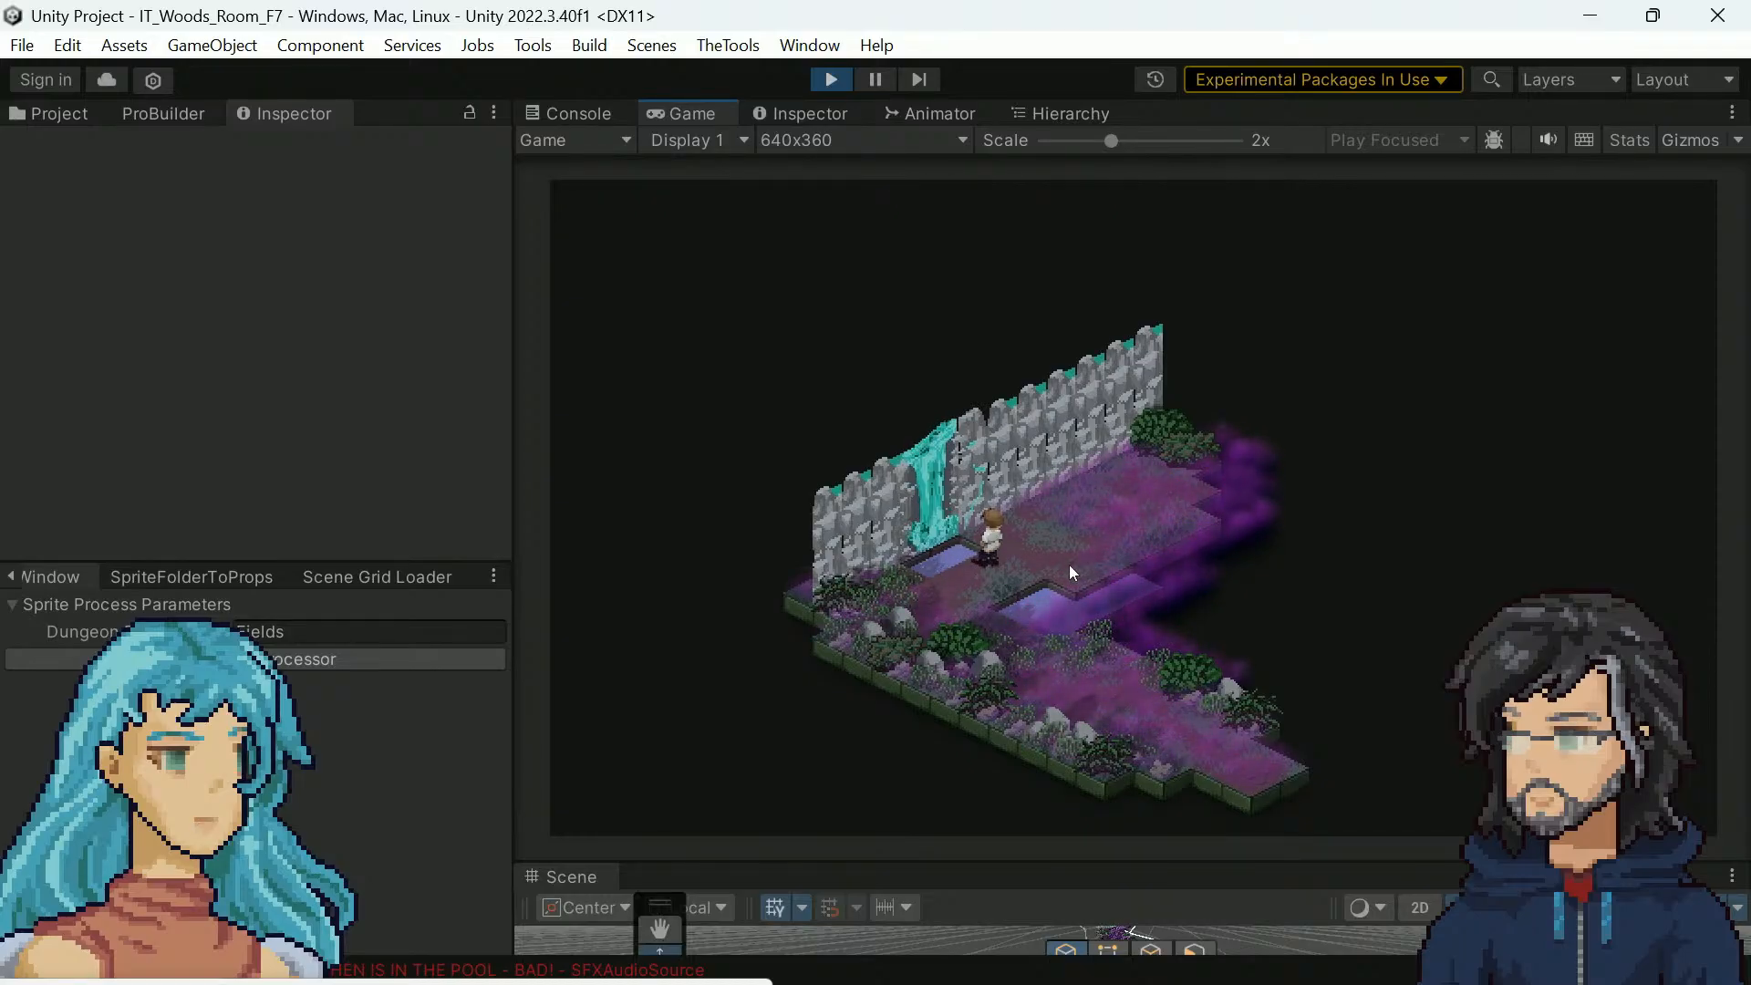
{"action": "key", "text": "d"}
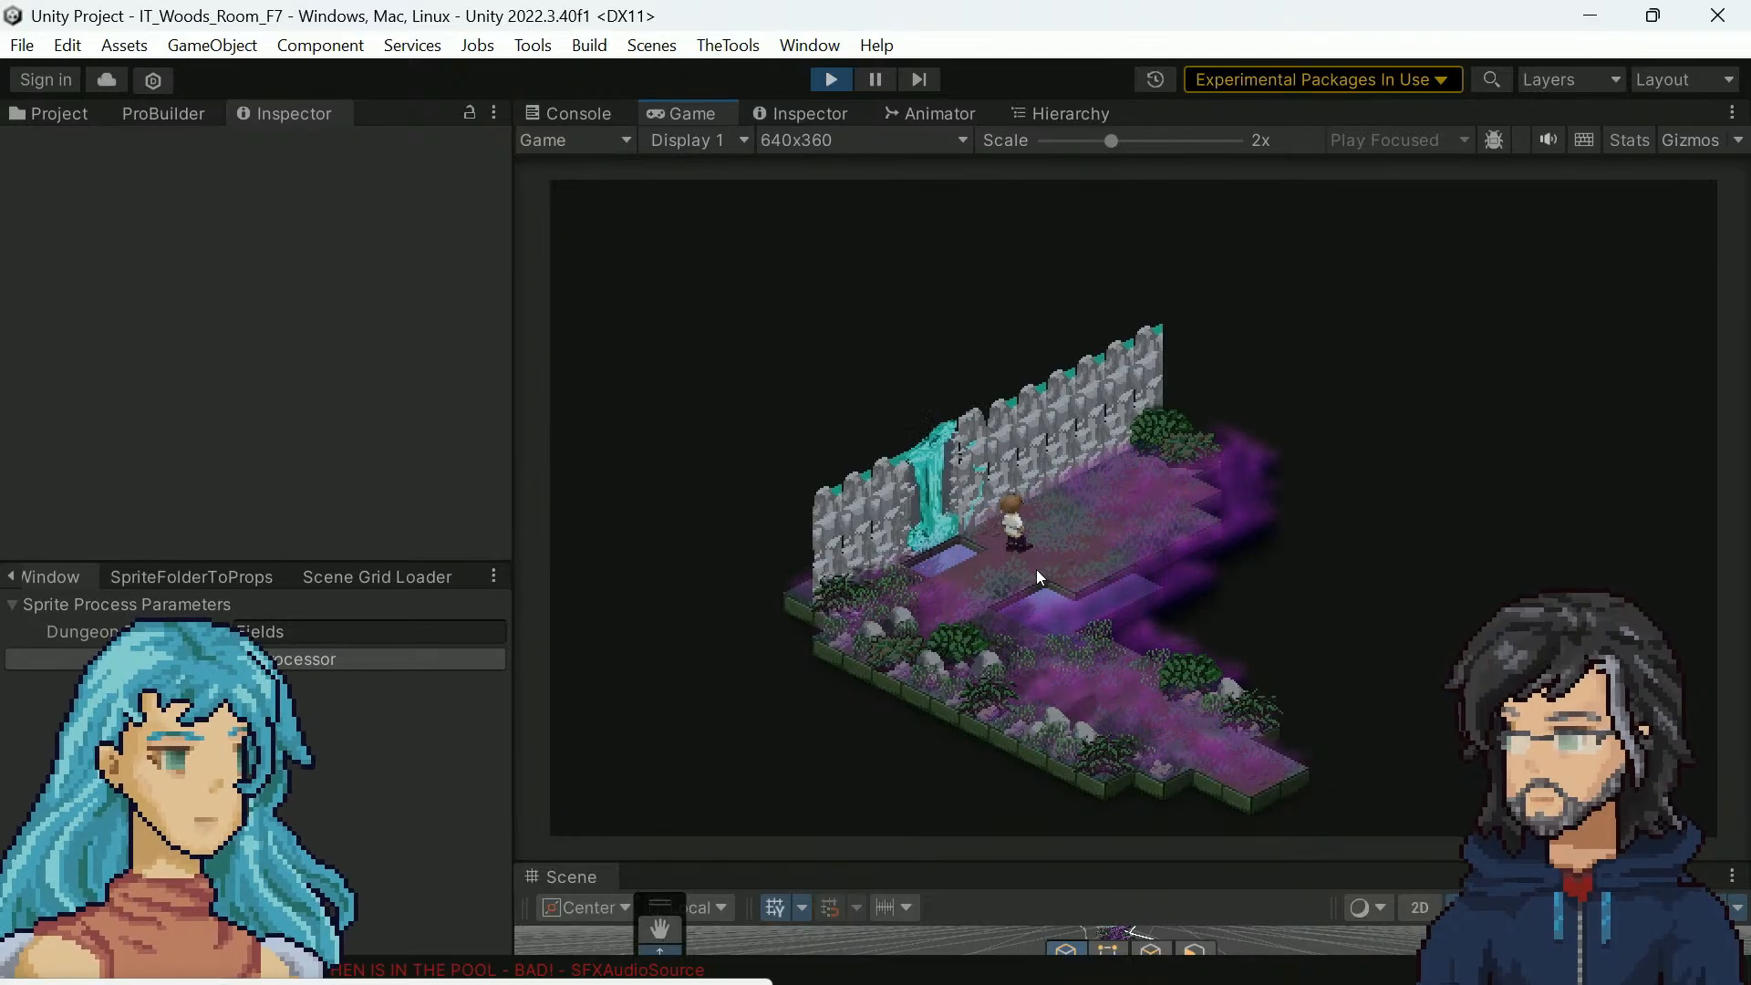
{"action": "key", "text": "w"}
{"action": "key", "text": "a"}
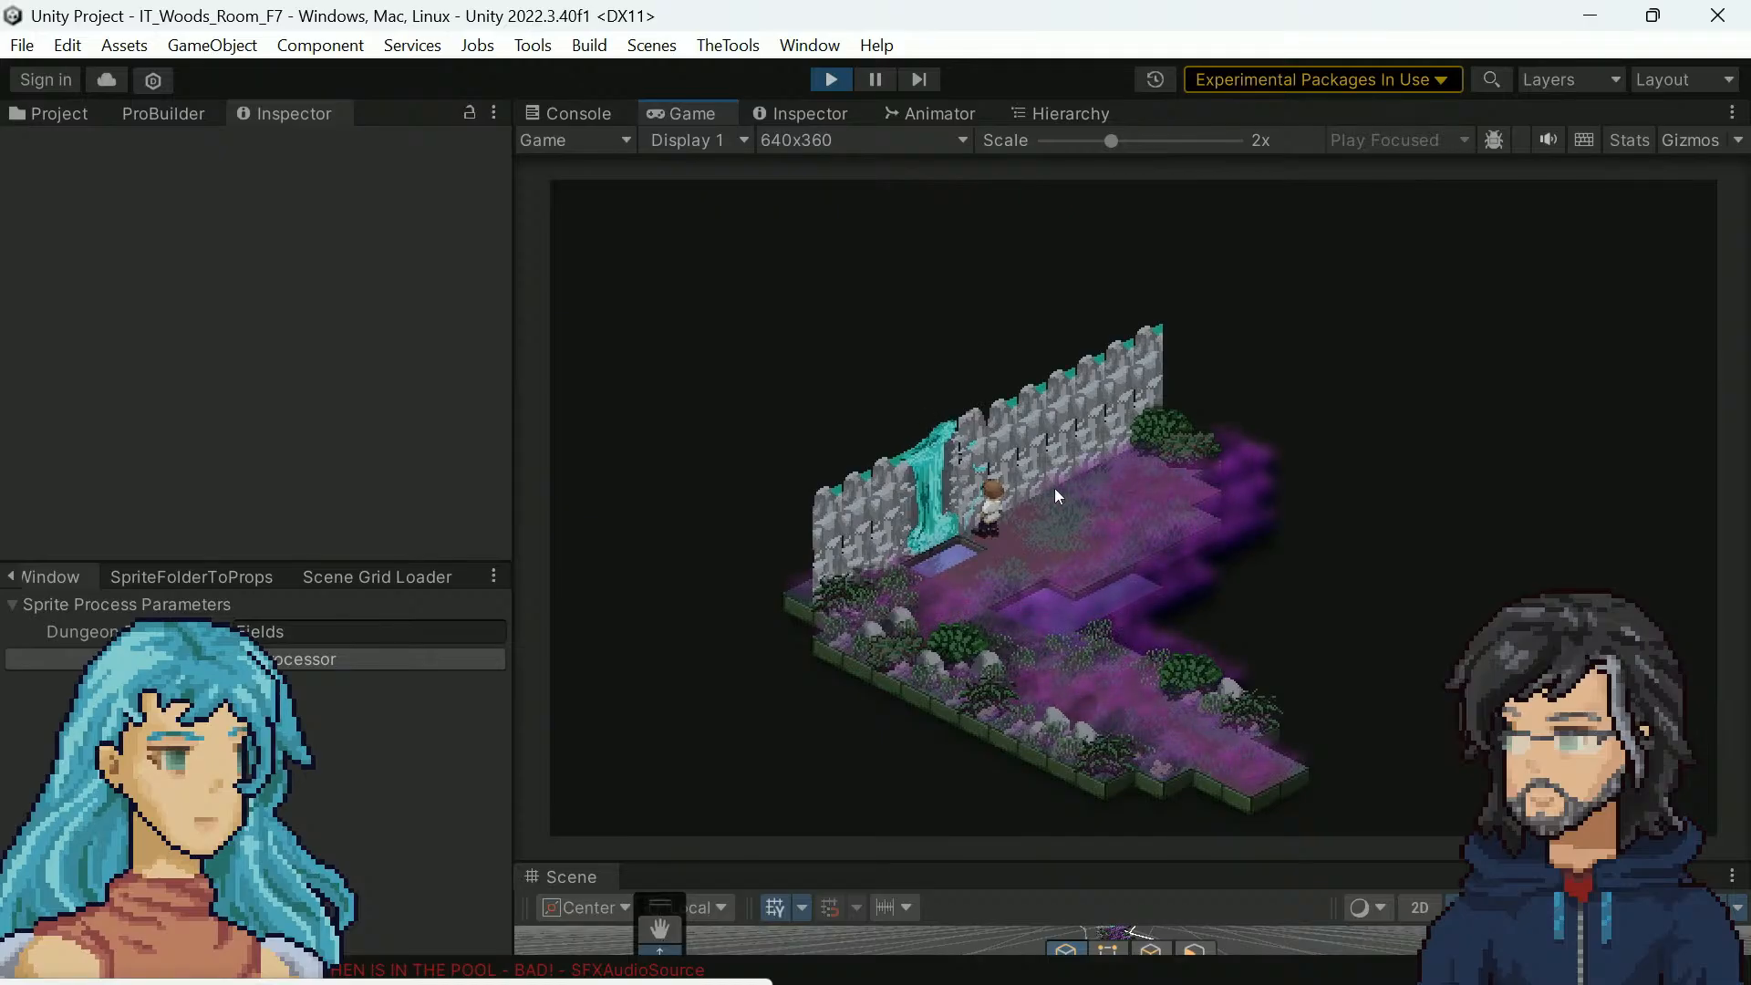
Walk the character to the trees at the far end of the room and back beside the long pool
{"action": "key", "text": "d"}
{"action": "key", "text": "d"}
{"action": "key", "text": "w"}
{"action": "key", "text": "d"}
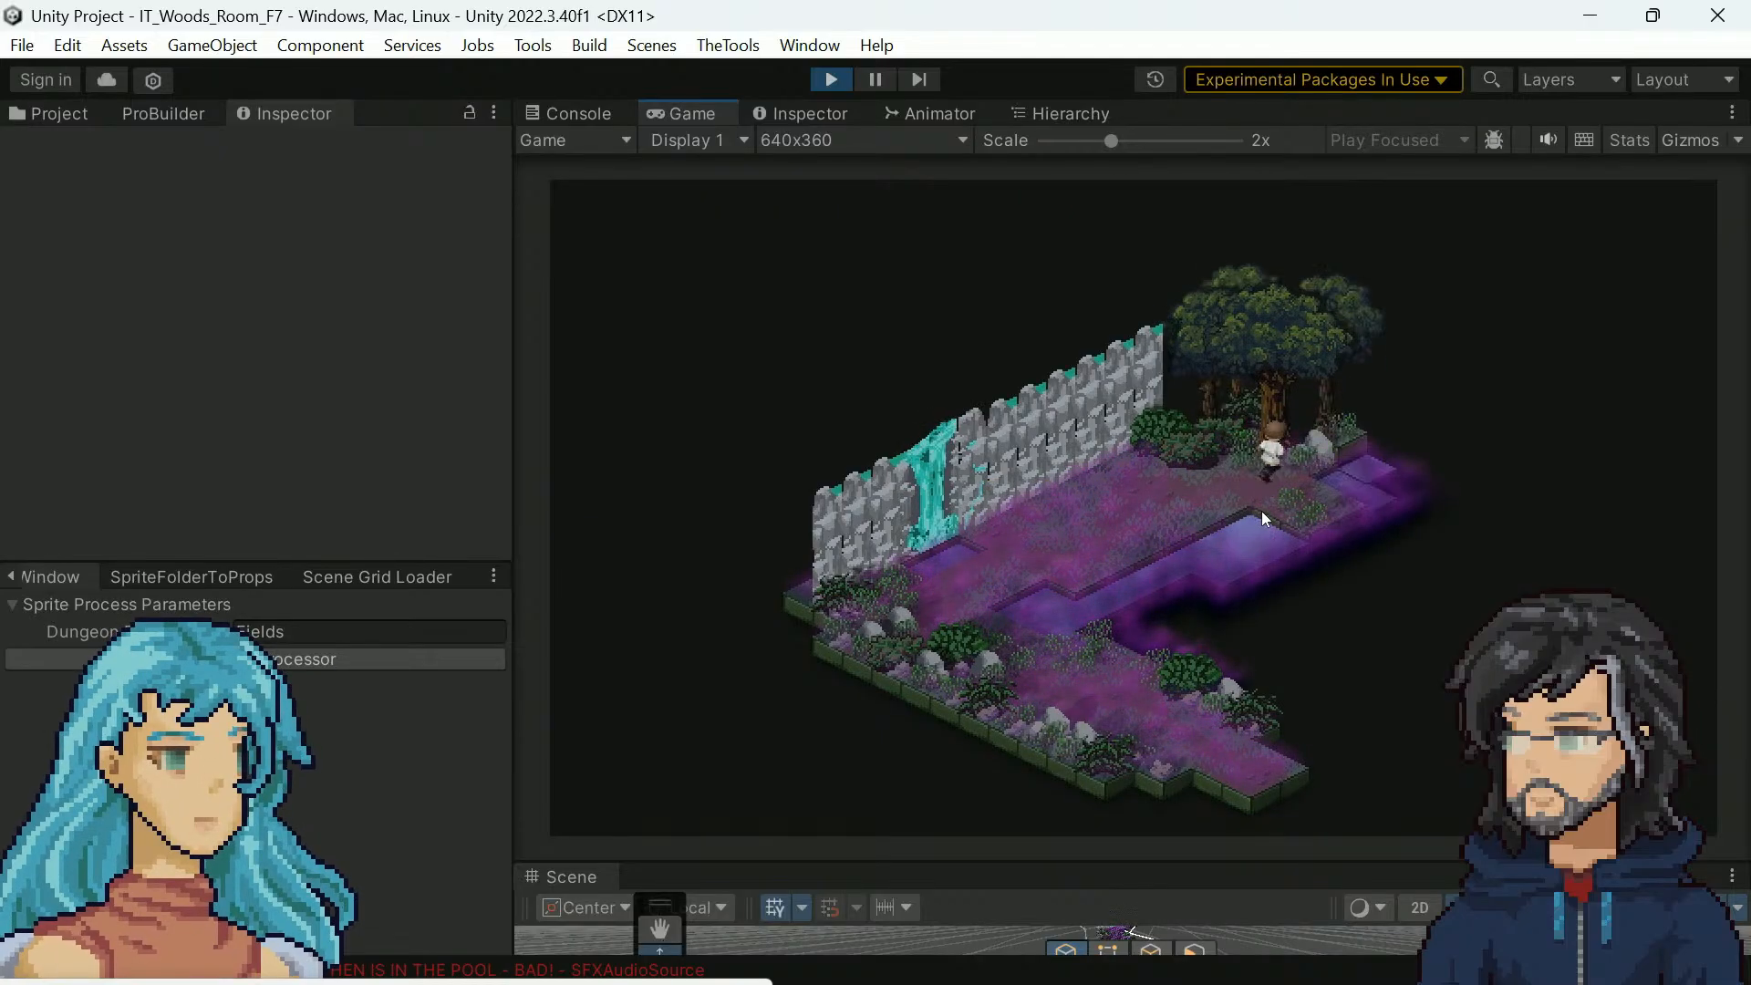
{"action": "key", "text": "a"}
{"action": "key", "text": "s"}
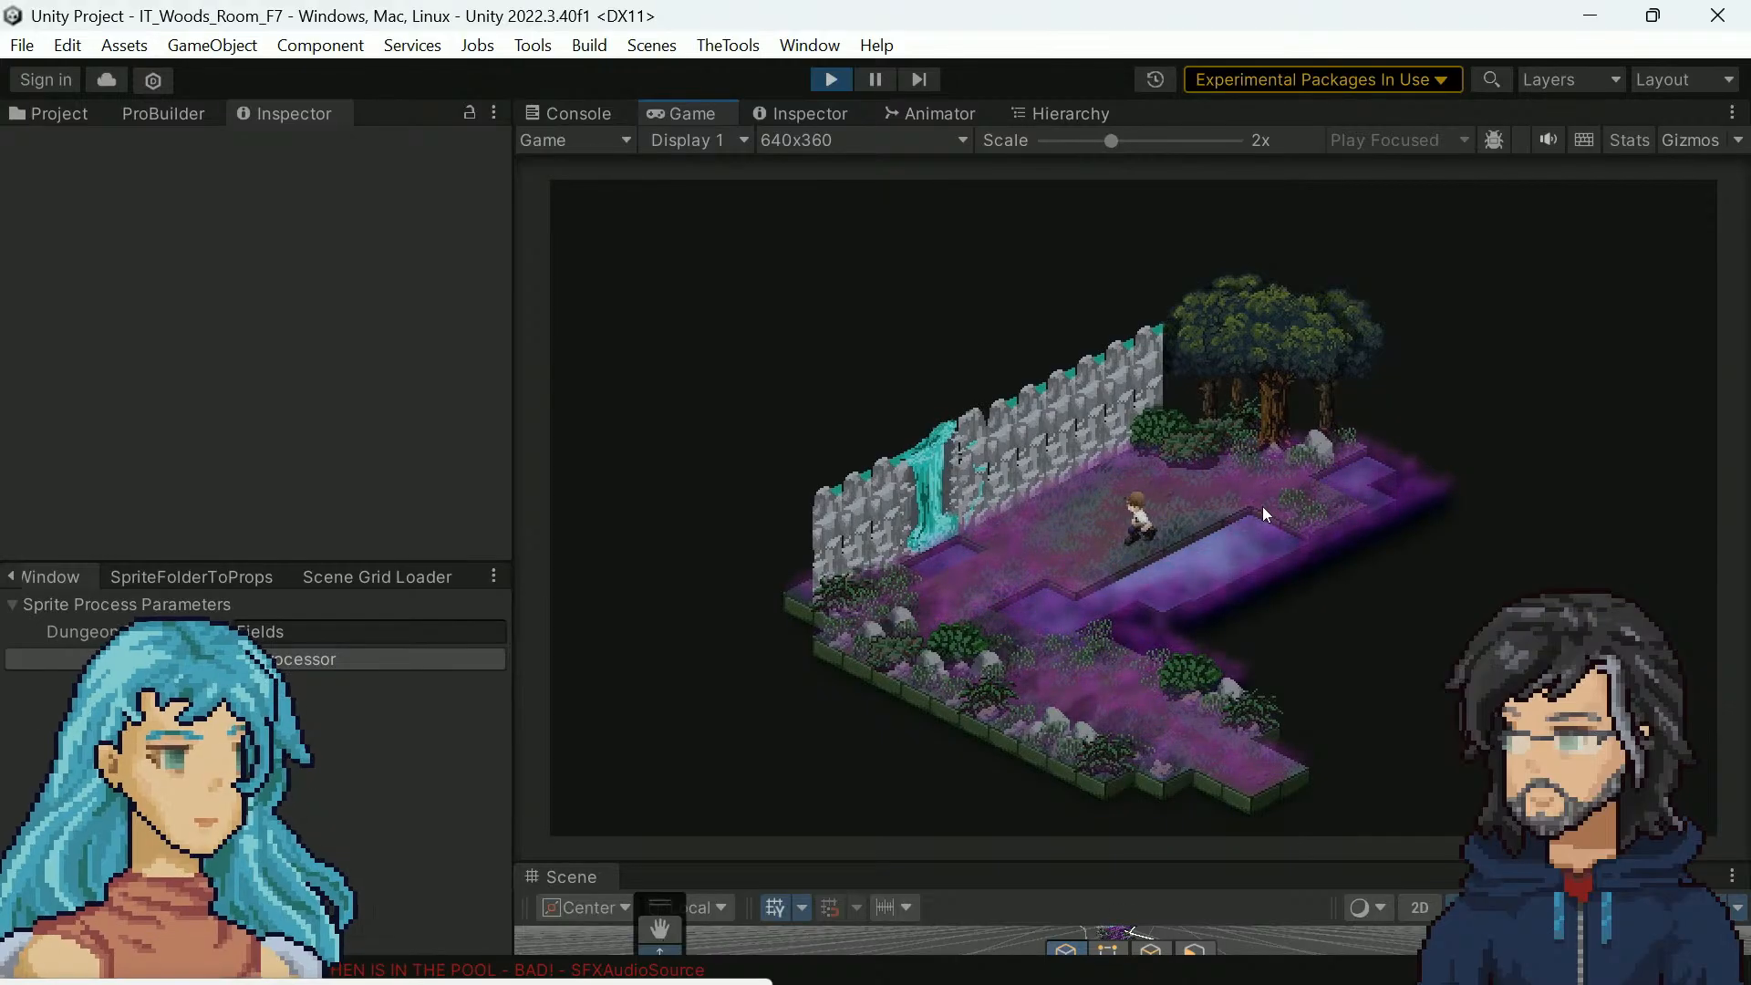
{"action": "key", "text": "d"}
{"action": "key", "text": "d"}
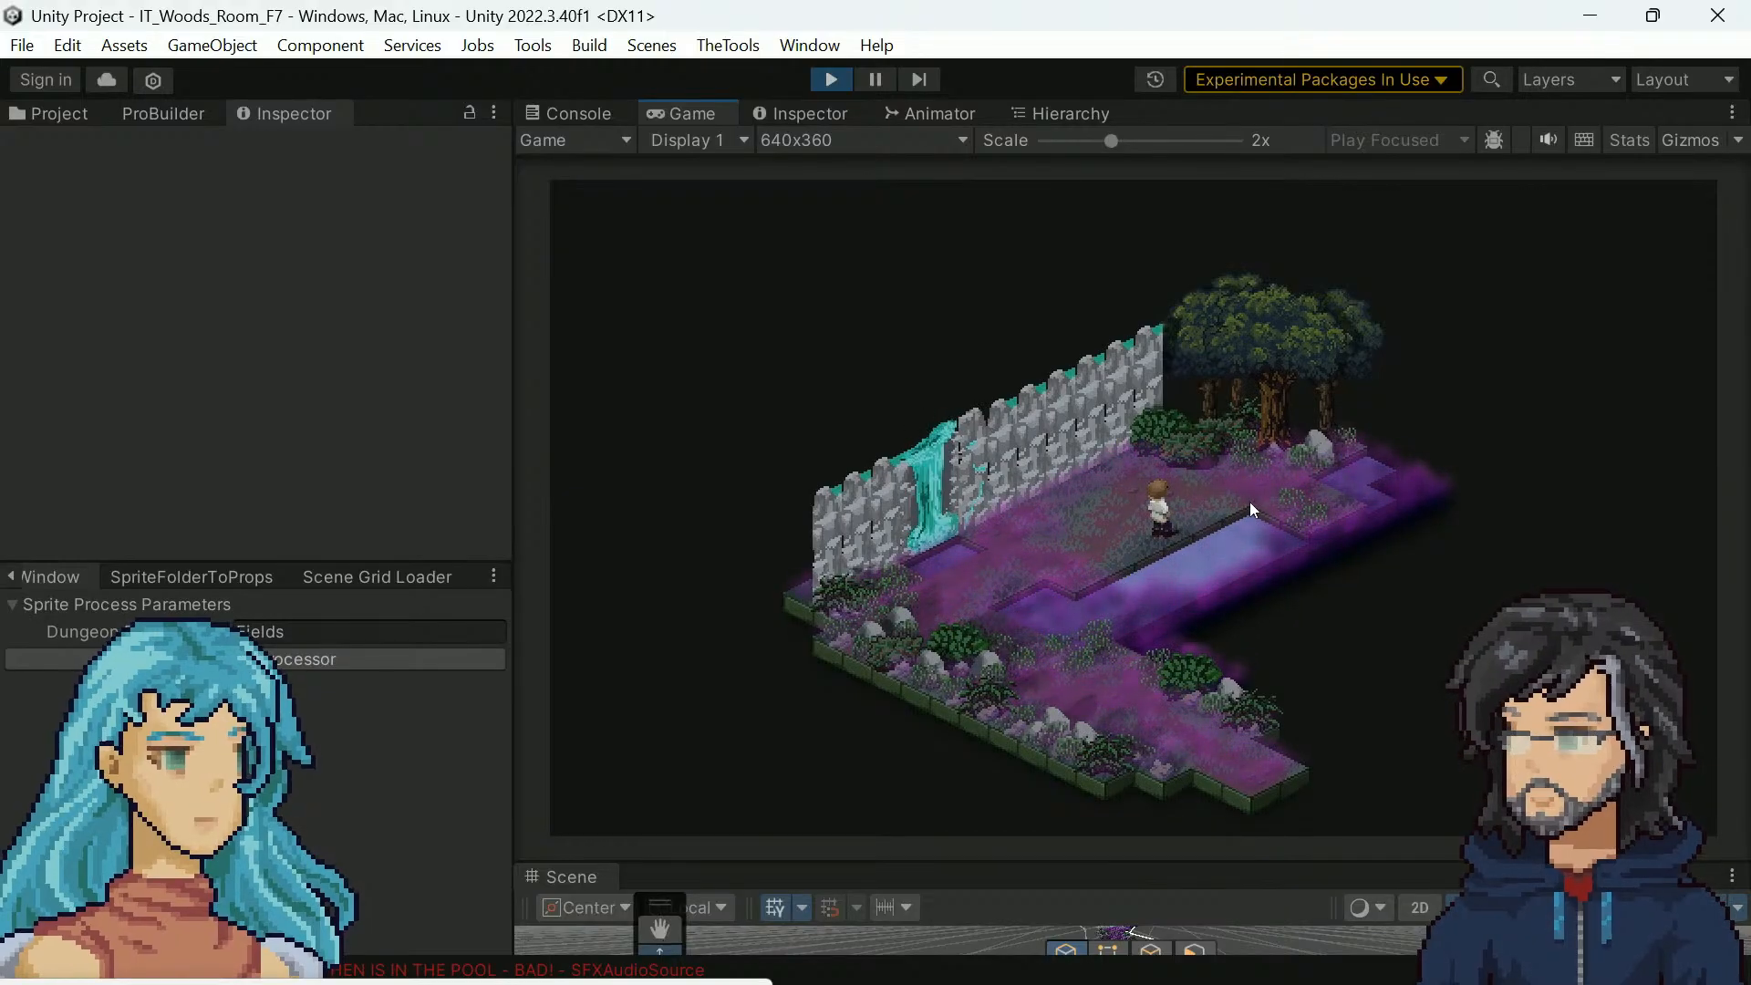
Return the character along the grass to the waterfall and examine the ground next to its pool
{"action": "key", "text": "w"}
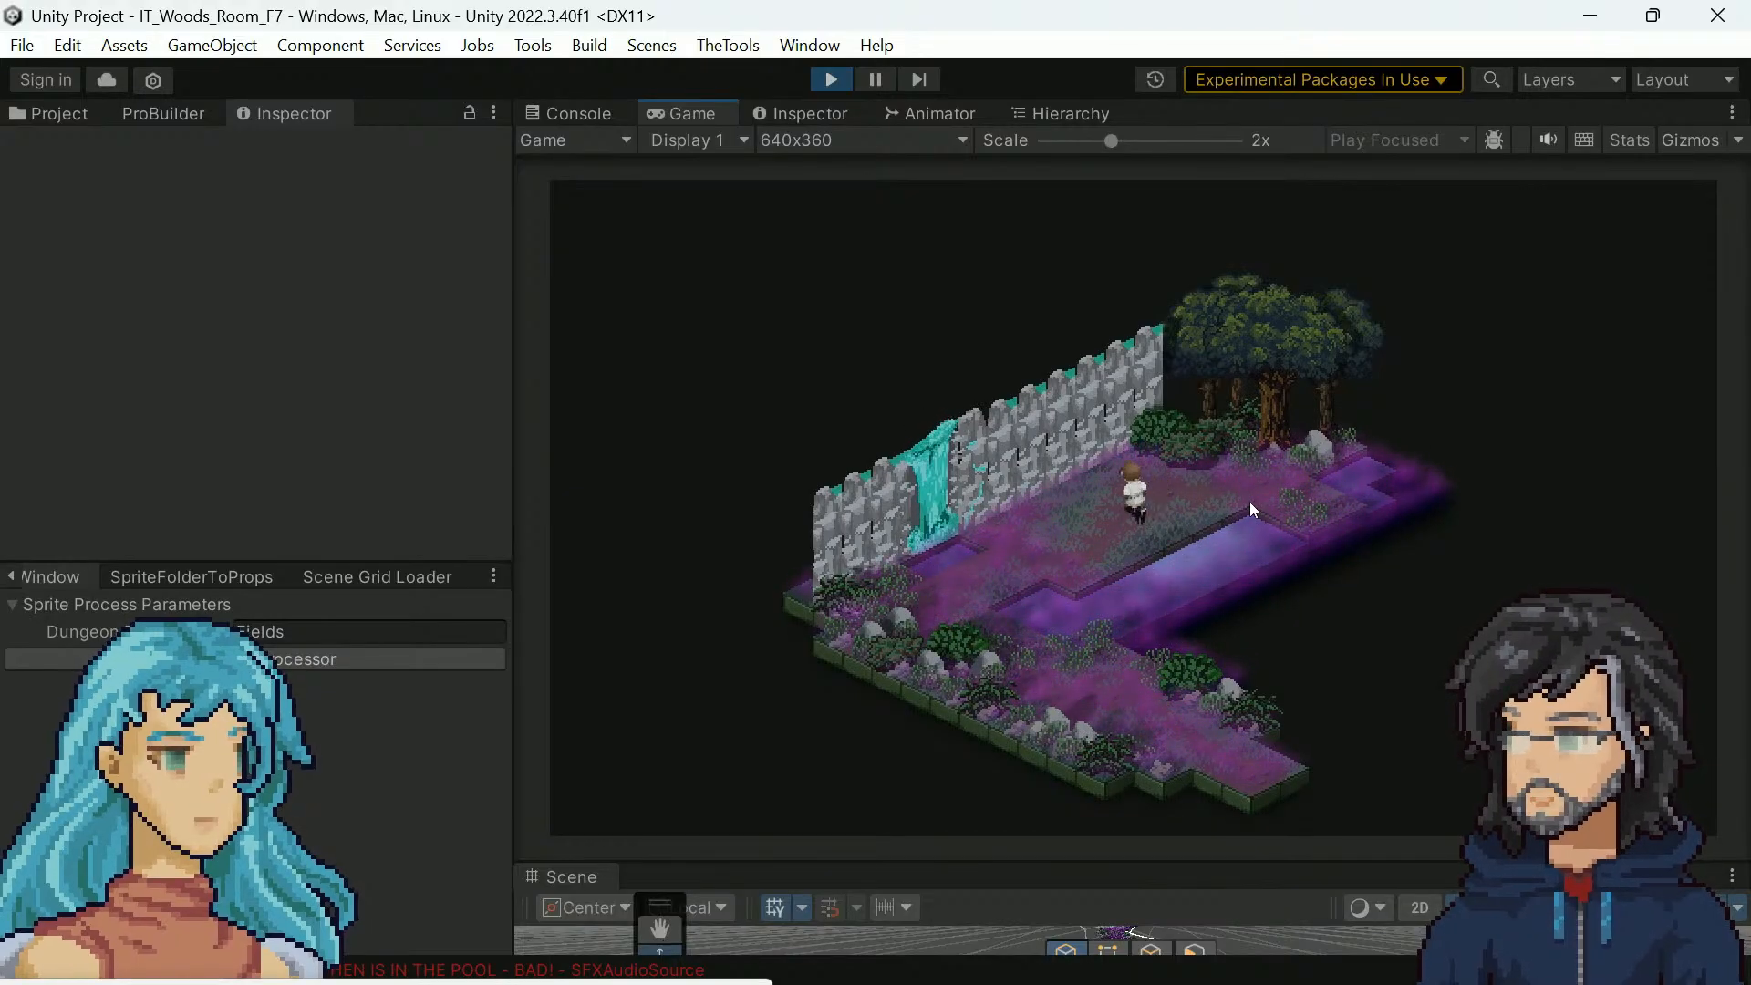
{"action": "key", "text": "w"}
{"action": "key", "text": "a"}
{"action": "key", "text": "a"}
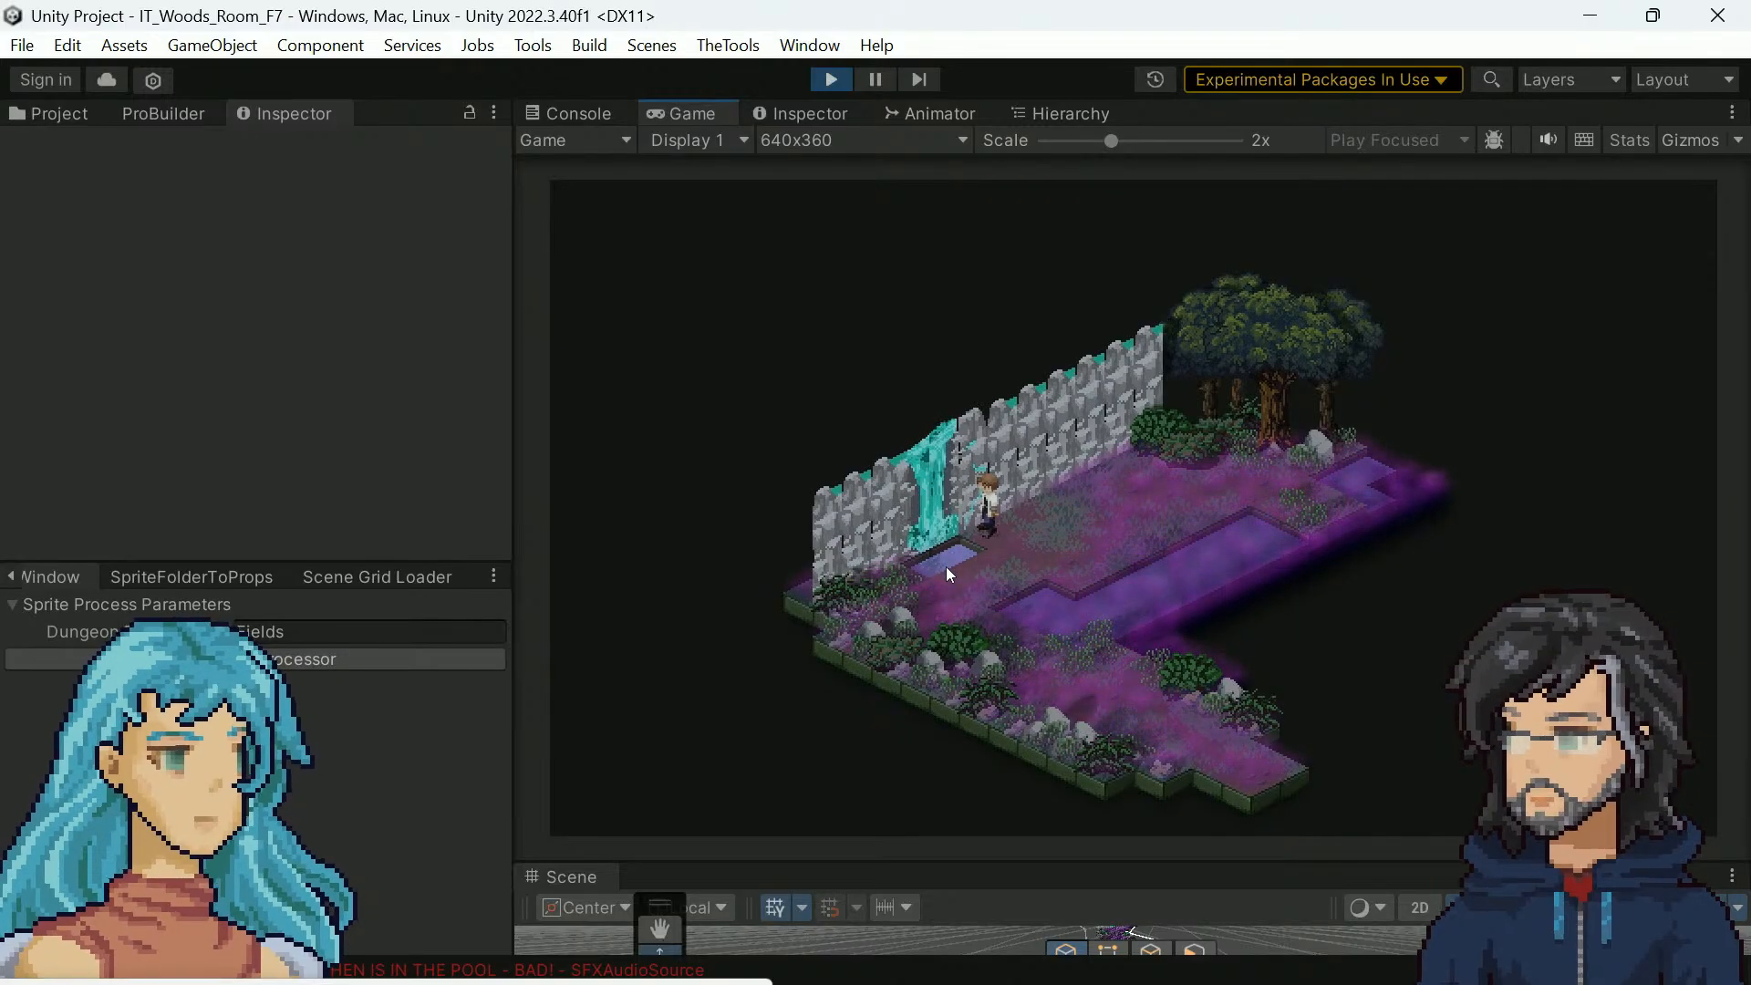
{"action": "key", "text": "d"}
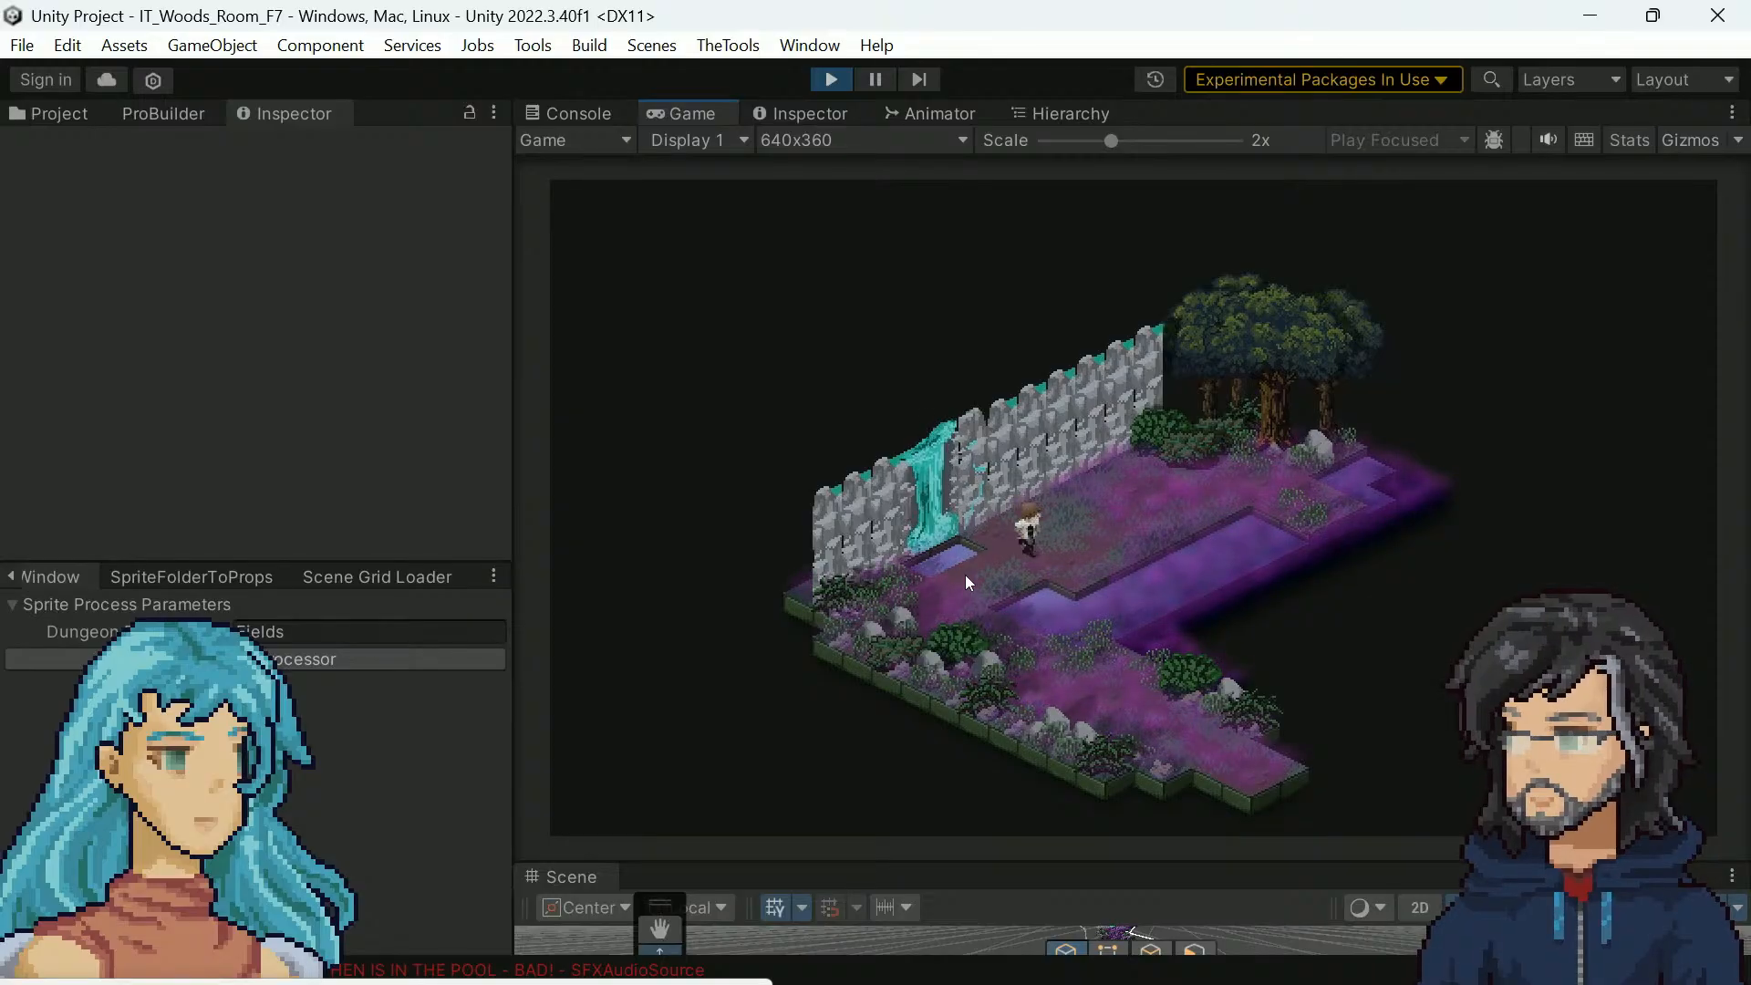
{"action": "key", "text": "a"}
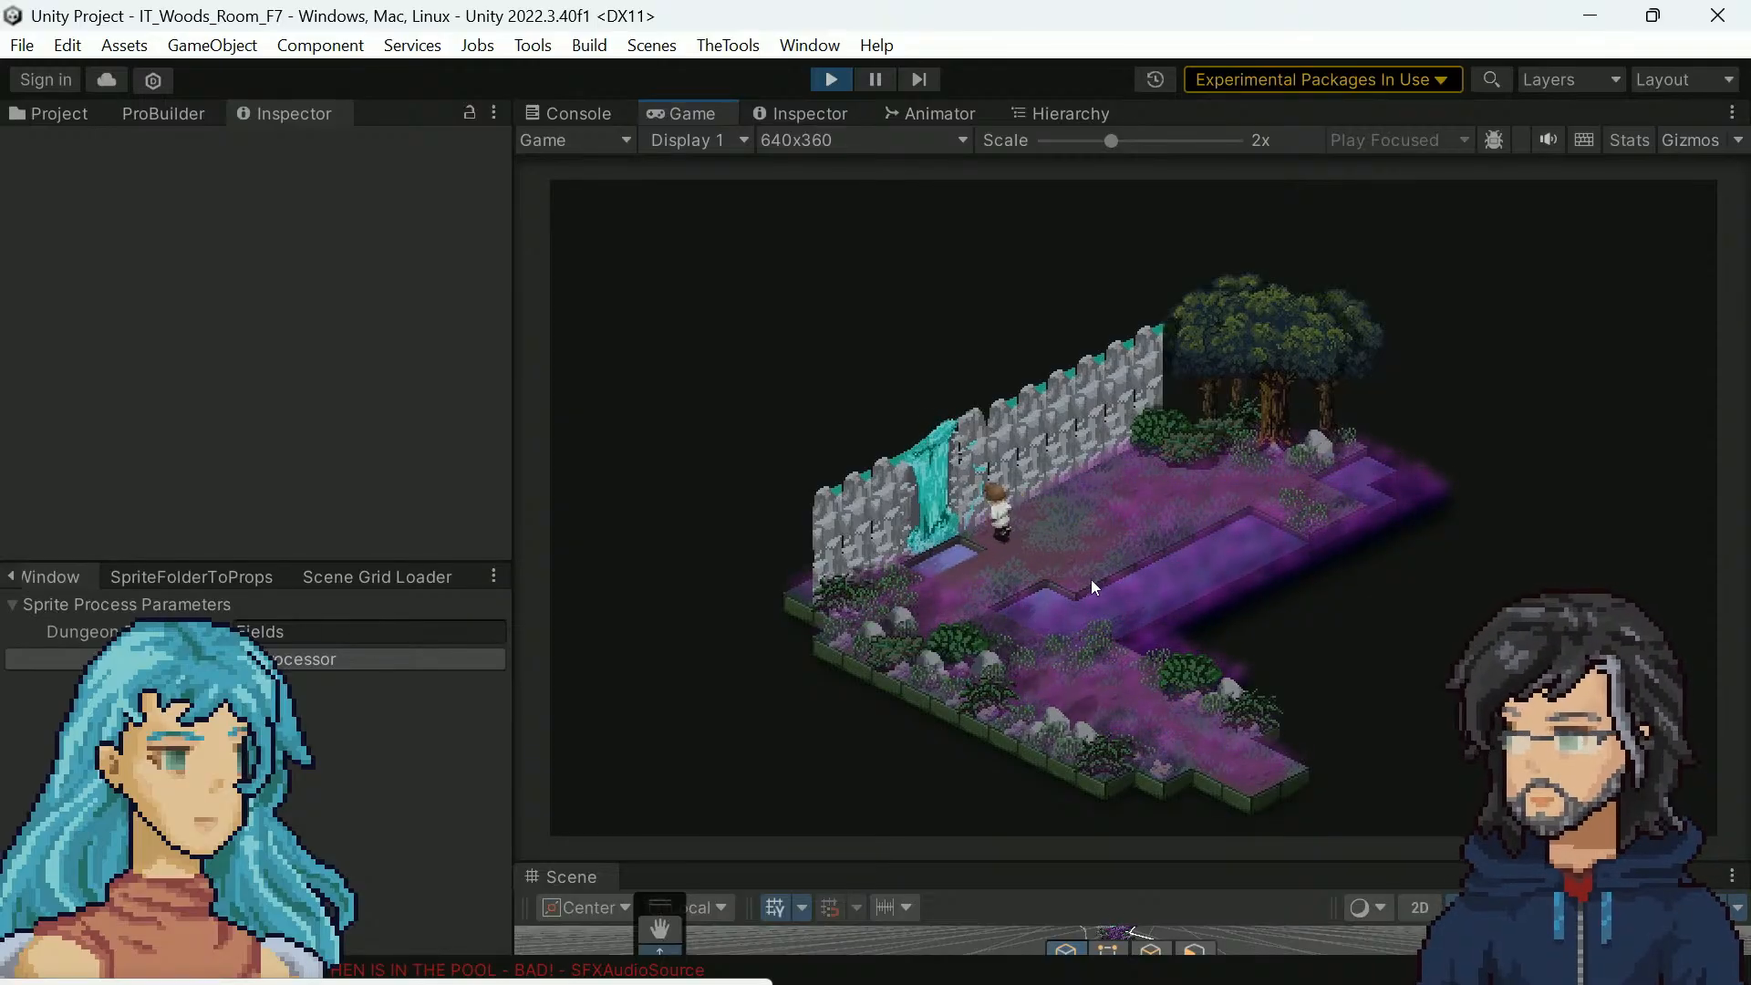
Walk the character in repeated loops over the dirt path between the waterfall pool and the long pool to examine the floor art
{"action": "key", "text": "d"}
{"action": "key", "text": "s"}
{"action": "key", "text": "d"}
{"action": "key", "text": "a"}
{"action": "key", "text": "s"}
{"action": "key", "text": "d"}
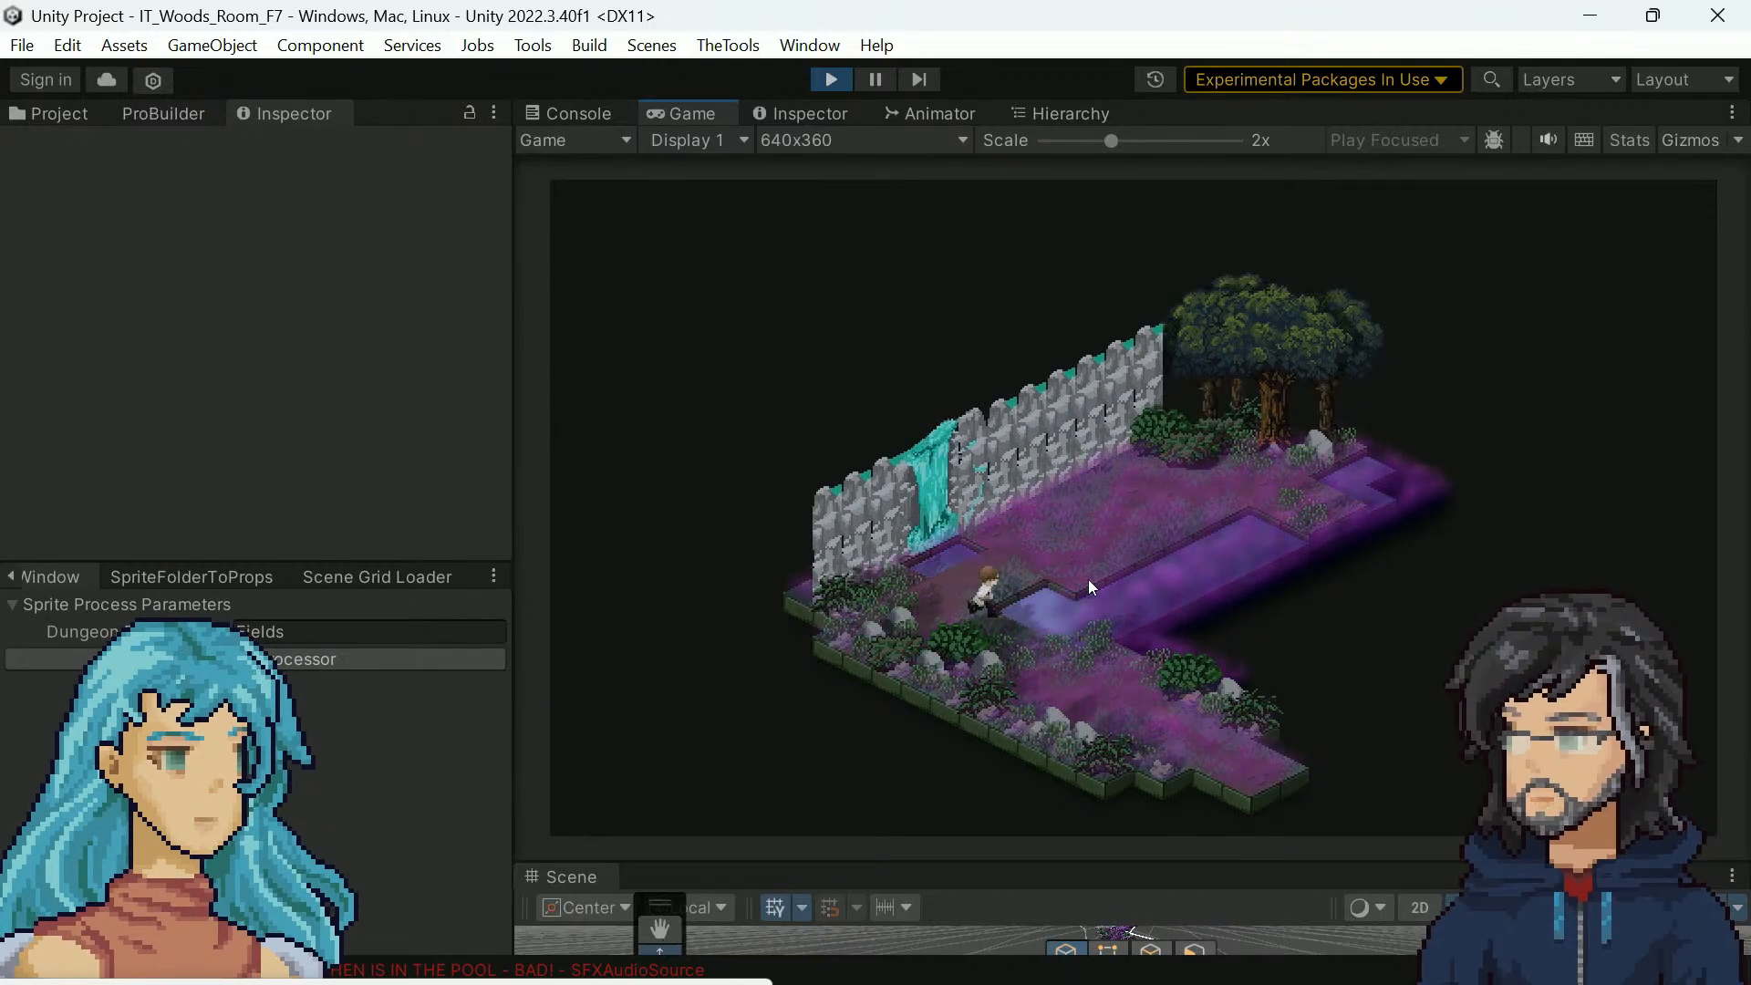
{"action": "key", "text": "a"}
{"action": "key", "text": "w"}
{"action": "key", "text": "a"}
{"action": "key", "text": "s"}
{"action": "key", "text": "d"}
{"action": "key", "text": "w"}
{"action": "key", "text": "a"}
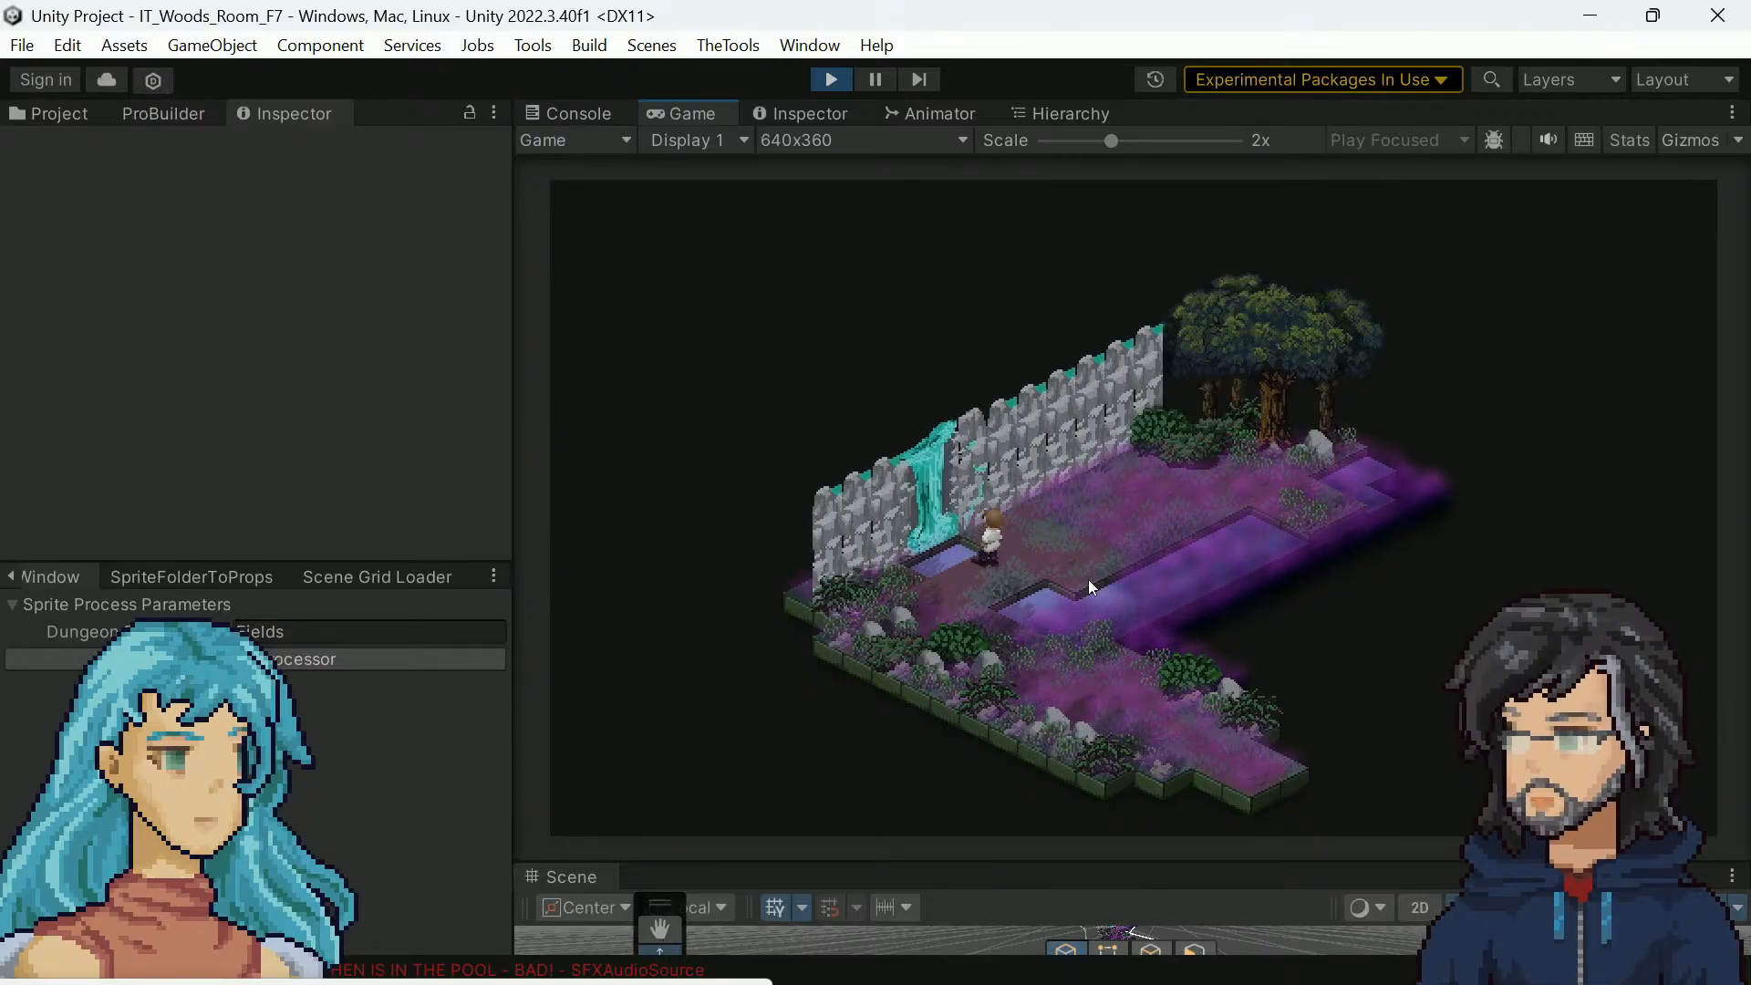
{"action": "key", "text": "s"}
{"action": "key", "text": "d"}
{"action": "key", "text": "w"}
{"action": "key", "text": "a"}
{"action": "key", "text": "s"}
{"action": "key", "text": "d"}
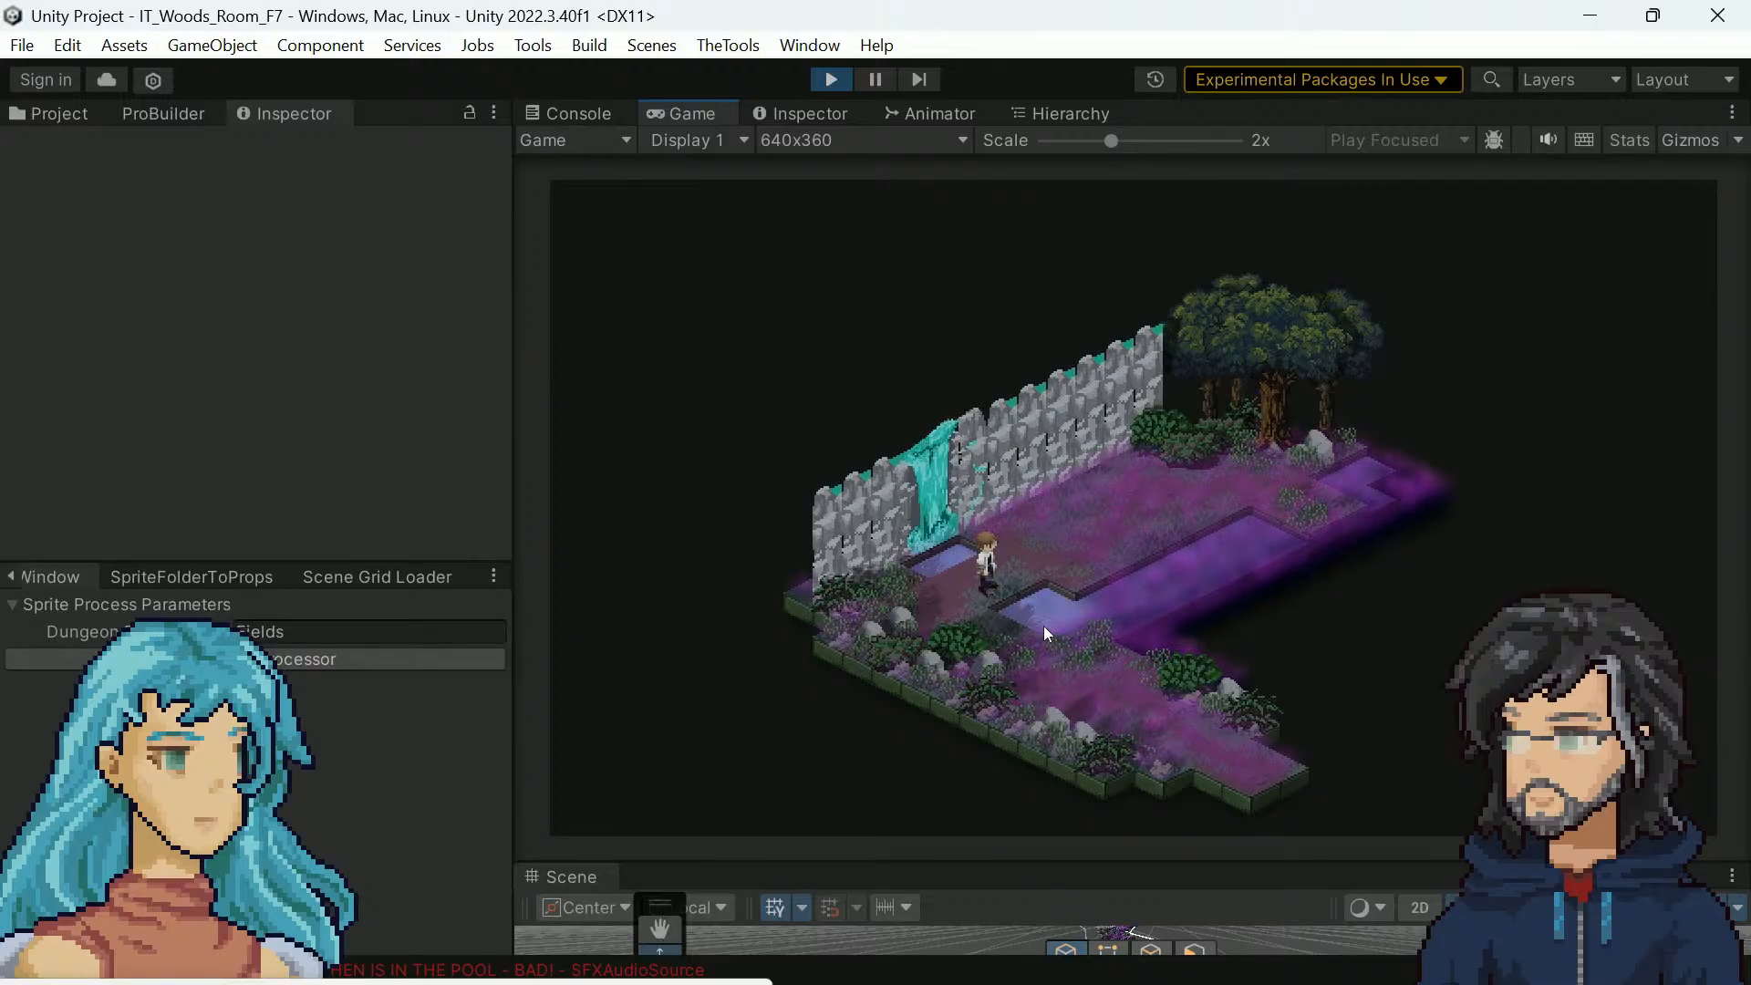
{"action": "key", "text": "w"}
{"action": "key", "text": "w"}
{"action": "key", "text": "d"}
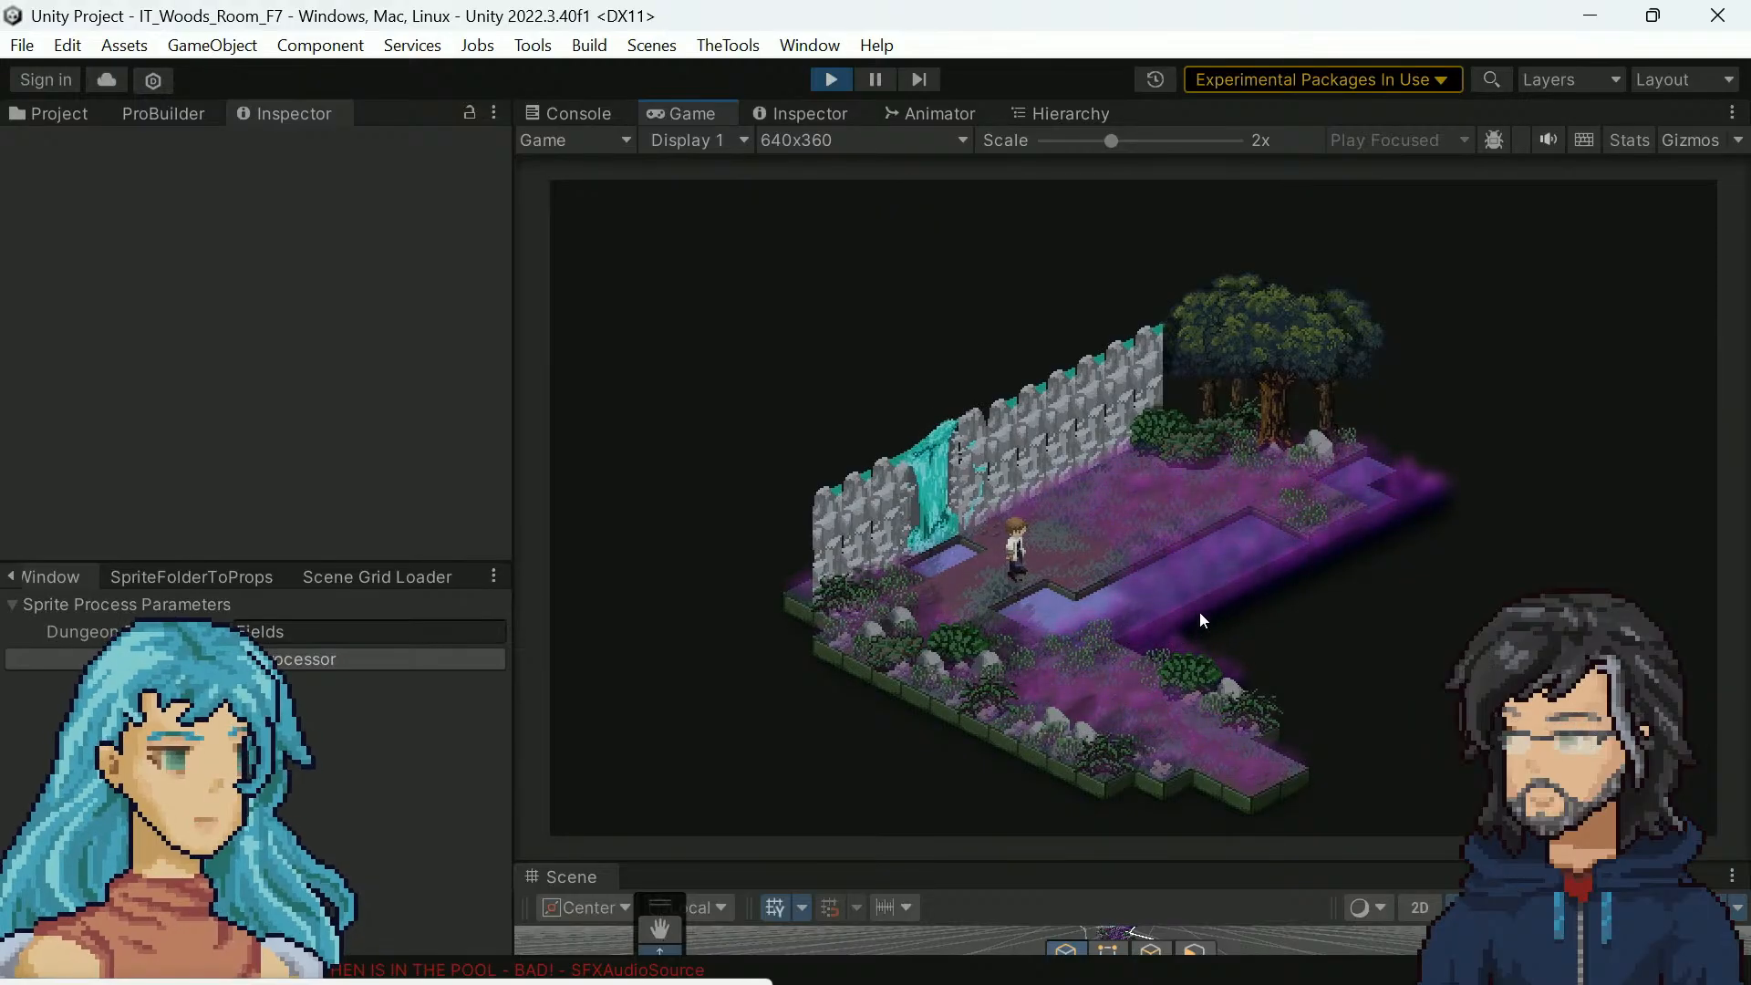
Walk the character from the waterfall pool toward the trees and back to examine the floor beside the long pool
{"action": "key", "text": "d"}
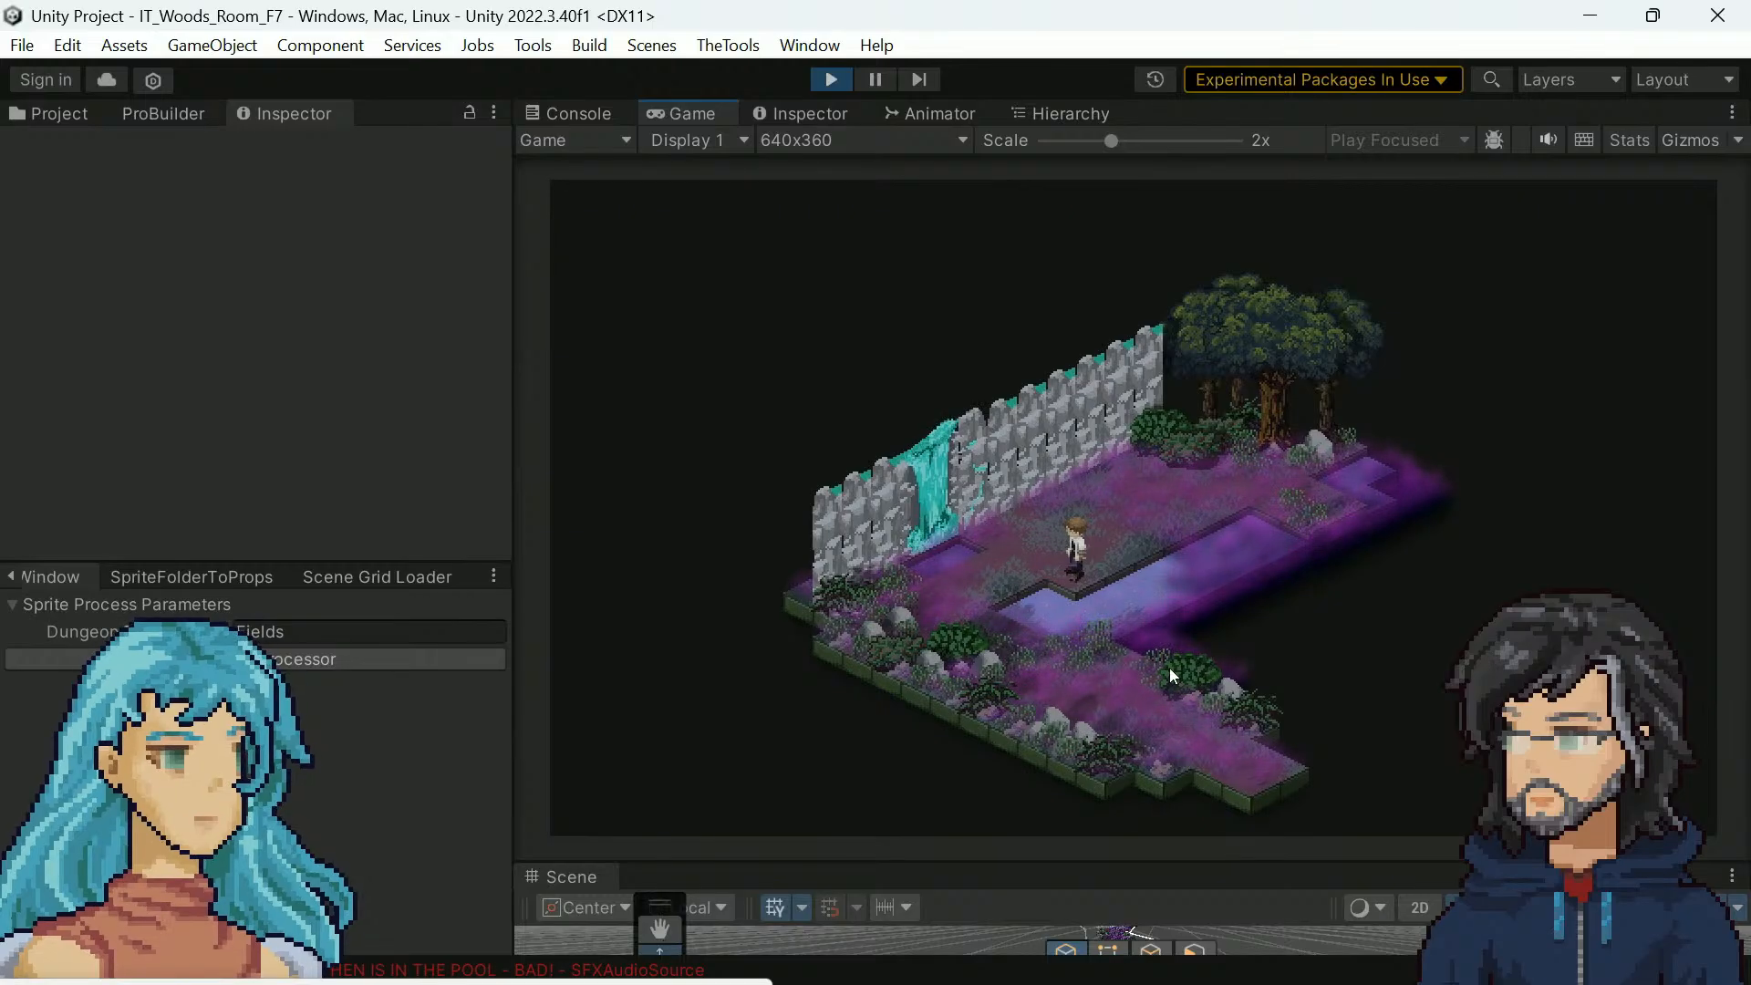
{"action": "key", "text": "d"}
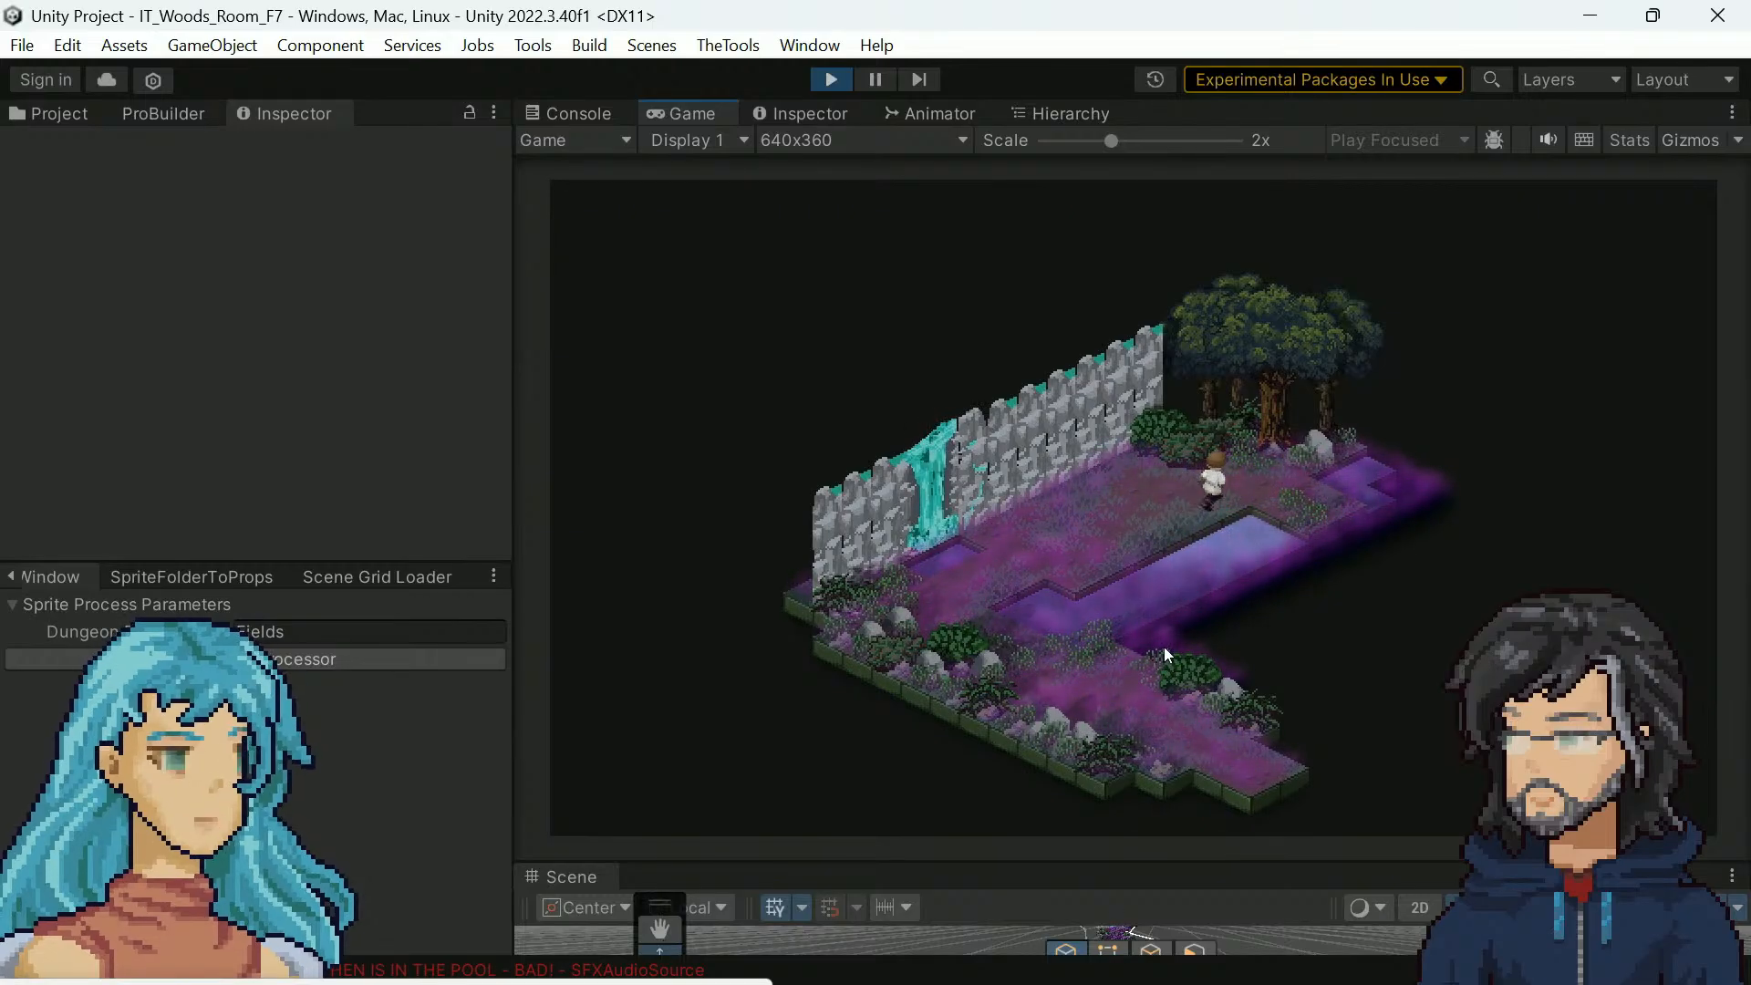
{"action": "key", "text": "a"}
{"action": "key", "text": "a"}
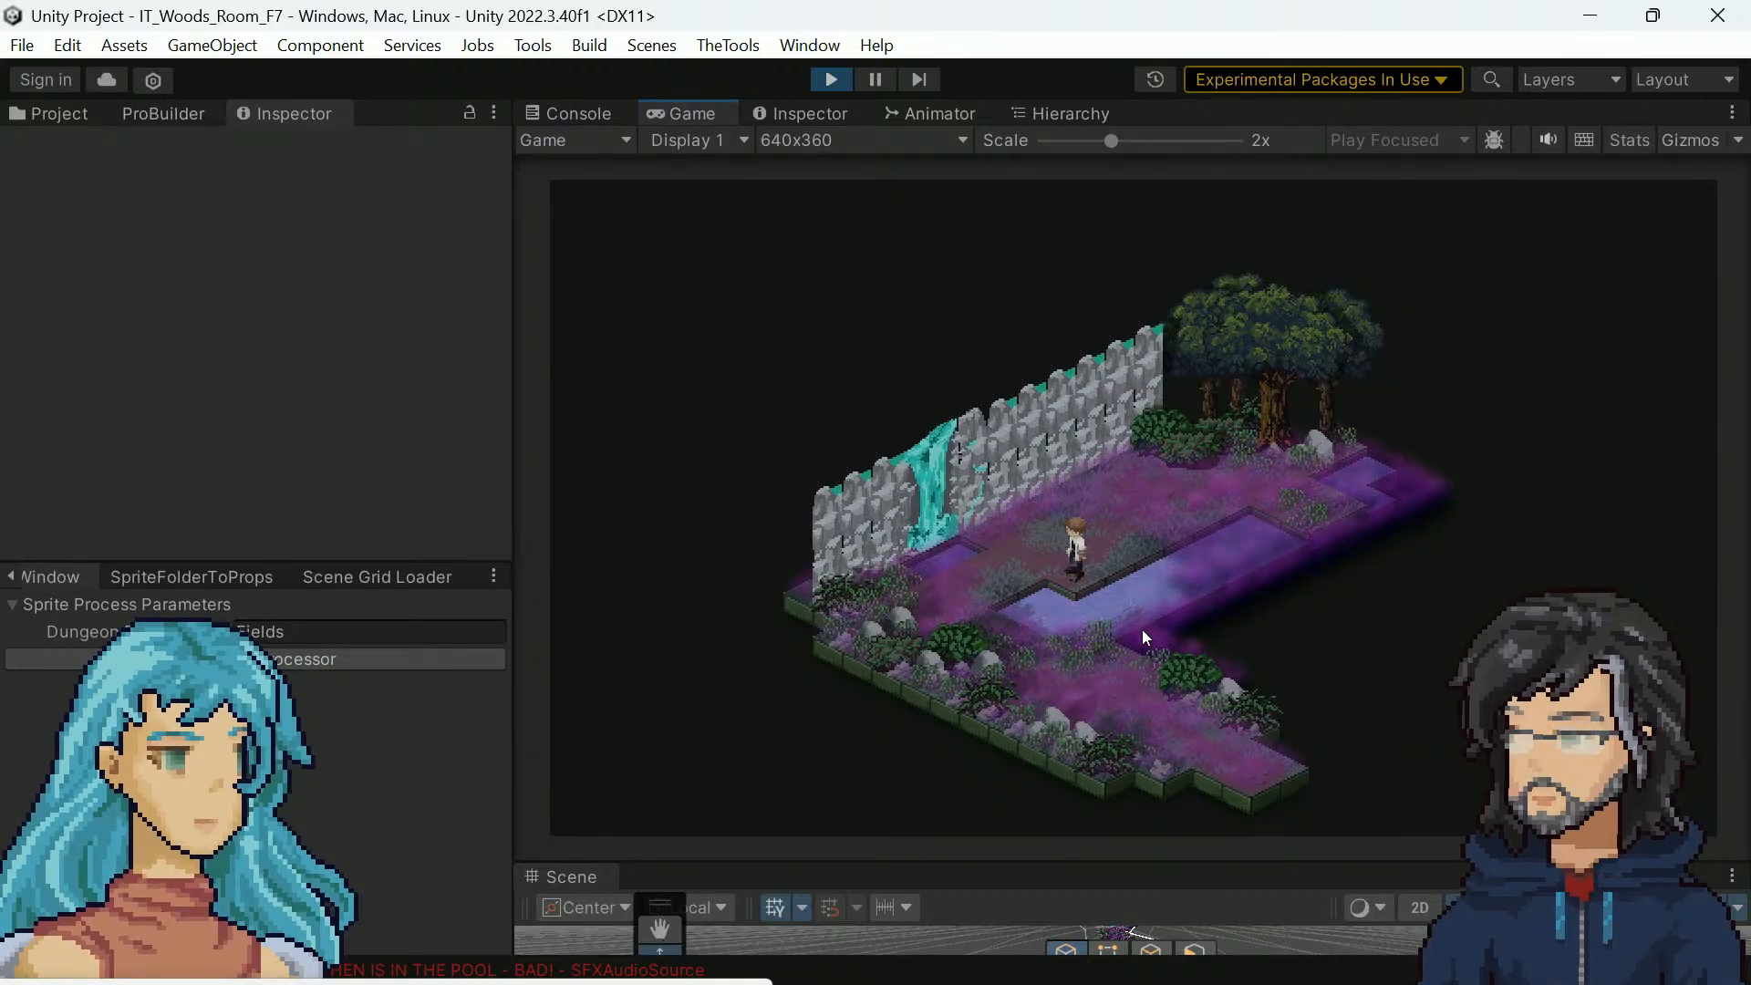
{"action": "key", "text": "a"}
{"action": "key", "text": "a"}
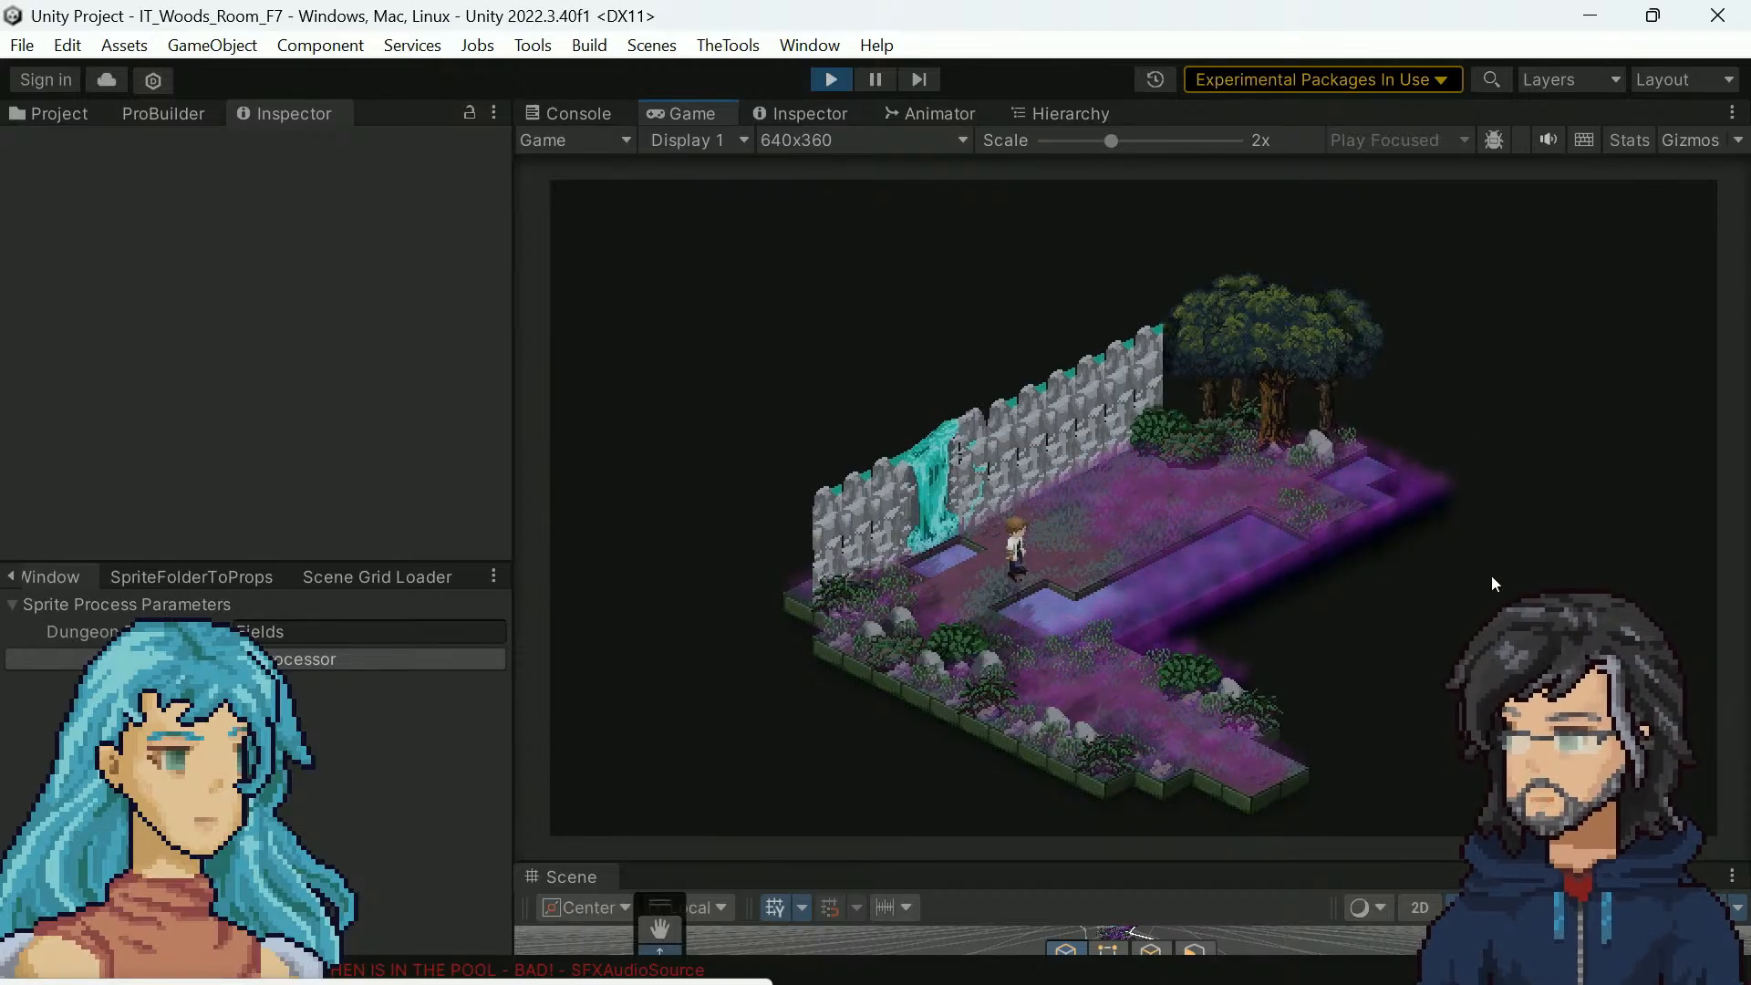
Walk the character past the trees into the far grass patch and back to examine the floor there
{"action": "key", "text": "d"}
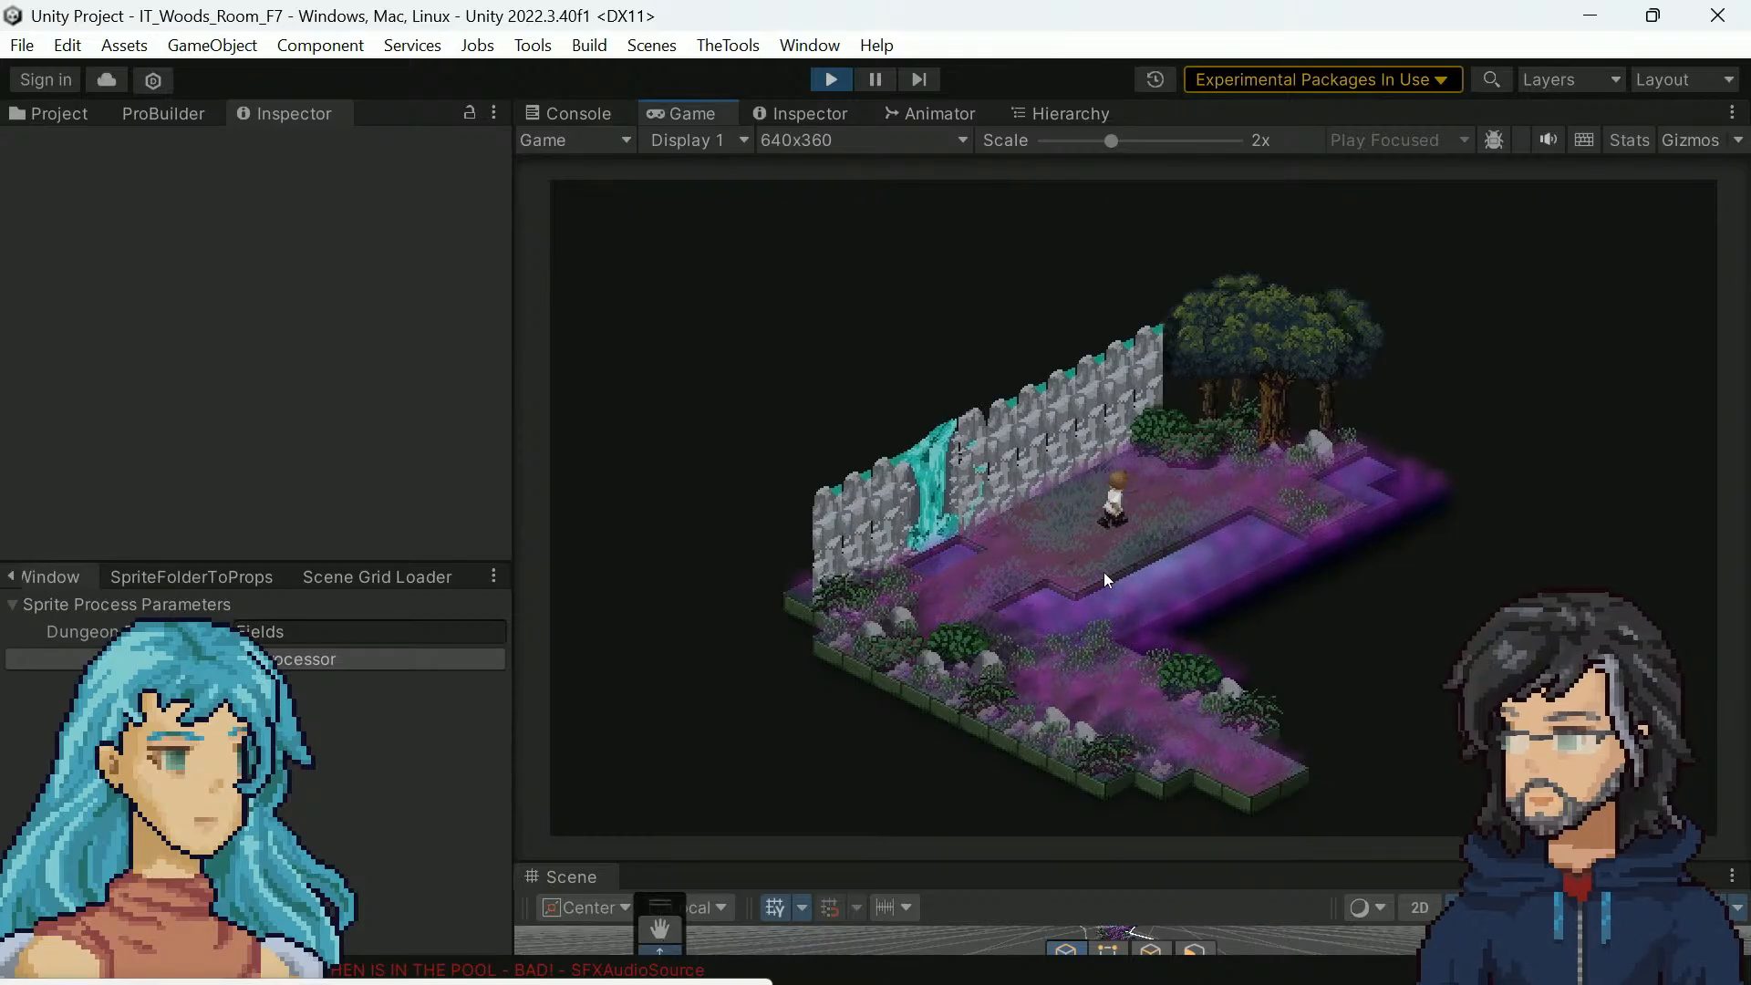
{"action": "key", "text": "d"}
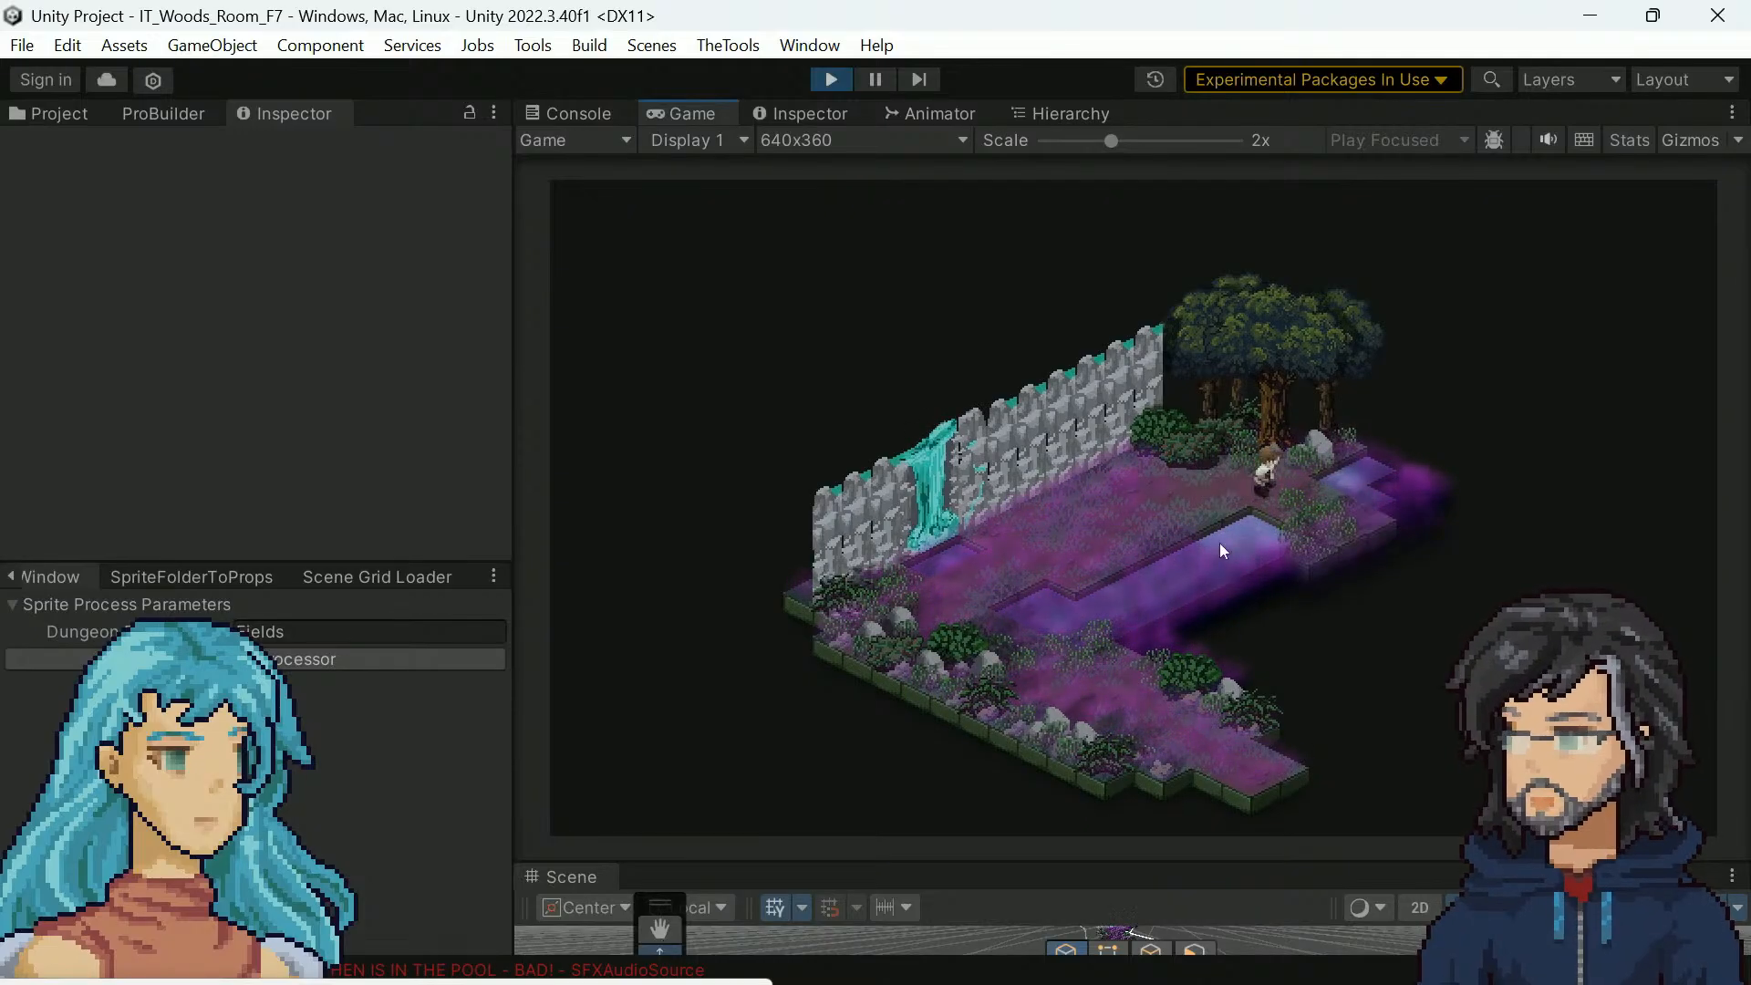
{"action": "key", "text": "s"}
{"action": "key", "text": "w"}
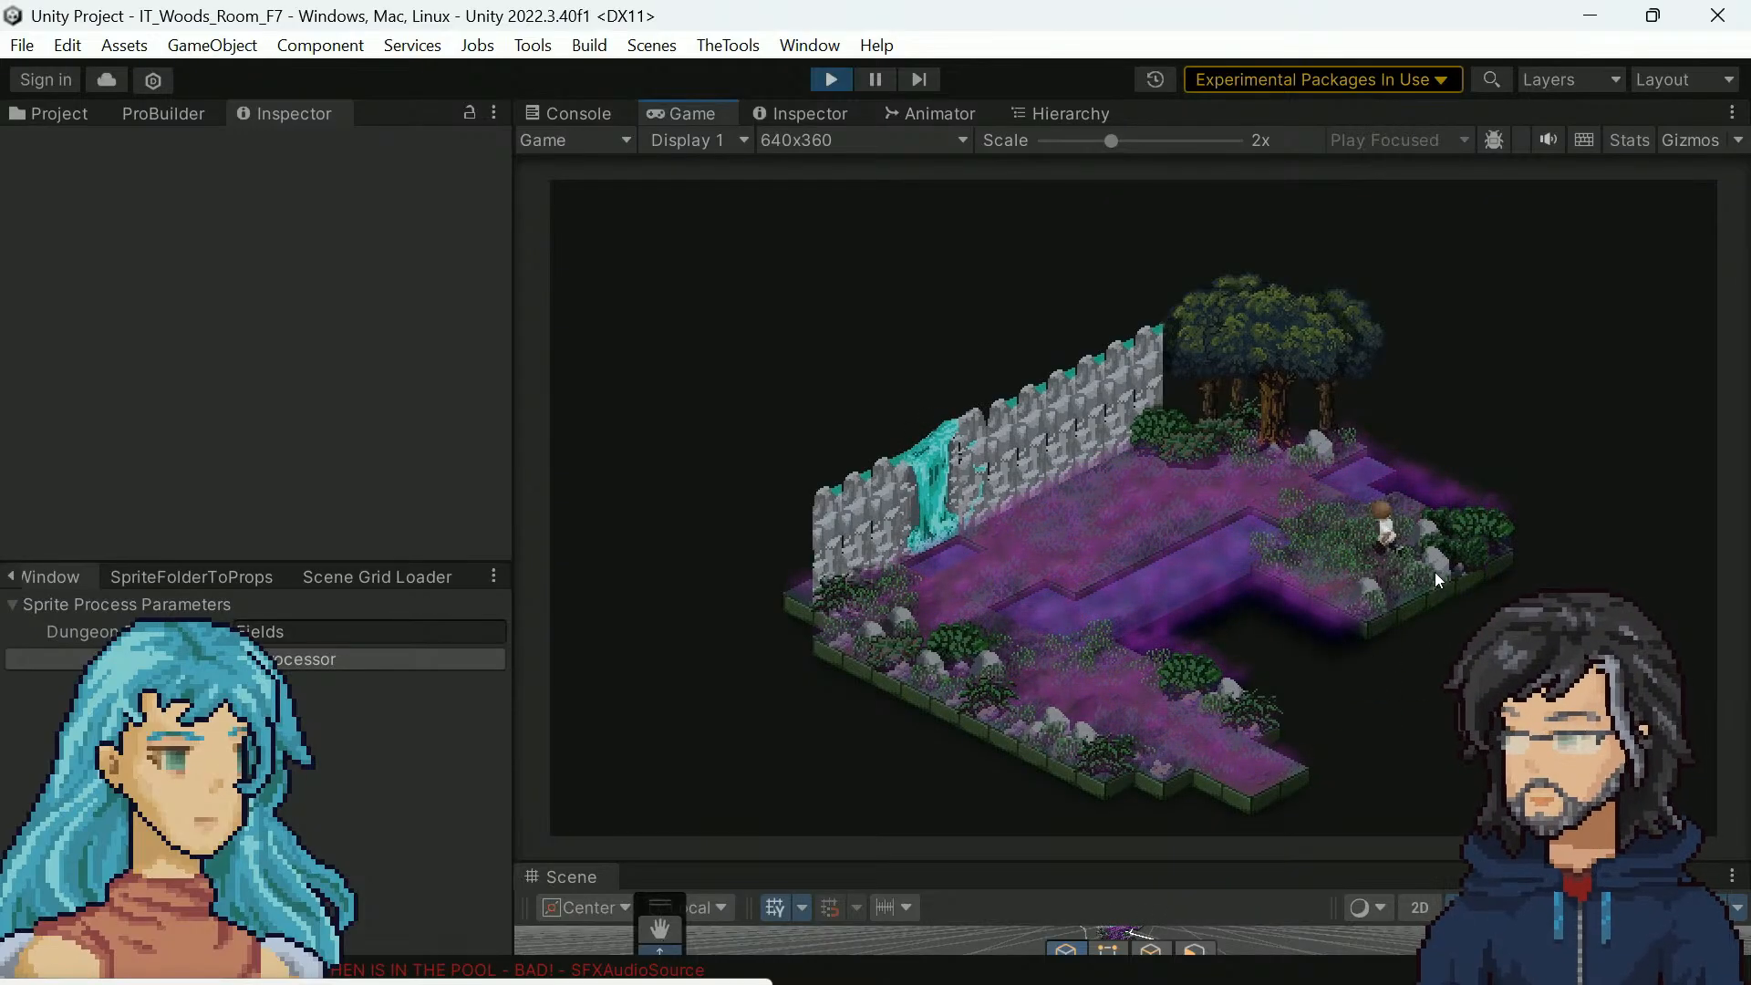
{"action": "key", "text": "a"}
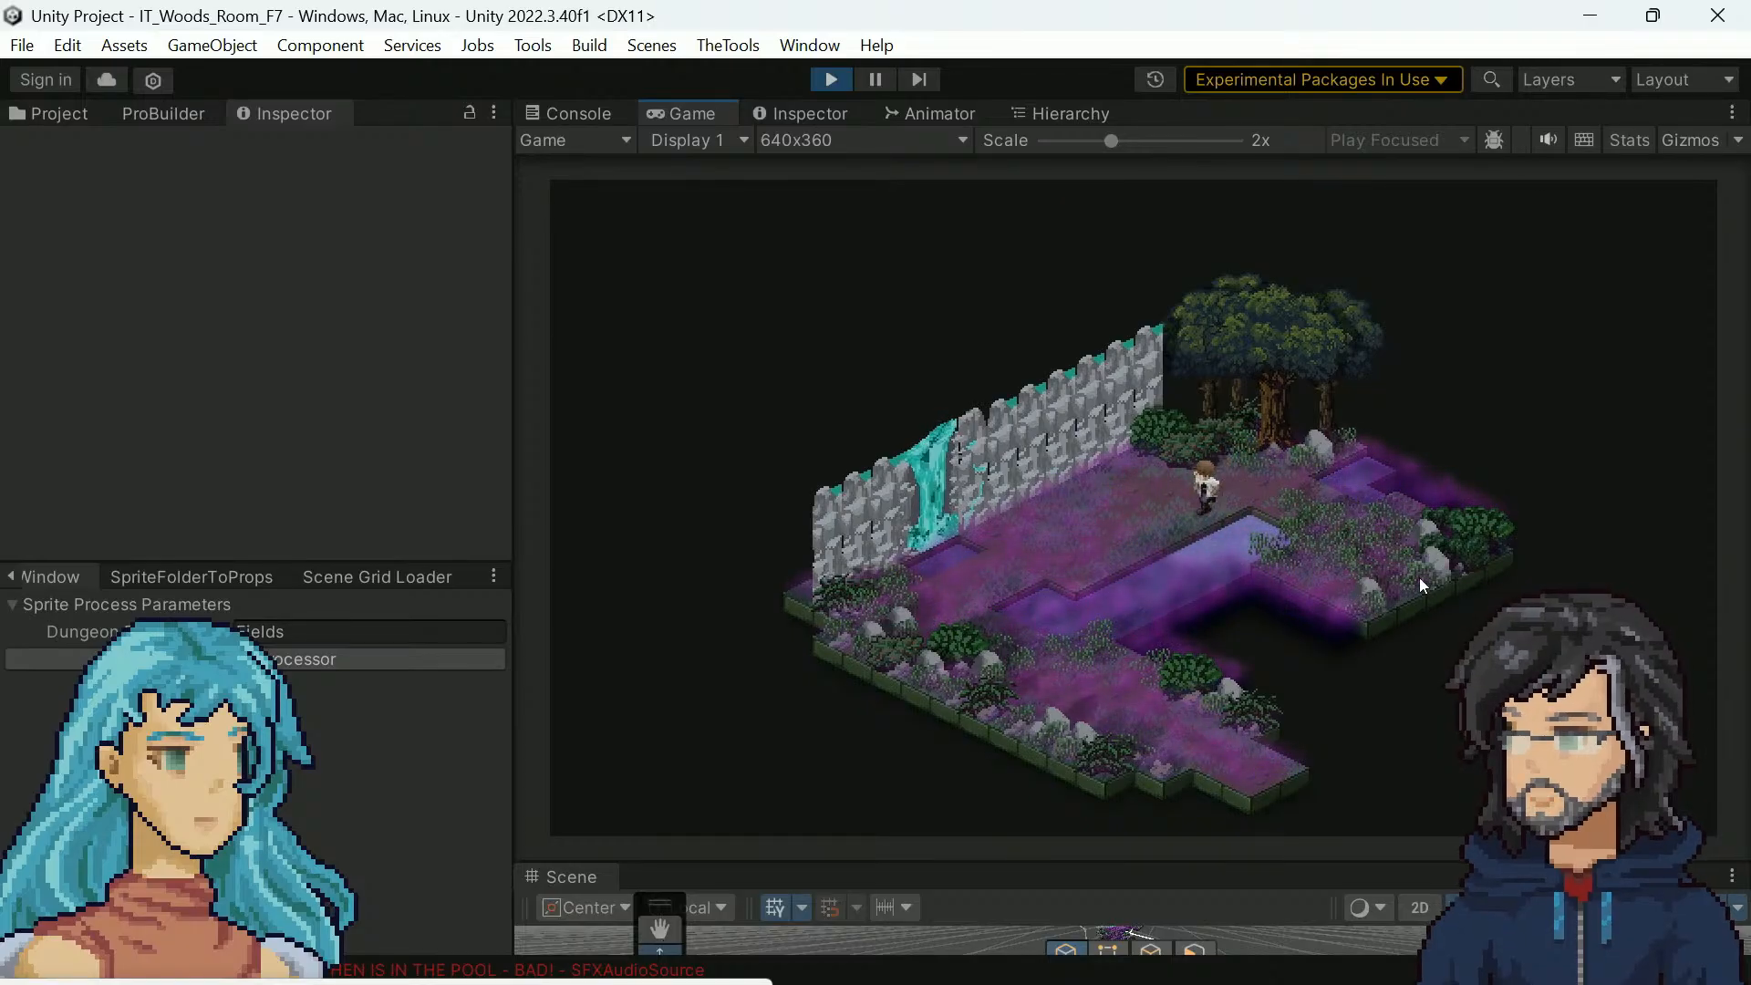
{"action": "key", "text": "d"}
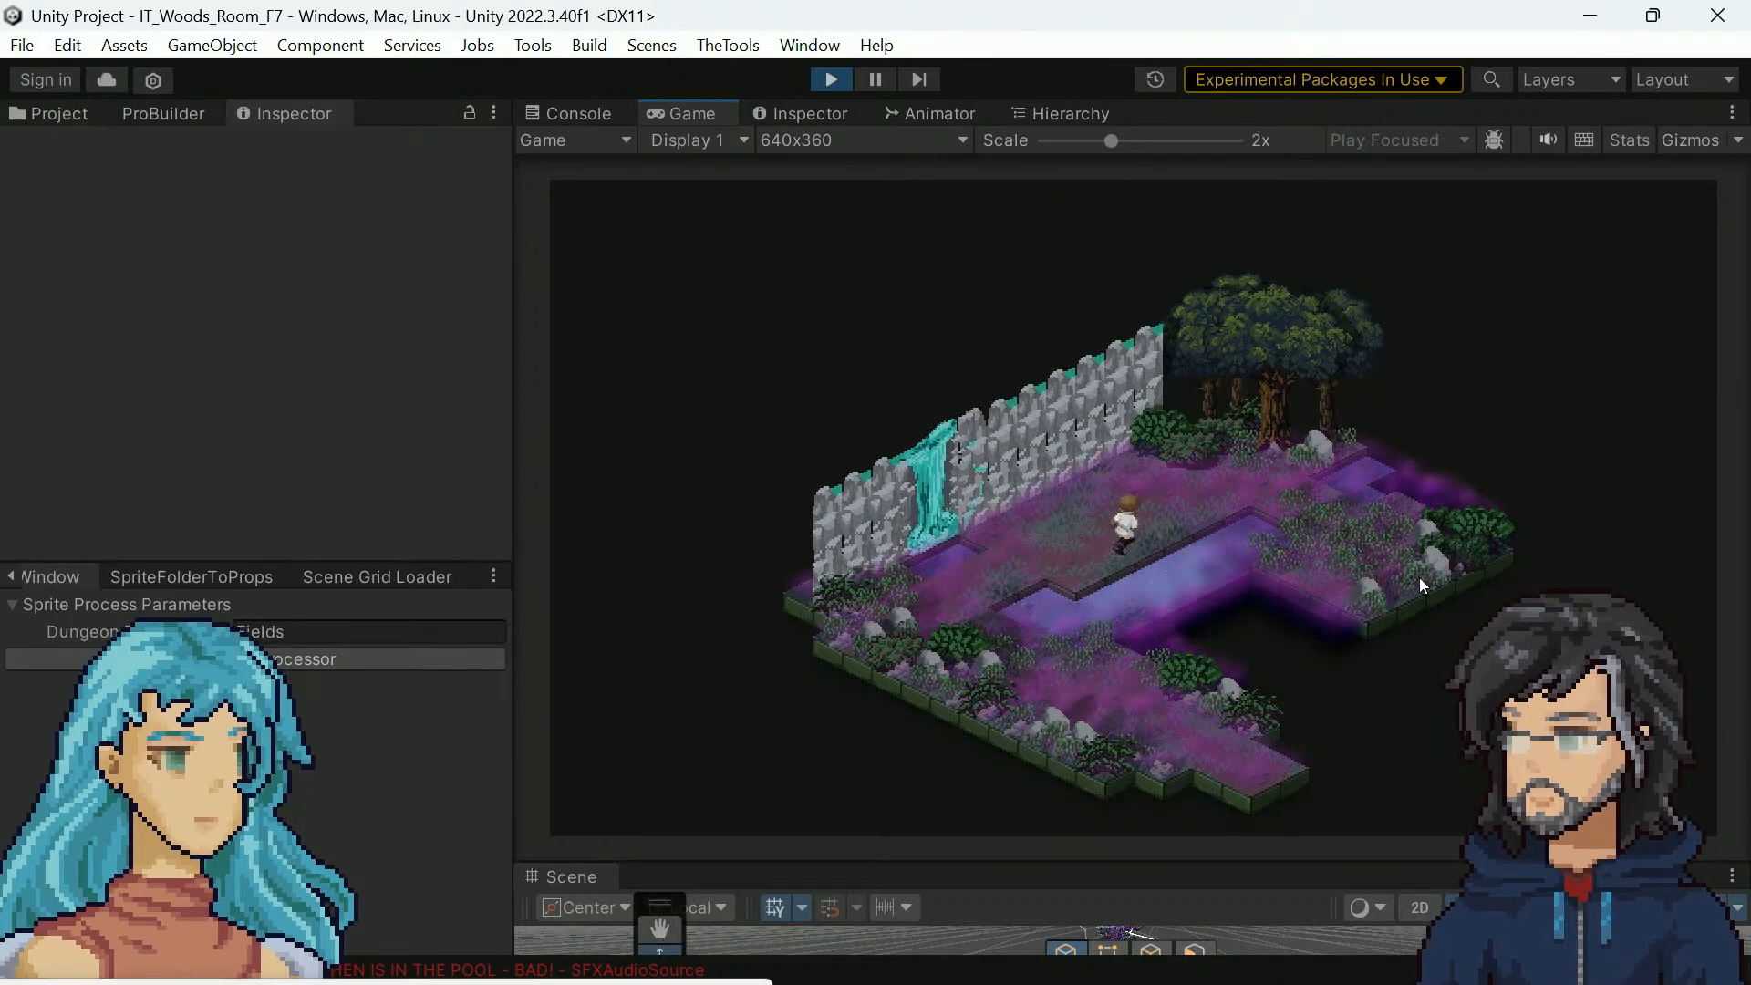
Move the character back and forth between the wall-side grass and the long pool's edge to examine the dirt path
{"action": "key", "text": "w"}
{"action": "key", "text": "a"}
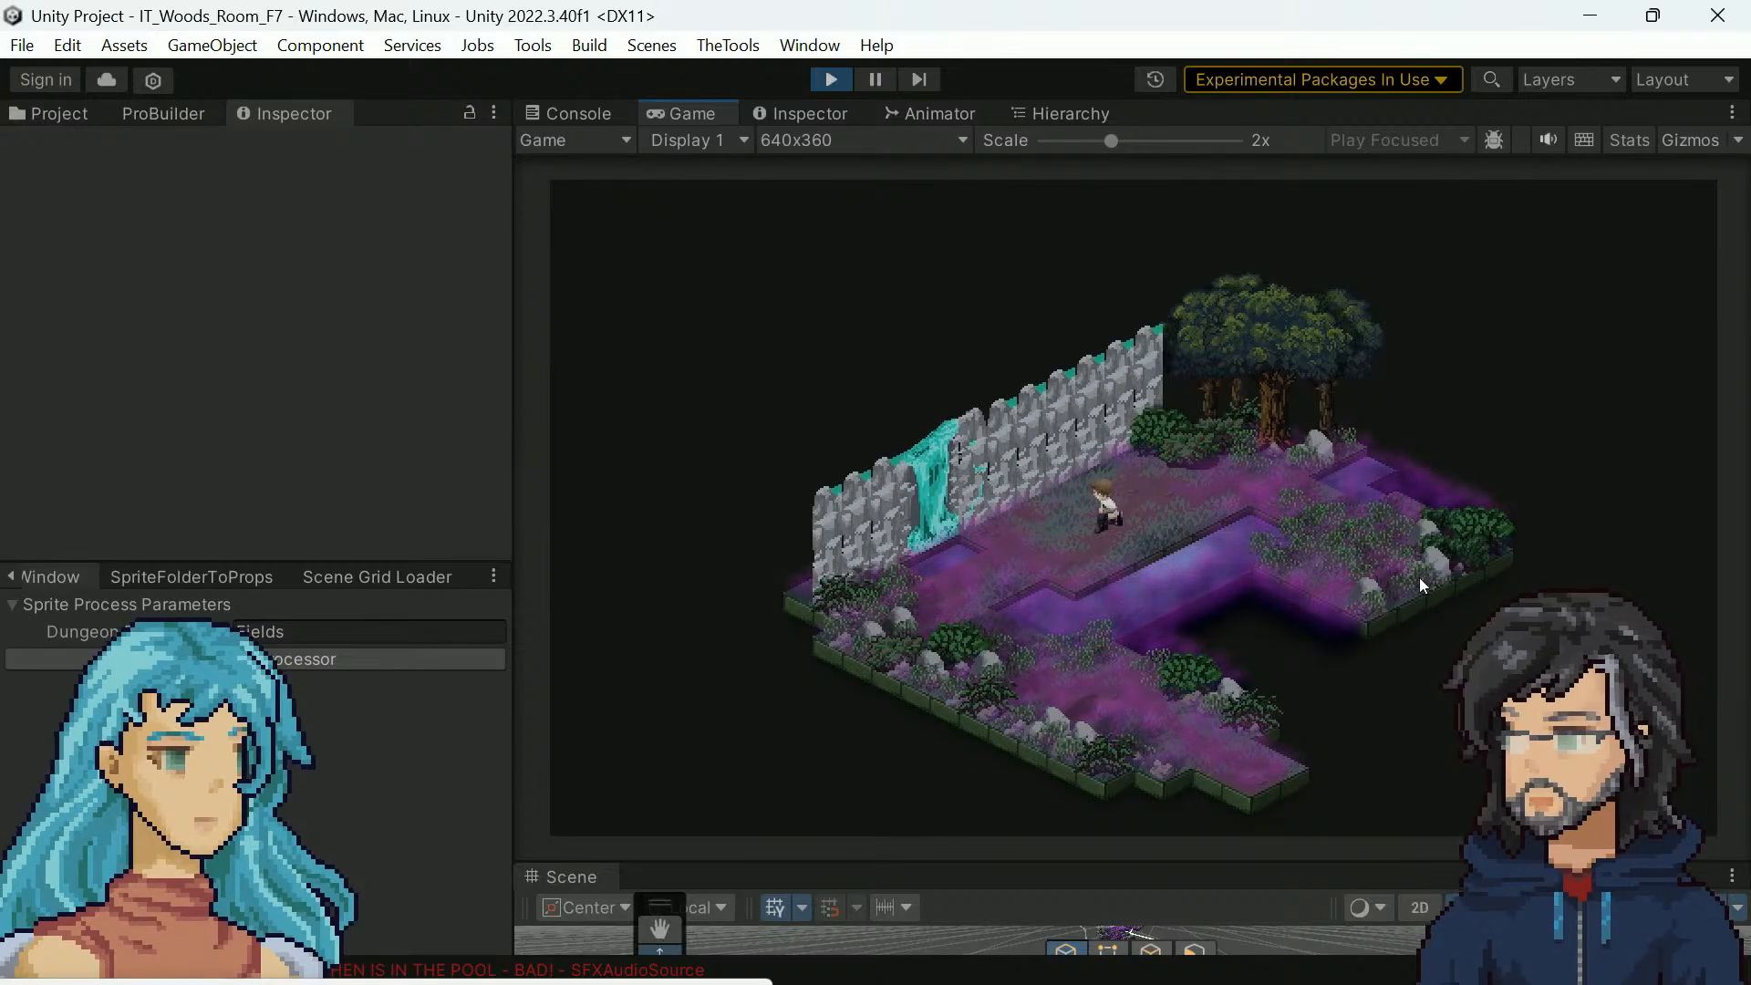
{"action": "key", "text": "s"}
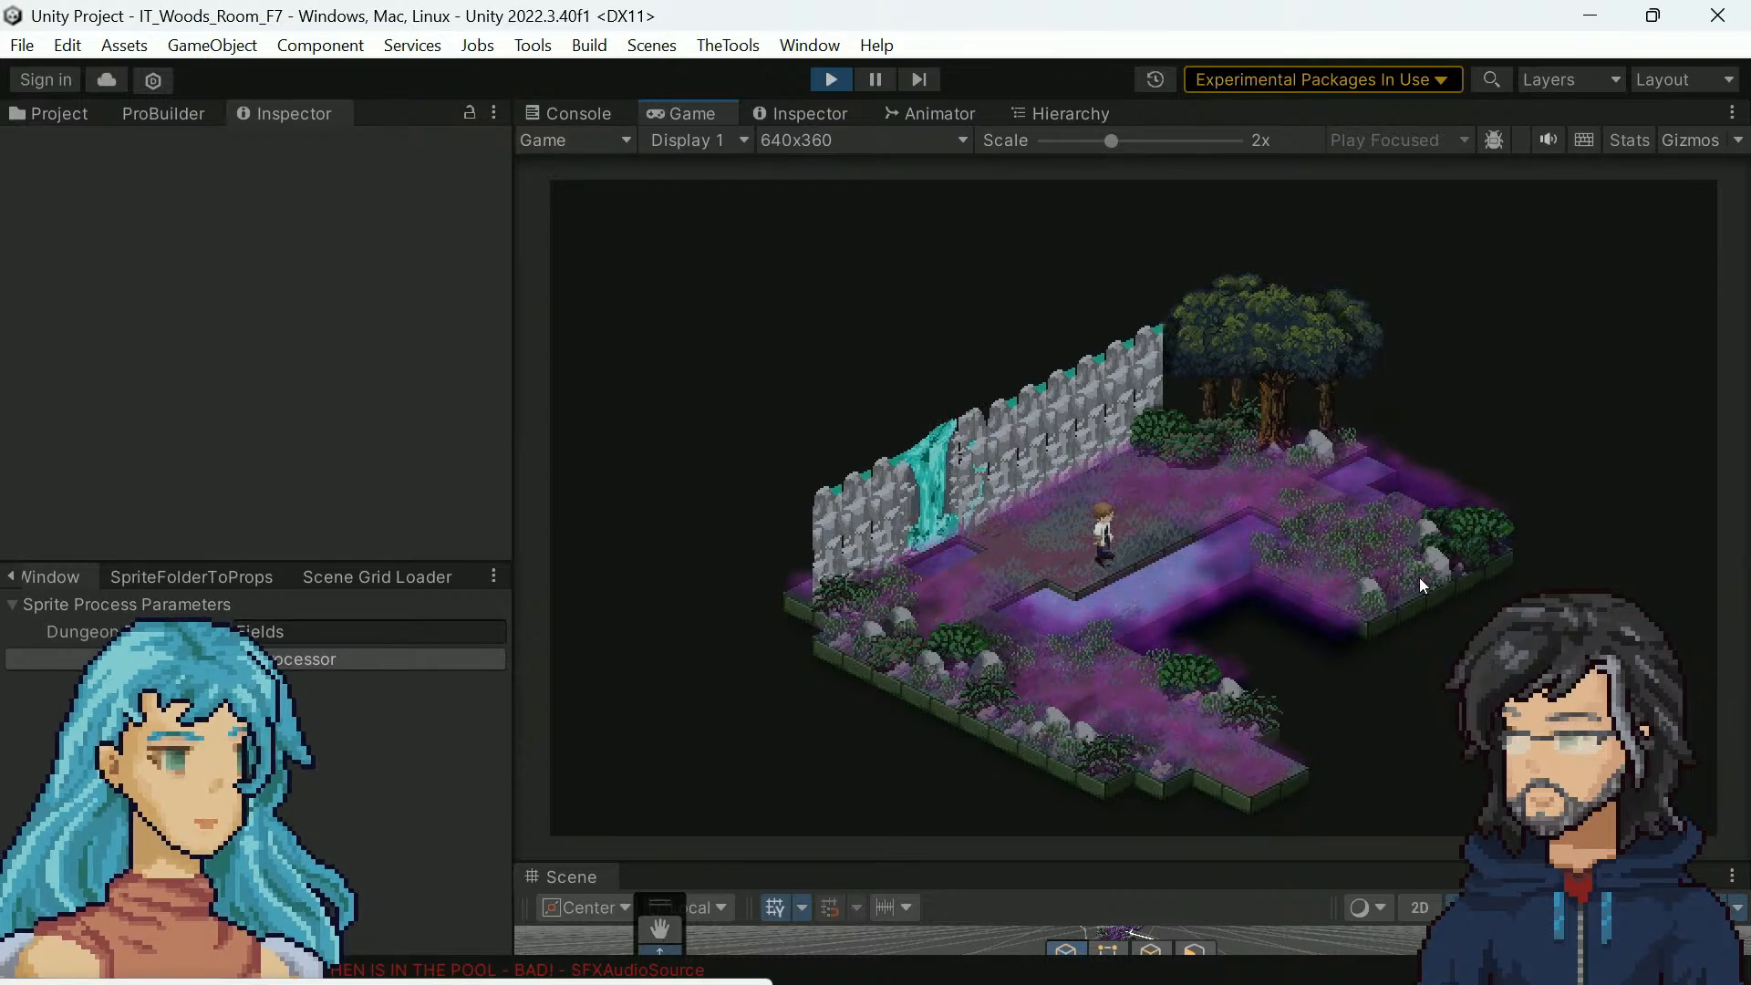
{"action": "key", "text": "w"}
{"action": "key", "text": "s"}
{"action": "key", "text": "w"}
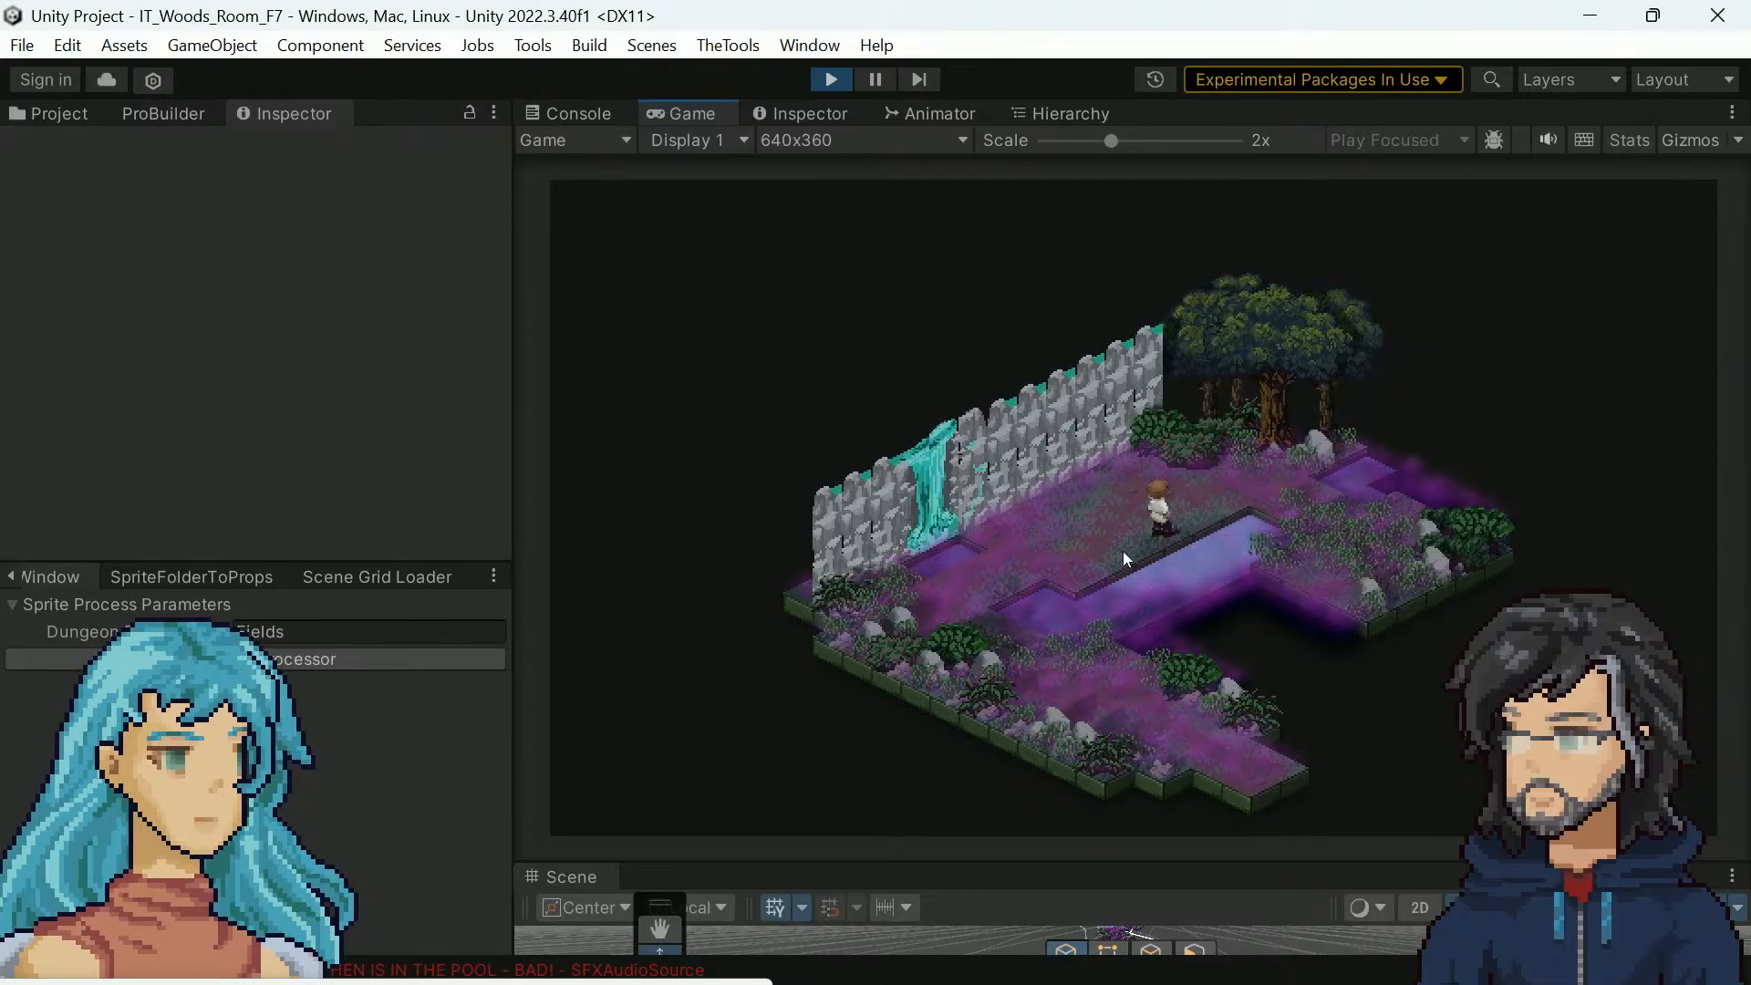
Move the character back and forth along the long pool's edge to examine where the dirt and grass meet the water
{"action": "left_click", "coordinate": [1217, 513]}
{"action": "left_click", "coordinate": [1100, 569]}
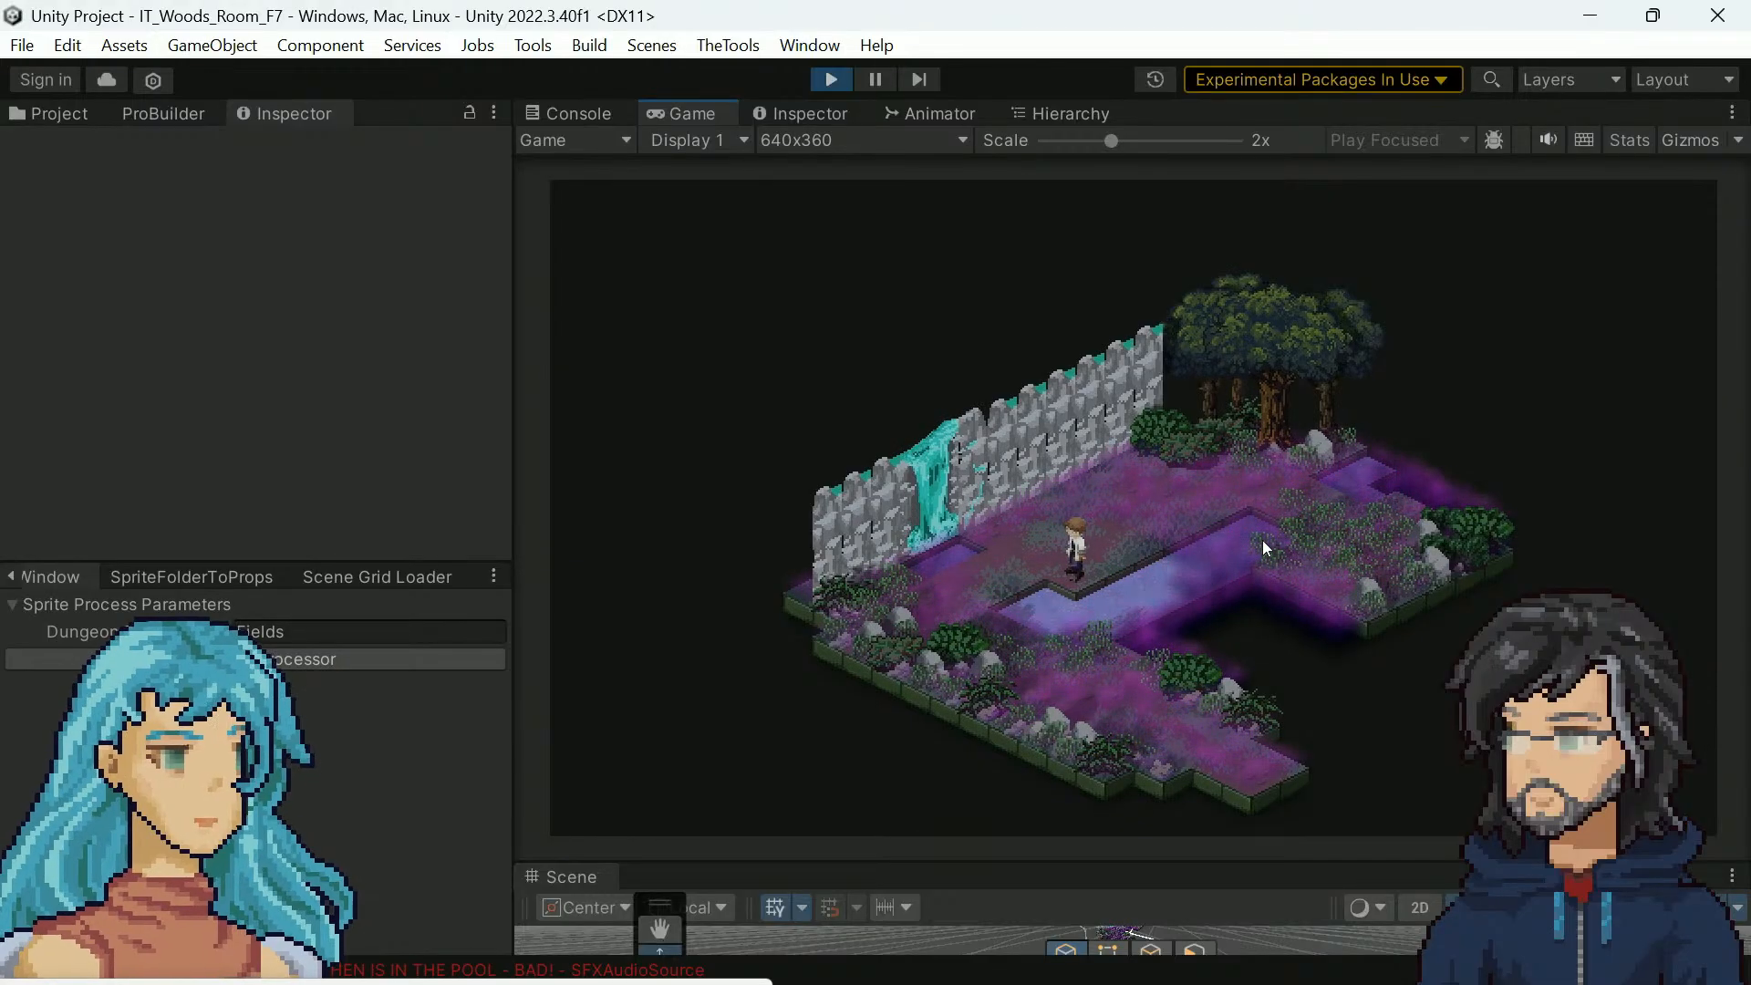
{"action": "left_click", "coordinate": [1221, 649]}
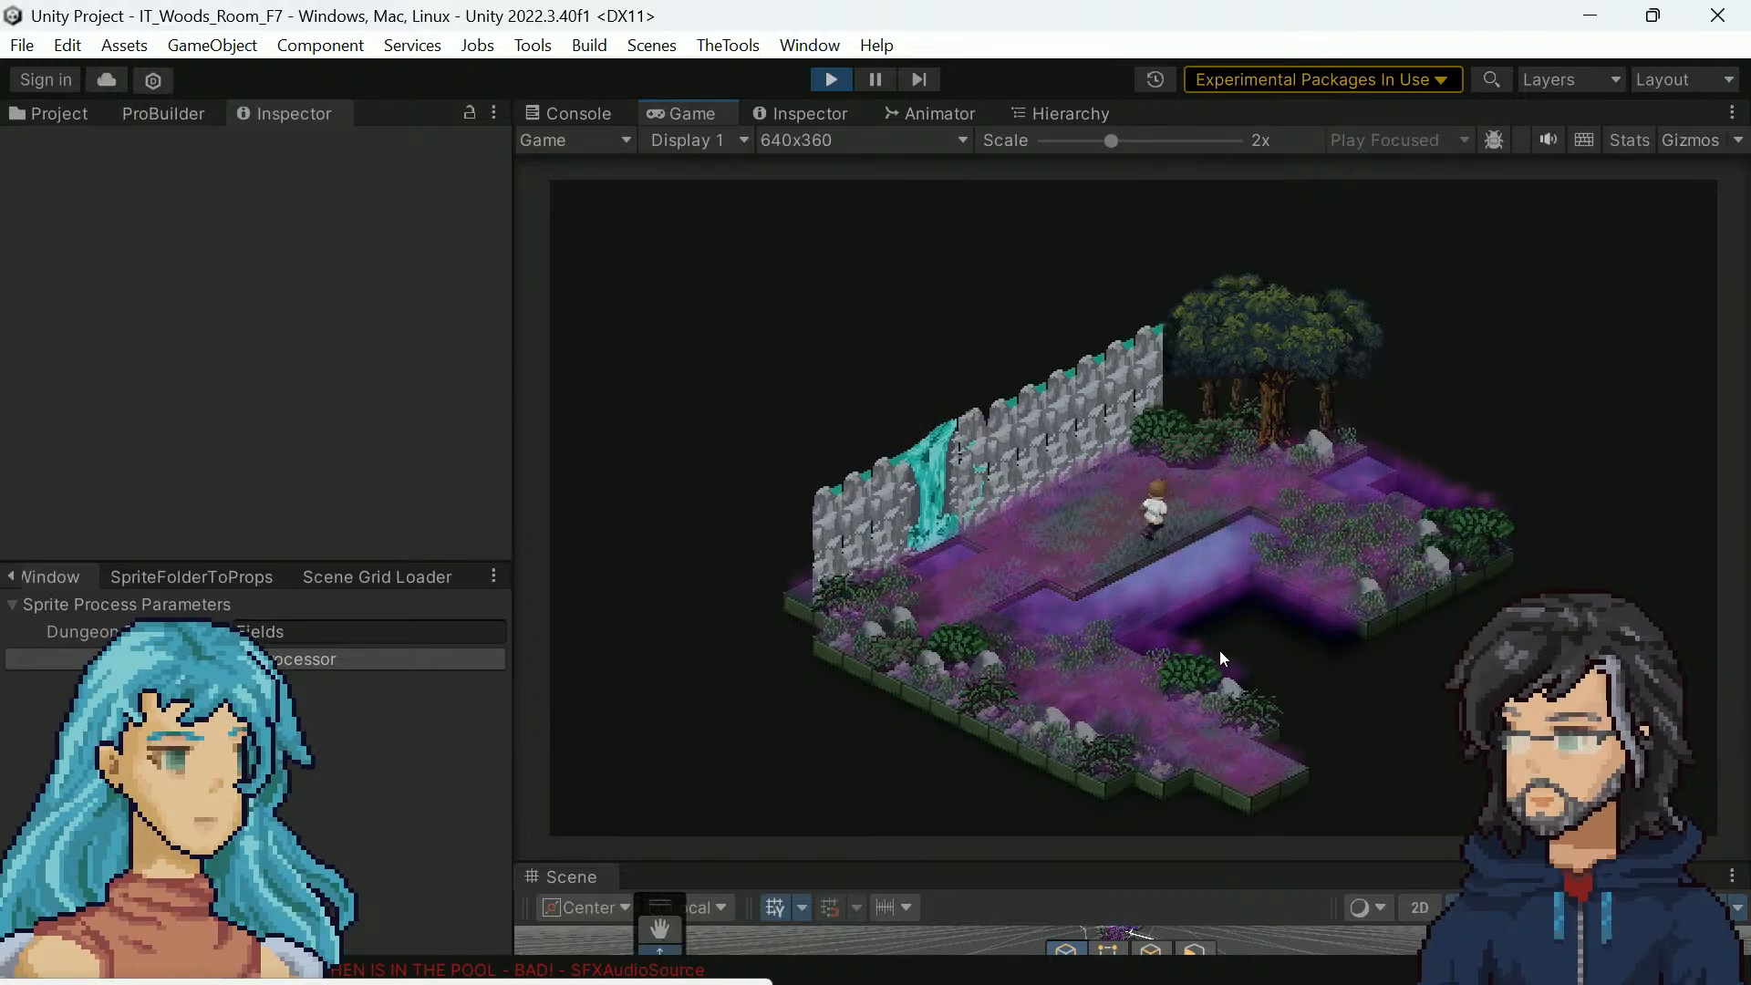
{"action": "key", "text": "a"}
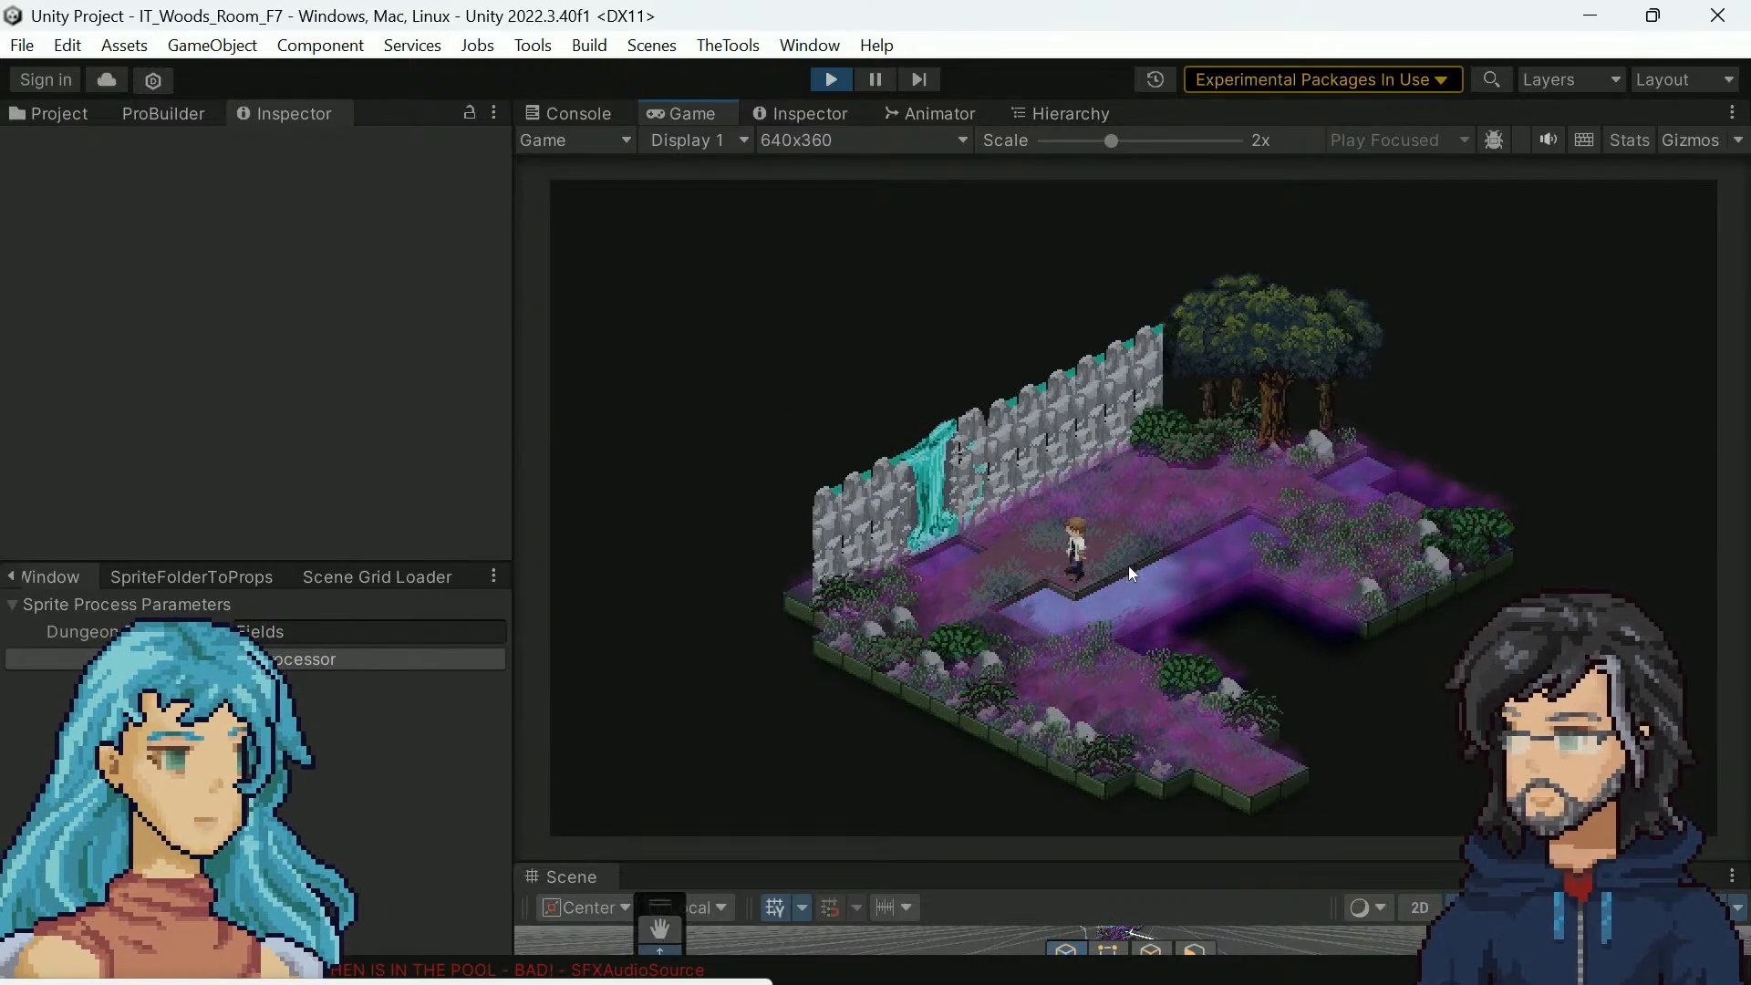
{"action": "key", "text": "a"}
{"action": "key", "text": "w"}
{"action": "key", "text": "w"}
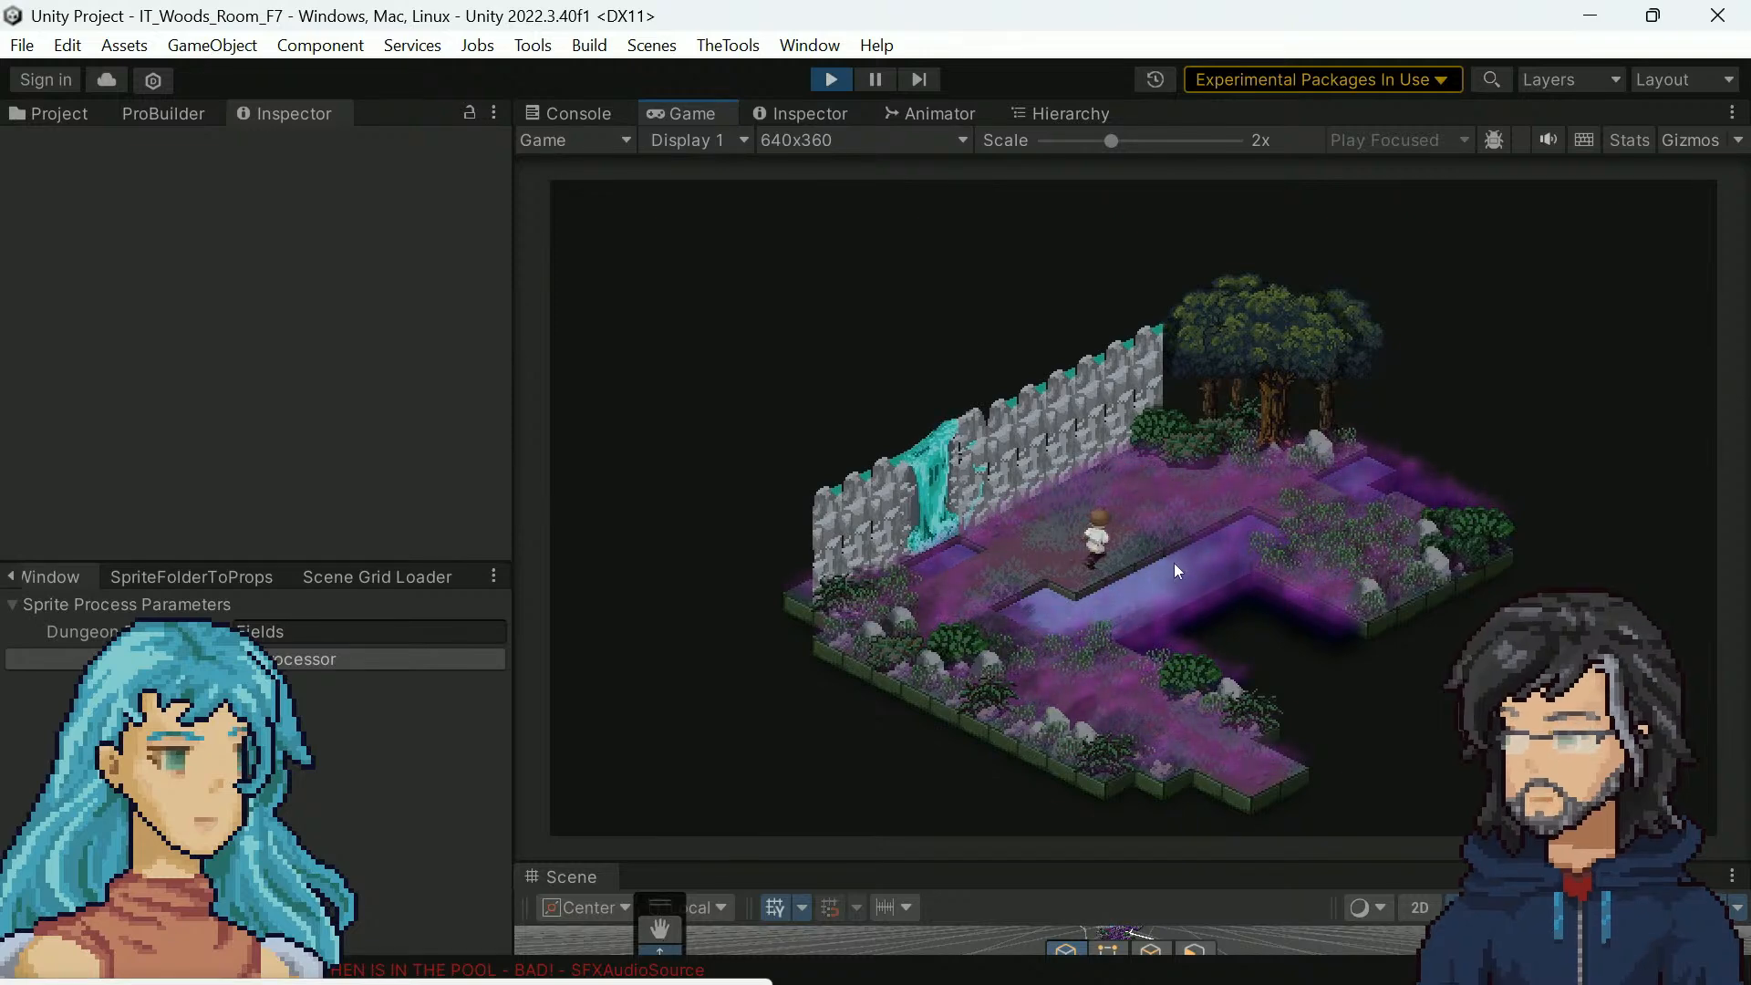
Walk the character to the trees, then around the long pool's near corner into the grass where the slime waits
{"action": "key", "text": "d"}
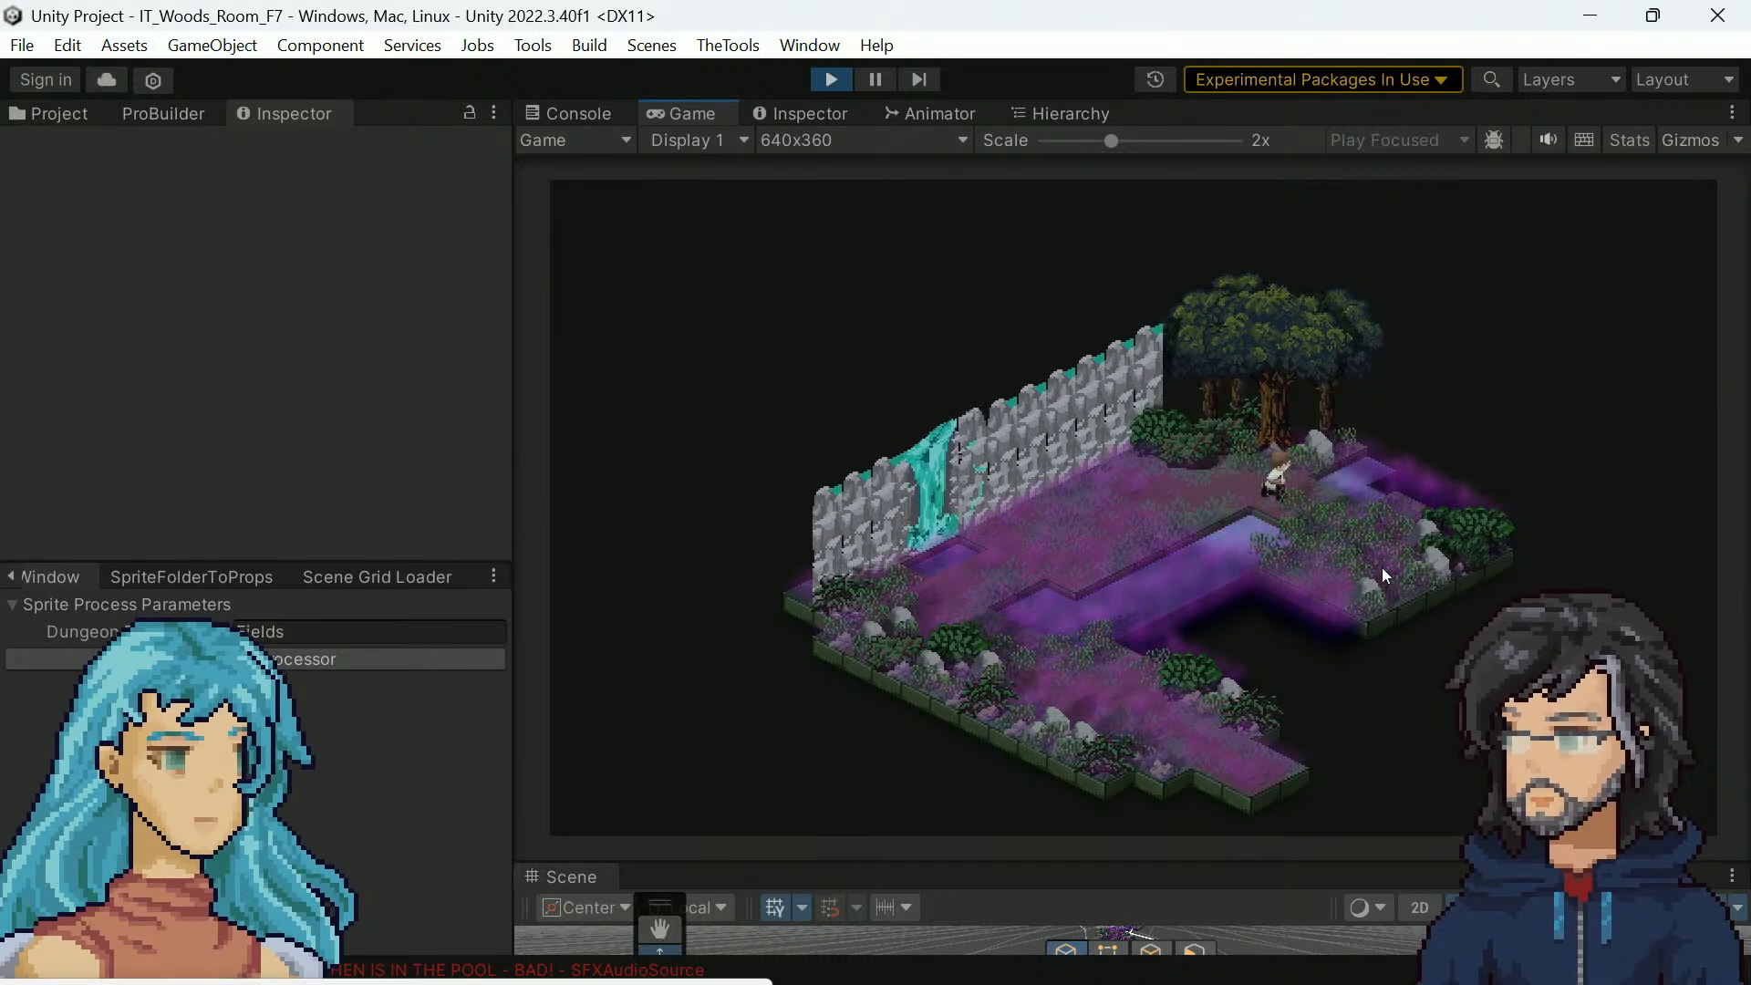
{"action": "key", "text": "a"}
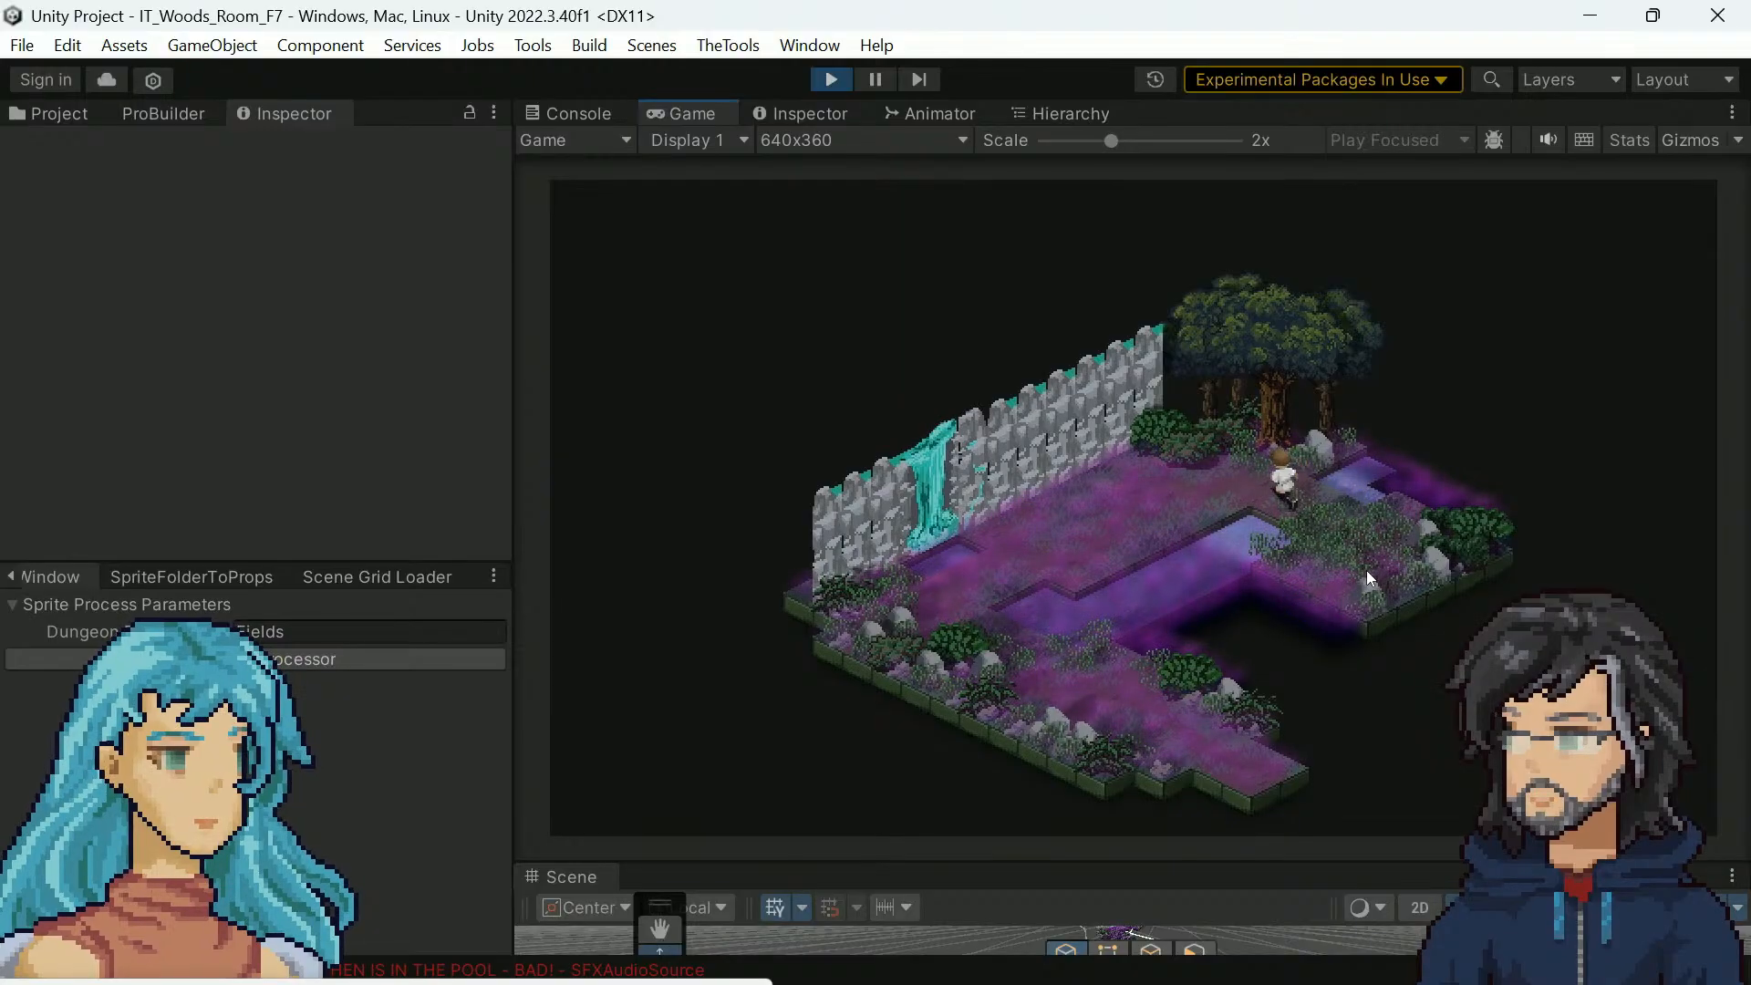
{"action": "key", "text": "a"}
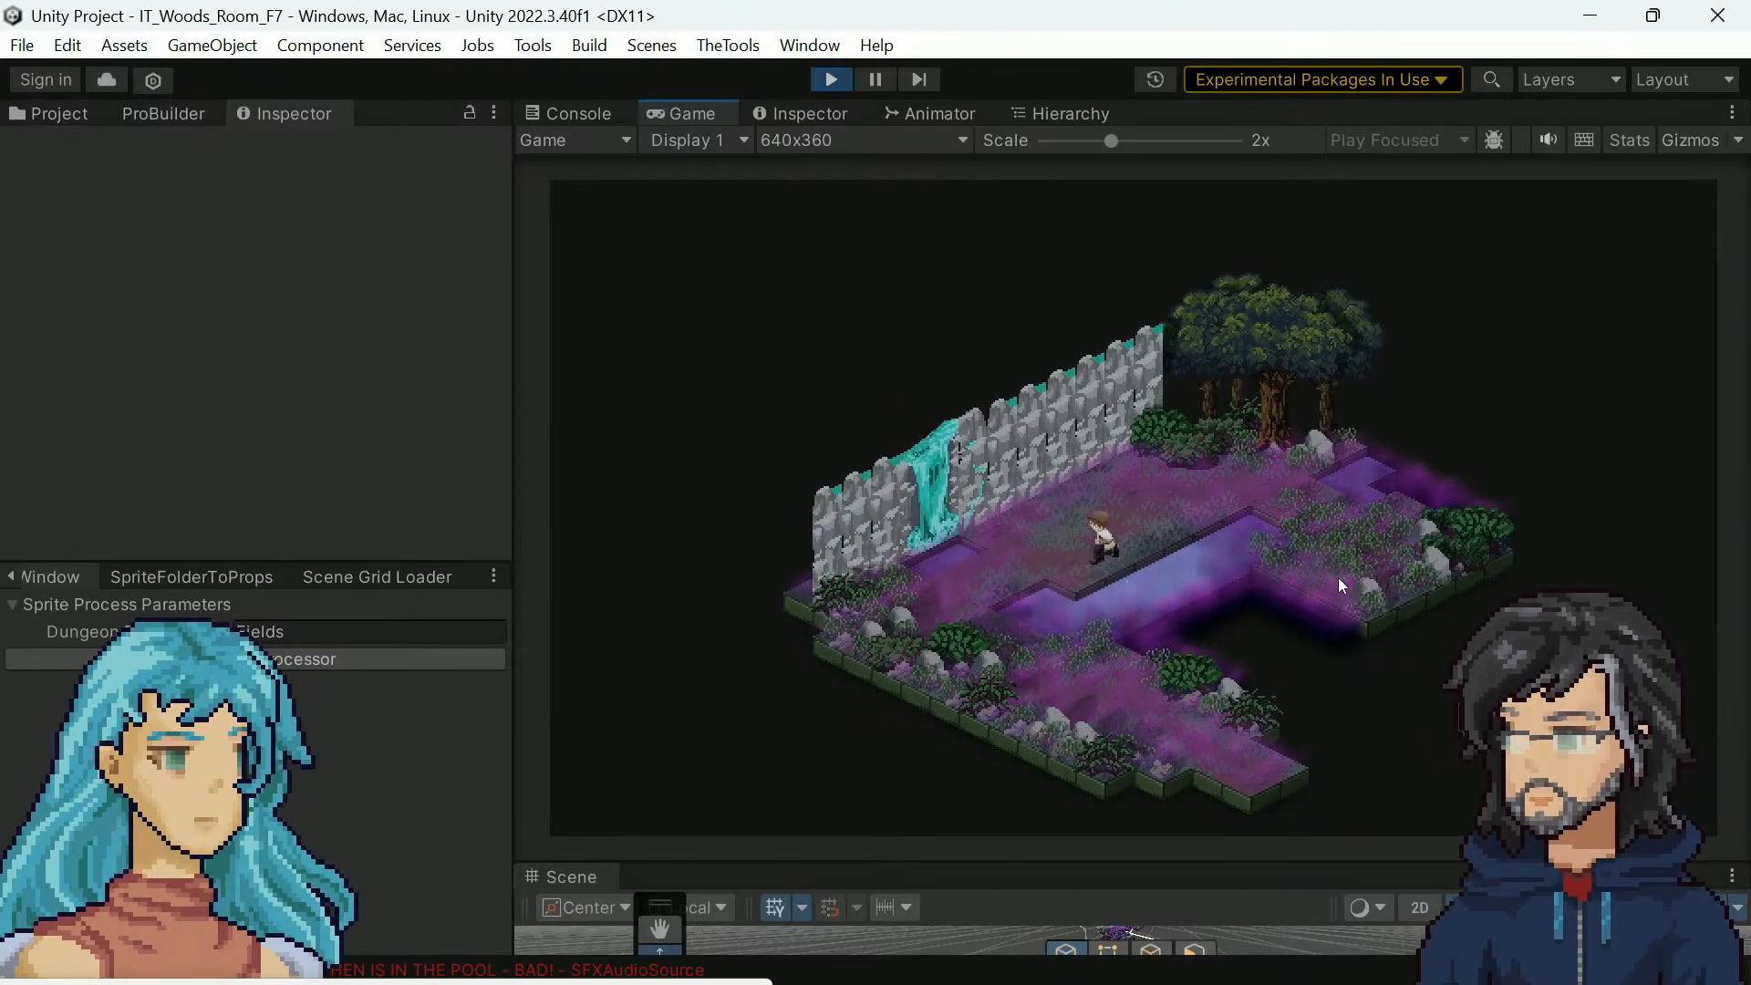
{"action": "key", "text": "w"}
{"action": "key", "text": "a"}
{"action": "key", "text": "s"}
{"action": "key", "text": "s"}
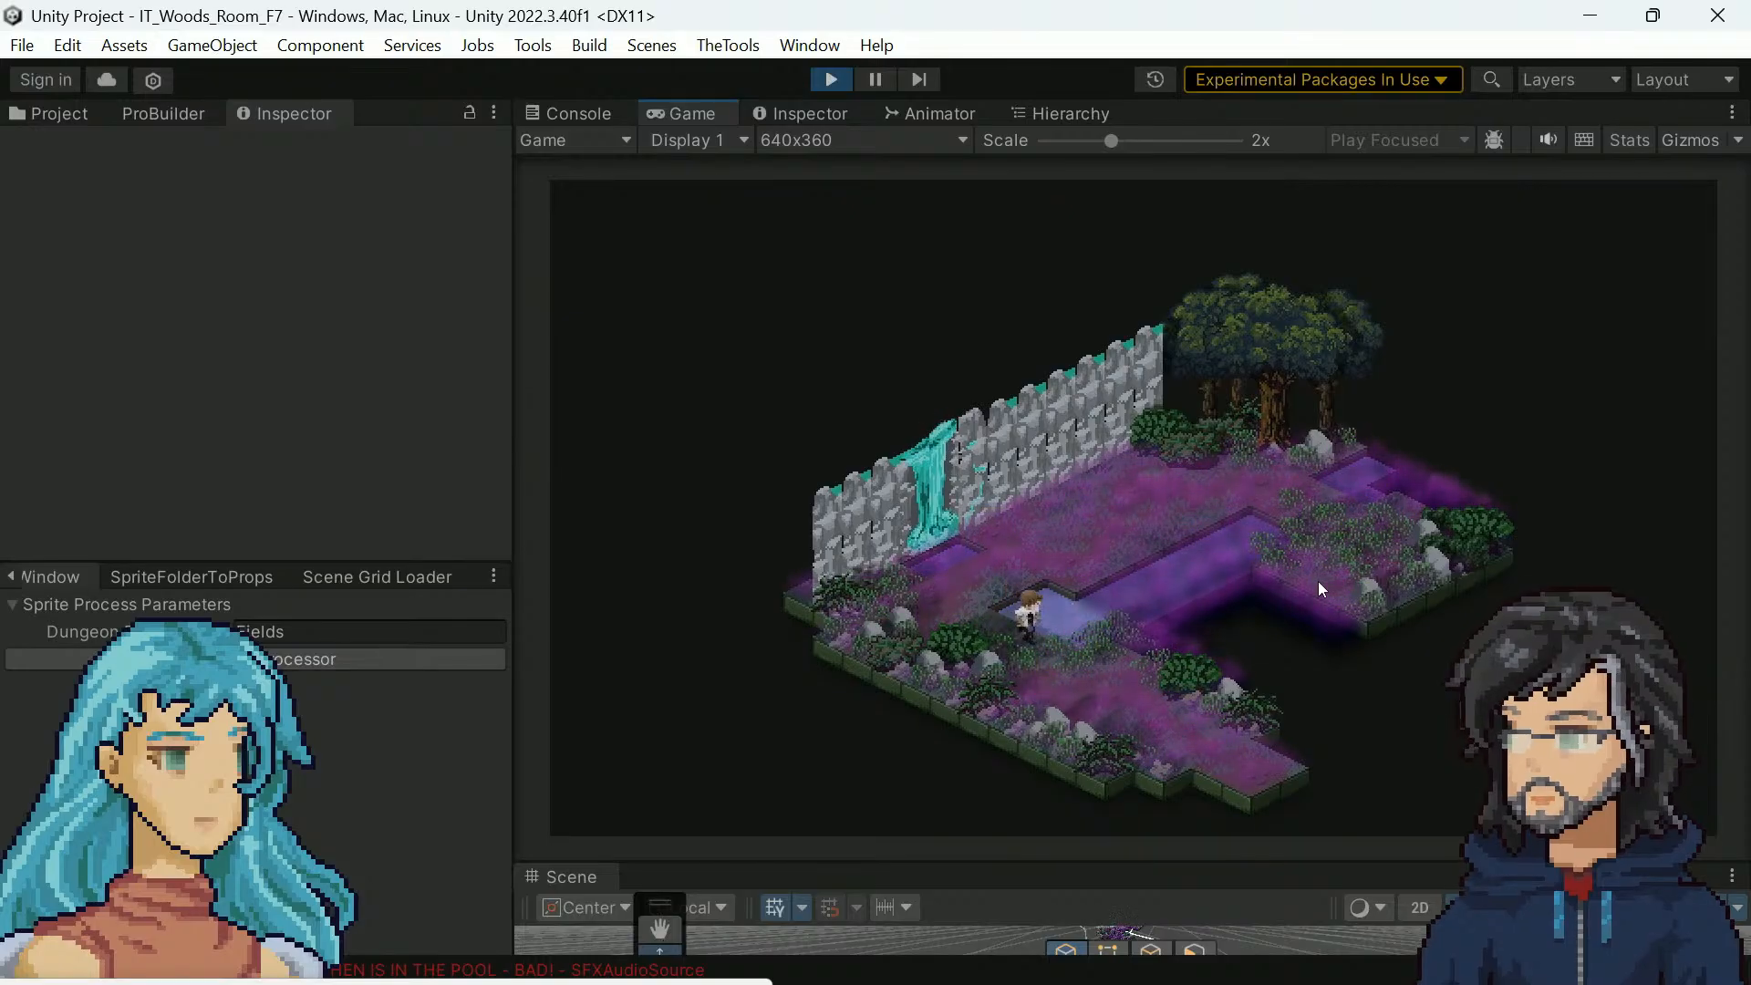
{"action": "key", "text": "w"}
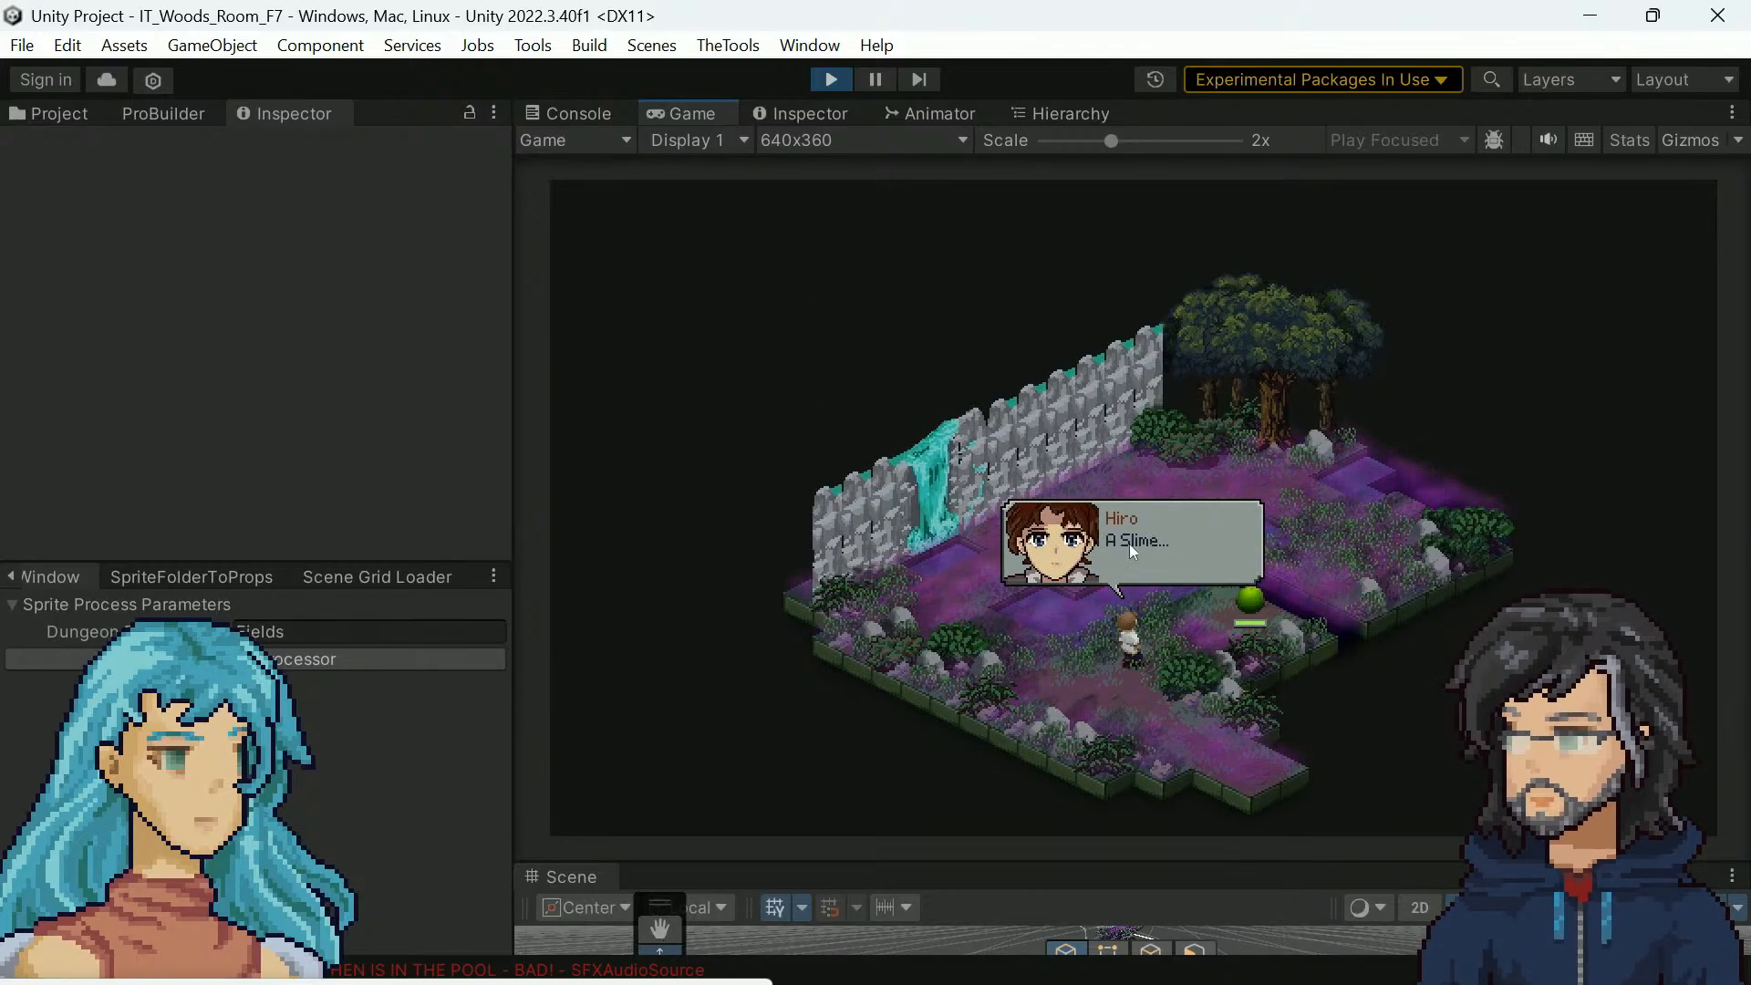
Pause the playtest and examine the IT_Woods_Room_F7_WIP floor art around the pool cutouts in Aseprite
{"action": "left_click", "coordinate": [876, 85]}
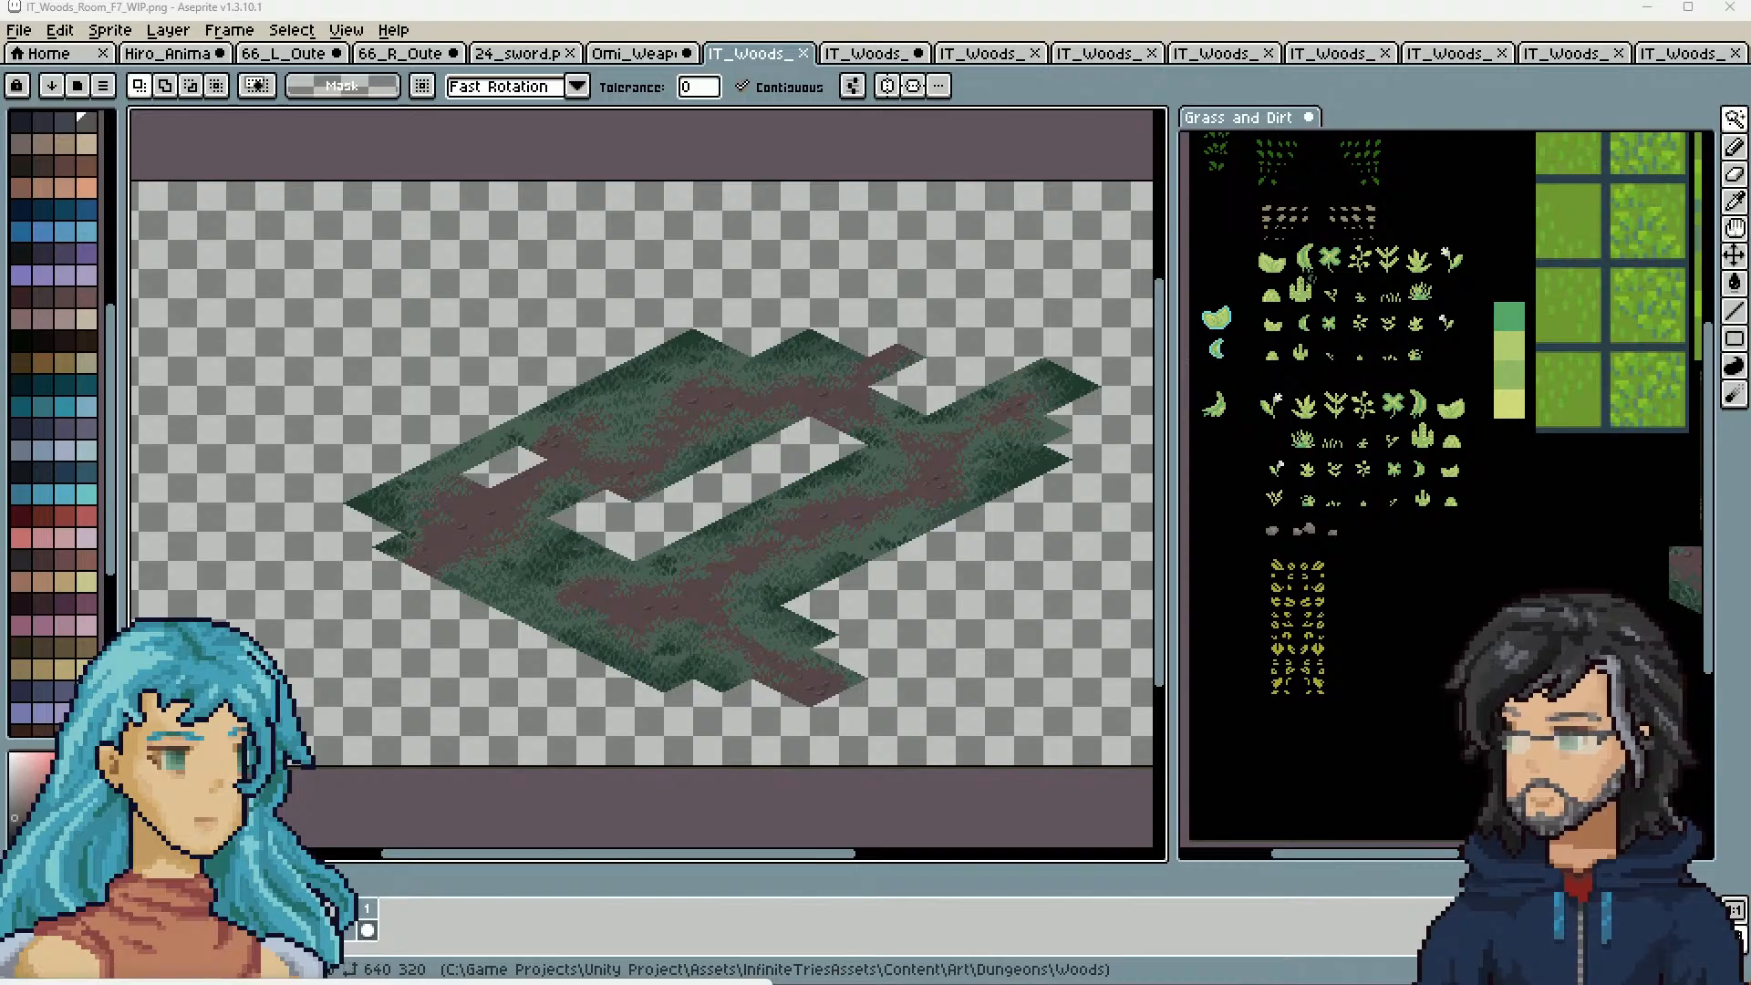
{"action": "scroll", "coordinate": [661, 412], "scroll_direction": "up", "scroll_amount": 5}
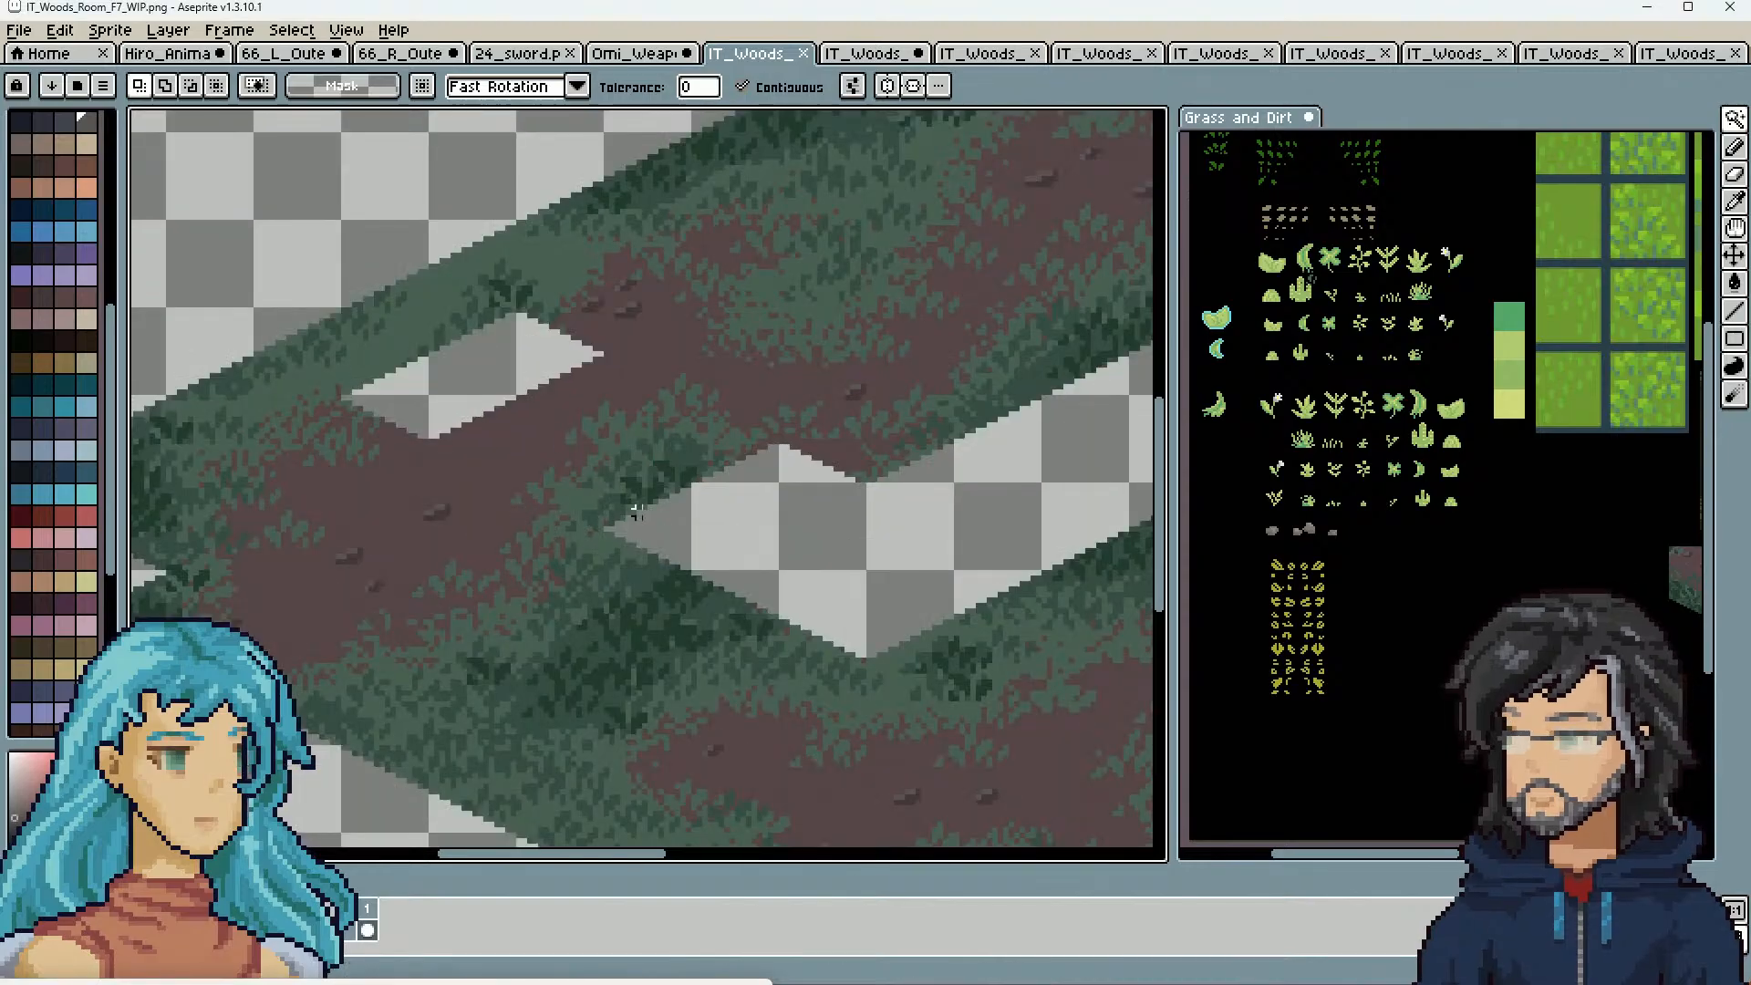
{"action": "scroll", "coordinate": [411, 535], "scroll_direction": "down", "scroll_amount": 2}
{"action": "scroll", "coordinate": [1194, 430], "scroll_direction": "down", "scroll_amount": 3}
{"action": "scroll", "coordinate": [1482, 520], "scroll_direction": "up", "scroll_amount": 3}
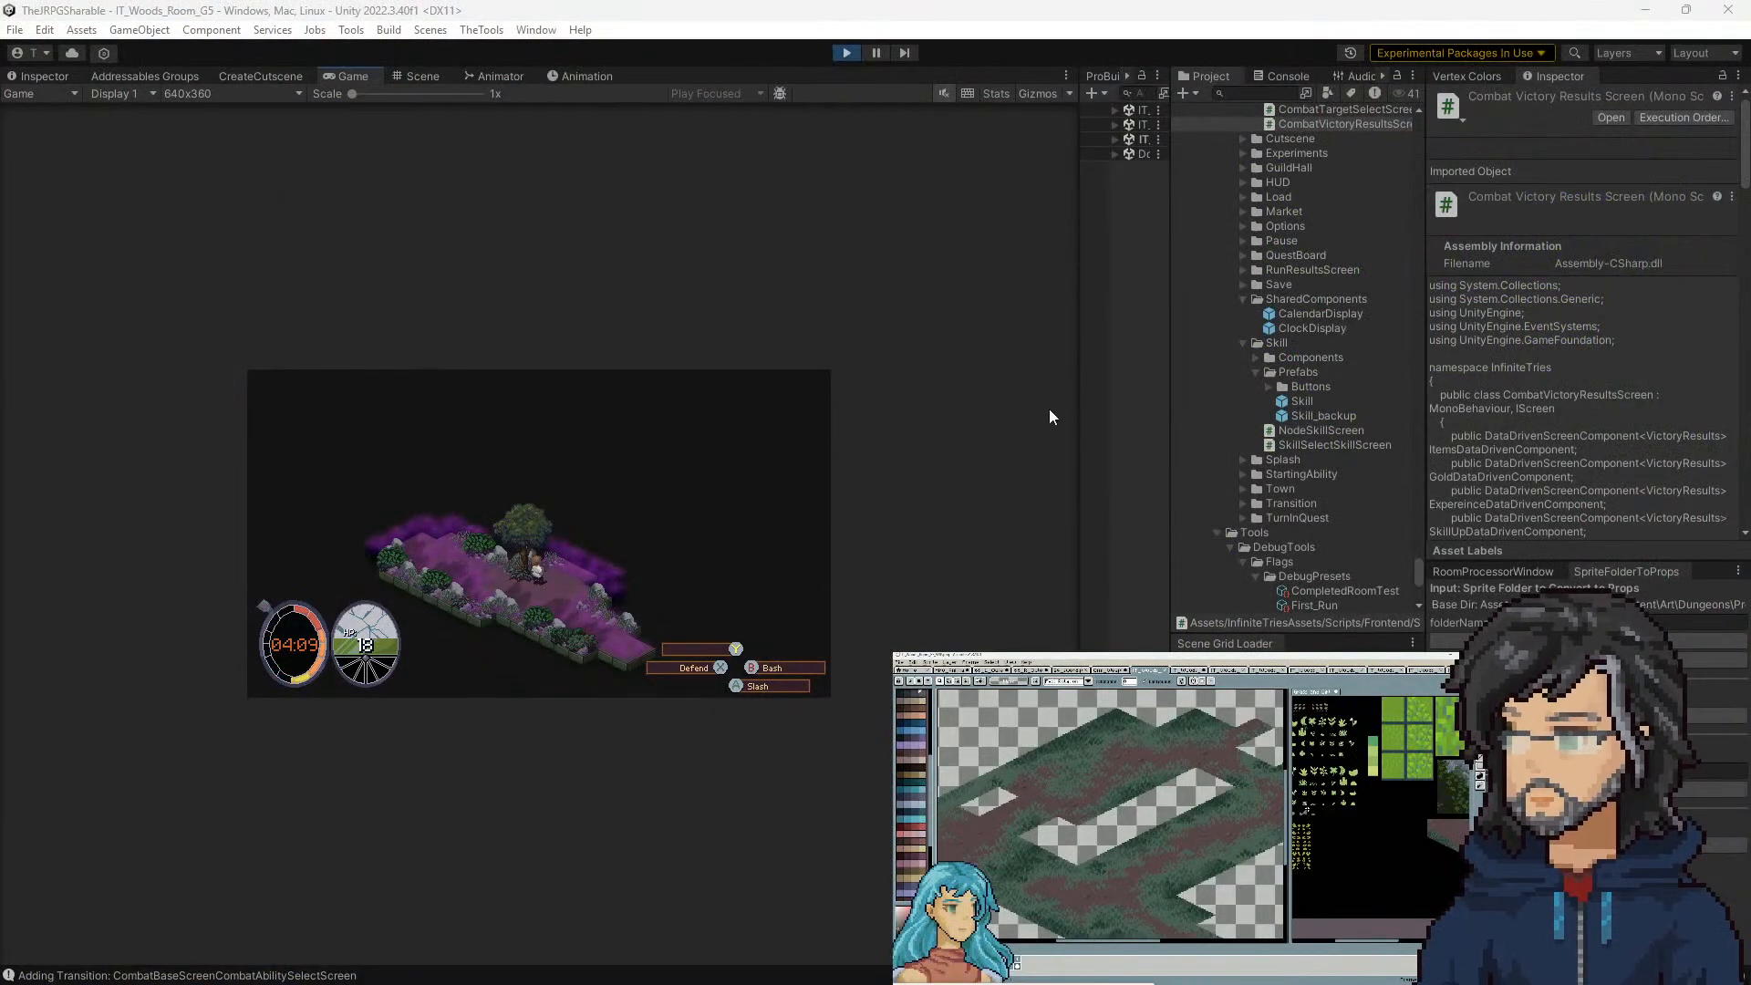
Switch to the Unity playtest of IT_Woods_Room_G5, enlarge the Game view and take the character through the slime fight
{"action": "left_click_drag", "start_coordinate": [1080, 415], "coordinate": [1278, 427]}
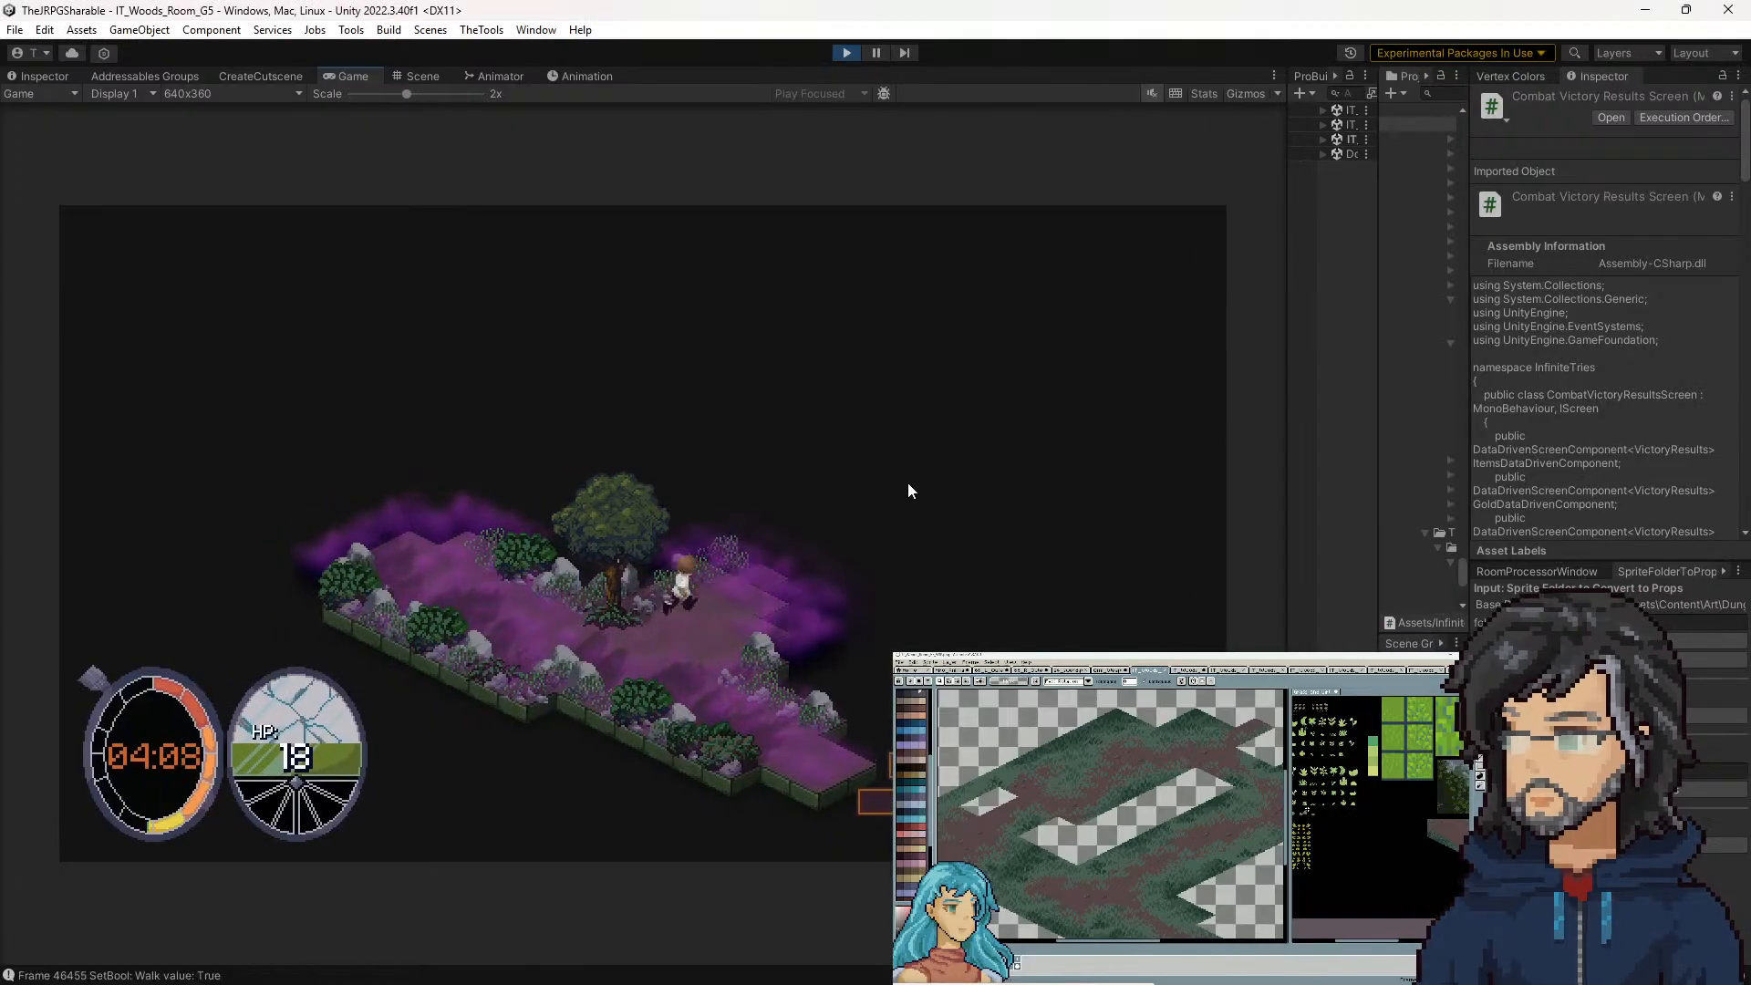
{"action": "key", "text": "w"}
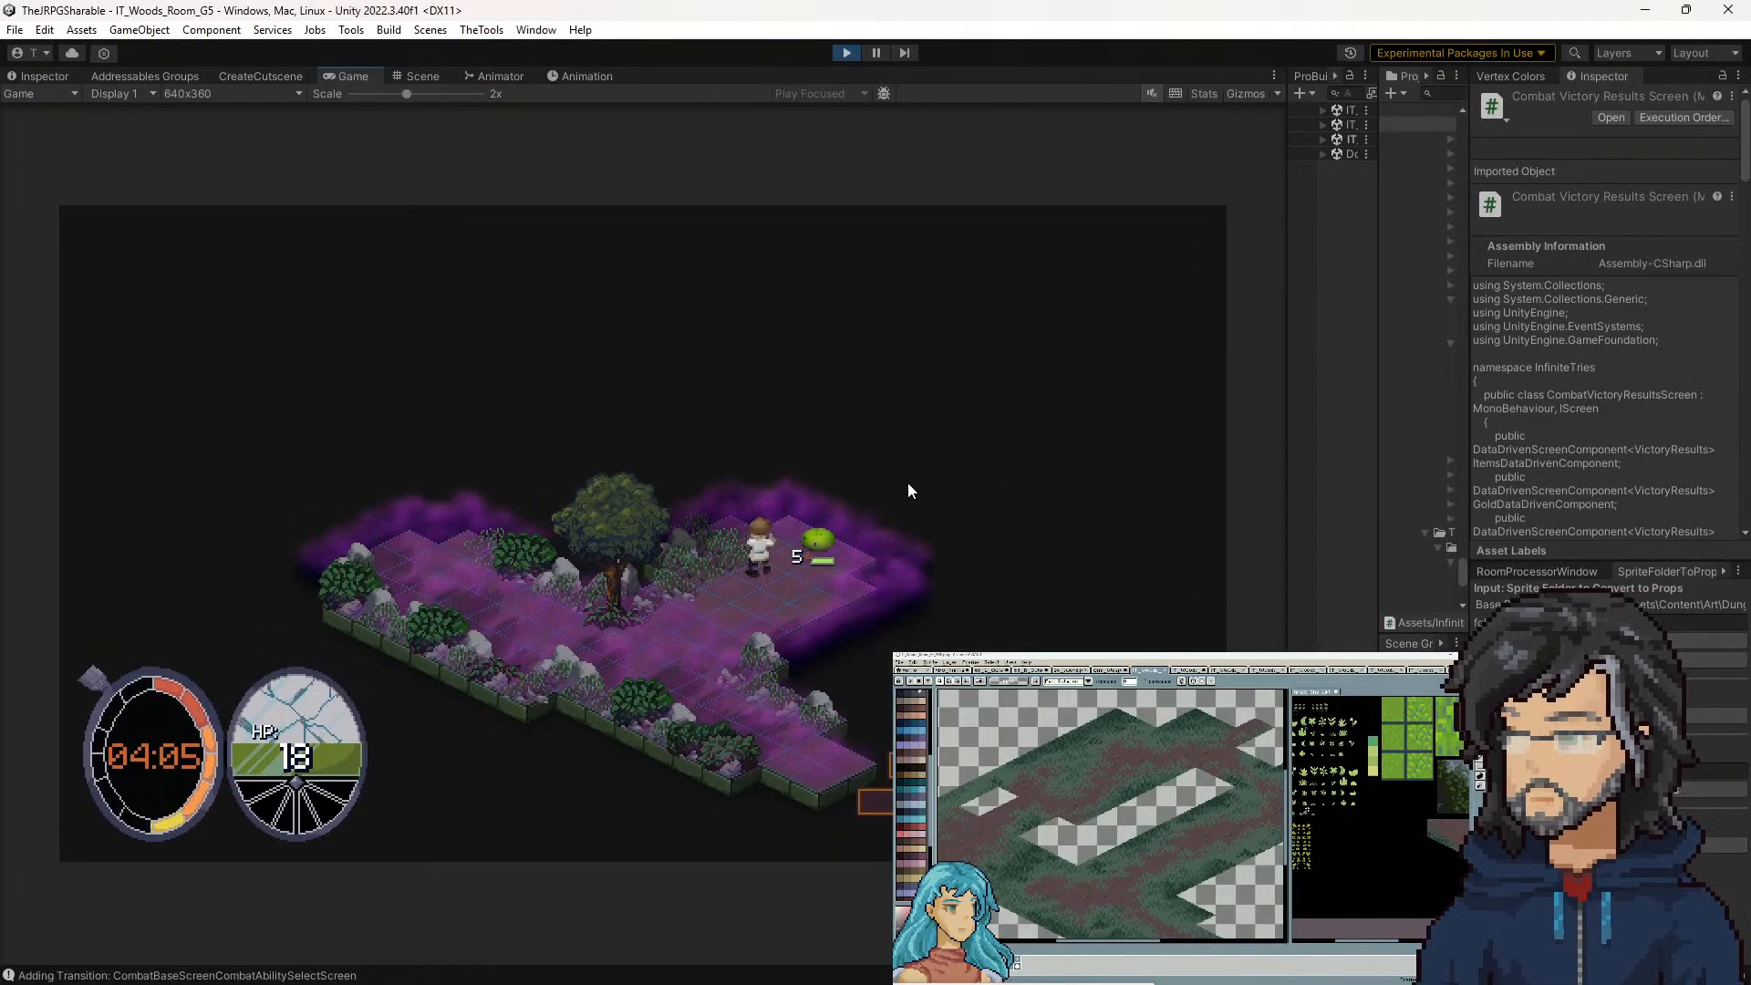
{"action": "key", "text": "w"}
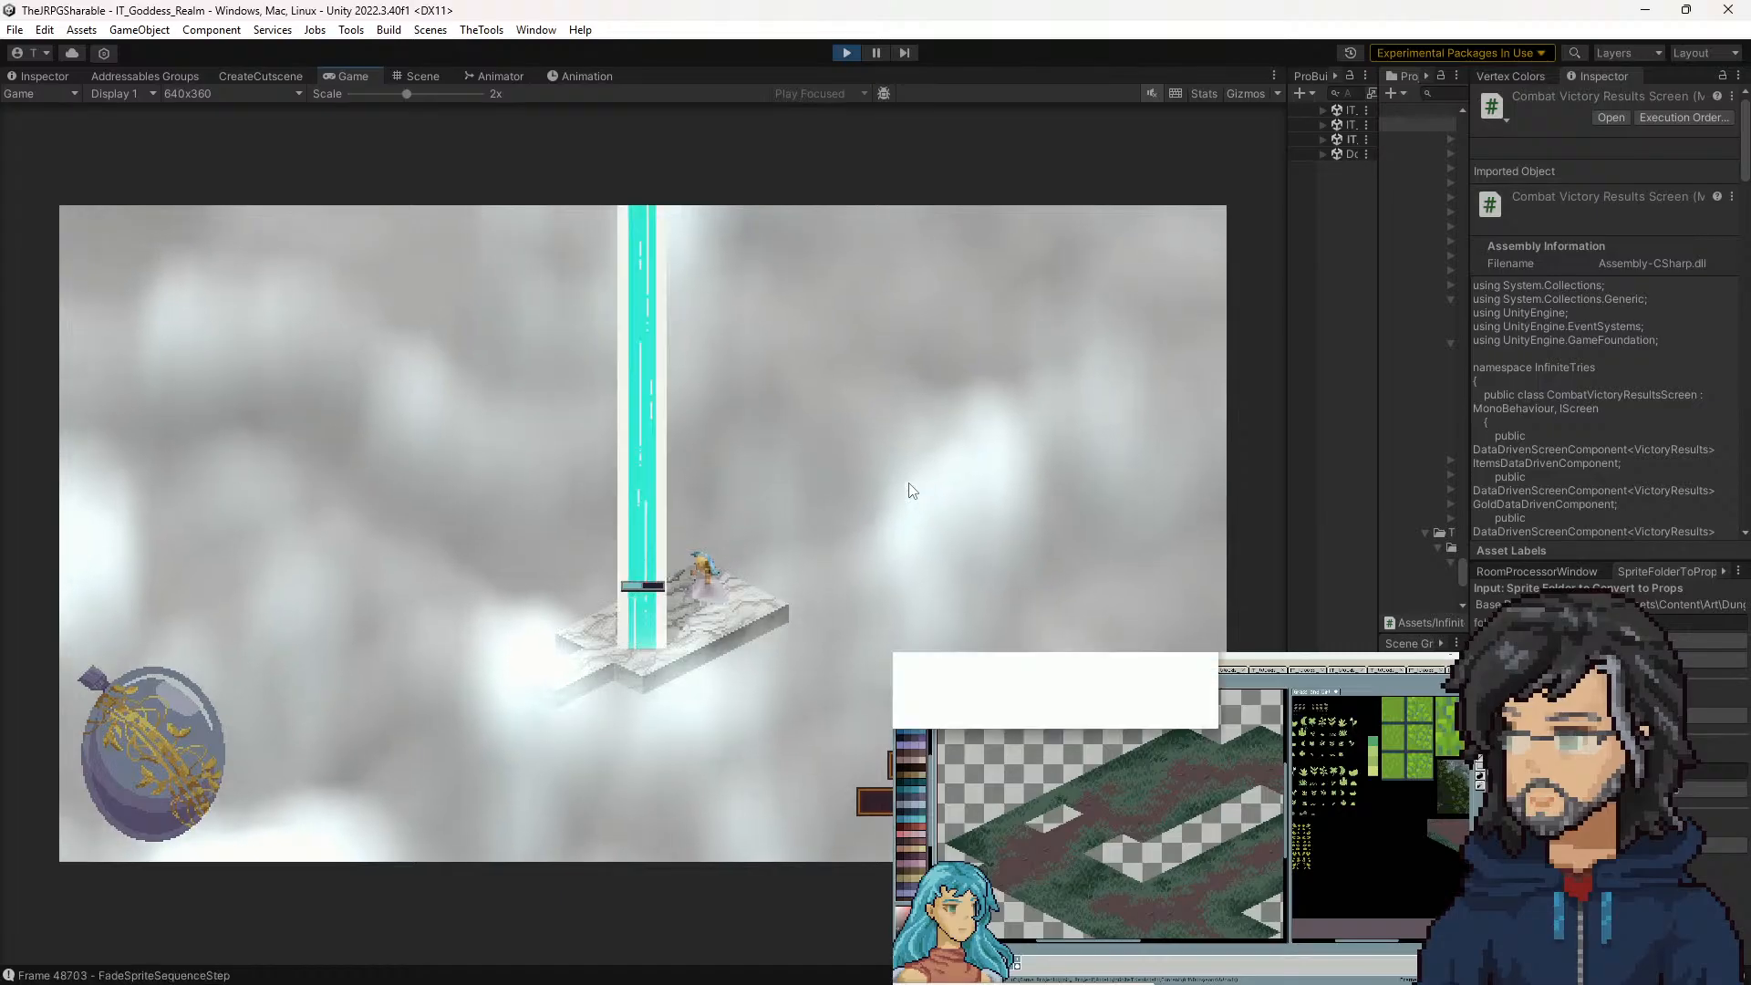
Advance through the goddess realm scene and highlight the "Increase Strength by 2" node in the Slash skill tree
{"action": "key", "text": "space"}
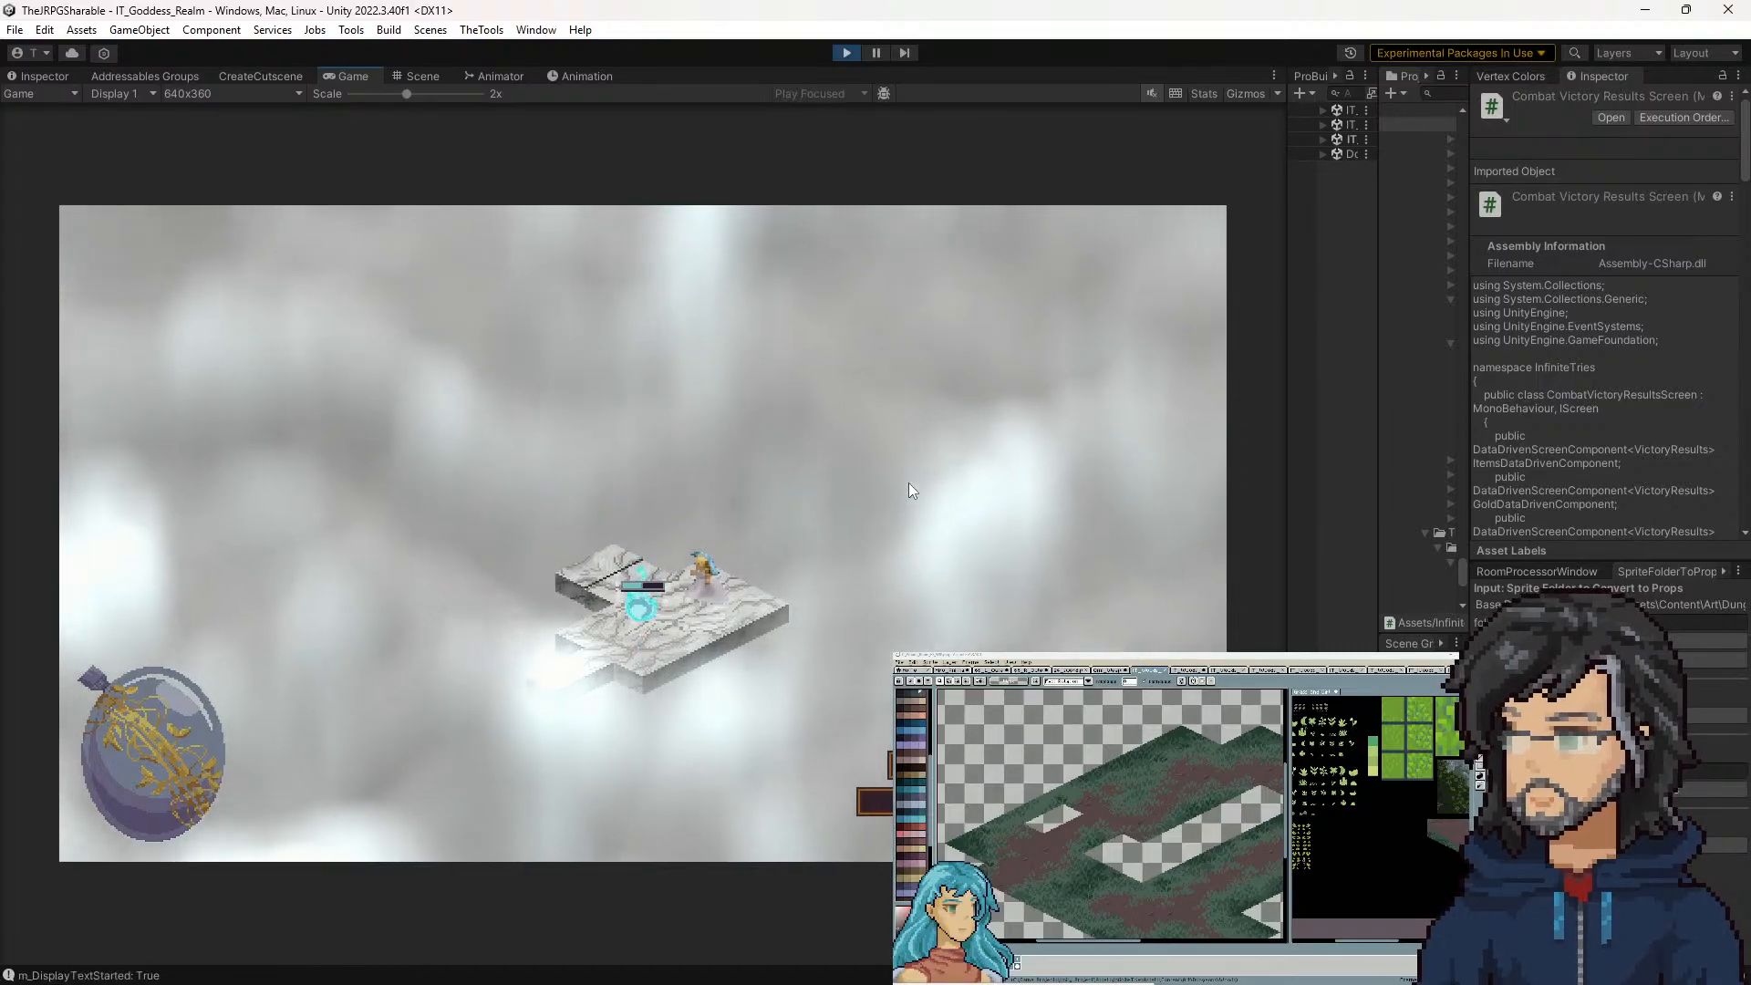
{"action": "key", "text": "space"}
{"action": "key", "text": "space"}
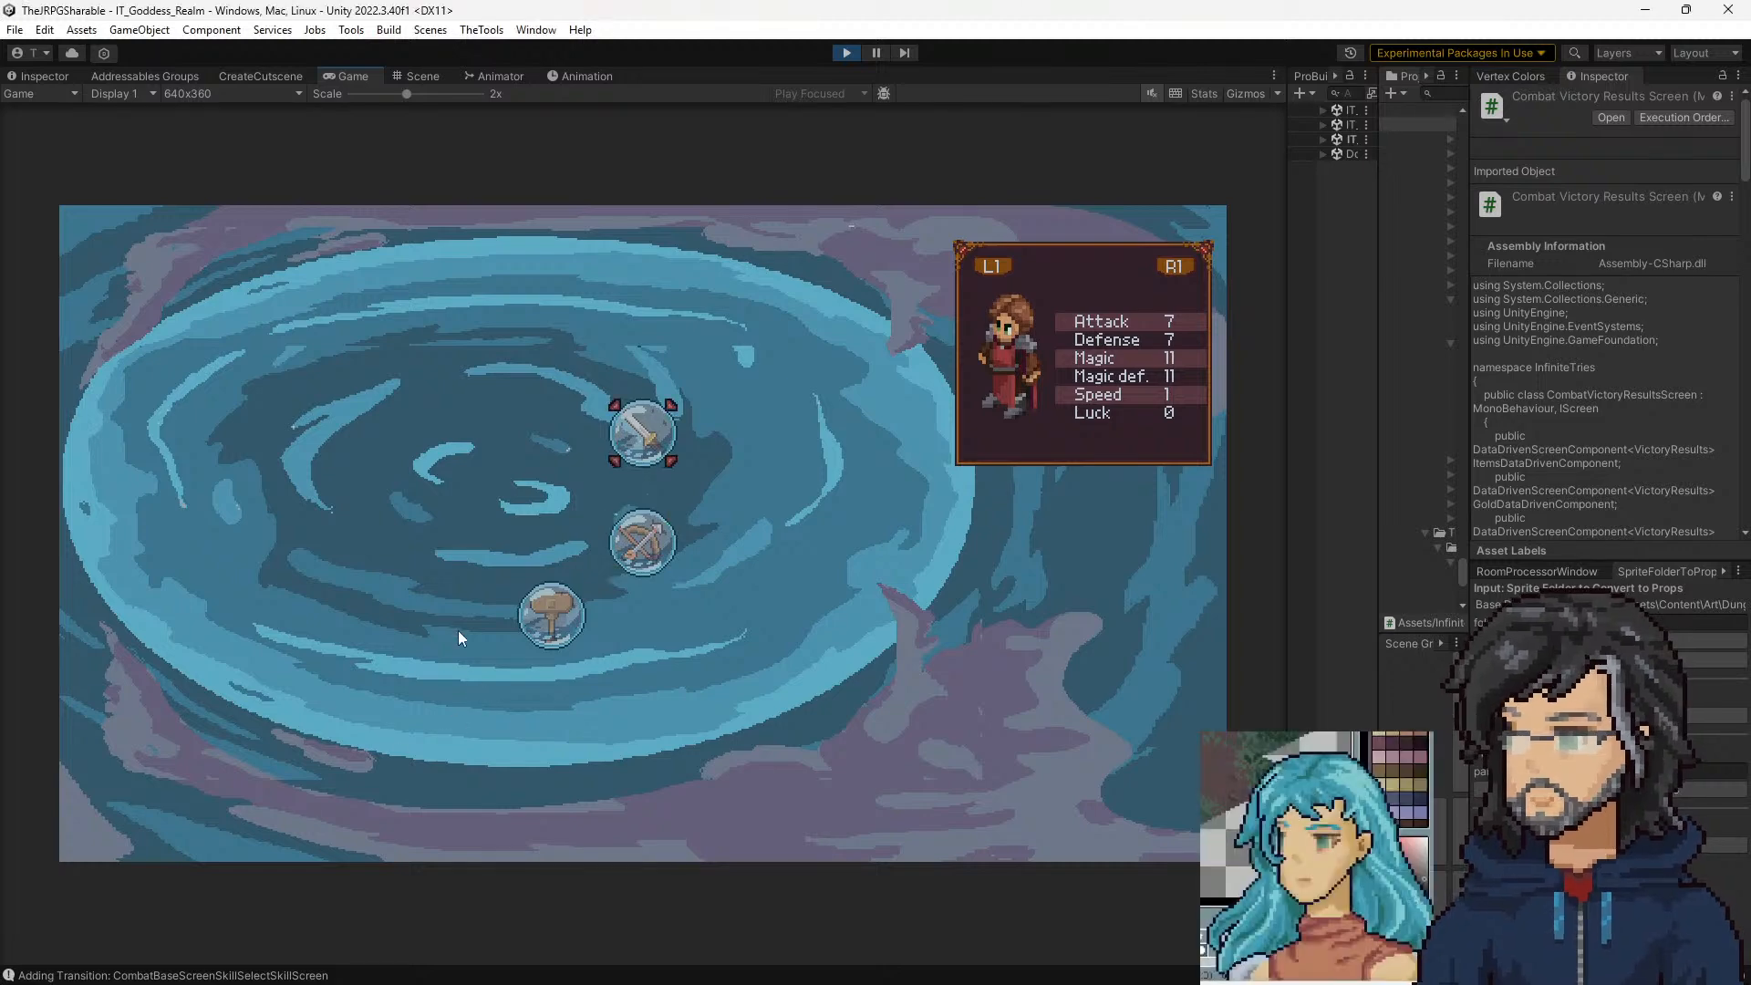
{"action": "key", "text": "Return"}
{"action": "key", "text": "Right"}
{"action": "key", "text": "Right"}
{"action": "key", "text": "Right"}
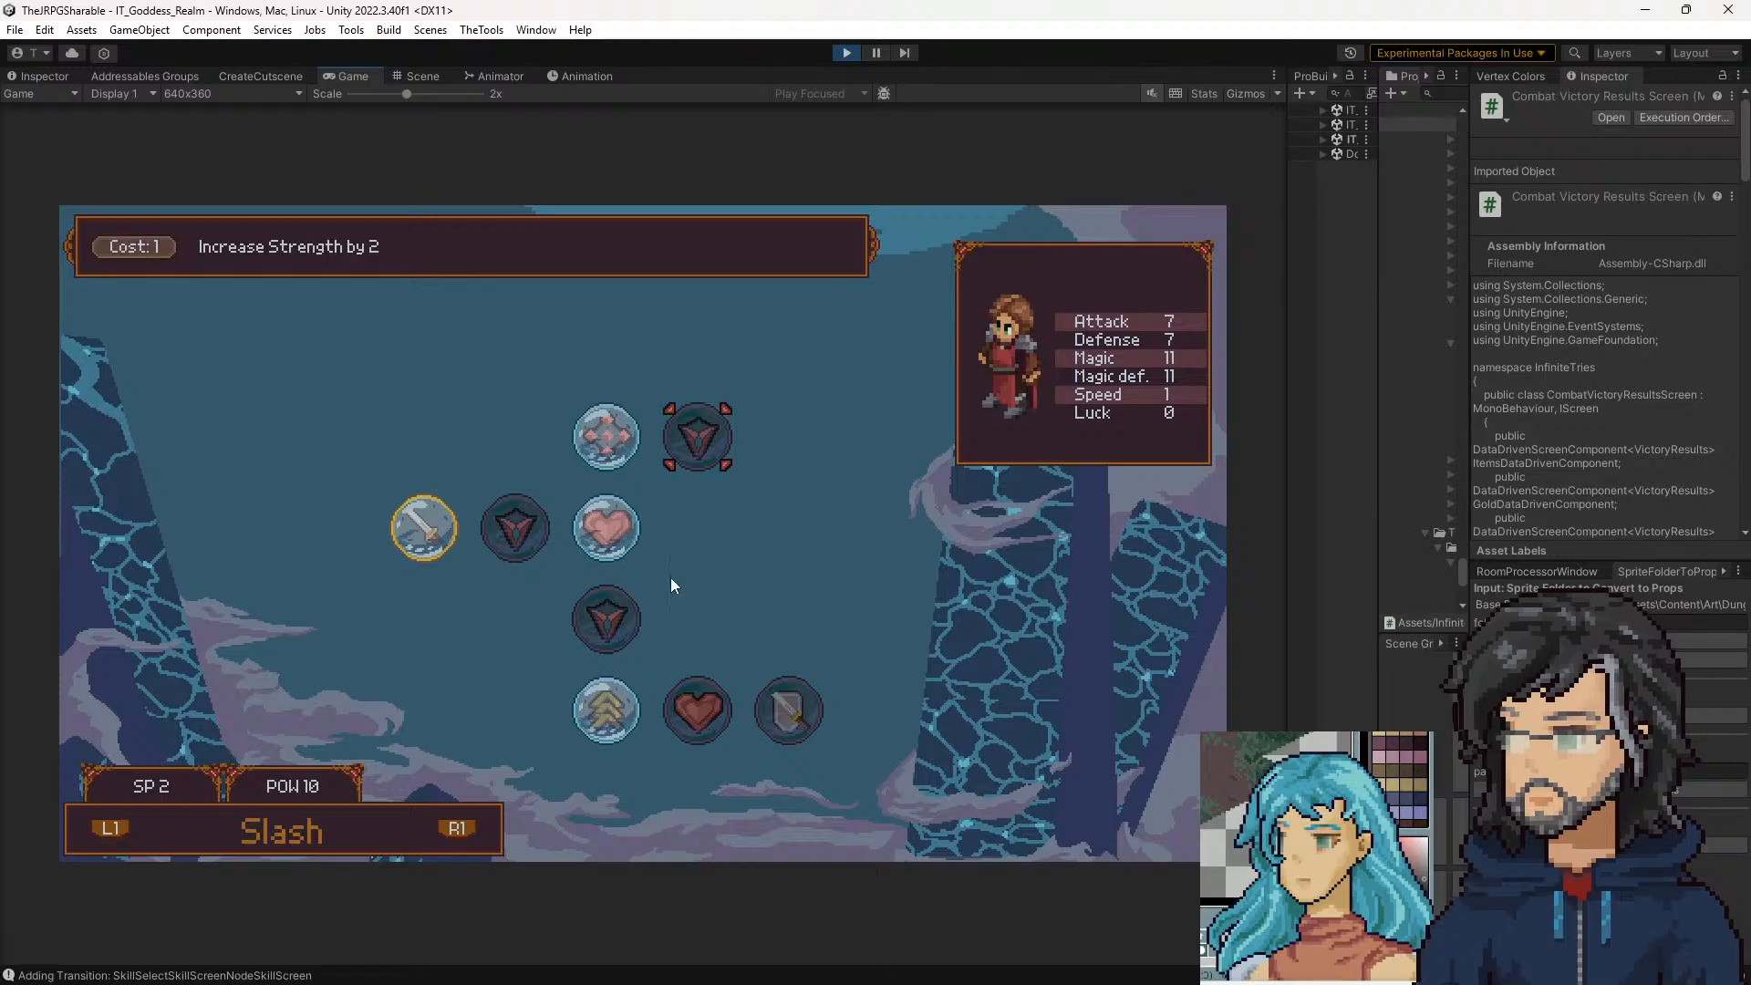
Stop the playtest and widen the Project panel to make room for browsing assets
{"action": "left_click_drag", "start_coordinate": [1379, 291], "coordinate": [1250, 294]}
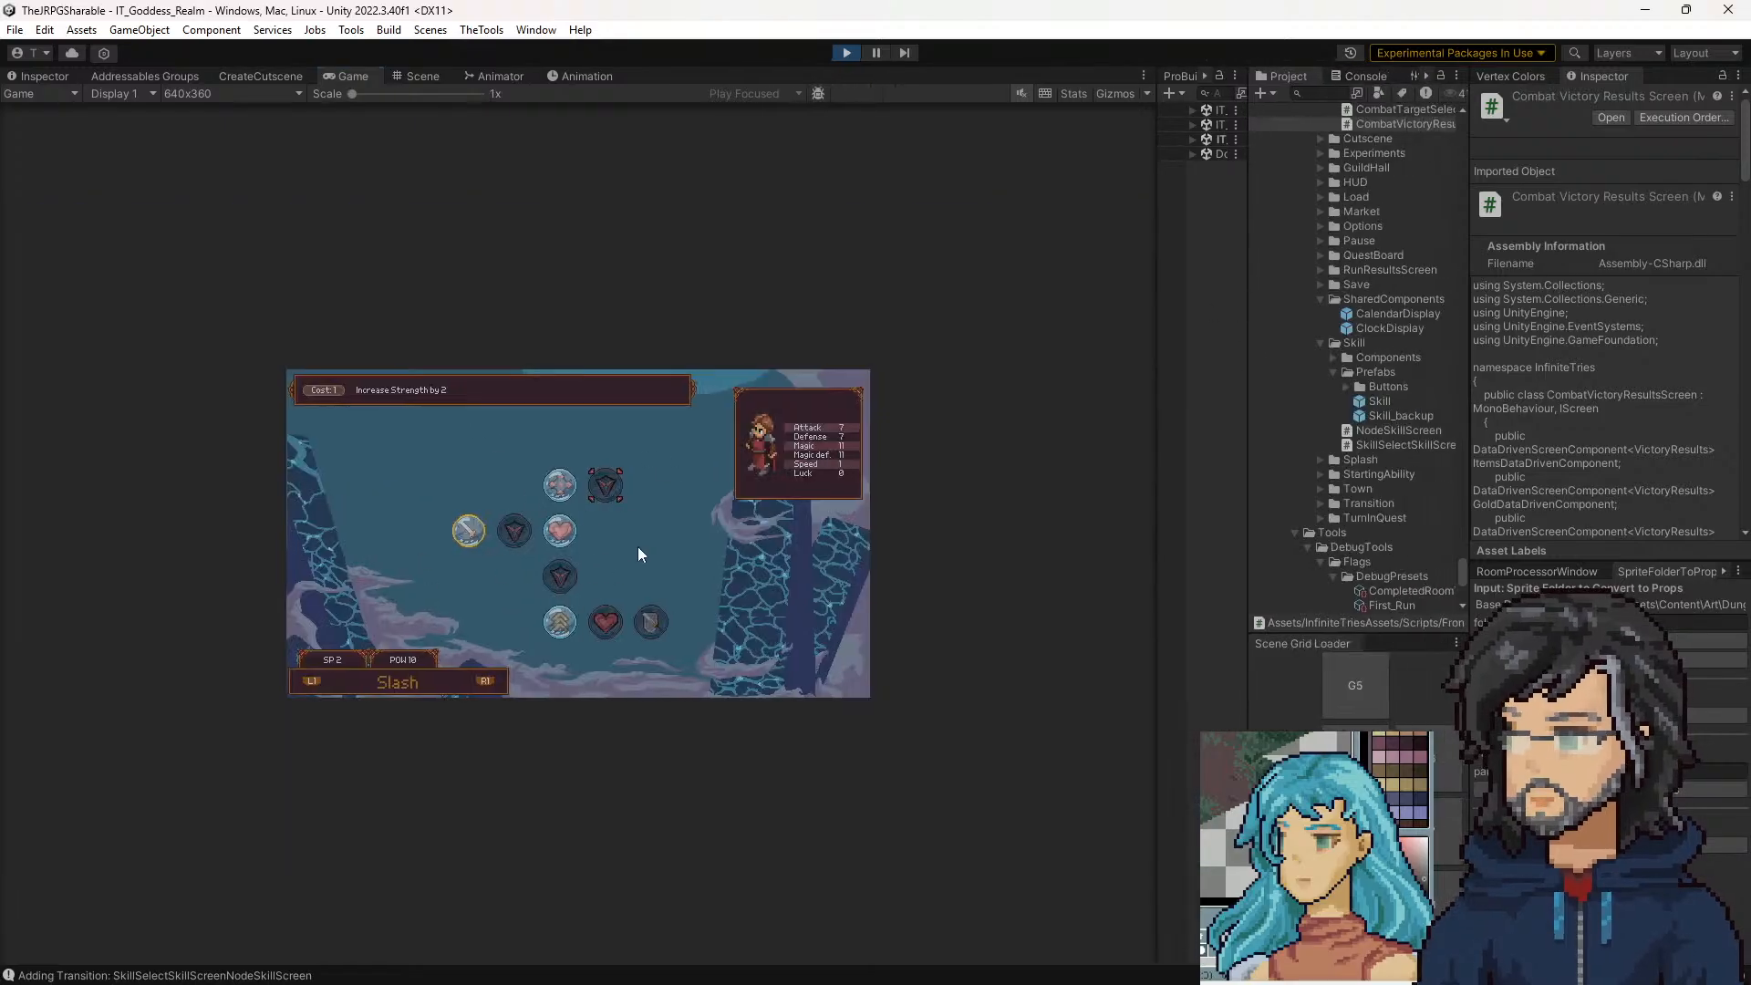
{"action": "left_click", "coordinate": [846, 53]}
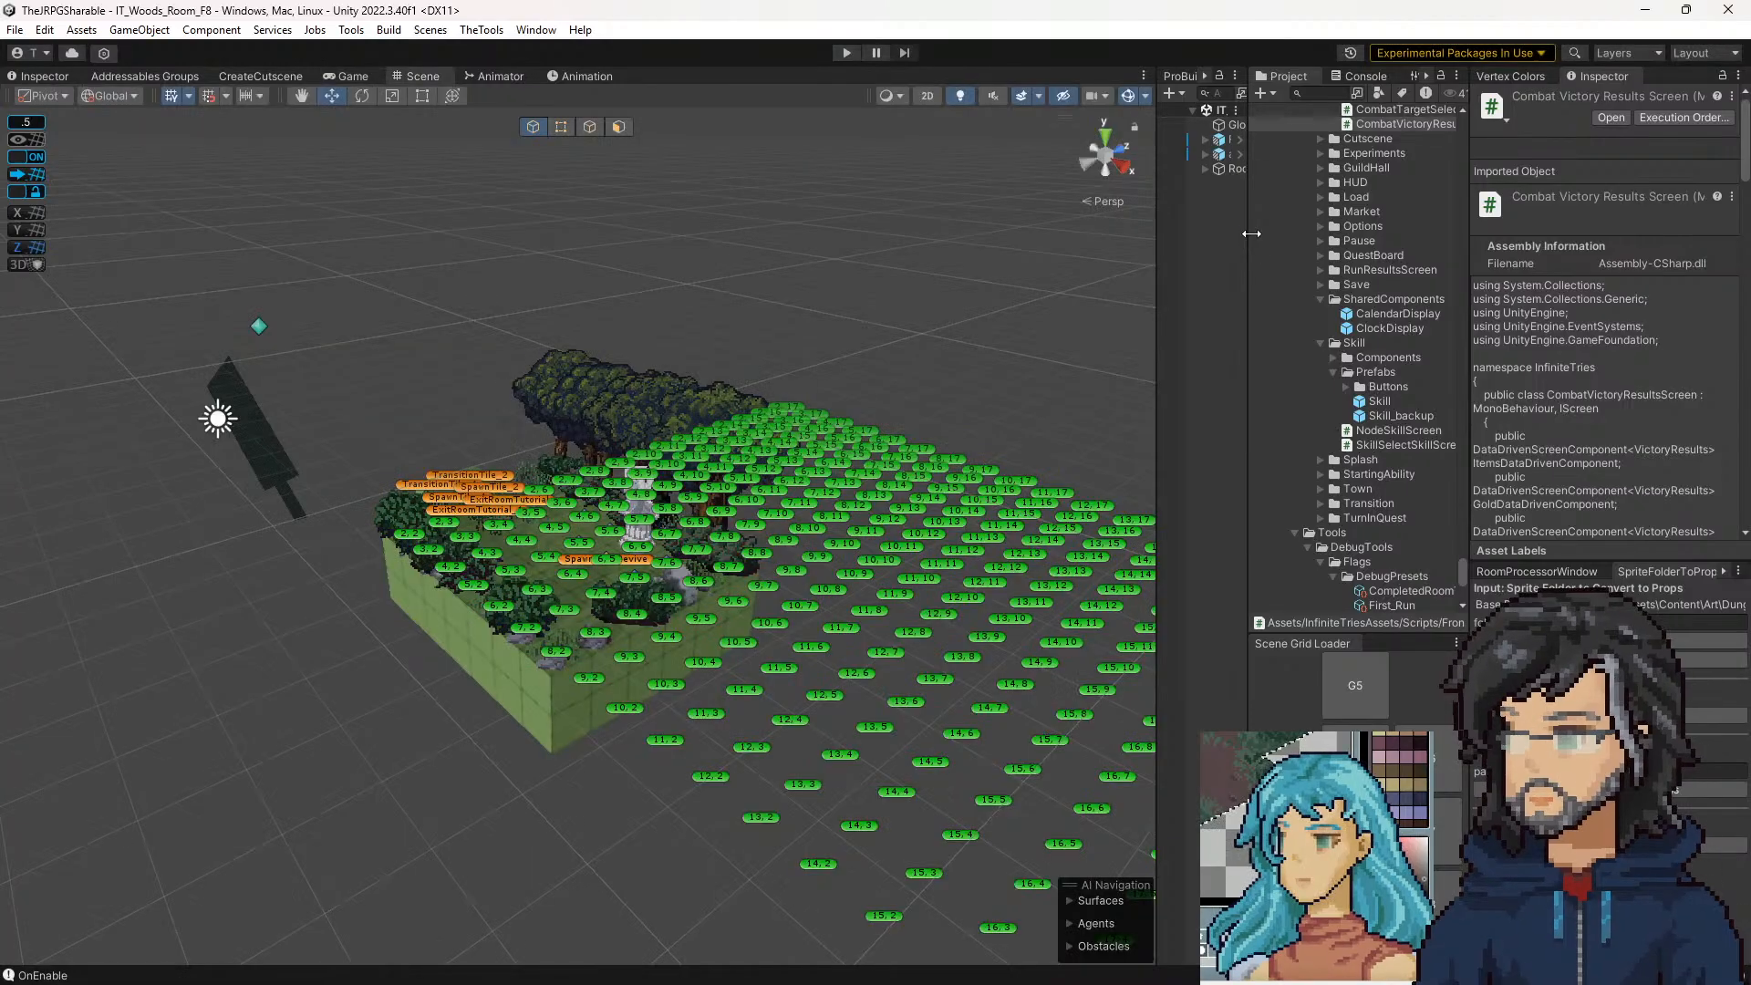
{"action": "left_click_drag", "start_coordinate": [1251, 234], "coordinate": [1074, 233]}
Search the project assets for "skill" and open the Skill prefab for editing
{"action": "scroll", "coordinate": [1257, 360], "scroll_direction": "up", "scroll_amount": 6}
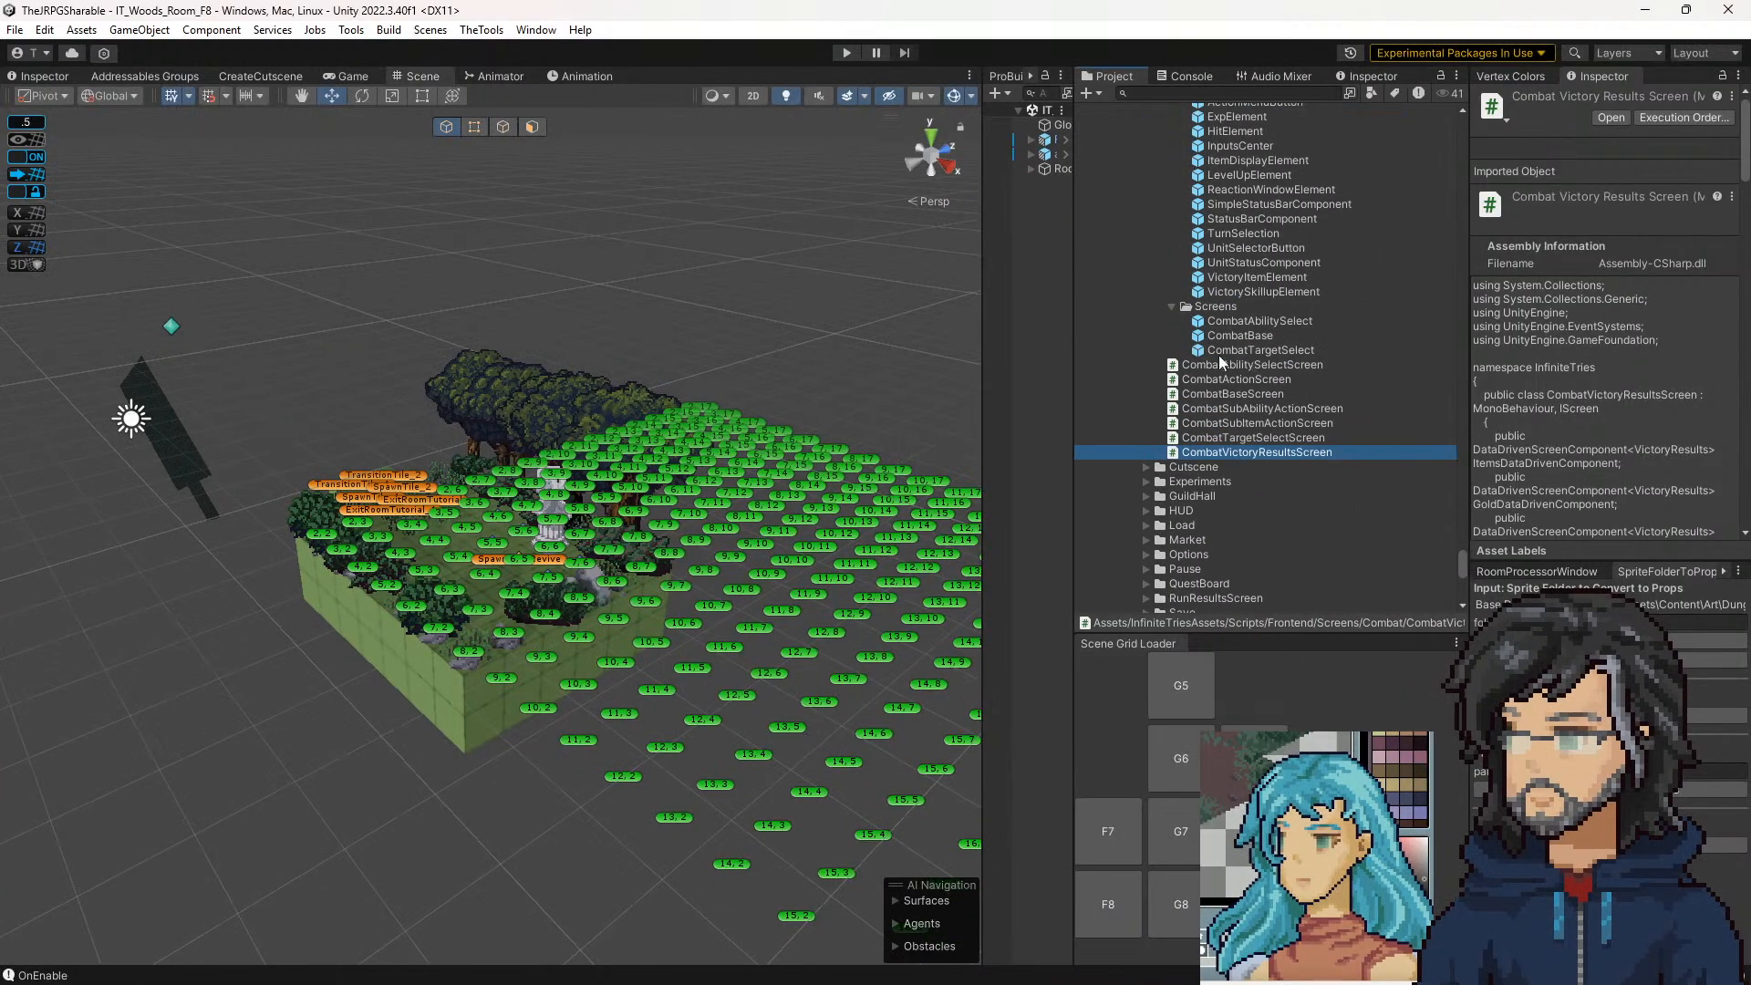
{"action": "scroll", "coordinate": [1233, 363], "scroll_direction": "up", "scroll_amount": 5}
{"action": "left_click", "coordinate": [1167, 100]}
{"action": "type", "text": "skill"}
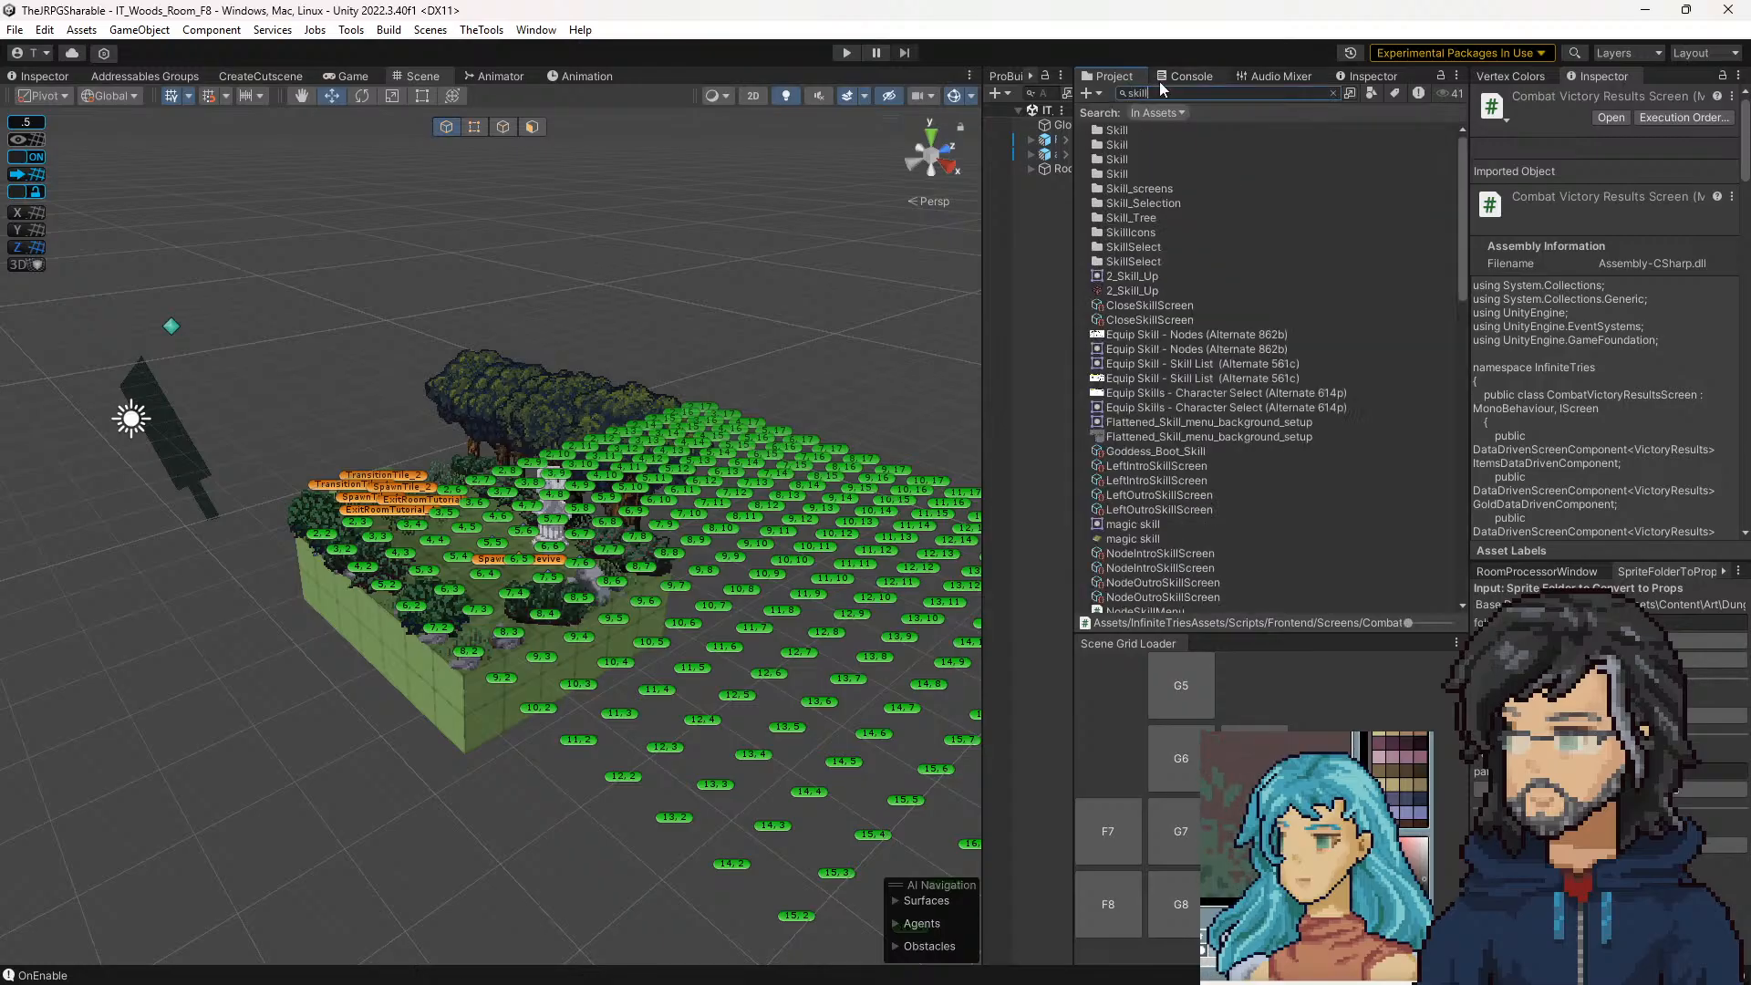
{"action": "scroll", "coordinate": [1197, 347], "scroll_direction": "down", "scroll_amount": 10}
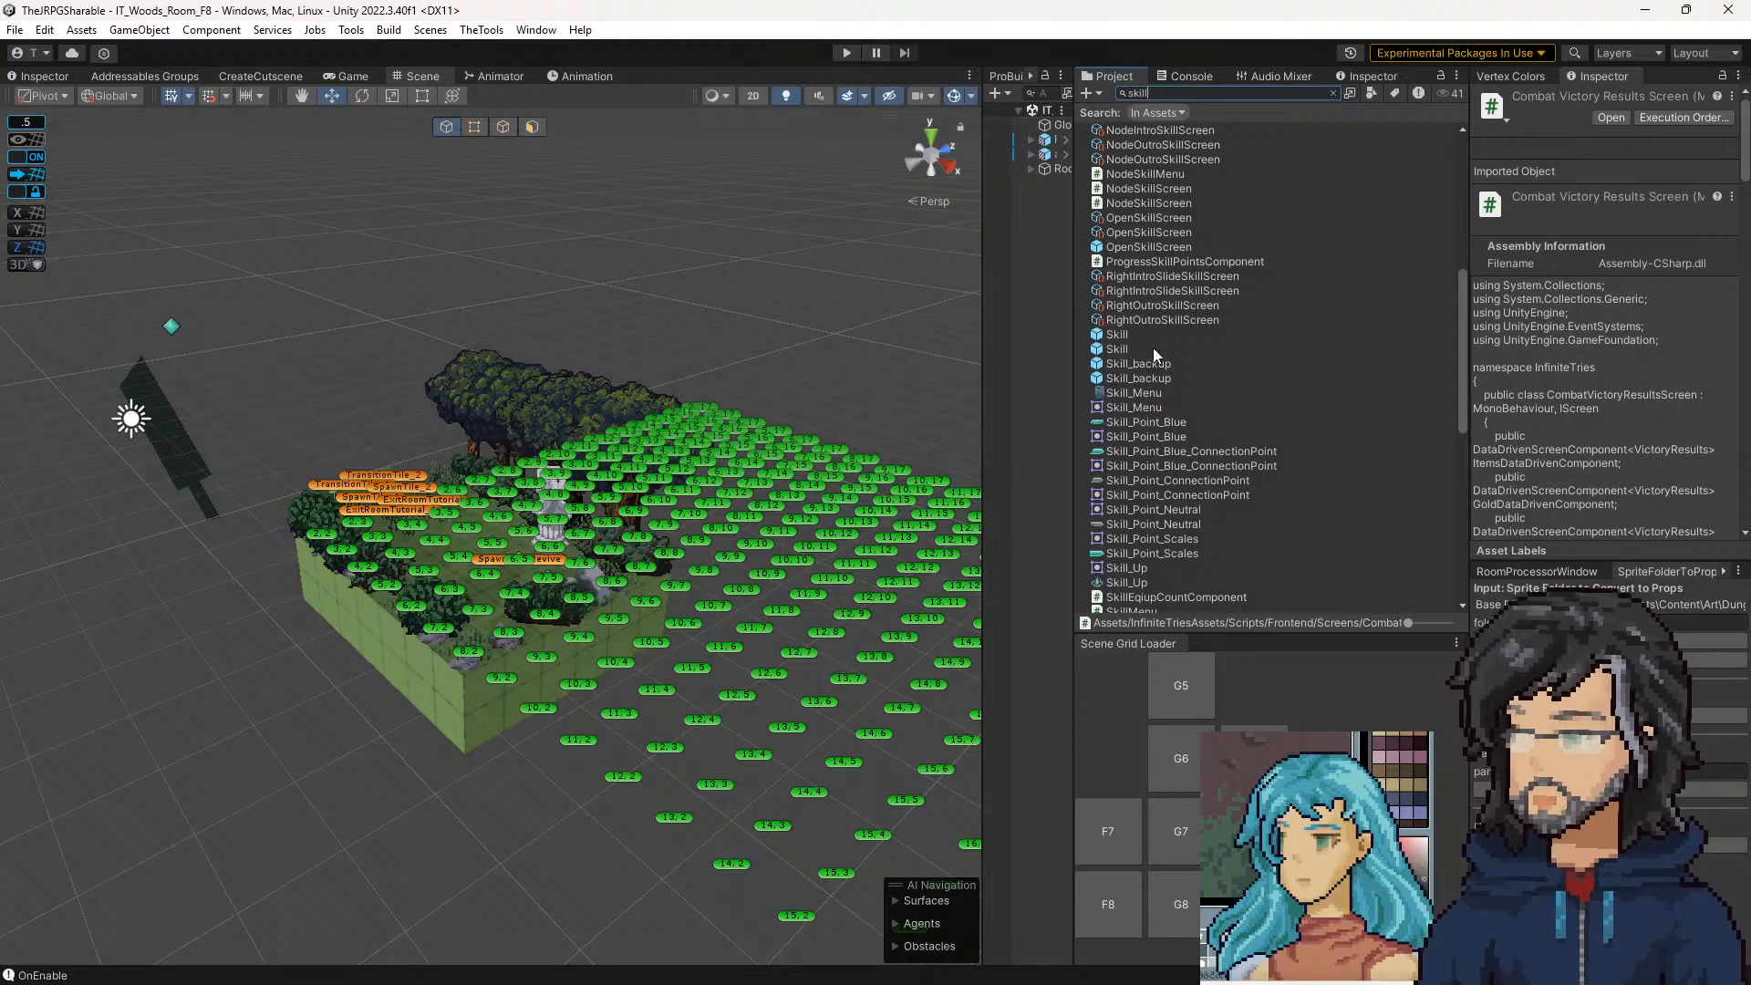
{"action": "double_click", "coordinate": [1117, 348]}
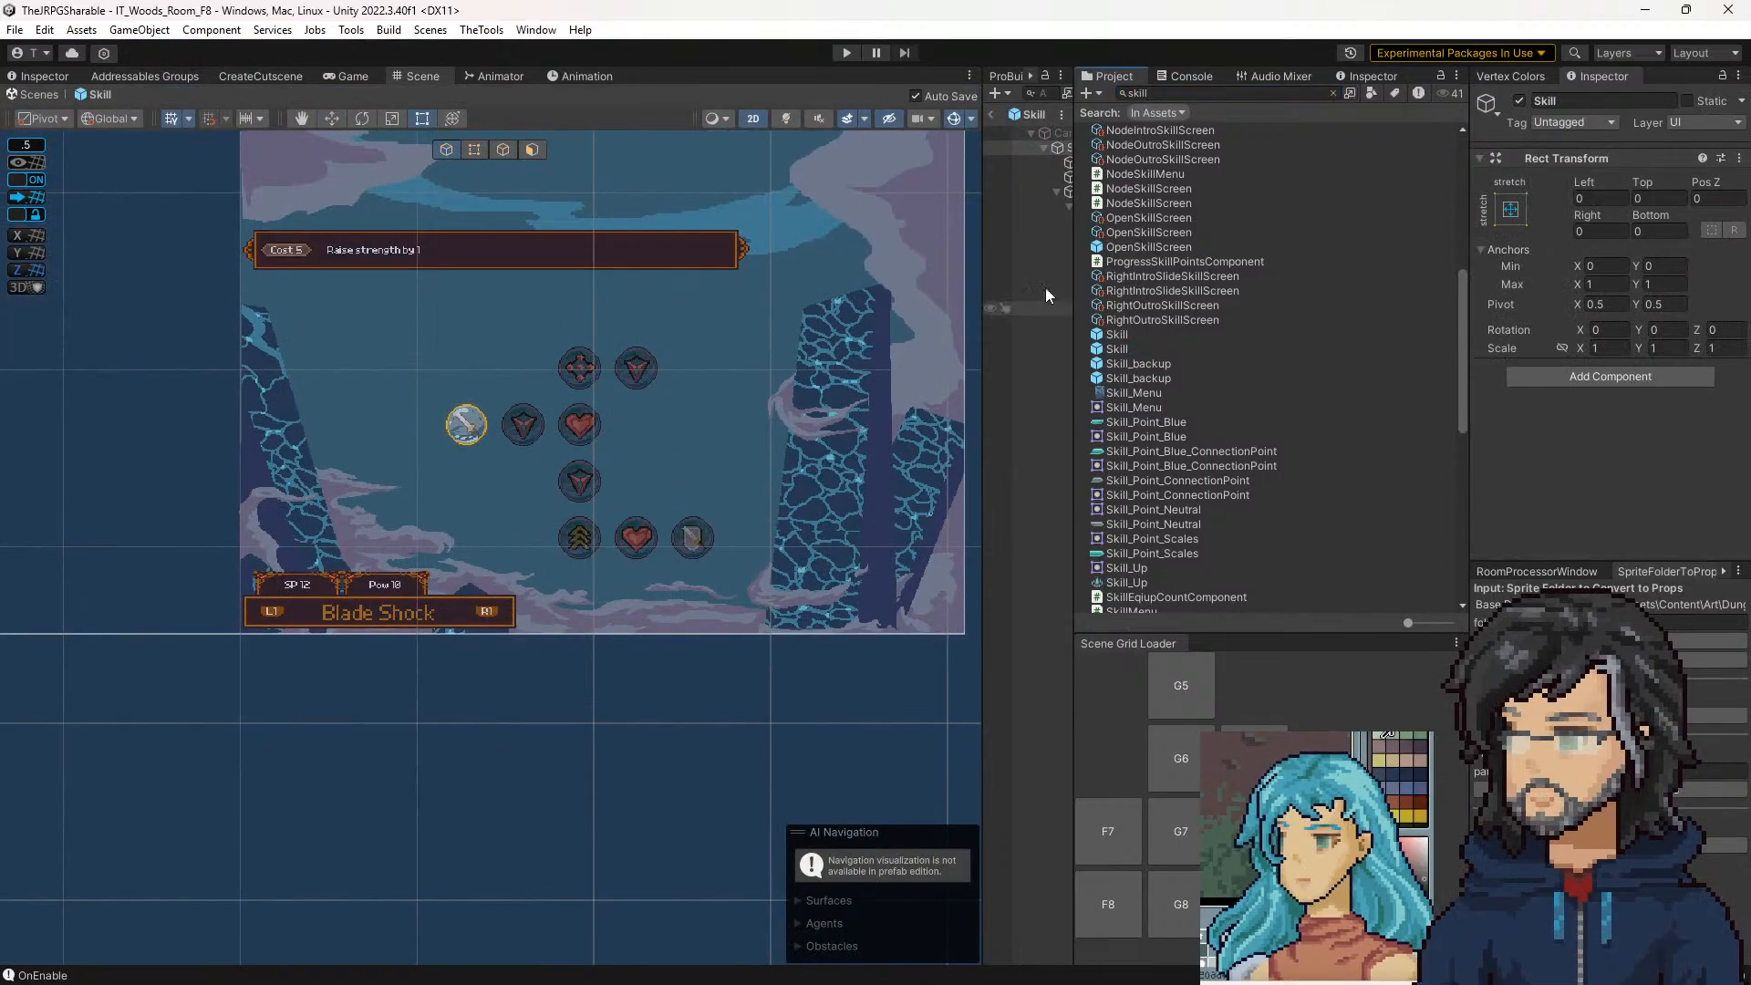
Widen the Hierarchy and load the Slash_Simple node template on the Skill prefab's NodesLoader object
{"action": "left_click_drag", "start_coordinate": [1075, 217], "coordinate": [1347, 237]}
{"action": "left_click", "coordinate": [1080, 482]}
{"action": "left_click", "coordinate": [1127, 483]}
{"action": "scroll", "coordinate": [1590, 347], "scroll_direction": "down", "scroll_amount": 5}
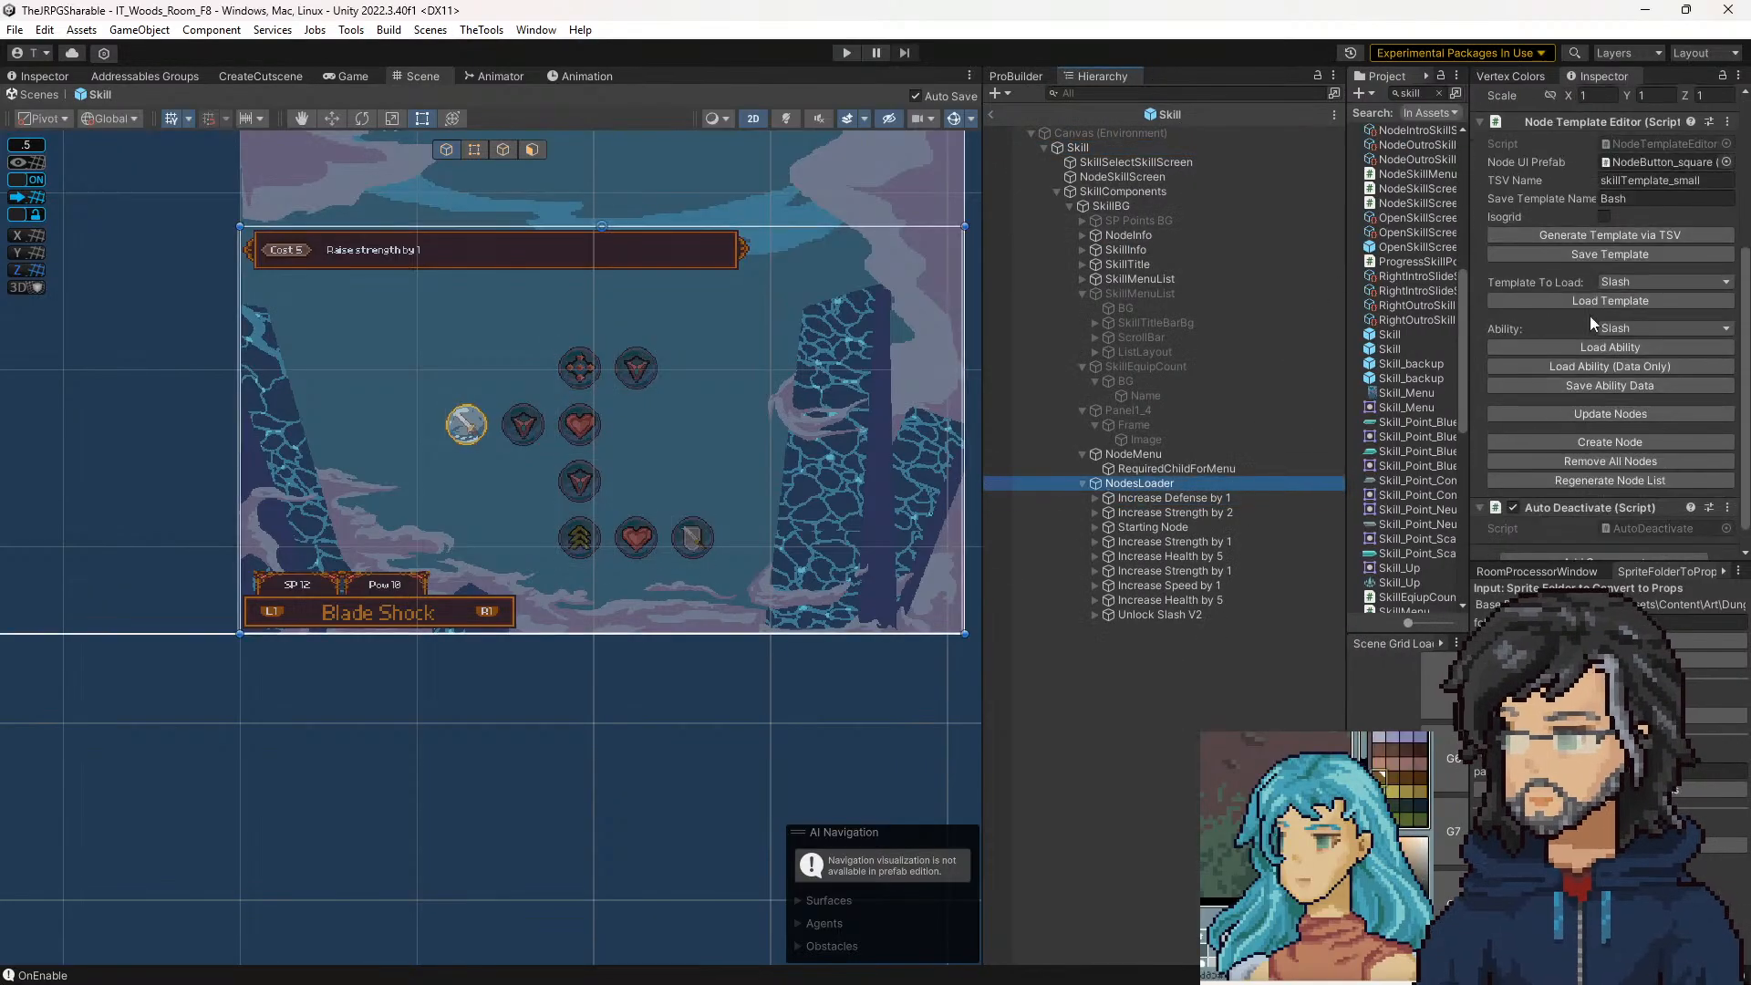
{"action": "left_click", "coordinate": [1618, 282]}
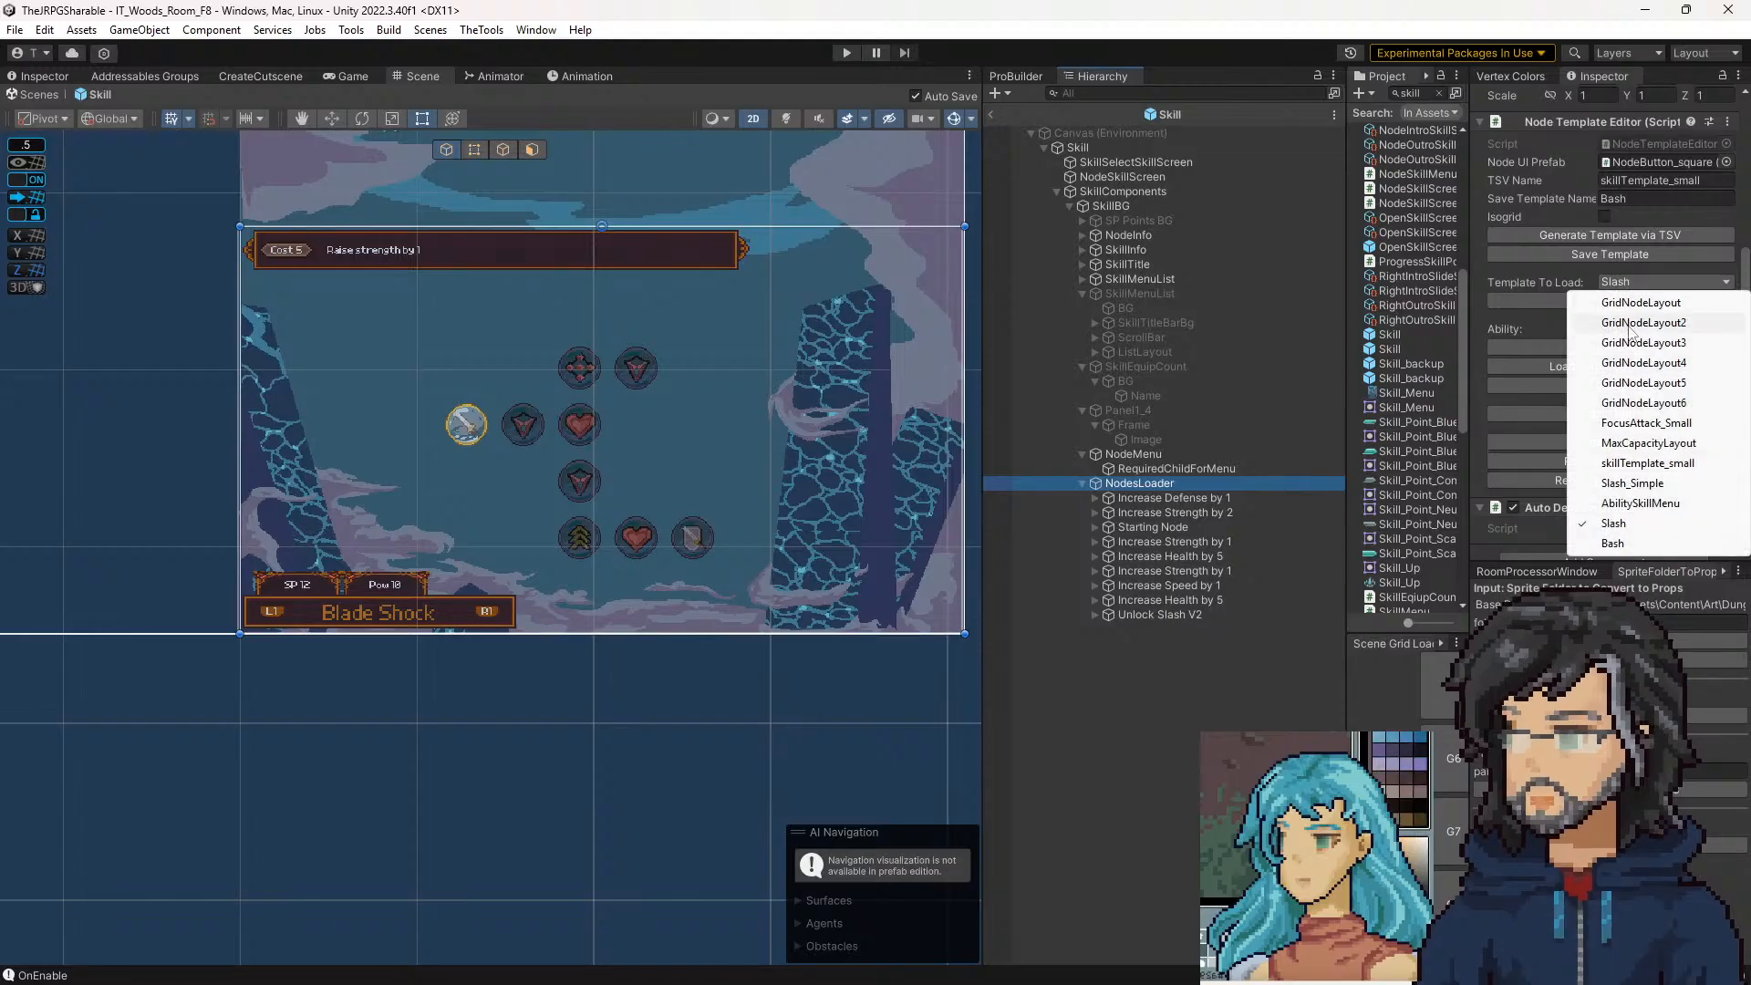
{"action": "left_click", "coordinate": [1632, 483]}
{"action": "left_click", "coordinate": [1568, 301]}
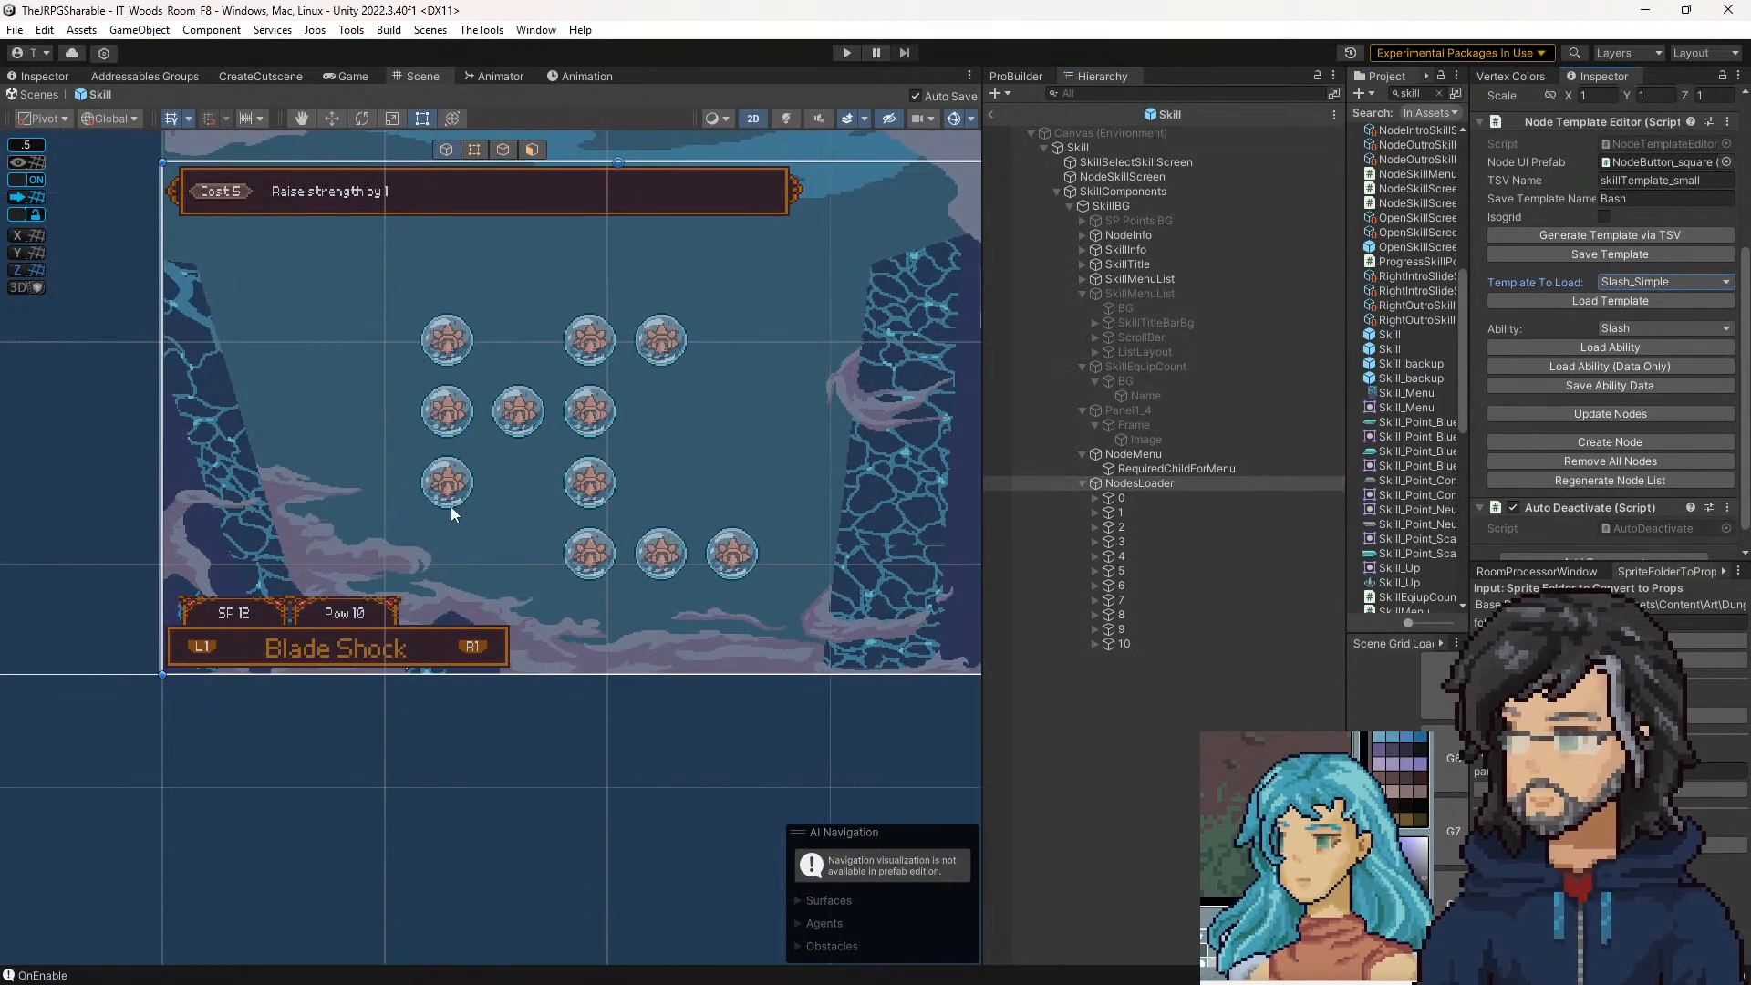
Examine the directional index links of template nodes 0, 3 and 6 in their Node Data Holder
{"action": "left_click", "coordinate": [1120, 498]}
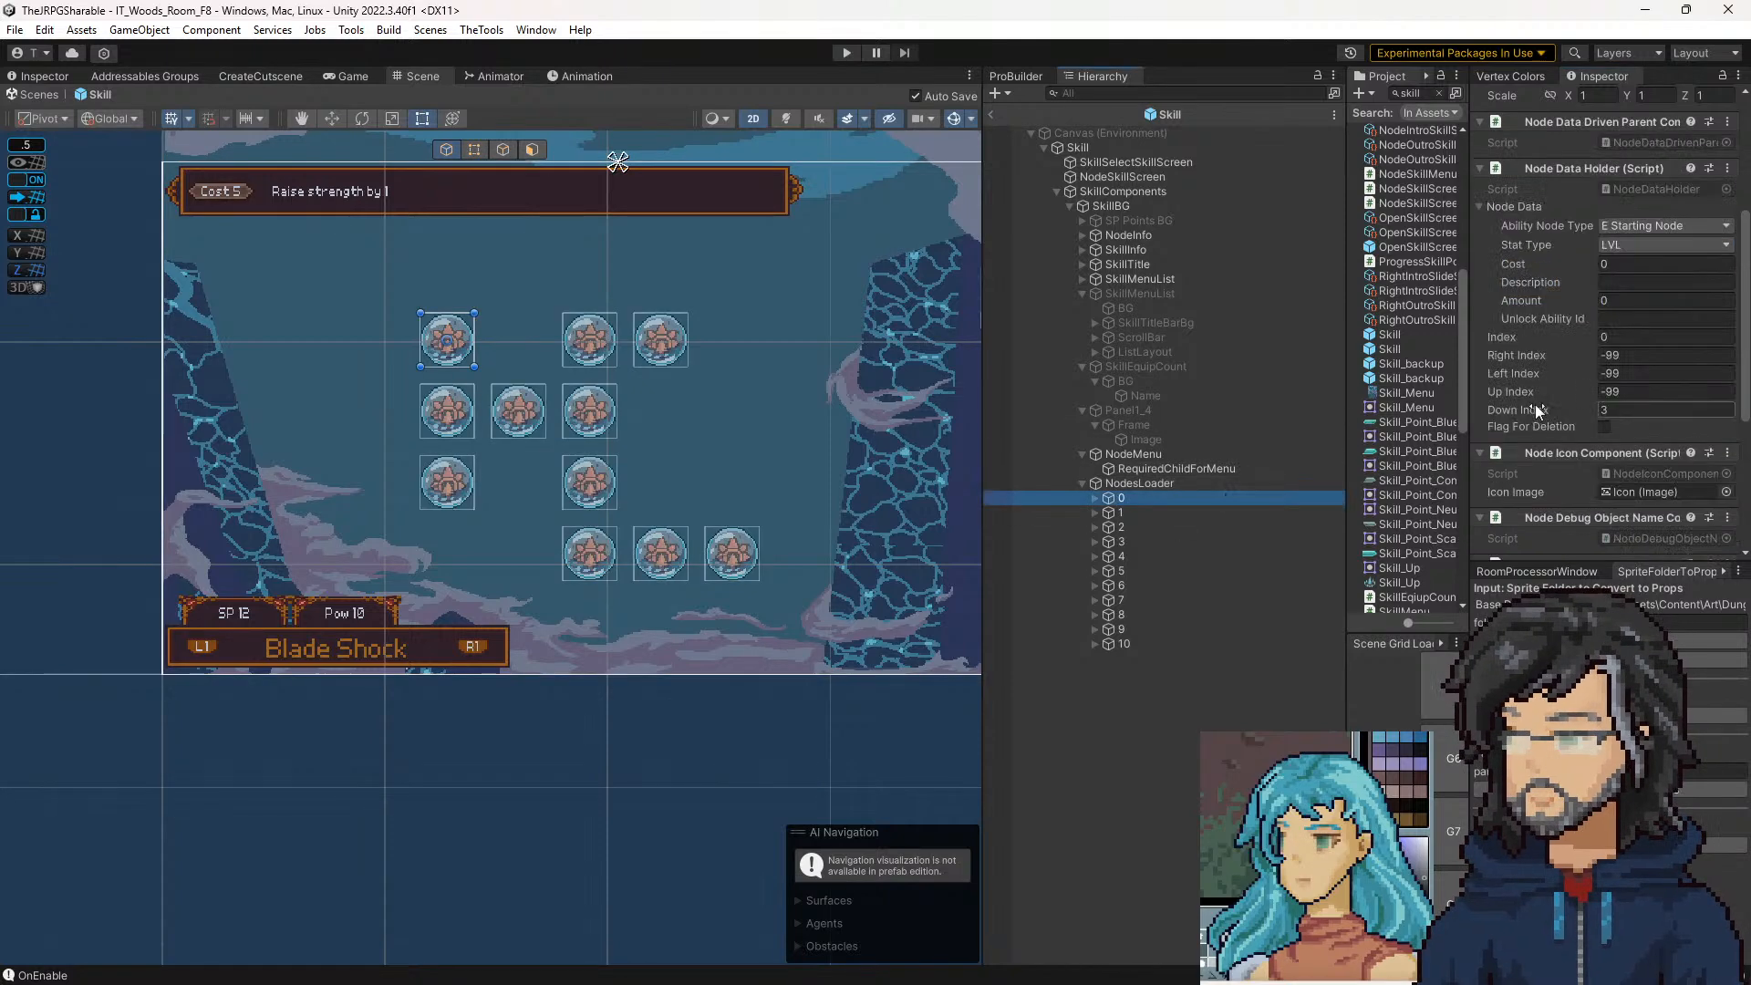
{"action": "left_click", "coordinate": [1616, 386]}
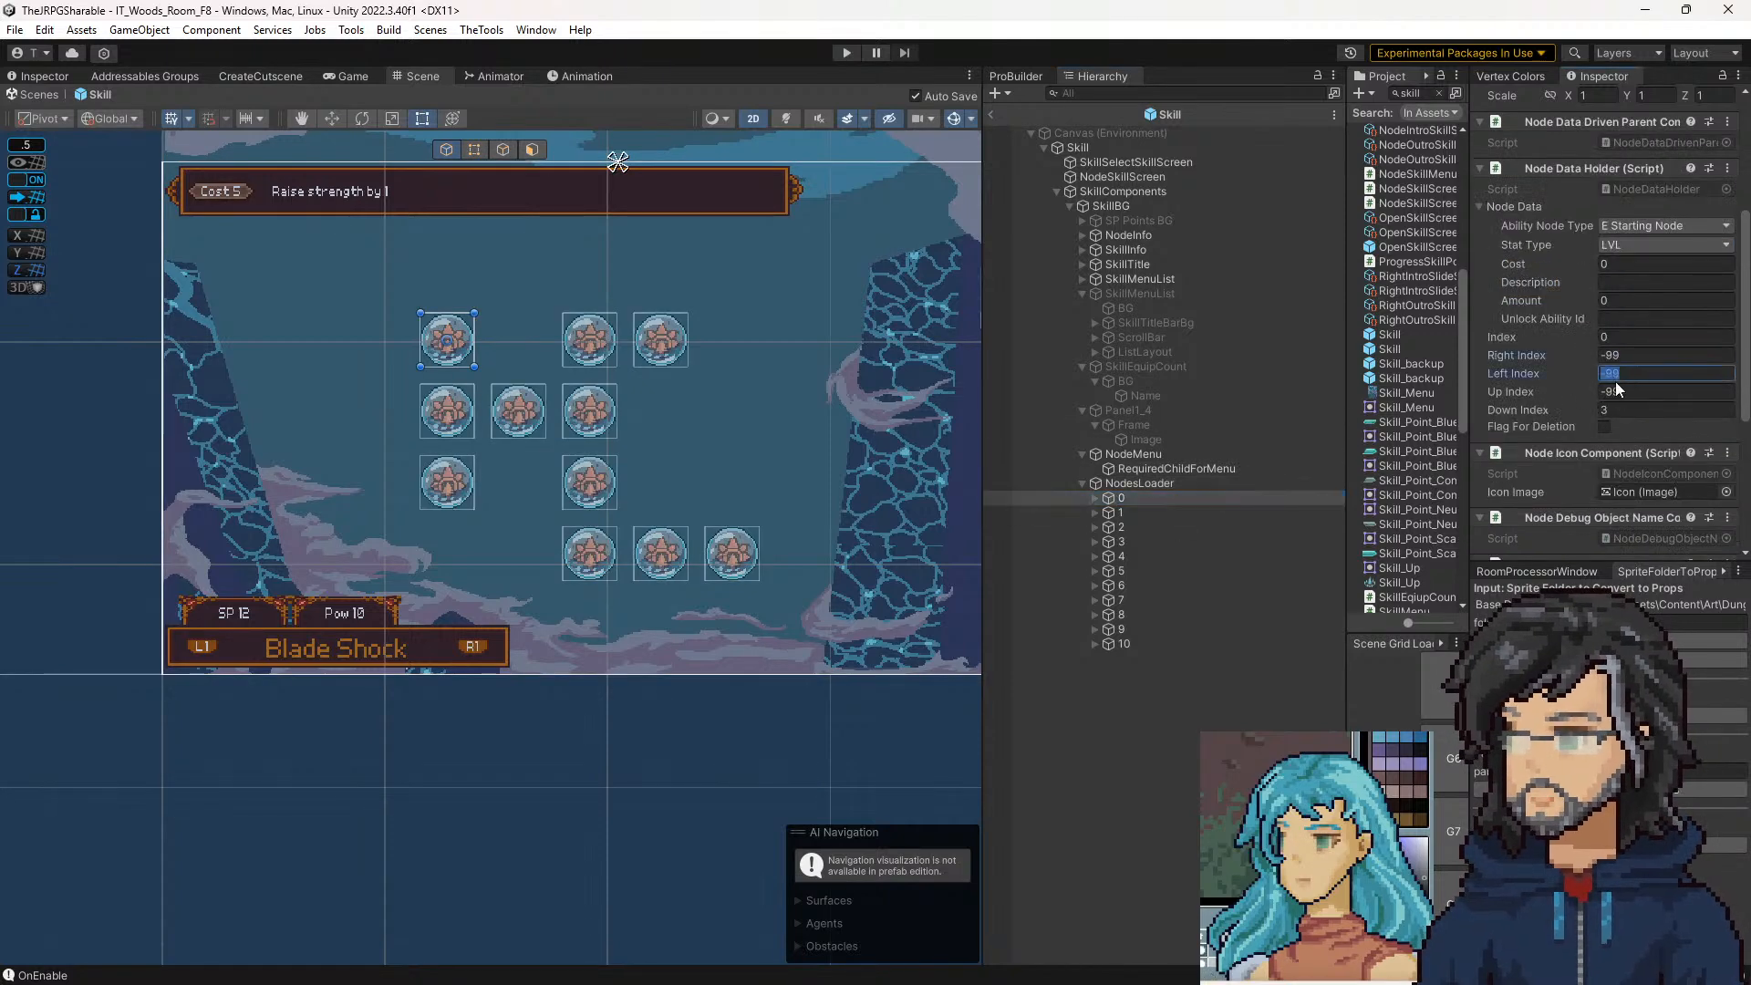
{"action": "left_click", "coordinate": [1111, 543]}
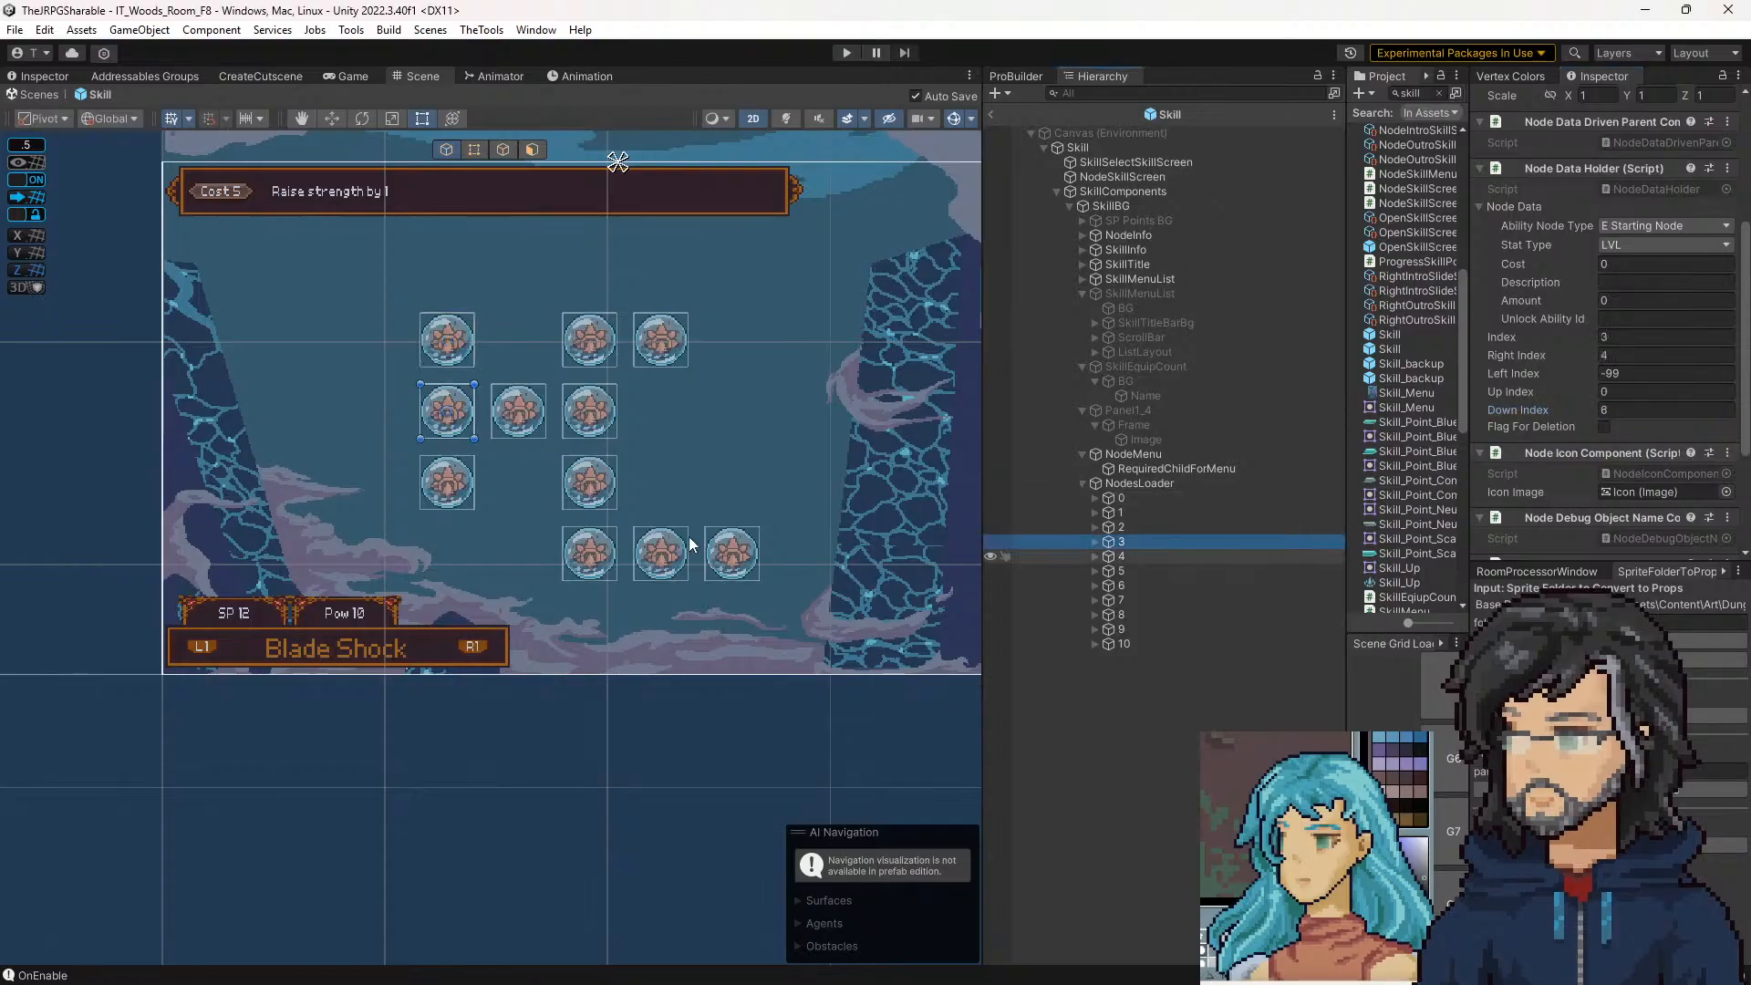
{"action": "left_click", "coordinate": [1628, 409]}
{"action": "left_click", "coordinate": [1133, 585]}
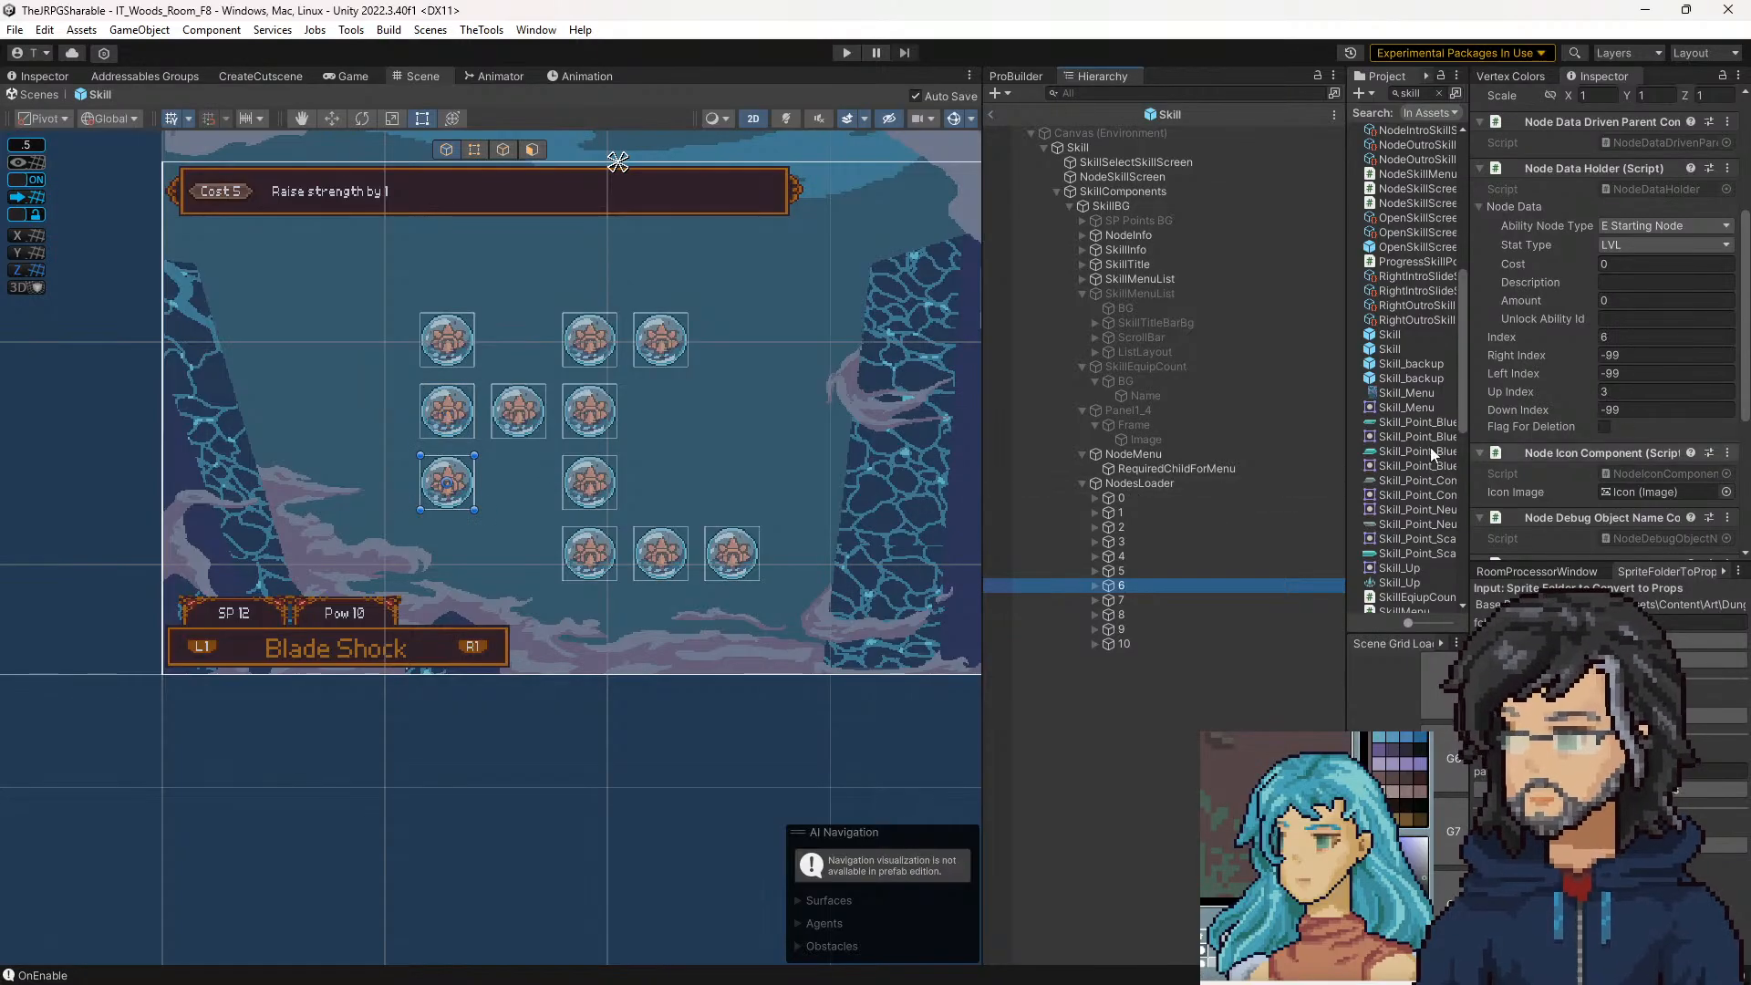
{"action": "left_click", "coordinate": [1121, 494]}
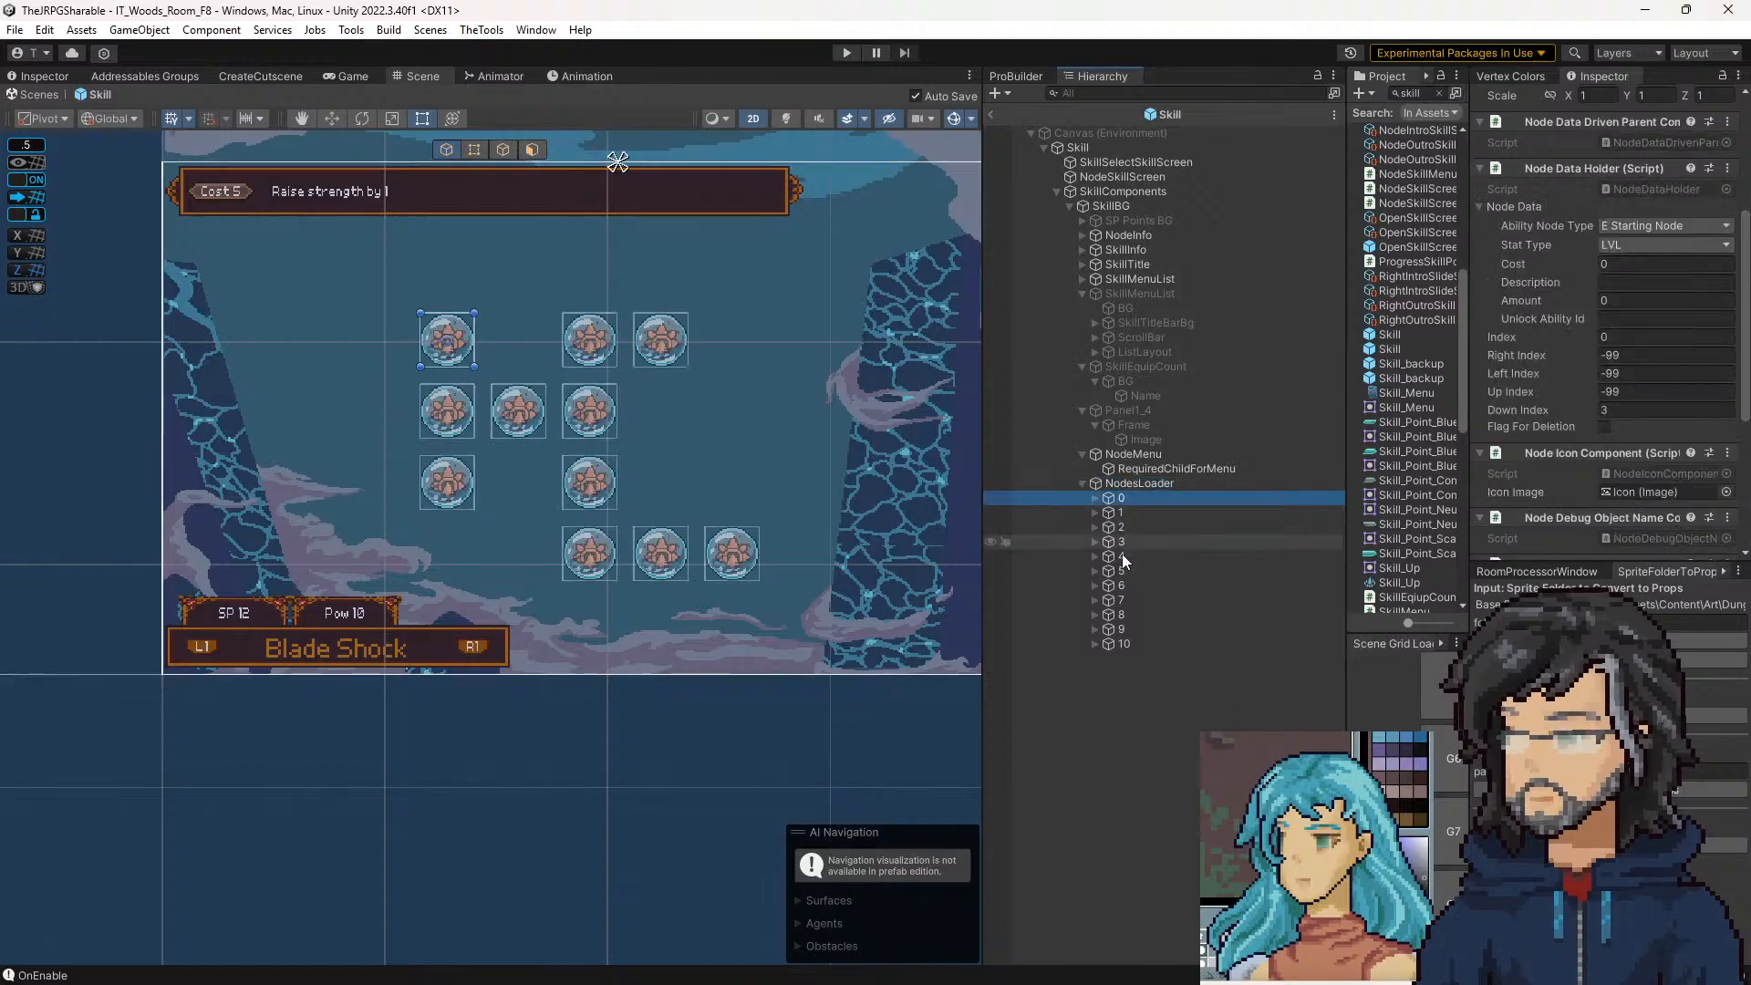
{"action": "left_click", "coordinate": [1114, 585]}
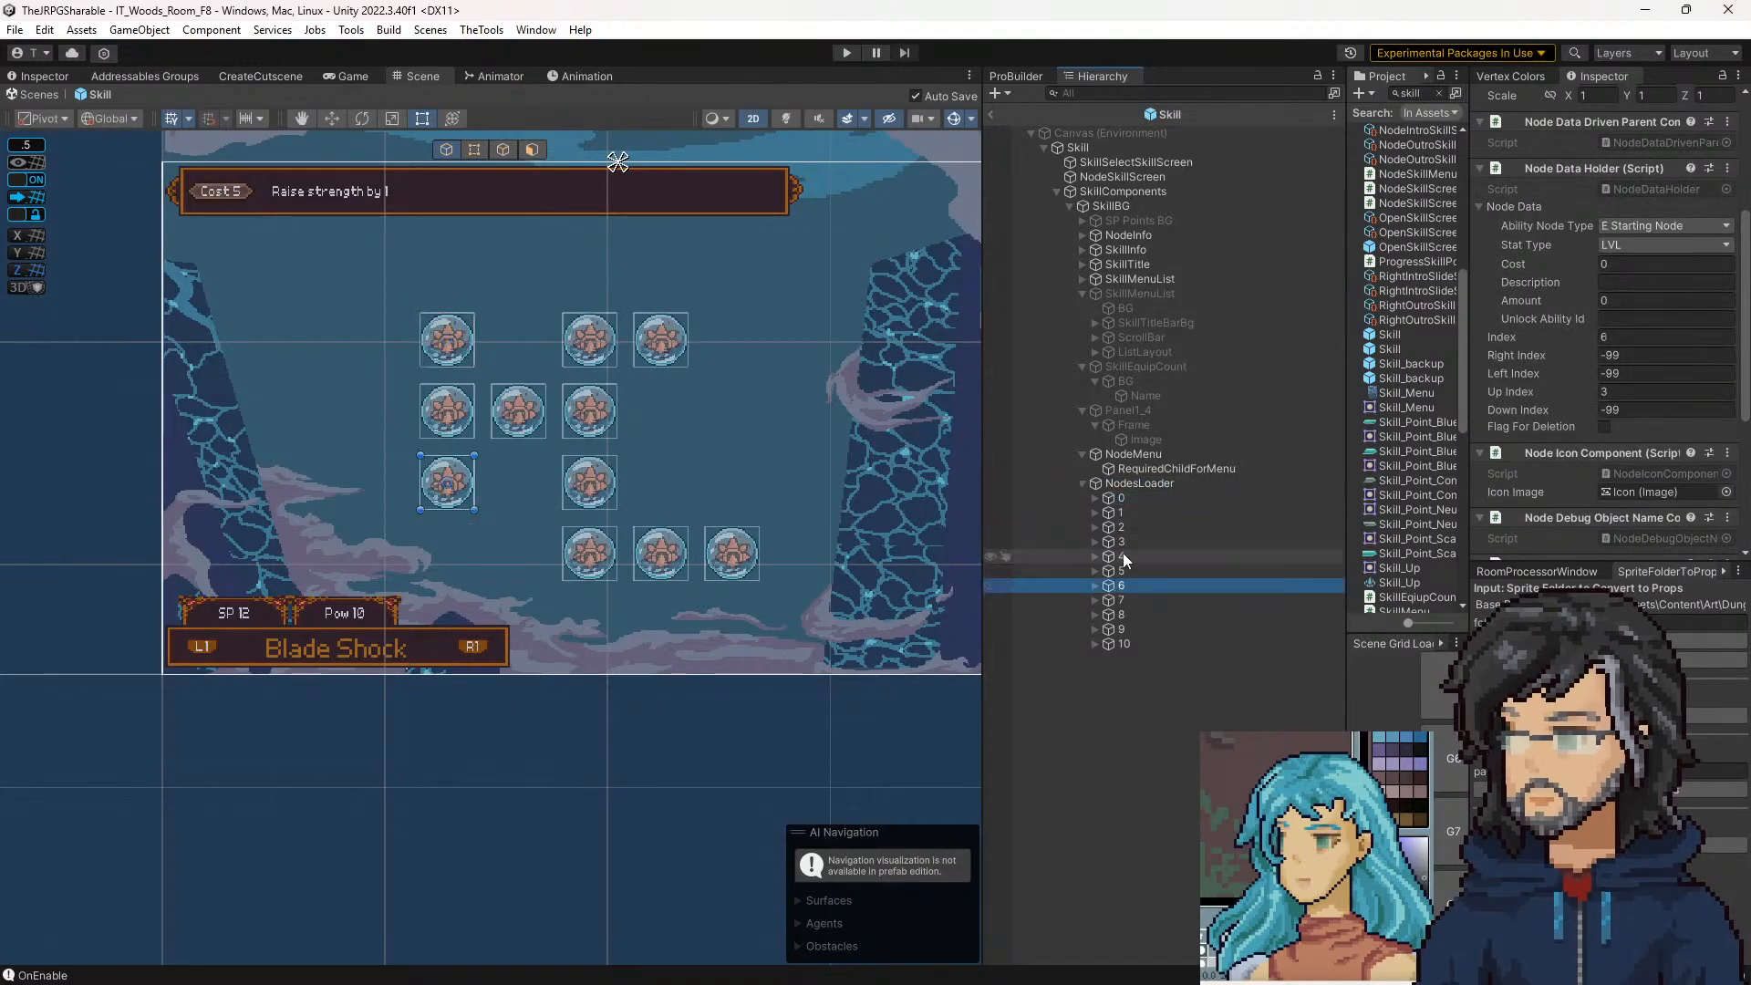
Load the Slash ability into the node tree on NodesLoader
{"action": "left_click", "coordinate": [1127, 482]}
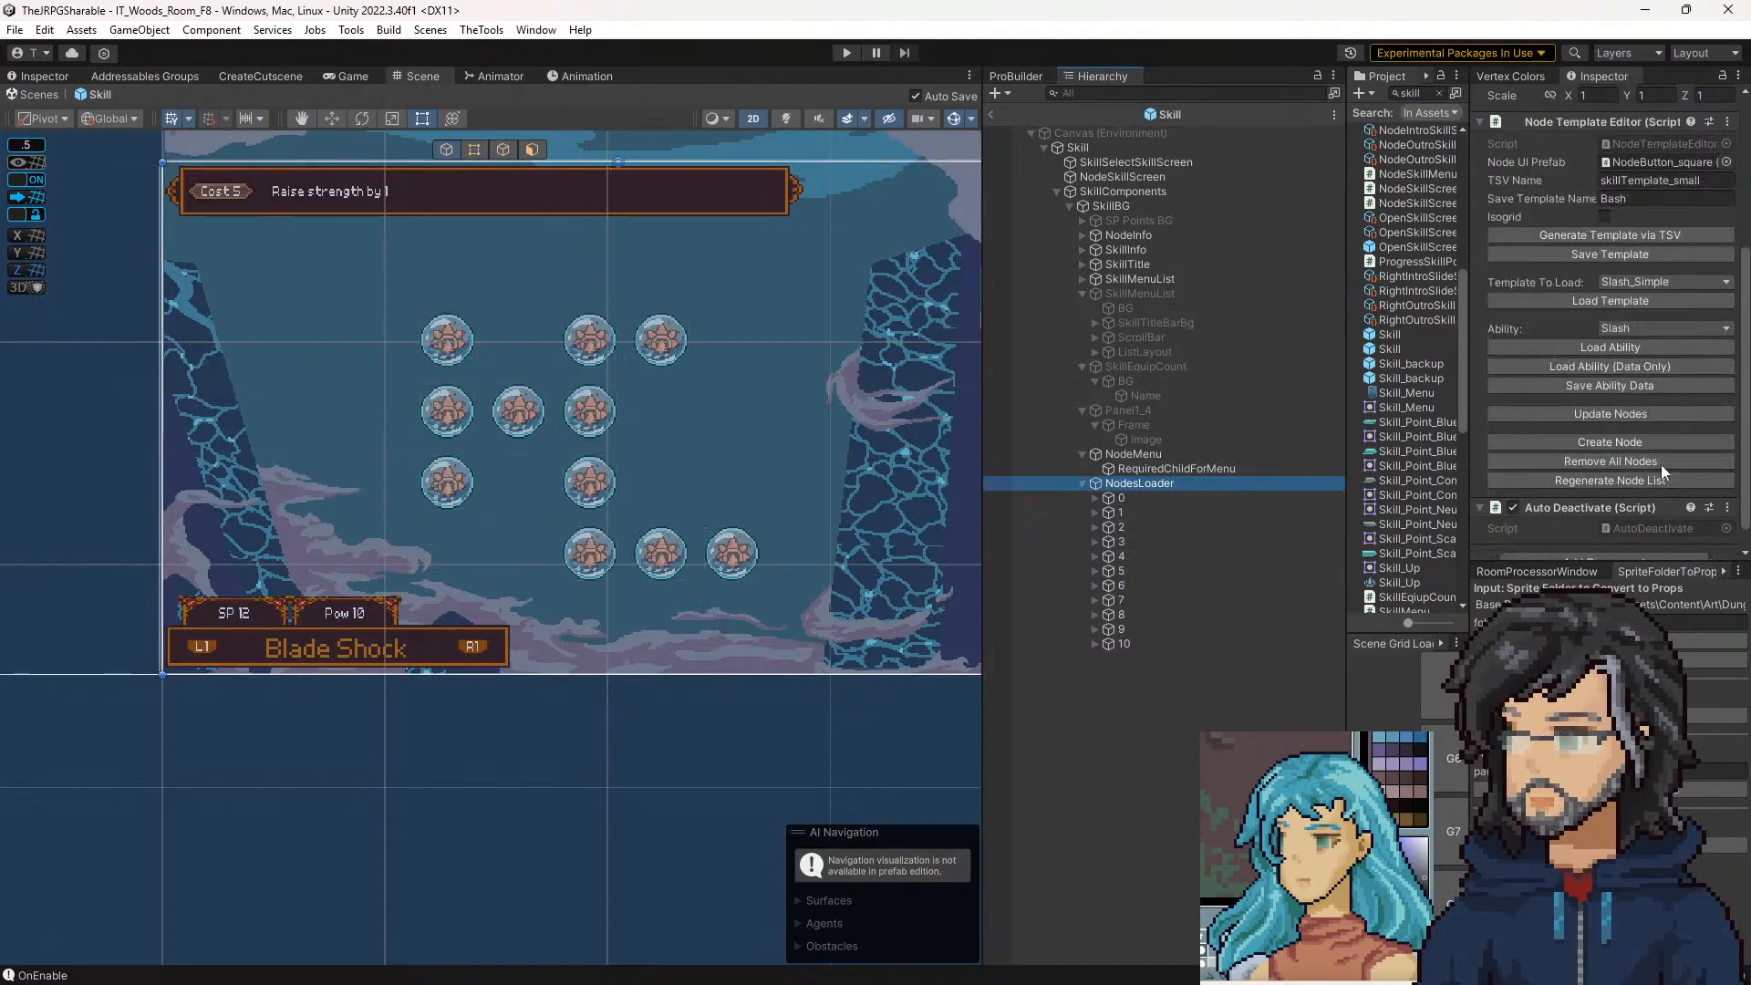
{"action": "left_click", "coordinate": [1629, 344]}
{"action": "left_click", "coordinate": [1213, 498]}
{"action": "left_click", "coordinate": [1171, 482]}
Compare the directional indexes of the Increase Defense by 1 node with those of the Starting Node
{"action": "left_click", "coordinate": [1180, 498]}
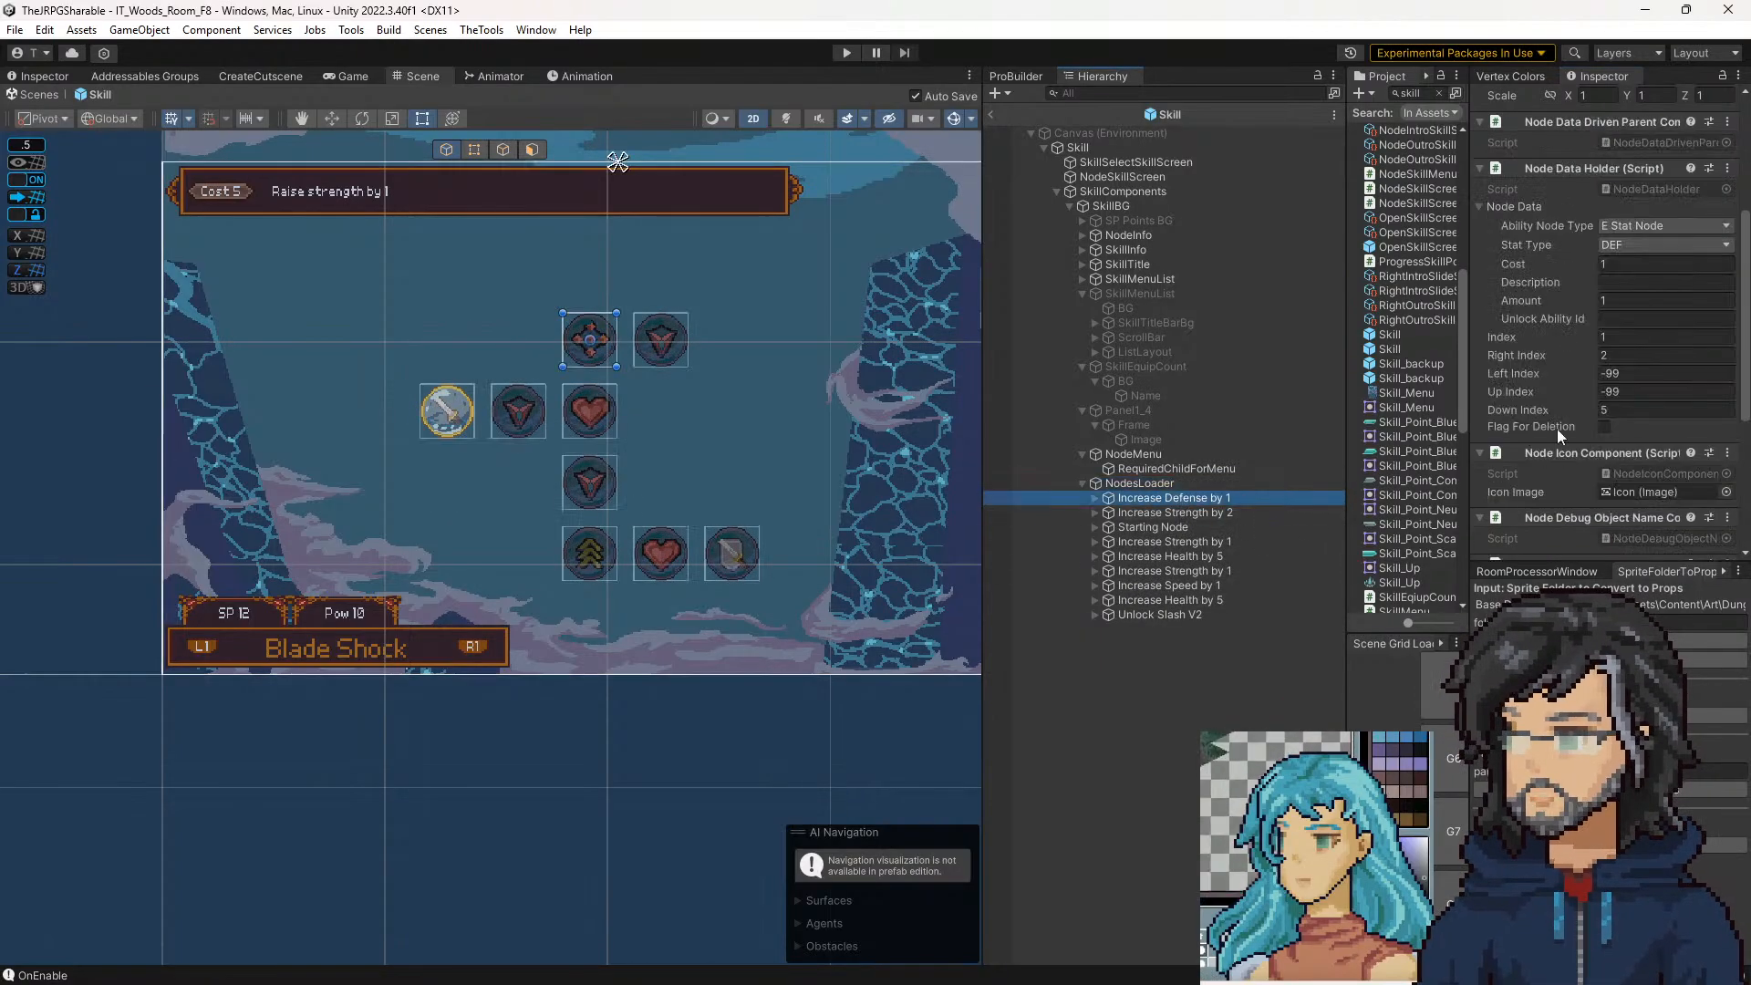
{"action": "left_click", "coordinate": [1617, 352]}
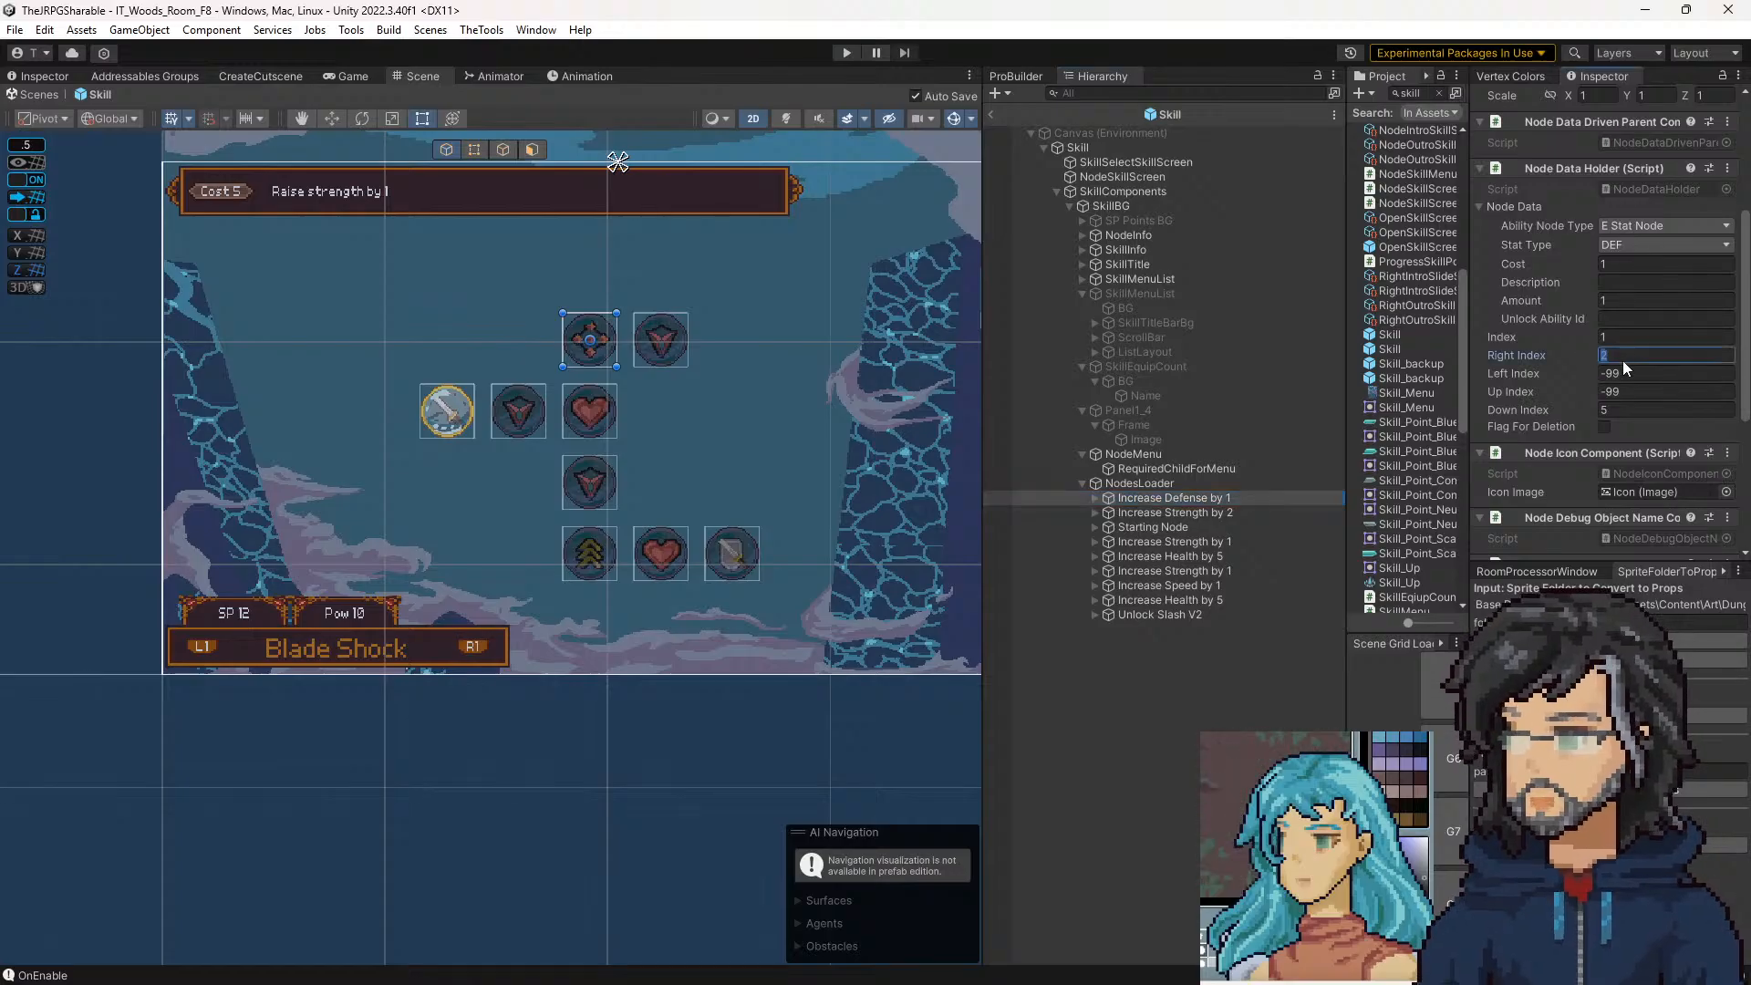
{"action": "left_click", "coordinate": [1188, 526]}
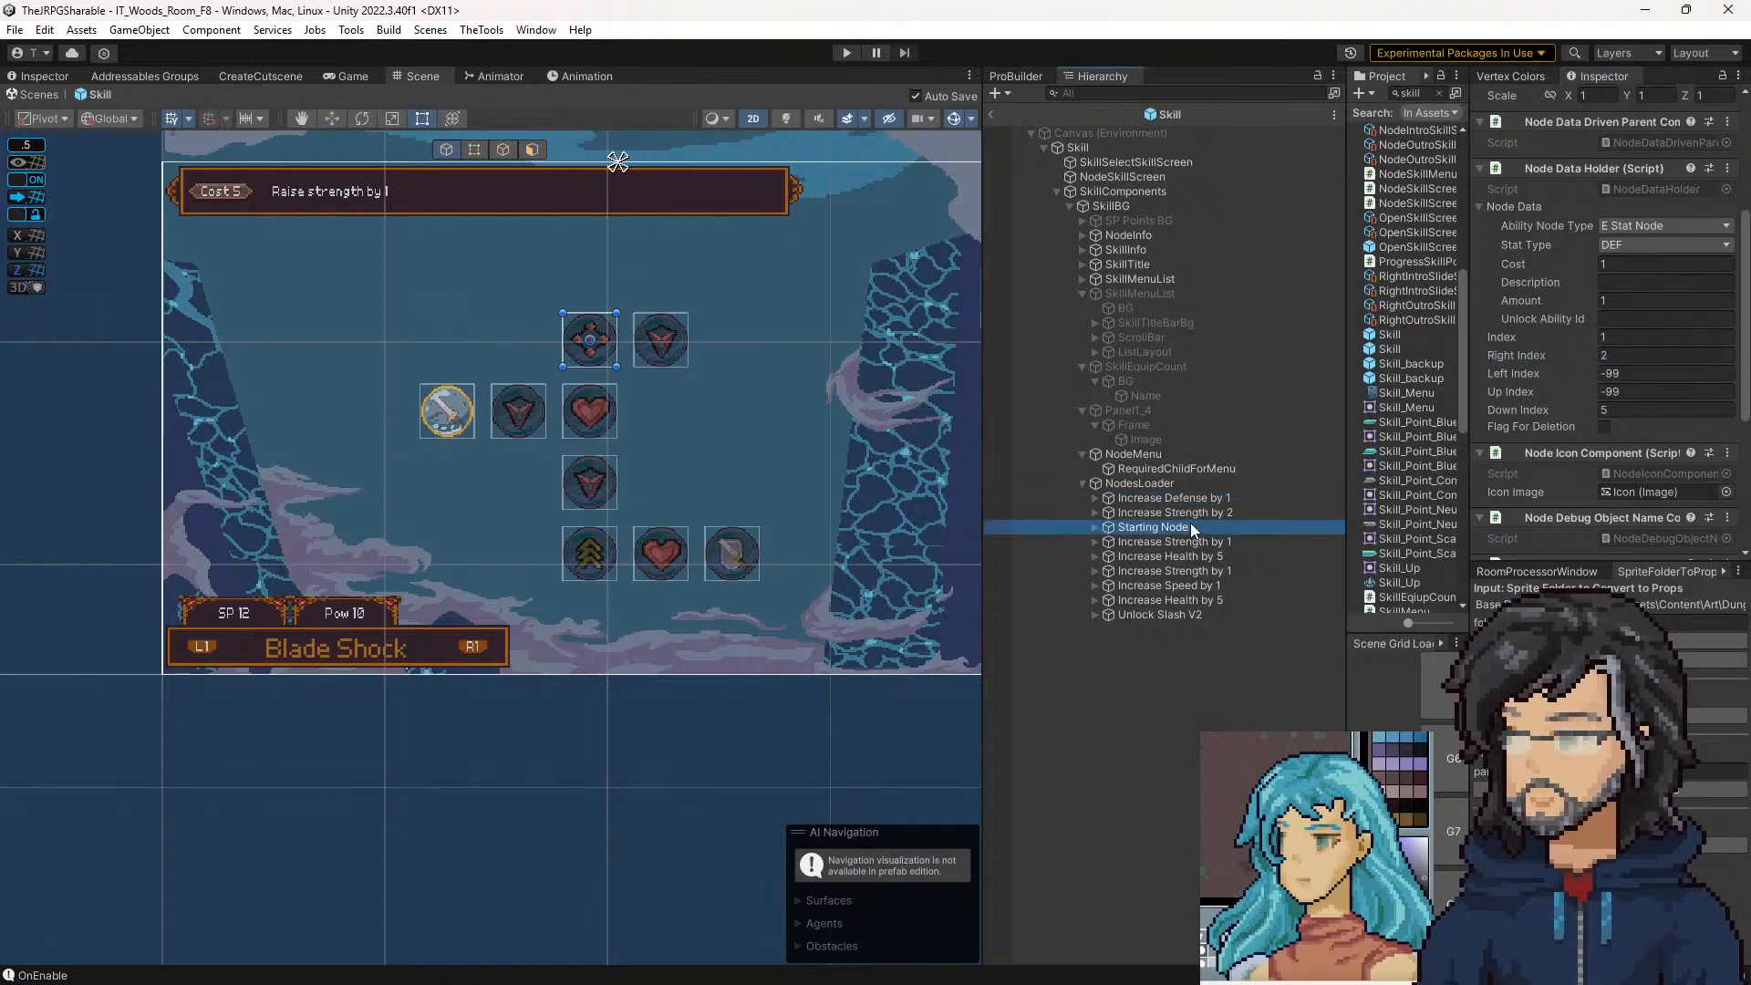
{"action": "left_click", "coordinate": [1622, 396]}
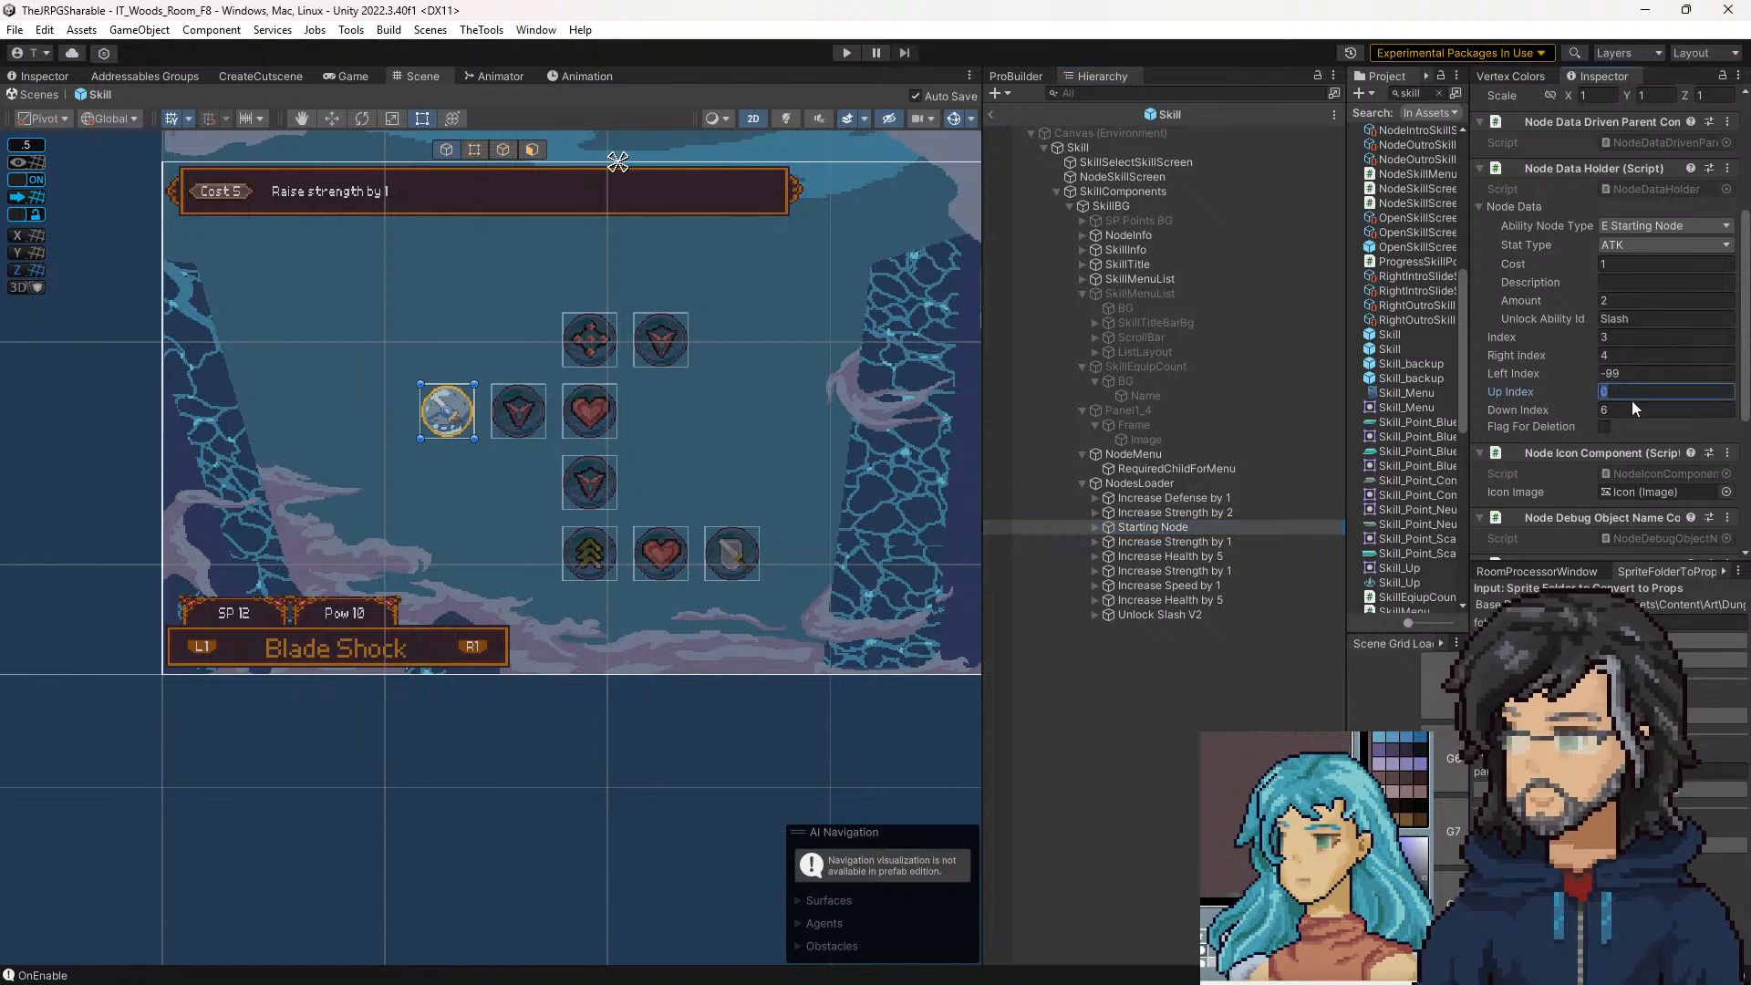
{"action": "left_click", "coordinate": [1201, 502]}
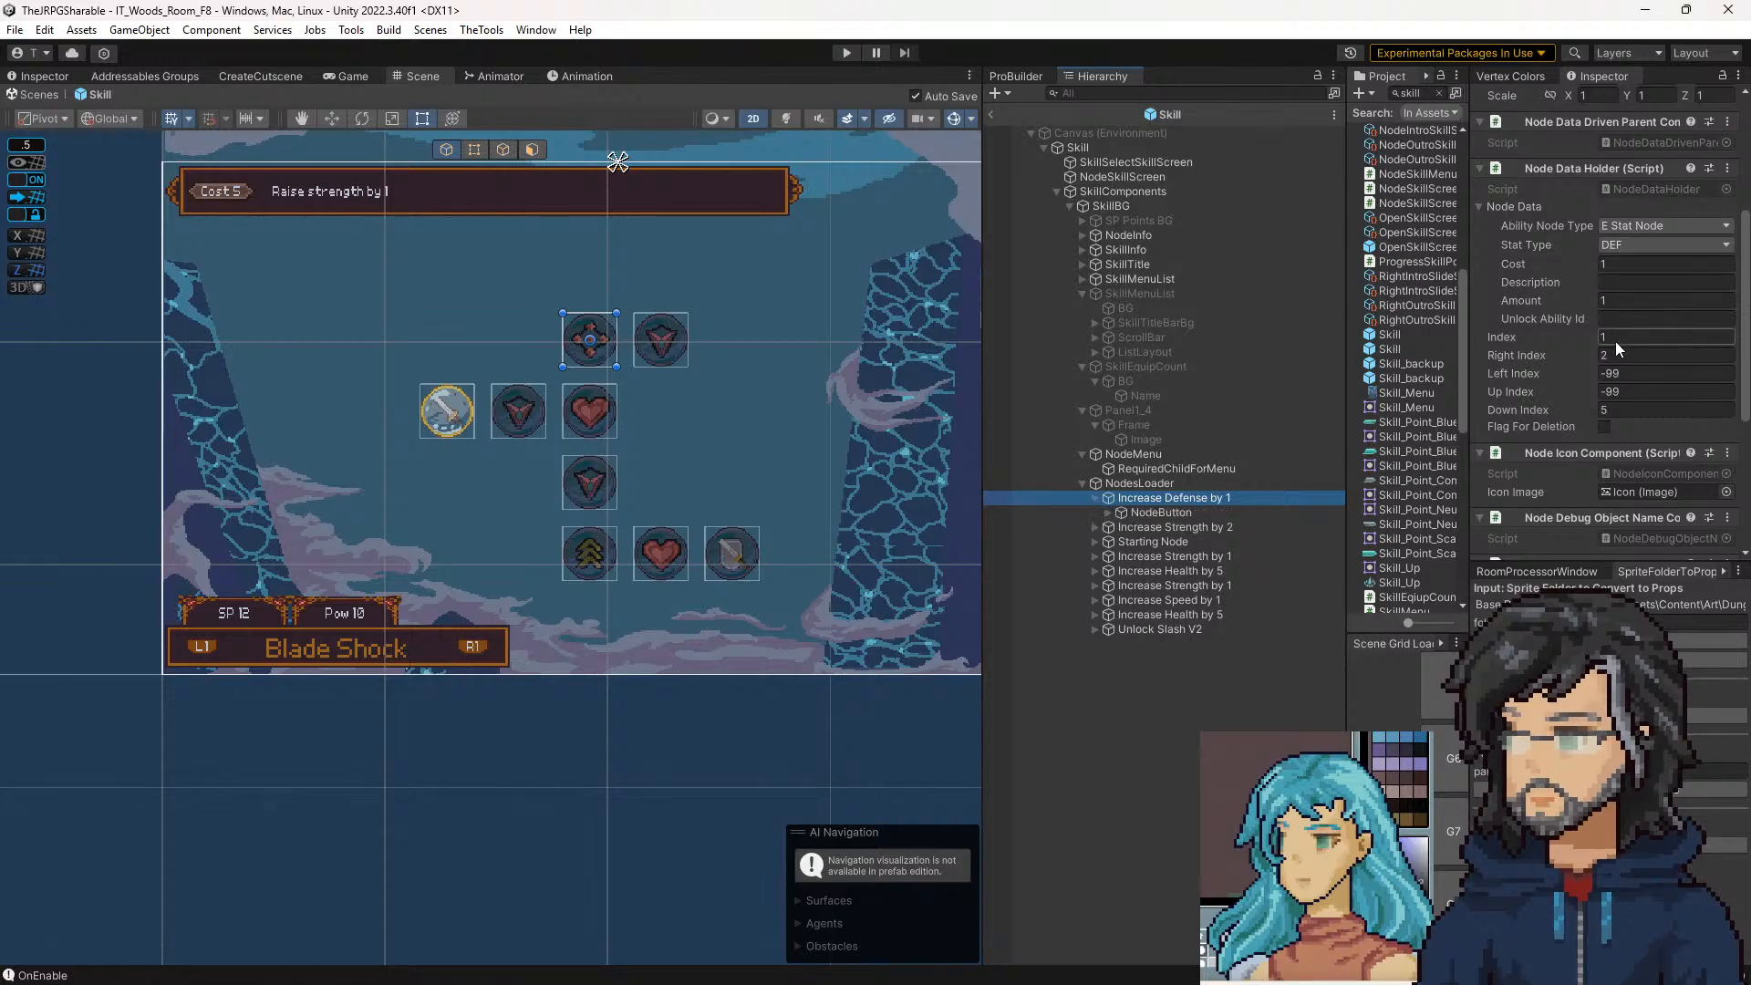
{"action": "key", "text": "Right"}
{"action": "left_click", "coordinate": [1177, 527]}
{"action": "left_click", "coordinate": [1149, 527]}
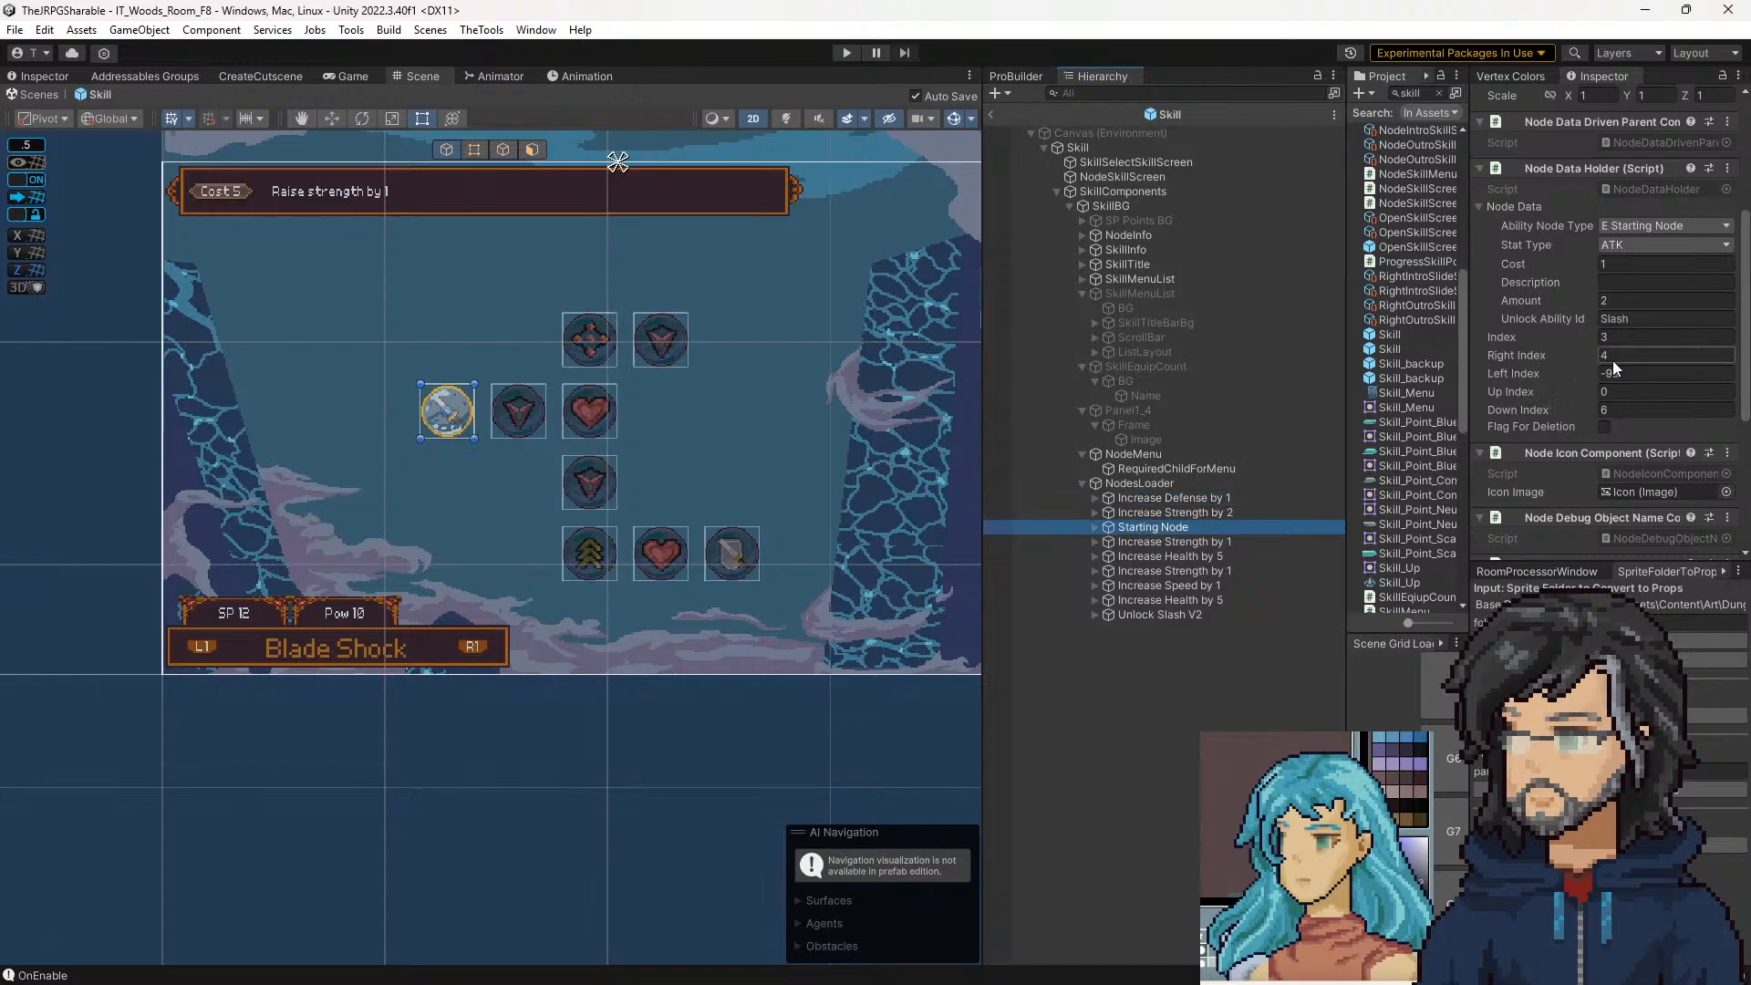
{"action": "left_click", "coordinate": [1197, 498]}
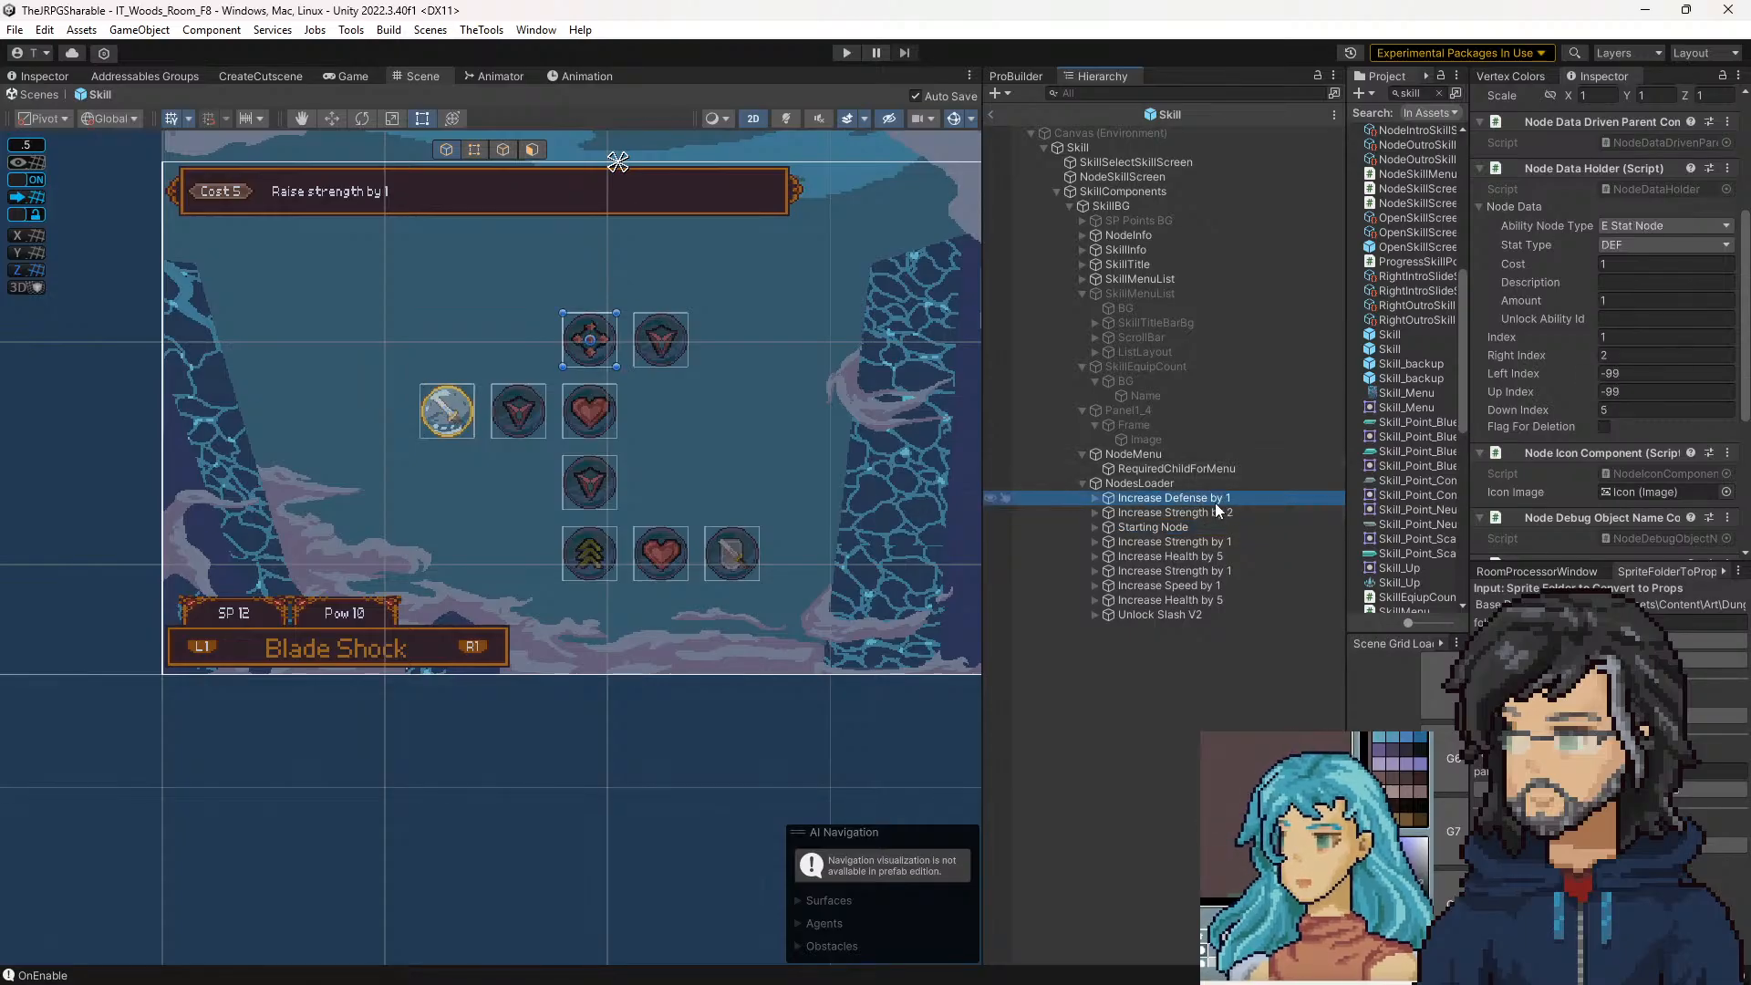
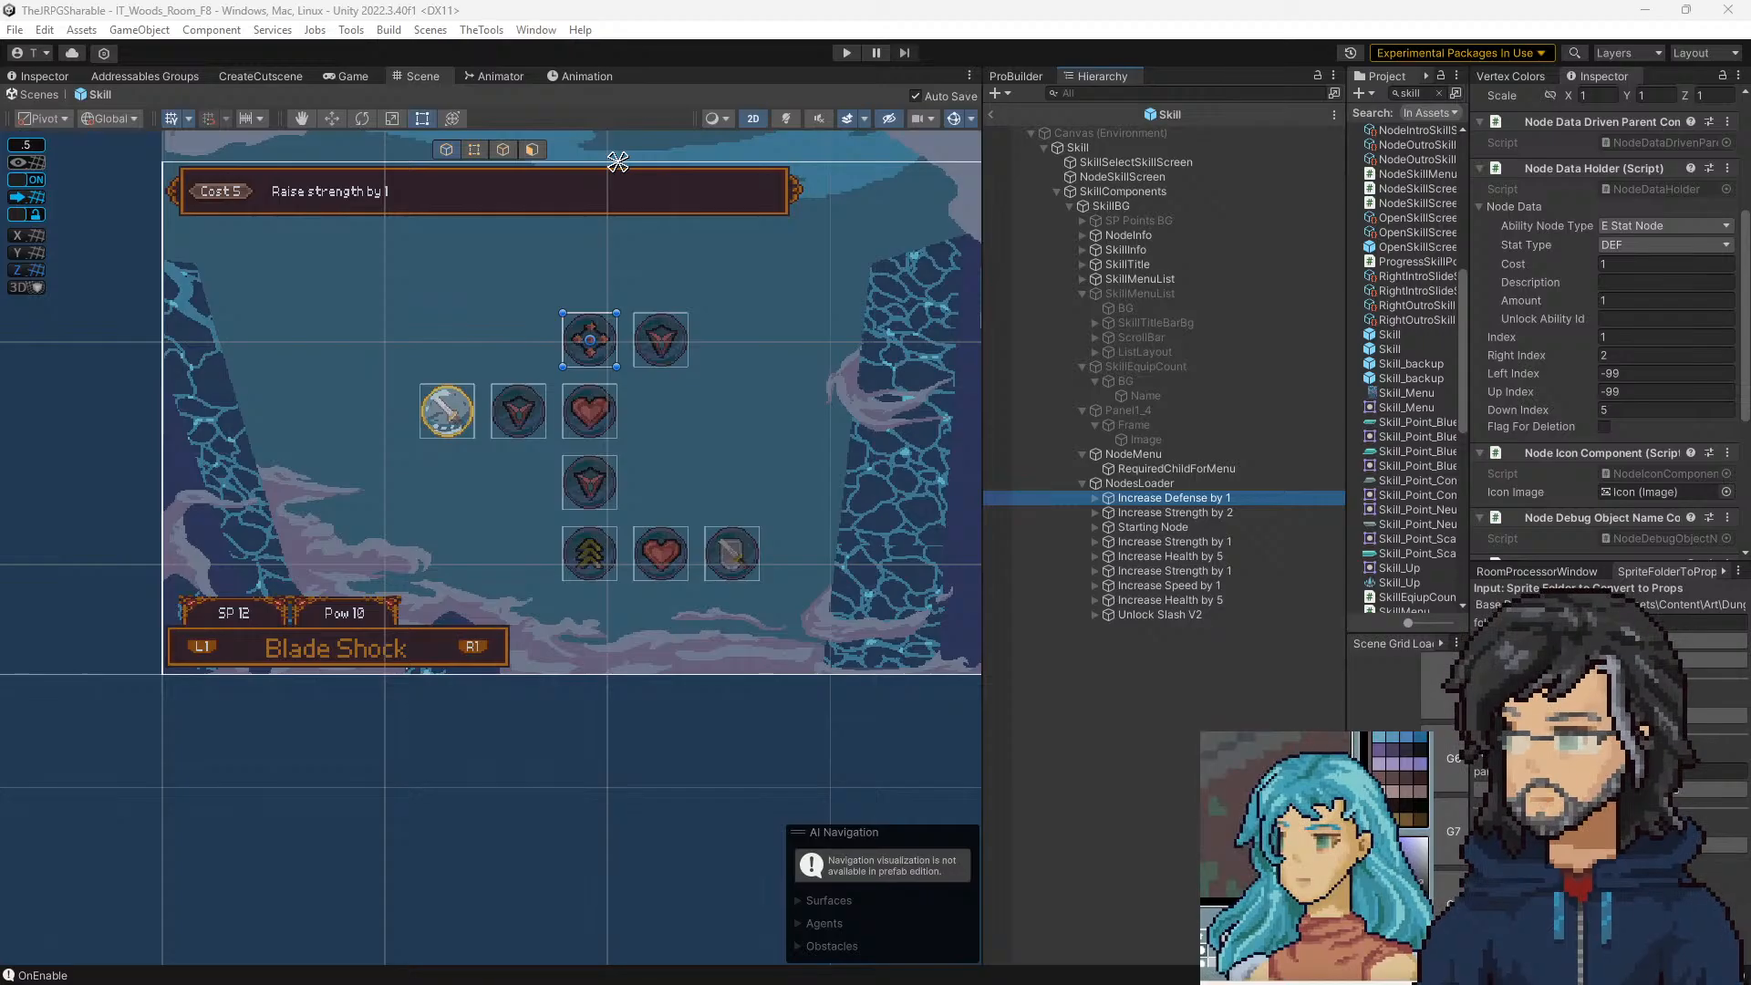
Check where Increase Strength by 2, Starting Node and Increase Defense by 1 sit in the skill tree layout
{"action": "left_click_drag", "start_coordinate": [673, 715], "coordinate": [535, 720]}
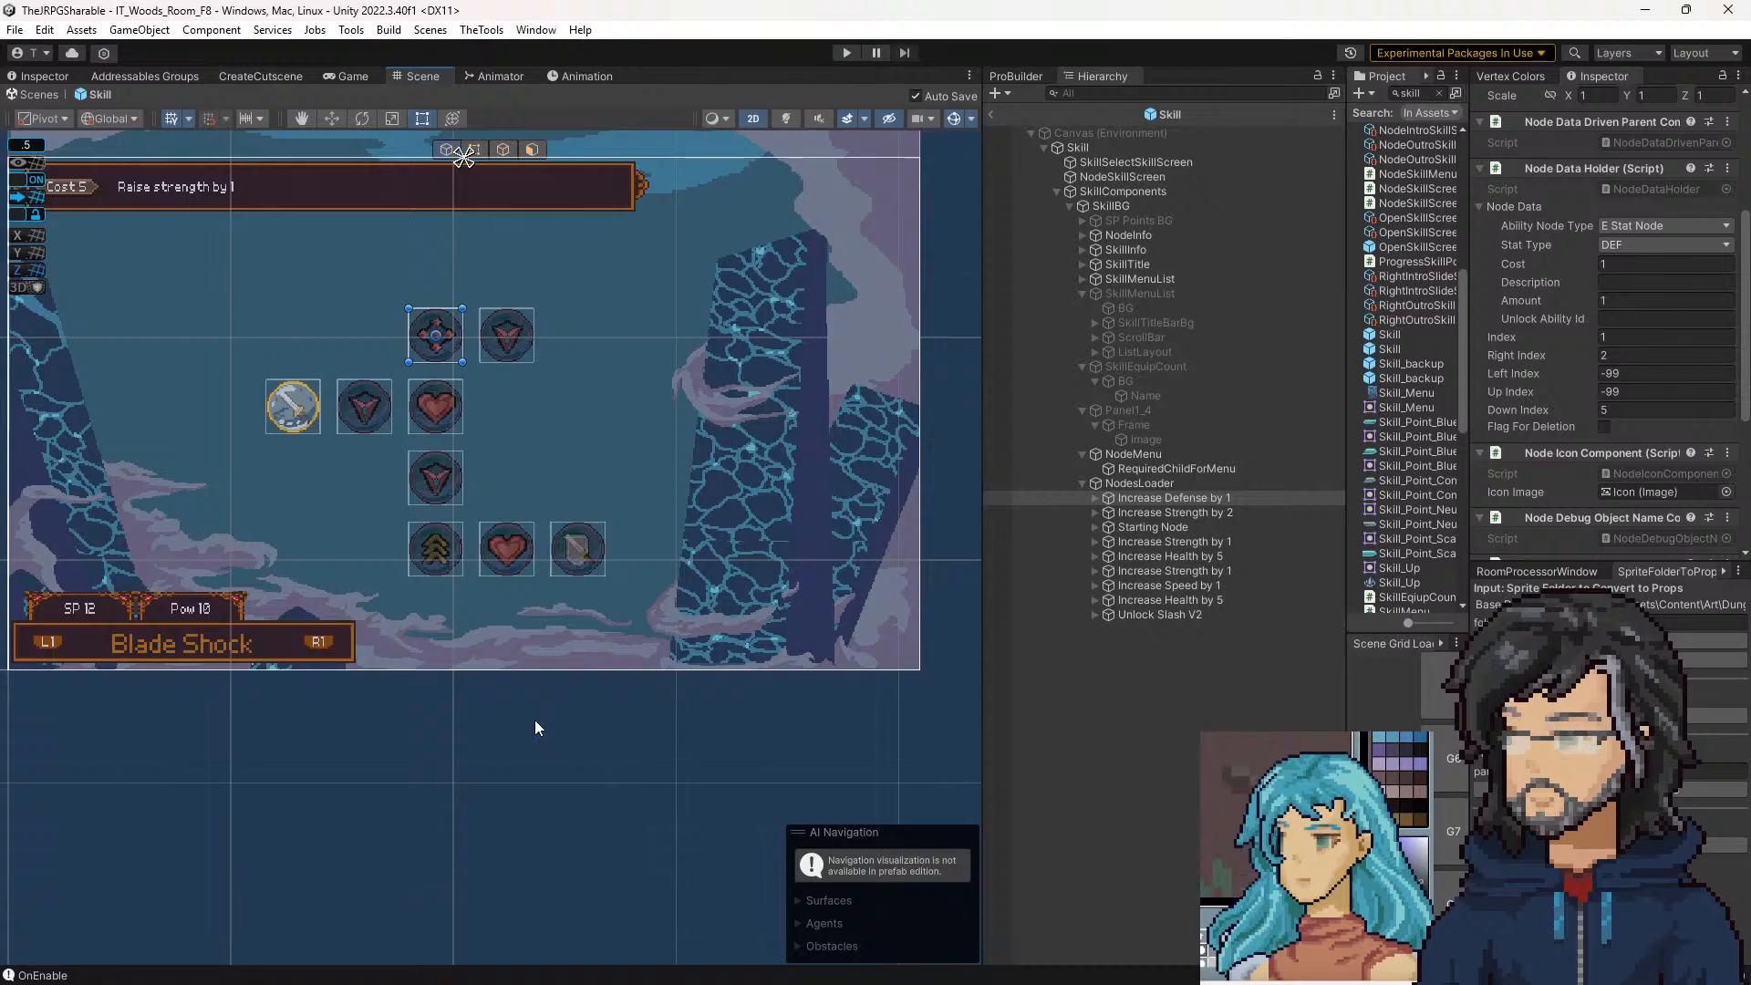
{"action": "left_click_drag", "start_coordinate": [441, 614], "coordinate": [485, 713]}
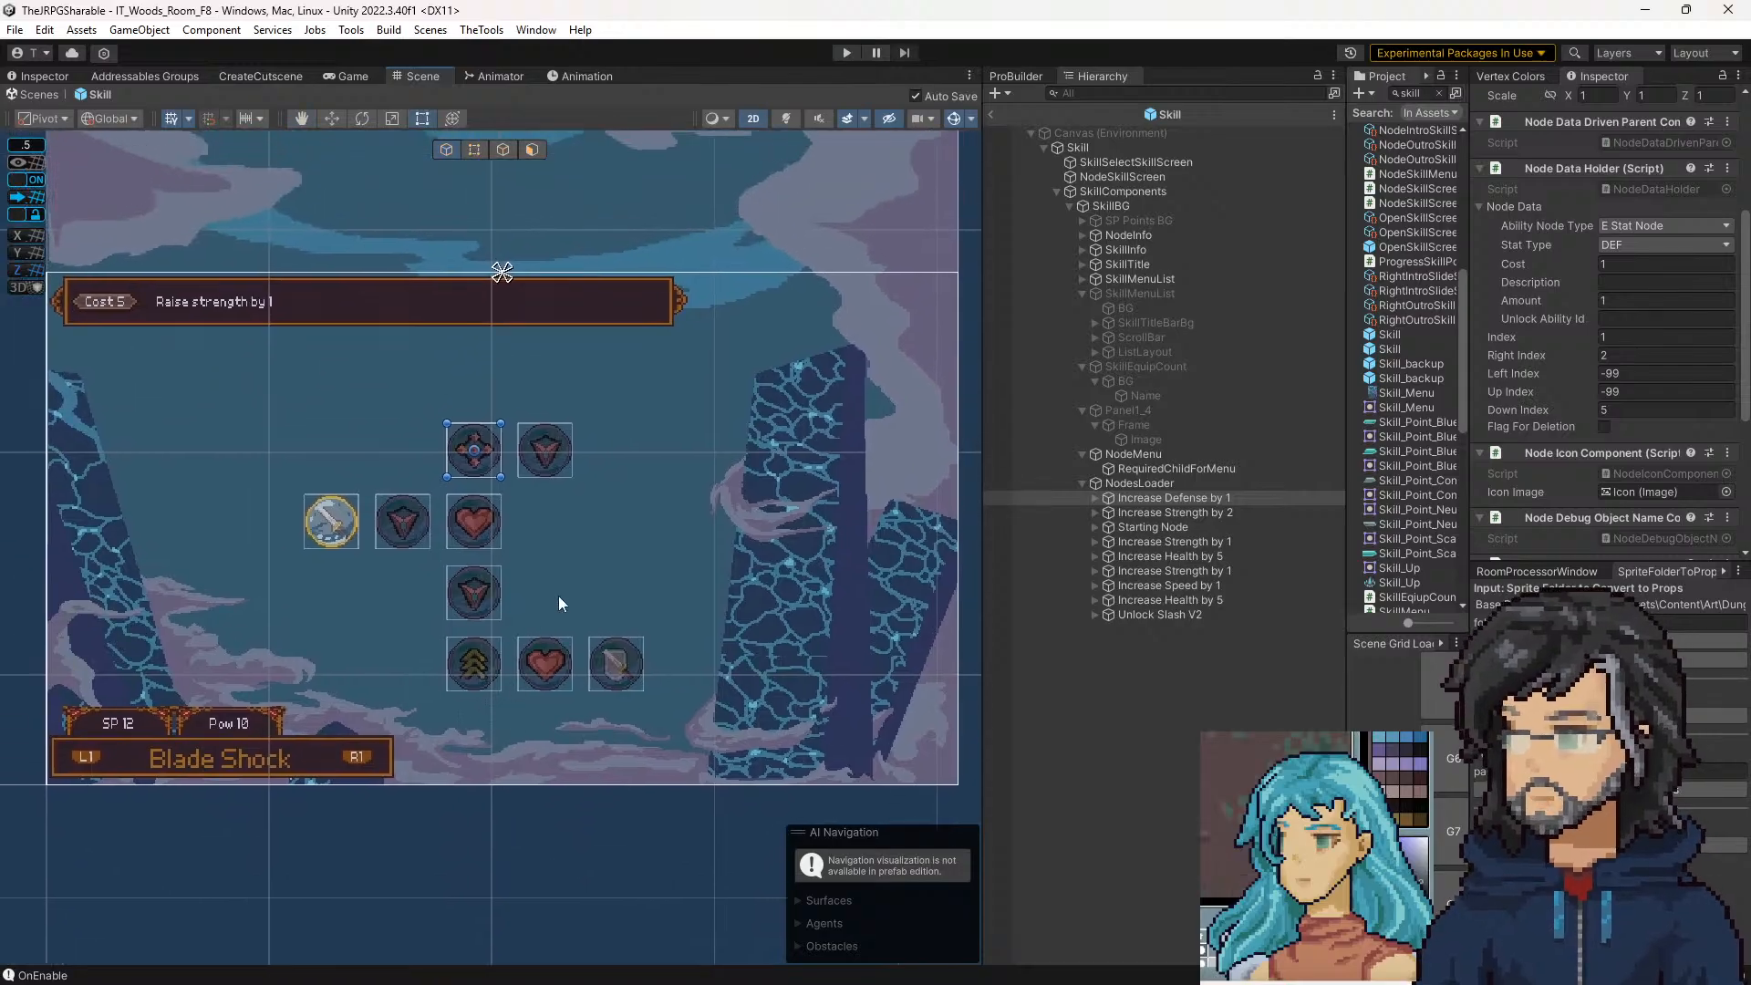
{"action": "scroll", "coordinate": [558, 600], "scroll_direction": "down", "scroll_amount": 1}
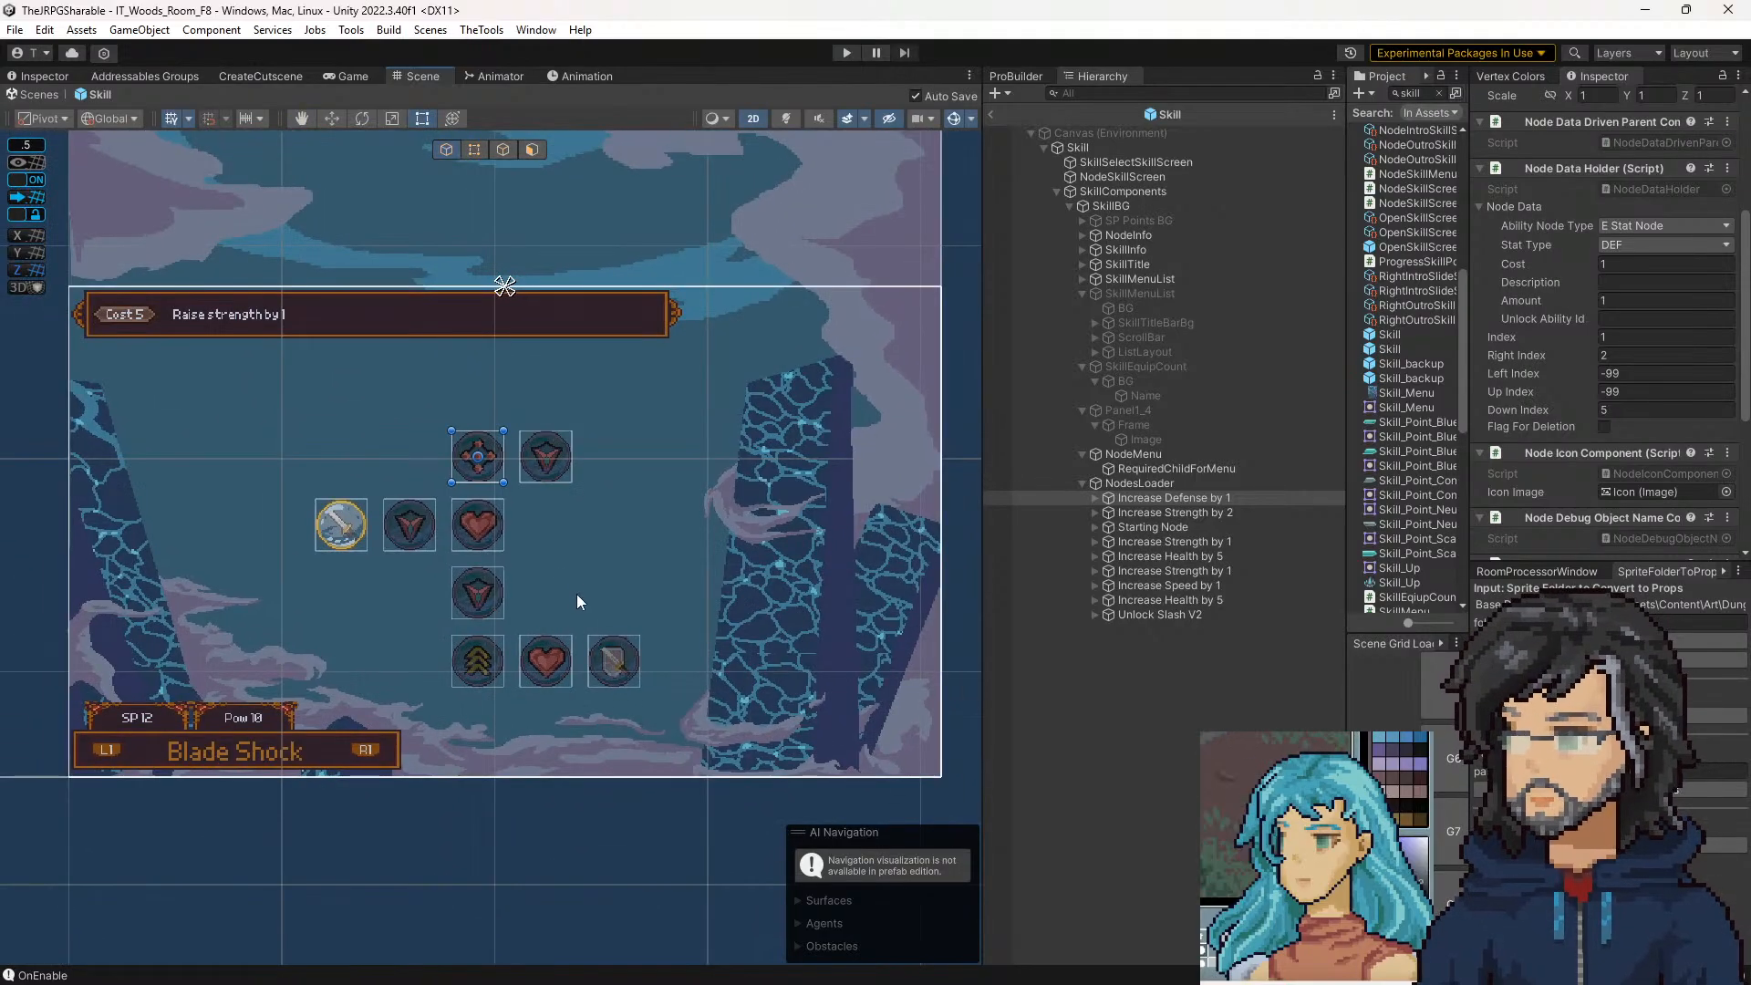
{"action": "left_click", "coordinate": [1200, 512]}
{"action": "left_click", "coordinate": [1174, 527]}
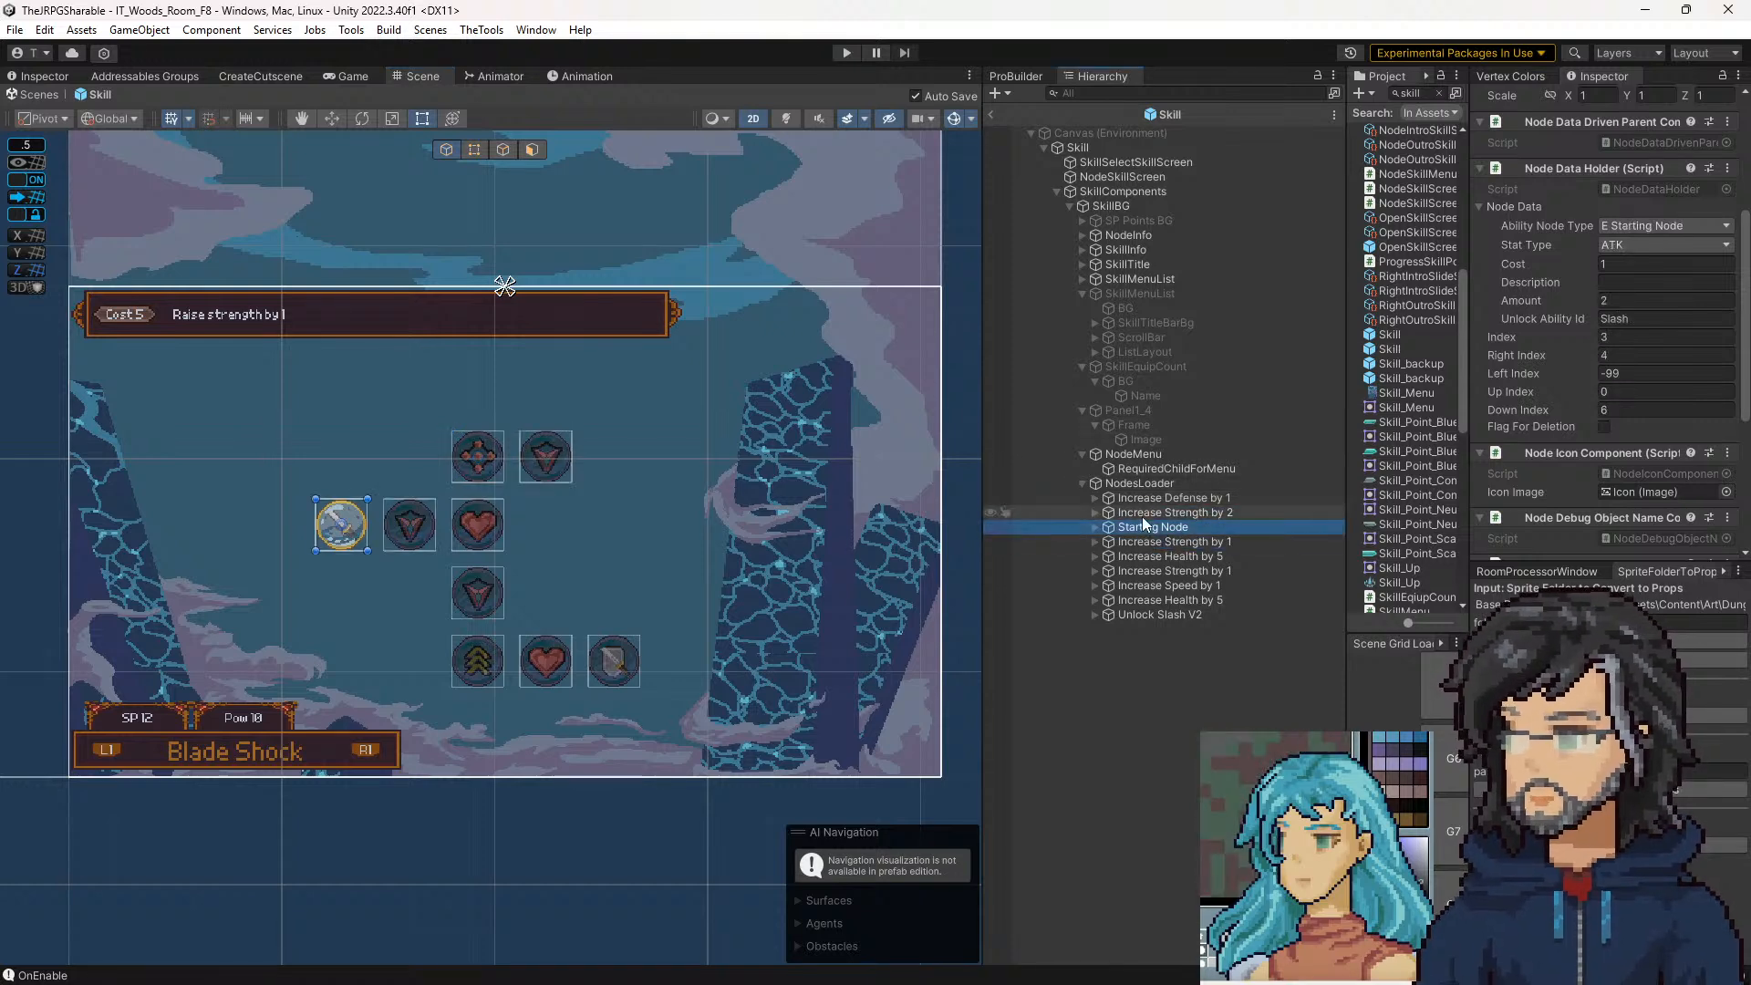
{"action": "left_click", "coordinate": [1148, 498]}
Go through the skill nodes down to the lower Increase Strength by 1 and recheck the links of Starting Node and Increase Defense by 1
{"action": "left_click_drag", "start_coordinate": [600, 575], "coordinate": [635, 485]}
{"action": "scroll", "coordinate": [634, 485], "scroll_direction": "up", "scroll_amount": 3}
{"action": "left_click", "coordinate": [1161, 512]}
{"action": "left_click", "coordinate": [1158, 527]}
{"action": "left_click", "coordinate": [1155, 542]}
{"action": "left_click", "coordinate": [1155, 556]}
{"action": "left_click", "coordinate": [1151, 571]}
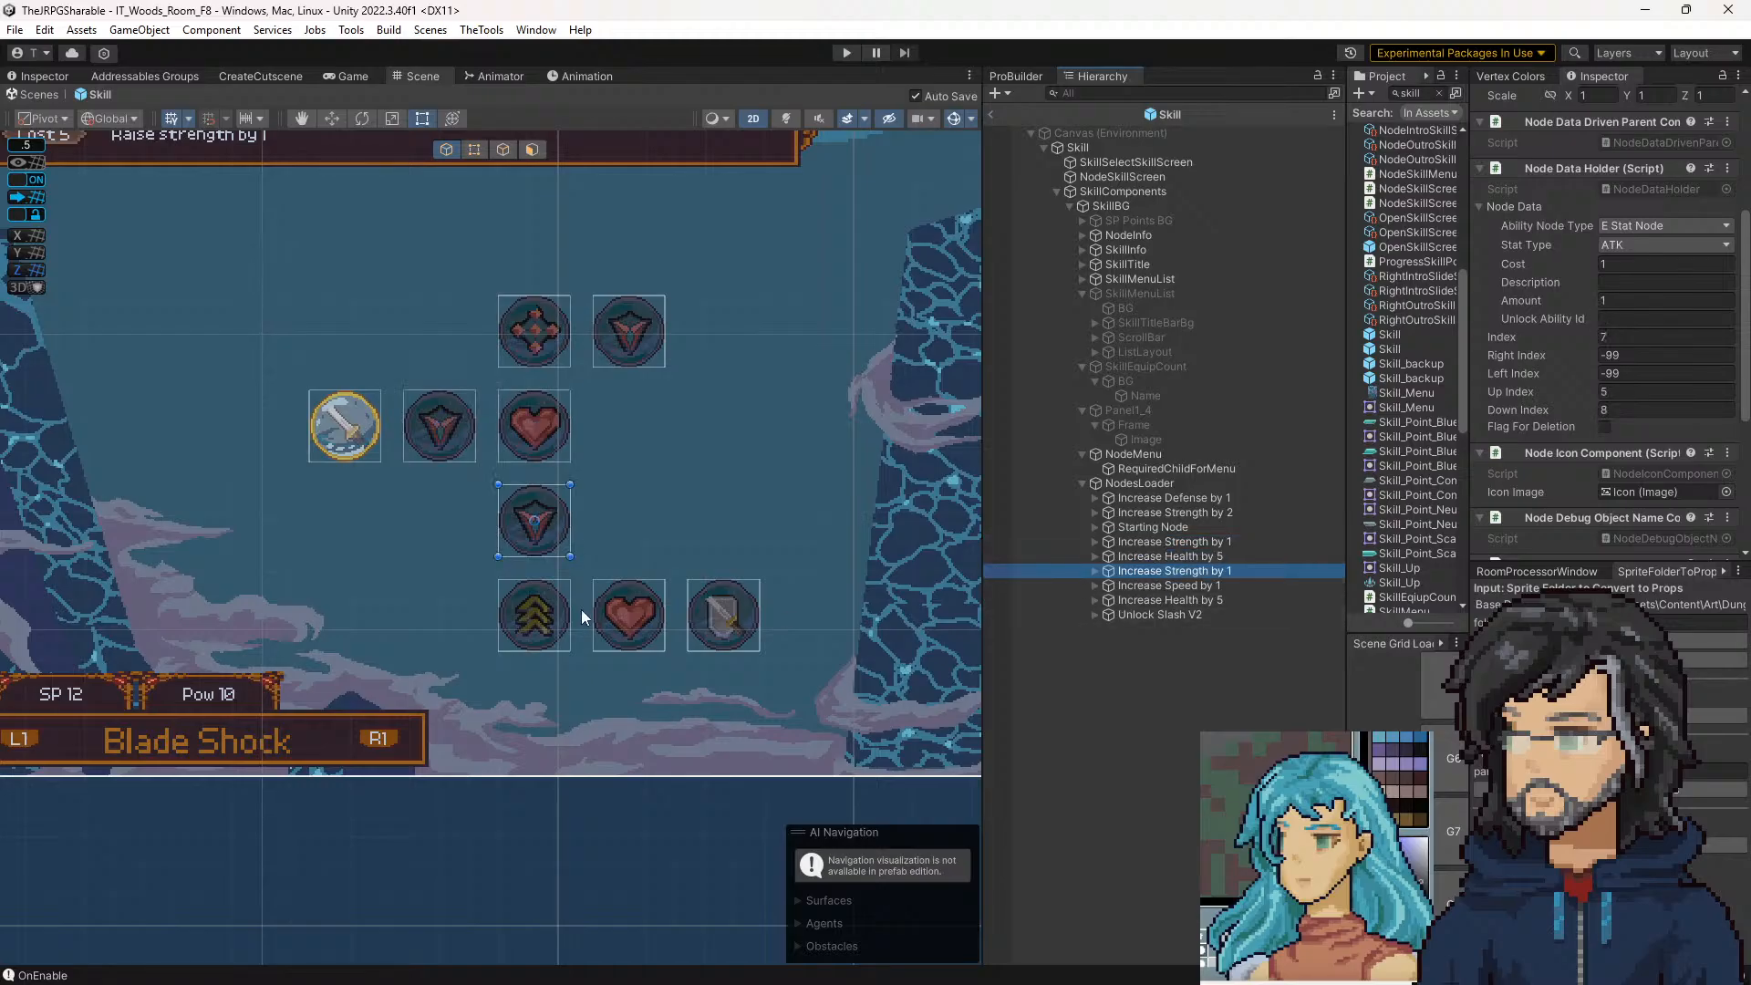
{"action": "left_click", "coordinate": [1197, 498]}
{"action": "left_click", "coordinate": [1179, 526]}
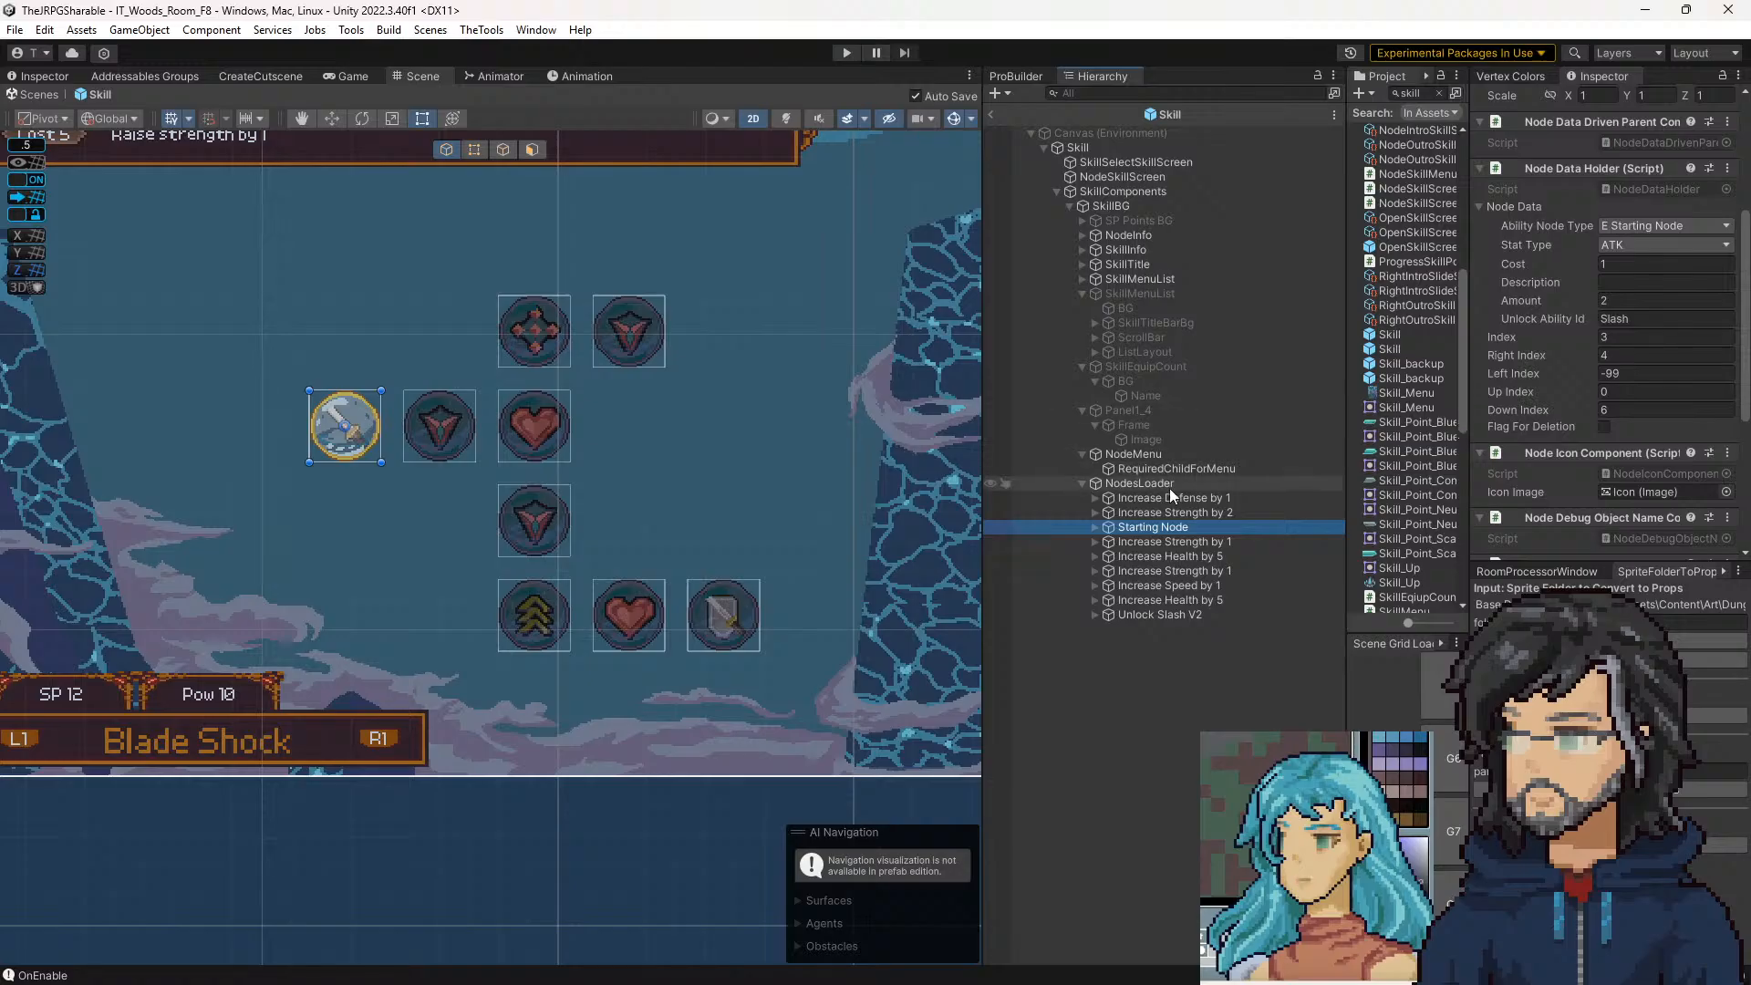
{"action": "left_click", "coordinate": [1171, 498]}
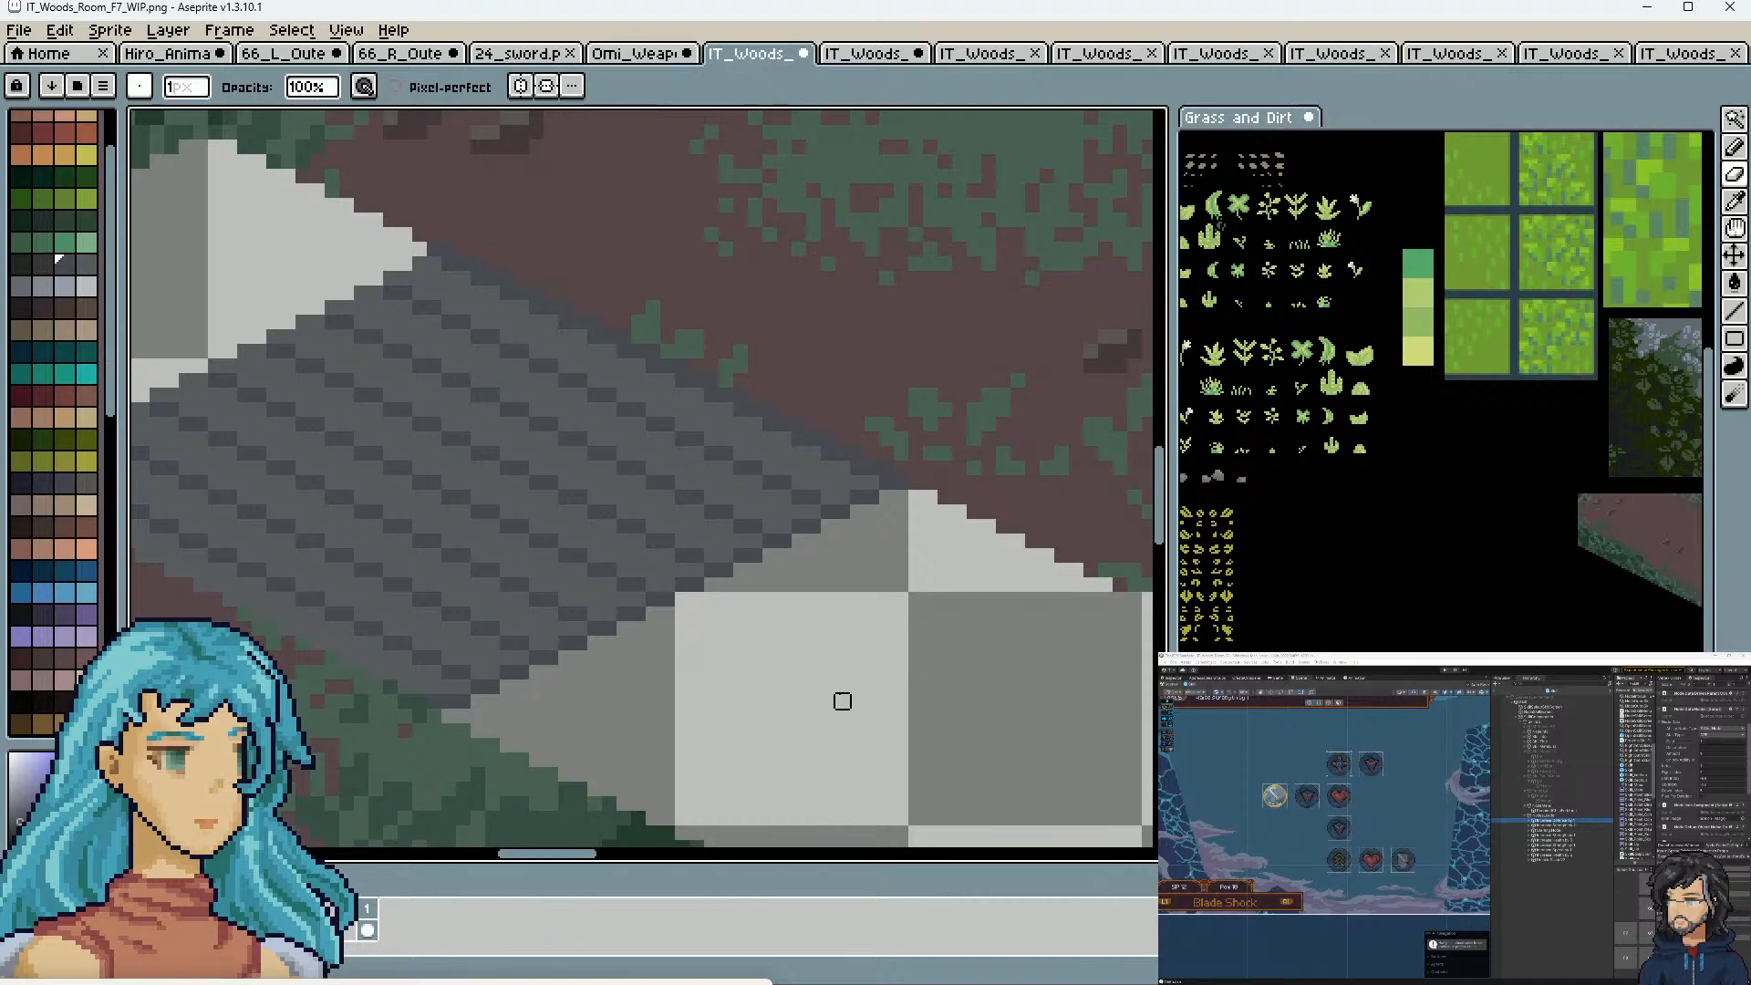
Switch to Aseprite, try painting green grass pixels along the stone floor's lower edge in IT_Woods_Room_F7_WIP, and undo them
{"action": "scroll", "coordinate": [613, 700], "scroll_direction": "up", "scroll_amount": 2}
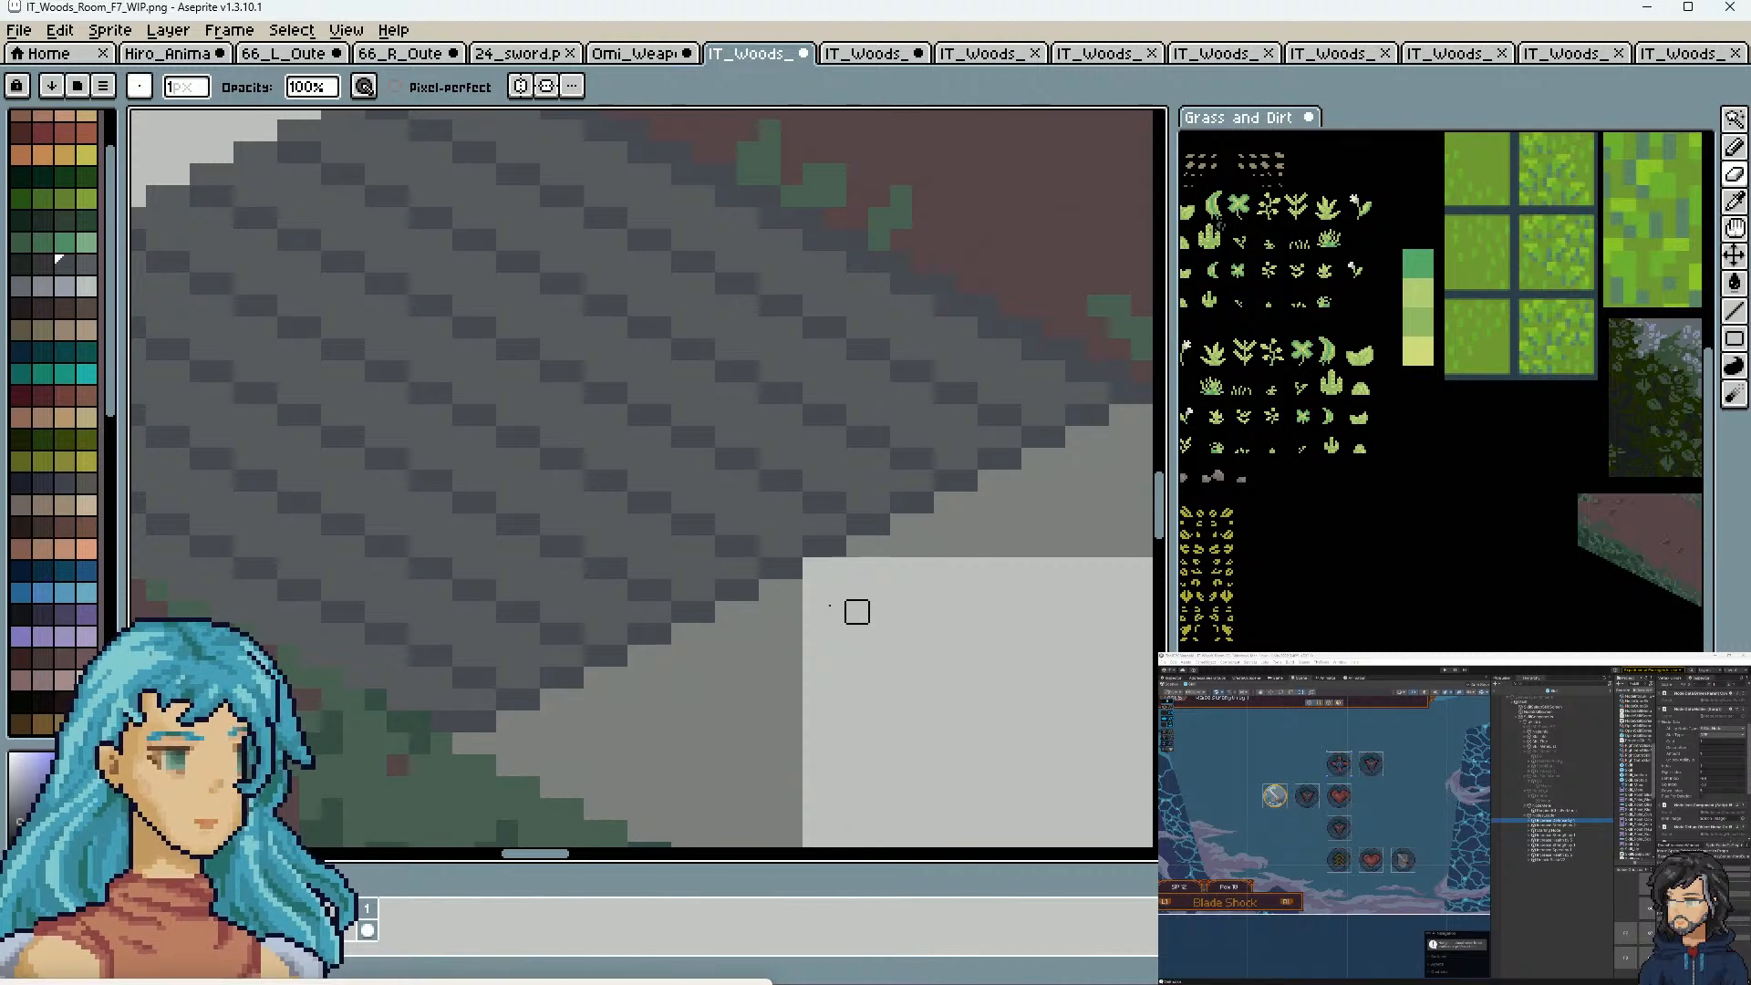
{"action": "scroll", "coordinate": [734, 626], "scroll_direction": "down", "scroll_amount": 3}
{"action": "scroll", "coordinate": [777, 603], "scroll_direction": "up", "scroll_amount": 3}
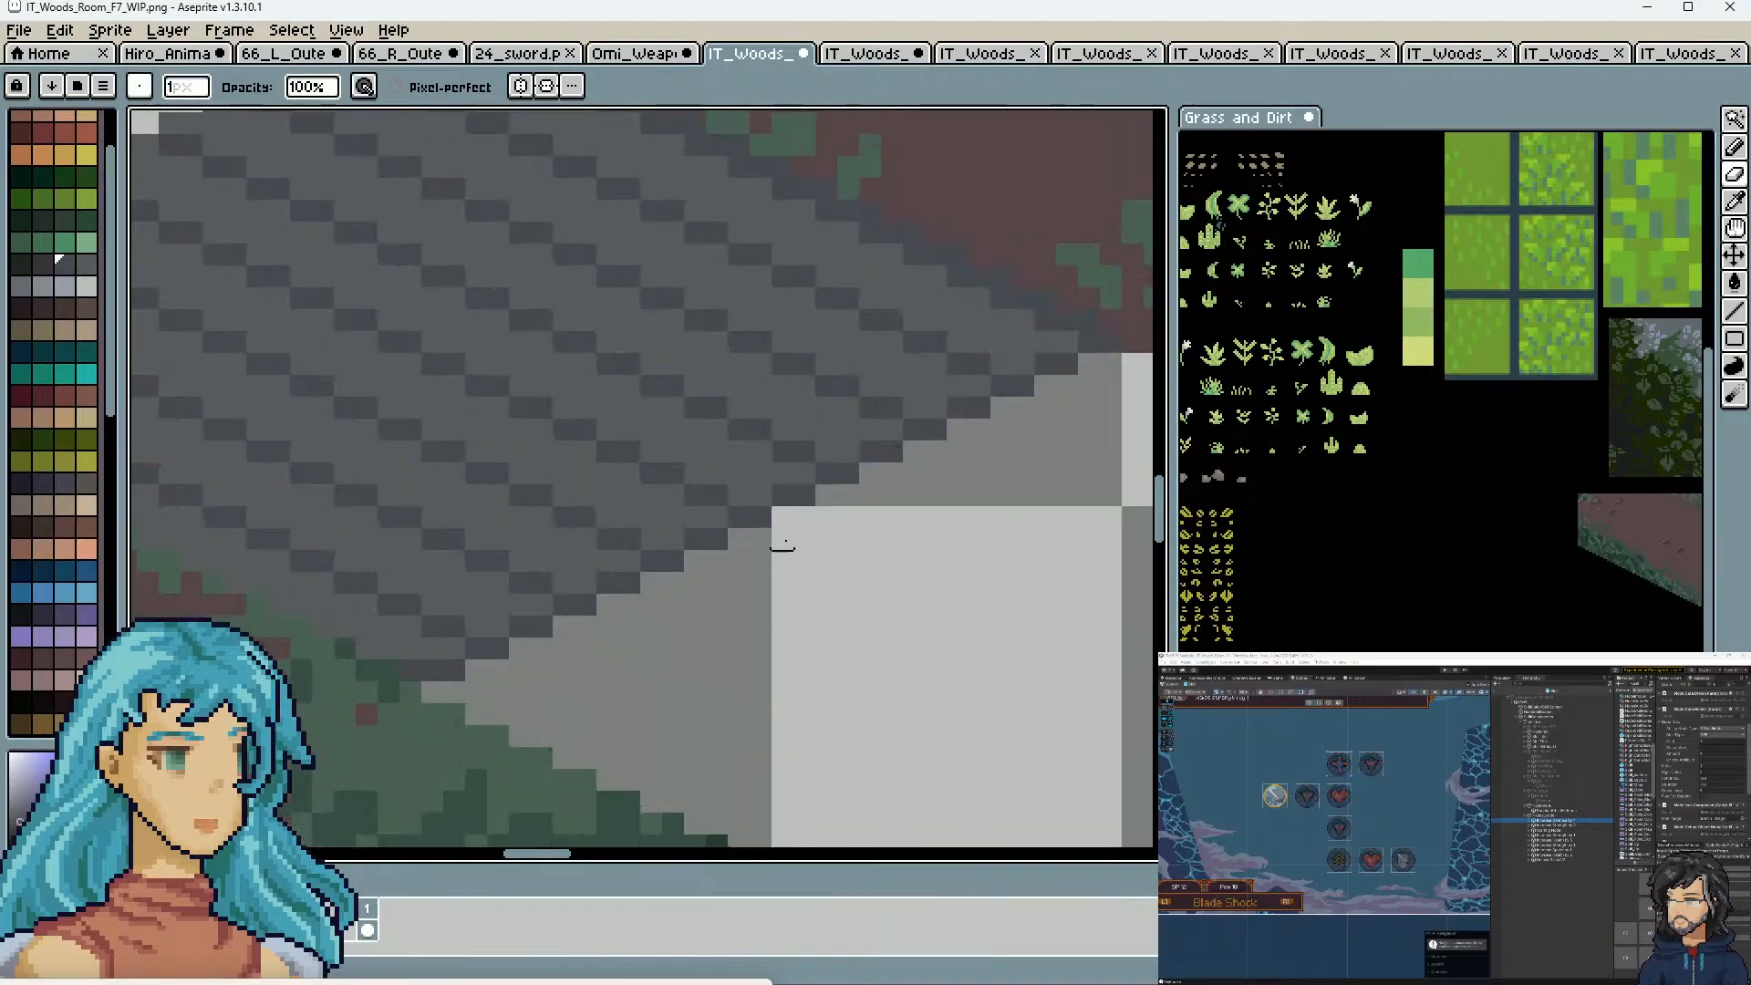
{"action": "left_click_drag", "start_coordinate": [739, 517], "coordinate": [738, 495]}
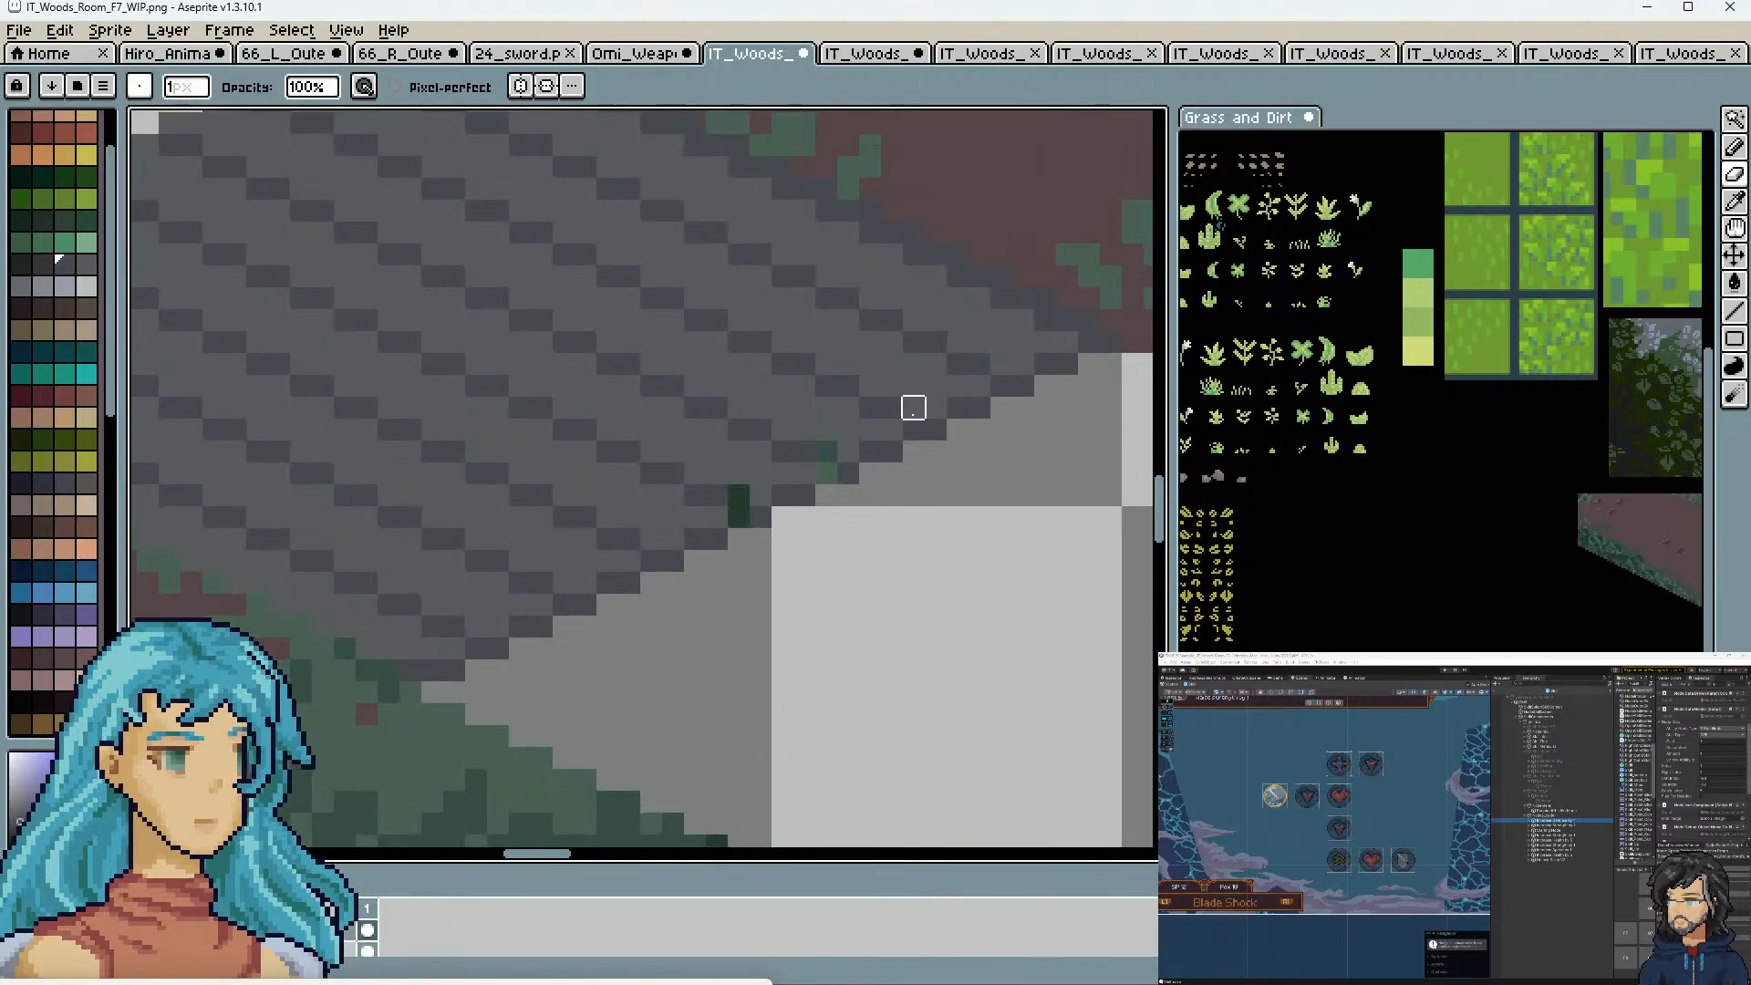
{"action": "scroll", "coordinate": [915, 607], "scroll_direction": "down", "scroll_amount": 2}
{"action": "scroll", "coordinate": [915, 638], "scroll_direction": "down", "scroll_amount": 1}
{"action": "scroll", "coordinate": [920, 639], "scroll_direction": "up", "scroll_amount": 3}
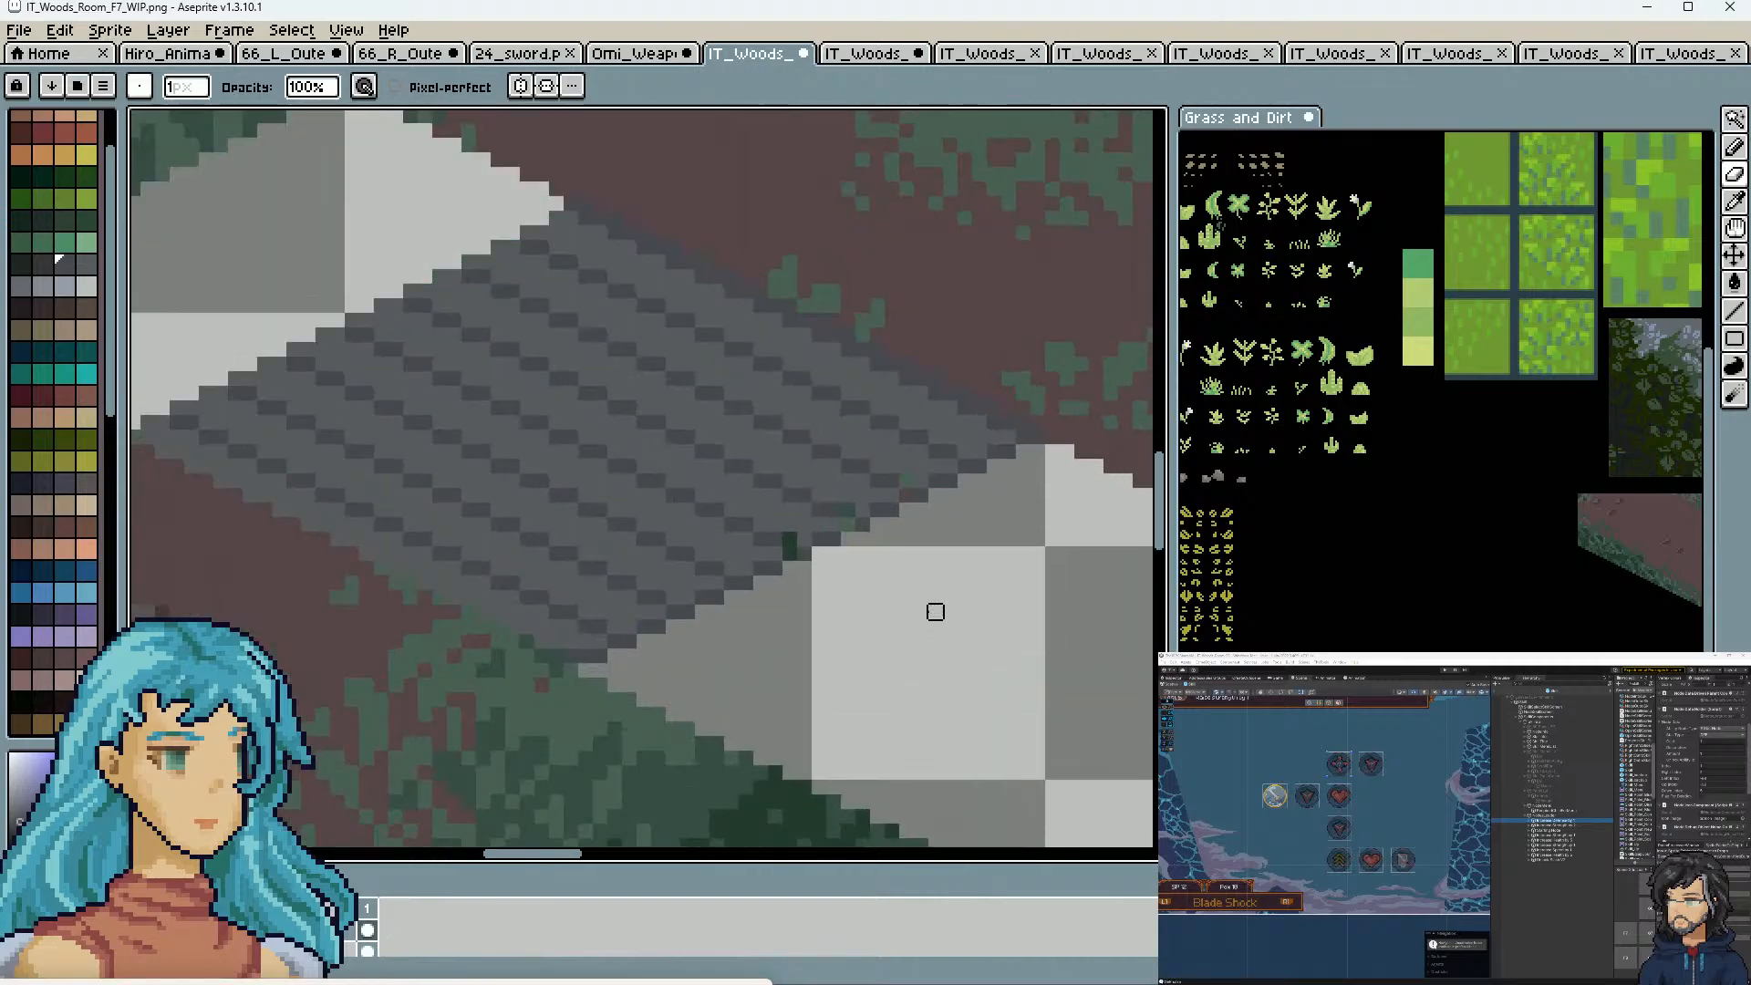
{"action": "key", "text": "v"}
{"action": "key", "text": "b"}
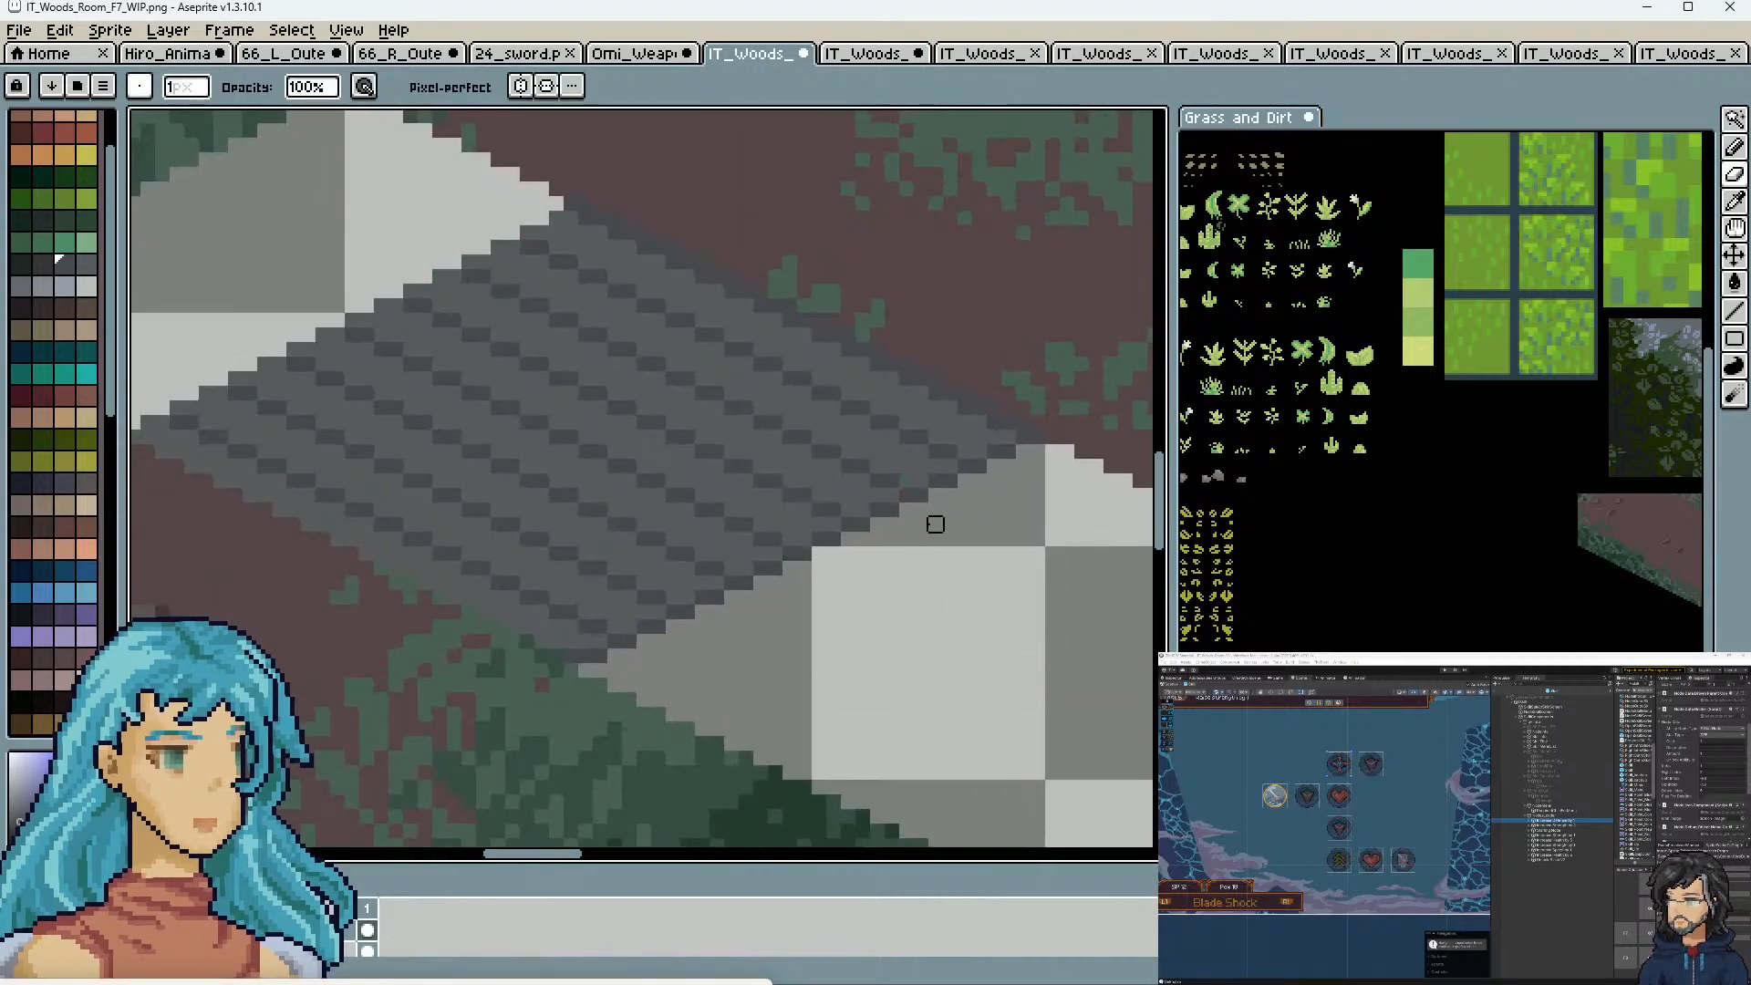
{"action": "scroll", "coordinate": [938, 522], "scroll_direction": "up", "scroll_amount": 2}
{"action": "scroll", "coordinate": [939, 523], "scroll_direction": "down", "scroll_amount": 1}
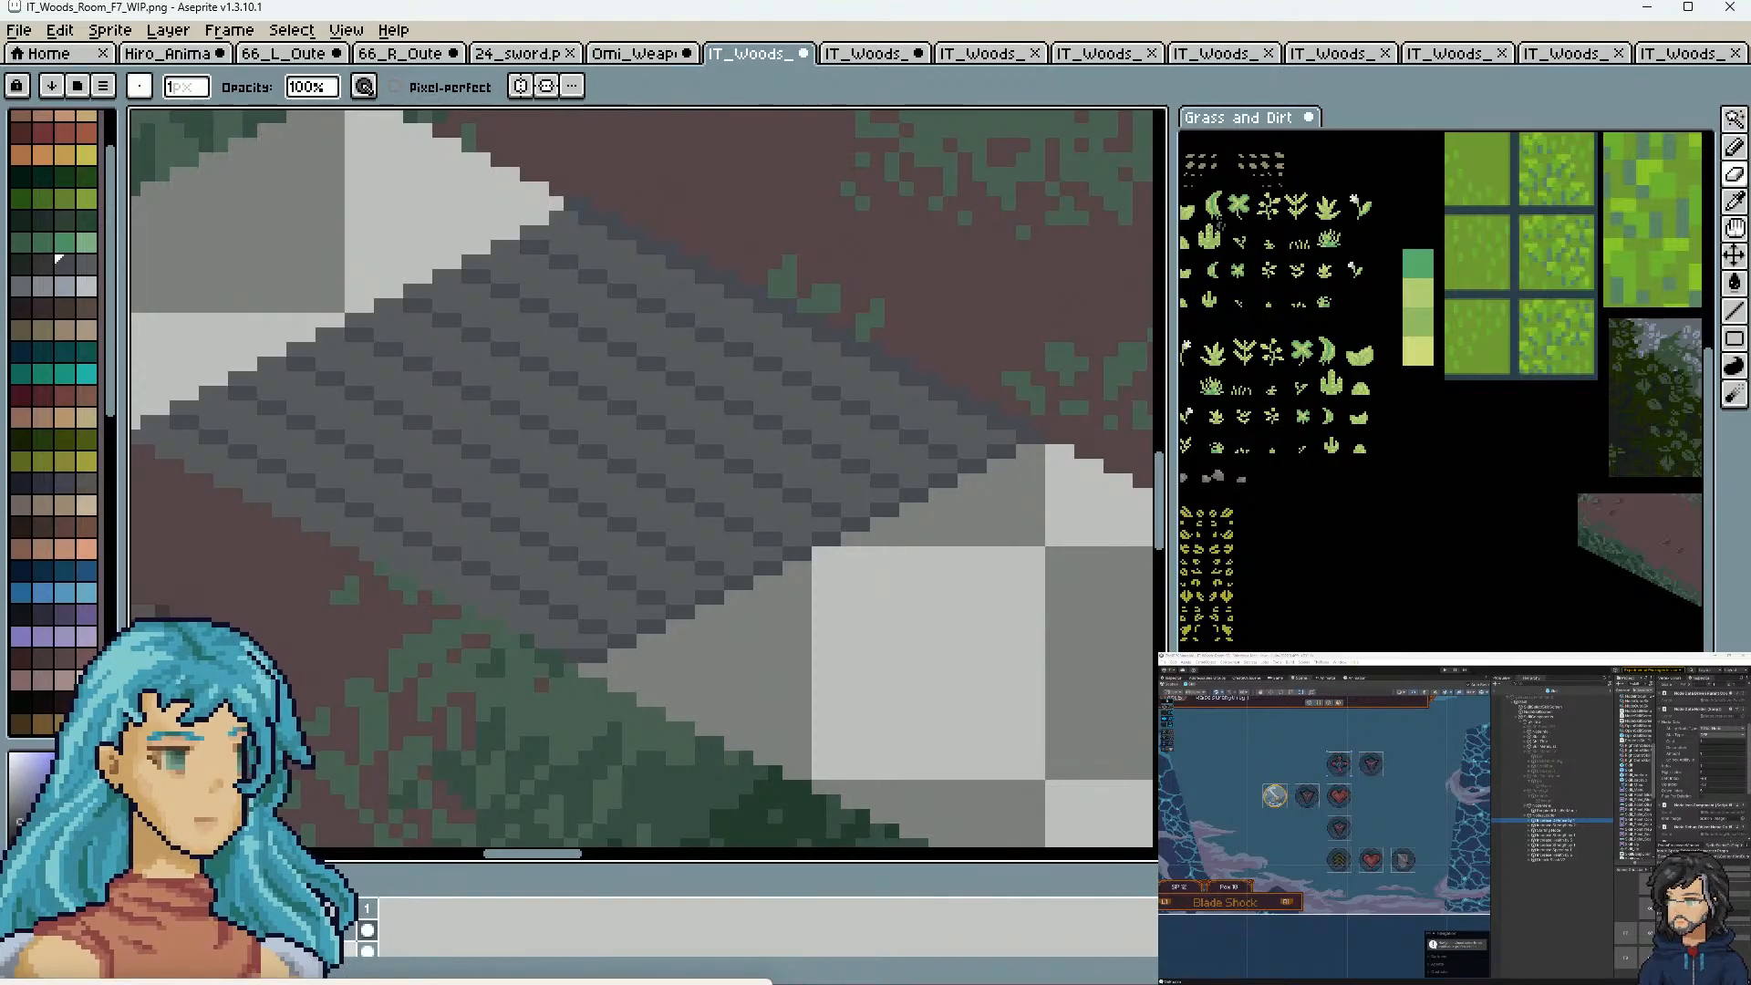
Erase evenly spaced single-pixel notches along the stone floor's lower-right edge, including the grass and dirt pixels exposed beneath them
{"action": "scroll", "coordinate": [967, 511], "scroll_direction": "up", "scroll_amount": 1}
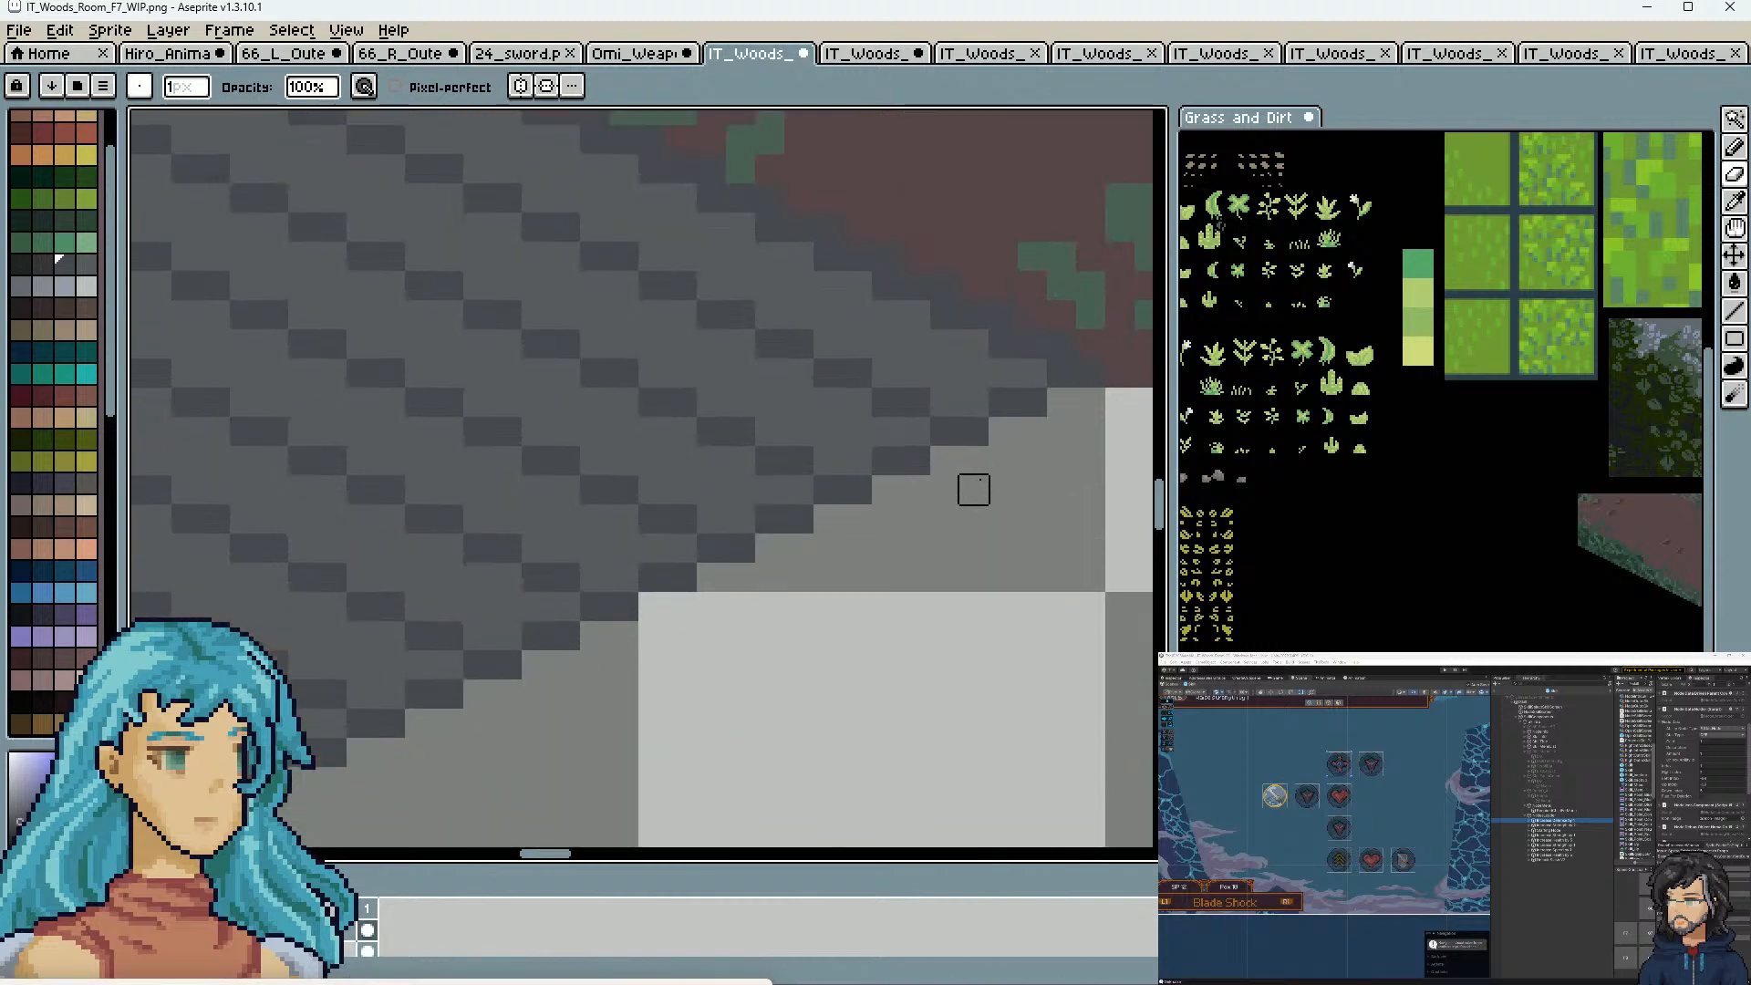
{"action": "scroll", "coordinate": [943, 437], "scroll_direction": "down", "scroll_amount": 1}
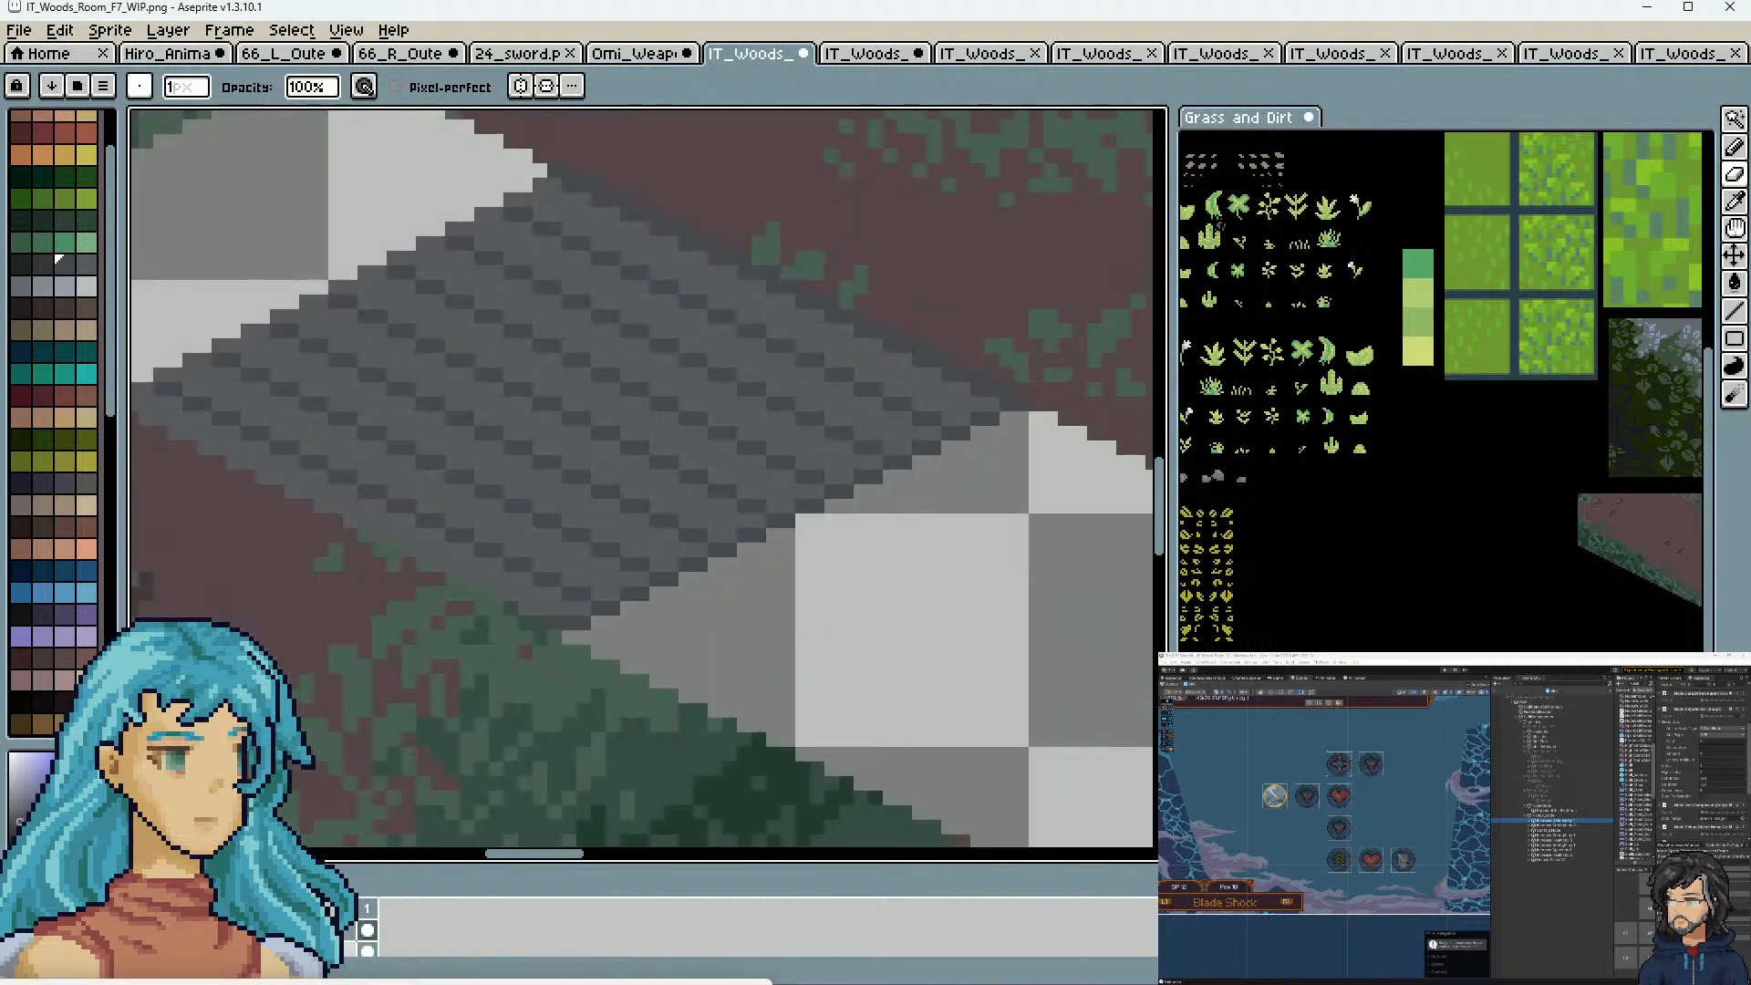
{"action": "scroll", "coordinate": [606, 599], "scroll_direction": "up", "scroll_amount": 1}
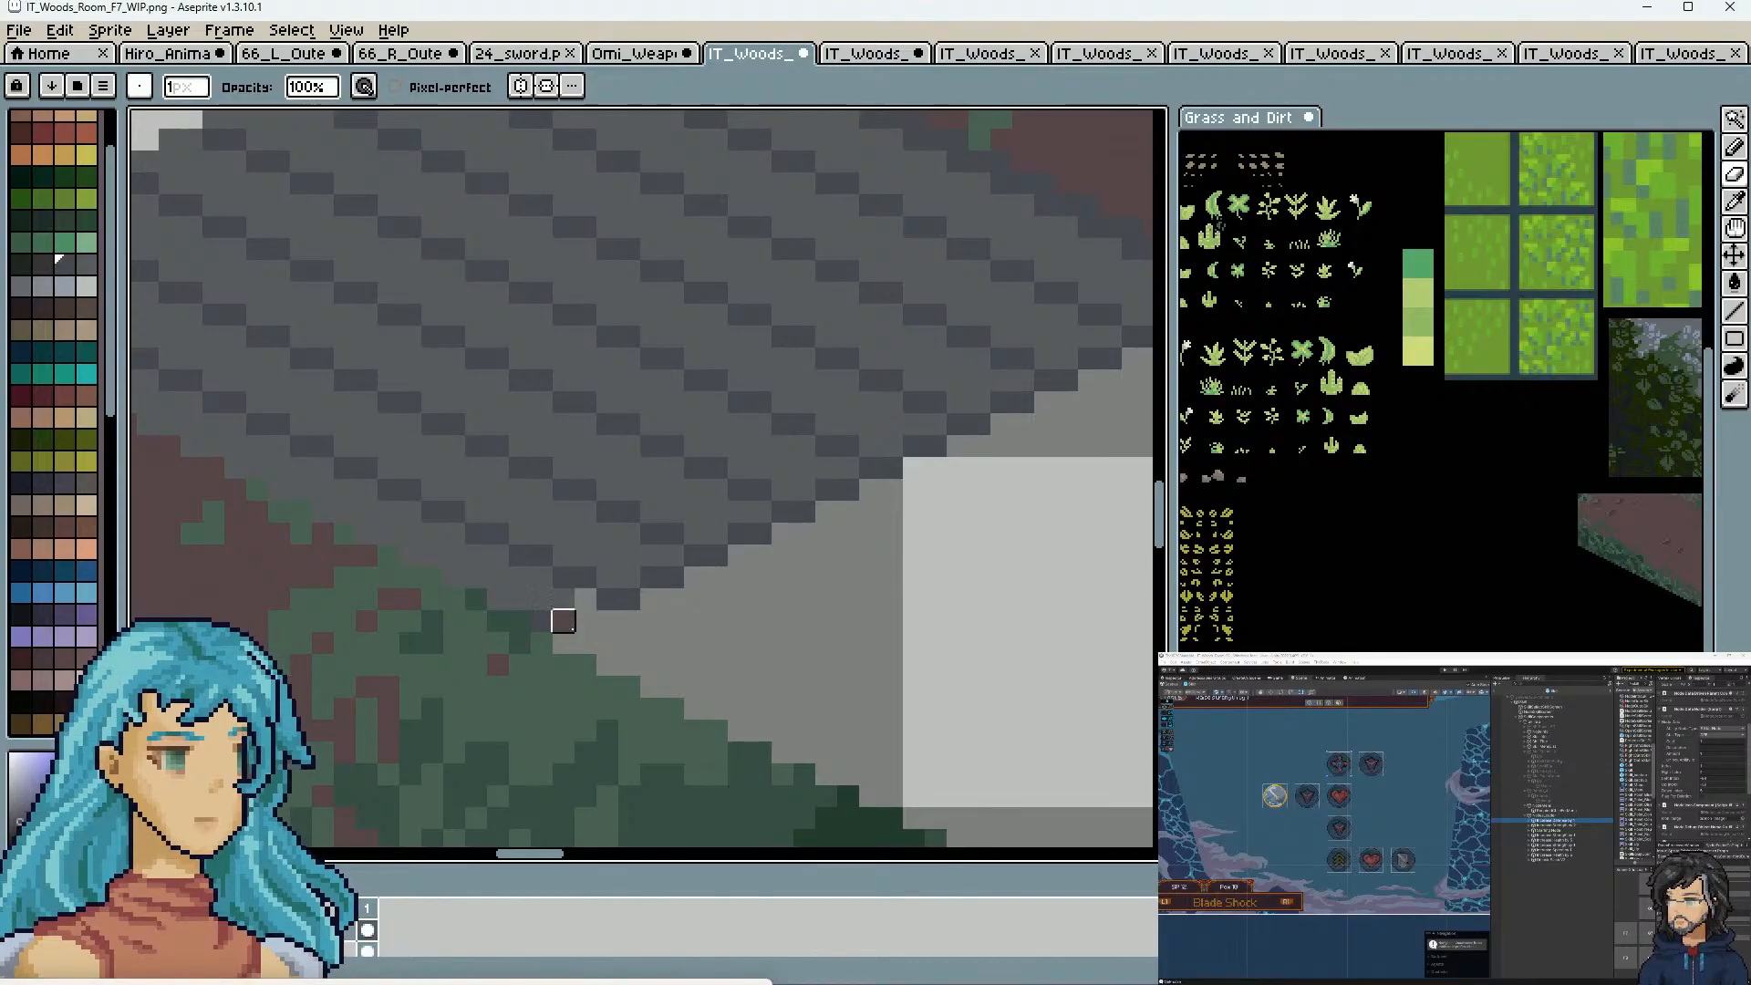
{"action": "key", "text": "ctrl+z"}
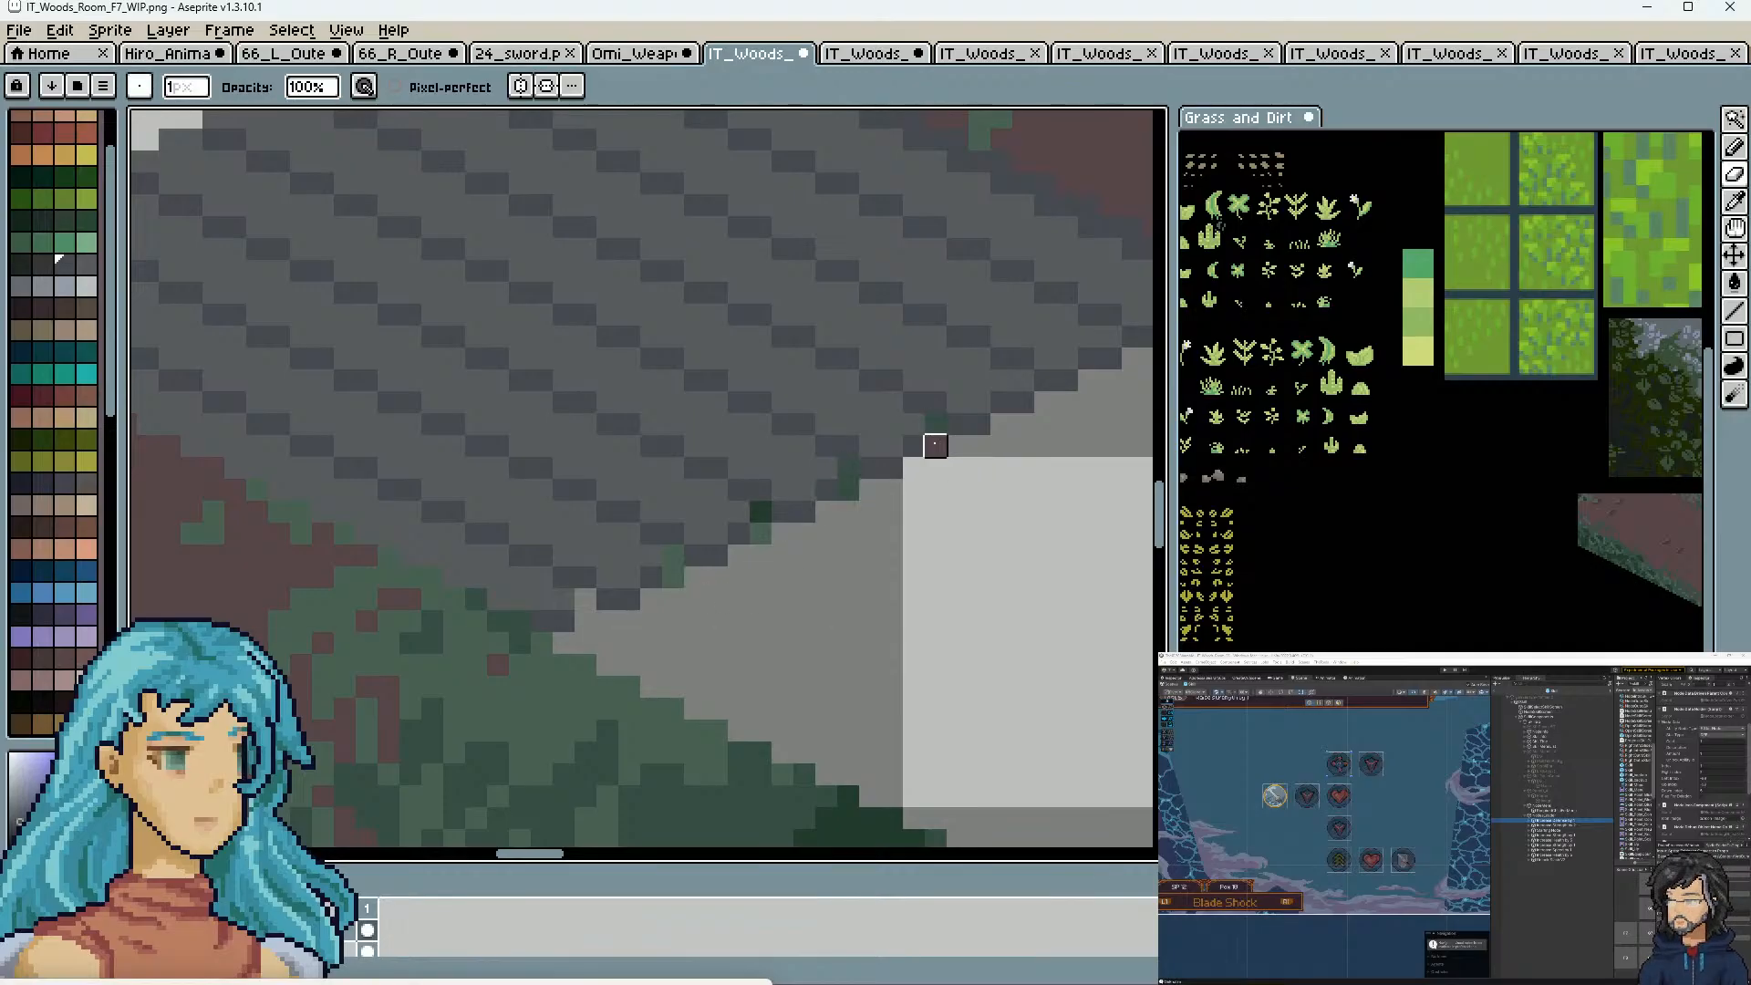
{"action": "left_click_drag", "start_coordinate": [869, 512], "coordinate": [834, 527]}
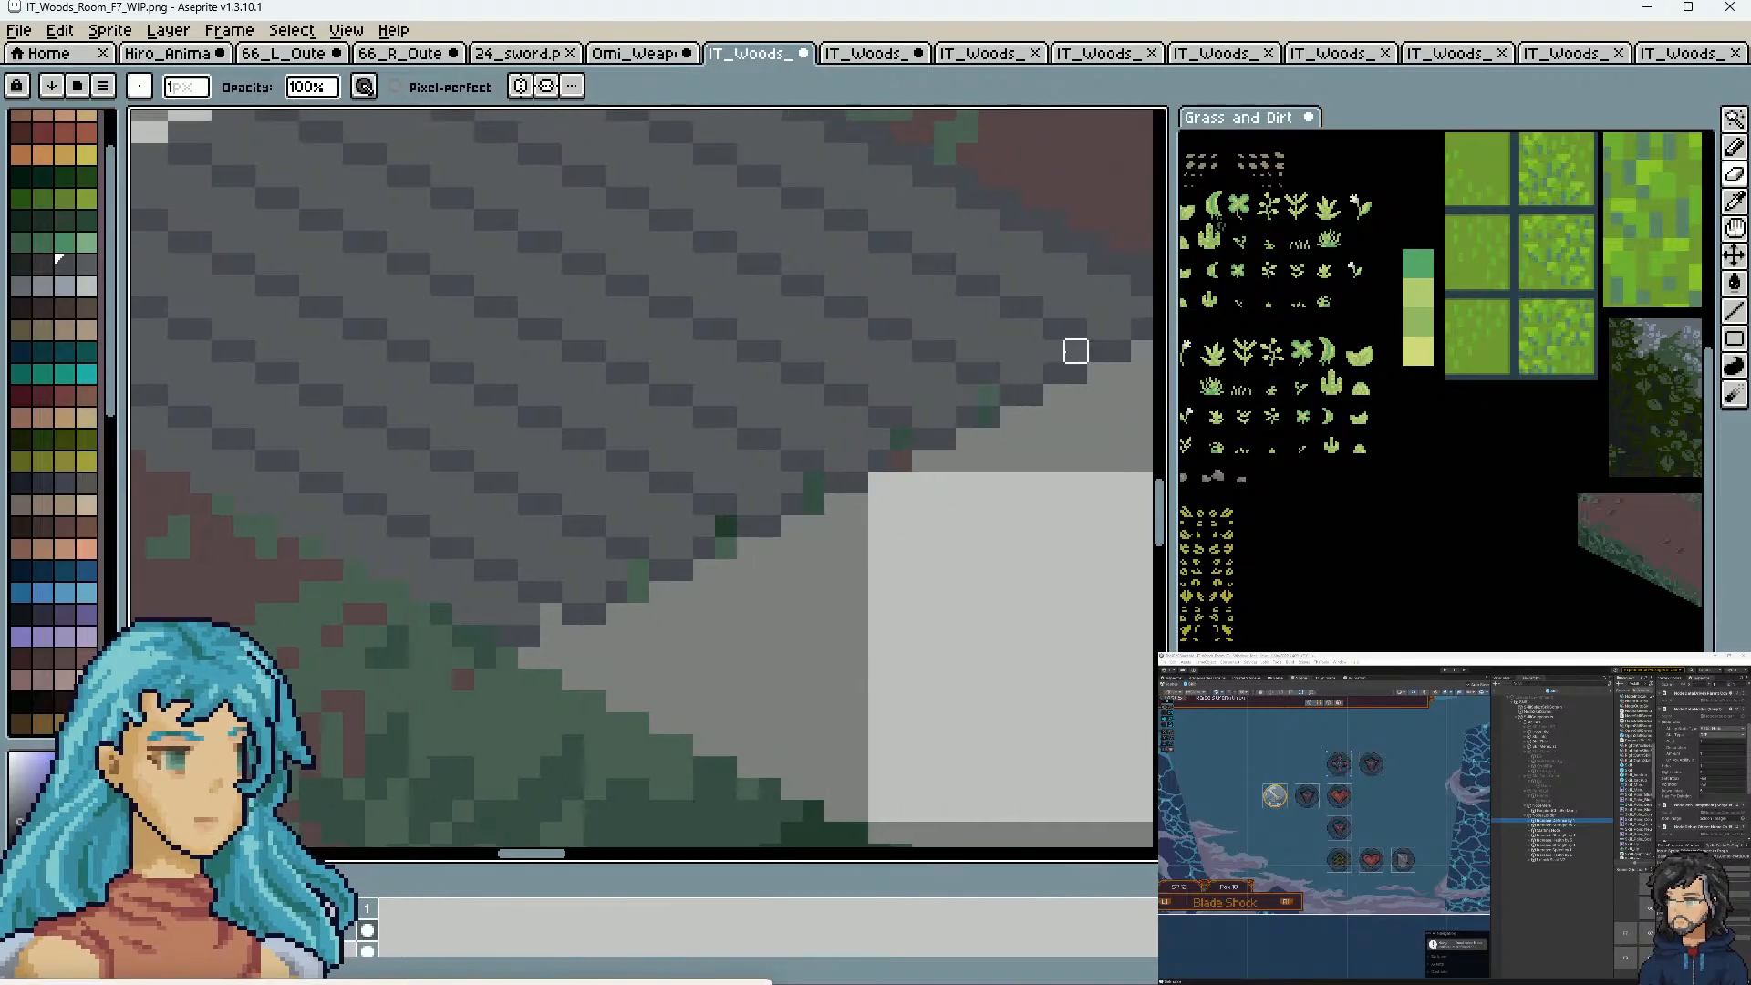
{"action": "left_click_drag", "start_coordinate": [1076, 374], "coordinate": [932, 411]}
{"action": "left_click_drag", "start_coordinate": [1019, 346], "coordinate": [1020, 368]}
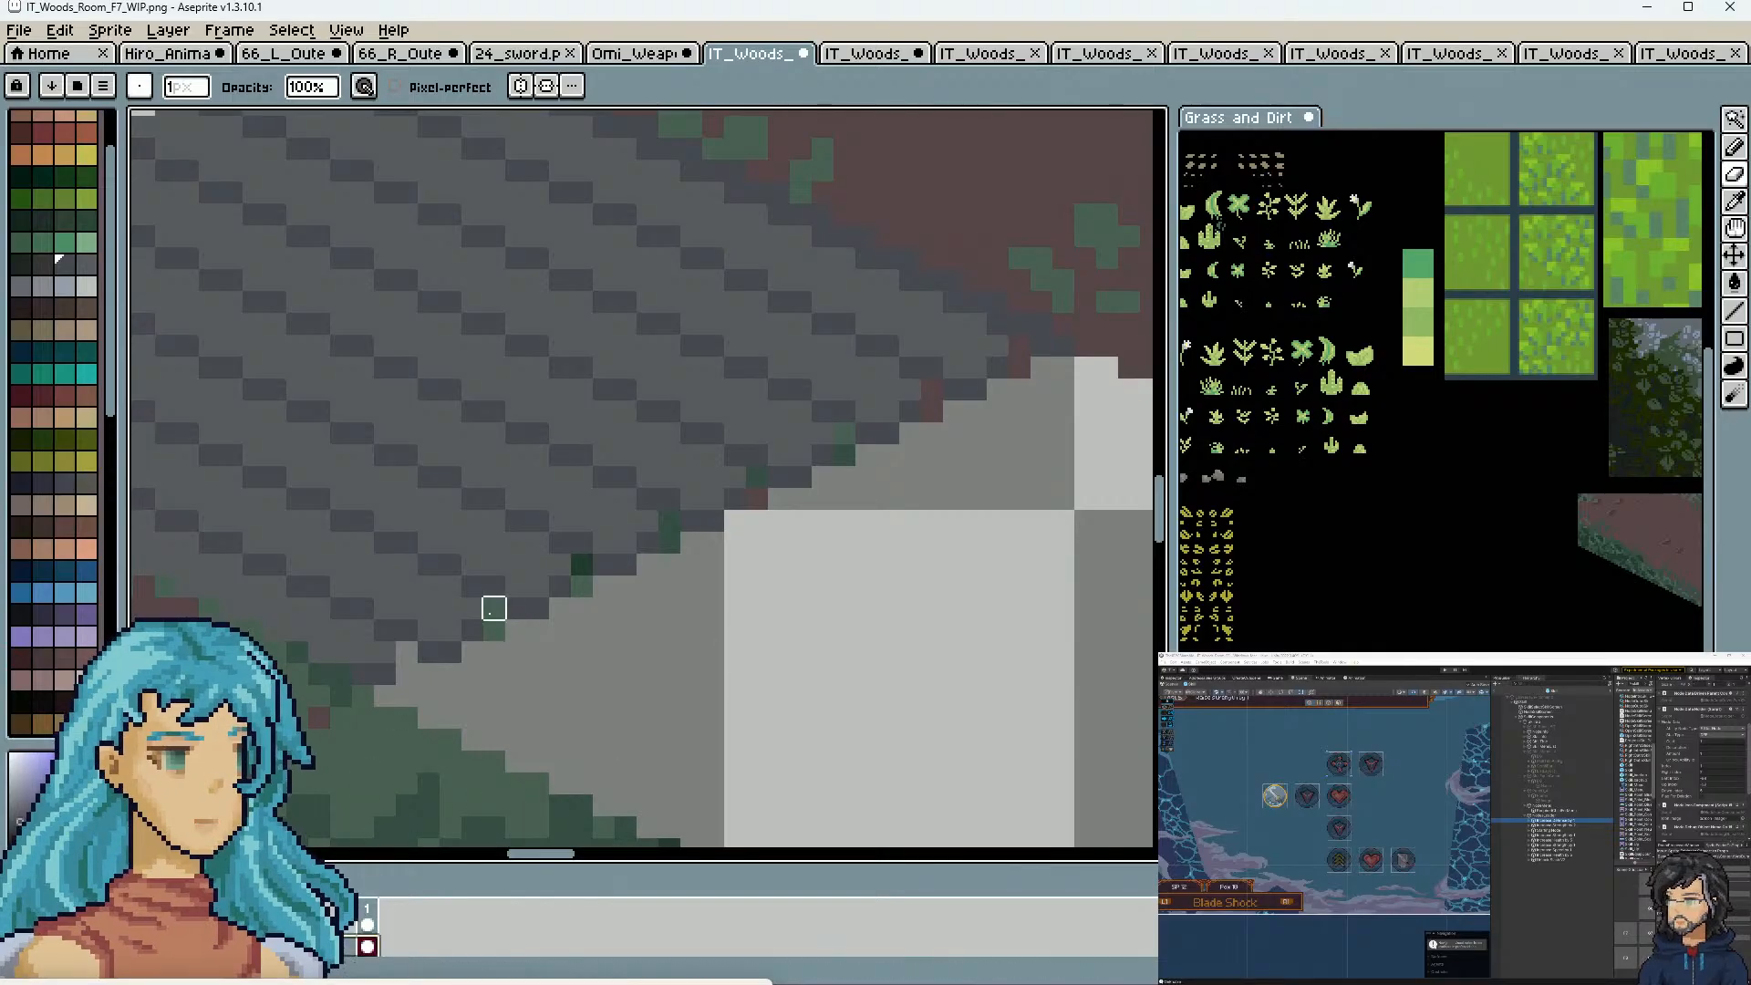
{"action": "left_click_drag", "start_coordinate": [669, 520], "coordinate": [712, 499]}
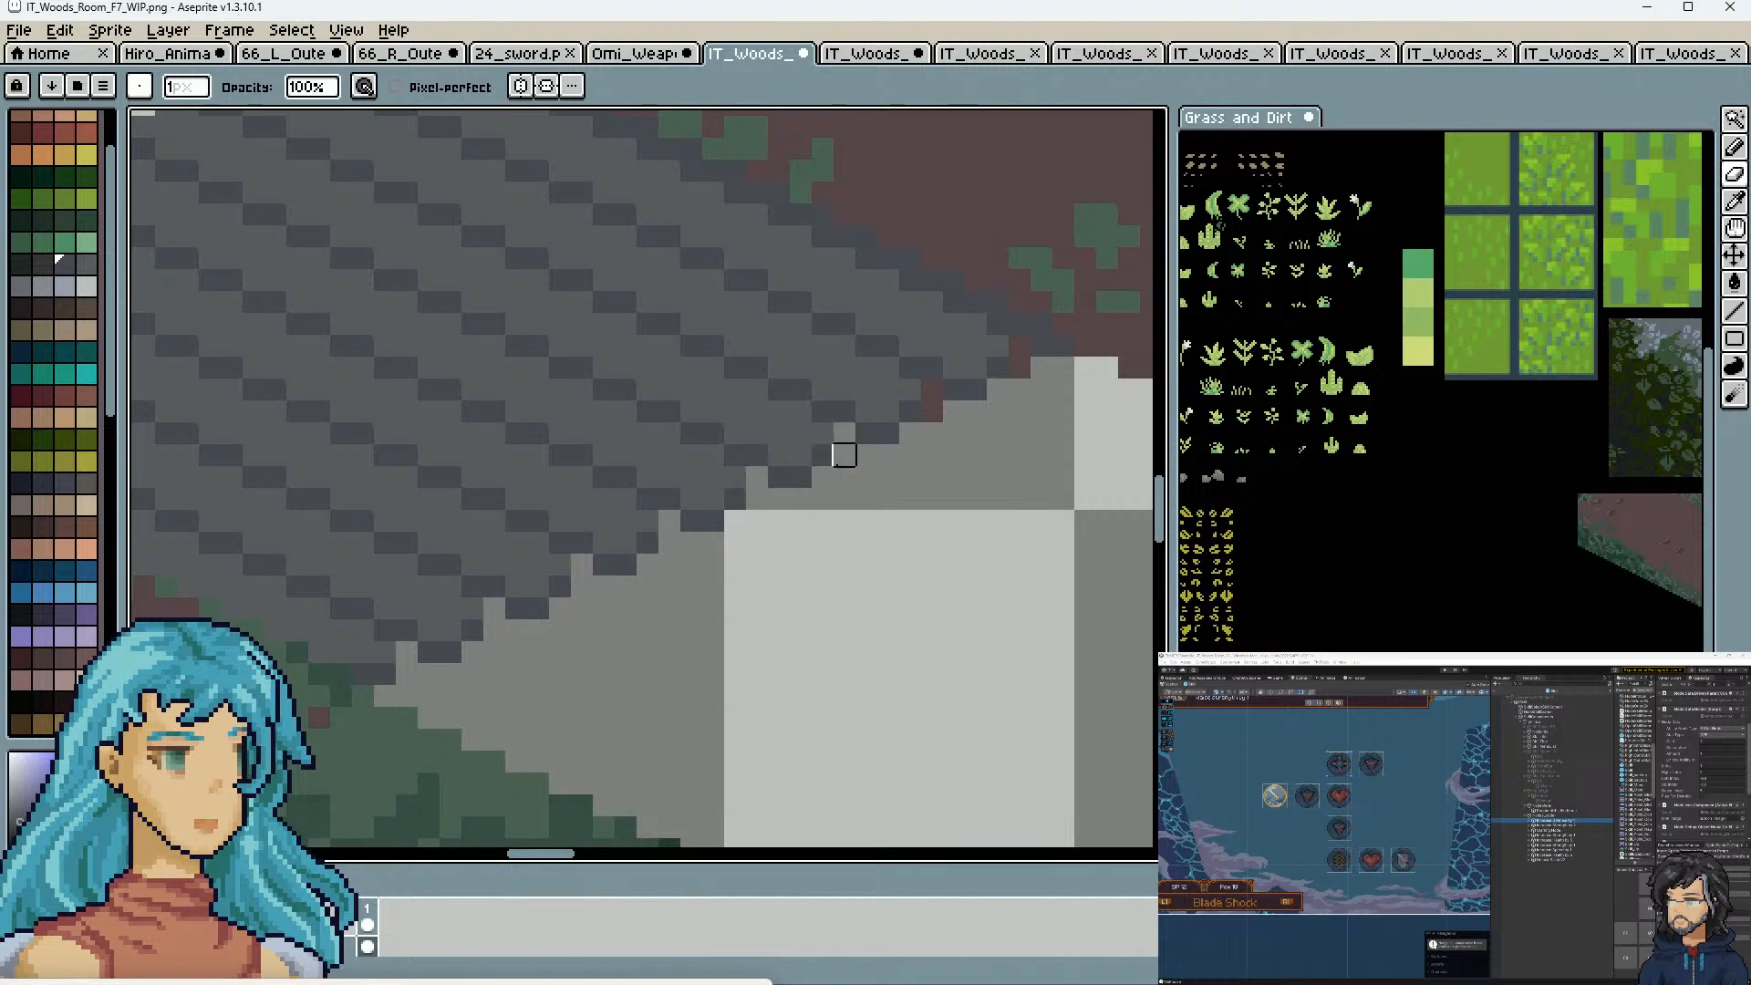
{"action": "scroll", "coordinate": [958, 594], "scroll_direction": "down", "scroll_amount": 3}
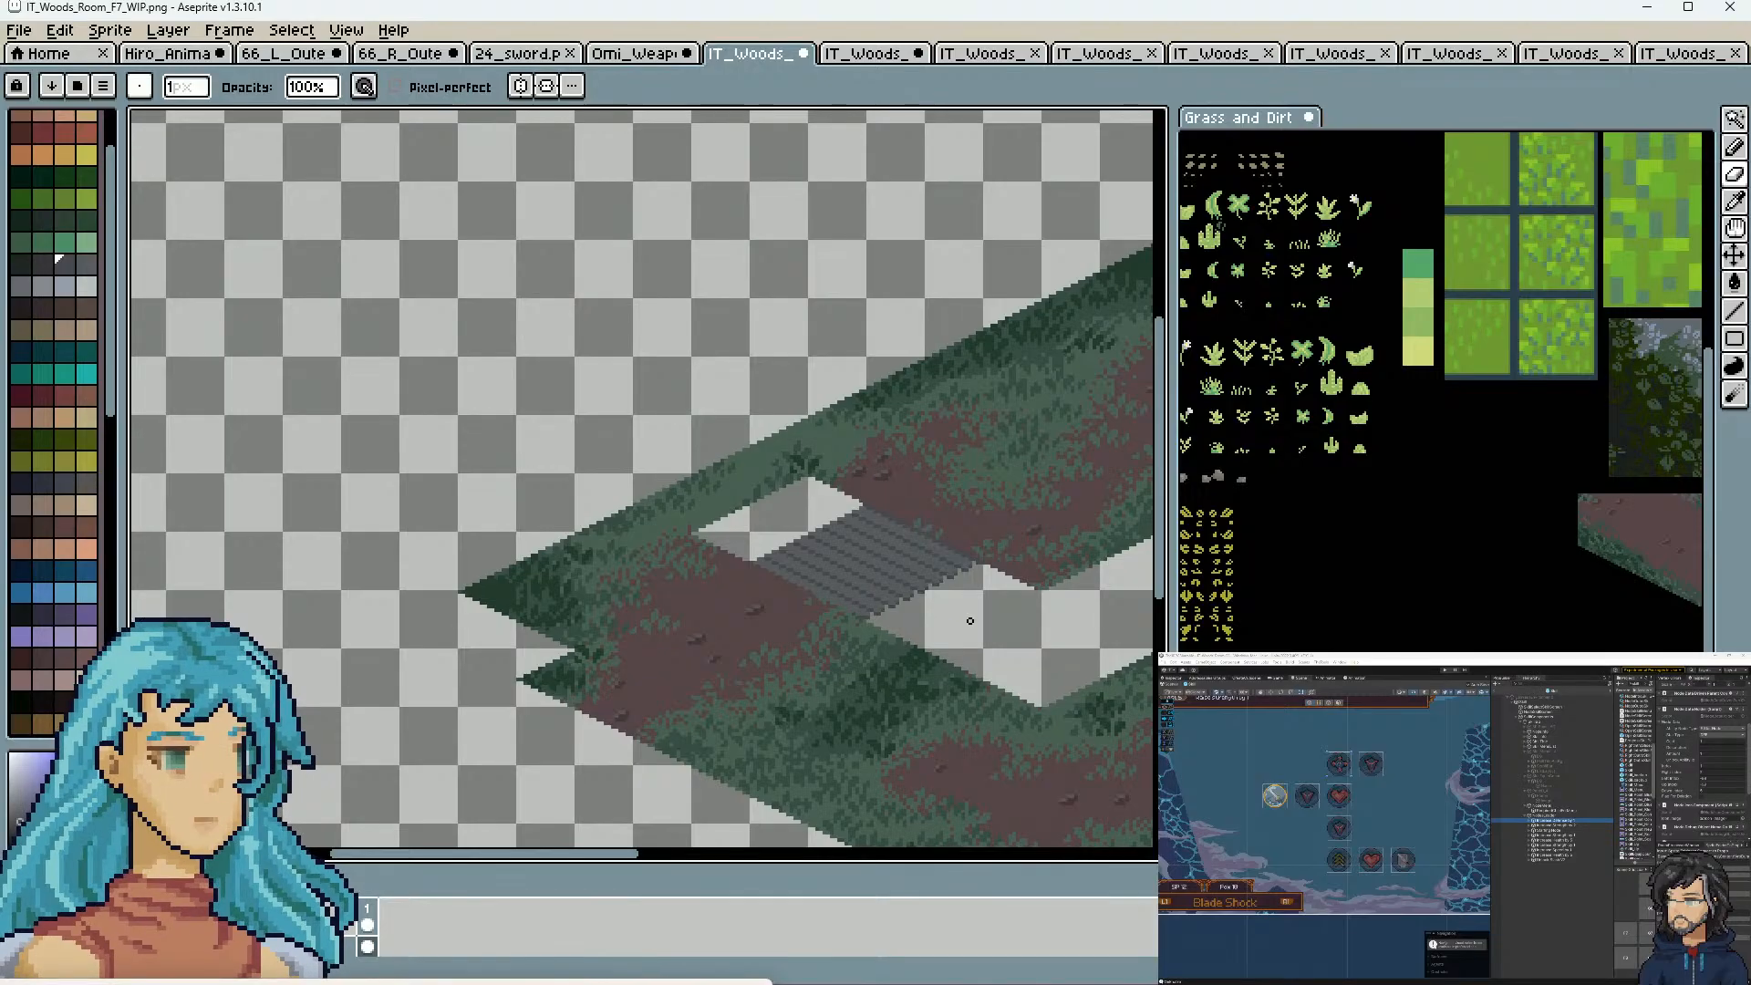
{"action": "scroll", "coordinate": [970, 621], "scroll_direction": "up", "scroll_amount": 5}
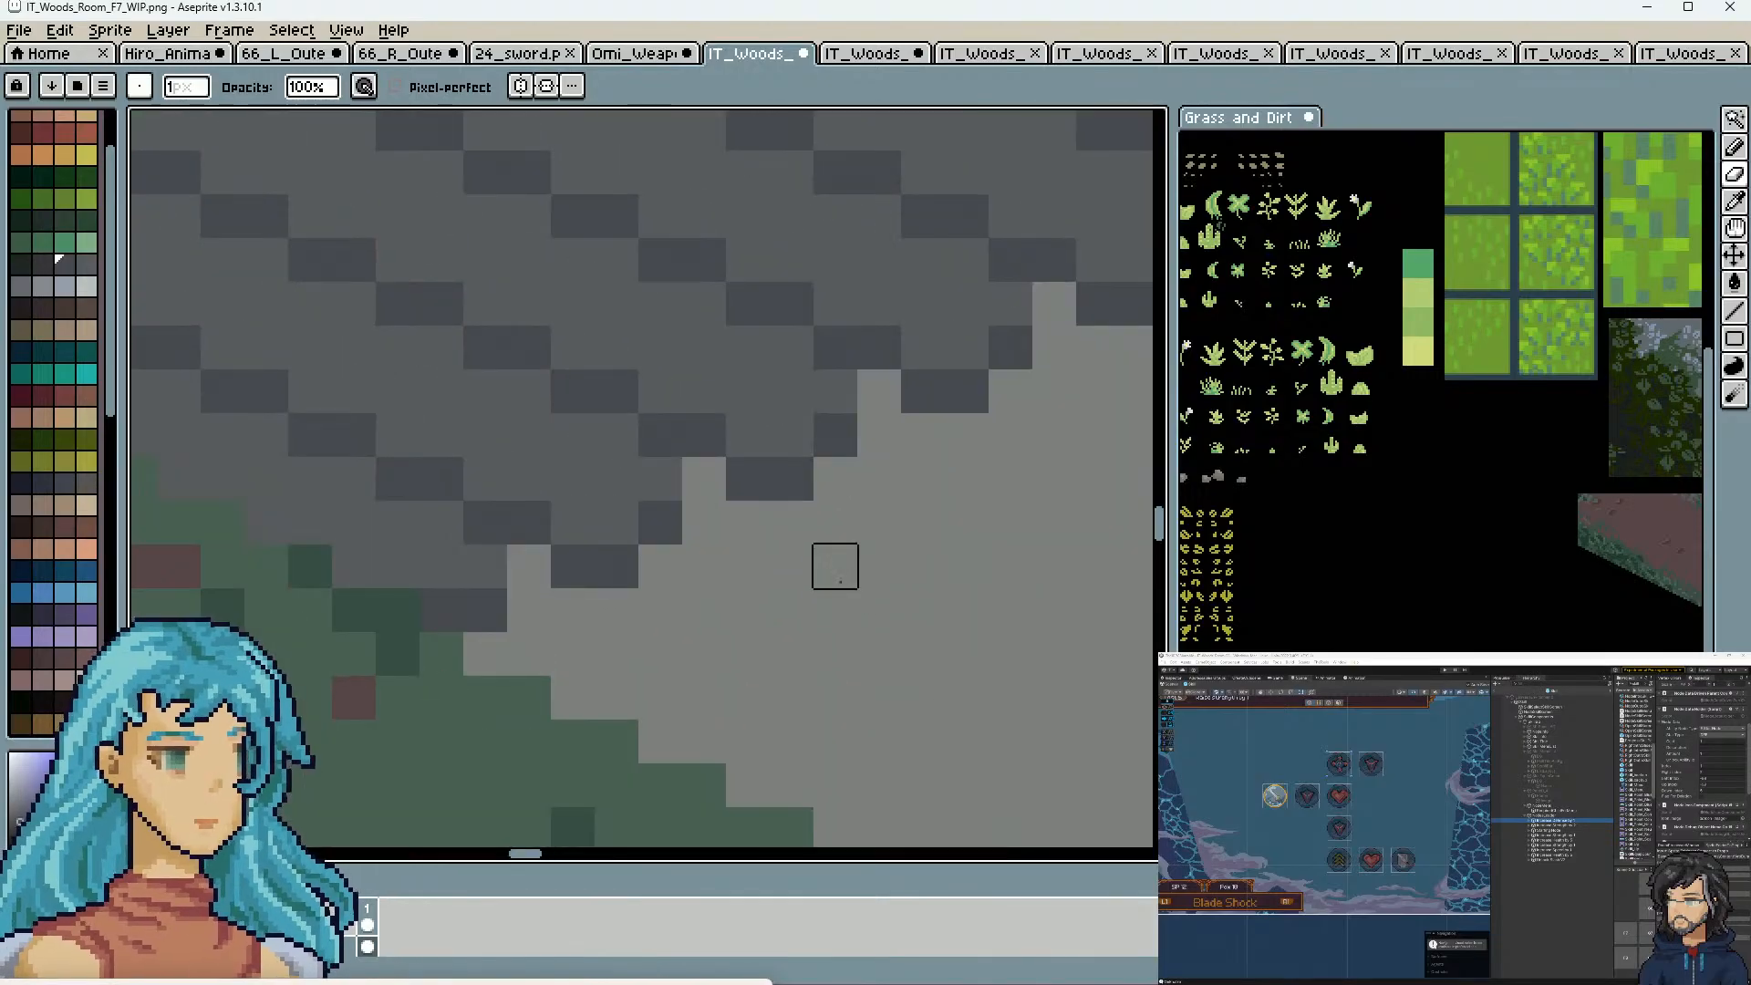
Paint dark grey Pencil pixels beside the notches along the stone floor's lower-right edge to outline the plank ends
{"action": "key", "text": "b"}
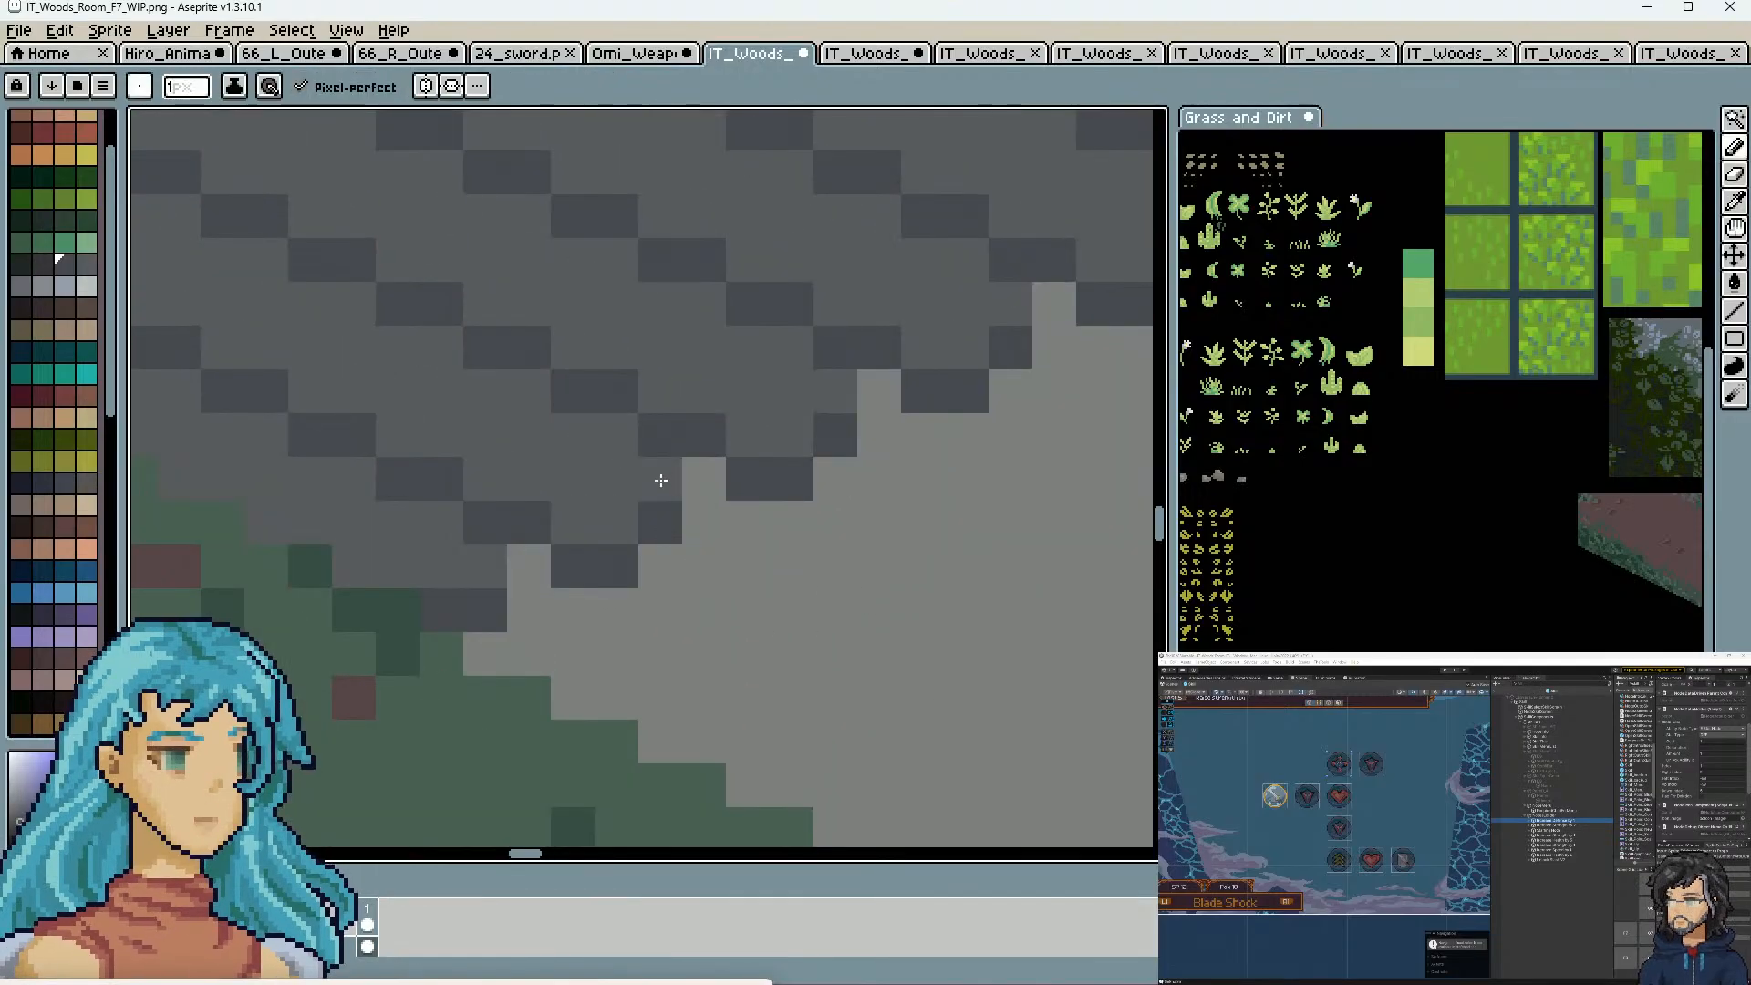
{"action": "left_click", "coordinate": [695, 504]}
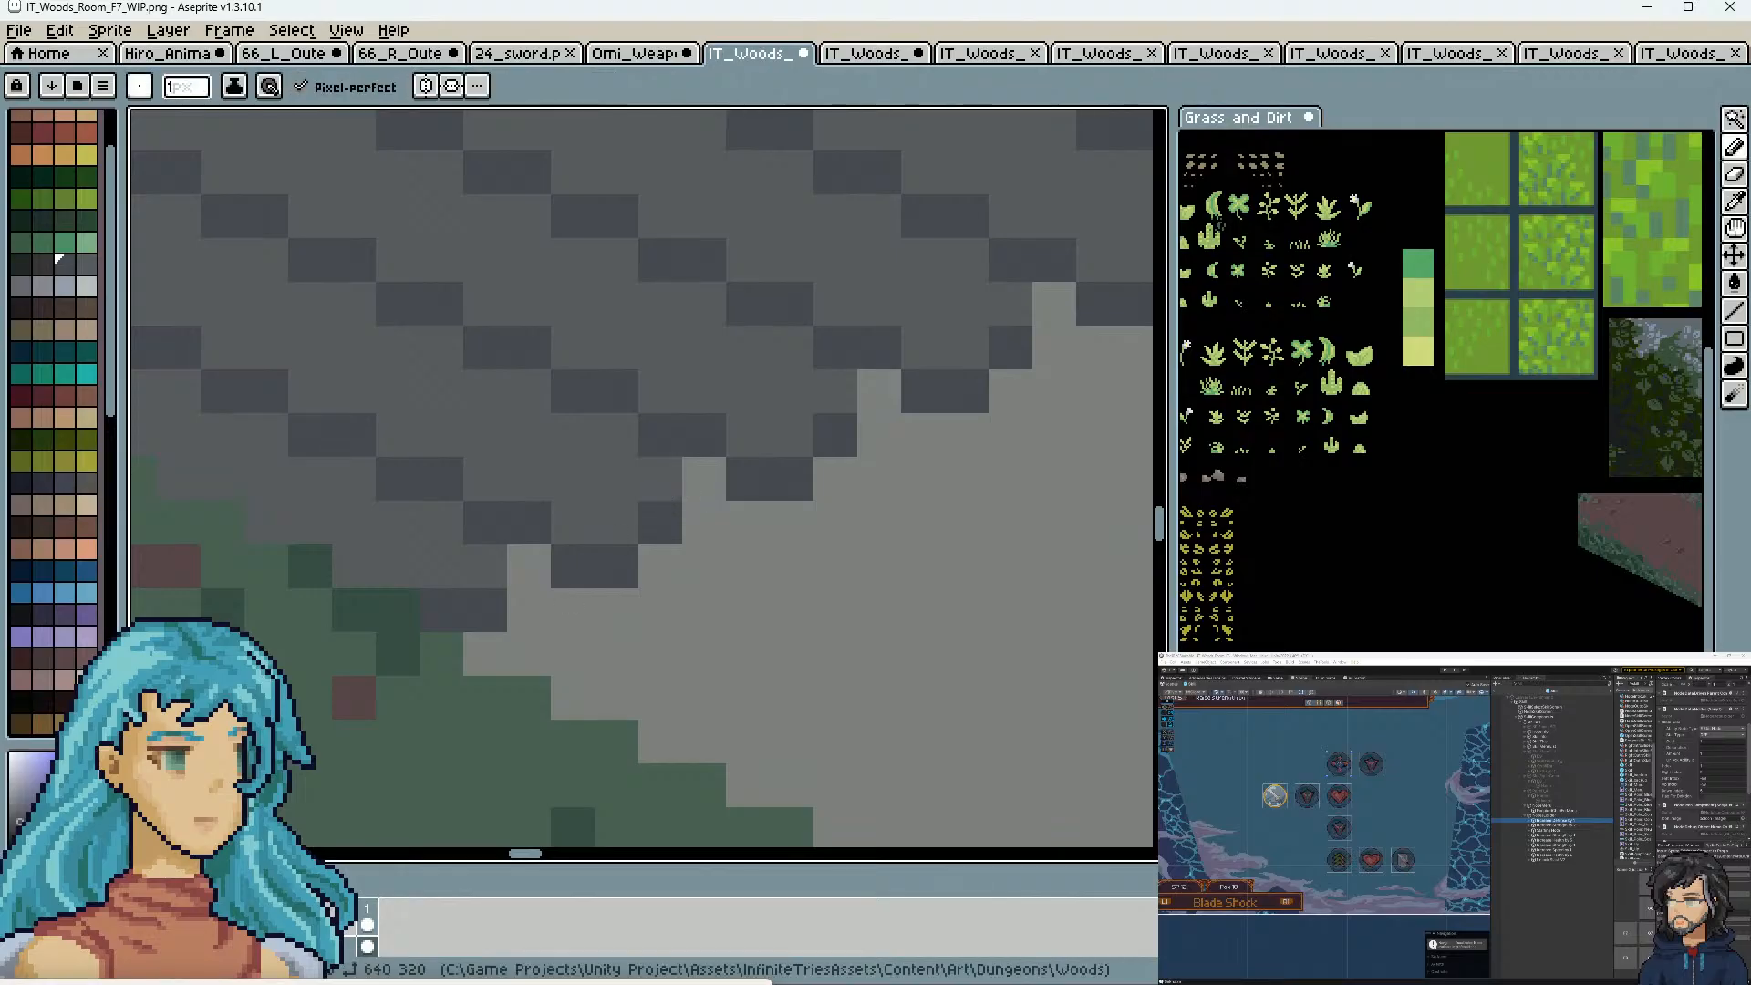
{"action": "left_click", "coordinate": [661, 479]}
{"action": "left_click", "coordinate": [834, 392]}
{"action": "left_click", "coordinate": [1000, 311]}
{"action": "left_click_drag", "start_coordinate": [957, 380], "coordinate": [400, 776]}
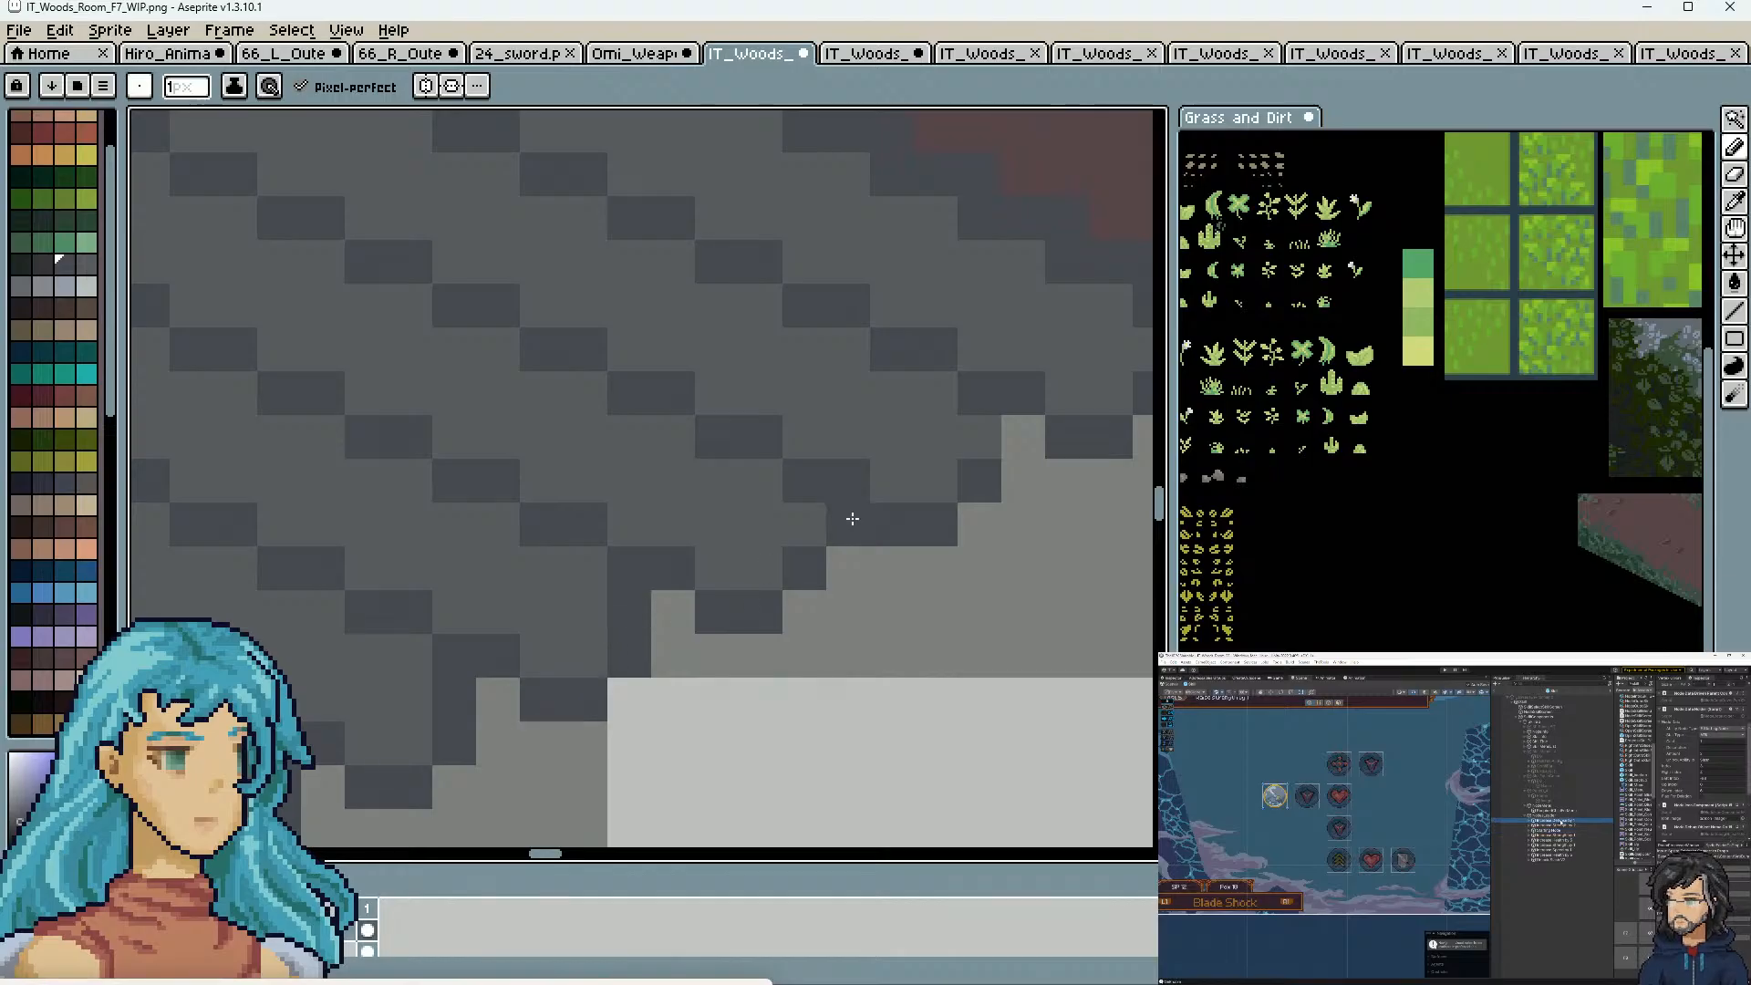
{"action": "left_click", "coordinate": [812, 524]}
{"action": "left_click", "coordinate": [972, 446]}
{"action": "left_click_drag", "start_coordinate": [1108, 374], "coordinate": [752, 467]}
{"action": "left_click", "coordinate": [811, 438]}
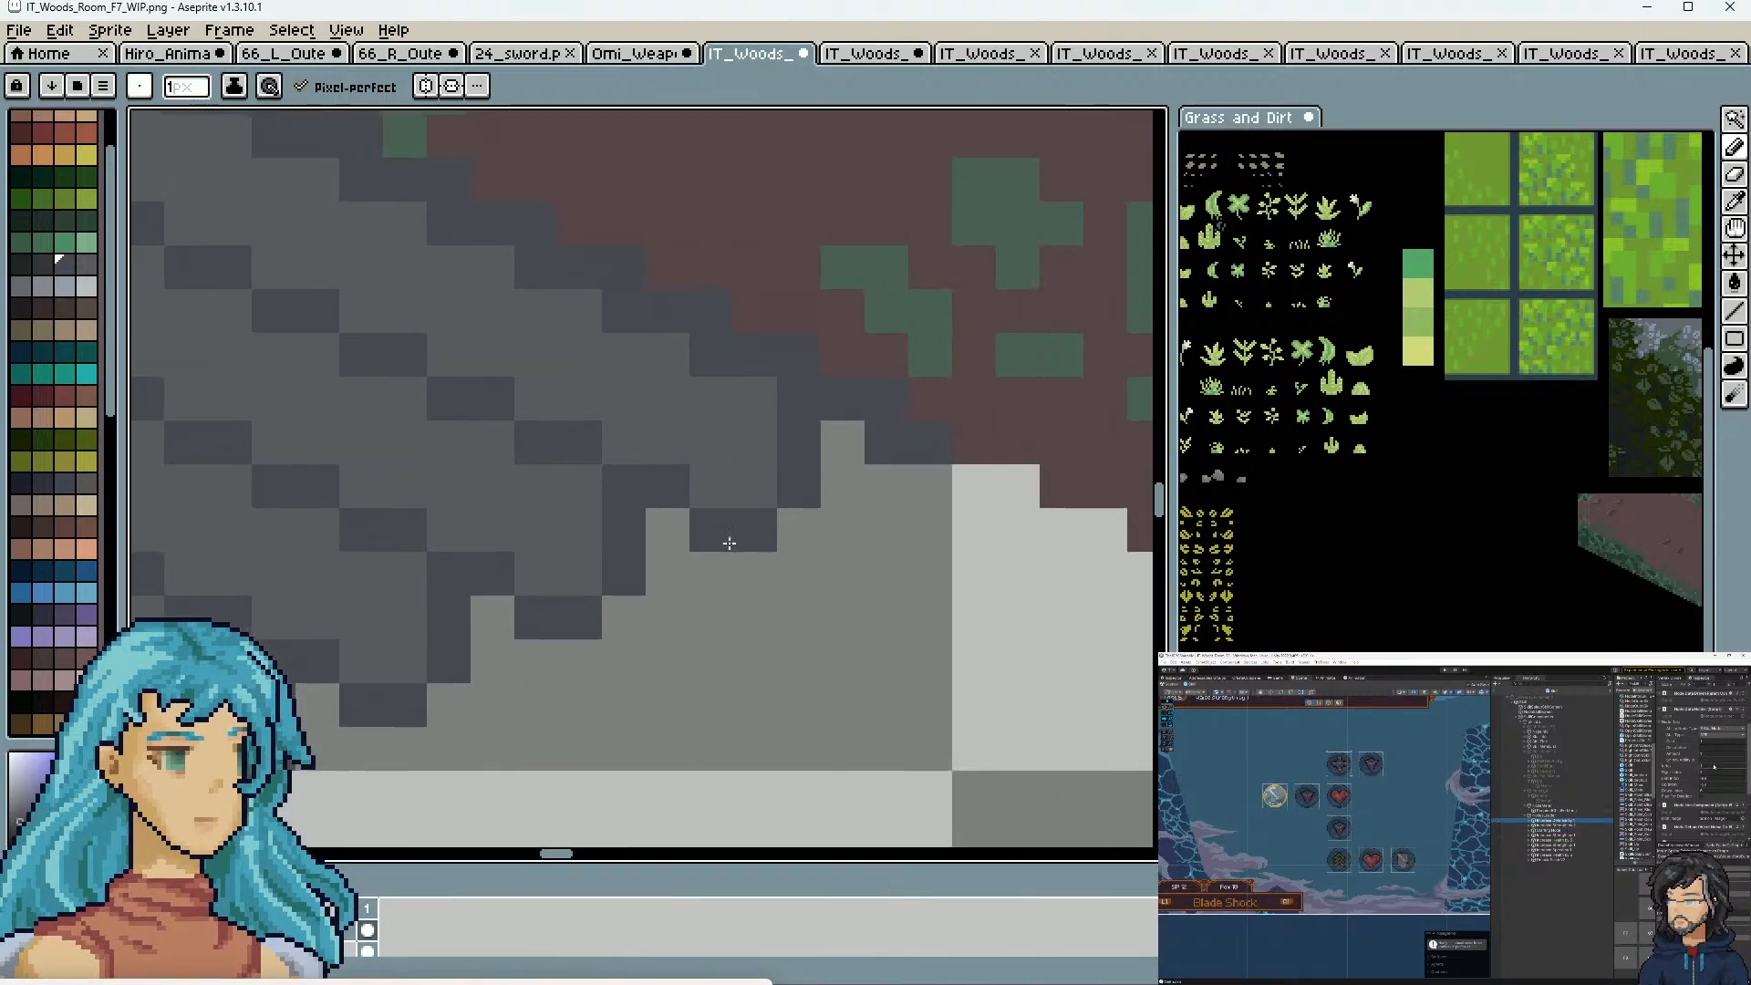
Fill notches between the plank ends on the stone floor's lower-right edge with dark grey pixels
{"action": "scroll", "coordinate": [721, 597], "scroll_direction": "down", "scroll_amount": 5}
{"action": "left_click_drag", "start_coordinate": [572, 749], "coordinate": [741, 738]}
{"action": "scroll", "coordinate": [741, 738], "scroll_direction": "up", "scroll_amount": 1}
{"action": "scroll", "coordinate": [686, 688], "scroll_direction": "up", "scroll_amount": 4}
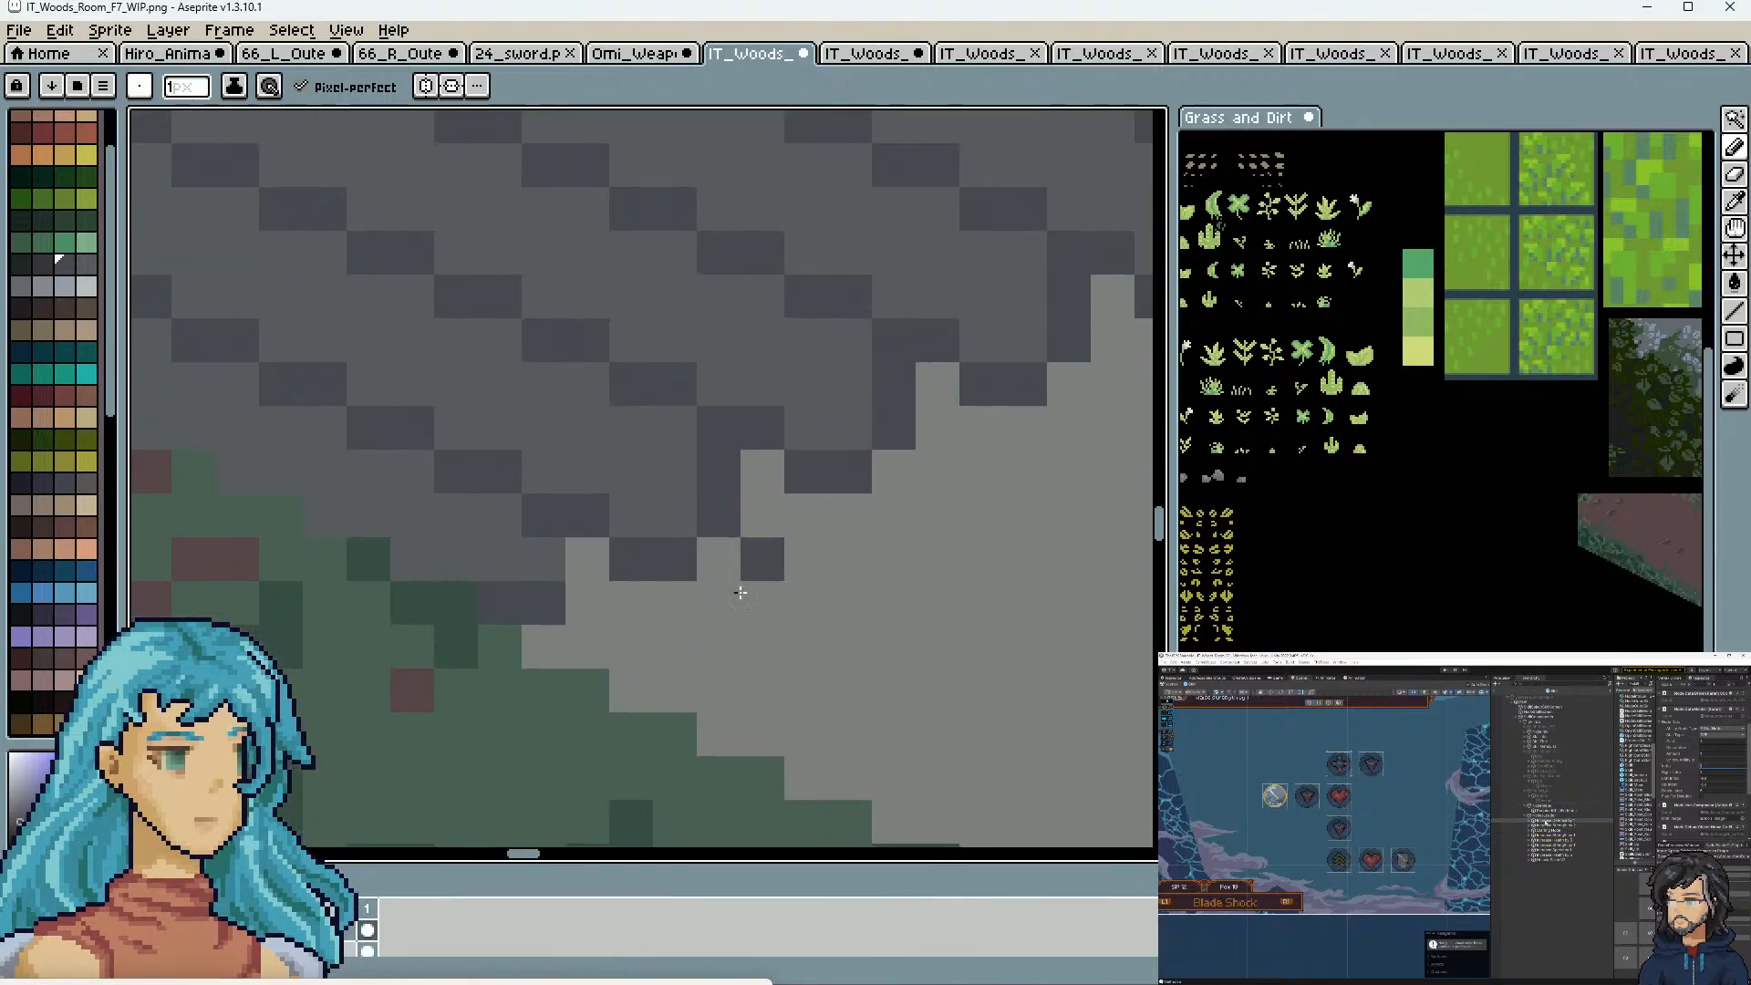
{"action": "scroll", "coordinate": [746, 577], "scroll_direction": "down", "scroll_amount": 5}
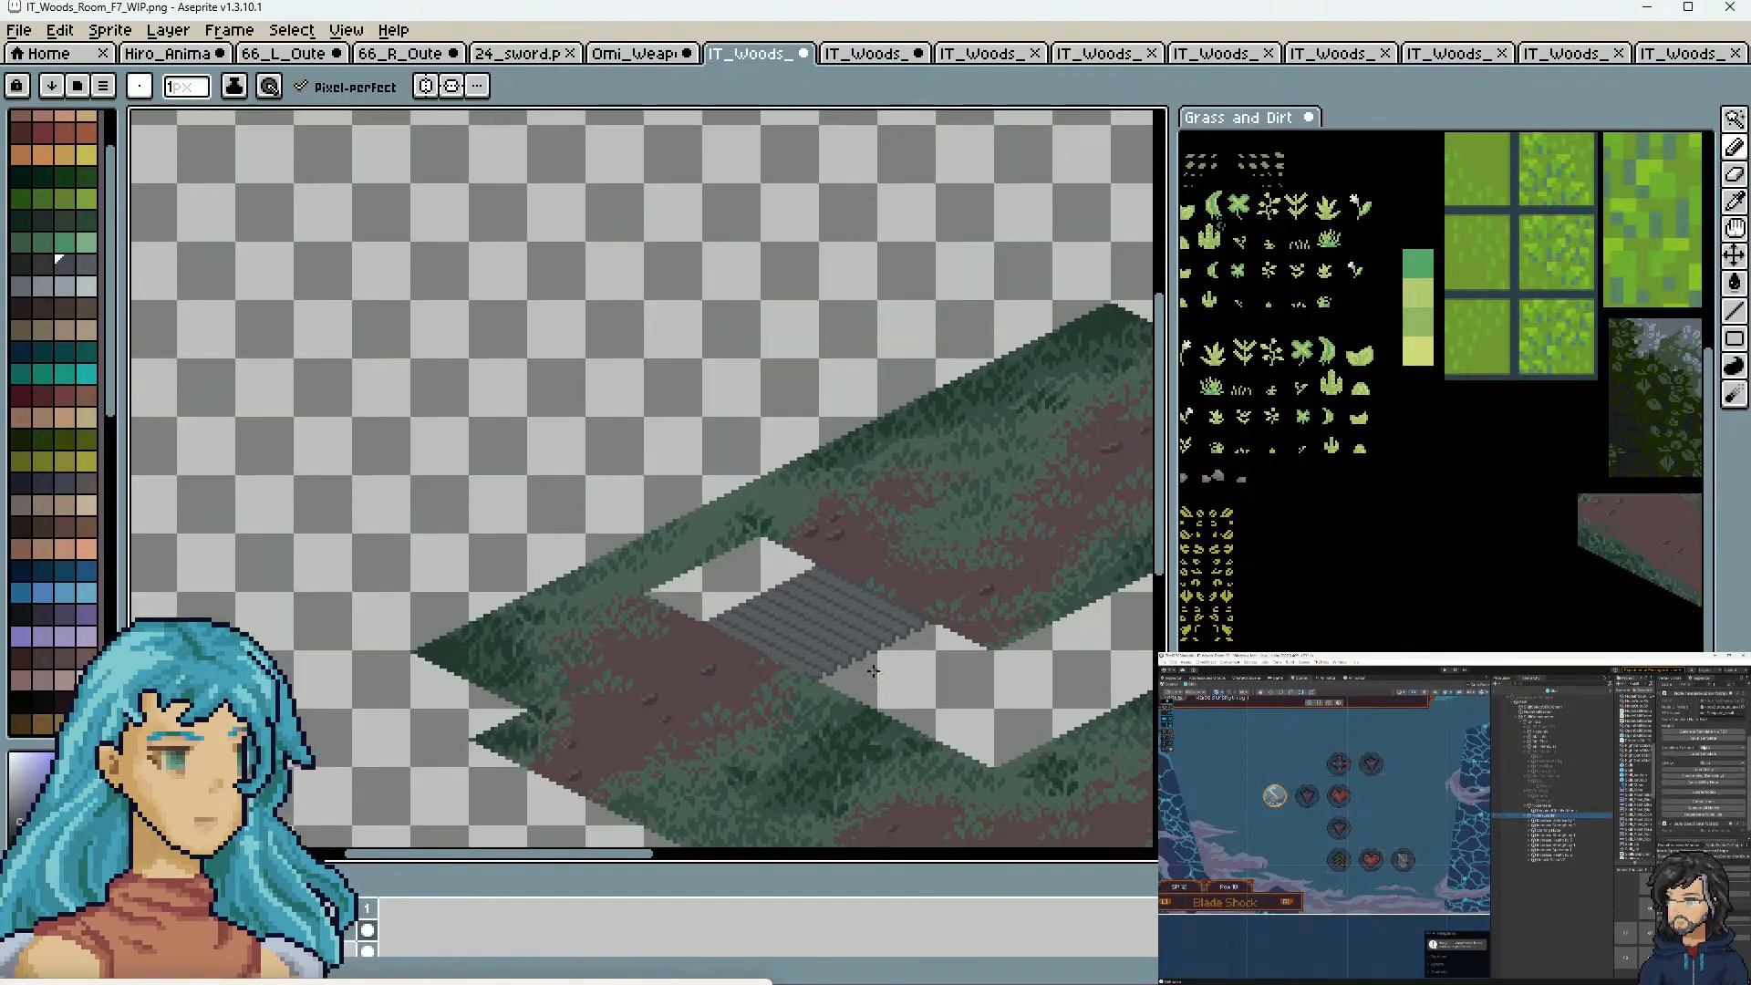
{"action": "scroll", "coordinate": [873, 672], "scroll_direction": "up", "scroll_amount": 5}
{"action": "left_click", "coordinate": [959, 383]}
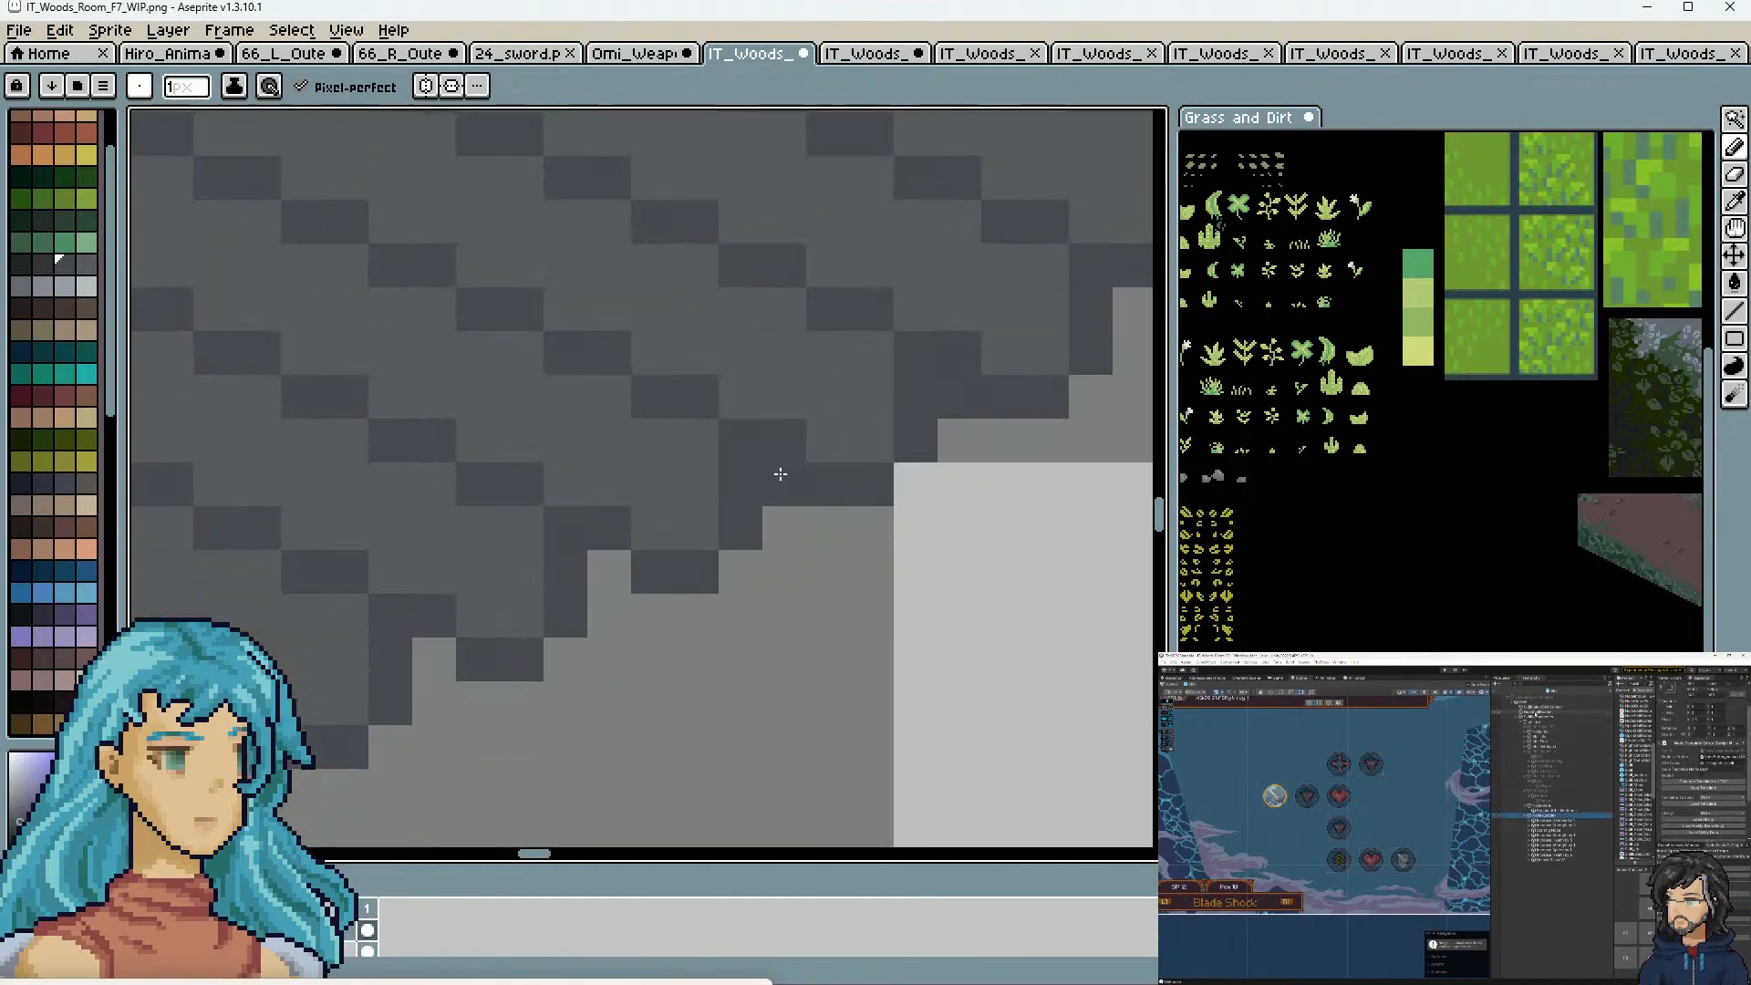
{"action": "left_click", "coordinate": [779, 475]}
{"action": "scroll", "coordinate": [869, 602], "scroll_direction": "down", "scroll_amount": 5}
{"action": "scroll", "coordinate": [884, 607], "scroll_direction": "up", "scroll_amount": 5}
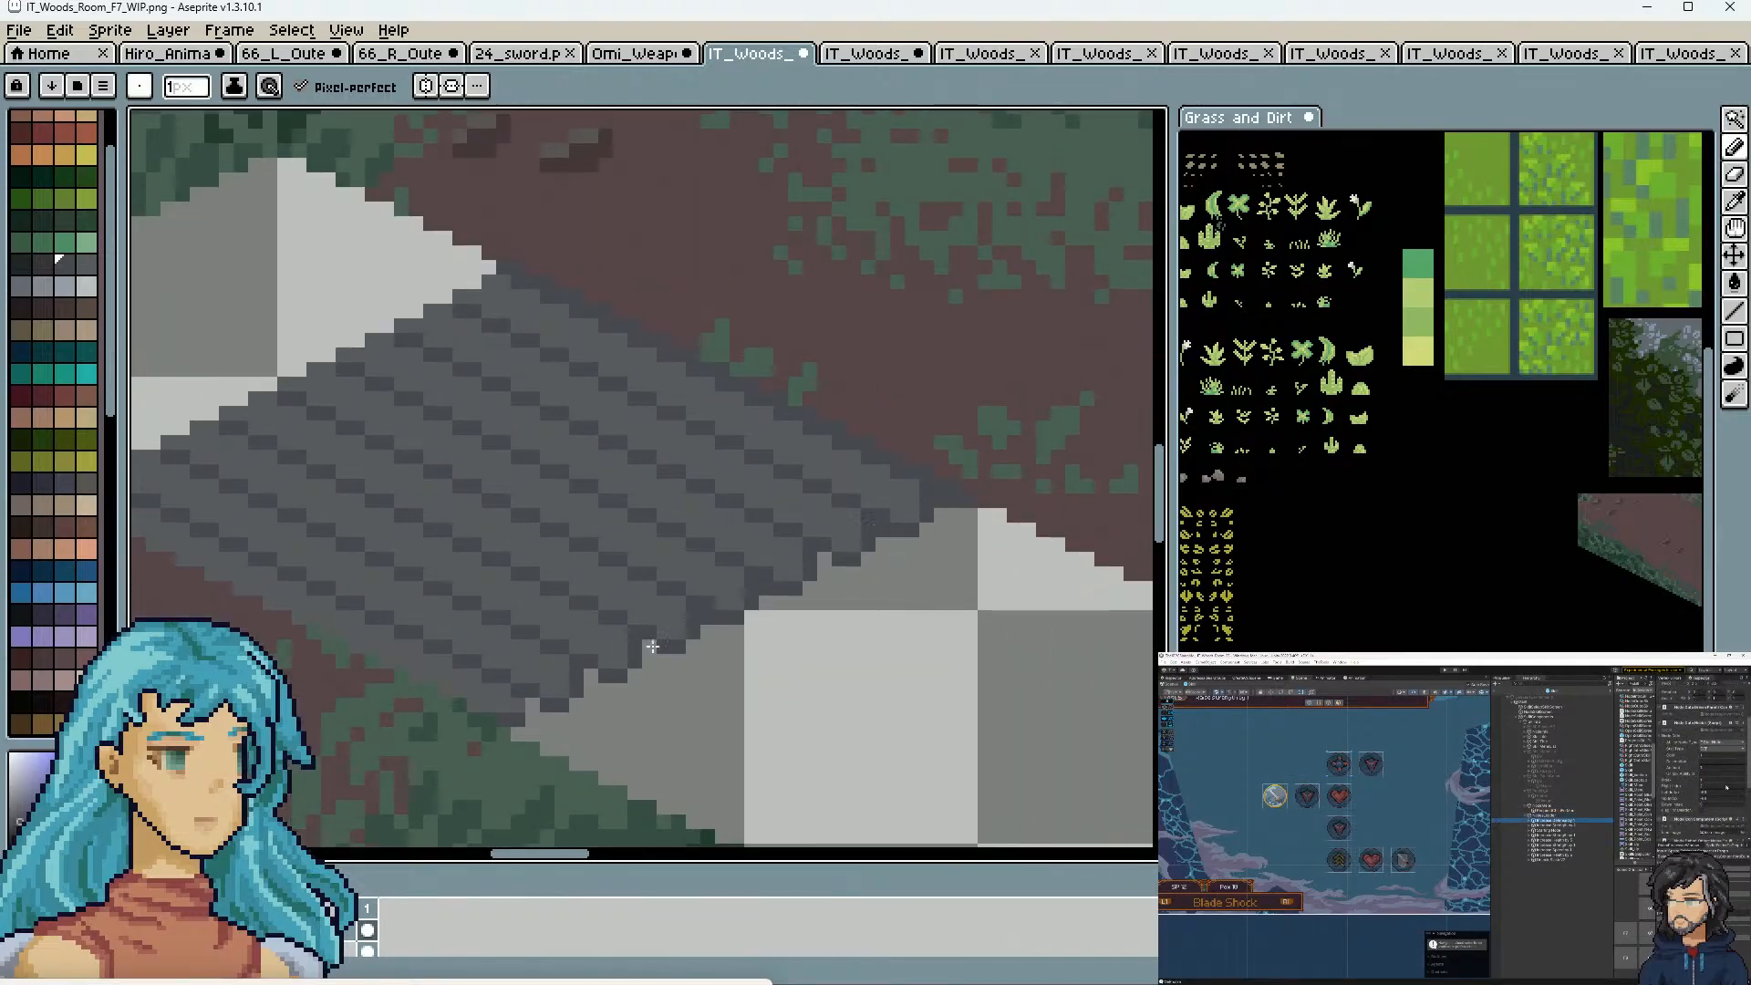
Sample a floor grey and examine the reworked stone edge up close and against the surrounding grass and dirt
{"action": "left_click", "coordinate": [561, 670], "text": "alt"}
{"action": "scroll", "coordinate": [739, 691], "scroll_direction": "down", "scroll_amount": 4}
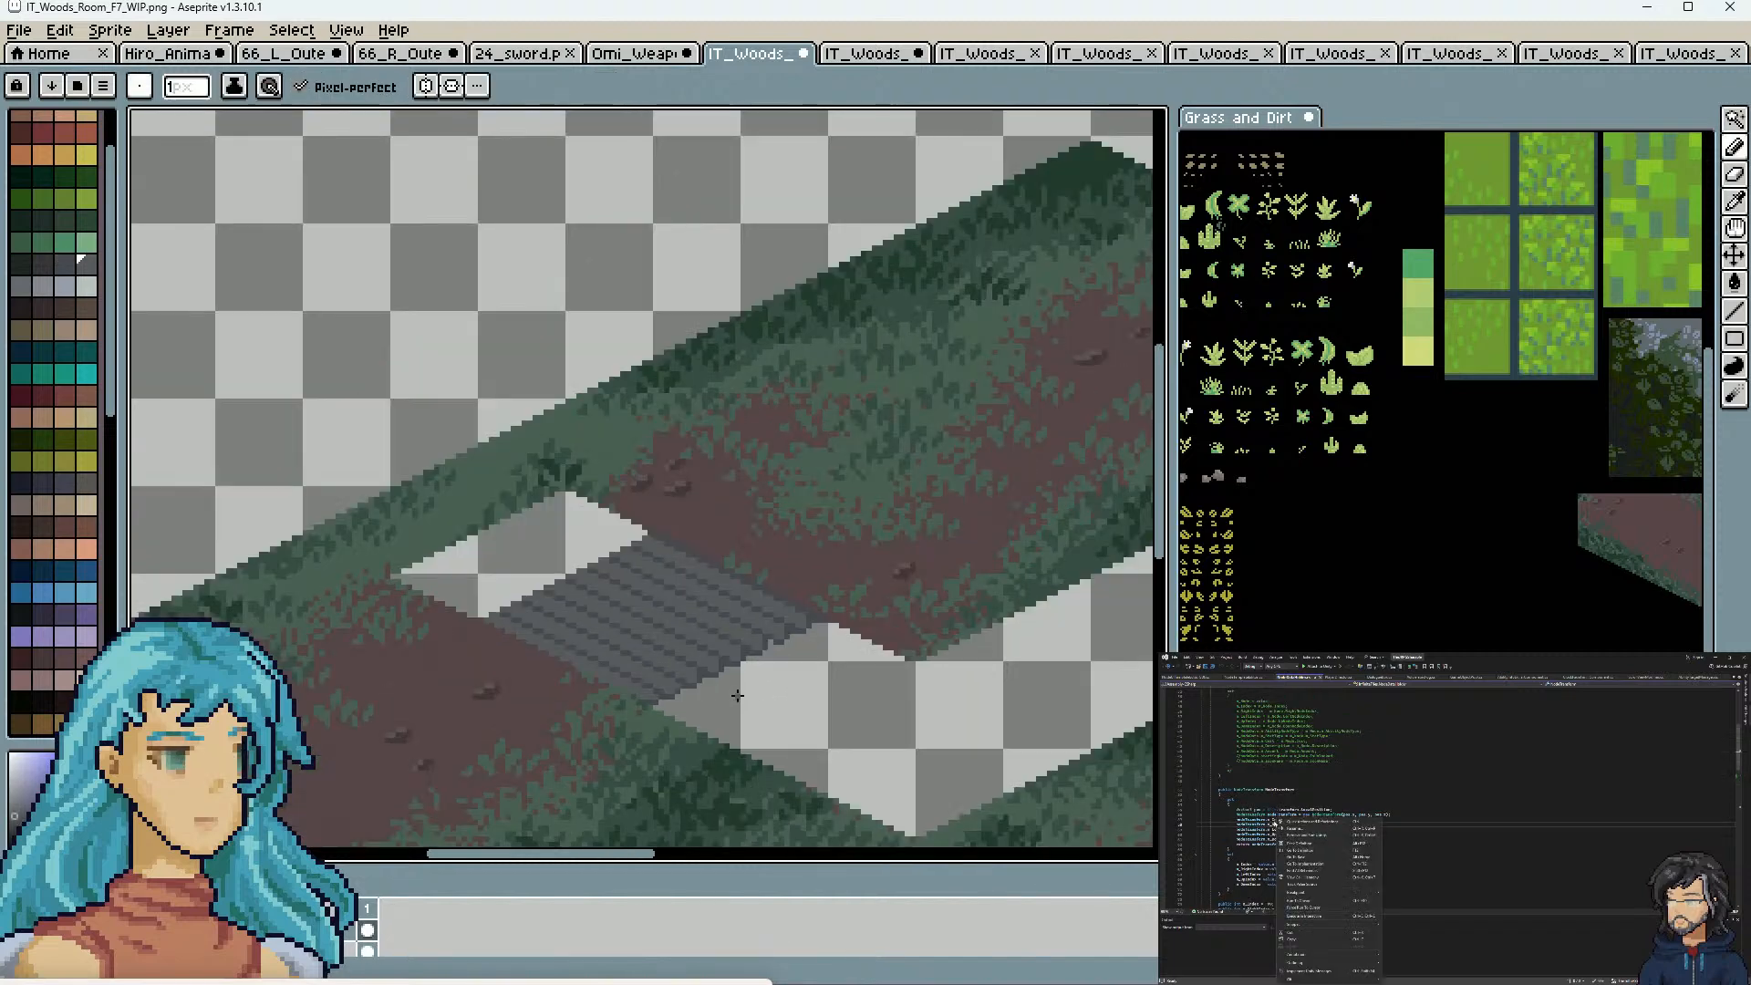
{"action": "scroll", "coordinate": [697, 705], "scroll_direction": "up", "scroll_amount": 4}
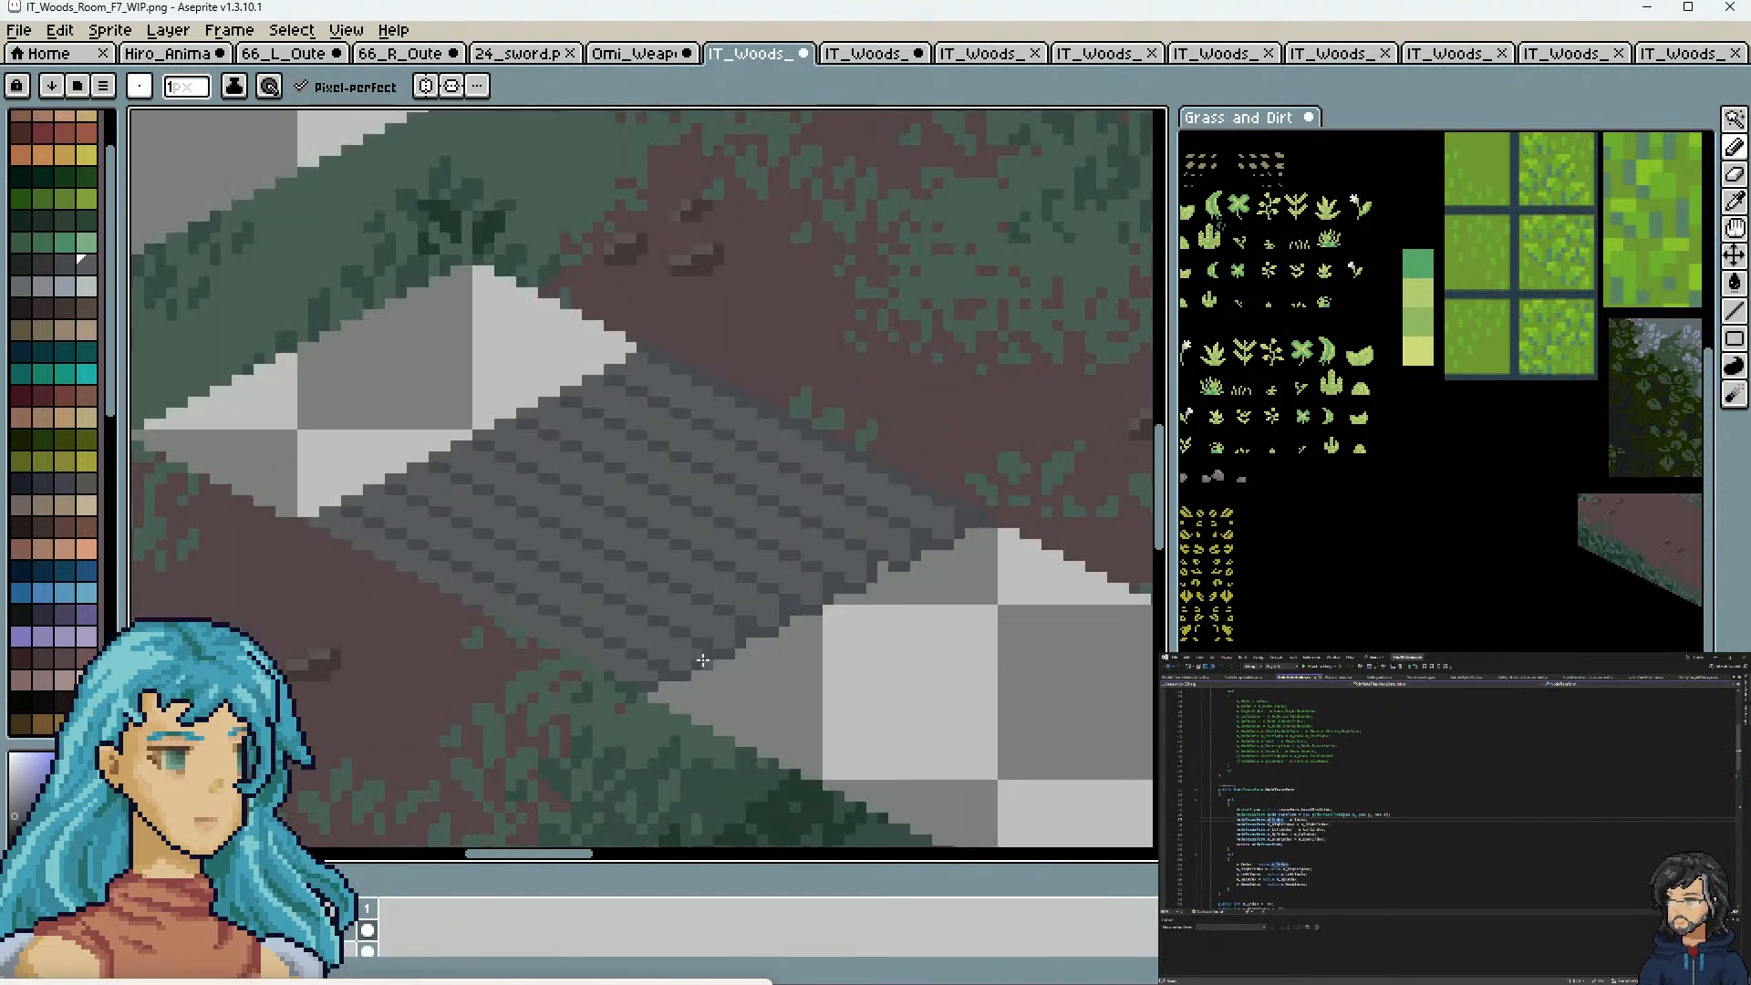
{"action": "scroll", "coordinate": [782, 696], "scroll_direction": "down", "scroll_amount": 3}
{"action": "scroll", "coordinate": [774, 702], "scroll_direction": "up", "scroll_amount": 4}
{"action": "scroll", "coordinate": [802, 716], "scroll_direction": "down", "scroll_amount": 4}
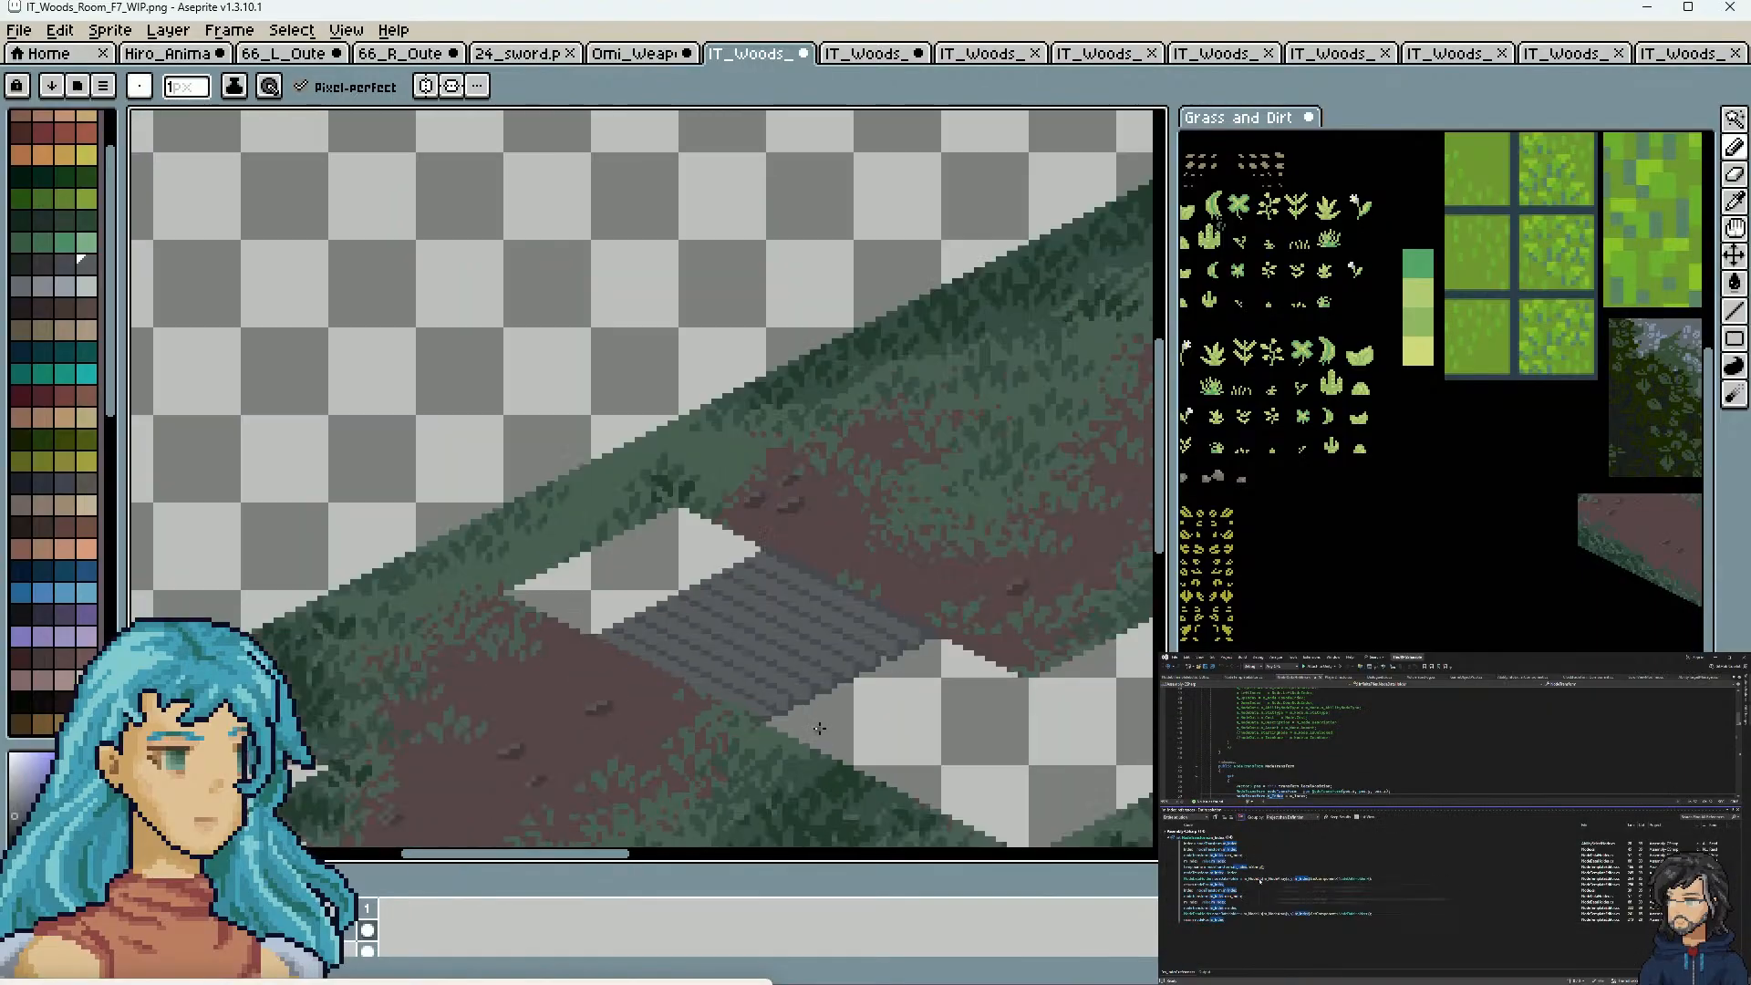
{"action": "scroll", "coordinate": [819, 728], "scroll_direction": "down", "scroll_amount": 1}
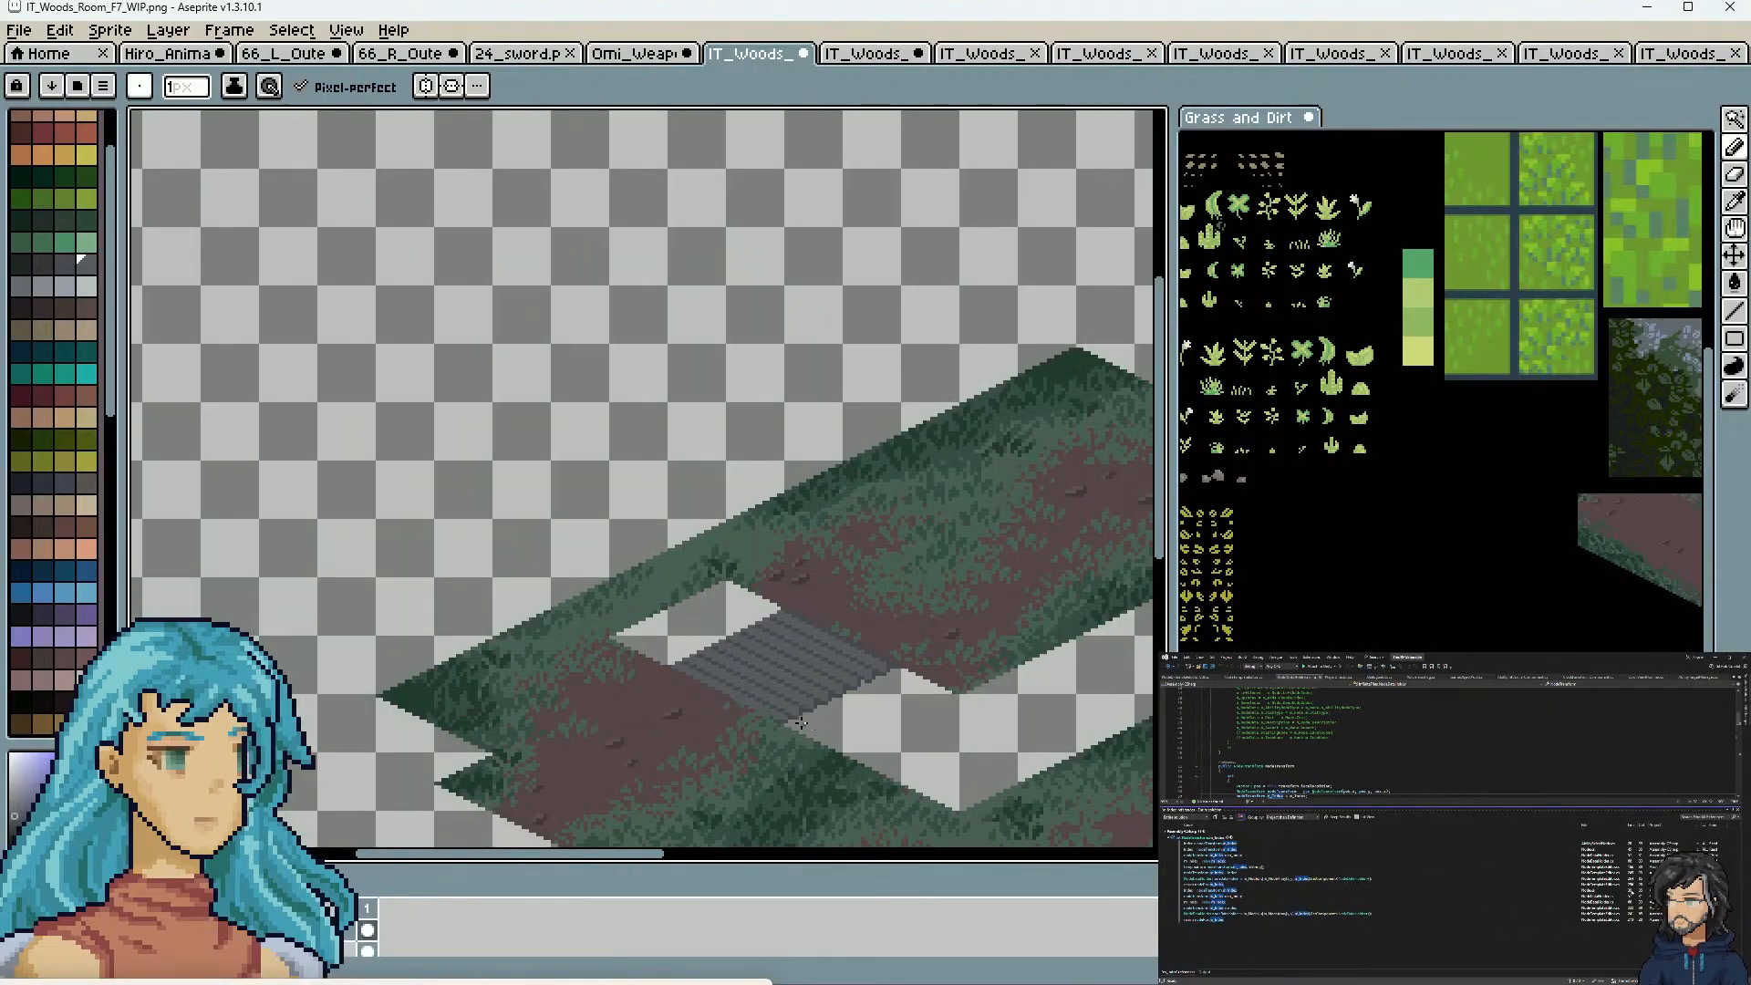
{"action": "scroll", "coordinate": [802, 716], "scroll_direction": "up", "scroll_amount": 4}
{"action": "key", "text": "e"}
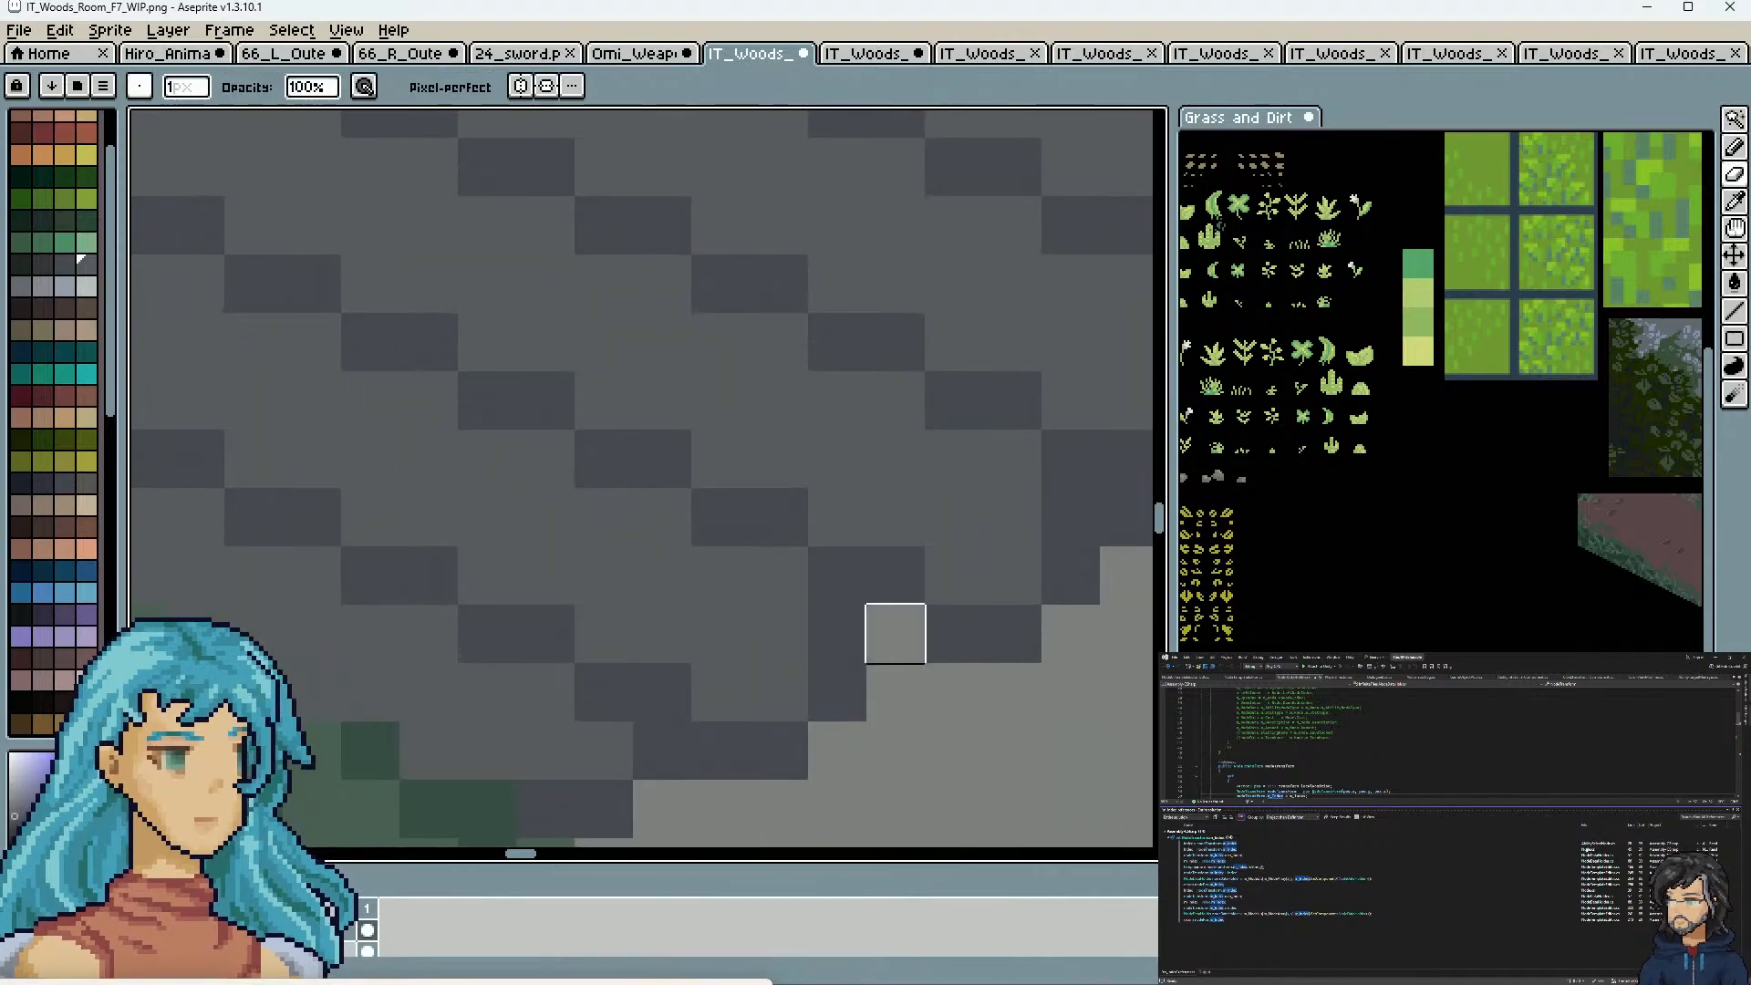
{"action": "scroll", "coordinate": [903, 638], "scroll_direction": "down", "scroll_amount": 3}
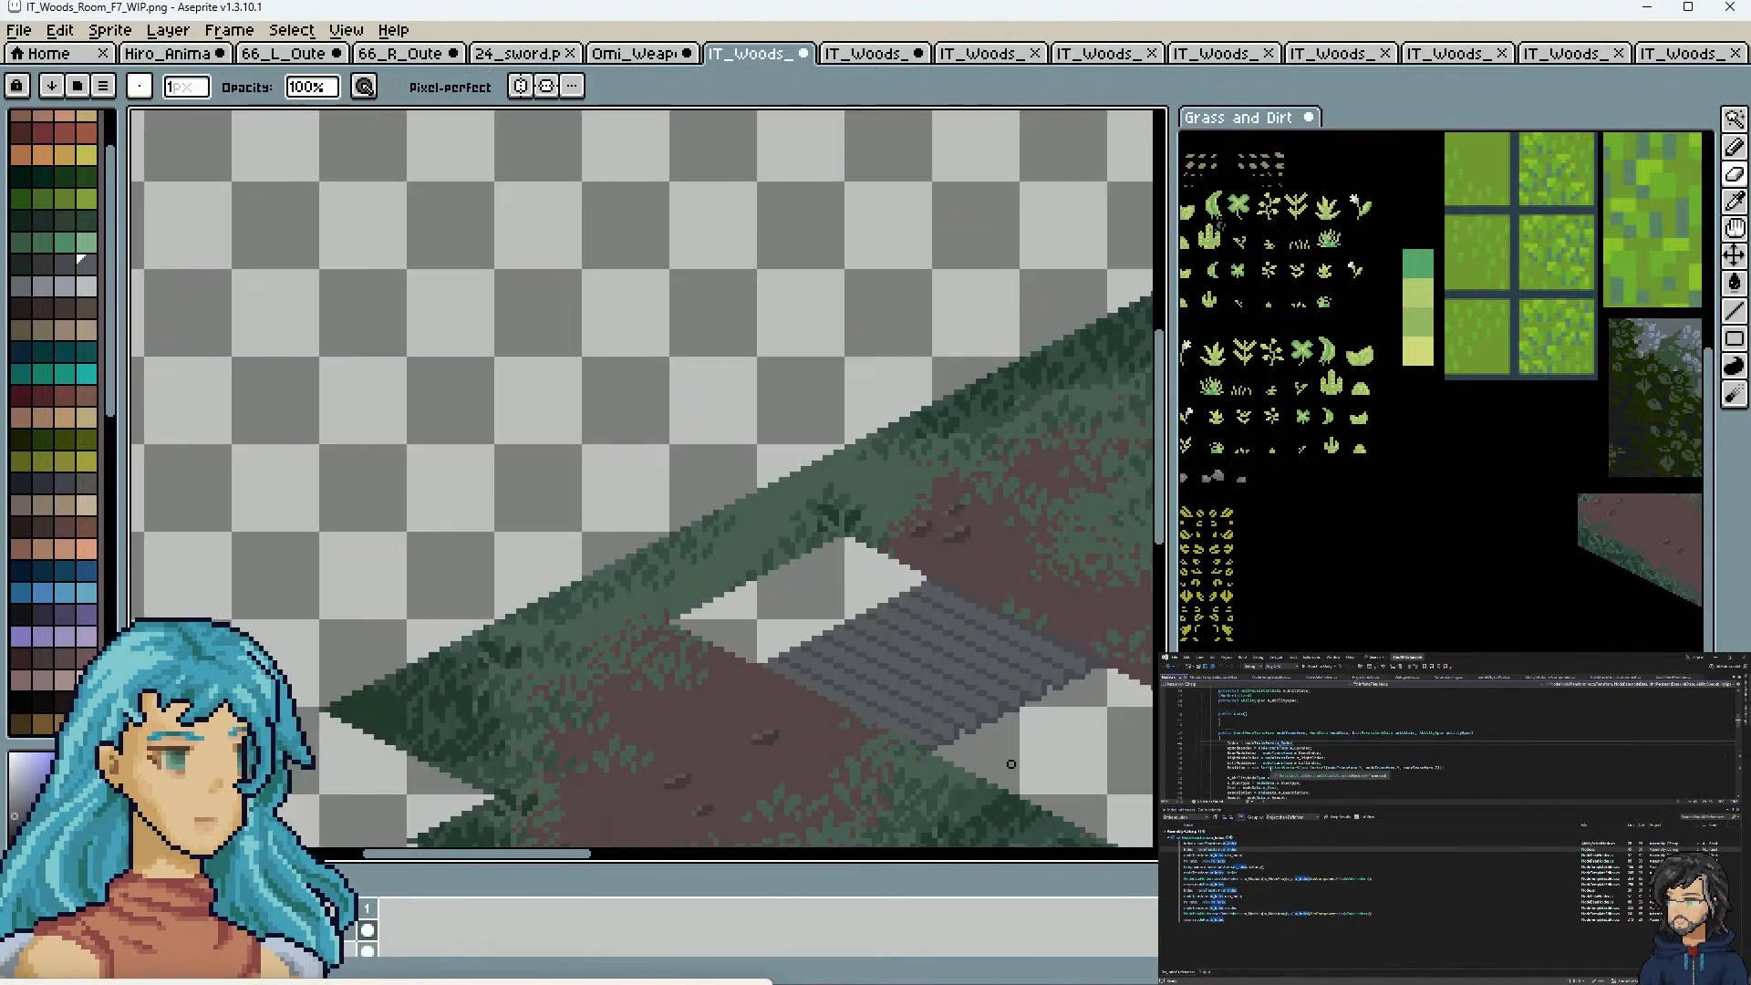
{"action": "scroll", "coordinate": [1010, 764], "scroll_direction": "down", "scroll_amount": 1}
{"action": "scroll", "coordinate": [867, 754], "scroll_direction": "down", "scroll_amount": 1}
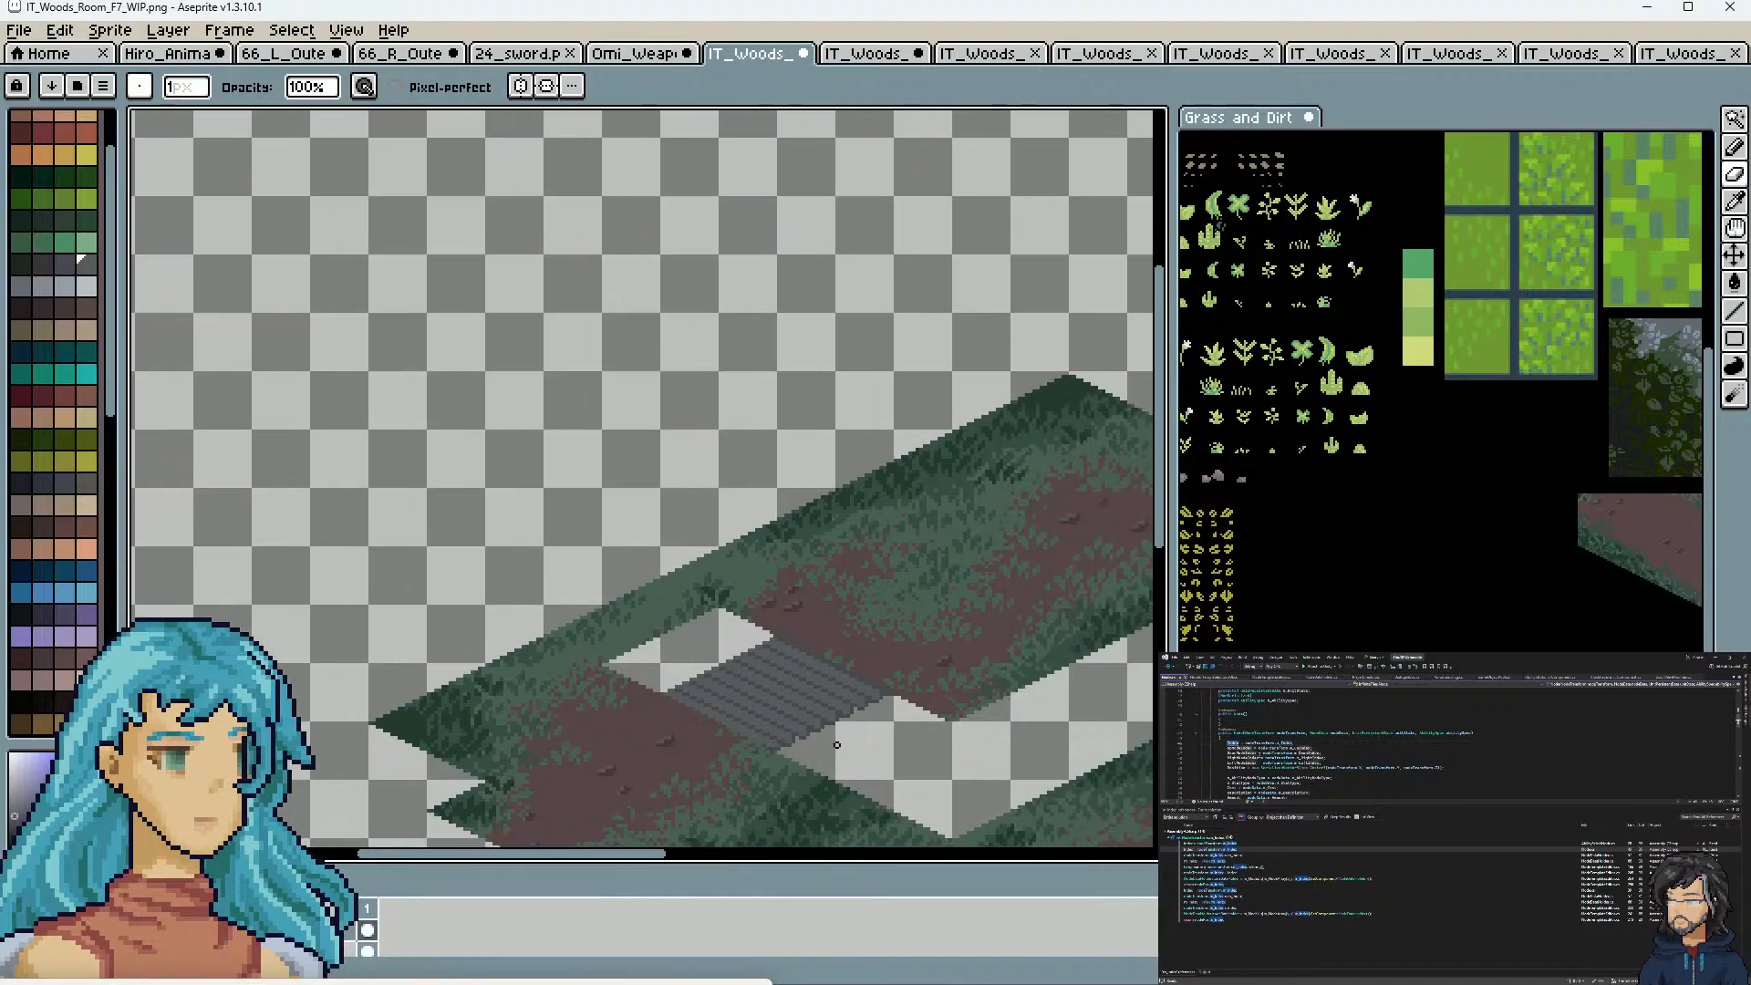
{"action": "scroll", "coordinate": [832, 735], "scroll_direction": "up", "scroll_amount": 4}
{"action": "scroll", "coordinate": [868, 720], "scroll_direction": "down", "scroll_amount": 3}
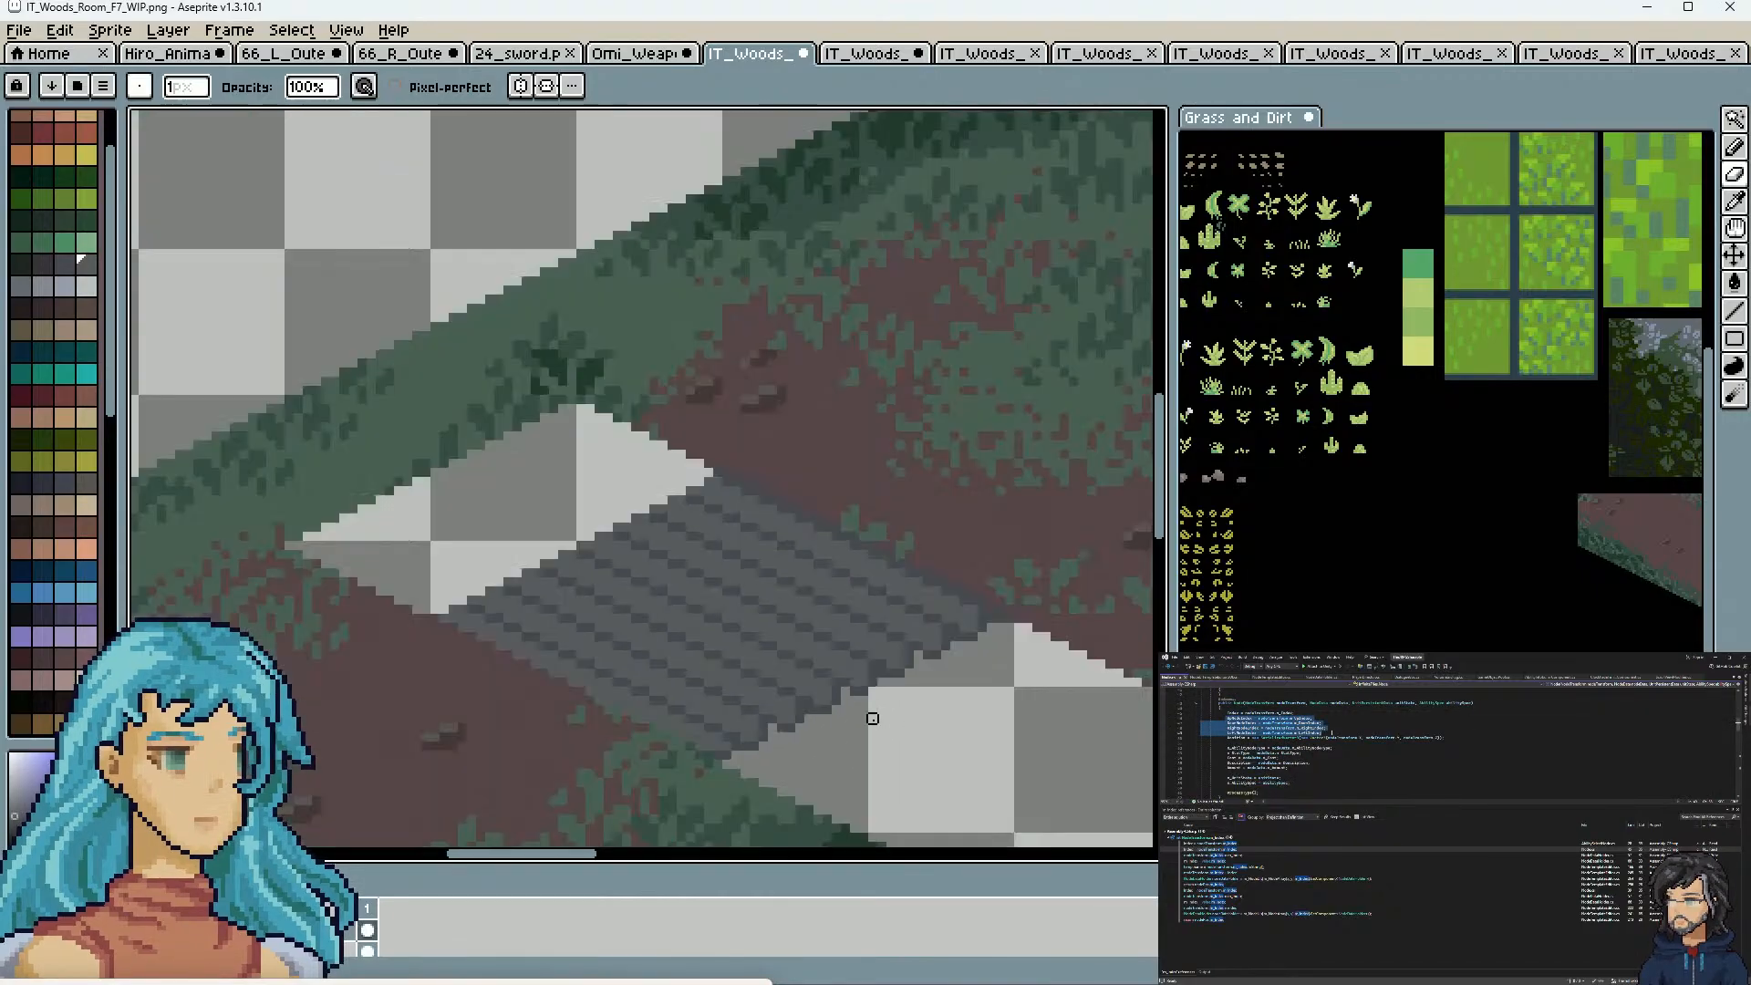
{"action": "scroll", "coordinate": [882, 735], "scroll_direction": "down", "scroll_amount": 1}
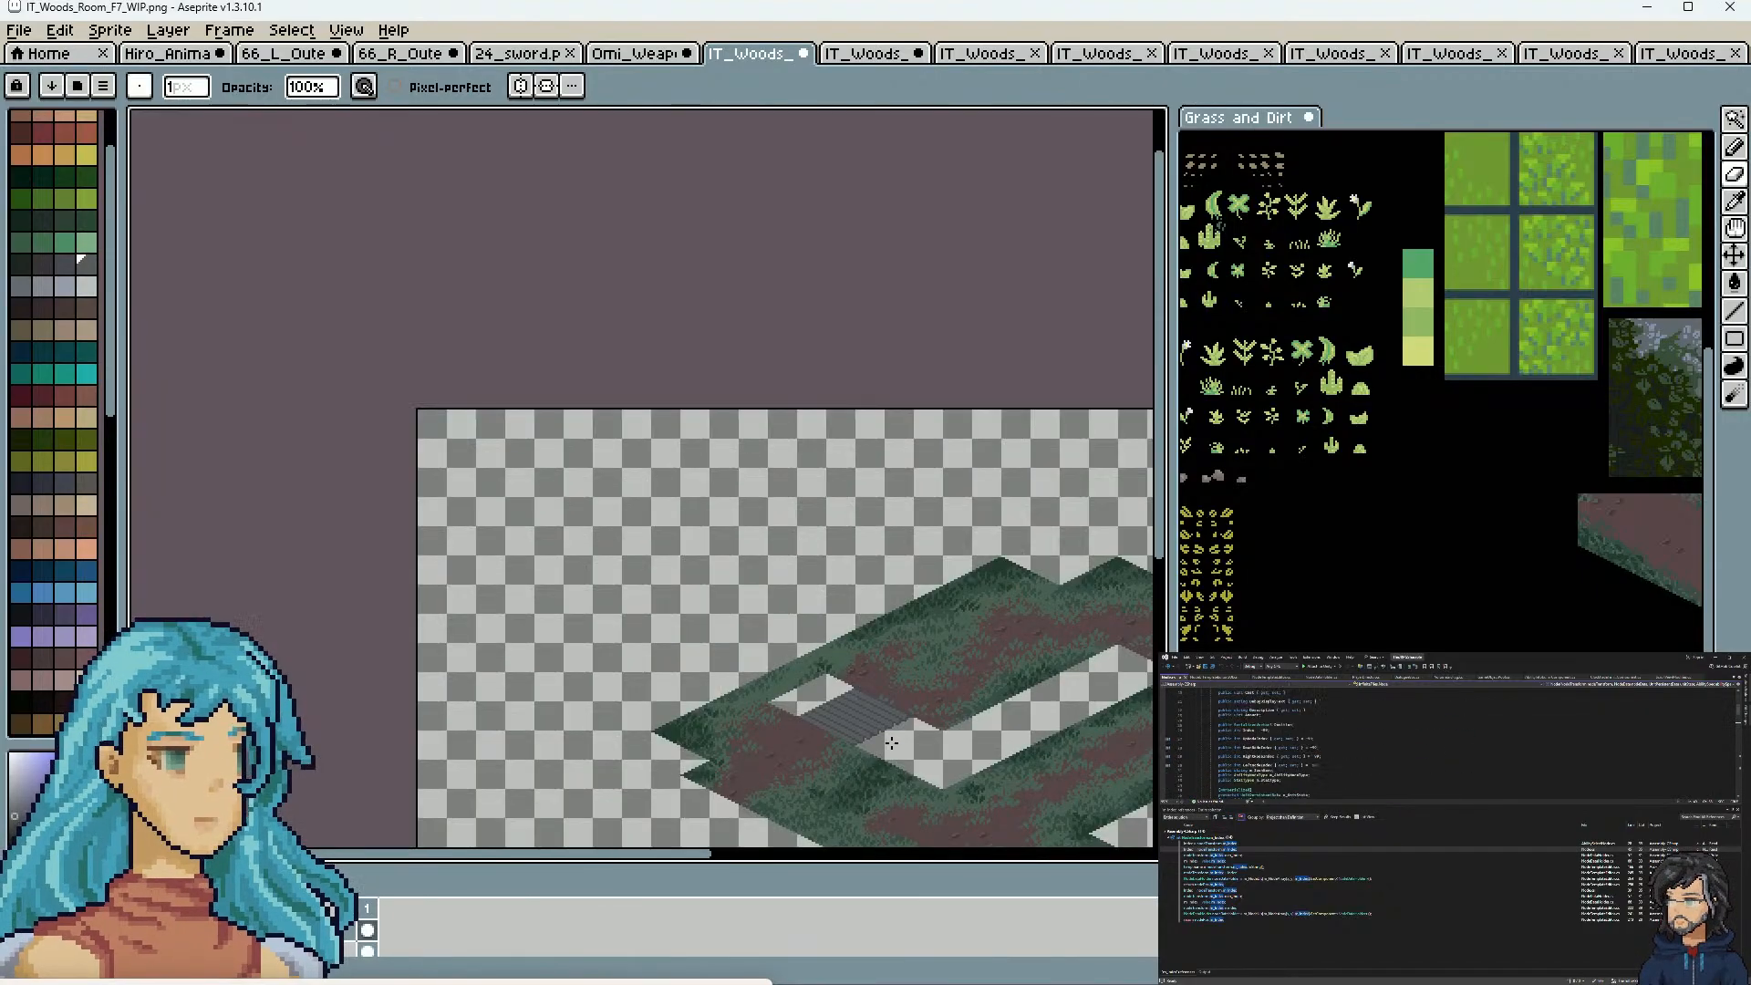
{"action": "scroll", "coordinate": [884, 735], "scroll_direction": "up", "scroll_amount": 3}
{"action": "scroll", "coordinate": [843, 732], "scroll_direction": "up", "scroll_amount": 3}
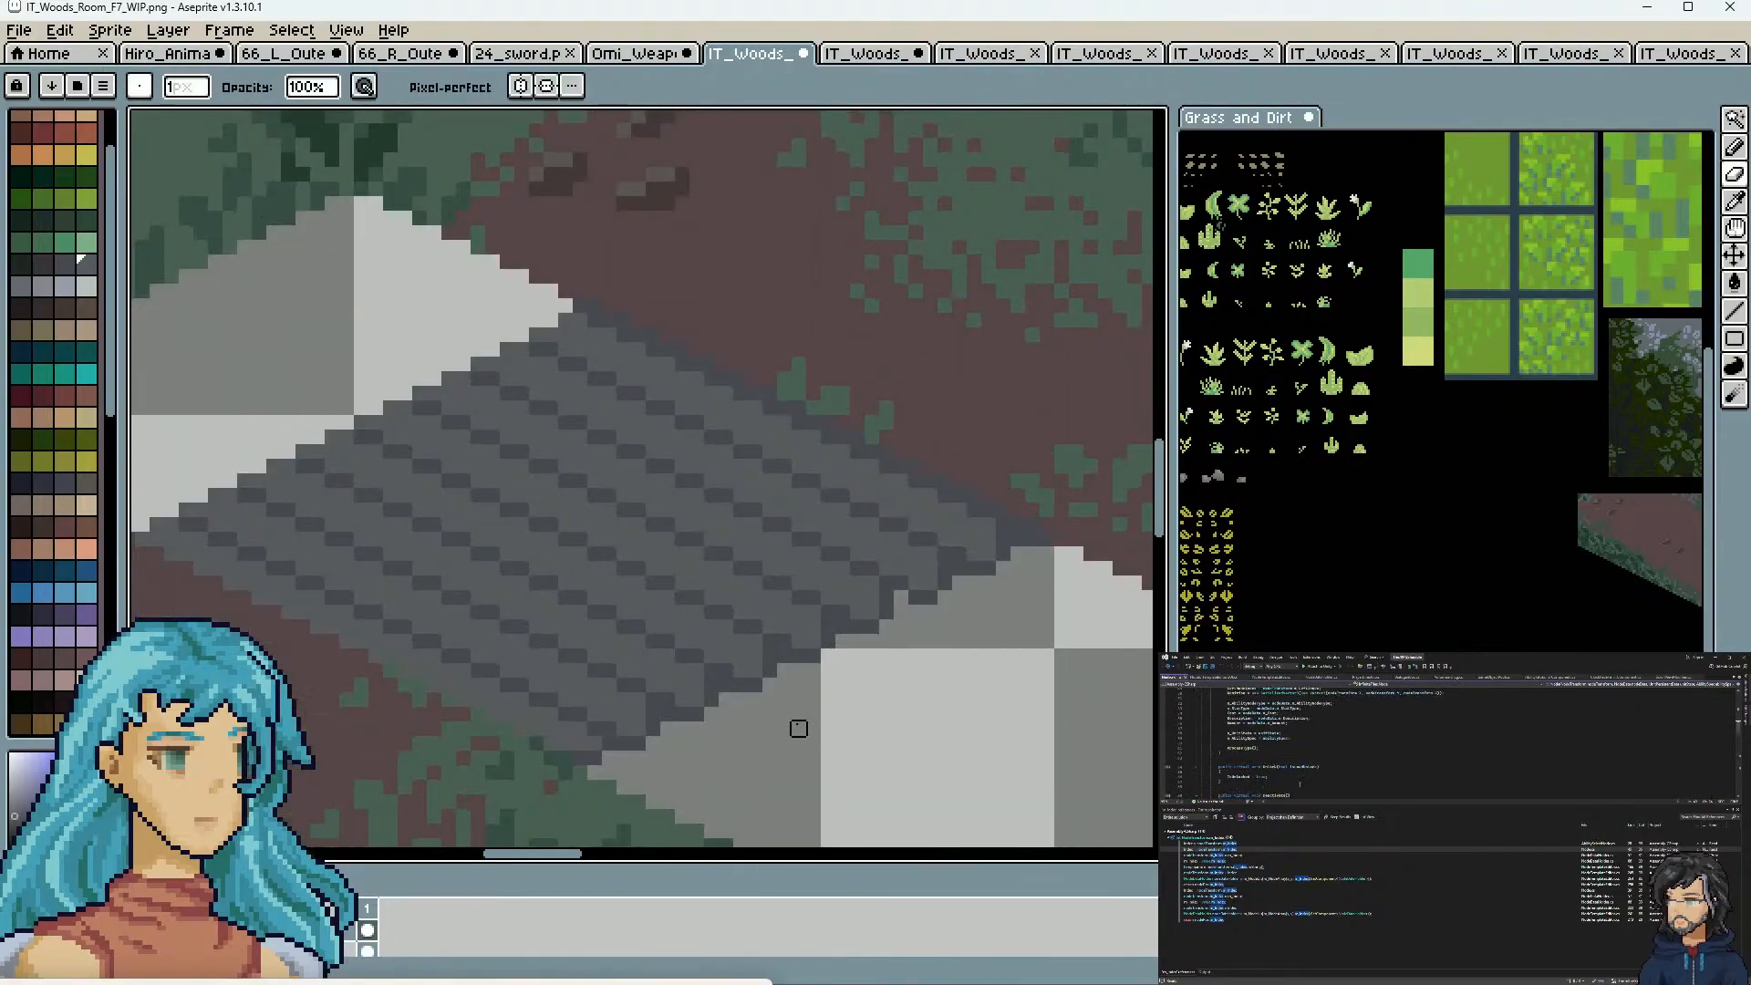
{"action": "scroll", "coordinate": [740, 731], "scroll_direction": "up", "scroll_amount": 1}
{"action": "scroll", "coordinate": [737, 732], "scroll_direction": "down", "scroll_amount": 2}
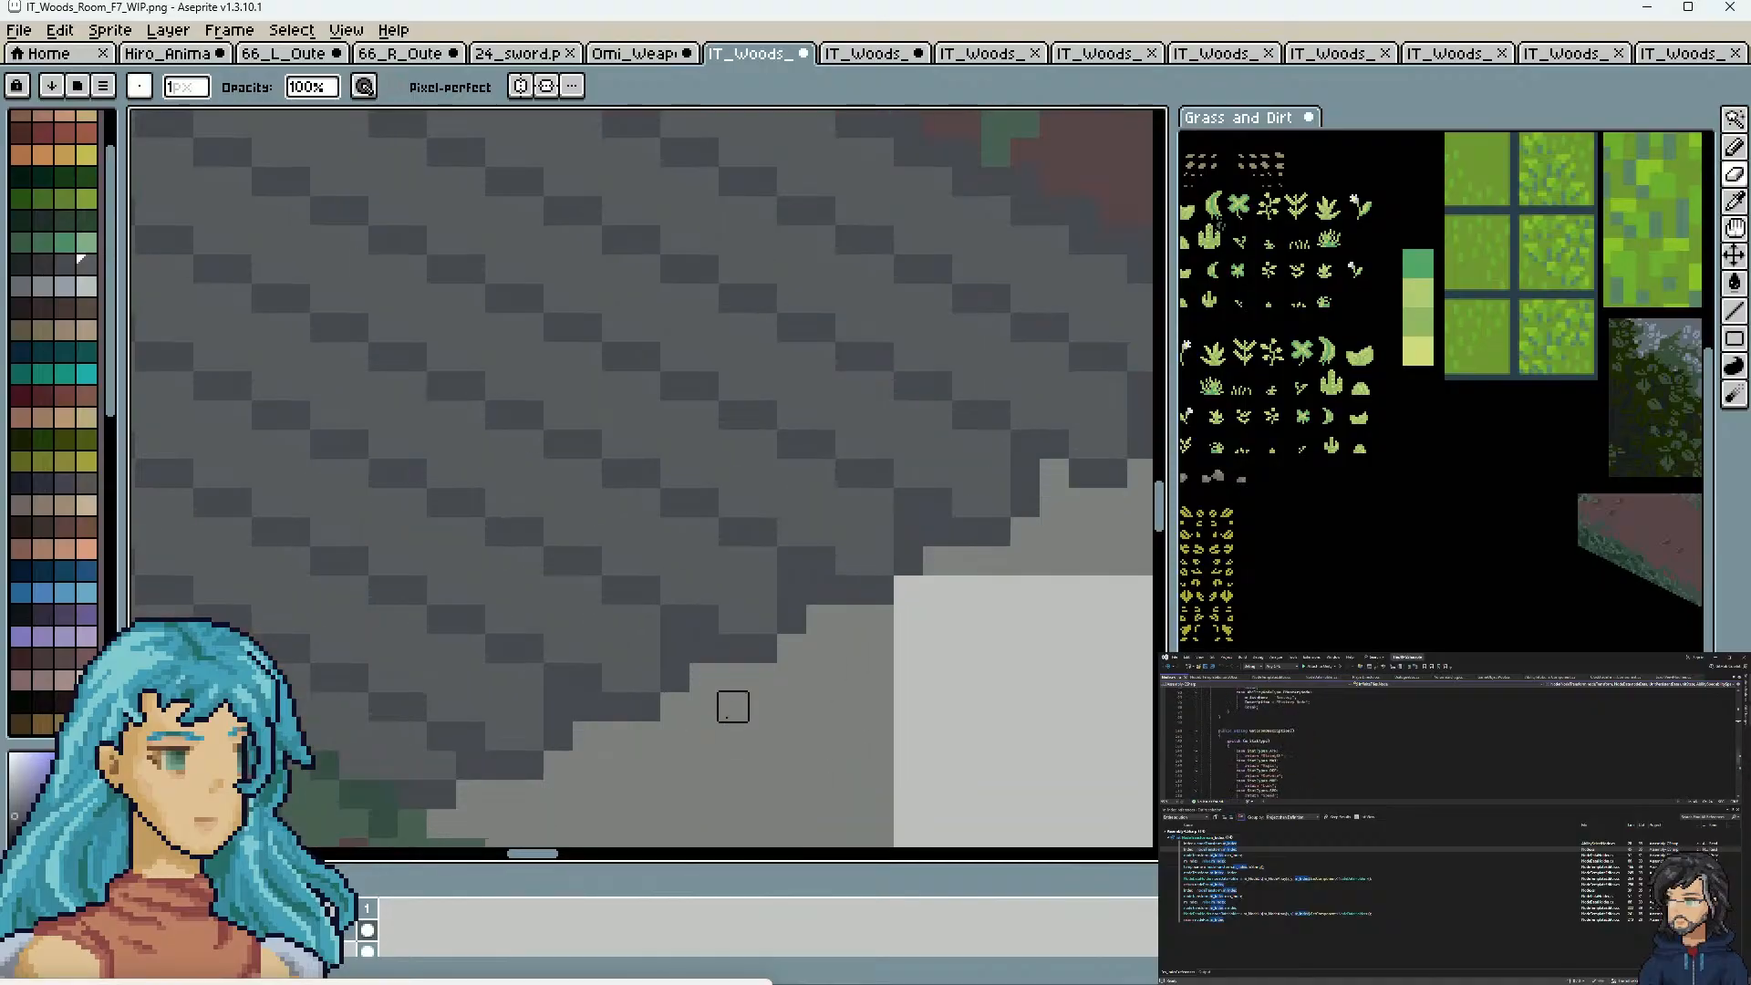
Choose a darker brownish grey from the palette and paint the lowest pixels of the plank ends along the stone floor's edge
{"action": "key", "text": "i"}
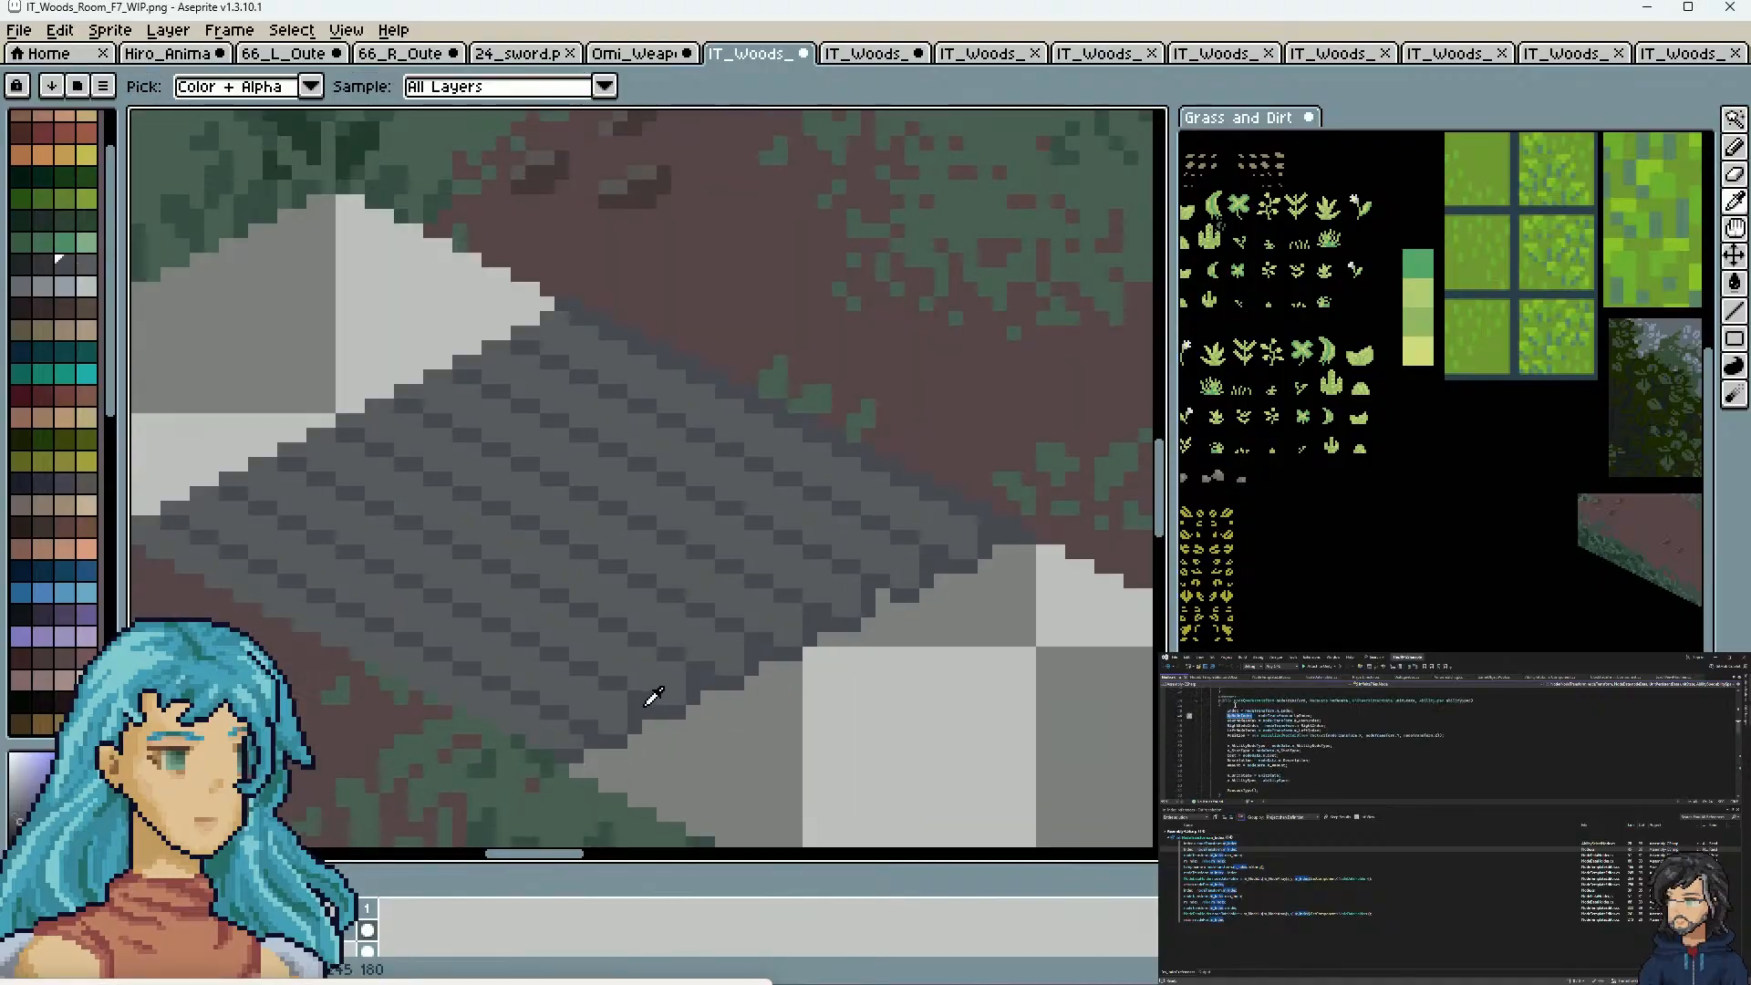
{"action": "left_click", "coordinate": [47, 267]}
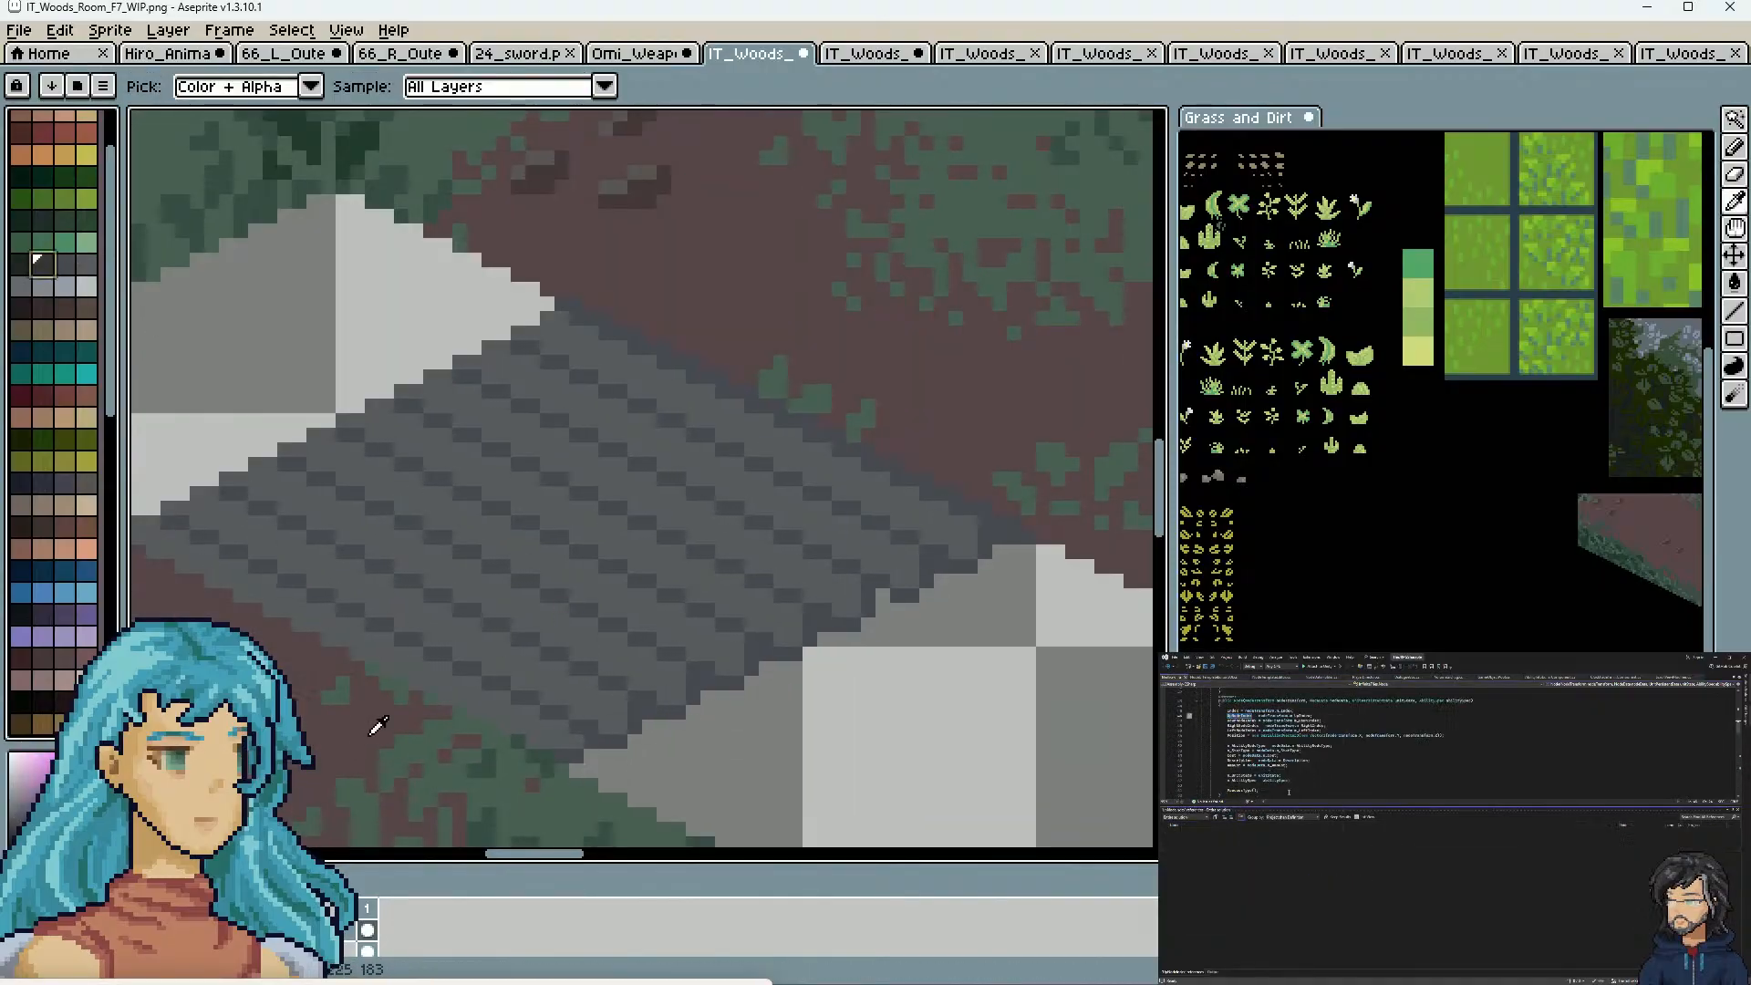
{"action": "scroll", "coordinate": [580, 654], "scroll_direction": "up", "scroll_amount": 1}
{"action": "left_click_drag", "start_coordinate": [690, 786], "coordinate": [574, 637]}
{"action": "key", "text": "b"}
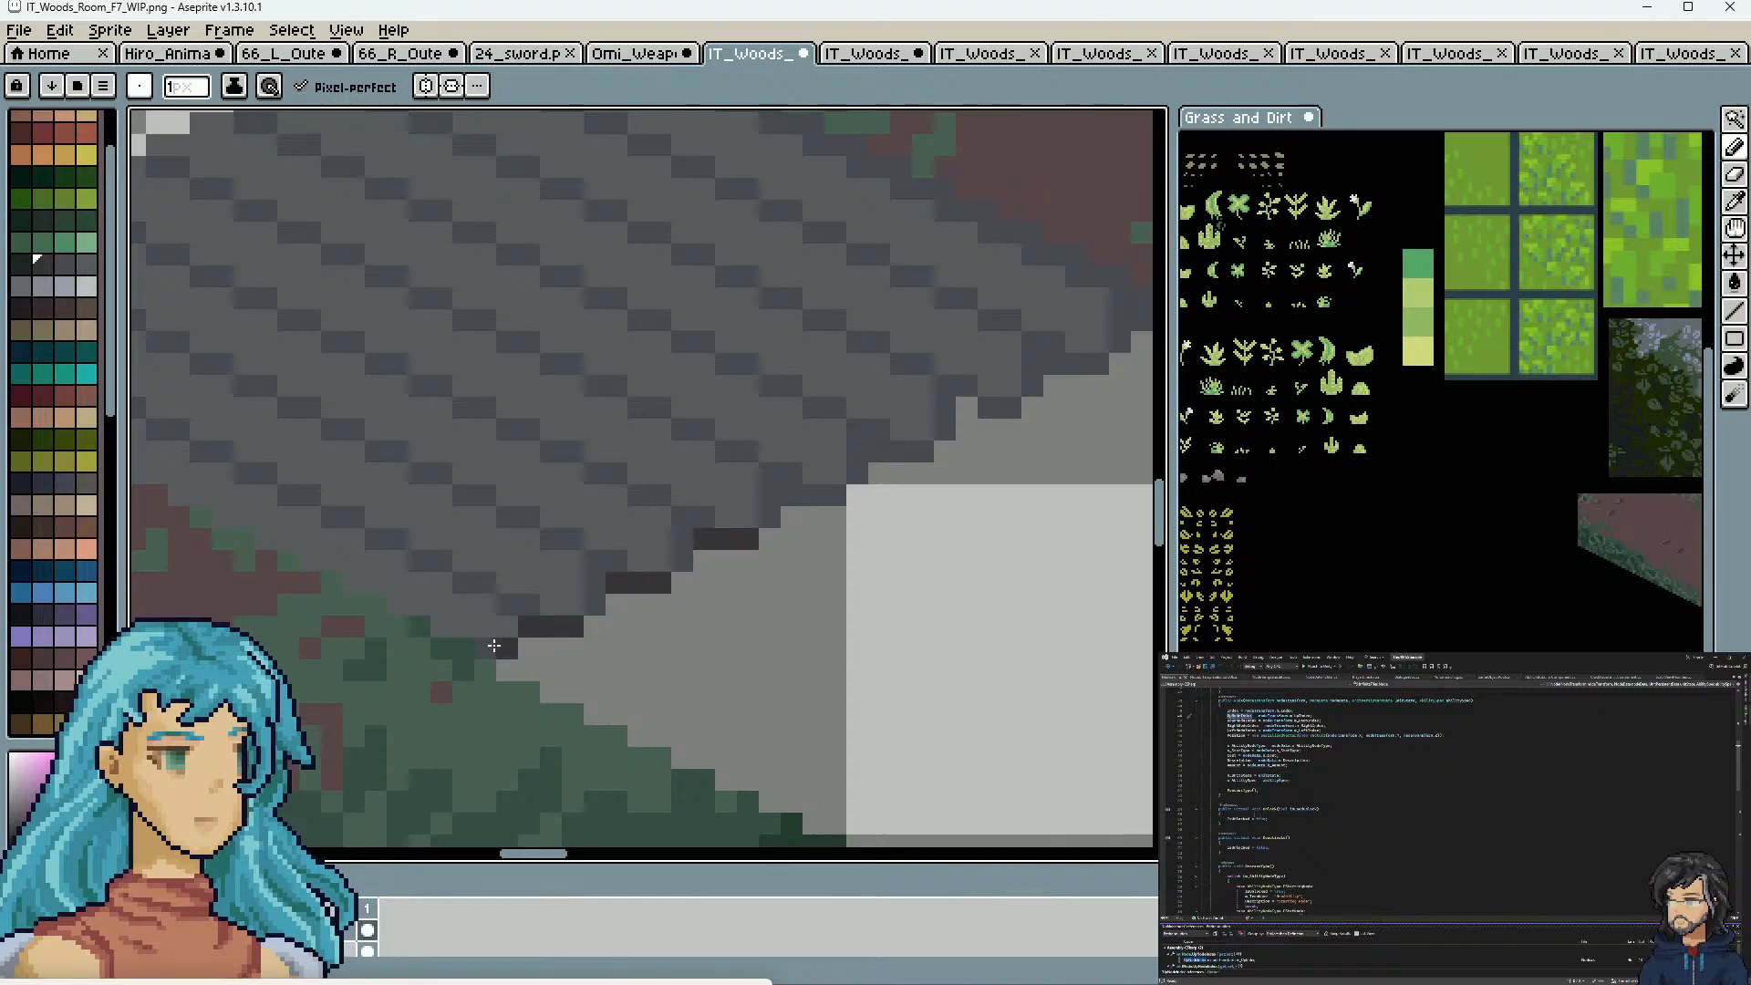
{"action": "left_click_drag", "start_coordinate": [682, 539], "coordinate": [576, 596]}
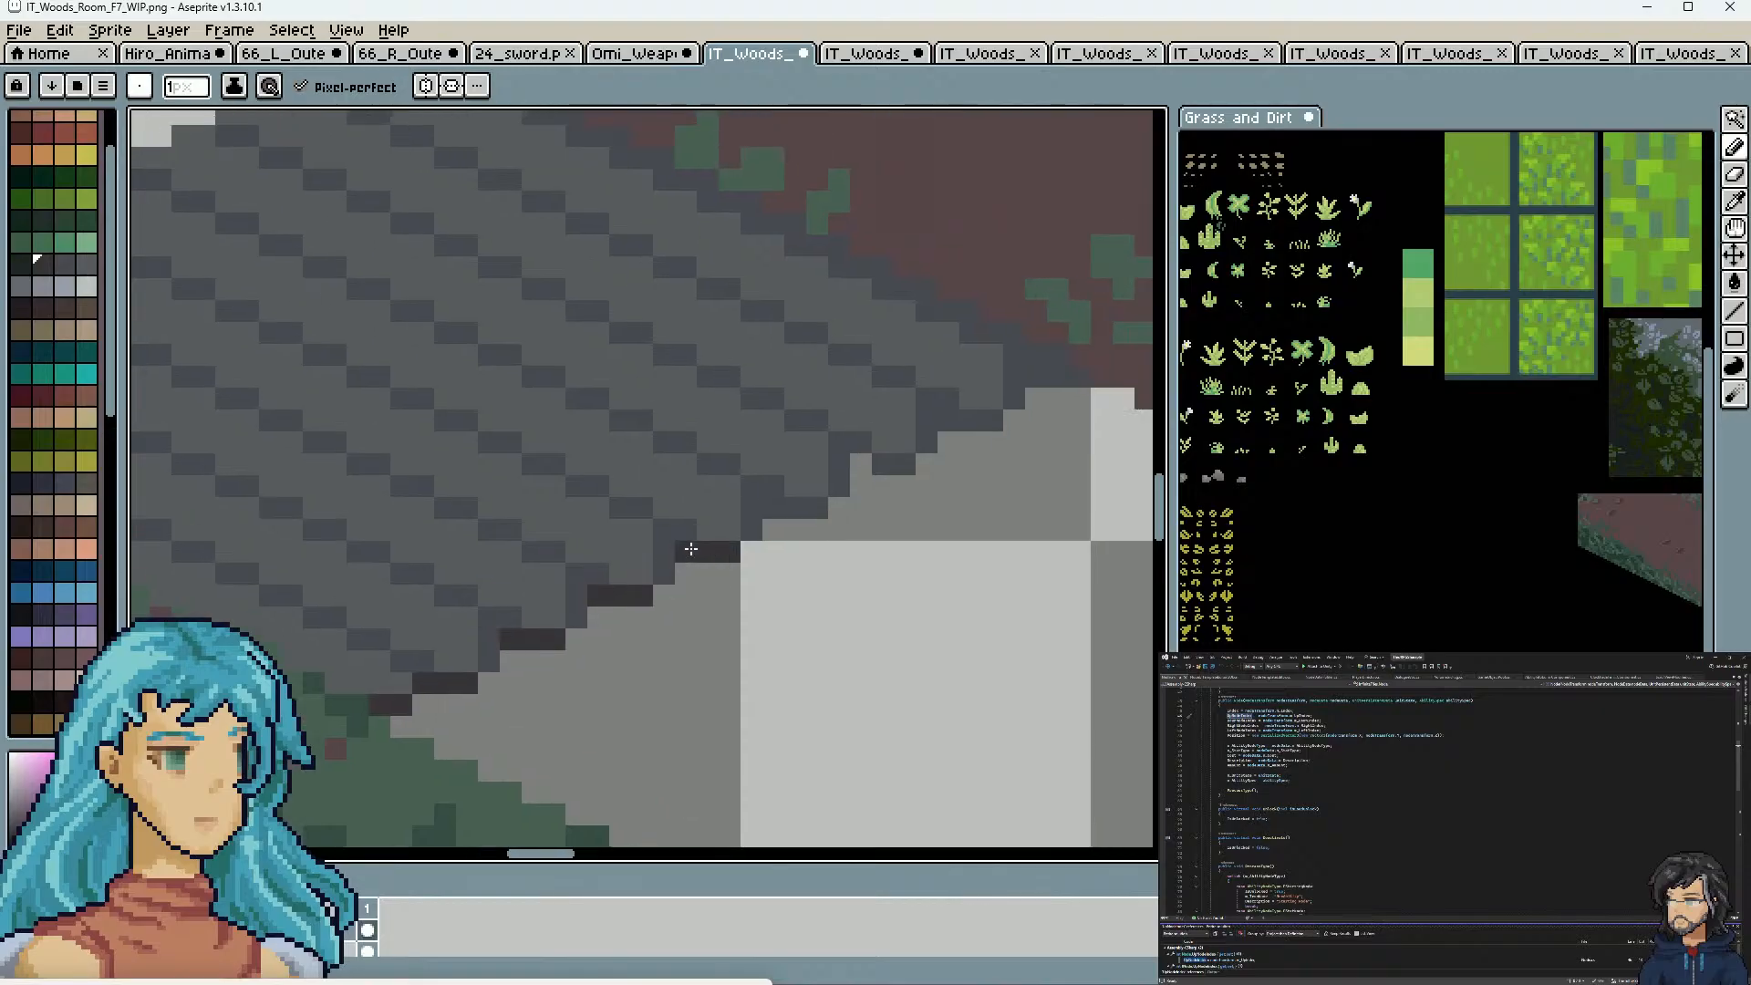
{"action": "left_click", "coordinate": [809, 502]}
{"action": "left_click", "coordinate": [893, 463]}
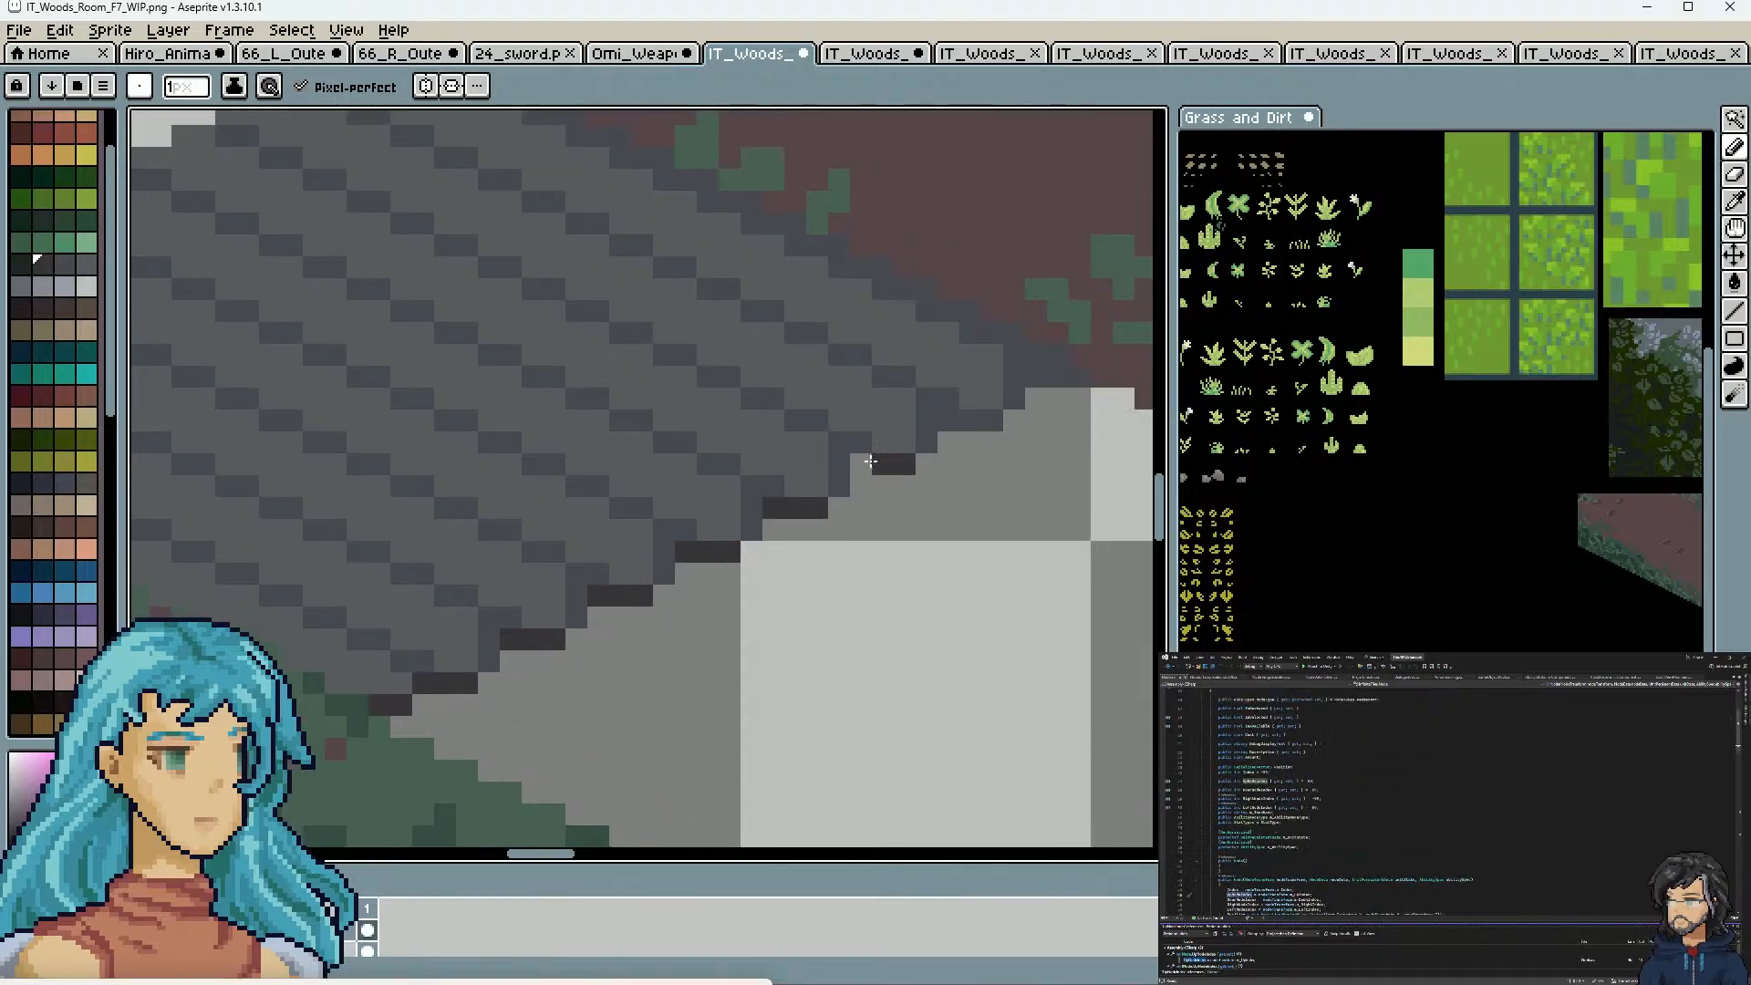
{"action": "scroll", "coordinate": [951, 421], "scroll_direction": "down", "scroll_amount": 4}
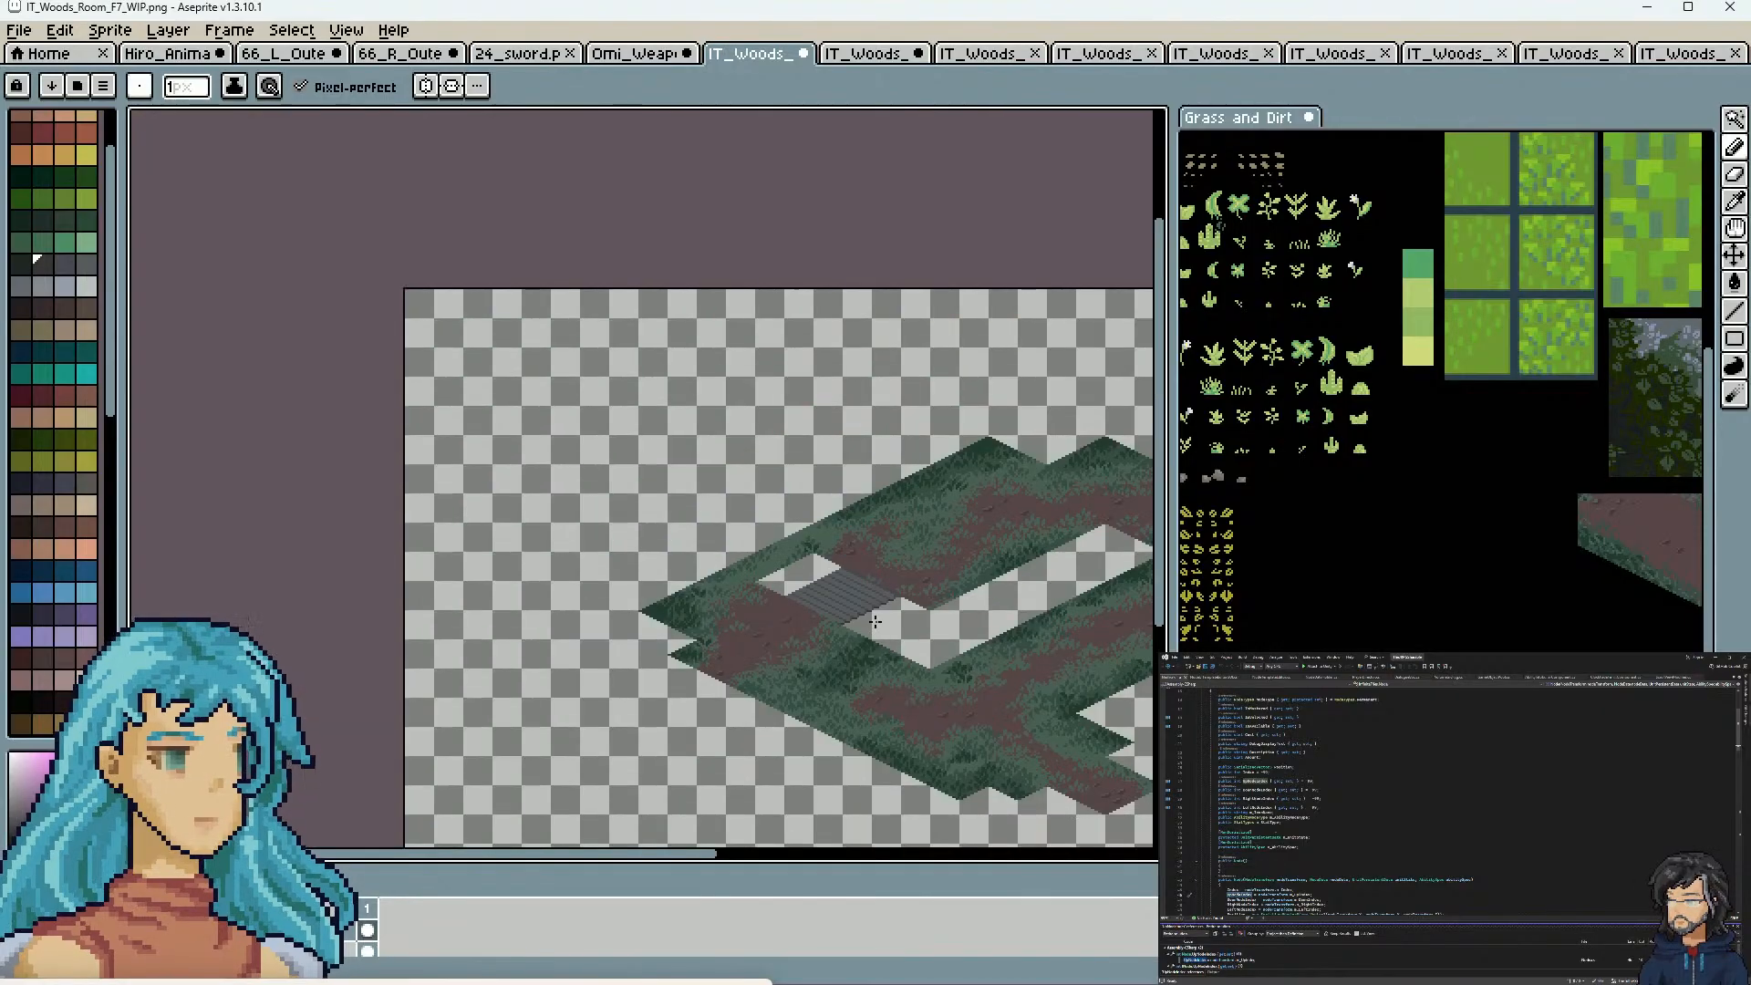
{"action": "scroll", "coordinate": [874, 622], "scroll_direction": "up", "scroll_amount": 4}
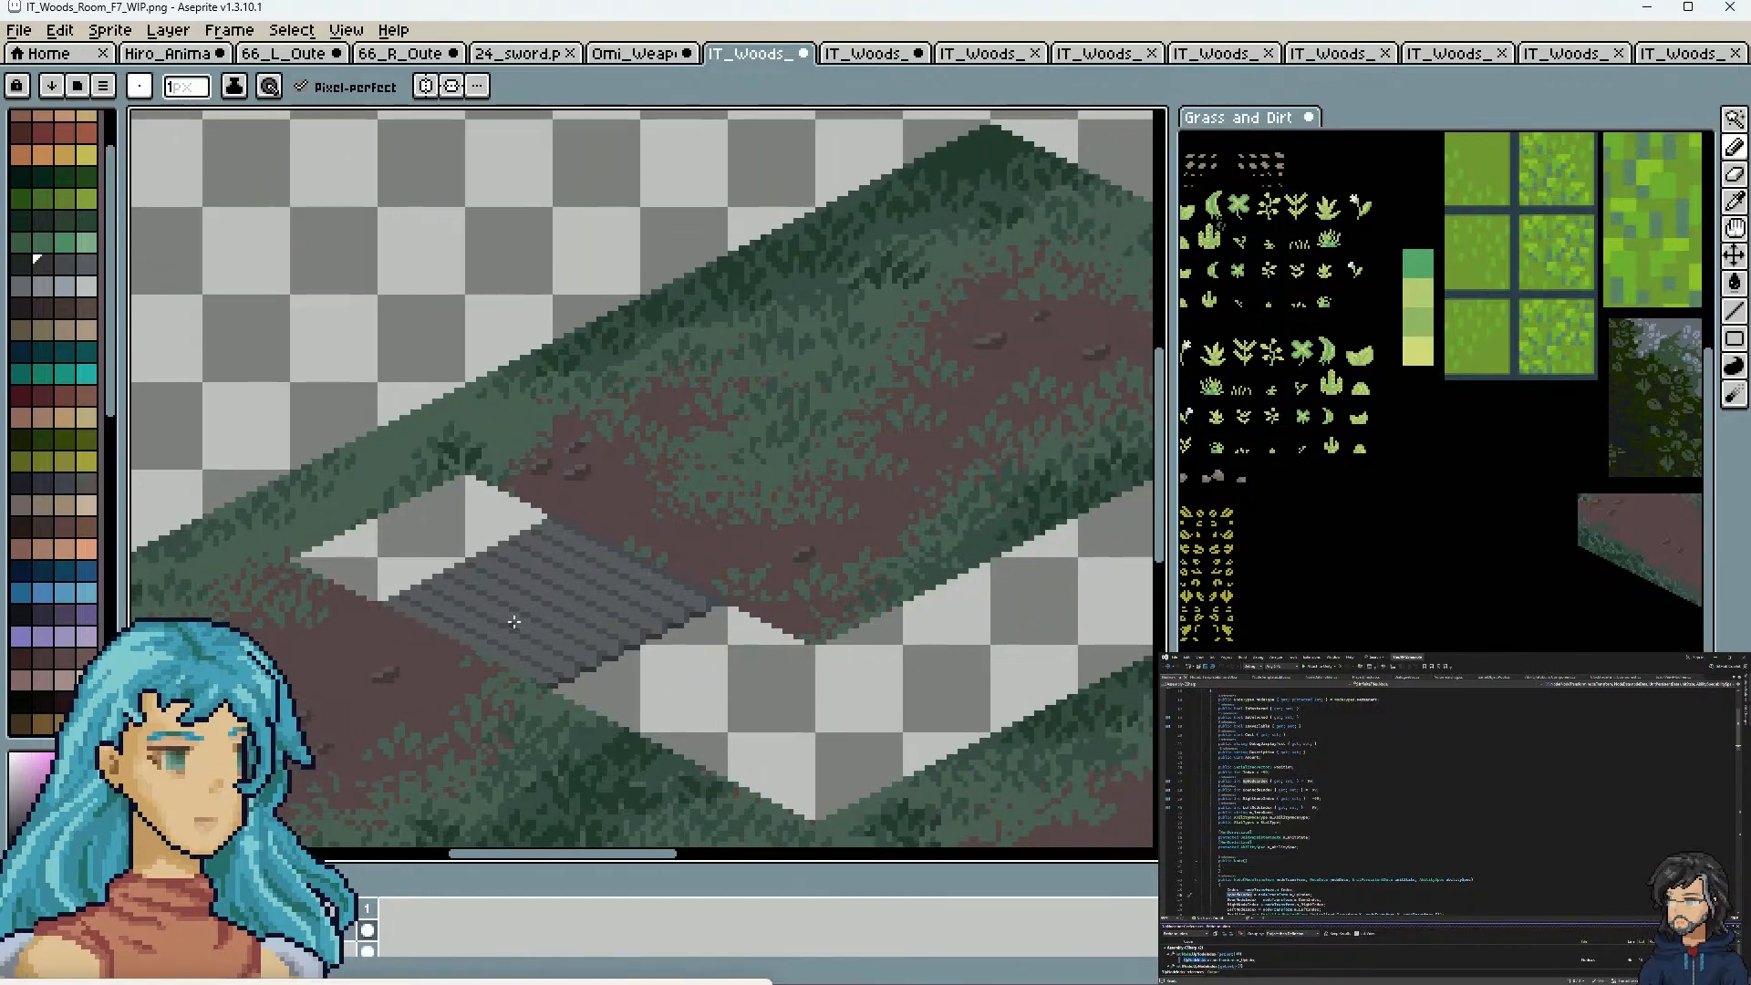
{"action": "scroll", "coordinate": [537, 663], "scroll_direction": "up", "scroll_amount": 2}
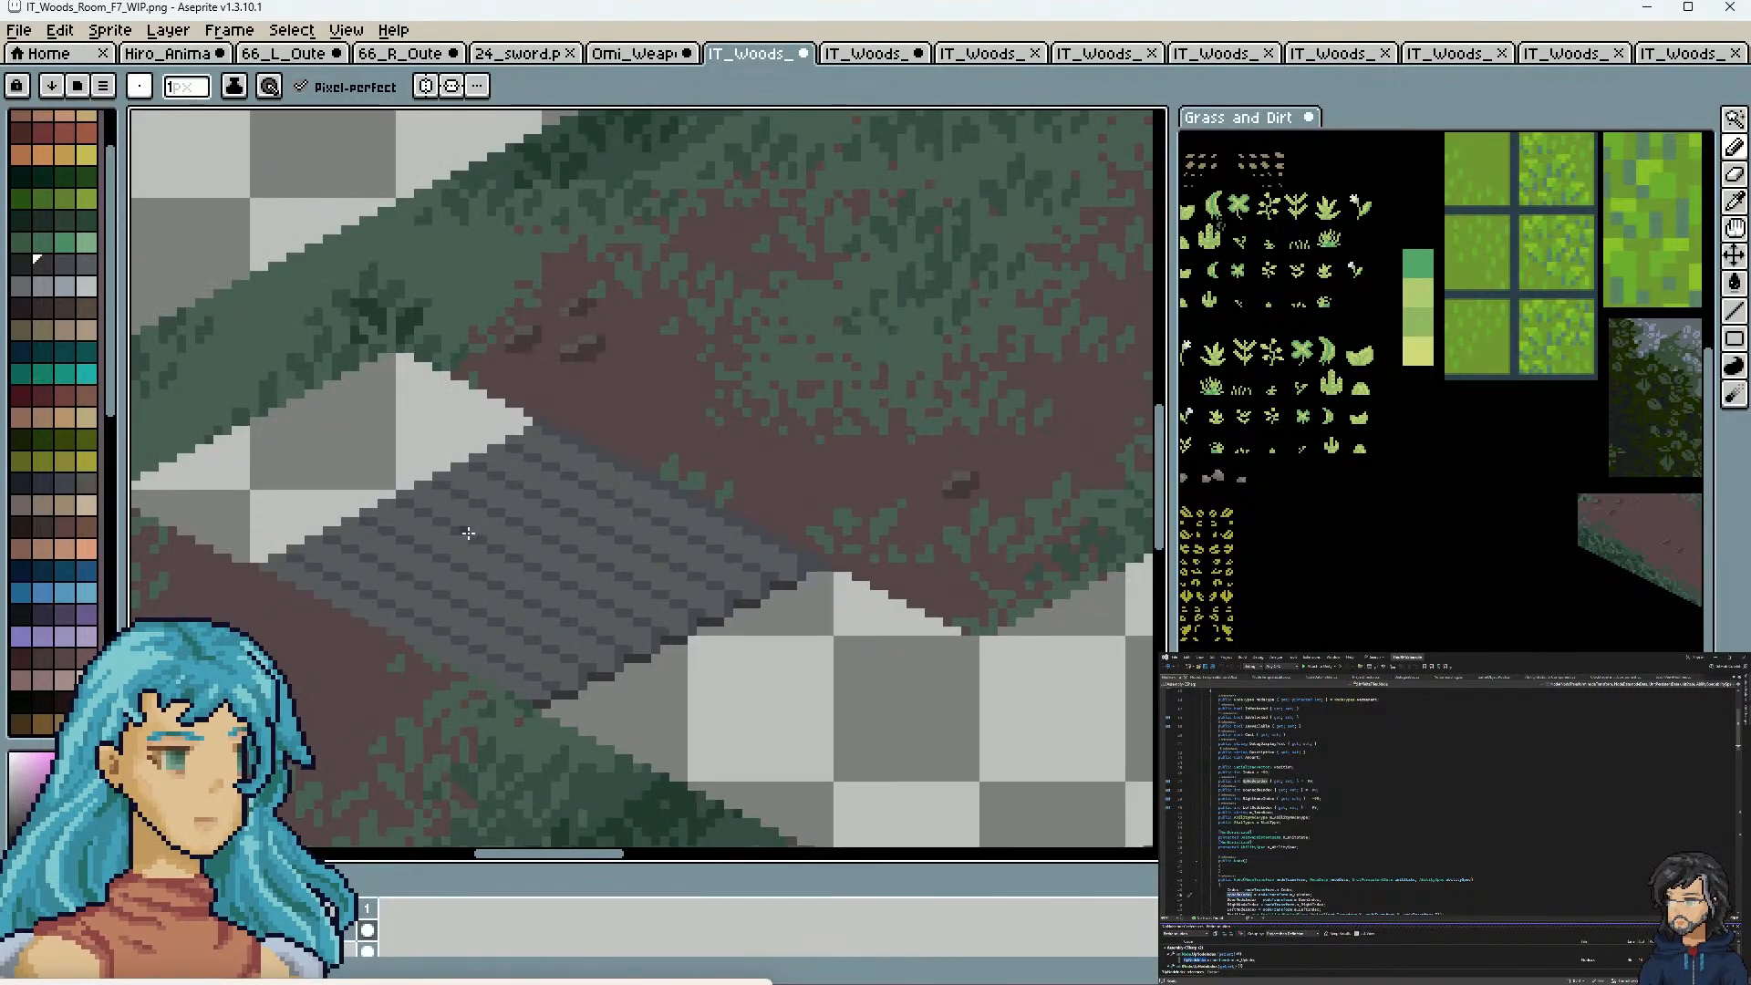
{"action": "left_click_drag", "start_coordinate": [494, 616], "coordinate": [563, 610]}
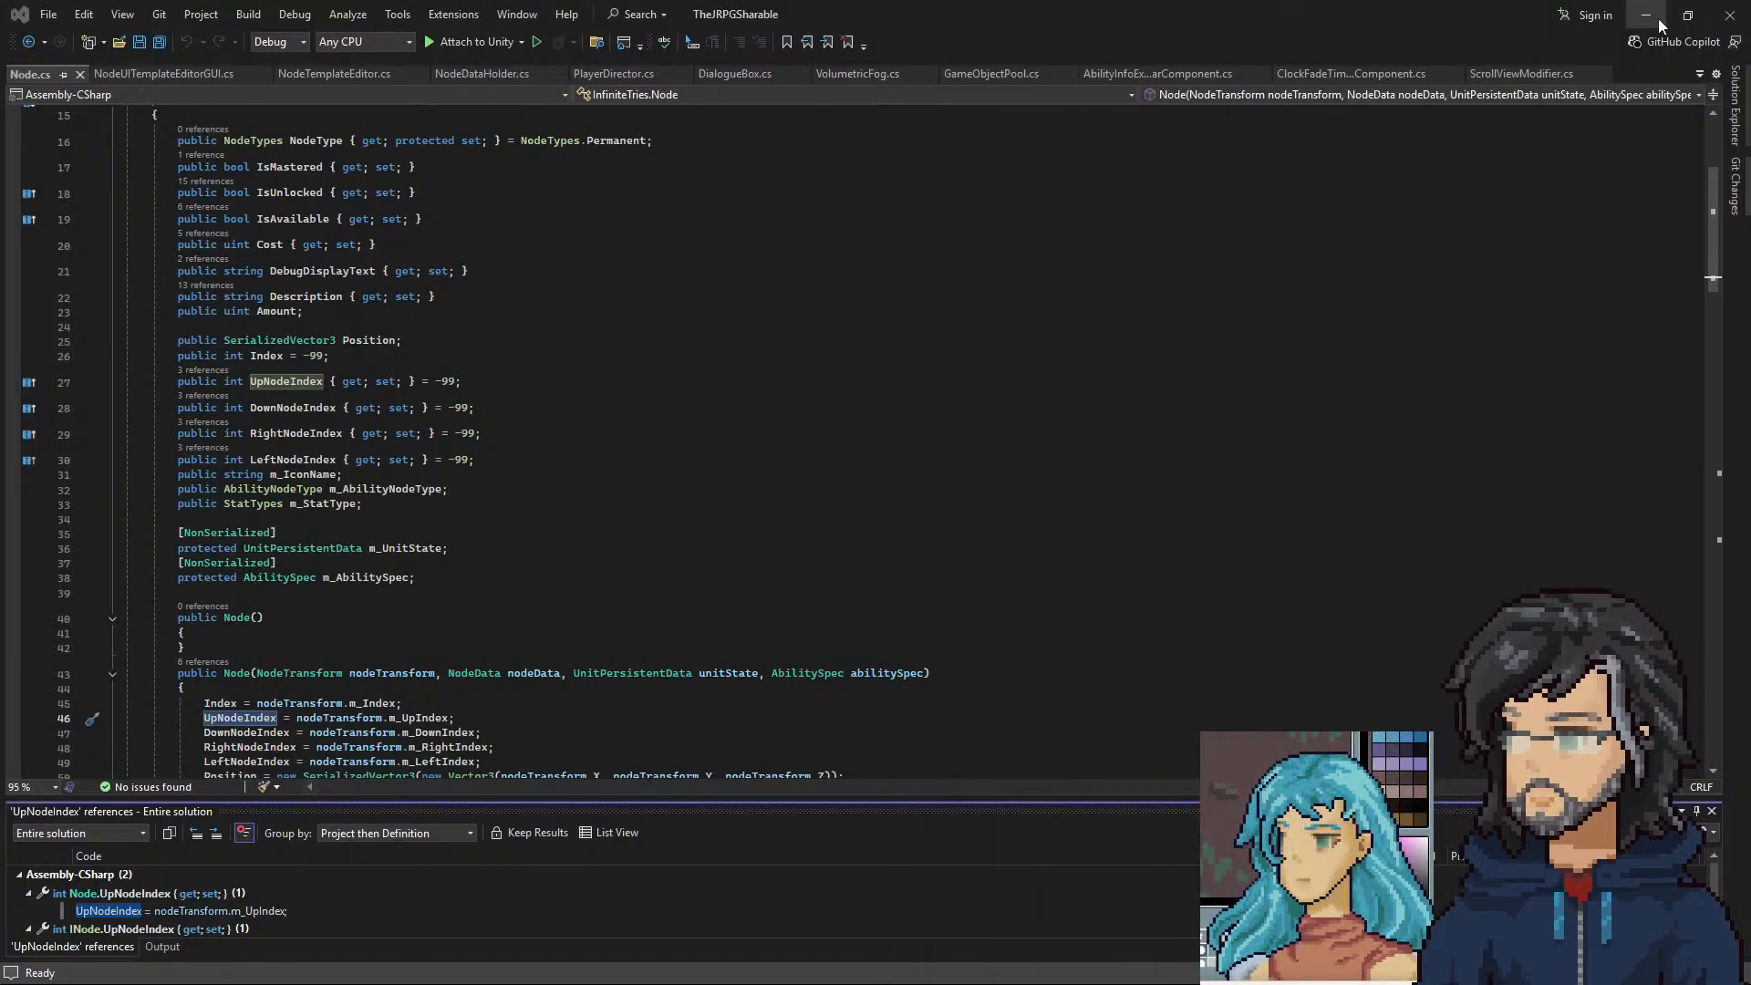
Switch to Unity, search the project assets for "wip" and locate IT_Forest_Room_T02_WIP in its folder
{"action": "left_click", "coordinate": [1646, 15]}
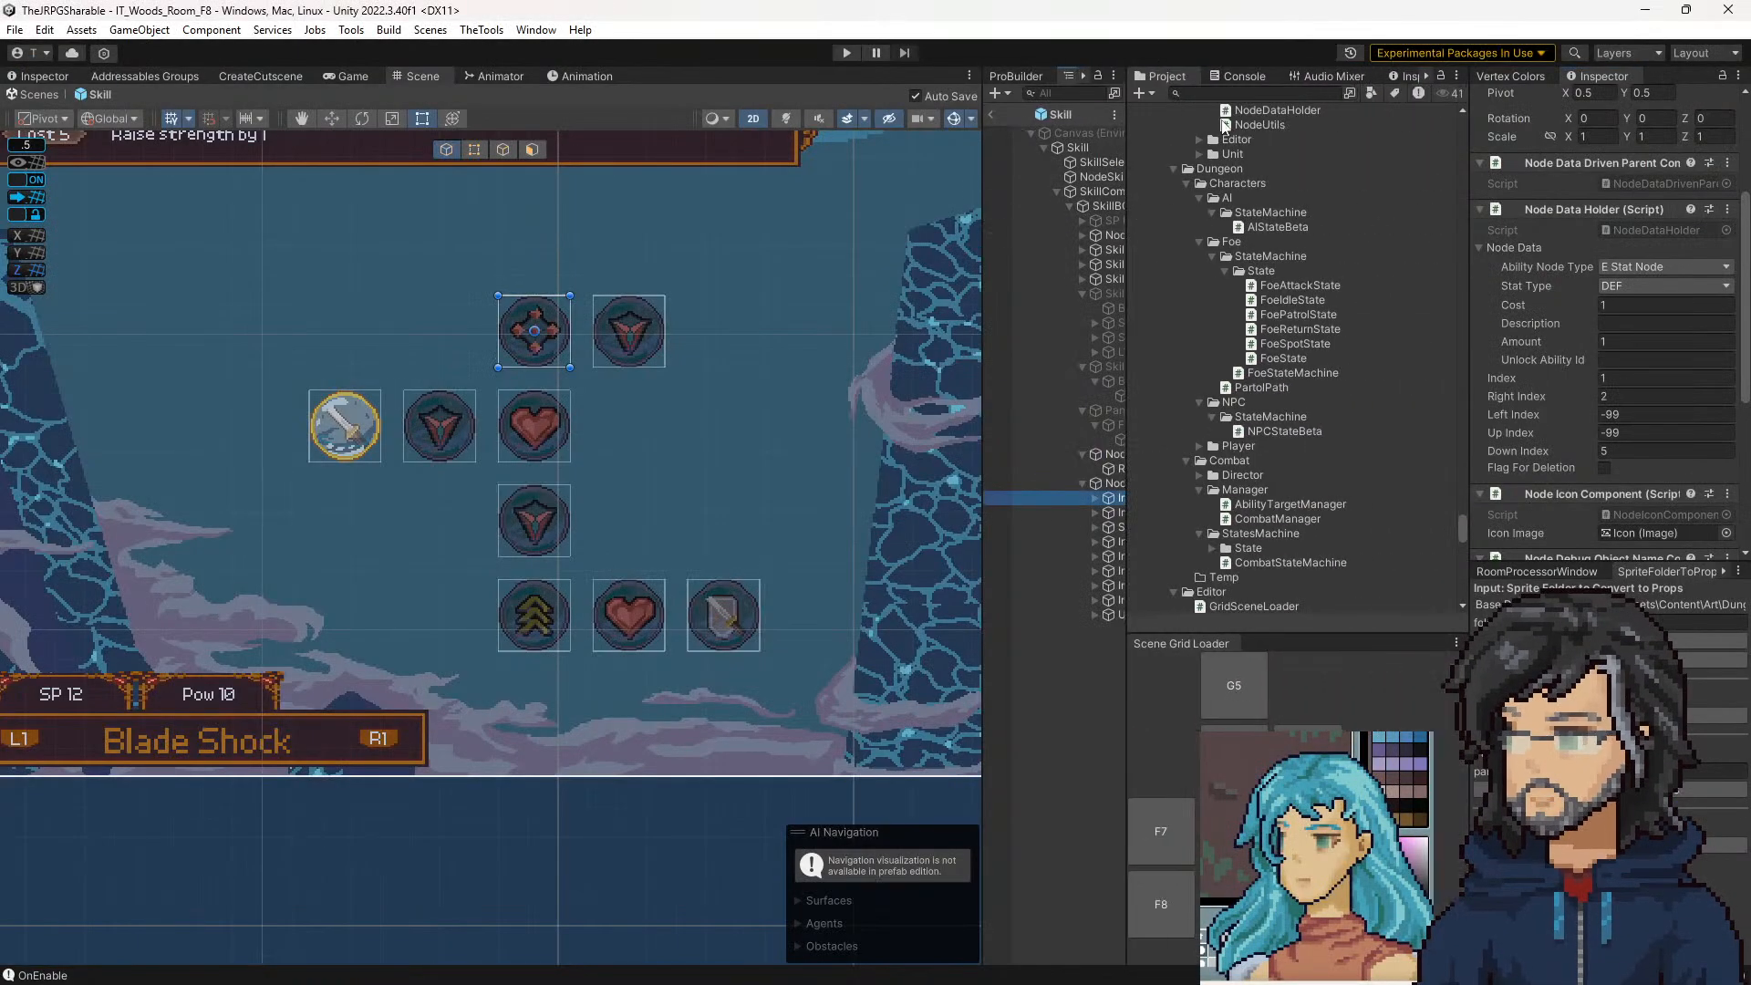
{"action": "left_click", "coordinate": [1228, 92]}
{"action": "type", "text": "wip"}
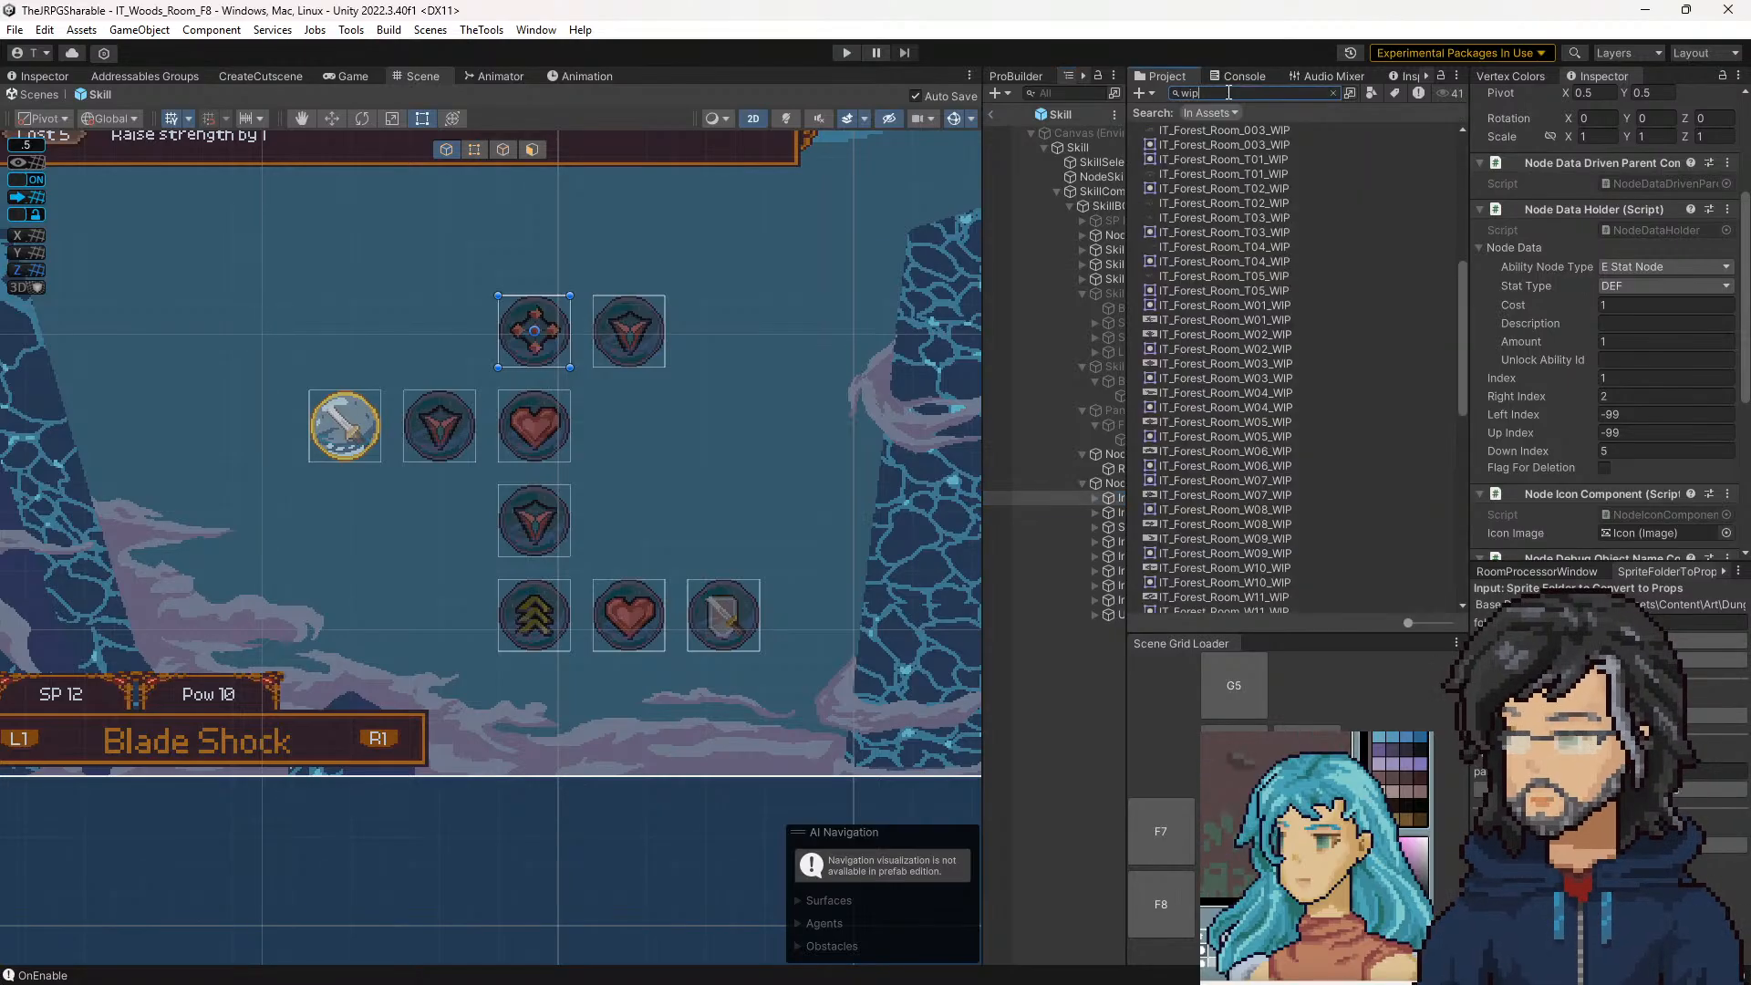
{"action": "left_click", "coordinate": [1196, 204]}
{"action": "left_click", "coordinate": [1334, 93]}
Browse the Forest room sprites and view IT_Forest_Room_T02_WIP.png in the image viewer
{"action": "scroll", "coordinate": [1293, 383], "scroll_direction": "down", "scroll_amount": 3}
{"action": "scroll", "coordinate": [1292, 394], "scroll_direction": "up", "scroll_amount": 7}
{"action": "scroll", "coordinate": [1262, 259], "scroll_direction": "up", "scroll_amount": 8}
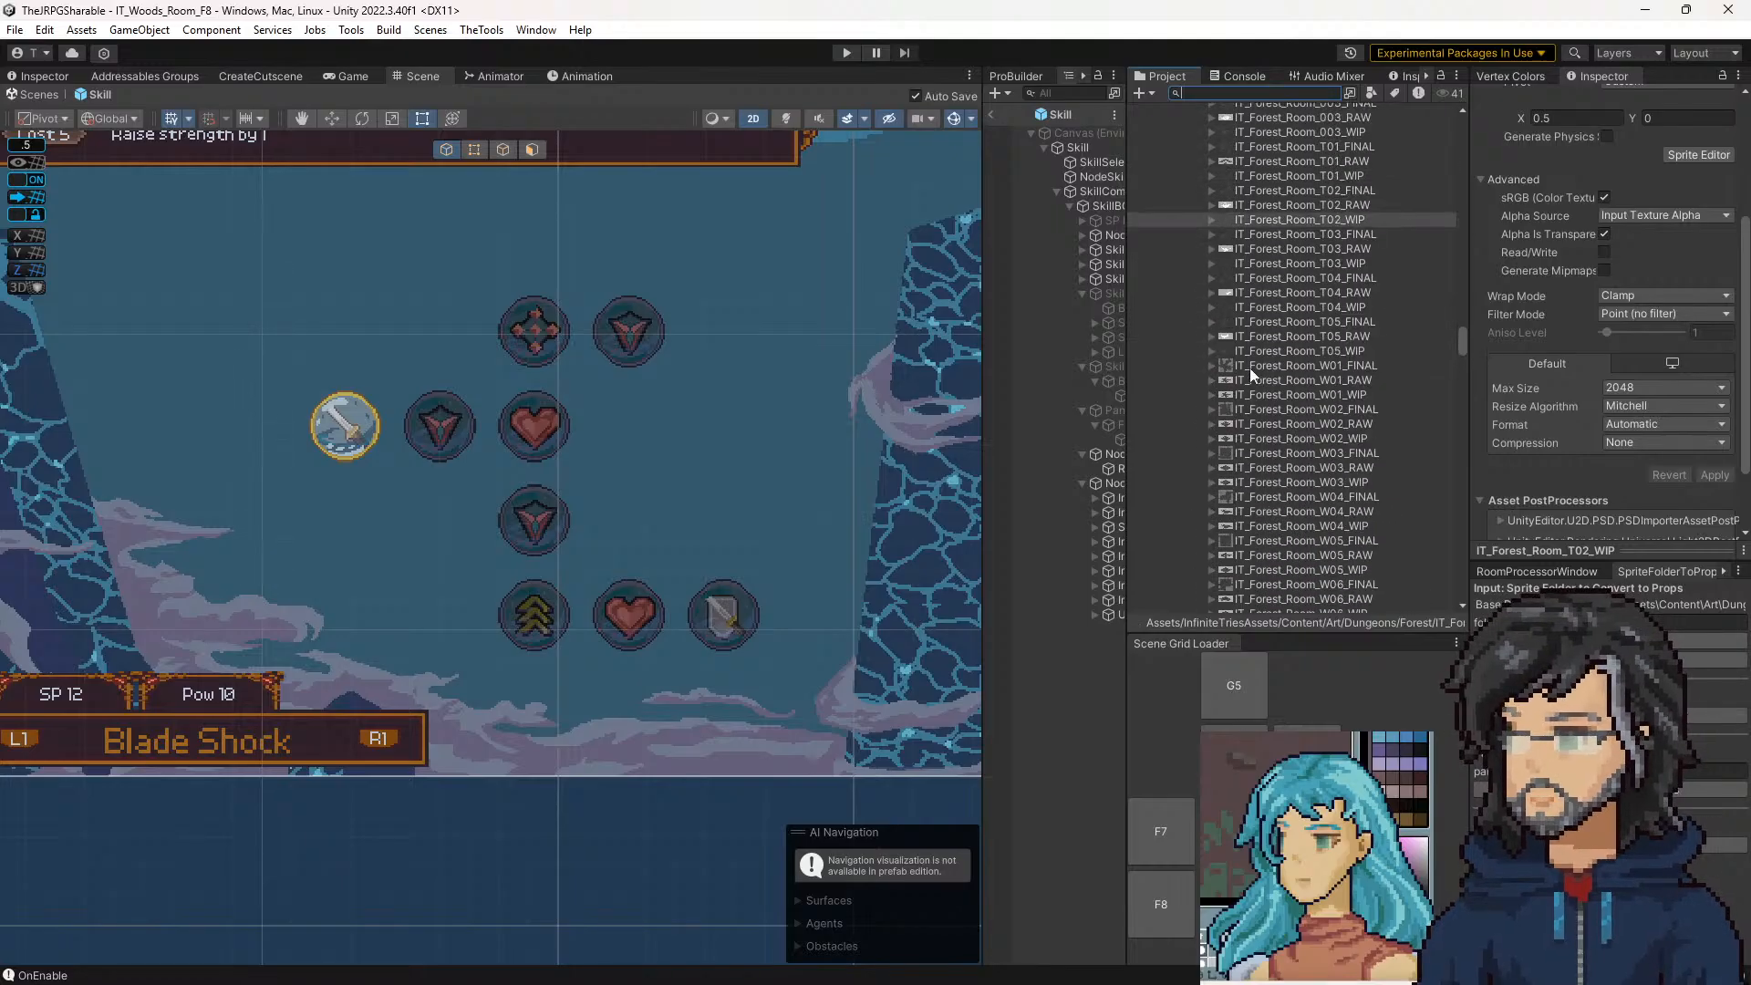
{"action": "scroll", "coordinate": [1277, 315], "scroll_direction": "down", "scroll_amount": 3}
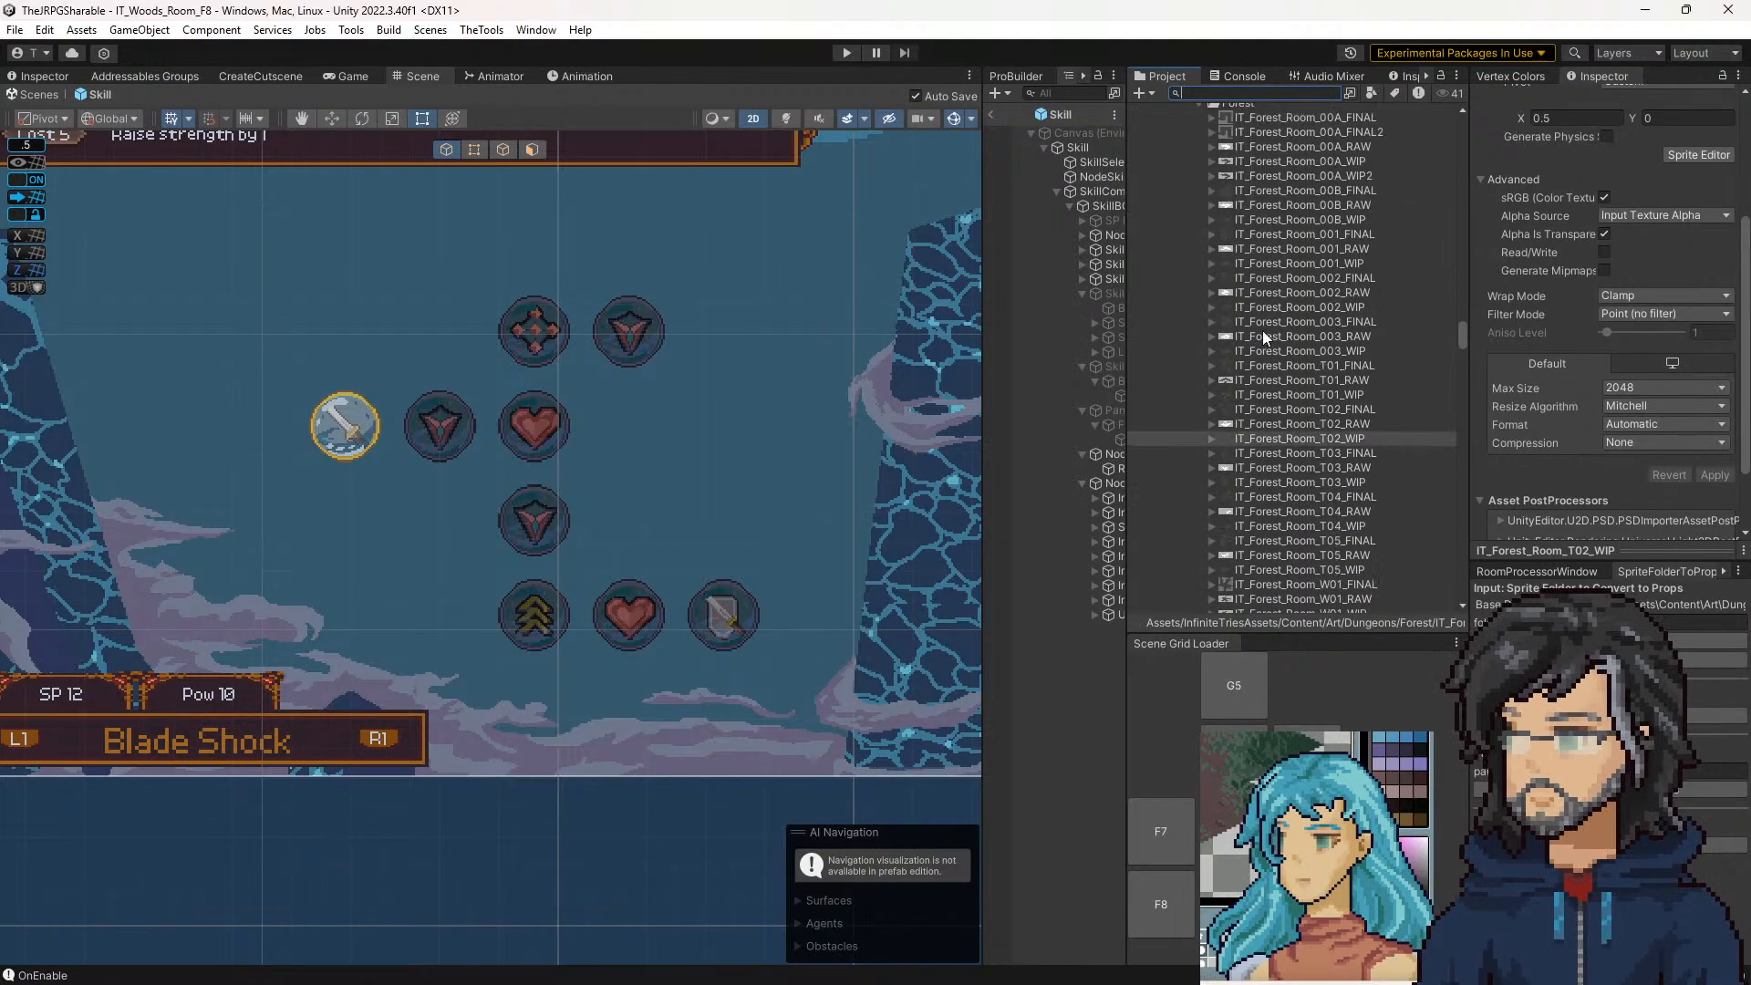
{"action": "left_click", "coordinate": [1295, 393]}
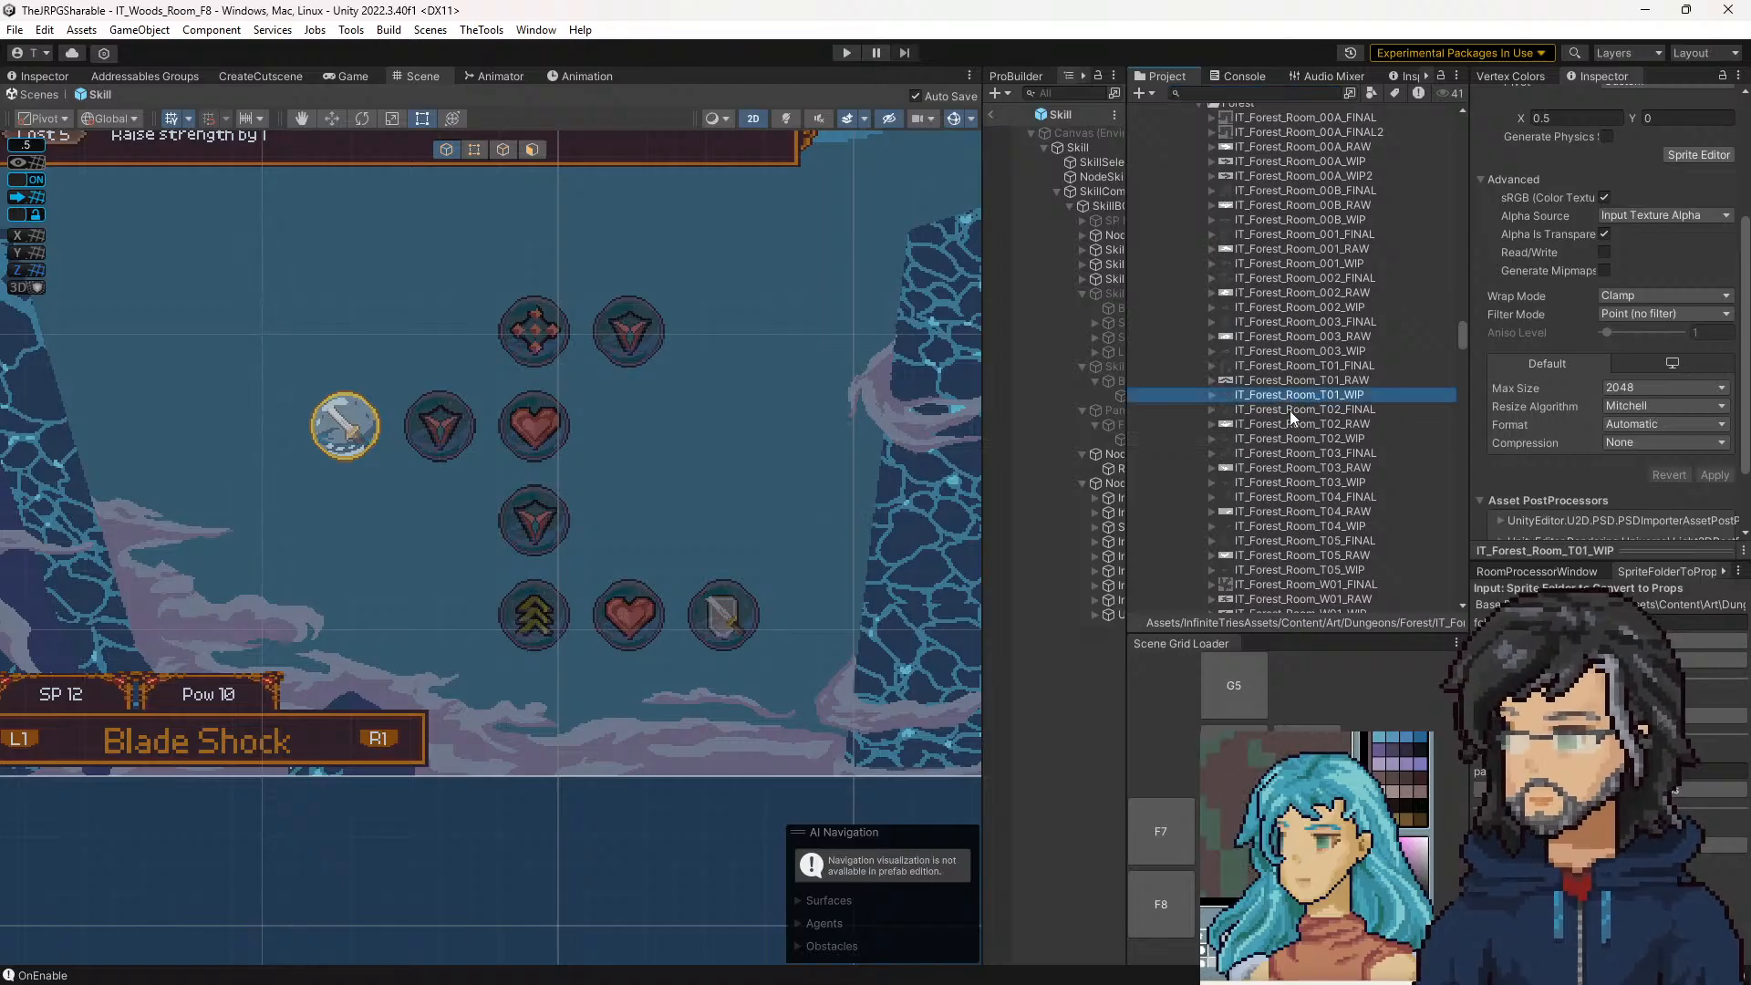
{"action": "left_click", "coordinate": [1320, 439]}
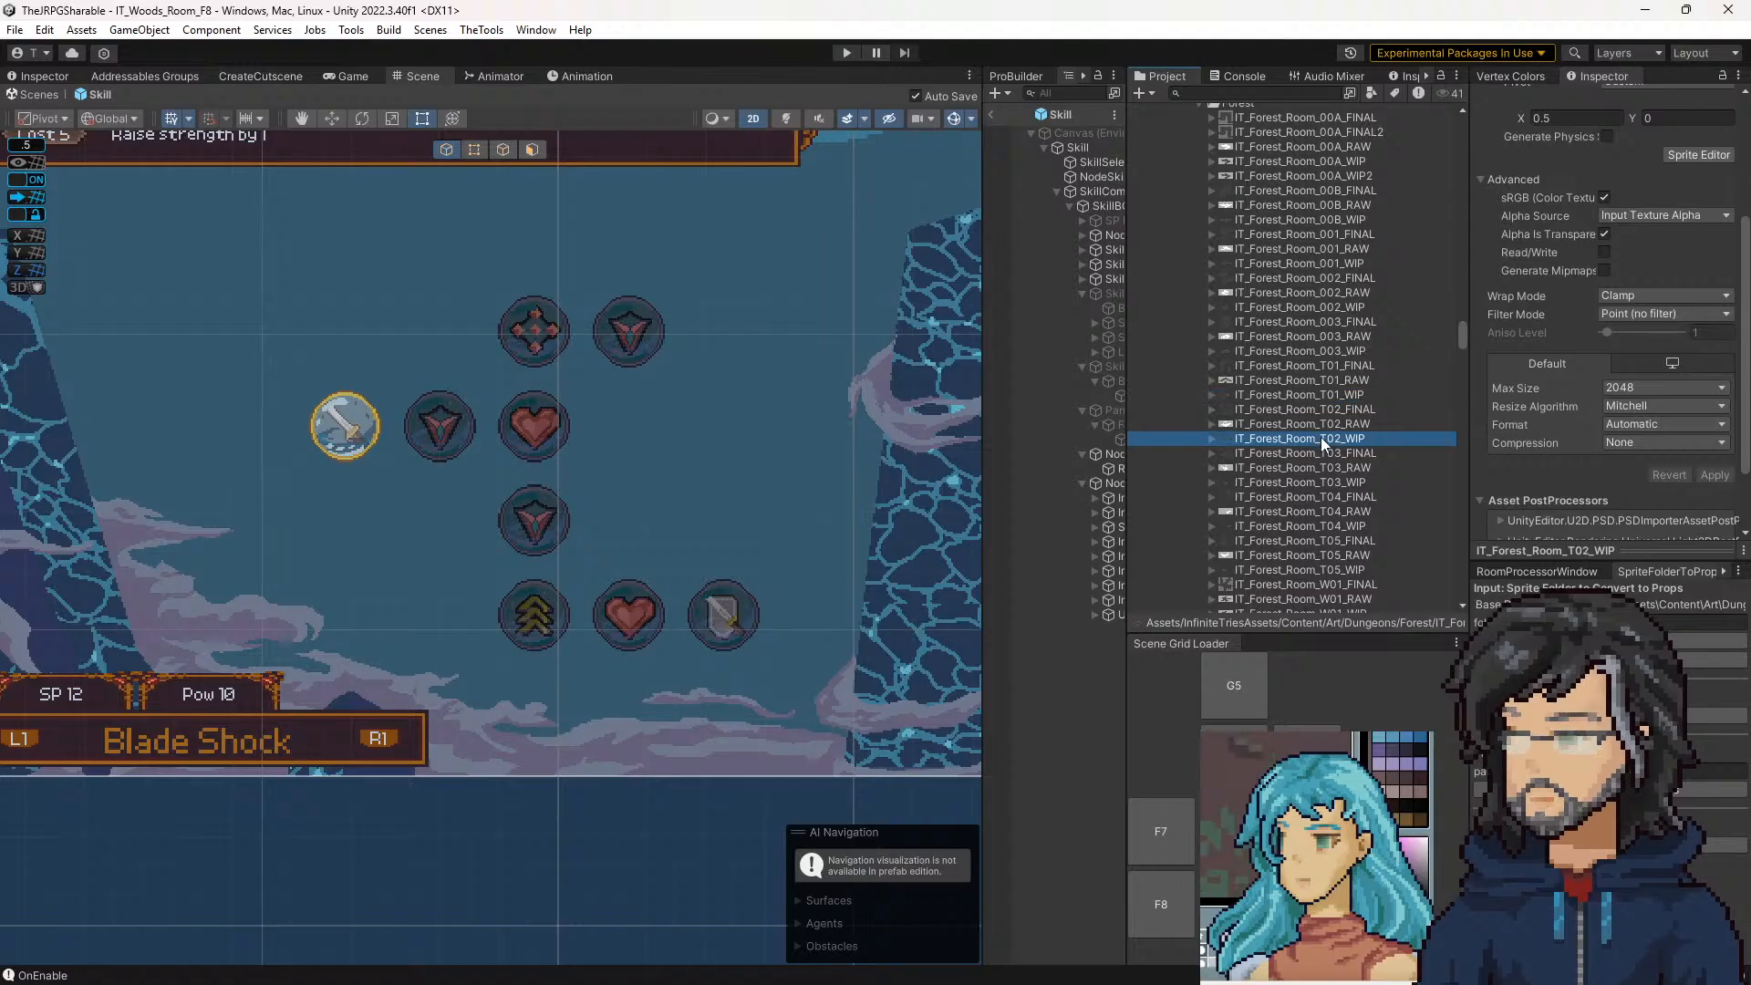
{"action": "left_click_drag", "start_coordinate": [2, 365], "coordinate": [766, 2]}
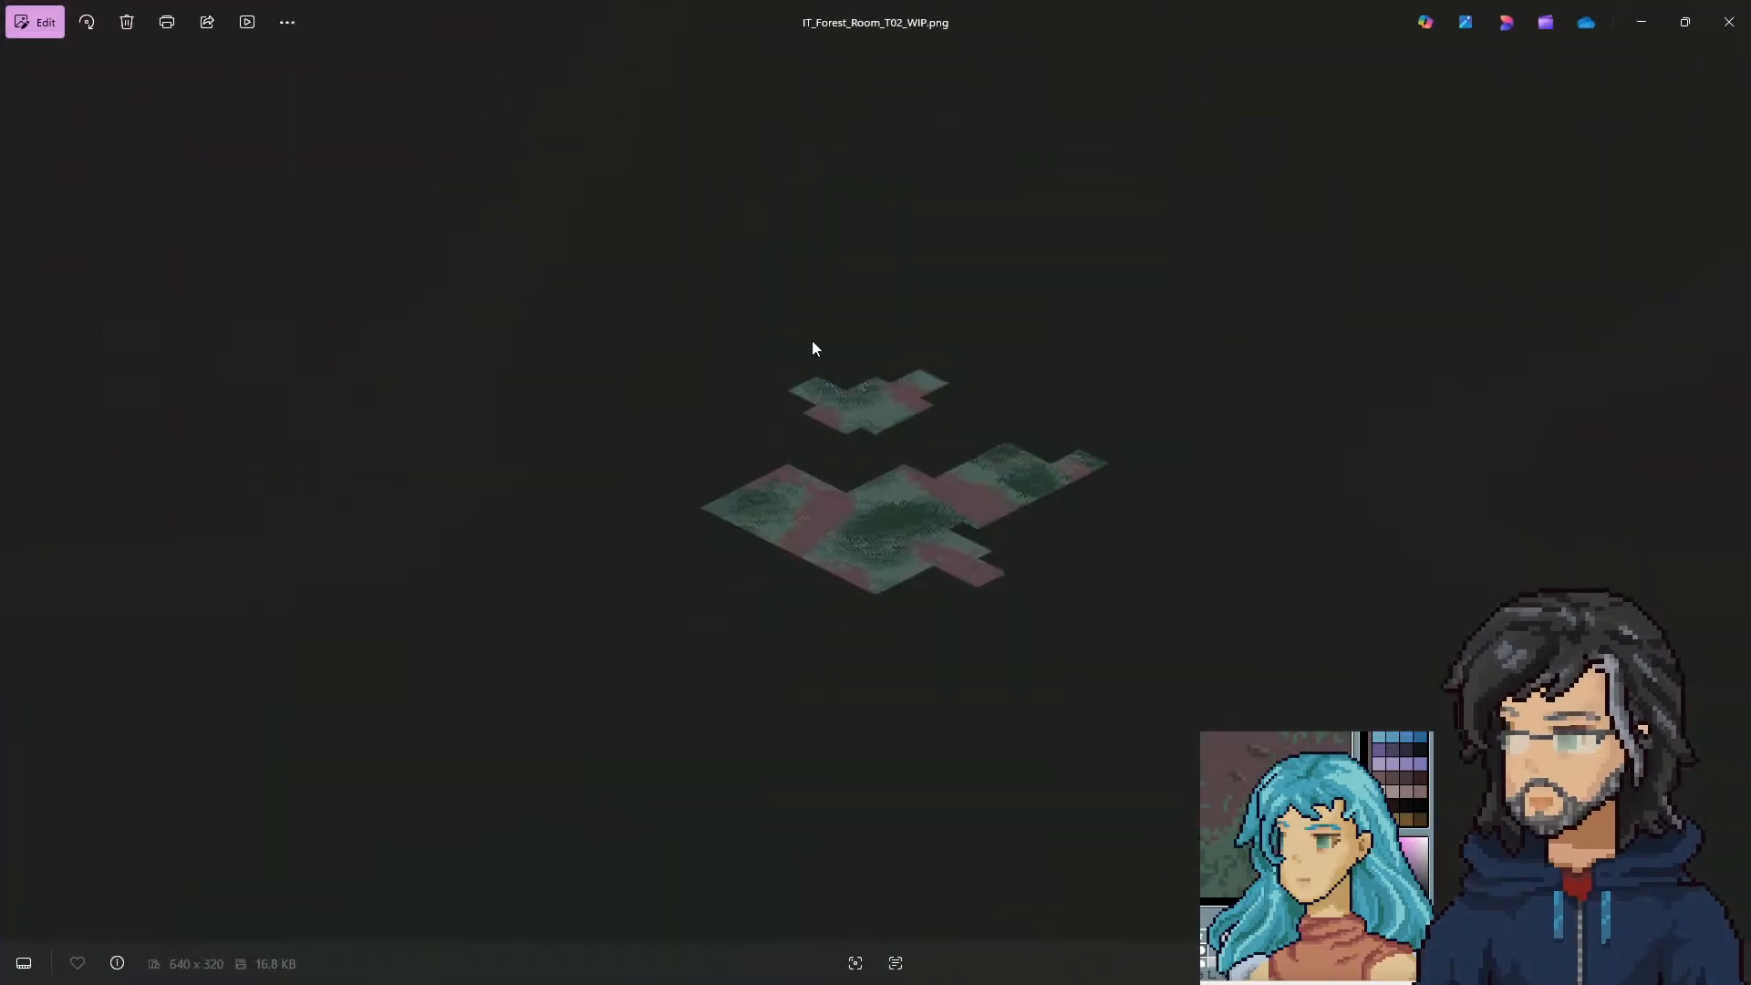
{"action": "left_click", "coordinate": [1644, 23]}
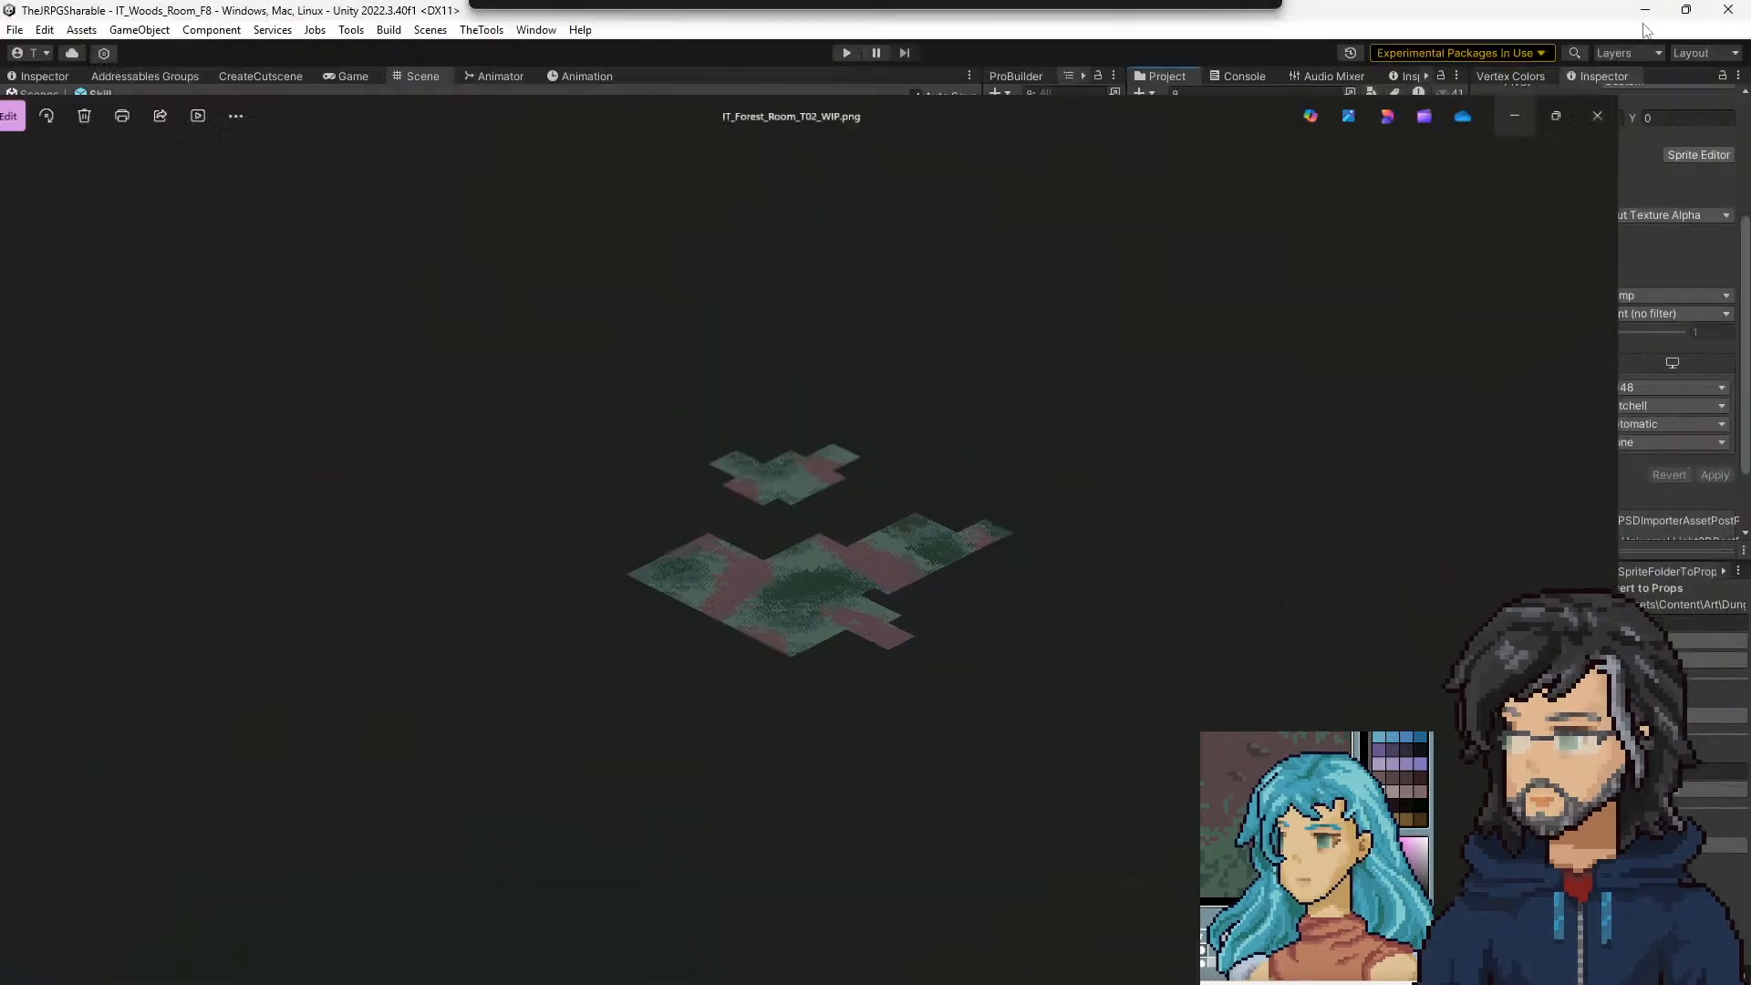
Open IT_Forest_Room_T02_FINAL.png in the image viewer and examine its floor artwork
{"action": "left_click", "coordinate": [1326, 412]}
{"action": "double_click", "coordinate": [1326, 408]}
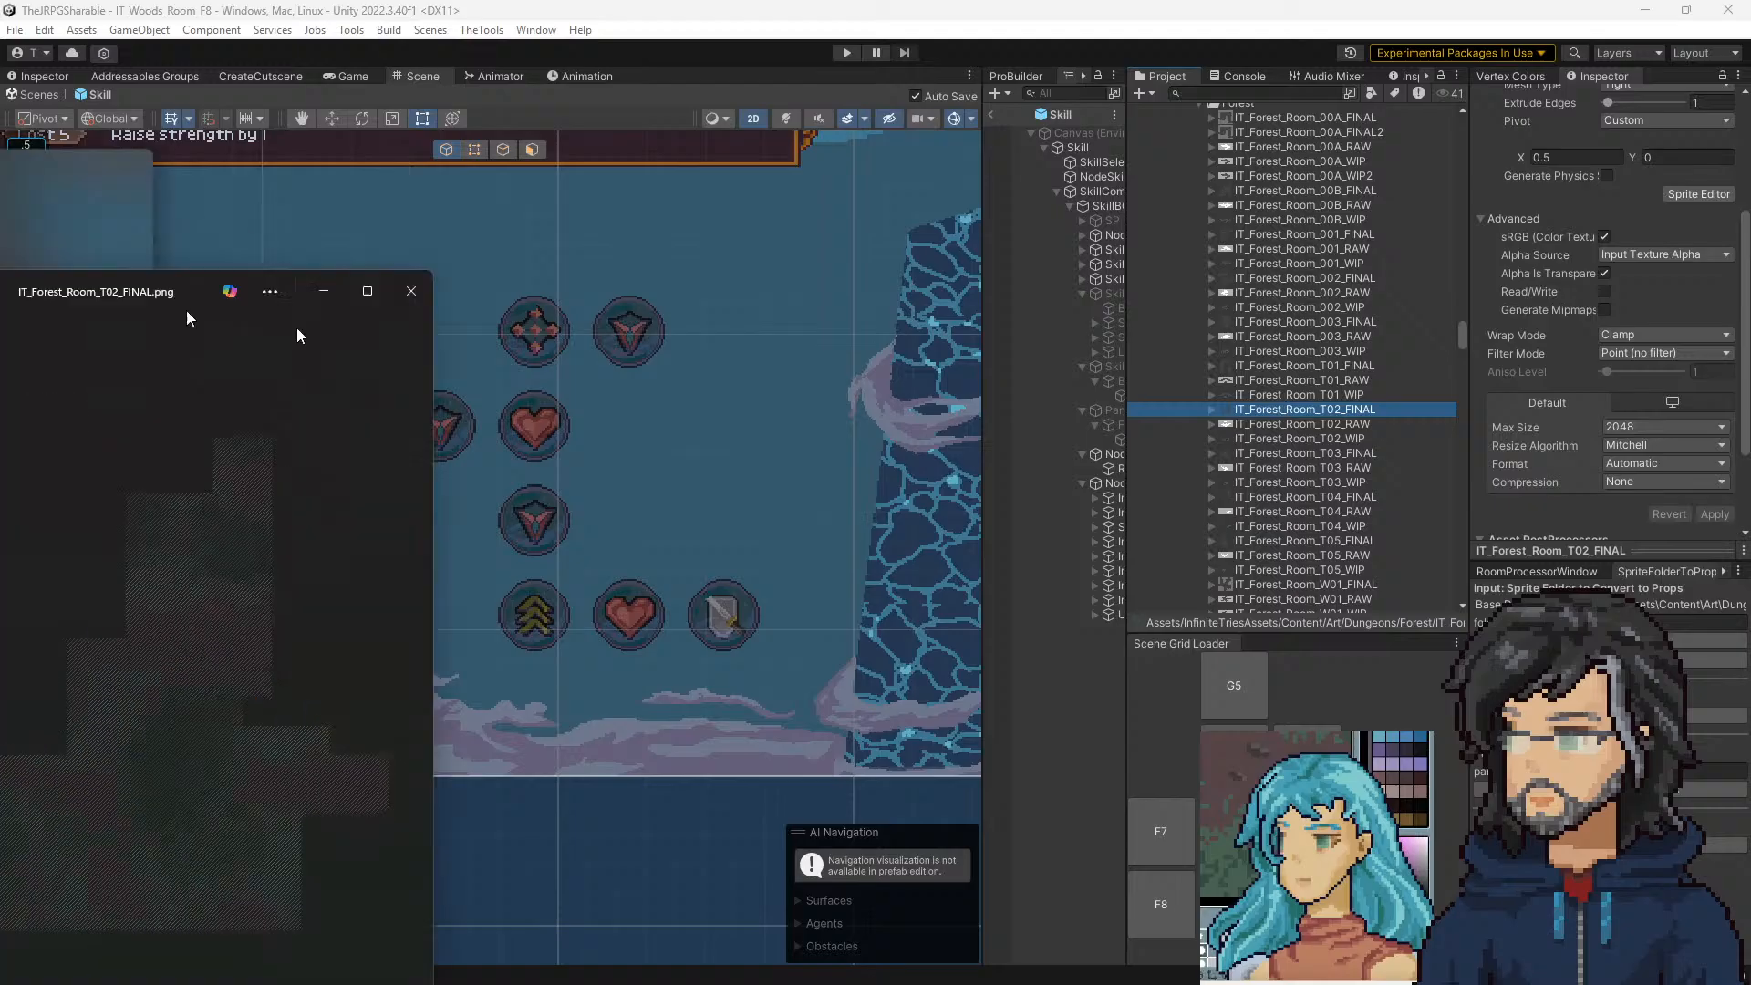
{"action": "scroll", "coordinate": [1008, 414], "scroll_direction": "down", "scroll_amount": 5}
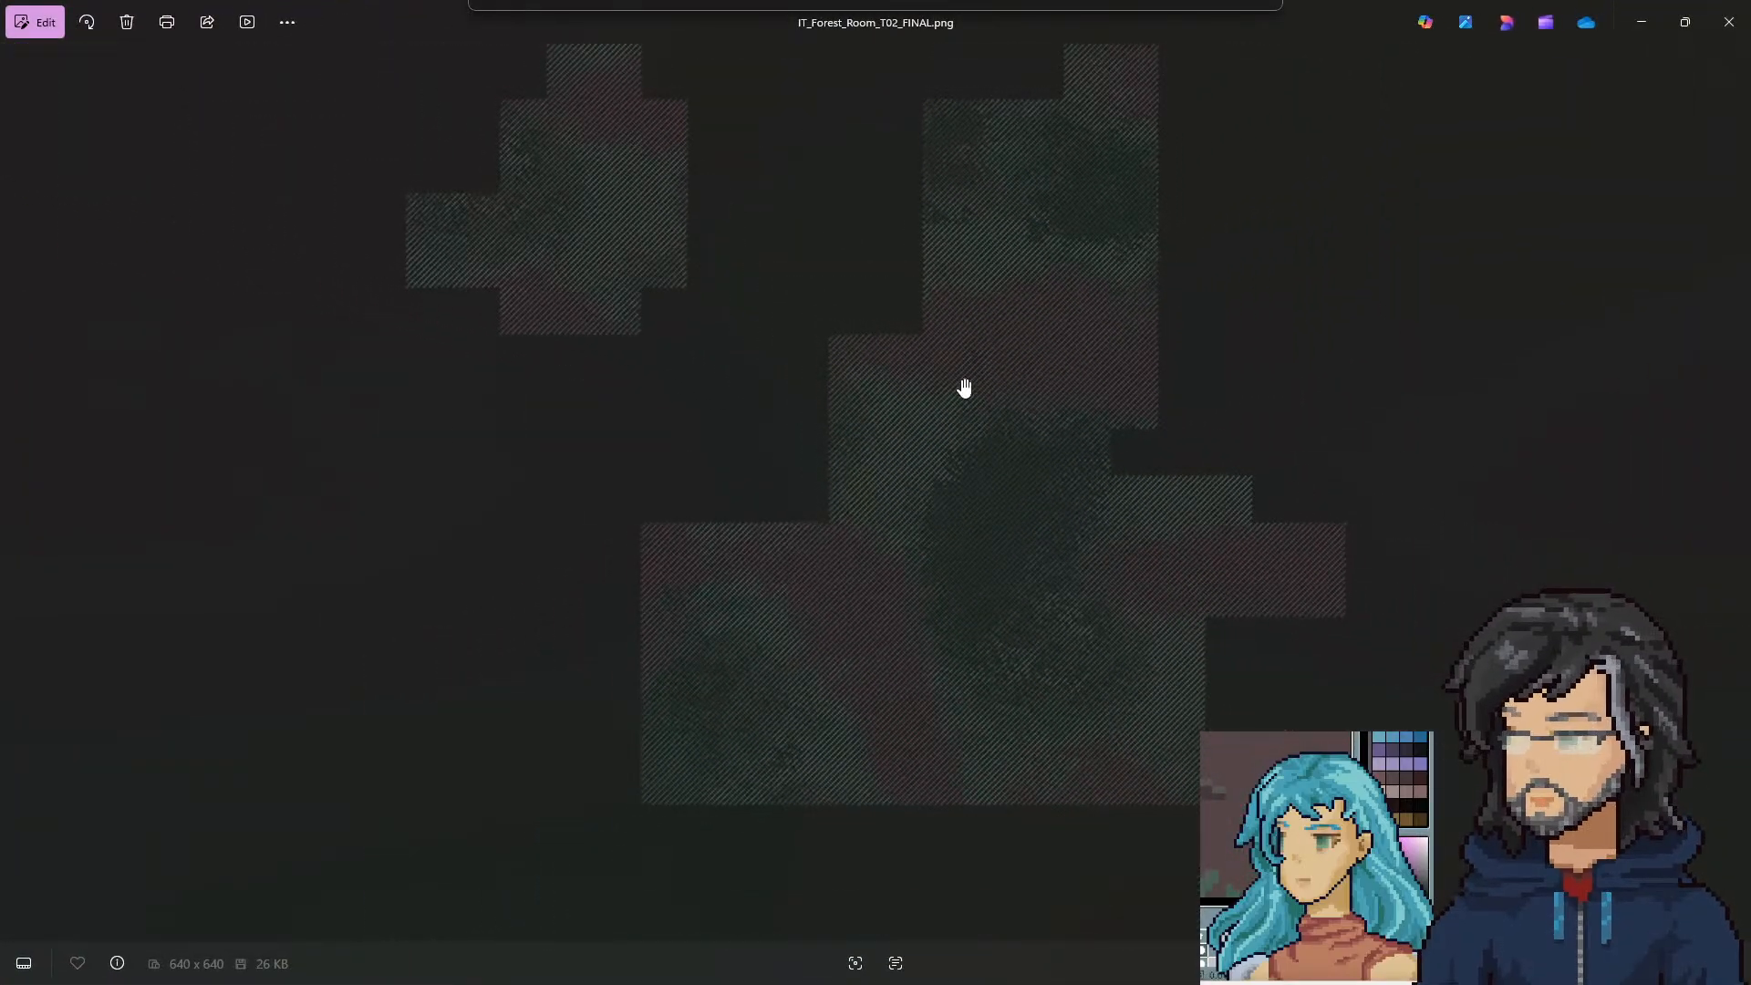
{"action": "left_click", "coordinate": [1643, 13]}
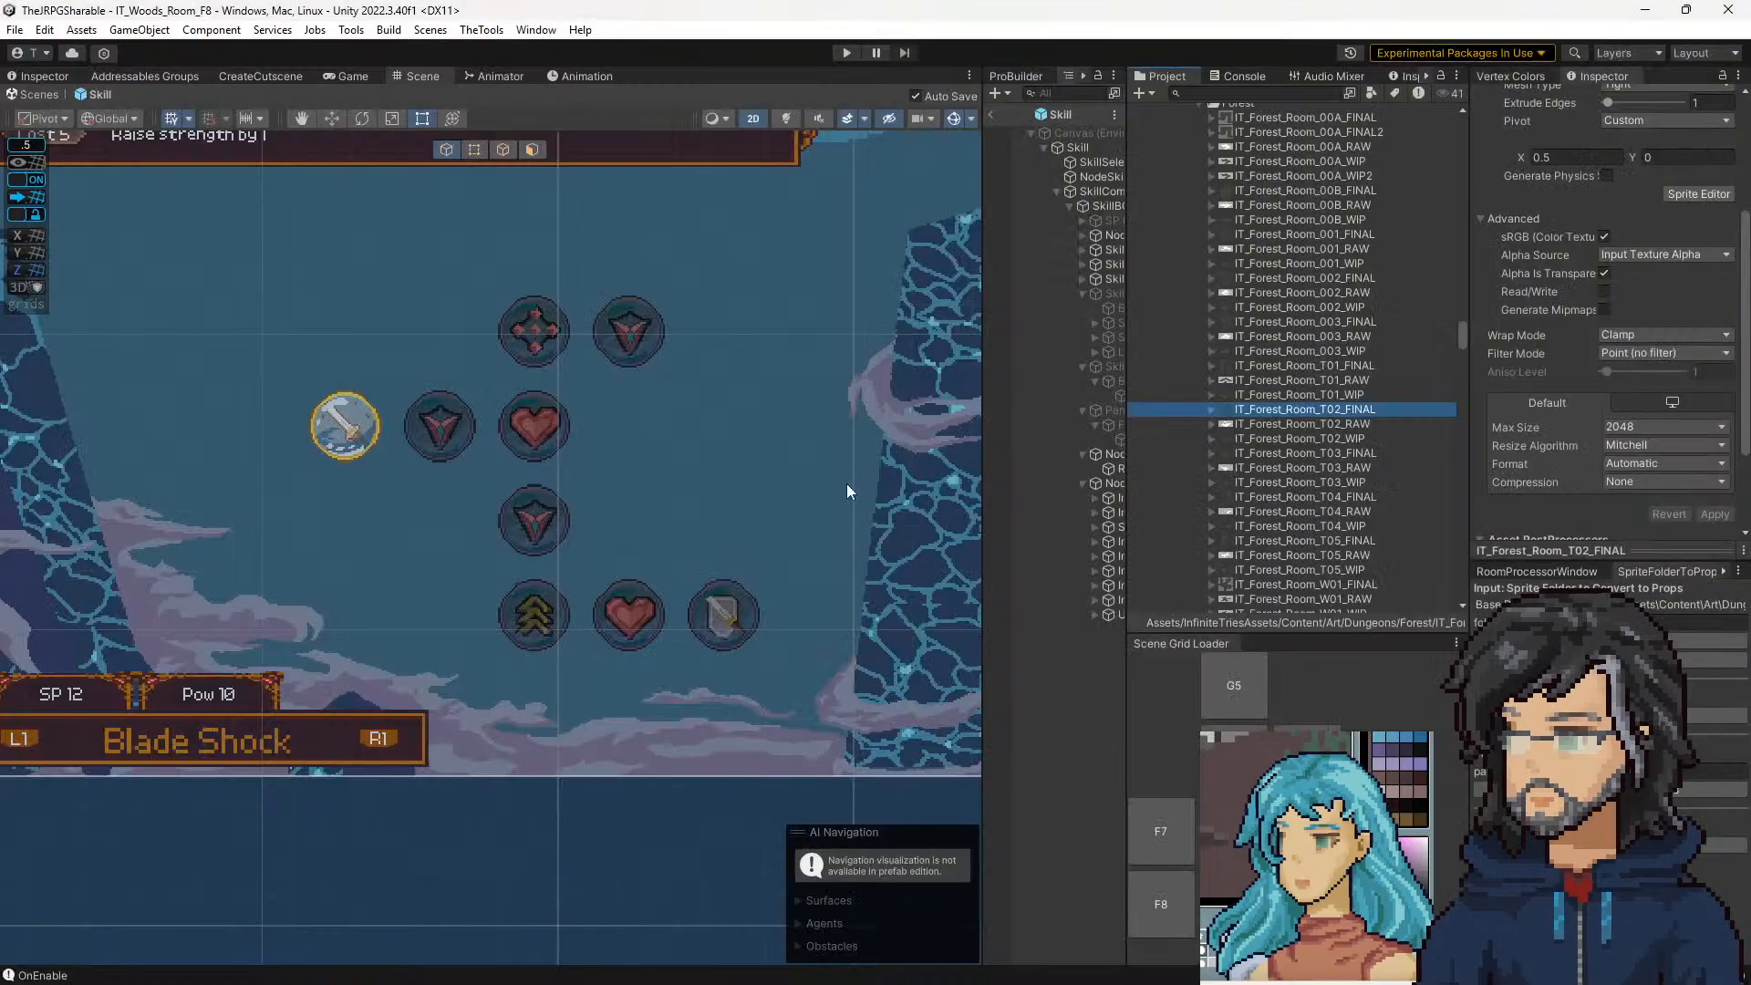
Leave the Skill prefab and load the IT_Forest_Room_T02 scene from the InfiniteTries Forest dungeons
{"action": "left_click", "coordinate": [992, 115]}
{"action": "key", "text": "w"}
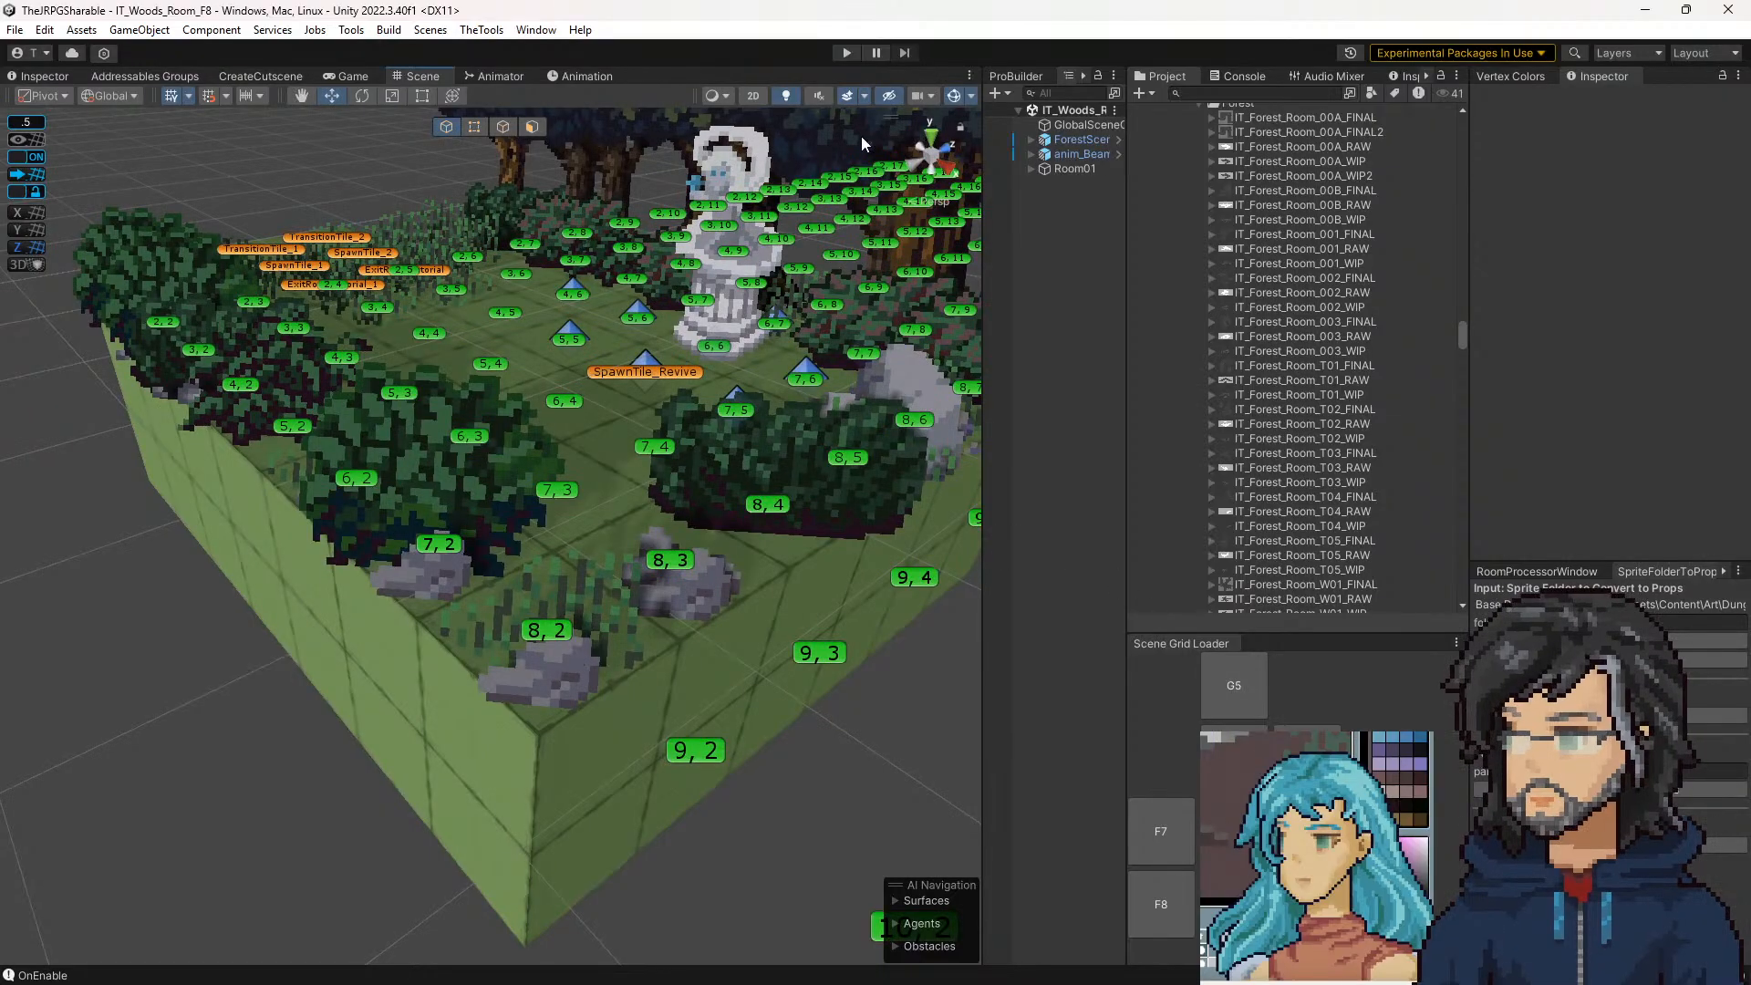
{"action": "left_click", "coordinate": [397, 33]}
{"action": "mouse_move", "coordinate": [429, 29]}
{"action": "mouse_move", "coordinate": [469, 51]}
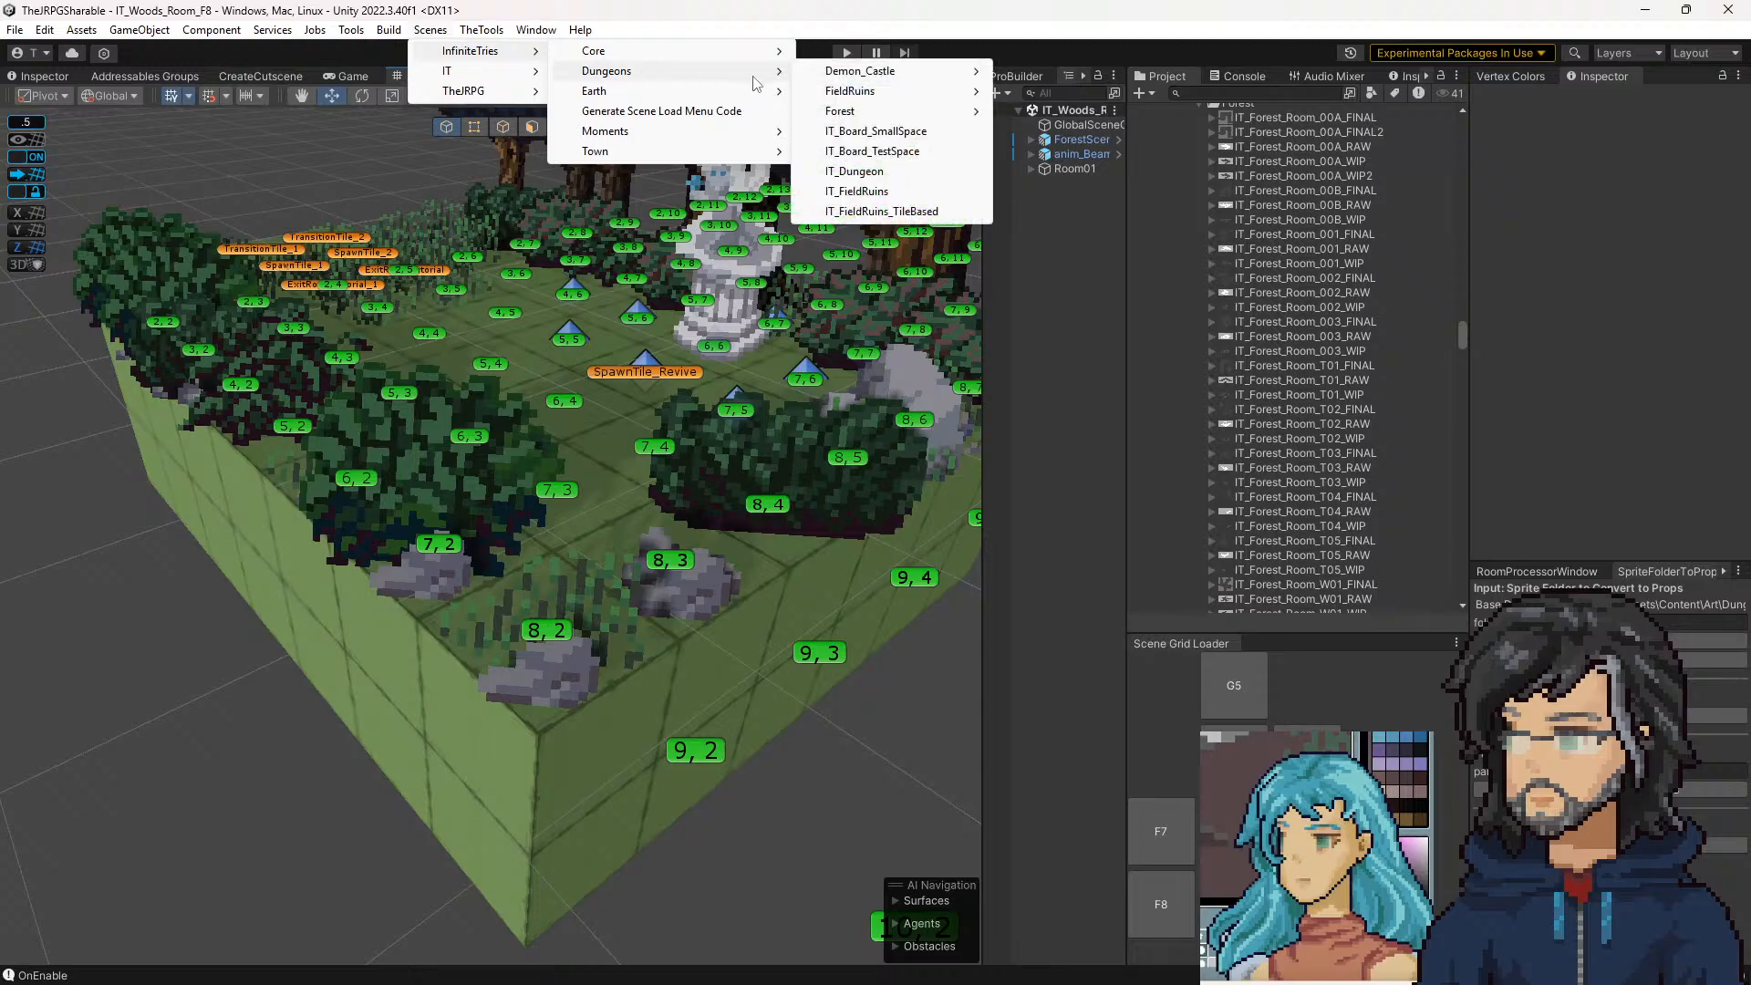
{"action": "mouse_move", "coordinate": [737, 95]}
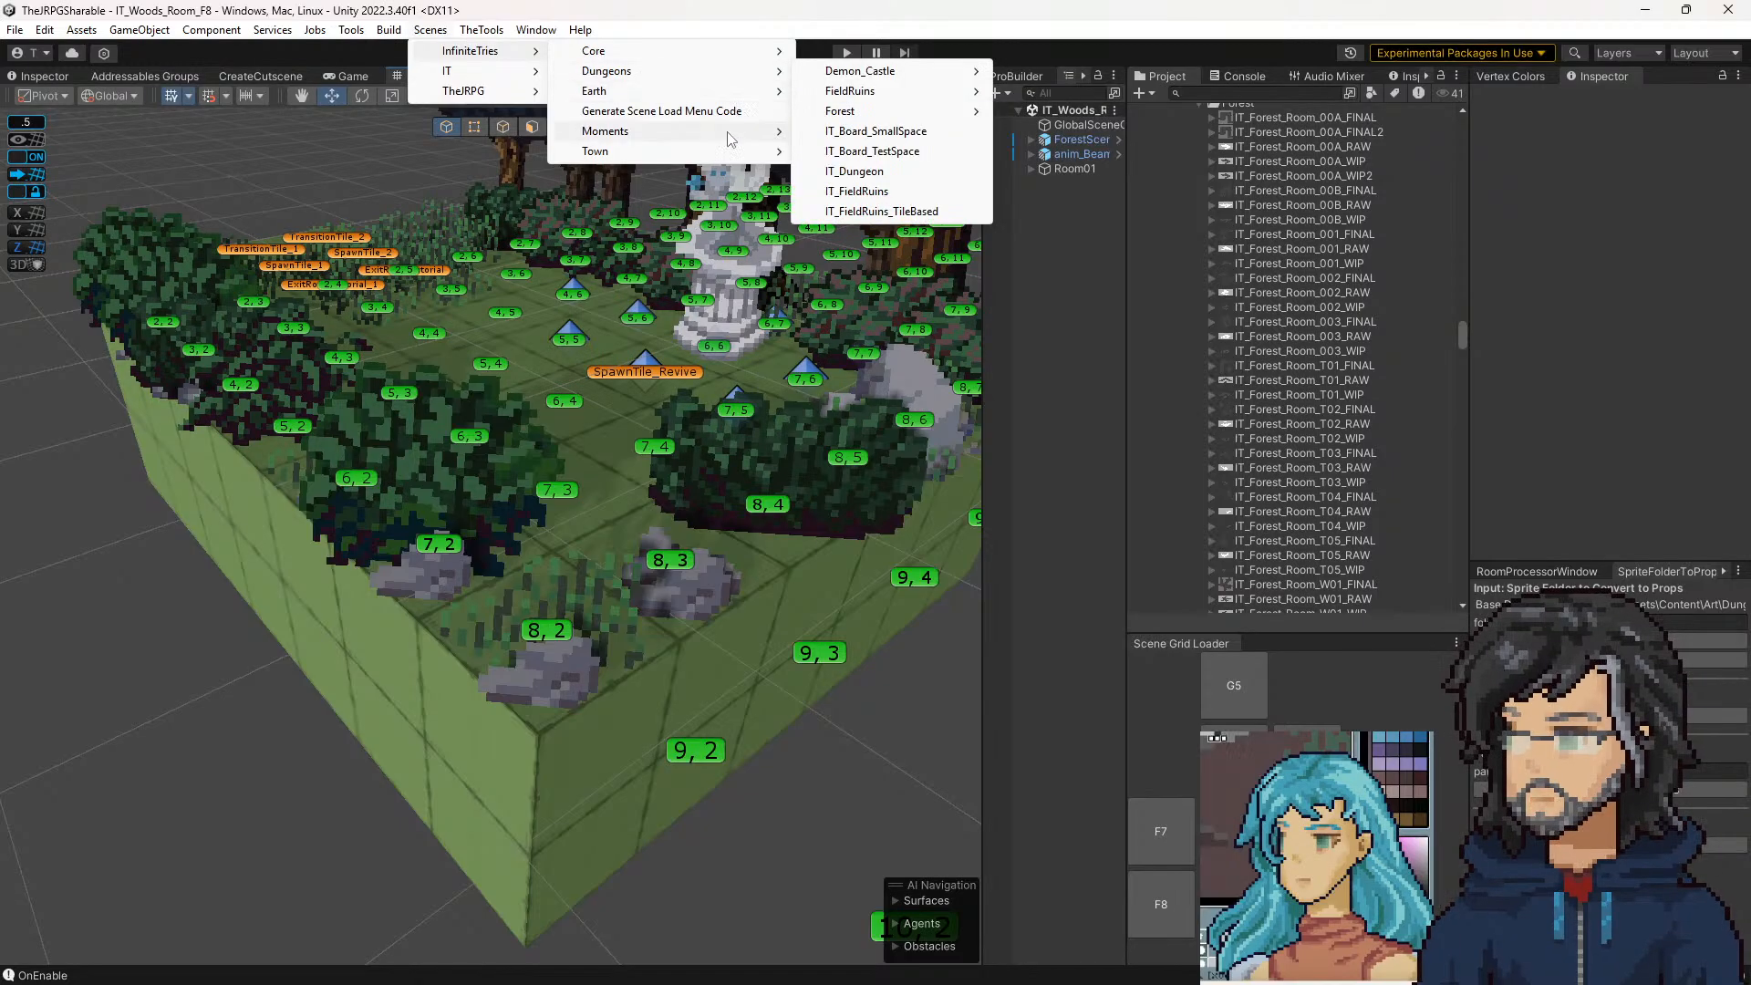
{"action": "mouse_move", "coordinate": [721, 150]}
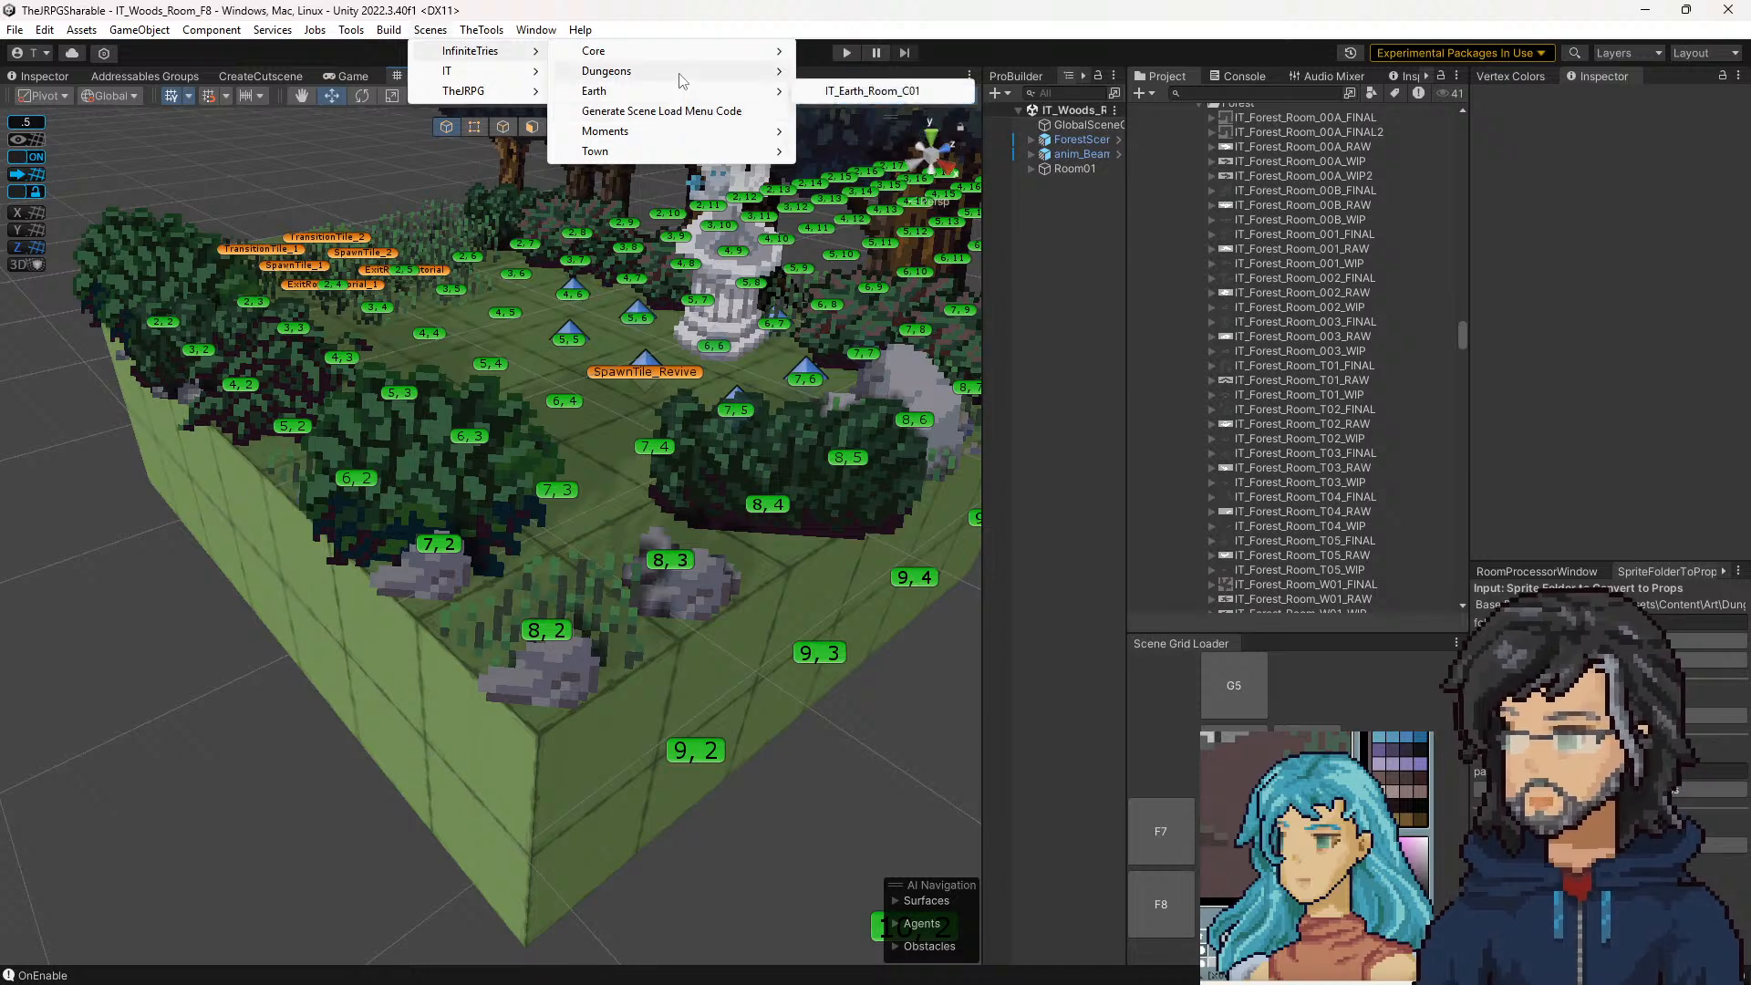
{"action": "mouse_move", "coordinate": [680, 80]}
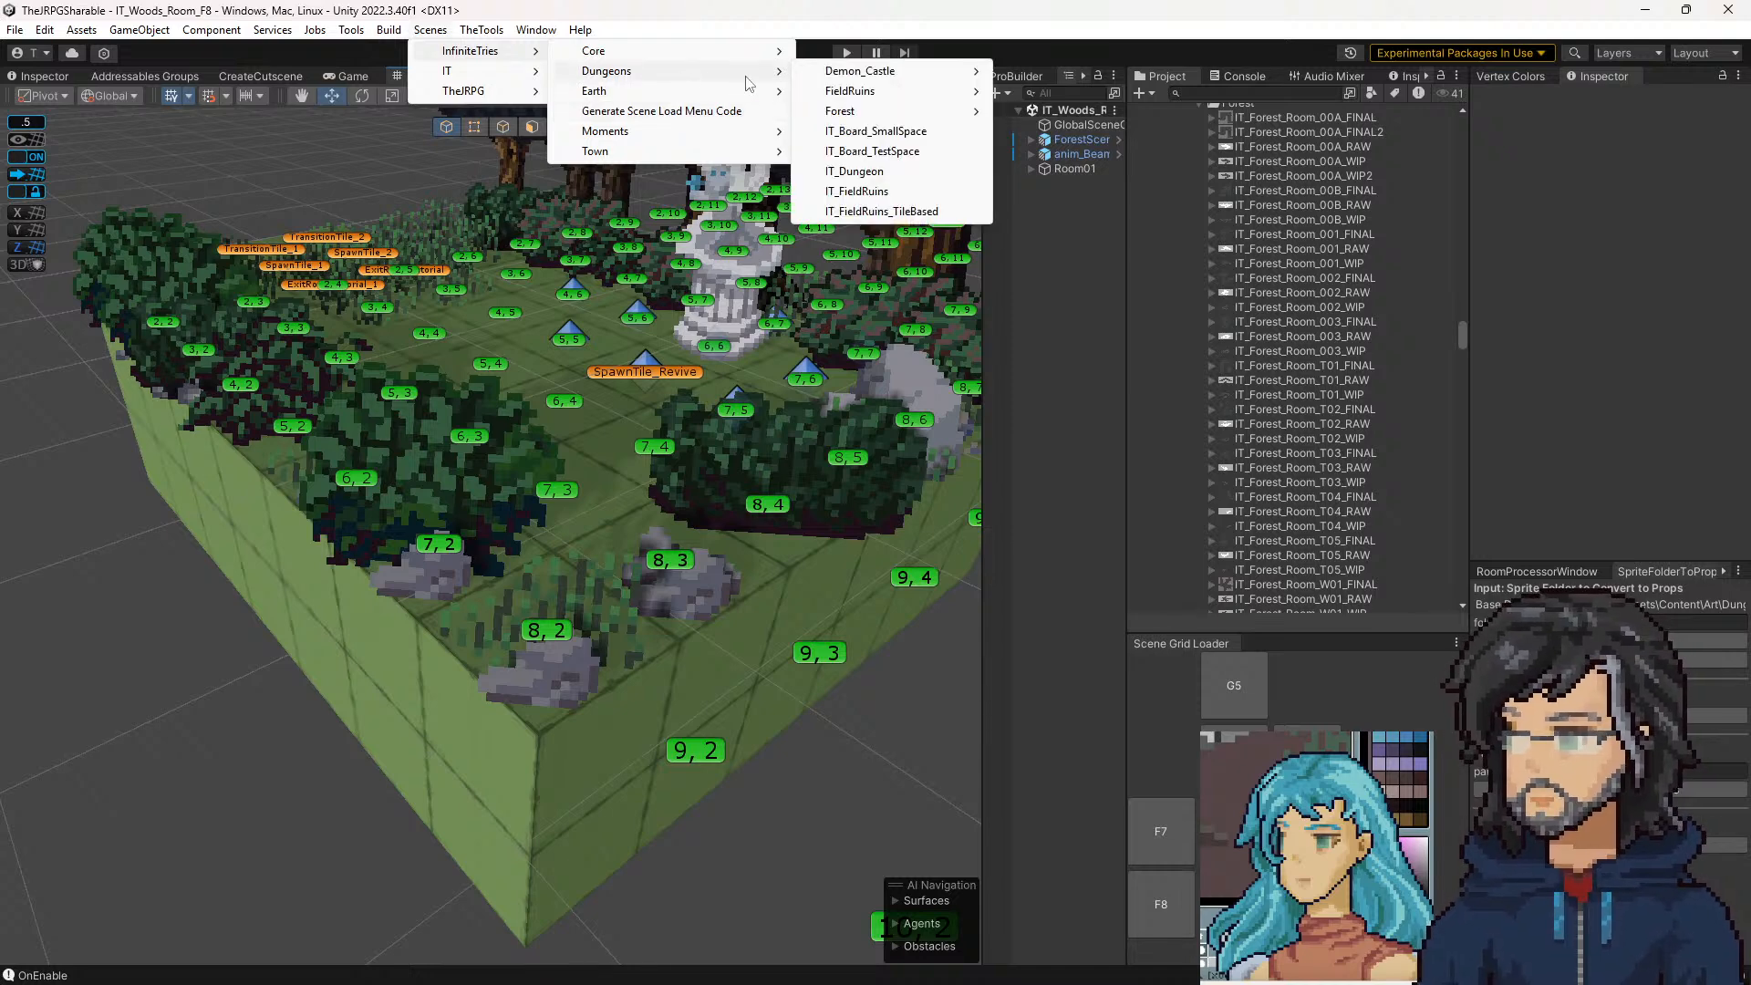
{"action": "mouse_move", "coordinate": [871, 114]}
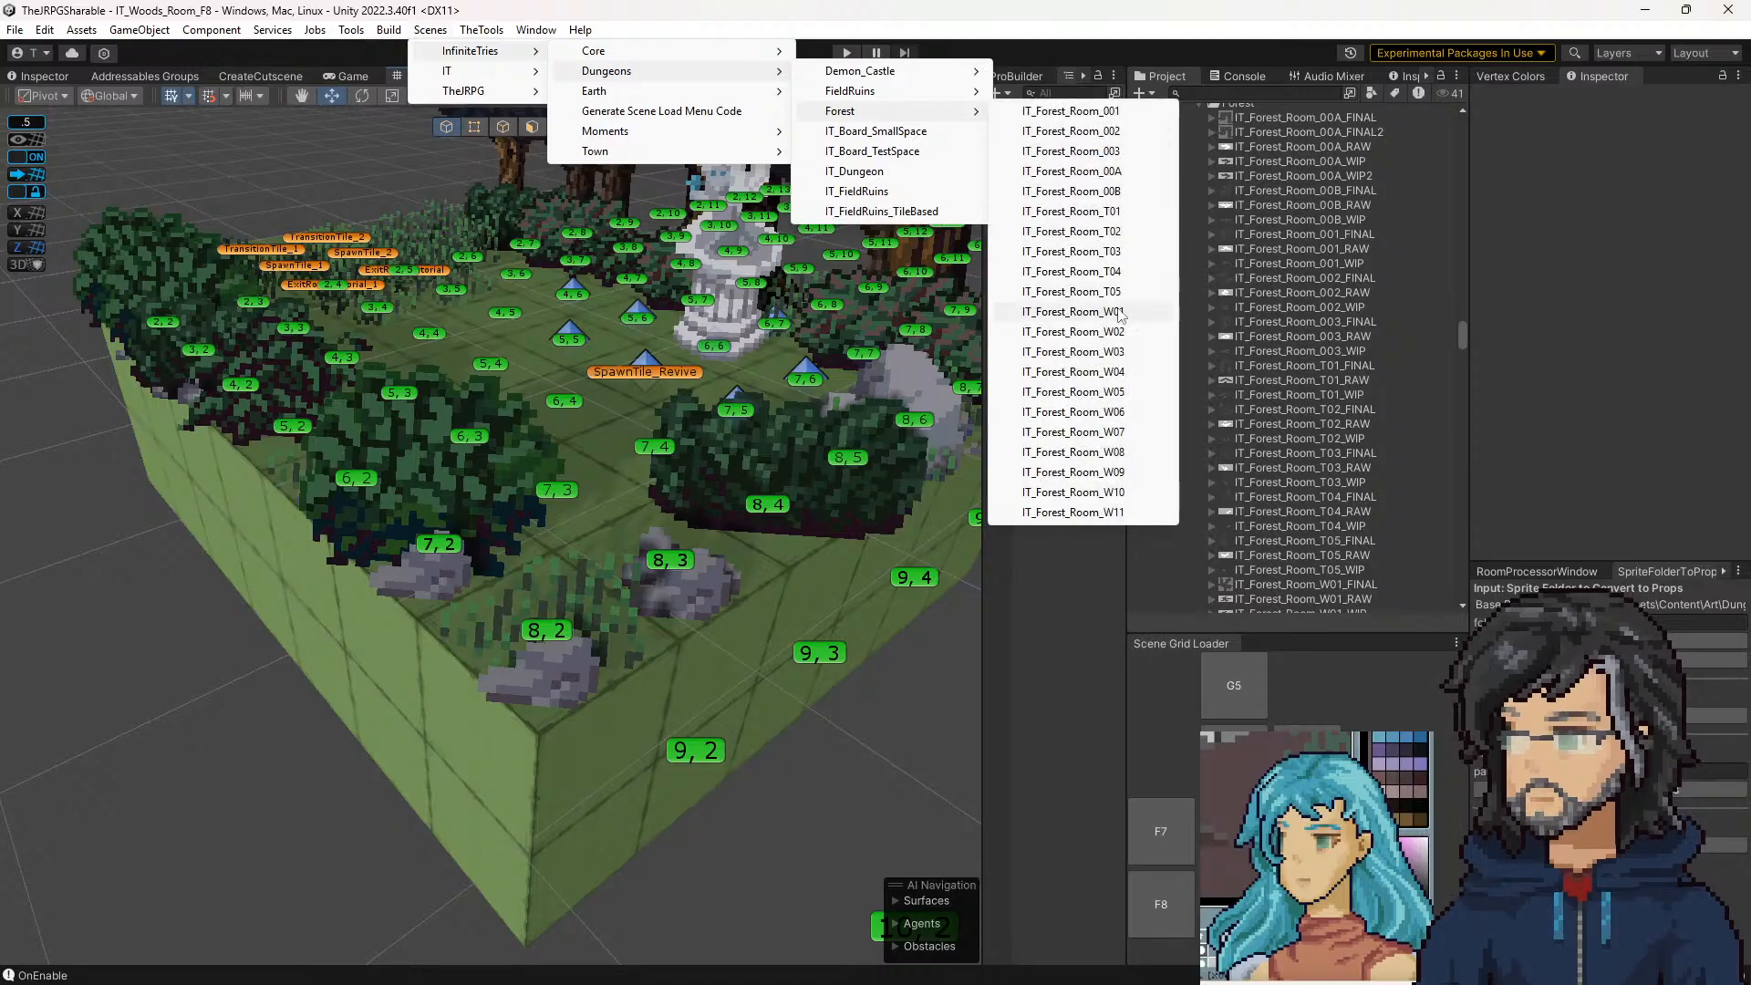
{"action": "left_click", "coordinate": [1071, 231]}
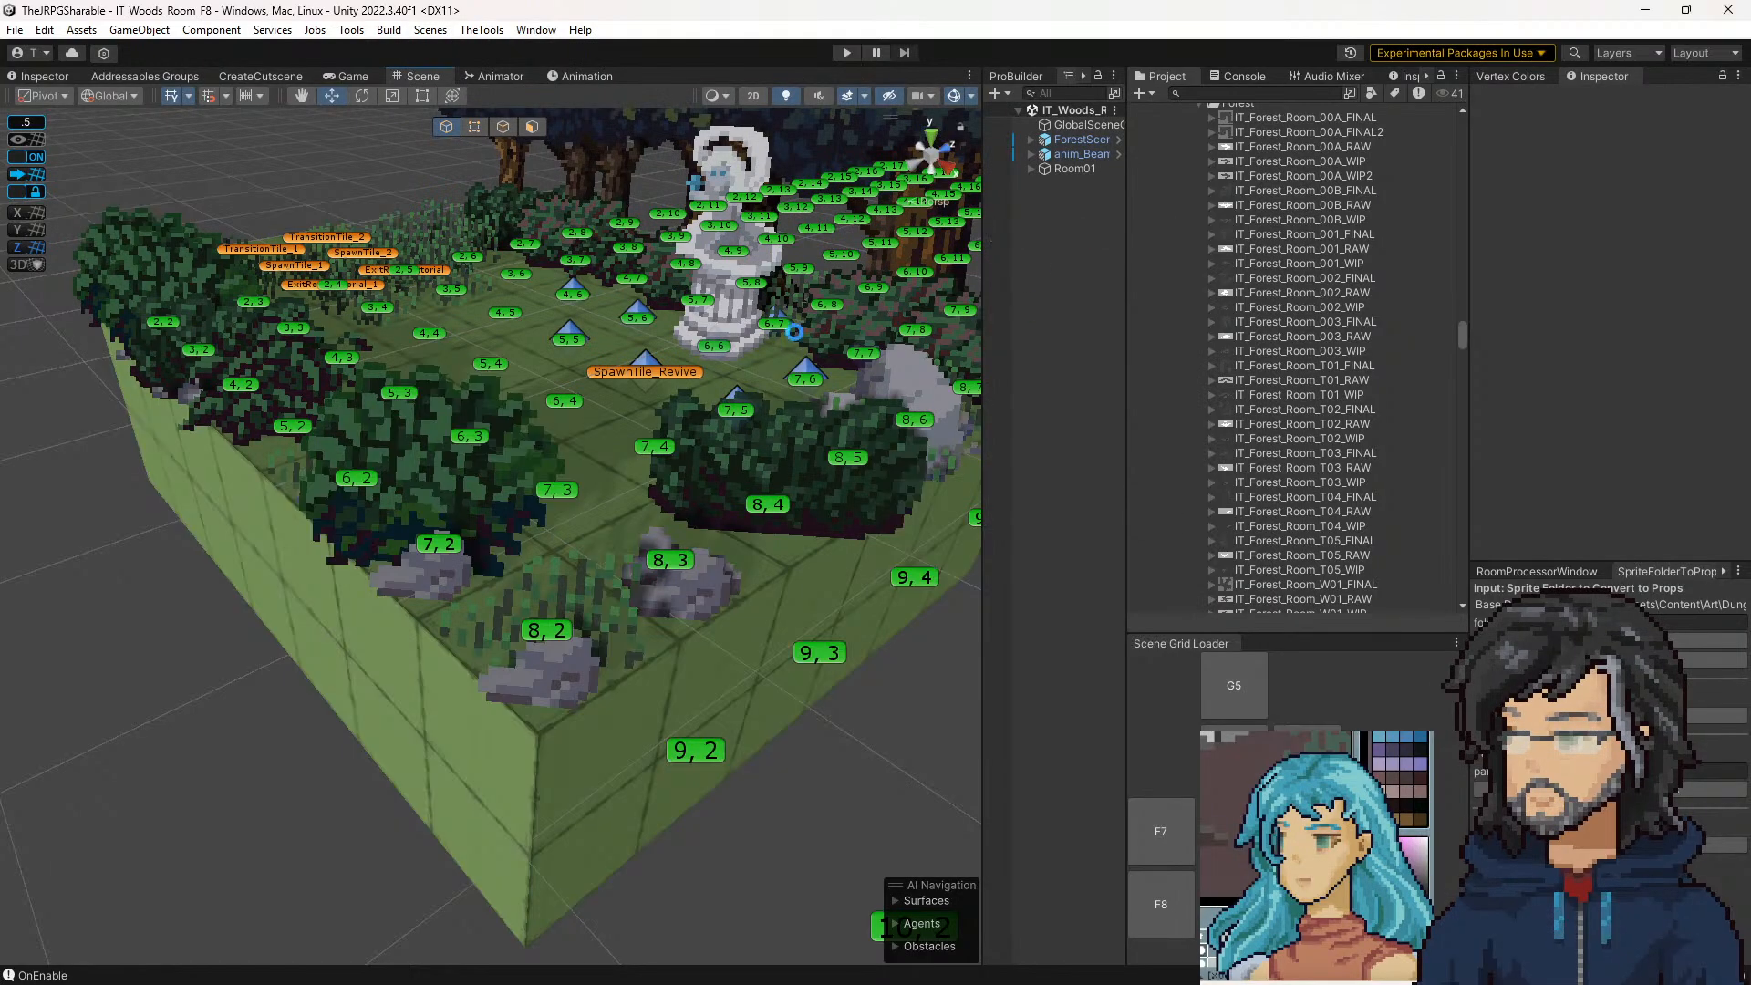
Run the IT_Forest_Room_T02 scene and walk the character into the forest room
{"action": "left_click", "coordinate": [845, 53]}
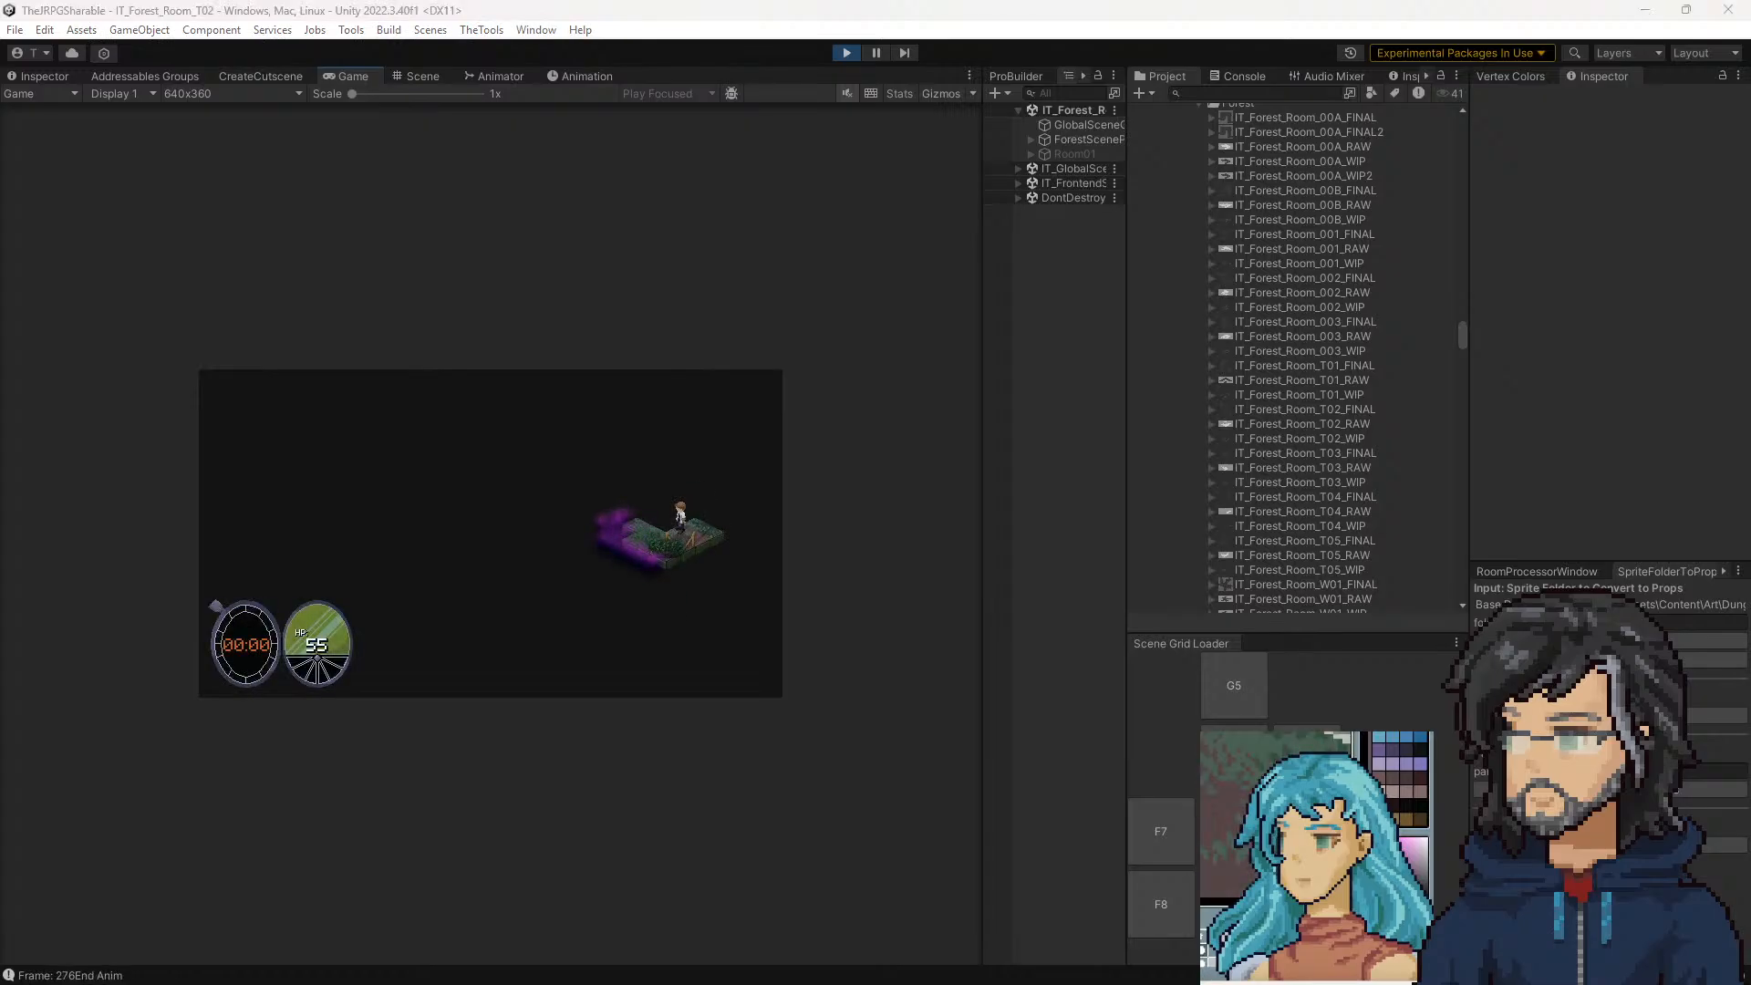
{"action": "left_click", "coordinate": [638, 536]}
{"action": "left_click", "coordinate": [616, 556]}
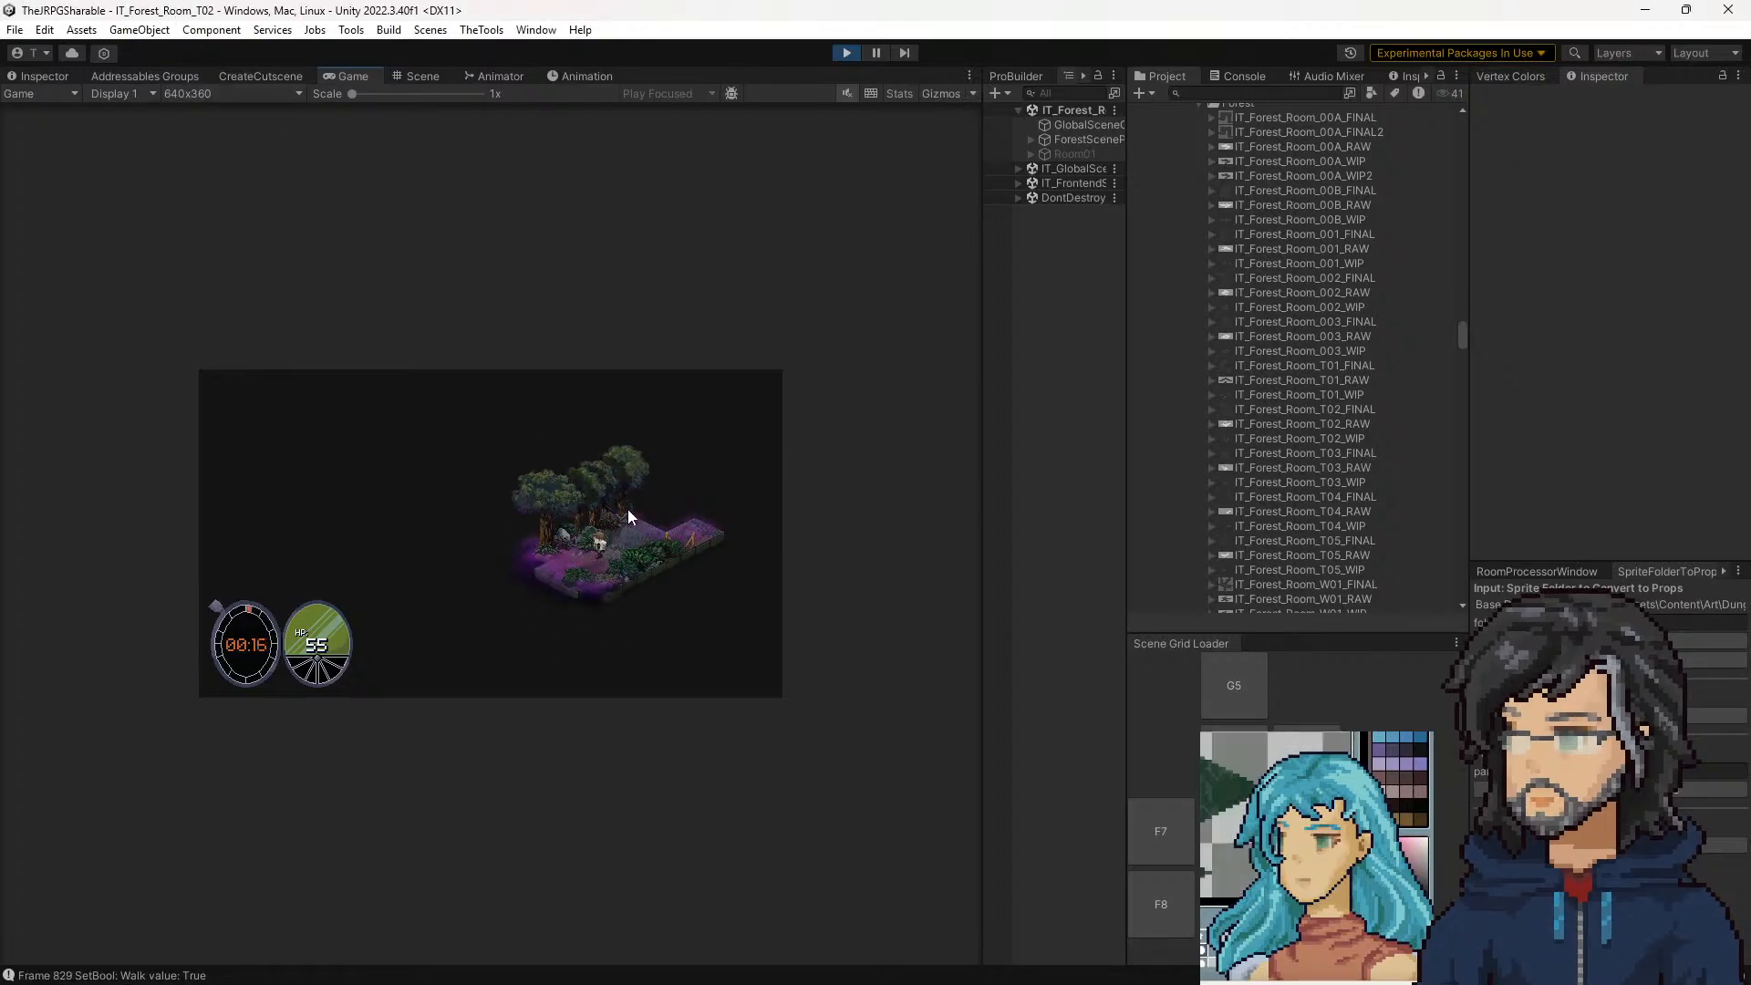
Select the floor_half_step_2face floor piece beside the character in the Scene view and examine the surrounding floor
{"action": "left_click", "coordinate": [418, 75]}
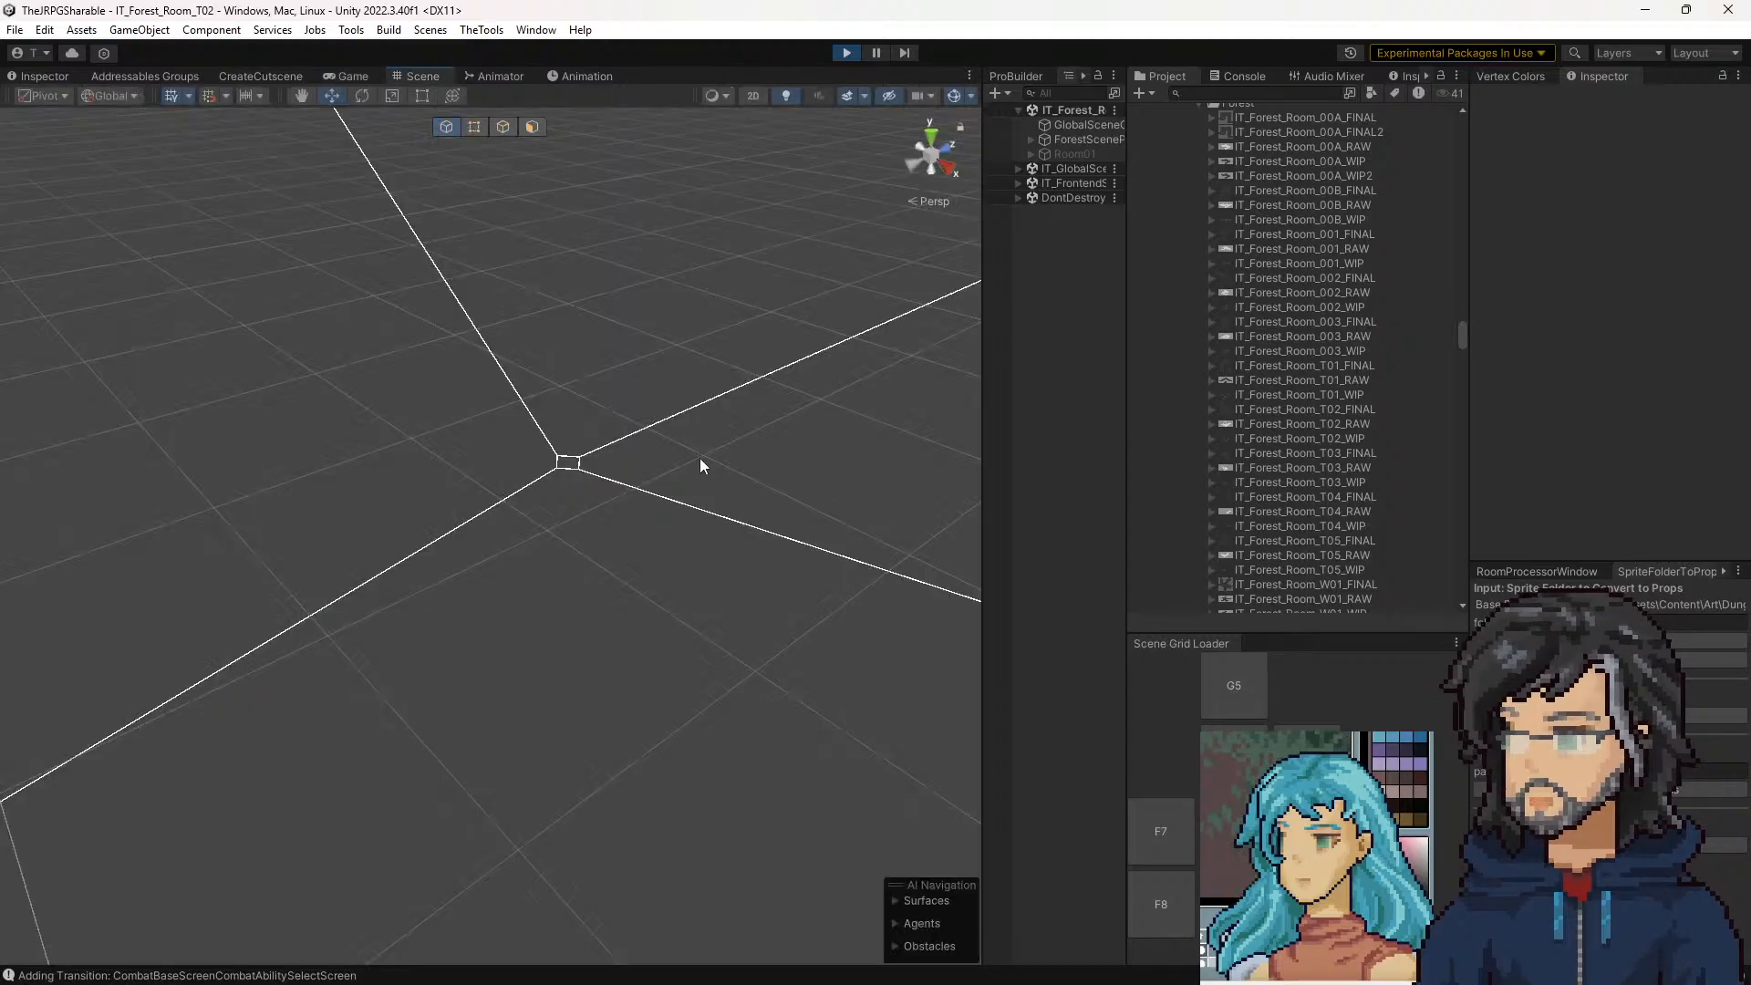
{"action": "left_click_drag", "start_coordinate": [1051, 277], "coordinate": [644, 451]}
{"action": "left_click", "coordinate": [629, 482]}
{"action": "key", "text": "s"}
{"action": "key", "text": "w"}
{"action": "scroll", "coordinate": [645, 451], "scroll_direction": "down", "scroll_amount": 5}
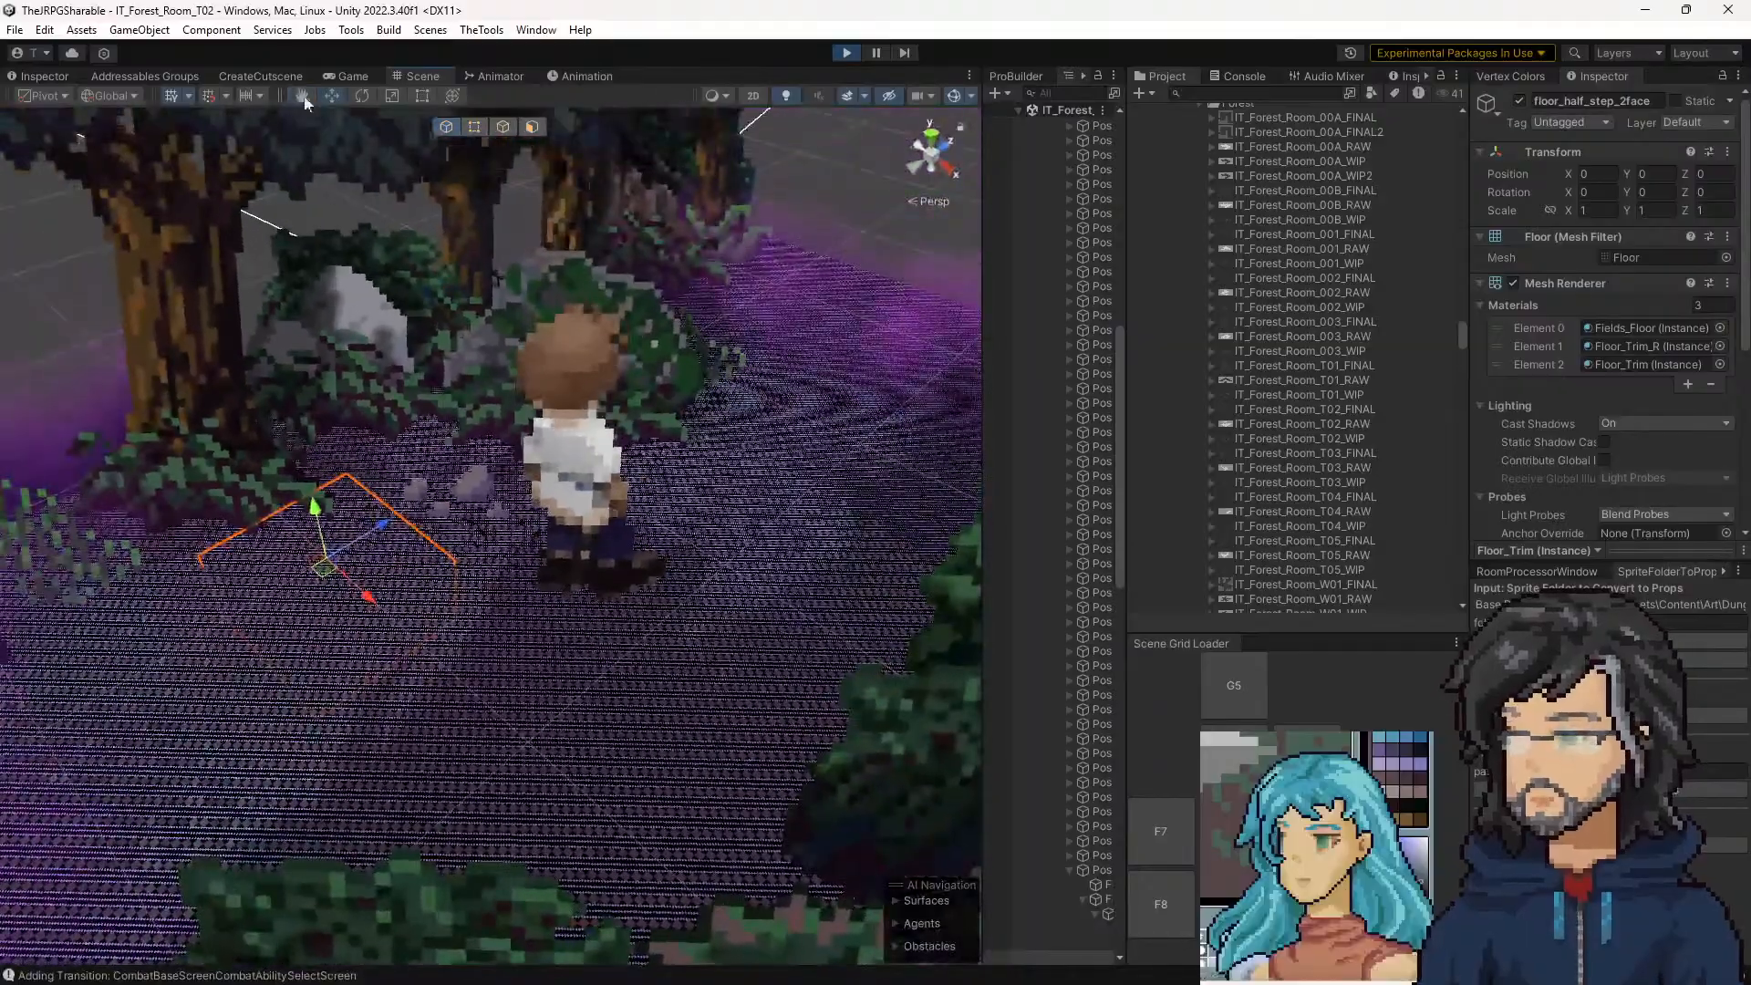
Set the Game view's scale to 2x to see the running forest room larger
{"action": "left_click", "coordinate": [347, 76]}
{"action": "left_click_drag", "start_coordinate": [352, 94], "coordinate": [407, 94]}
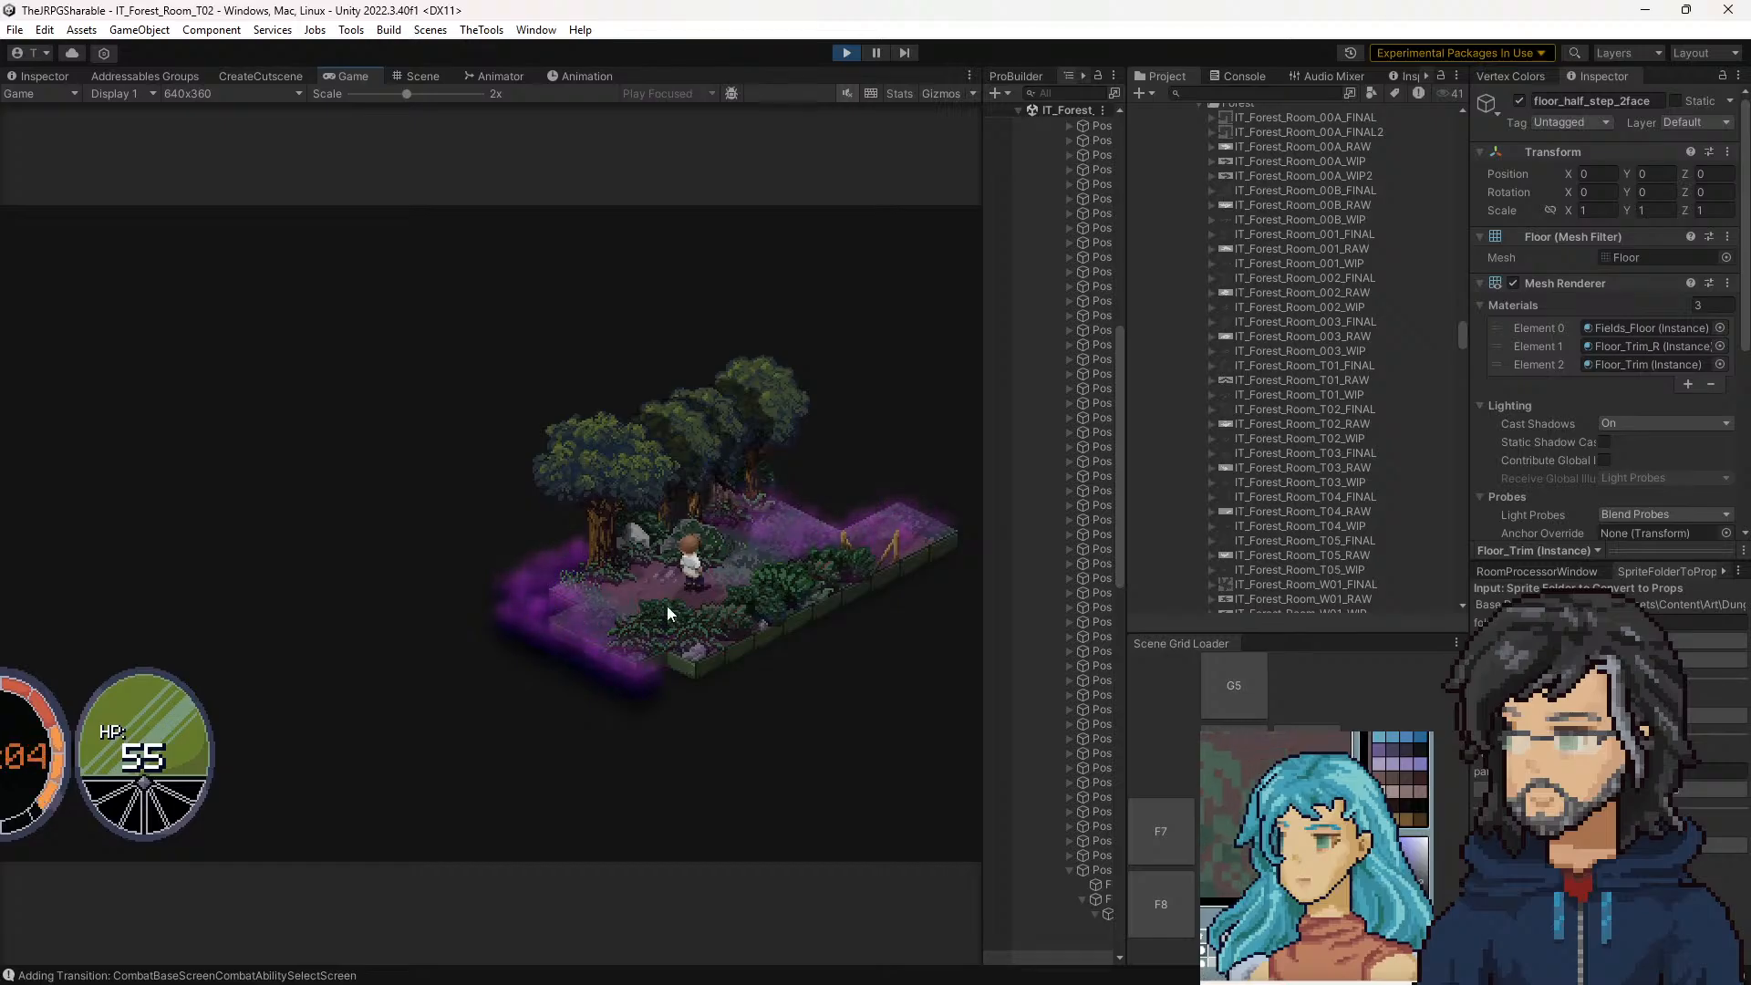
Examine the forest room's floor near the wooden fence in the Scene view, from above and up close at its end
{"action": "left_click_drag", "start_coordinate": [686, 418], "coordinate": [359, 429]}
{"action": "key", "text": "d"}
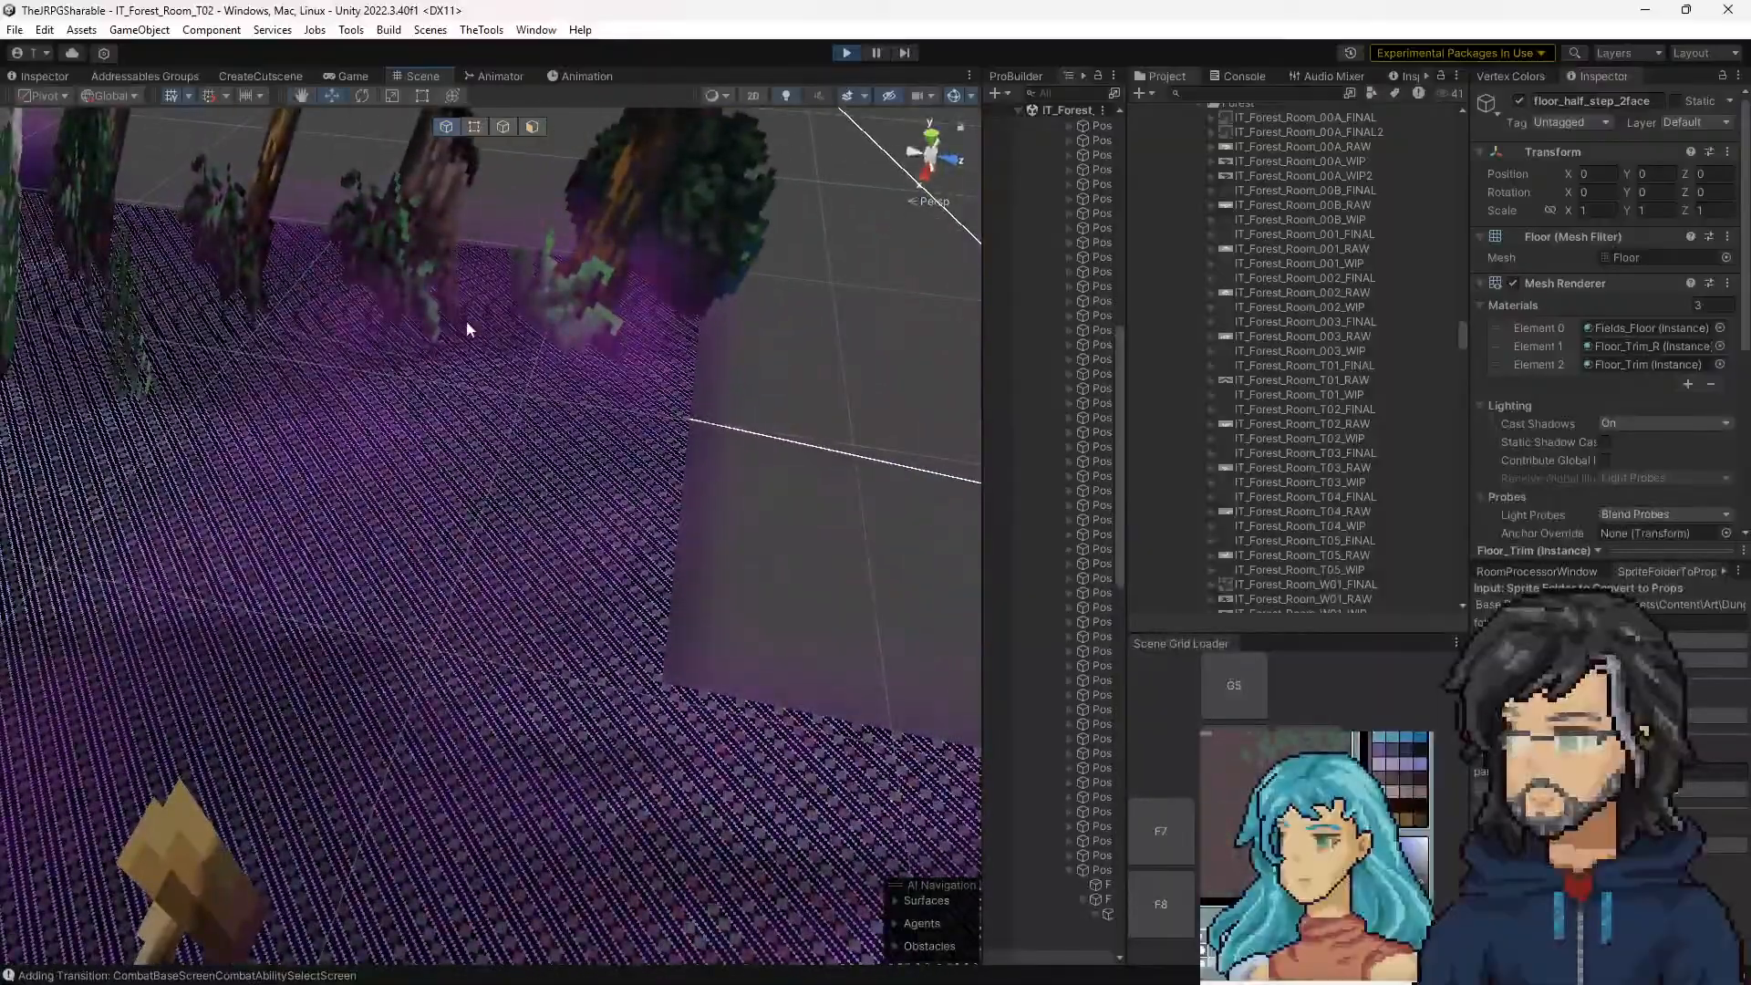
{"action": "key", "text": "s"}
{"action": "left_click_drag", "start_coordinate": [567, 411], "coordinate": [568, 531]}
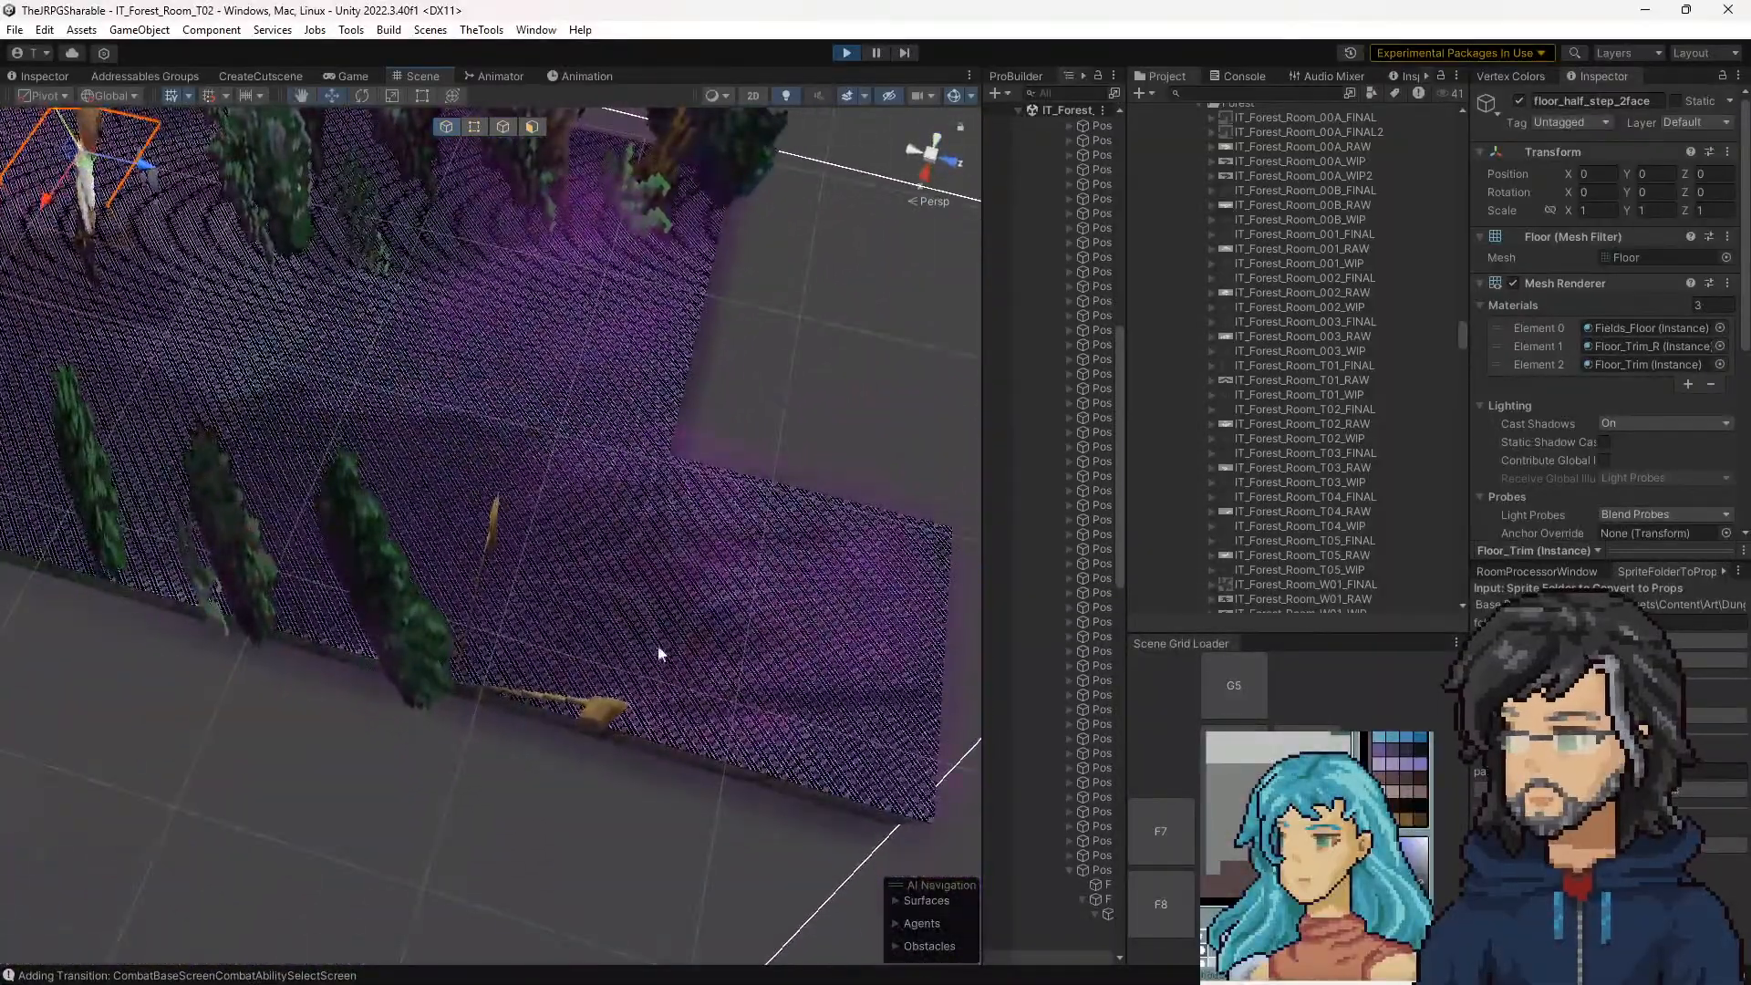
{"action": "left_click_drag", "start_coordinate": [636, 389], "coordinate": [530, 411]}
{"action": "key", "text": "d"}
{"action": "key", "text": "w"}
{"action": "left_click_drag", "start_coordinate": [596, 565], "coordinate": [589, 419]}
{"action": "key", "text": "w"}
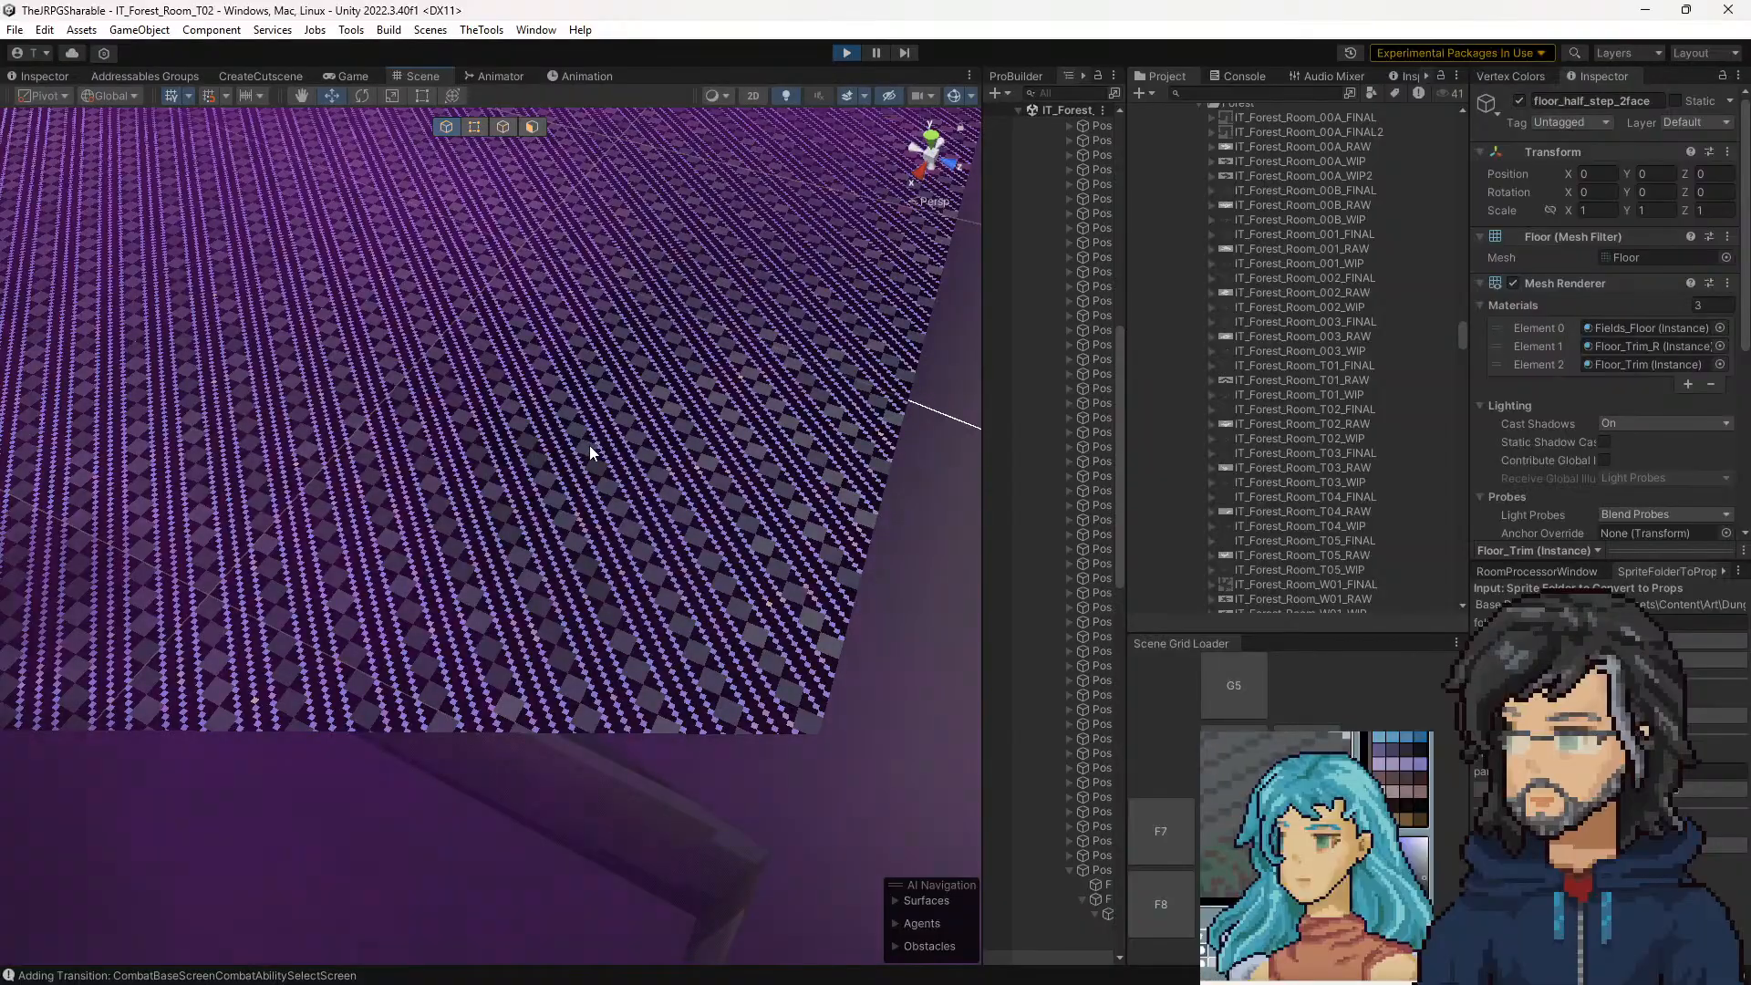
Examine the forest floor's outer edge and trim in the Scene view, from close by and from a distance
{"action": "key", "text": "s"}
{"action": "left_click_drag", "start_coordinate": [553, 365], "coordinate": [439, 356]}
{"action": "key", "text": "w"}
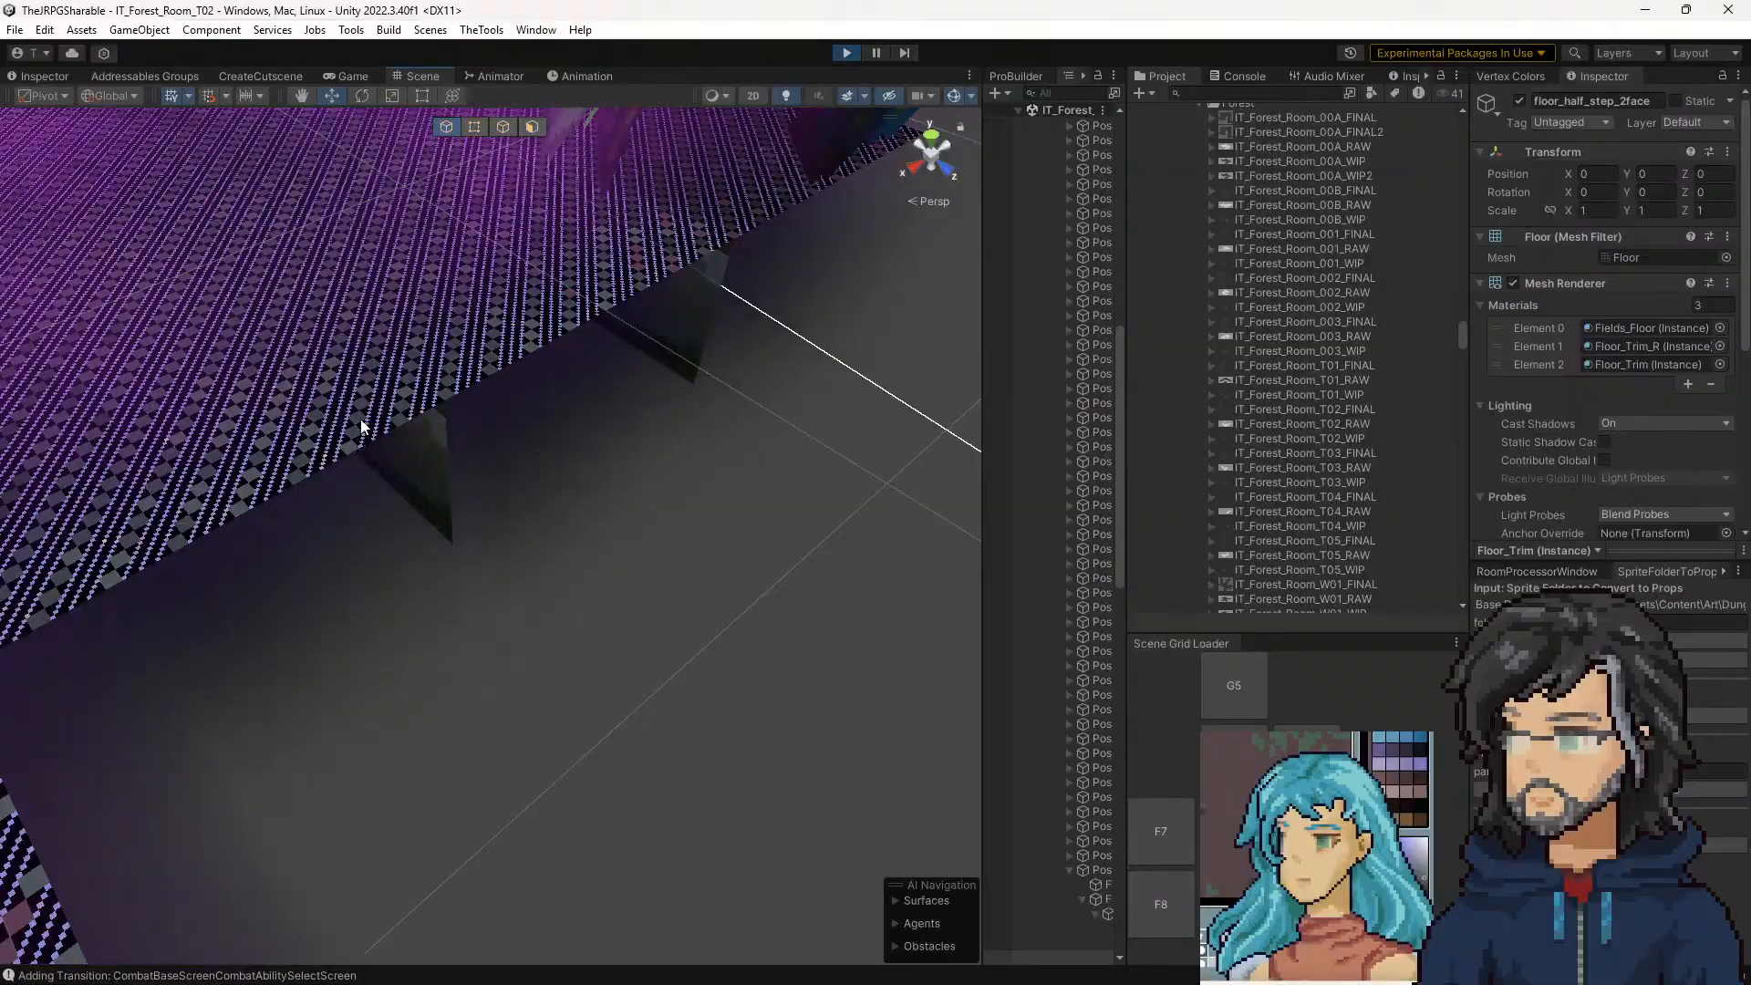
{"action": "left_click_drag", "start_coordinate": [629, 454], "coordinate": [791, 439]}
{"action": "key", "text": "s"}
{"action": "key", "text": "w"}
{"action": "left_click_drag", "start_coordinate": [594, 476], "coordinate": [703, 483]}
{"action": "key", "text": "s"}
Stop the running game and load room F7 from the Scene Grid Loader
{"action": "left_click", "coordinate": [1167, 837]}
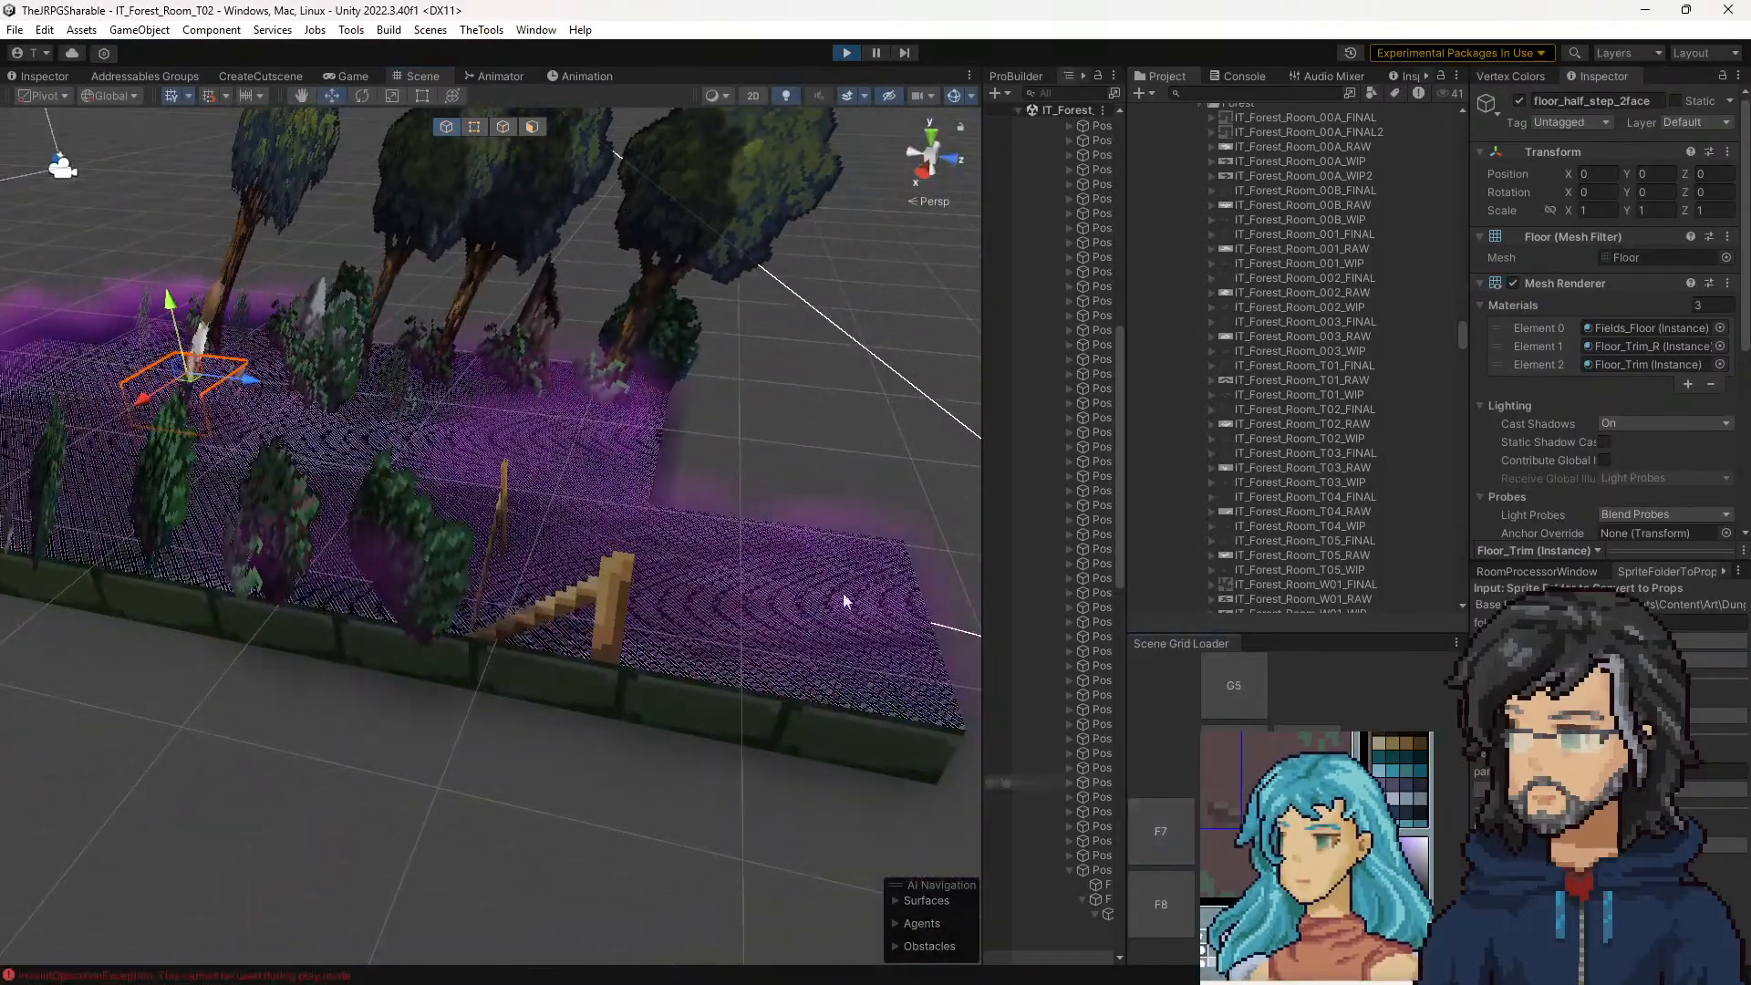
{"action": "left_click", "coordinate": [846, 52]}
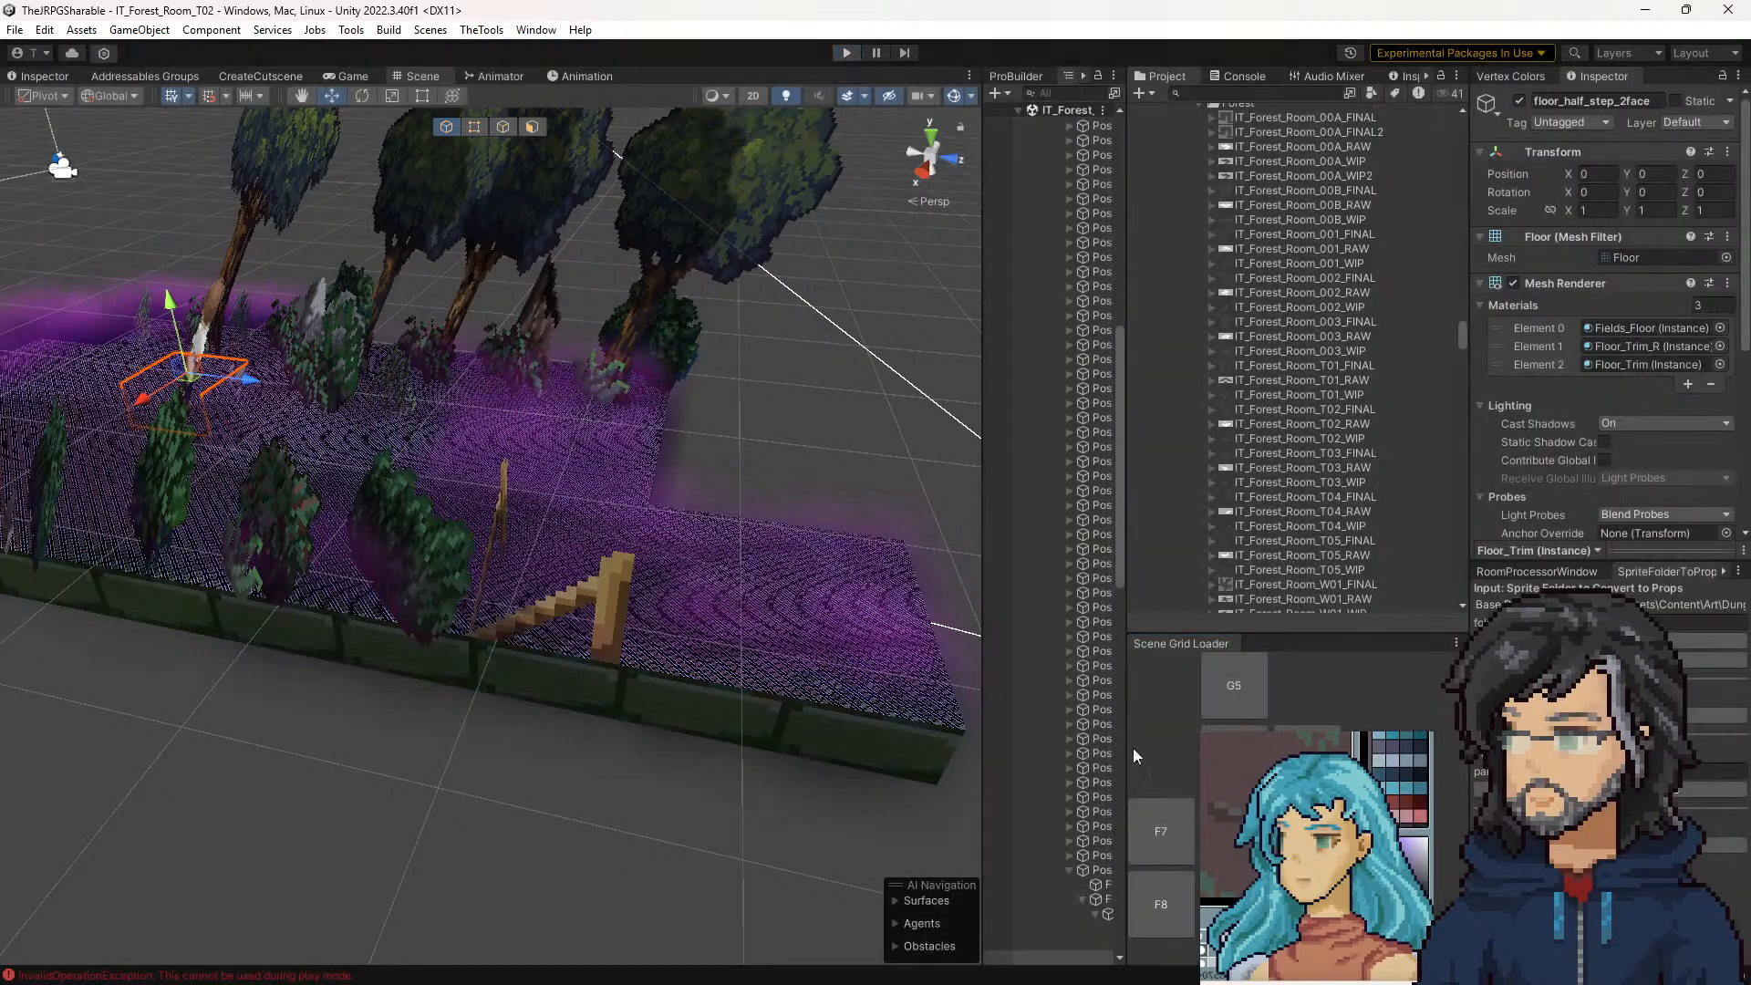
{"action": "left_click", "coordinate": [1162, 826]}
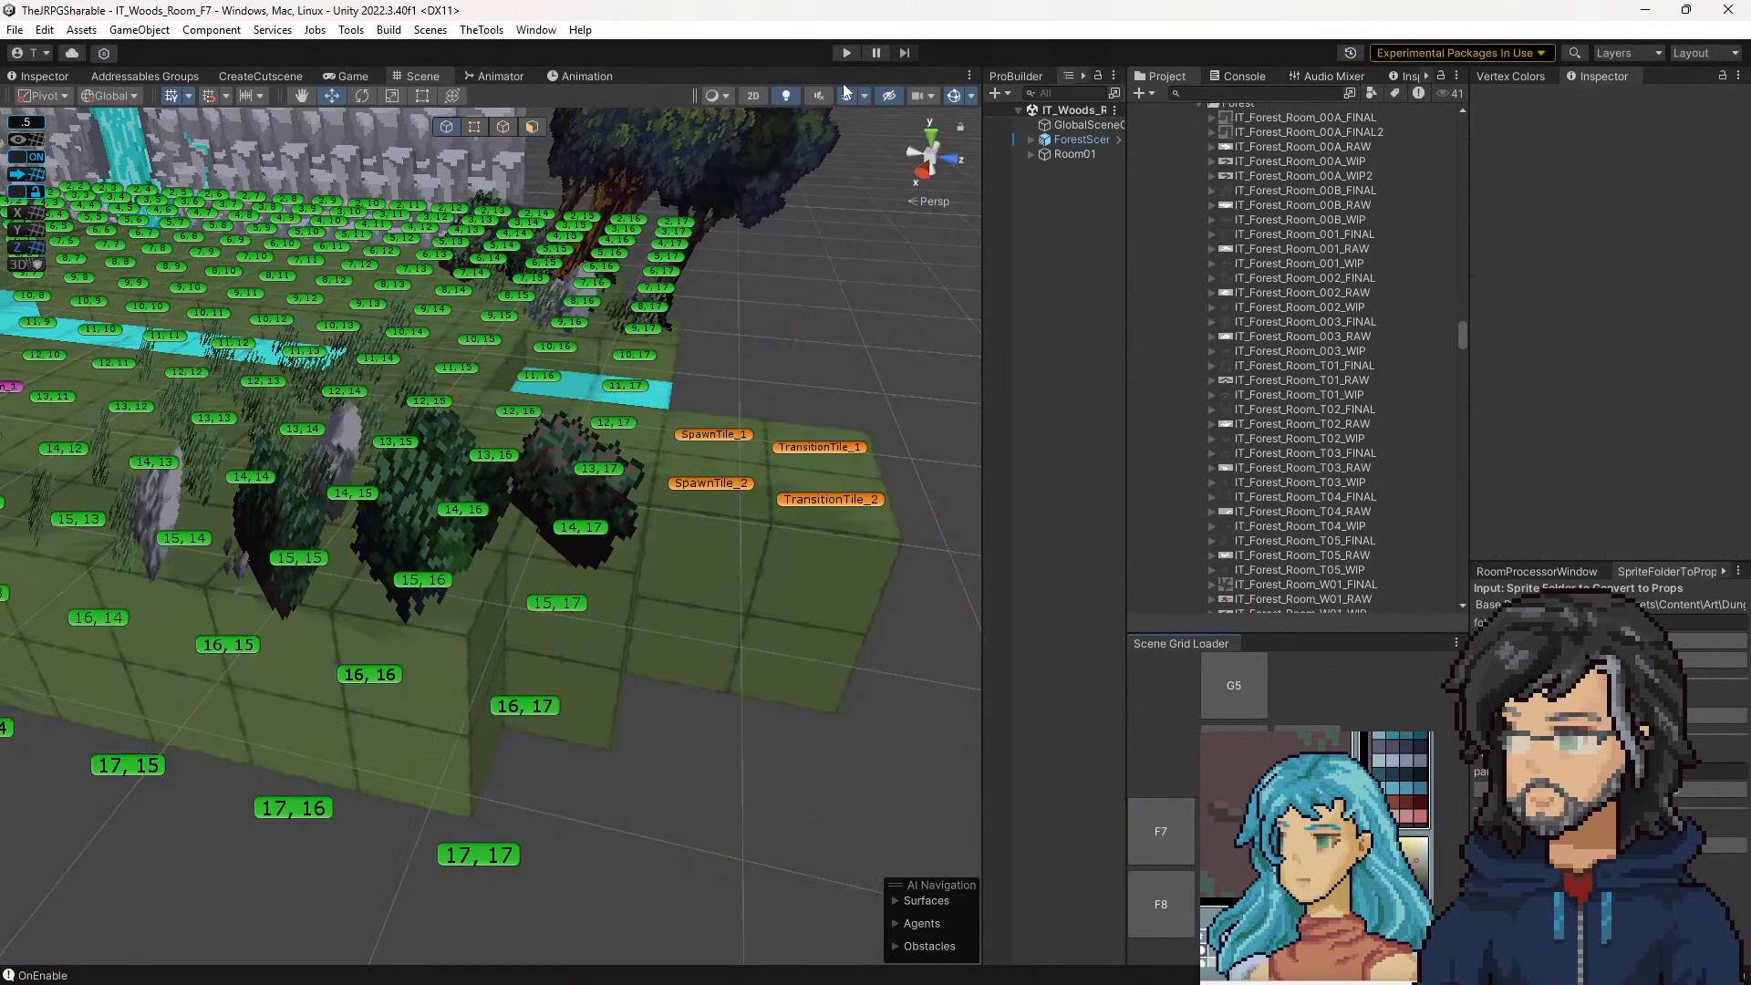
Run room F7 and walk the character along the path up to the floor around the water tiles
{"action": "left_click", "coordinate": [844, 52]}
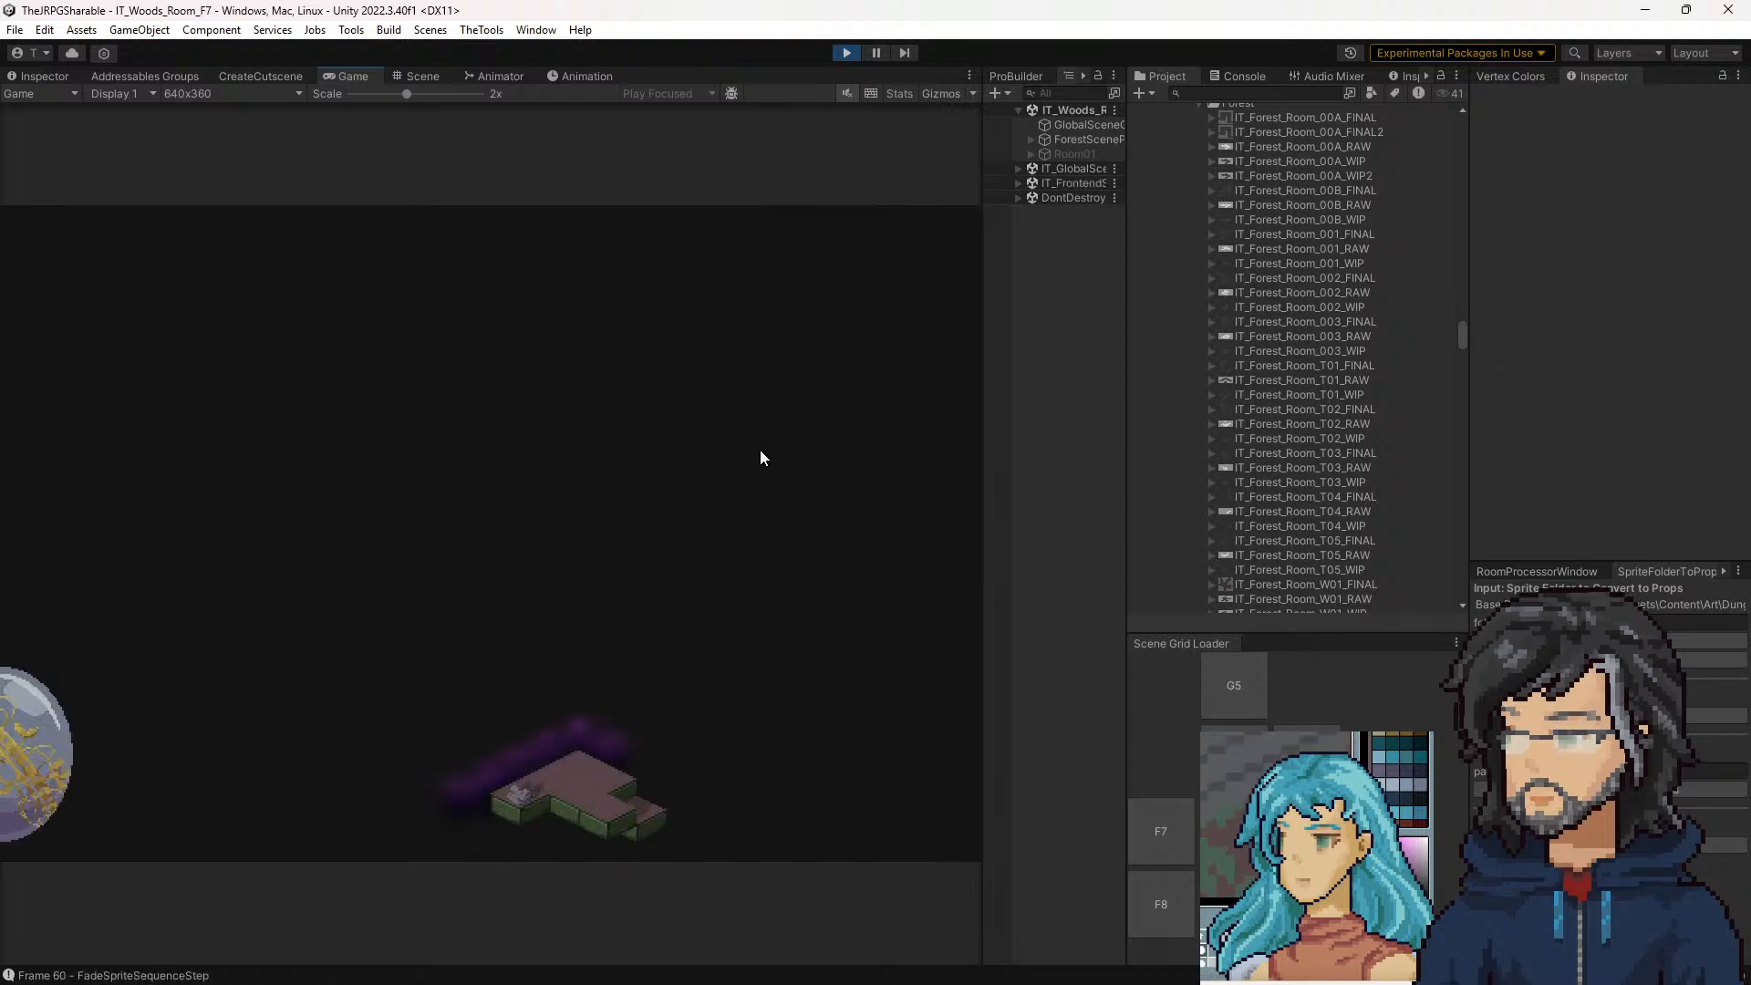
{"action": "key", "text": "a"}
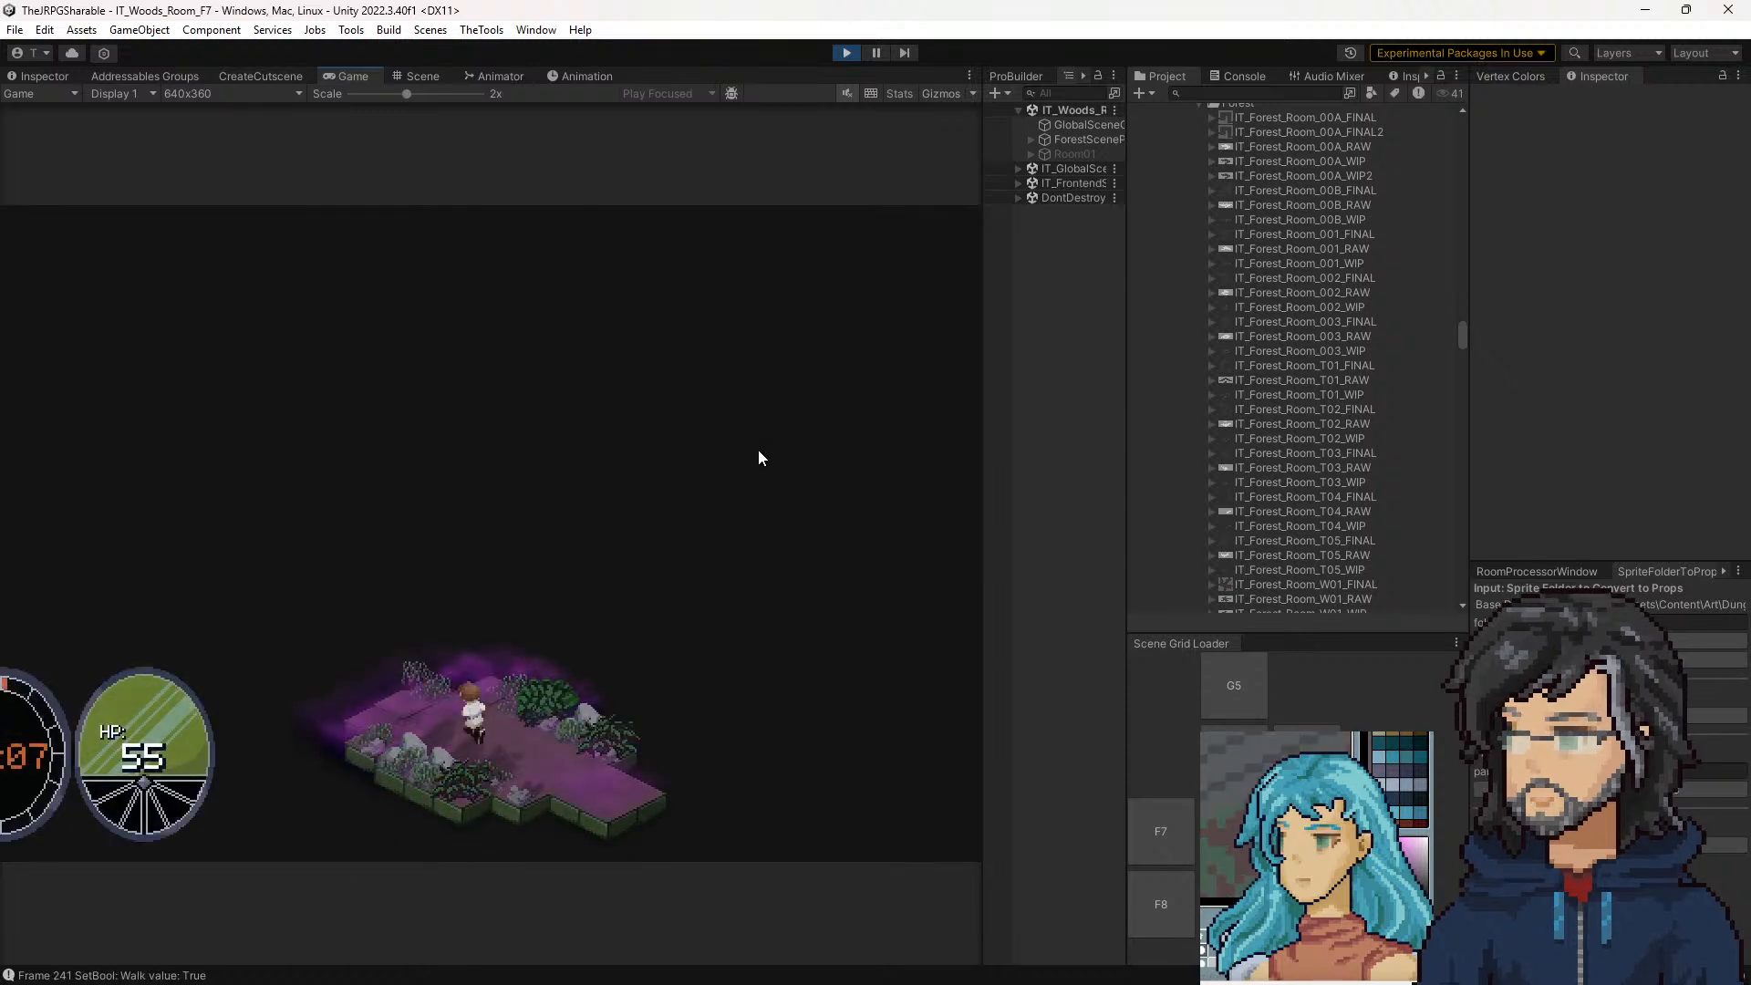
{"action": "key", "text": "w"}
{"action": "key", "text": "a"}
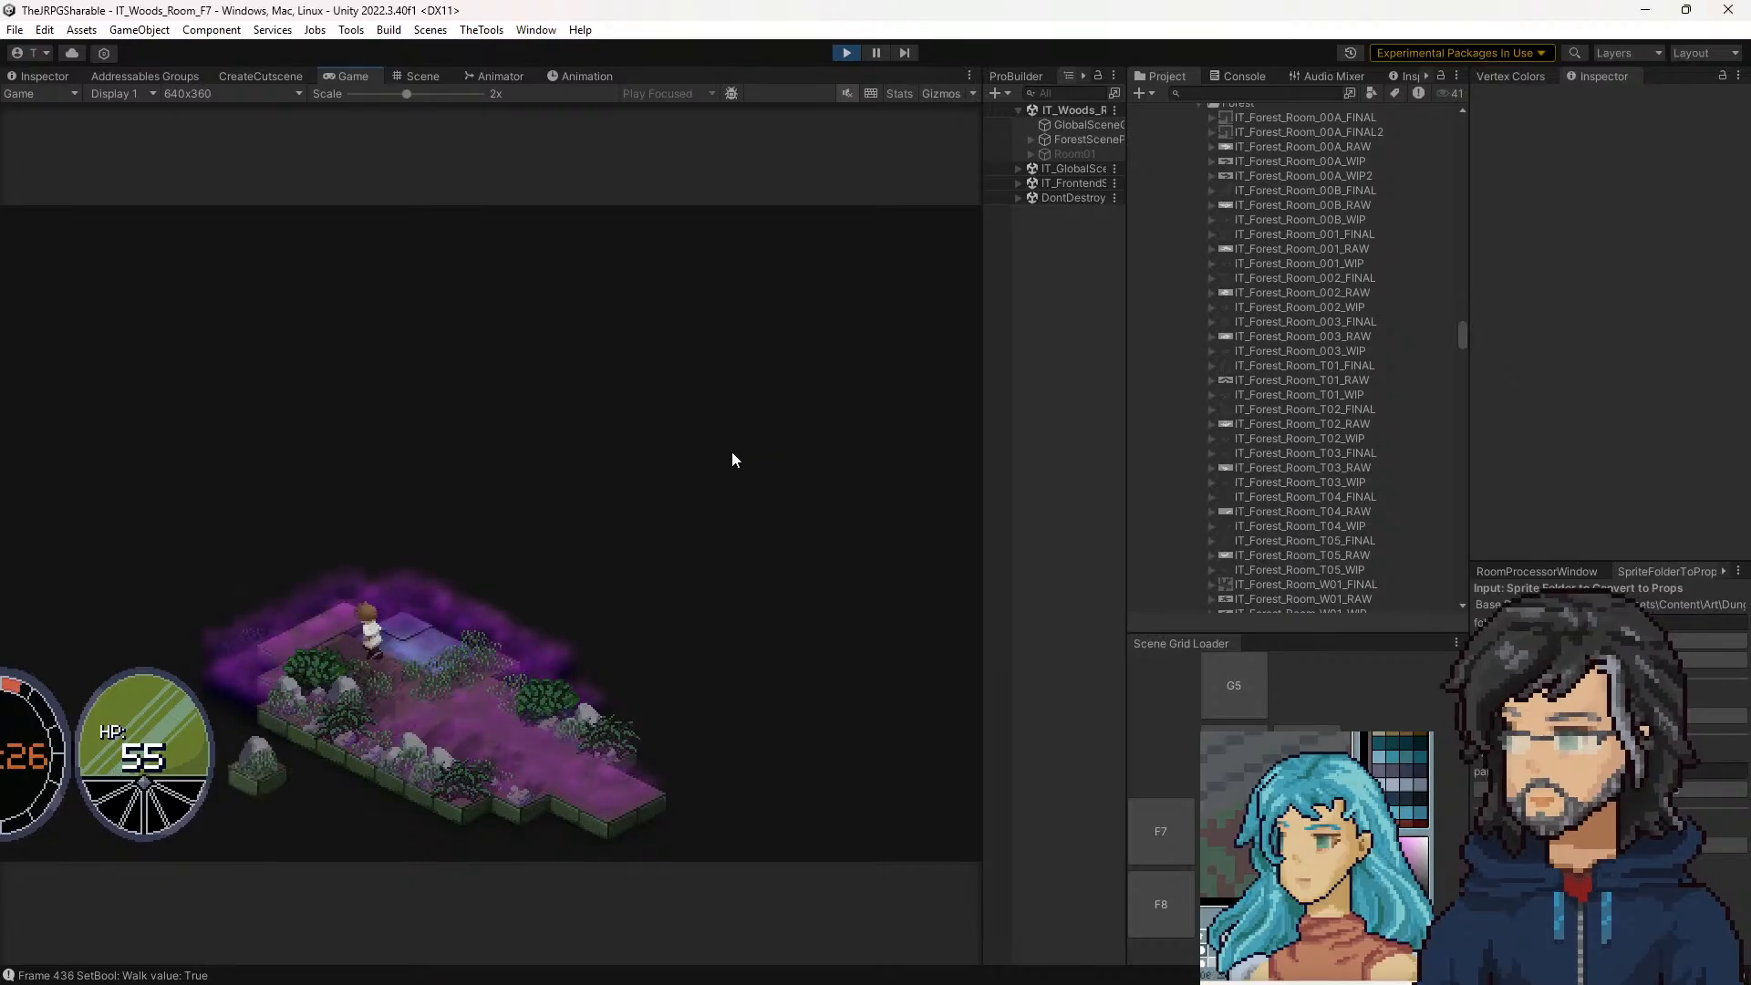
{"action": "key", "text": "w"}
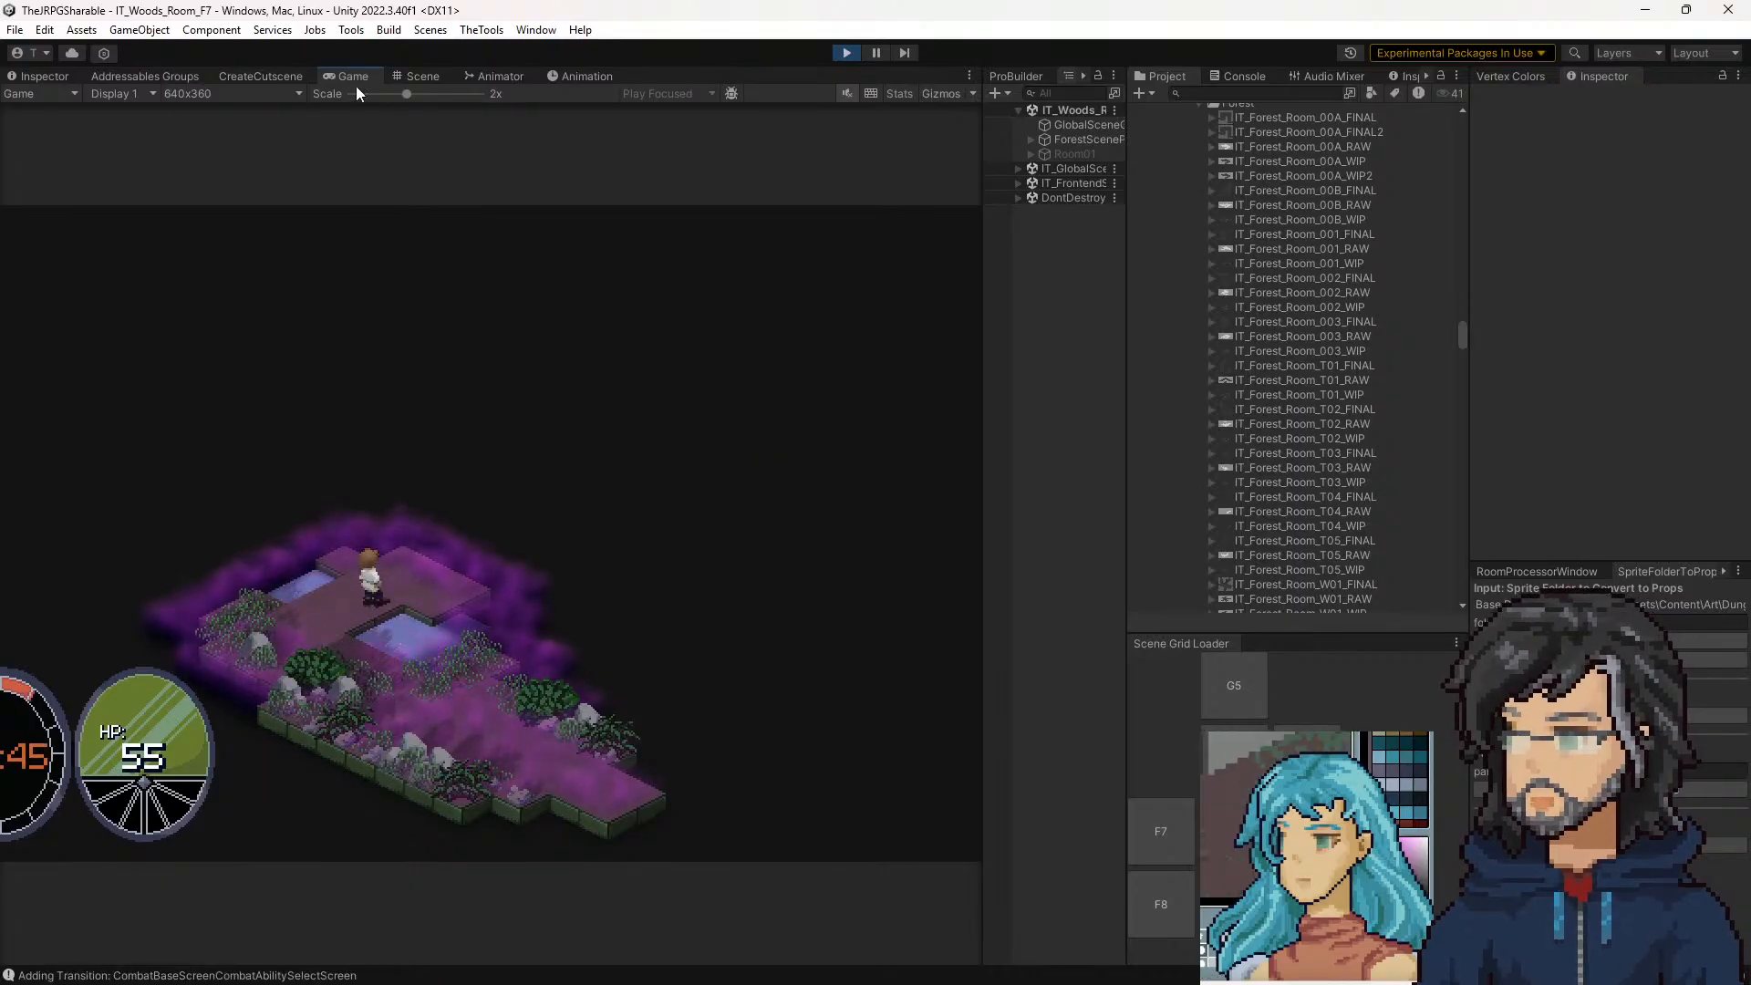
Examine the floor tile beside the water up close in the Scene view, along with its Fields_Floor material settings
{"action": "left_click", "coordinate": [416, 75]}
{"action": "left_click_drag", "start_coordinate": [539, 227], "coordinate": [557, 450]}
{"action": "key", "text": "w"}
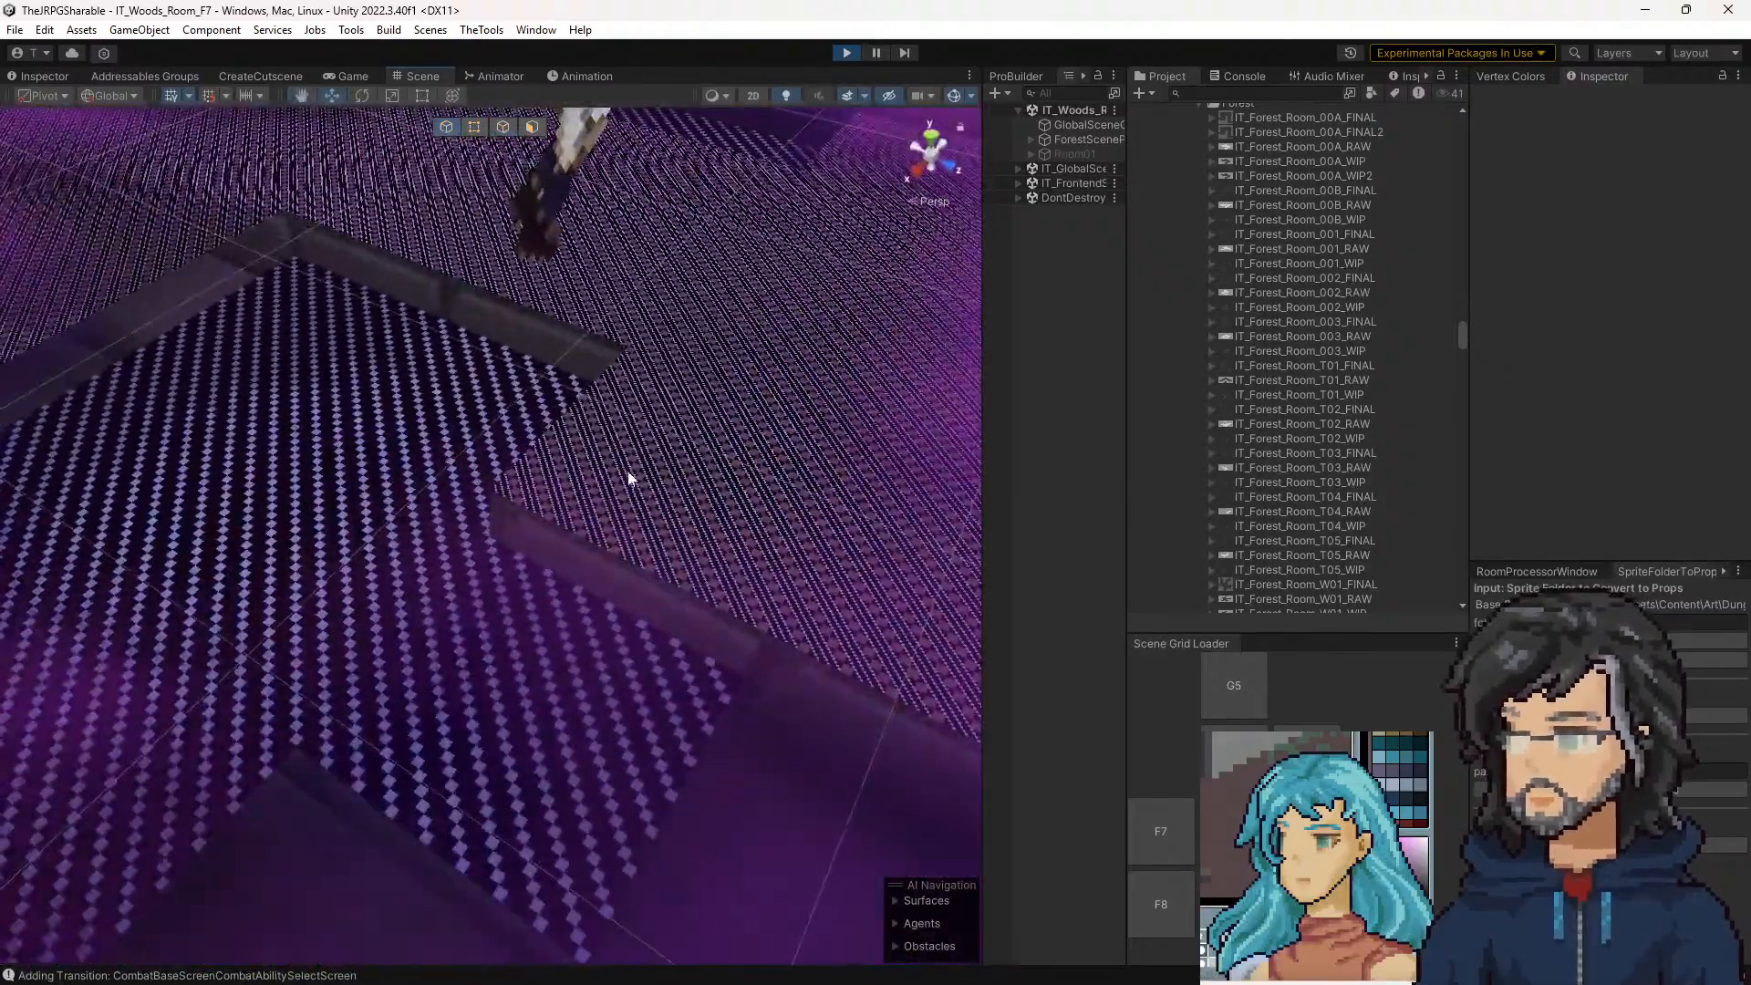
{"action": "left_click", "coordinate": [626, 477]}
{"action": "scroll", "coordinate": [1617, 436], "scroll_direction": "down", "scroll_amount": 3}
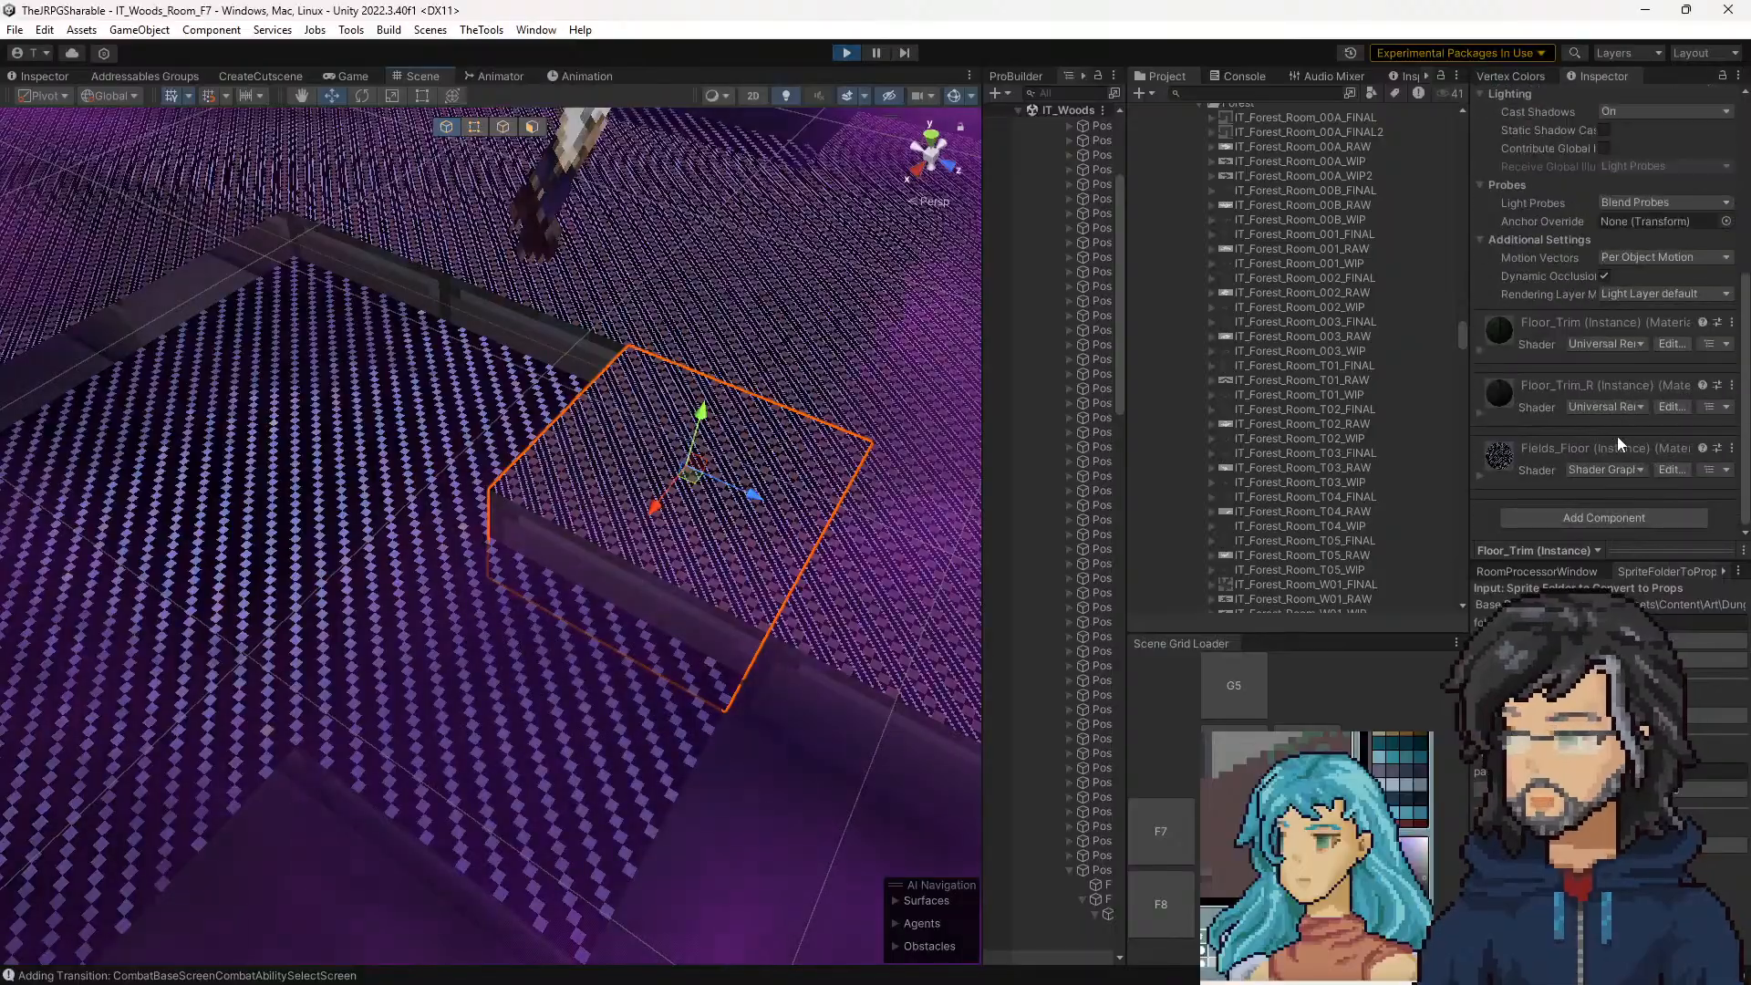
{"action": "scroll", "coordinate": [1479, 476], "scroll_direction": "down", "scroll_amount": 6}
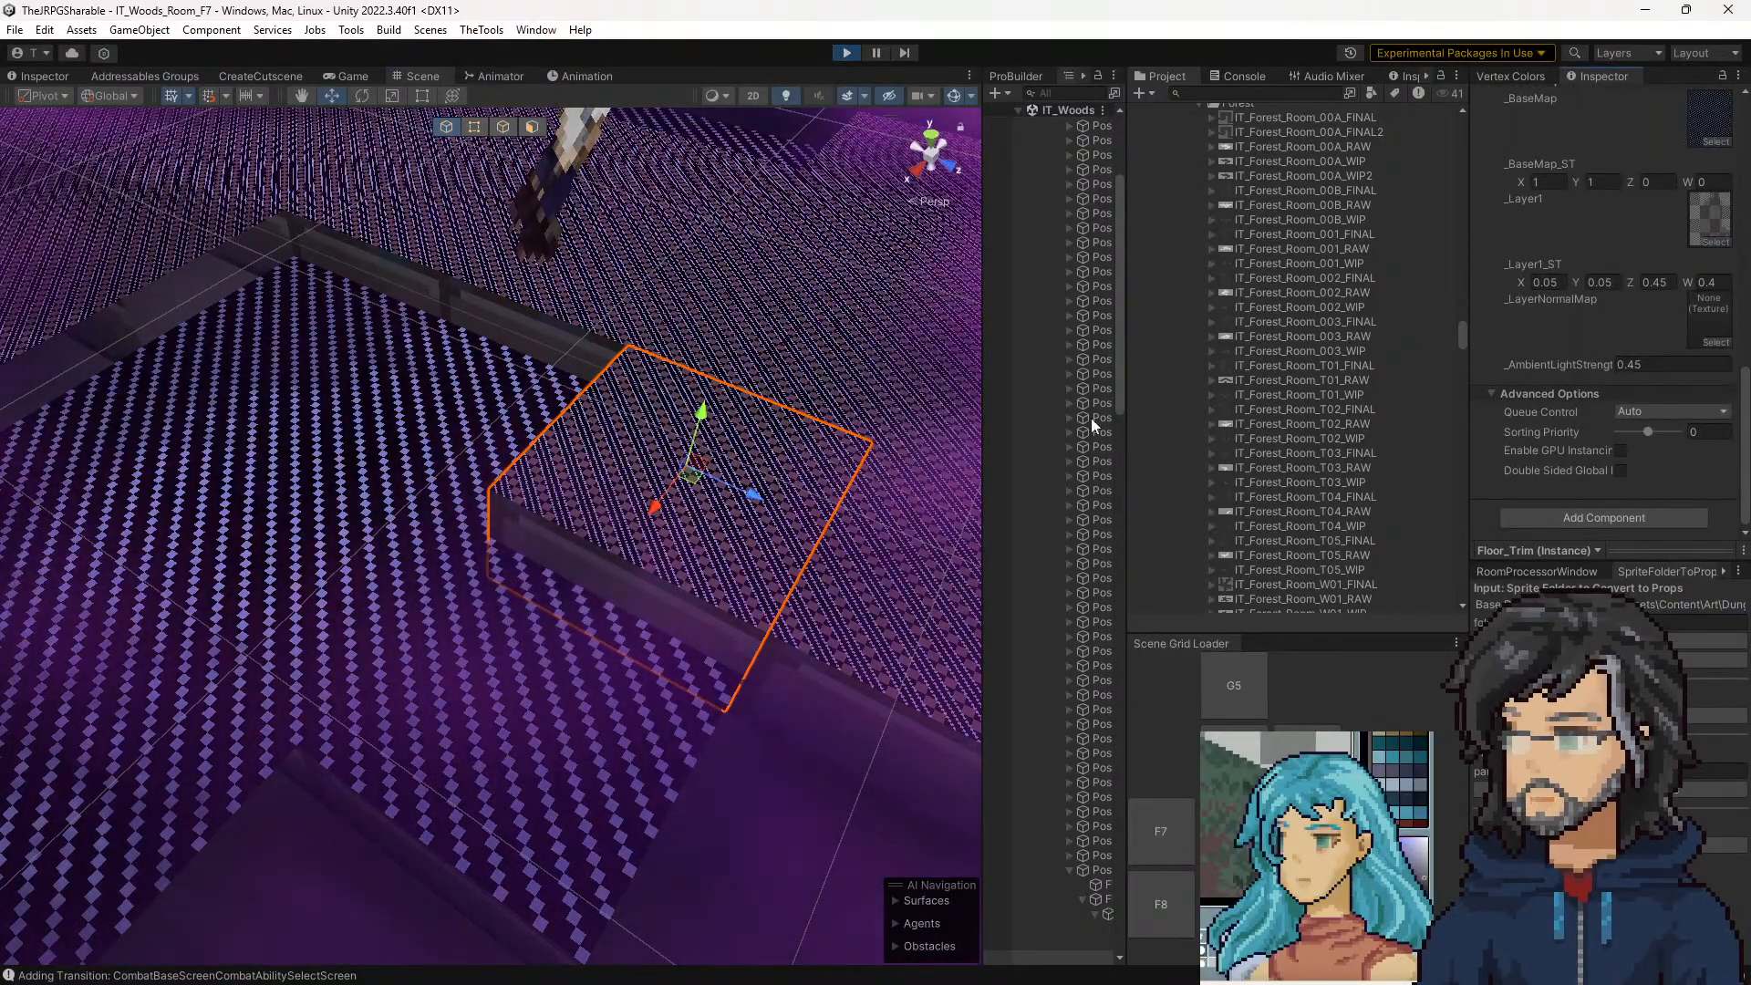
Select tile Pos: 9, 8 in the widened Hierarchy and toggle its Sprite Sheet Animation component on and off
{"action": "left_click_drag", "start_coordinate": [1135, 420], "coordinate": [1245, 474]}
{"action": "scroll", "coordinate": [1201, 500], "scroll_direction": "down", "scroll_amount": 6}
{"action": "left_click", "coordinate": [1124, 484]}
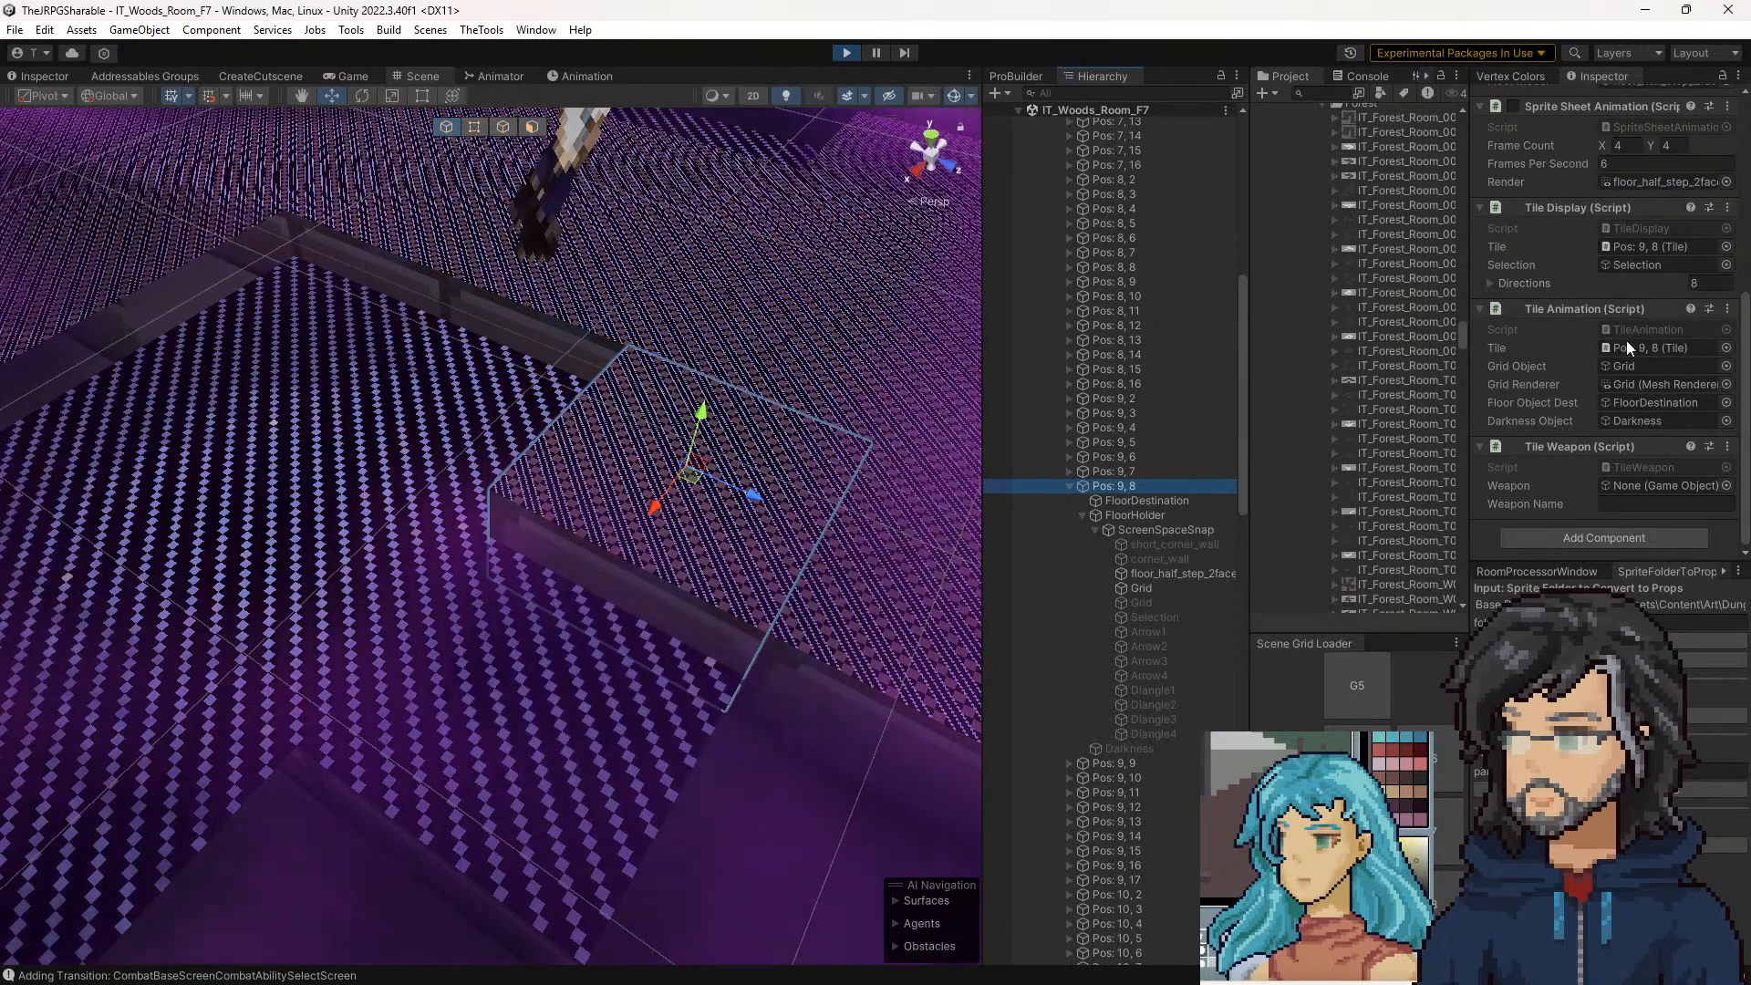
{"action": "scroll", "coordinate": [1603, 417], "scroll_direction": "up", "scroll_amount": 3}
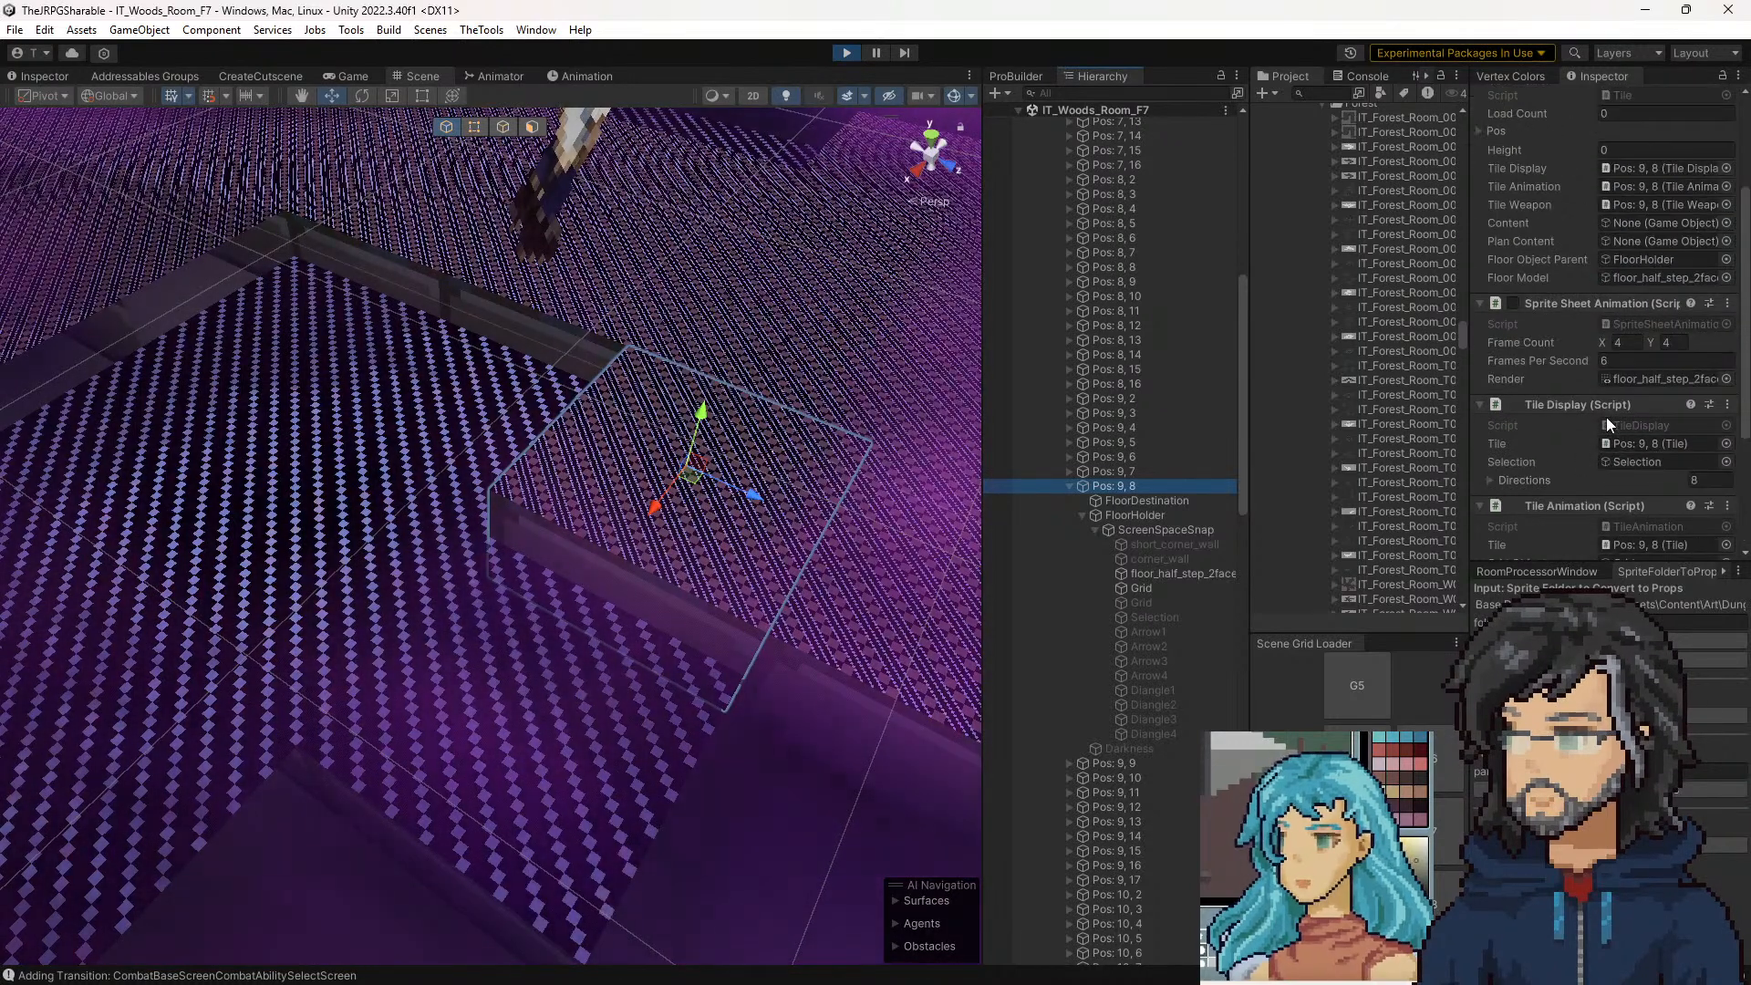
{"action": "left_click", "coordinate": [1512, 303]}
{"action": "left_click", "coordinate": [1512, 303]}
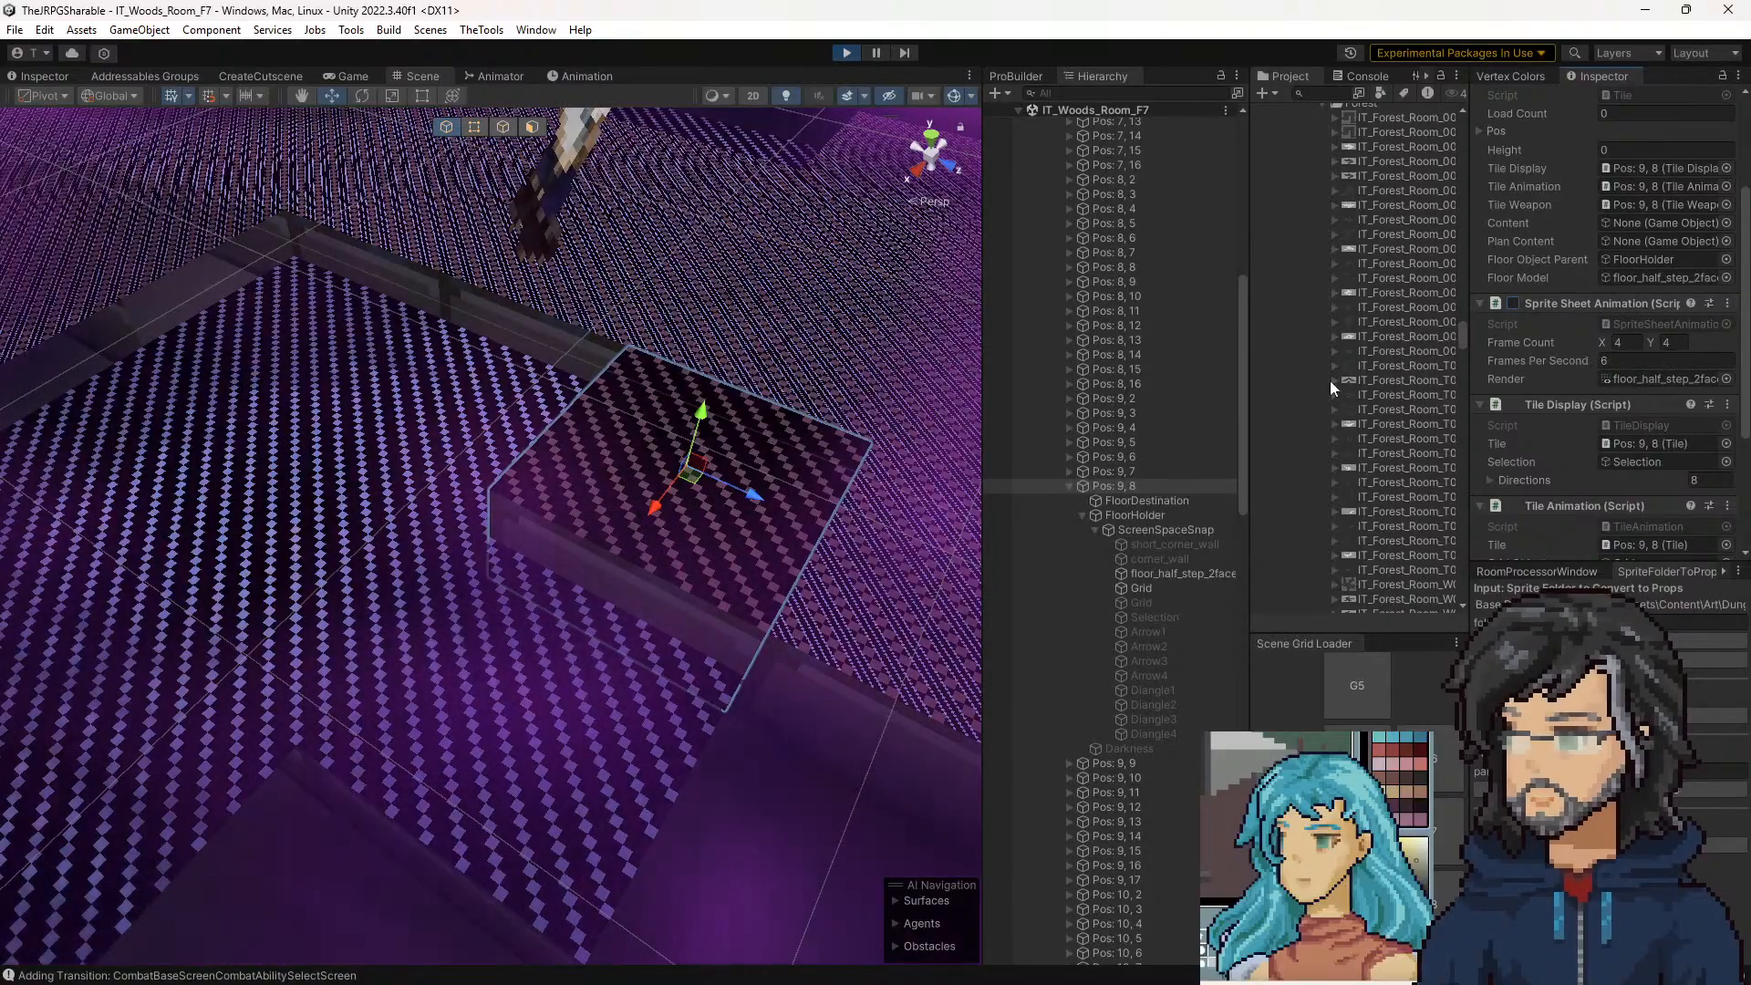
Open the SpriteSheetAnimation script in Visual Studio, review its frameCount values, and return to Unity
{"action": "double_click", "coordinate": [1644, 323]}
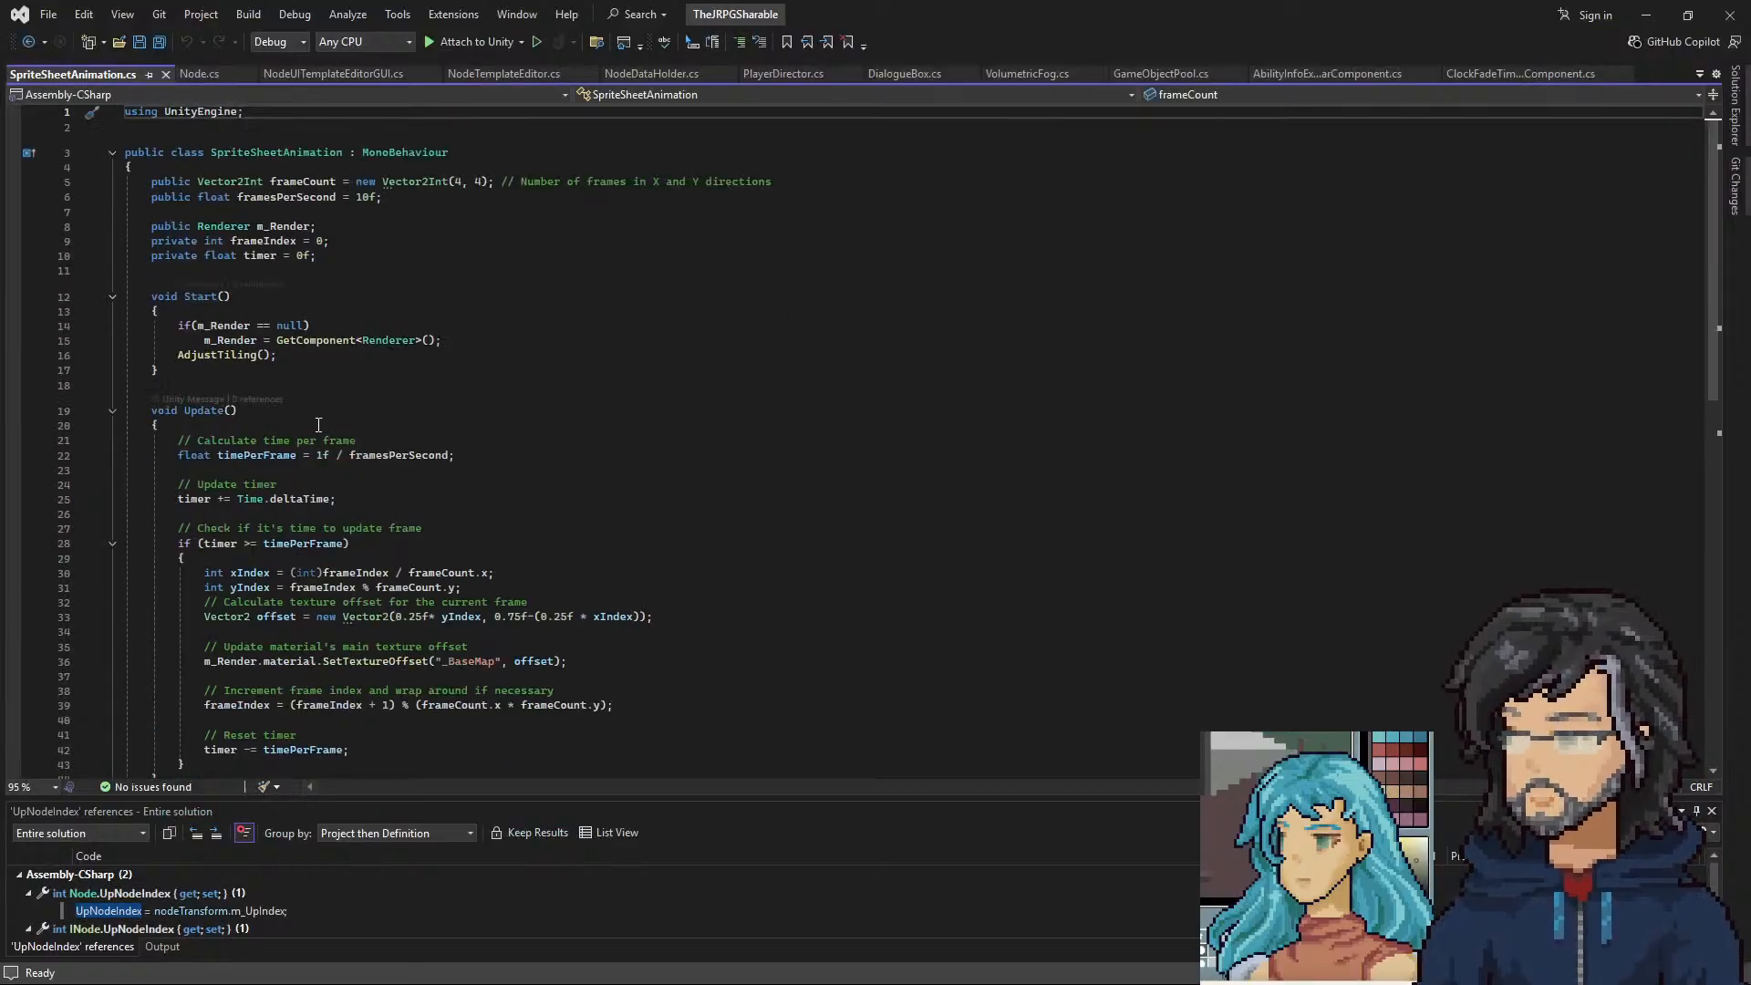
{"action": "left_click_drag", "start_coordinate": [441, 182], "coordinate": [588, 187]}
{"action": "left_click_drag", "start_coordinate": [455, 181], "coordinate": [480, 181]}
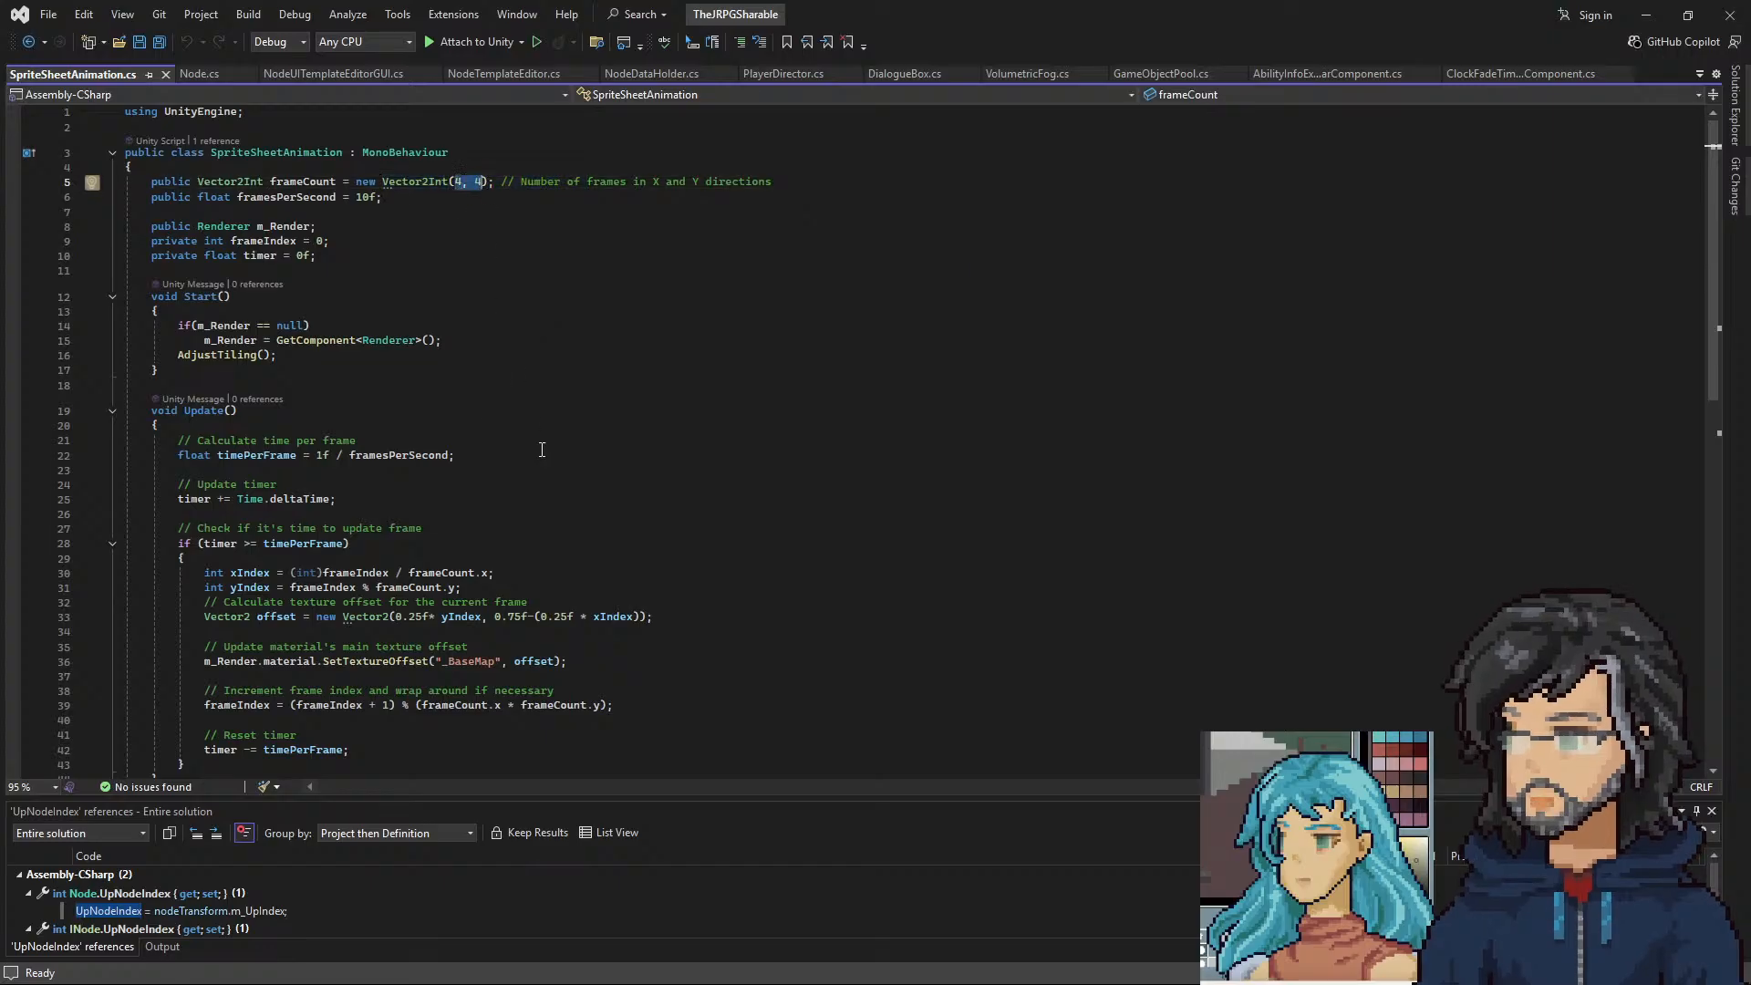
{"action": "left_click", "coordinate": [1658, 15]}
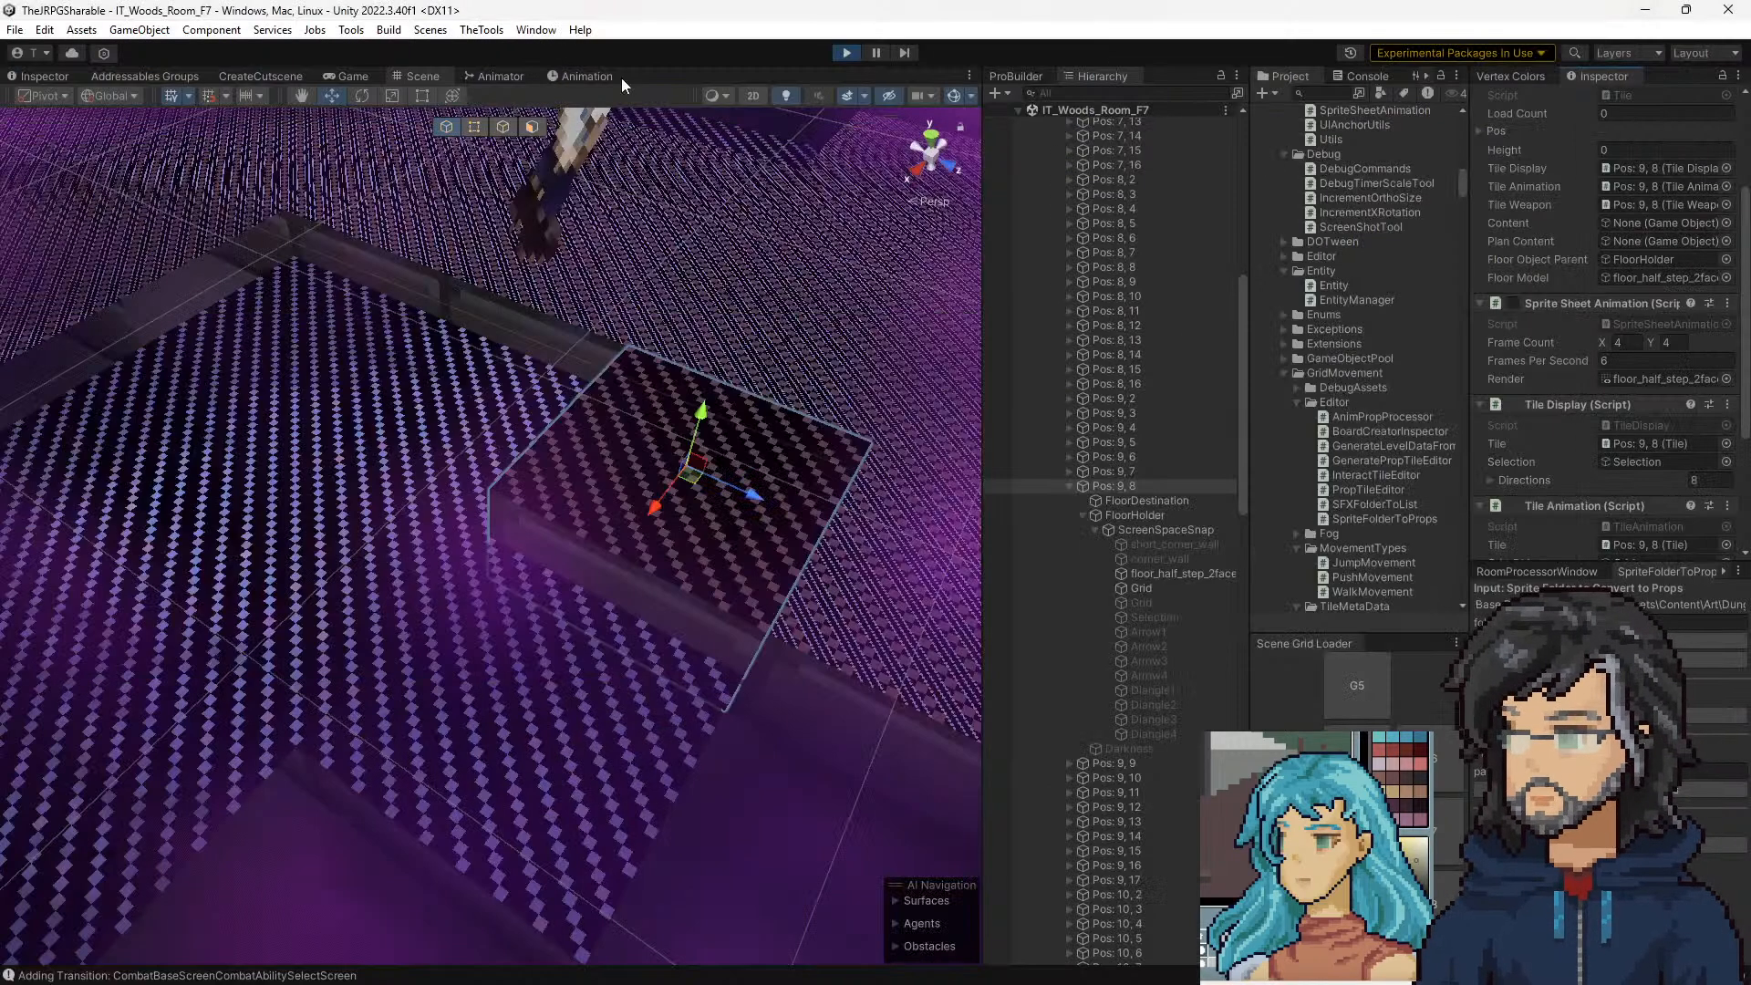
Move the character once in the Game view and recheck tile Pos: 9, 8 in the Scene view
{"action": "left_click", "coordinate": [344, 76]}
{"action": "key", "text": "w"}
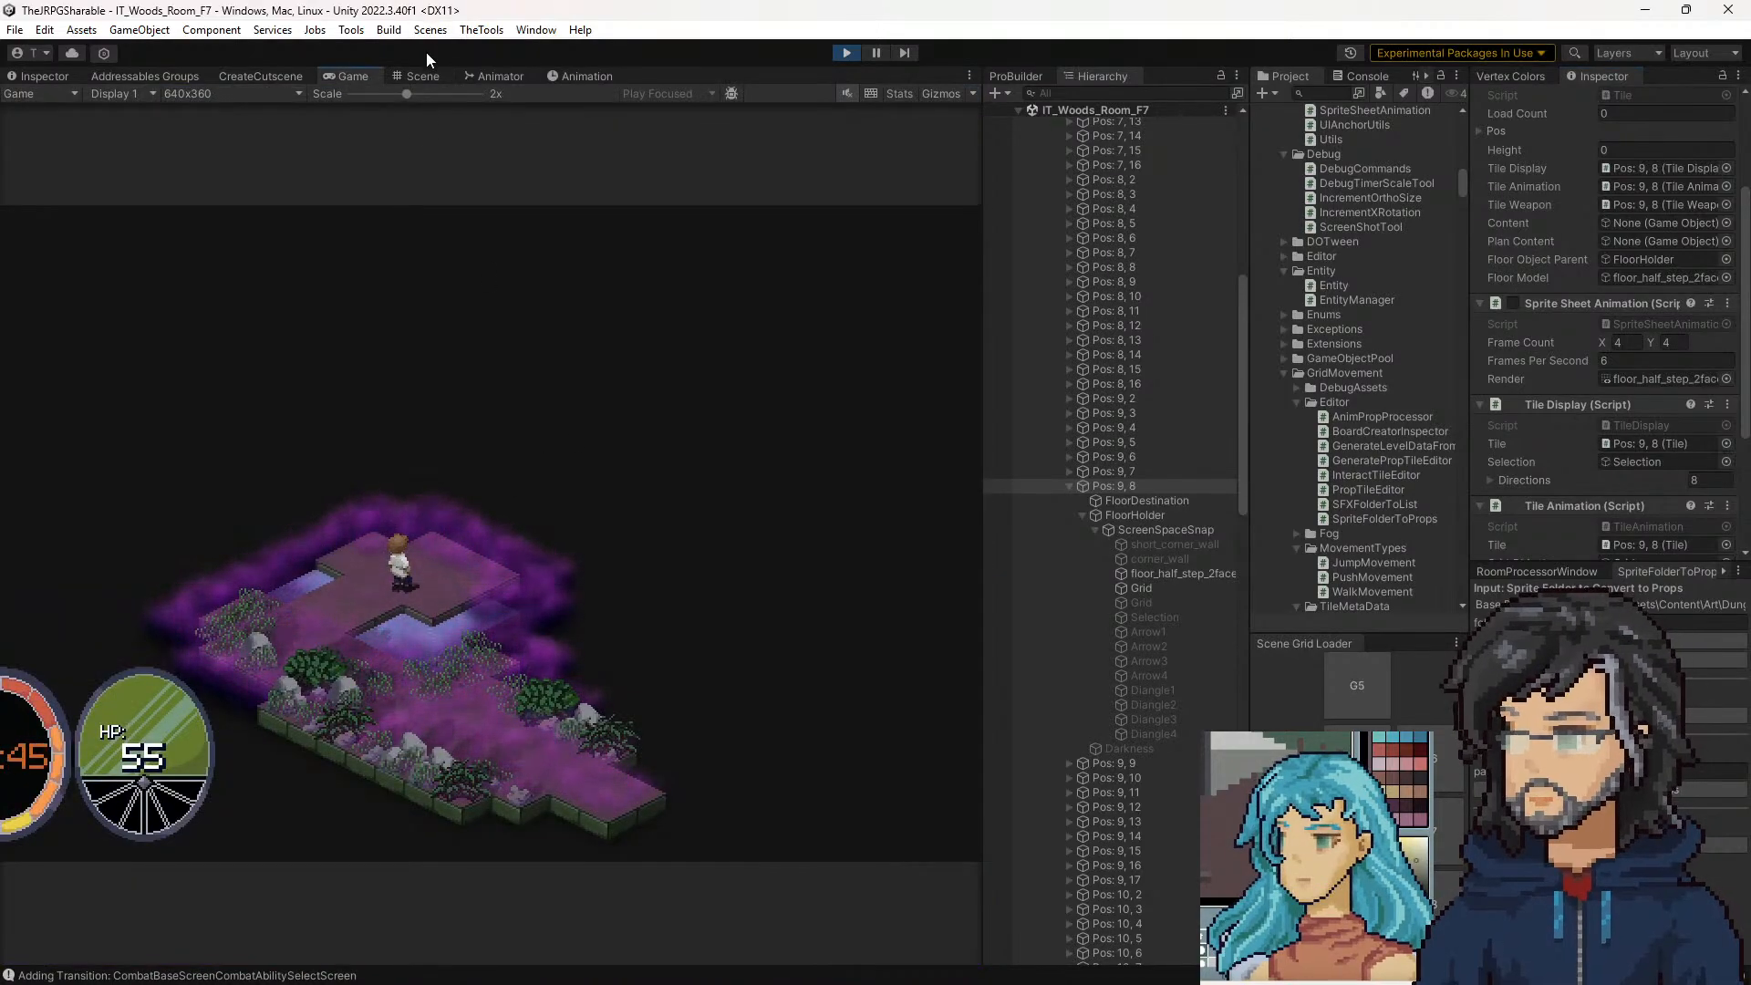
{"action": "left_click", "coordinate": [420, 76]}
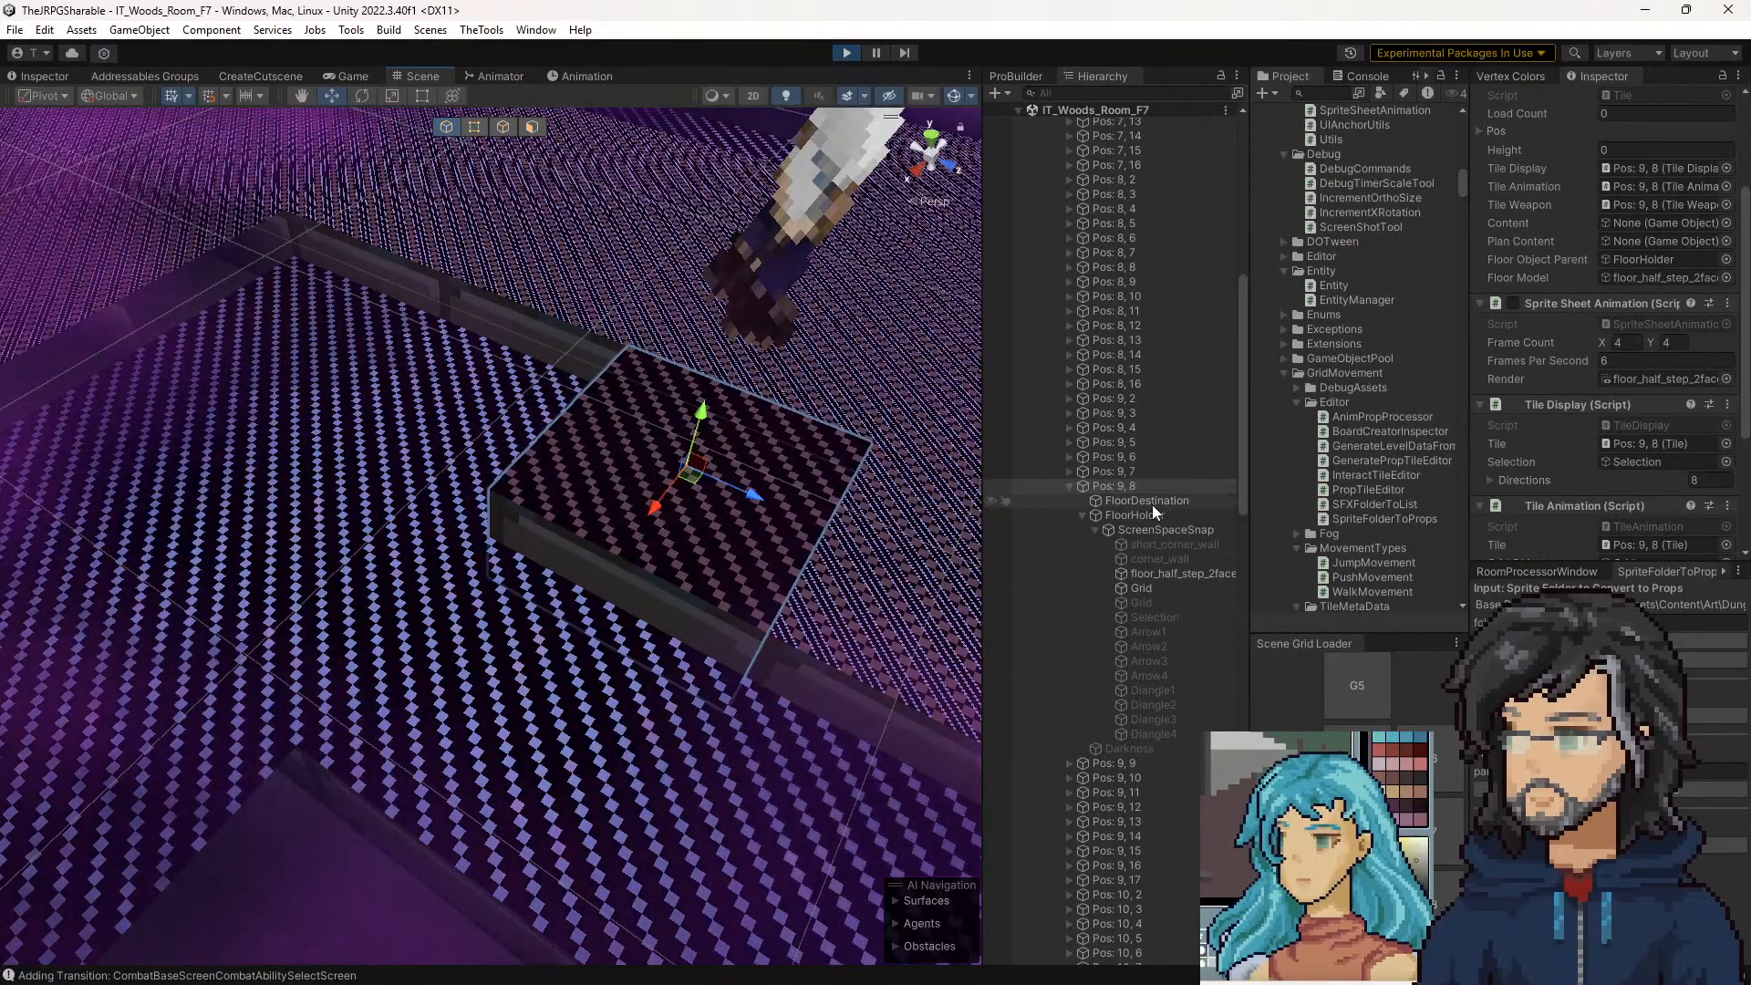
{"action": "left_click", "coordinate": [1113, 490]}
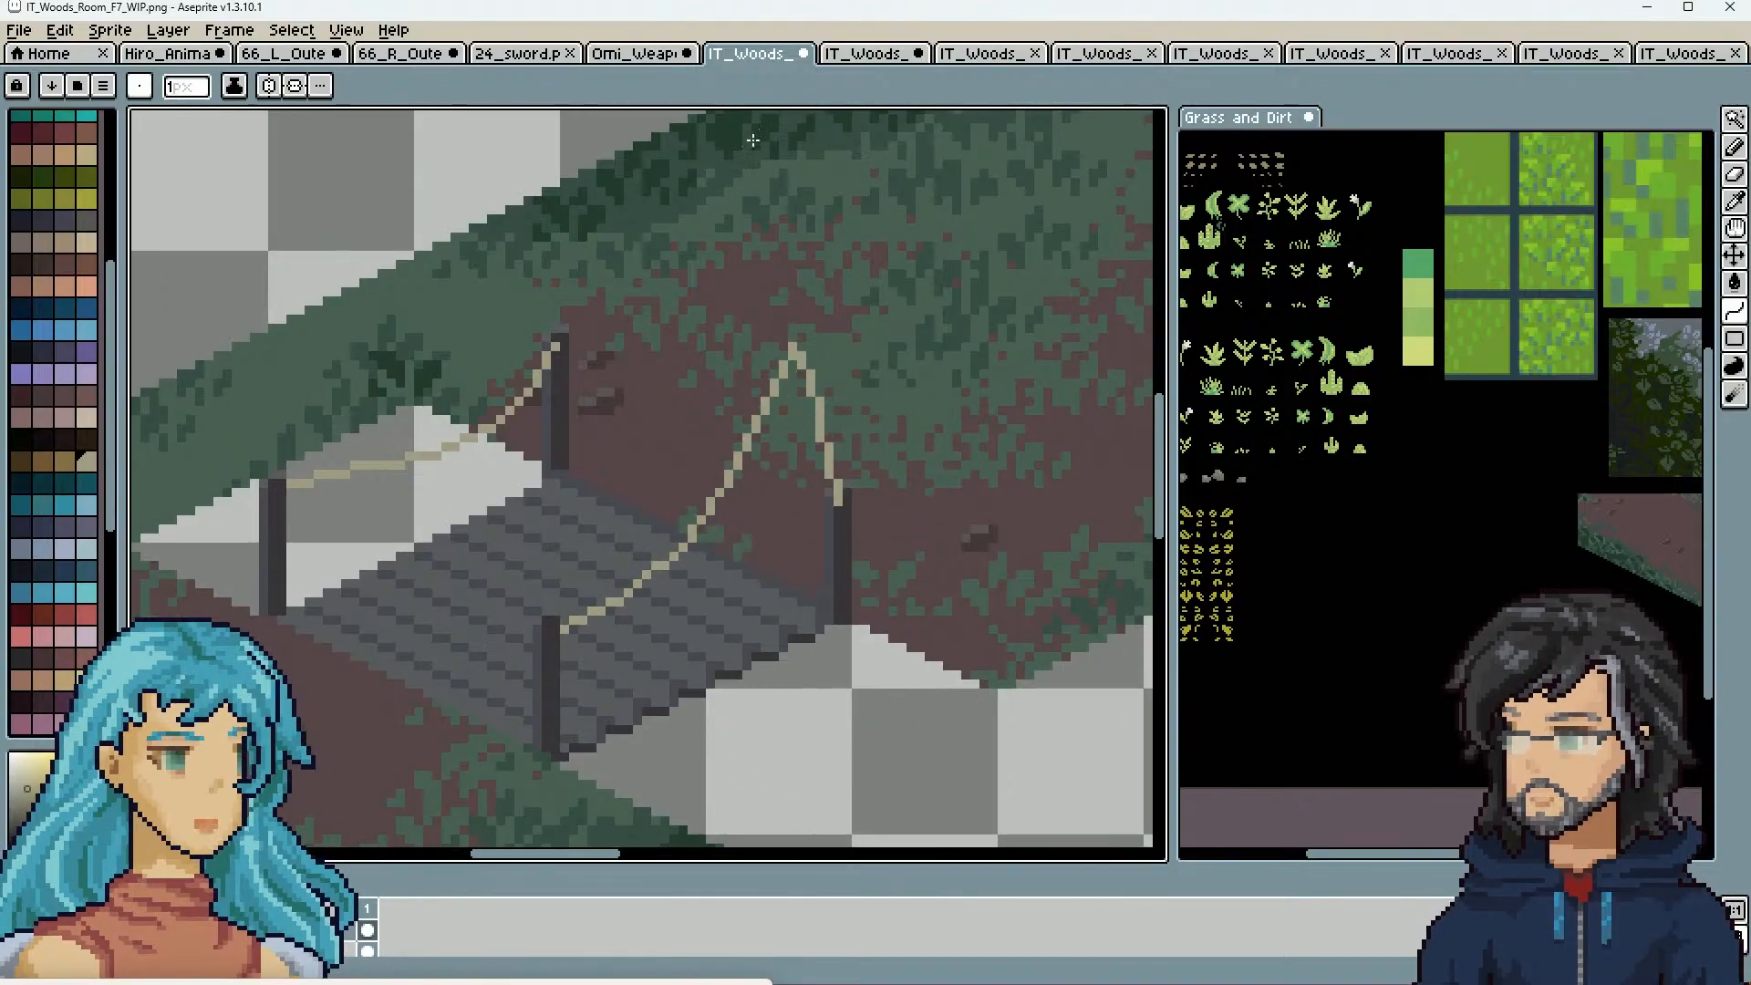
In Aseprite, undo the bridge's near rope and redraw it as a sagging curve between the two near posts
{"action": "key", "text": "ctrl+z"}
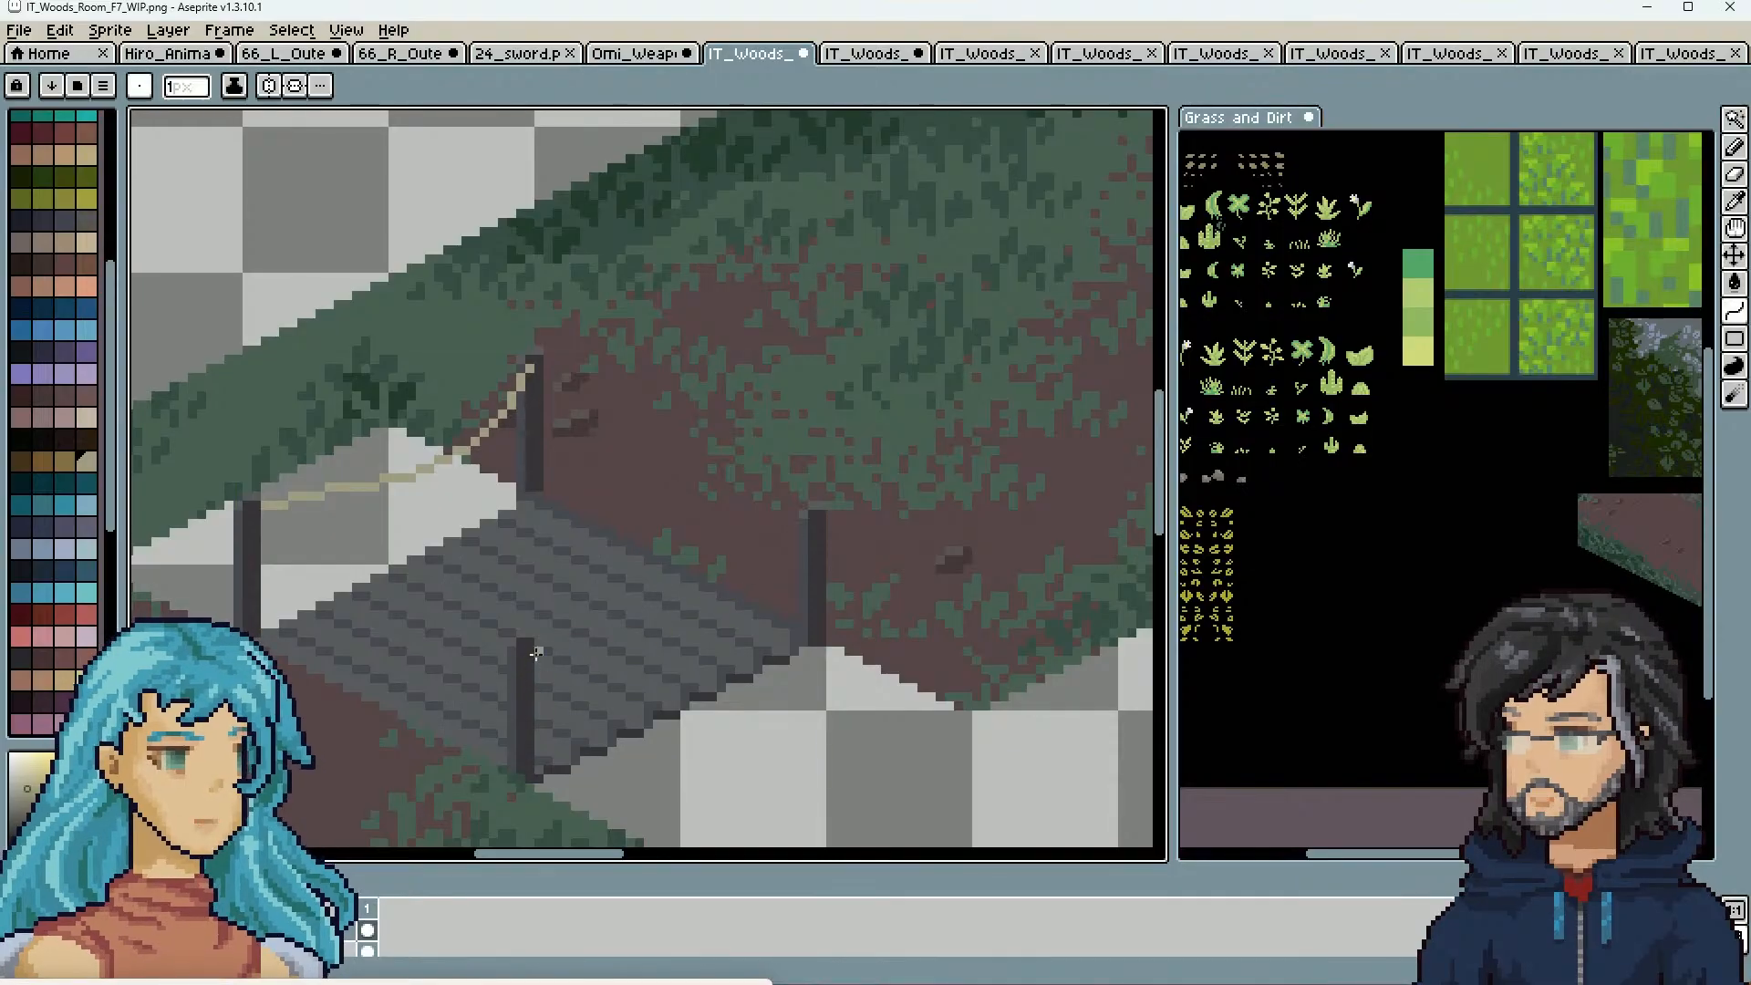
{"action": "left_click_drag", "start_coordinate": [529, 657], "coordinate": [714, 638]}
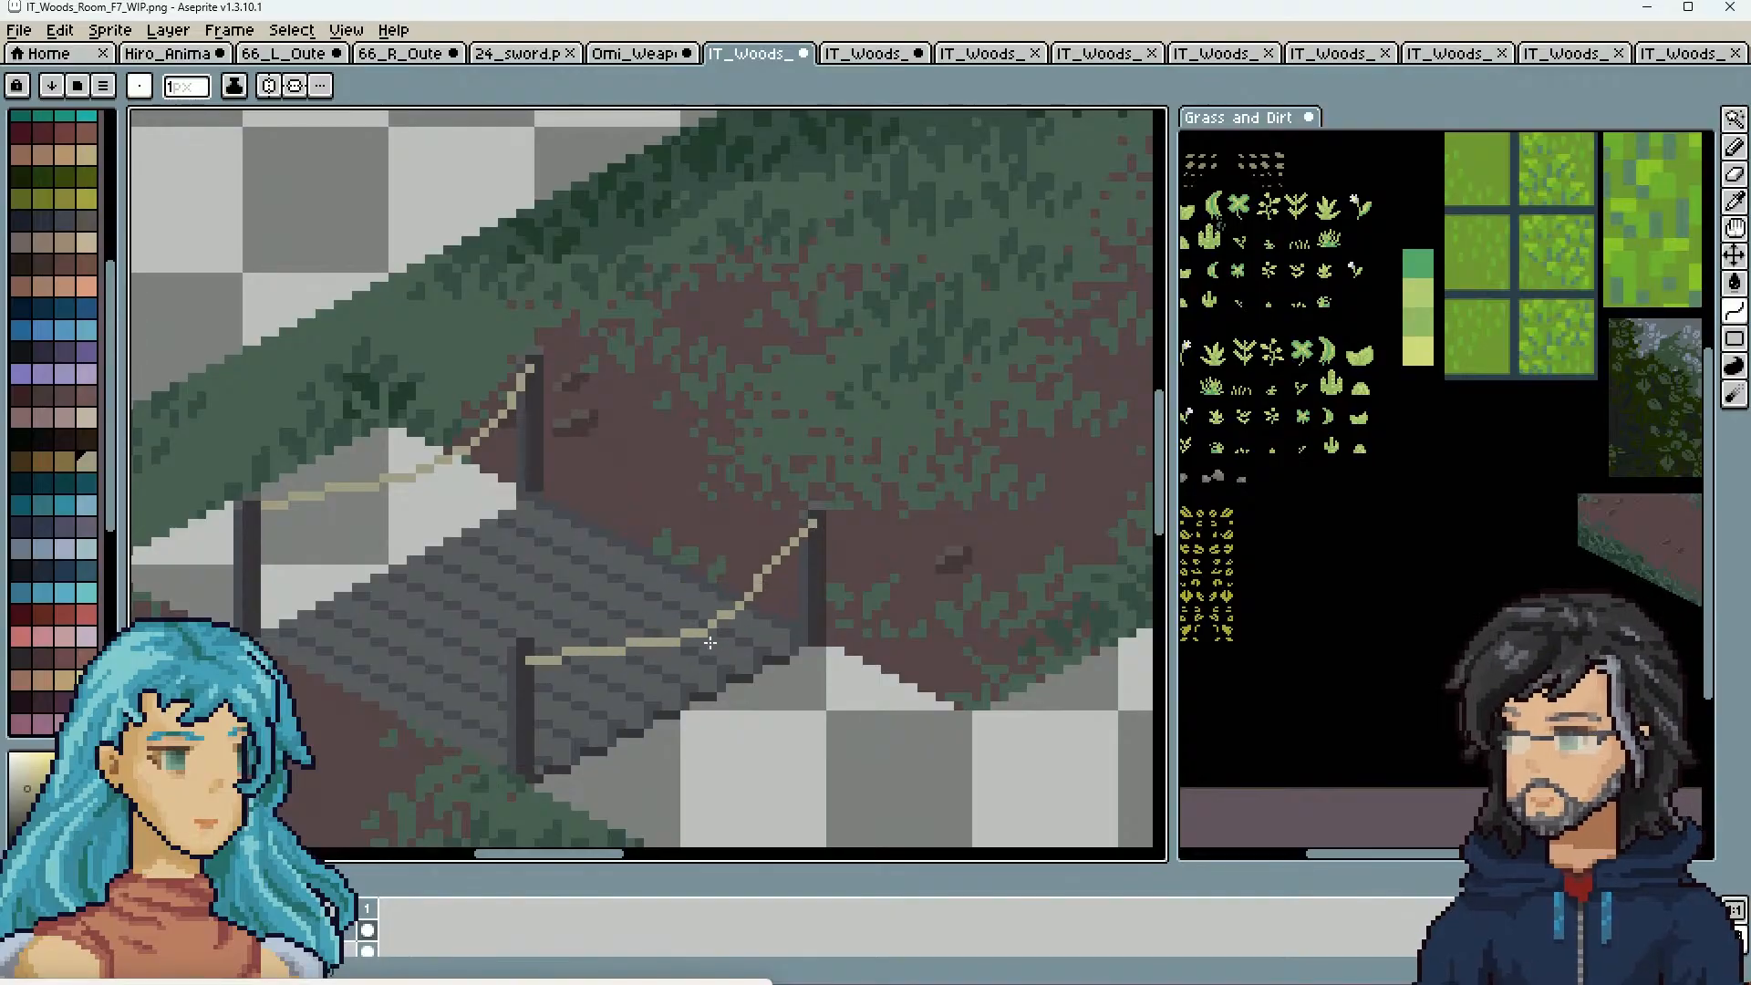
{"action": "left_click", "coordinate": [726, 632]}
{"action": "left_click", "coordinate": [734, 635]}
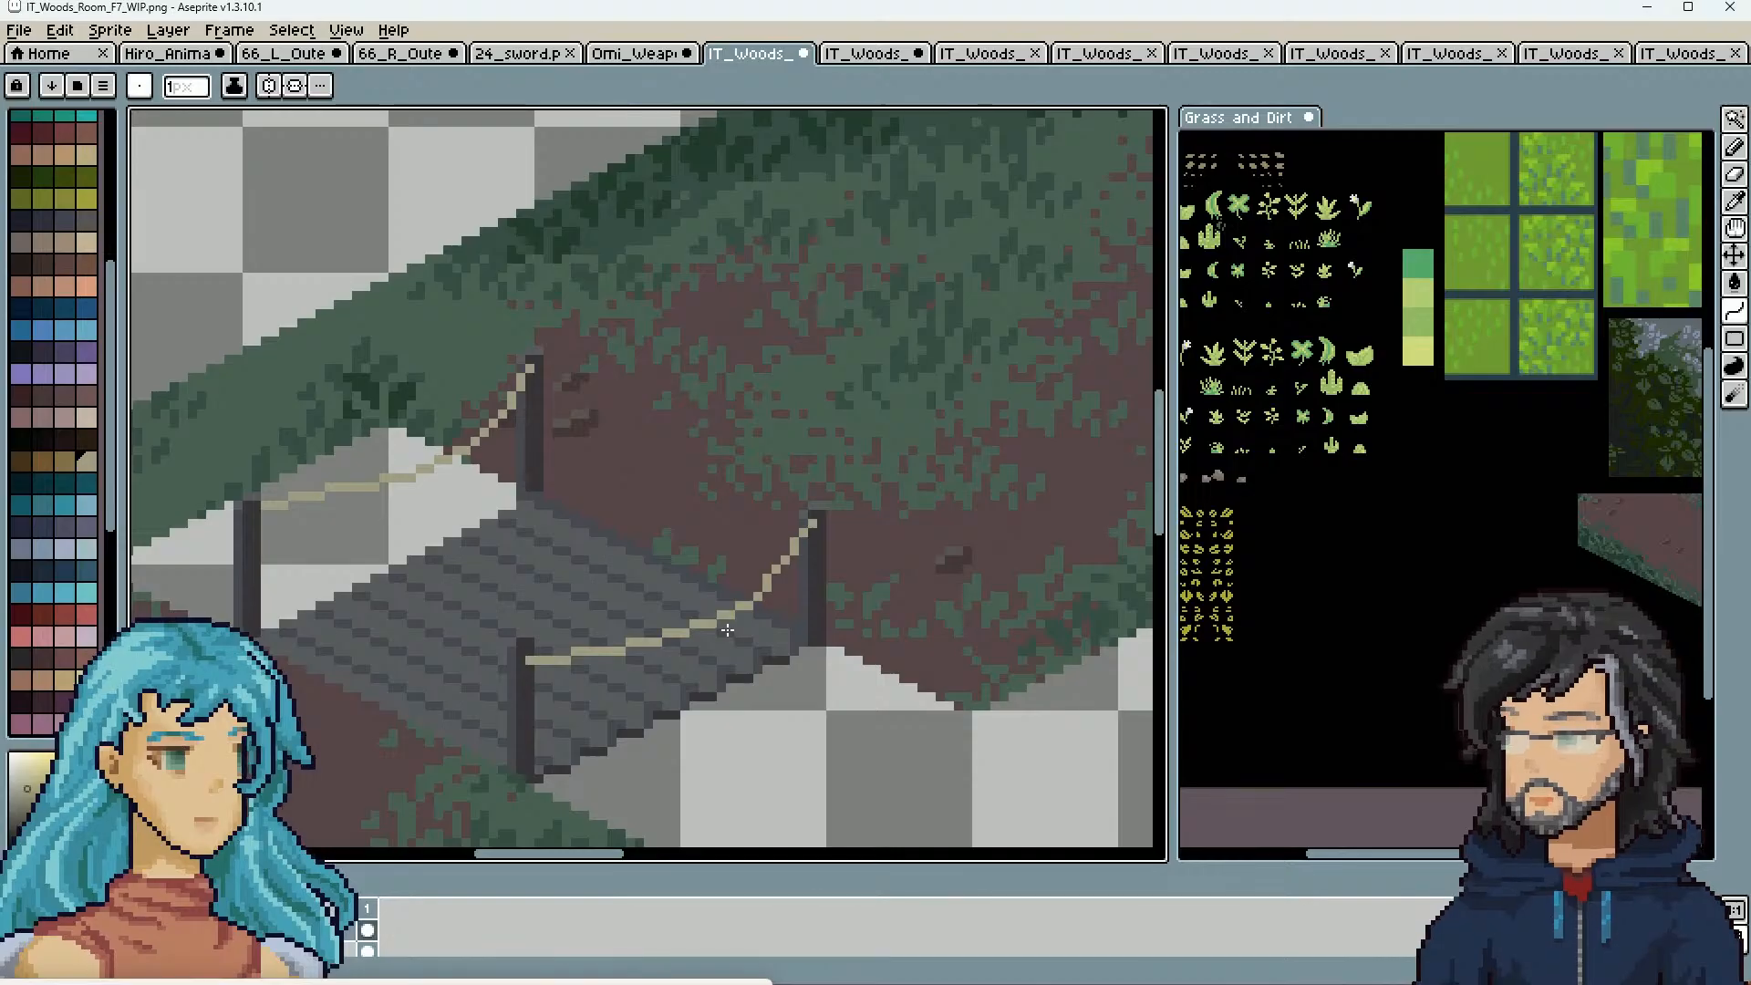
{"action": "scroll", "coordinate": [753, 646], "scroll_direction": "down", "scroll_amount": 3}
{"action": "scroll", "coordinate": [702, 654], "scroll_direction": "up", "scroll_amount": 3}
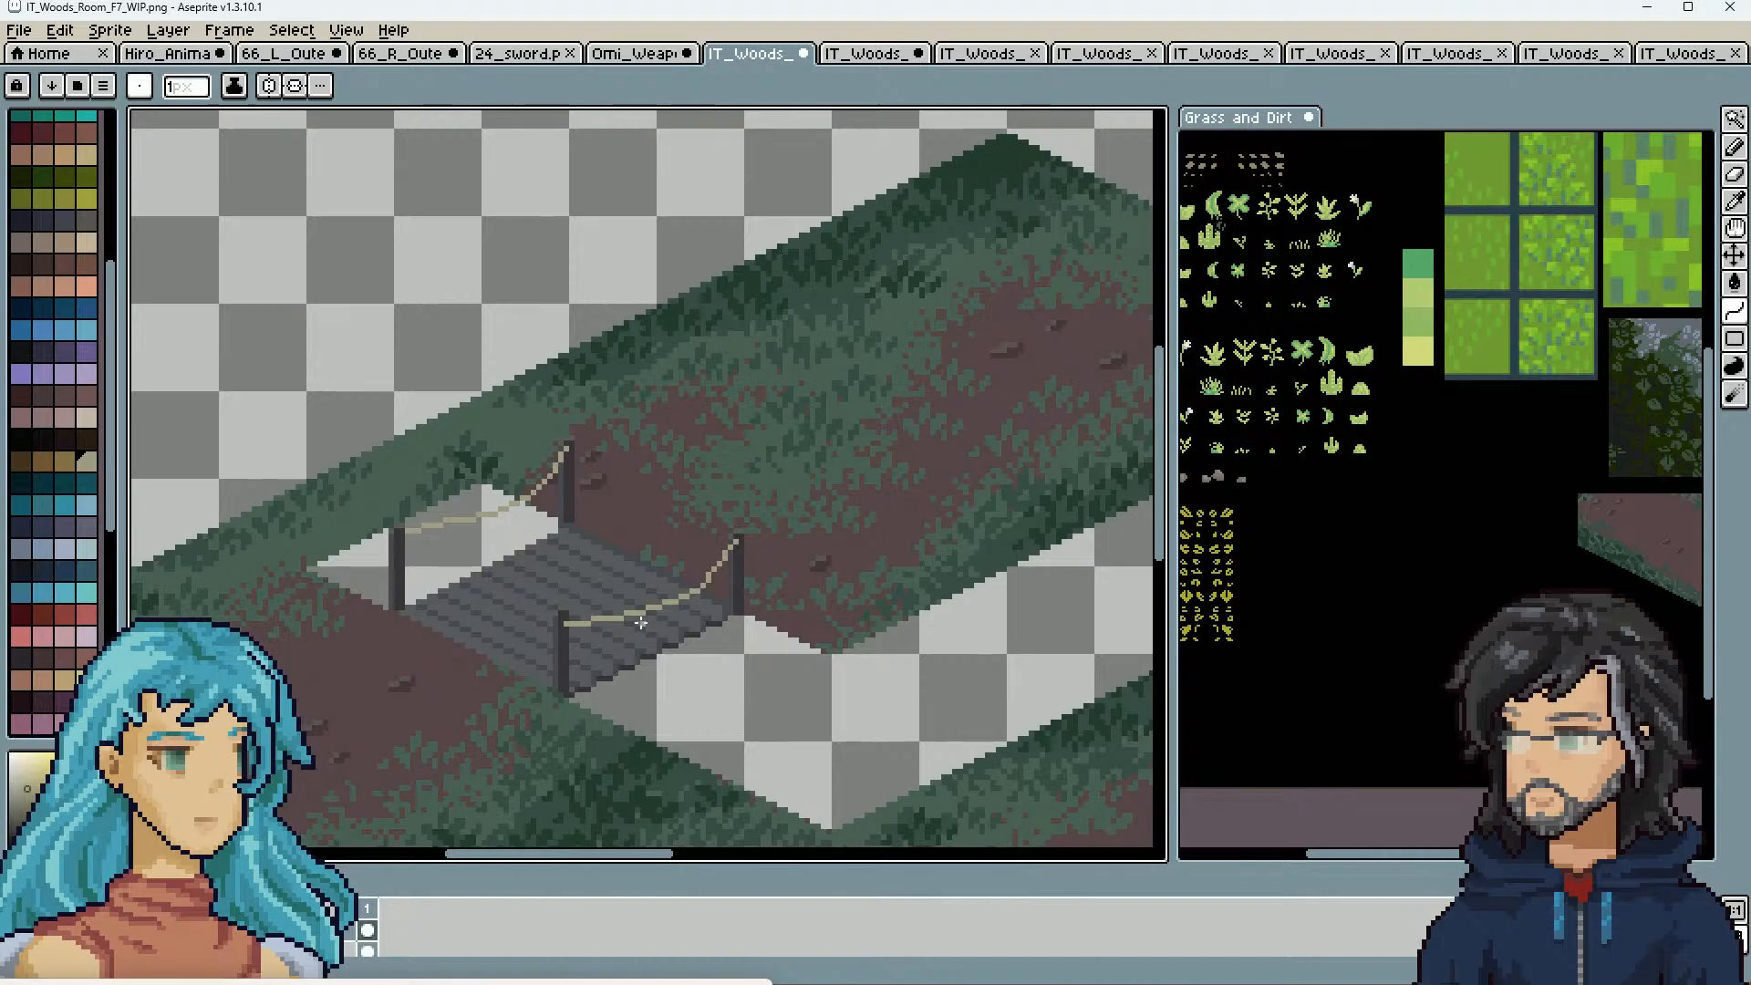
Sample the bridge deck's gray and touch up the deck's edge pixels with the Pencil tool
{"action": "scroll", "coordinate": [640, 622], "scroll_direction": "down", "scroll_amount": 3}
{"action": "scroll", "coordinate": [626, 617], "scroll_direction": "up", "scroll_amount": 4}
{"action": "left_click_drag", "start_coordinate": [657, 536], "coordinate": [779, 462]}
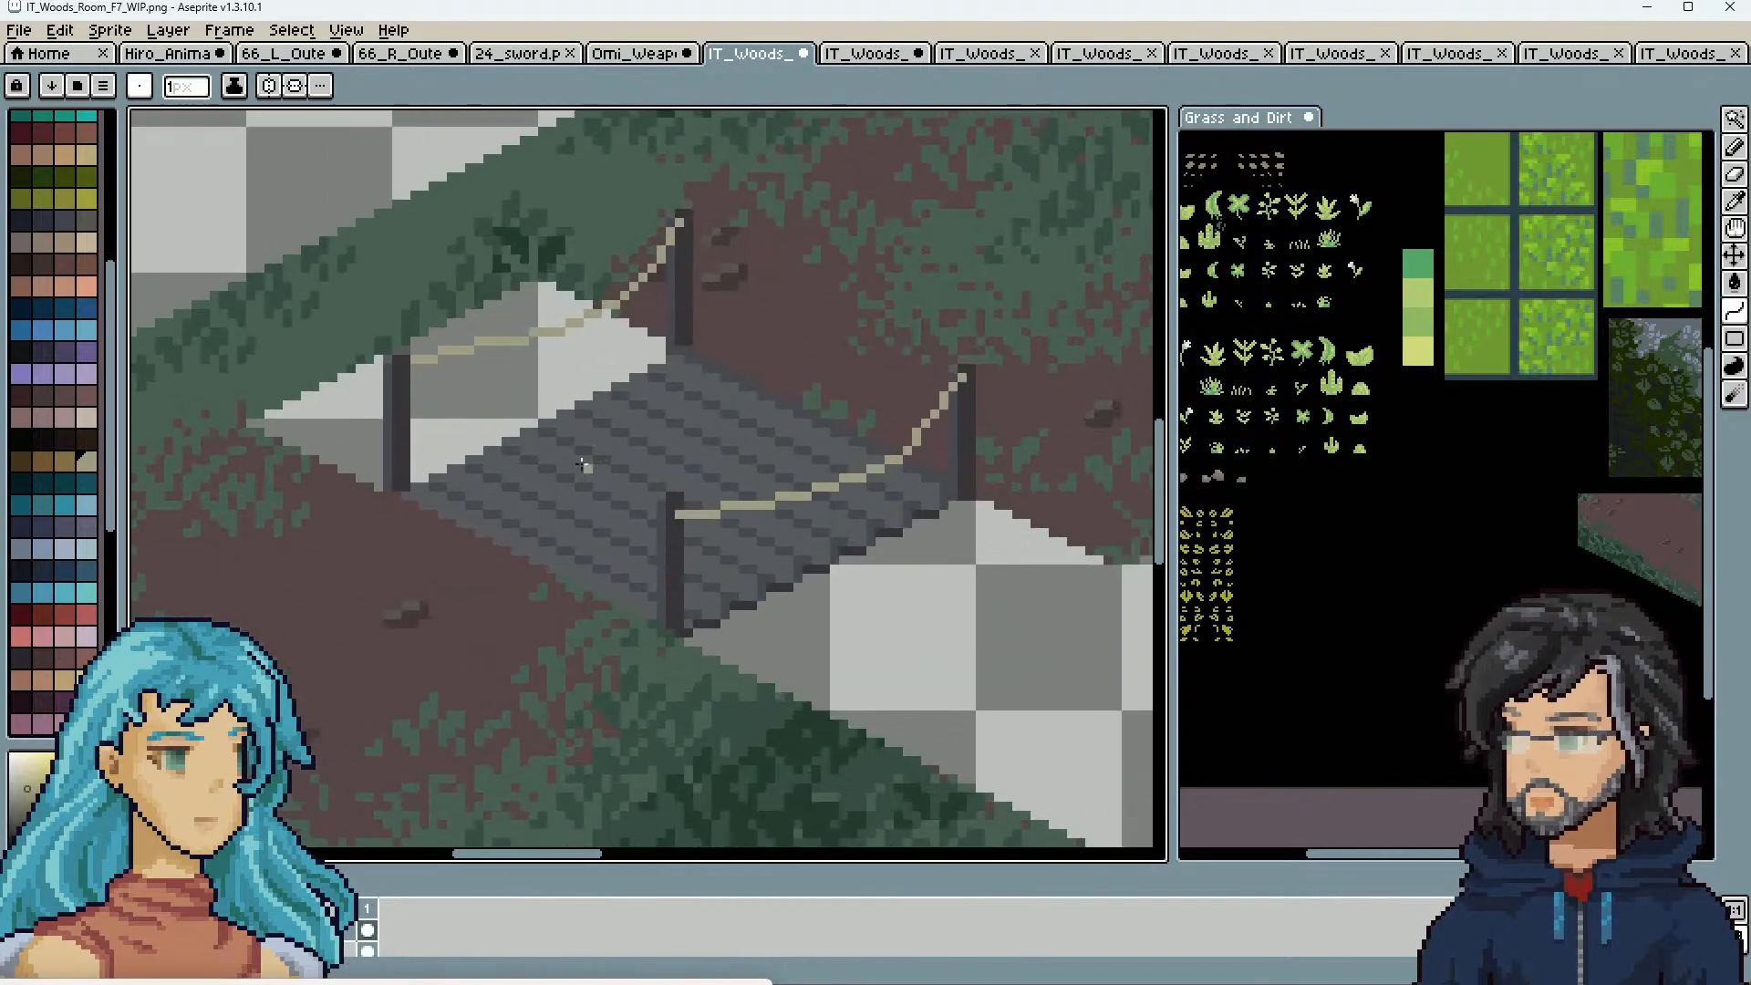
{"action": "scroll", "coordinate": [584, 419], "scroll_direction": "up", "scroll_amount": 3}
{"action": "scroll", "coordinate": [607, 419], "scroll_direction": "down", "scroll_amount": 2}
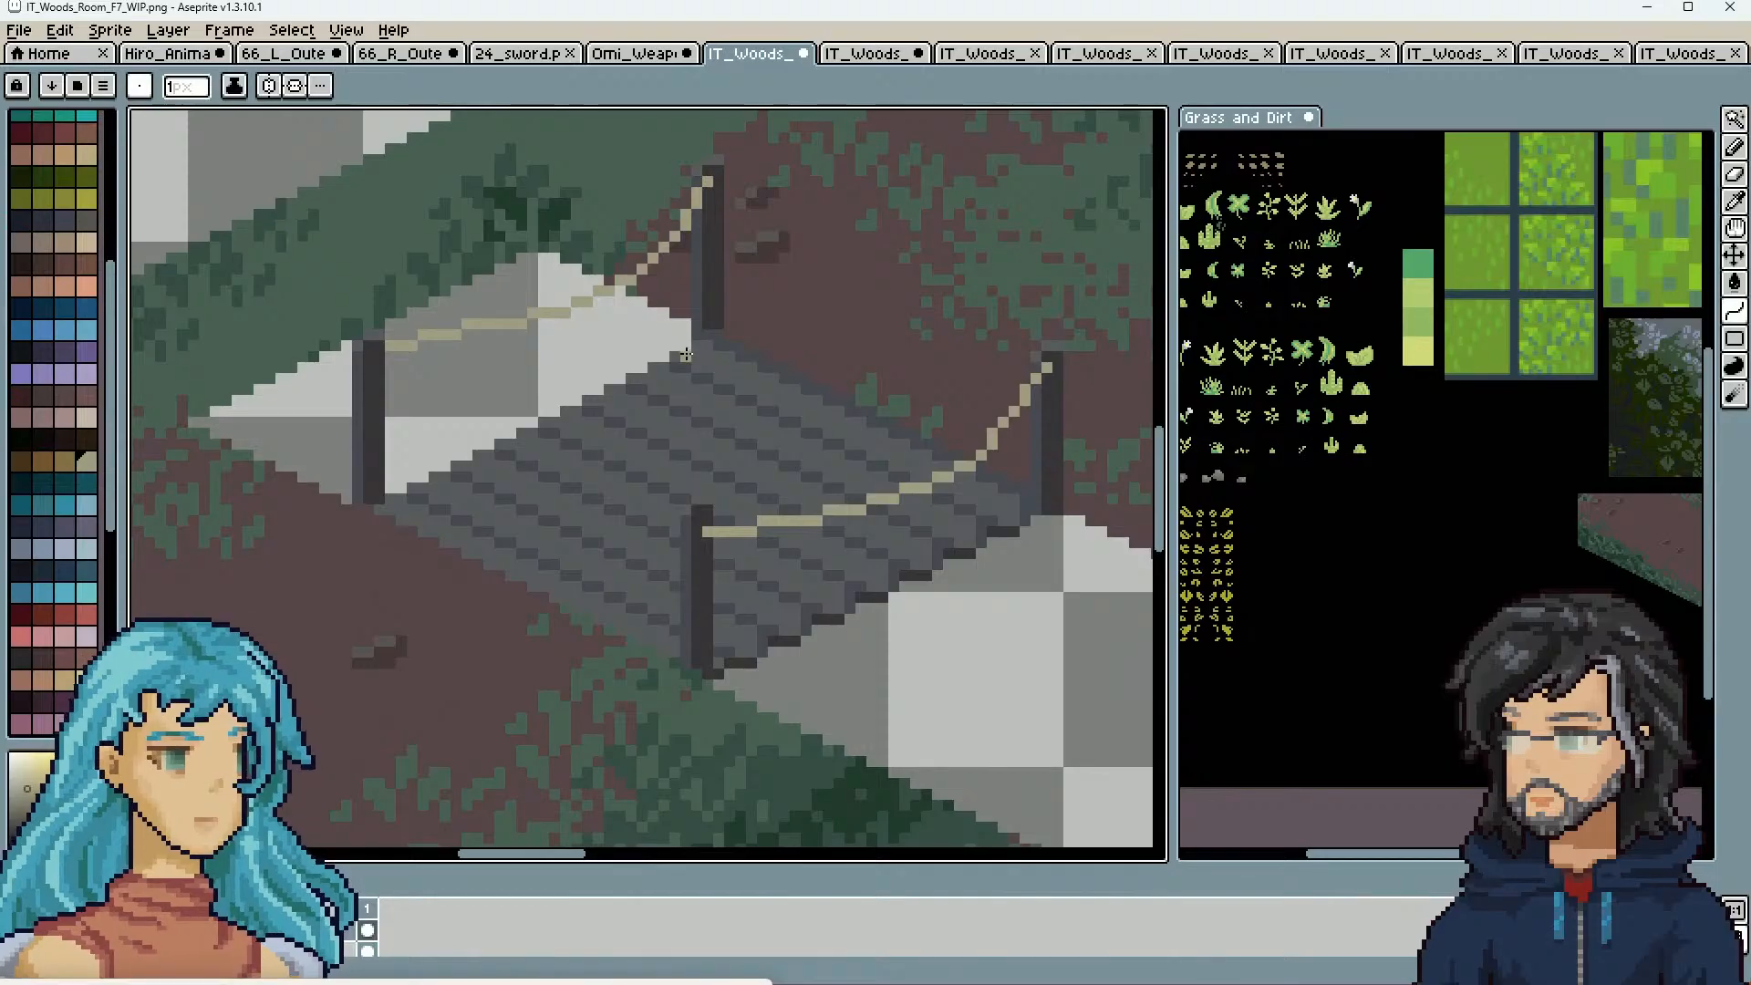
{"action": "key", "text": "i"}
{"action": "left_click", "coordinate": [461, 482]}
{"action": "key", "text": "b"}
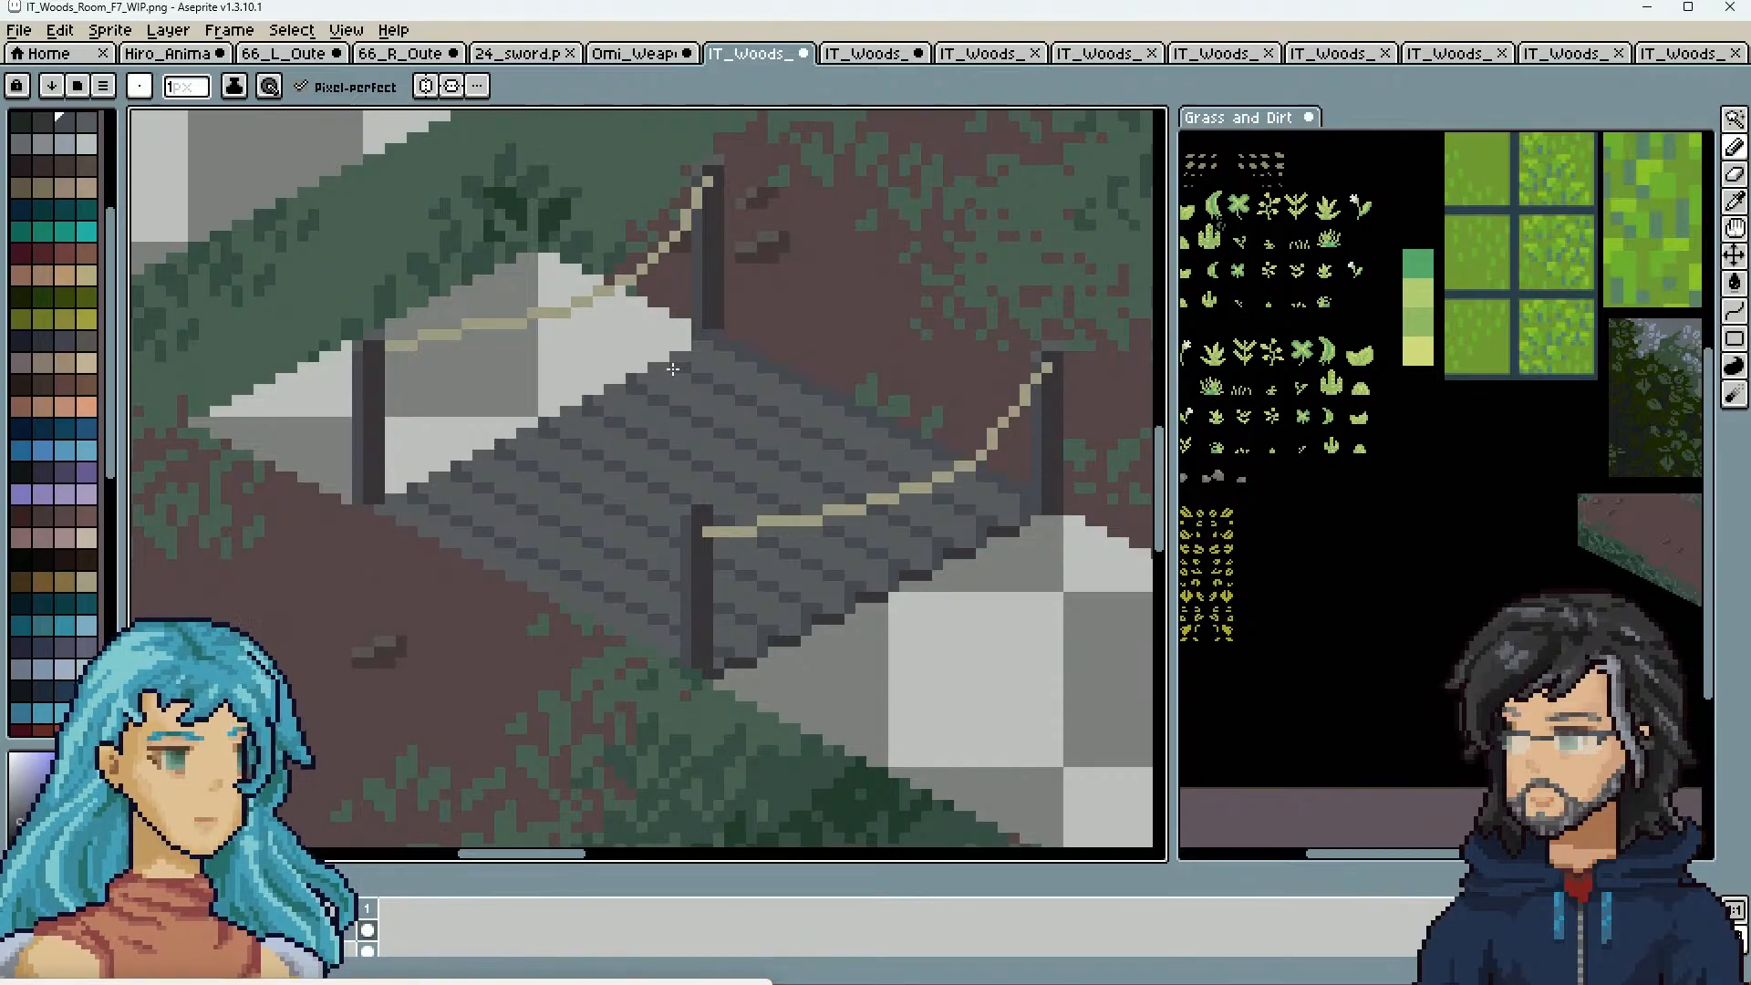
Sample the dark tone of the deck's lower edge and paint dark pixels along the plank seam nearest the dirt path
{"action": "left_click", "coordinate": [959, 552], "text": "alt"}
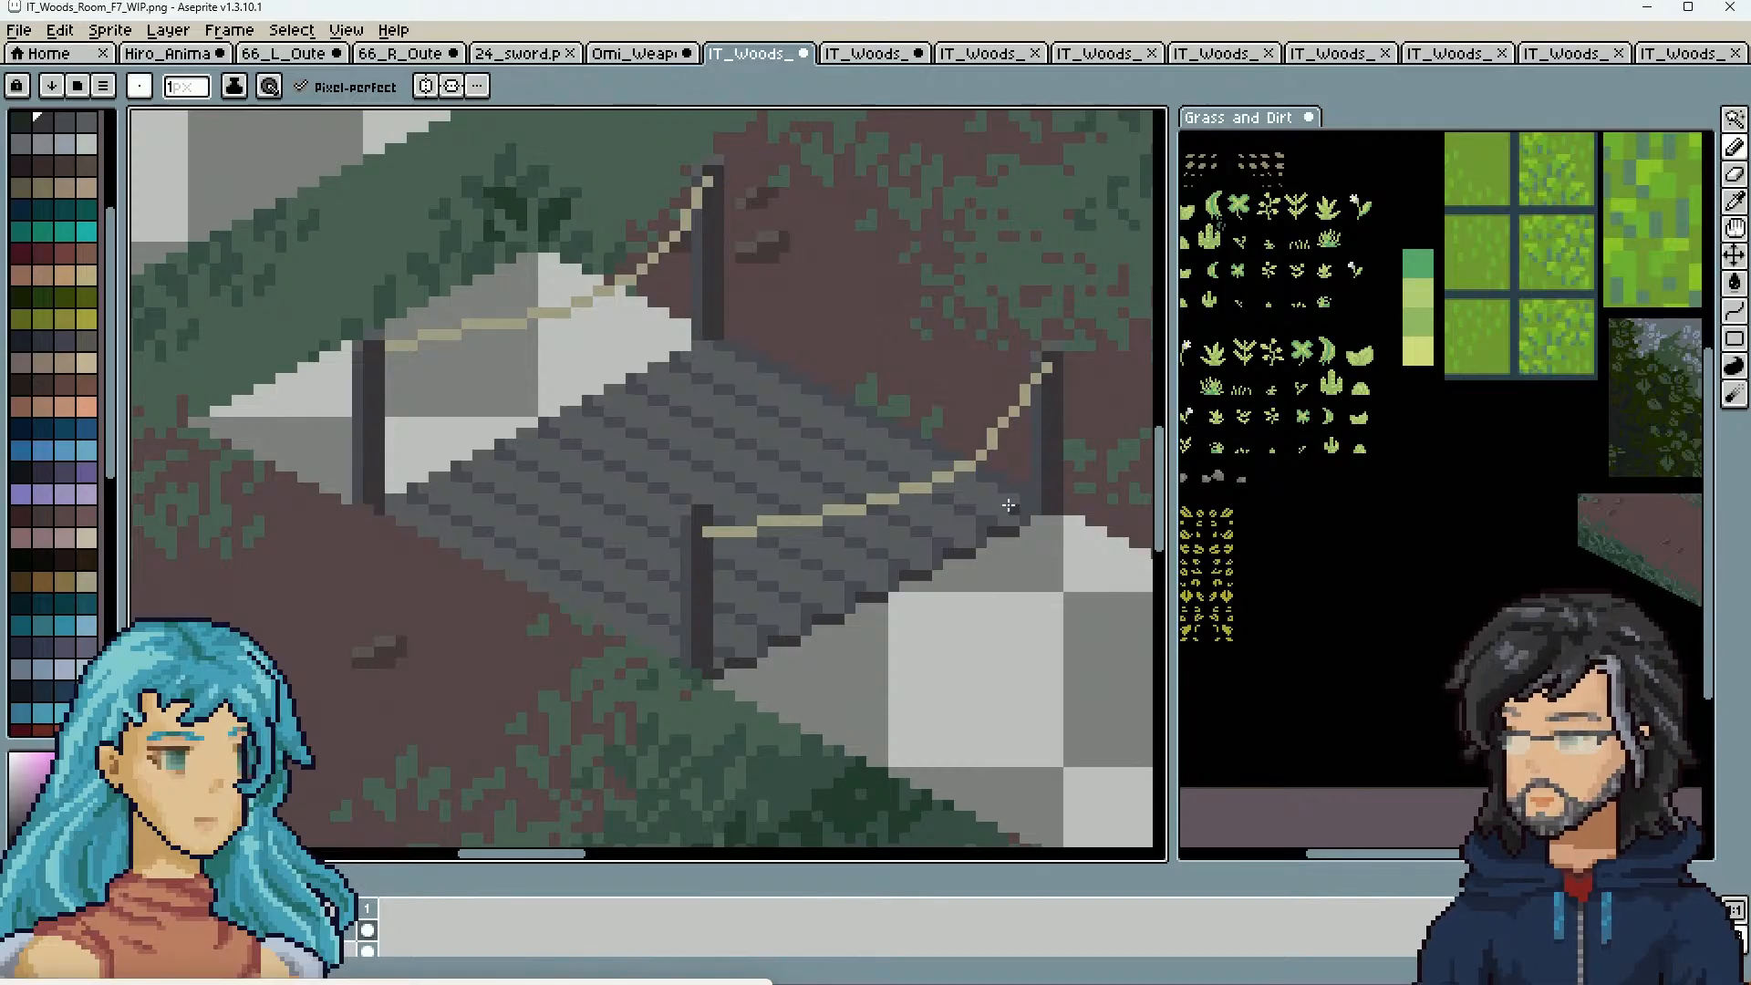
{"action": "scroll", "coordinate": [934, 543], "scroll_direction": "down", "scroll_amount": 6}
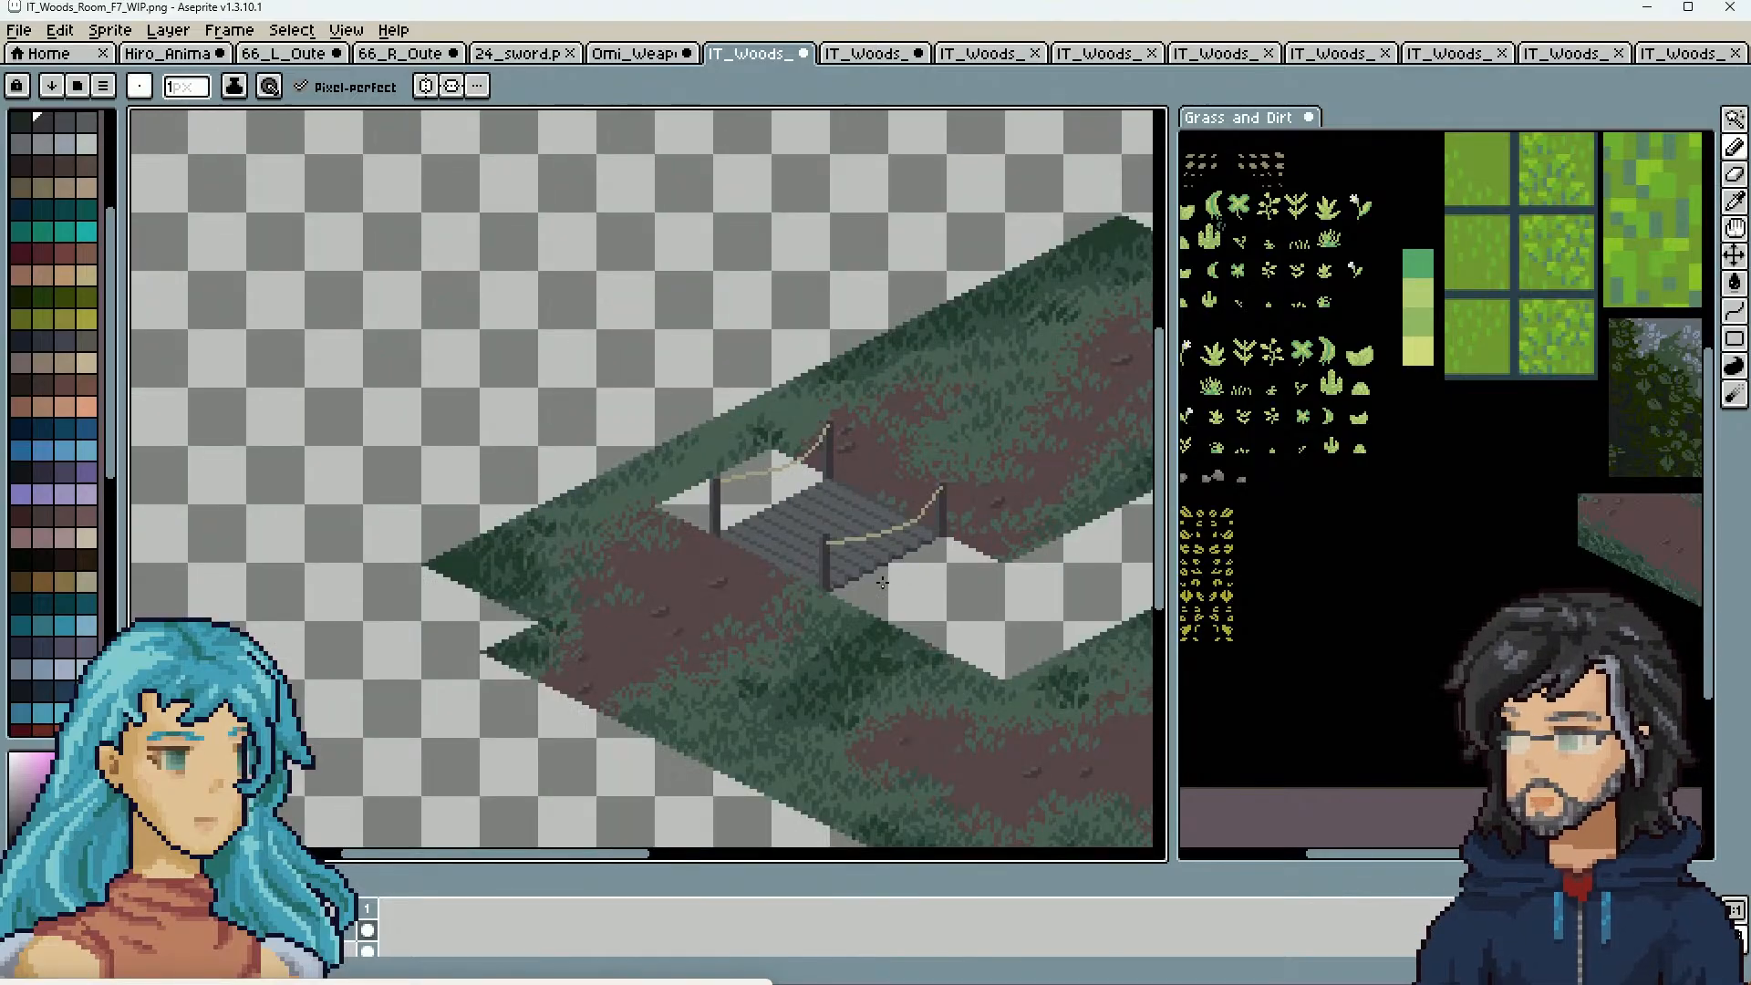
{"action": "scroll", "coordinate": [915, 485], "scroll_direction": "up", "scroll_amount": 5}
{"action": "scroll", "coordinate": [359, 472], "scroll_direction": "up", "scroll_amount": 2}
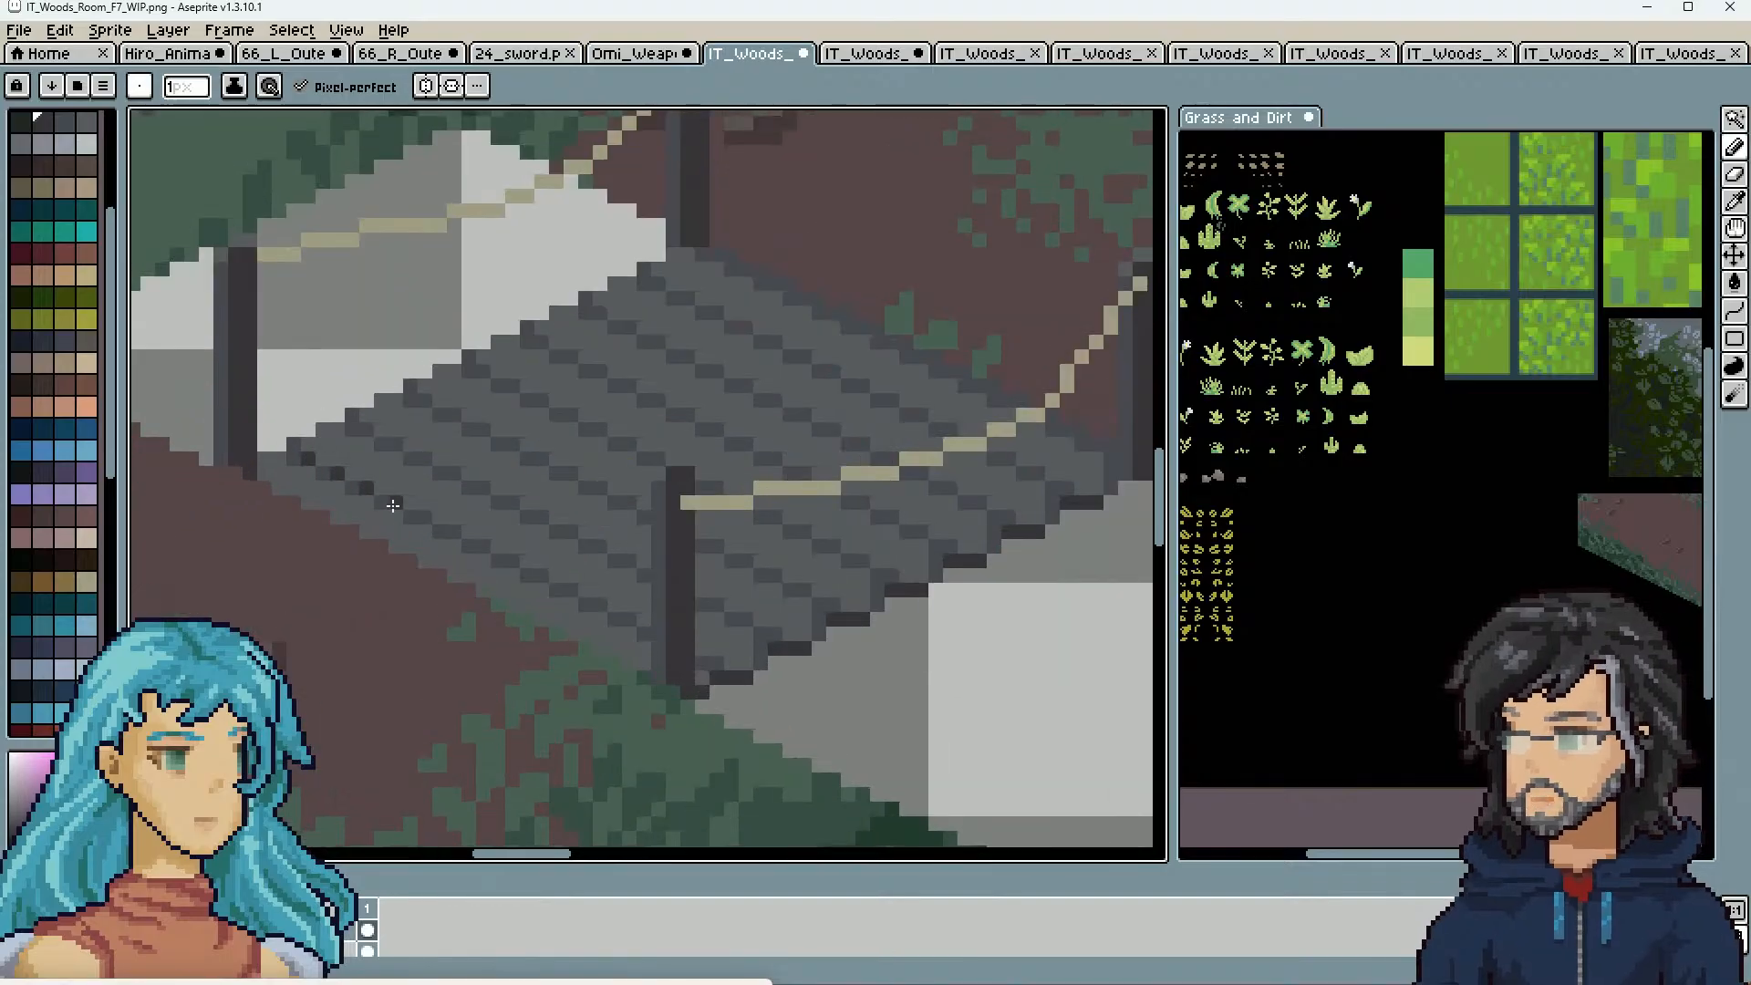
{"action": "scroll", "coordinate": [383, 501], "scroll_direction": "down", "scroll_amount": 4}
{"action": "scroll", "coordinate": [550, 615], "scroll_direction": "up", "scroll_amount": 3}
{"action": "scroll", "coordinate": [565, 583], "scroll_direction": "up", "scroll_amount": 5}
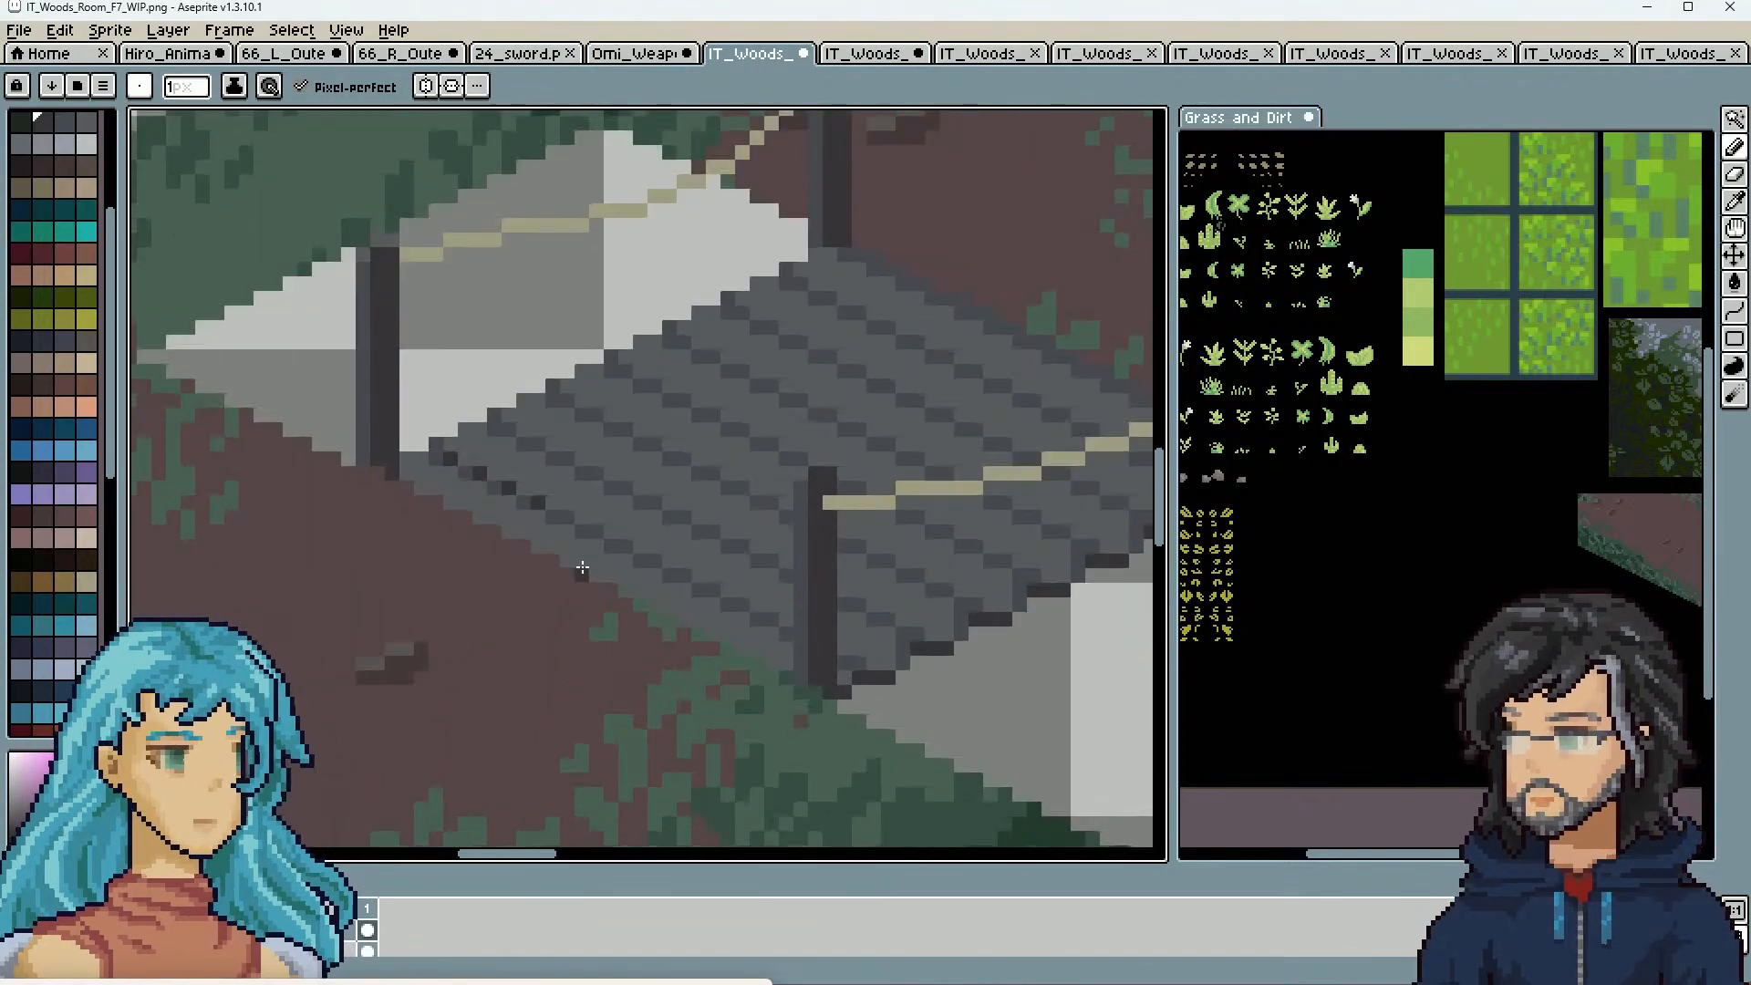
{"action": "left_click", "coordinate": [608, 492]}
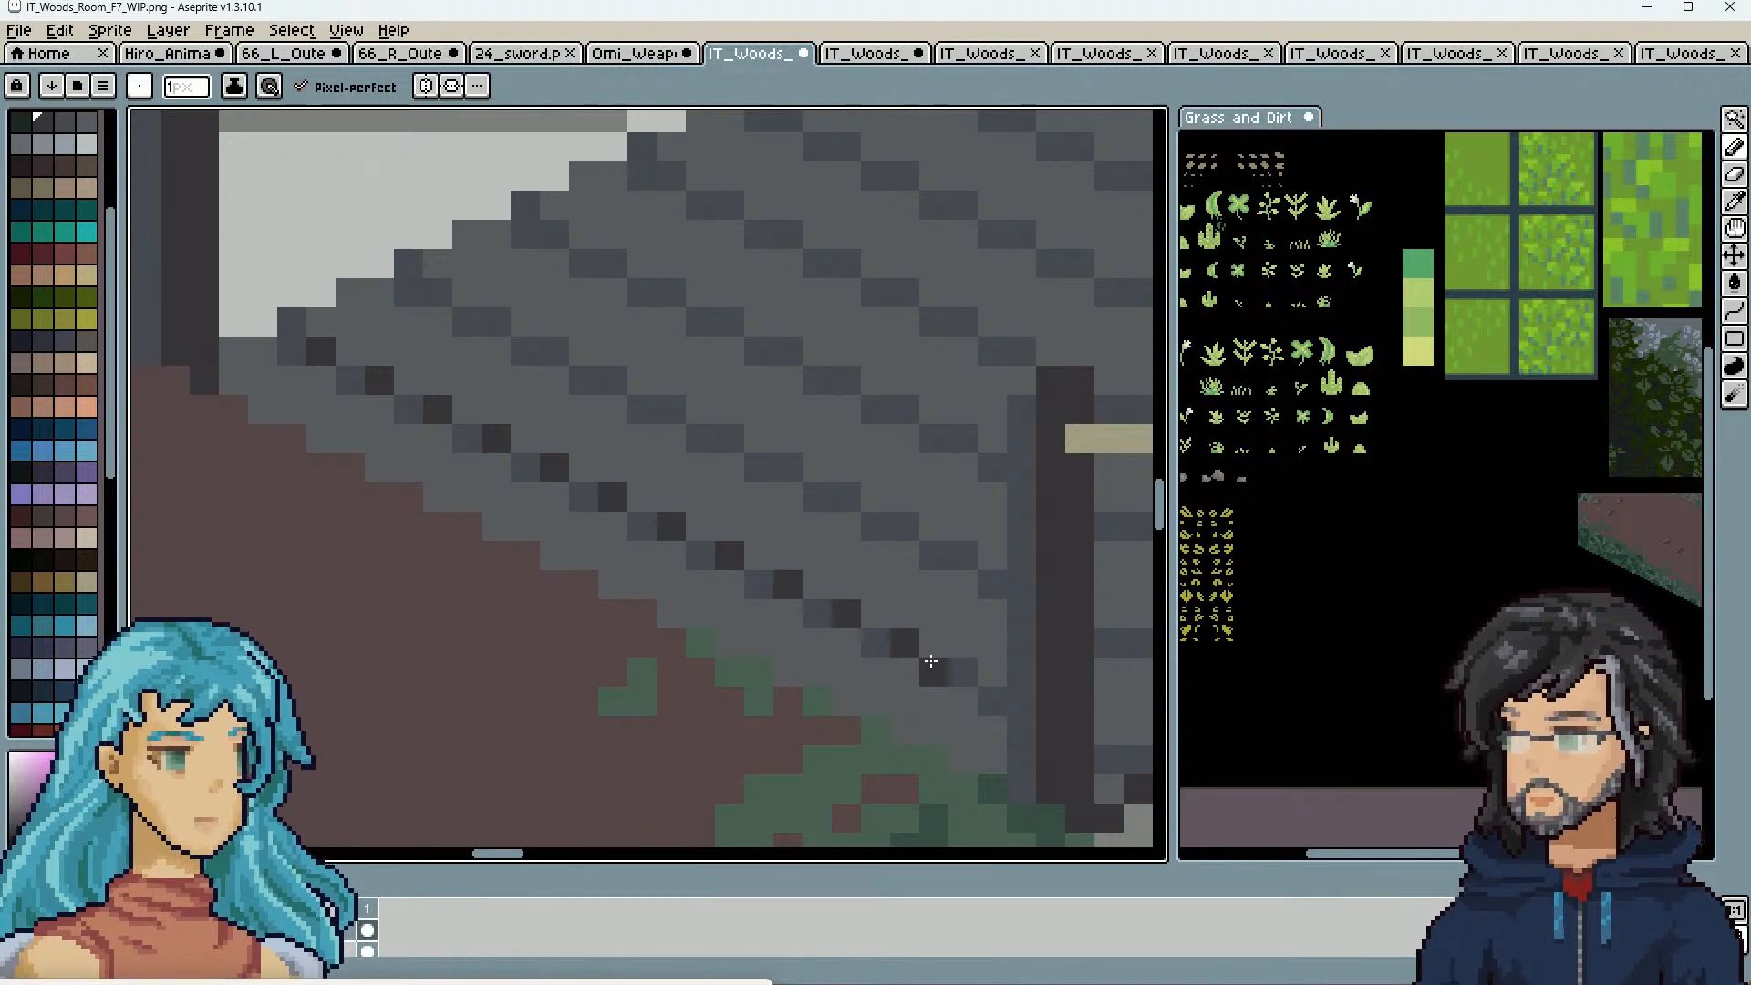
{"action": "left_click_drag", "start_coordinate": [916, 651], "coordinate": [789, 597]}
{"action": "left_click", "coordinate": [833, 614]}
{"action": "left_click", "coordinate": [1011, 705]}
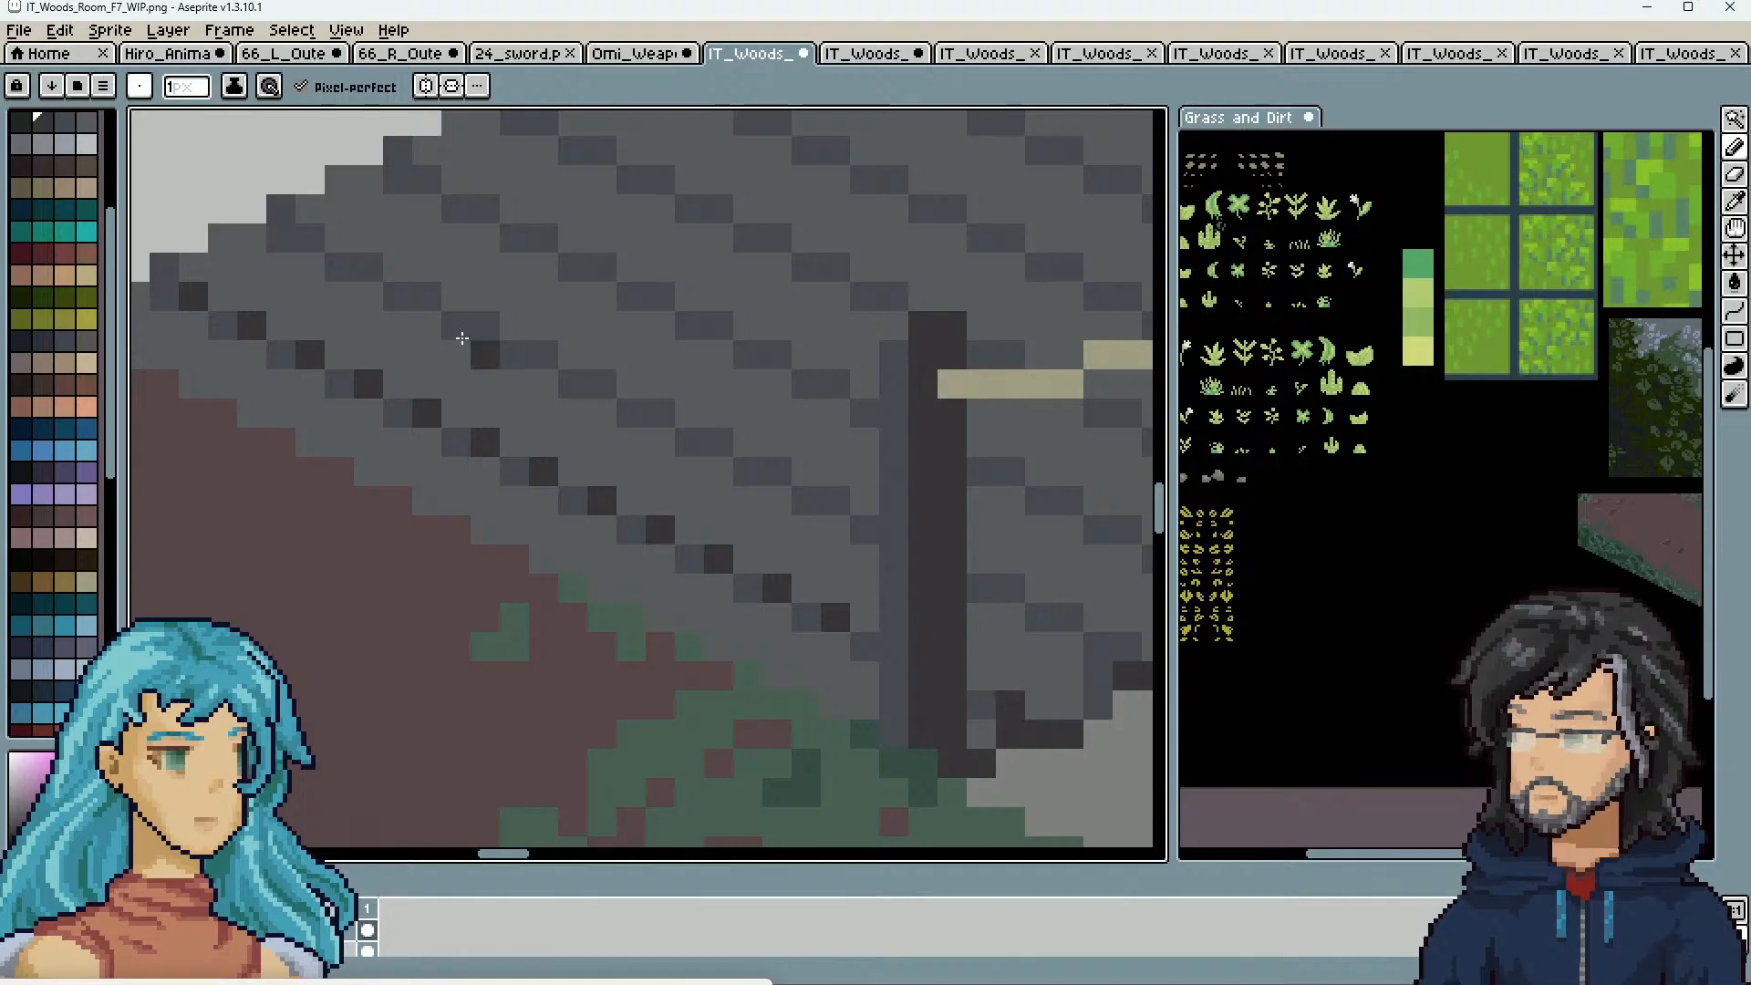
{"action": "left_click_drag", "start_coordinate": [433, 305], "coordinate": [402, 344]}
{"action": "scroll", "coordinate": [1031, 340], "scroll_direction": "down", "scroll_amount": 1}
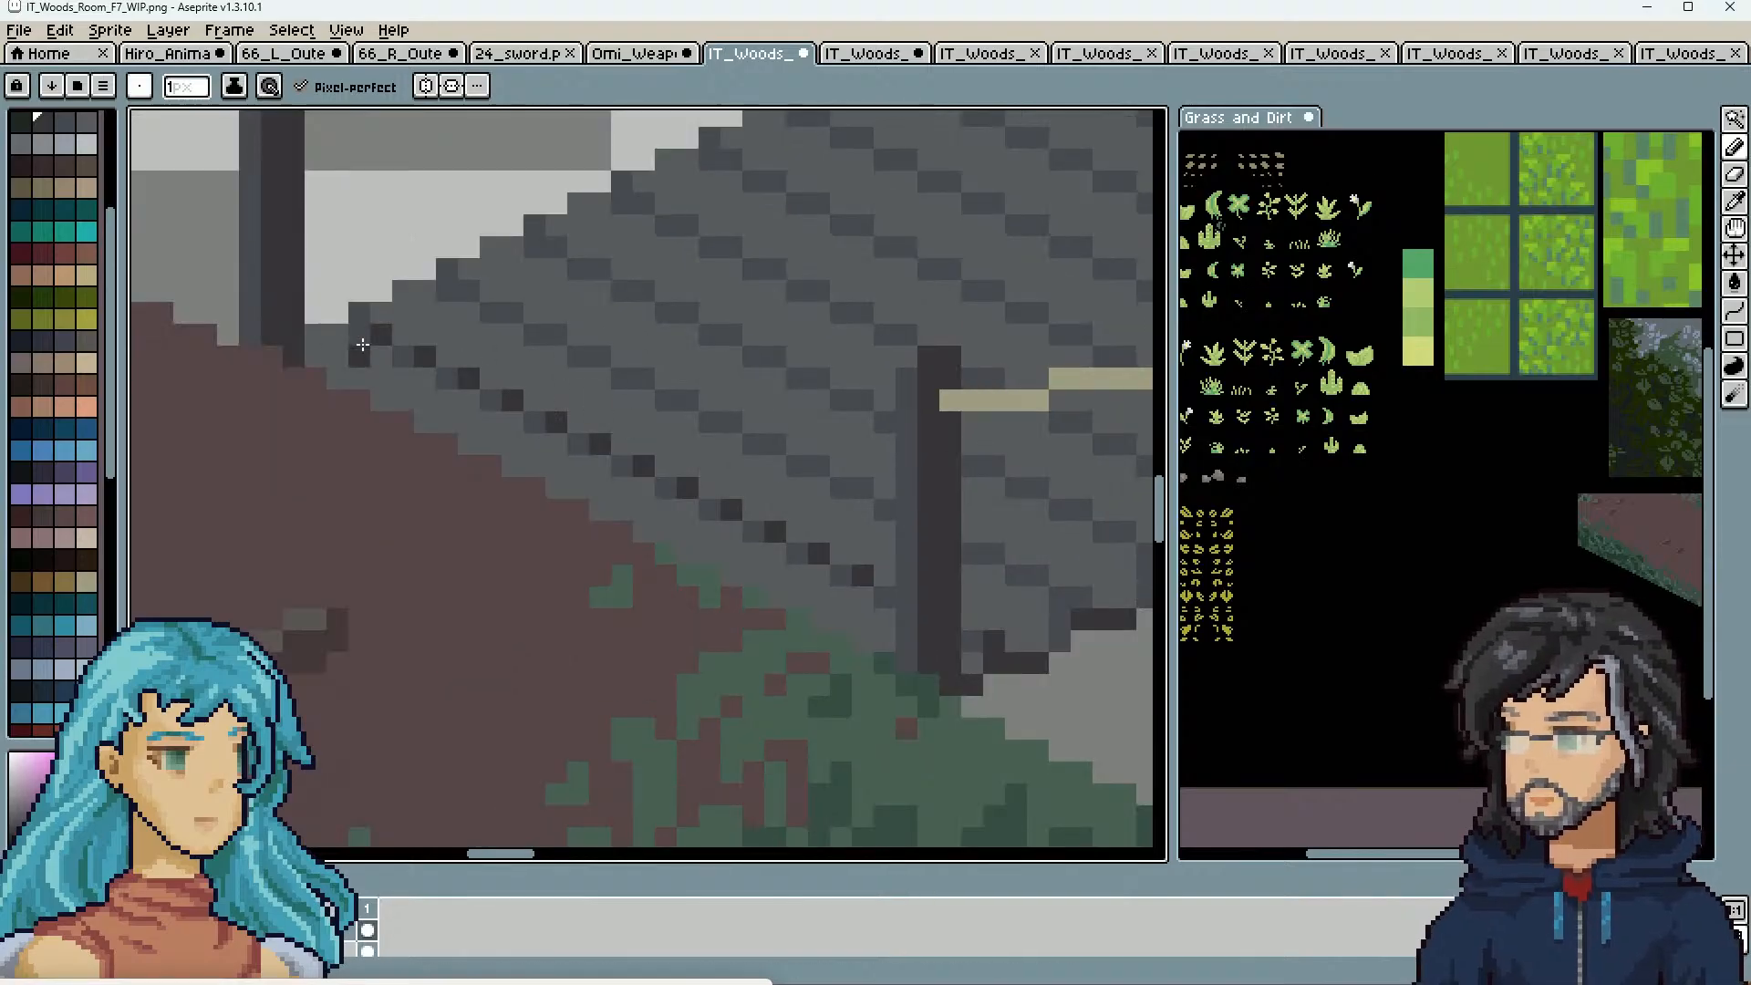
Select all the darkened dashes along that plank seam piece by piece with the Rectangular Marquee tool
{"action": "left_click_drag", "start_coordinate": [1735, 119], "coordinate": [1652, 123]}
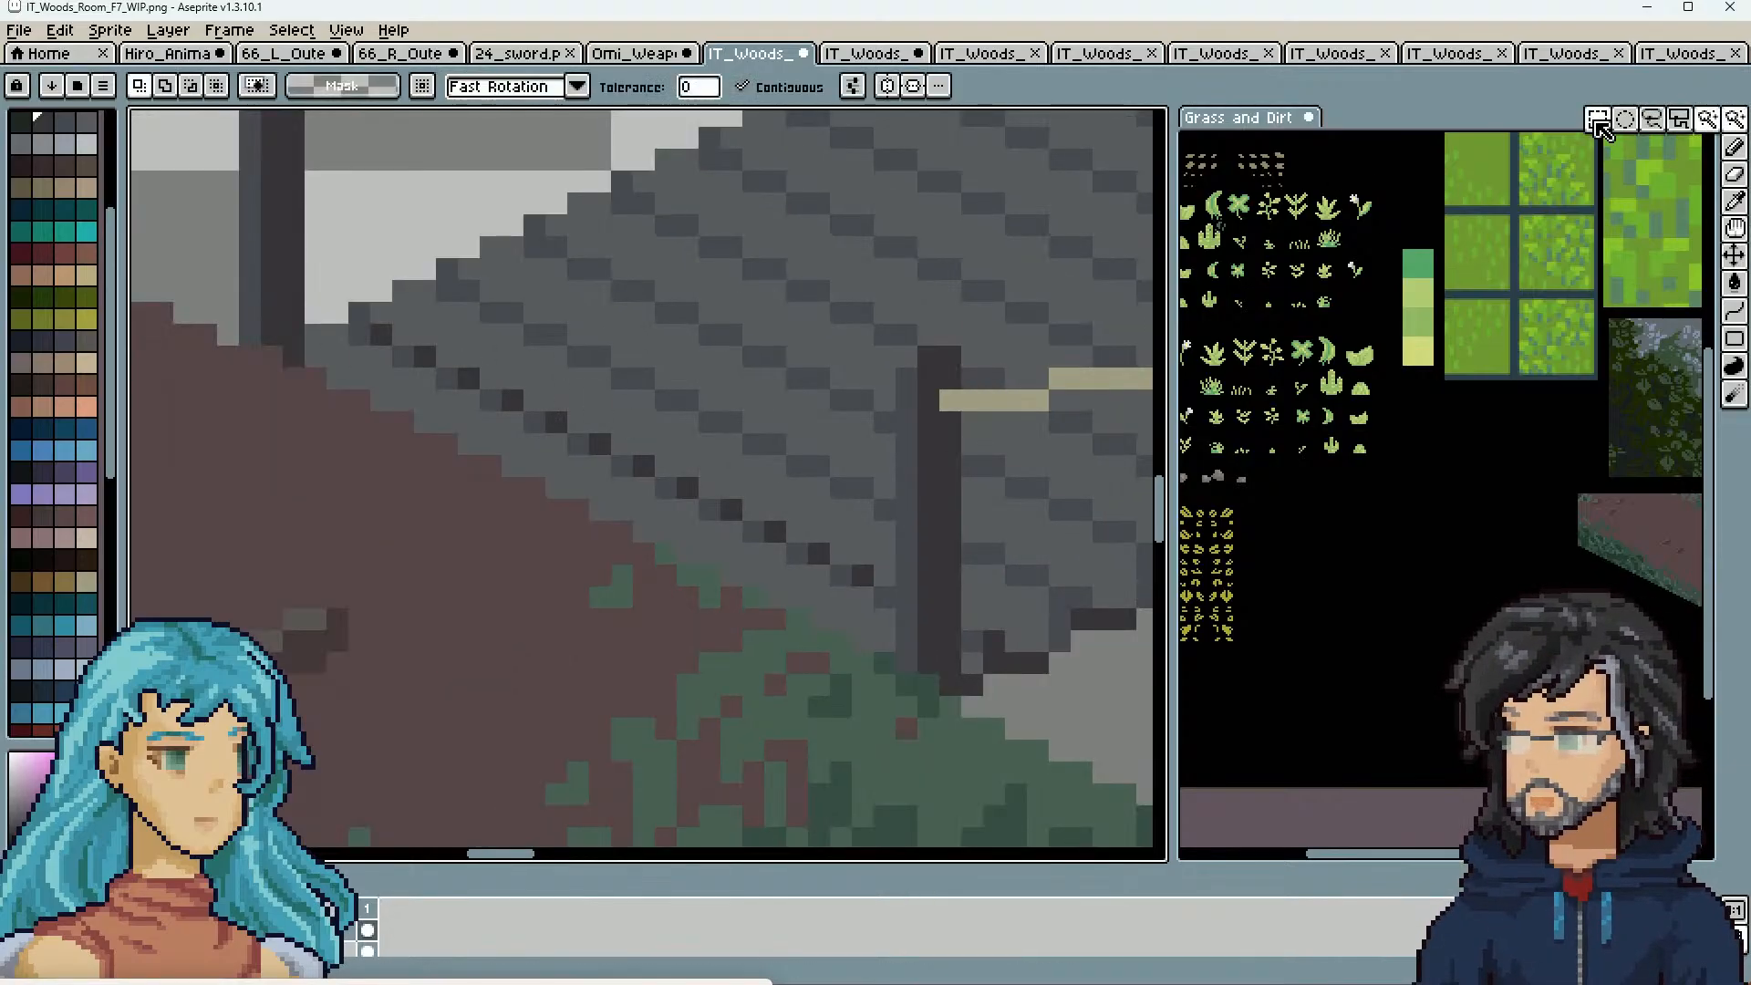
{"action": "left_click", "coordinate": [1599, 122]}
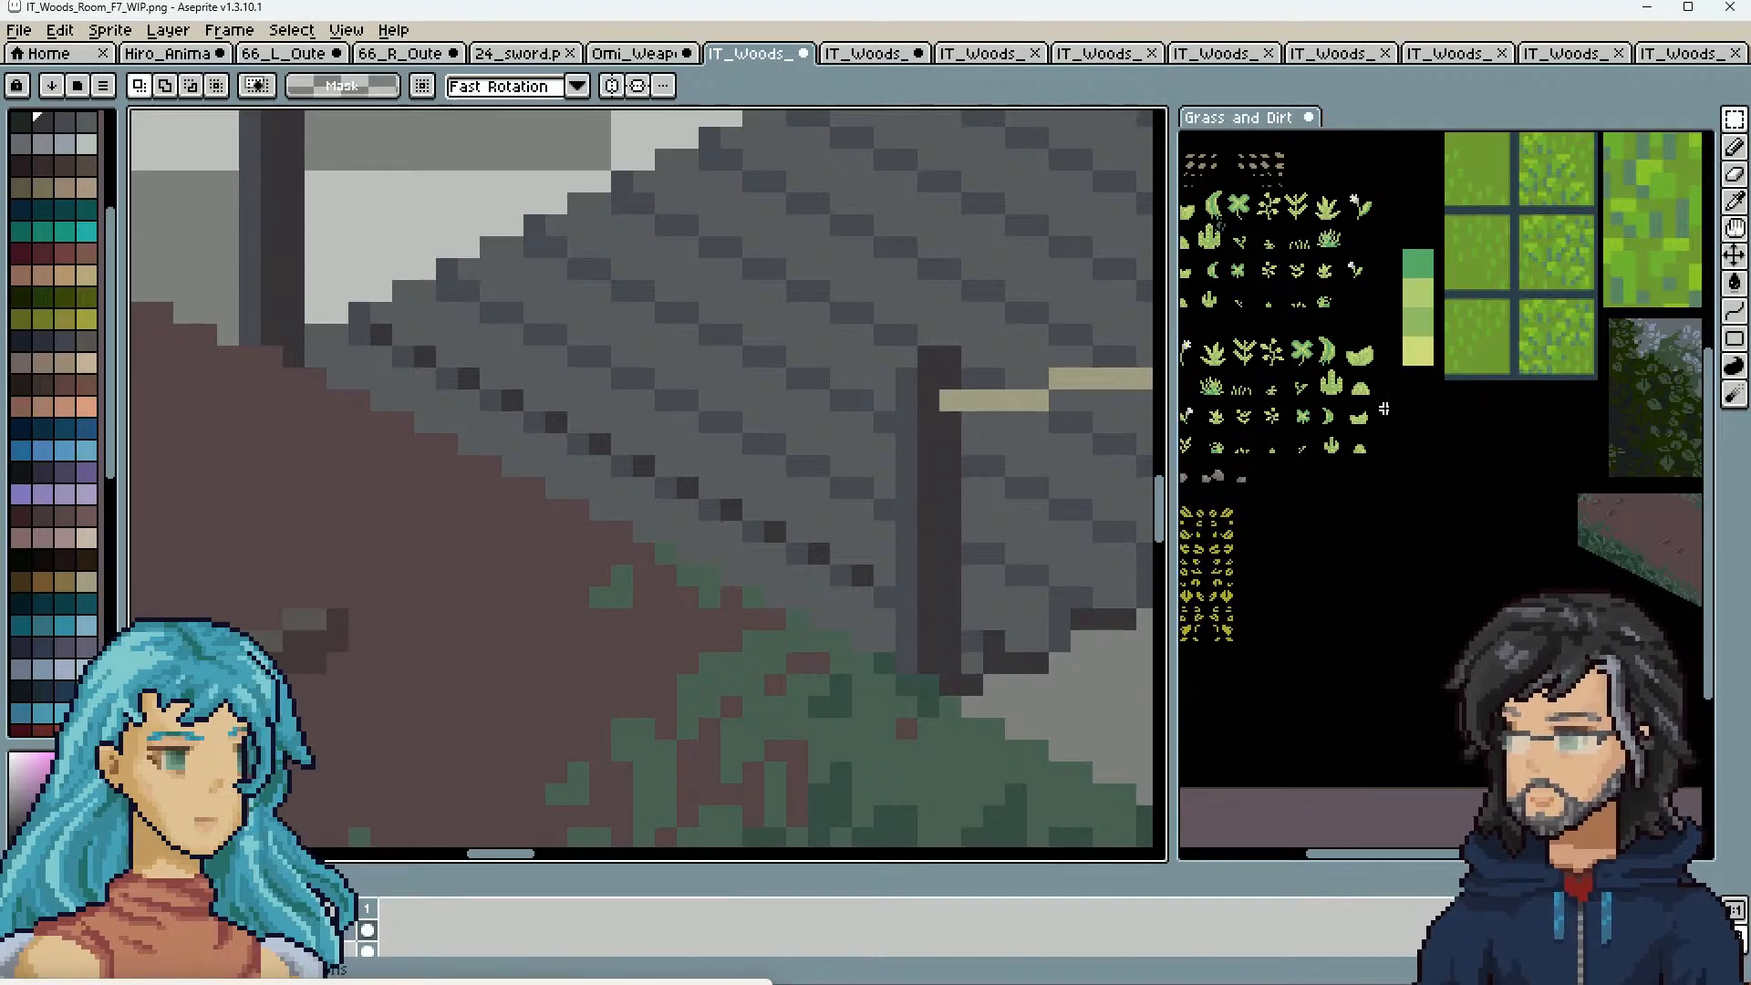
{"action": "left_click", "coordinate": [1734, 119]}
{"action": "left_click_drag", "start_coordinate": [379, 332], "coordinate": [743, 478]}
{"action": "key", "text": "ctrl+d"}
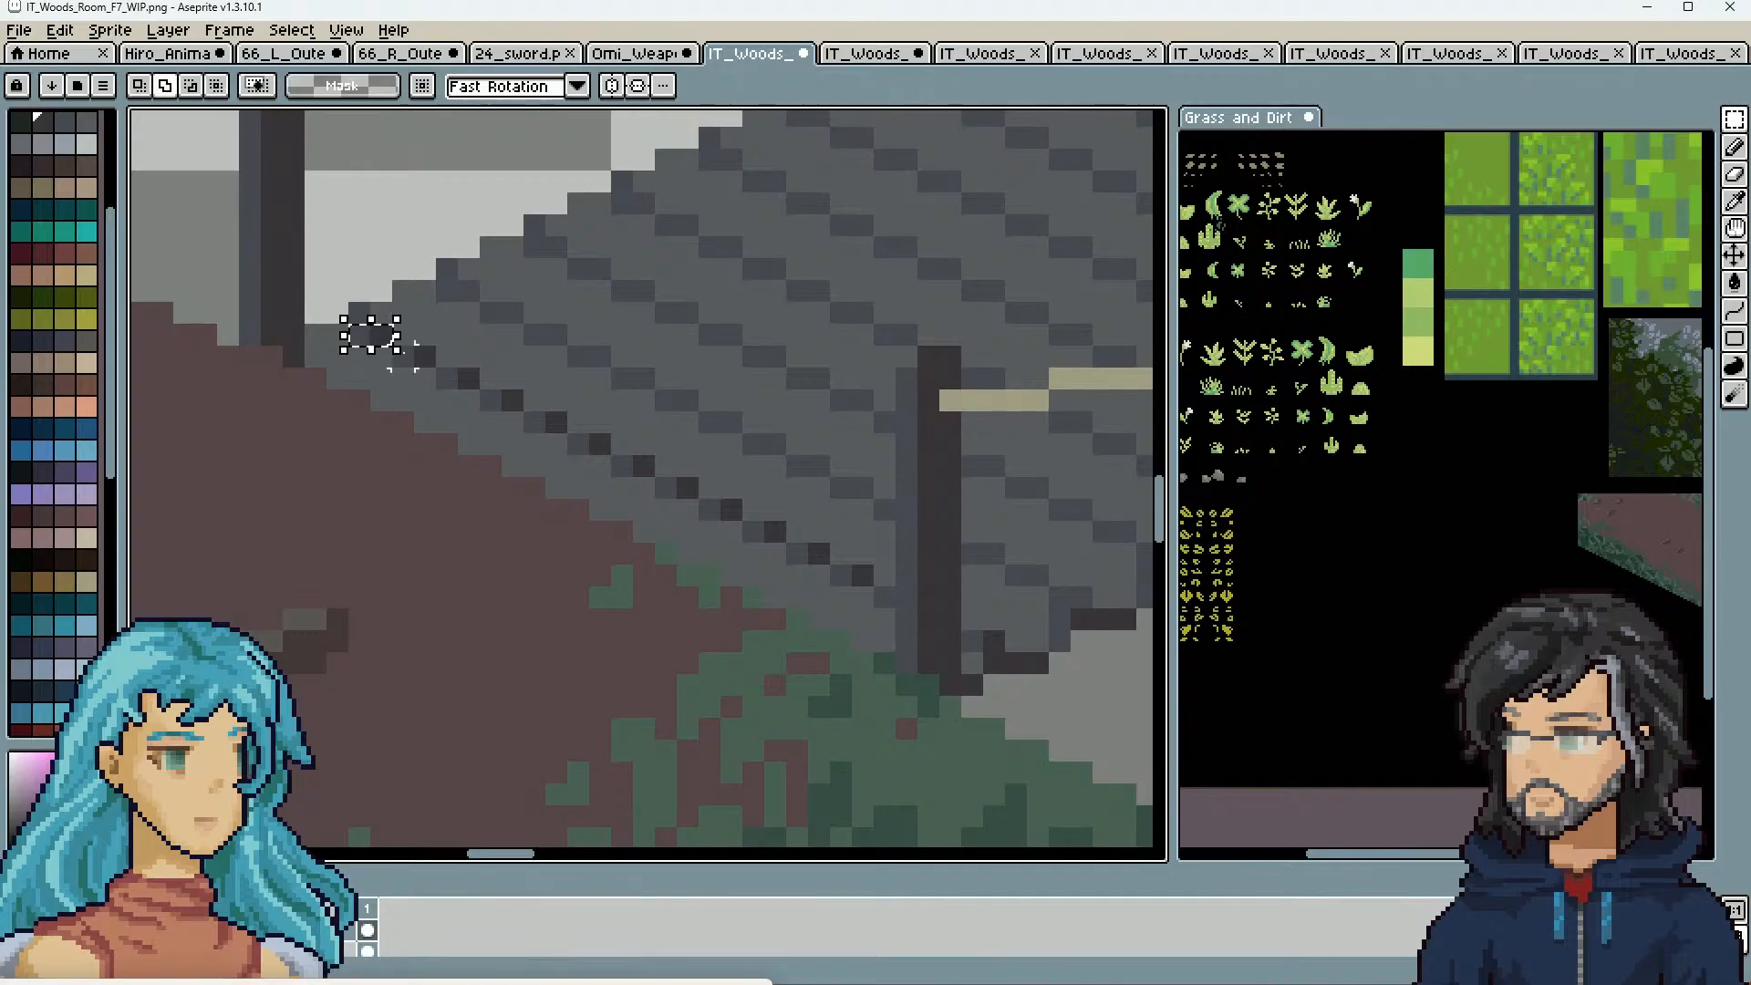
{"action": "left_click_drag", "start_coordinate": [403, 357], "coordinate": [873, 586]}
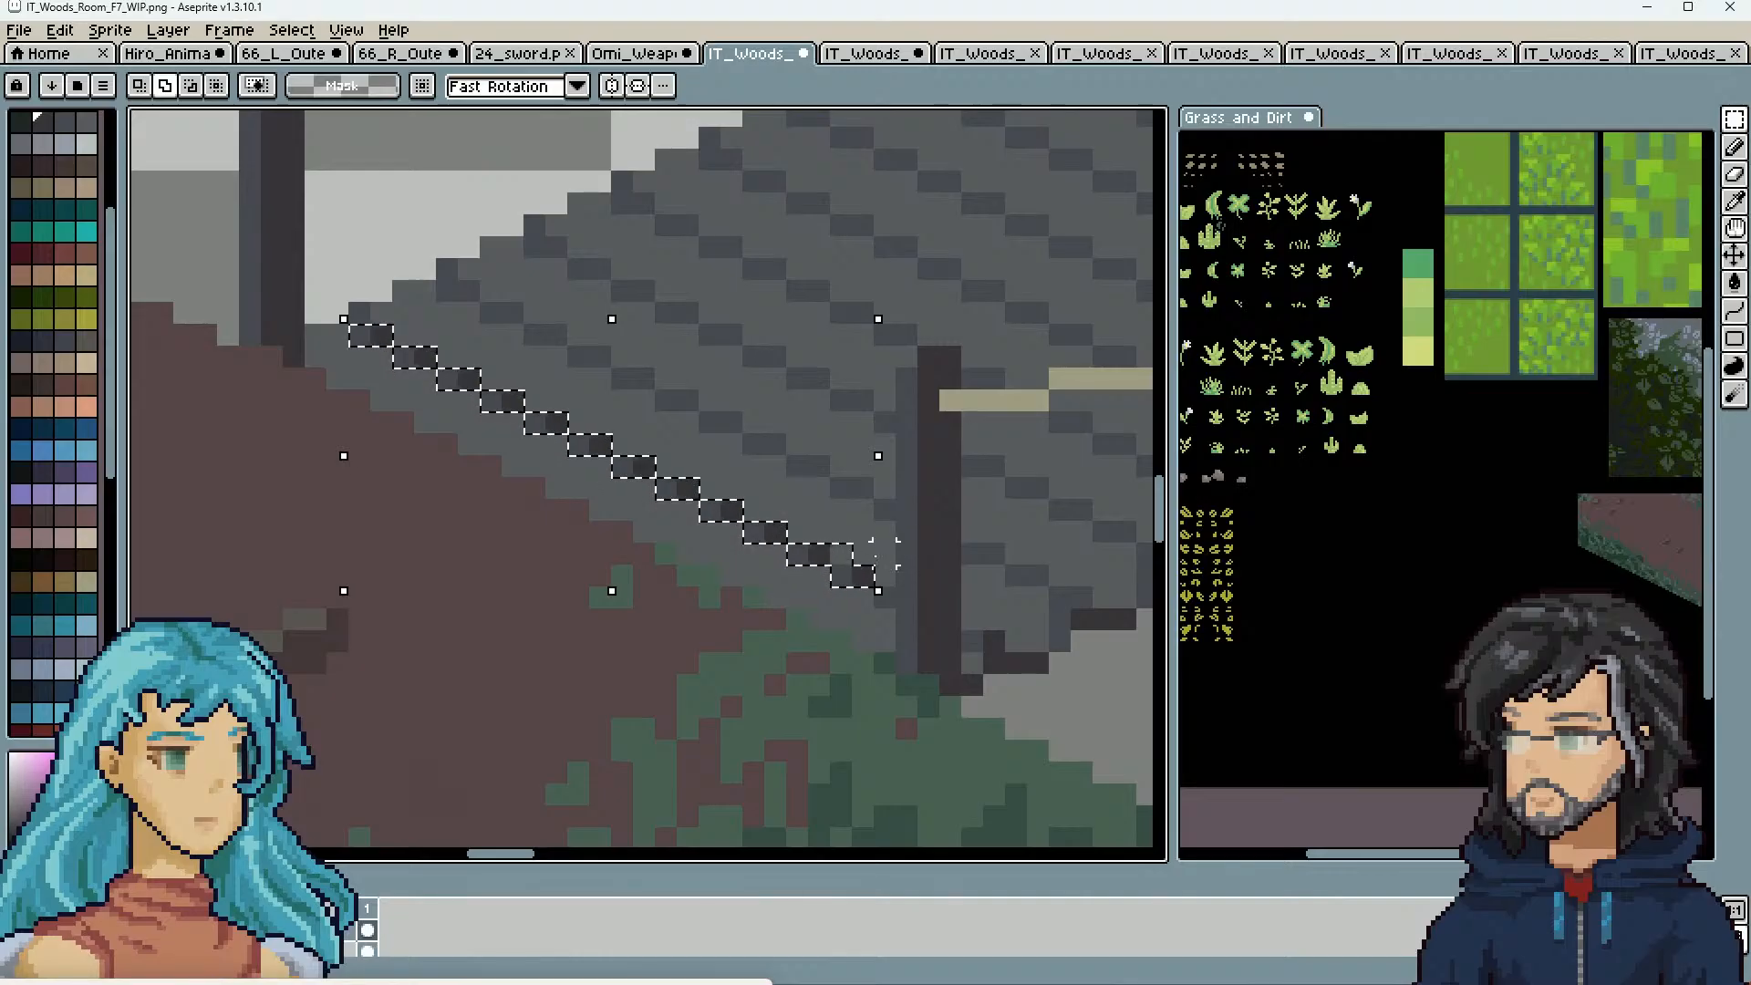
Paste a copy of the darkened dashes onto the adjacent plank seam of the bridge deck and deselect it
{"action": "left_click_drag", "start_coordinate": [775, 509], "coordinate": [721, 531]}
{"action": "key", "text": "ctrl+v"}
{"action": "left_click_drag", "start_coordinate": [511, 458], "coordinate": [598, 414]}
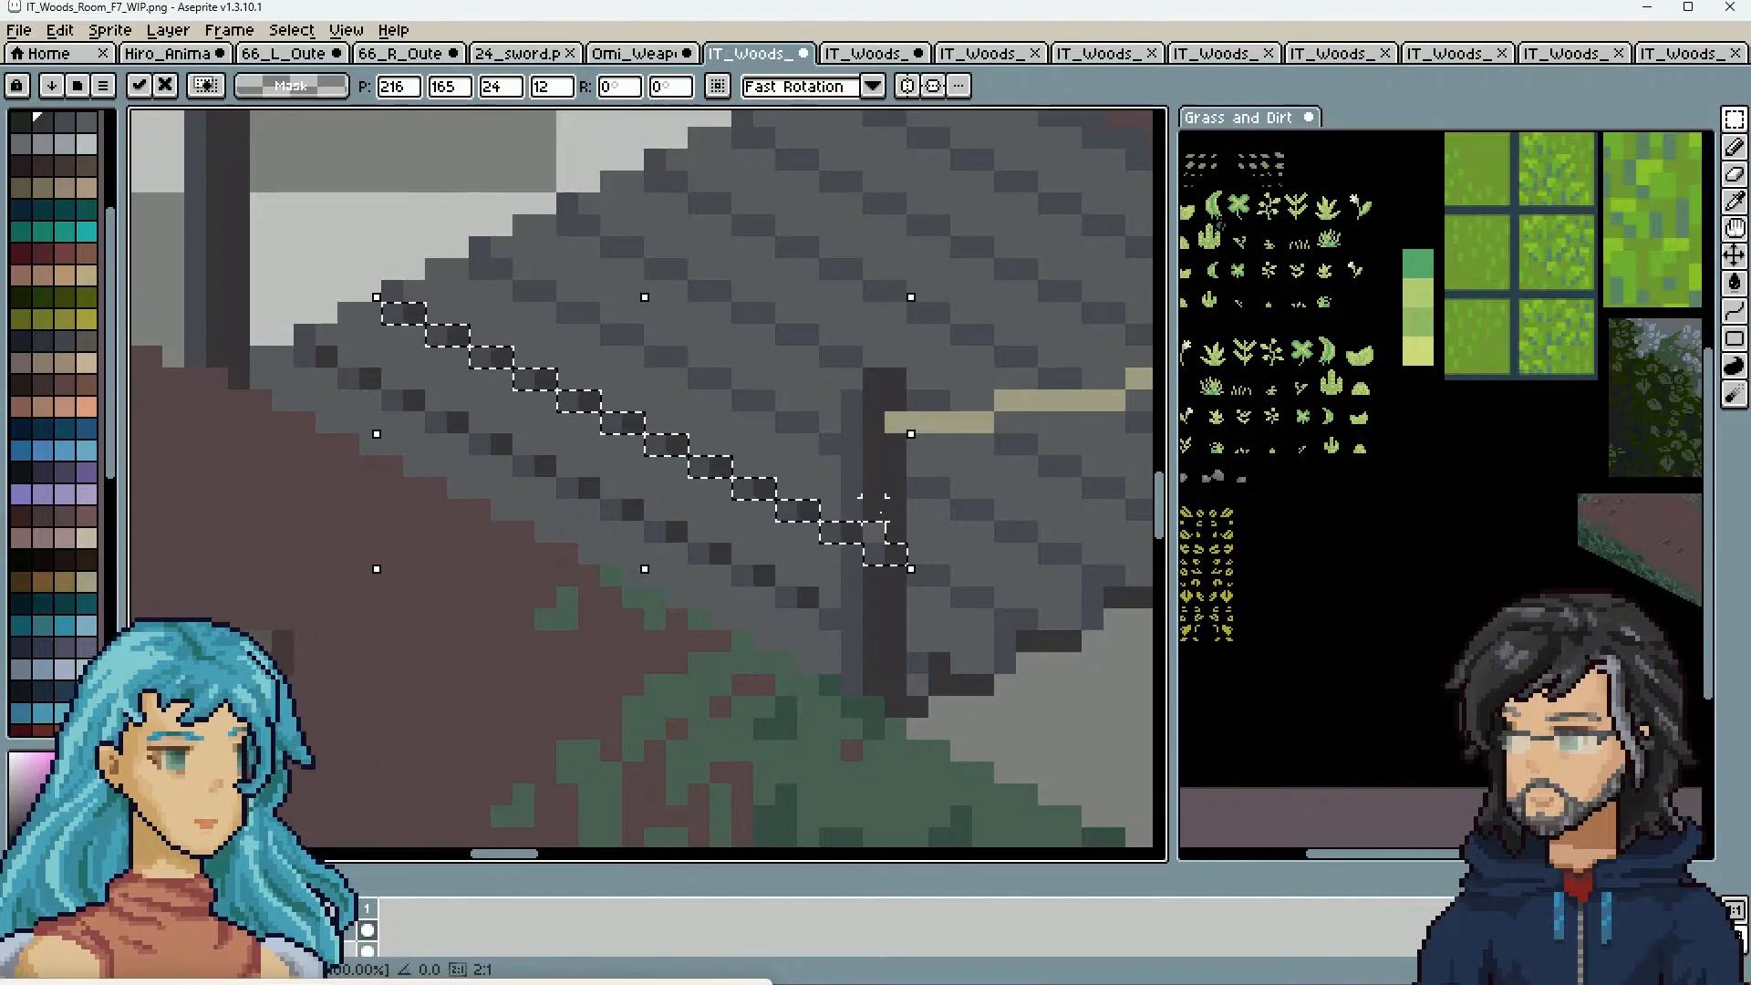
{"action": "key", "text": "ctrl+d"}
Sample the near post's tones and touch up its pixels where the pasted dashes meet it
{"action": "key", "text": "b"}
{"action": "left_click", "coordinate": [851, 510], "text": "alt"}
{"action": "key", "text": "b"}
{"action": "left_click", "coordinate": [851, 533]}
{"action": "left_click", "coordinate": [876, 506], "text": "alt"}
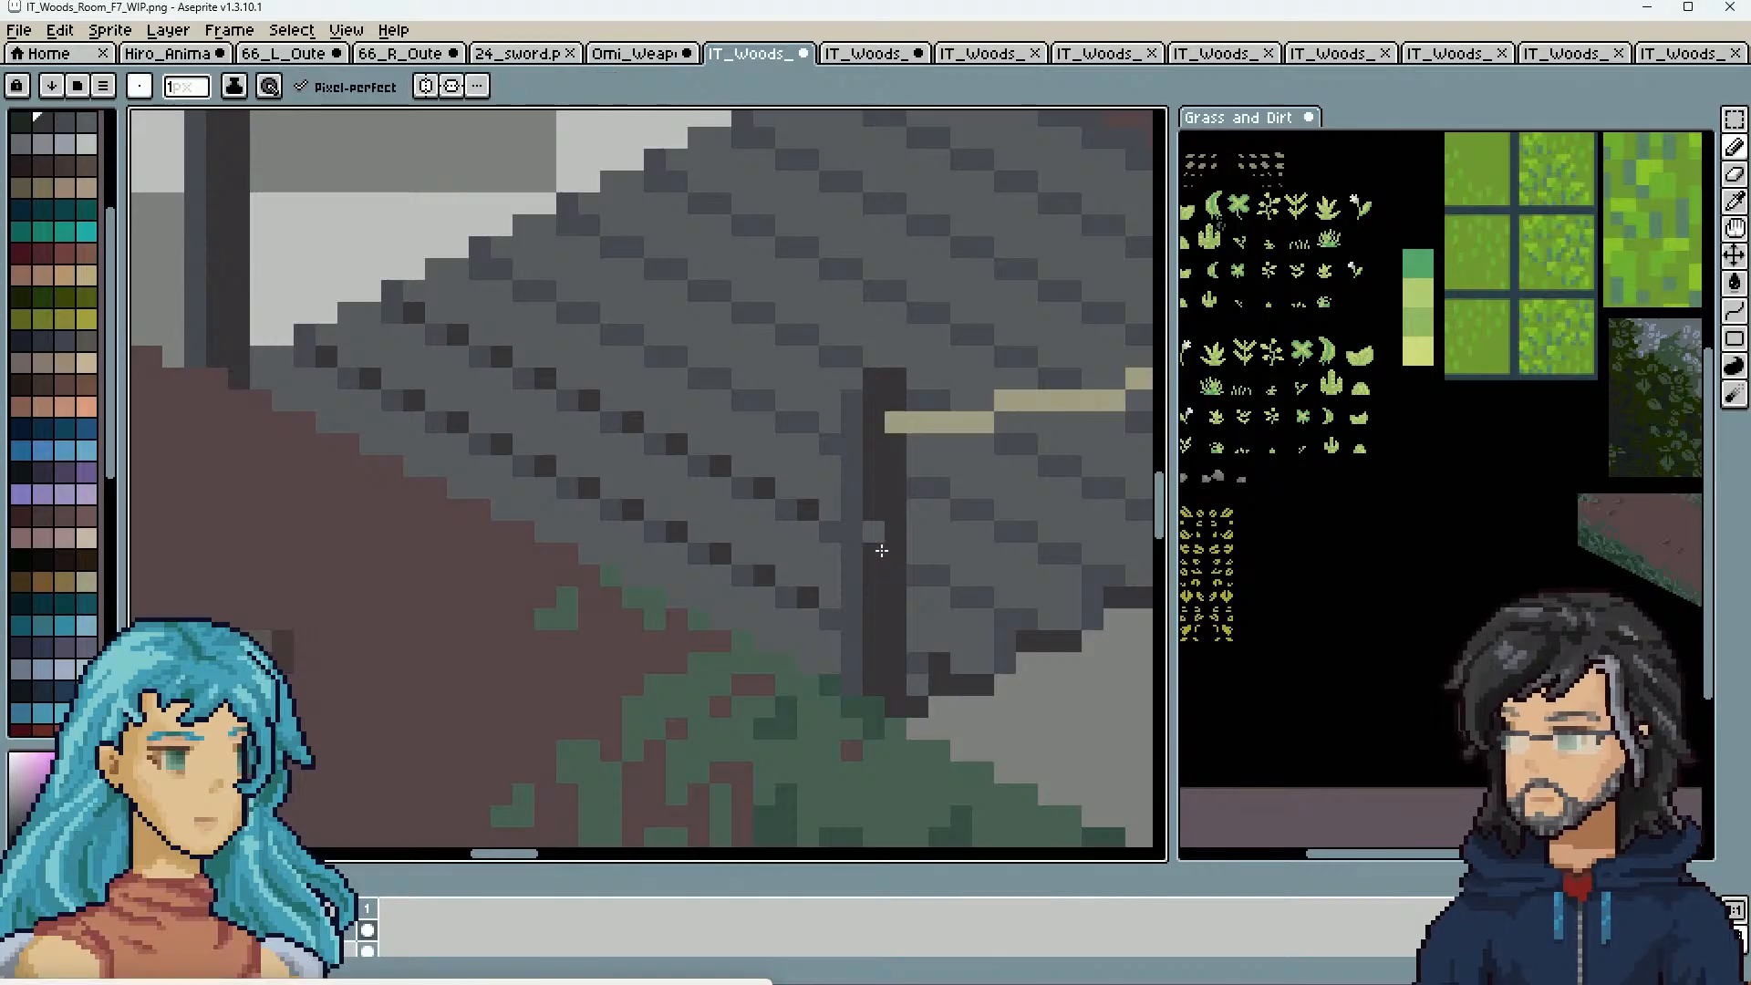
{"action": "scroll", "coordinate": [871, 520], "scroll_direction": "down", "scroll_amount": 3}
{"action": "scroll", "coordinate": [867, 520], "scroll_direction": "up", "scroll_amount": 3}
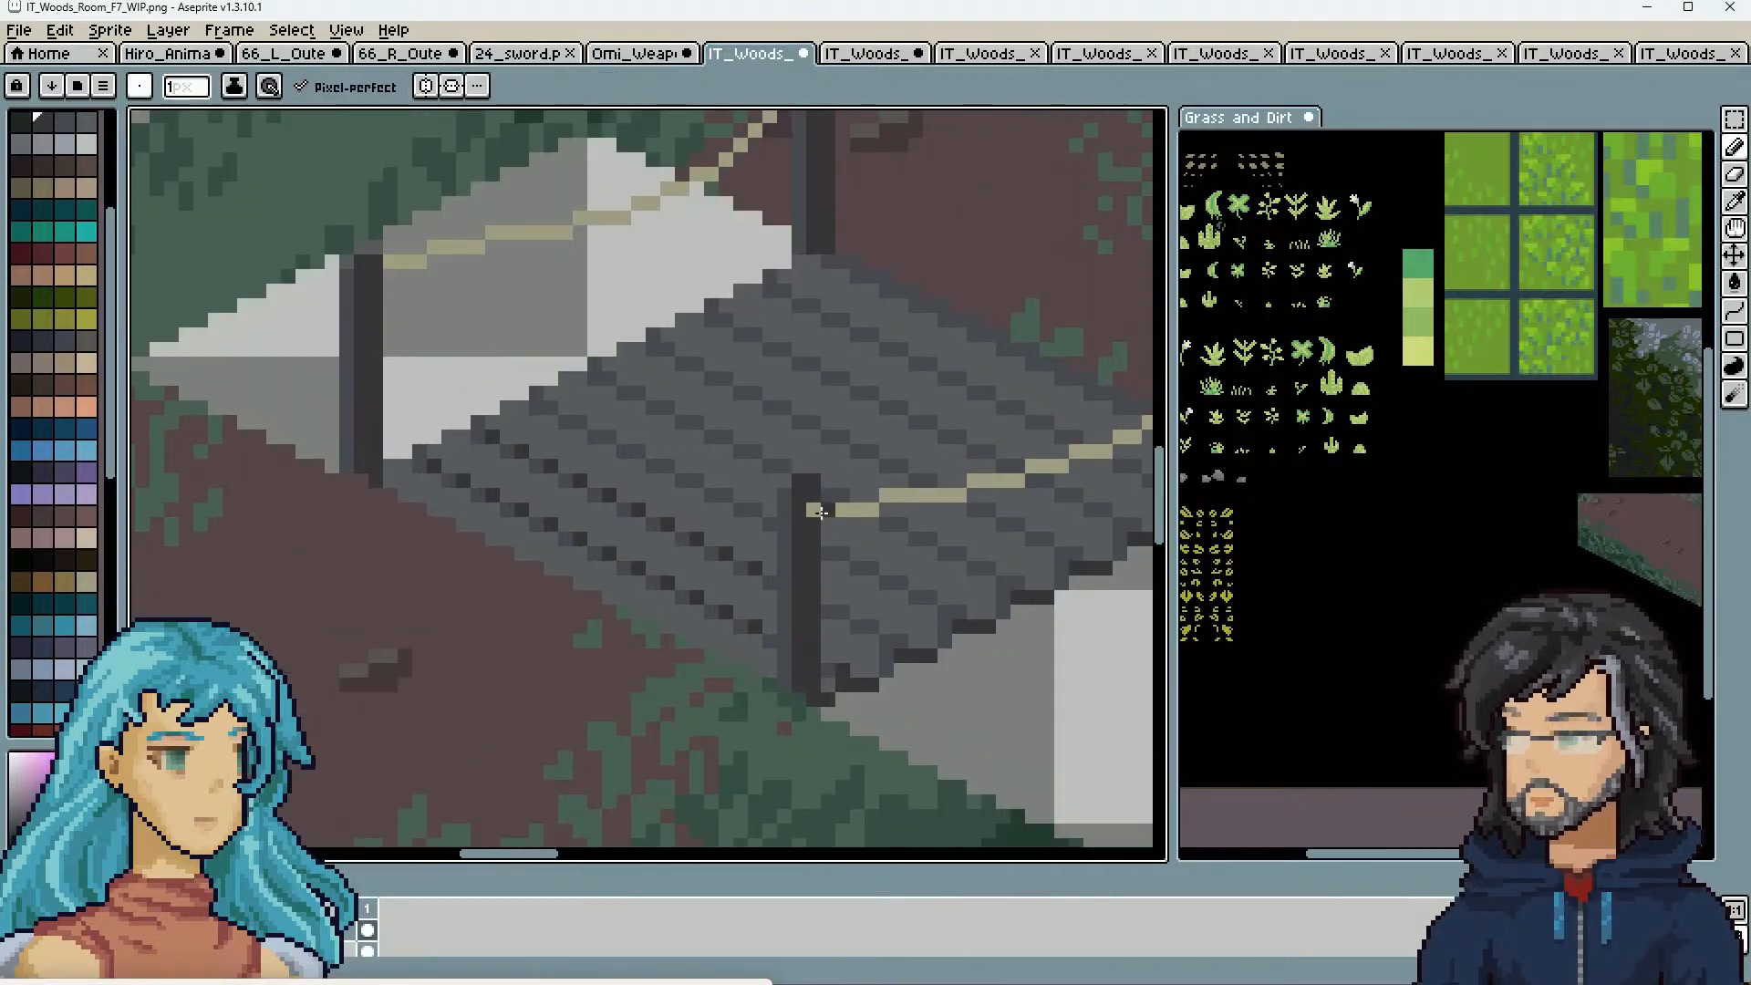
Paste copies of the dark dashes along the plank seams, working inward from the deck's far end
{"action": "scroll", "coordinate": [807, 518], "scroll_direction": "down", "scroll_amount": 3}
{"action": "key", "text": "ctrl+v"}
{"action": "scroll", "coordinate": [520, 534], "scroll_direction": "up", "scroll_amount": 3}
{"action": "left_click_drag", "start_coordinate": [524, 591], "coordinate": [876, 415]}
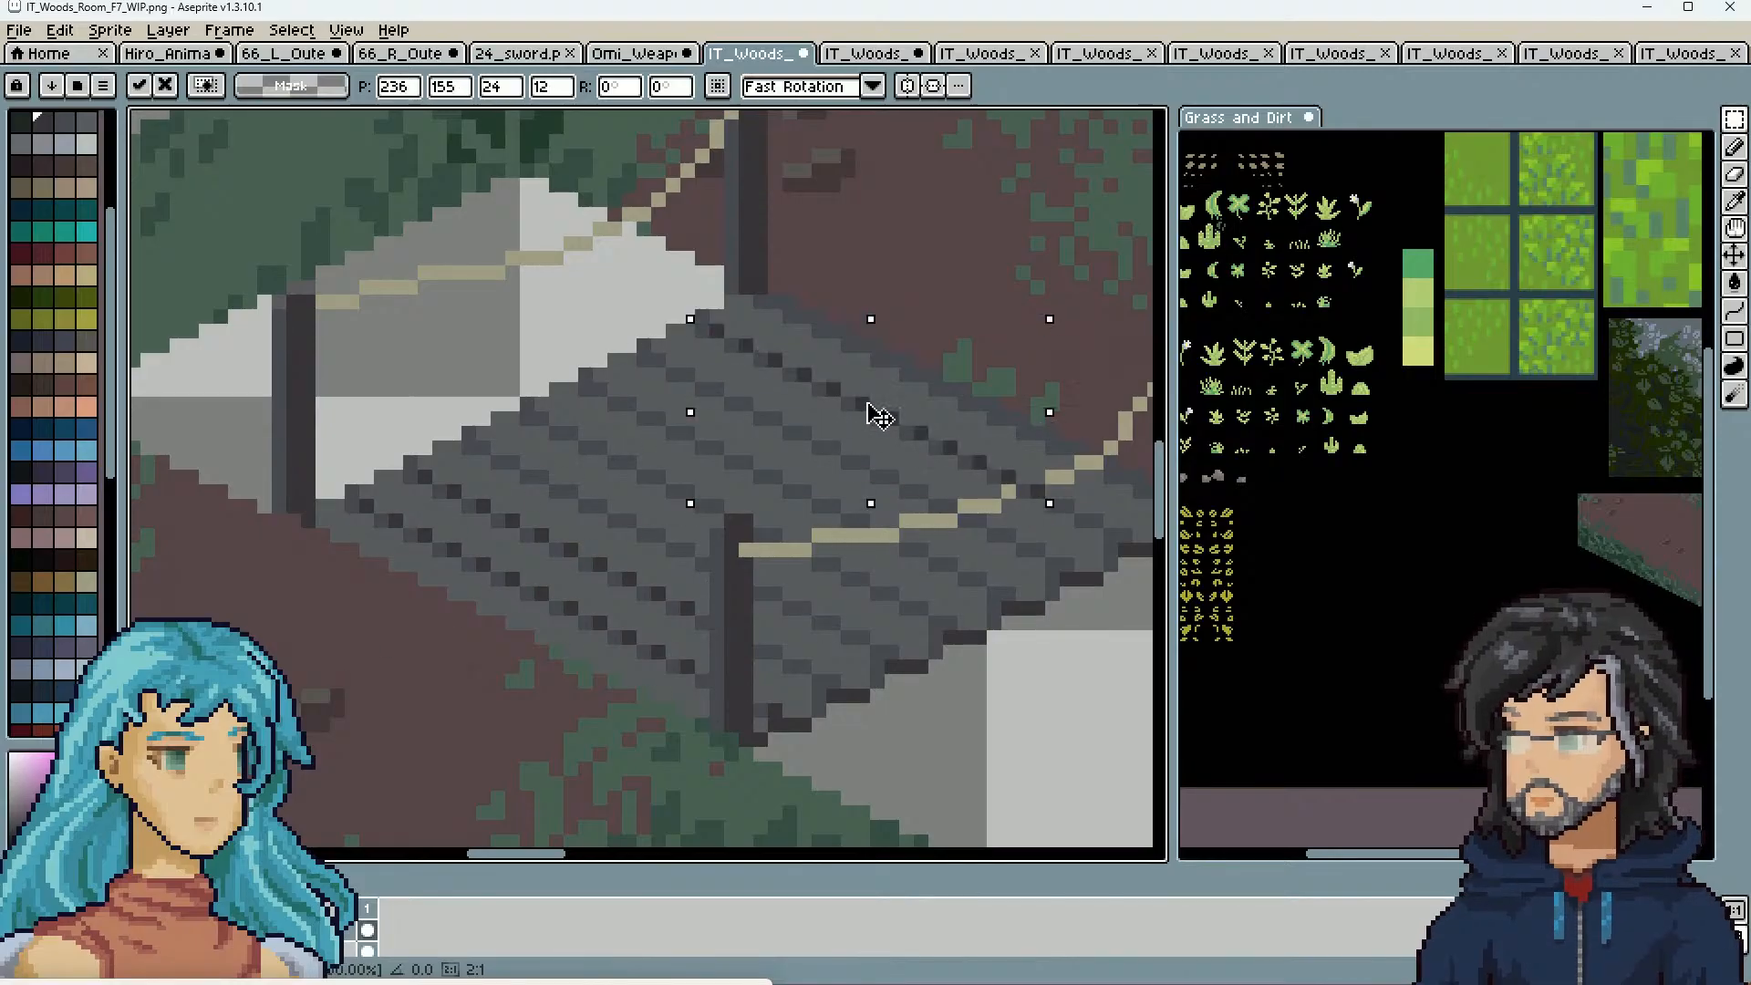
{"action": "key", "text": "ctrl+v"}
{"action": "left_click_drag", "start_coordinate": [517, 584], "coordinate": [795, 437]}
{"action": "key", "text": "ctrl+v"}
{"action": "left_click_drag", "start_coordinate": [522, 589], "coordinate": [761, 475]}
{"action": "key", "text": "ctrl+v"}
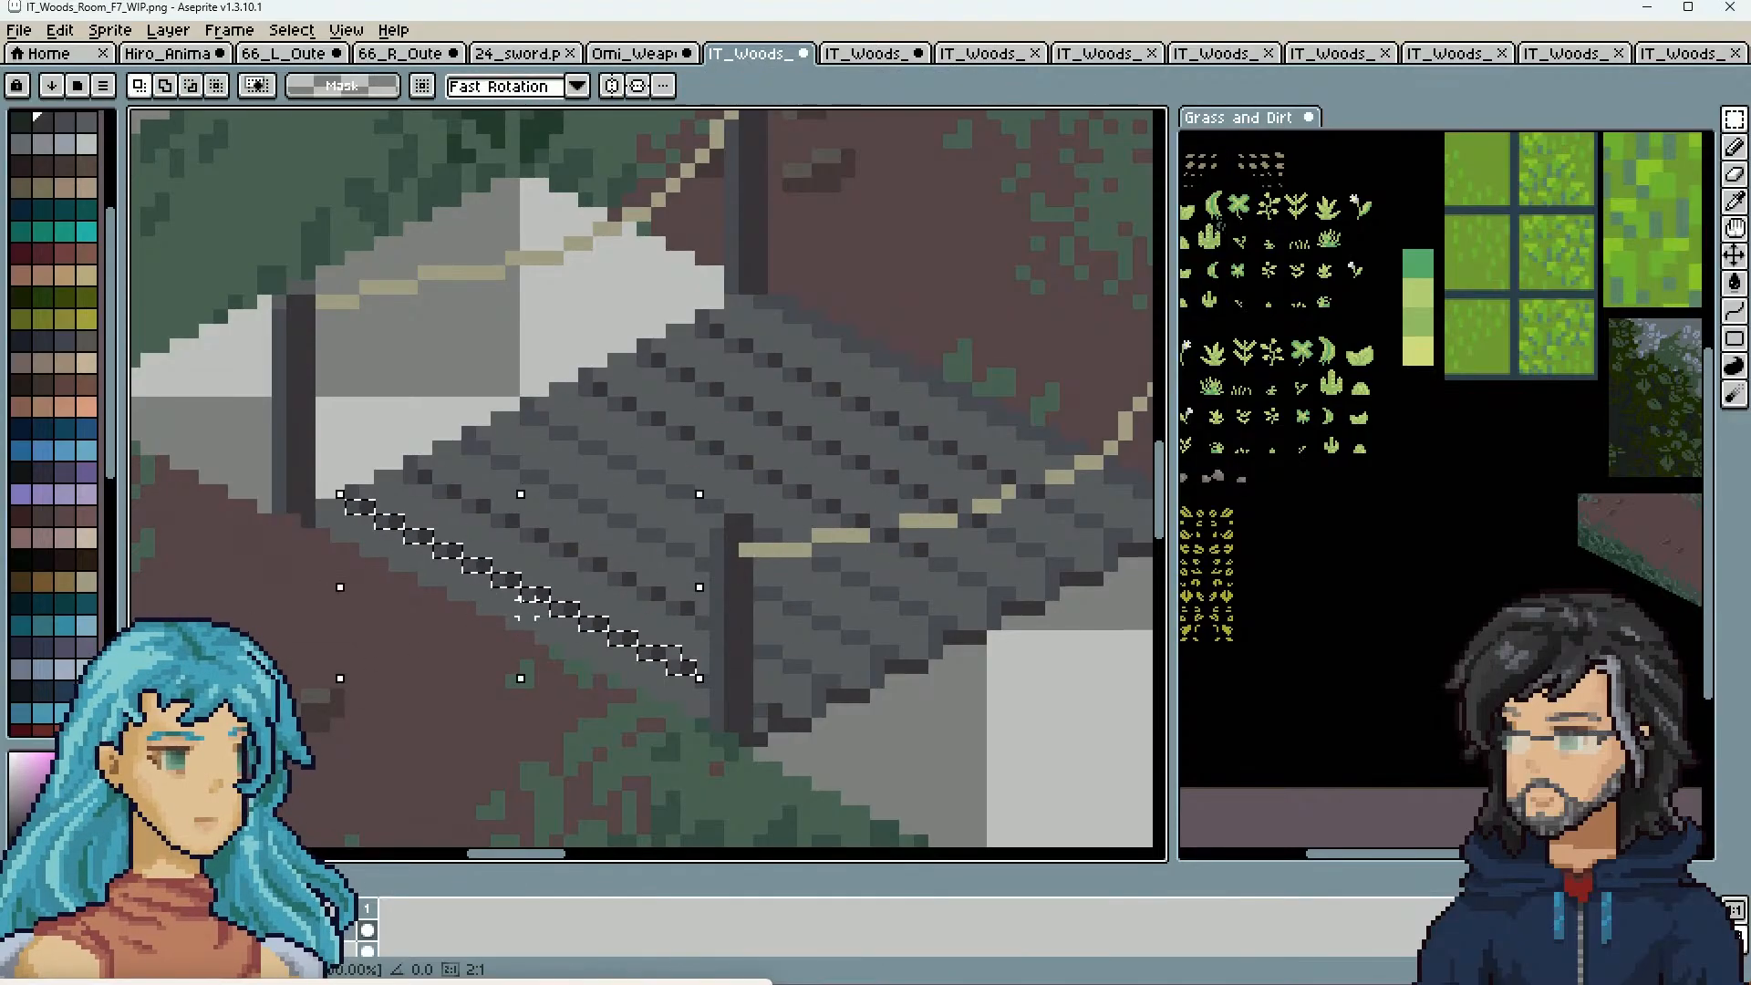
{"action": "left_click_drag", "start_coordinate": [541, 601], "coordinate": [723, 508]}
Paste the dark dashes onto the remaining unshaded seams in the middle of the deck and commit the placement
{"action": "key", "text": "ctrl+v"}
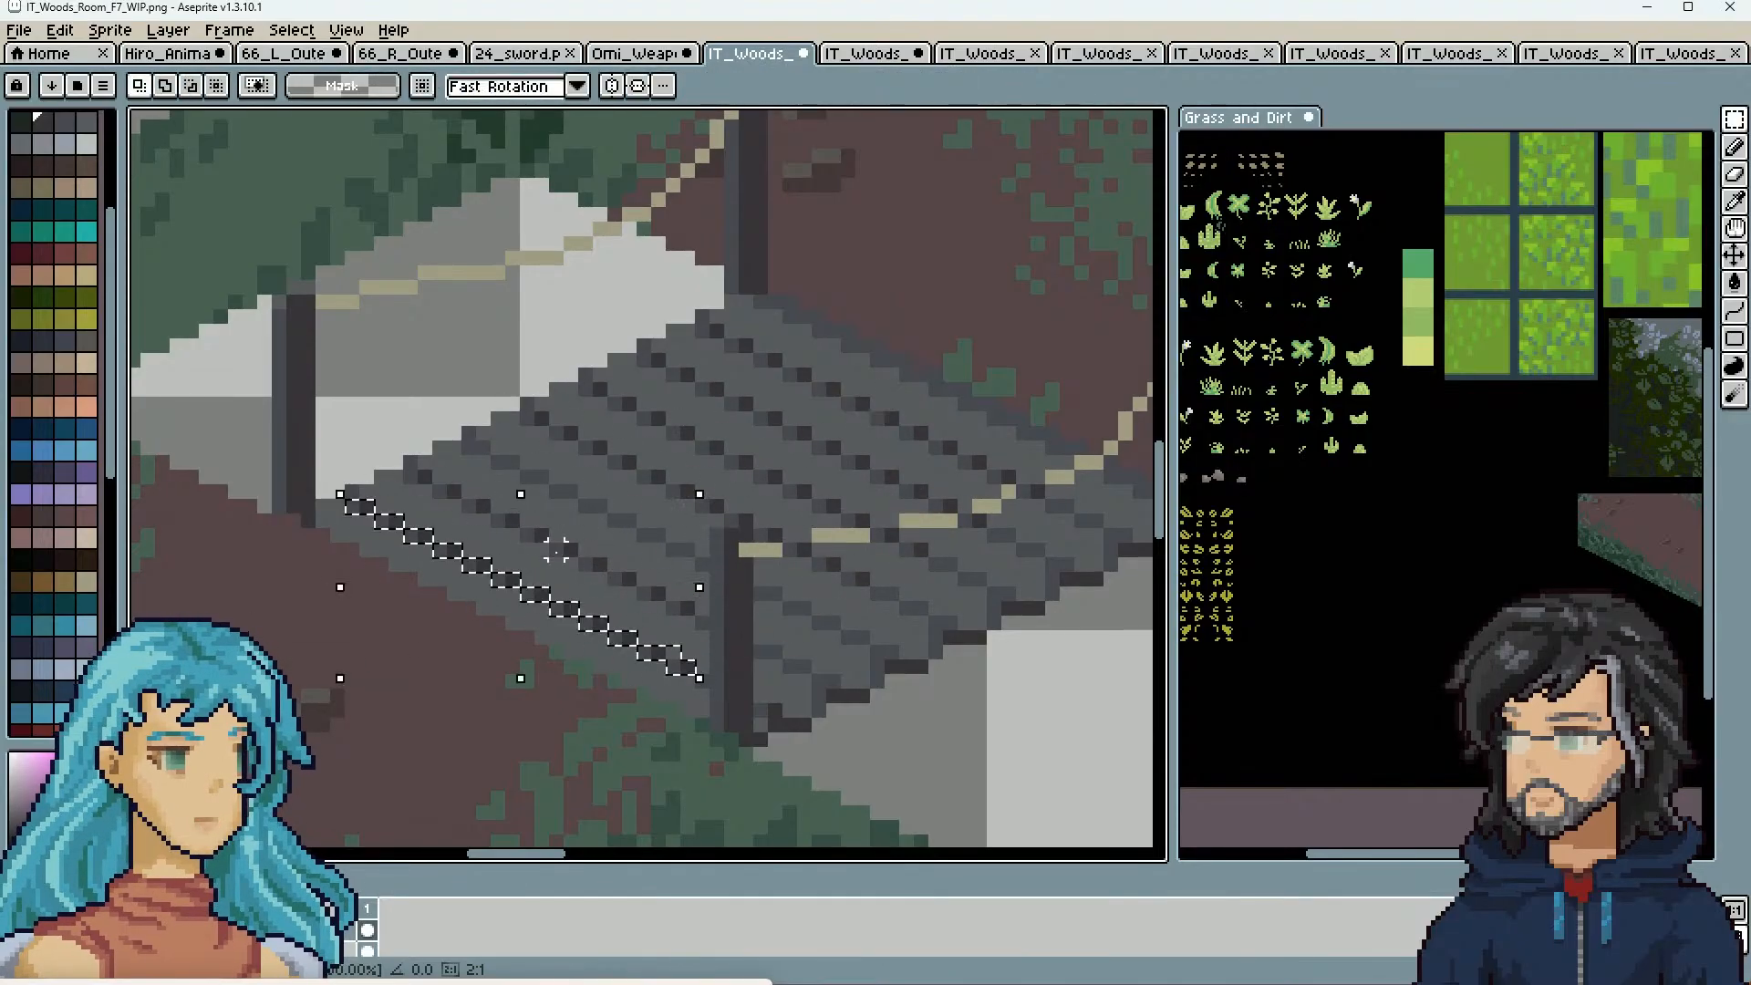
{"action": "left_click_drag", "start_coordinate": [511, 591], "coordinate": [622, 538]}
{"action": "key", "text": "Delete"}
{"action": "key", "text": "ctrl+z"}
{"action": "key", "text": "ctrl+v"}
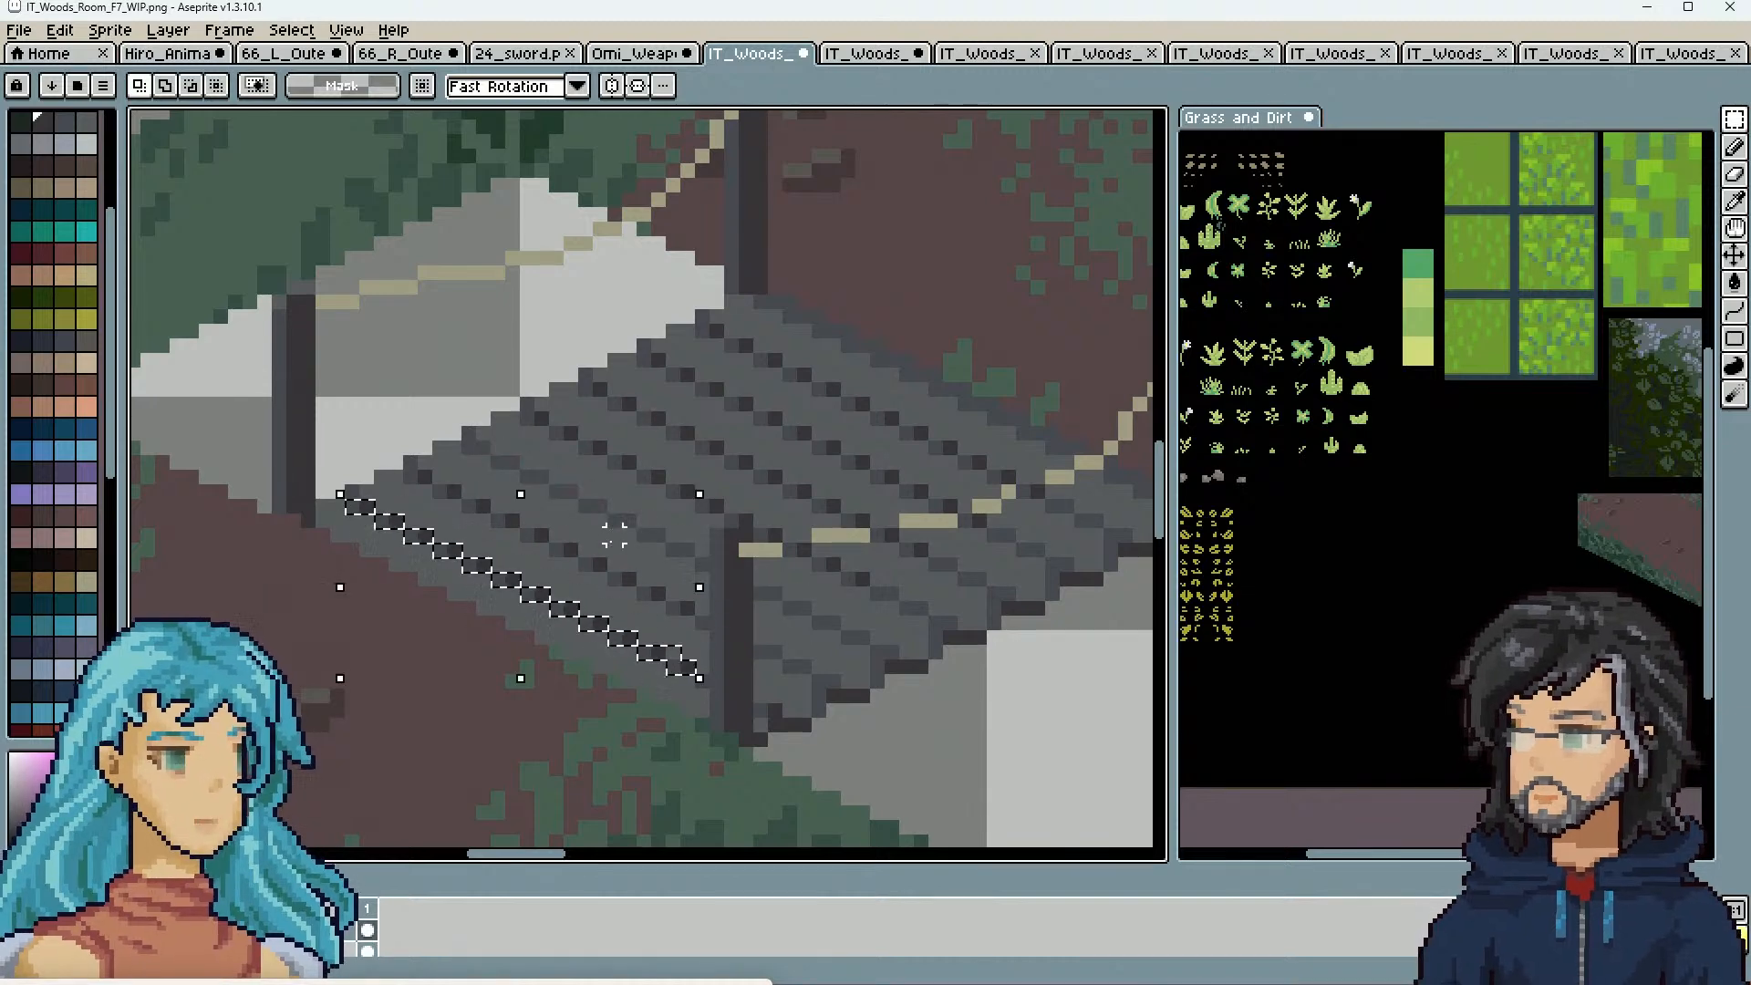
{"action": "left_click_drag", "start_coordinate": [565, 621], "coordinate": [682, 563]}
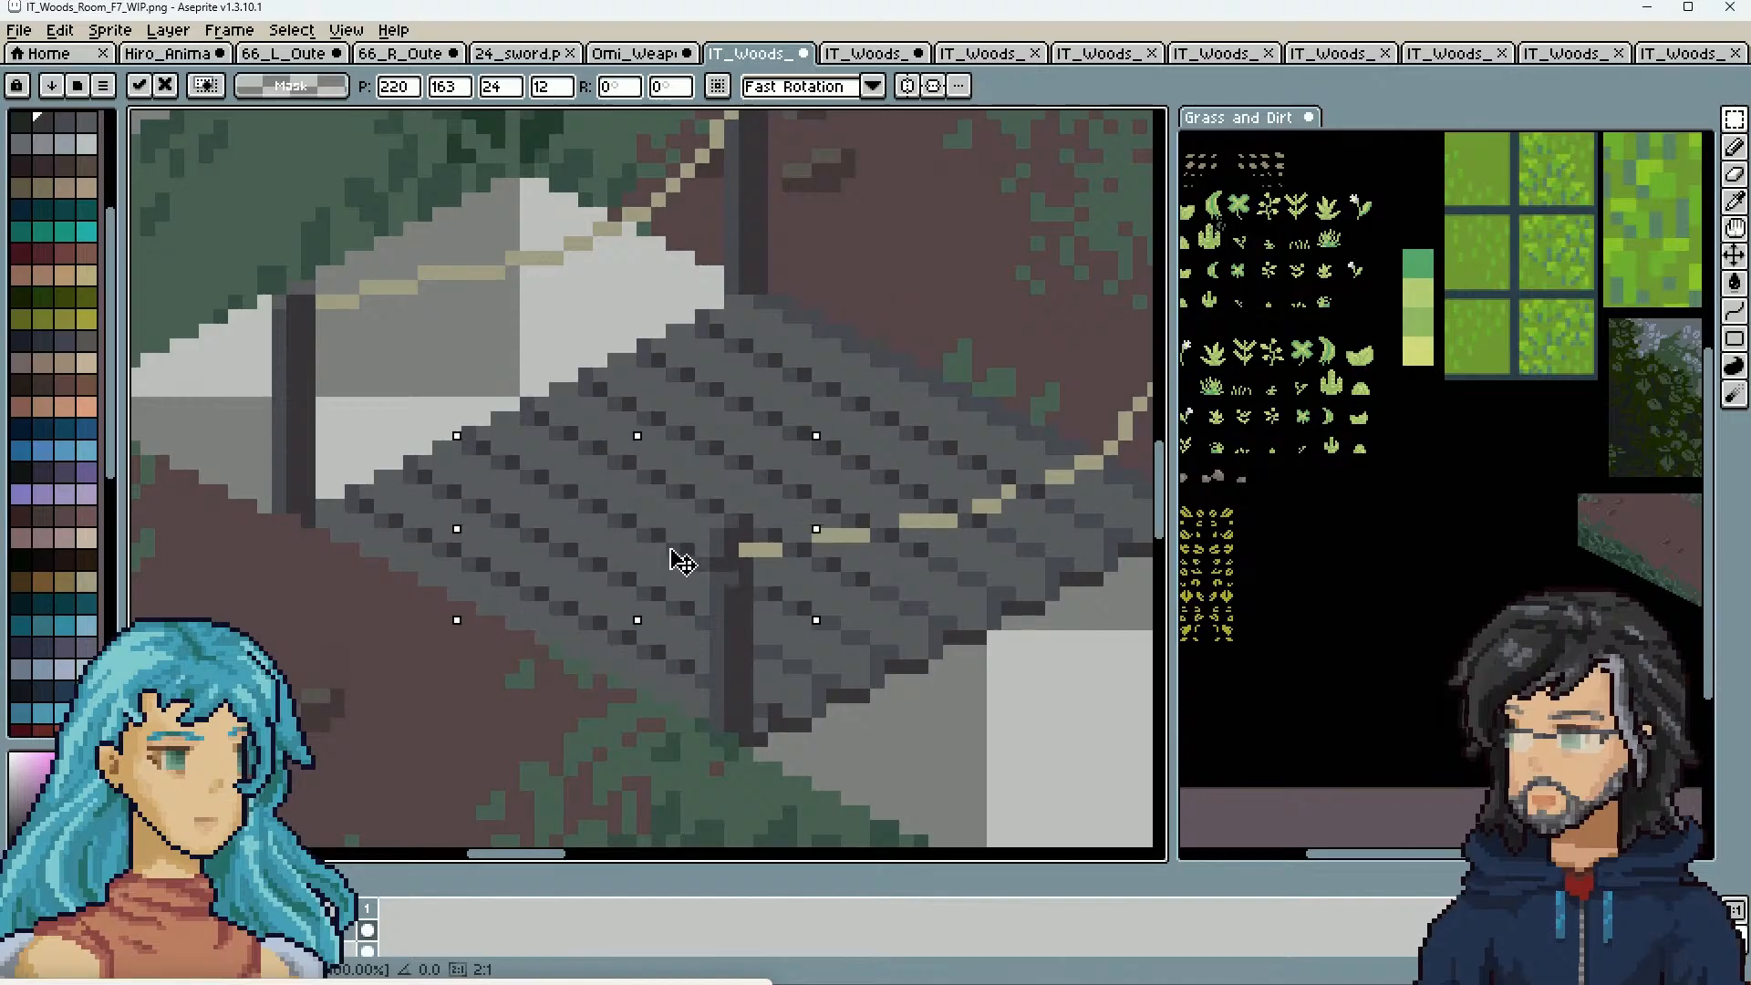
{"action": "key", "text": "Return"}
Paste further copies of the dashes to extend the two farthest seams down to the deck's lower edge
{"action": "scroll", "coordinate": [731, 611], "scroll_direction": "up", "scroll_amount": 3}
{"action": "left_click_drag", "start_coordinate": [872, 599], "coordinate": [822, 563]}
{"action": "key", "text": "ctrl+v"}
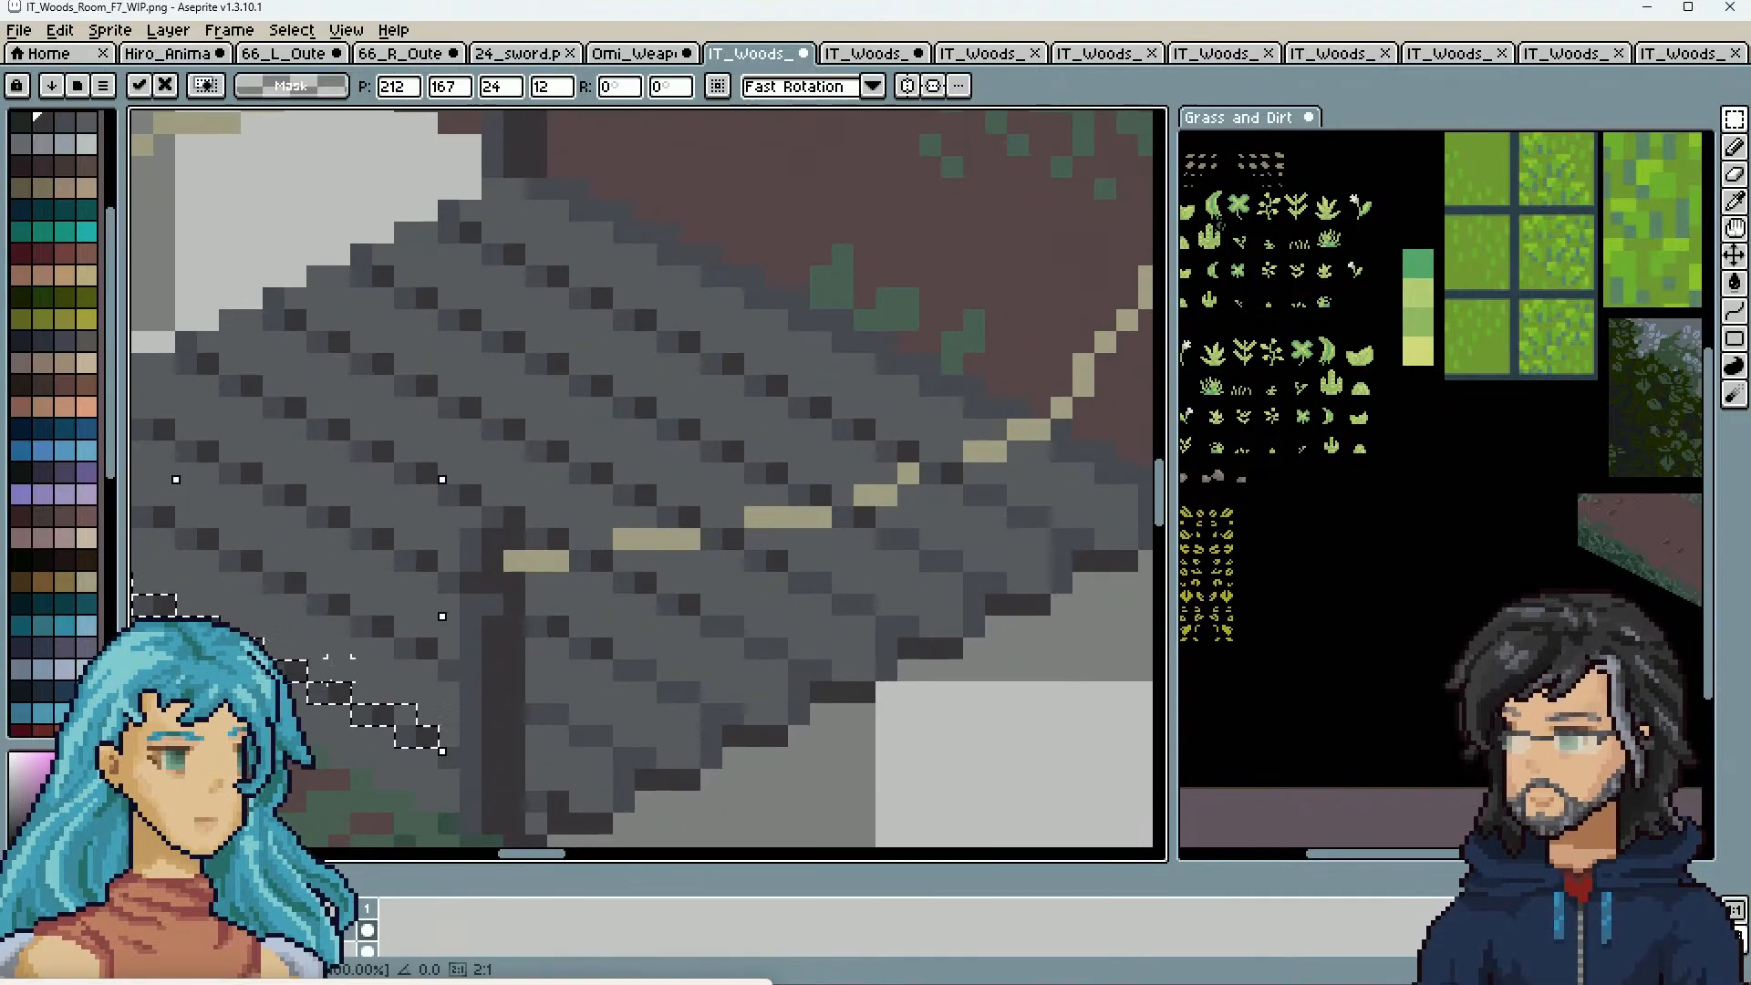
{"action": "left_click_drag", "start_coordinate": [320, 708], "coordinate": [975, 513]}
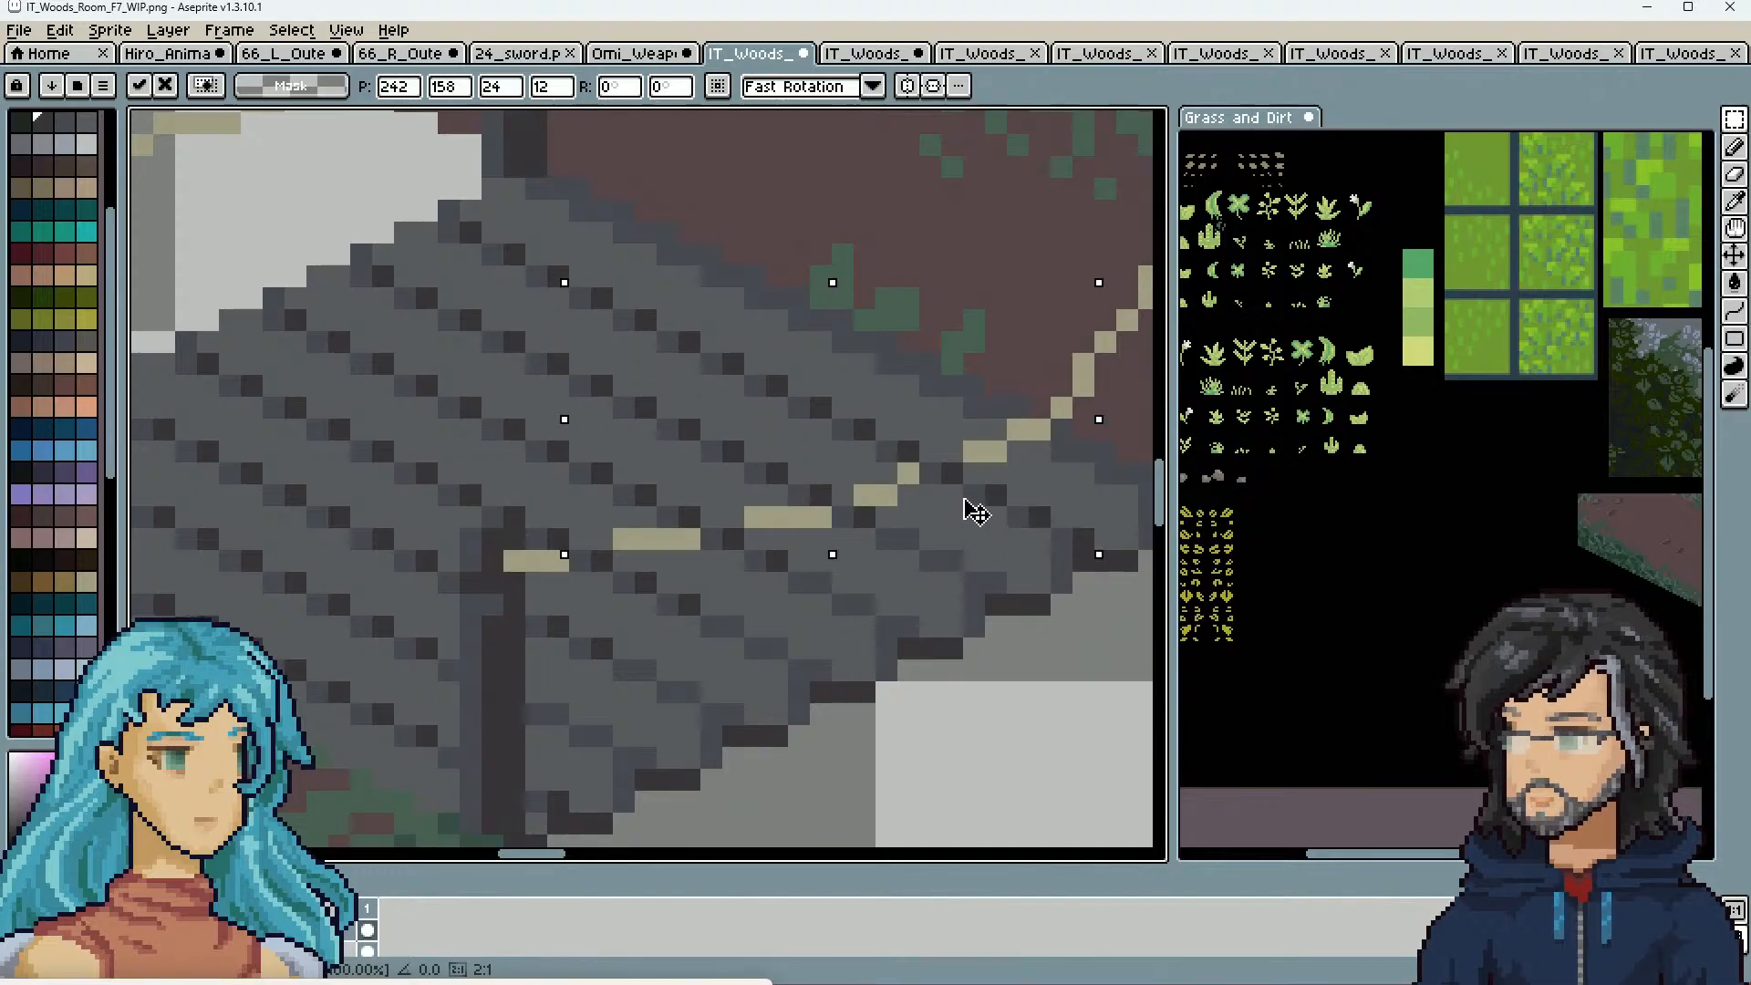
{"action": "key", "text": "ctrl+v"}
{"action": "left_click_drag", "start_coordinate": [350, 692], "coordinate": [912, 544]}
{"action": "key", "text": "ctrl+v"}
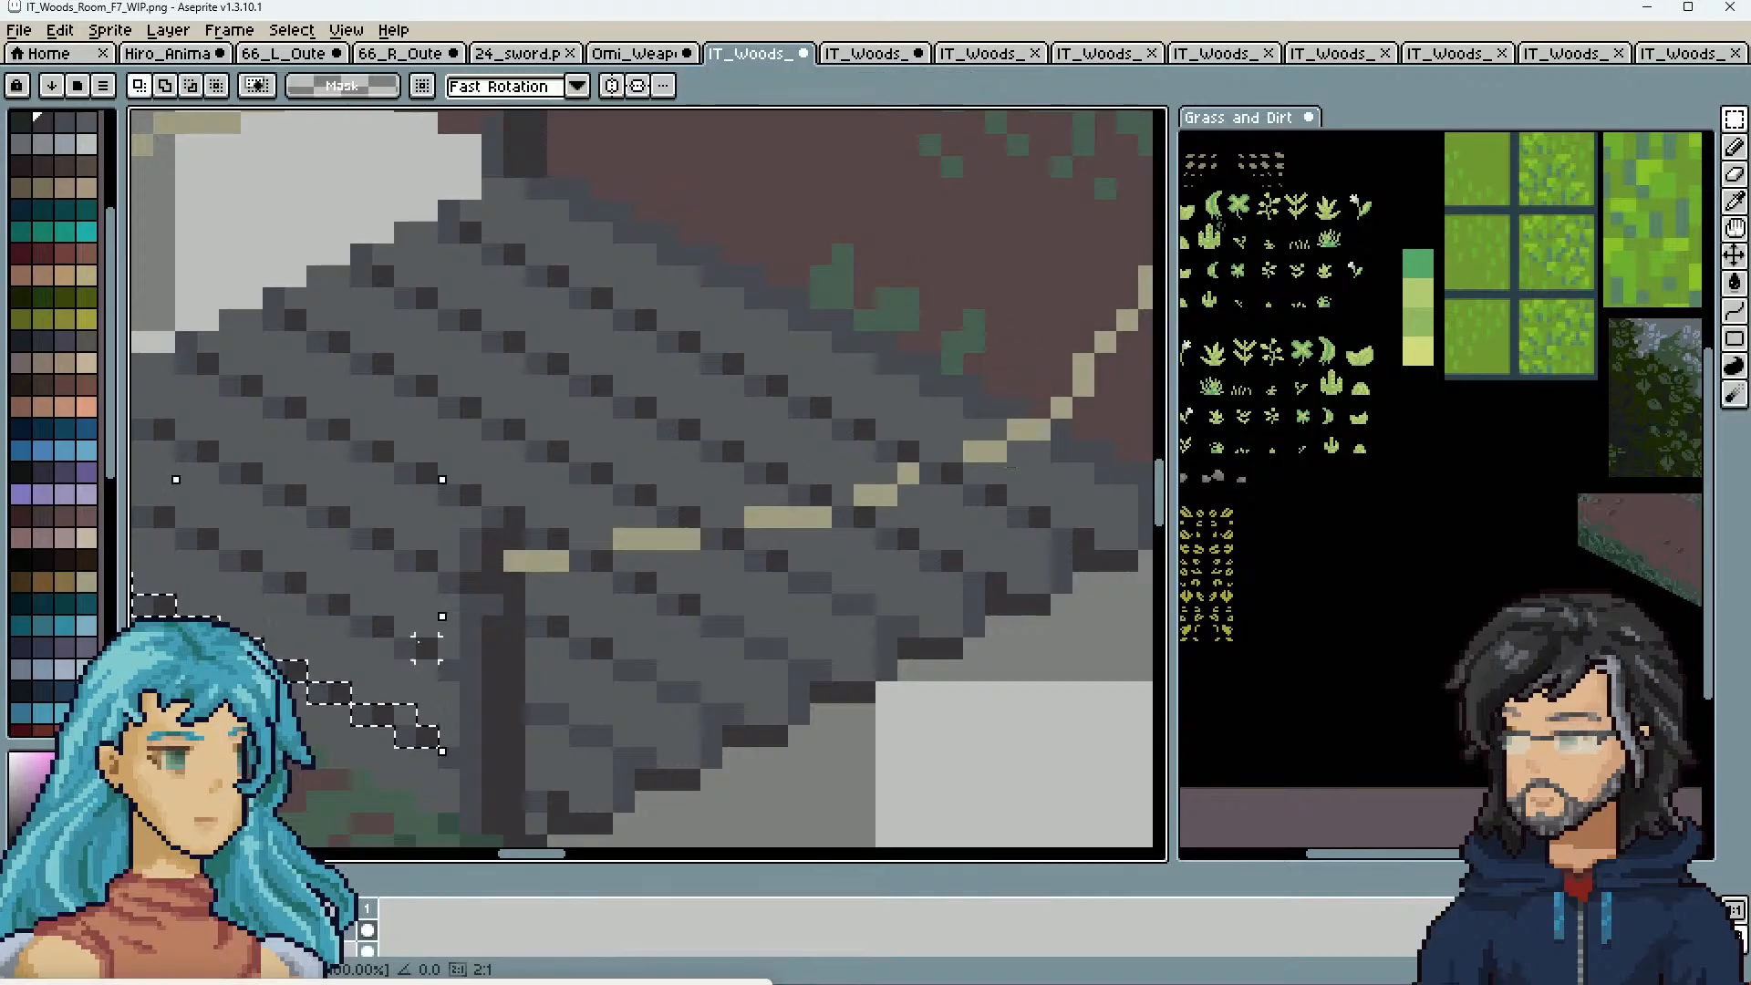
Extend the remaining seams with pasted dashes down to the lower edge beside the near post, then deselect
{"action": "left_click_drag", "start_coordinate": [304, 691], "coordinate": [789, 572]}
{"action": "key", "text": "ctrl+v"}
{"action": "left_click_drag", "start_coordinate": [355, 709], "coordinate": [729, 631]}
{"action": "key", "text": "ctrl+v"}
{"action": "left_click_drag", "start_coordinate": [294, 681], "coordinate": [599, 640]}
{"action": "key", "text": "ctrl+v"}
{"action": "left_click_drag", "start_coordinate": [404, 740], "coordinate": [620, 754]}
{"action": "key", "text": "ctrl+d"}
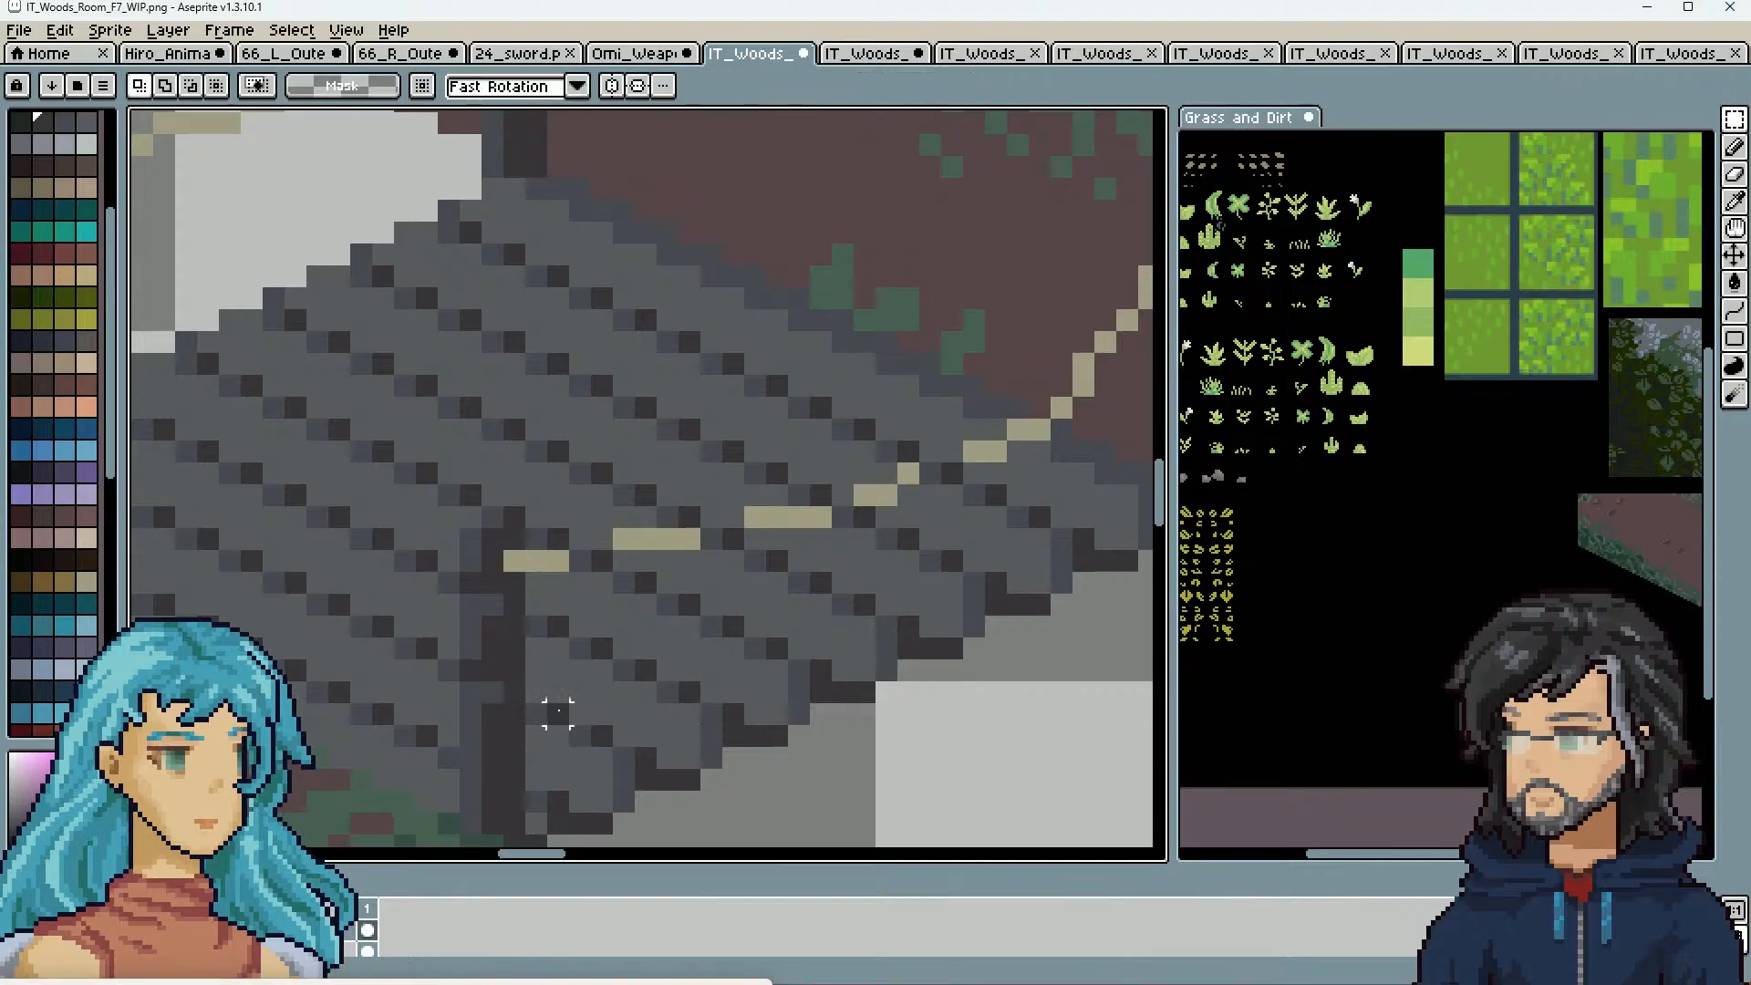
Touch up the near post with the Pencil tool, and fill the rope's covered gaps with its sampled beige
{"action": "key", "text": "b"}
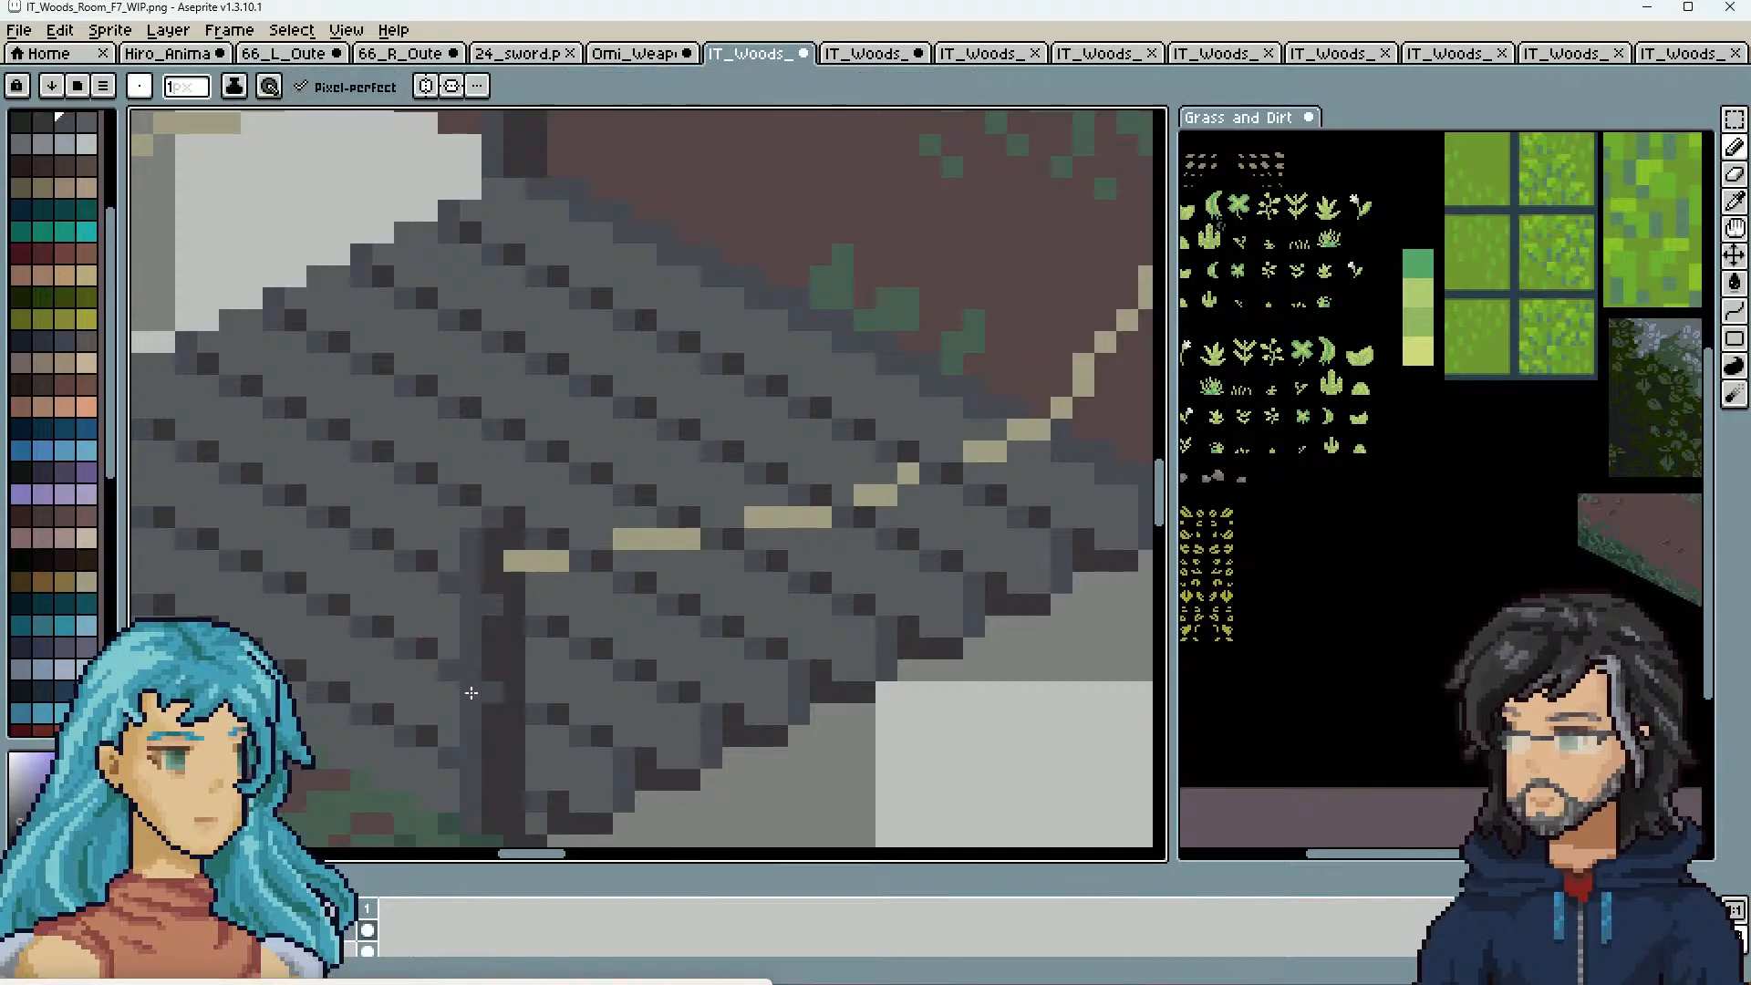
{"action": "scroll", "coordinate": [498, 643], "scroll_direction": "down", "scroll_amount": 3}
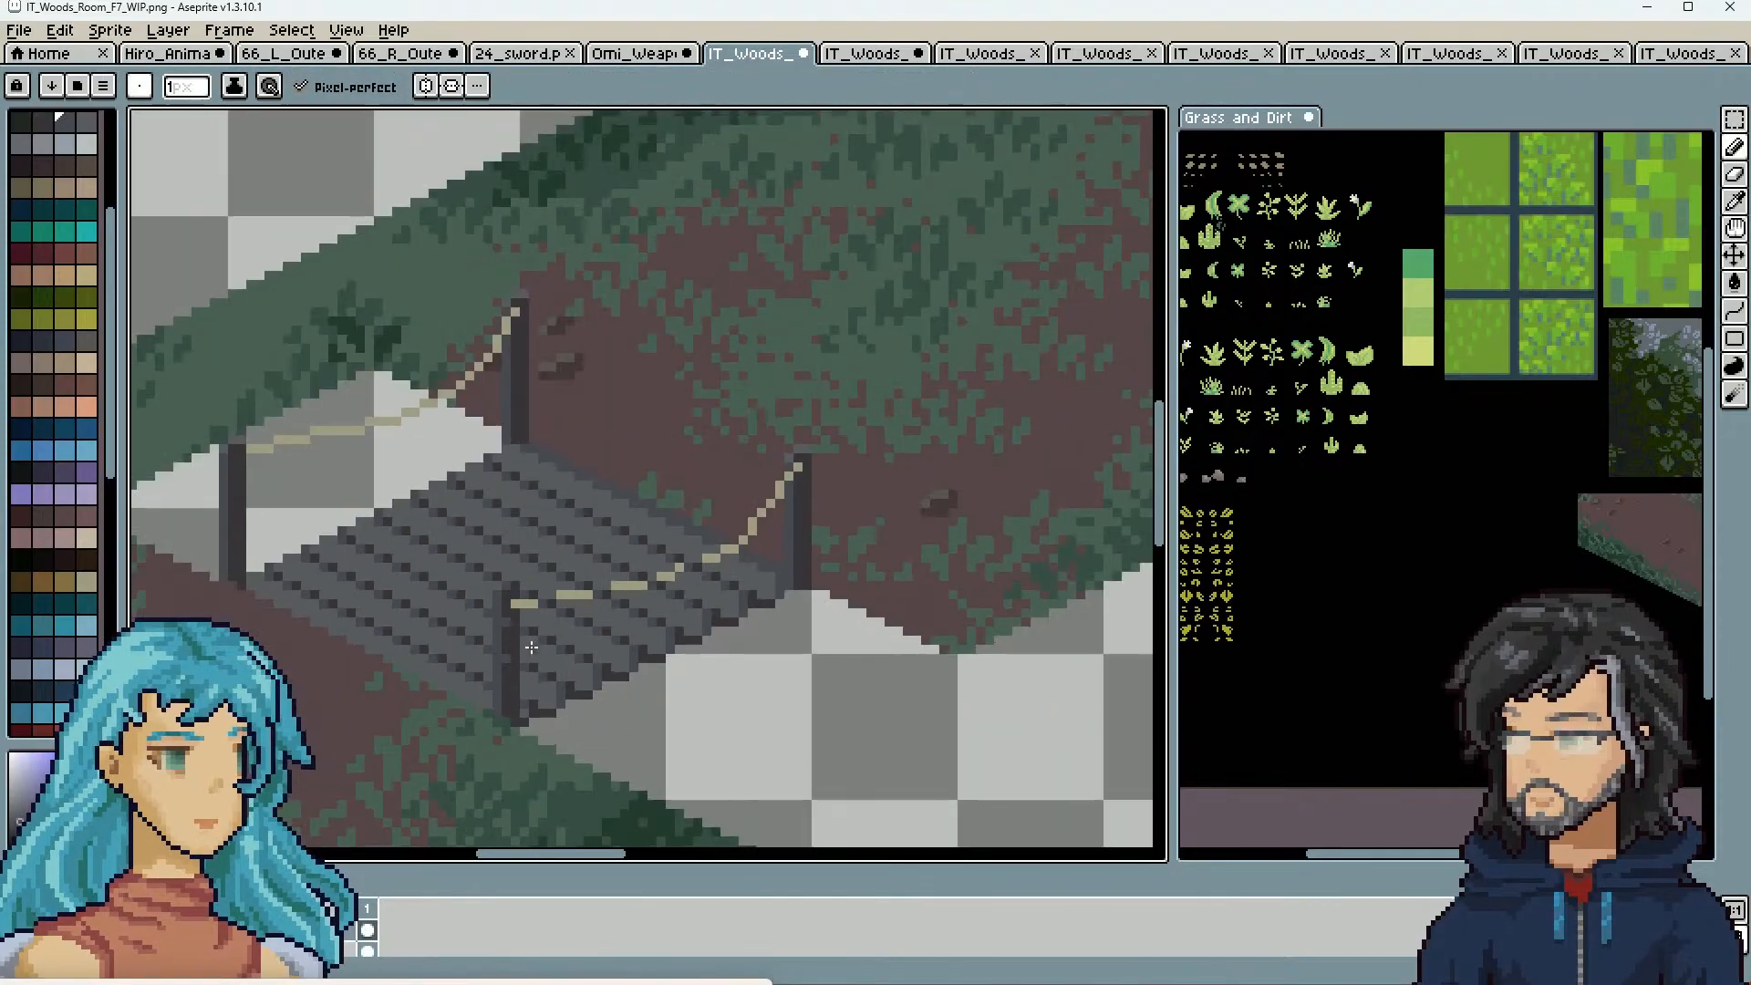
{"action": "scroll", "coordinate": [529, 647], "scroll_direction": "up", "scroll_amount": 1}
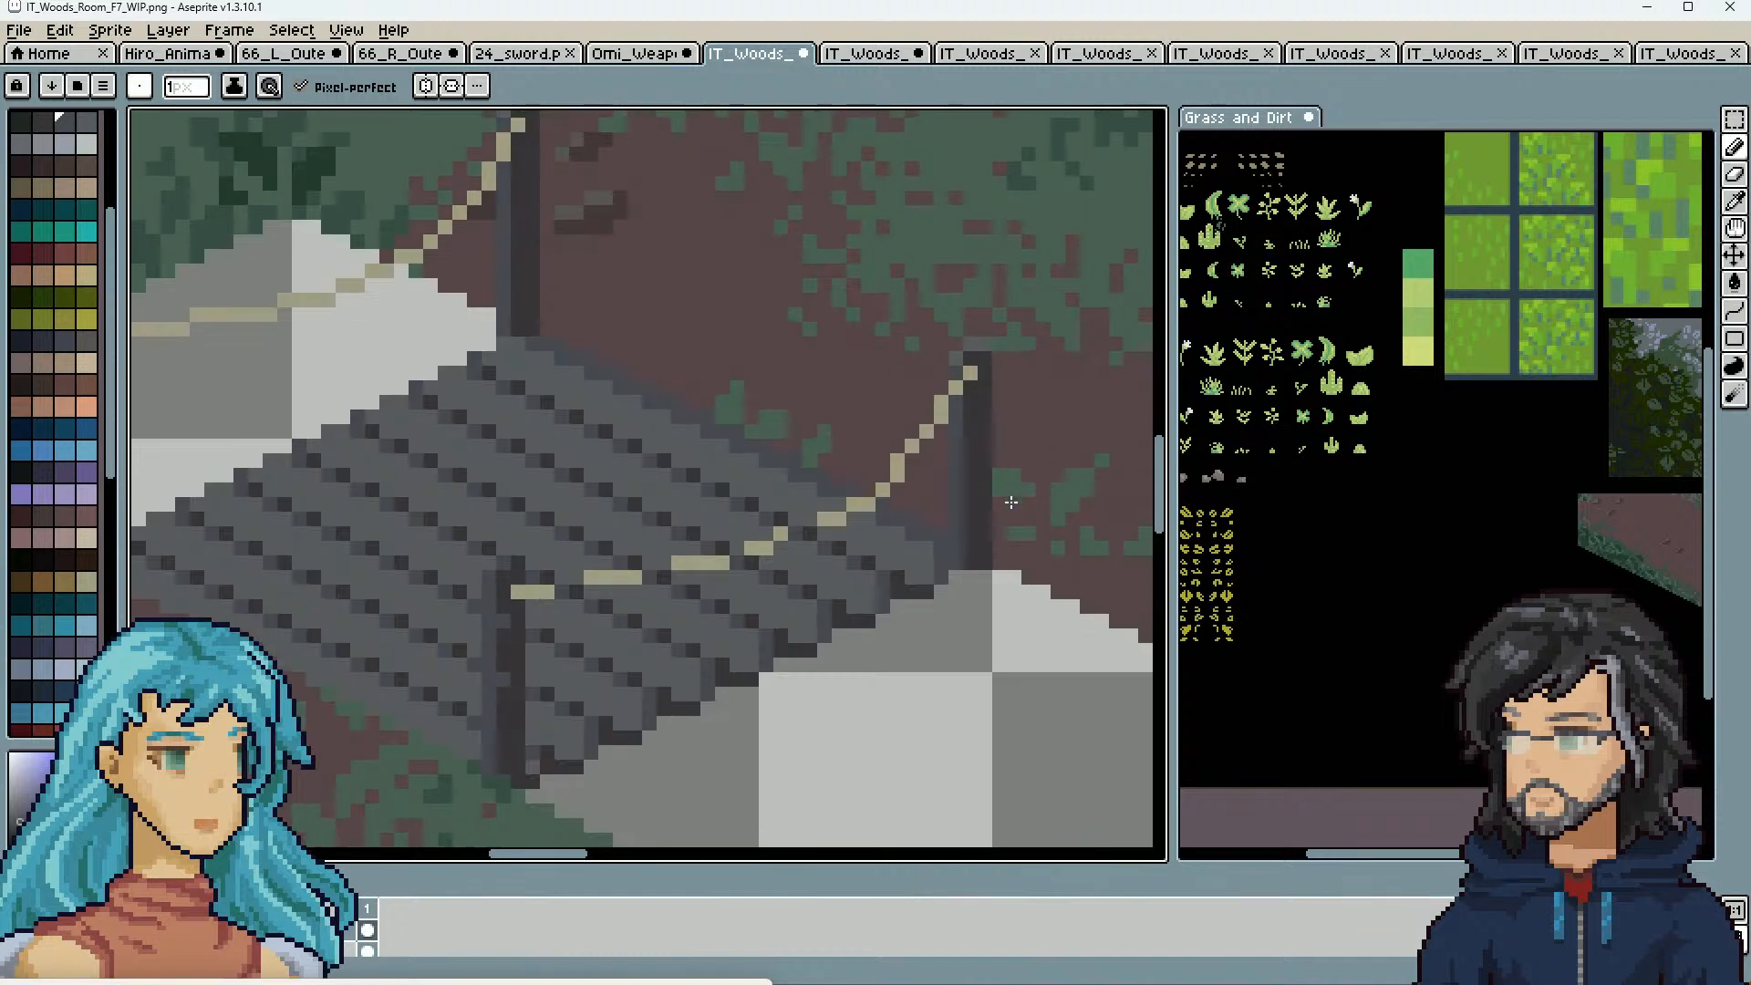
{"action": "scroll", "coordinate": [822, 535], "scroll_direction": "up", "scroll_amount": 2}
{"action": "key", "text": "i"}
{"action": "key", "text": "b"}
{"action": "left_click", "coordinate": [784, 528]}
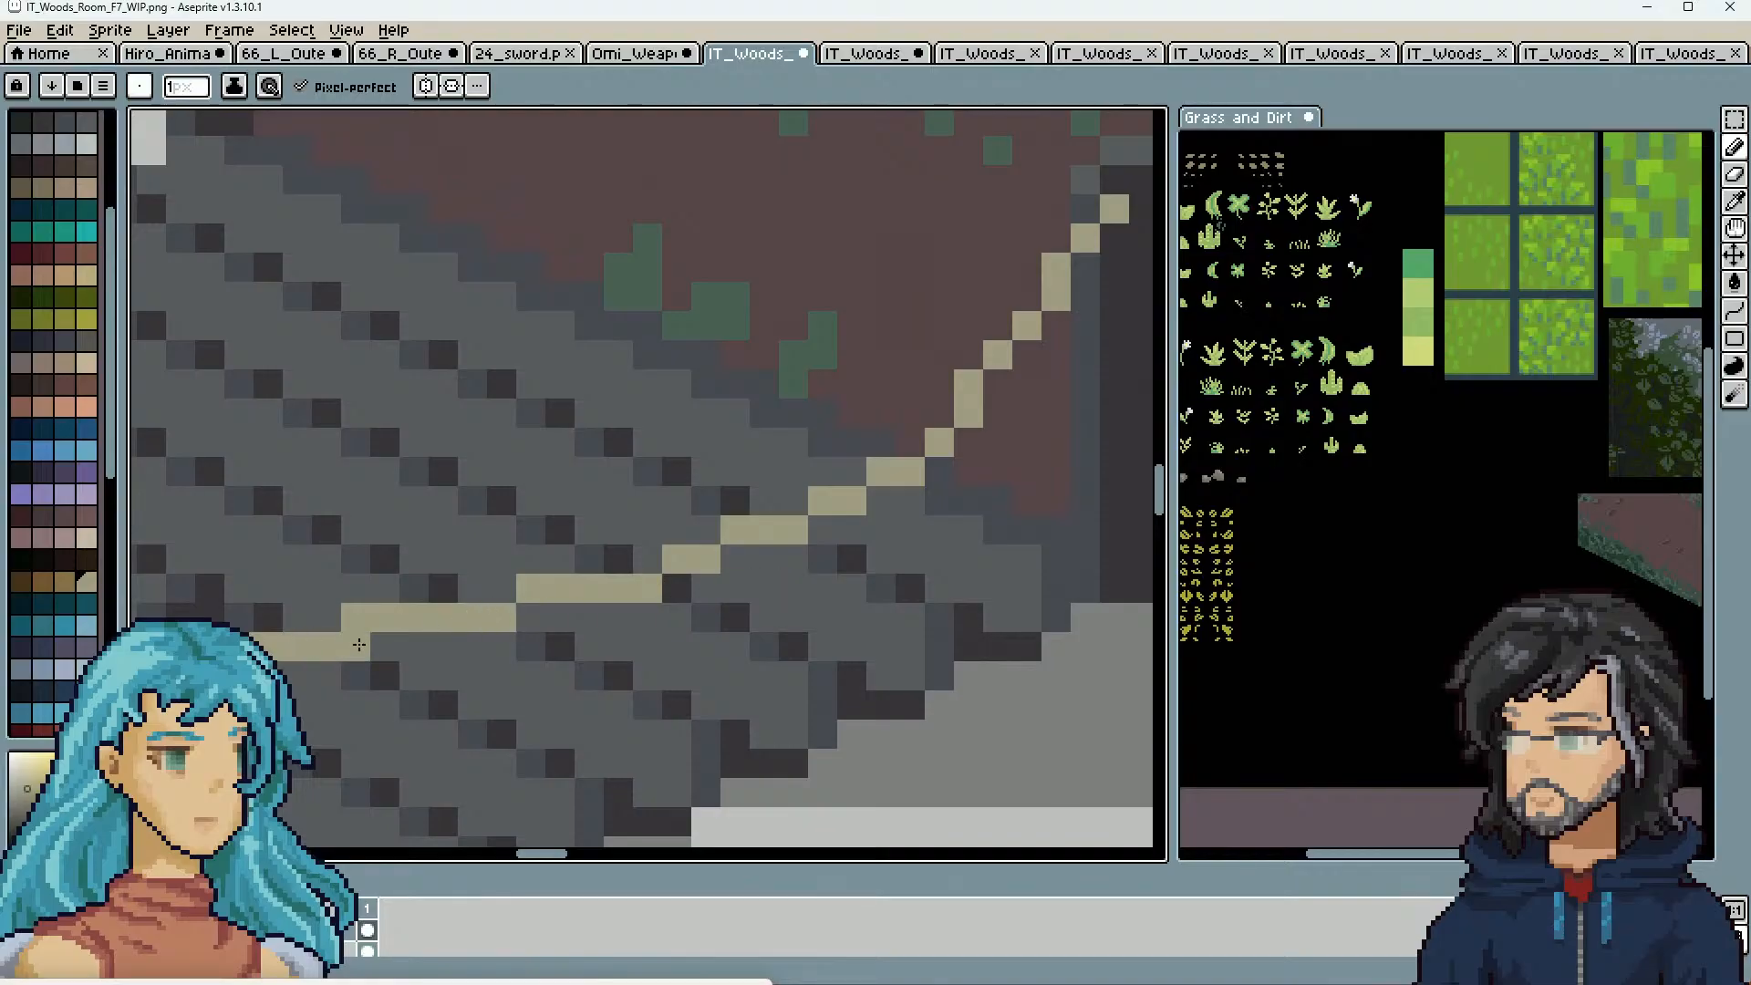
Sample the posts' lighter gray and pencil small wood-grain pixels onto the dark faces of the bridge posts
{"action": "scroll", "coordinate": [335, 646], "scroll_direction": "down", "scroll_amount": 2}
{"action": "scroll", "coordinate": [671, 604], "scroll_direction": "up", "scroll_amount": 2}
{"action": "left_click", "coordinate": [638, 539], "text": "alt"}
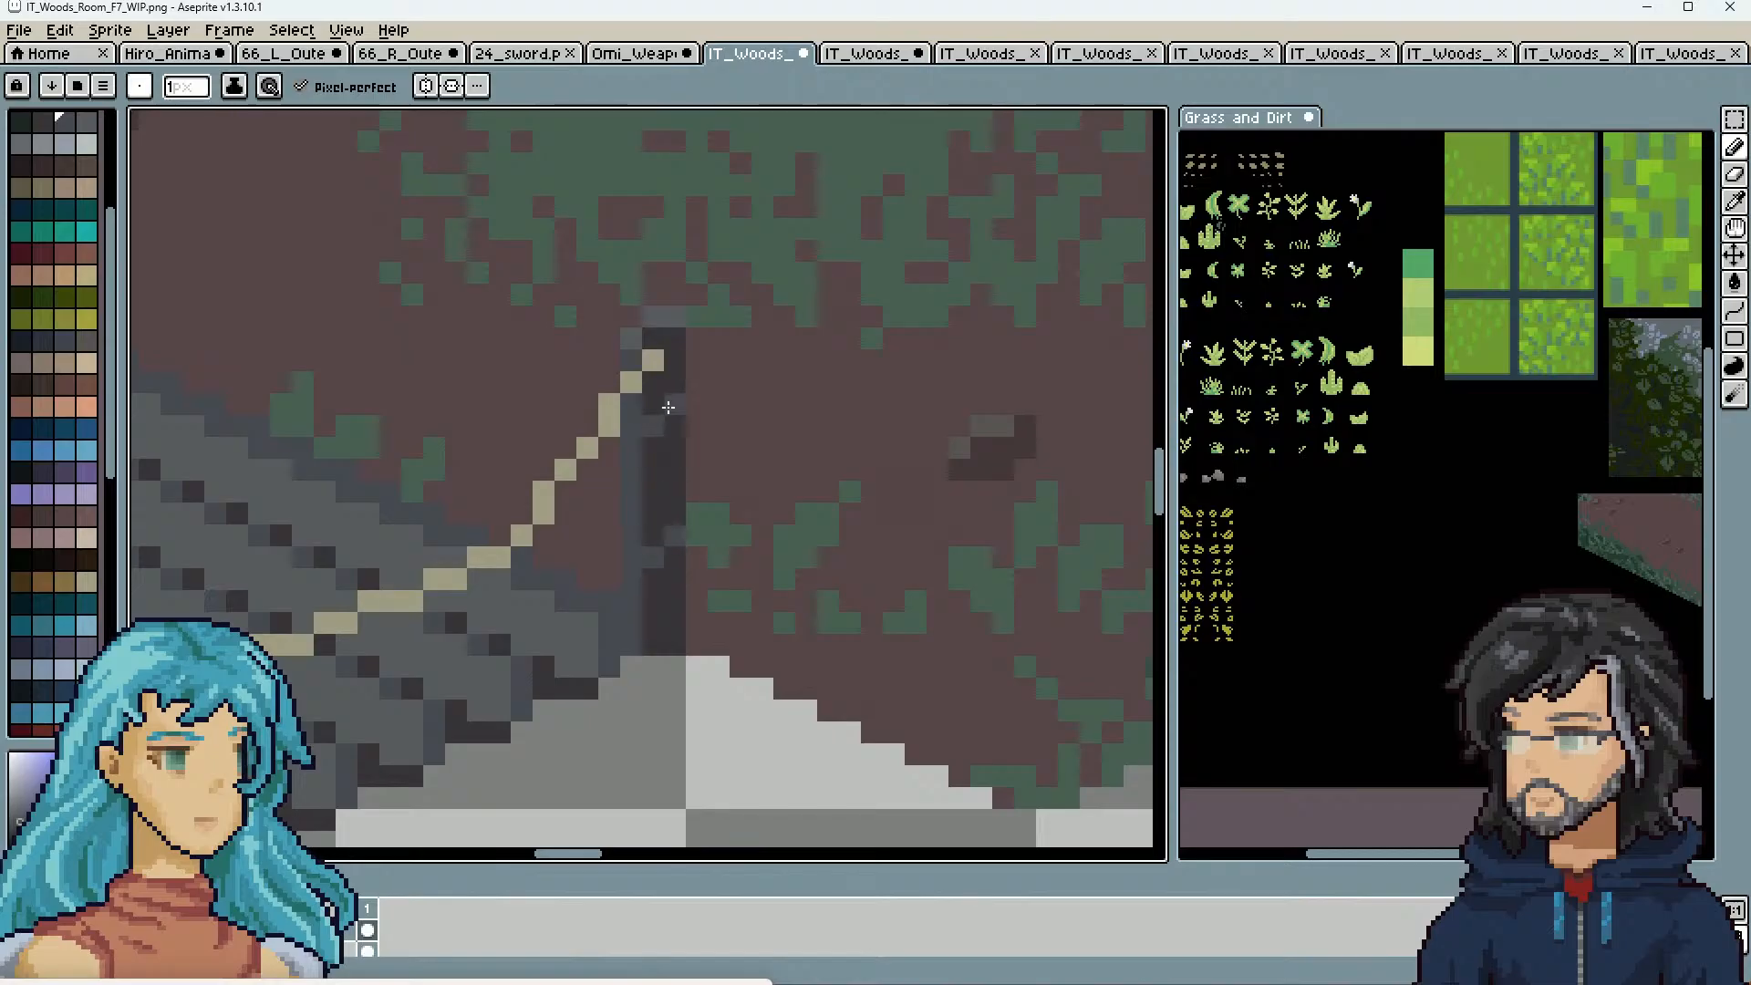
{"action": "scroll", "coordinate": [668, 405], "scroll_direction": "down", "scroll_amount": 2}
{"action": "scroll", "coordinate": [437, 625], "scroll_direction": "up", "scroll_amount": 2}
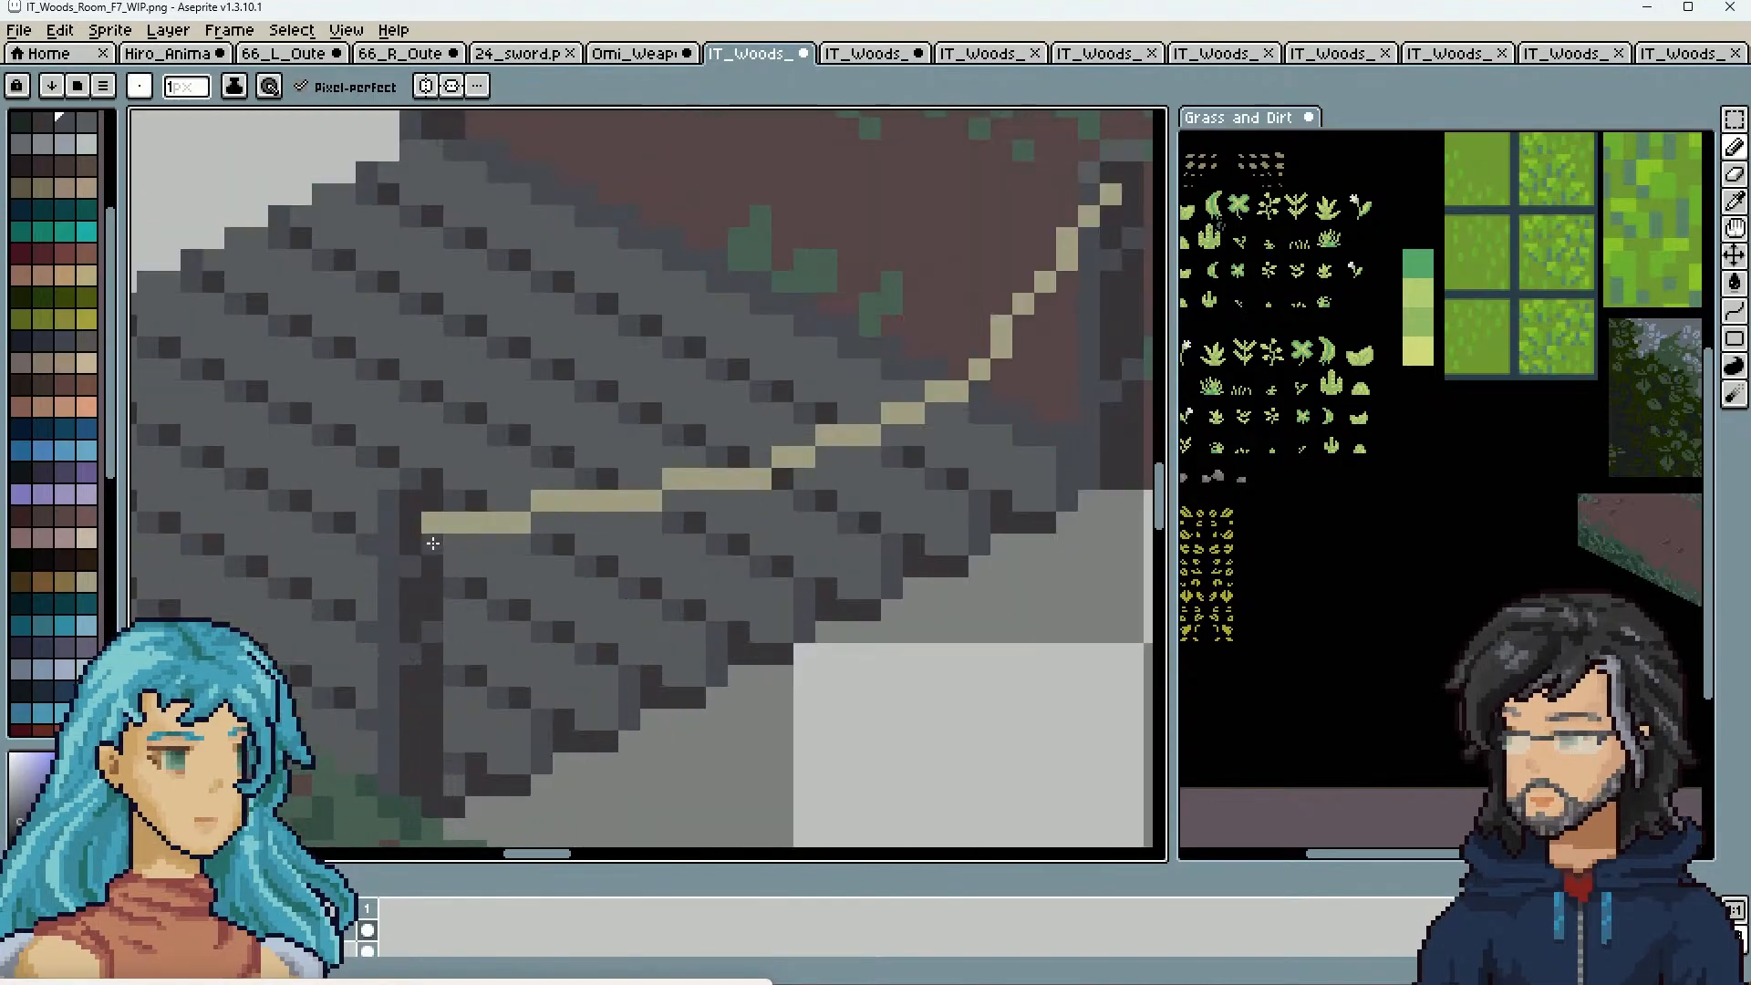
{"action": "scroll", "coordinate": [444, 551], "scroll_direction": "down", "scroll_amount": 3}
{"action": "scroll", "coordinate": [579, 718], "scroll_direction": "up", "scroll_amount": 2}
{"action": "scroll", "coordinate": [530, 712], "scroll_direction": "up", "scroll_amount": 2}
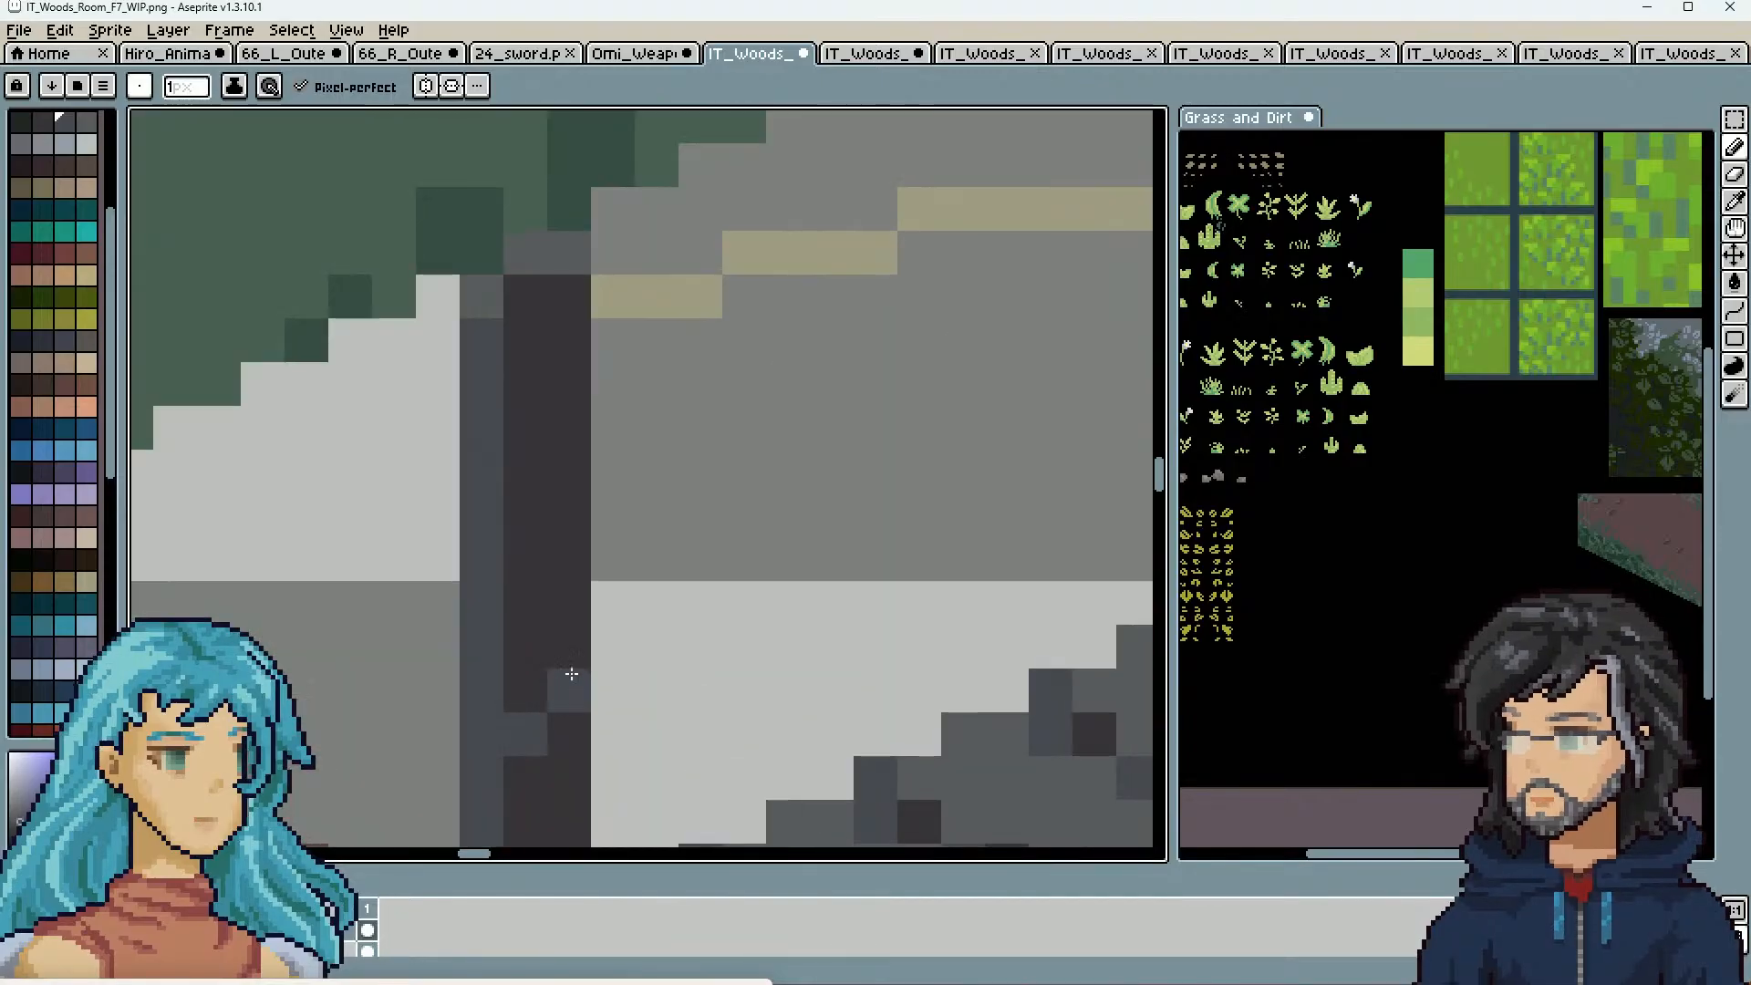
{"action": "scroll", "coordinate": [613, 430], "scroll_direction": "down", "scroll_amount": 3}
{"action": "scroll", "coordinate": [772, 553], "scroll_direction": "up", "scroll_amount": 2}
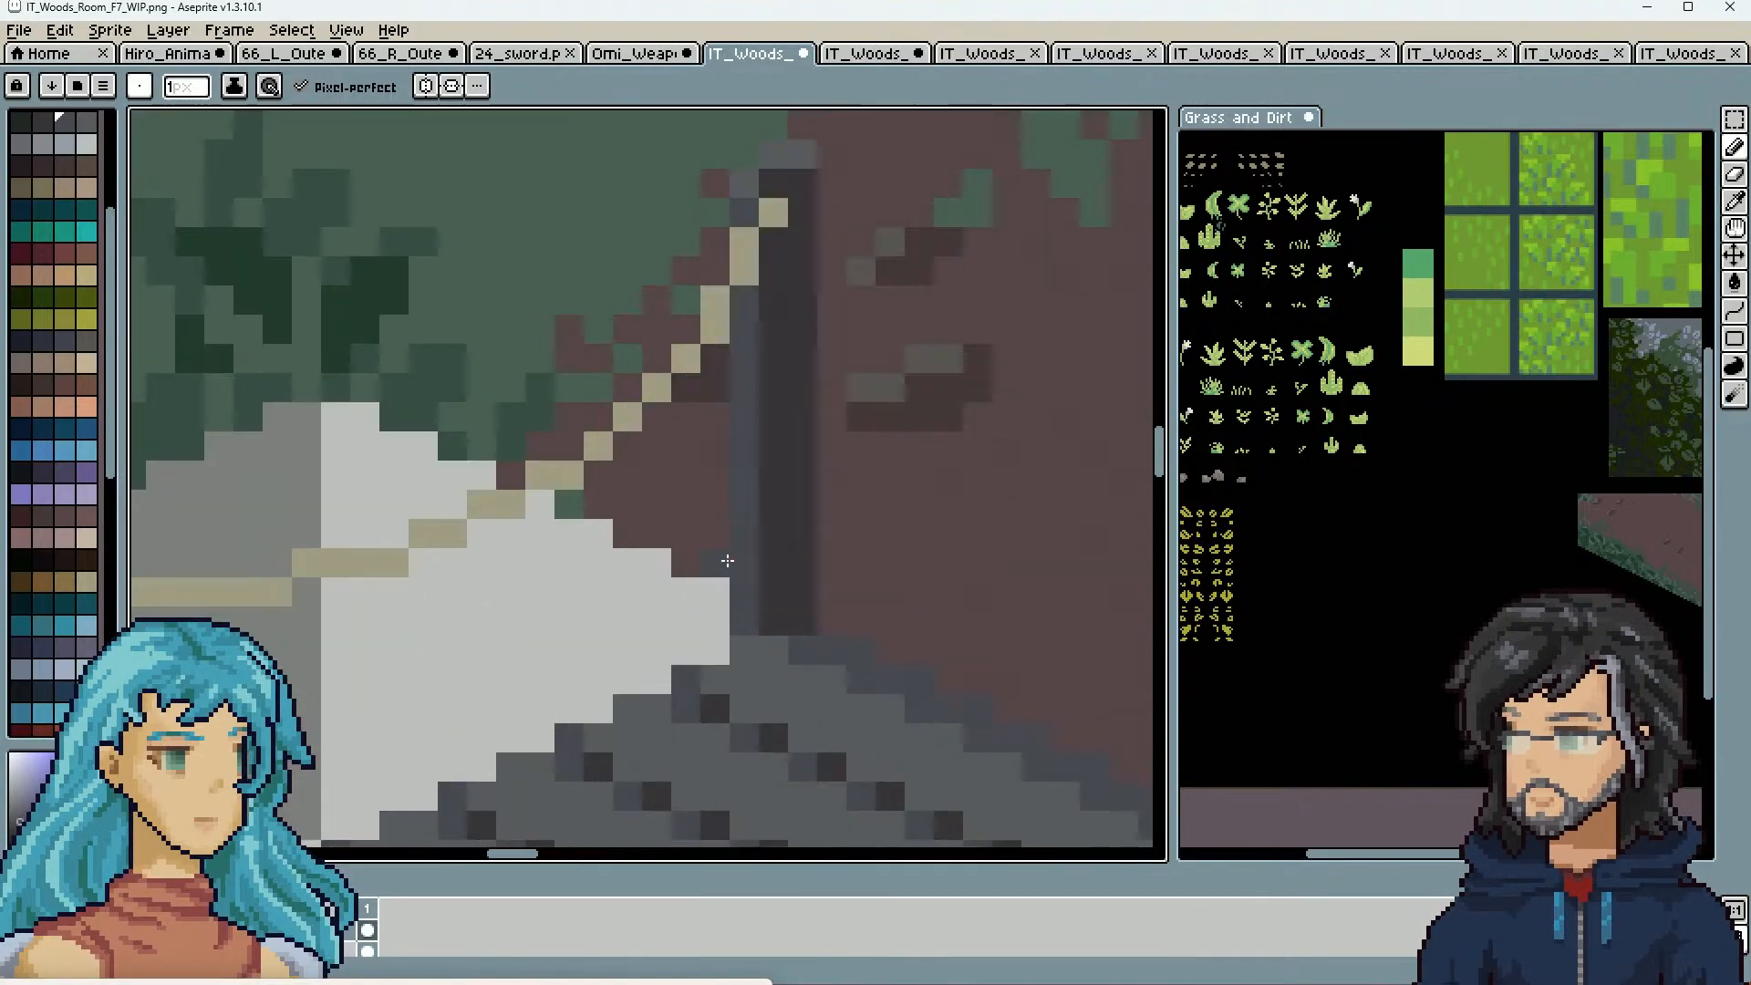
{"action": "left_click_drag", "start_coordinate": [771, 553], "coordinate": [802, 504]}
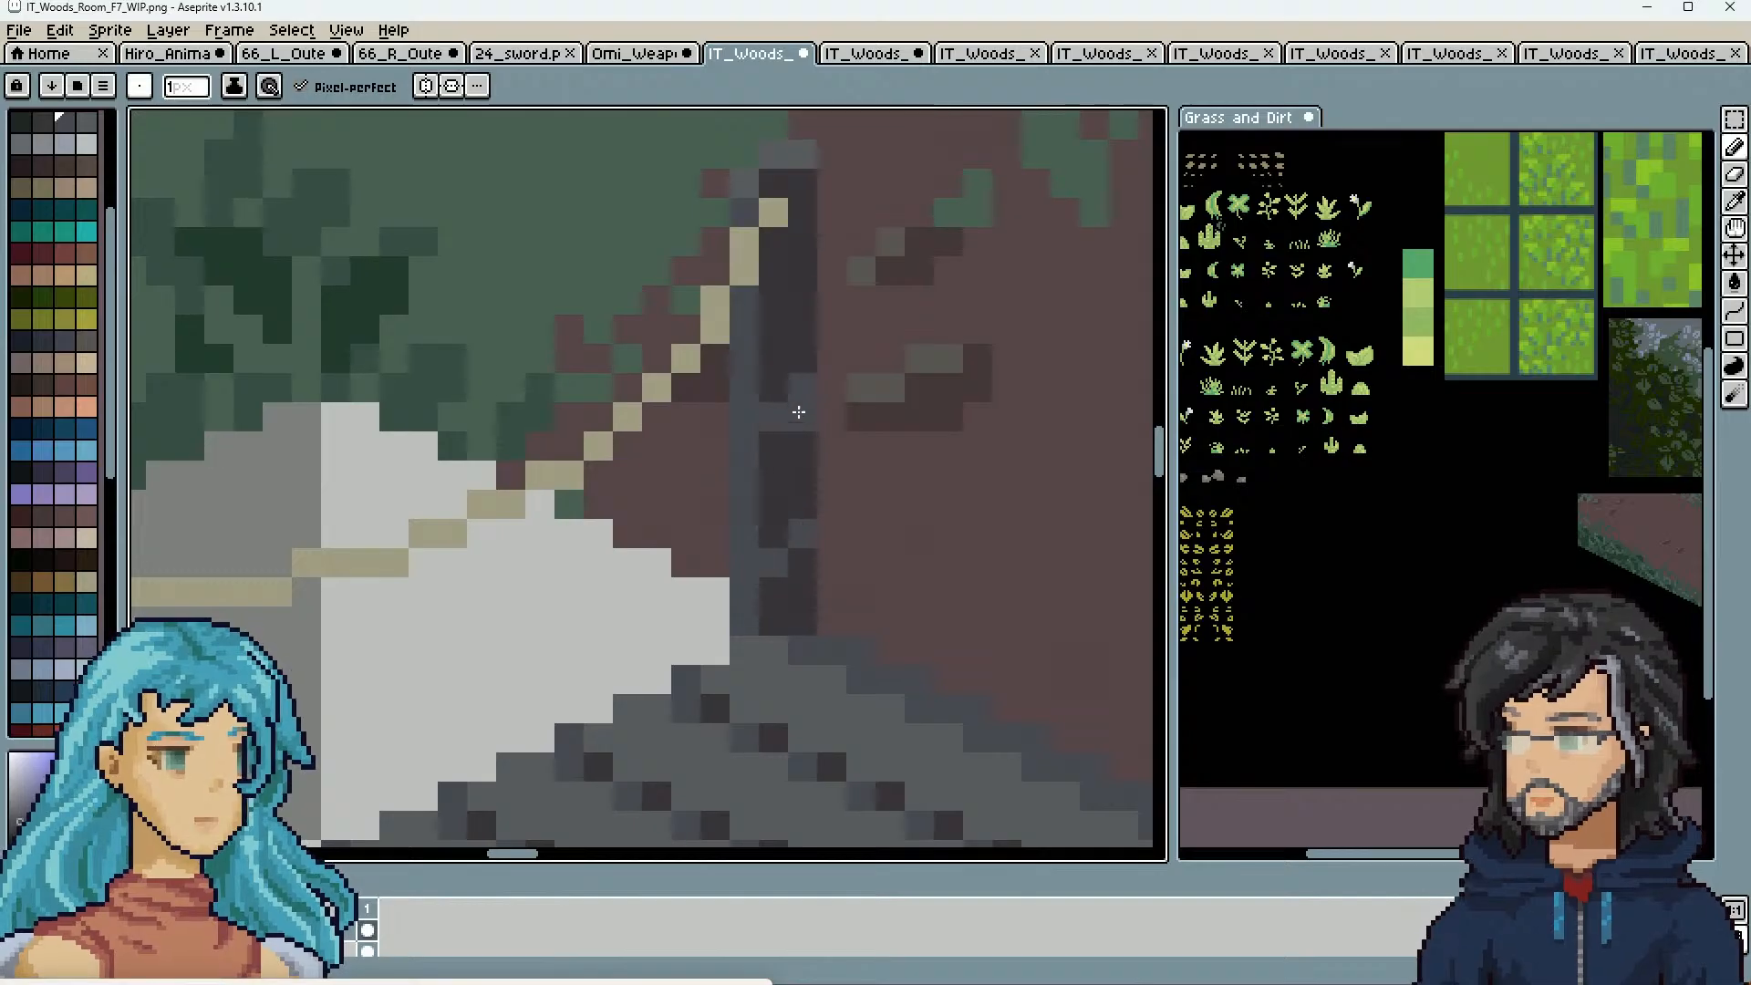
Check the finished bridge against the whole room and save the floor sprite
{"action": "scroll", "coordinate": [799, 393], "scroll_direction": "down", "scroll_amount": 5}
{"action": "scroll", "coordinate": [789, 702], "scroll_direction": "up", "scroll_amount": 1}
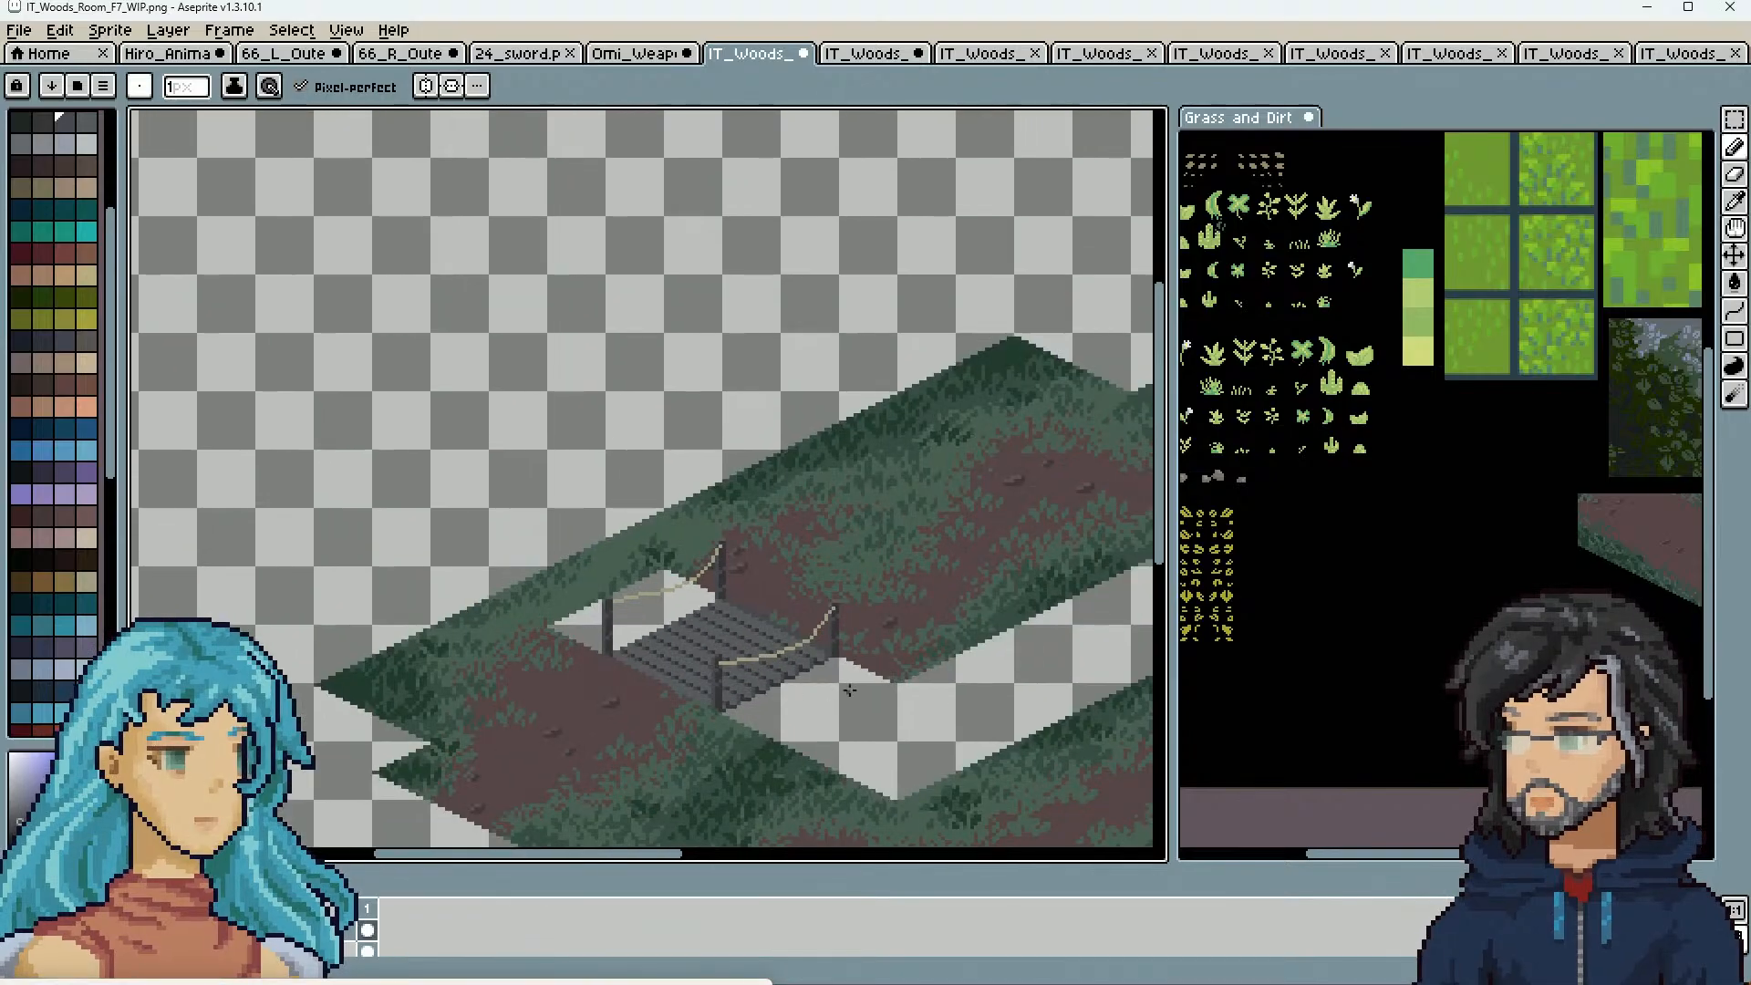
{"action": "left_click_drag", "start_coordinate": [862, 732], "coordinate": [645, 620]}
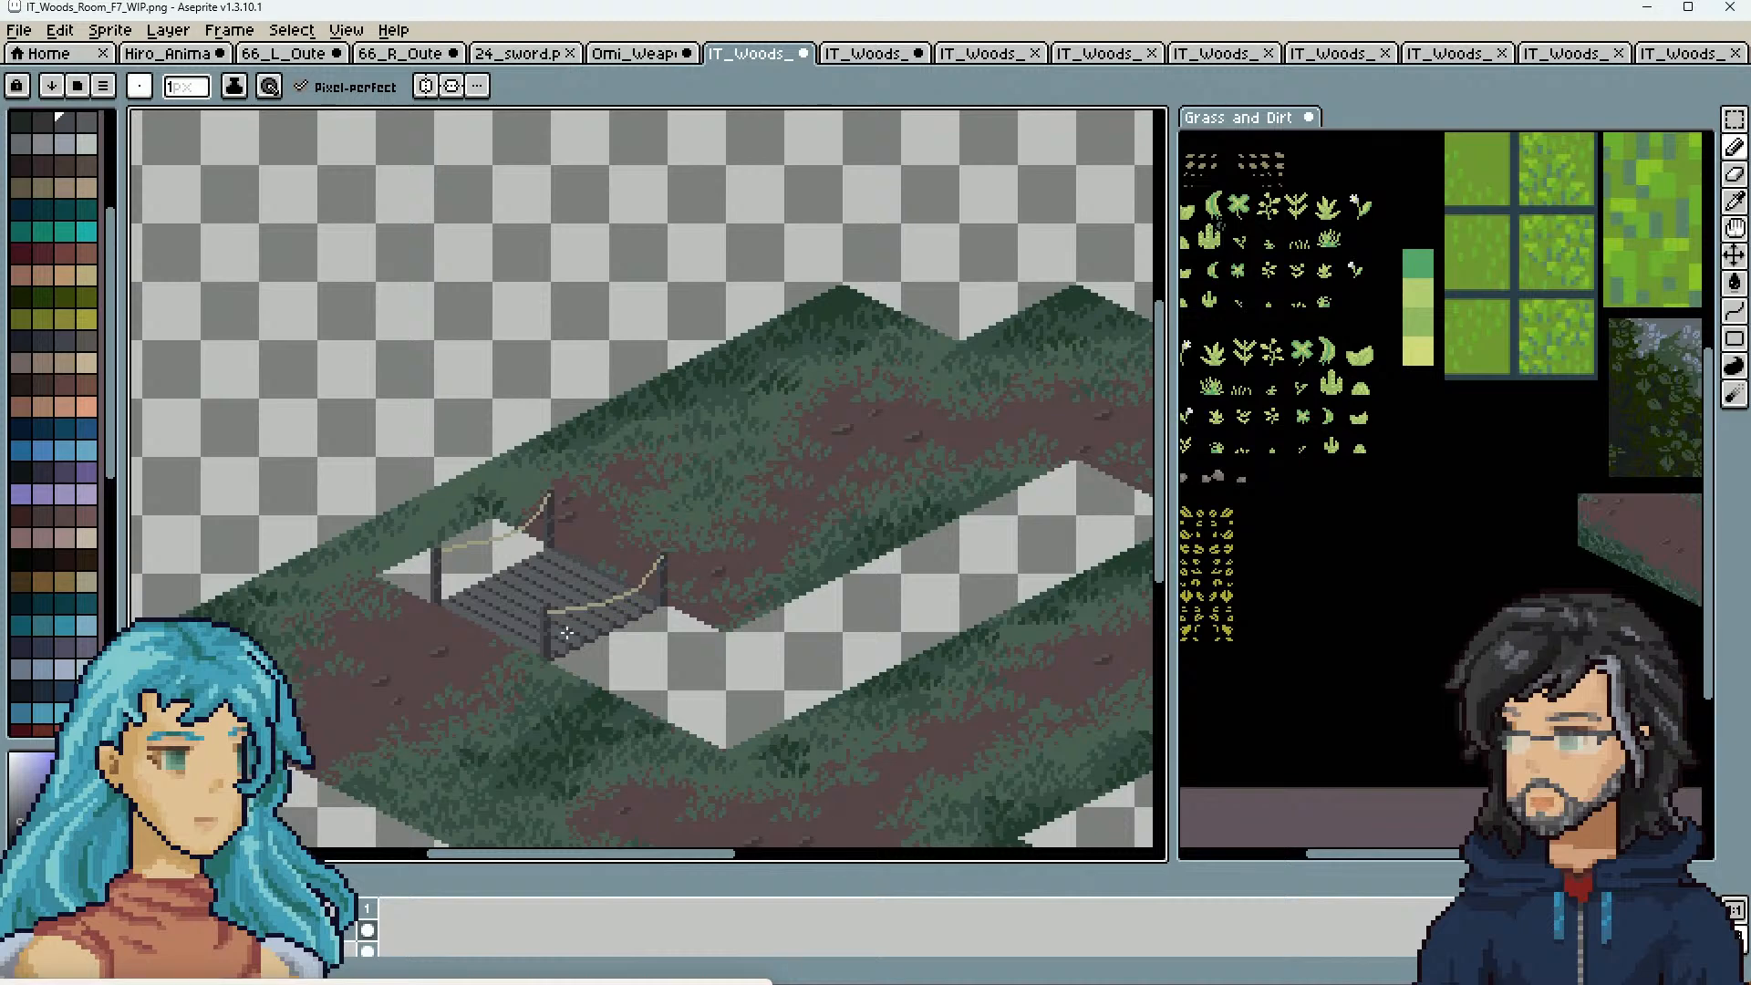
{"action": "left_click", "coordinate": [18, 30]}
{"action": "left_click", "coordinate": [53, 125]}
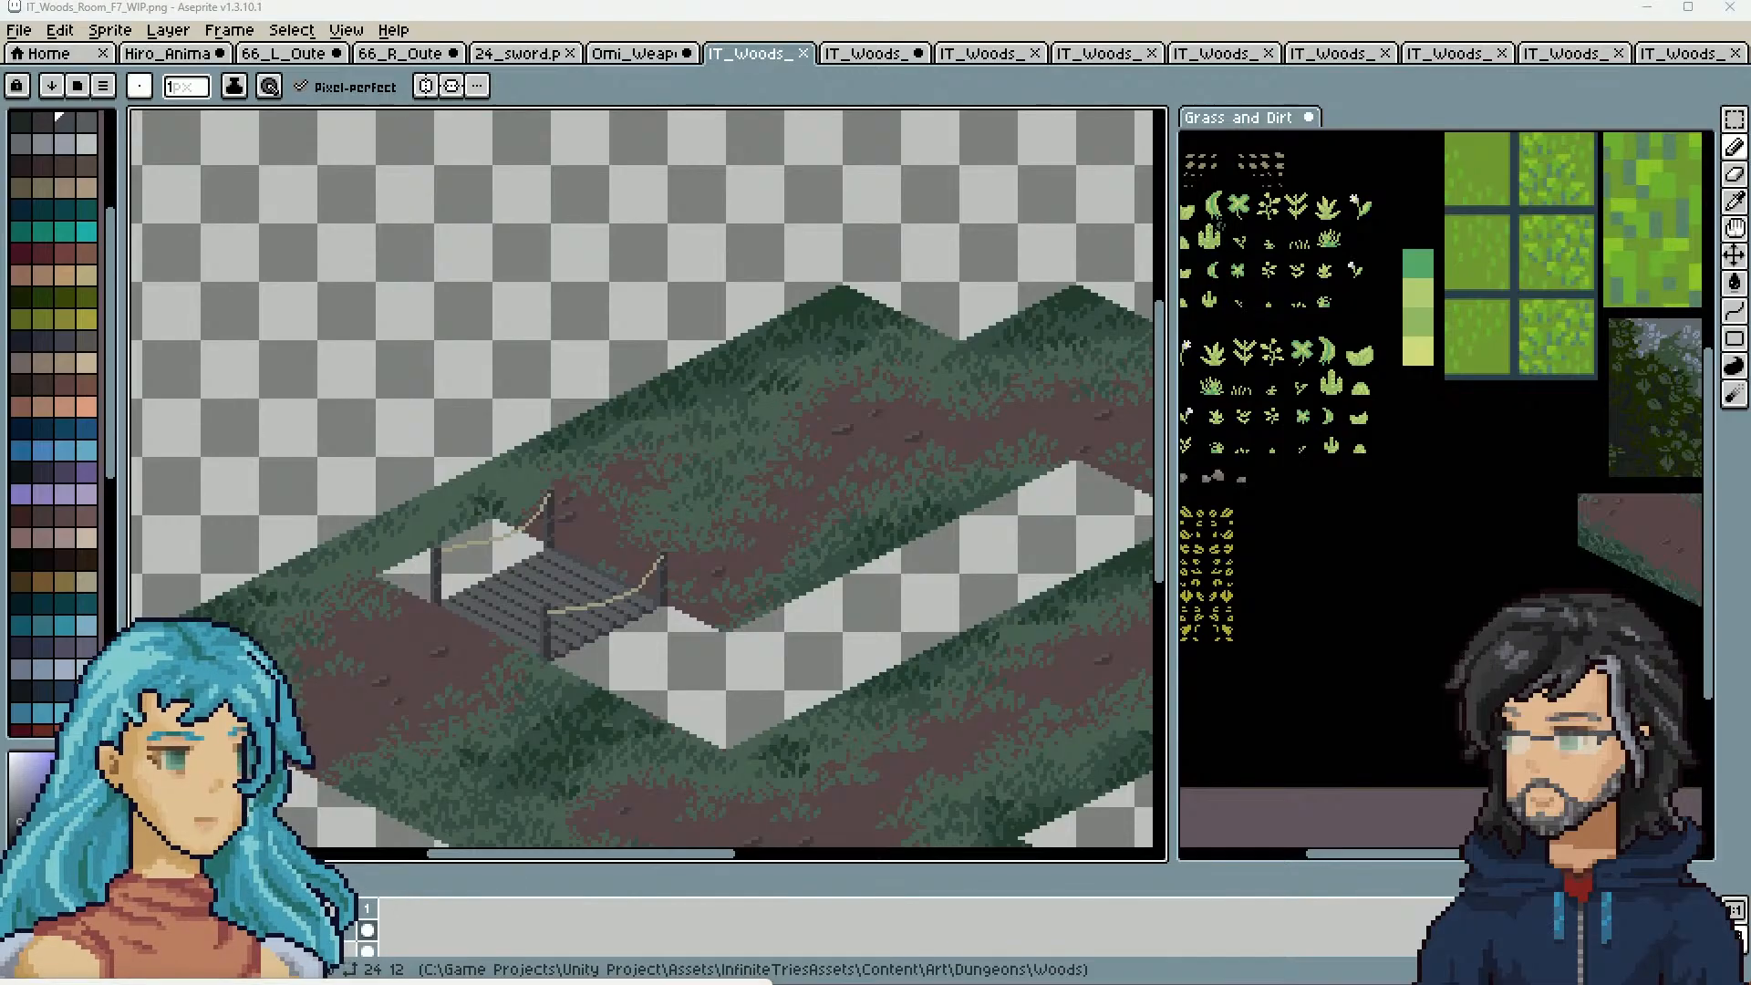
Switch to Unity, show the running game, stop play mode and enlarge the Scene view
{"action": "left_click_drag", "start_coordinate": [0, 9], "coordinate": [2, 249]}
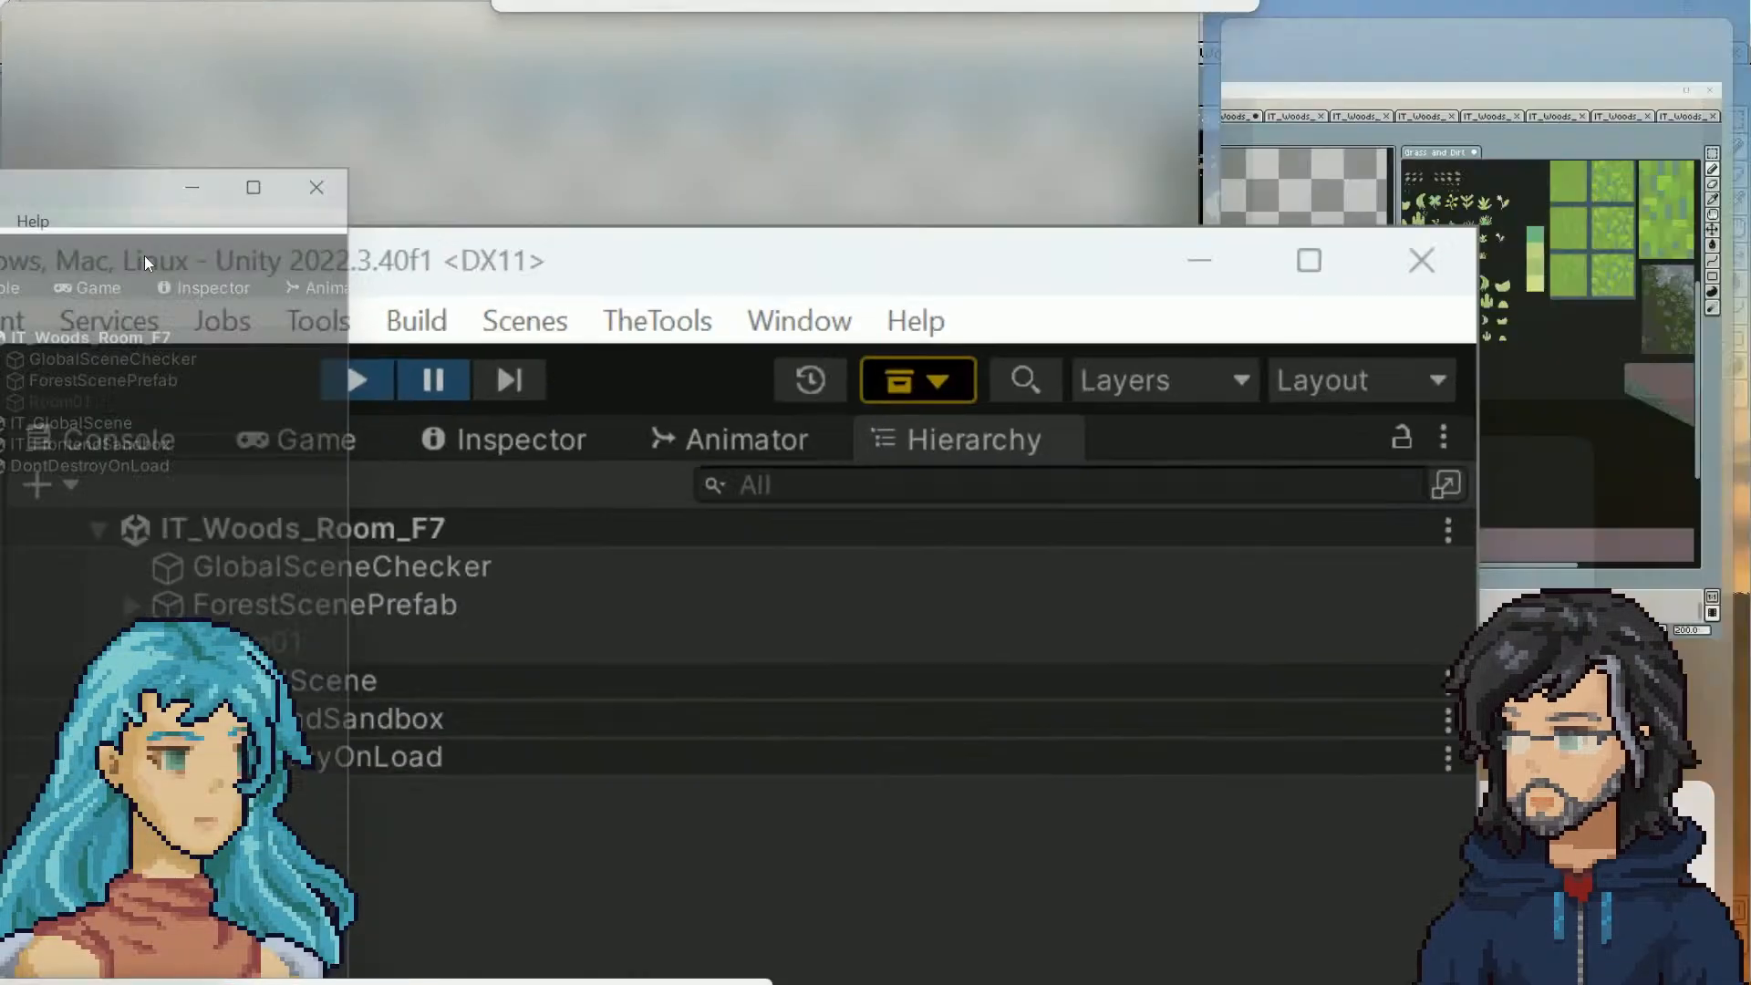
{"action": "left_click", "coordinate": [1118, 15]}
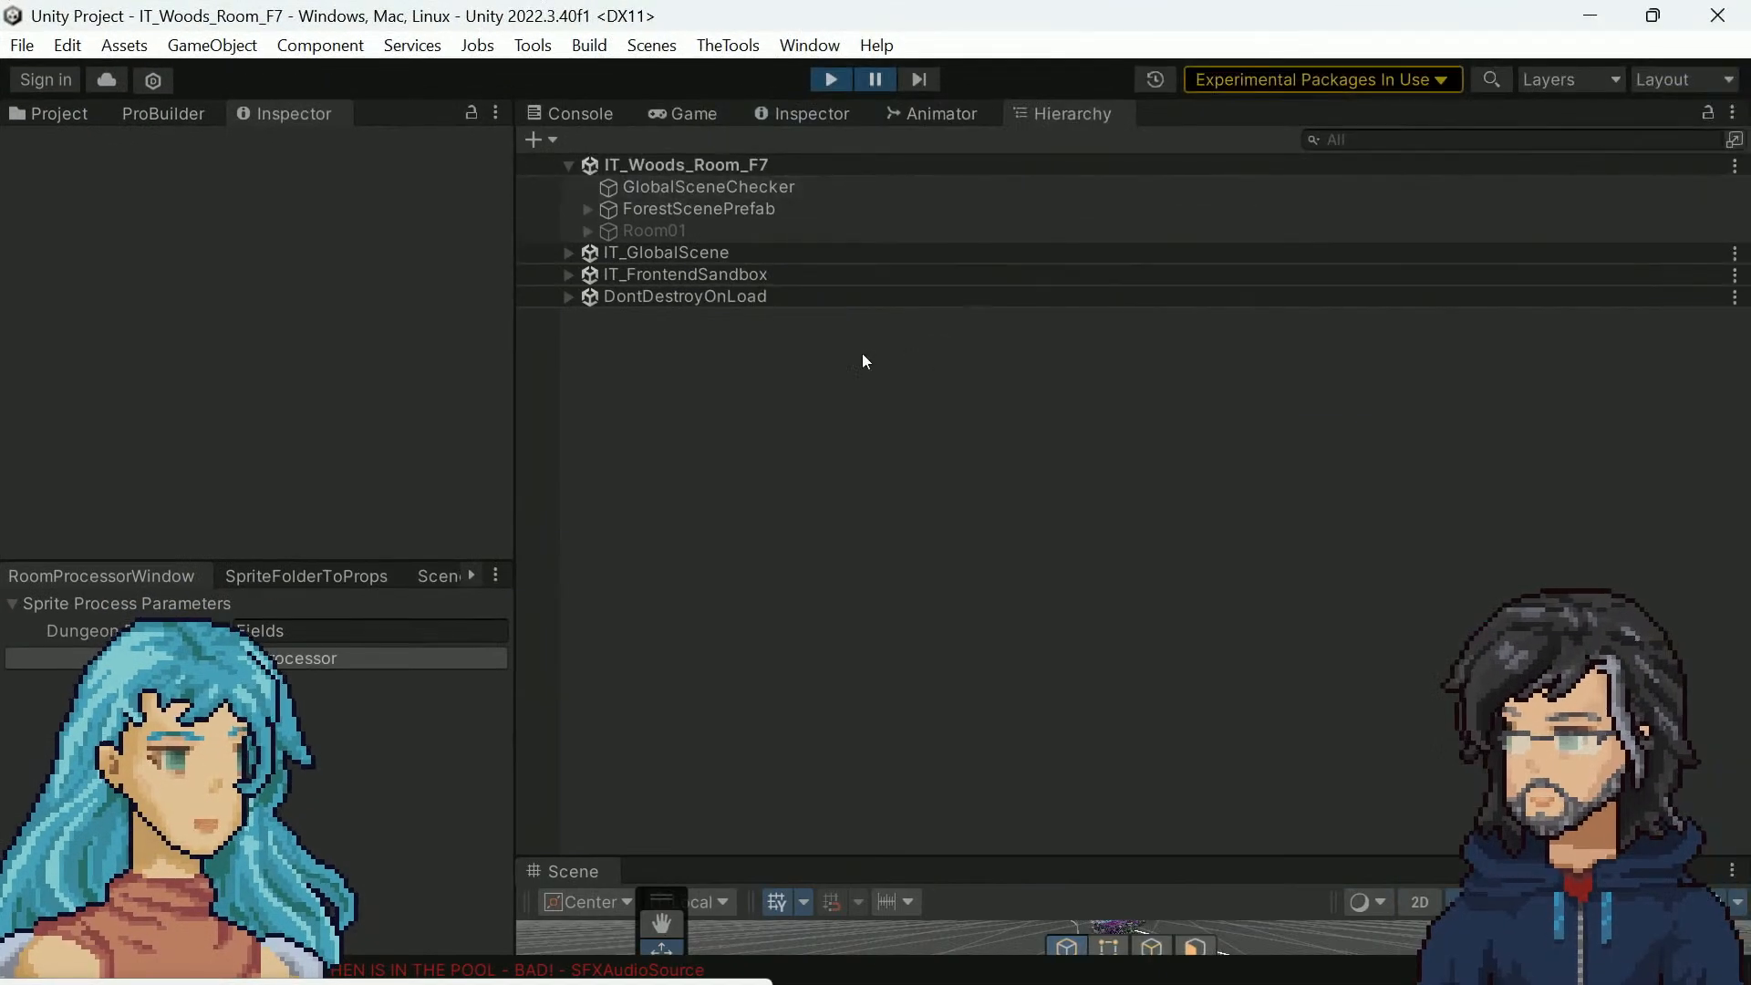
{"action": "left_click", "coordinate": [703, 108]}
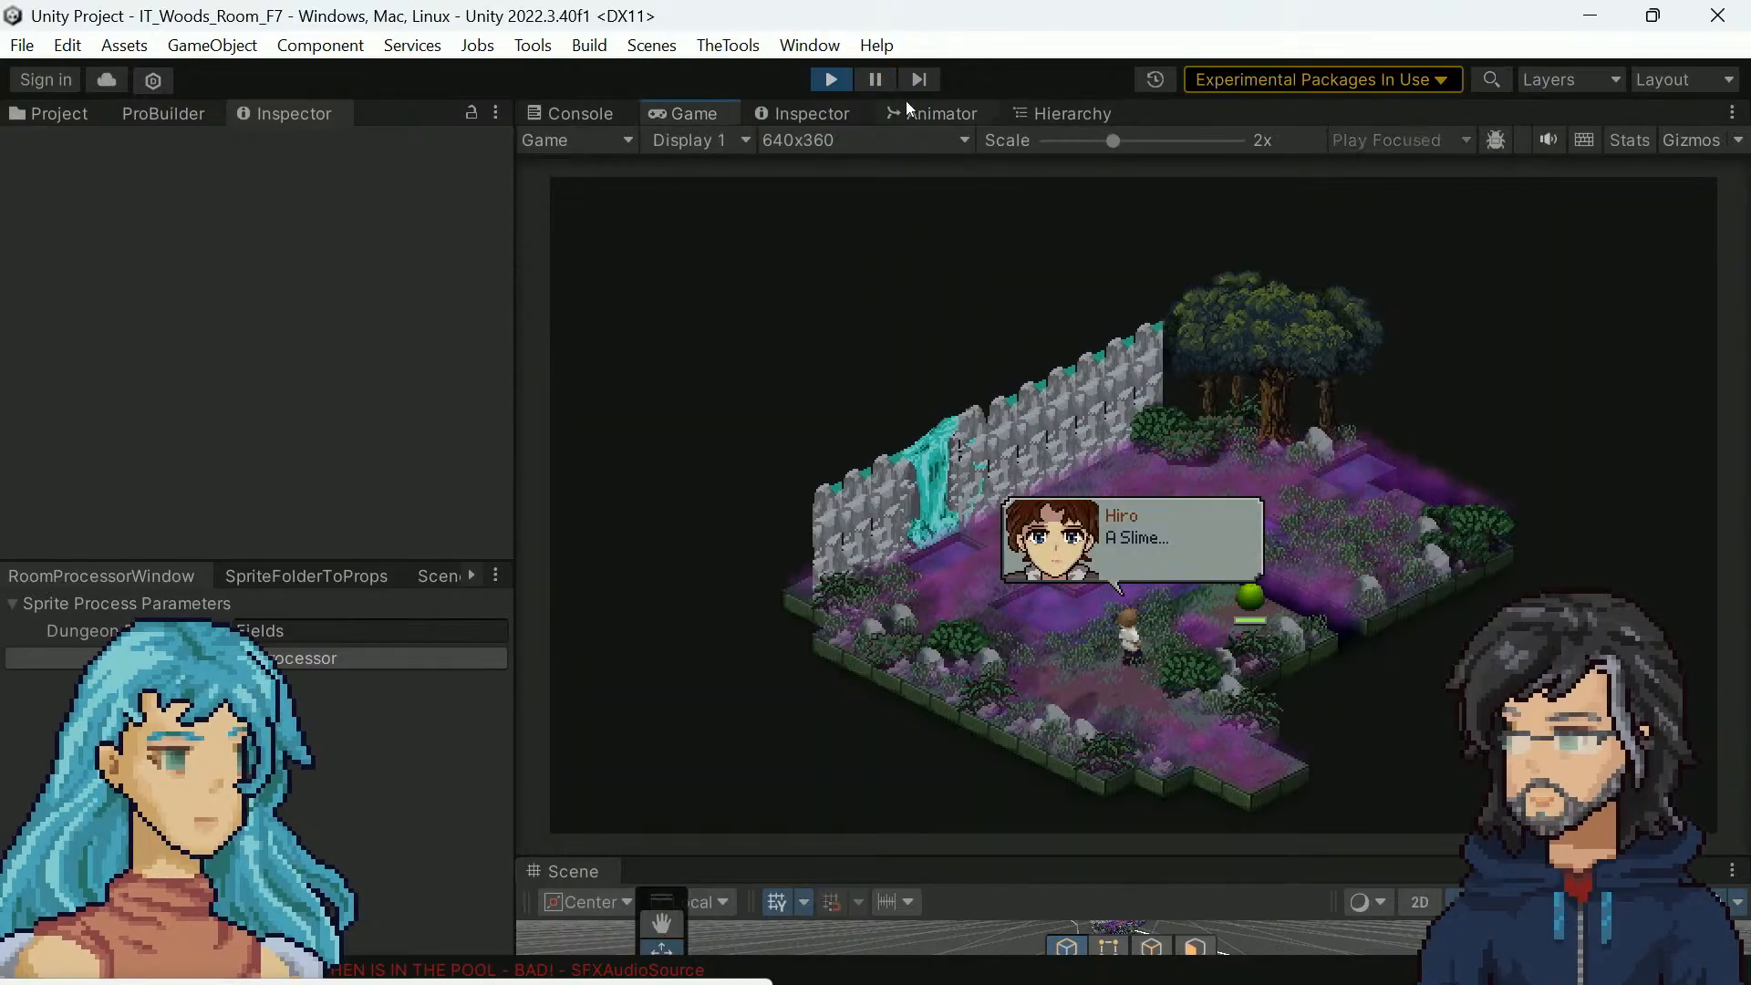
{"action": "left_click", "coordinate": [831, 83]}
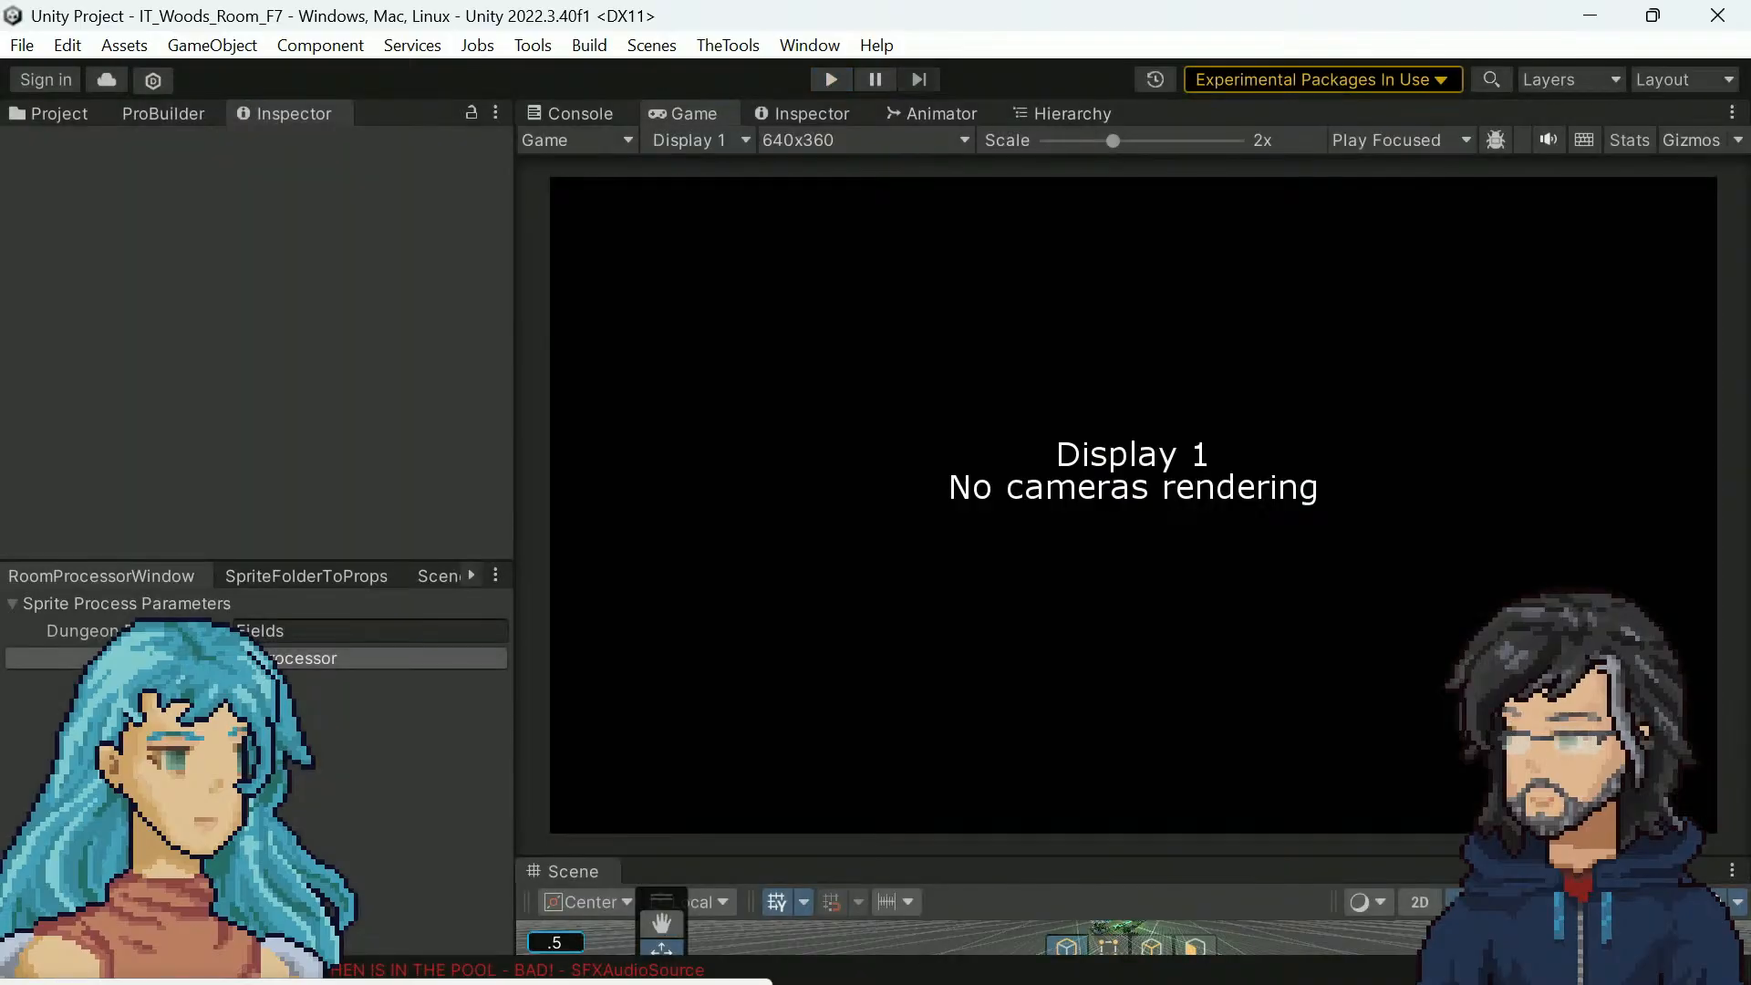
{"action": "left_click_drag", "start_coordinate": [946, 858], "coordinate": [949, 547]}
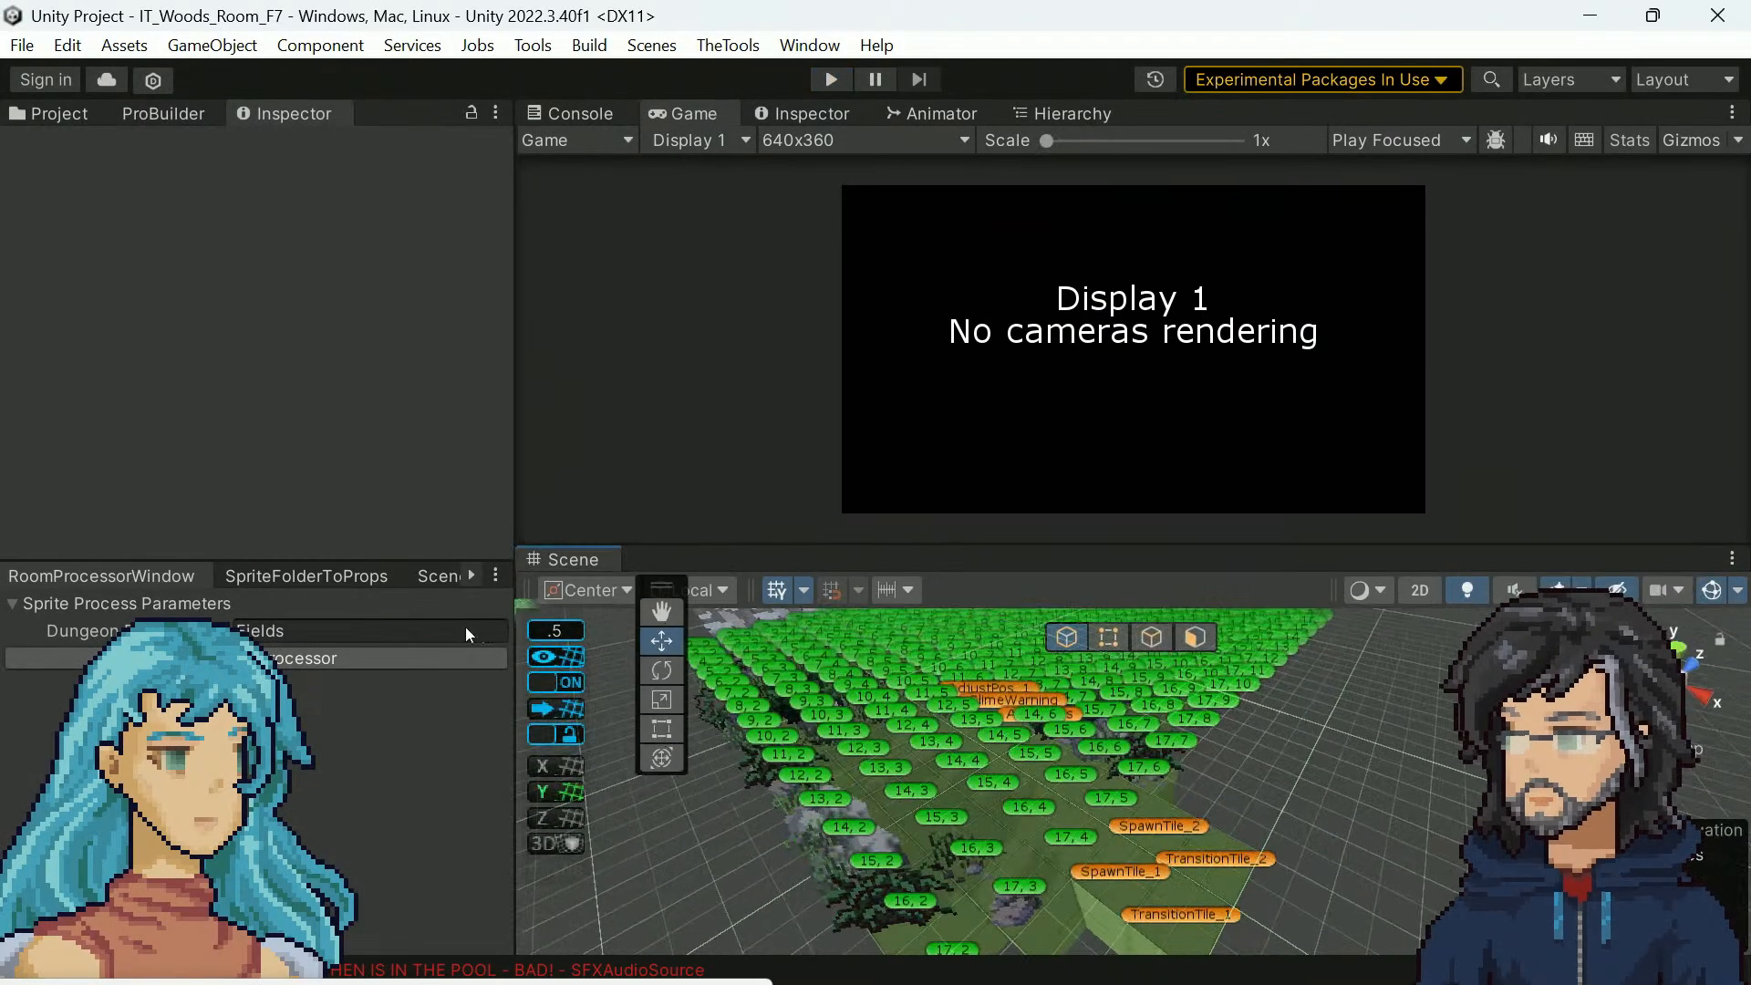
Set the dungeon field of the sprite process parameters to Woods and run the room processor
{"action": "left_click", "coordinate": [304, 629]}
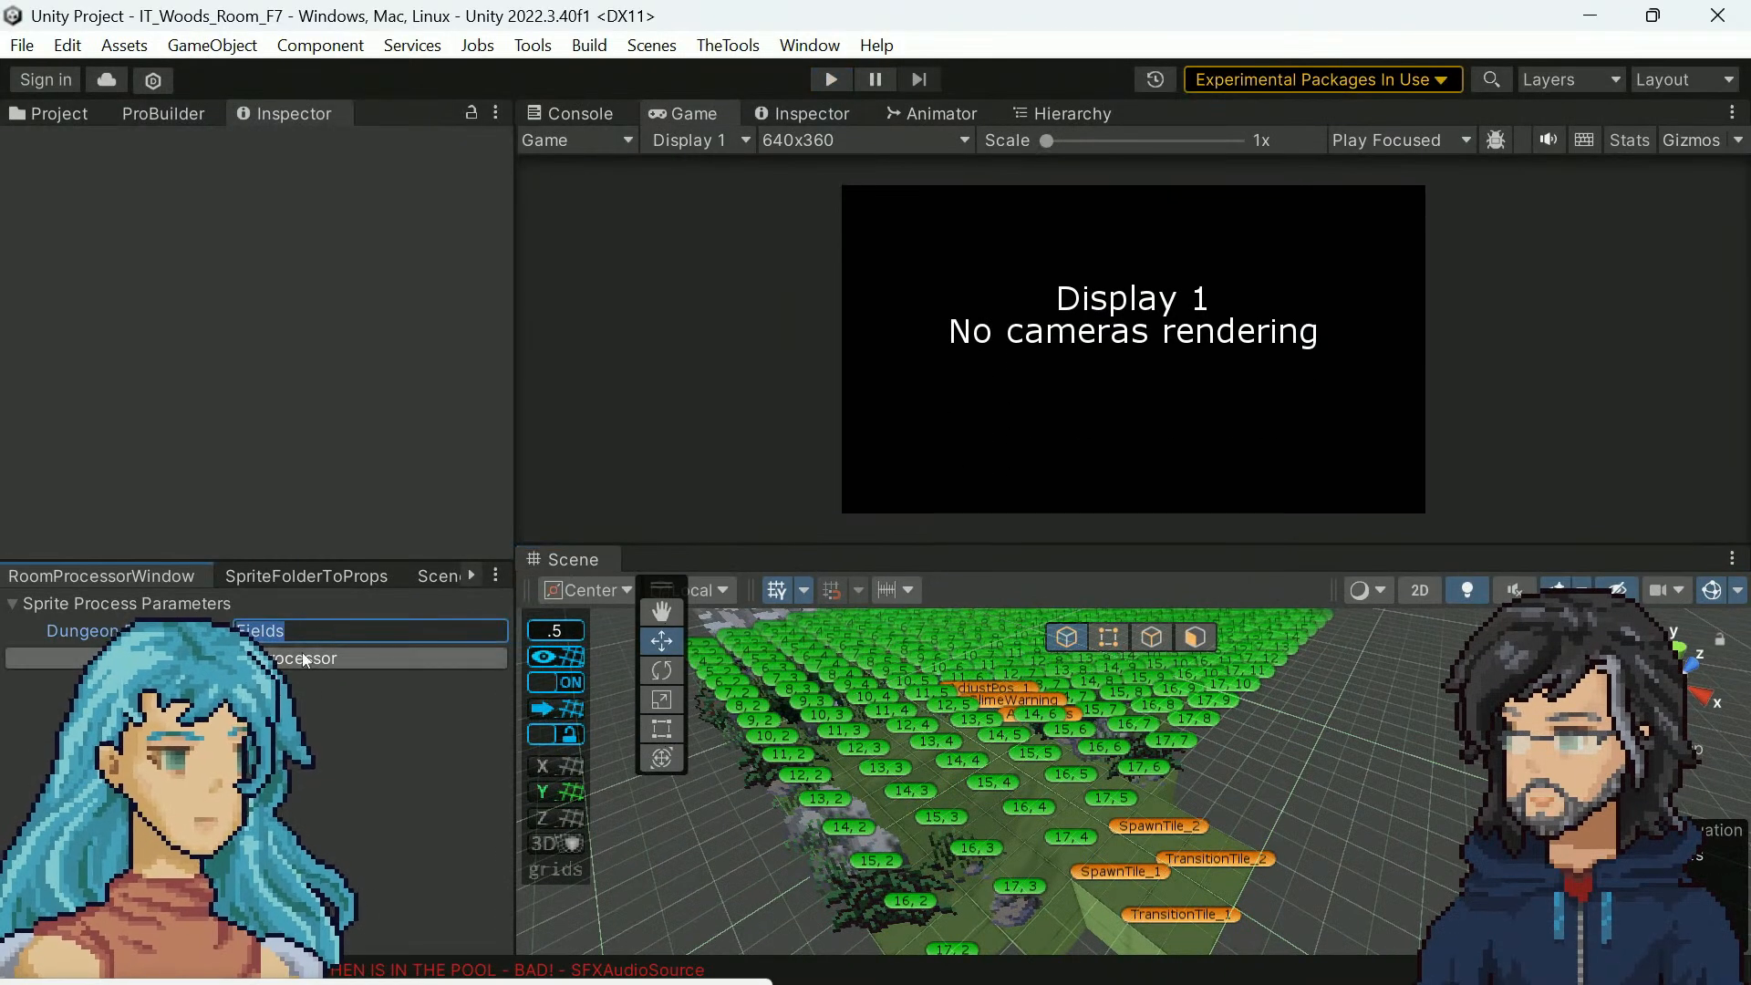
{"action": "type", "text": "Woods"}
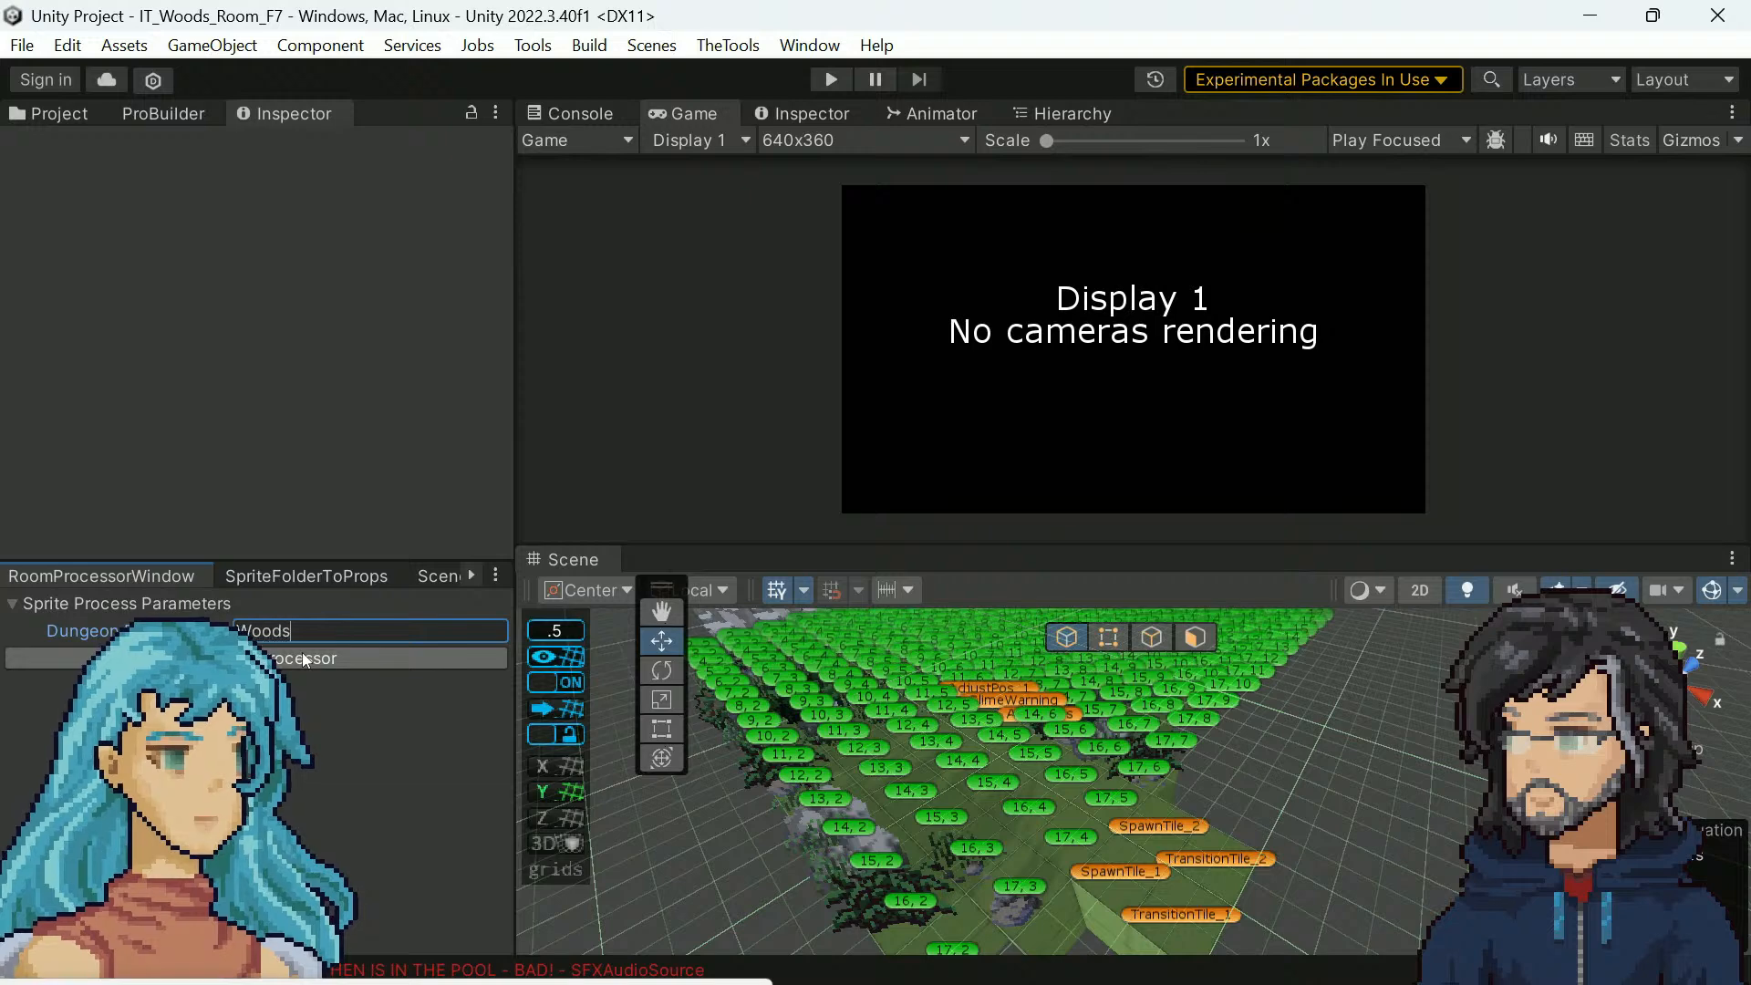
{"action": "left_click", "coordinate": [294, 610]}
{"action": "left_click", "coordinate": [280, 665]}
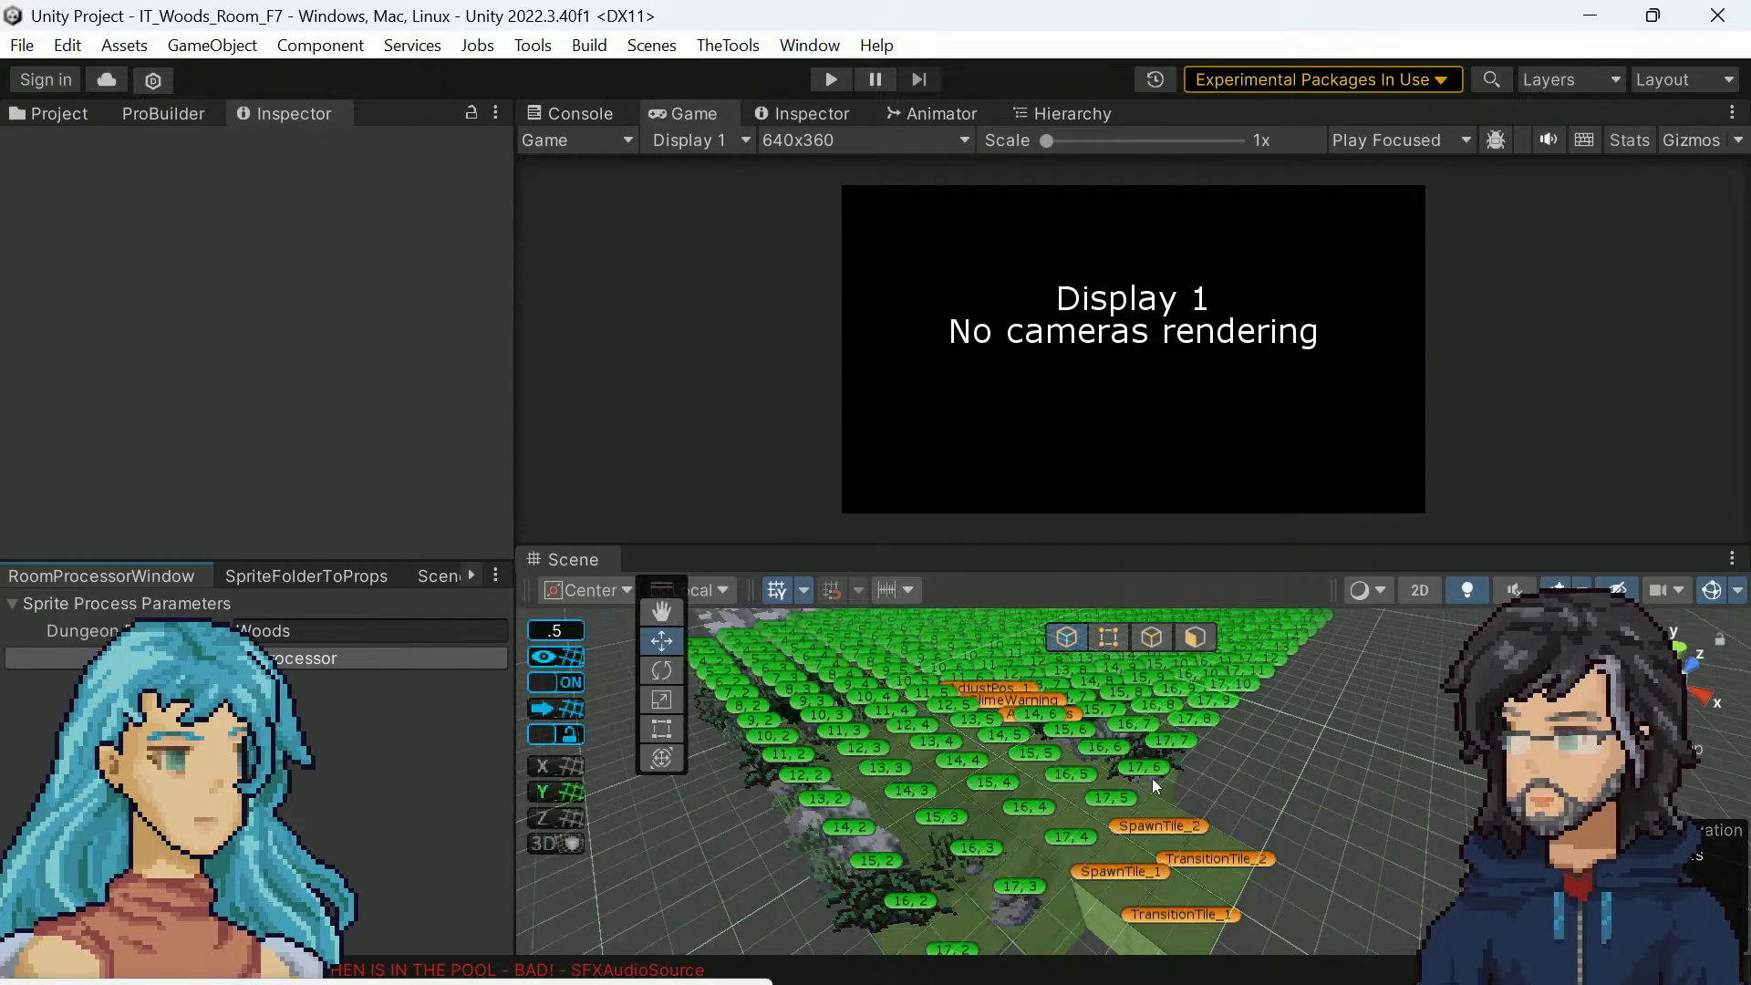
Start play mode, enlarge the Game view and walk the character through the room onto the bridge
{"action": "key", "text": "ctrl+p"}
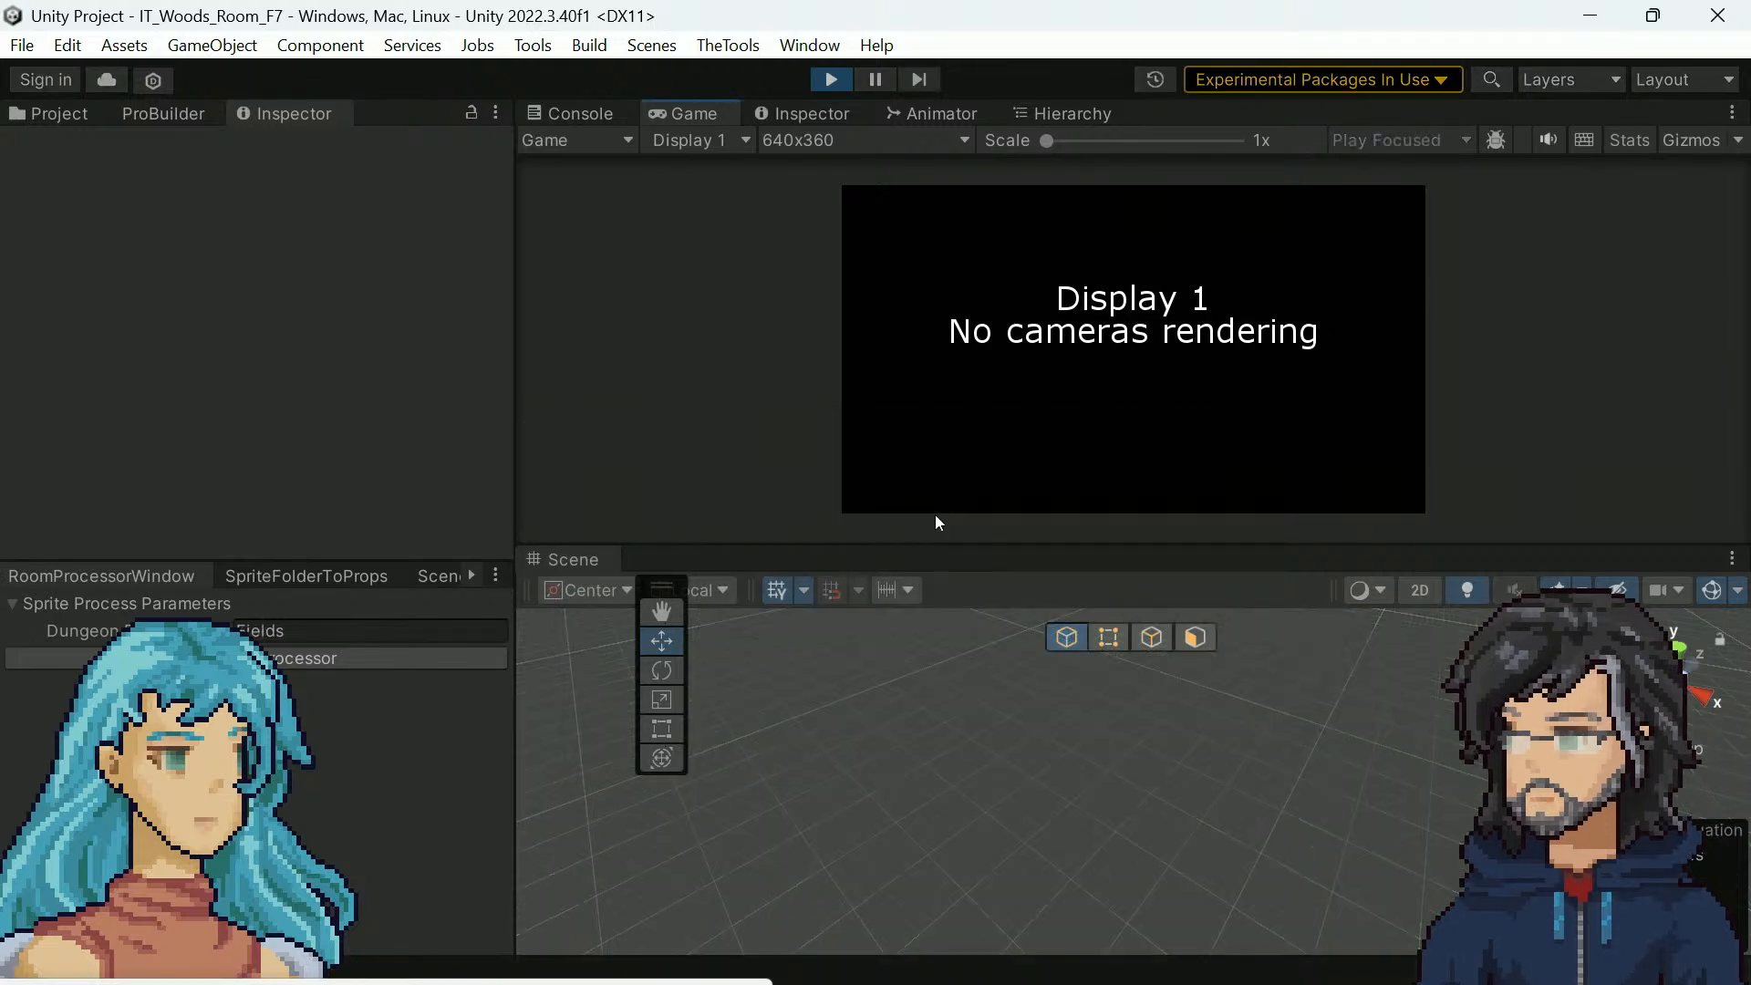
{"action": "left_click_drag", "start_coordinate": [1223, 546], "coordinate": [1277, 878]}
{"action": "left_click", "coordinate": [1162, 699]}
{"action": "key", "text": "w"}
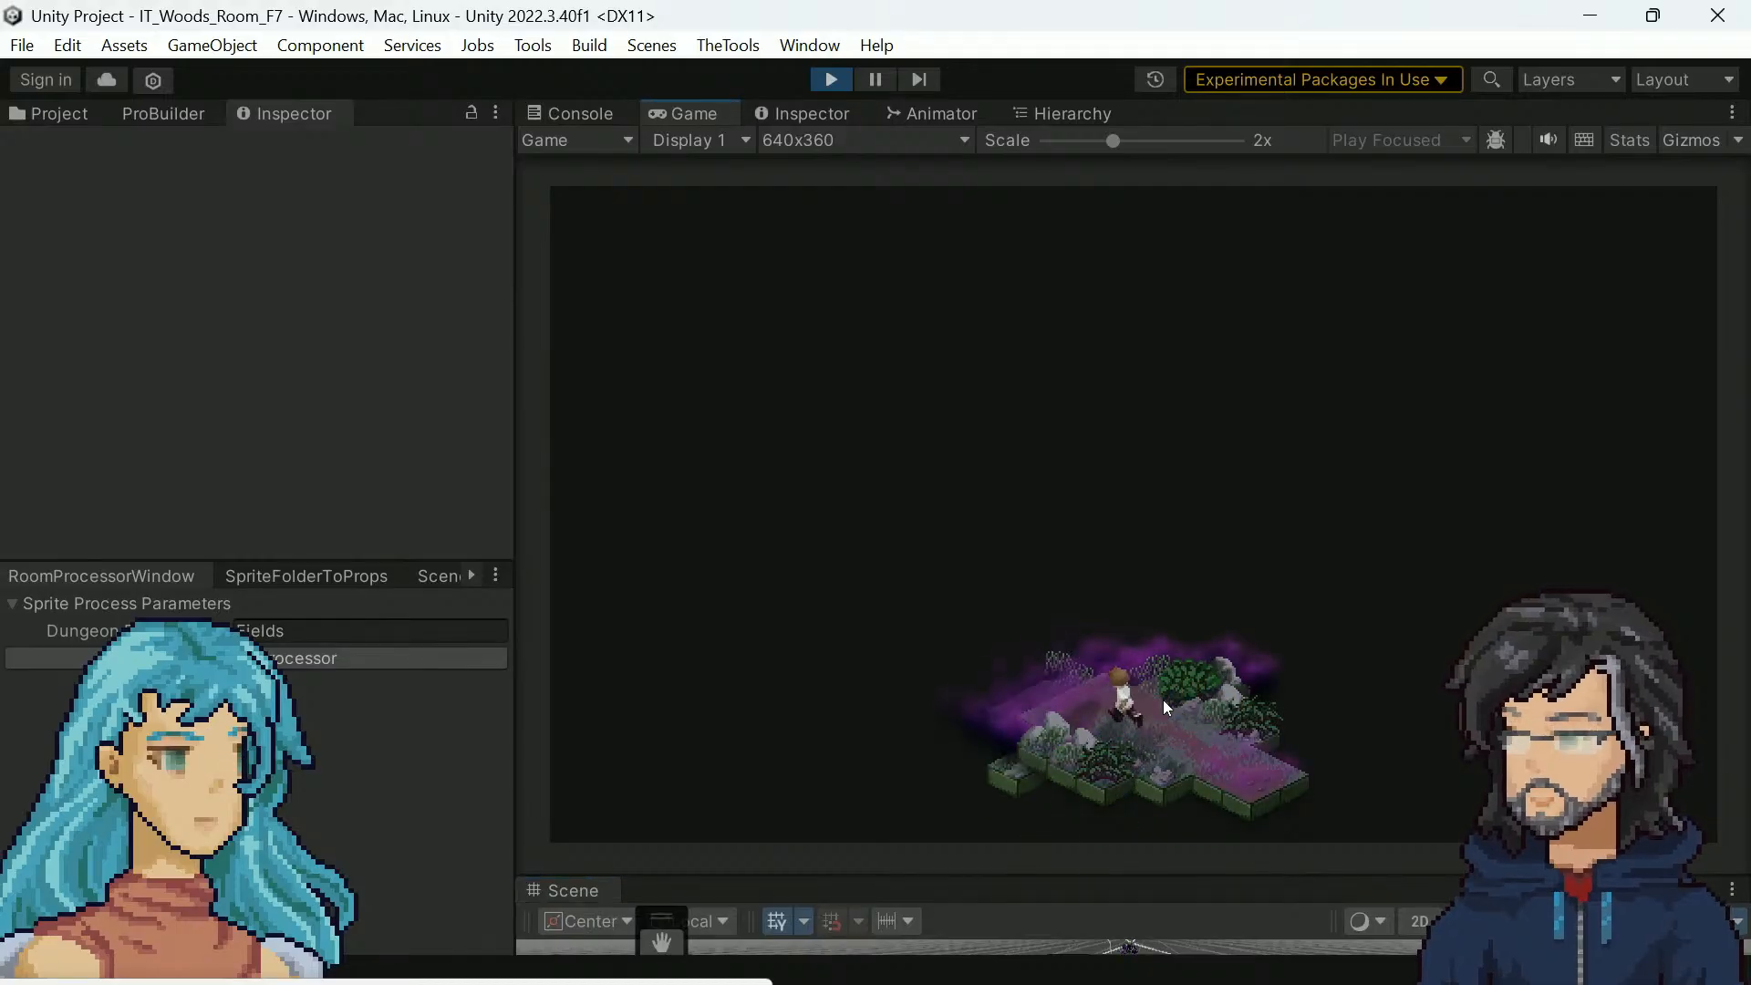
{"action": "key", "text": "w"}
{"action": "key", "text": "w"}
{"action": "key", "text": "d"}
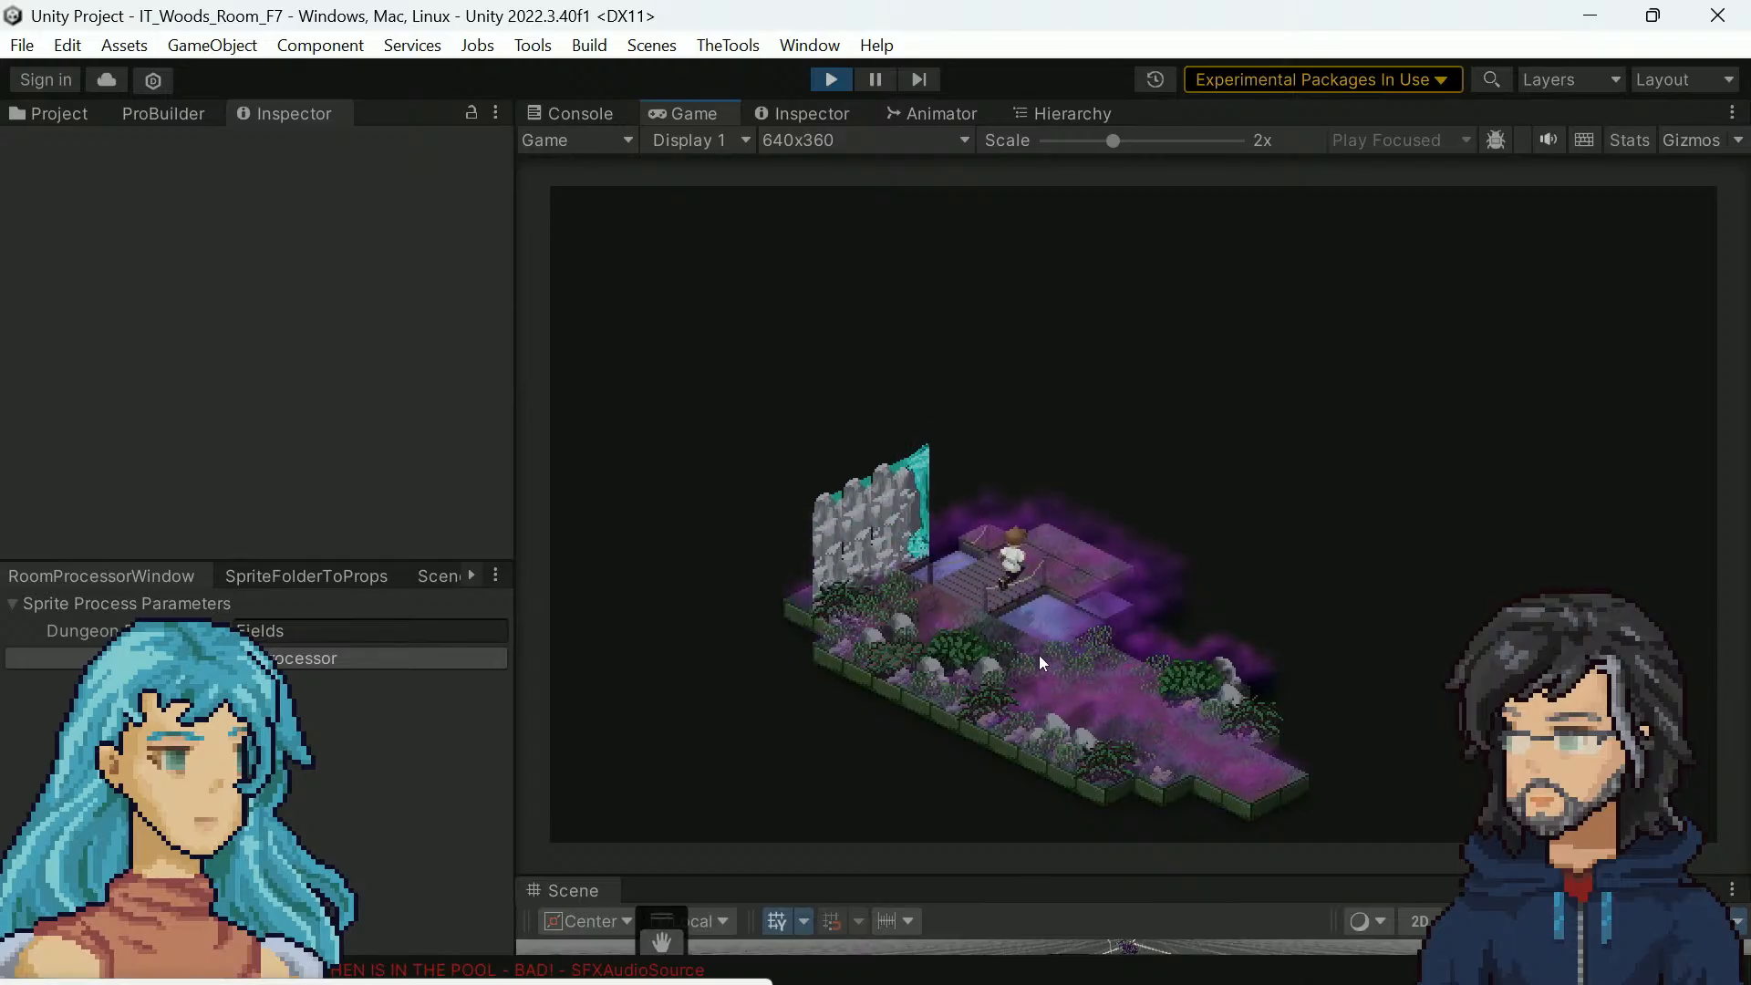
Walk the character off the bridge onto the near bank and back onto the planks
{"action": "key", "text": "w"}
{"action": "key", "text": "a"}
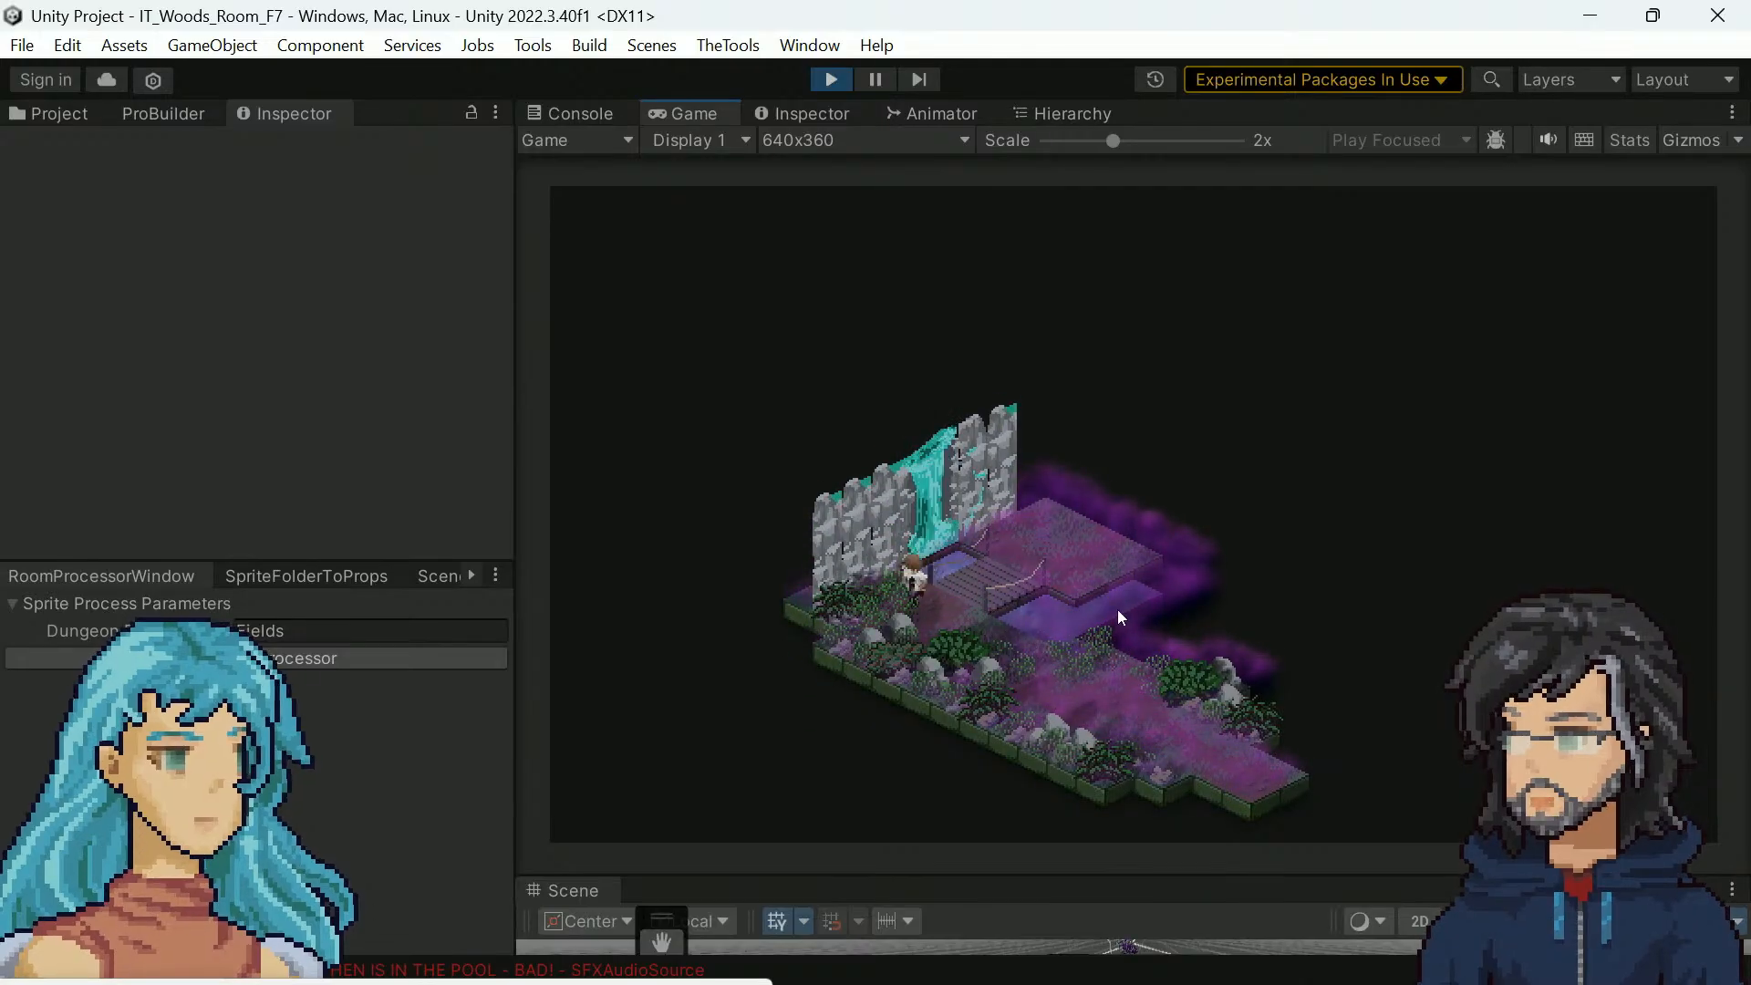
{"action": "key", "text": "s"}
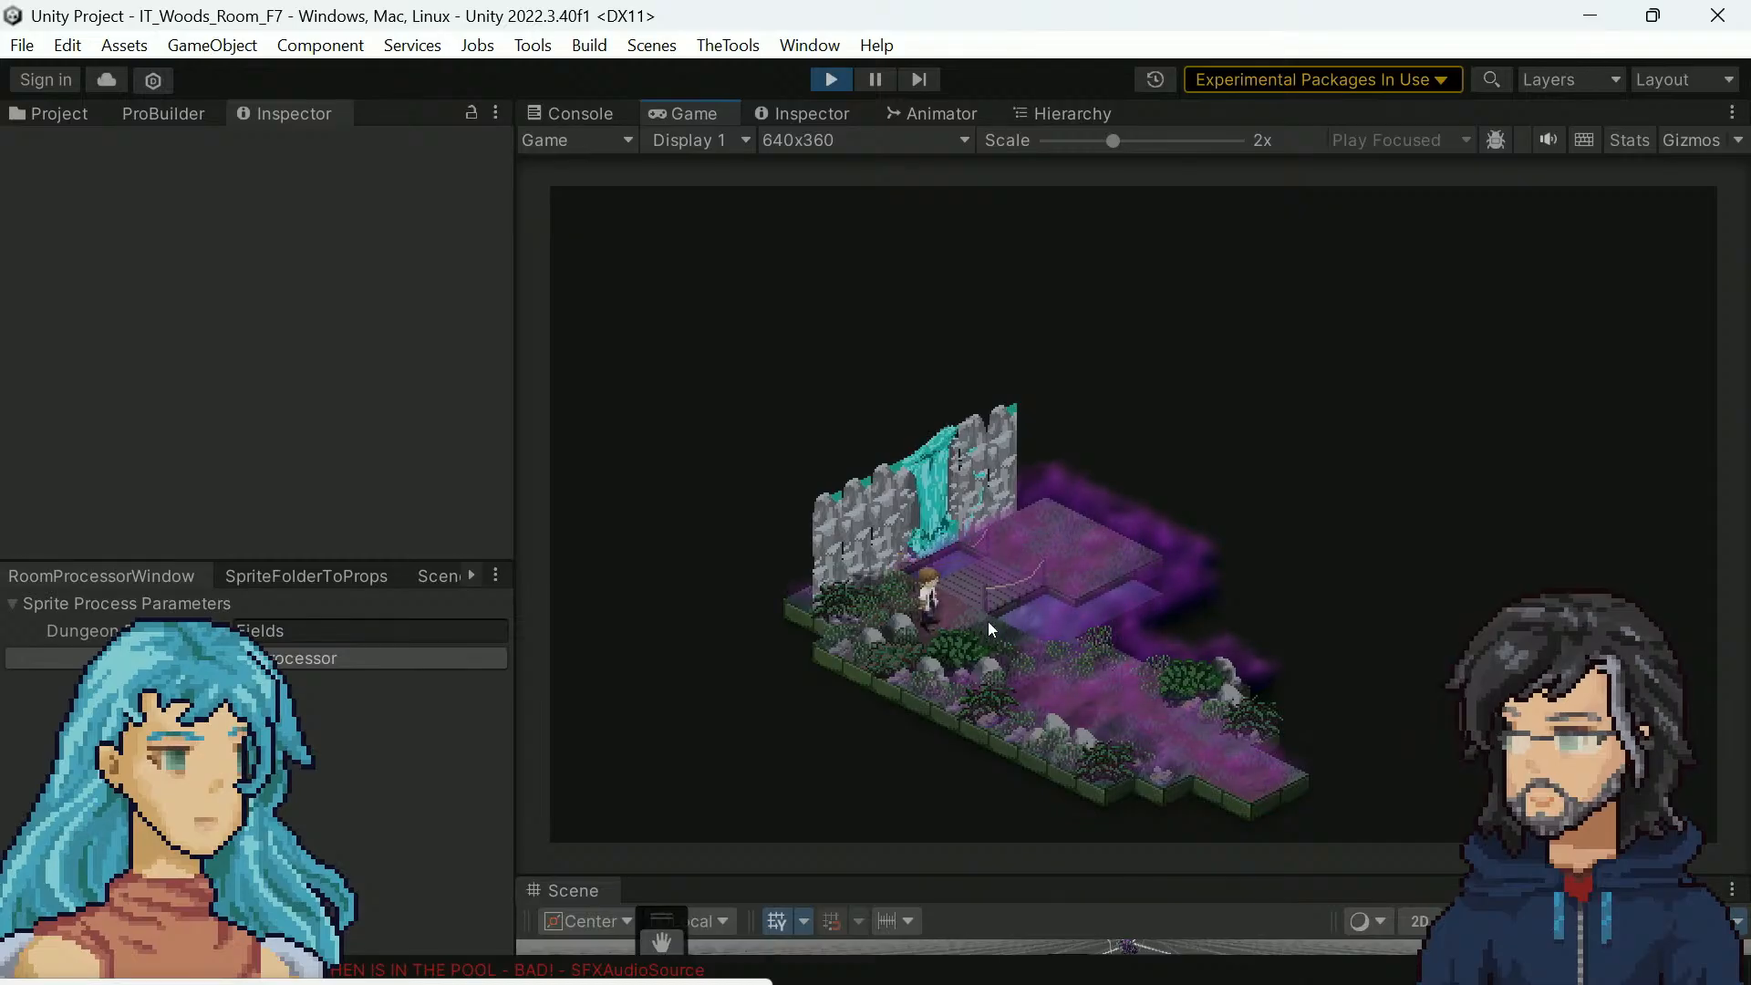
{"action": "key", "text": "s"}
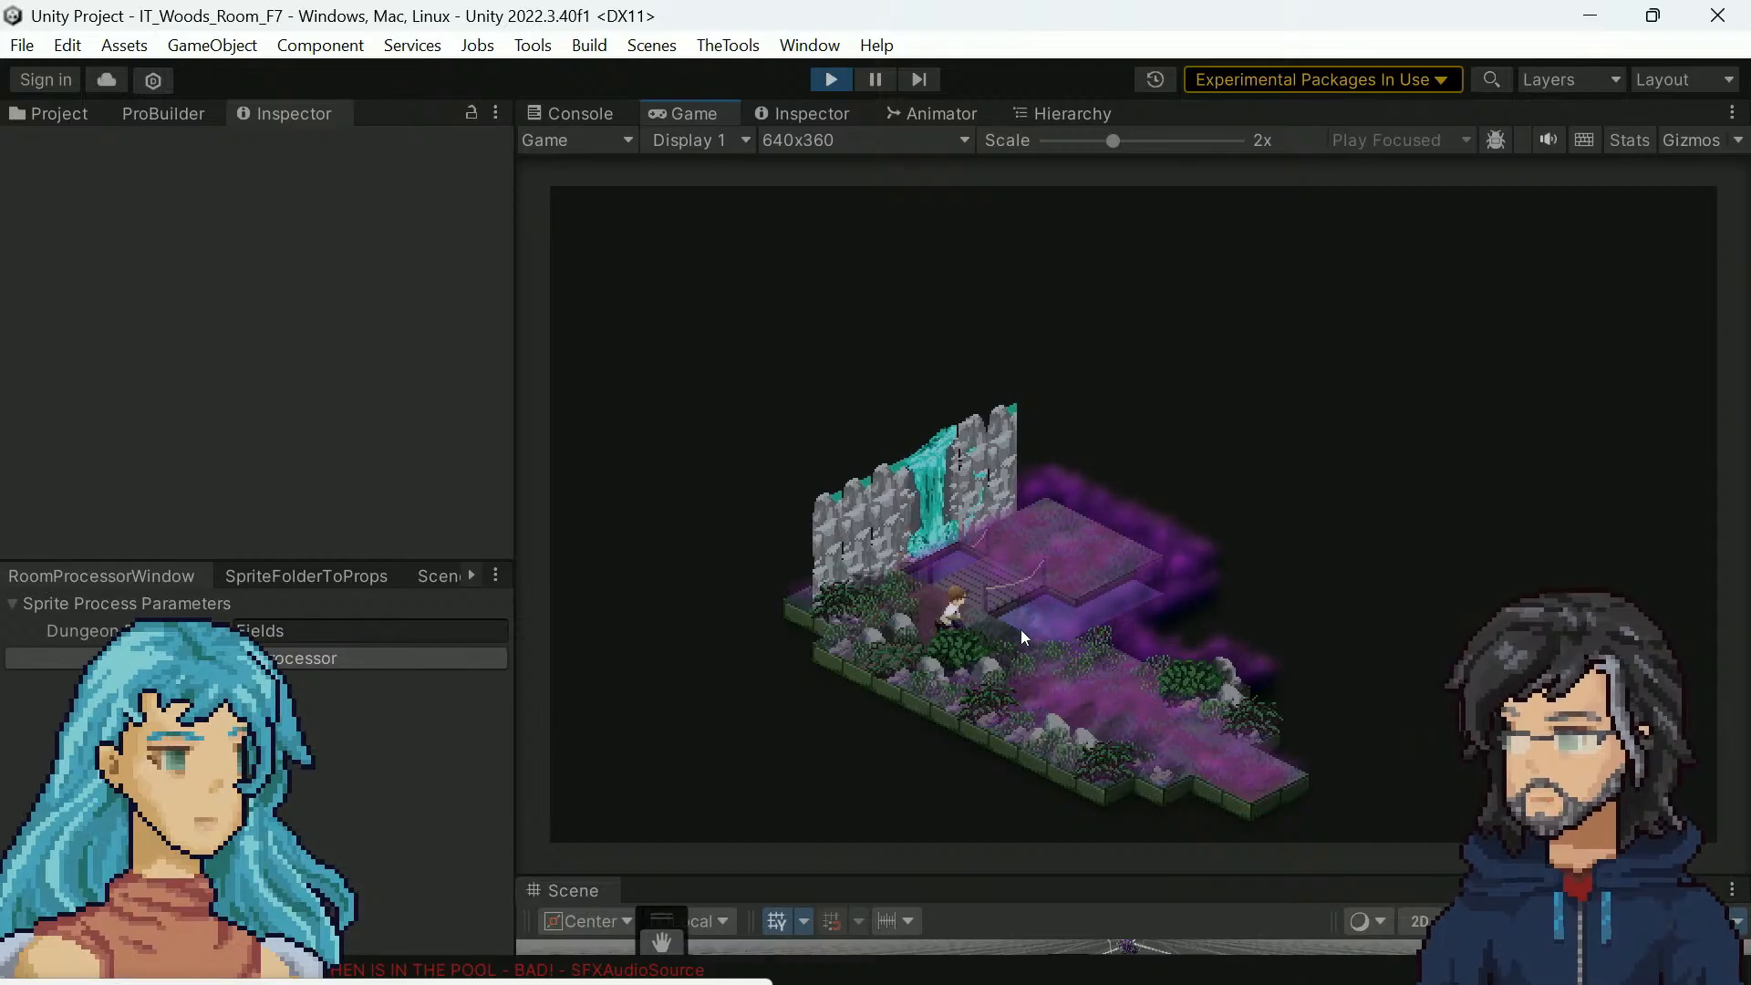
{"action": "key", "text": "s"}
{"action": "key", "text": "w"}
{"action": "key", "text": "w"}
{"action": "key", "text": "d"}
{"action": "key", "text": "a"}
{"action": "key", "text": "a"}
{"action": "key", "text": "d"}
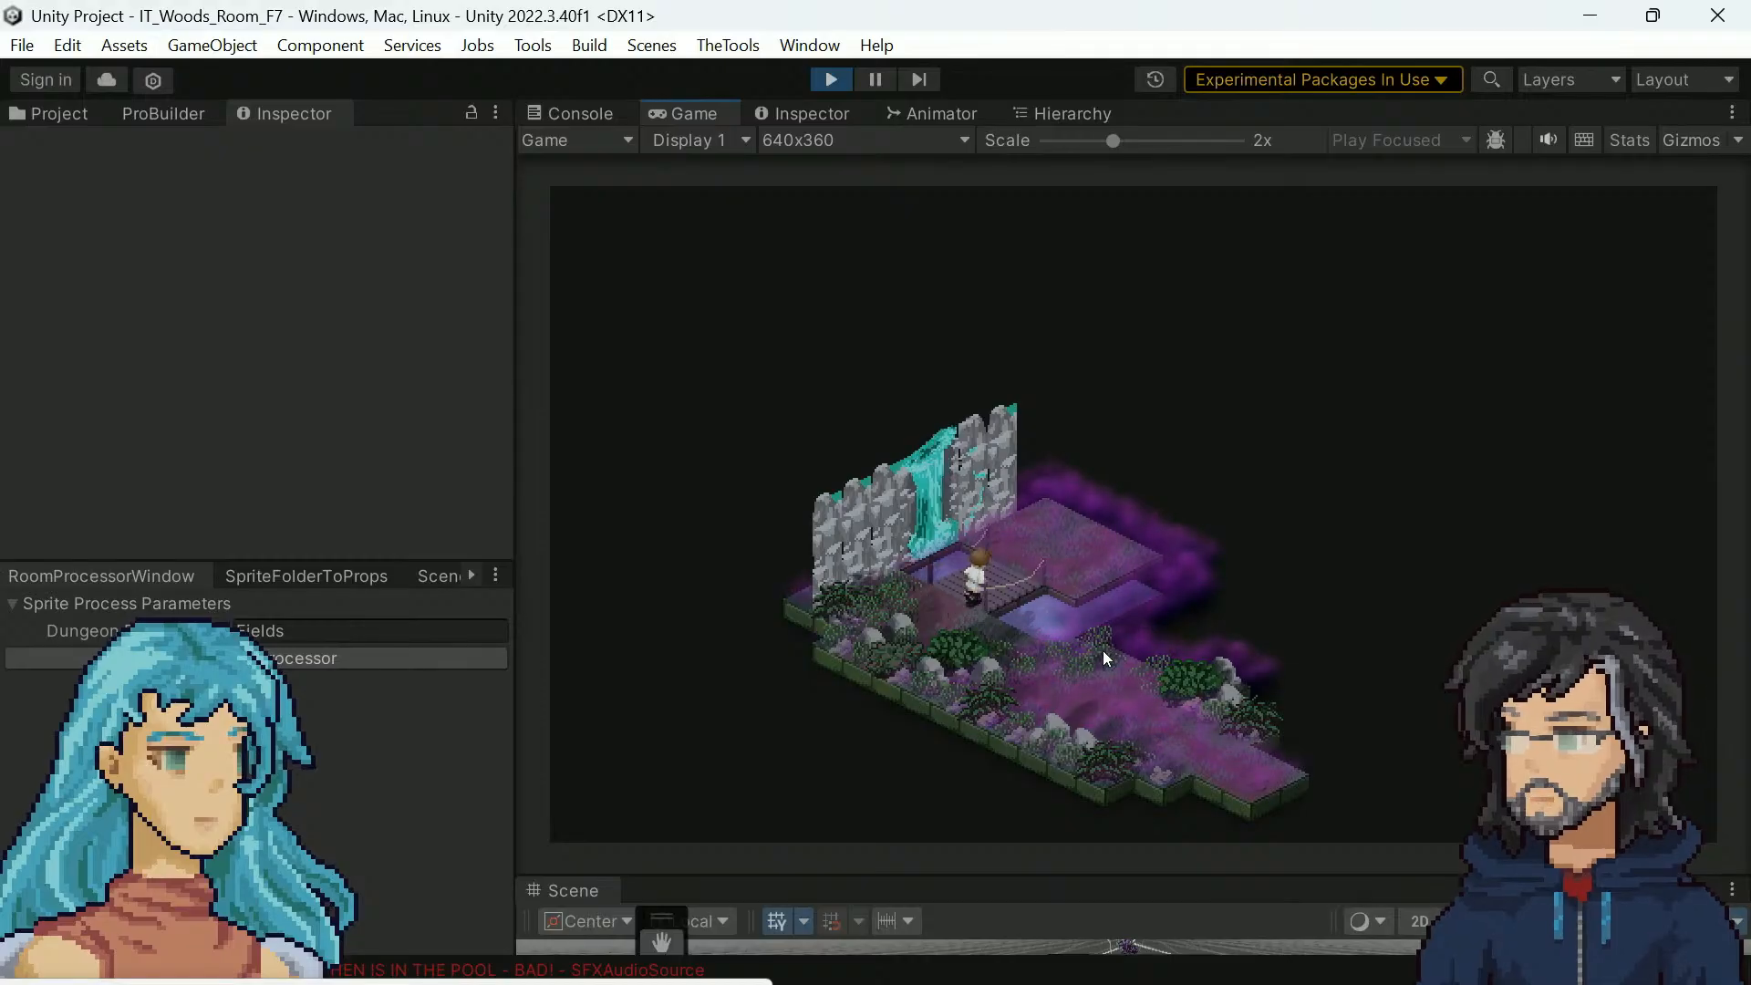
Walk the character back and forth along the bridge to examine how the ropes and posts overlap the character
{"action": "key", "text": "a"}
{"action": "key", "text": "d"}
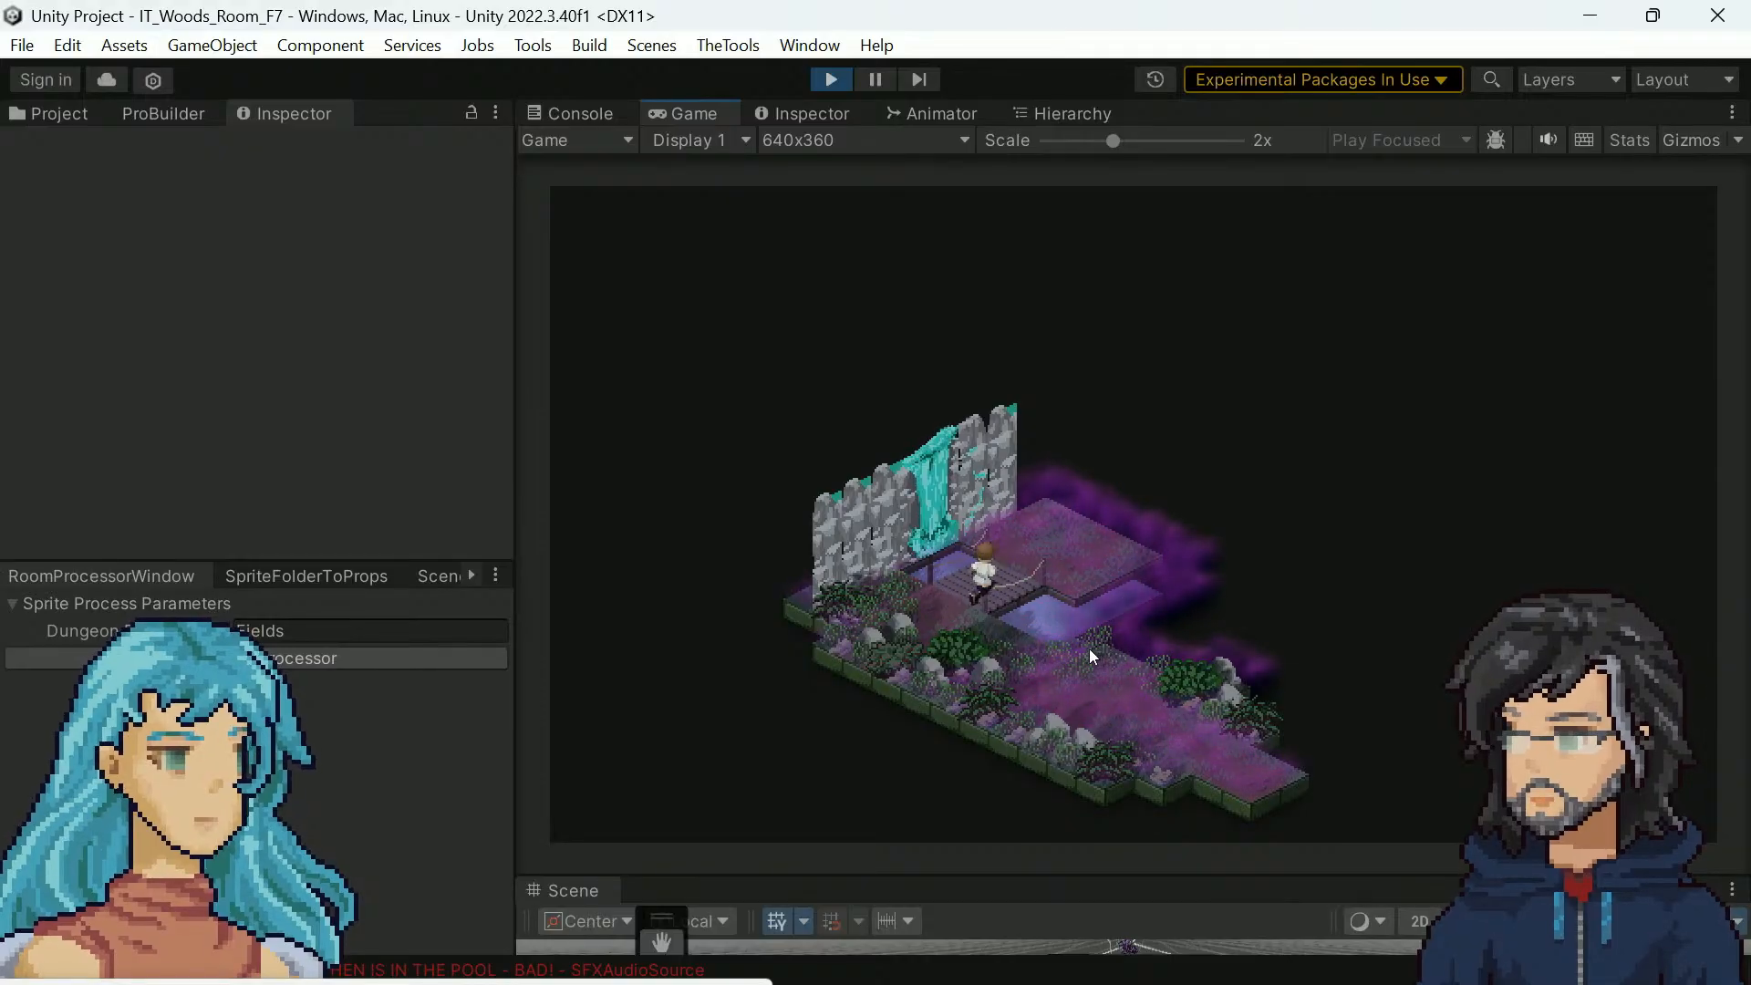
{"action": "key", "text": "a"}
{"action": "key", "text": "d"}
{"action": "key", "text": "a"}
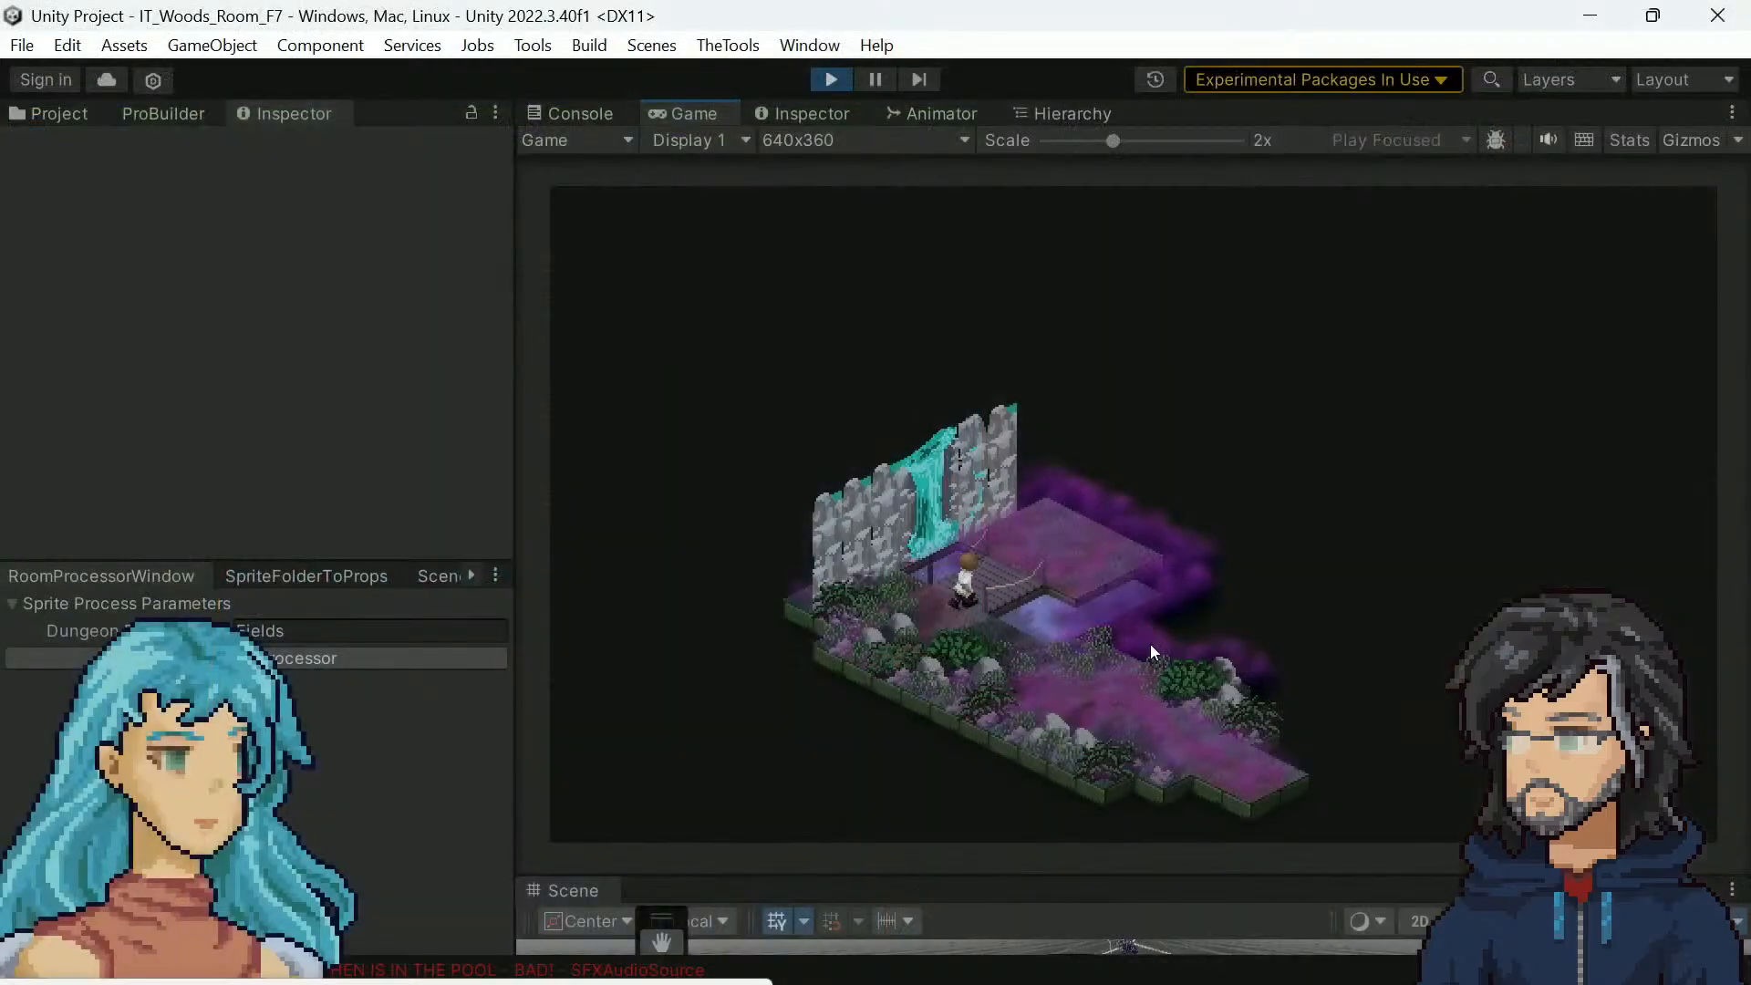
{"action": "key", "text": "d"}
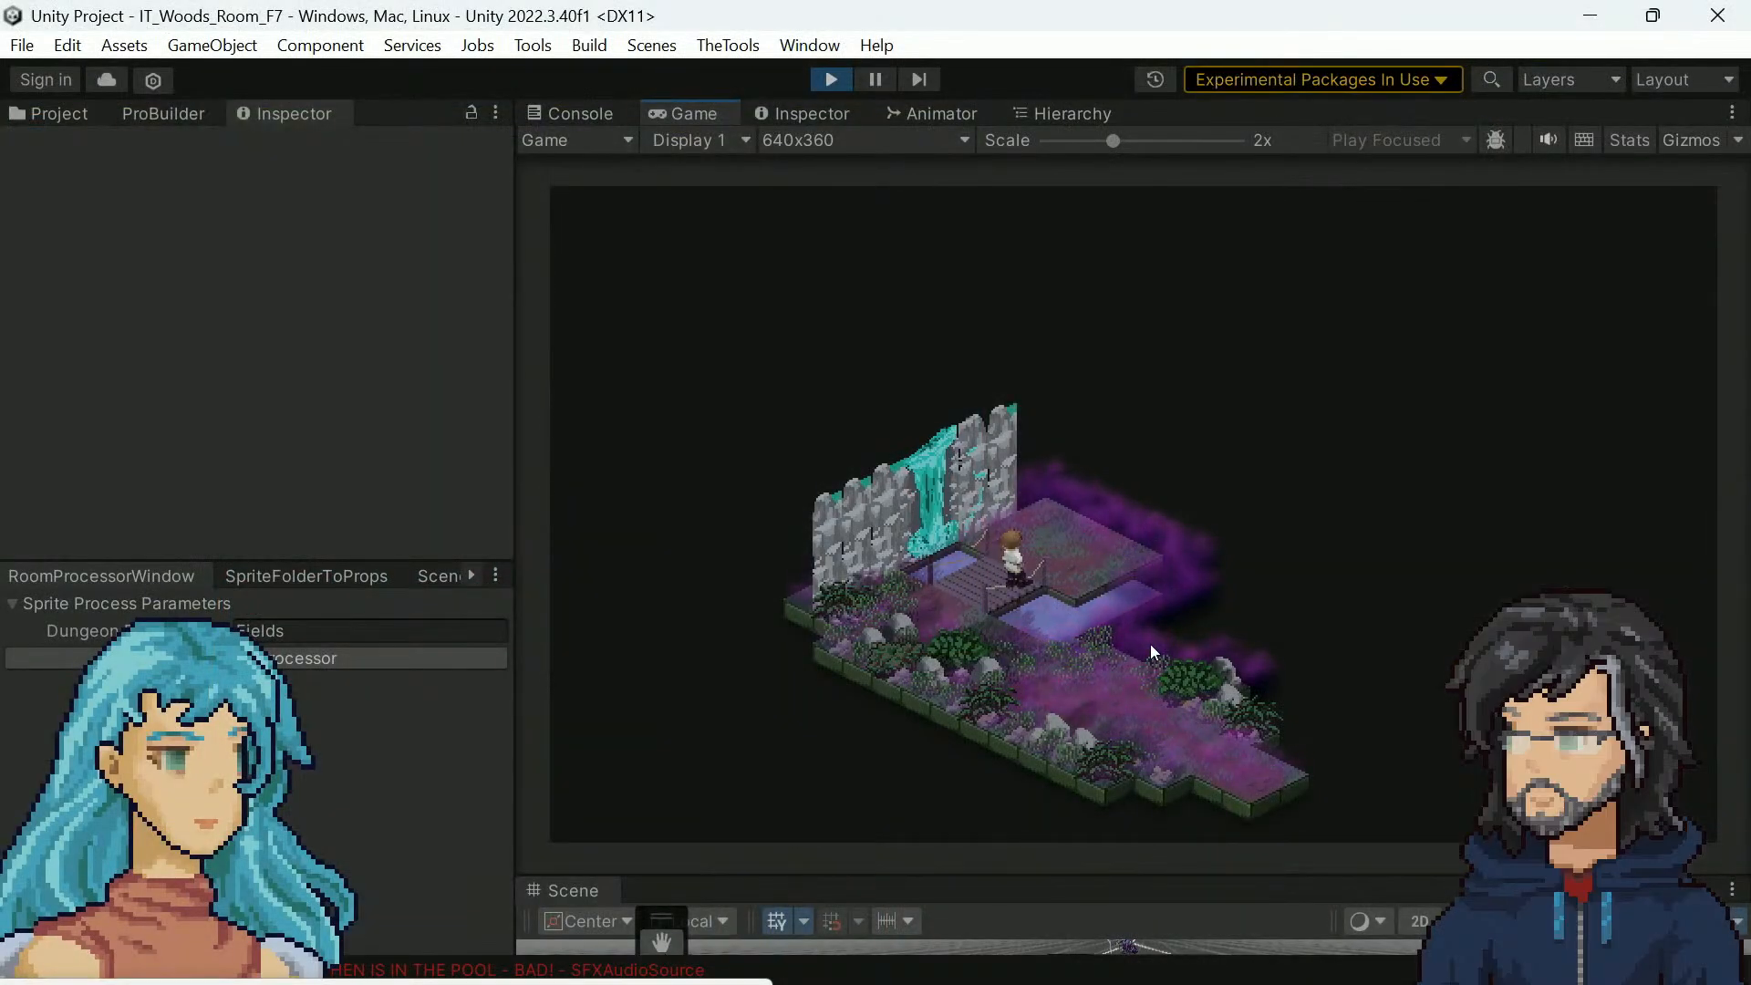
{"action": "key", "text": "d"}
{"action": "key", "text": "a"}
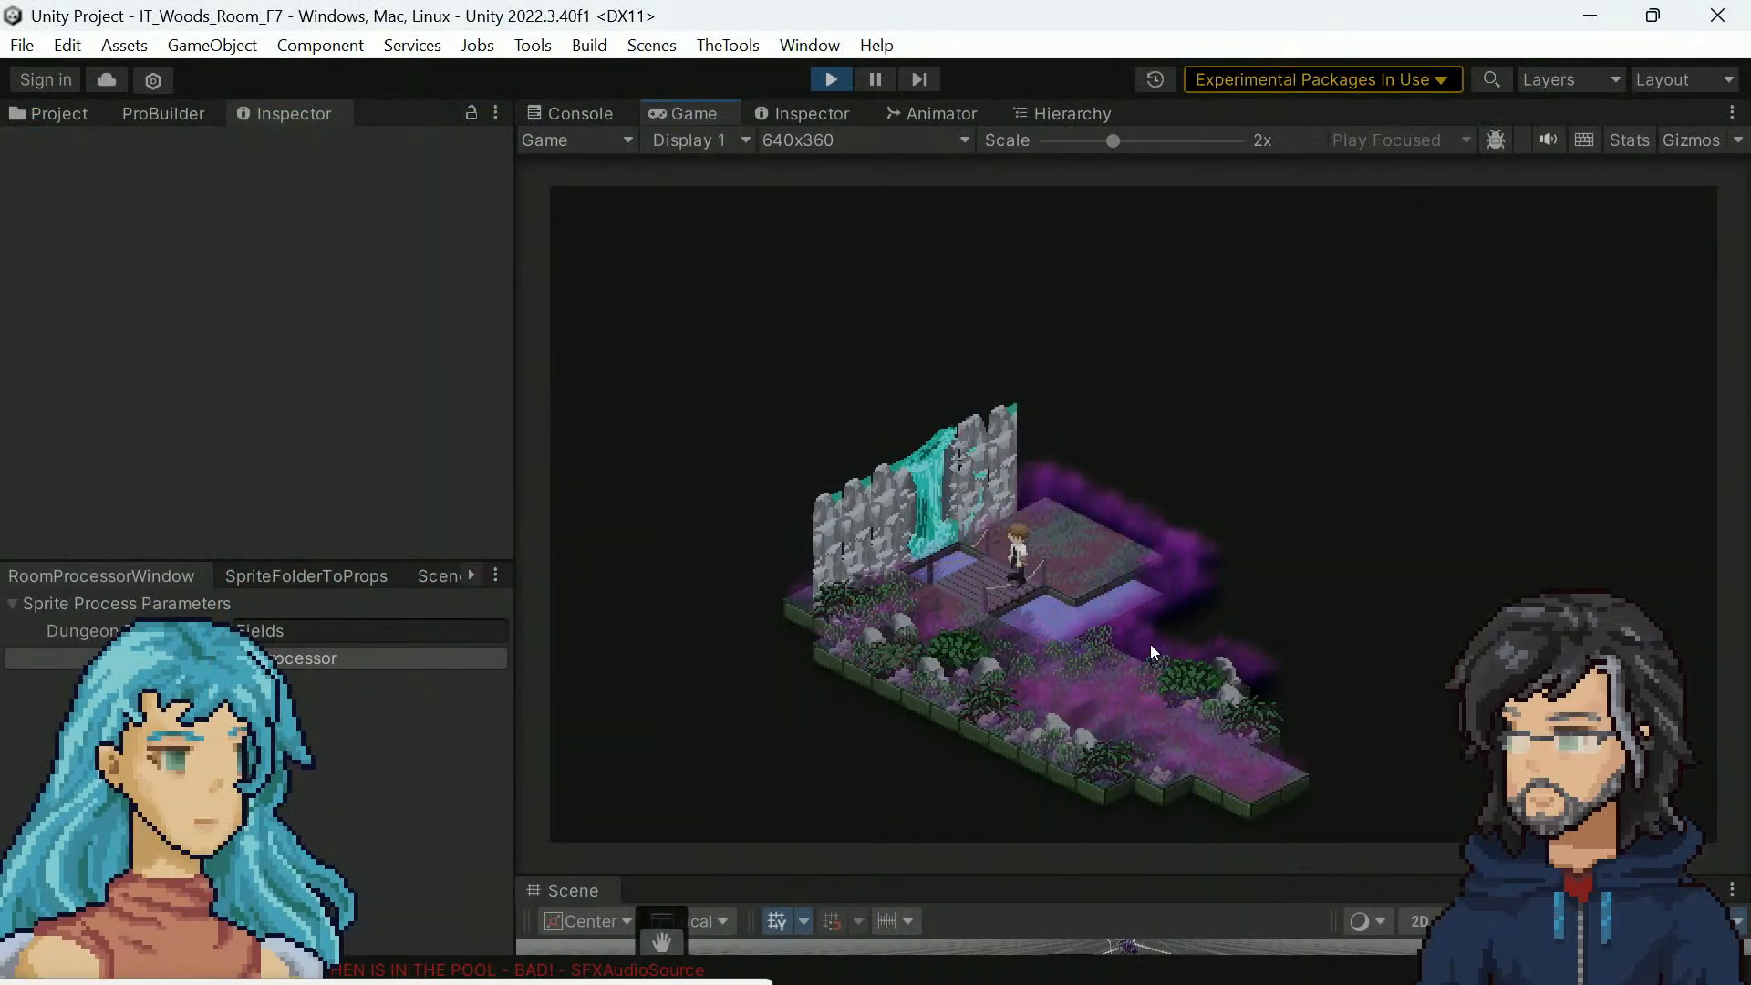
{"action": "key", "text": "d"}
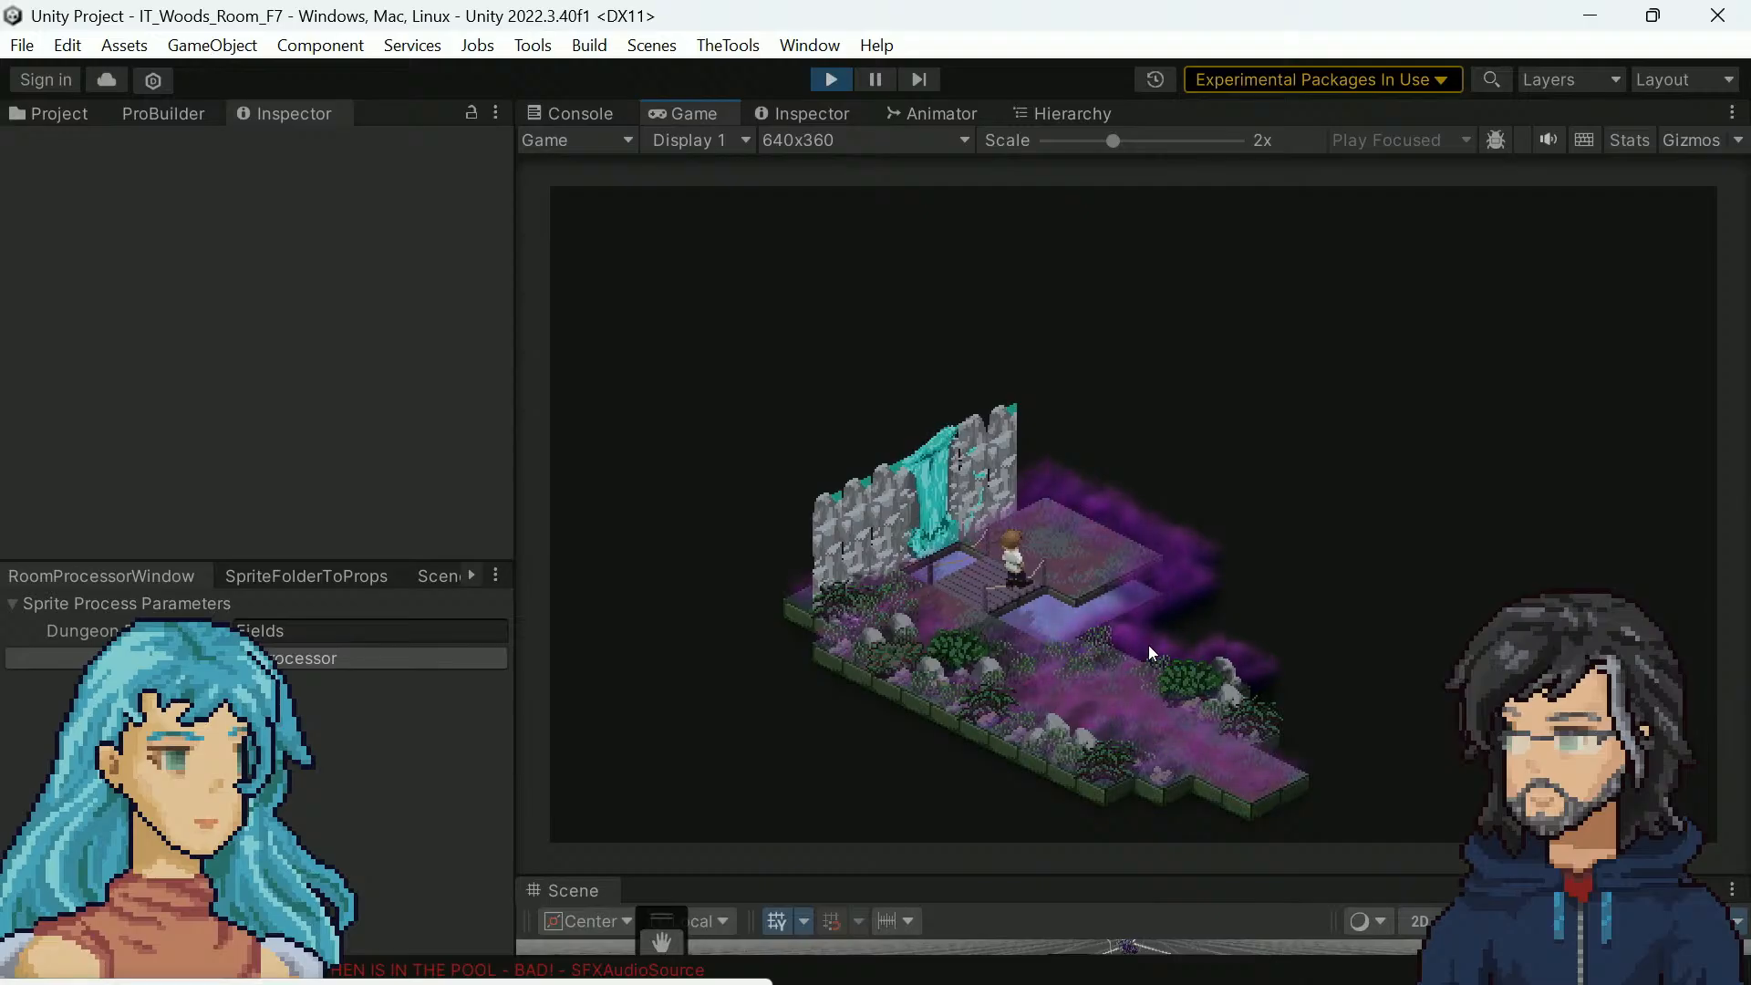
{"action": "key", "text": "d"}
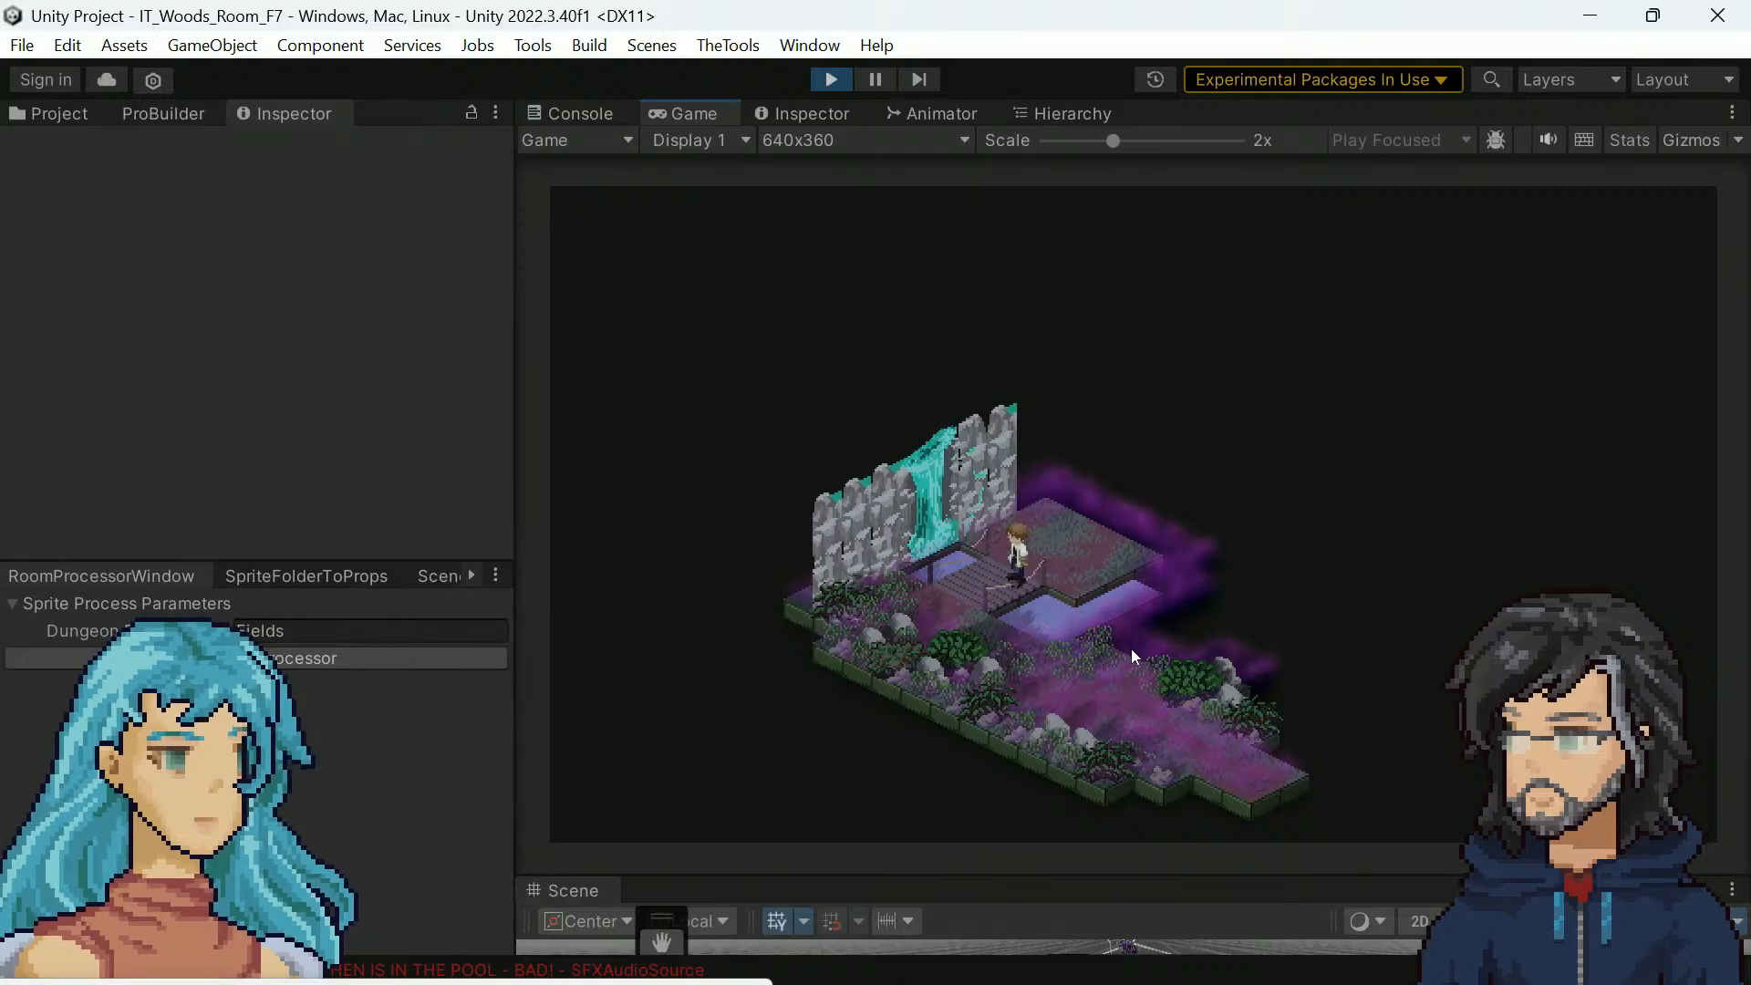
Move the character repeatedly between the bridge's near and far sides and the adjoining bank to check overlap and collision
{"action": "key", "text": "w"}
{"action": "key", "text": "s"}
{"action": "key", "text": "w"}
{"action": "key", "text": "s"}
{"action": "key", "text": "w"}
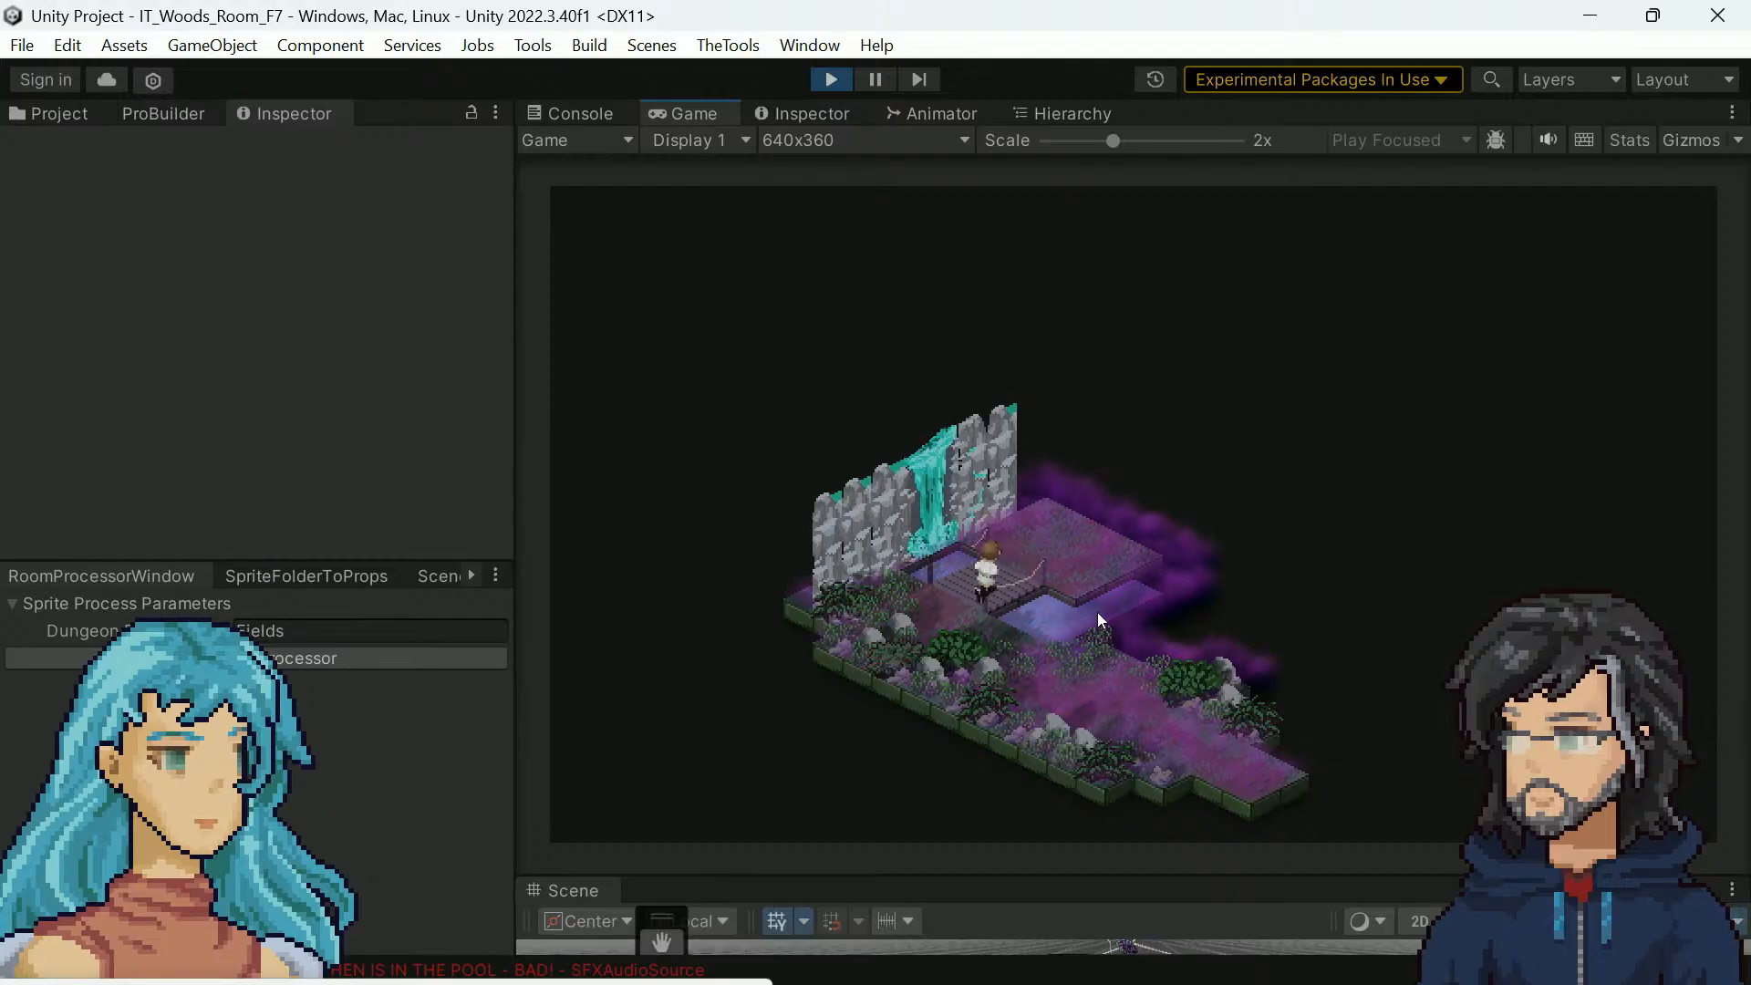
{"action": "key", "text": "a"}
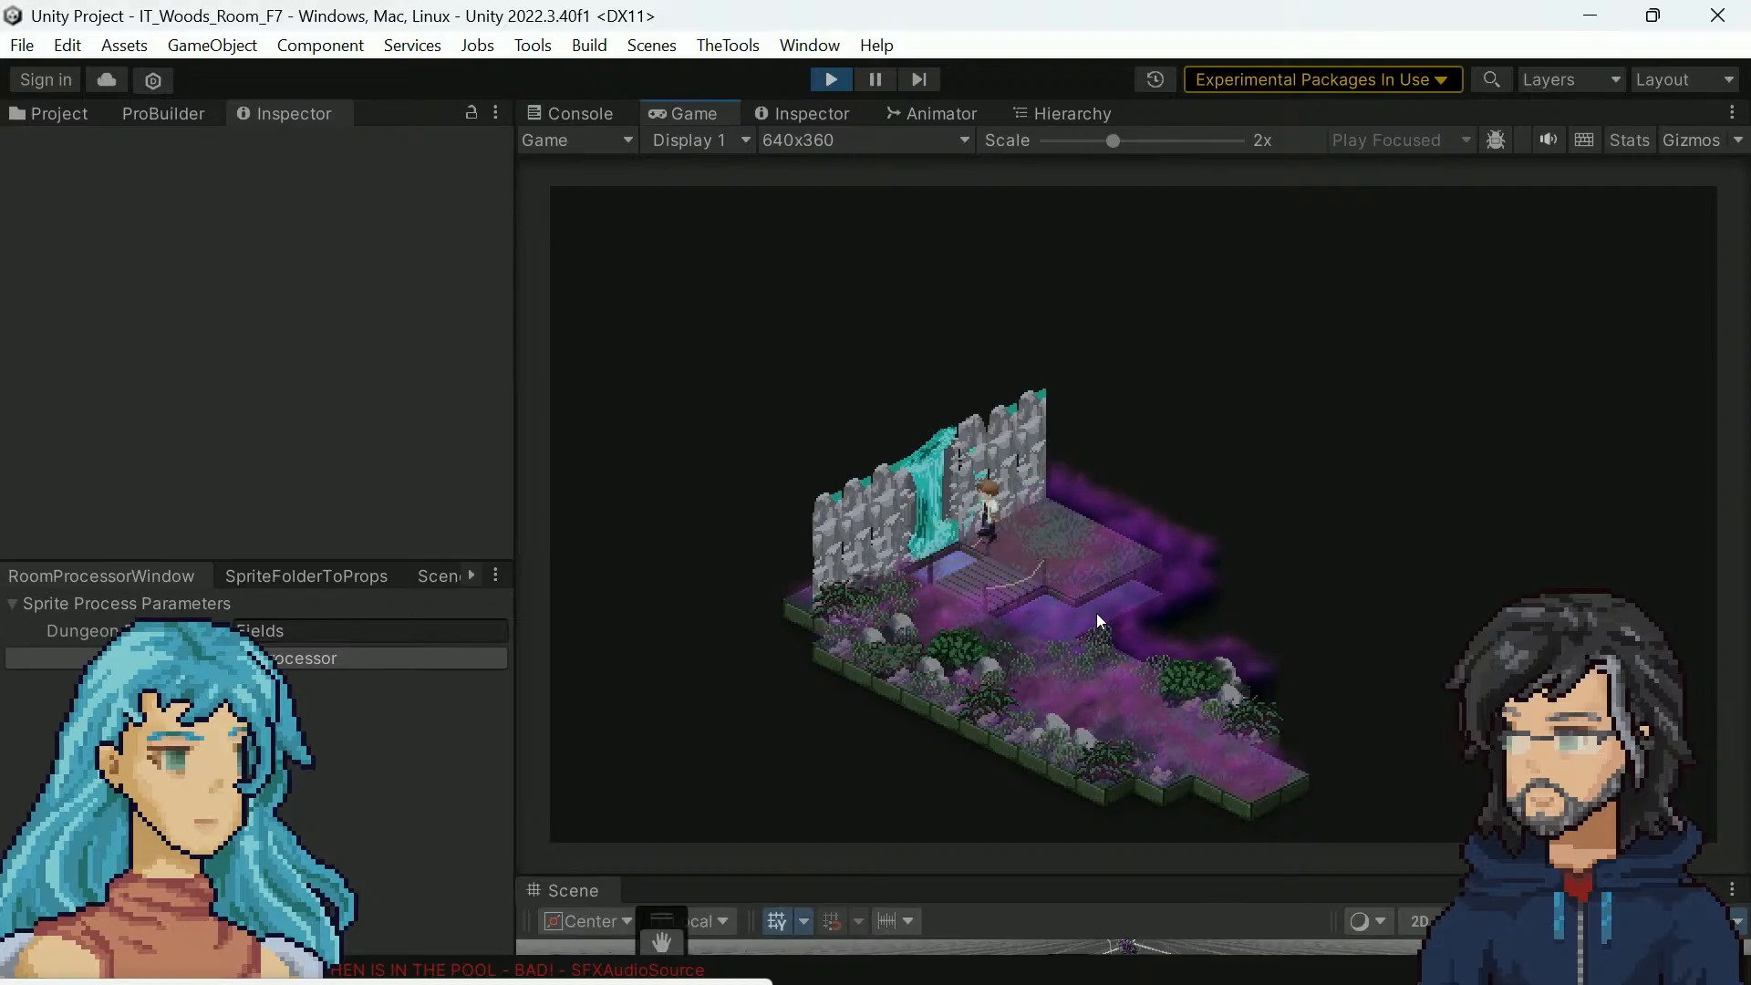
{"action": "key", "text": "d"}
{"action": "key", "text": "s"}
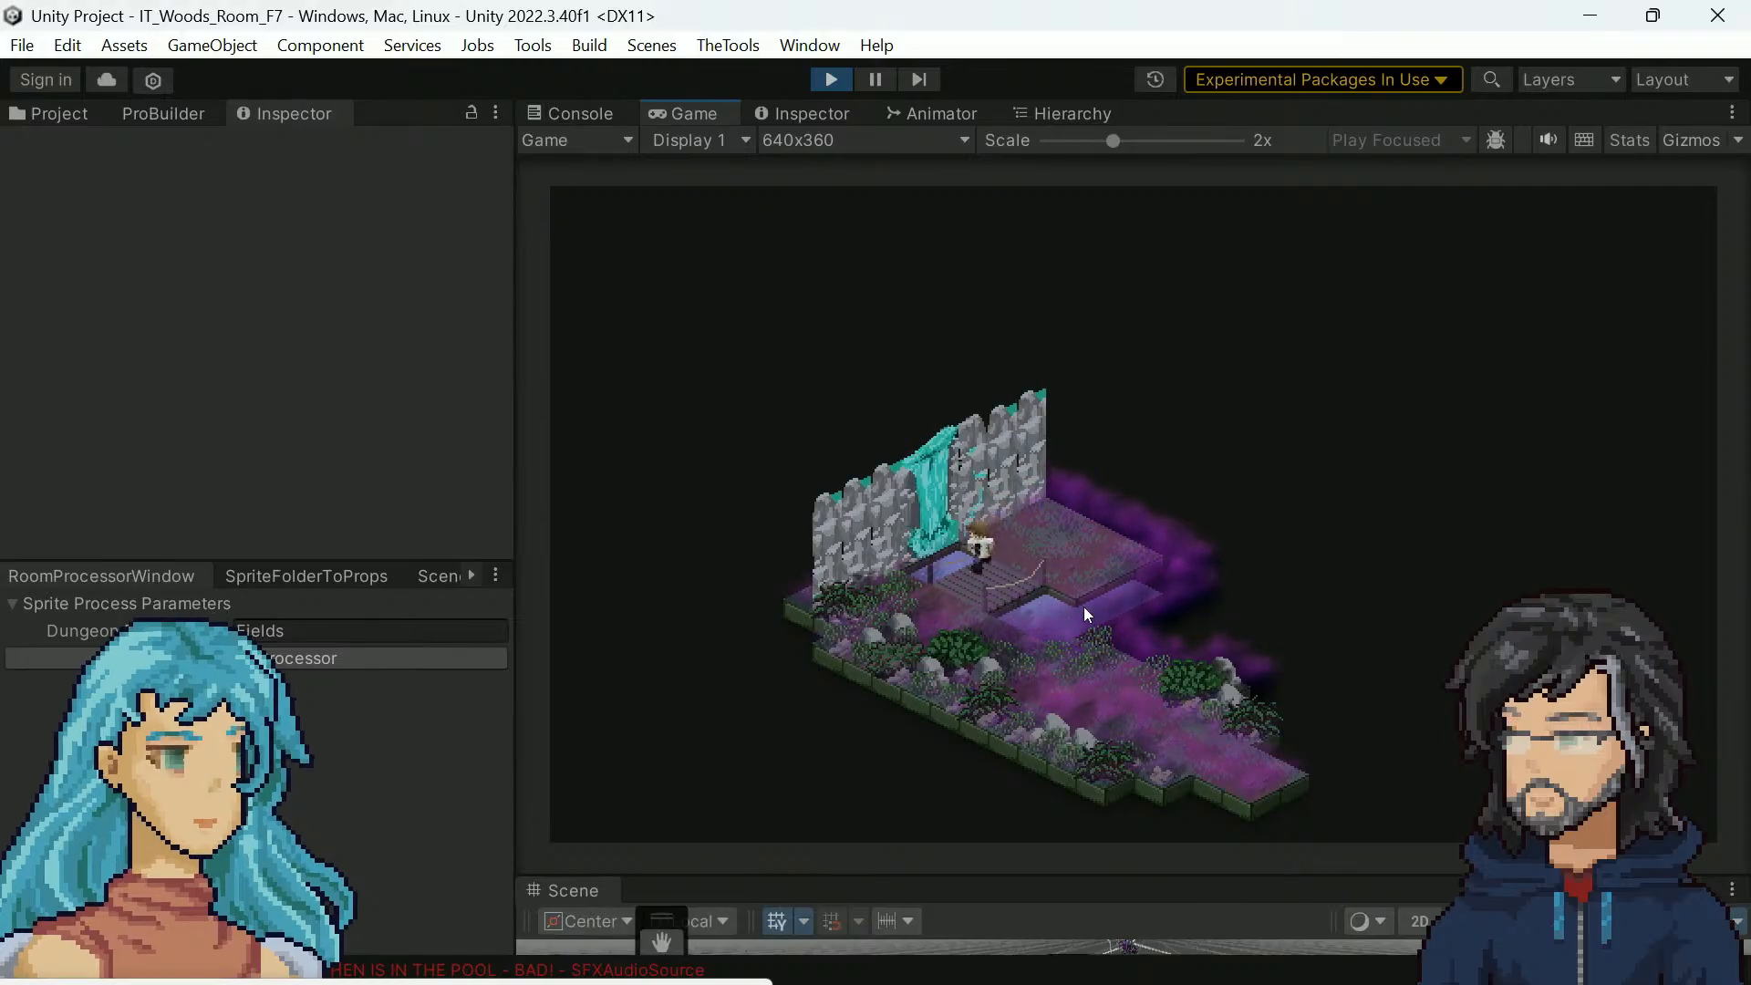
{"action": "key", "text": "w"}
{"action": "key", "text": "s"}
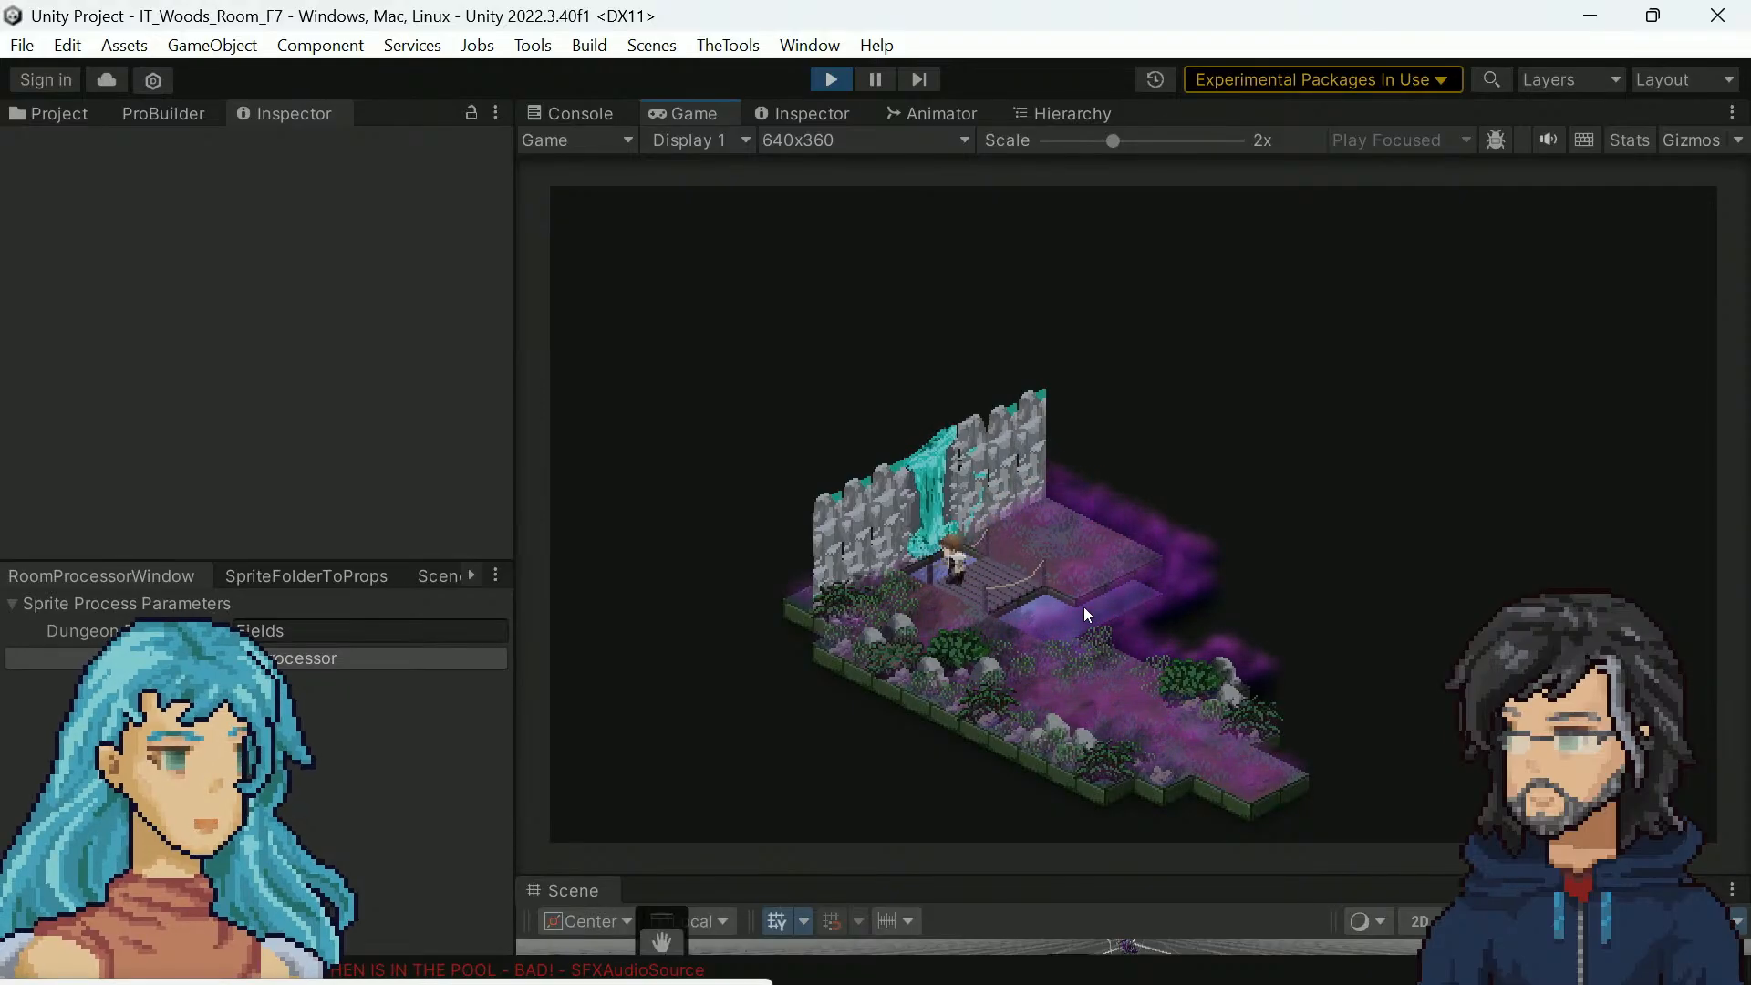
{"action": "key", "text": "w"}
{"action": "key", "text": "s"}
{"action": "key", "text": "w"}
{"action": "key", "text": "s"}
{"action": "key", "text": "w"}
{"action": "key", "text": "s"}
{"action": "key", "text": "w"}
{"action": "key", "text": "s"}
{"action": "key", "text": "w"}
{"action": "key", "text": "s"}
{"action": "key", "text": "w"}
{"action": "key", "text": "s"}
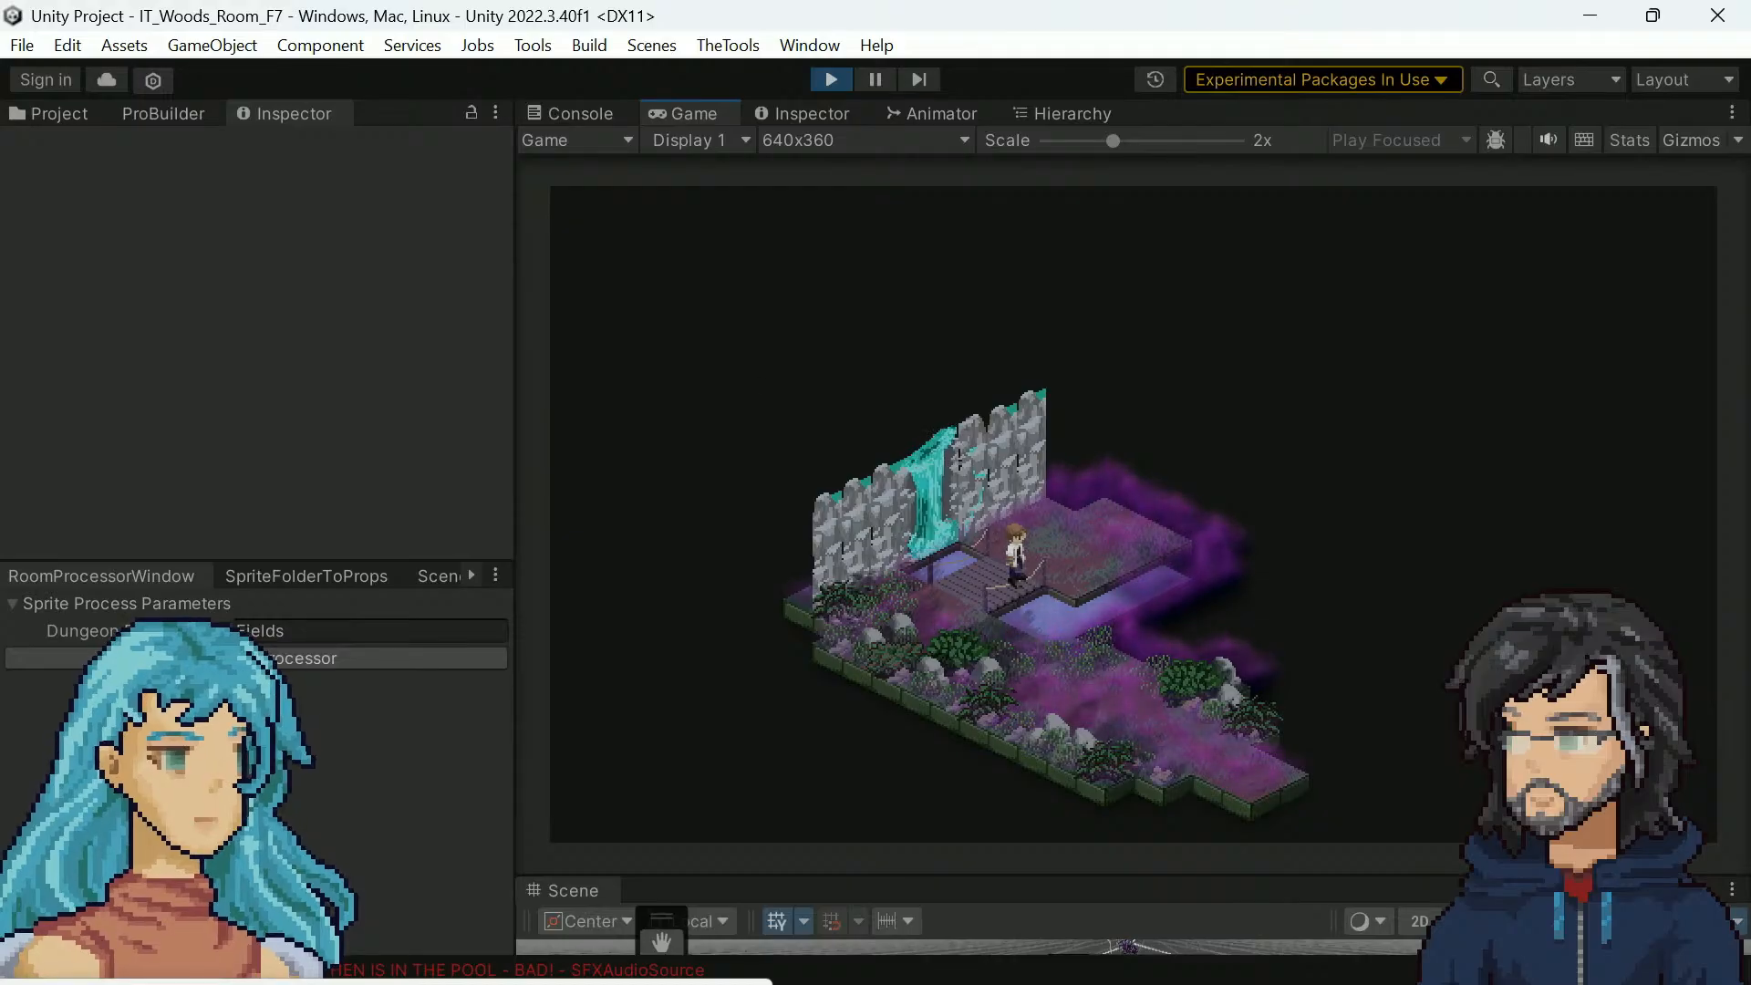
Switch to Aseprite and undo the latest edits to the rope bridge in the room F7 floor sprite
{"action": "left_click_drag", "start_coordinate": [903, 26], "coordinate": [638, 0]}
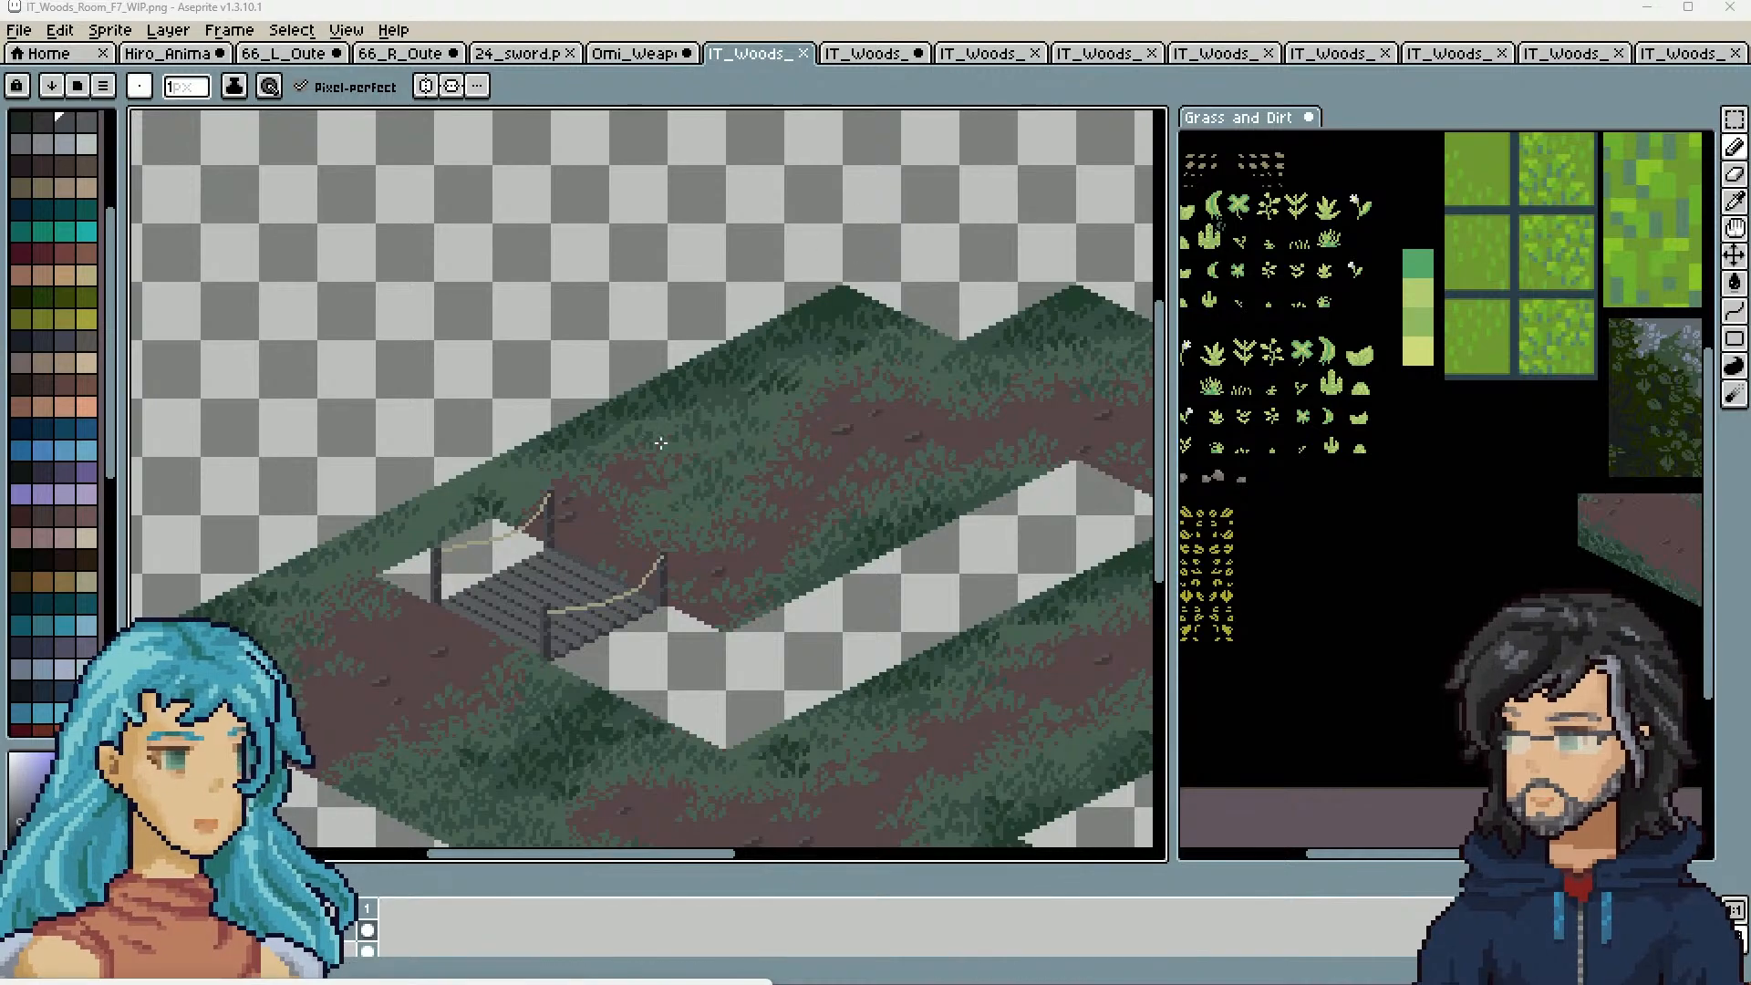
{"action": "scroll", "coordinate": [474, 562], "scroll_direction": "up", "scroll_amount": 2}
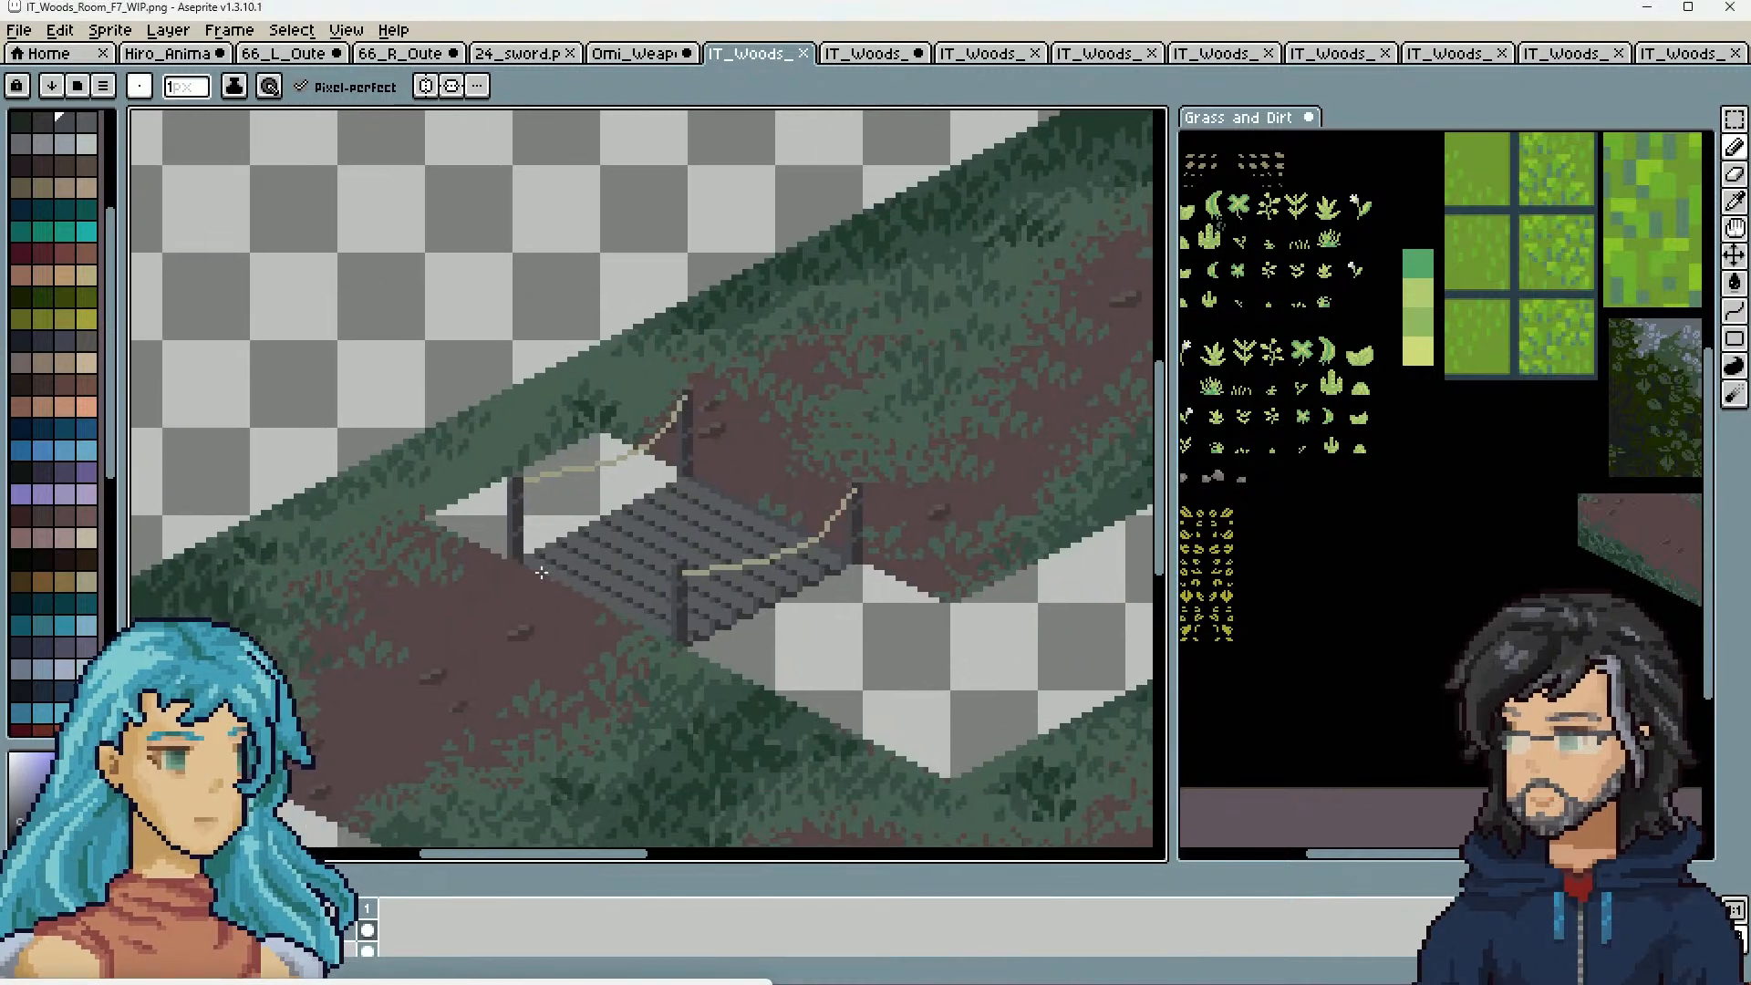
{"action": "key", "text": "ctrl"}
{"action": "key", "text": "ctrl+z"}
{"action": "key", "text": "ctrl+z"}
{"action": "key", "text": "ctrl+z"}
{"action": "key", "text": "ctrl+z"}
{"action": "key", "text": "ctrl+z"}
{"action": "key", "text": "ctrl+z"}
{"action": "key", "text": "ctrl+z"}
{"action": "key", "text": "ctrl+z"}
{"action": "key", "text": "ctrl+z"}
{"action": "key", "text": "ctrl+z"}
{"action": "key", "text": "ctrl+z"}
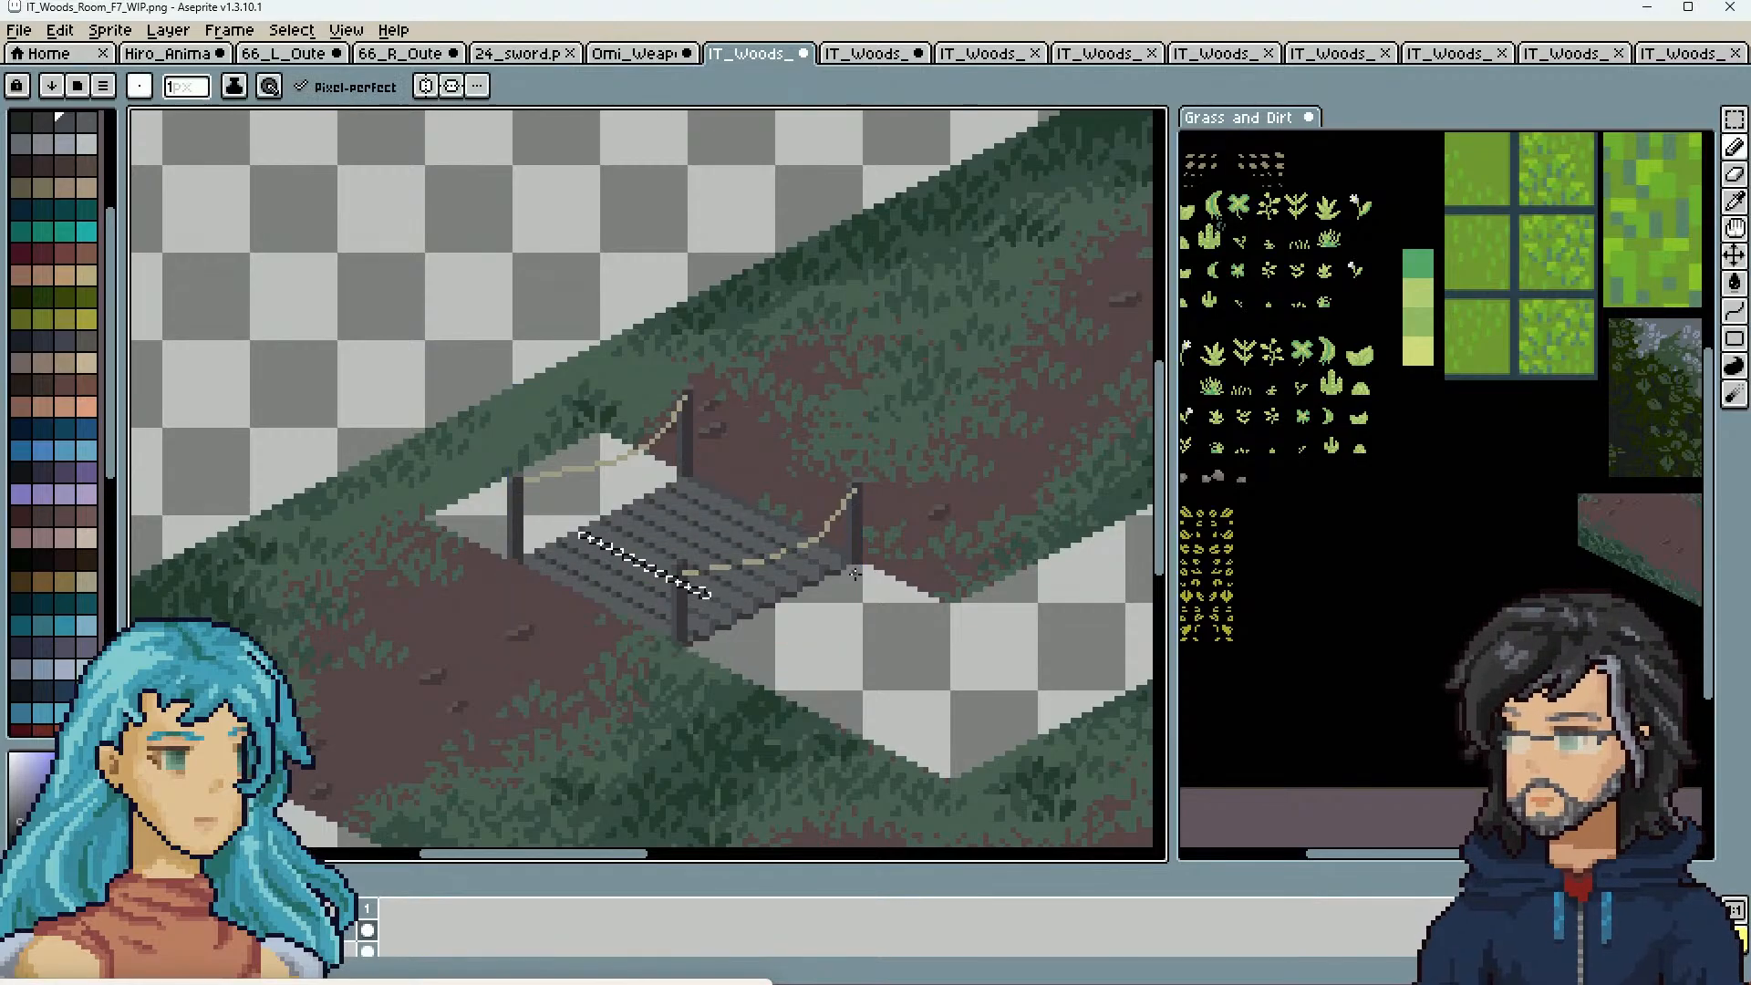
{"action": "key", "text": "ctrl+z"}
{"action": "key", "text": "ctrl+z"}
{"action": "key", "text": "ctrl+z"}
{"action": "key", "text": "ctrl+z"}
{"action": "key", "text": "ctrl+z"}
{"action": "key", "text": "ctrl"}
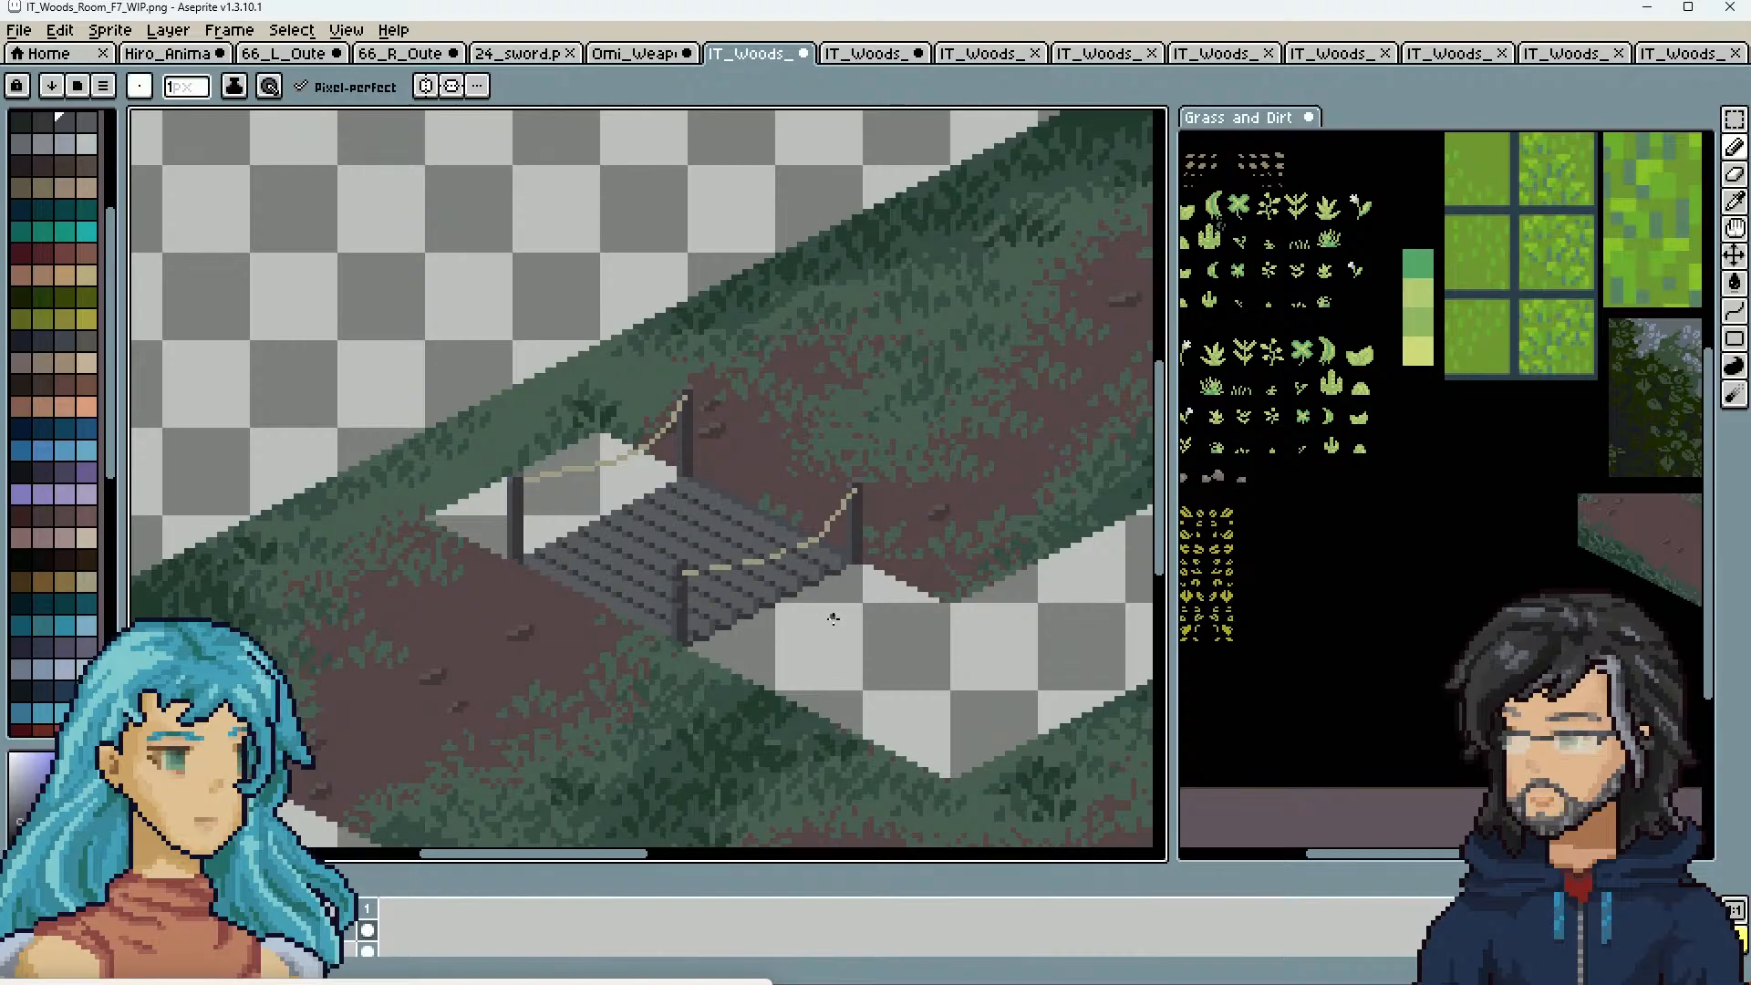
Erase the bridge's back post nearest the waterfall-side bank, clearing it down to its base
{"action": "scroll", "coordinate": [813, 610], "scroll_direction": "up", "scroll_amount": 2}
{"action": "scroll", "coordinate": [726, 503], "scroll_direction": "up", "scroll_amount": 1}
{"action": "left_click_drag", "start_coordinate": [726, 504], "coordinate": [767, 536]}
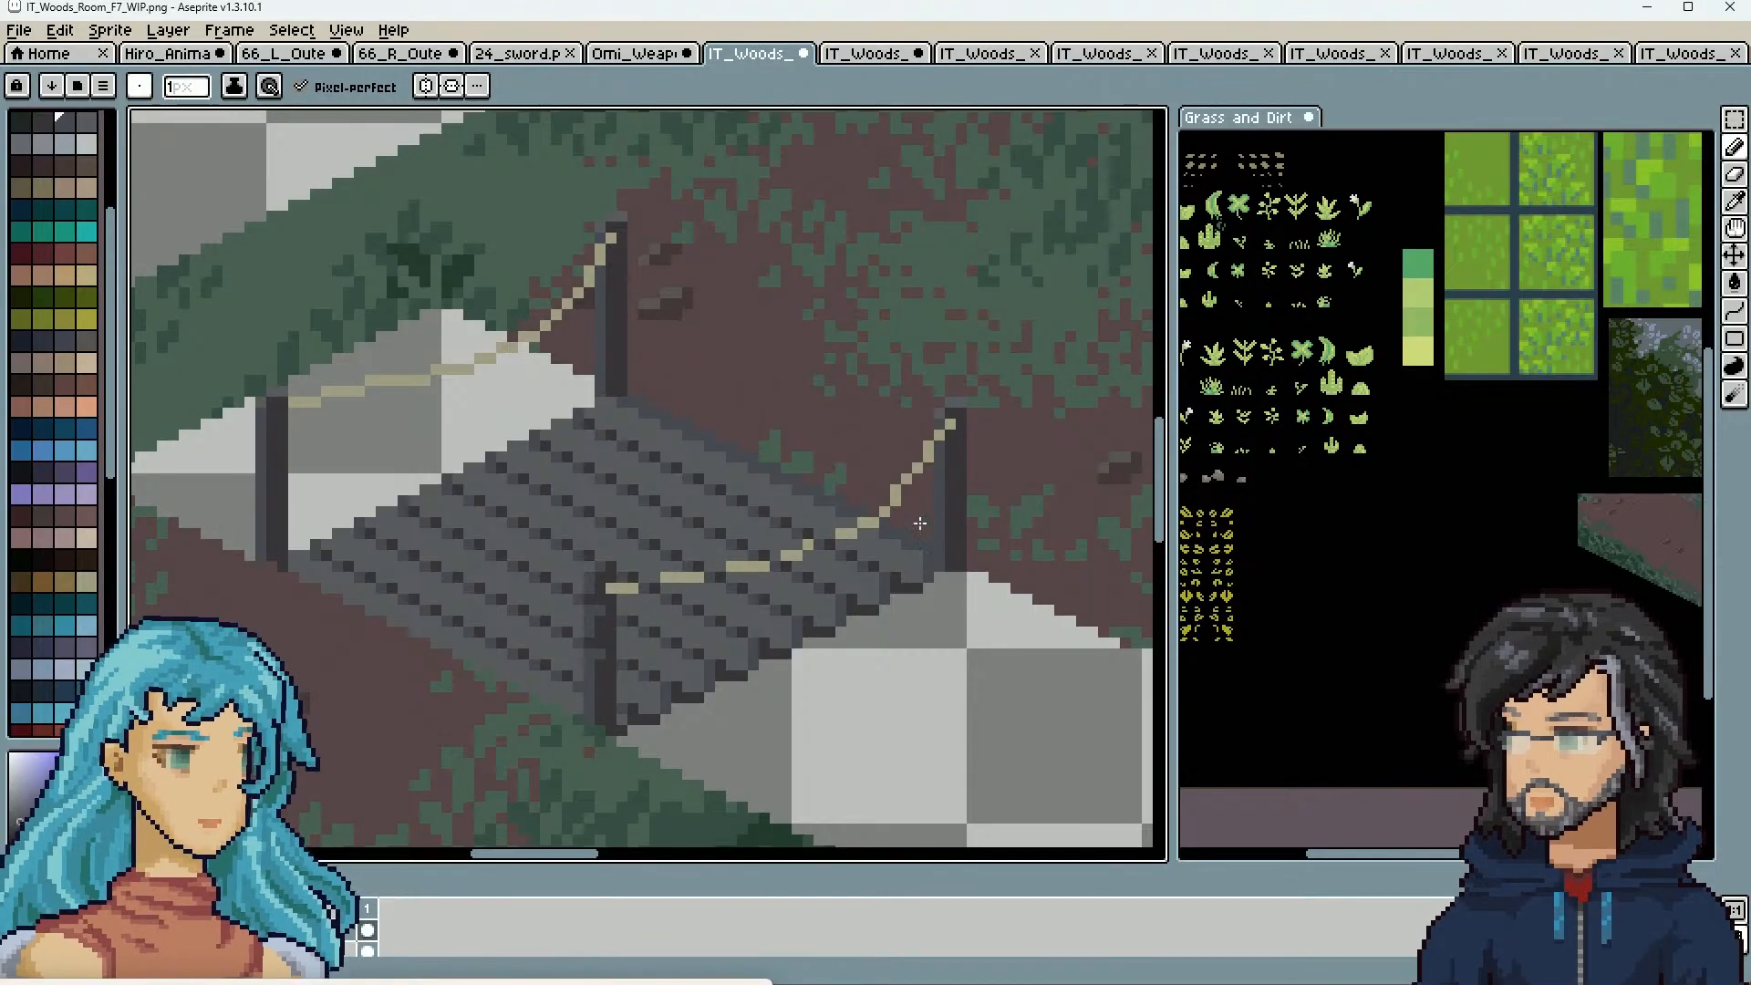
{"action": "left_click_drag", "start_coordinate": [273, 463], "coordinate": [416, 451]}
{"action": "key", "text": "e"}
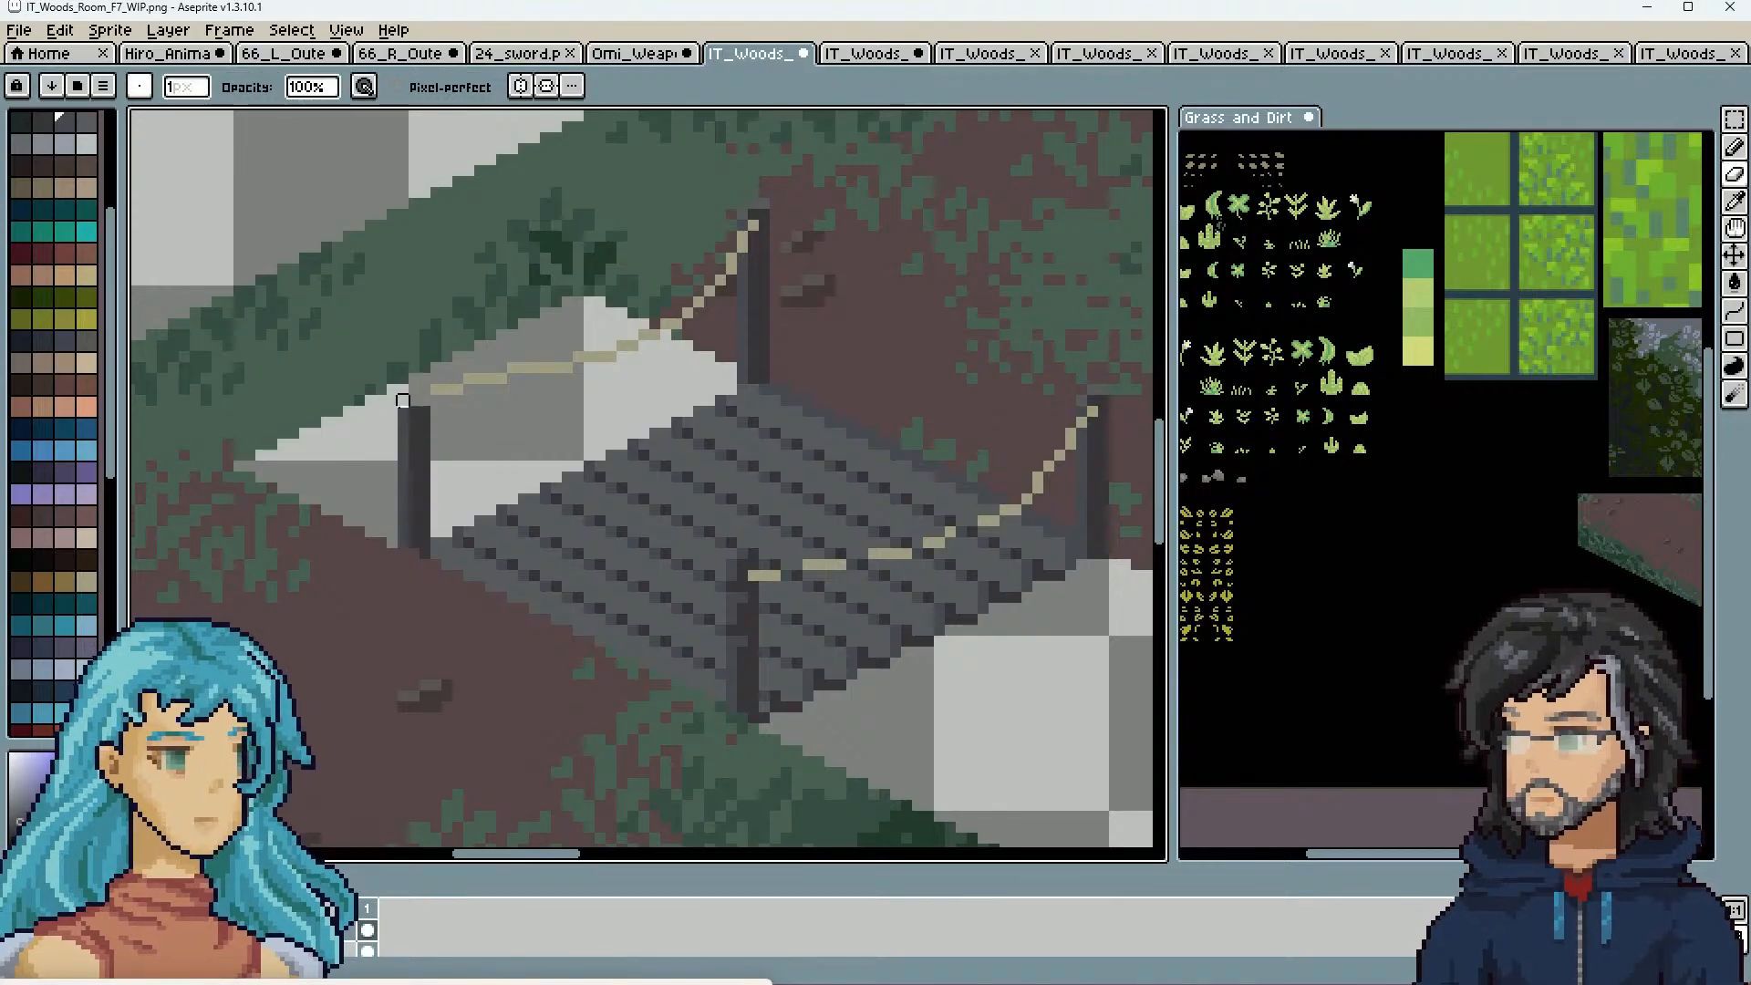
{"action": "mouse_move", "coordinate": [392, 445]}
{"action": "left_mouse_down"}
{"action": "mouse_move", "coordinate": [414, 488]}
{"action": "mouse_move", "coordinate": [392, 499]}
{"action": "mouse_move", "coordinate": [425, 466]}
{"action": "mouse_move", "coordinate": [402, 521]}
{"action": "left_mouse_up"}
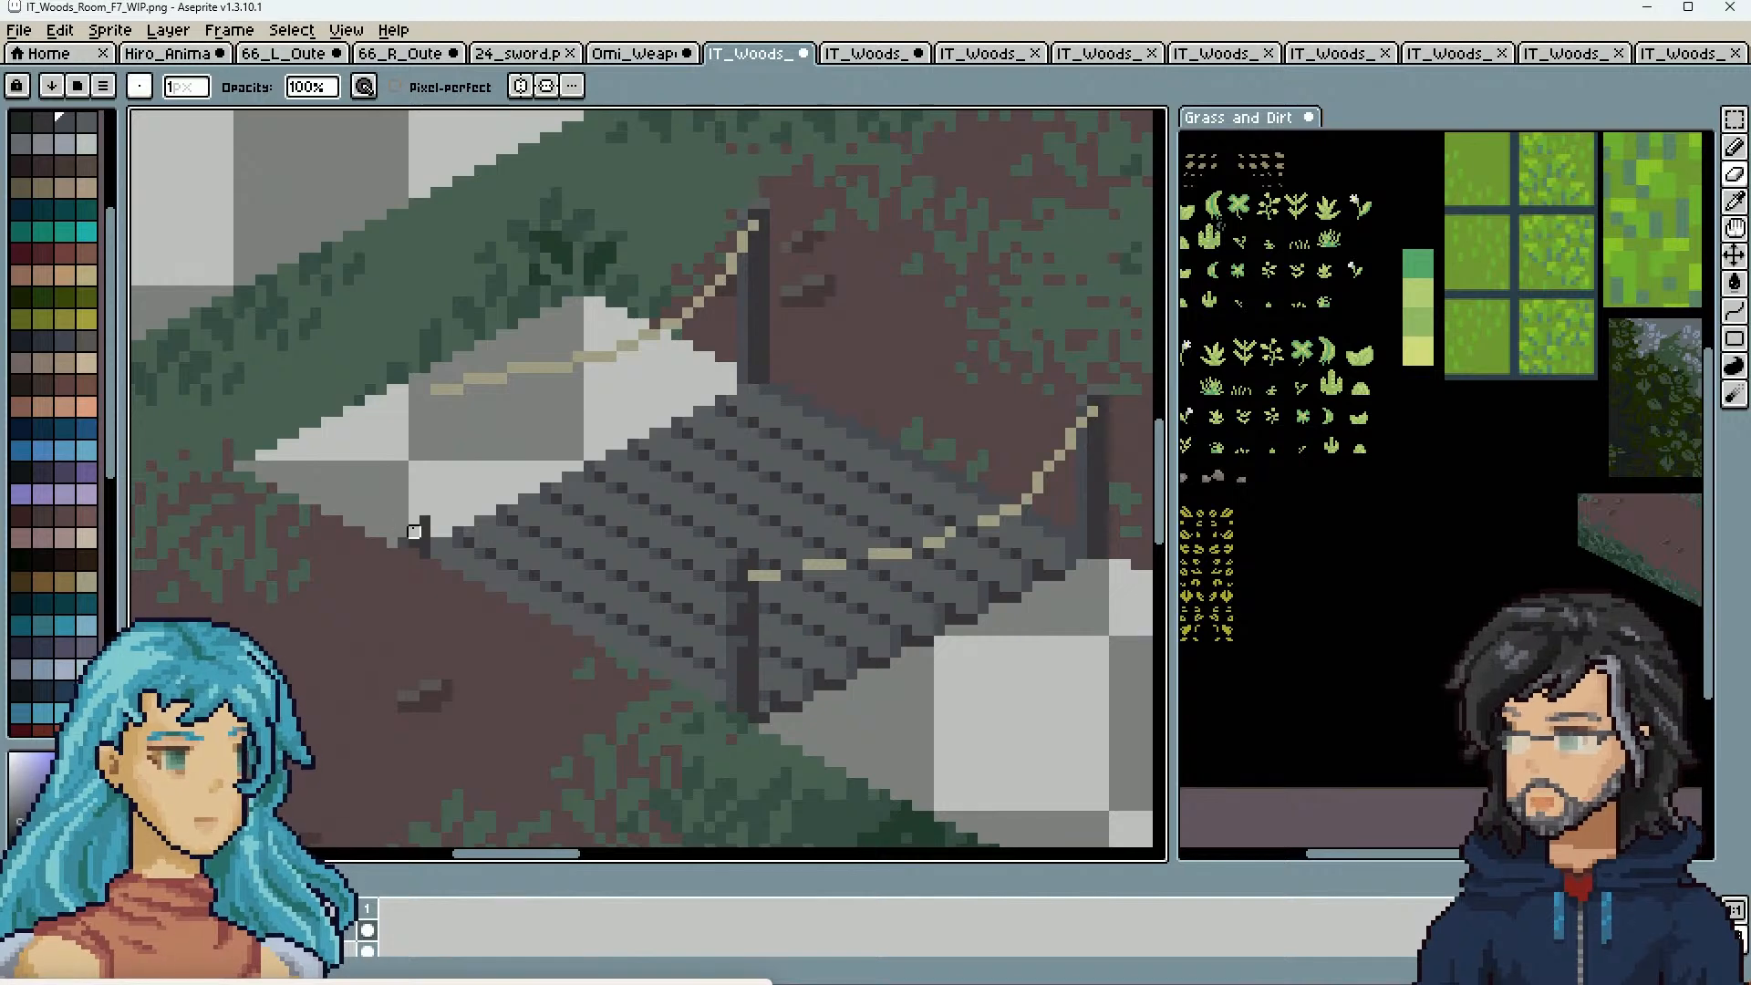
{"action": "left_click", "coordinate": [403, 543]}
{"action": "left_click_drag", "start_coordinate": [425, 520], "coordinate": [425, 531]}
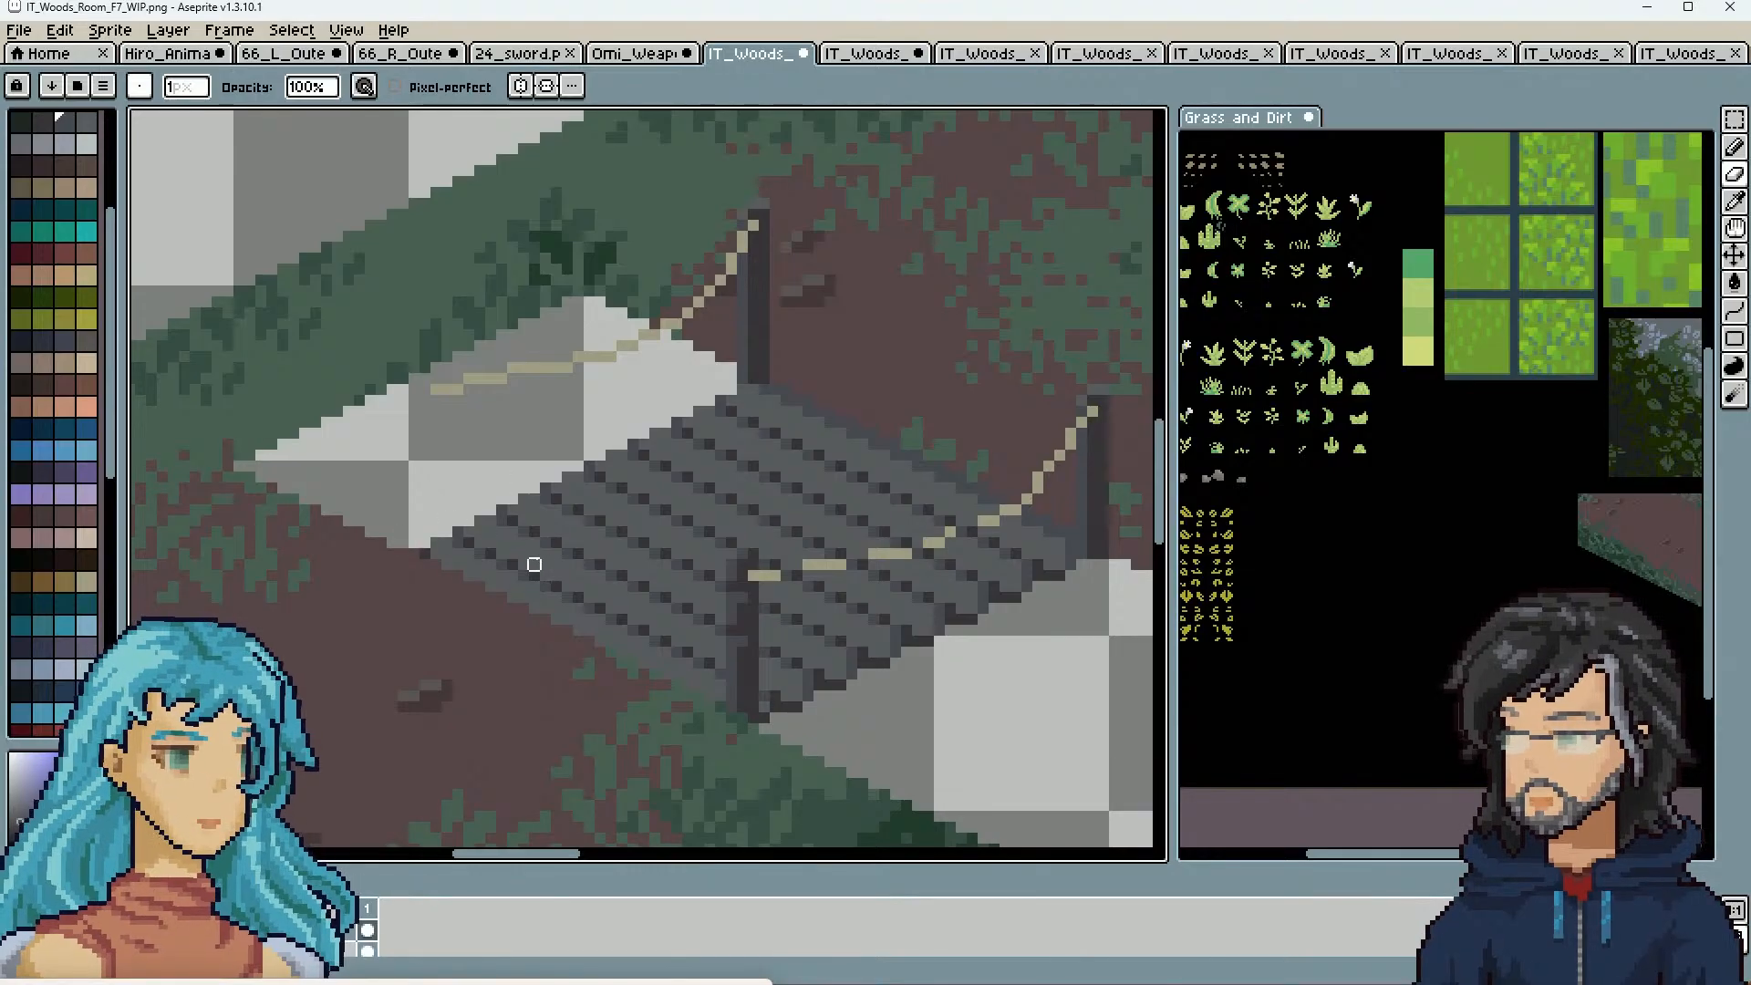
Erase the bridge's back rope and its remaining back post
{"action": "left_click_drag", "start_coordinate": [503, 446], "coordinate": [418, 519]}
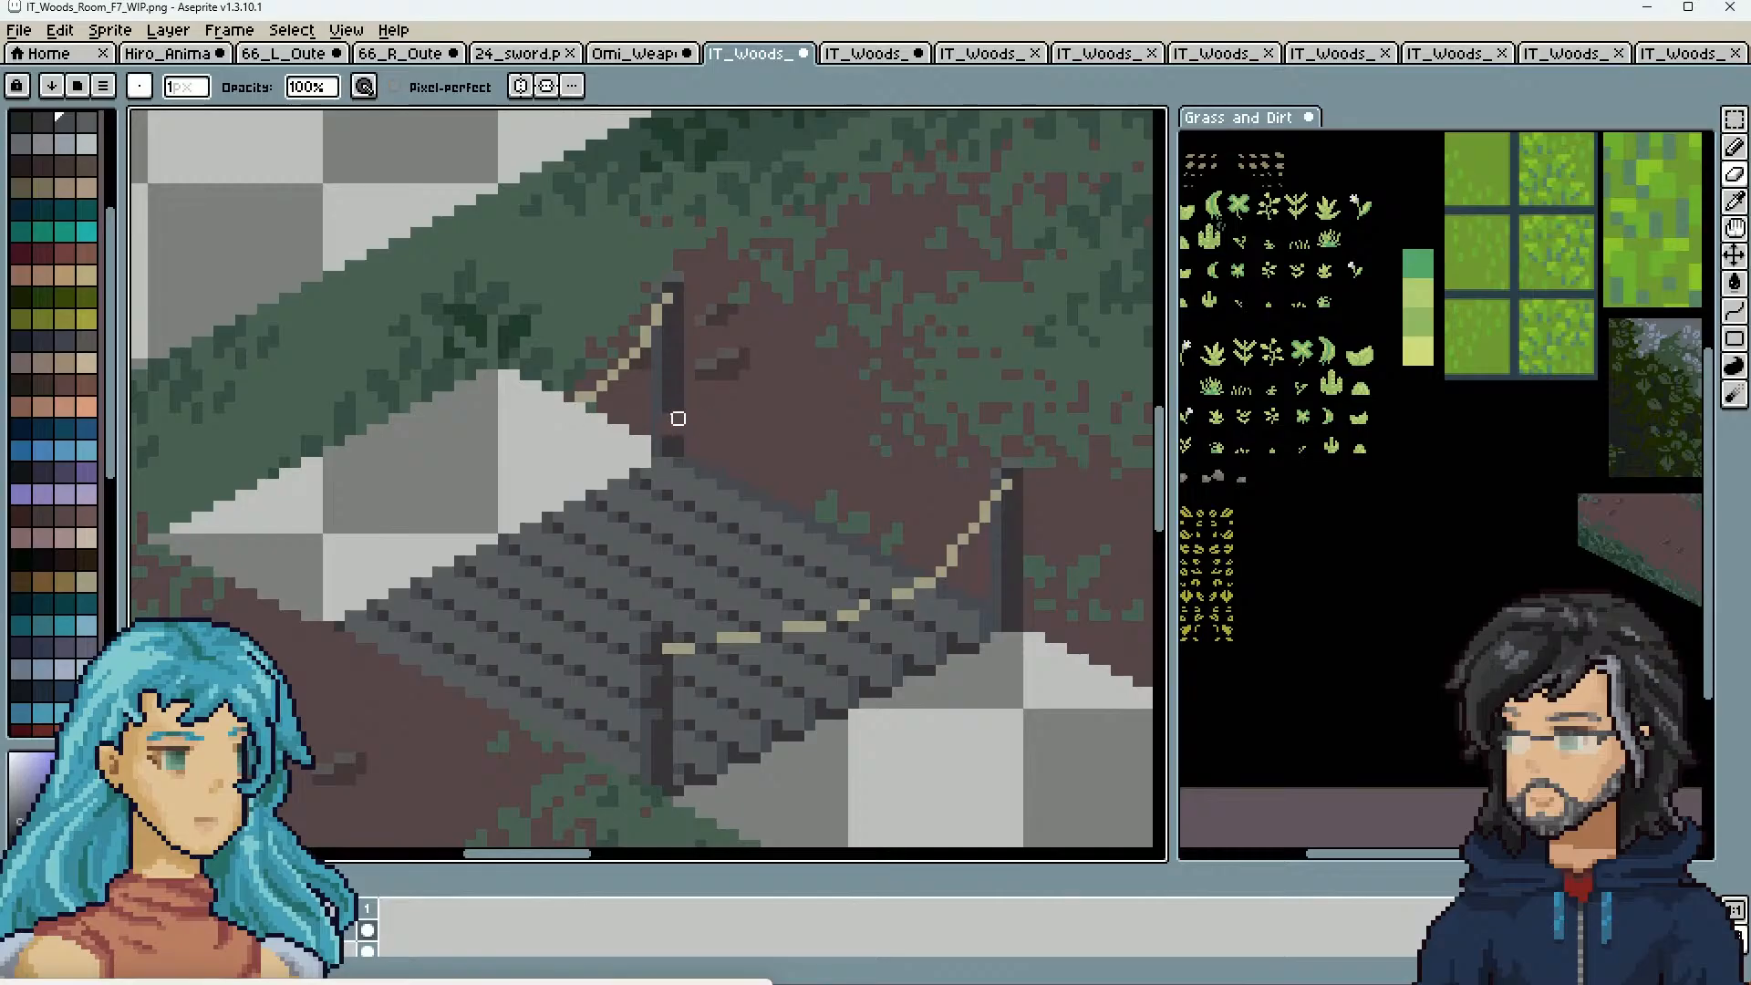
{"action": "mouse_move", "coordinate": [678, 298]}
{"action": "left_mouse_down"}
{"action": "mouse_move", "coordinate": [676, 266]}
{"action": "mouse_move", "coordinate": [591, 386]}
{"action": "left_mouse_up"}
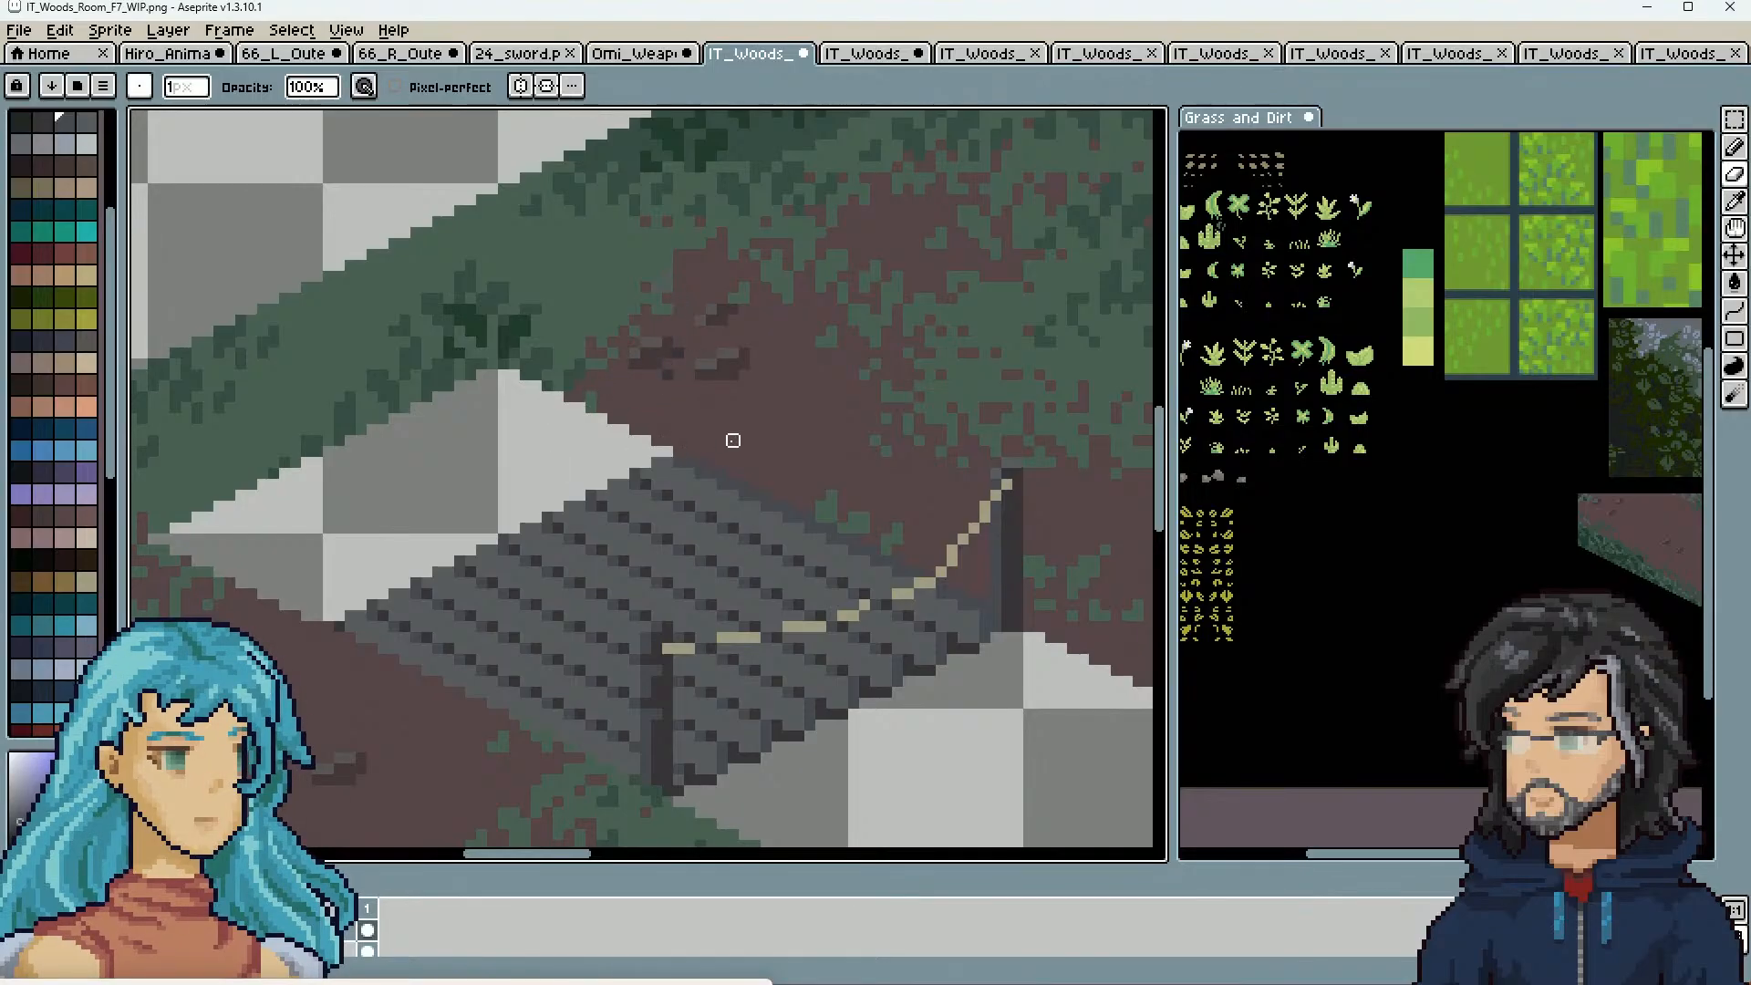
{"action": "left_click_drag", "start_coordinate": [993, 528], "coordinate": [852, 476]}
{"action": "scroll", "coordinate": [671, 576], "scroll_direction": "up", "scroll_amount": 1}
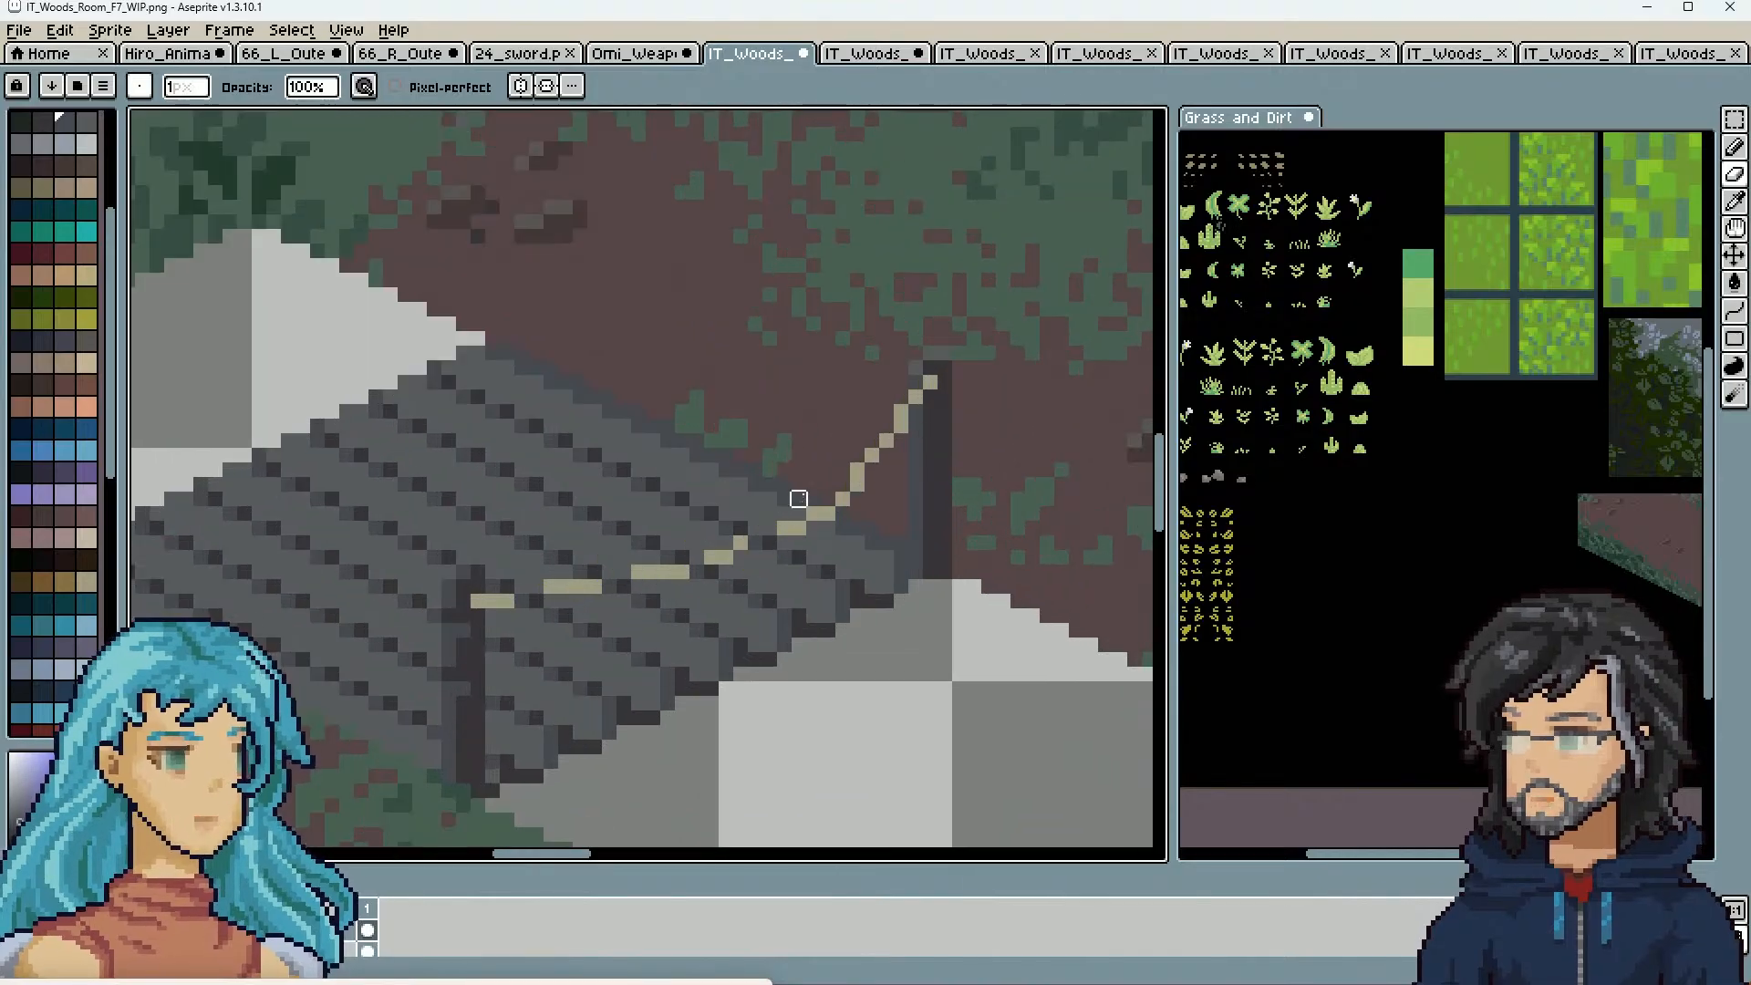
{"action": "scroll", "coordinate": [798, 499], "scroll_direction": "down", "scroll_amount": 1}
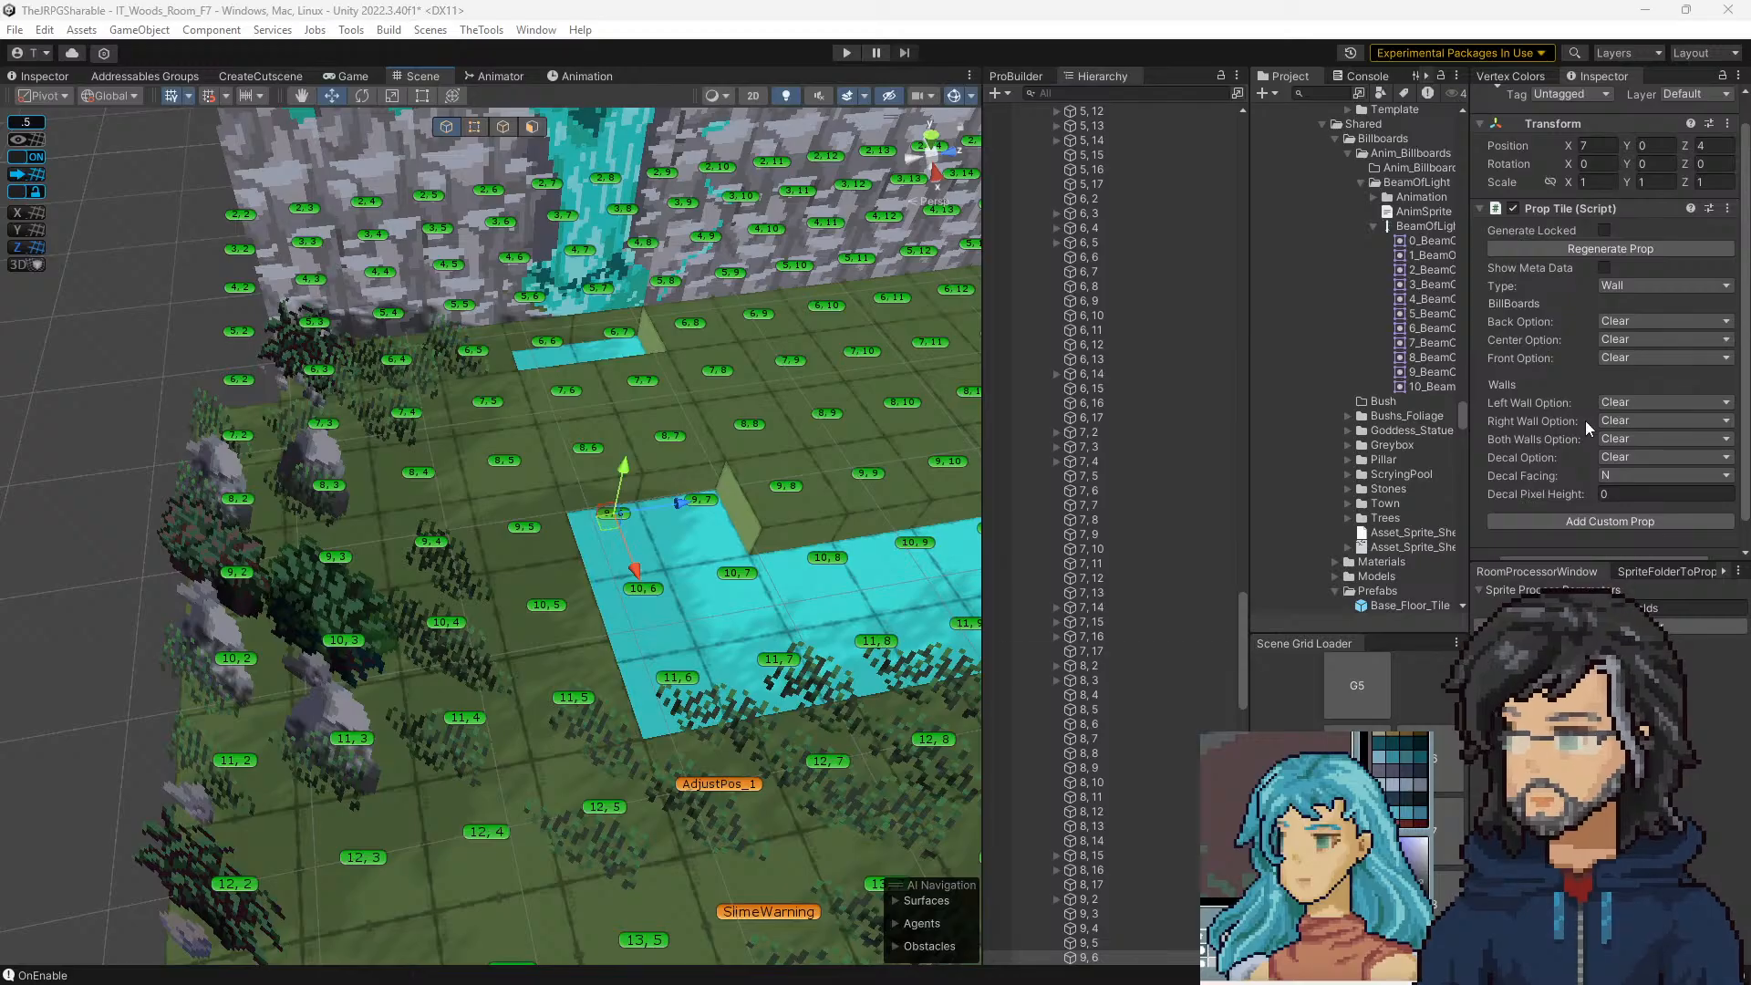
In Unity, set the decal option of wall prop tile 9, 6 to Exit/Wall_Fade and inspect its placement beside the pool
{"action": "left_click", "coordinate": [1616, 458]}
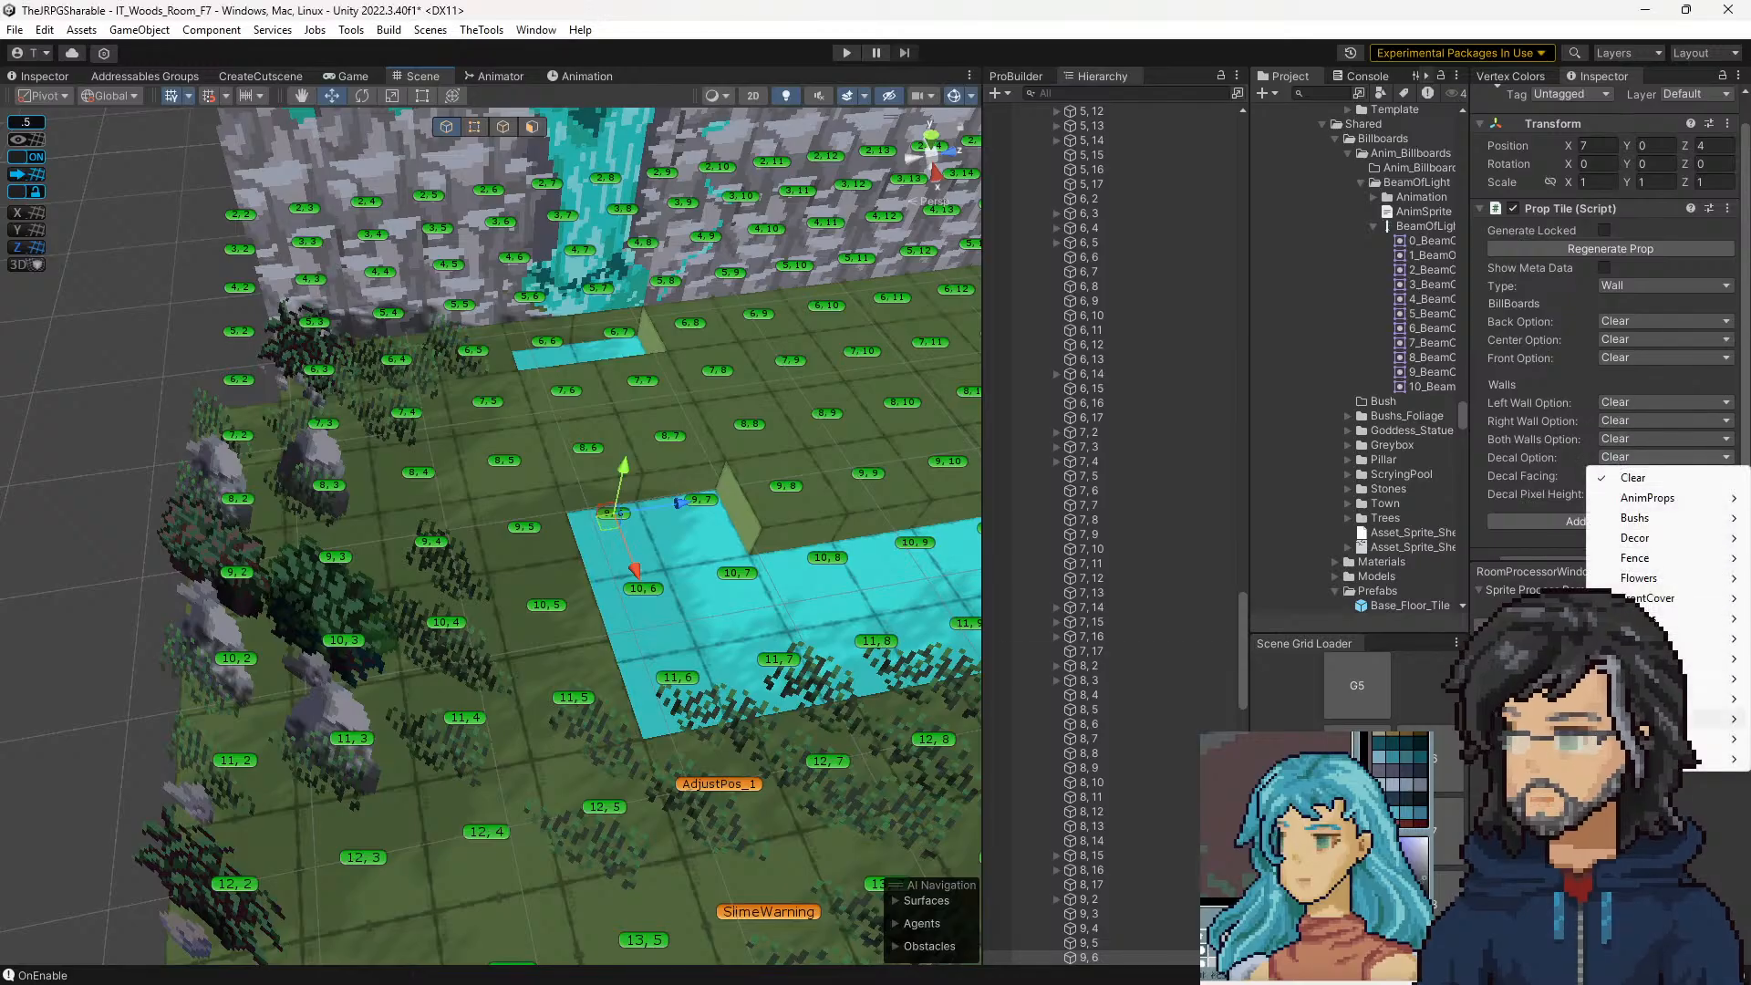
{"action": "left_click", "coordinate": [1518, 739]}
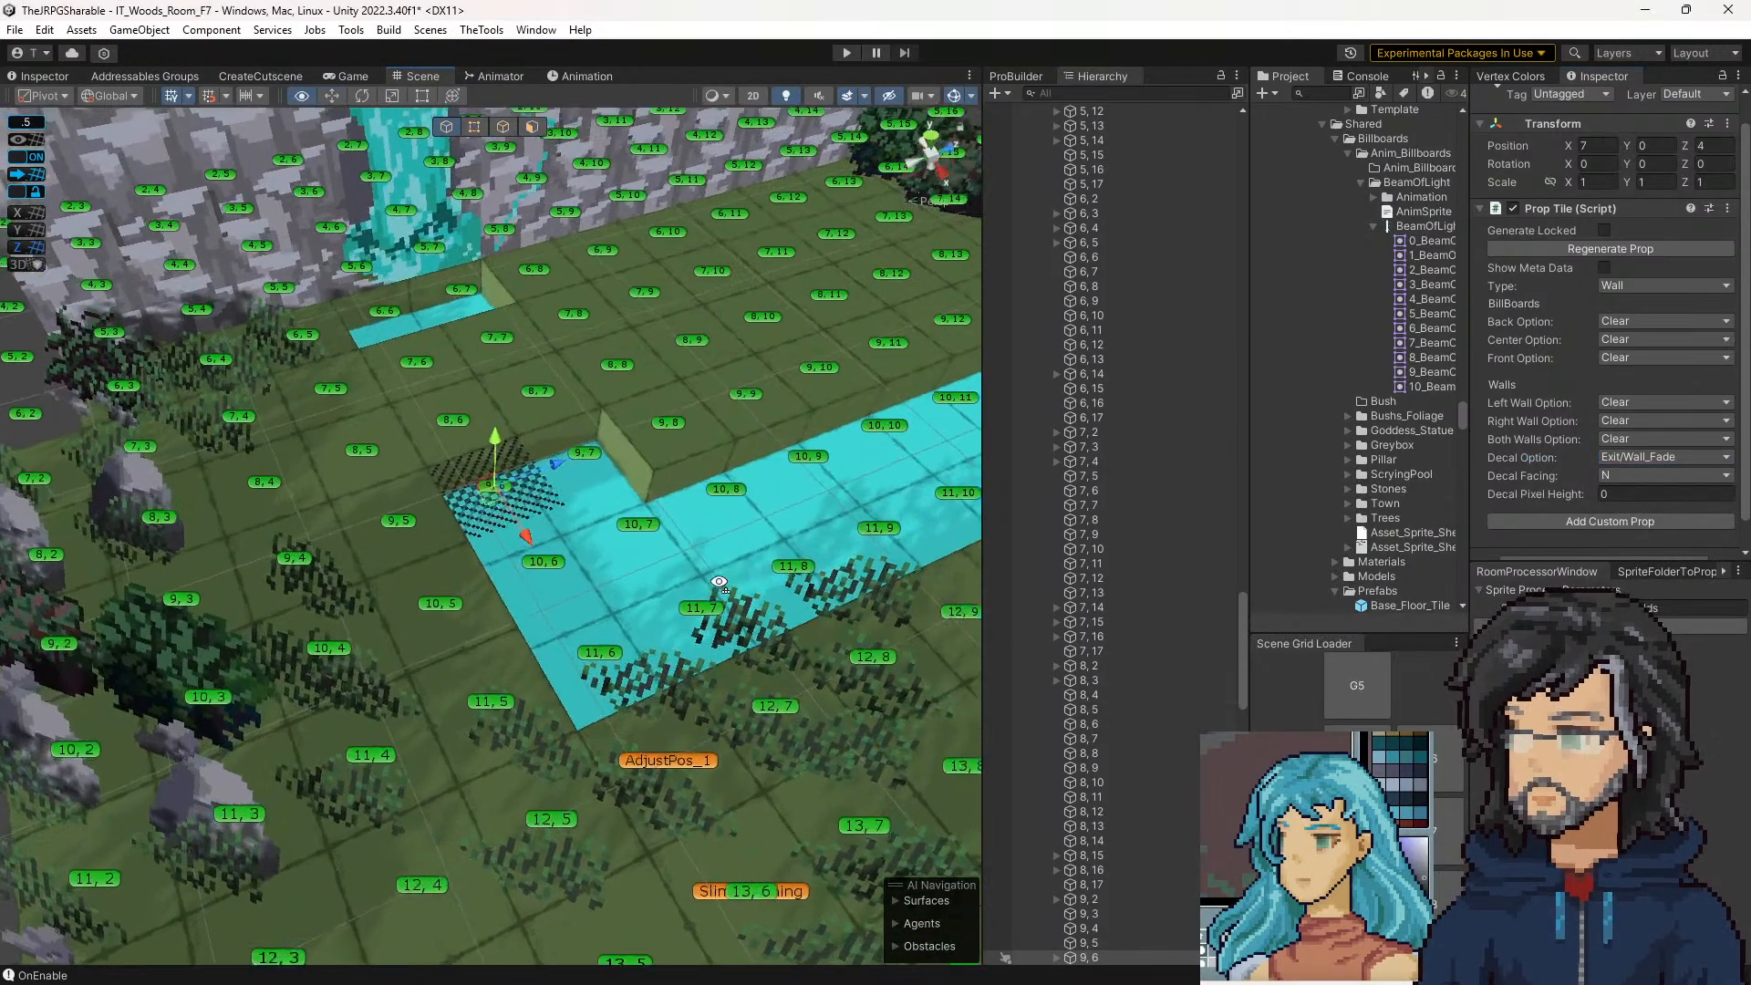
{"action": "scroll", "coordinate": [680, 580], "scroll_direction": "up", "scroll_amount": 8}
{"action": "scroll", "coordinate": [602, 540], "scroll_direction": "up", "scroll_amount": 1}
{"action": "mouse_move", "coordinate": [630, 461]}
{"action": "left_mouse_down"}
{"action": "mouse_move", "coordinate": [559, 448]}
{"action": "mouse_move", "coordinate": [611, 452]}
{"action": "left_mouse_up"}
{"action": "key", "text": "a"}
{"action": "left_click_drag", "start_coordinate": [644, 447], "coordinate": [576, 486]}
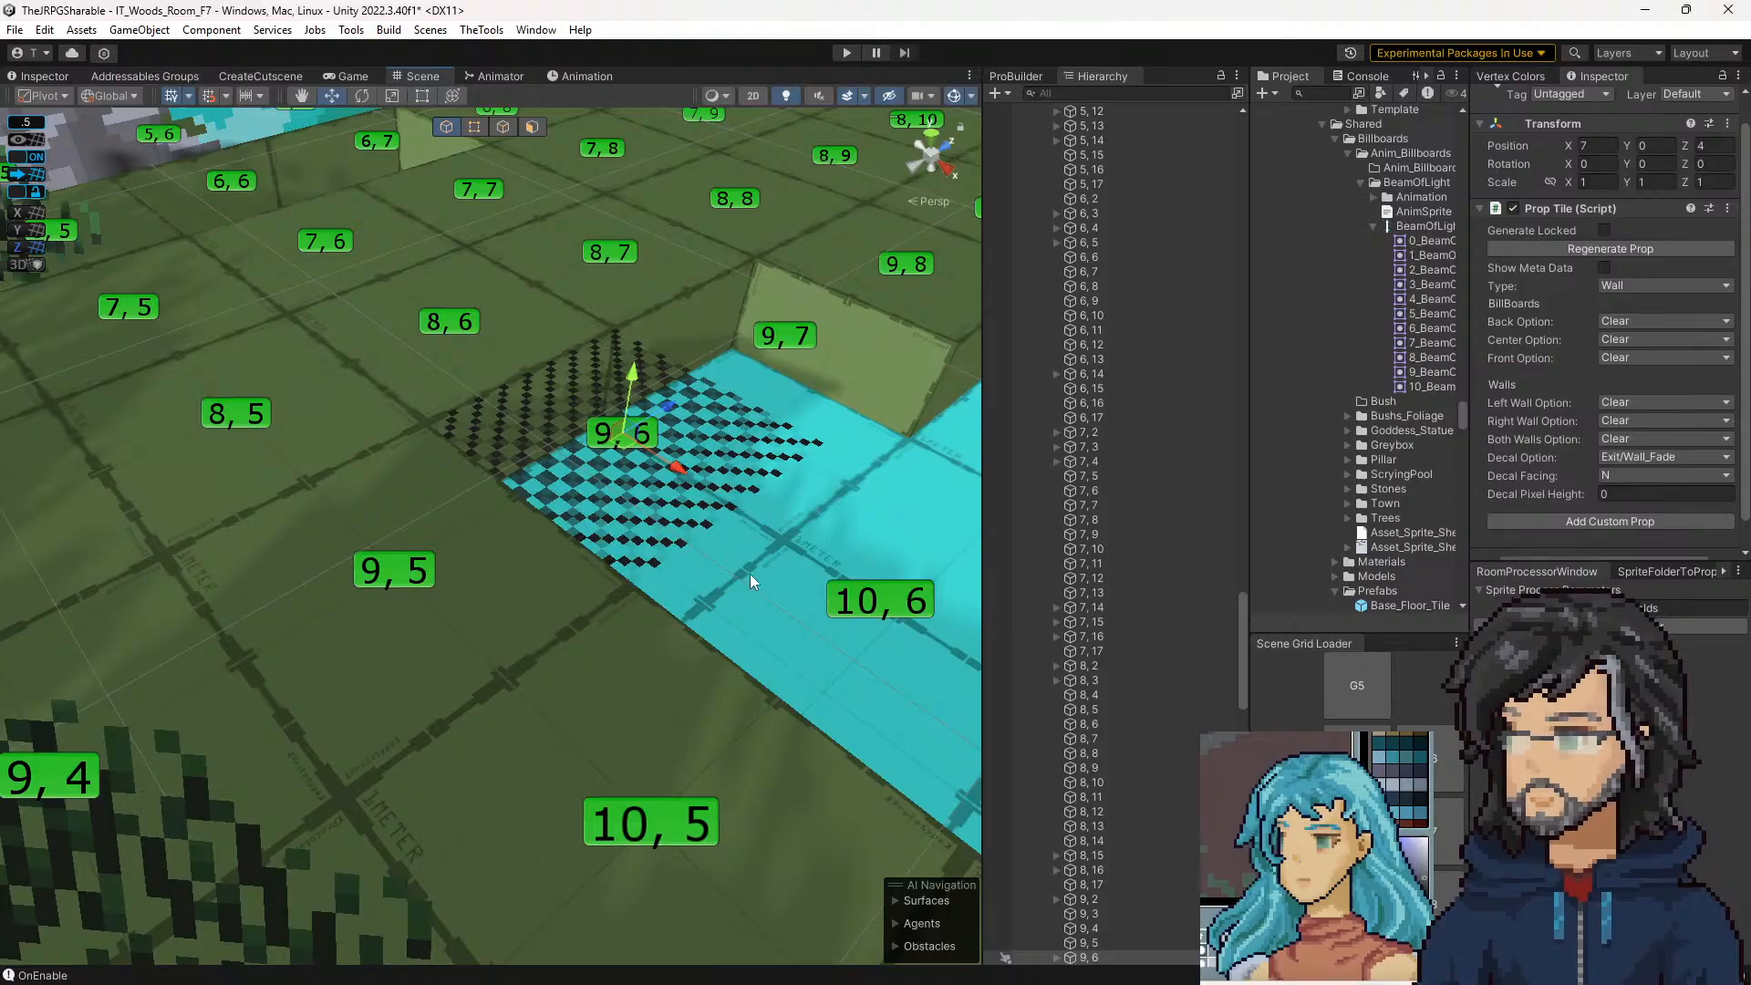
{"action": "scroll", "coordinate": [754, 582], "scroll_direction": "down", "scroll_amount": 10}
{"action": "scroll", "coordinate": [777, 582], "scroll_direction": "up", "scroll_amount": 5}
{"action": "left_click_drag", "start_coordinate": [780, 580], "coordinate": [823, 7]}
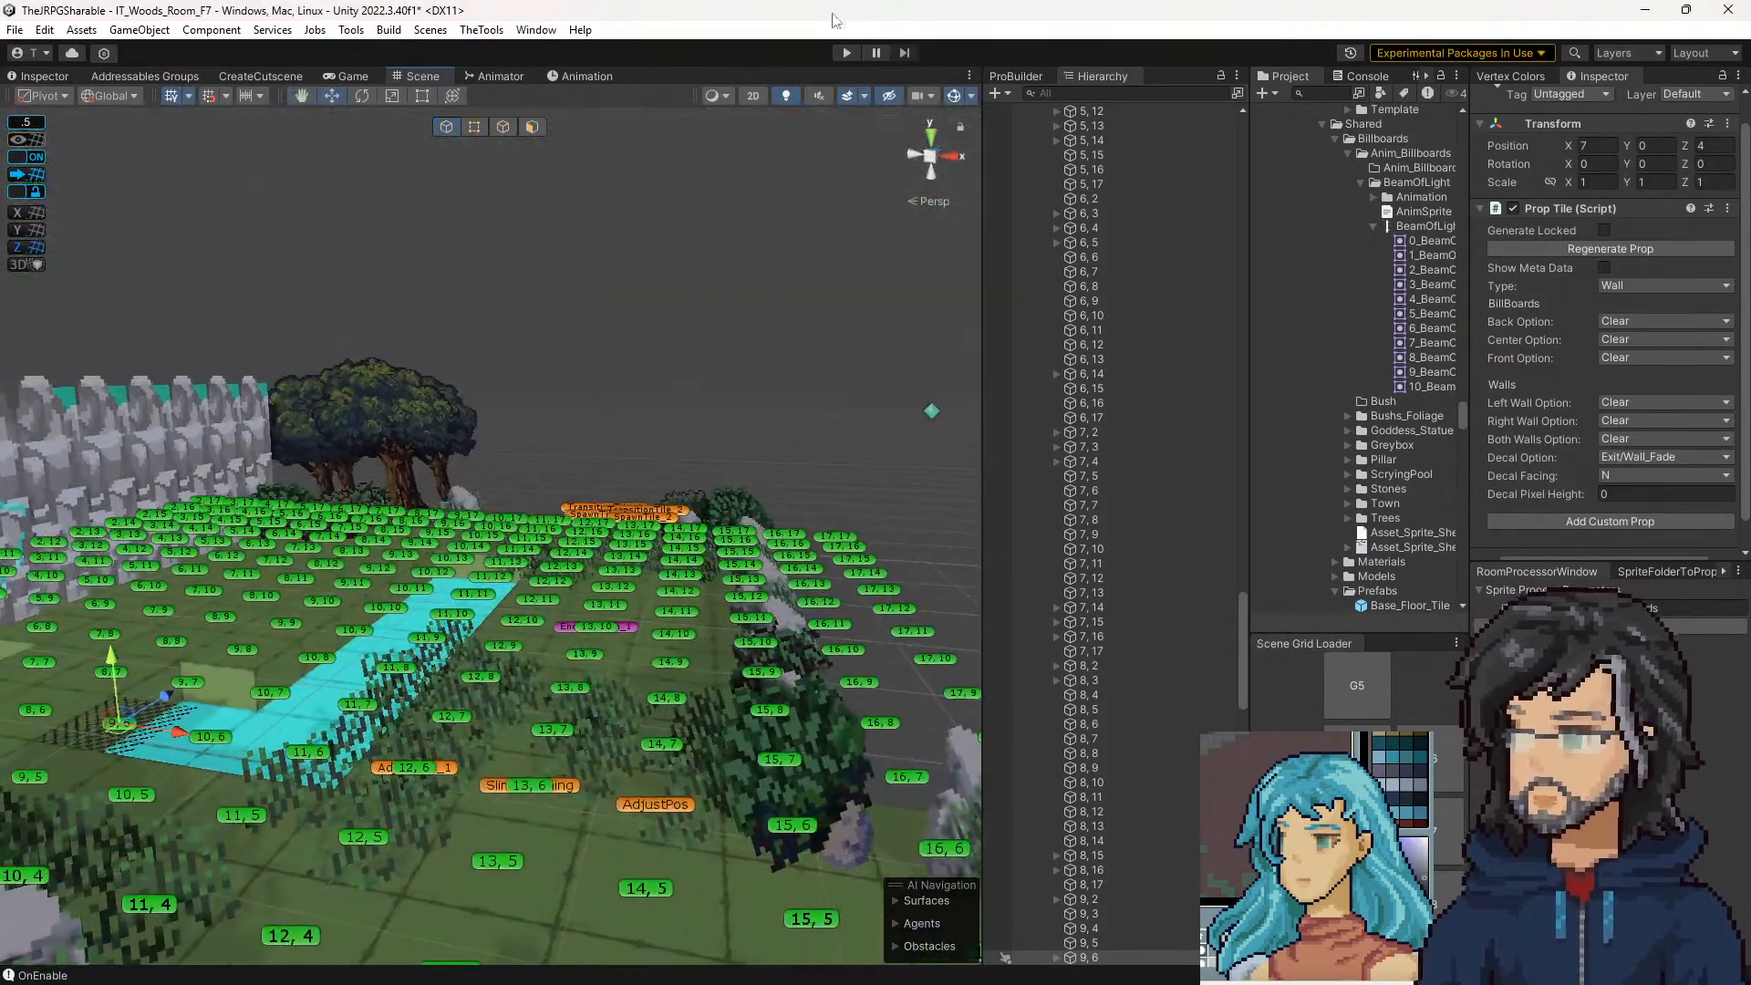
Run the room in play mode to check the decal, stop play mode and view the room's near corner
{"action": "left_click", "coordinate": [846, 52]}
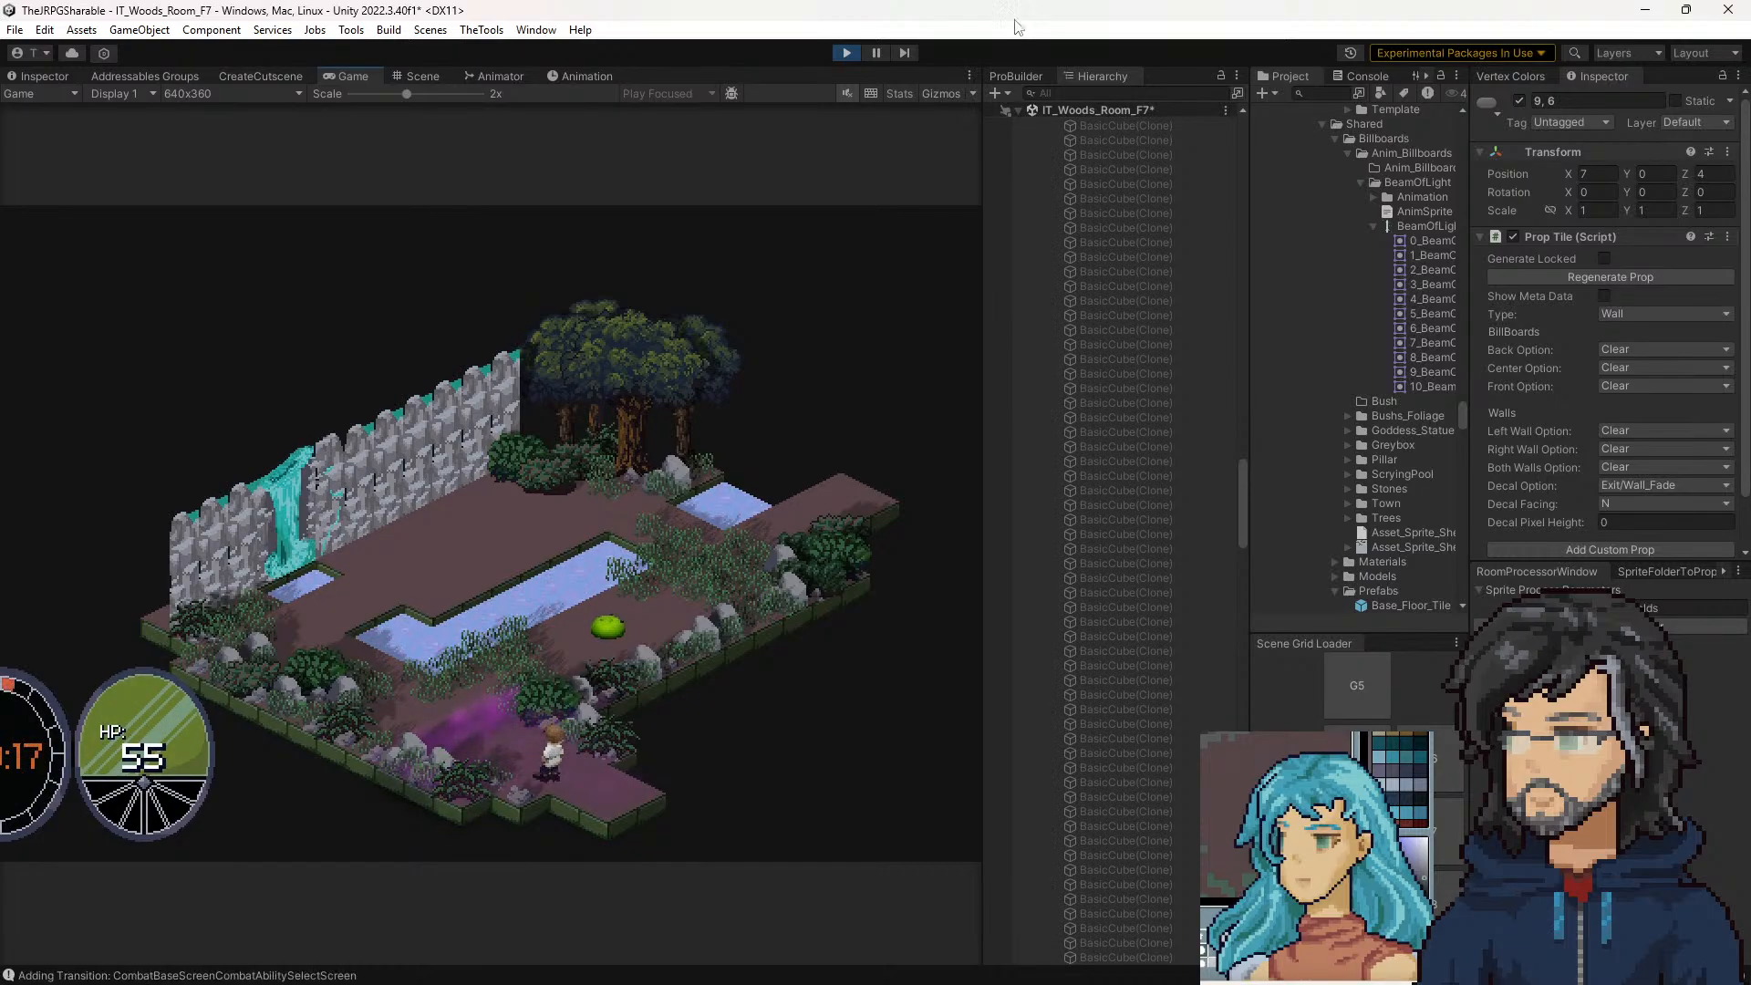
{"action": "left_click", "coordinate": [847, 53]}
{"action": "left_click_drag", "start_coordinate": [767, 300], "coordinate": [665, 648]}
{"action": "scroll", "coordinate": [665, 648], "scroll_direction": "down", "scroll_amount": 4}
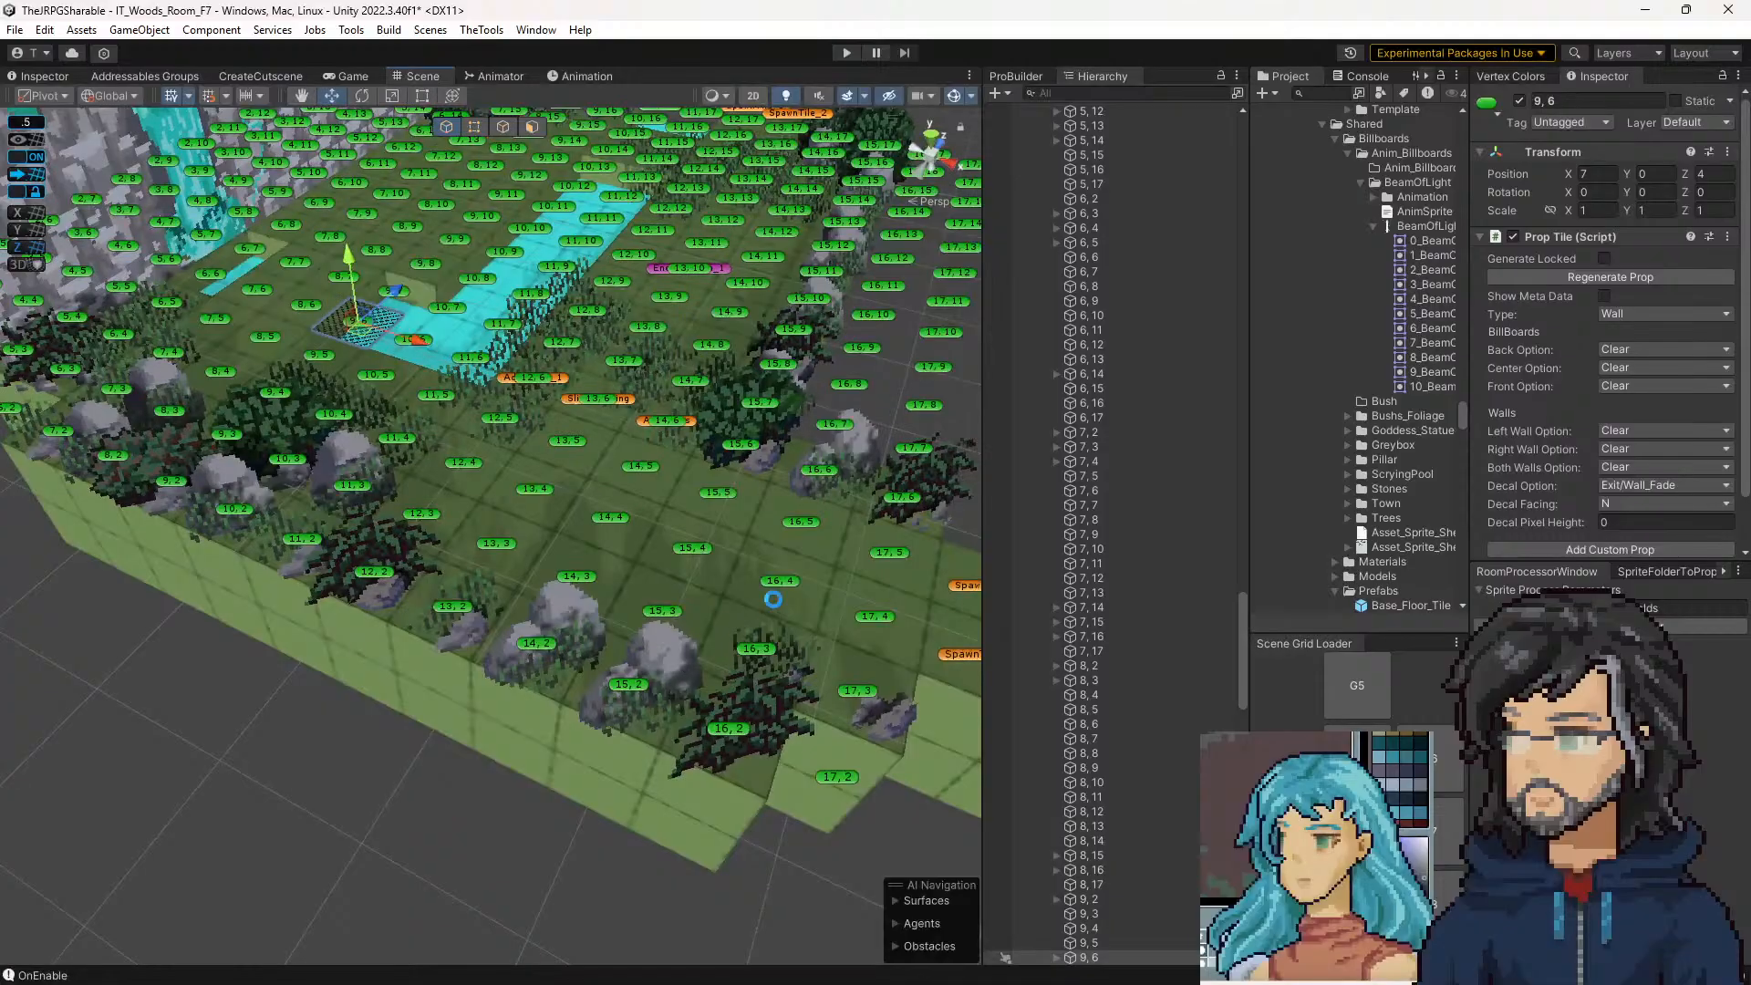
{"action": "left_click", "coordinate": [846, 53]}
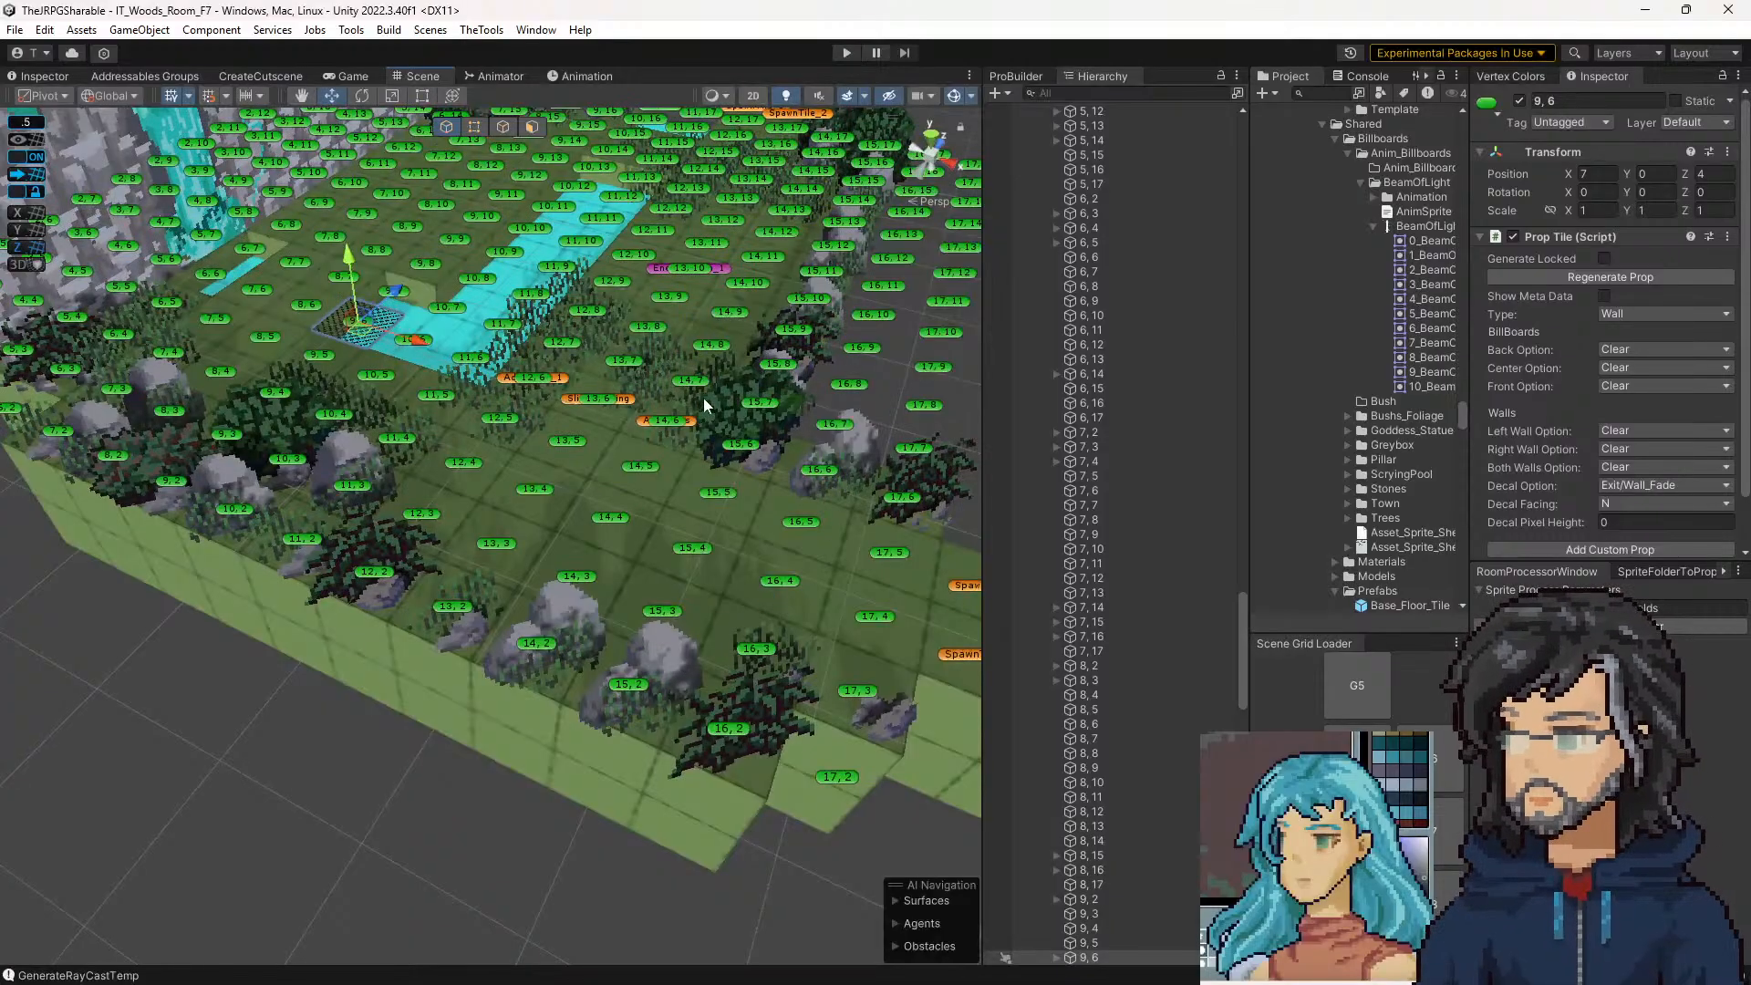
Move prop tile 9, 6 onto TransitionTile_1 at the end of the exit walkway, at X 17, Z 2
{"action": "left_click", "coordinate": [786, 354]}
{"action": "left_click_drag", "start_coordinate": [757, 388], "coordinate": [519, 330]}
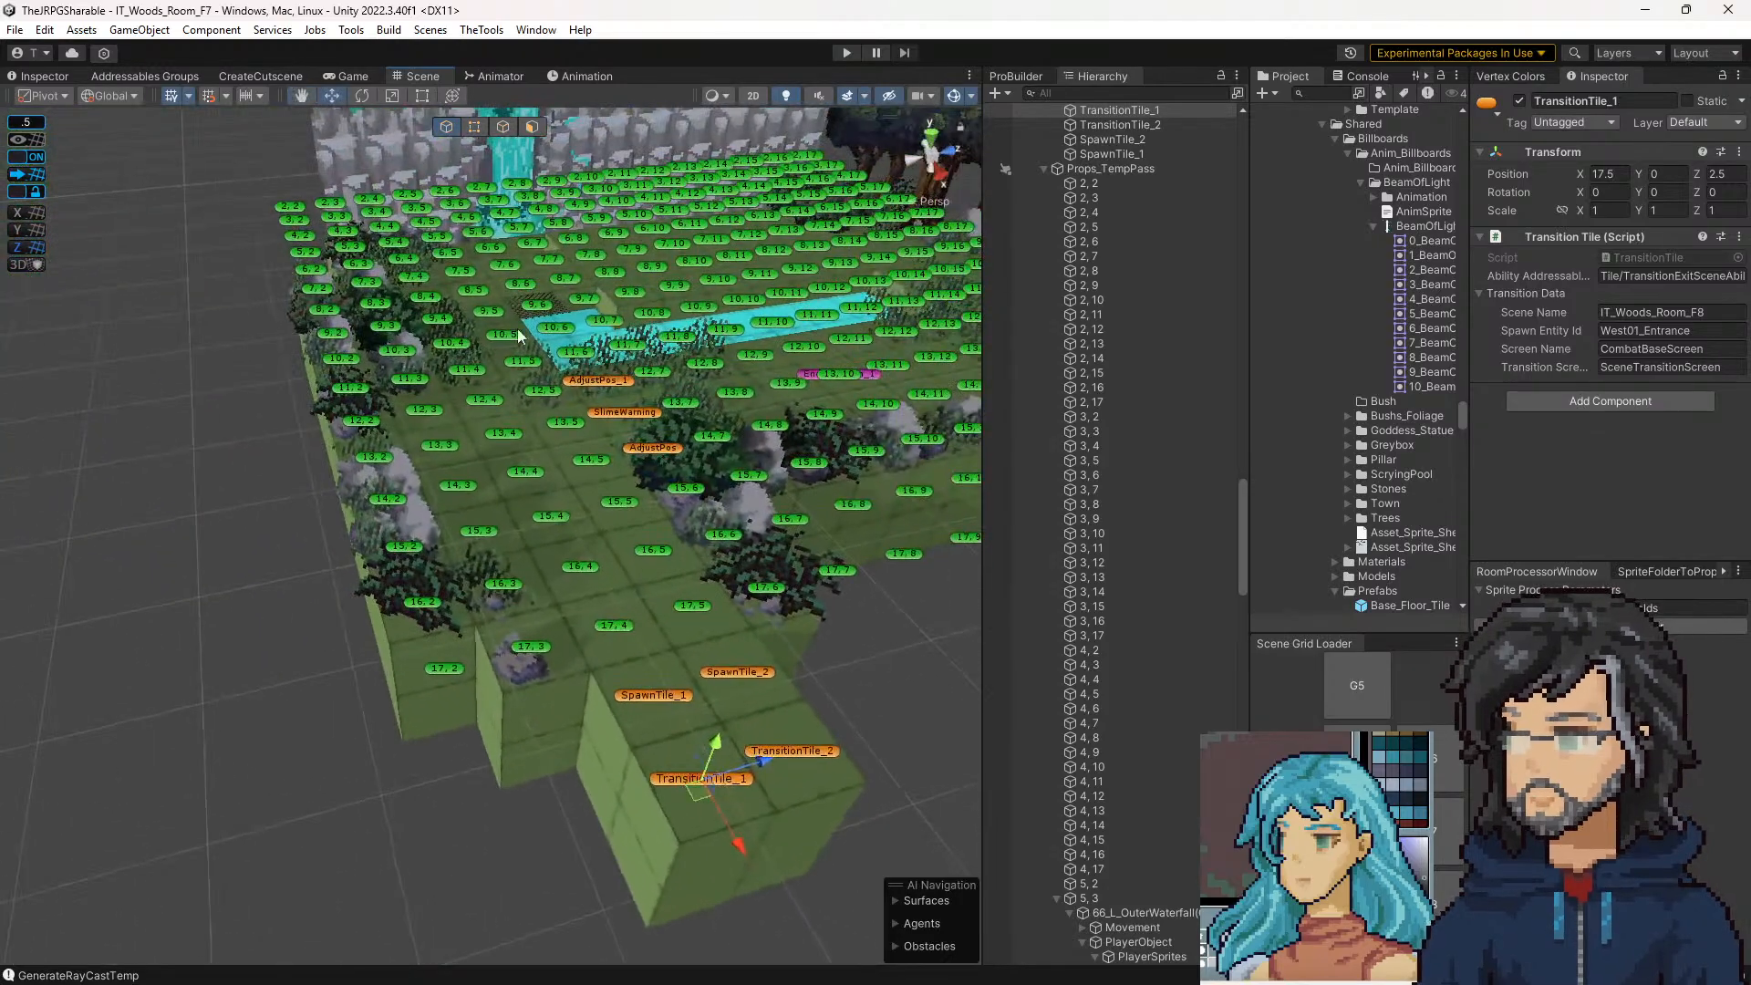
{"action": "left_click", "coordinate": [570, 320]}
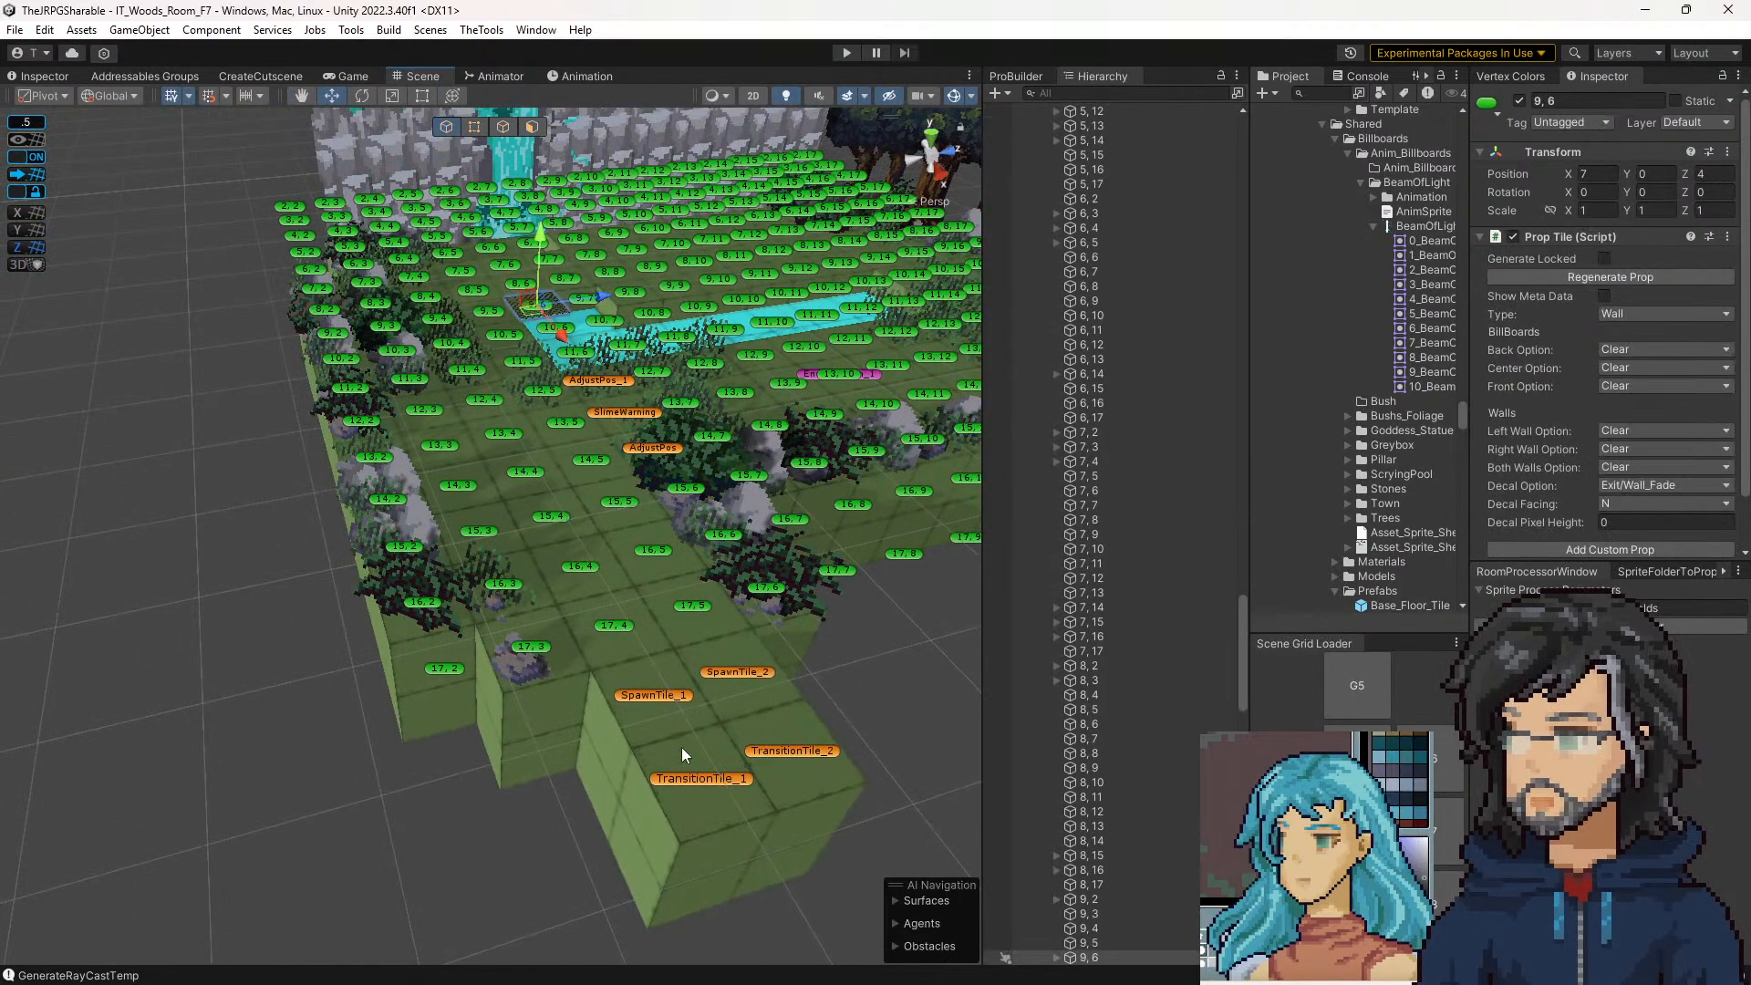
{"action": "left_click", "coordinate": [688, 775]}
{"action": "left_click", "coordinate": [625, 631]}
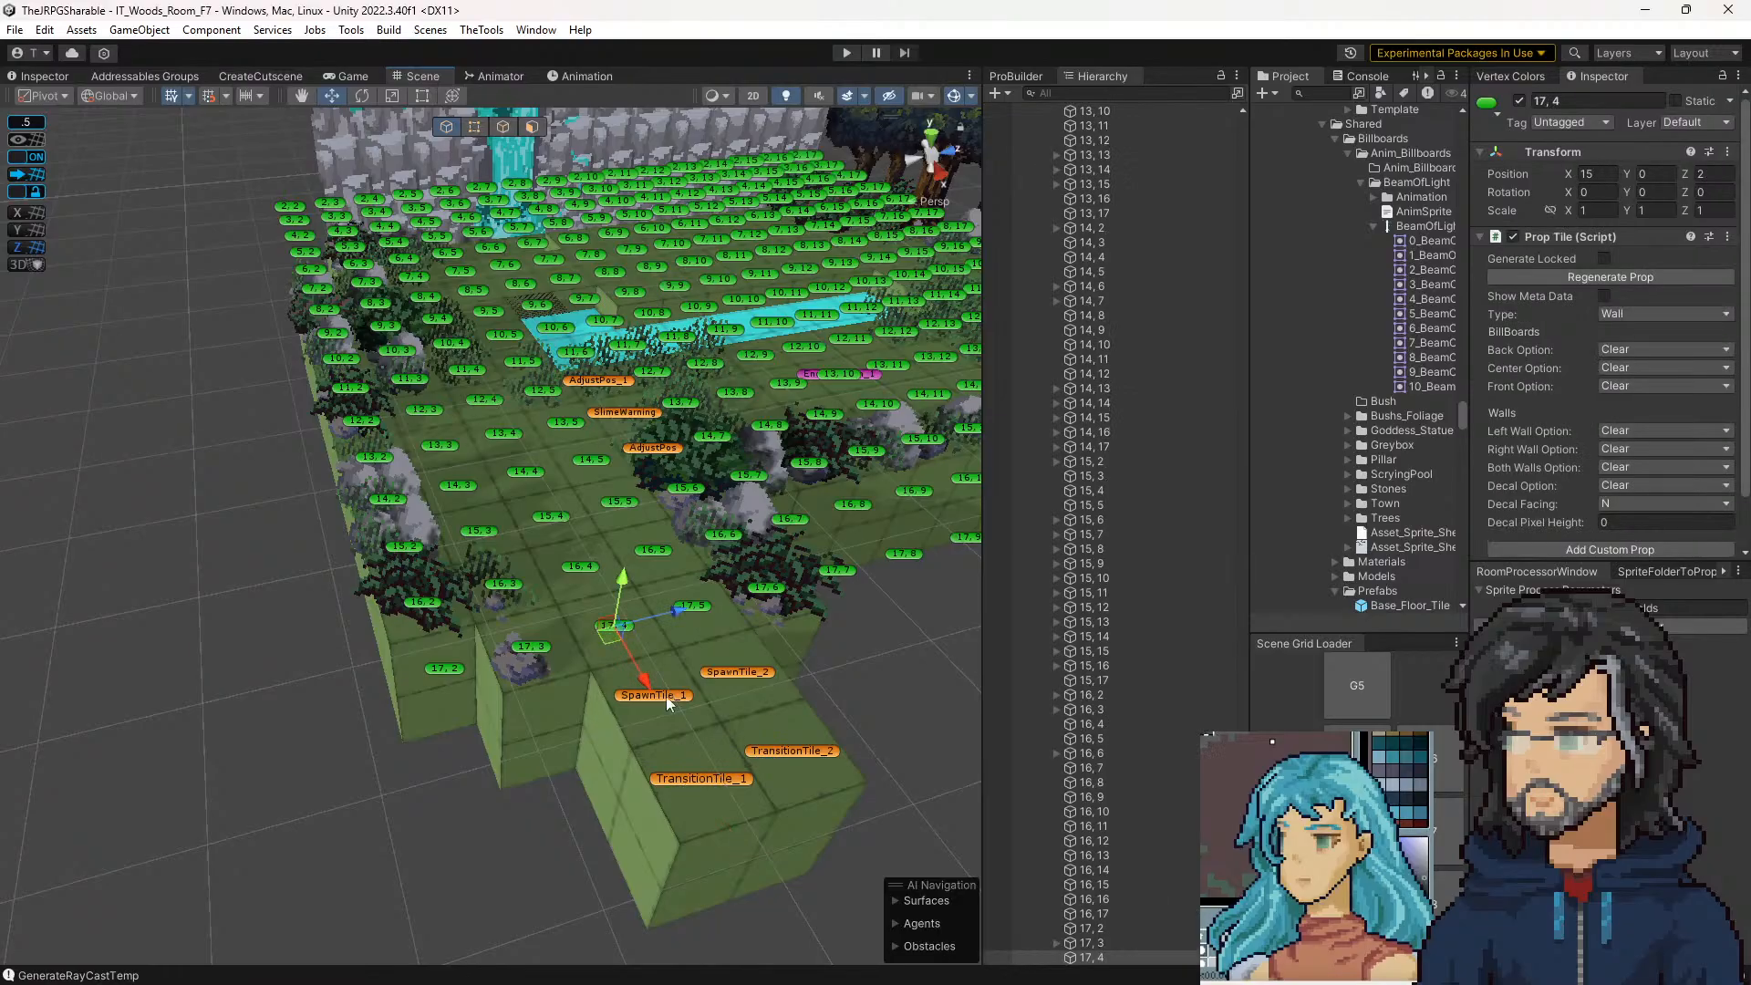
{"action": "left_click", "coordinate": [698, 779]}
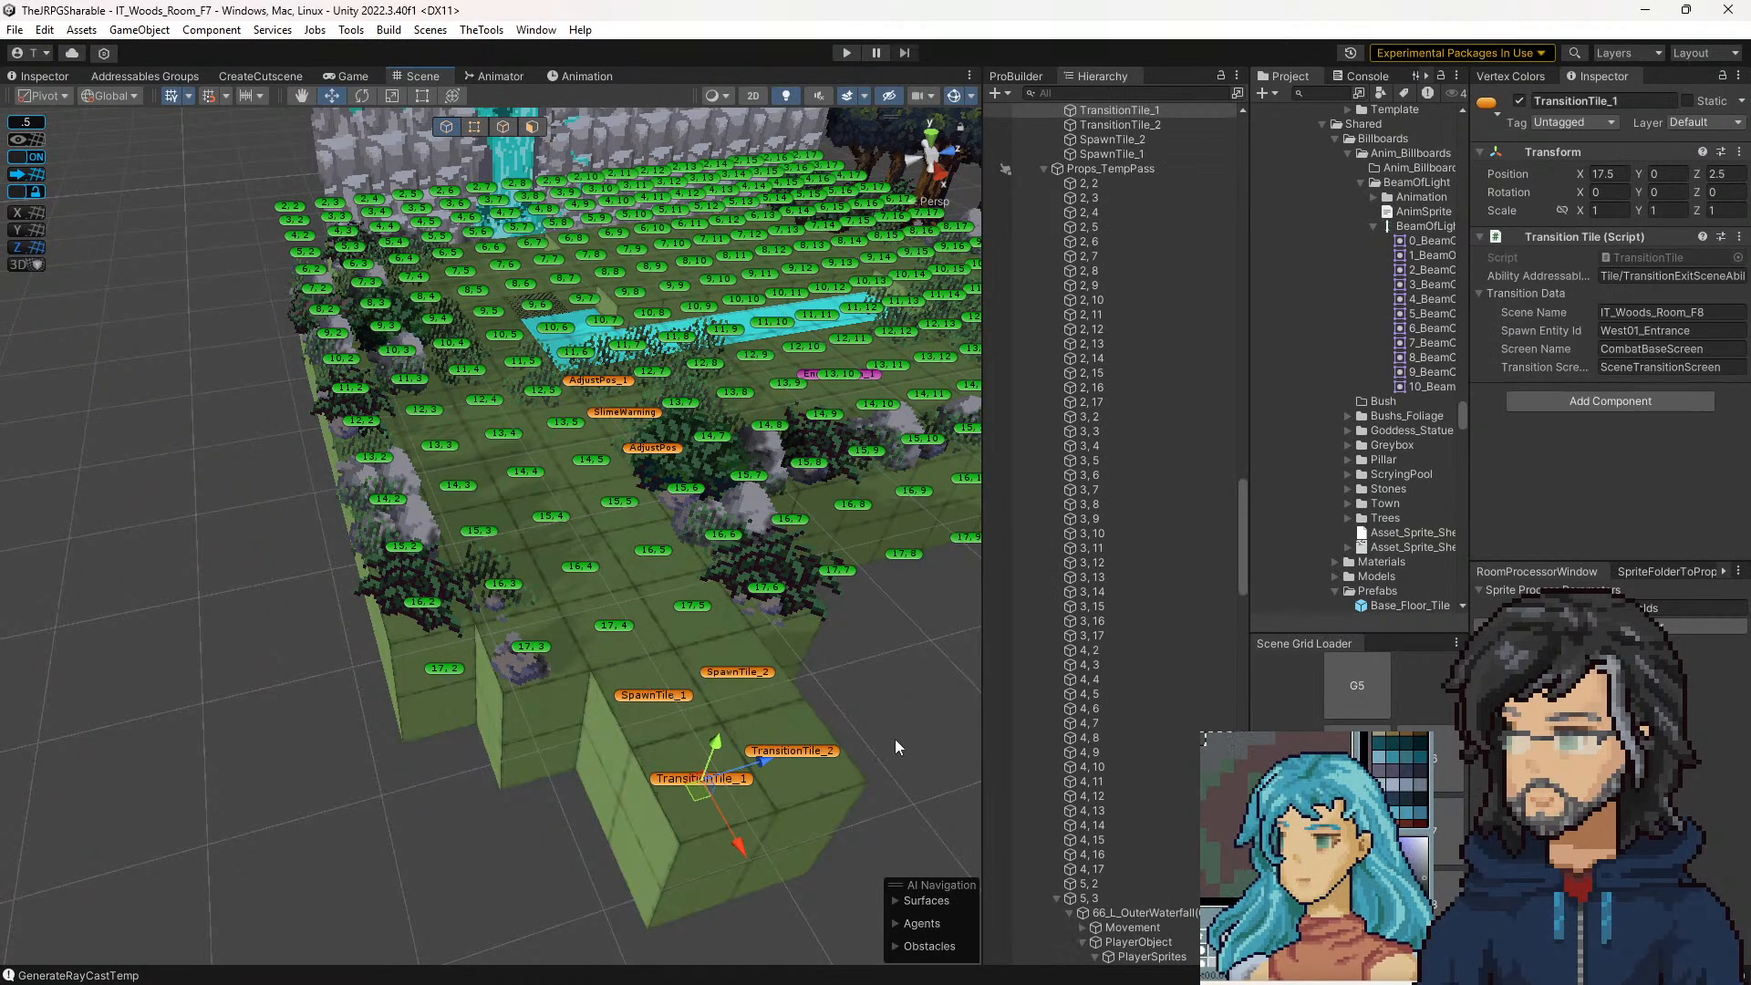
{"action": "left_click", "coordinate": [539, 311]}
{"action": "left_click_drag", "start_coordinate": [544, 318], "coordinate": [675, 823]}
{"action": "key", "text": "f"}
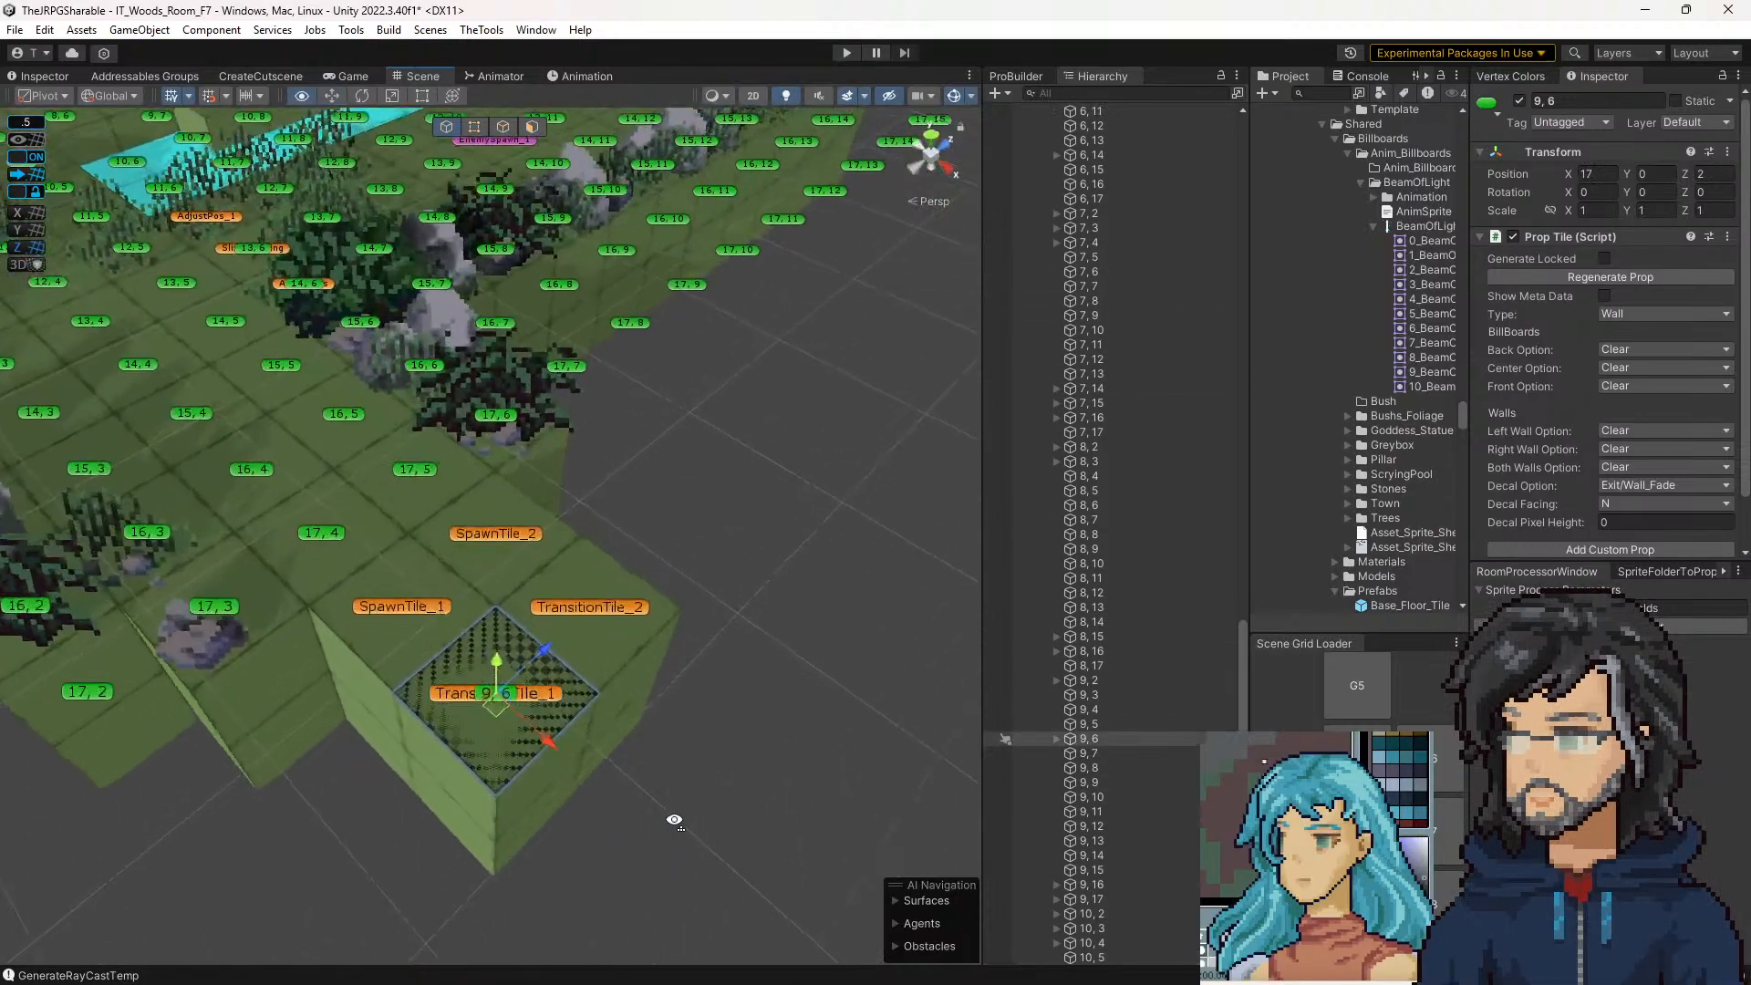
Run the room in play mode, view the decal on the exit walkway in the scene, and stop play mode
{"action": "key", "text": "ctrl+p"}
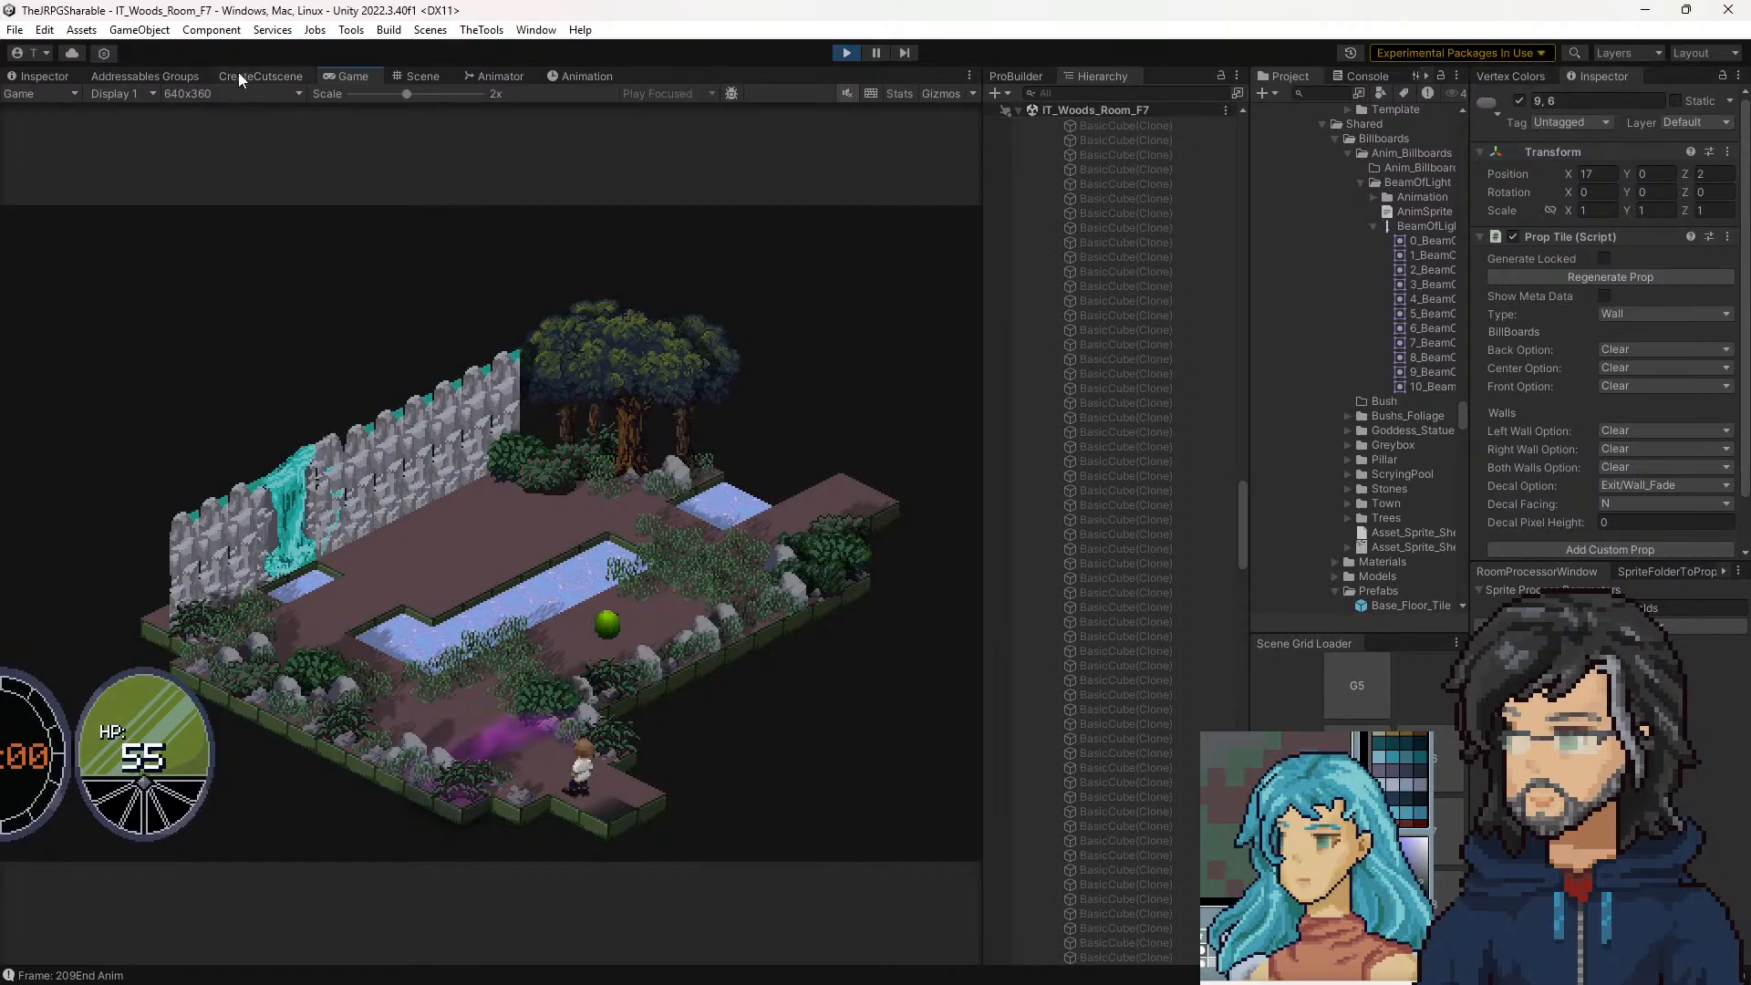
{"action": "left_click", "coordinate": [418, 77]}
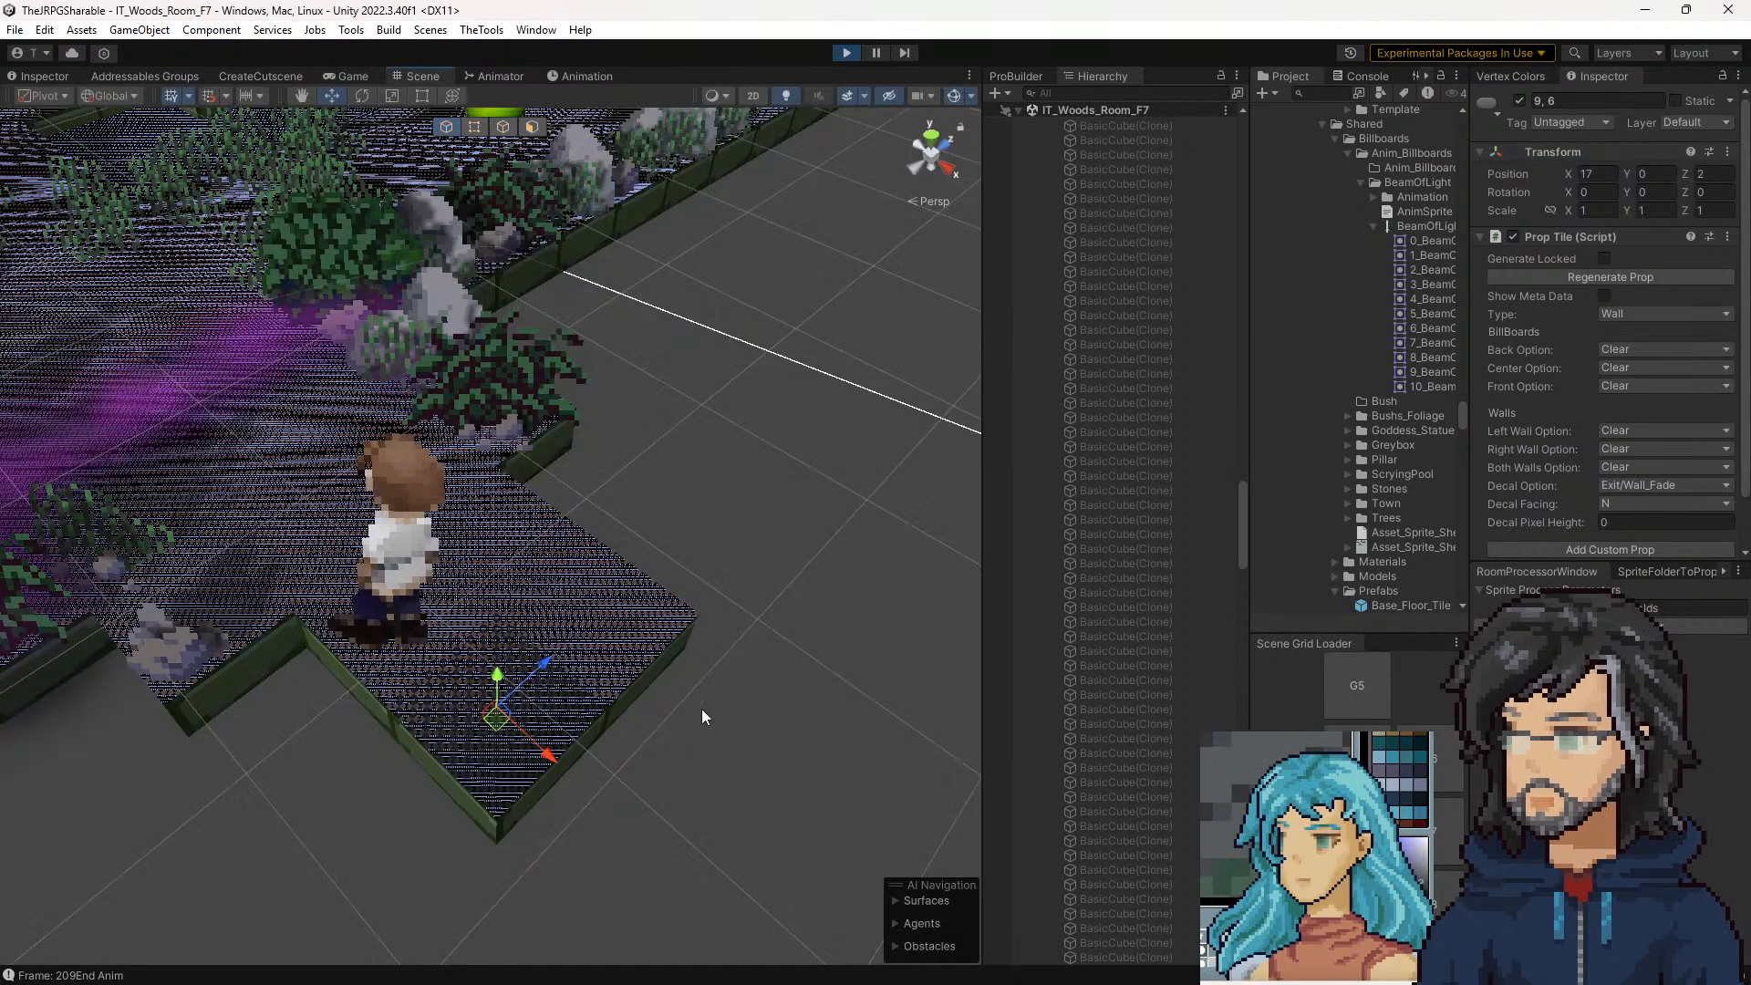
{"action": "left_click", "coordinate": [847, 53]}
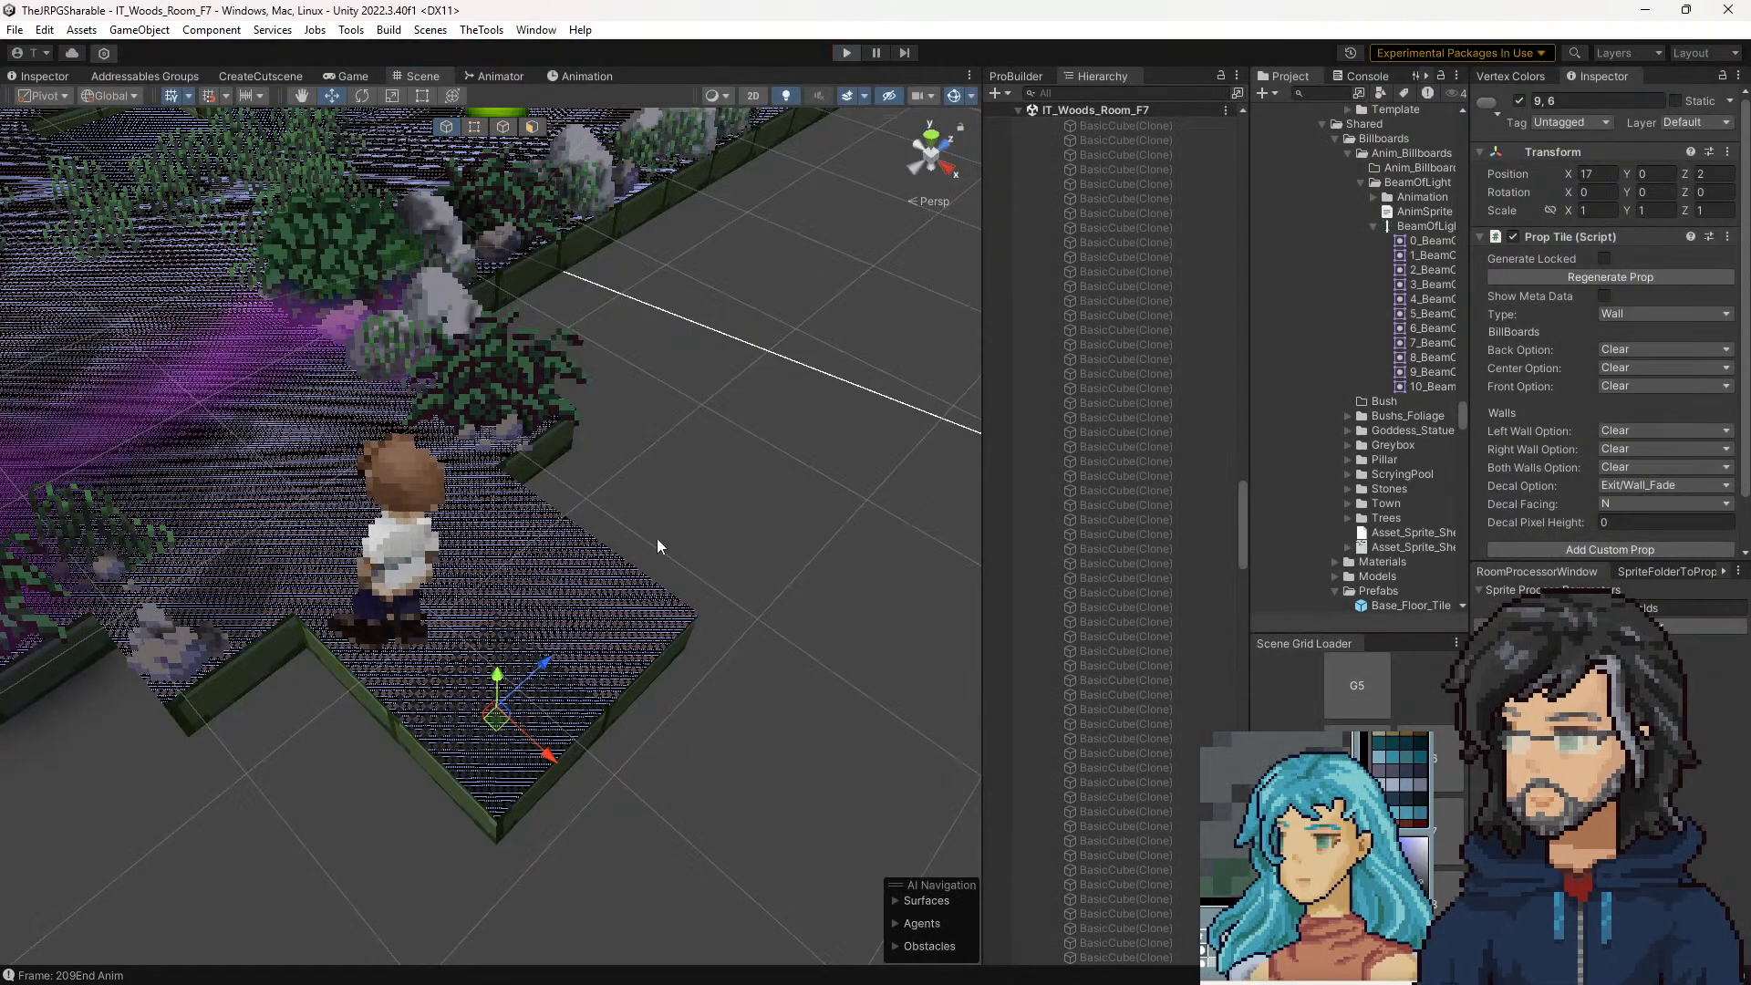
Return prop tile 9, 6 to X 7, Z 4 beside the pool and check its decal options
{"action": "left_click_drag", "start_coordinate": [745, 552], "coordinate": [697, 471]}
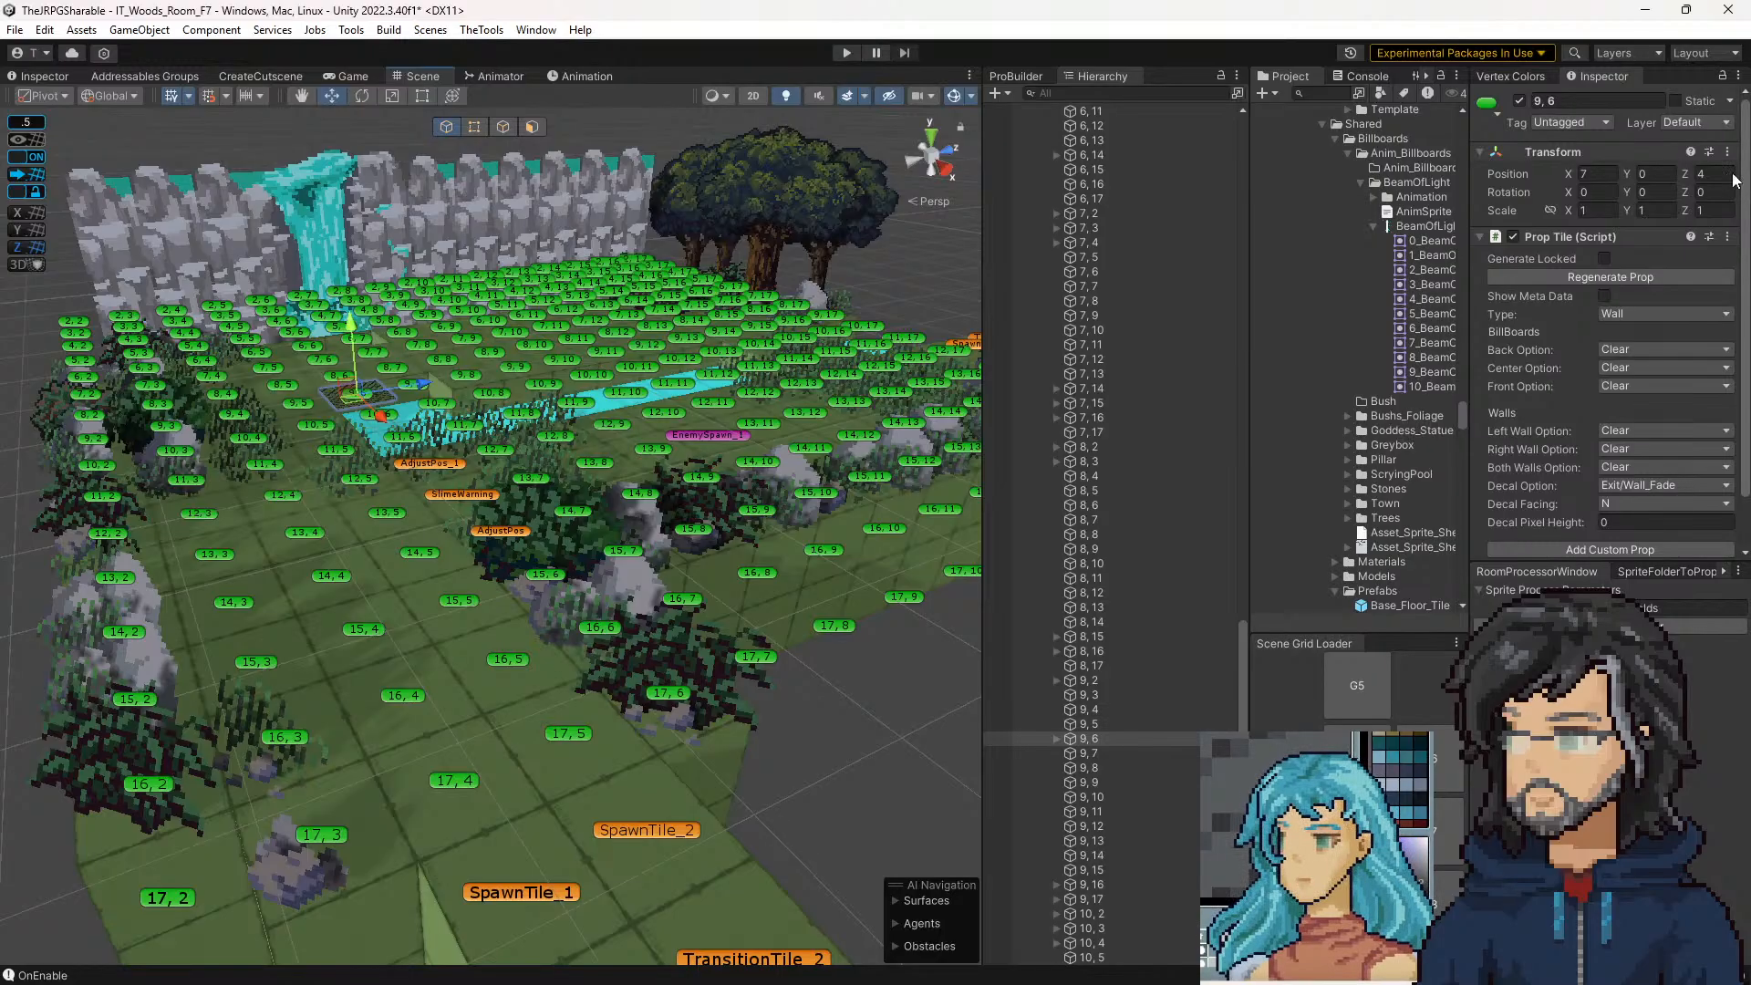
{"action": "left_click", "coordinate": [1658, 485]}
{"action": "left_click", "coordinate": [1652, 505]}
Examine prop tile 9, 6 and the surrounding pool area up close and from farther back
{"action": "left_click_drag", "start_coordinate": [638, 401], "coordinate": [672, 501]}
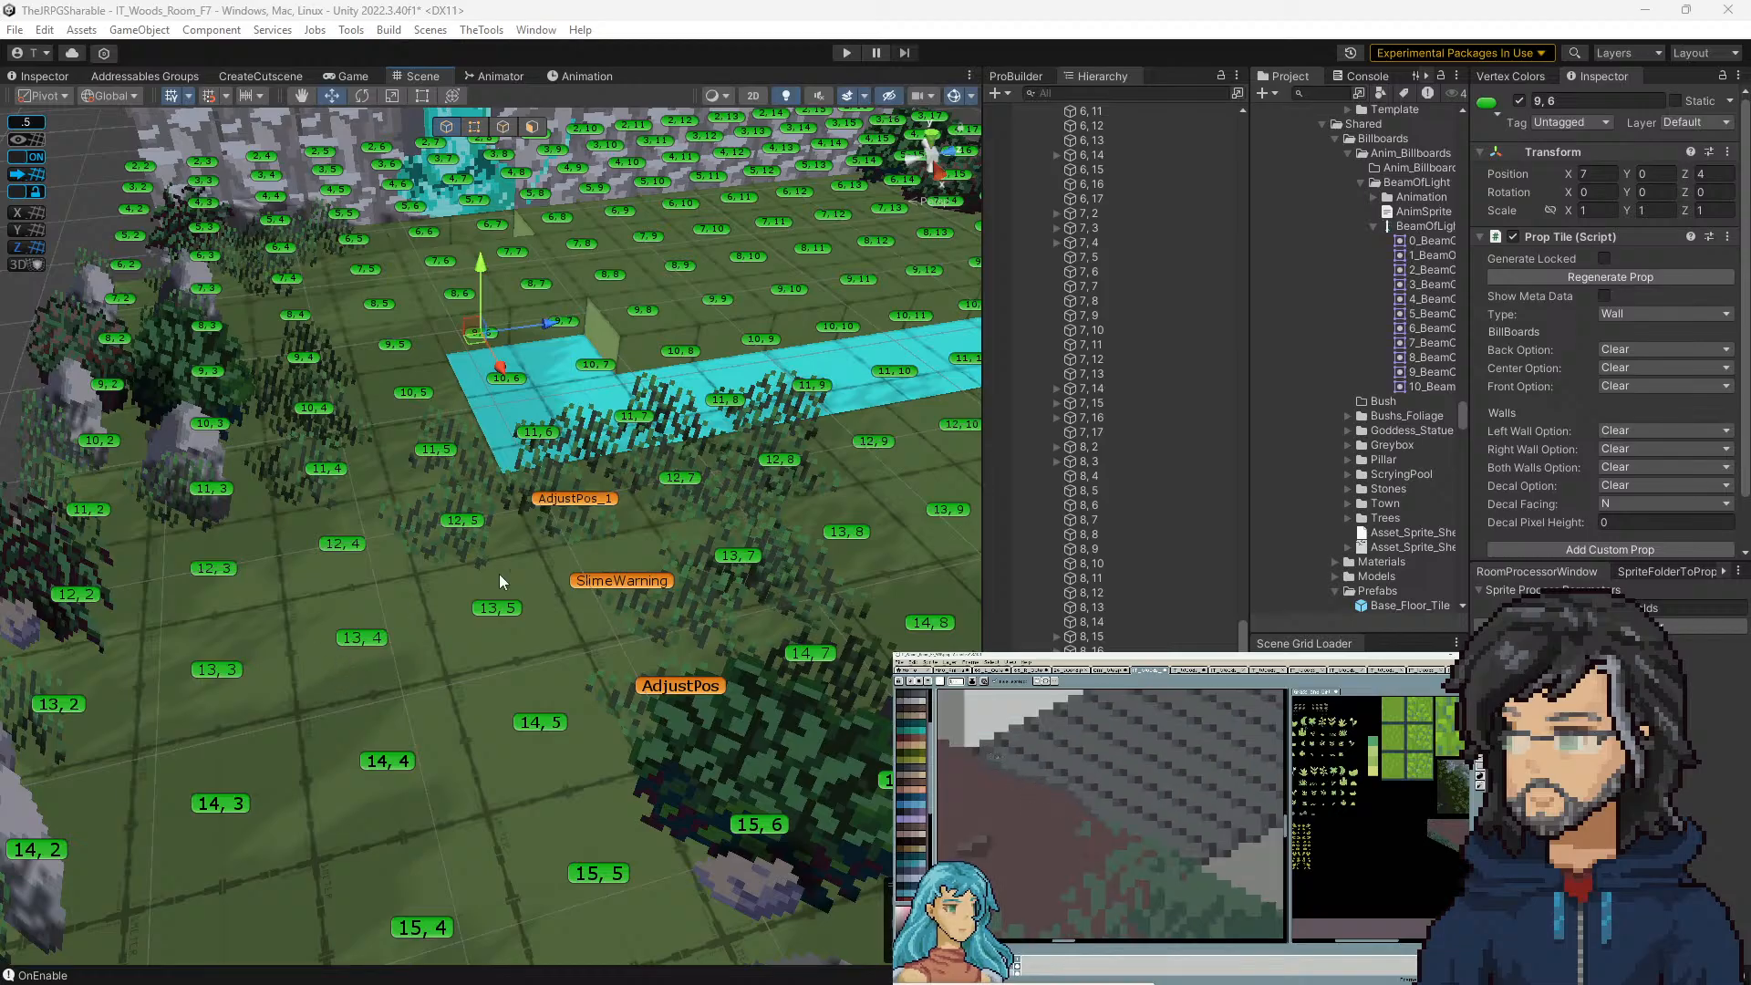
{"action": "key", "text": "s"}
{"action": "left_click_drag", "start_coordinate": [691, 522], "coordinate": [673, 587]}
{"action": "key", "text": "w"}
{"action": "key", "text": "w"}
{"action": "key", "text": "s"}
{"action": "key", "text": "s"}
{"action": "key", "text": "s"}
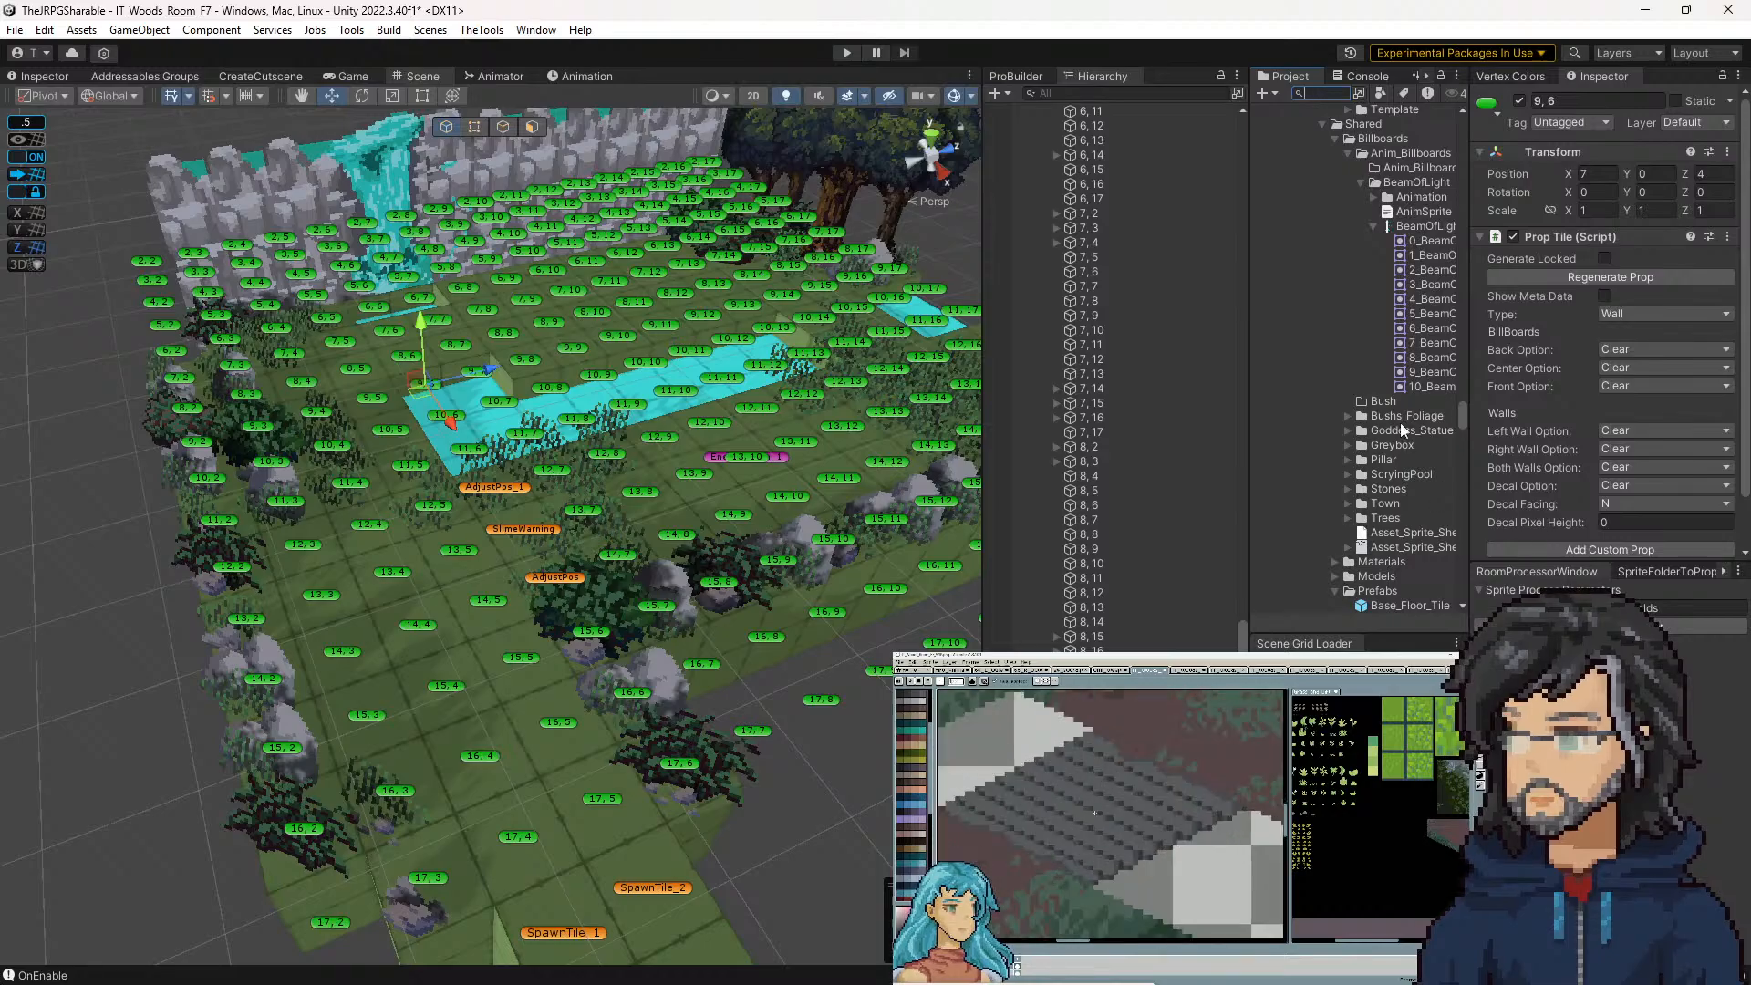
Search the project for "roompro", open the RoomProcessorWindow script in Visual Studio and read through its methods
{"action": "type", "text": "roompro"}
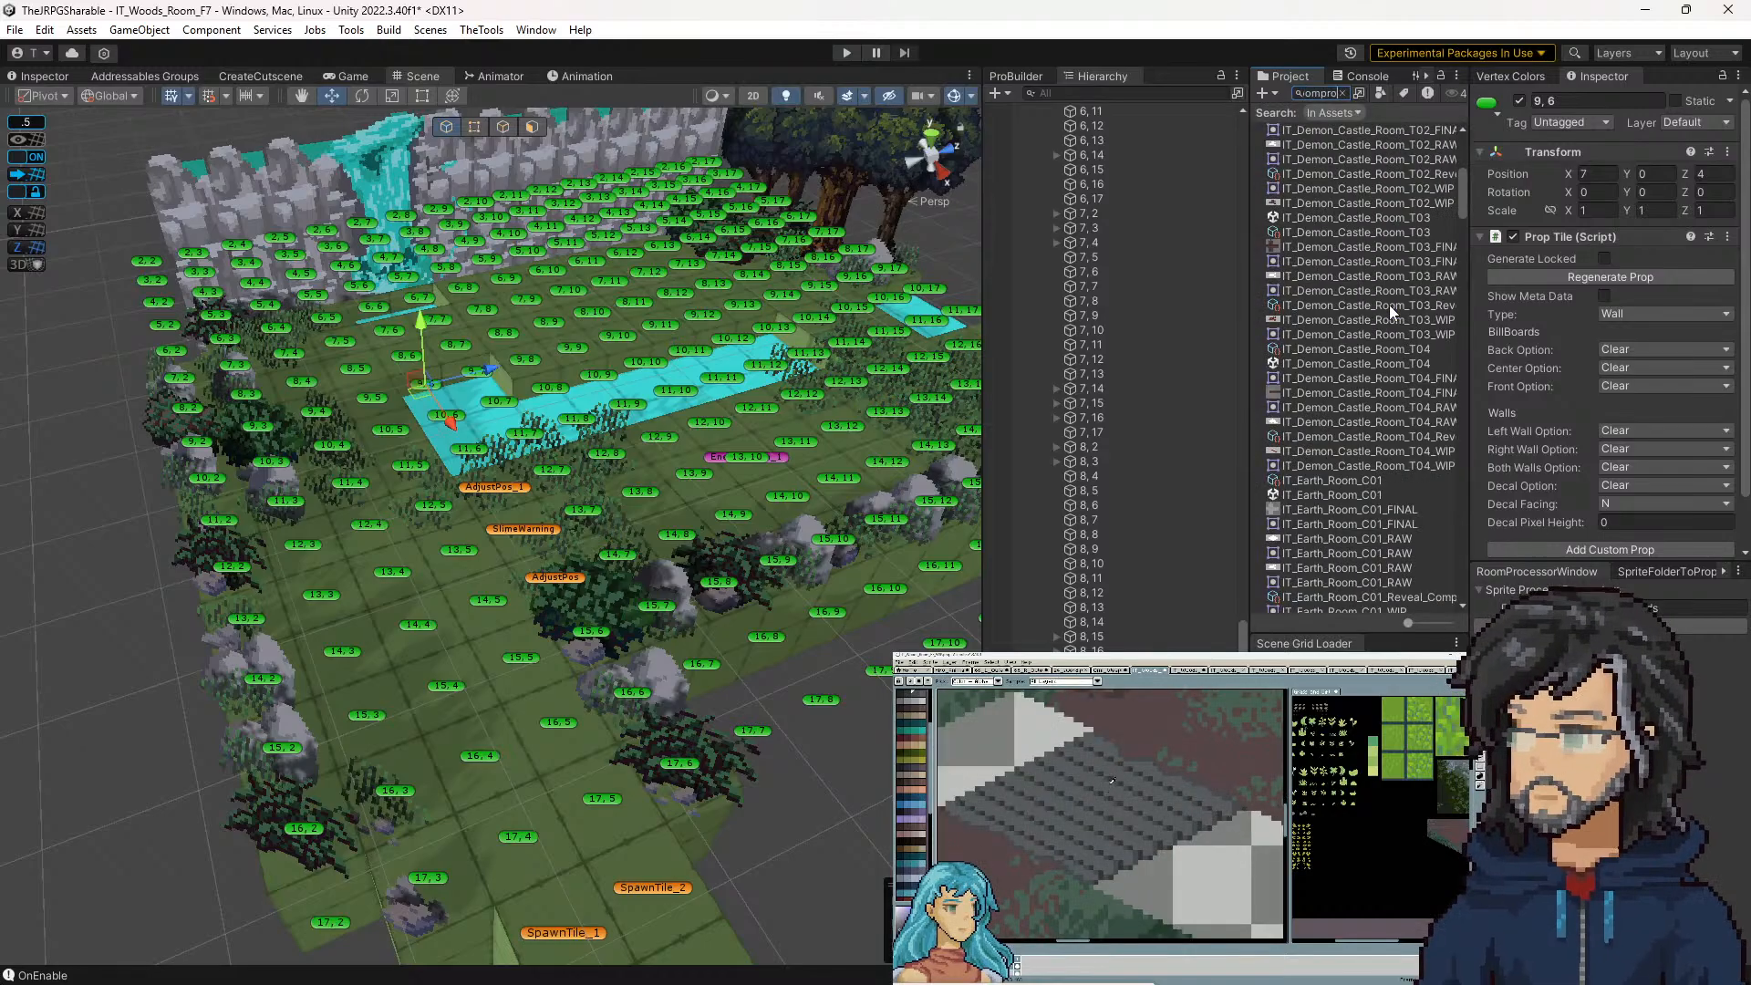
{"action": "double_click", "coordinate": [1322, 129]}
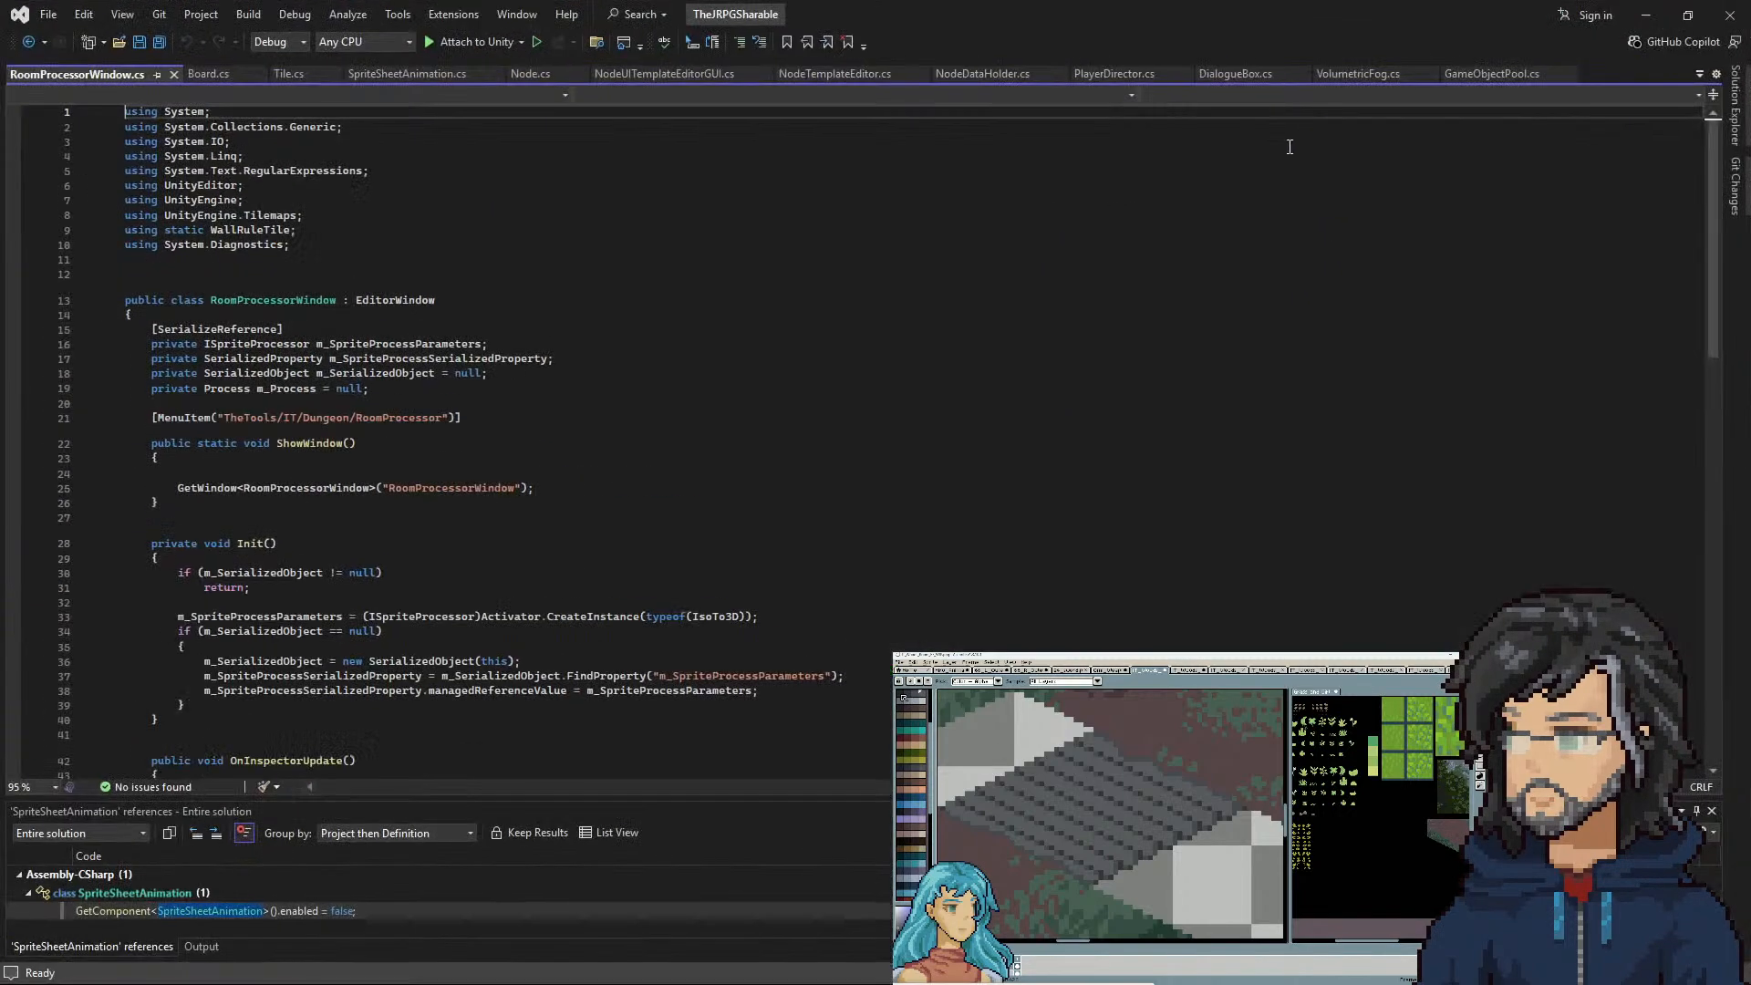
{"action": "scroll", "coordinate": [493, 505], "scroll_direction": "down", "scroll_amount": 3}
{"action": "scroll", "coordinate": [493, 491], "scroll_direction": "down", "scroll_amount": 3}
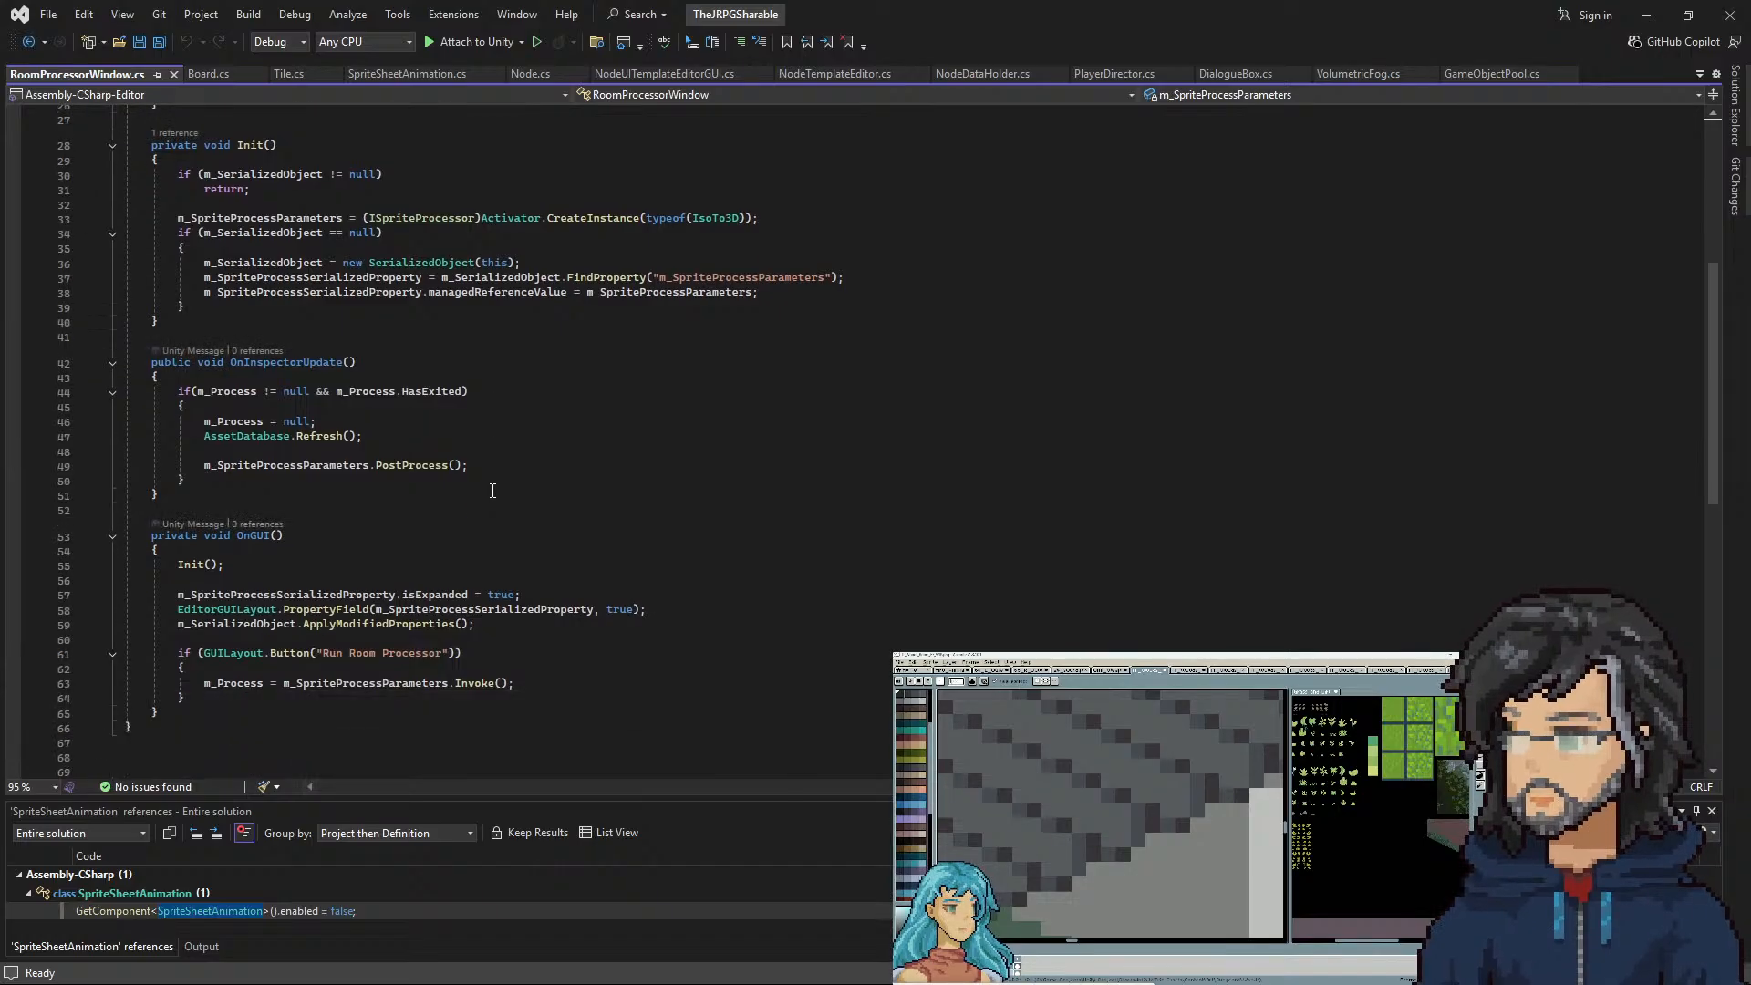
{"action": "scroll", "coordinate": [493, 490], "scroll_direction": "up", "scroll_amount": 6}
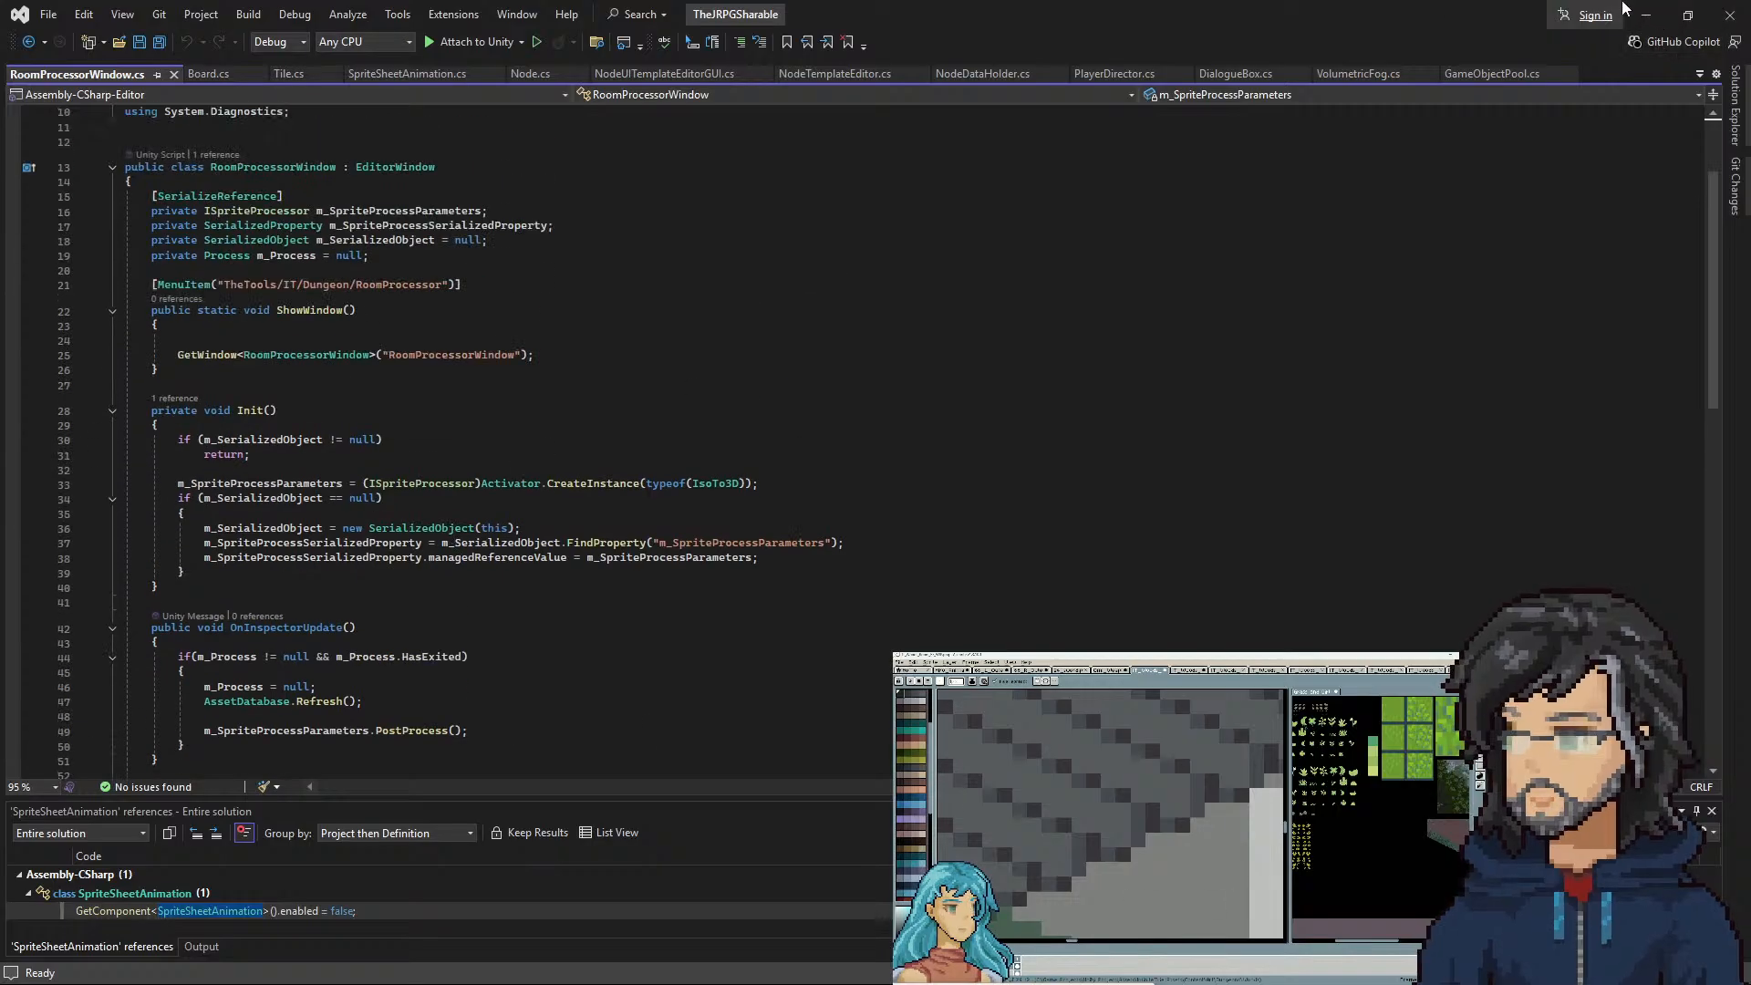
{"action": "scroll", "coordinate": [385, 462], "scroll_direction": "down", "scroll_amount": 2}
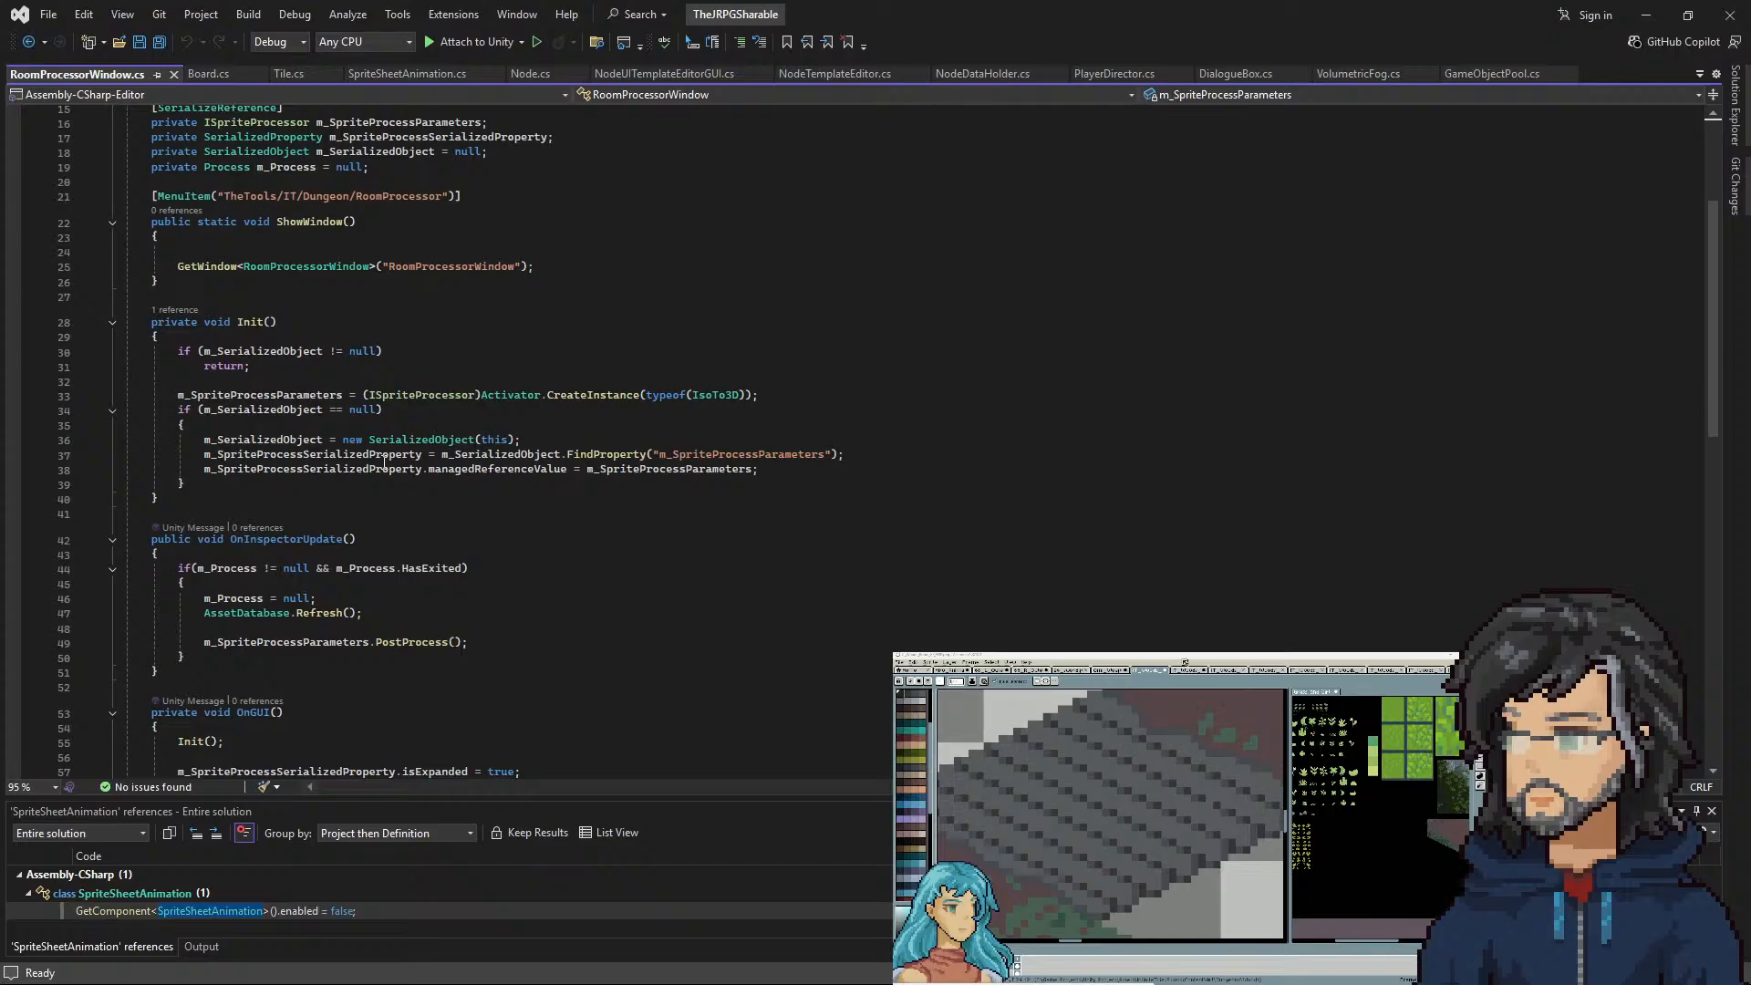
{"action": "scroll", "coordinate": [312, 605], "scroll_direction": "down", "scroll_amount": 3}
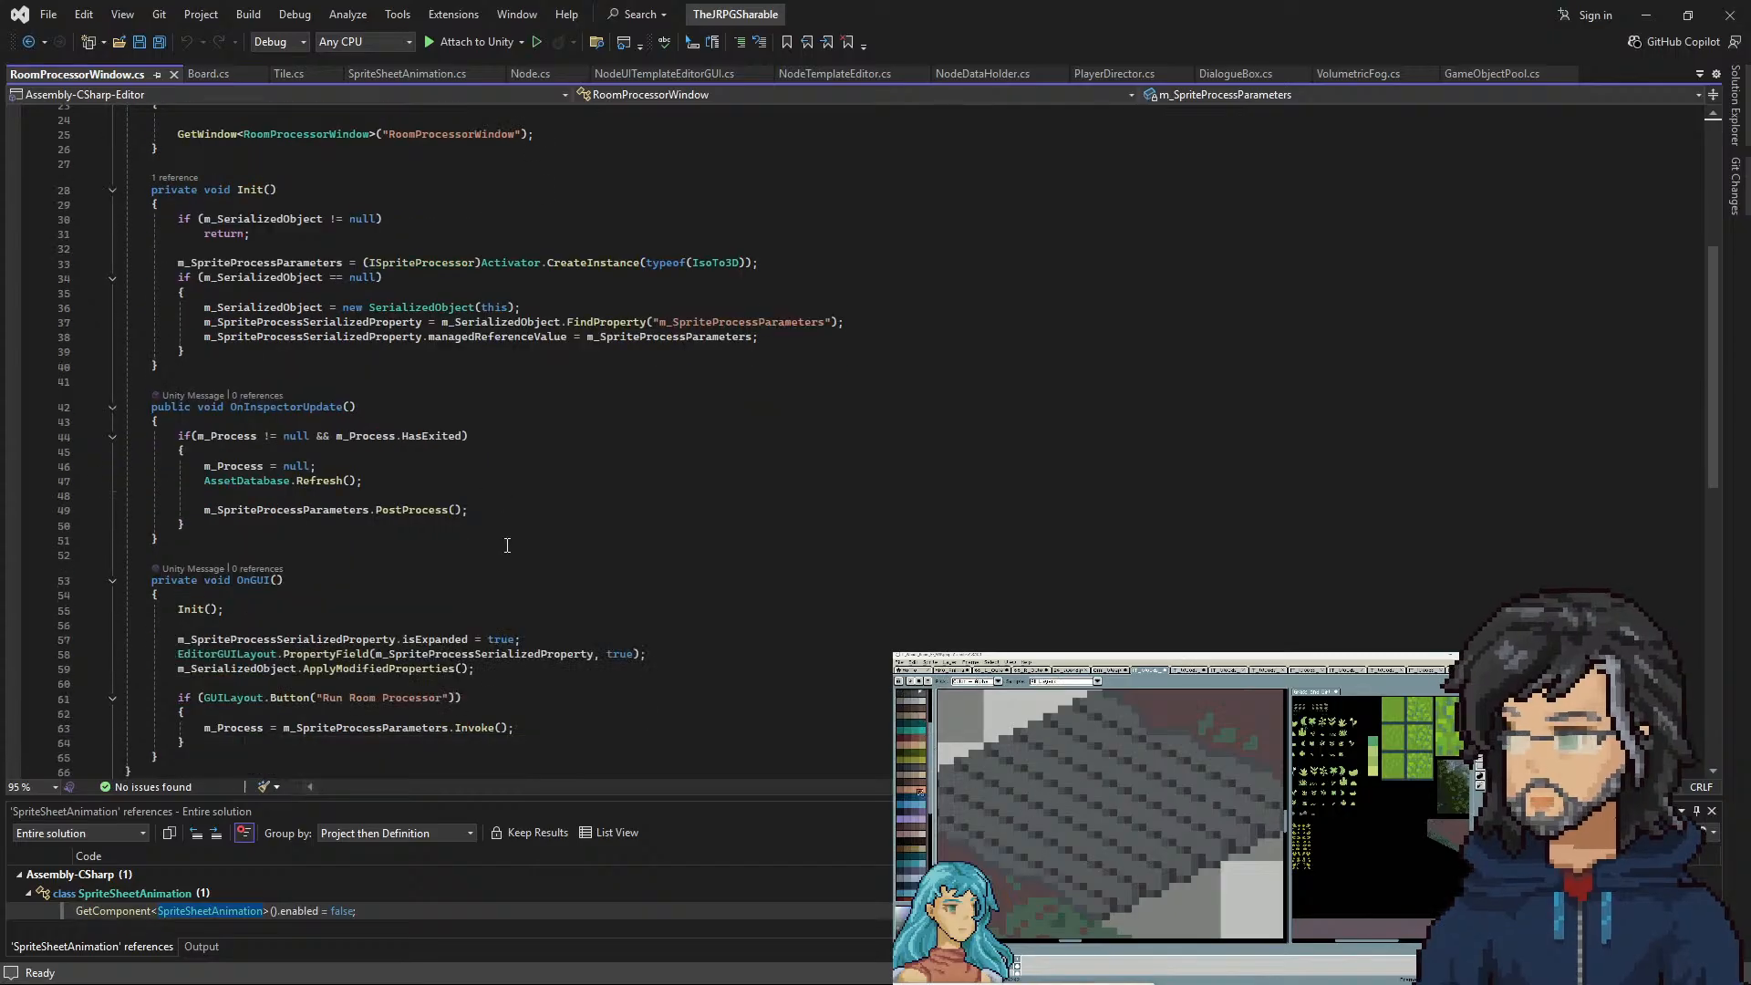
{"action": "scroll", "coordinate": [502, 547], "scroll_direction": "down", "scroll_amount": 3}
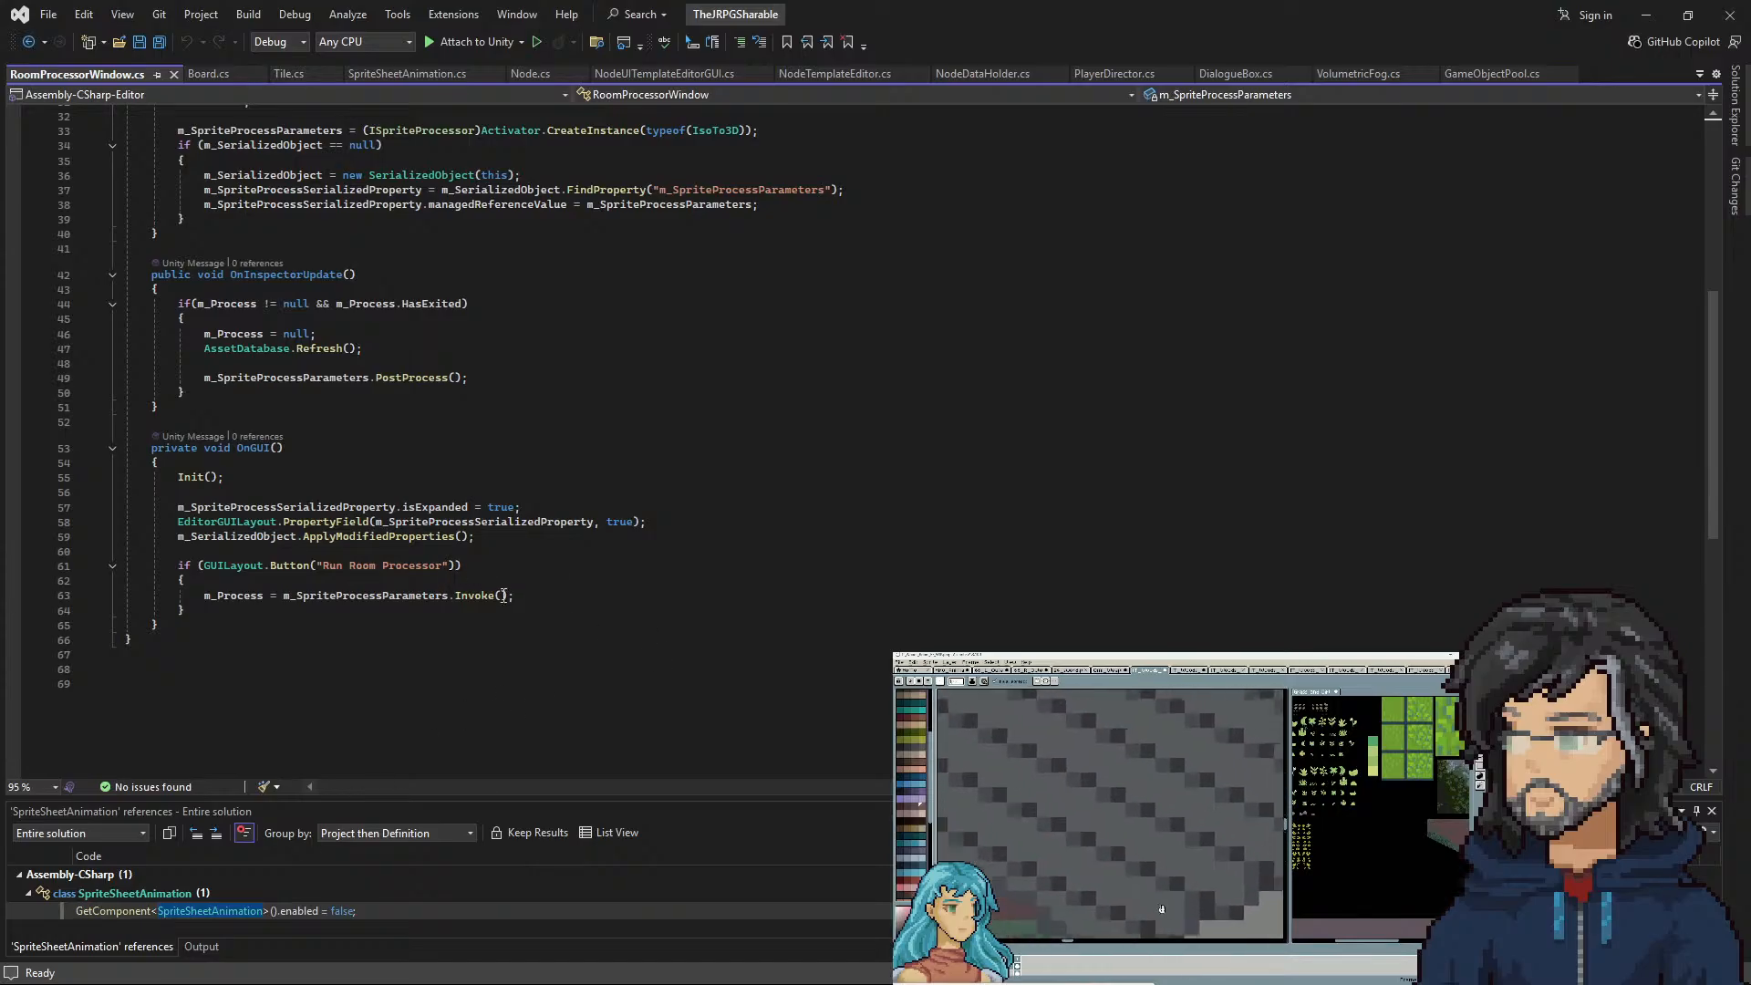
Trace where m_SpriteProcessSerializedProperty and m_SpriteProcessParameters are used in the RoomProcessorWindow script
{"action": "scroll", "coordinate": [529, 591], "scroll_direction": "up", "scroll_amount": 2}
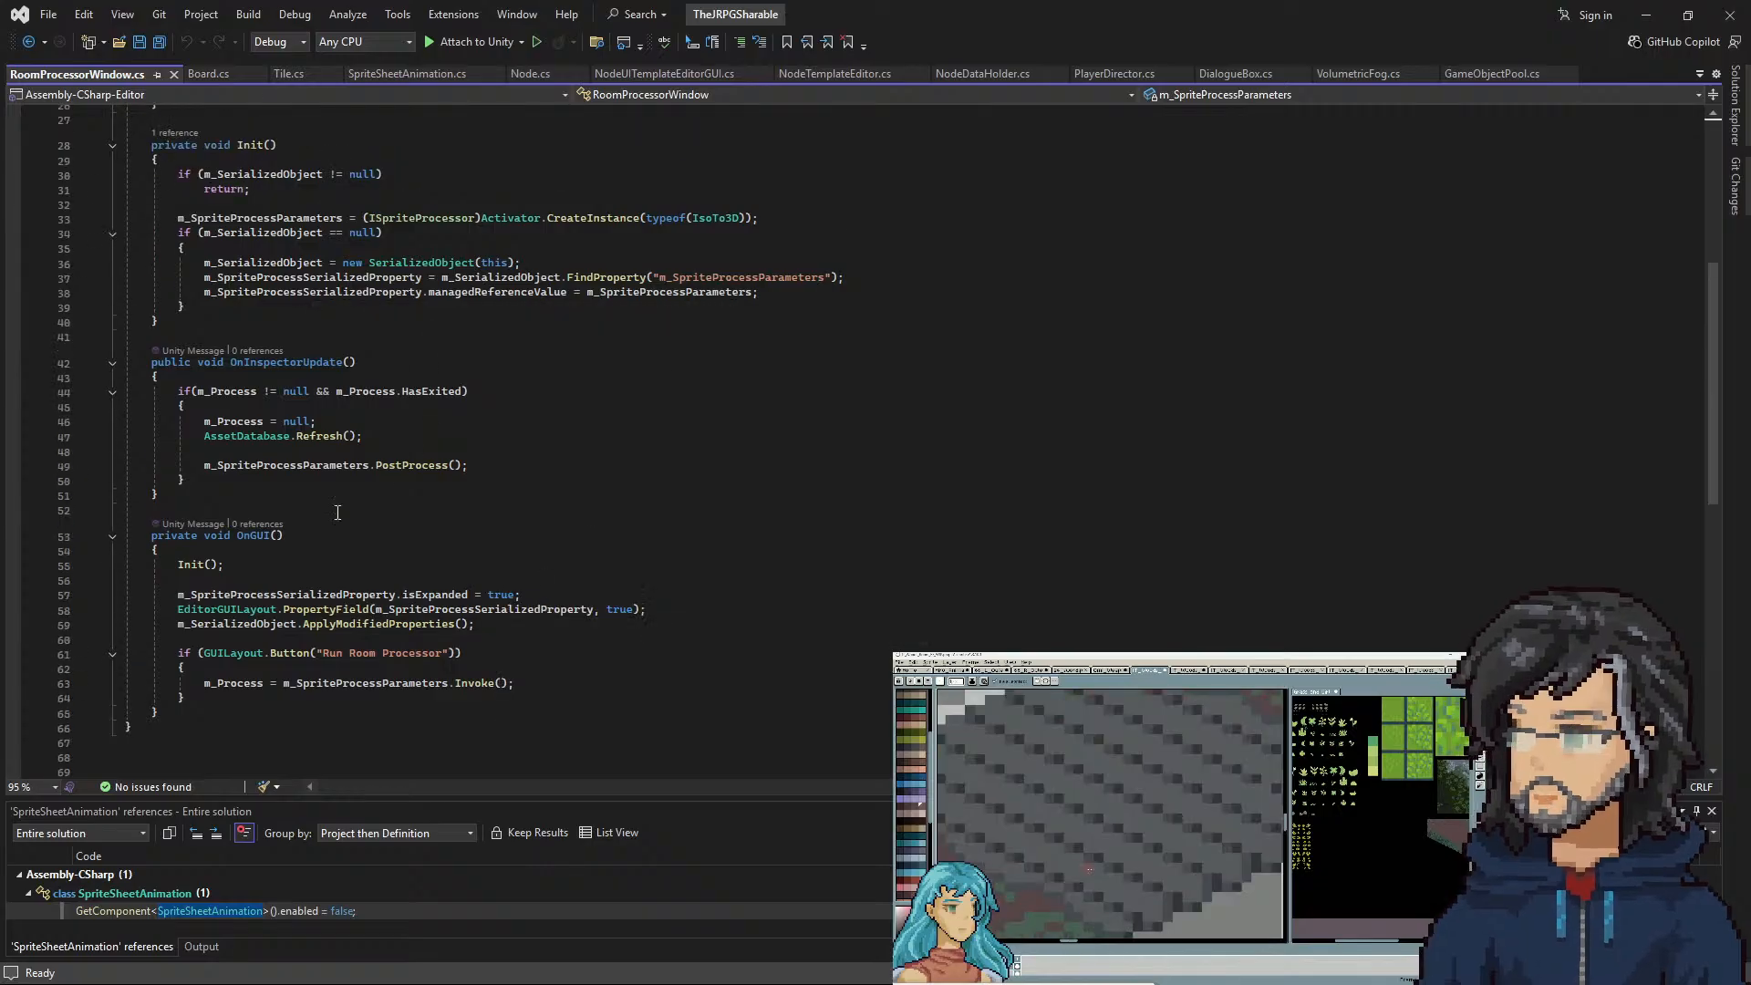
{"action": "scroll", "coordinate": [574, 526], "scroll_direction": "down", "scroll_amount": 2}
{"action": "double_click", "coordinate": [464, 520]}
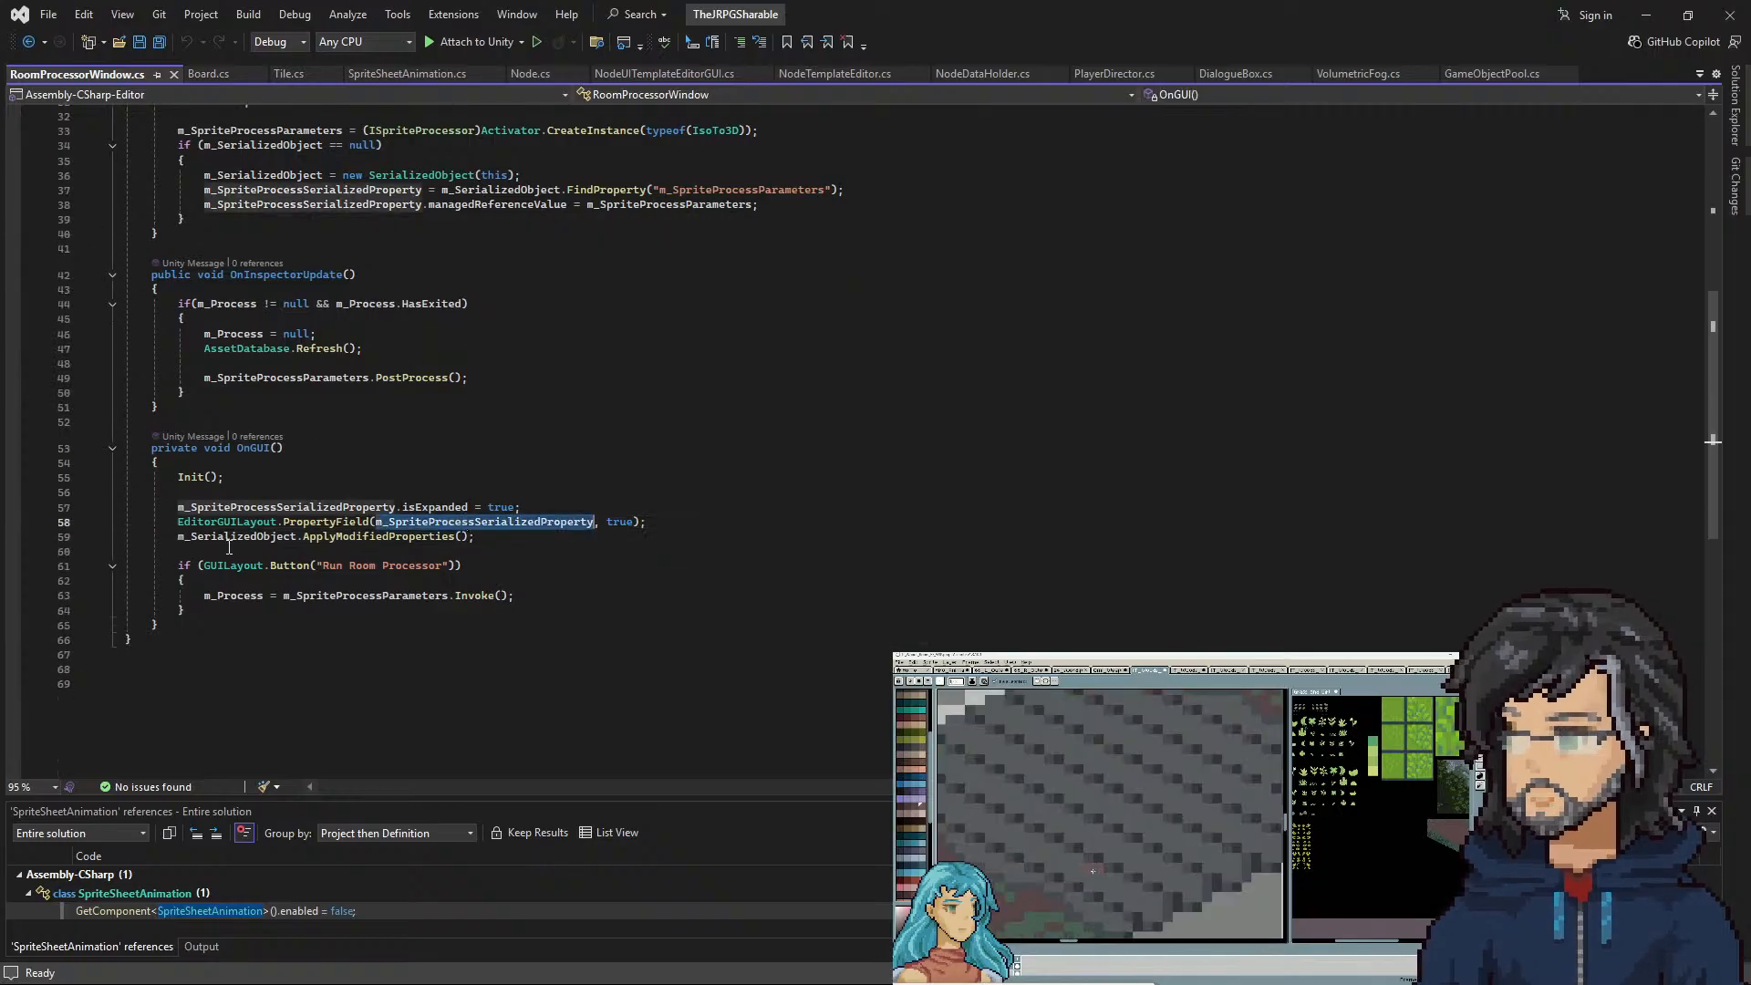
{"action": "scroll", "coordinate": [452, 531], "scroll_direction": "up", "scroll_amount": 8}
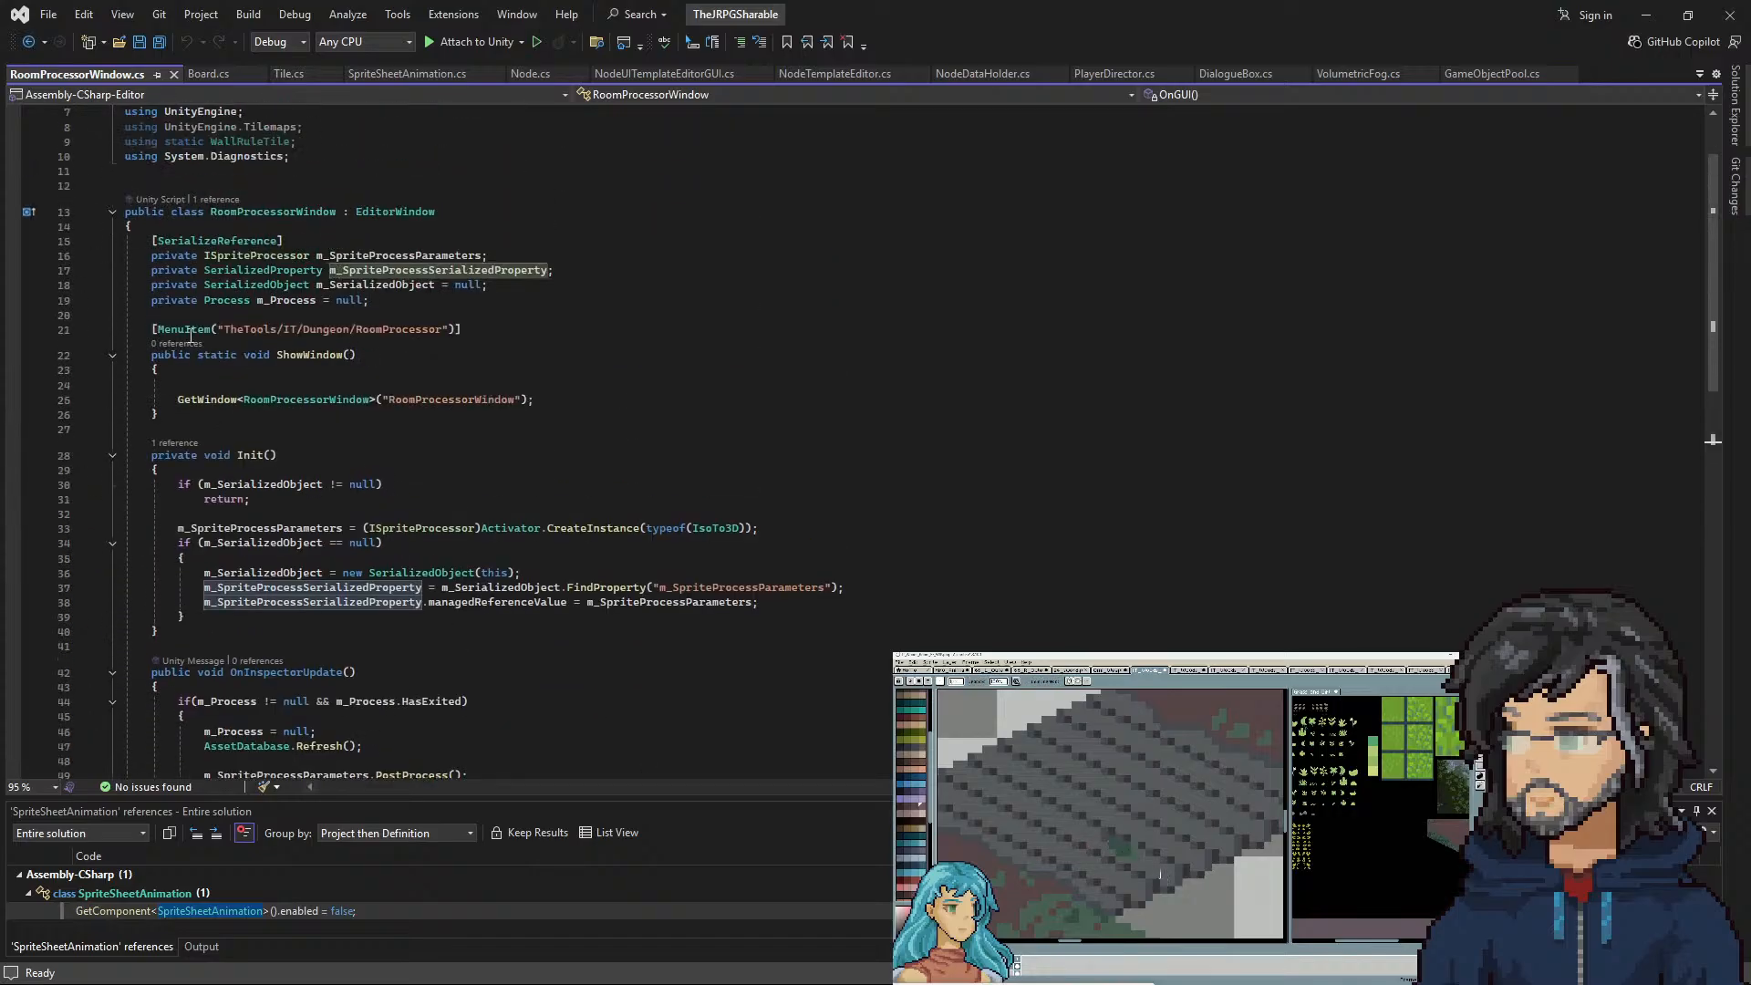
{"action": "double_click", "coordinate": [401, 256]}
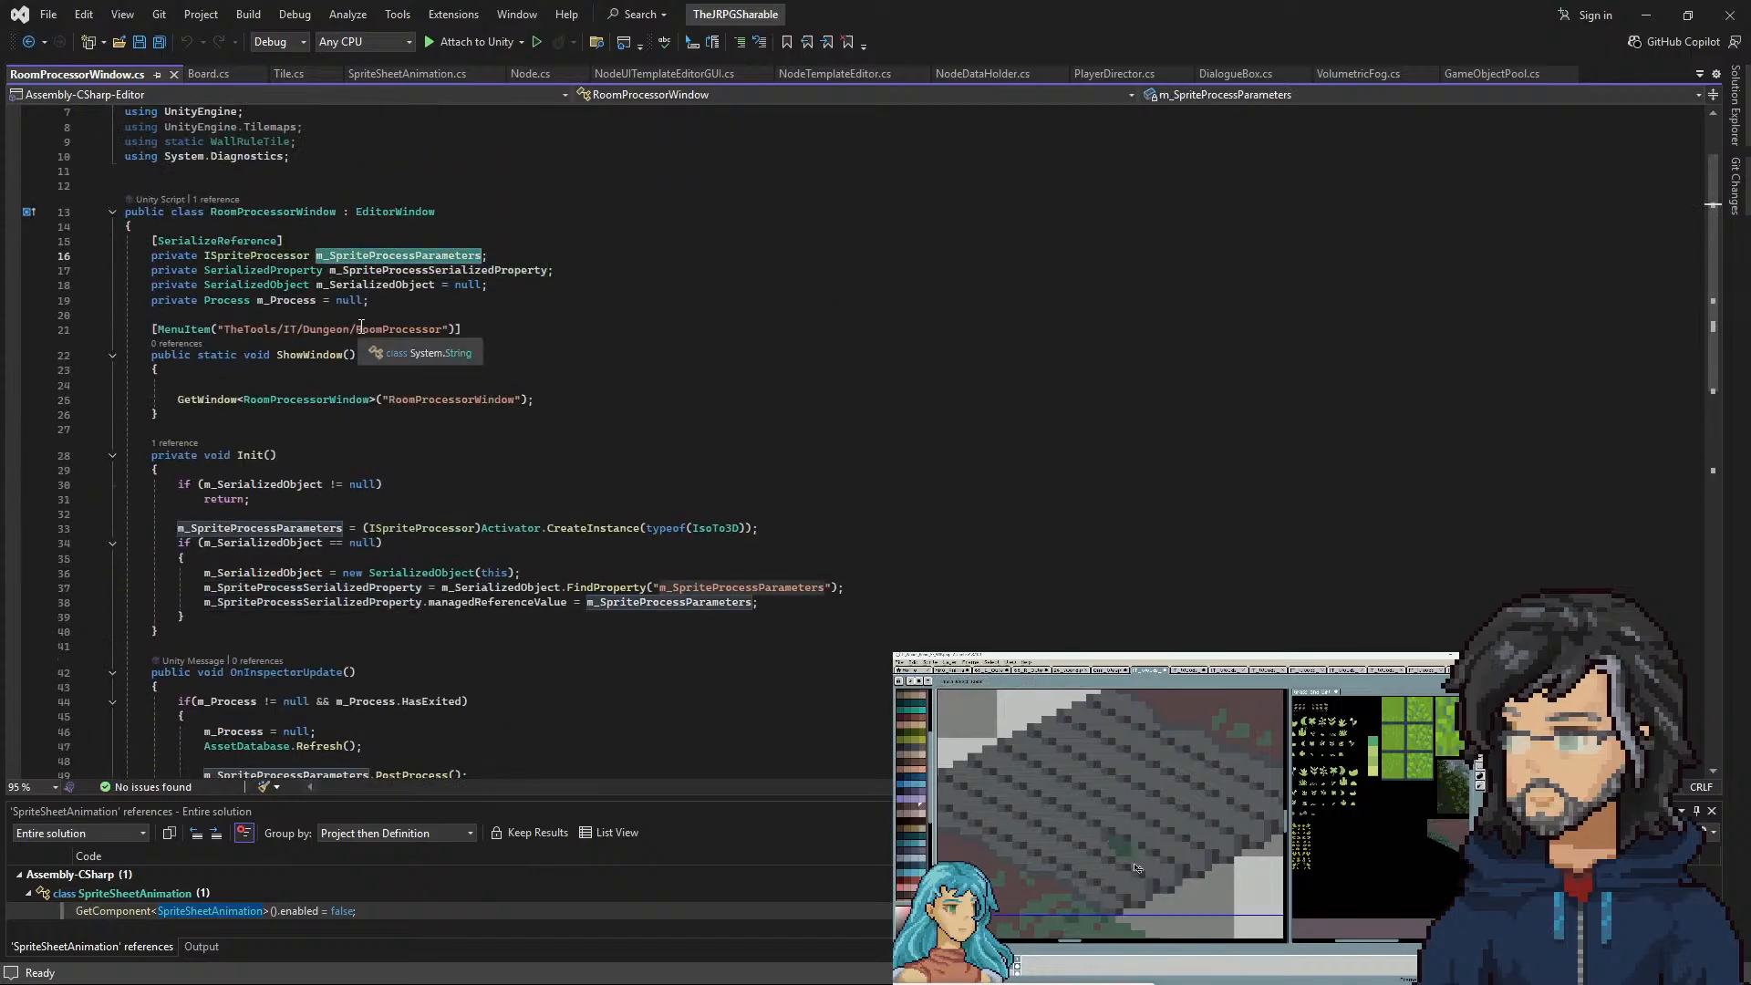
{"action": "scroll", "coordinate": [488, 421], "scroll_direction": "down", "scroll_amount": 1}
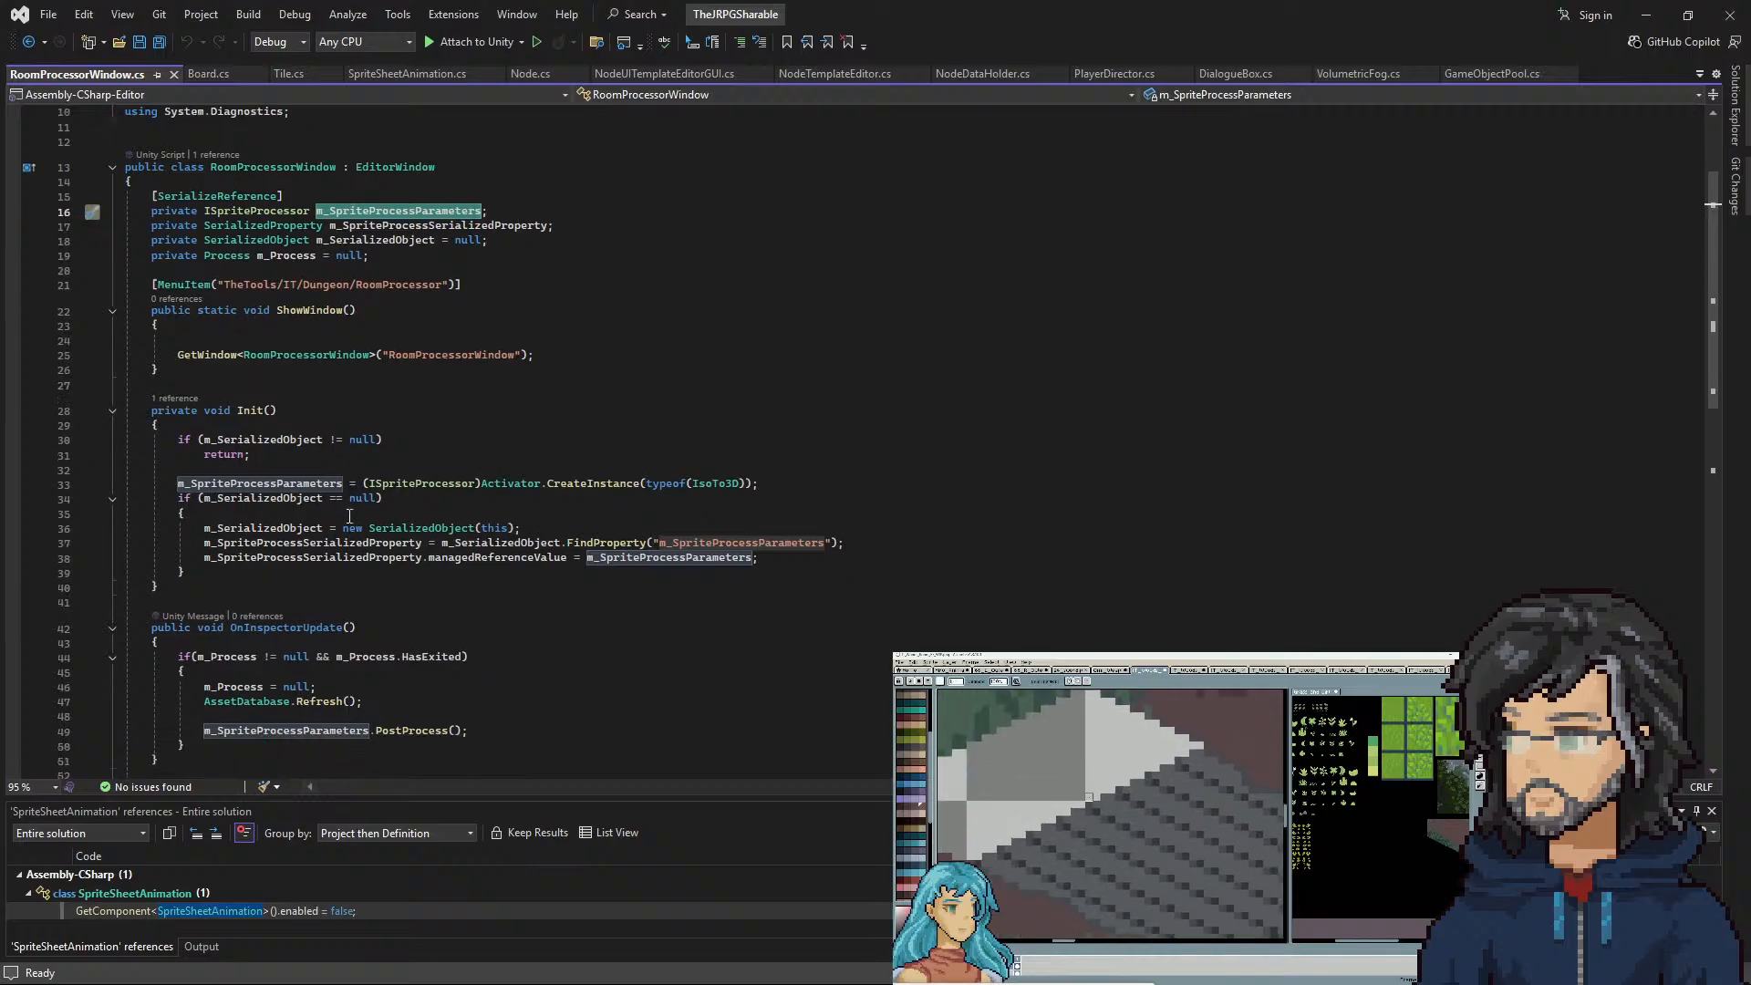
{"action": "mouse_move", "coordinate": [444, 529]}
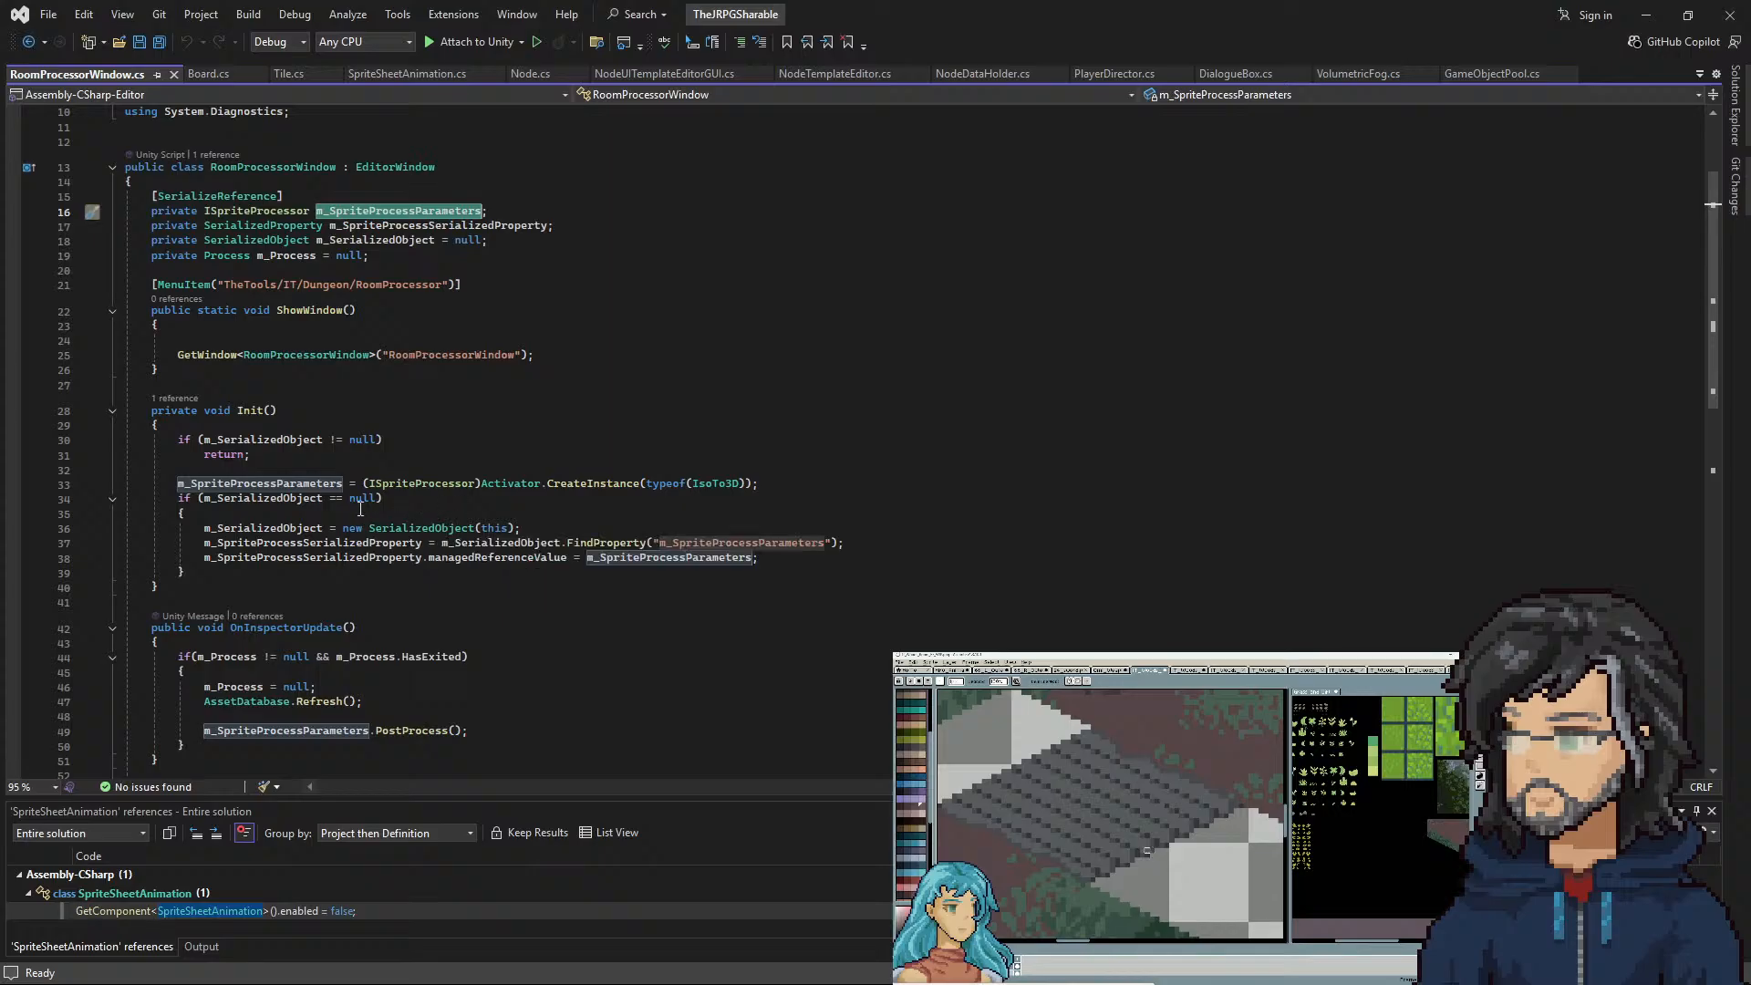
Glance back at Unity, return to Visual Studio and examine the private field declarations of the RoomProcessorWindow class
{"action": "left_click", "coordinate": [1647, 15]}
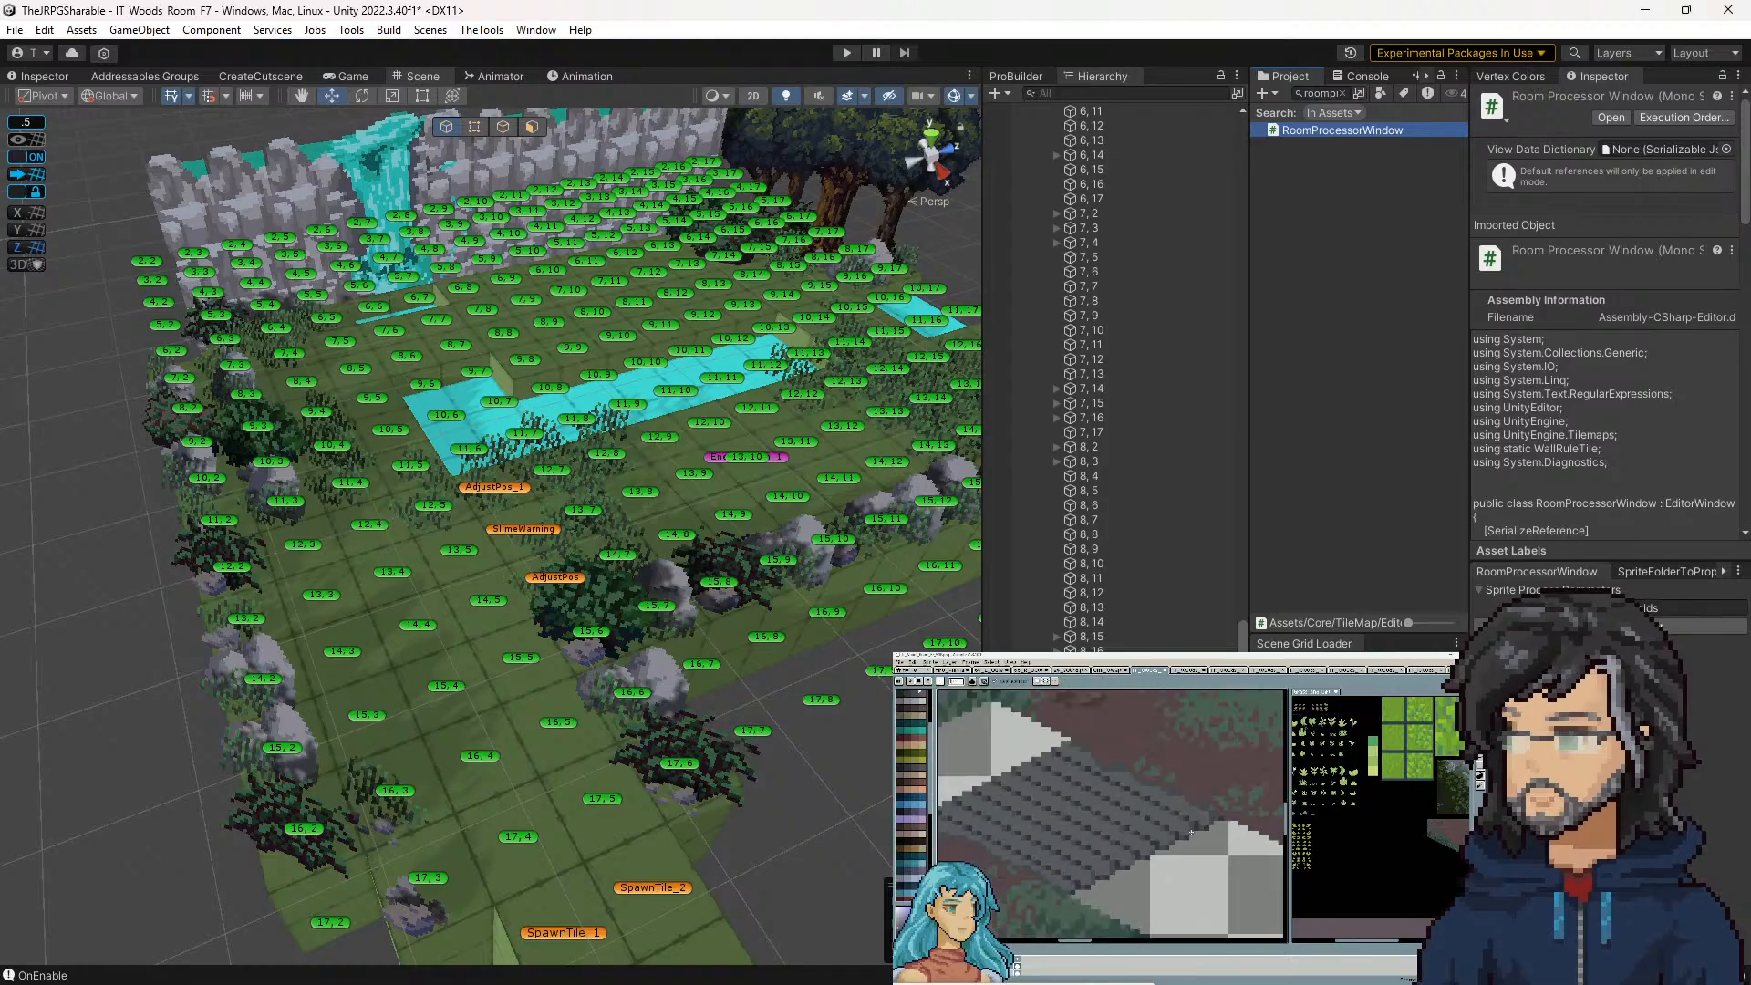
{"action": "key", "text": "alt+Tab"}
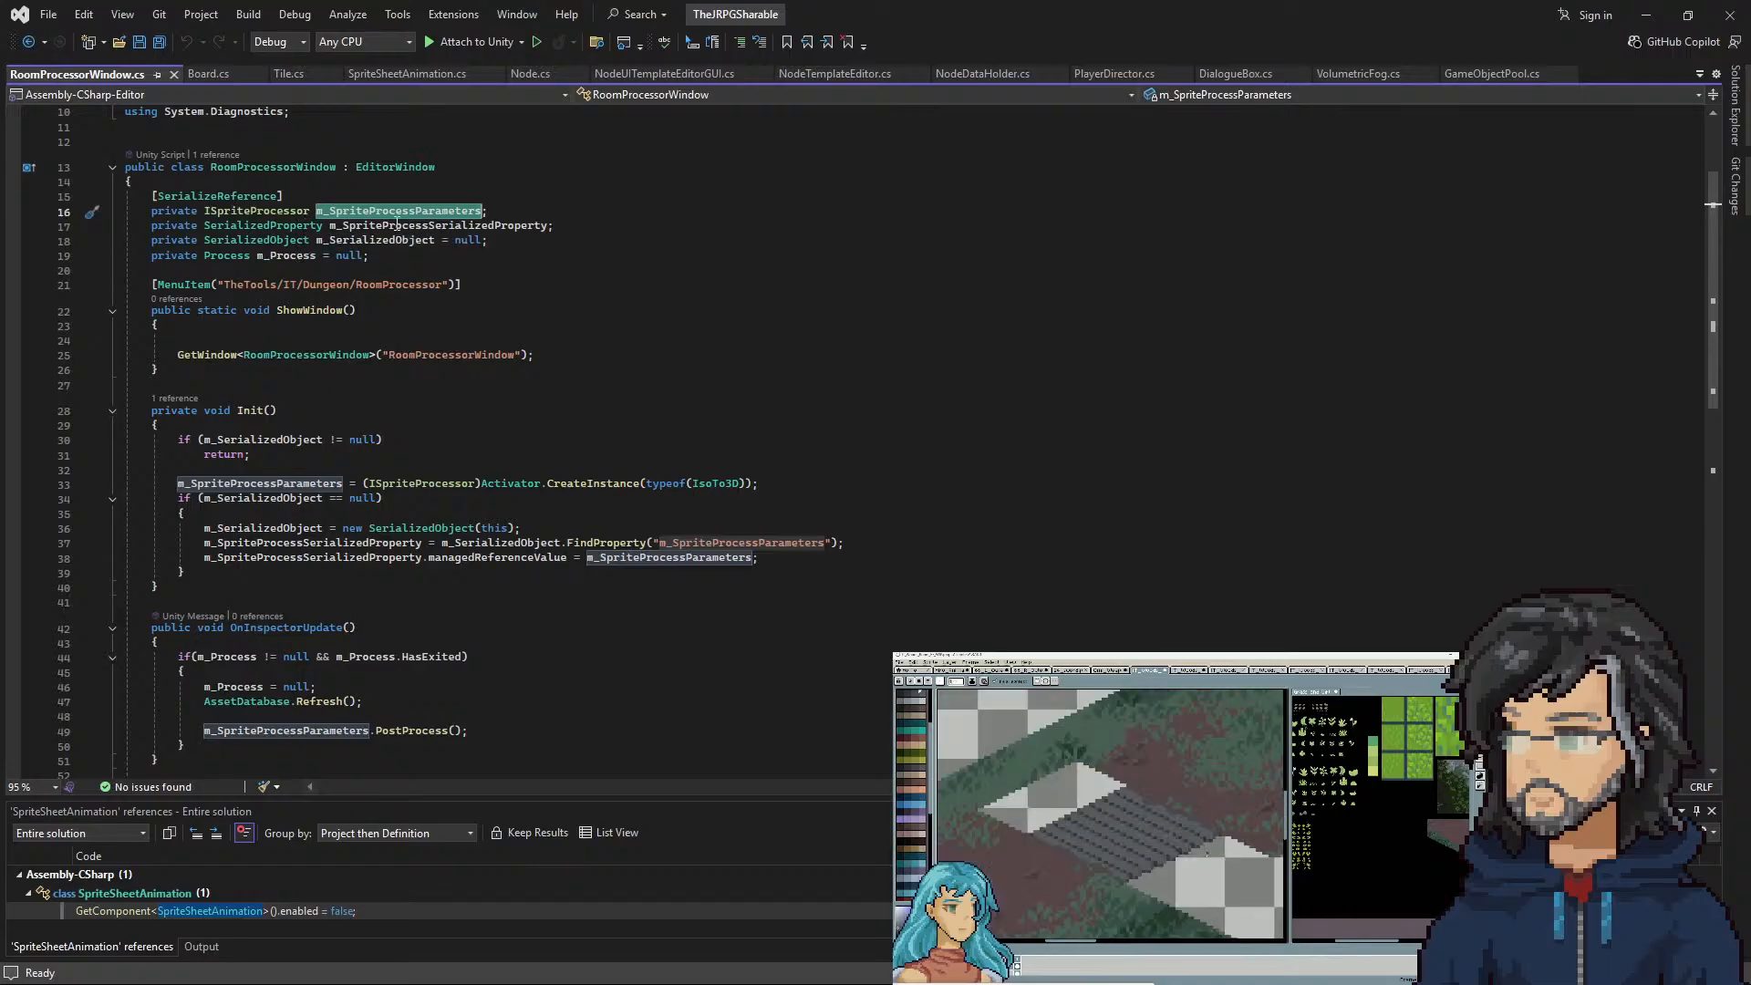
{"action": "left_click", "coordinate": [374, 241]}
{"action": "double_click", "coordinate": [302, 227]}
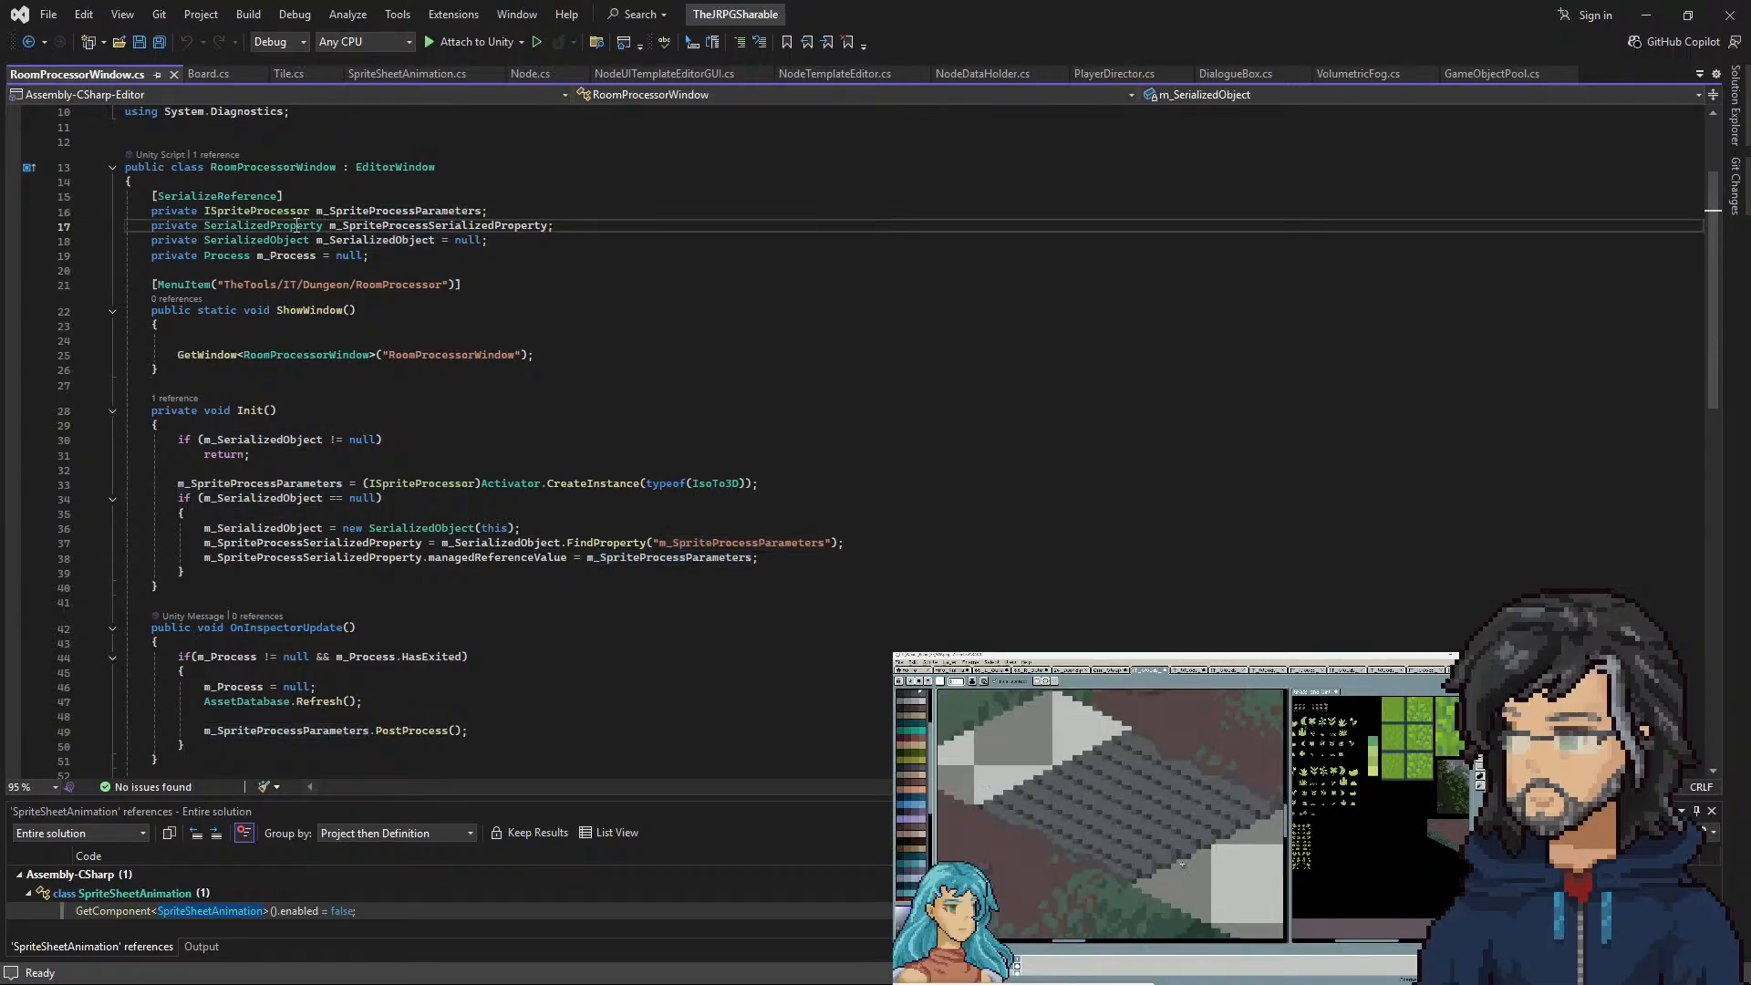
{"action": "left_click", "coordinate": [377, 227]}
{"action": "left_click_drag", "start_coordinate": [377, 226], "coordinate": [333, 240]}
{"action": "left_click", "coordinate": [275, 254]}
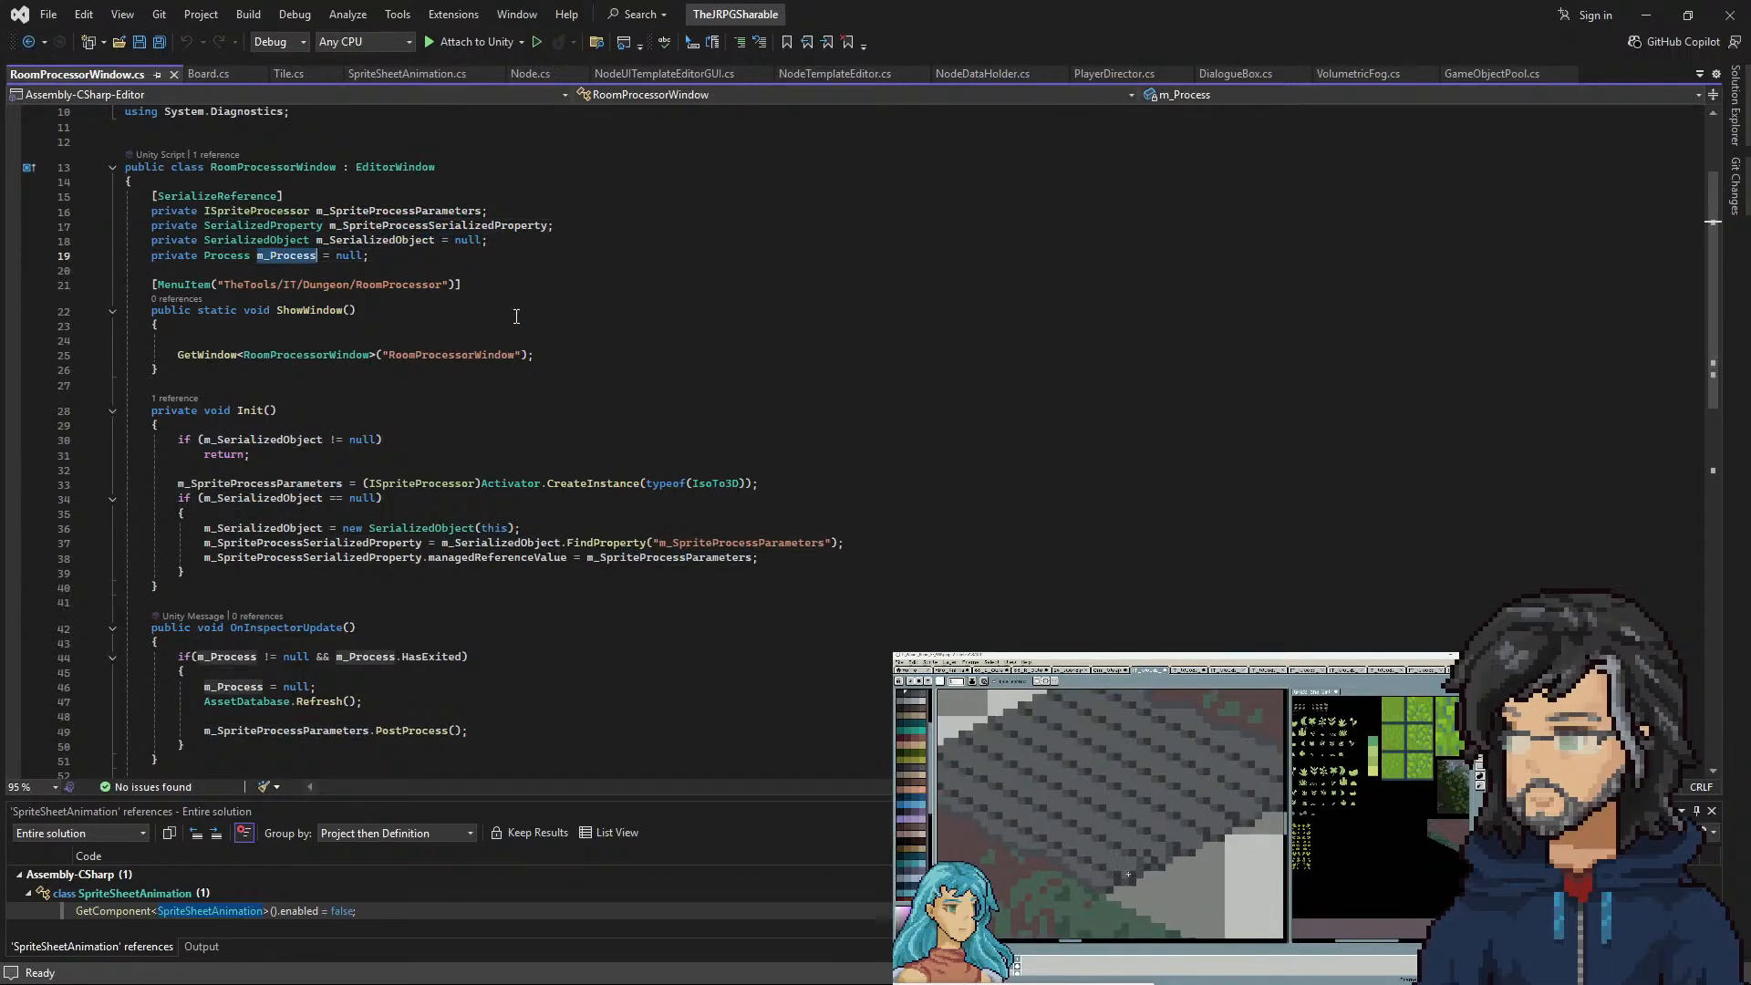
Go to the definition of IsoTo3D from the Init method and examine its serialized m_DungeonFolder field
{"action": "right_click", "coordinate": [716, 483]}
{"action": "left_click", "coordinate": [784, 581]}
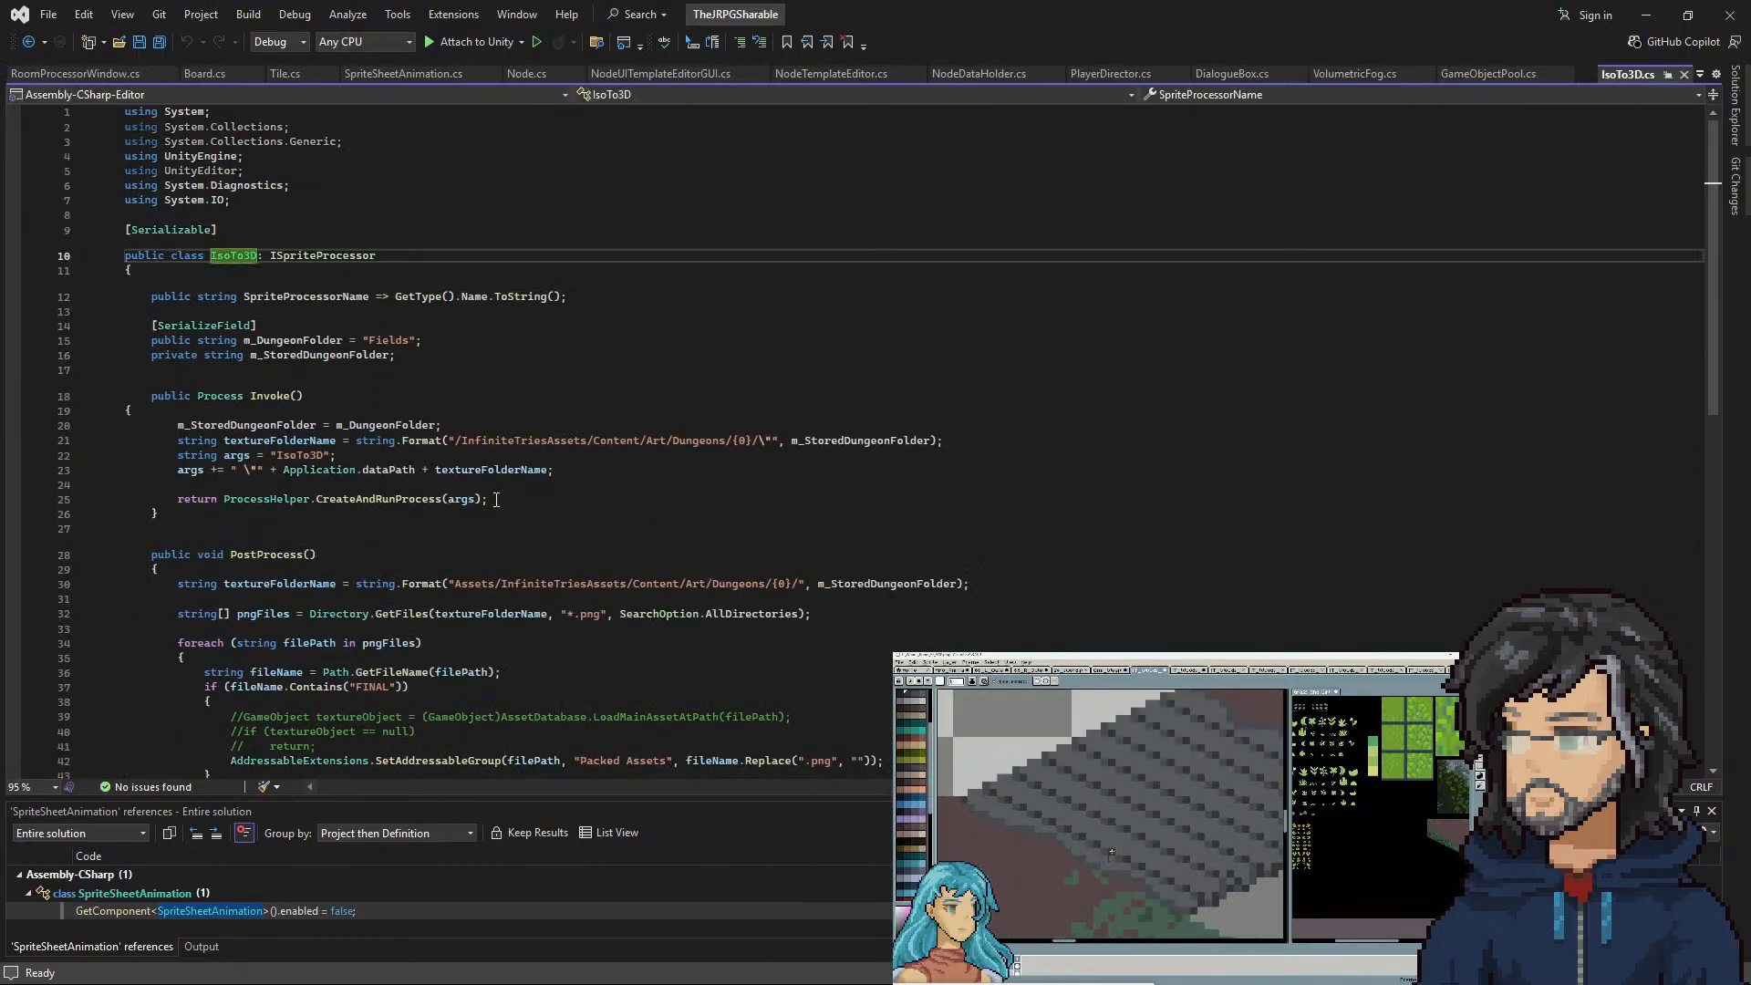
{"action": "left_click_drag", "start_coordinate": [419, 344], "coordinate": [461, 332]}
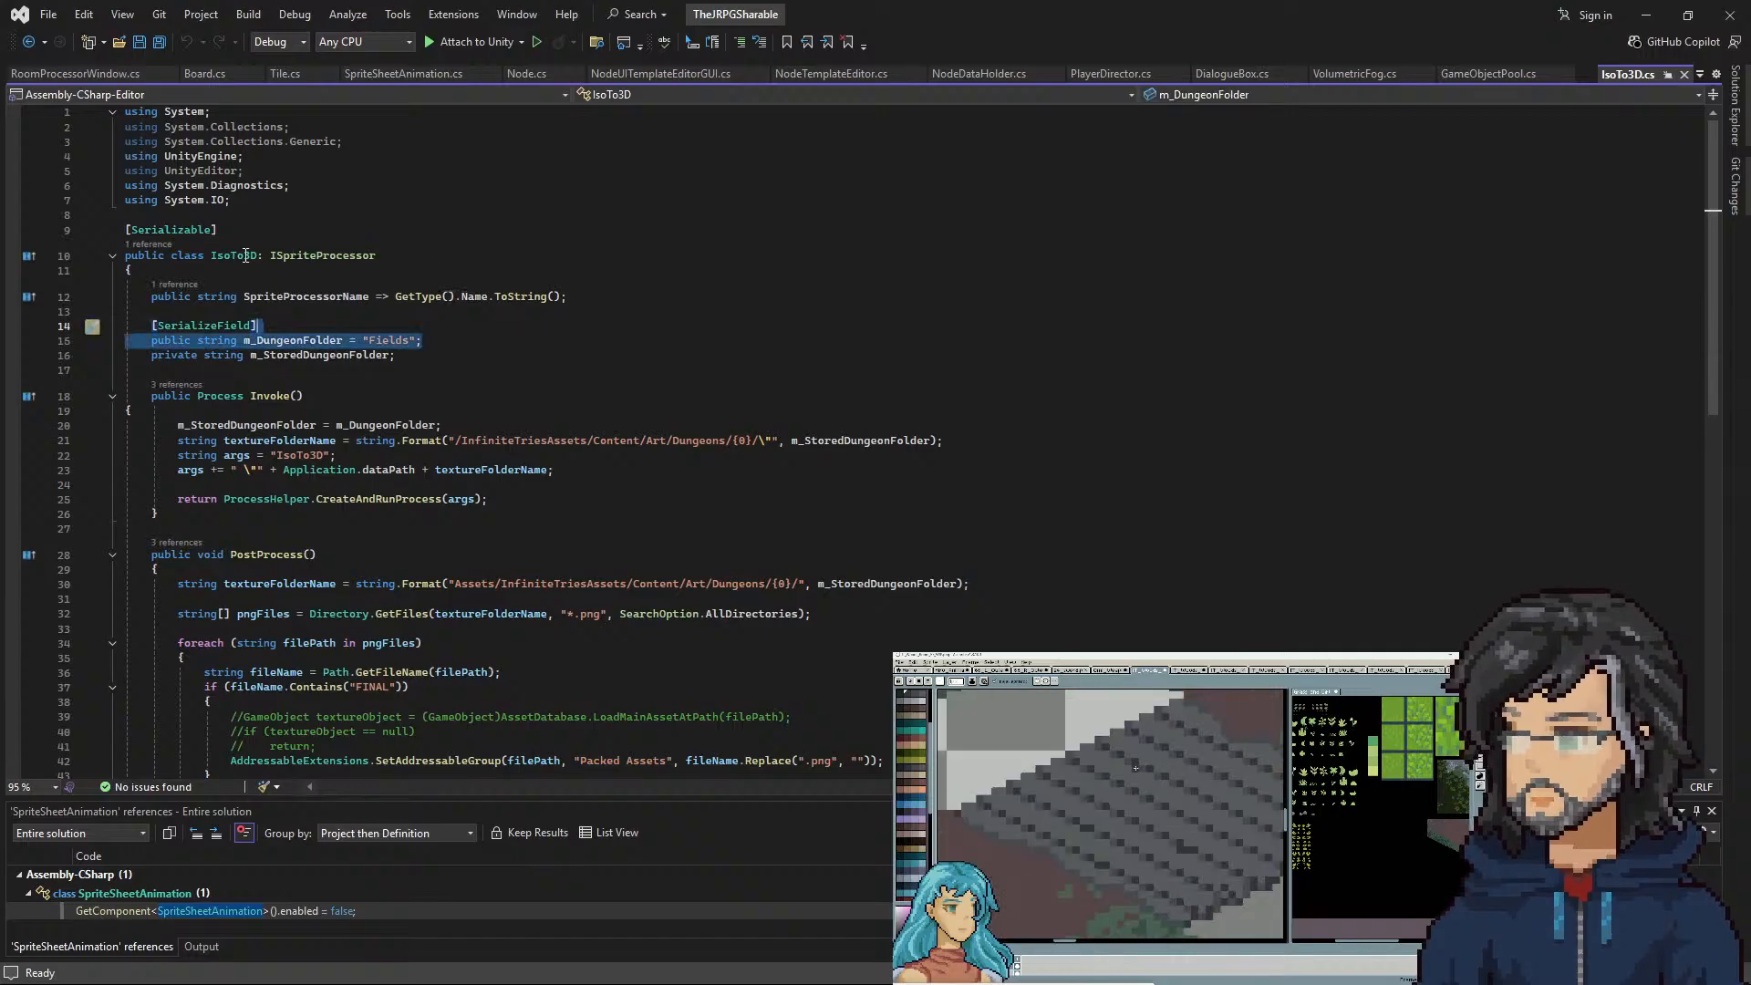
Go to the ISpriteProcessor definition, examine the CreateAndRunProcess code in ProcessHelper, and return to IsoTo3D.cs
{"action": "left_click", "coordinate": [308, 257]}
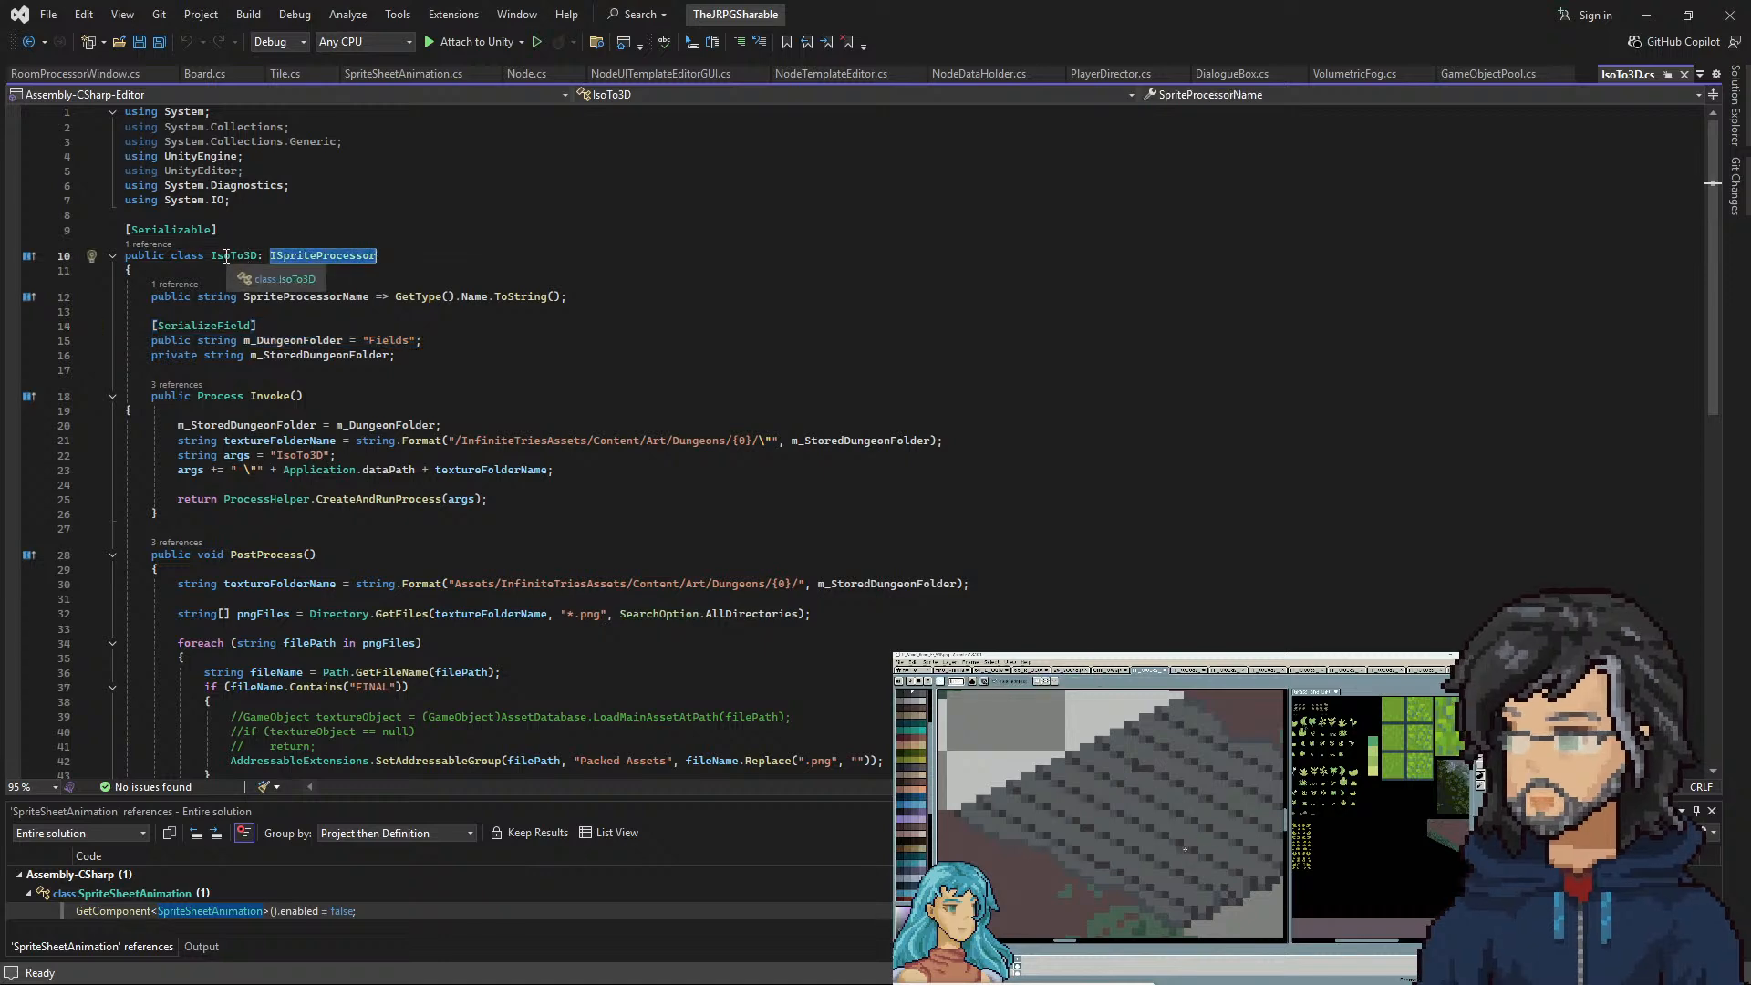
{"action": "right_click", "coordinate": [321, 256]}
{"action": "key", "text": "F12"}
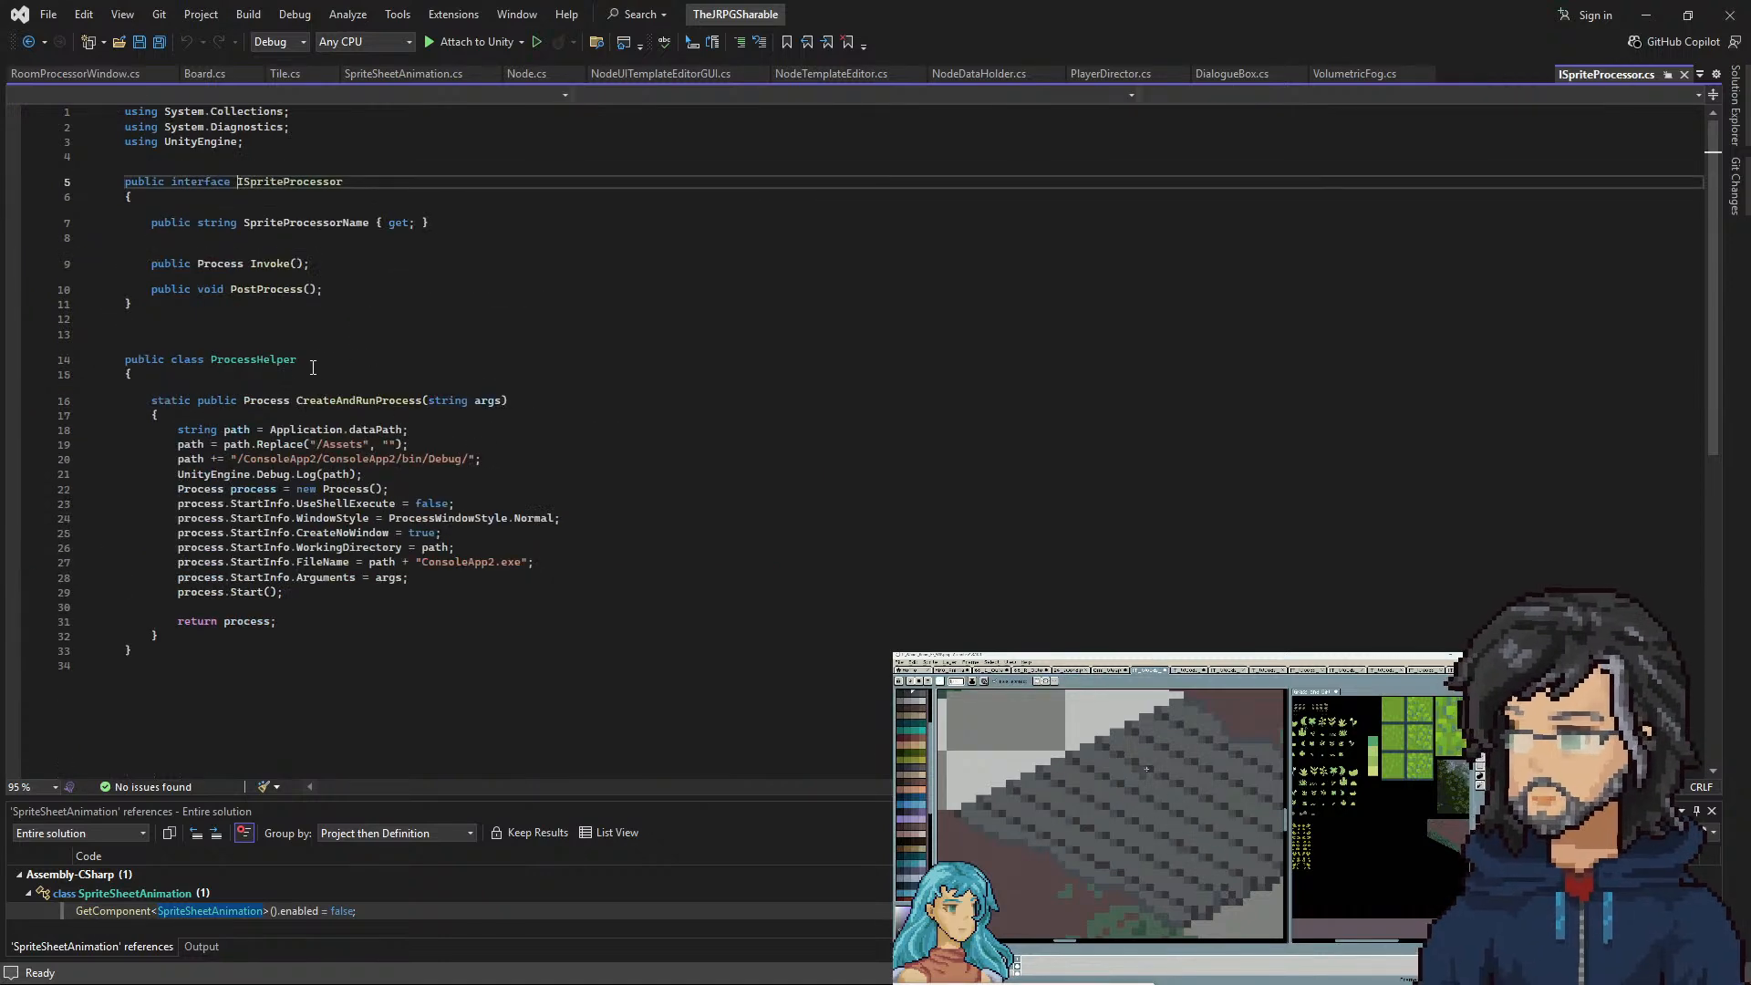
{"action": "left_click_drag", "start_coordinate": [361, 615], "coordinate": [225, 444]}
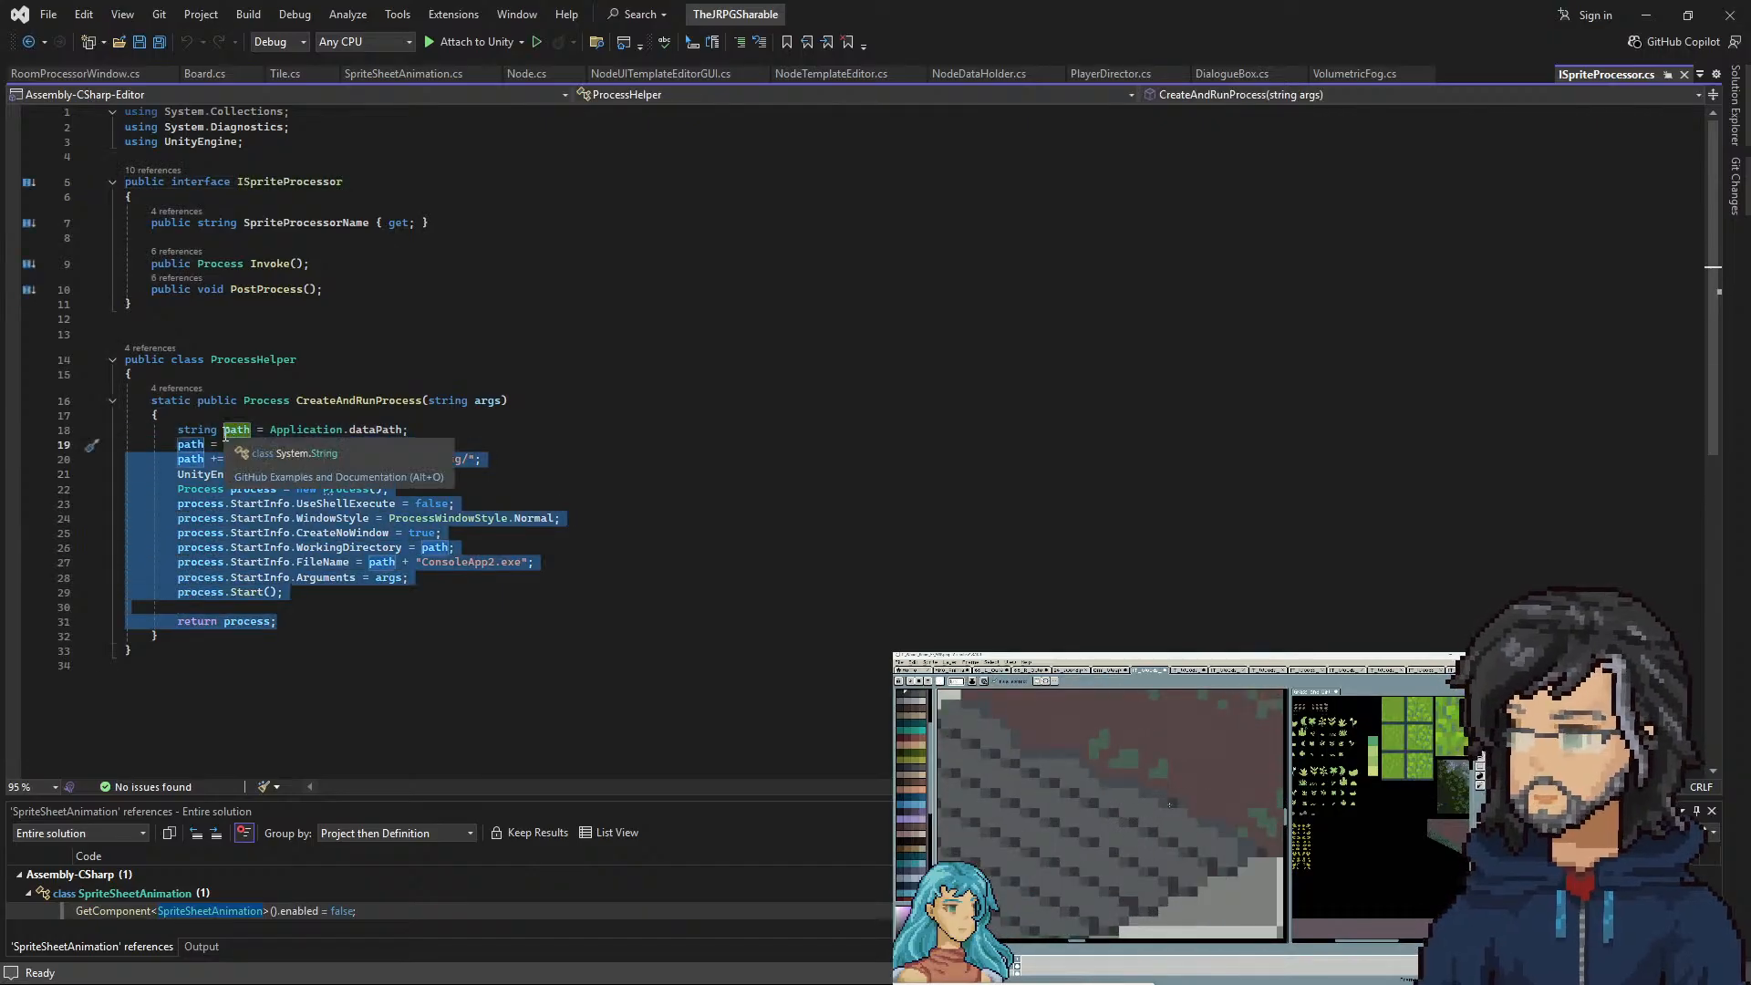
{"action": "left_click", "coordinate": [28, 41]}
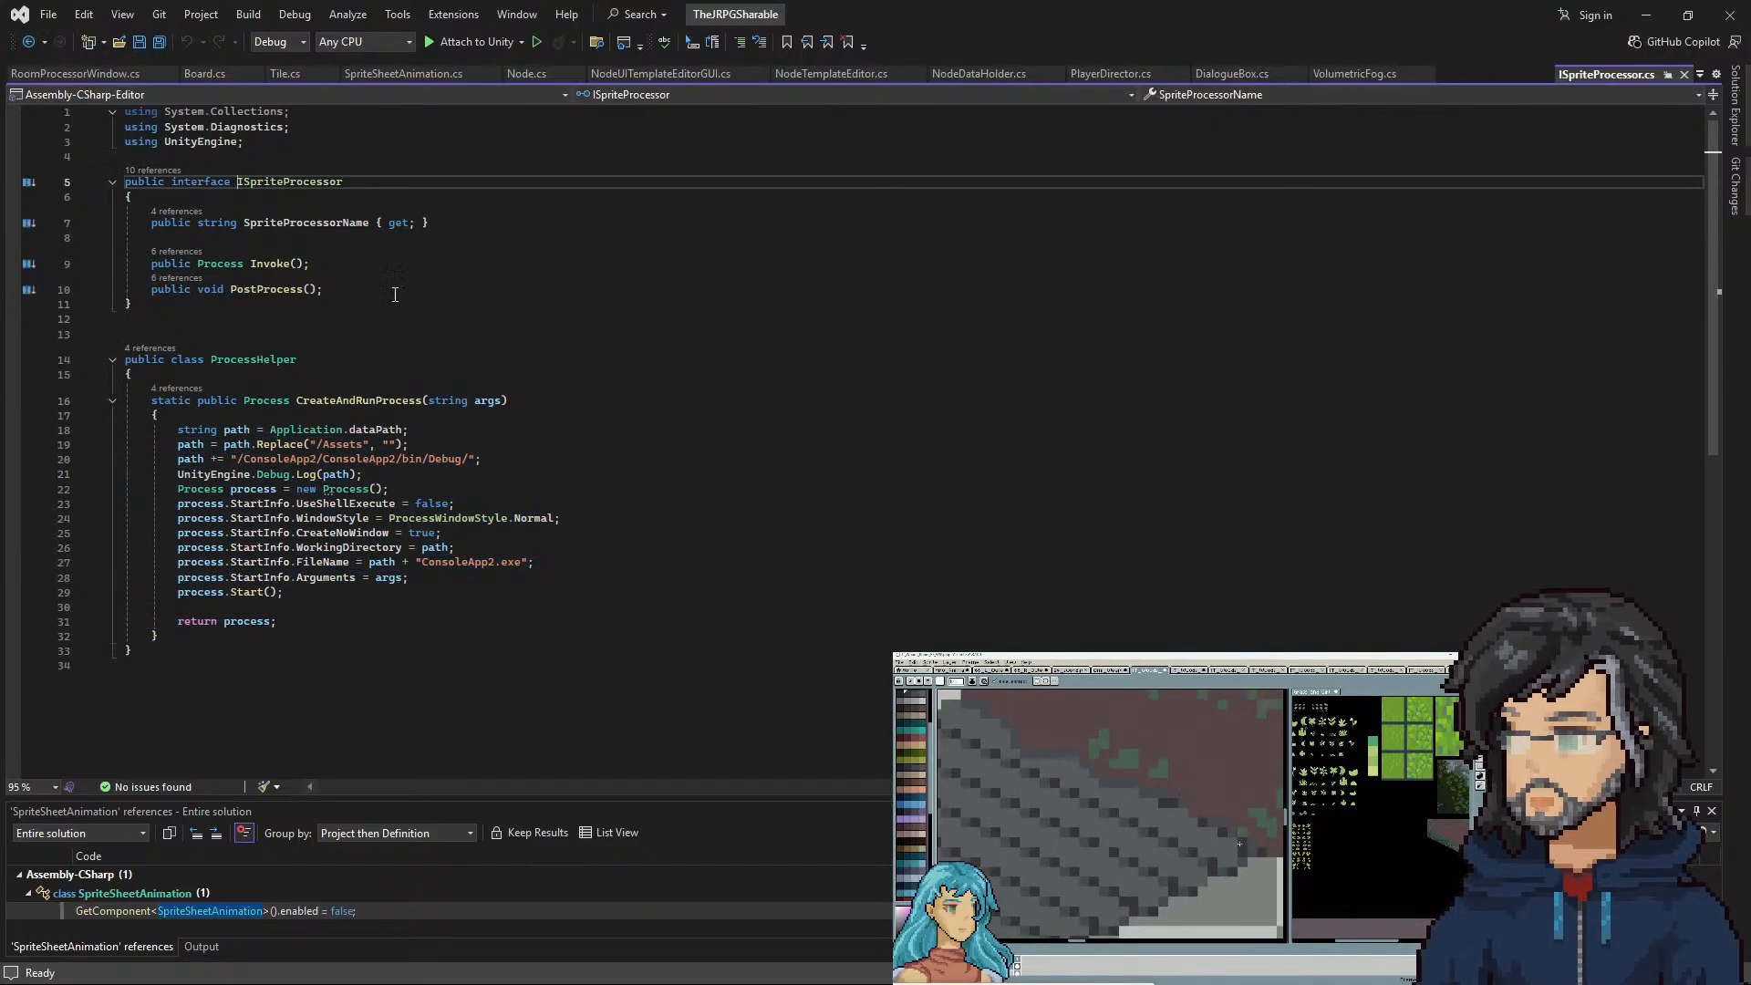
{"action": "left_click", "coordinate": [29, 42]}
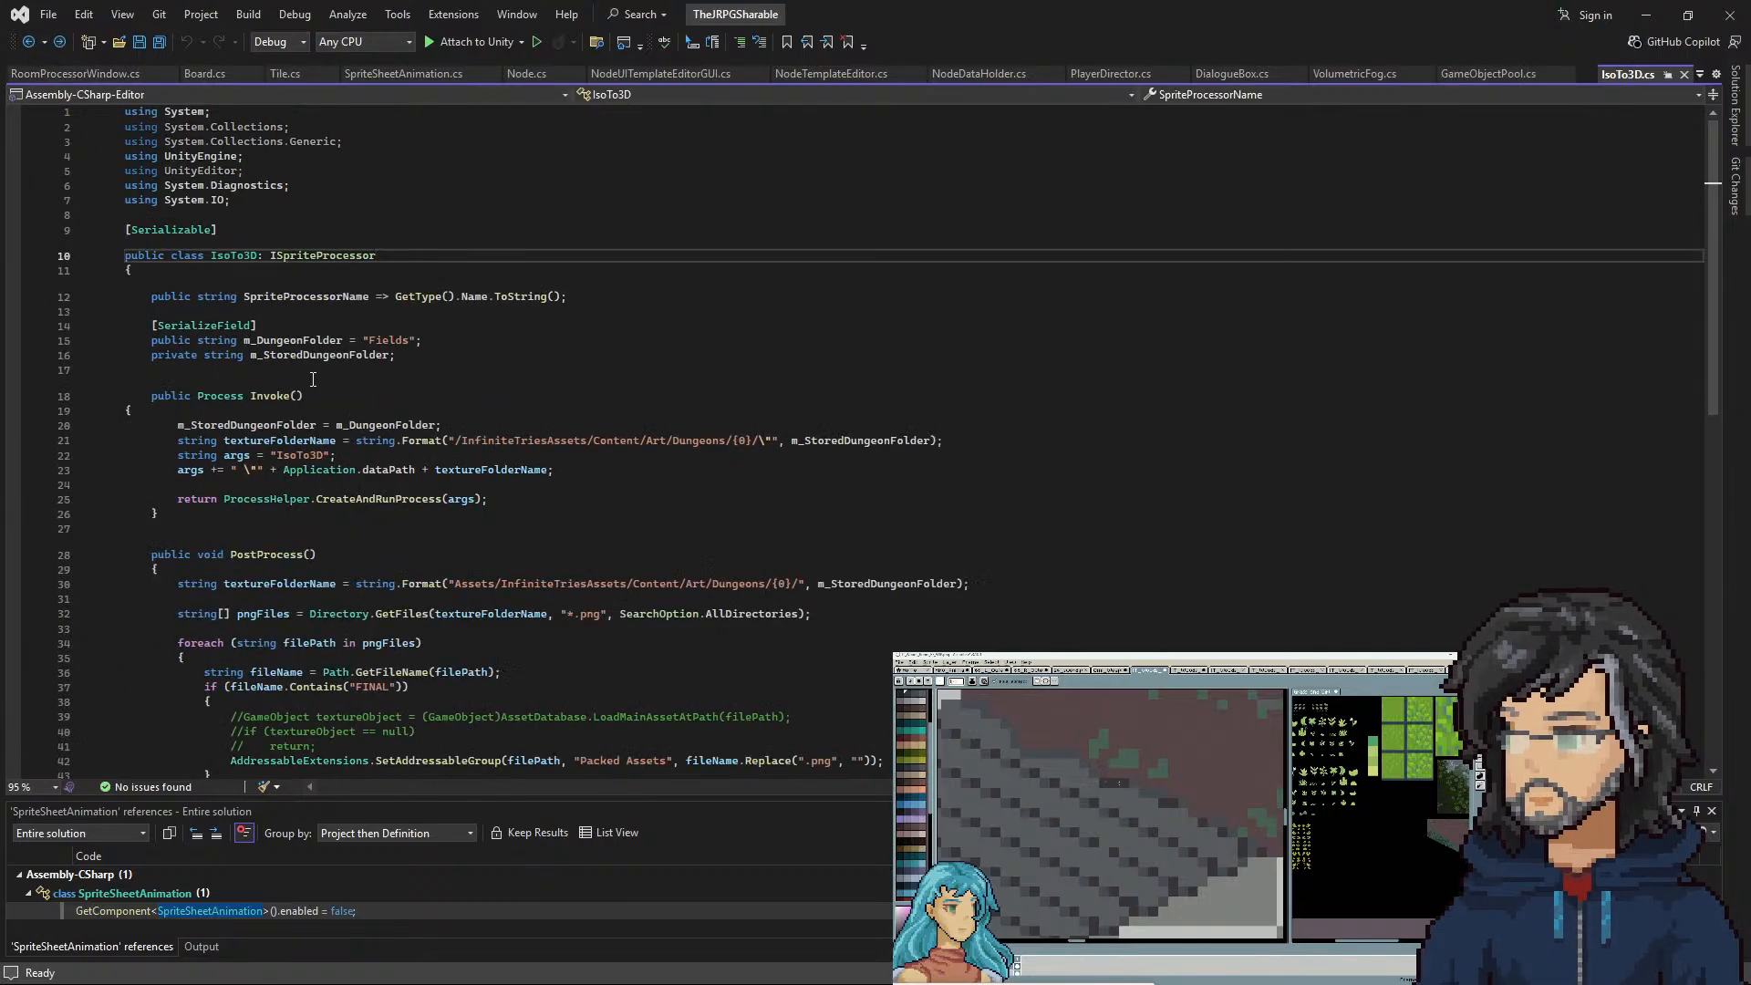
Examine the m_DungeonFolder field and the PostProcess block that filters for FINAL files in IsoTo3D.cs
{"action": "scroll", "coordinate": [401, 339], "scroll_direction": "down", "scroll_amount": 1}
{"action": "left_click_drag", "start_coordinate": [263, 295], "coordinate": [422, 297]}
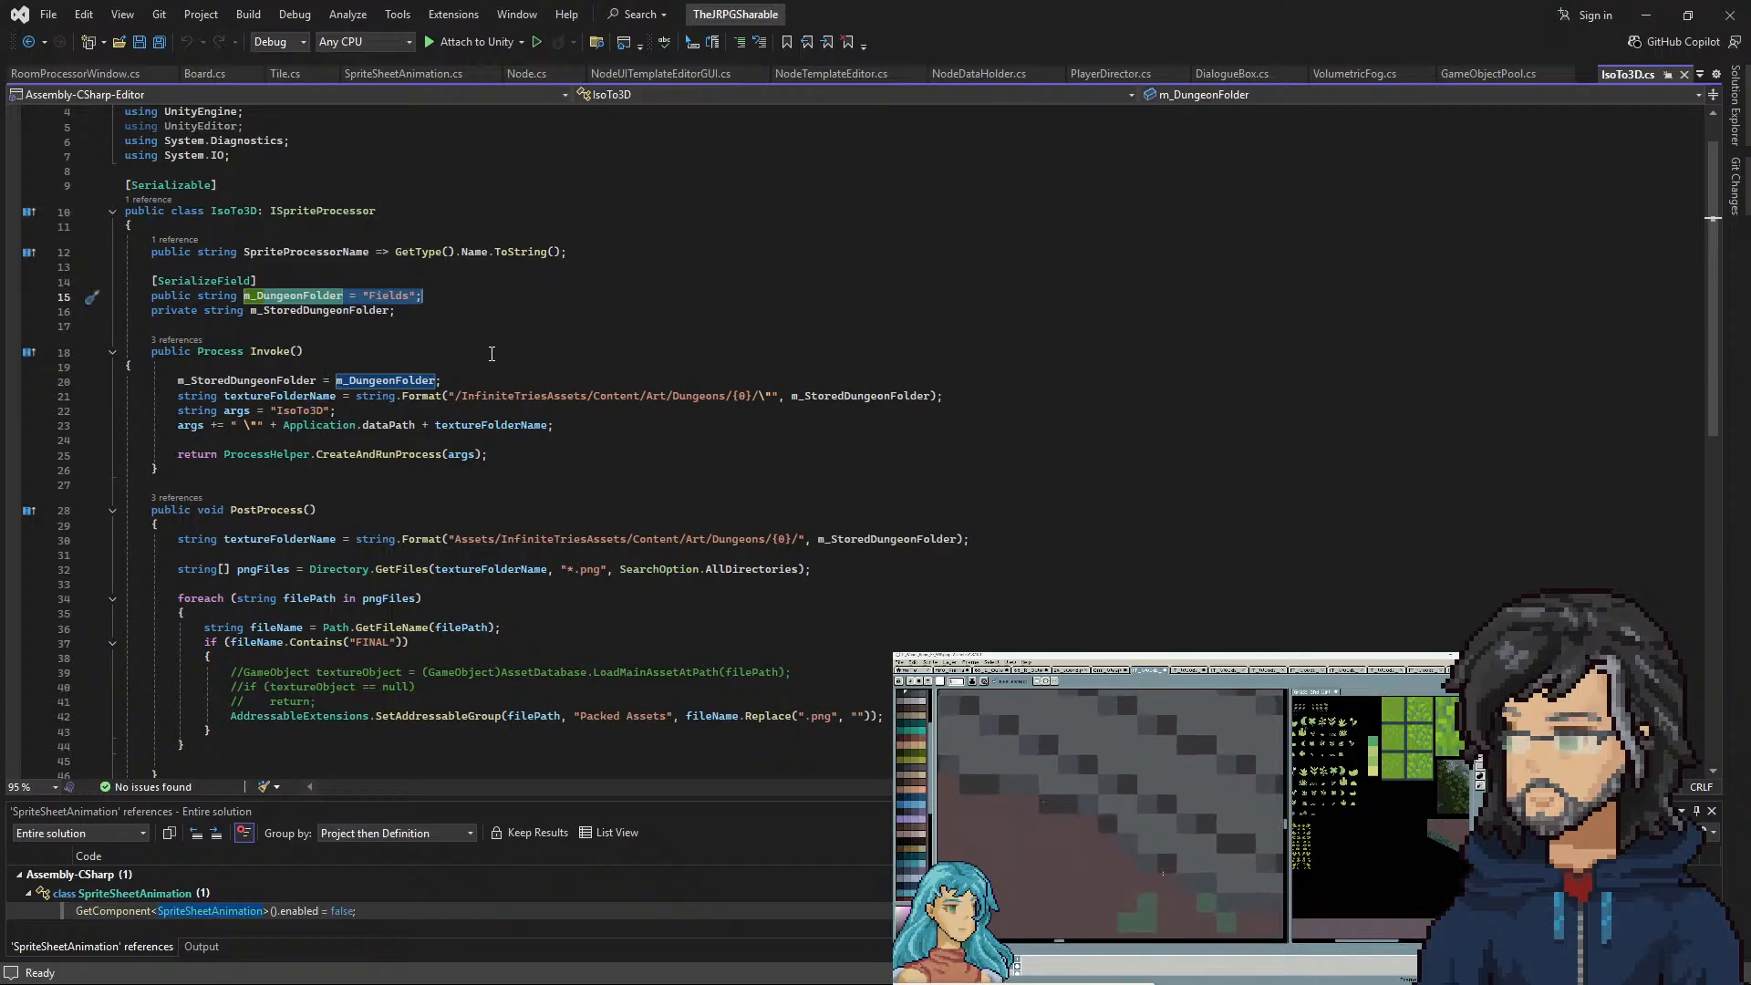
{"action": "scroll", "coordinate": [430, 623], "scroll_direction": "down", "scroll_amount": 2}
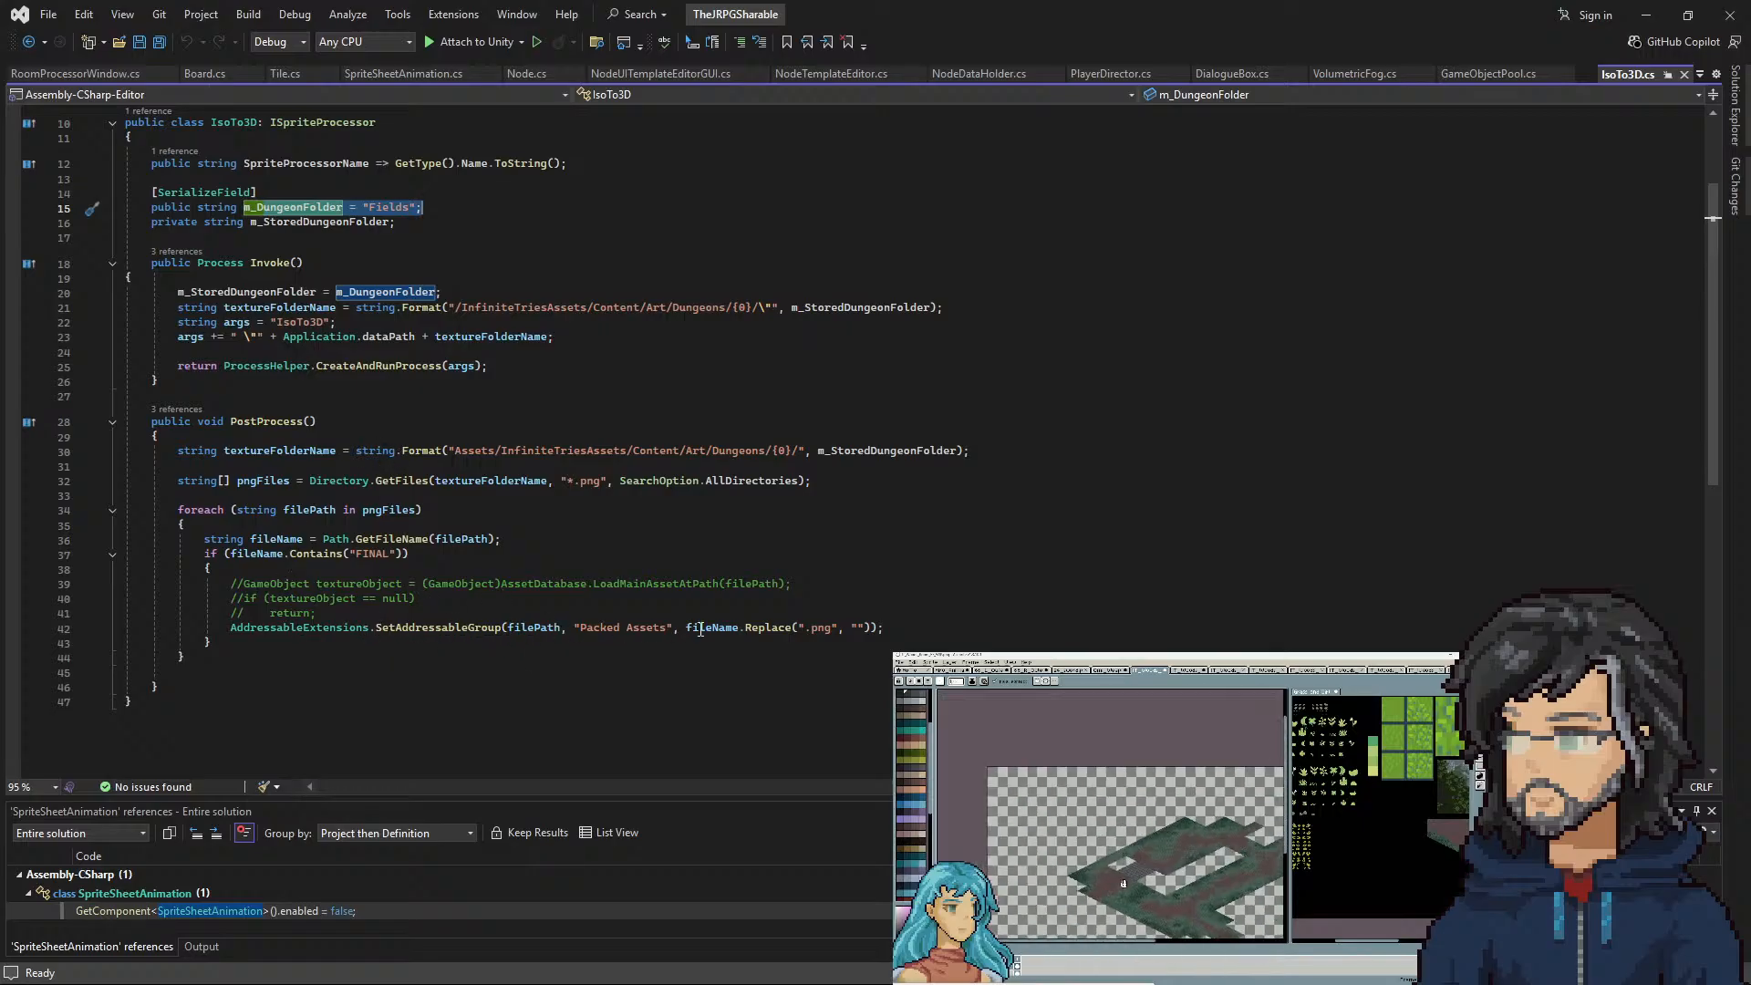
{"action": "left_click_drag", "start_coordinate": [225, 553], "coordinate": [423, 649]}
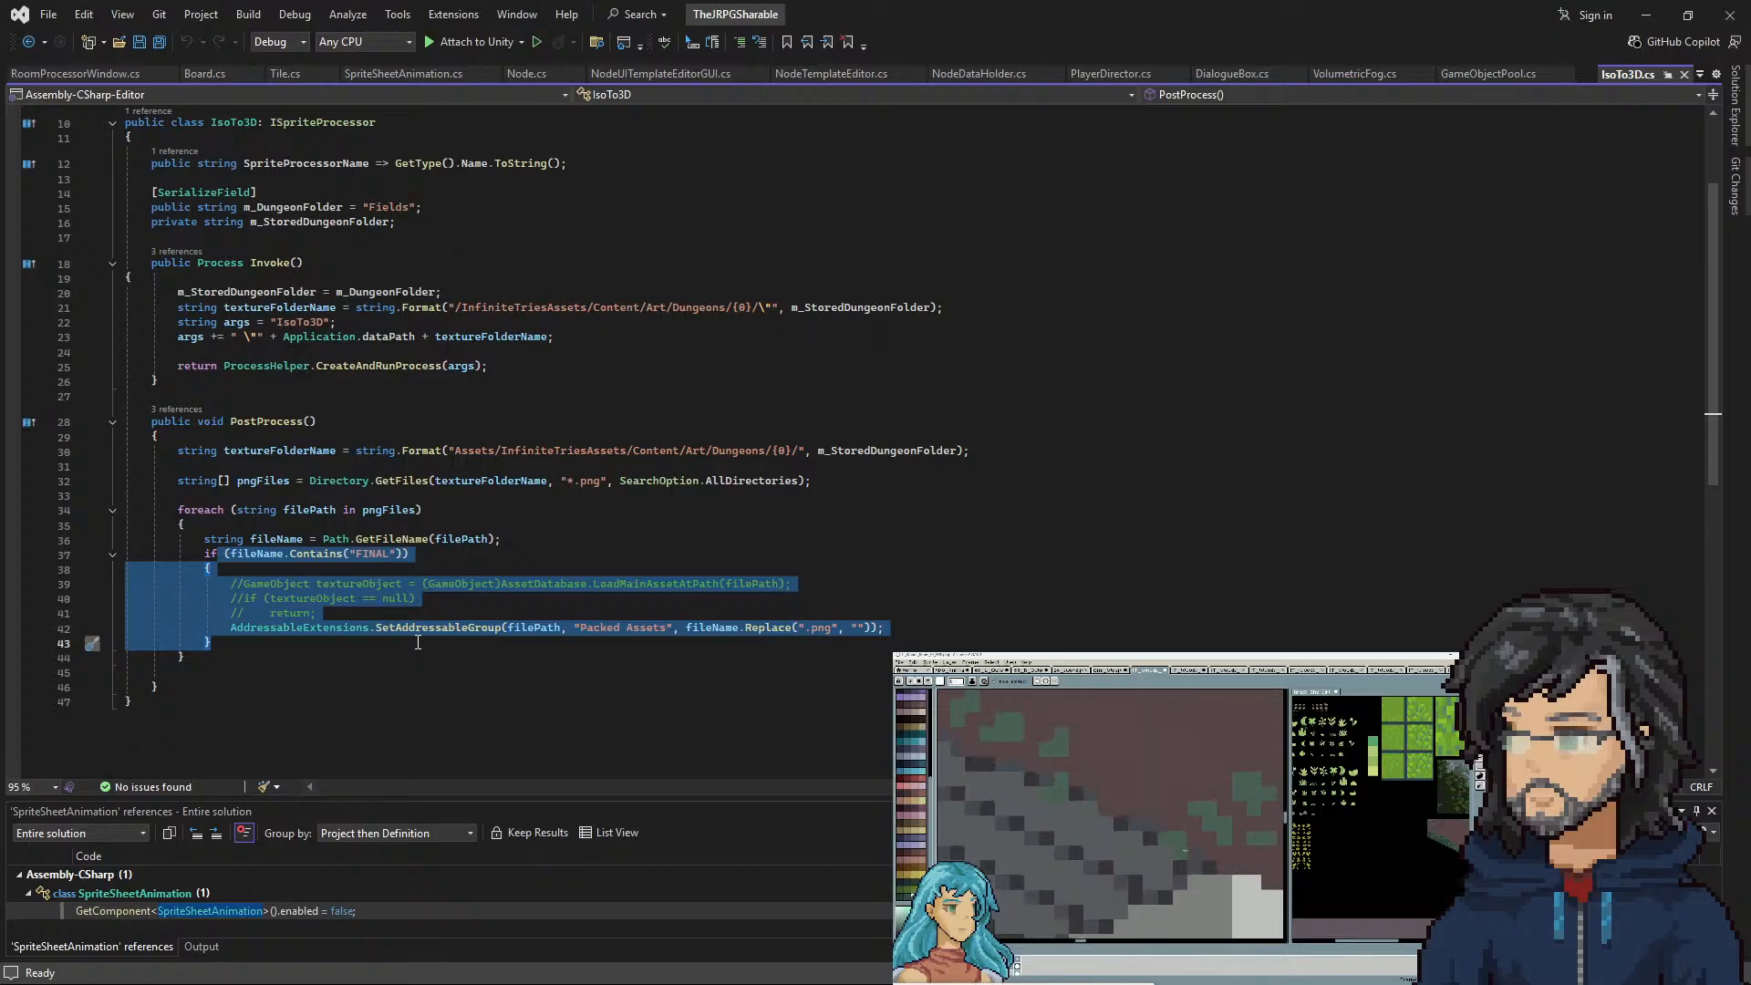
Switch to Unity and locate the IsoTo3D script in its project folder by searching the assets for "isoto"
{"action": "left_click", "coordinate": [1646, 14]}
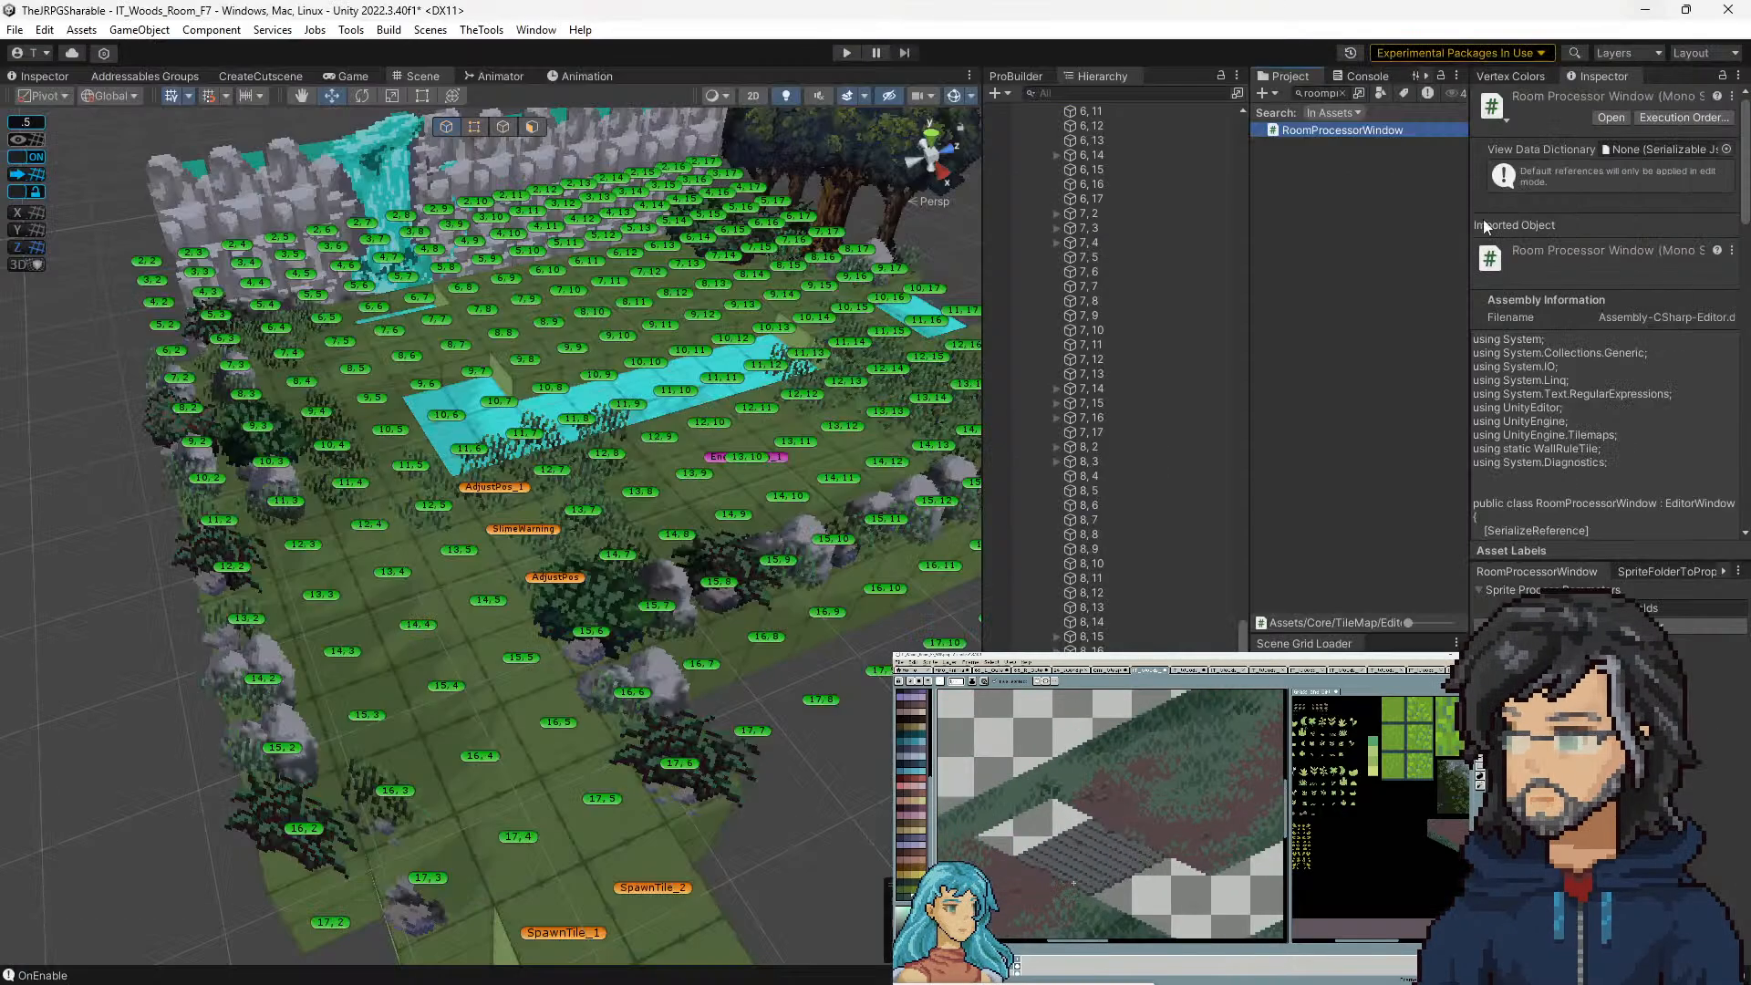
{"action": "left_click", "coordinate": [1318, 93]}
{"action": "type", "text": "is"}
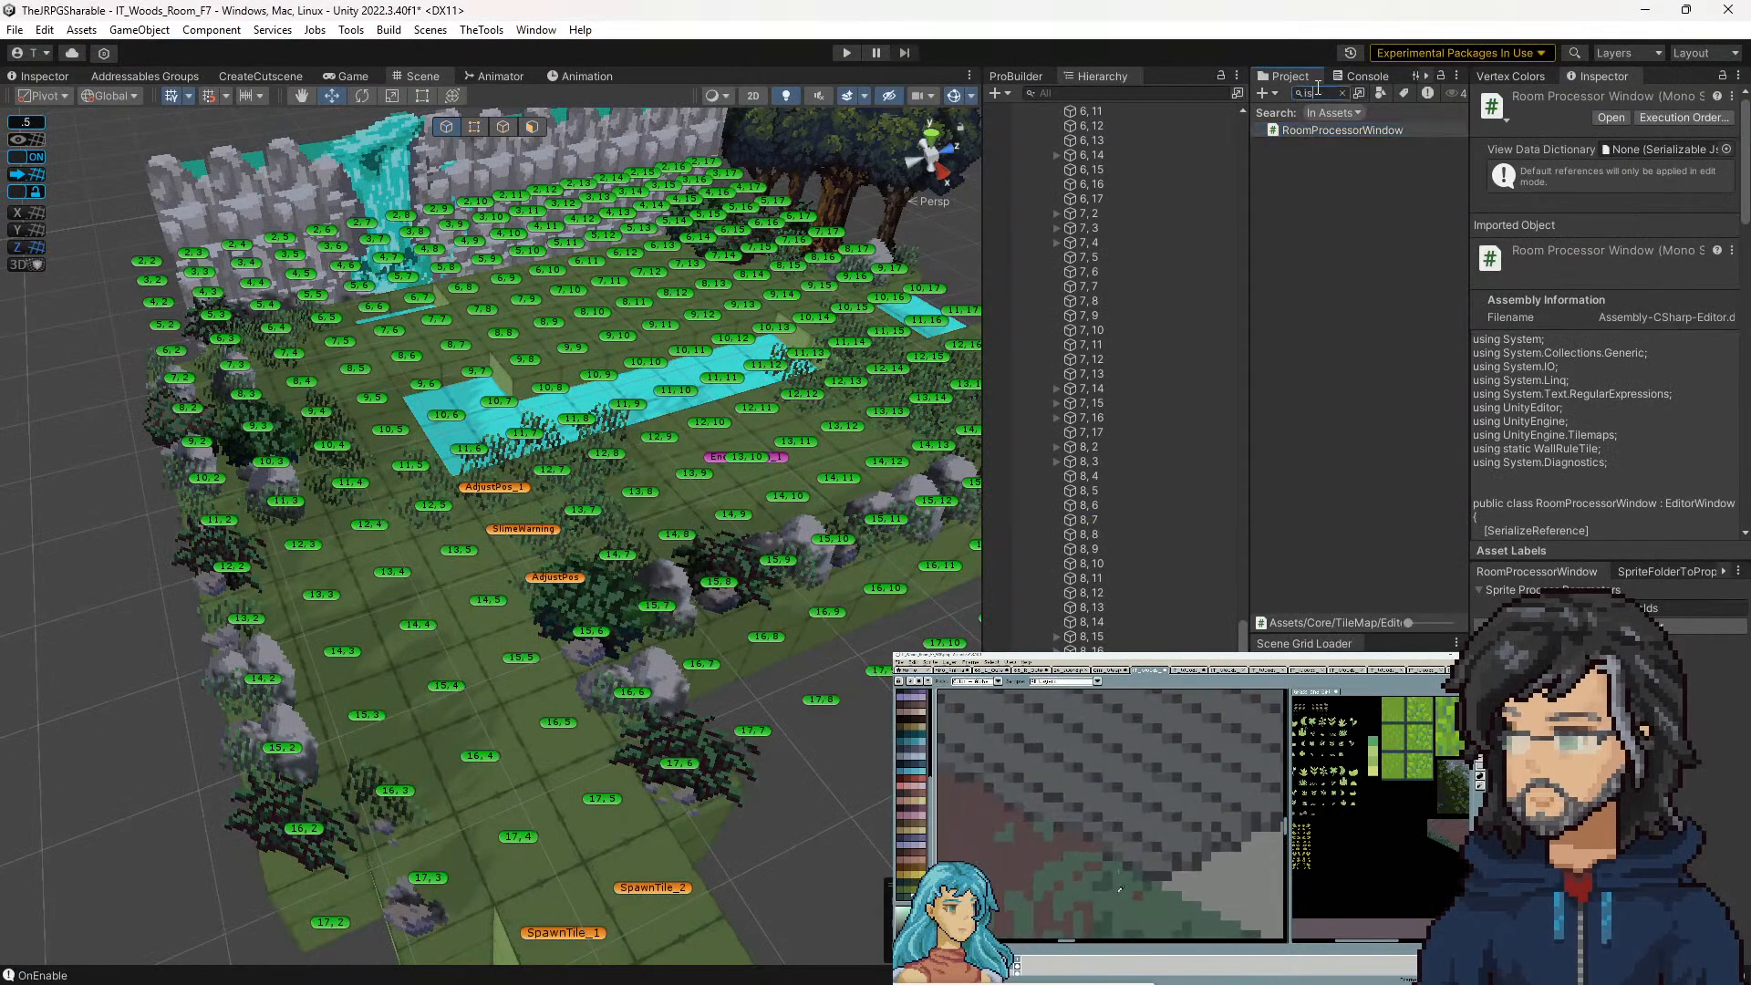
{"action": "type", "text": "oto"}
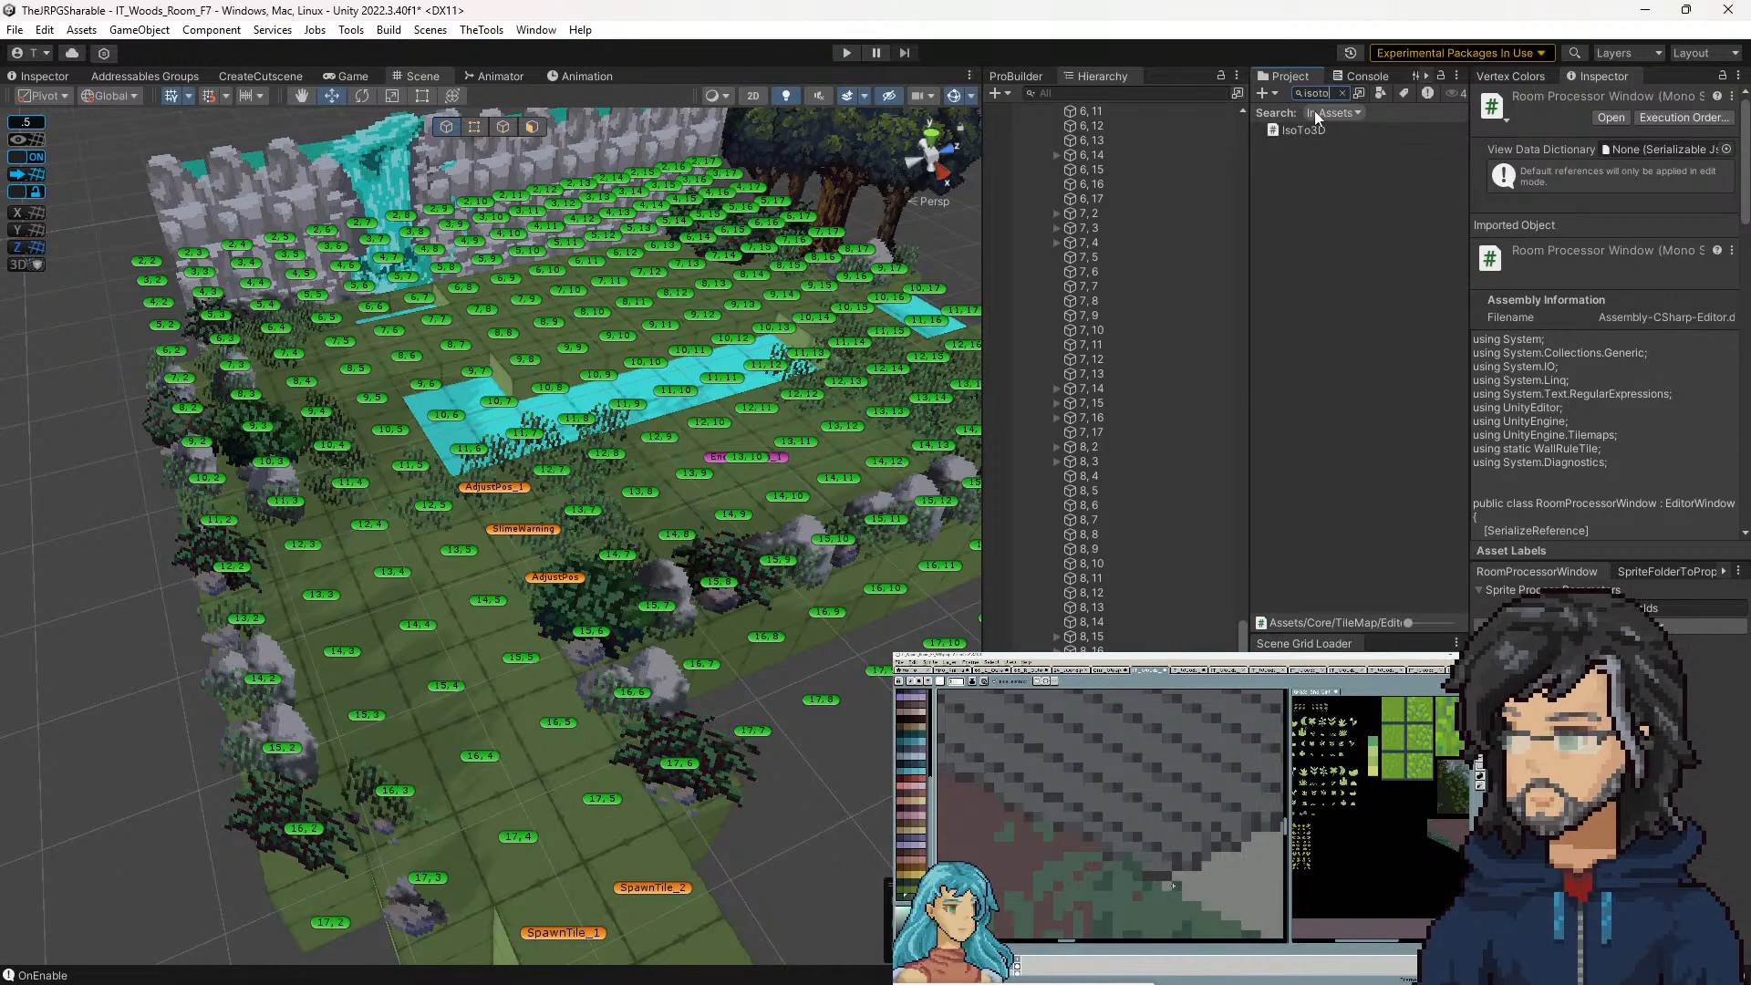
{"action": "left_click", "coordinate": [1304, 130]}
{"action": "left_click", "coordinate": [1341, 92]}
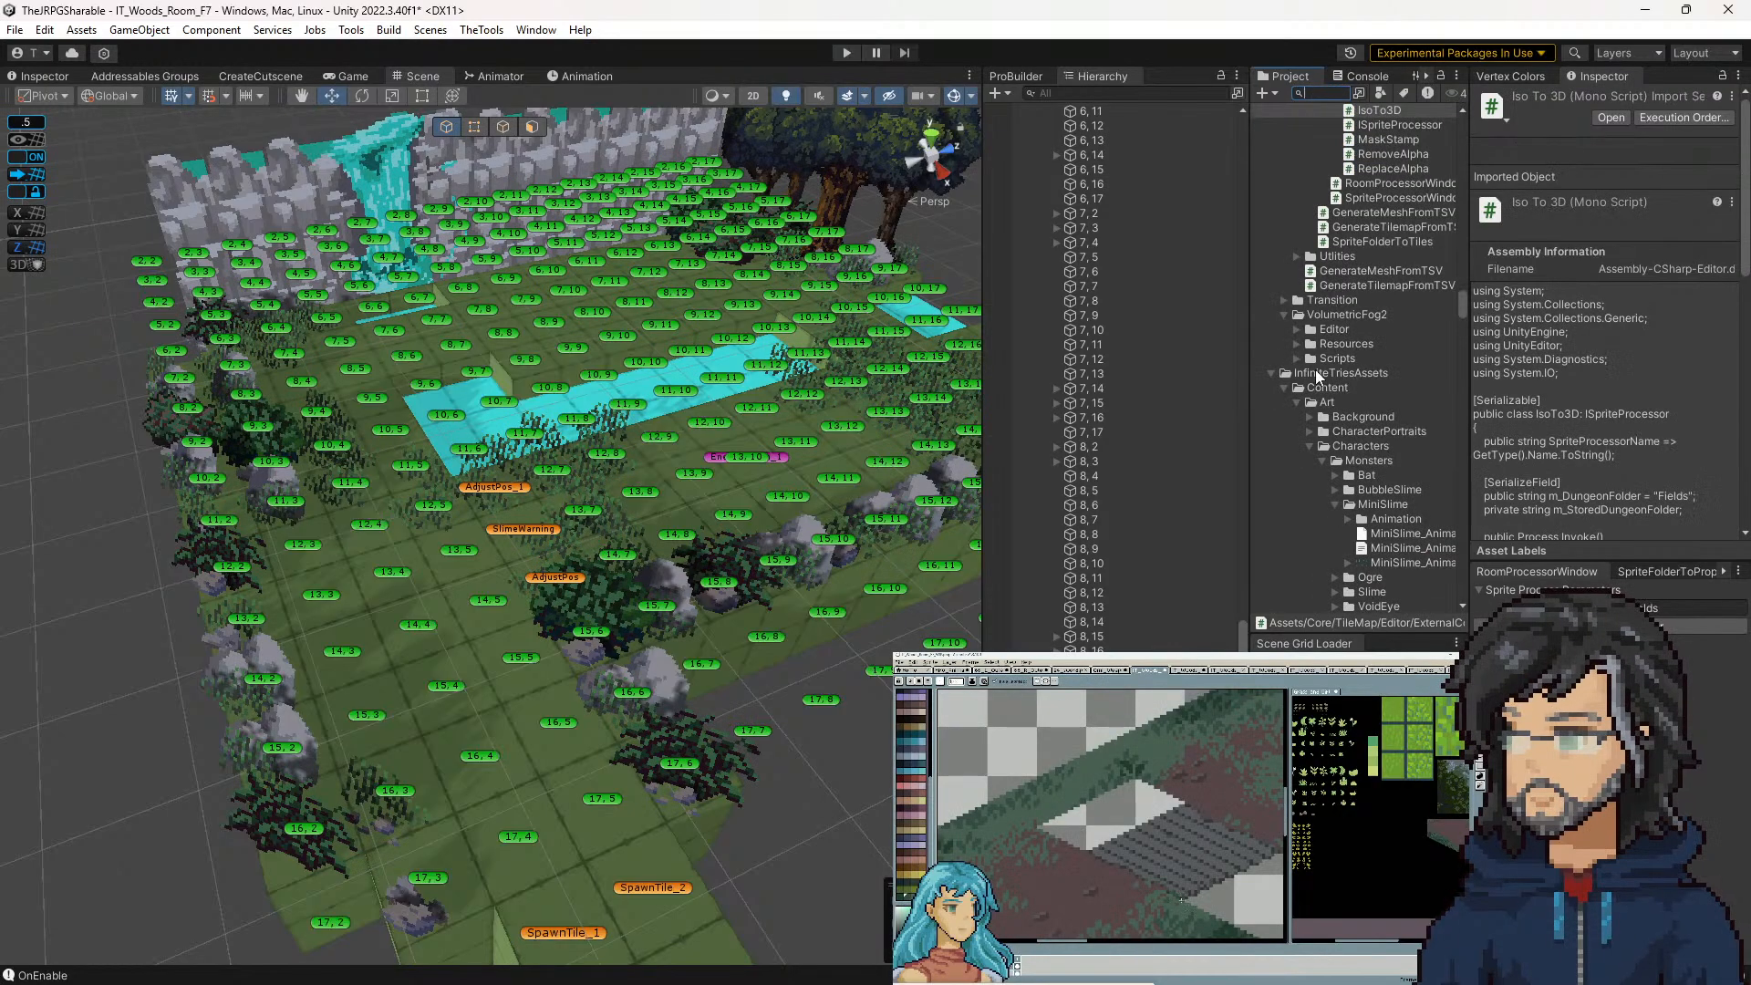
Duplicate the IsoTo3D script in the SpriteProcessors folder and rename the copy IsoTo3DProps
{"action": "scroll", "coordinate": [1331, 383], "scroll_direction": "up", "scroll_amount": 5}
{"action": "left_click", "coordinate": [1368, 330]}
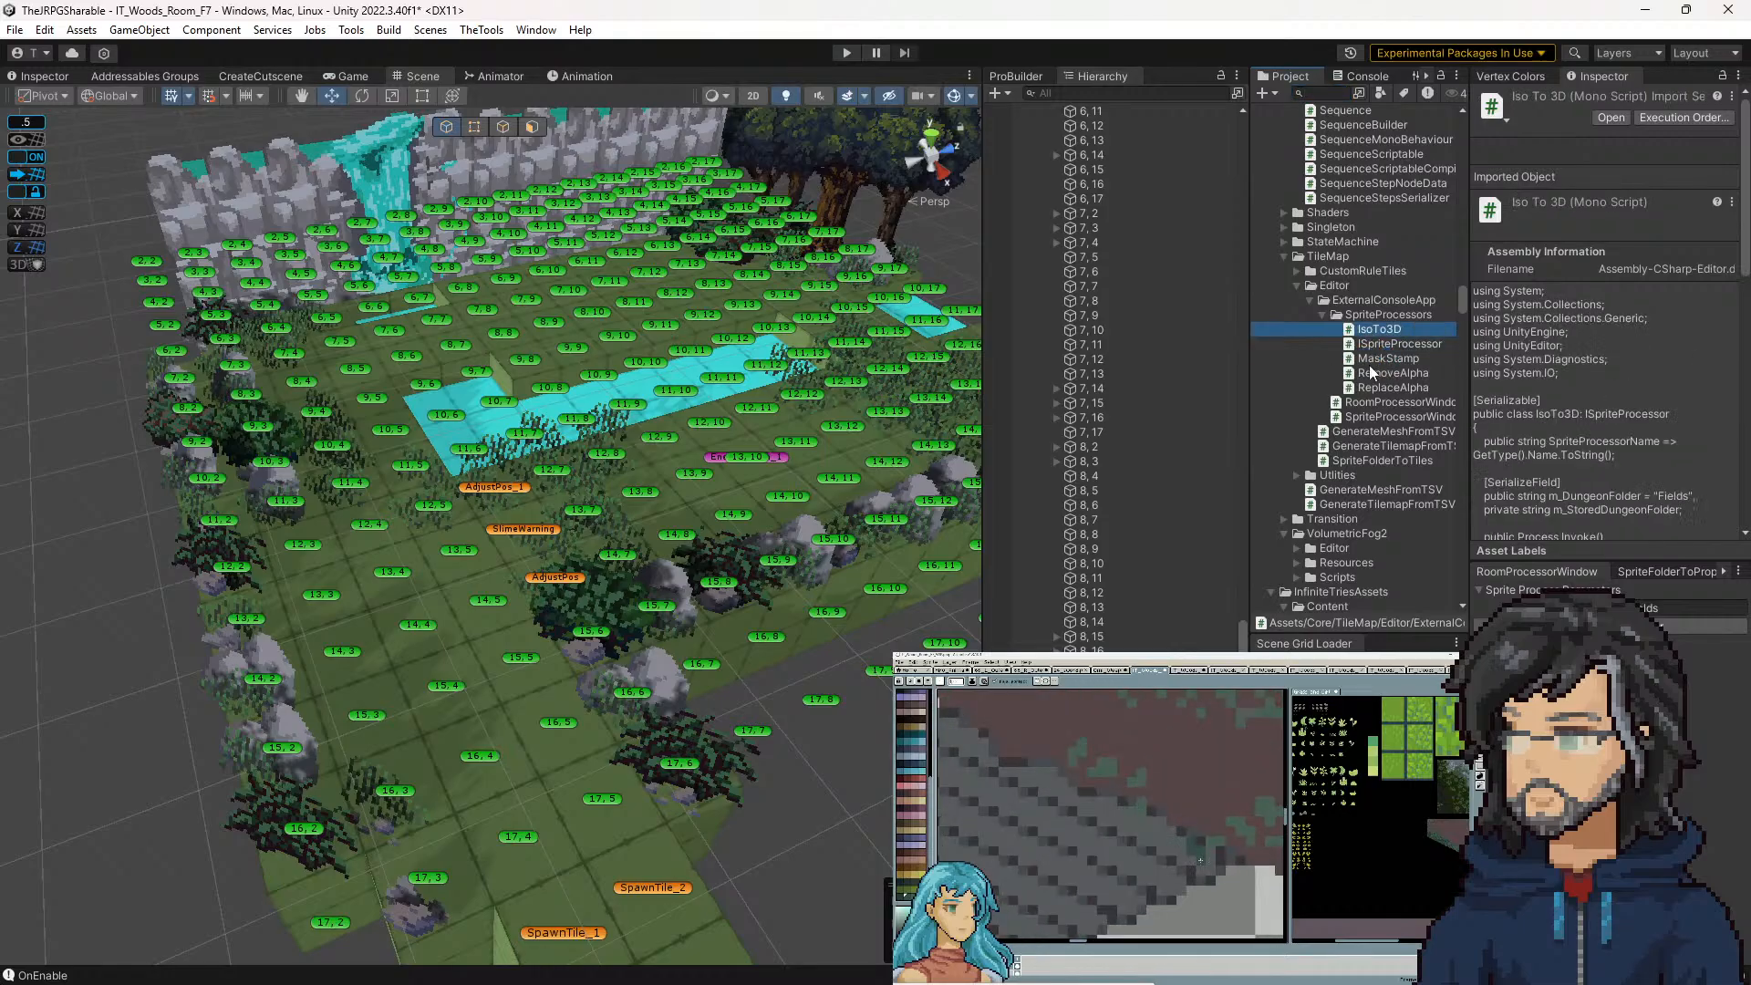
{"action": "key", "text": "alt+Tab"}
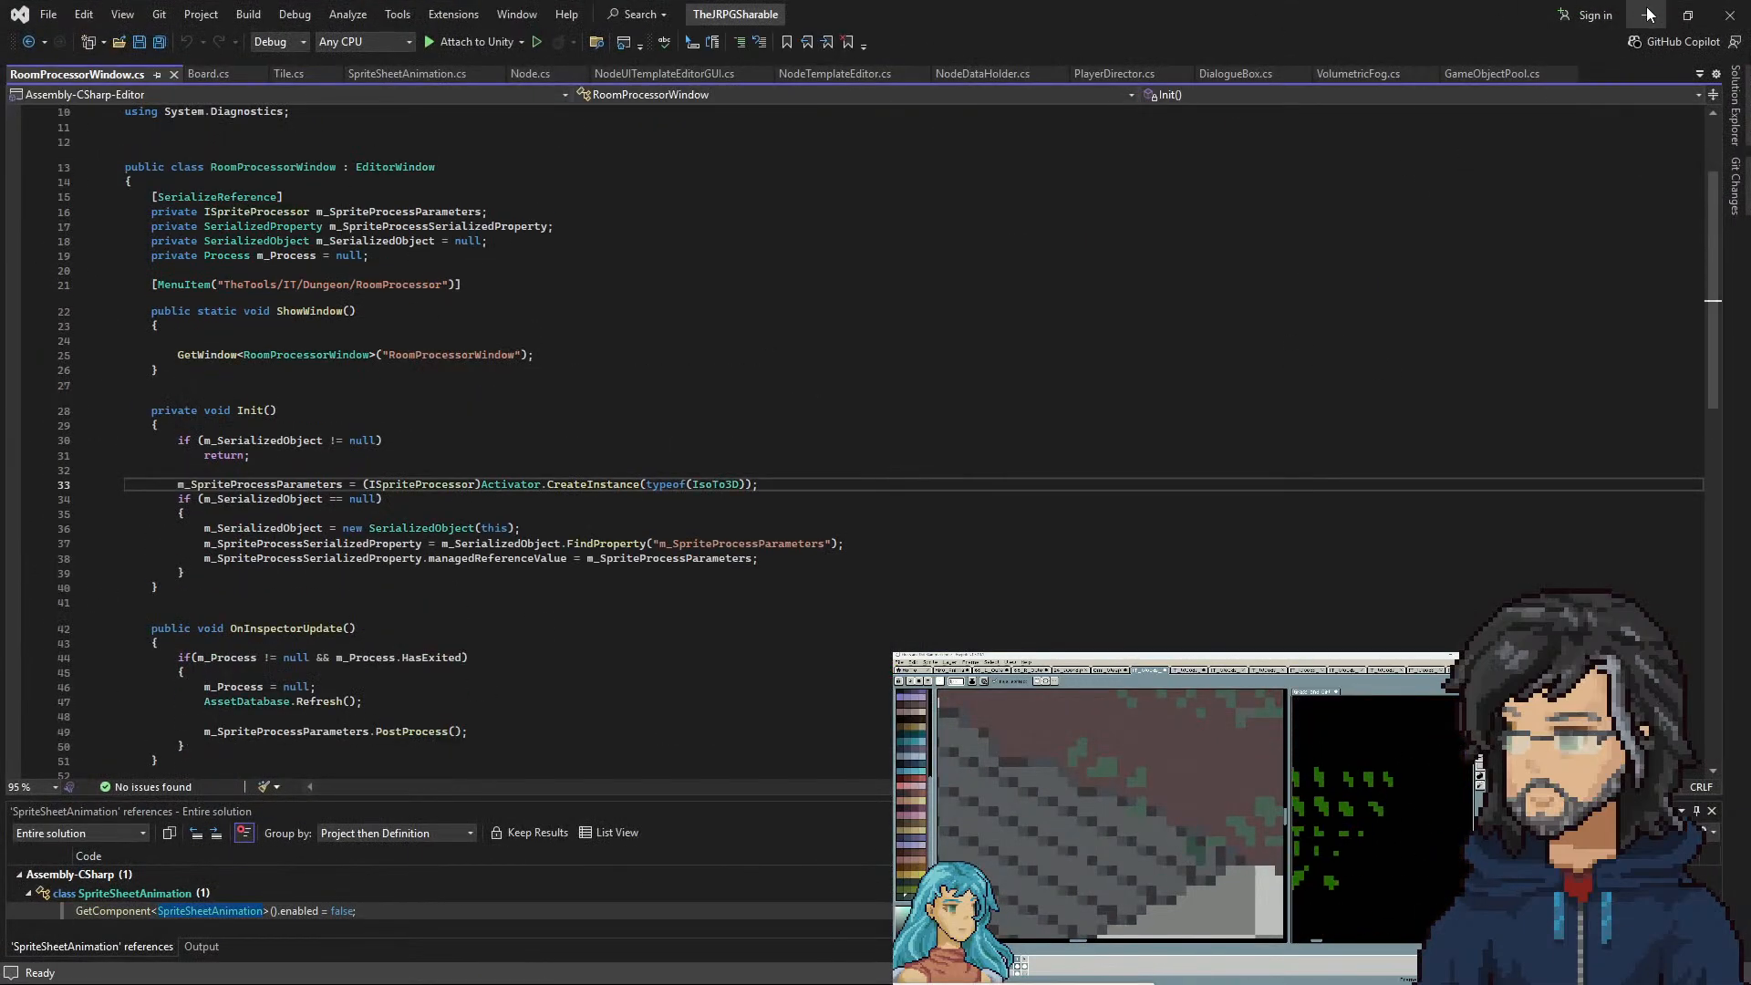
{"action": "left_click", "coordinate": [1638, 12]}
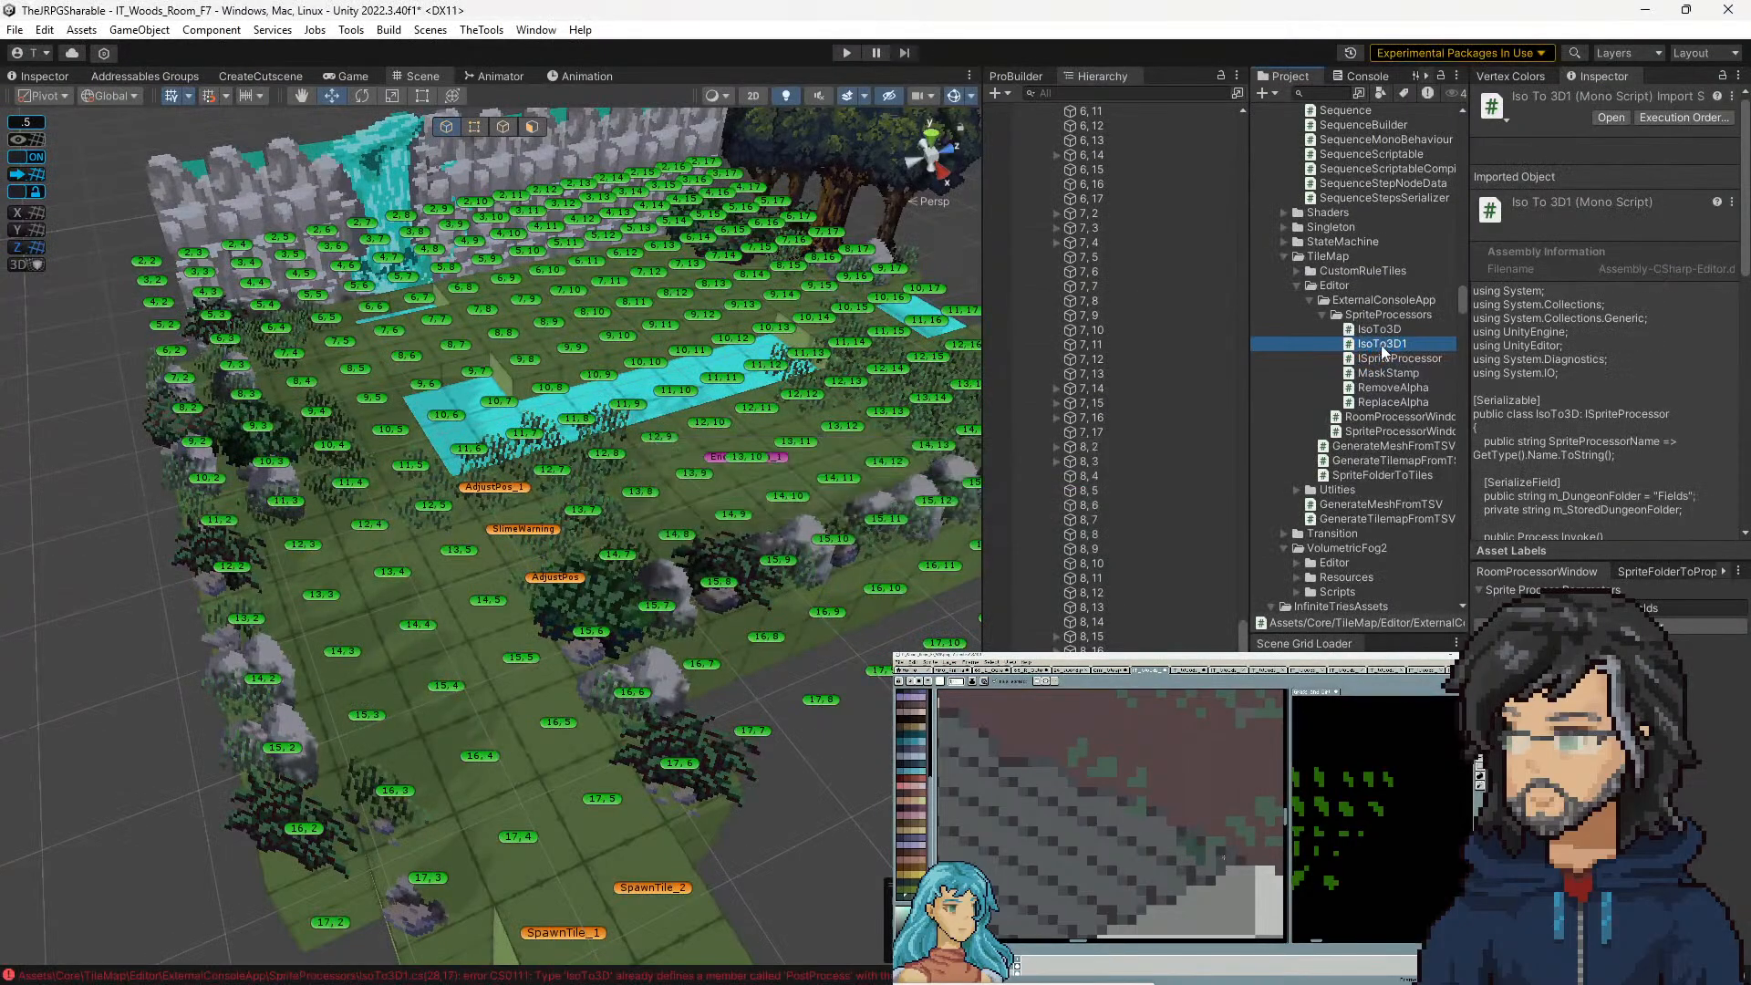
{"action": "left_click_drag", "start_coordinate": [1401, 343], "coordinate": [1438, 353]}
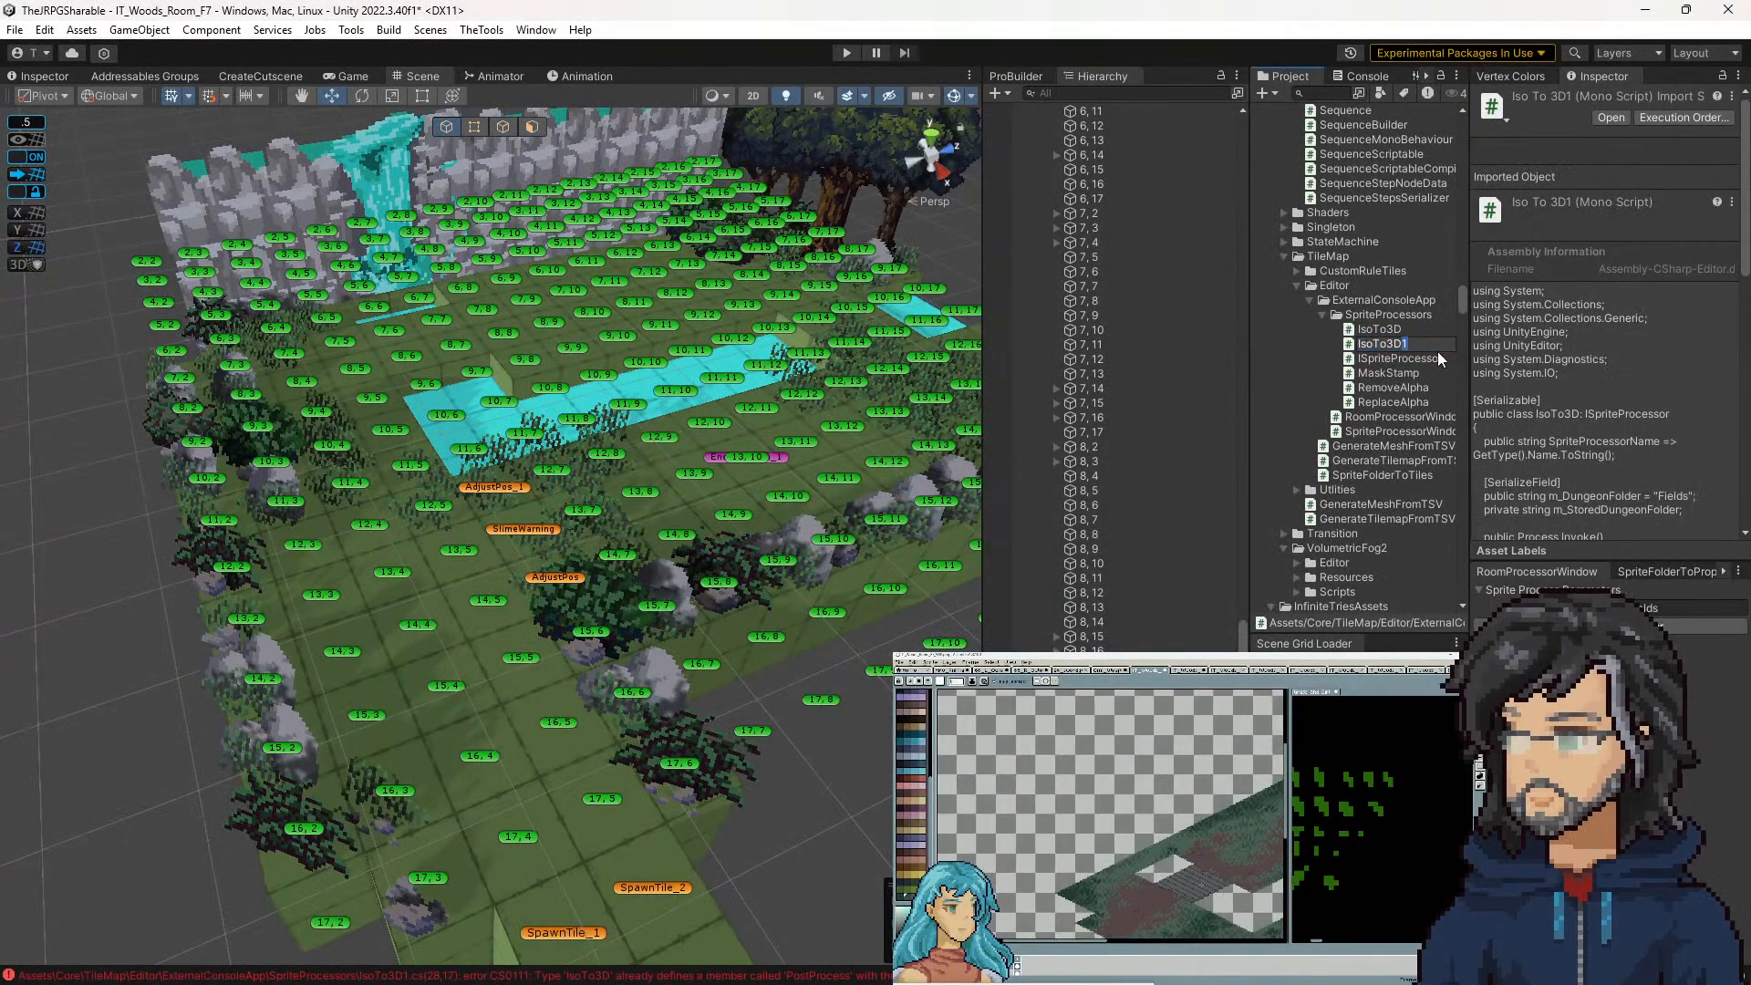
{"action": "type", "text": "Props"}
{"action": "key", "text": "Return"}
Open the IsoTo3DProps script in Visual Studio and rename its class to IsoTo3DProp
{"action": "double_click", "coordinate": [1352, 343]}
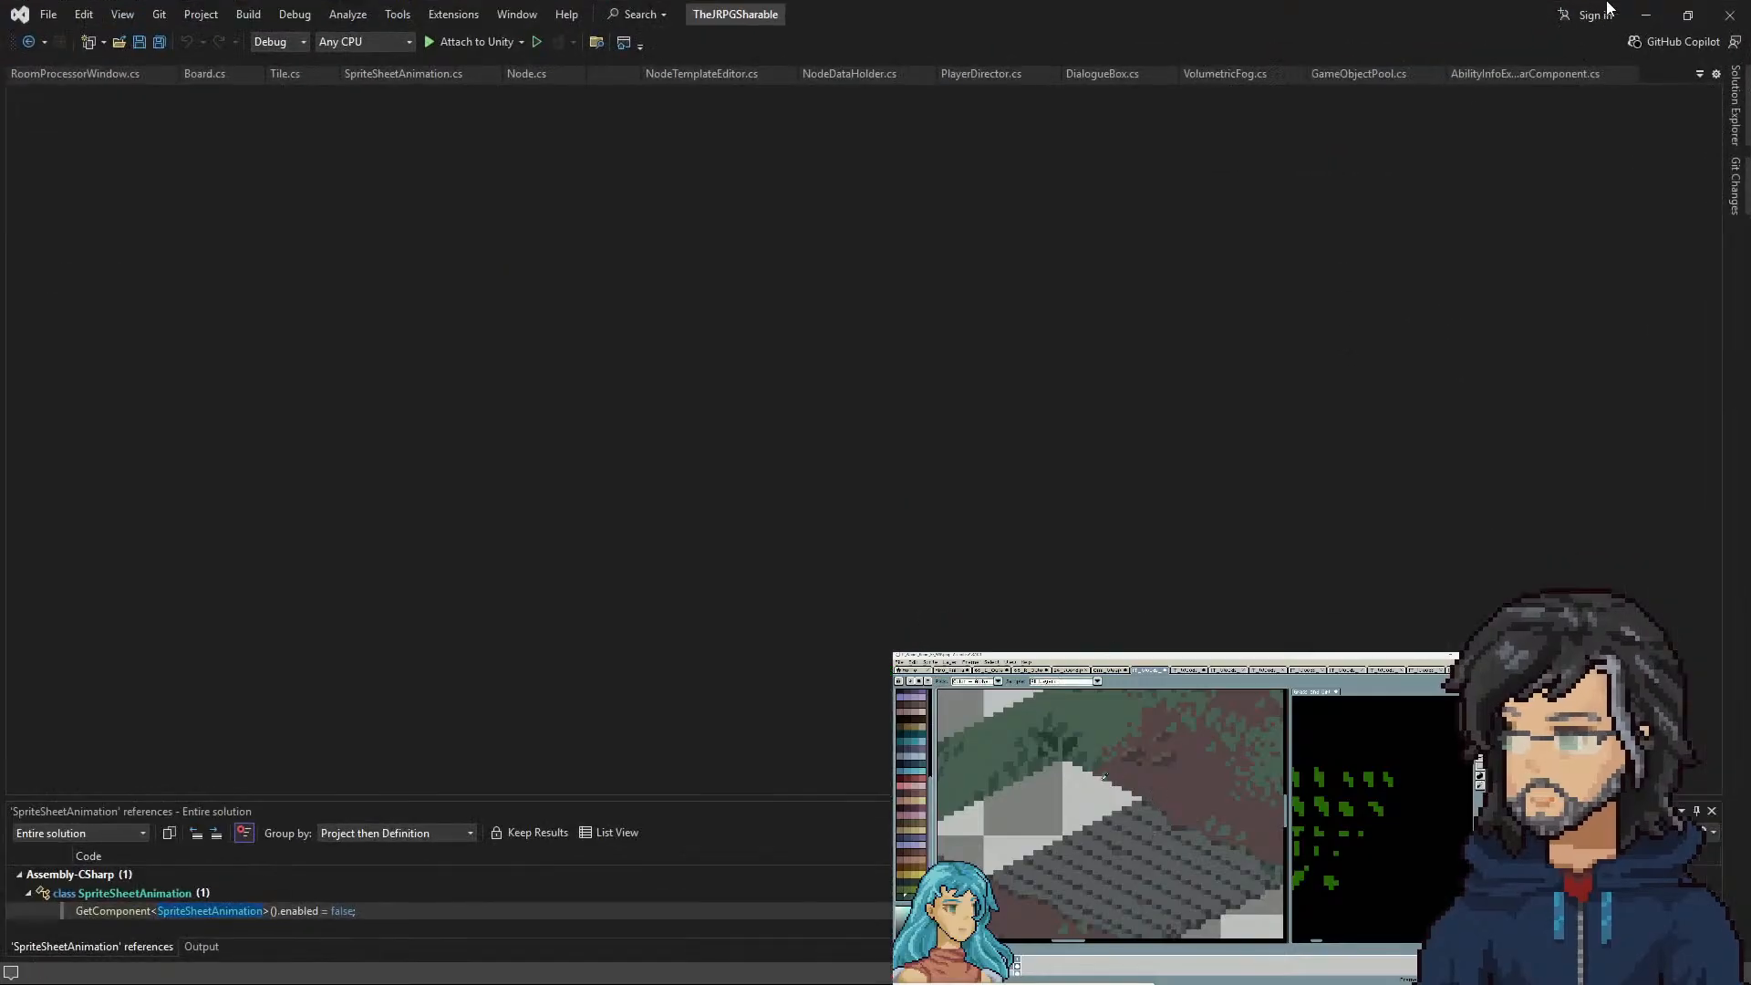
{"action": "left_click", "coordinate": [1646, 15]}
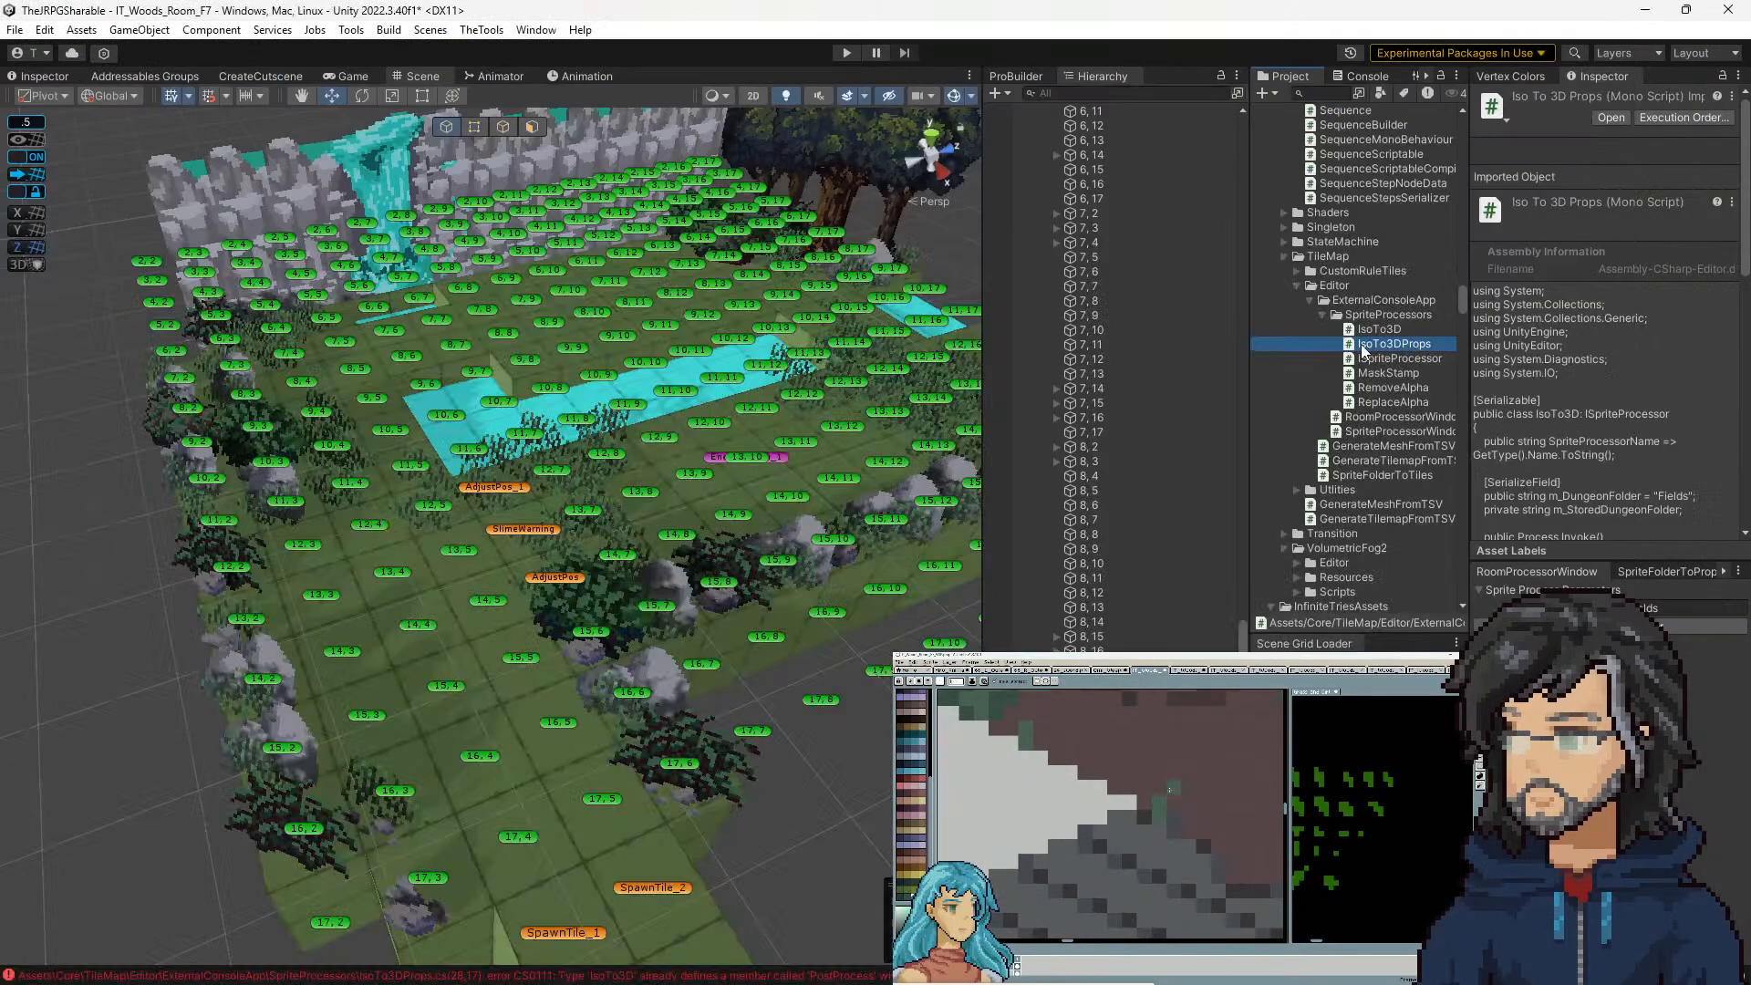
{"action": "double_click", "coordinate": [1361, 351]}
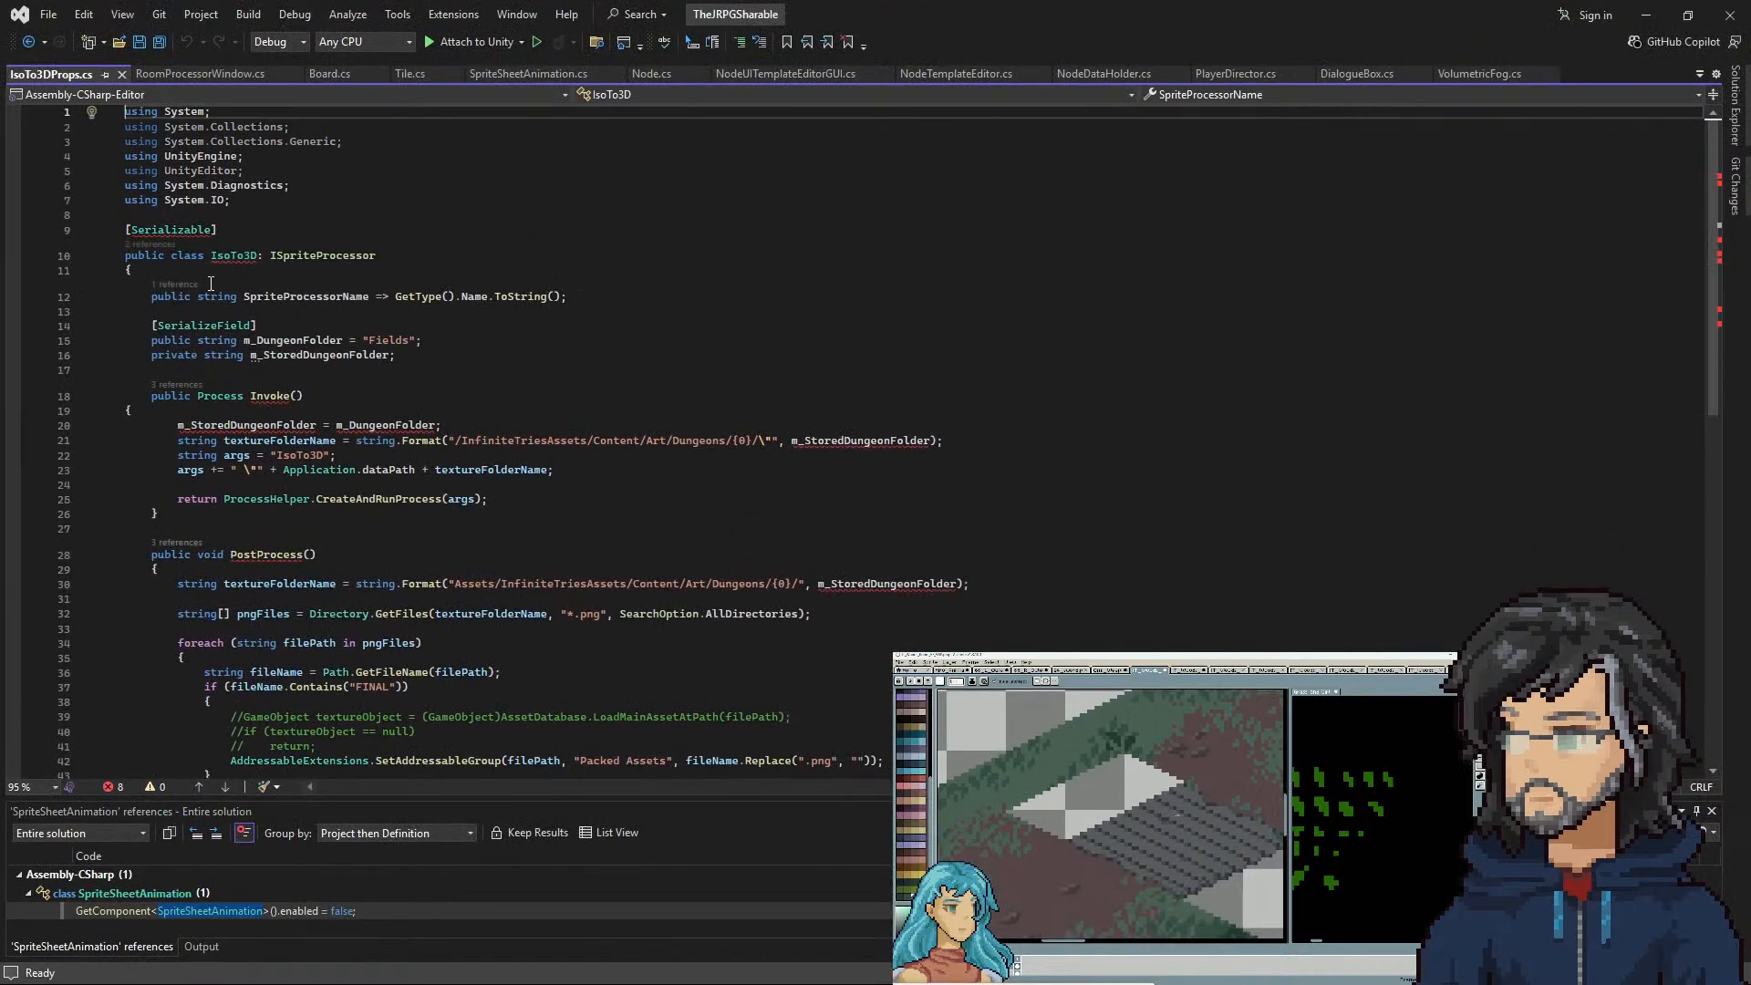
{"action": "left_click", "coordinate": [258, 259]}
{"action": "type", "text": "P"}
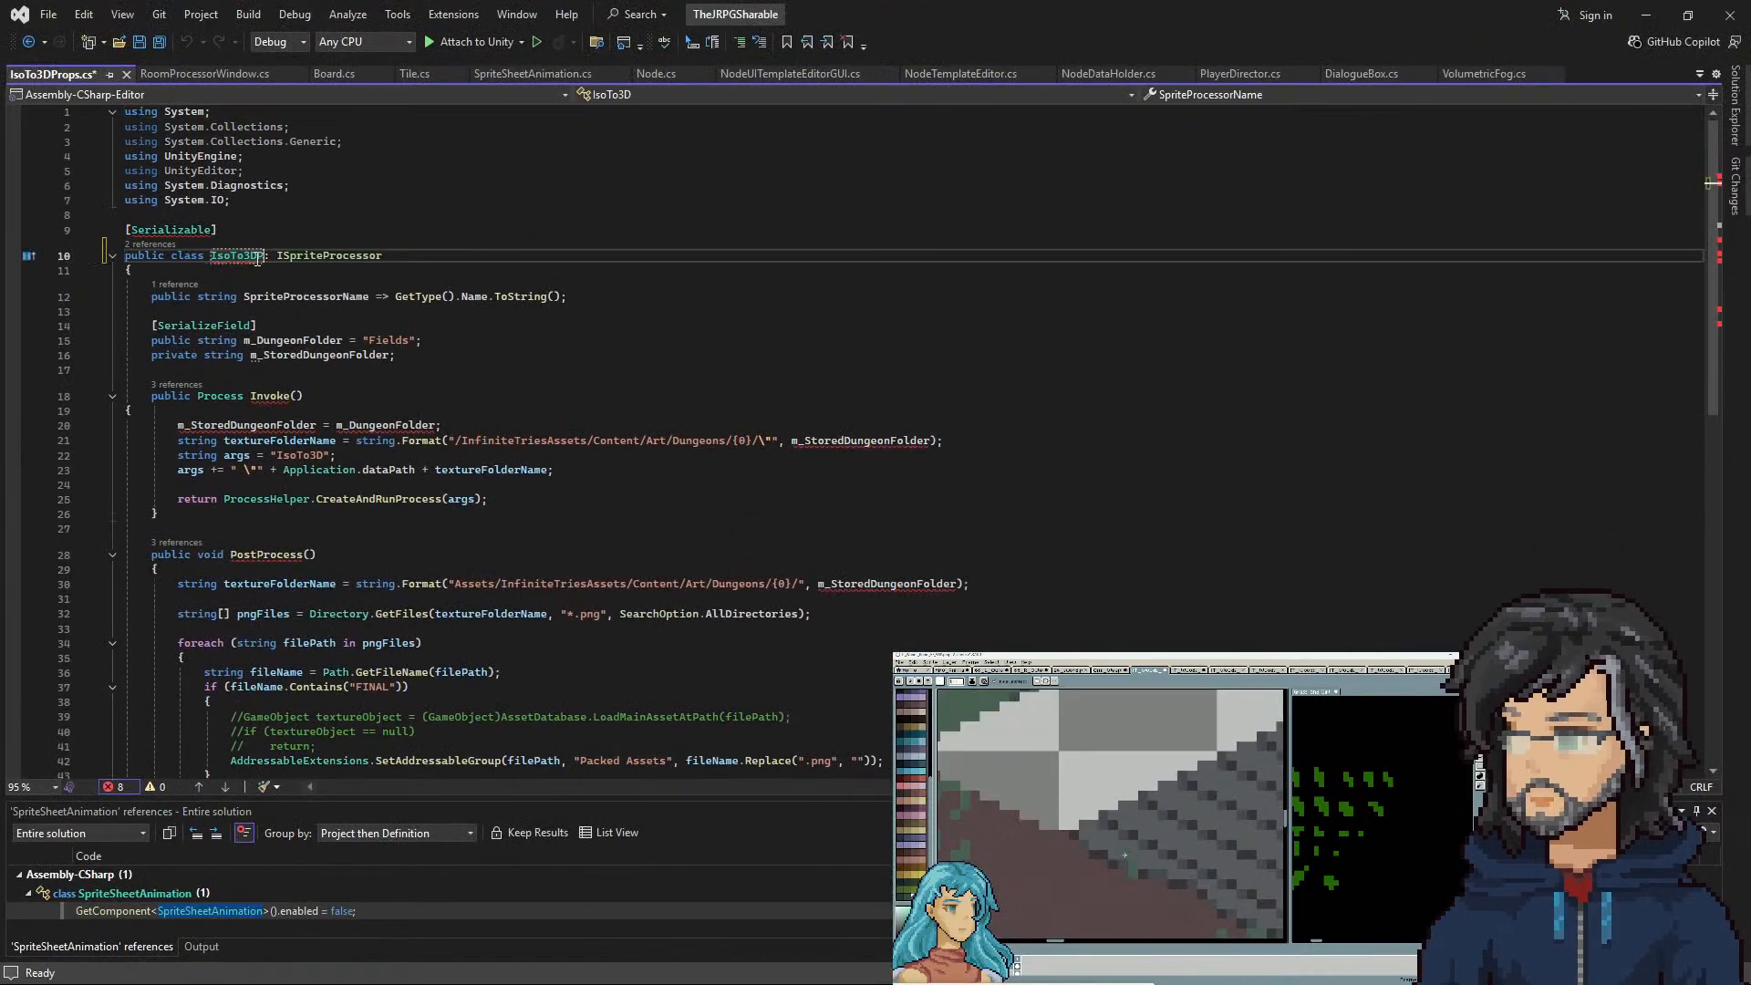
{"action": "left_click", "coordinate": [218, 257]}
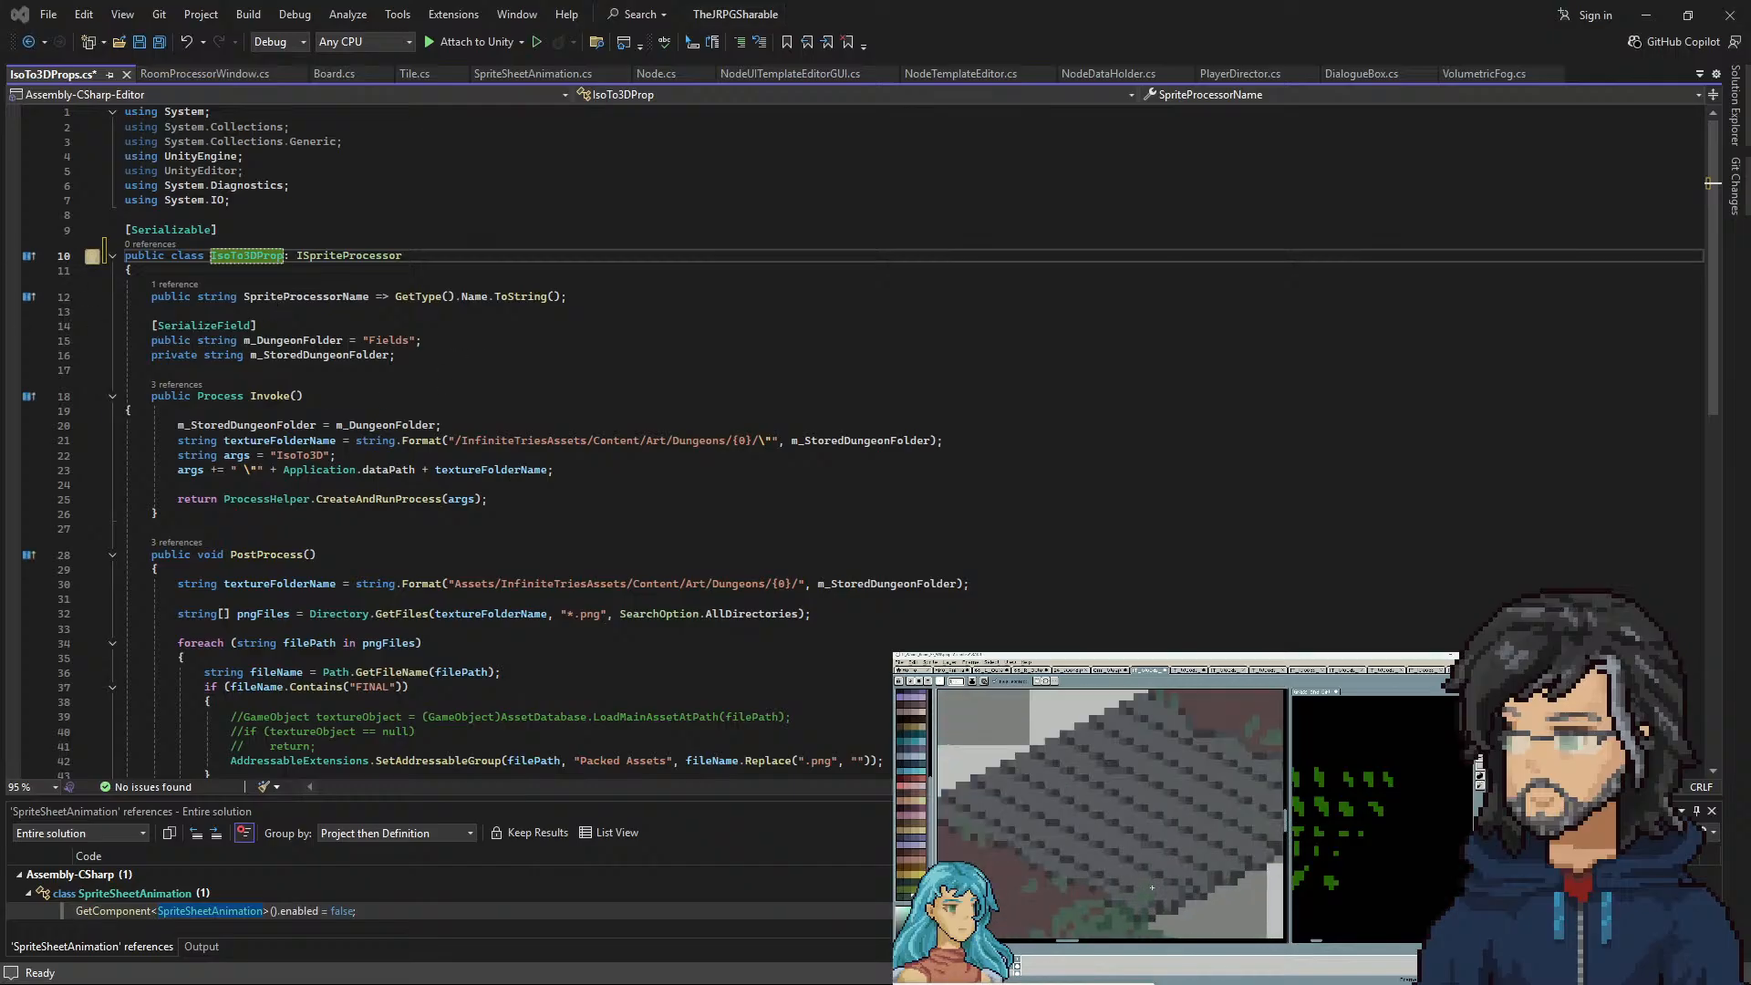
Comment out the whole fileName.Contains("FINAL") if block in PostProcess with a block comment and save the script
{"action": "left_click", "coordinate": [599, 425]}
{"action": "scroll", "coordinate": [243, 509], "scroll_direction": "down", "scroll_amount": 6}
{"action": "left_click_drag", "start_coordinate": [243, 510], "coordinate": [231, 421]}
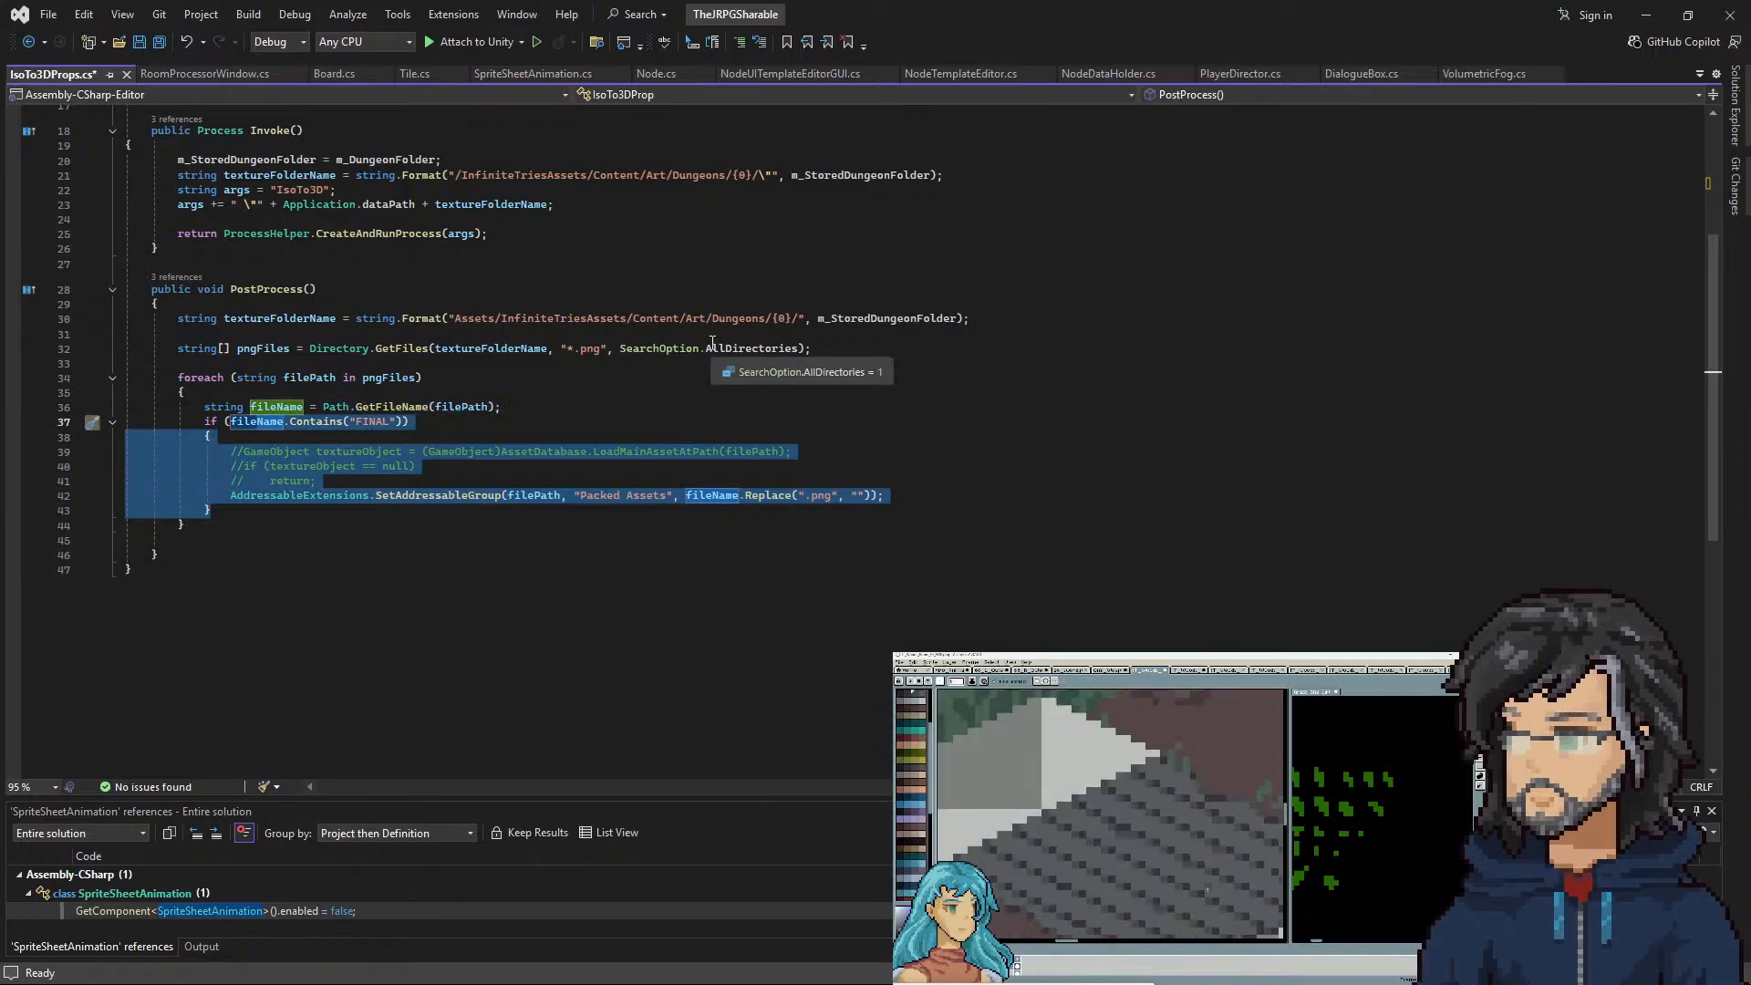
{"action": "left_click", "coordinate": [390, 422]}
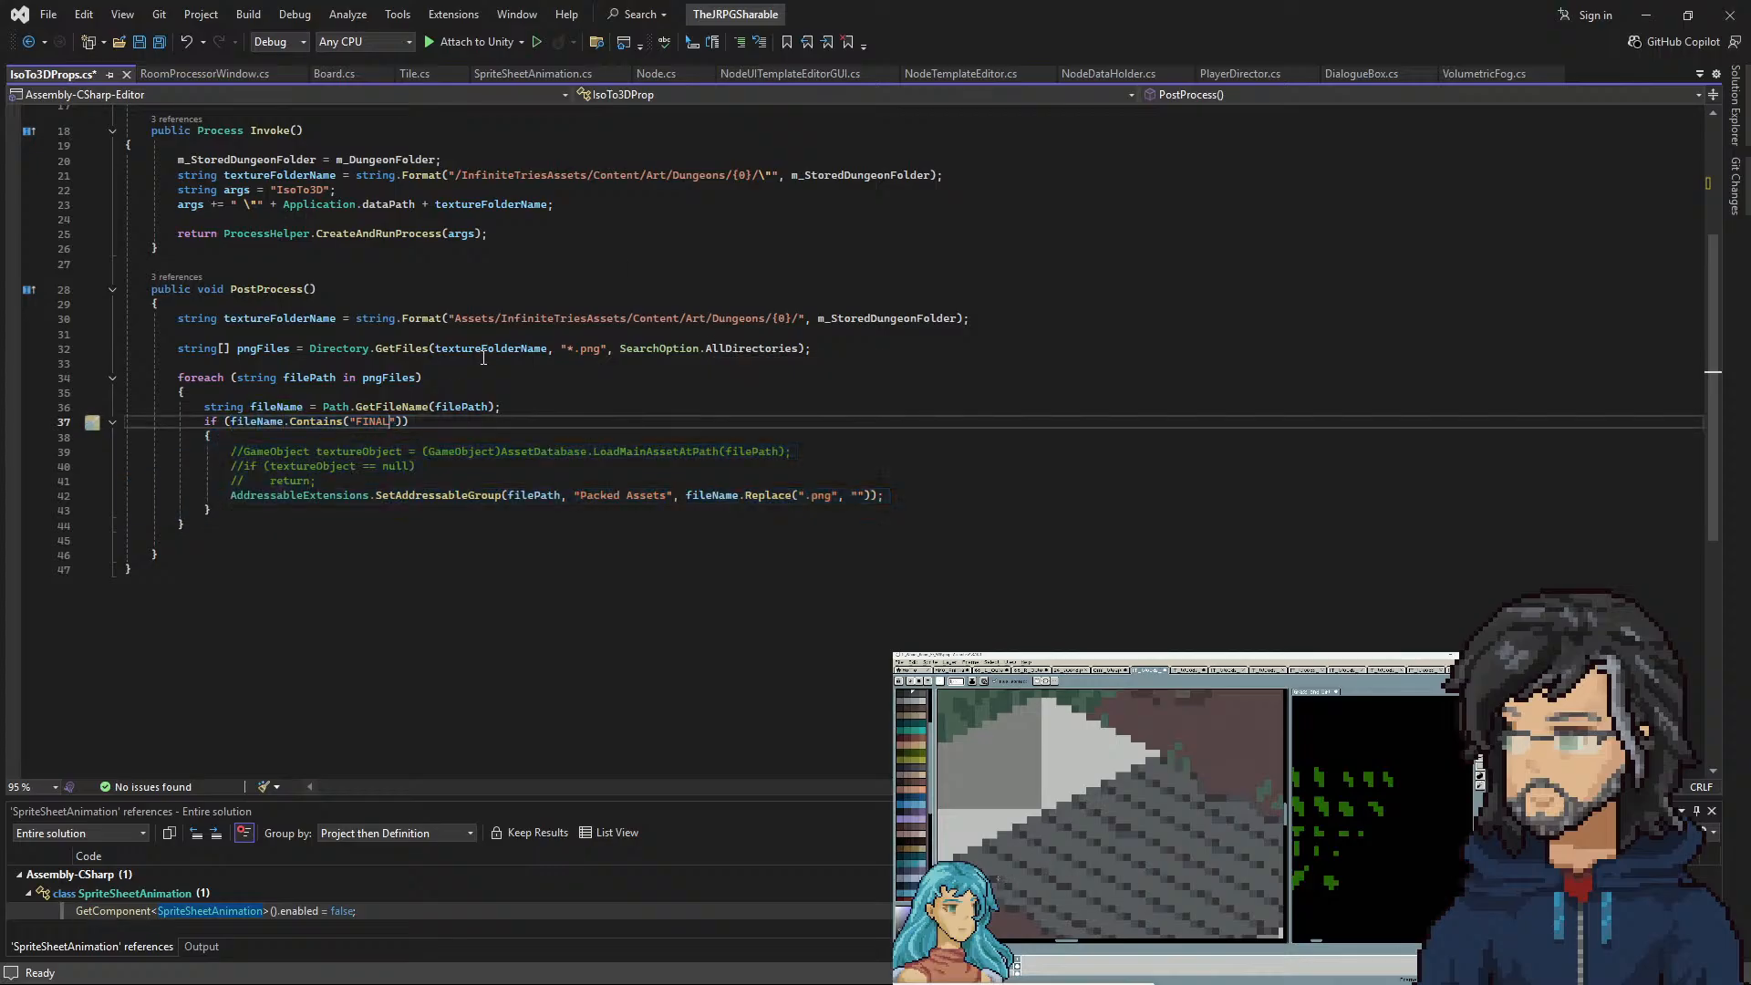
{"action": "left_click", "coordinate": [526, 407]}
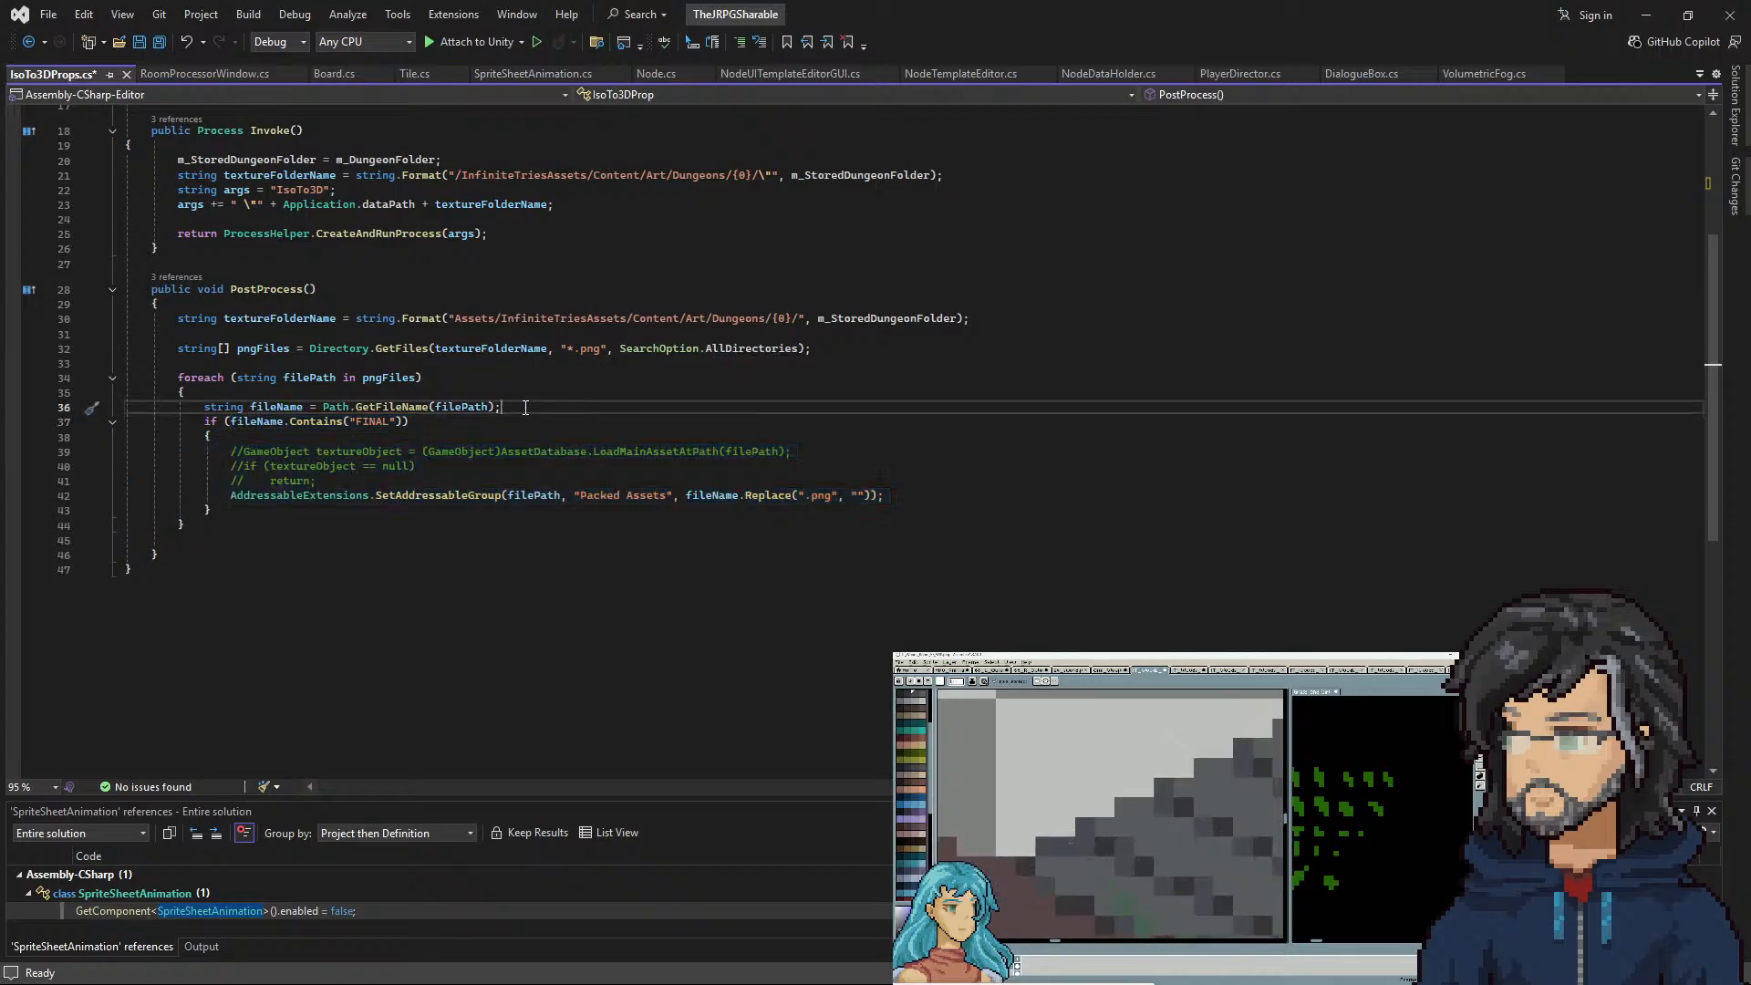
{"action": "key", "text": "Return"}
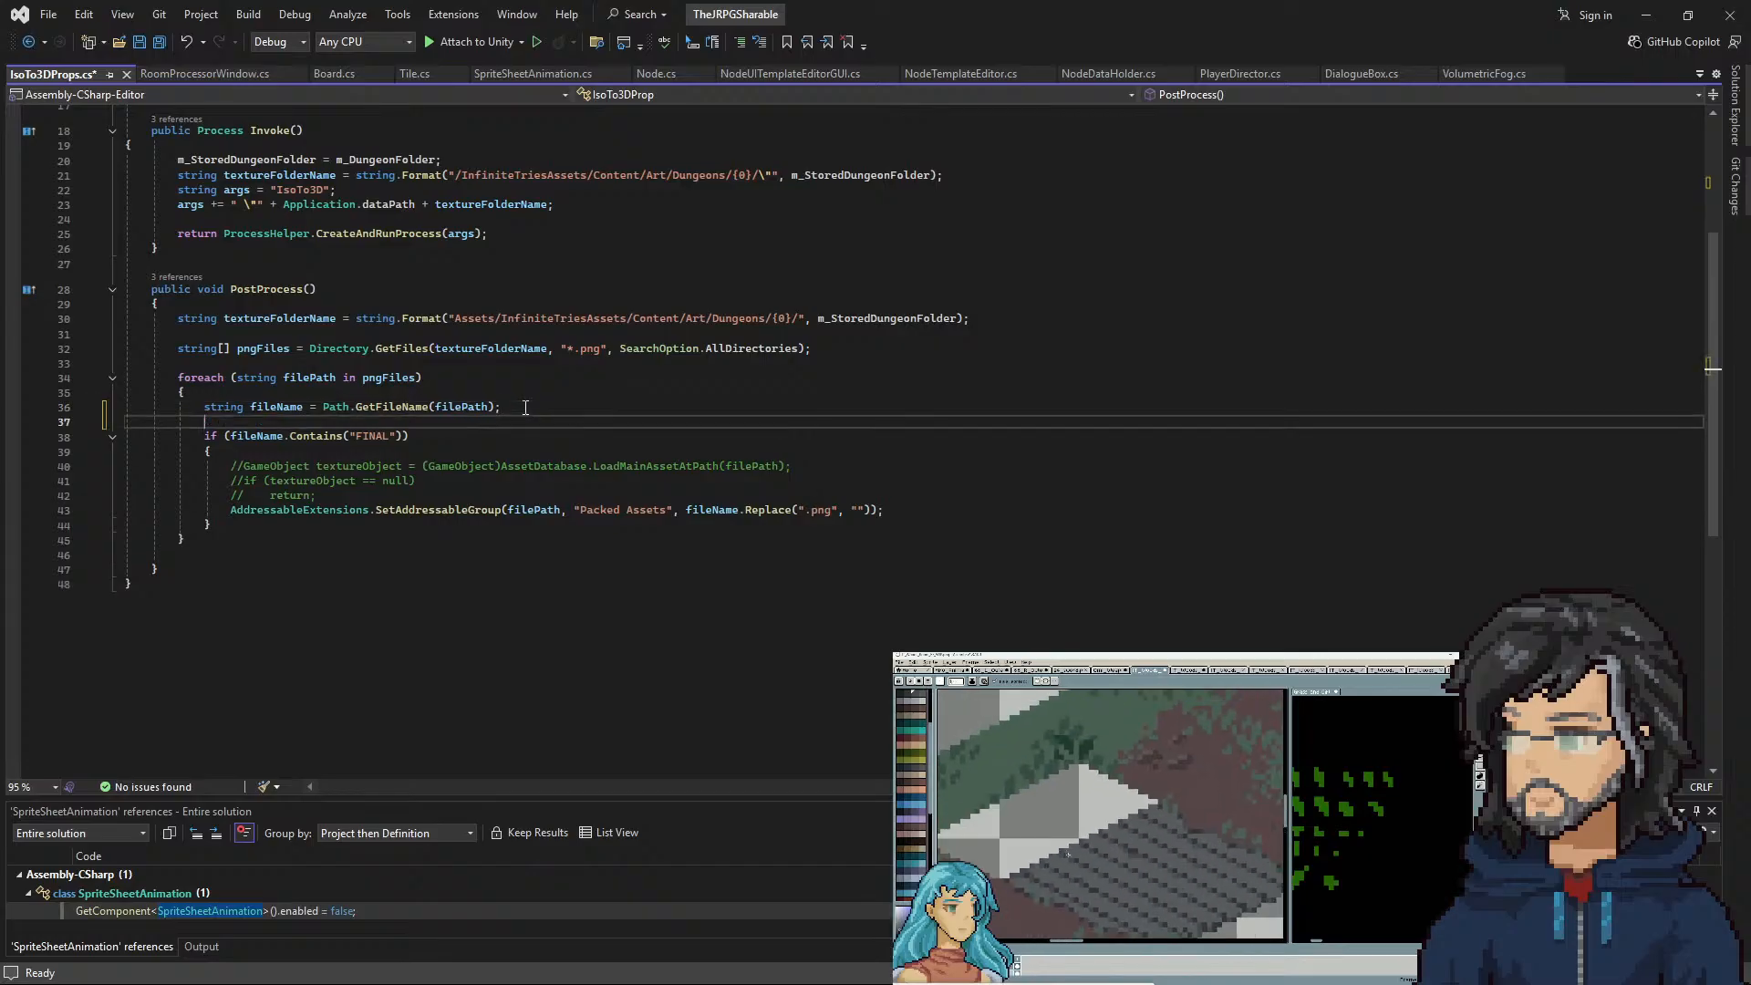
{"action": "type", "text": "/*"}
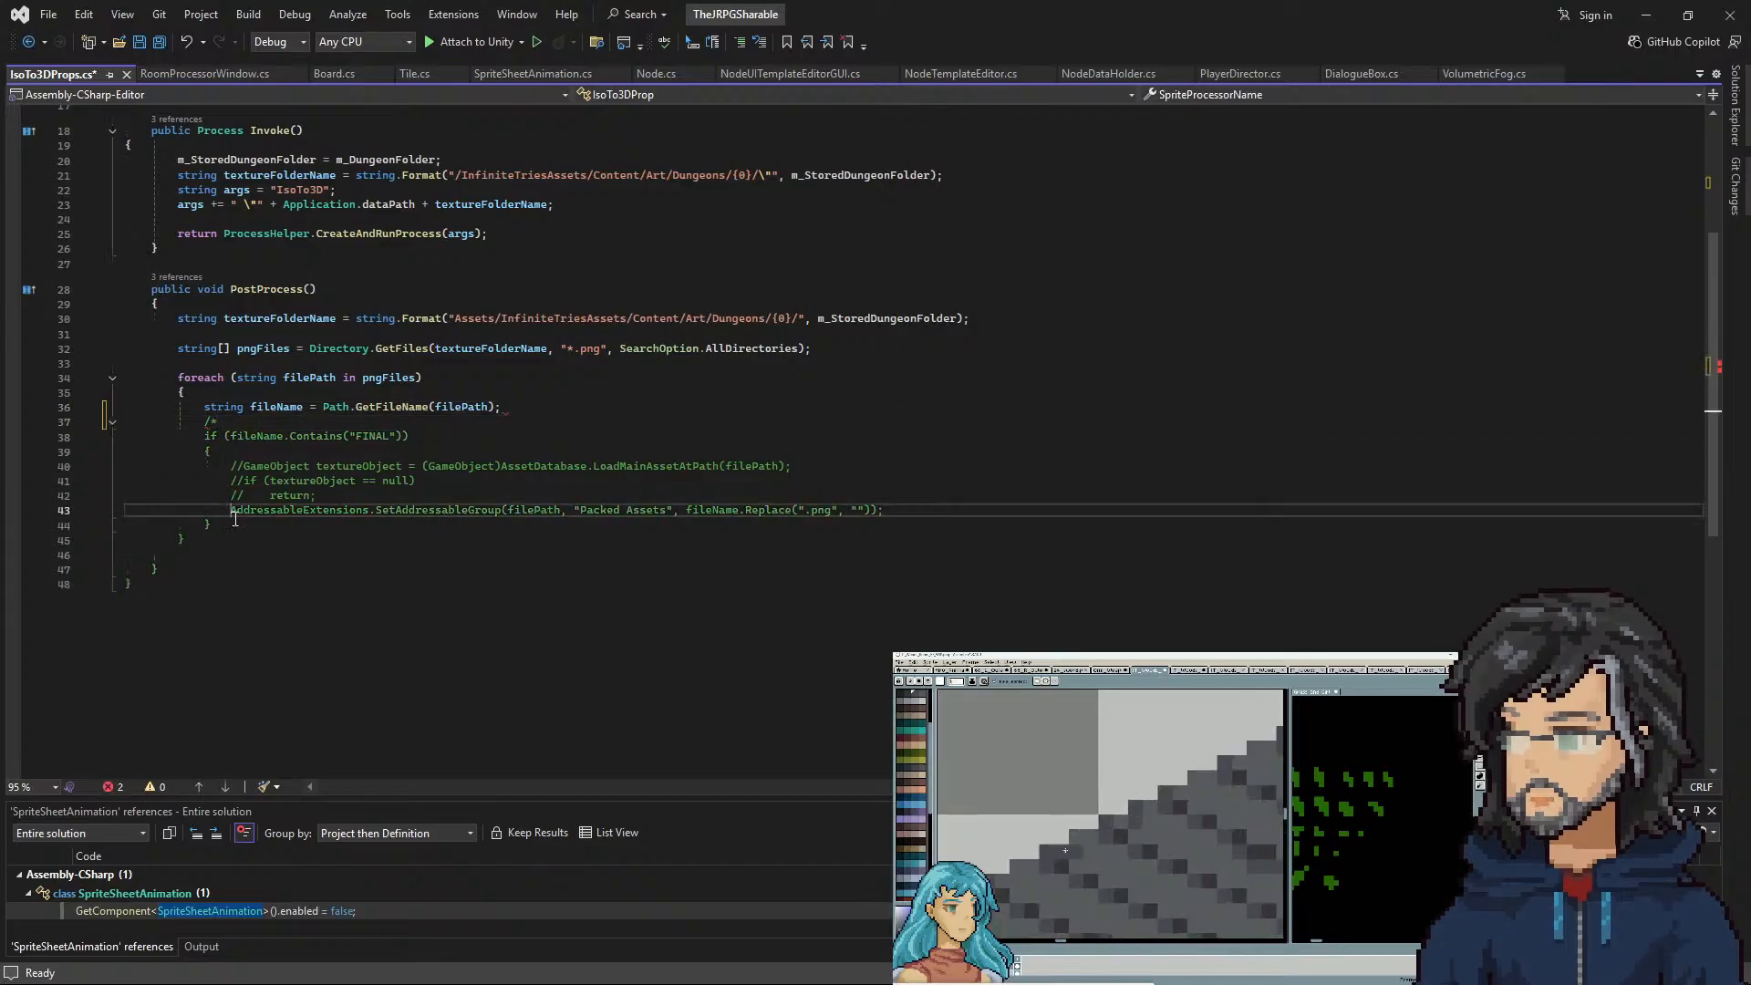
{"action": "left_click", "coordinate": [235, 522]}
{"action": "key", "text": "Return"}
{"action": "type", "text": "*"}
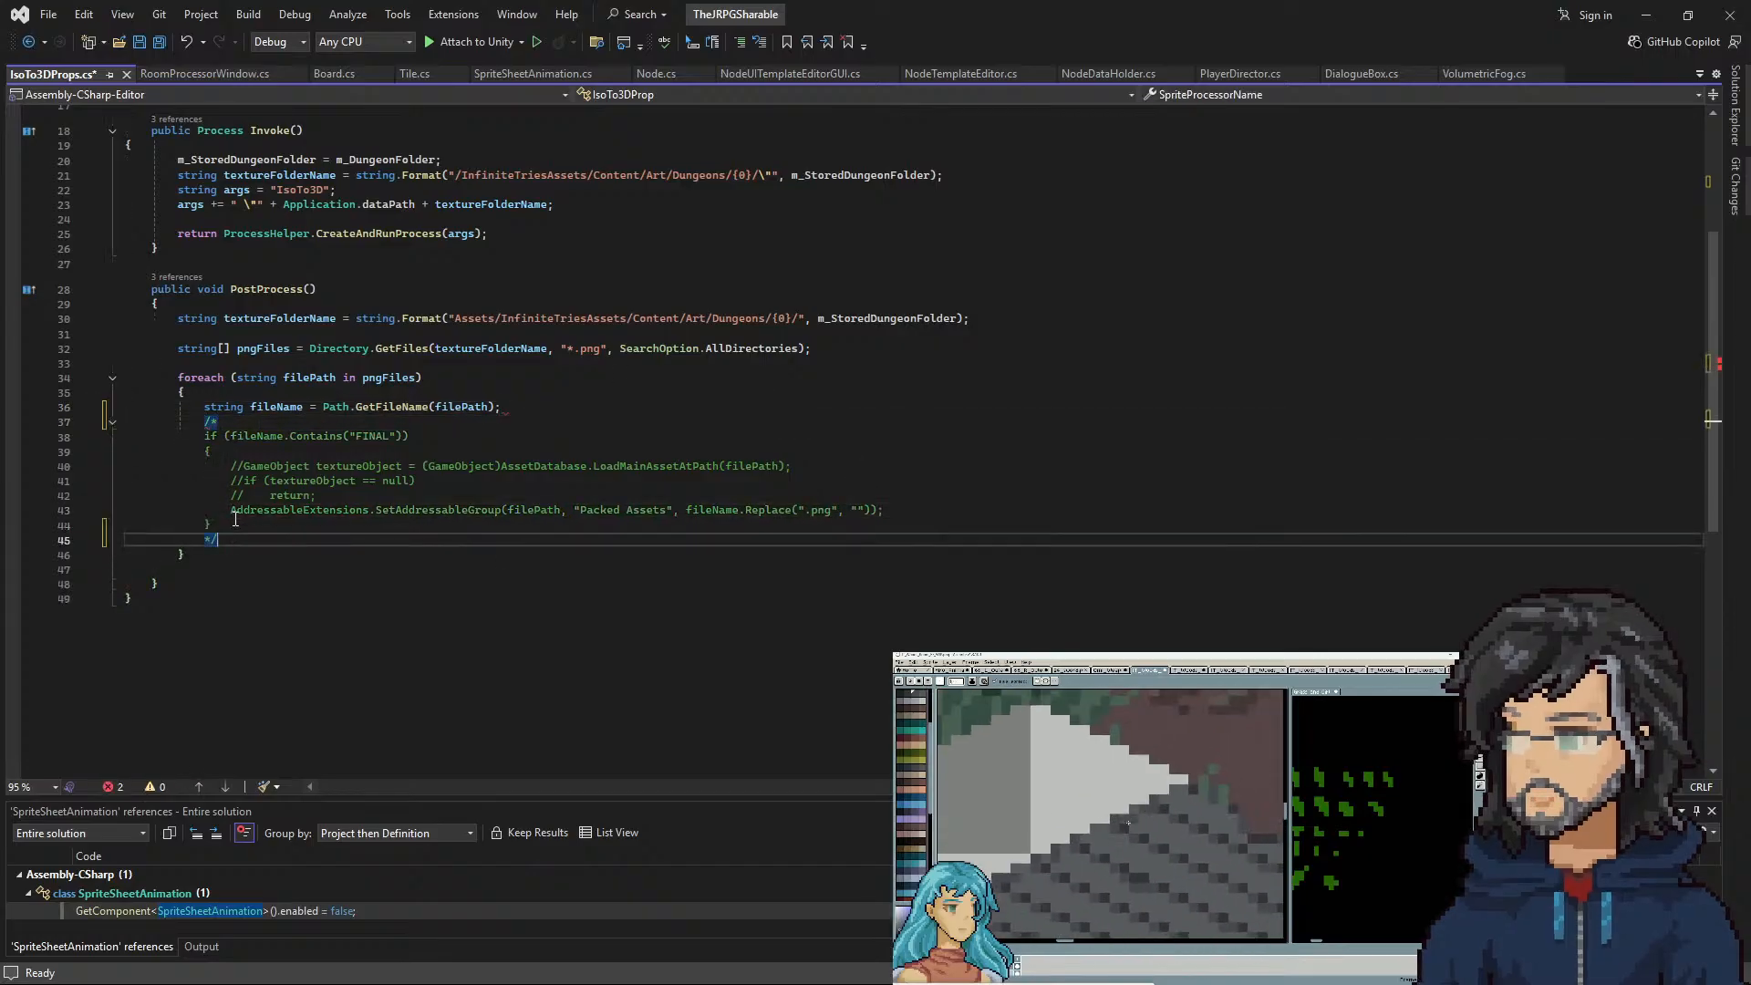
{"action": "type", "text": "/"}
{"action": "key", "text": "ctrl+s"}
{"action": "left_click", "coordinate": [643, 302]}
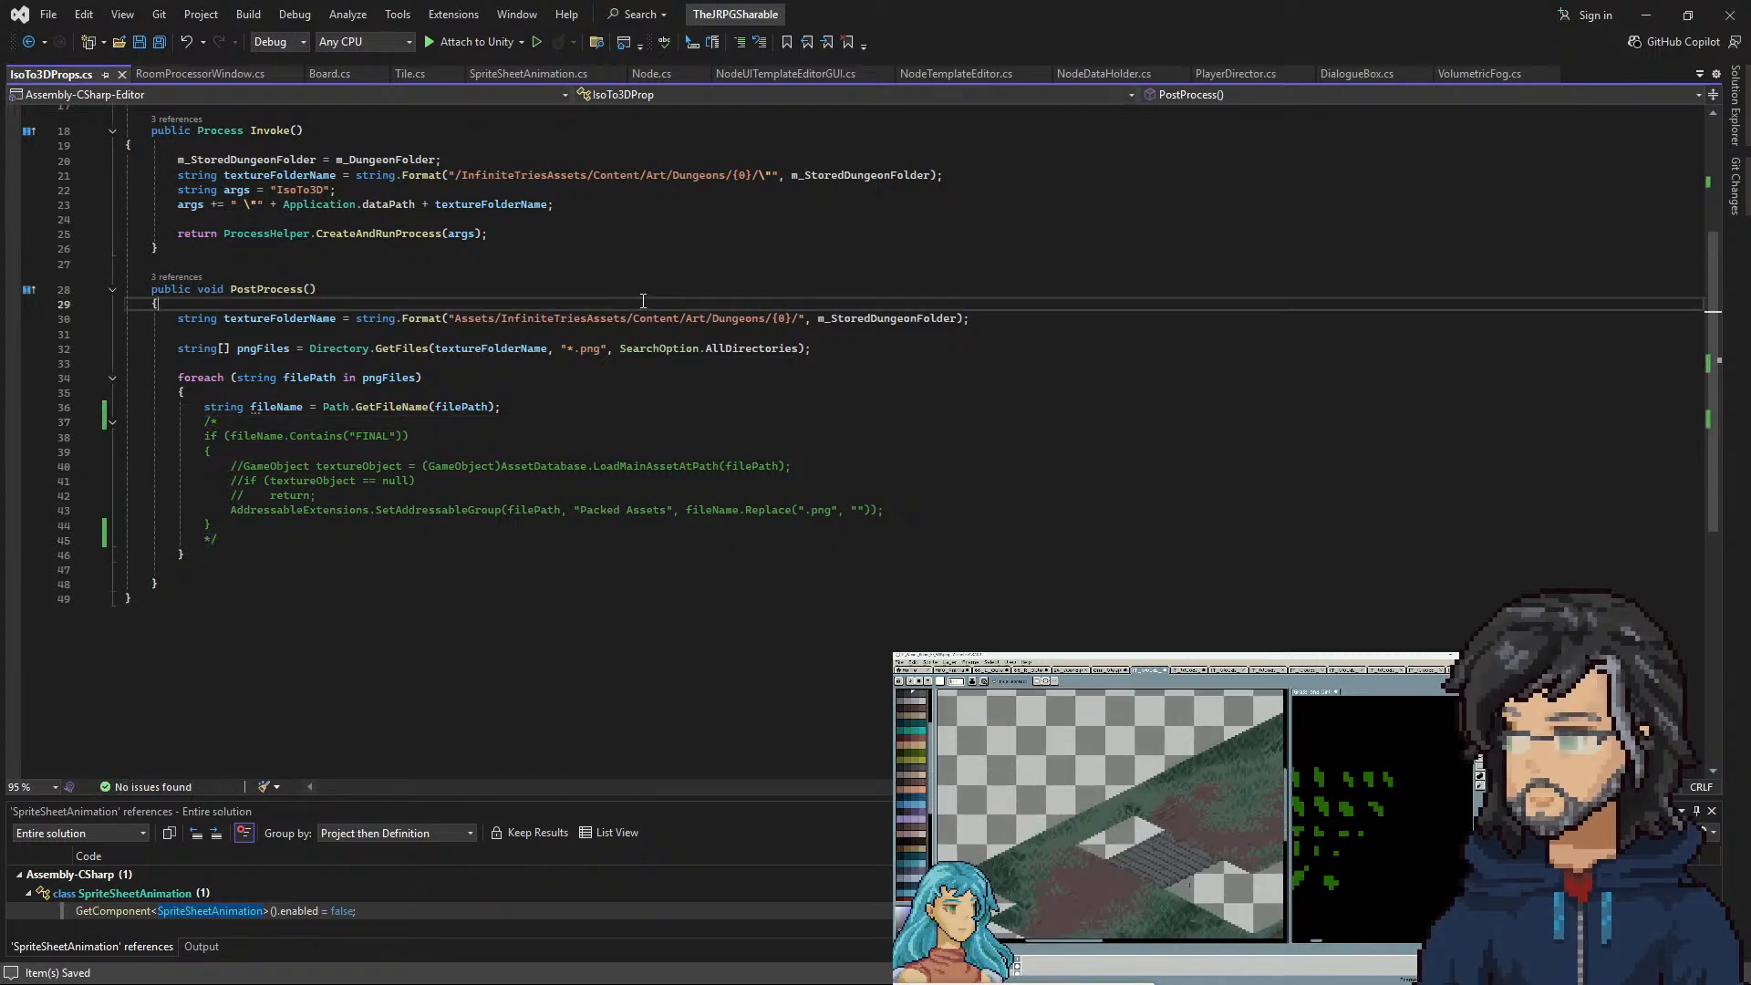
Search the code for "prop" and open the CreateProp method of SpriteFolderToProps
{"action": "key", "text": "ctrl+t"}
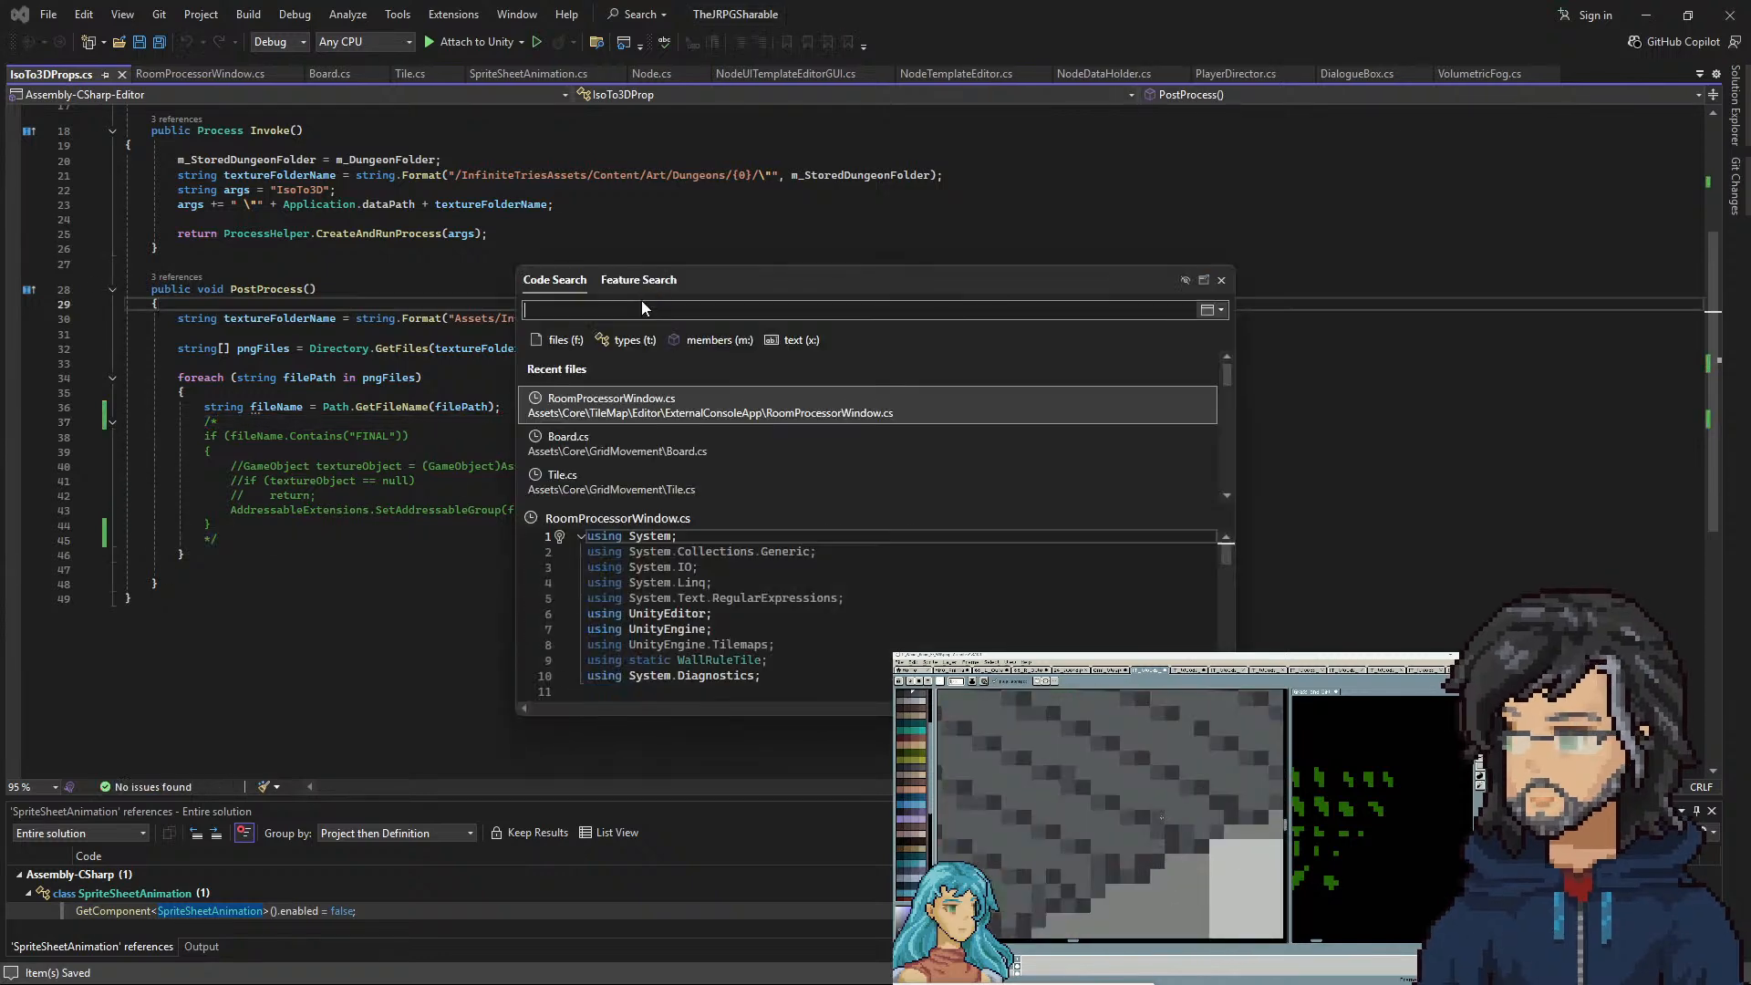
{"action": "type", "text": "prop"}
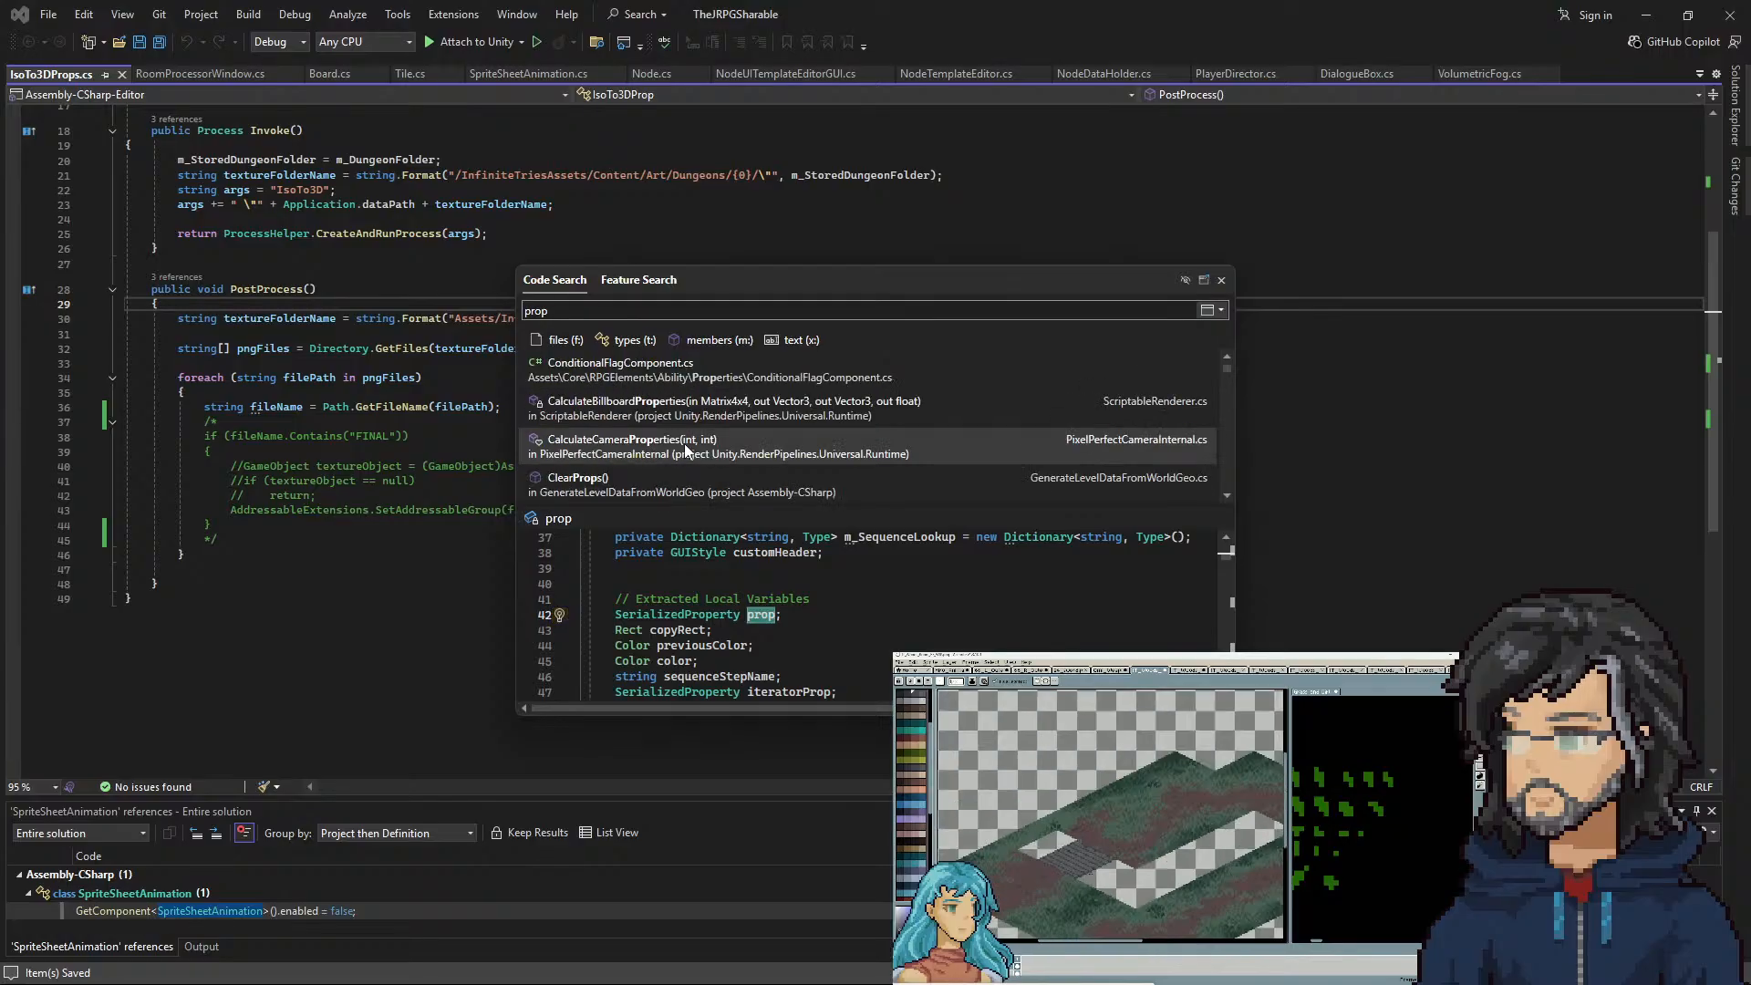
{"action": "scroll", "coordinate": [684, 443], "scroll_direction": "down", "scroll_amount": 1}
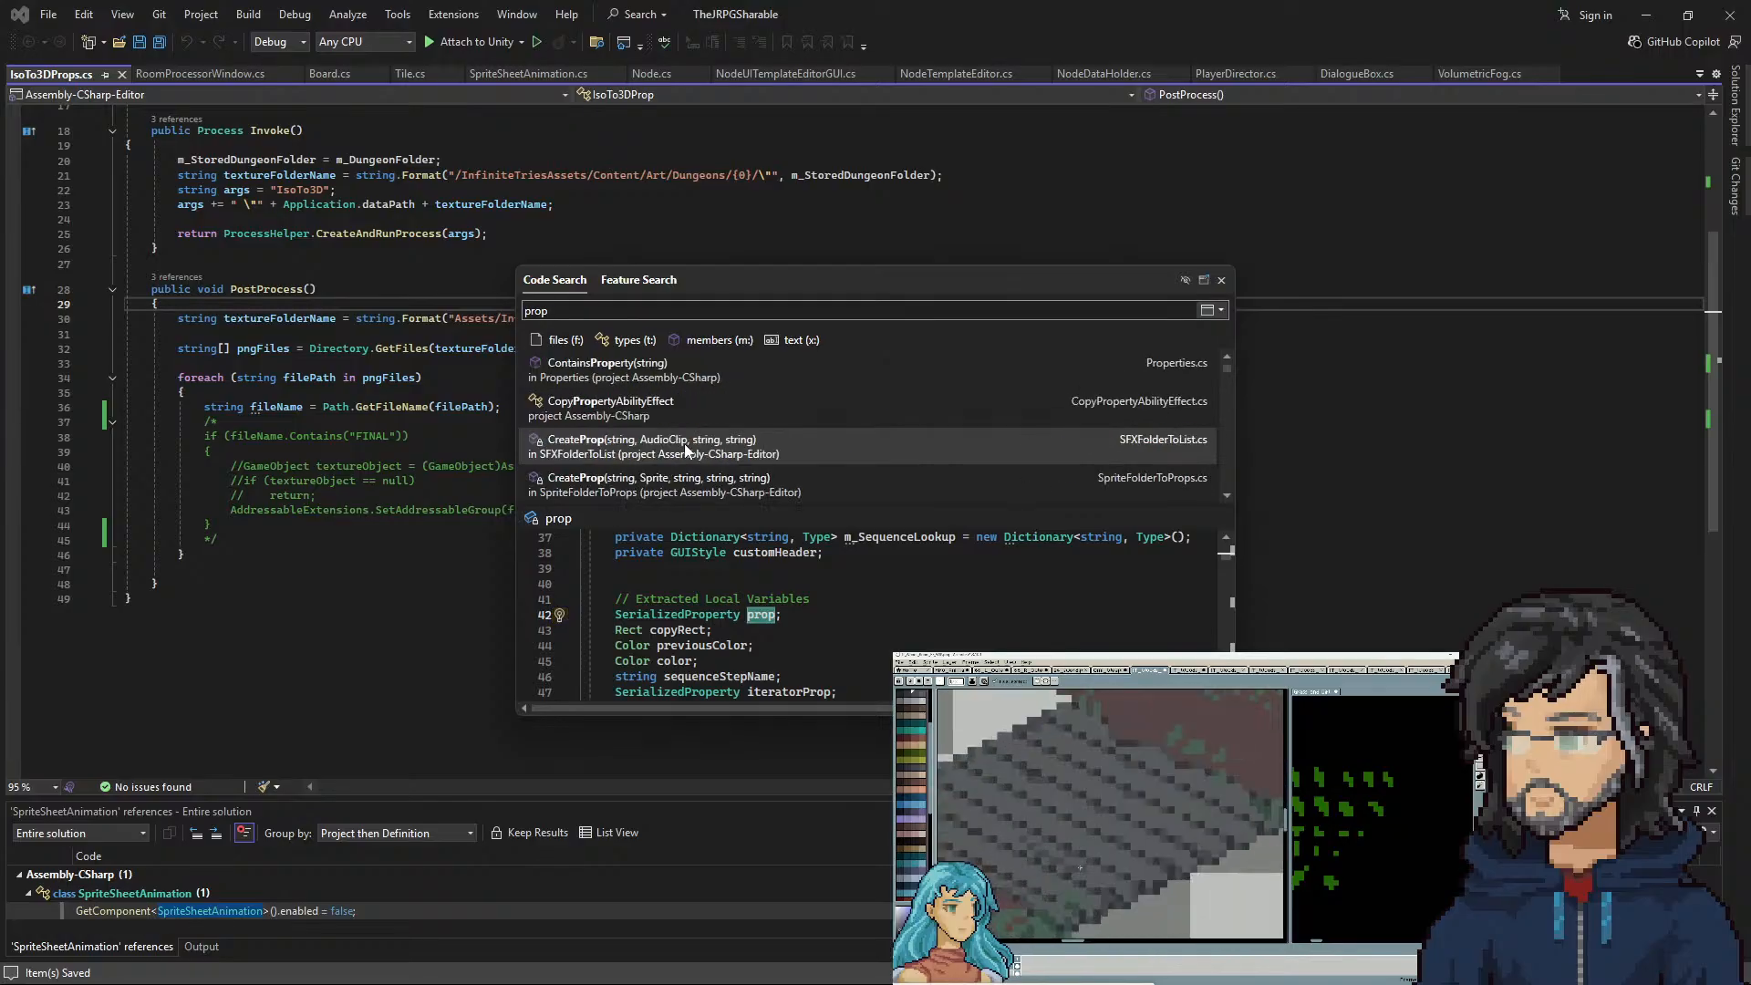
{"action": "left_click", "coordinate": [626, 494]}
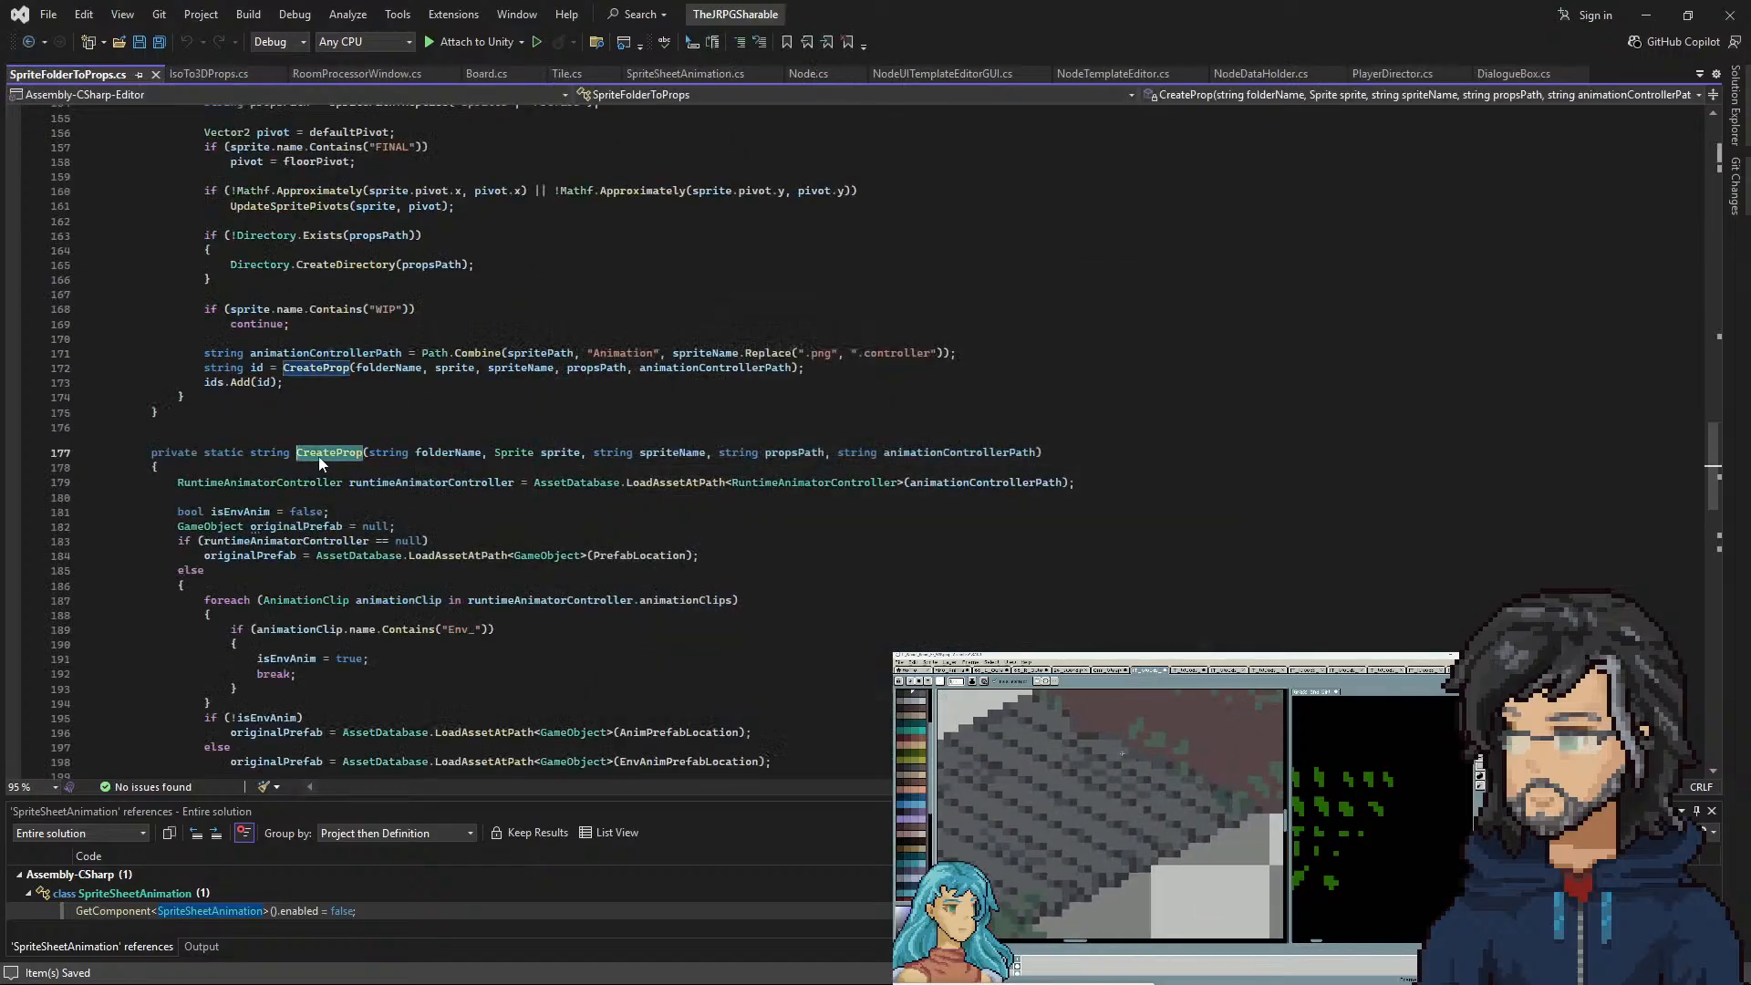
Trace CreateProp to its caller DefaultGeneration, examine the FINAL pivot check, and review the path fields at the start of SpriteFolderToProps
{"action": "left_click", "coordinate": [173, 442]}
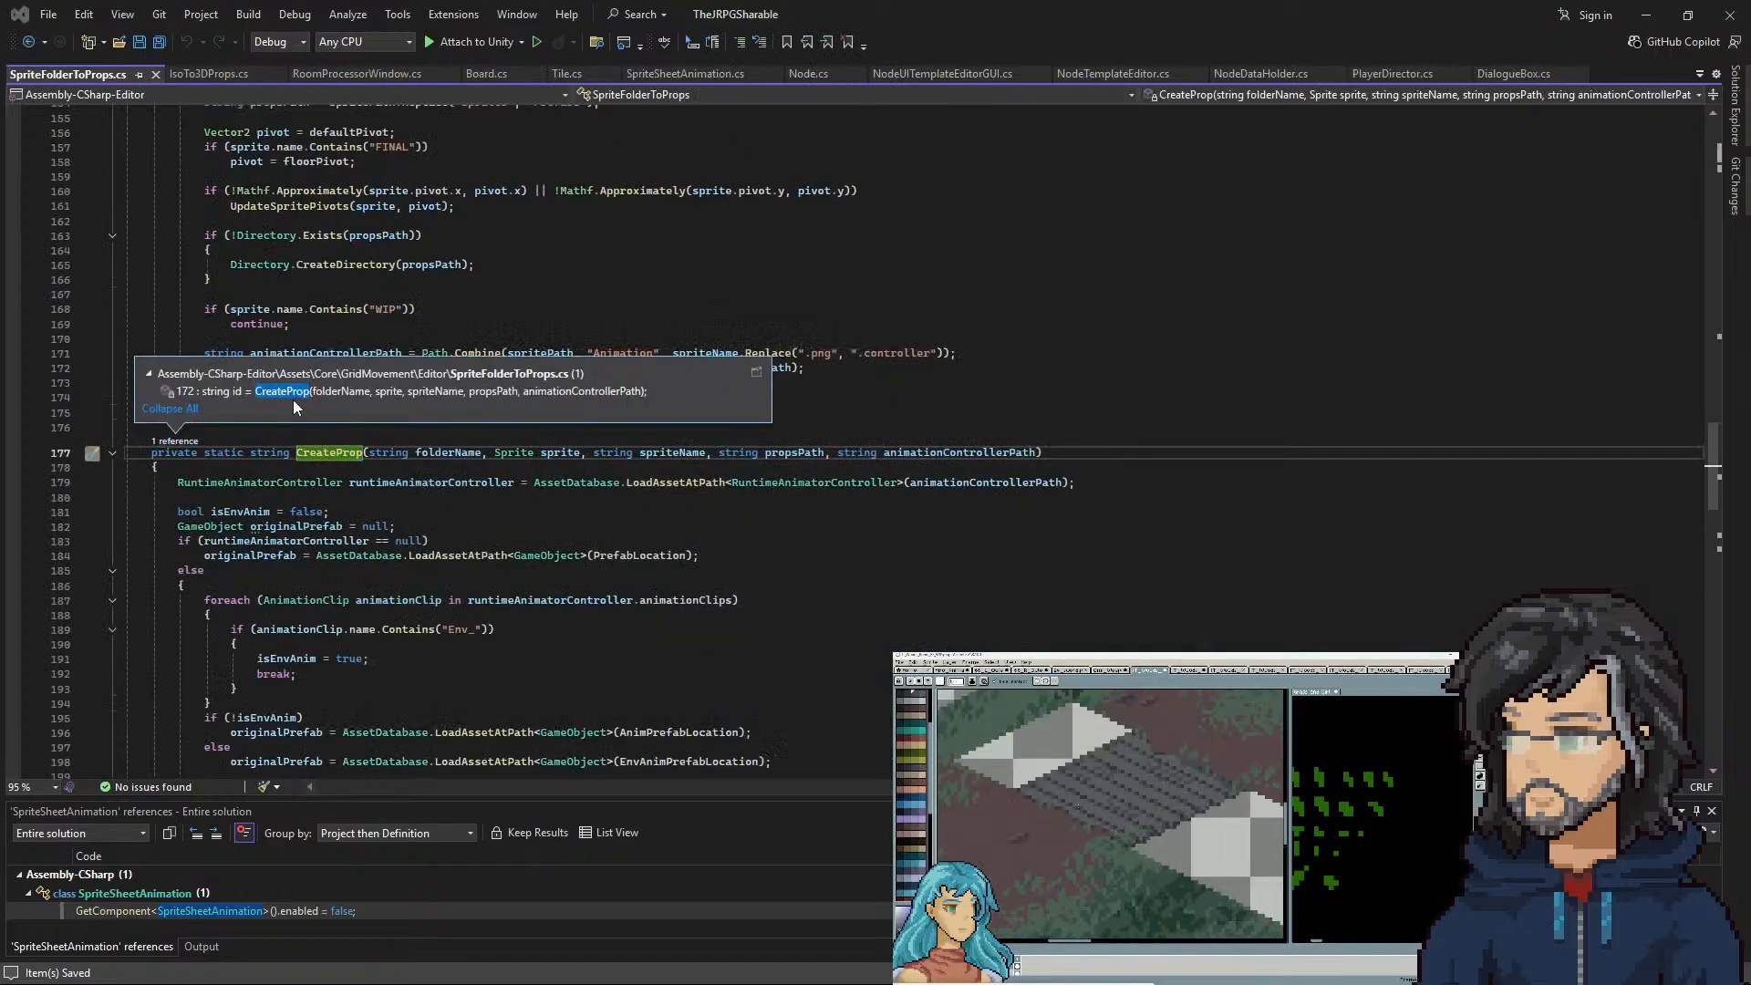
{"action": "left_click", "coordinate": [295, 402]}
{"action": "scroll", "coordinate": [443, 550], "scroll_direction": "up", "scroll_amount": 1}
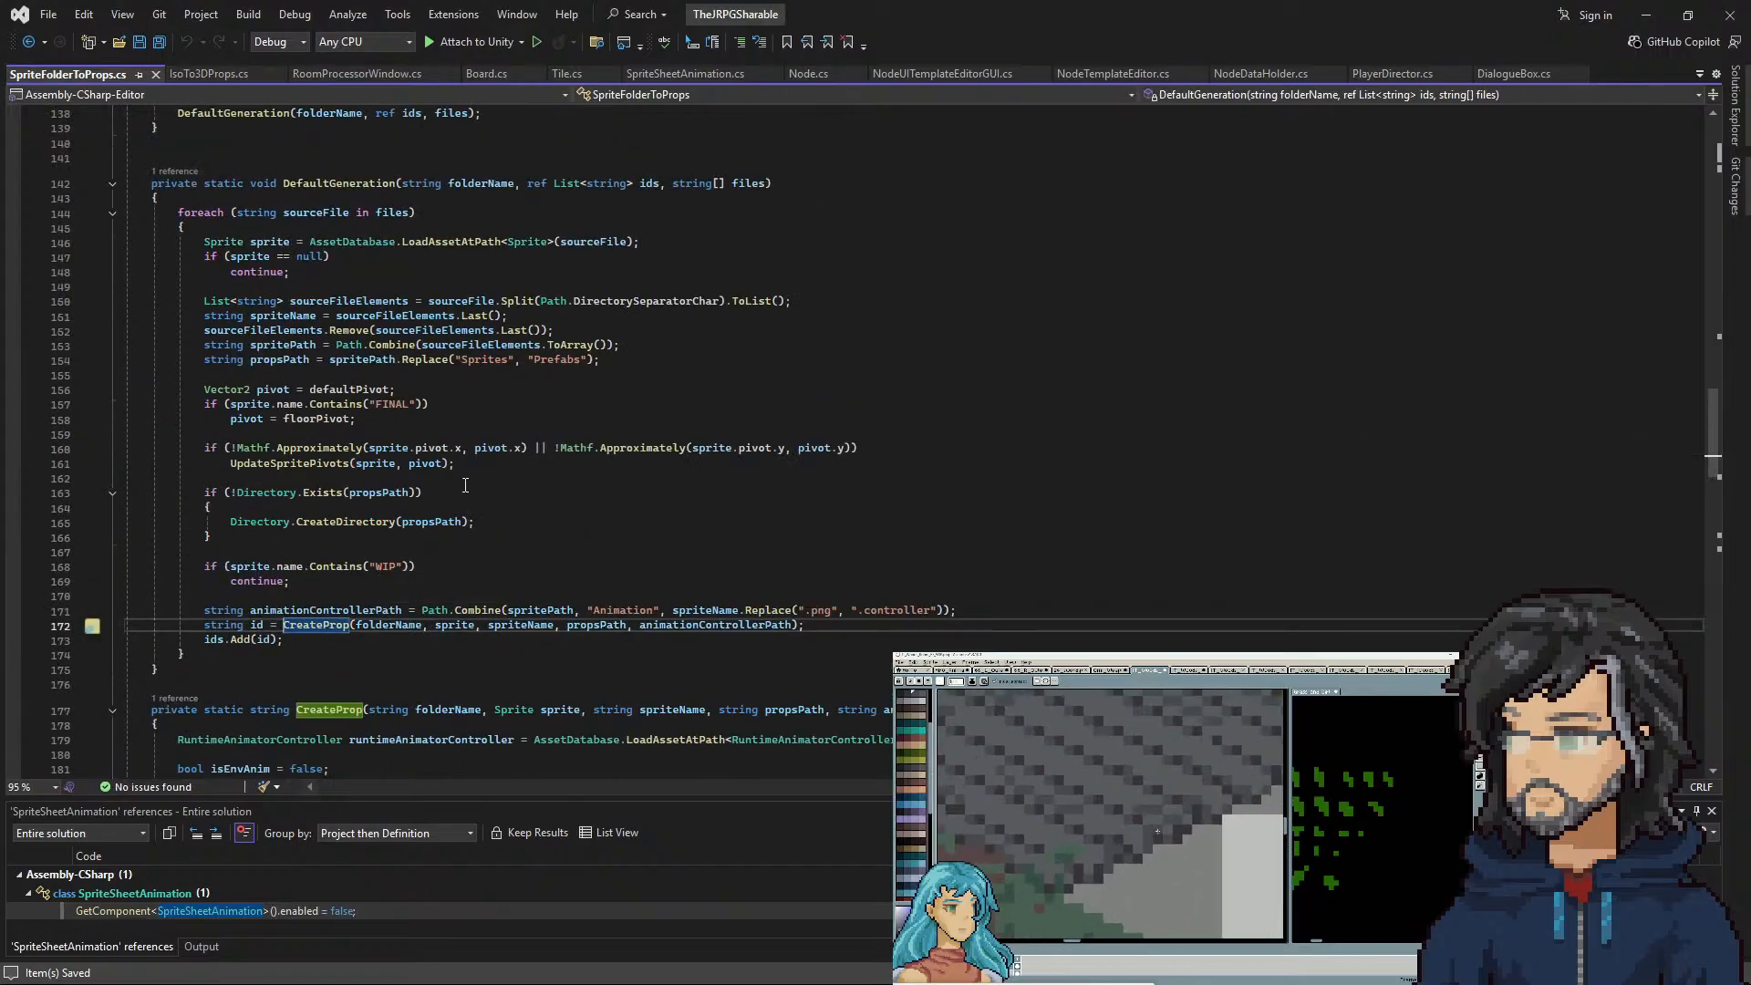
{"action": "left_click_drag", "start_coordinate": [357, 418], "coordinate": [125, 404]}
{"action": "scroll", "coordinate": [554, 477], "scroll_direction": "up", "scroll_amount": 4}
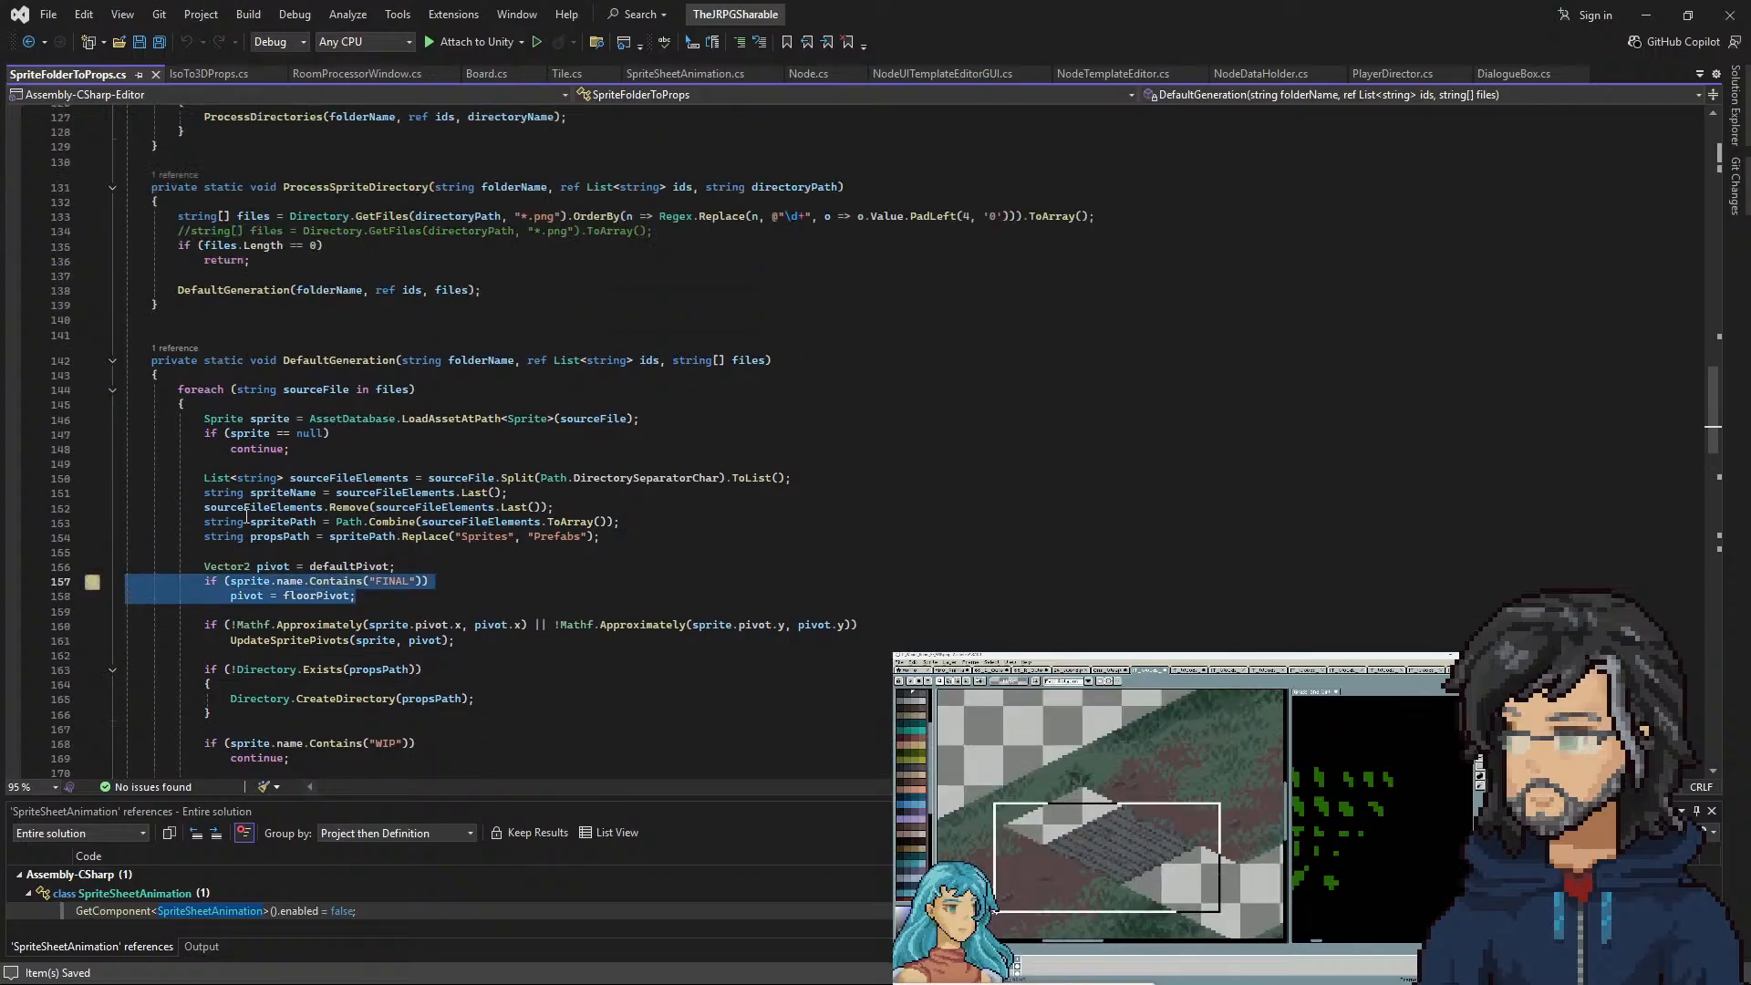
{"action": "scroll", "coordinate": [441, 485], "scroll_direction": "up", "scroll_amount": 3}
{"action": "scroll", "coordinate": [441, 485], "scroll_direction": "up", "scroll_amount": 1}
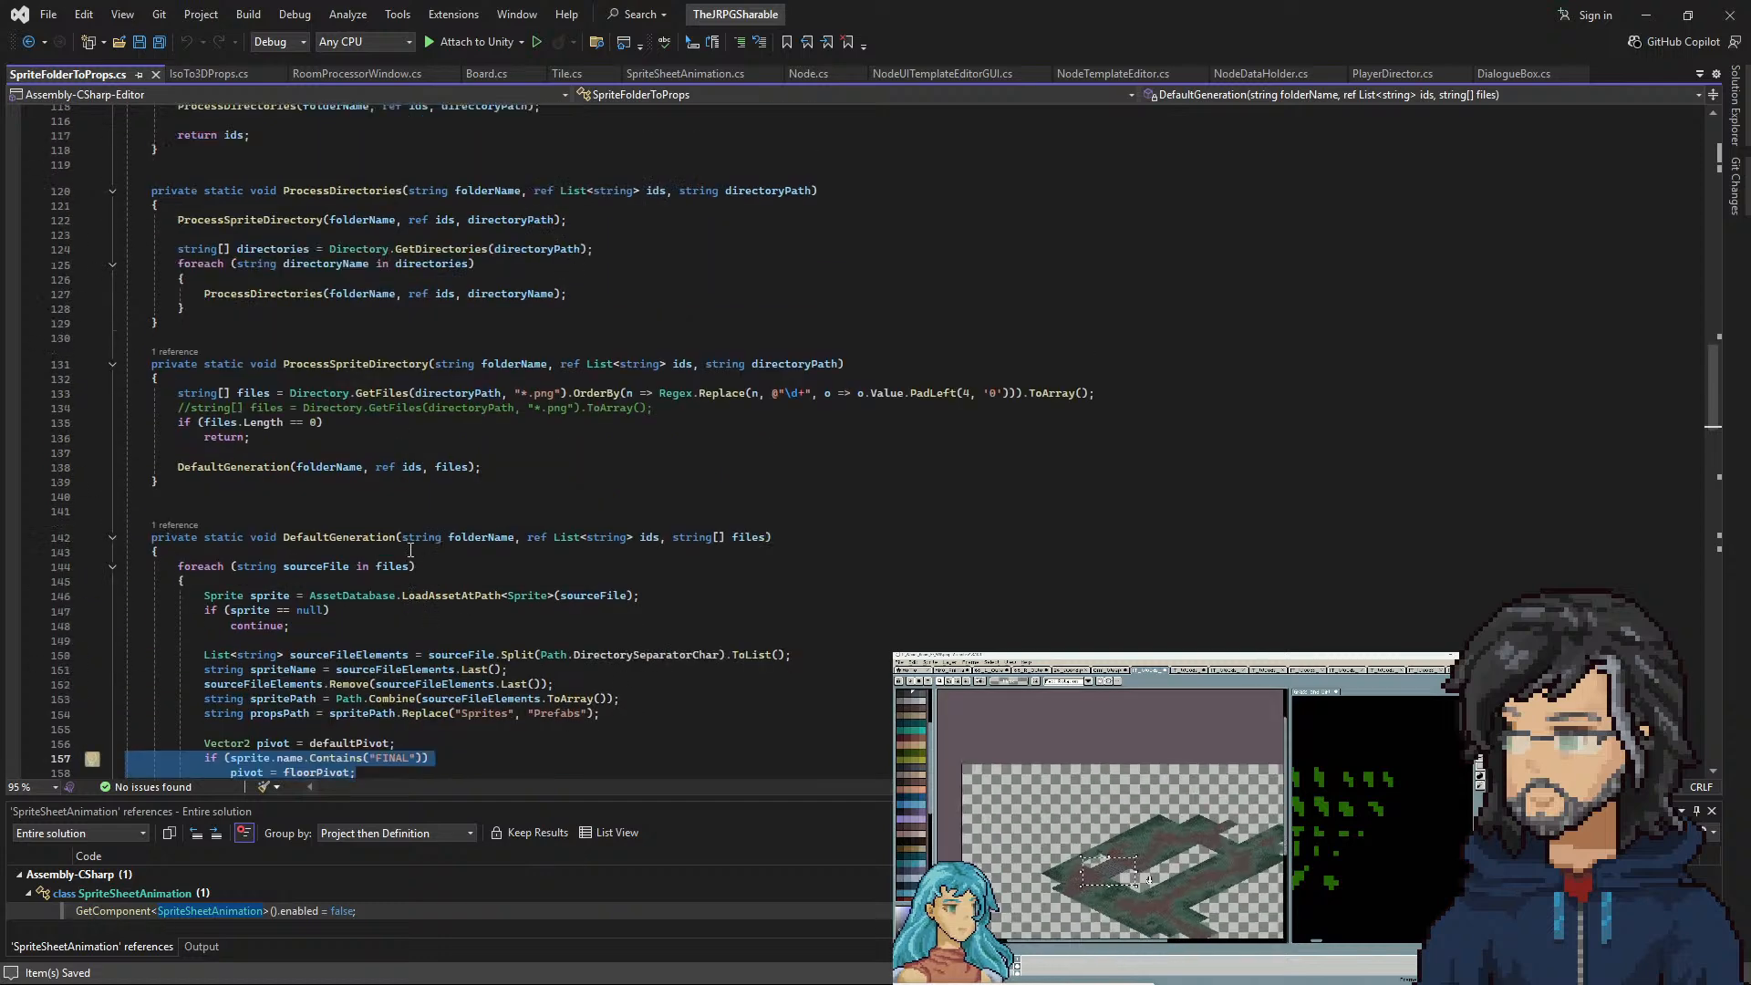
{"action": "left_click", "coordinate": [360, 537]}
{"action": "scroll", "coordinate": [360, 537], "scroll_direction": "up", "scroll_amount": 20}
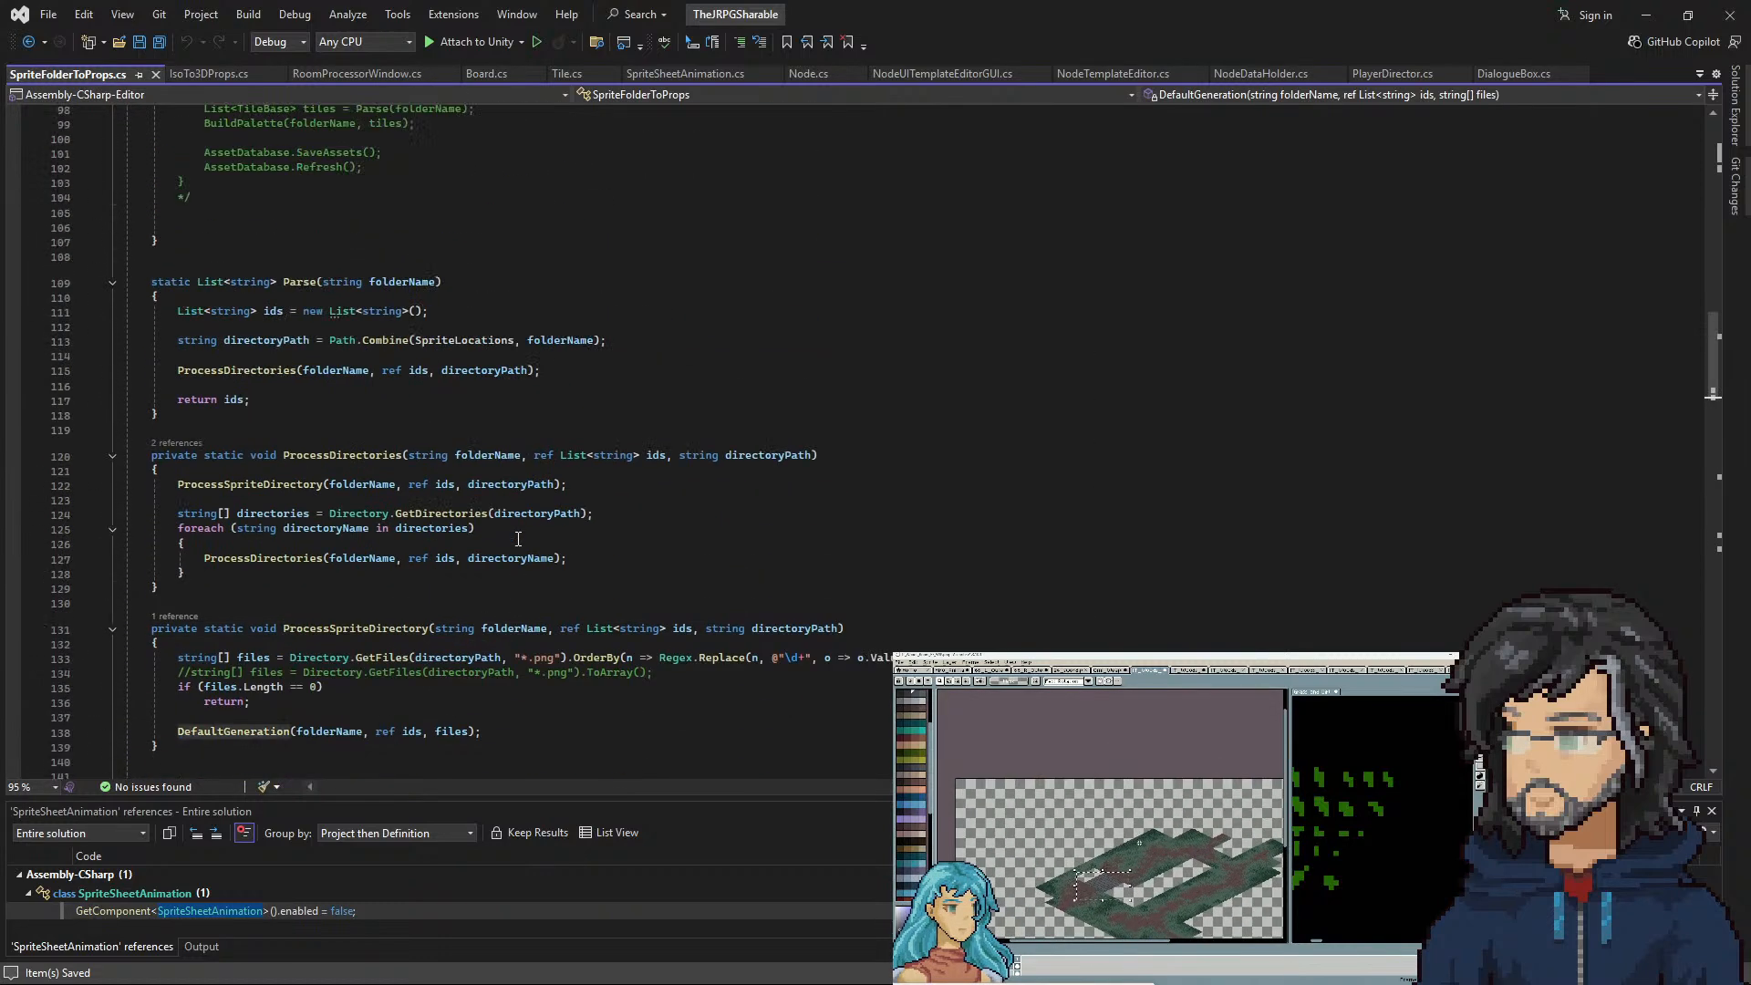
{"action": "scroll", "coordinate": [459, 539], "scroll_direction": "up", "scroll_amount": 8}
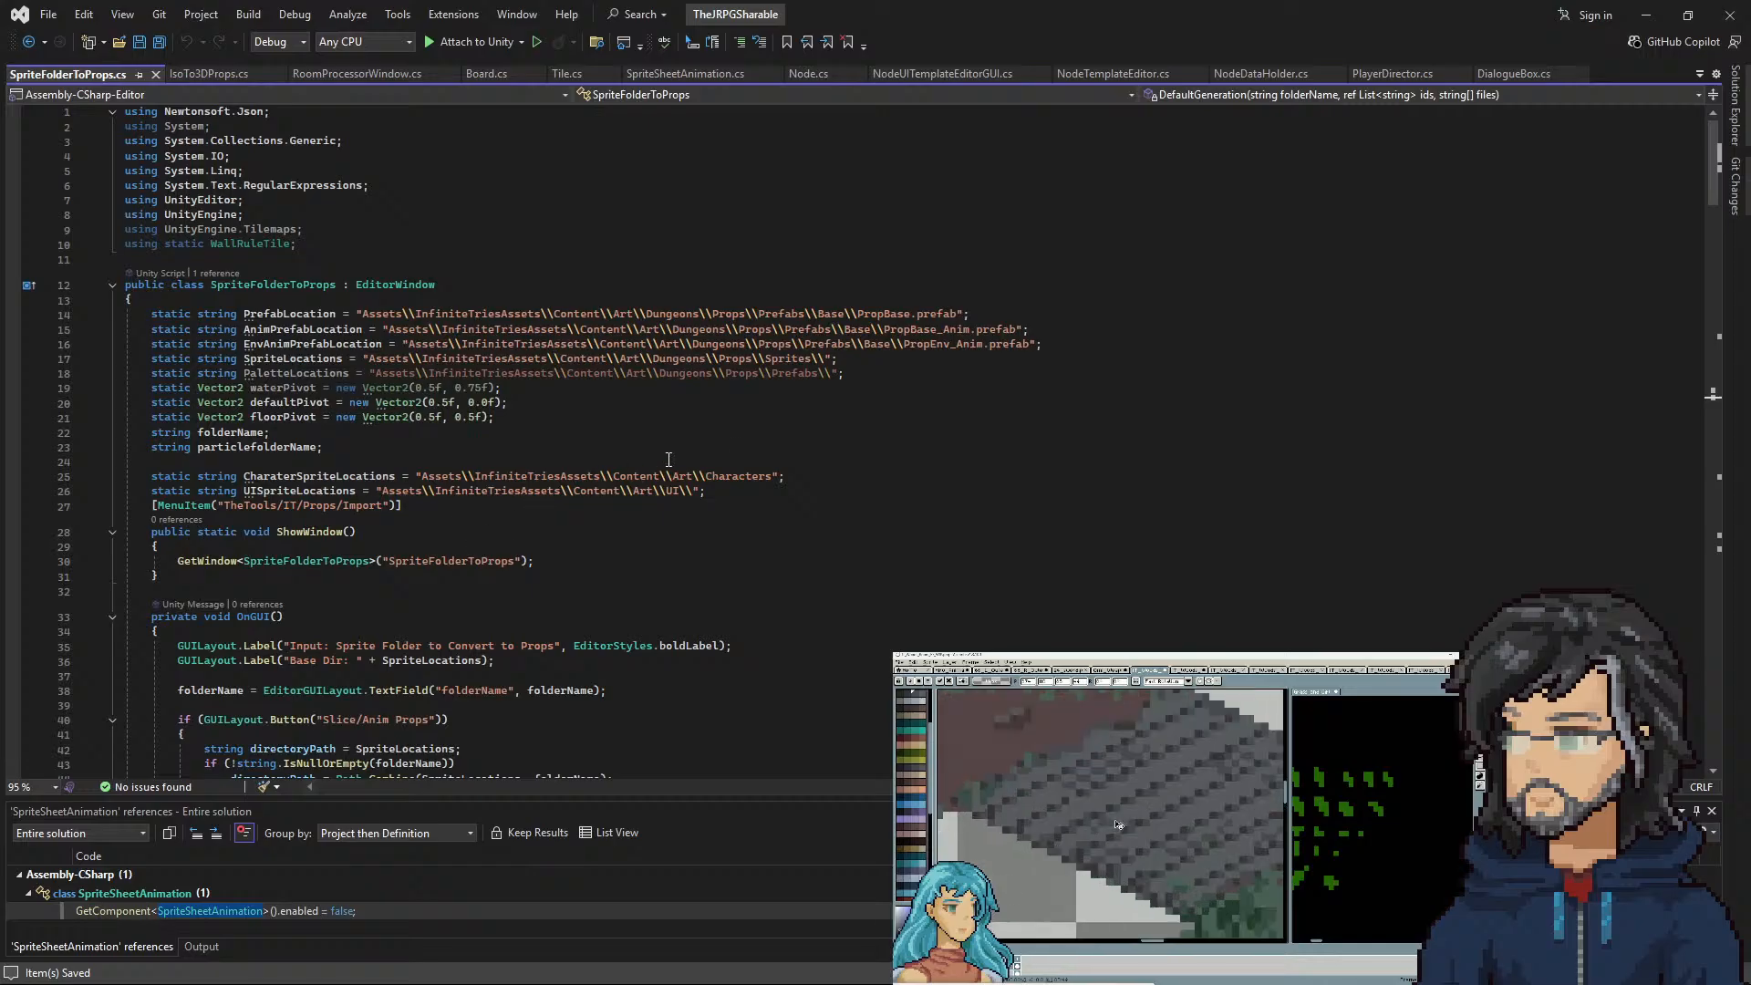
Copy the static SpriteLocations string declaration from SpriteFolderToProps.cs into the start of the IsoTo3DProp class
{"action": "double_click", "coordinate": [824, 343]}
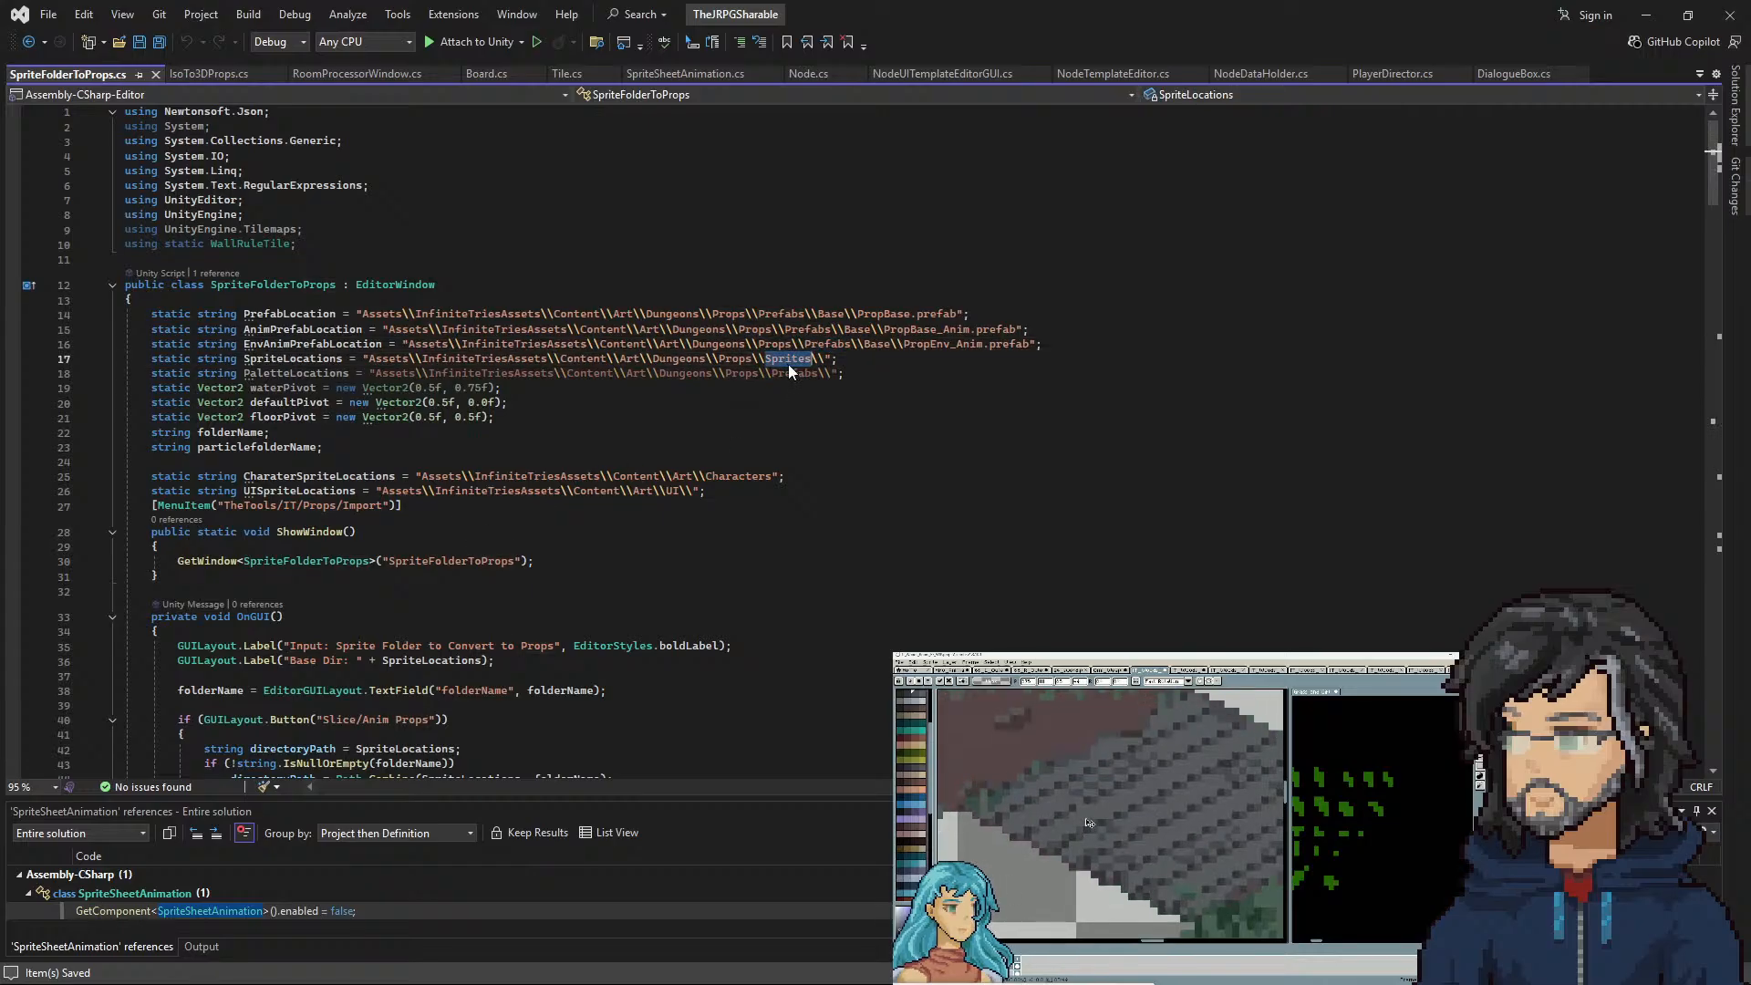
{"action": "left_click_drag", "start_coordinate": [822, 358], "coordinate": [1114, 342]}
{"action": "left_click", "coordinate": [209, 73]}
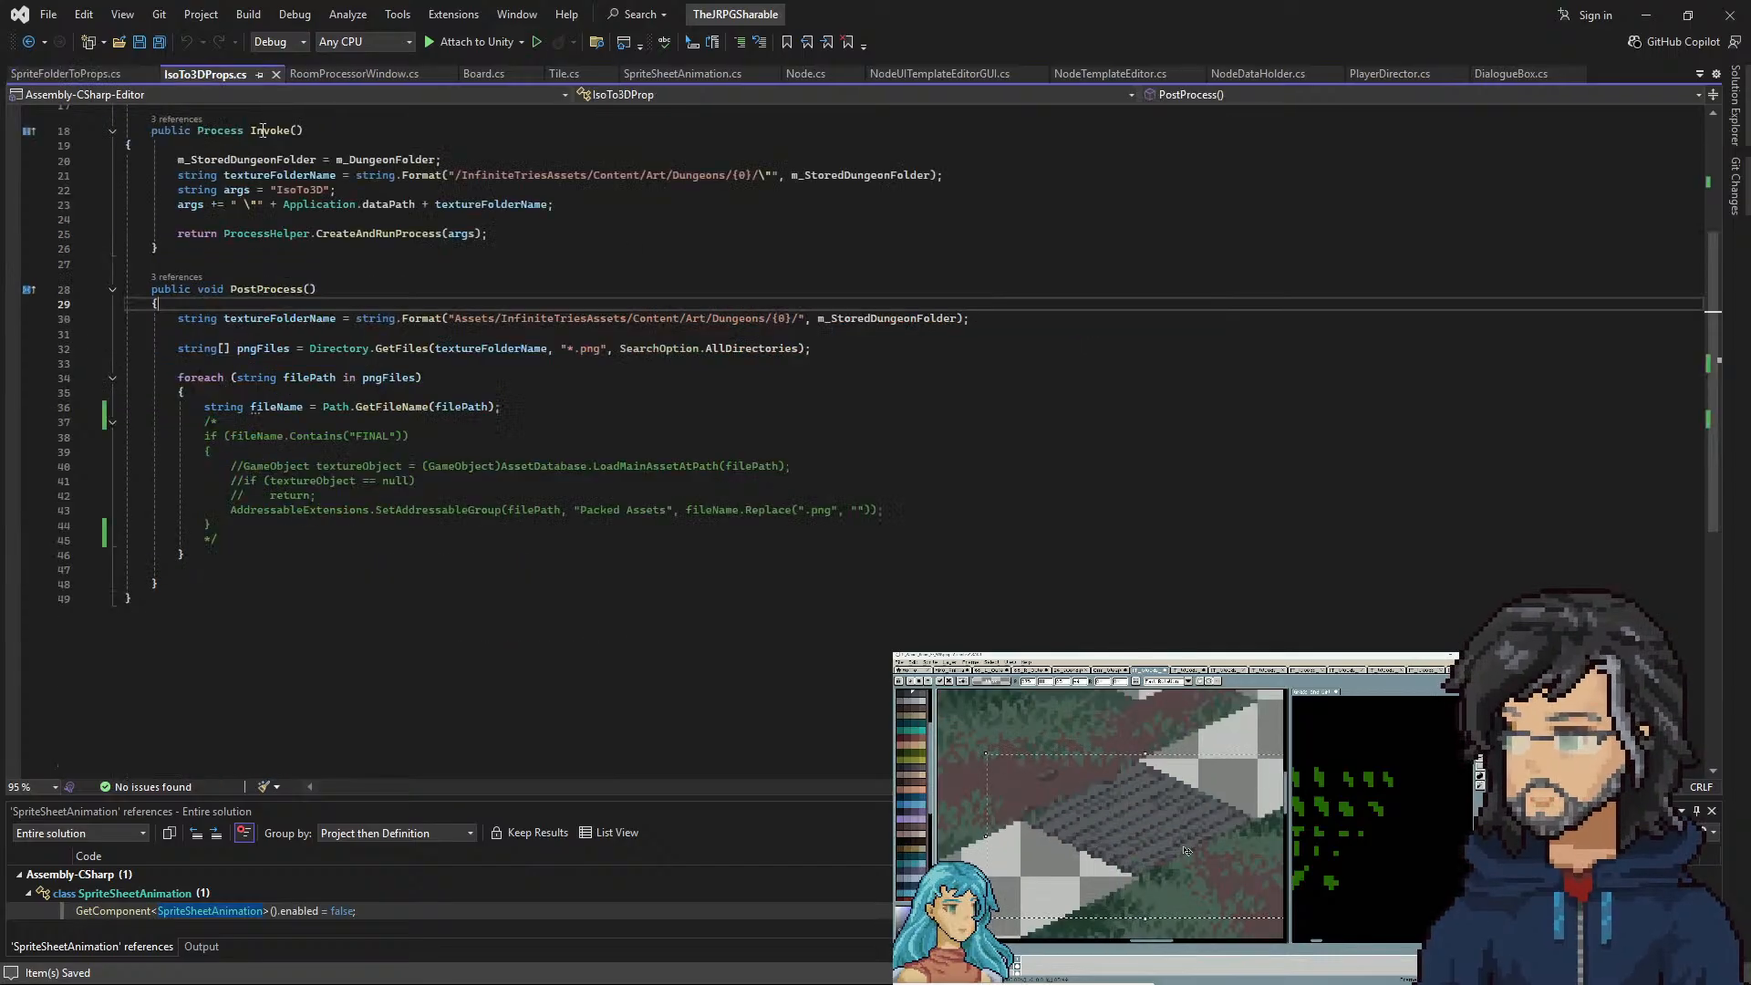
{"action": "scroll", "coordinate": [309, 285], "scroll_direction": "up", "scroll_amount": 5}
{"action": "left_click", "coordinate": [435, 226]}
{"action": "type", "text": "static string SpriteLocations = \"Assets\\\\InfiniteTriesAssets\\\\Content\\\\Art\\\\Dungeons\\\\Props\\\\Sprites\\\\\";"}
{"action": "key", "text": "Return"}
Copy the SpriteLocations name and select the hard-coded dungeon path in the textureFolderName line of Invoke
{"action": "double_click", "coordinate": [292, 239]}
{"action": "key", "text": "ctrl+c"}
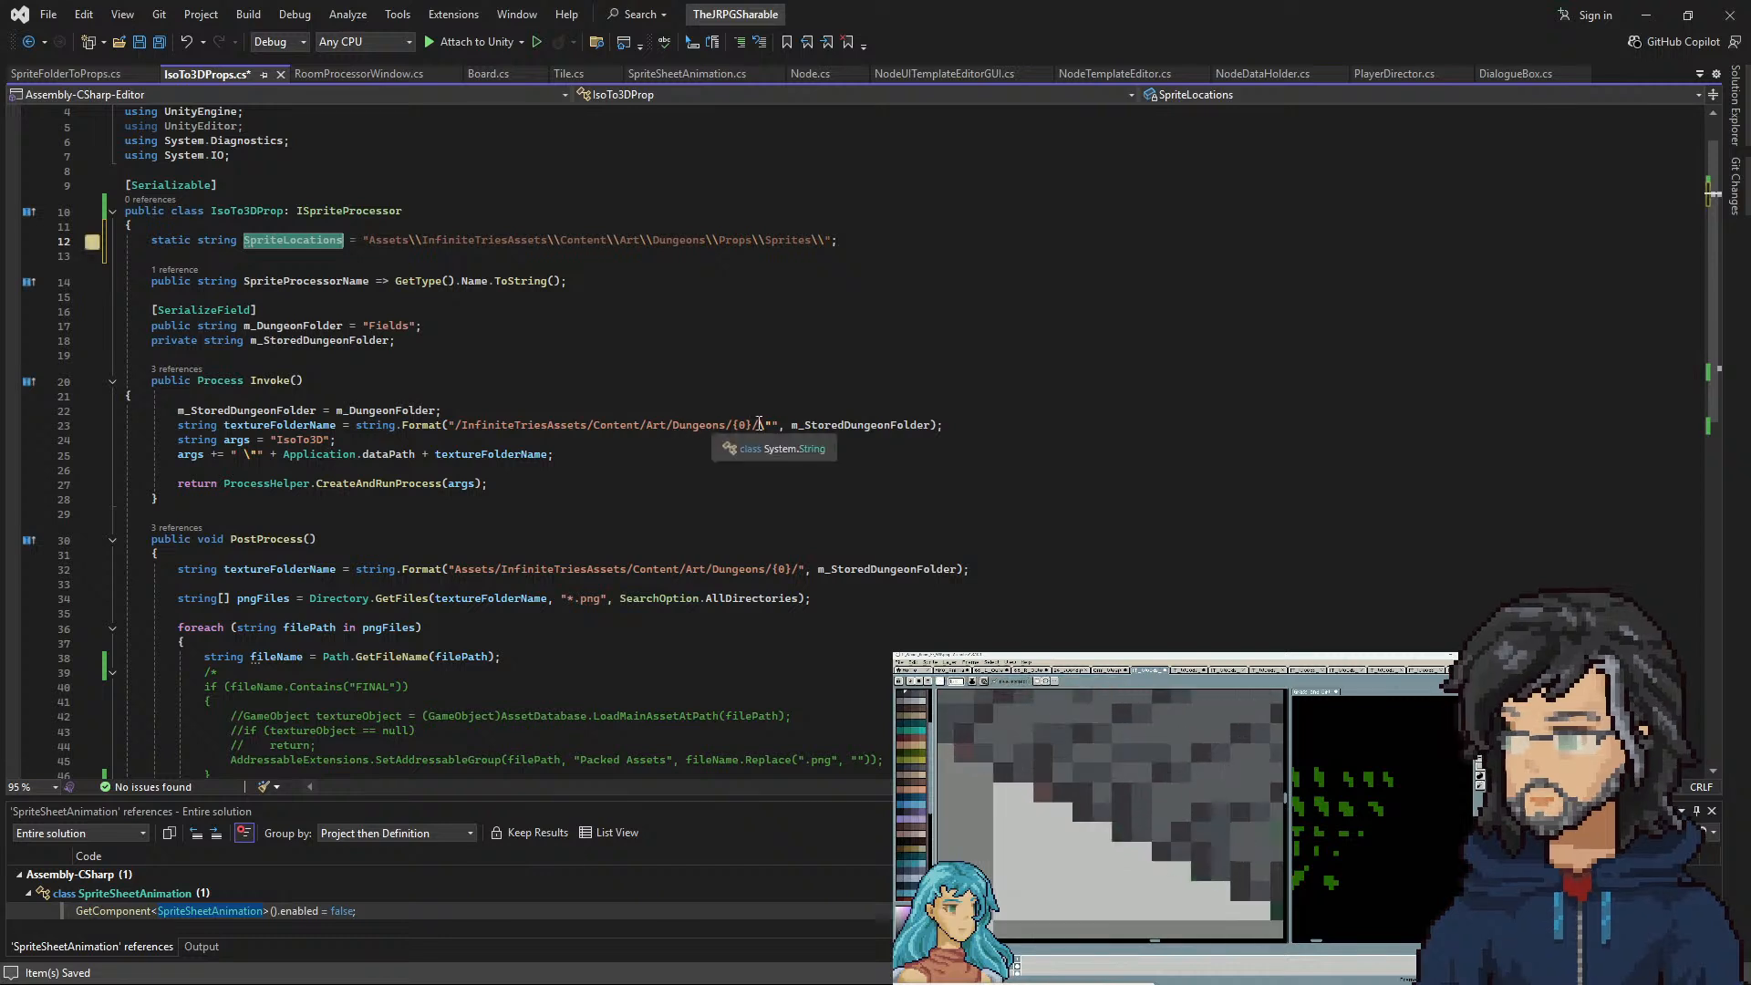
{"action": "left_click_drag", "start_coordinate": [766, 425], "coordinate": [457, 425]}
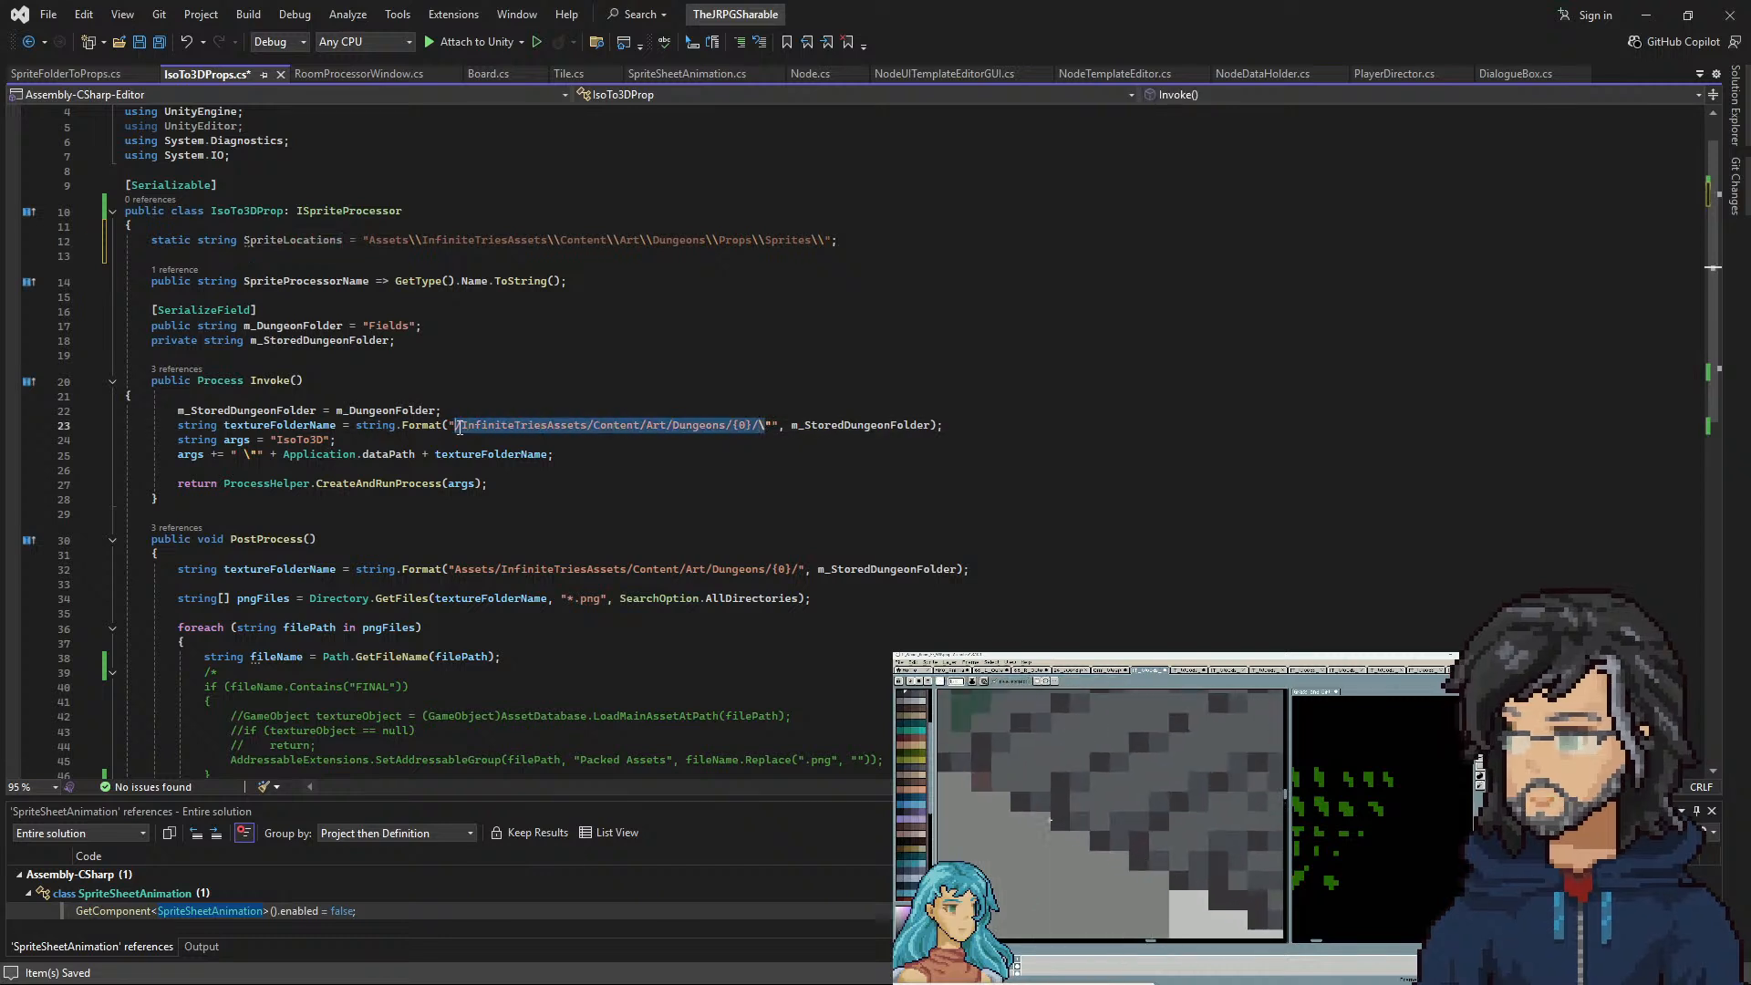
Replace the hard-coded dungeon path before {0} in Invoke's textureFolderName format with SpriteLocations concatenated to the remaining string
{"action": "left_click", "coordinate": [757, 432]}
{"action": "mouse_move", "coordinate": [755, 425]}
{"action": "left_mouse_down"}
{"action": "mouse_move", "coordinate": [461, 425]}
{"action": "mouse_move", "coordinate": [723, 425]}
{"action": "left_mouse_up"}
{"action": "left_click", "coordinate": [464, 426]}
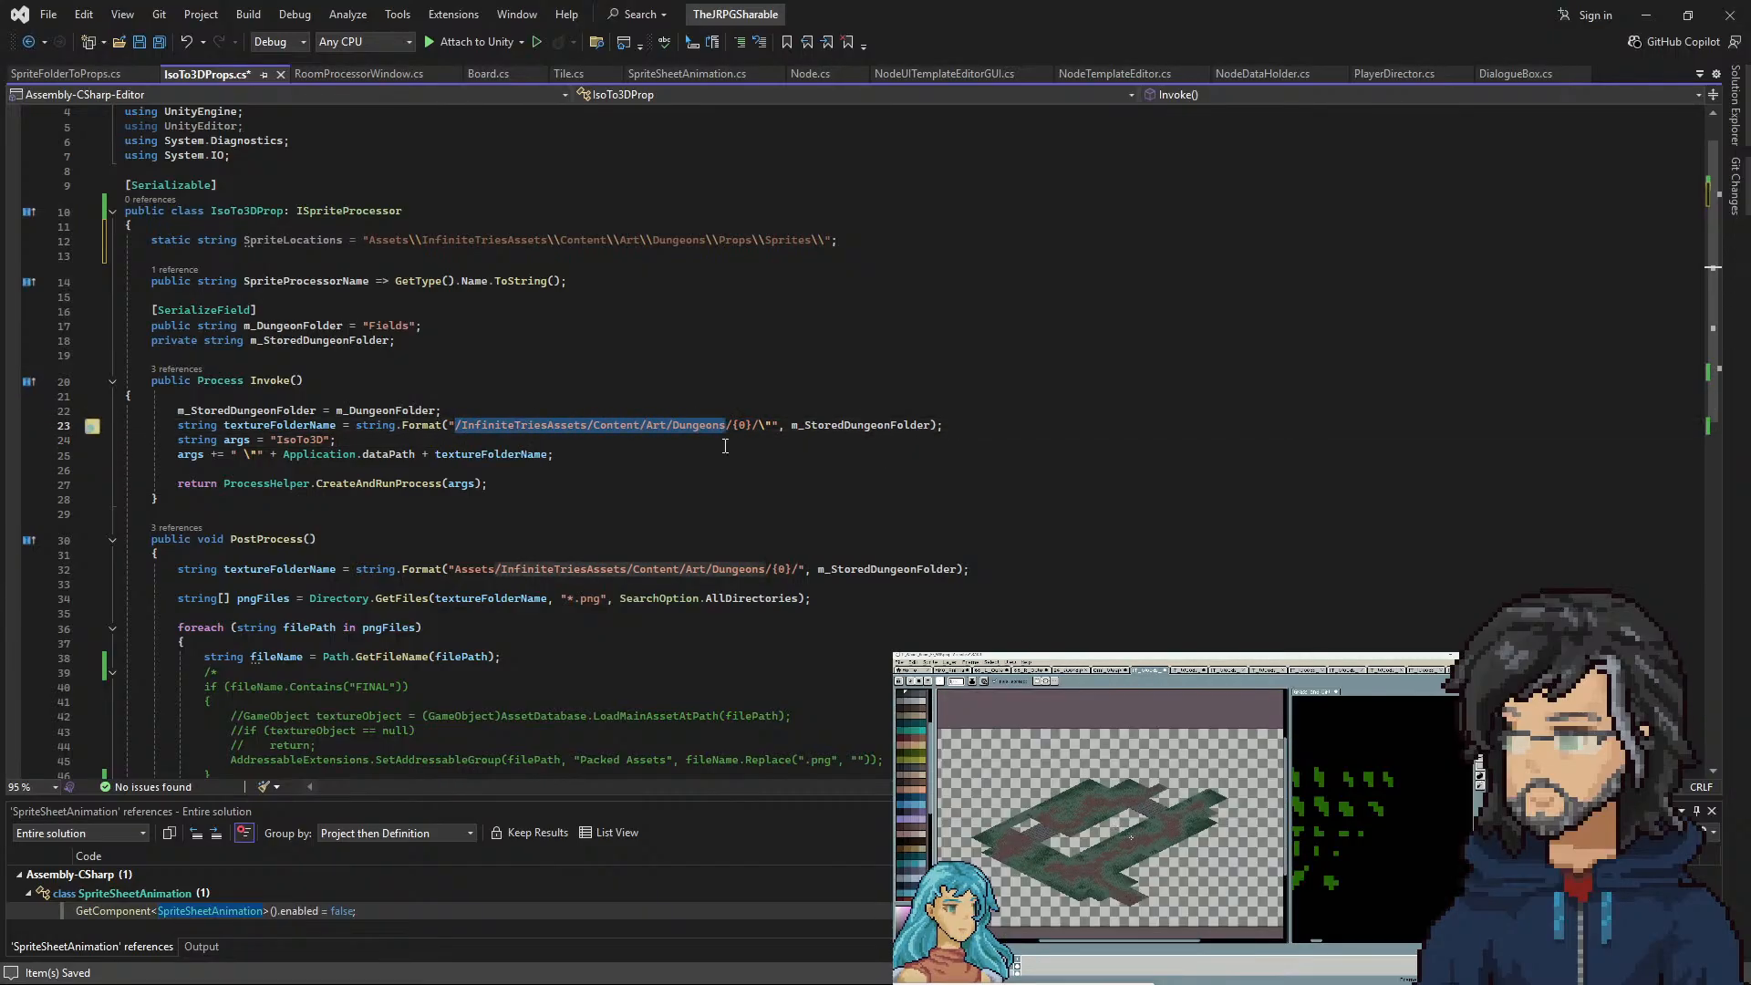
{"action": "key", "text": "ctrl+v"}
{"action": "key", "text": "ctrl+z"}
{"action": "double_click", "coordinate": [292, 240]}
{"action": "key", "text": "ctrl+c"}
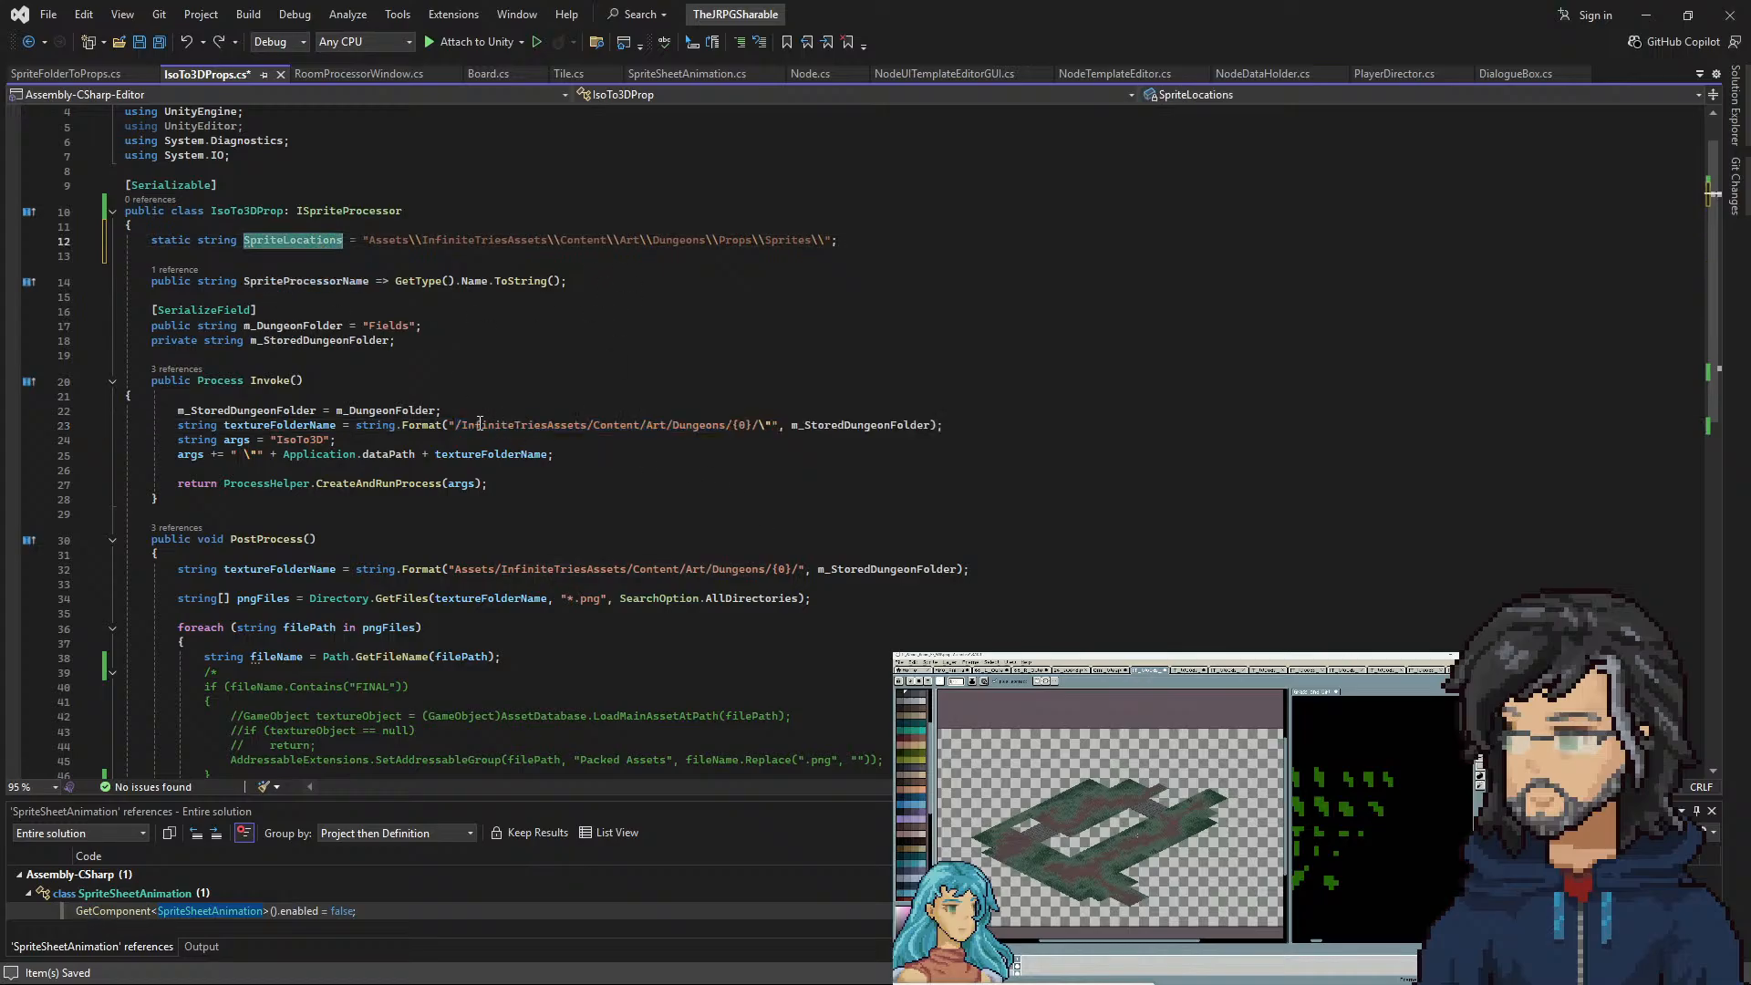
{"action": "left_click_drag", "start_coordinate": [448, 425], "coordinate": [732, 431]}
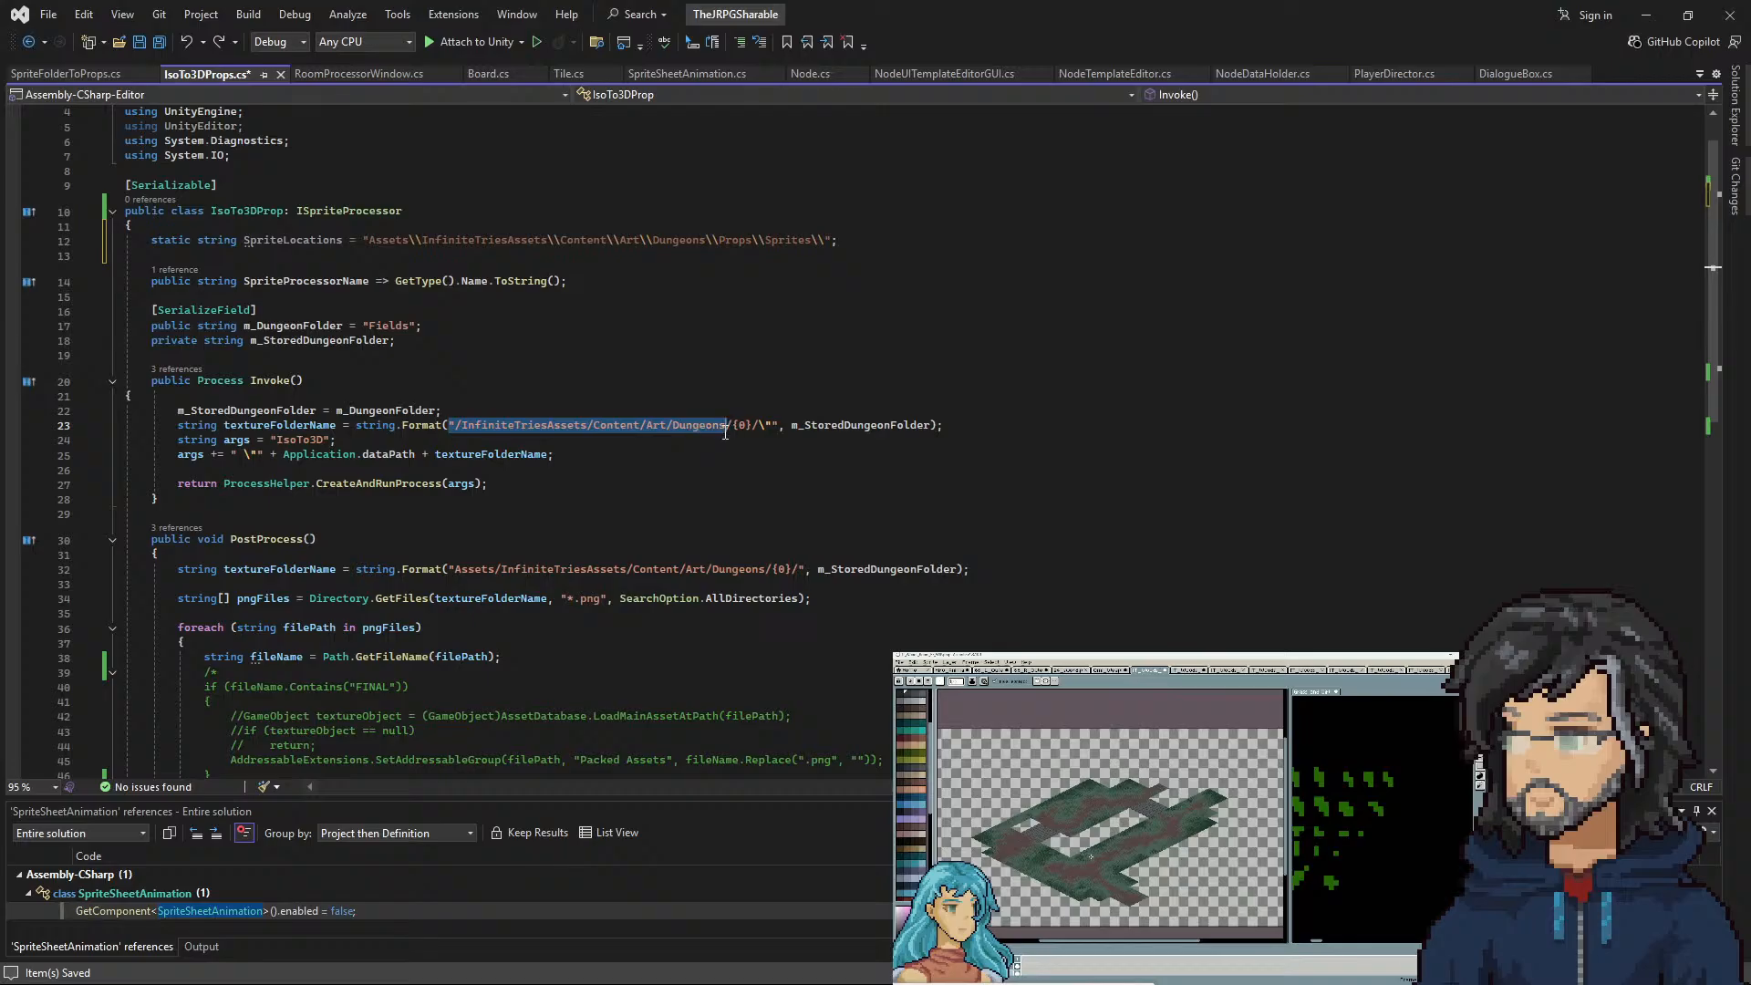
{"action": "key", "text": "ctrl+v"}
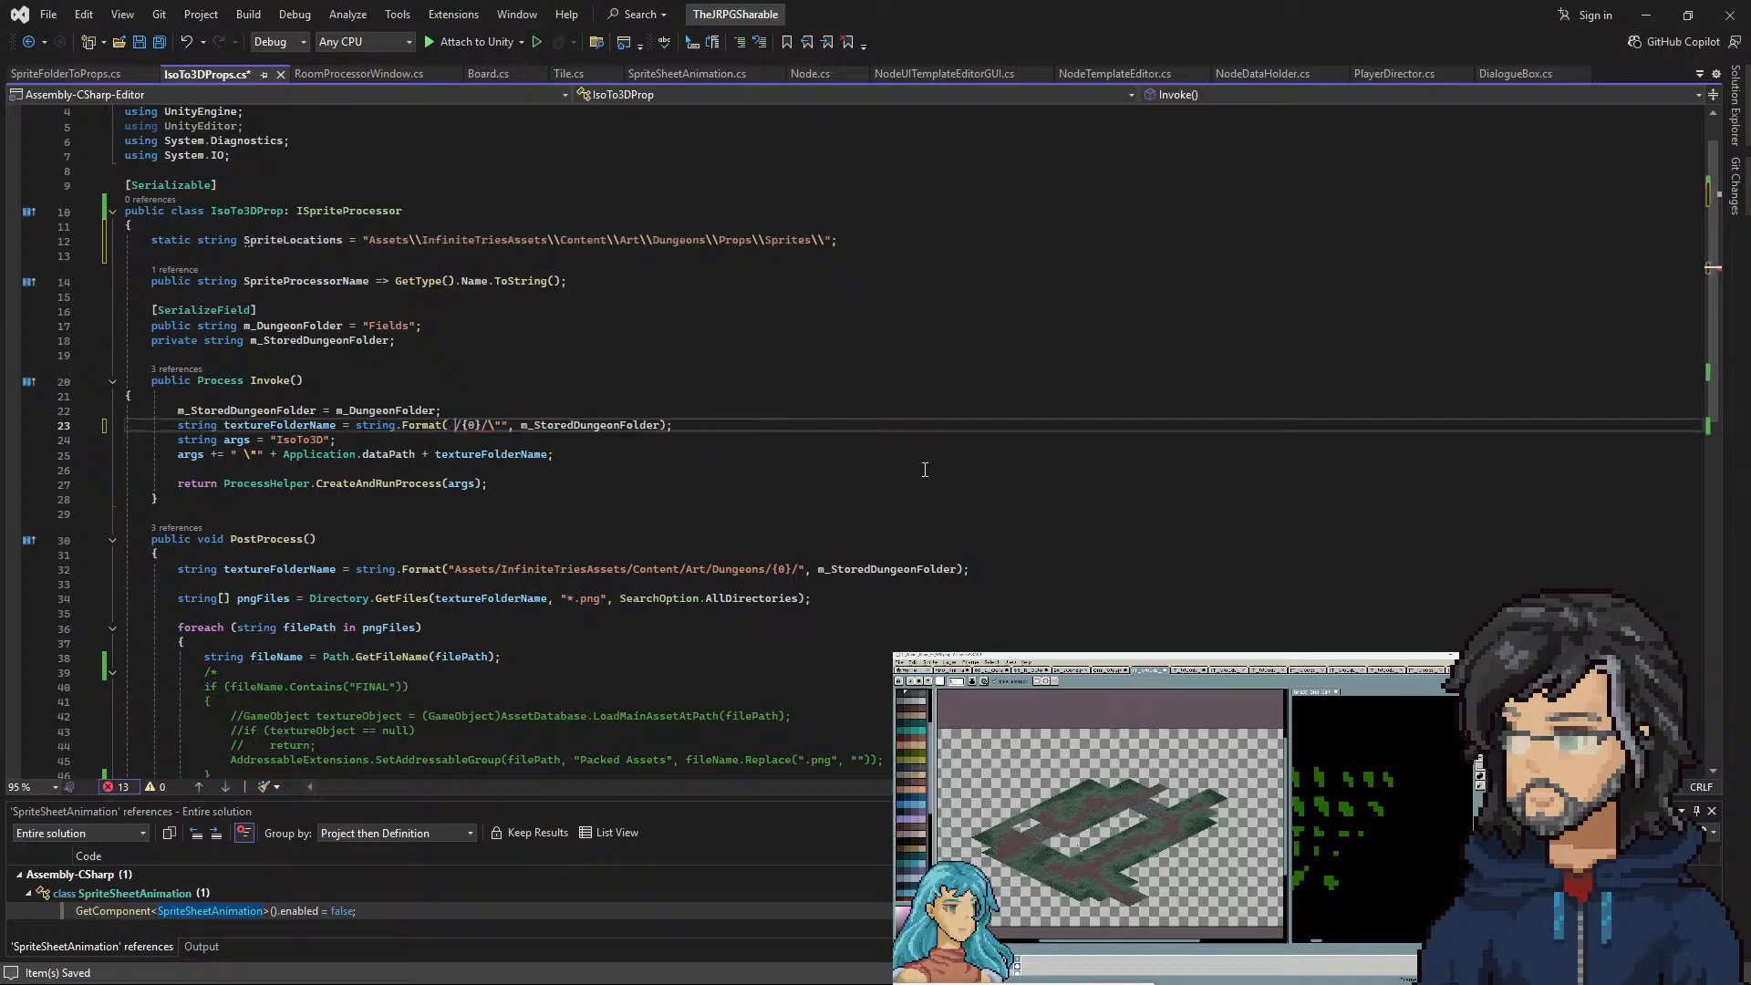
{"action": "type", "text": "+"}
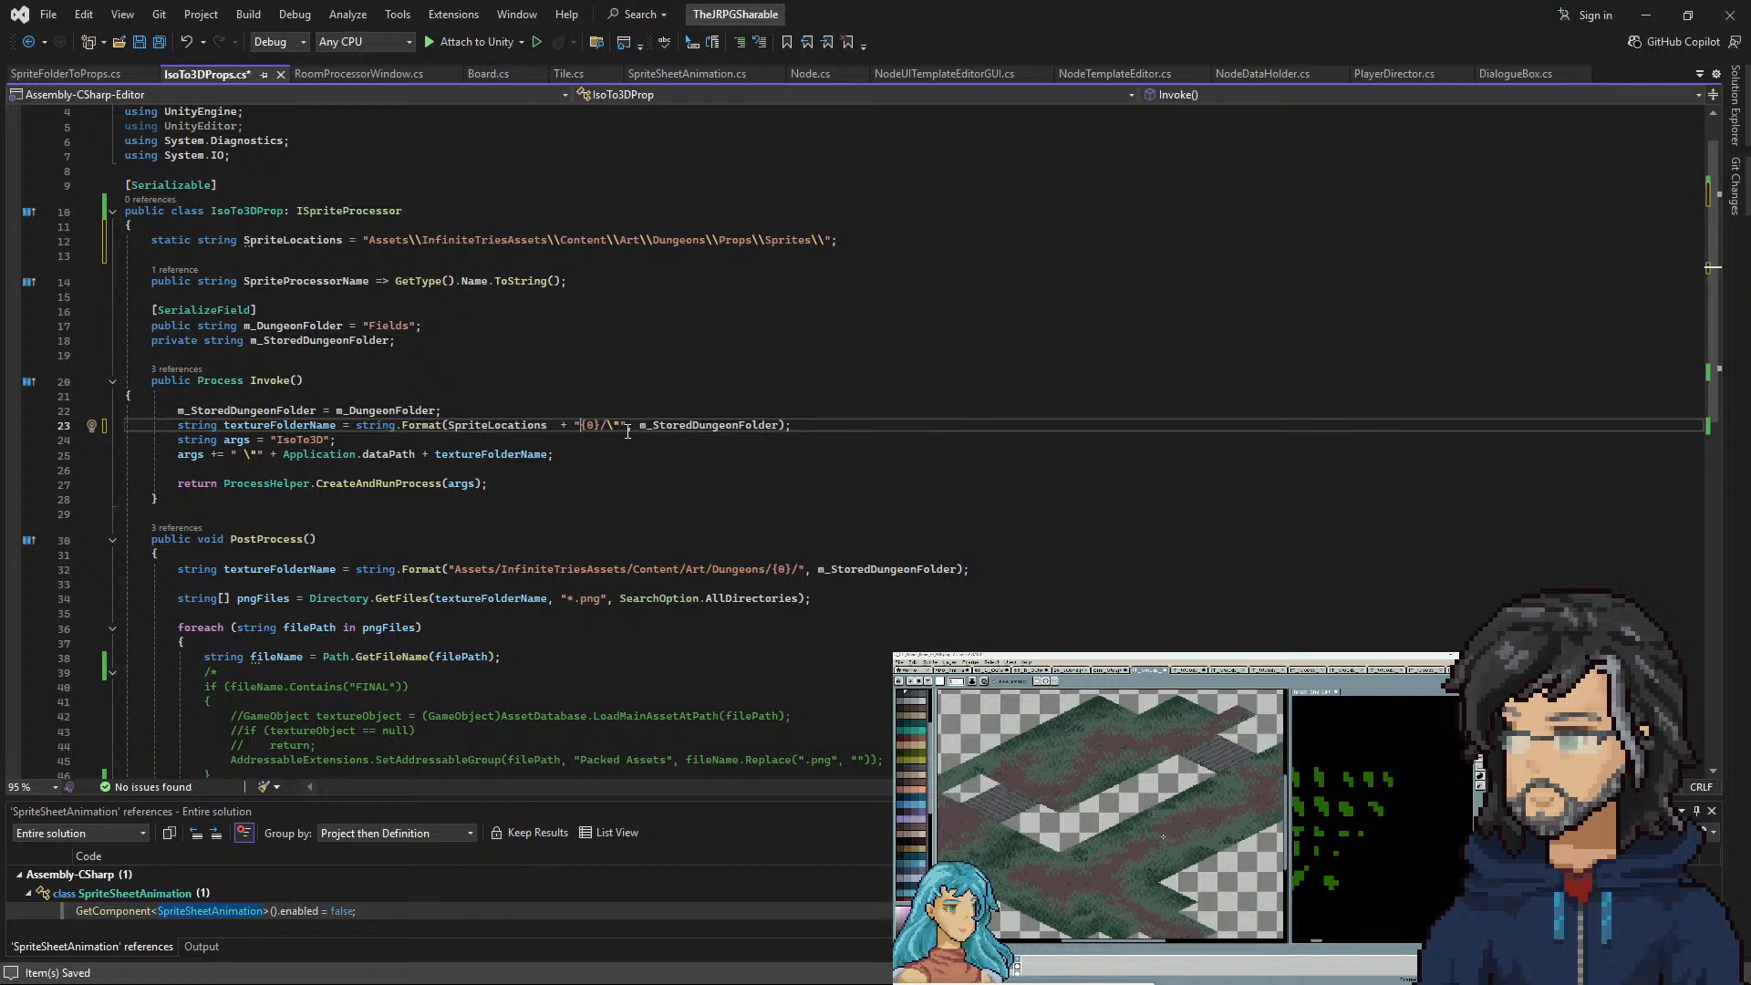
Examine how m_DungeonFolder and m_StoredDungeonFolder are declared and used in Invoke's texture folder path
{"action": "double_click", "coordinate": [727, 427]}
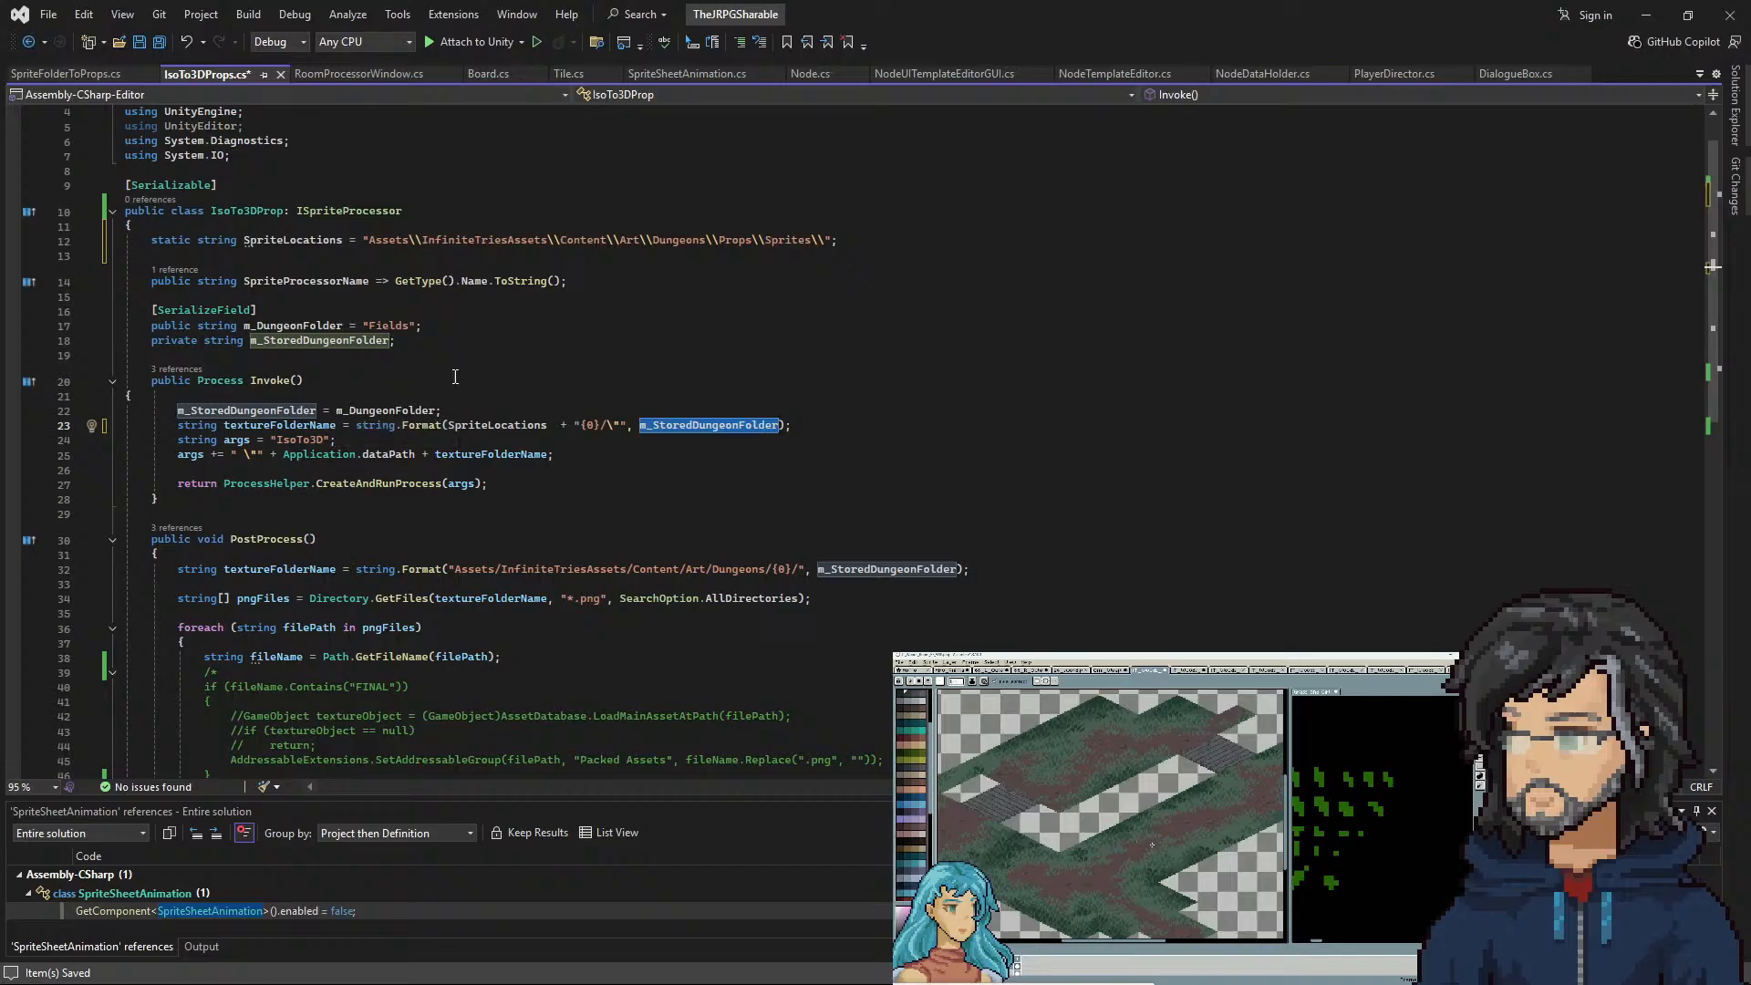
{"action": "double_click", "coordinate": [387, 410]}
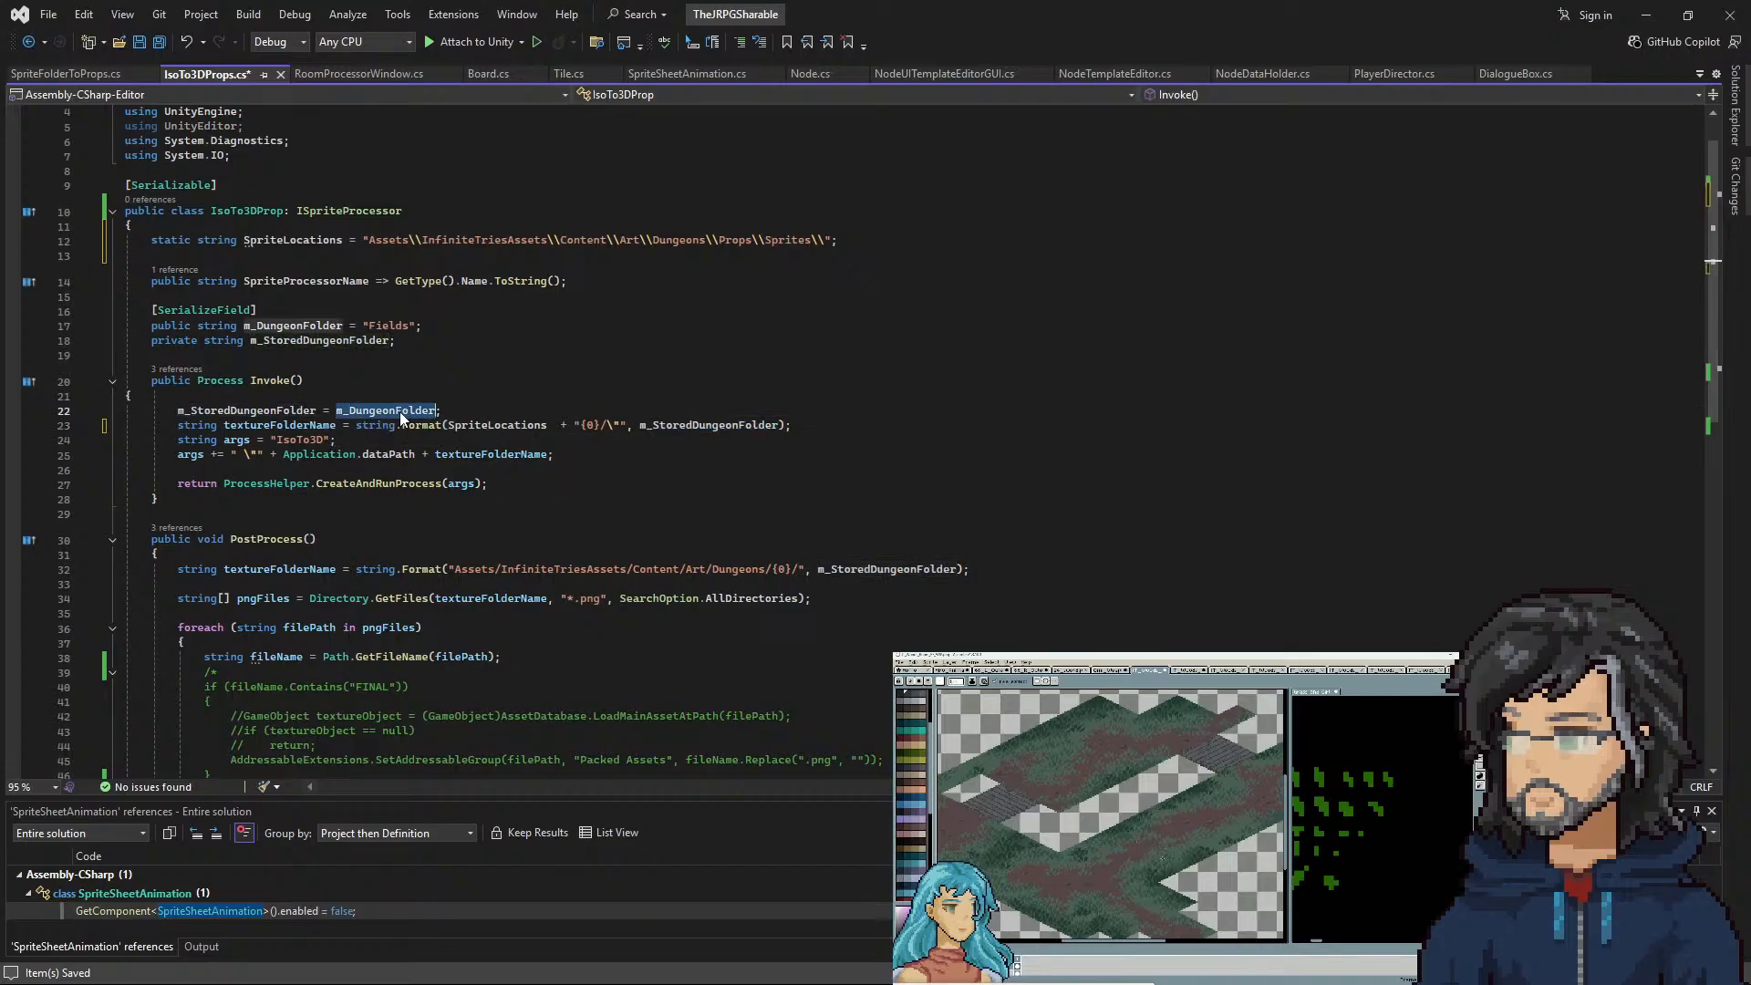
{"action": "left_click", "coordinate": [434, 324]}
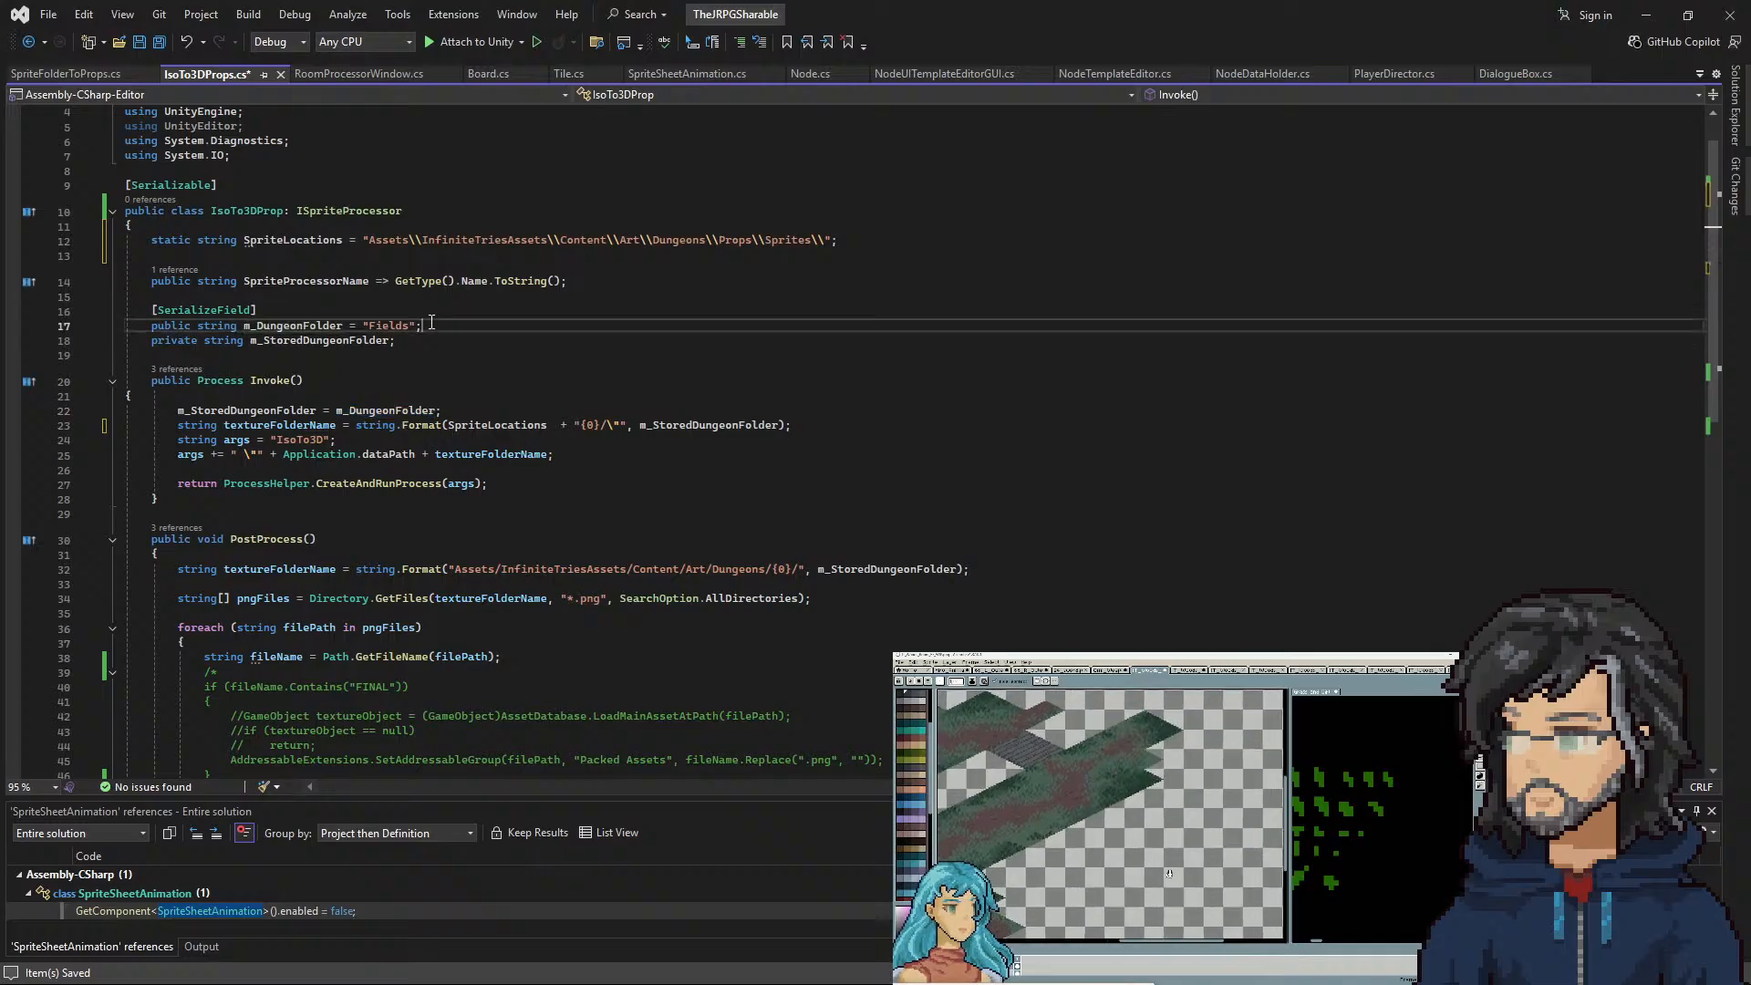
{"action": "key", "text": "shift+Up"}
{"action": "key", "text": "alt+Tab"}
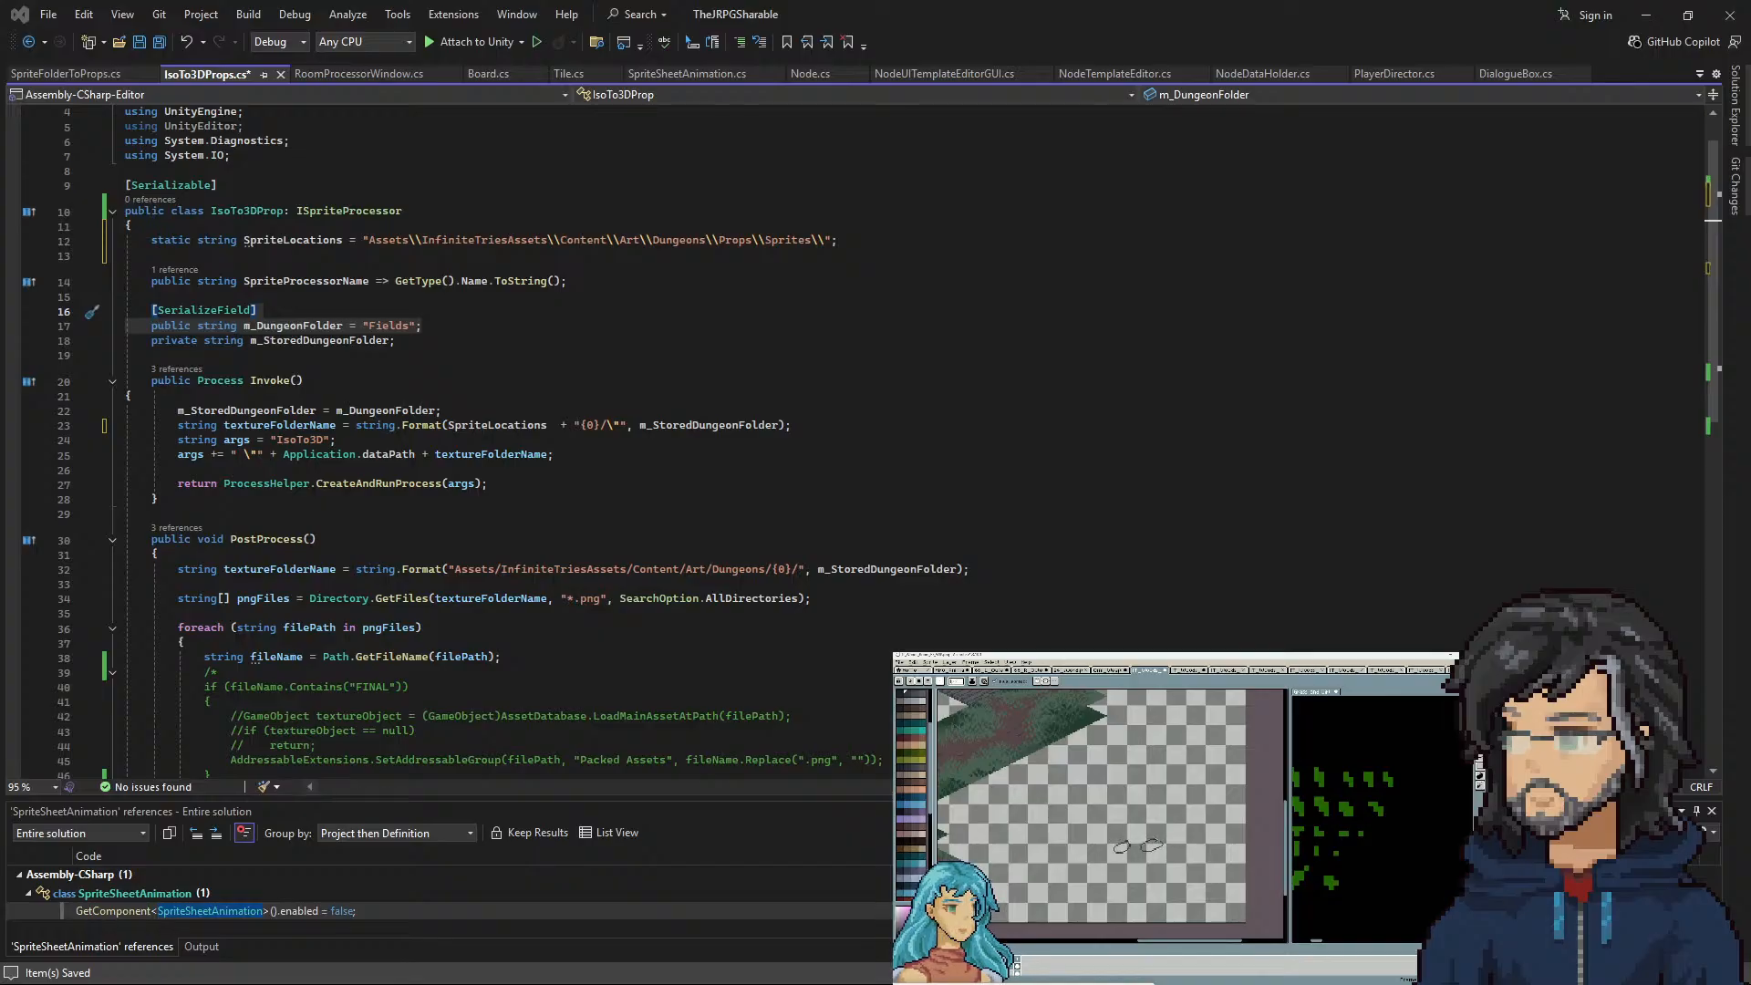
{"action": "left_click", "coordinate": [571, 374]}
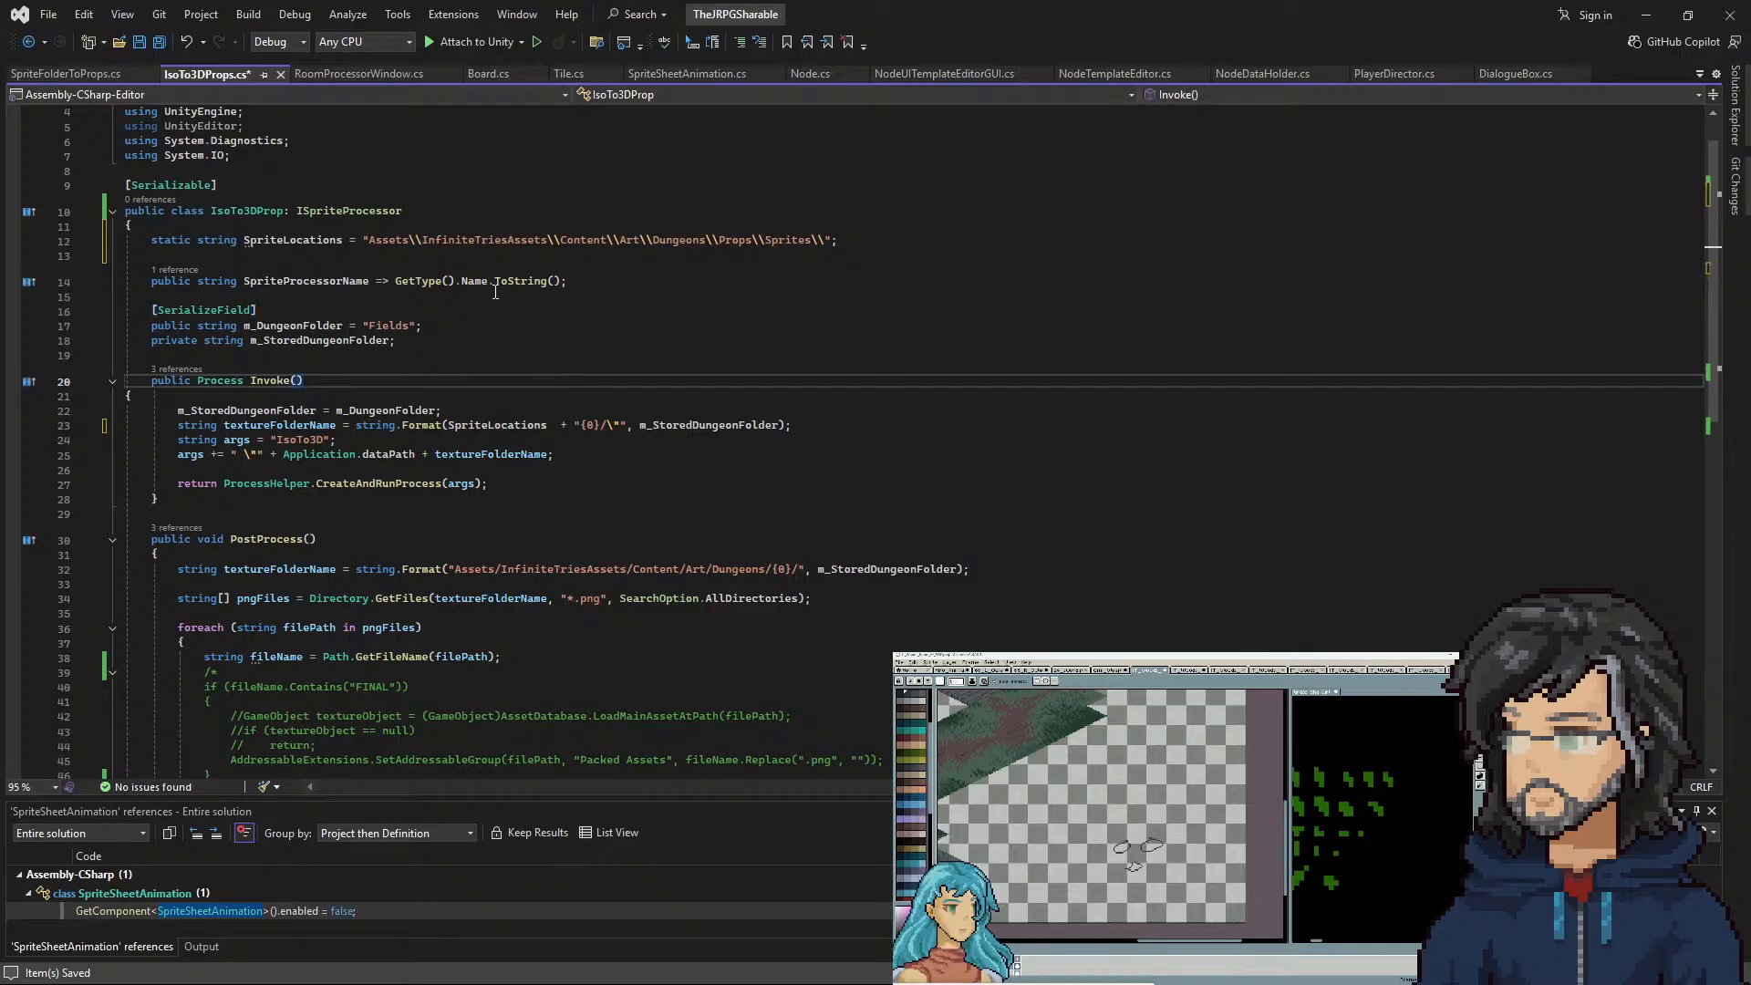
{"action": "left_click", "coordinate": [441, 339]}
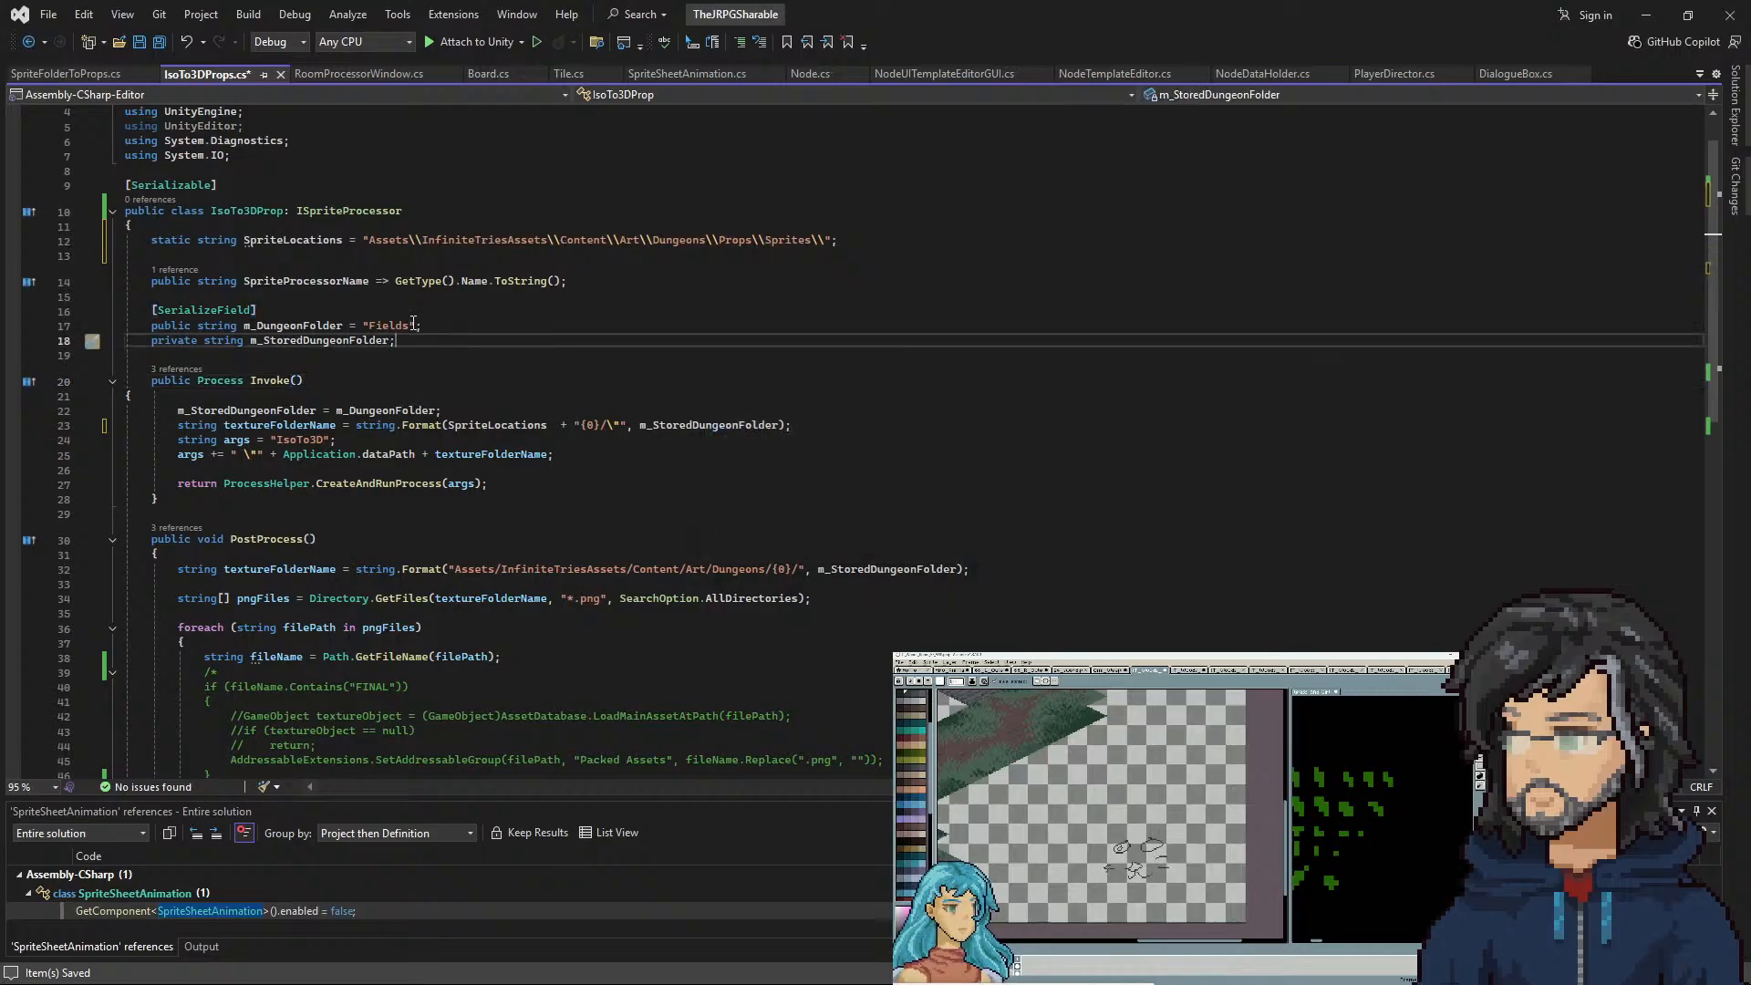
{"action": "double_click", "coordinate": [292, 325]}
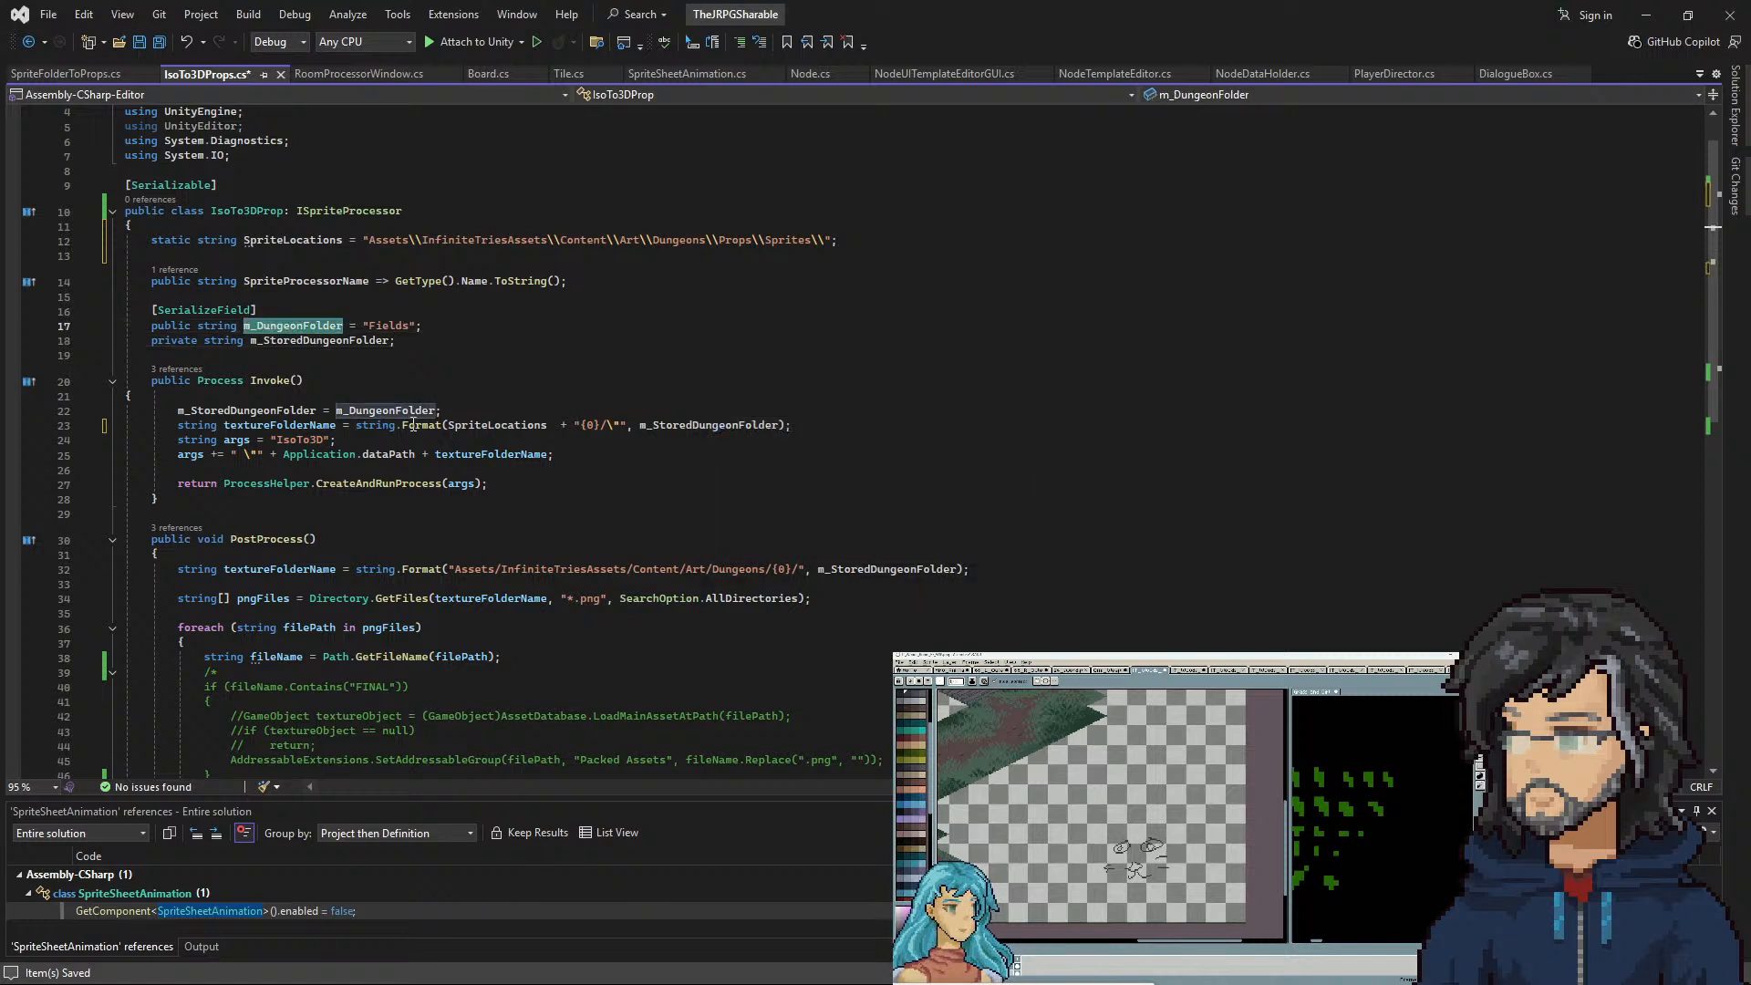
{"action": "double_click", "coordinate": [300, 412]}
{"action": "double_click", "coordinate": [412, 425]}
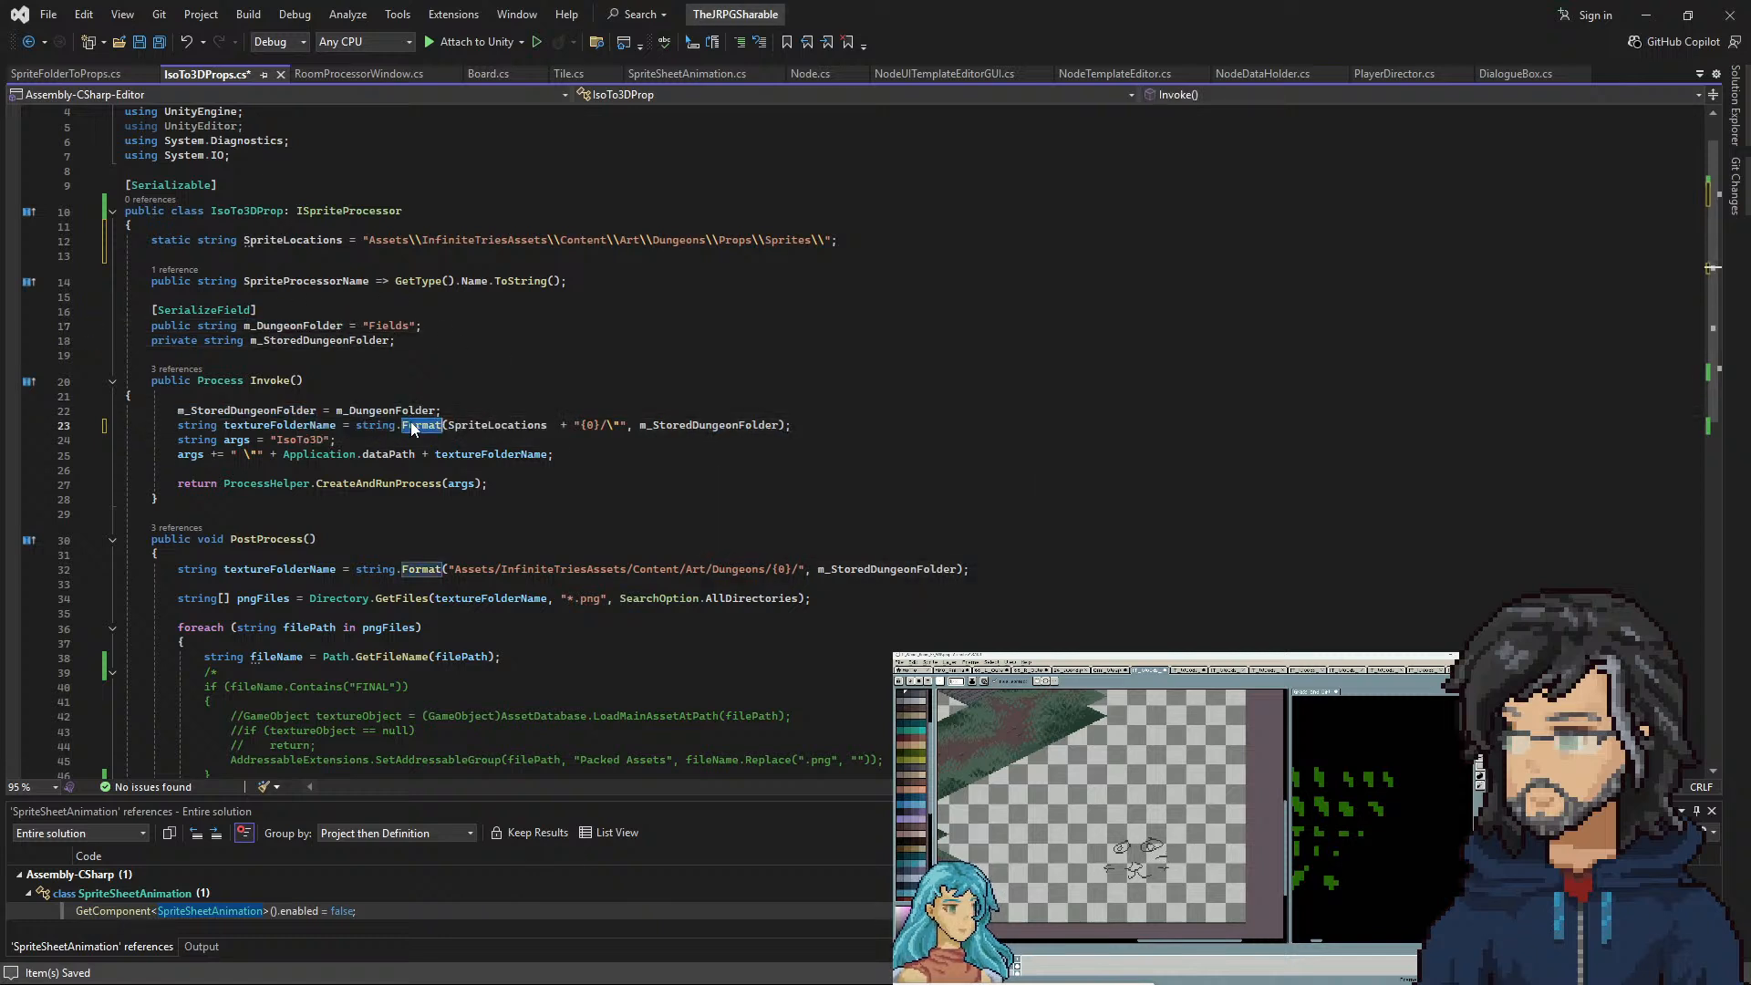
{"action": "double_click", "coordinate": [406, 410]}
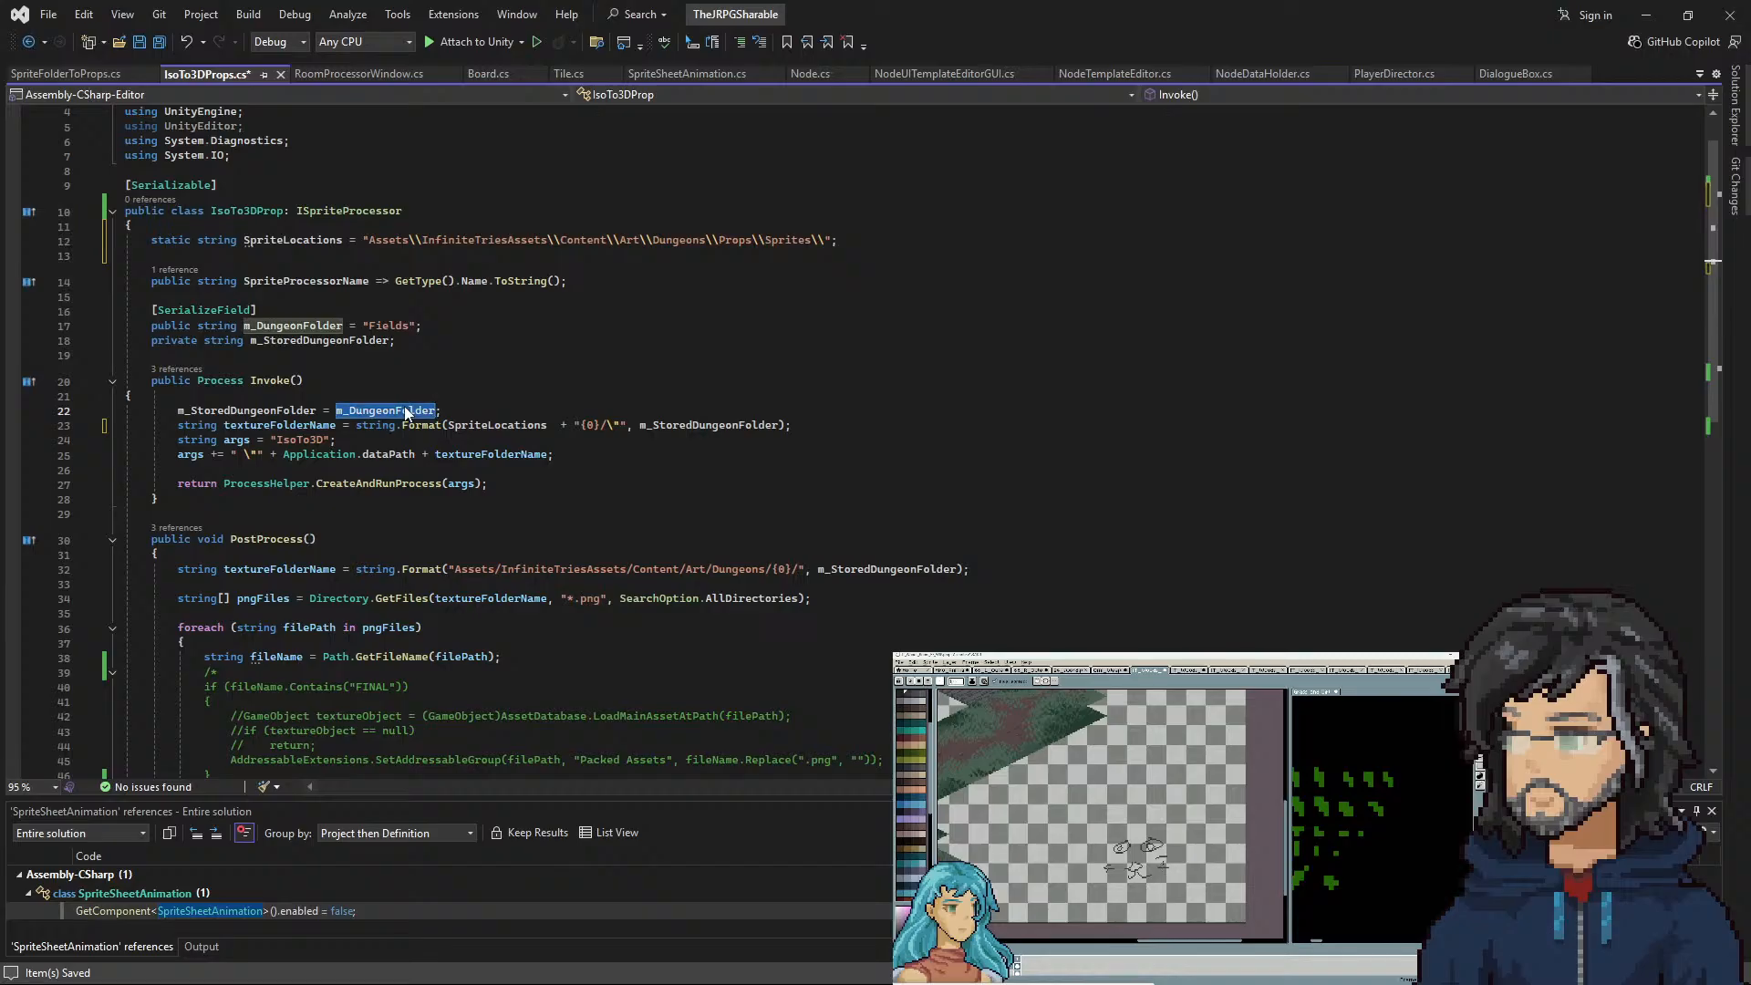
Replace the hard-coded path before {0} in PostProcess's textureFolderName format with SpriteLocations +, dropping the slash before {0}
{"action": "double_click", "coordinate": [497, 425]}
{"action": "key", "text": "ctrl+c"}
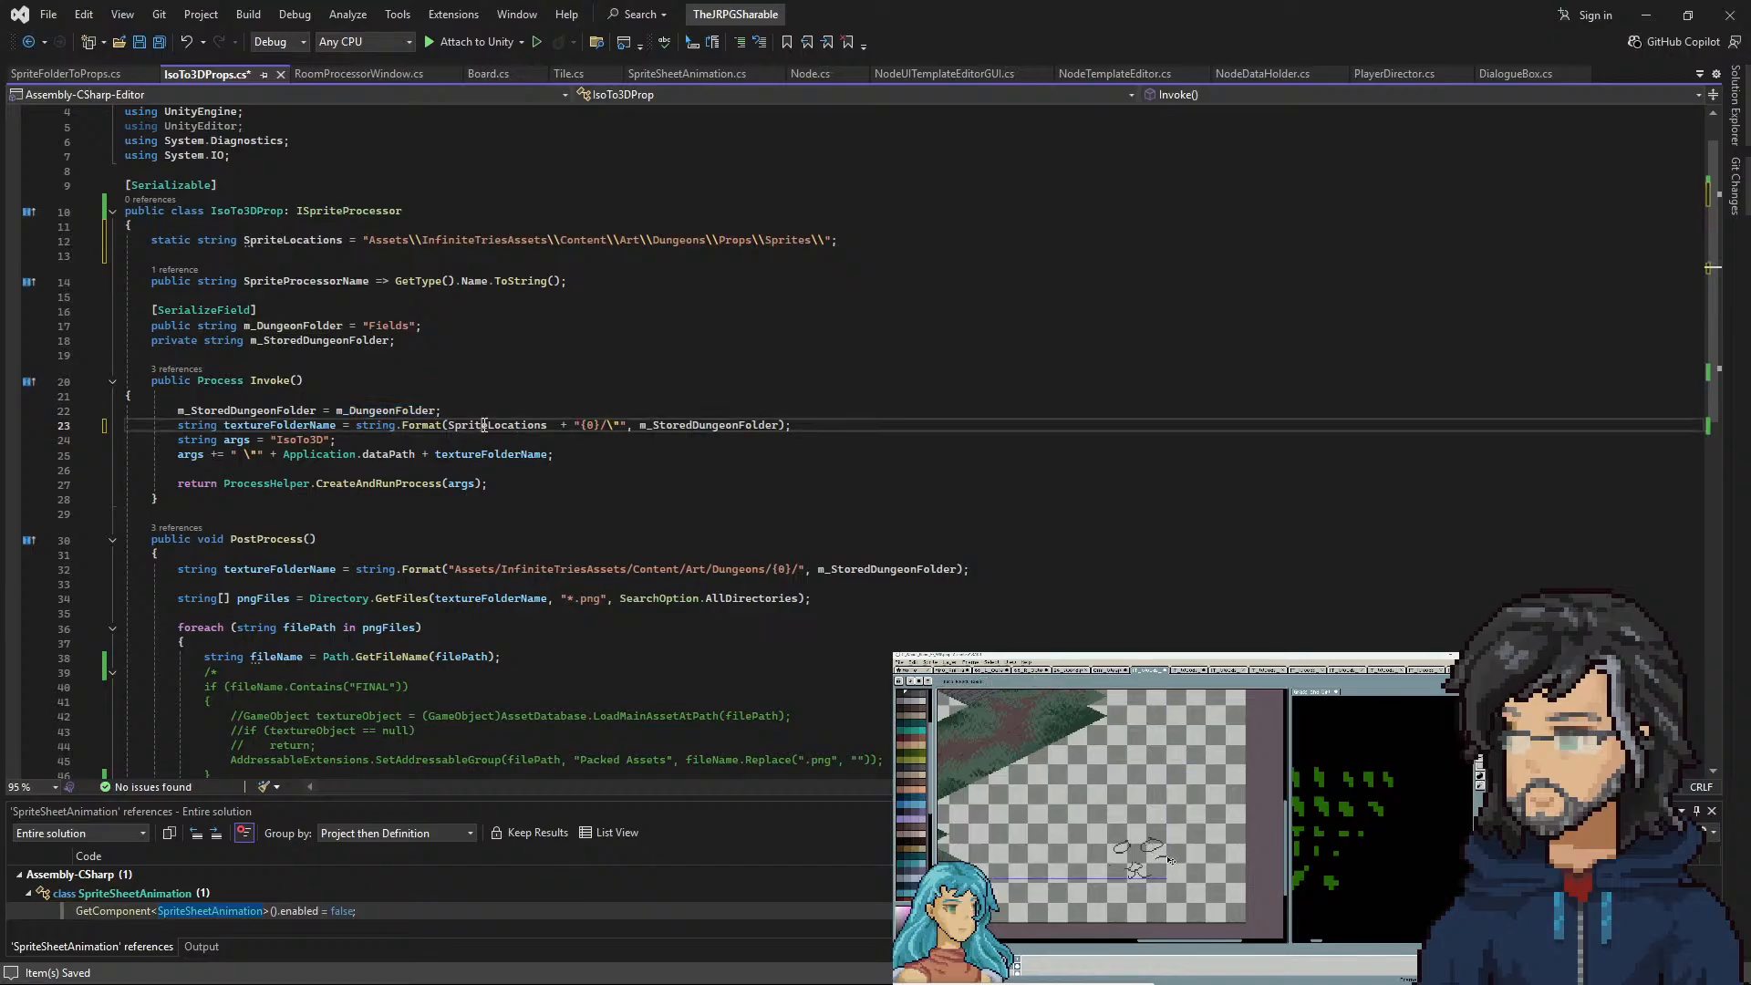
{"action": "scroll", "coordinate": [527, 474], "scroll_direction": "down", "scroll_amount": 4}
{"action": "scroll", "coordinate": [530, 484], "scroll_direction": "up", "scroll_amount": 2}
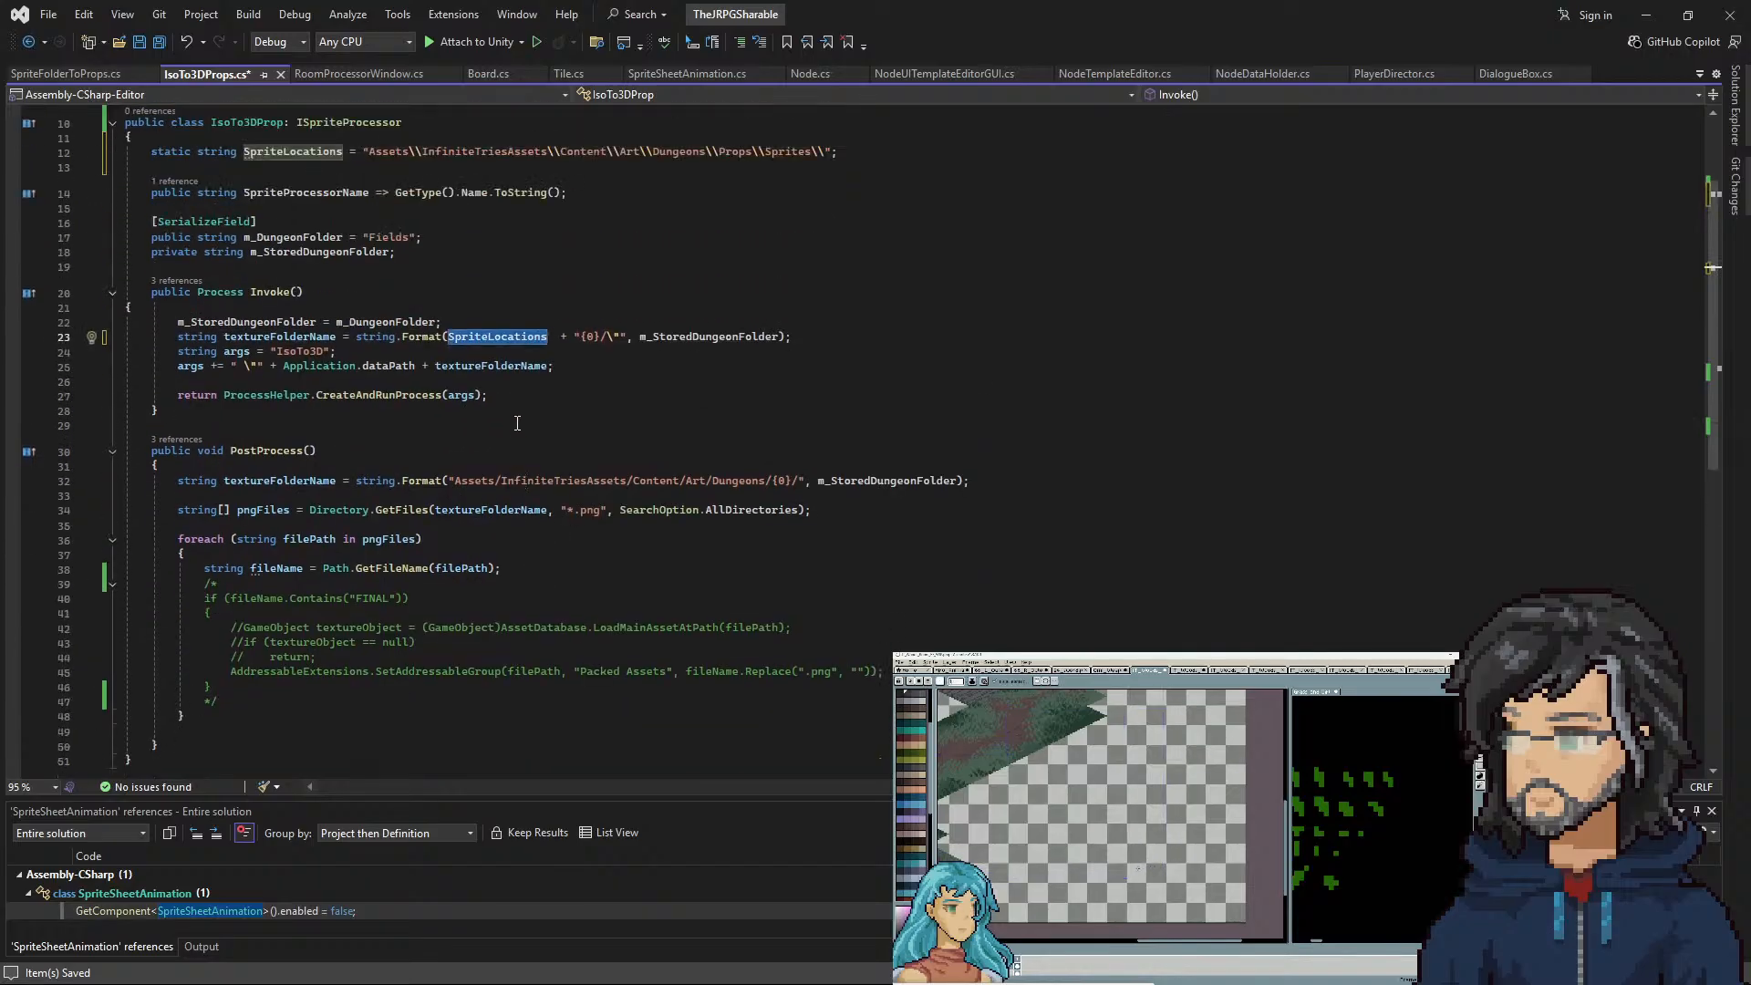
{"action": "left_click_drag", "start_coordinate": [765, 481], "coordinate": [450, 483]}
{"action": "key", "text": "ctrl+v"}
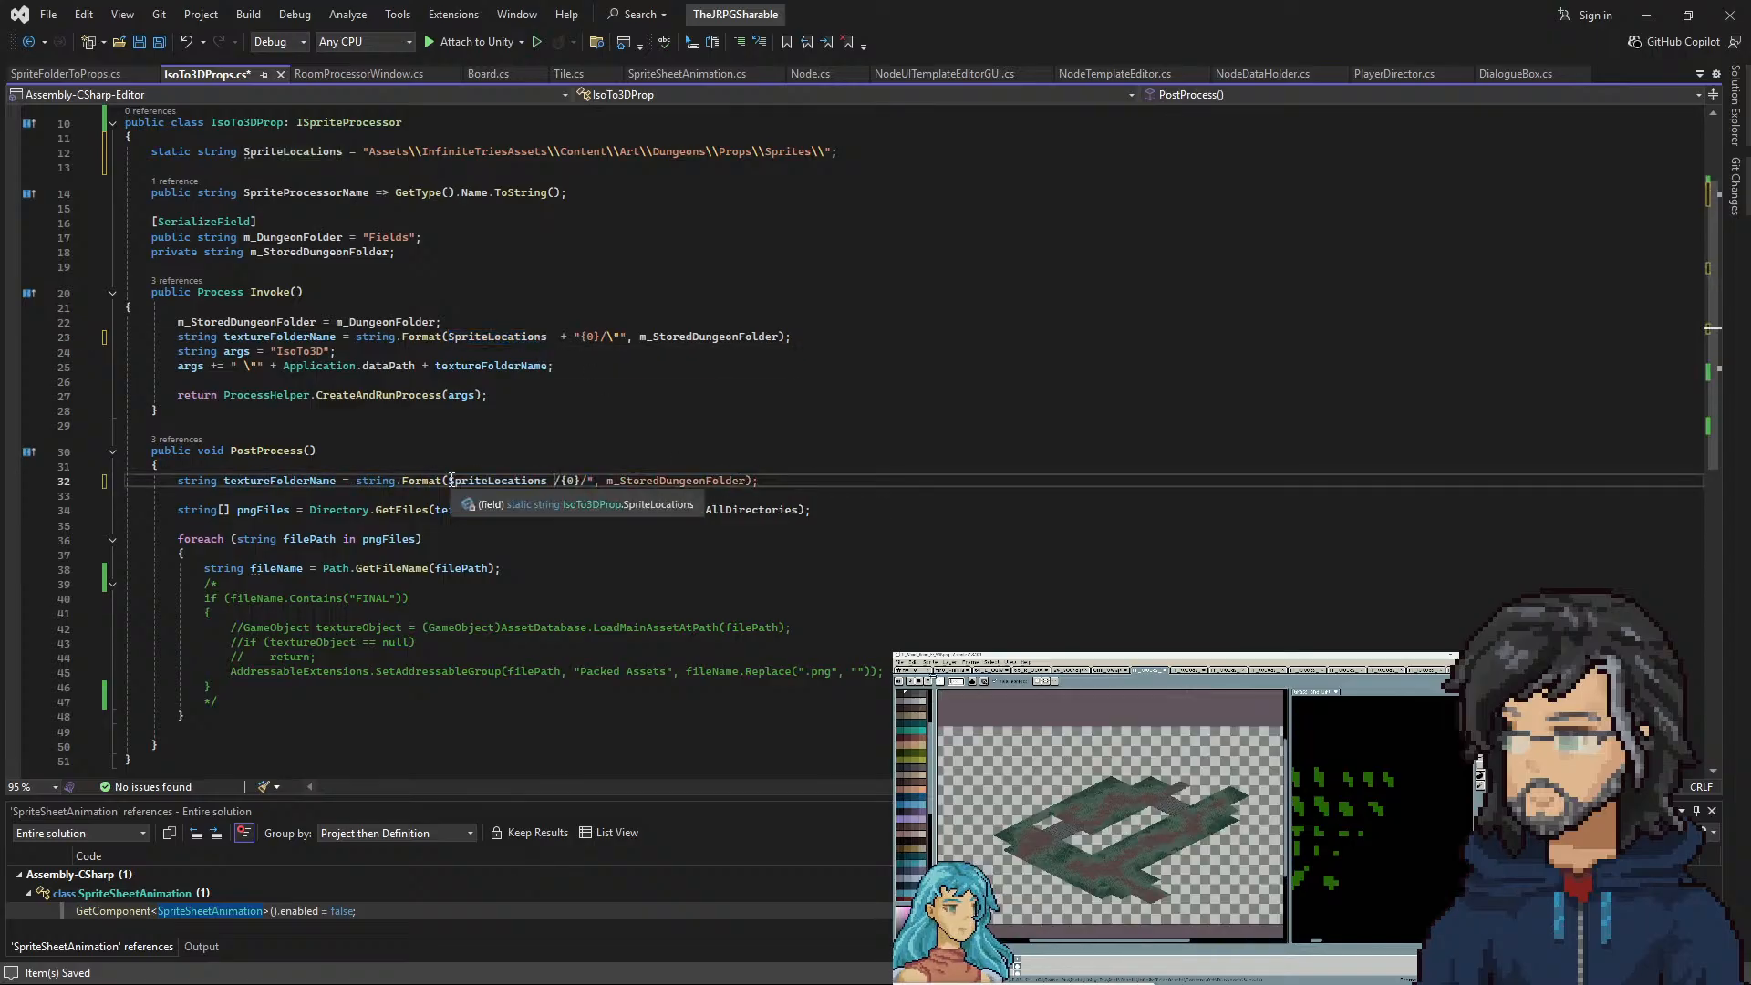
{"action": "type", "text": "\""}
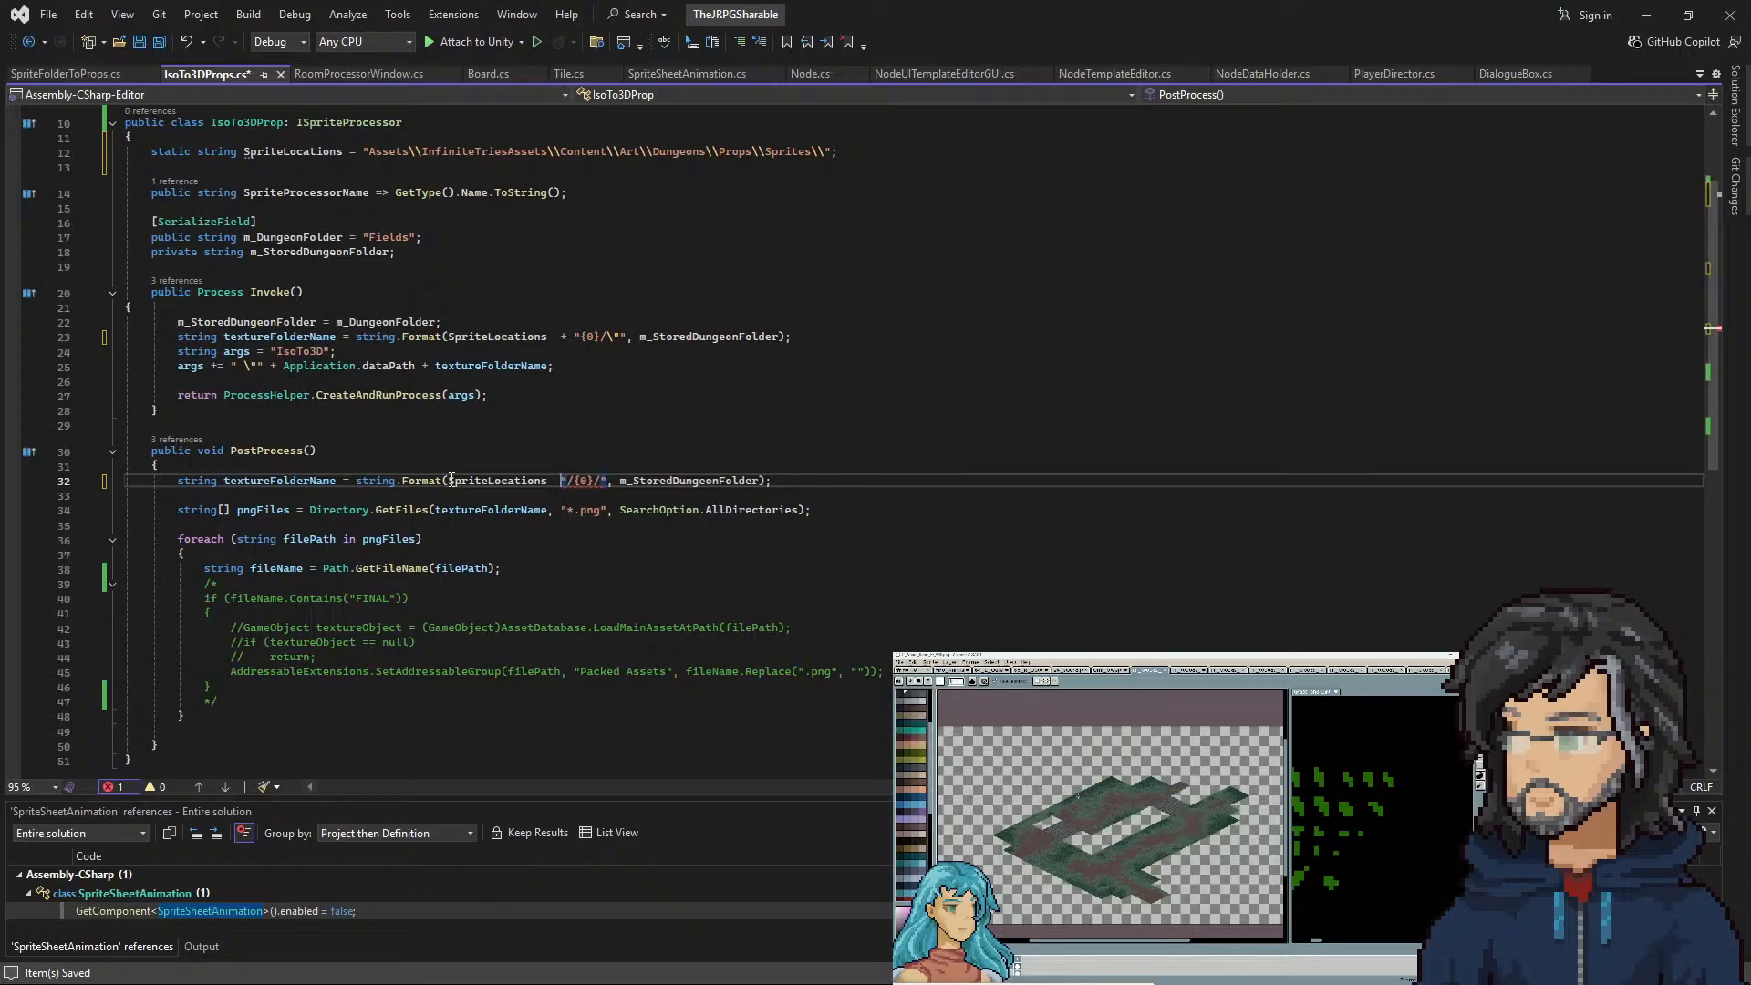
{"action": "key", "text": "Delete"}
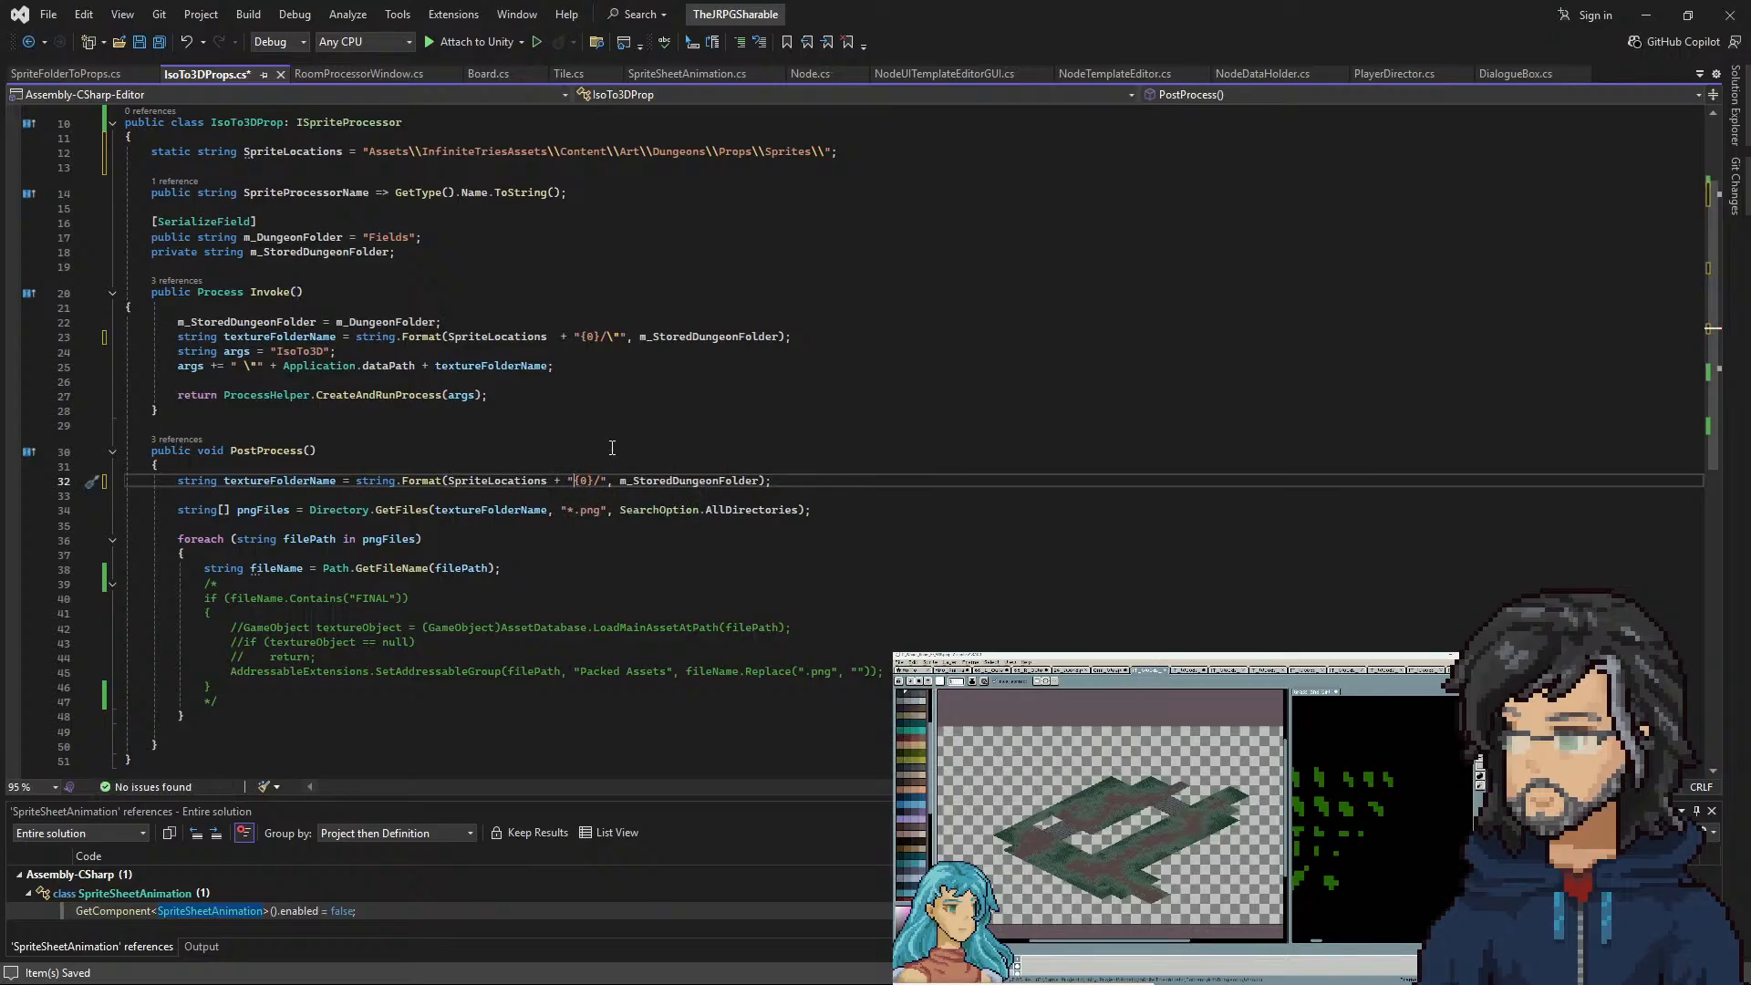
Undo the SpriteLocations substitutions in the textureFolderName paths of both PostProcess and Invoke
{"action": "scroll", "coordinate": [670, 489], "scroll_direction": "up", "scroll_amount": 2}
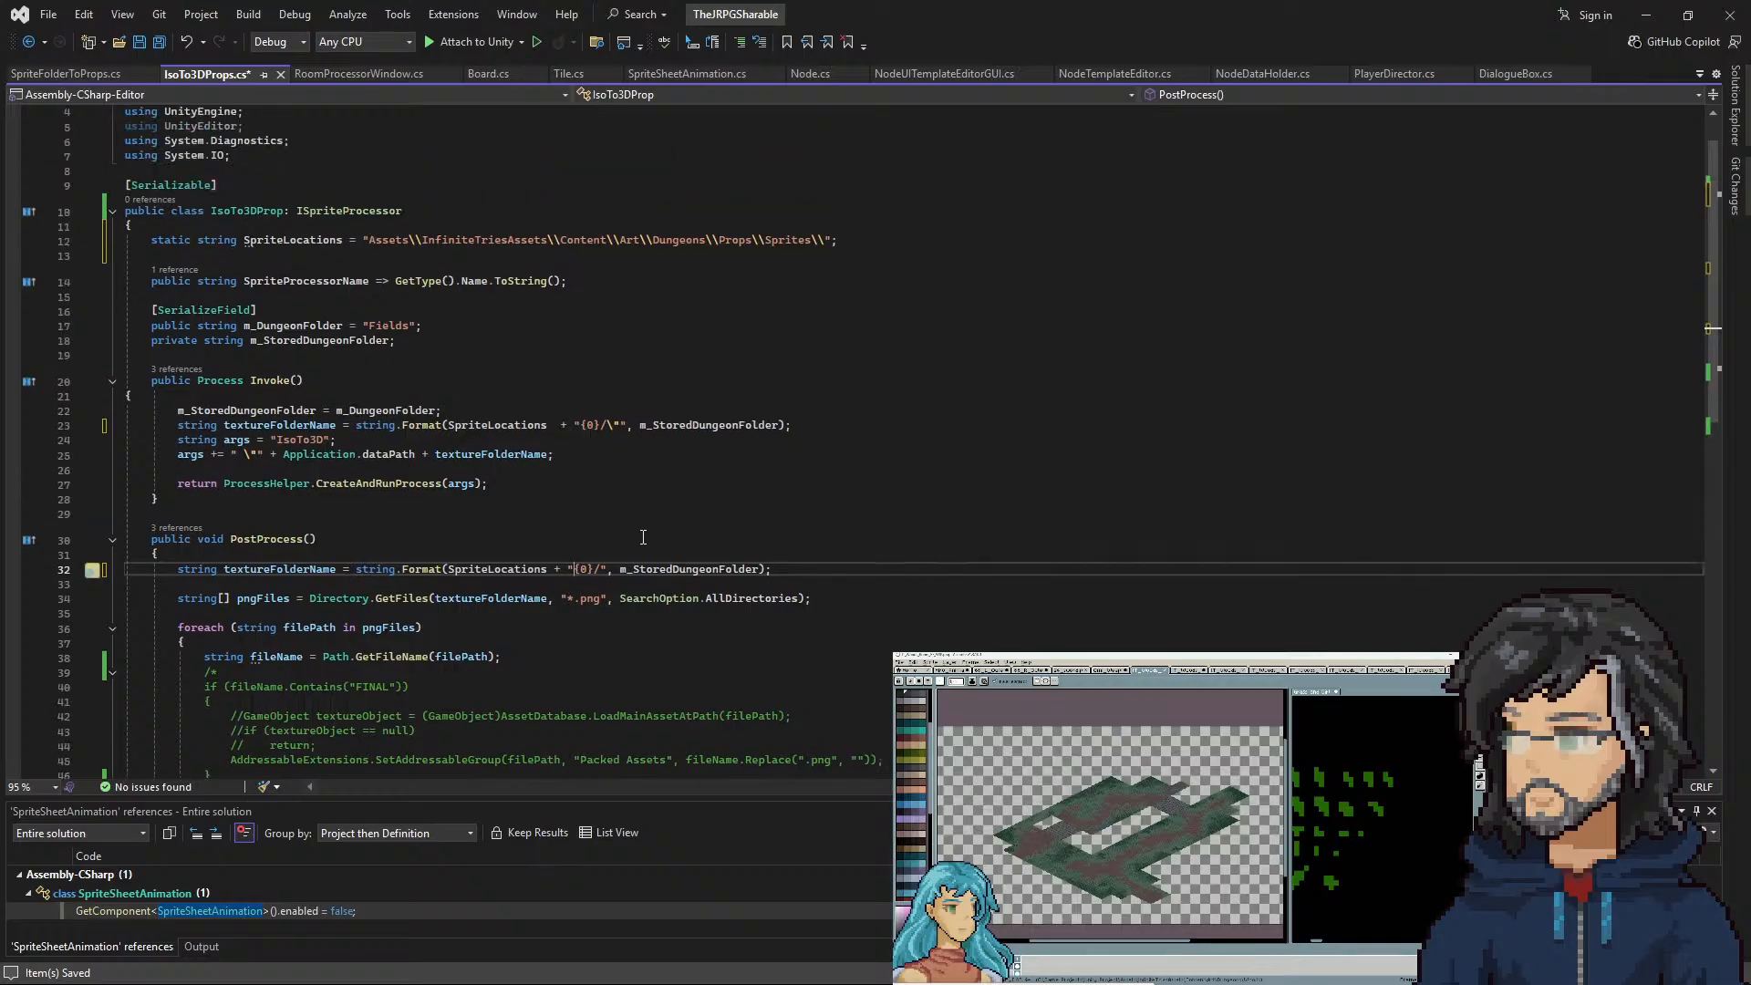
{"action": "left_click", "coordinate": [701, 445]}
{"action": "key", "text": "ctrl+z"}
{"action": "key", "text": "ctrl+z"}
{"action": "key", "text": "ctrl+z"}
{"action": "key", "text": "ctrl+z"}
{"action": "key", "text": "ctrl+z"}
{"action": "key", "text": "ctrl+z"}
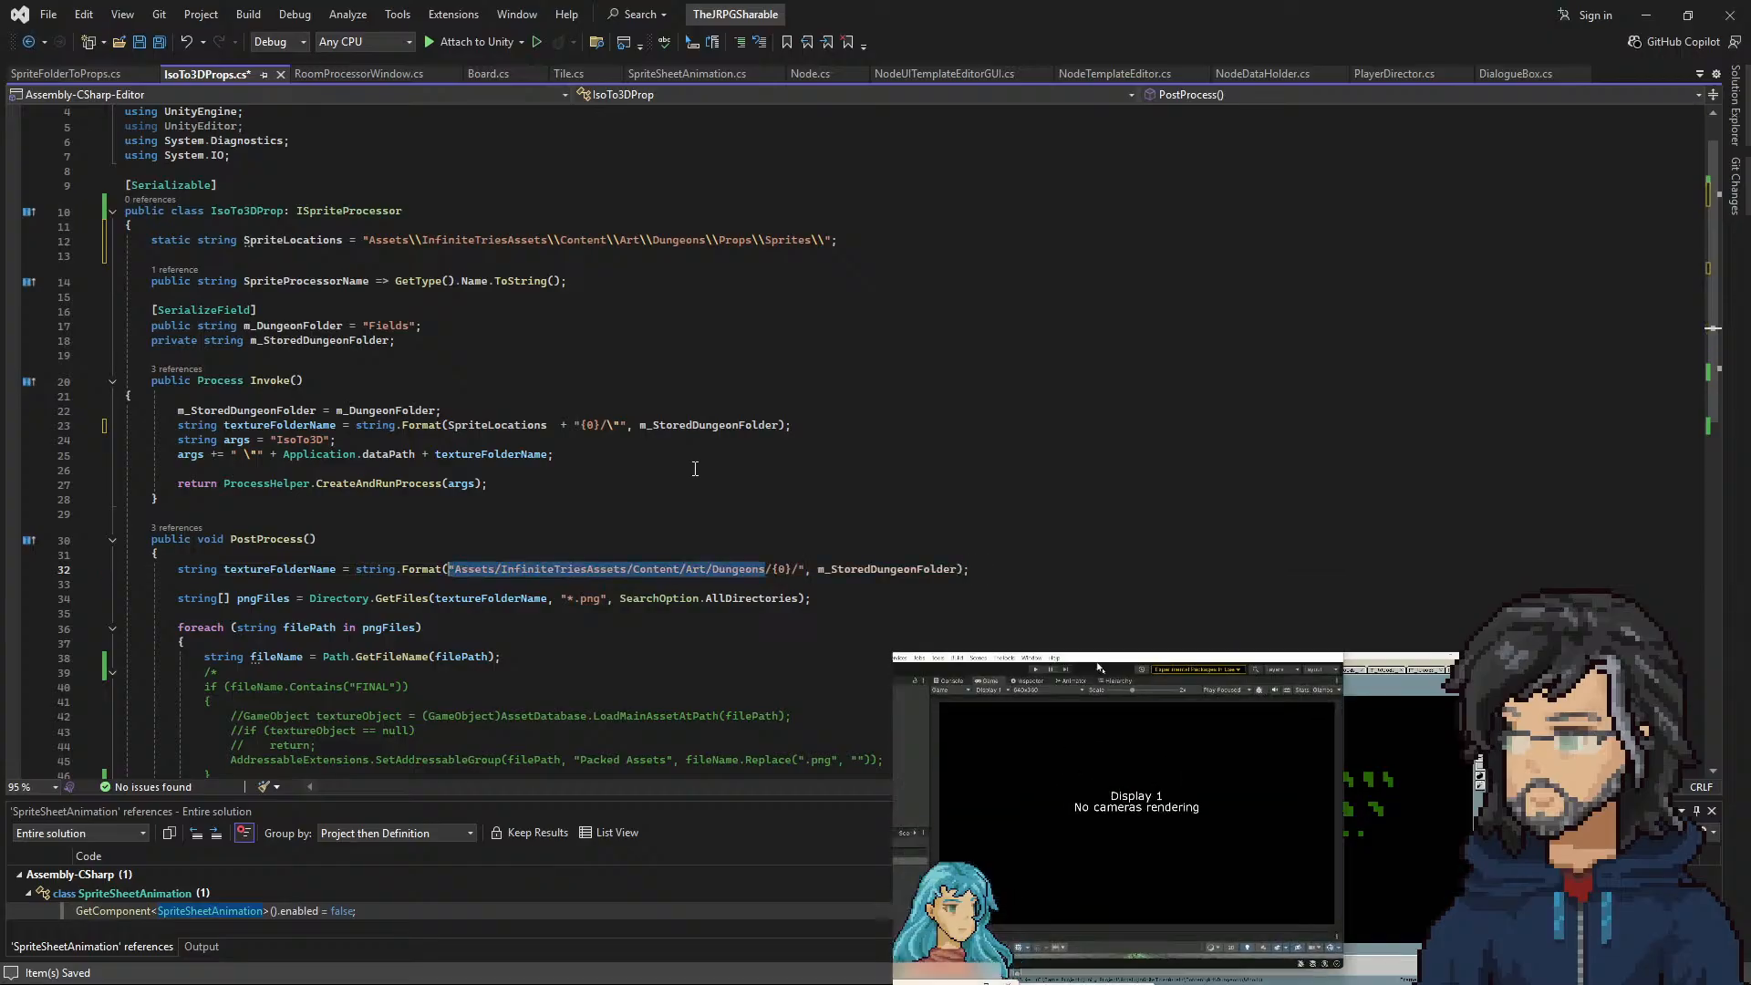
{"action": "key", "text": "ctrl+z"}
{"action": "key", "text": "ctrl+z"}
{"action": "key", "text": "ctrl+z"}
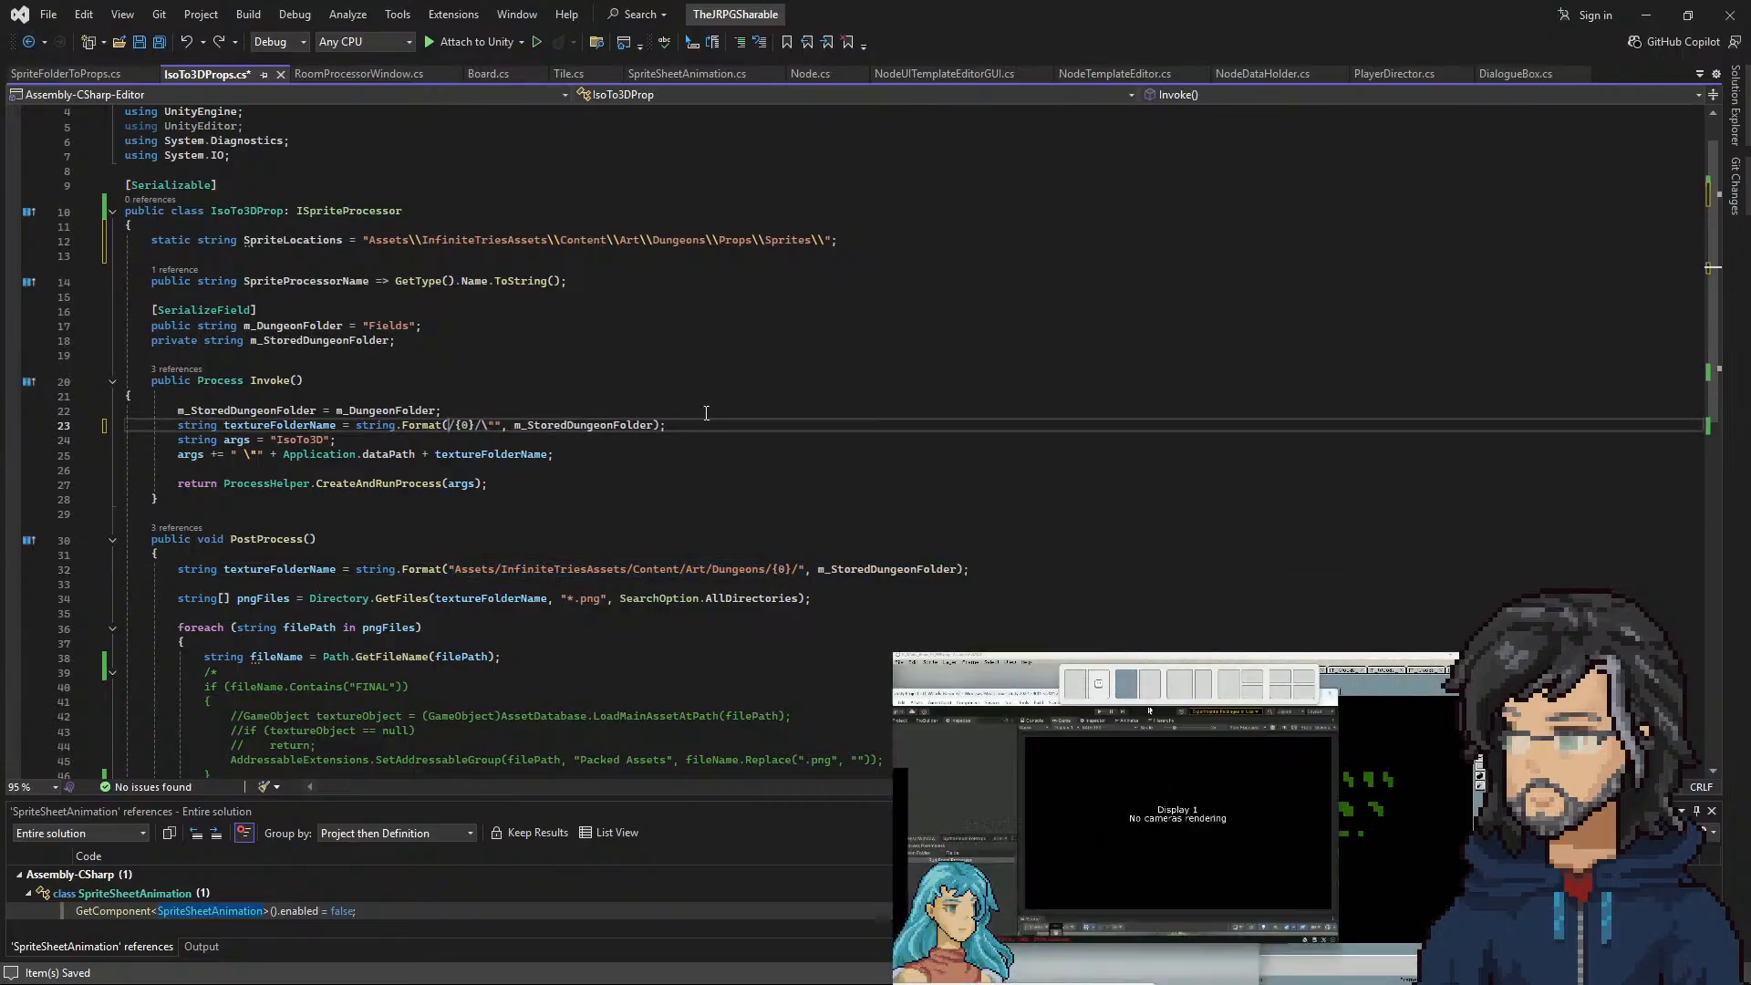
Insert Props/Sprites/ before {0} in Invoke's textureFolderName path, matching the folders in SpriteLocations
{"action": "double_click", "coordinate": [588, 240]}
{"action": "double_click", "coordinate": [680, 240]}
{"action": "double_click", "coordinate": [735, 240]}
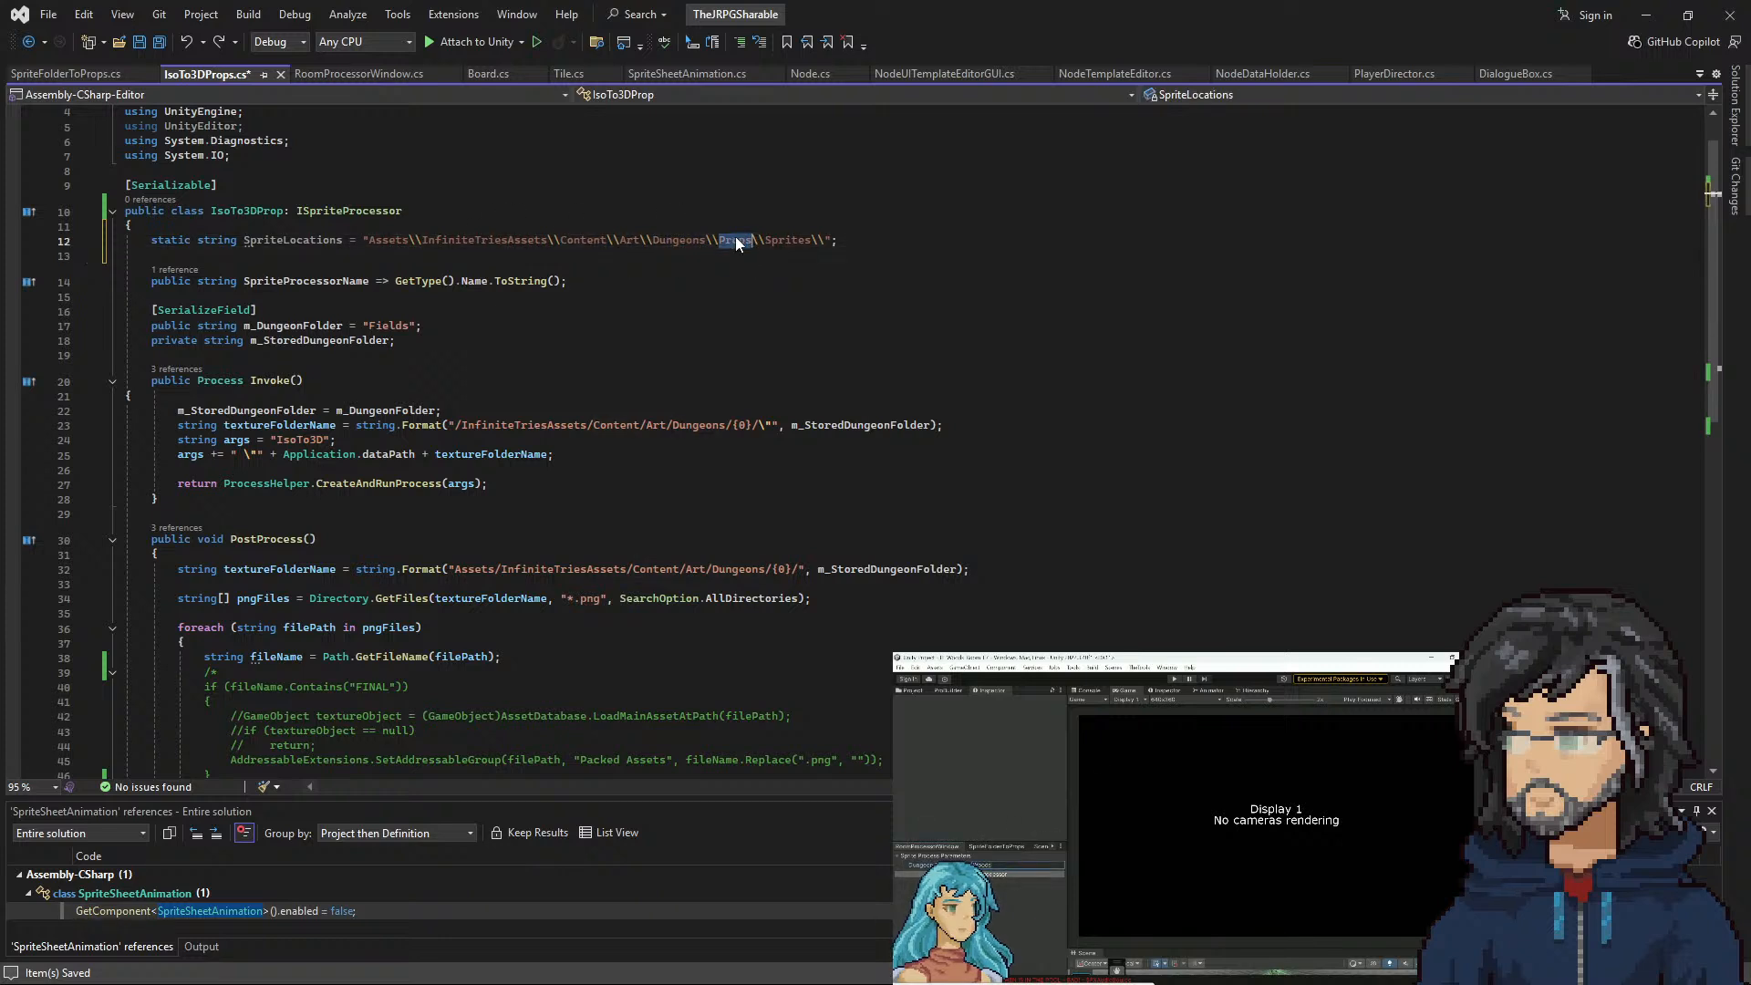
{"action": "left_click", "coordinate": [738, 425]}
{"action": "type", "text": "Props"}
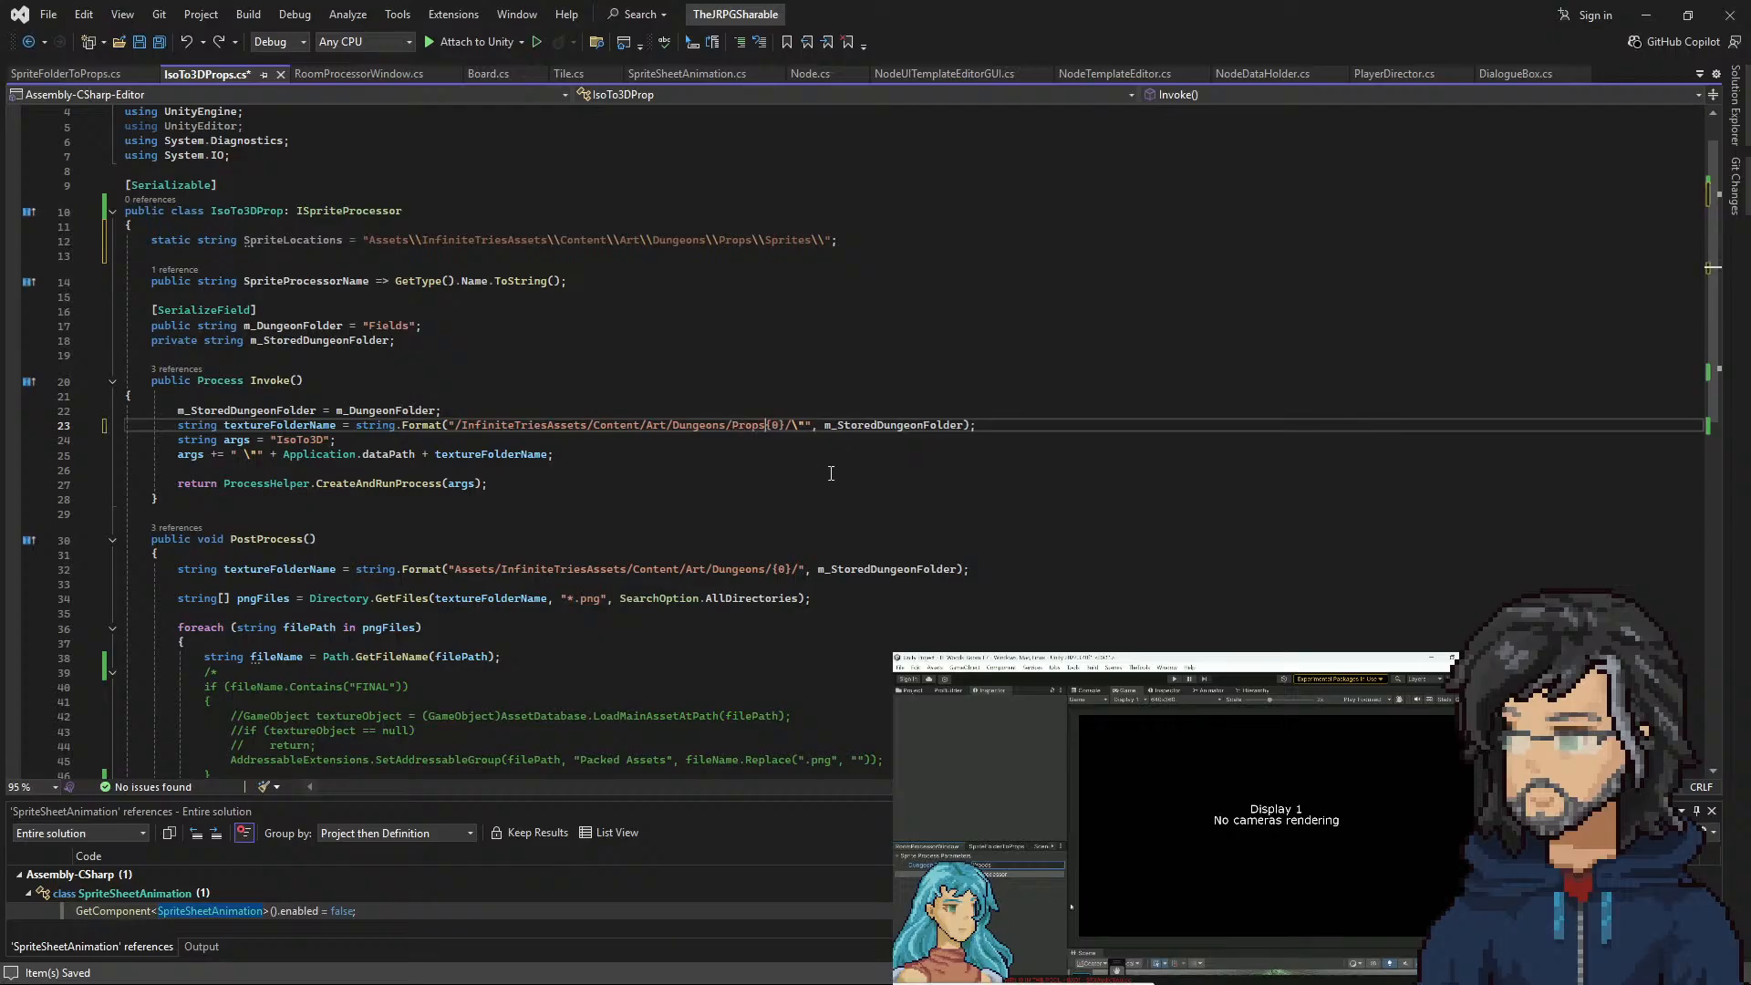
{"action": "double_click", "coordinate": [785, 242]}
{"action": "key", "text": "ctrl+c"}
{"action": "left_click", "coordinate": [773, 426]}
{"action": "key", "text": "ctrl+v"}
{"action": "type", "text": "/"}
{"action": "left_click_drag", "start_coordinate": [825, 425], "coordinate": [457, 427]}
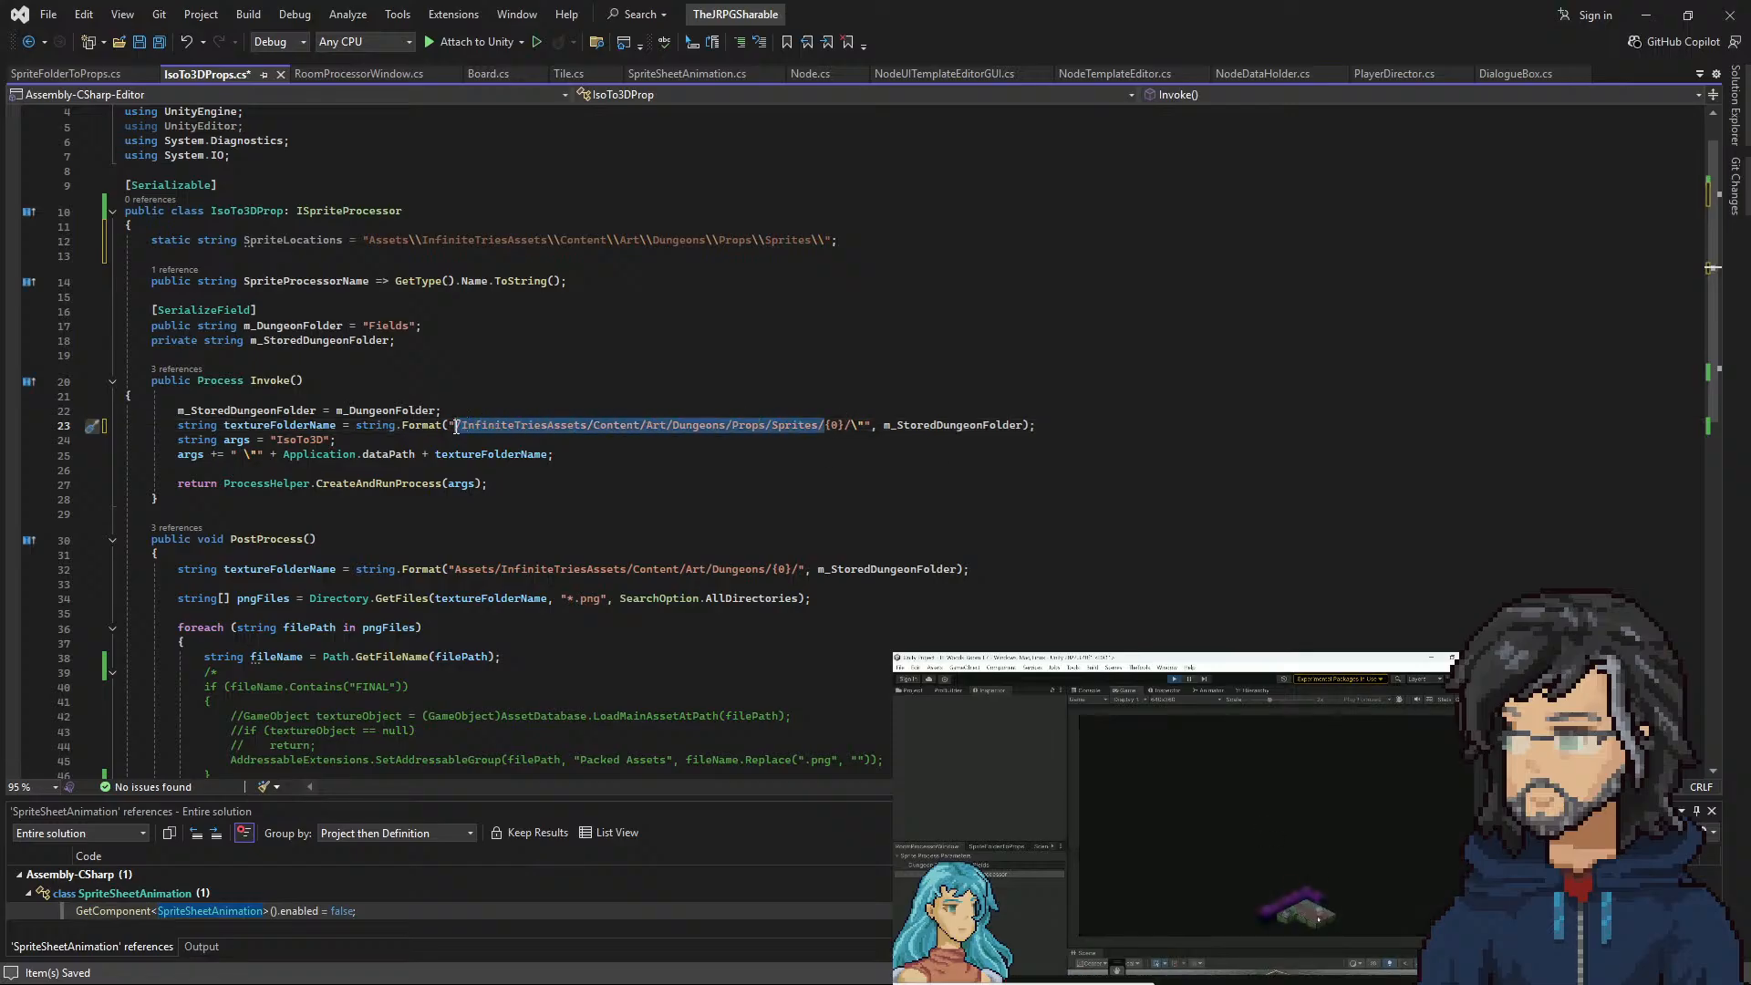
Undo the recent edits back past Invoke's Props/Sprites path, the SpriteLocations field and the commented-out FINAL block
{"action": "left_click", "coordinate": [458, 568]}
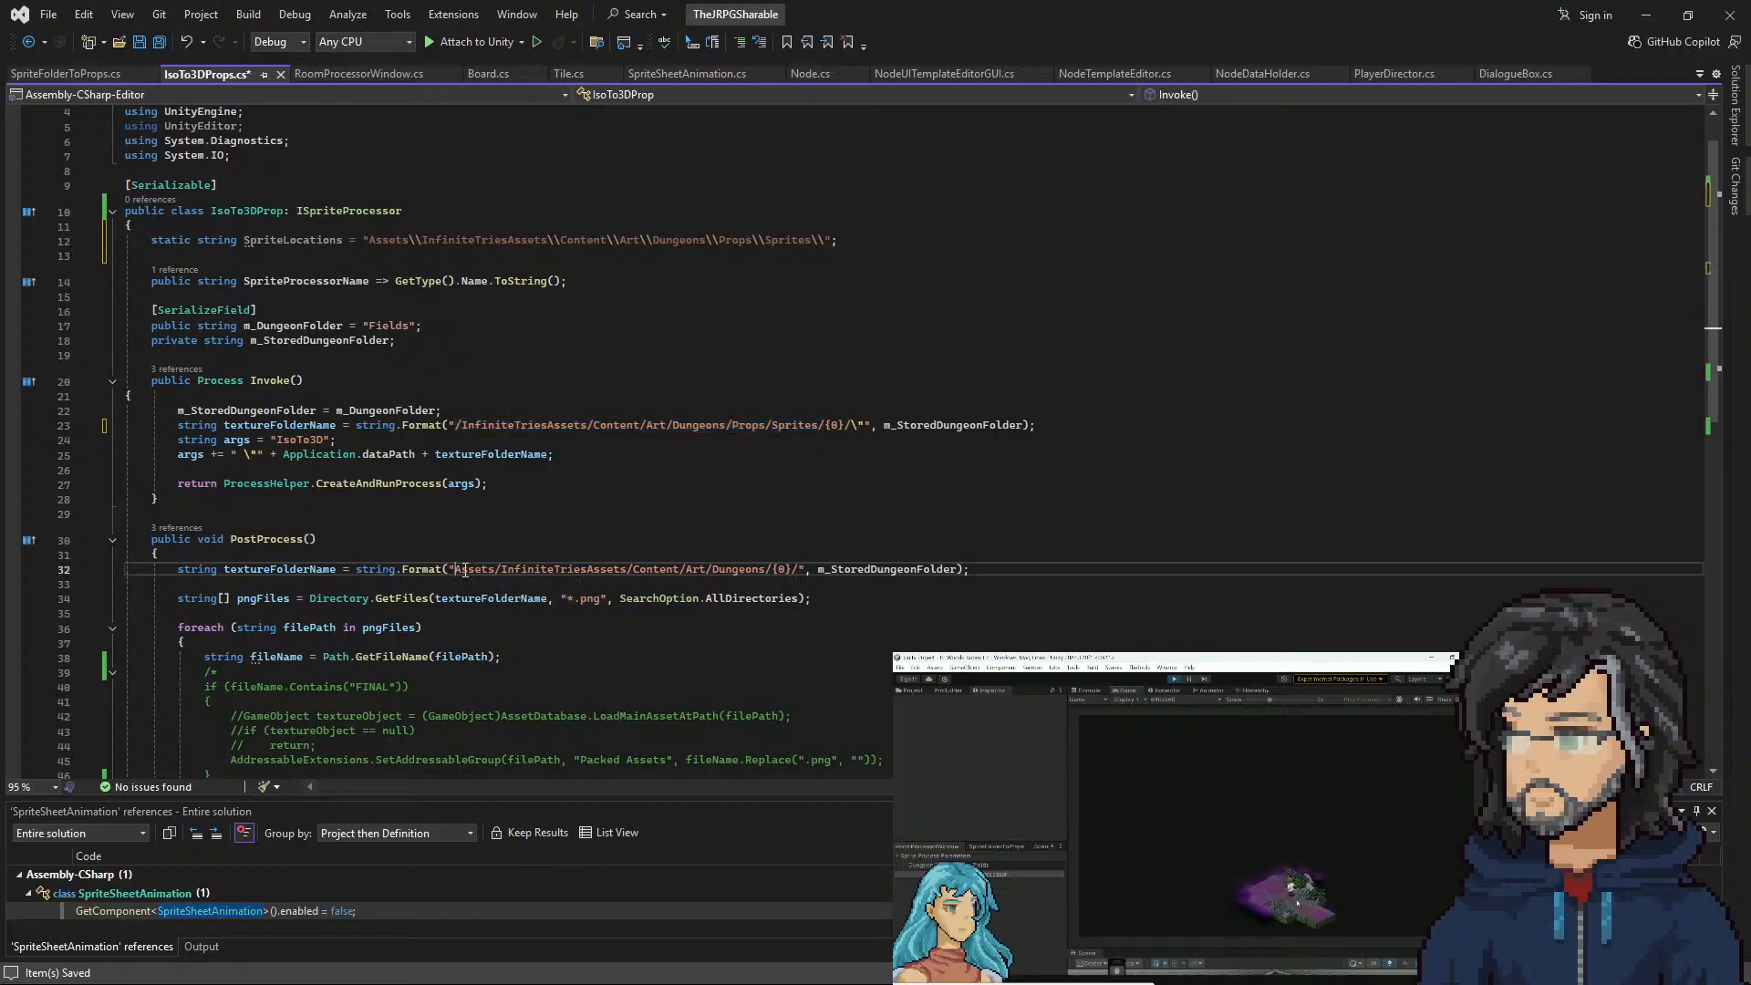
{"action": "left_click", "coordinate": [678, 426]}
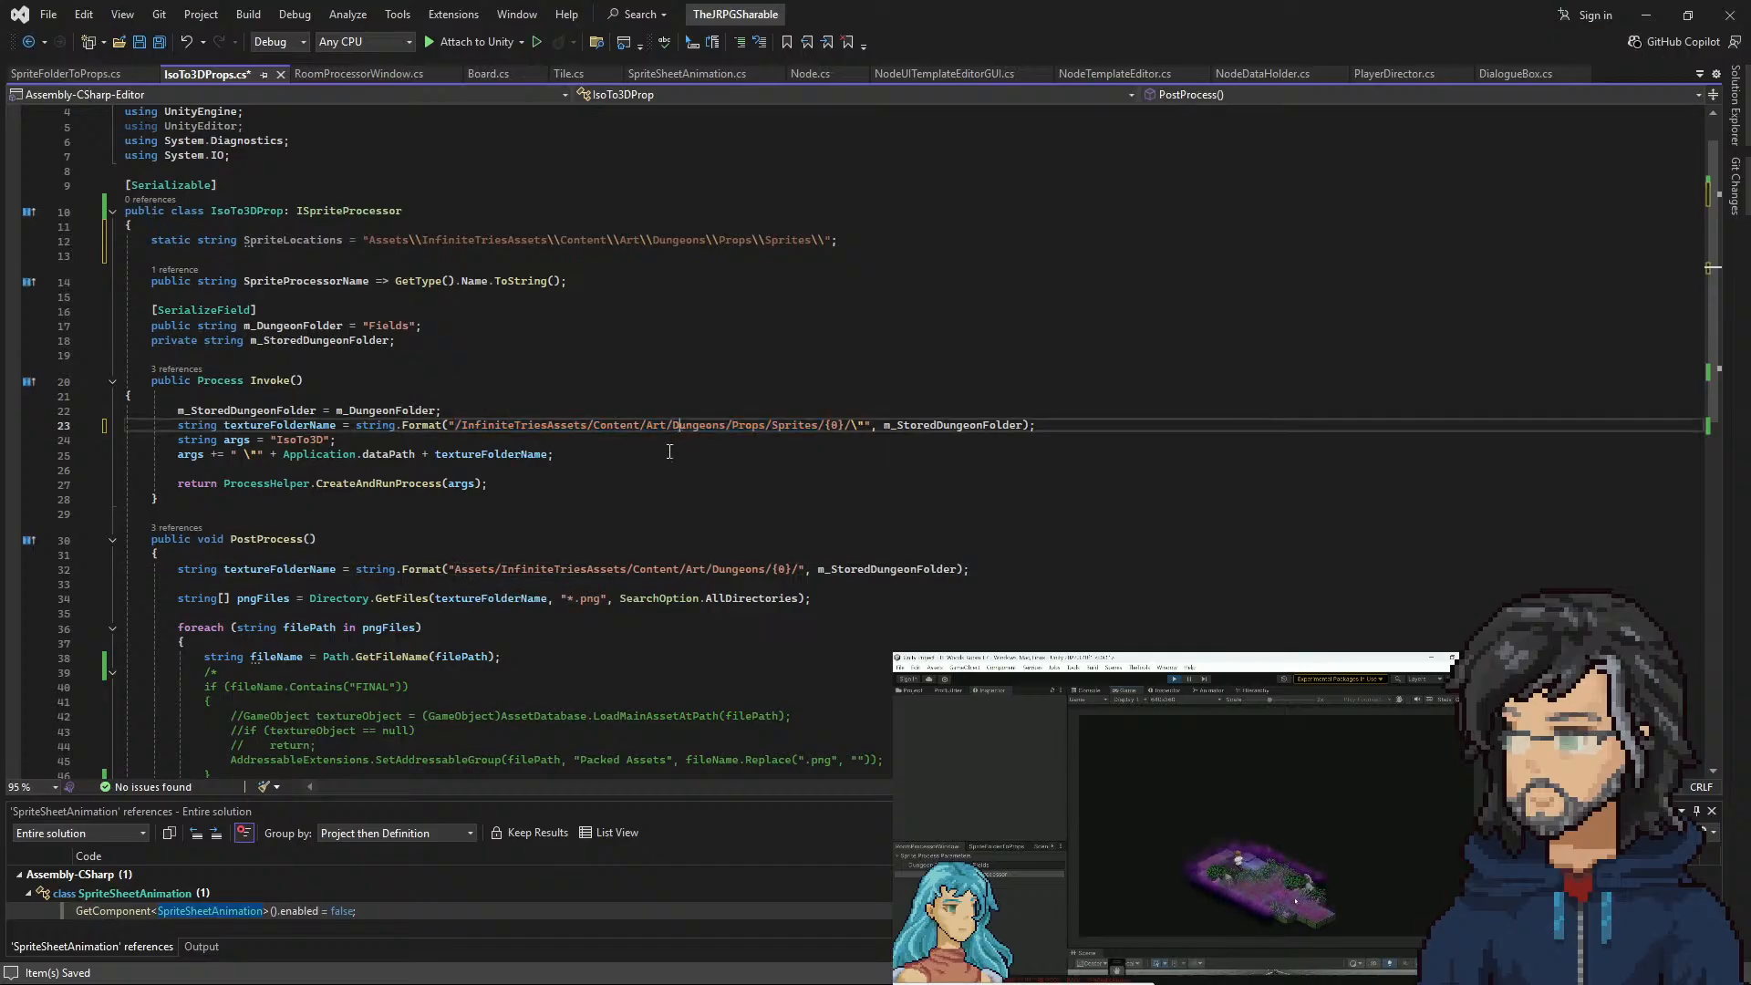
{"action": "key", "text": "ctrl+z"}
{"action": "key", "text": "ctrl+z"}
{"action": "key", "text": "ctrl+z"}
{"action": "key", "text": "ctrl+z"}
{"action": "key", "text": "ctrl+z"}
{"action": "key", "text": "ctrl+z"}
{"action": "key", "text": "ctrl+z"}
{"action": "key", "text": "ctrl+z"}
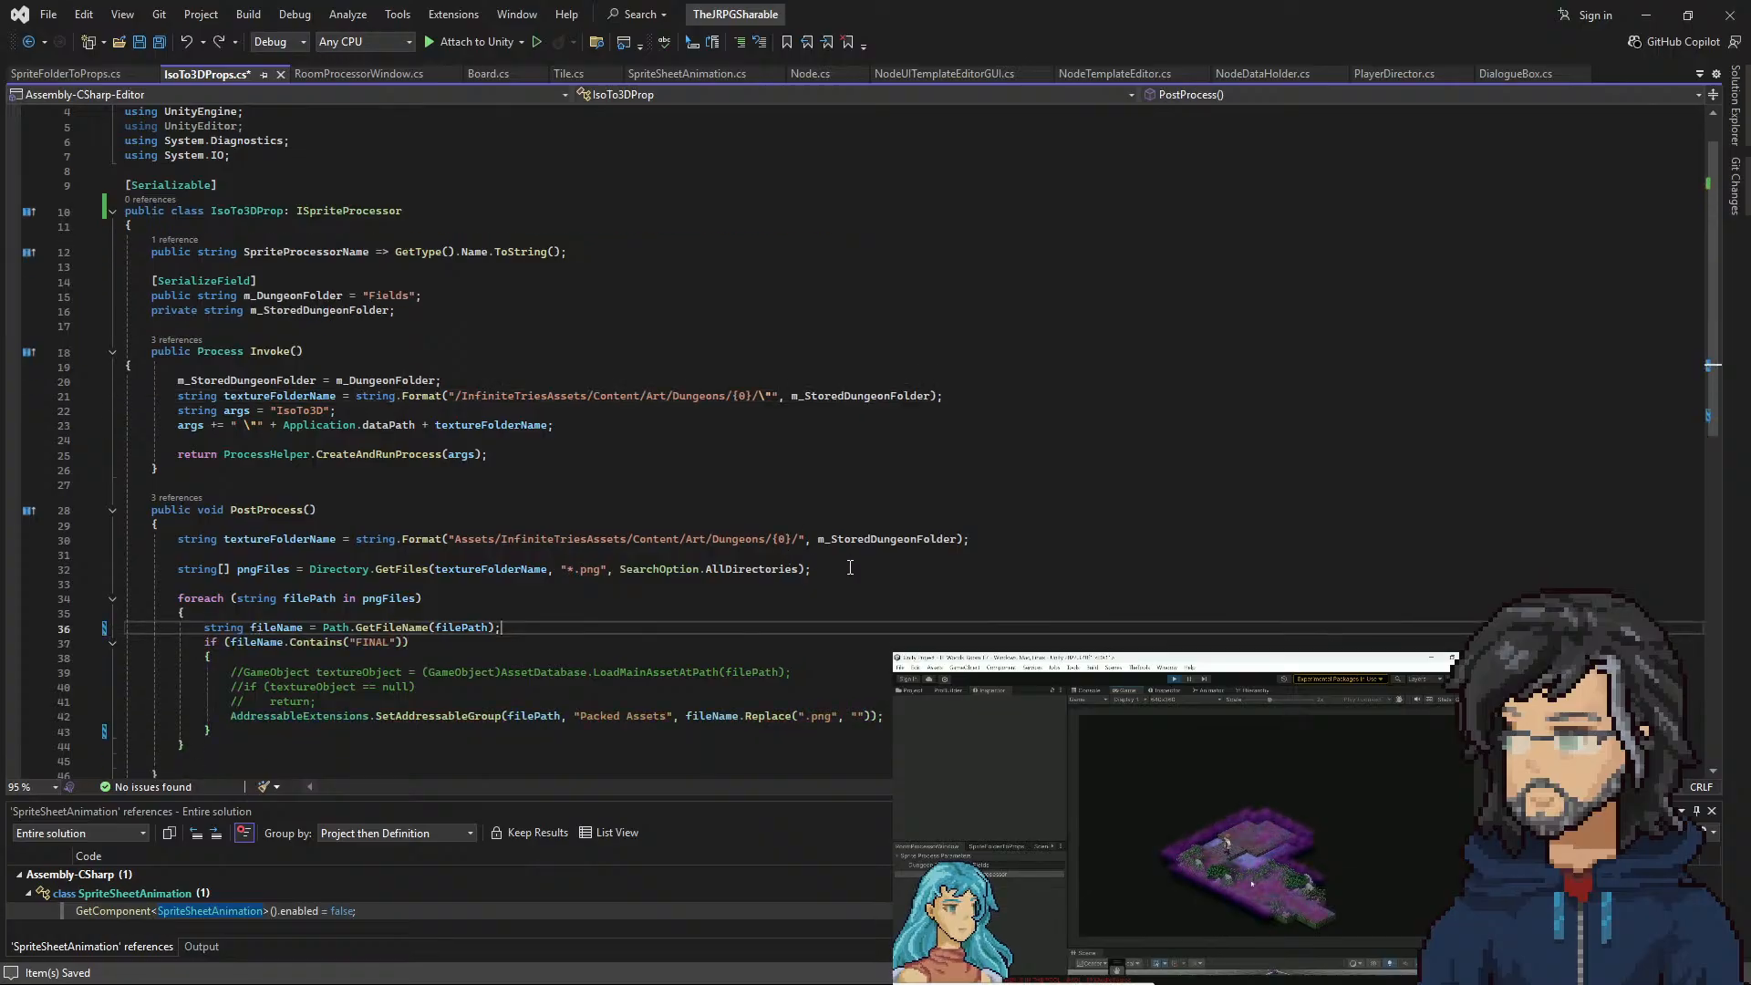
Redo the undone edits up to and including Invoke's Props/Sprites path
{"action": "key", "text": "ctrl+y"}
{"action": "key", "text": "ctrl+y"}
{"action": "key", "text": "ctrl+y"}
{"action": "key", "text": "ctrl+y"}
{"action": "key", "text": "ctrl+y"}
{"action": "key", "text": "ctrl+y"}
{"action": "key", "text": "ctrl+y"}
{"action": "key", "text": "ctrl+y"}
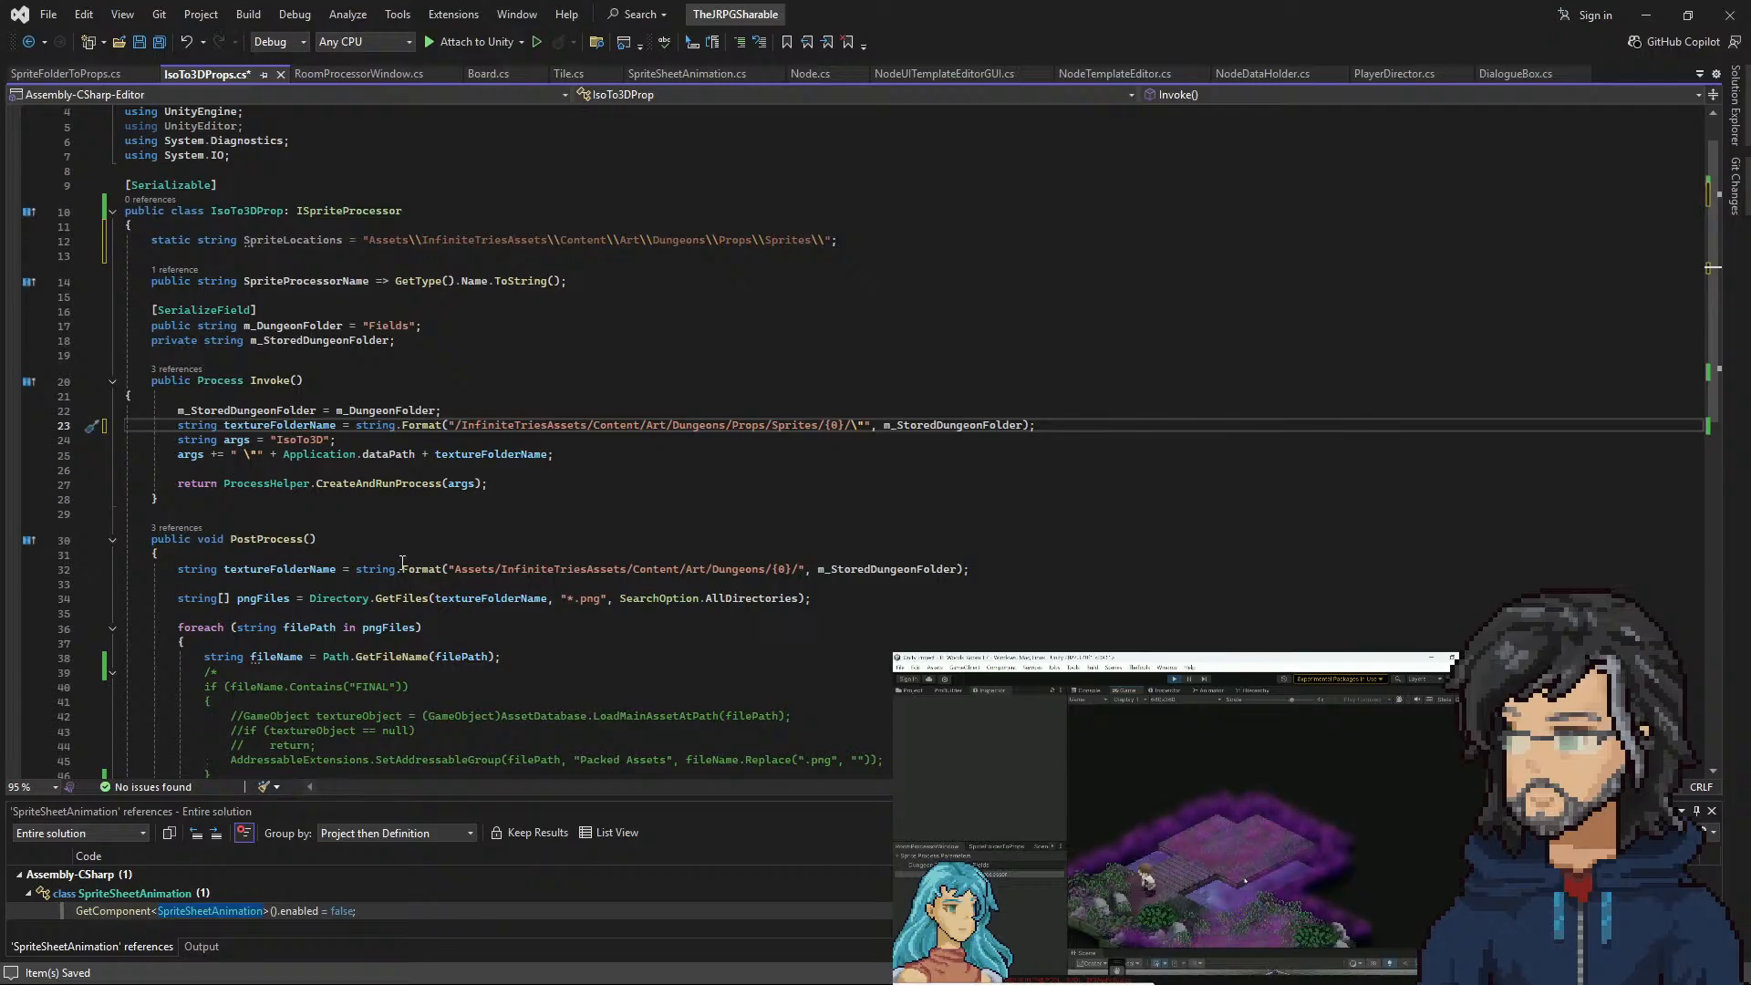
Insert Props/Sprites/ before {0} in PostProcess's textureFolderName path, copying the folders from Invoke's path
{"action": "double_click", "coordinate": [473, 569]}
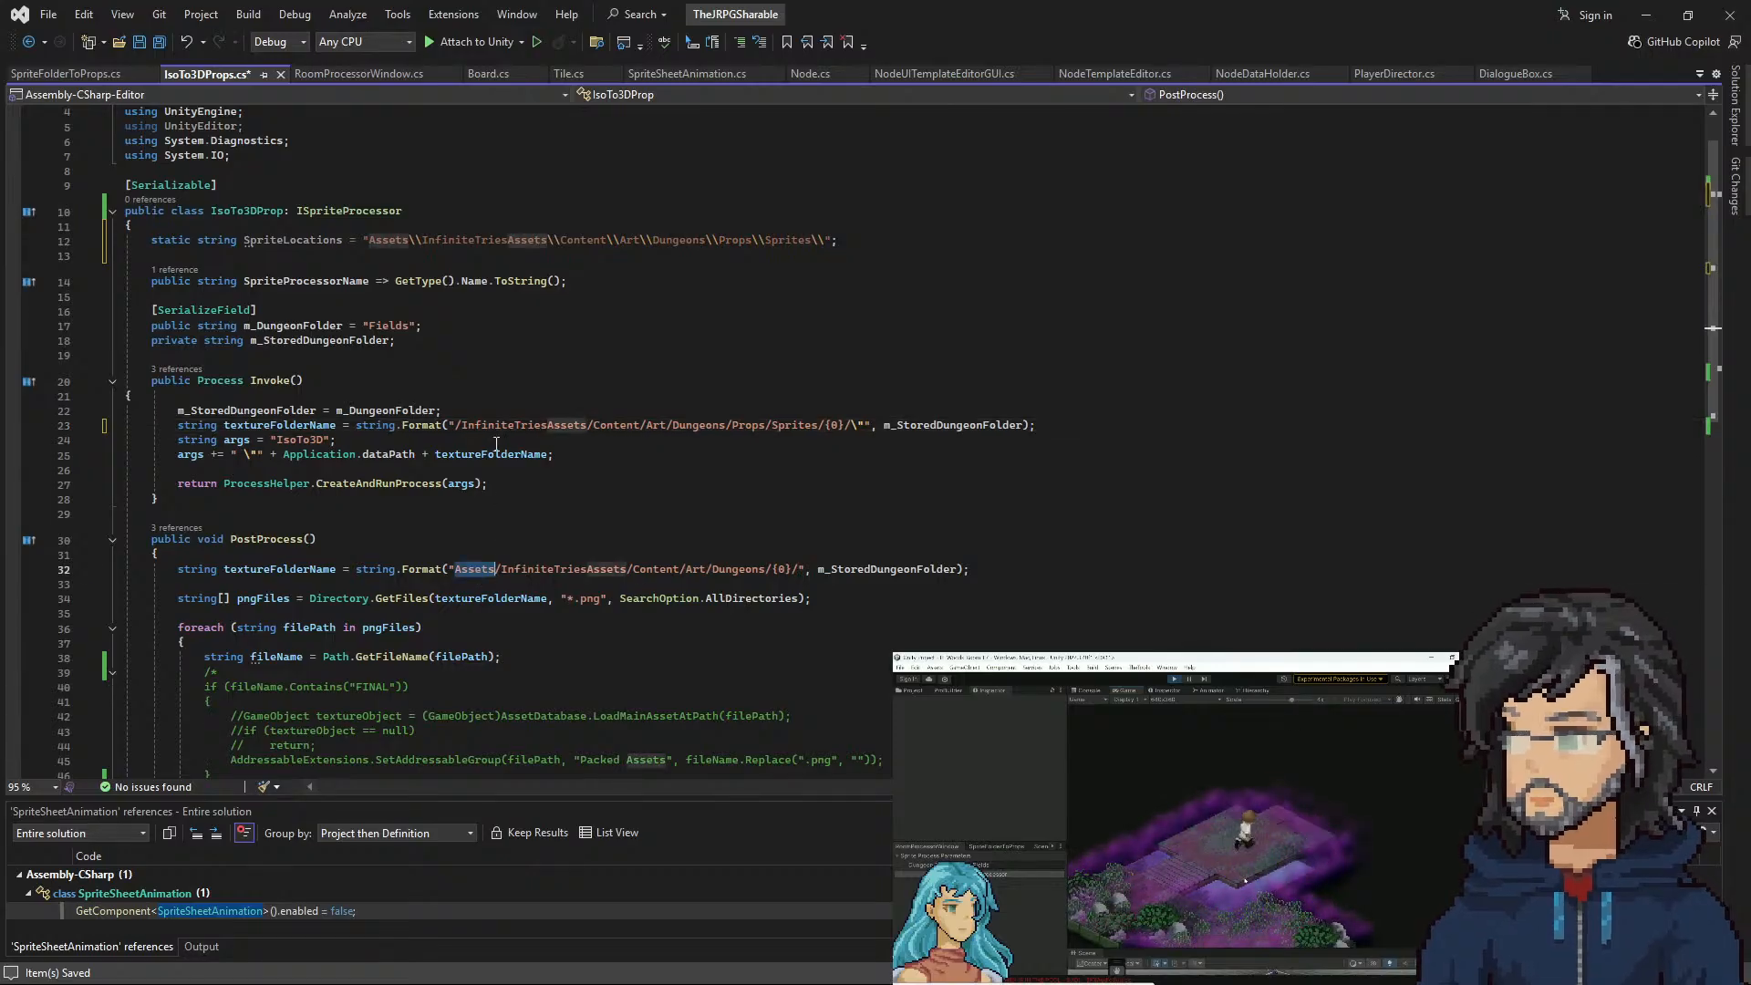
{"action": "double_click", "coordinate": [524, 425]}
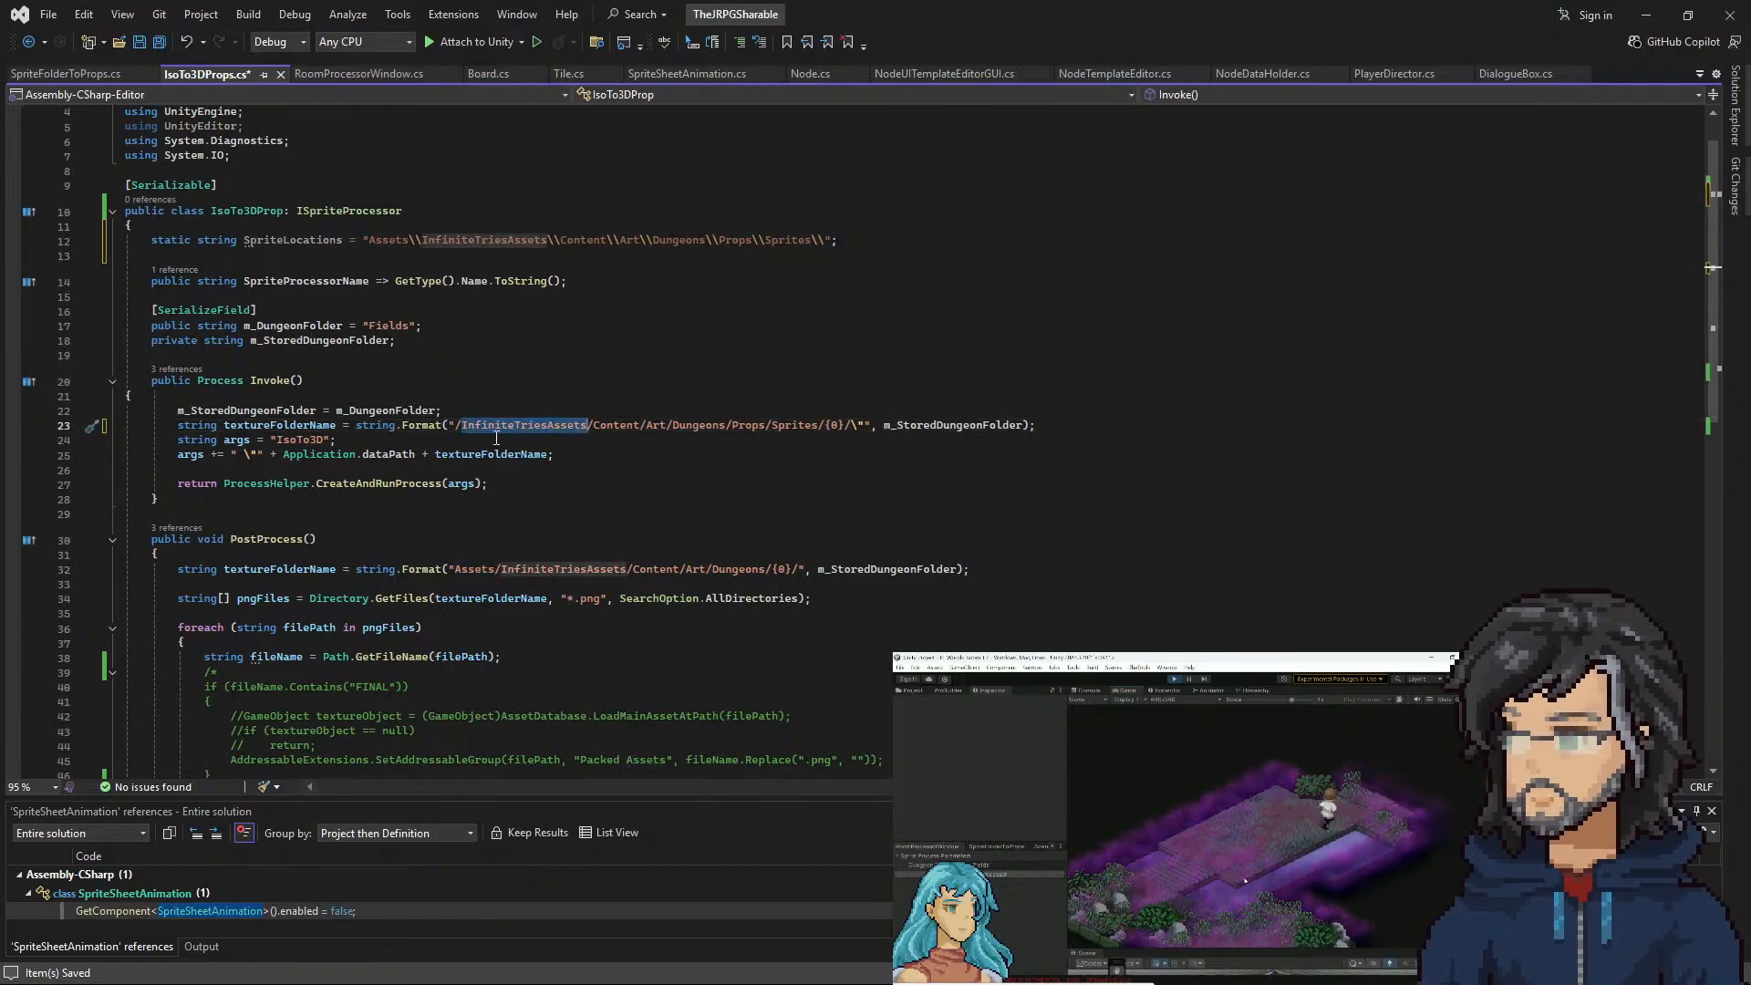
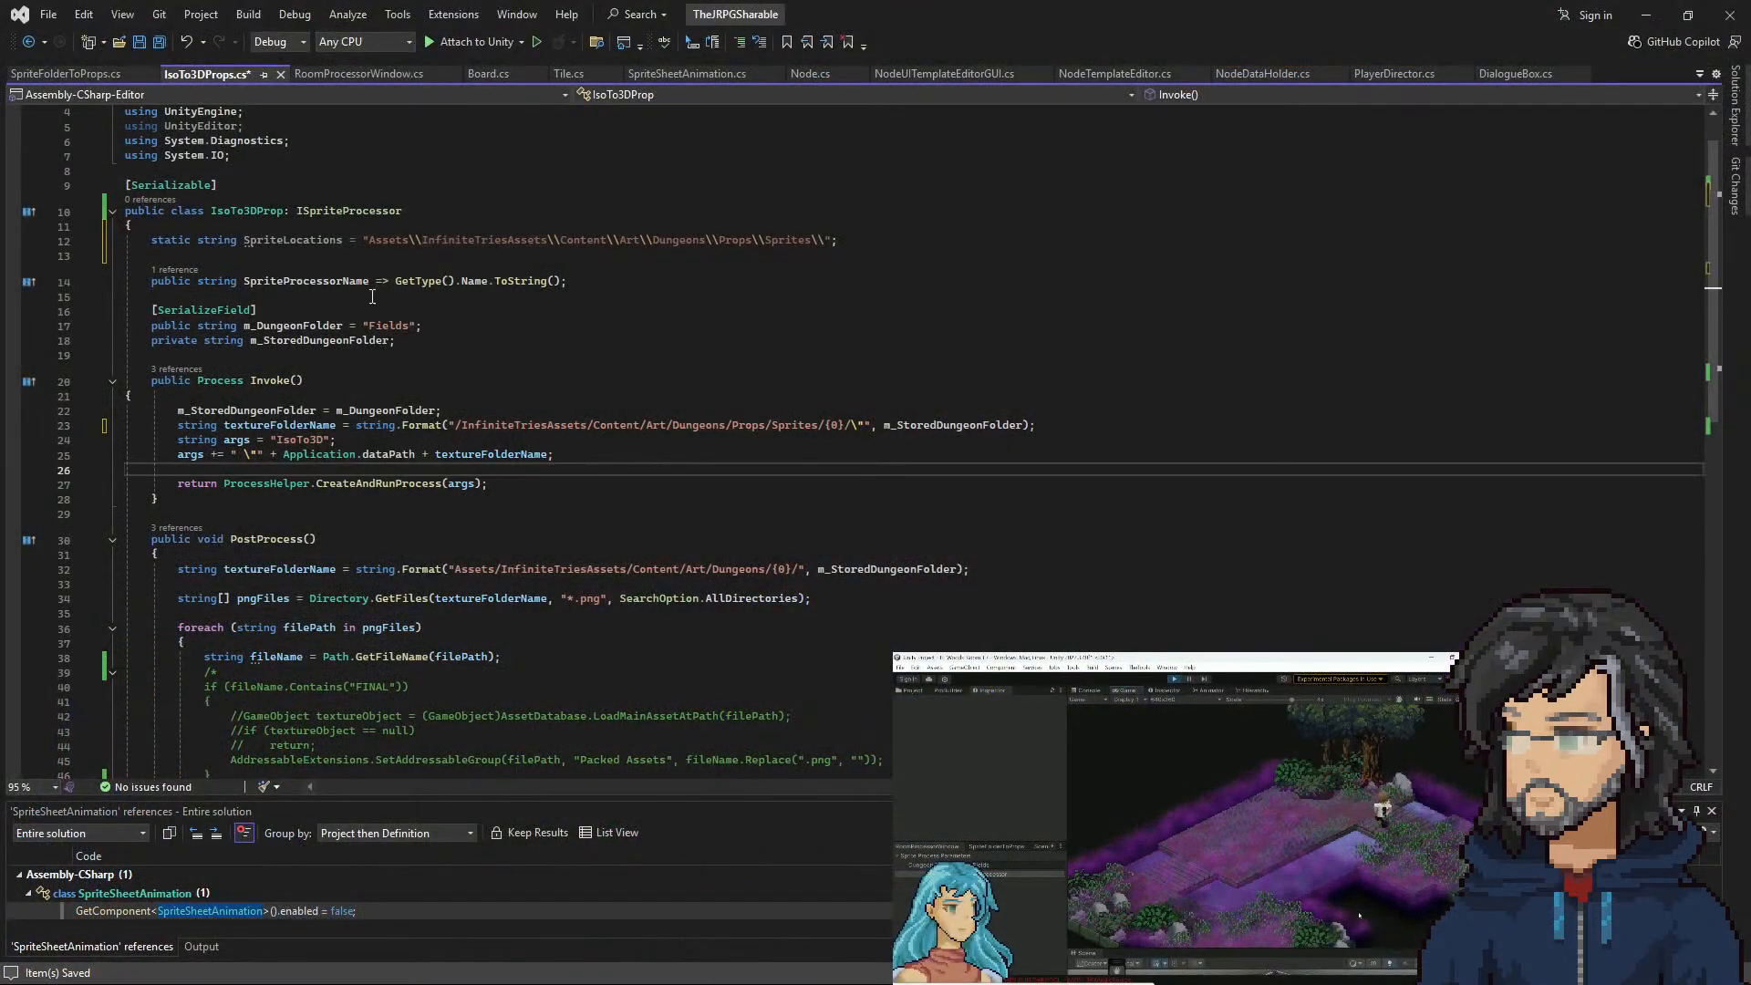
{"action": "left_click", "coordinate": [286, 245]}
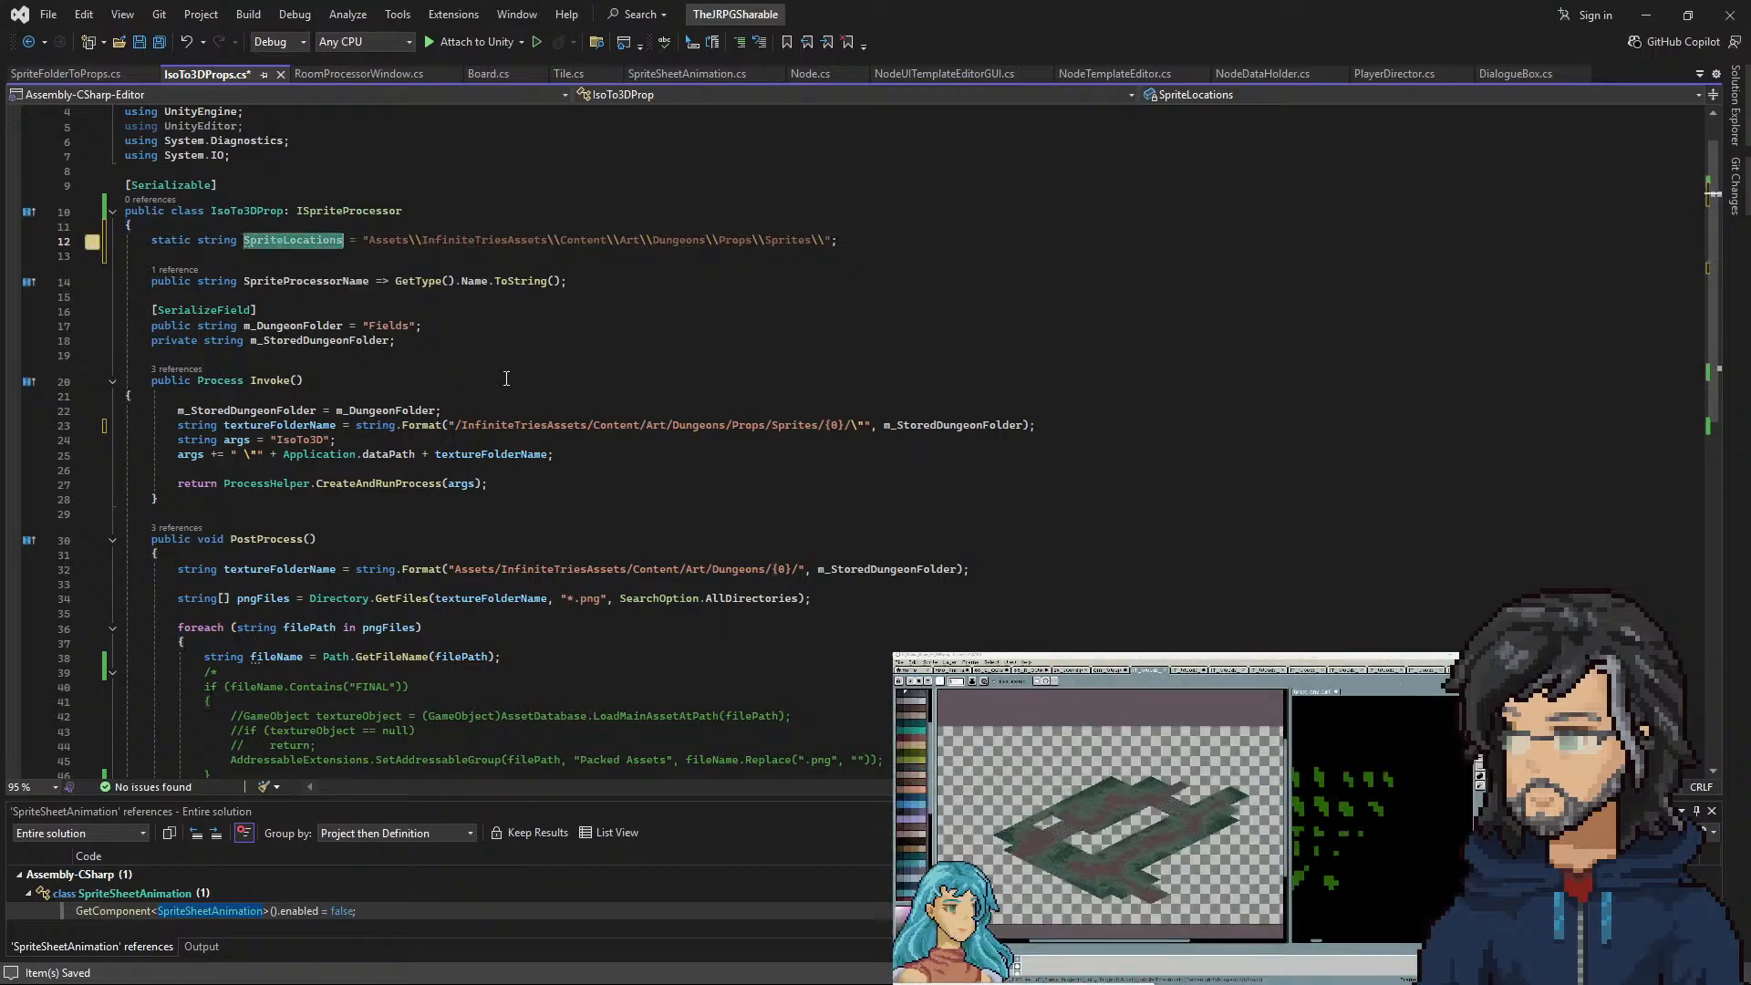
{"action": "left_click_drag", "start_coordinate": [732, 425], "coordinate": [818, 426]}
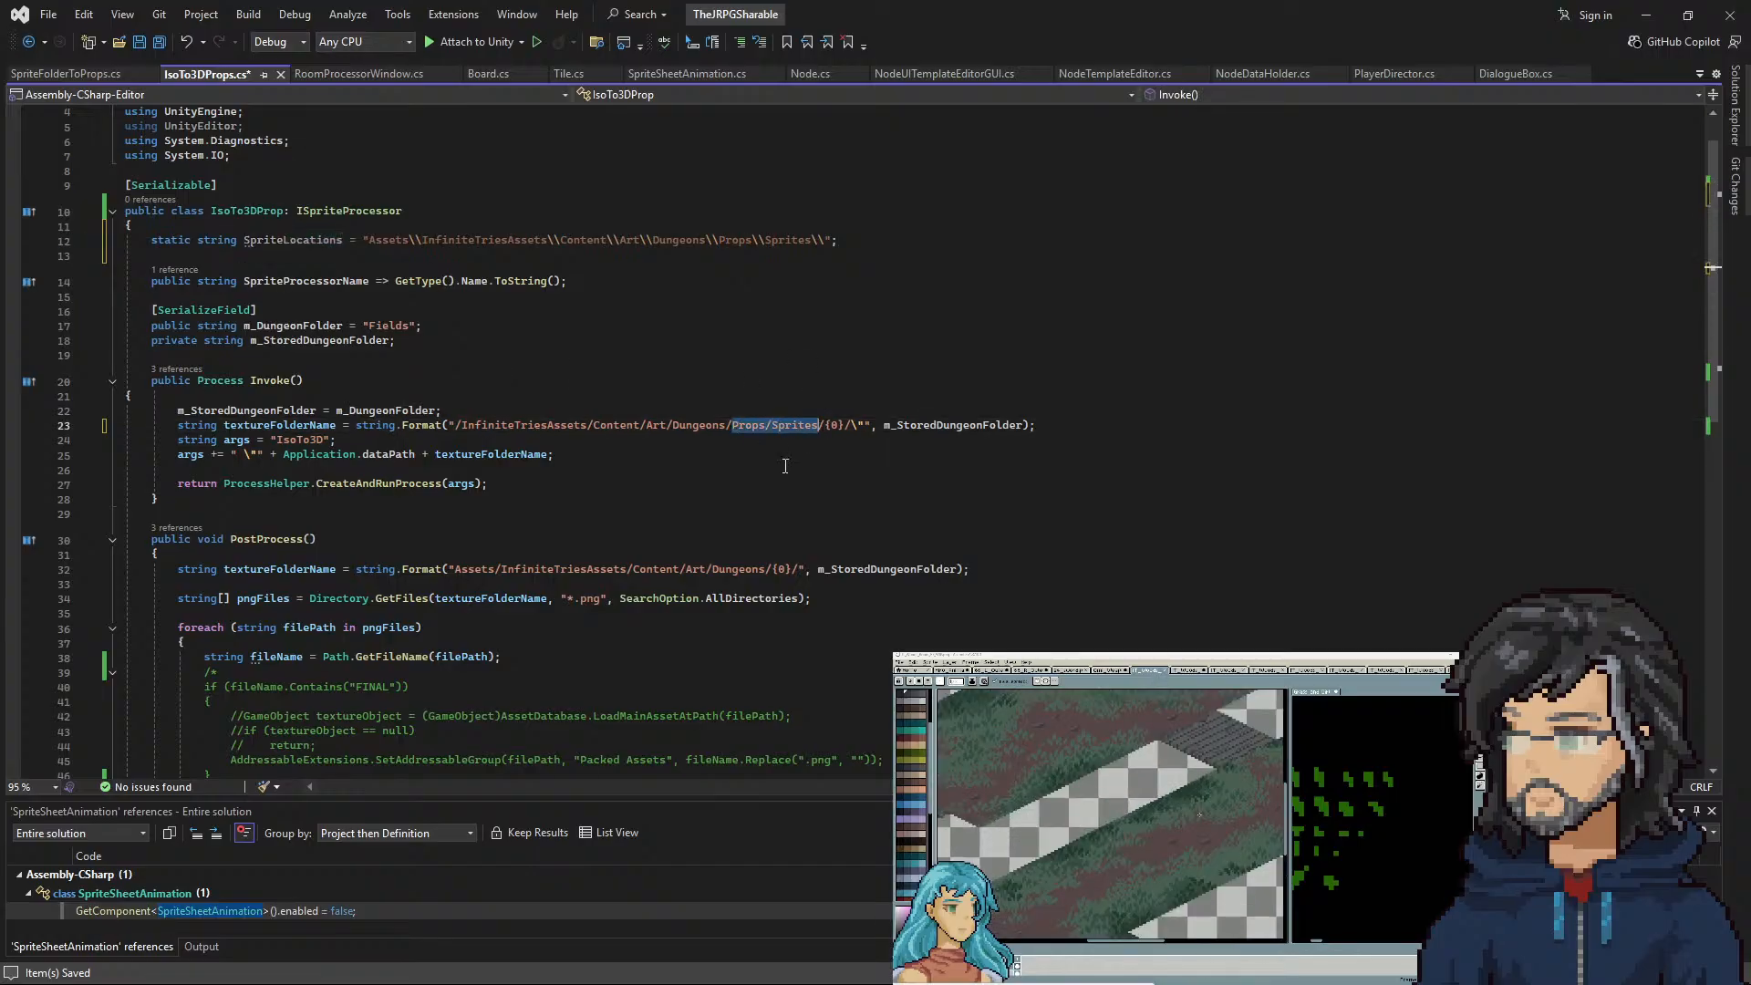
{"action": "key", "text": "ctrl+c"}
{"action": "left_click", "coordinate": [765, 569]}
{"action": "key", "text": "ctrl+v"}
{"action": "type", "text": "/Art"}
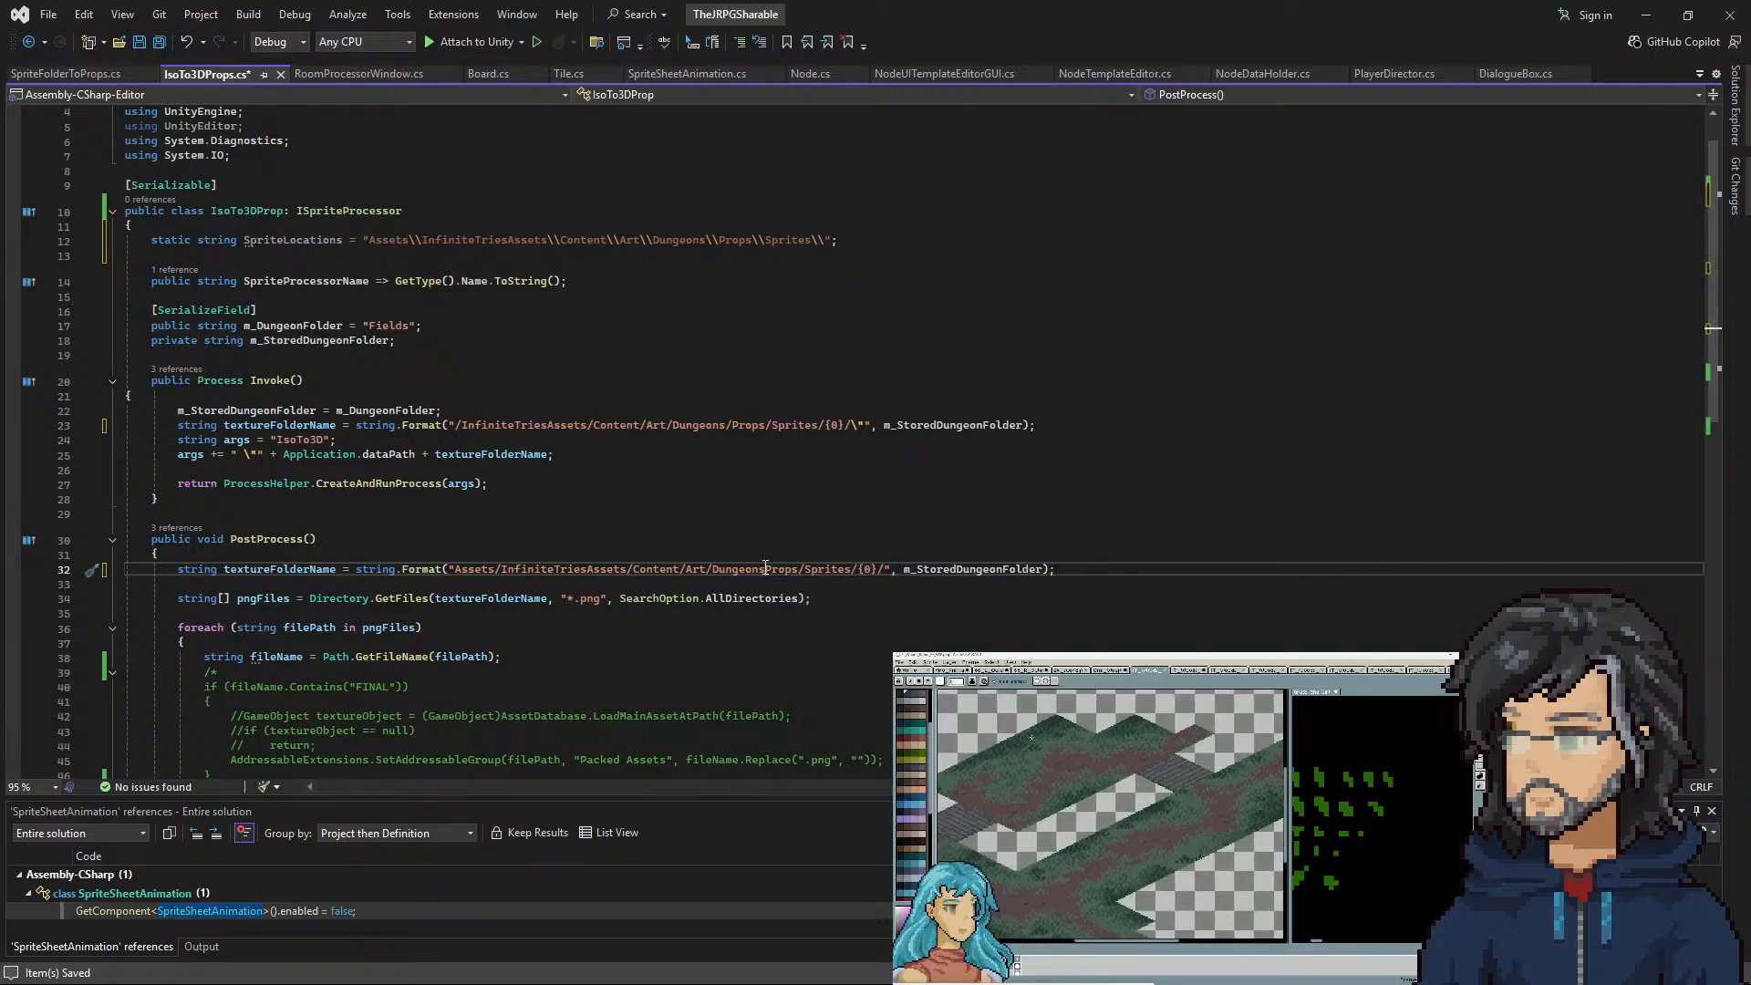
{"action": "type", "text": "/"}
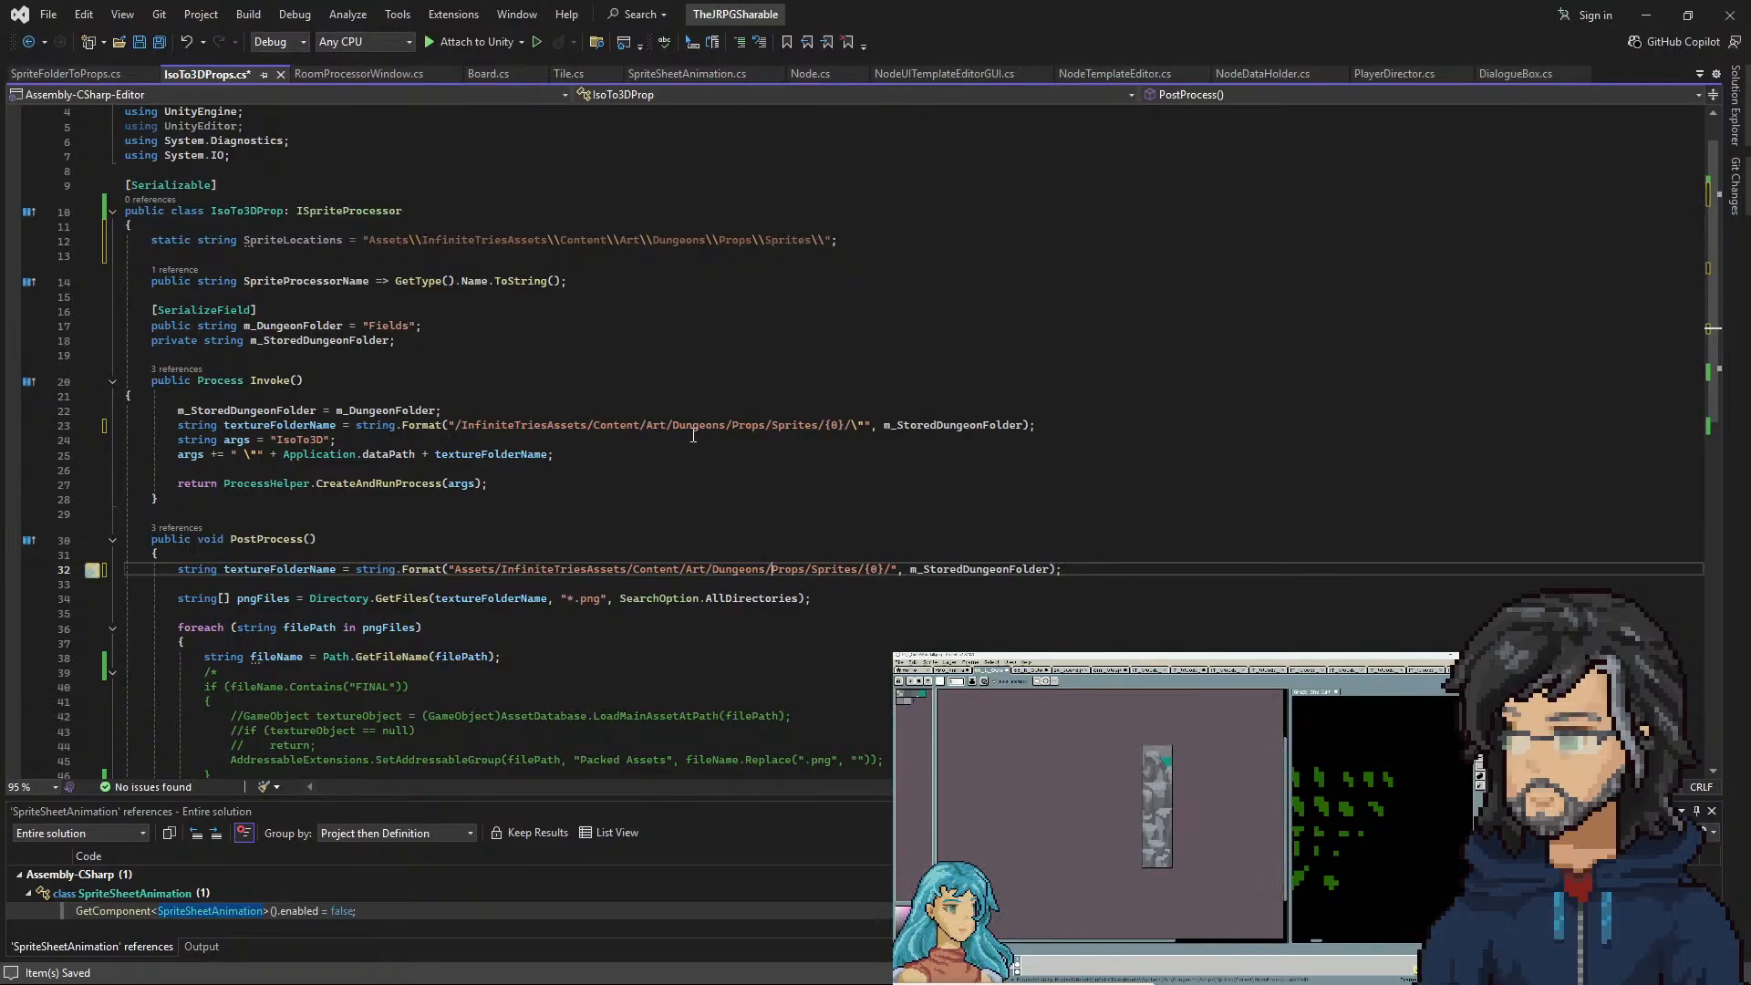
Delete the whole PostProcess method from the IsoTo3DProp class
{"action": "double_click", "coordinate": [912, 425]}
{"action": "left_click", "coordinate": [270, 425]}
{"action": "scroll", "coordinate": [556, 561], "scroll_direction": "down", "scroll_amount": 3}
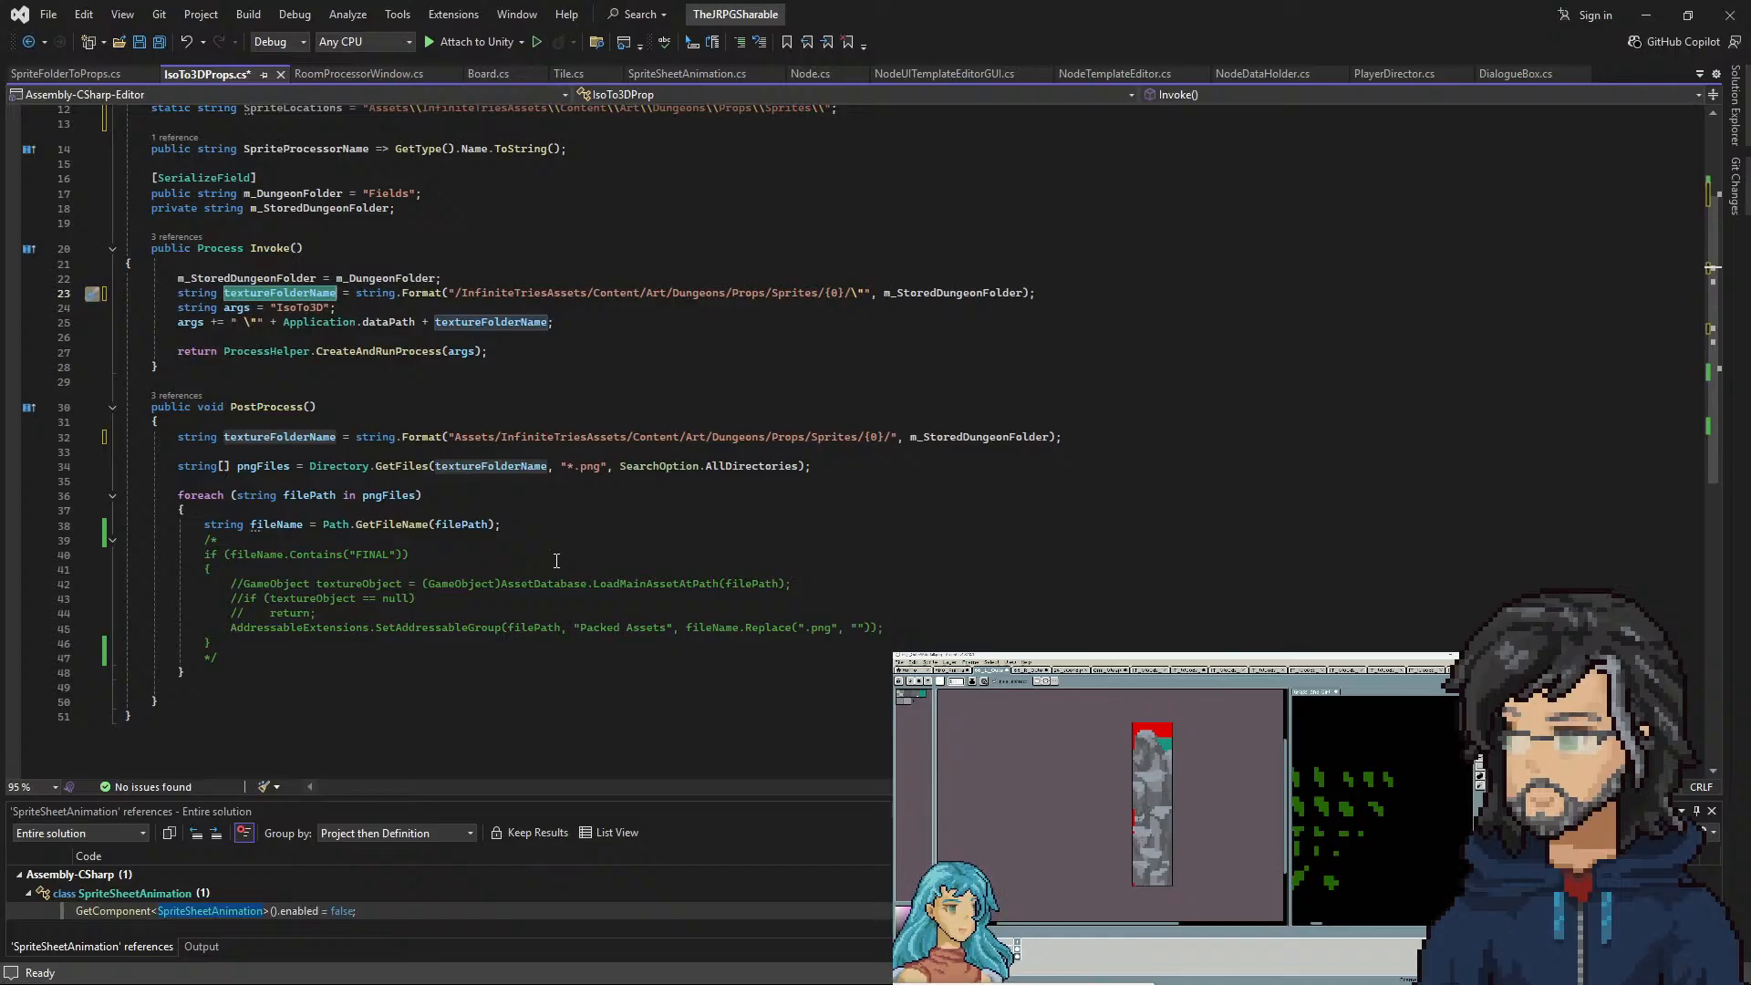
{"action": "left_click", "coordinate": [277, 410]}
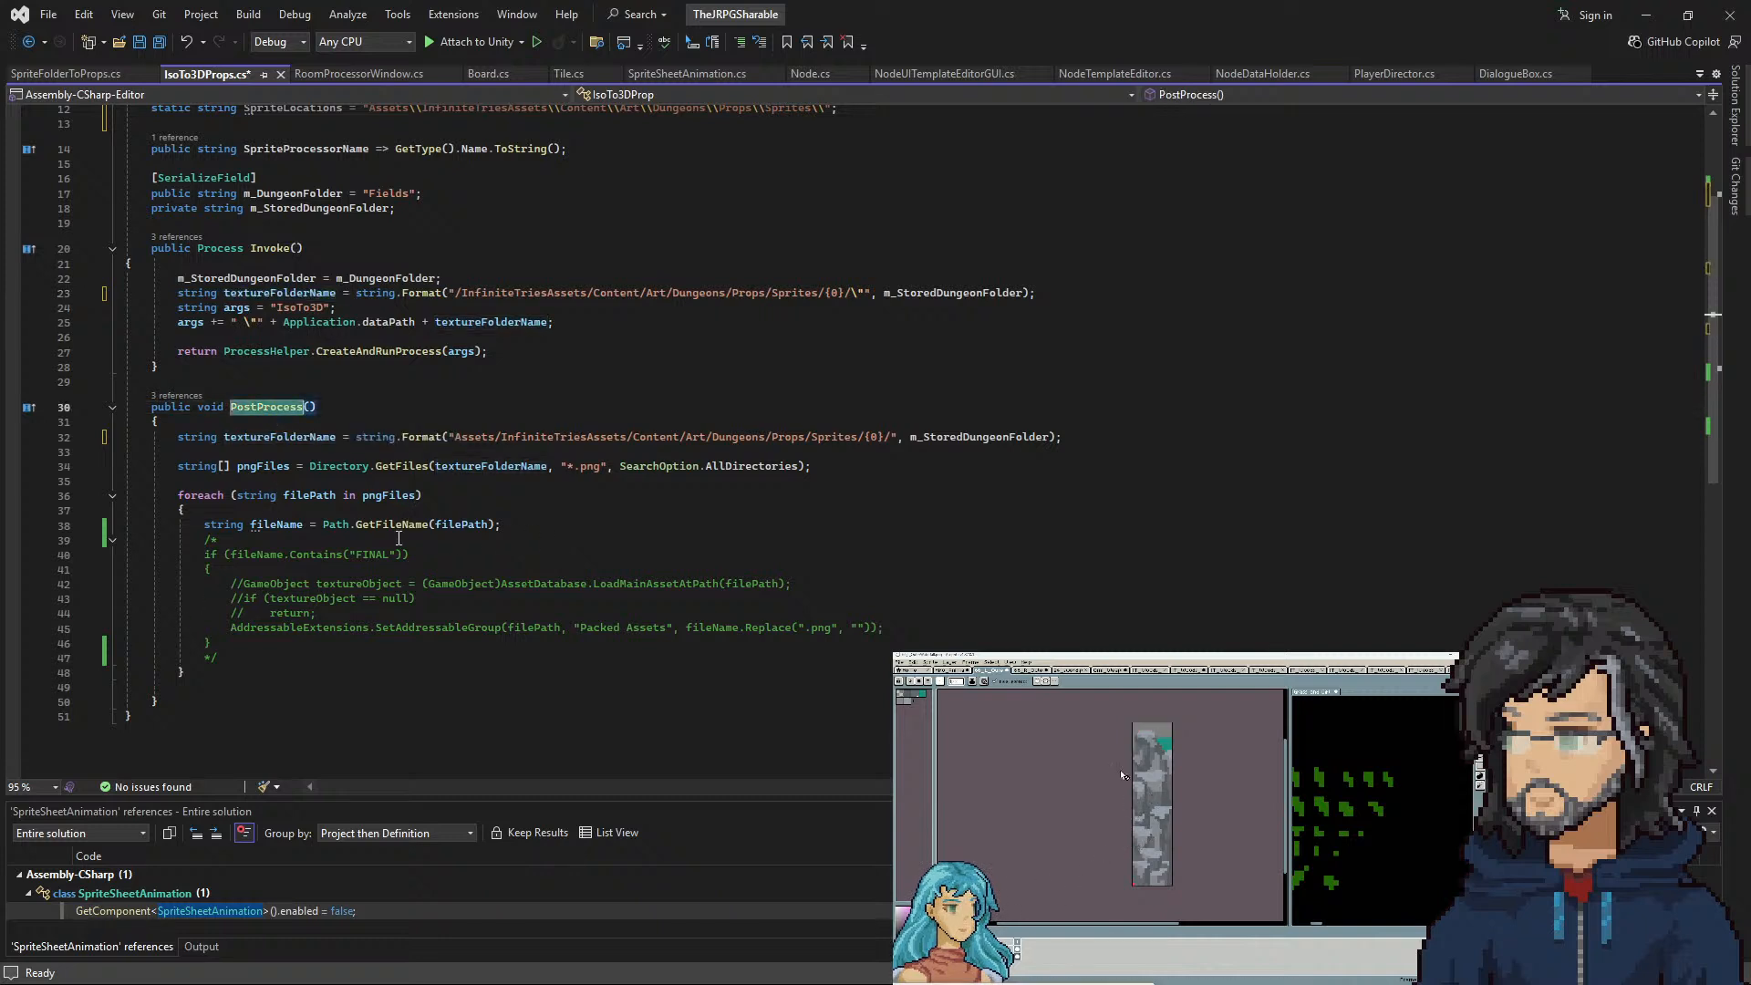
{"action": "scroll", "coordinate": [400, 537], "scroll_direction": "up", "scroll_amount": 1}
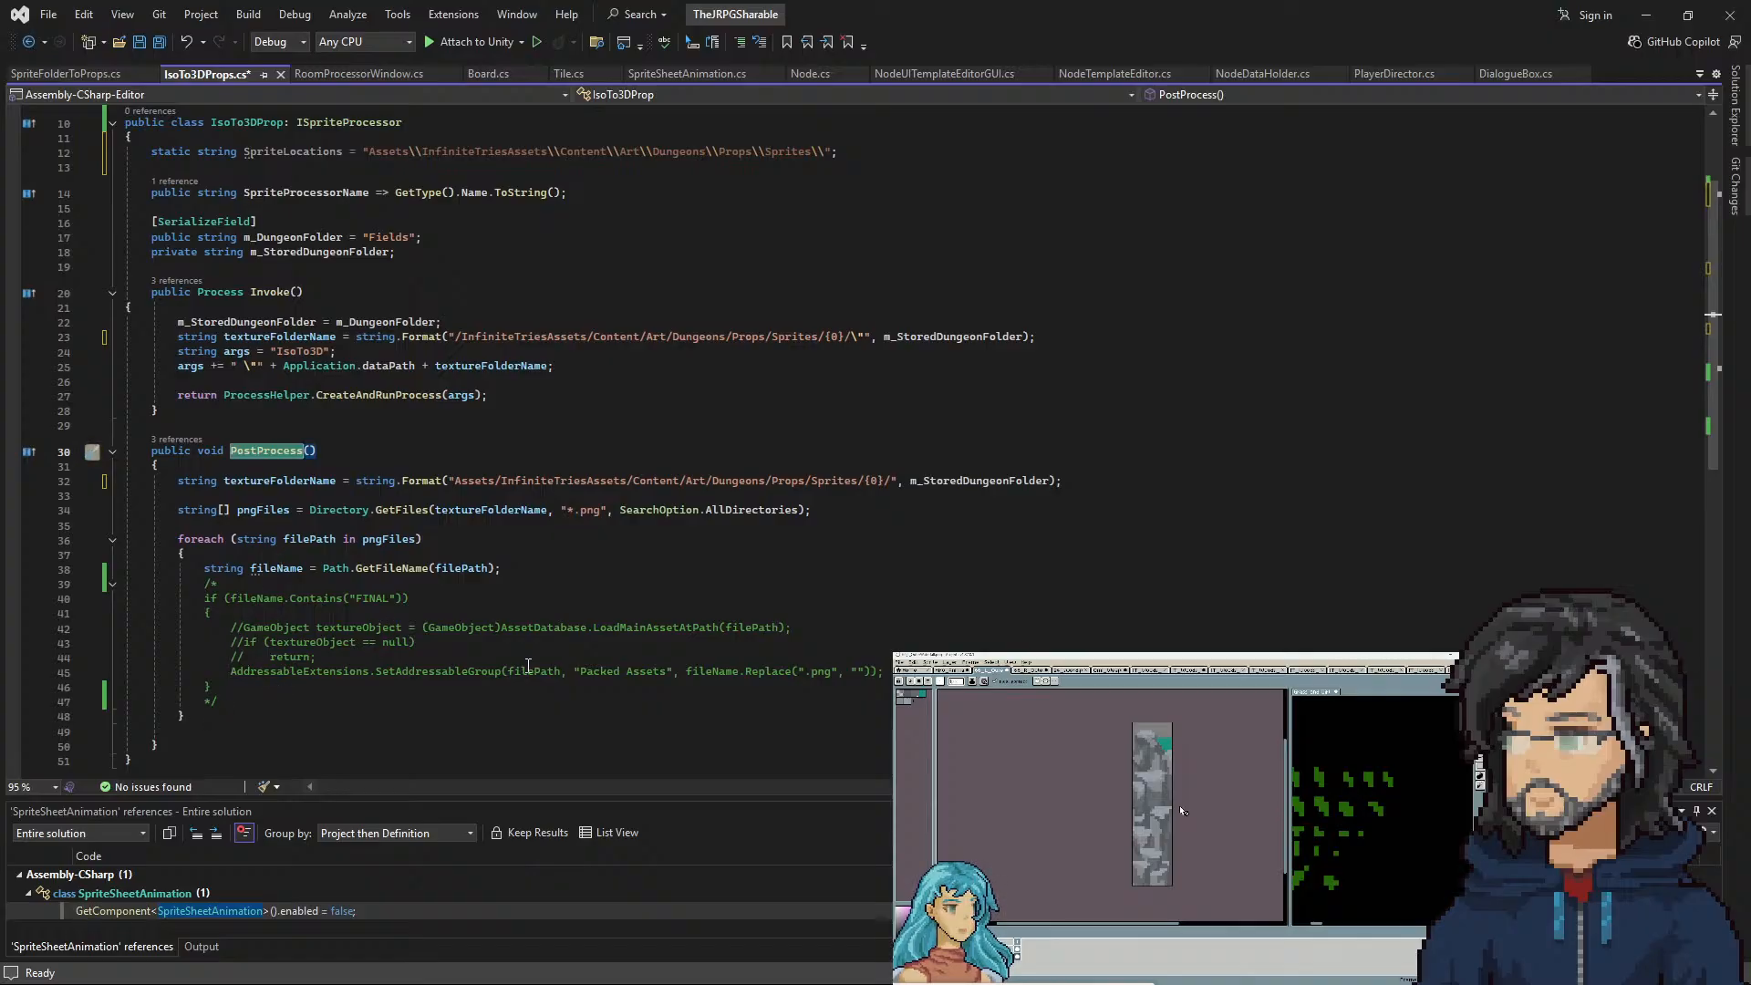
{"action": "left_click_drag", "start_coordinate": [338, 669], "coordinate": [592, 668]}
{"action": "left_click", "coordinate": [208, 701]}
{"action": "left_click", "coordinate": [171, 737]}
{"action": "left_click_drag", "start_coordinate": [171, 737], "coordinate": [238, 440]}
{"action": "key", "text": "Delete"}
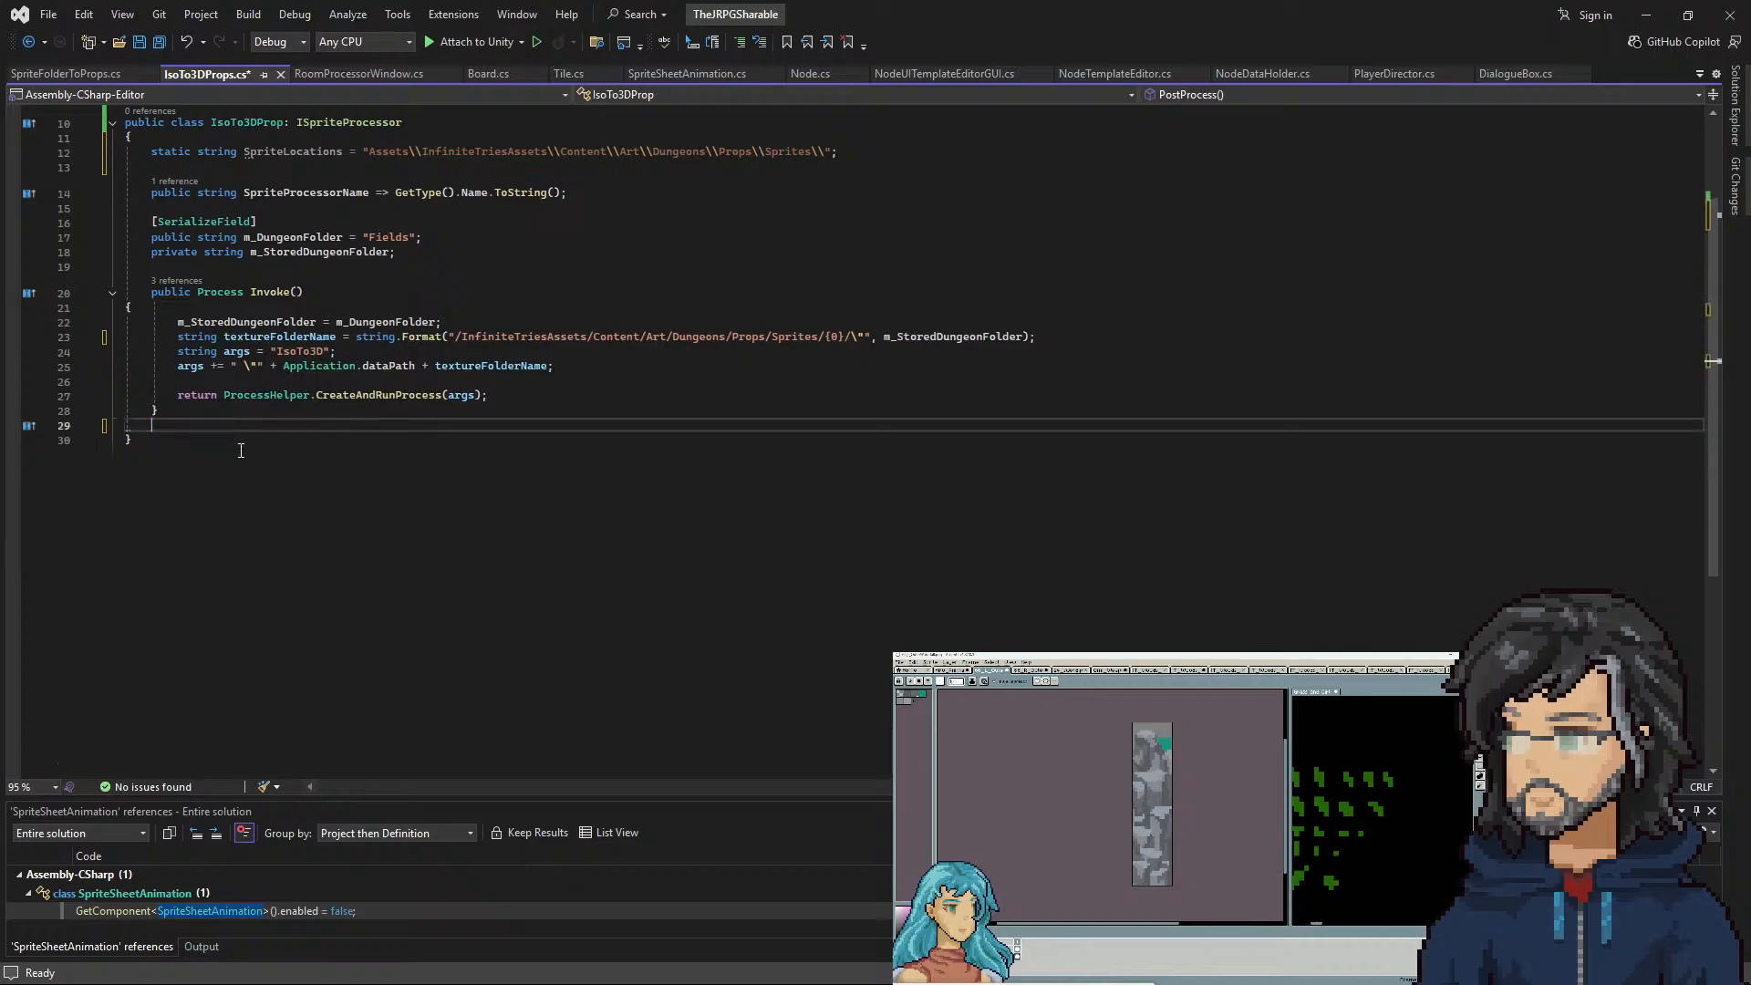
{"action": "key", "text": "BackSpace"}
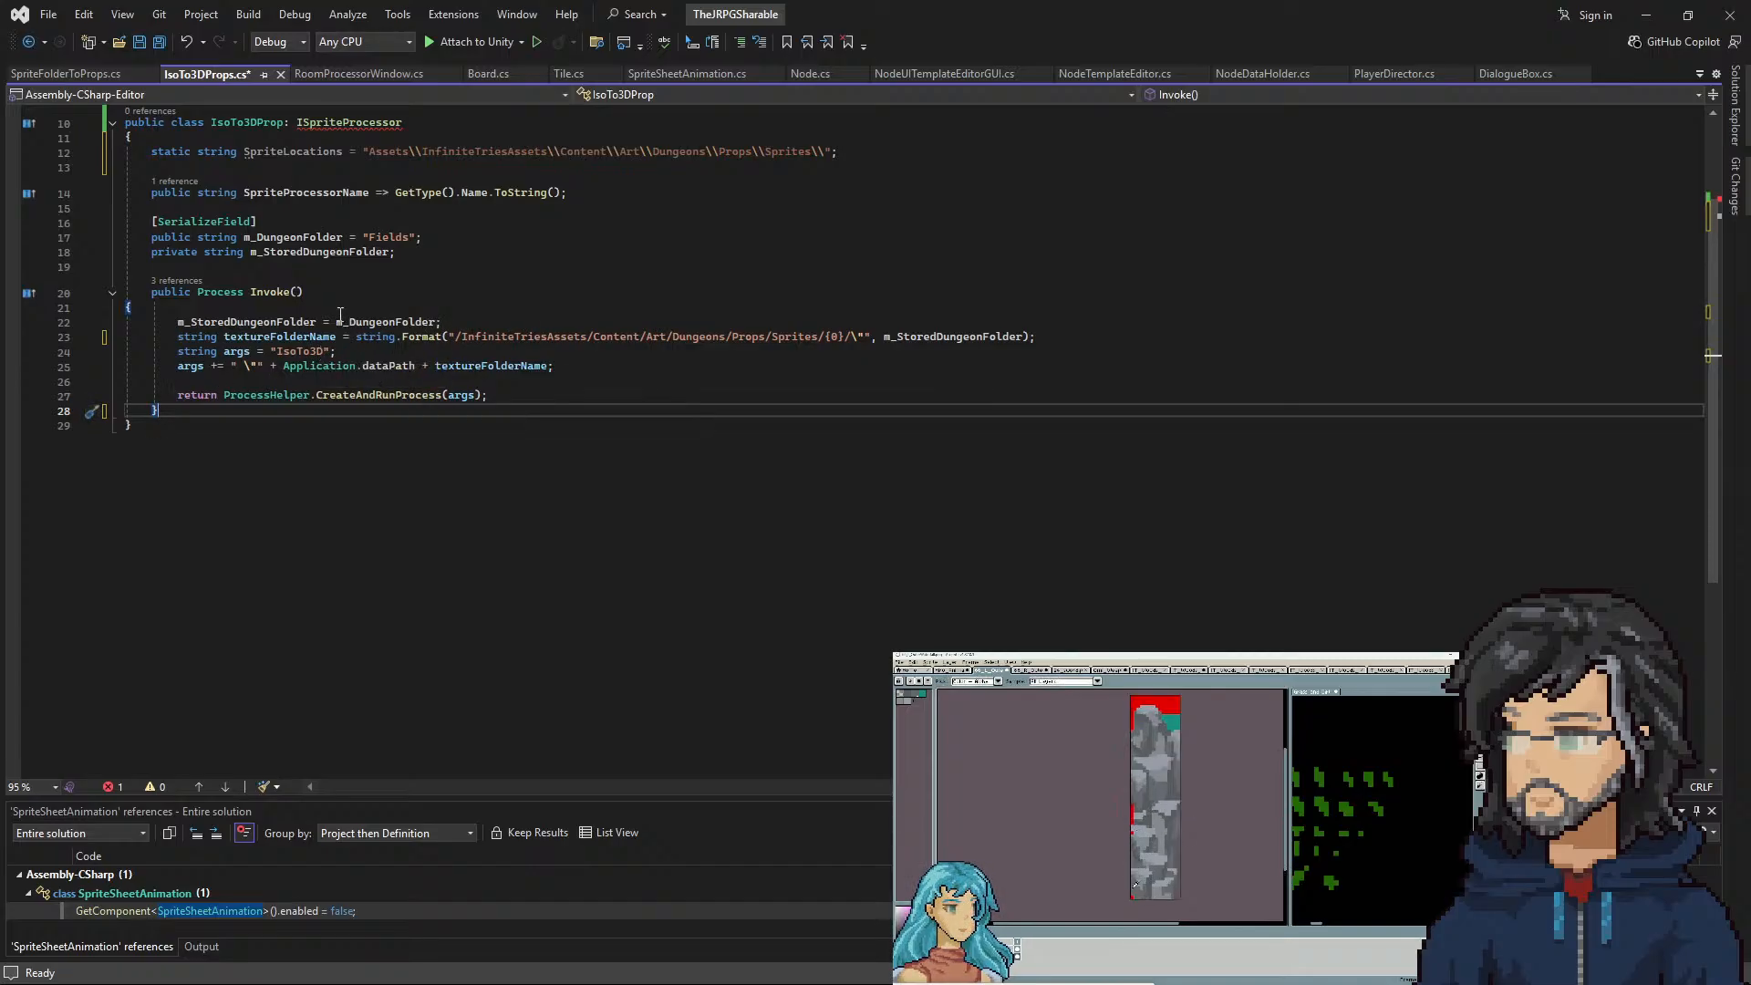
Restore the deleted PostProcess method and remove only the code inside its braces
{"action": "scroll", "coordinate": [260, 258], "scroll_direction": "up", "scroll_amount": 3}
{"action": "key", "text": "Return"}
{"action": "key", "text": "ctrl+v"}
{"action": "scroll", "coordinate": [208, 656], "scroll_direction": "down", "scroll_amount": 4}
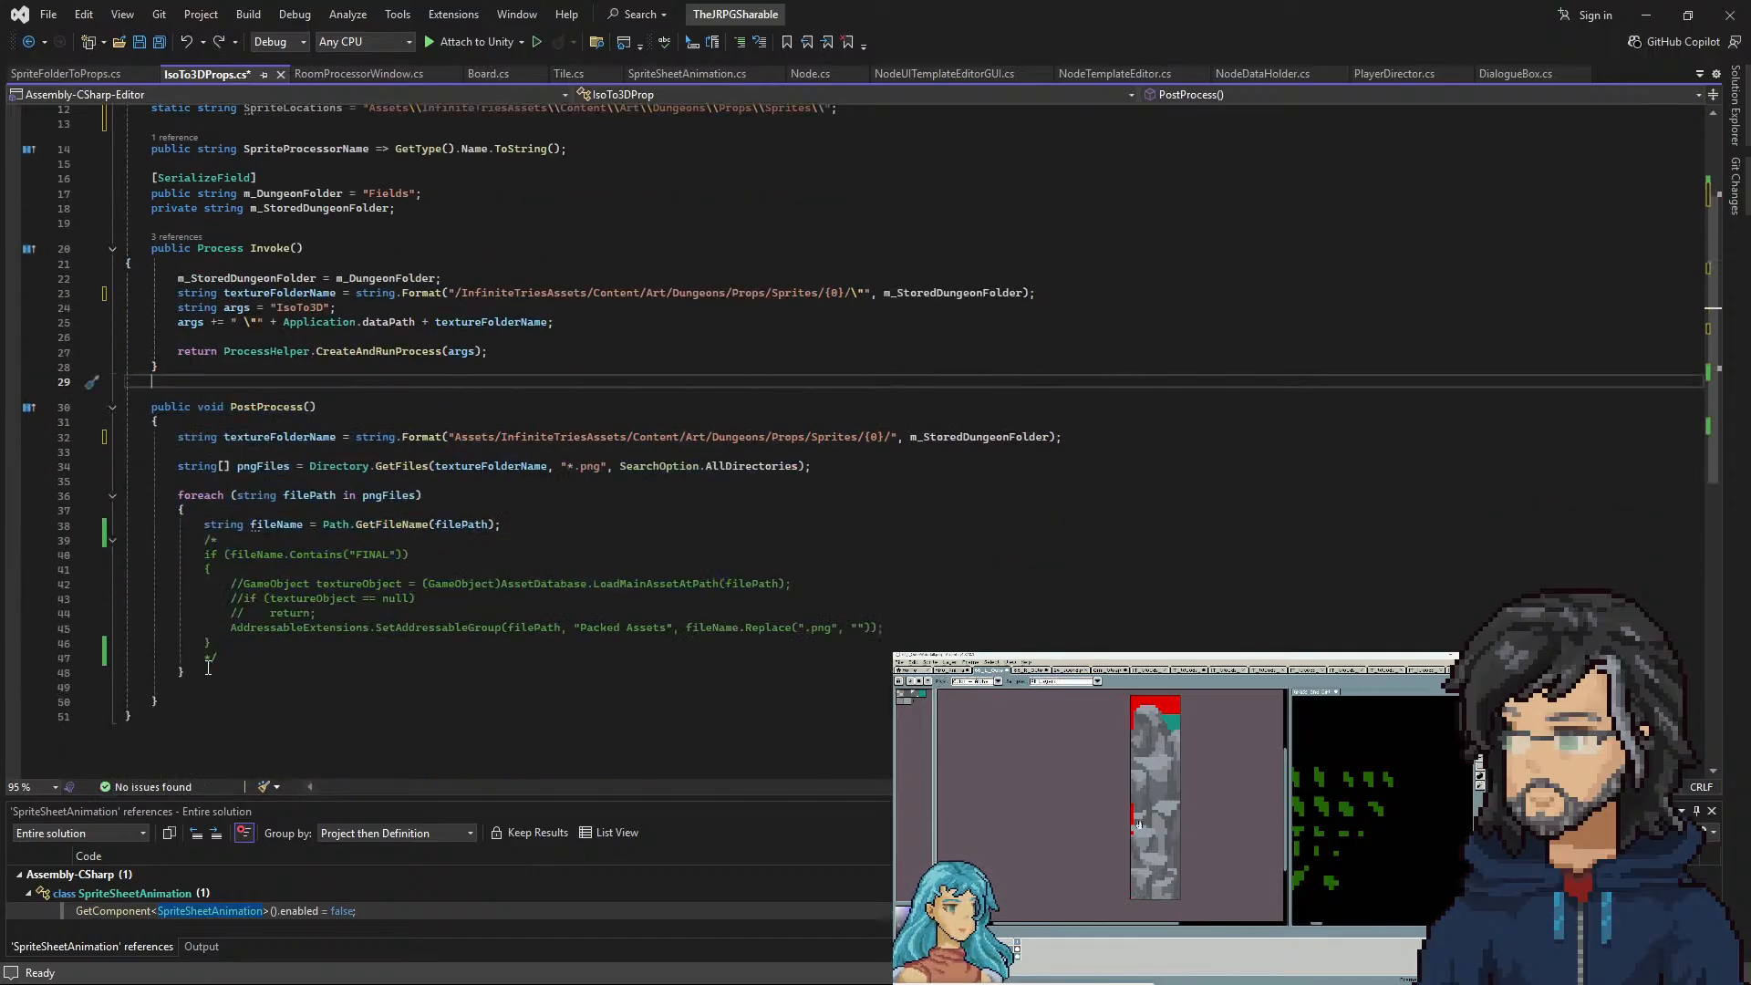
{"action": "left_click_drag", "start_coordinate": [208, 672], "coordinate": [208, 422]}
{"action": "key", "text": "Delete"}
{"action": "scroll", "coordinate": [357, 438], "scroll_direction": "up", "scroll_amount": 3}
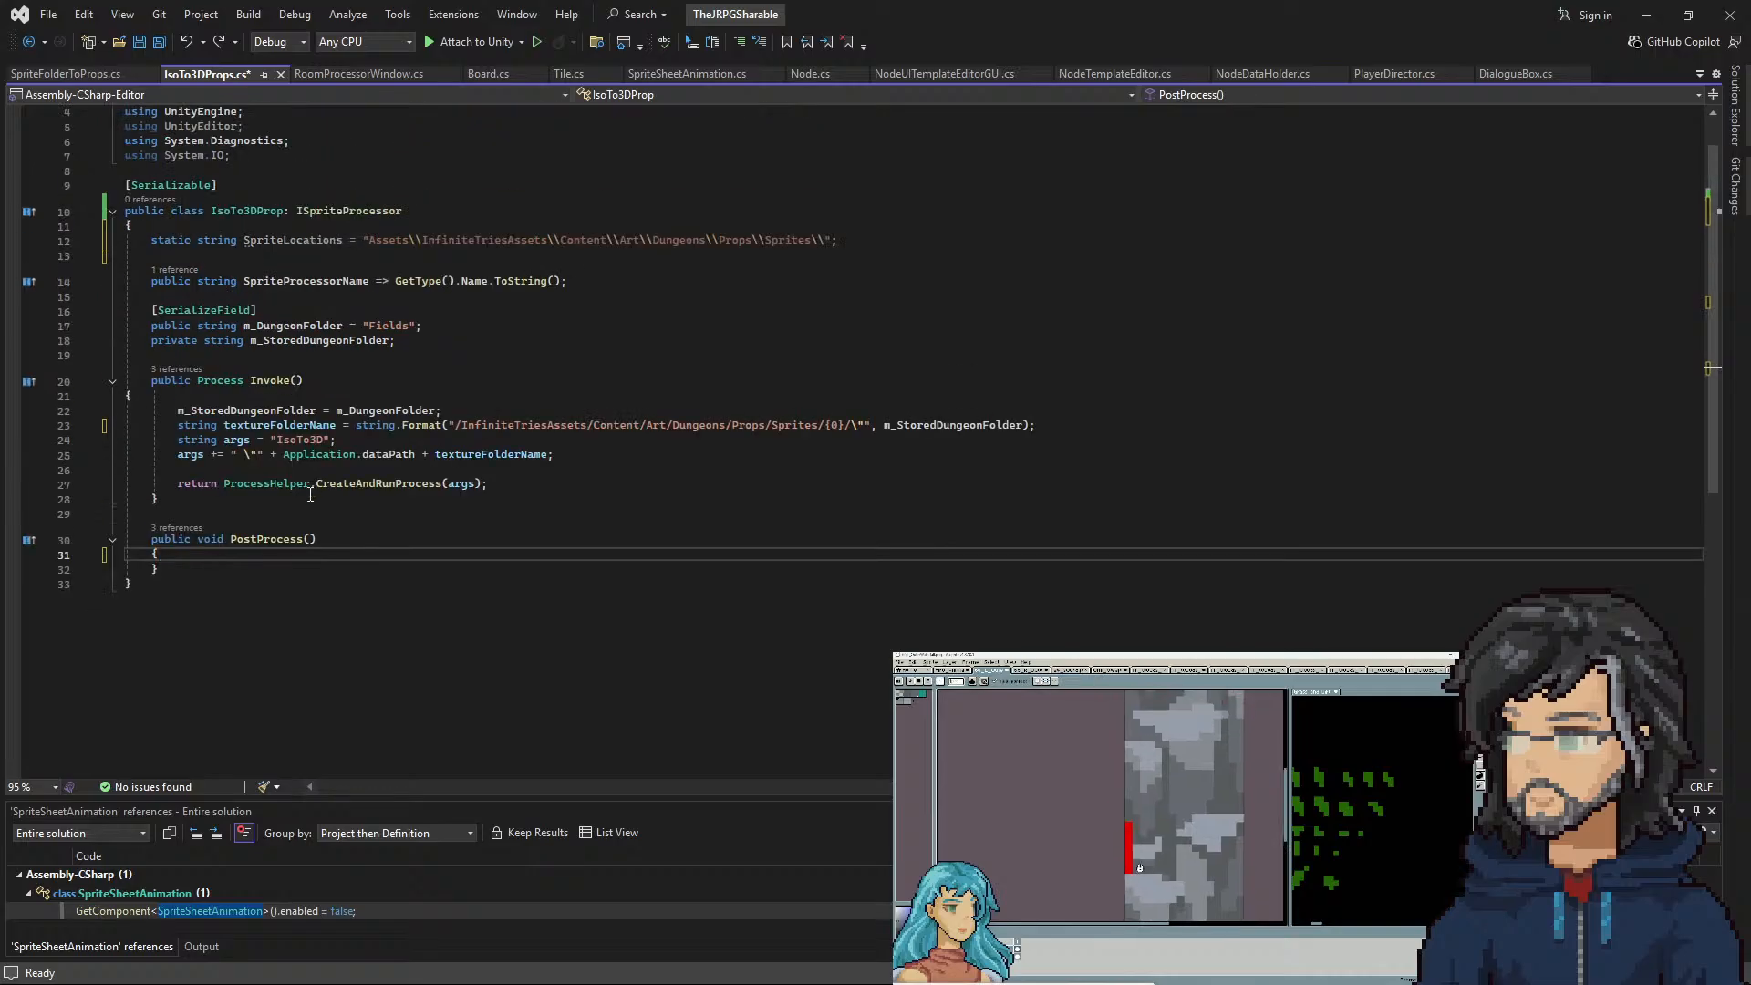
Bring back the code removed from PostProcess's body
{"action": "left_click", "coordinate": [247, 210]}
{"action": "left_click", "coordinate": [278, 425]}
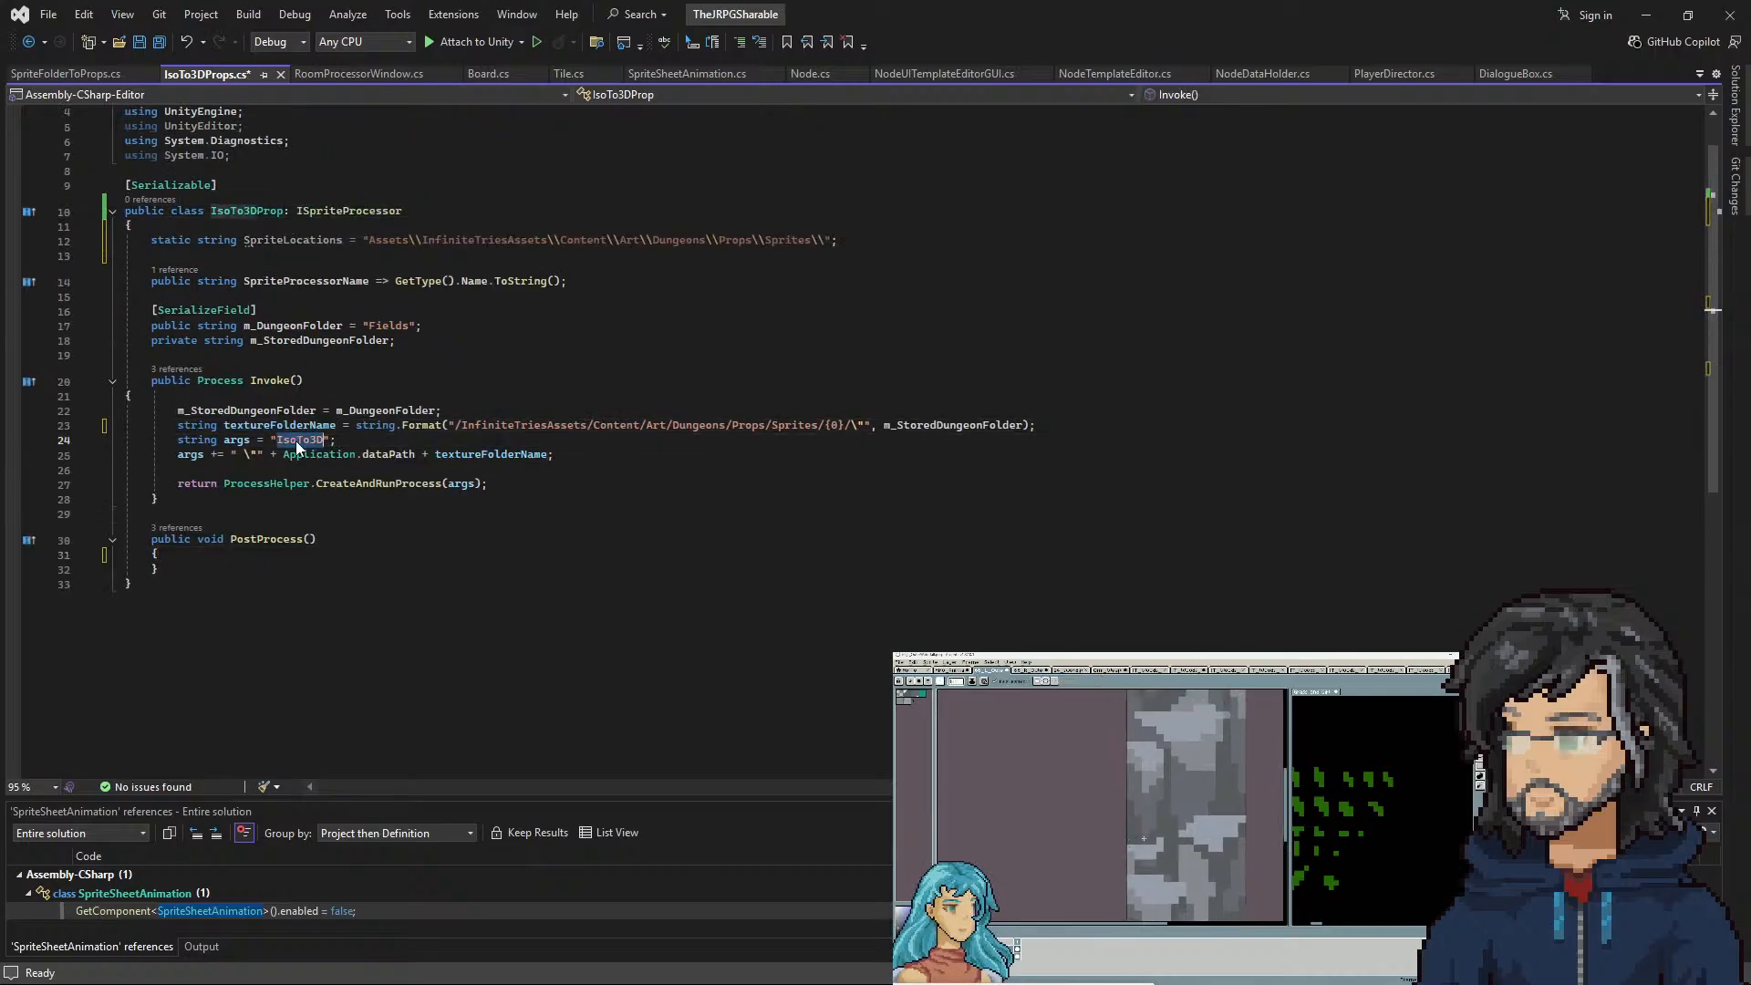
{"action": "left_click", "coordinate": [616, 468]}
{"action": "left_click_drag", "start_coordinate": [617, 465], "coordinate": [610, 438]}
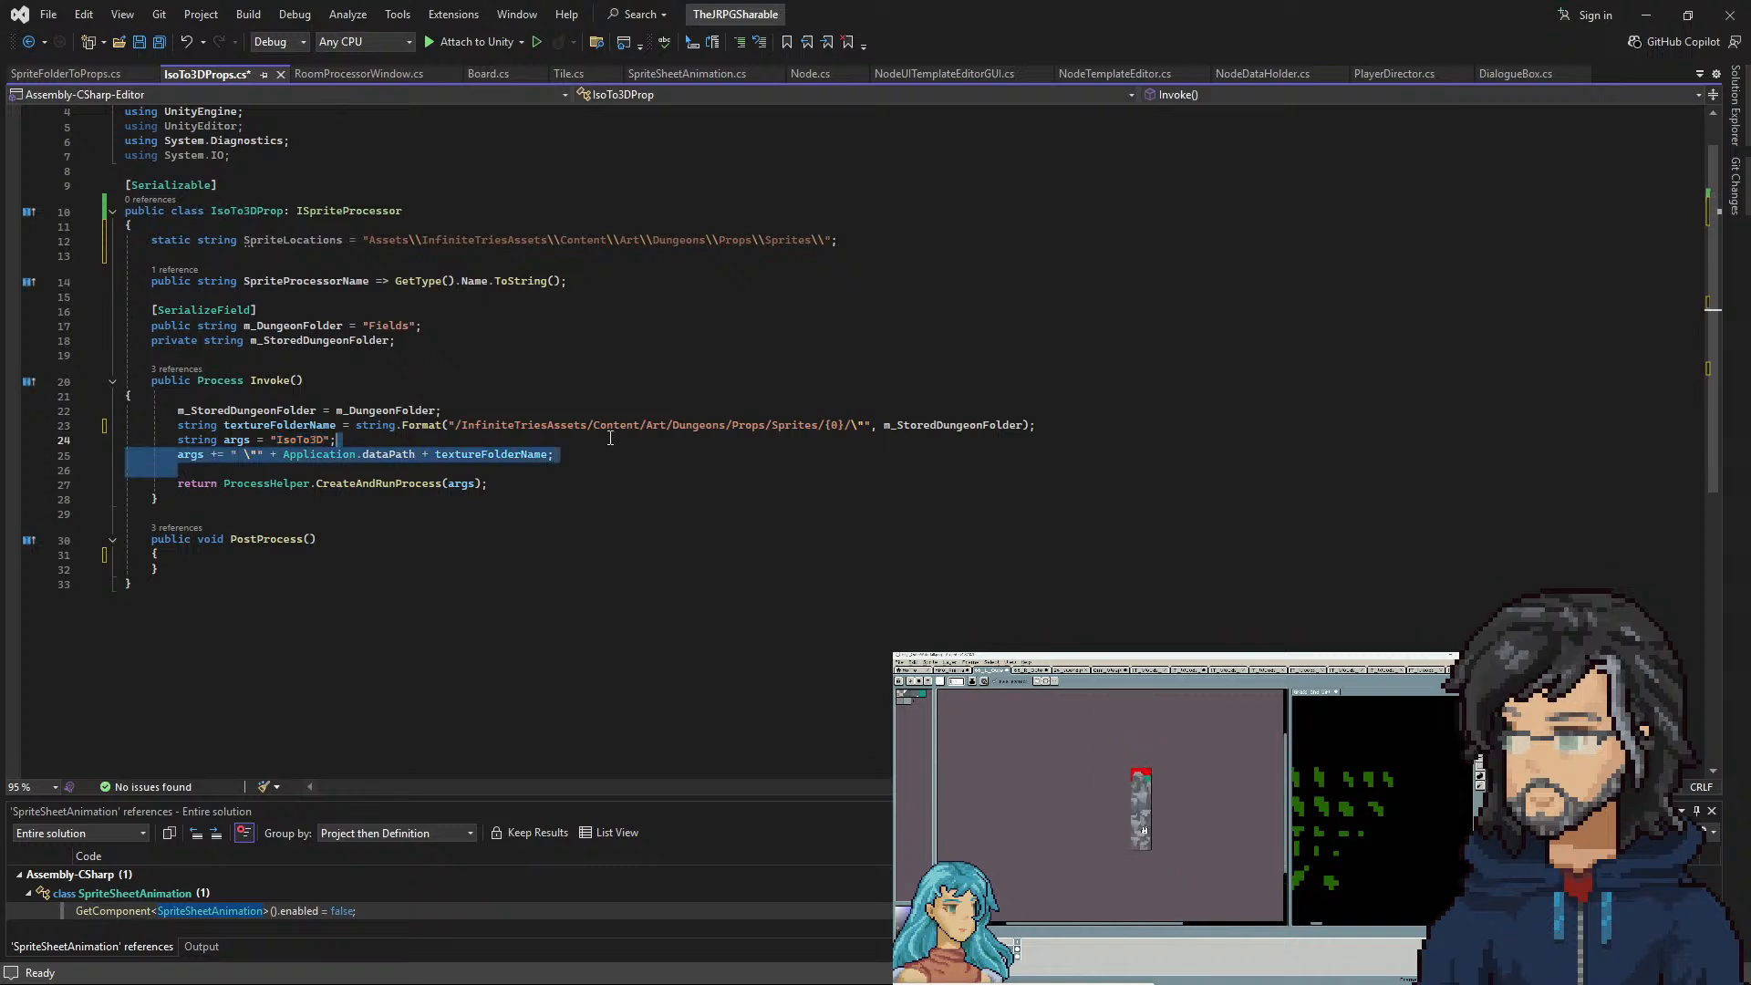
{"action": "left_click", "coordinate": [610, 438]}
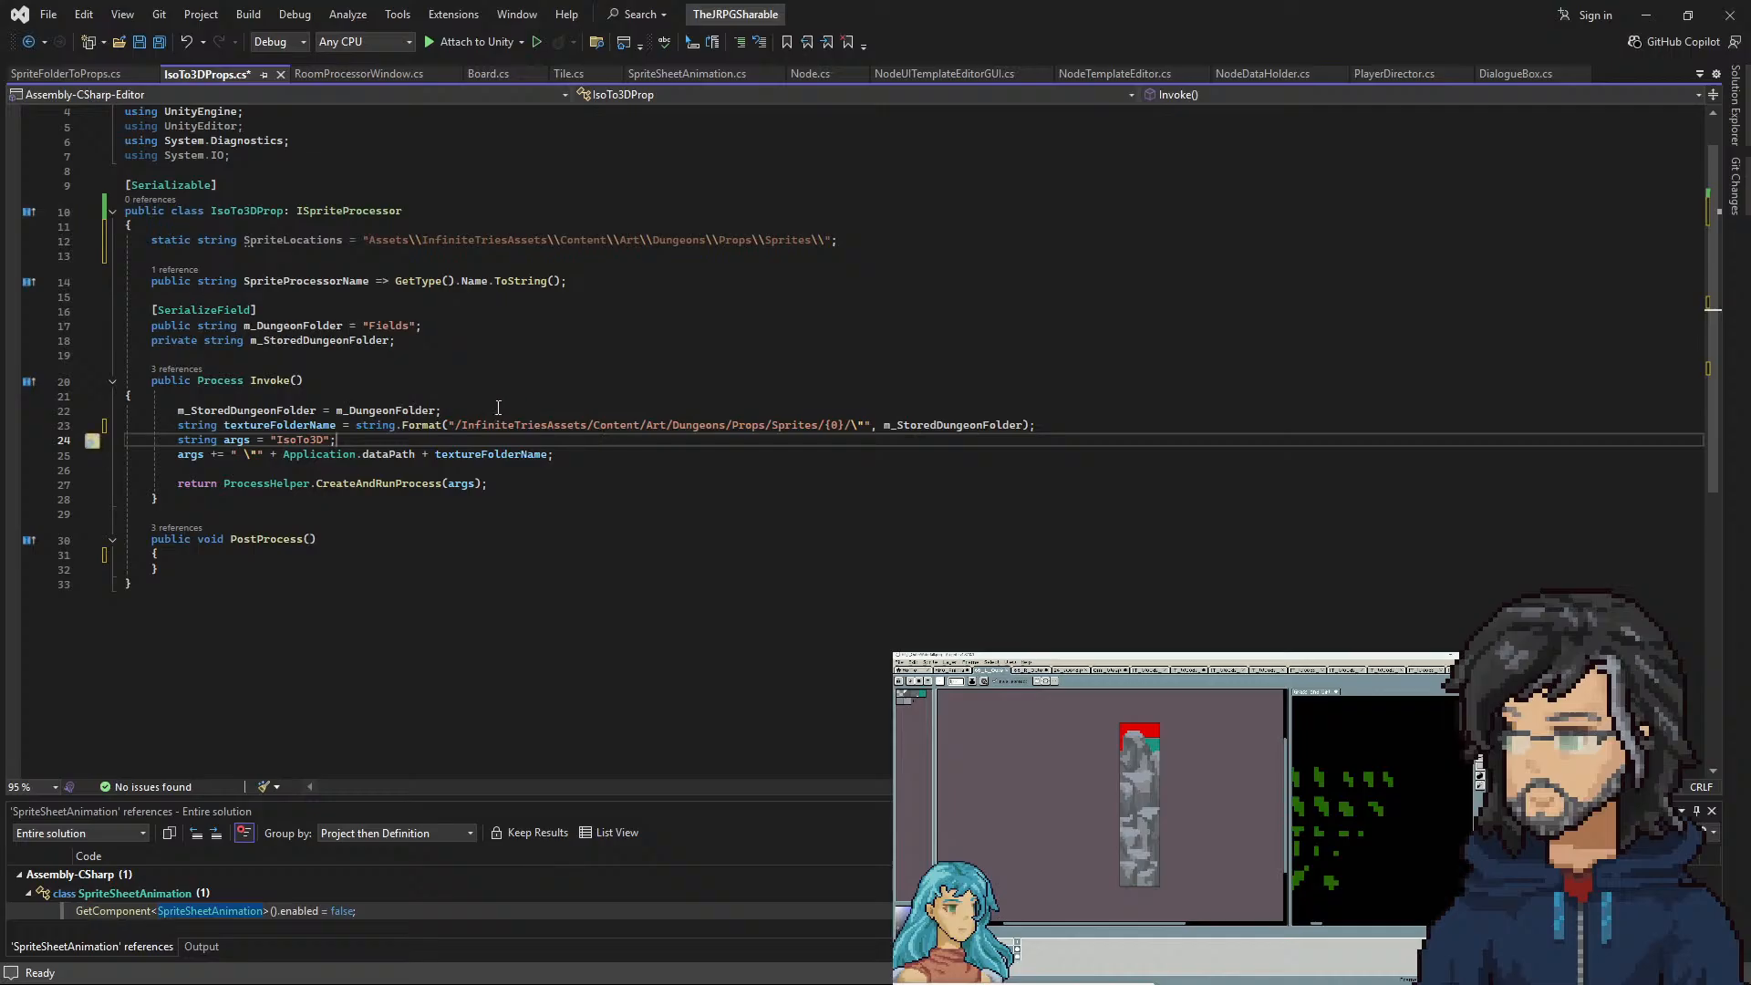
{"action": "double_click", "coordinate": [279, 425]}
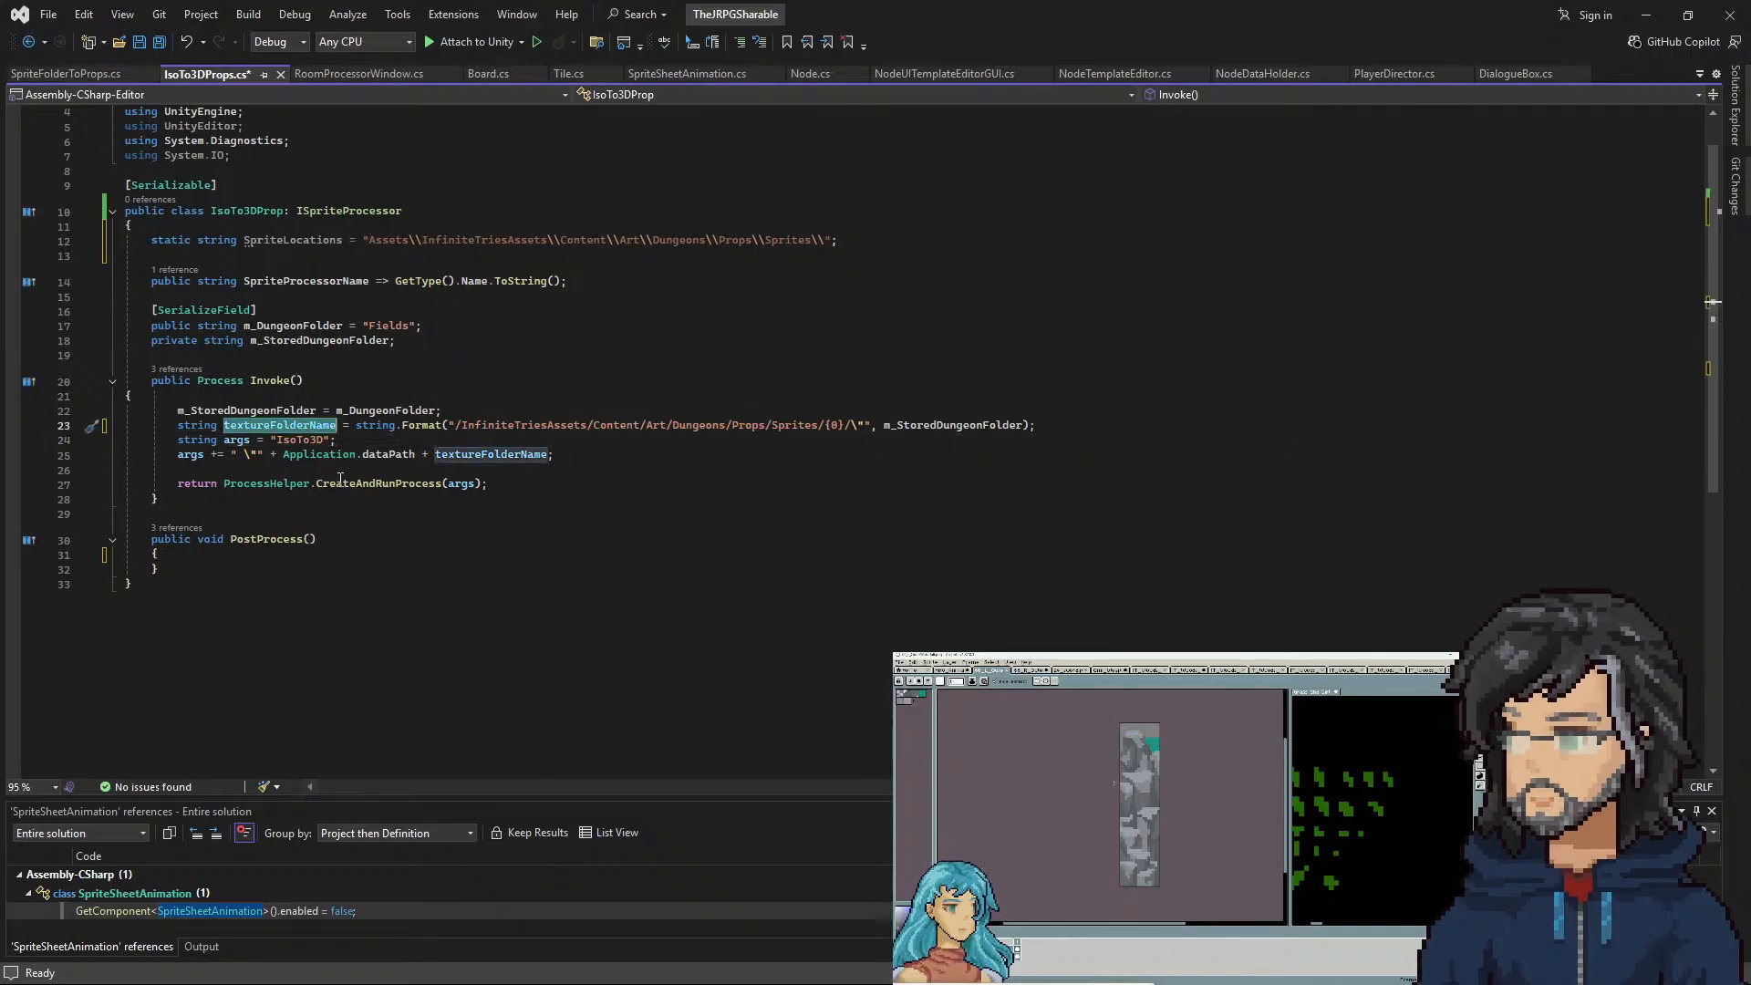
{"action": "left_click", "coordinate": [221, 563]}
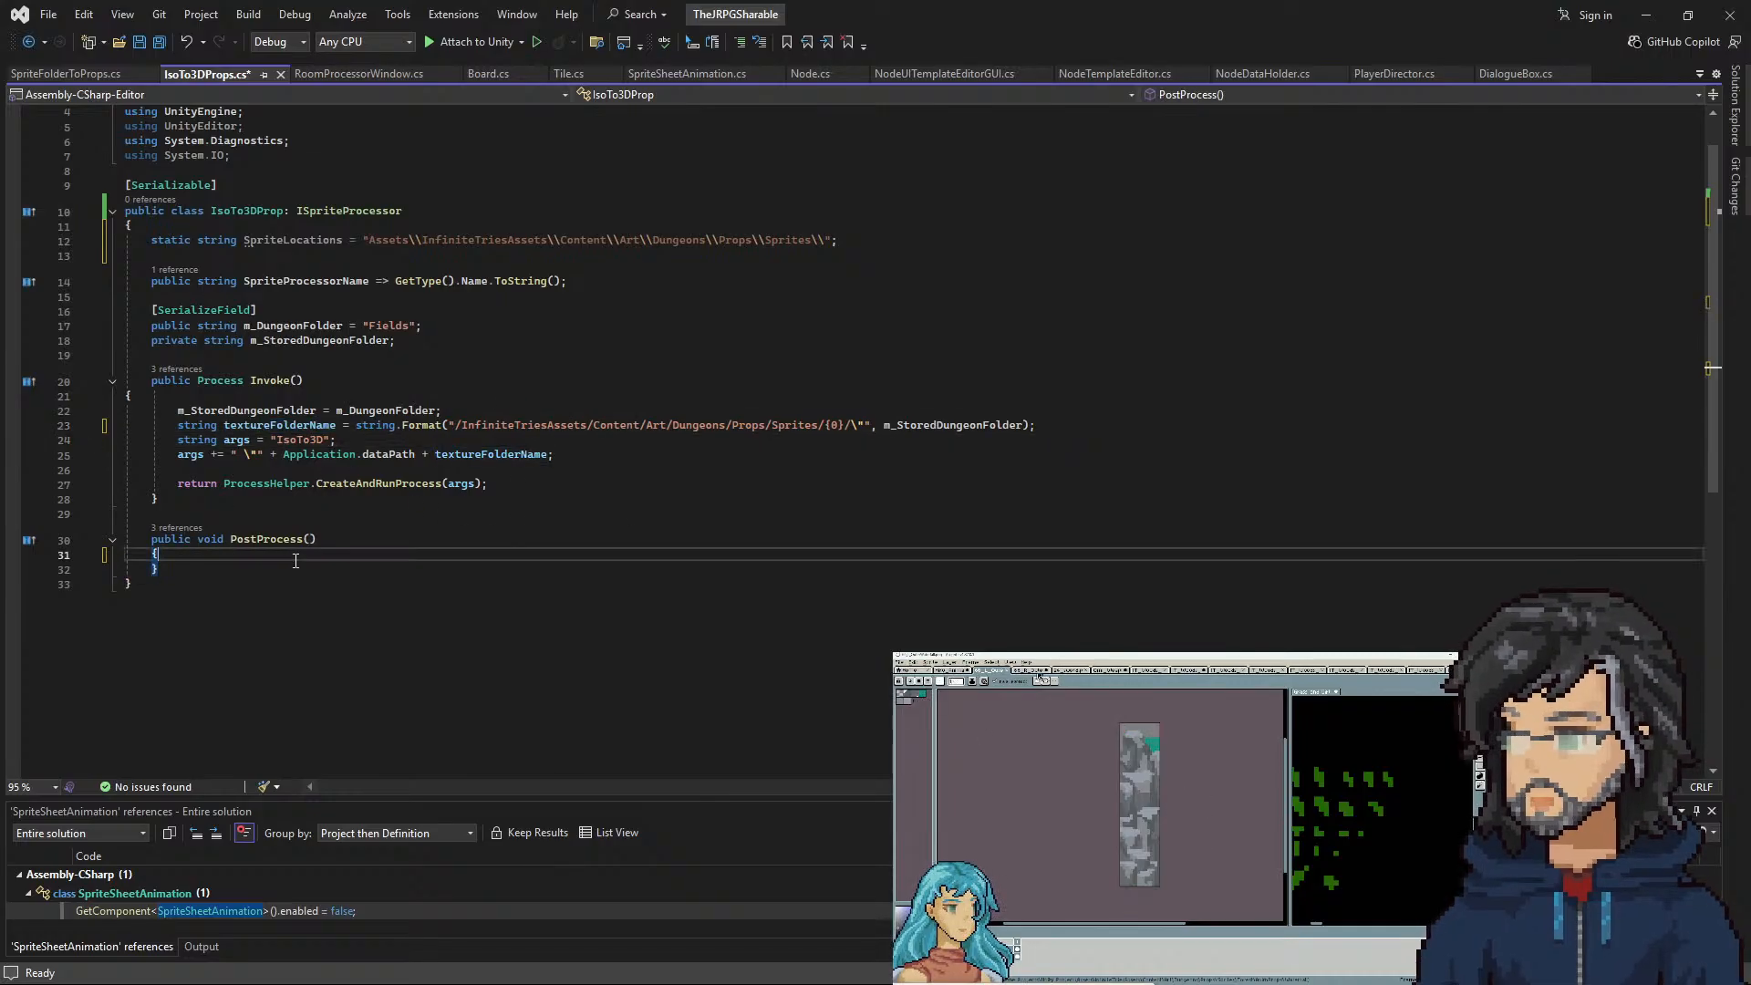
{"action": "key", "text": "ctrl+v"}
{"action": "scroll", "coordinate": [367, 603], "scroll_direction": "down", "scroll_amount": 4}
Delete all code inside PostProcess, including the commented-out FINAL block, leaving an empty method body
{"action": "left_click_drag", "start_coordinate": [205, 509], "coordinate": [322, 584]}
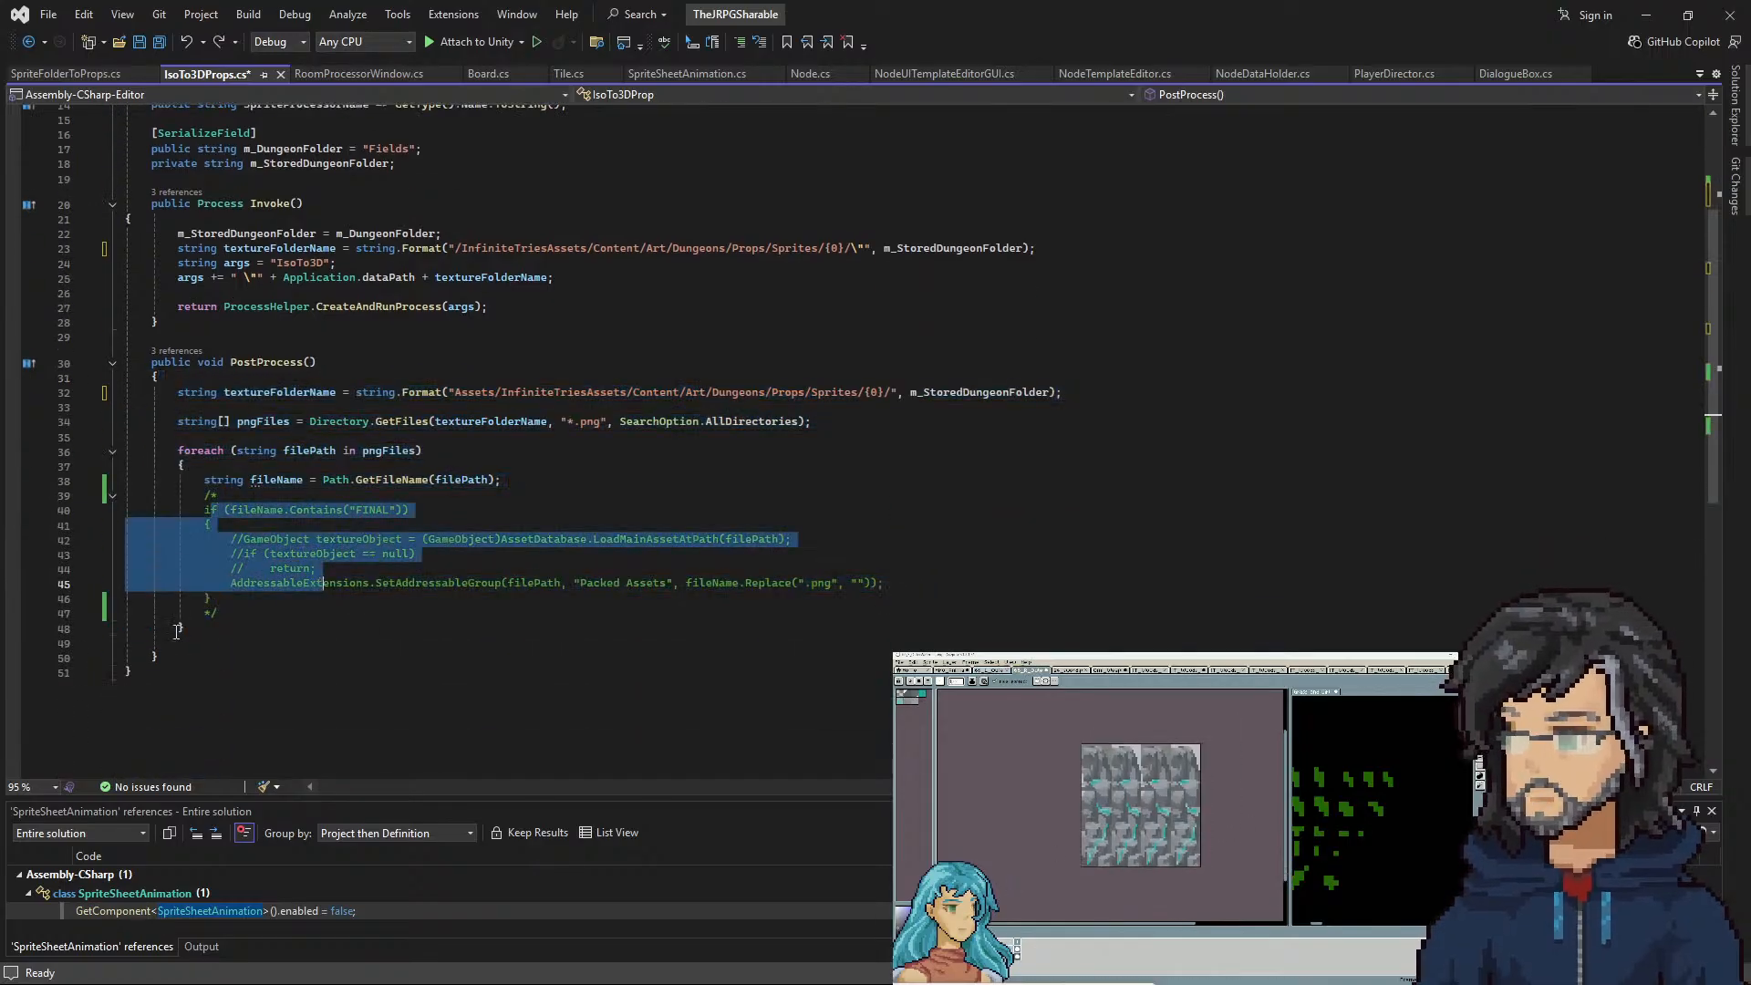
{"action": "left_click_drag", "start_coordinate": [191, 647], "coordinate": [192, 384]}
{"action": "key", "text": "Delete"}
{"action": "key", "text": "BackSpace"}
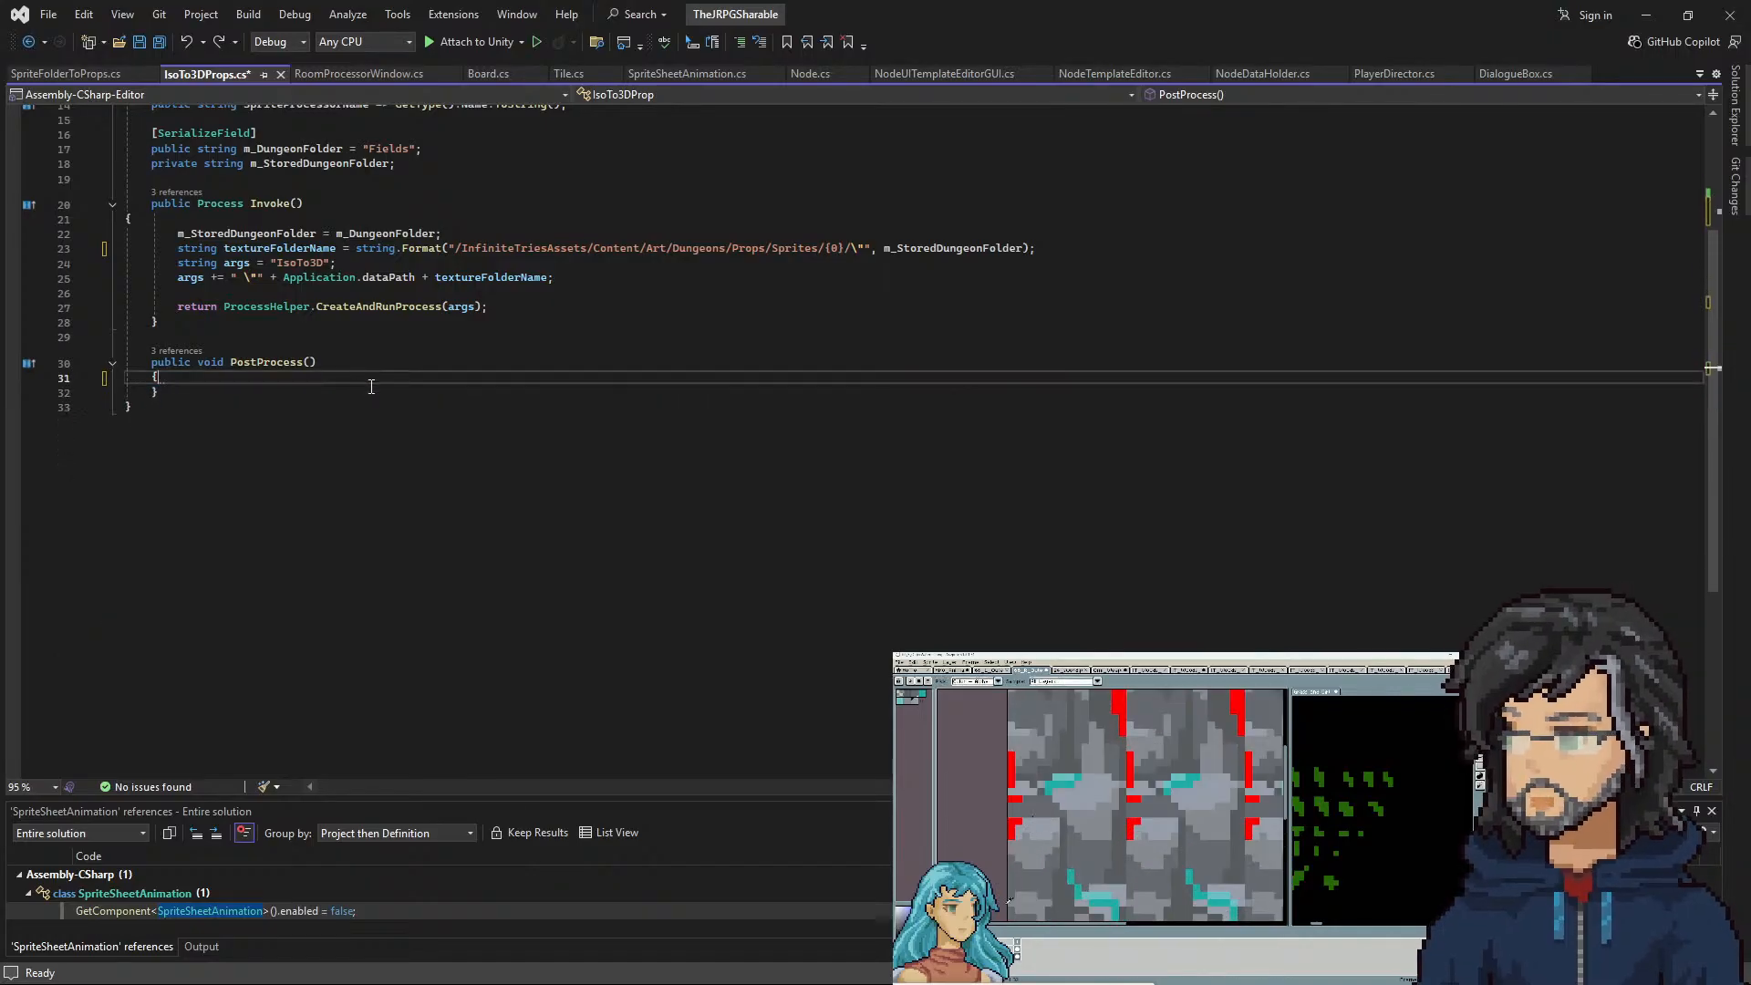
{"action": "scroll", "coordinate": [363, 386], "scroll_direction": "up", "scroll_amount": 3}
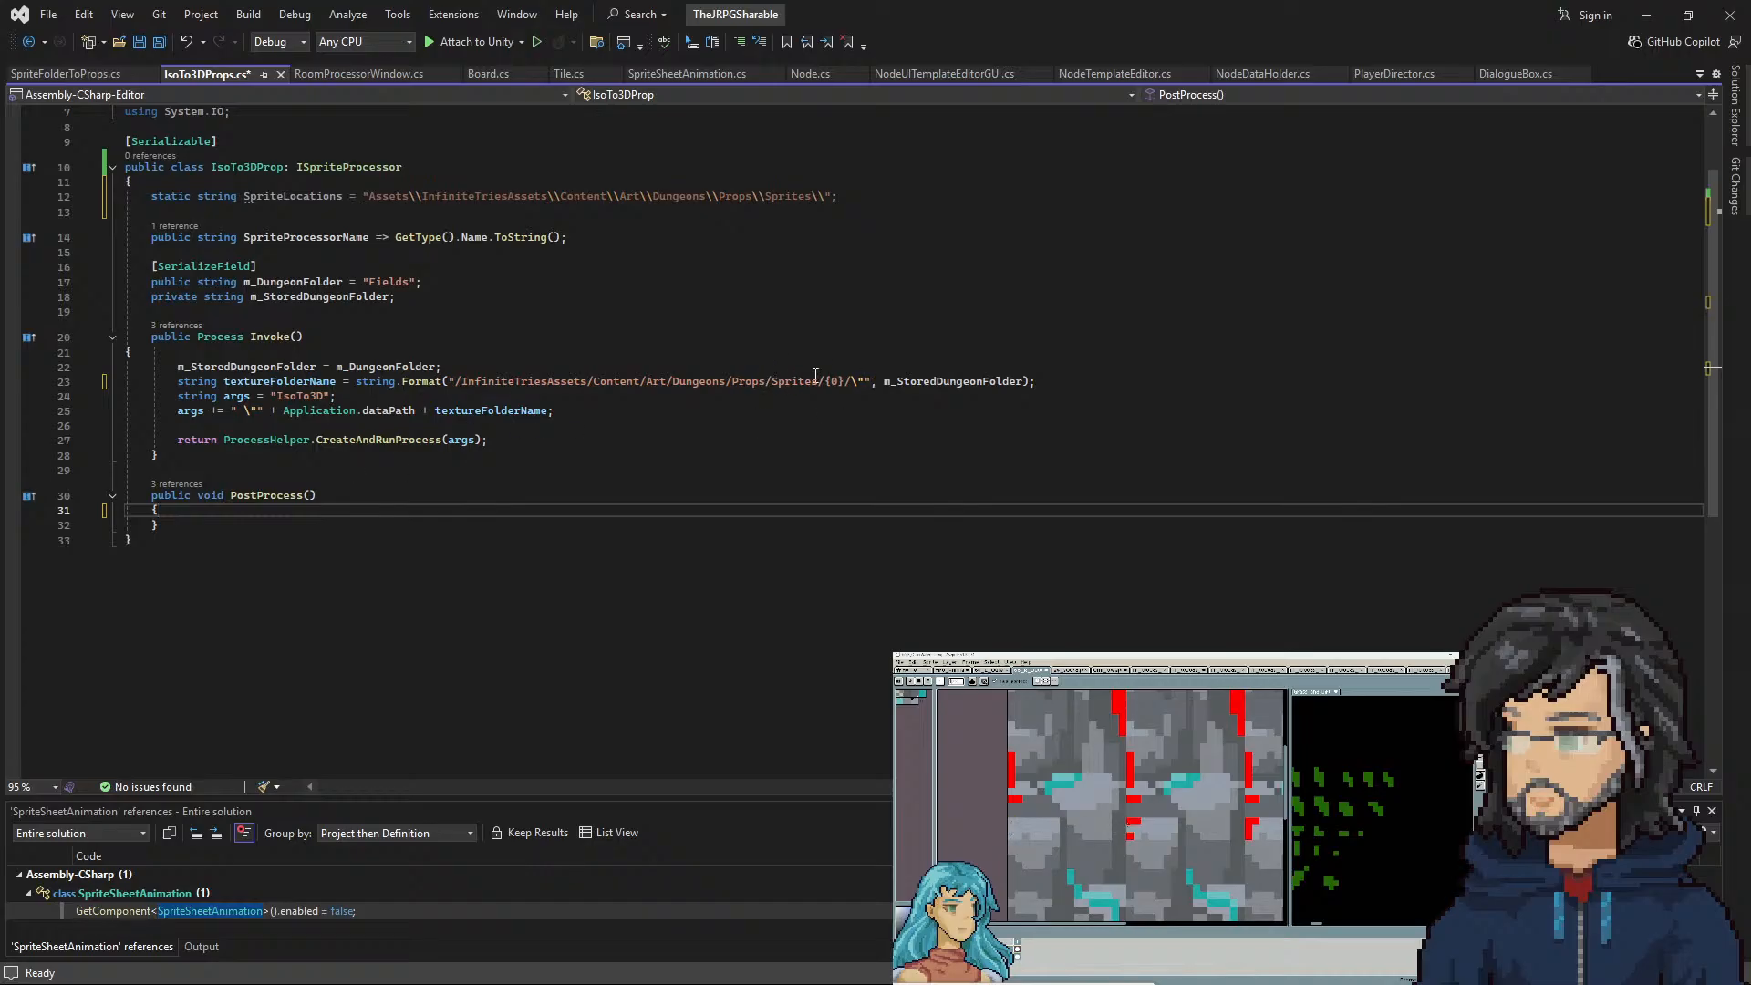
Remove the {0} placeholder, the trailing /\" and the m_StoredDungeonFolder argument from Invoke's textureFolderName format call
{"action": "double_click", "coordinate": [949, 381]}
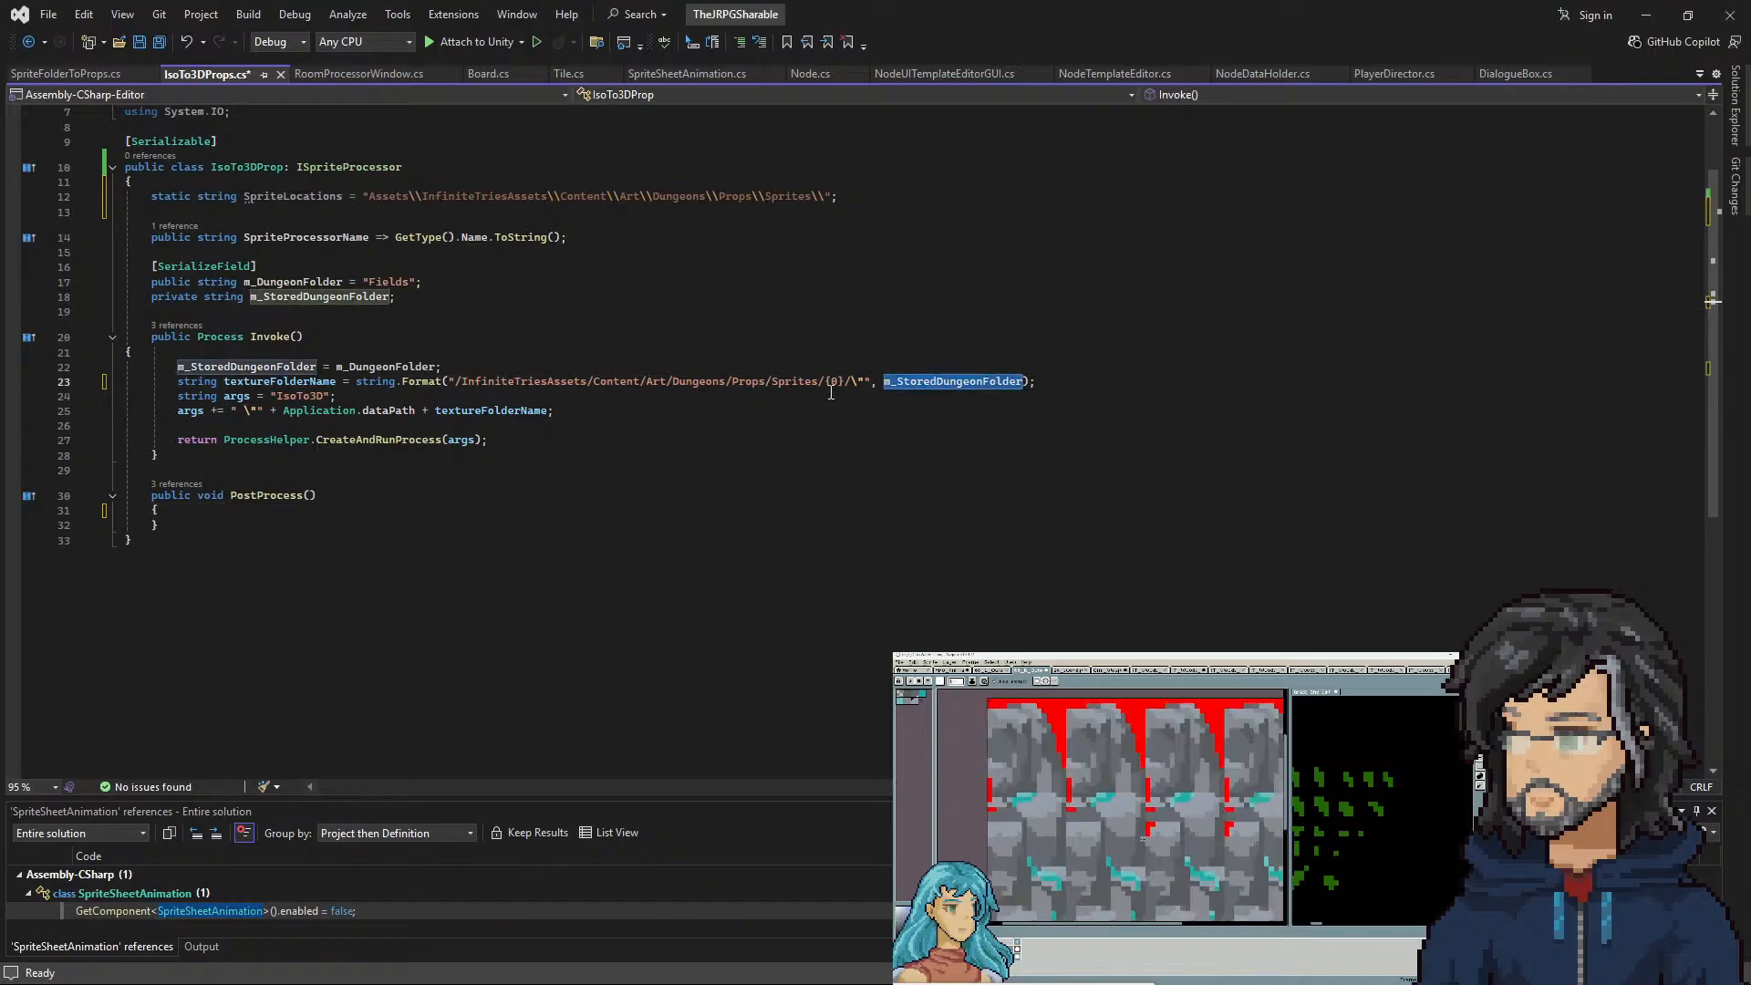
{"action": "double_click", "coordinate": [386, 281]}
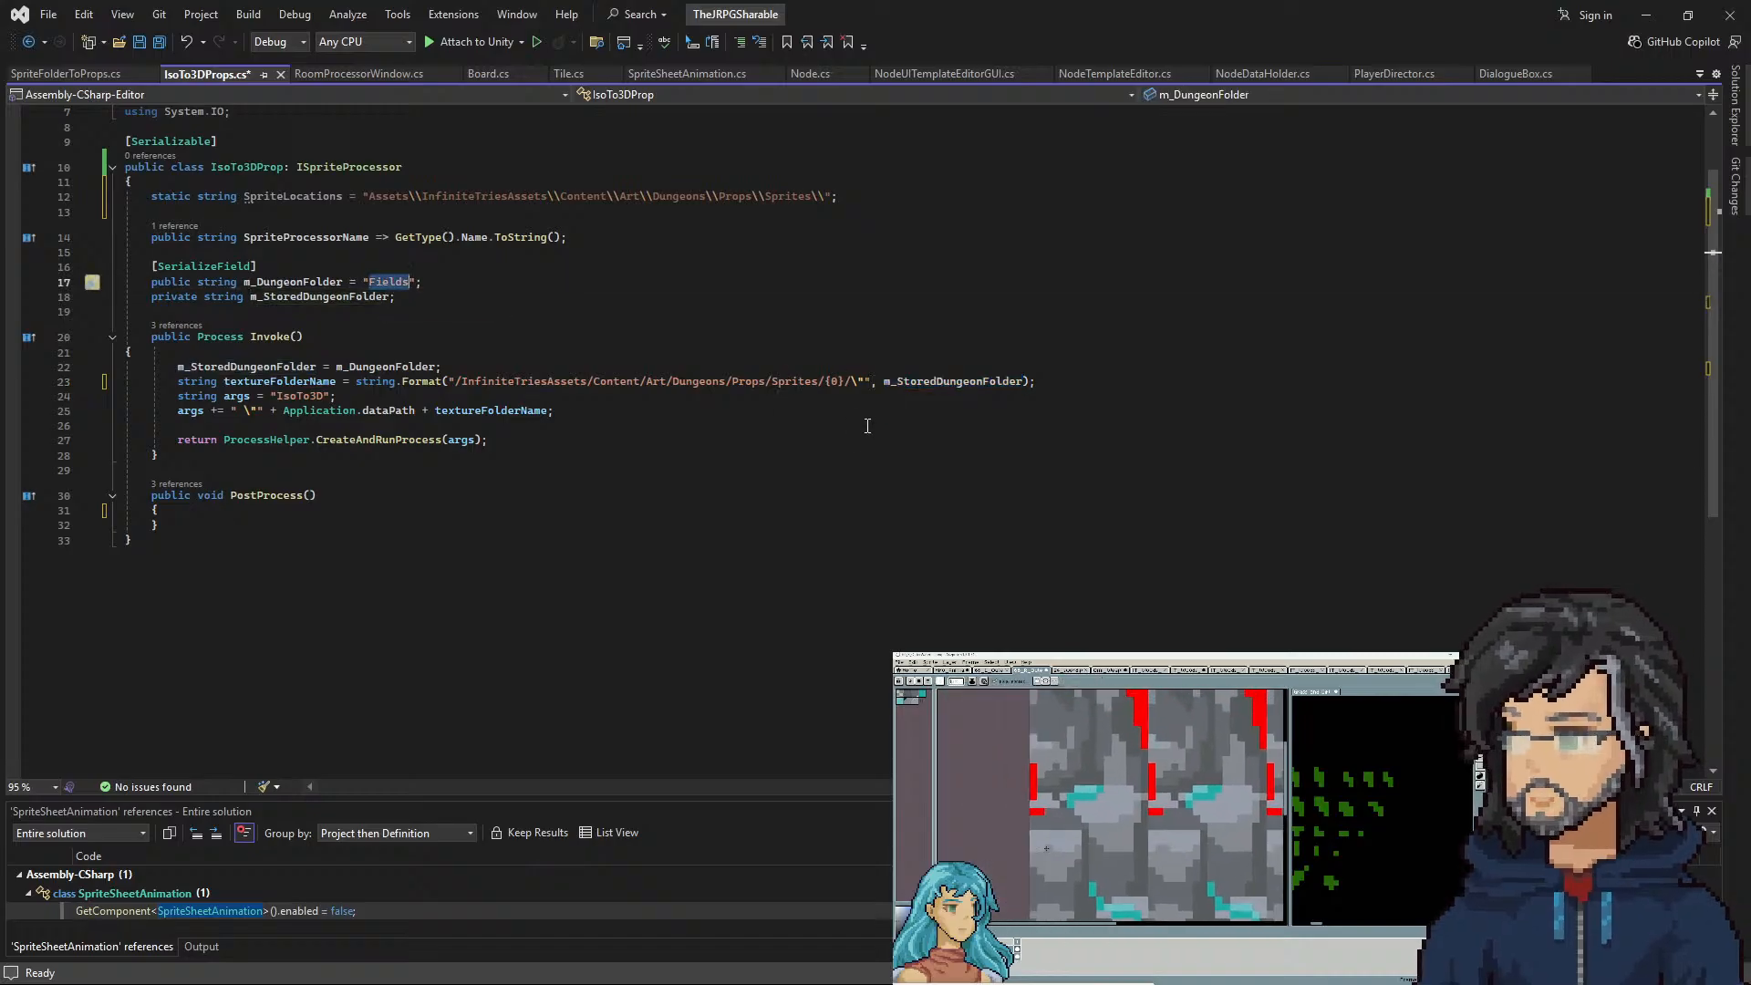
{"action": "mouse_move", "coordinate": [826, 381]}
{"action": "left_mouse_down"}
{"action": "mouse_move", "coordinate": [1026, 381]}
{"action": "mouse_move", "coordinate": [844, 383]}
{"action": "left_mouse_up"}
{"action": "key", "text": "BackSpace"}
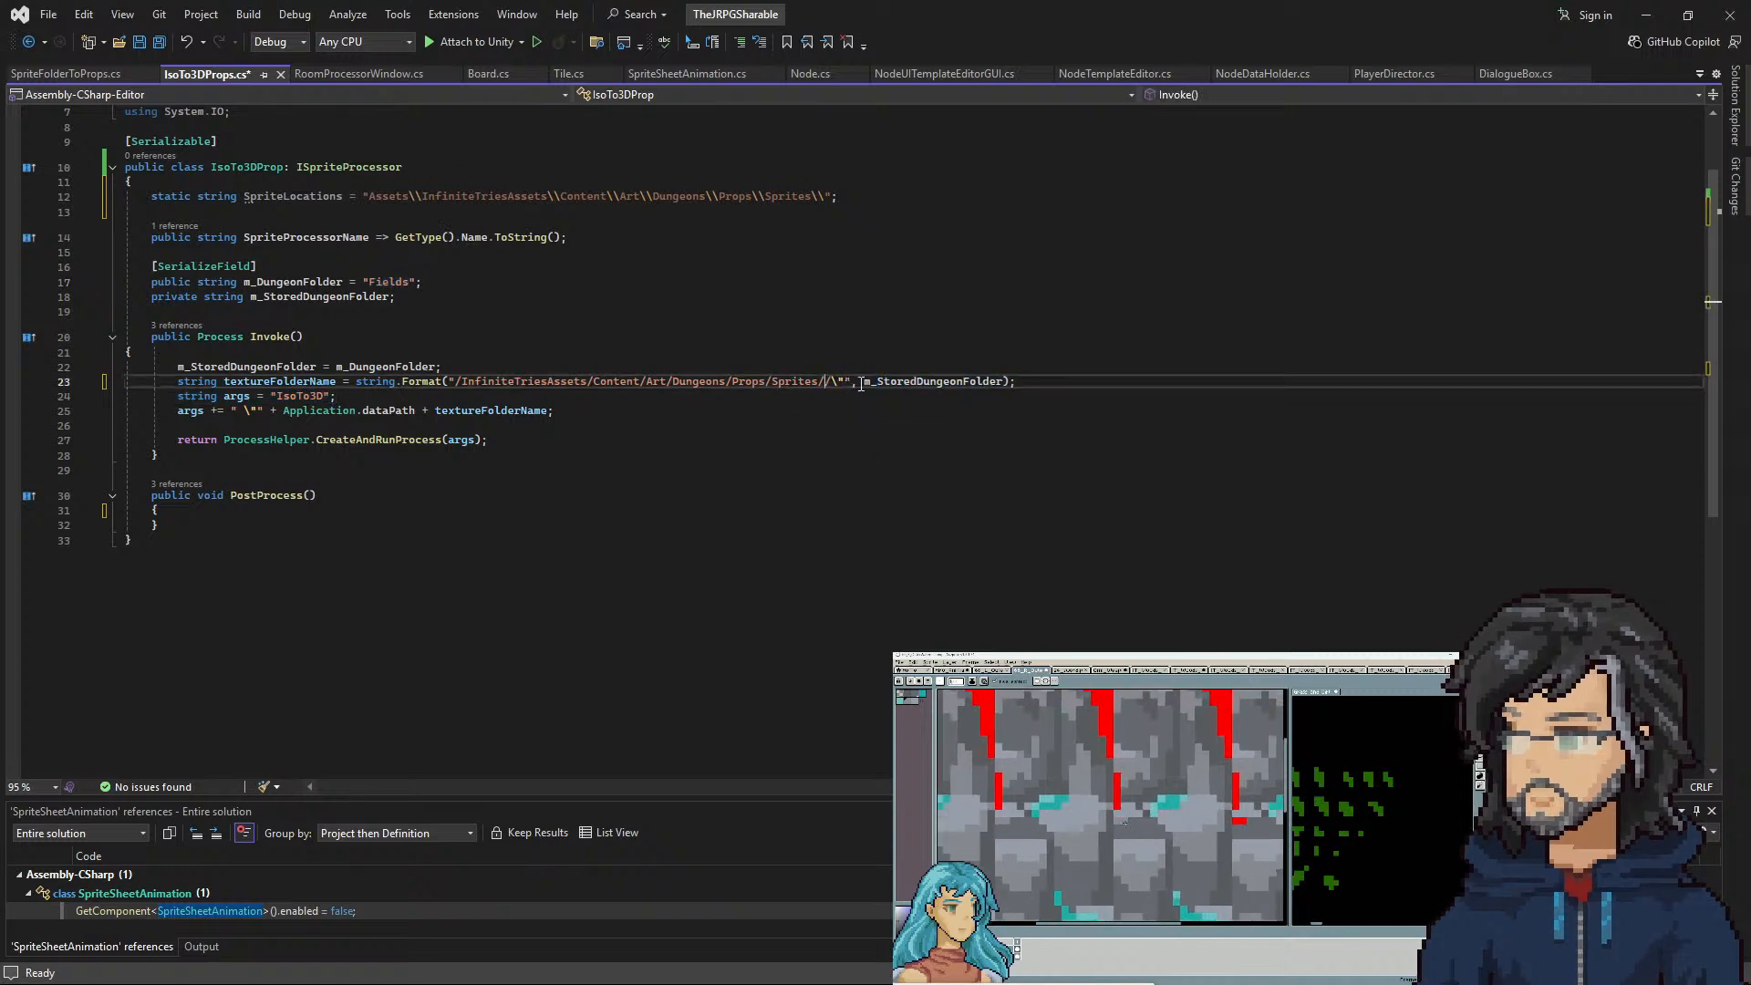
{"action": "double_click", "coordinate": [908, 383]}
{"action": "key", "text": "BackSpace"}
{"action": "key", "text": "BackSpace"}
{"action": "key", "text": "BackSpace"}
{"action": "left_click", "coordinate": [837, 383]}
{"action": "key", "text": "BackSpace"}
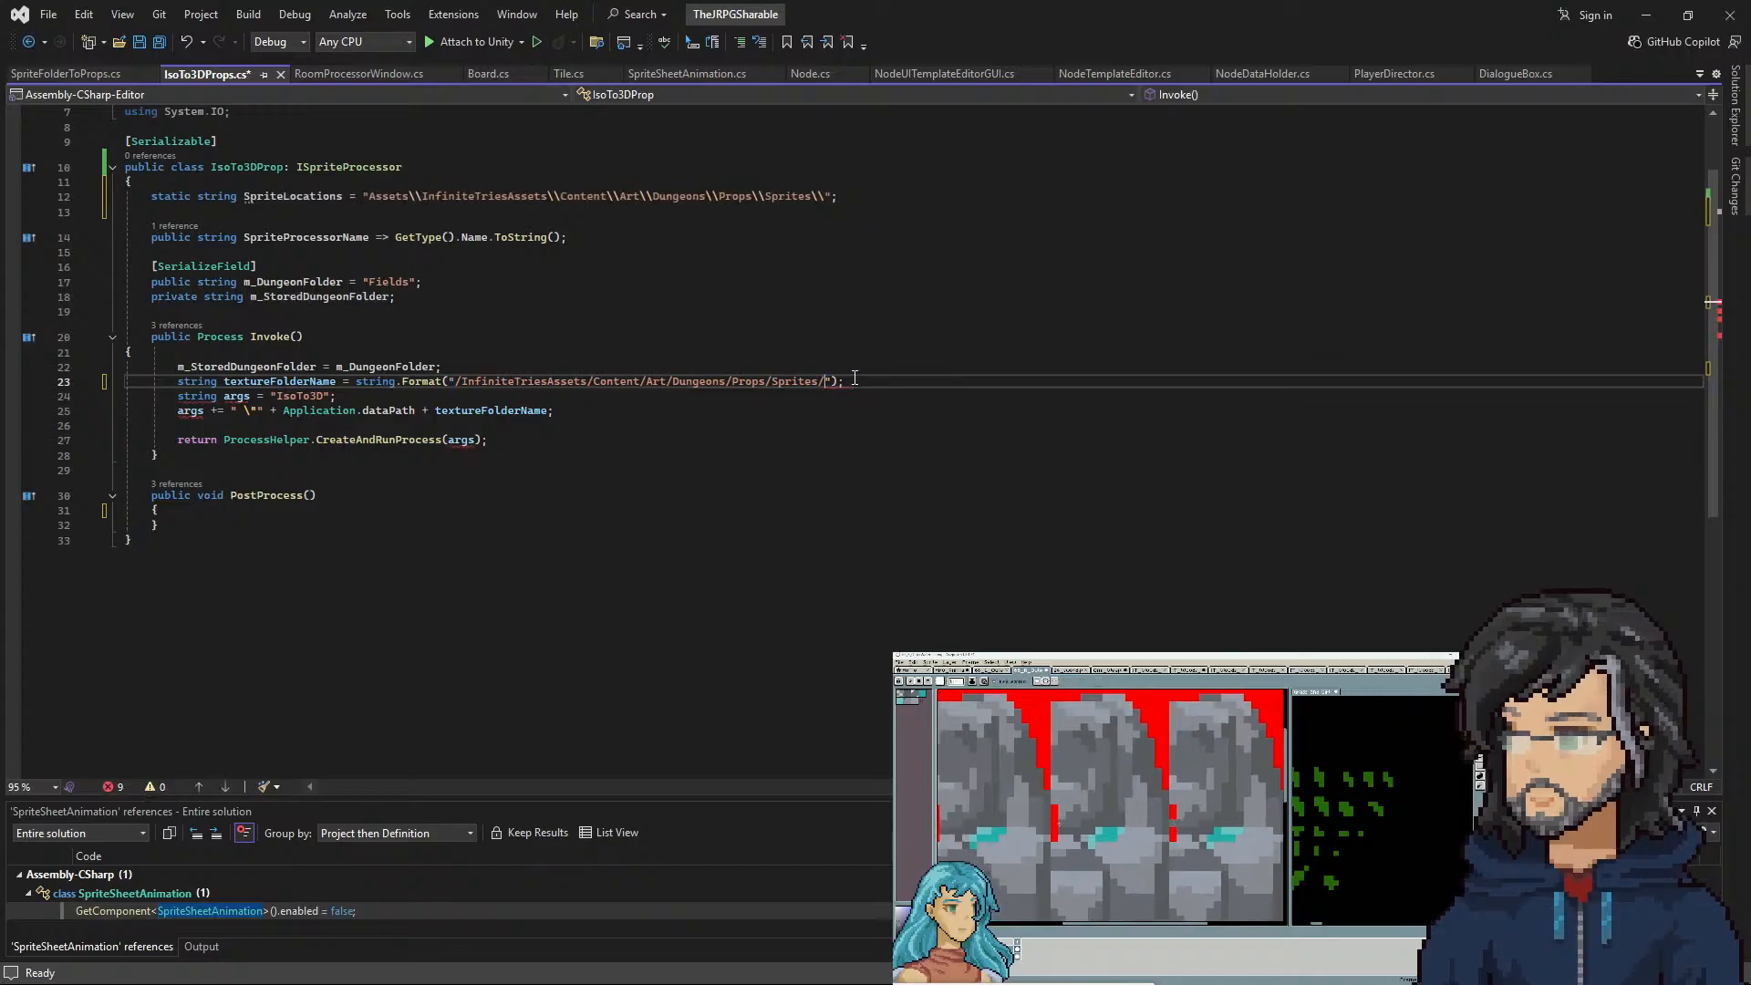
Delete the static SpriteLocations field from the IsoTo3DProp class
{"action": "left_click", "coordinate": [755, 441]}
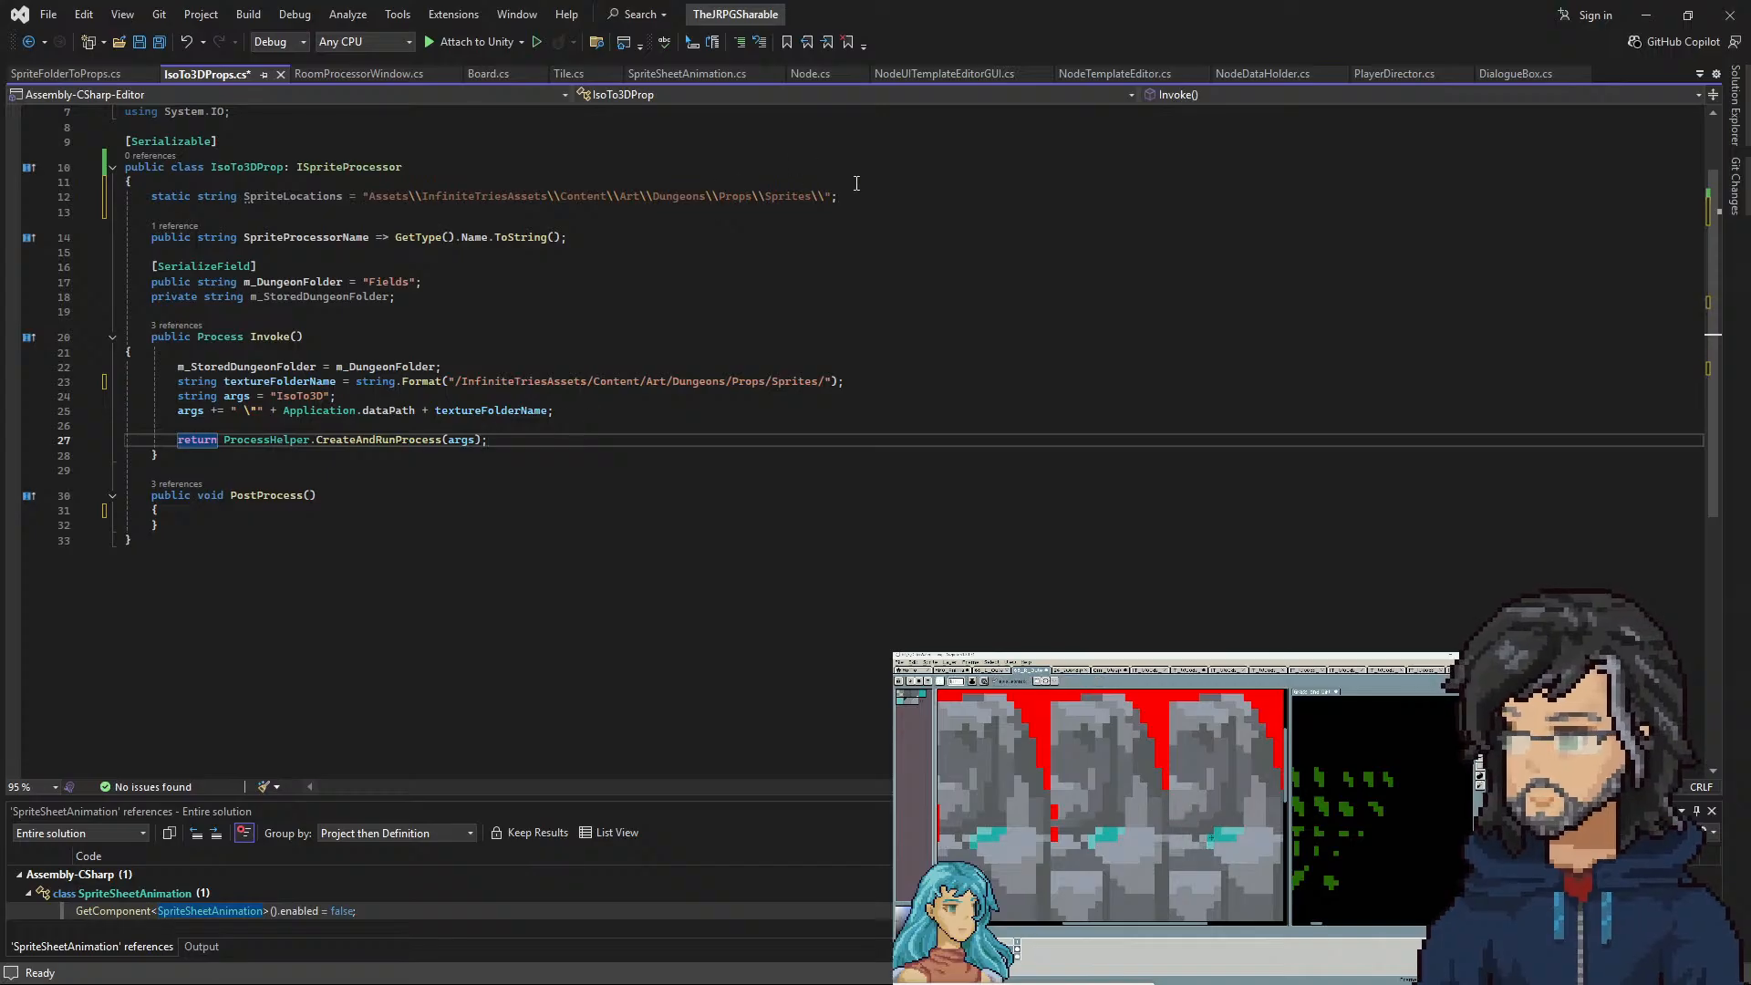
{"action": "left_click_drag", "start_coordinate": [866, 196], "coordinate": [866, 181]}
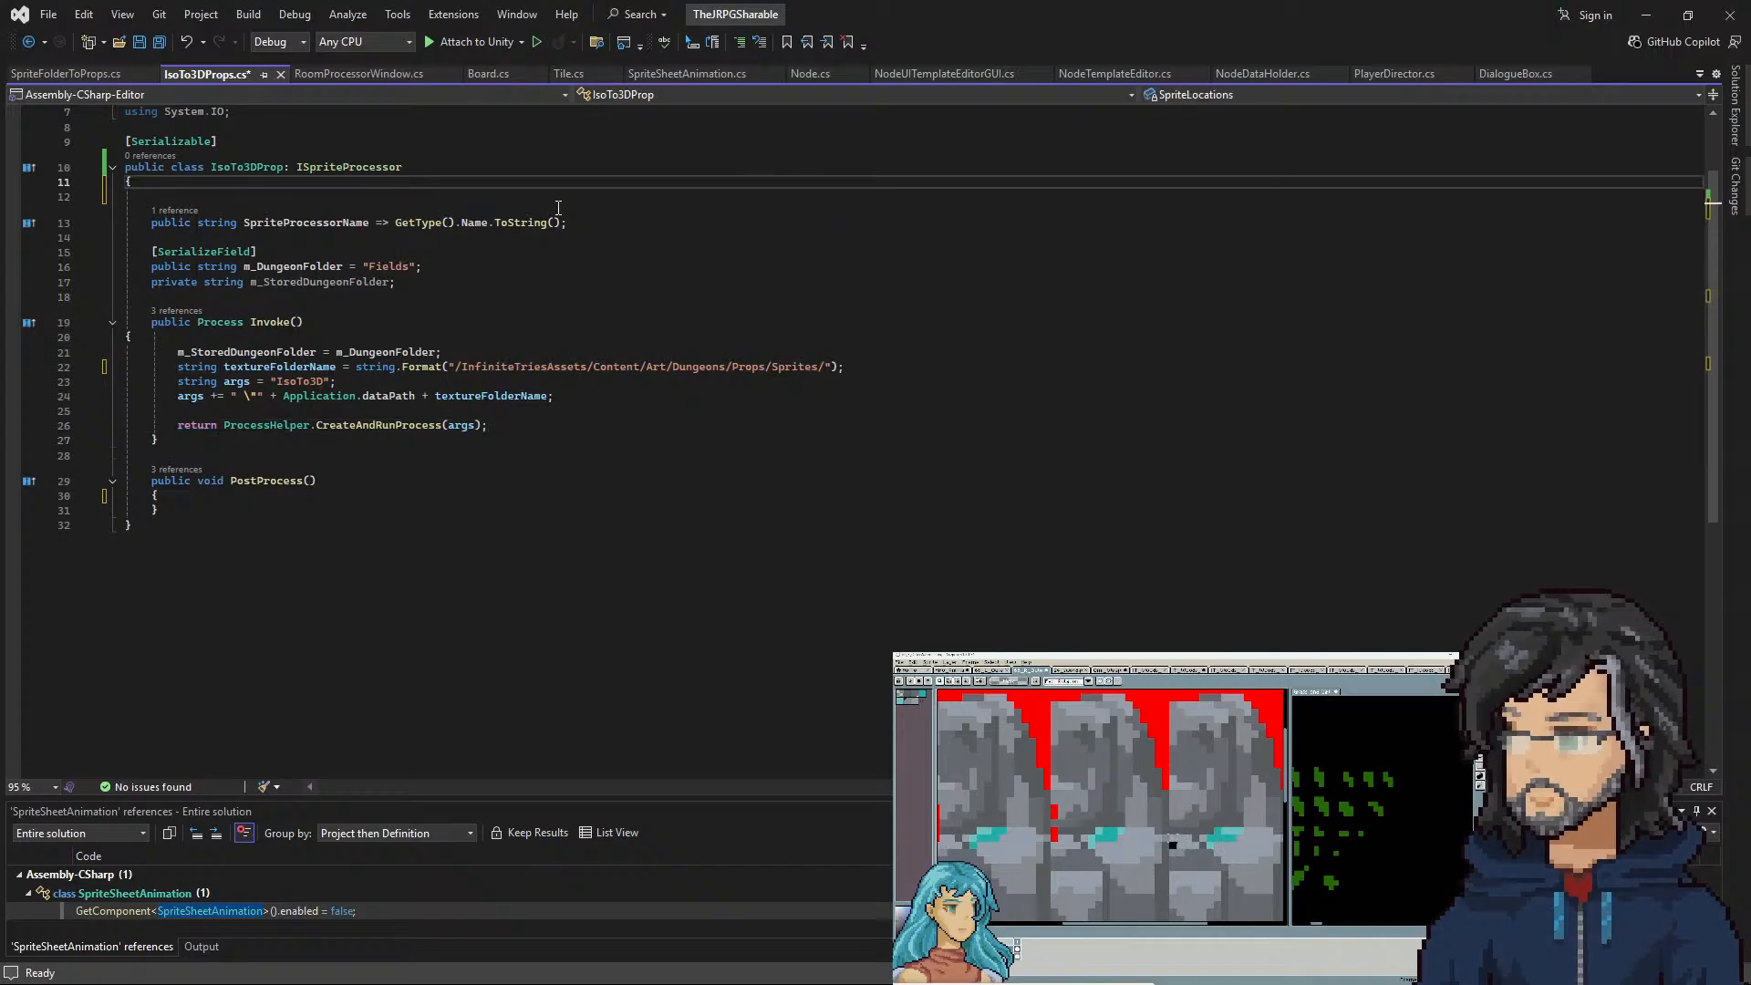
{"action": "key", "text": "Delete"}
Undo the SpriteLocations deletion and the removal of the placeholder and argument in Invoke's textureFolderName path
{"action": "left_click", "coordinate": [575, 319]}
{"action": "key", "text": "ctrl+z"}
{"action": "key", "text": "ctrl+z"}
{"action": "key", "text": "ctrl+z"}
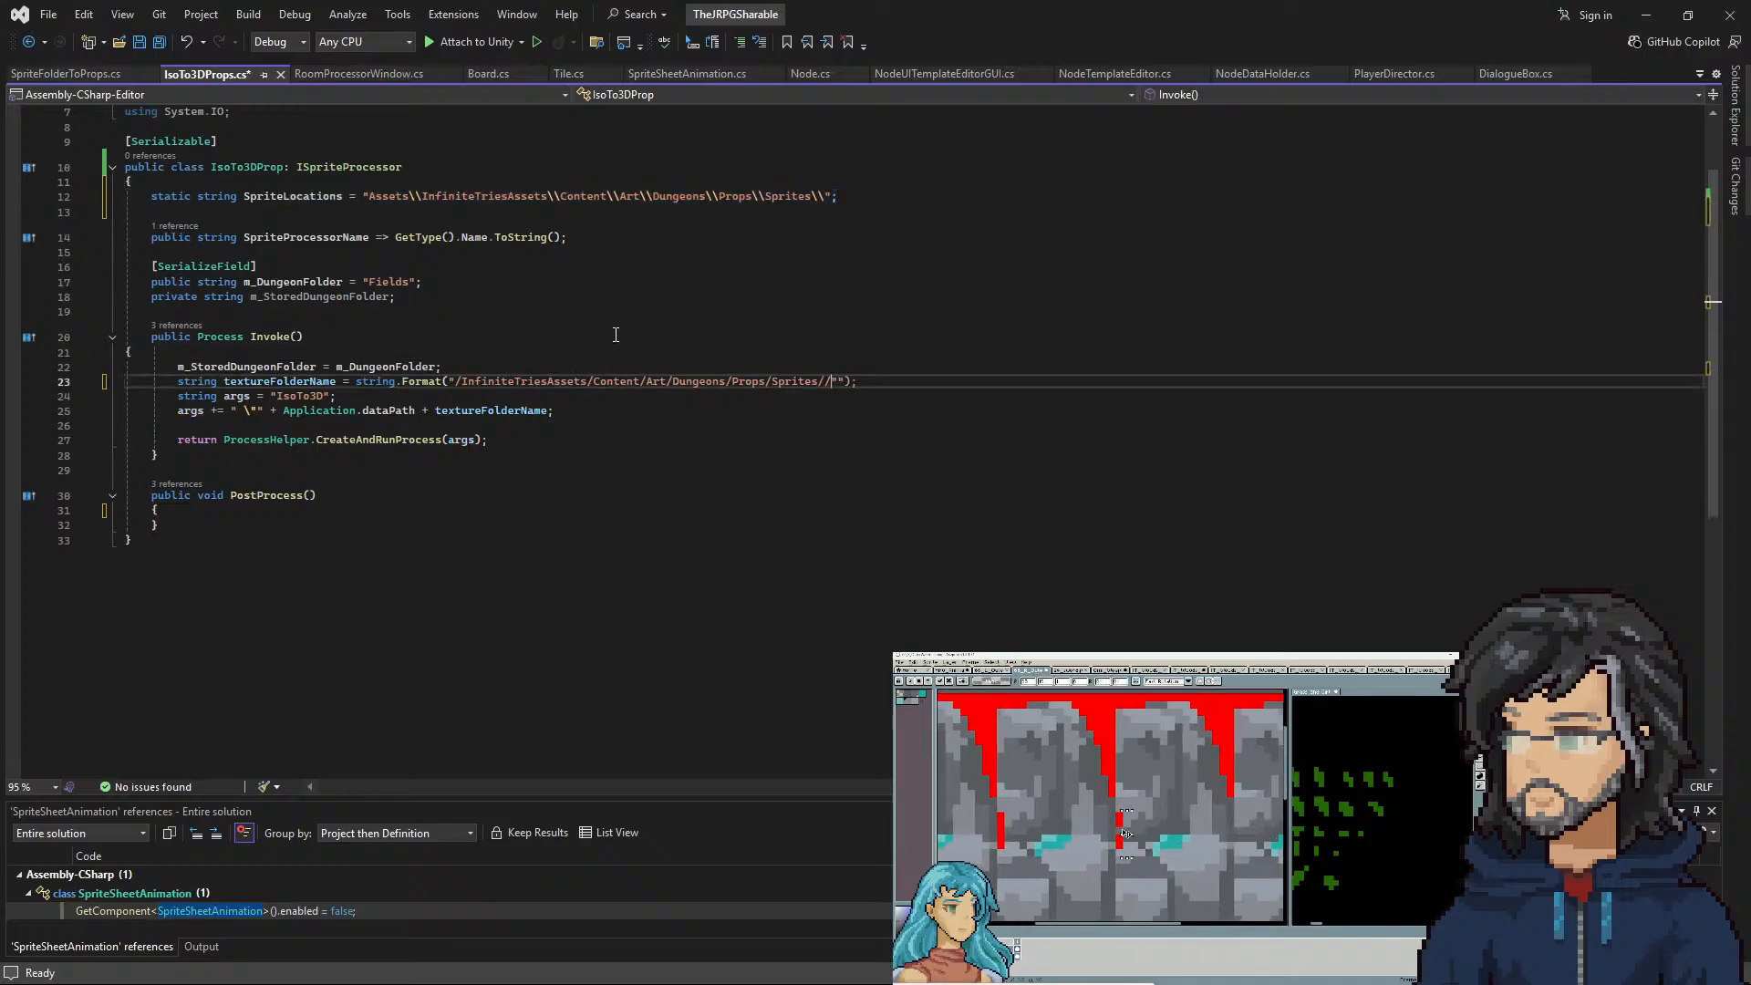
{"action": "key", "text": "ctrl+z"}
{"action": "key", "text": "ctrl+z"}
{"action": "key", "text": "ctrl+z"}
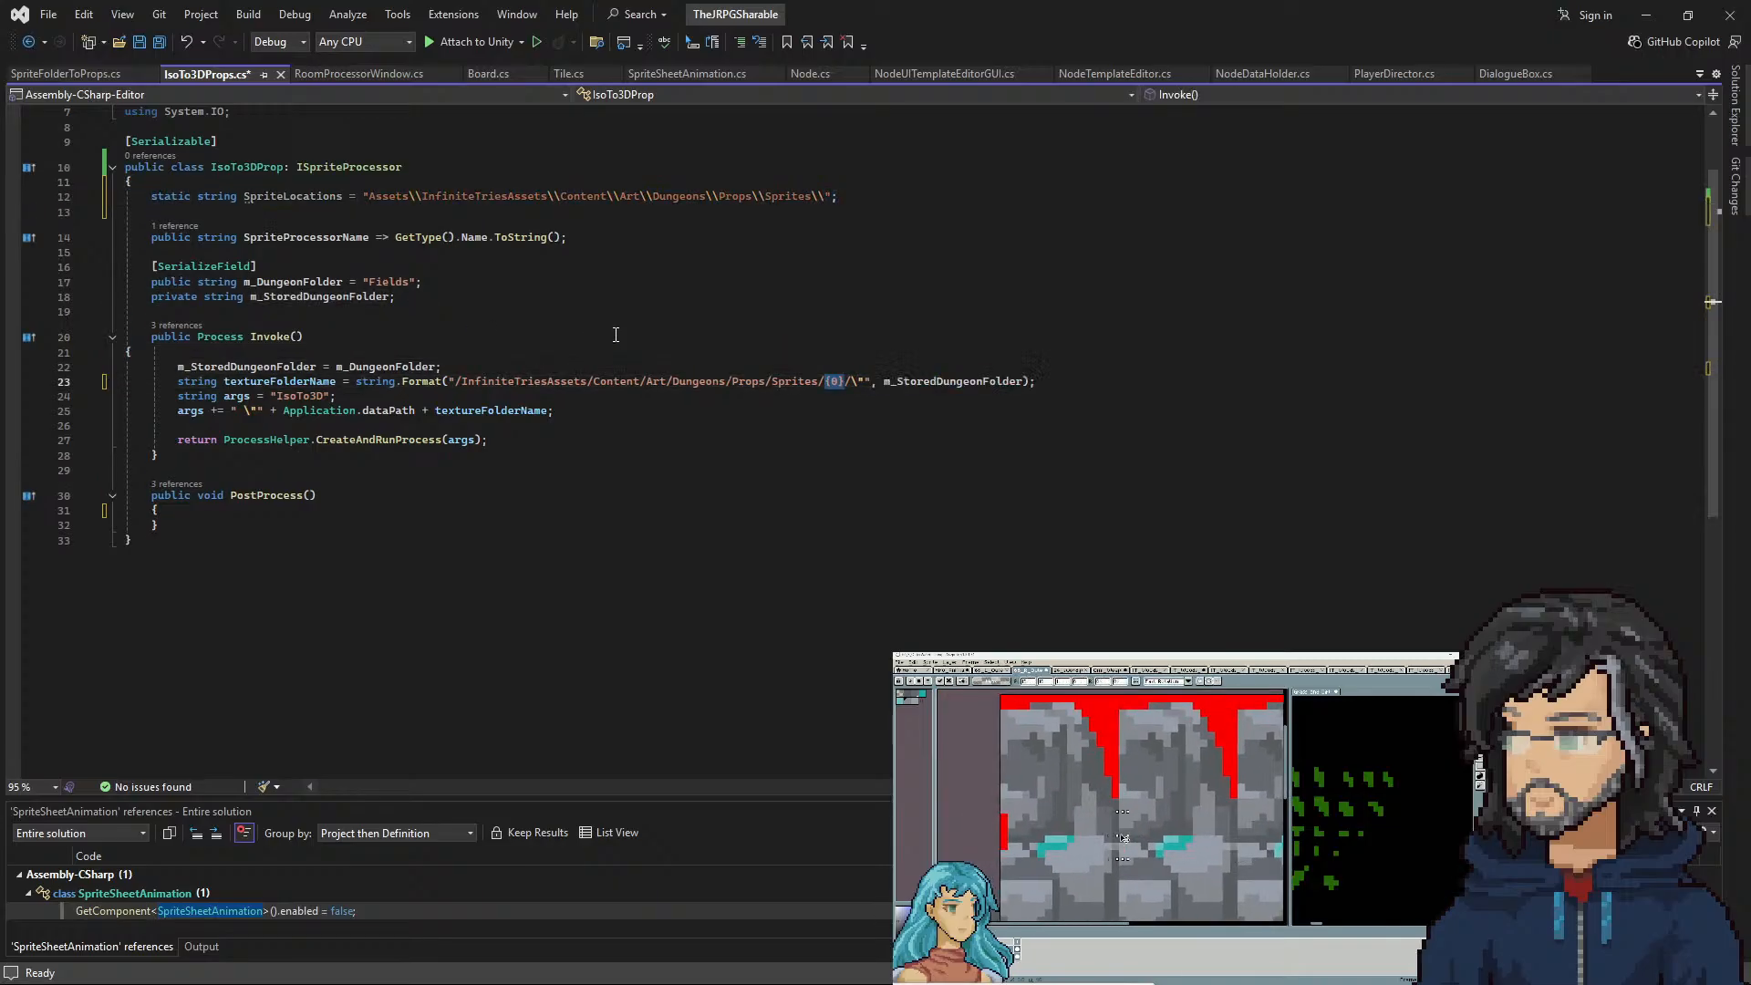
{"action": "key", "text": "ctrl+z"}
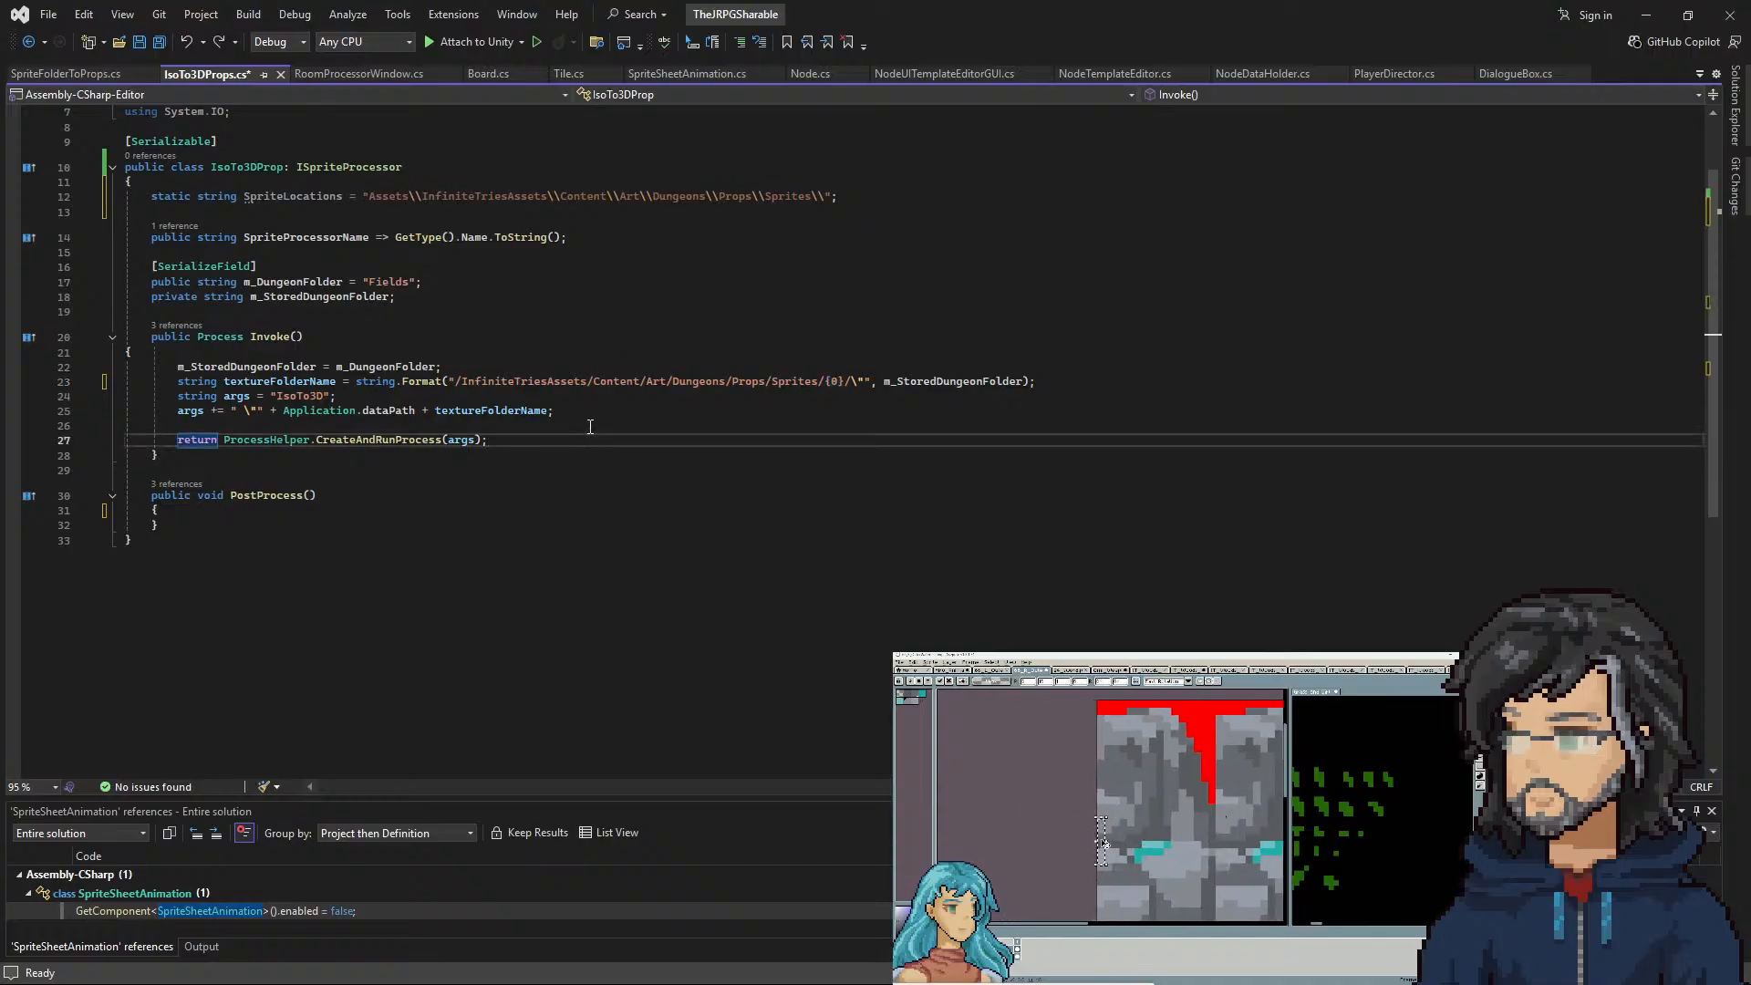
Save the edited IsoTo3DProps.cs script
{"action": "scroll", "coordinate": [590, 426], "scroll_direction": "up", "scroll_amount": 2}
{"action": "left_click", "coordinate": [438, 325]}
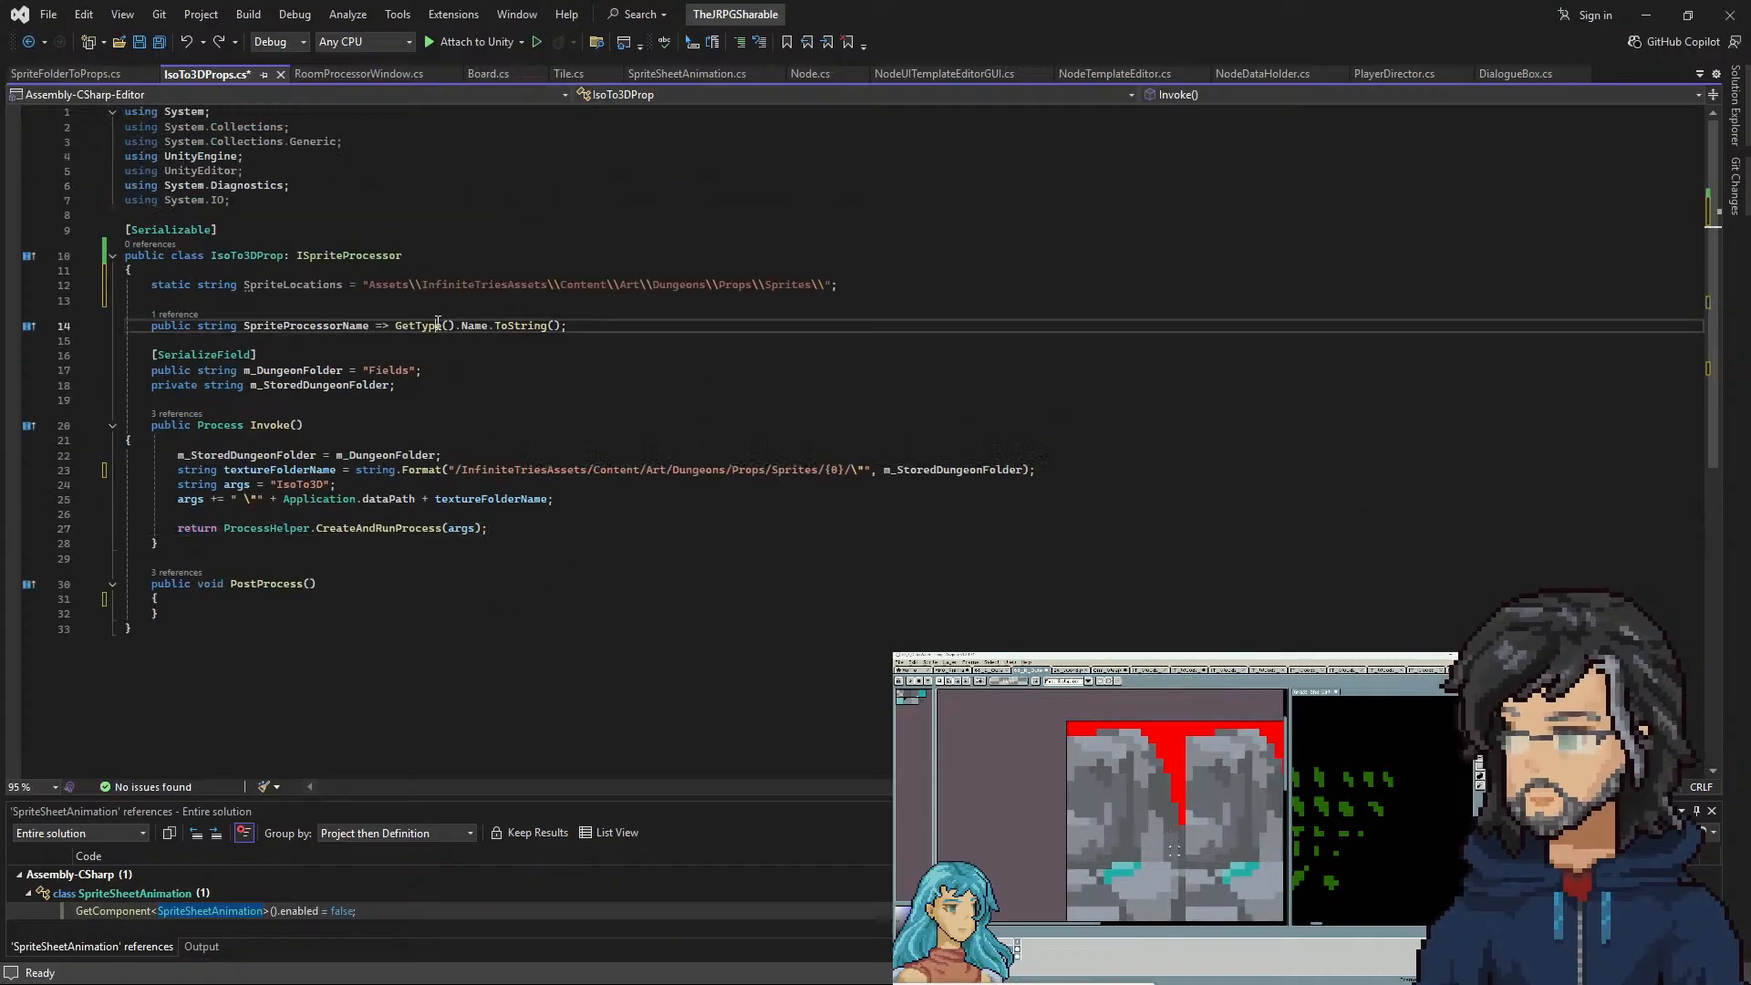
{"action": "key", "text": "ctrl+s"}
Examine how RoomProcessorWindow.cs creates and runs its sprite processor
{"action": "left_click", "coordinate": [347, 74]}
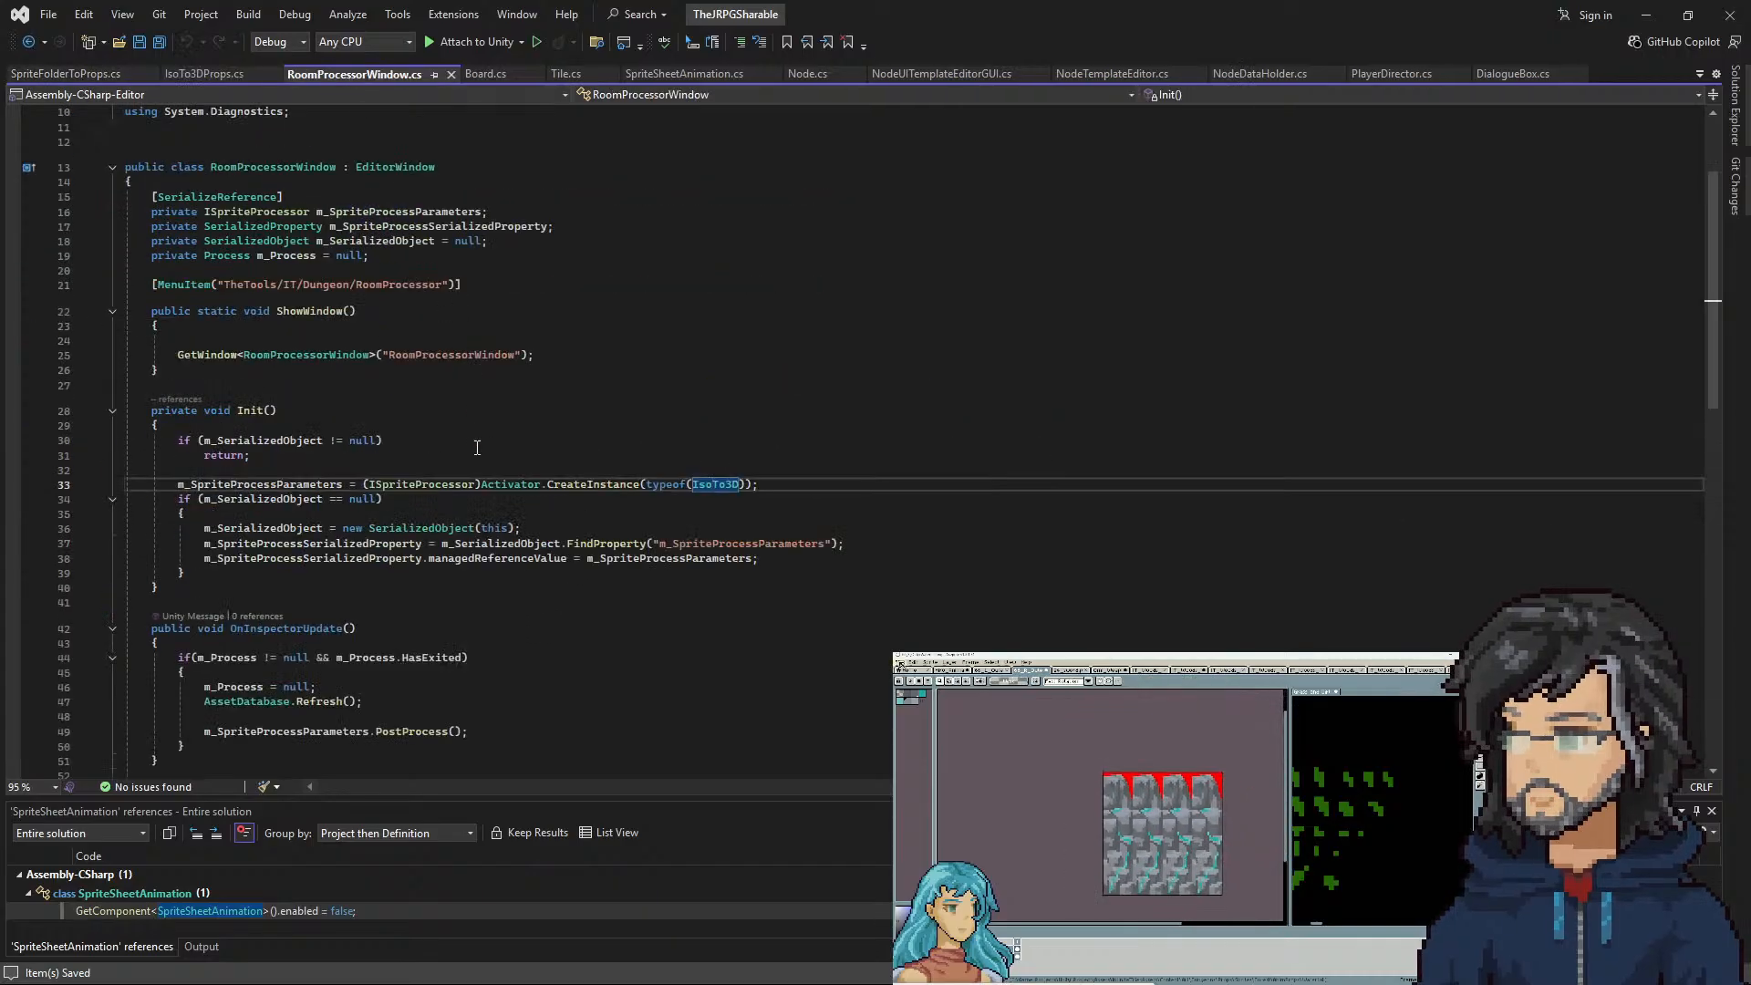
{"action": "scroll", "coordinate": [470, 415], "scroll_direction": "up", "scroll_amount": 3}
{"action": "scroll", "coordinate": [468, 438], "scroll_direction": "down", "scroll_amount": 5}
{"action": "scroll", "coordinate": [467, 465], "scroll_direction": "up", "scroll_amount": 2}
{"action": "scroll", "coordinate": [466, 492], "scroll_direction": "down", "scroll_amount": 1}
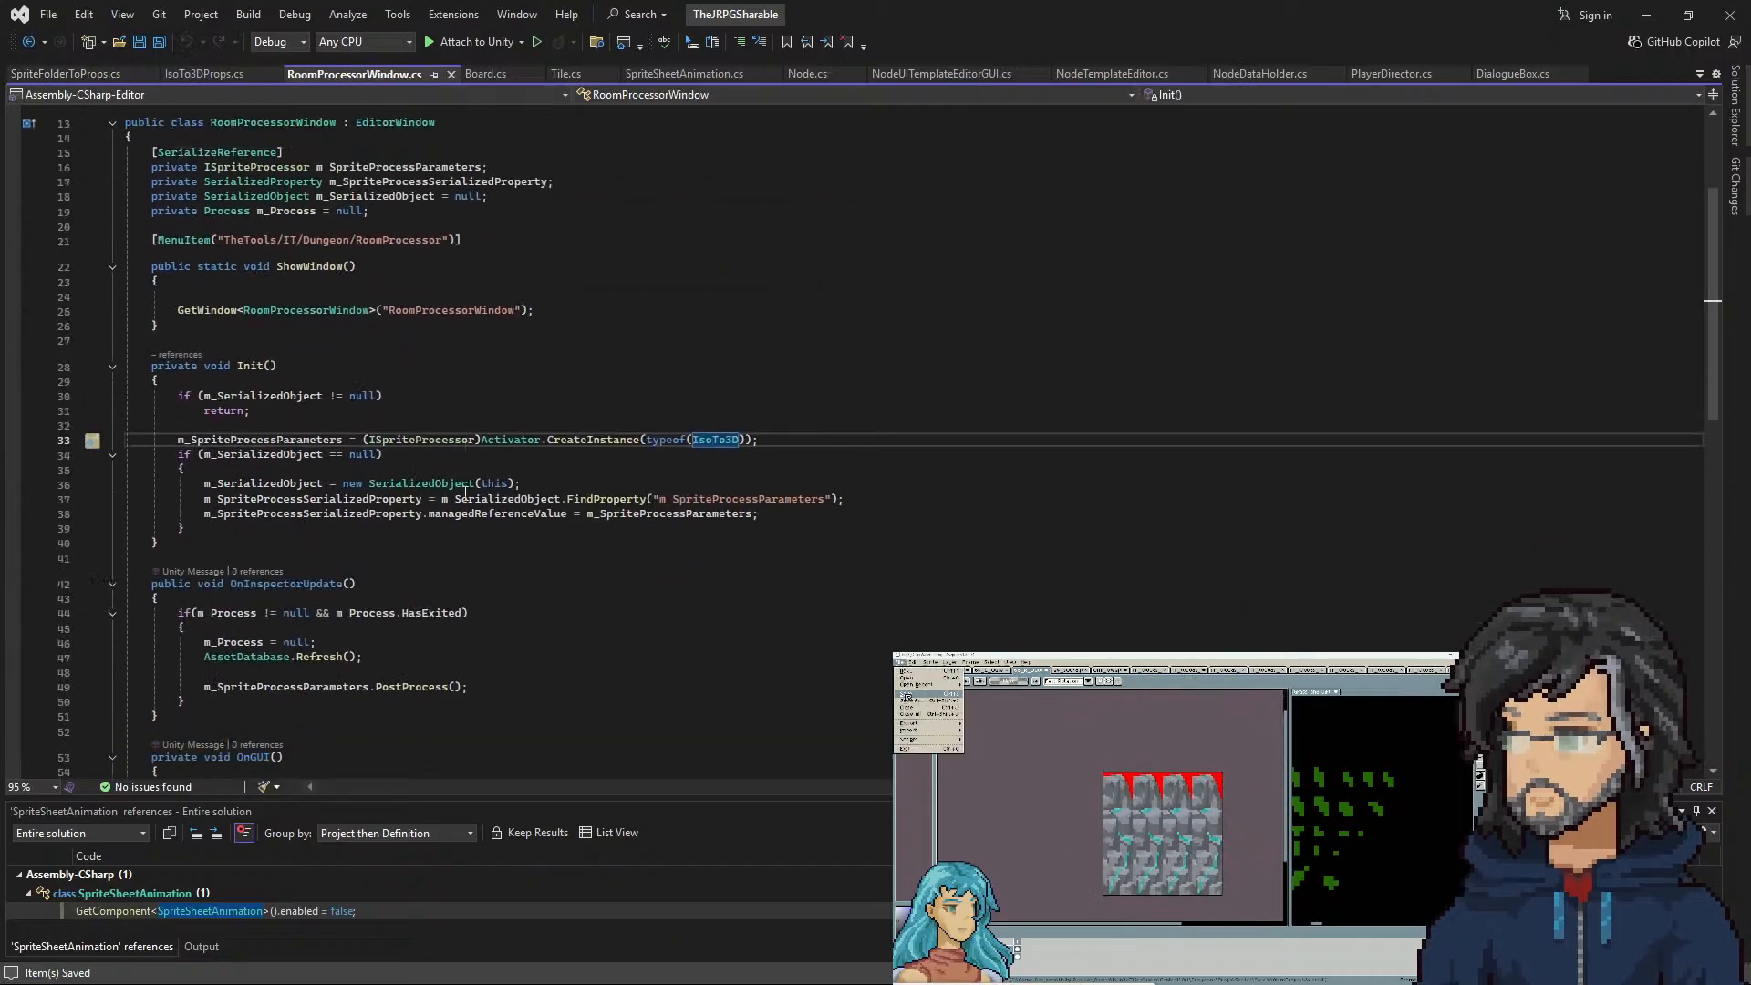
{"action": "scroll", "coordinate": [466, 492], "scroll_direction": "down", "scroll_amount": 7}
{"action": "scroll", "coordinate": [273, 482], "scroll_direction": "up", "scroll_amount": 10}
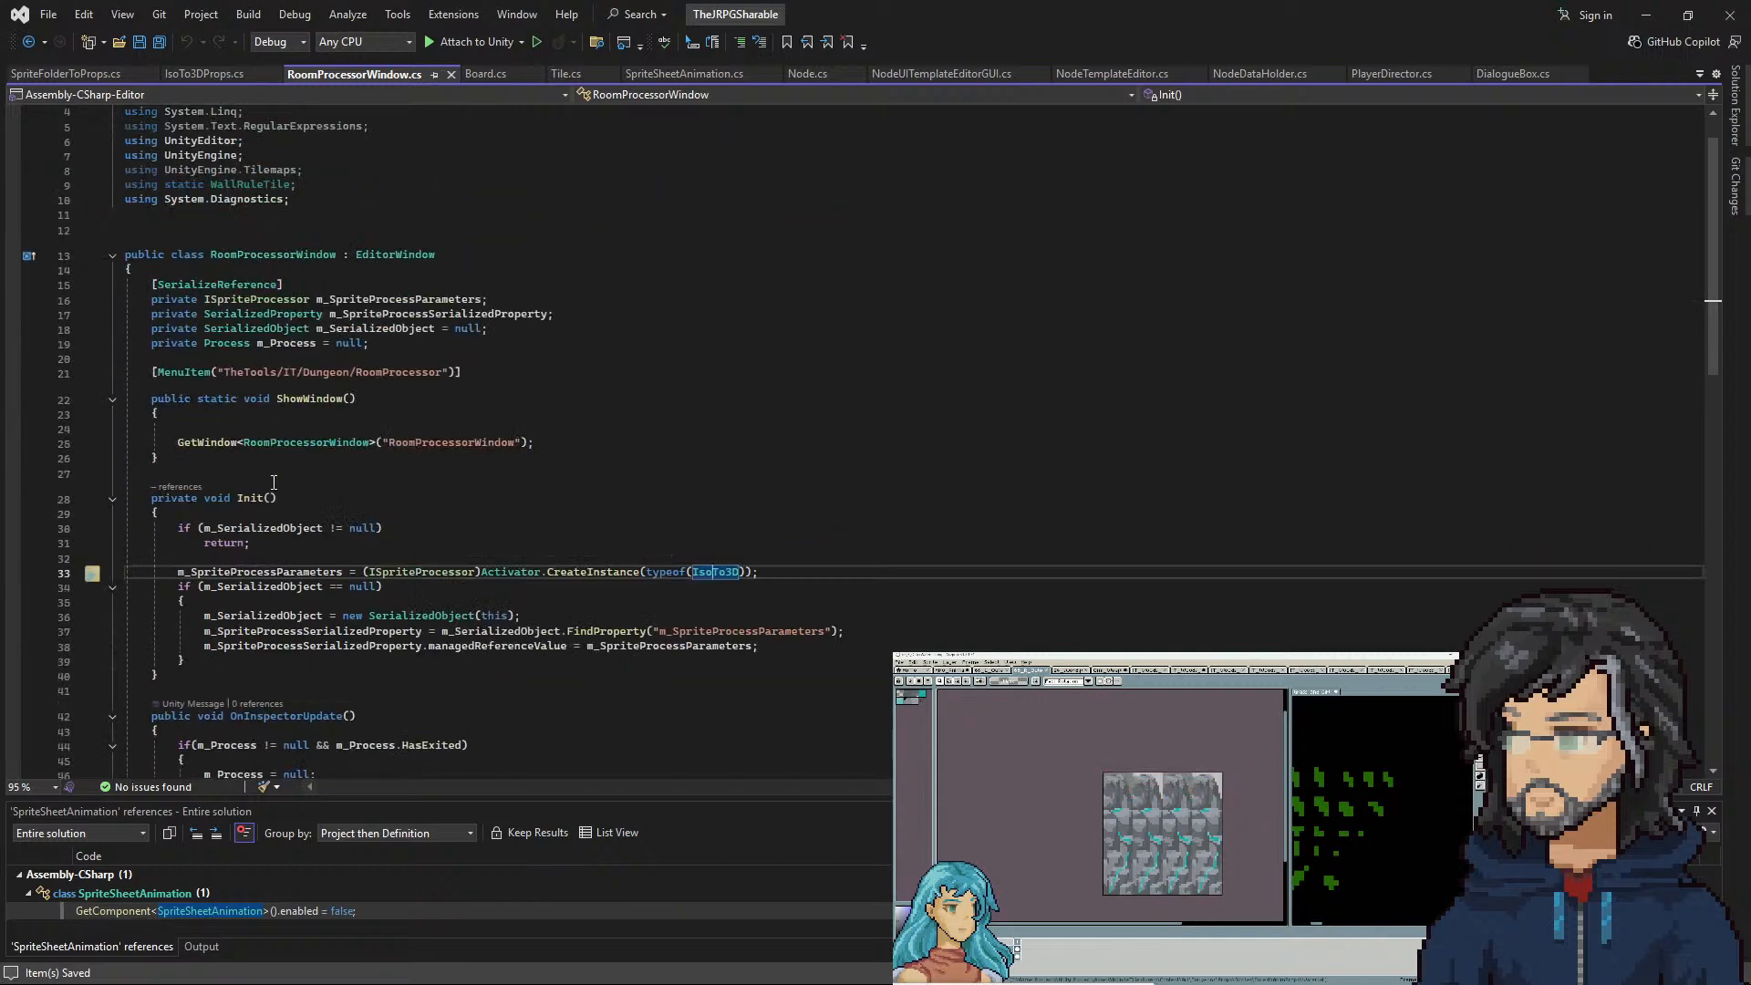
Examine the Init code in RoomProcessorWindow.cs, the IsoTo3DProps.cs script and the button handlers in SpriteFolderToProps.cs
{"action": "scroll", "coordinate": [274, 482], "scroll_direction": "down", "scroll_amount": 2}
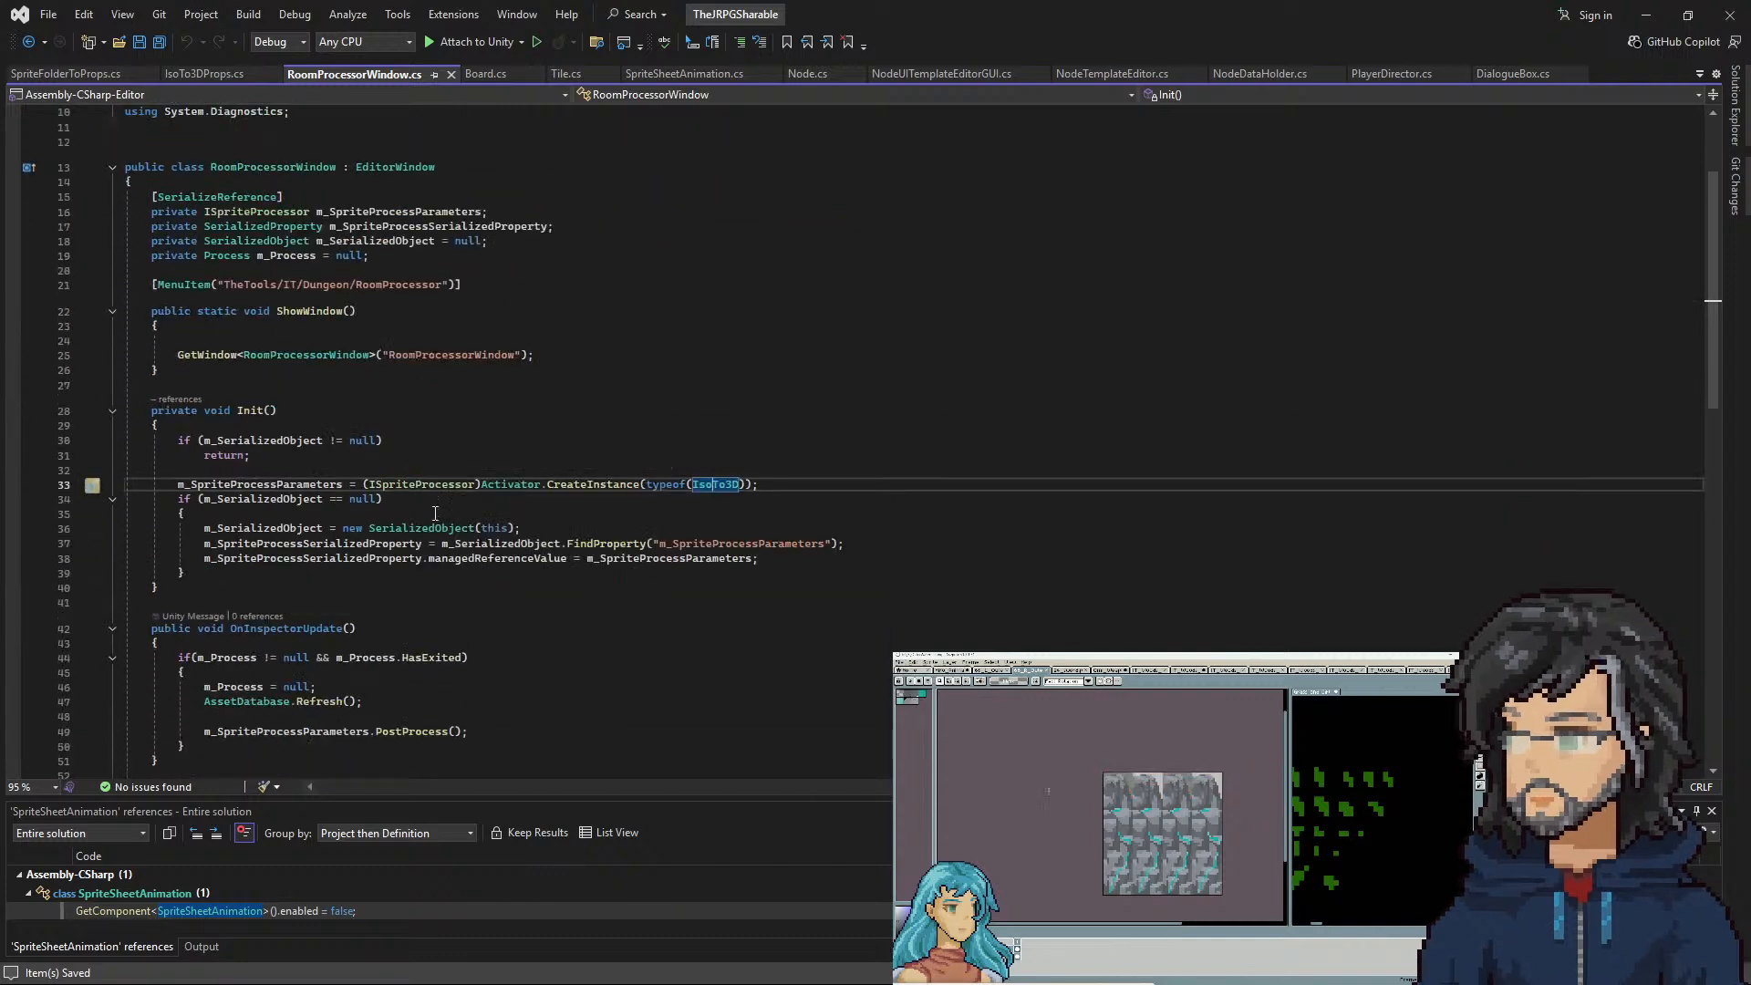
{"action": "left_click", "coordinate": [205, 73]}
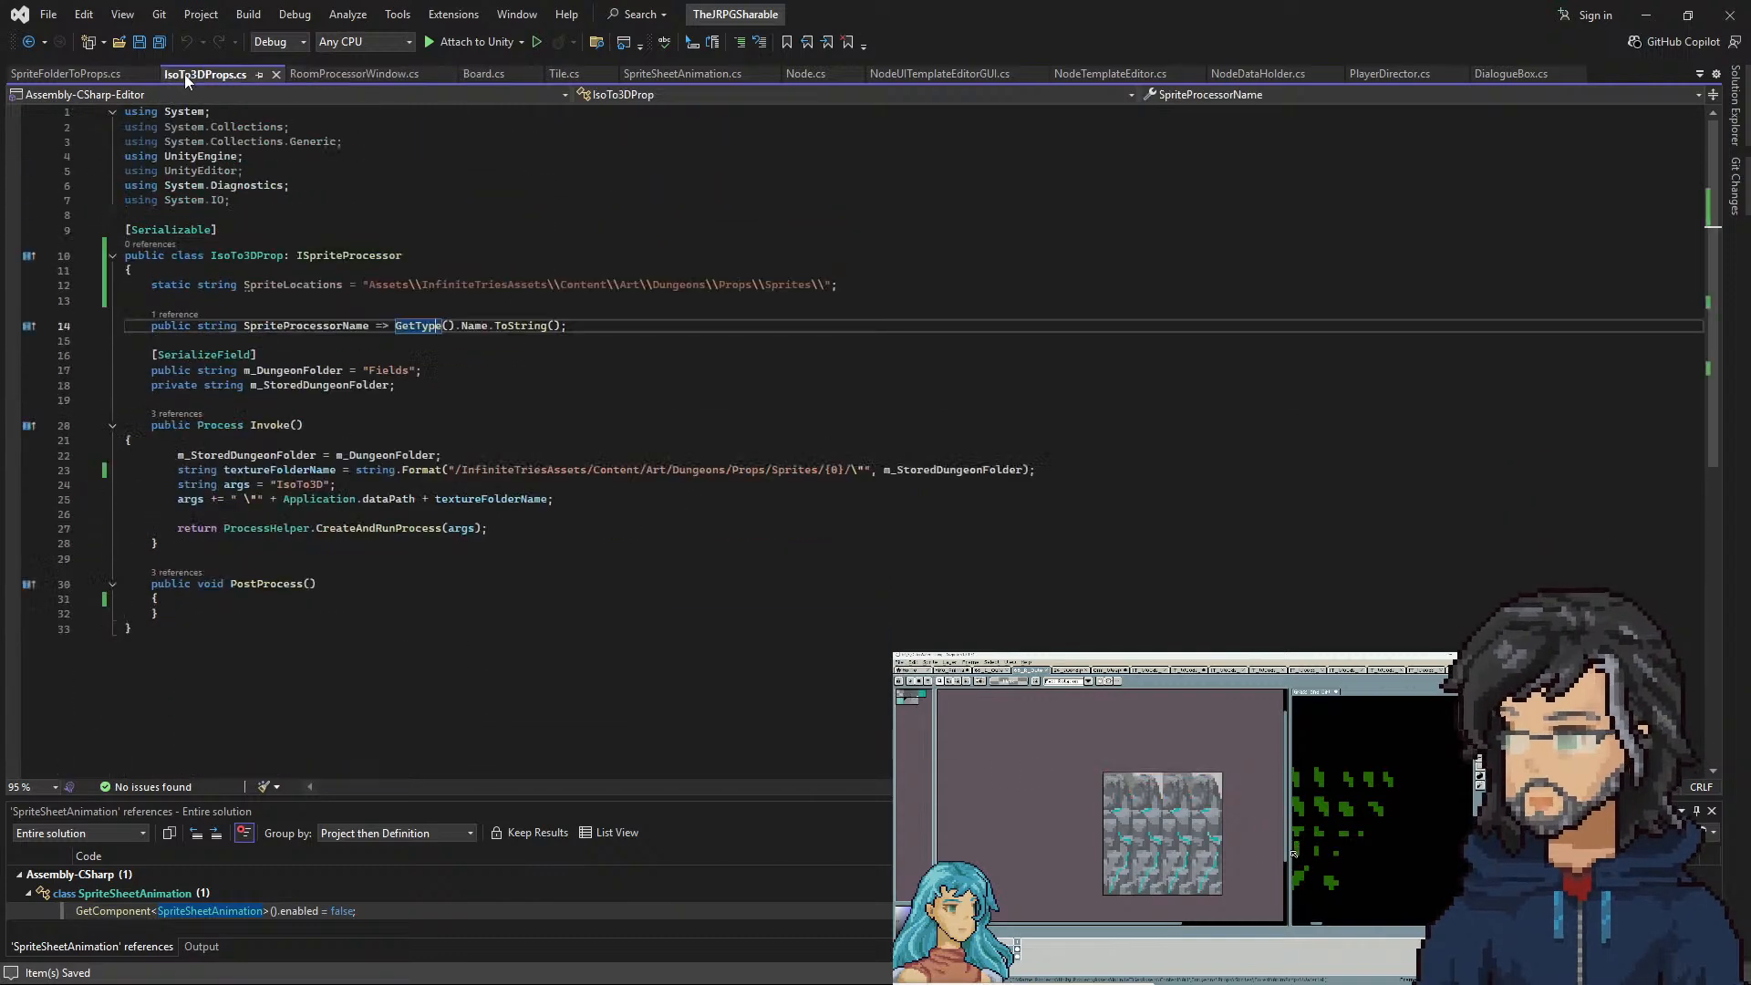
{"action": "left_click", "coordinate": [362, 75]}
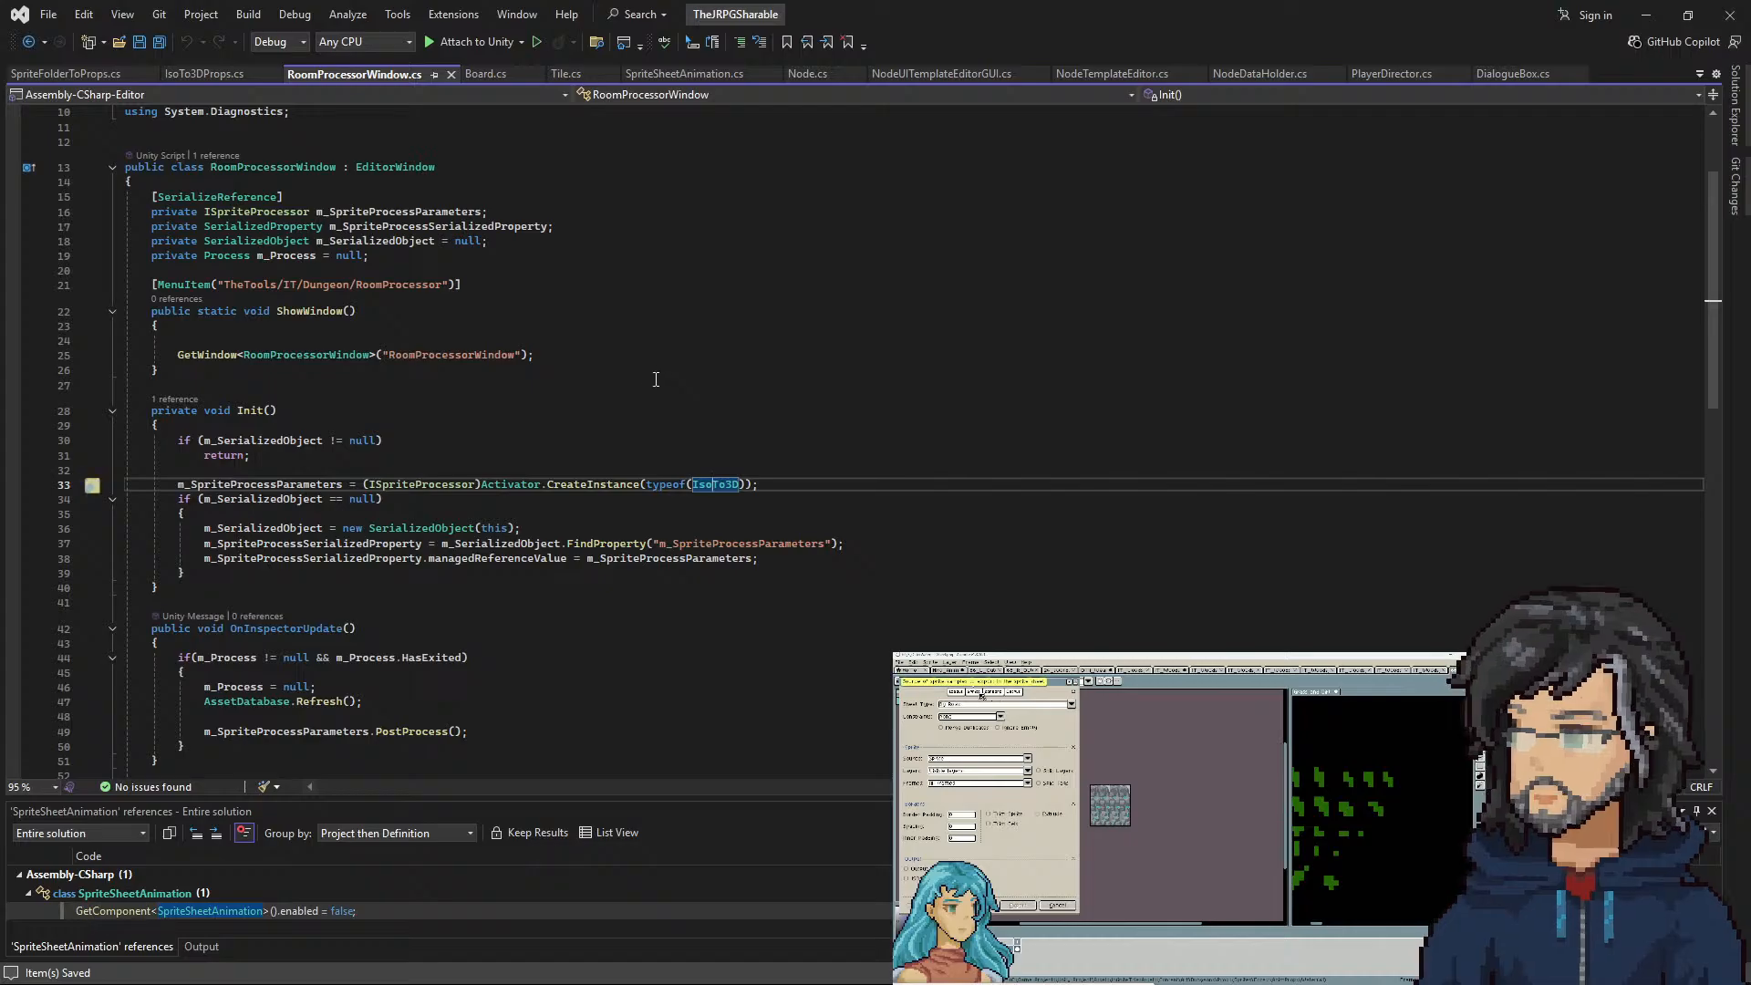
{"action": "left_click", "coordinate": [838, 305]}
{"action": "left_click", "coordinate": [69, 73]}
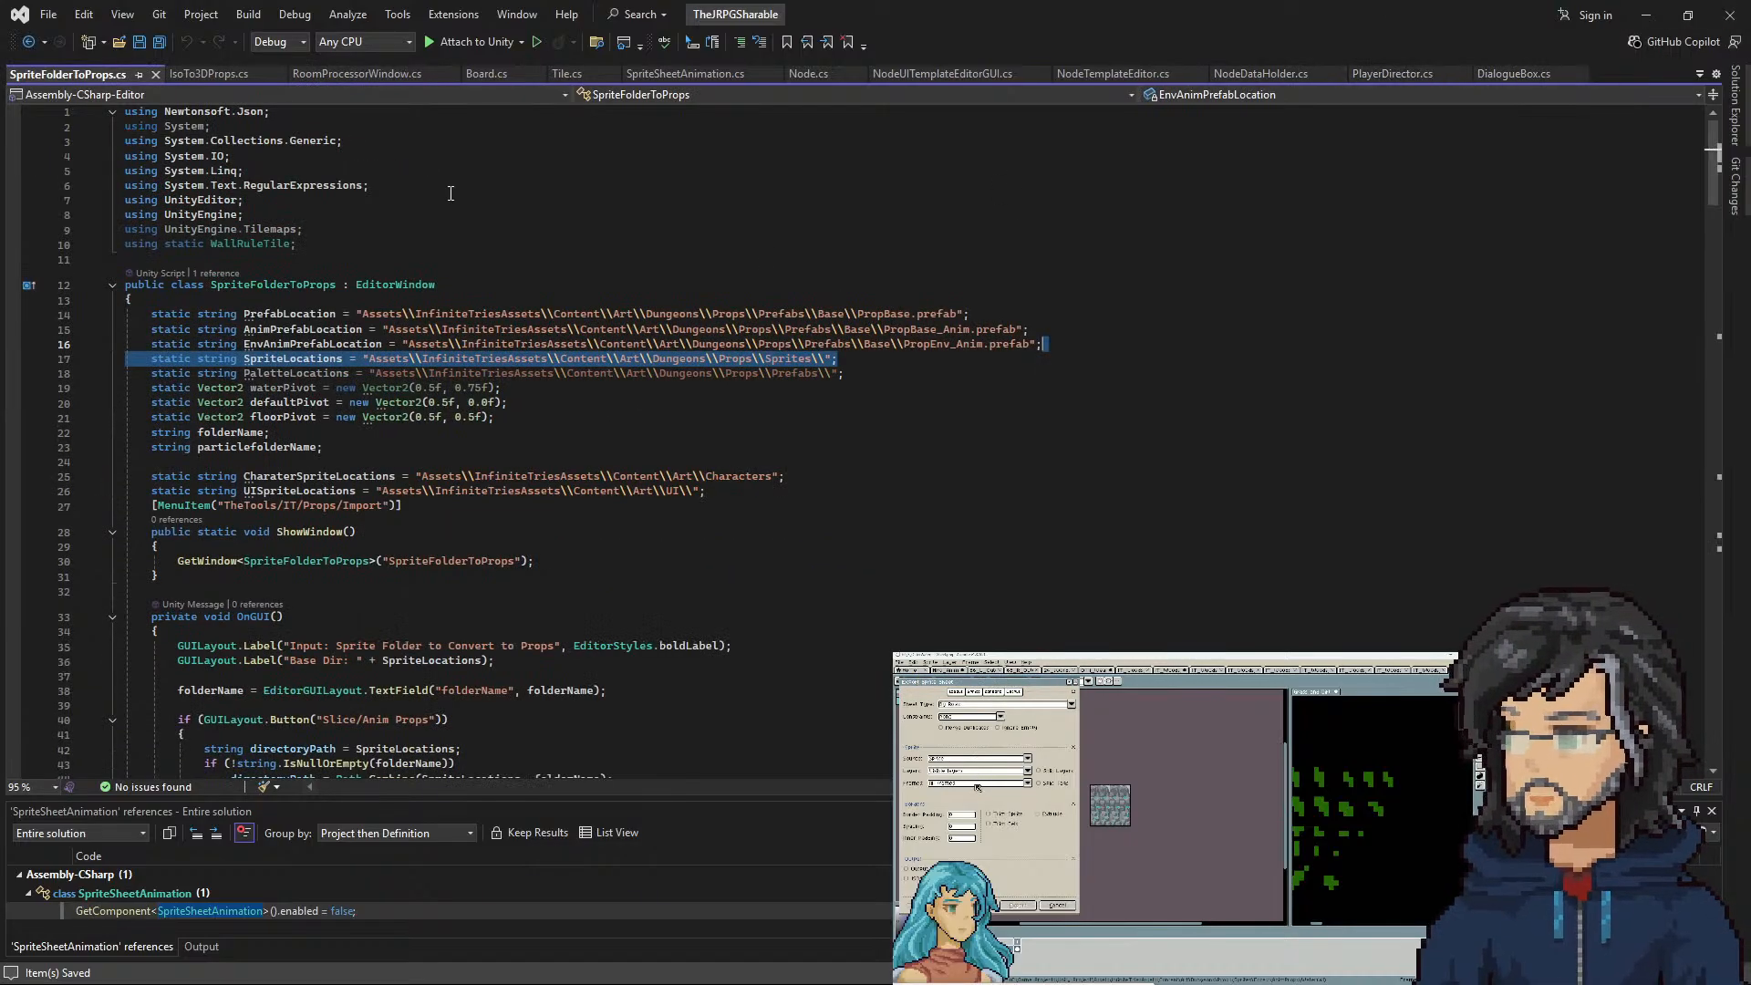
{"action": "scroll", "coordinate": [503, 467], "scroll_direction": "down", "scroll_amount": 17}
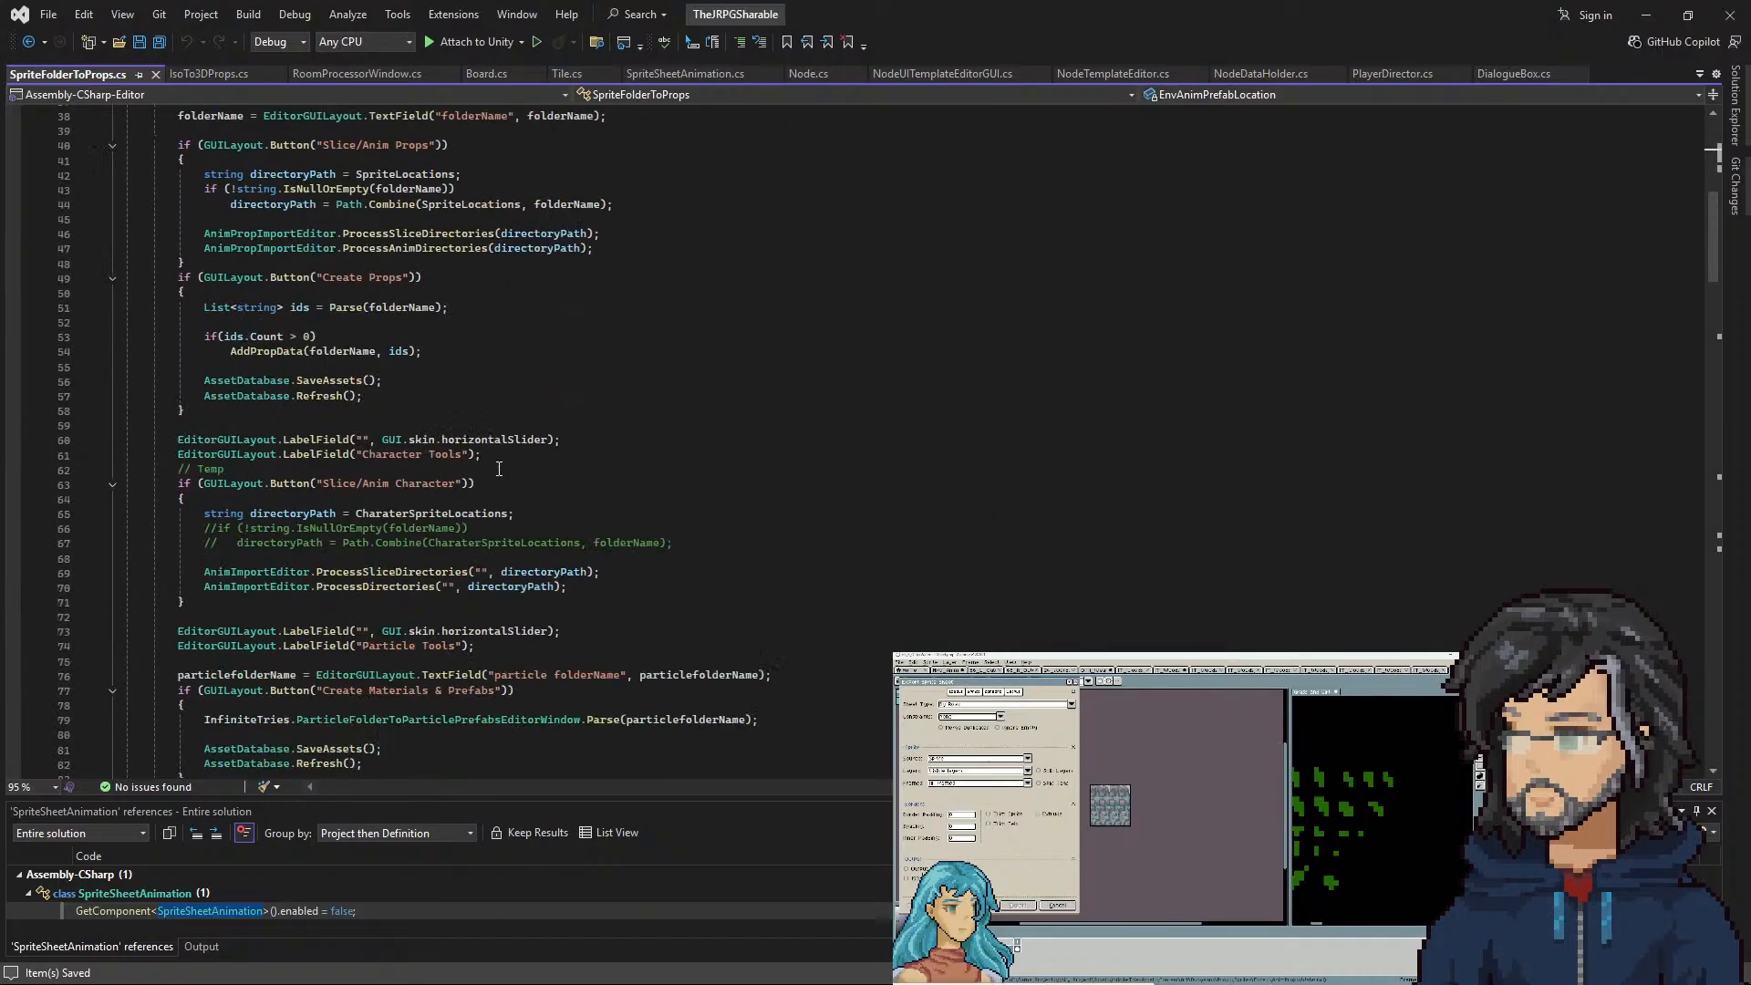
{"action": "scroll", "coordinate": [484, 460], "scroll_direction": "up", "scroll_amount": 4}
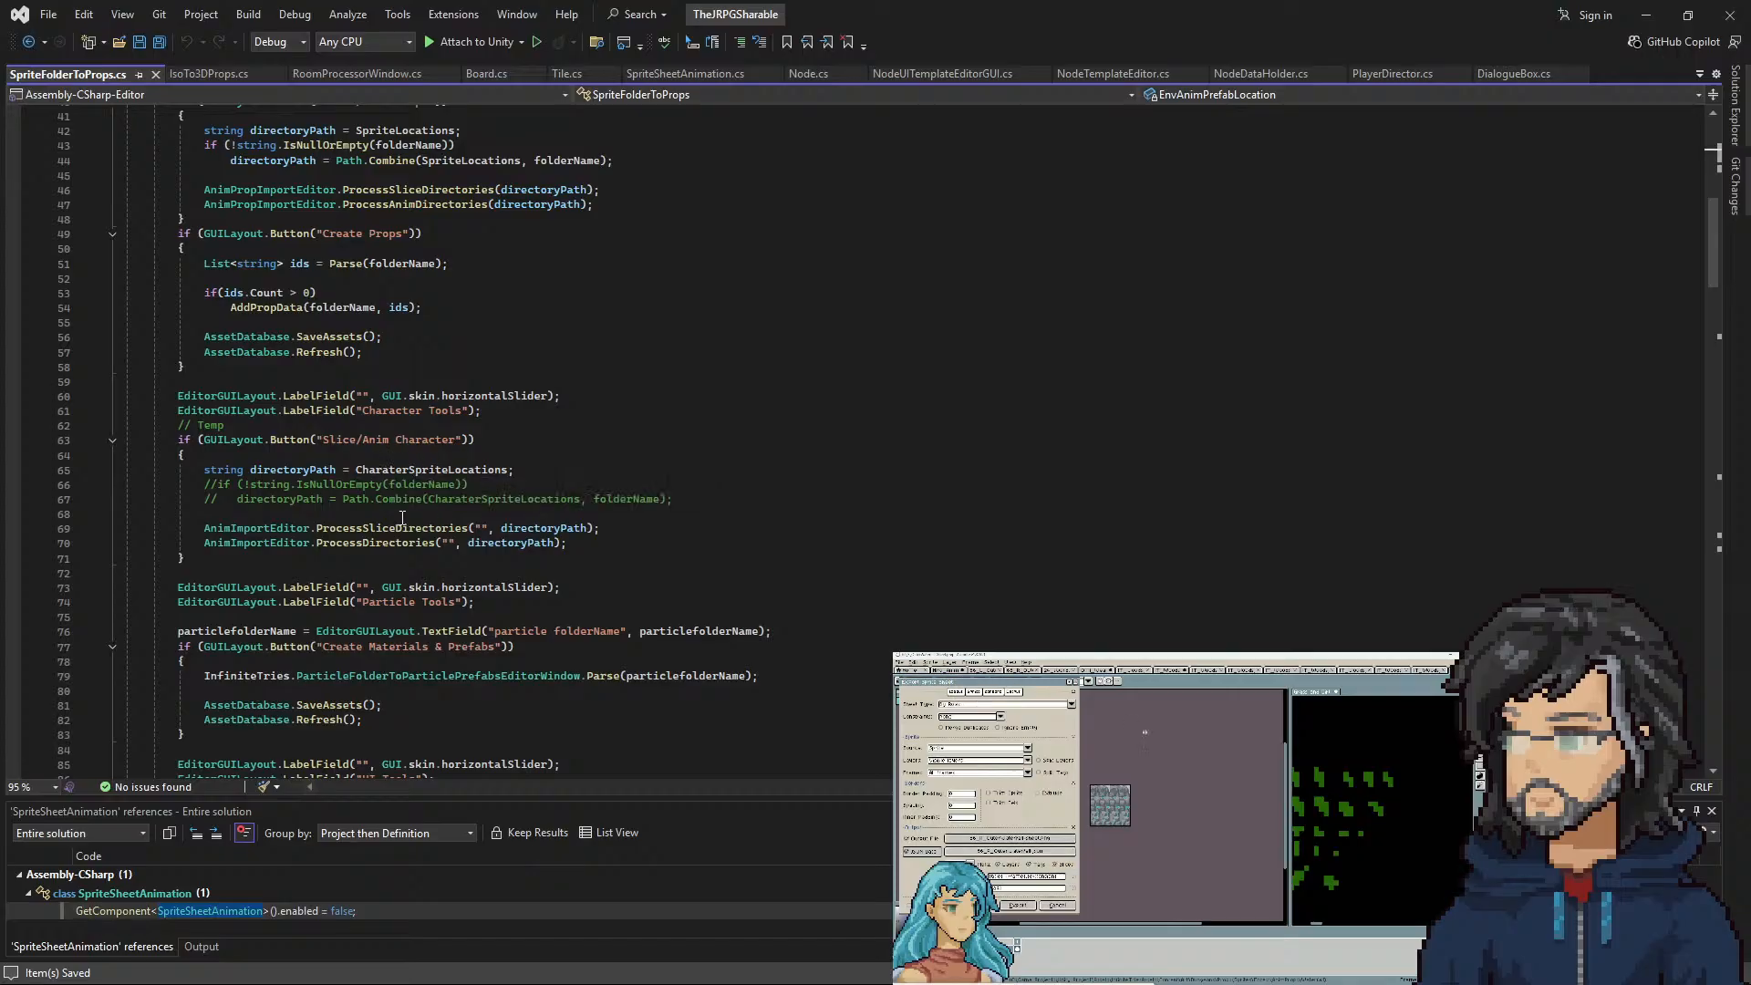
{"action": "key", "text": "alt+Tab"}
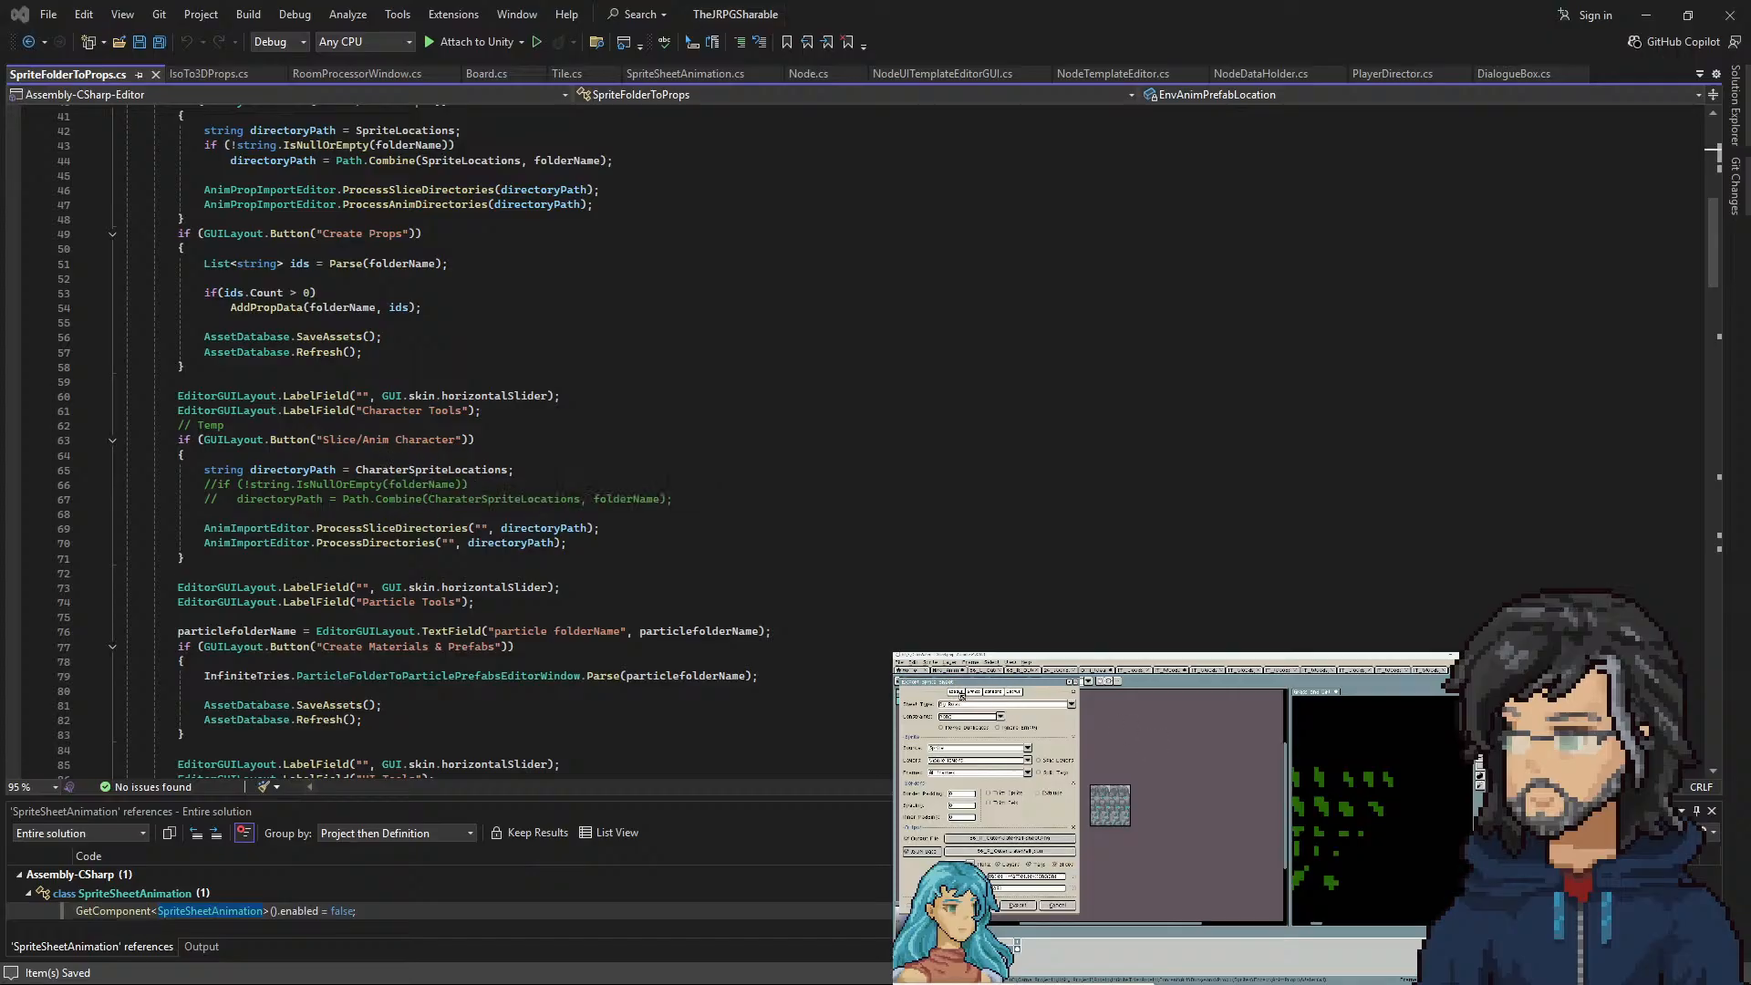
{"action": "left_click", "coordinate": [961, 694]}
{"action": "left_click", "coordinate": [964, 706]}
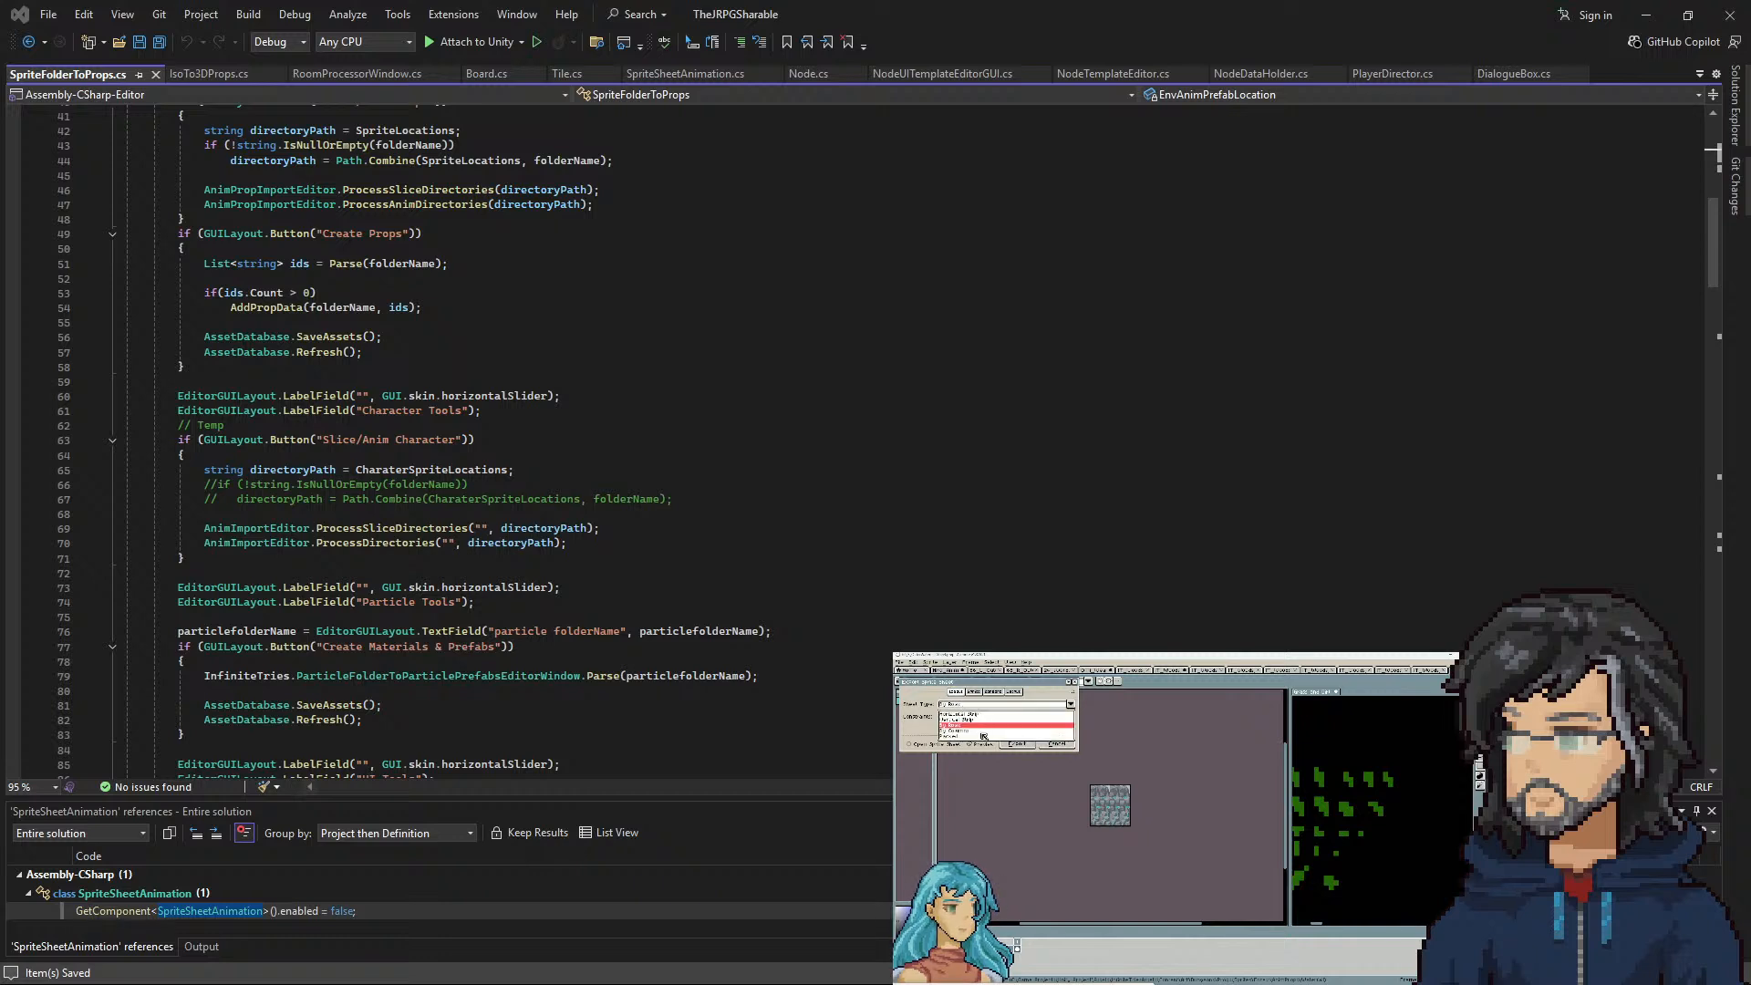
{"action": "left_click", "coordinate": [965, 731]}
{"action": "left_click", "coordinate": [967, 705]}
{"action": "left_click", "coordinate": [965, 736]}
{"action": "left_click", "coordinate": [968, 719]}
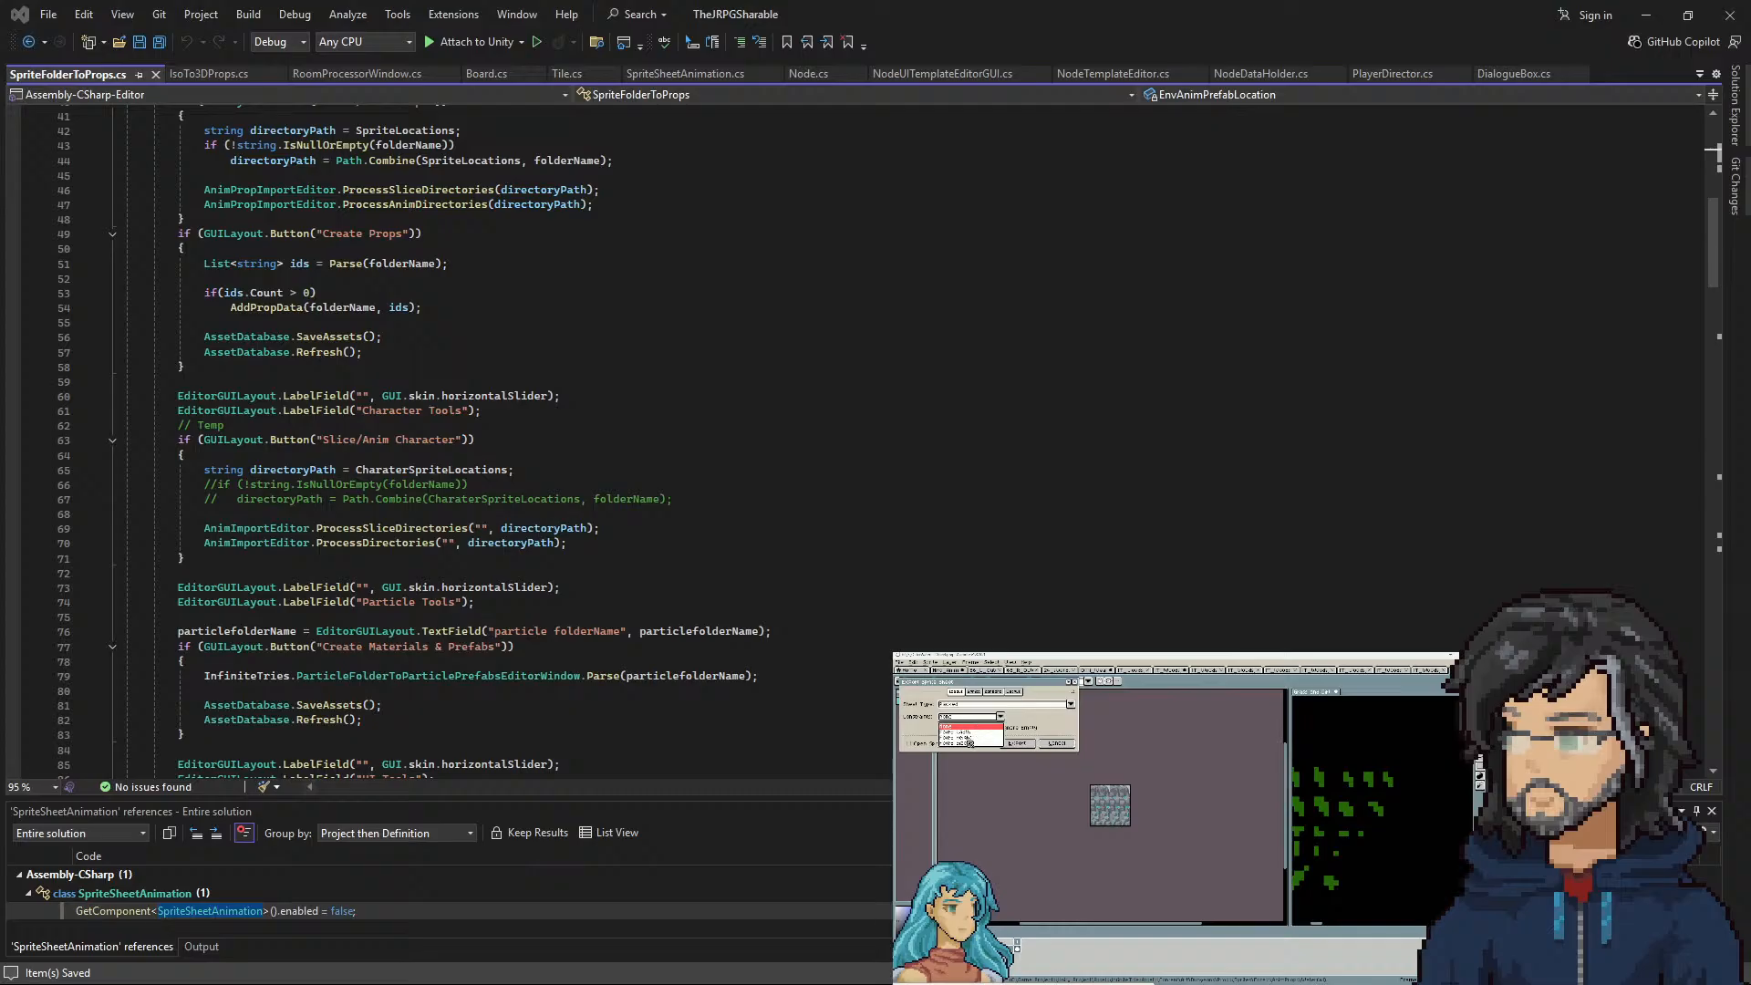
{"action": "left_click", "coordinate": [967, 744]}
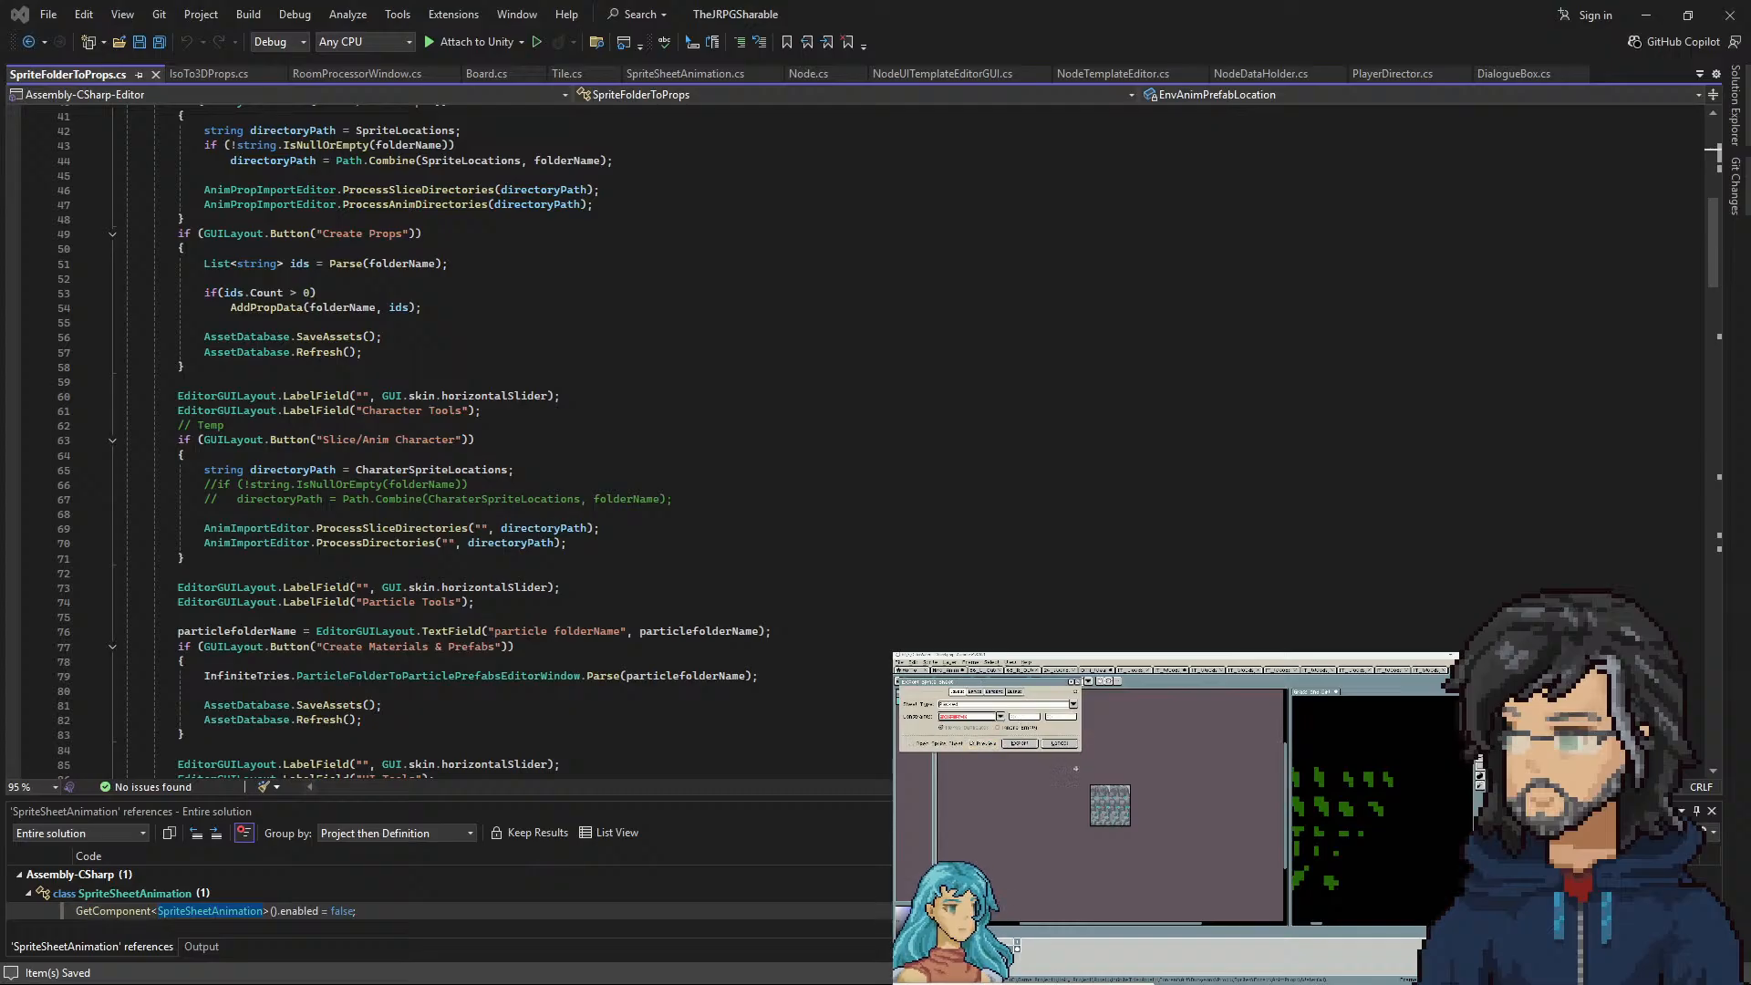
{"action": "scroll", "coordinate": [1090, 795], "scroll_direction": "up", "scroll_amount": 2}
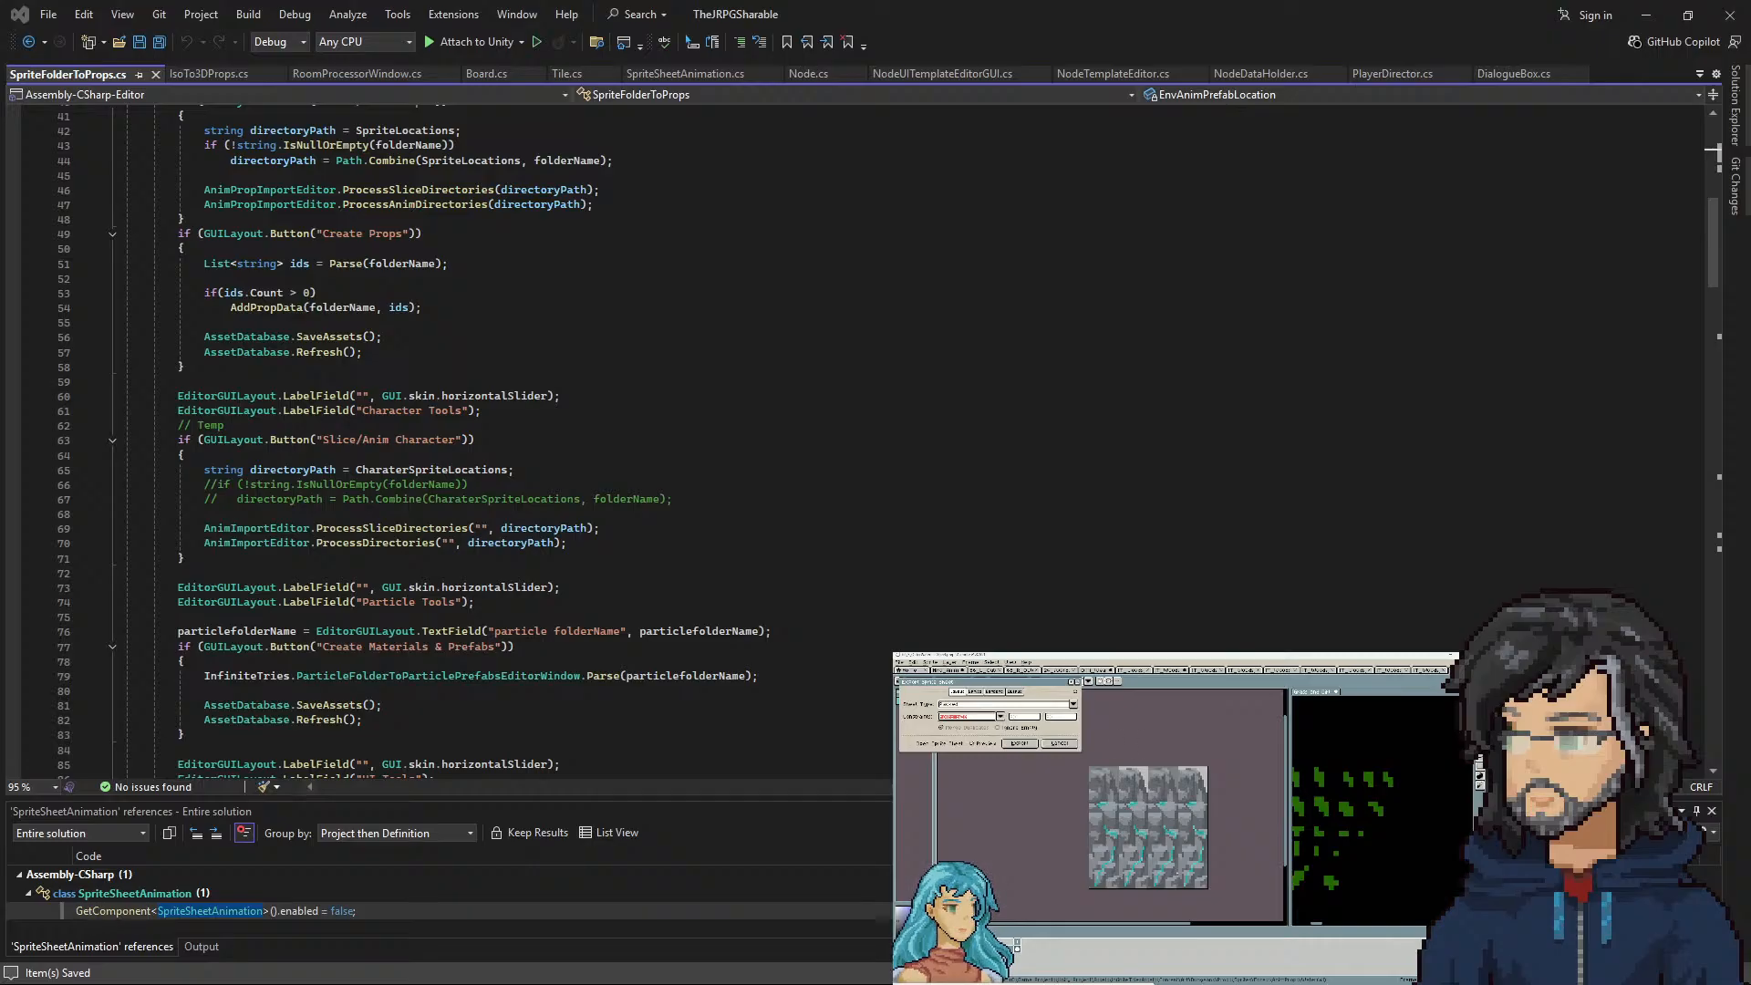
{"action": "left_click_drag", "start_coordinate": [1117, 814], "coordinate": [1142, 829]}
{"action": "left_click", "coordinate": [1071, 744]}
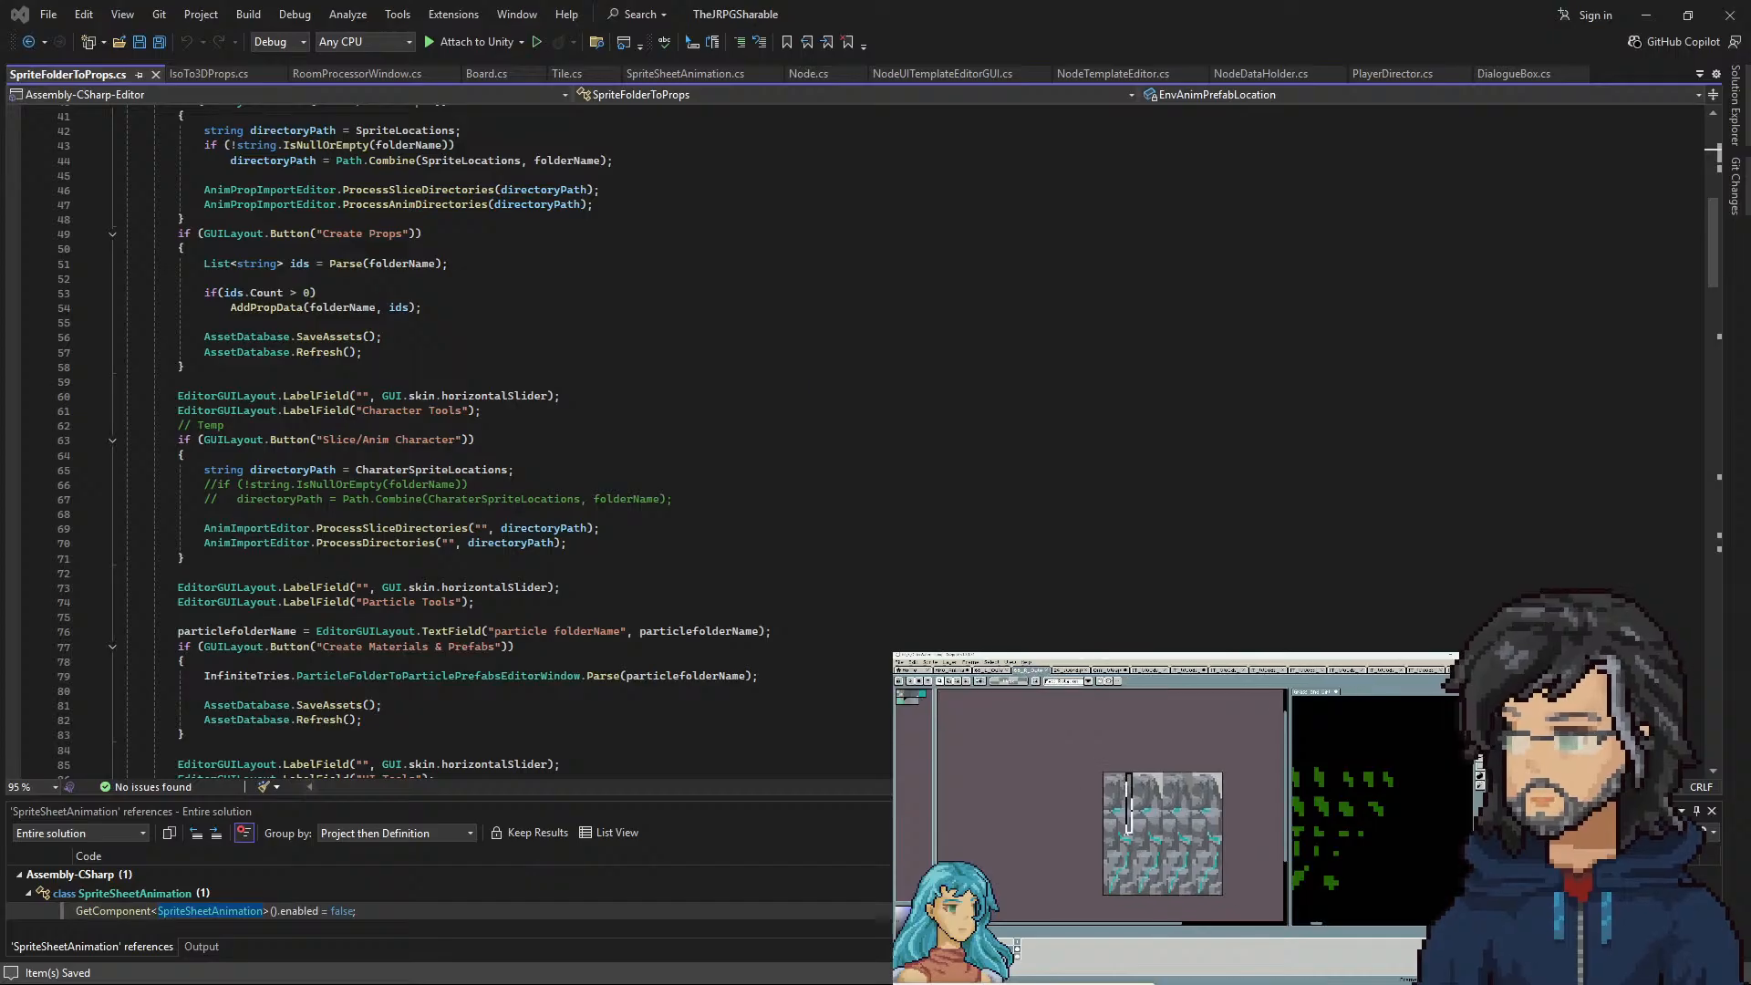
Mark a block of the rock sprite's first column and set the sprite sheet export to the Packed type with a Fixed Size constraint
{"action": "scroll", "coordinate": [1127, 822], "scroll_direction": "up", "scroll_amount": 2}
{"action": "left_click_drag", "start_coordinate": [1118, 837], "coordinate": [1102, 775]}
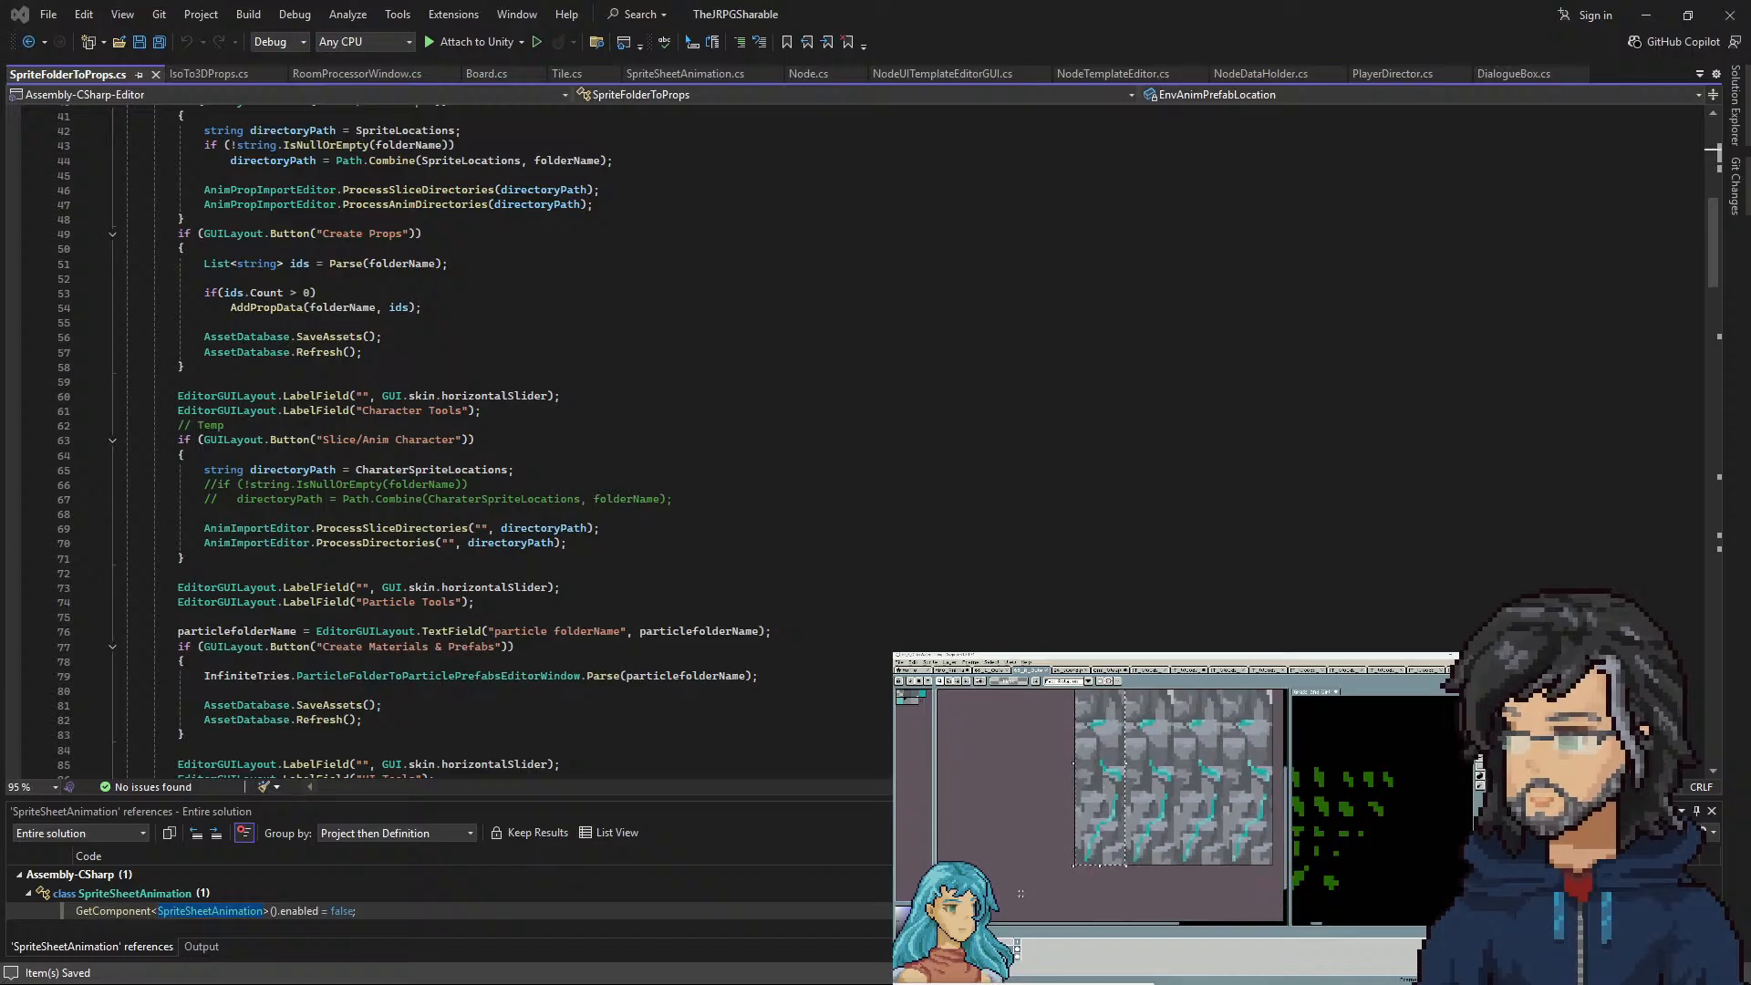
{"action": "left_click", "coordinate": [900, 662]}
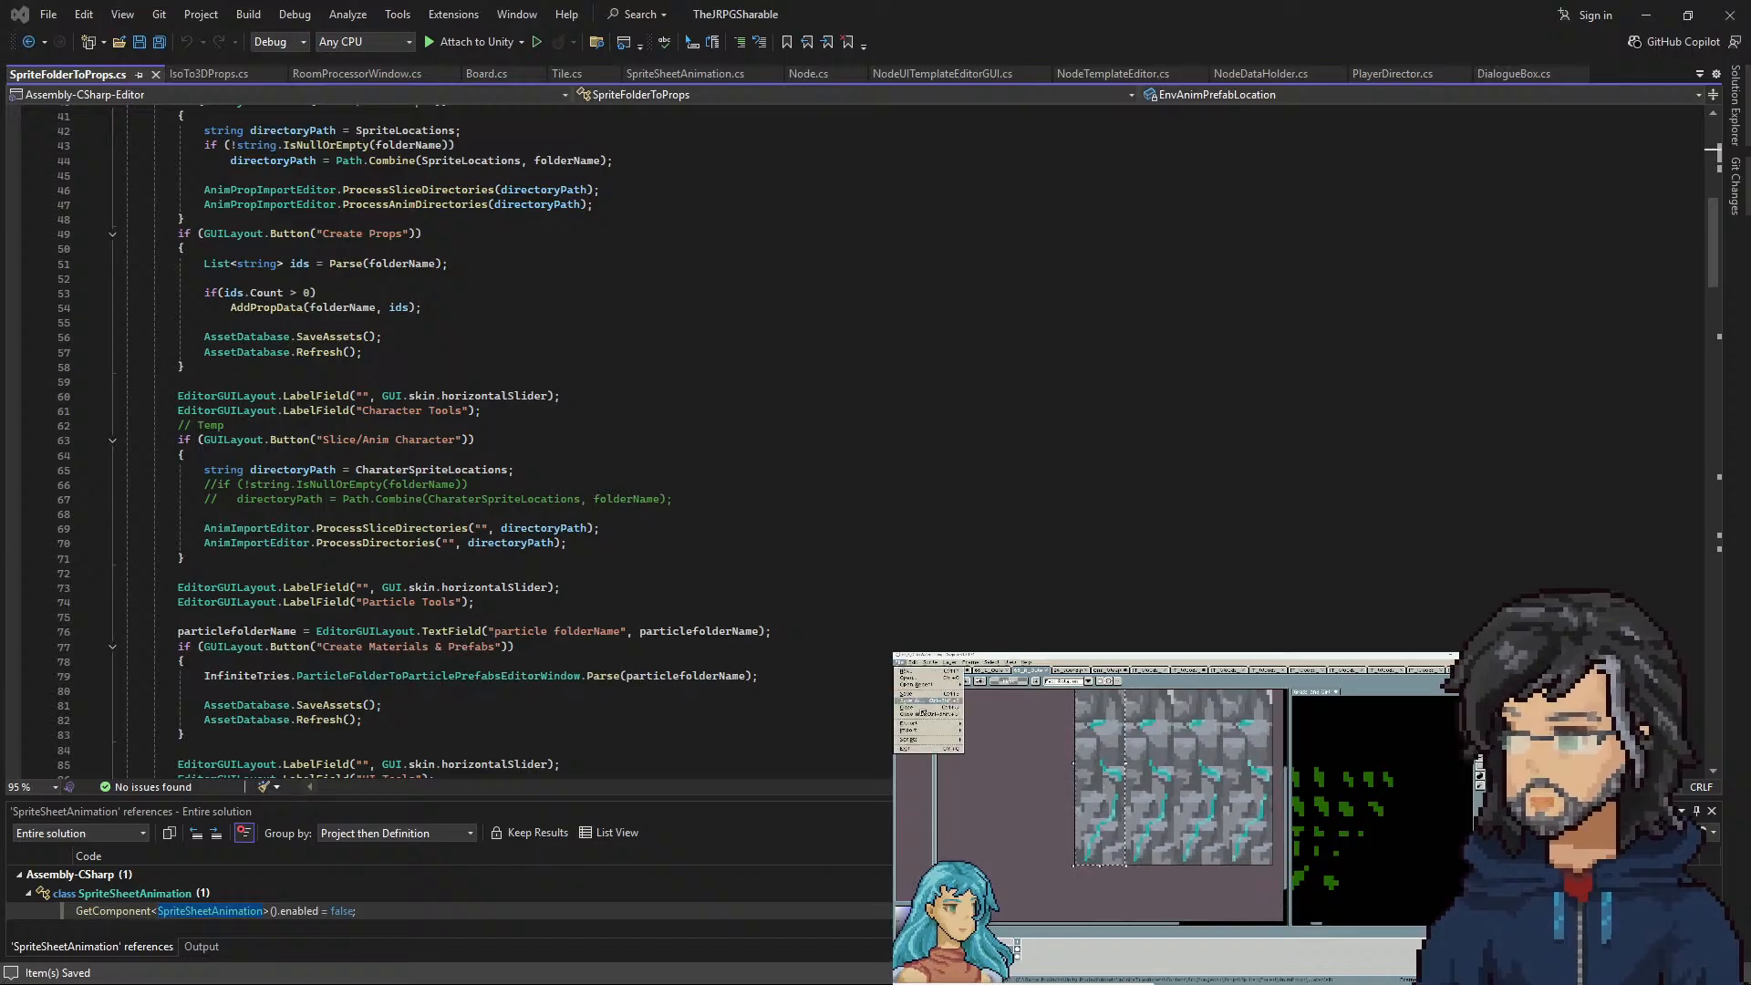
{"action": "mouse_move", "coordinate": [916, 726]}
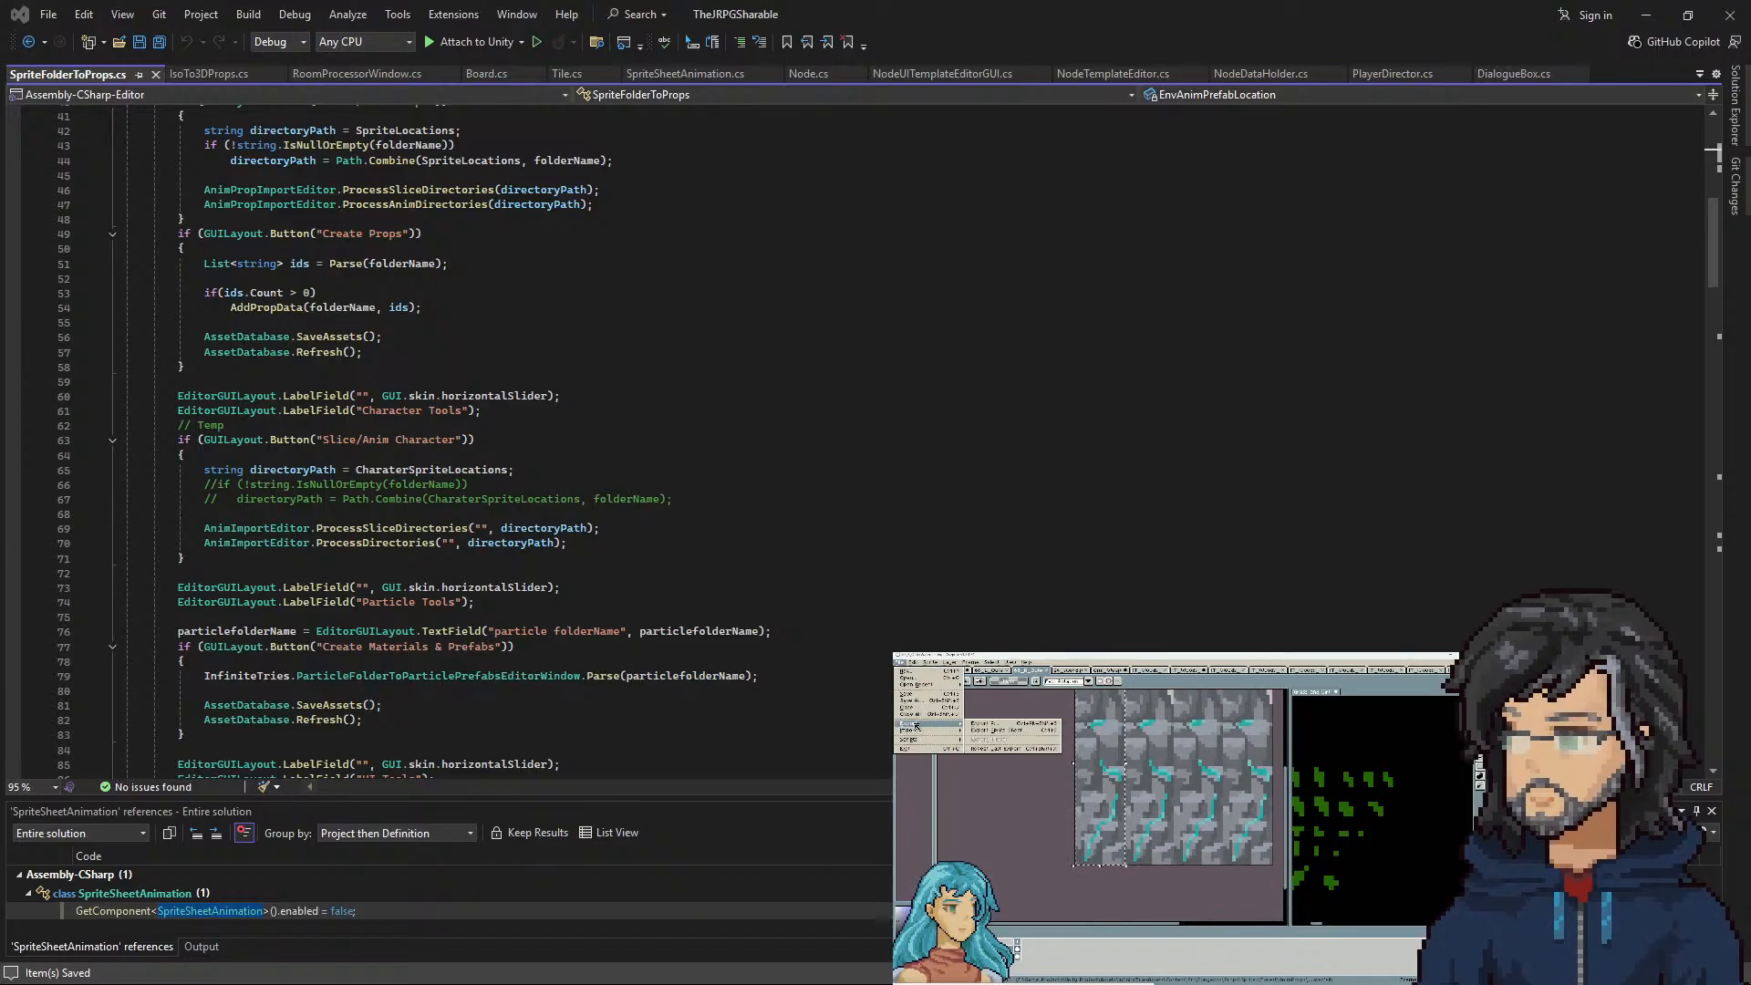
{"action": "left_click", "coordinate": [1019, 734]}
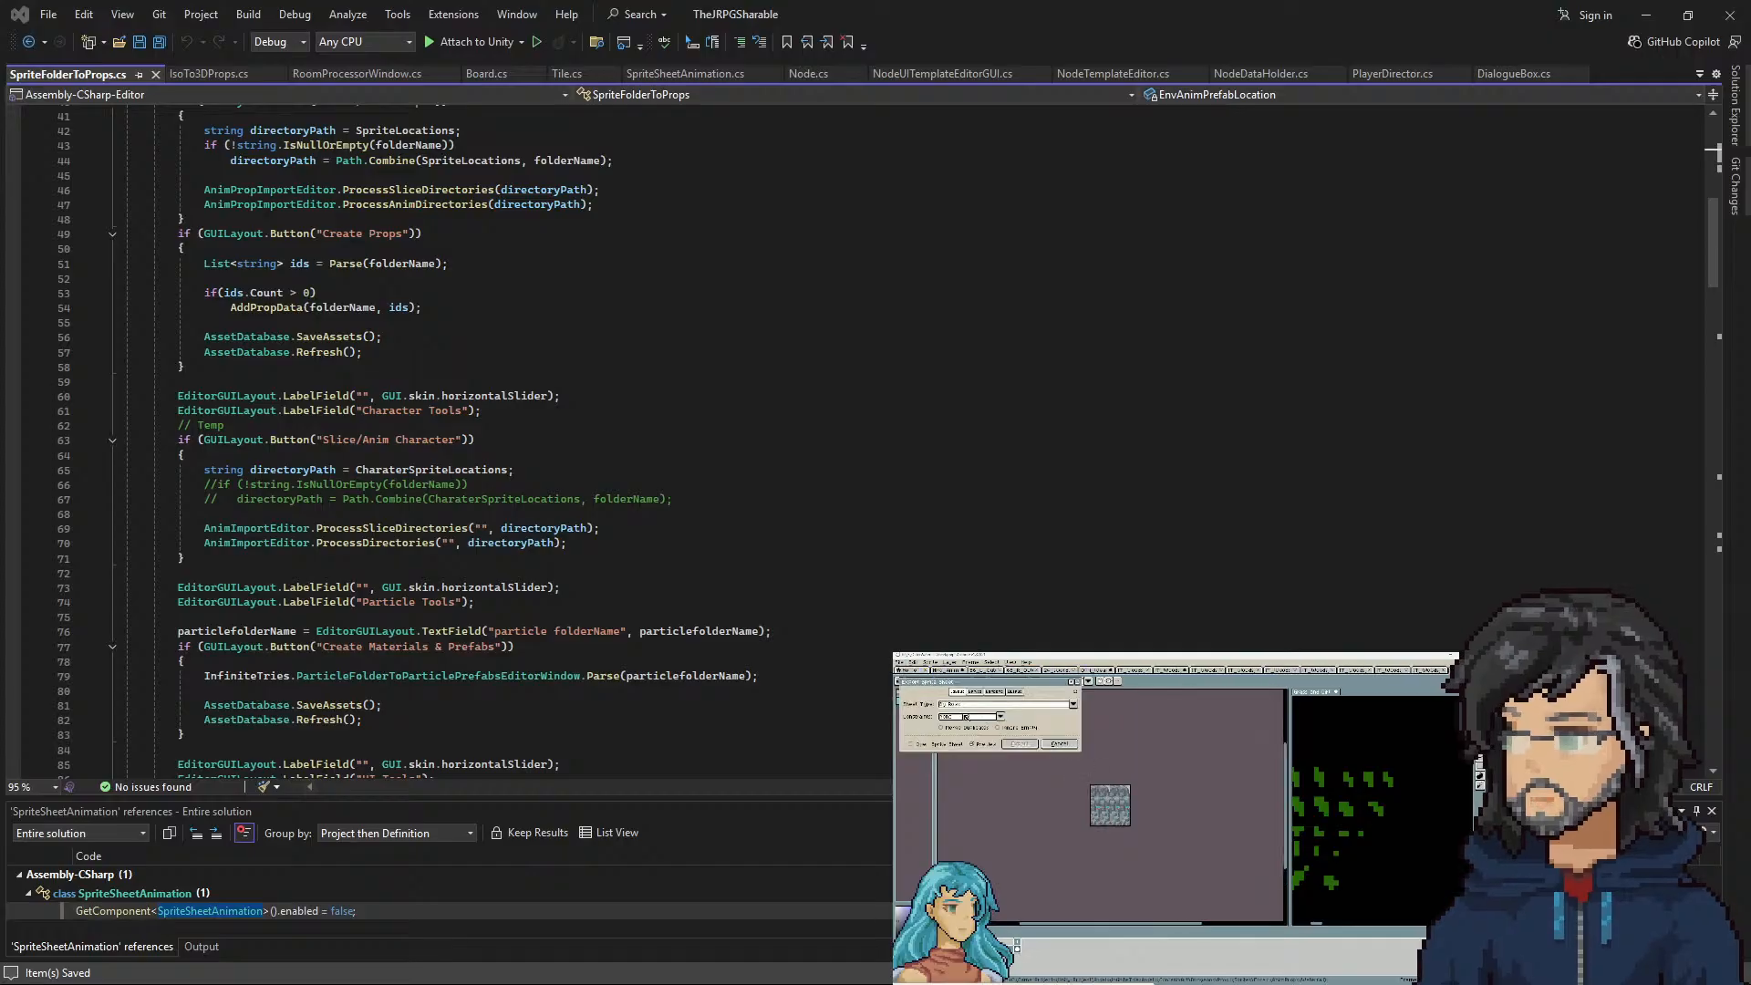
{"action": "left_click", "coordinate": [972, 707]}
{"action": "left_click", "coordinate": [973, 735]}
{"action": "left_click", "coordinate": [968, 717]}
{"action": "left_click", "coordinate": [970, 744]}
Switch to Unity, look over the IT_Woods_Room_F7 scene and test-run it in play mode
{"action": "left_click", "coordinate": [1655, 19]}
{"action": "left_click_drag", "start_coordinate": [889, 438], "coordinate": [760, 484]}
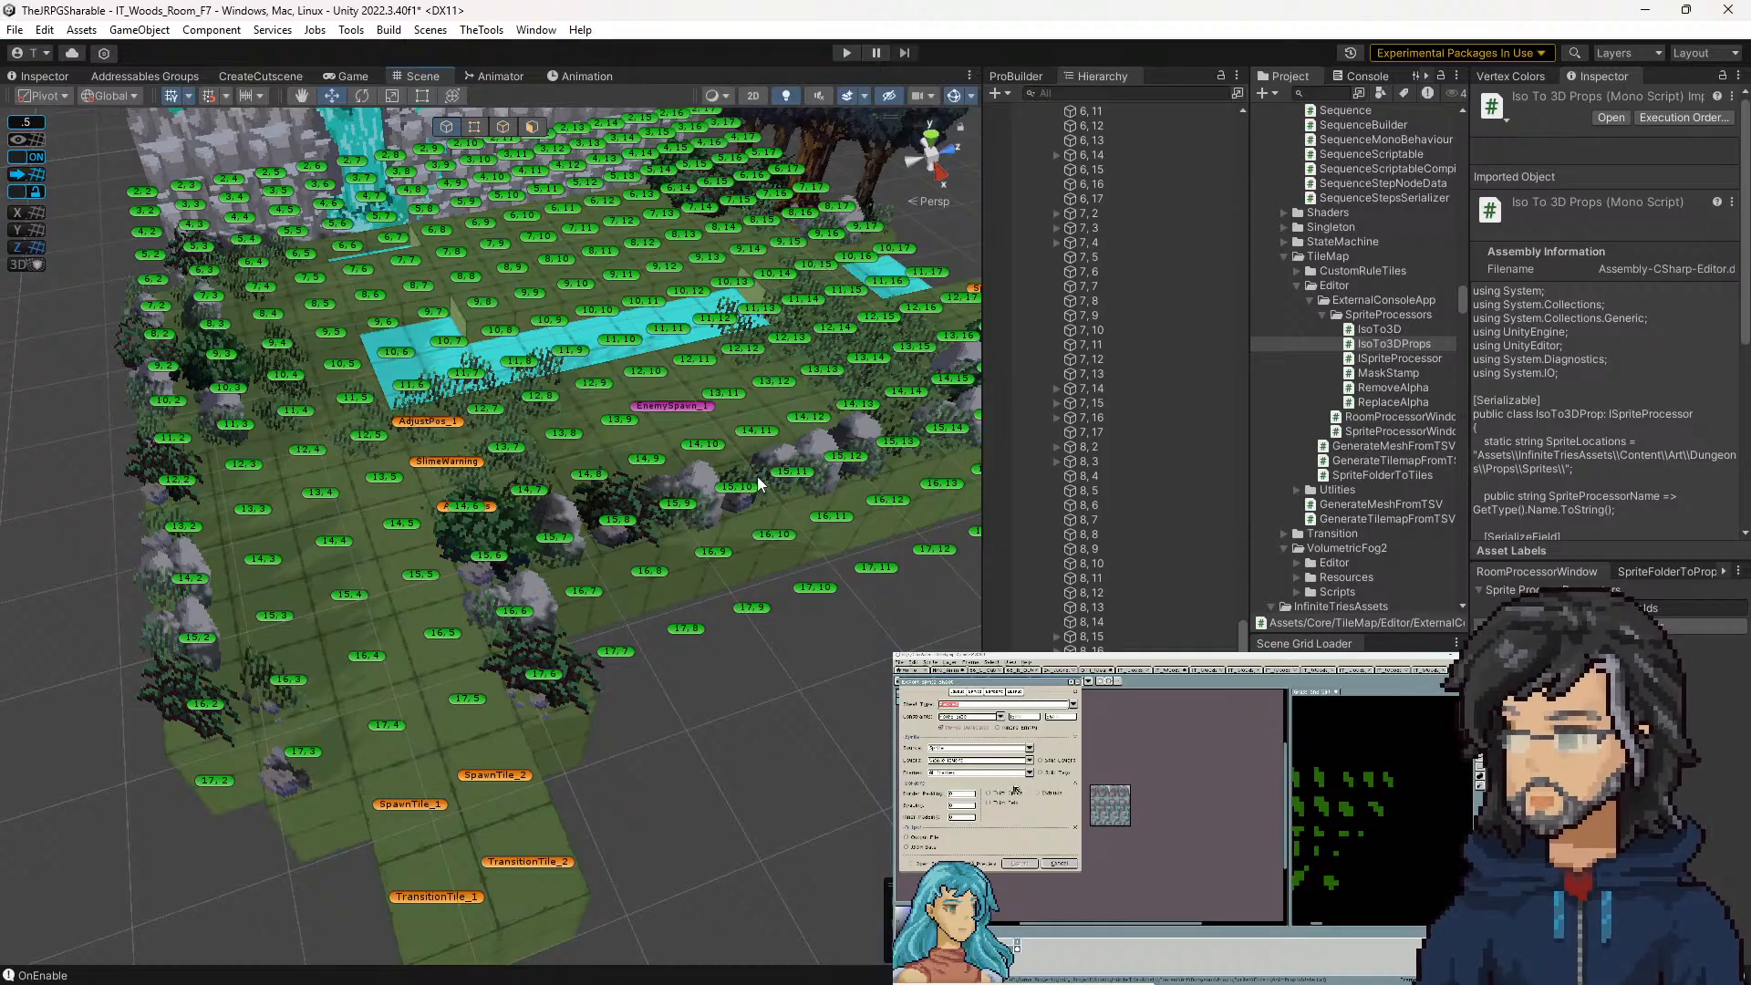
{"action": "left_click_drag", "start_coordinate": [757, 476], "coordinate": [631, 472]}
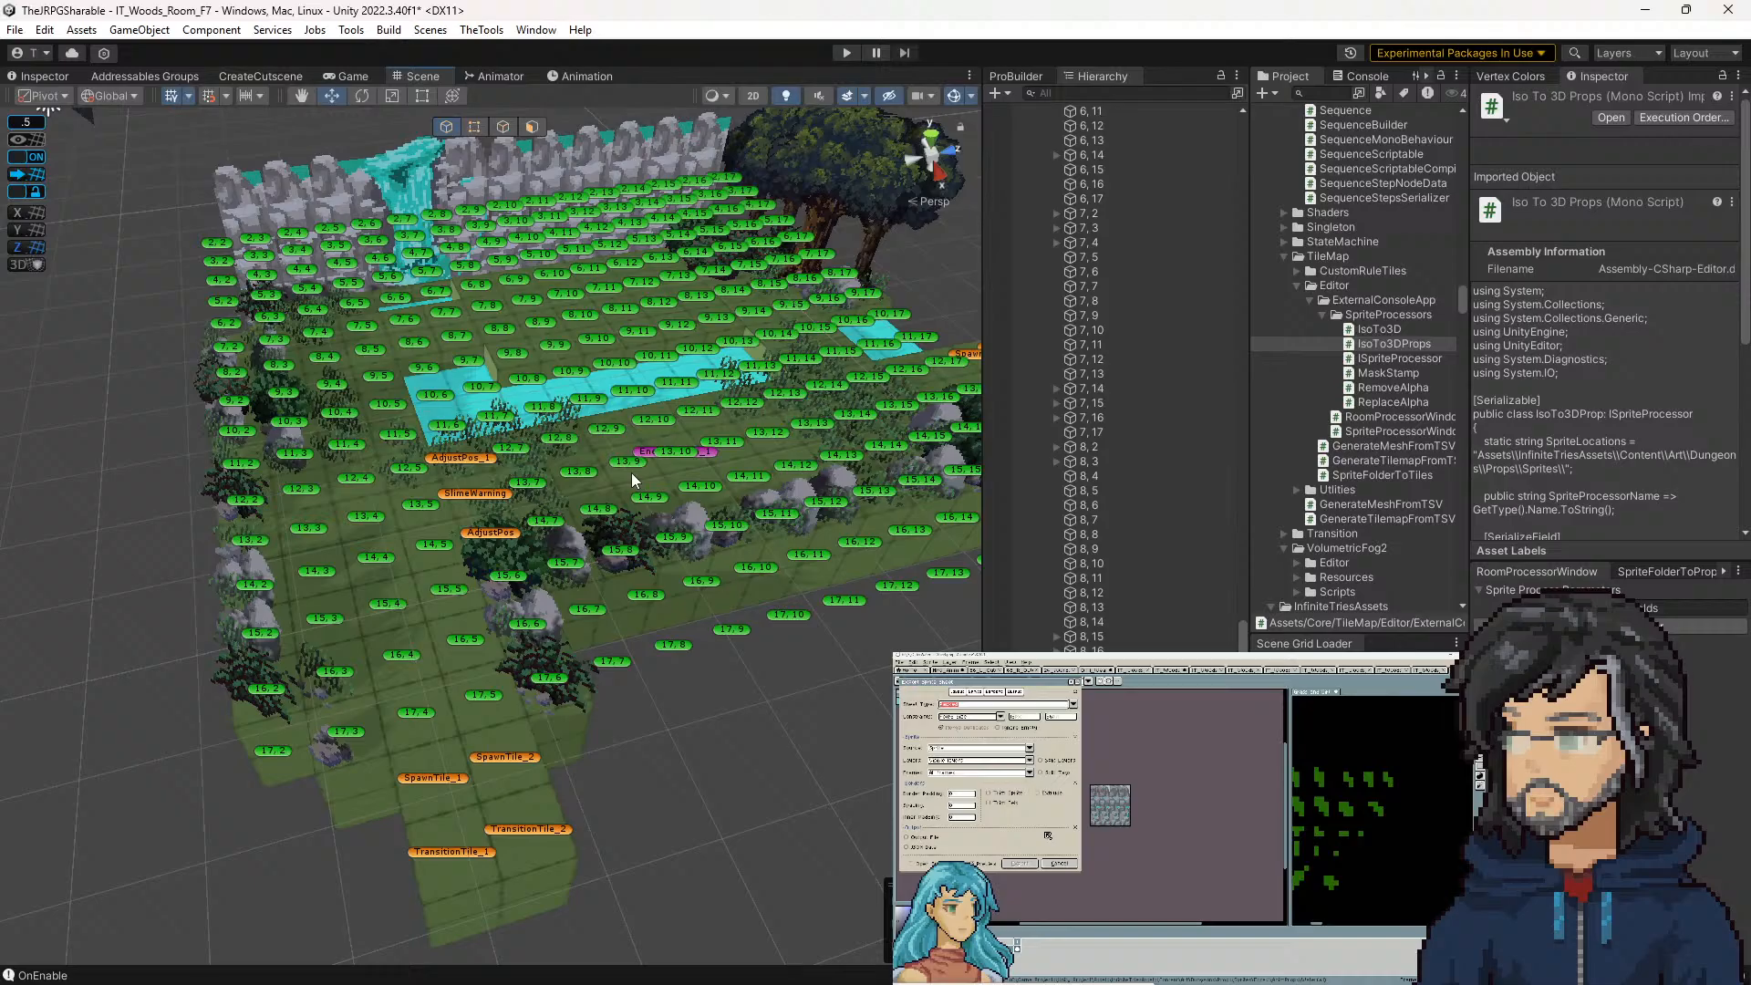
{"action": "left_click_drag", "start_coordinate": [631, 480], "coordinate": [553, 499]}
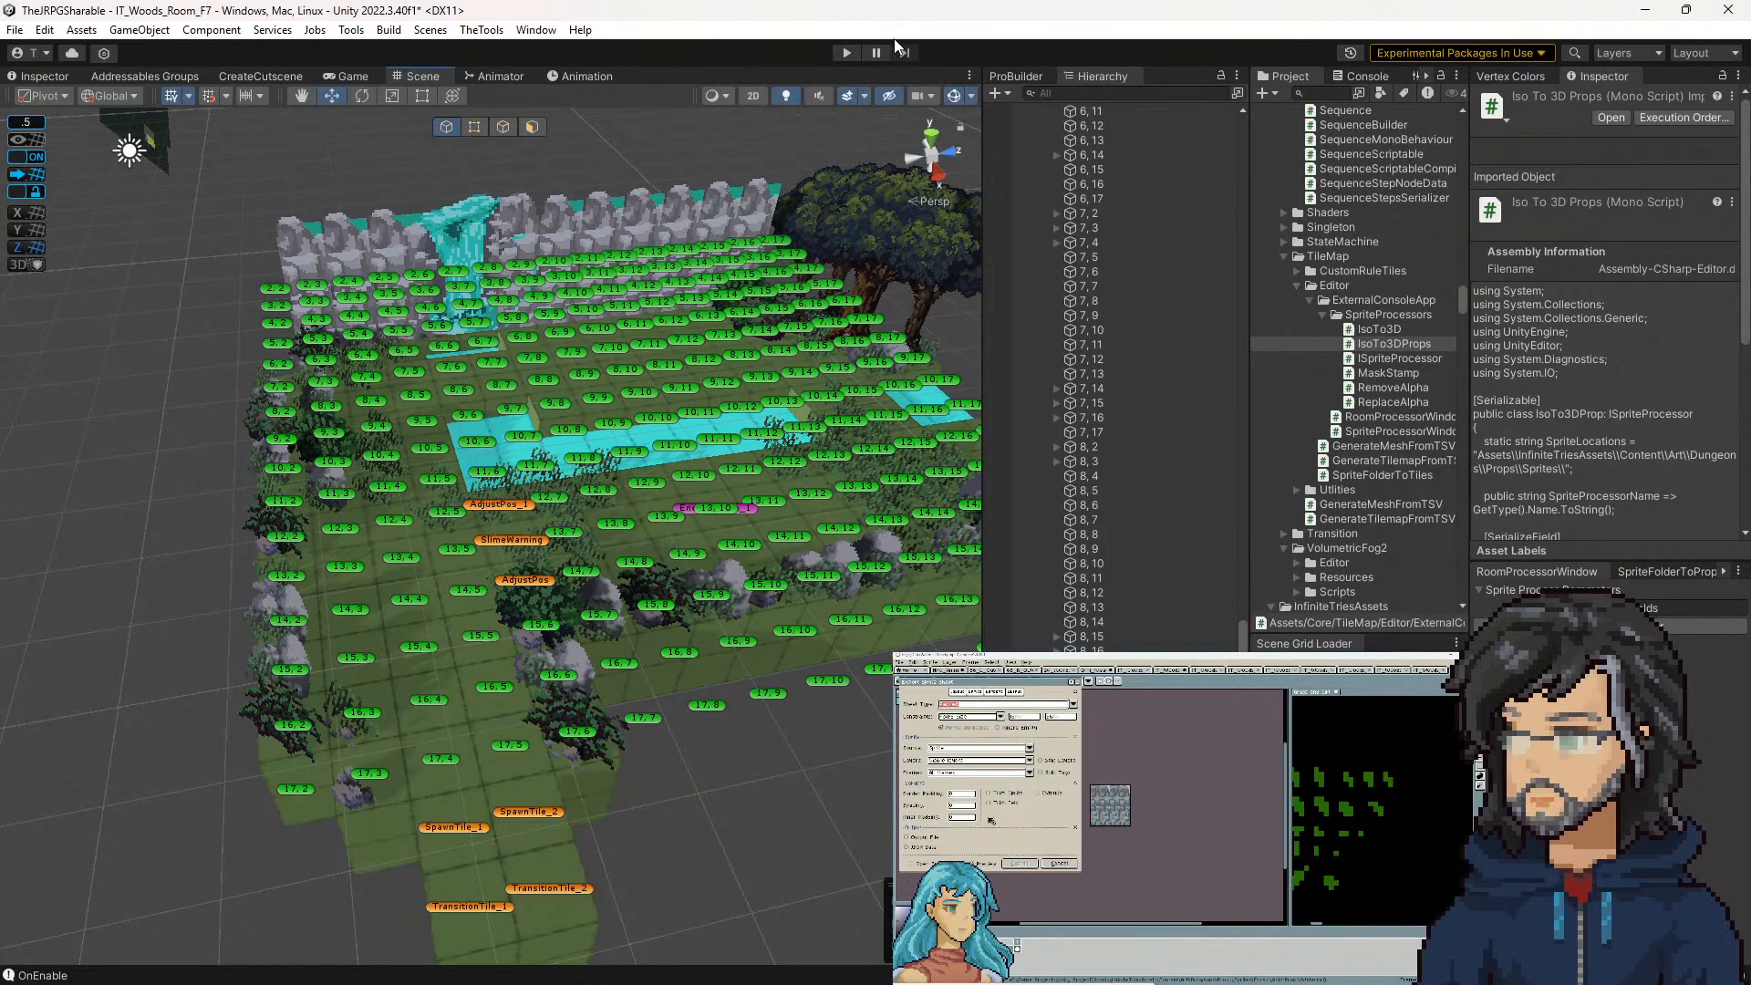
{"action": "left_click", "coordinate": [846, 53]}
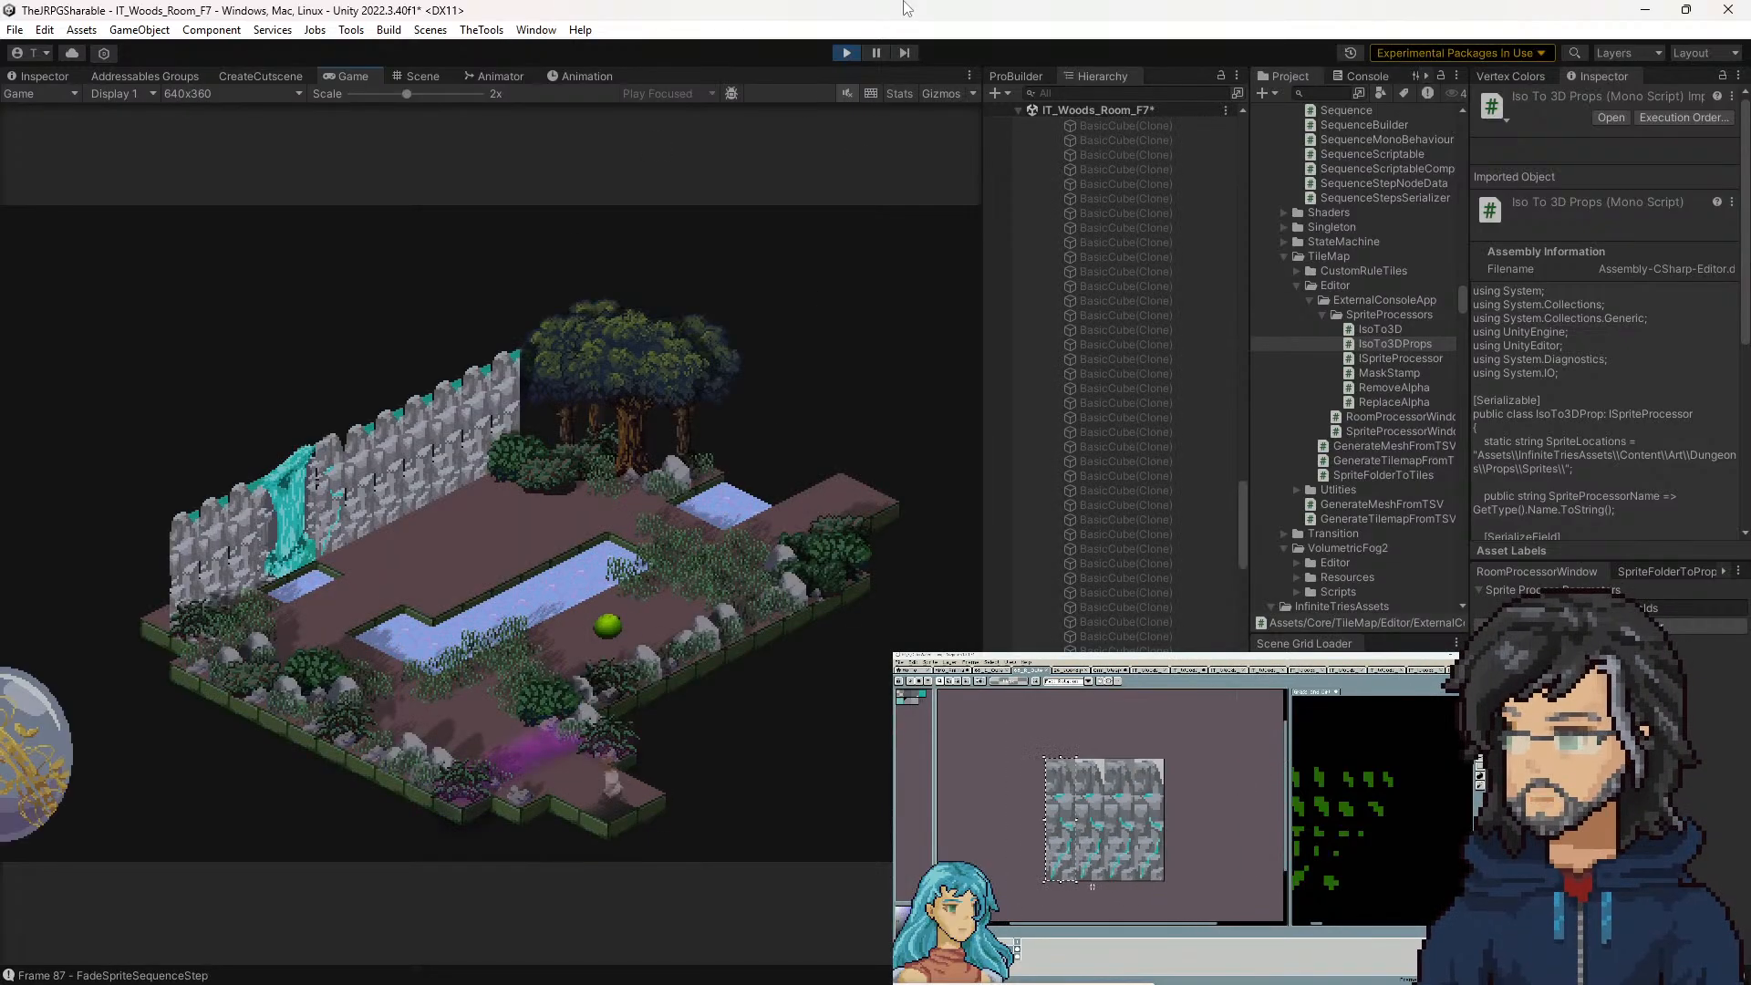
{"action": "left_click", "coordinate": [847, 53]}
Examine the Board object's script settings in the IT_Woods_Room_F7 scene and view the room from other angles
{"action": "scroll", "coordinate": [1165, 374], "scroll_direction": "up", "scroll_amount": 20}
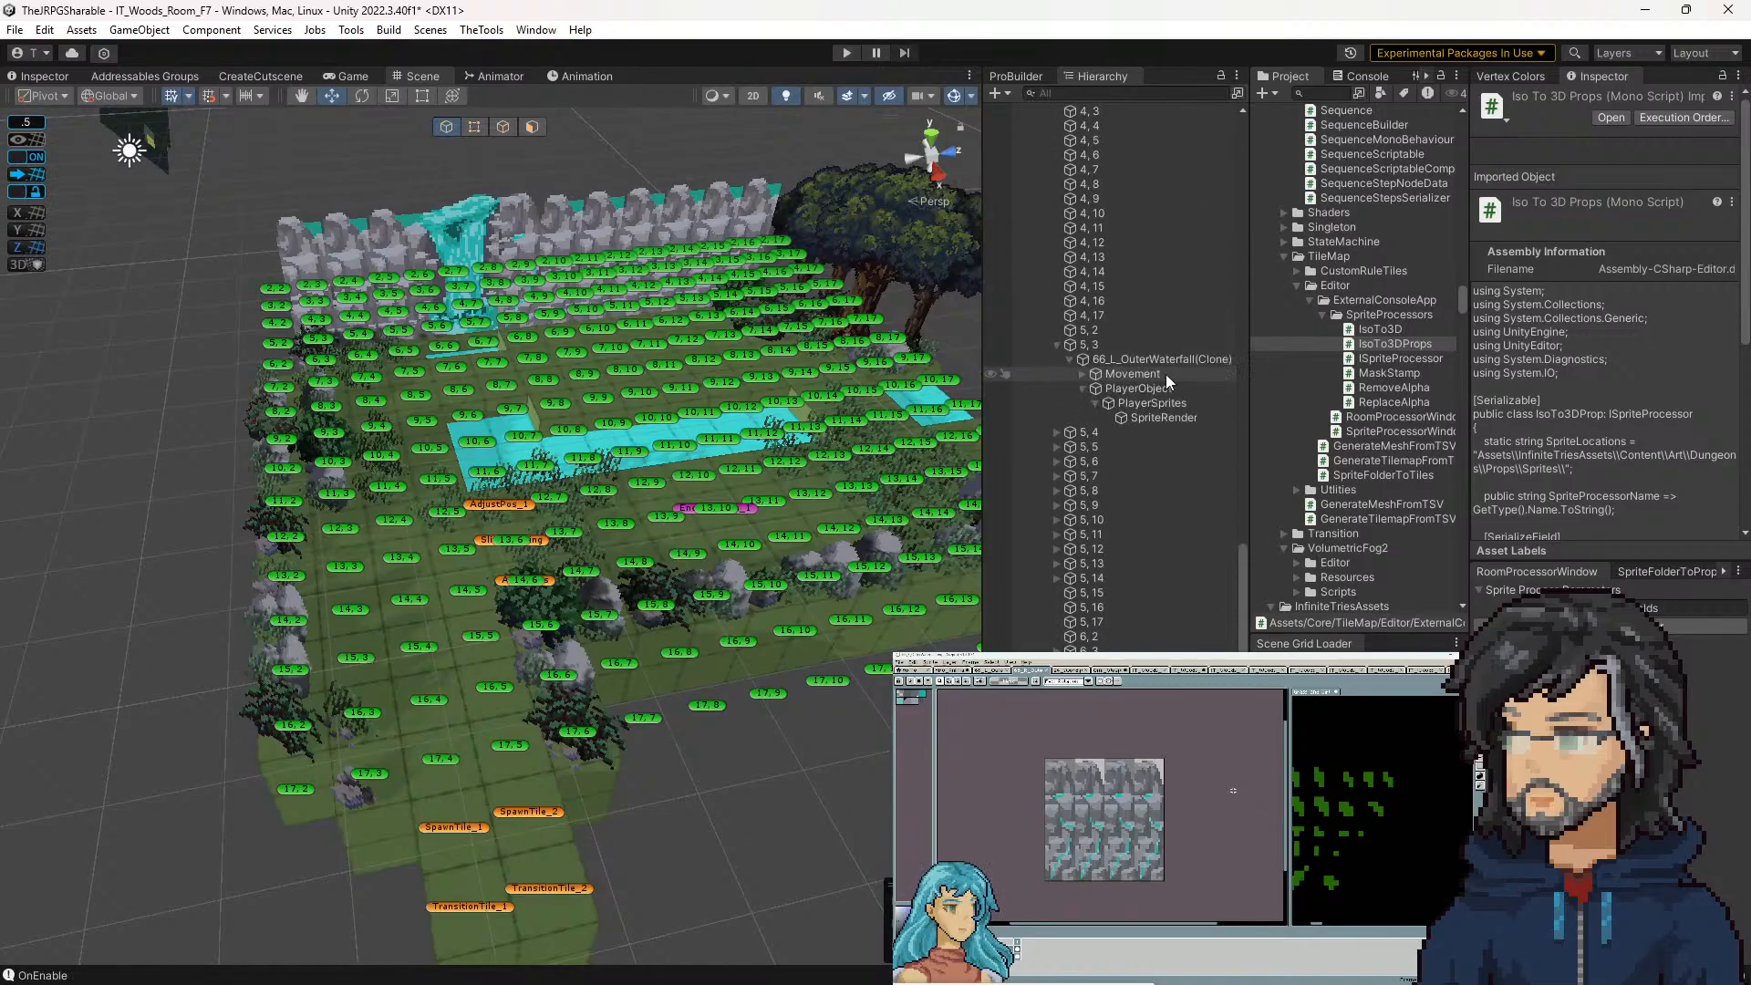
{"action": "scroll", "coordinate": [1165, 301], "scroll_direction": "up", "scroll_amount": 10}
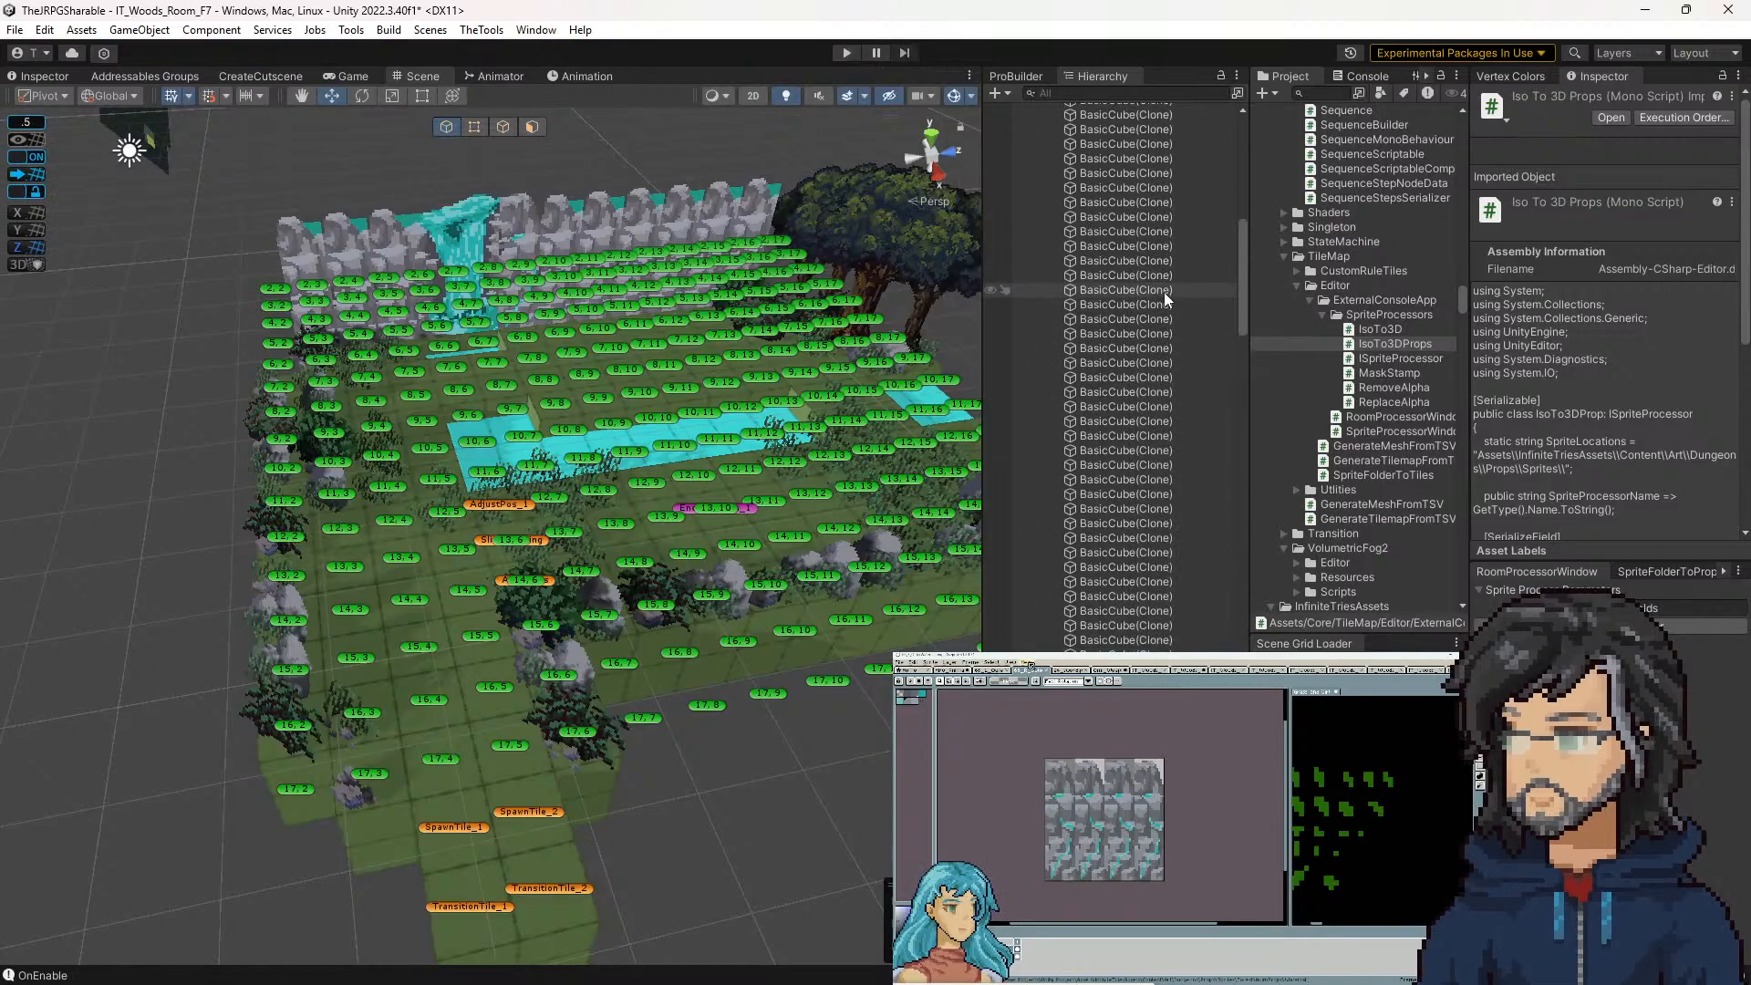
{"action": "left_click", "coordinate": [1099, 147]}
{"action": "scroll", "coordinate": [1583, 383], "scroll_direction": "down", "scroll_amount": 1}
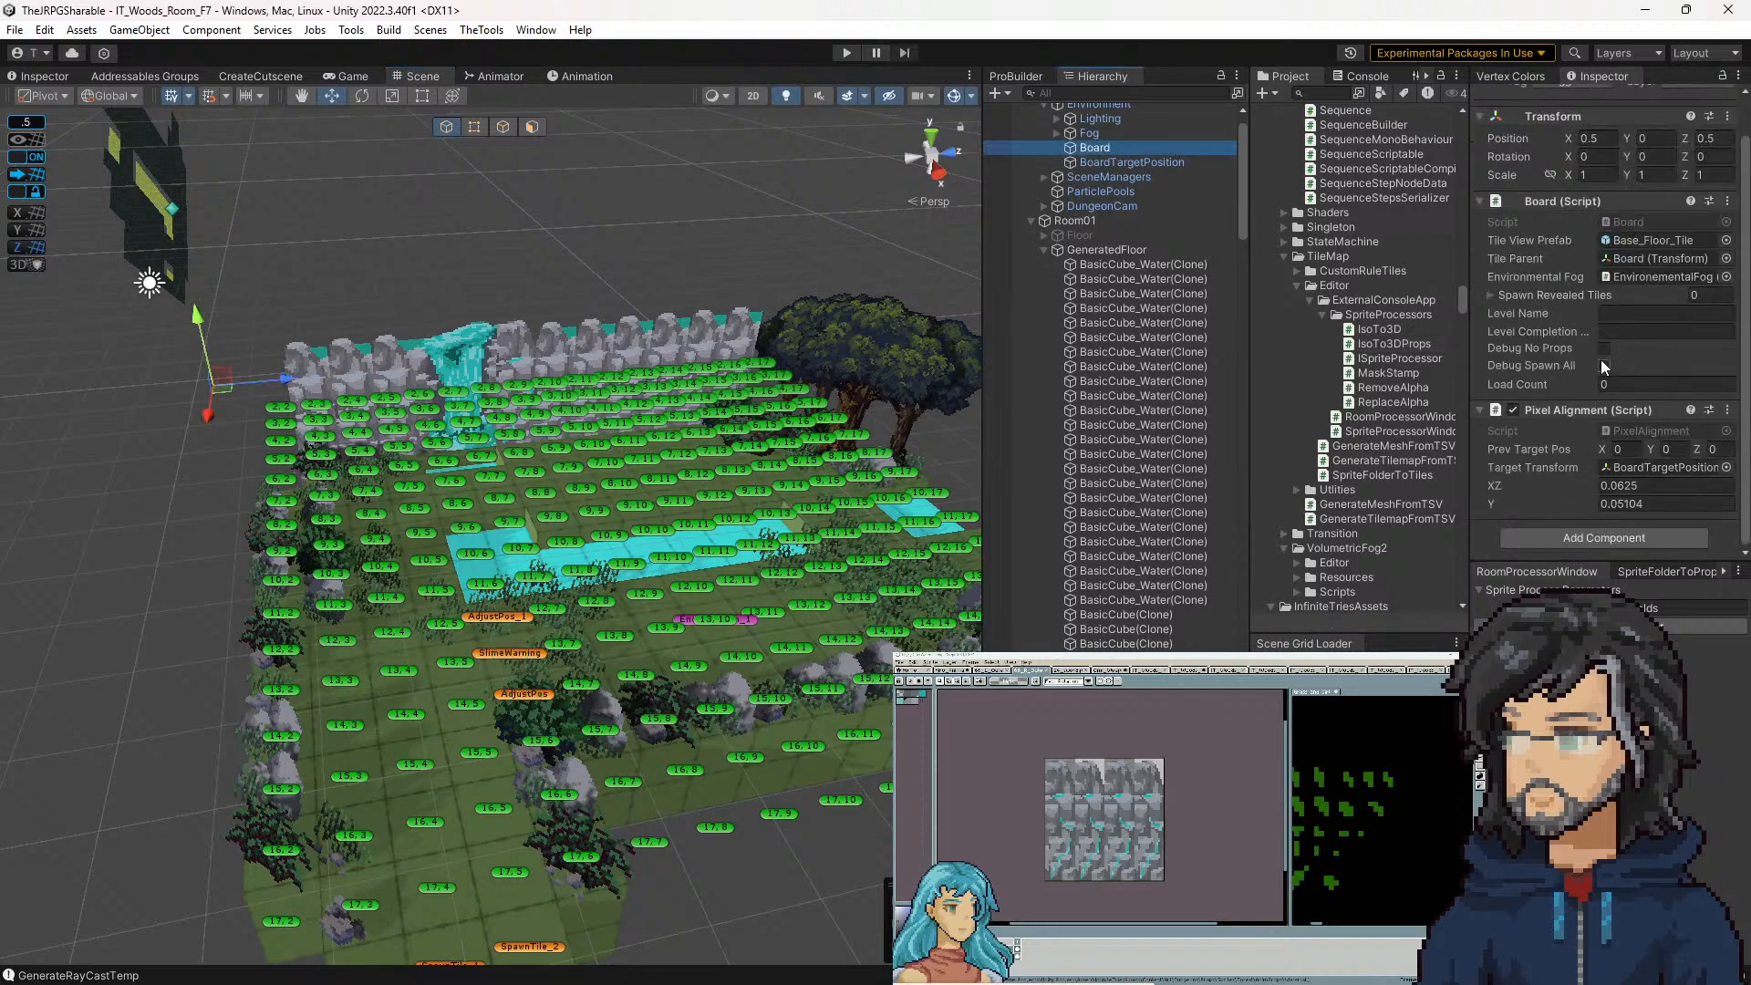
{"action": "left_click_drag", "start_coordinate": [567, 534], "coordinate": [679, 567]}
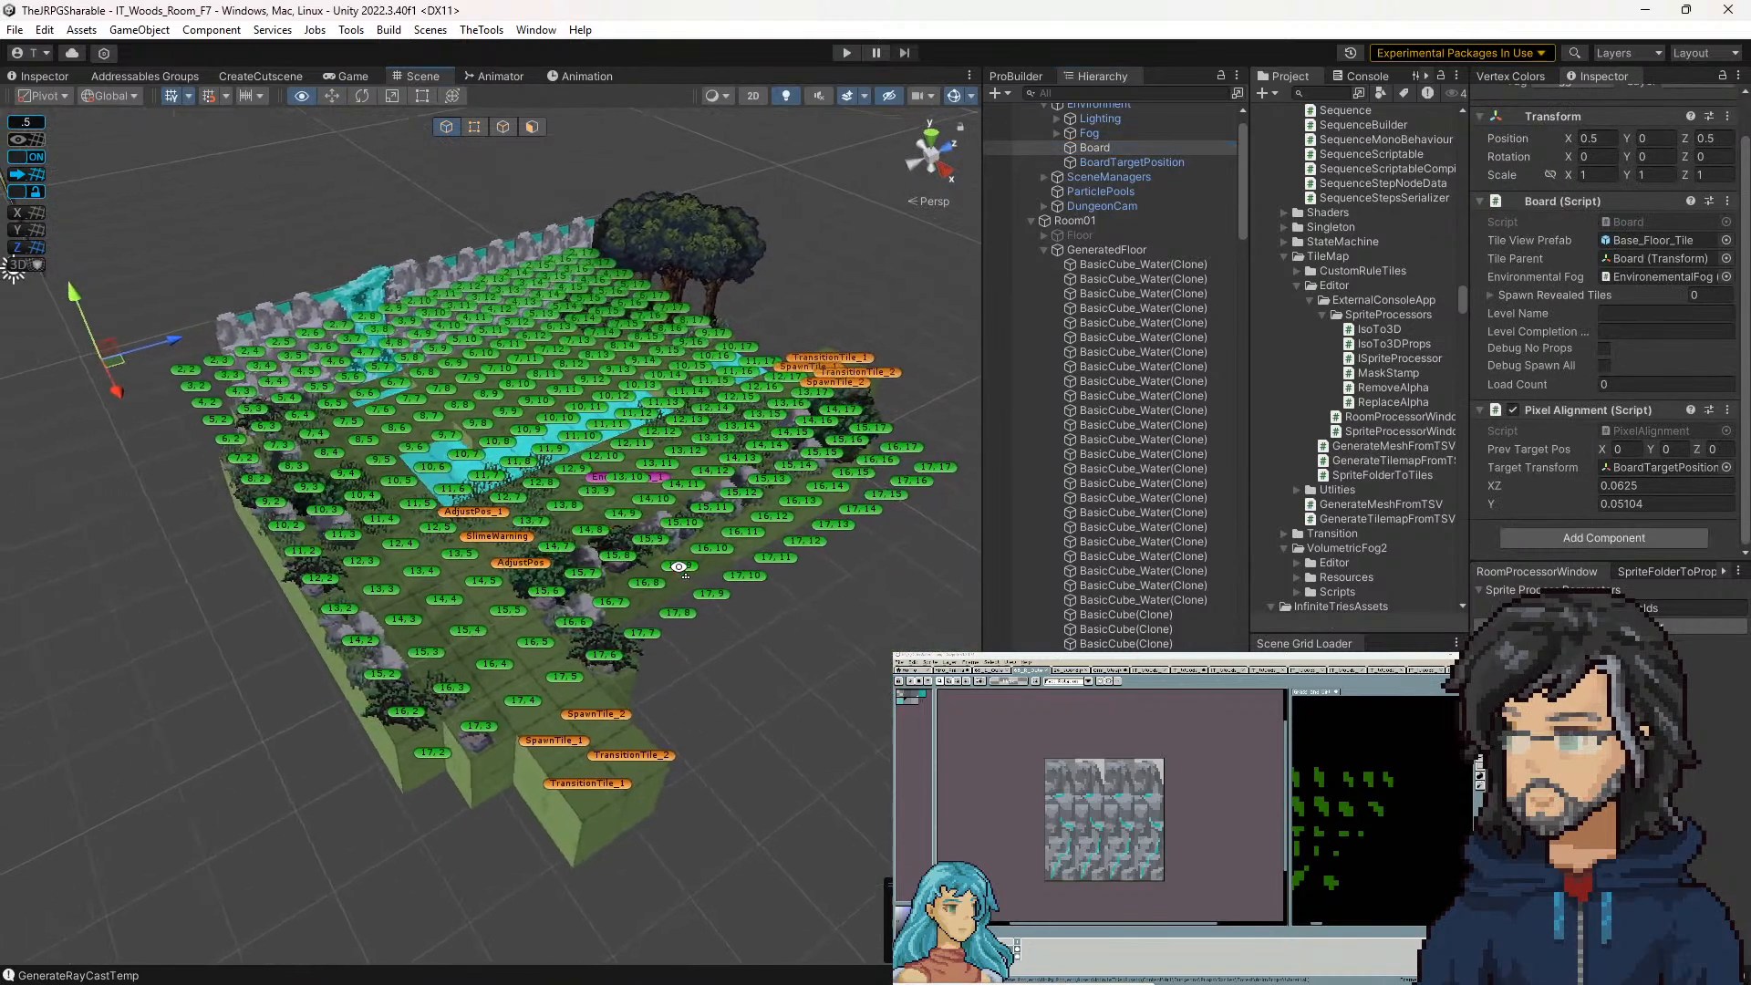
{"action": "scroll", "coordinate": [1129, 424], "scroll_direction": "up", "scroll_amount": 1}
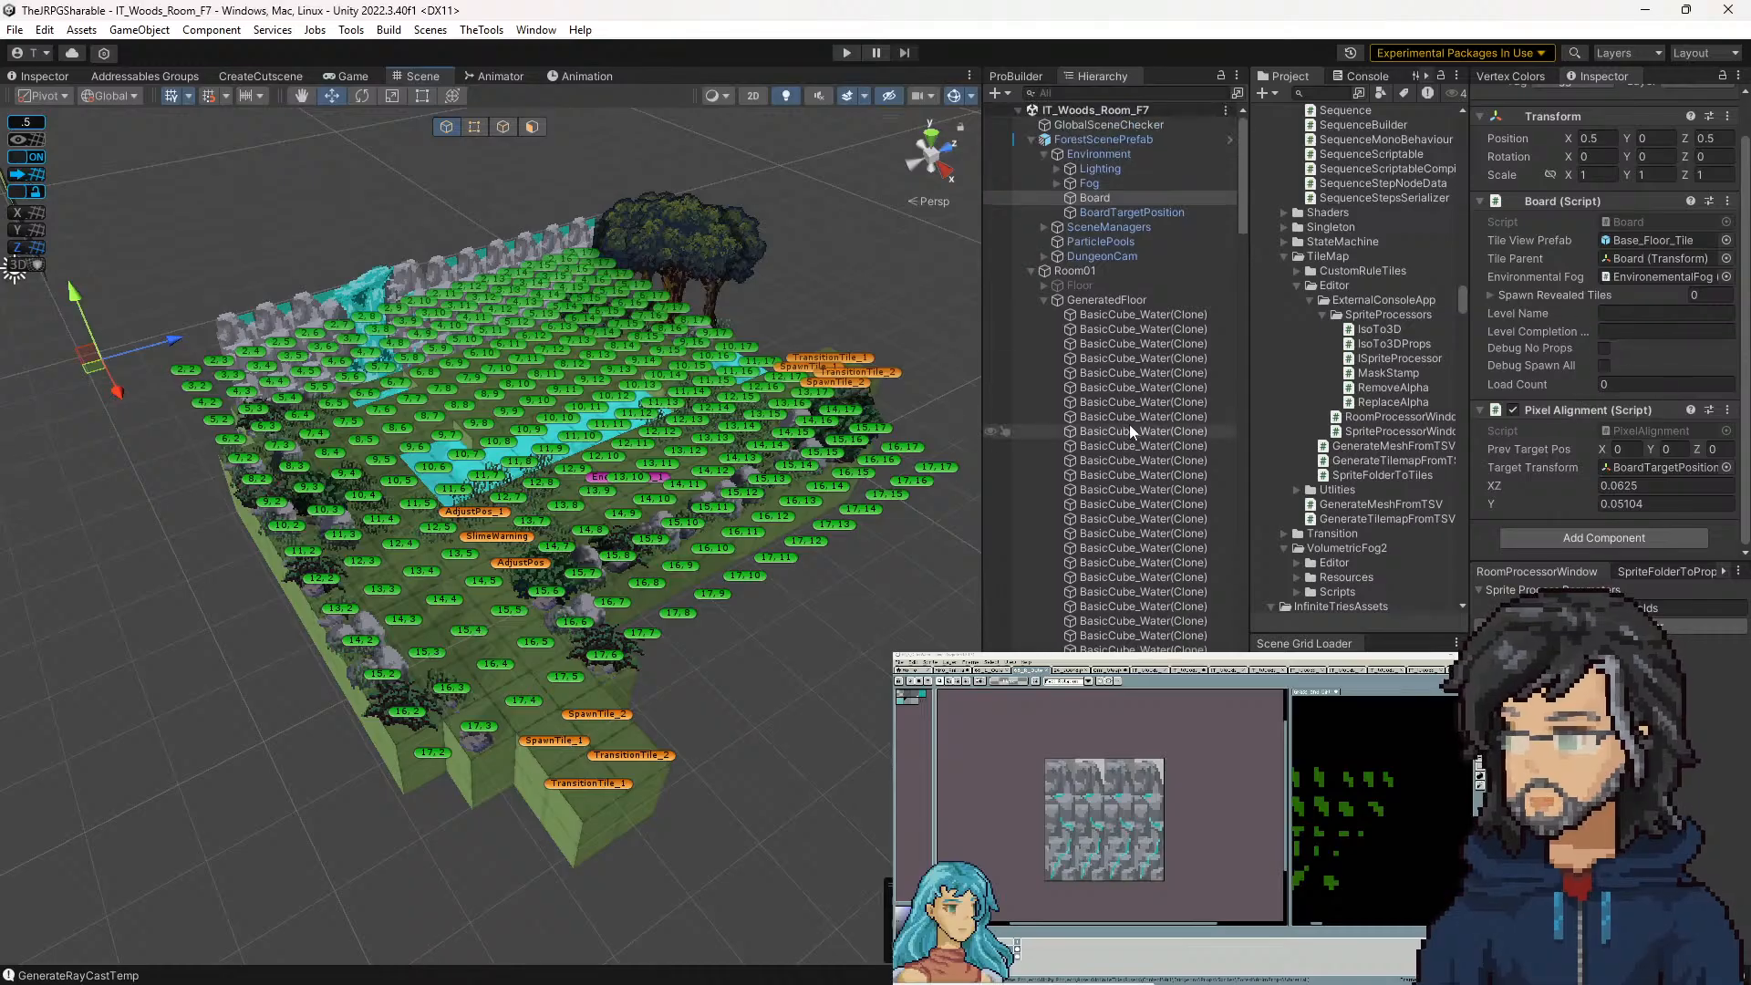
{"action": "left_click_drag", "start_coordinate": [580, 493], "coordinate": [656, 534]}
Test-run the IT_Woods_Room_G6 scene in play mode and stop it
{"action": "scroll", "coordinate": [656, 534], "scroll_direction": "down", "scroll_amount": 3}
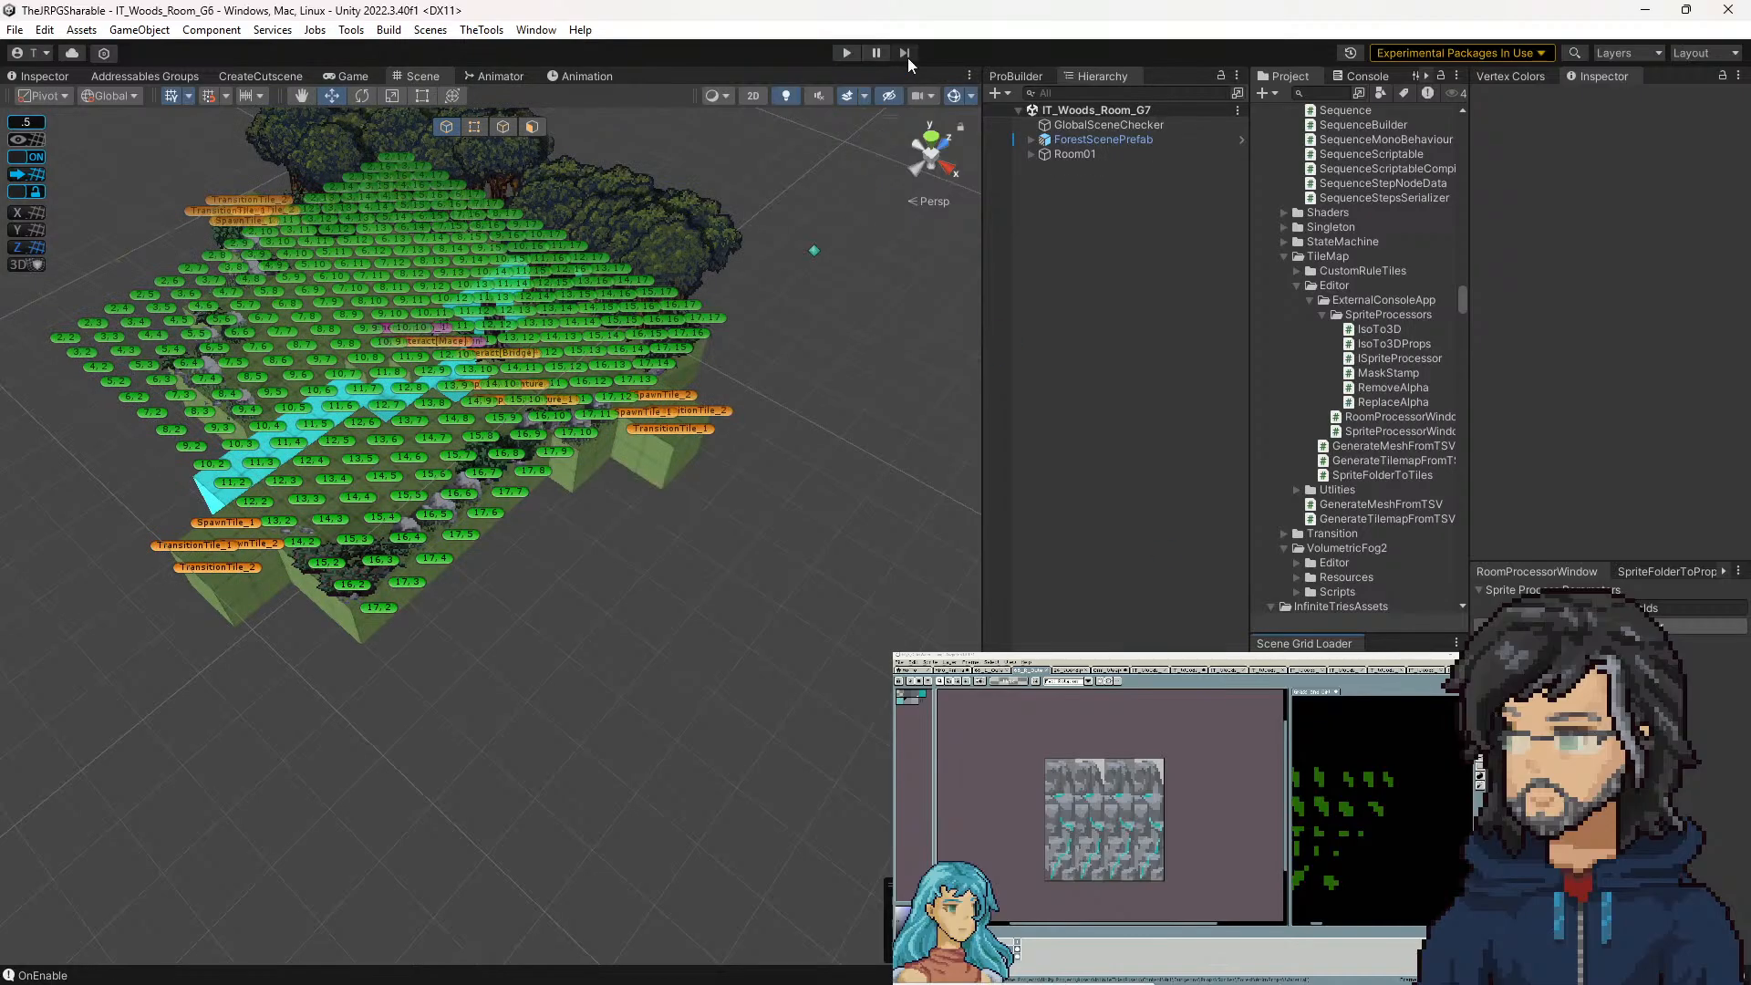
{"action": "left_click", "coordinate": [847, 52]}
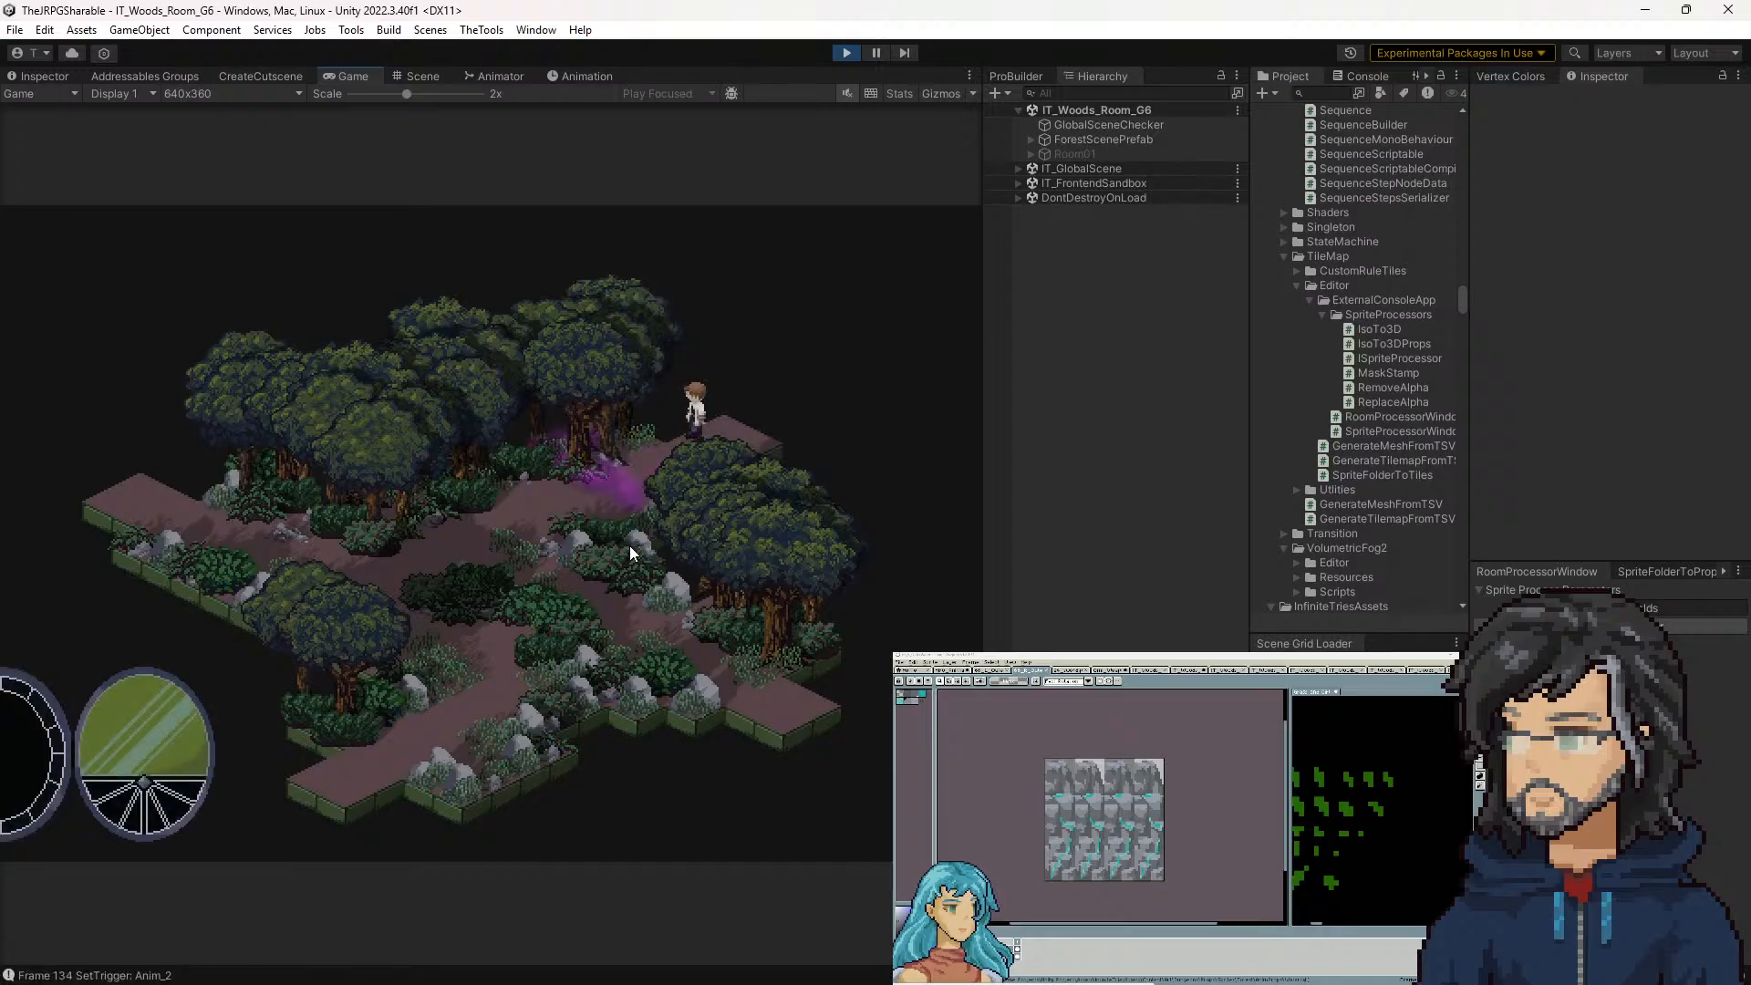
{"action": "left_click", "coordinate": [849, 52]}
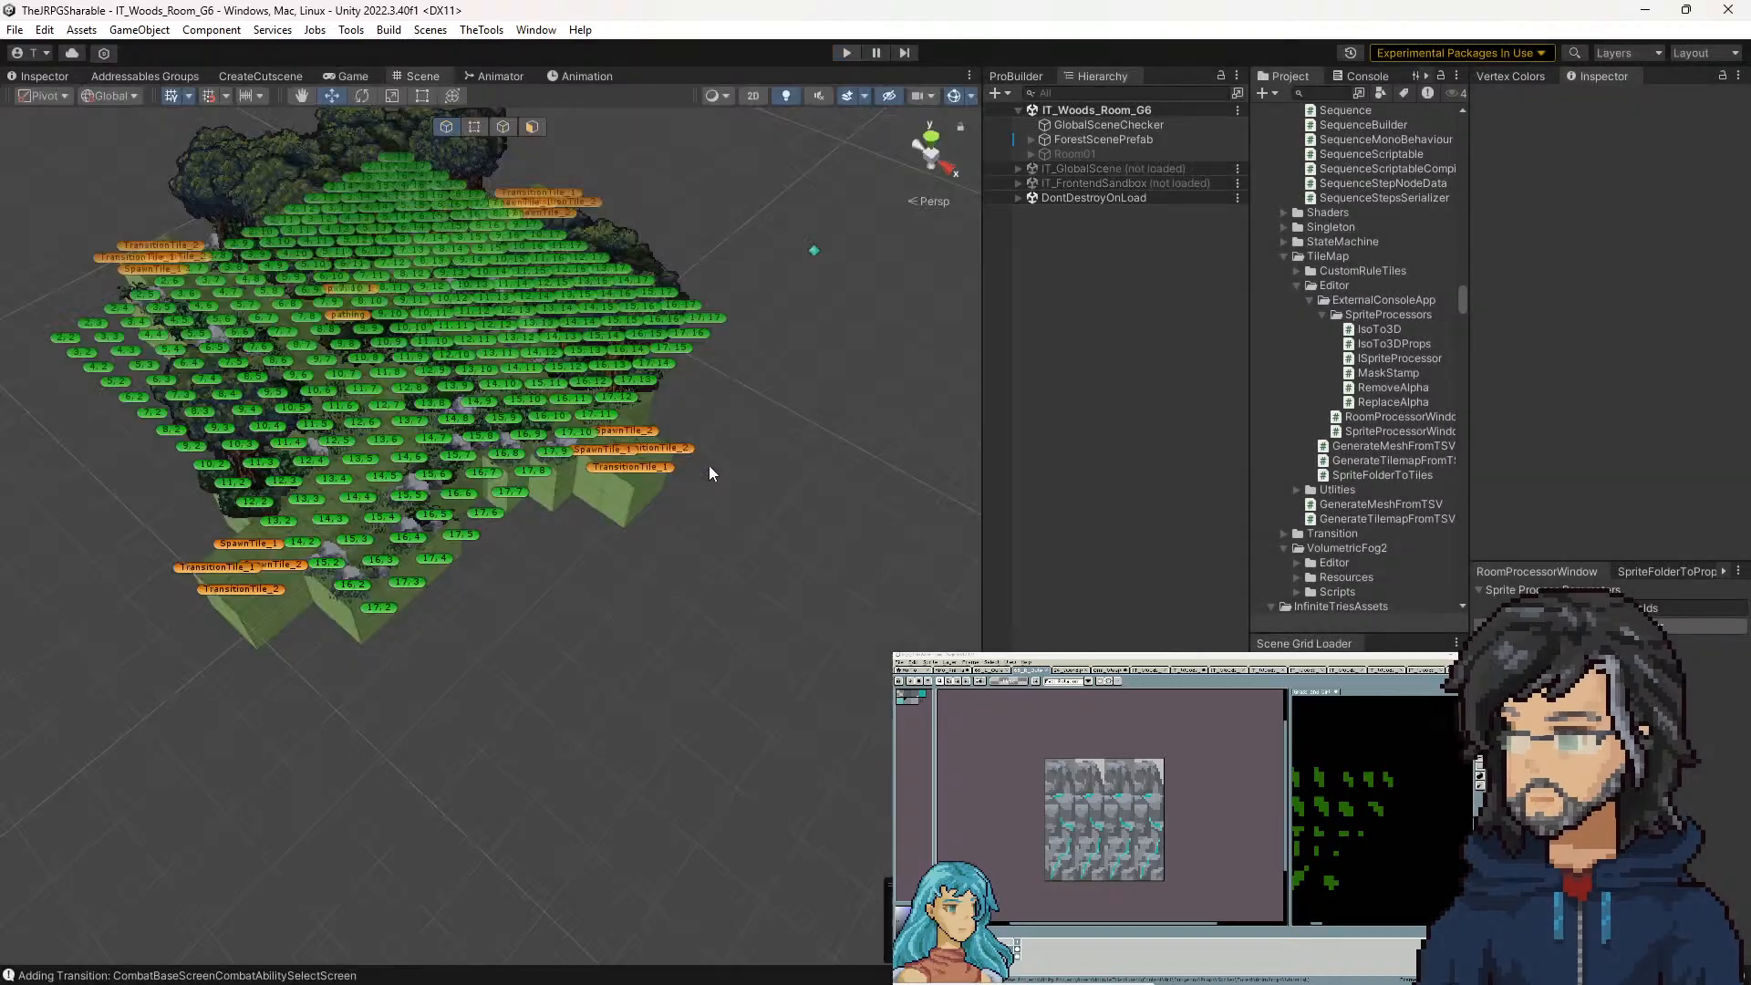
Expand the ForestScenePrefab and Room01 hierarchies in IT_Woods_Room_G6 and inspect the Board object's settings and the room layout
{"action": "left_click_drag", "start_coordinate": [742, 465], "coordinate": [671, 461]}
{"action": "scroll", "coordinate": [670, 462], "scroll_direction": "up", "scroll_amount": 5}
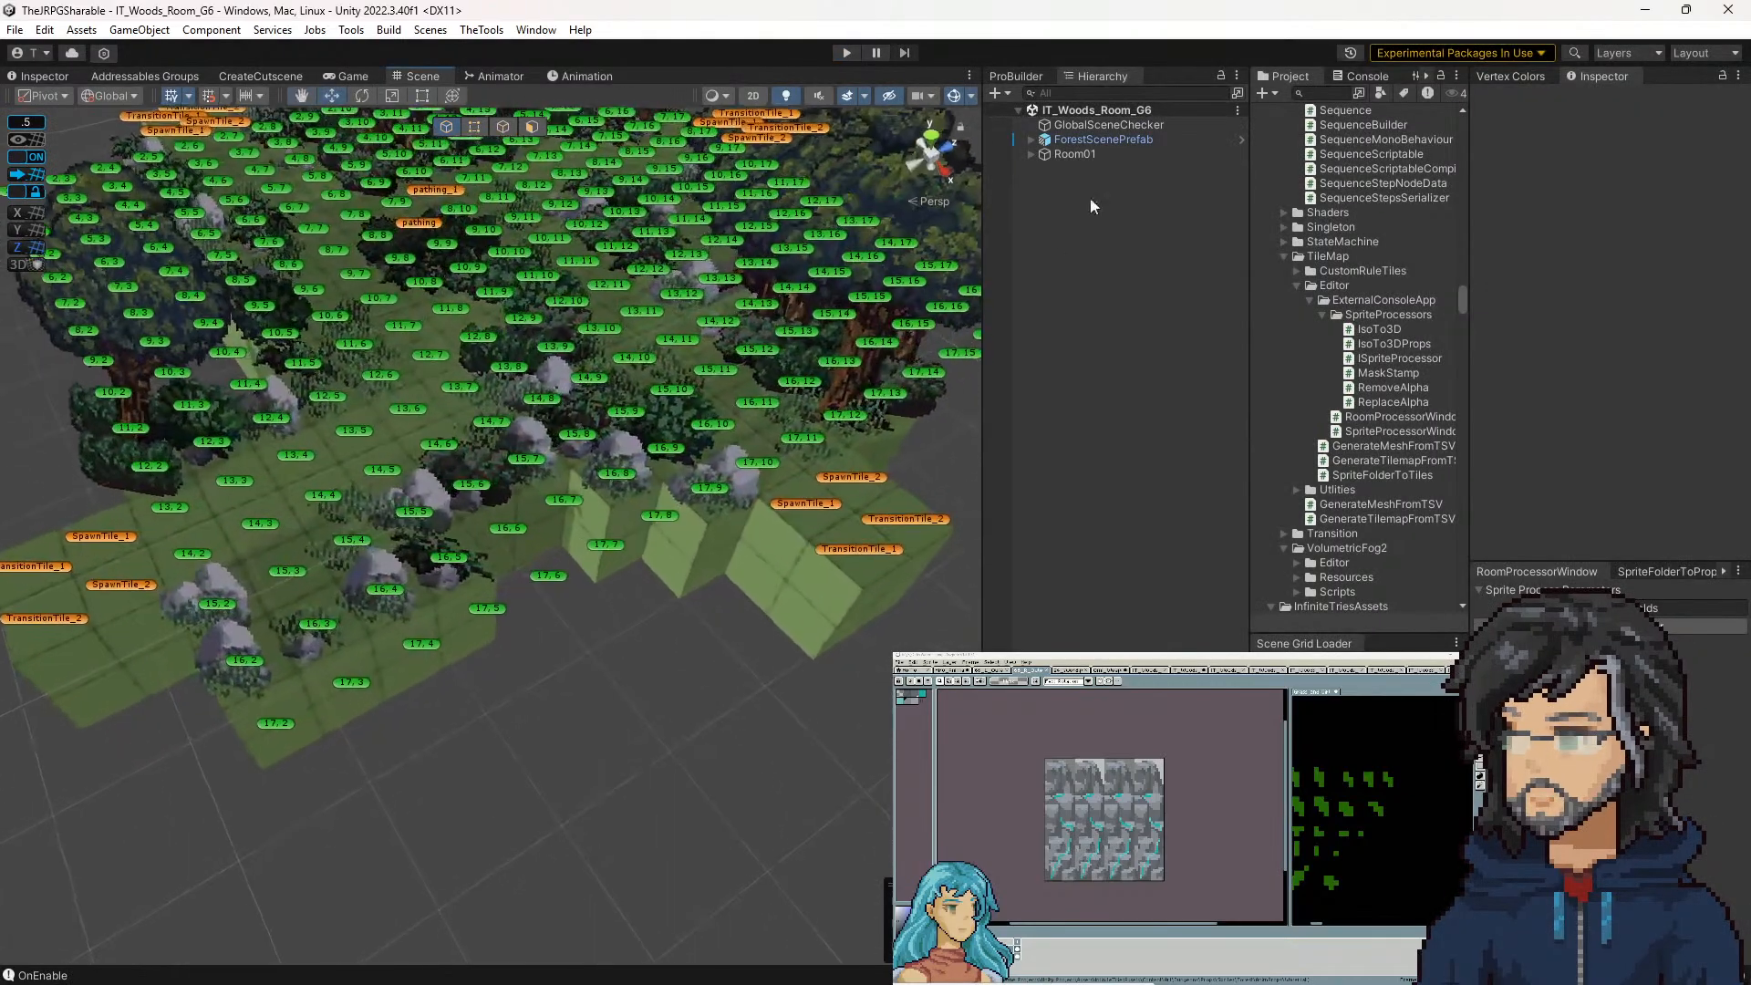
{"action": "left_click", "coordinate": [1032, 139]}
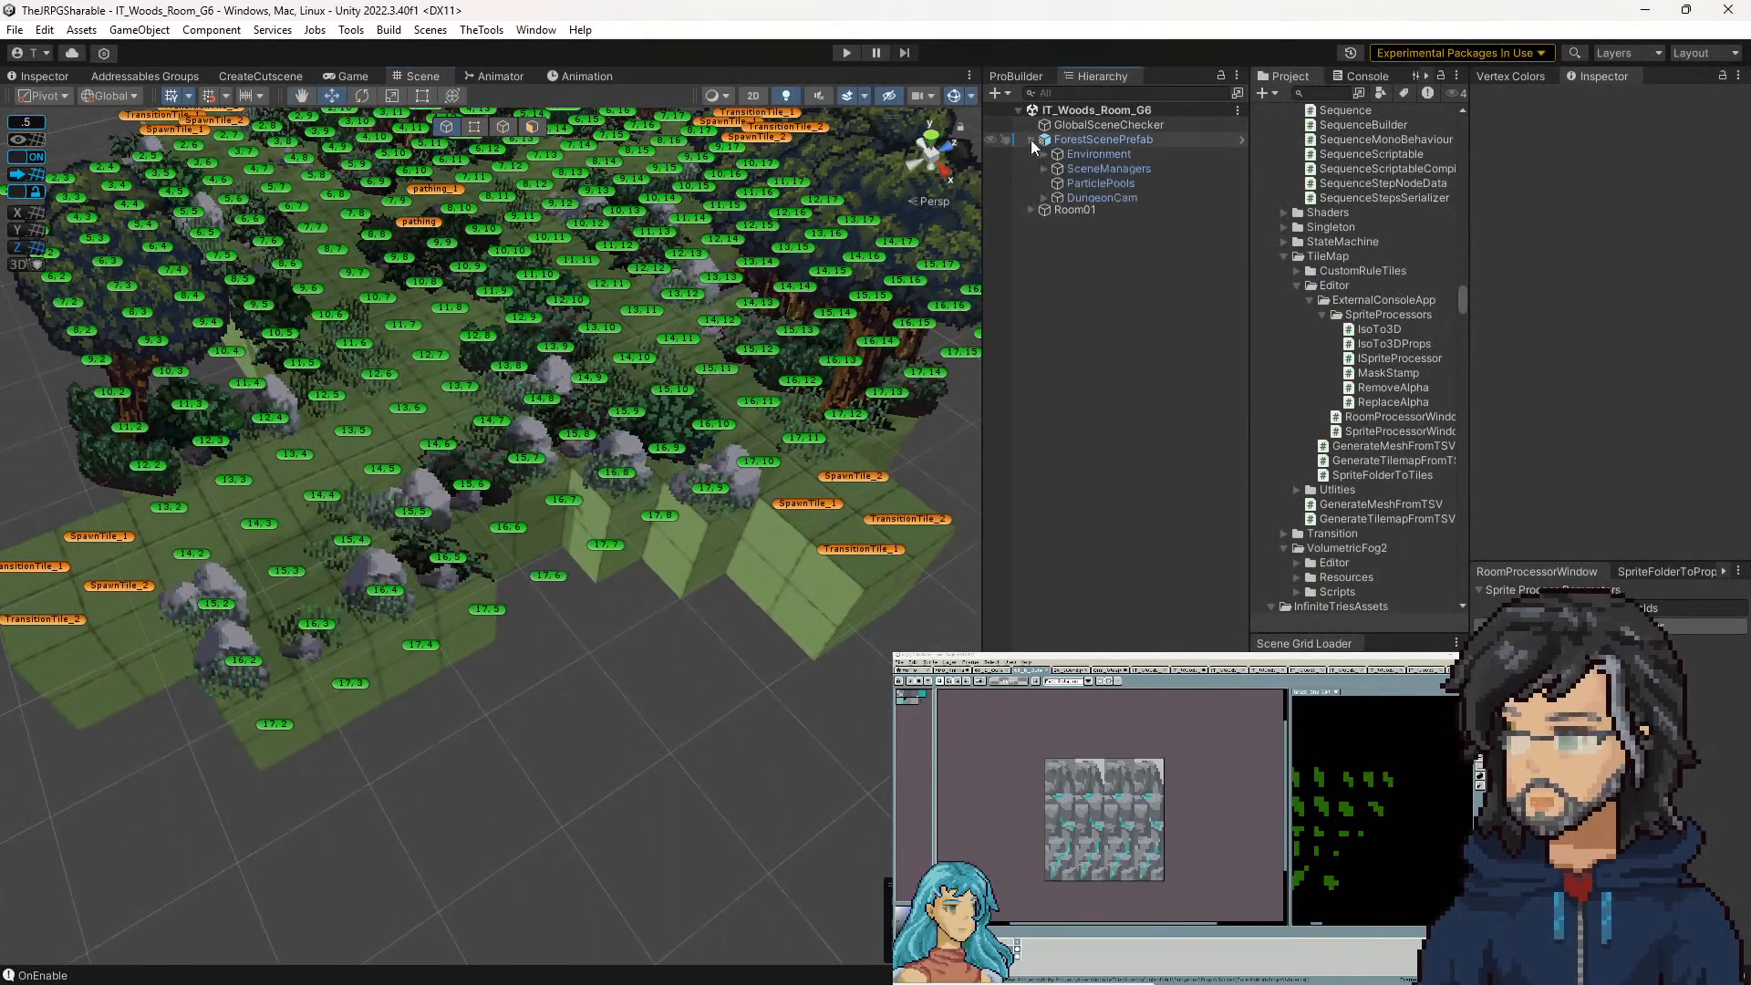
{"action": "left_click", "coordinate": [1031, 213]}
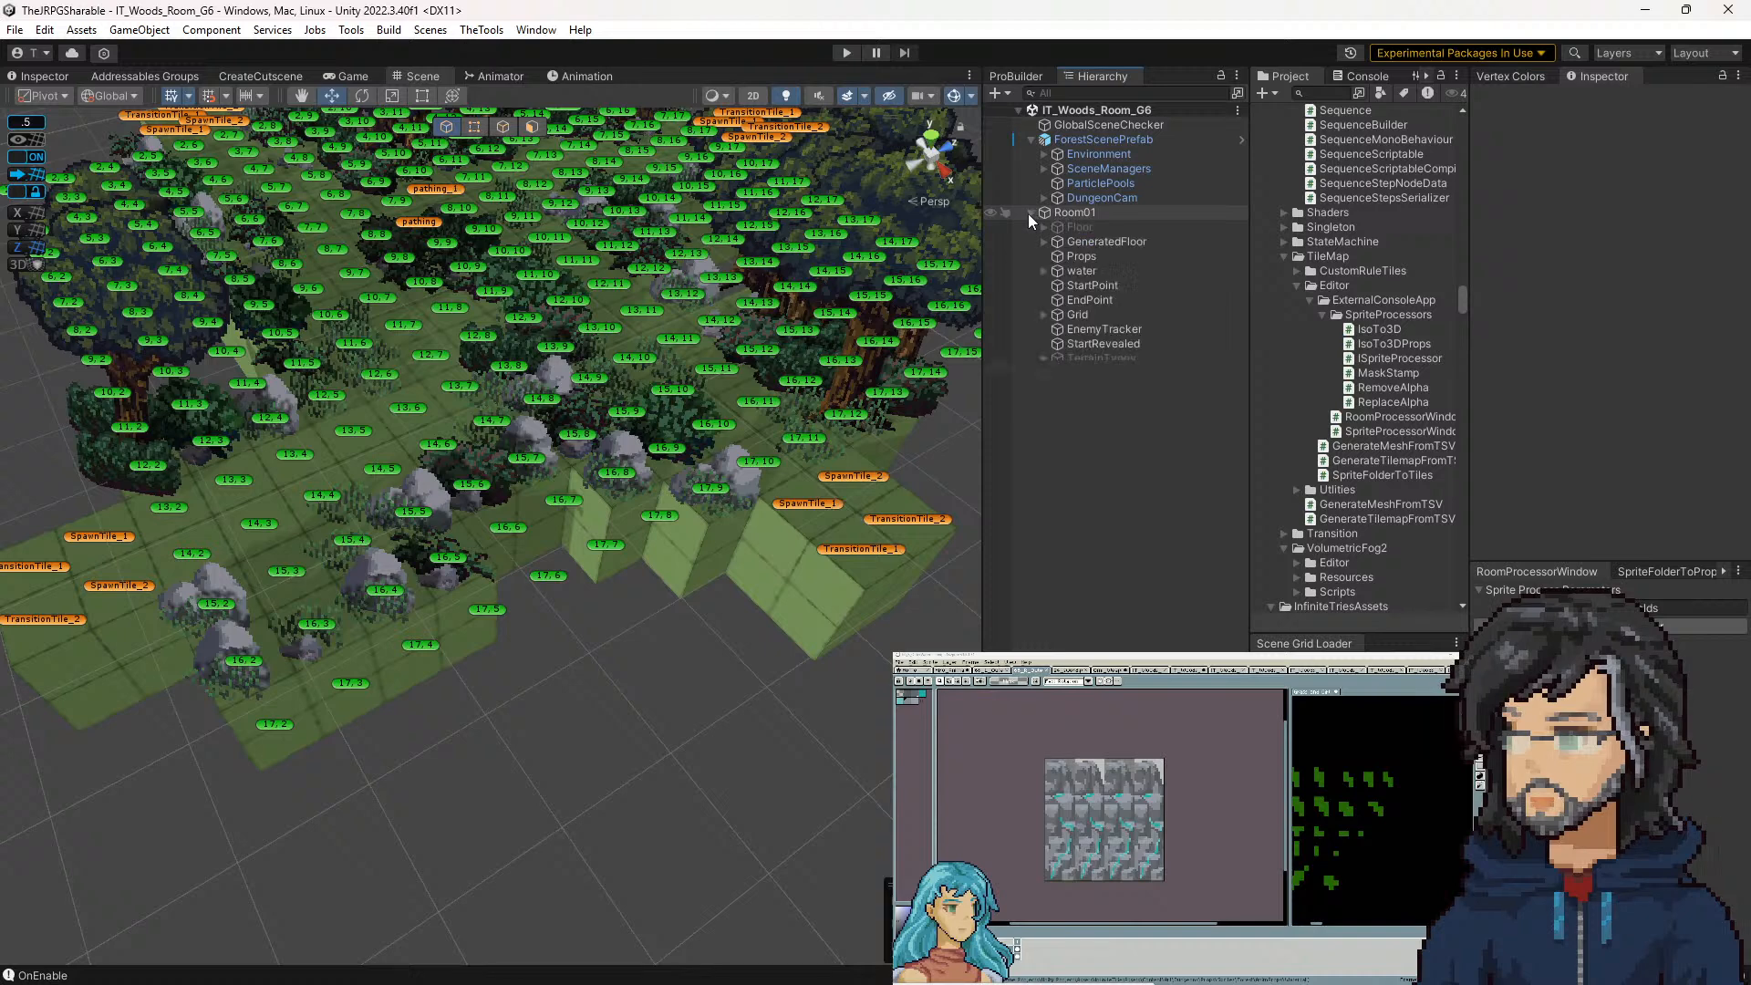
{"action": "left_click", "coordinate": [1046, 169]}
{"action": "left_click", "coordinate": [1045, 155]}
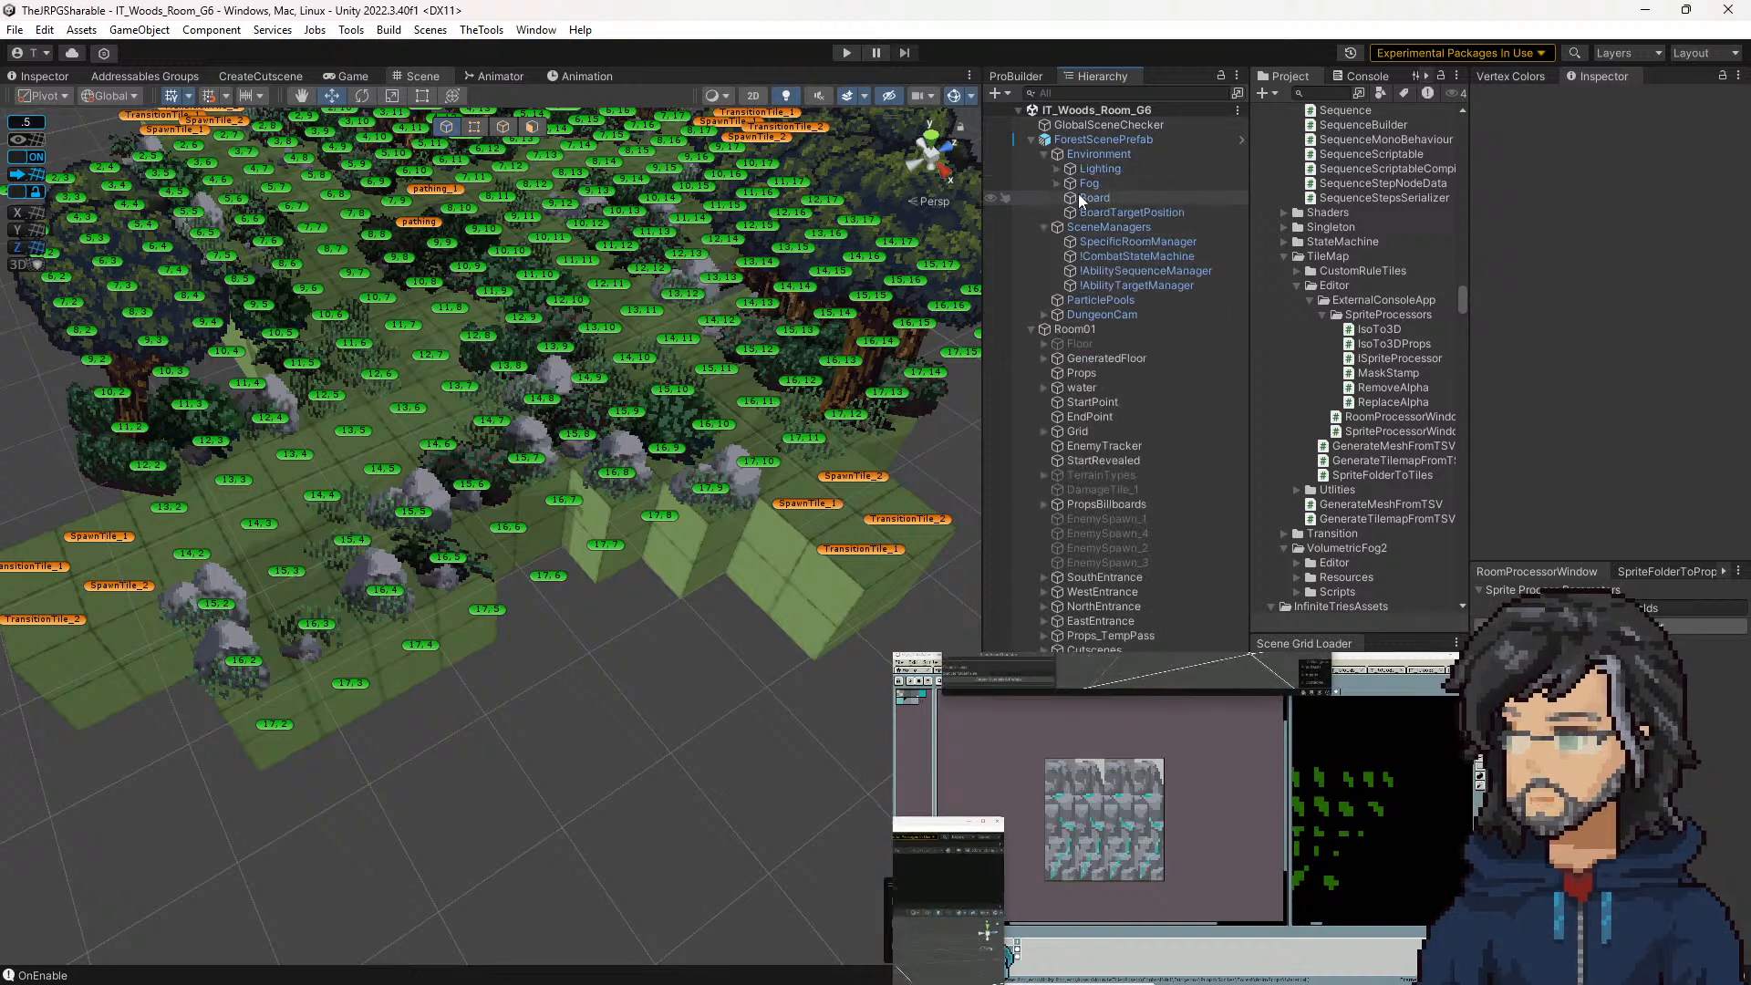
{"action": "left_click", "coordinate": [1085, 198]}
{"action": "scroll", "coordinate": [1577, 419], "scroll_direction": "down", "scroll_amount": 2}
{"action": "scroll", "coordinate": [1574, 460], "scroll_direction": "up", "scroll_amount": 2}
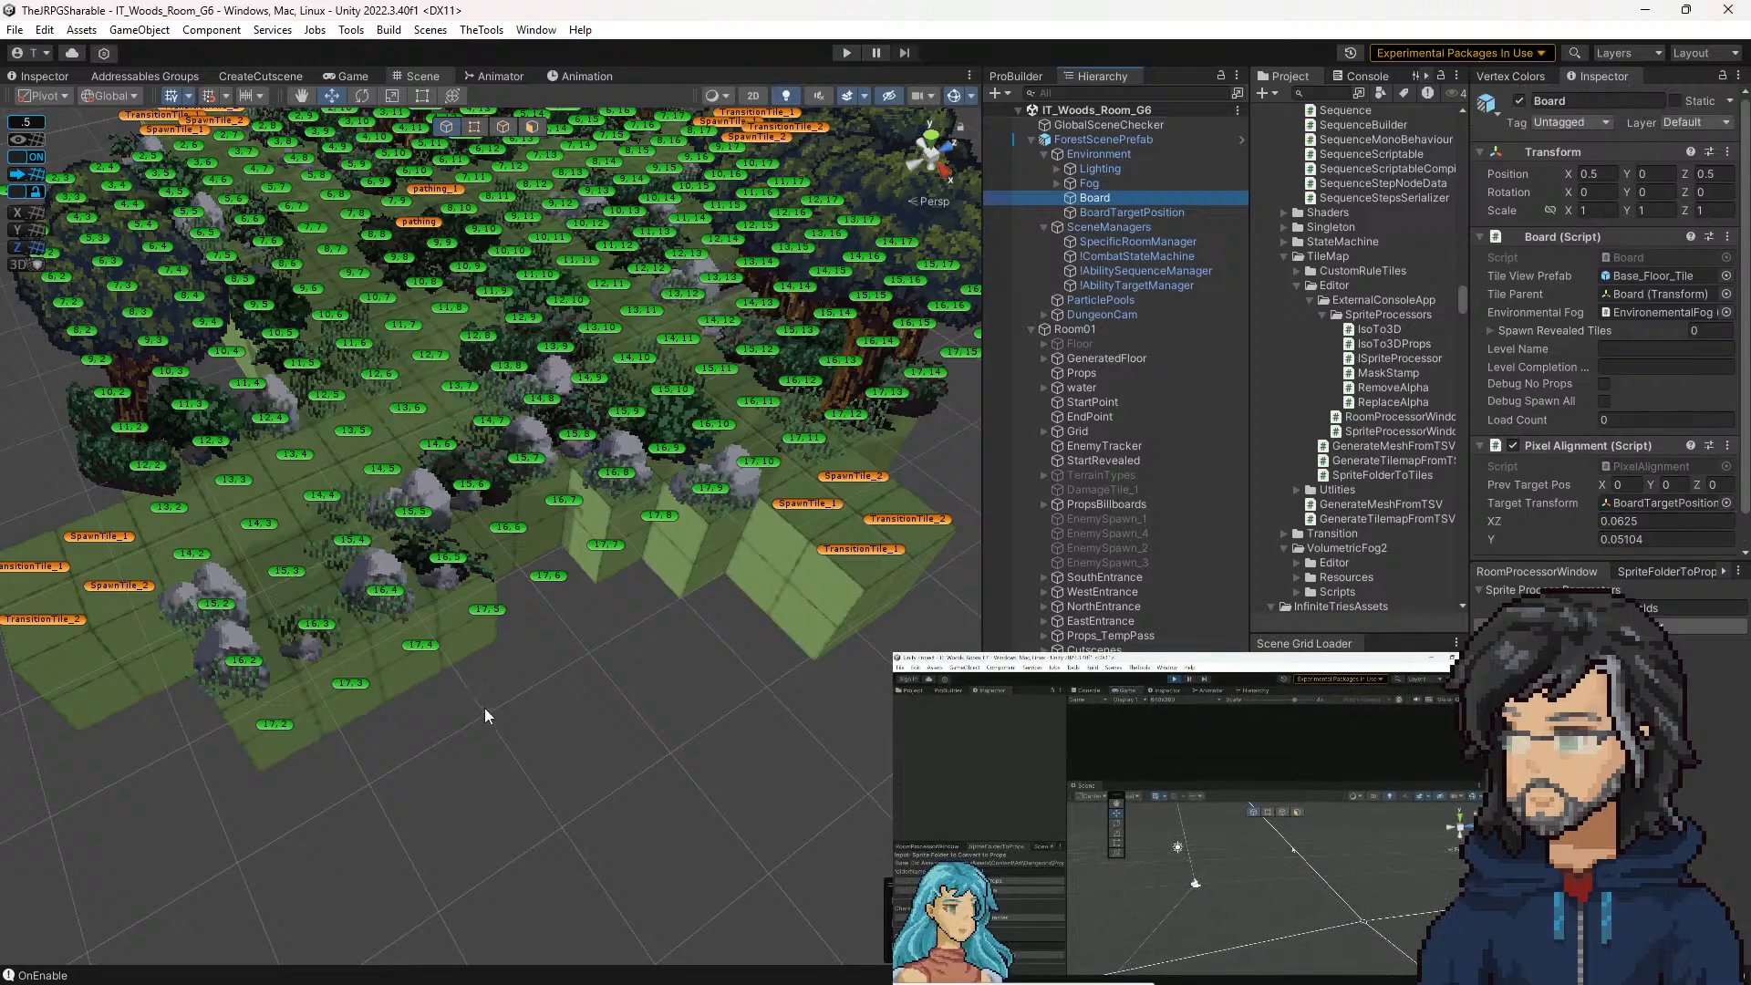
{"action": "scroll", "coordinate": [447, 622], "scroll_direction": "down", "scroll_amount": 6}
{"action": "left_click_drag", "start_coordinate": [456, 613], "coordinate": [488, 602]}
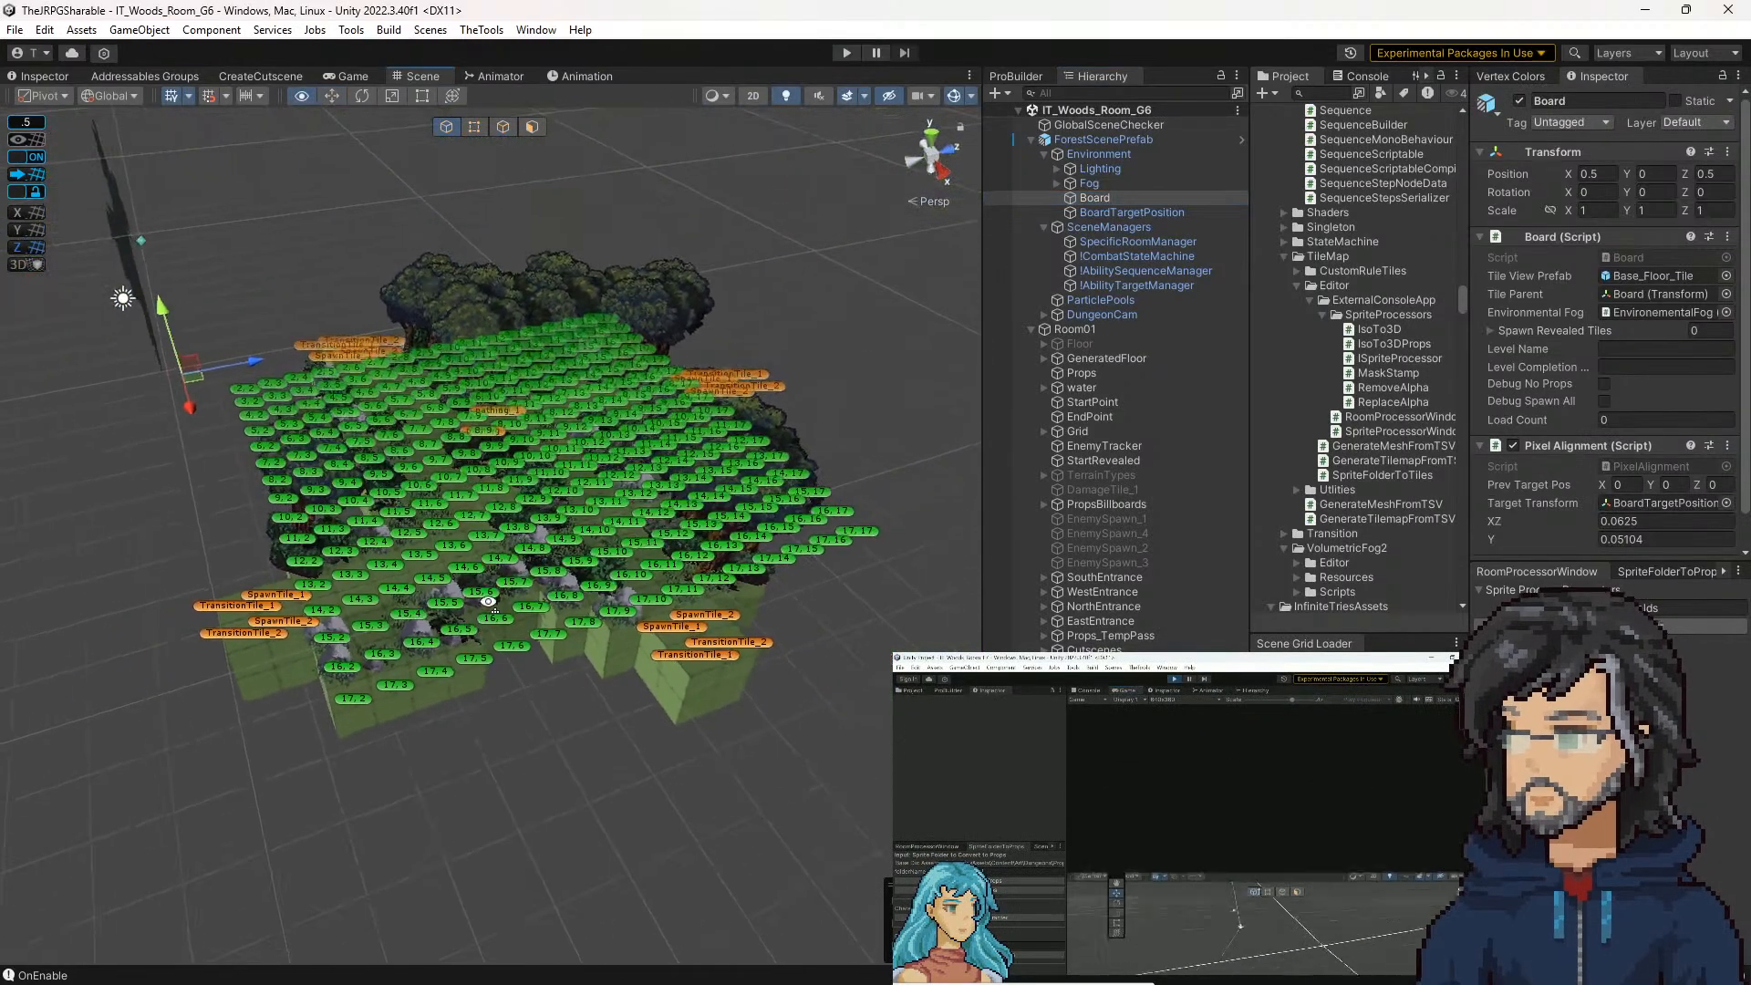
{"action": "scroll", "coordinate": [653, 472], "scroll_direction": "up", "scroll_amount": 2}
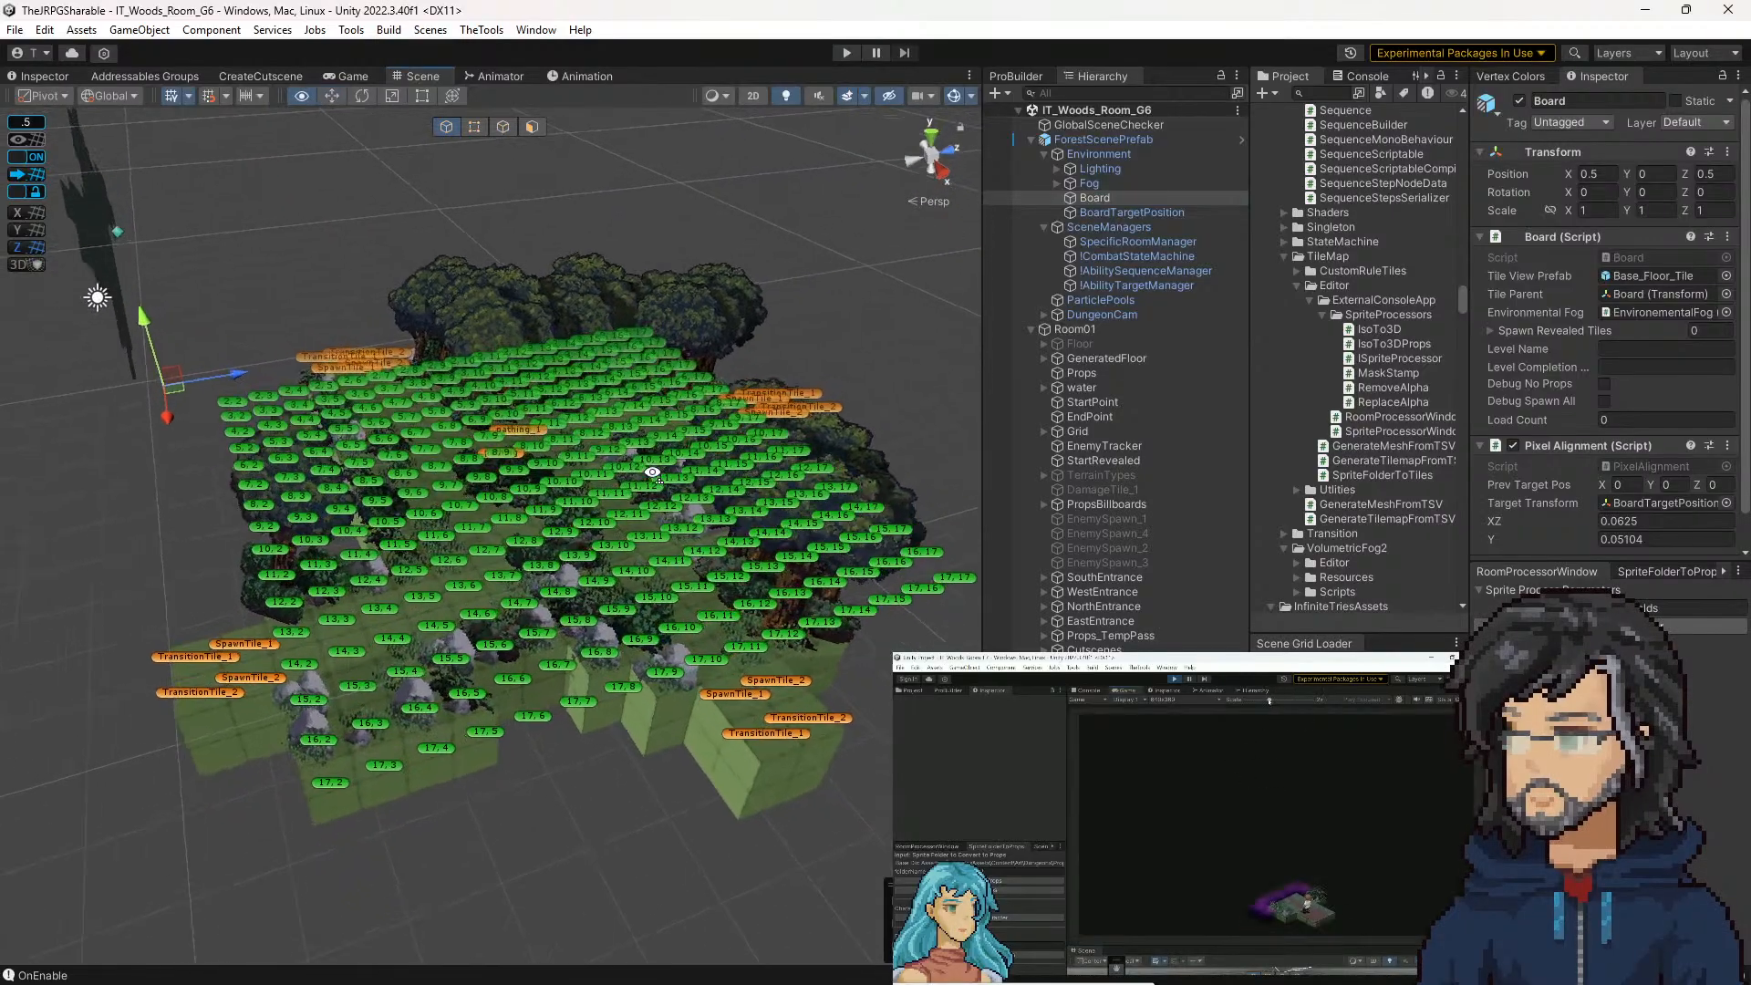
Examine the IT_Woods_Room_G6 layout and the settings of the Props_TempPass, Room01 and Board objects
{"action": "scroll", "coordinate": [653, 473], "scroll_direction": "up", "scroll_amount": 3}
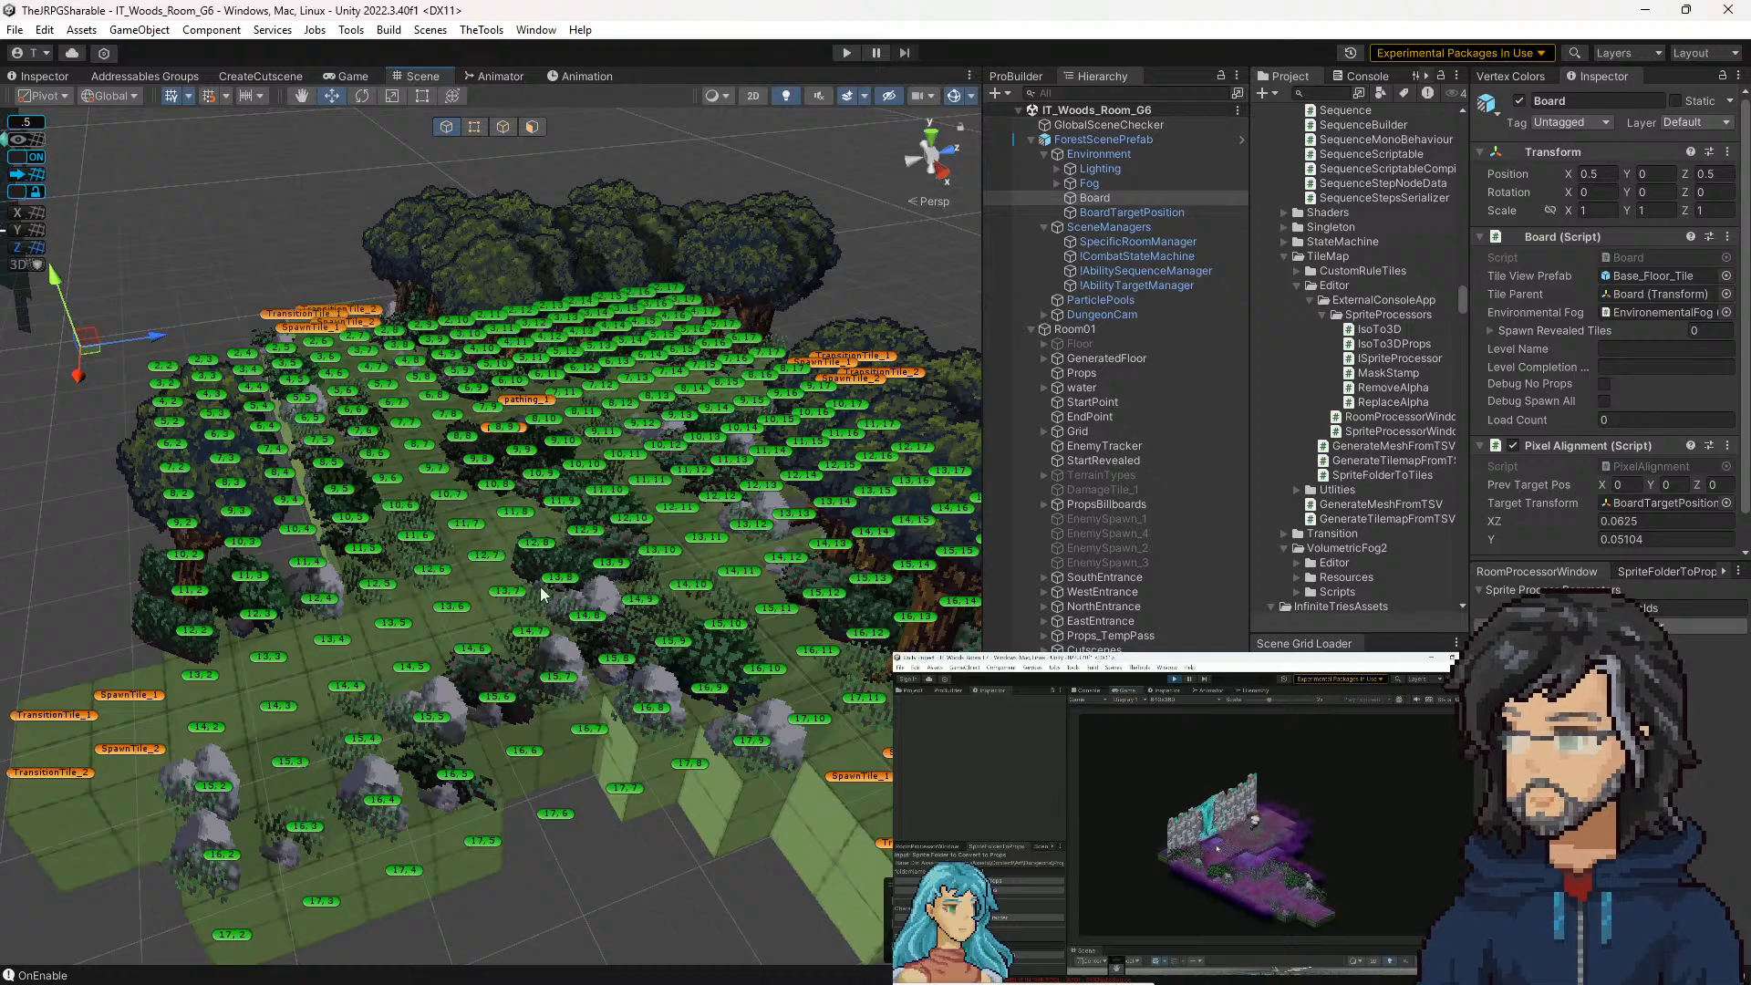
{"action": "left_click_drag", "start_coordinate": [626, 491], "coordinate": [623, 453]}
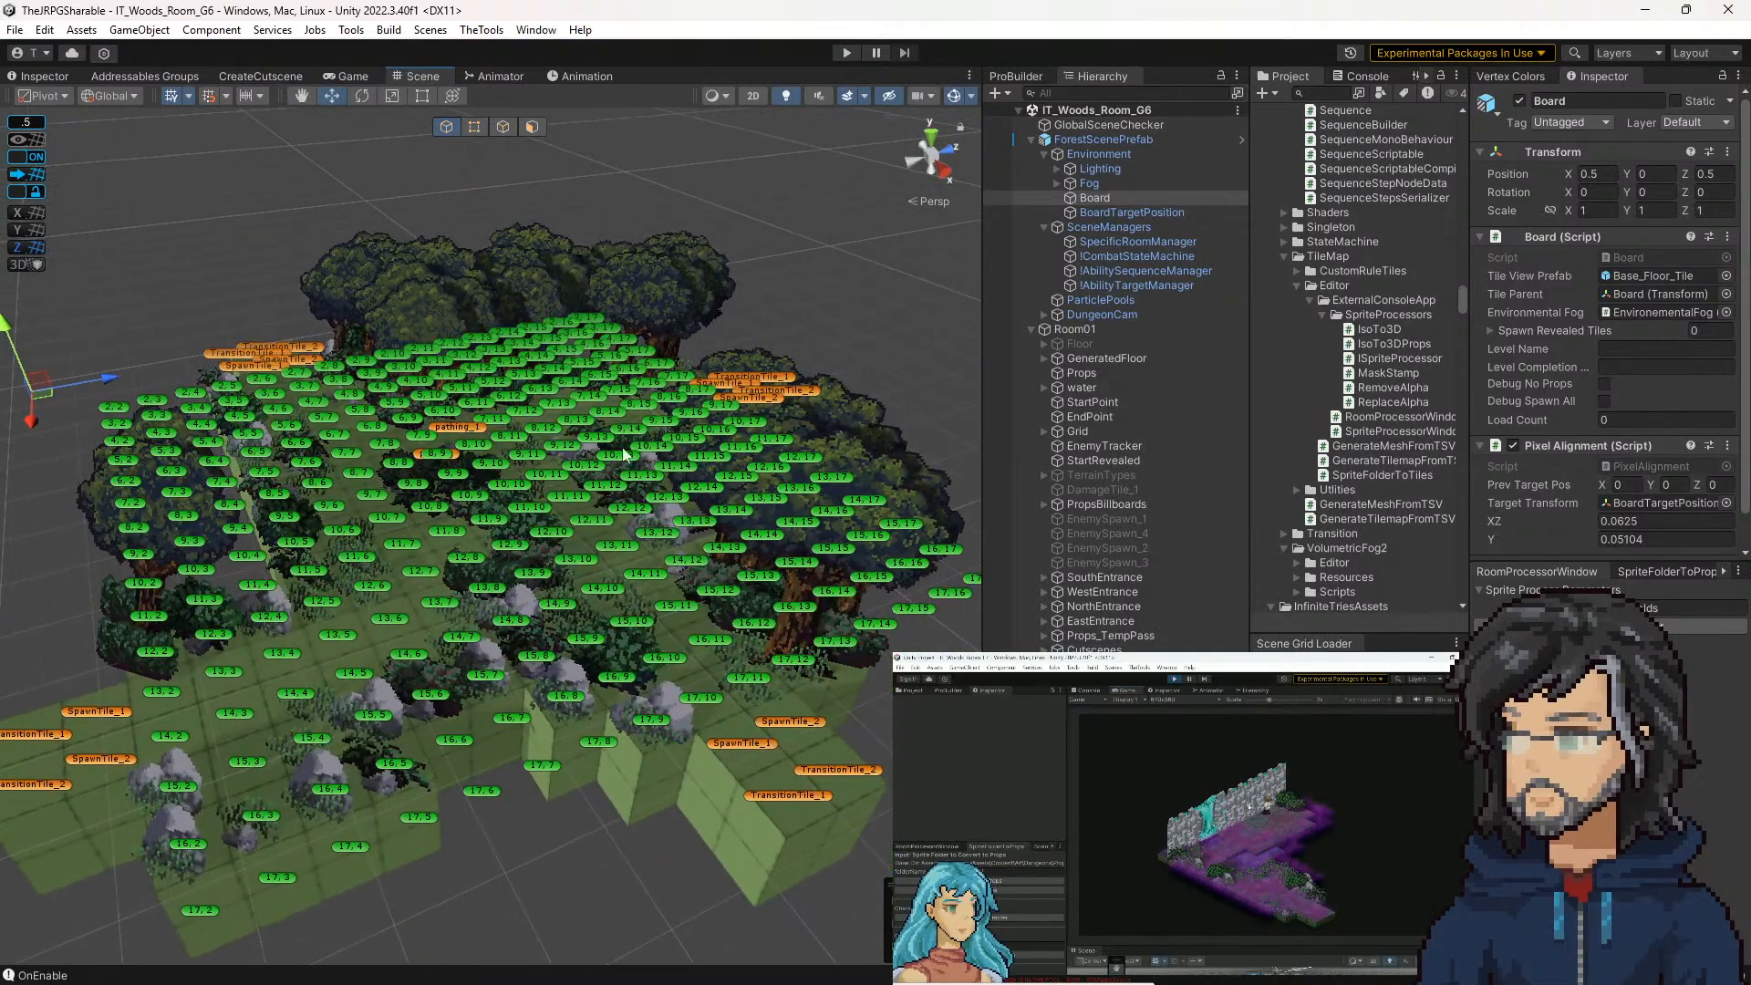
{"action": "left_click", "coordinate": [675, 370]}
{"action": "scroll", "coordinate": [1113, 383], "scroll_direction": "up", "scroll_amount": 15}
{"action": "left_click", "coordinate": [1110, 636]}
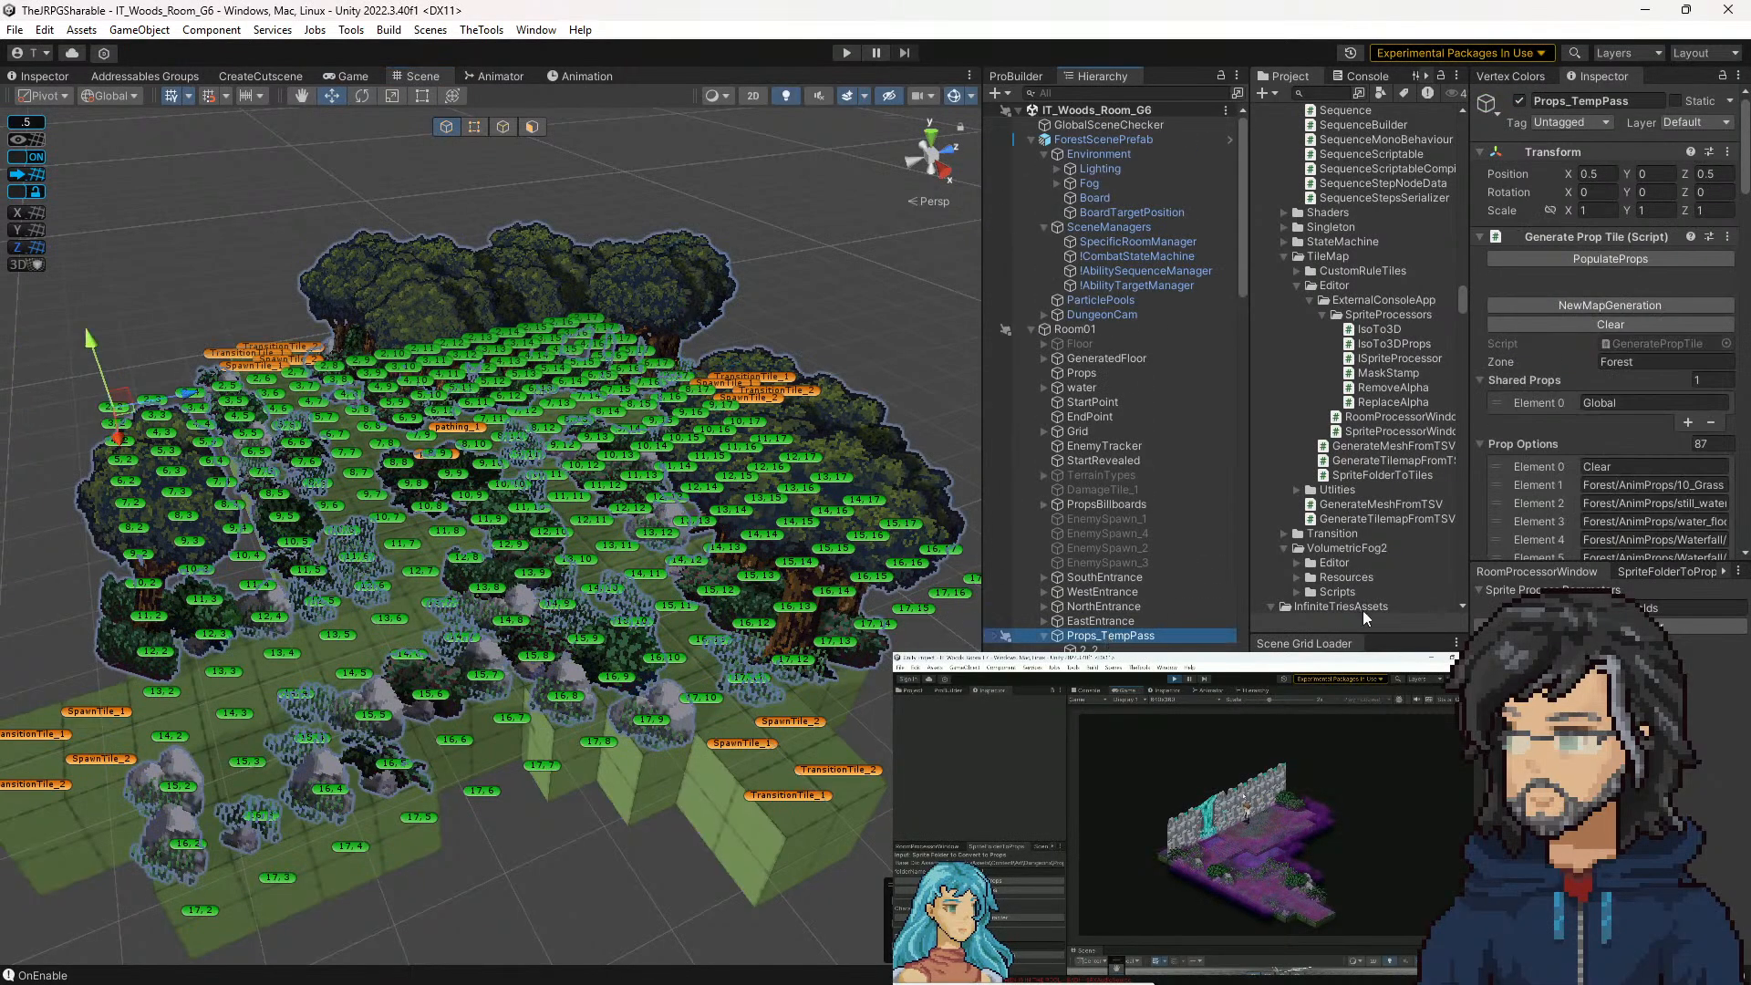
{"action": "left_click", "coordinate": [1068, 326]}
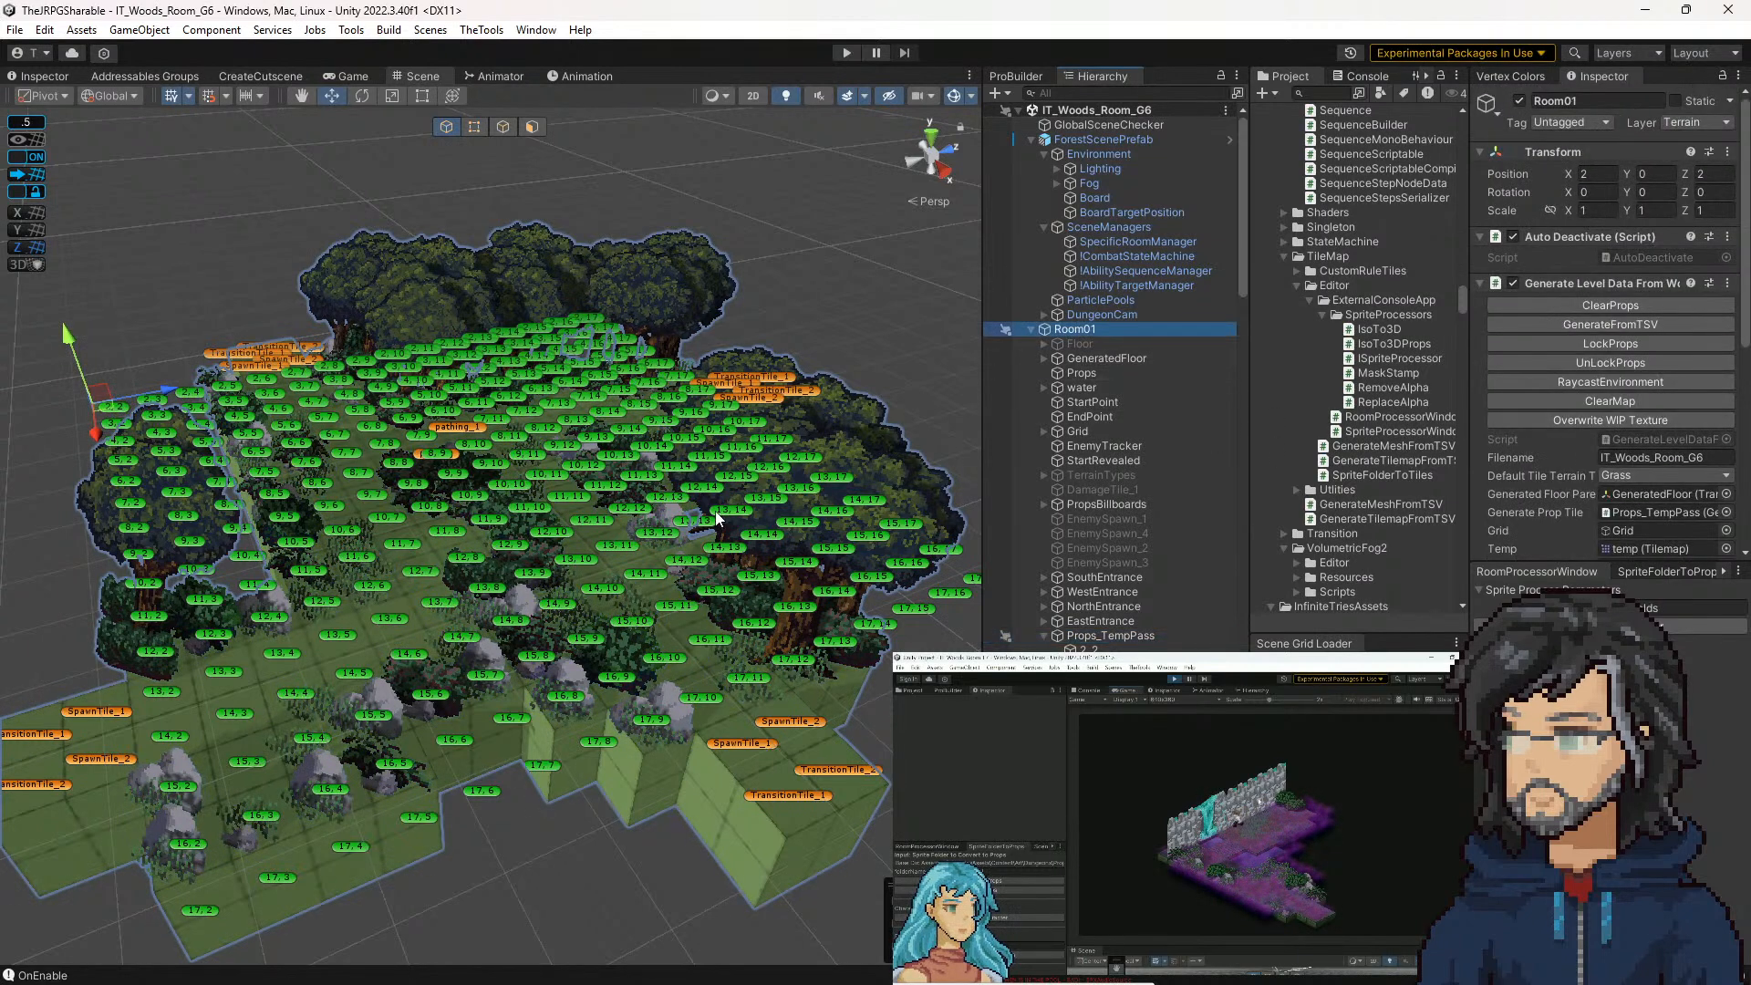
{"action": "left_click", "coordinate": [1090, 198]}
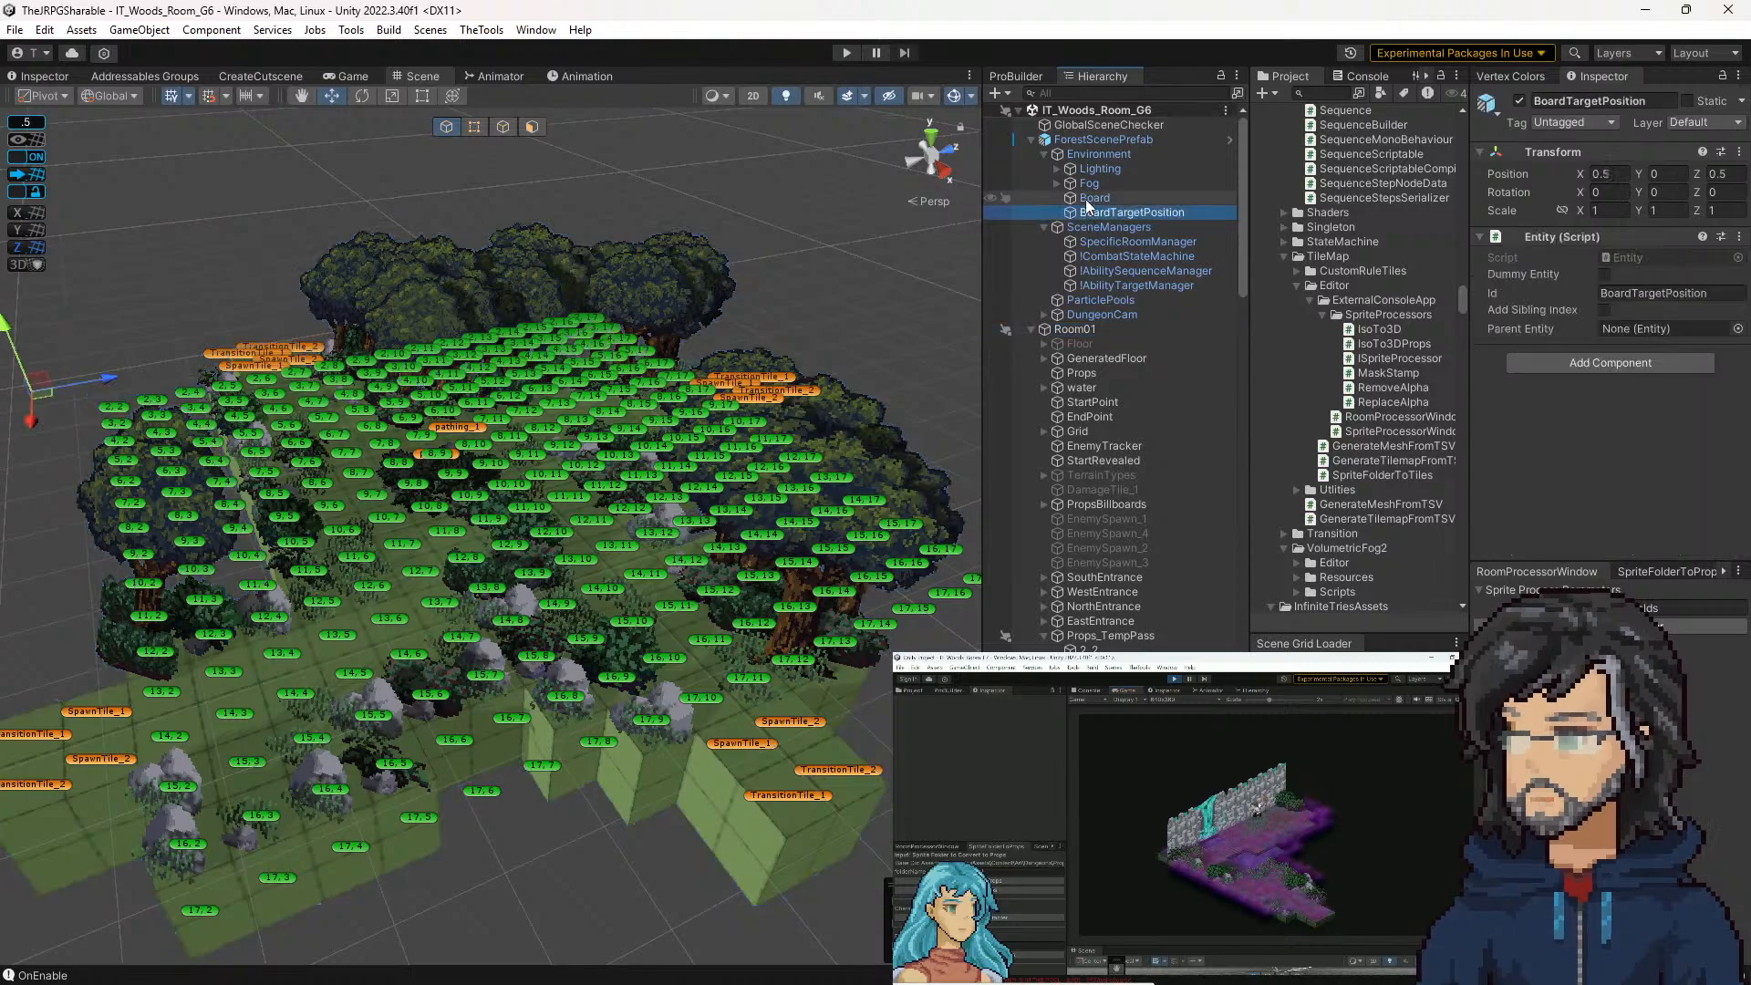
{"action": "scroll", "coordinate": [1624, 443], "scroll_direction": "down", "scroll_amount": 1}
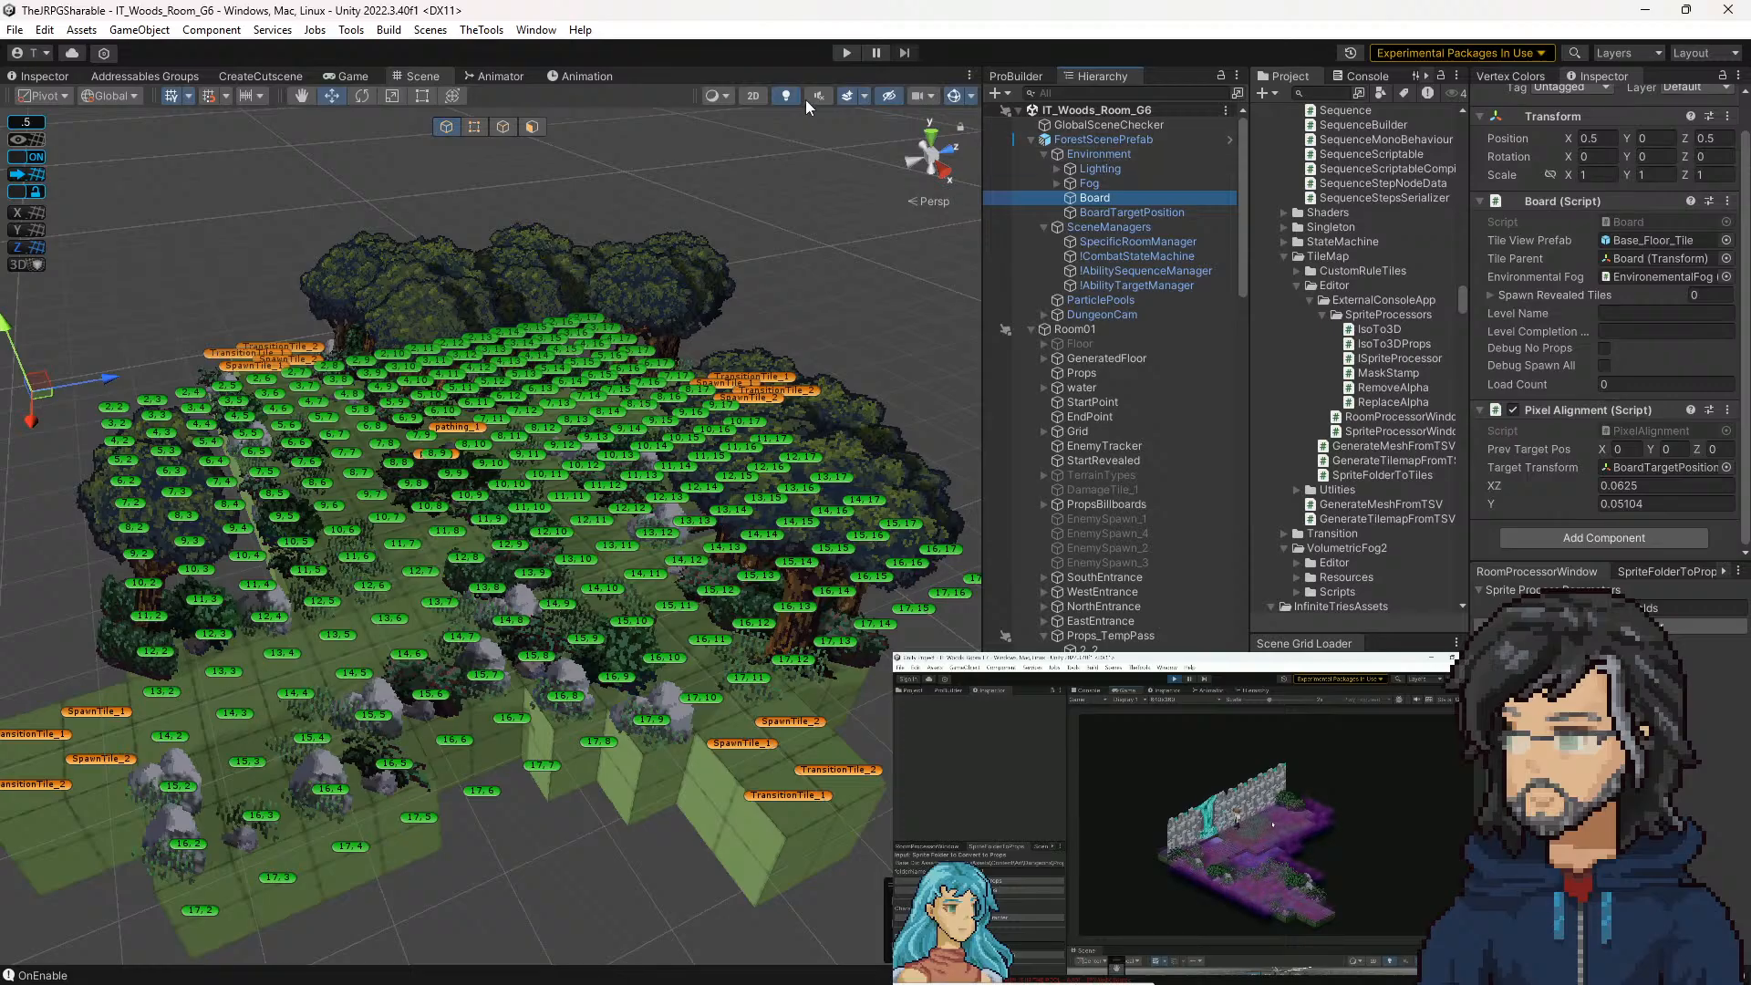
Test-run IT_Woods_Room_G6, inspect a generated floor tile in the Scene view during play, and stop the run
{"action": "left_click", "coordinate": [841, 57]}
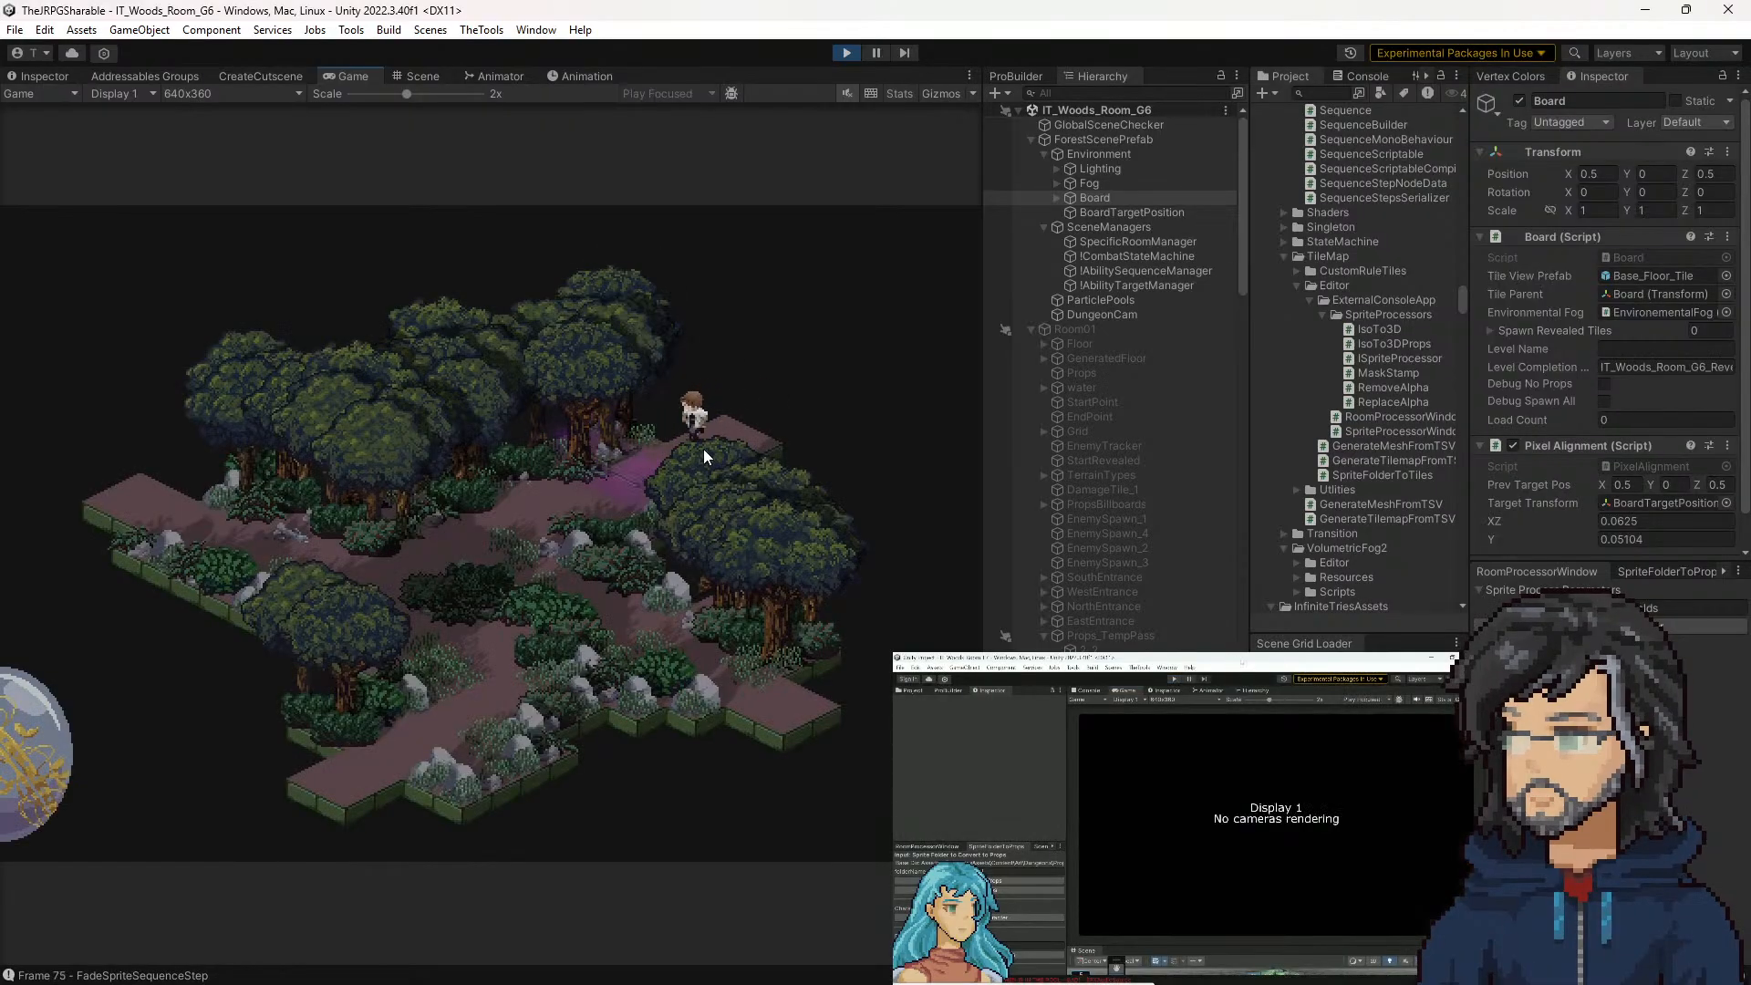
{"action": "left_click", "coordinate": [422, 75]}
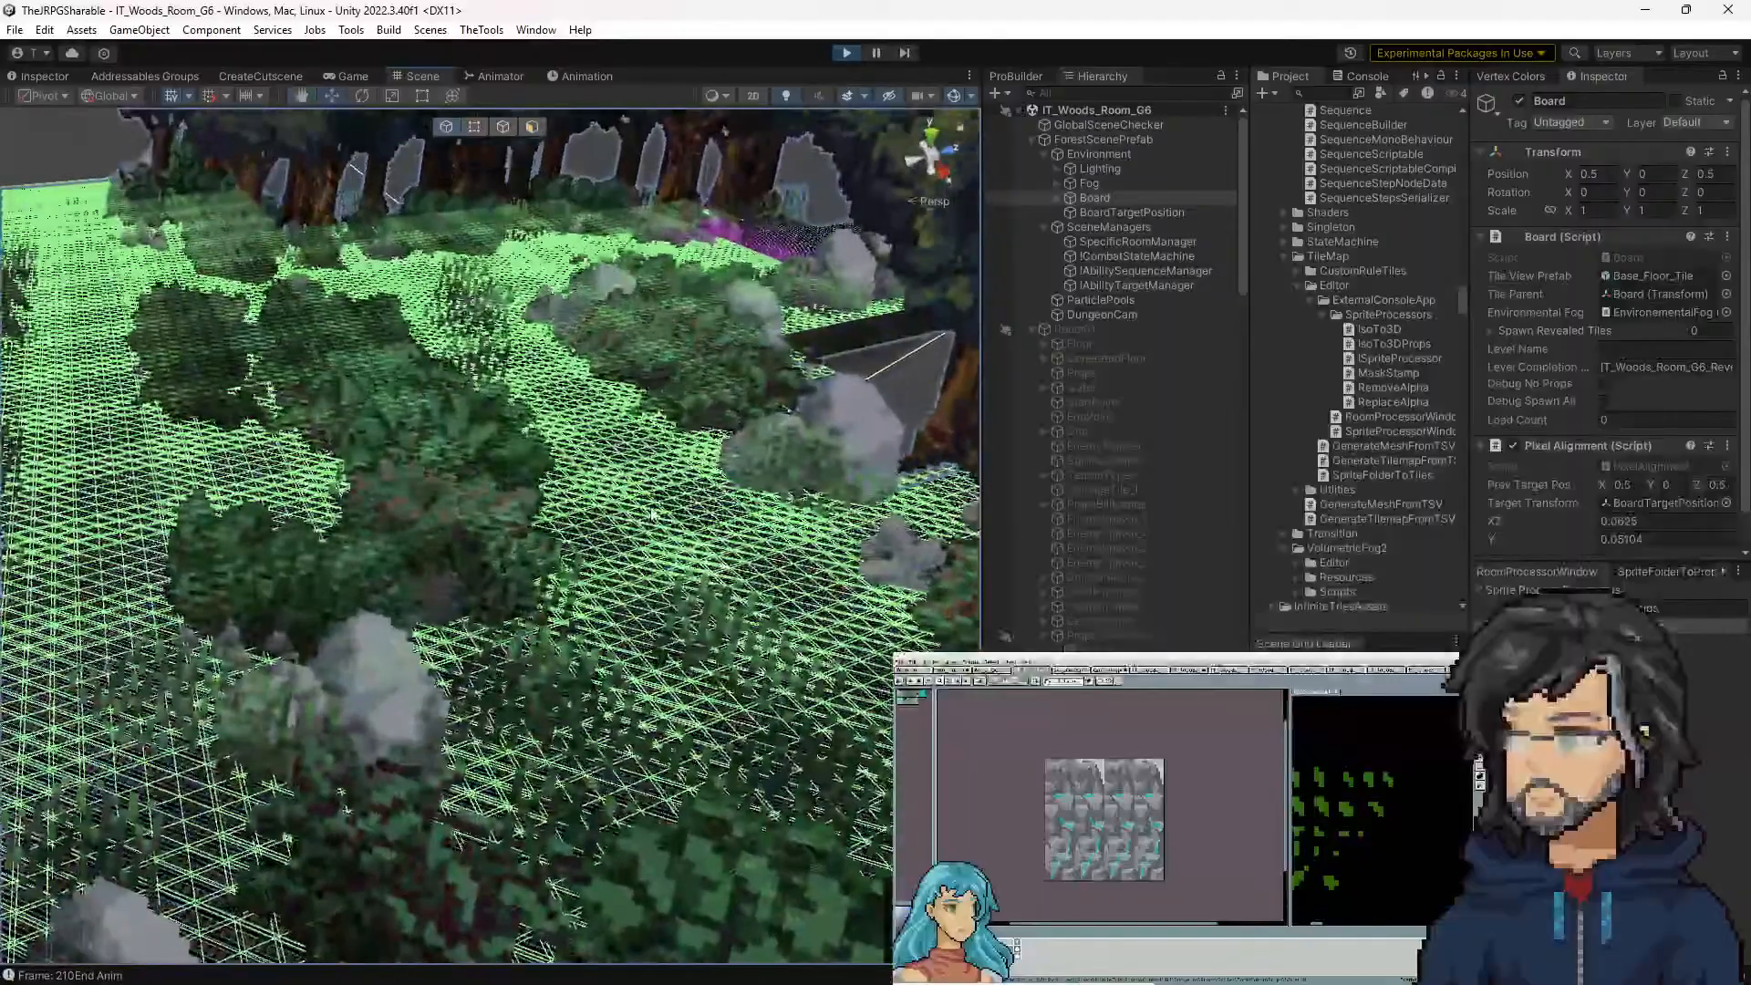
{"action": "left_click", "coordinate": [653, 514]}
{"action": "left_click_drag", "start_coordinate": [684, 443], "coordinate": [587, 378]}
{"action": "key", "text": "s"}
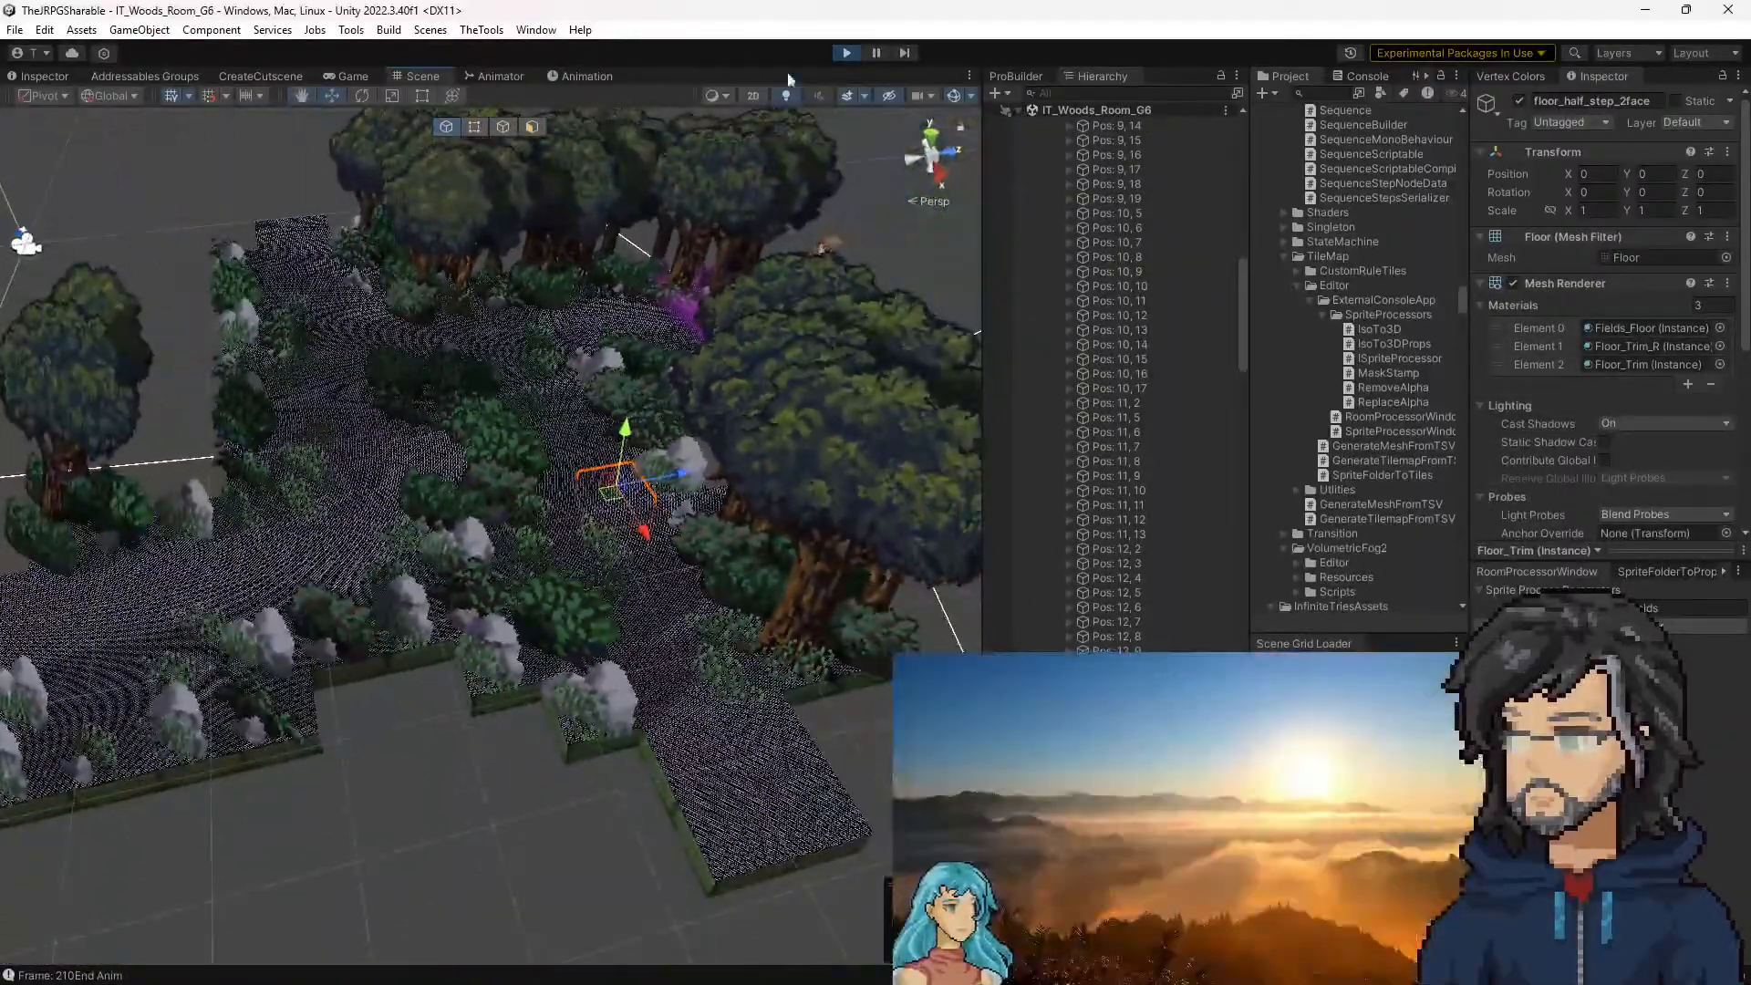
{"action": "left_click", "coordinate": [852, 52]}
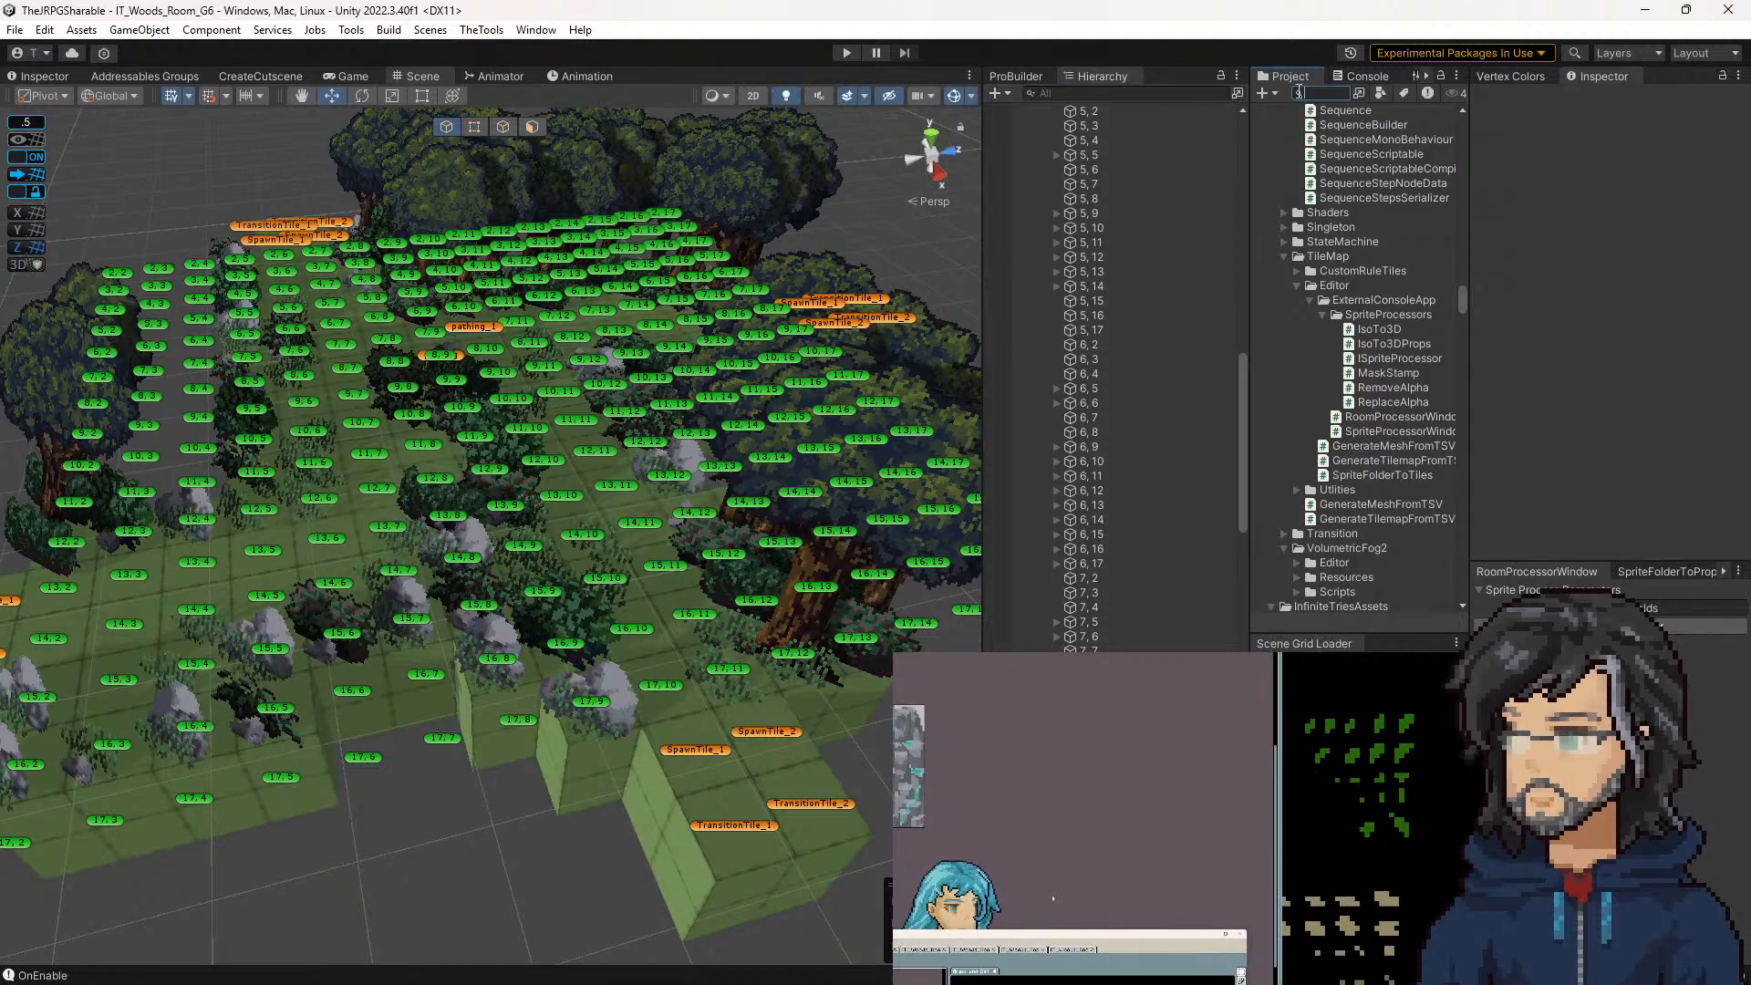
Search the project for "tile" and open the Base_Floor_Tile prefab referenced by the Board object's Tile View Prefab setting
{"action": "type", "text": "tile"}
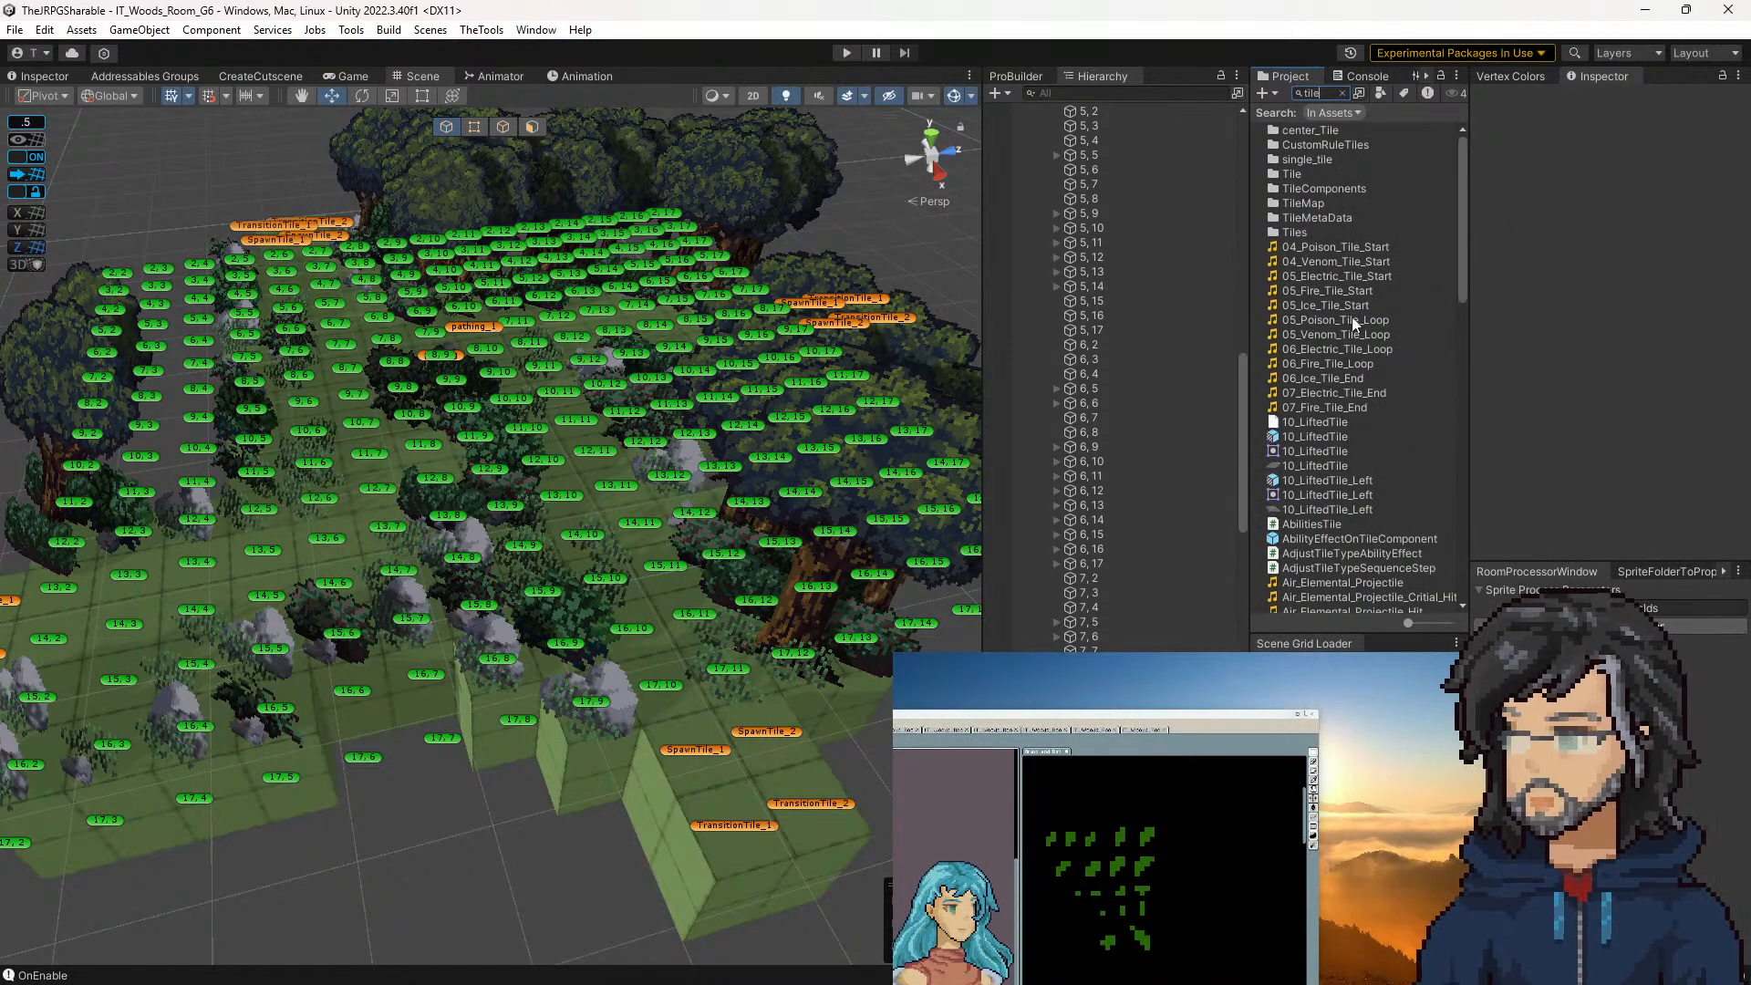
{"action": "scroll", "coordinate": [1113, 266], "scroll_direction": "up", "scroll_amount": 15}
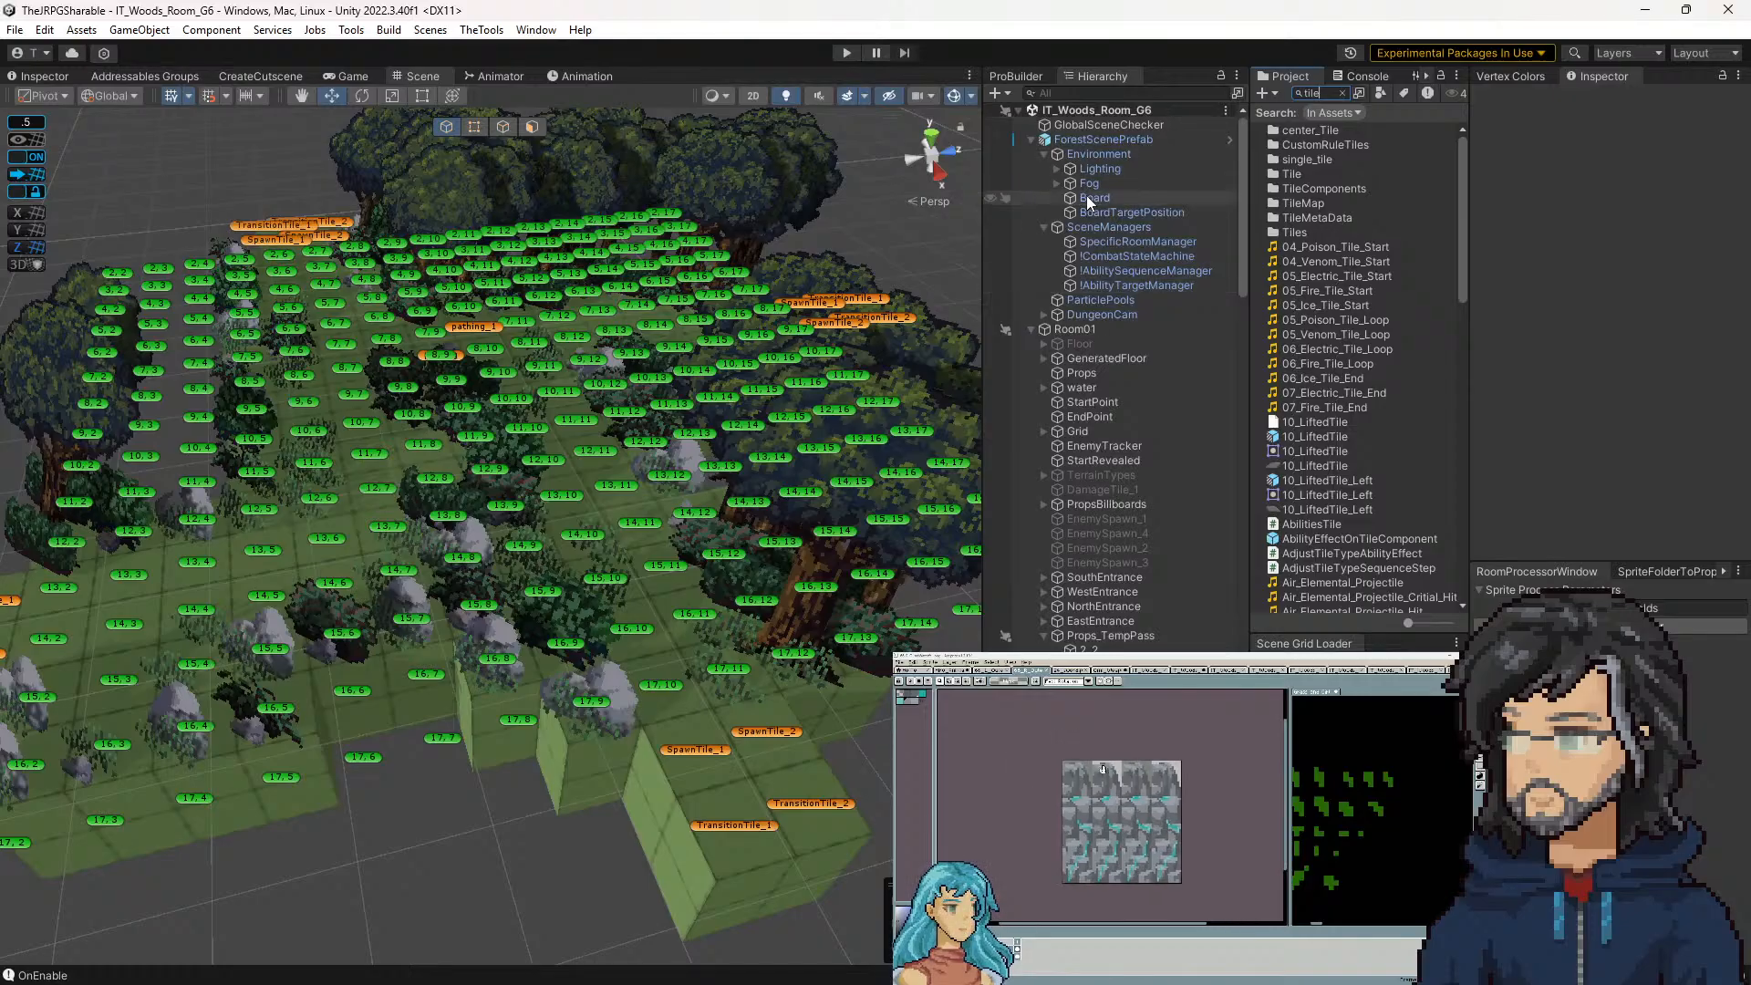
{"action": "left_click", "coordinate": [1090, 198]}
{"action": "double_click", "coordinate": [1643, 273]}
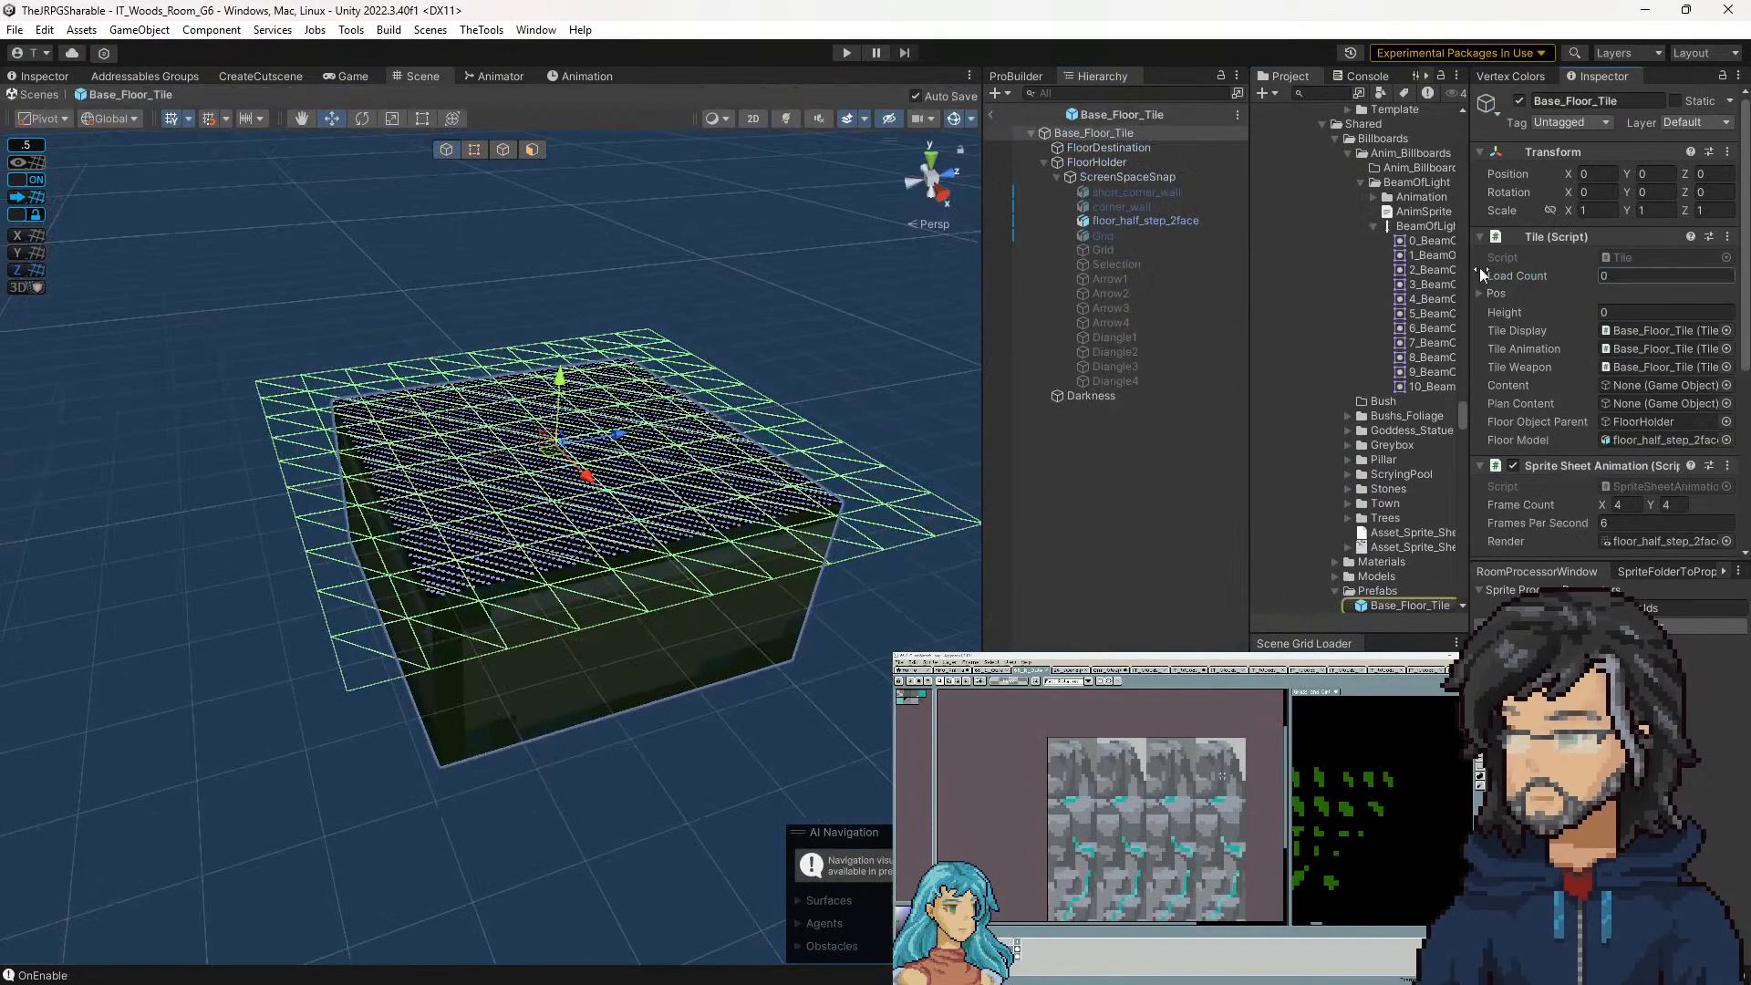
Deactivate floor_half_step_2face in the Base_Floor_Tile prefab and test-run the scene with that change
{"action": "left_click", "coordinate": [1131, 221]}
{"action": "left_click", "coordinate": [1520, 101]}
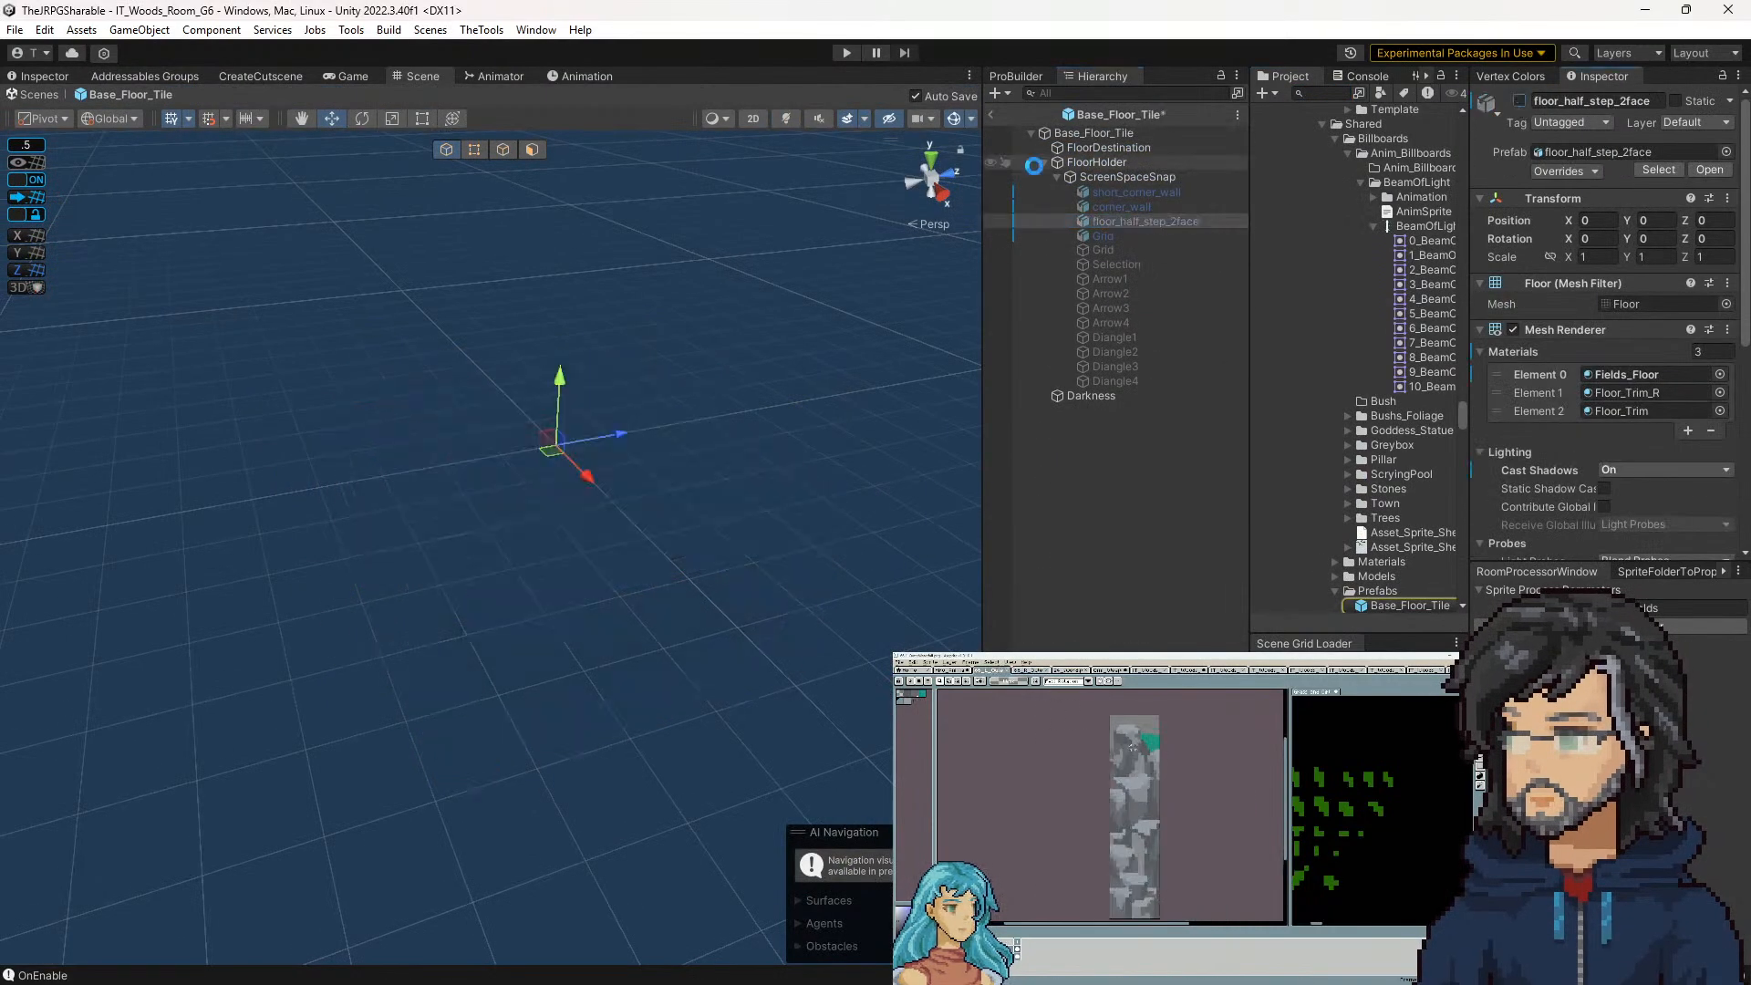
{"action": "left_click", "coordinate": [992, 114]}
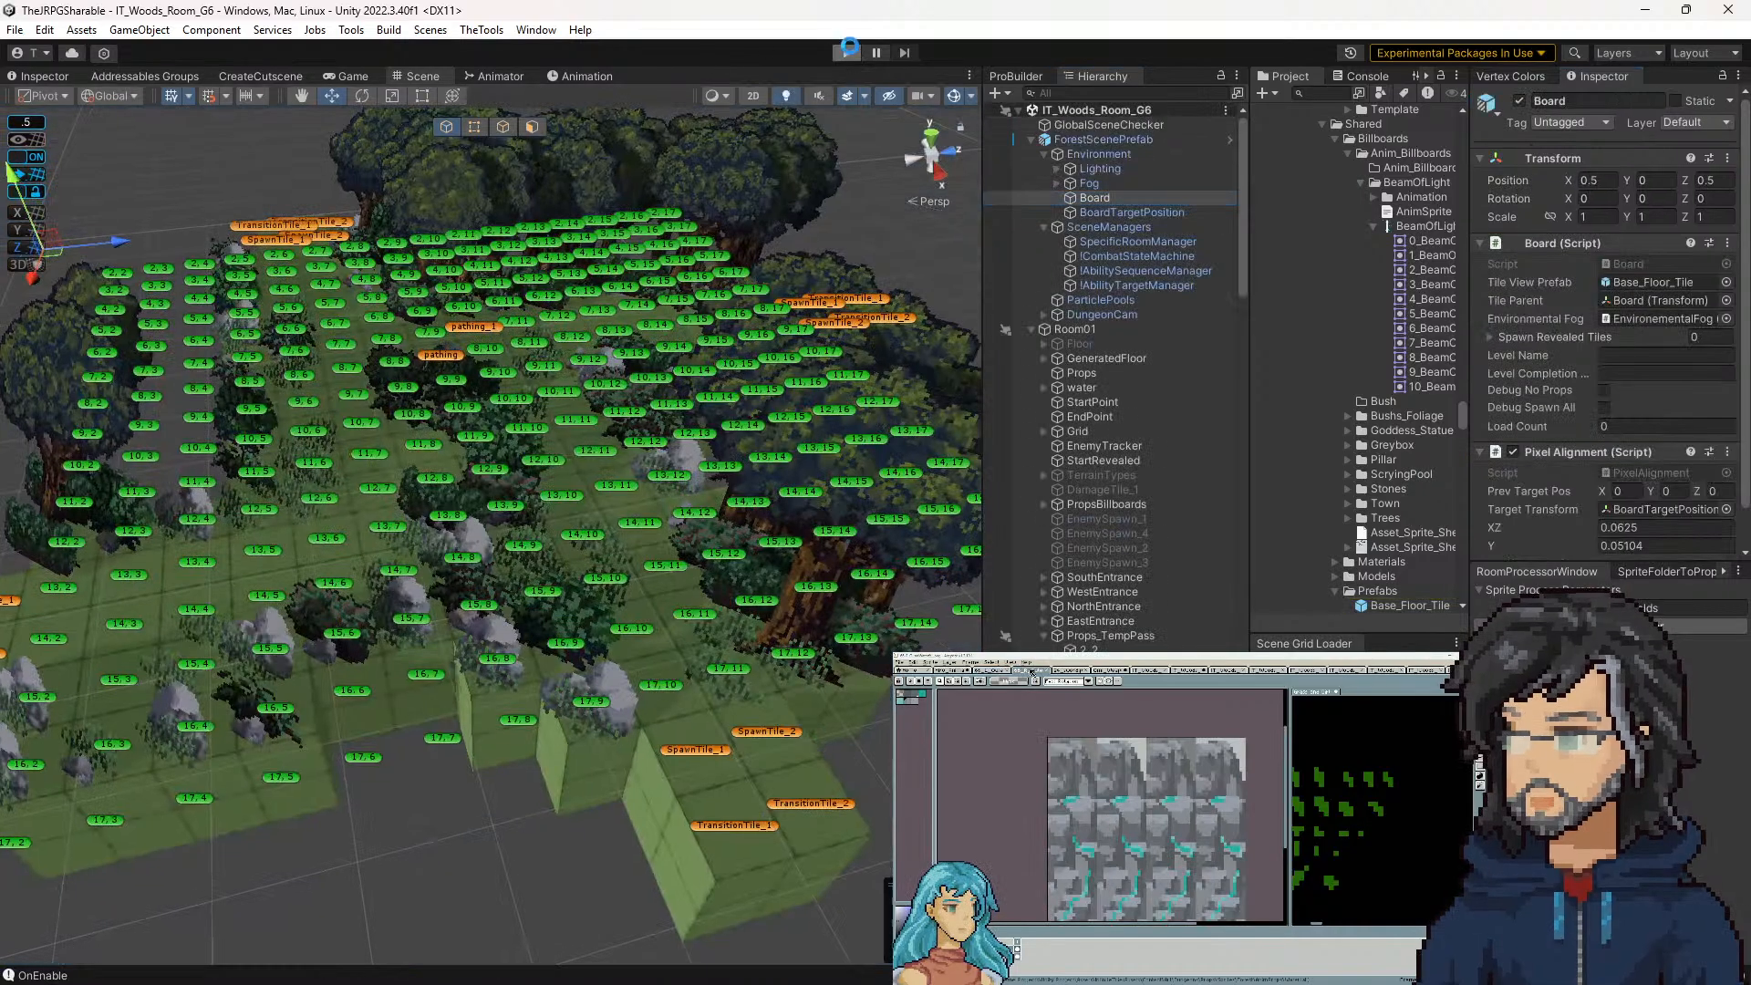
{"action": "left_click", "coordinate": [846, 52]}
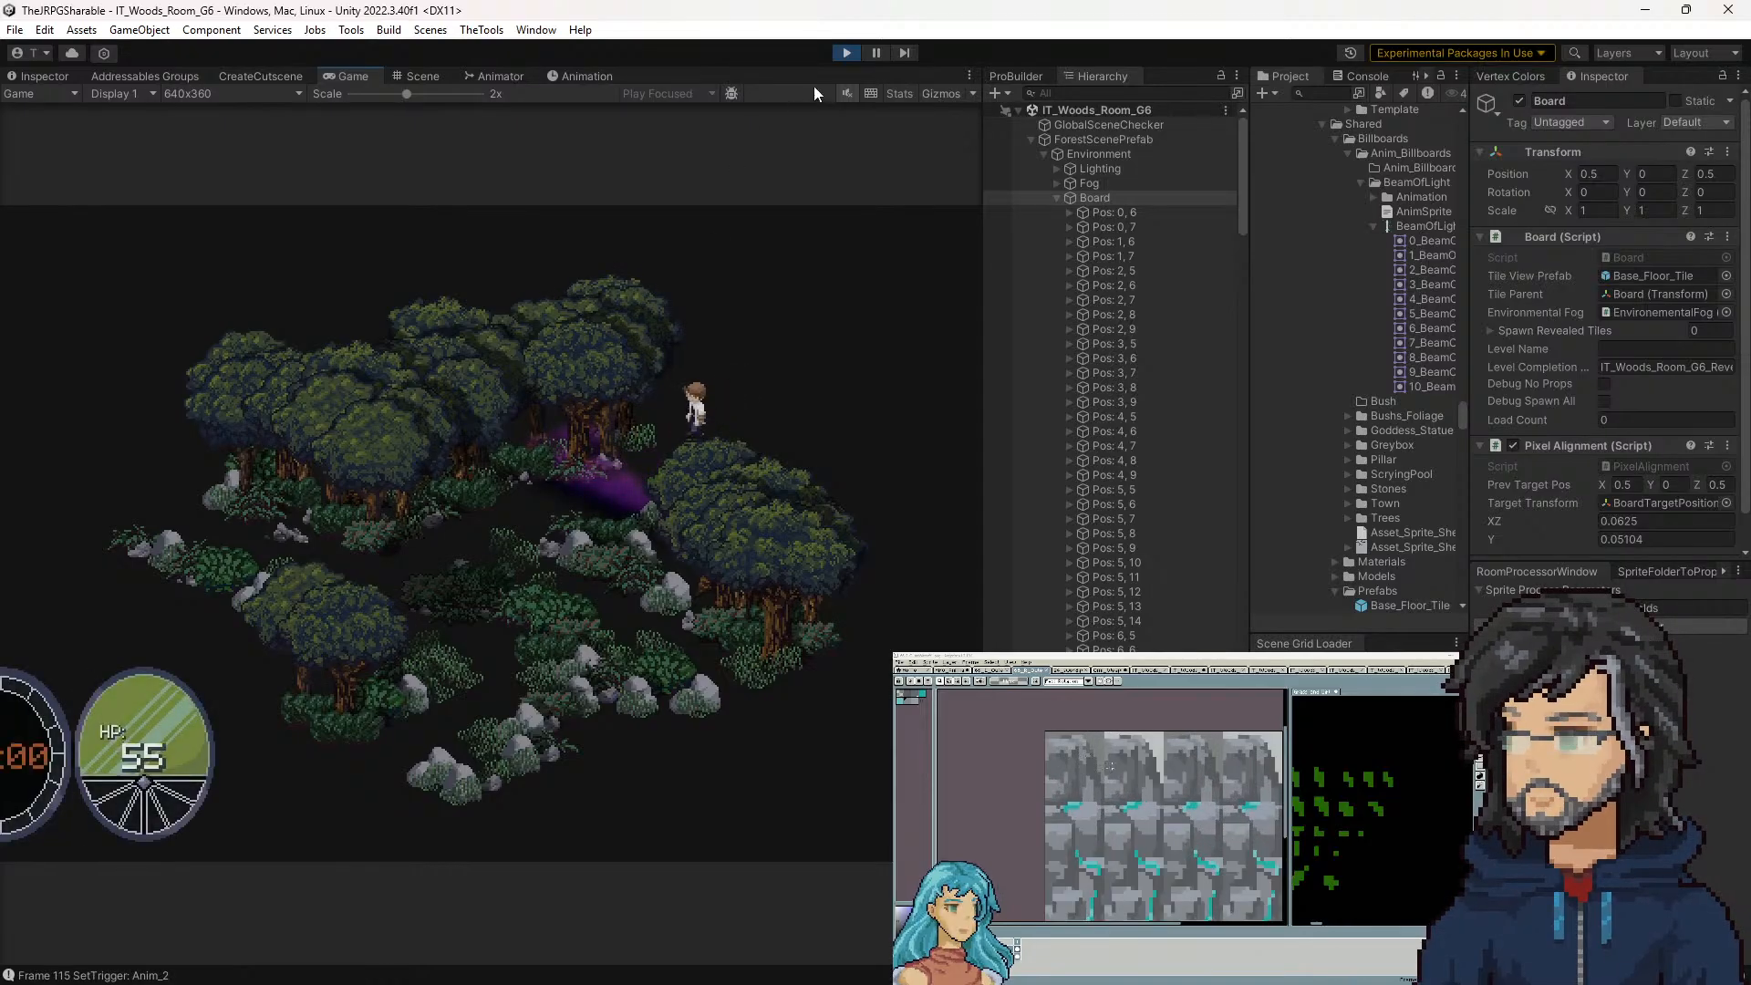
{"action": "left_click", "coordinate": [847, 52]}
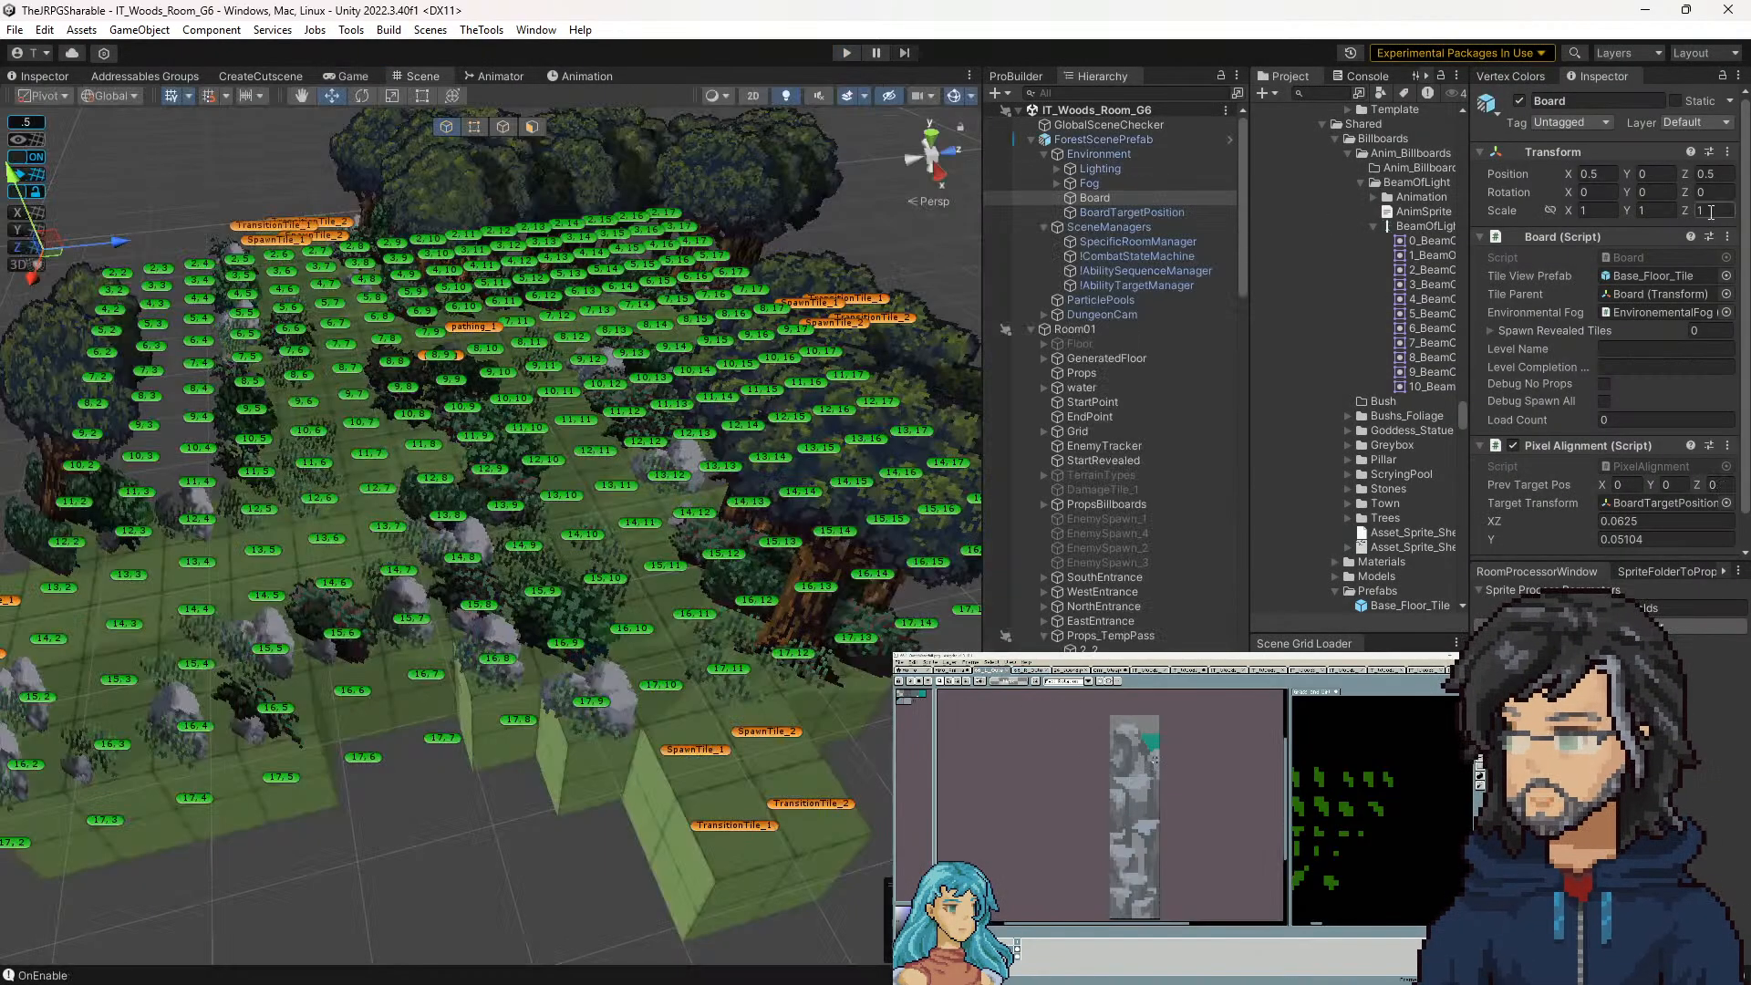
Reactivate floor_half_step_2face and deactivate FloorHolder in the Base_Floor_Tile prefab, returning to the room scene
{"action": "double_click", "coordinate": [1642, 274]}
{"action": "left_click", "coordinate": [1147, 221]}
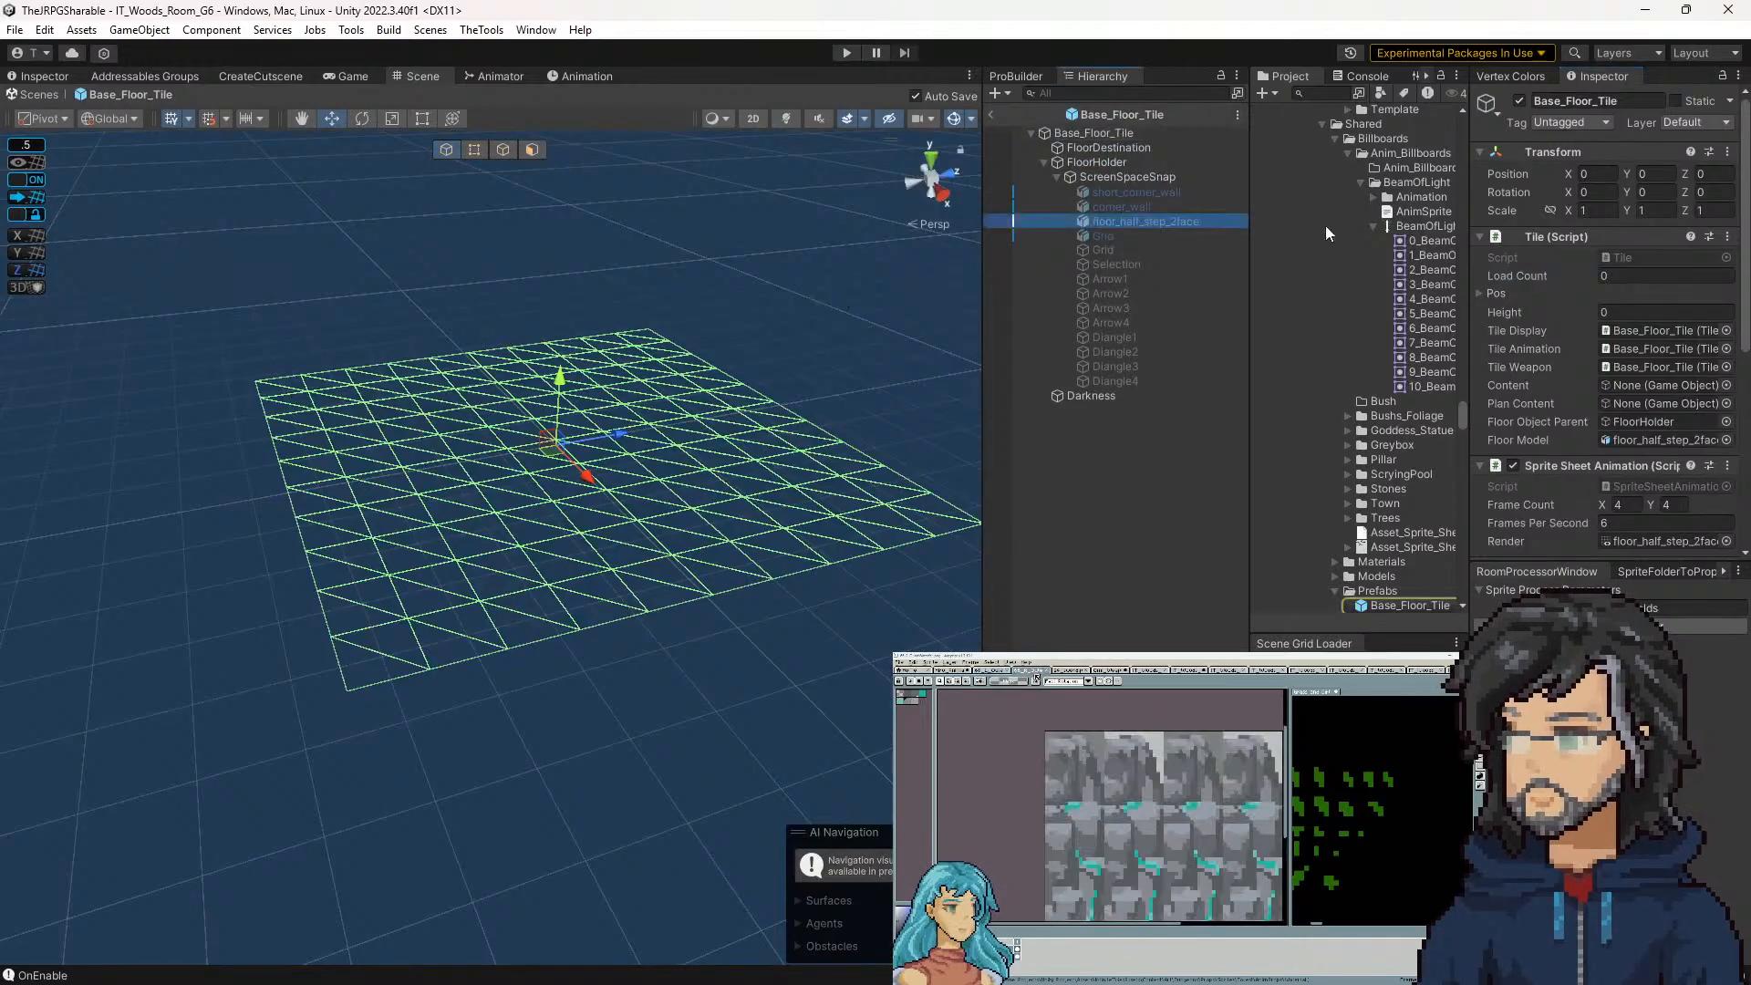
{"action": "left_click", "coordinate": [1521, 101]}
{"action": "left_click", "coordinate": [1093, 159]}
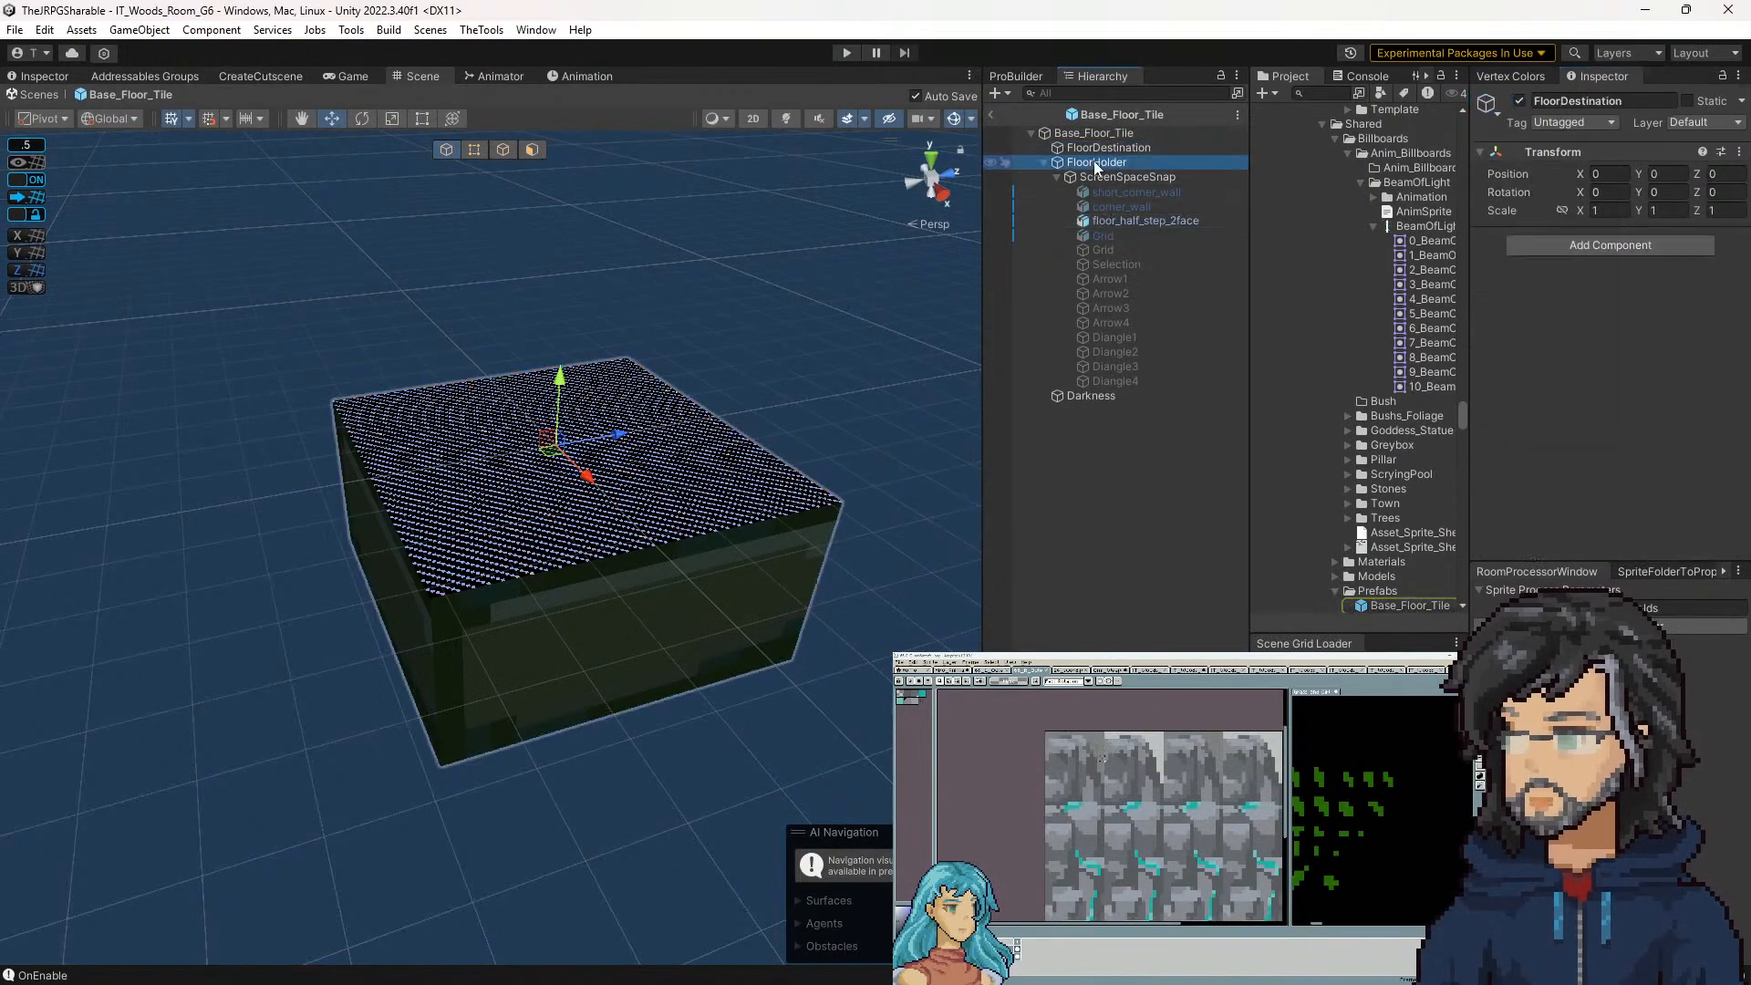
{"action": "left_click", "coordinate": [1519, 101]}
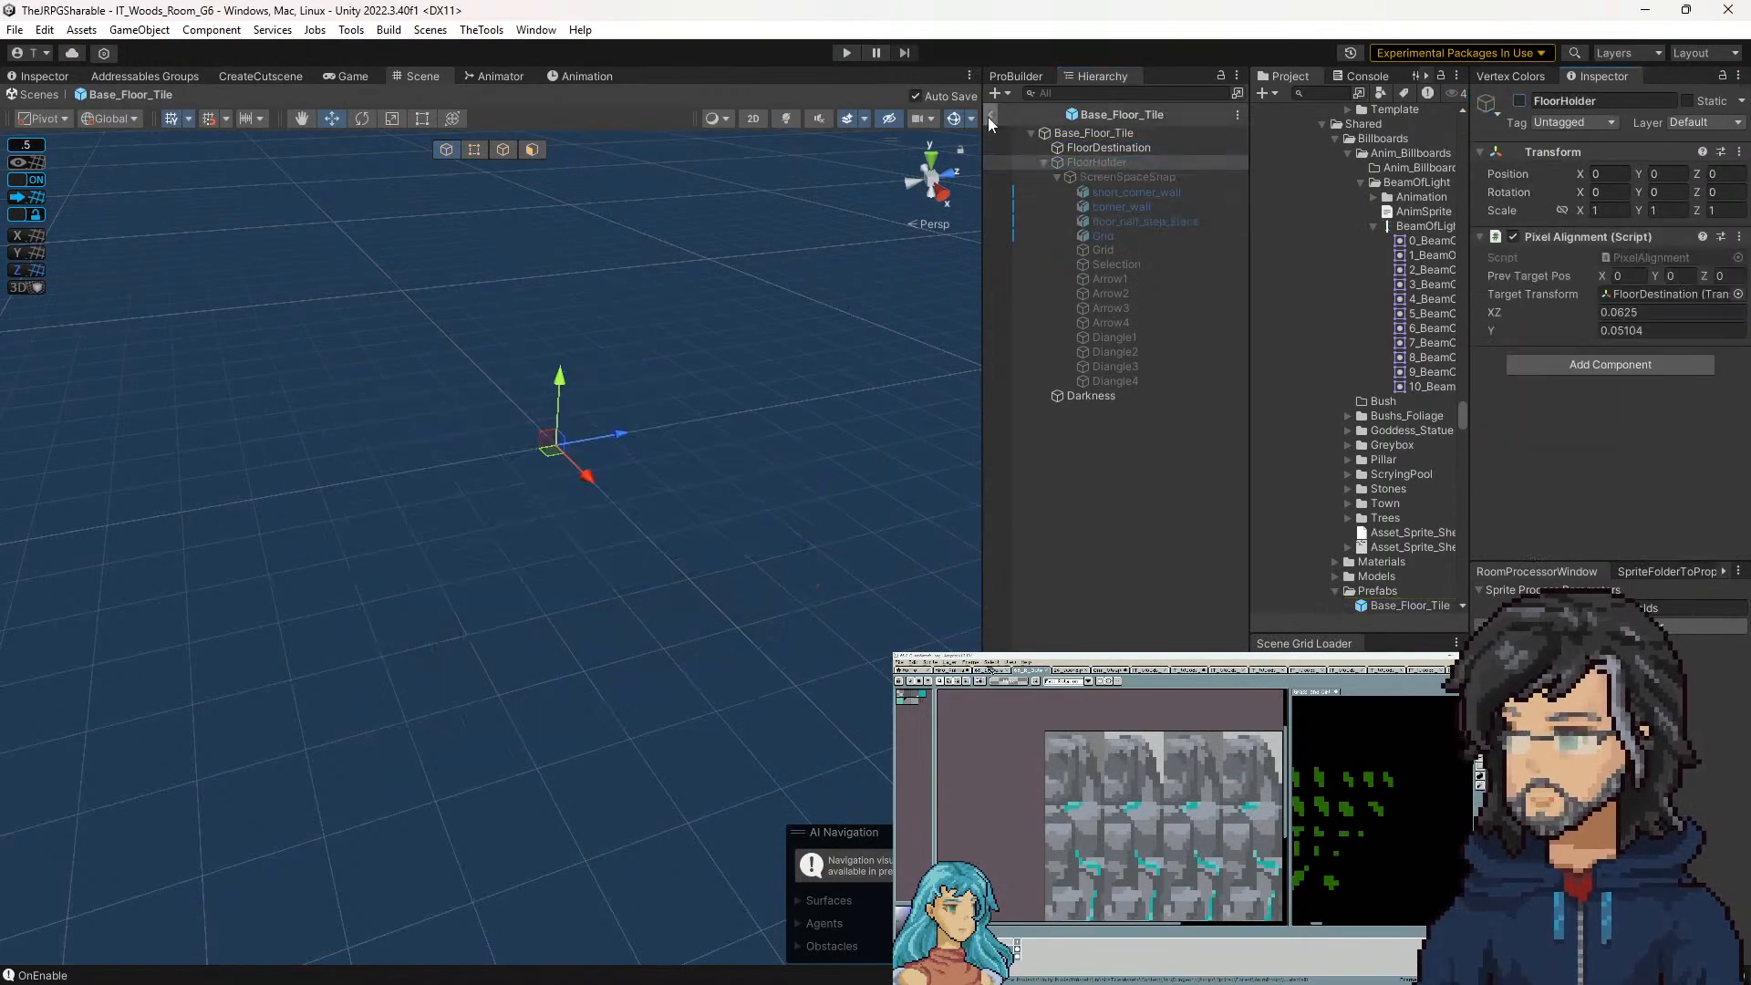
{"action": "left_click", "coordinate": [989, 116]}
Test-run the scene with a widened Game view and walk the character through IT_Woods_Room_H6
{"action": "left_click", "coordinate": [843, 55]}
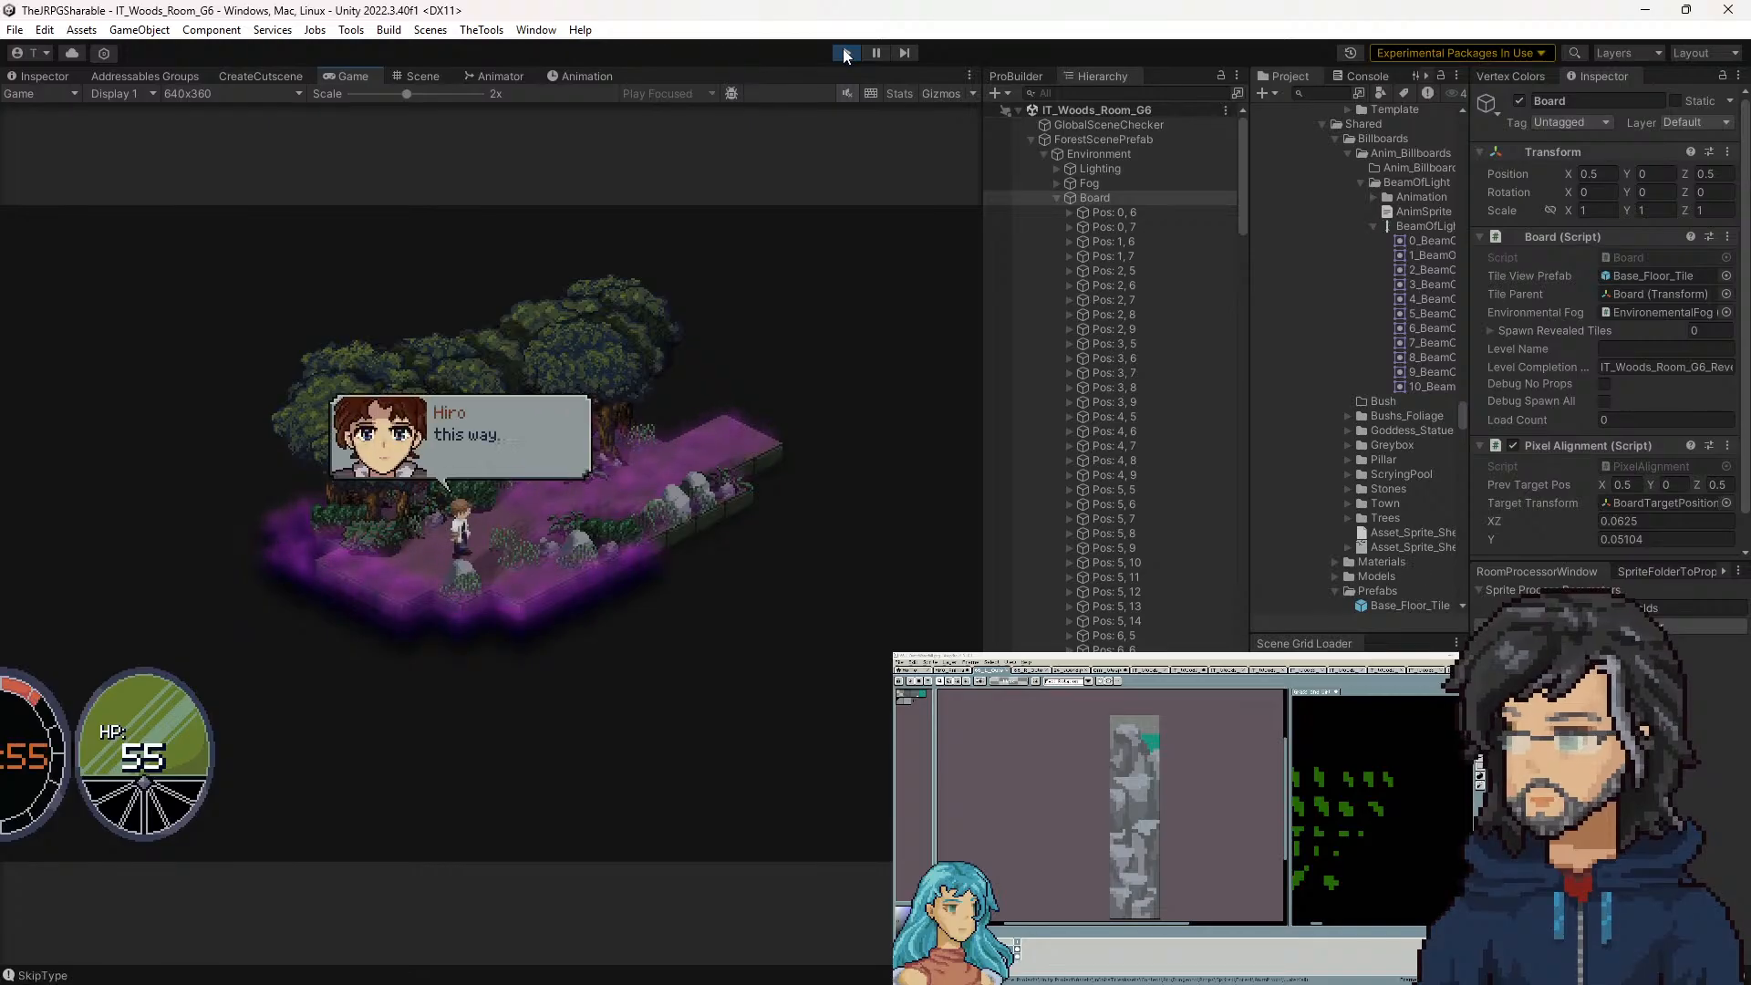
{"action": "left_click_drag", "start_coordinate": [978, 365], "coordinate": [1204, 364]}
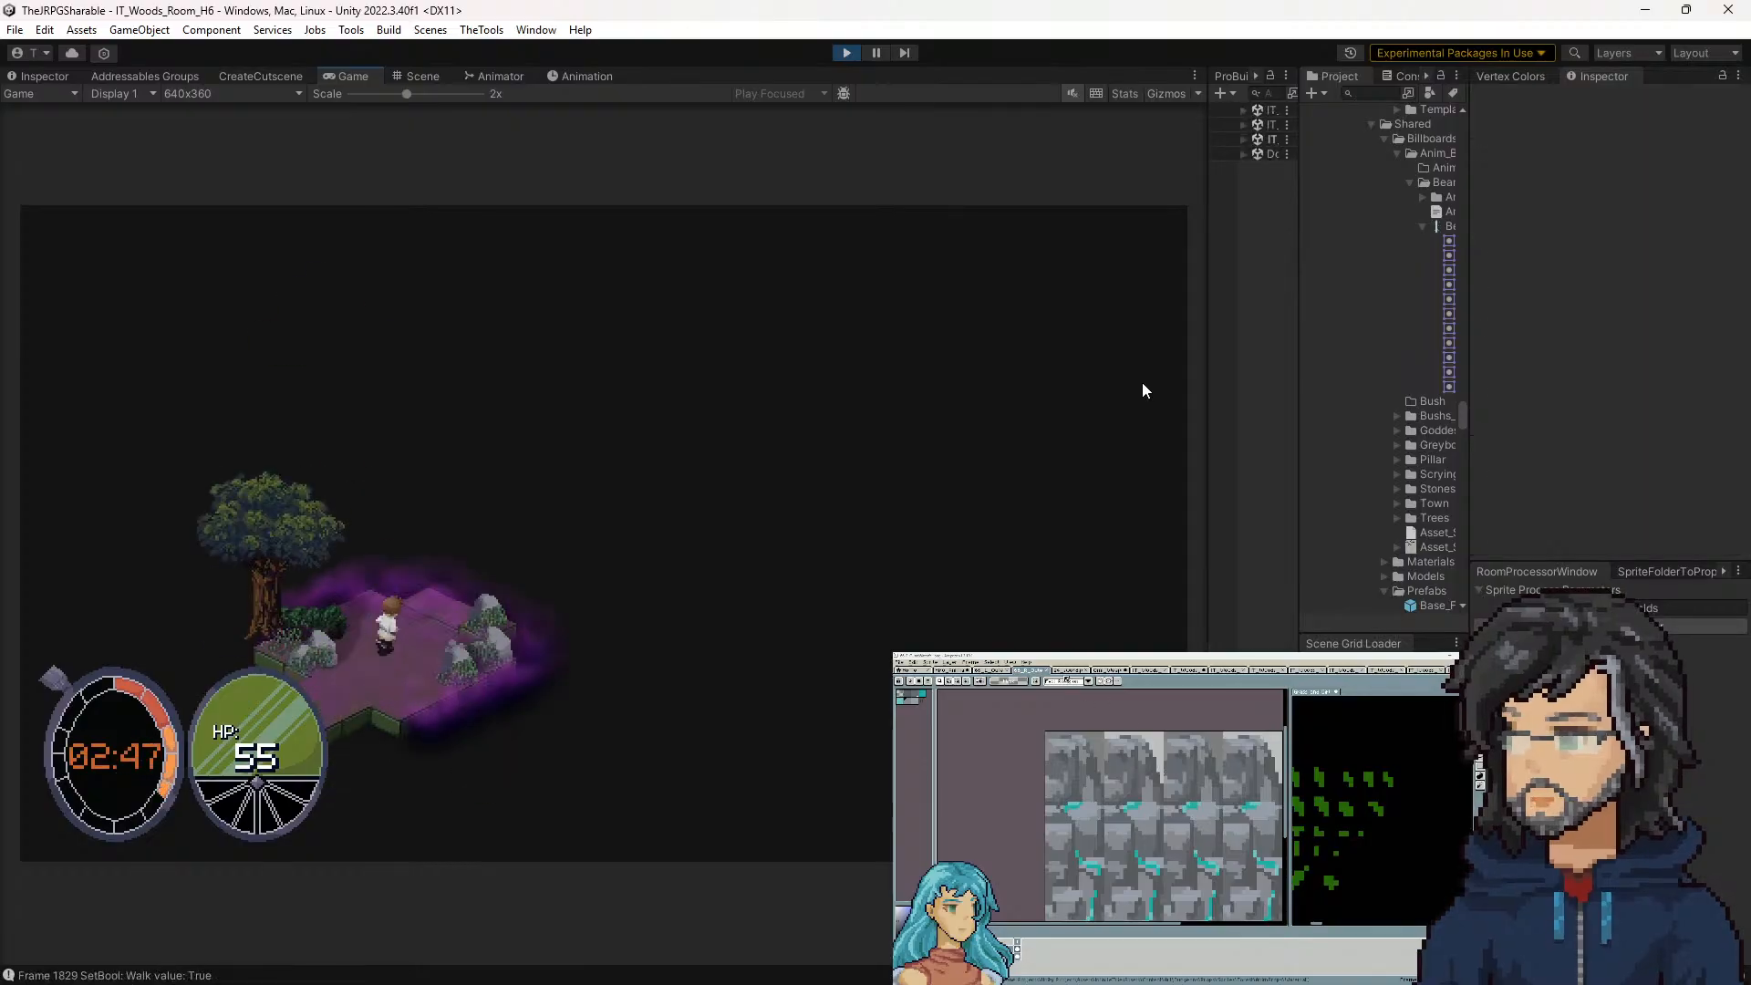
{"action": "key", "text": "a"}
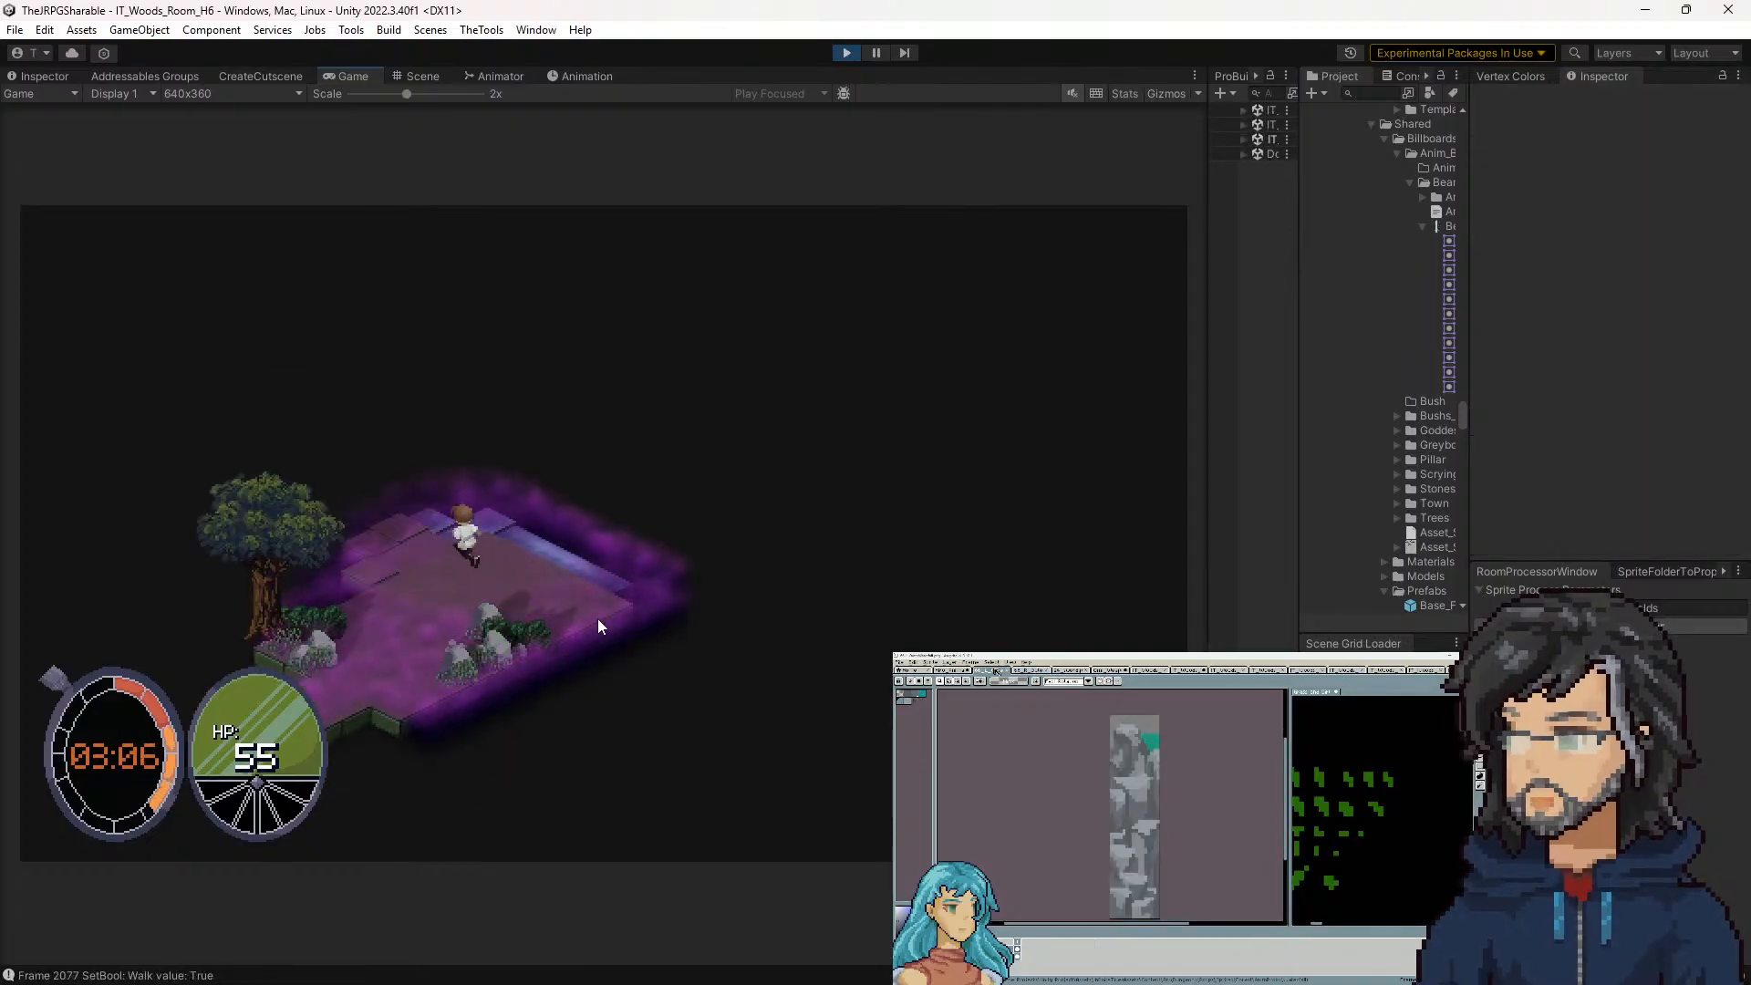
{"action": "key", "text": "d"}
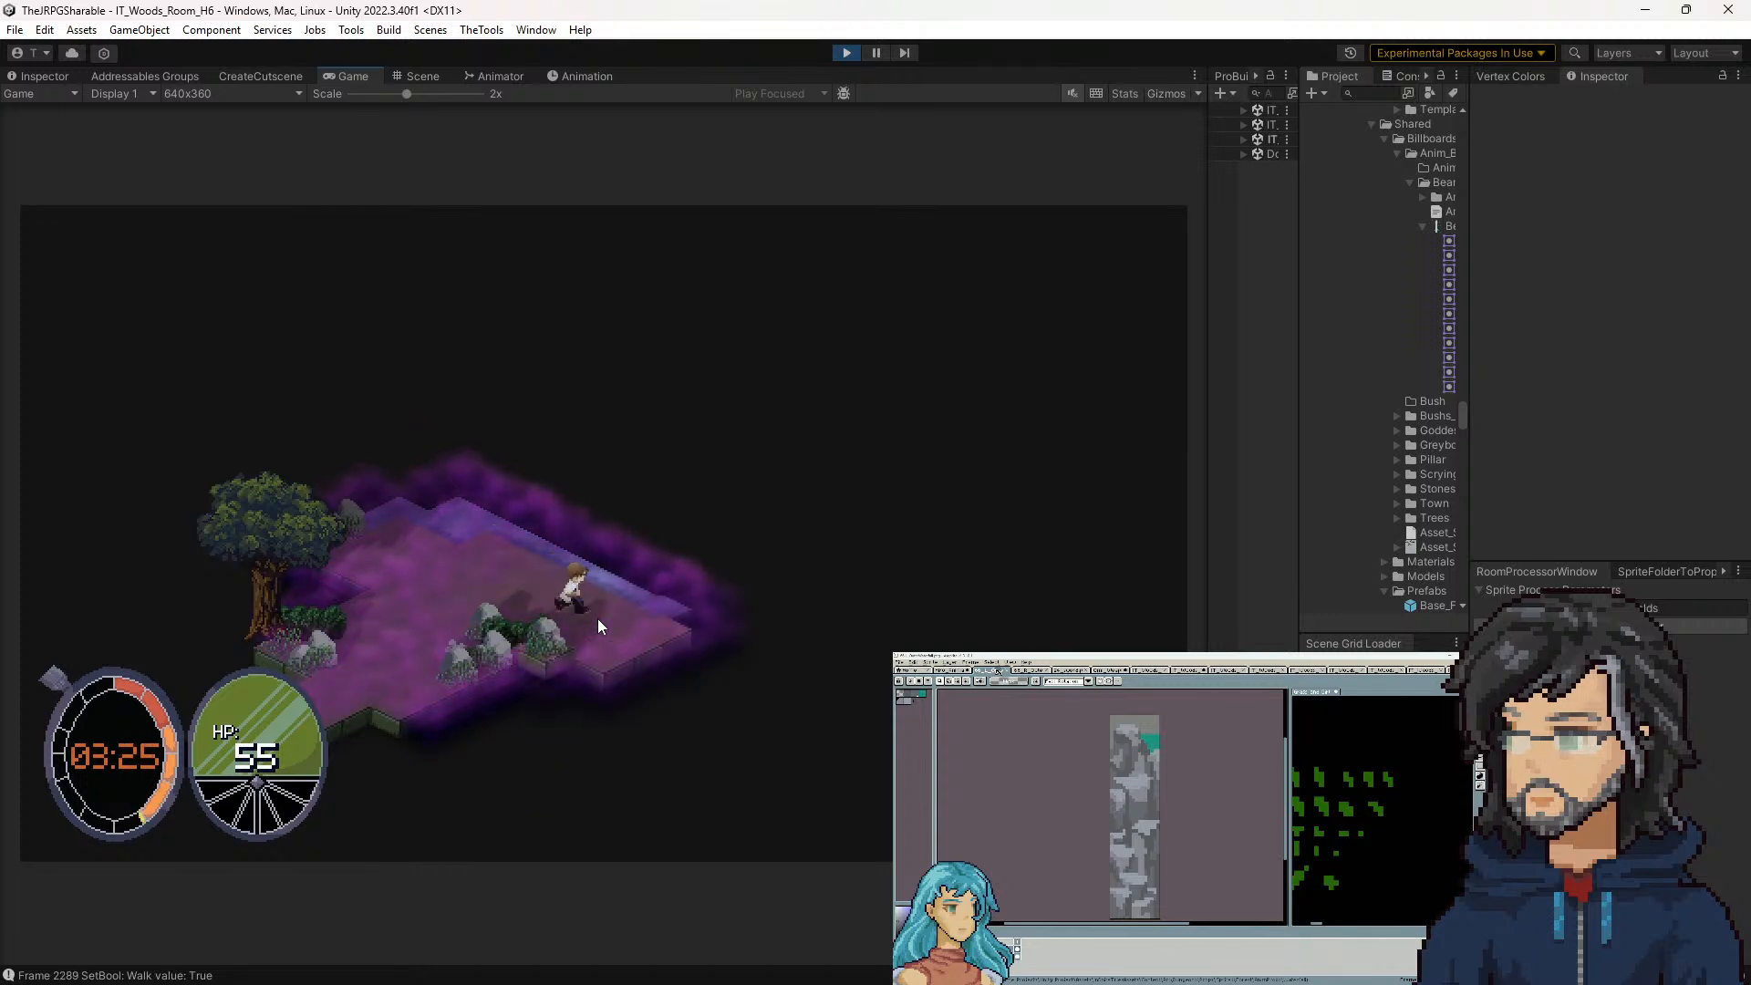
{"action": "key", "text": "a"}
{"action": "key", "text": "d"}
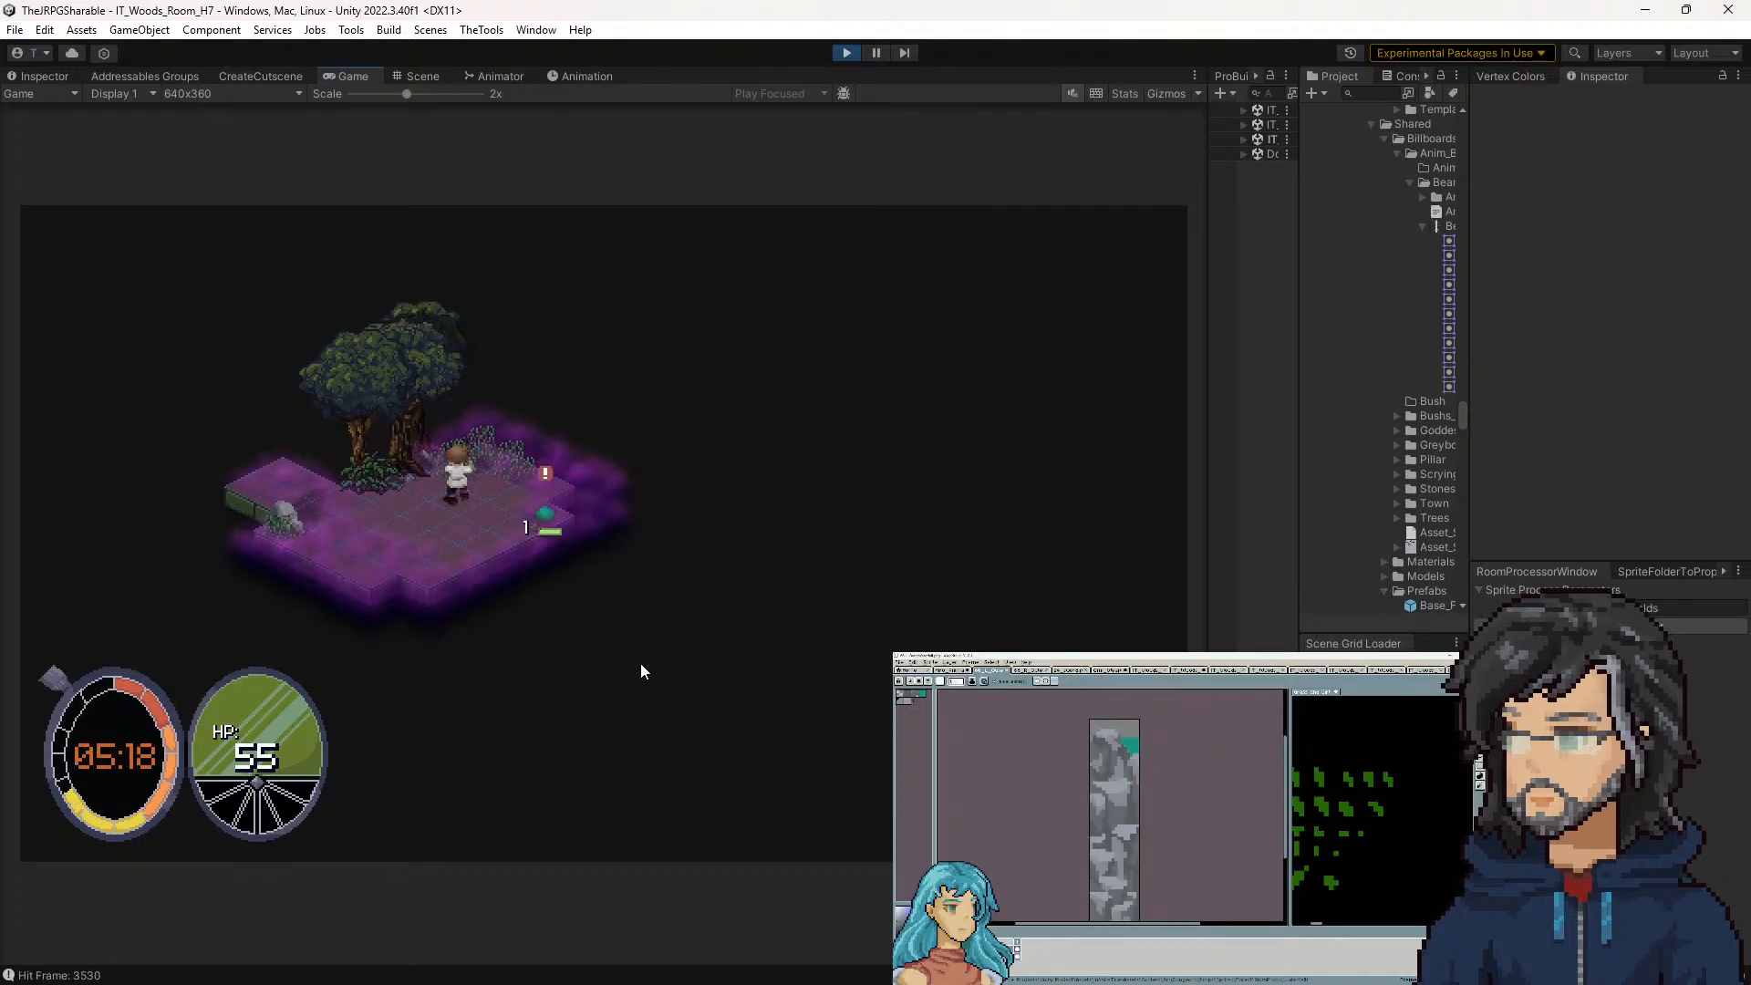
Play through the enemy fight in IT_Woods_Room_H7 and restart the play-mode test from IT_Woods_Room_G6
{"action": "key", "text": "Right"}
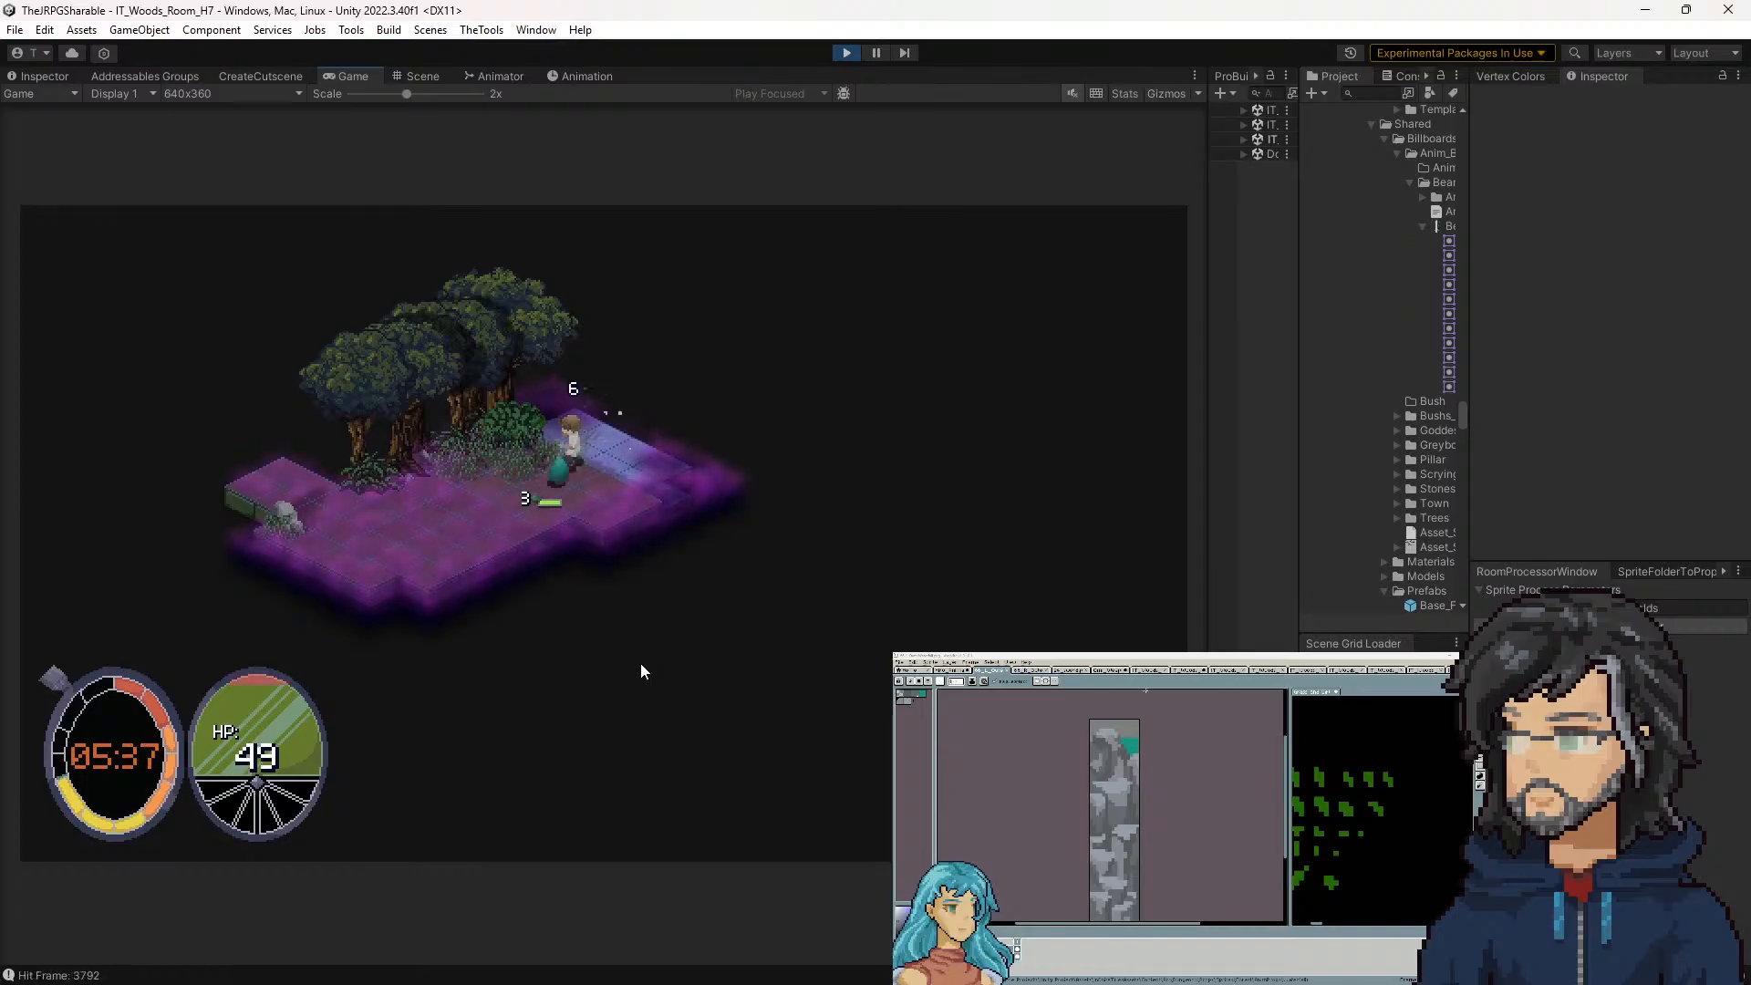
{"action": "key", "text": "Right"}
{"action": "key", "text": "Left"}
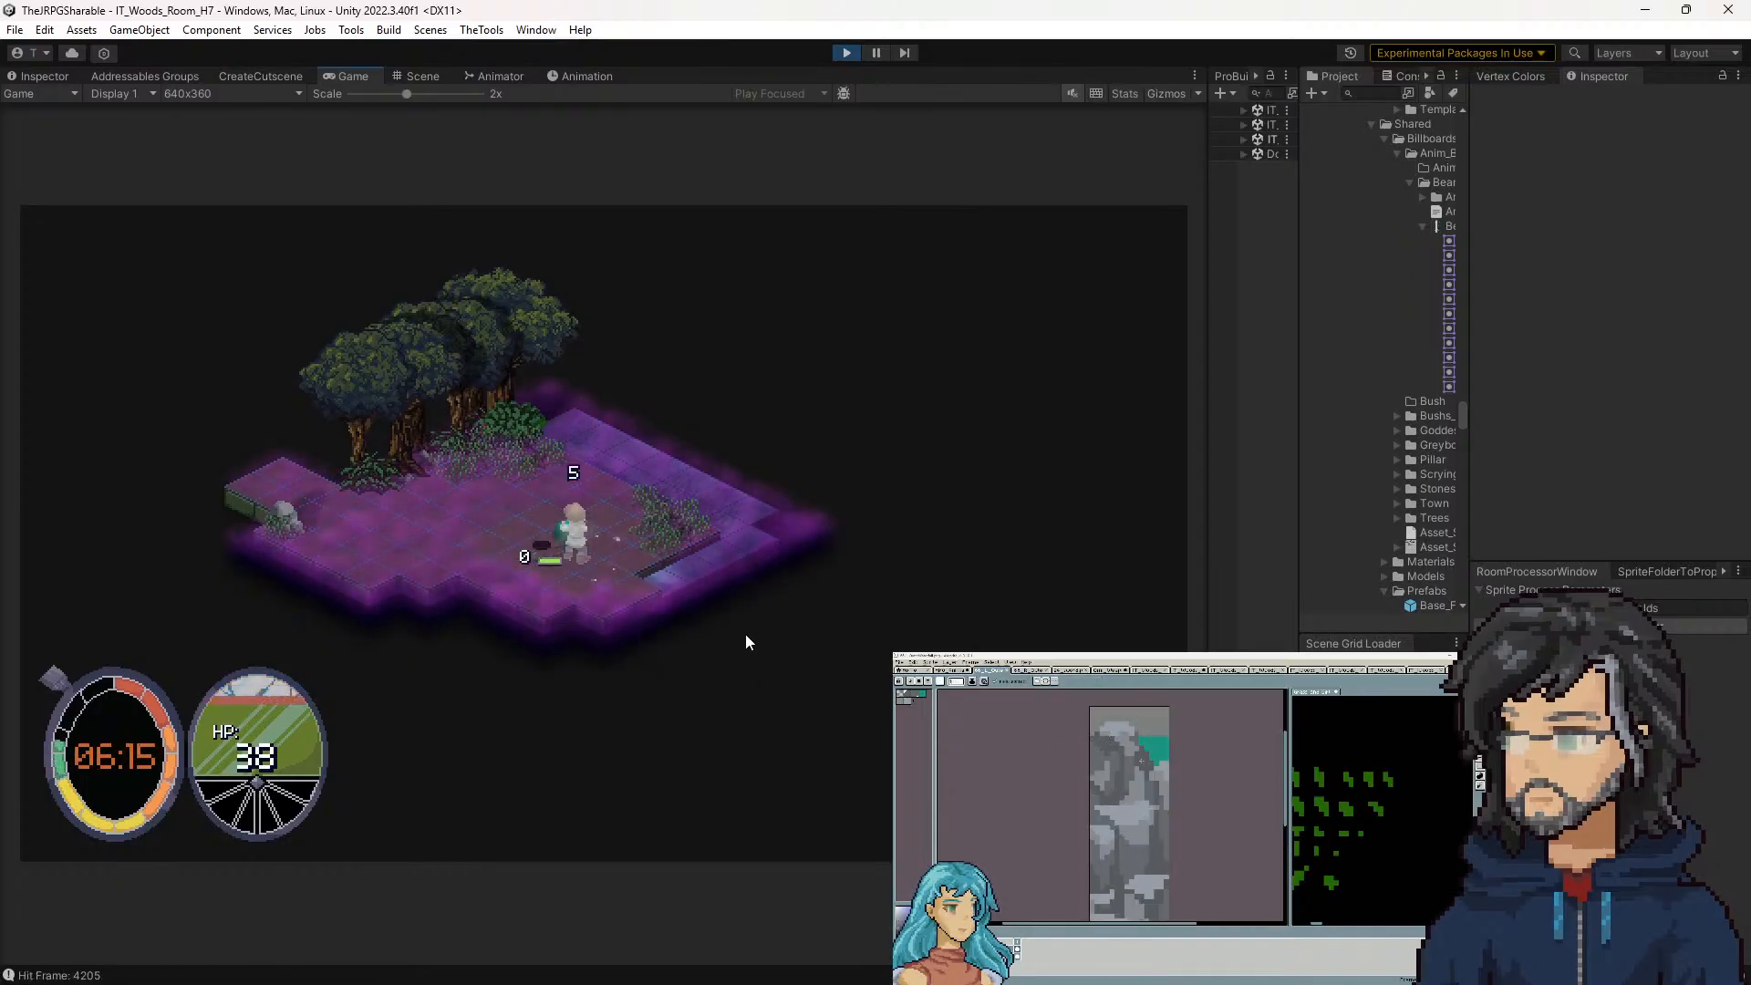
{"action": "left_click", "coordinate": [846, 52]}
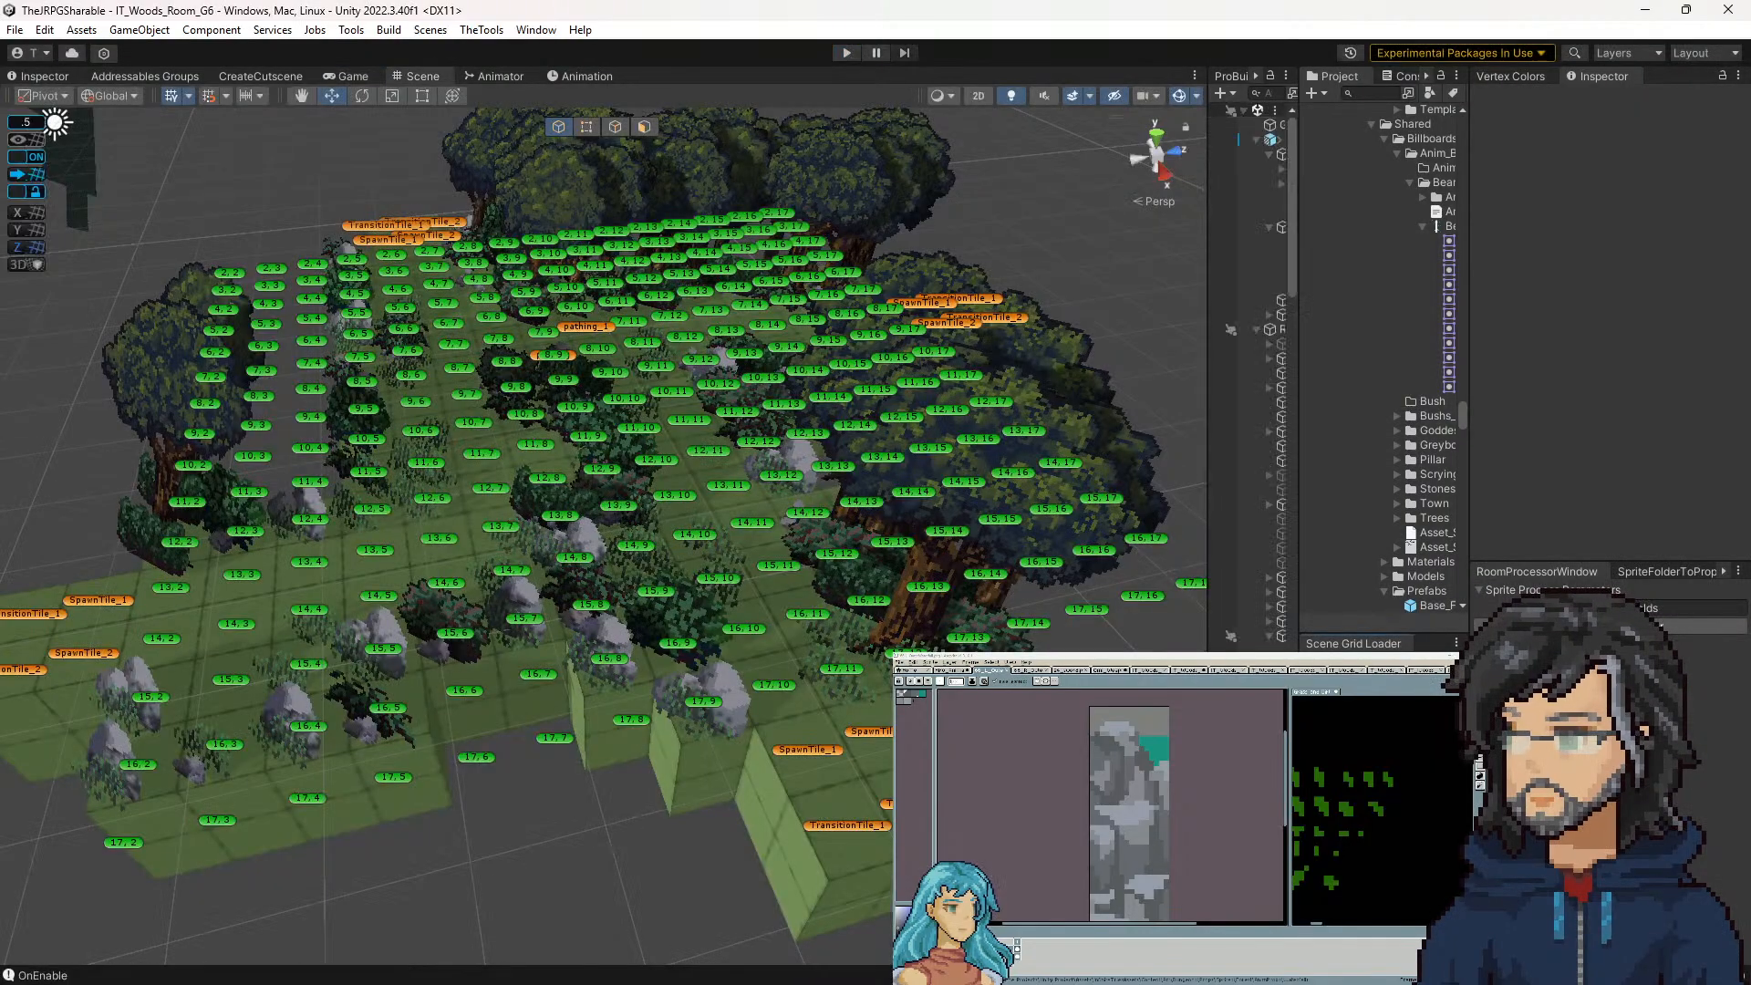
{"action": "left_click", "coordinate": [839, 47]}
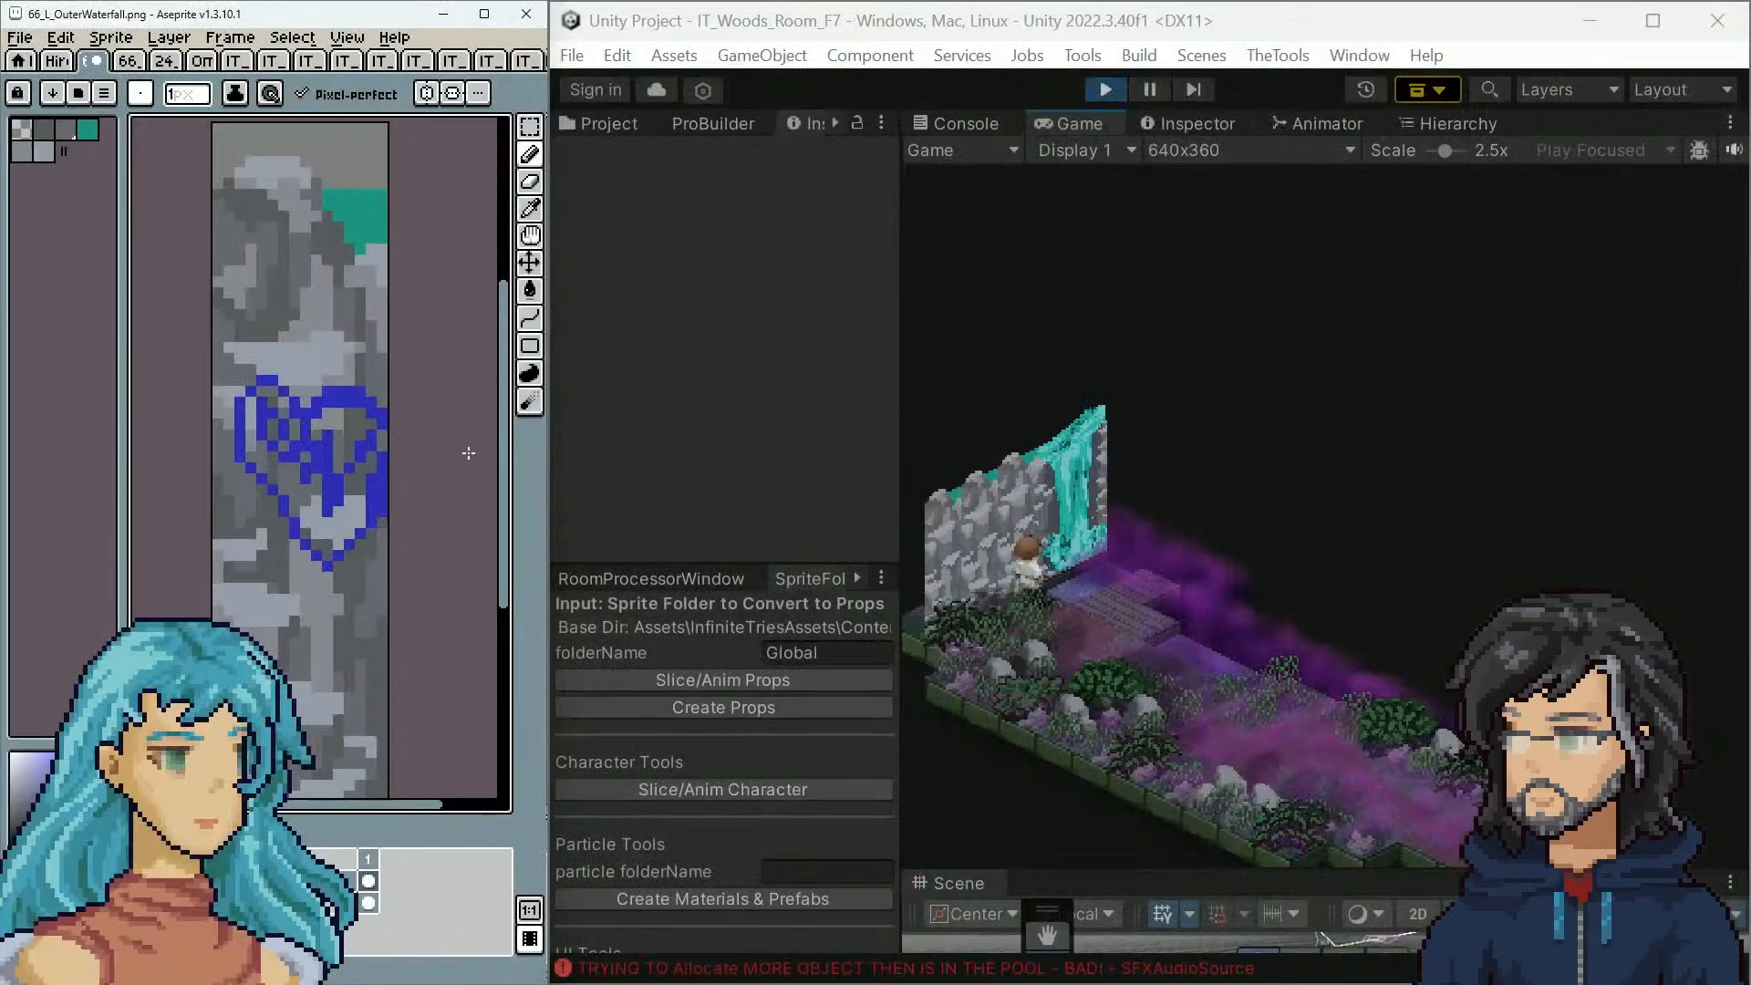
Check the heart doodle on the waterfall wall in Unity, undo it in Aseprite's 66_L_OuterWaterfall.png, and save for reloading
{"action": "left_click", "coordinate": [1193, 423]}
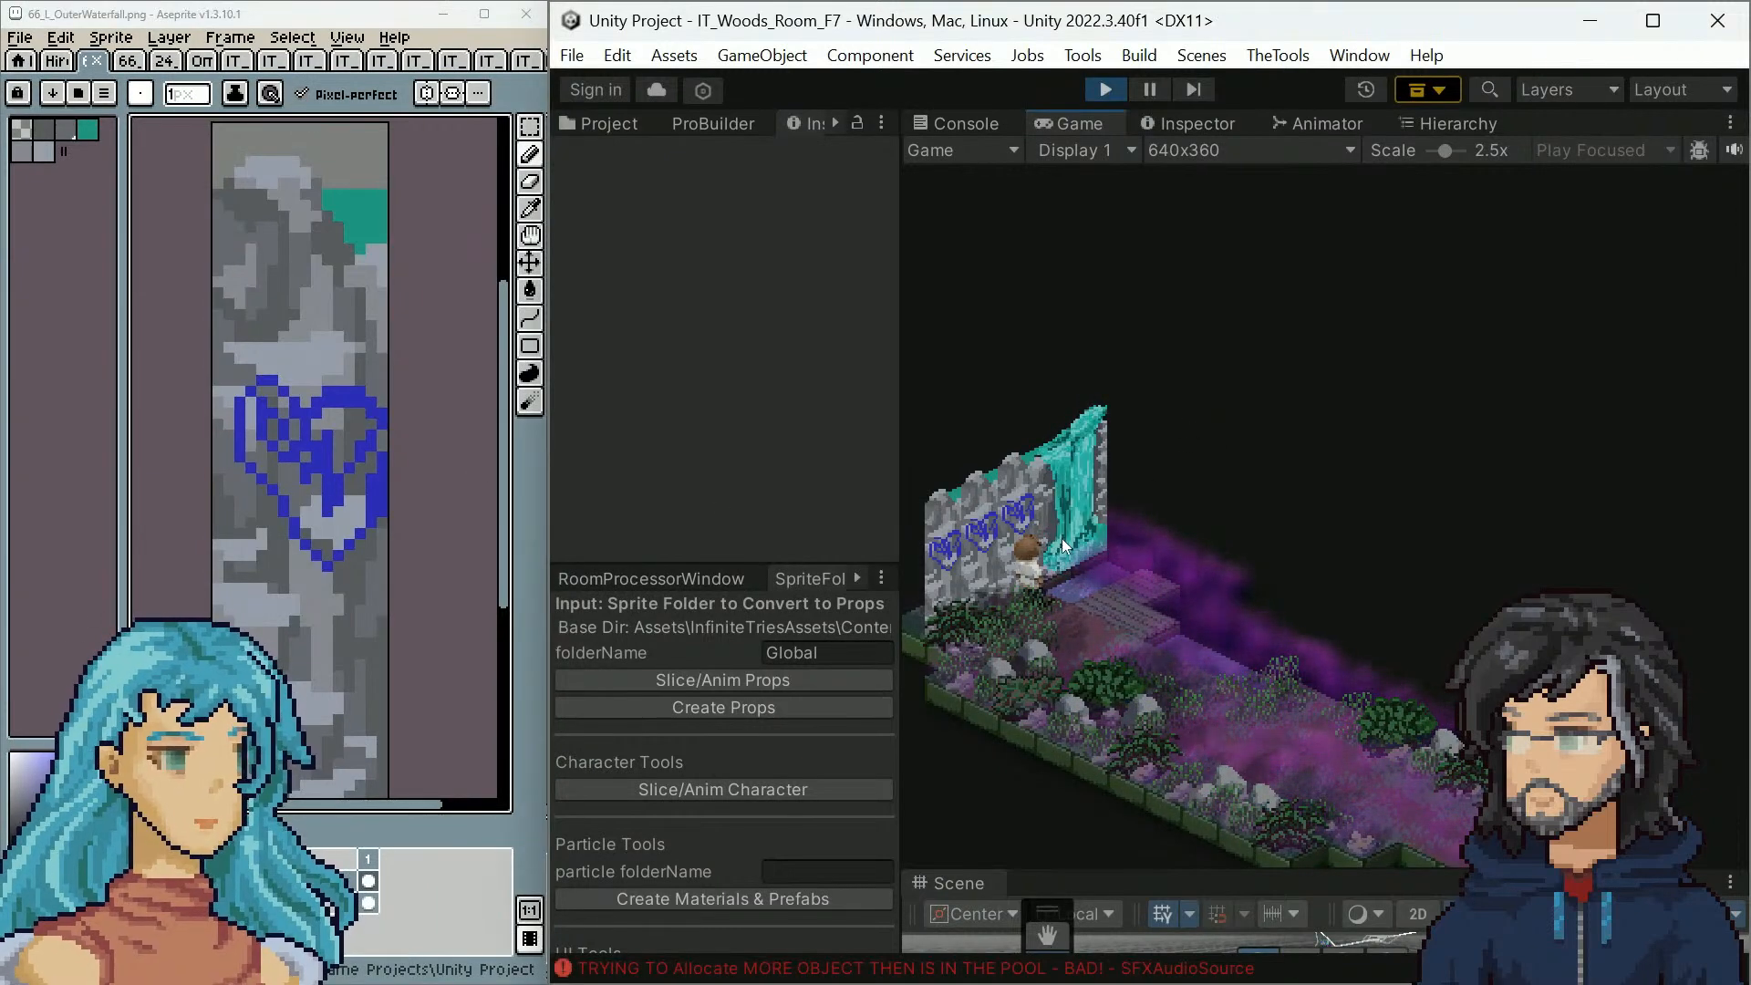
{"action": "left_click", "coordinate": [465, 447]}
{"action": "key", "text": "ctrl+z"}
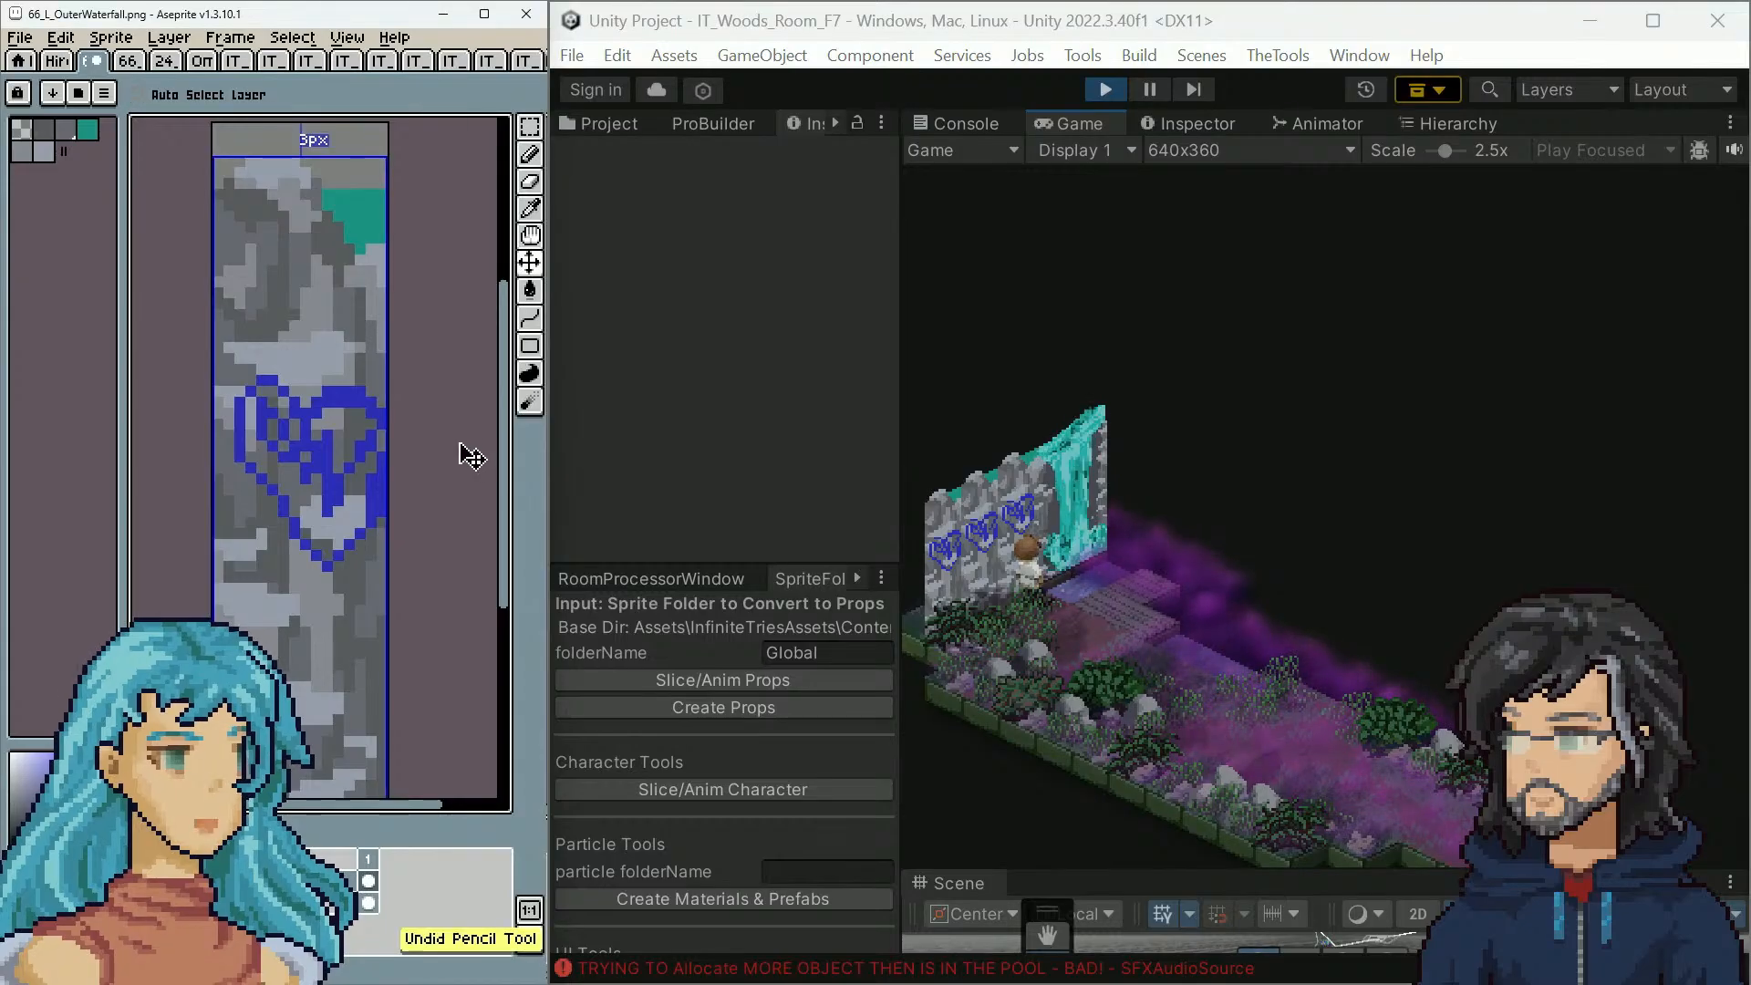
{"action": "key", "text": "ctrl+z"}
{"action": "key", "text": "ctrl+s"}
{"action": "left_click", "coordinate": [1273, 403]}
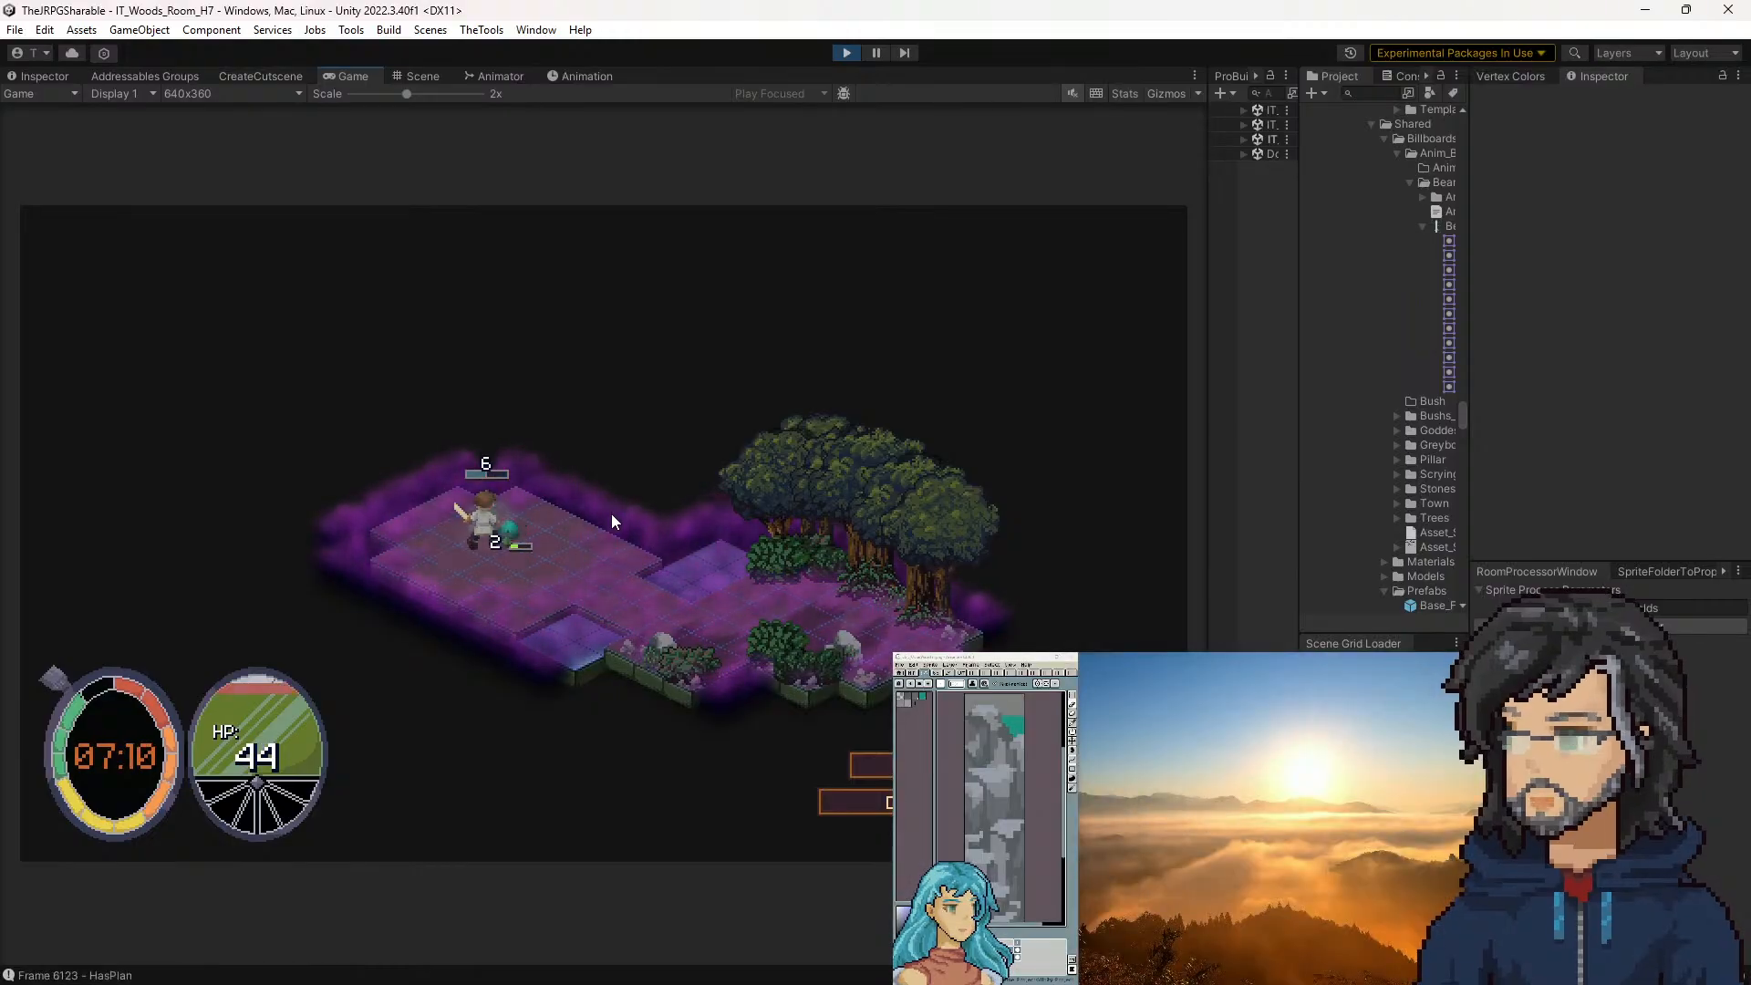
Leave the fight room IT_Woods_Room_H7 and walk the character through IT_Woods_Room_H6 into IT_Woods_Room_G6
{"action": "key", "text": "w"}
{"action": "key", "text": "a"}
{"action": "key", "text": "w"}
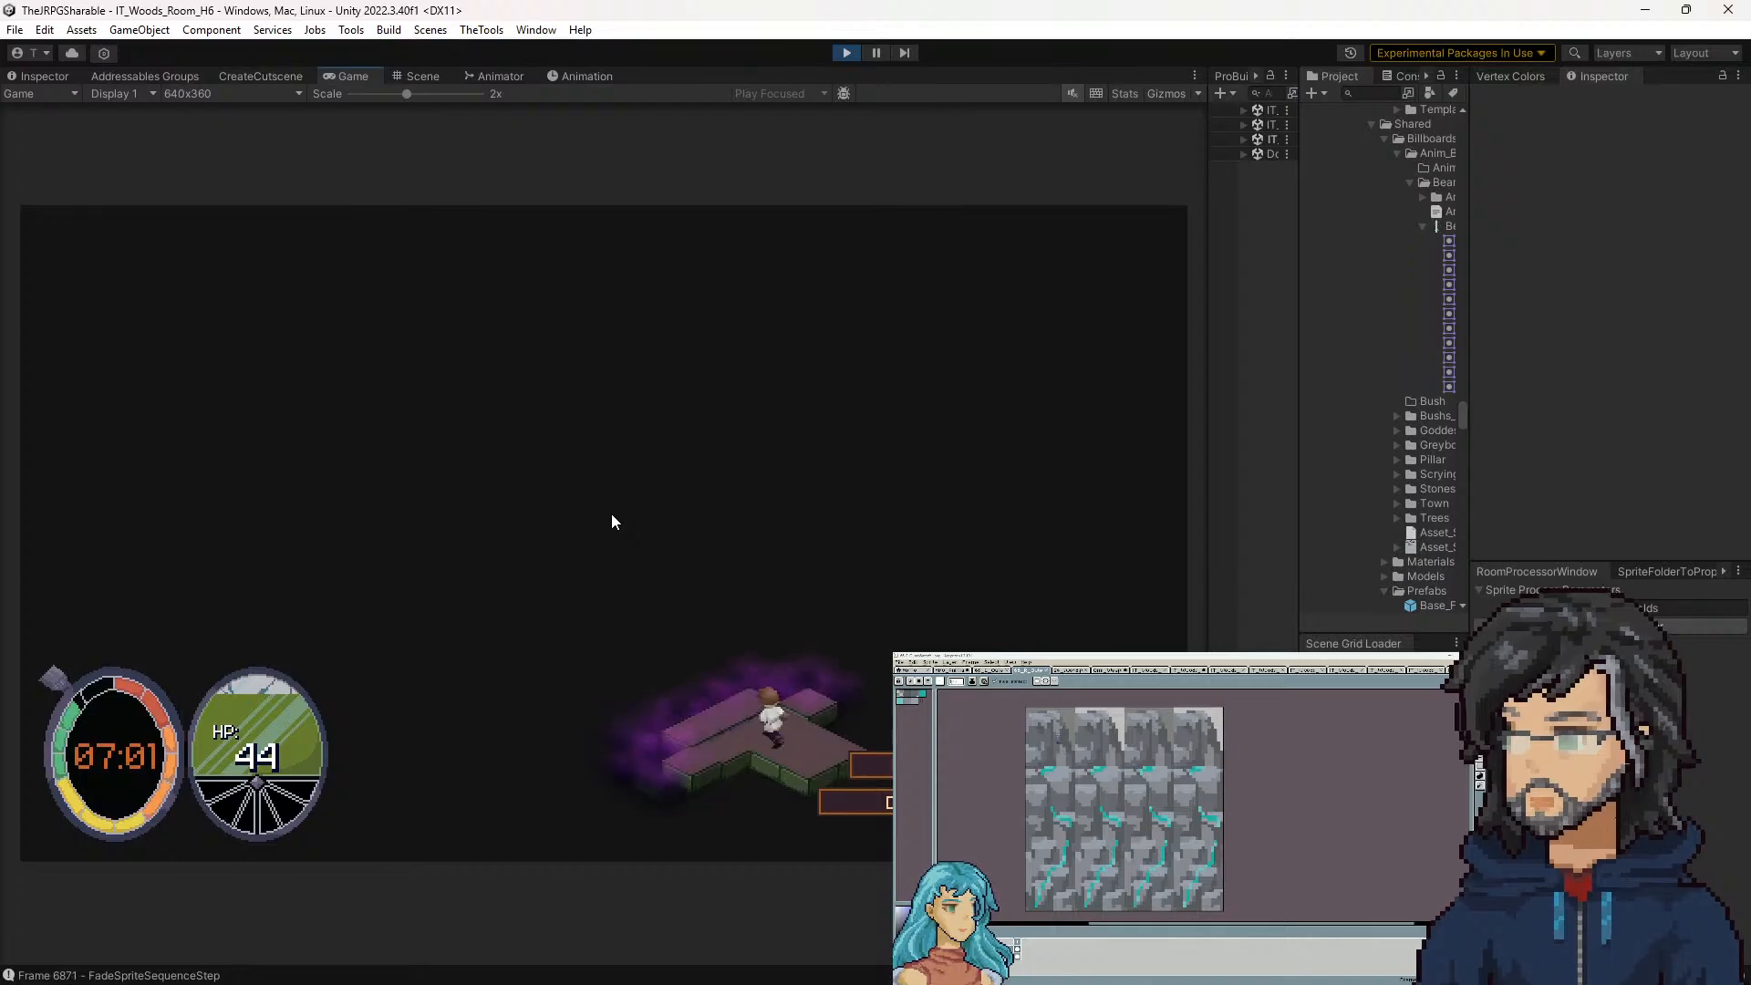
{"action": "key", "text": "w"}
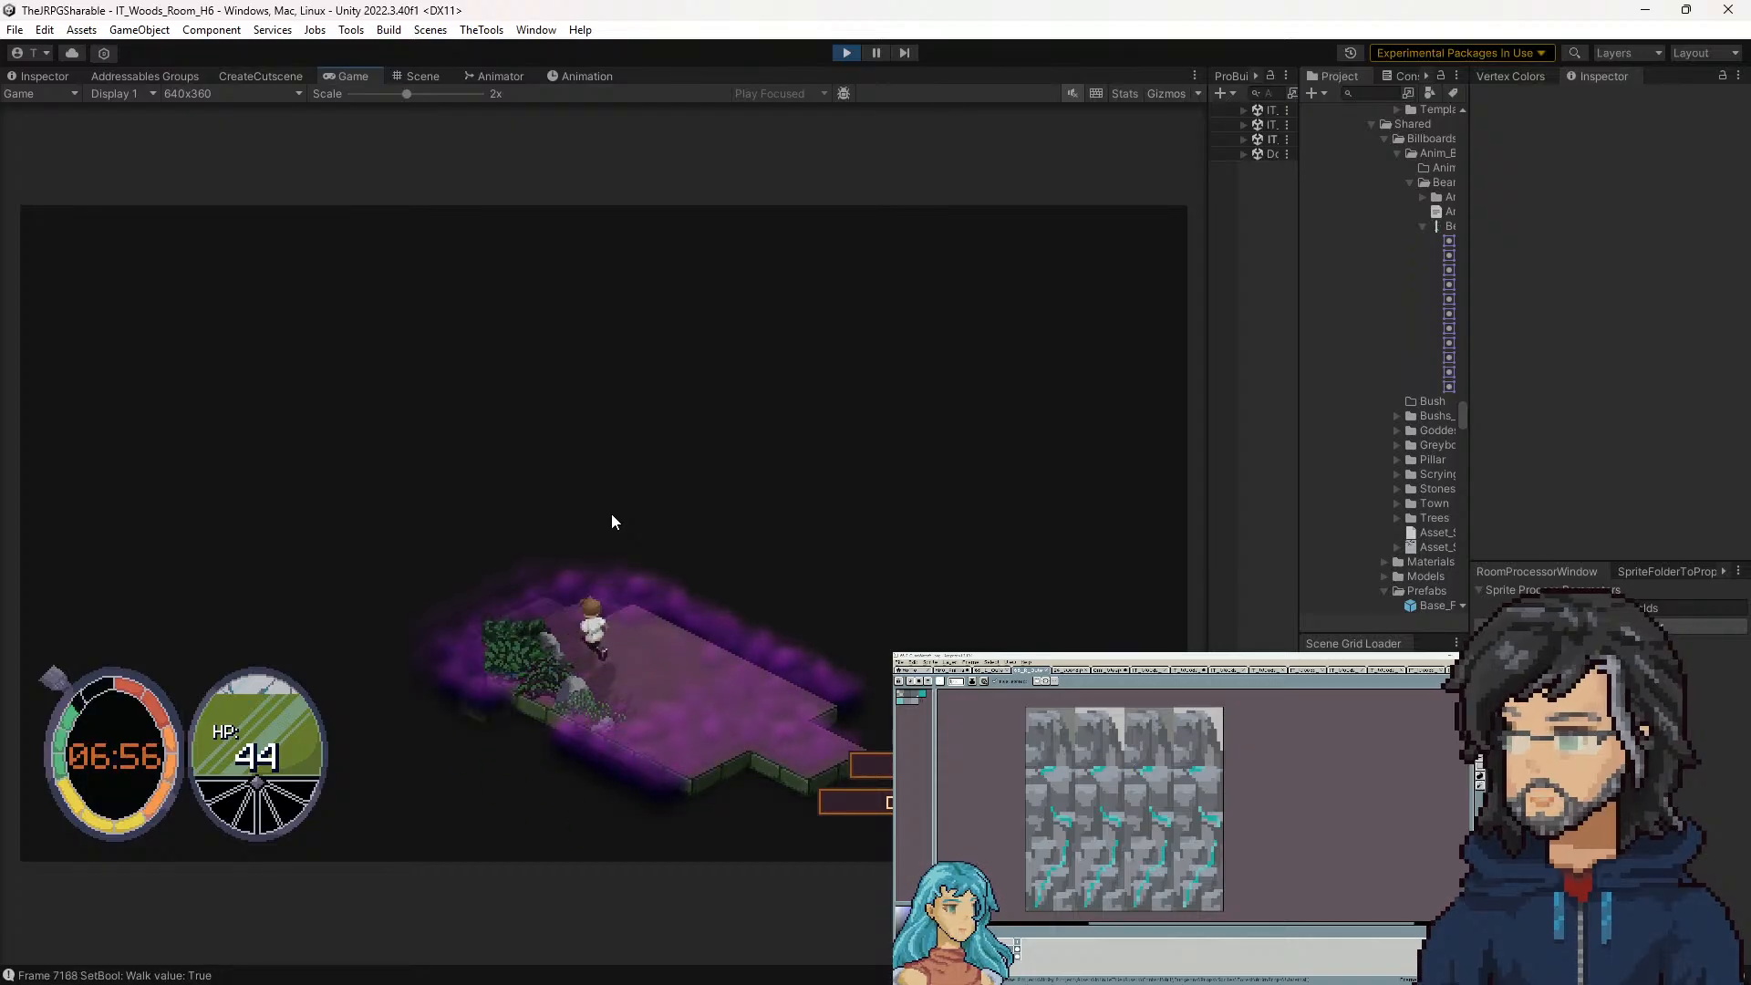
{"action": "key", "text": "w"}
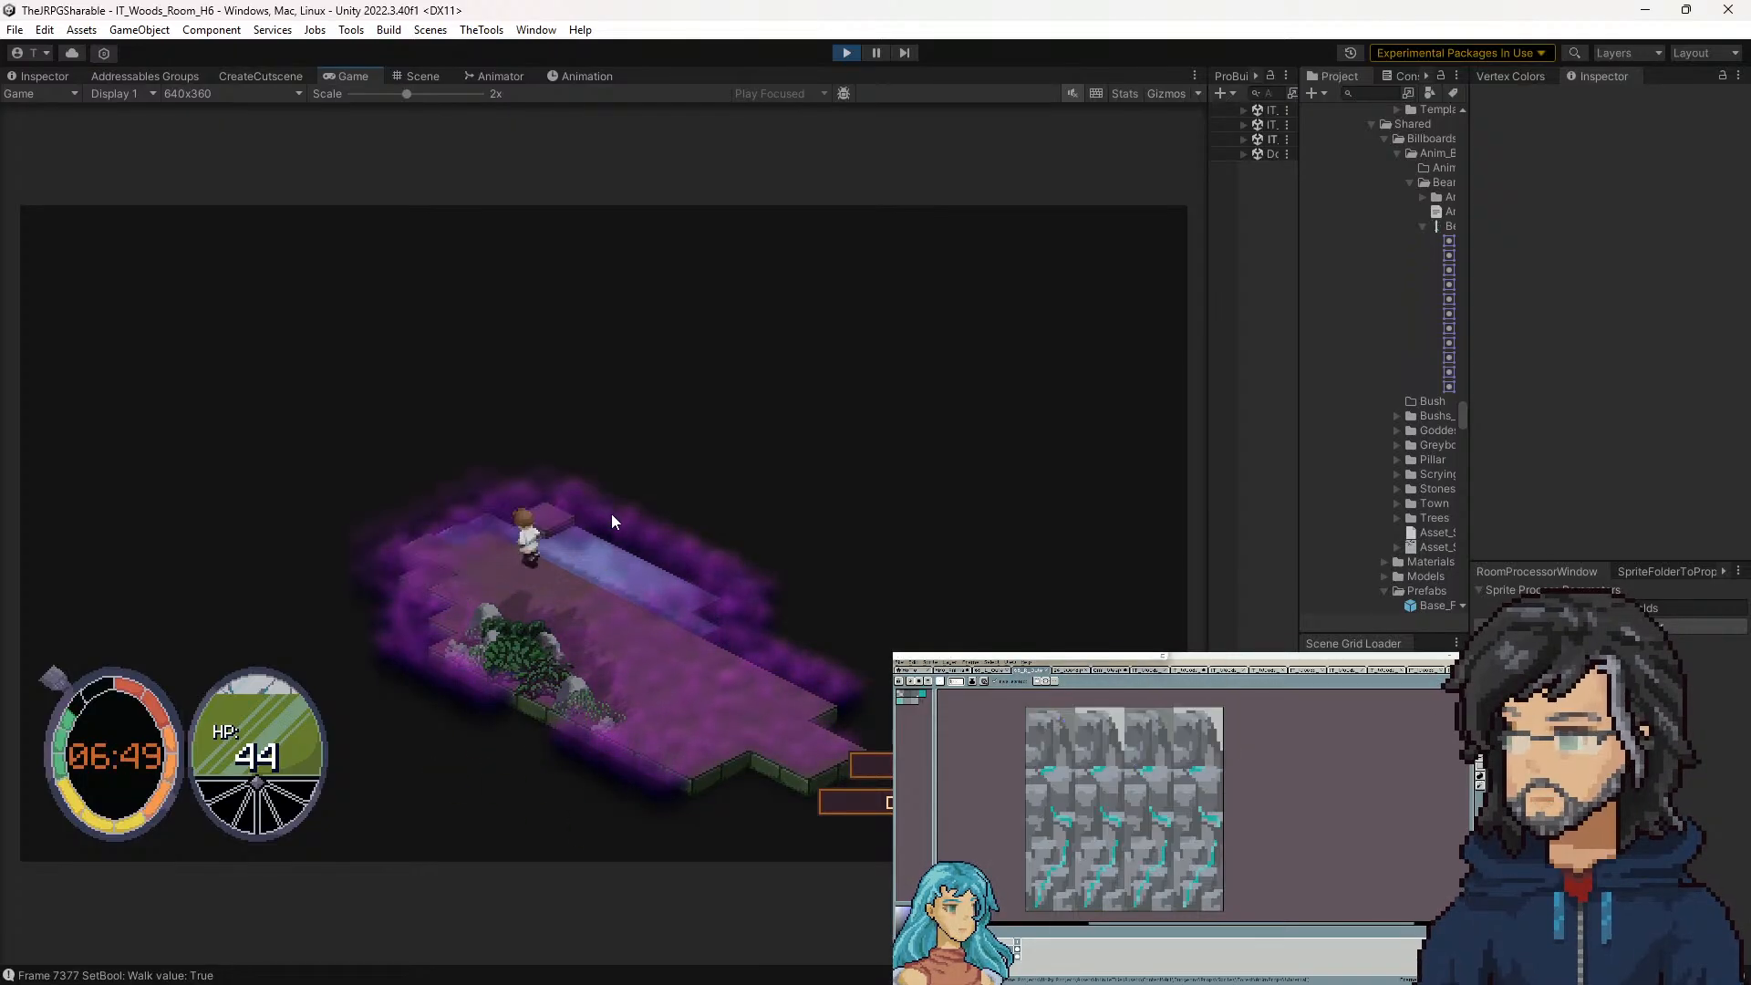
{"action": "key", "text": "w"}
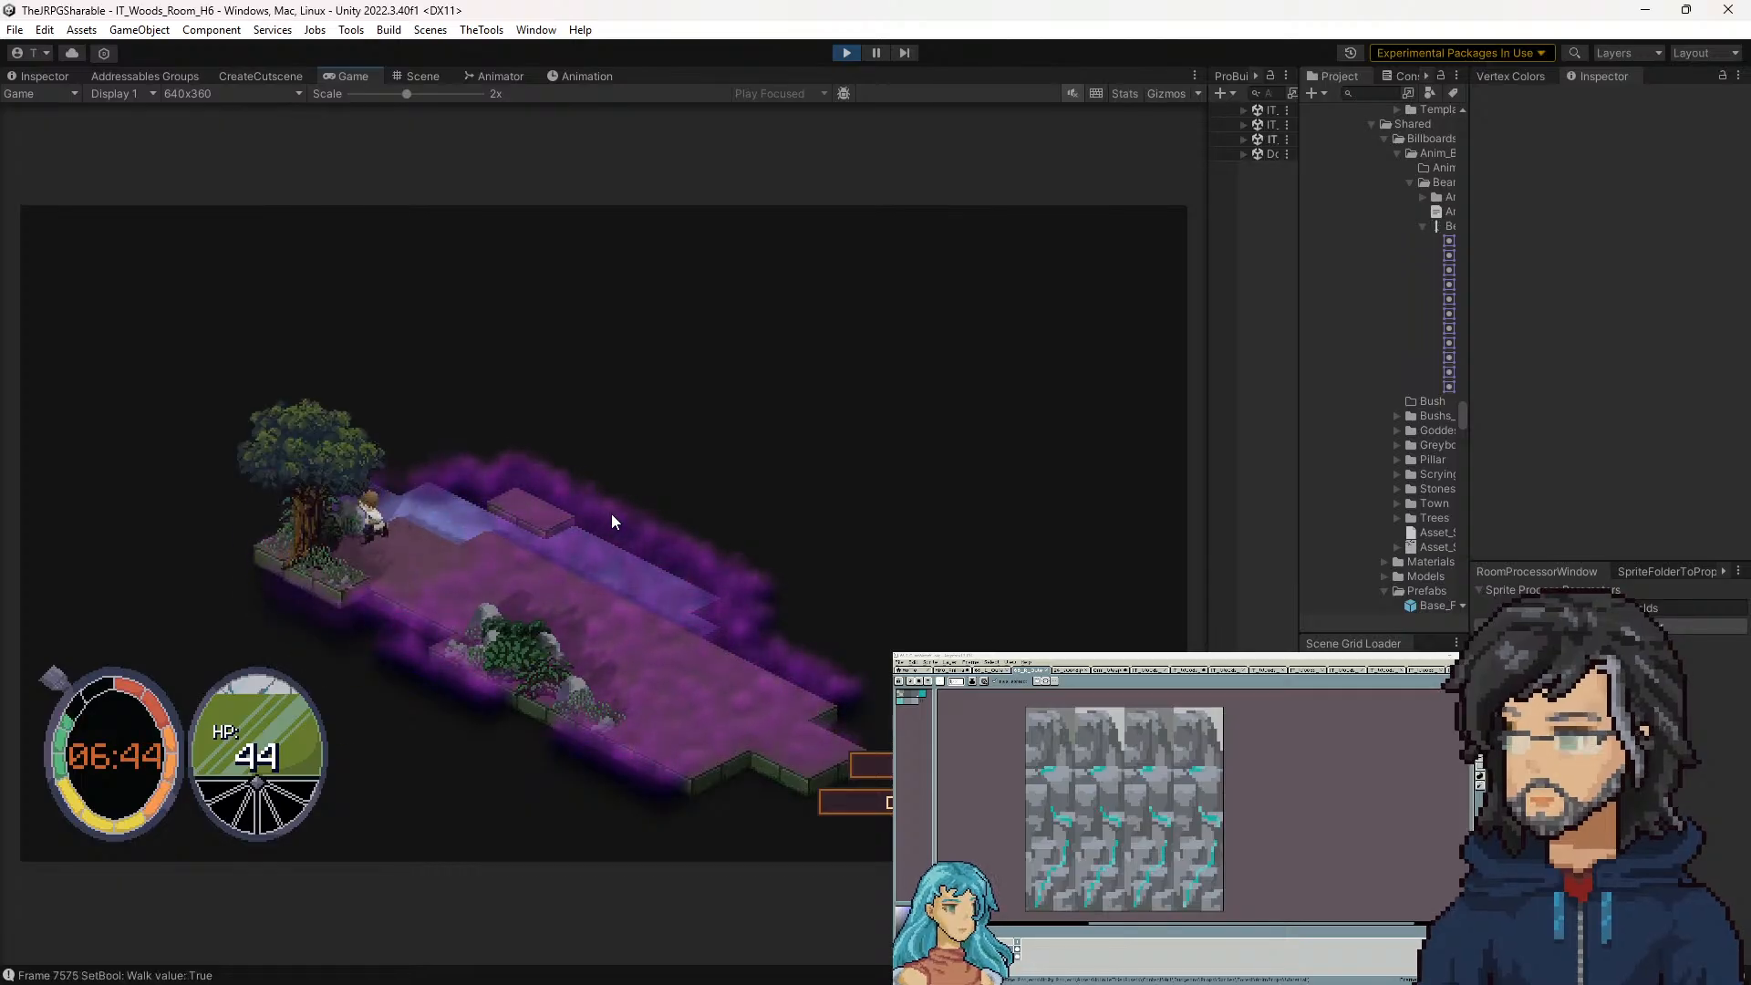
{"action": "key", "text": "a"}
{"action": "key", "text": "s"}
{"action": "key", "text": "a"}
{"action": "key", "text": "s"}
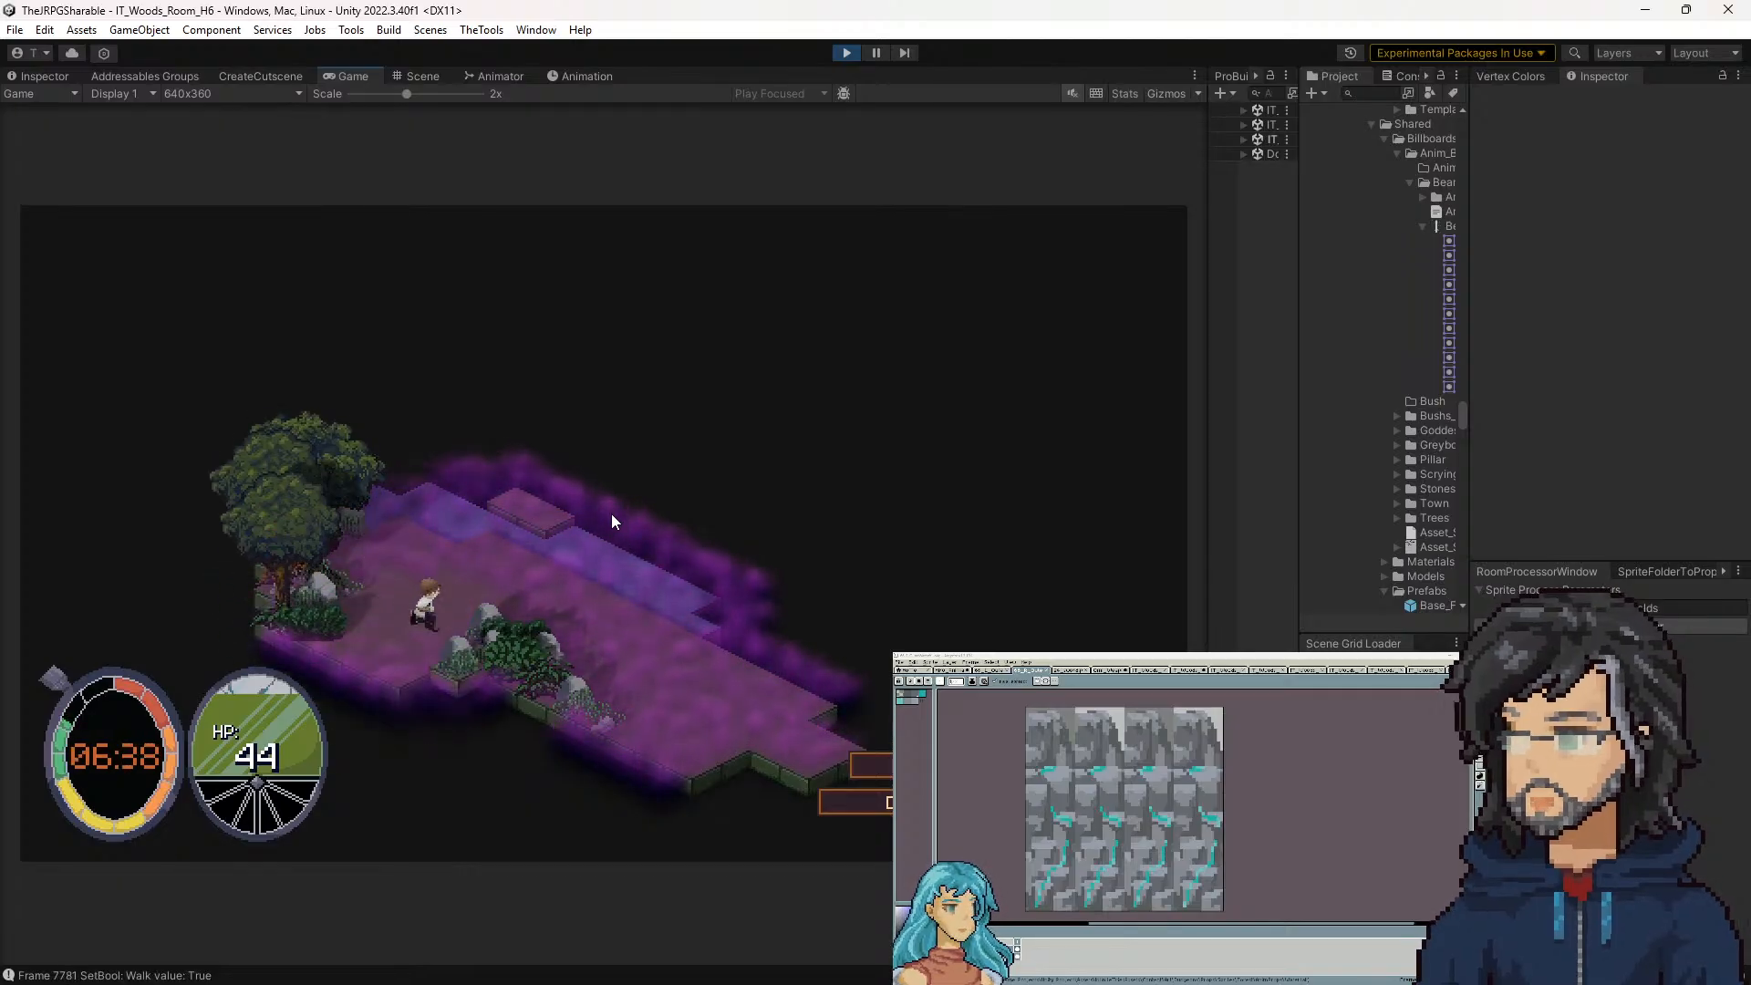
{"action": "key", "text": "a"}
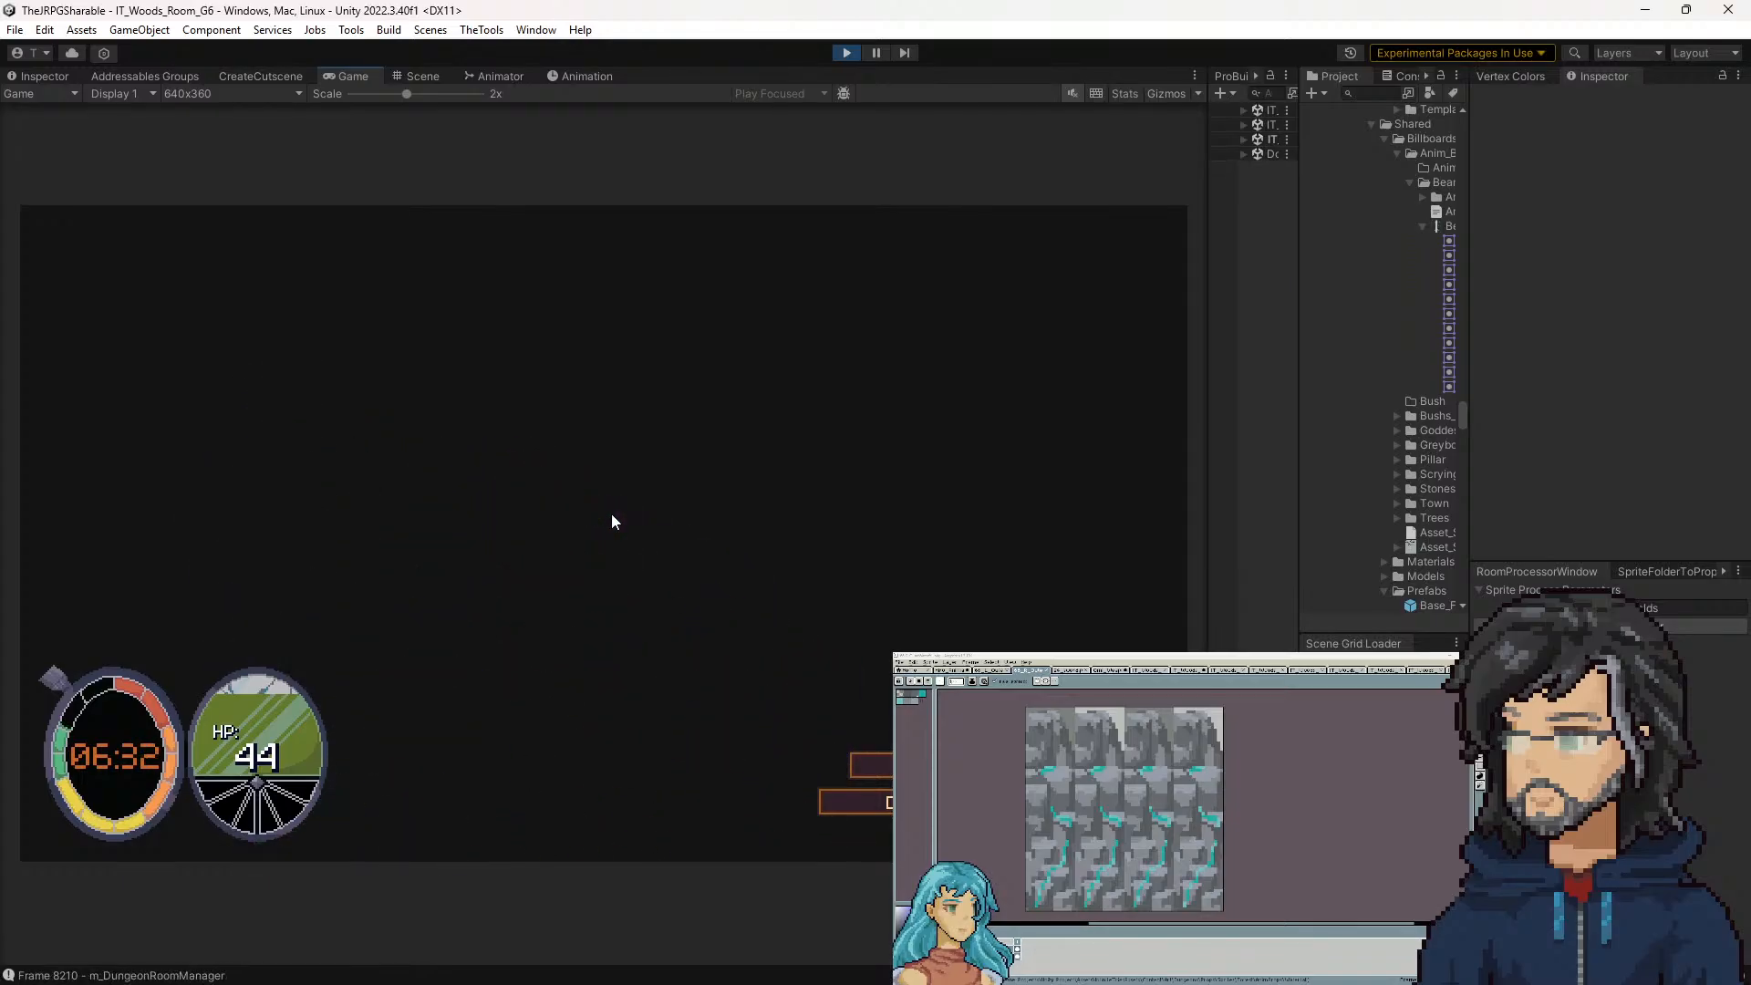
Walk the character along the tree-lined path in IT_Woods_Room_G6 to check the room's props
{"action": "key", "text": "a"}
{"action": "key", "text": "s"}
{"action": "key", "text": "a"}
{"action": "key", "text": "w"}
{"action": "key", "text": "a"}
{"action": "key", "text": "a"}
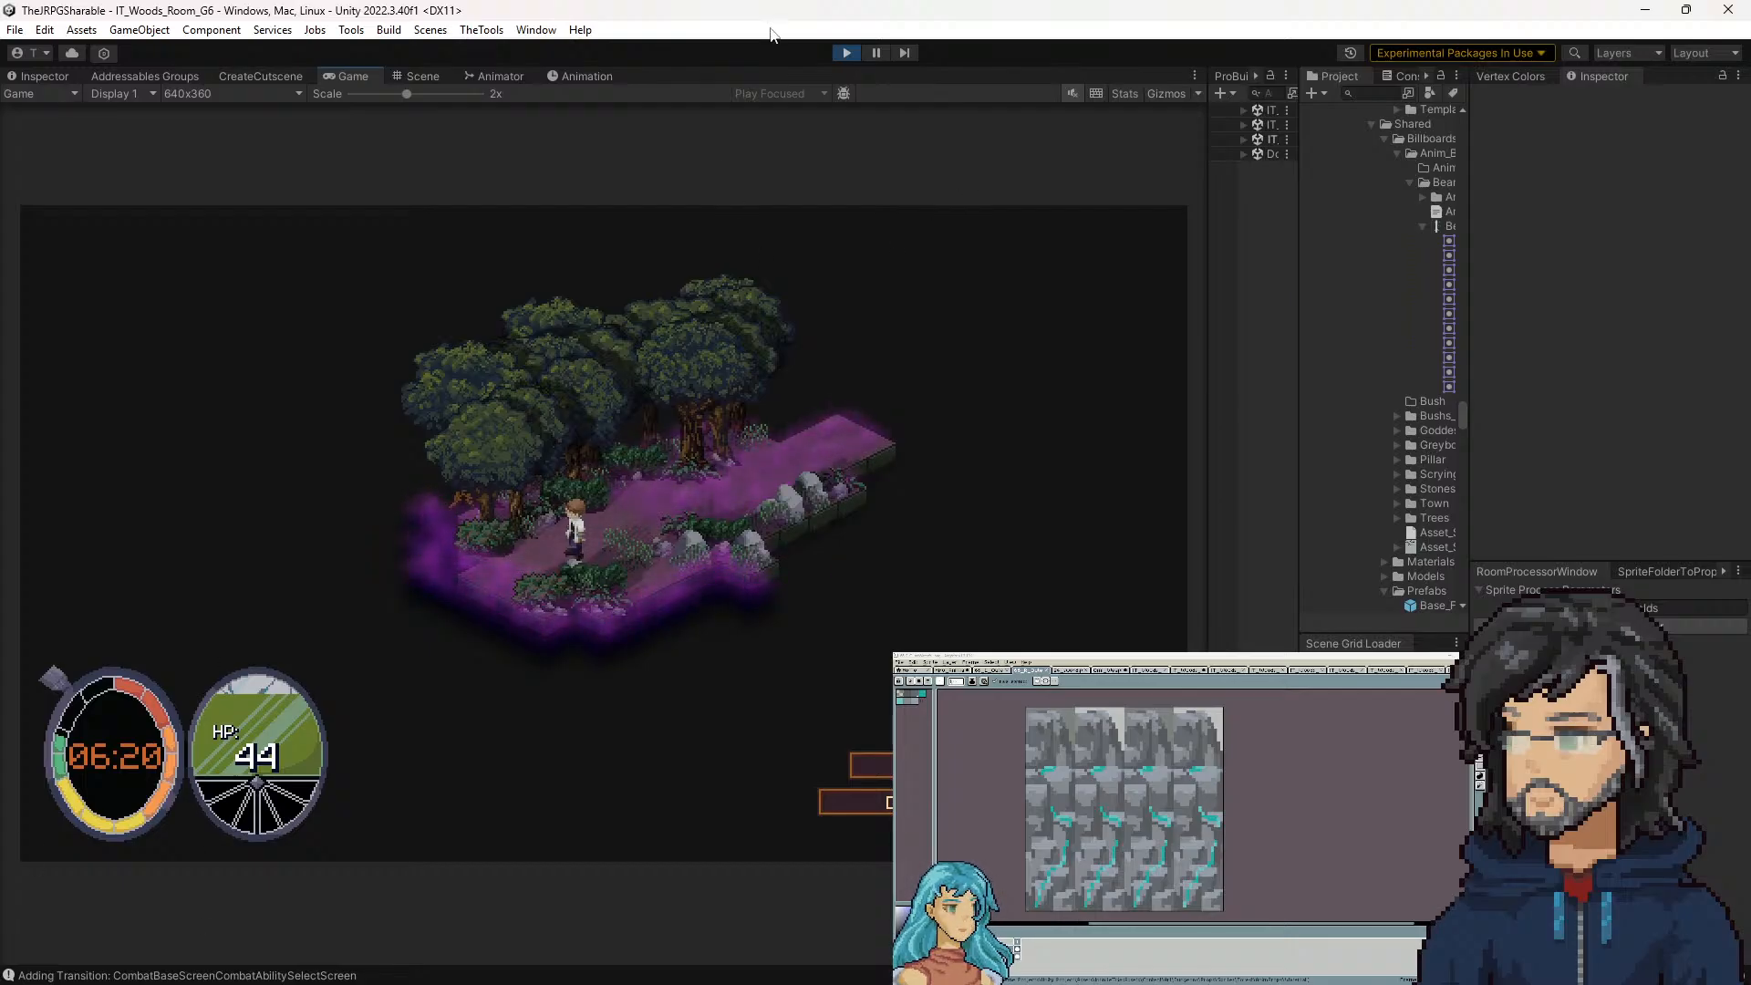
Stop the play-mode test and collapse the BeamOfLightAnim sprite list in a widened Project panel
{"action": "left_click", "coordinate": [846, 51]}
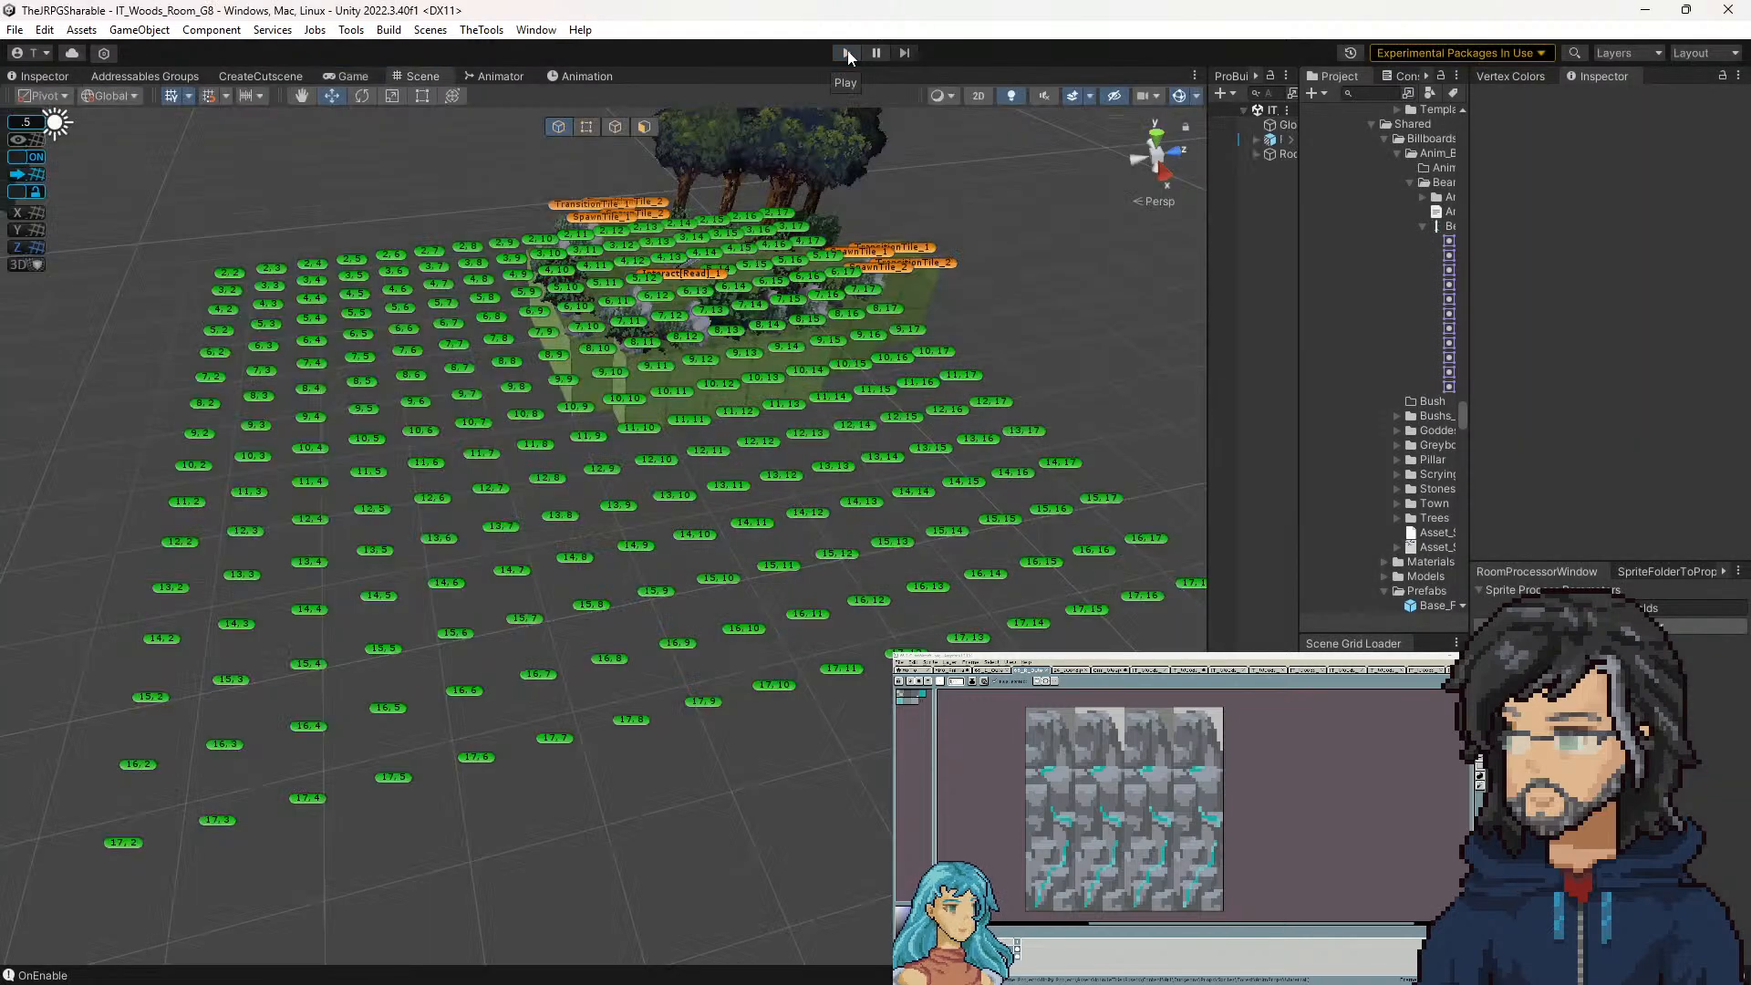
{"action": "left_click_drag", "start_coordinate": [1301, 290], "coordinate": [1143, 290]}
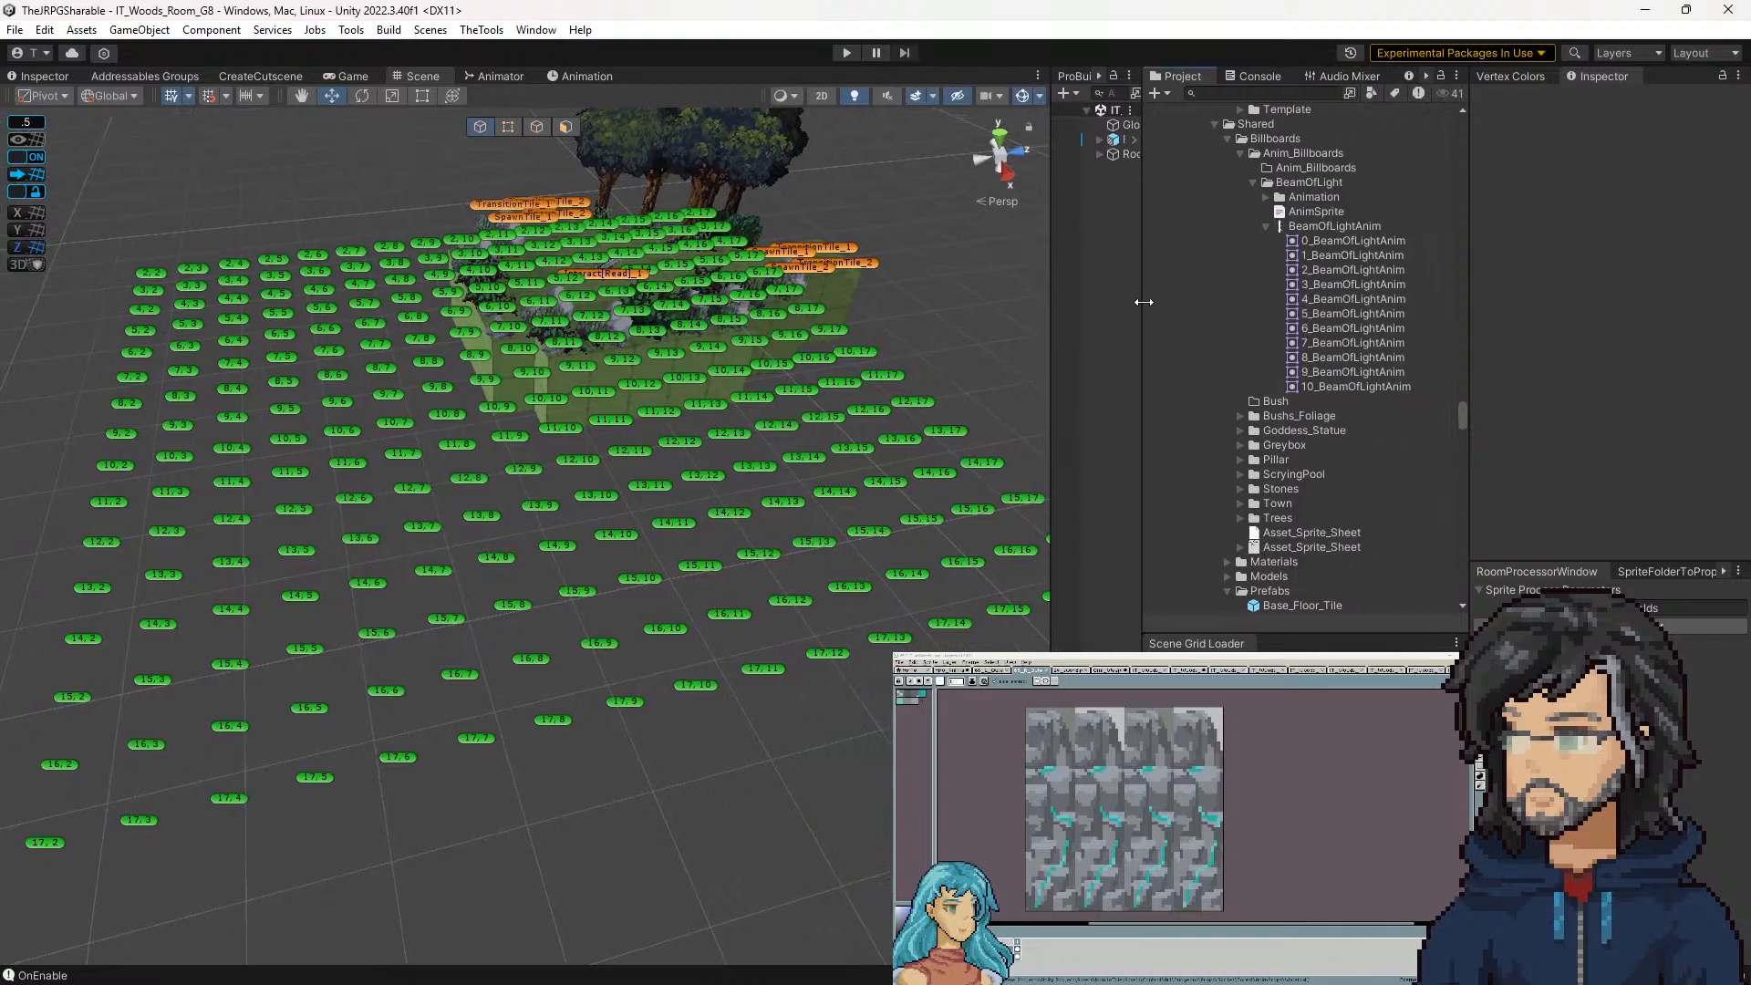
{"action": "left_click", "coordinate": [1265, 227]}
Examine the trees, rocks, bushes and sword prop of IT_Woods_Room_G8 from several angles in the Scene view
{"action": "left_click_drag", "start_coordinate": [730, 411], "coordinate": [635, 365]}
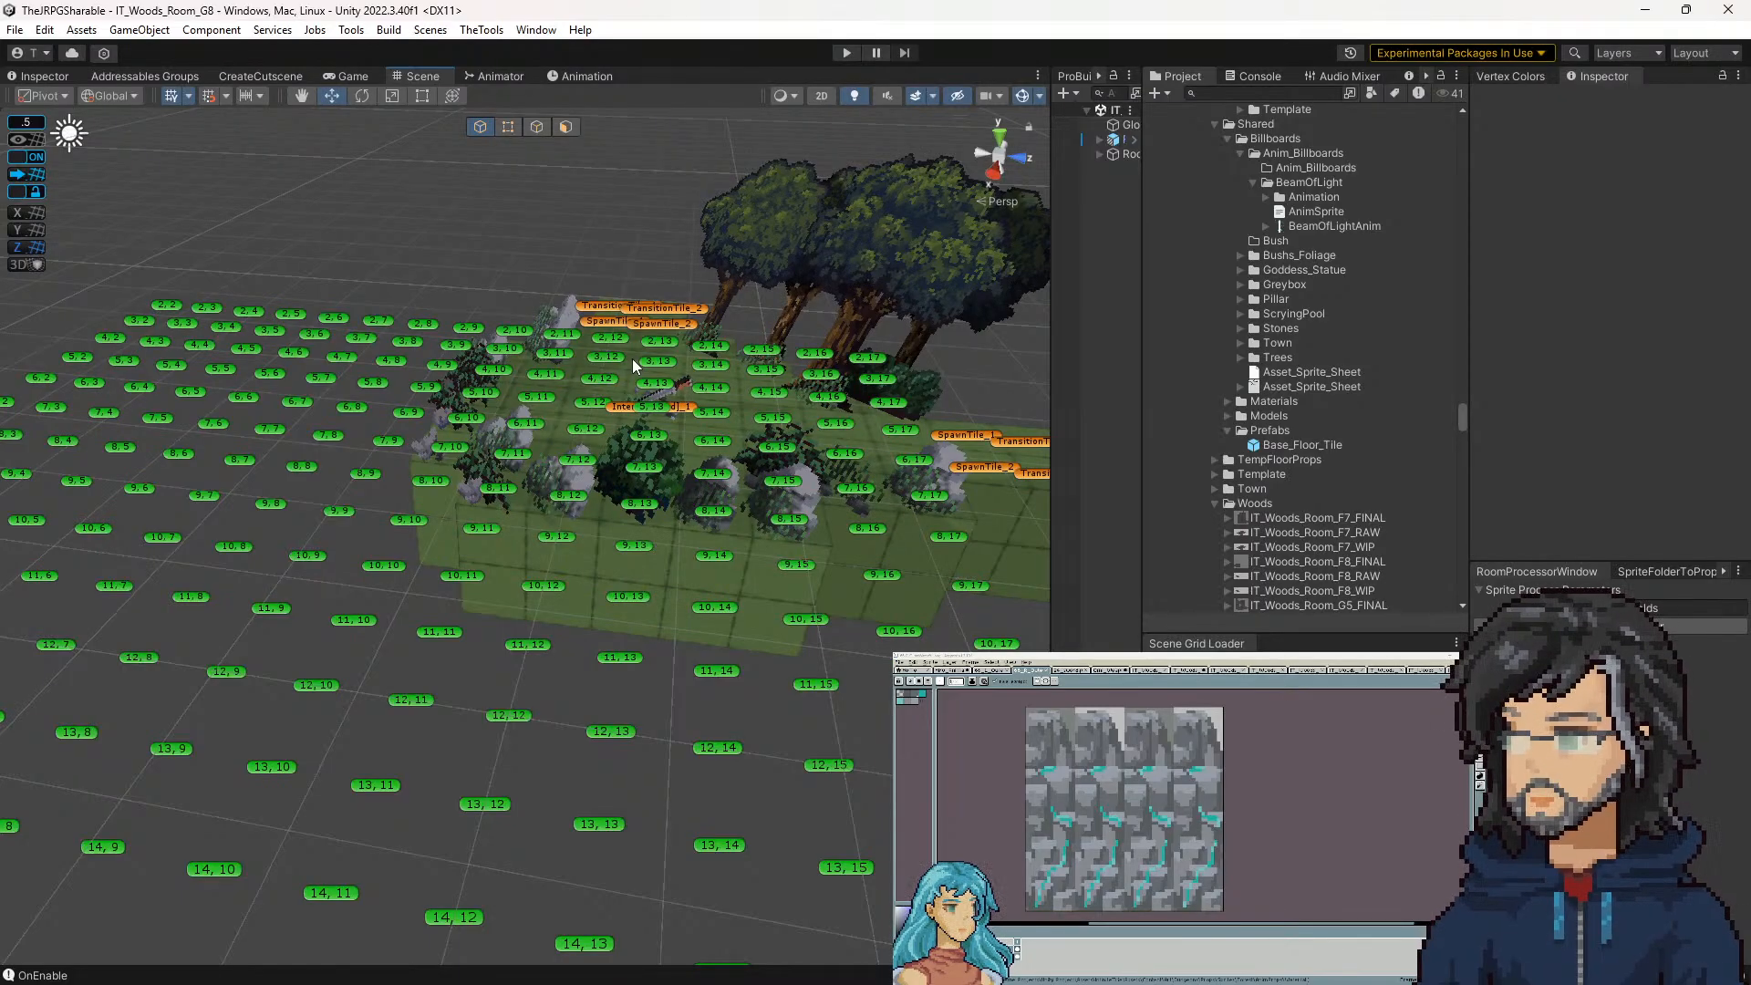
{"action": "left_click_drag", "start_coordinate": [542, 445], "coordinate": [581, 499]}
{"action": "key", "text": "w"}
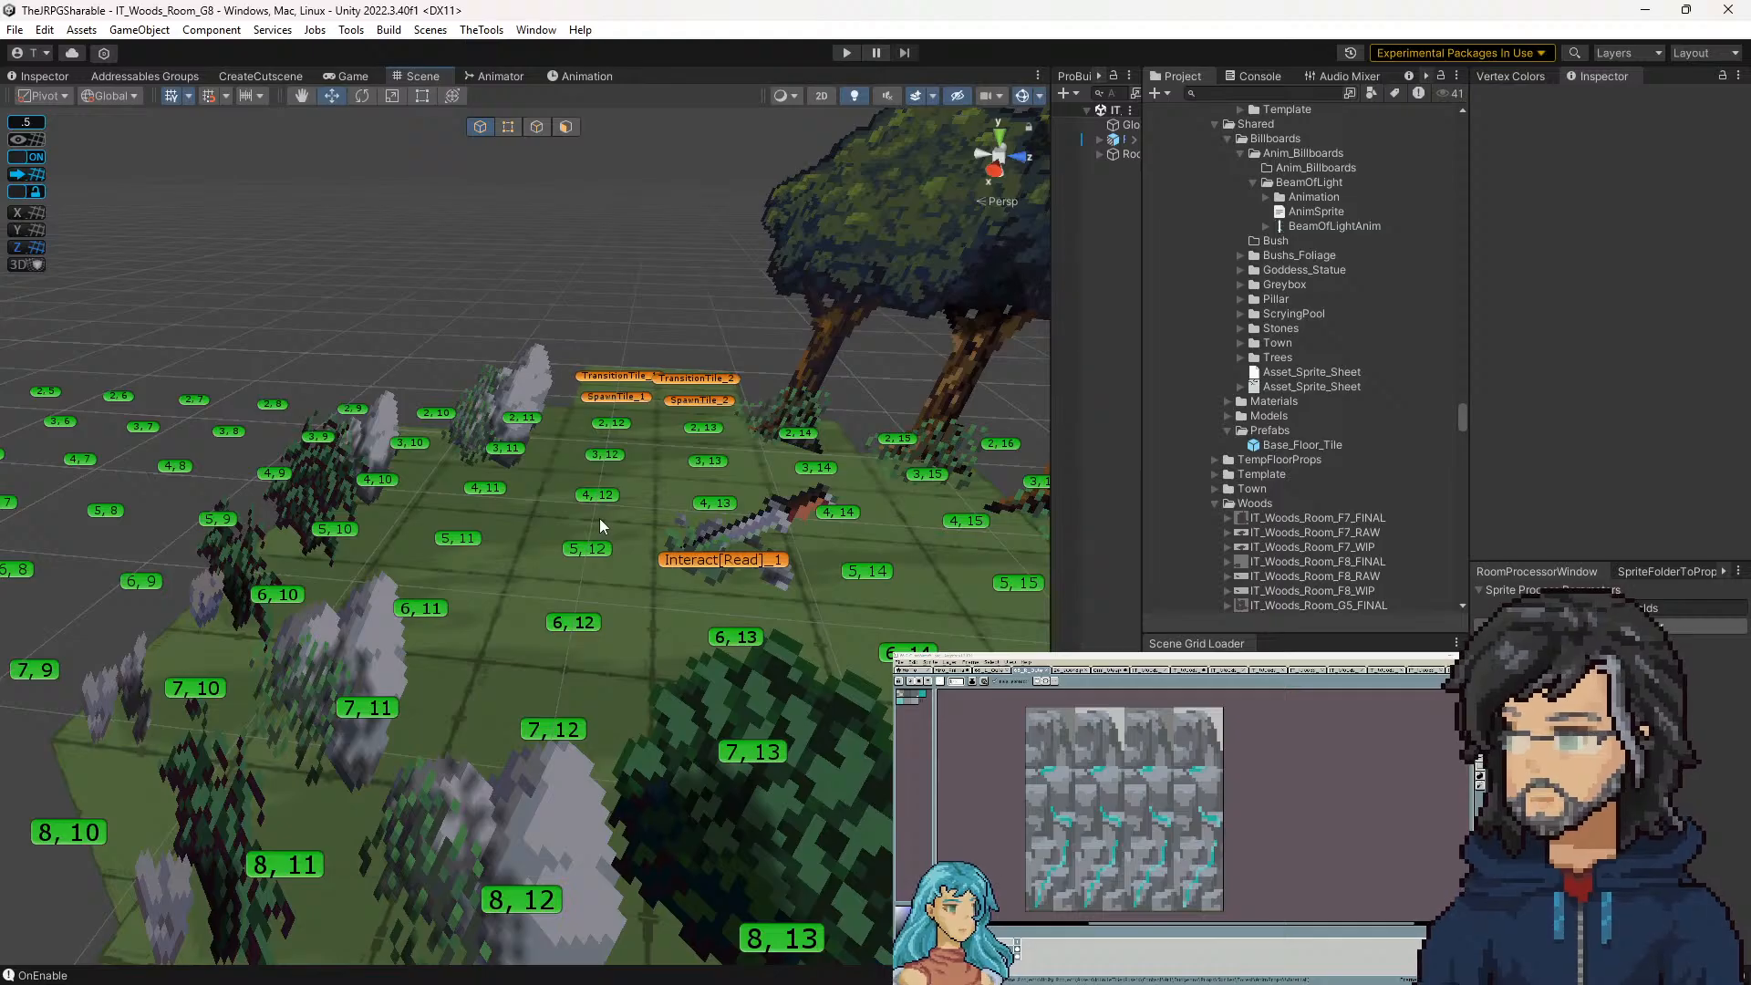
{"action": "key", "text": "s"}
{"action": "left_click_drag", "start_coordinate": [679, 492], "coordinate": [745, 569]}
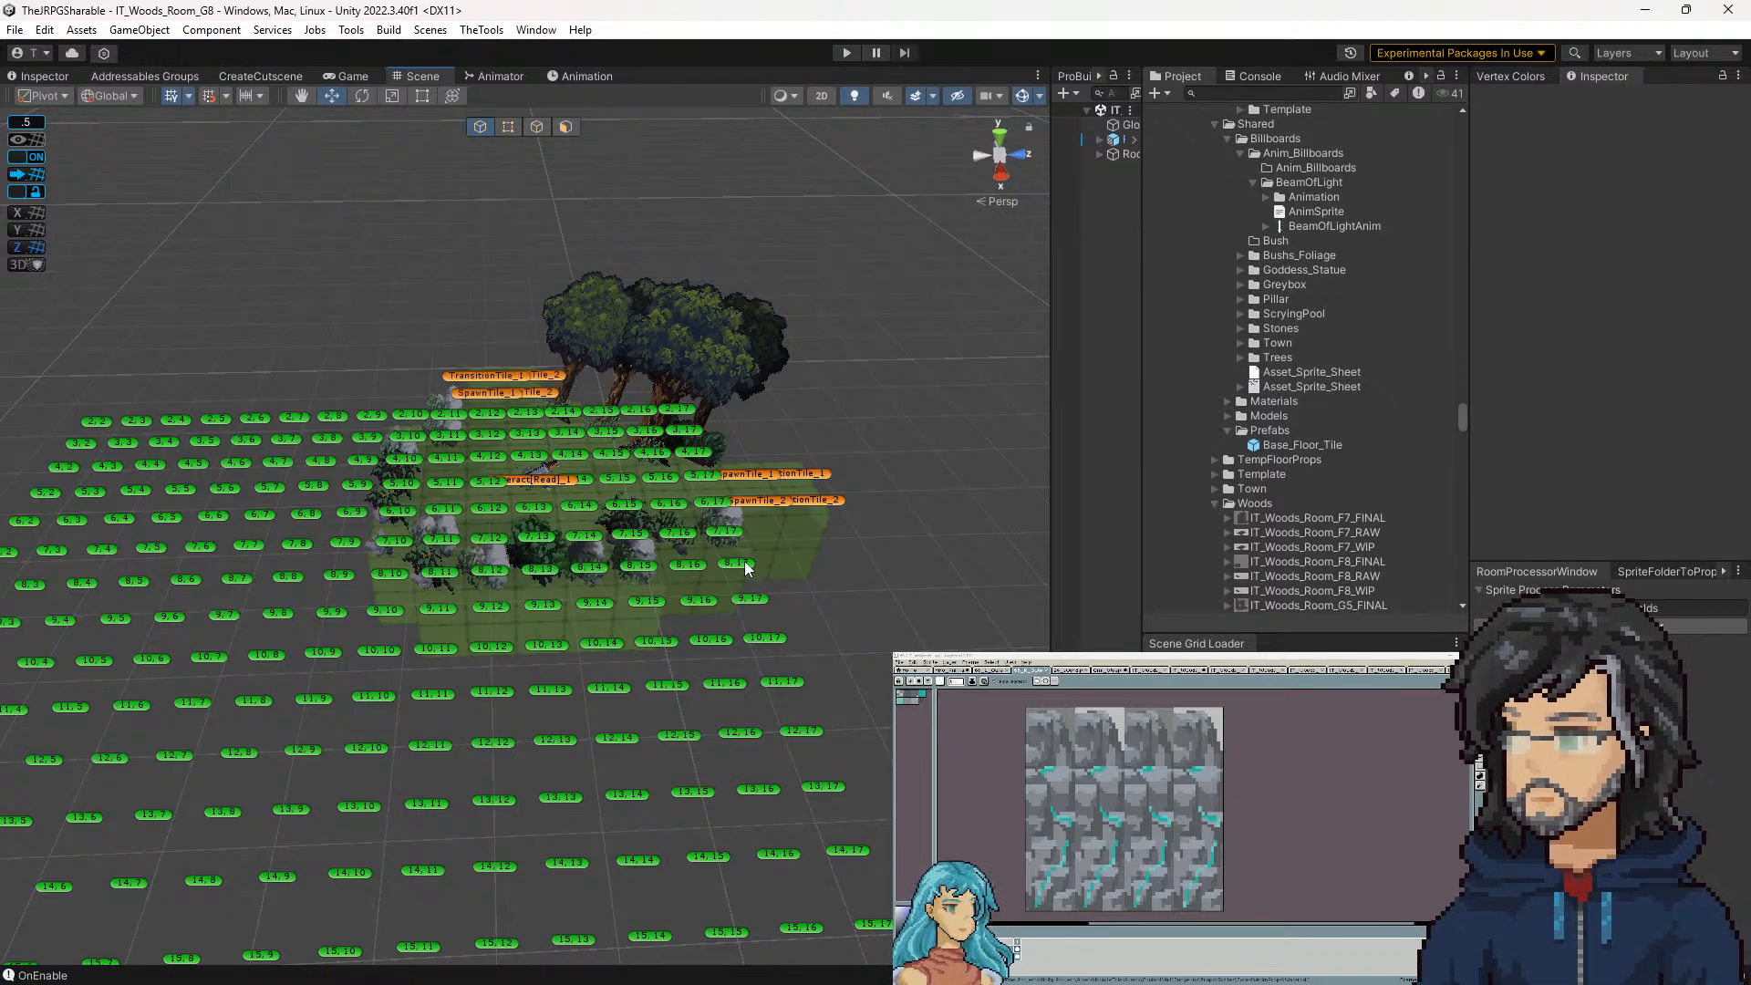
{"action": "right_click", "coordinate": [682, 536]}
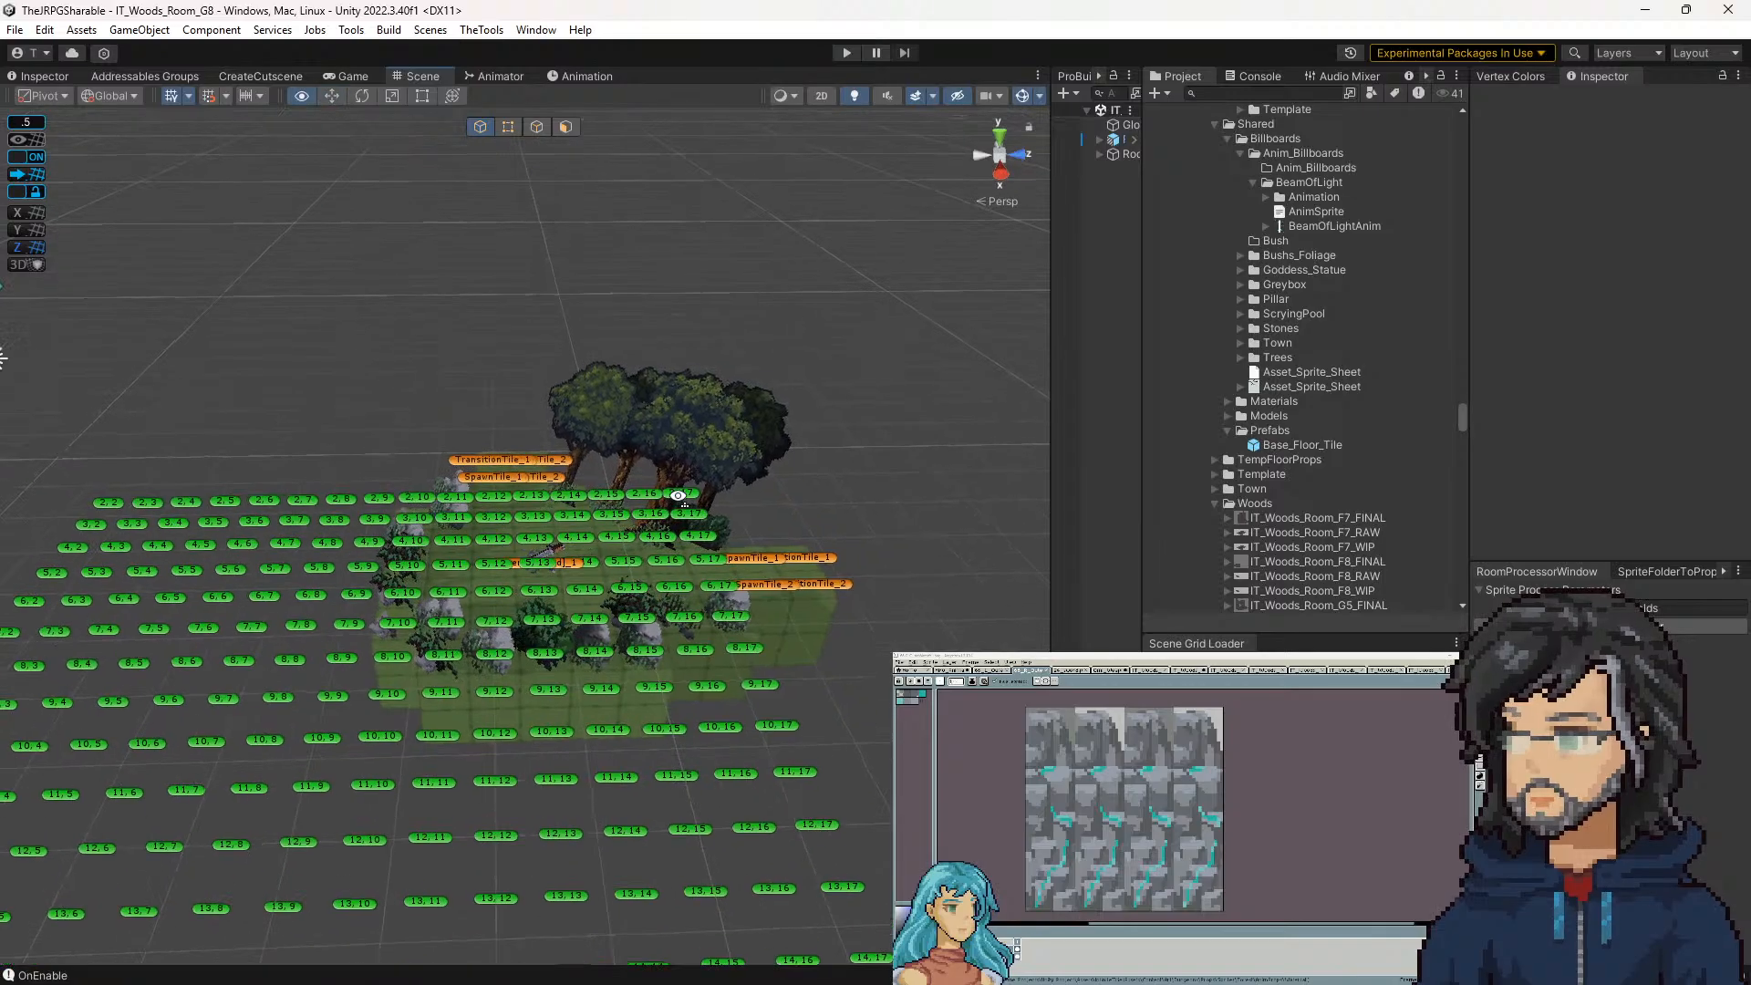
{"action": "key", "text": "w"}
{"action": "left_click_drag", "start_coordinate": [667, 482], "coordinate": [829, 560]}
{"action": "key", "text": "s"}
{"action": "key", "text": "a"}
{"action": "key", "text": "w"}
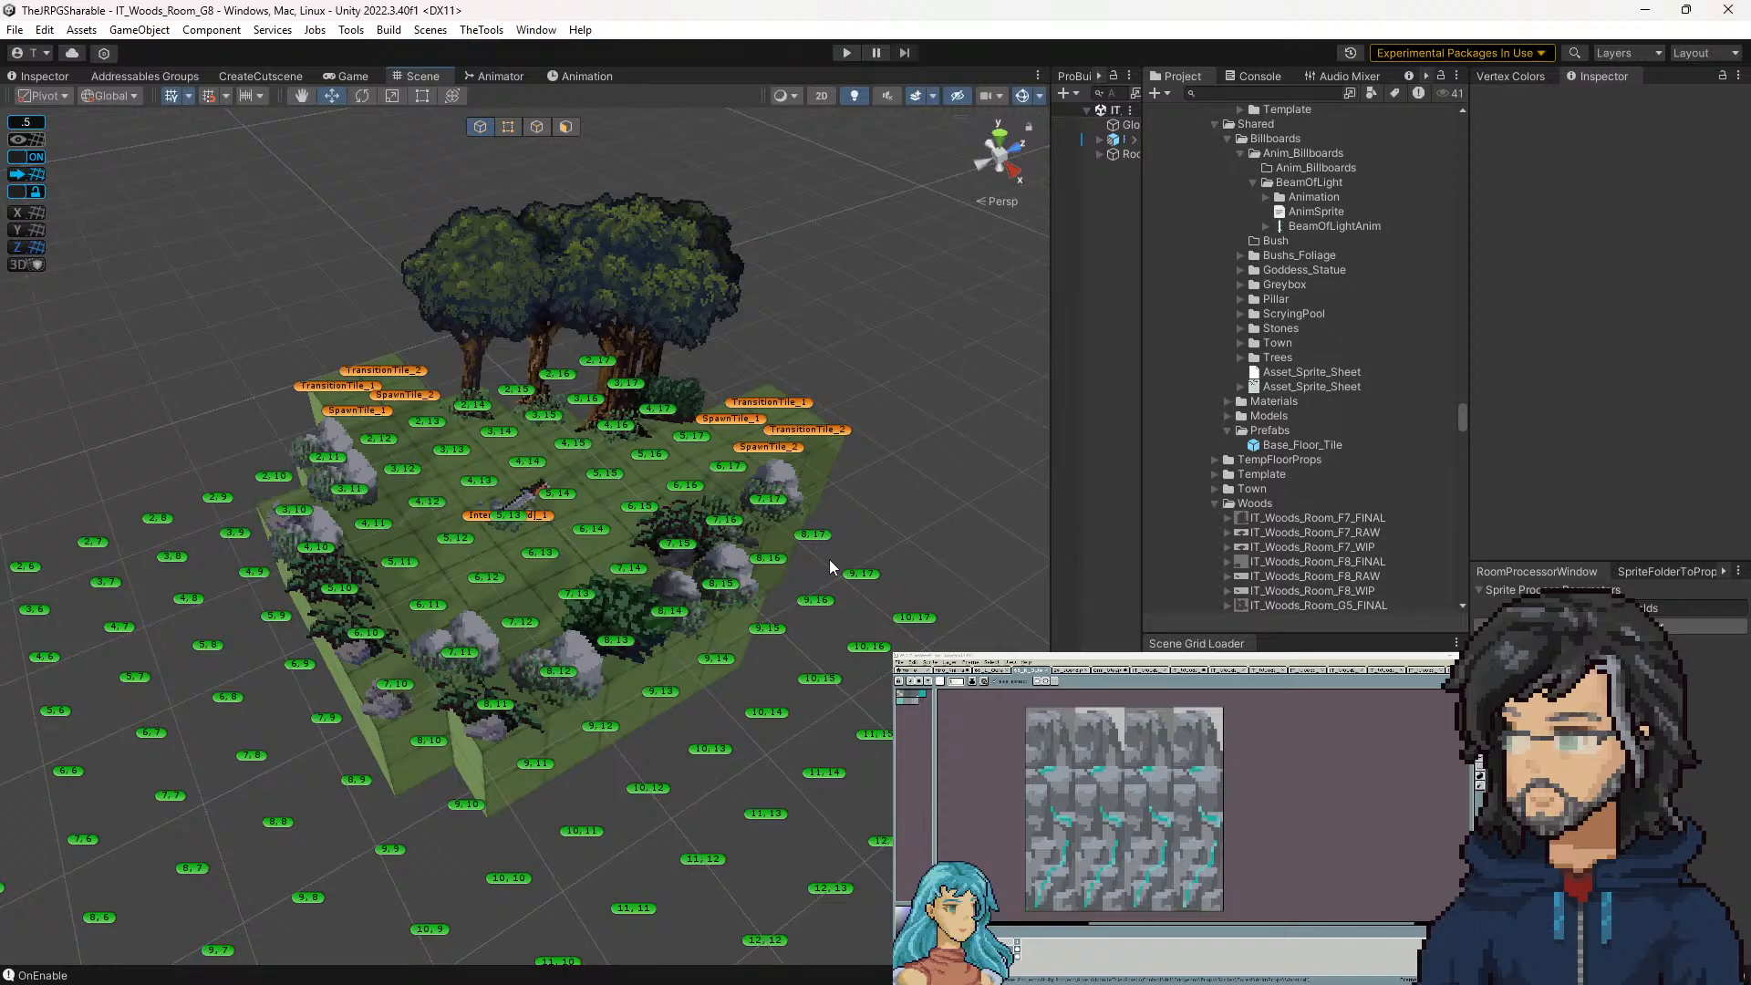
{"action": "mouse_move", "coordinate": [642, 500]}
{"action": "left_mouse_down"}
{"action": "mouse_move", "coordinate": [628, 480]}
{"action": "mouse_move", "coordinate": [573, 488]}
{"action": "mouse_move", "coordinate": [636, 529]}
{"action": "mouse_move", "coordinate": [667, 521]}
{"action": "mouse_move", "coordinate": [649, 531]}
{"action": "left_mouse_up"}
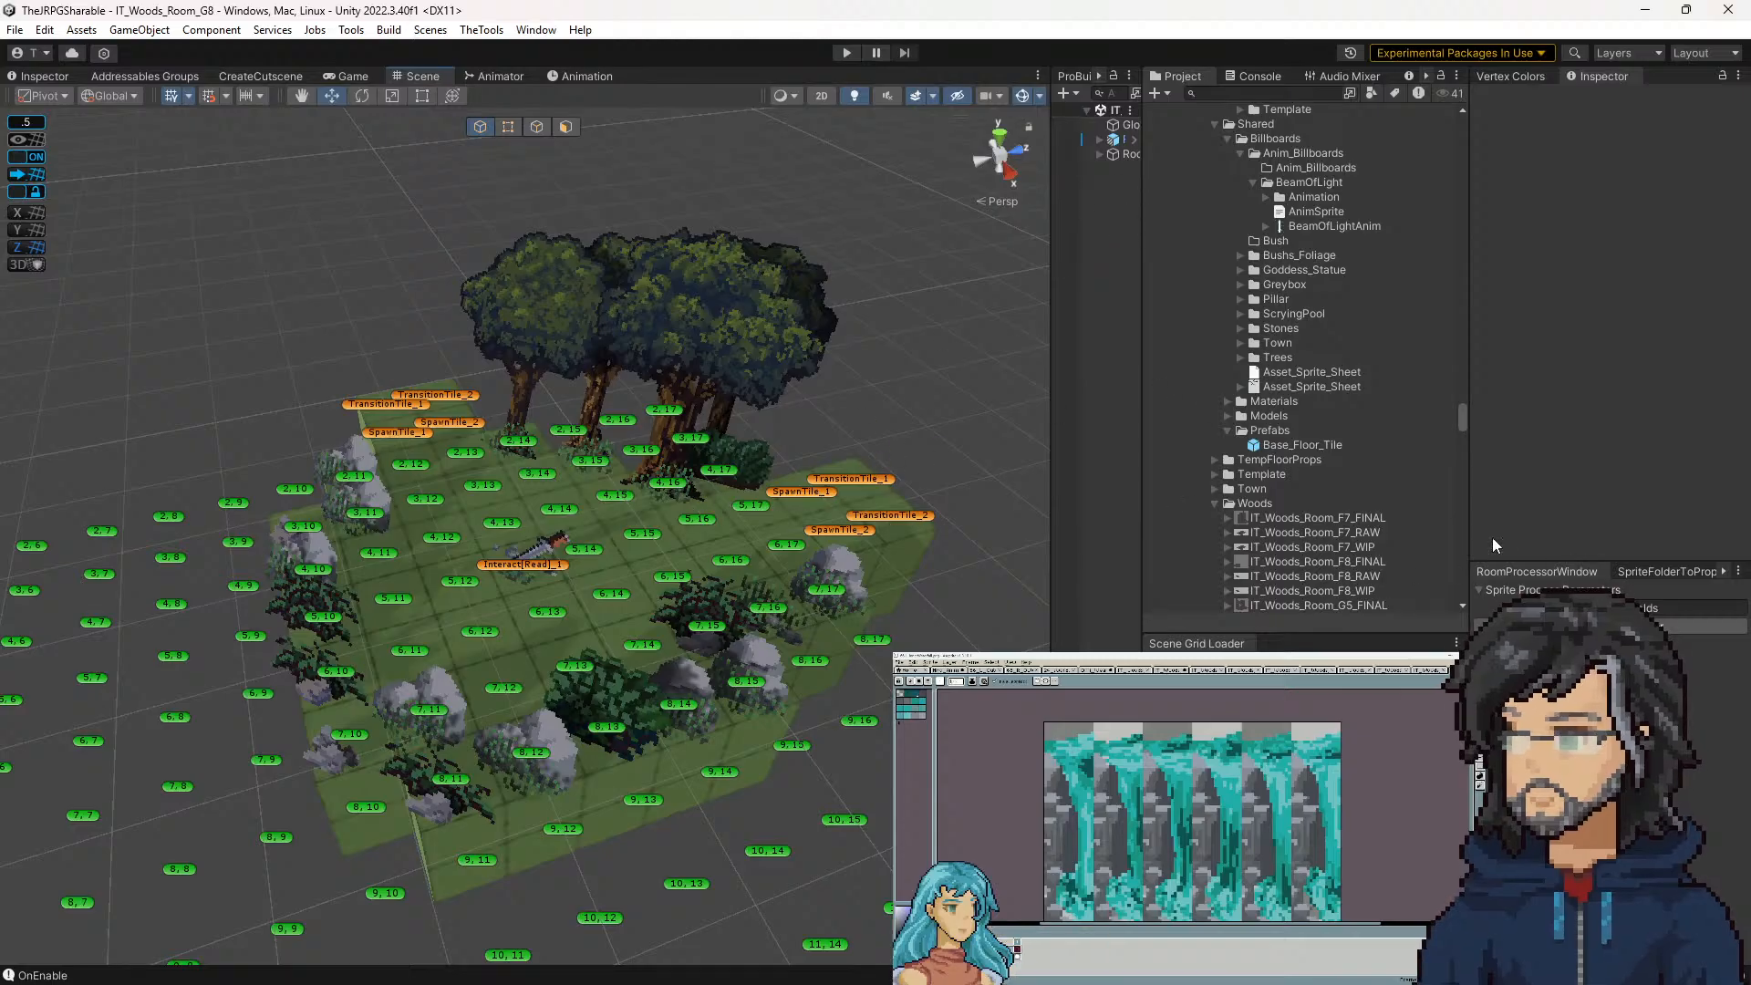
Switch to Visual Studio and read SpriteFolderToProps.cs from the directory processing through DefaultGeneration and CreateProp to UpdateSpritePivots
{"action": "key", "text": "alt+Tab"}
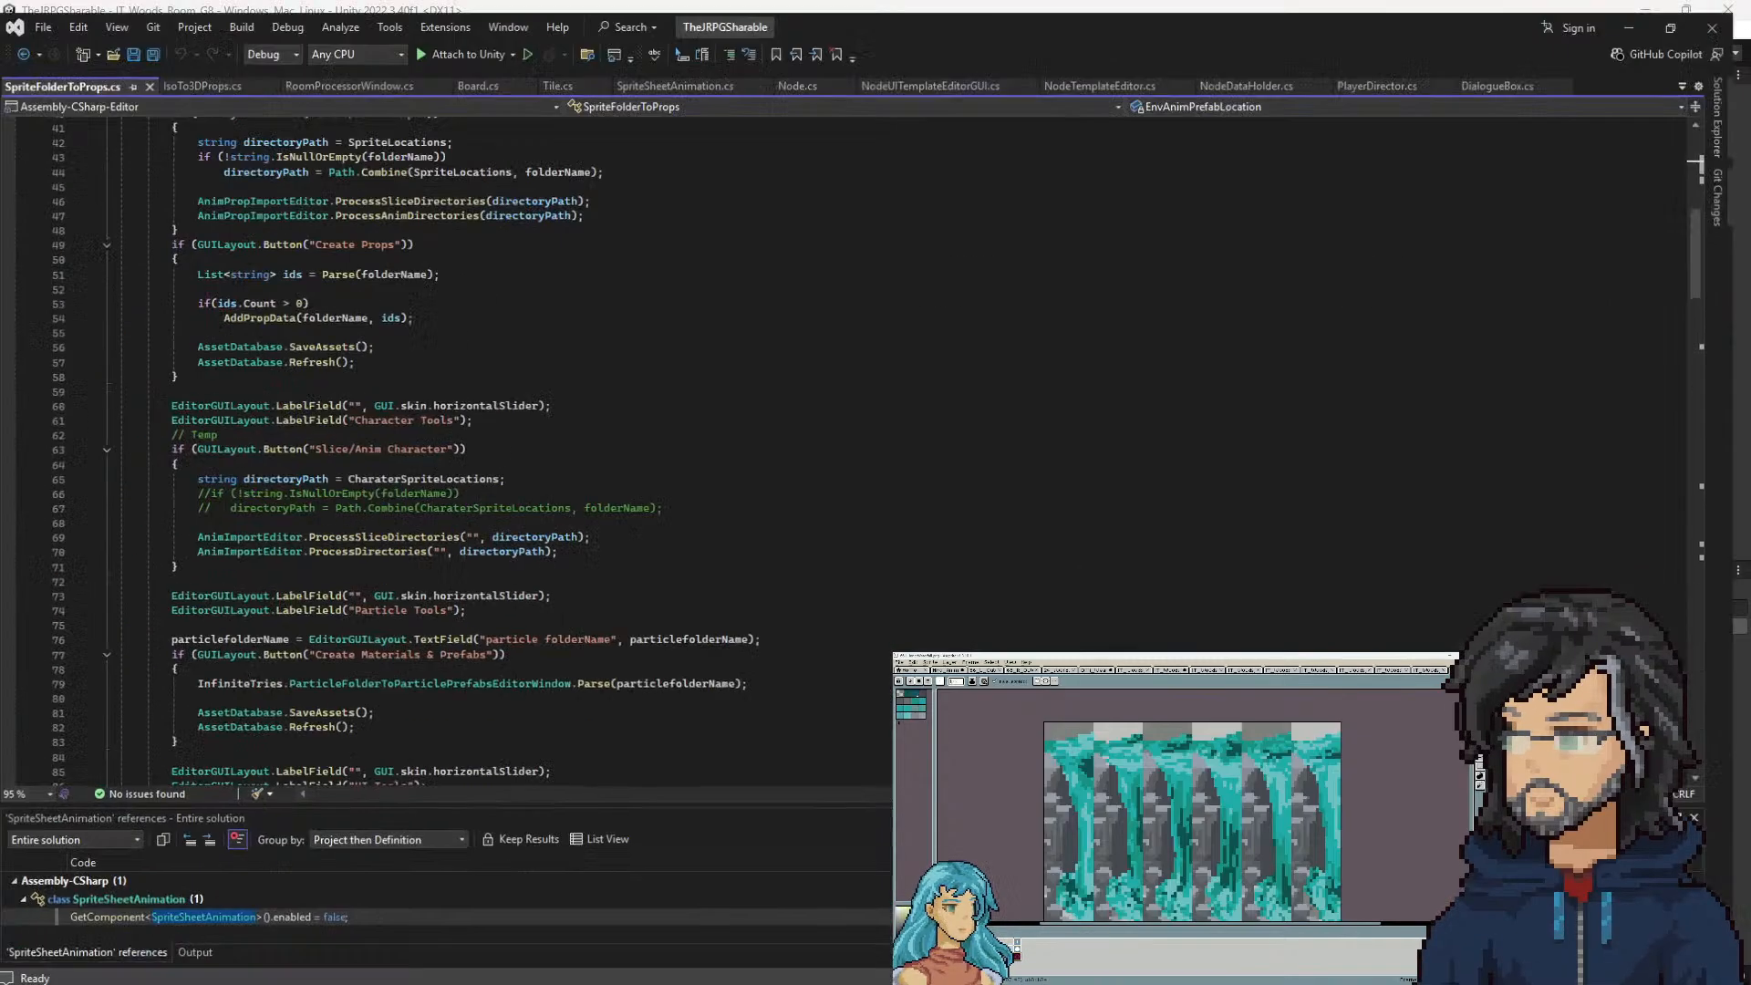
{"action": "scroll", "coordinate": [665, 291], "scroll_direction": "down", "scroll_amount": 16}
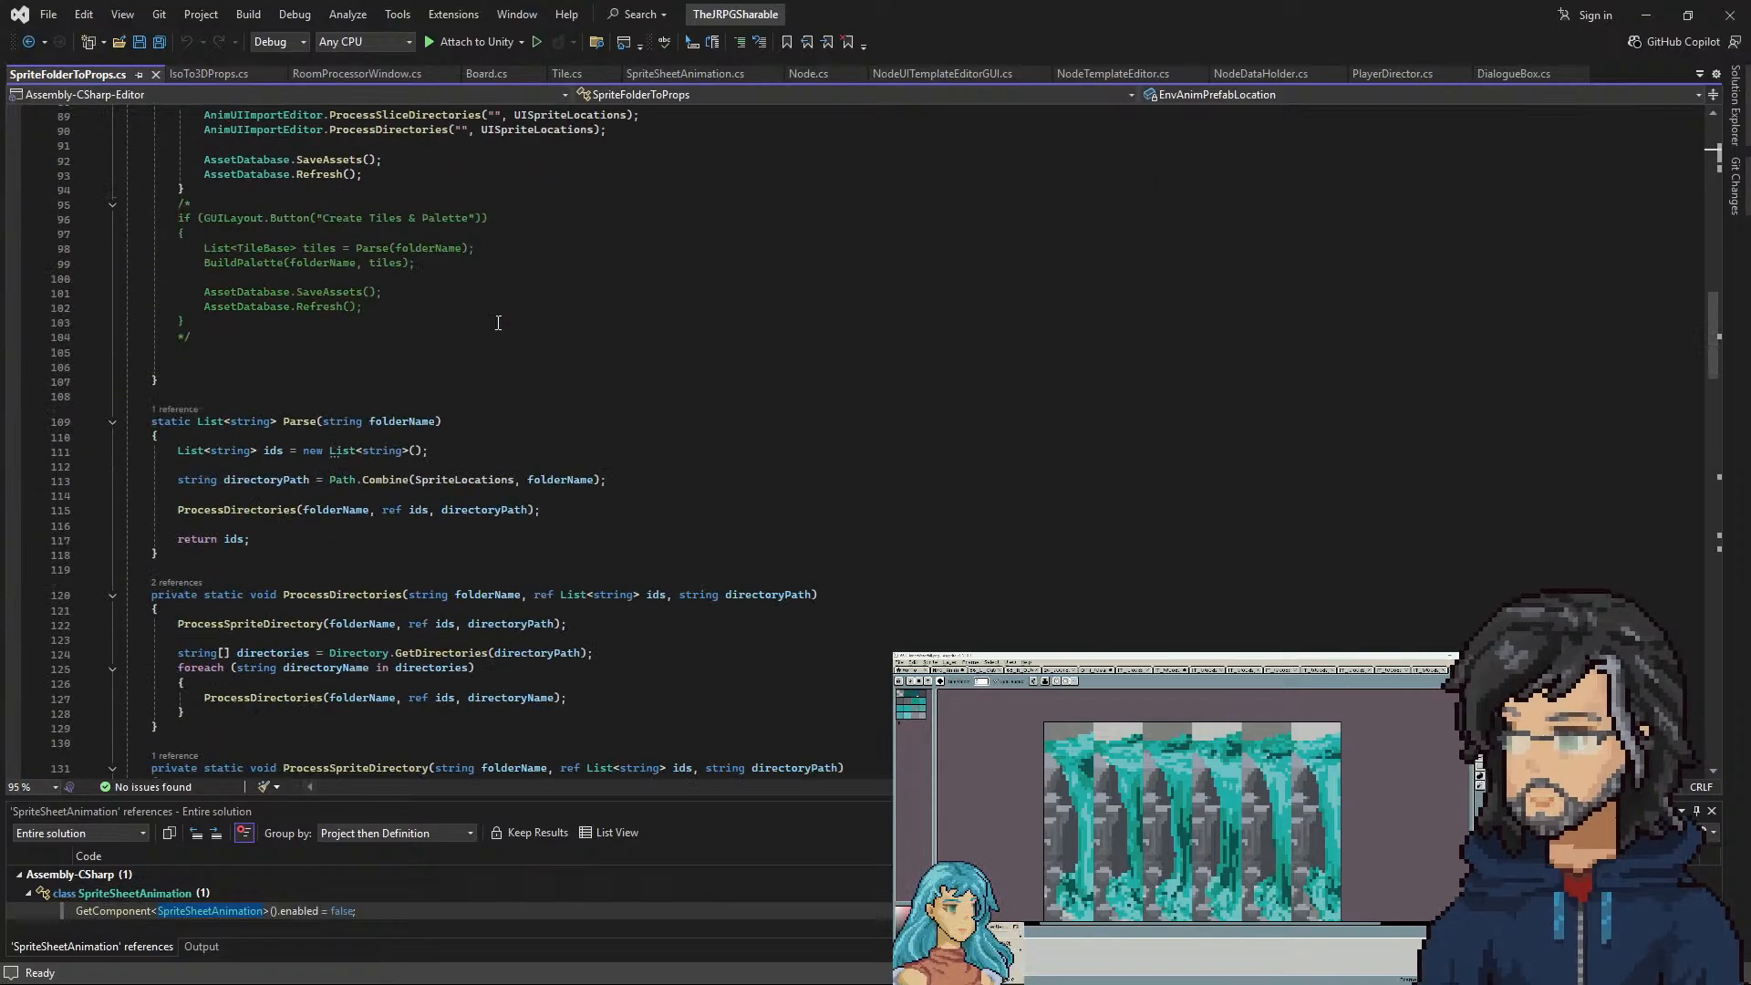
{"action": "scroll", "coordinate": [498, 322], "scroll_direction": "down", "scroll_amount": 9}
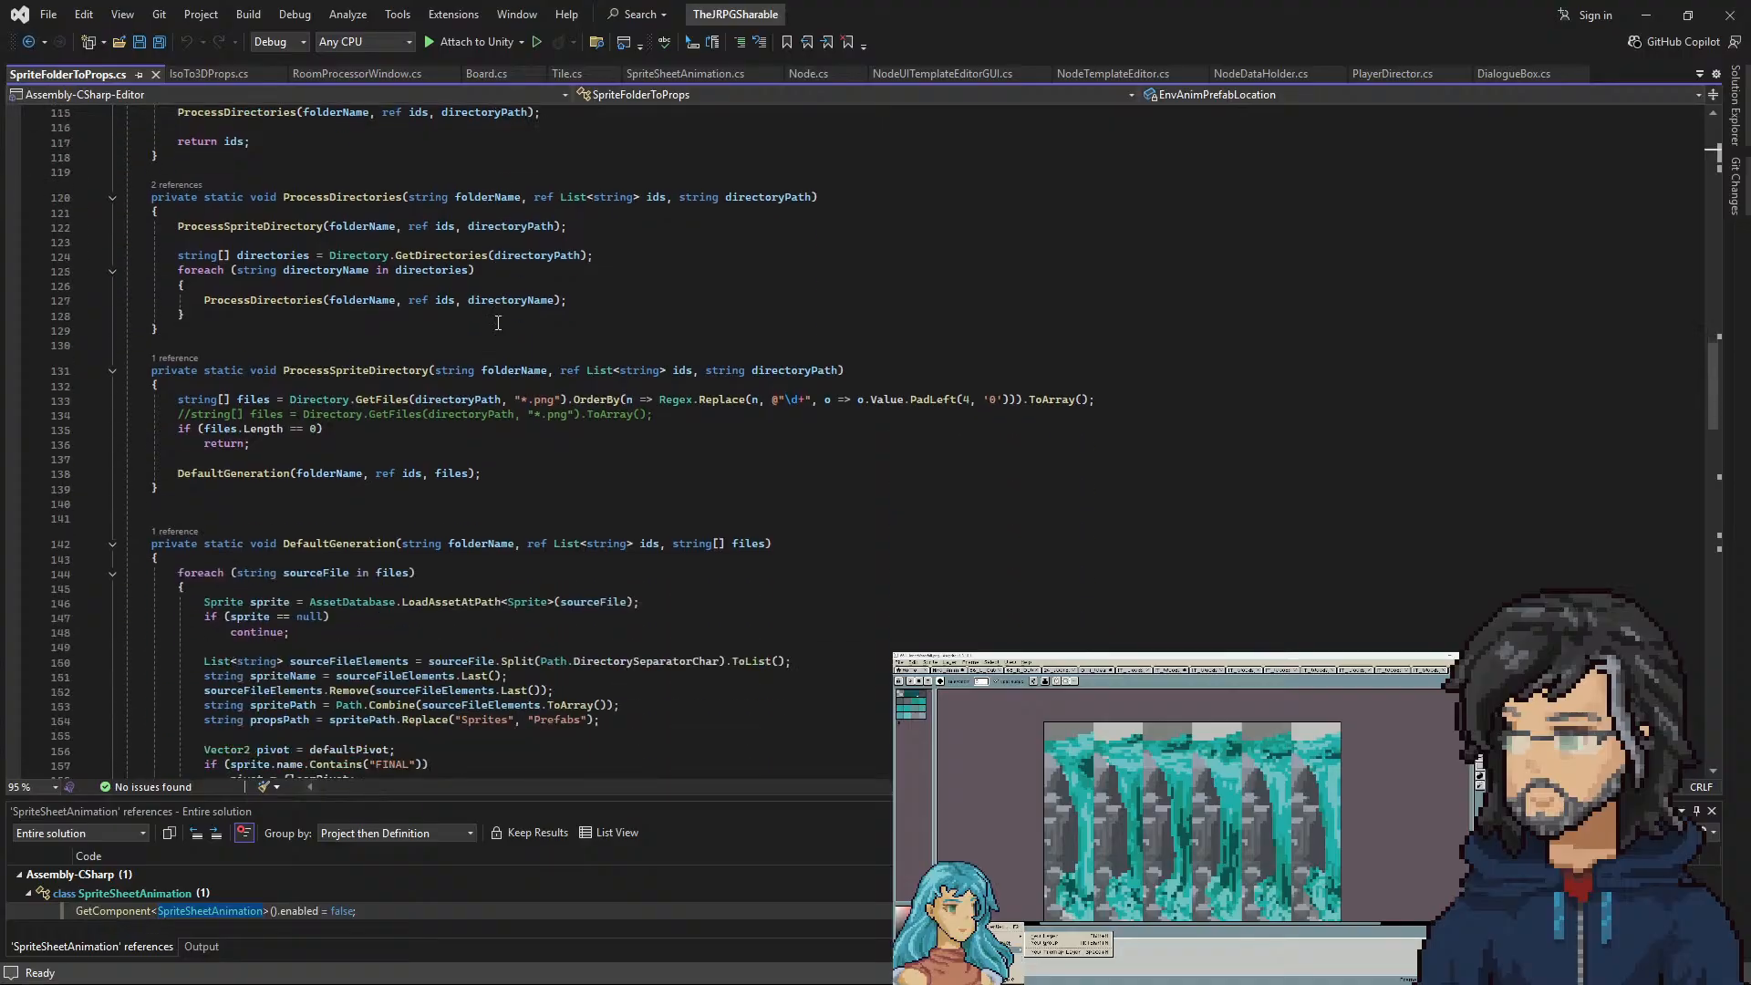
{"action": "scroll", "coordinate": [498, 322], "scroll_direction": "down", "scroll_amount": 7}
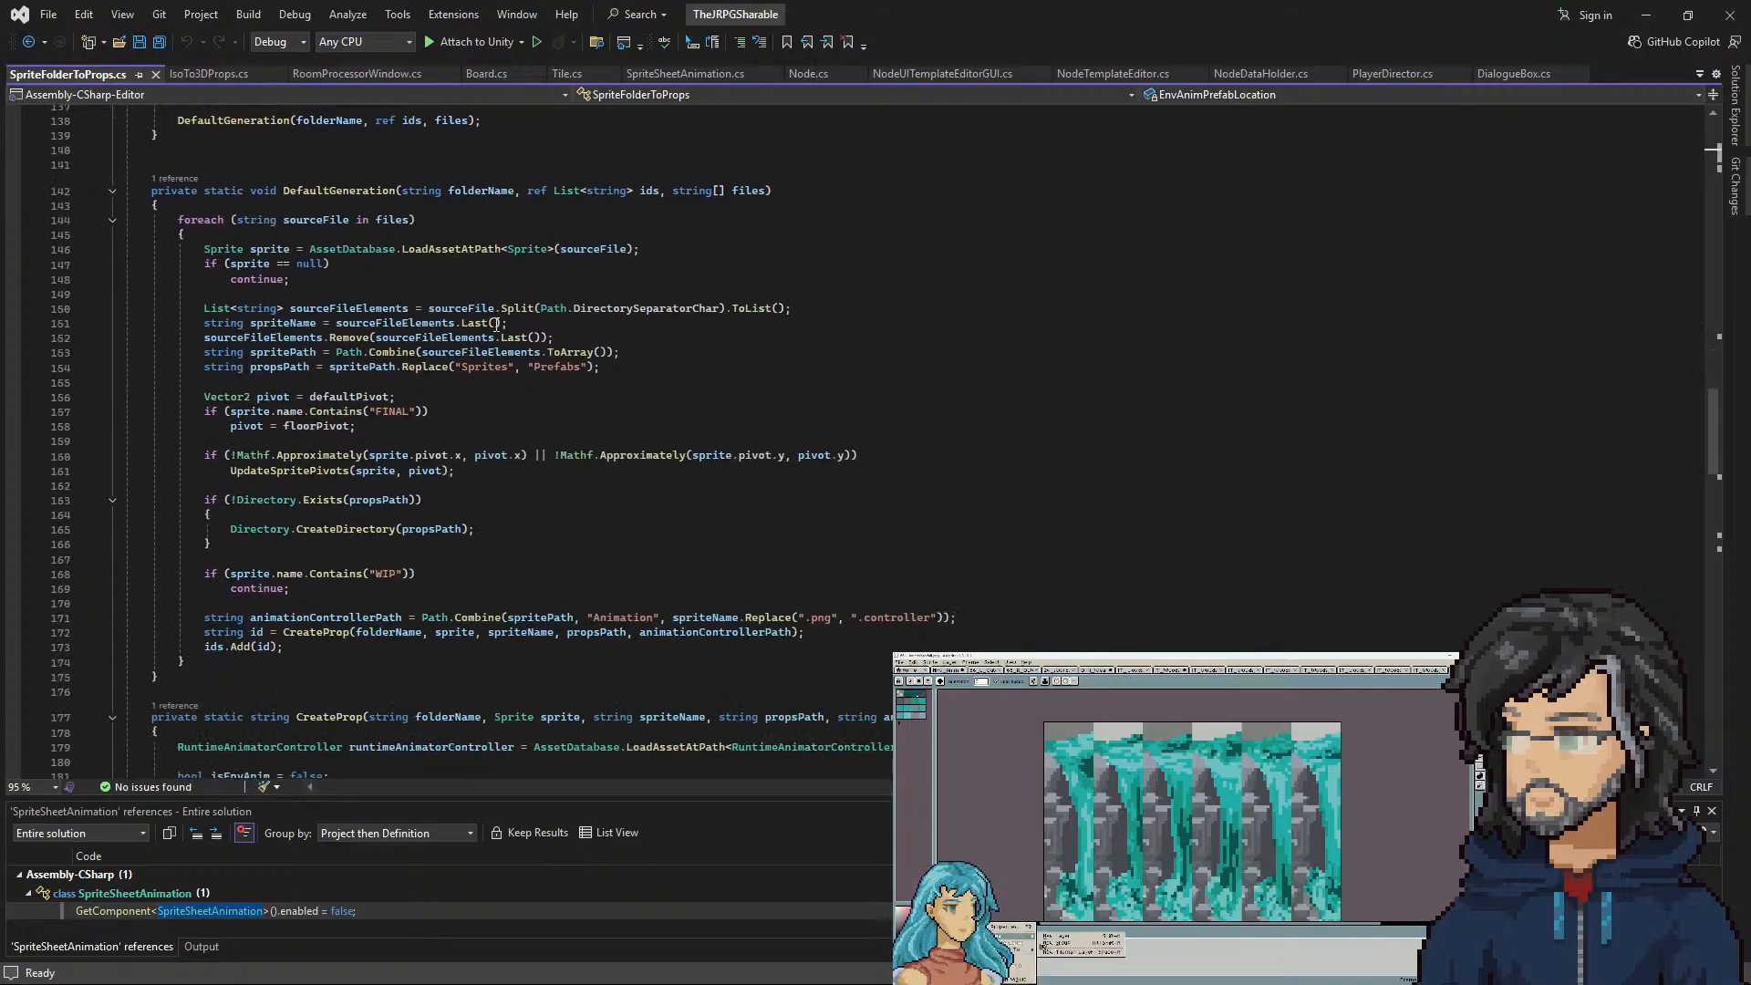
{"action": "scroll", "coordinate": [496, 324], "scroll_direction": "down", "scroll_amount": 1}
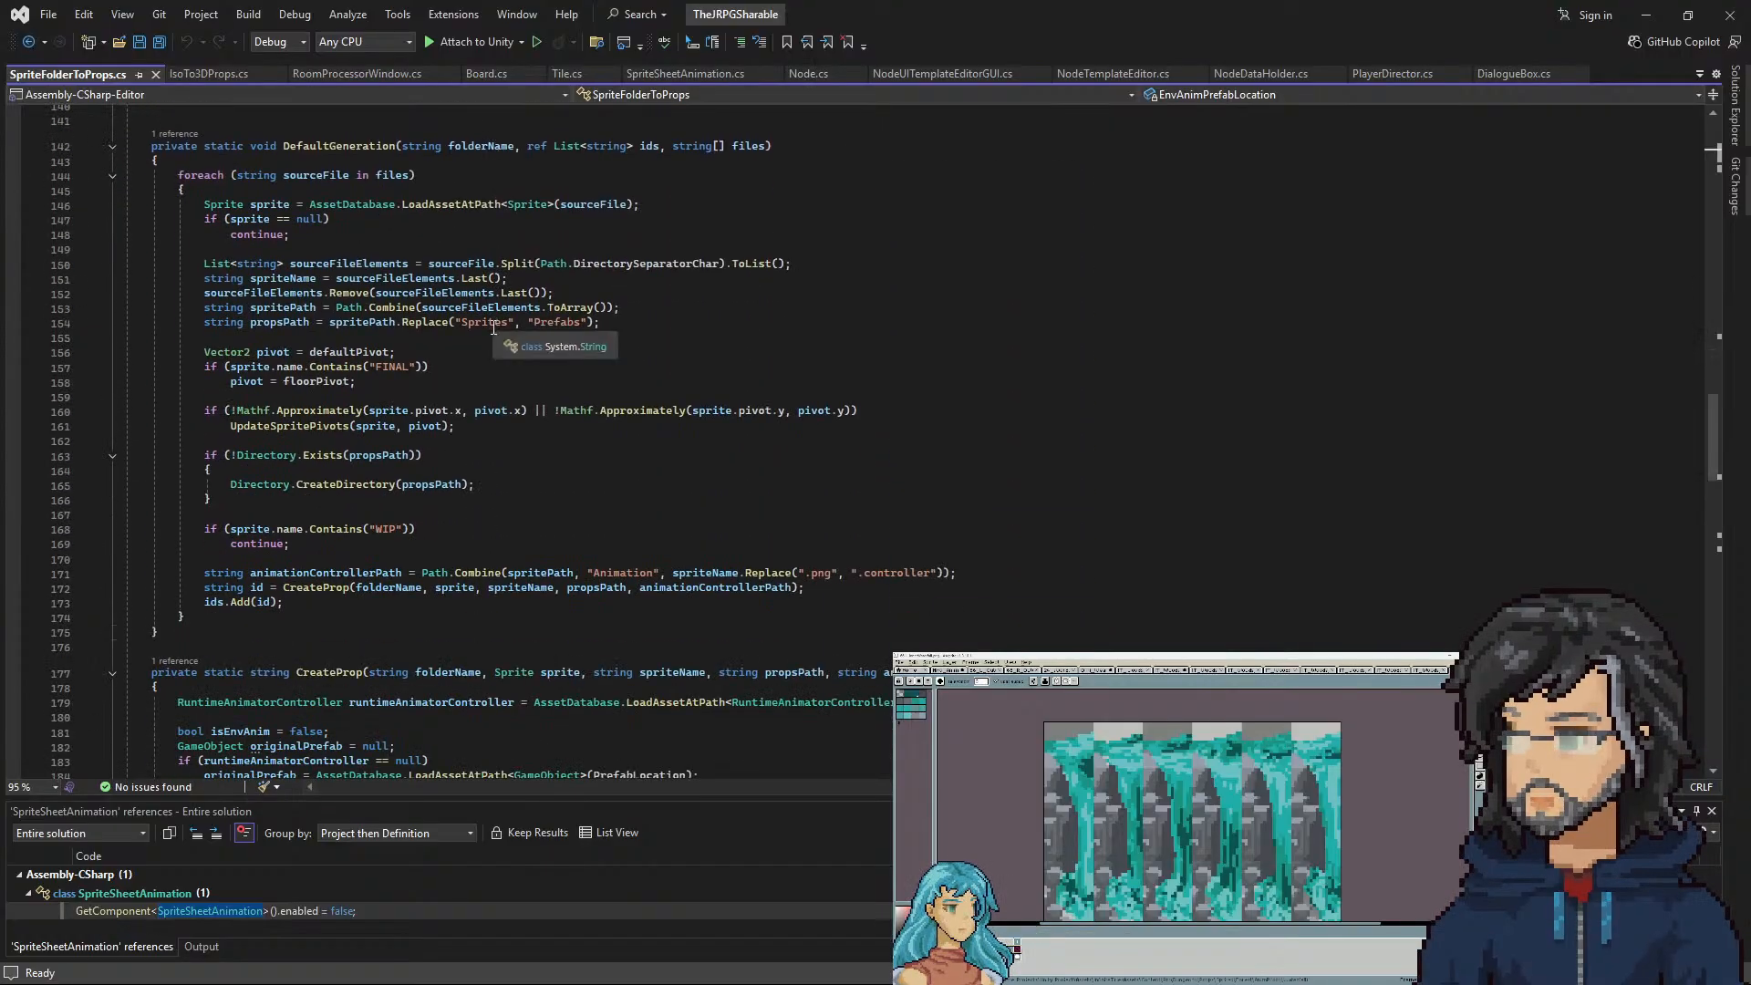
{"action": "scroll", "coordinate": [493, 327], "scroll_direction": "down", "scroll_amount": 6}
{"action": "scroll", "coordinate": [587, 417], "scroll_direction": "up", "scroll_amount": 5}
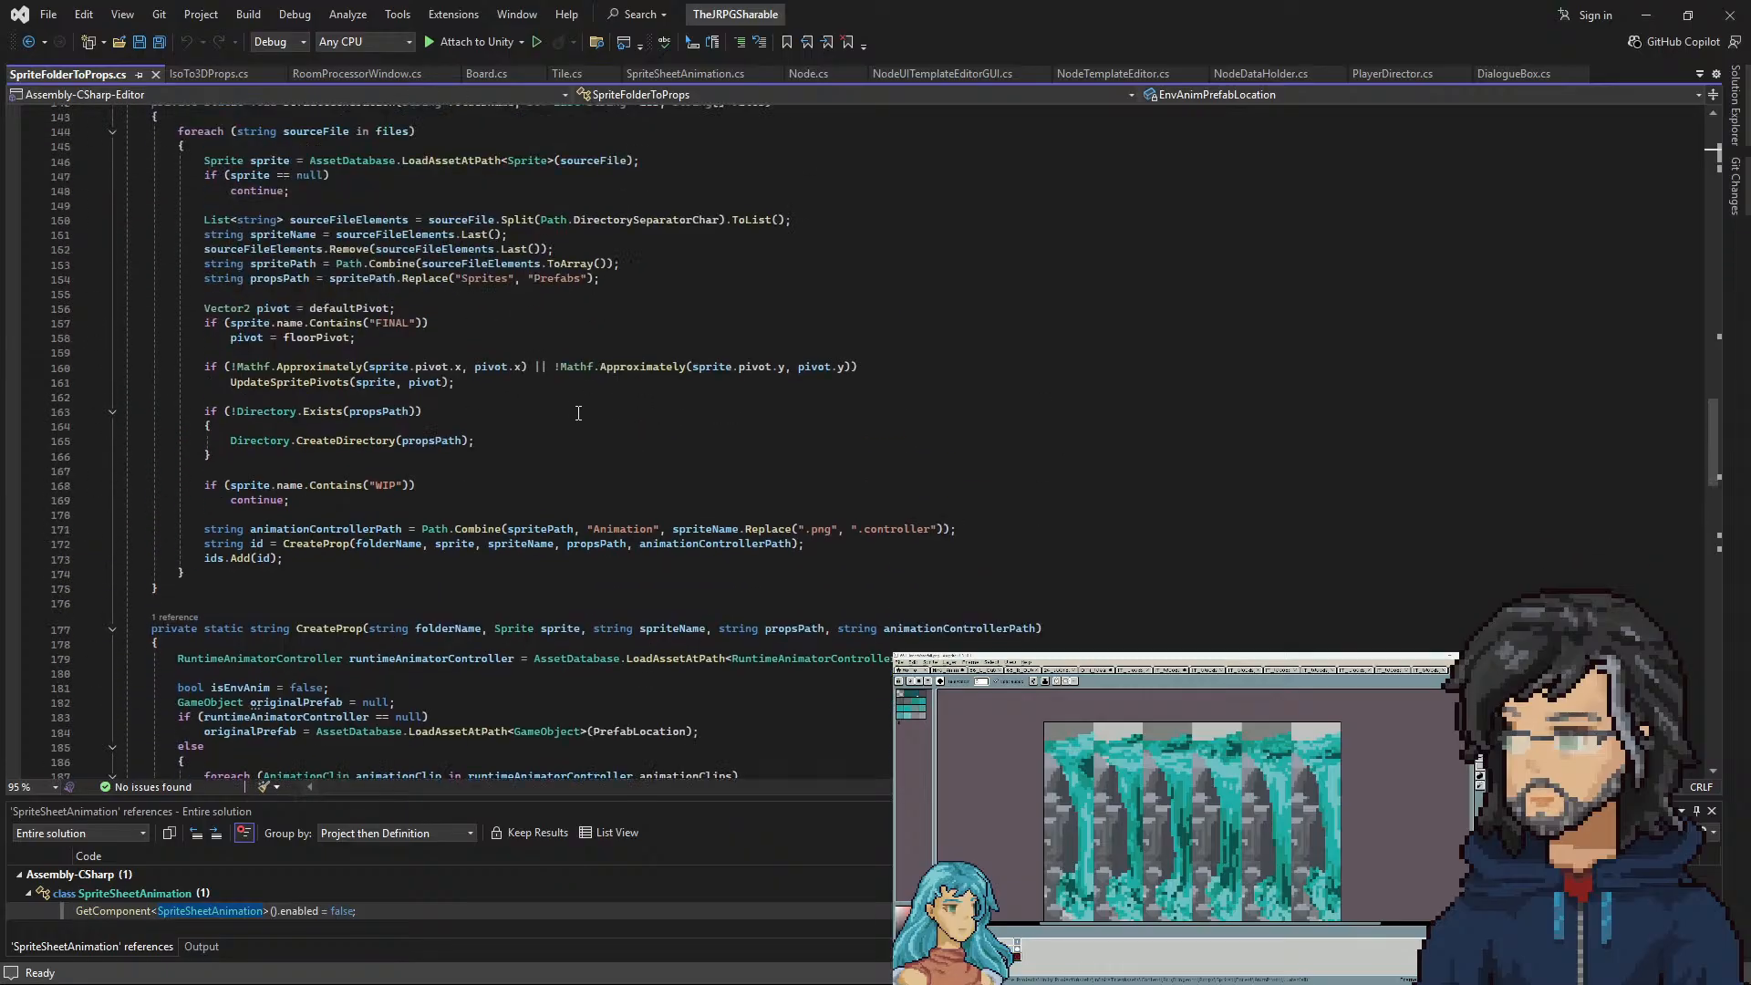
{"action": "scroll", "coordinate": [586, 417], "scroll_direction": "up", "scroll_amount": 3}
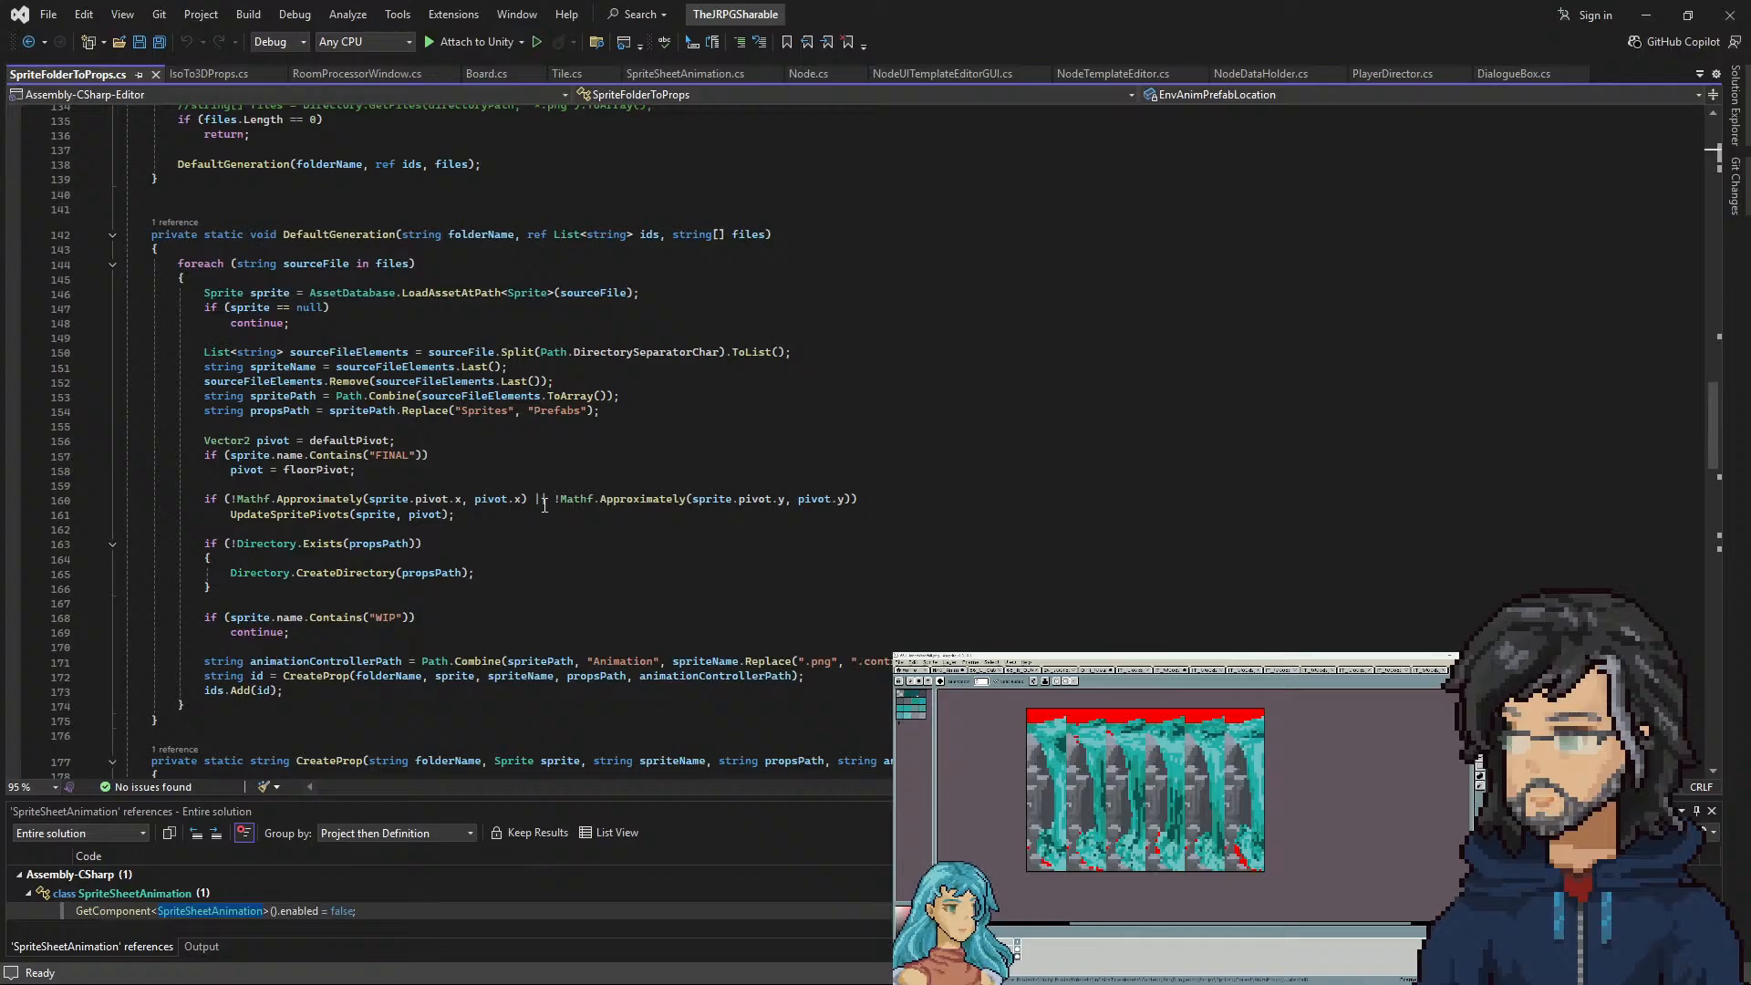
{"action": "scroll", "coordinate": [547, 502], "scroll_direction": "down", "scroll_amount": 10}
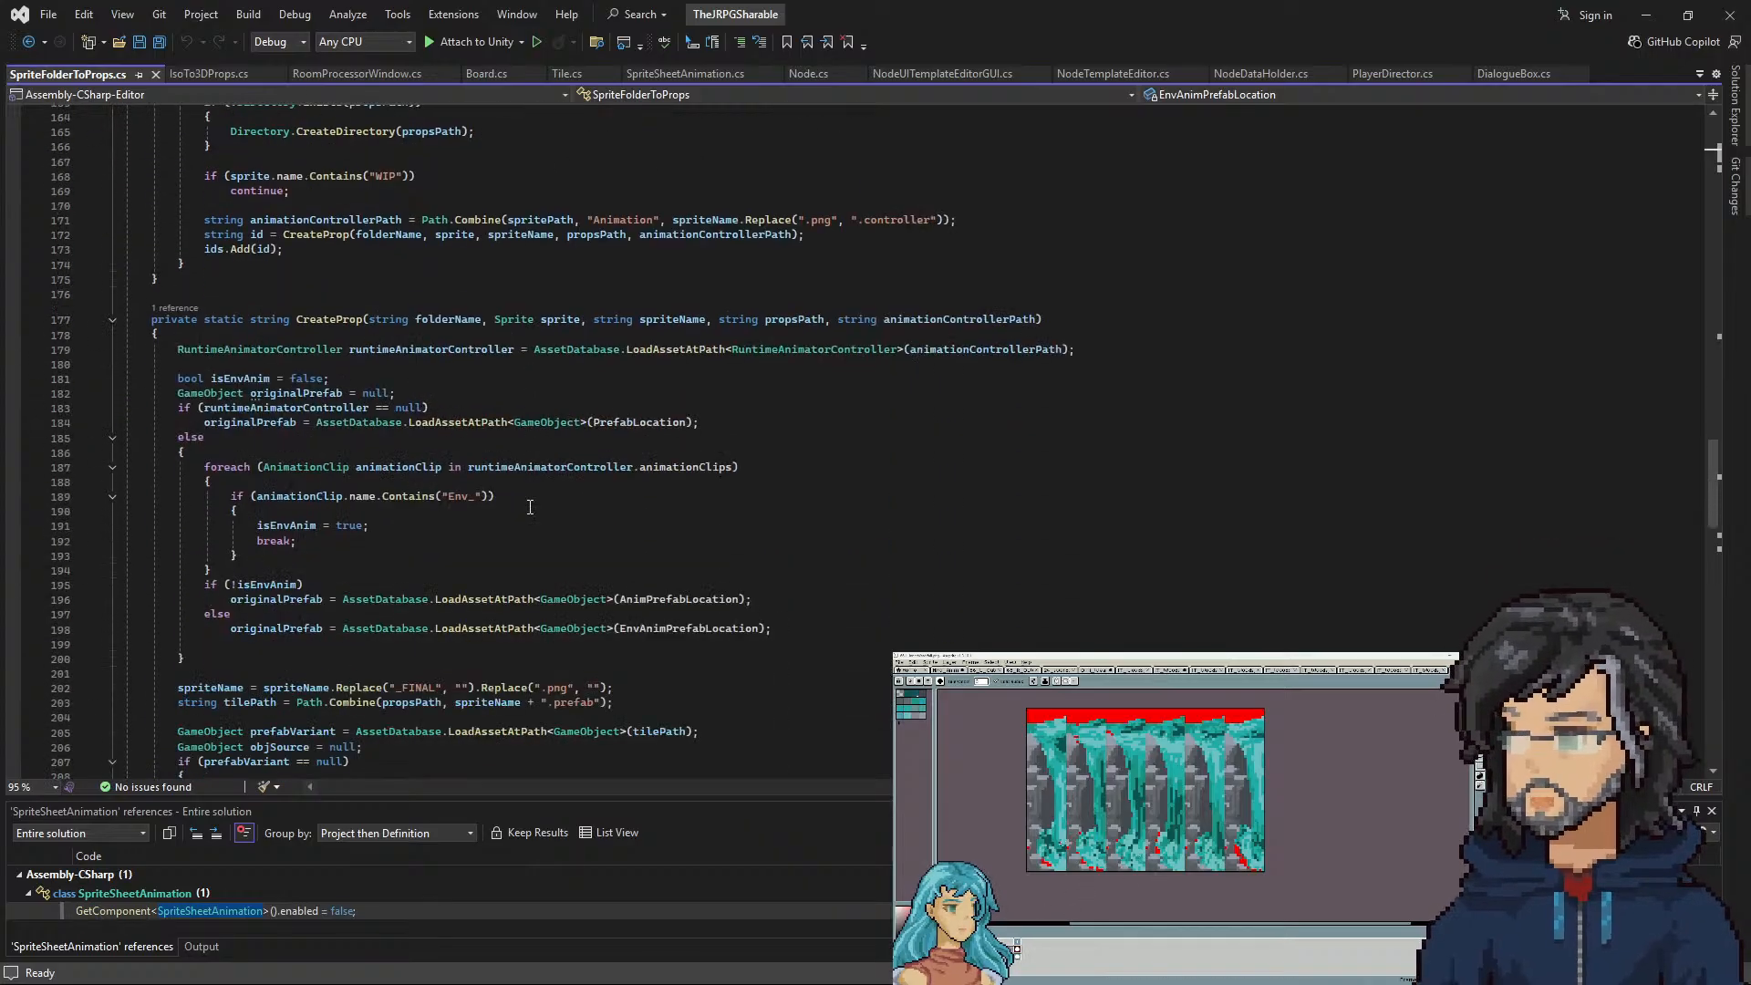
{"action": "scroll", "coordinate": [530, 507], "scroll_direction": "down", "scroll_amount": 8}
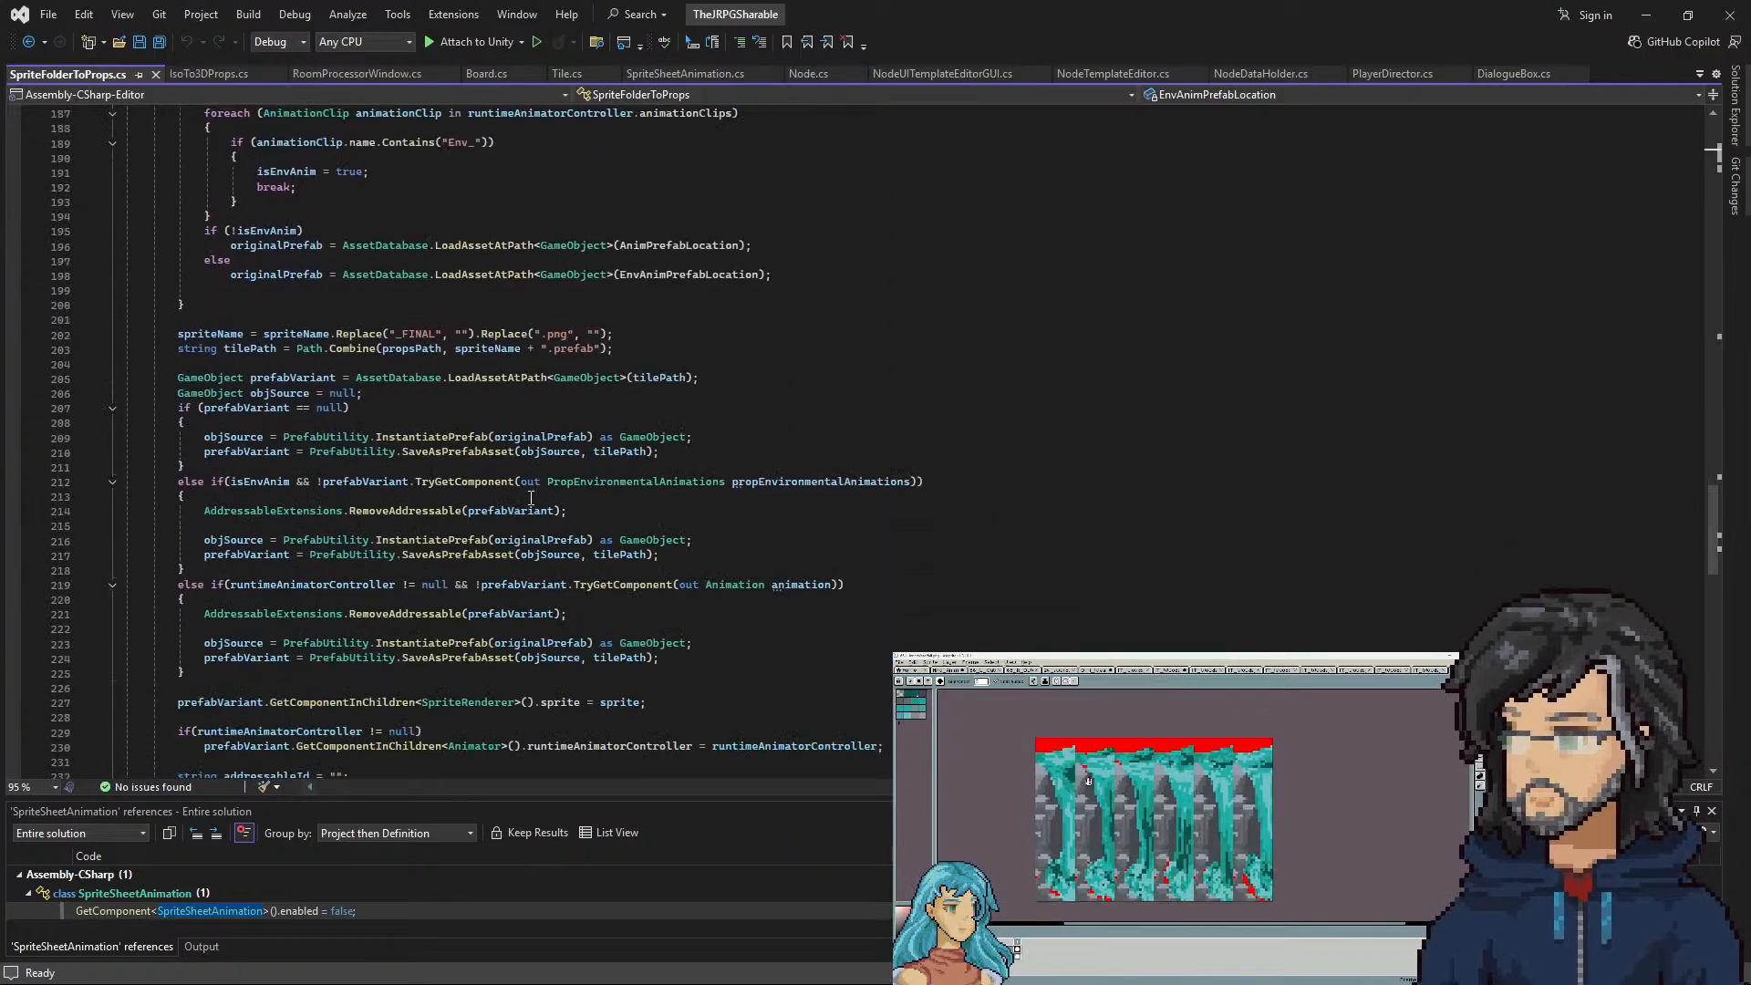
{"action": "scroll", "coordinate": [531, 497], "scroll_direction": "down", "scroll_amount": 2}
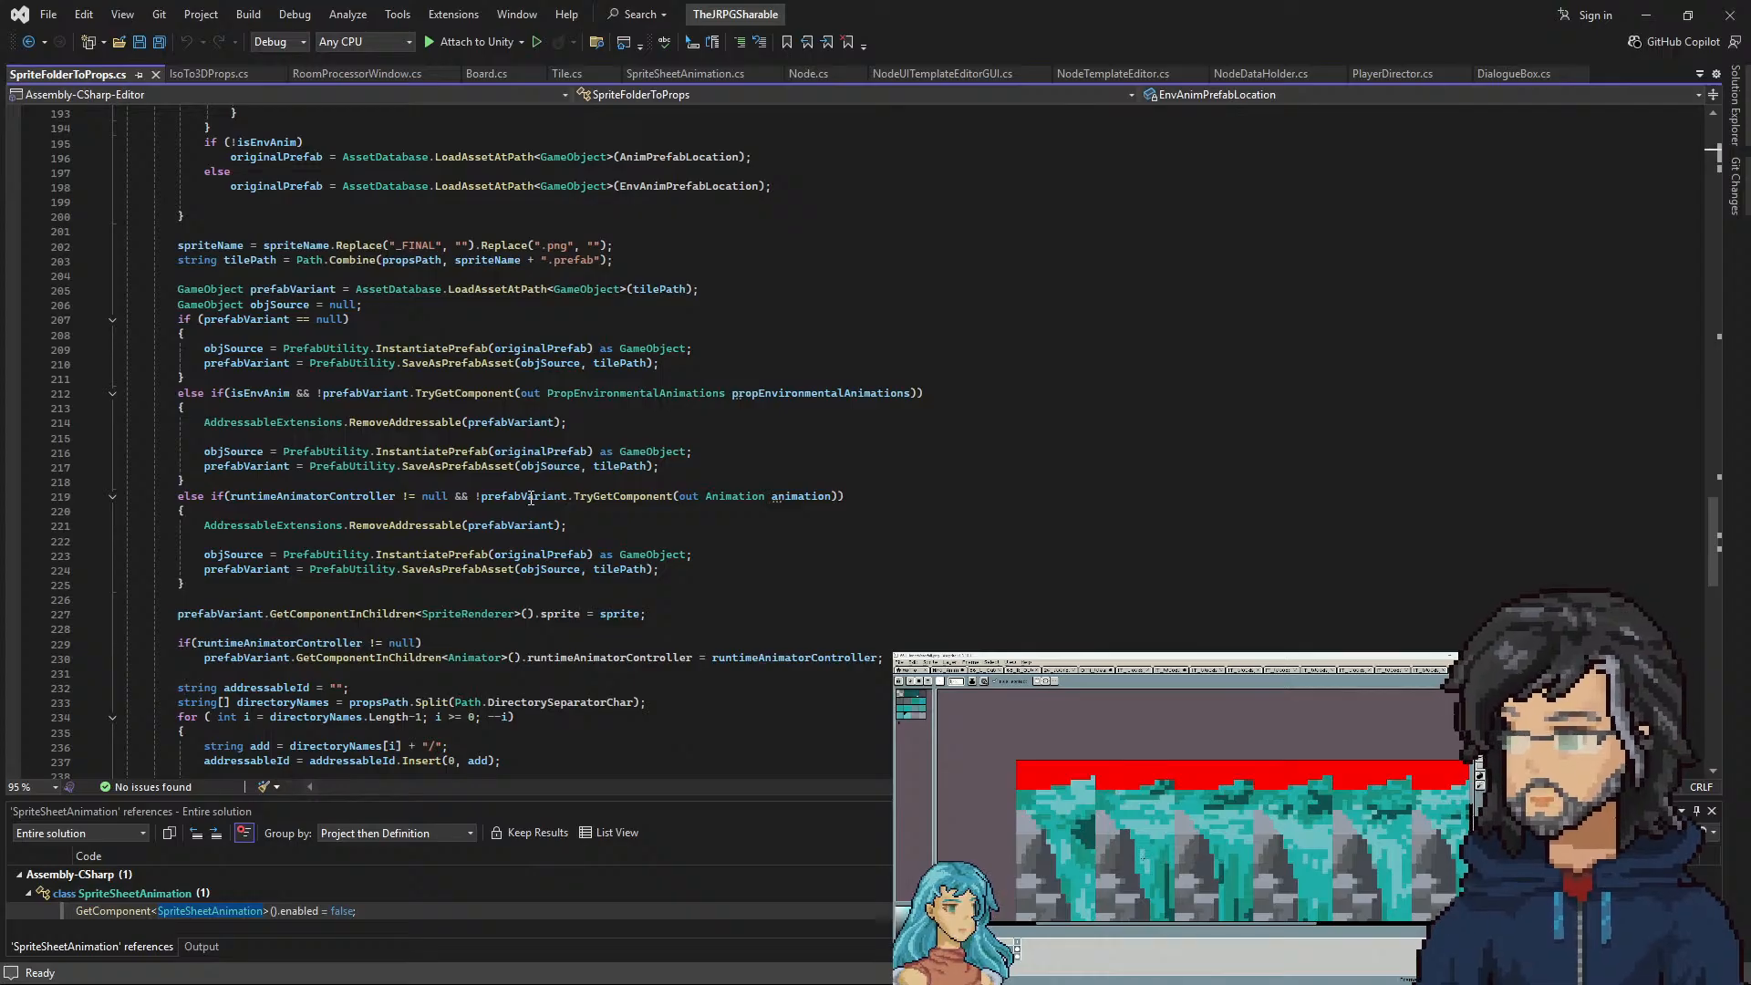
{"action": "scroll", "coordinate": [561, 492], "scroll_direction": "down", "scroll_amount": 2}
{"action": "scroll", "coordinate": [561, 491], "scroll_direction": "down", "scroll_amount": 5}
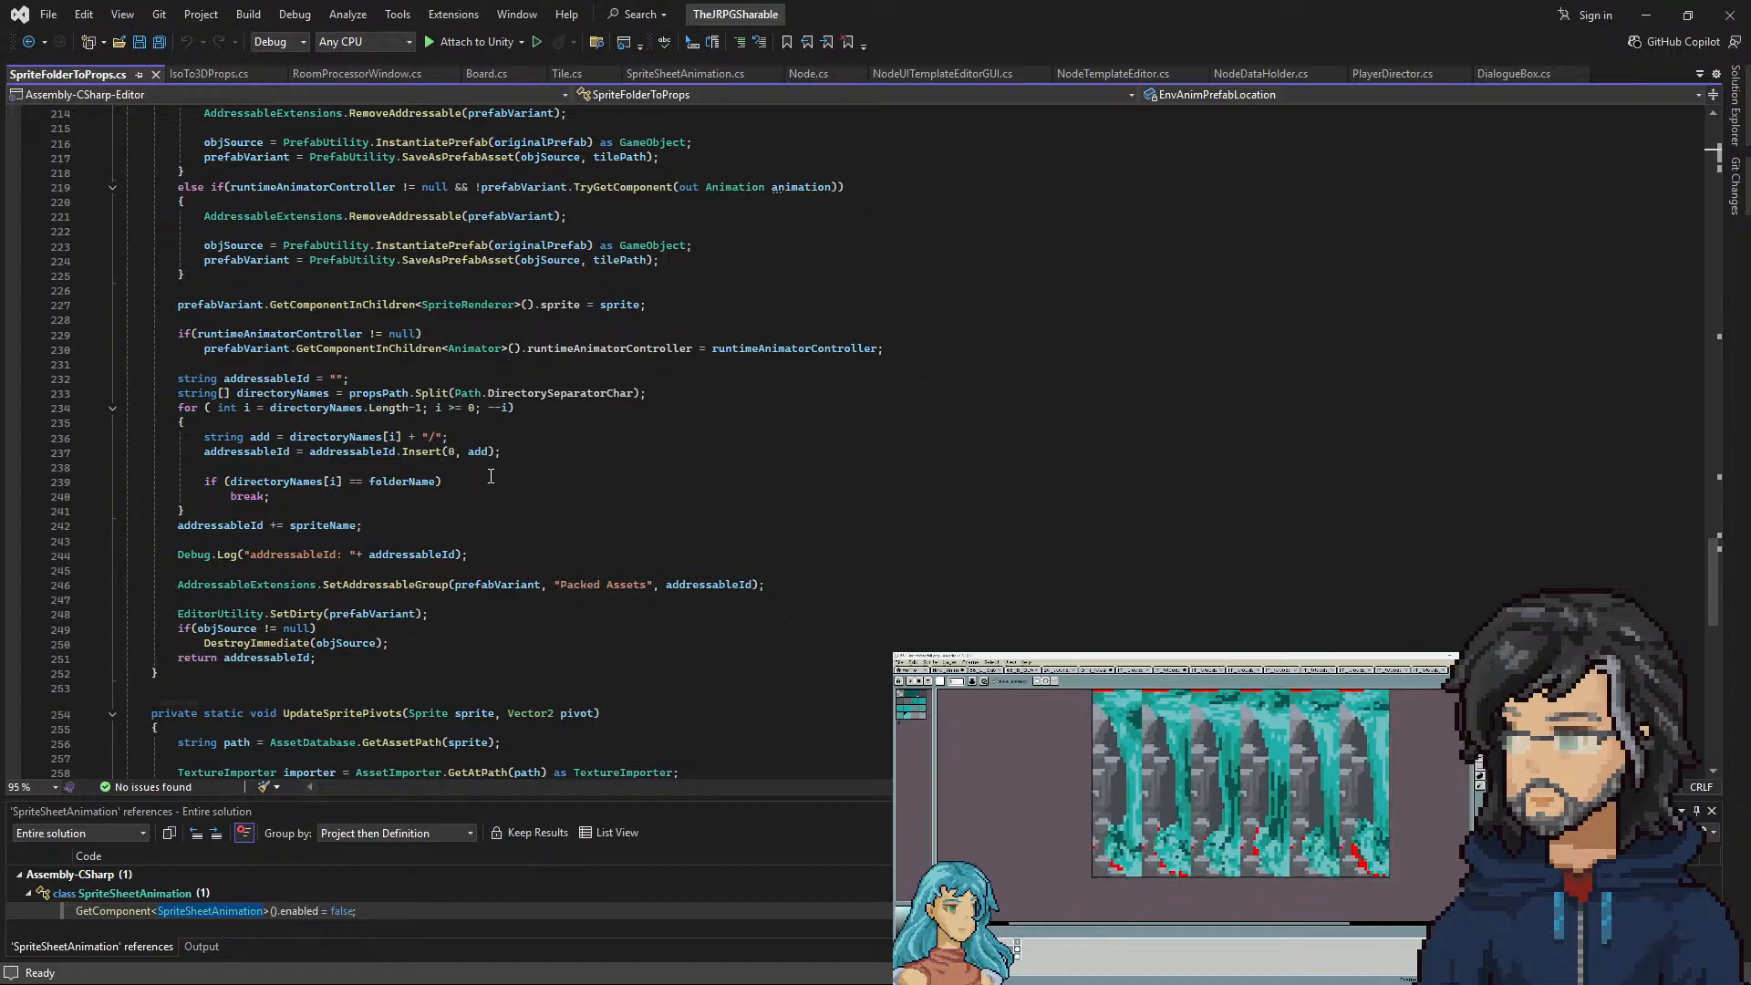
{"action": "scroll", "coordinate": [493, 478], "scroll_direction": "down", "scroll_amount": 4}
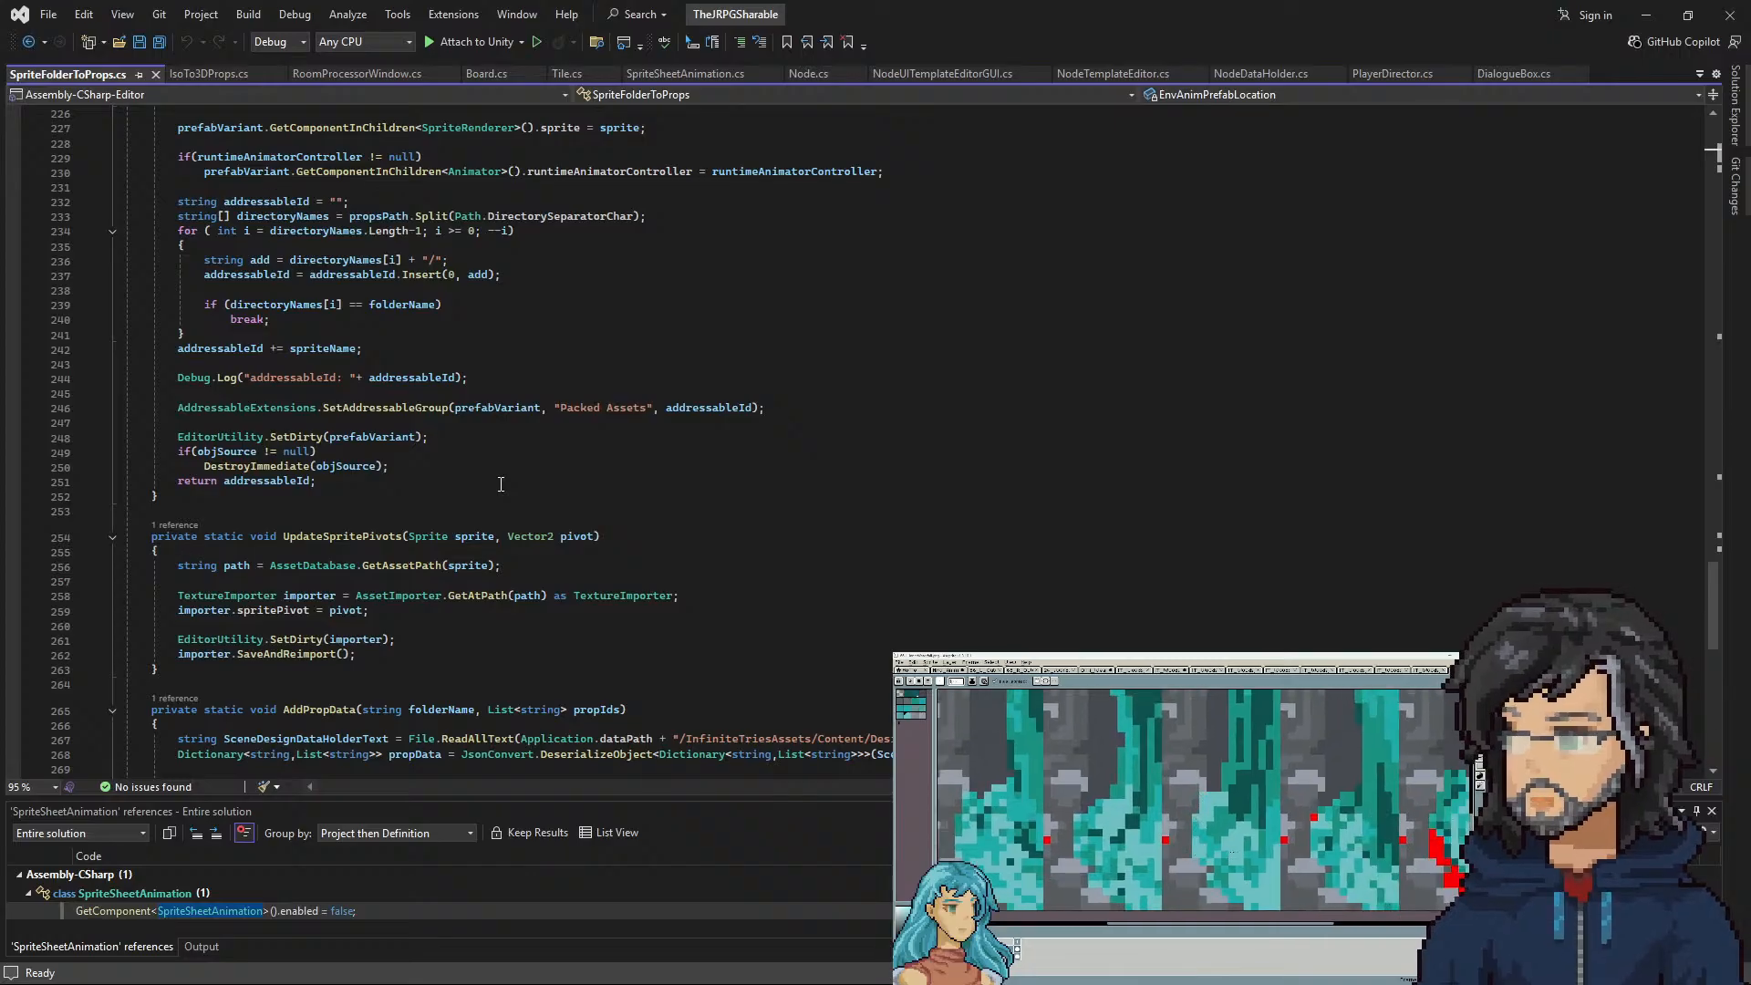
Review the prefab-variant branches and Env_ animation check in CreateProp, and trace the code back up to Parse
{"action": "left_click", "coordinate": [412, 467]}
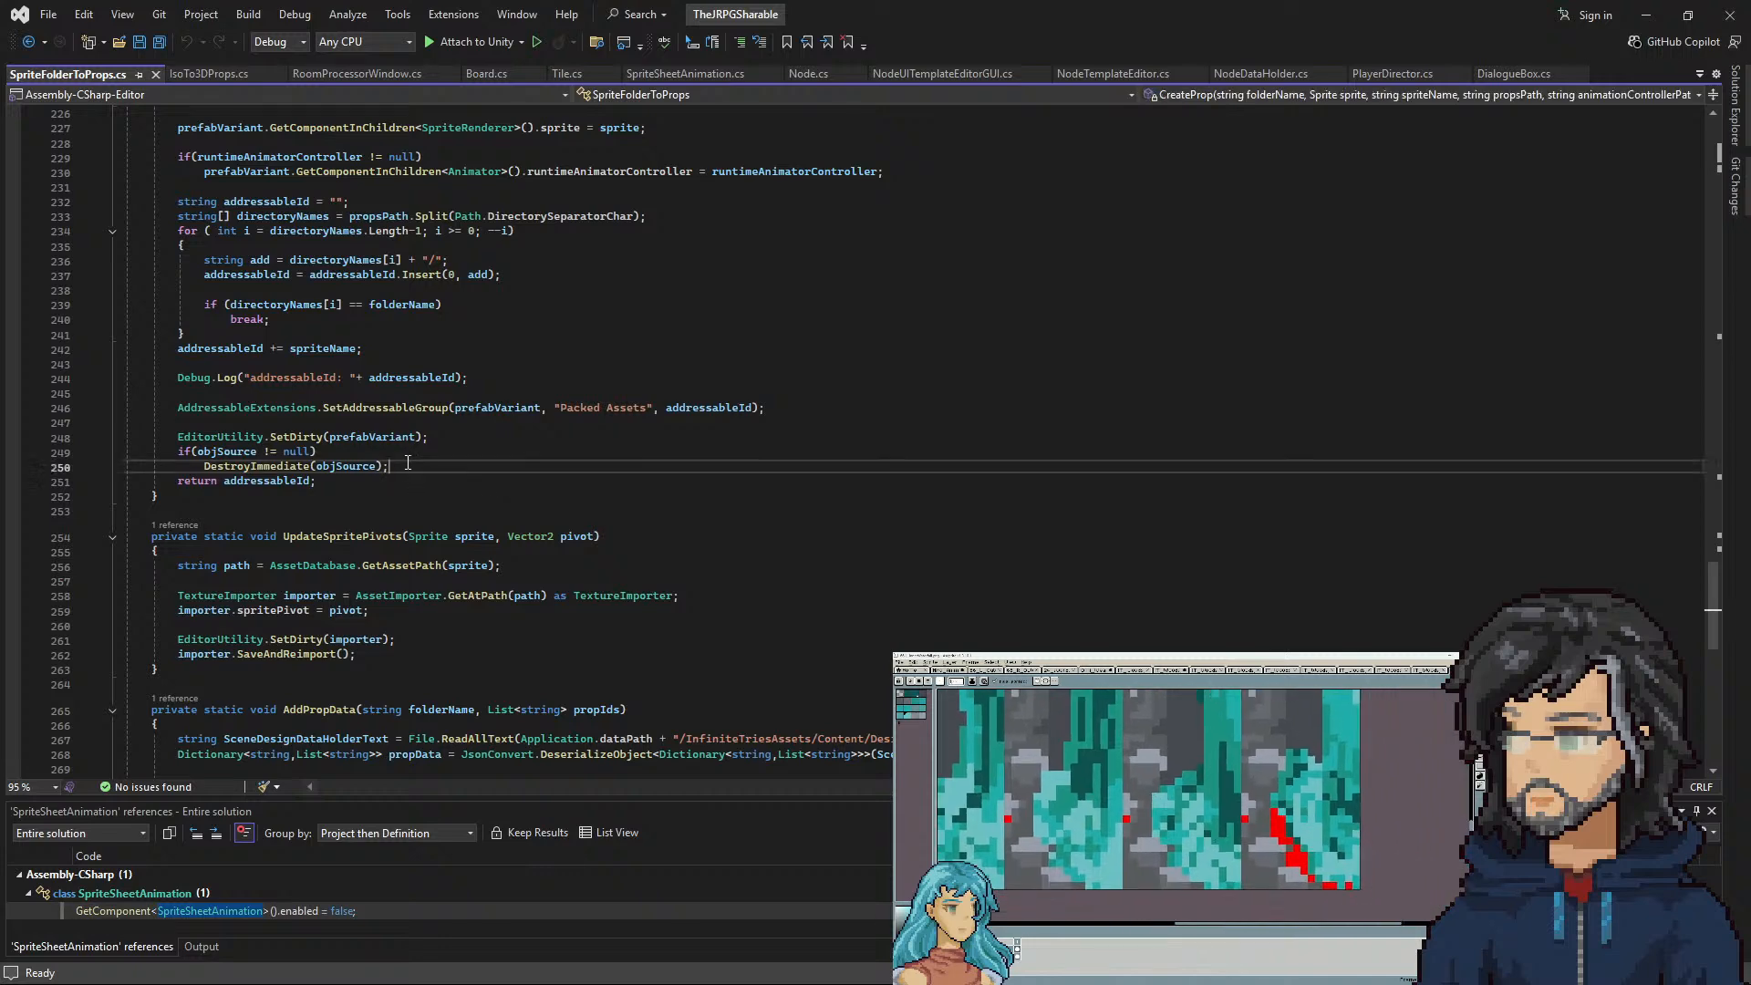
{"action": "scroll", "coordinate": [418, 470], "scroll_direction": "up", "scroll_amount": 5}
{"action": "scroll", "coordinate": [418, 470], "scroll_direction": "up", "scroll_amount": 5}
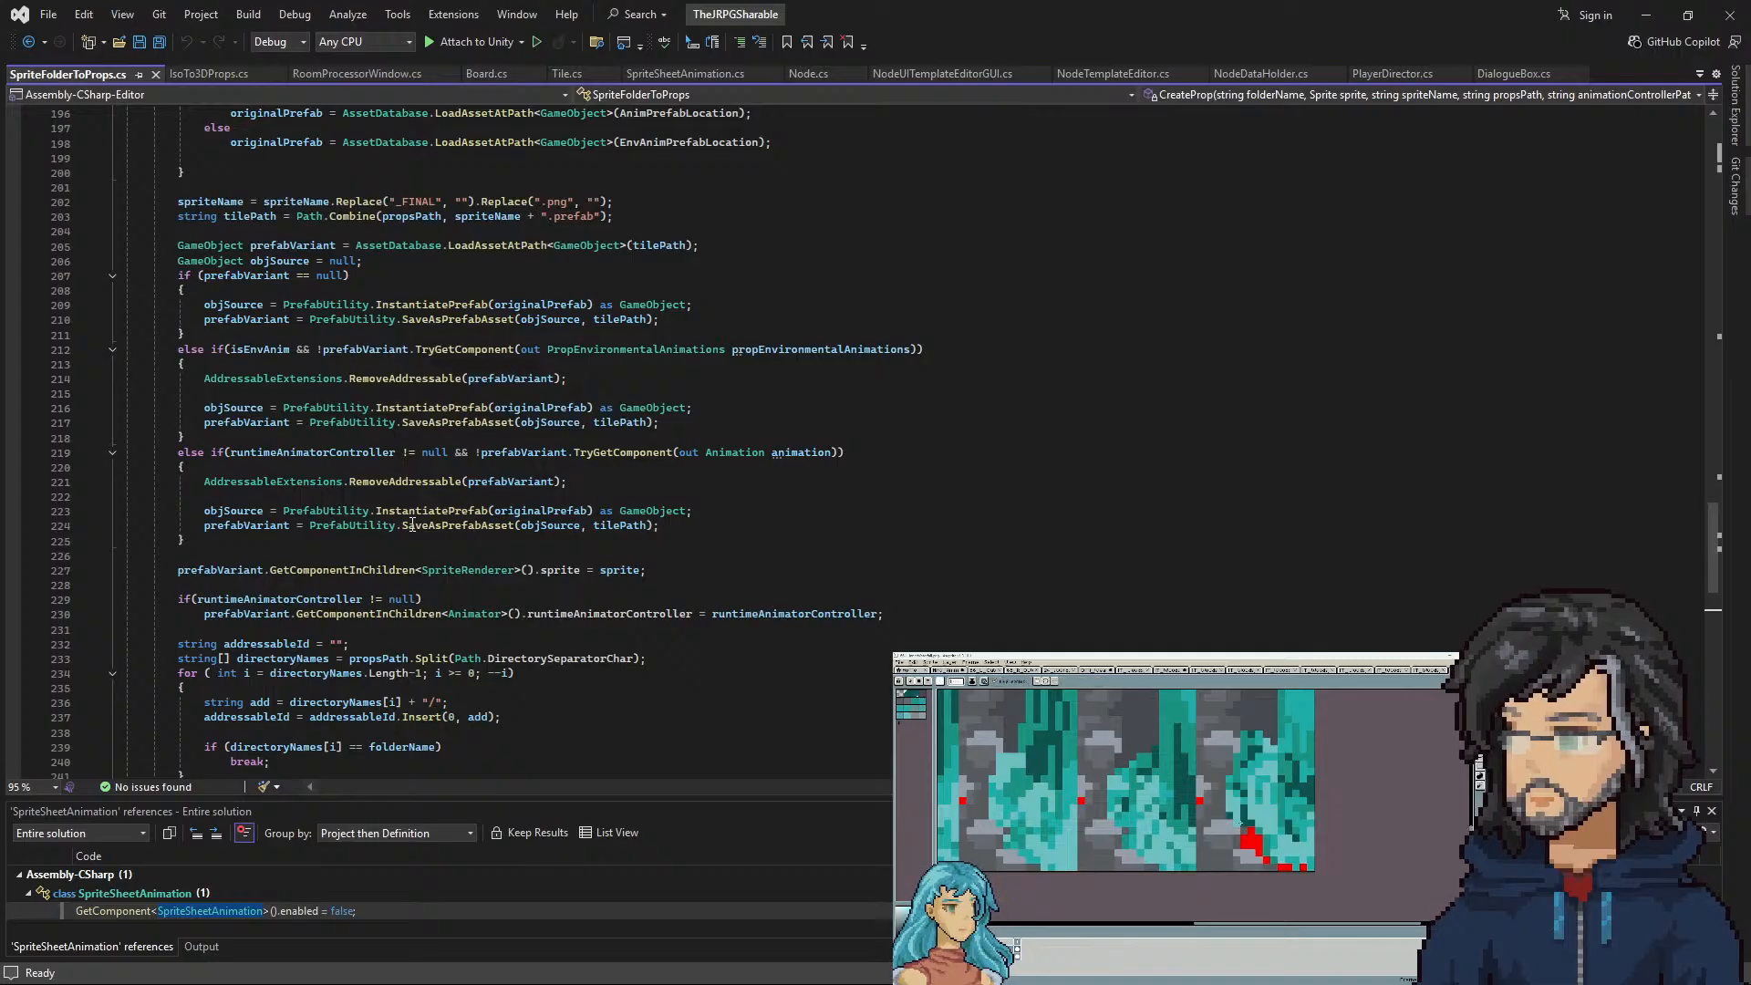
{"action": "scroll", "coordinate": [356, 461], "scroll_direction": "up", "scroll_amount": 3}
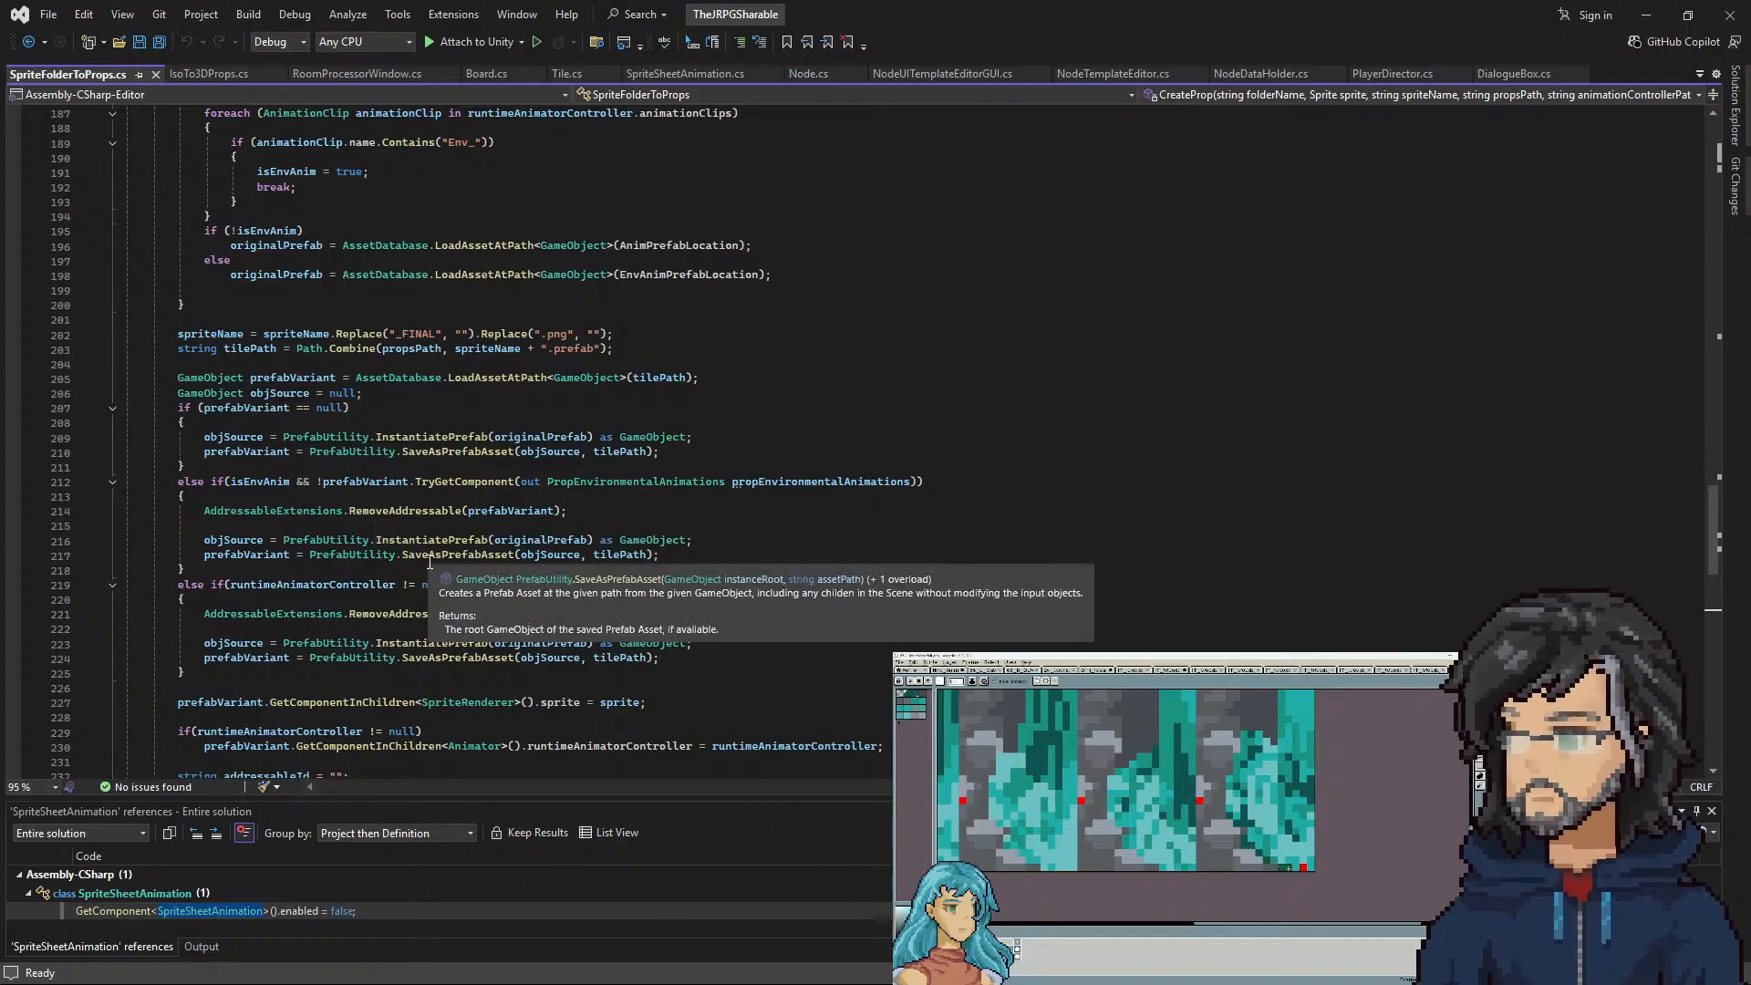
{"action": "scroll", "coordinate": [561, 508], "scroll_direction": "down", "scroll_amount": 2}
{"action": "scroll", "coordinate": [507, 540], "scroll_direction": "up", "scroll_amount": 4}
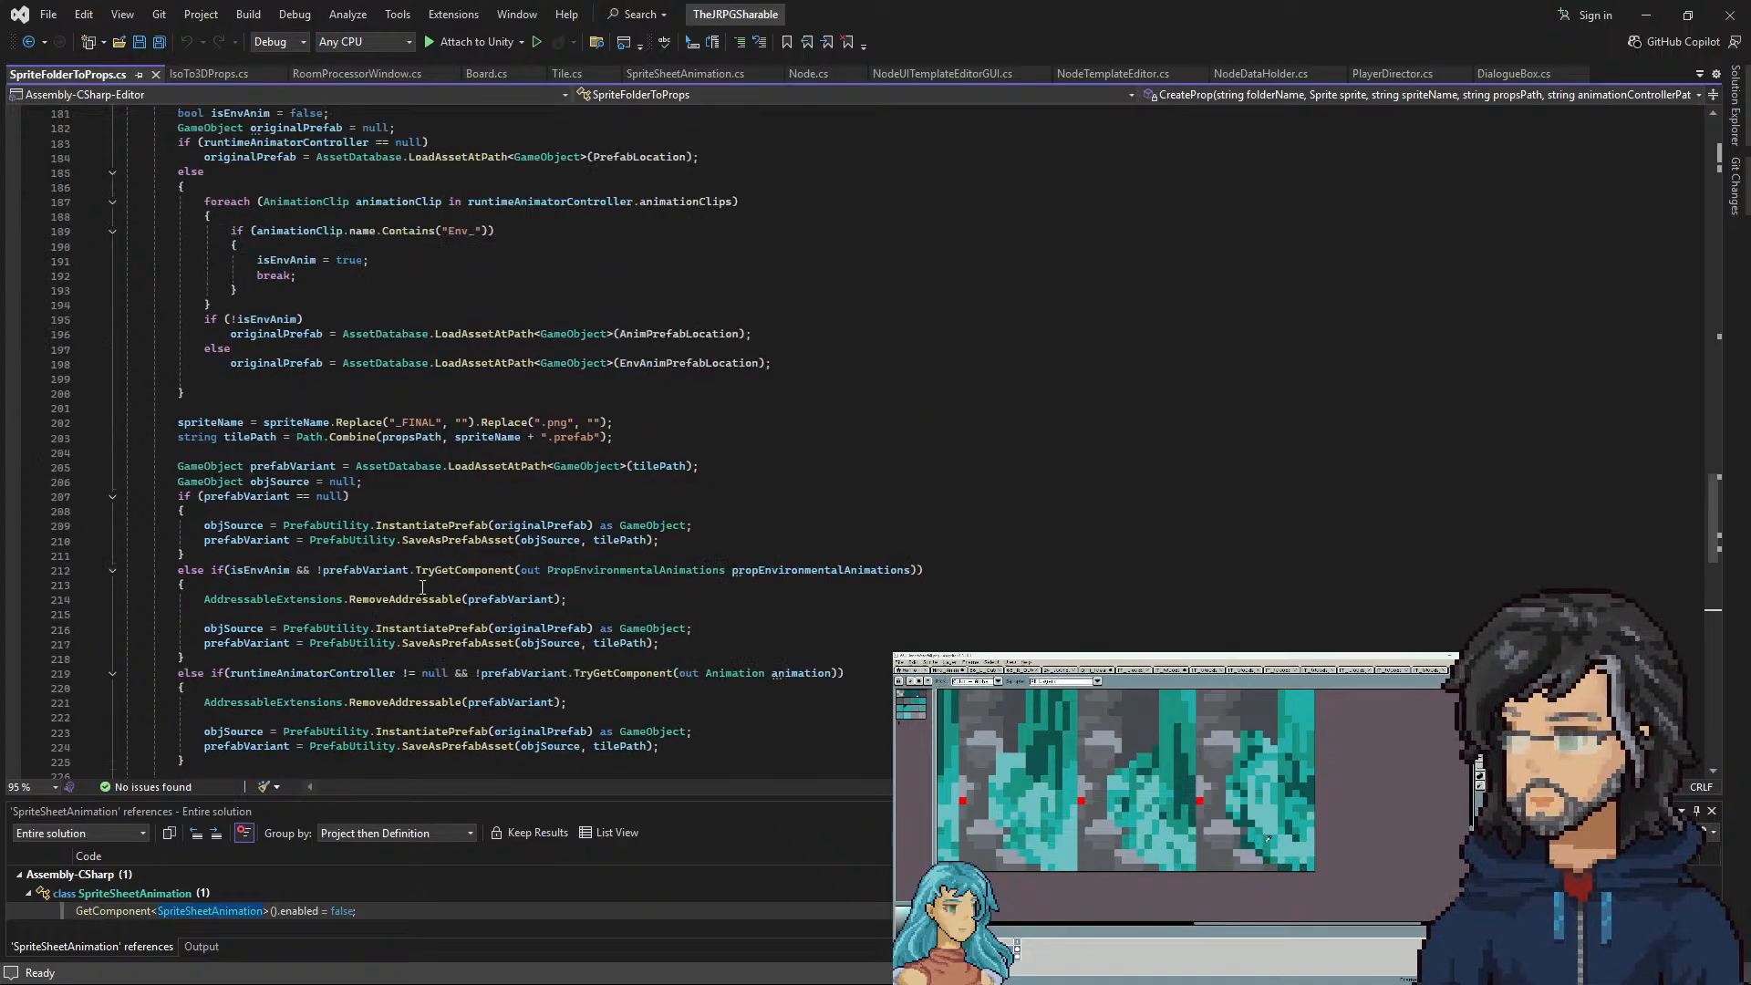
{"action": "scroll", "coordinate": [432, 584], "scroll_direction": "up", "scroll_amount": 3}
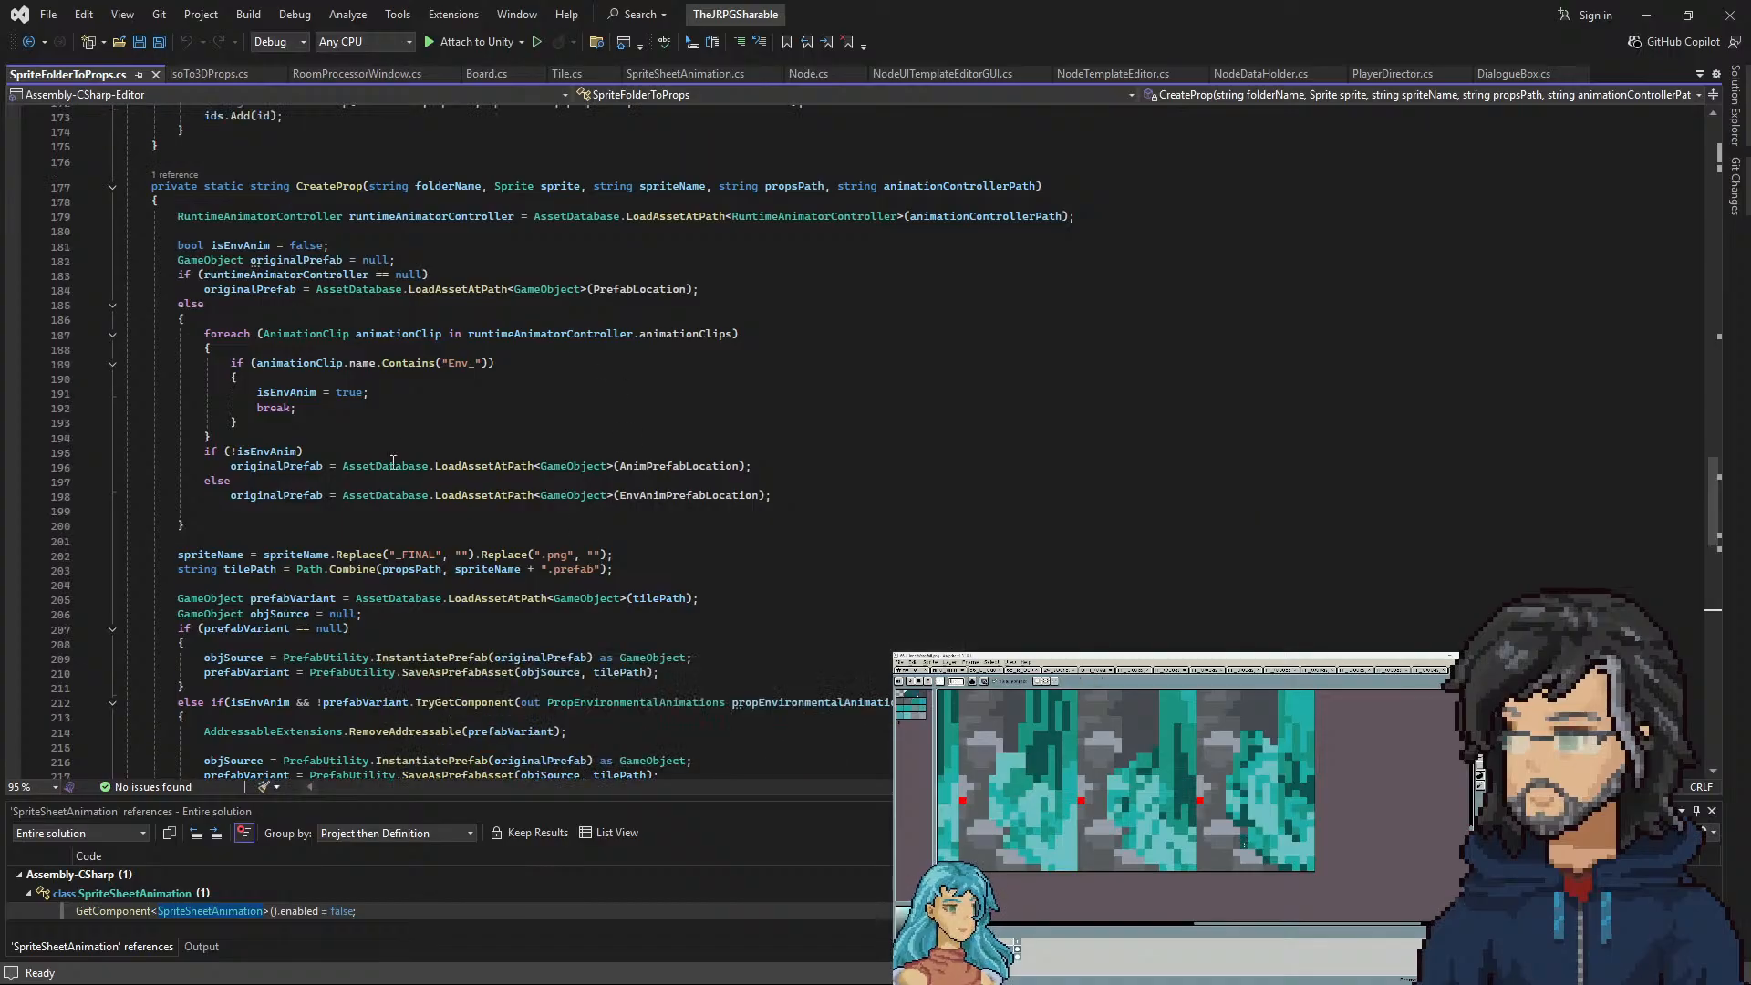
{"action": "scroll", "coordinate": [378, 543], "scroll_direction": "up", "scroll_amount": 4}
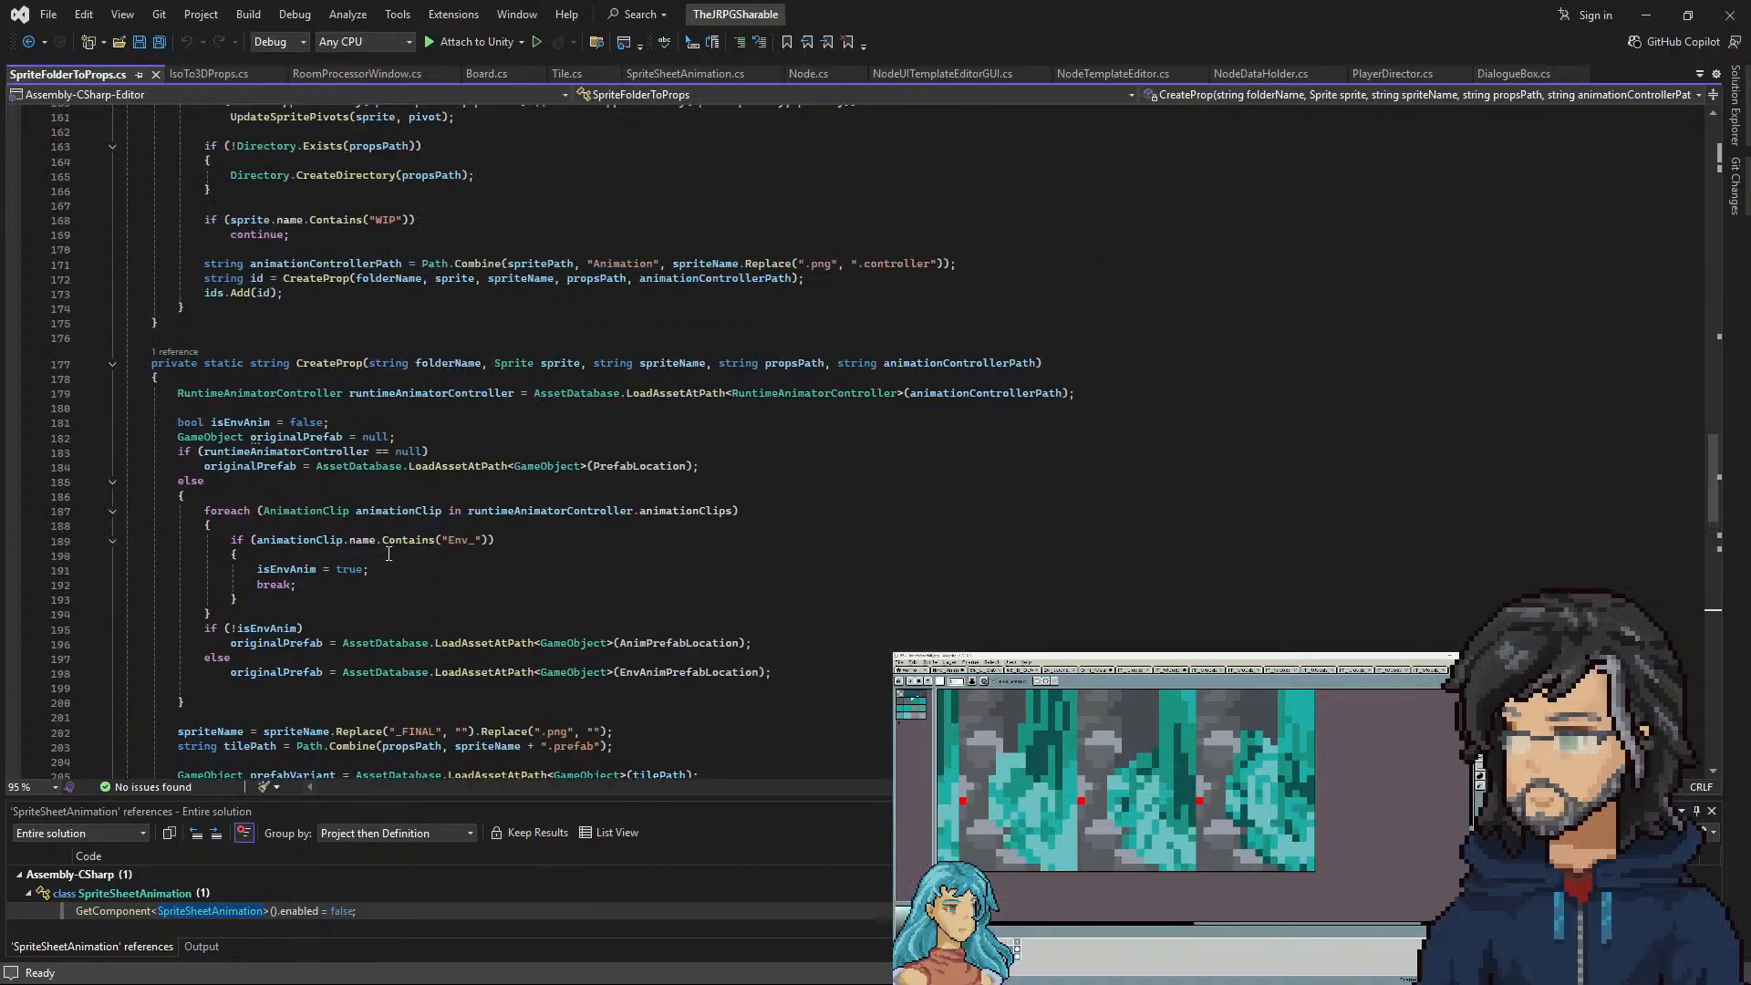
{"action": "scroll", "coordinate": [378, 544], "scroll_direction": "up", "scroll_amount": 17}
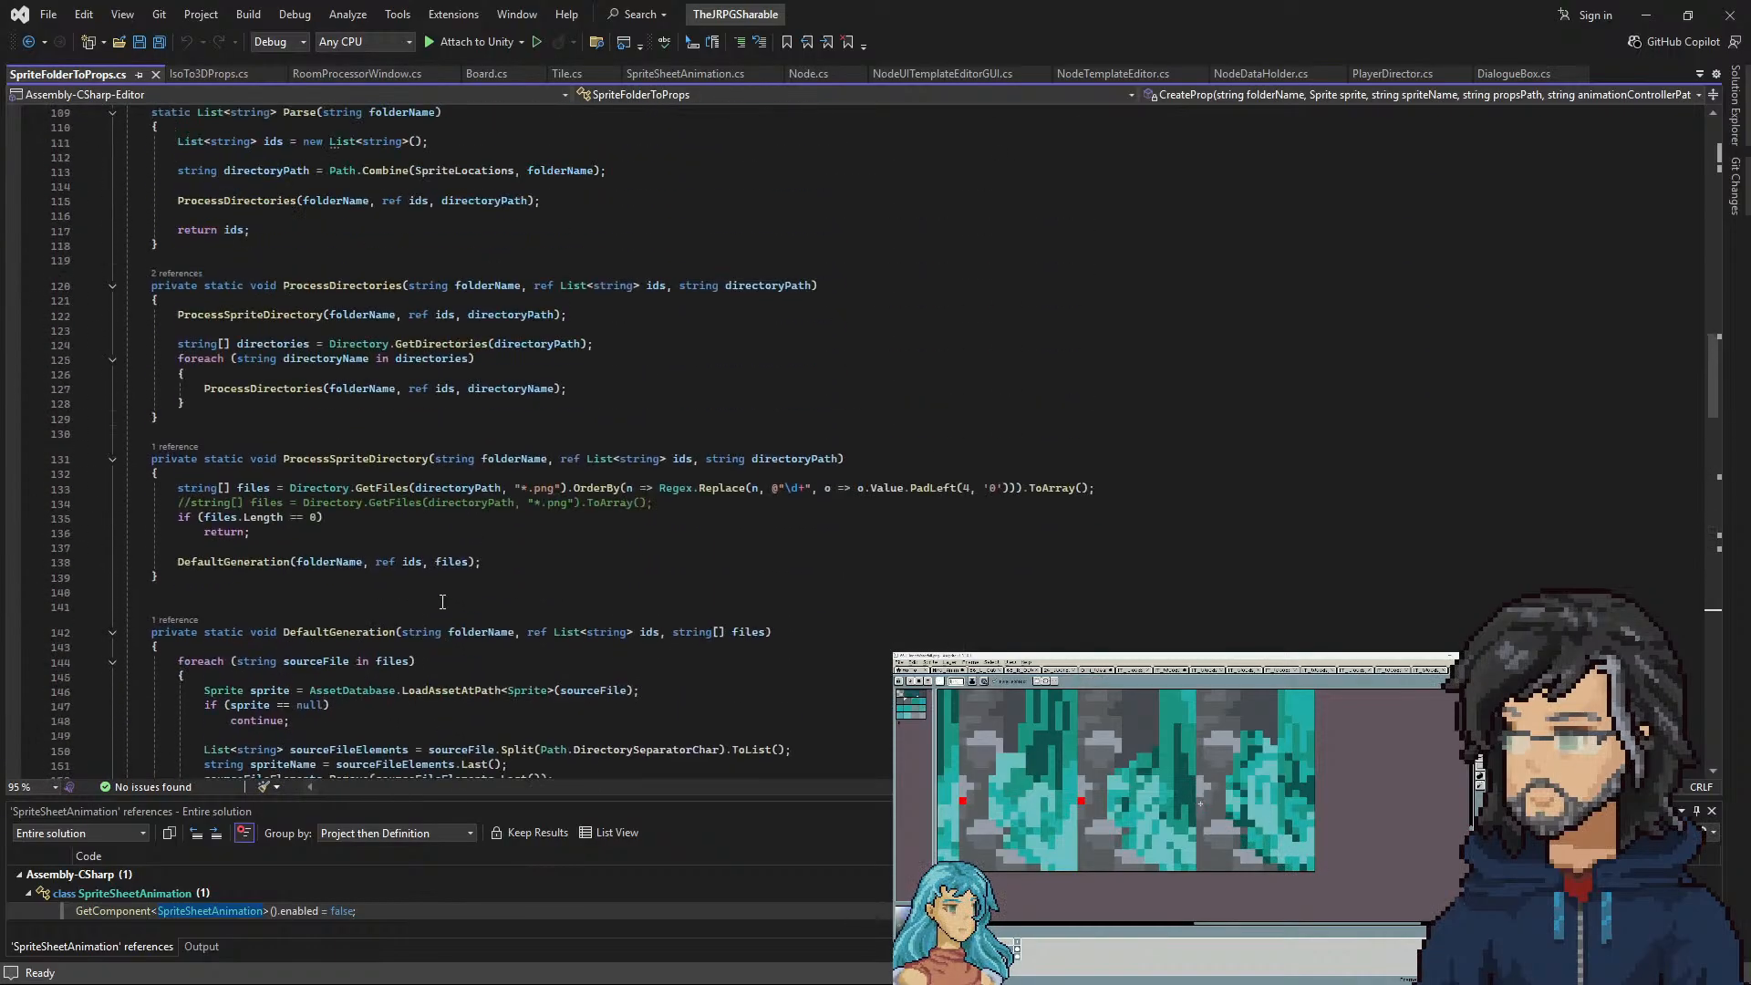
{"action": "scroll", "coordinate": [429, 620], "scroll_direction": "up", "scroll_amount": 5}
{"action": "scroll", "coordinate": [414, 641], "scroll_direction": "up", "scroll_amount": 7}
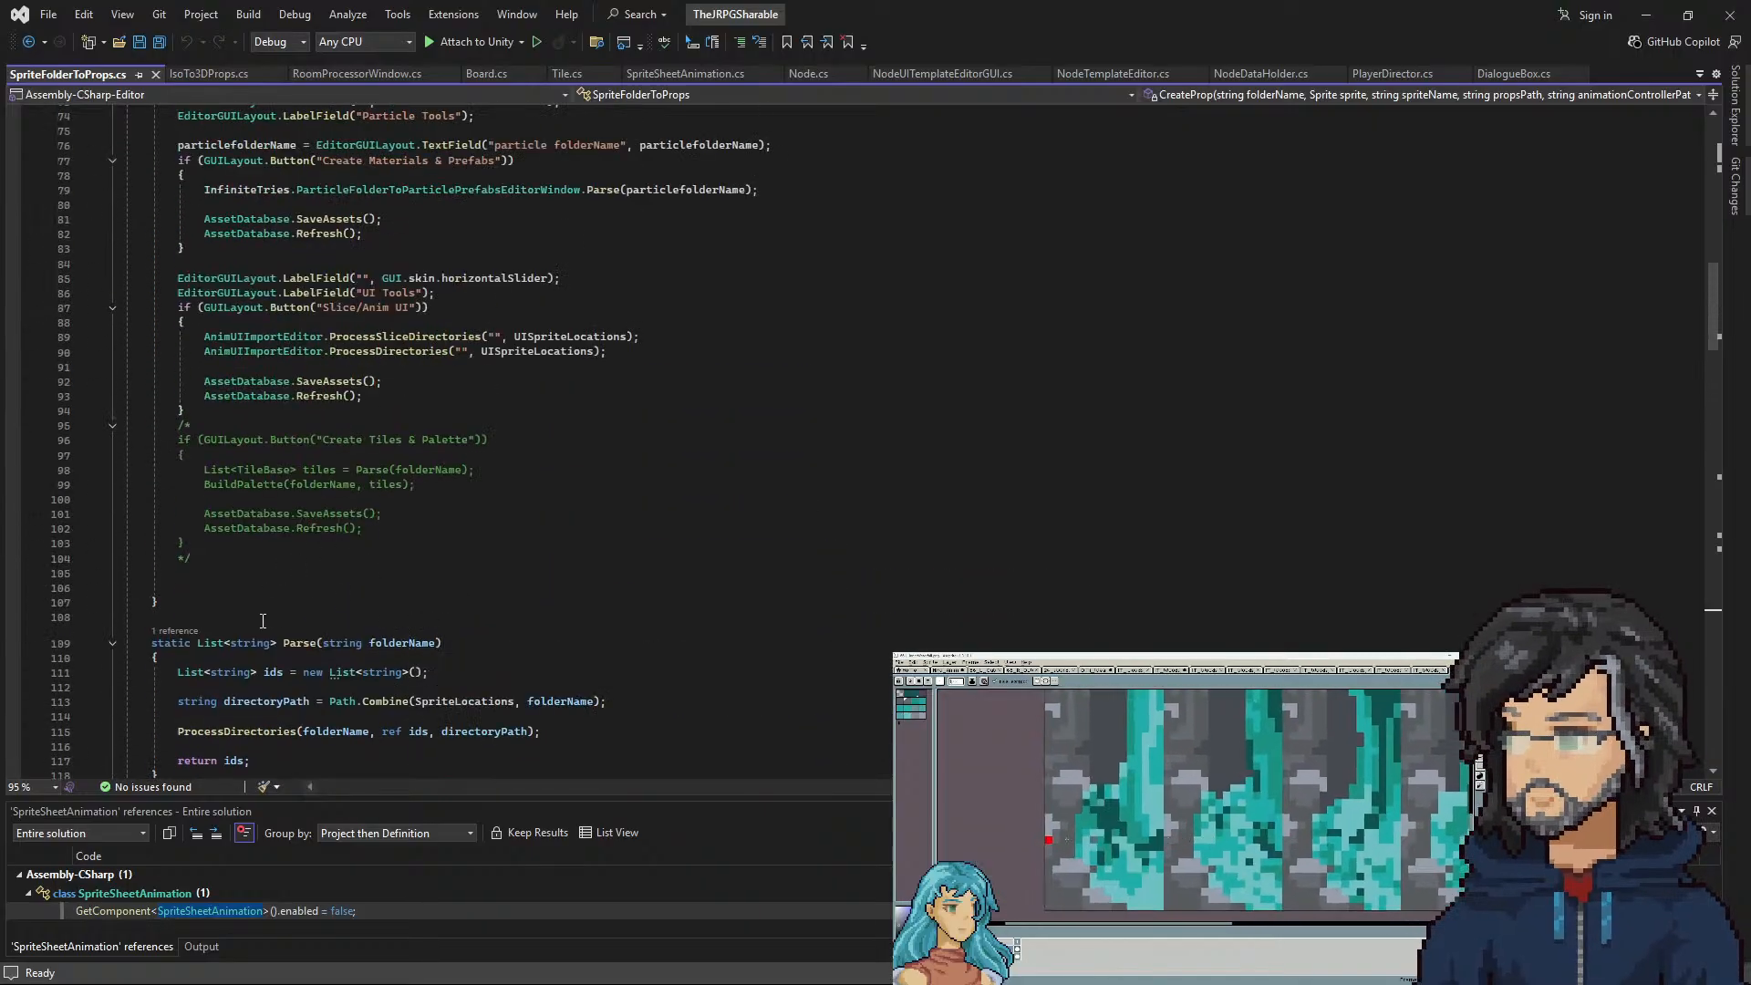
Read SpriteFolderToProps.cs from the editor-window buttons through directory processing to the prefab selection and variant code in CreateProp
{"action": "scroll", "coordinate": [345, 575], "scroll_direction": "up", "scroll_amount": 8}
{"action": "scroll", "coordinate": [392, 445], "scroll_direction": "down", "scroll_amount": 6}
{"action": "scroll", "coordinate": [391, 445], "scroll_direction": "down", "scroll_amount": 20}
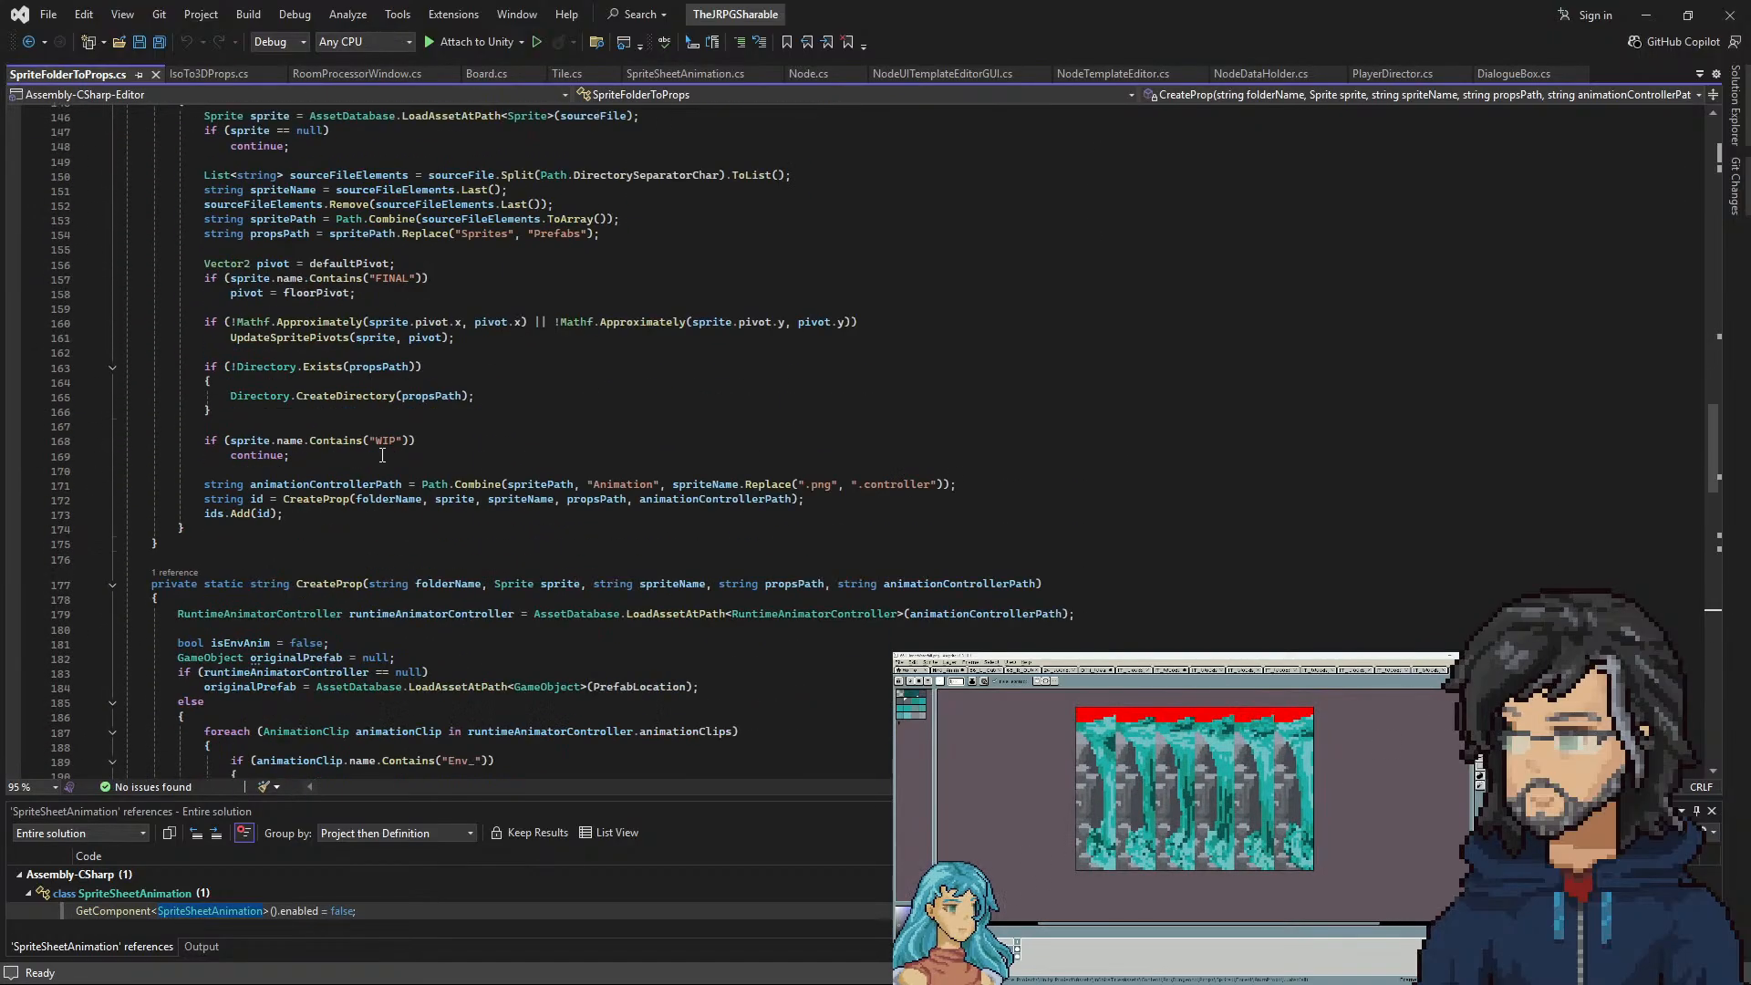
{"action": "scroll", "coordinate": [382, 455], "scroll_direction": "down", "scroll_amount": 2}
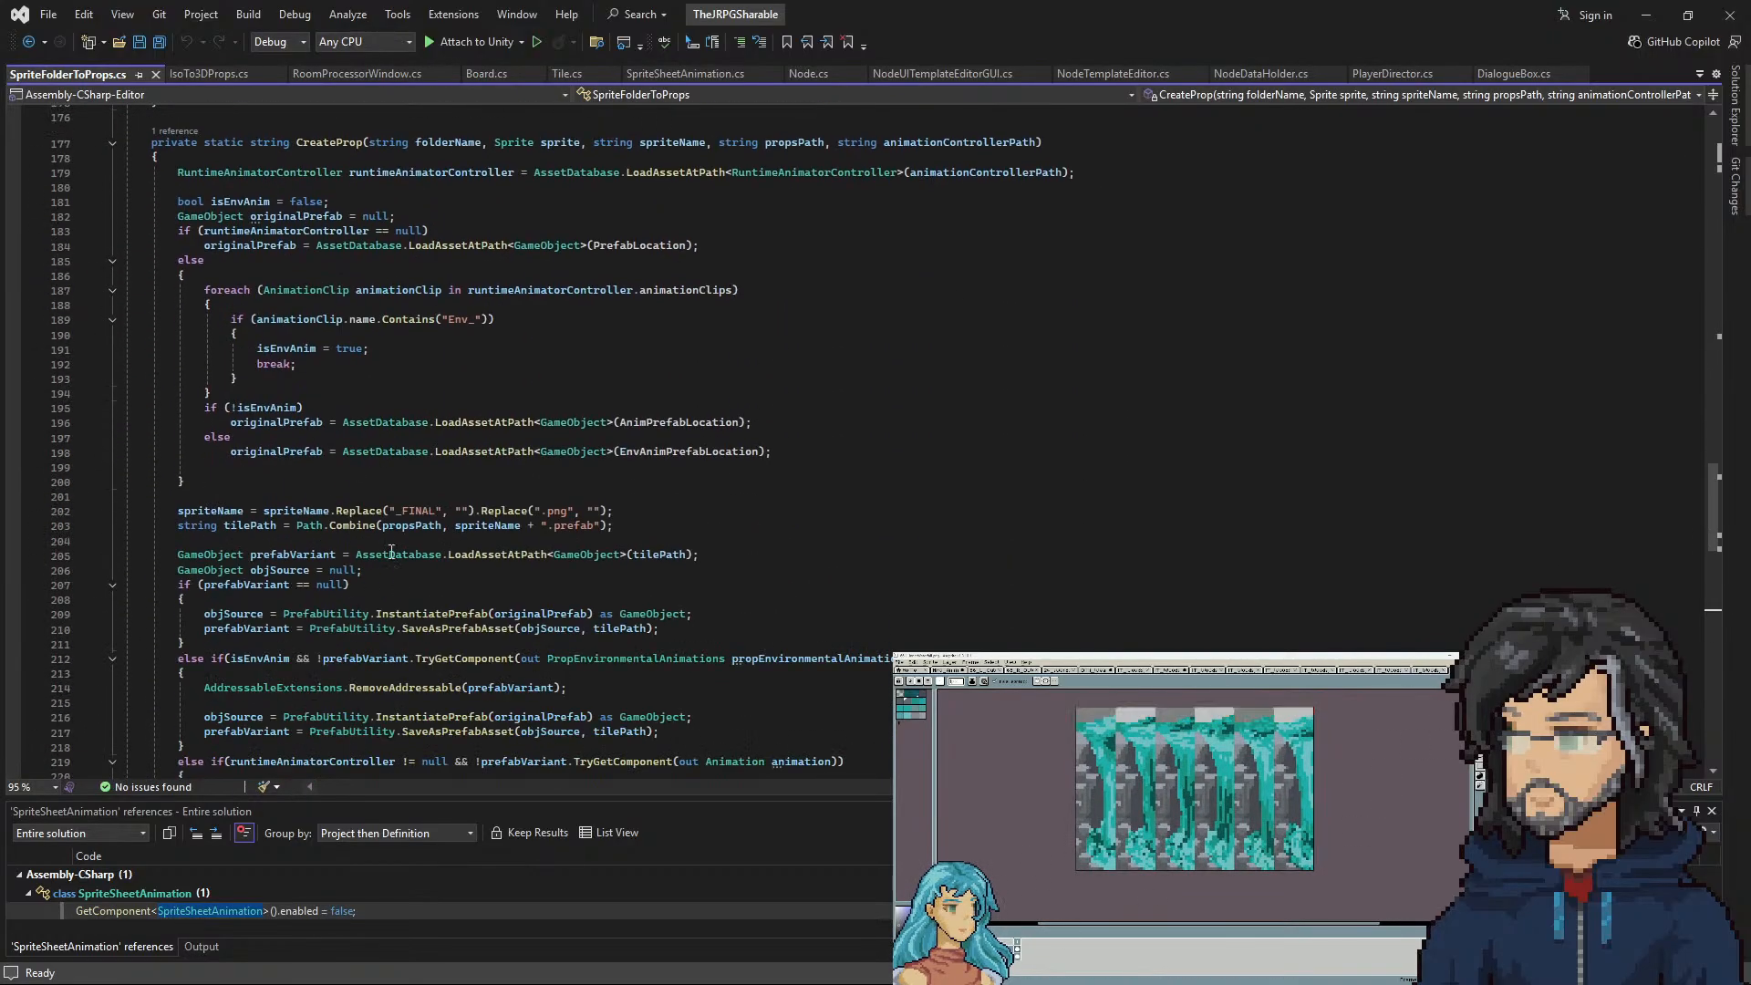
{"action": "scroll", "coordinate": [394, 559], "scroll_direction": "down", "scroll_amount": 5}
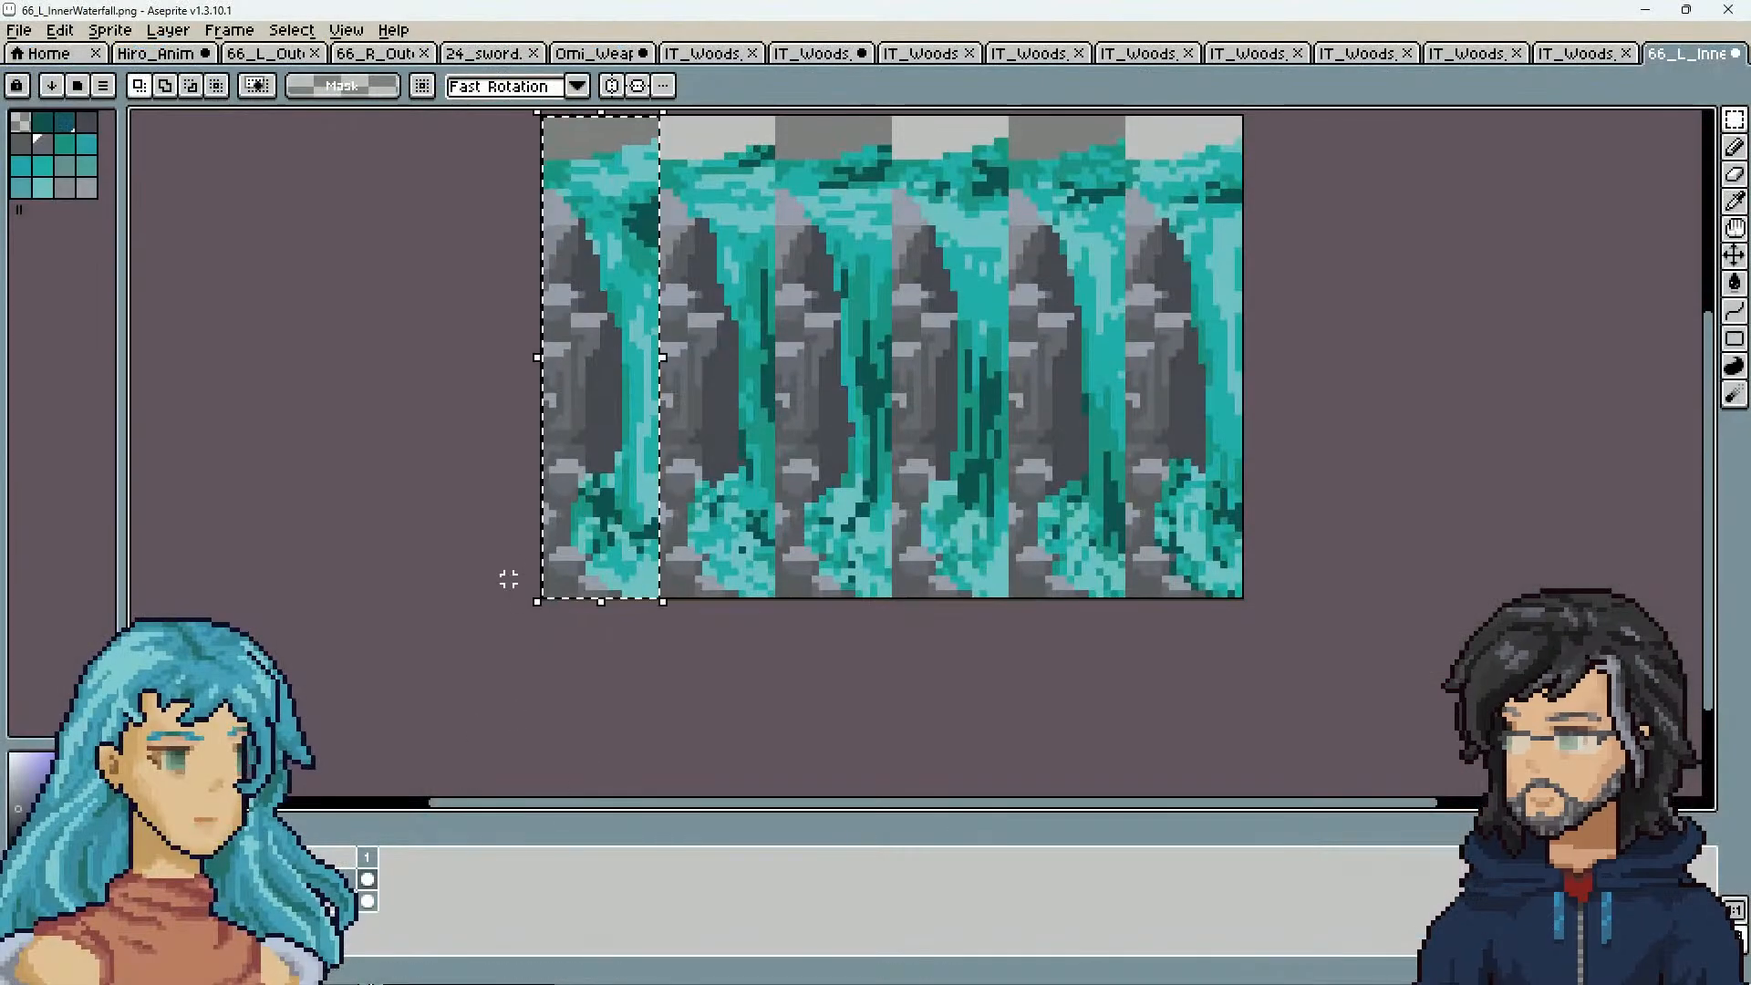
Switch to Aseprite and check the Export Sprite Sheet settings for 66_L_InnerWaterfall.png without exporting
{"action": "left_click_drag", "start_coordinate": [406, 555], "coordinate": [383, 601]}
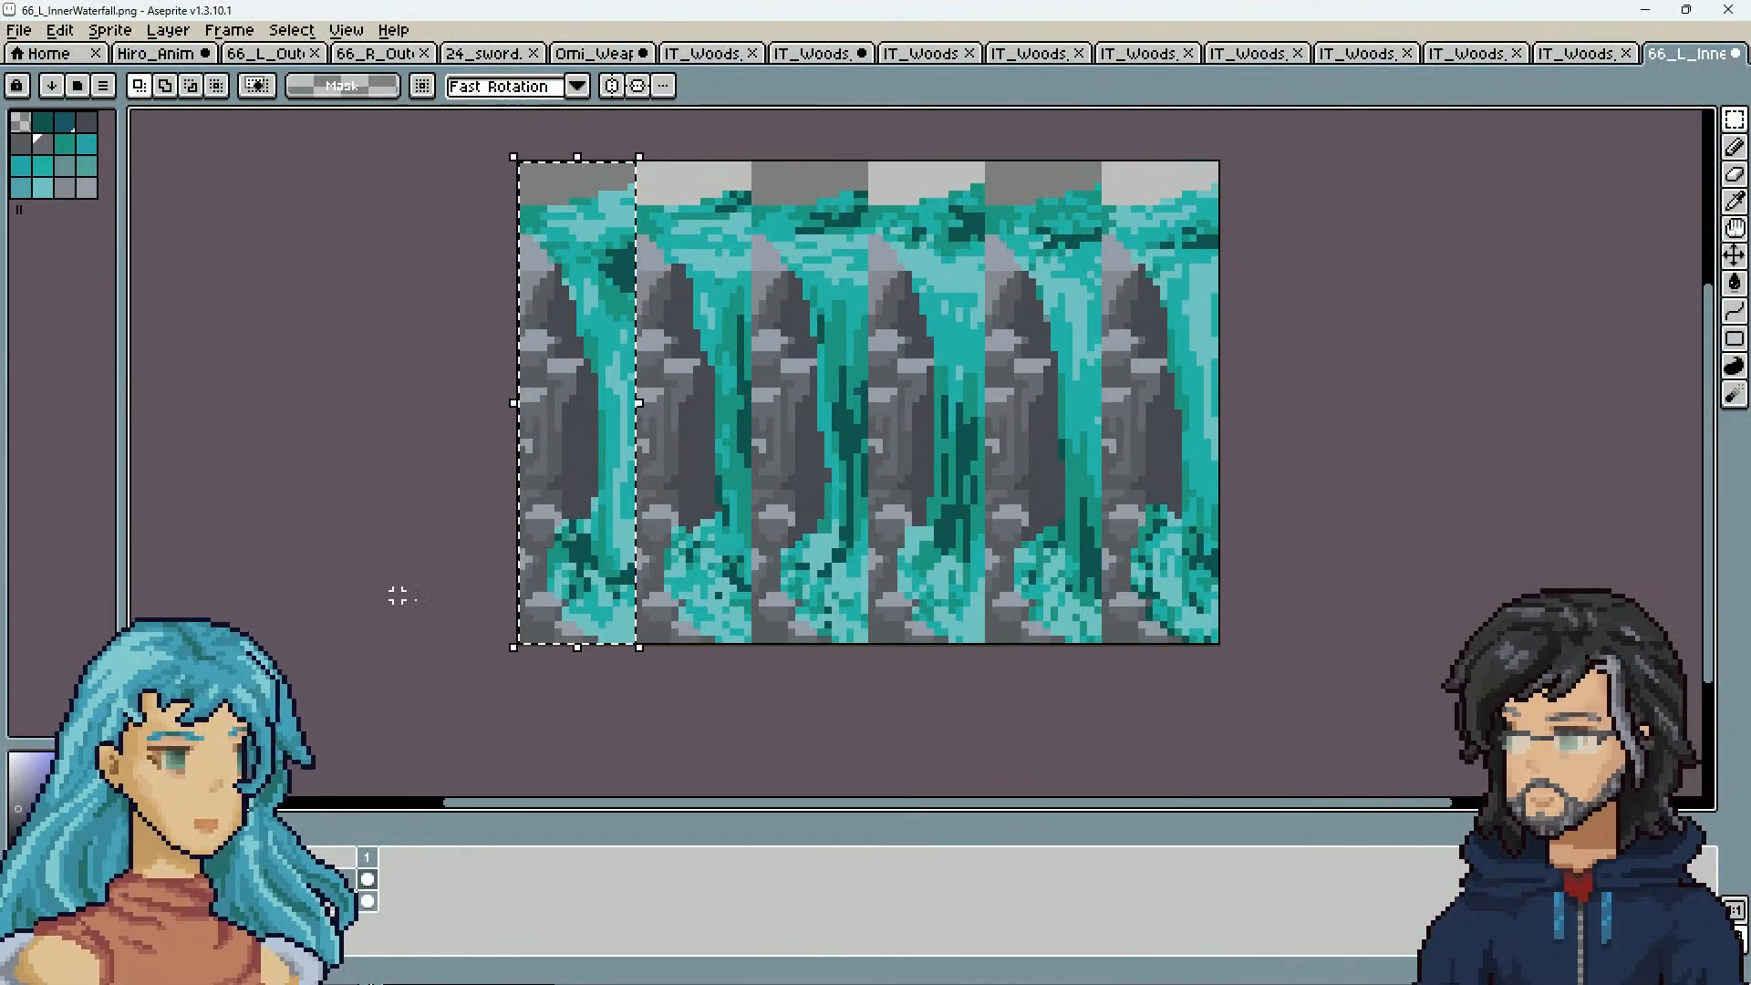
{"action": "left_click", "coordinate": [19, 30]}
{"action": "mouse_move", "coordinate": [91, 212]}
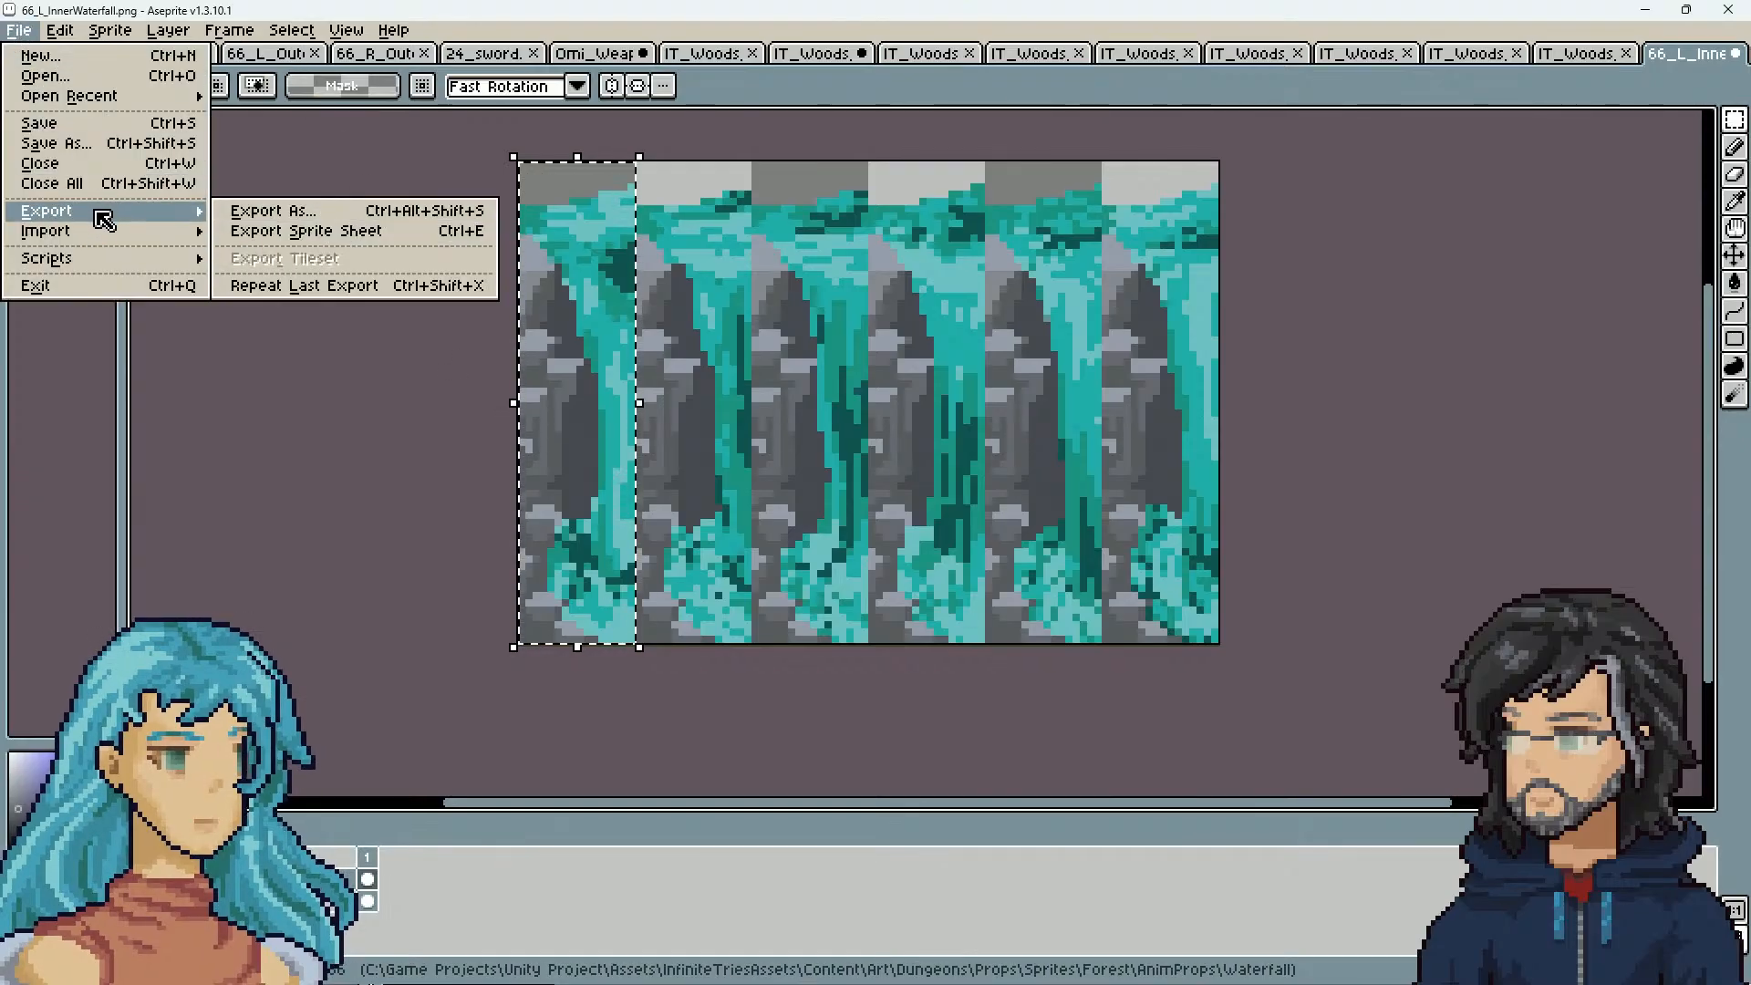
{"action": "left_click", "coordinate": [301, 232]}
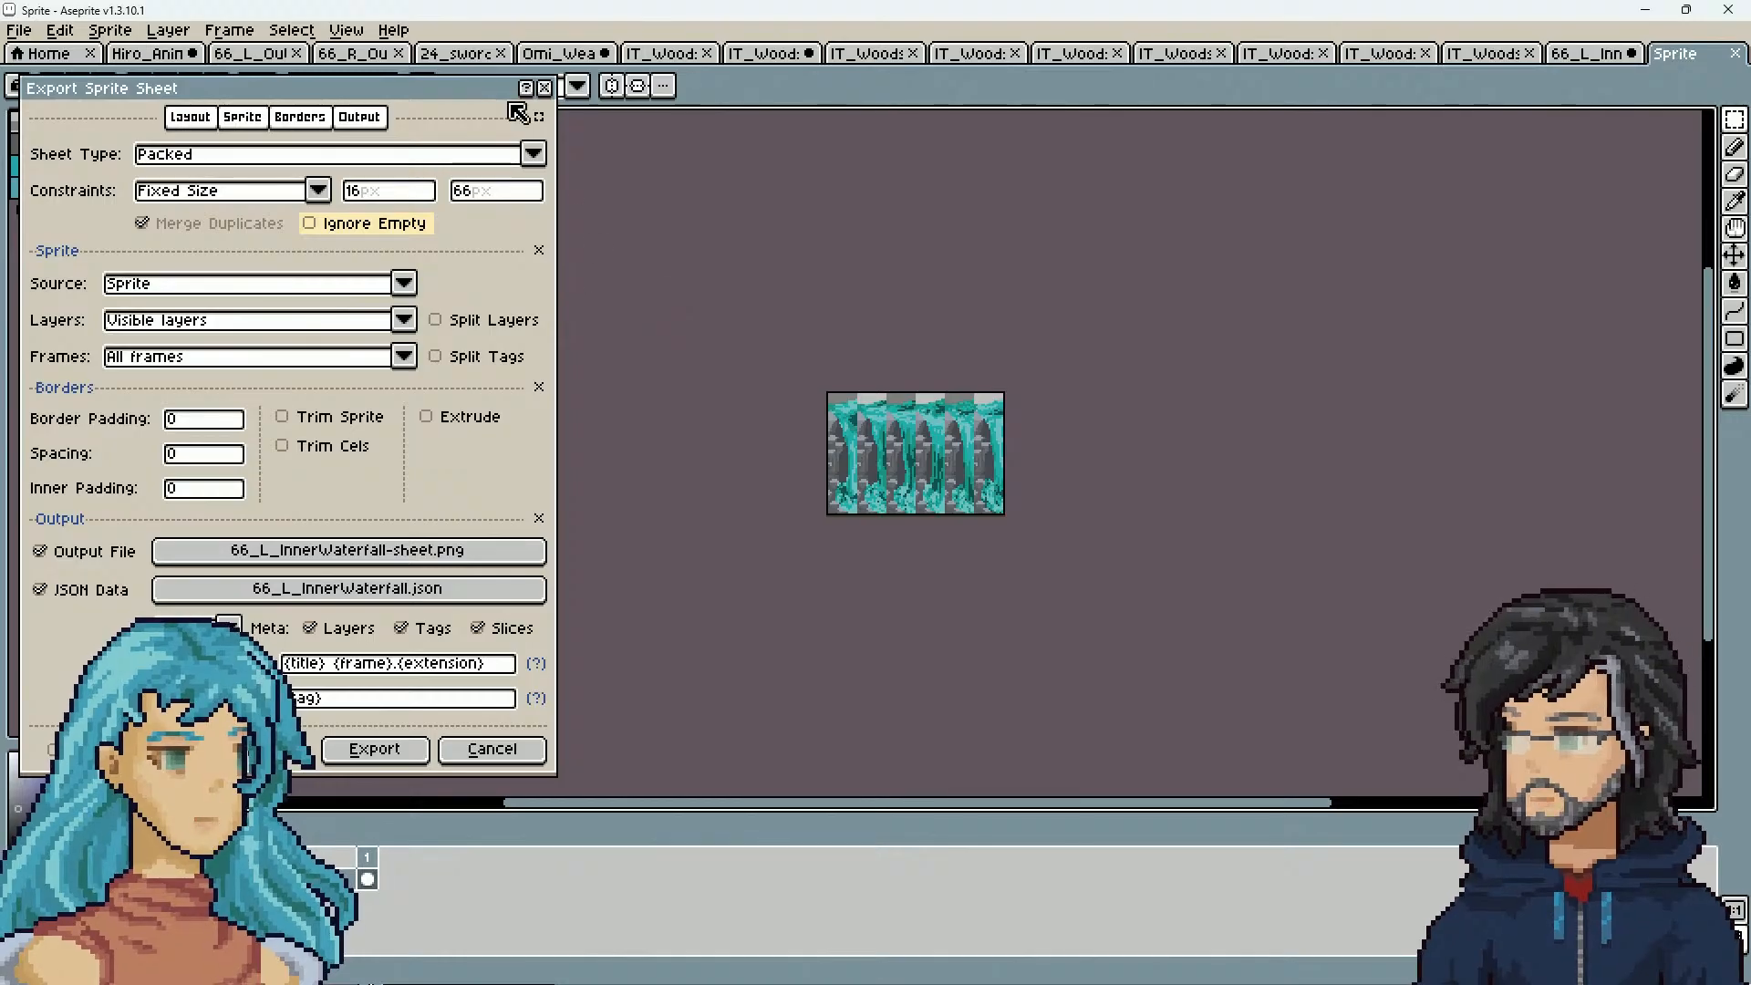
{"action": "left_click", "coordinate": [545, 90]}
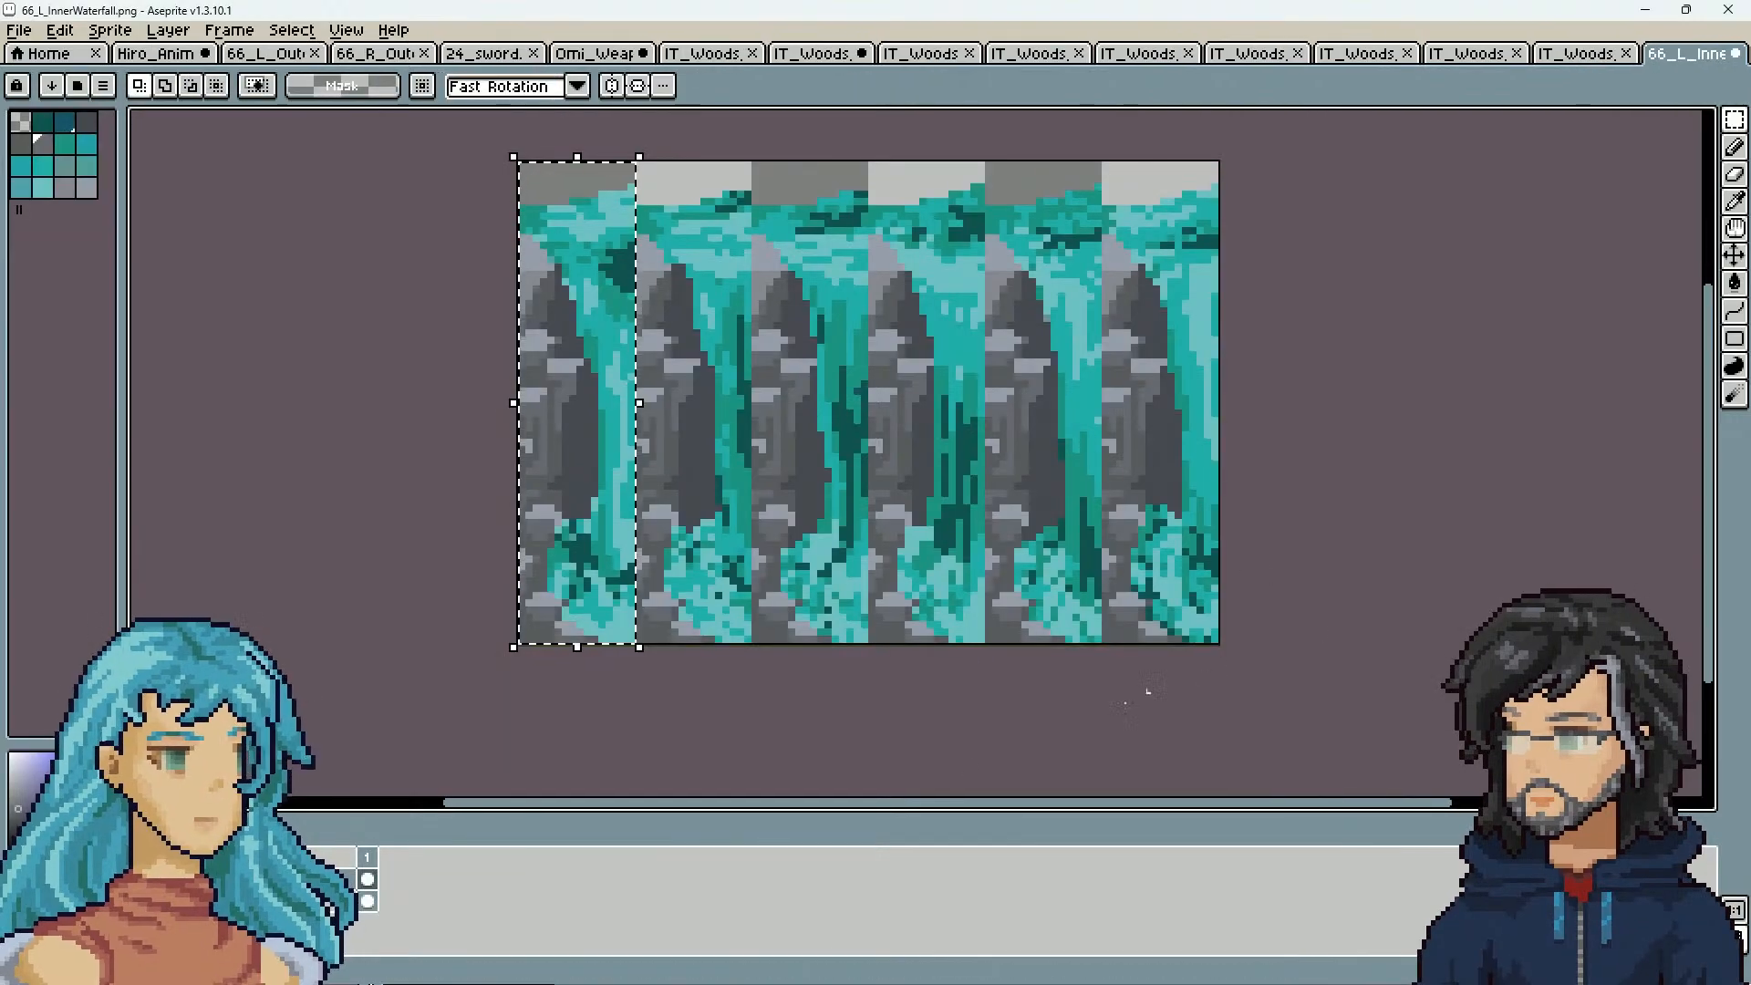
{"action": "left_click", "coordinate": [951, 775]}
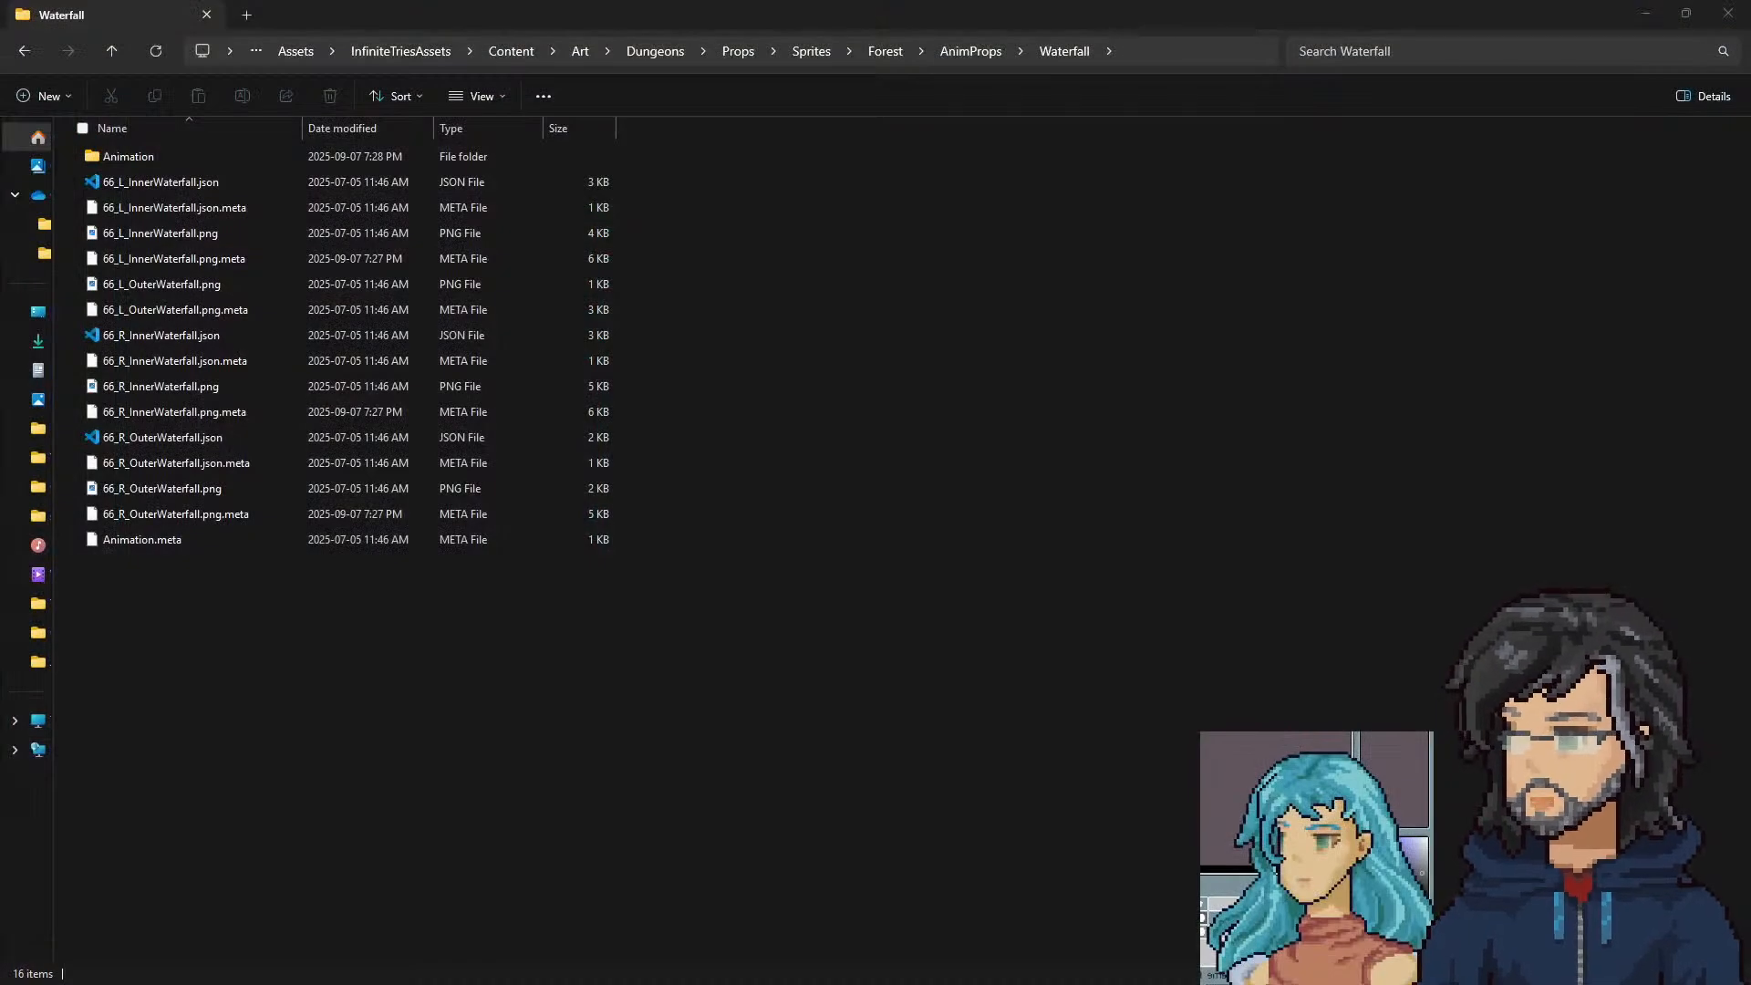
Minimize the Waterfall folder window and examine the RemoveAddressable calls and prefabVariant branches of CreateProp in SpriteFolderToProps.cs
{"action": "left_click", "coordinate": [1649, 13]}
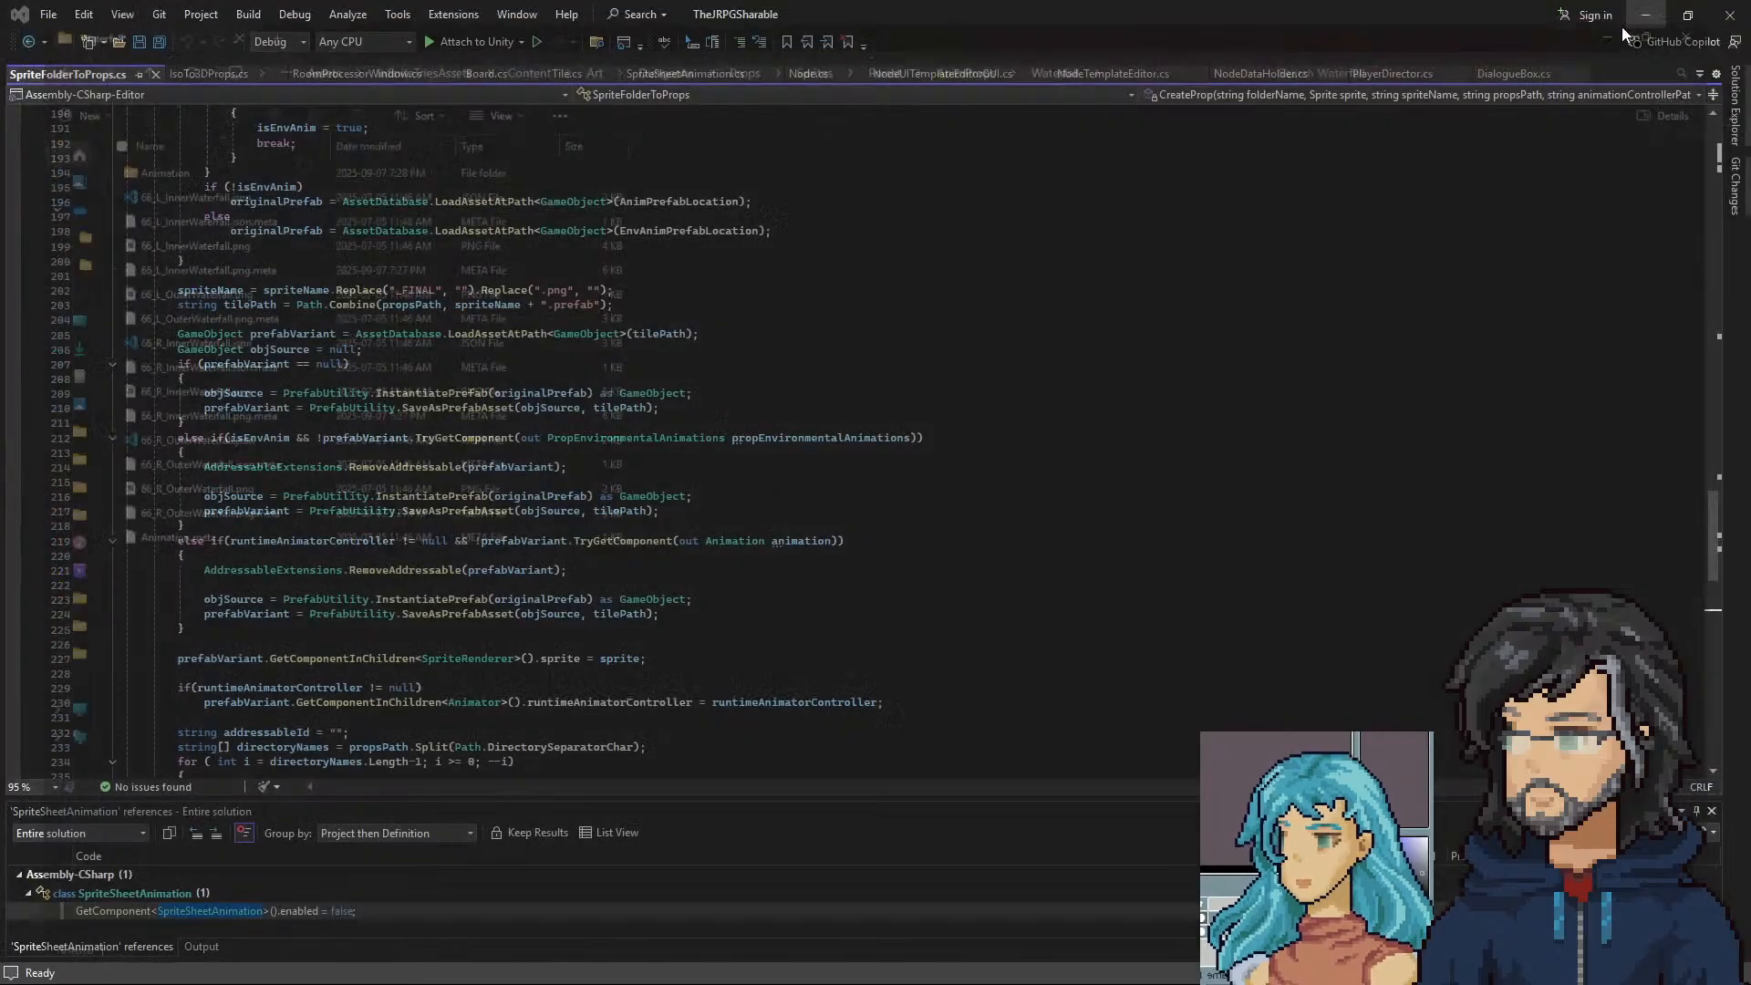
{"action": "left_click", "coordinate": [648, 468]}
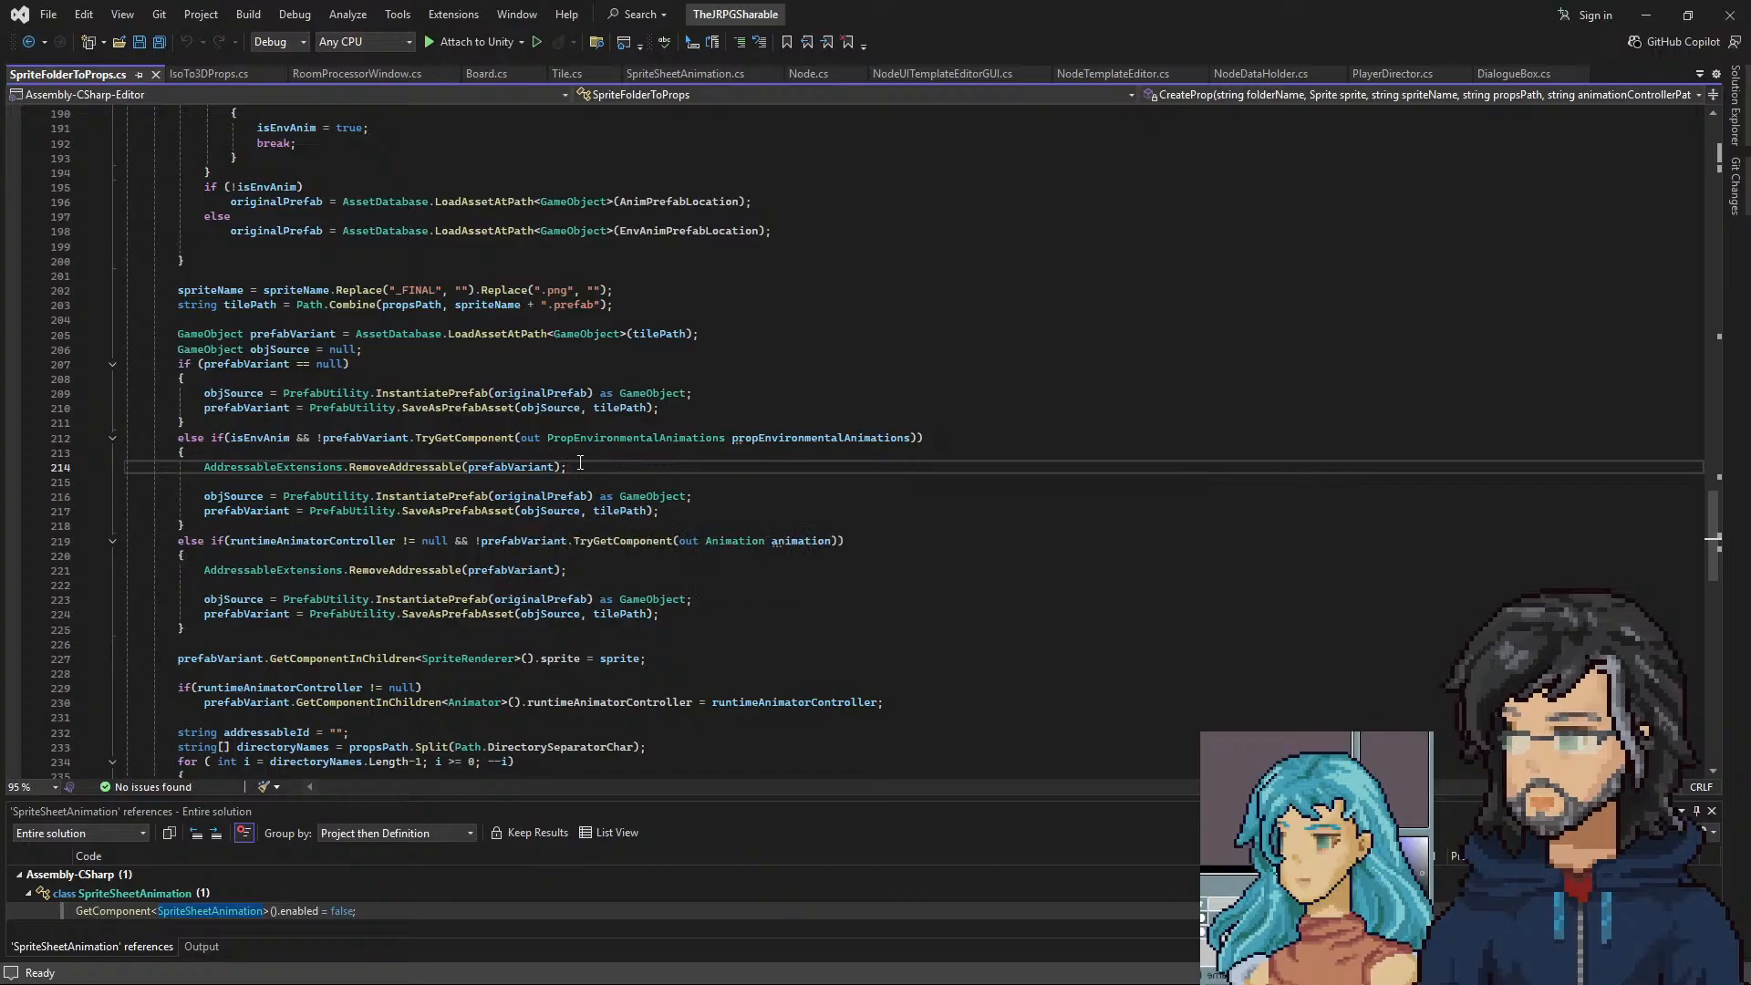
{"action": "key", "text": "shift+Up"}
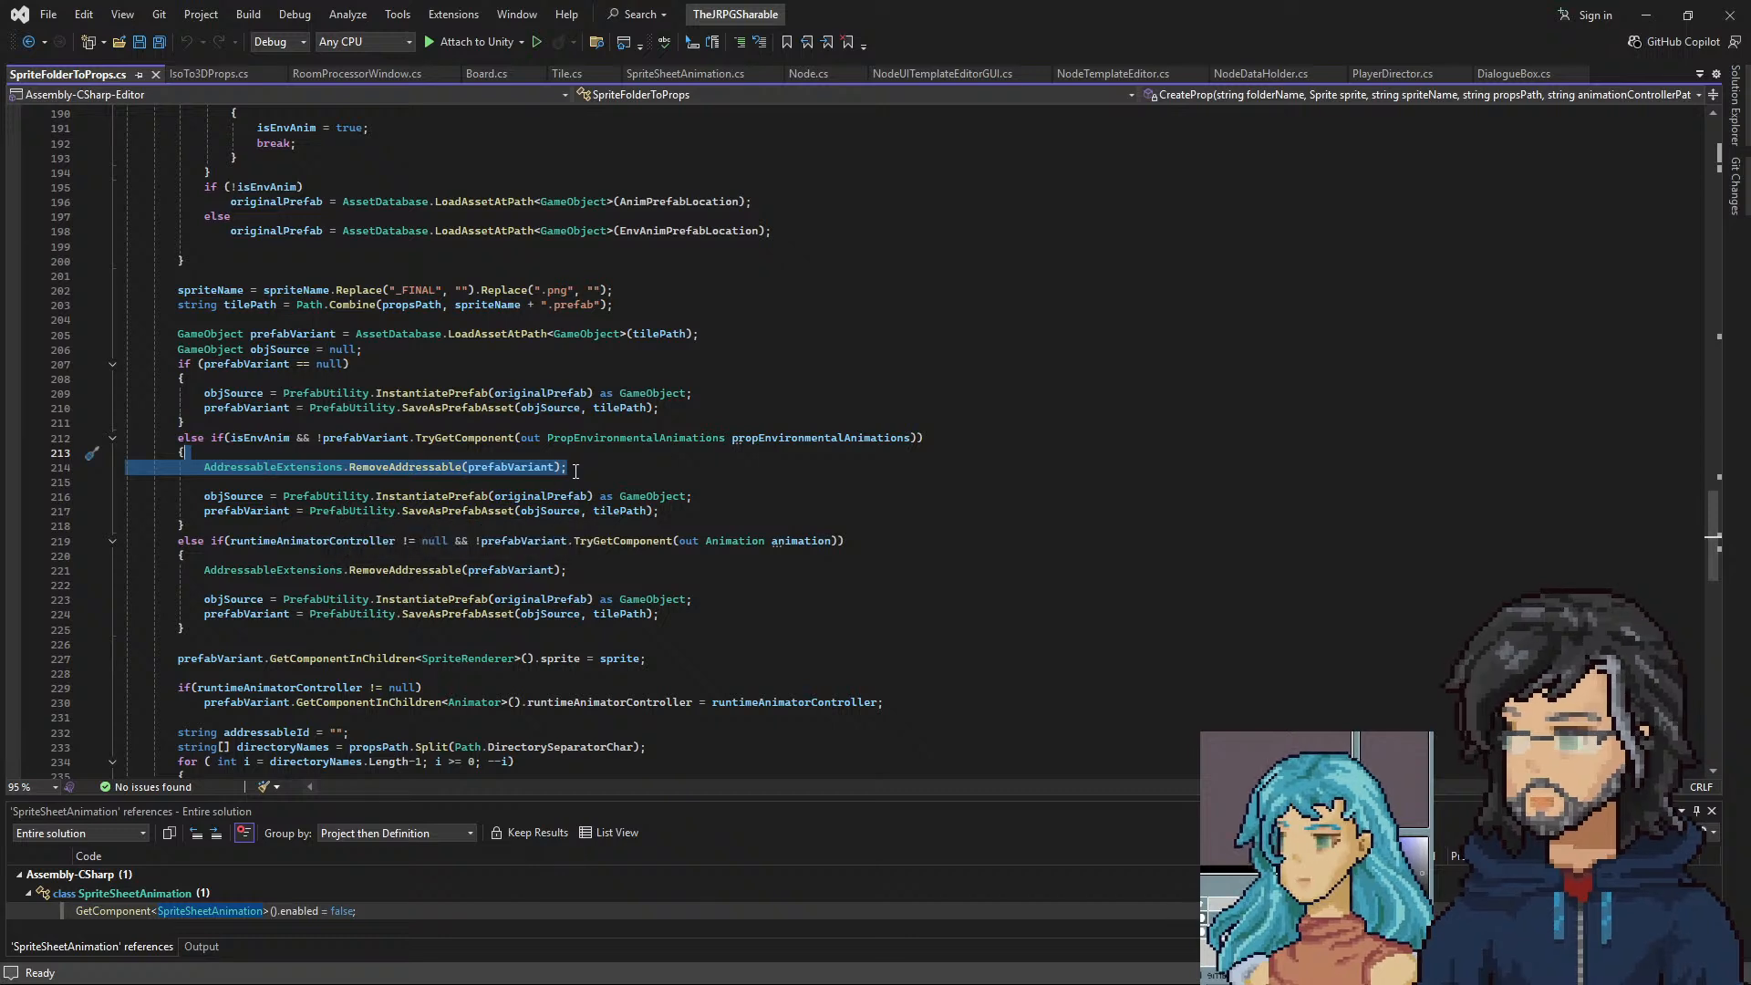
{"action": "left_click", "coordinate": [614, 468]}
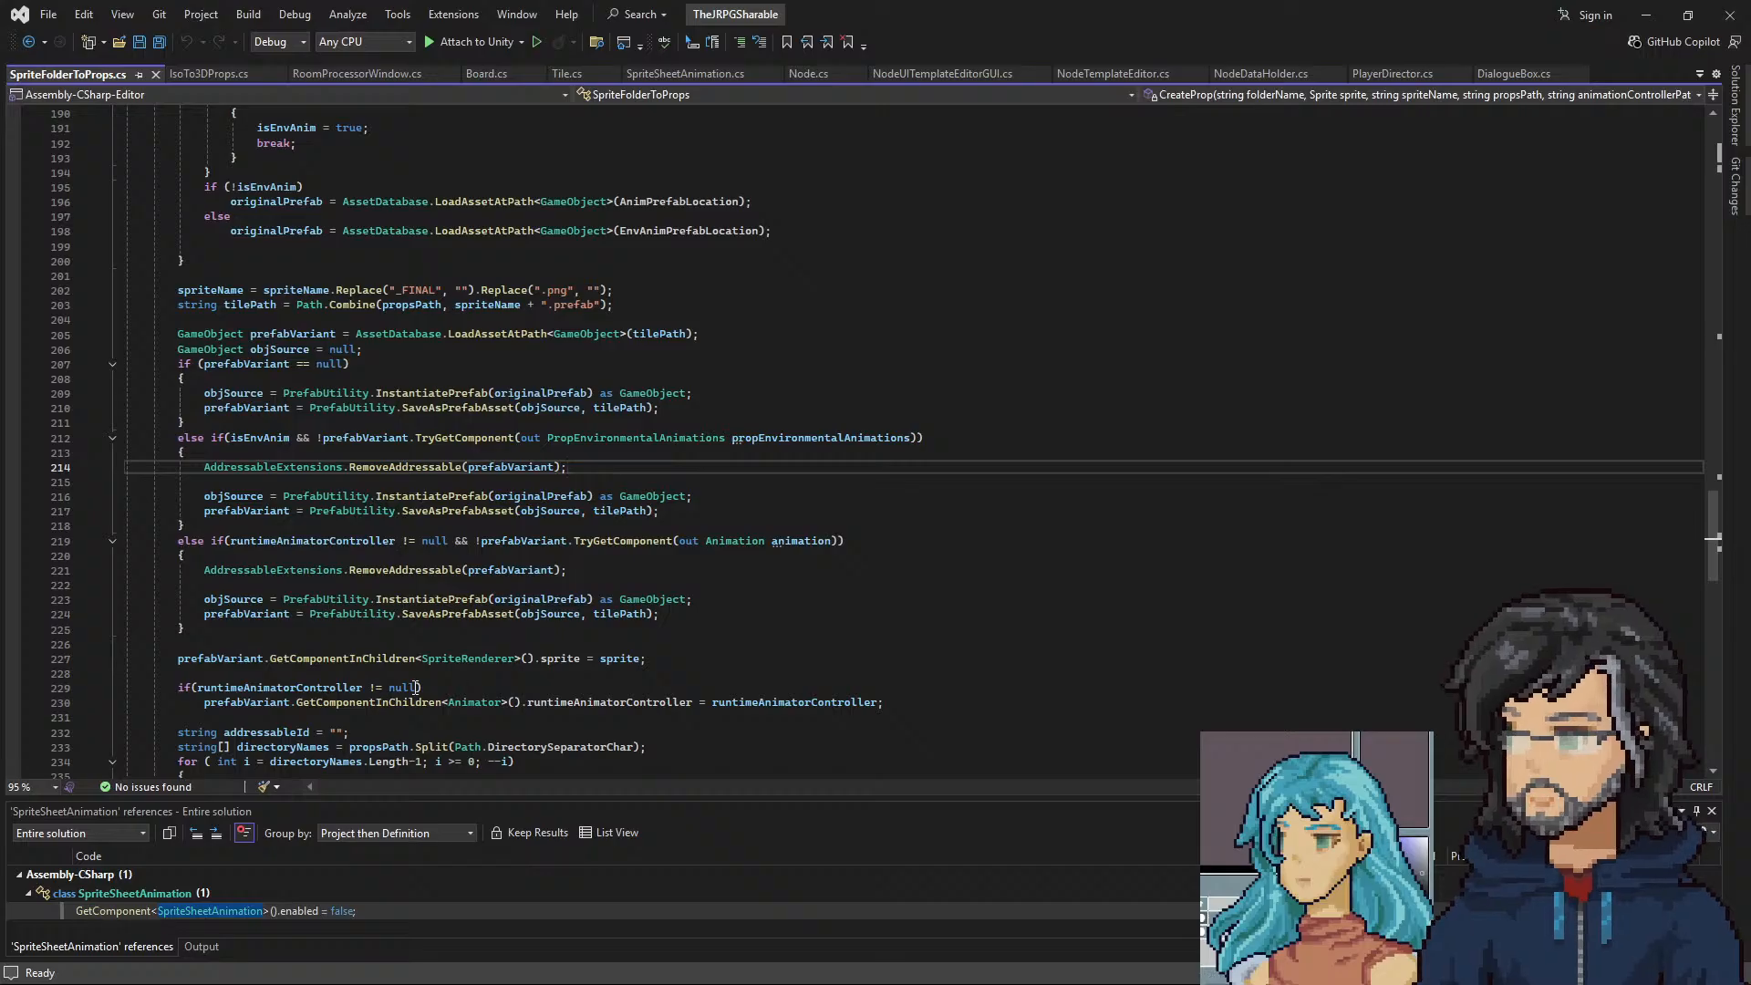
{"action": "left_click", "coordinate": [443, 555]}
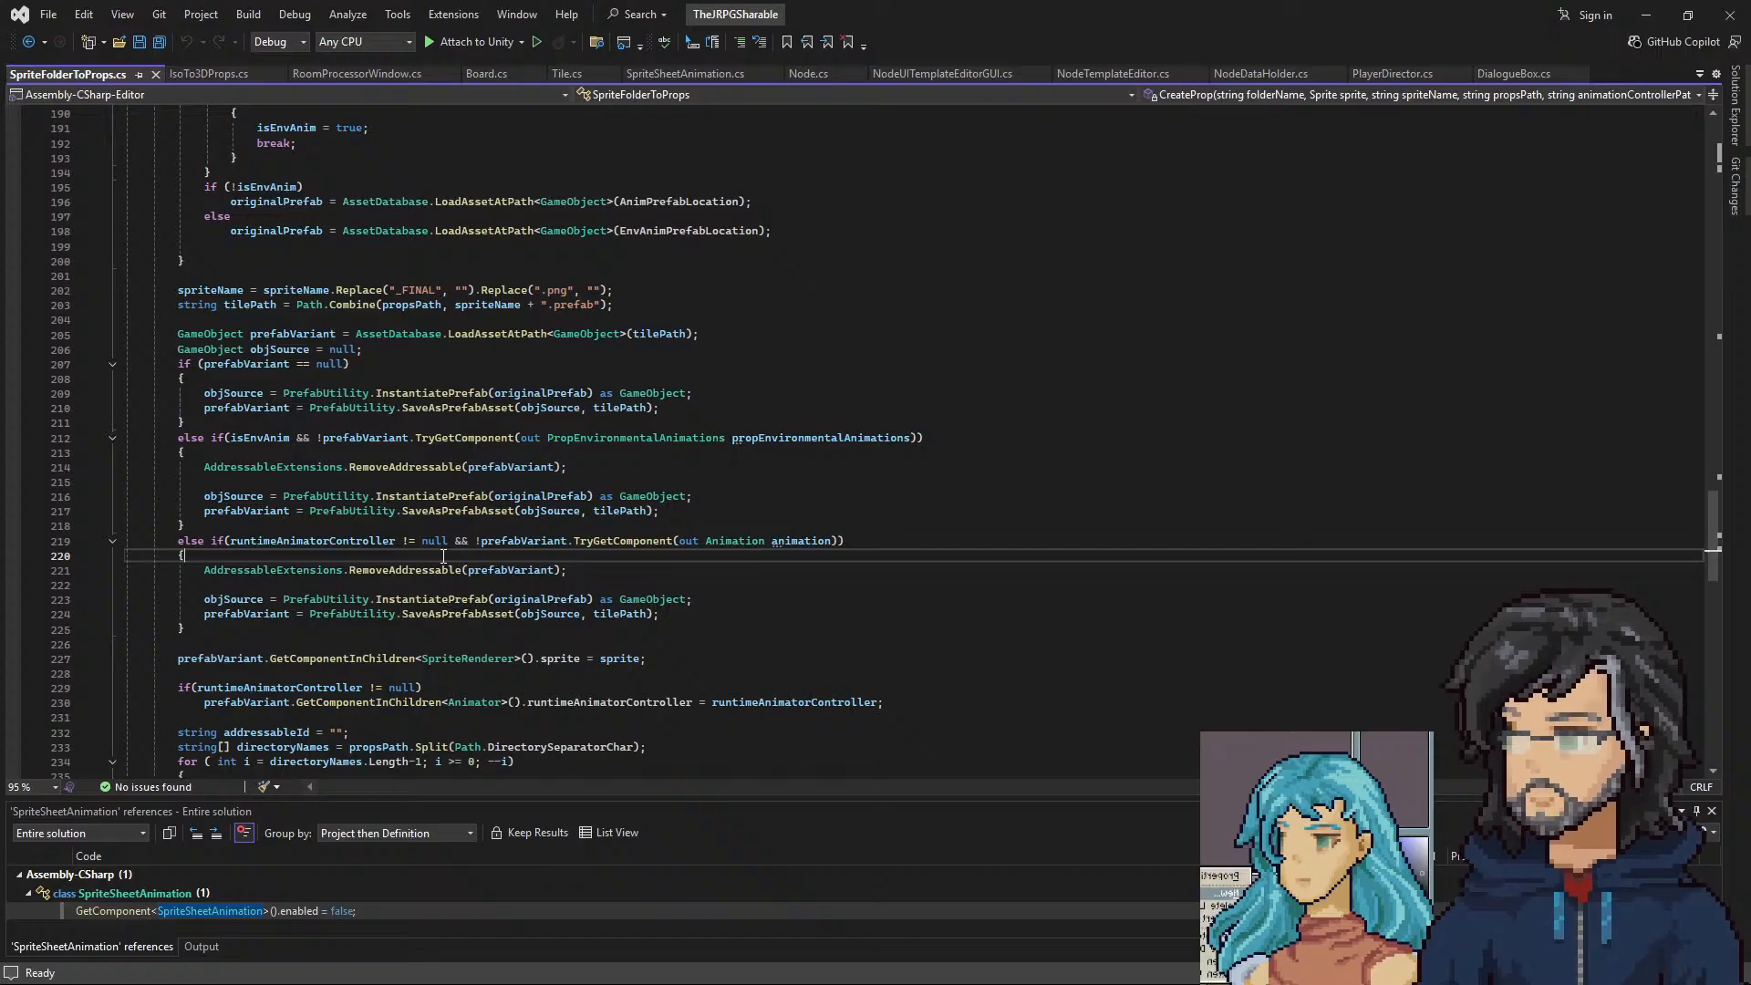
{"action": "mouse_move", "coordinate": [451, 568]}
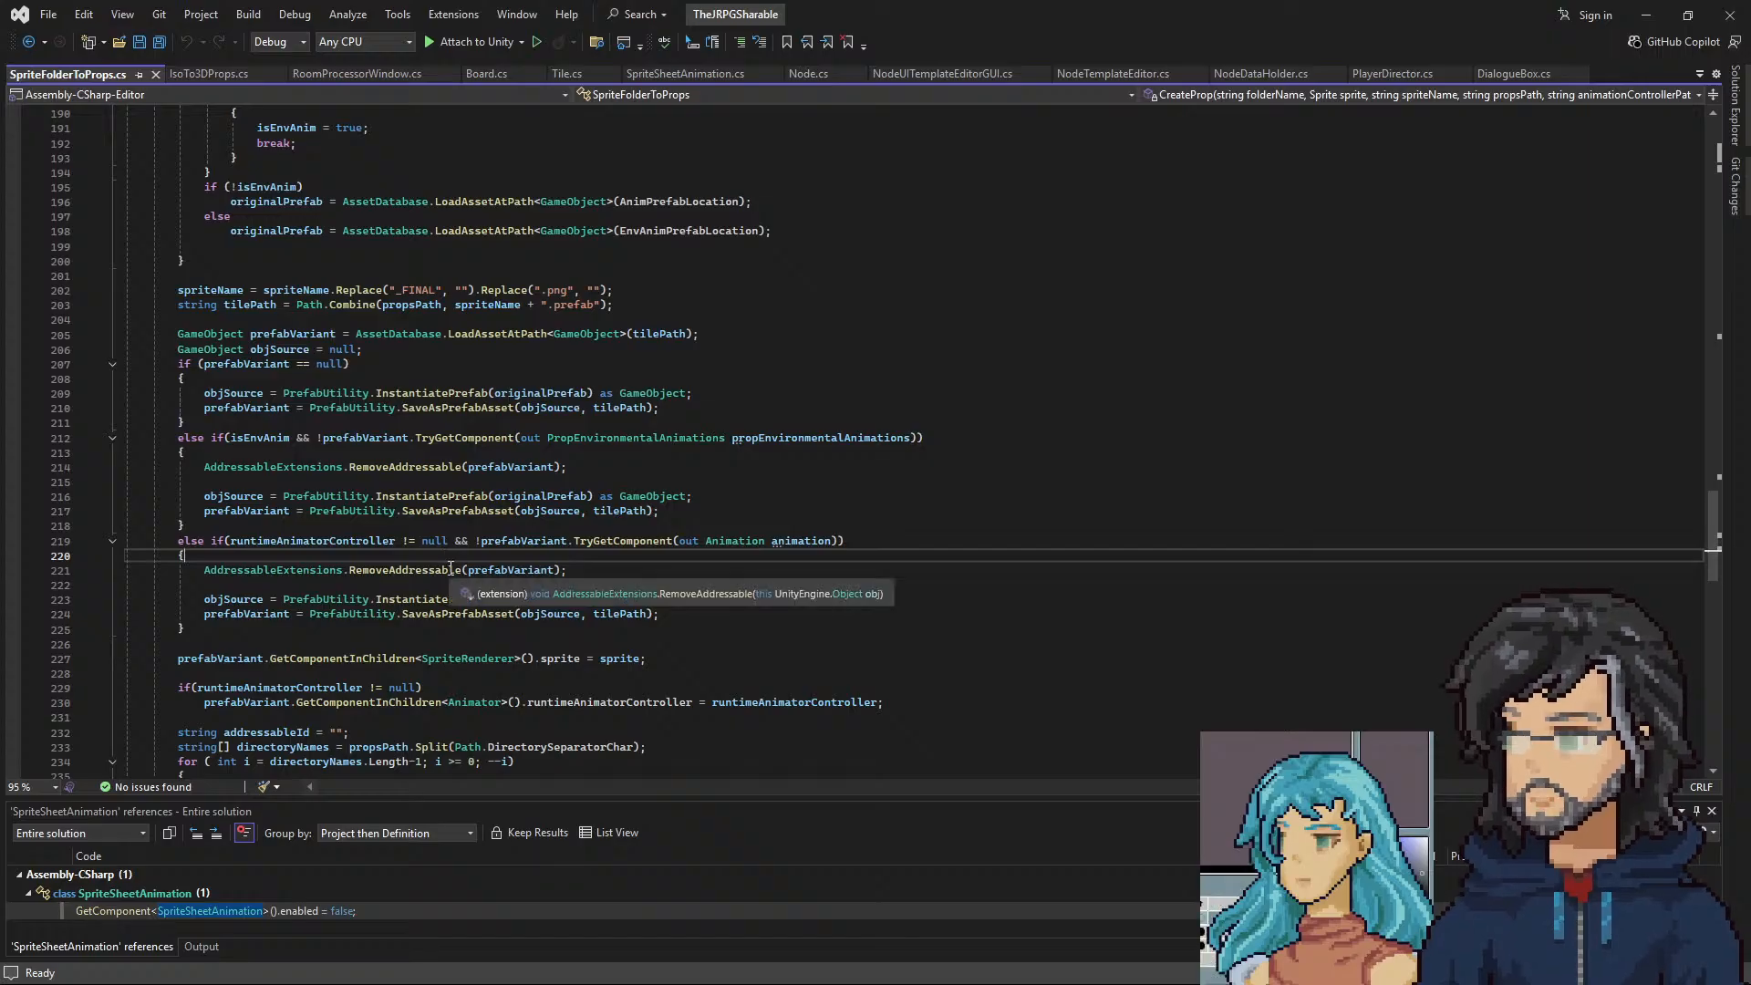
{"action": "mouse_move", "coordinate": [343, 613]}
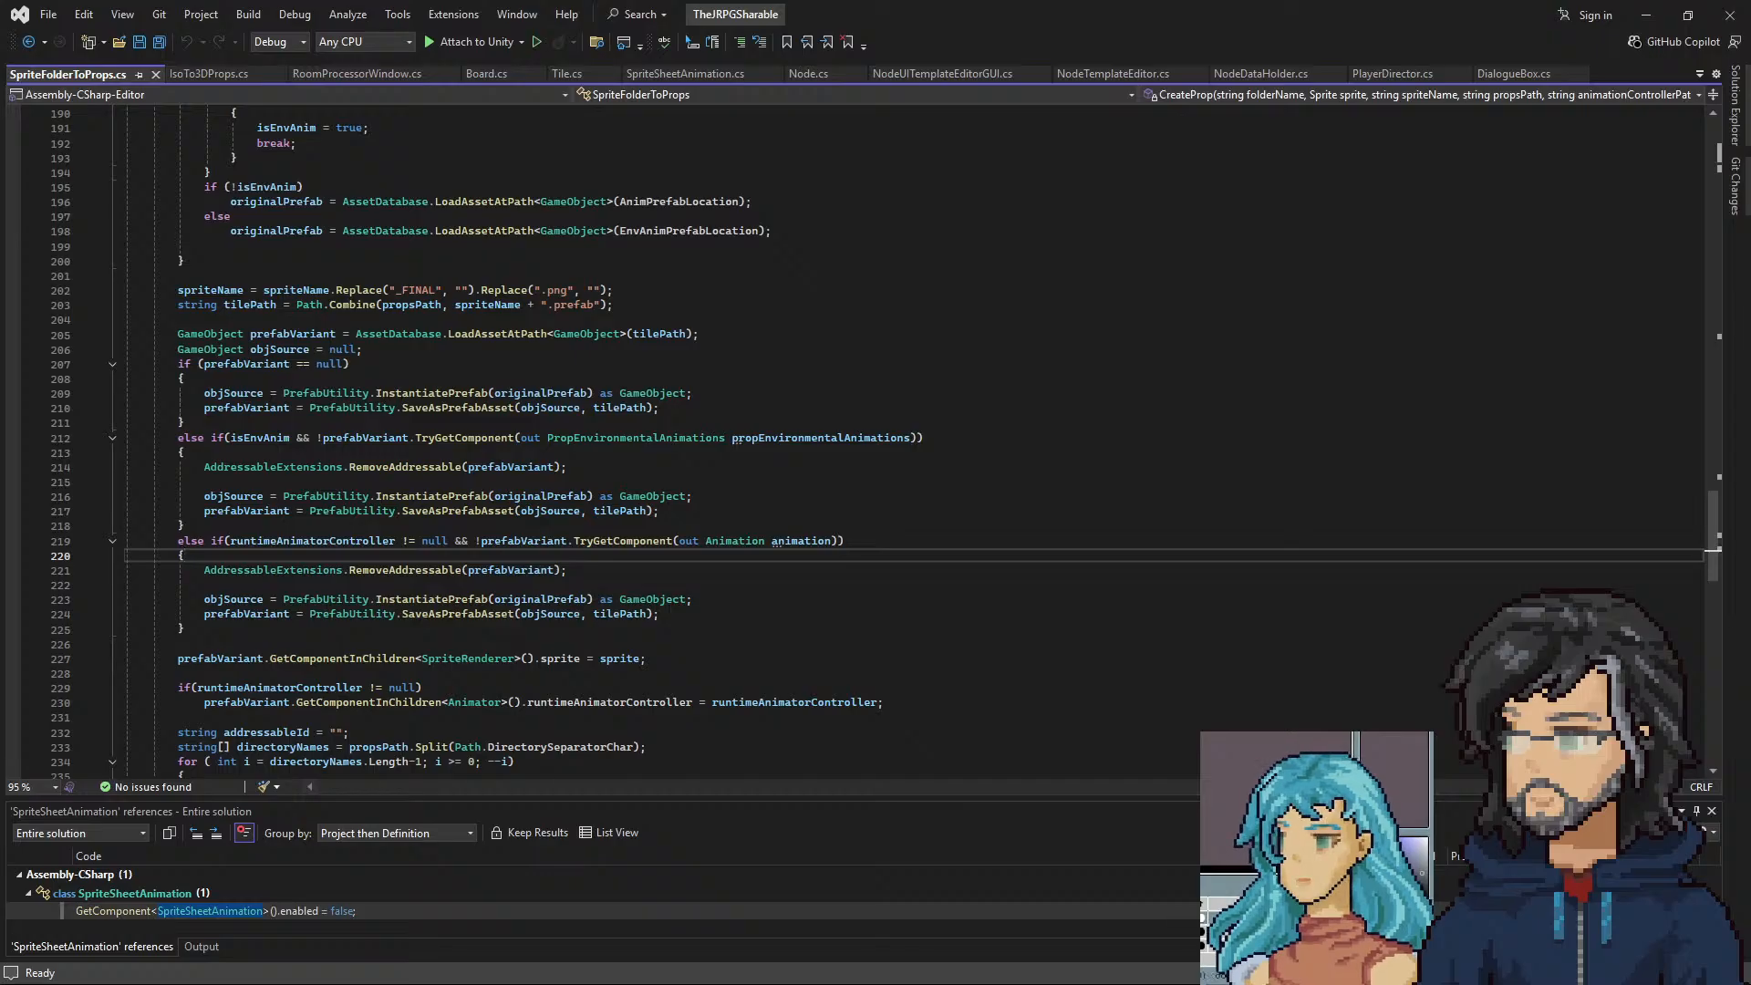
{"action": "left_click", "coordinate": [533, 541]}
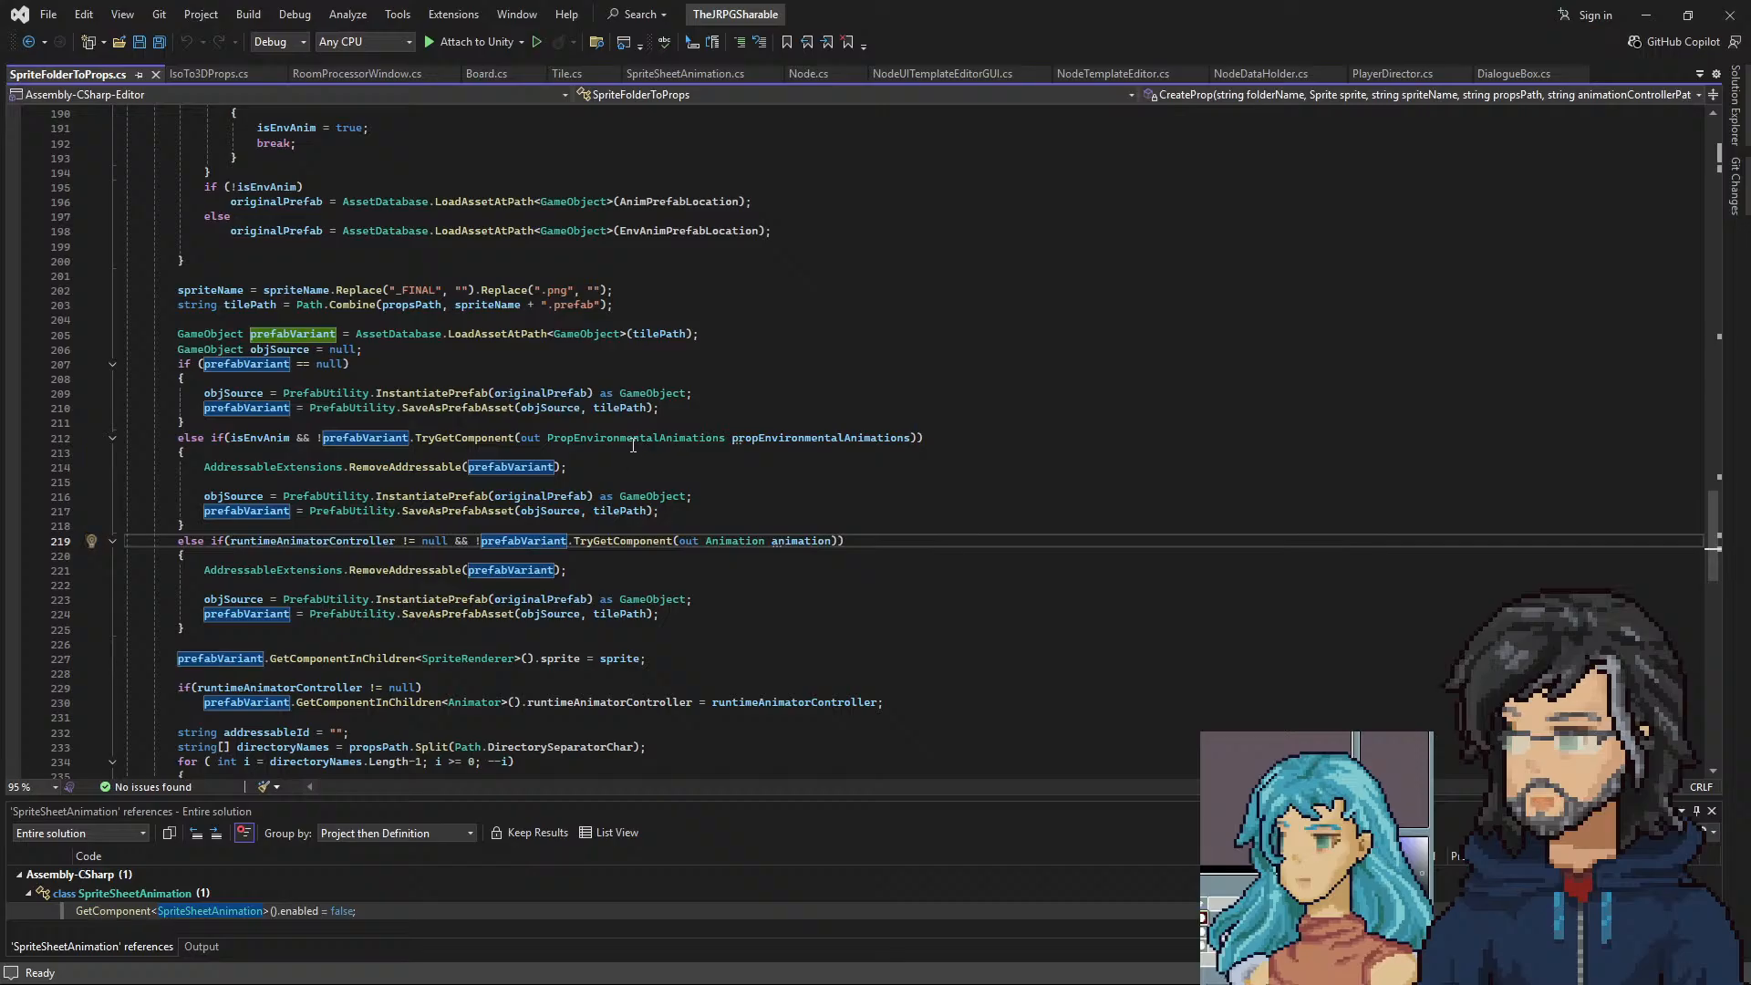
{"action": "scroll", "coordinate": [690, 543], "scroll_direction": "down", "scroll_amount": 8}
{"action": "scroll", "coordinate": [631, 540], "scroll_direction": "up", "scroll_amount": 5}
{"action": "scroll", "coordinate": [631, 540], "scroll_direction": "up", "scroll_amount": 5}
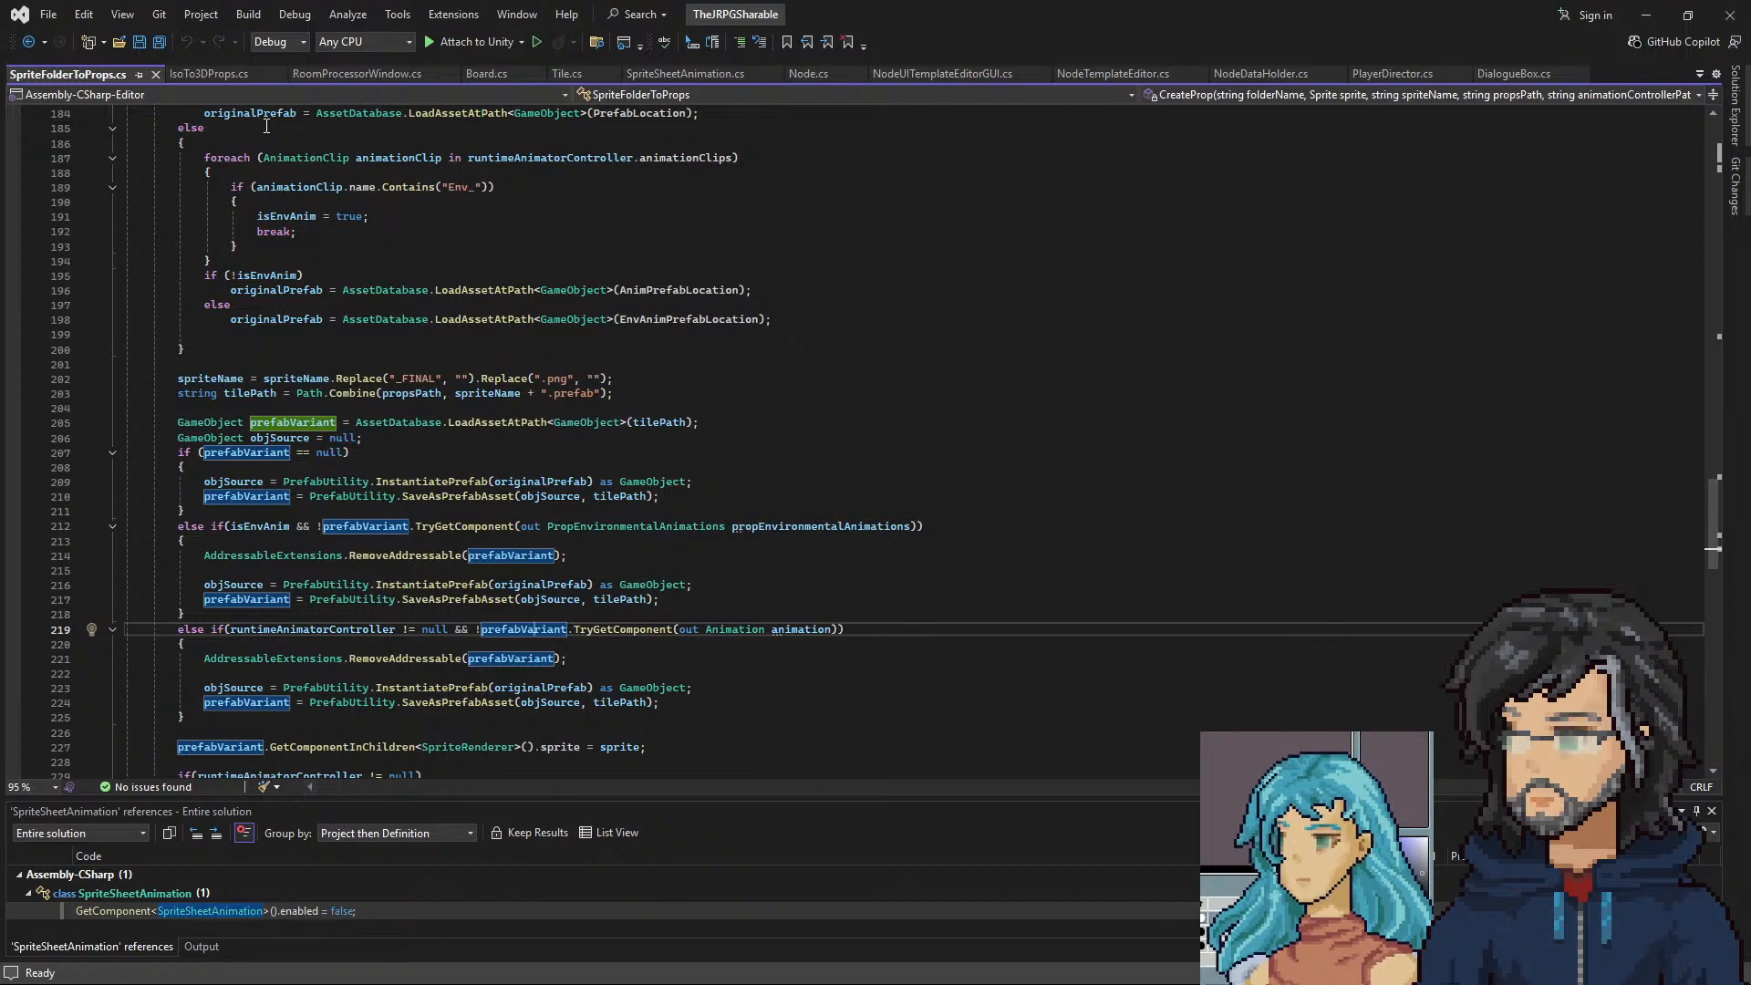
Review the Invoke and PostProcess methods in IsoTo3DProps.cs, and return to the prefab-variant branches in SpriteFolderToProps.cs
{"action": "left_click", "coordinate": [216, 73]}
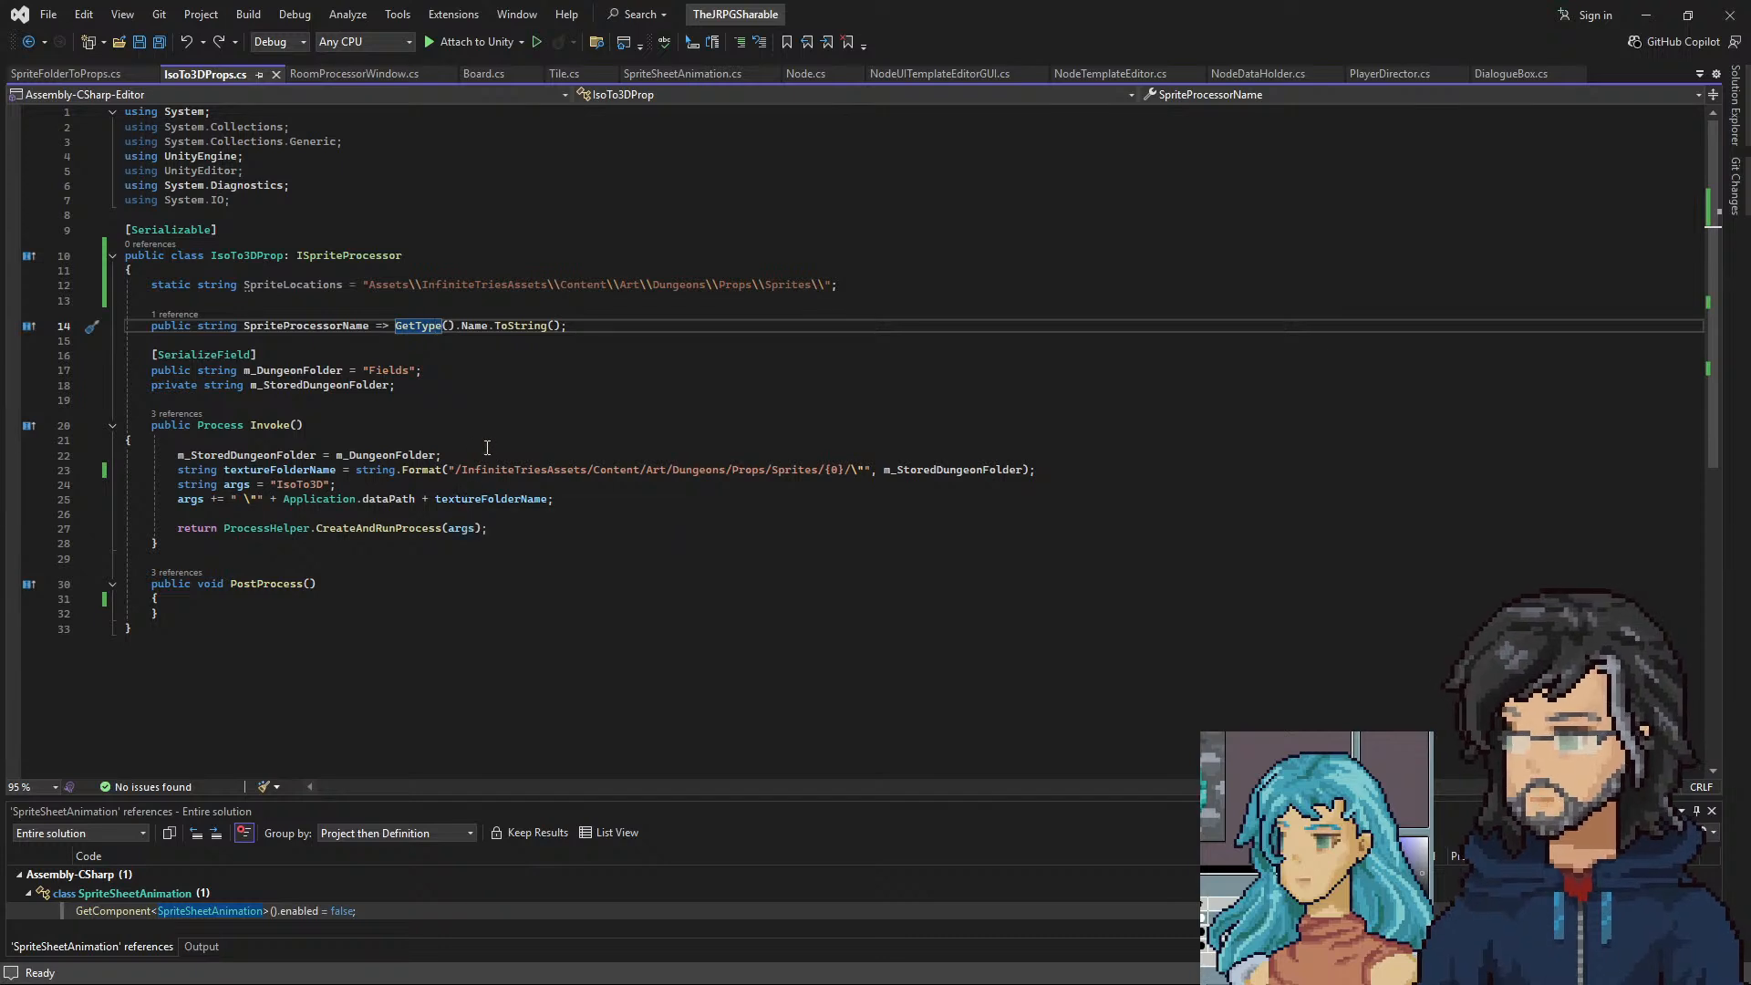
{"action": "scroll", "coordinate": [496, 526], "scroll_direction": "down", "scroll_amount": 1}
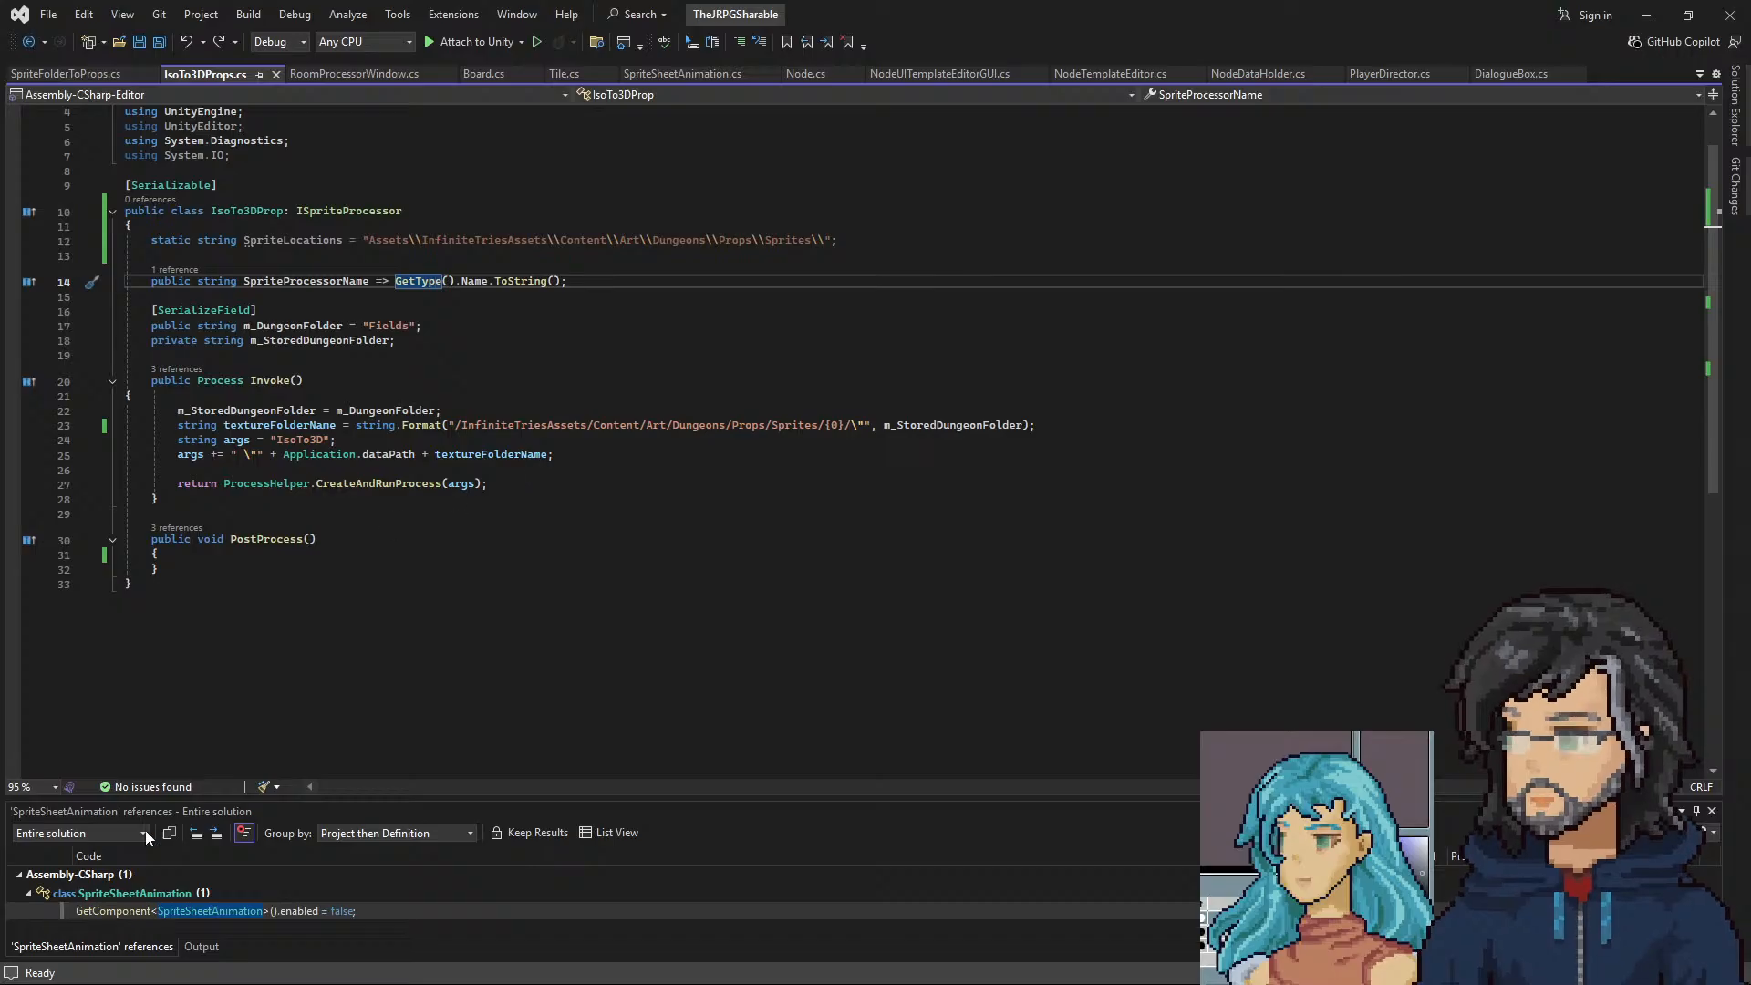
{"action": "left_click", "coordinate": [508, 484]}
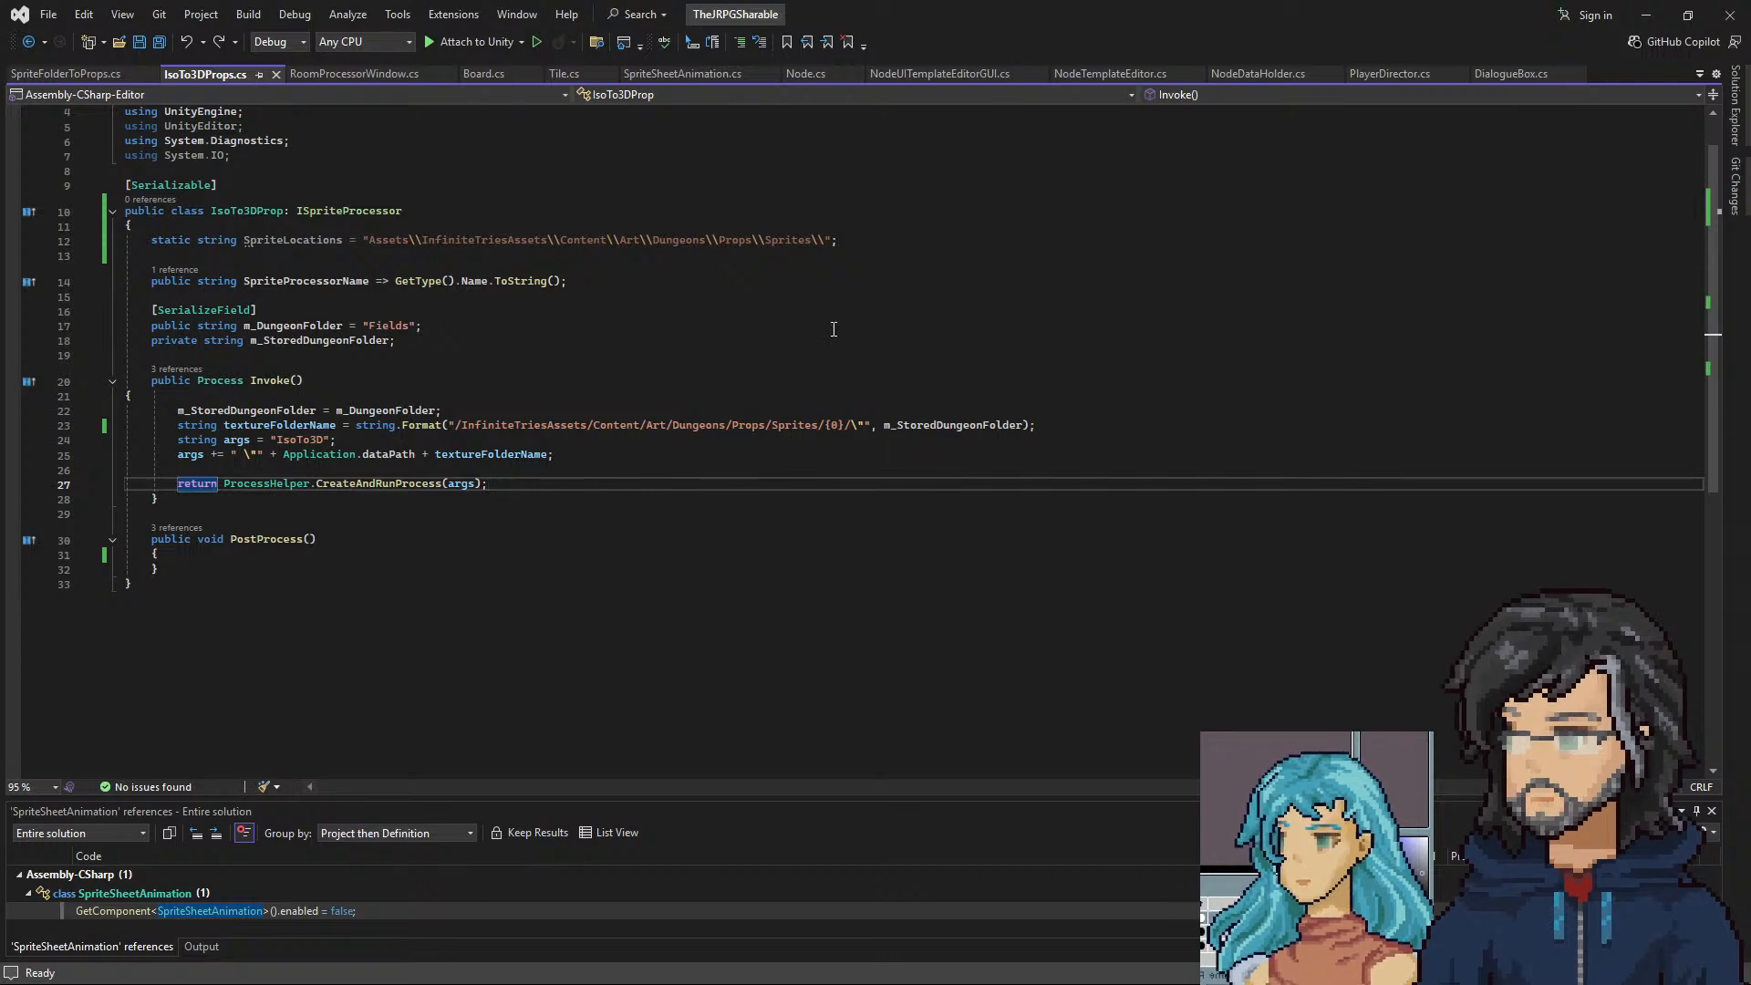
{"action": "left_click", "coordinate": [408, 375]}
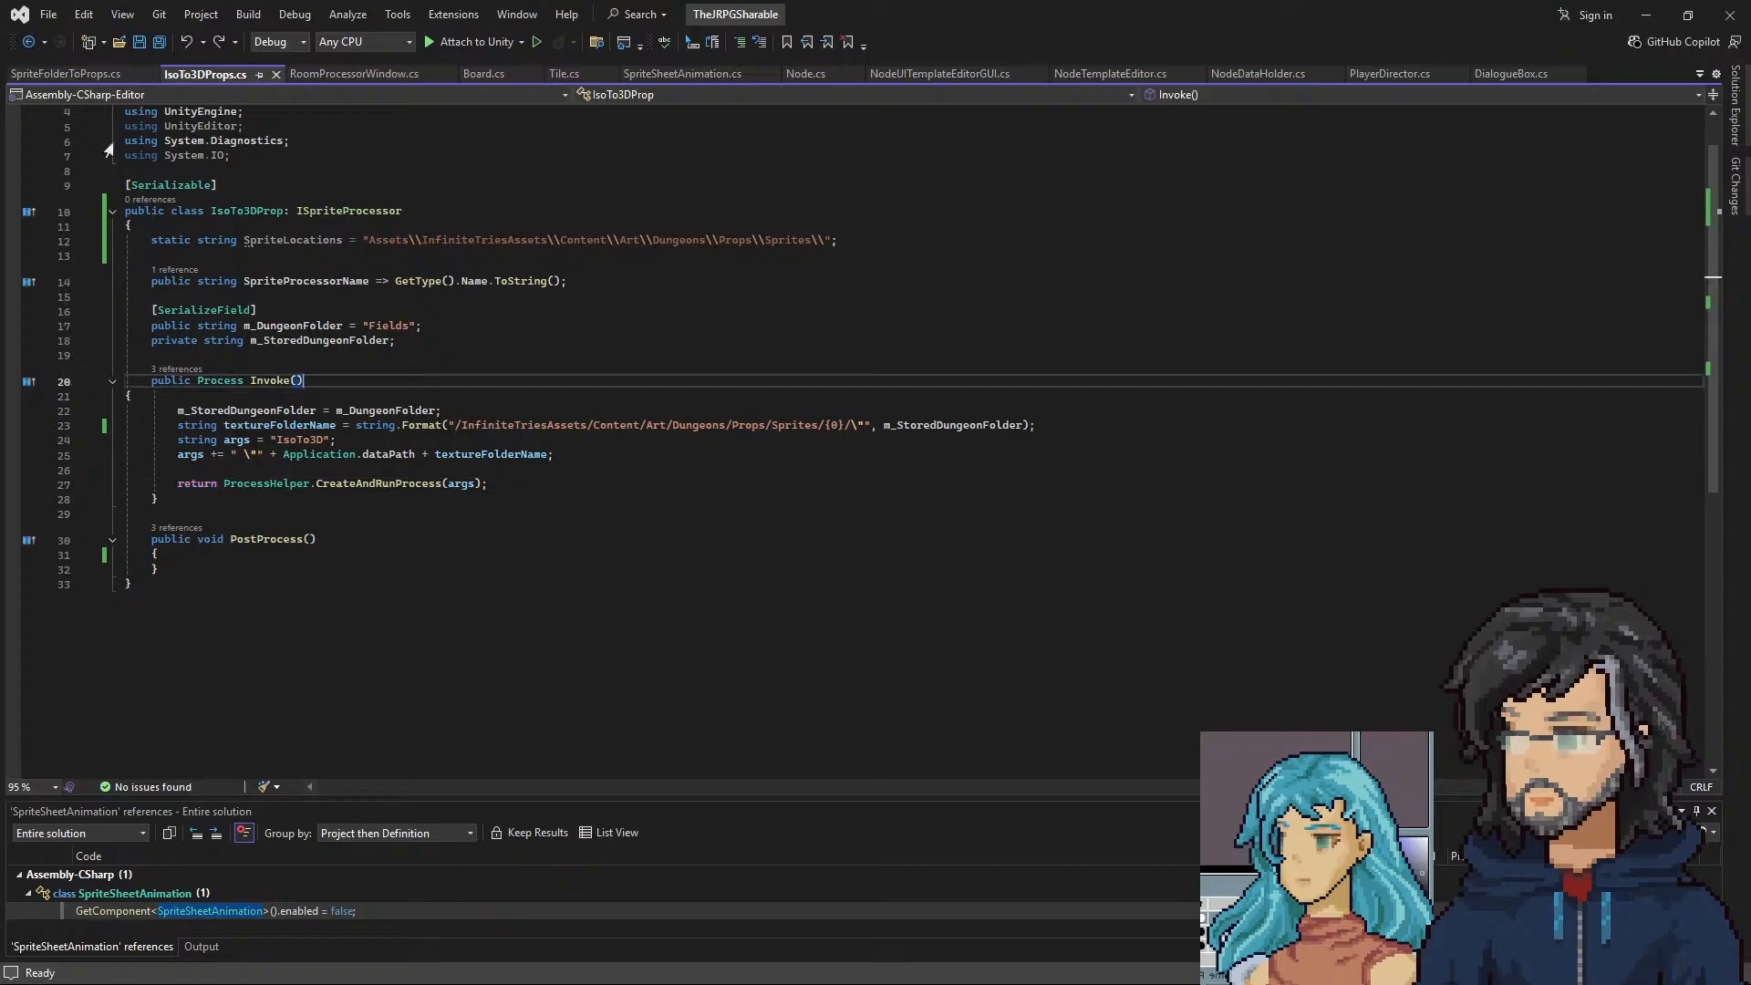
{"action": "left_click", "coordinate": [88, 73]}
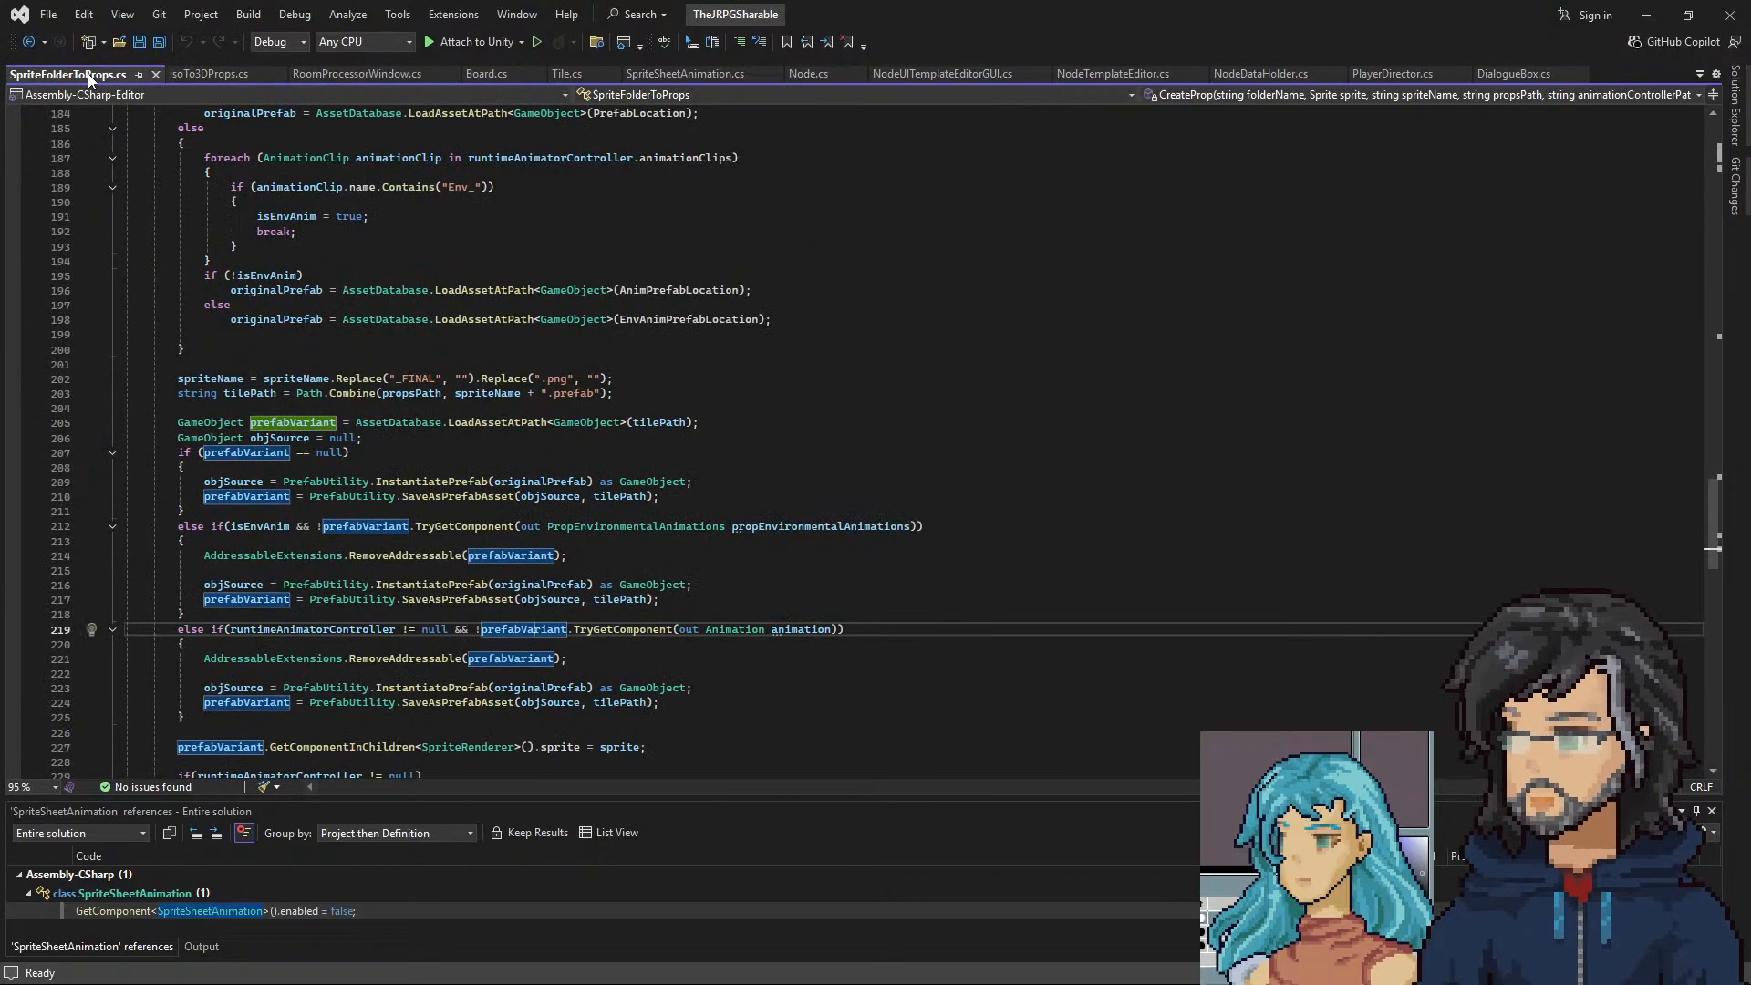
{"action": "scroll", "coordinate": [535, 547], "scroll_direction": "down", "scroll_amount": 5}
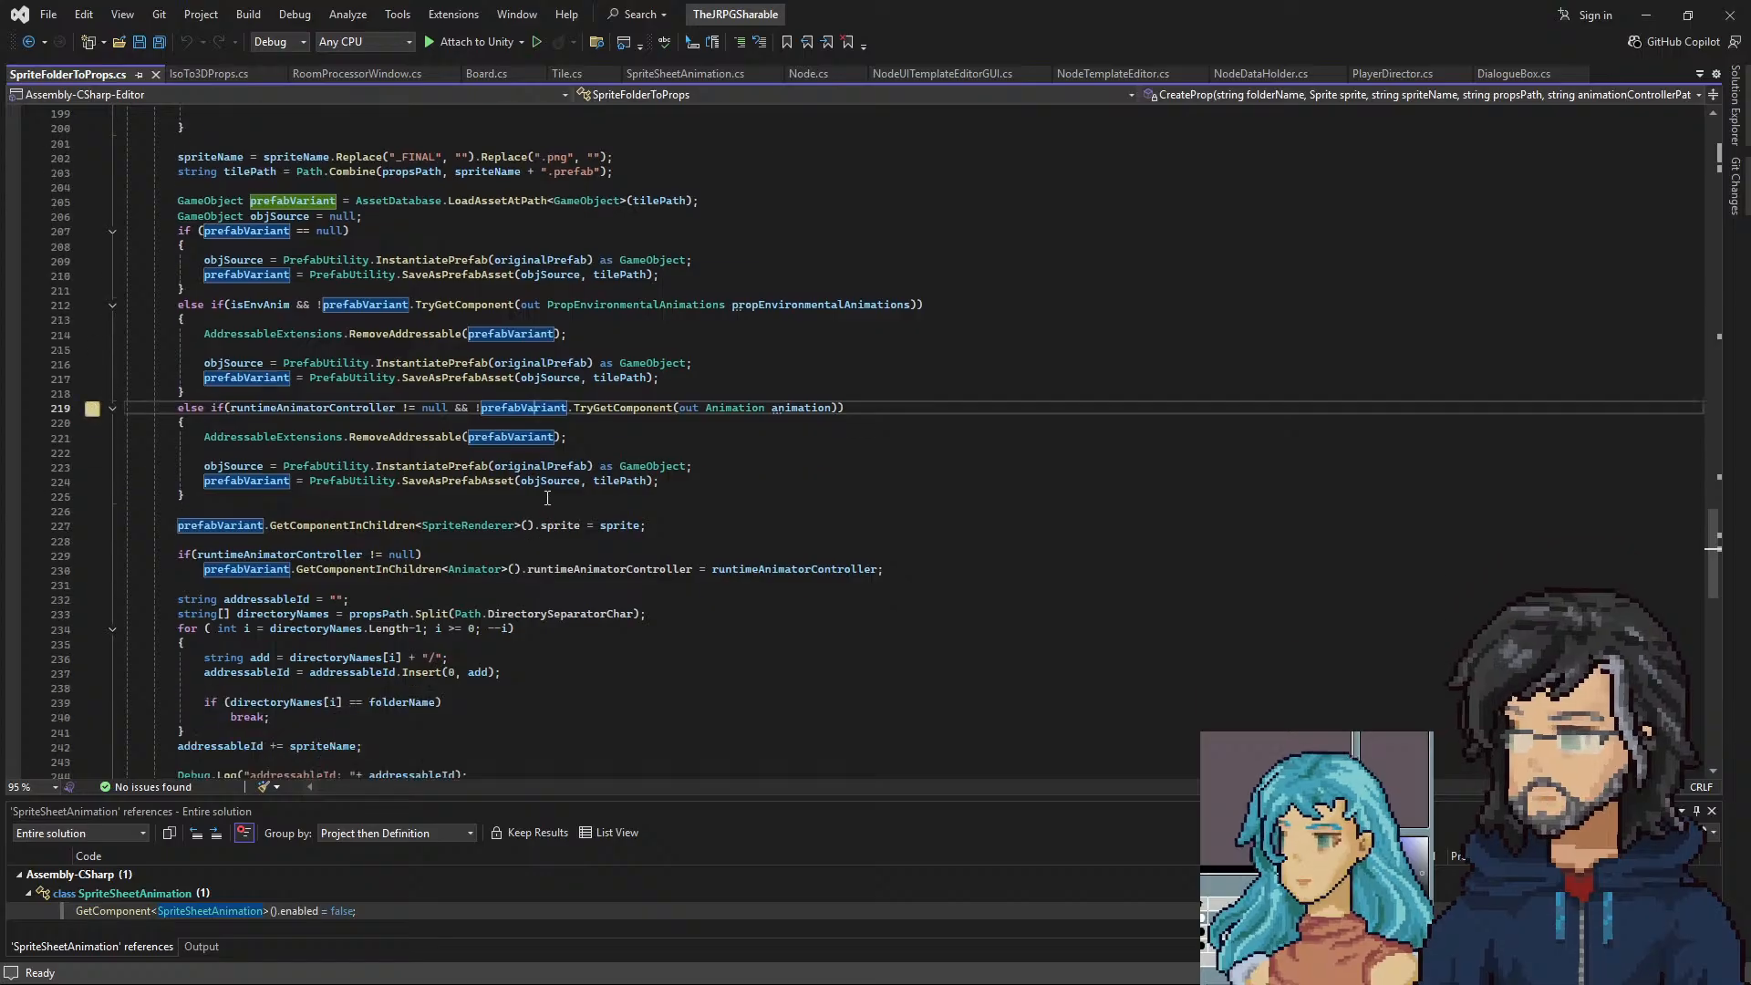
{"action": "scroll", "coordinate": [547, 429], "scroll_direction": "up", "scroll_amount": 1}
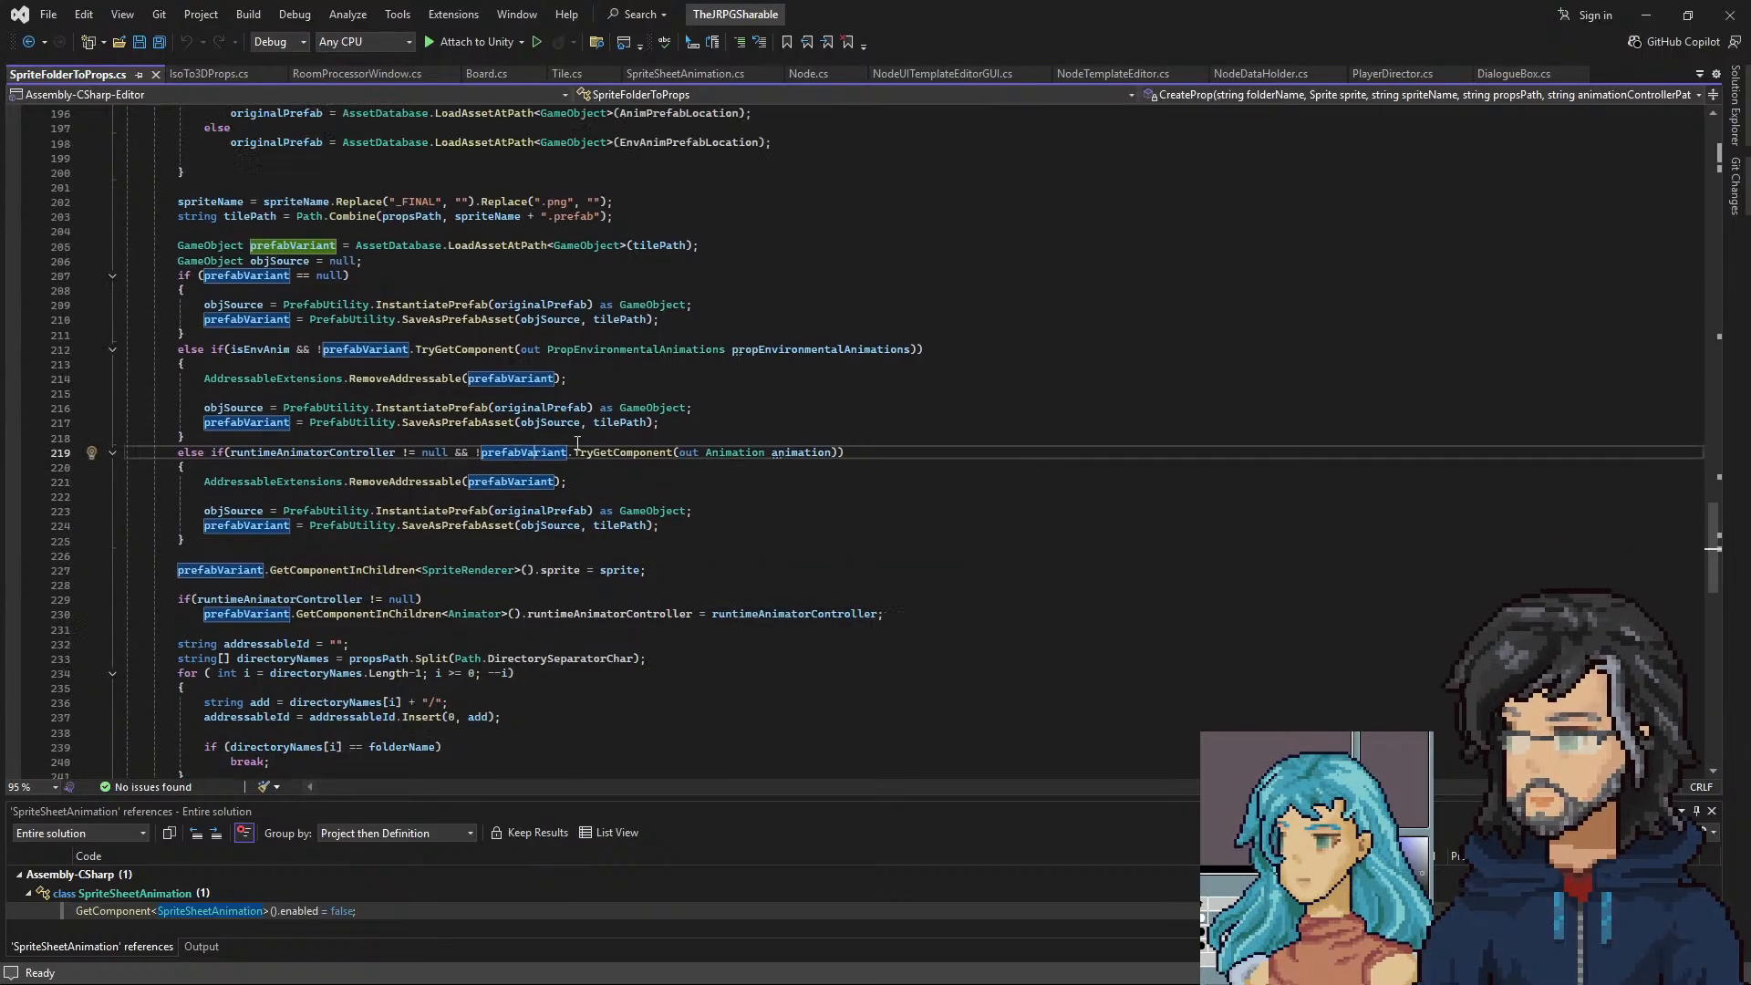
In Aseprite, tag frames 1 to 6 of the 66_L_InnerWaterfall animation as Anim_1 with forward direction
{"action": "left_click_drag", "start_coordinate": [1064, 6], "coordinate": [875, 187]}
{"action": "left_click", "coordinate": [1239, 391]}
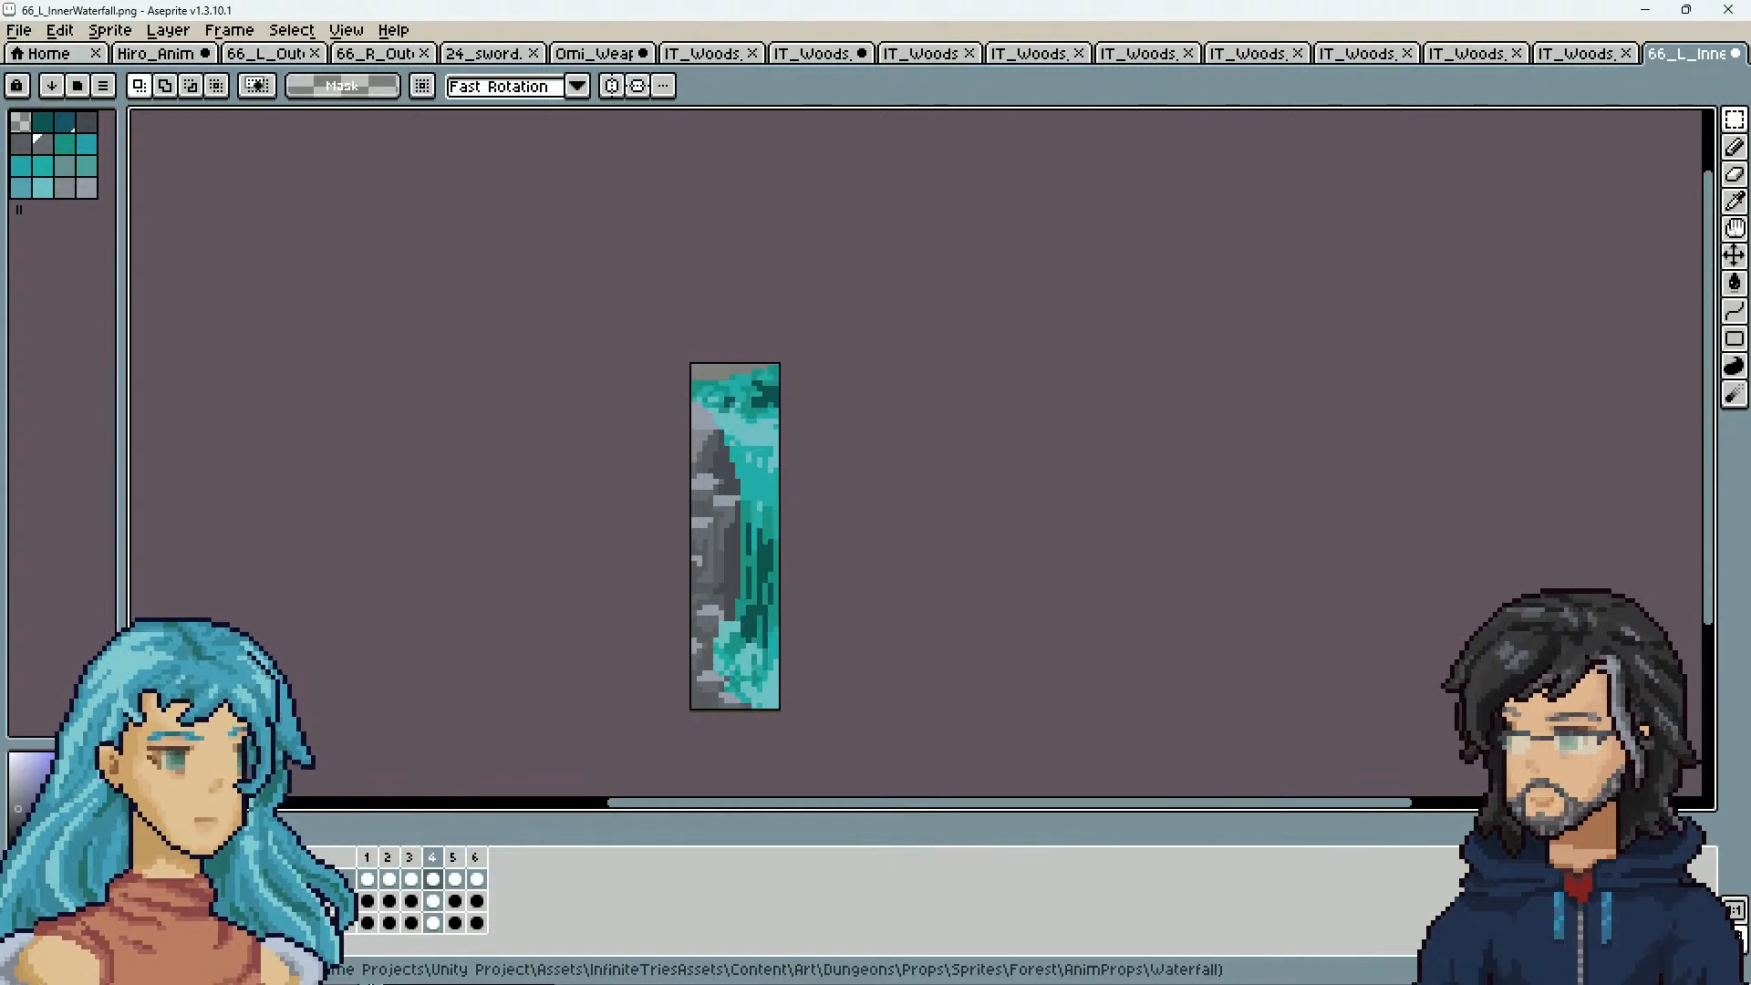
{"action": "left_click_drag", "start_coordinate": [367, 858], "coordinate": [485, 858]}
{"action": "right_click", "coordinate": [491, 860]}
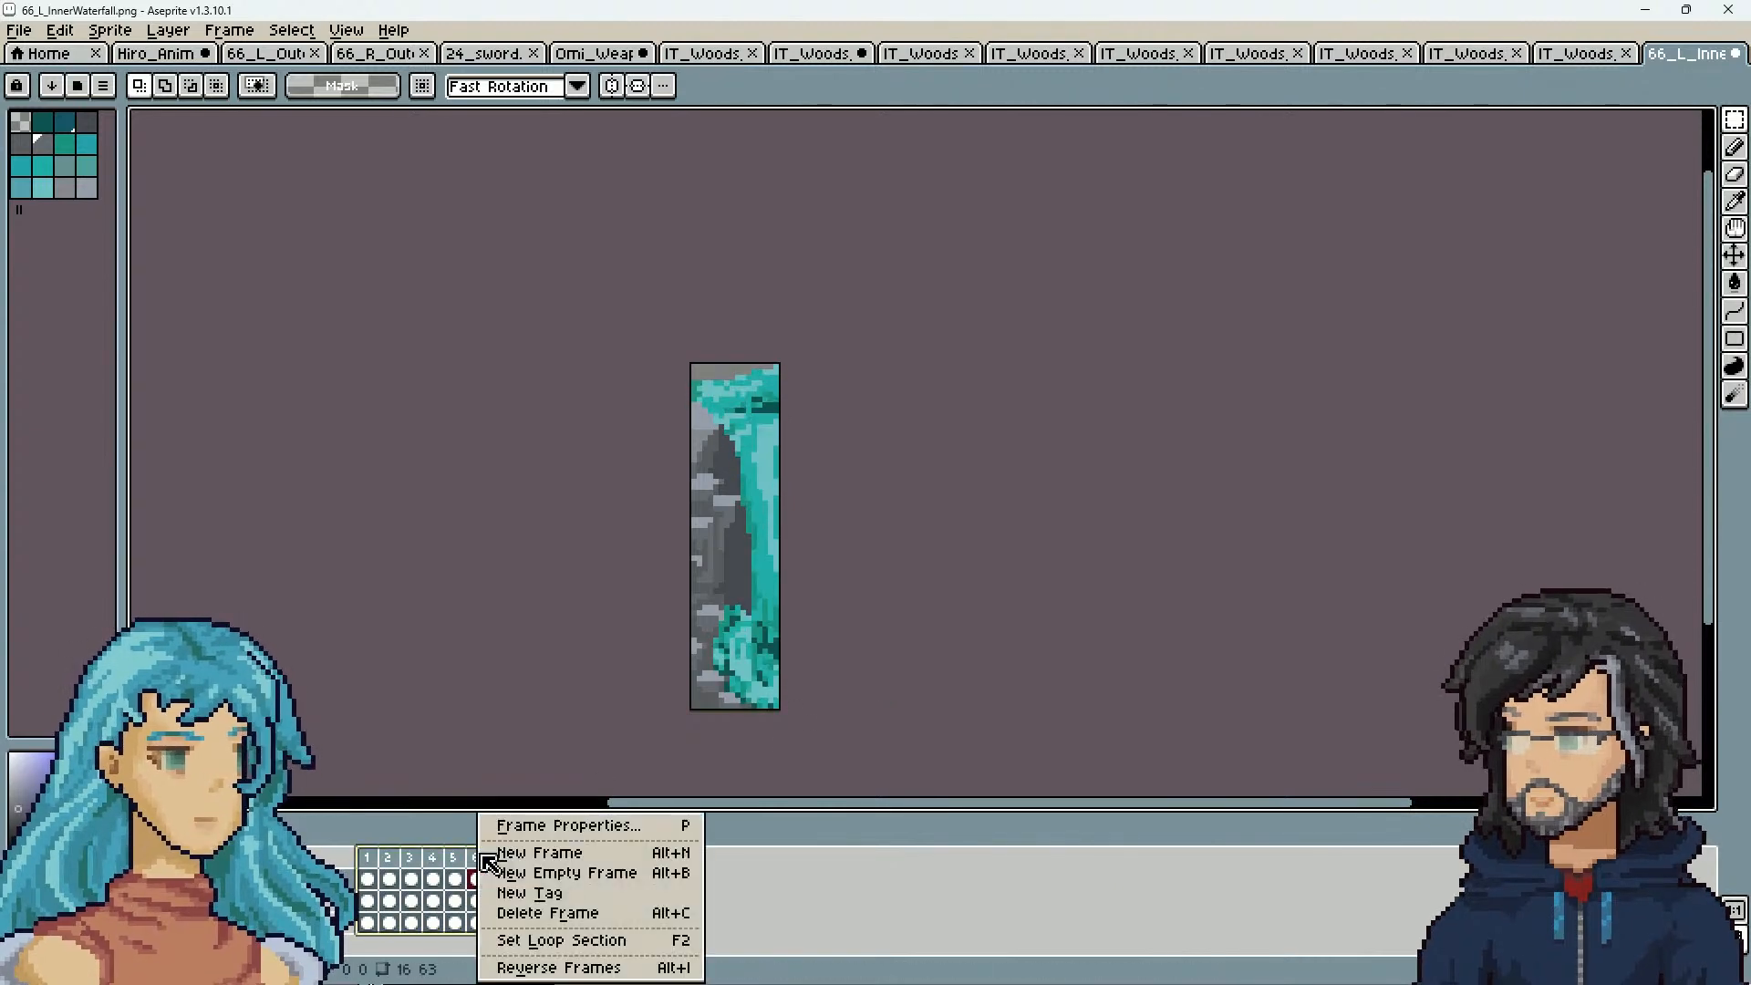
{"action": "left_click", "coordinate": [574, 895]}
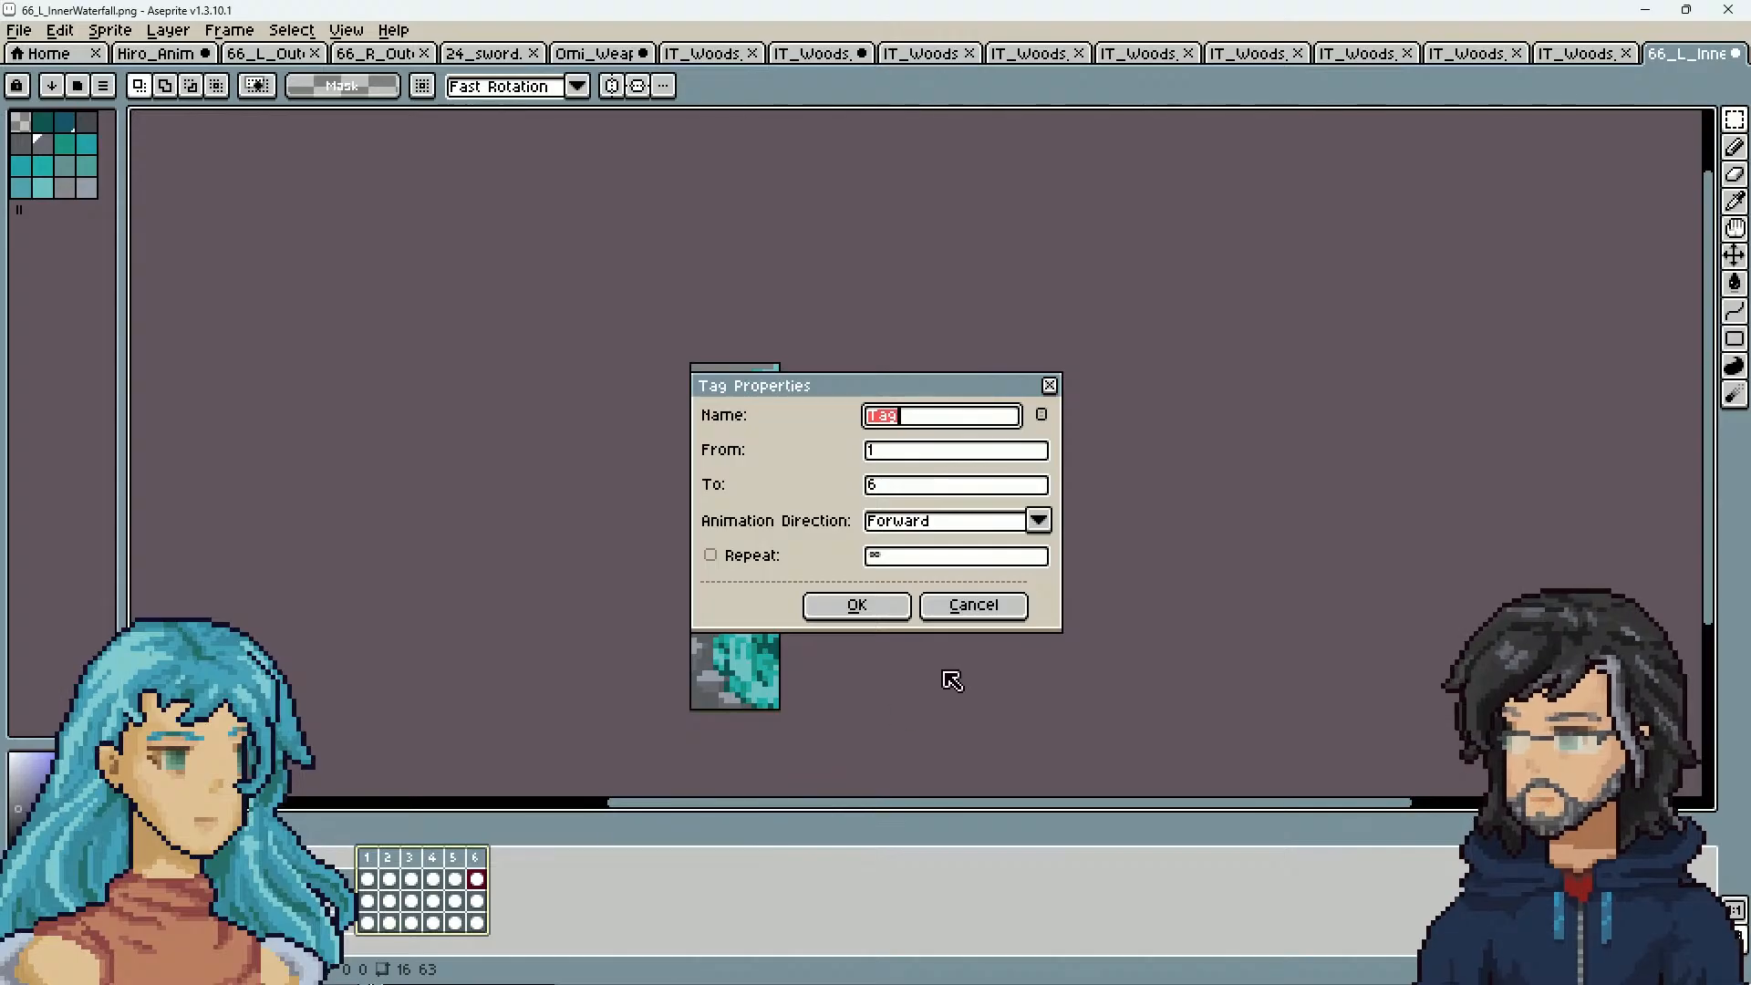
{"action": "type", "text": "Anime_1"}
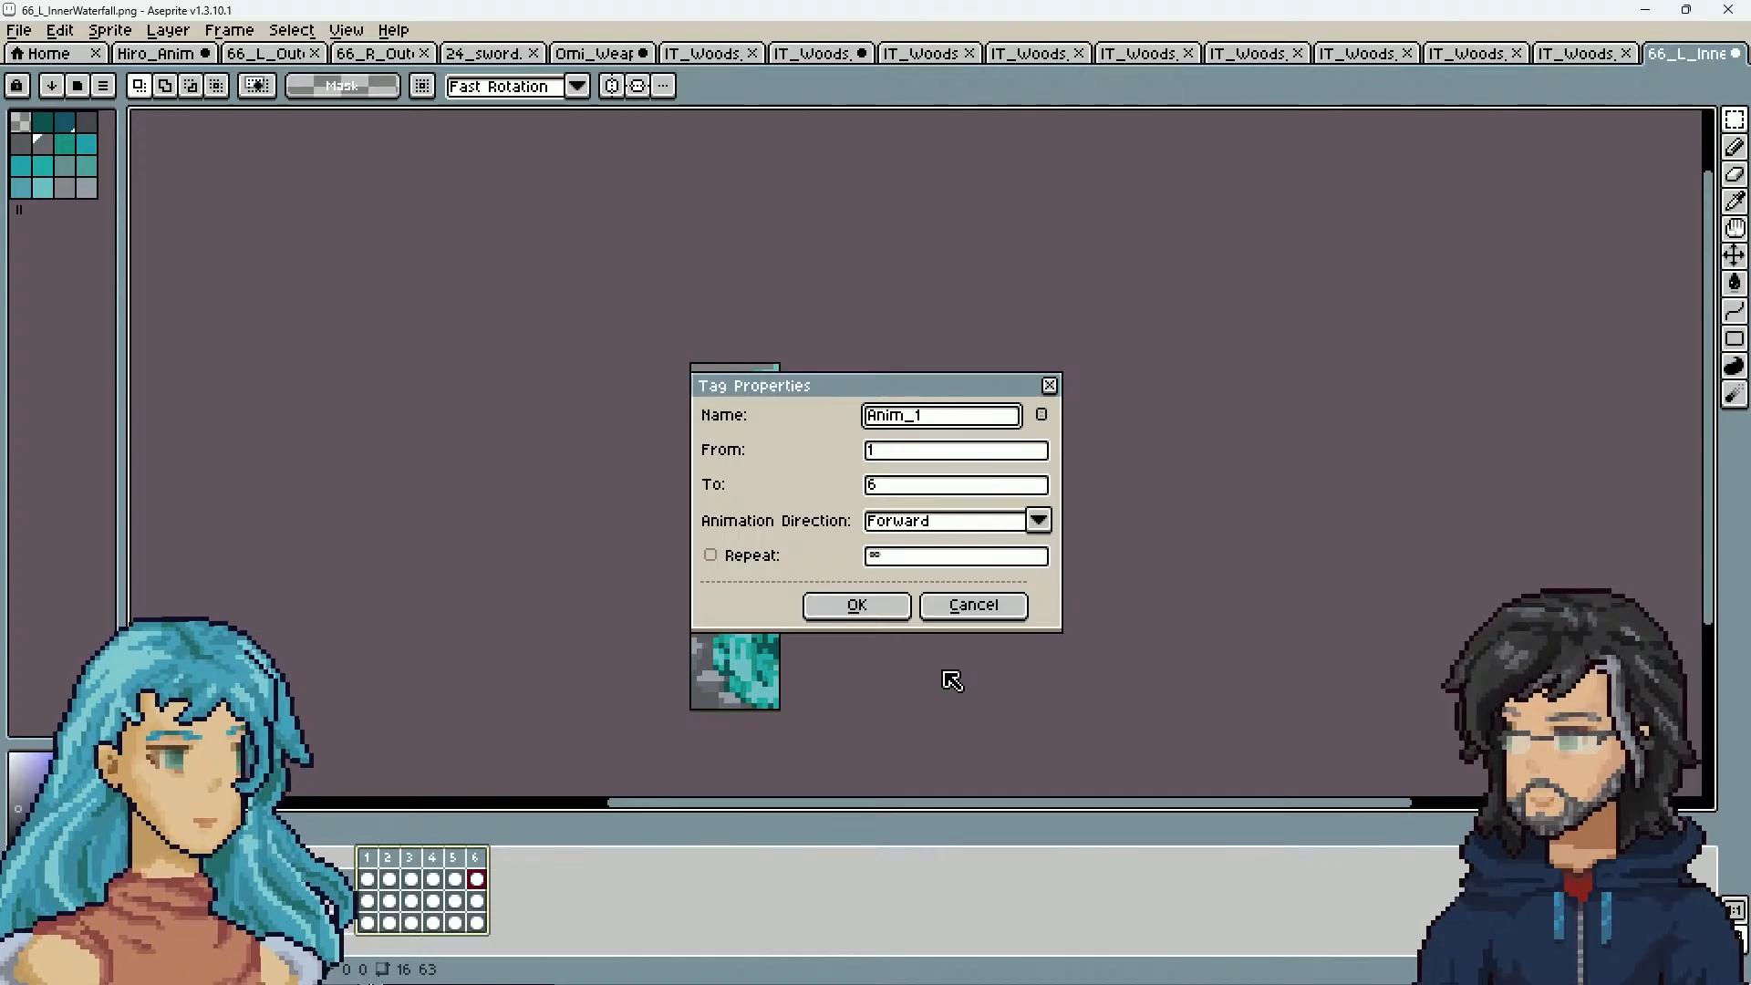
{"action": "left_click", "coordinate": [866, 607]}
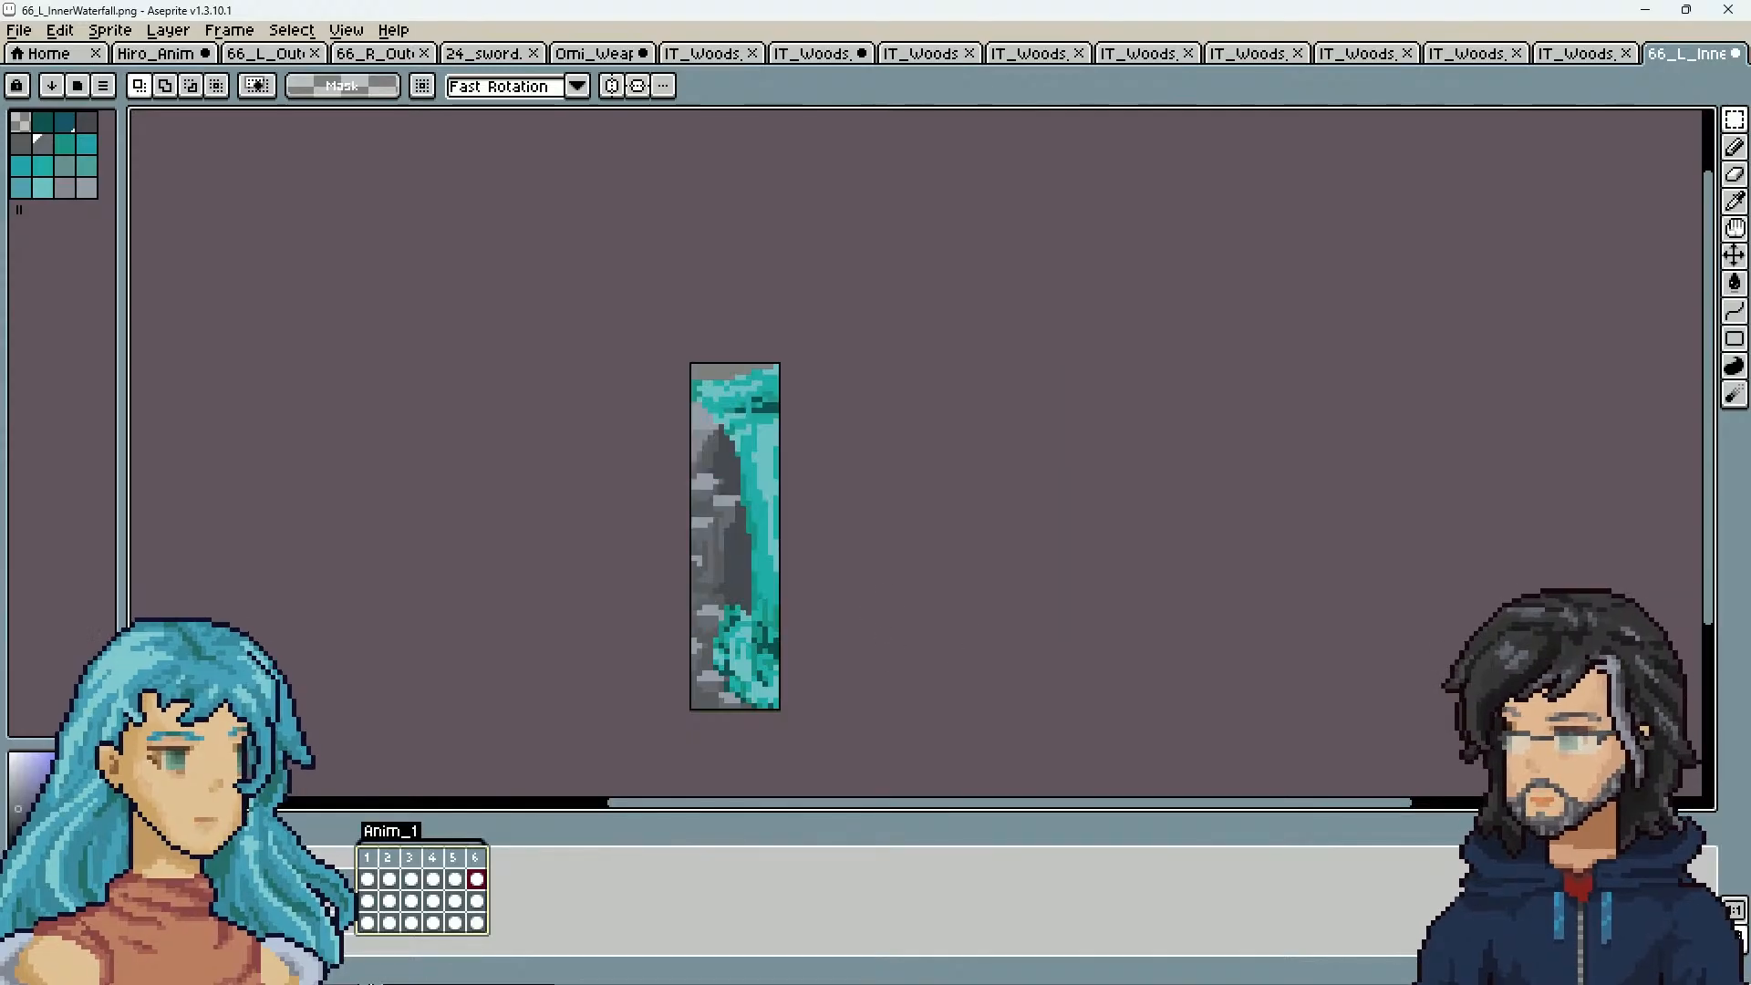
Look through the open outer waterfall and 24_sword sprites, and return to 66_L_InnerWaterfall.png
{"action": "left_click", "coordinate": [89, 55]}
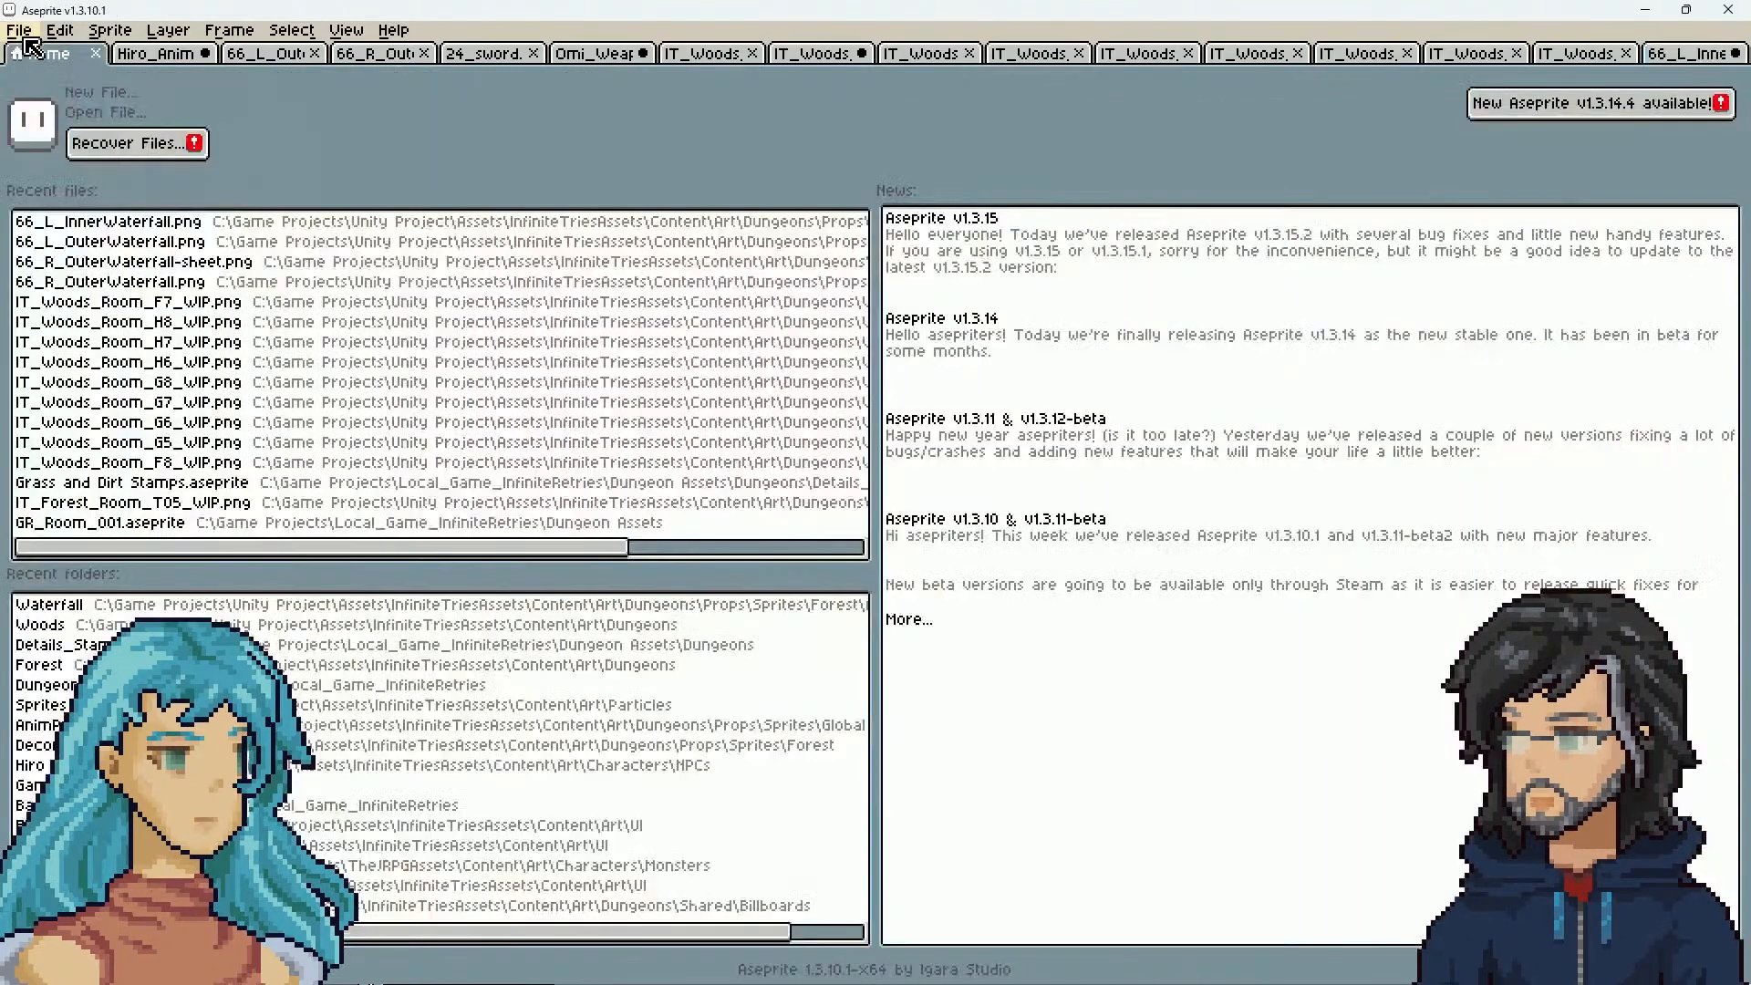
{"action": "left_click", "coordinate": [398, 55]}
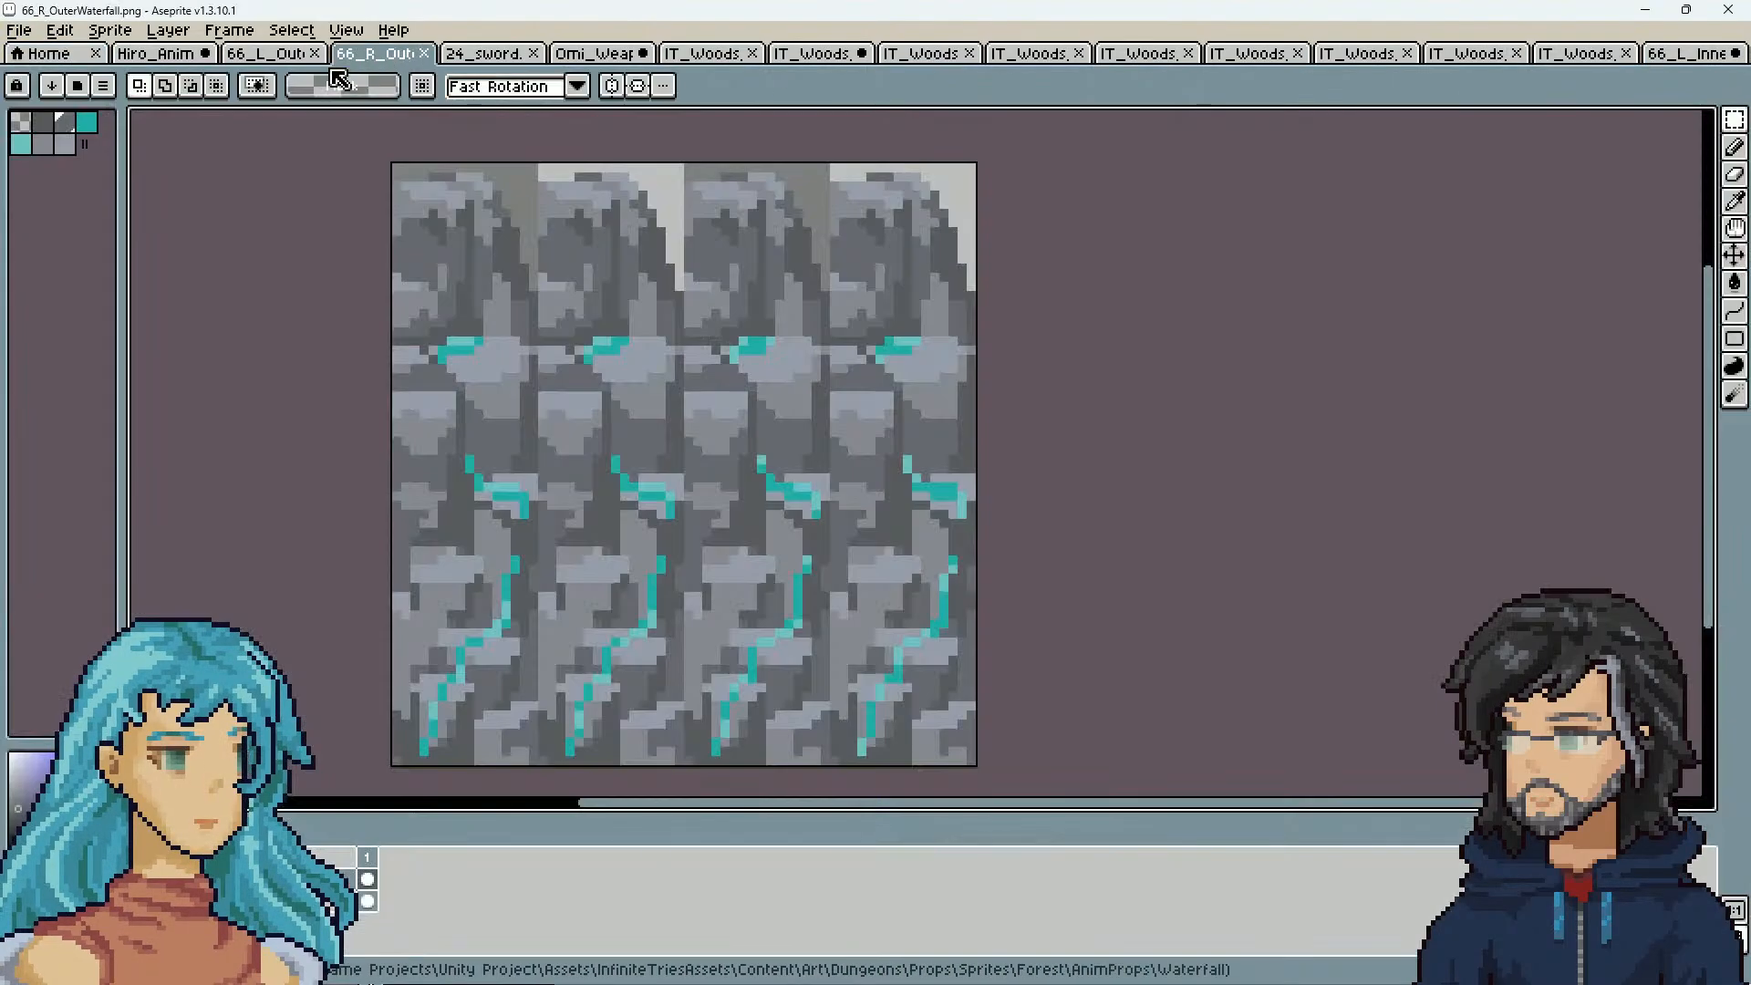
{"action": "left_click", "coordinate": [265, 57]}
{"action": "left_click", "coordinate": [483, 55]}
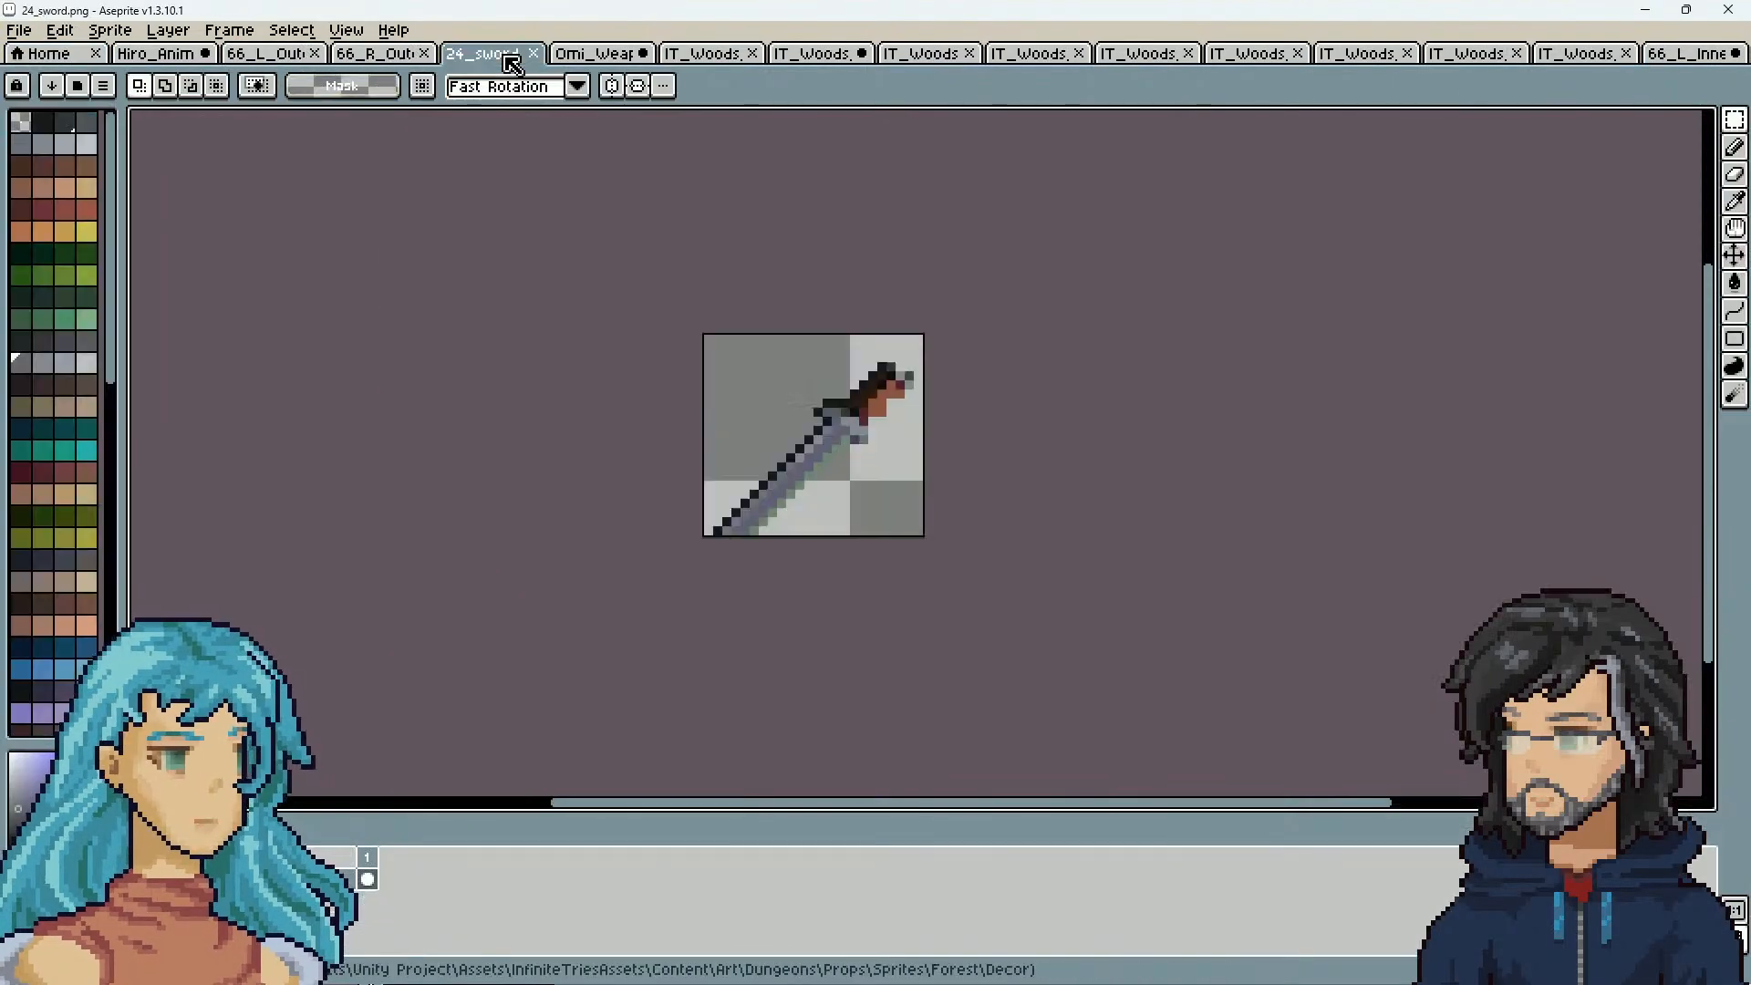
{"action": "left_click", "coordinate": [1687, 55]}
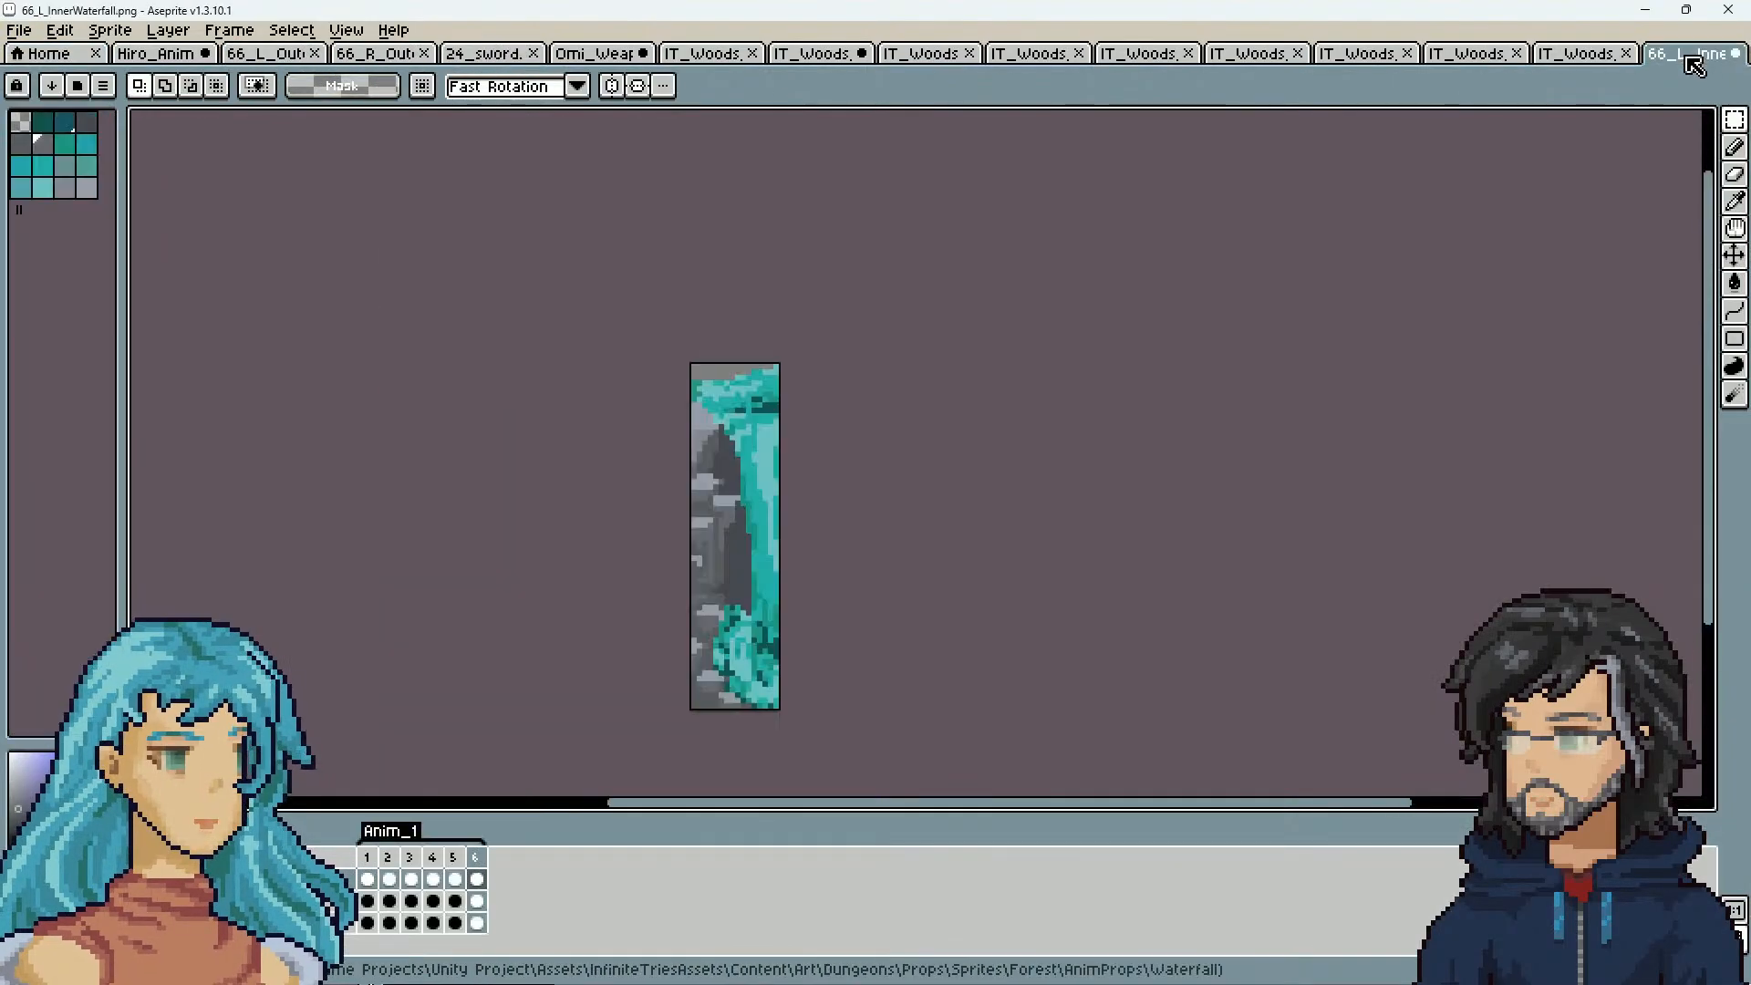
Use Save As to save the tagged inner waterfall sprite in the Forest AnimProps Waterfall folder
{"action": "left_click", "coordinate": [19, 30]}
{"action": "left_click", "coordinate": [101, 146]}
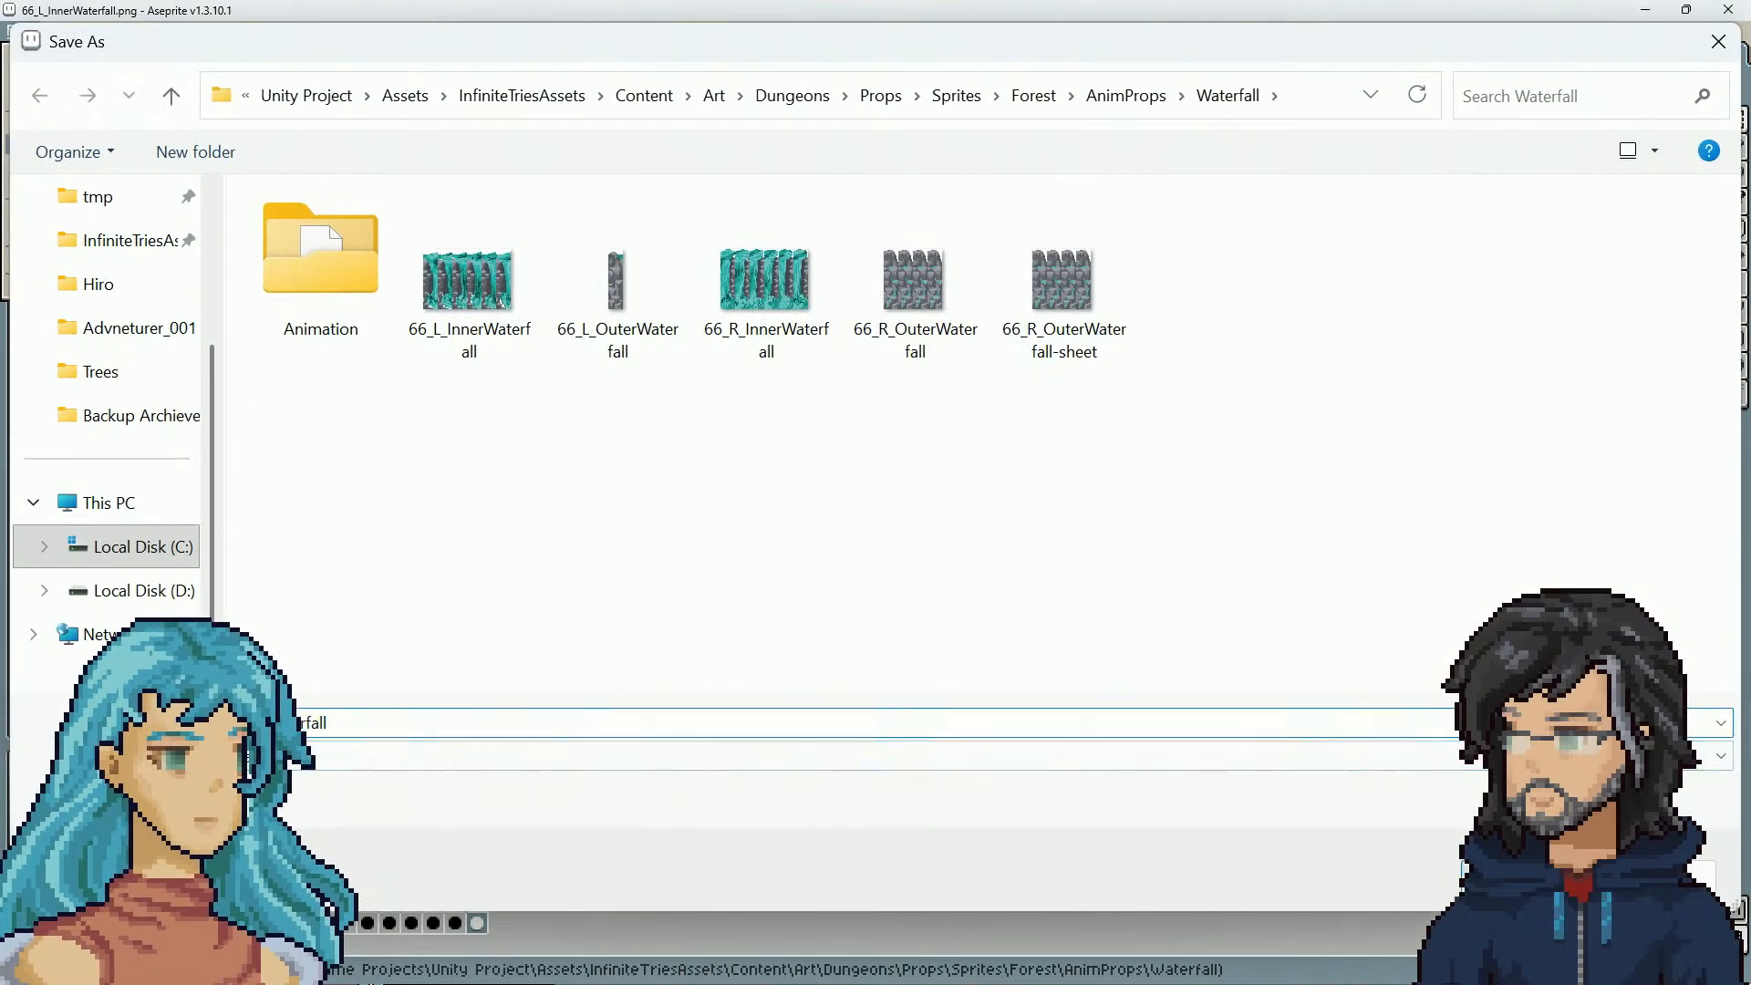
{"action": "key", "text": "Return"}
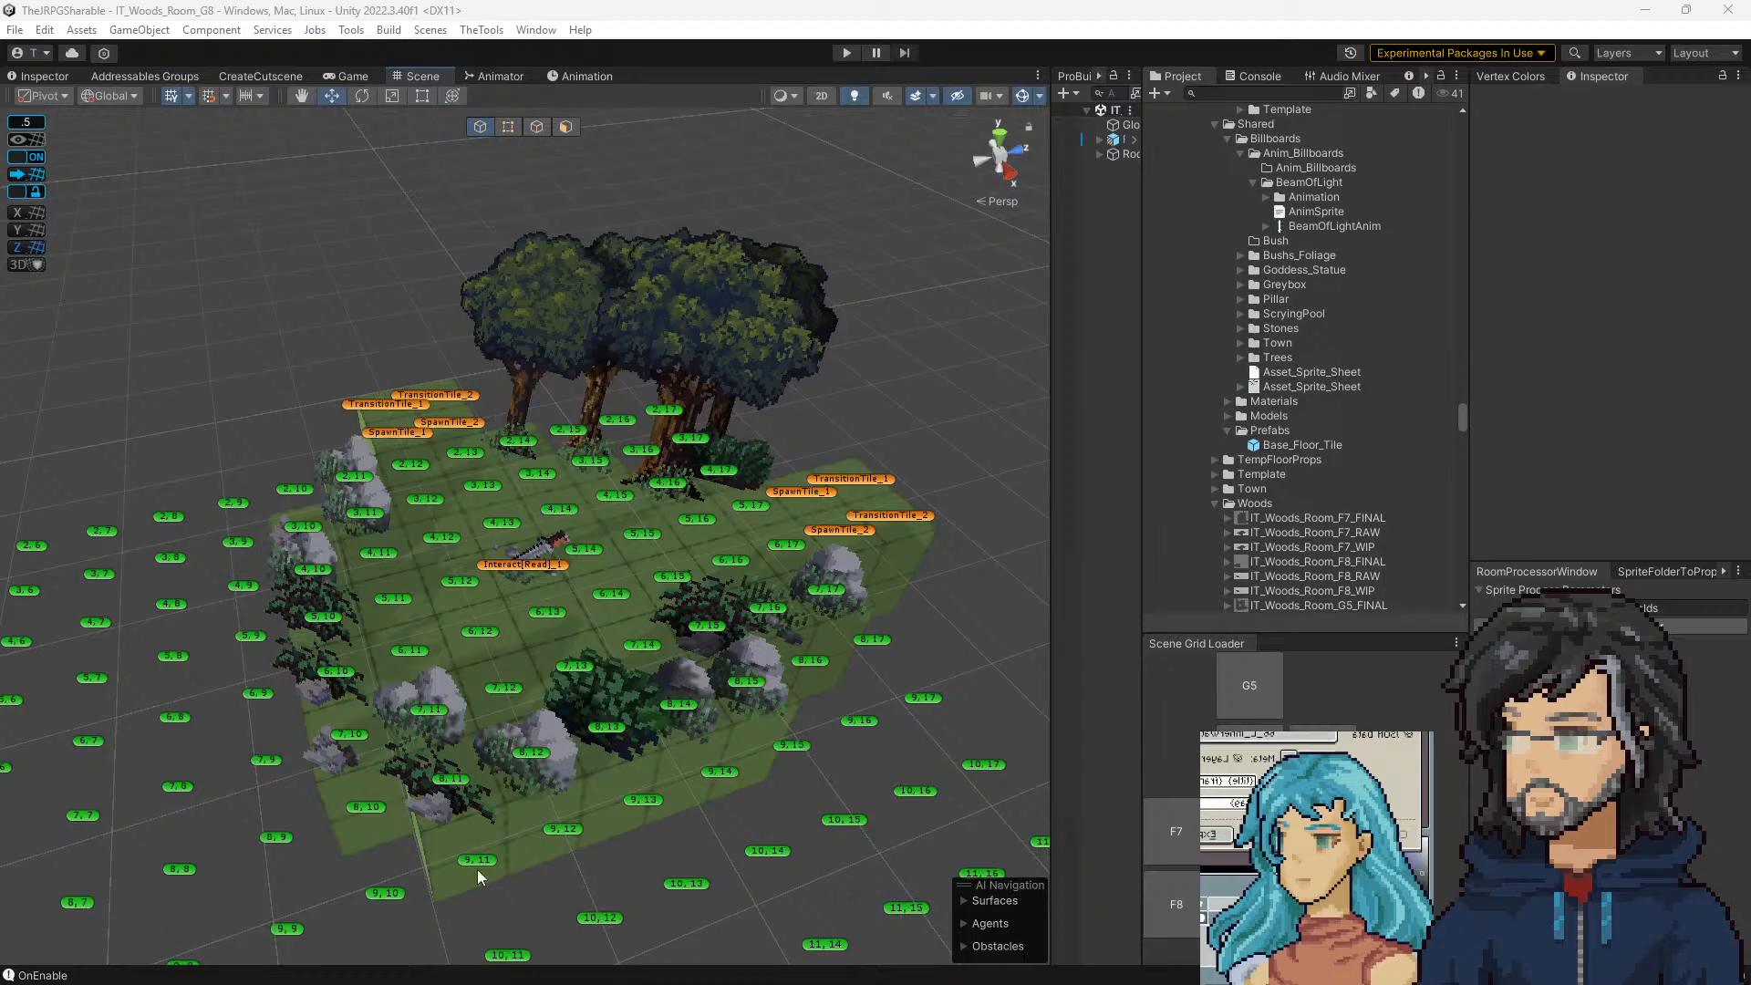
{"action": "mouse_move", "coordinate": [545, 584]}
{"action": "left_mouse_down"}
{"action": "mouse_move", "coordinate": [566, 565]}
{"action": "mouse_move", "coordinate": [513, 571]}
{"action": "left_mouse_up"}
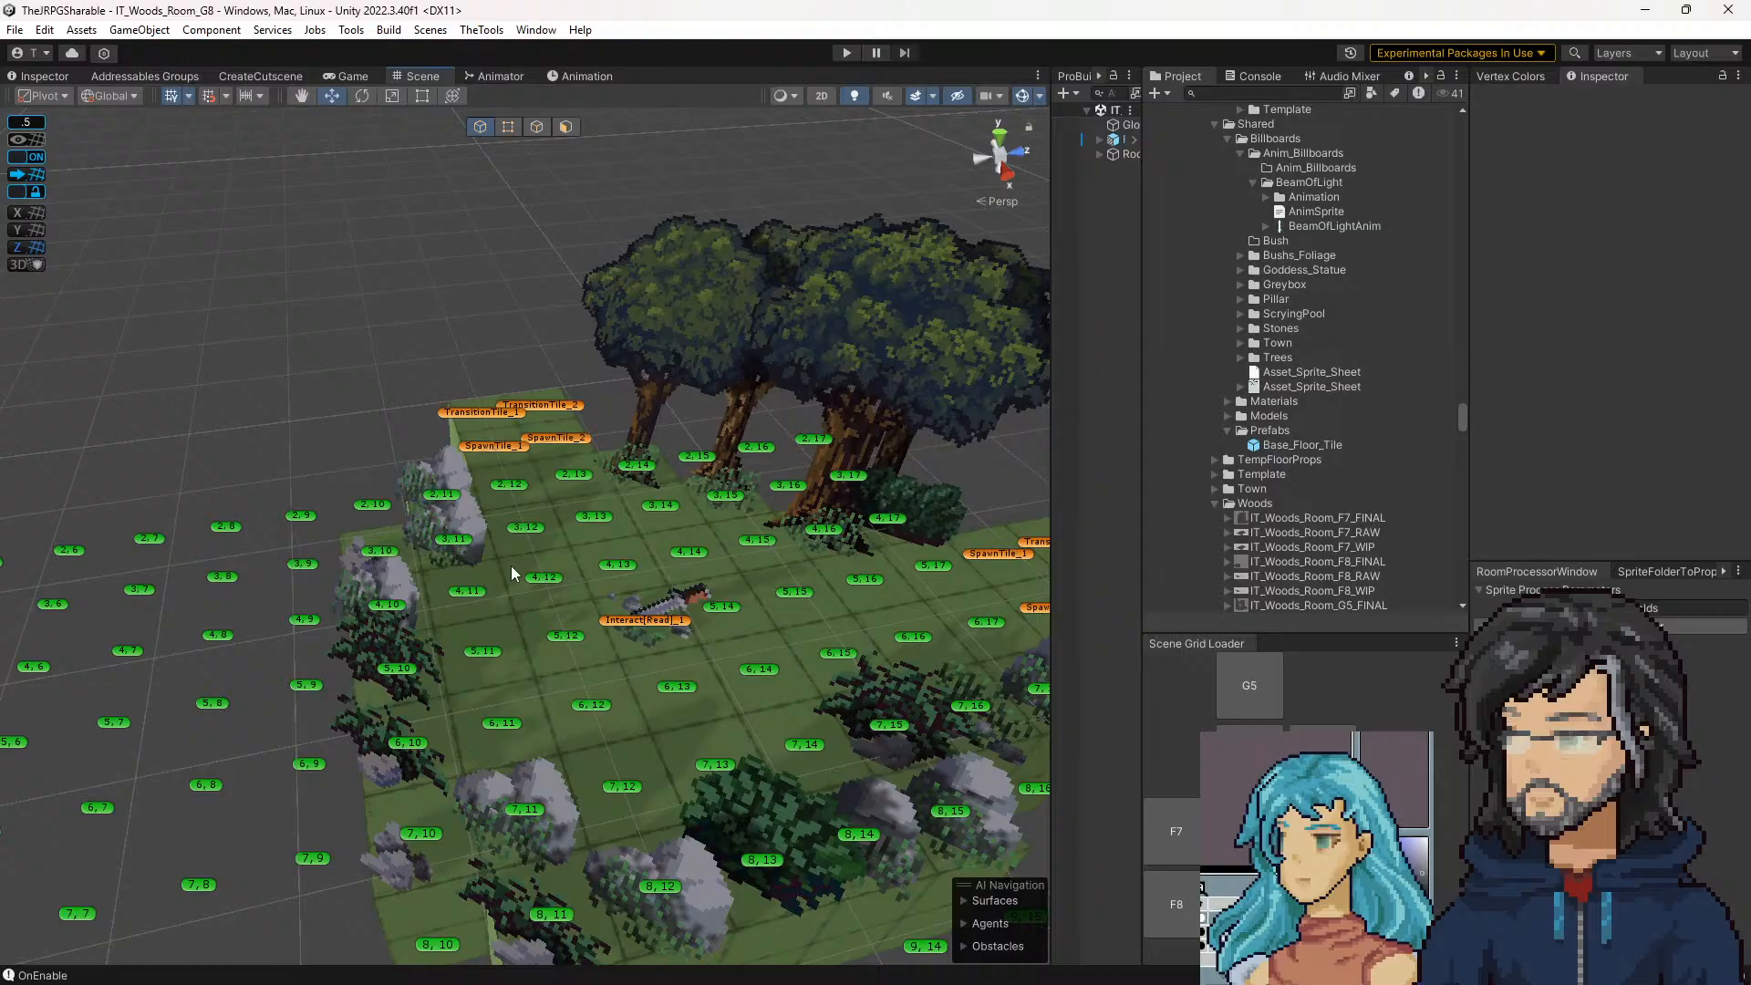
{"action": "scroll", "coordinate": [501, 630], "scroll_direction": "down", "scroll_amount": 5}
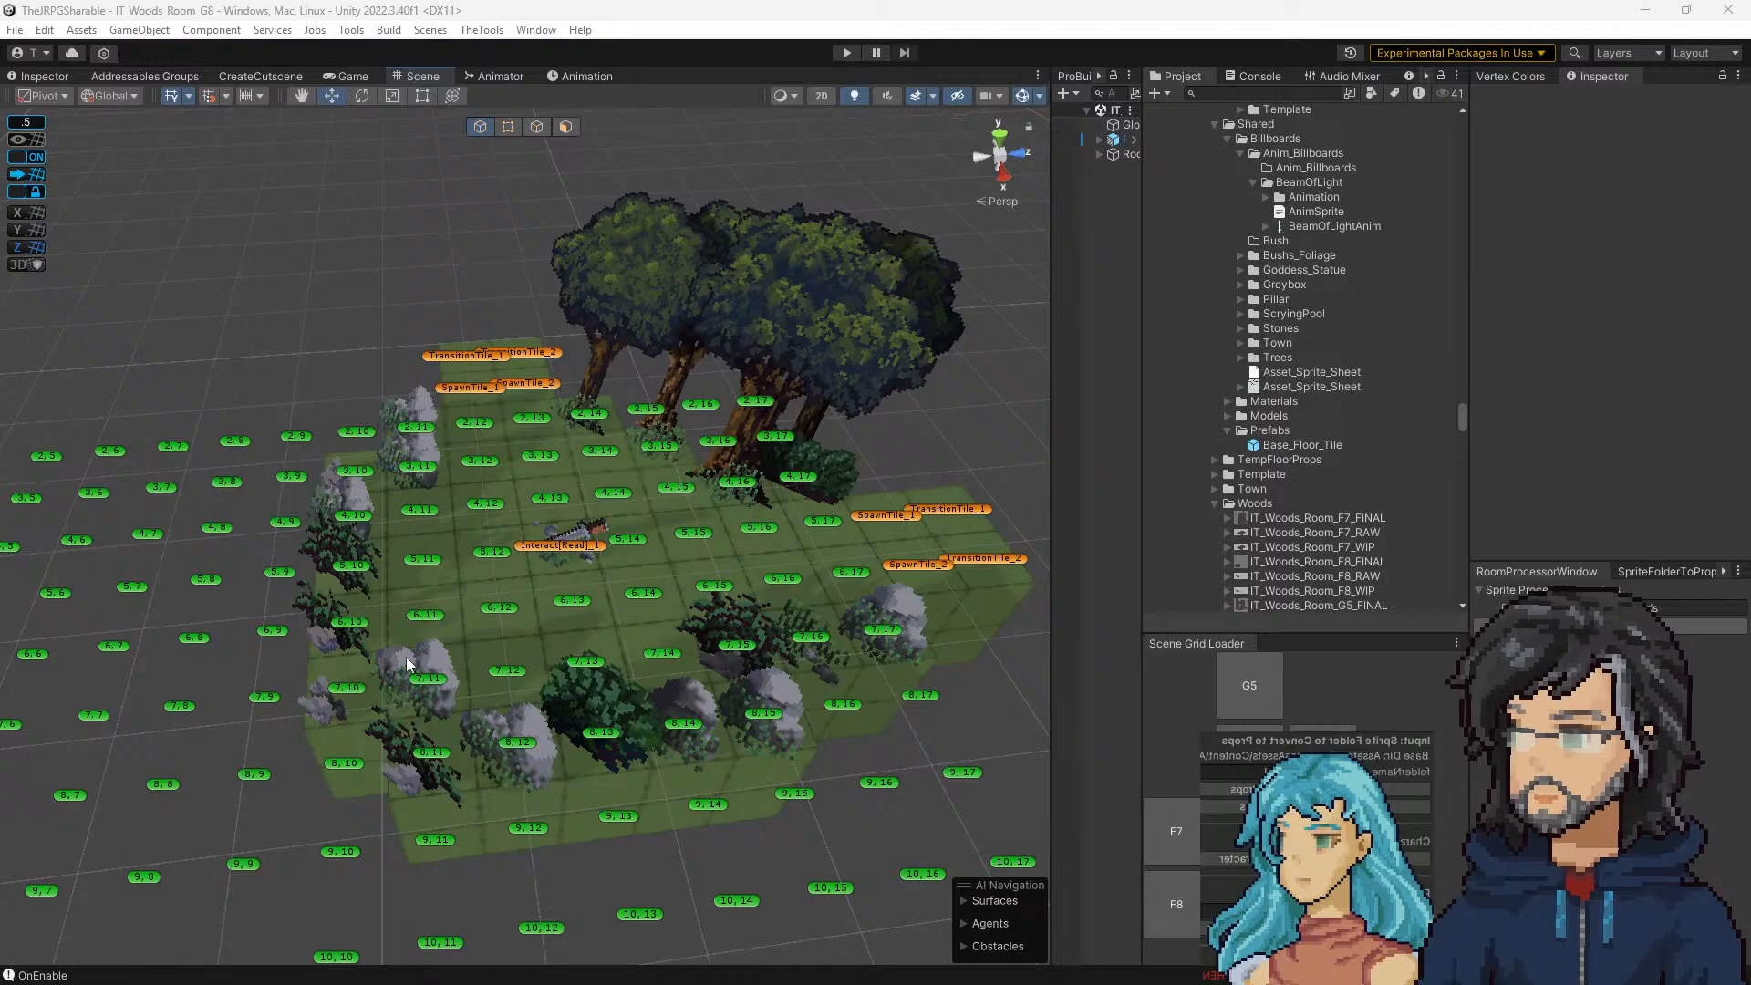
{"action": "right_click", "coordinate": [715, 467]}
{"action": "key", "text": "s"}
{"action": "key", "text": "w"}
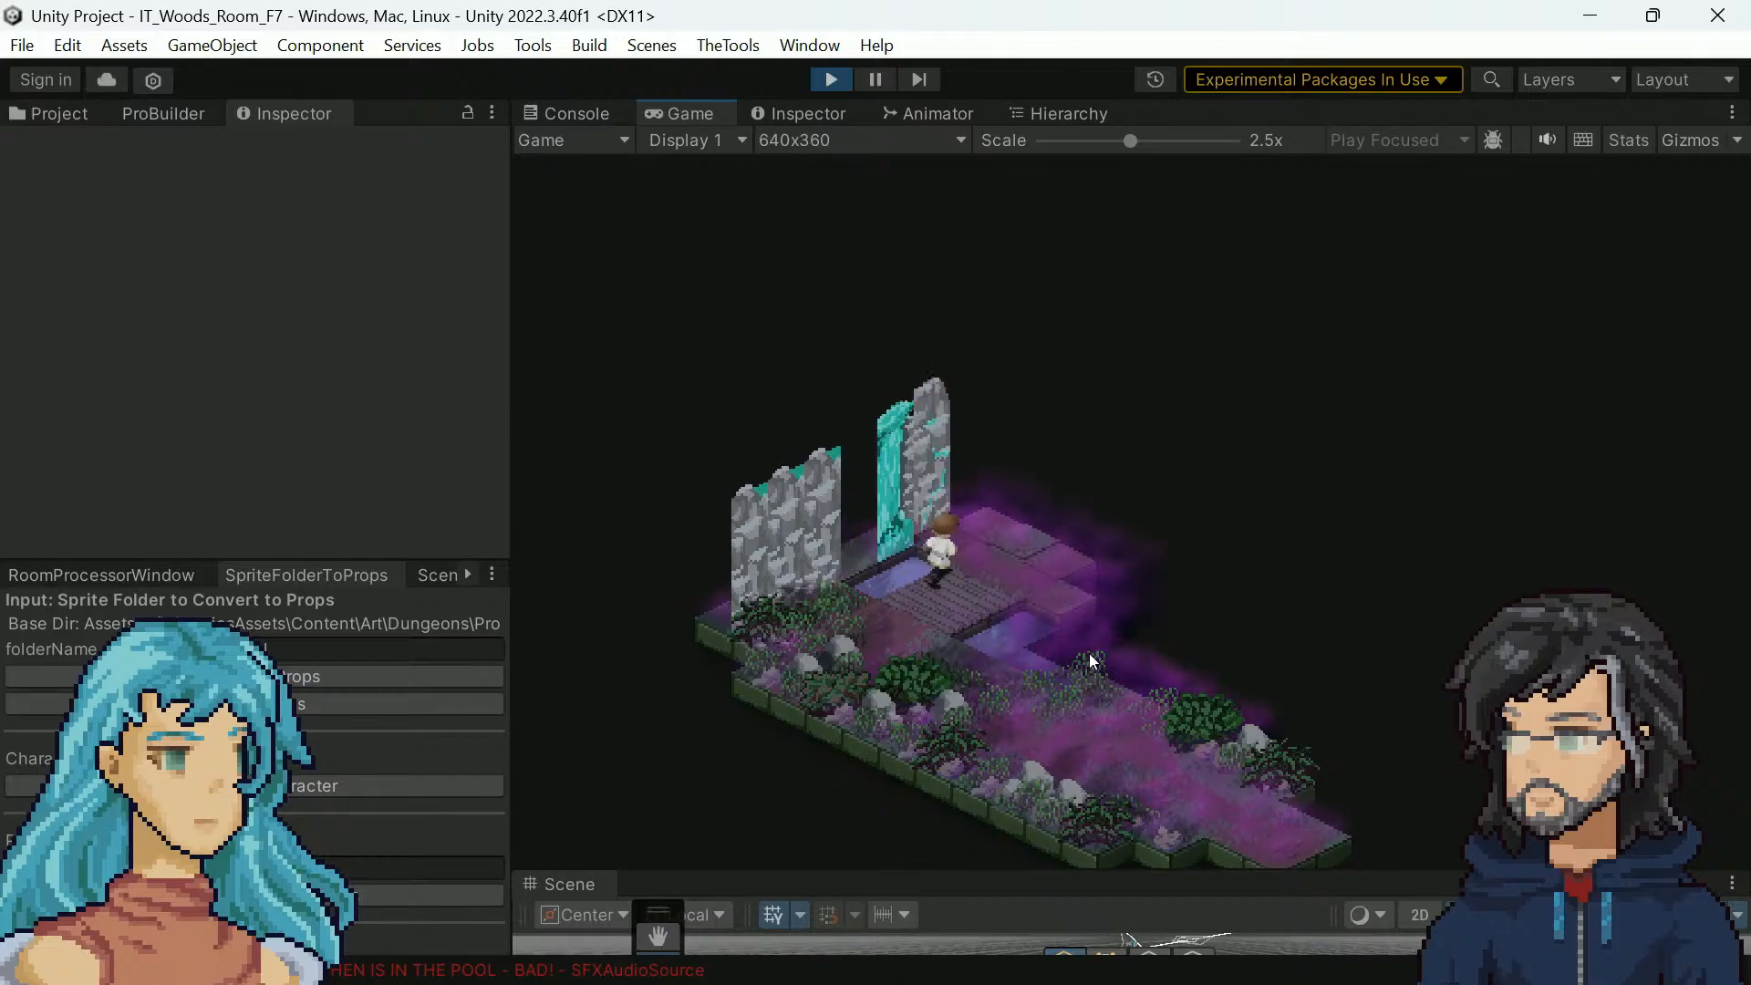
Walk the character across the wooden platform beside the waterfall in the running game, and exit play mode
{"action": "key", "text": "a"}
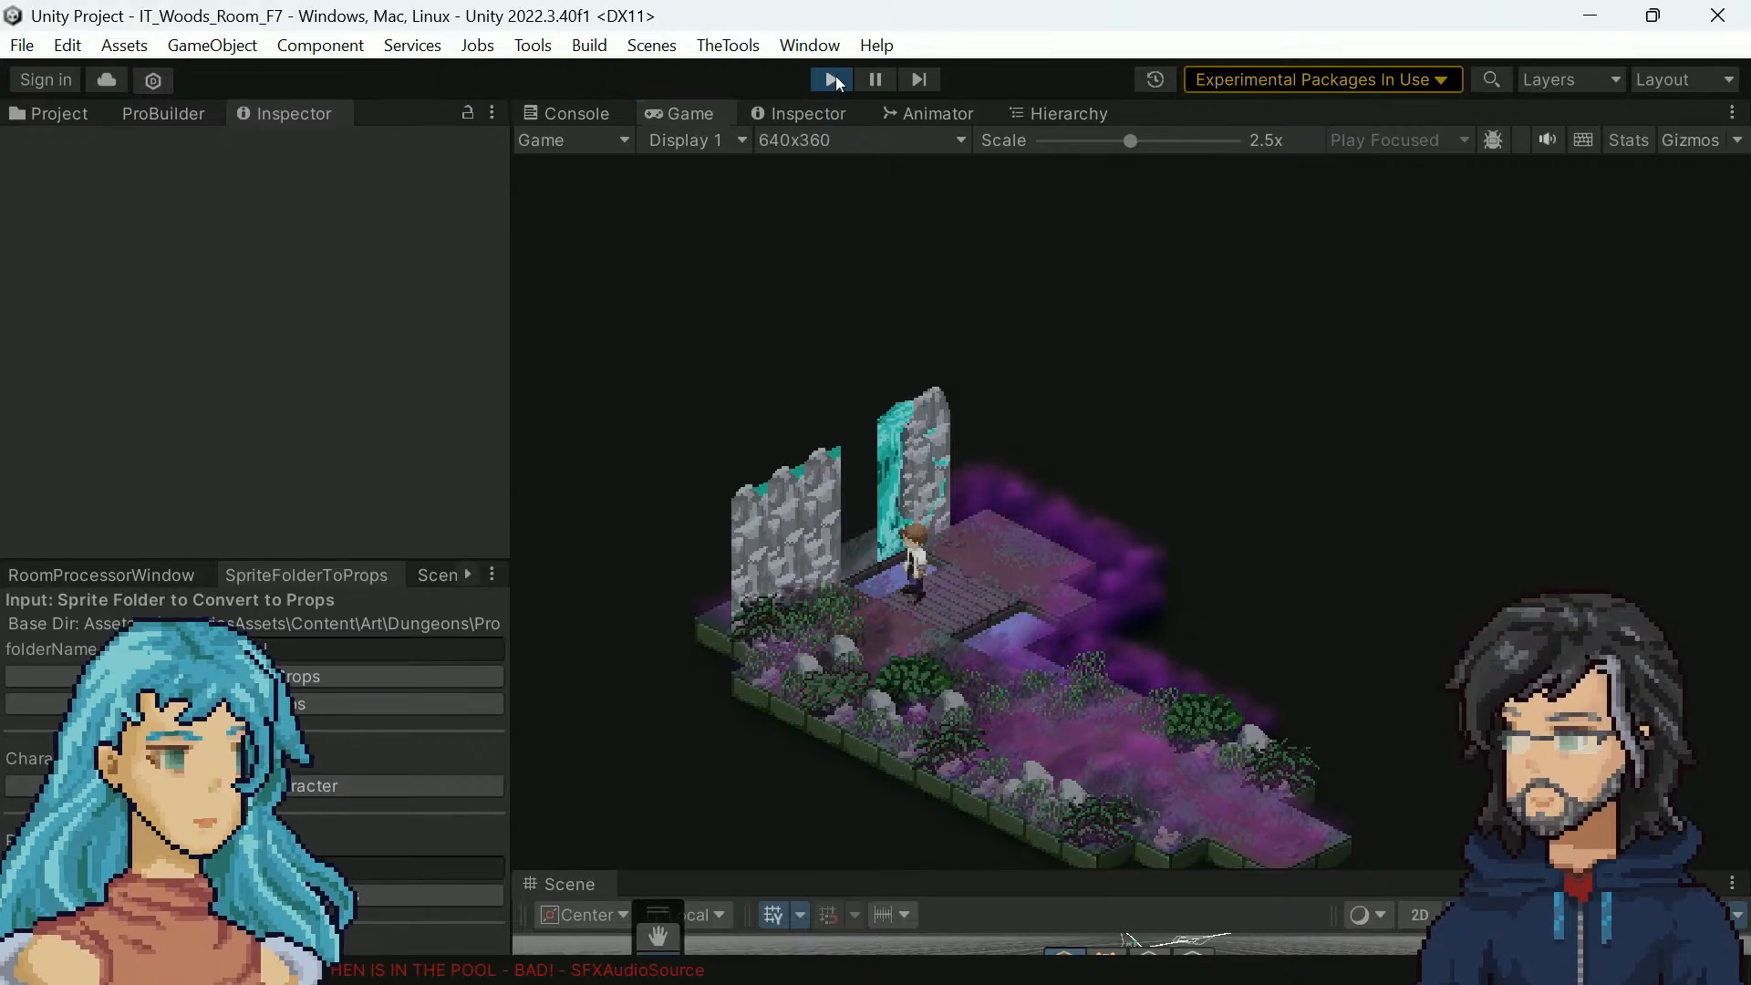
{"action": "key", "text": "ctrl+p"}
Switch to Aseprite and export the tagged inner waterfall as a Packed sprite sheet to 66_L_InnerWaterfall.png with JSON data in 66_L_InnerWaterfall.json
{"action": "left_click_drag", "start_coordinate": [1014, 31], "coordinate": [0, 18]}
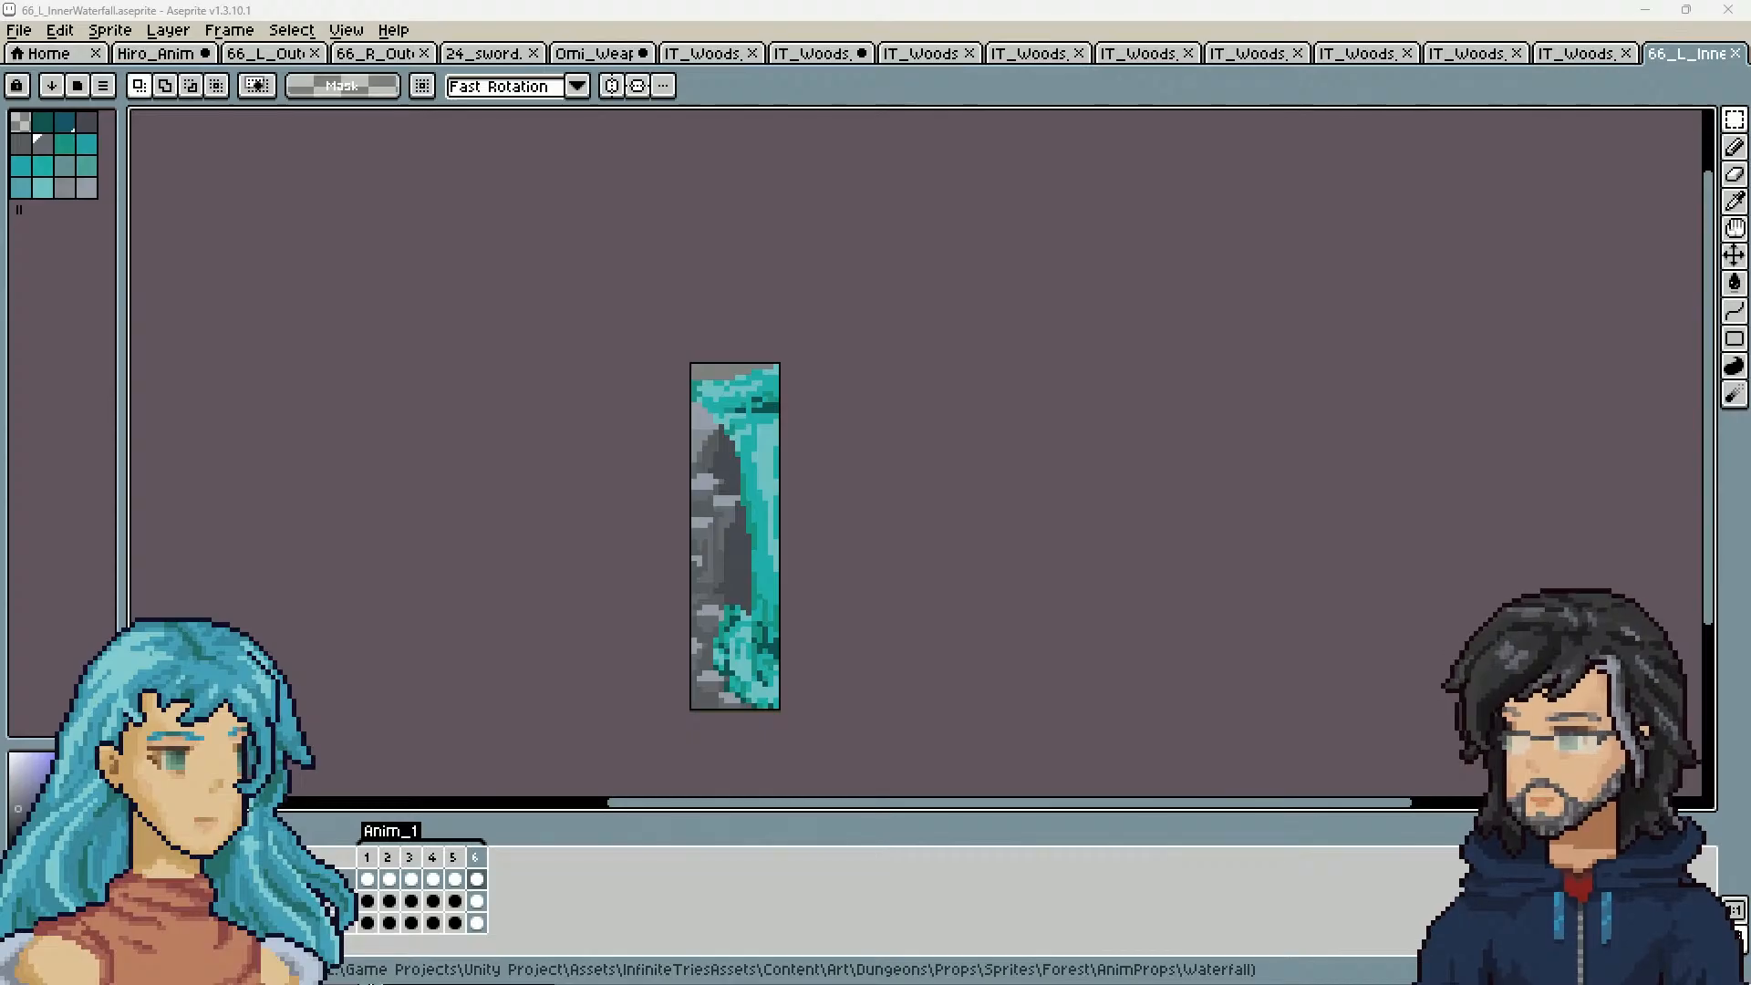
{"action": "left_click", "coordinate": [1055, 361]}
{"action": "left_click_drag", "start_coordinate": [425, 461], "coordinate": [489, 448]}
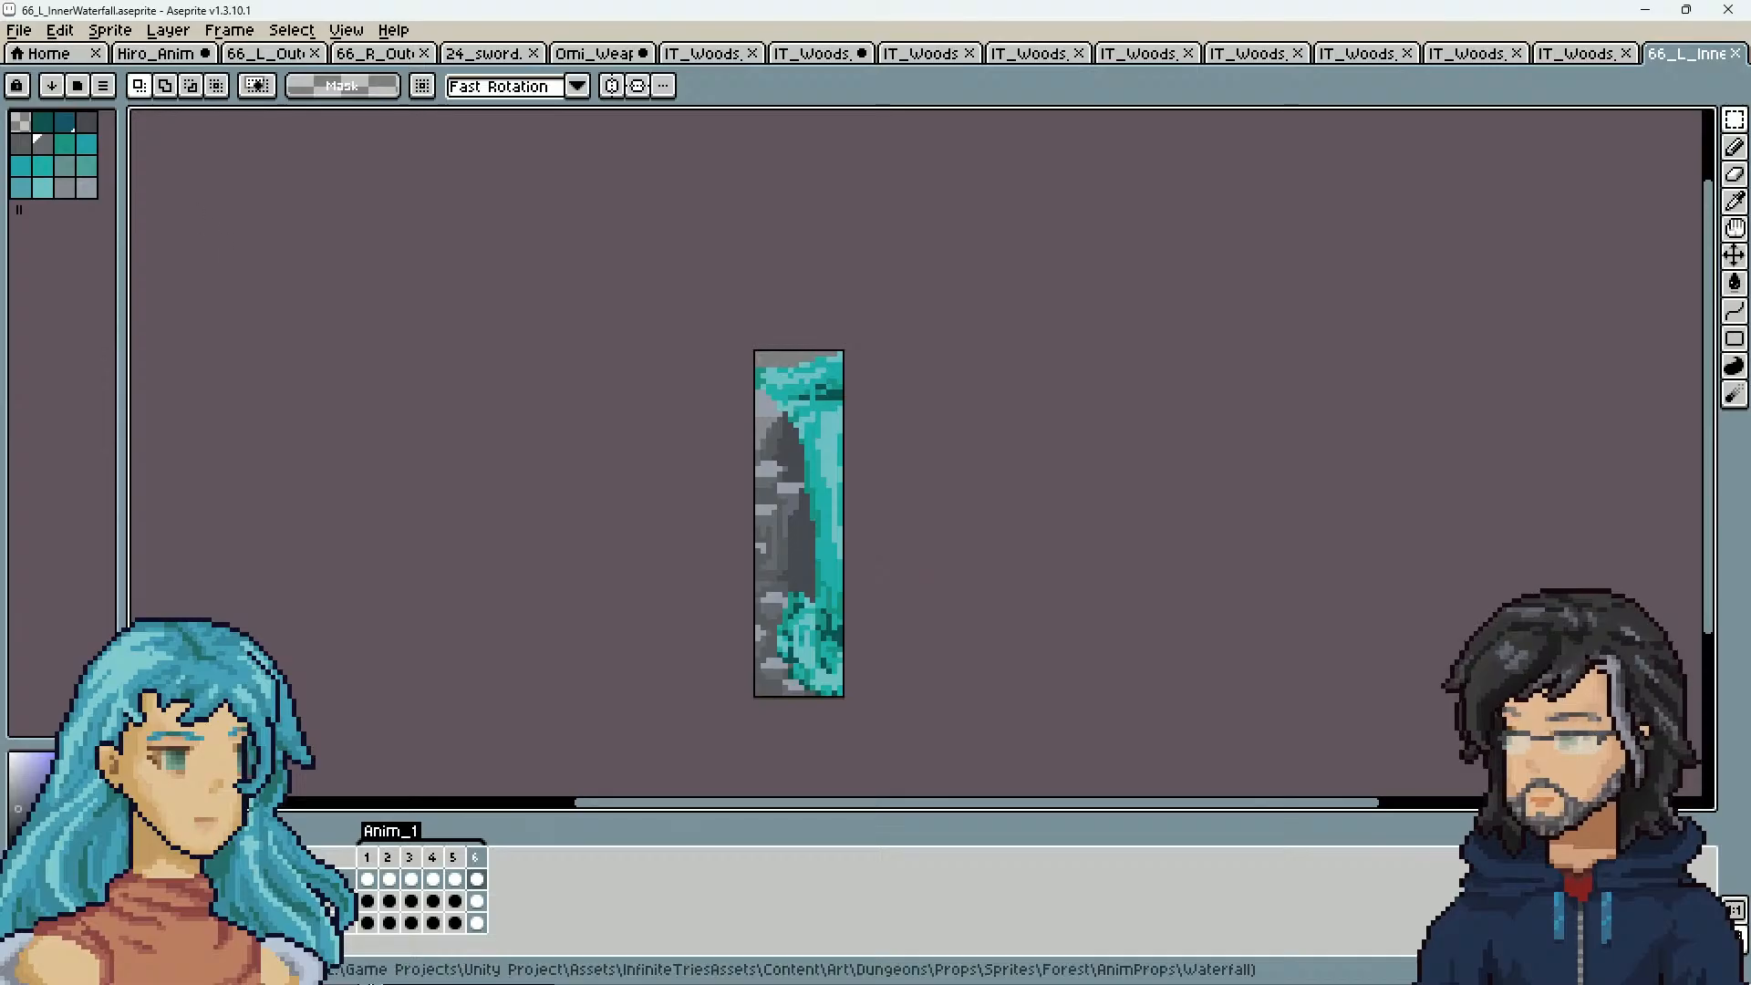
{"action": "left_click", "coordinate": [19, 30]}
{"action": "mouse_move", "coordinate": [108, 215]}
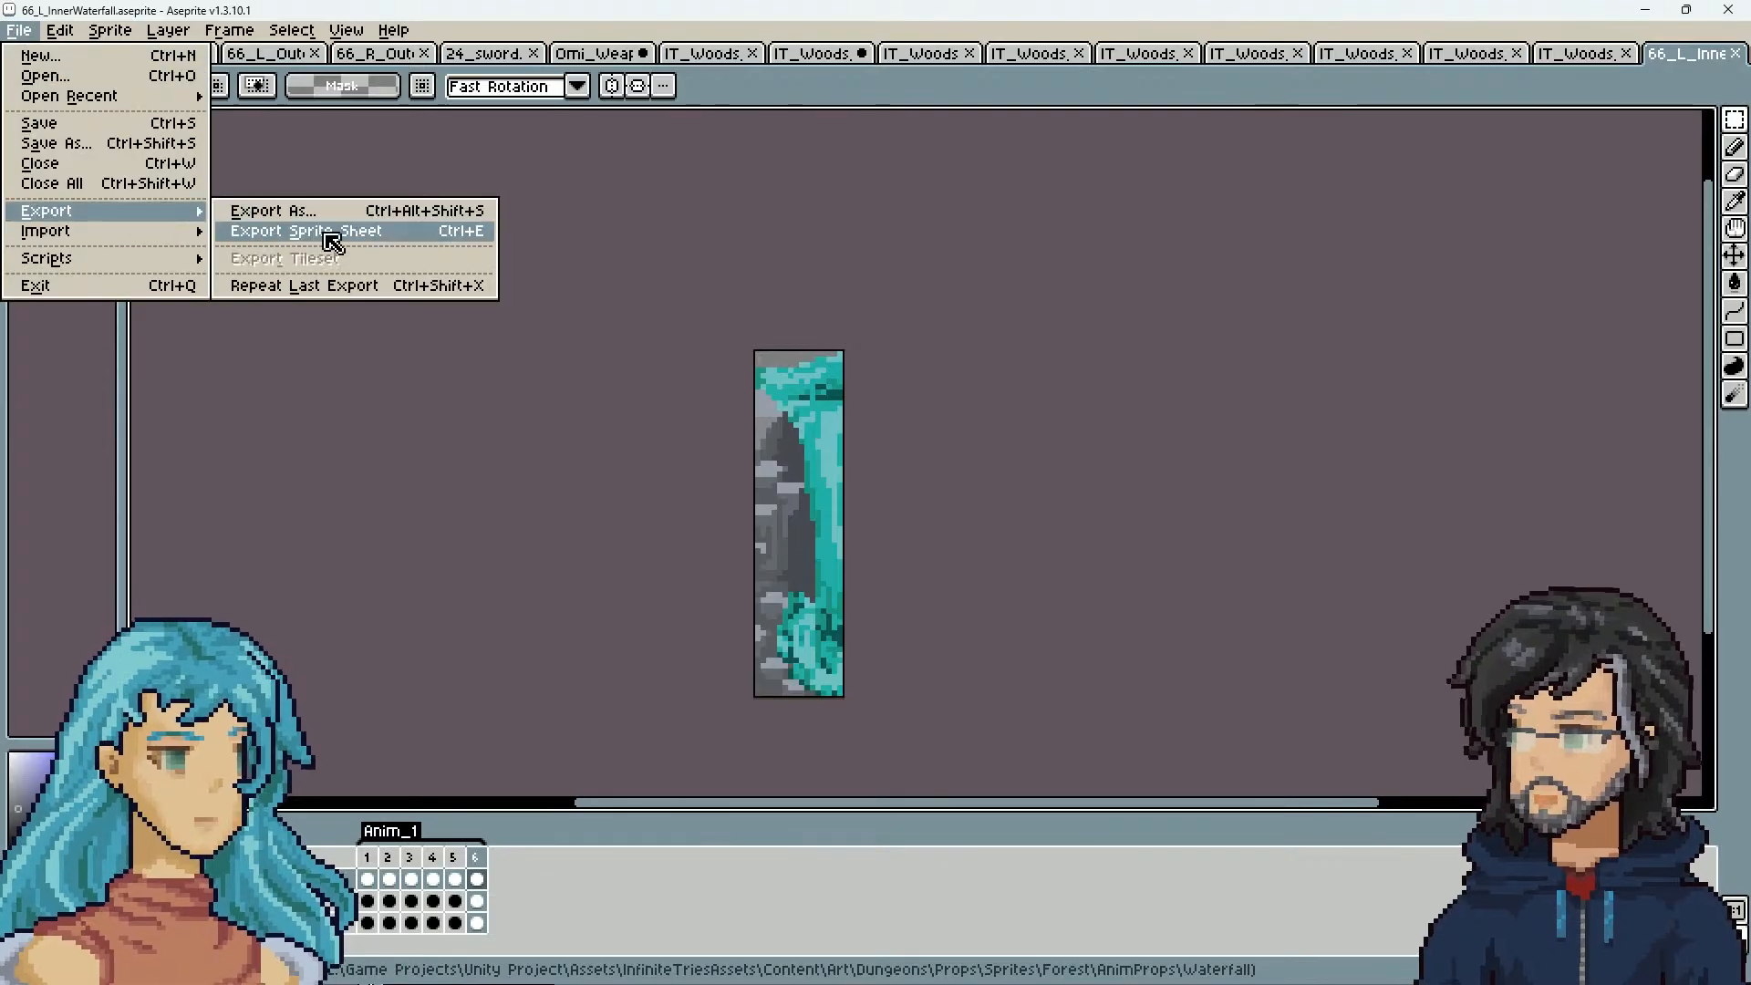
{"action": "left_click", "coordinate": [365, 241]}
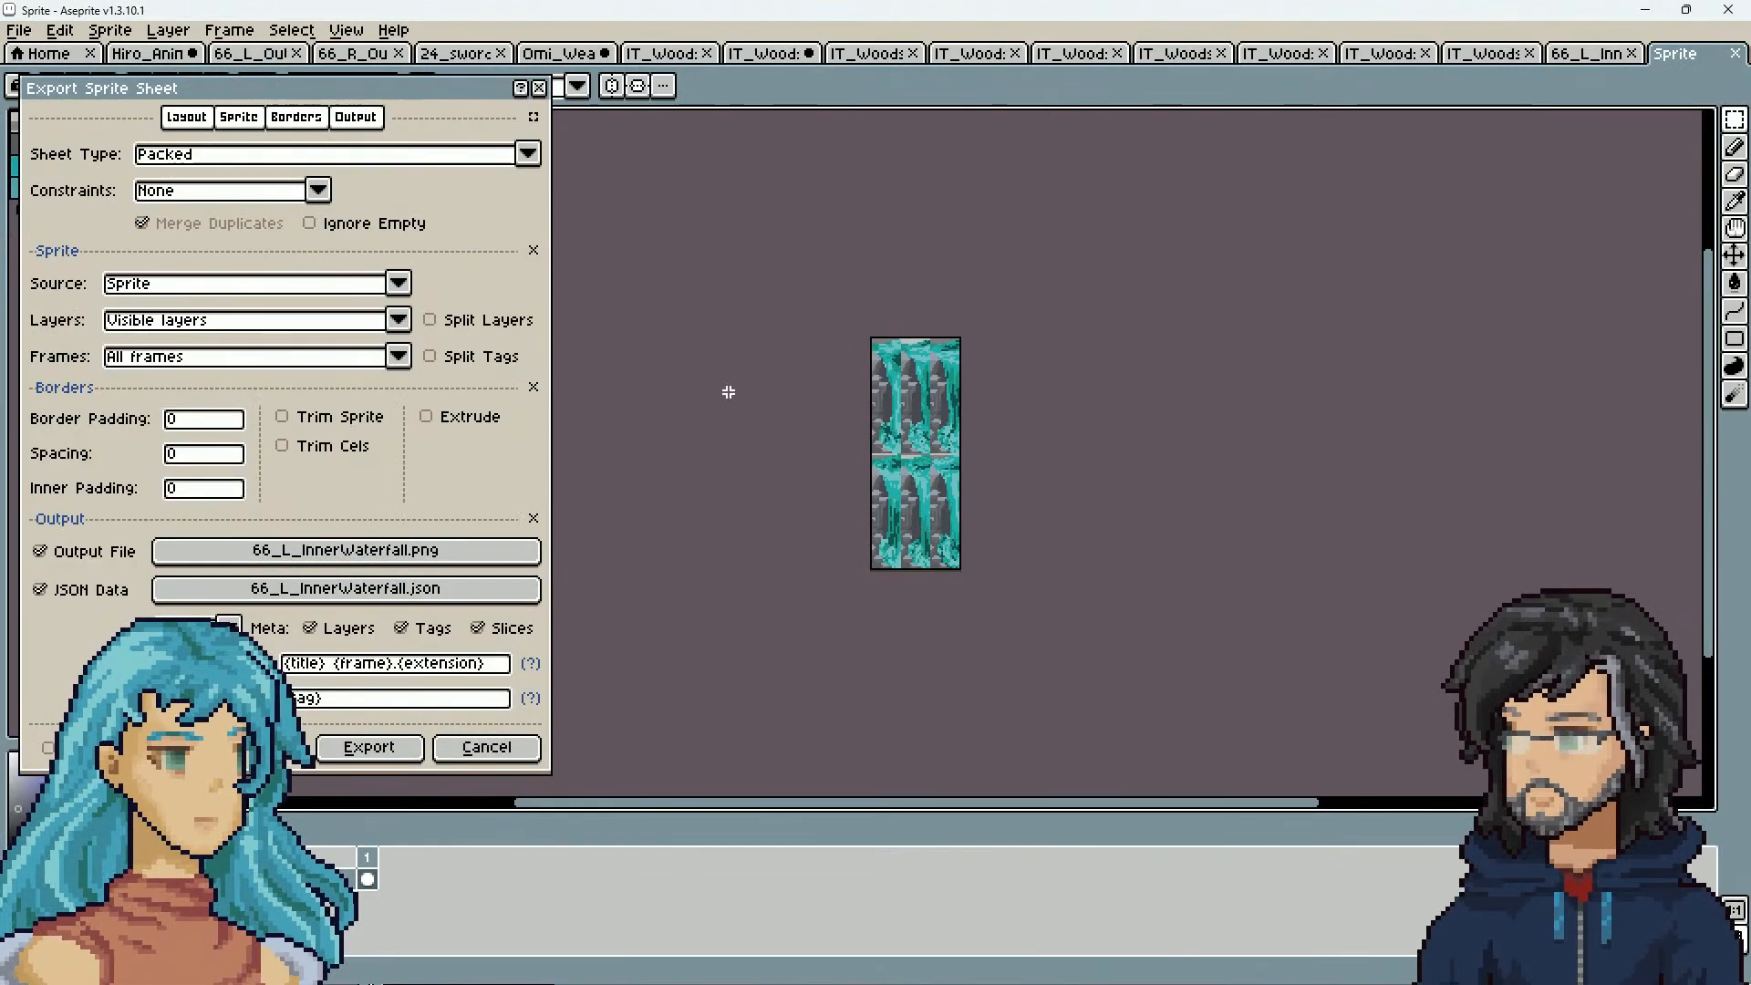
{"action": "left_click", "coordinate": [423, 162]}
{"action": "left_click", "coordinate": [421, 160]}
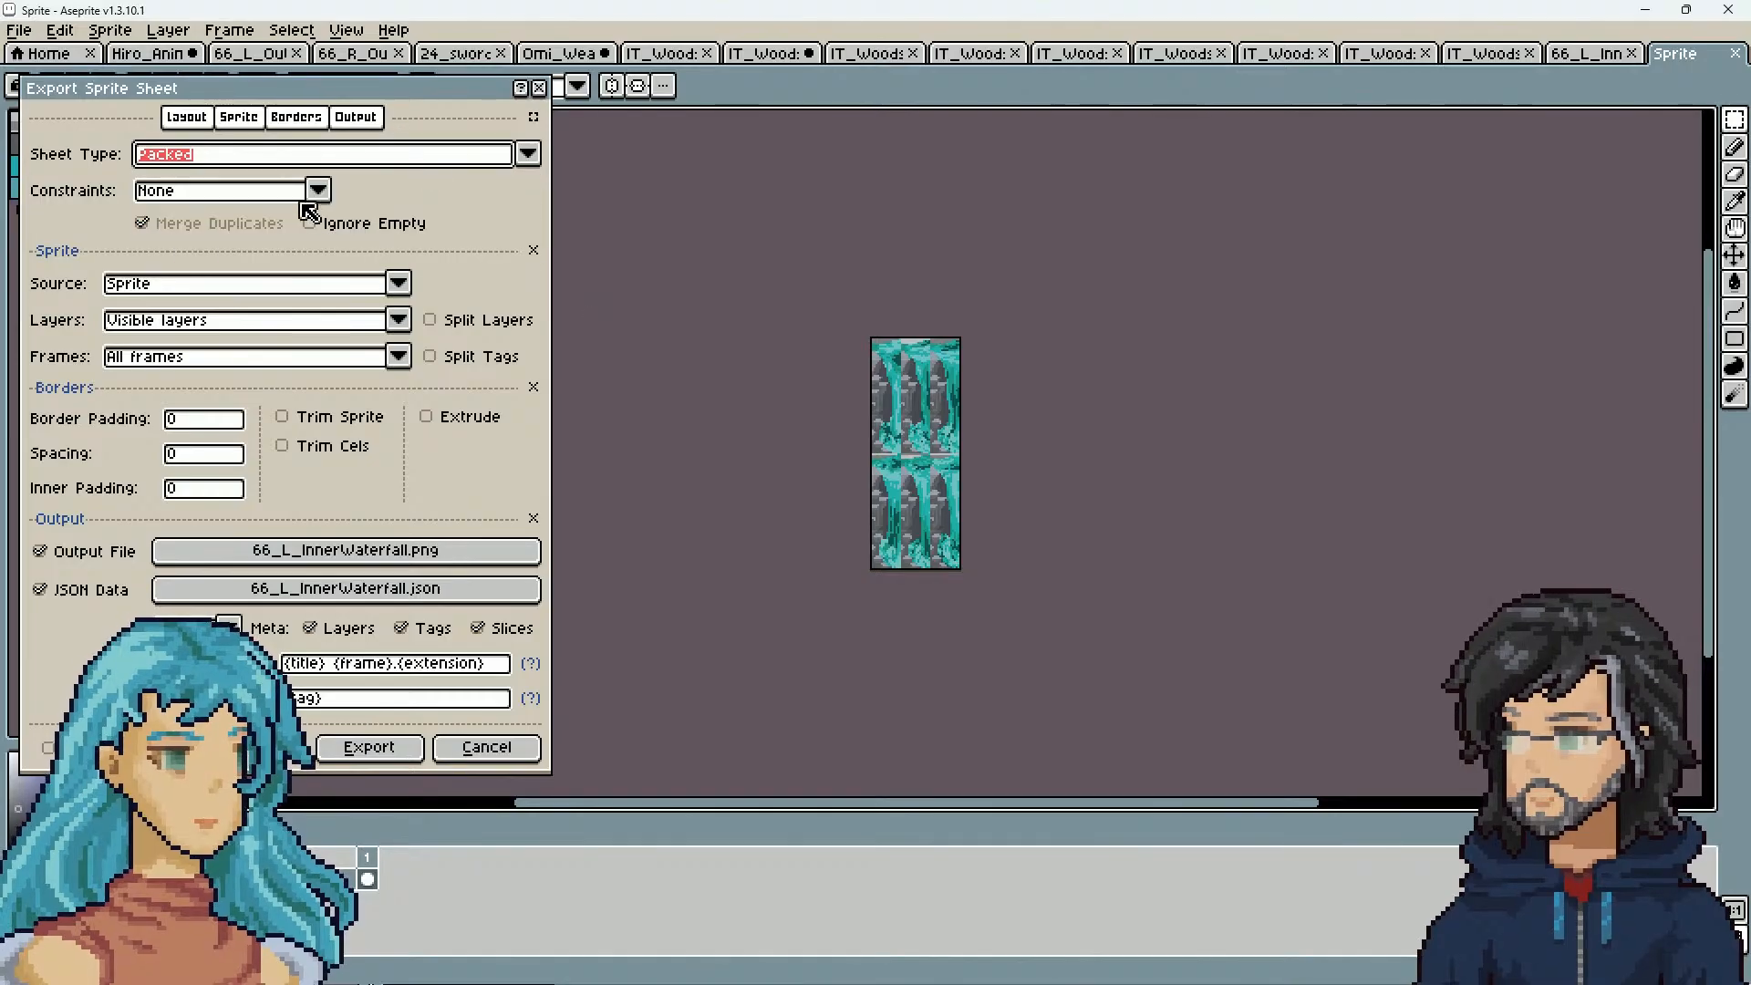
{"action": "scroll", "coordinate": [985, 484], "scroll_direction": "up", "scroll_amount": 3}
{"action": "left_click_drag", "start_coordinate": [812, 438], "coordinate": [769, 500]}
{"action": "scroll", "coordinate": [906, 299], "scroll_direction": "down", "scroll_amount": 3}
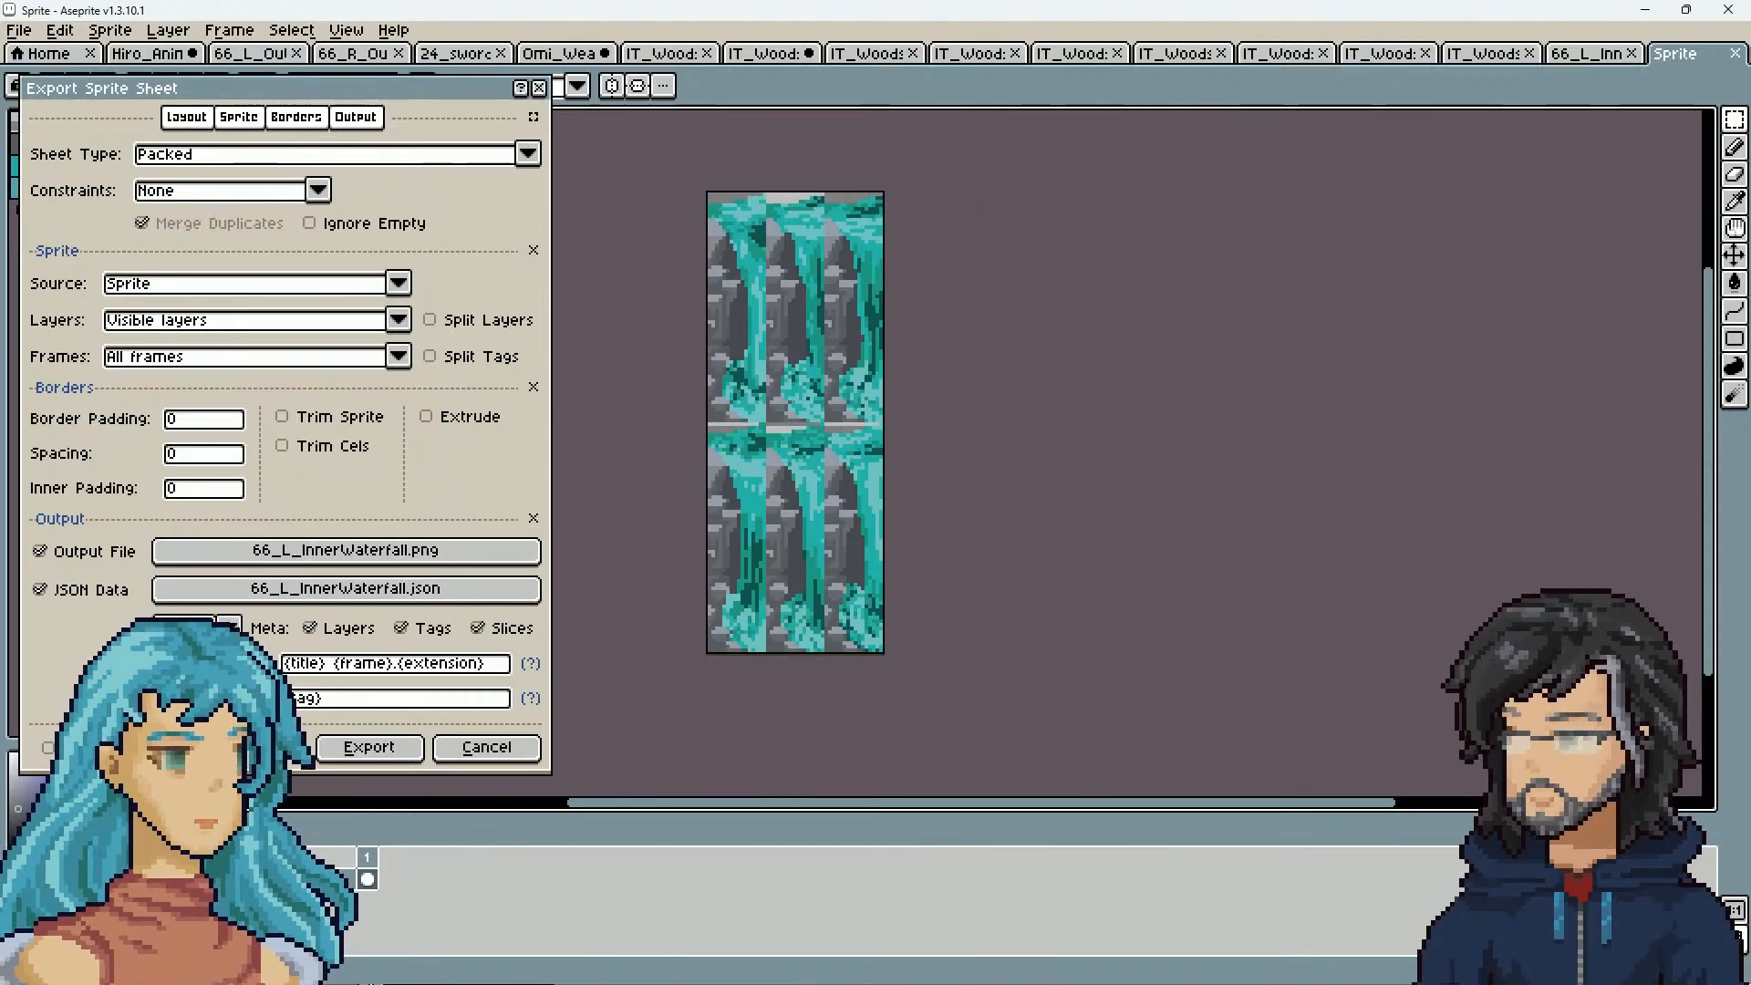
{"action": "left_click", "coordinate": [379, 750]}
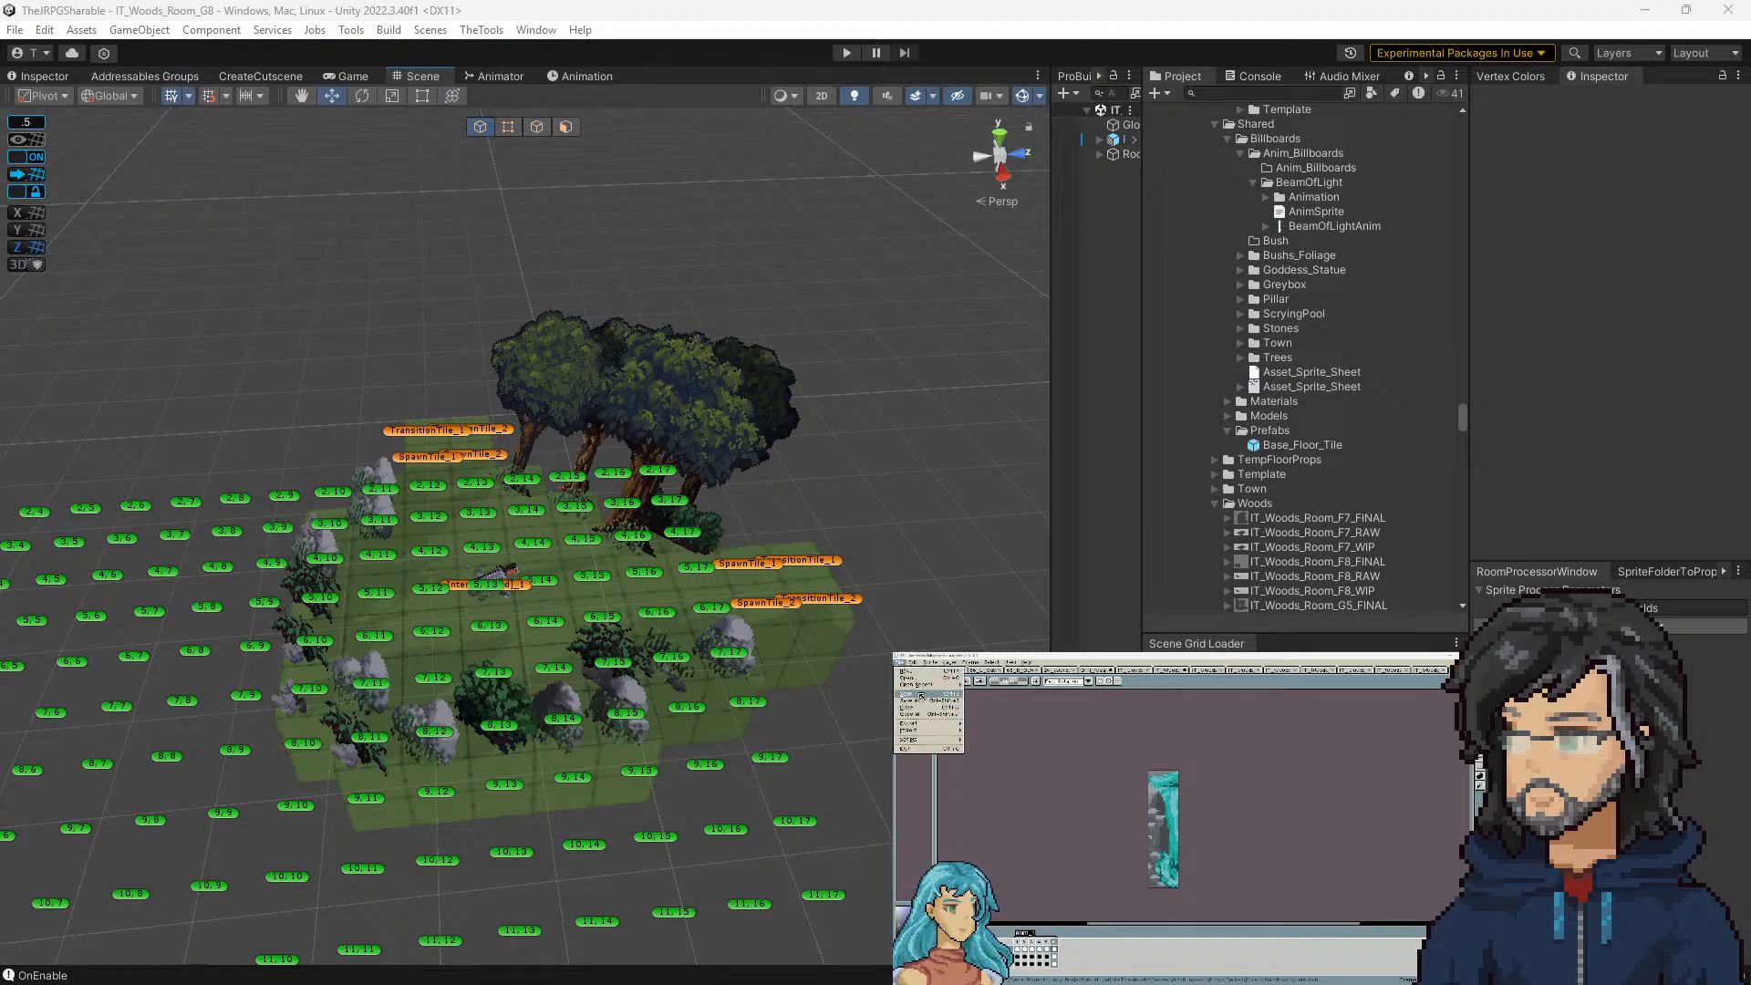
Switch to Visual Studio and locate the IsoTo3DProp class declaration in IsoTo3DProps.cs
{"action": "left_click_drag", "start_coordinate": [638, 984], "coordinate": [867, 0]}
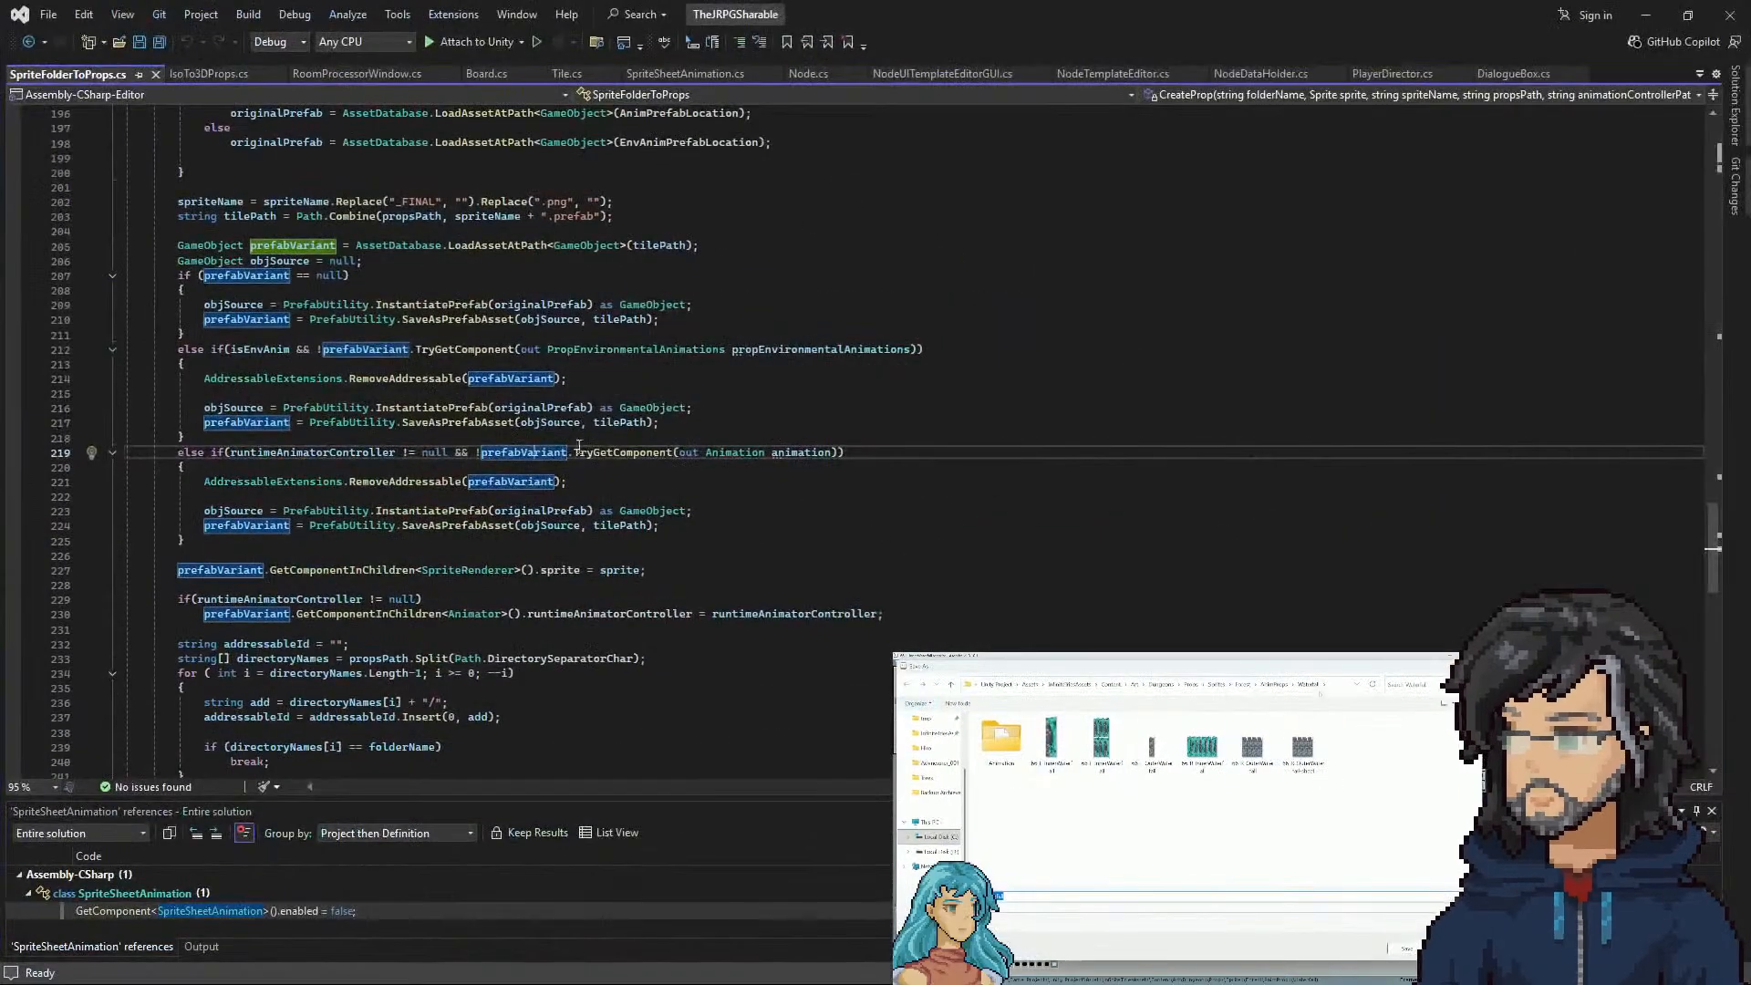
{"action": "left_click", "coordinate": [202, 73]}
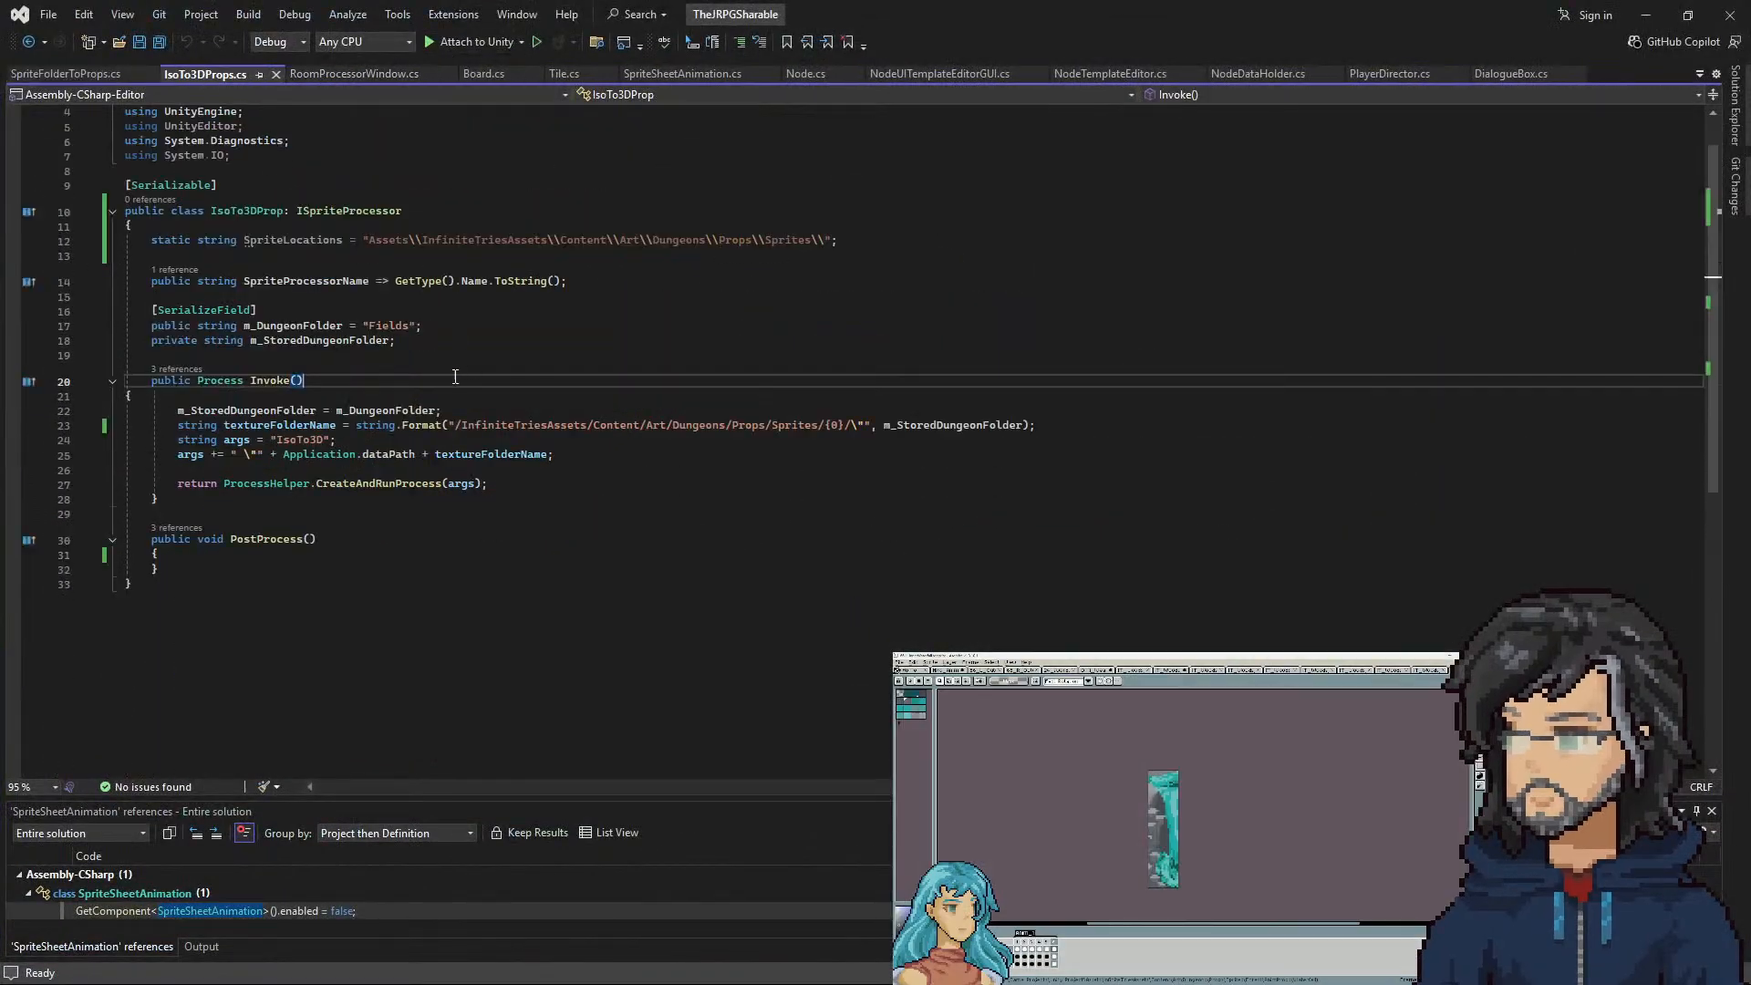
{"action": "left_click", "coordinate": [244, 211]}
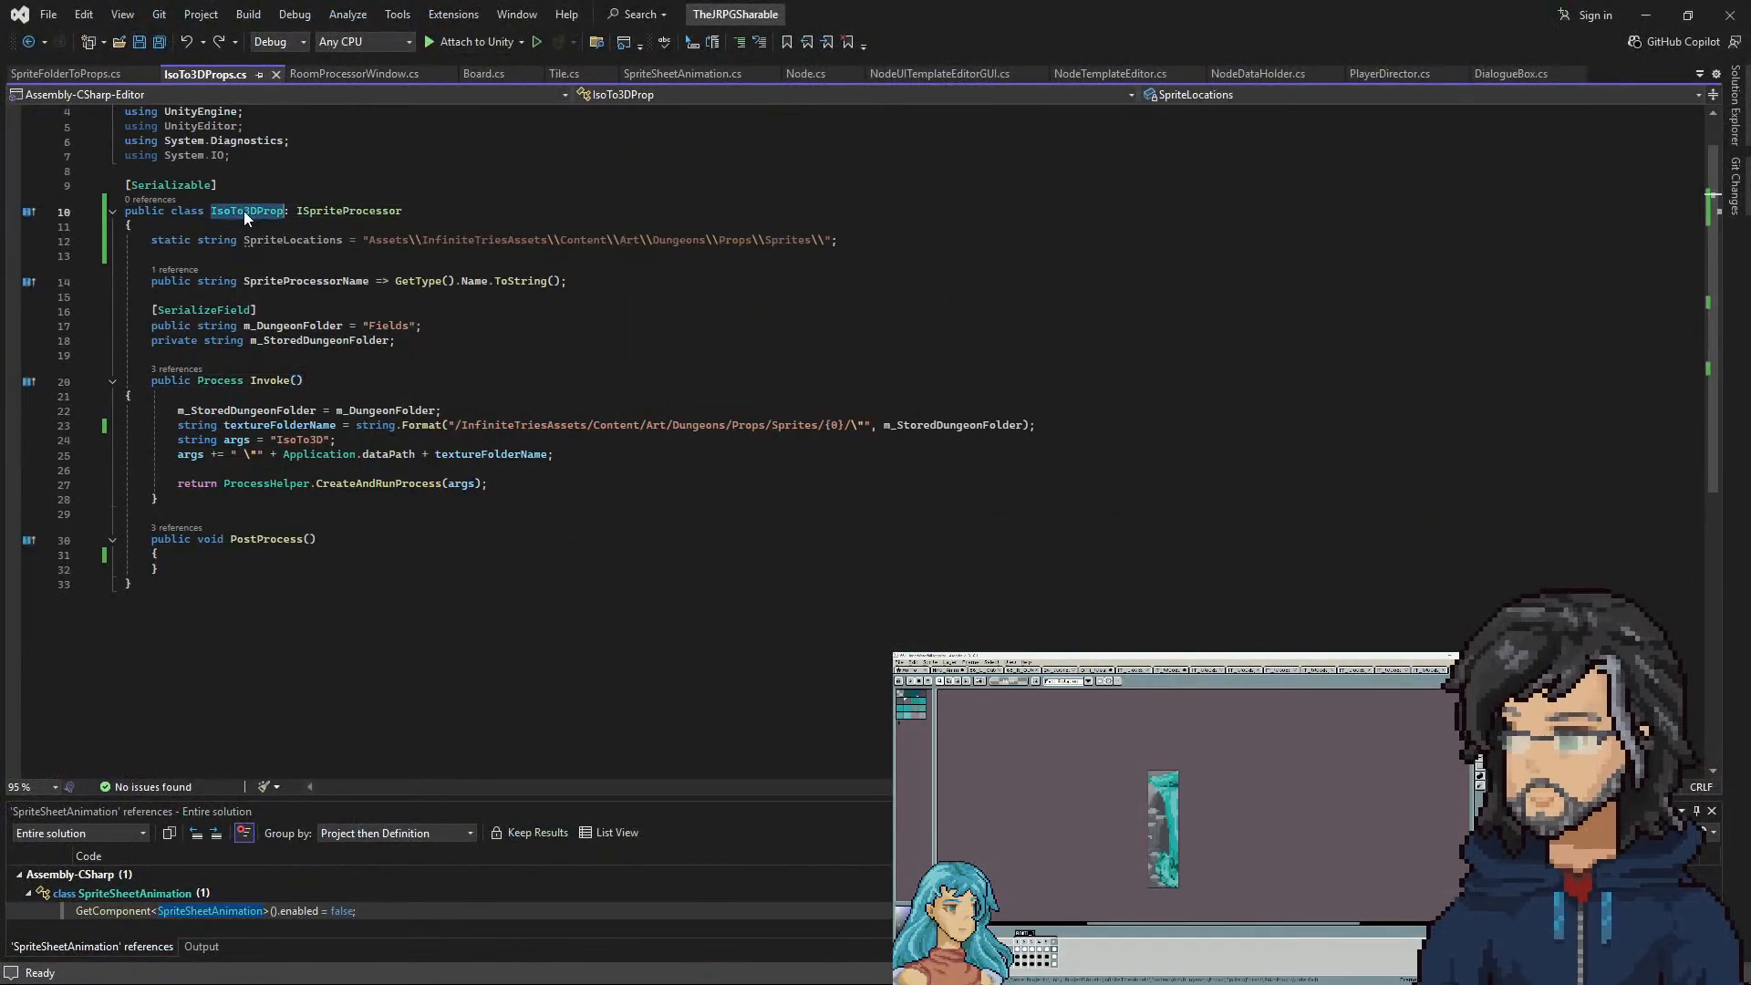
Examine how Init in RoomProcessorWindow.cs sets up m_SerializedObject and m_SpriteProcessParameters, tracing both back to their field declarations
{"action": "left_click", "coordinate": [326, 73]}
{"action": "left_click_drag", "start_coordinate": [303, 396], "coordinate": [673, 399]}
{"action": "left_click", "coordinate": [614, 444]}
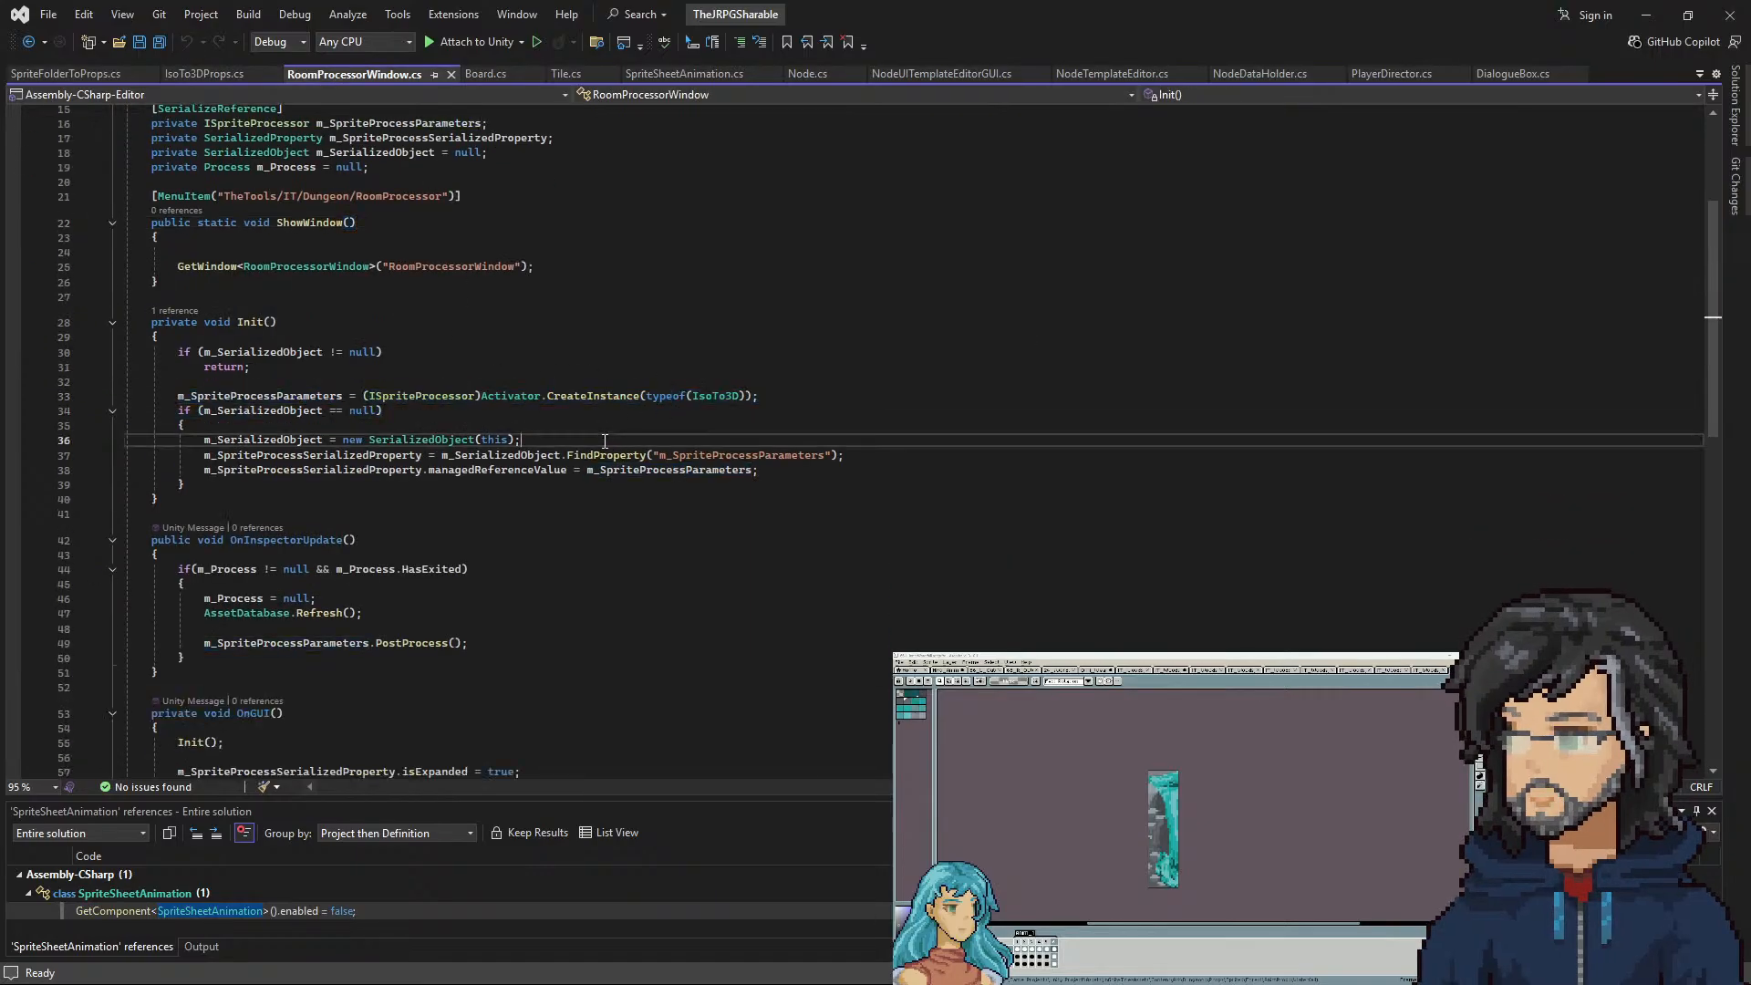
{"action": "scroll", "coordinate": [472, 472], "scroll_direction": "up", "scroll_amount": 1}
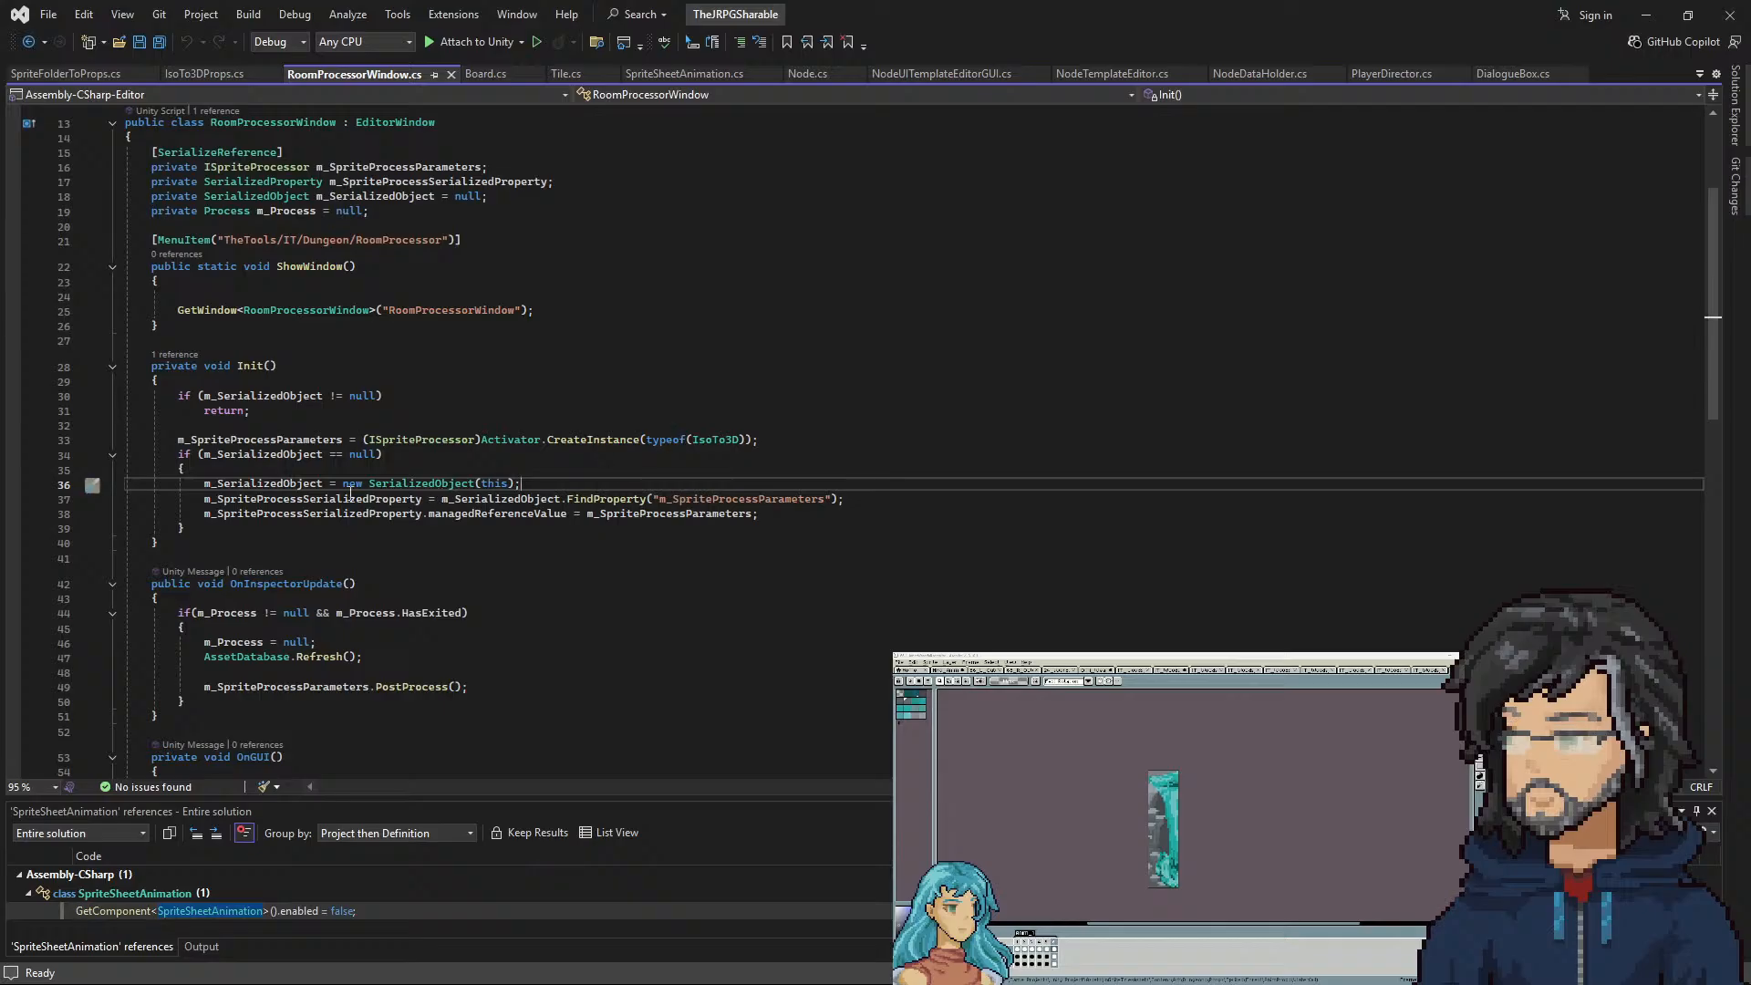
{"action": "double_click", "coordinate": [271, 485]}
{"action": "double_click", "coordinate": [270, 455]}
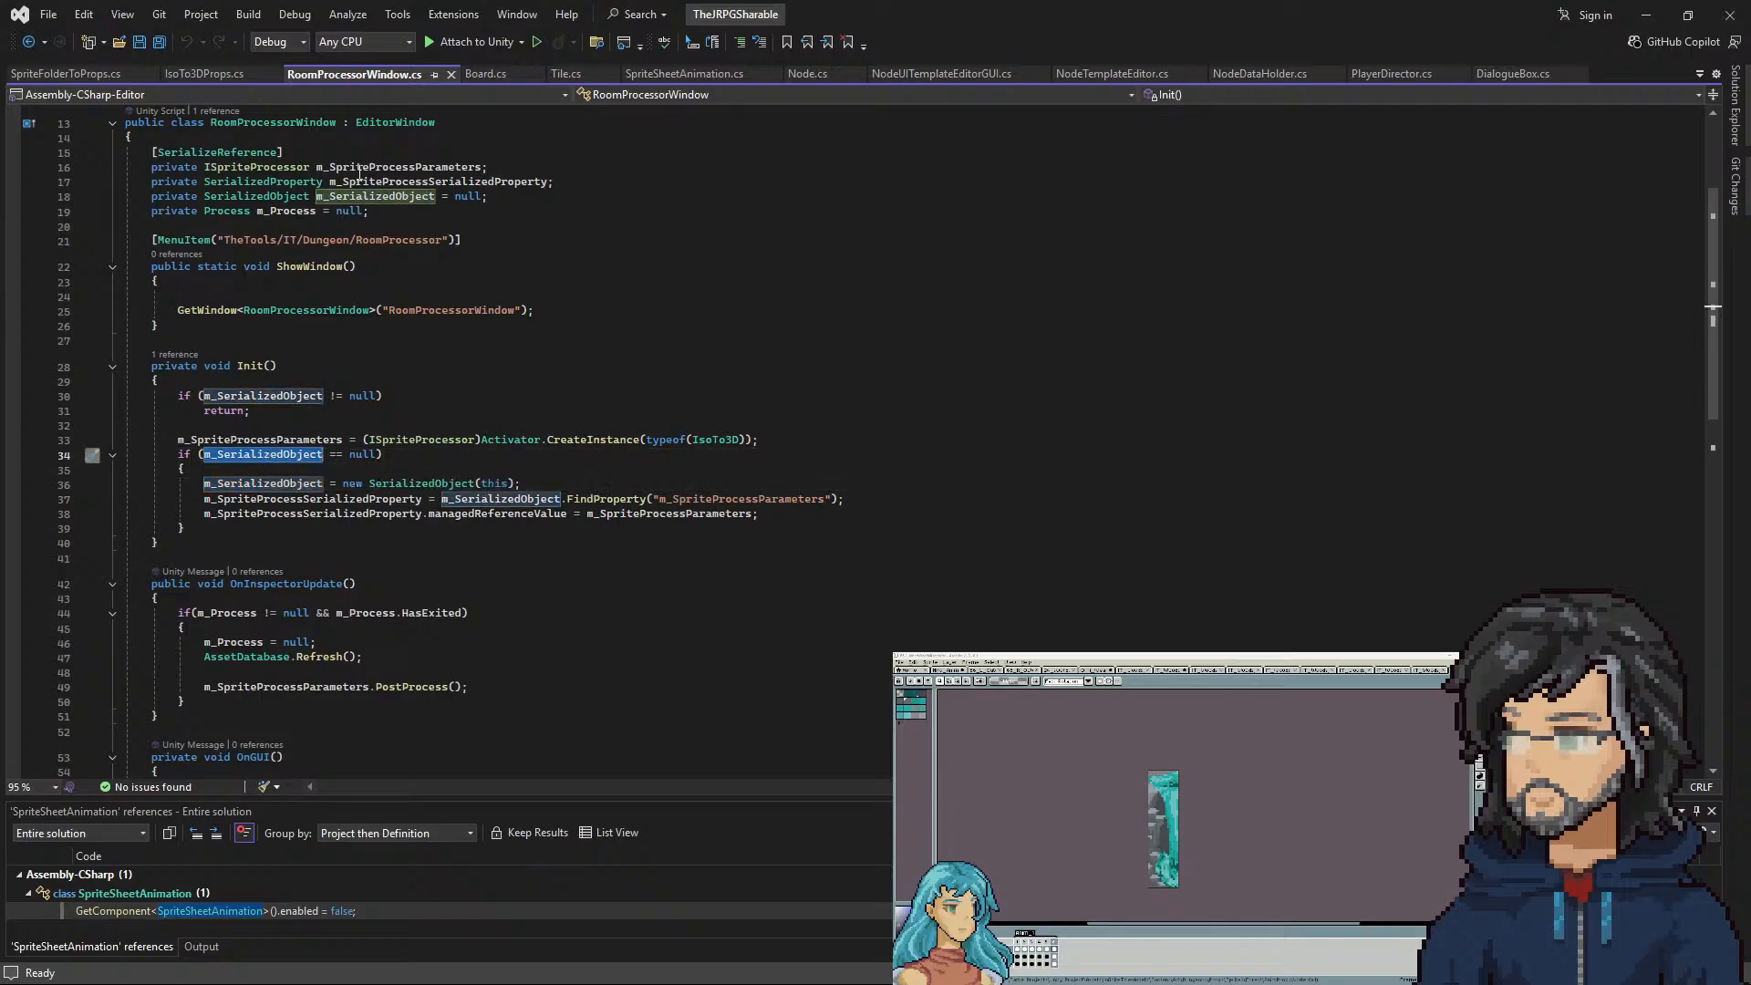
{"action": "double_click", "coordinate": [636, 441]}
{"action": "double_click", "coordinate": [278, 440]}
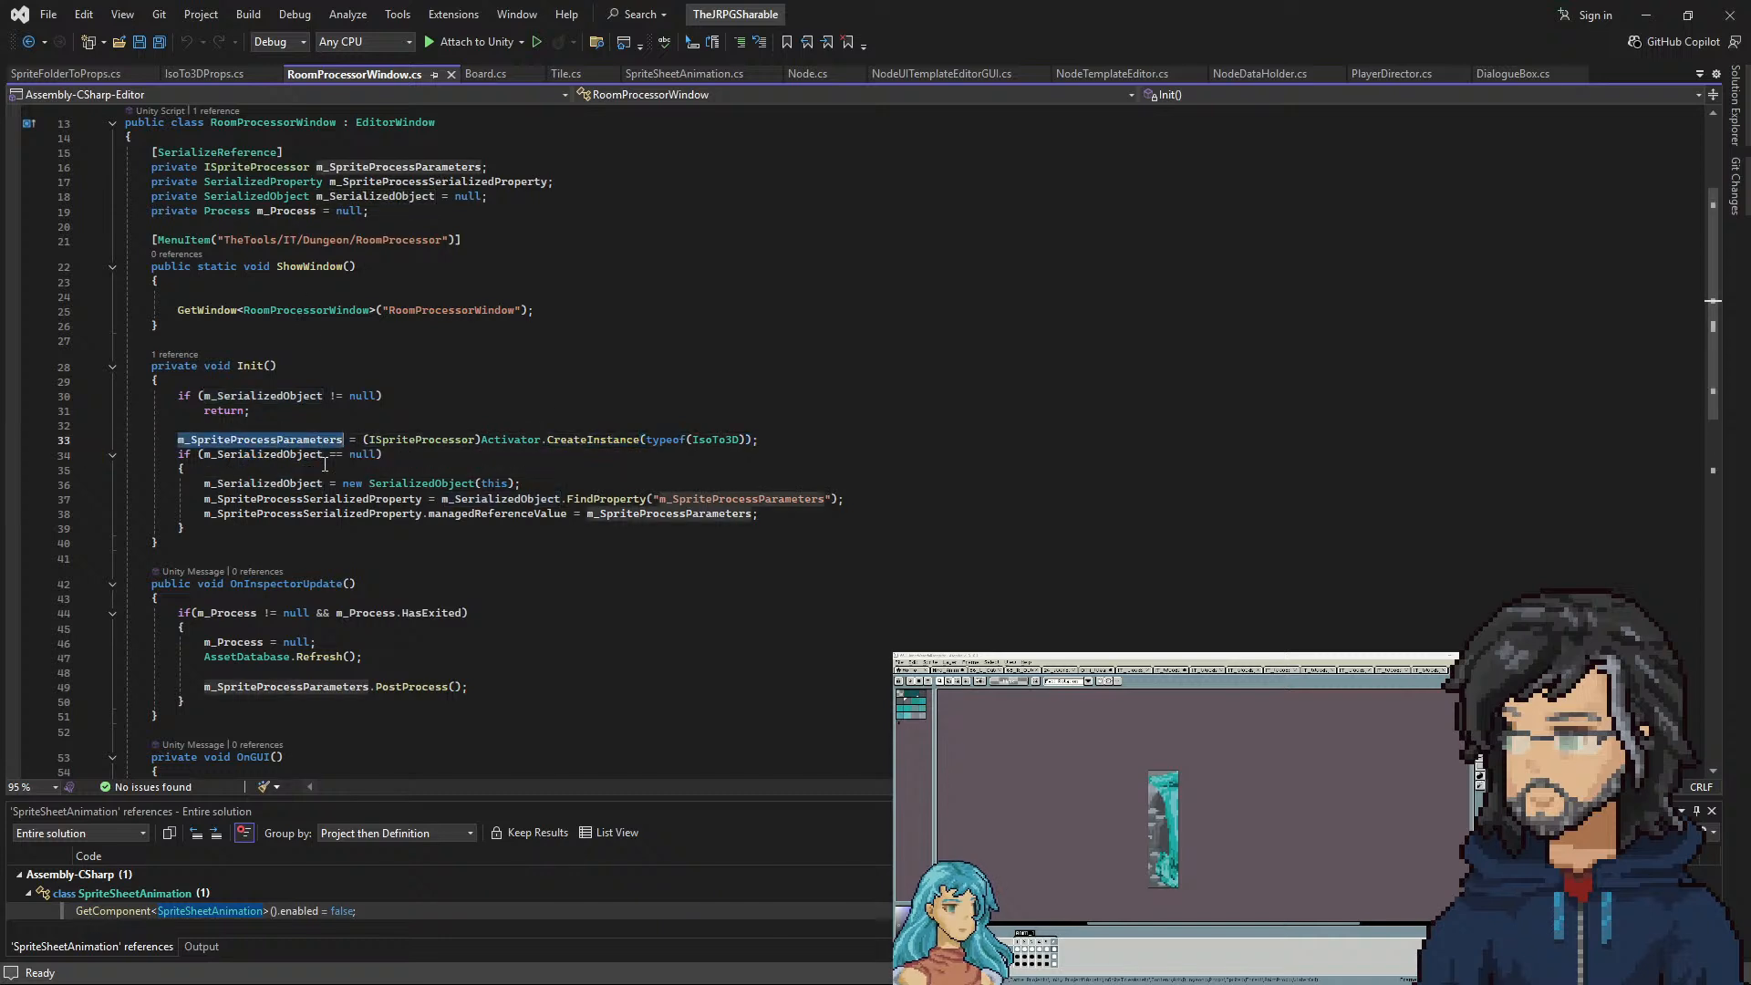
{"action": "scroll", "coordinate": [319, 442], "scroll_direction": "up", "scroll_amount": 2}
{"action": "double_click", "coordinate": [235, 257]}
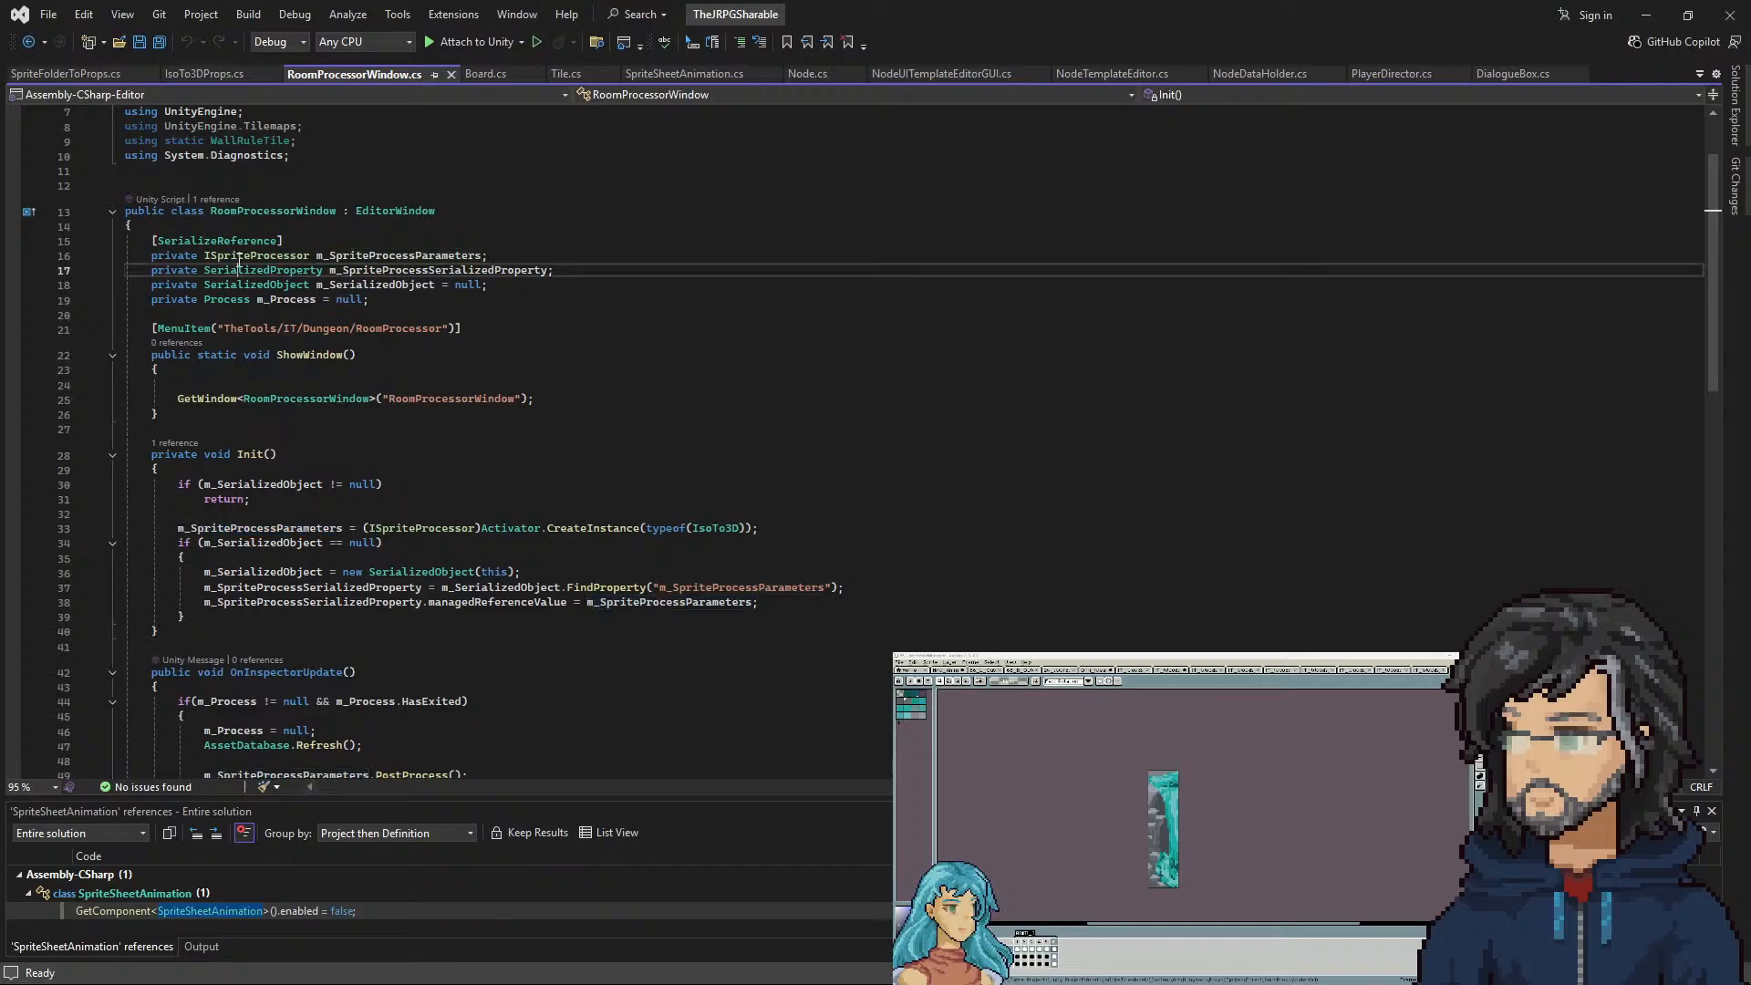
{"action": "double_click", "coordinate": [398, 257]}
Read through OnInspectorUpdate and OnGUI in RoomProcessorWindow.cs, and examine the Activator.CreateInstance call in Init
{"action": "scroll", "coordinate": [437, 459], "scroll_direction": "down", "scroll_amount": 2}
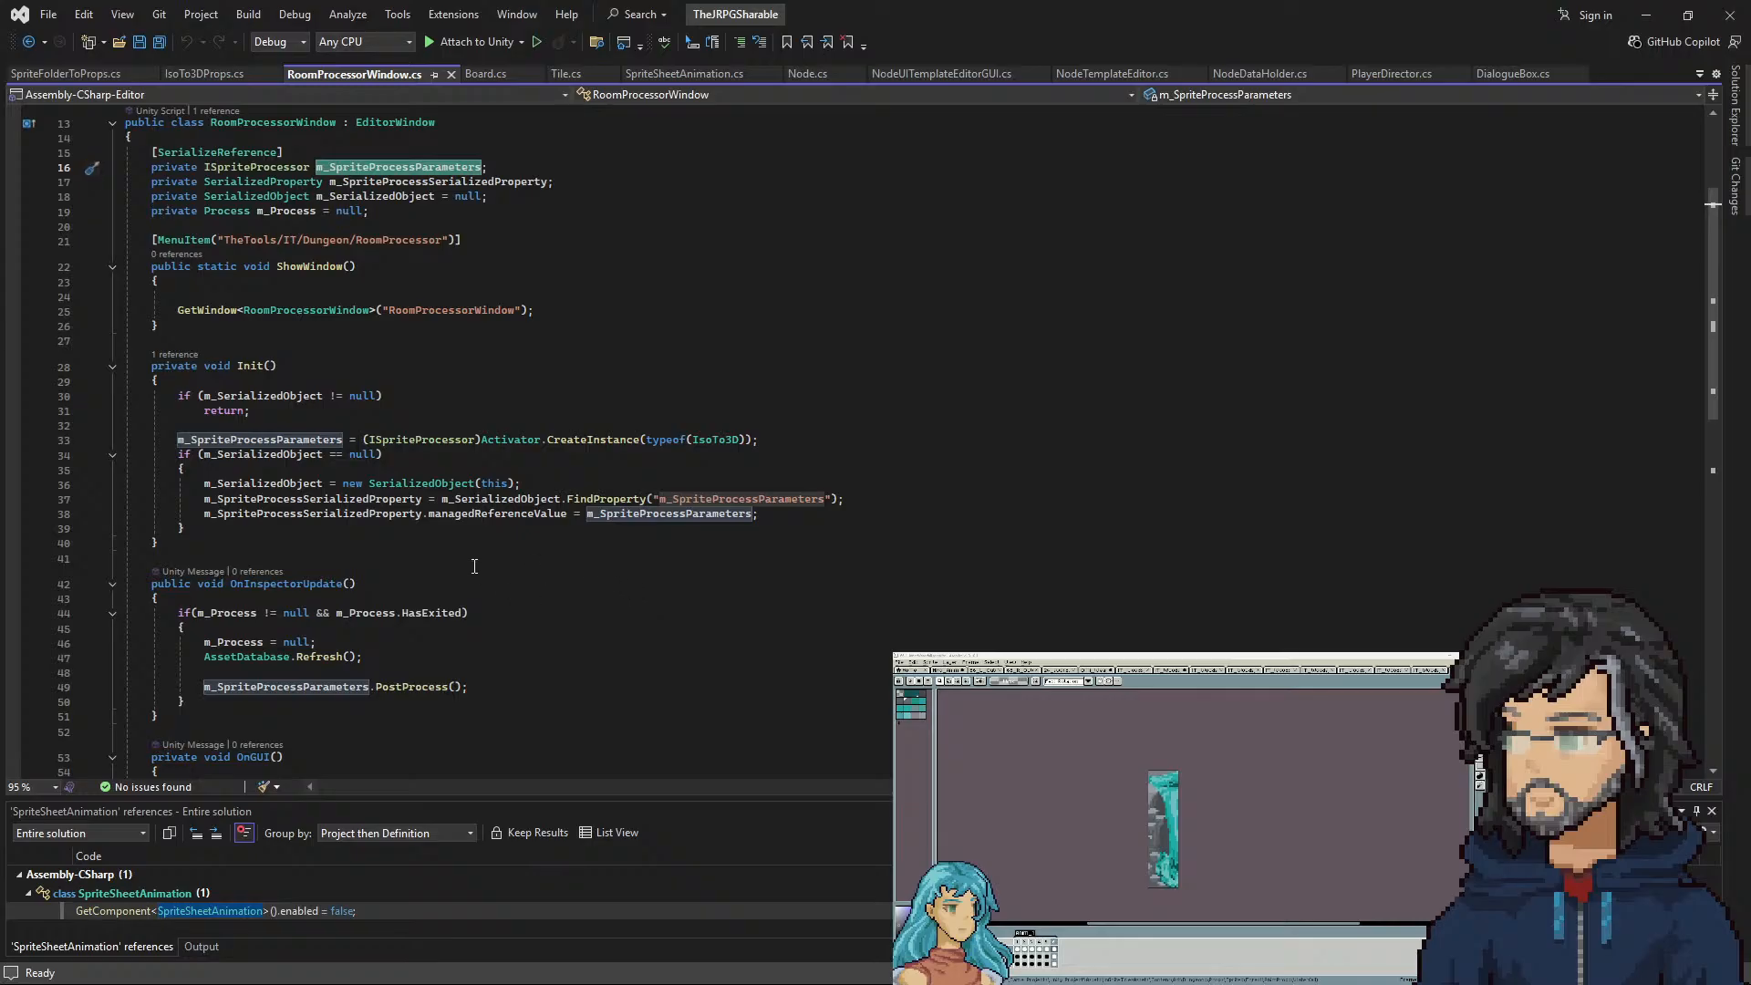
{"action": "scroll", "coordinate": [474, 566], "scroll_direction": "down", "scroll_amount": 3}
{"action": "scroll", "coordinate": [475, 566], "scroll_direction": "up", "scroll_amount": 2}
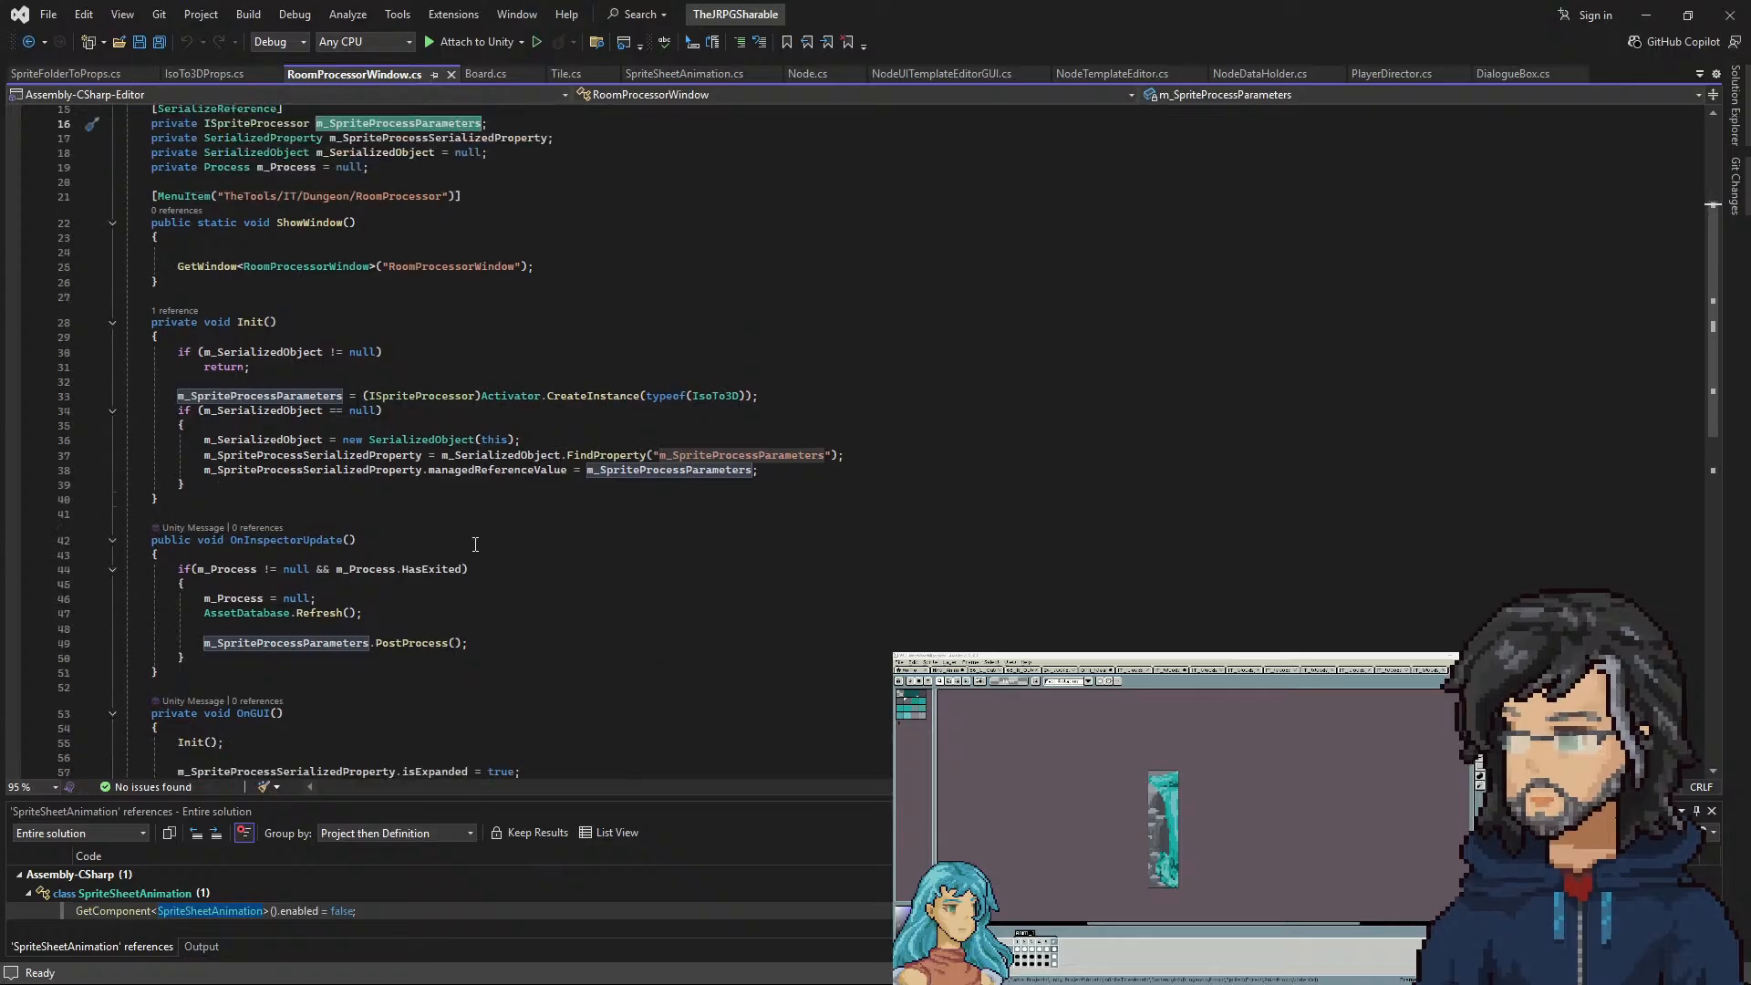
{"action": "scroll", "coordinate": [473, 547], "scroll_direction": "down", "scroll_amount": 2}
{"action": "scroll", "coordinate": [419, 540], "scroll_direction": "down", "scroll_amount": 3}
{"action": "scroll", "coordinate": [420, 539], "scroll_direction": "up", "scroll_amount": 2}
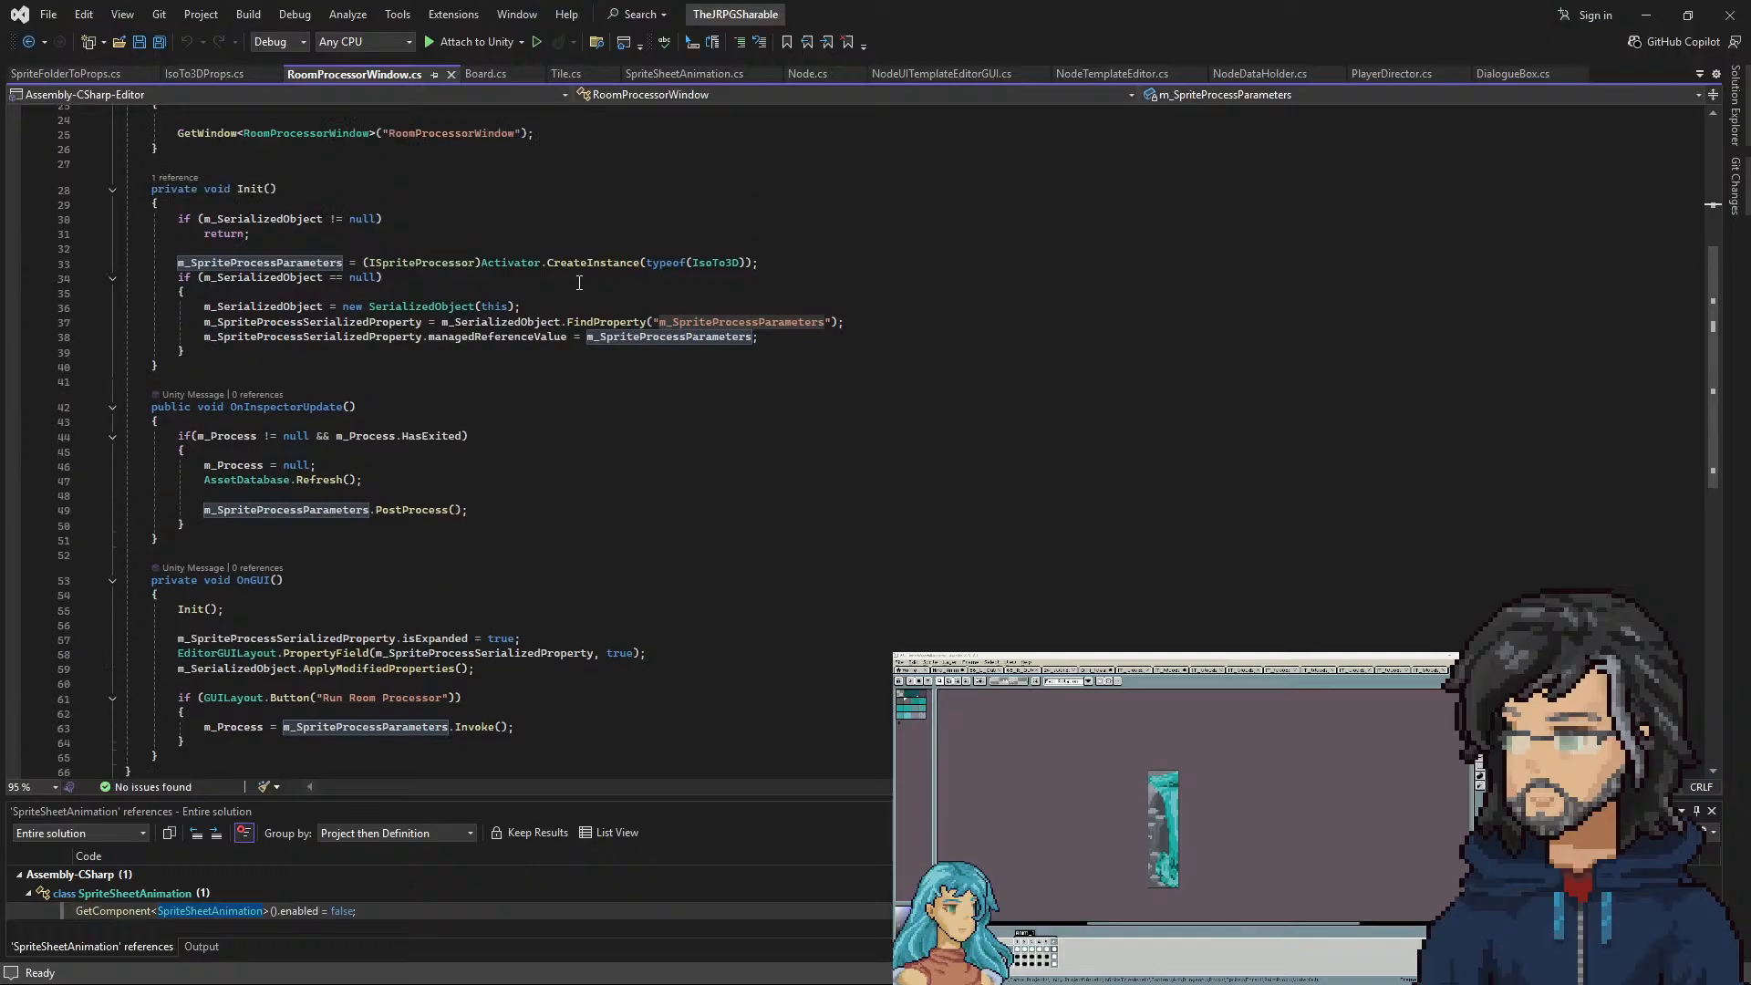
{"action": "double_click", "coordinate": [493, 263]}
{"action": "double_click", "coordinate": [573, 263]}
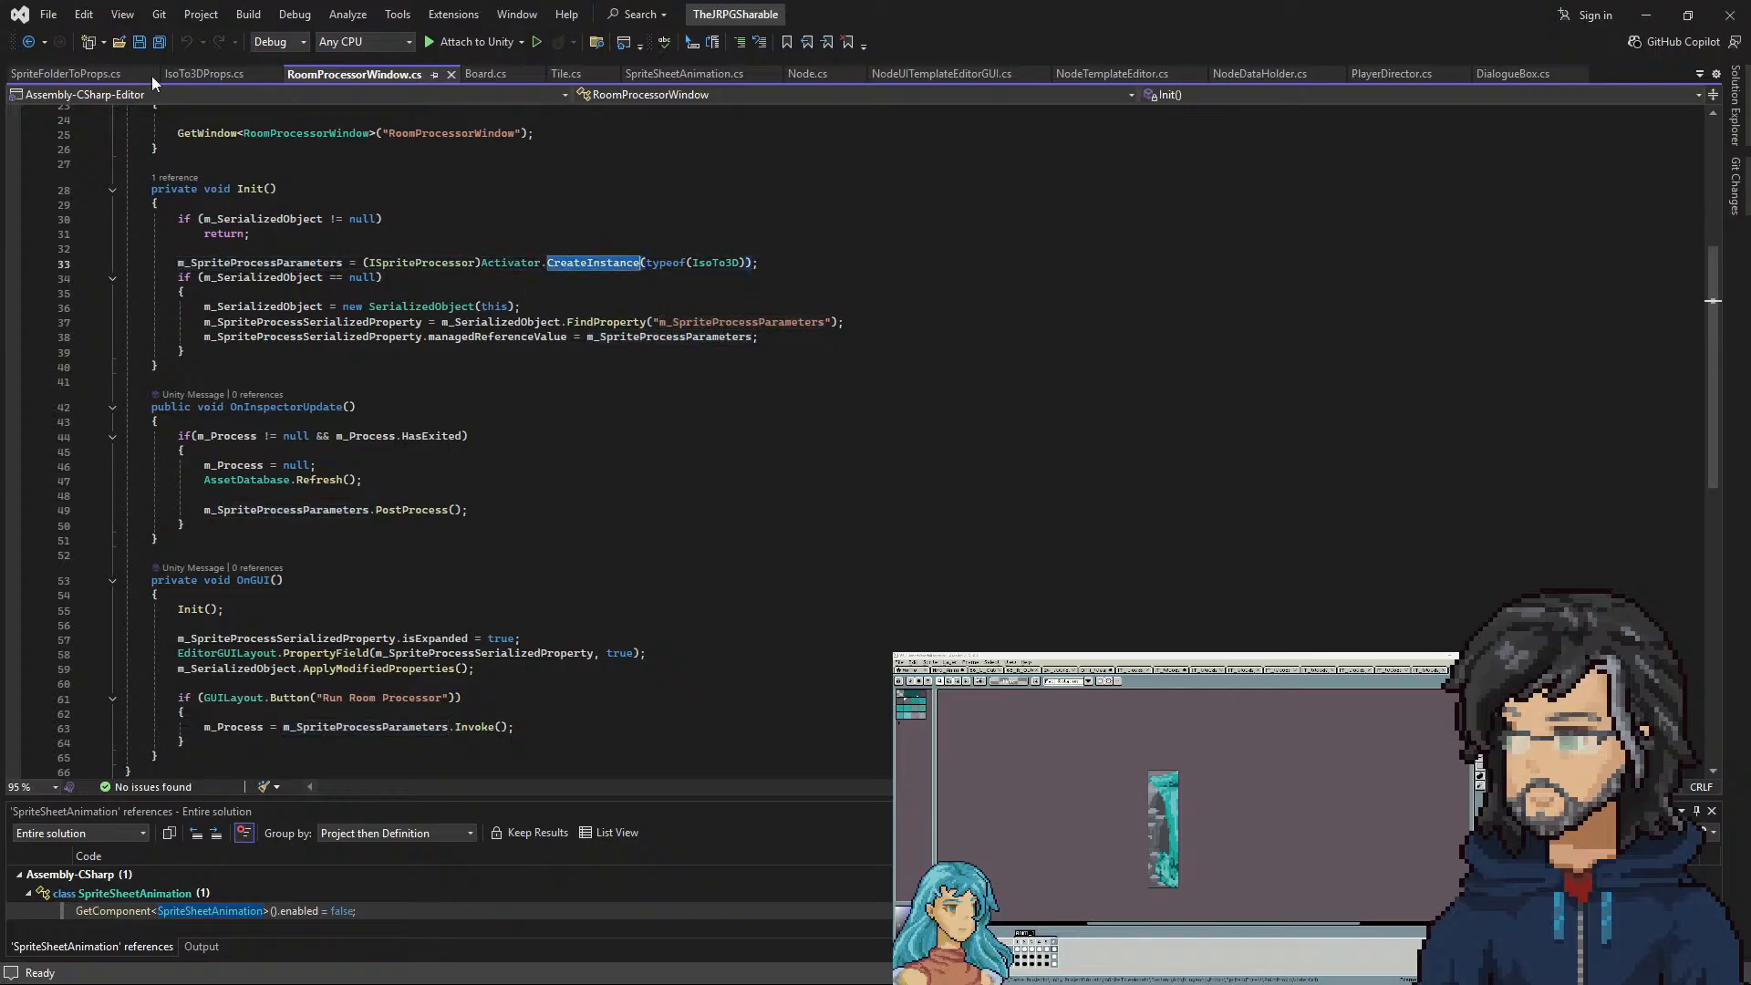
Compare the class fields and methods of SpriteFolderToProps.cs with the processor setup in RoomProcessorWindow.cs
{"action": "left_click", "coordinate": [62, 69]}
{"action": "scroll", "coordinate": [441, 449], "scroll_direction": "down", "scroll_amount": 3}
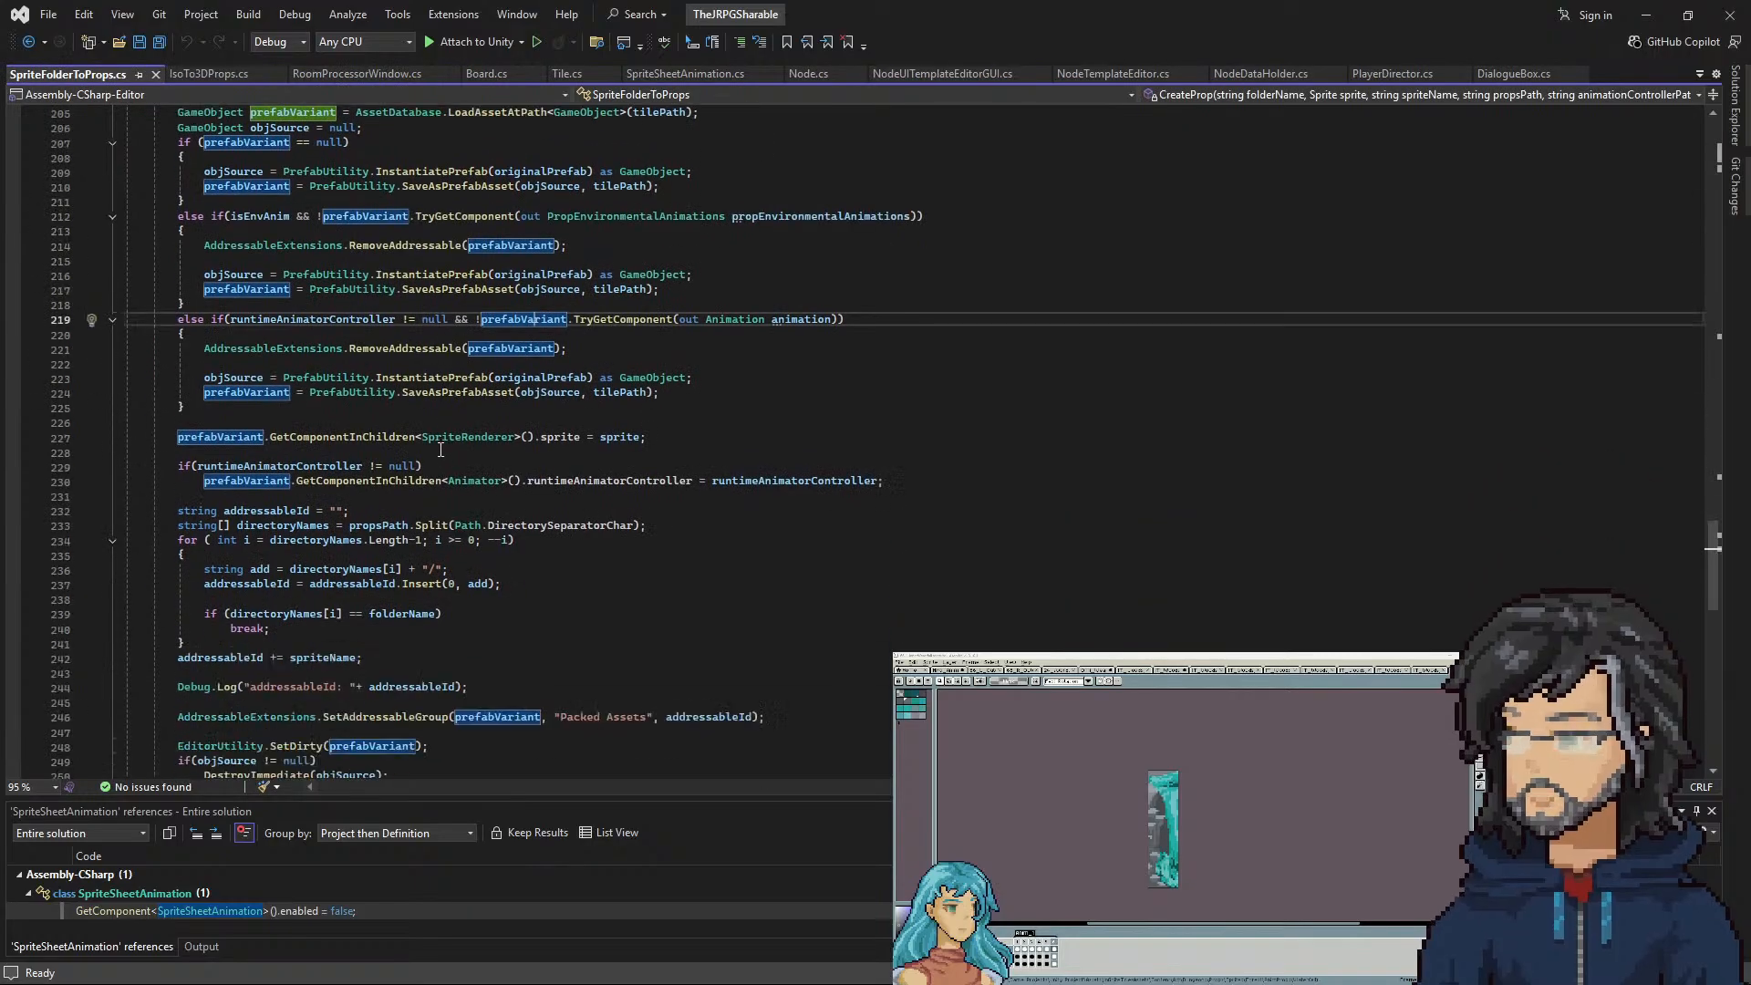
{"action": "left_click", "coordinate": [374, 73]}
{"action": "scroll", "coordinate": [499, 398], "scroll_direction": "up", "scroll_amount": 7}
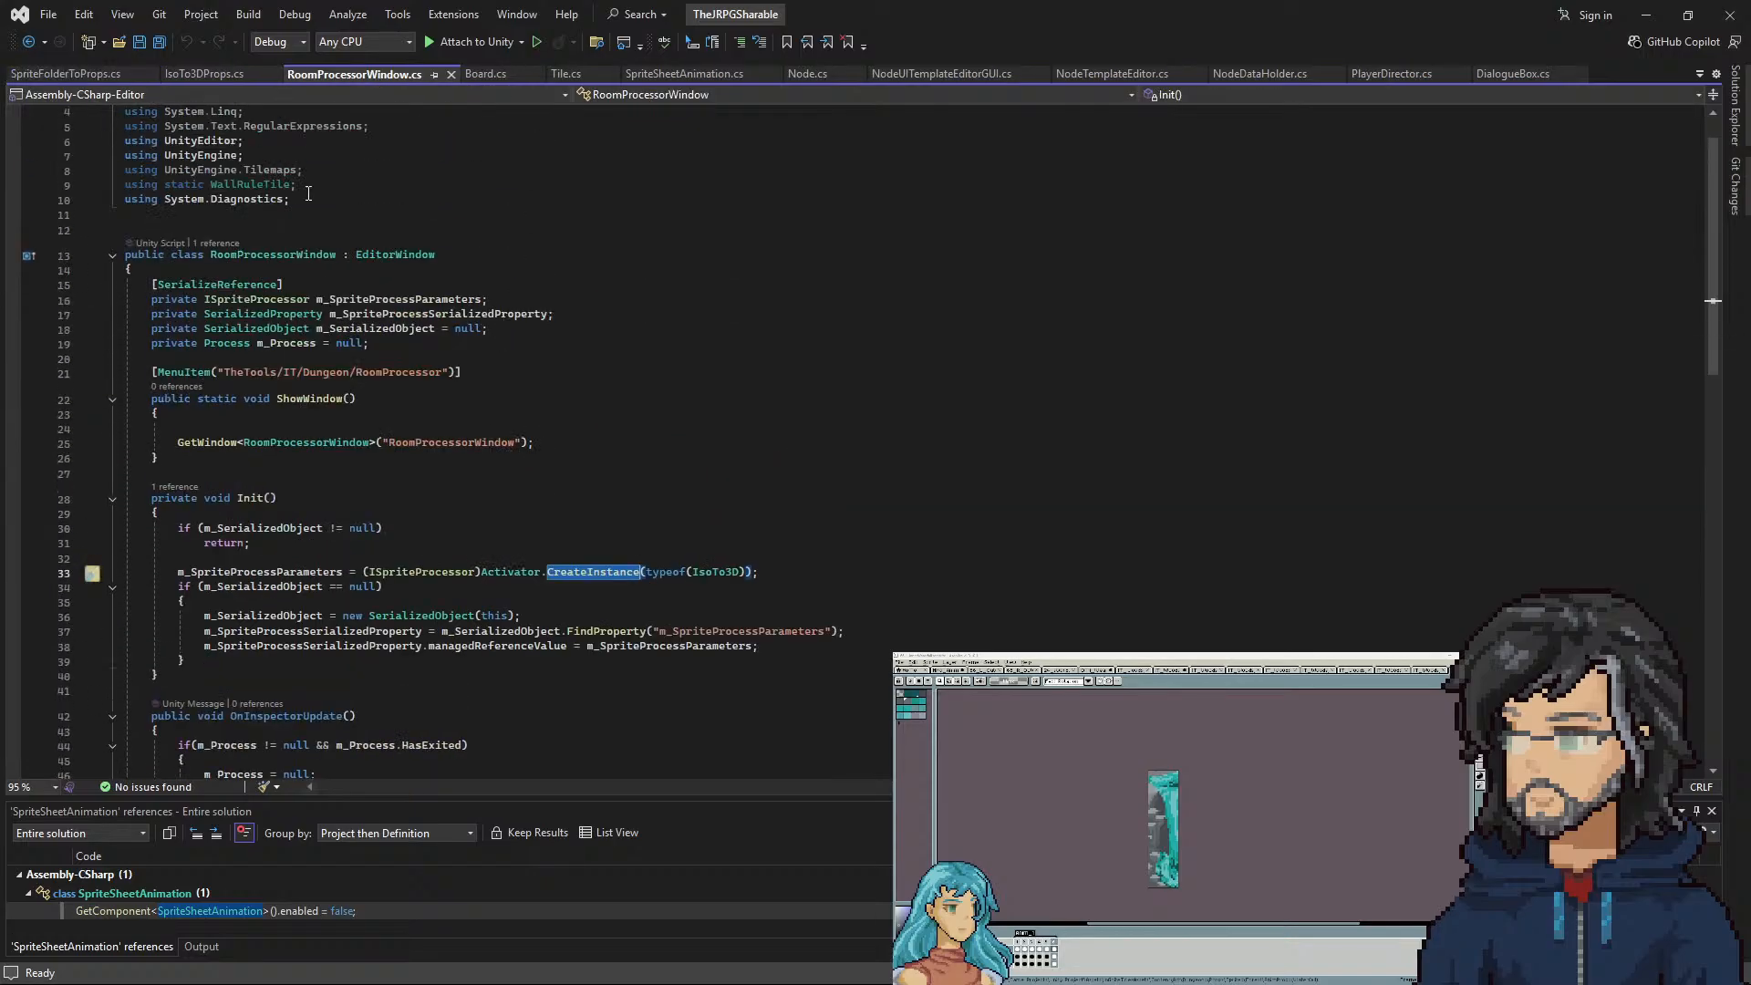
{"action": "left_click", "coordinate": [62, 75]}
{"action": "scroll", "coordinate": [459, 355], "scroll_direction": "up", "scroll_amount": 20}
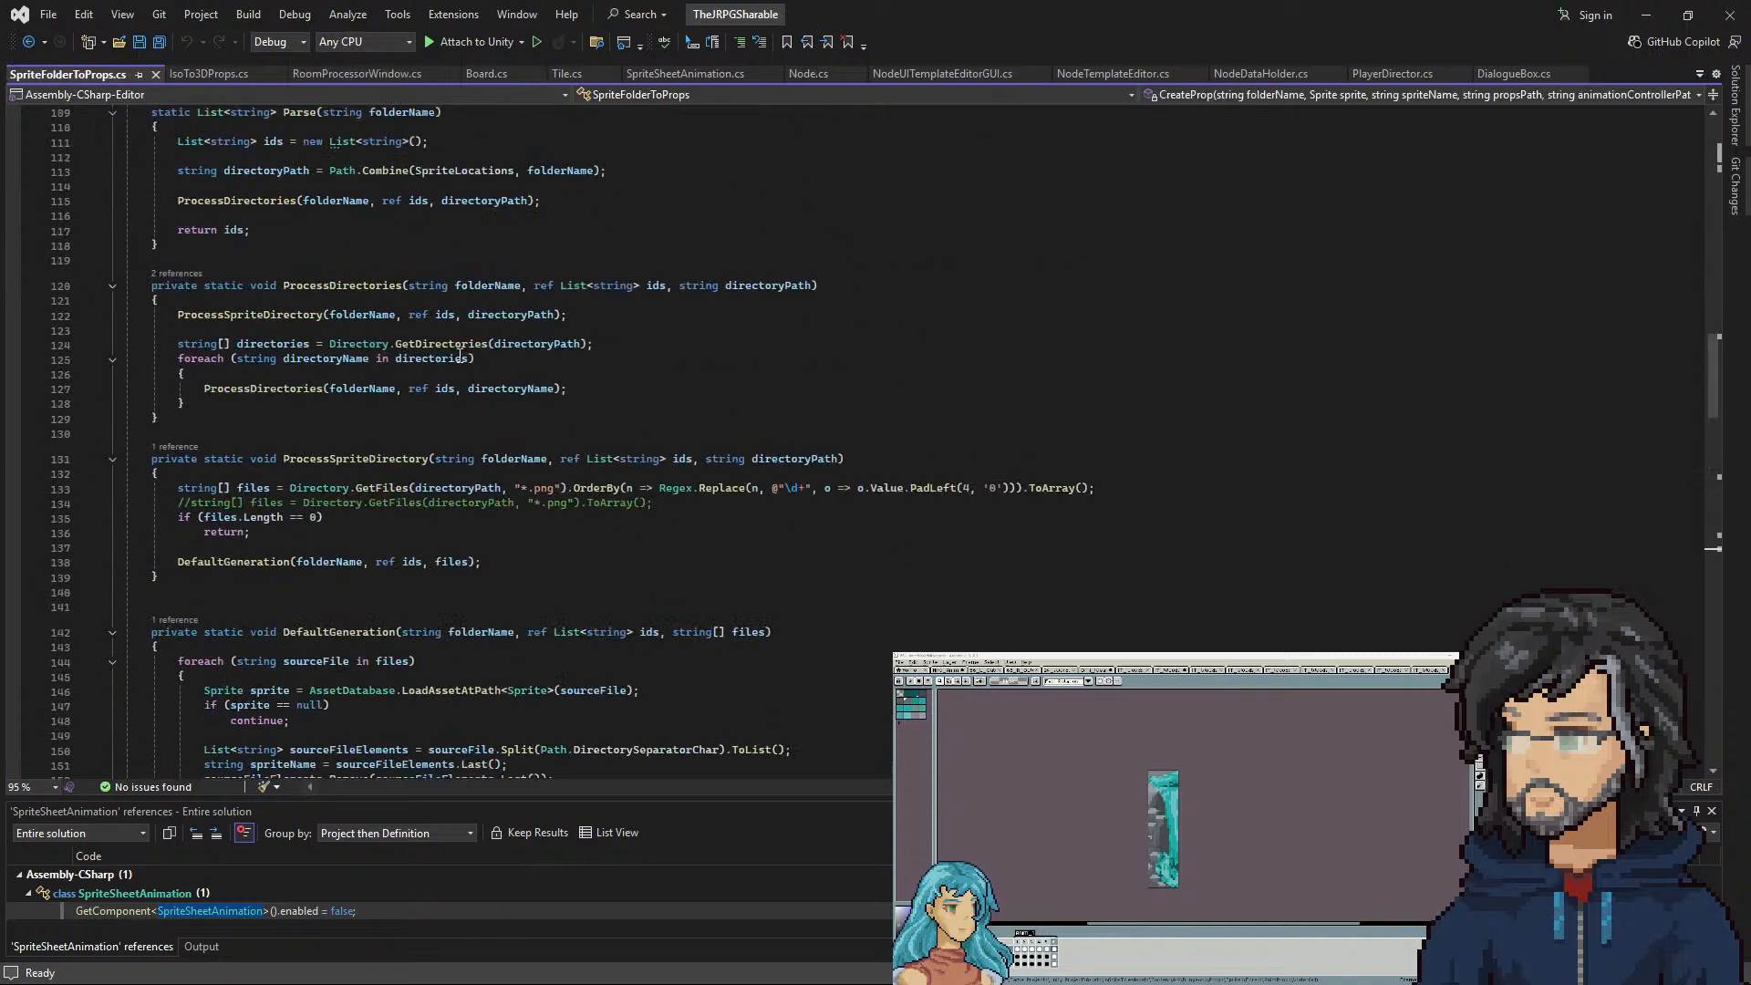
{"action": "scroll", "coordinate": [460, 354], "scroll_direction": "up", "scroll_amount": 20}
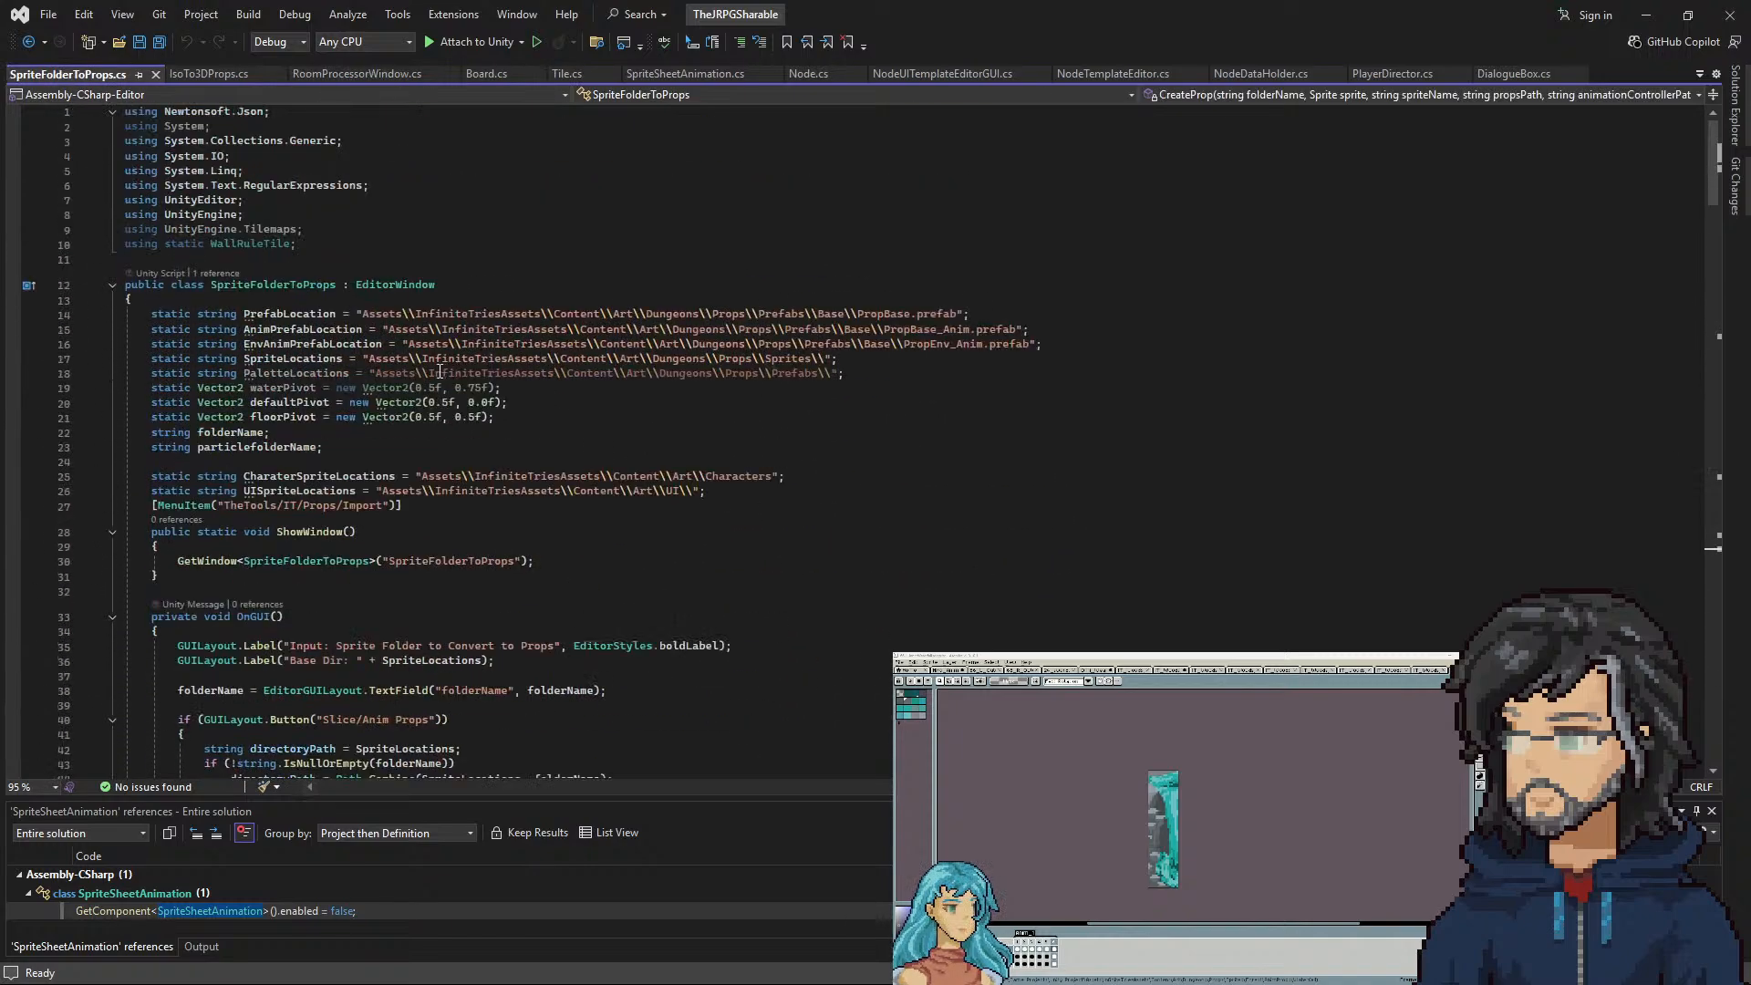
{"action": "left_click", "coordinate": [367, 73]}
{"action": "scroll", "coordinate": [698, 365], "scroll_direction": "down", "scroll_amount": 4}
{"action": "left_click", "coordinate": [698, 307]}
{"action": "left_click_drag", "start_coordinate": [793, 306], "coordinate": [794, 296]}
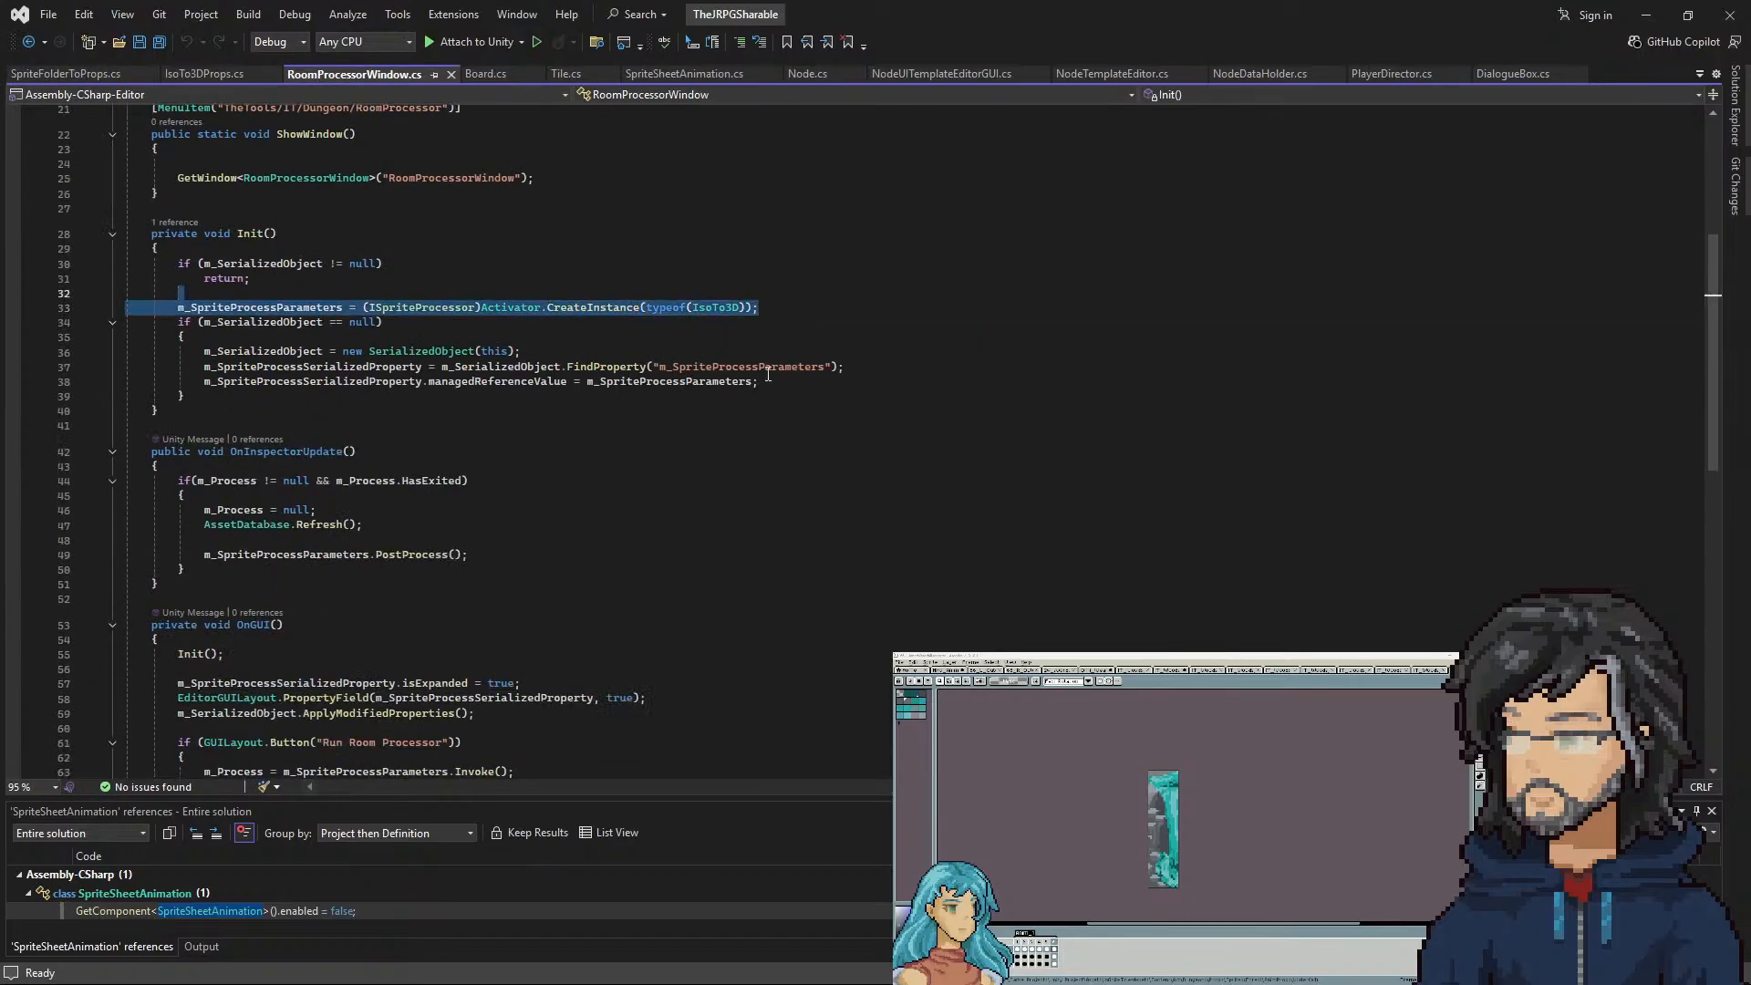
Look through SpriteFolderToProps.cs from the path fields and OnGUI down to the directory-processing methods
{"action": "left_click", "coordinate": [58, 74]}
{"action": "scroll", "coordinate": [447, 437], "scroll_direction": "down", "scroll_amount": 11}
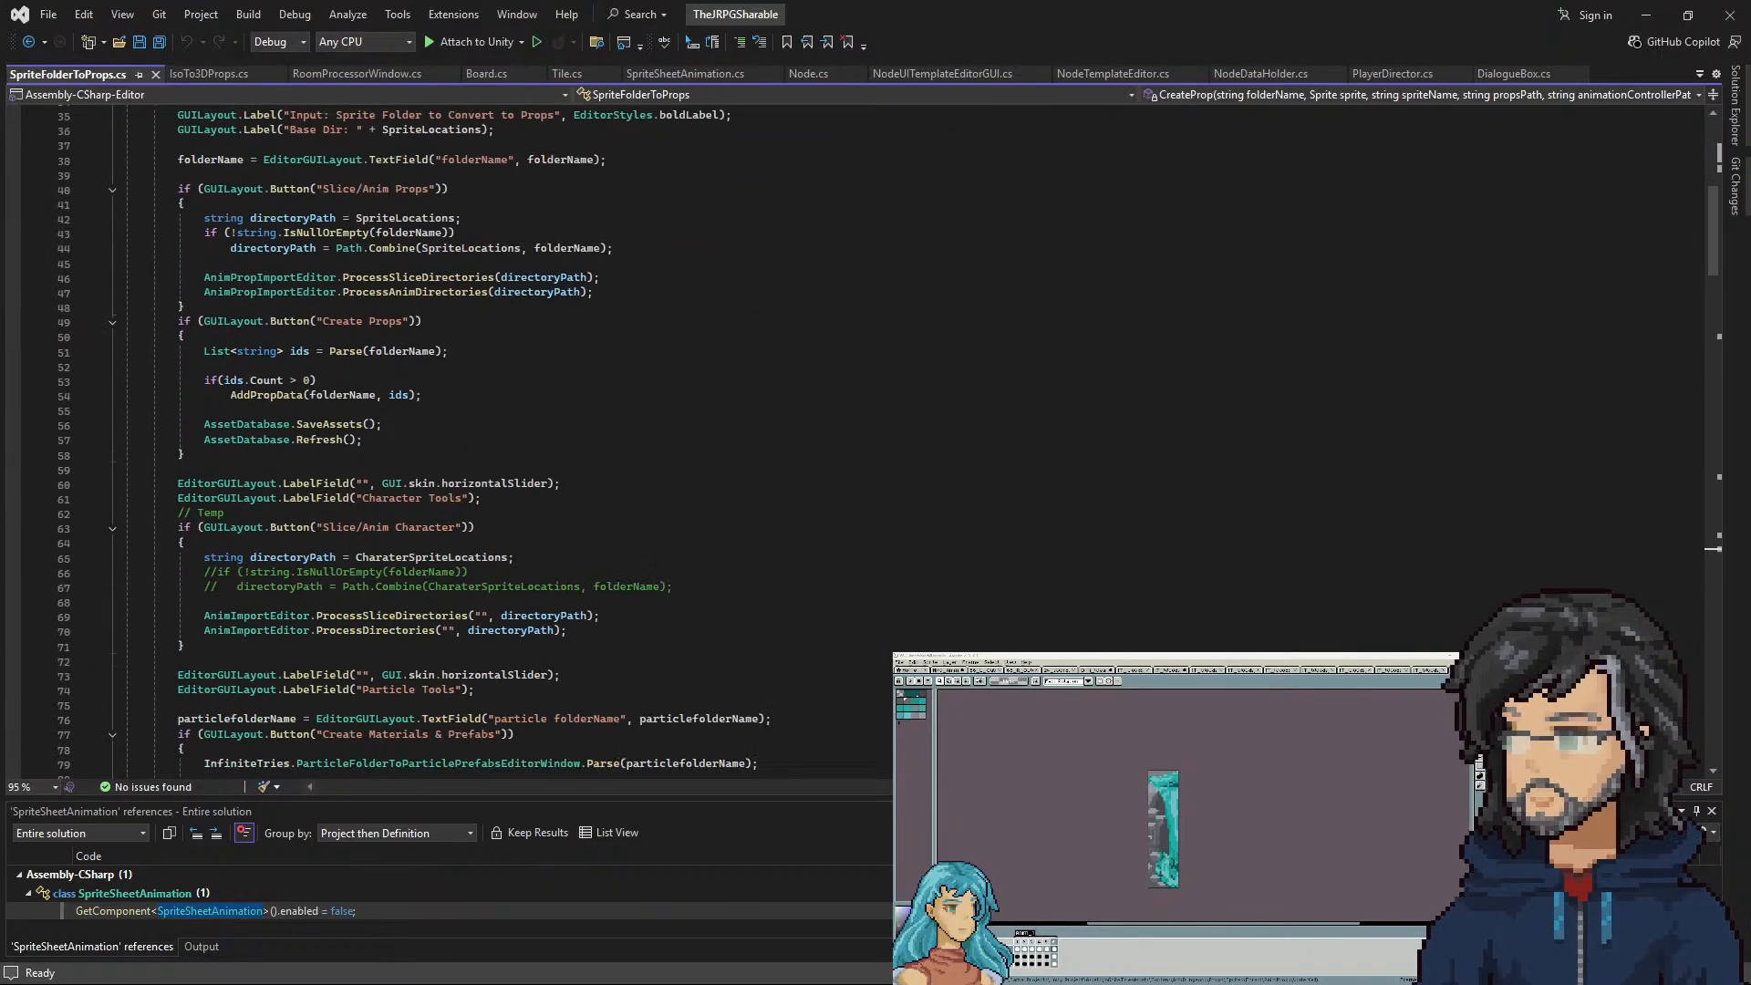
{"action": "scroll", "coordinate": [580, 325], "scroll_direction": "up", "scroll_amount": 8}
{"action": "scroll", "coordinate": [580, 325], "scroll_direction": "up", "scroll_amount": 4}
{"action": "scroll", "coordinate": [437, 411], "scroll_direction": "down", "scroll_amount": 17}
{"action": "scroll", "coordinate": [428, 406], "scroll_direction": "down", "scroll_amount": 11}
{"action": "scroll", "coordinate": [403, 481], "scroll_direction": "down", "scroll_amount": 5}
{"action": "scroll", "coordinate": [401, 411], "scroll_direction": "up", "scroll_amount": 5}
Copy the line in RoomProcessorWindow.cs's Init that assigns m_SpriteProcessParameters from Activator.CreateInstance(typeof(IsoTo3D))
{"action": "left_click", "coordinate": [353, 76]}
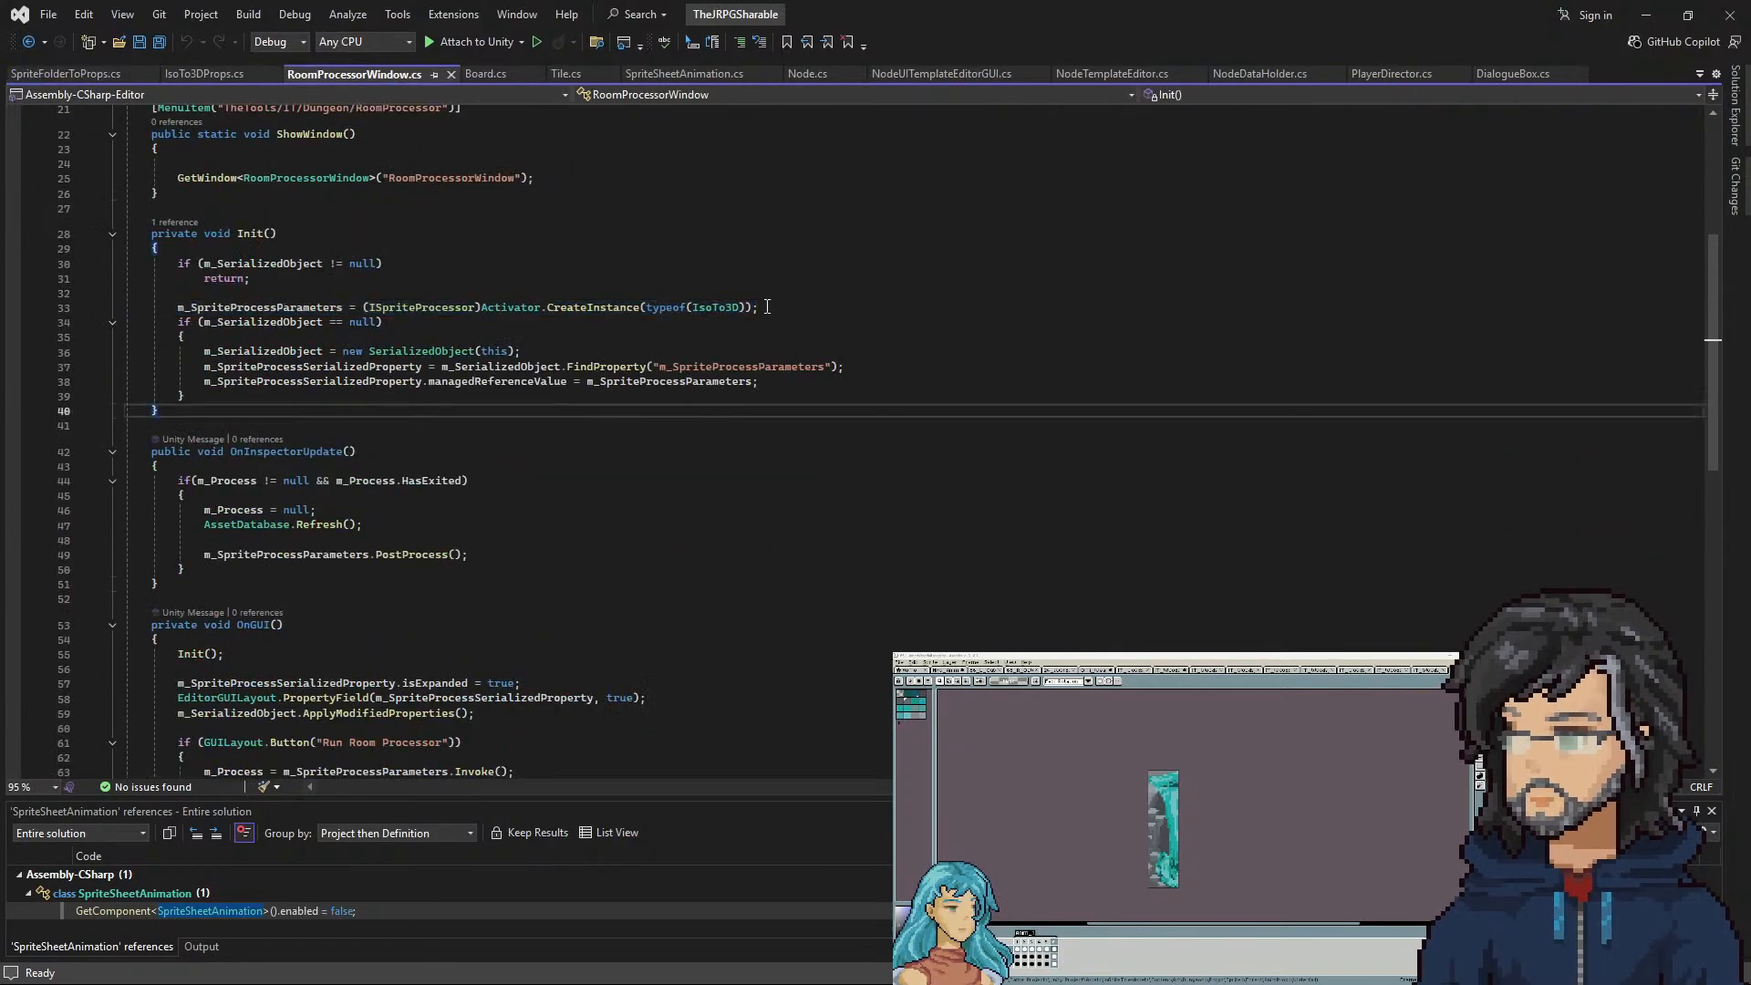
{"action": "left_click_drag", "start_coordinate": [758, 307], "coordinate": [179, 292]}
{"action": "key", "text": "ctrl+c"}
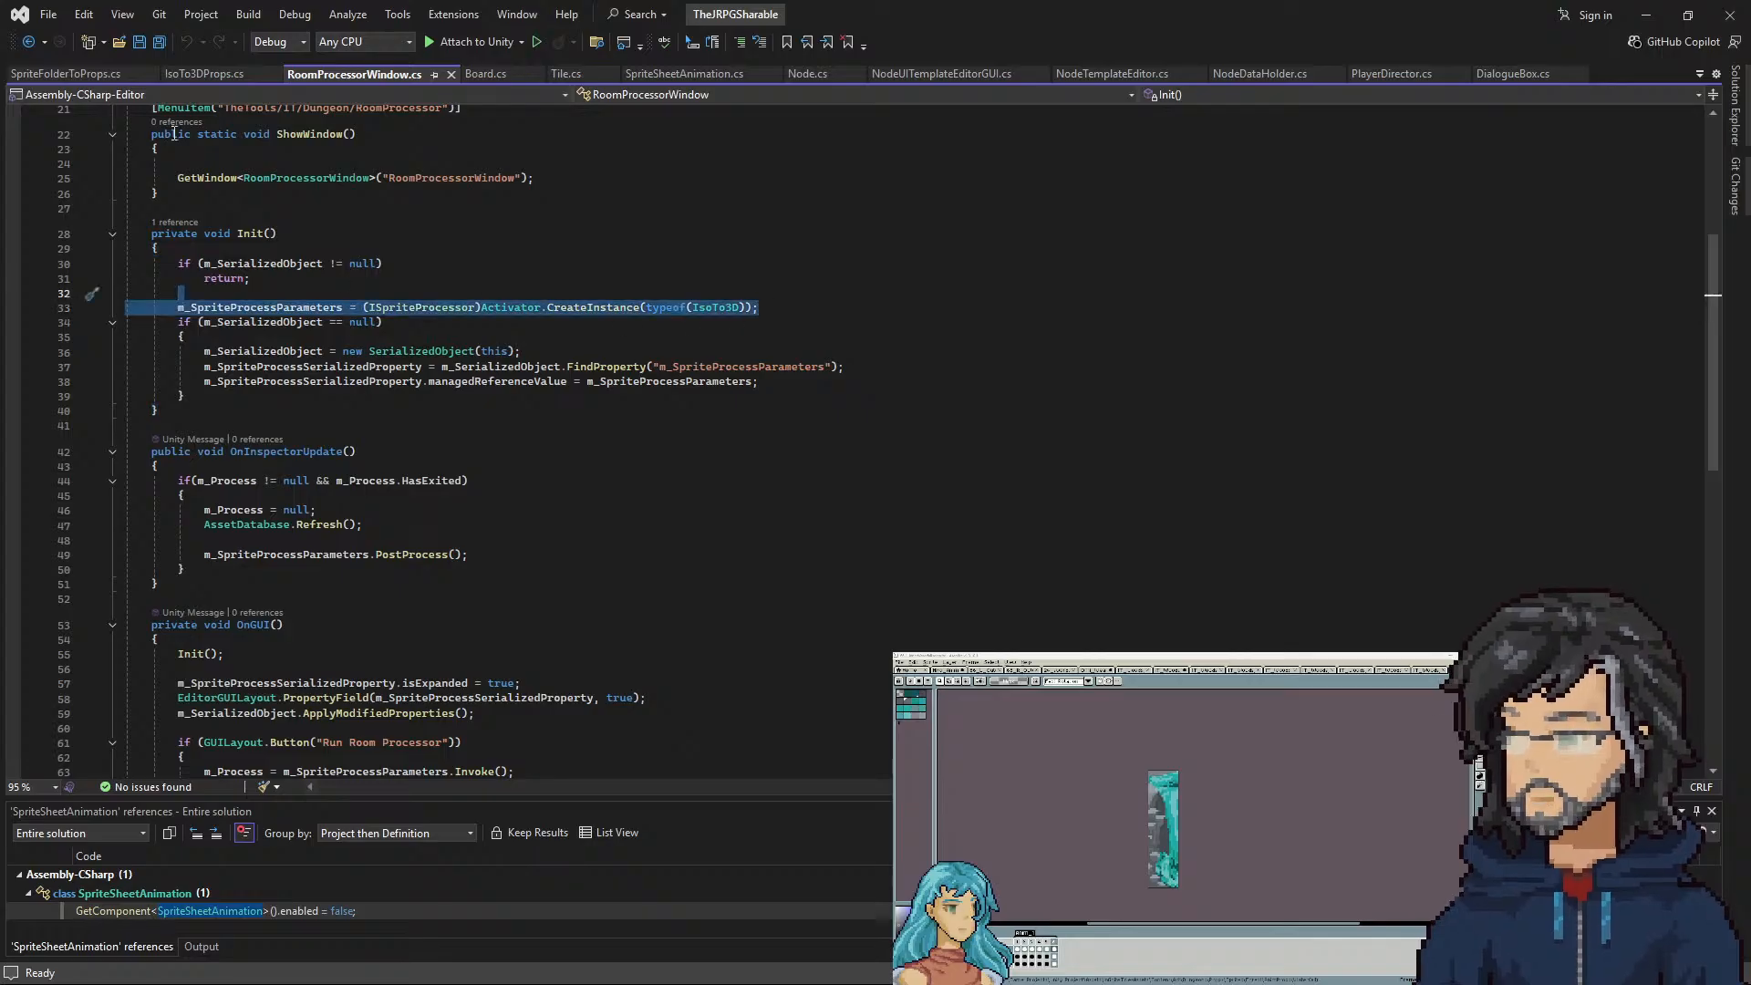
In SpriteFolderToProps.cs, follow the Create Props branch of OnGUI to the definition of Parse
{"action": "left_click", "coordinate": [67, 74]}
{"action": "scroll", "coordinate": [319, 472], "scroll_direction": "down", "scroll_amount": 5}
{"action": "scroll", "coordinate": [319, 470], "scroll_direction": "down", "scroll_amount": 4}
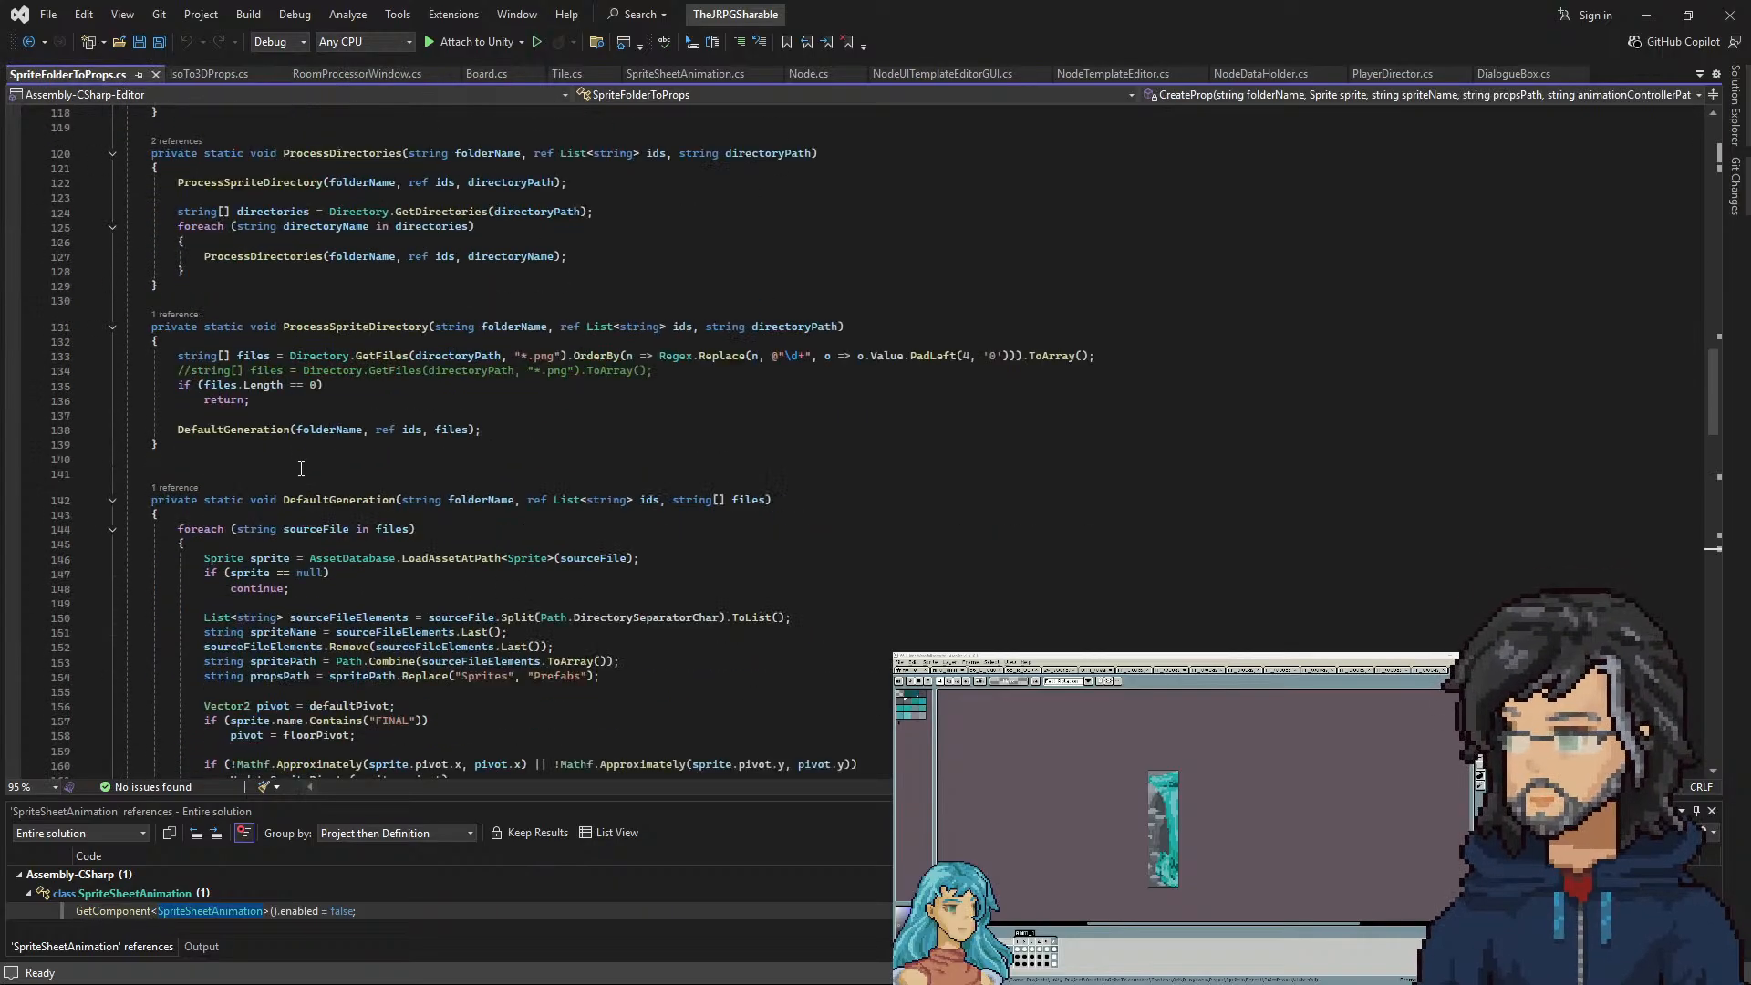
{"action": "scroll", "coordinate": [293, 464], "scroll_direction": "down", "scroll_amount": 2}
{"action": "scroll", "coordinate": [362, 453], "scroll_direction": "up", "scroll_amount": 20}
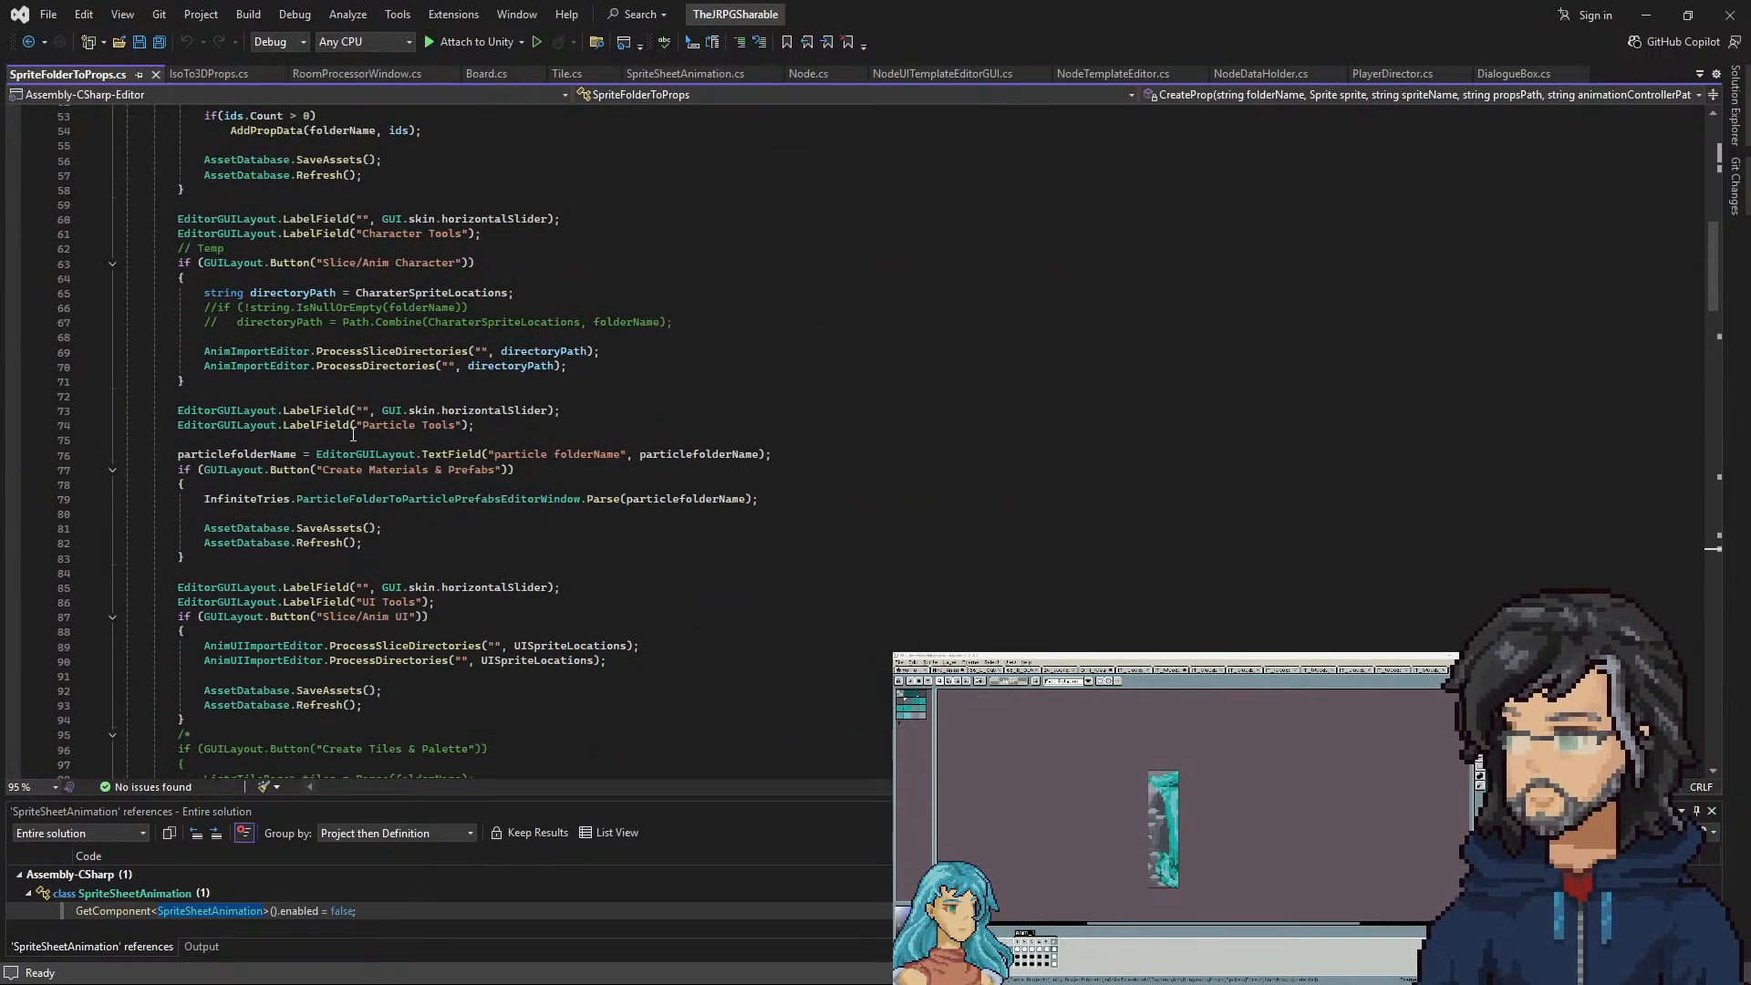
{"action": "scroll", "coordinate": [377, 246], "scroll_direction": "up", "scroll_amount": 5}
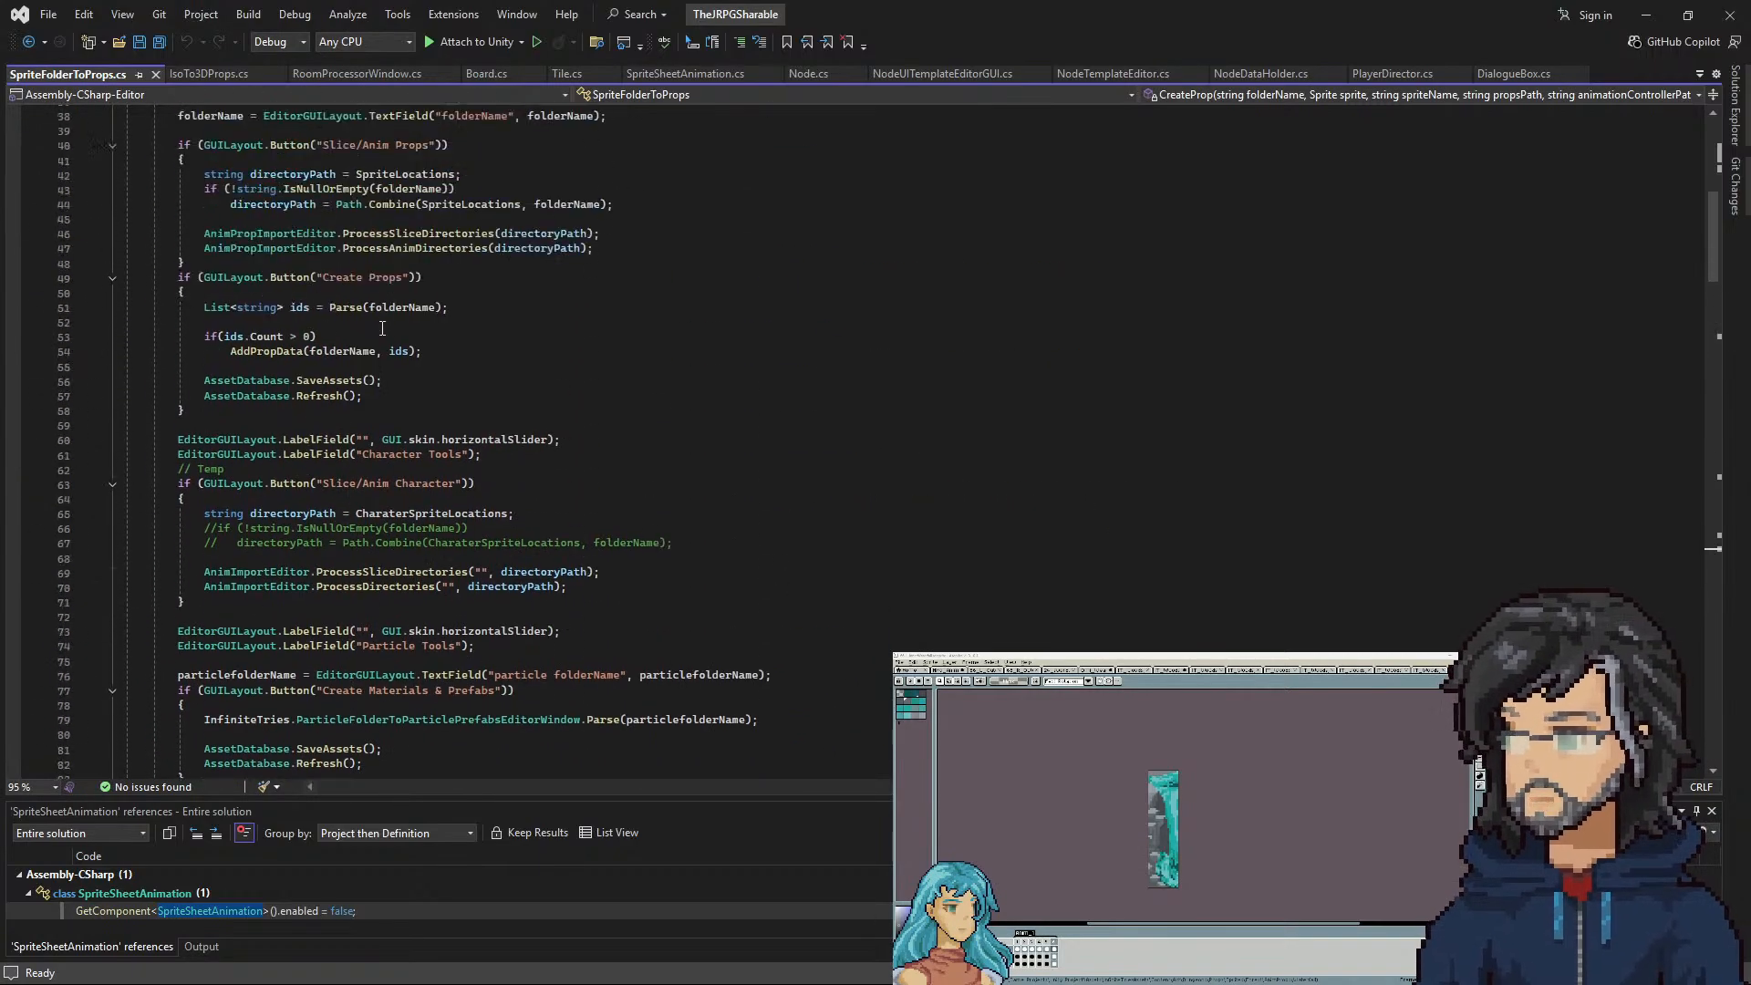
{"action": "right_click", "coordinate": [253, 353]}
{"action": "key", "text": "Escape"}
{"action": "right_click", "coordinate": [342, 307]}
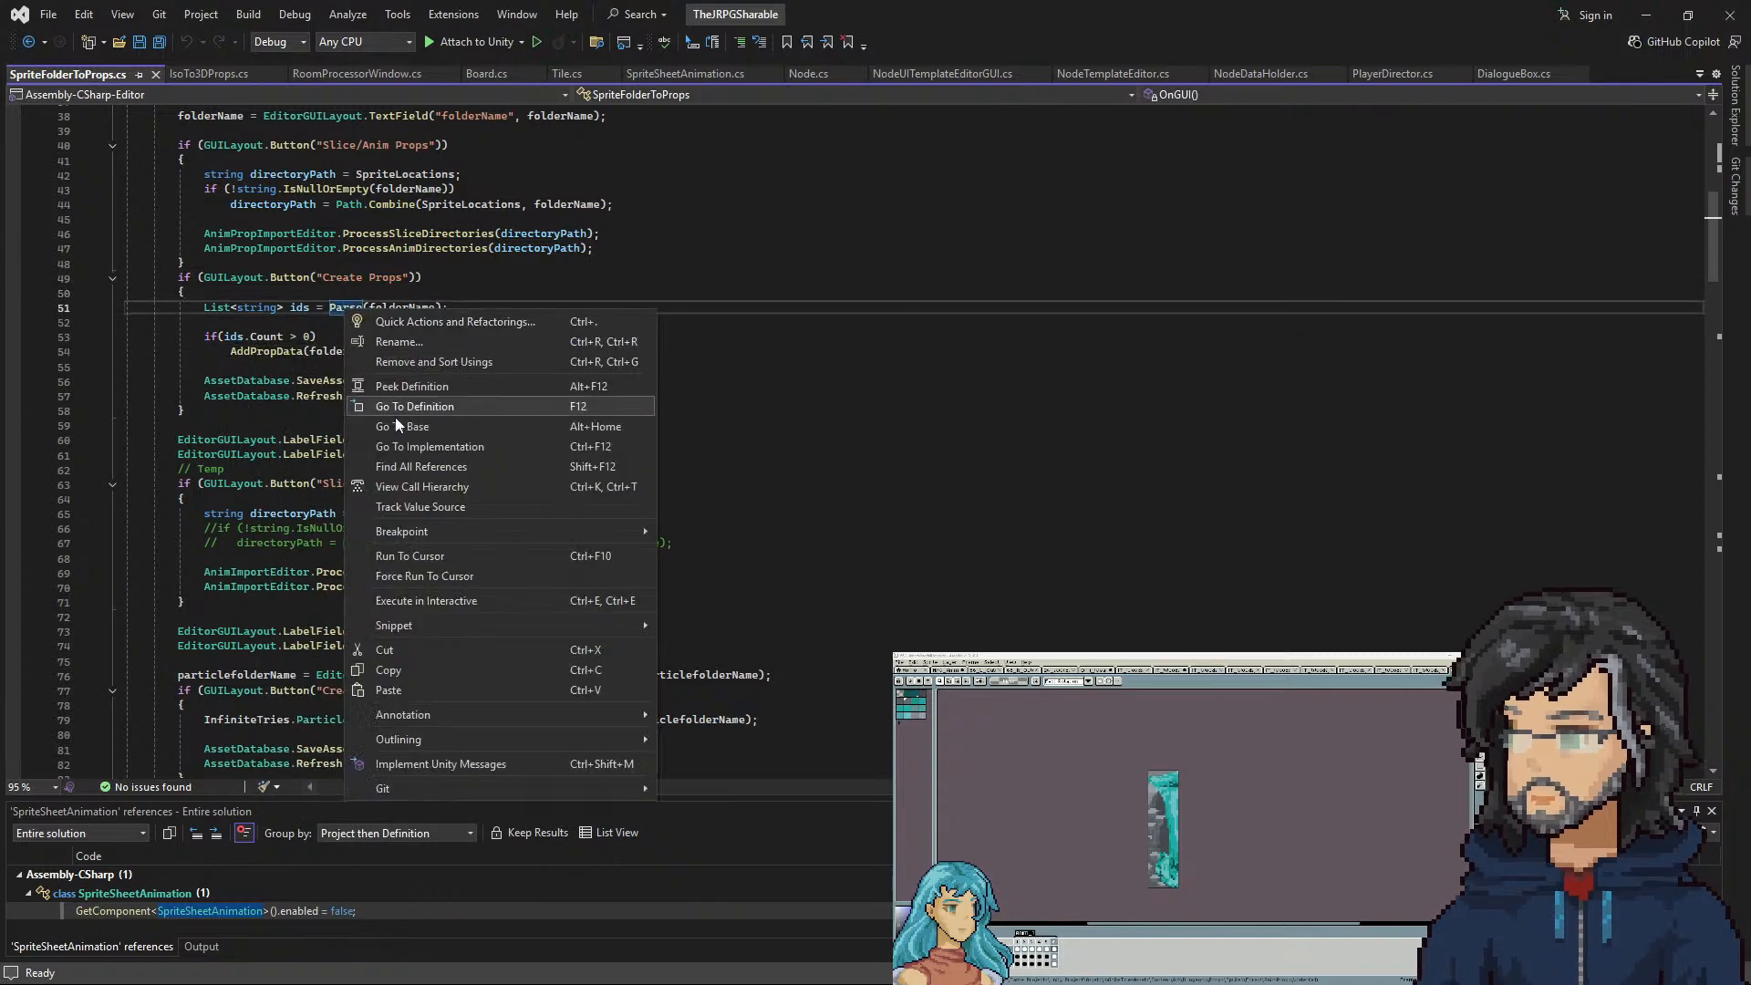
{"action": "left_click", "coordinate": [412, 406]}
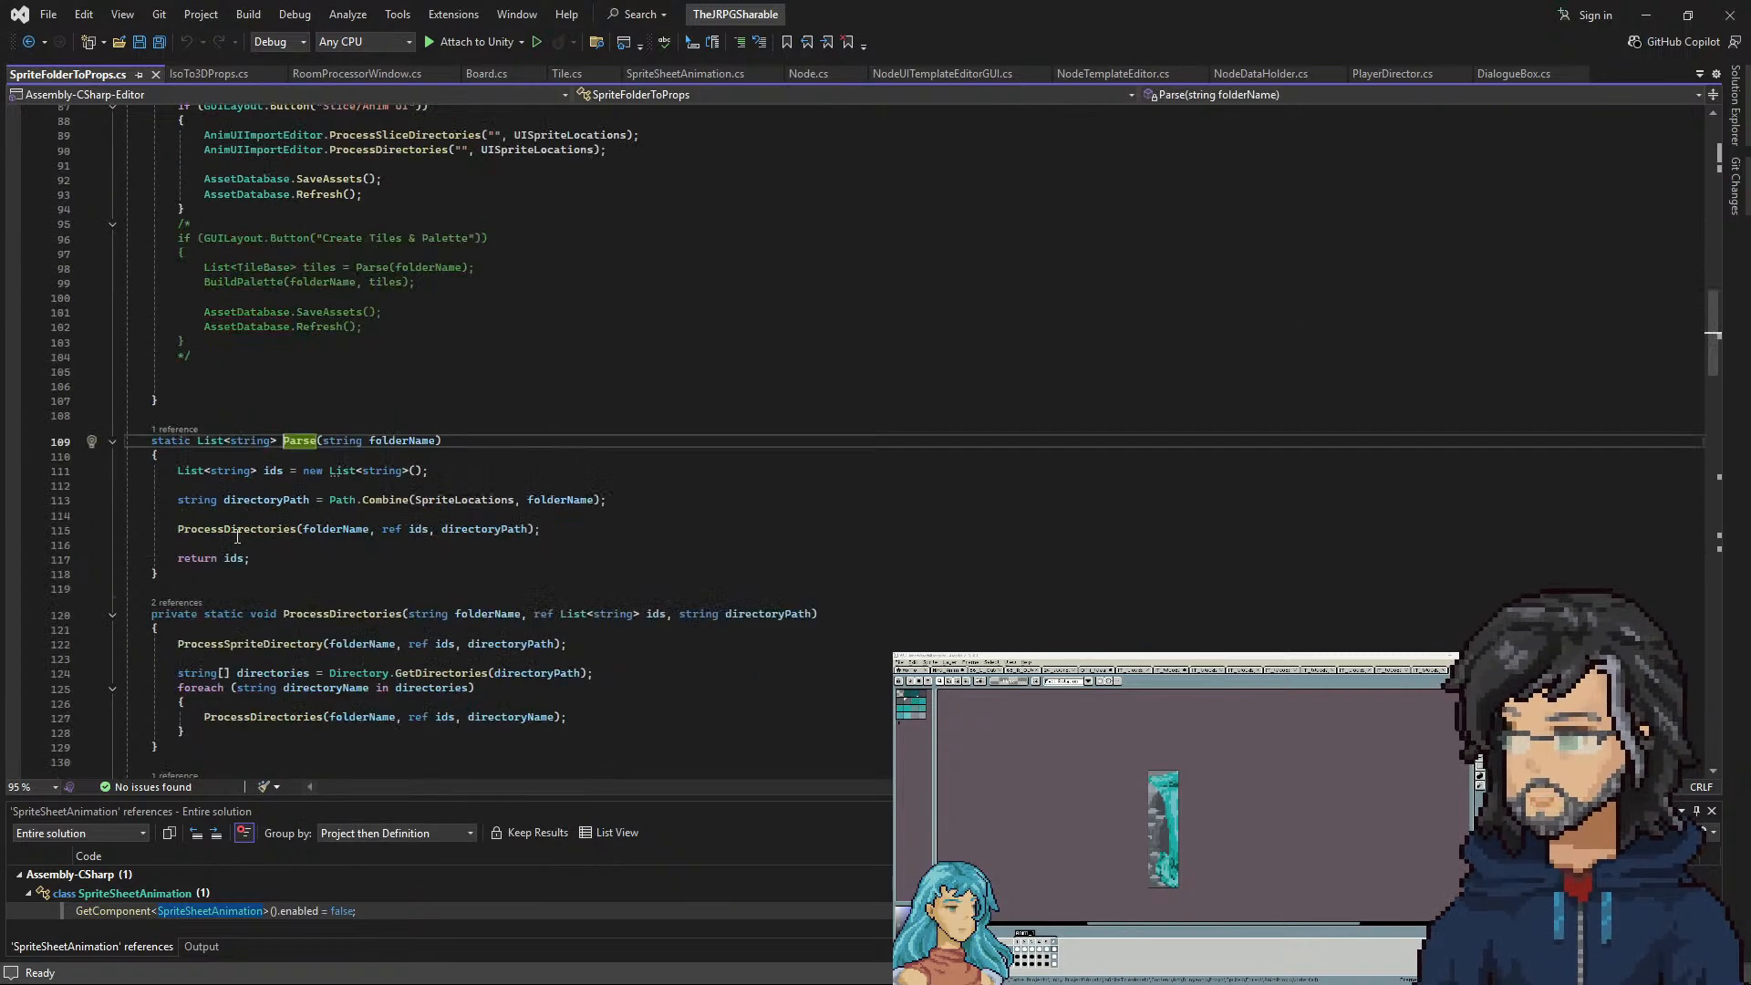
Trace the calls from ProcessDirectories through ProcessSpriteDirectory to DefaultGeneration and read through its sprite file loop
{"action": "scroll", "coordinate": [286, 523], "scroll_direction": "down", "scroll_amount": 1}
{"action": "left_click", "coordinate": [264, 485]}
{"action": "left_click", "coordinate": [254, 599]}
{"action": "right_click", "coordinate": [253, 600]}
{"action": "left_click", "coordinate": [319, 585]}
{"action": "scroll", "coordinate": [368, 546], "scroll_direction": "down", "scroll_amount": 7}
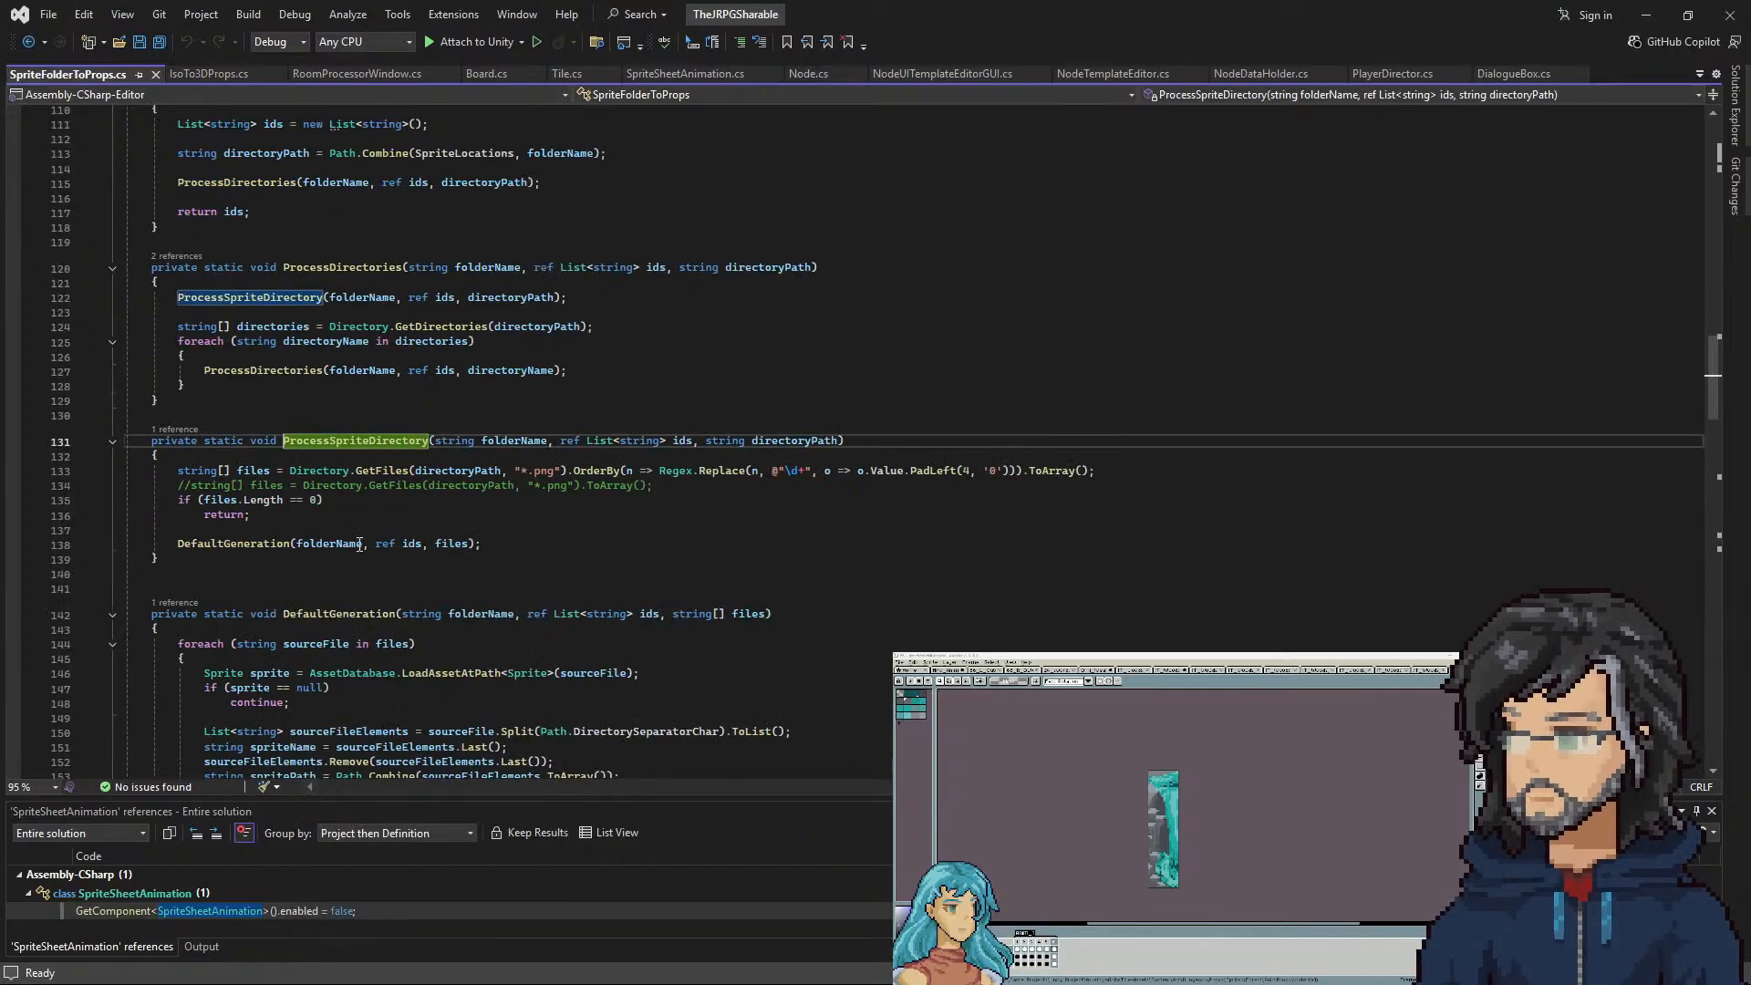
{"action": "left_click", "coordinate": [234, 543]}
{"action": "scroll", "coordinate": [364, 565], "scroll_direction": "down", "scroll_amount": 3}
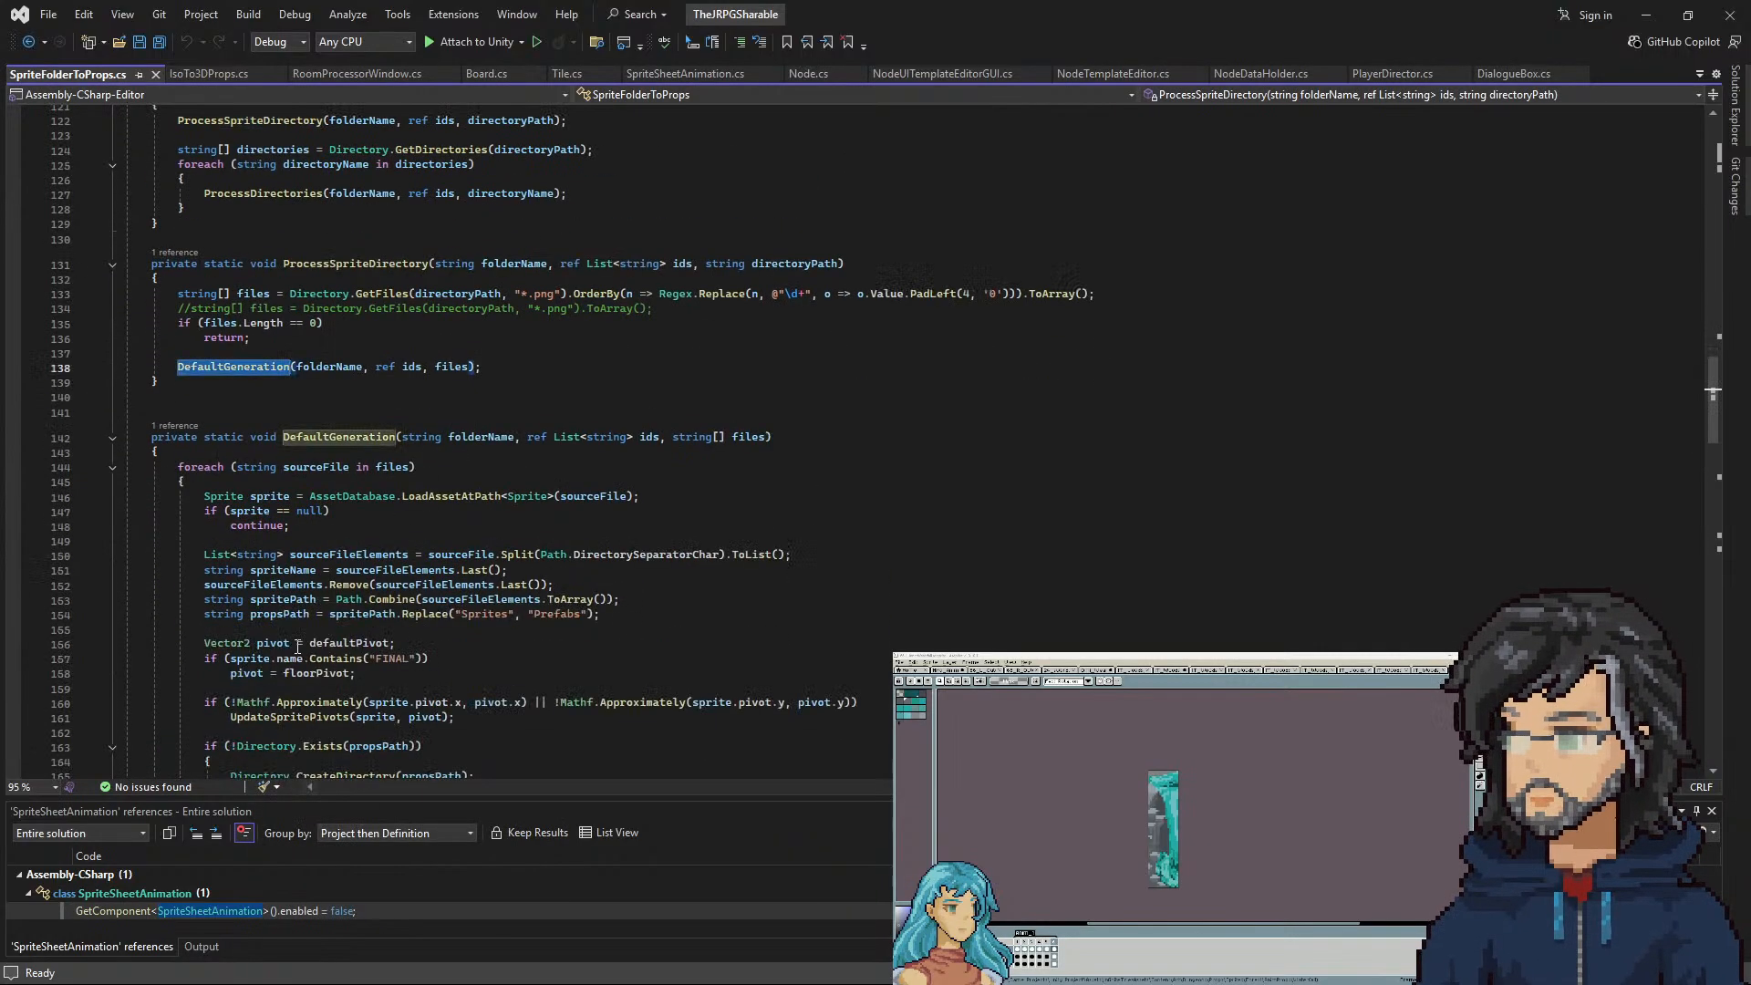
{"action": "scroll", "coordinate": [444, 615], "scroll_direction": "down", "scroll_amount": 3}
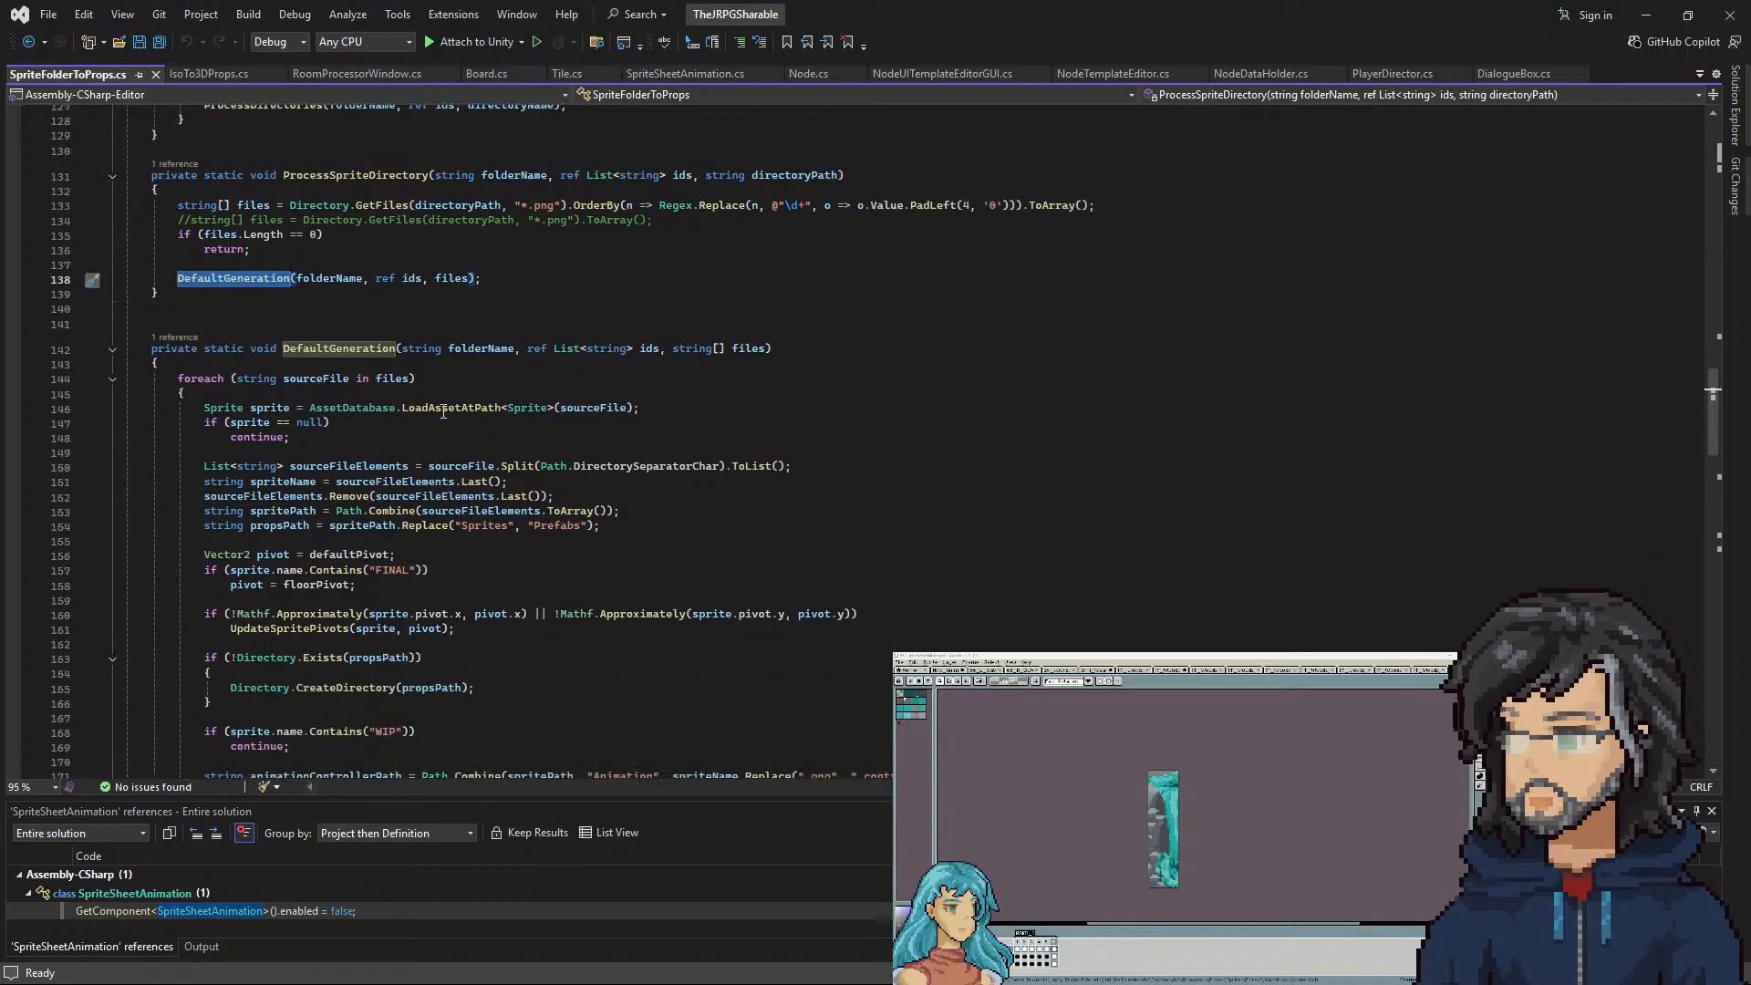
{"action": "left_click", "coordinate": [260, 407]}
{"action": "scroll", "coordinate": [327, 477], "scroll_direction": "down", "scroll_amount": 3}
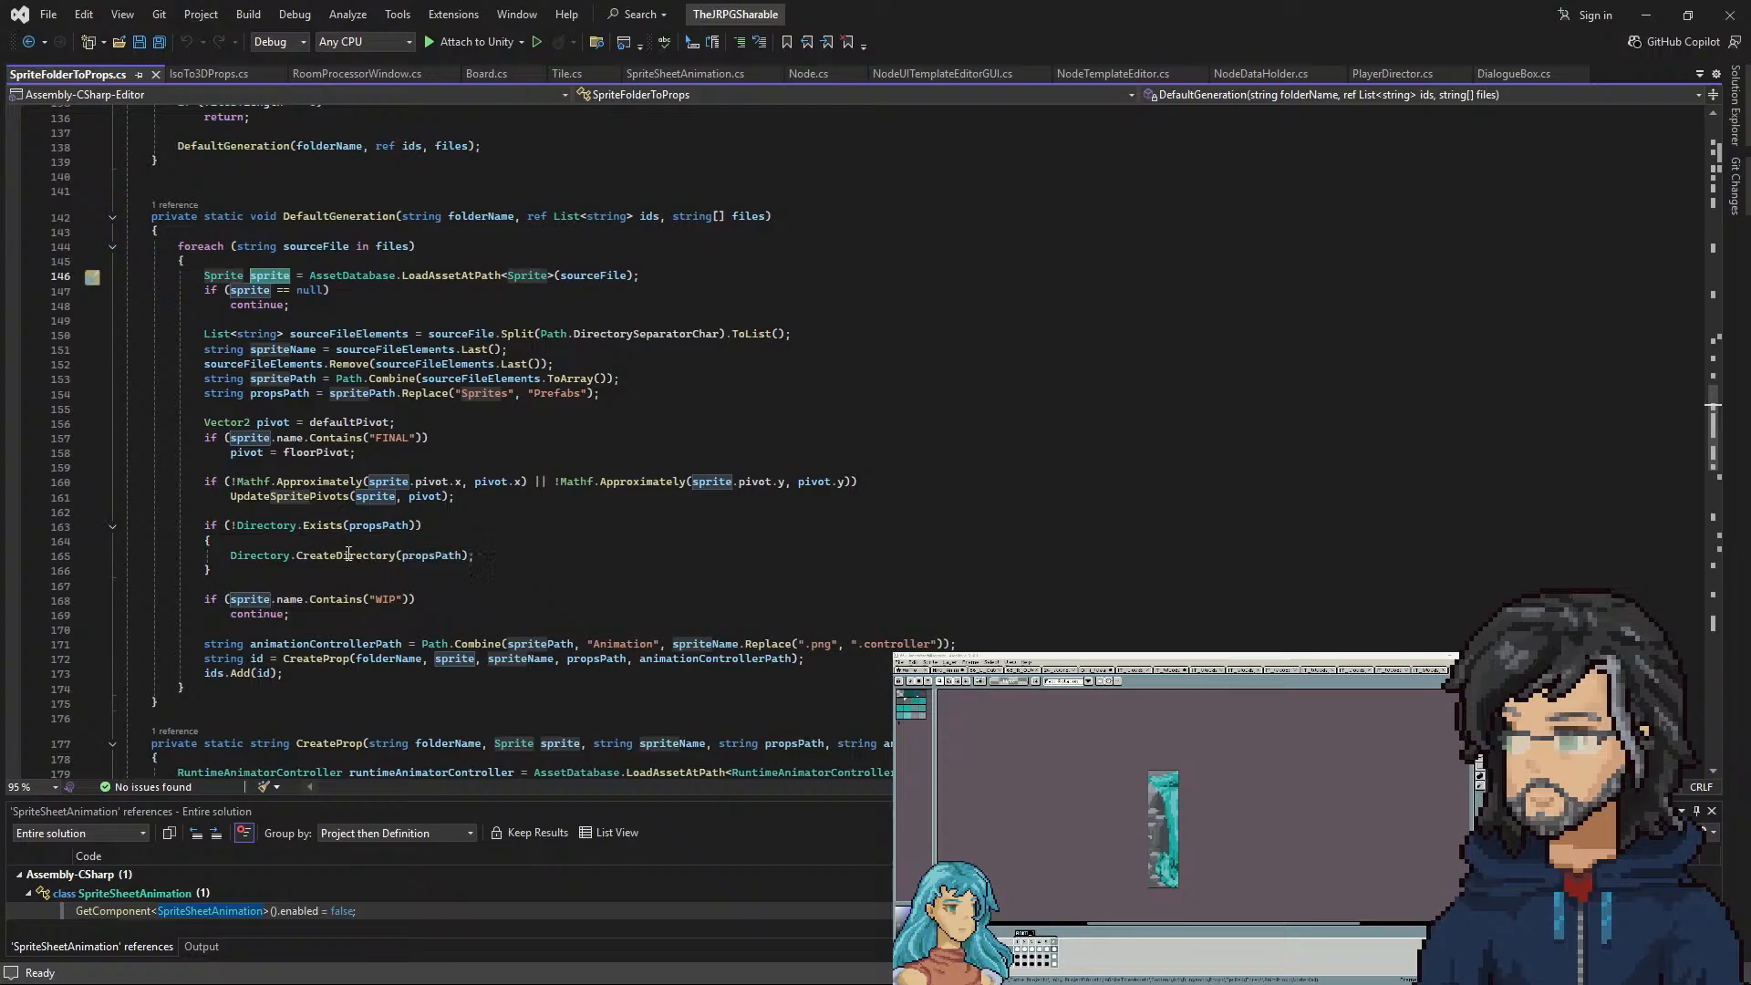
{"action": "scroll", "coordinate": [347, 620], "scroll_direction": "down", "scroll_amount": 2}
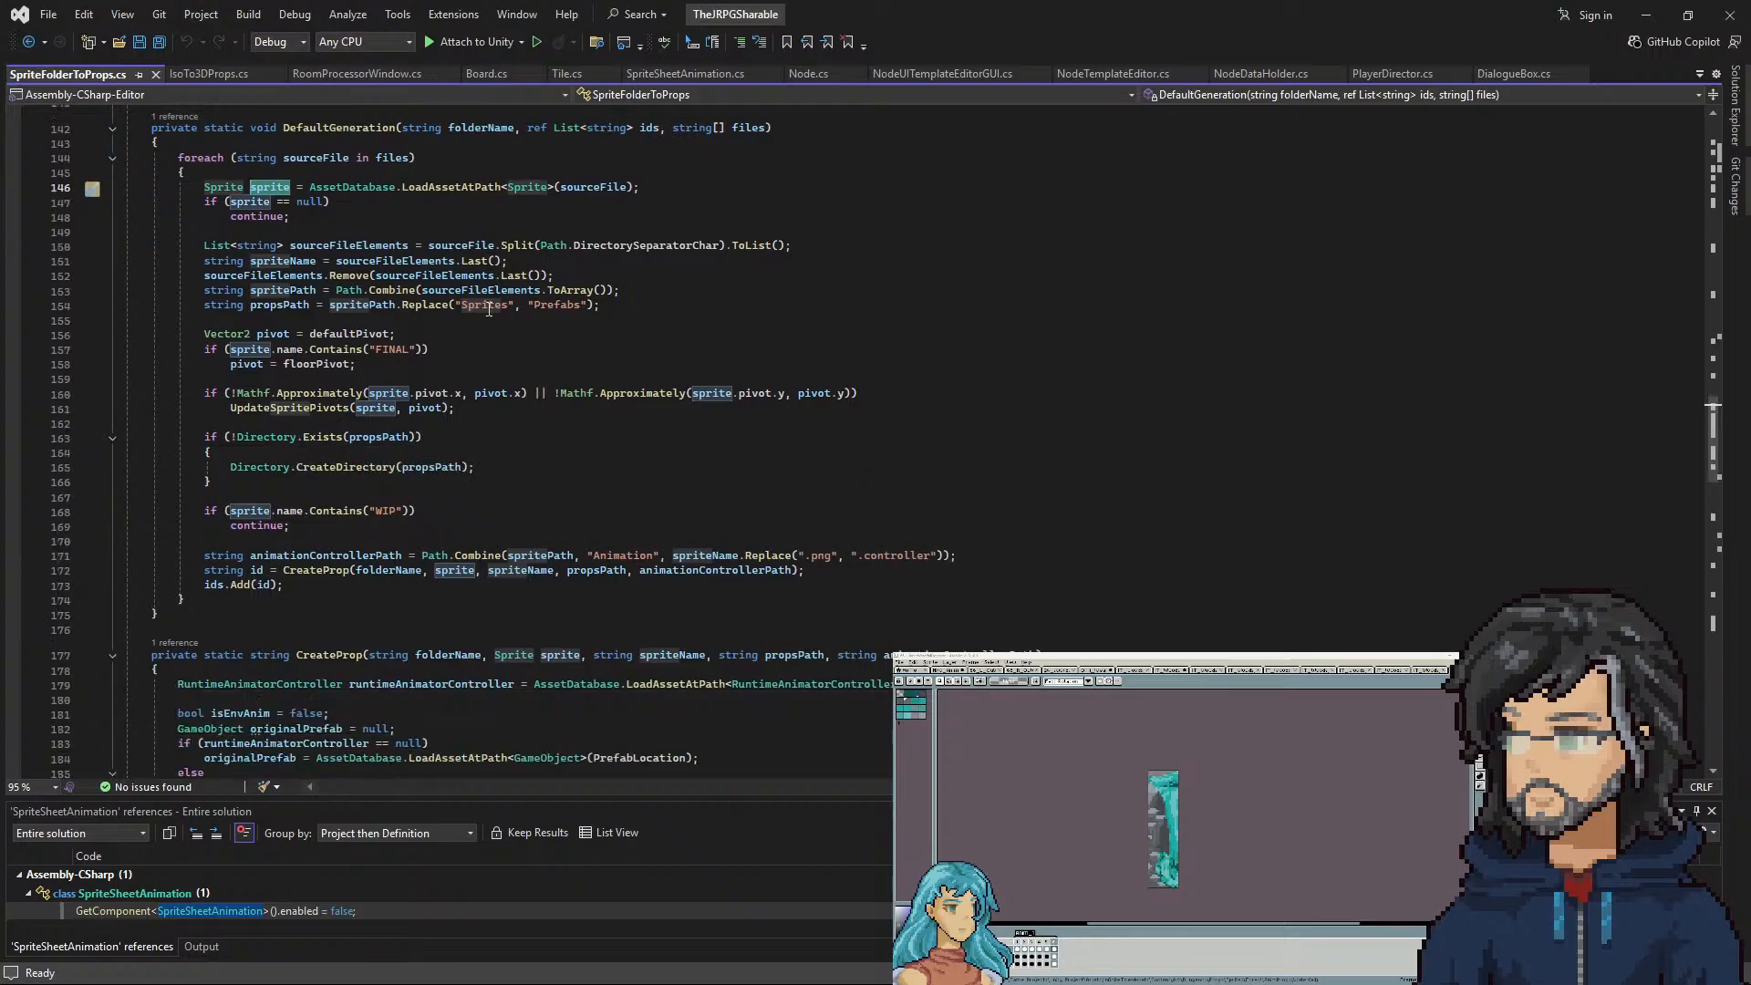
Paste the Activator.CreateInstance line after the null-sprite check in DefaultGeneration and change its type to IsoTo3DProp
{"action": "left_click", "coordinate": [244, 235]}
{"action": "key", "text": "ctrl+v"}
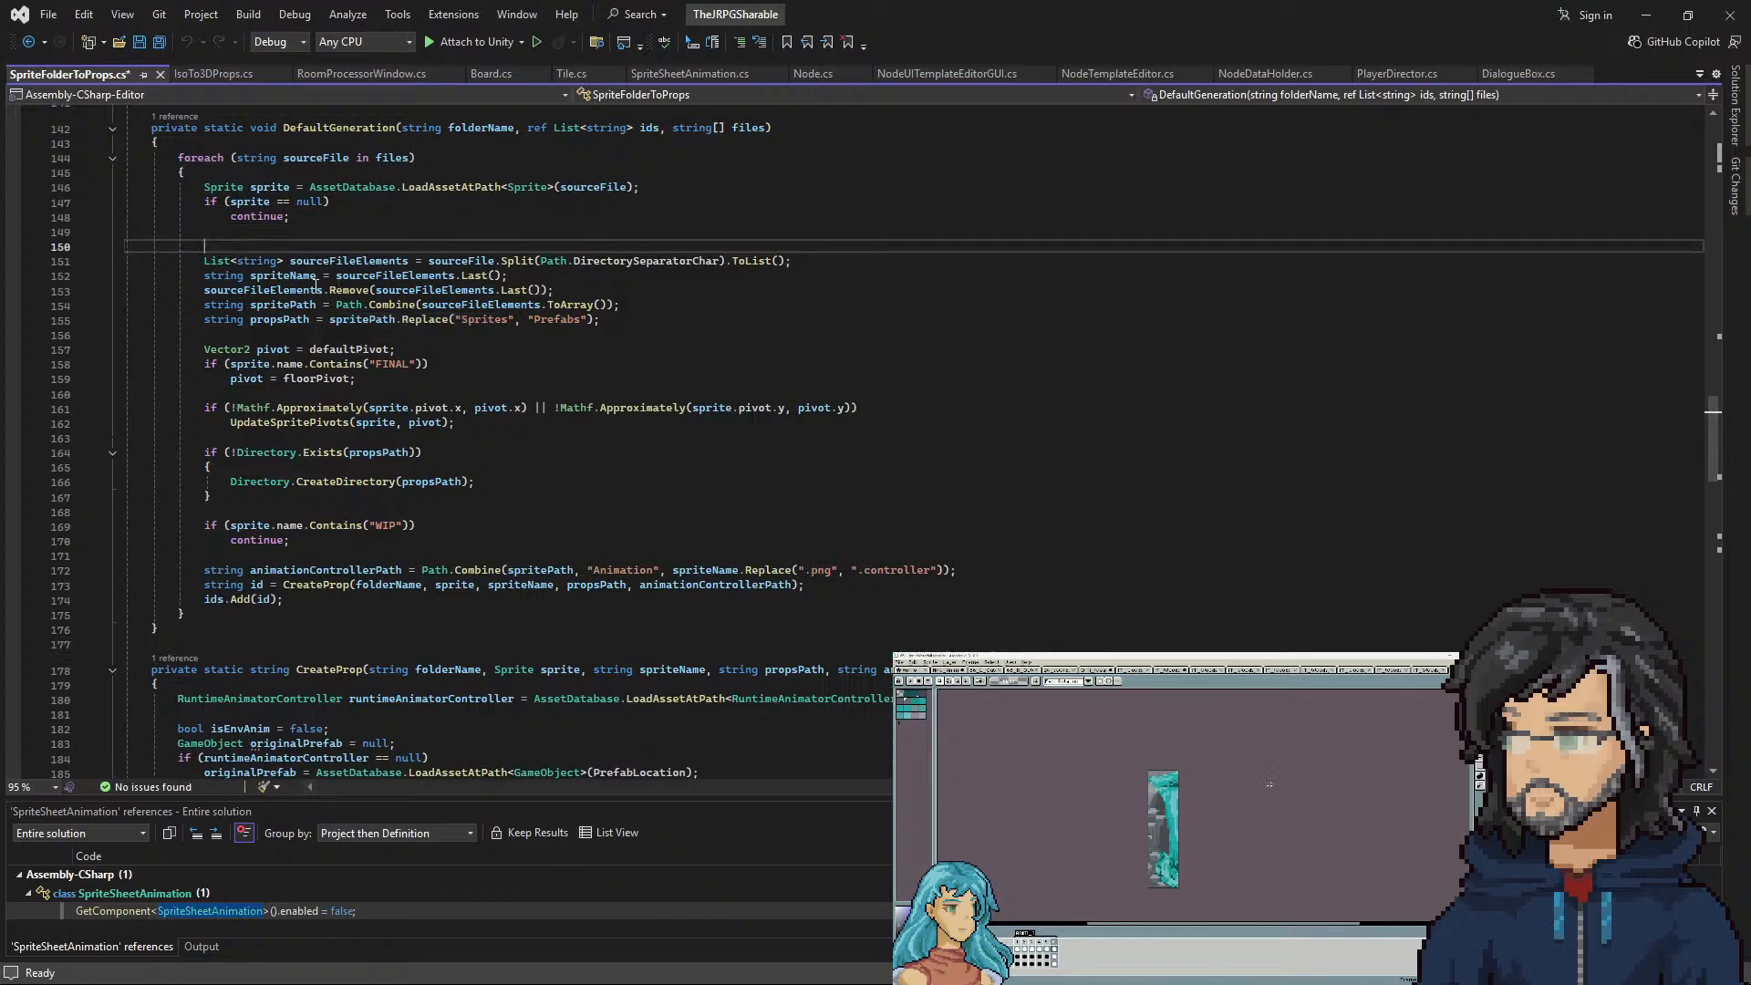
{"action": "left_click", "coordinate": [762, 261]}
{"action": "key", "text": "ctrl+space"}
{"action": "key", "text": "Down"}
{"action": "key", "text": "Return"}
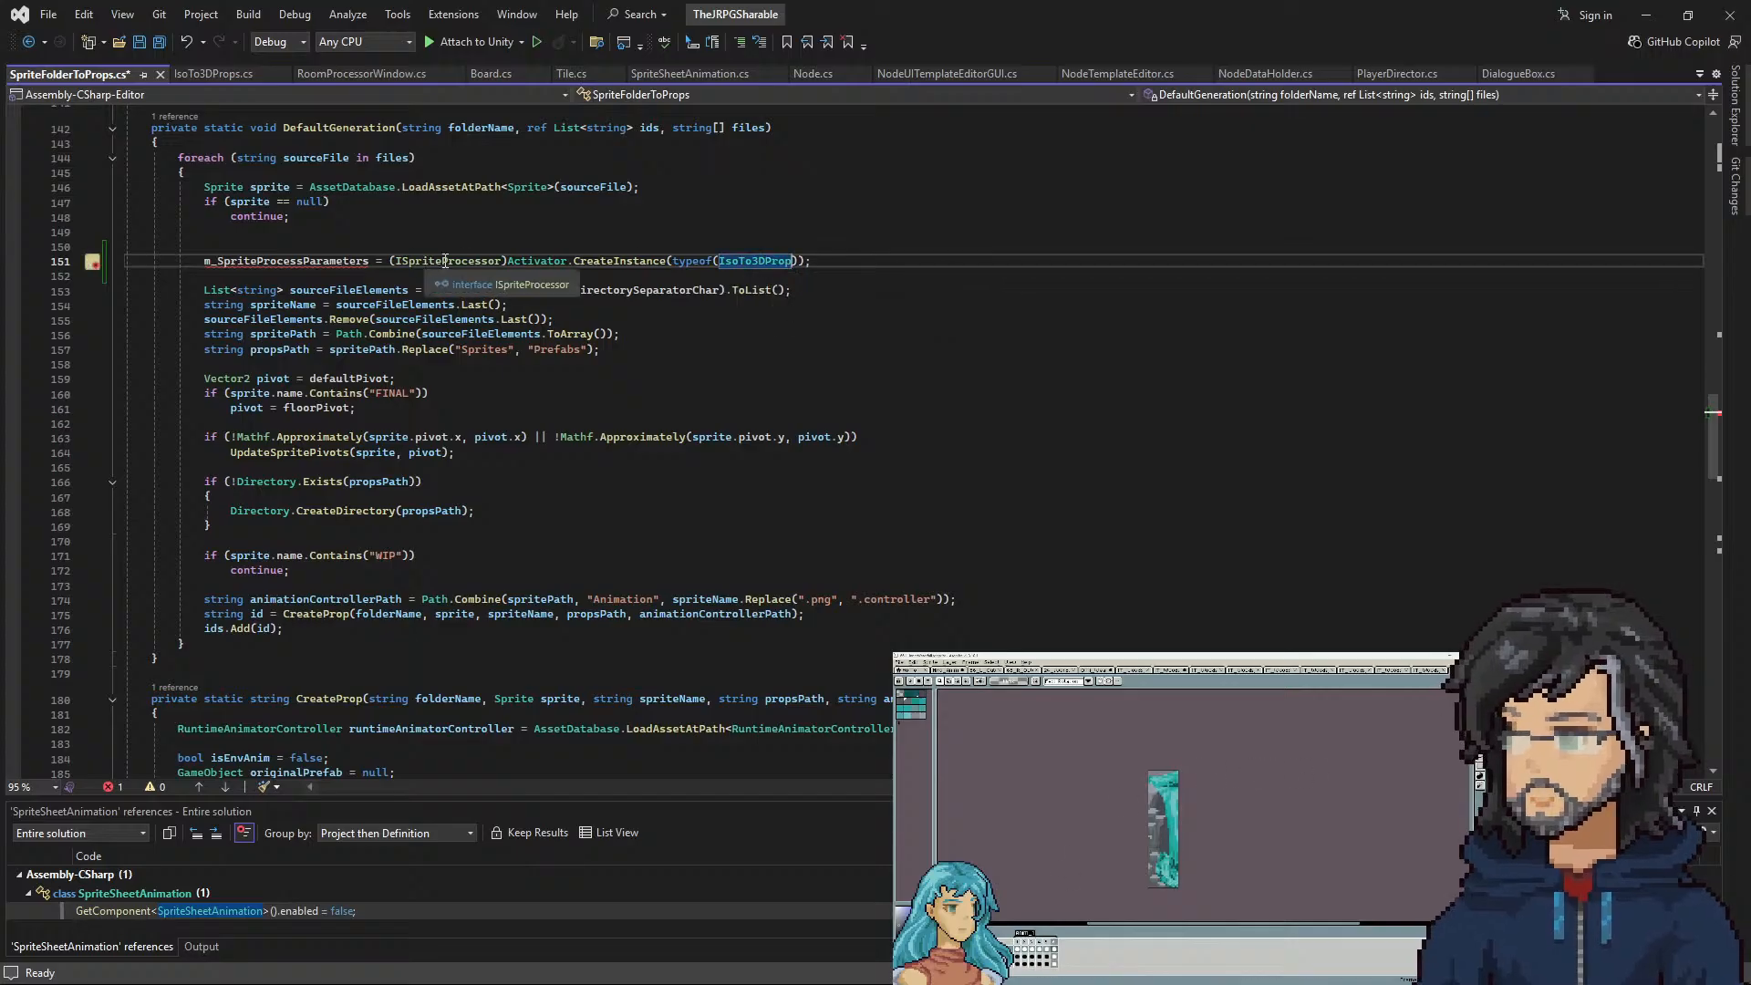
Check the field's type in RoomProcessorWindow.cs, and turn the pasted assignment into a local ISpriteProcessor variable named spriteProcessParameters
{"action": "left_click_drag", "start_coordinate": [391, 261], "coordinate": [463, 261]}
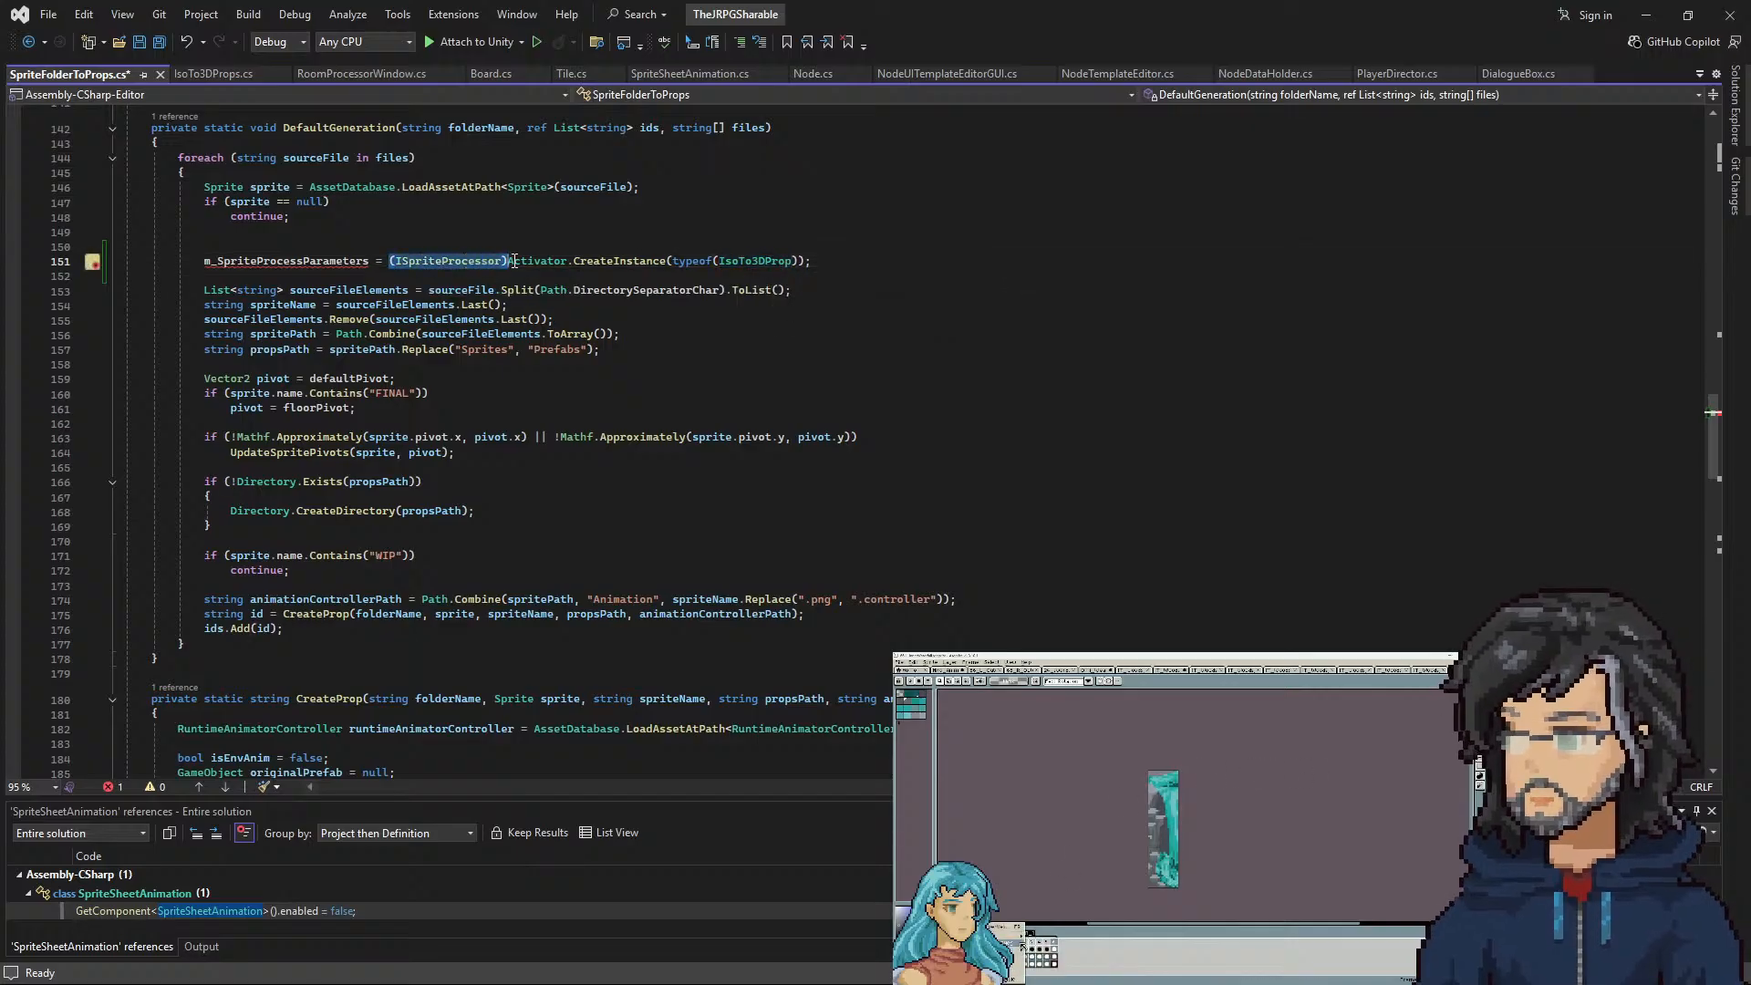
{"action": "left_click", "coordinate": [337, 73]}
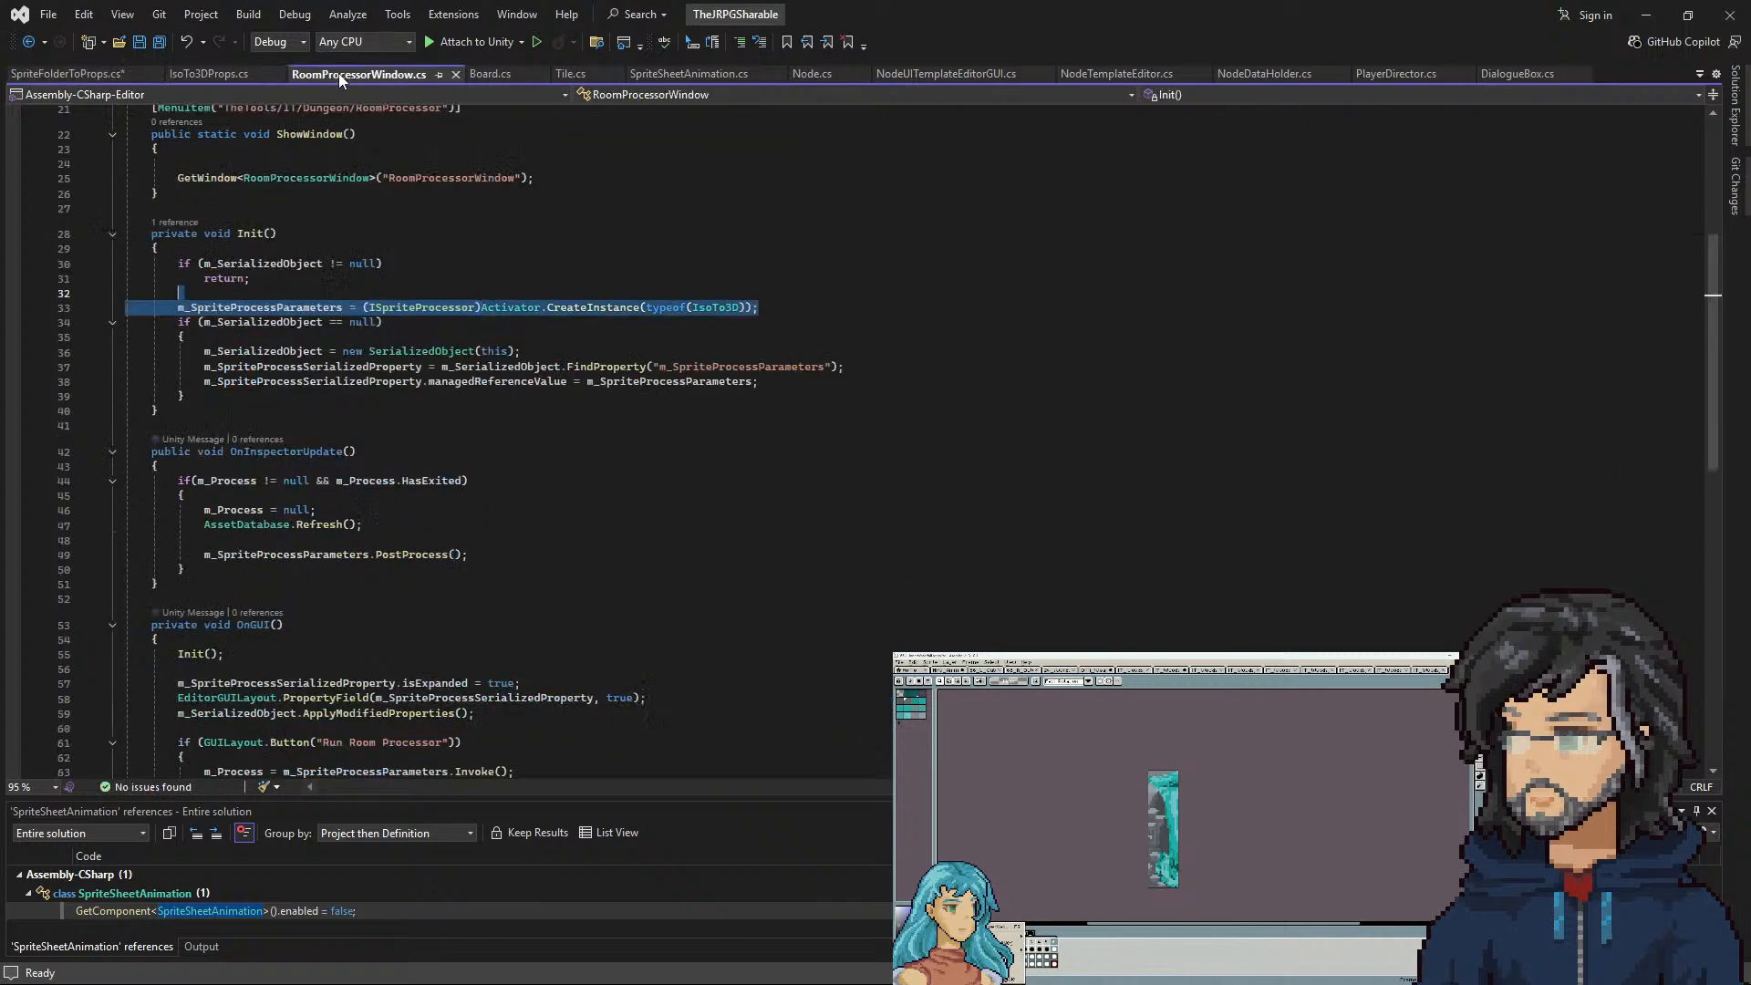
{"action": "left_click", "coordinate": [435, 307]}
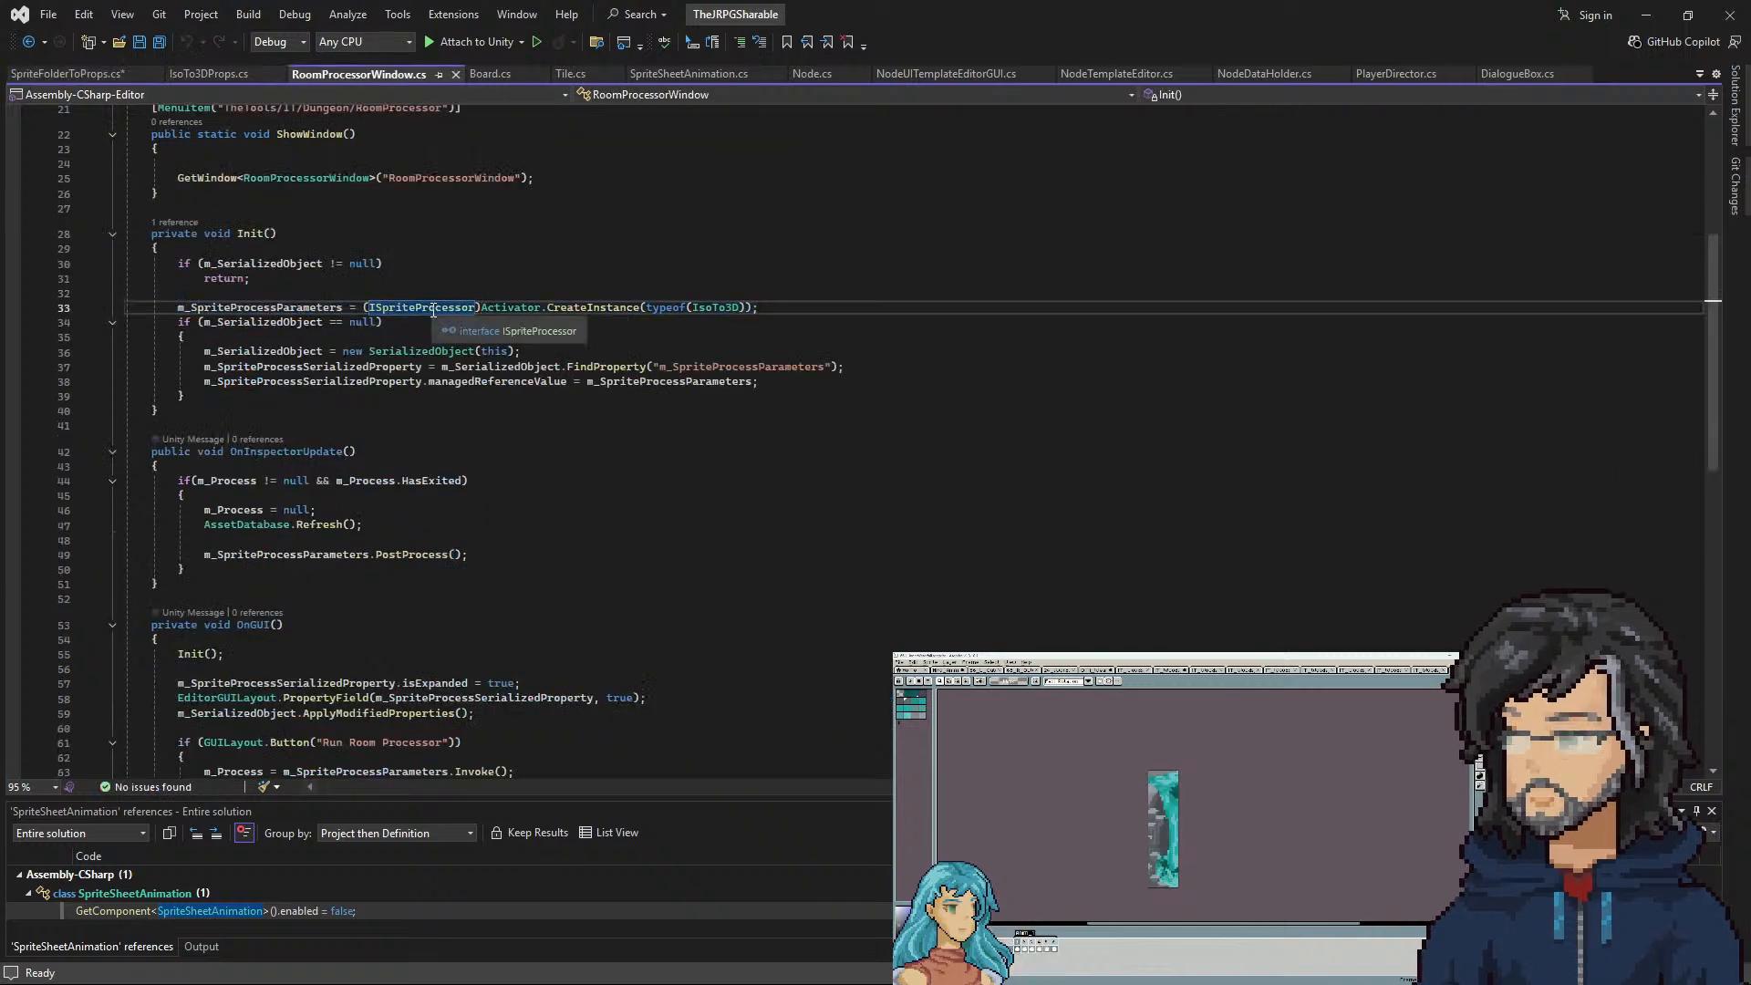
{"action": "scroll", "coordinate": [381, 341], "scroll_direction": "up", "scroll_amount": 7}
{"action": "left_click", "coordinate": [381, 343]}
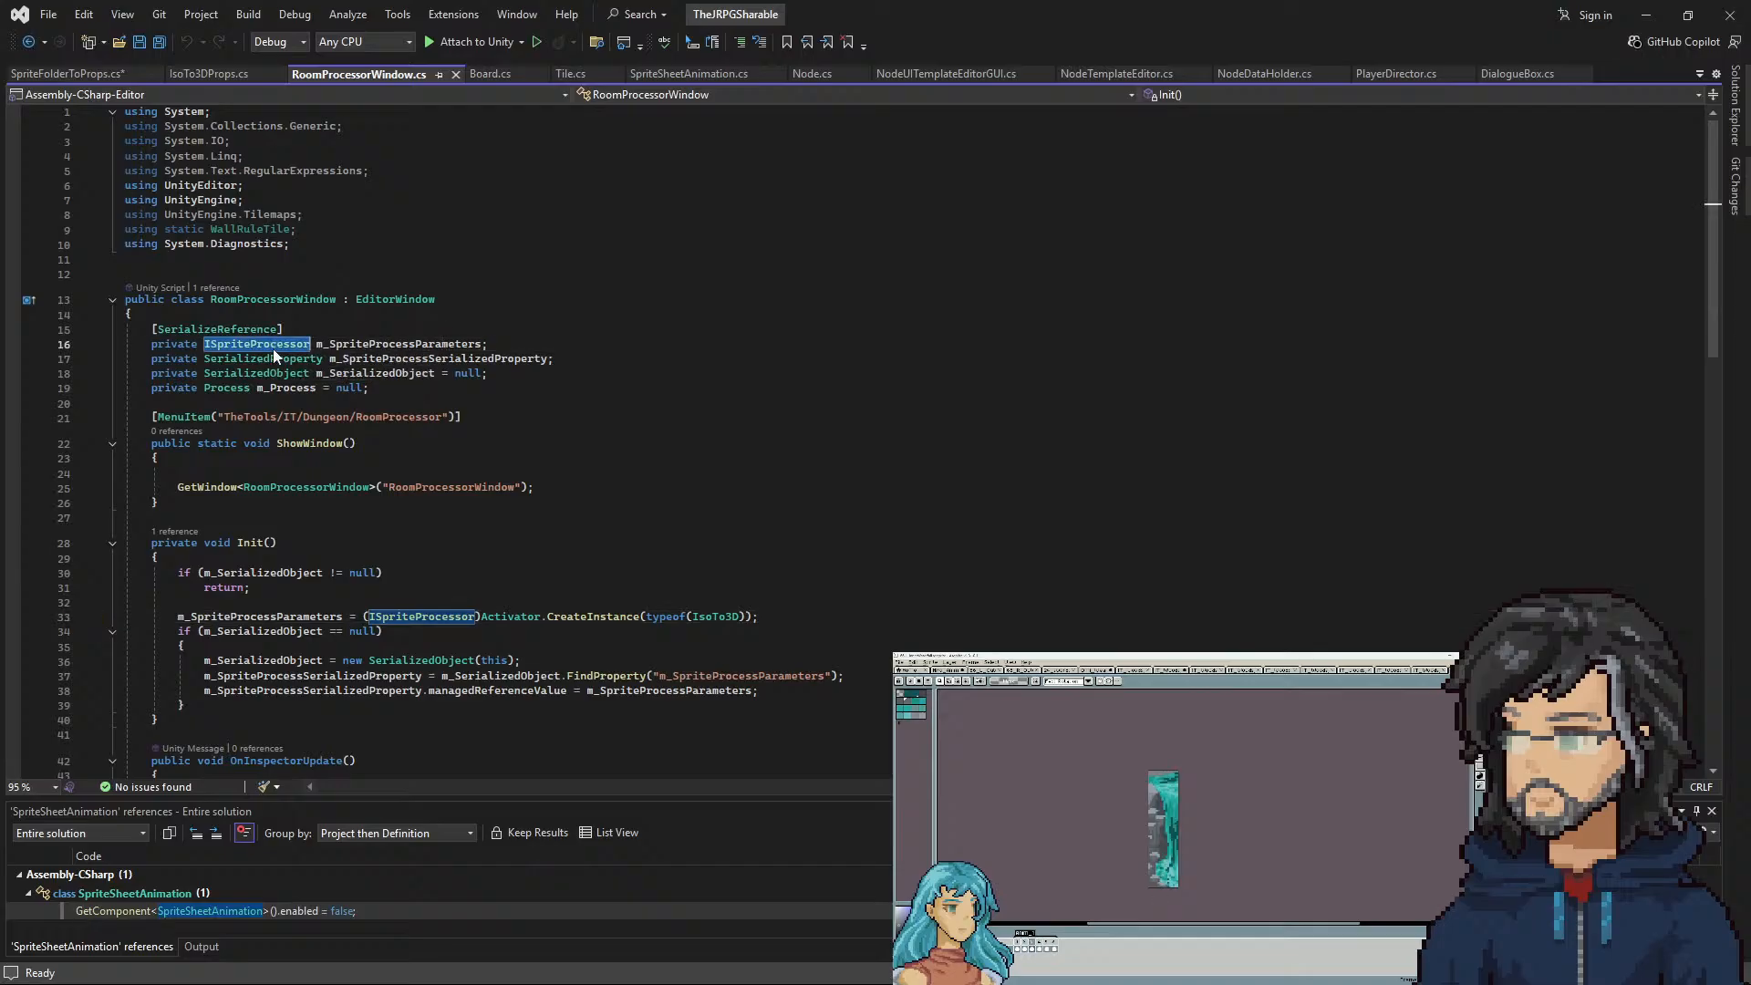
{"action": "left_click", "coordinate": [83, 77]}
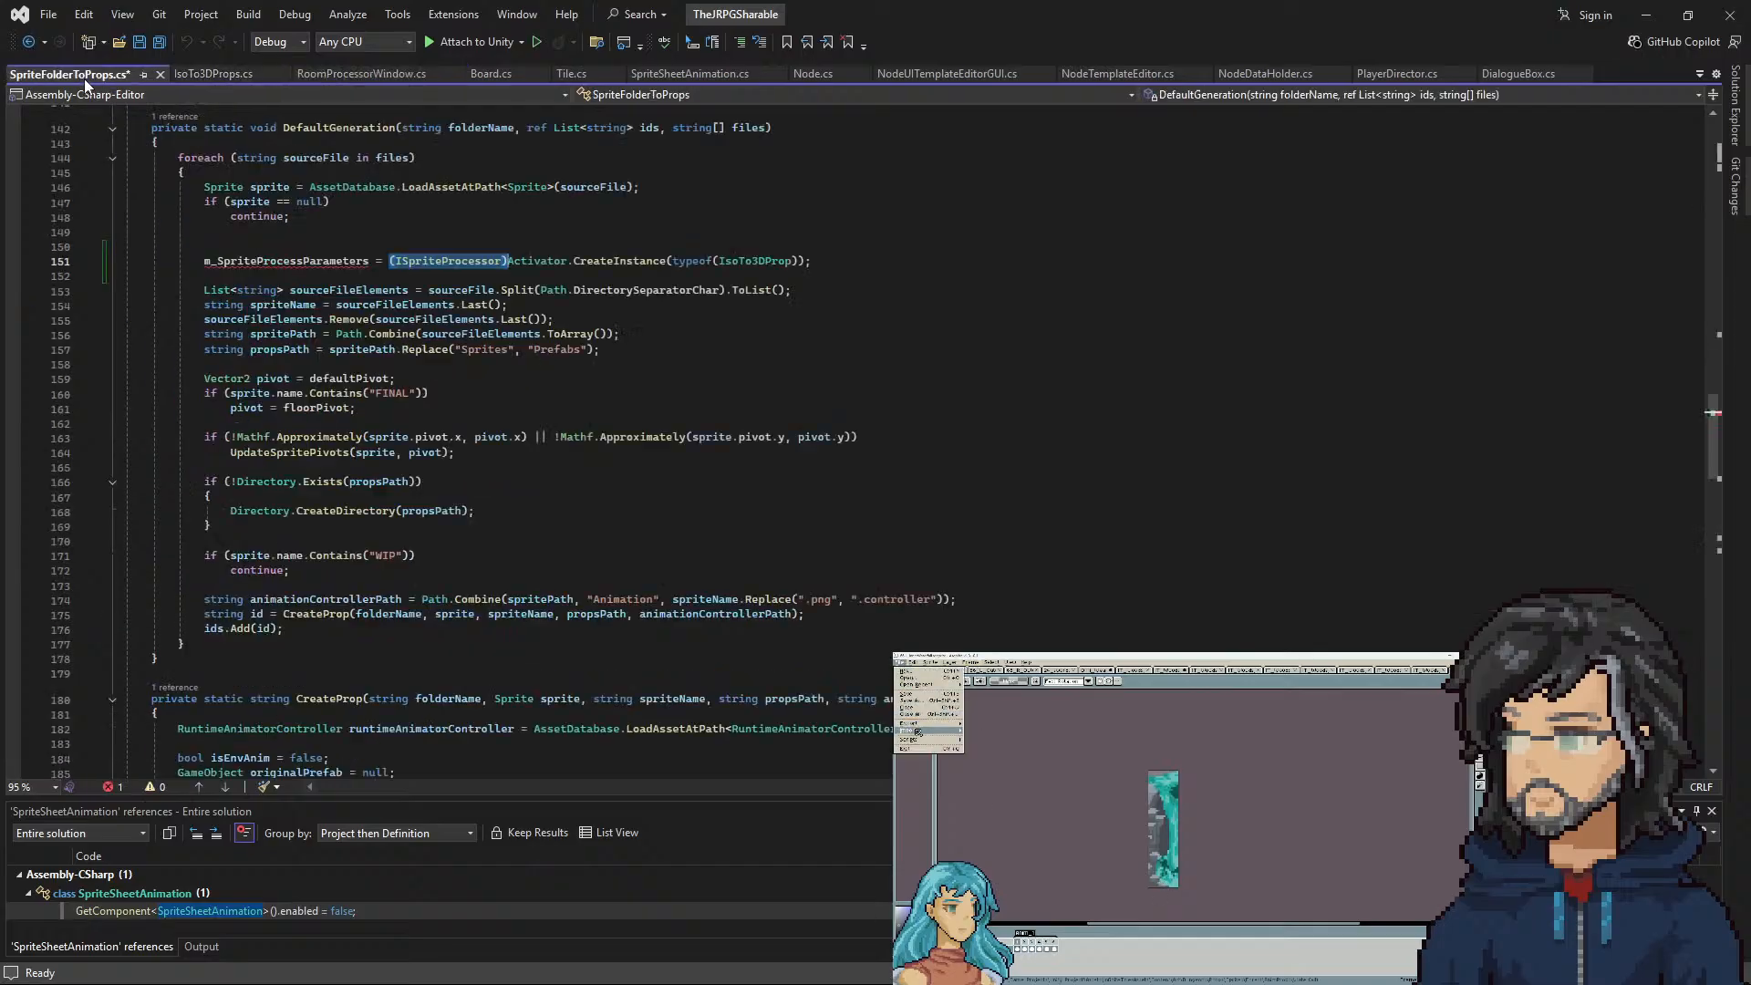
{"action": "left_click", "coordinate": [205, 261]}
{"action": "type", "text": "ISpriteProcessor"}
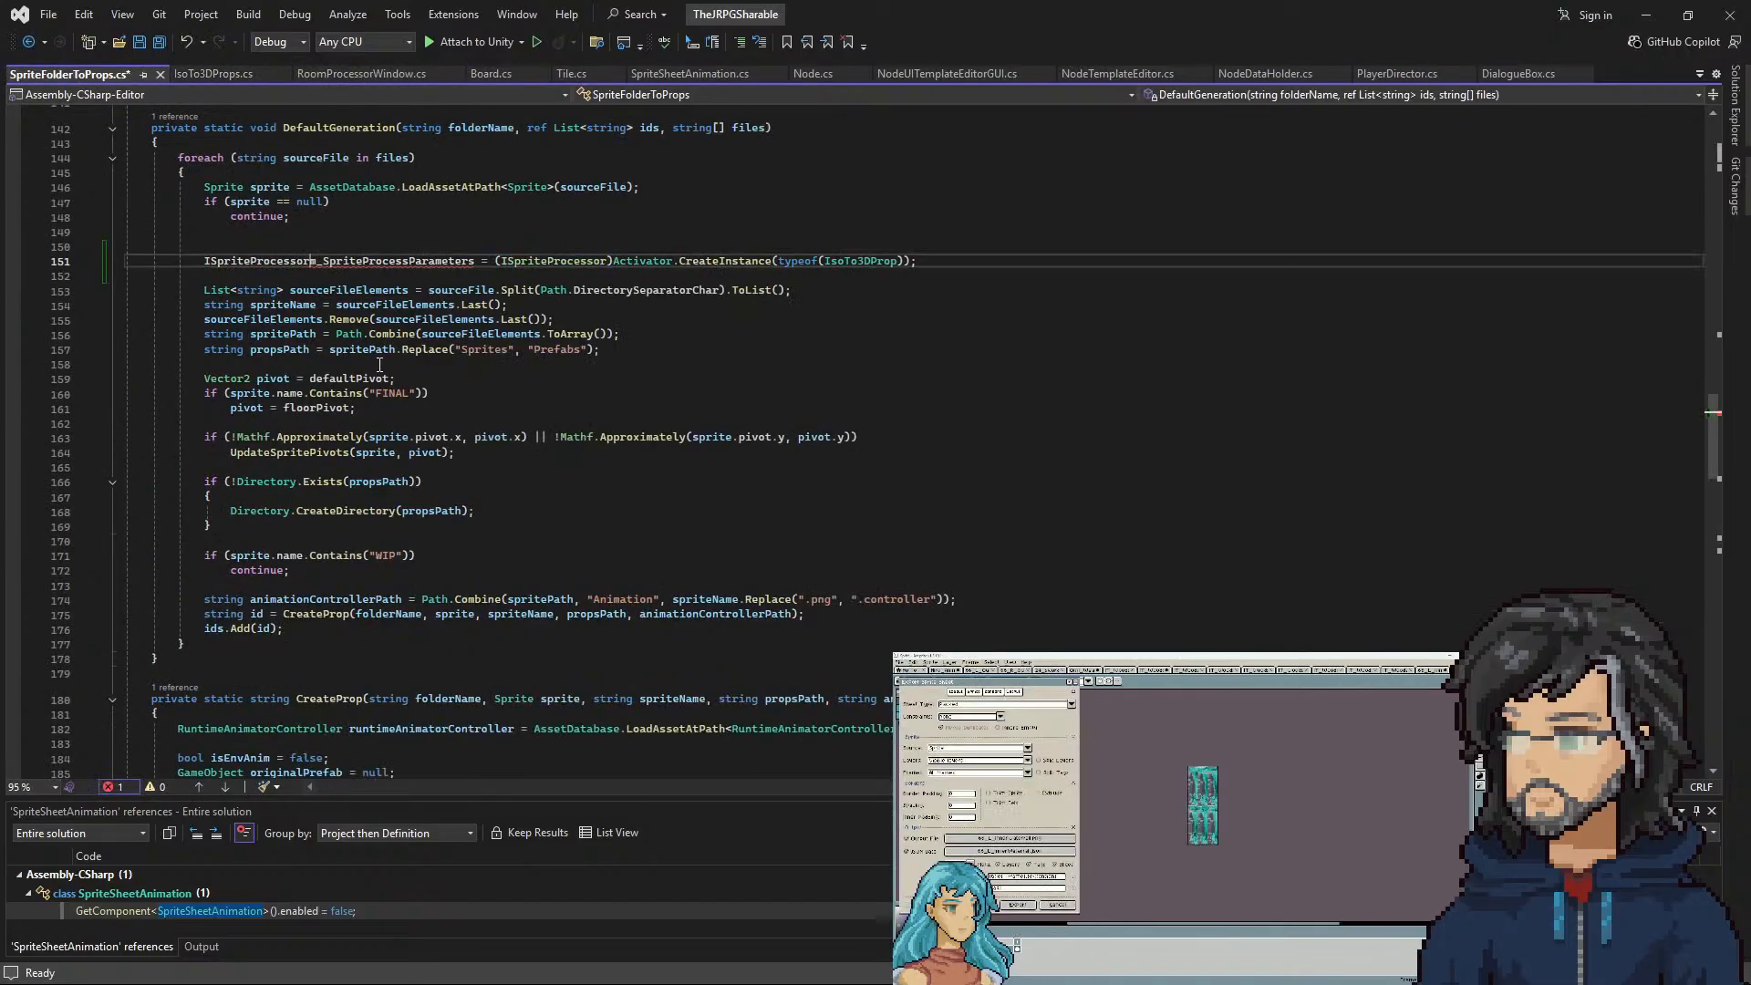
{"action": "key", "text": "Delete"}
{"action": "key", "text": "Delete"}
{"action": "key", "text": "Delete"}
{"action": "type", "text": "s"}
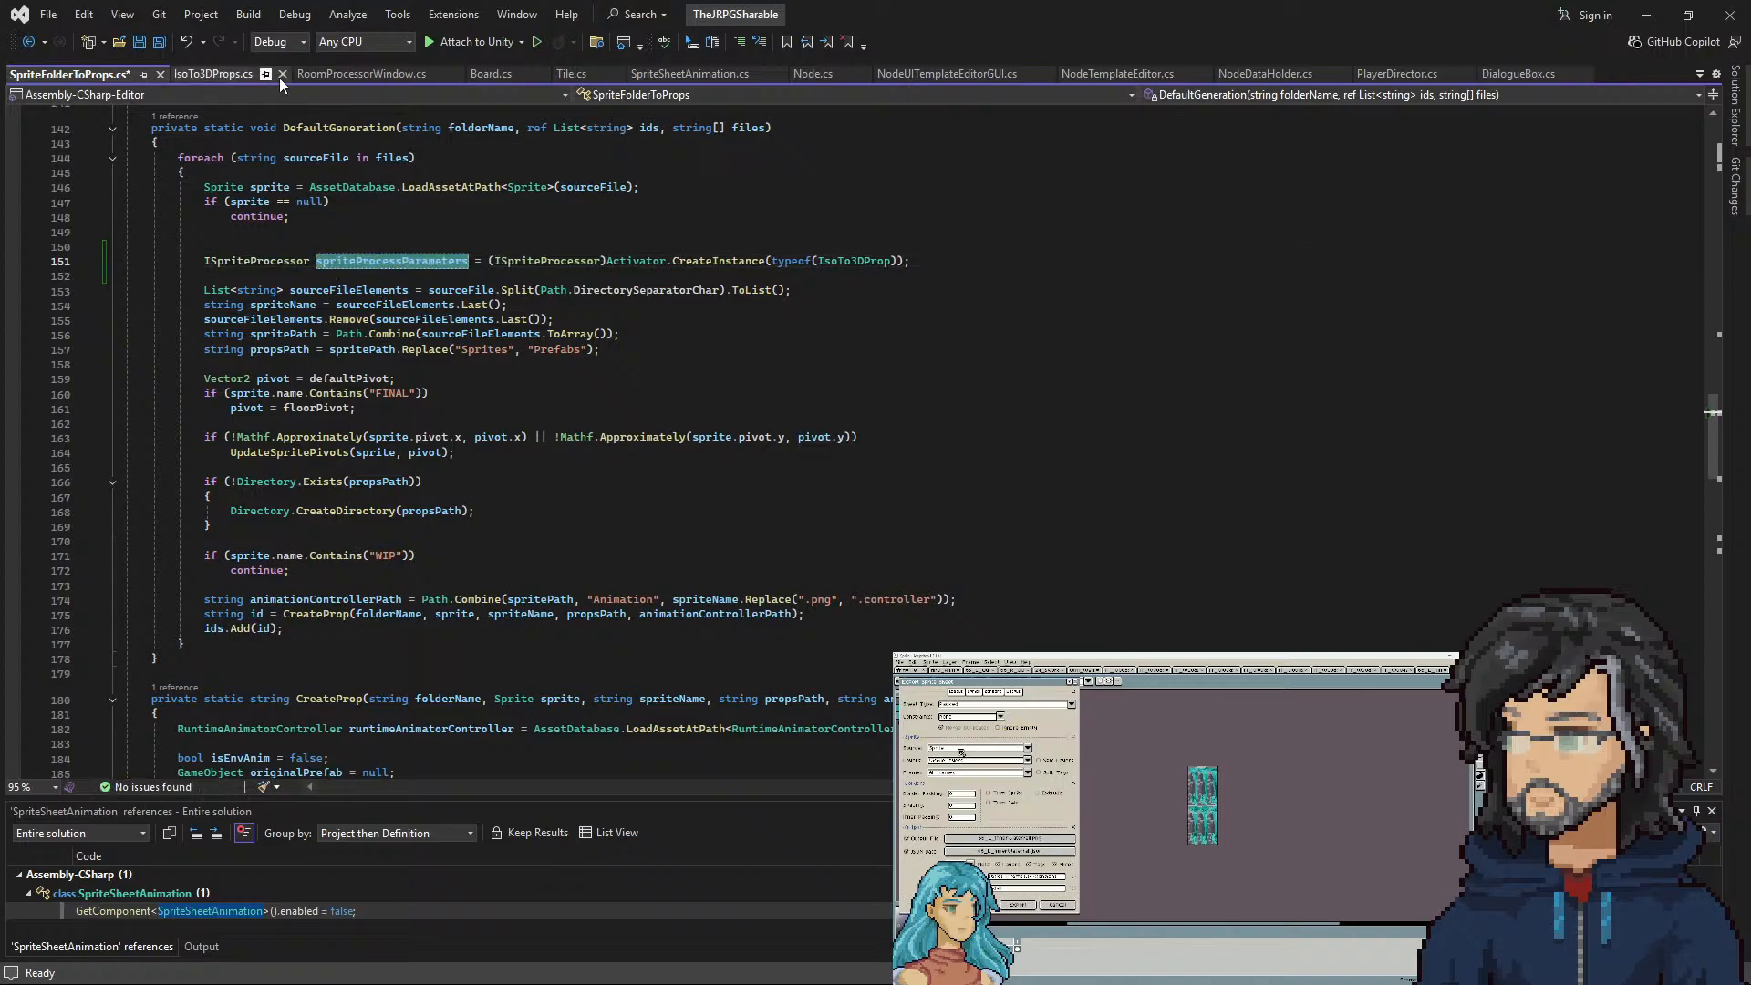
Check the processor usage in RoomProcessorWindow.cs, and move the spriteProcessParameters declaration from DefaultGeneration to the start of ProcessDirectories
{"action": "left_click", "coordinate": [338, 77]}
{"action": "scroll", "coordinate": [429, 438], "scroll_direction": "down", "scroll_amount": 3}
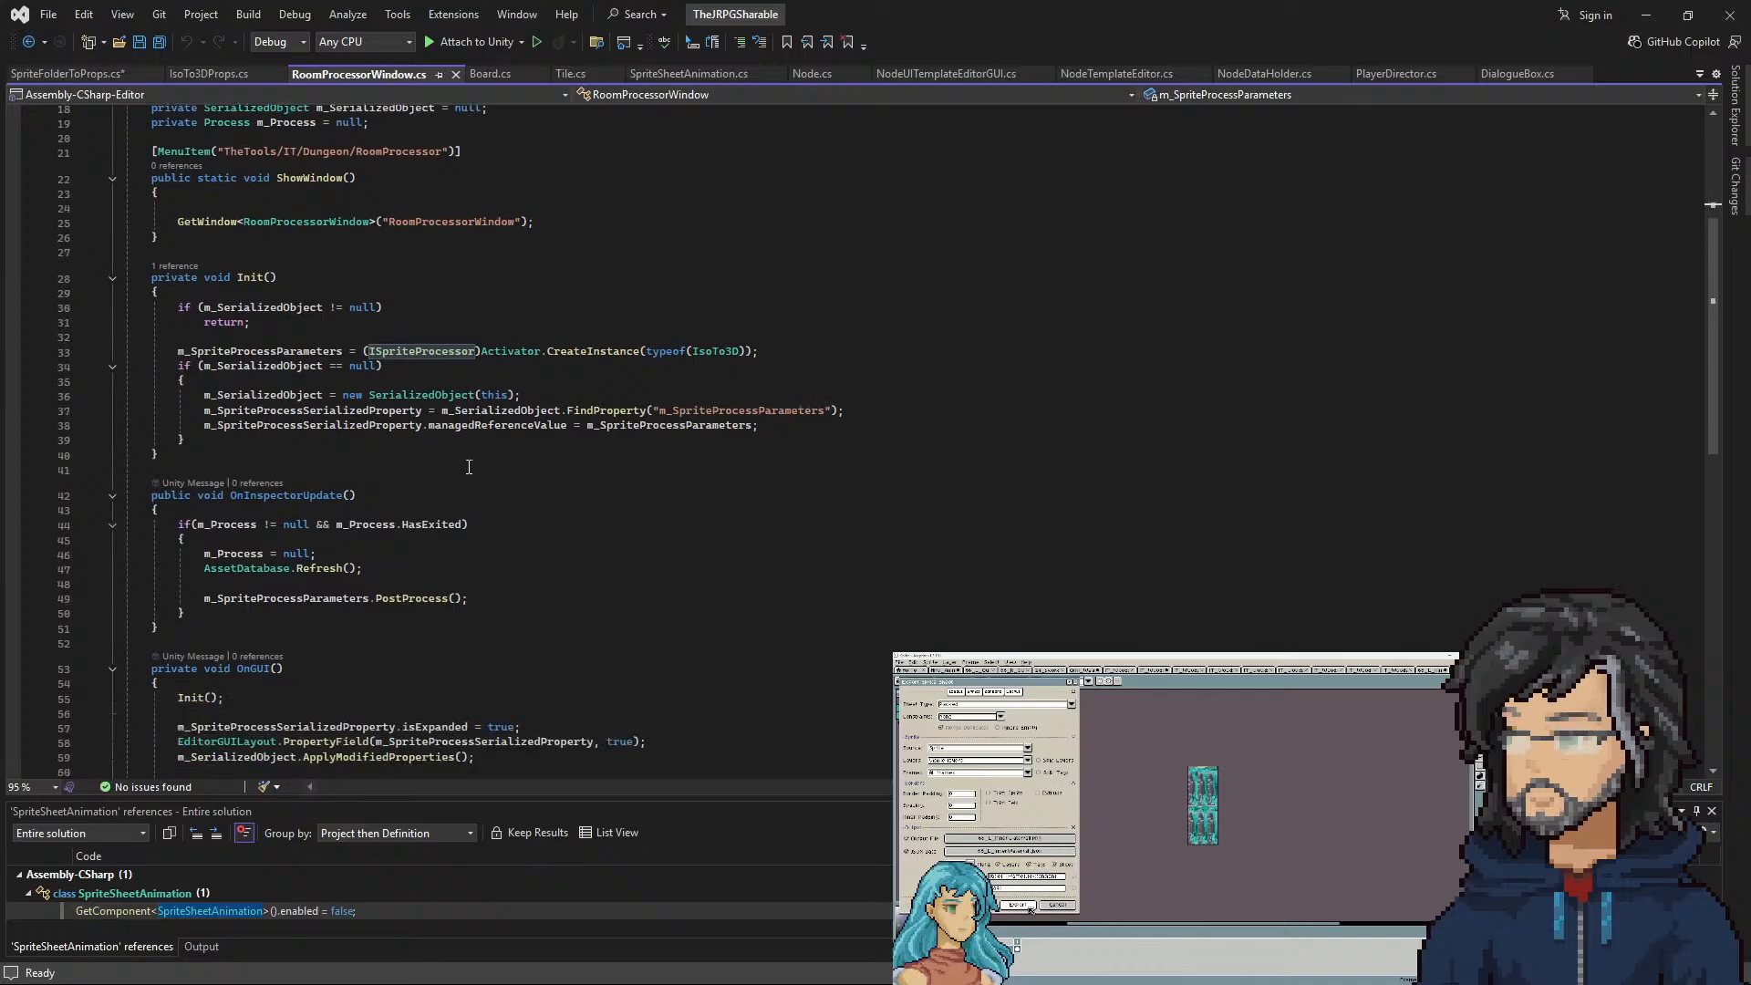
{"action": "scroll", "coordinate": [469, 467], "scroll_direction": "down", "scroll_amount": 2}
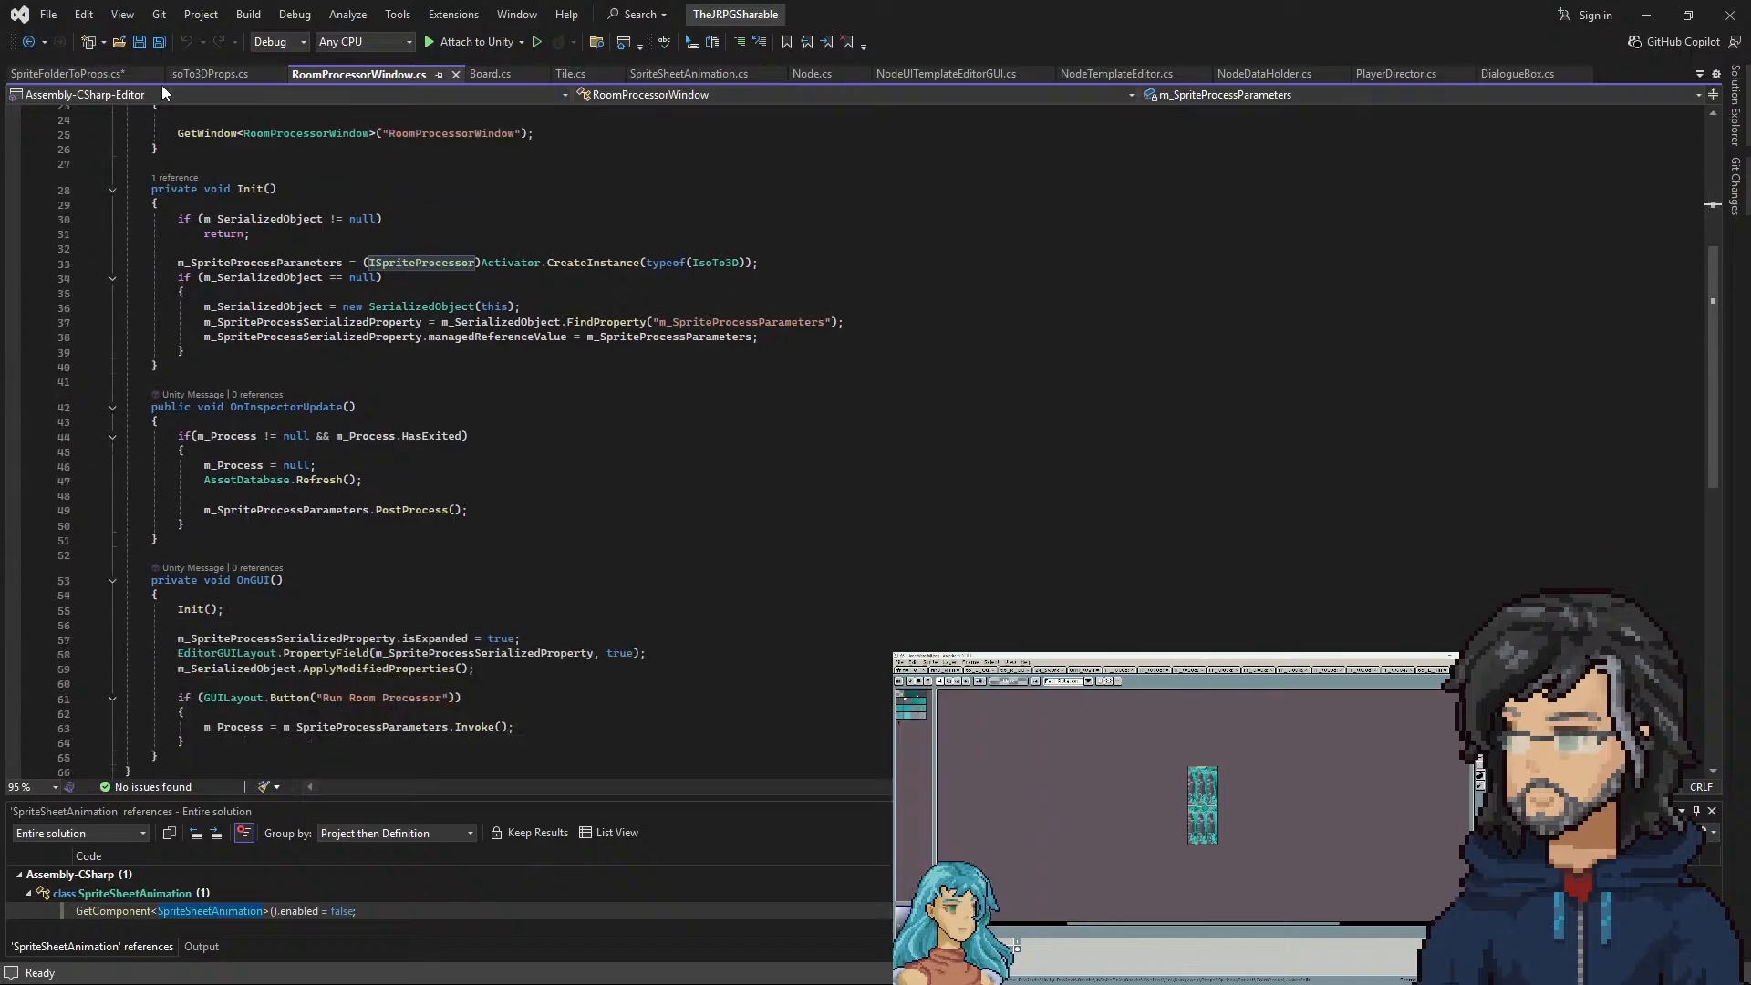
{"action": "left_click", "coordinate": [68, 74]}
{"action": "scroll", "coordinate": [932, 522], "scroll_direction": "up", "scroll_amount": 1}
{"action": "left_click_drag", "start_coordinate": [932, 522], "coordinate": [931, 485]}
{"action": "key", "text": "ctrl+c"}
{"action": "key", "text": "BackSpace"}
{"action": "scroll", "coordinate": [319, 433], "scroll_direction": "up", "scroll_amount": 5}
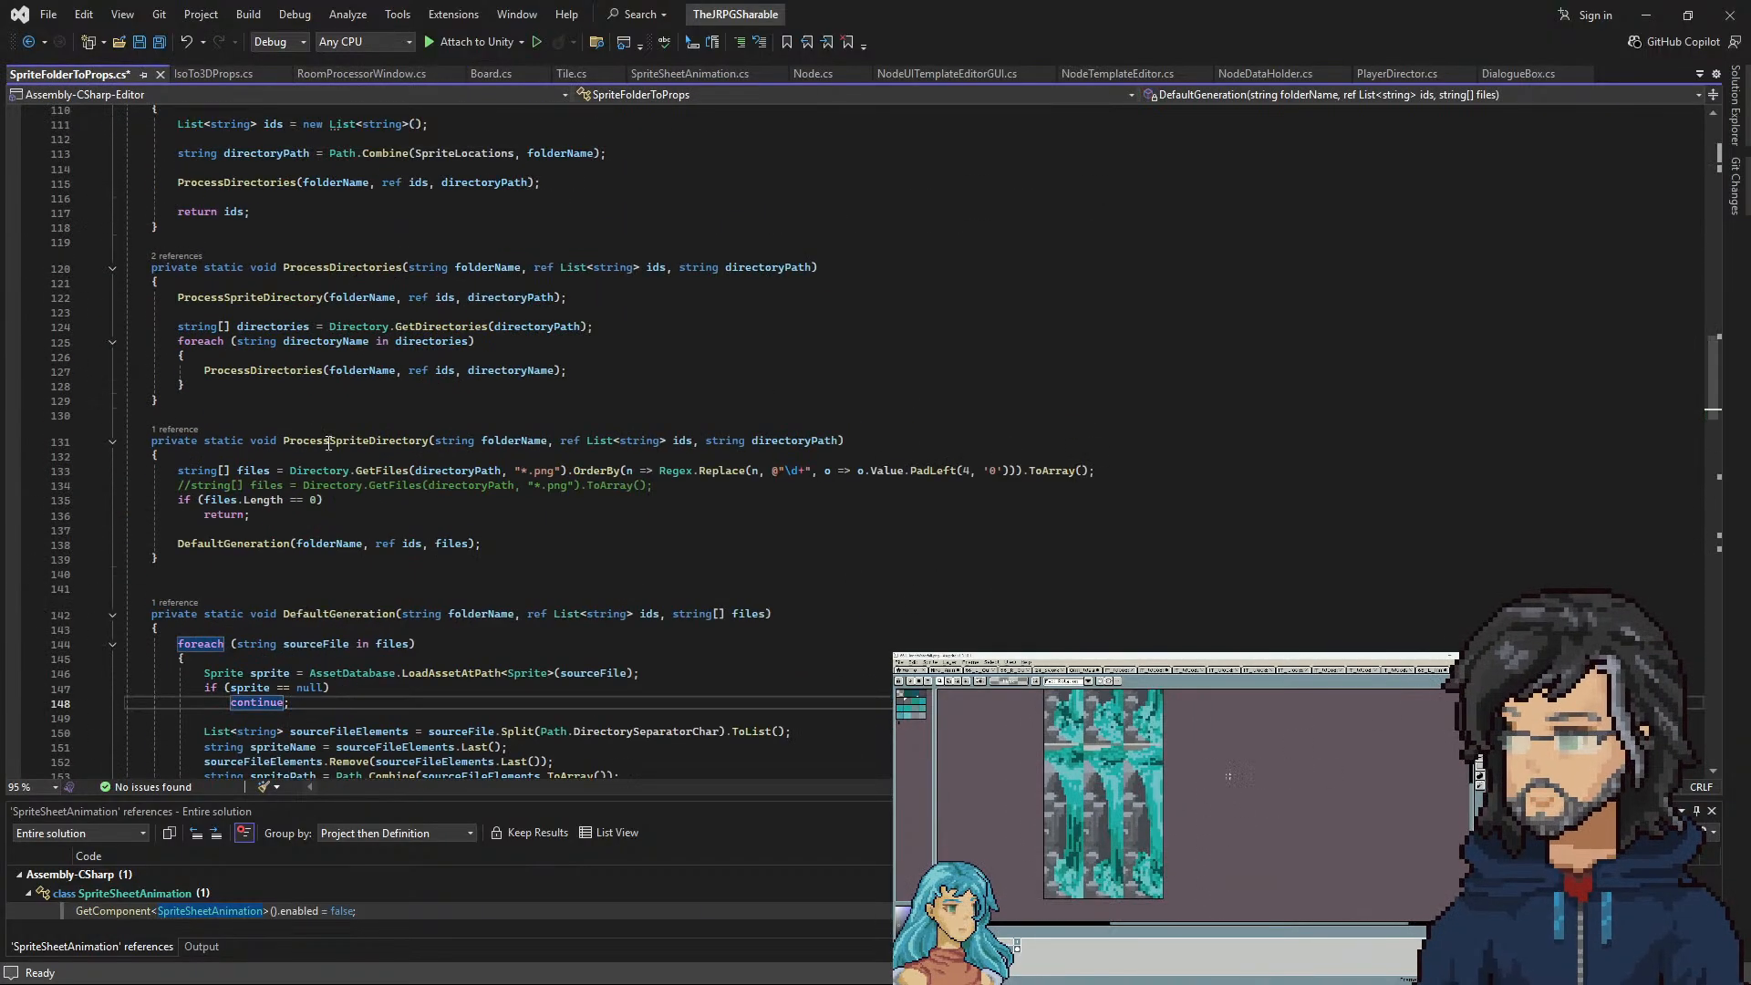
{"action": "scroll", "coordinate": [329, 444], "scroll_direction": "up", "scroll_amount": 2}
{"action": "left_click", "coordinate": [241, 459]}
{"action": "left_click", "coordinate": [251, 372]}
{"action": "key", "text": "ctrl+v"}
{"action": "key", "text": "Return"}
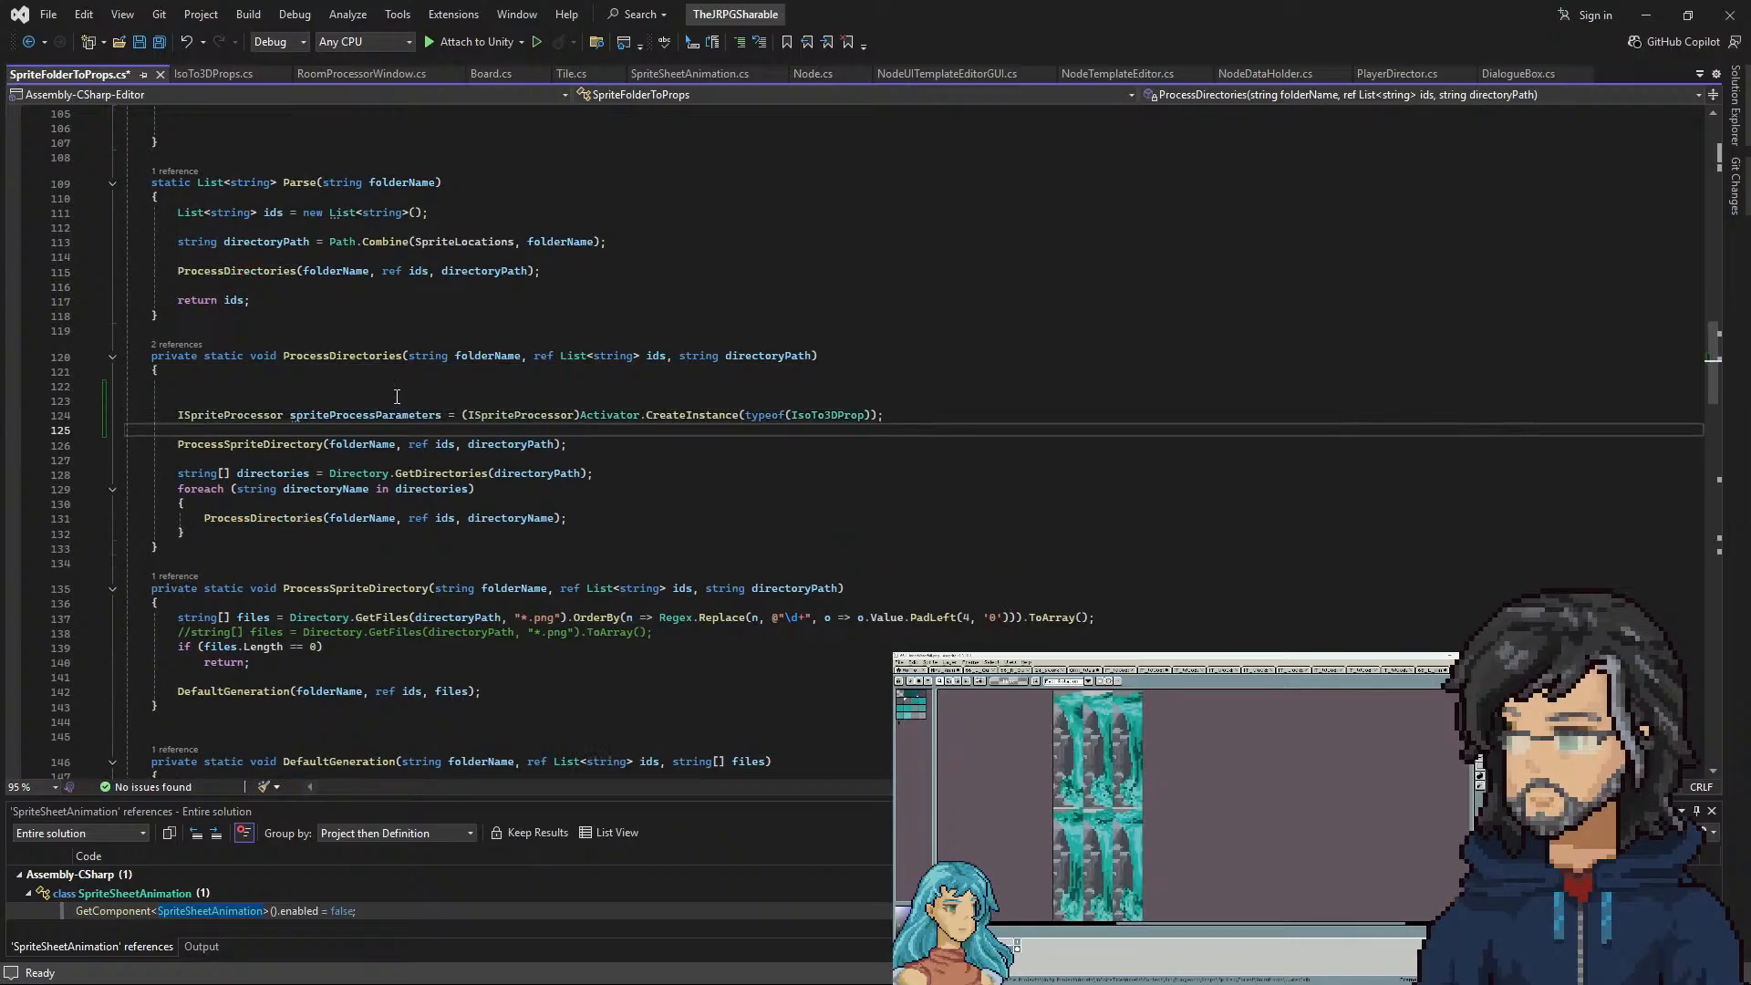
Add a new line after the spriteProcessParameters declaration in ProcessDirectories and remove the blank lines above it
{"action": "double_click", "coordinate": [250, 444]}
{"action": "scroll", "coordinate": [358, 533], "scroll_direction": "down", "scroll_amount": 3}
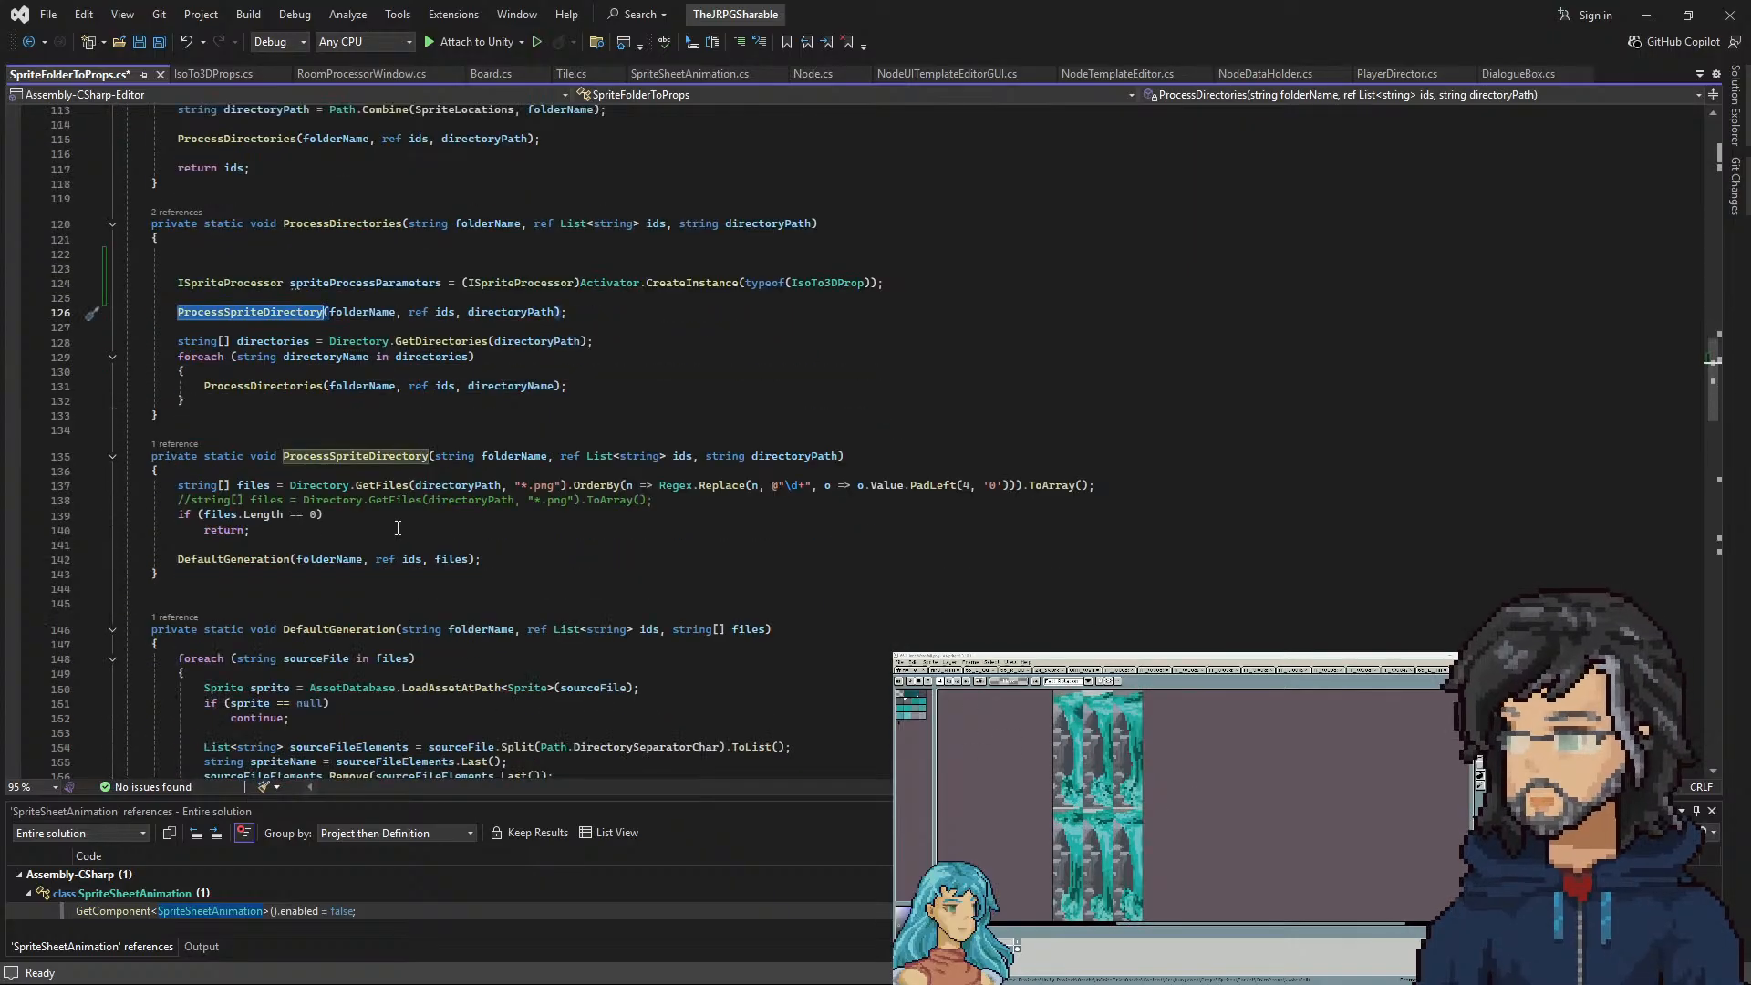
{"action": "left_click", "coordinate": [919, 281]}
{"action": "key", "text": "Return"}
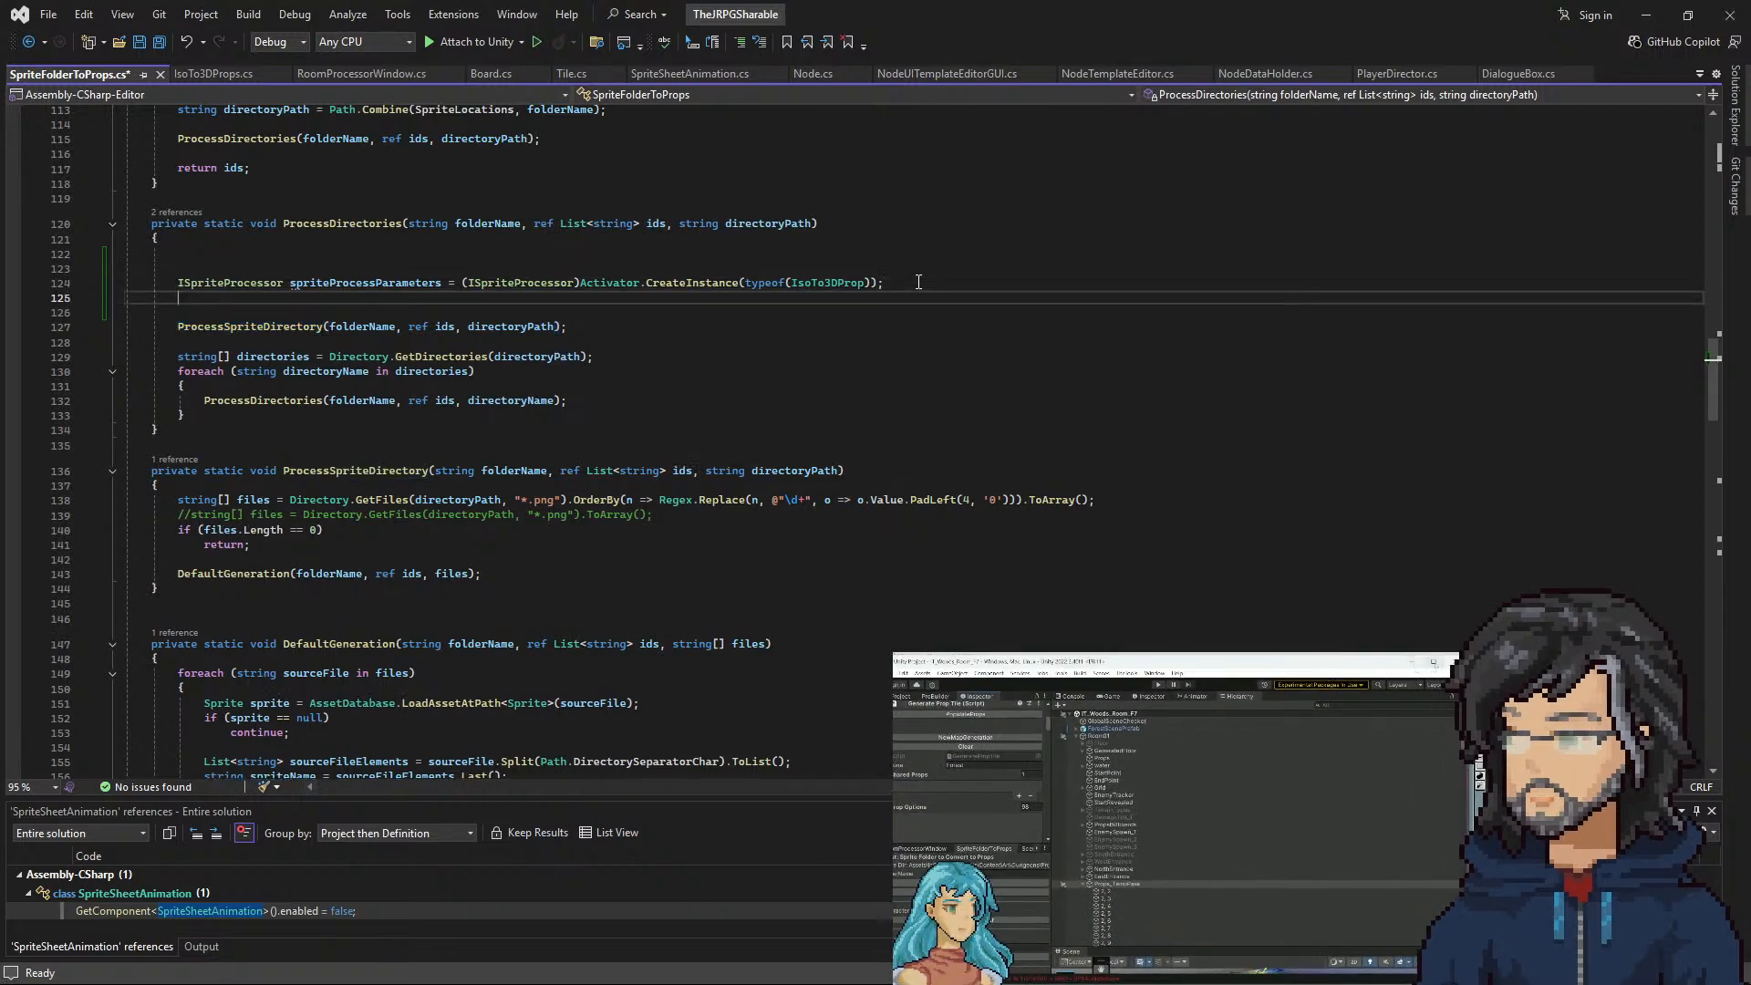
{"action": "left_click", "coordinate": [330, 253]}
{"action": "left_click", "coordinate": [256, 241]}
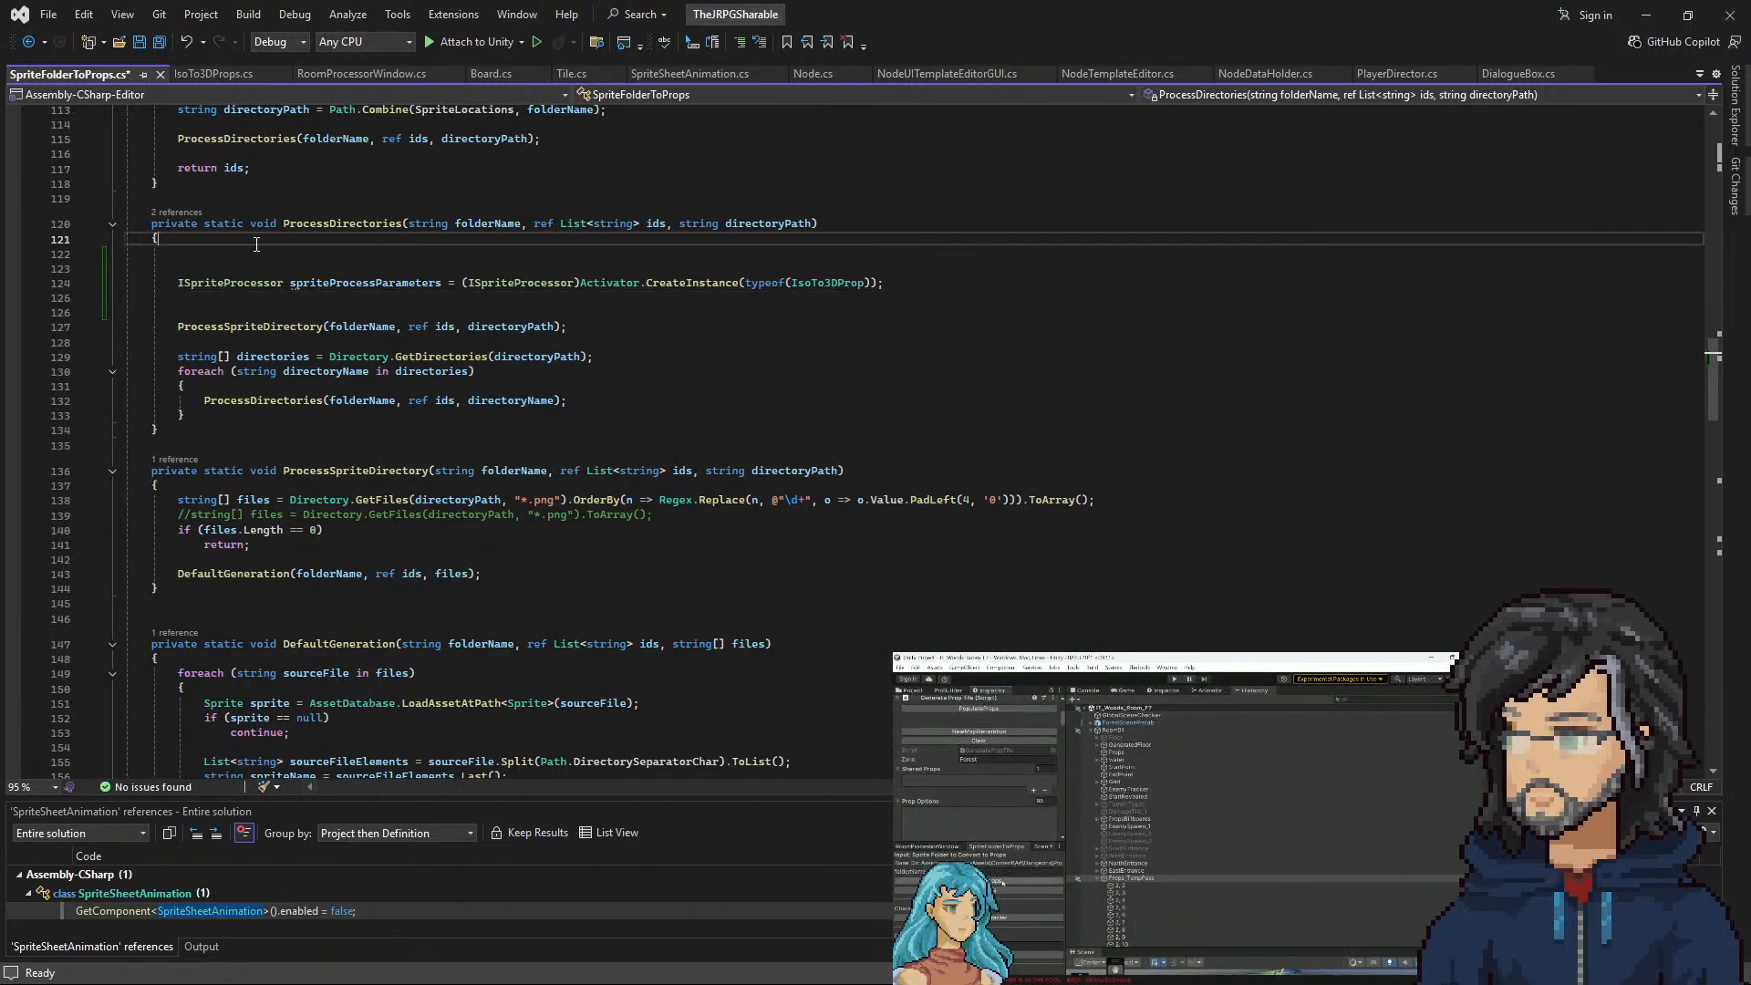
{"action": "key", "text": "Delete"}
{"action": "key", "text": "Delete"}
Begin a new statement with spriteProcessParameters directly below its declaration in ProcessDirectories
{"action": "left_click", "coordinate": [269, 270]}
{"action": "double_click", "coordinate": [339, 253]}
{"action": "key", "text": "ctrl+c"}
{"action": "left_click", "coordinate": [262, 267]}
{"action": "key", "text": "ctrl+v"}
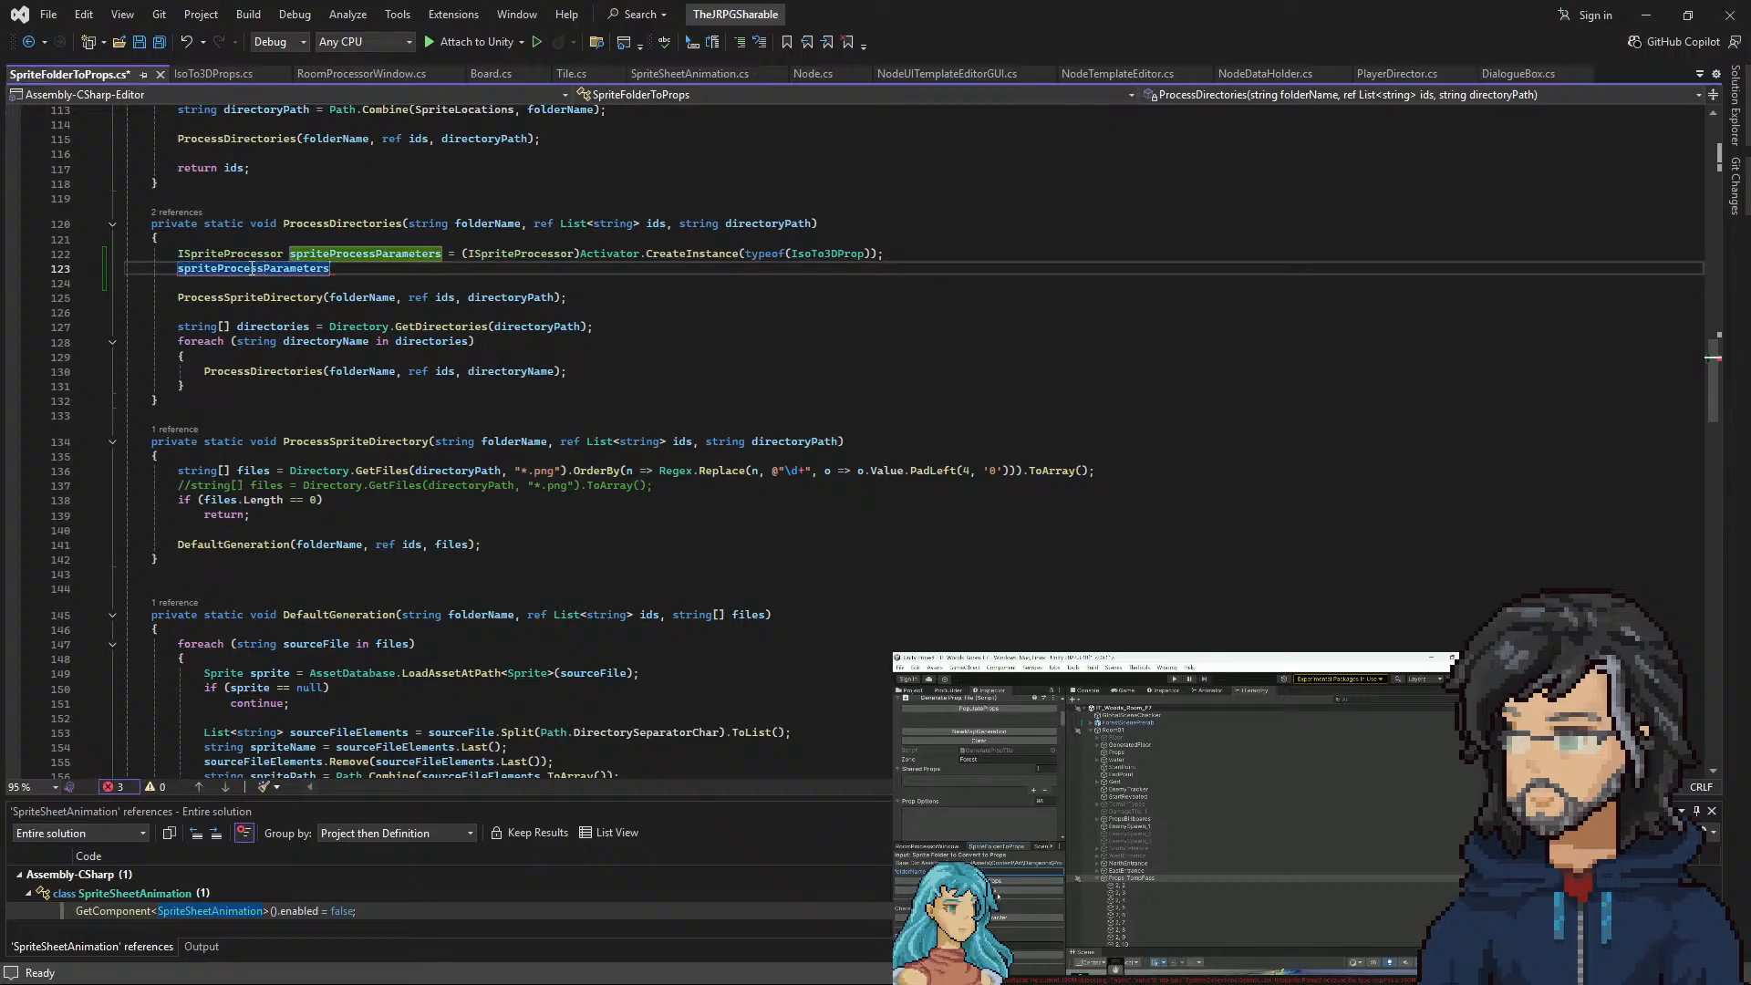
Examine how RoomProcessorWindow.cs uses m_SpriteProcessParameters in Init, OnInspectorUpdate and OnGUI, including the managedReferenceValue assignment
{"action": "left_click", "coordinate": [315, 75]}
{"action": "double_click", "coordinate": [290, 263]}
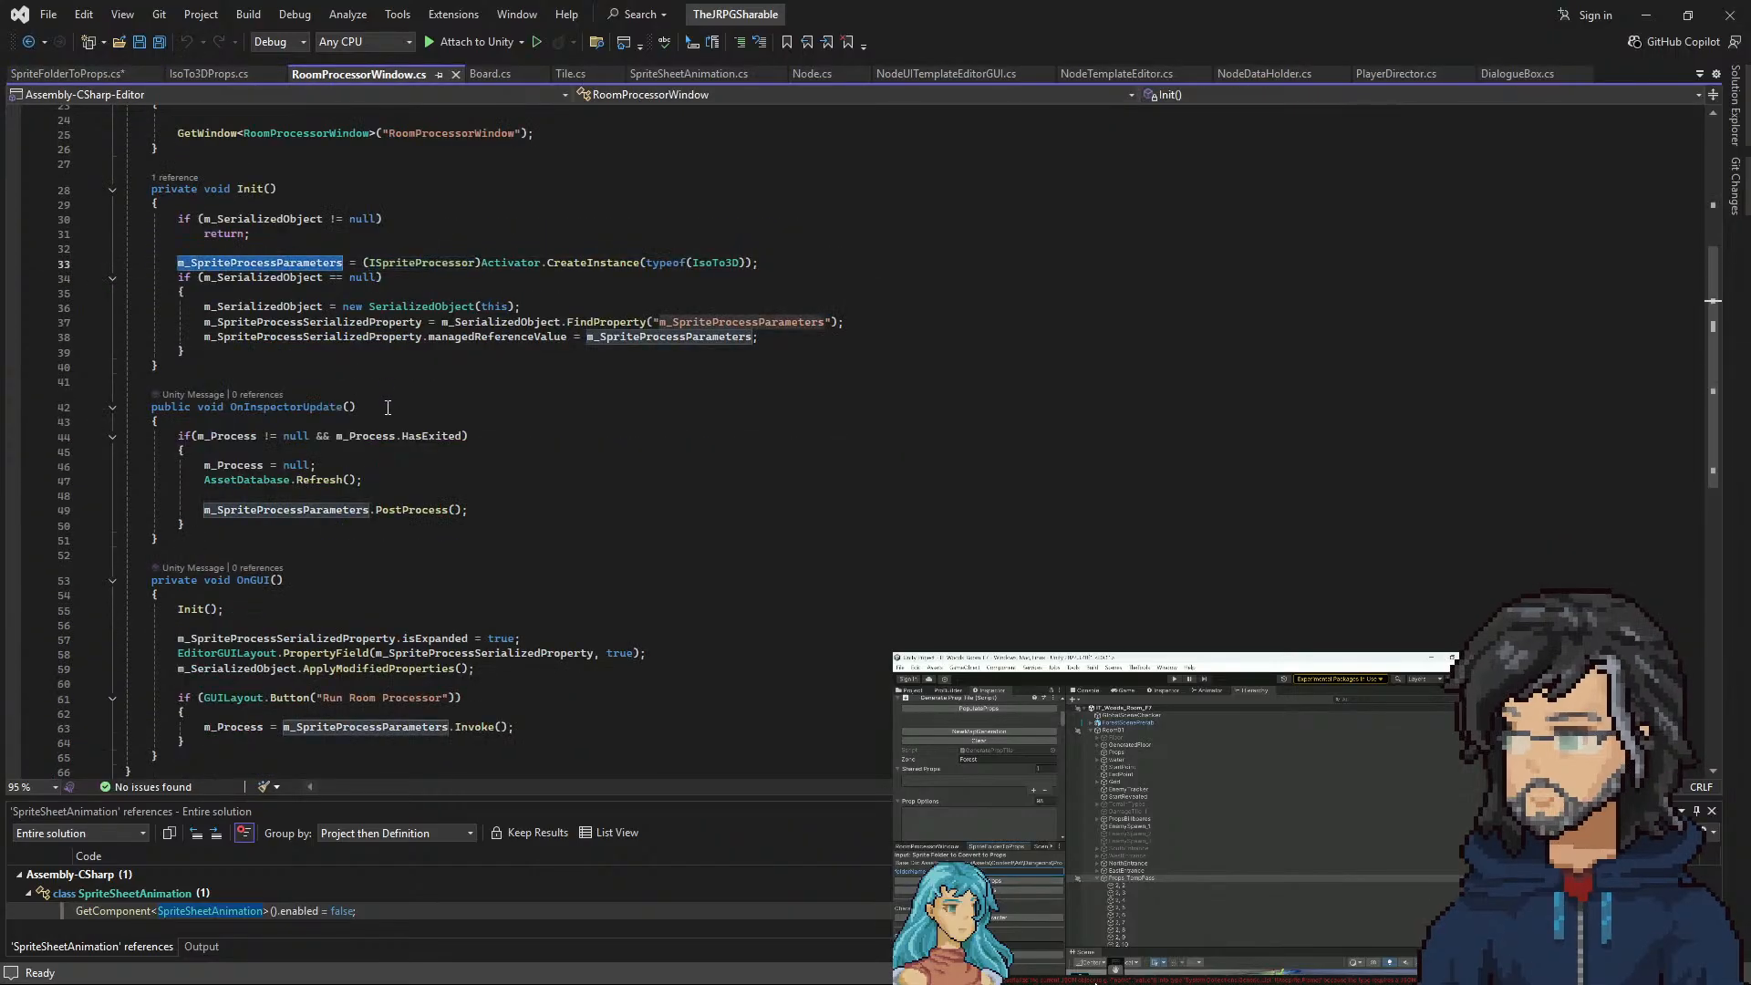
{"action": "scroll", "coordinate": [463, 417], "scroll_direction": "down", "scroll_amount": 1}
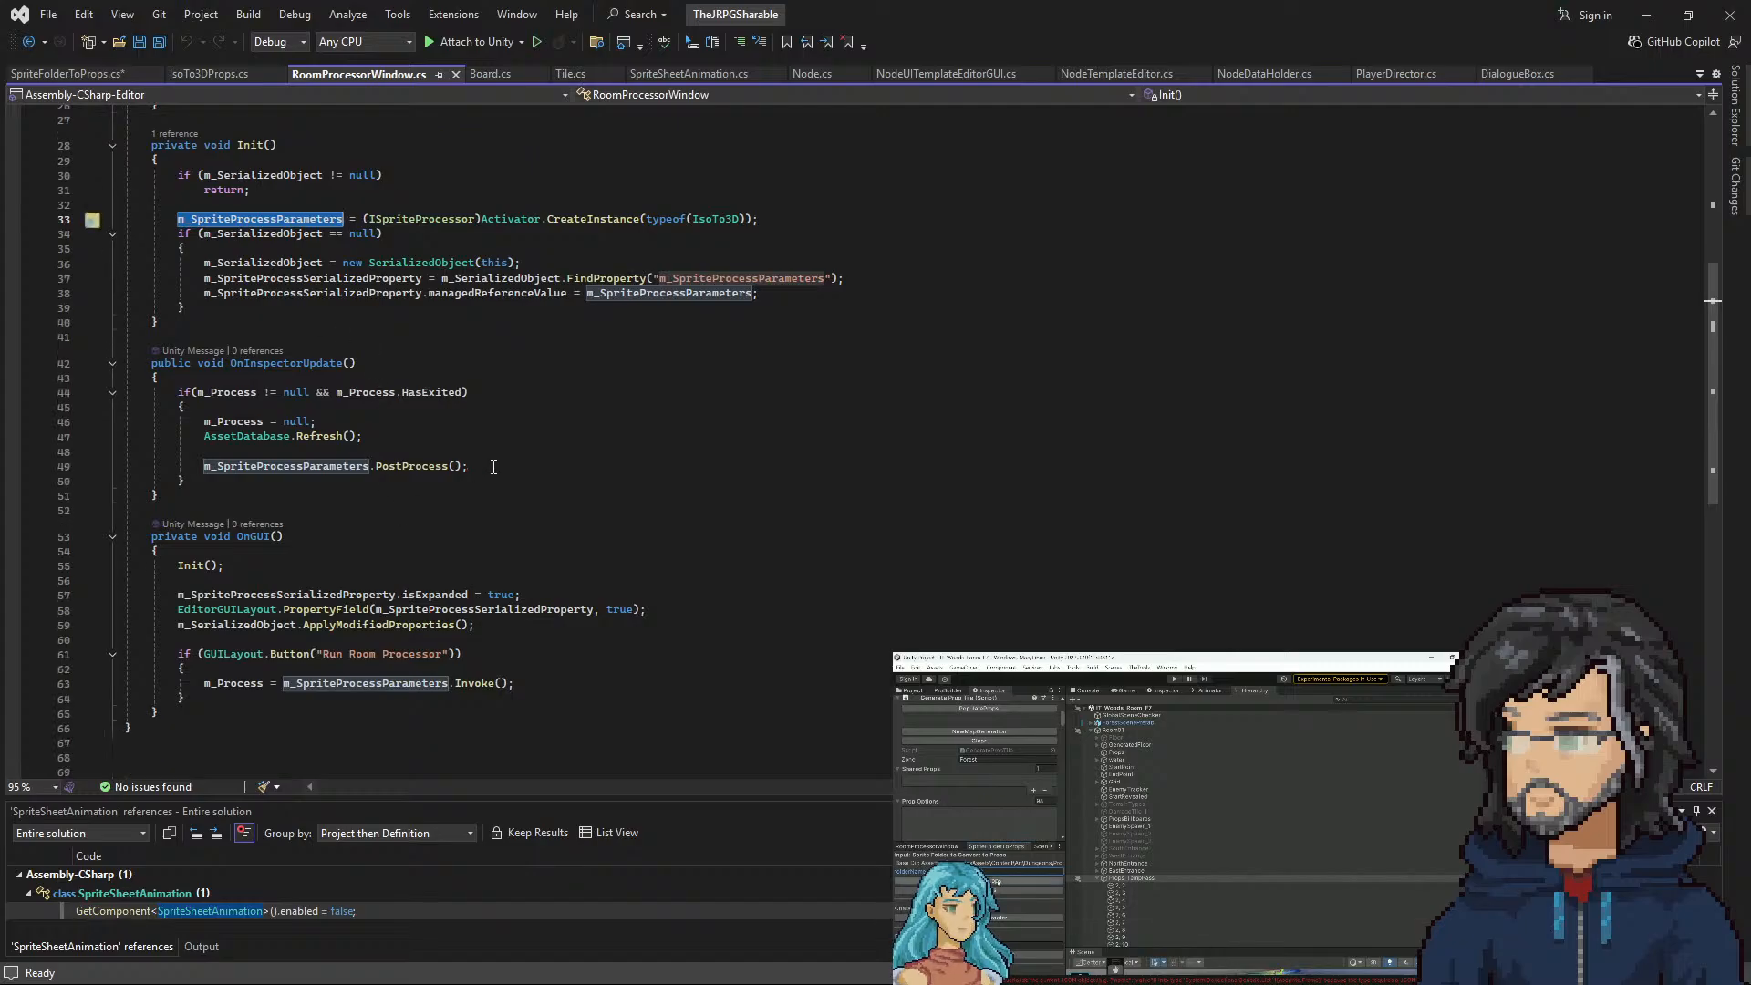
{"action": "left_click_drag", "start_coordinate": [483, 468], "coordinate": [496, 458]}
{"action": "left_click", "coordinate": [279, 421]}
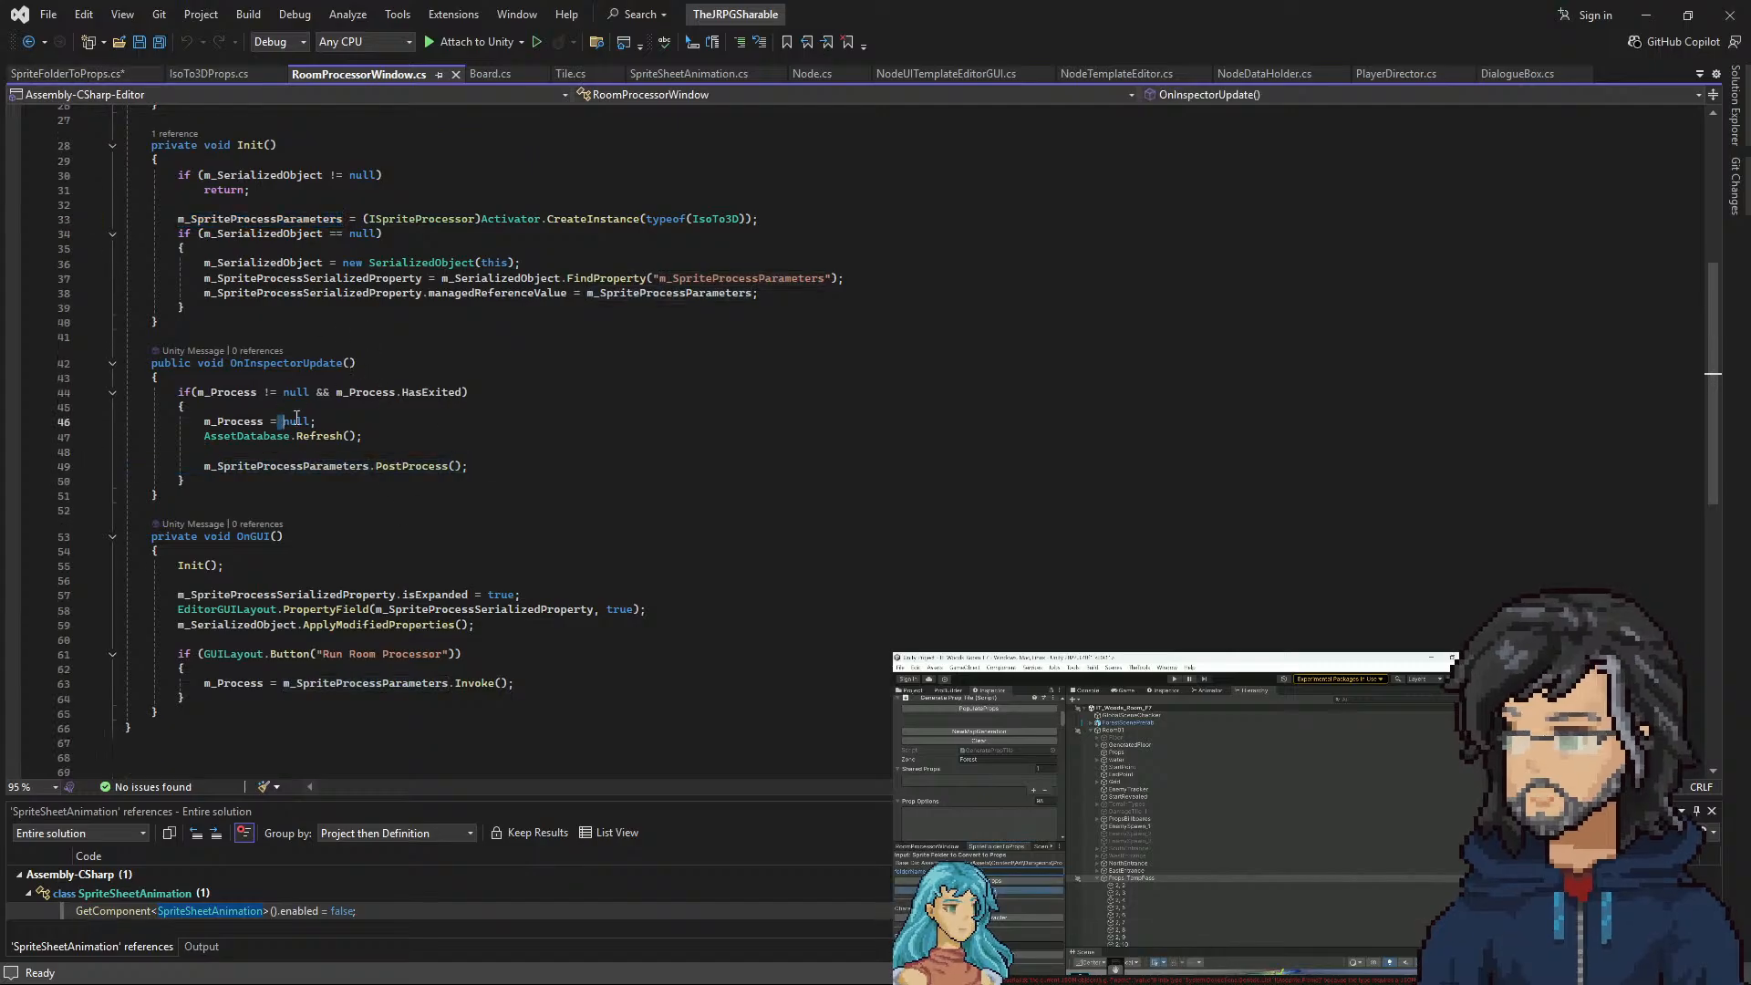
{"action": "scroll", "coordinate": [336, 337], "scroll_direction": "up", "scroll_amount": 1}
{"action": "left_click", "coordinate": [537, 340]}
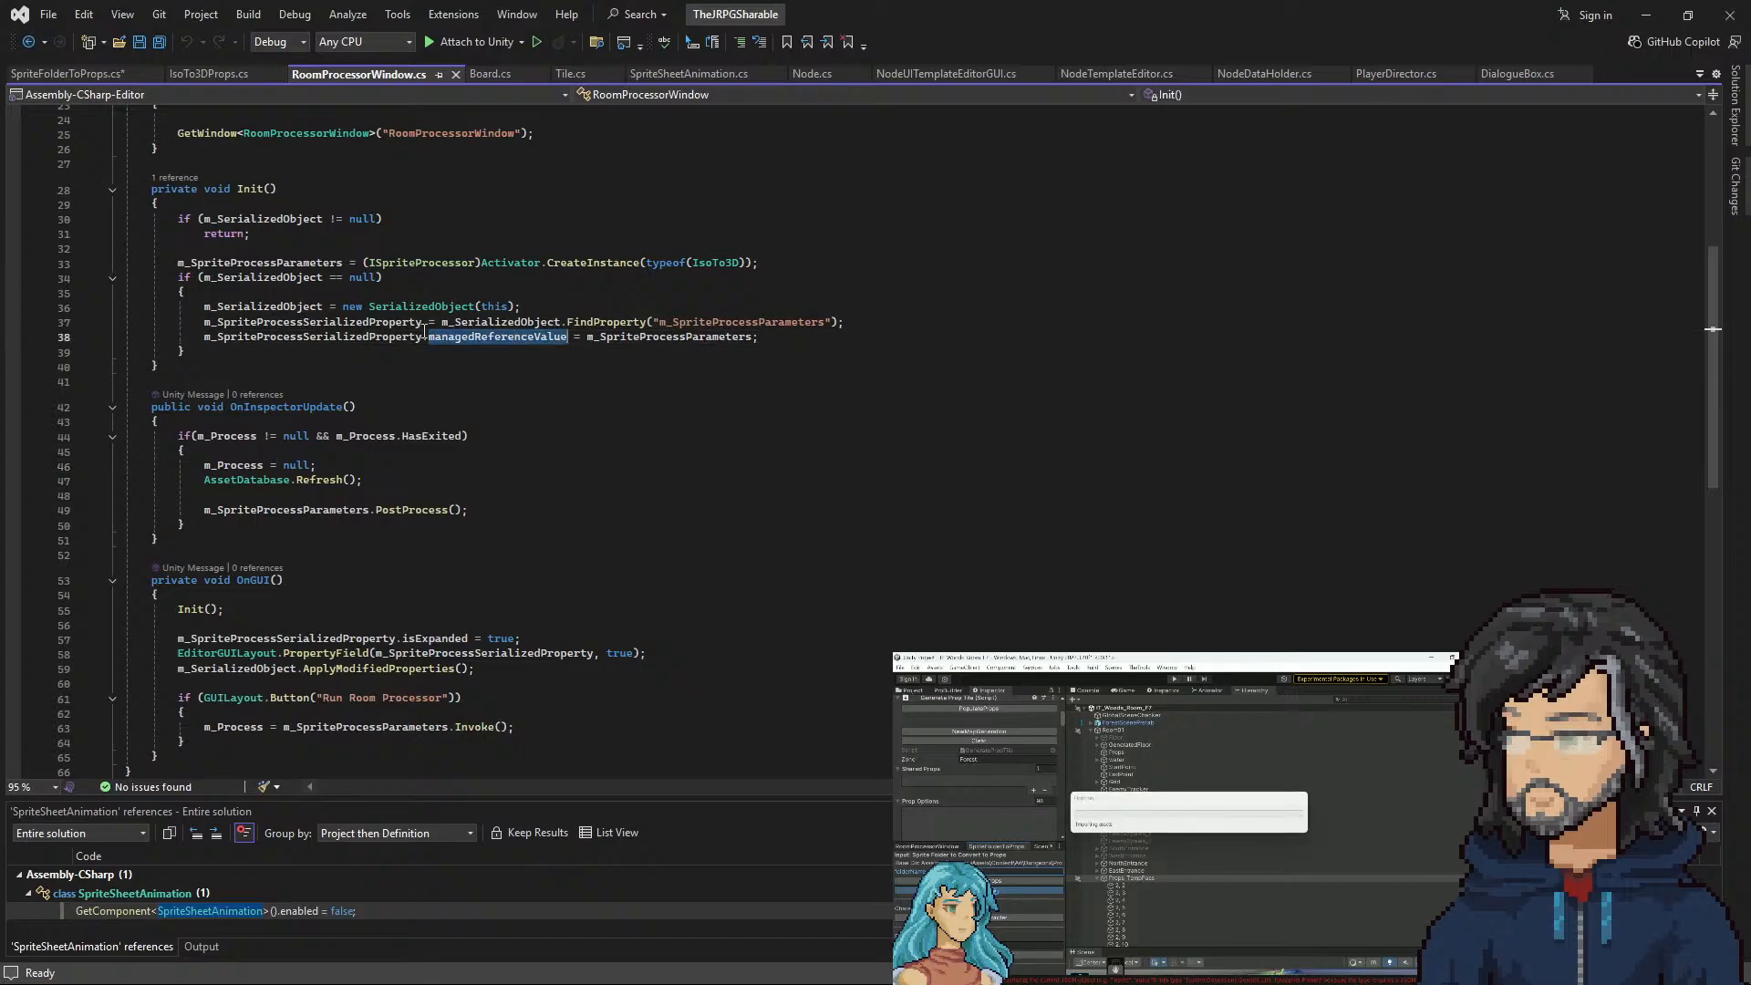
{"action": "scroll", "coordinate": [485, 337], "scroll_direction": "up", "scroll_amount": 4}
{"action": "left_click", "coordinate": [271, 427]}
{"action": "double_click", "coordinate": [264, 439]}
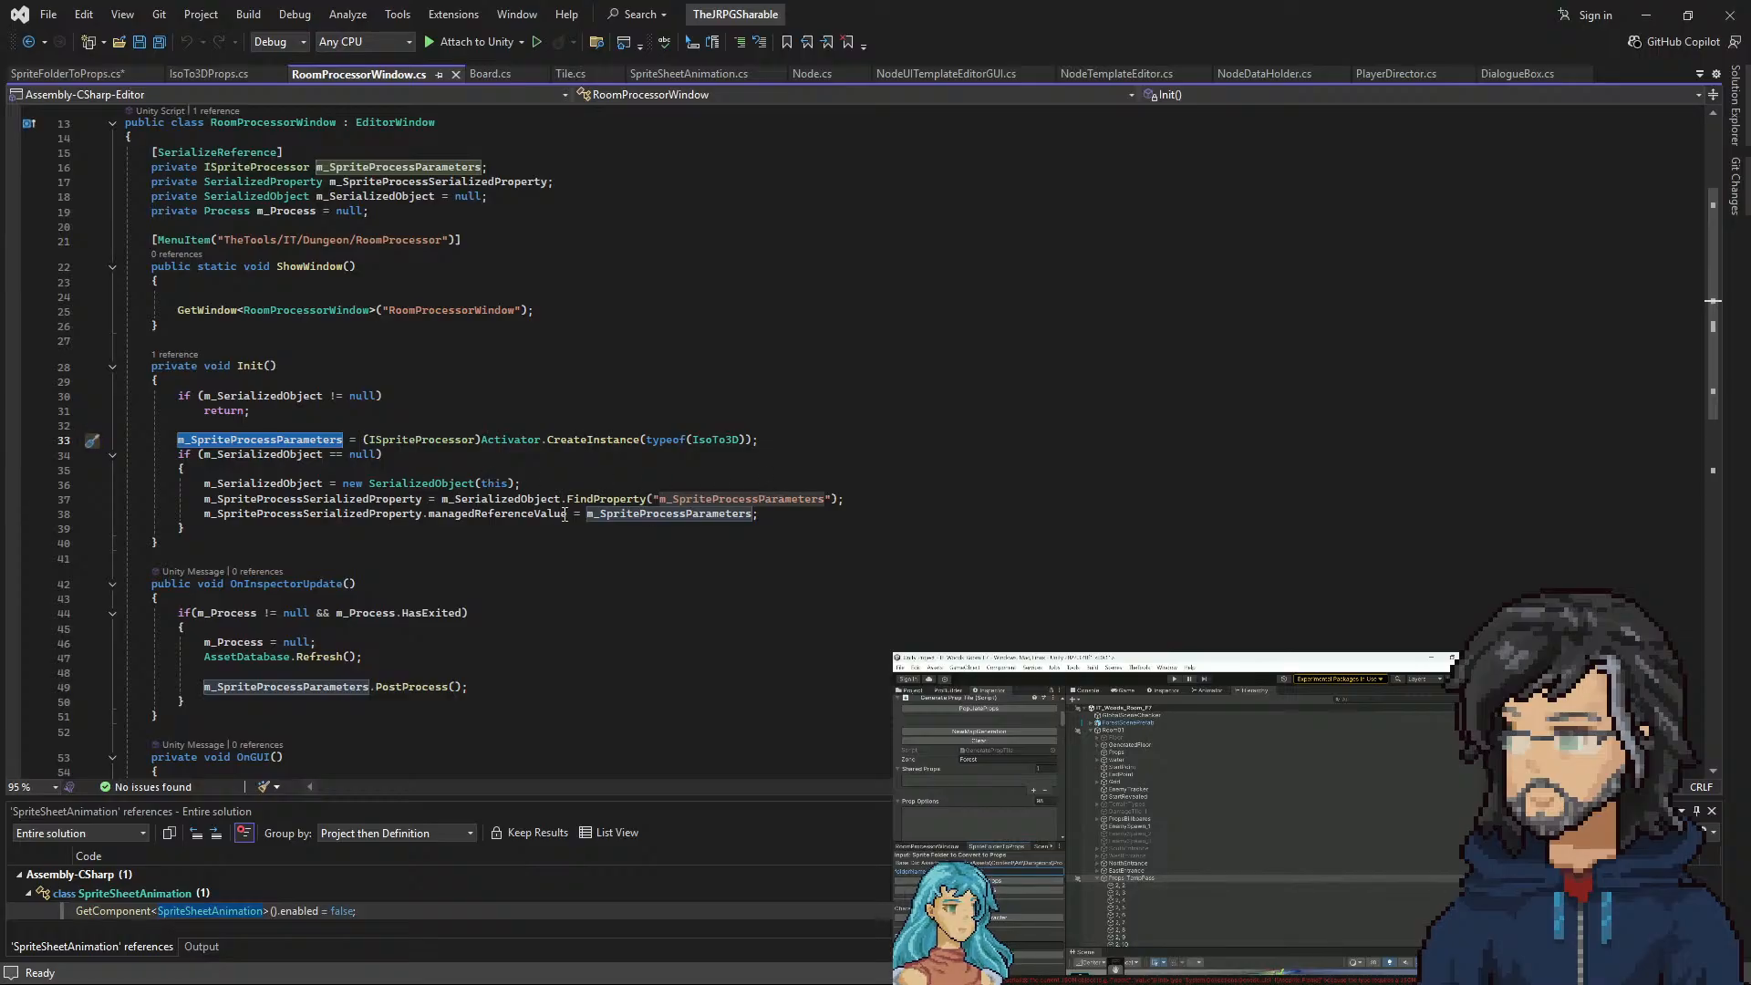
{"action": "mouse_move", "coordinate": [593, 443]}
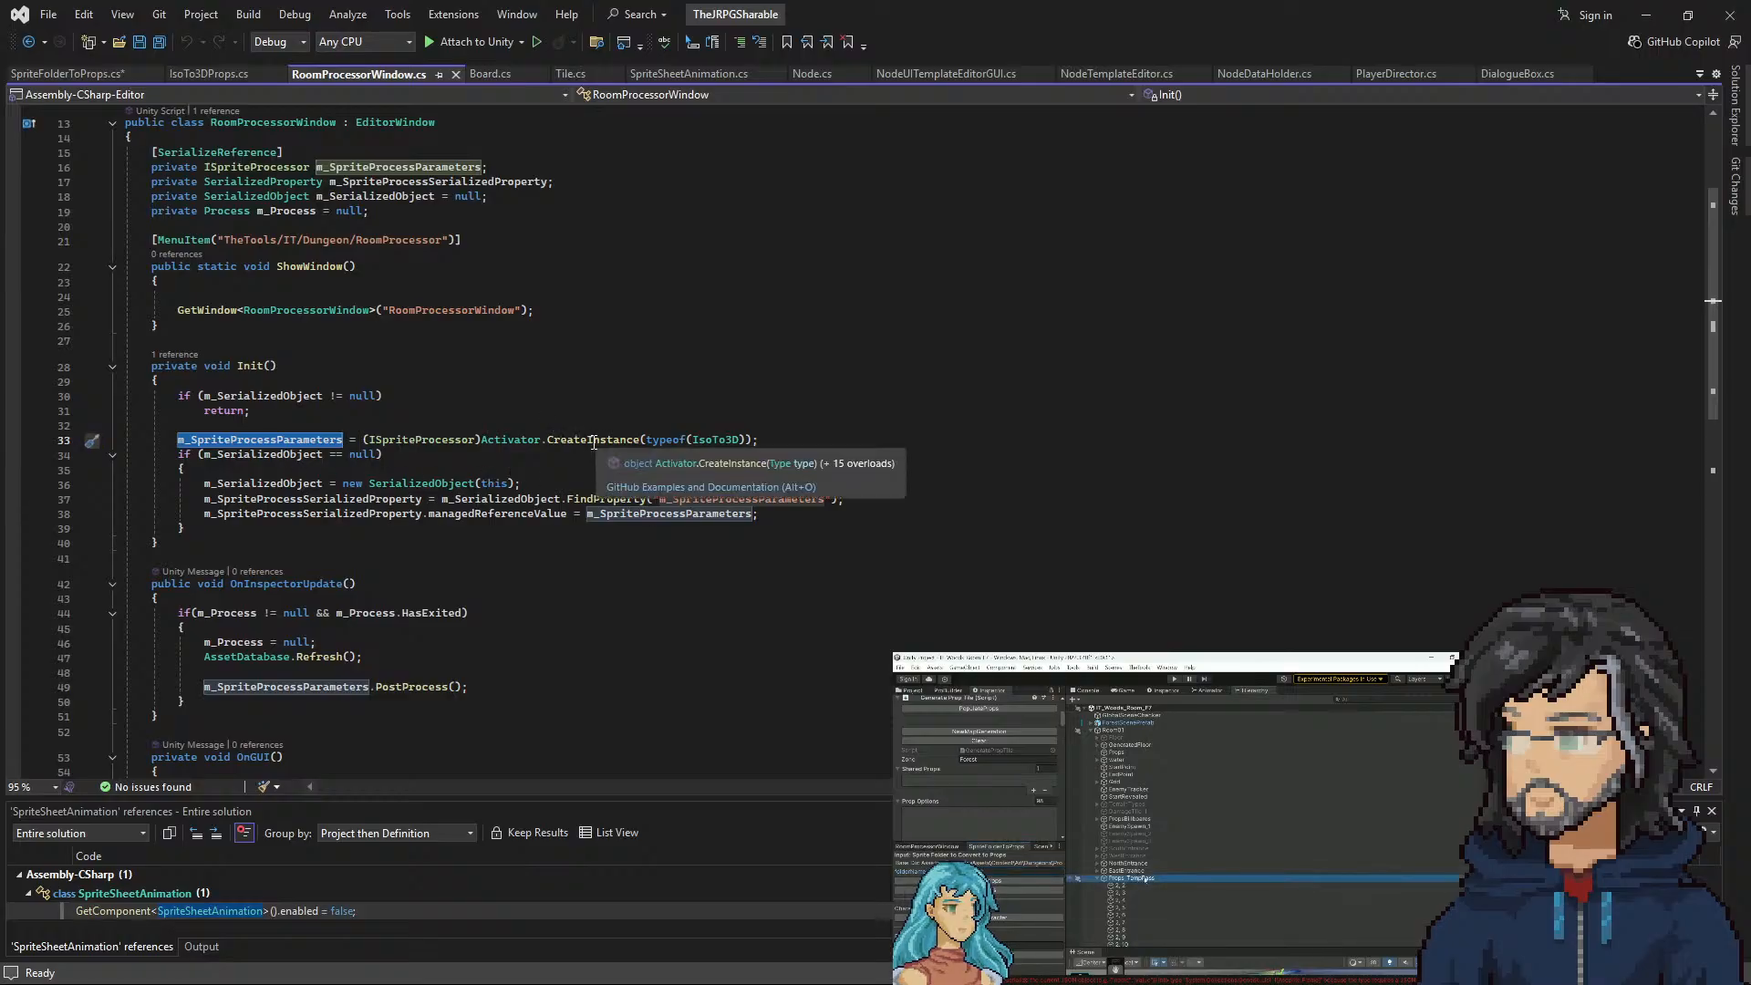
Examine the CreateAndRunProcess call in IsoTo3DProps.cs Invoke and compare it with the unfinished spriteProcessParameters line in ProcessDirectories
{"action": "left_click", "coordinate": [208, 74]}
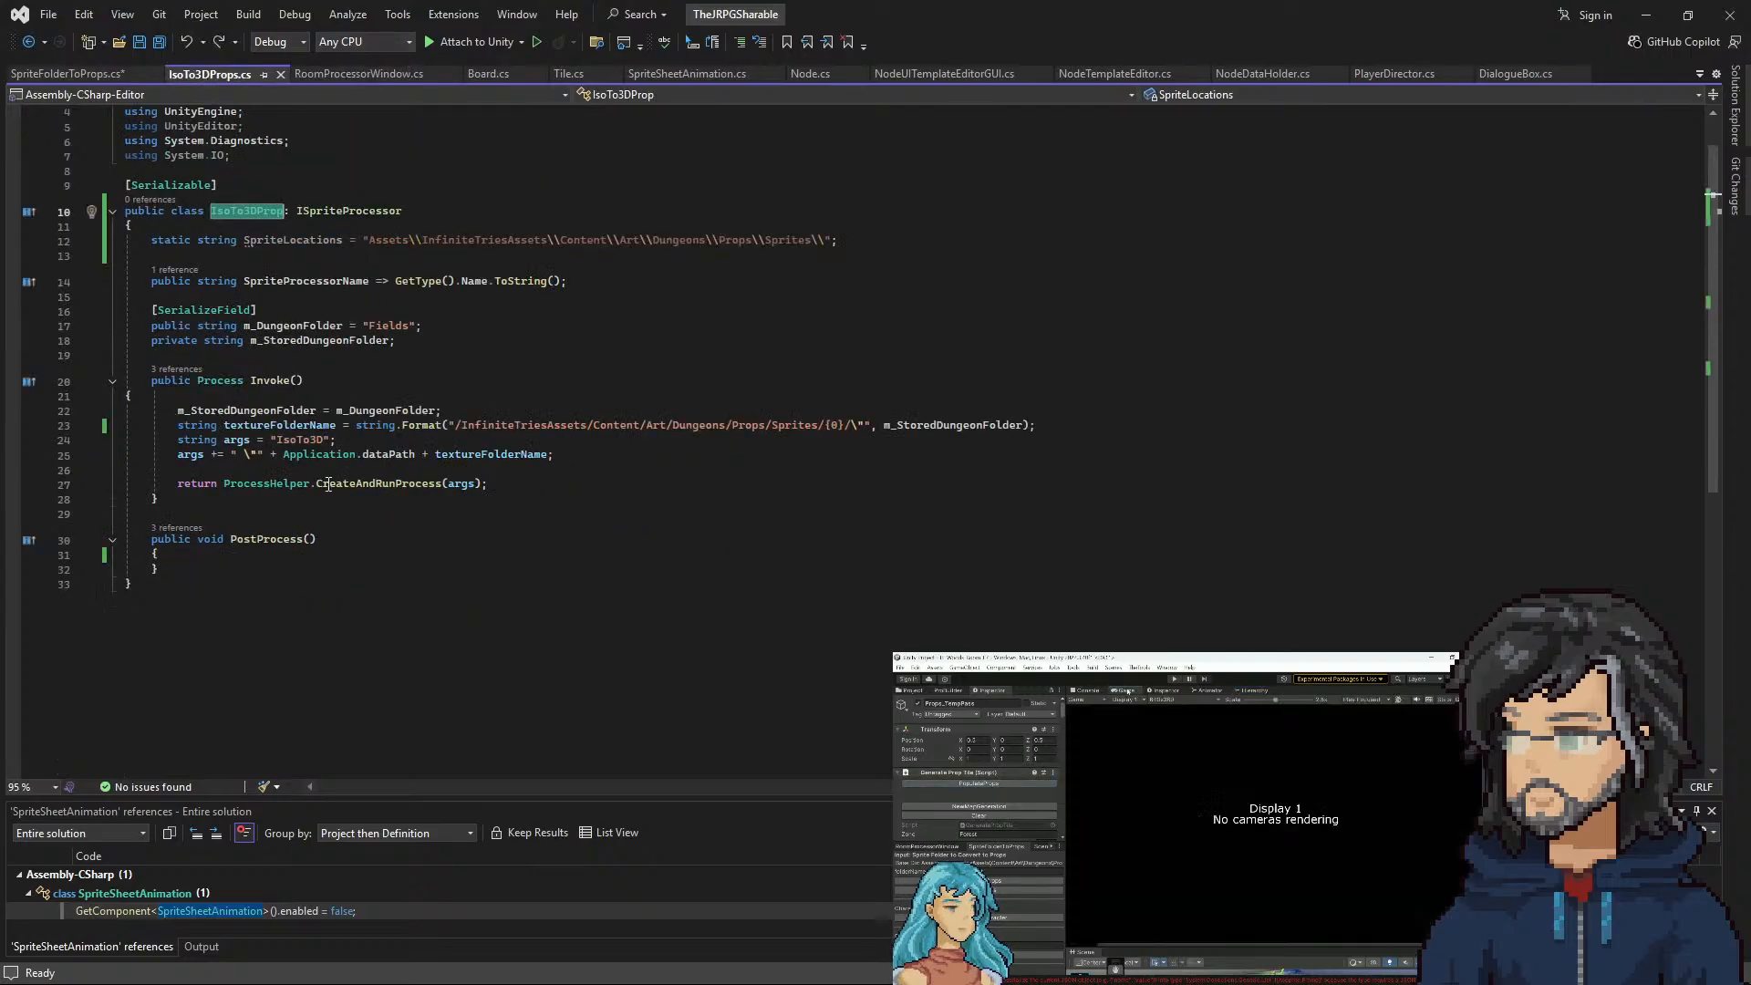
{"action": "double_click", "coordinate": [267, 483]}
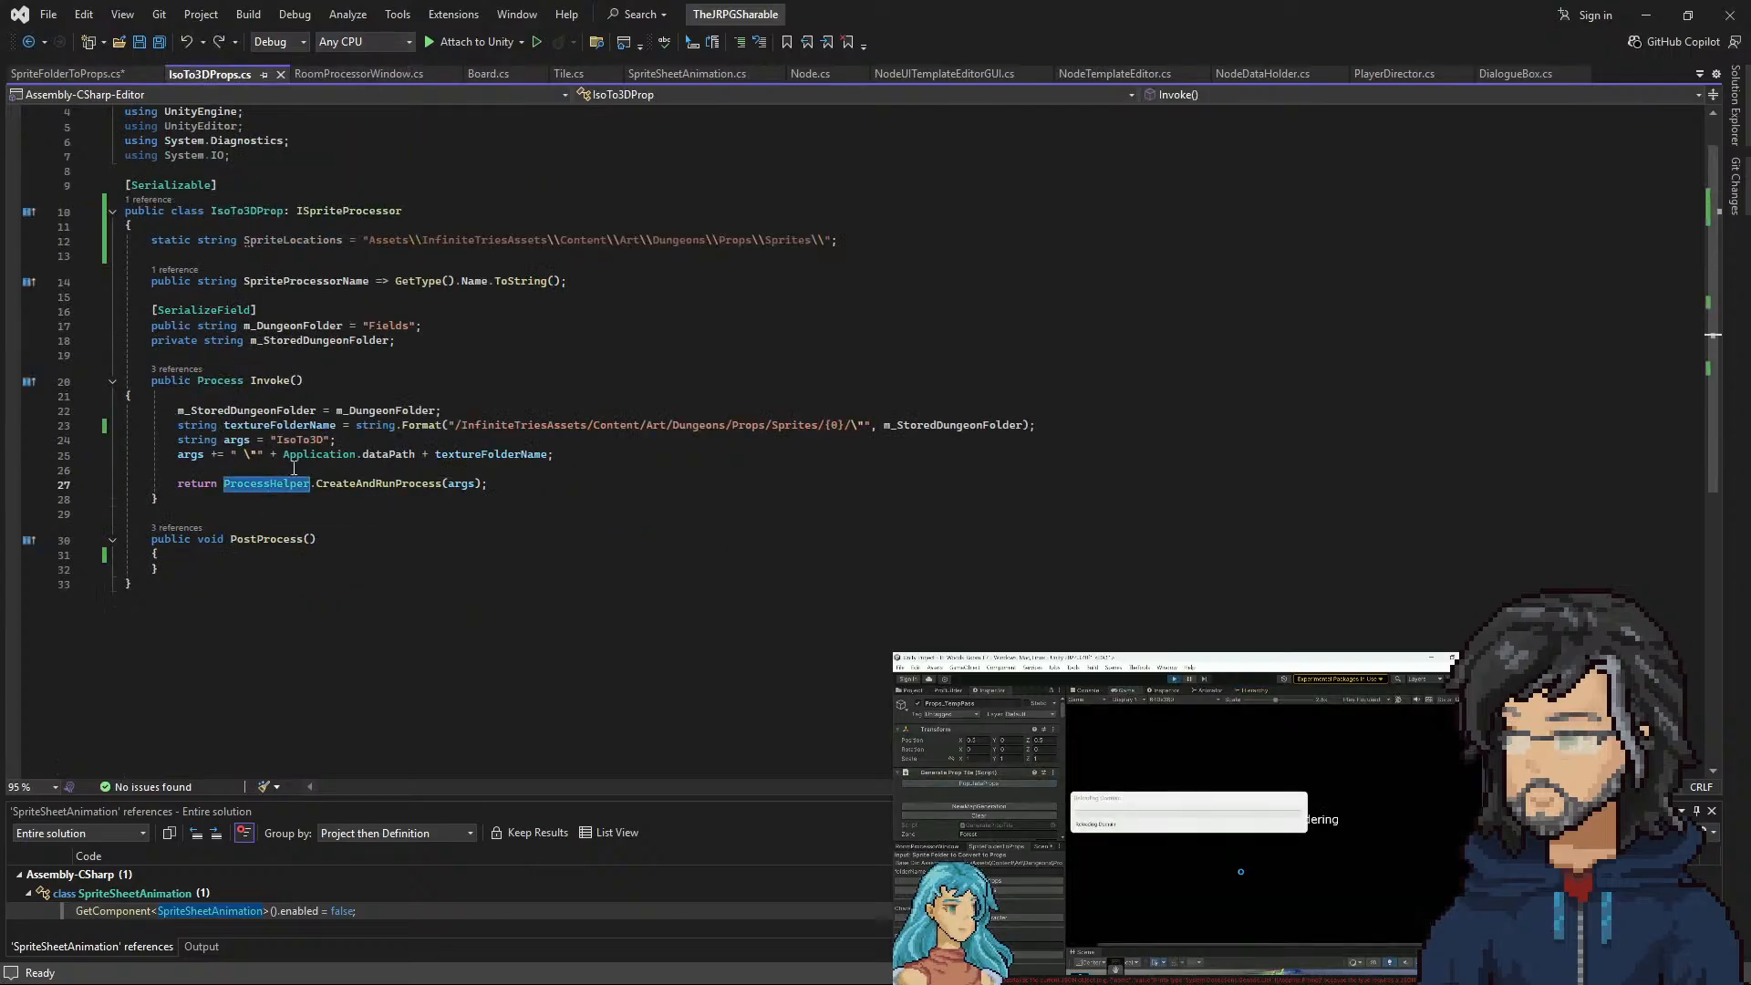
{"action": "double_click", "coordinate": [360, 483]}
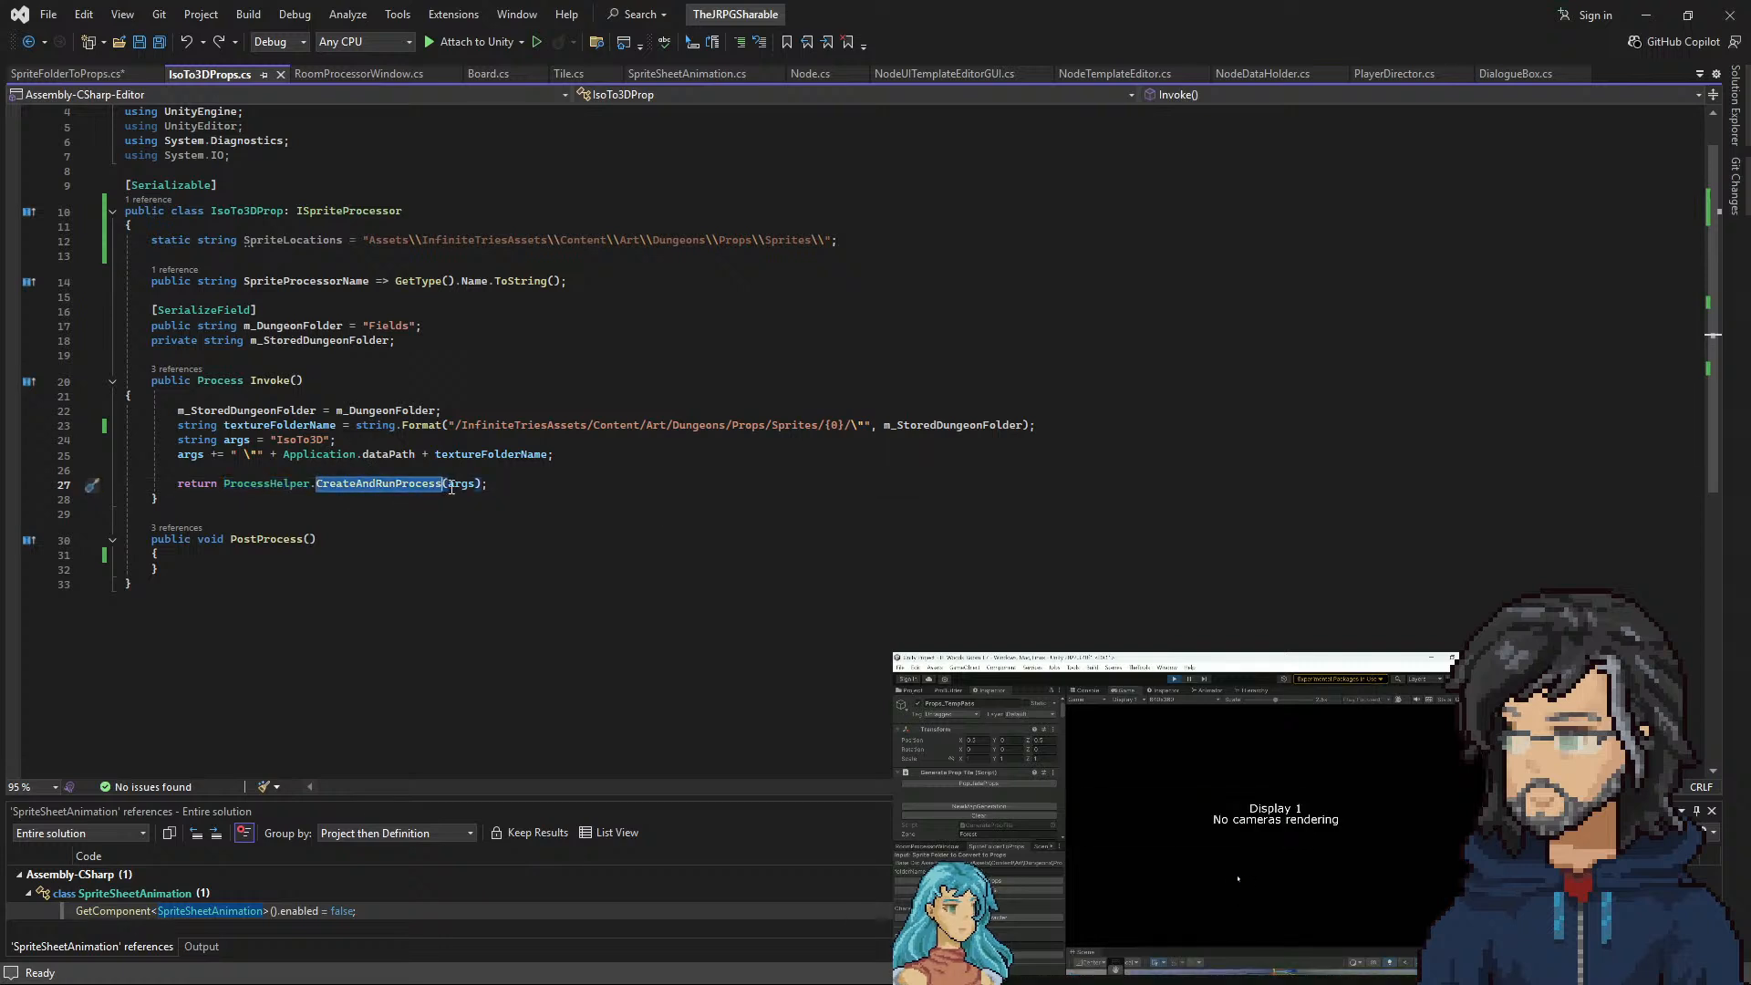
{"action": "left_click", "coordinate": [64, 73]}
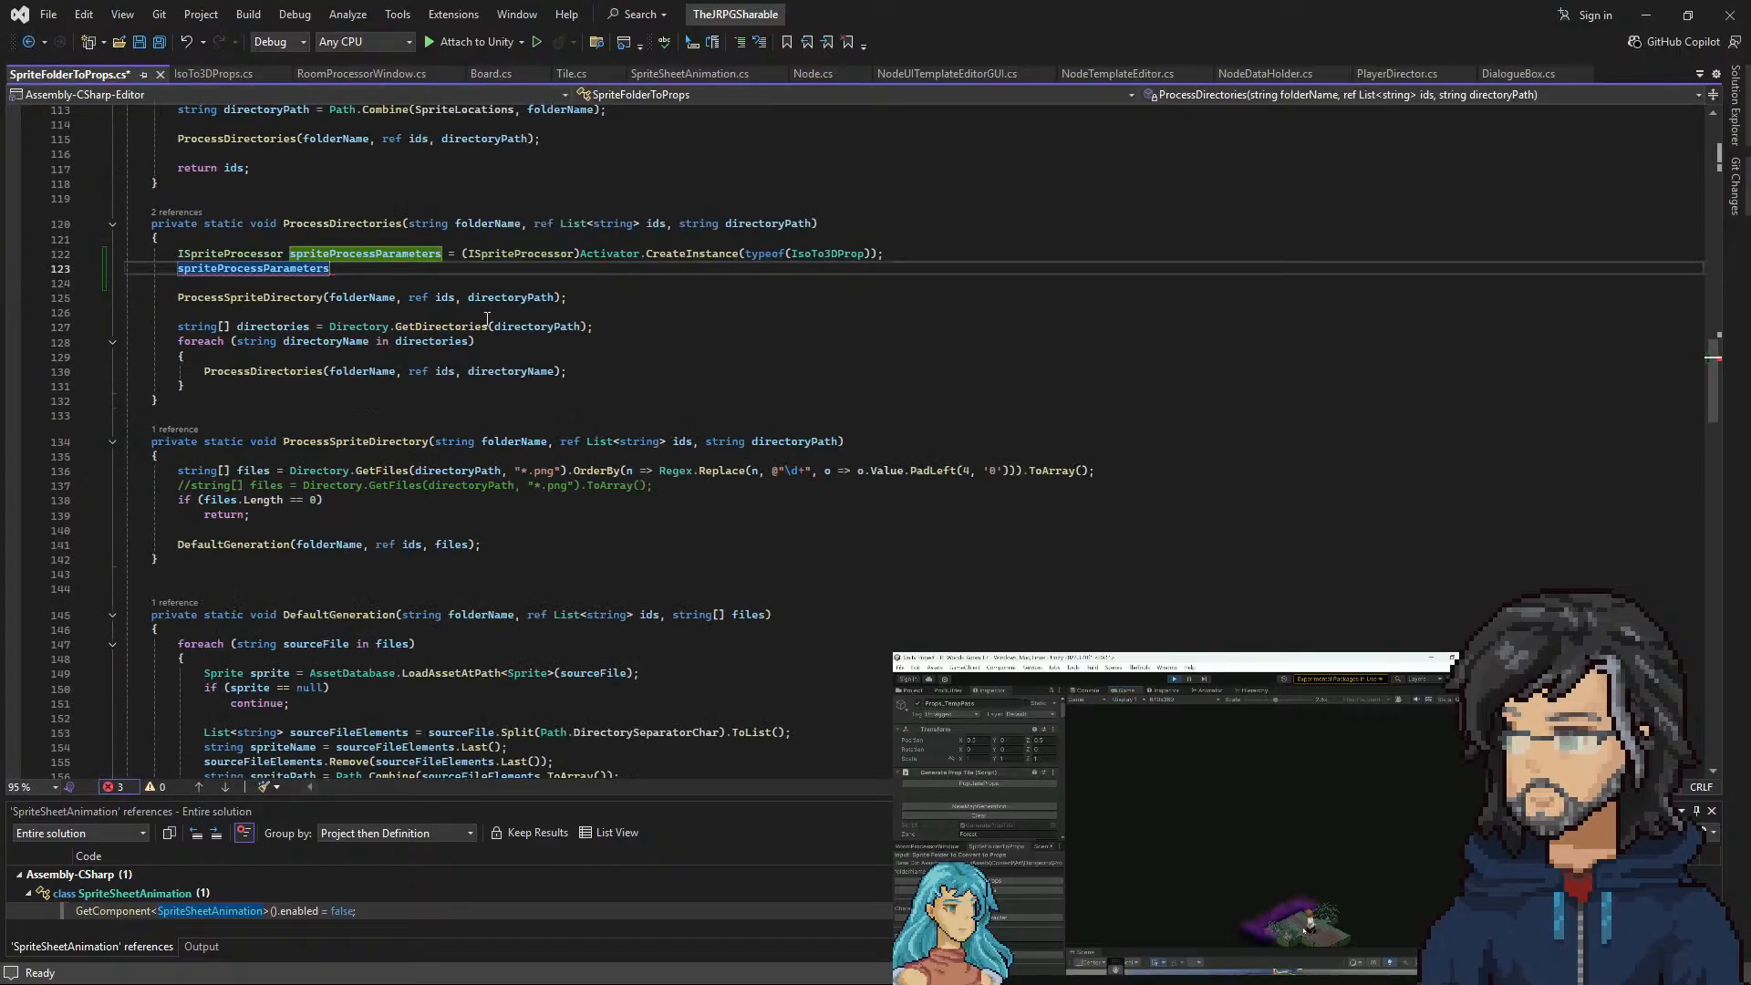
{"action": "scroll", "coordinate": [488, 314], "scroll_direction": "up", "scroll_amount": 2}
{"action": "left_click", "coordinate": [212, 73]}
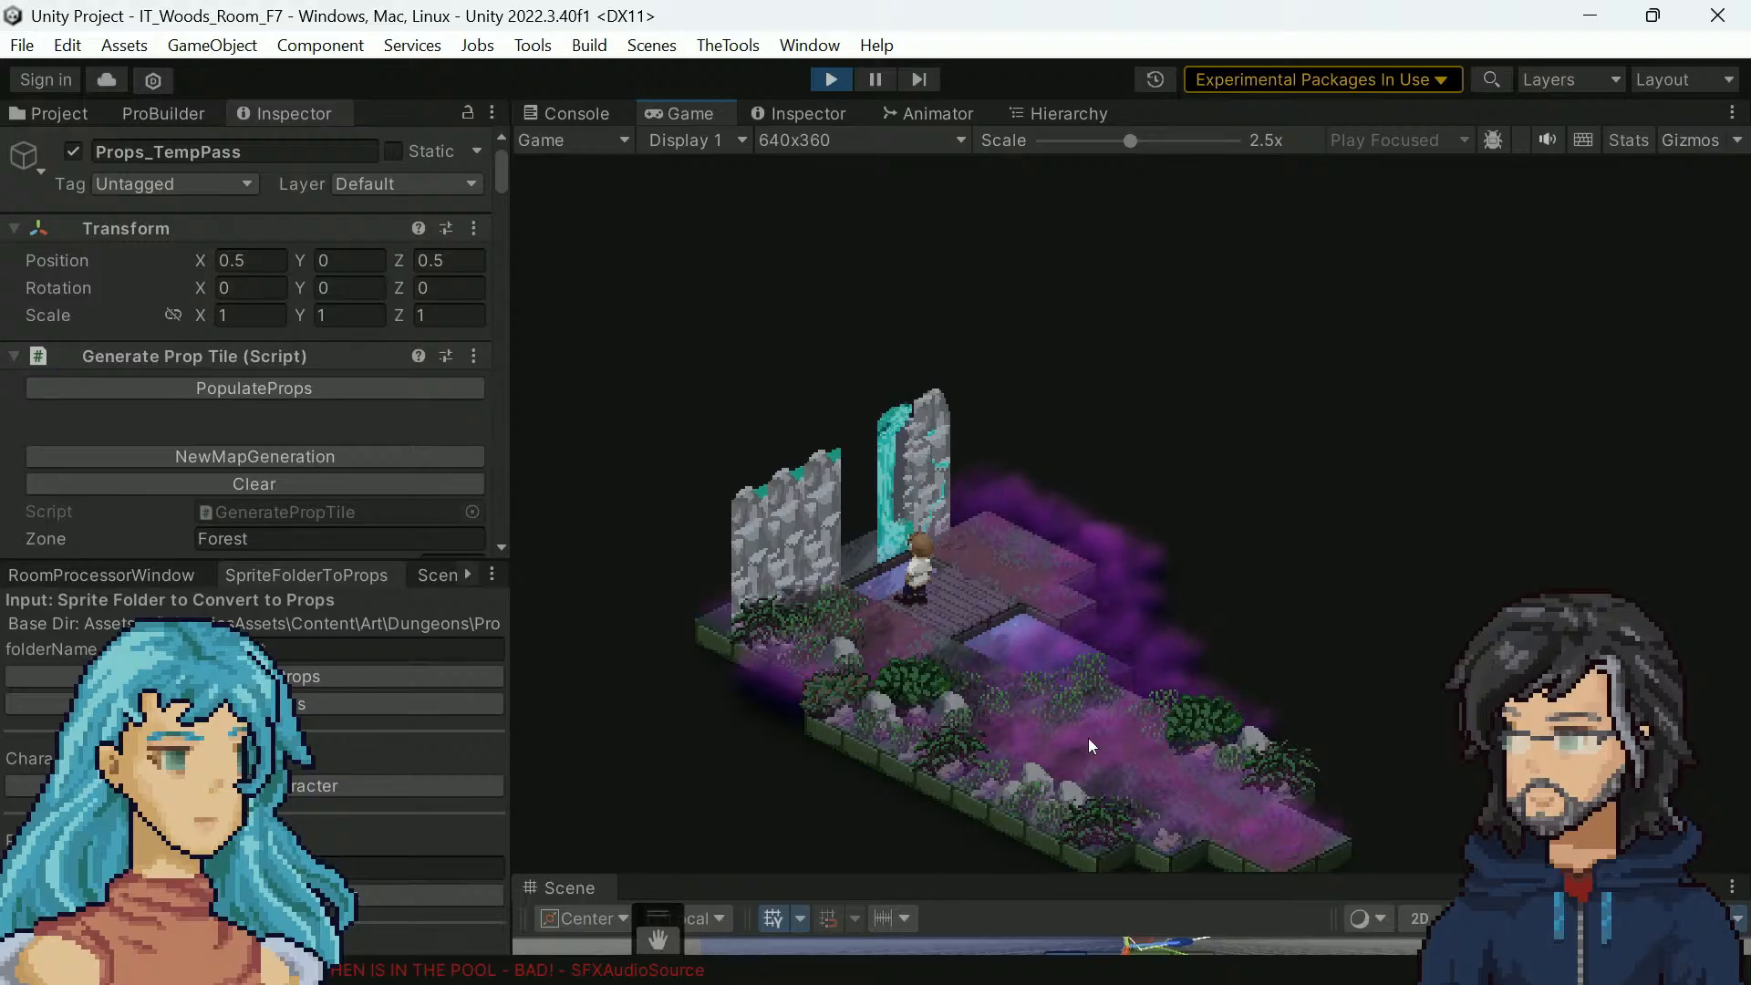
Switch to Unity, try moving the character in the running game, and stop play mode
{"action": "left_click", "coordinate": [1033, 528]}
{"action": "key", "text": "d"}
{"action": "key", "text": "a"}
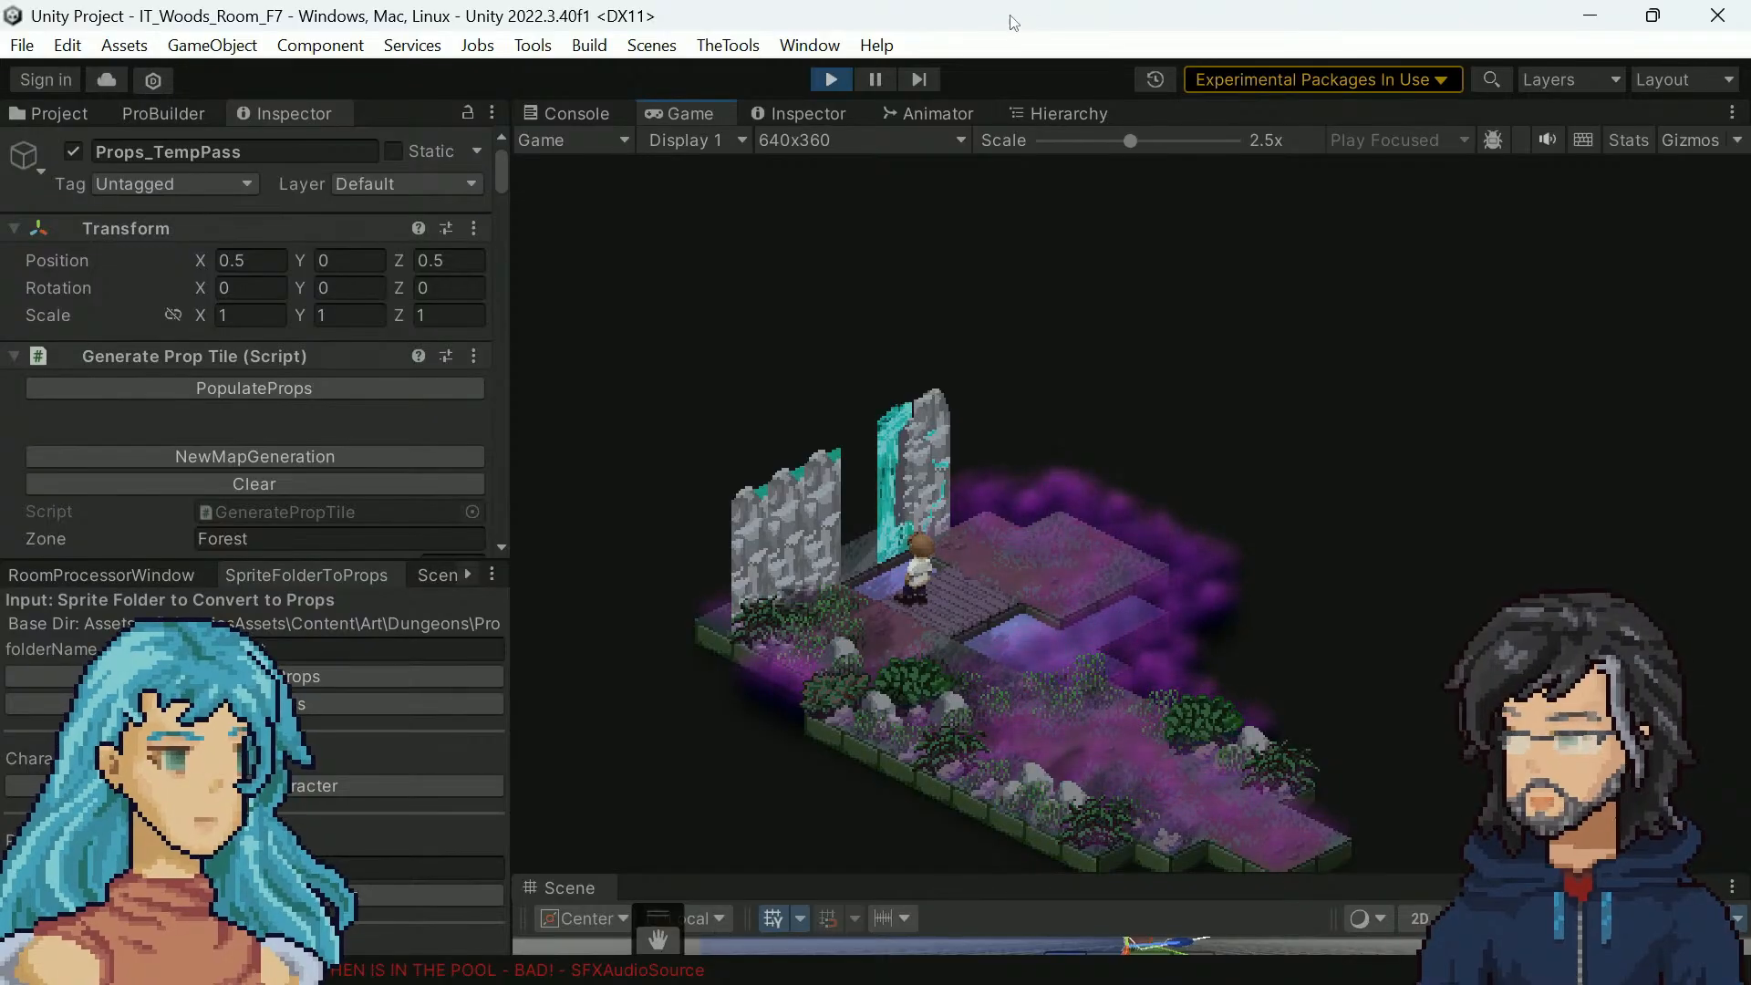
{"action": "key", "text": "ctrl+p"}
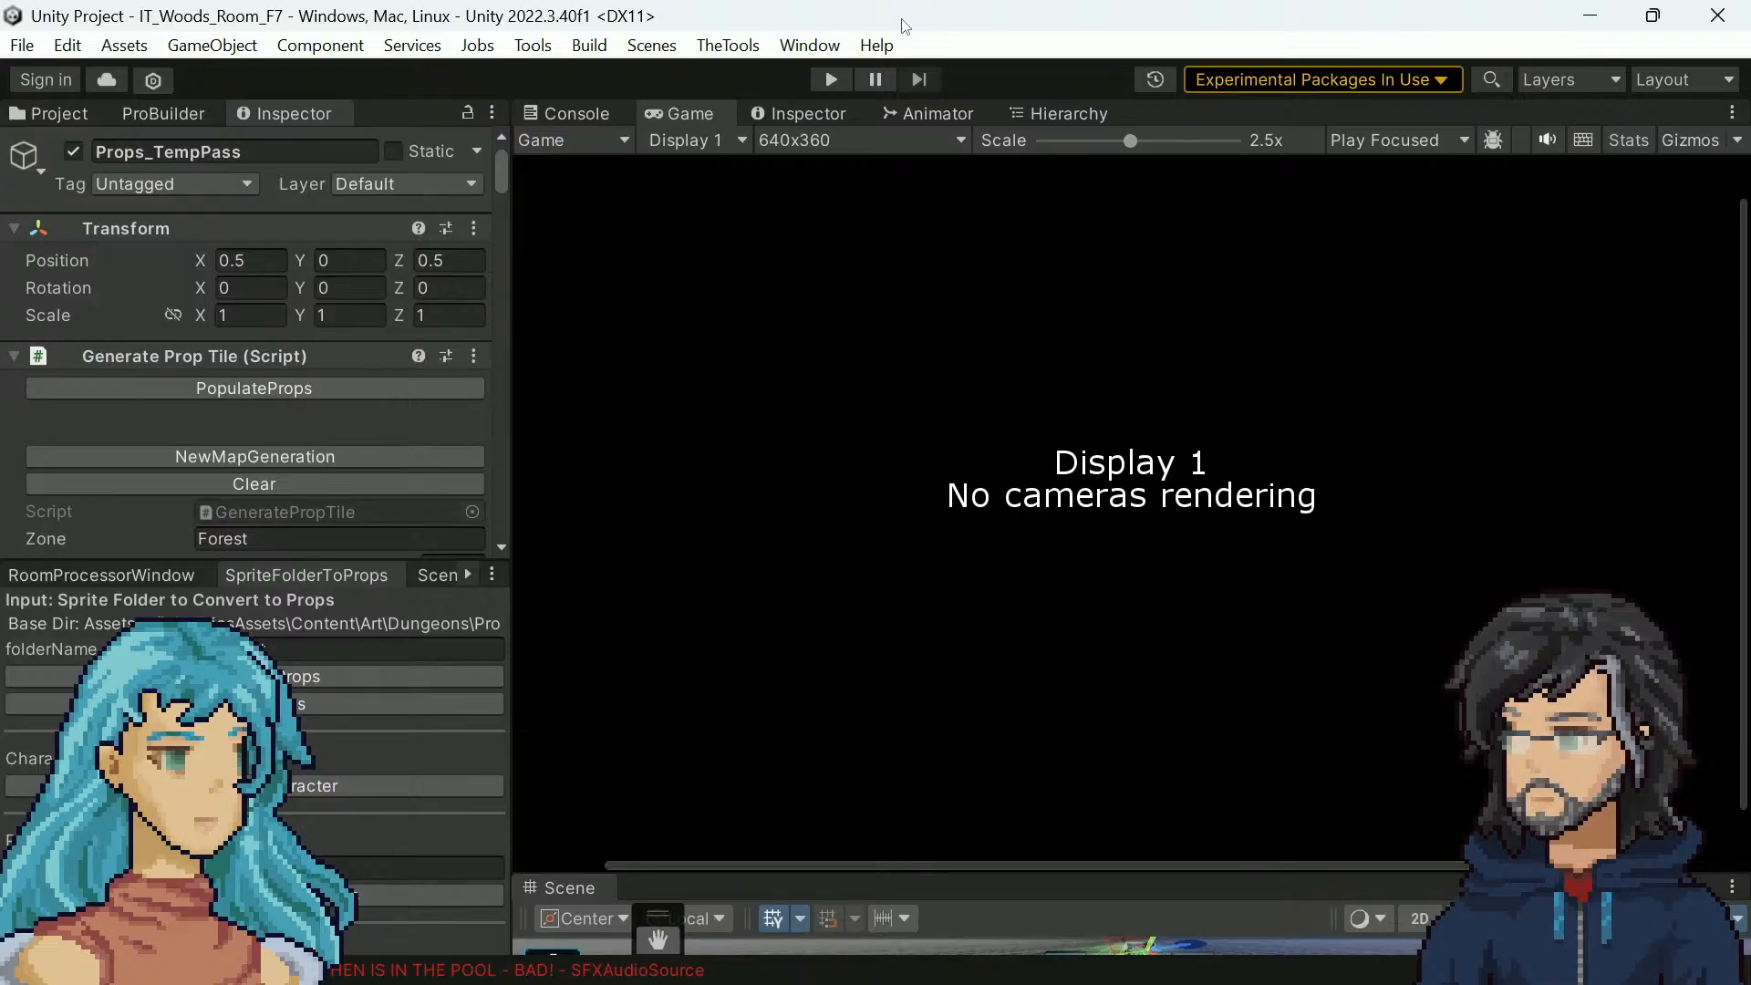
Look through the Waterfall prefabs in the project's Props/Prefabs/Forest/AnimProps folder, and collapse the AnimProps folder
{"action": "left_click", "coordinate": [60, 113]}
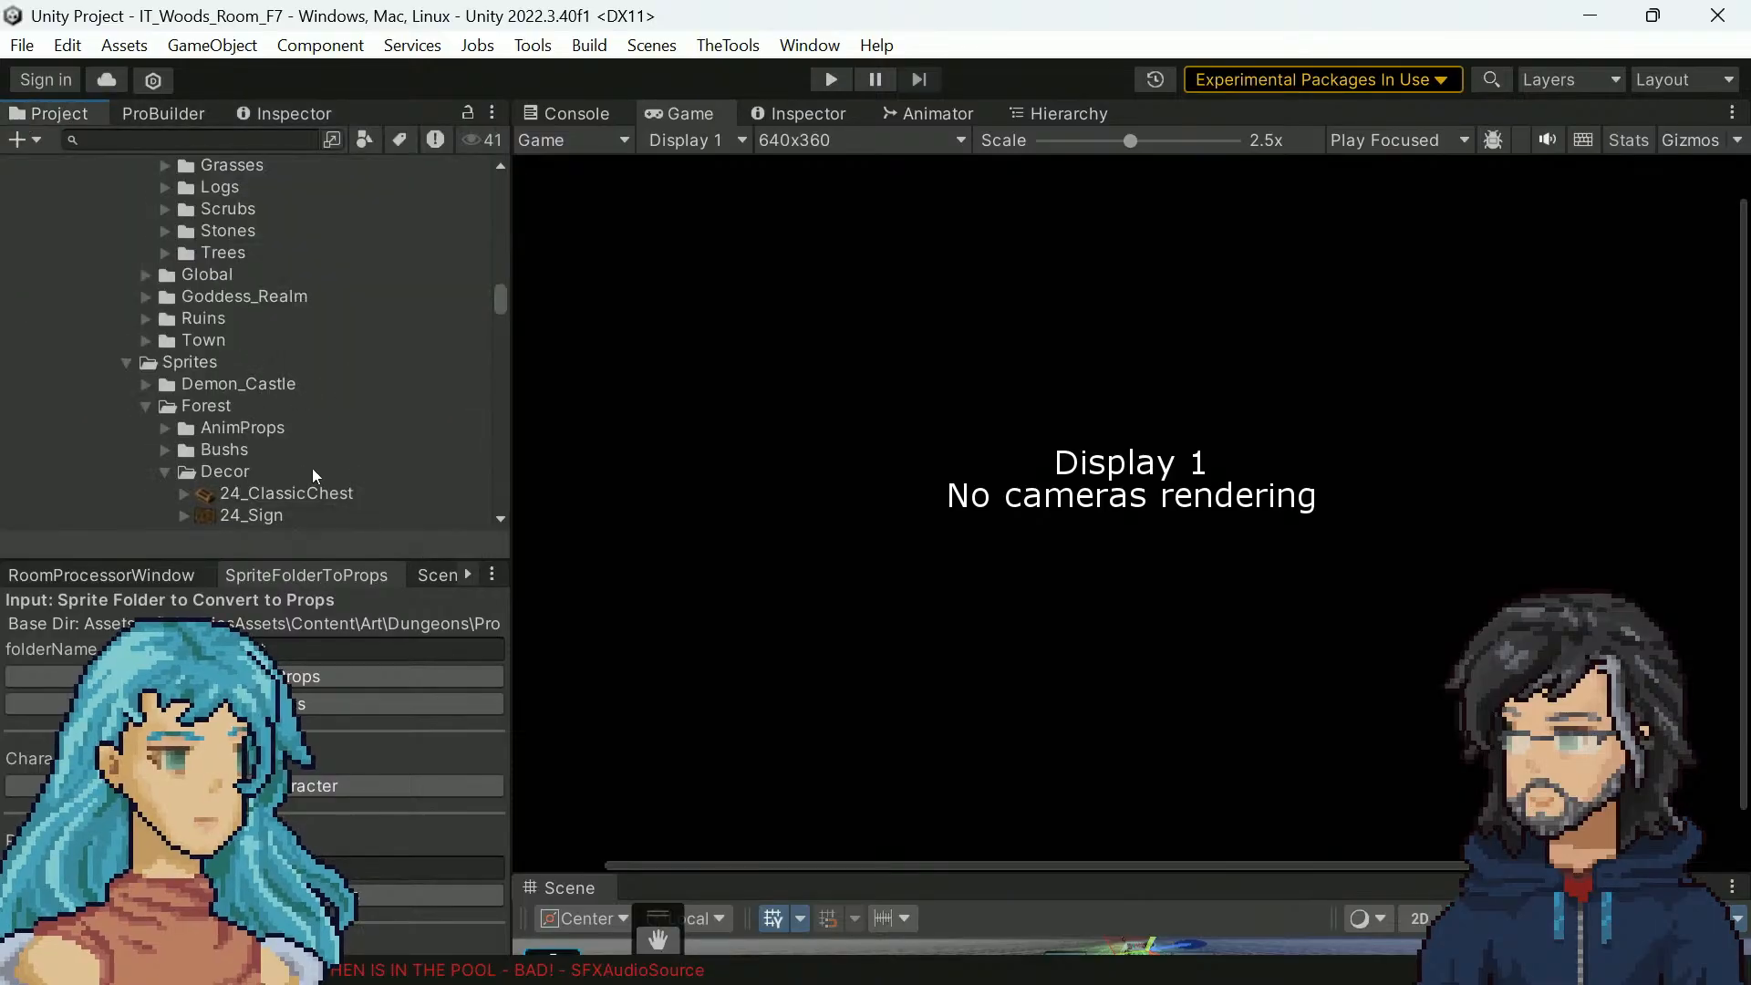
{"action": "left_click", "coordinate": [124, 364]}
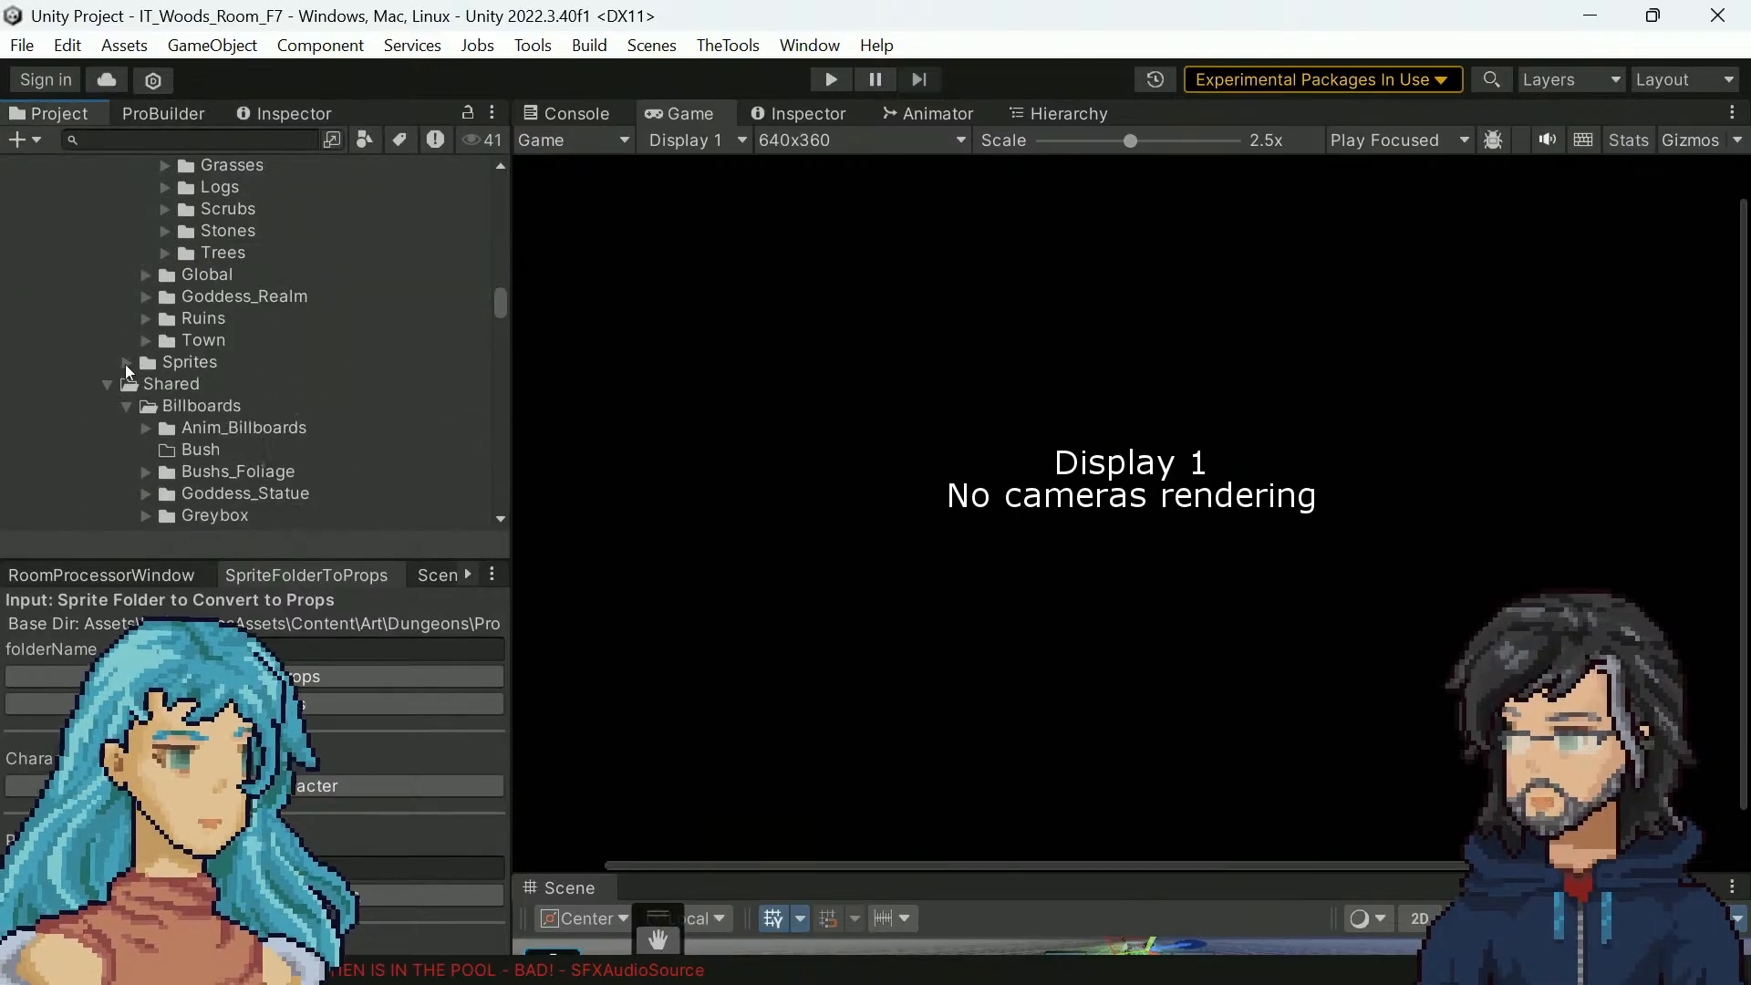
{"action": "scroll", "coordinate": [215, 386], "scroll_direction": "up", "scroll_amount": 3}
{"action": "scroll", "coordinate": [219, 393], "scroll_direction": "up", "scroll_amount": 3}
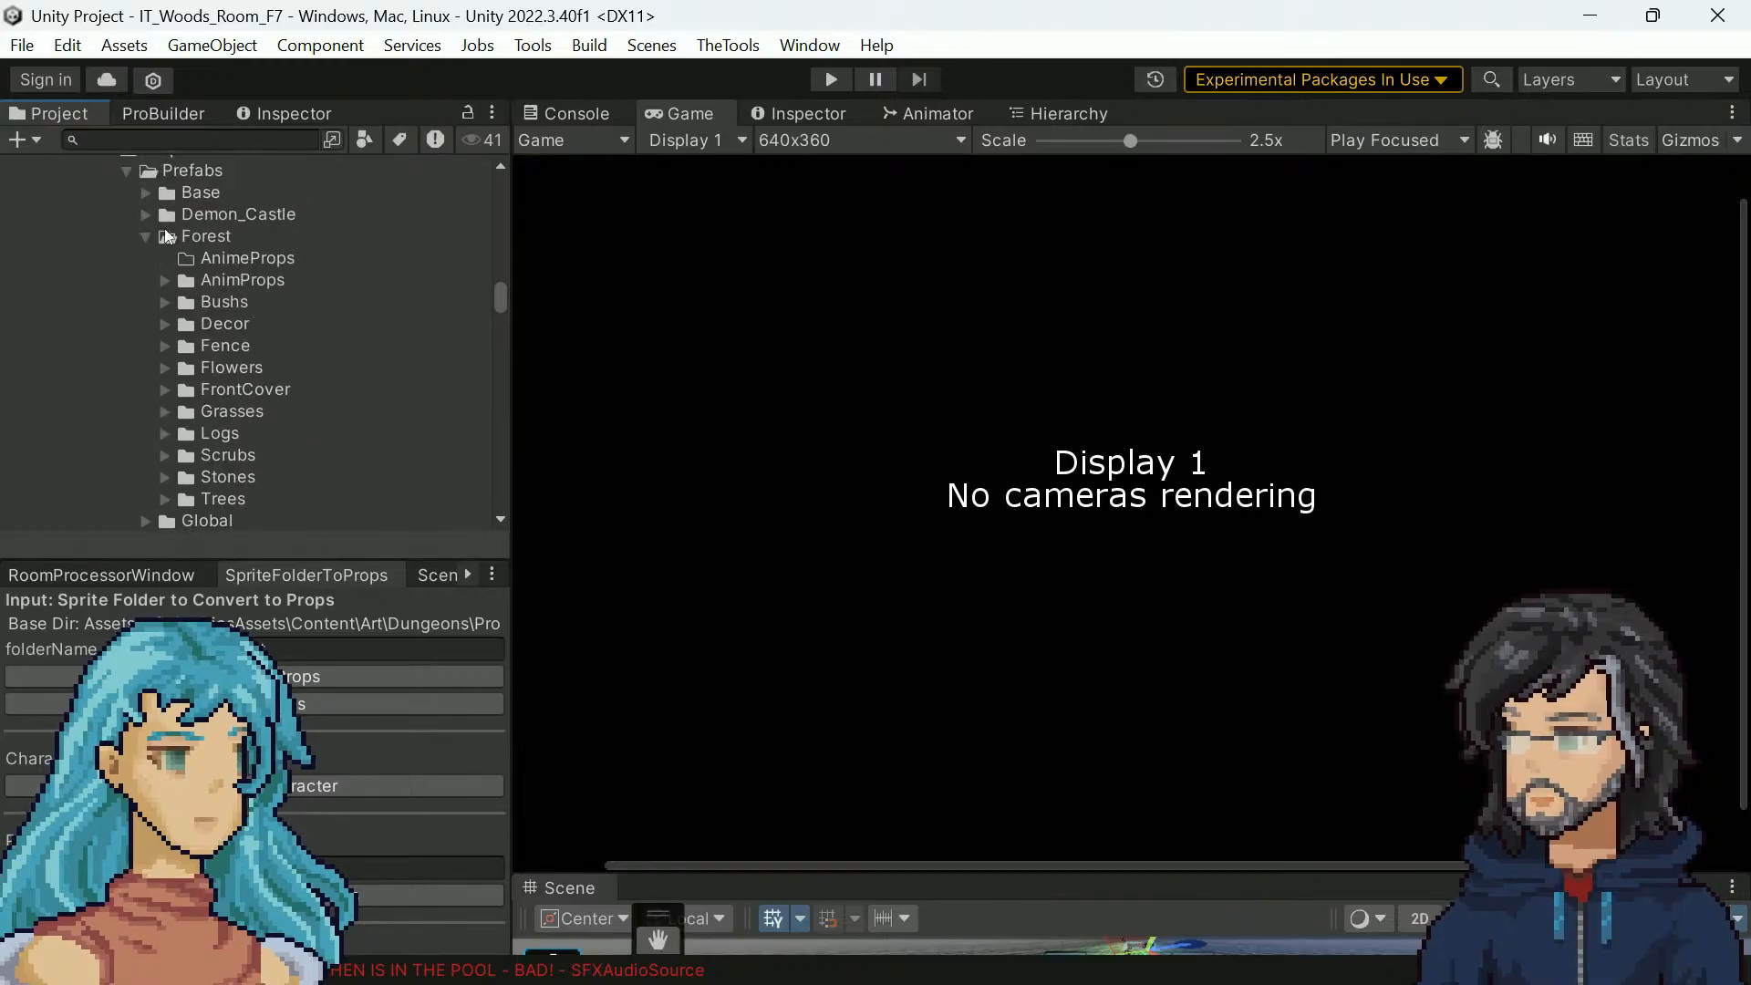
{"action": "left_click", "coordinate": [196, 281]}
{"action": "left_click", "coordinate": [166, 281]}
{"action": "left_click", "coordinate": [184, 303]}
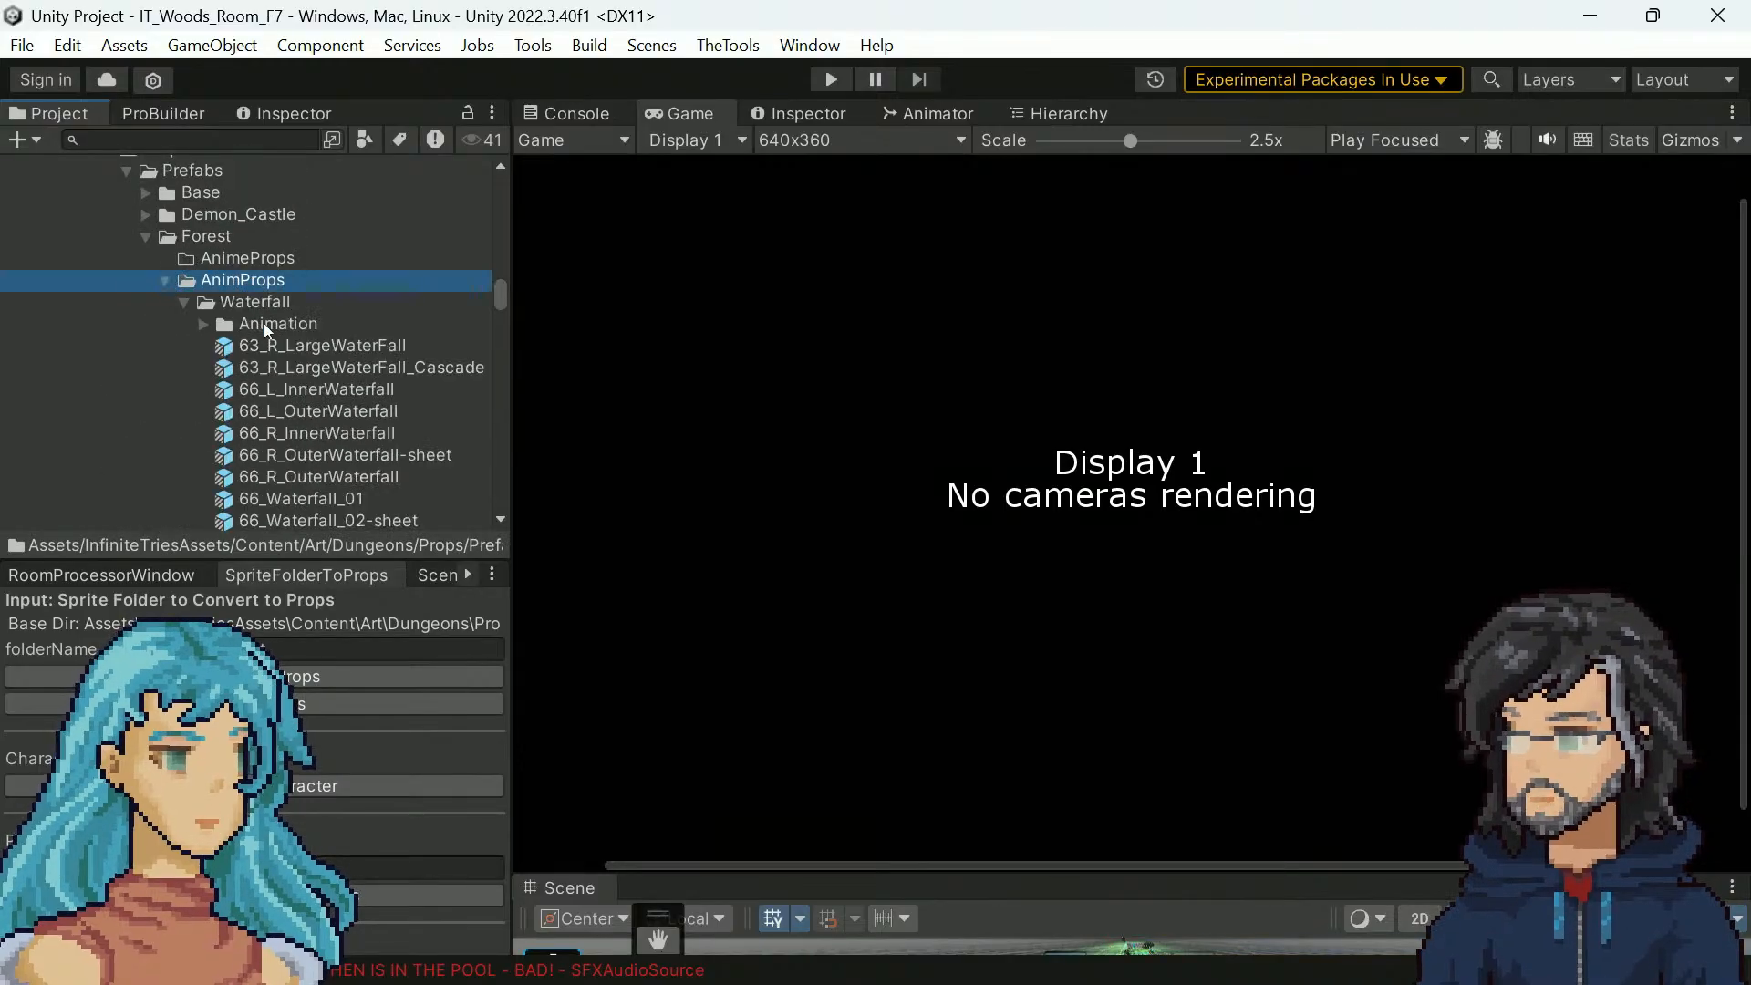
{"action": "scroll", "coordinate": [292, 321], "scroll_direction": "down", "scroll_amount": 2}
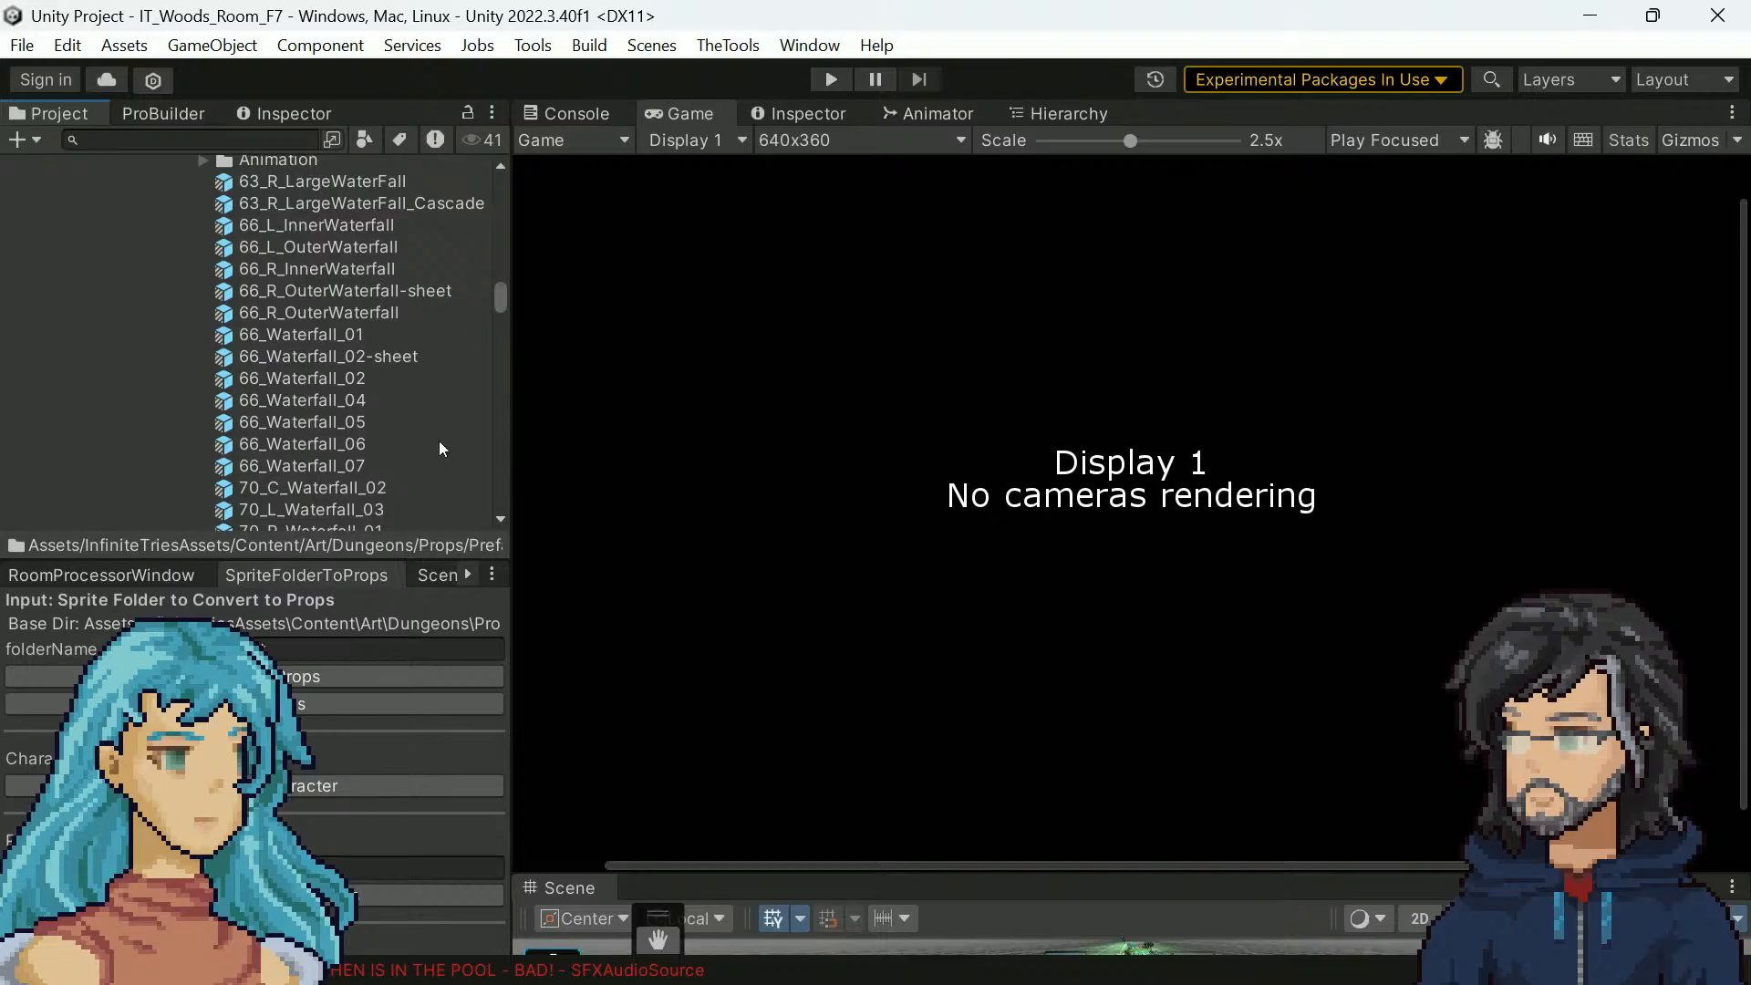
{"action": "scroll", "coordinate": [439, 472], "scroll_direction": "up", "scroll_amount": 3}
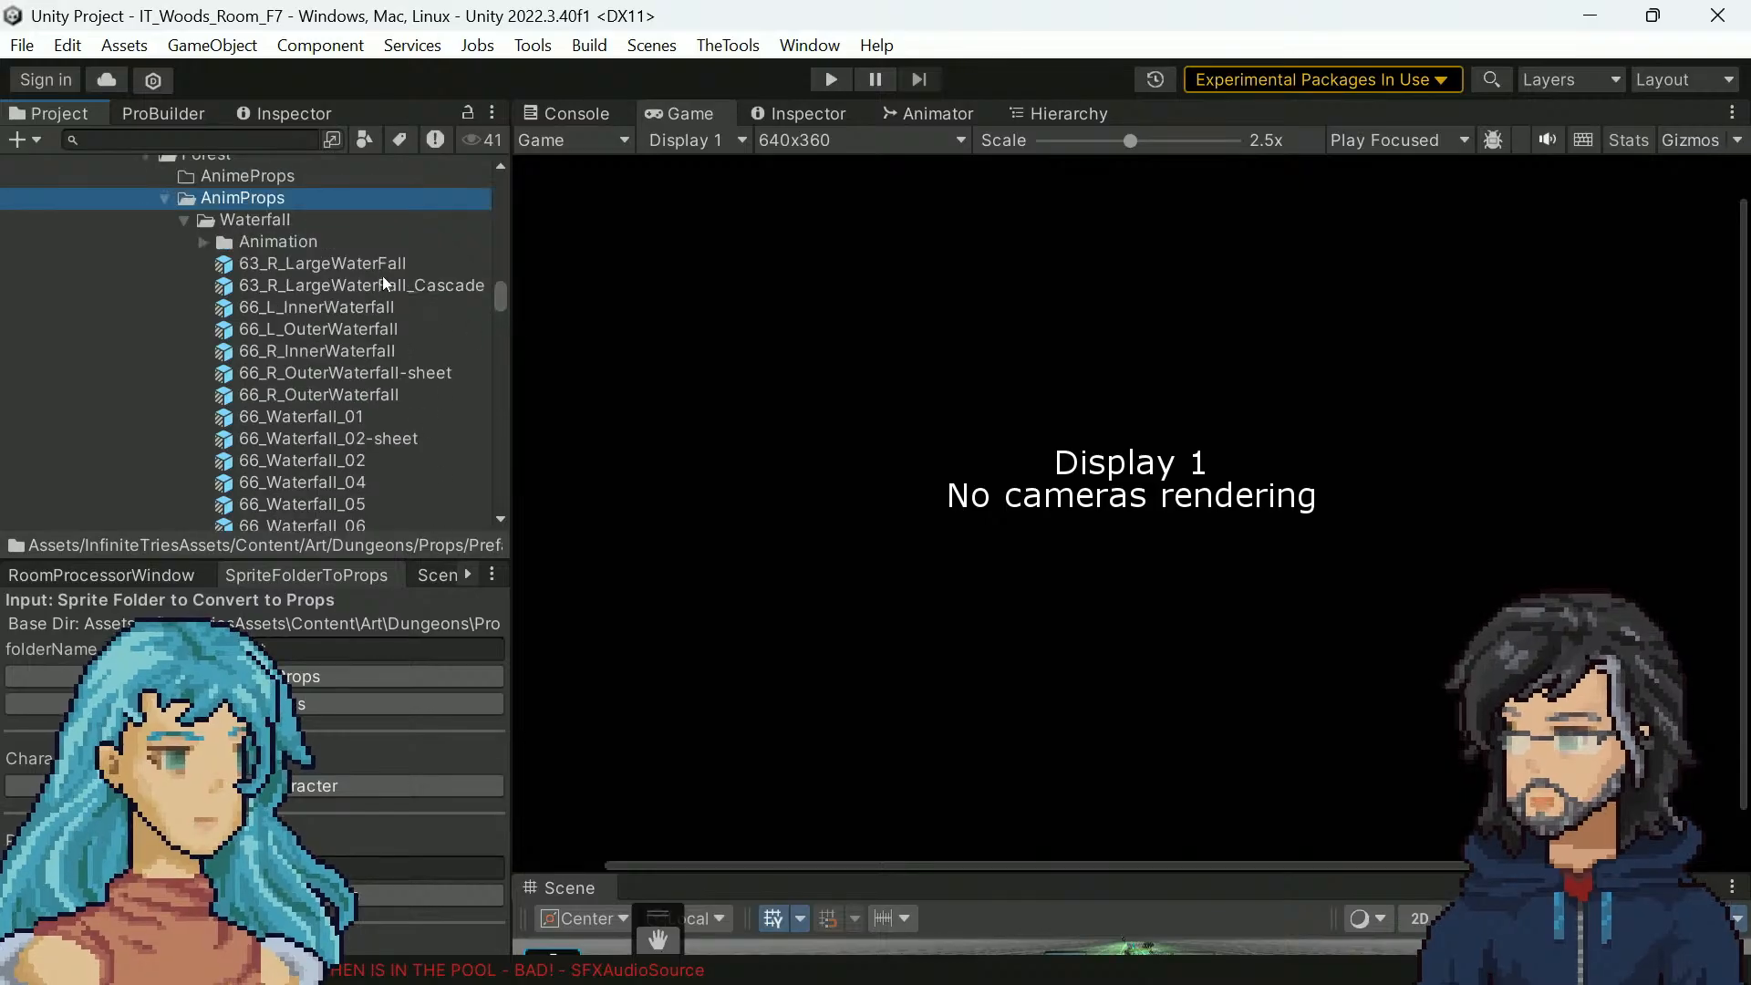
{"action": "left_click", "coordinate": [166, 198]}
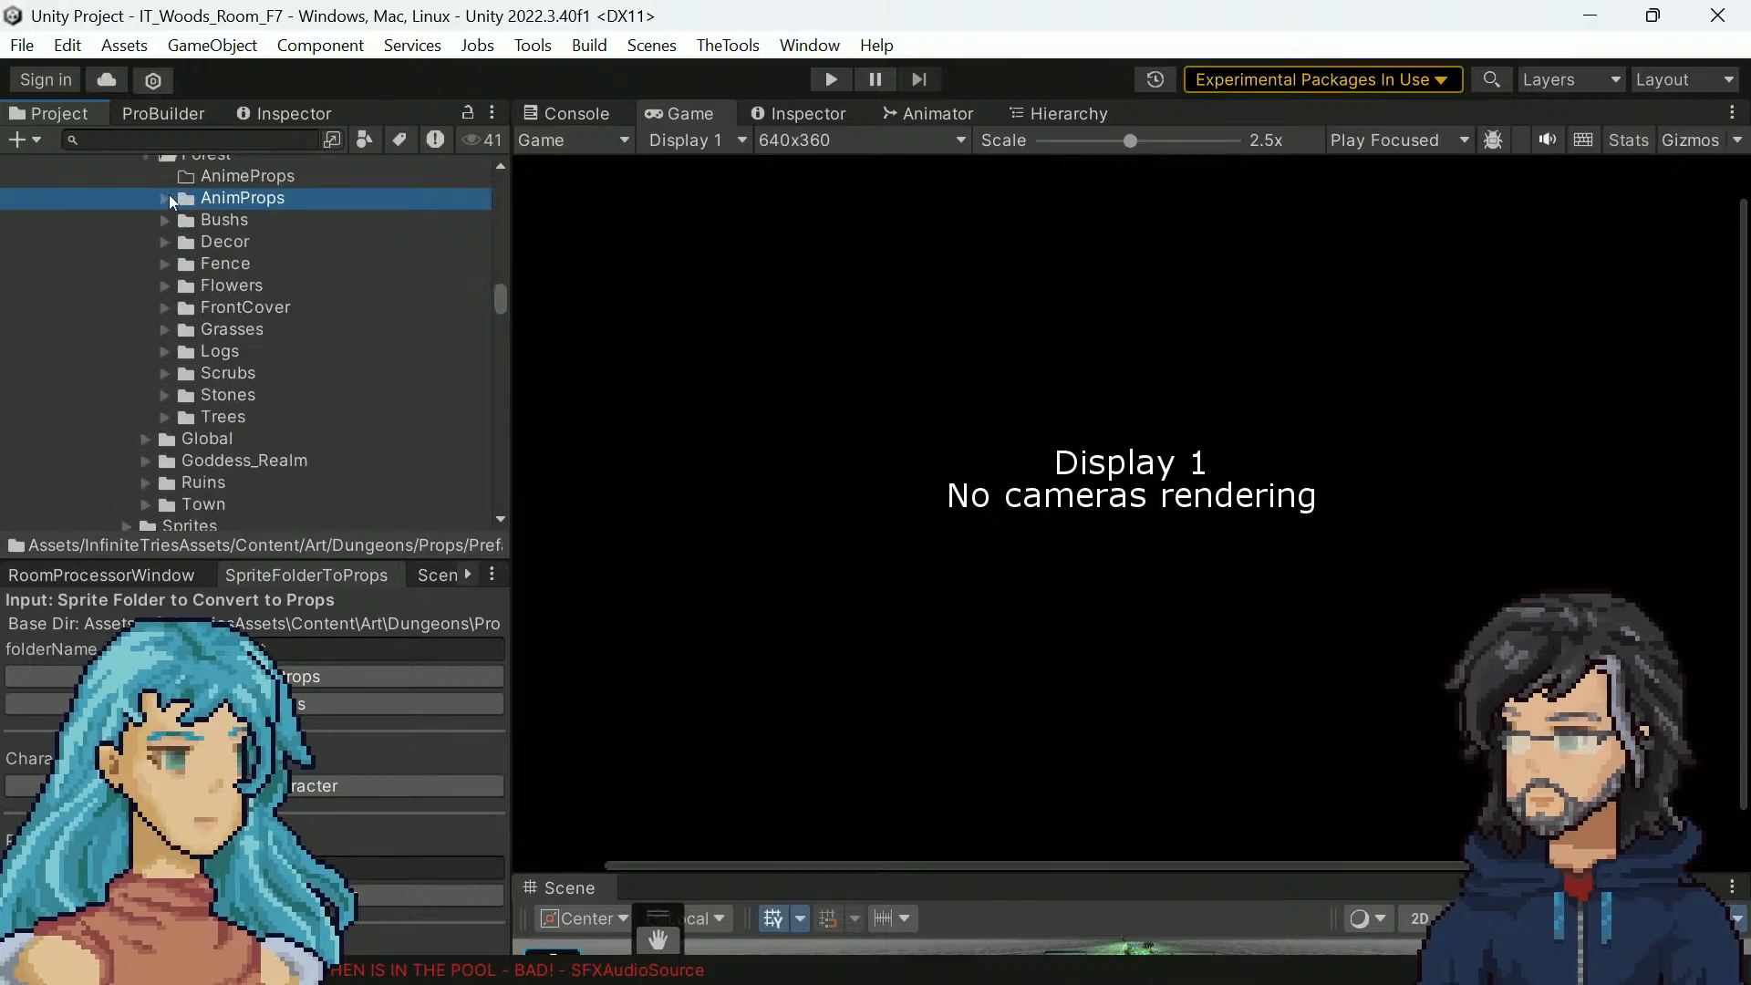
Collapse the Props/Prefabs folder and expand Props/Sprites/Forest/AnimProps with its Animation subfolder, leaving Decor and 10_Grass.png collapsed
{"action": "scroll", "coordinate": [200, 259], "scroll_direction": "up", "scroll_amount": 4}
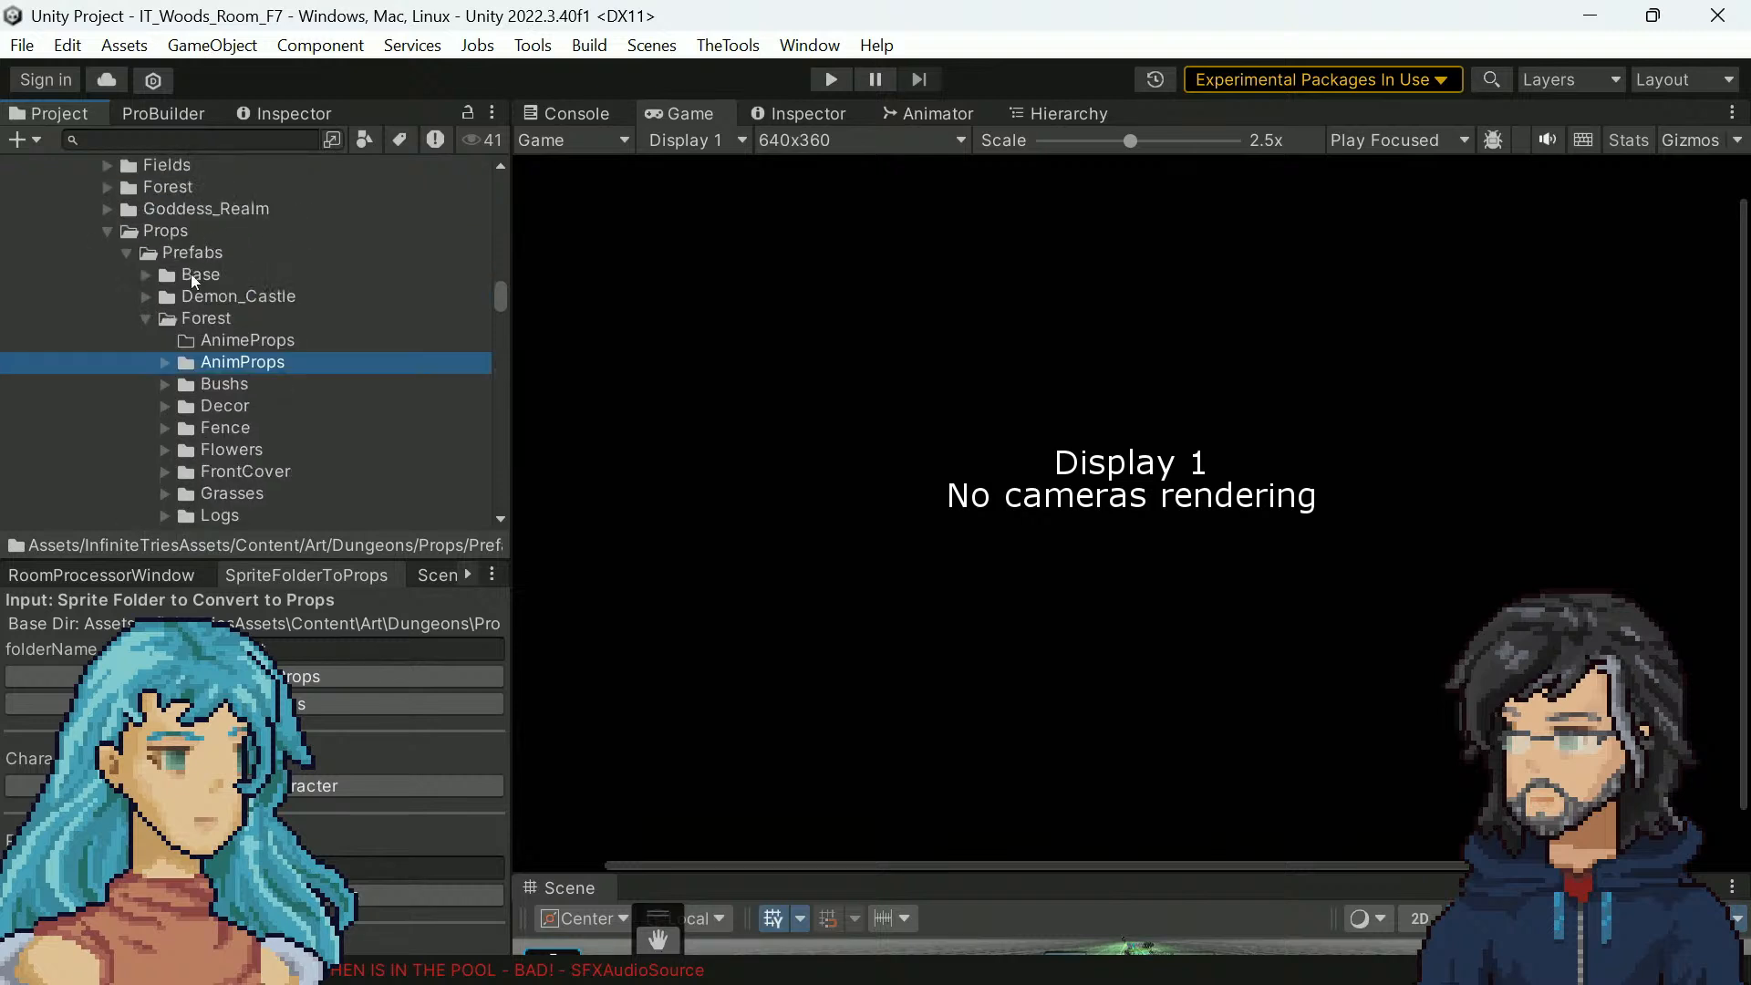
{"action": "left_click", "coordinate": [104, 232]}
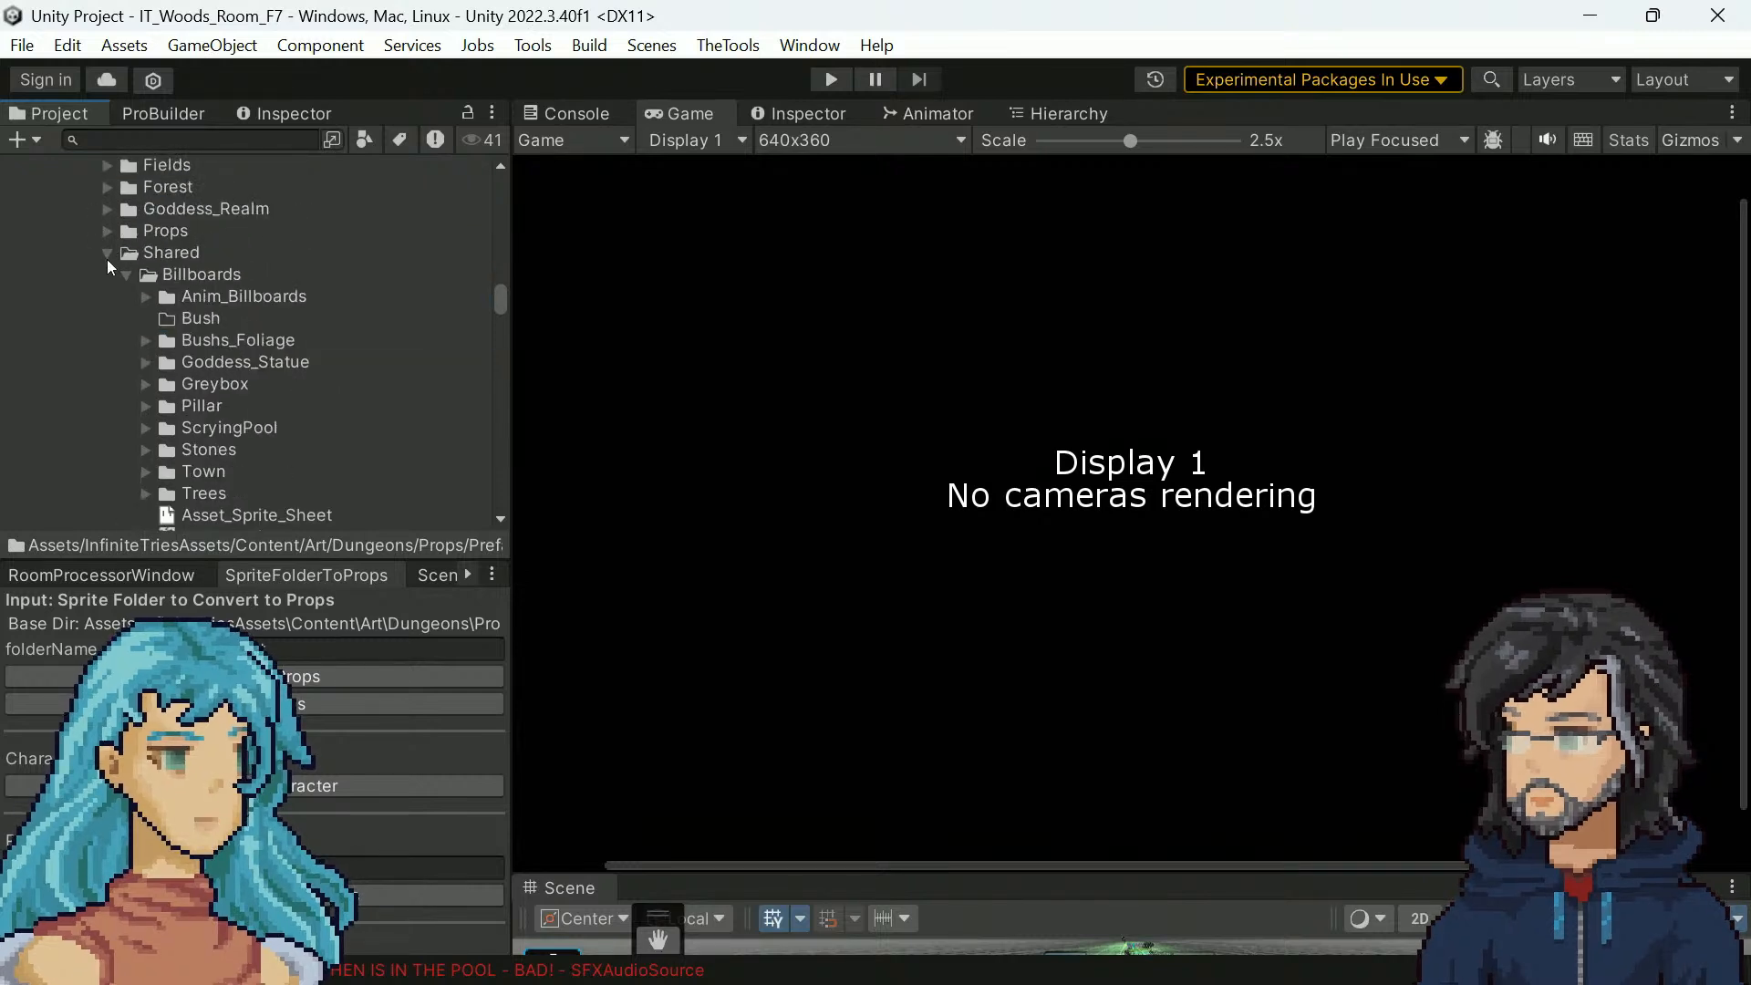
{"action": "left_click", "coordinate": [106, 229]}
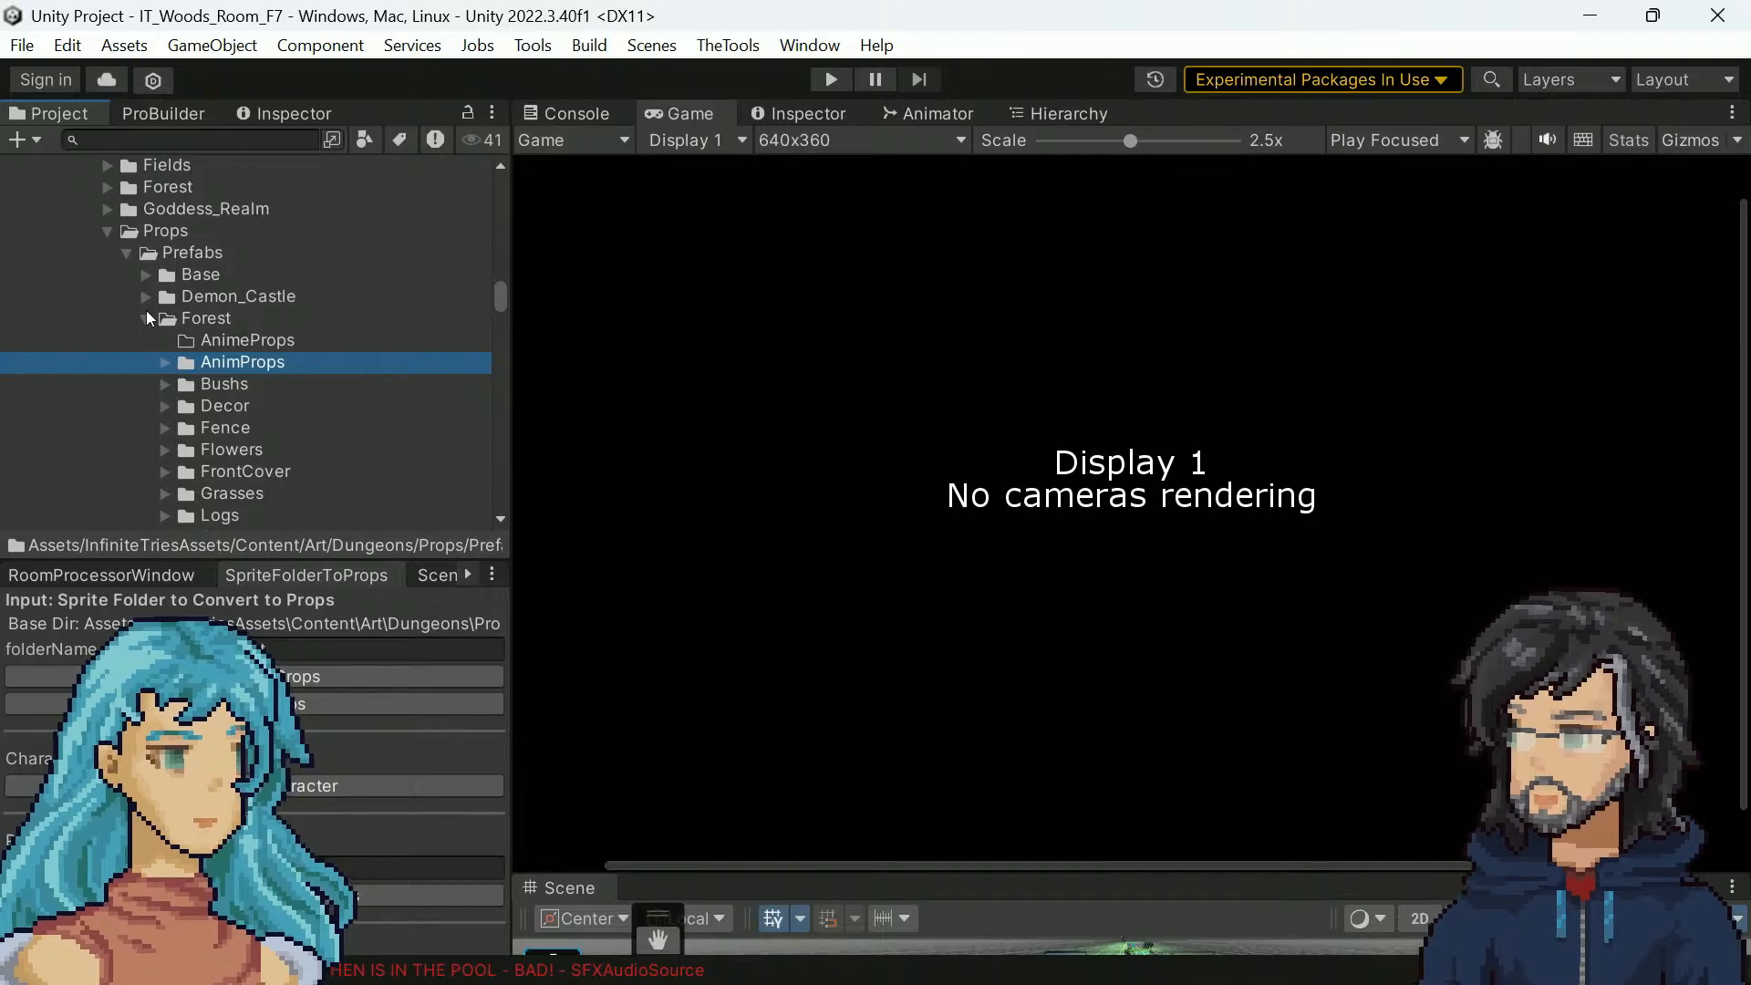
{"action": "left_click", "coordinate": [147, 321]}
{"action": "left_click", "coordinate": [128, 252]}
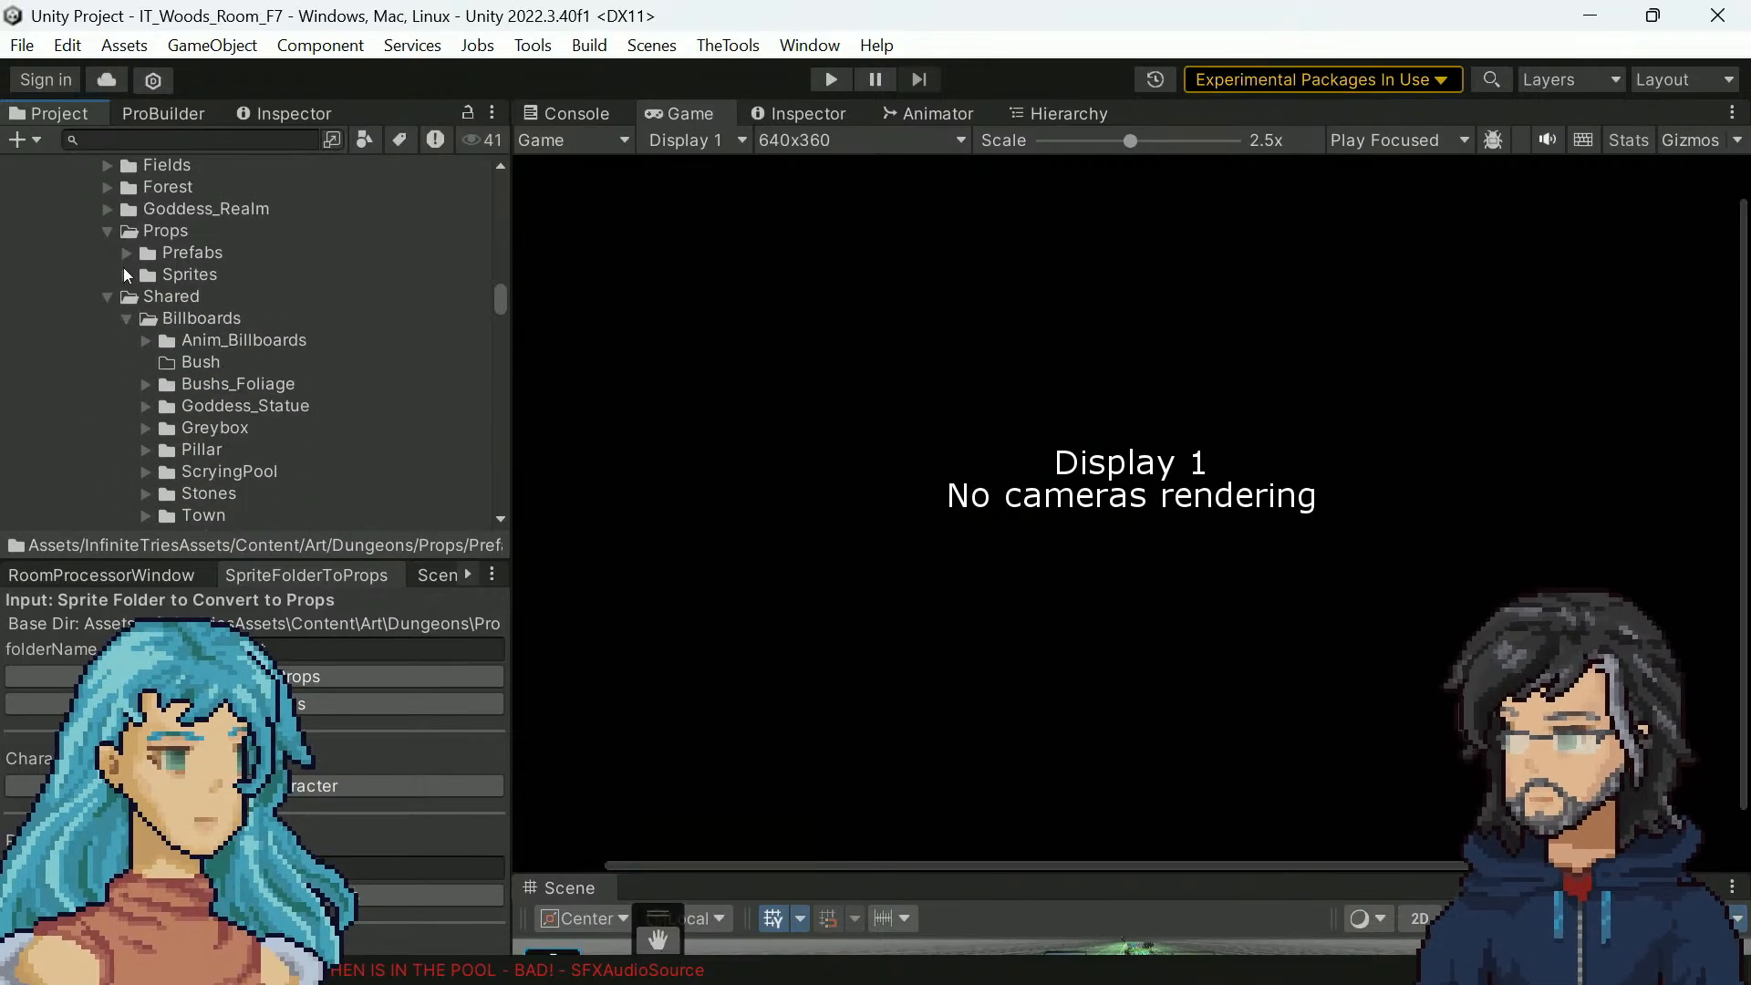
{"action": "left_click", "coordinate": [127, 274]}
{"action": "scroll", "coordinate": [211, 354], "scroll_direction": "down", "scroll_amount": 3}
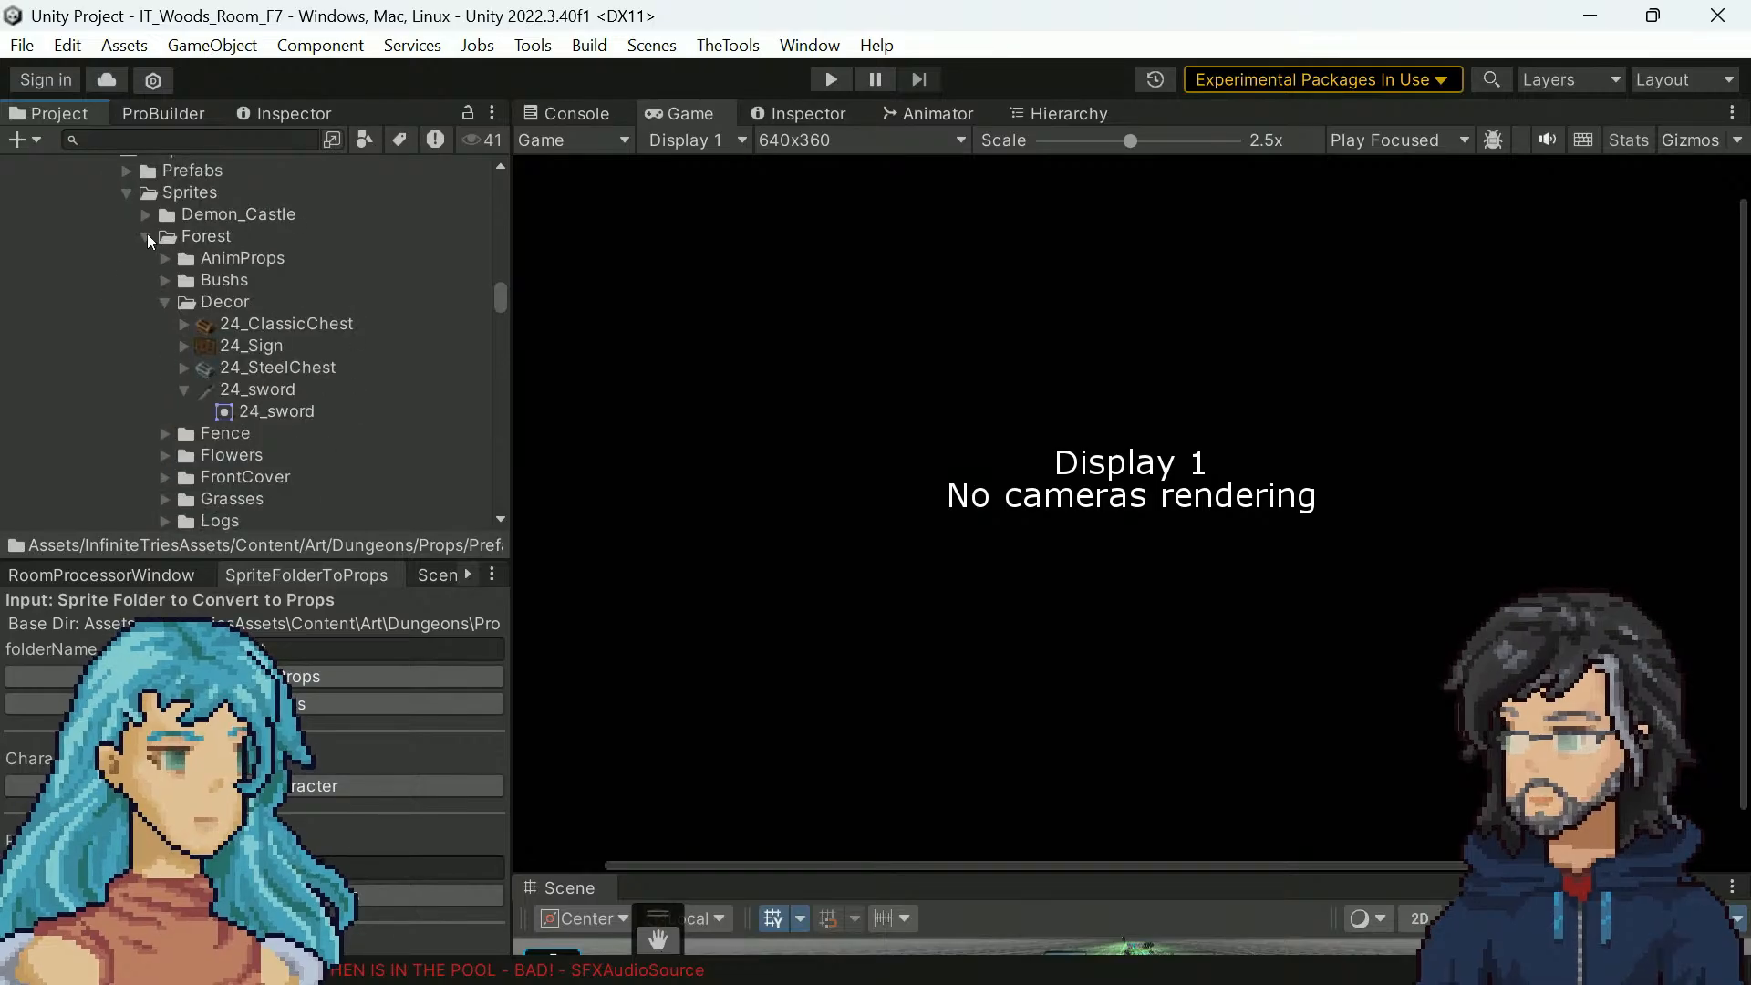
{"action": "left_click", "coordinate": [164, 301]}
{"action": "left_click", "coordinate": [165, 258]}
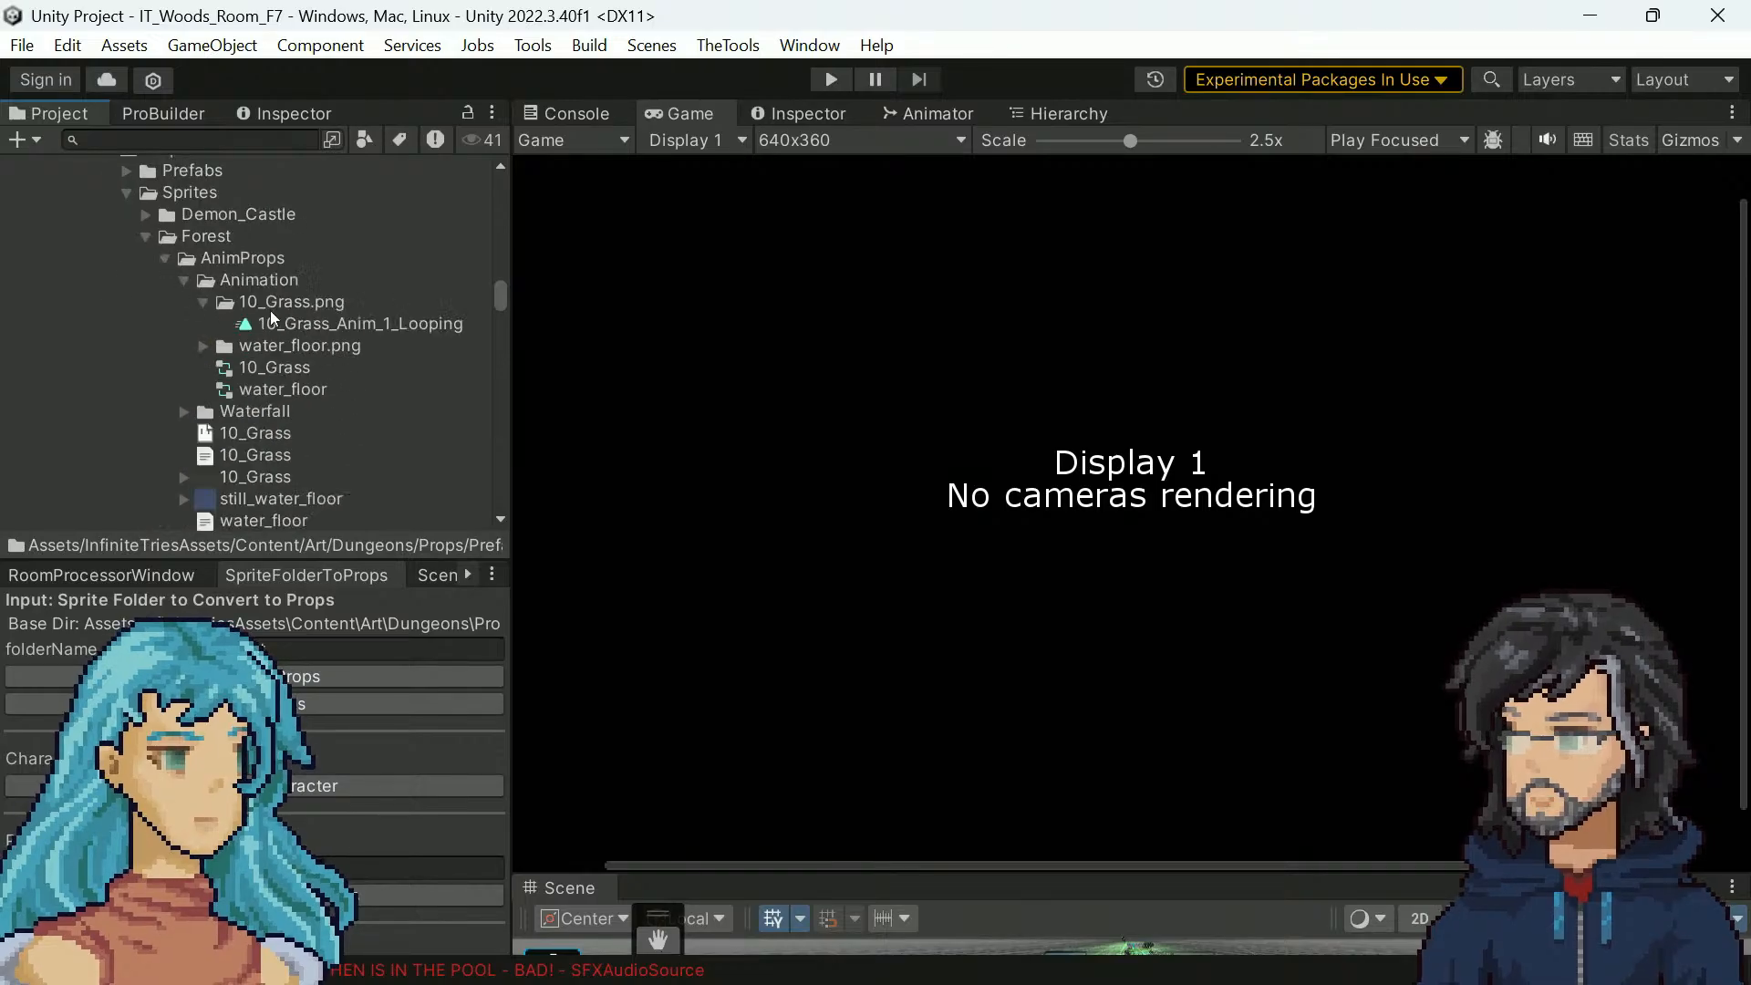
{"action": "left_click", "coordinate": [202, 303]}
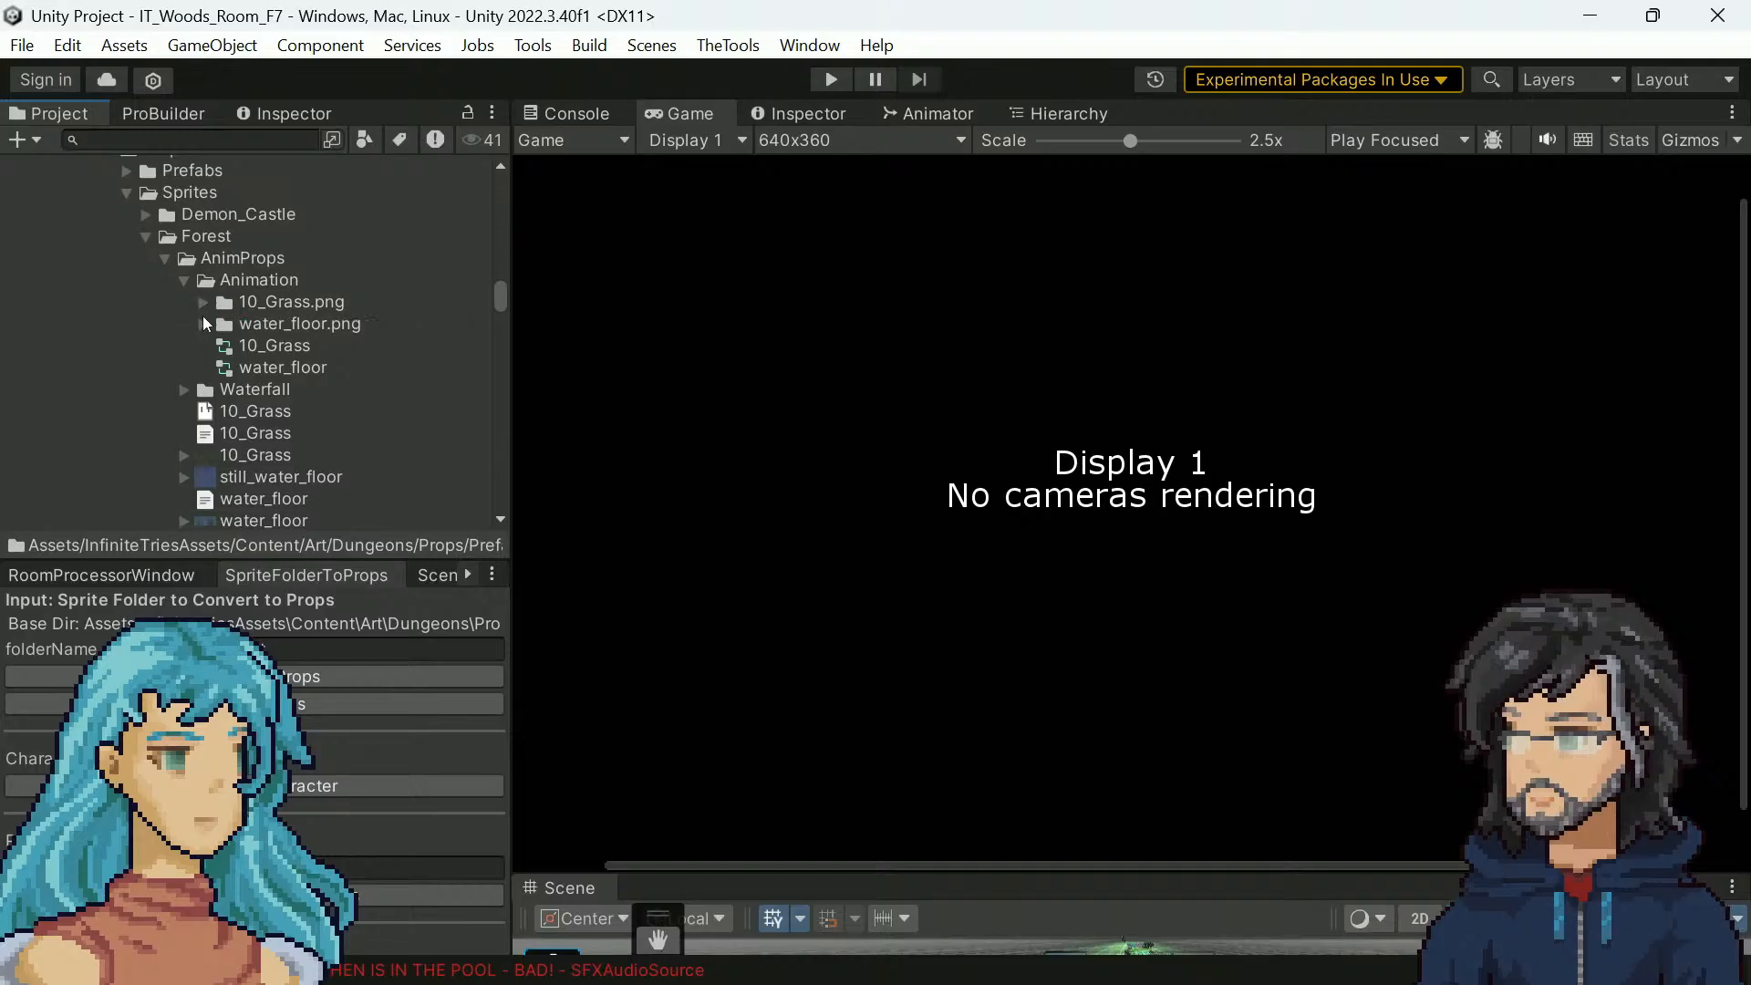
Expand the Waterfall sprites folder and review its sprite sheets, JSON files and Animation subfolder
{"action": "left_click", "coordinate": [185, 390]}
{"action": "scroll", "coordinate": [264, 410], "scroll_direction": "down", "scroll_amount": 3}
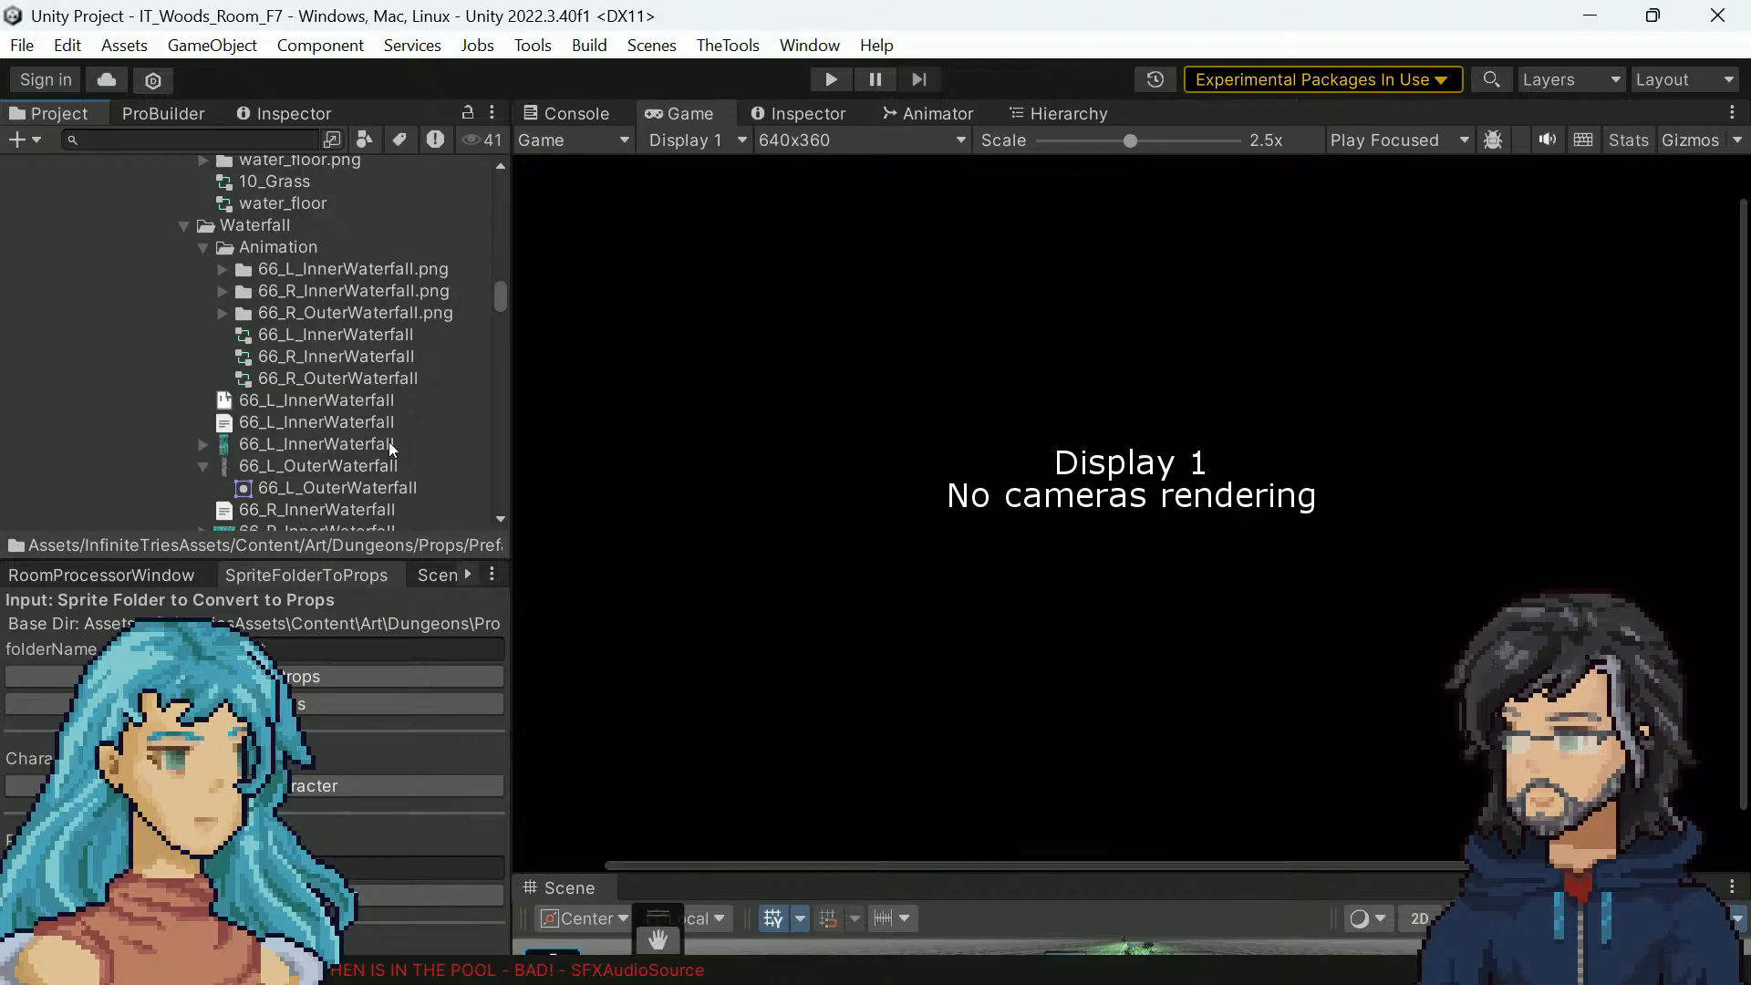
{"action": "scroll", "coordinate": [407, 447], "scroll_direction": "down", "scroll_amount": 2}
{"action": "scroll", "coordinate": [407, 440], "scroll_direction": "down", "scroll_amount": 2}
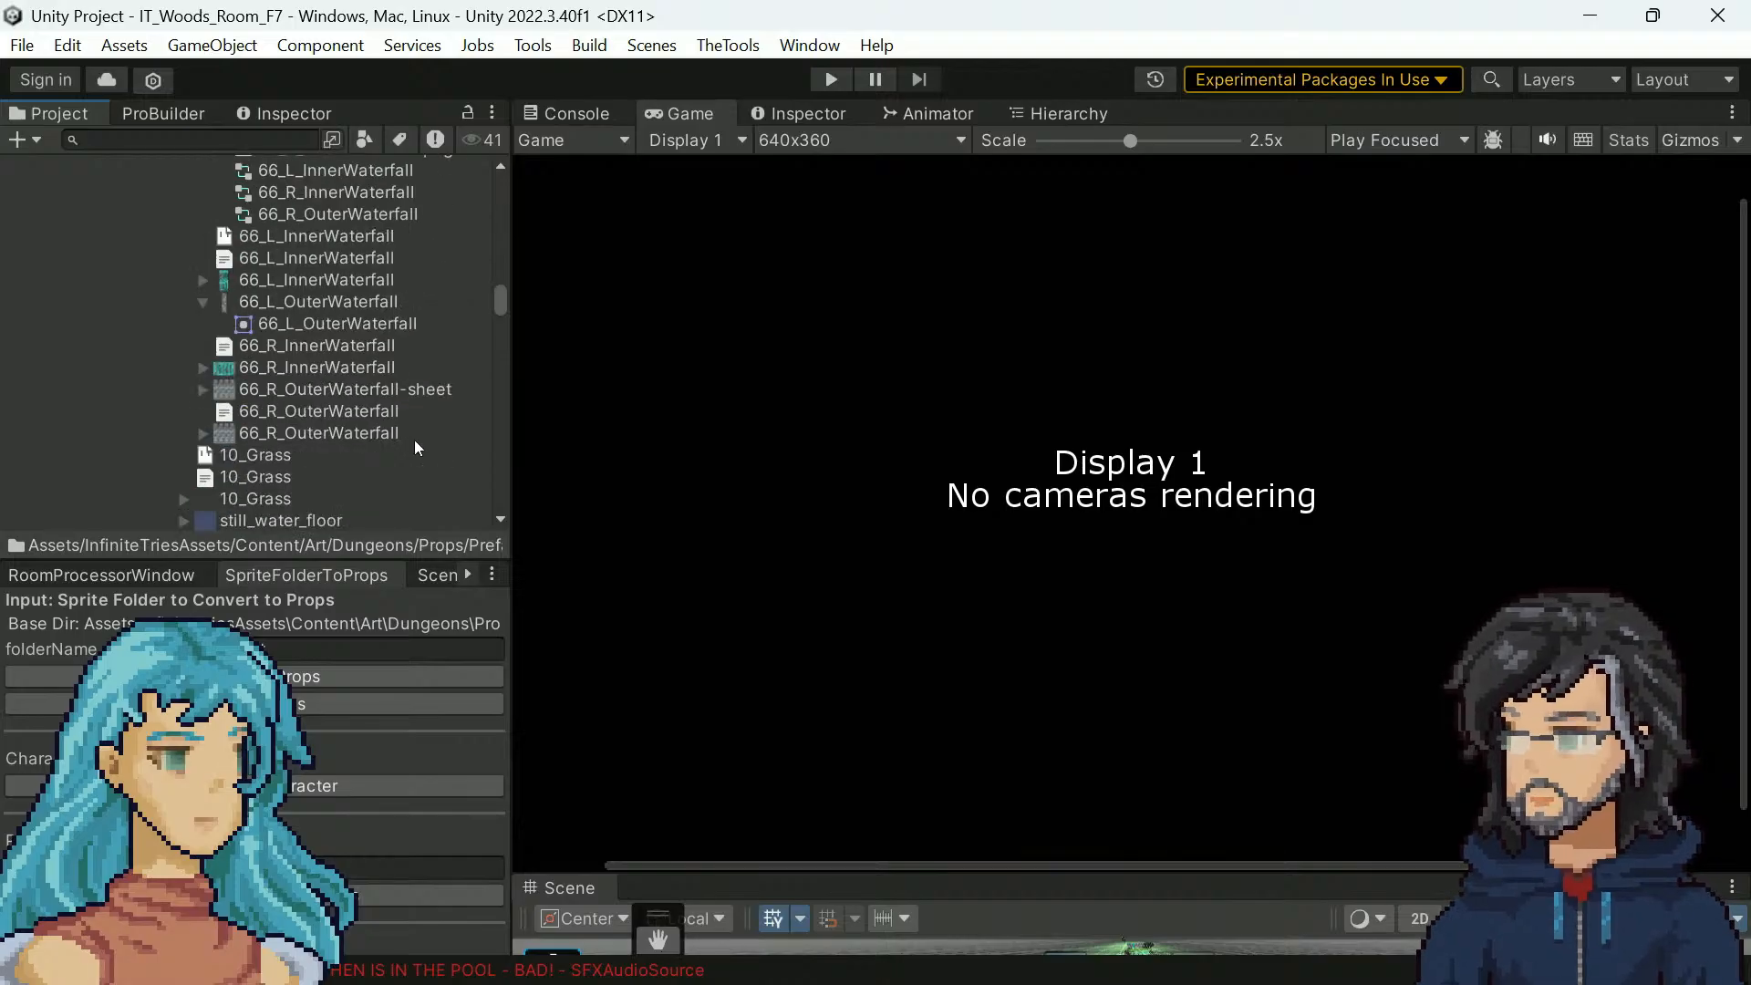
{"action": "scroll", "coordinate": [414, 439], "scroll_direction": "up", "scroll_amount": 2}
{"action": "scroll", "coordinate": [414, 441], "scroll_direction": "up", "scroll_amount": 2}
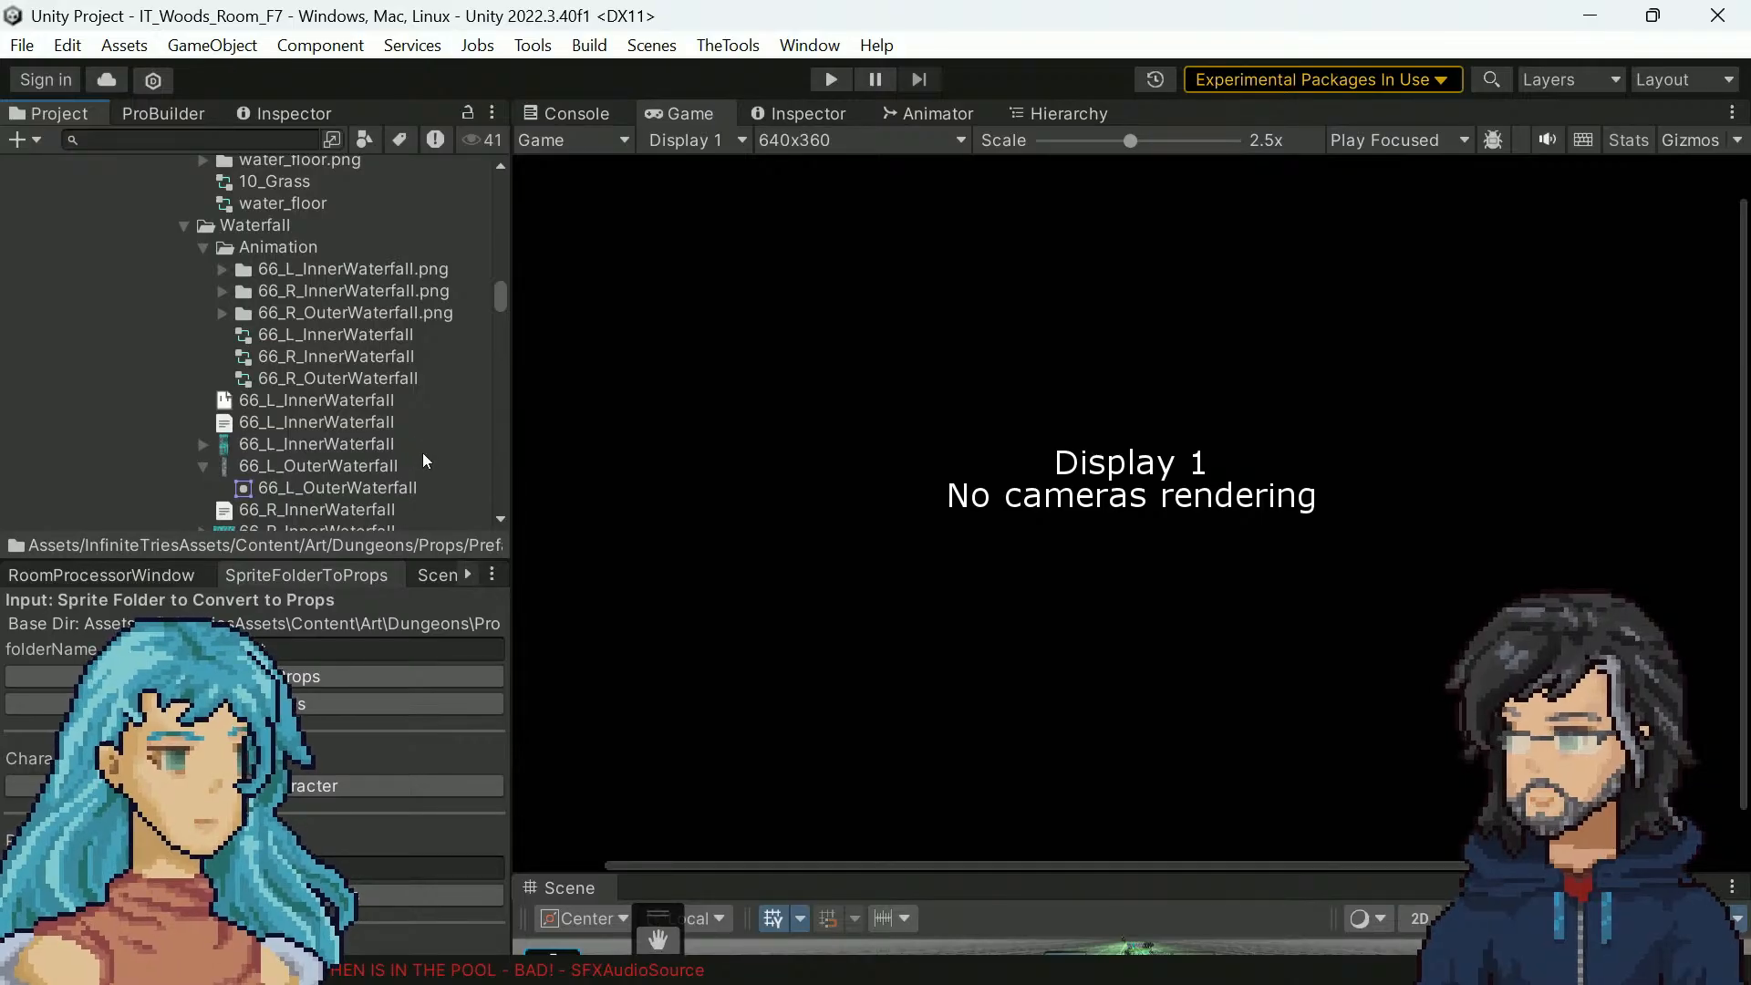
Make the Unity window floating, try to open the 66_L_InnerWaterfall JSON file, and dismiss the app chooser
{"action": "left_click_drag", "start_coordinate": [903, 27], "coordinate": [876, 87]}
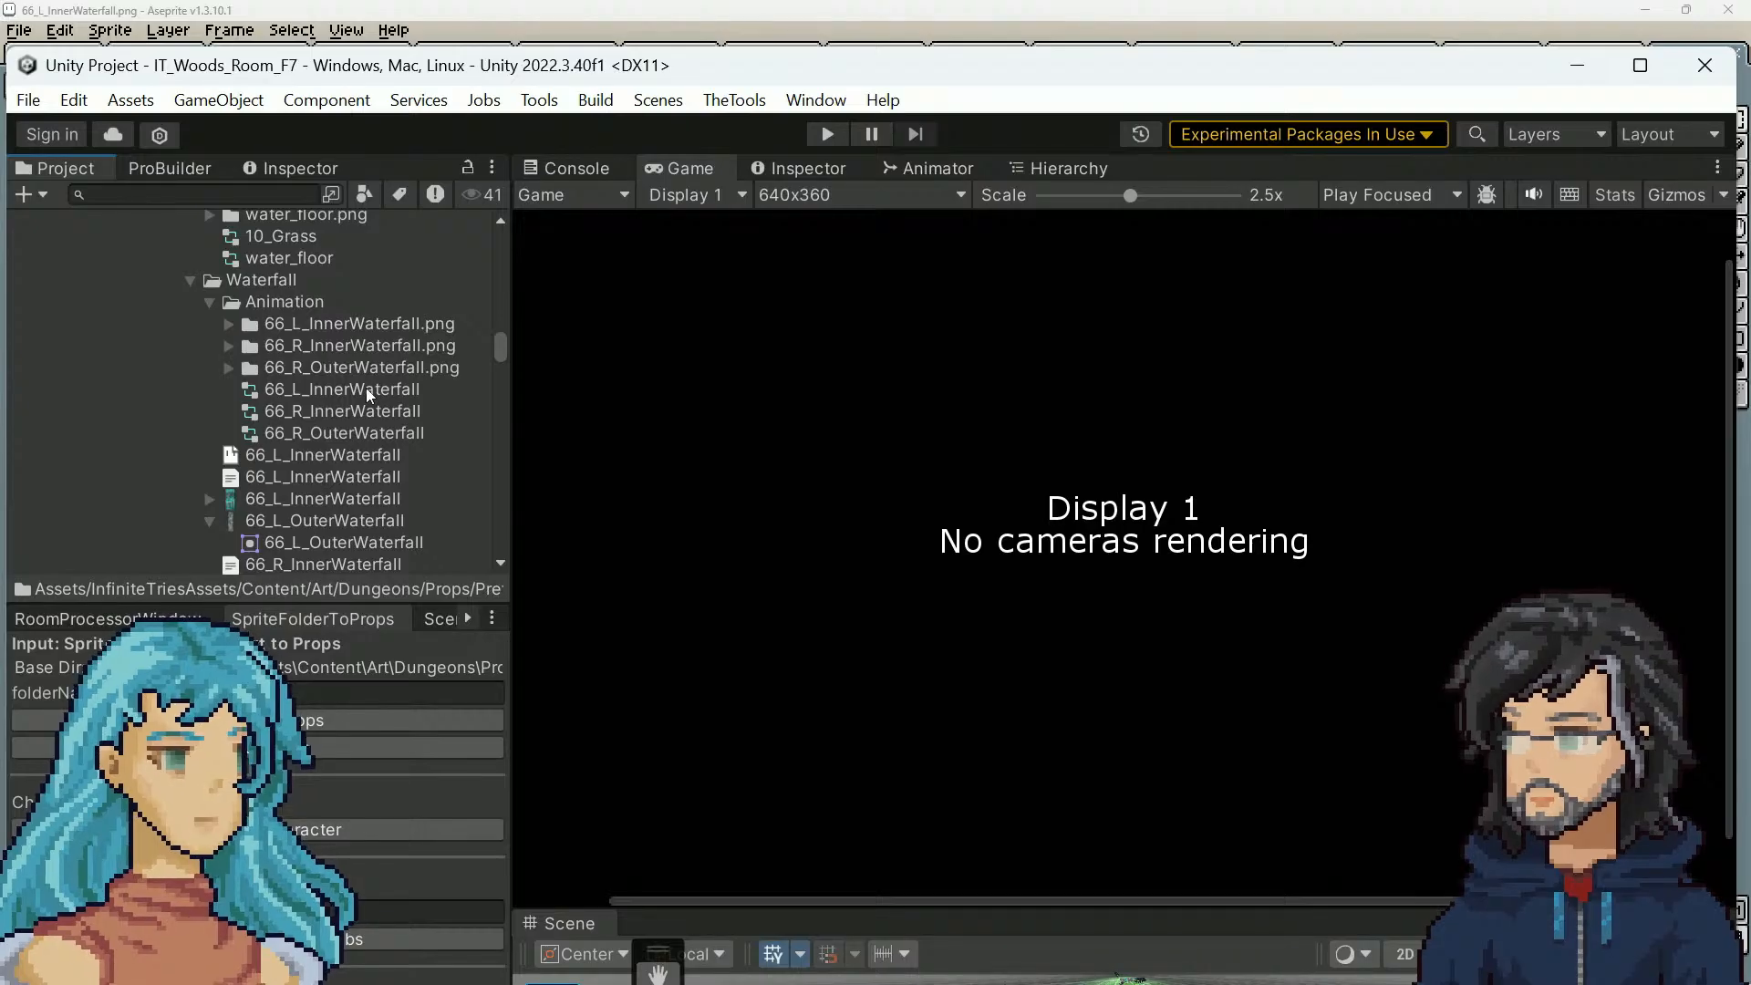
{"action": "scroll", "coordinate": [349, 493], "scroll_direction": "down", "scroll_amount": 2}
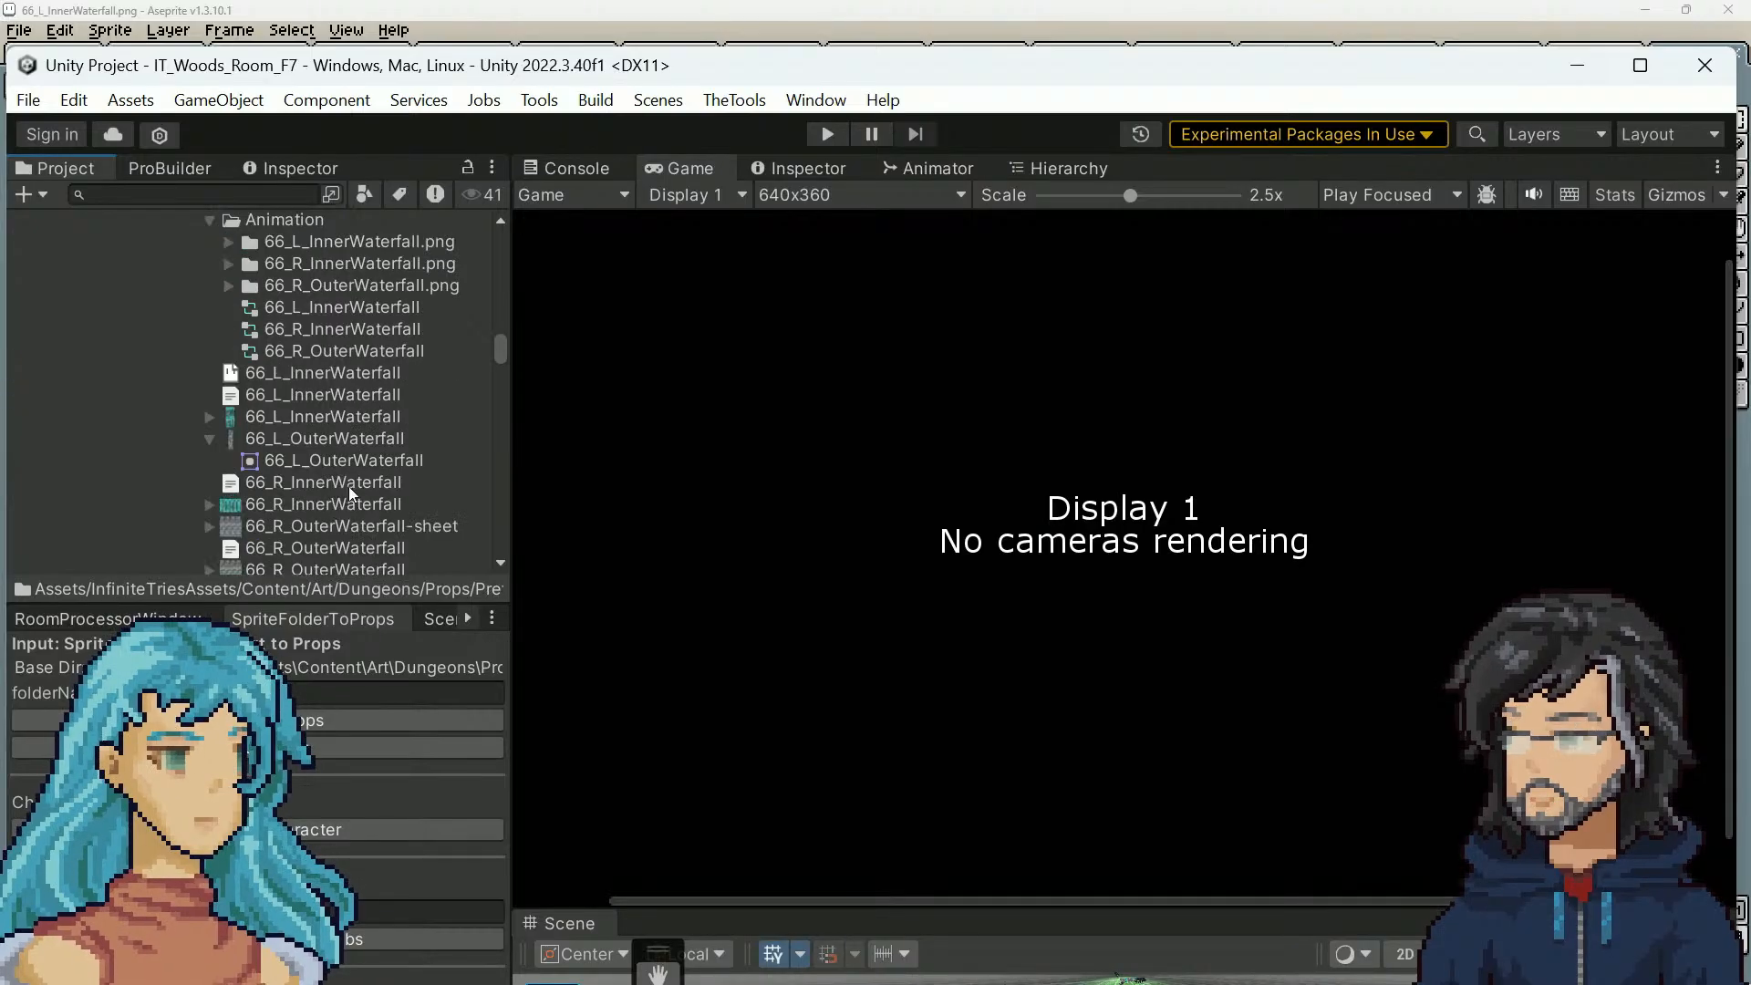
{"action": "left_click", "coordinate": [337, 416]}
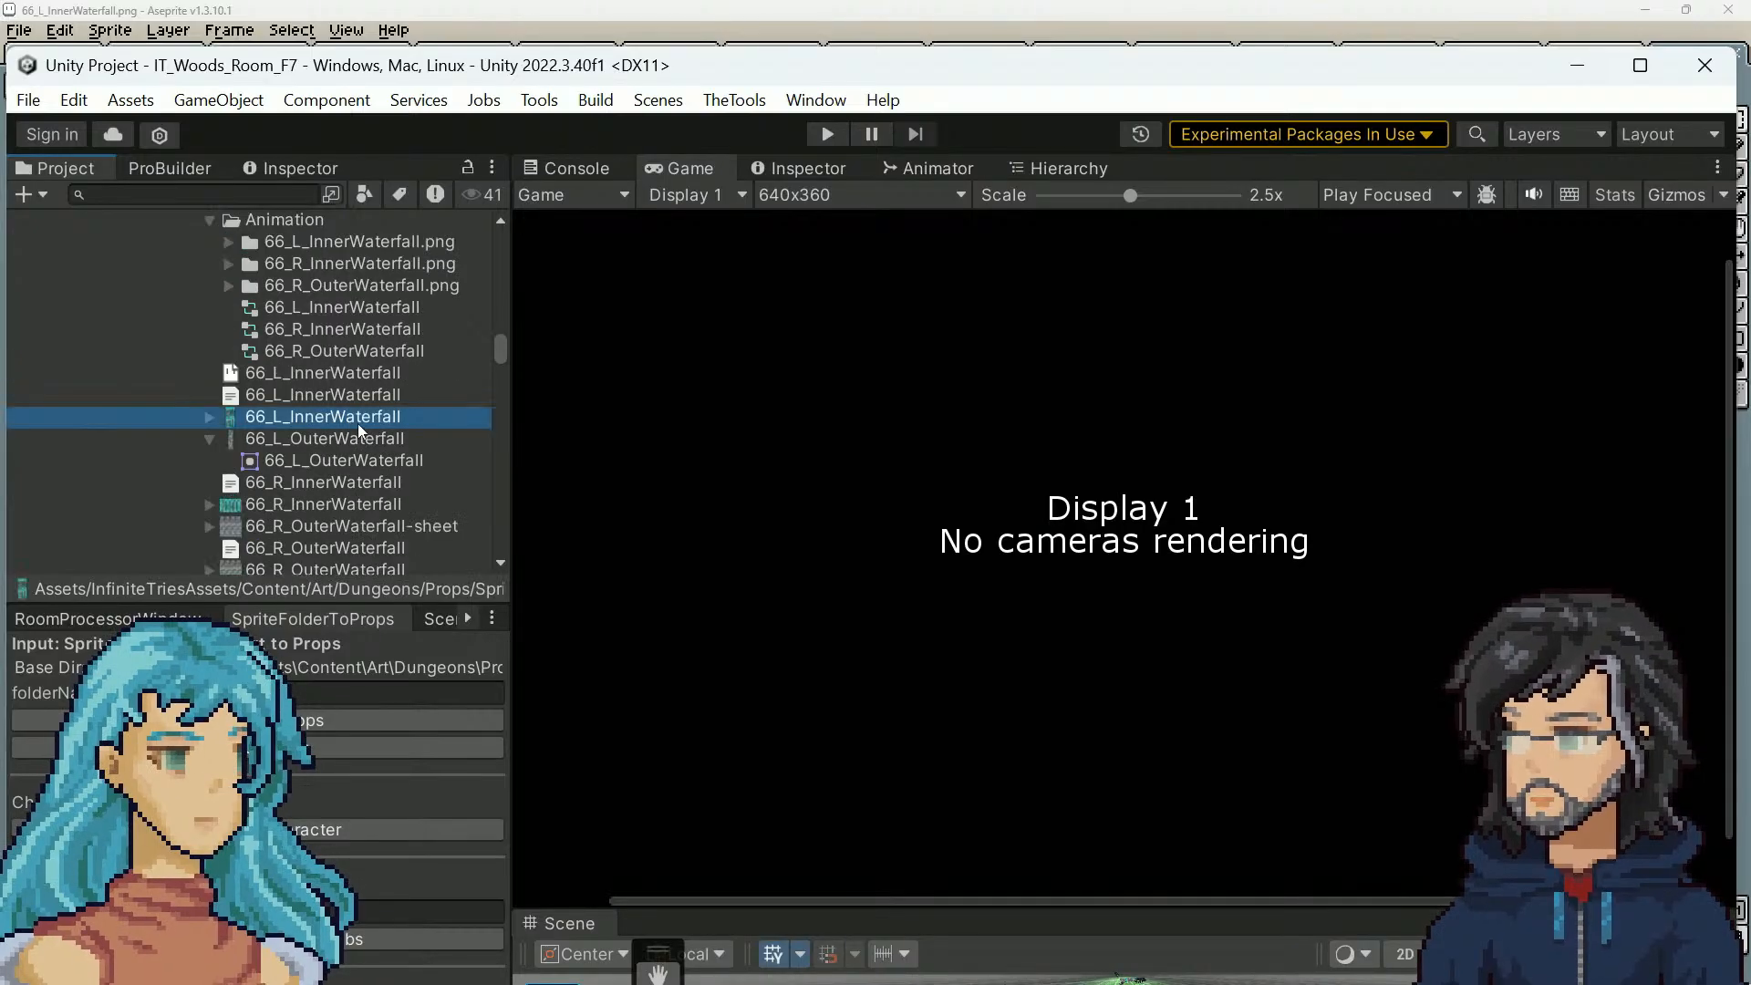
{"action": "left_click", "coordinate": [331, 399]}
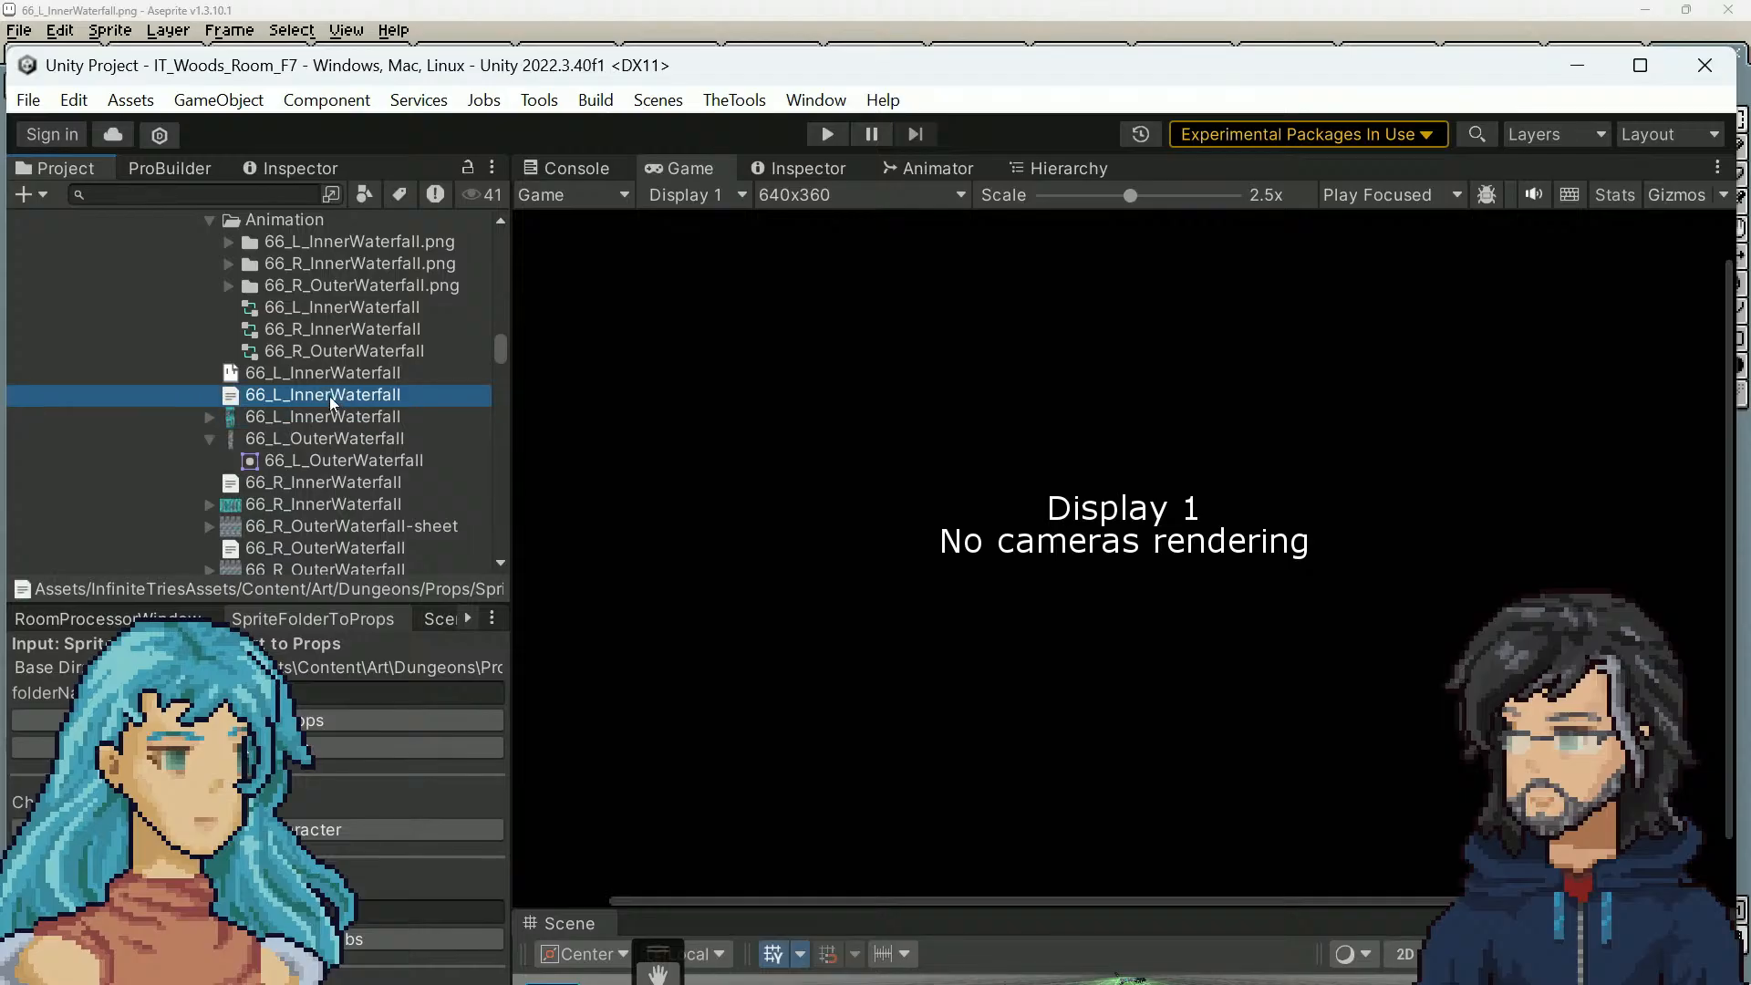
{"action": "double_click", "coordinate": [330, 396]}
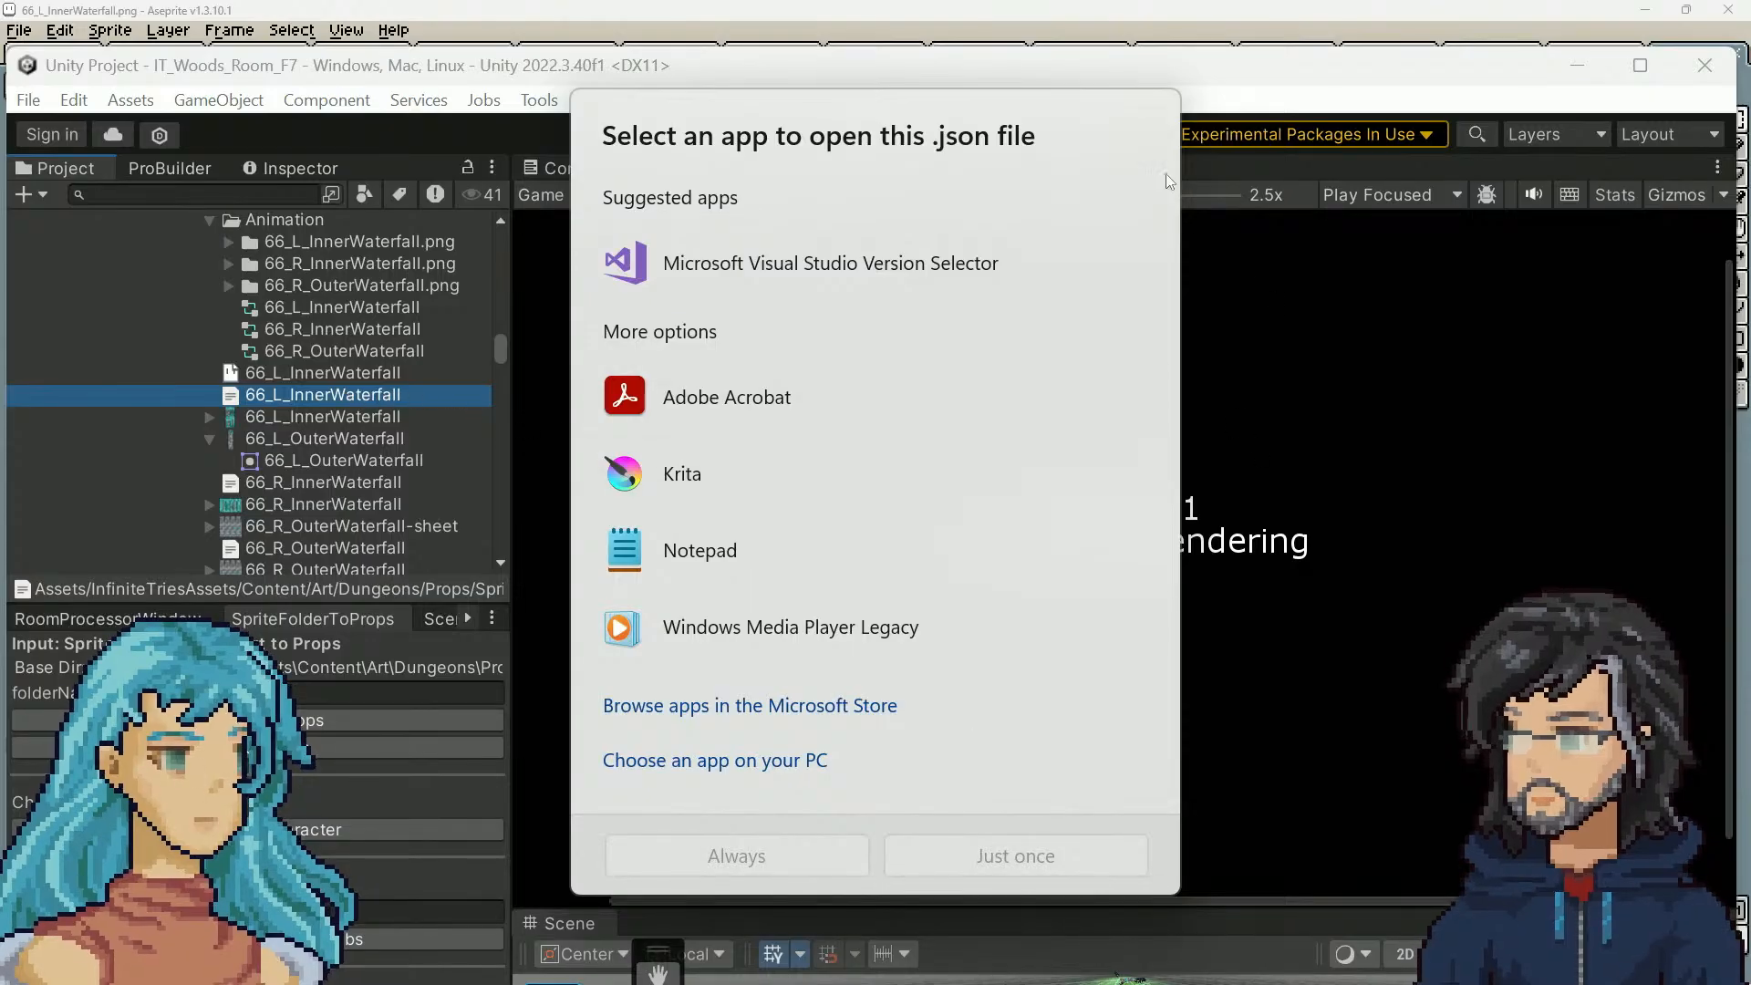
{"action": "left_click", "coordinate": [1251, 389]}
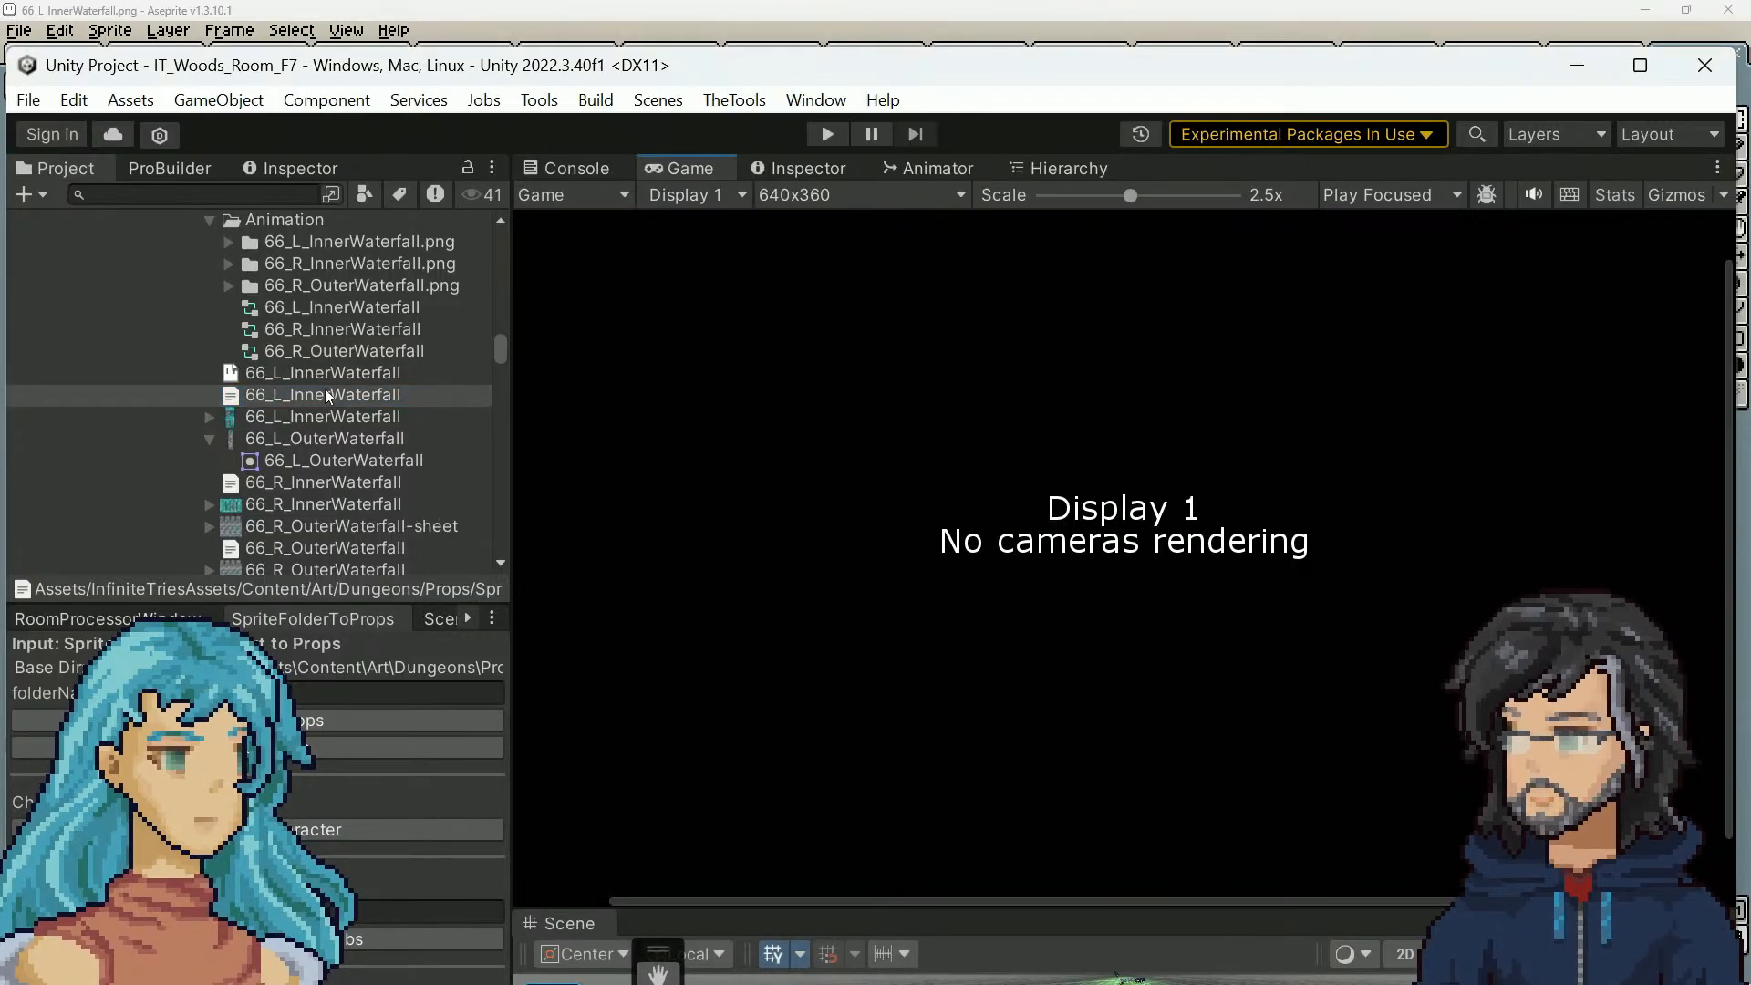
Inspect the frames of the 66_L_InnerWaterfall sprite sheet, and select its matching animator controller in the Animation folder
{"action": "left_click", "coordinate": [207, 418]}
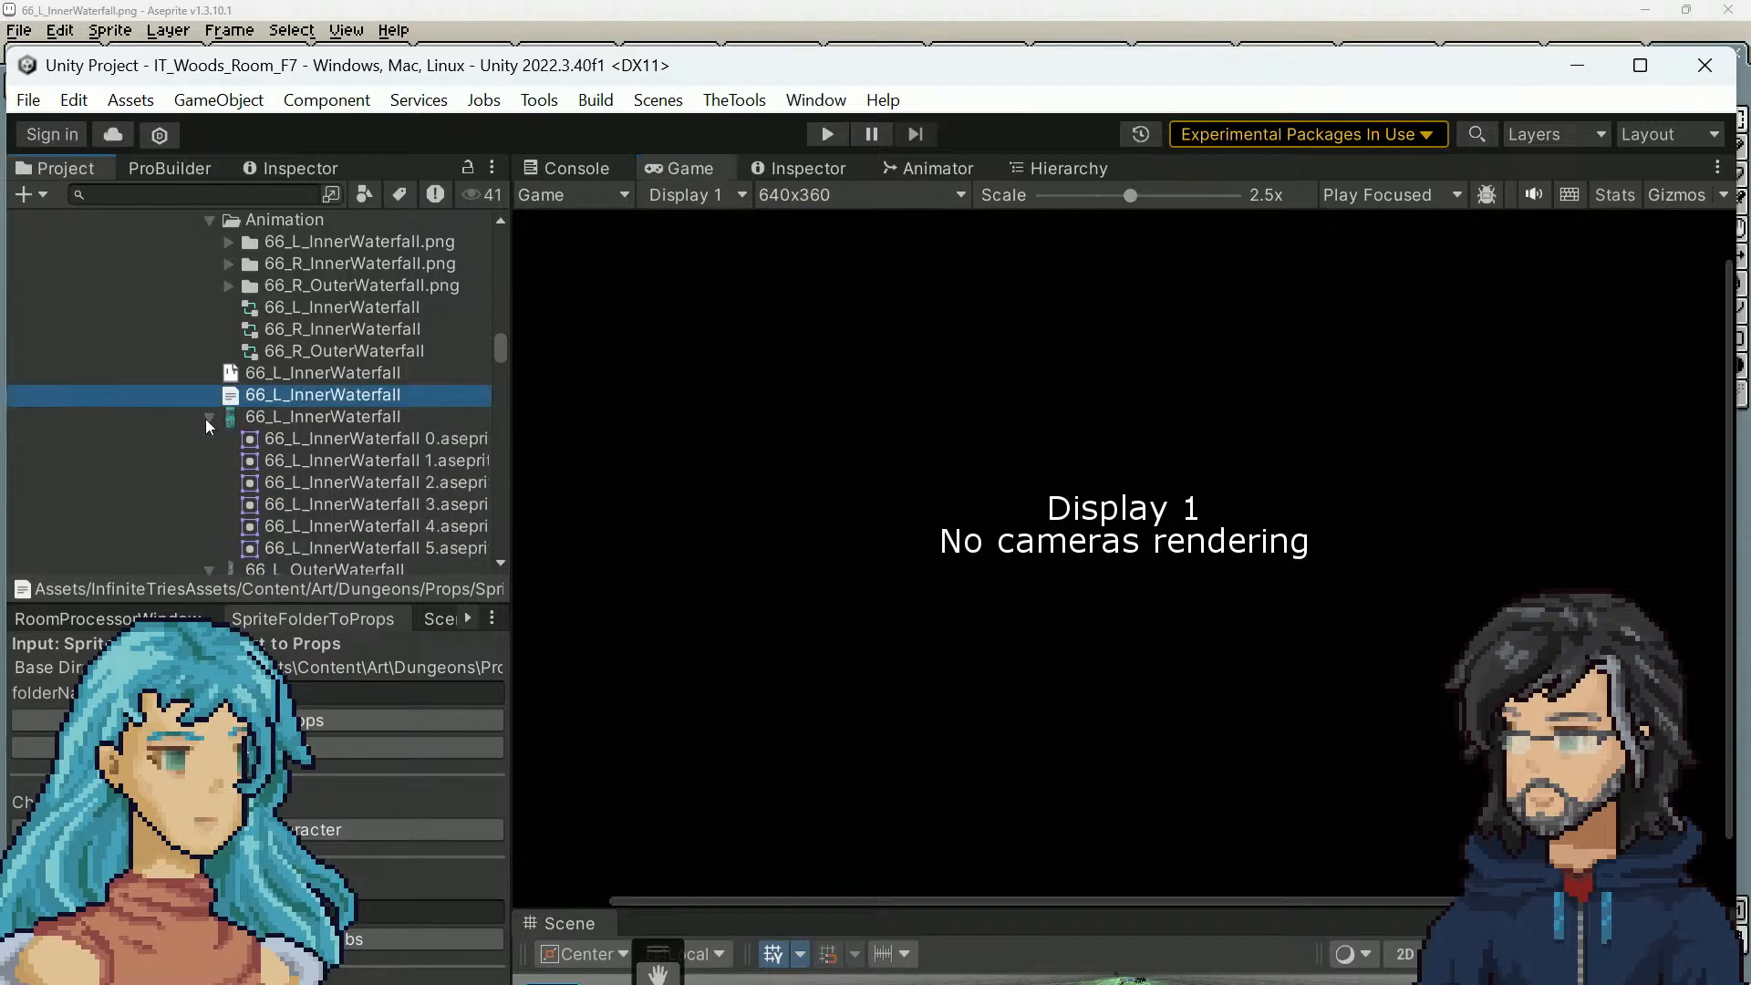
{"action": "left_click", "coordinate": [209, 419]}
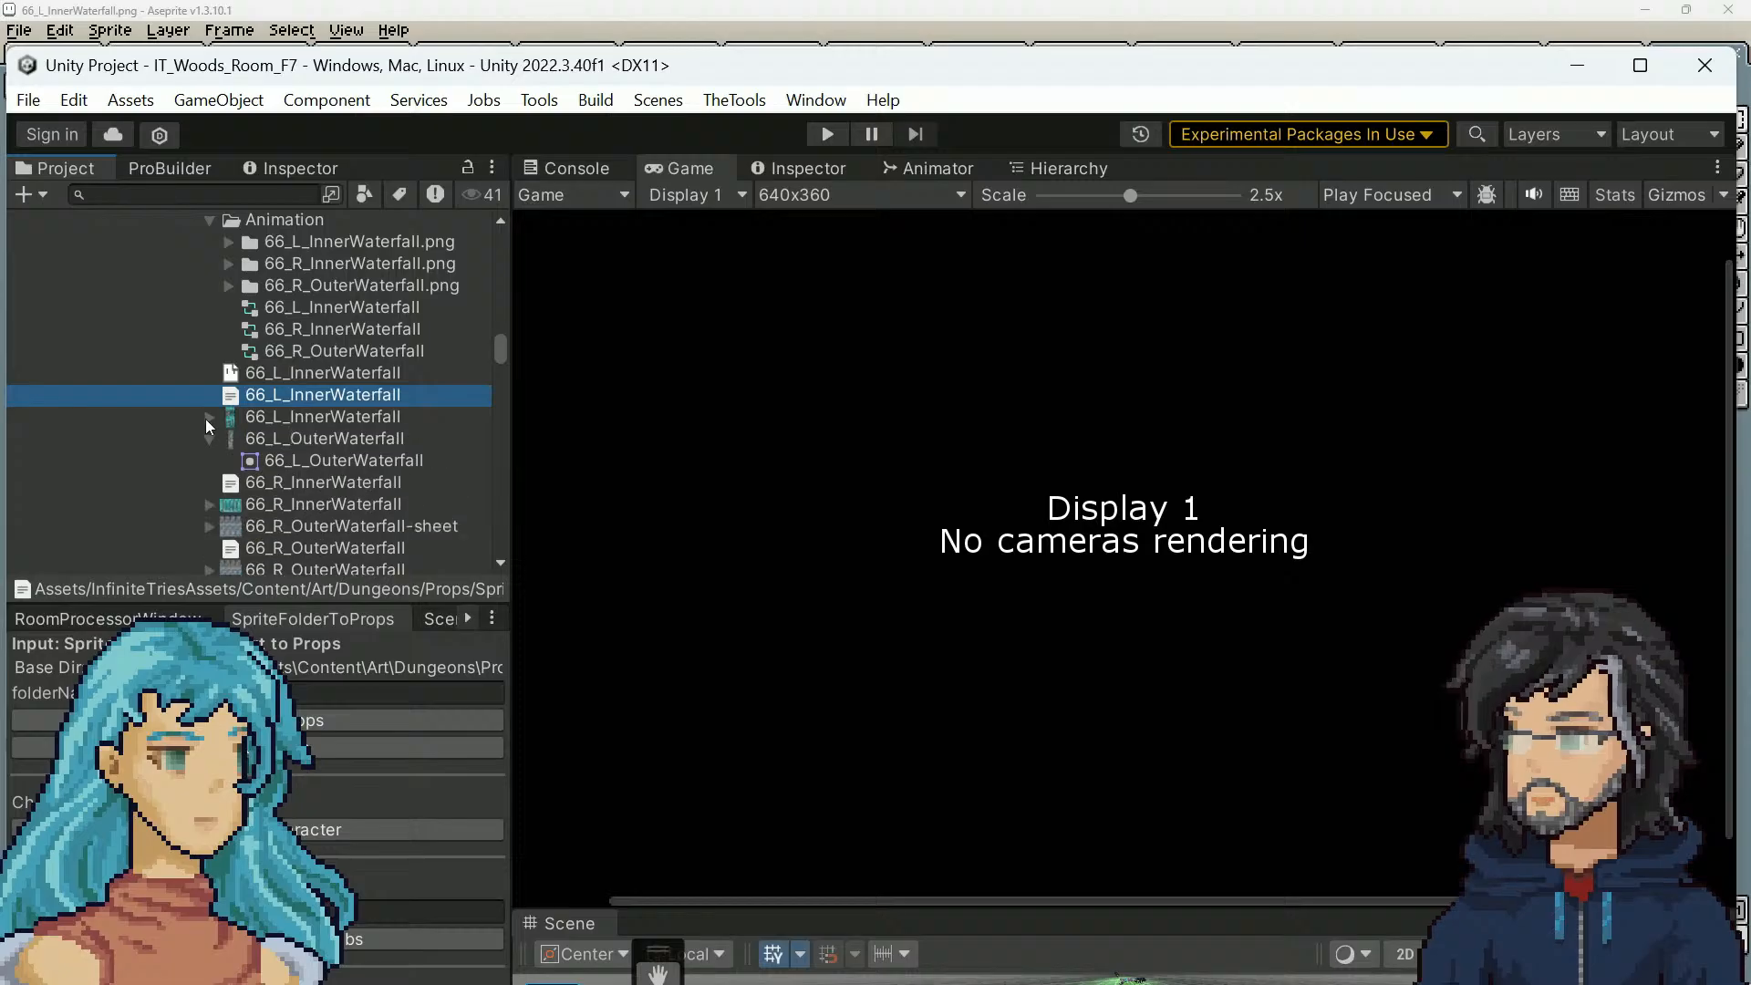
{"action": "left_click", "coordinate": [319, 416]}
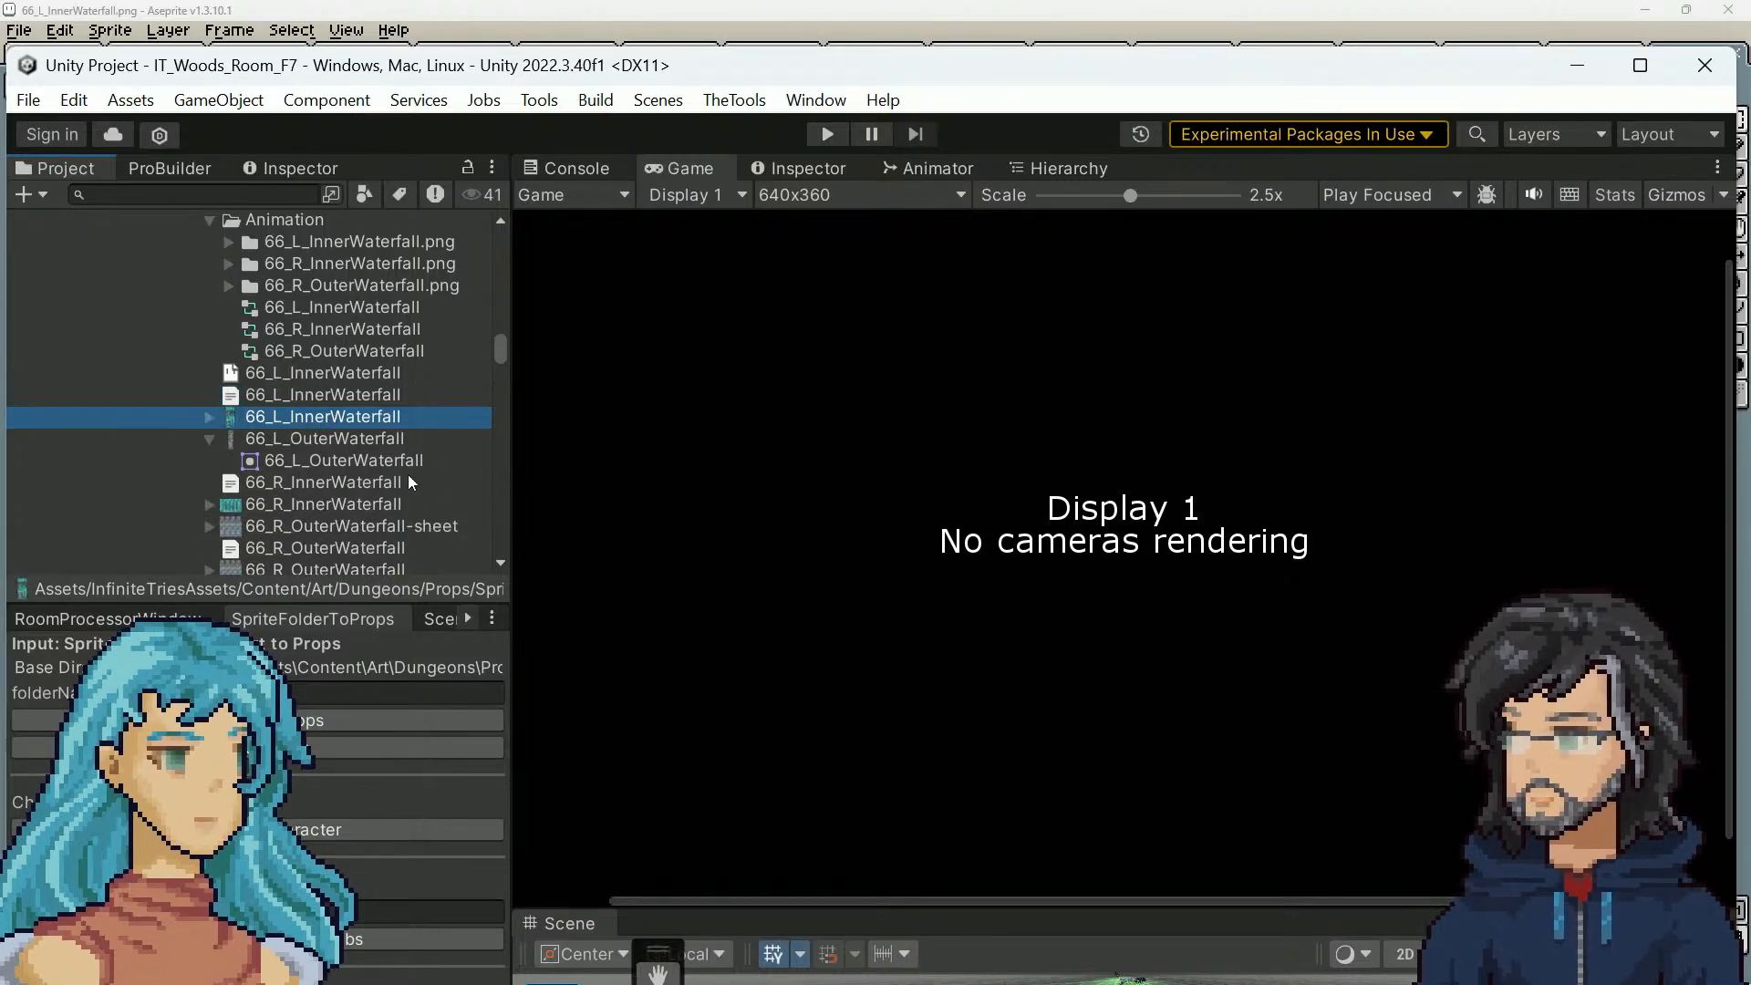
{"action": "scroll", "coordinate": [406, 479], "scroll_direction": "up", "scroll_amount": 2}
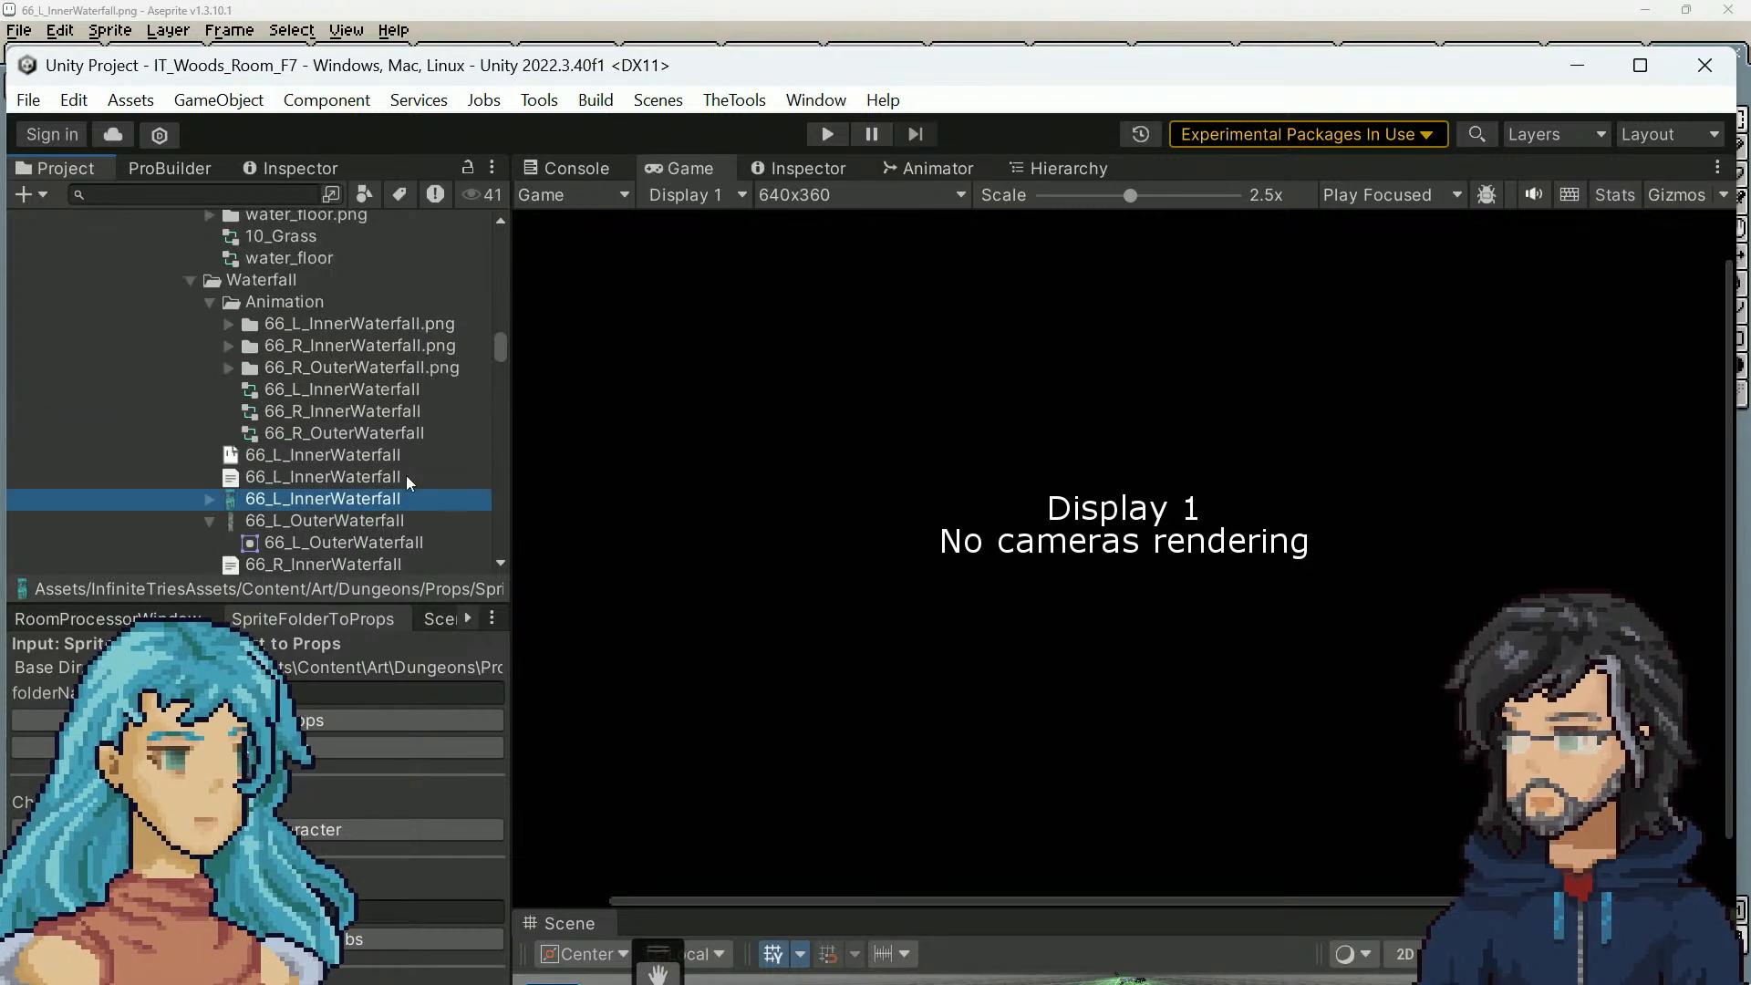
{"action": "left_click", "coordinate": [321, 388]}
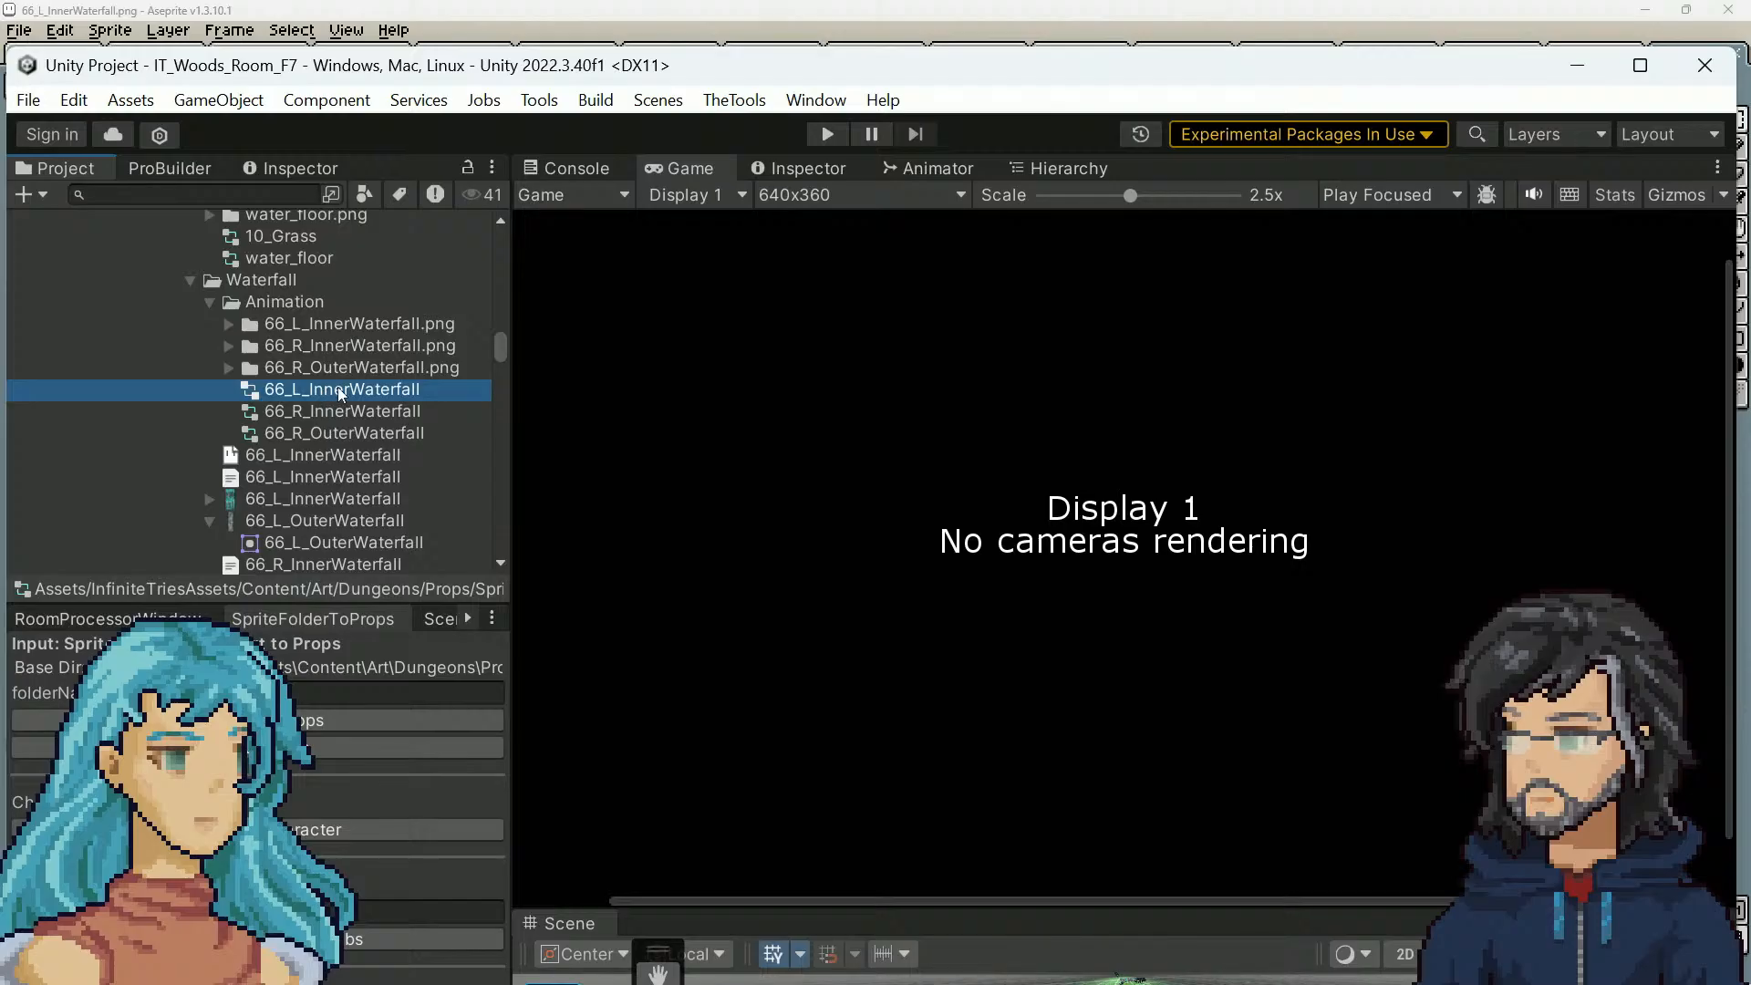
Open the 66_L_InnerWaterfall animator controller, inspect its Idle state, and locate the state's 66_L_InnerWaterfall_Idle motion clip in the project
{"action": "double_click", "coordinate": [338, 388]}
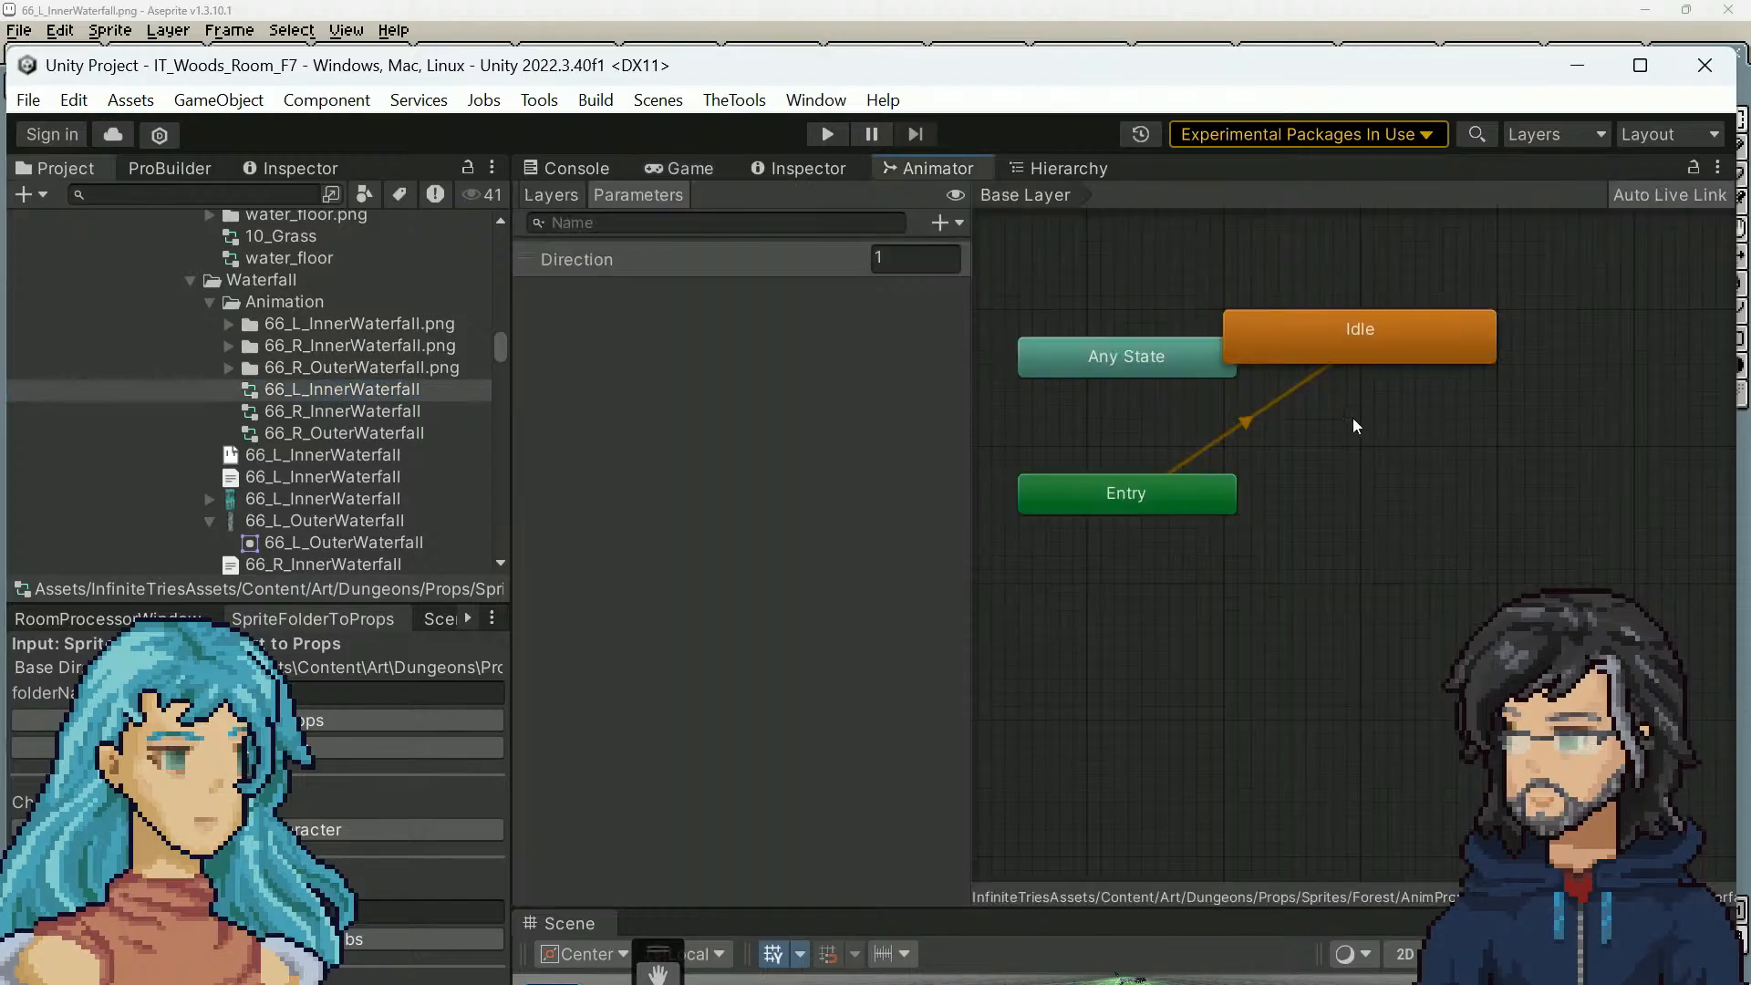
{"action": "left_click", "coordinate": [1324, 336]}
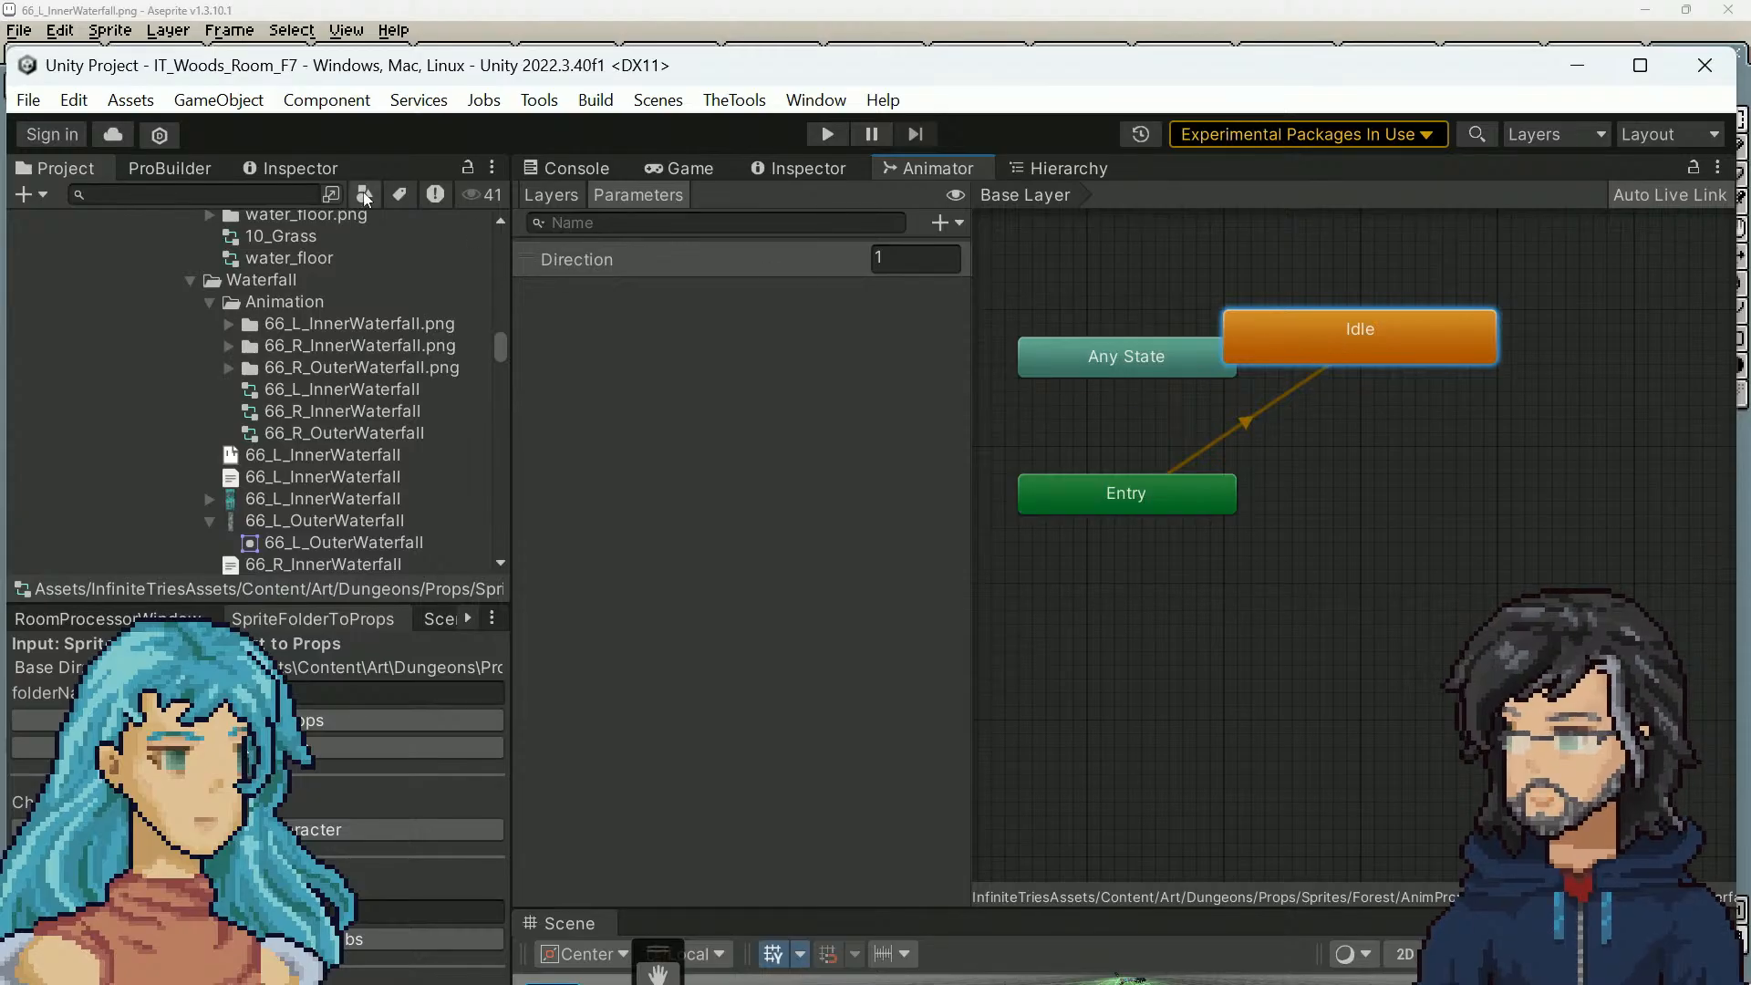
{"action": "left_click", "coordinate": [310, 165]}
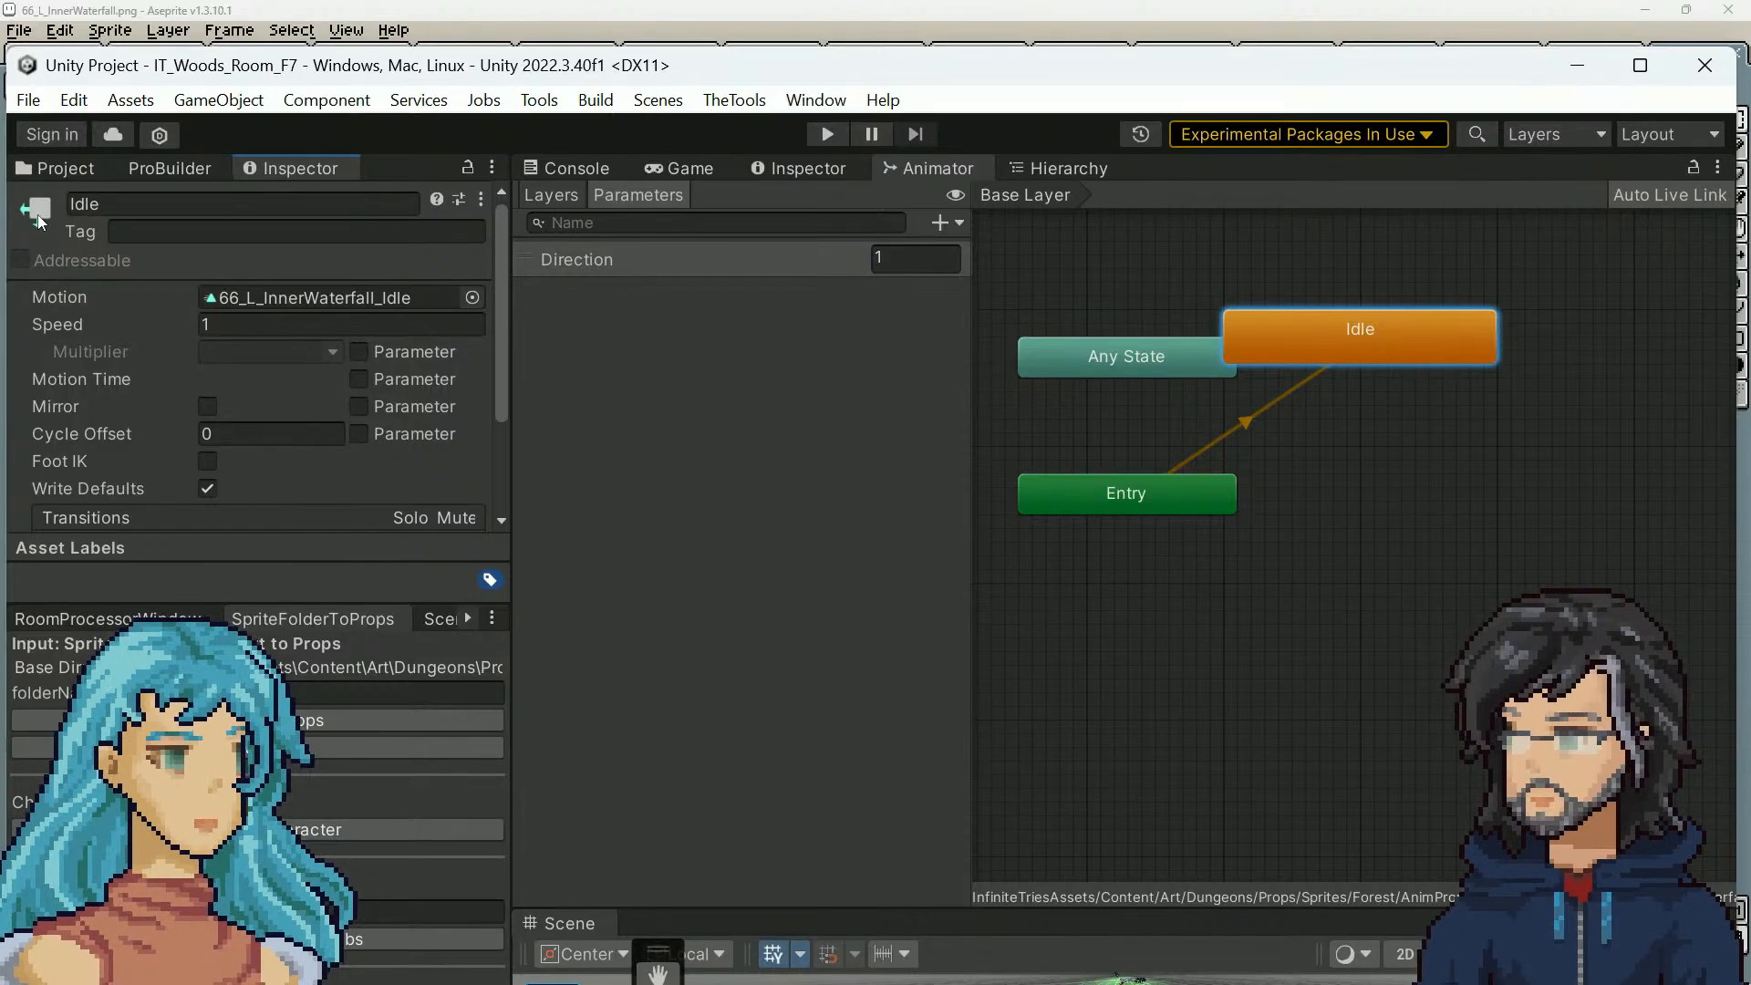
{"action": "left_click", "coordinate": [212, 301]}
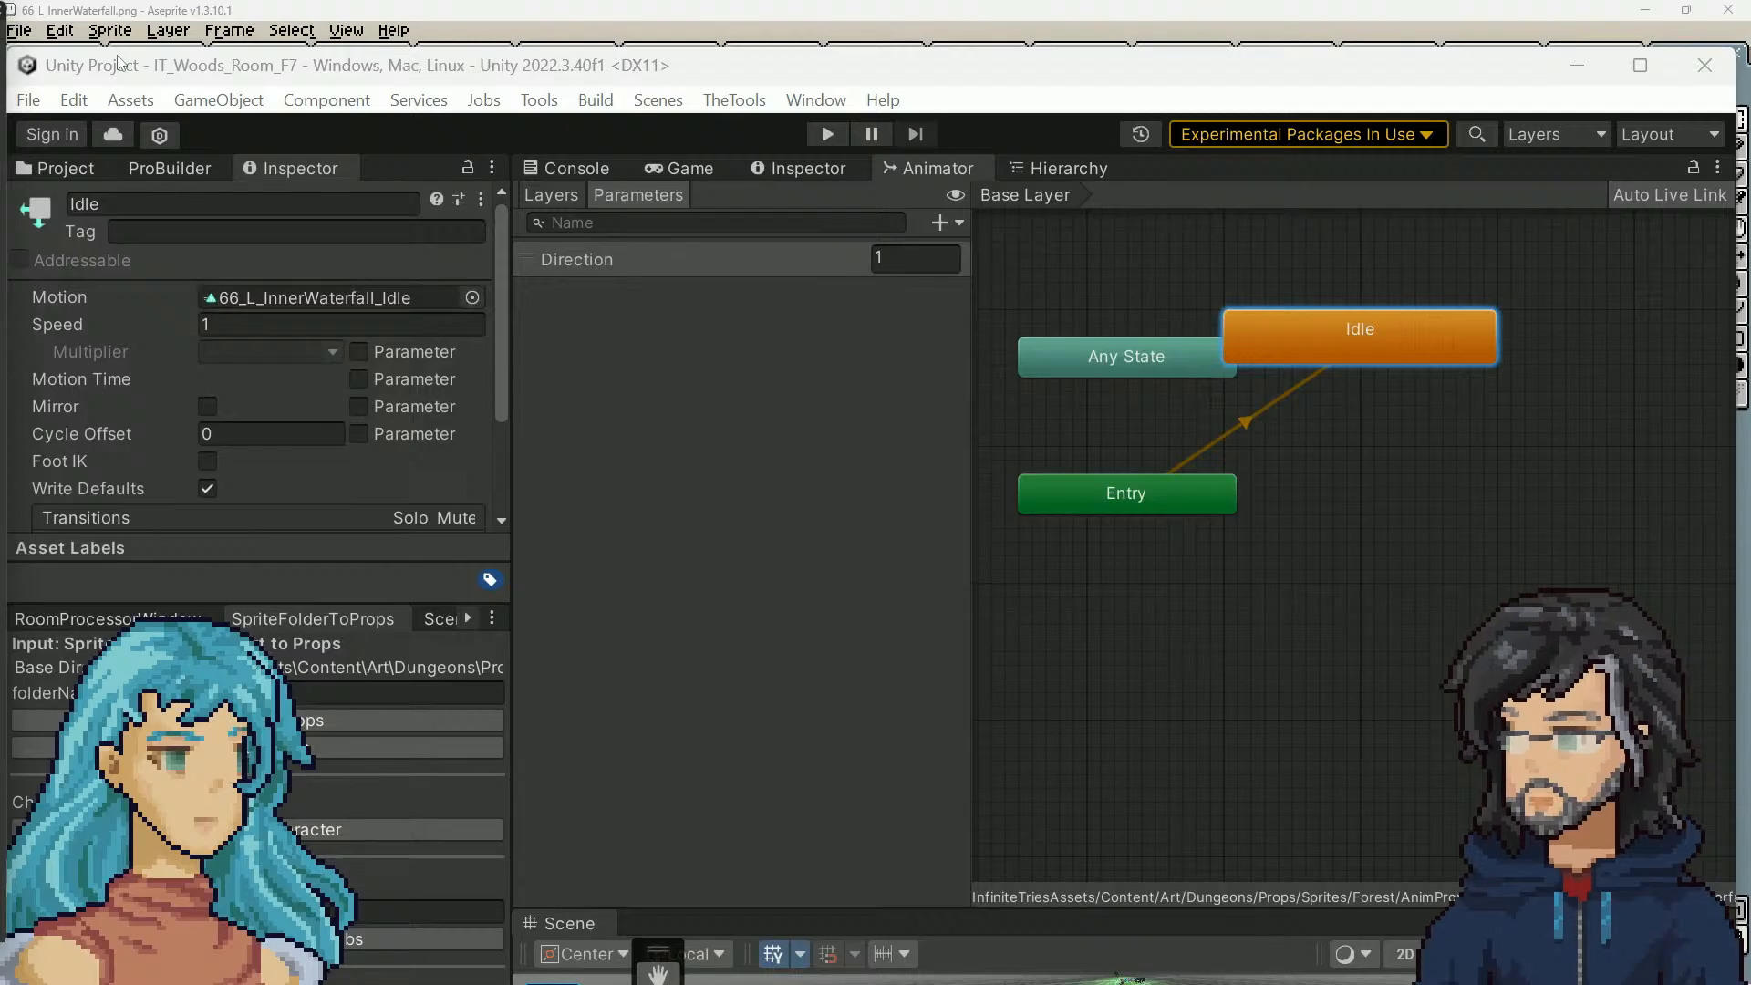
Bring the floating Animation window into view and dock it next to the Hierarchy
{"action": "left_click_drag", "start_coordinate": [821, 0], "coordinate": [330, 92]}
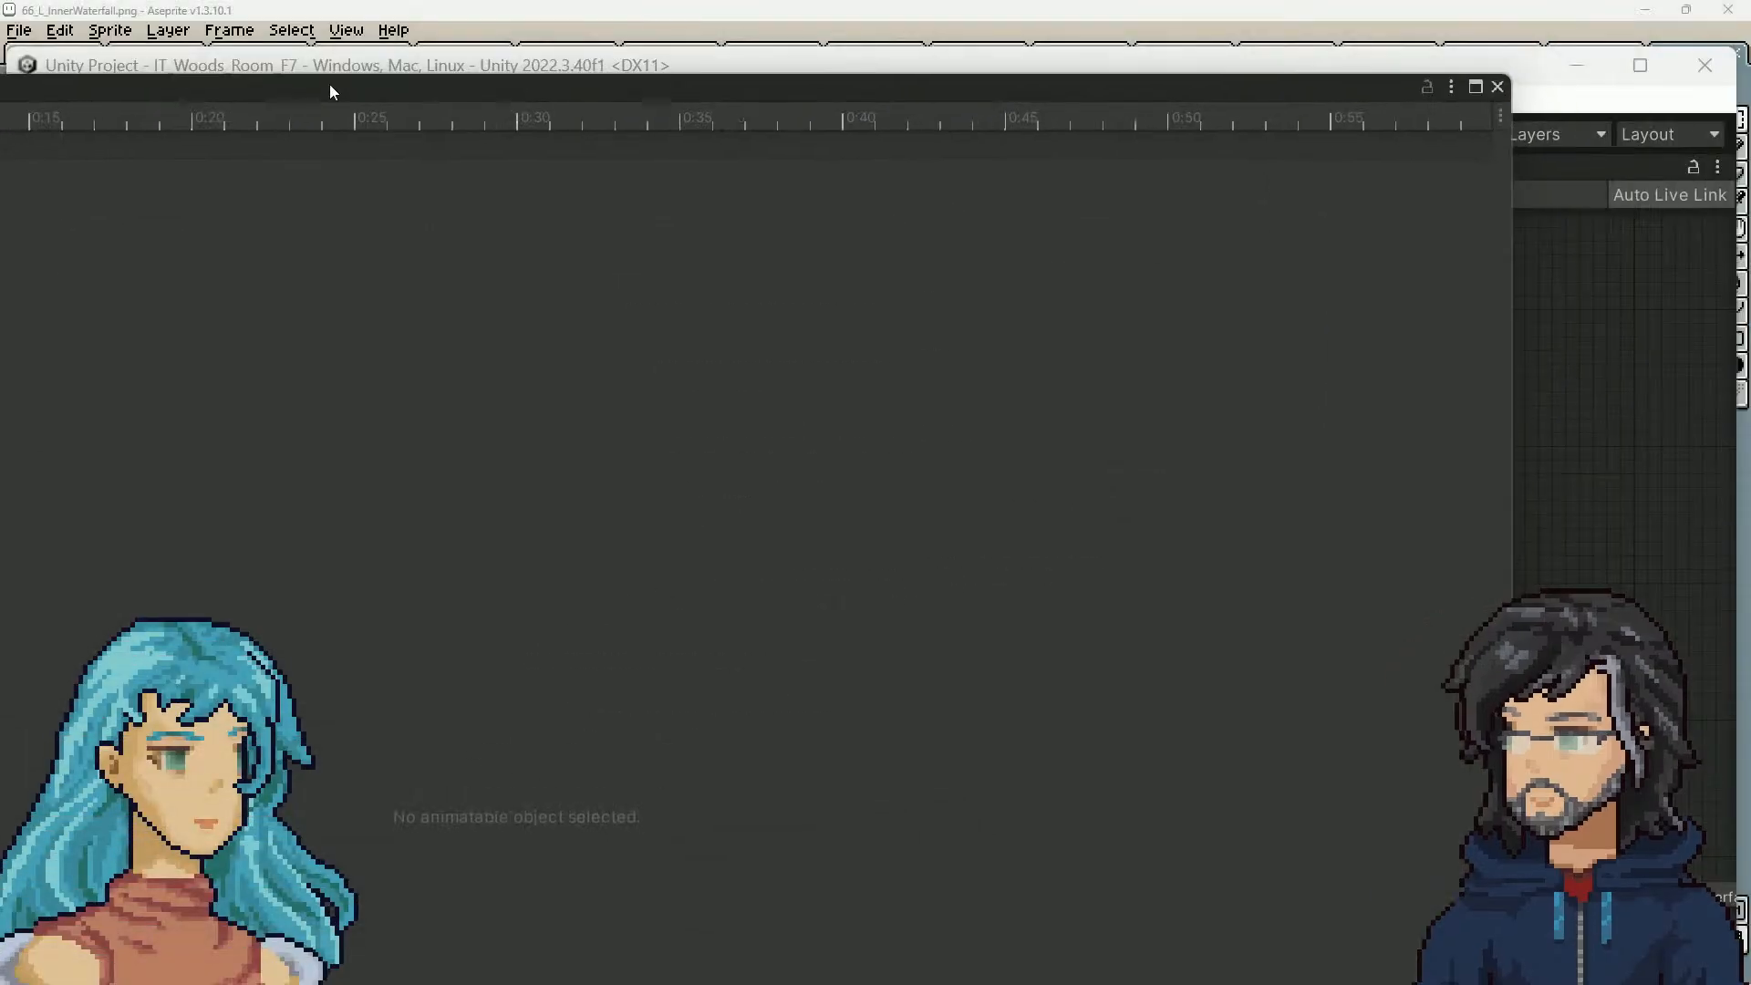
{"action": "left_click", "coordinate": [1475, 87]}
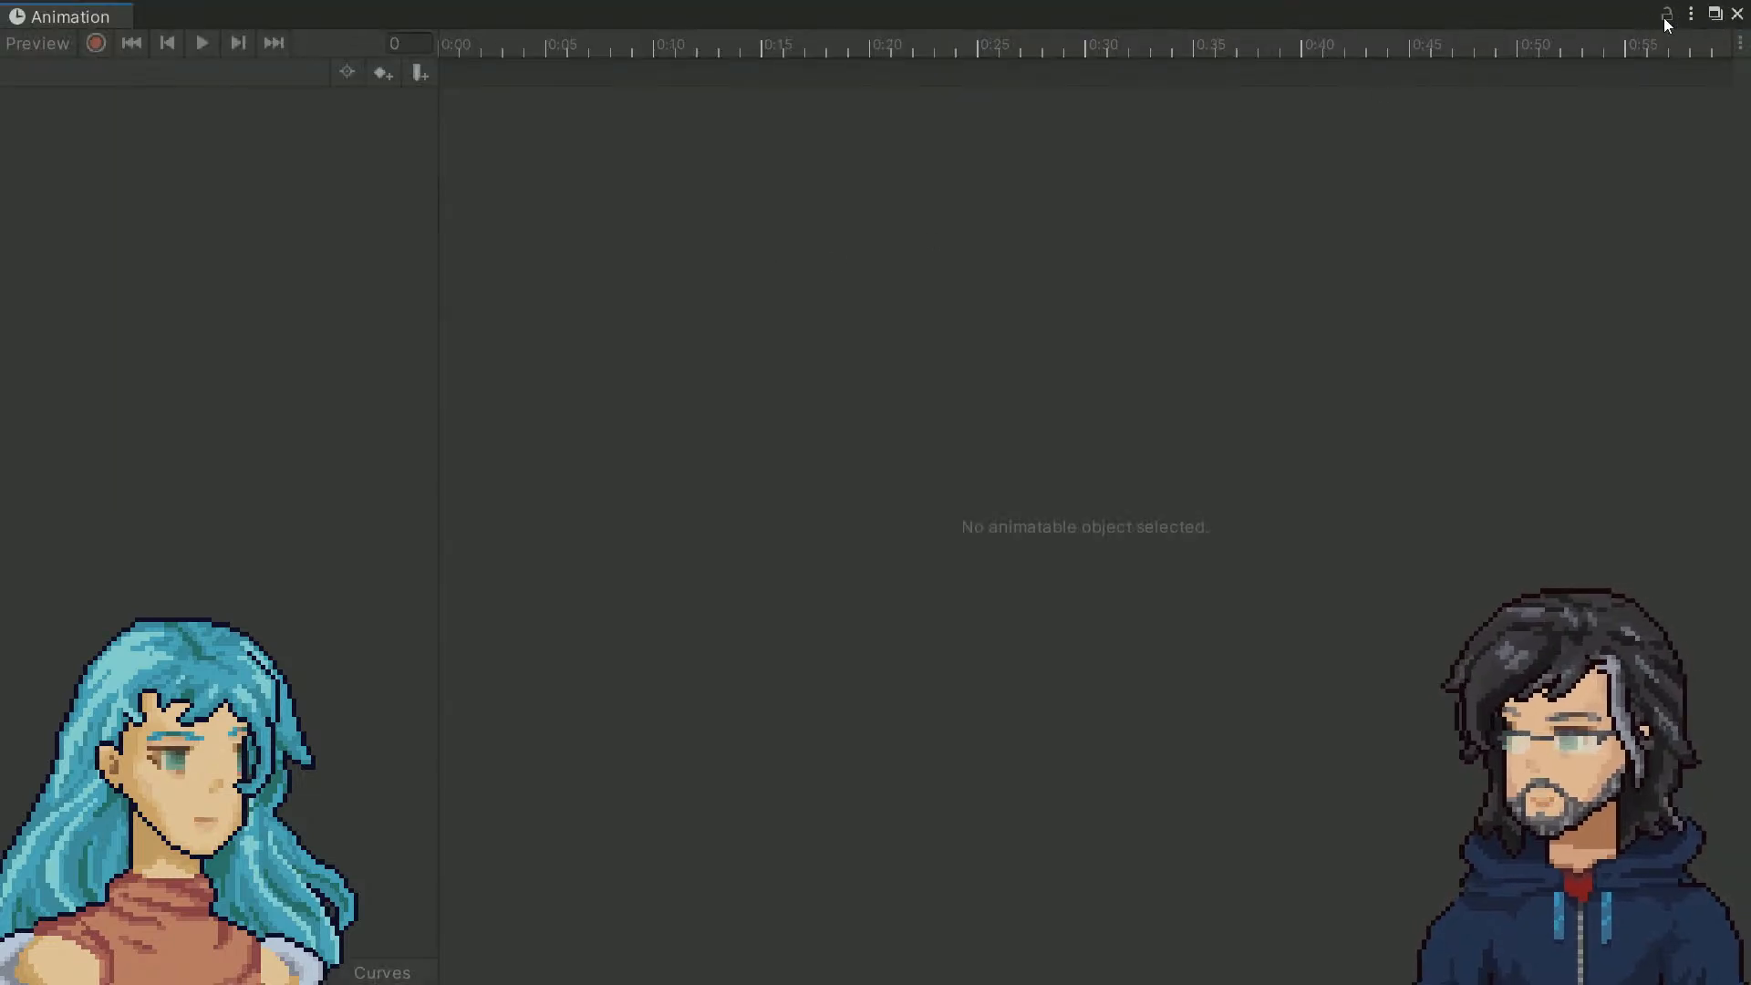
{"action": "left_click_drag", "start_coordinate": [1592, 21], "coordinate": [1104, 226]}
{"action": "left_click_drag", "start_coordinate": [584, 216], "coordinate": [1425, 251]}
{"action": "left_click_drag", "start_coordinate": [322, 254], "coordinate": [1163, 274]}
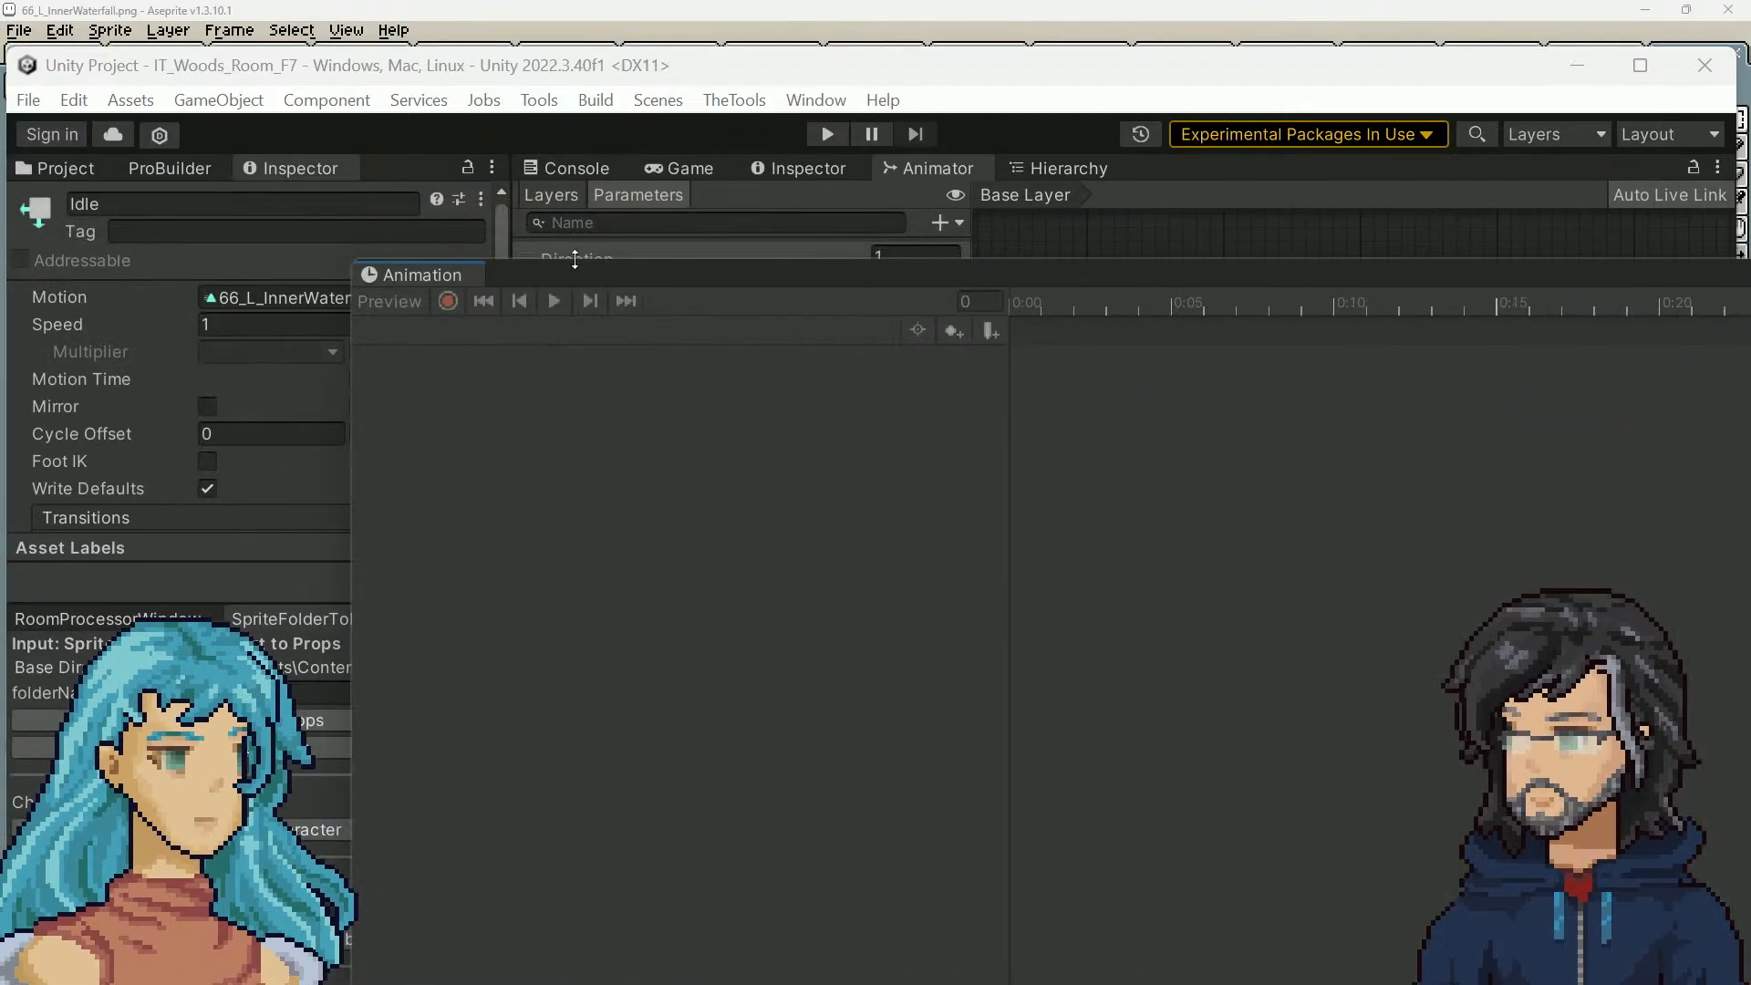
{"action": "left_click_drag", "start_coordinate": [425, 270], "coordinate": [1198, 171]}
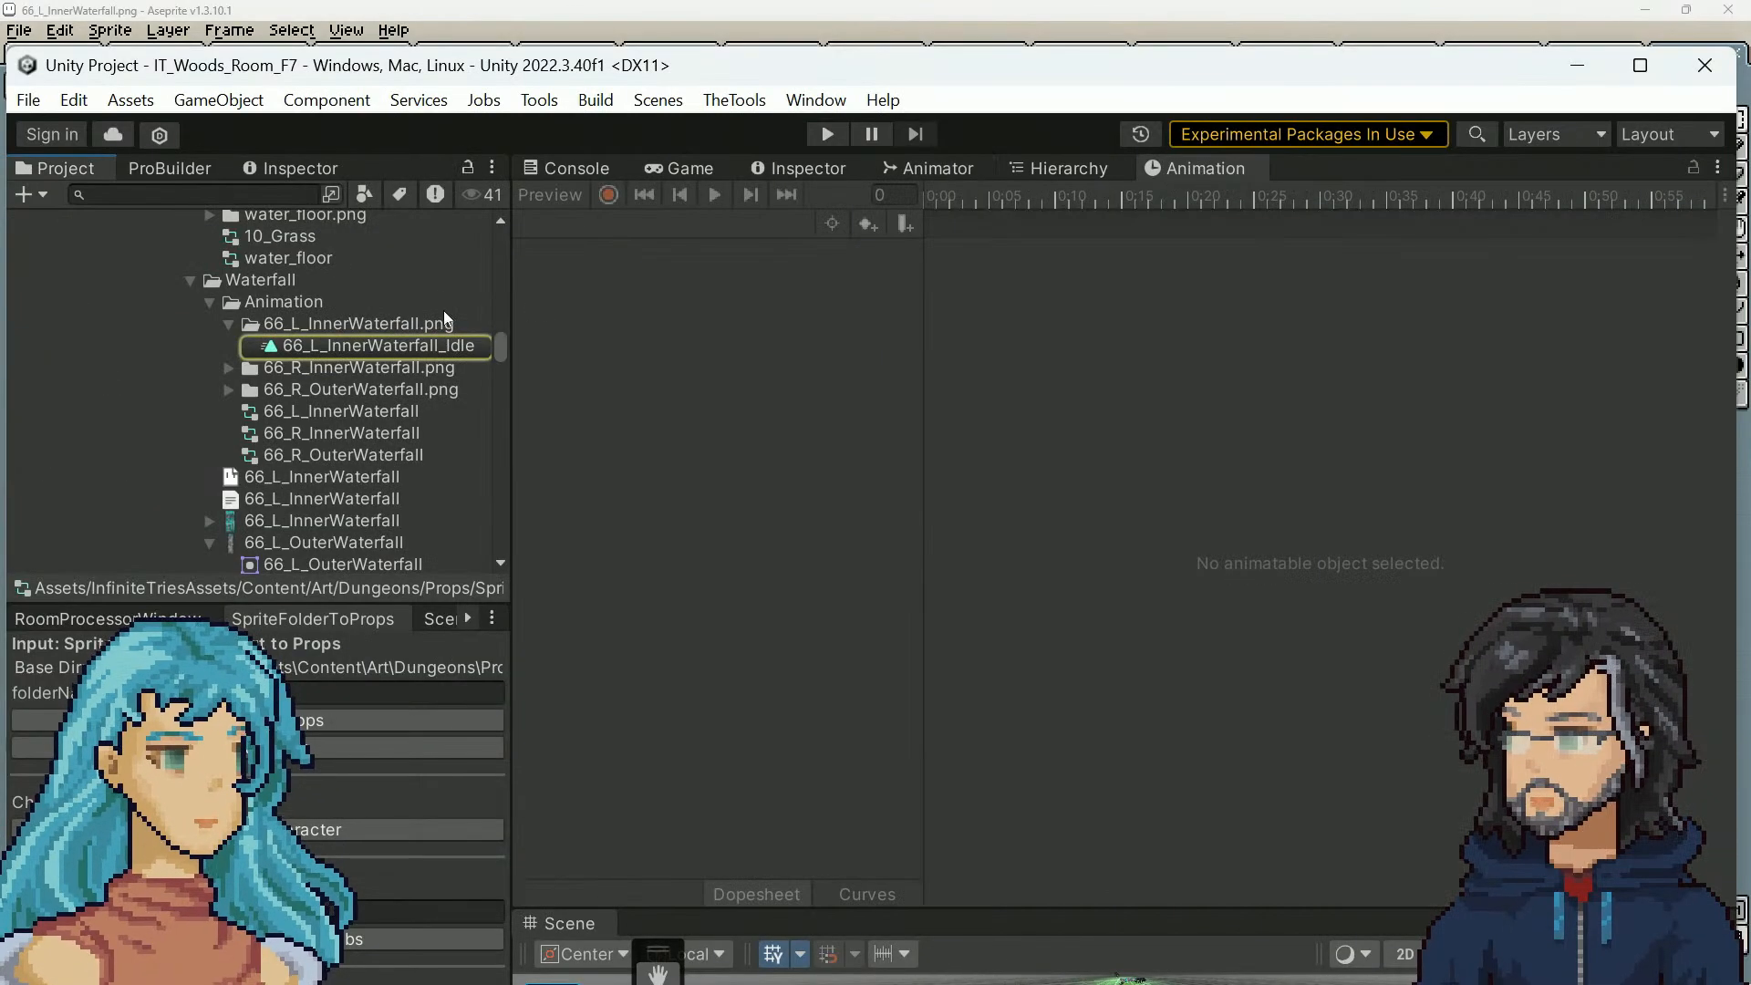
Examine the Scale and Sprite tracks of the 66_L_InnerWaterfall_Idle clip and compare it with the 66_L_InnerWaterfall sprite sheet
{"action": "left_click", "coordinate": [340, 347]}
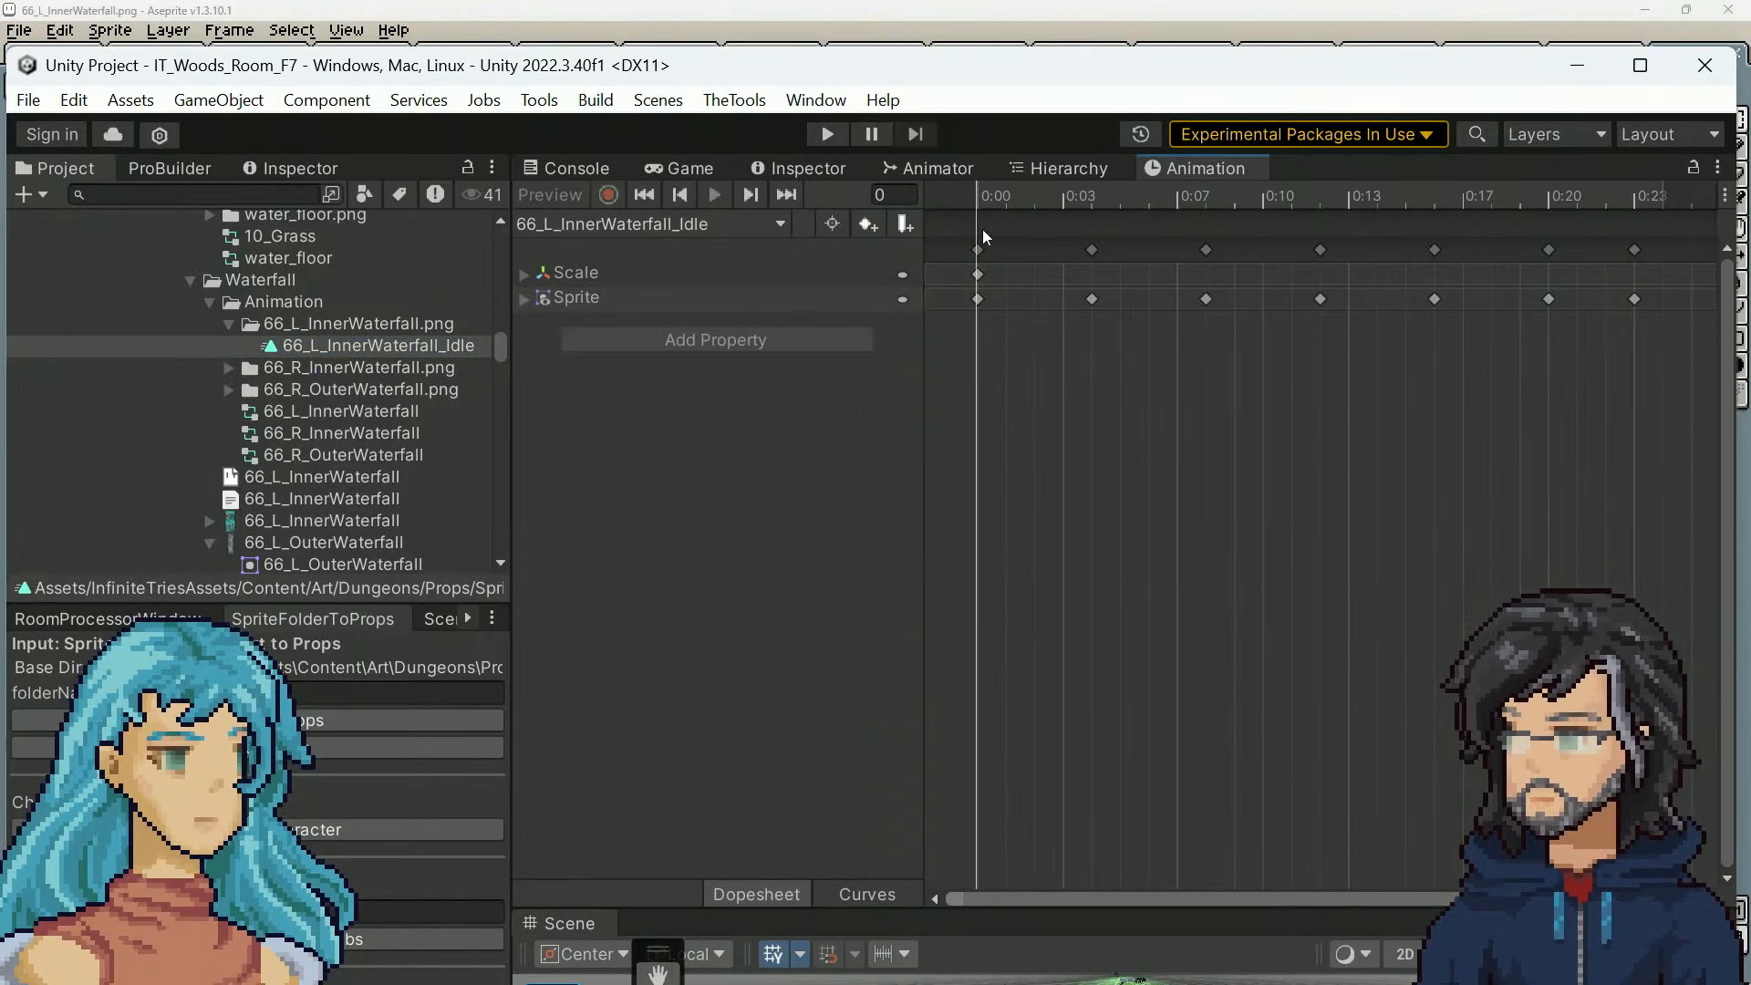
{"action": "scroll", "coordinate": [310, 364], "scroll_direction": "up", "scroll_amount": 3}
{"action": "scroll", "coordinate": [350, 394], "scroll_direction": "down", "scroll_amount": 4}
{"action": "scroll", "coordinate": [362, 443], "scroll_direction": "down", "scroll_amount": 2}
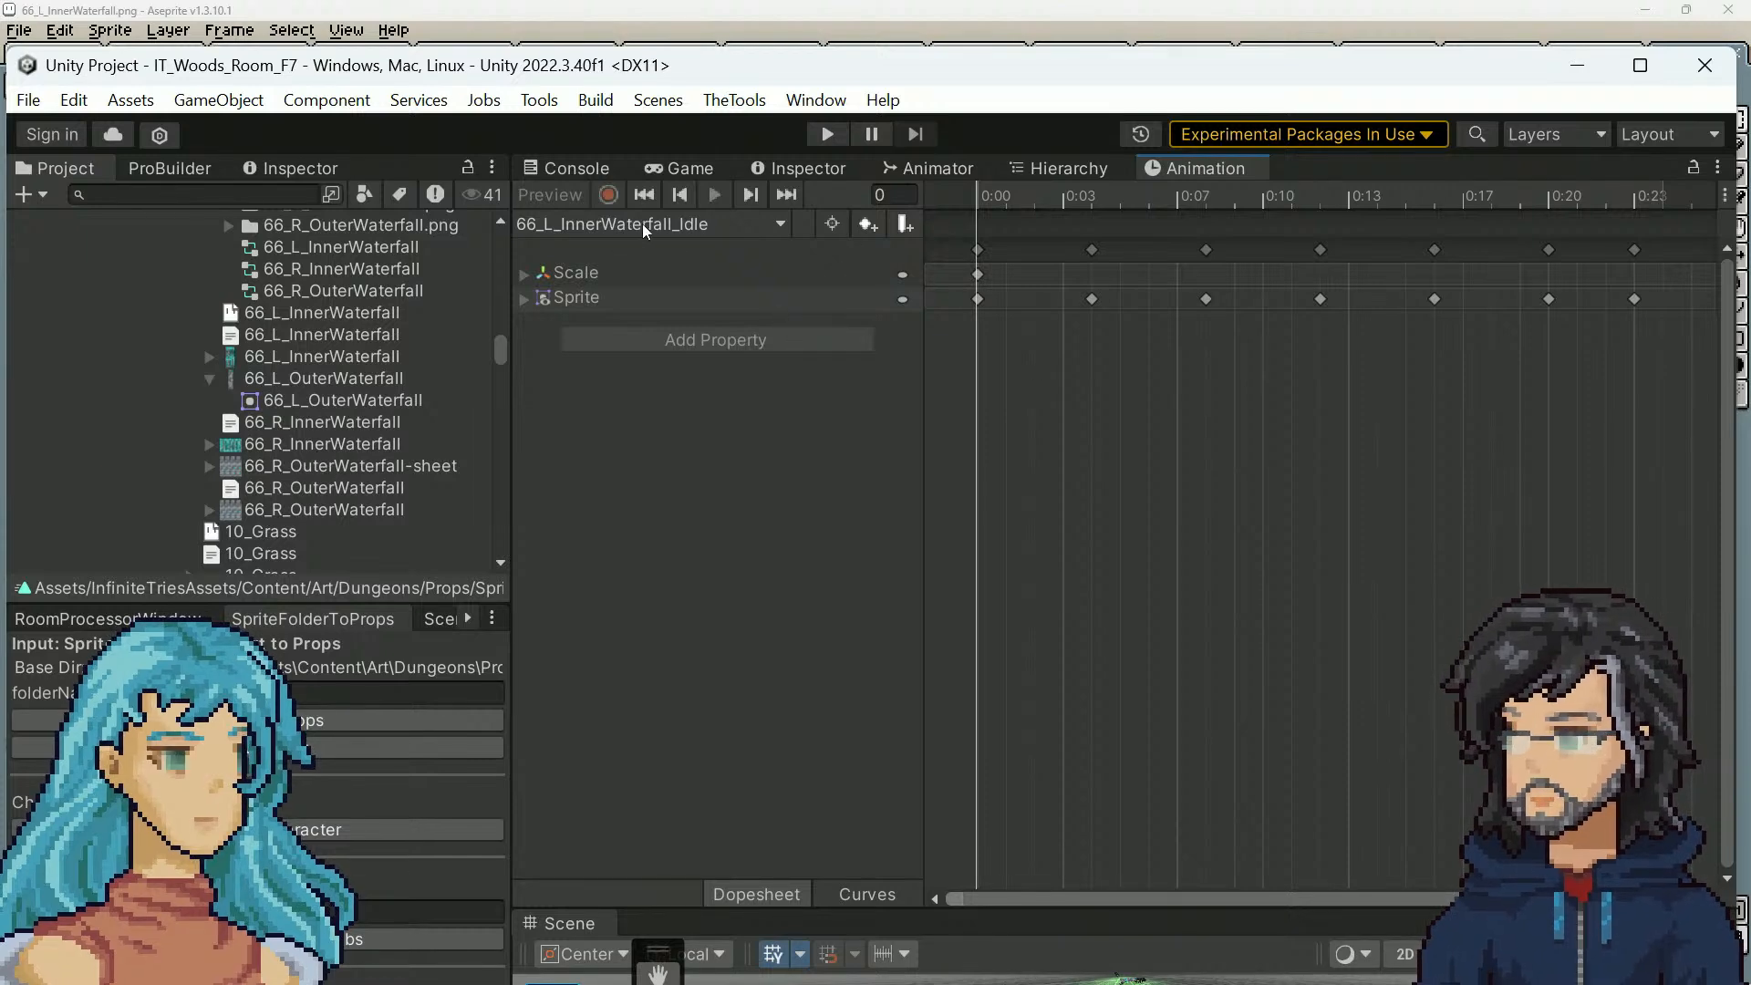
{"action": "left_click", "coordinate": [593, 271]}
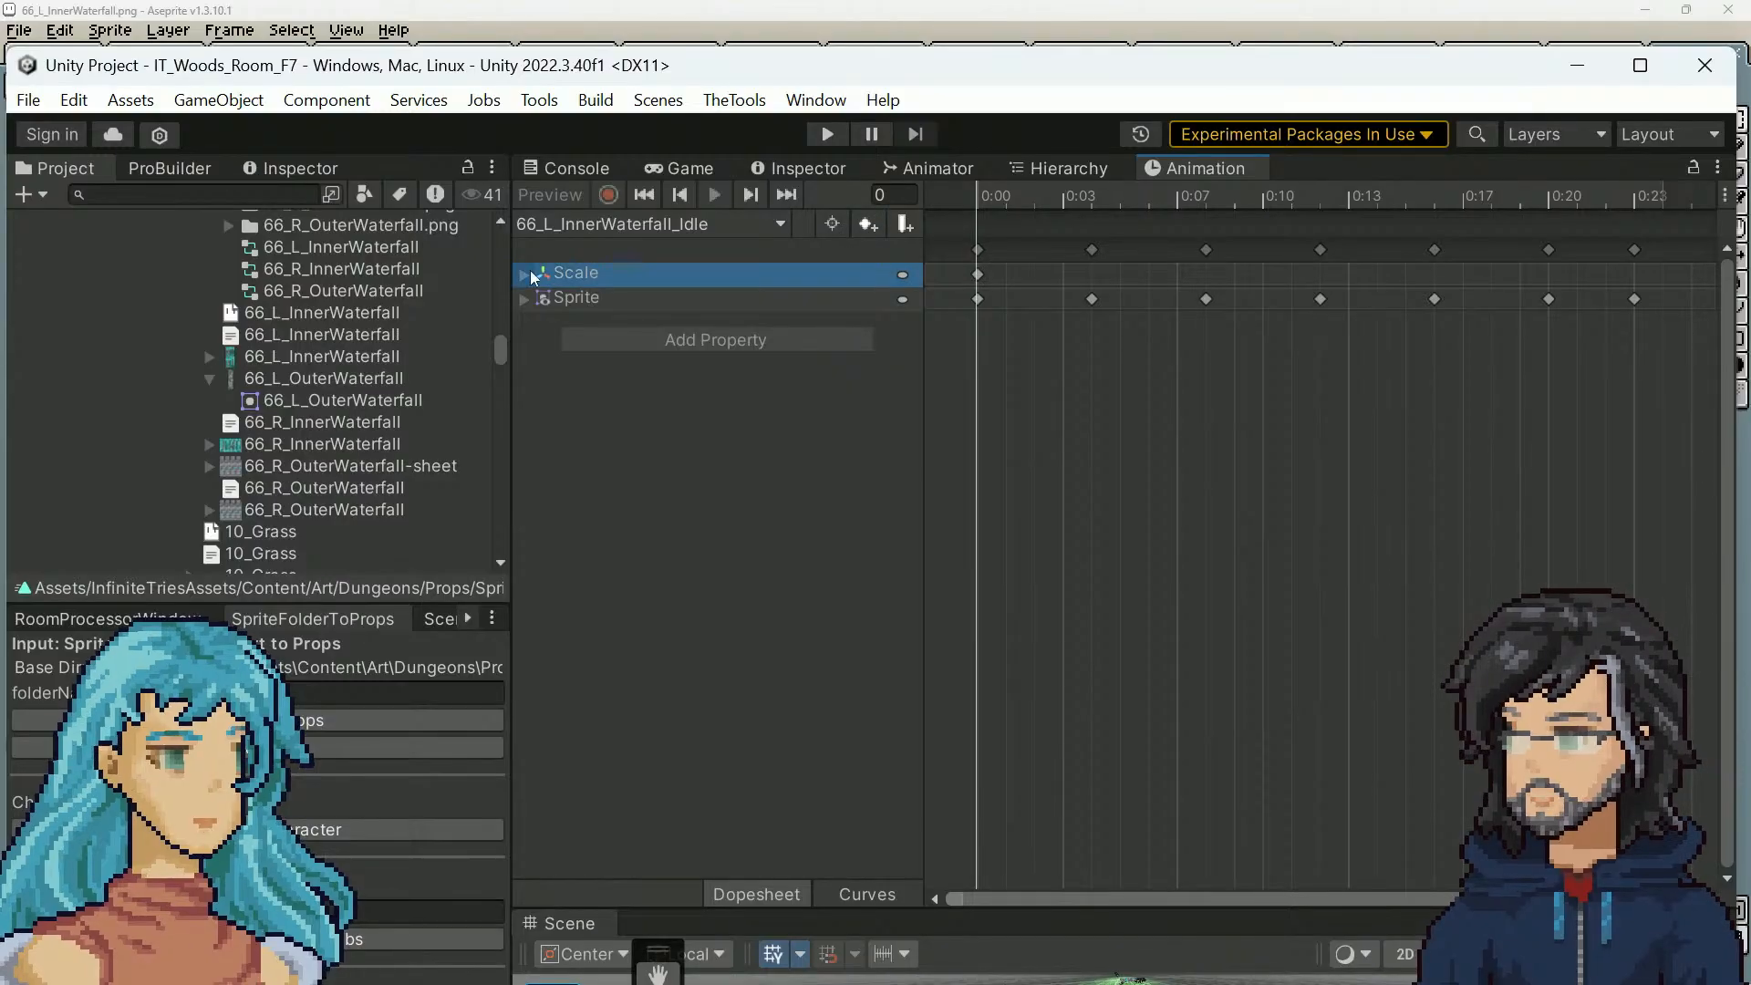
{"action": "left_click", "coordinate": [657, 304]}
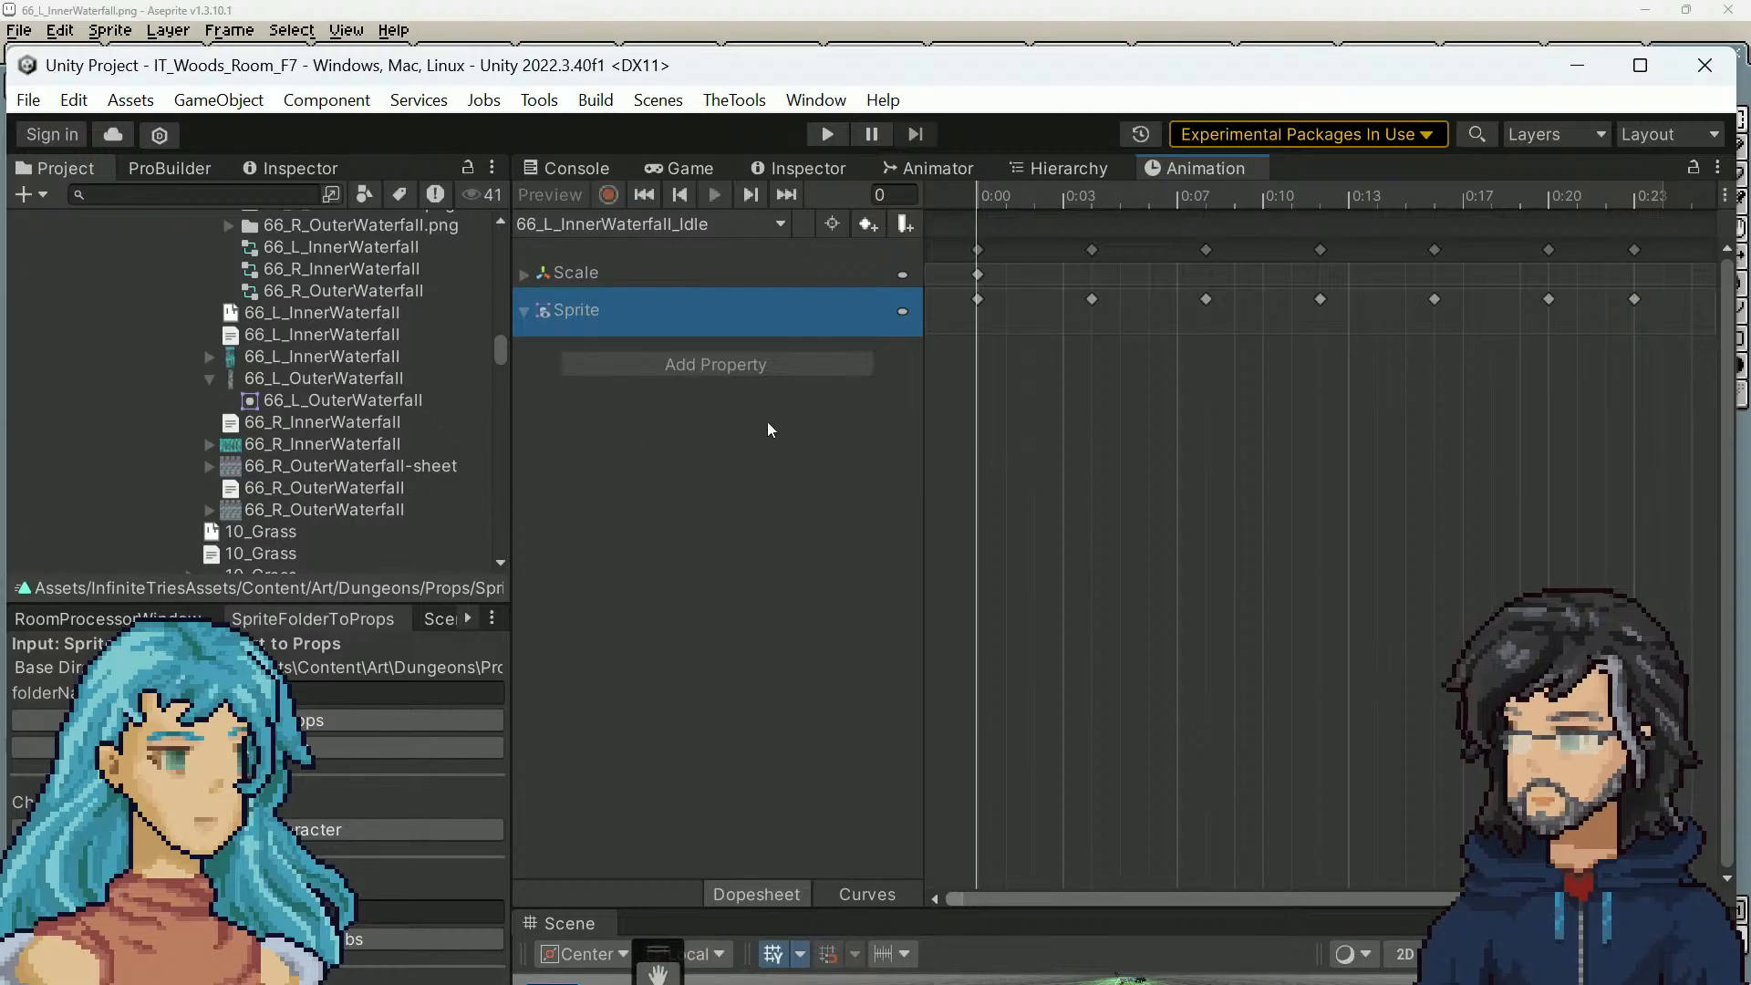
{"action": "scroll", "coordinate": [325, 498], "scroll_direction": "up", "scroll_amount": 2}
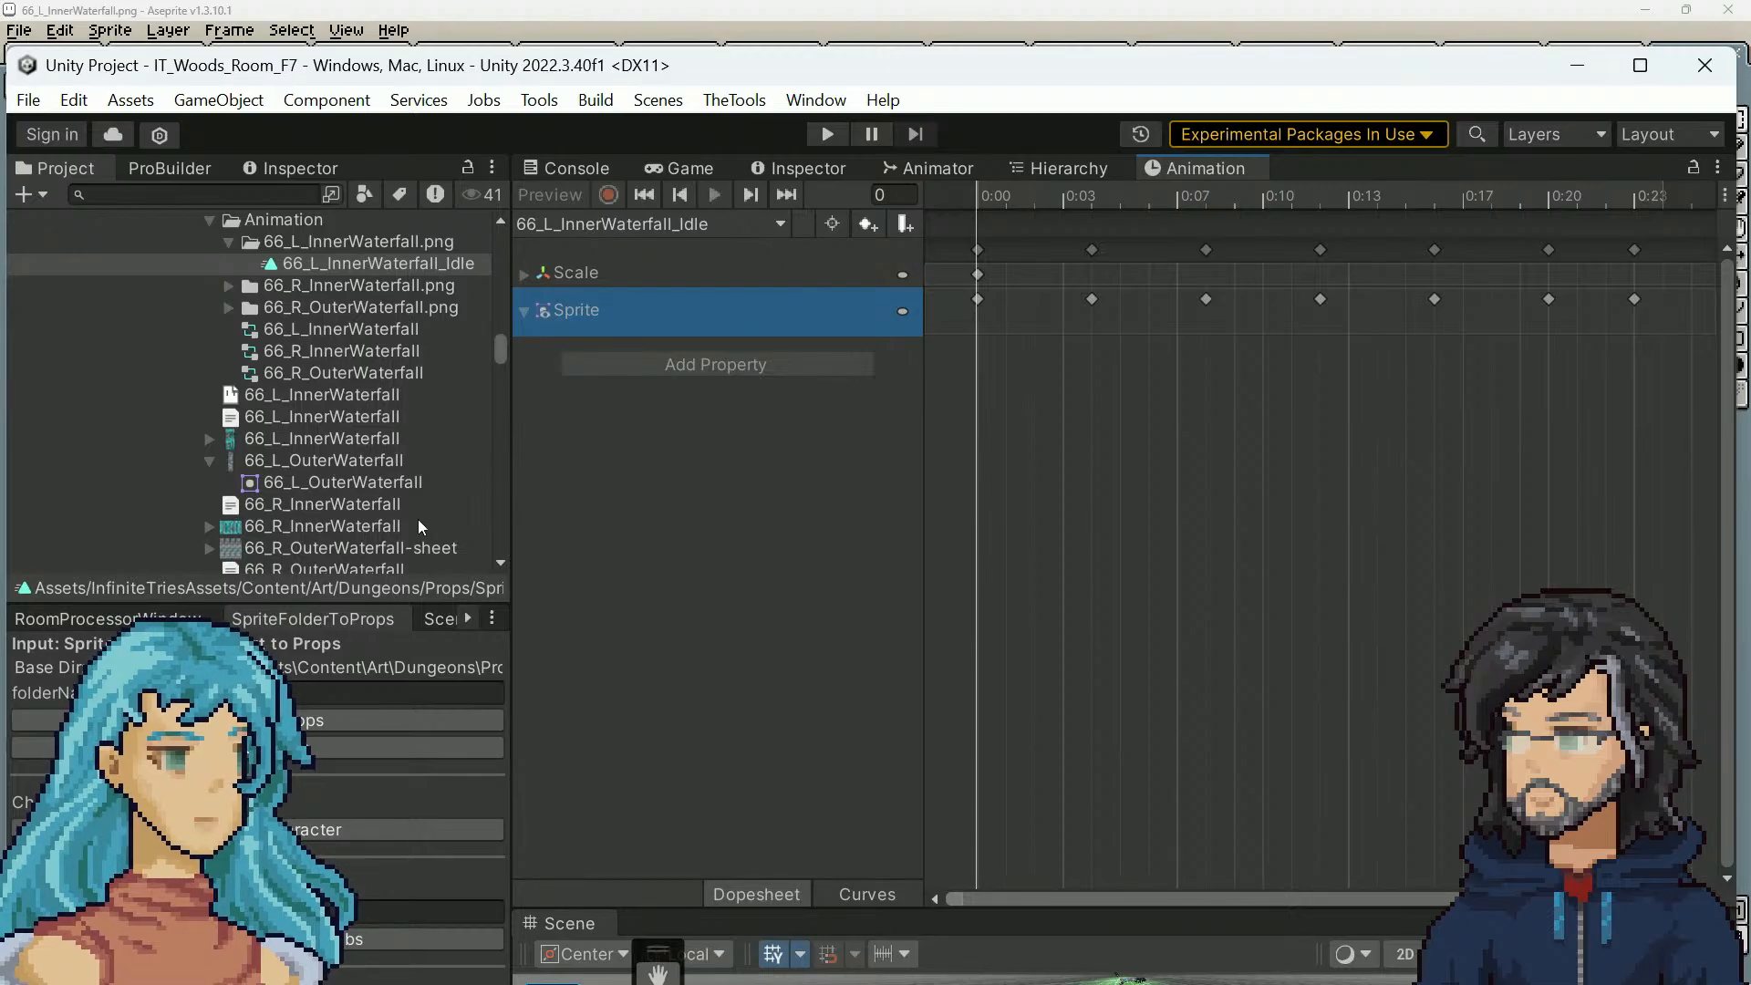
{"action": "left_click", "coordinate": [347, 444]}
{"action": "left_click", "coordinate": [395, 266]}
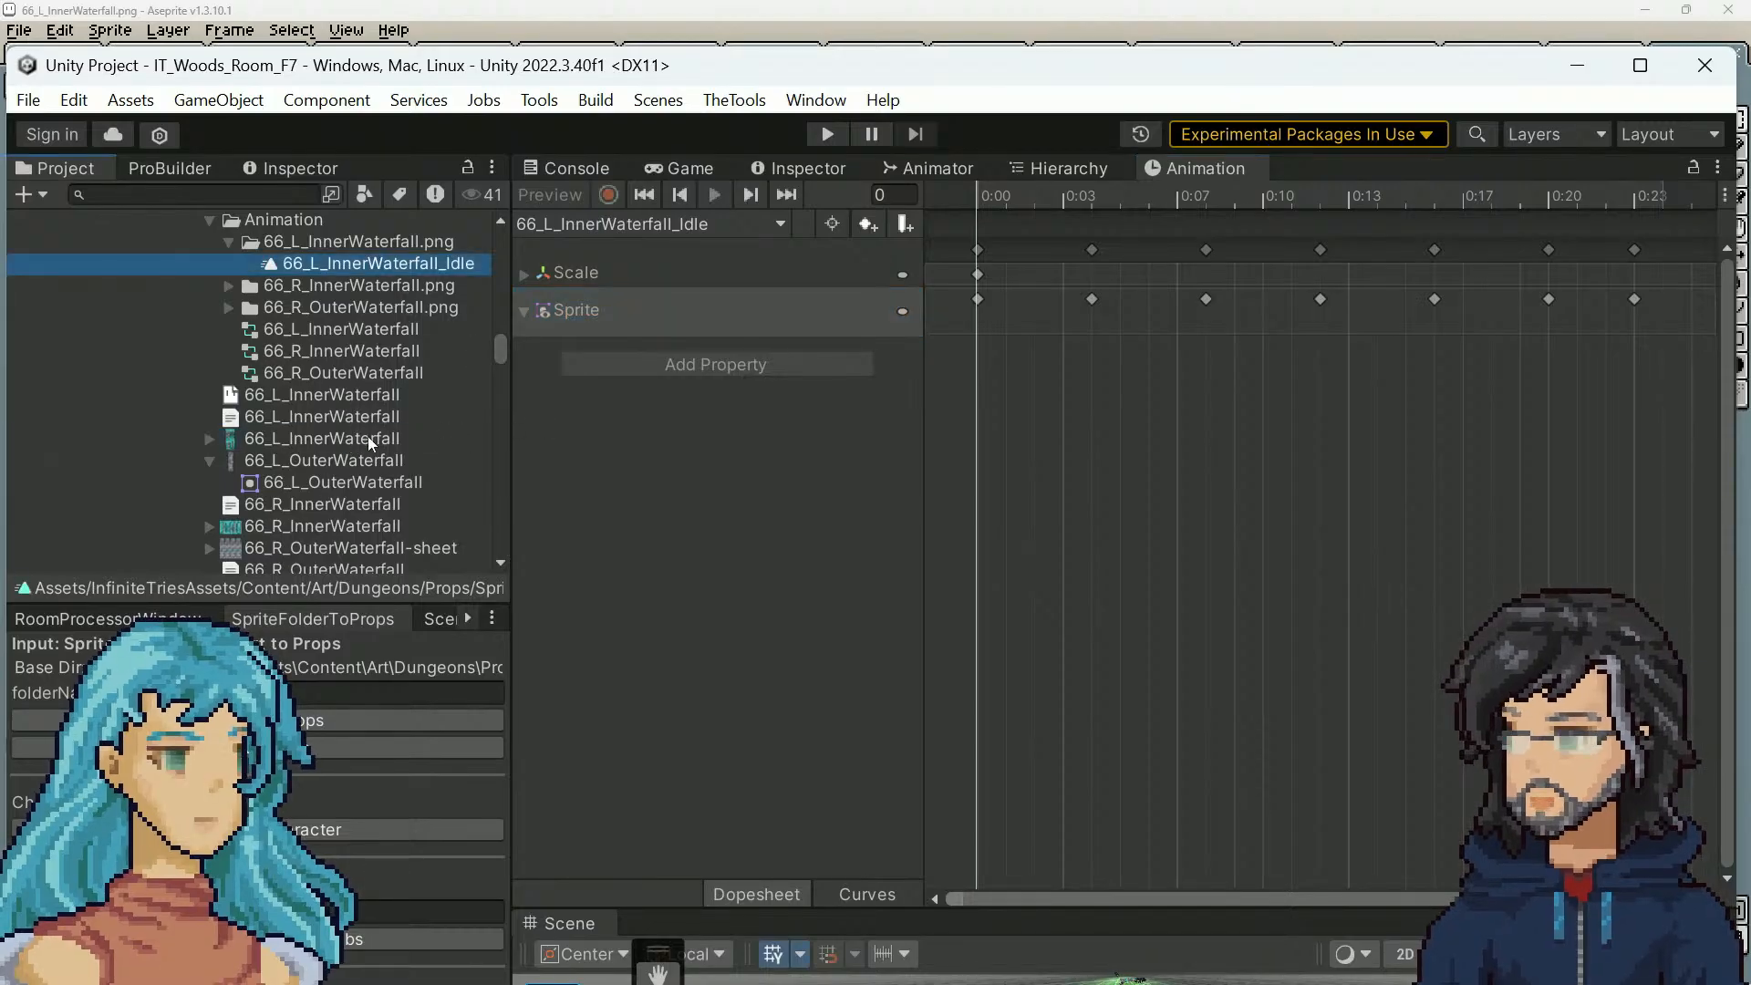
Run the sprite folder processing from SpriteFolderToProps, check the Console's errors, and clear the Console
{"action": "left_click", "coordinate": [275, 620]}
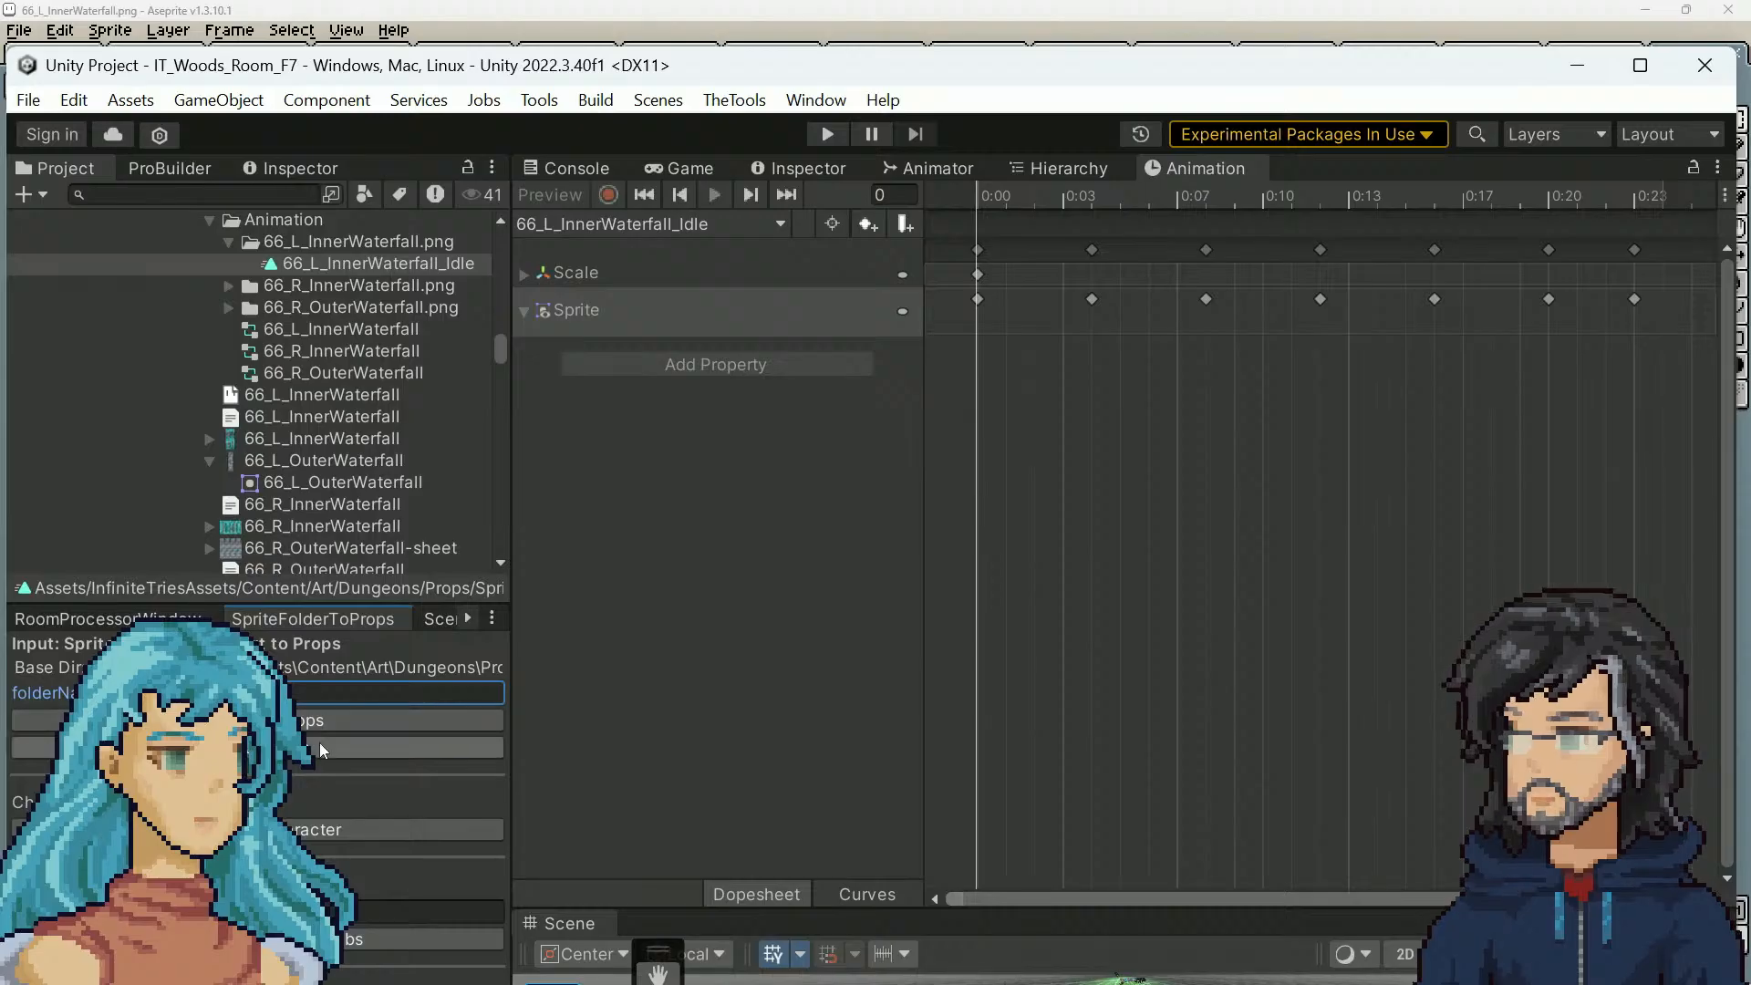
{"action": "left_click", "coordinate": [315, 747]}
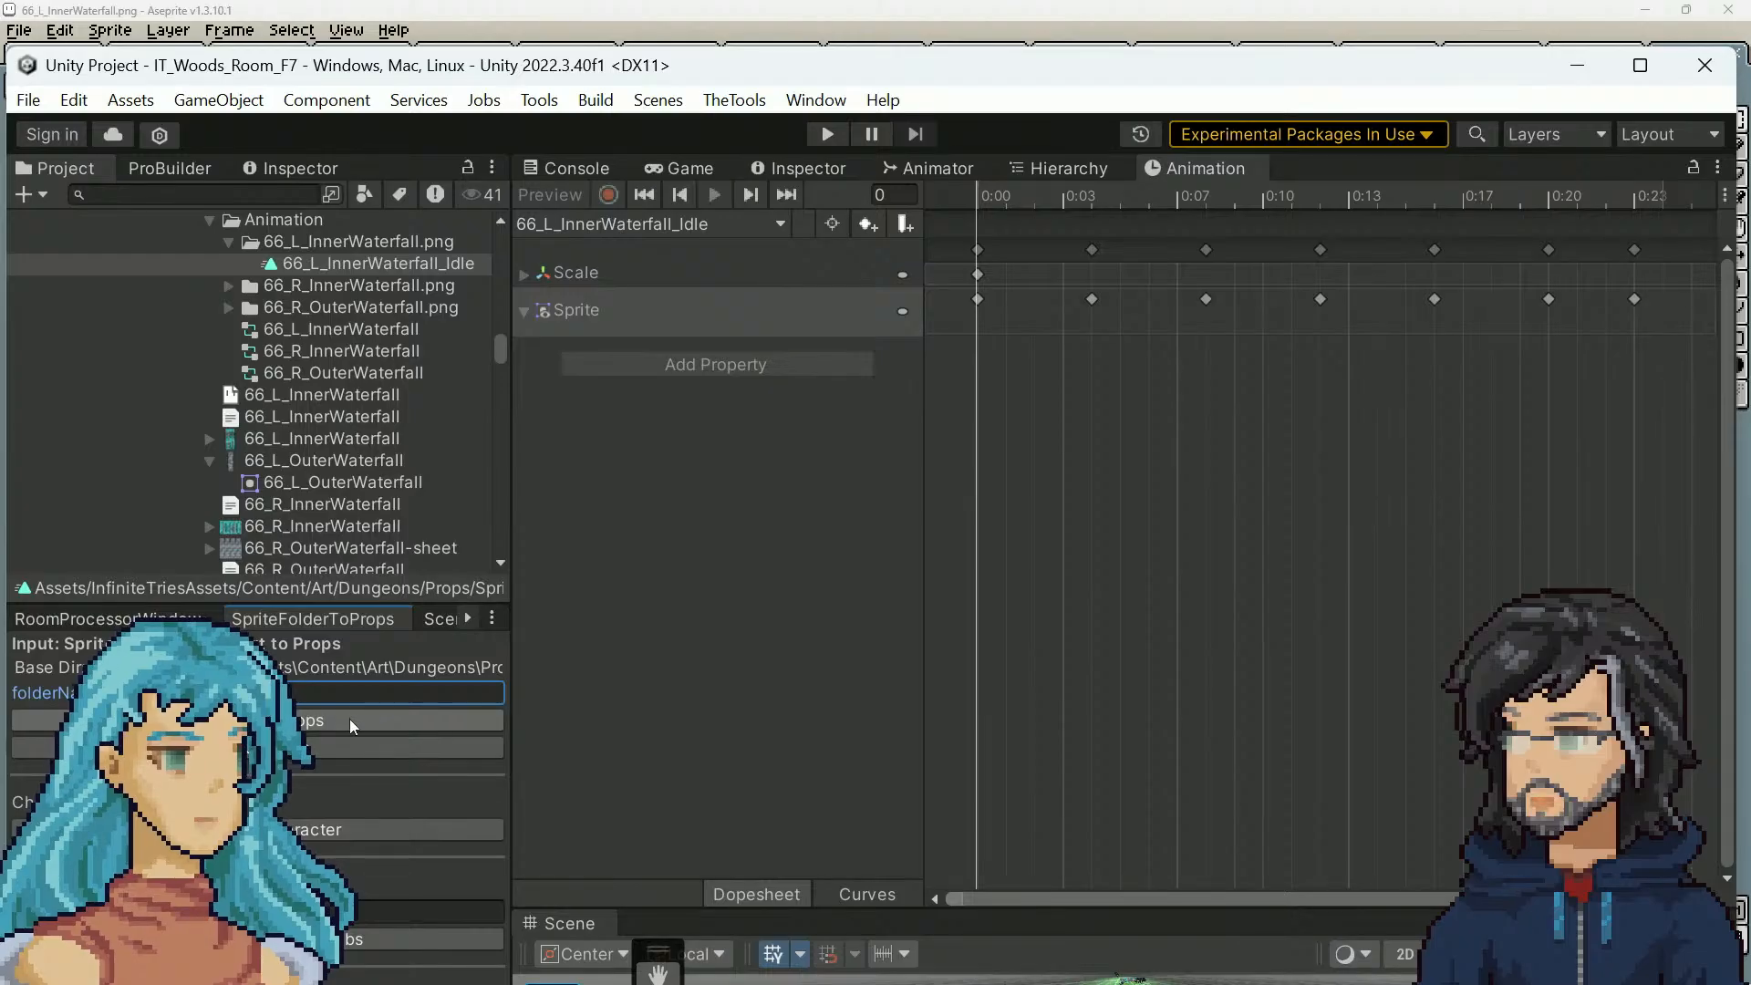
{"action": "left_click", "coordinate": [603, 172]}
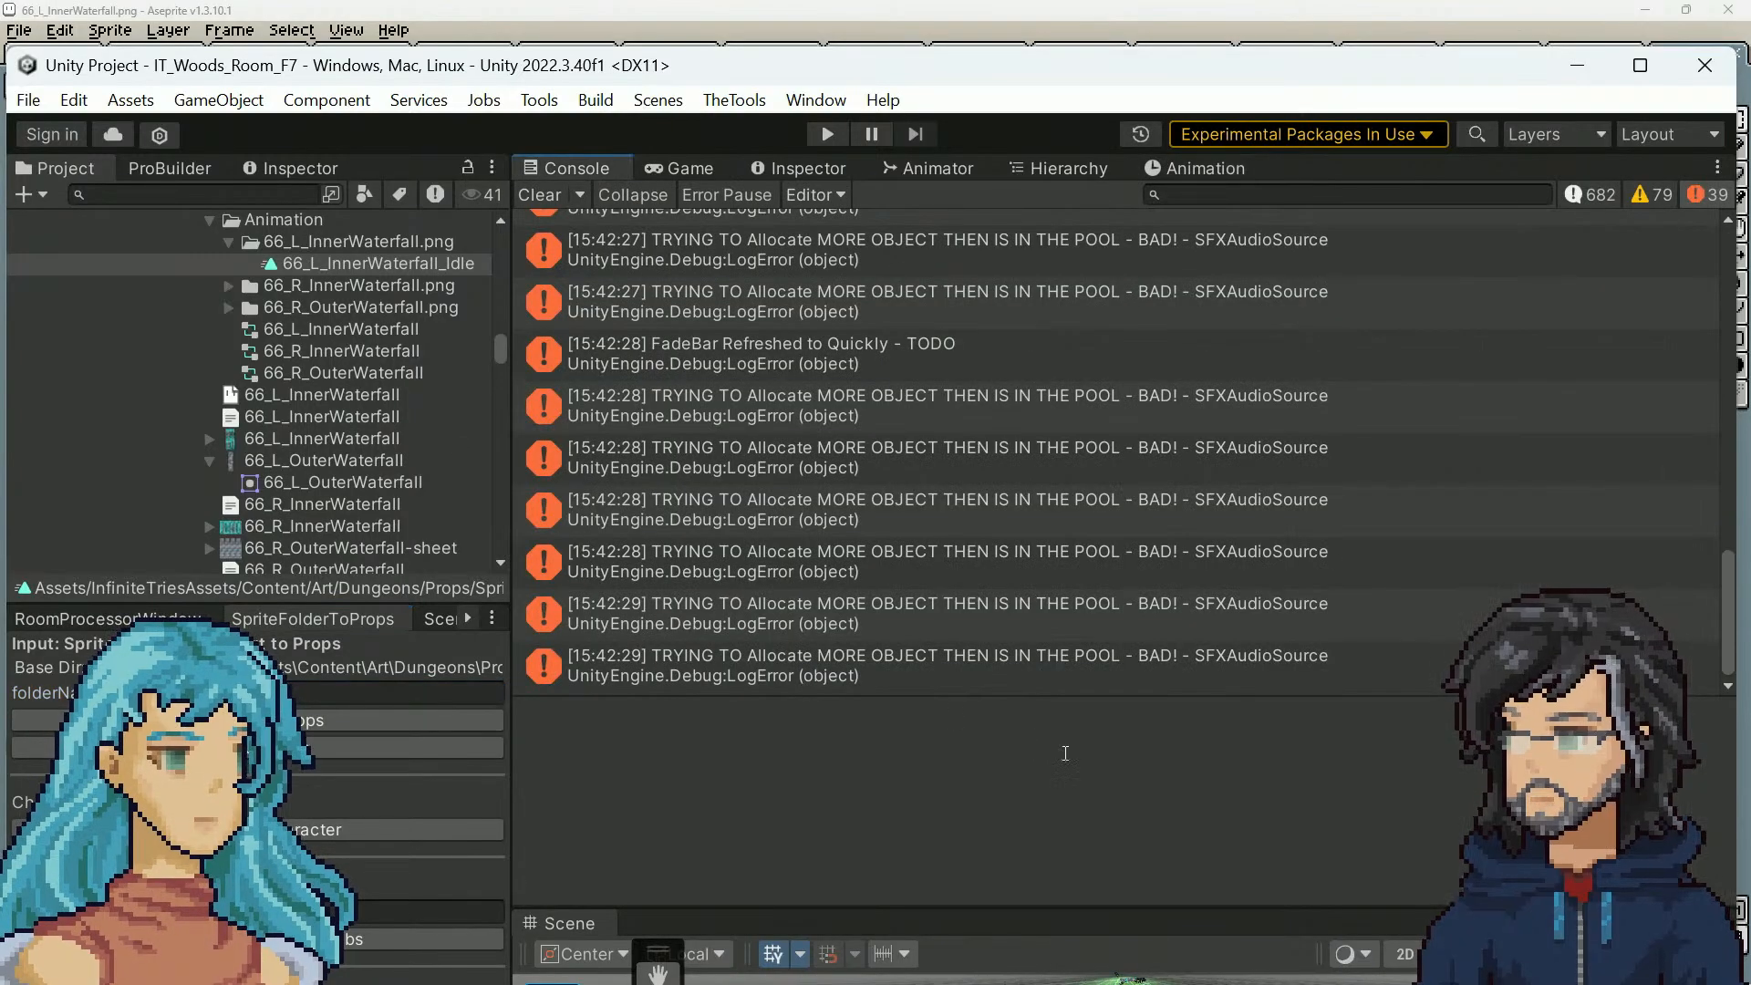
{"action": "scroll", "coordinate": [1009, 622], "scroll_direction": "up", "scroll_amount": 5}
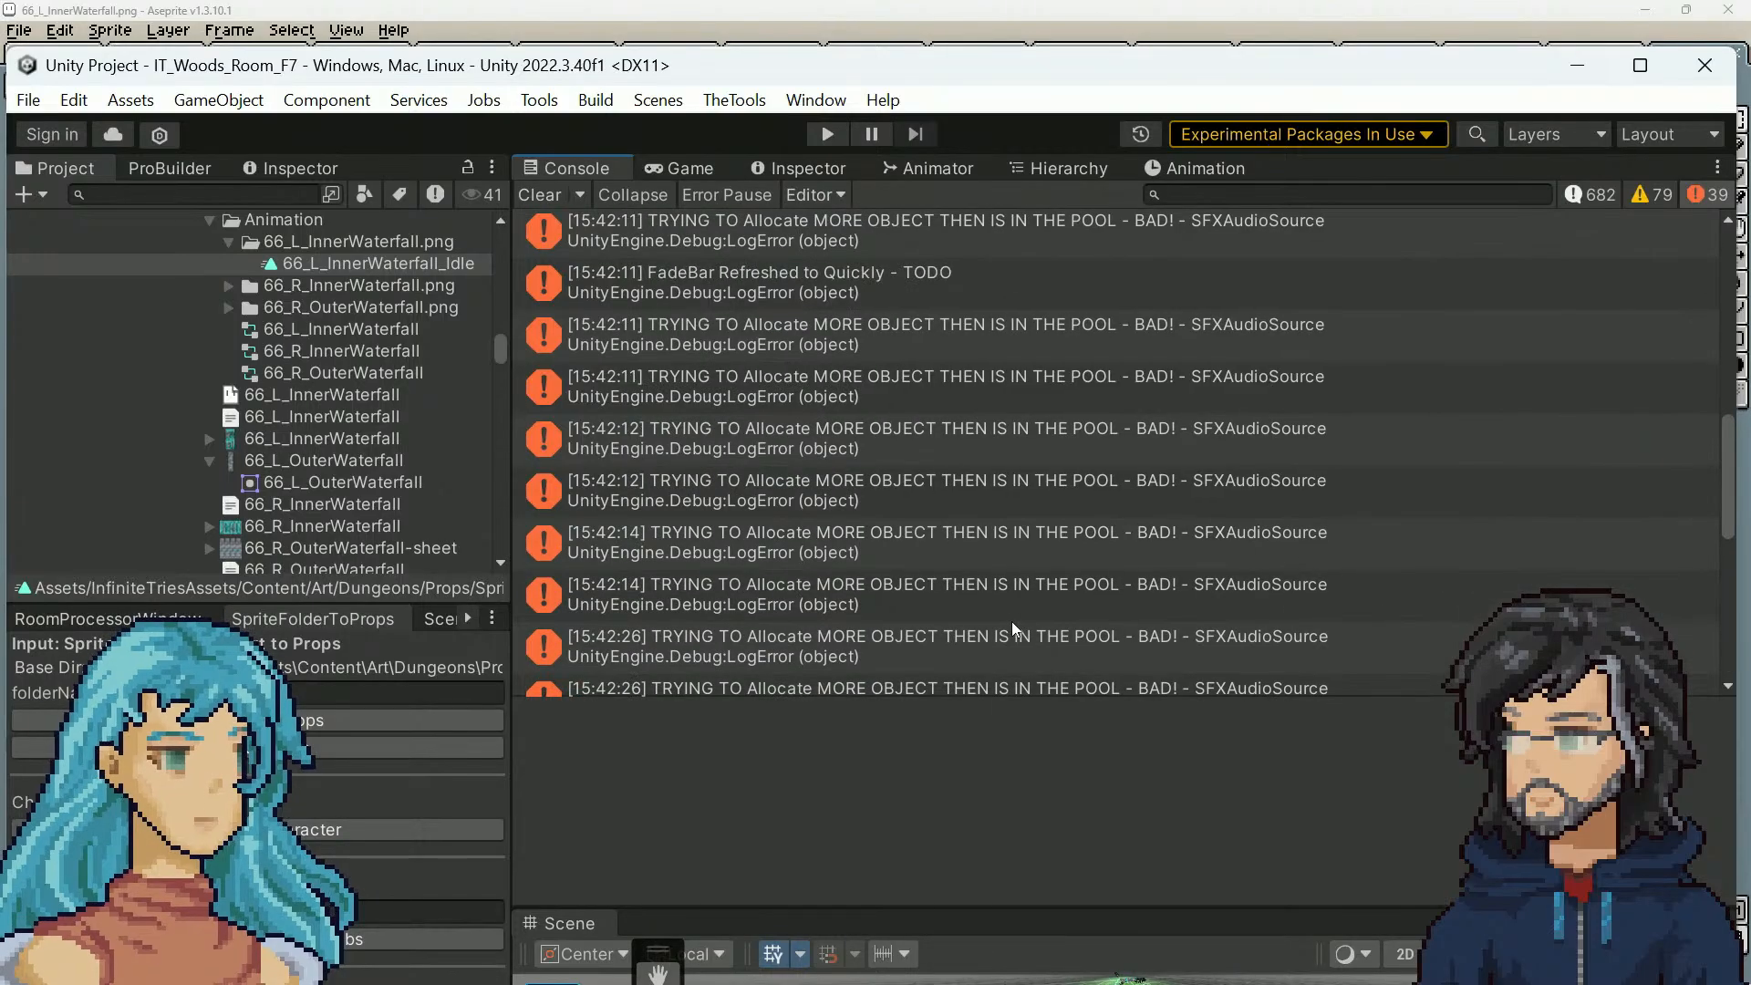
{"action": "scroll", "coordinate": [1011, 621], "scroll_direction": "up", "scroll_amount": 5}
{"action": "left_click", "coordinate": [547, 197]}
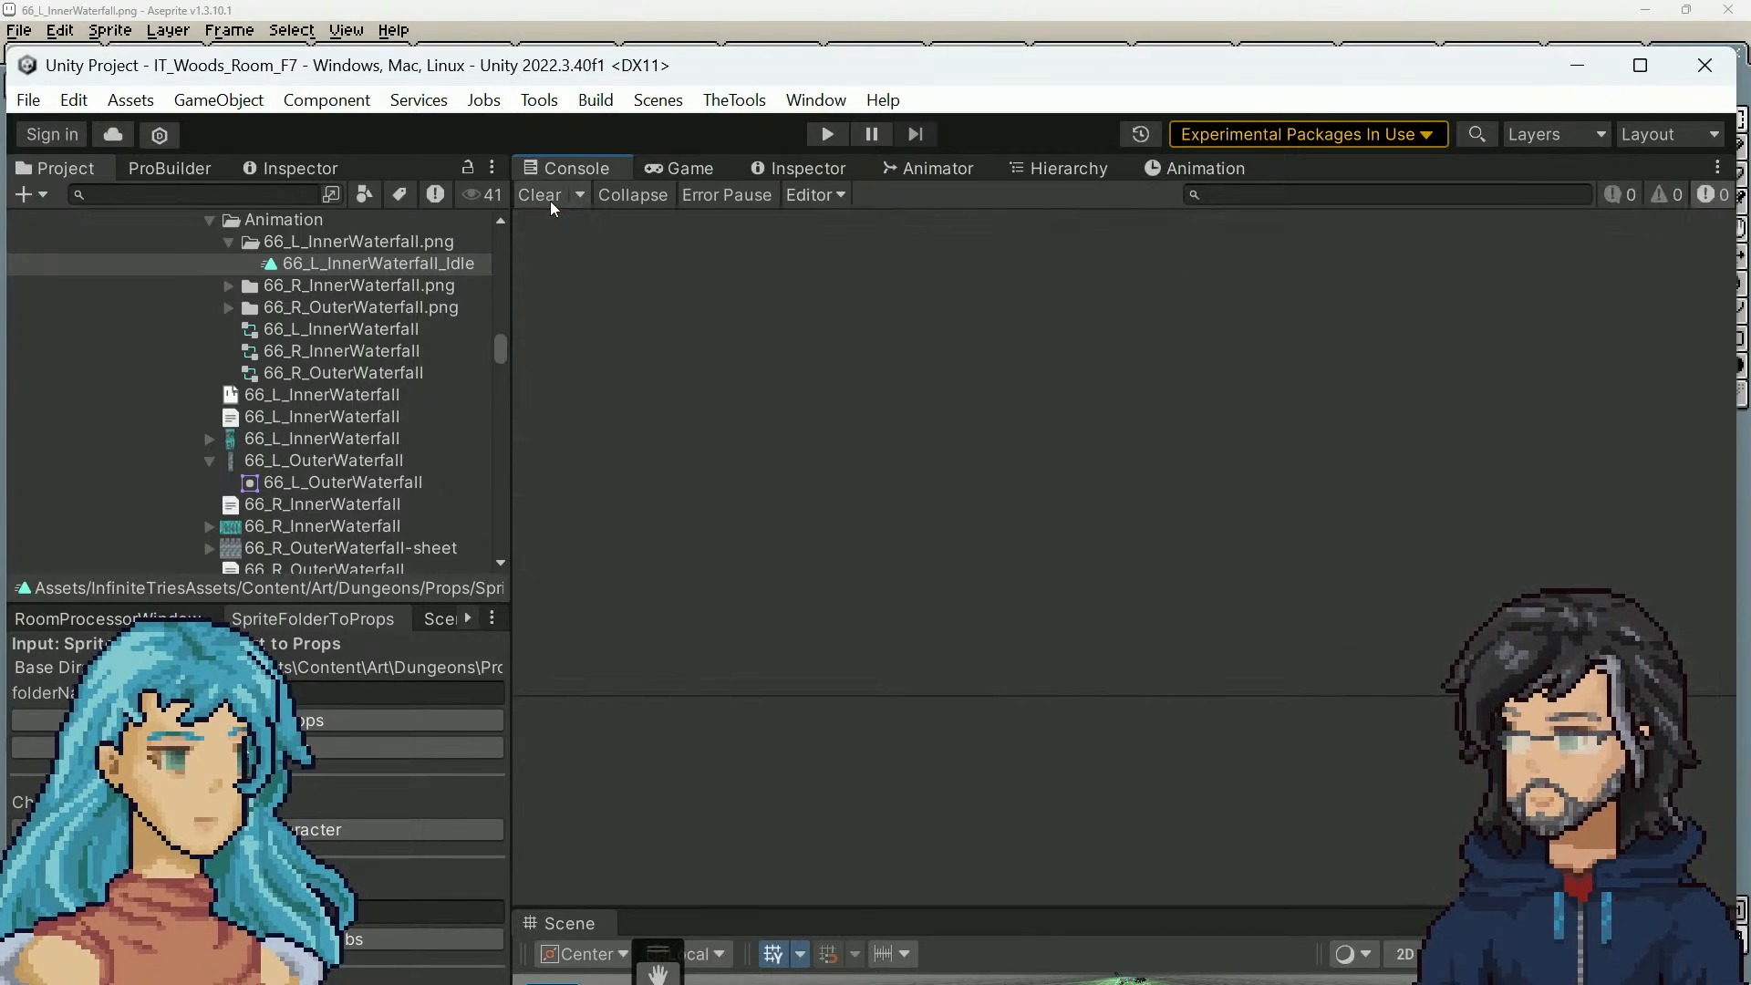
Run the sprite folder processing again and display the informational messages in the Console
{"action": "left_click", "coordinate": [274, 750]}
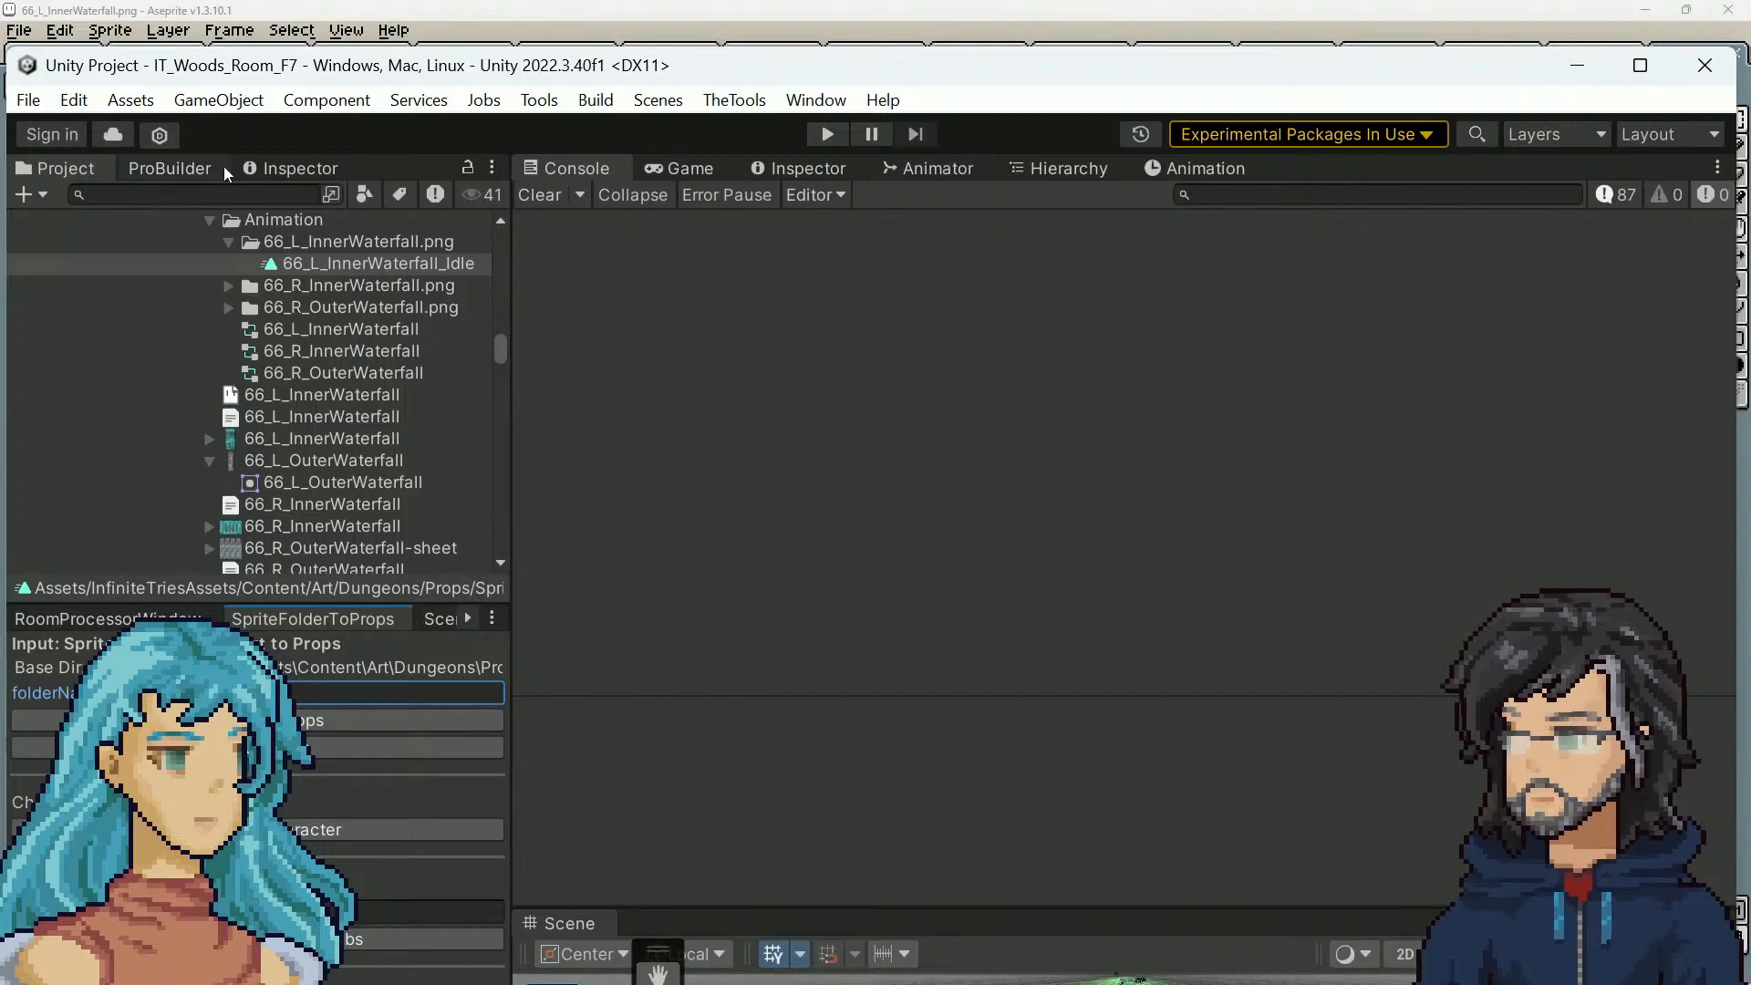
{"action": "left_click", "coordinate": [1623, 196]}
{"action": "left_click", "coordinate": [1623, 196]}
Review the logged addressableId entries from Forest/Trees back to the Forest/AnimProps/Waterfall props
{"action": "scroll", "coordinate": [1180, 637], "scroll_direction": "down", "scroll_amount": 15}
{"action": "scroll", "coordinate": [1191, 611], "scroll_direction": "down", "scroll_amount": 15}
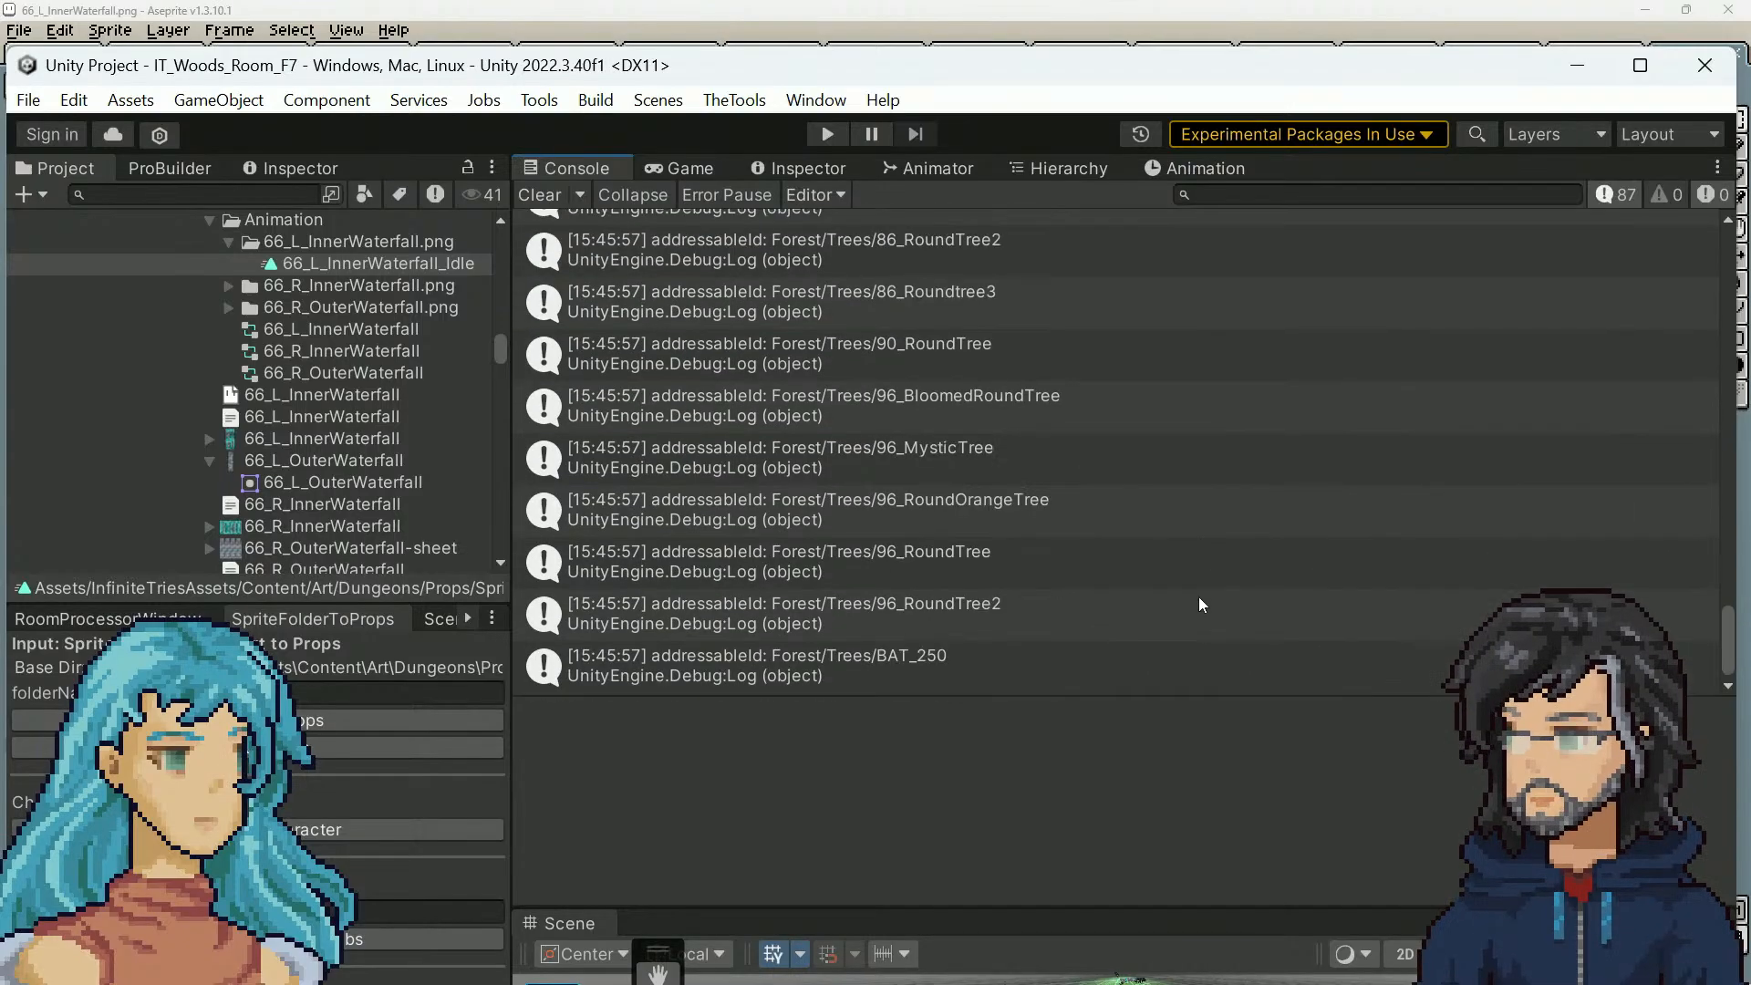
{"action": "scroll", "coordinate": [1482, 619], "scroll_direction": "up", "scroll_amount": 10}
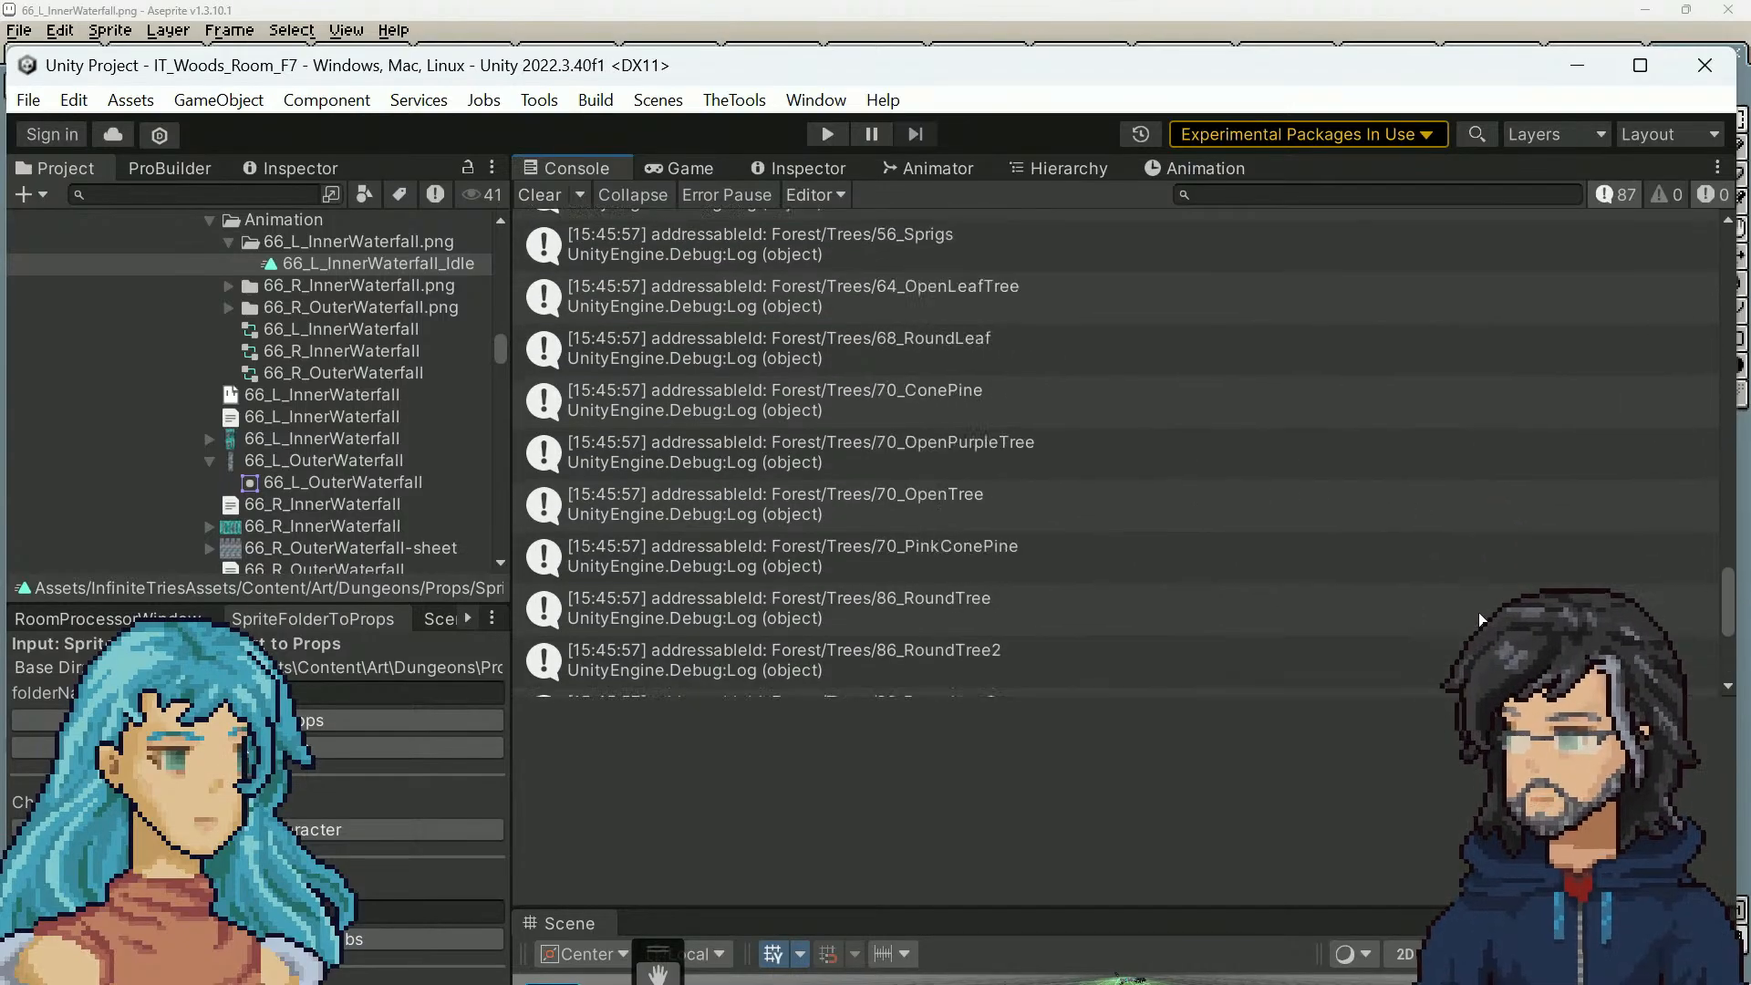
{"action": "scroll", "coordinate": [1474, 612], "scroll_direction": "up", "scroll_amount": 10}
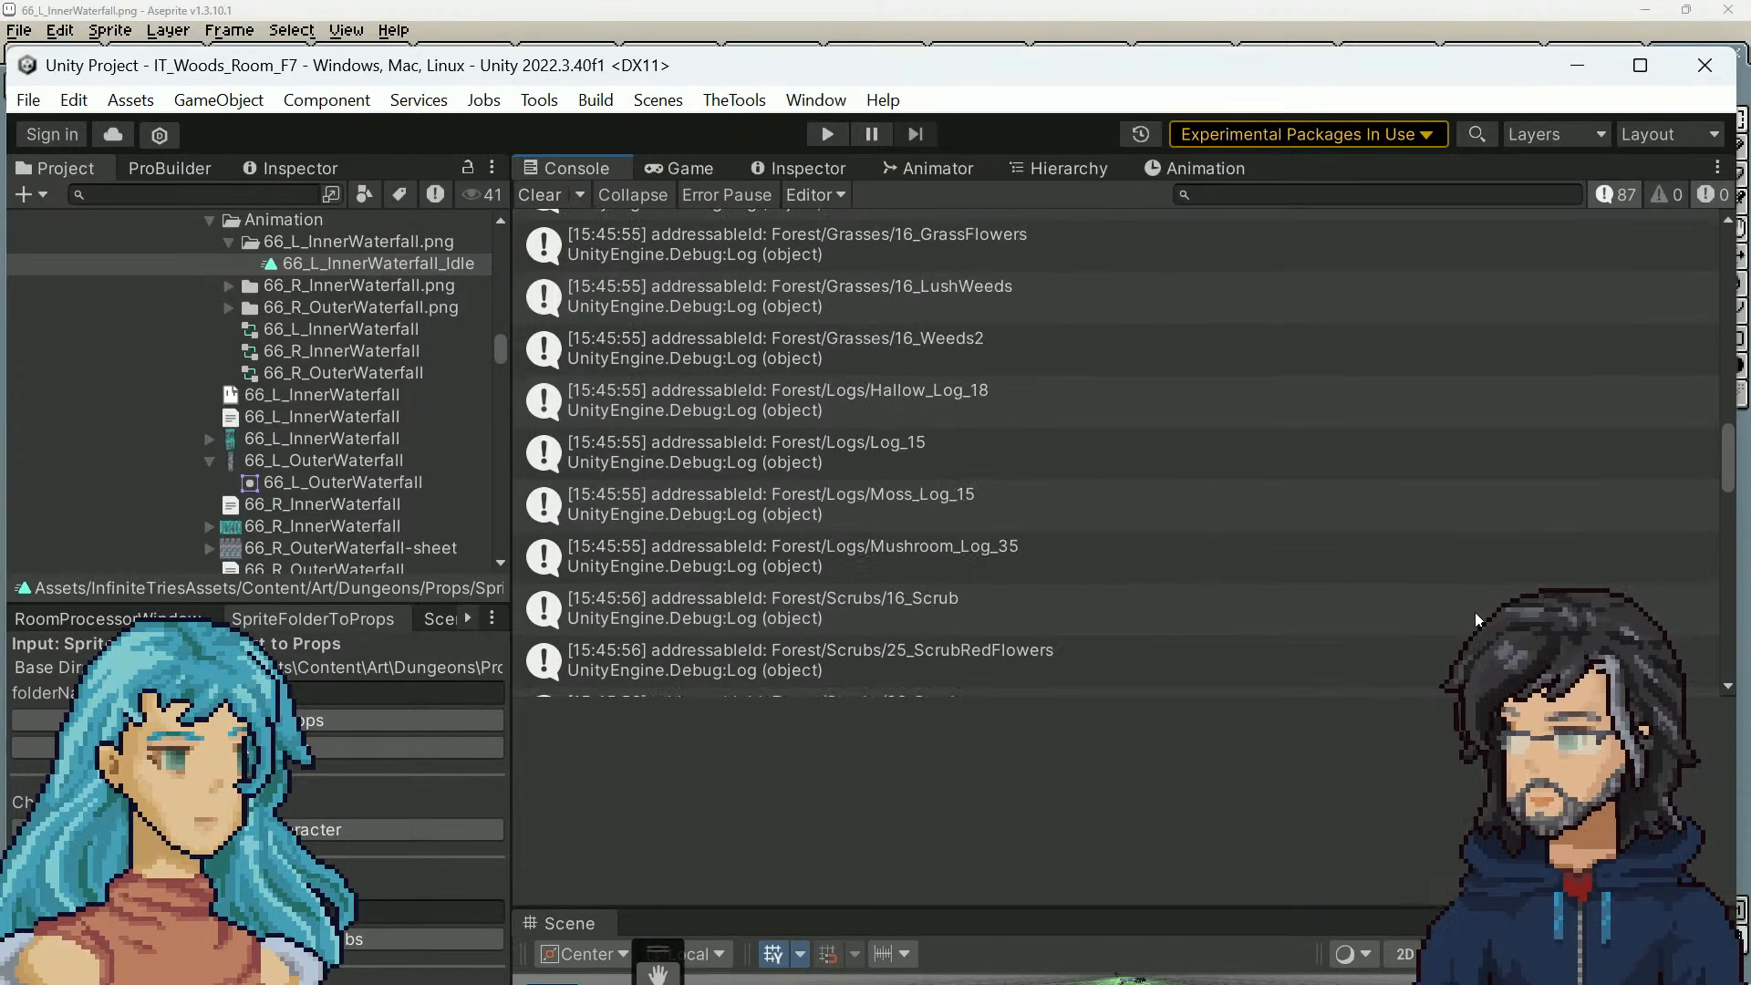
{"action": "scroll", "coordinate": [1474, 611], "scroll_direction": "up", "scroll_amount": 12}
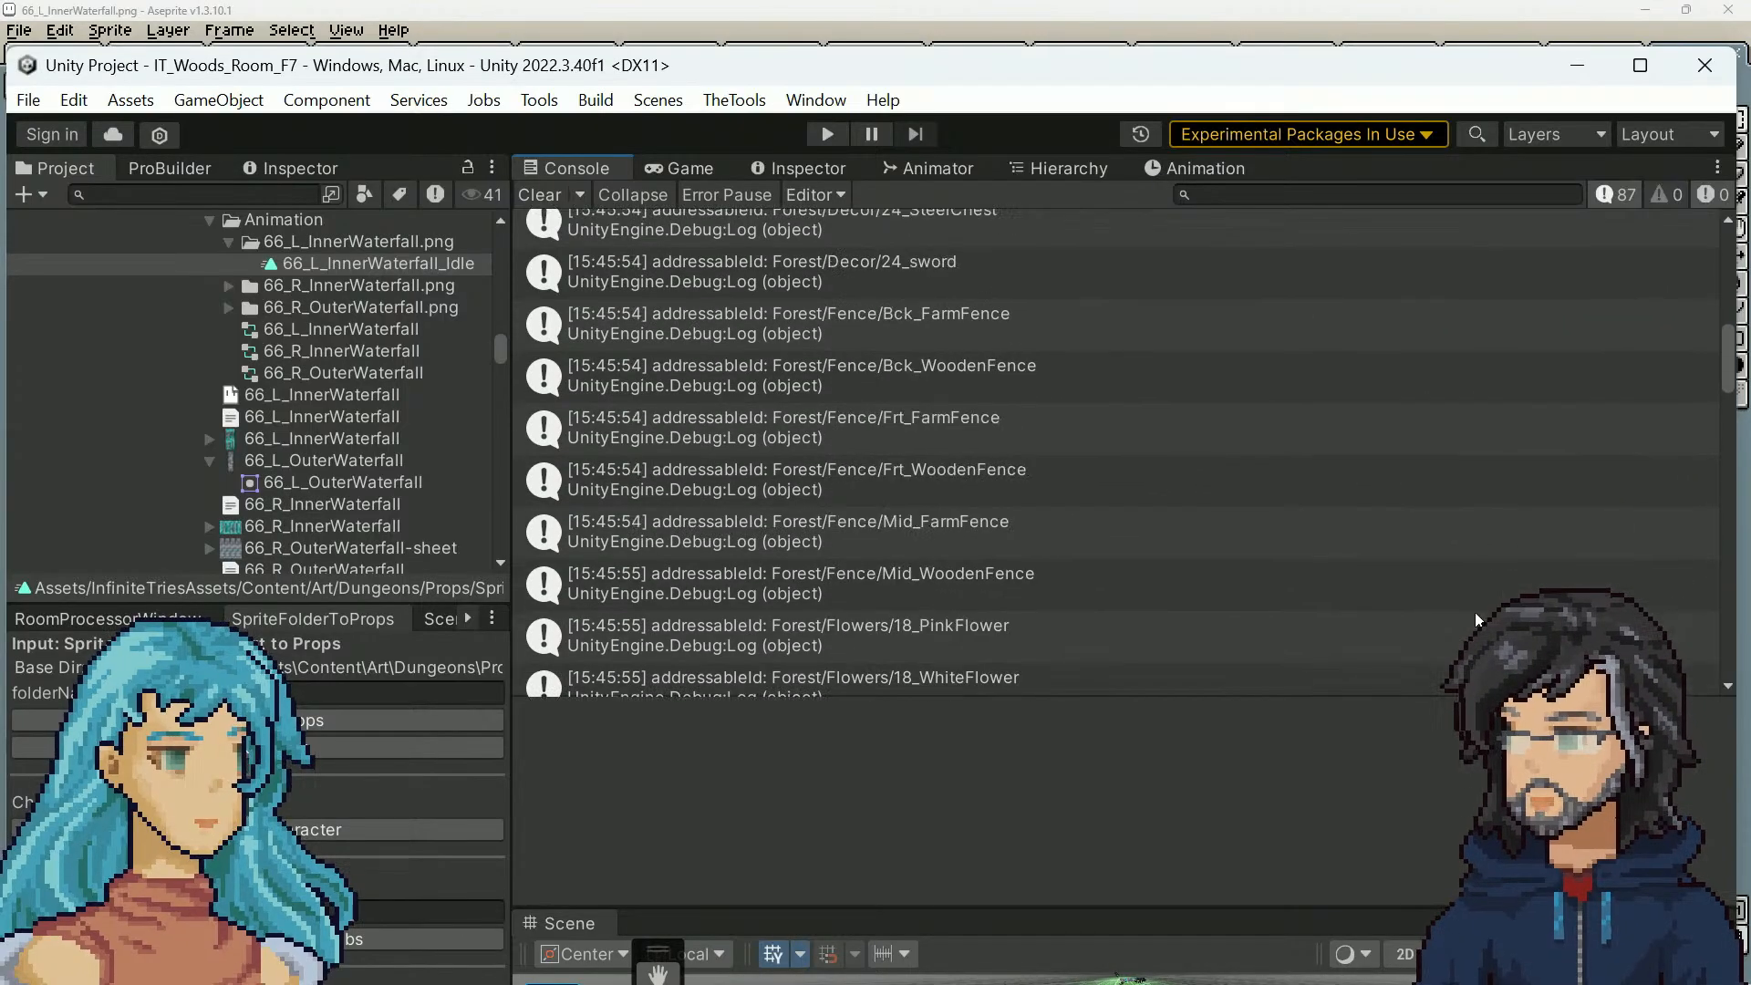
{"action": "scroll", "coordinate": [1475, 611], "scroll_direction": "up", "scroll_amount": 2}
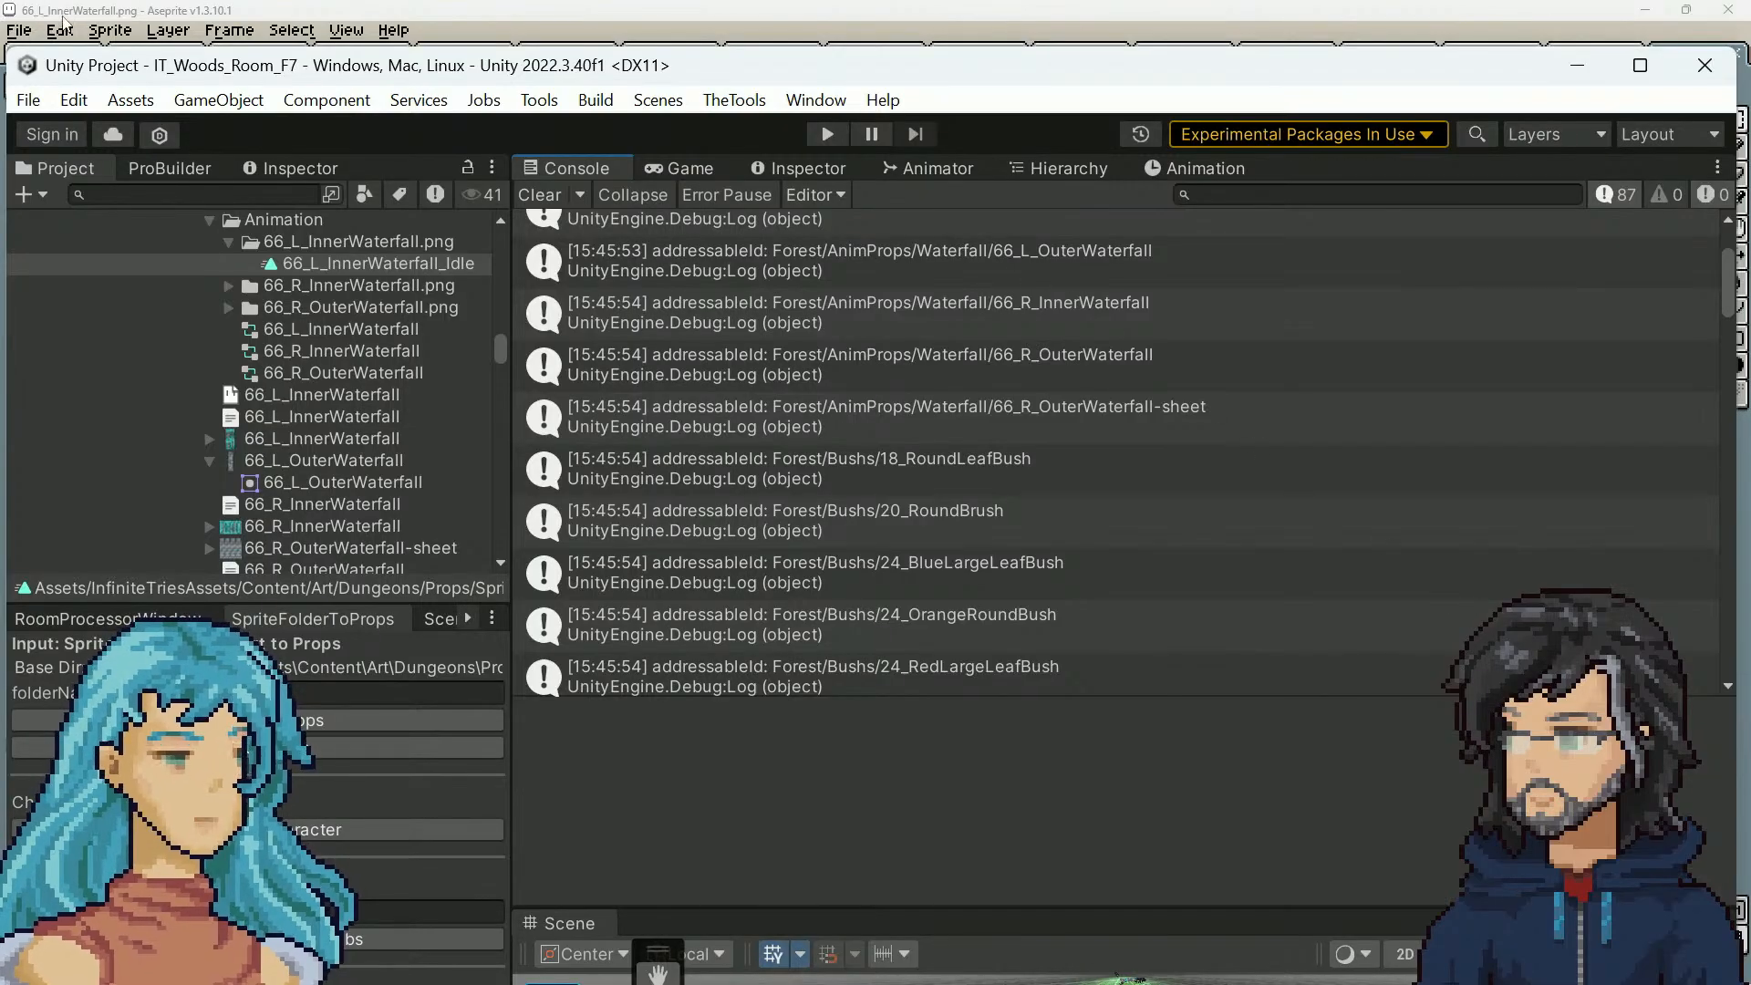
{"action": "scroll", "coordinate": [982, 485], "scroll_direction": "up", "scroll_amount": 2}
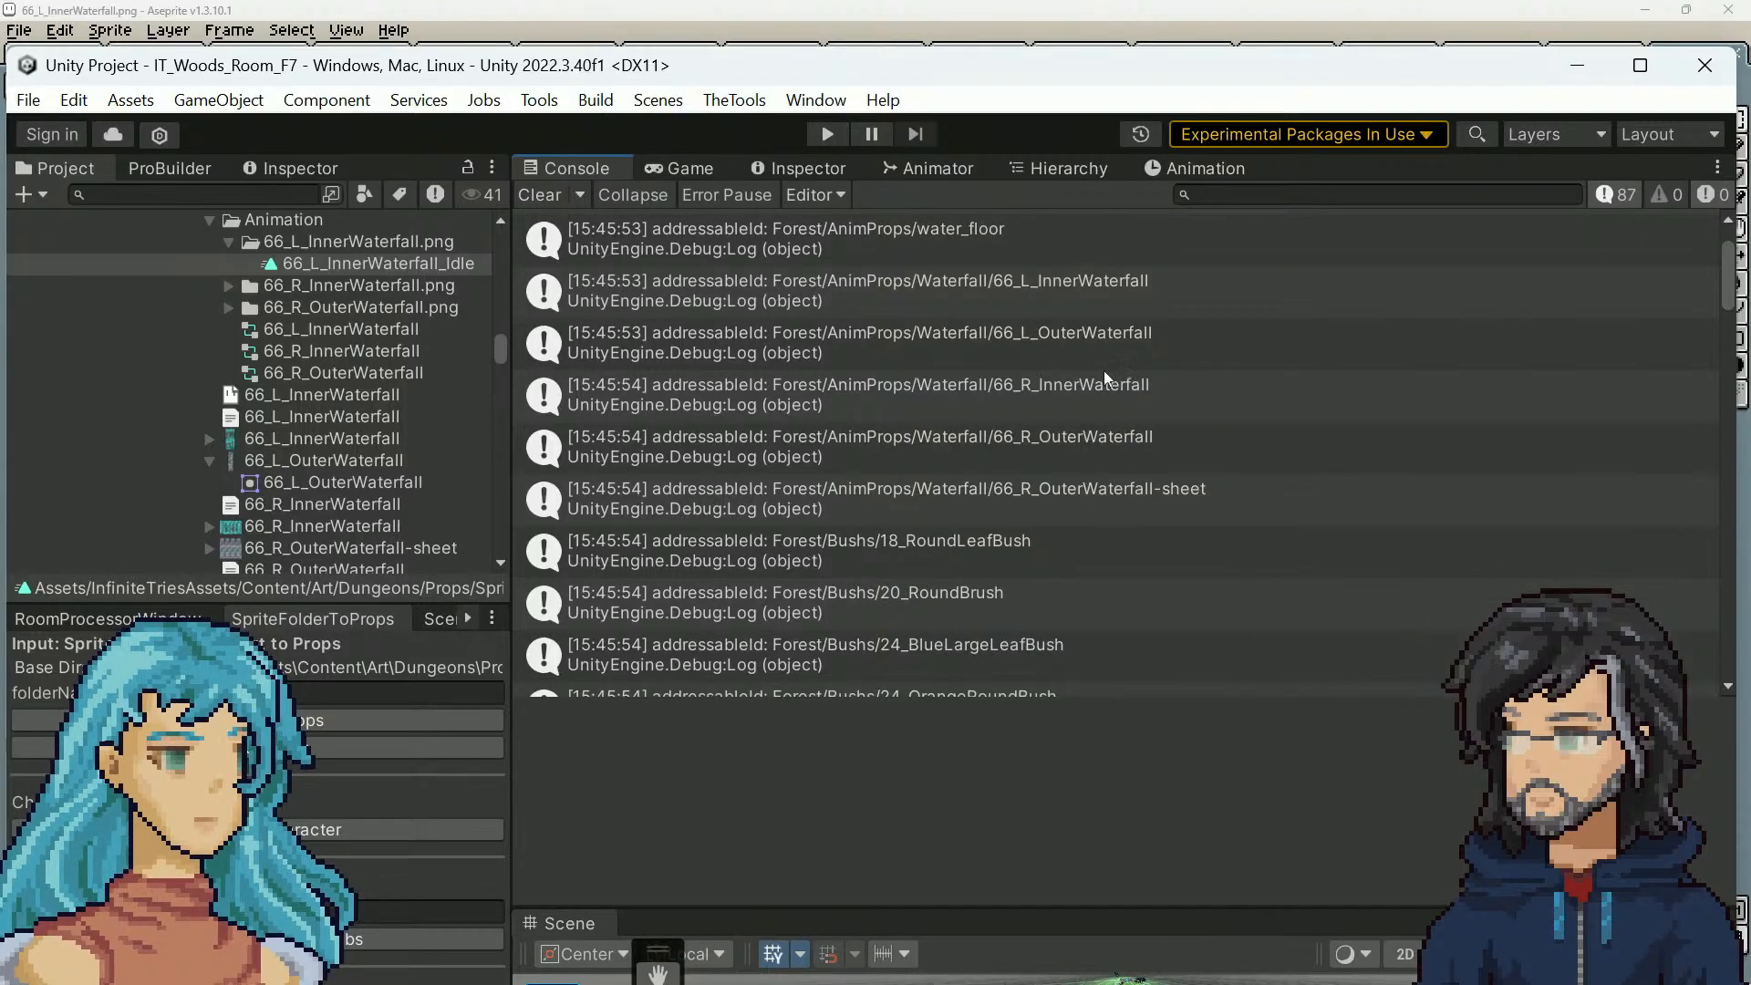
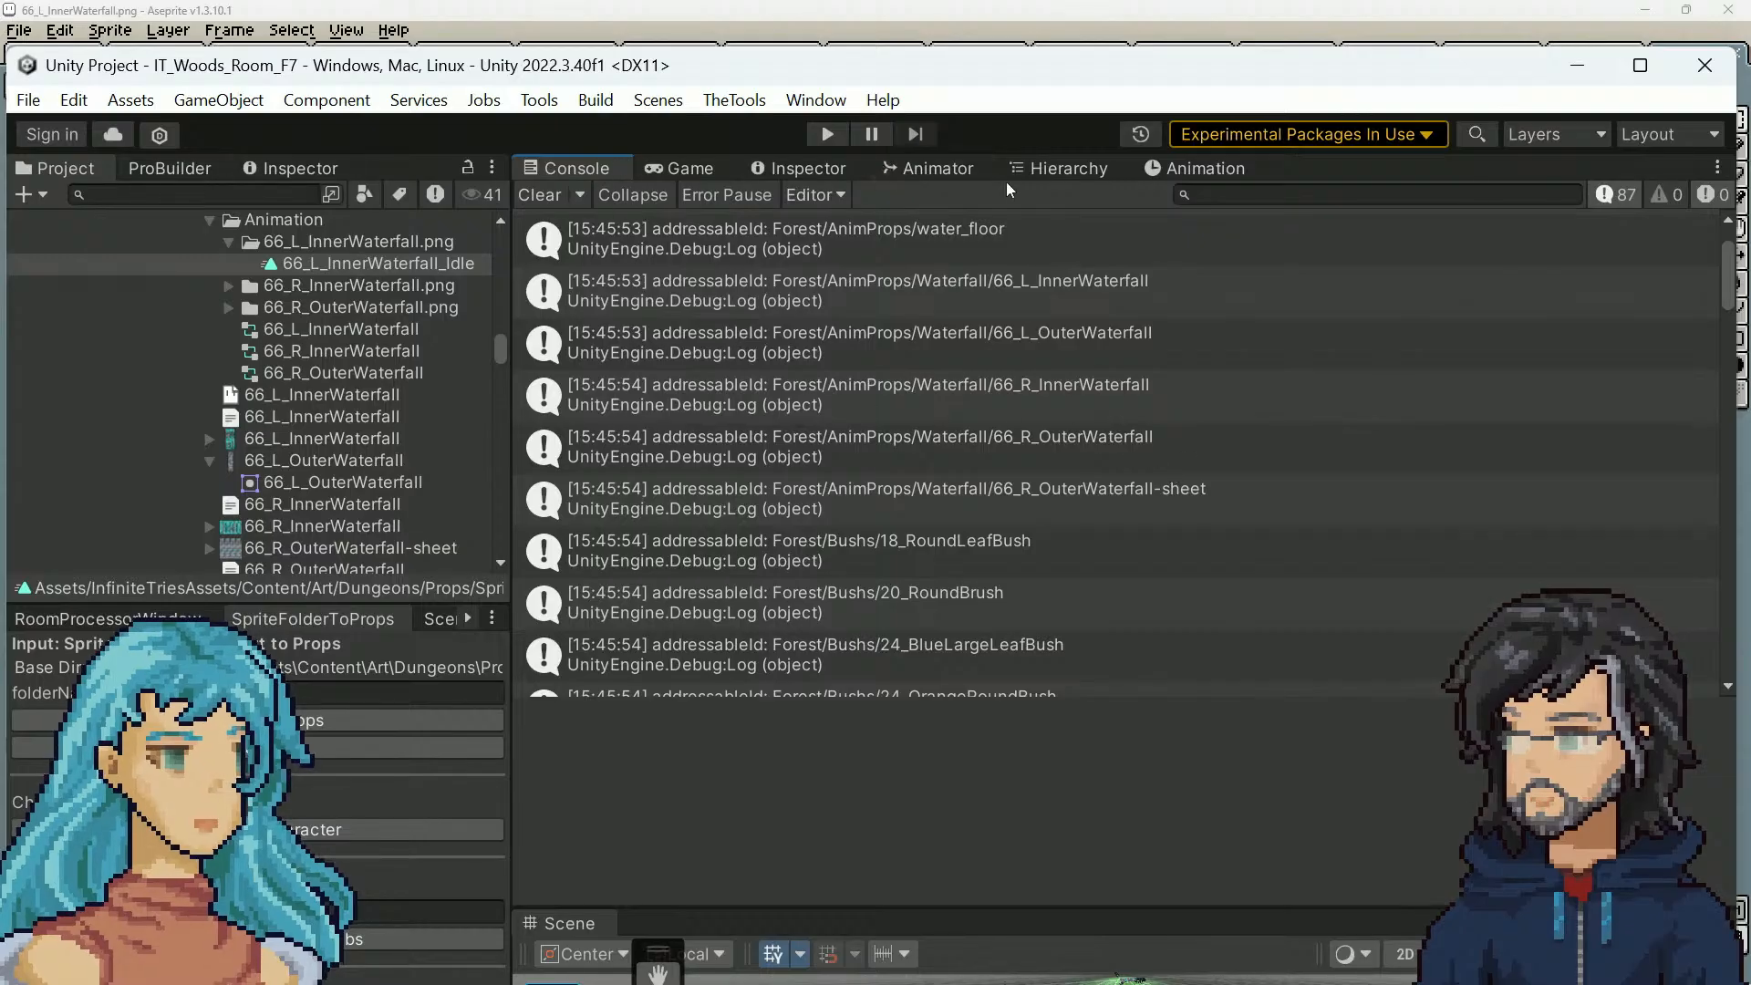
Move the Idle state in the Animator graph clear of Any State so that its transitions can be seen
{"action": "left_click", "coordinate": [938, 173]}
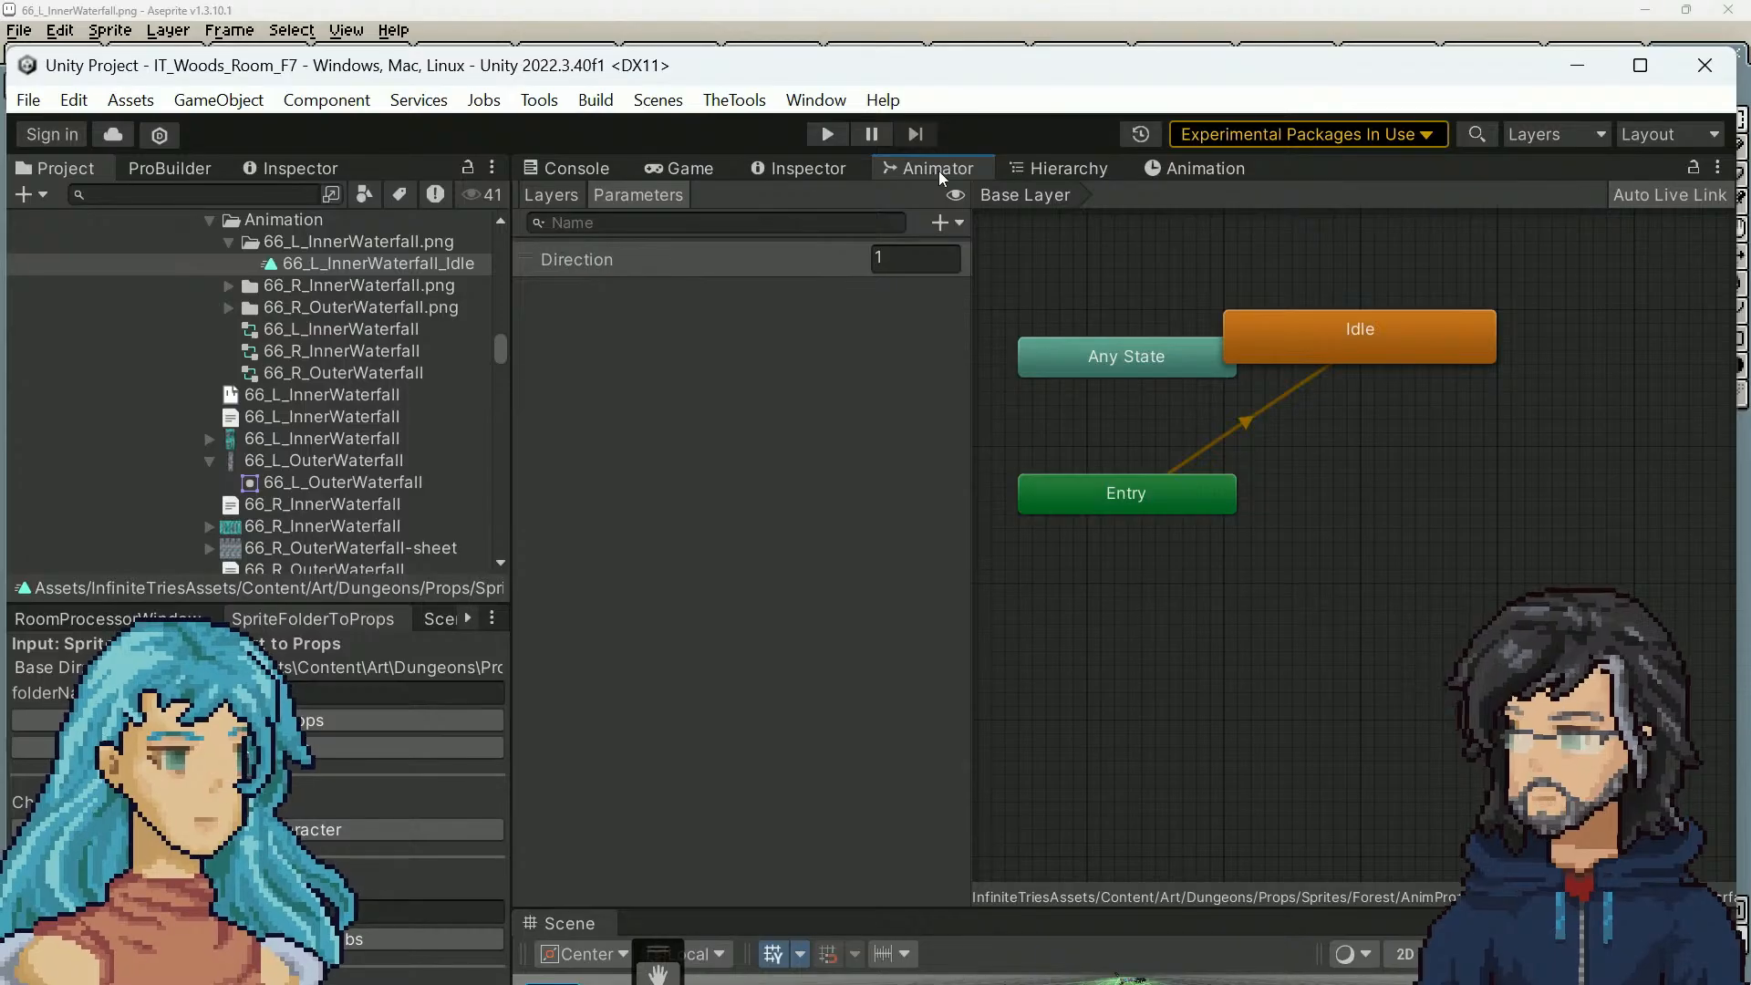
{"action": "left_click", "coordinate": [1347, 339]}
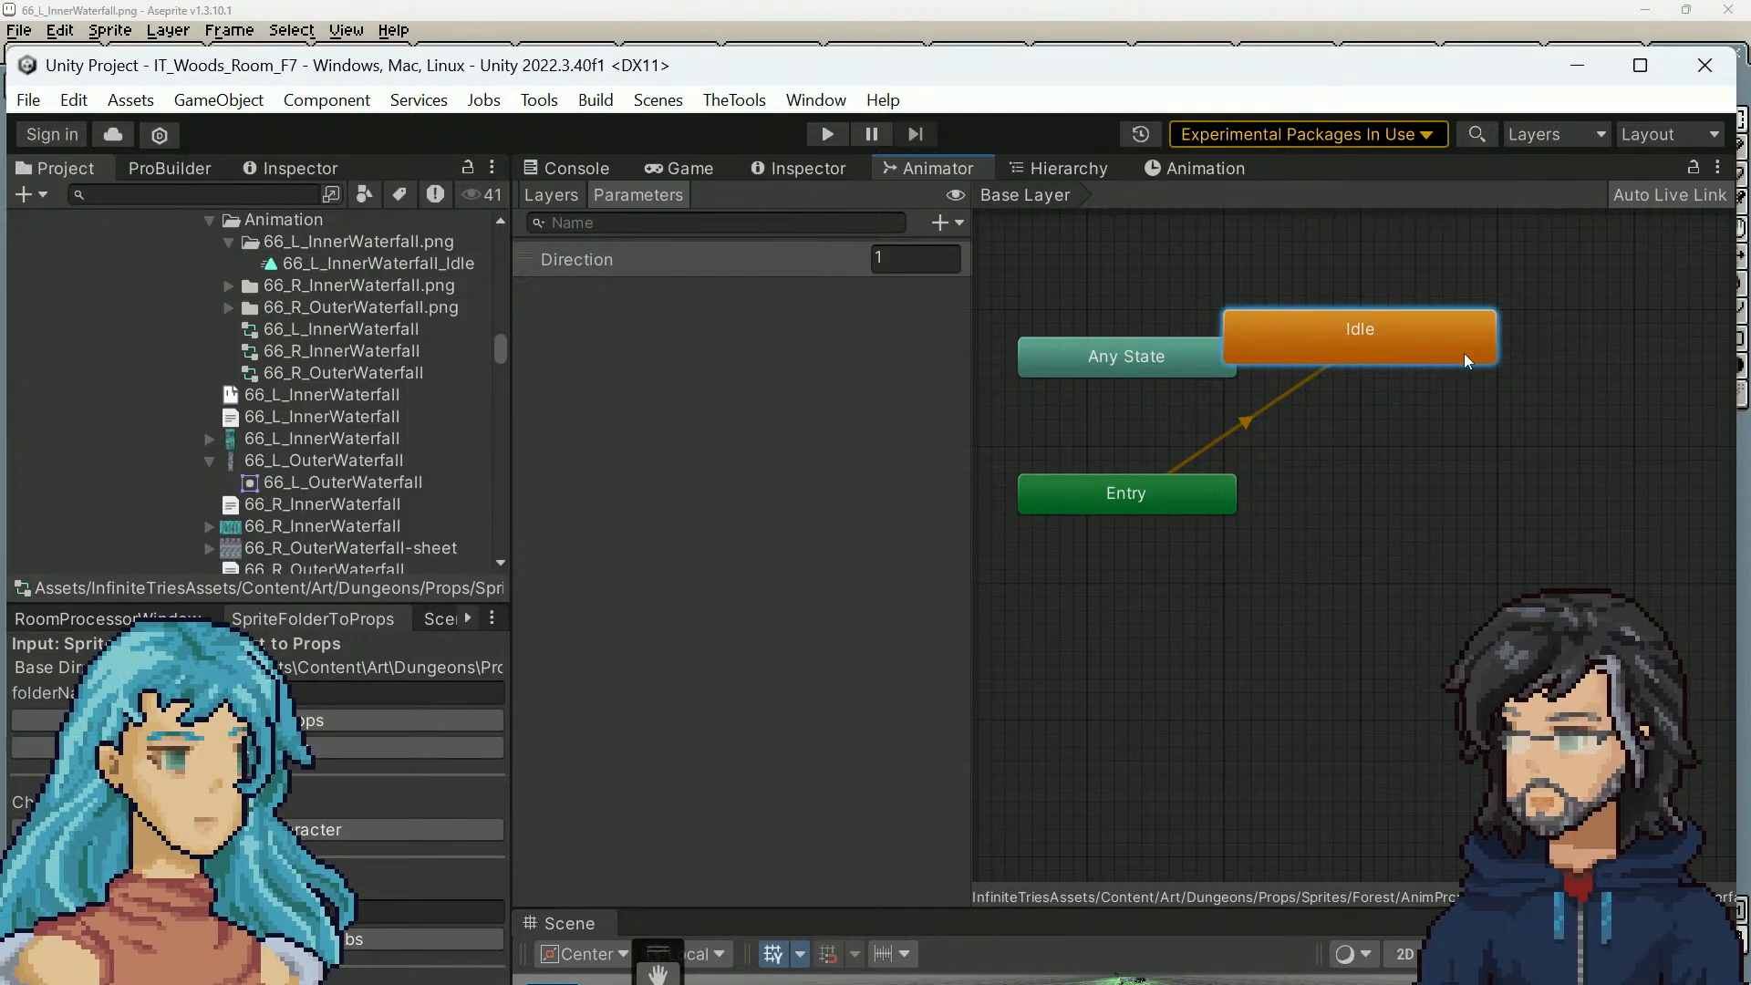
{"action": "left_click_drag", "start_coordinate": [1397, 343], "coordinate": [1453, 412]}
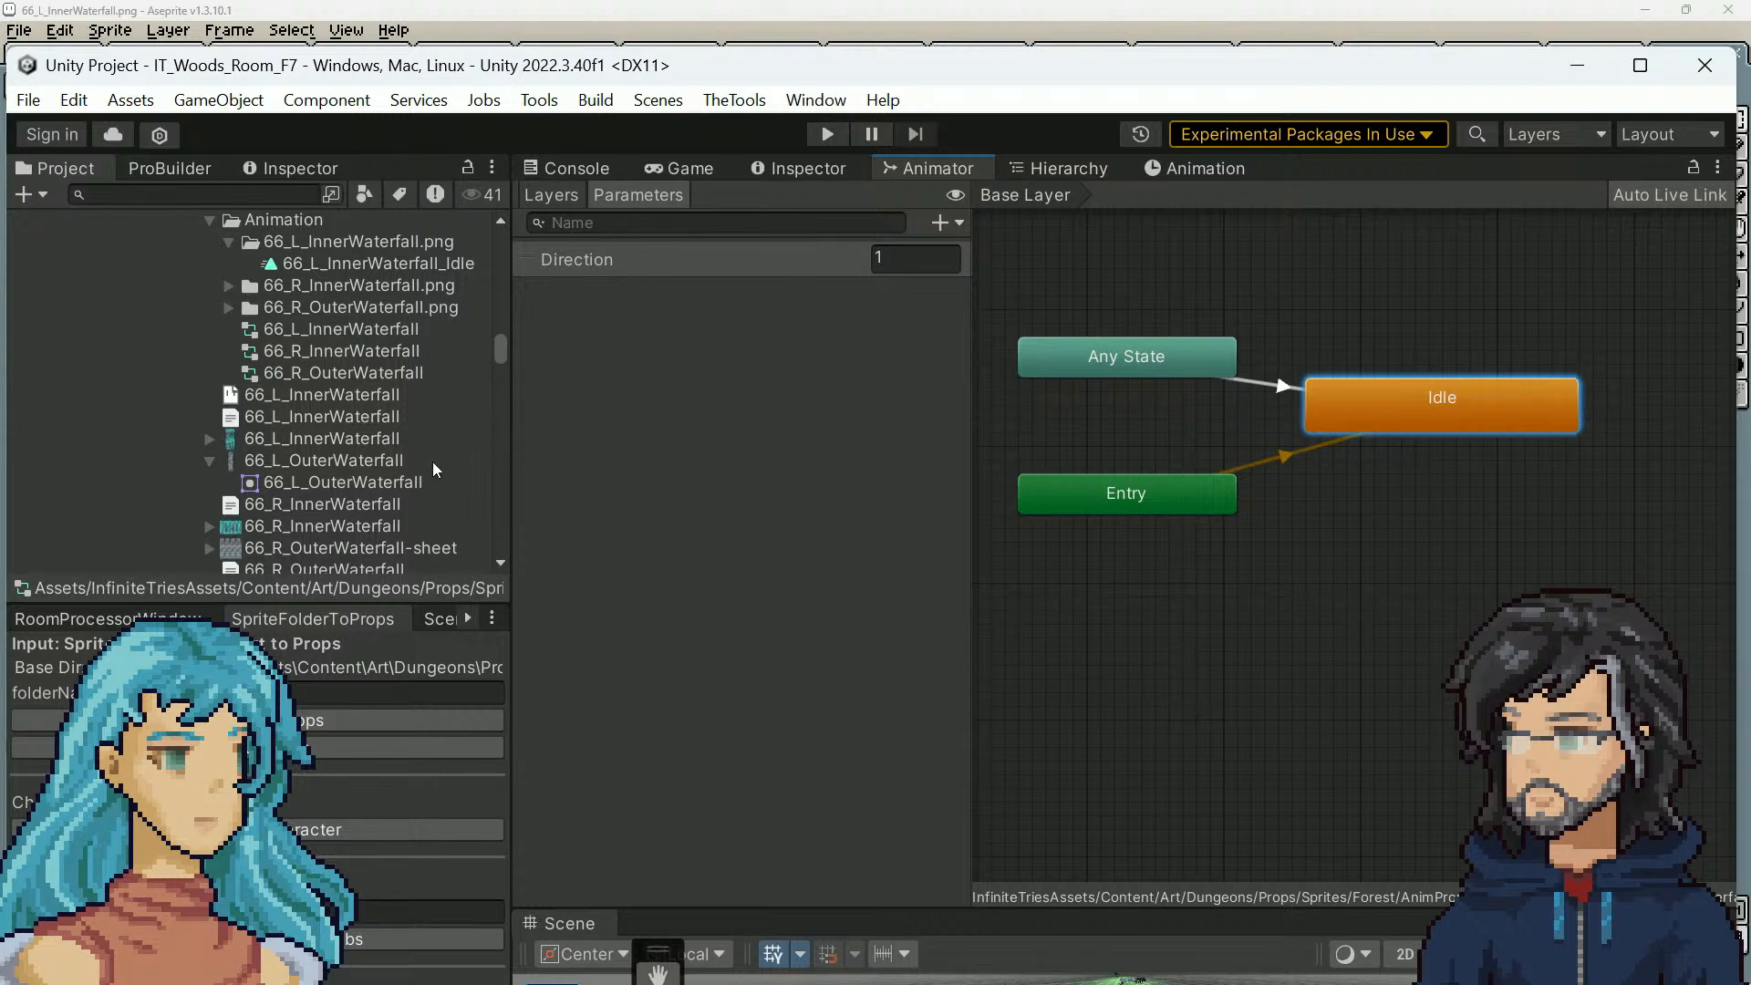
Expand the 66_R_InnerWaterfall.png animation folder and open its 66_R_InnerWaterfall_Idle clip to check the sprite keyframes
{"action": "scroll", "coordinate": [436, 456], "scroll_direction": "up", "scroll_amount": 2}
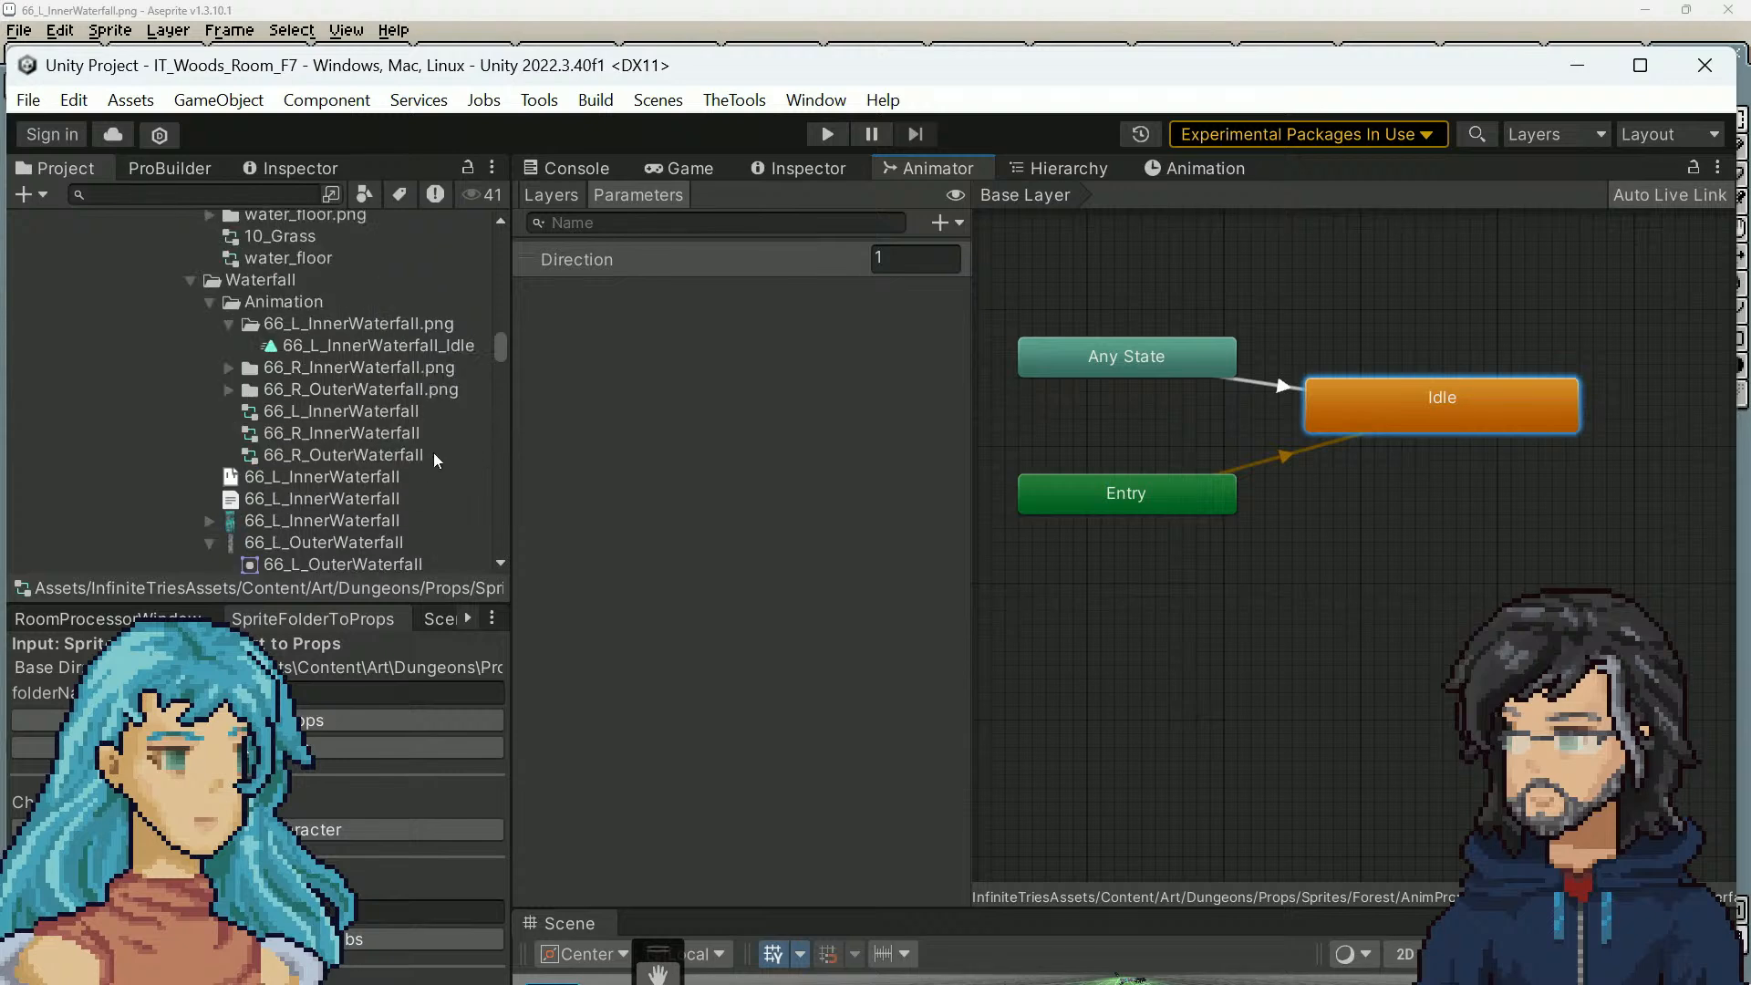
{"action": "scroll", "coordinate": [434, 456], "scroll_direction": "down", "scroll_amount": 2}
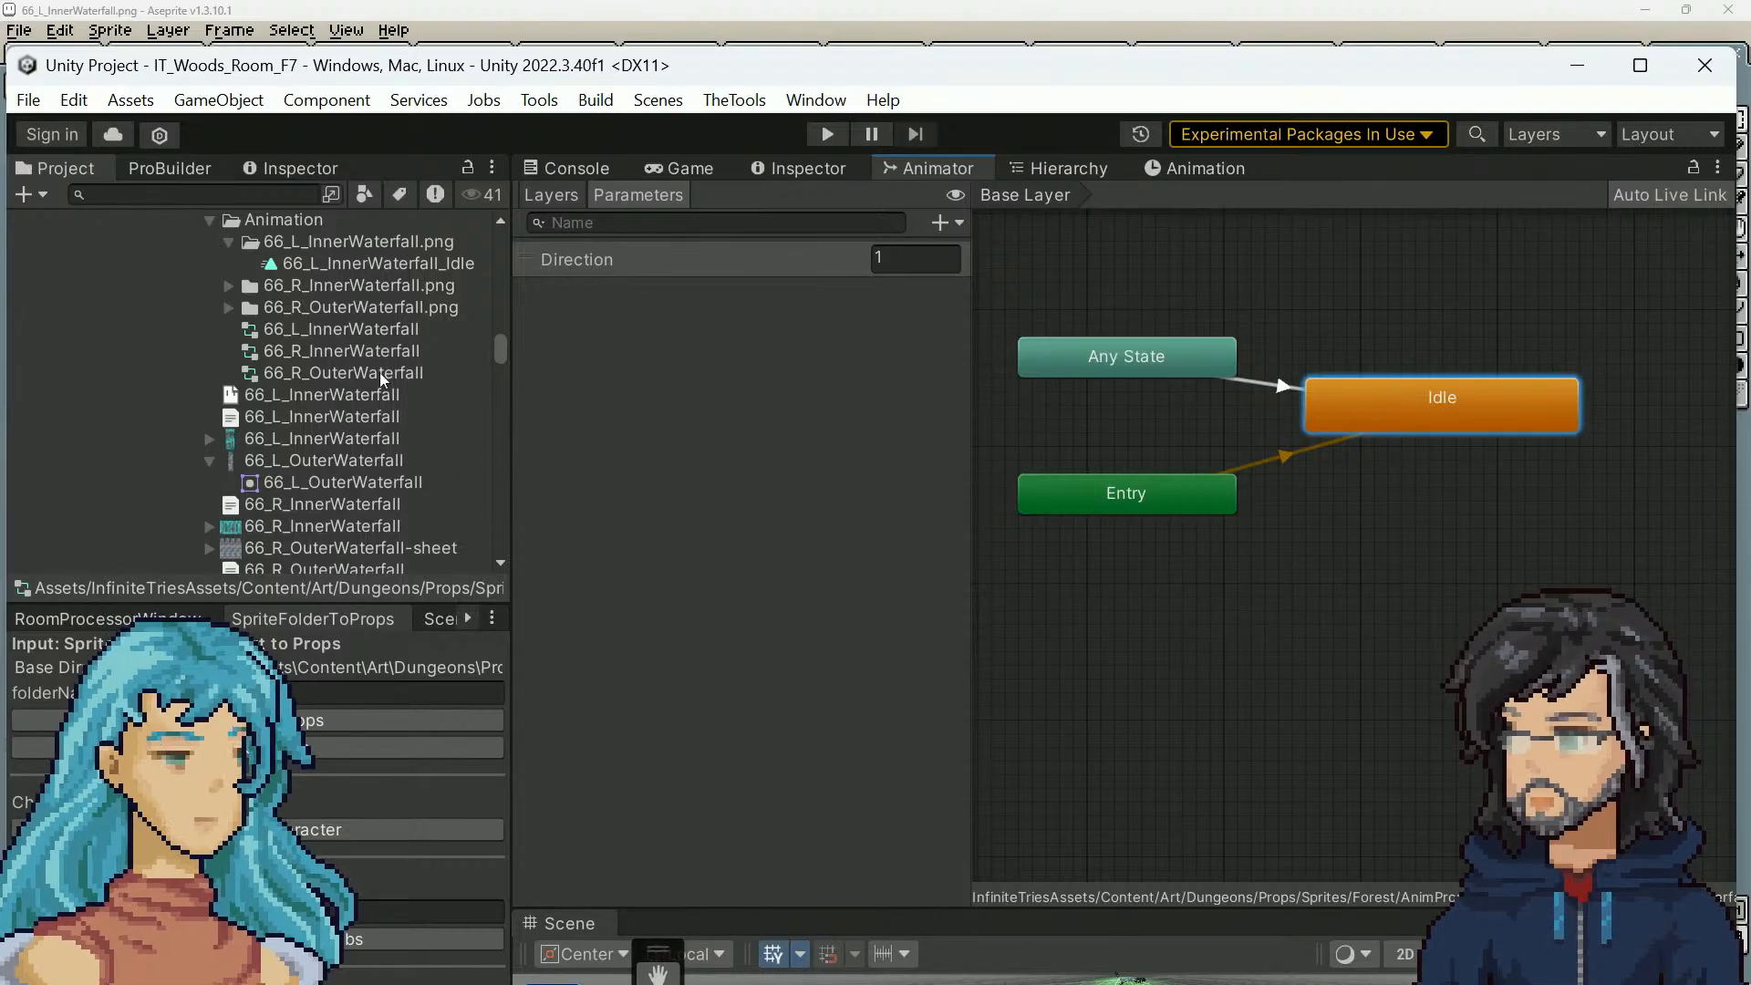
{"action": "scroll", "coordinate": [228, 390], "scroll_direction": "up", "scroll_amount": 2}
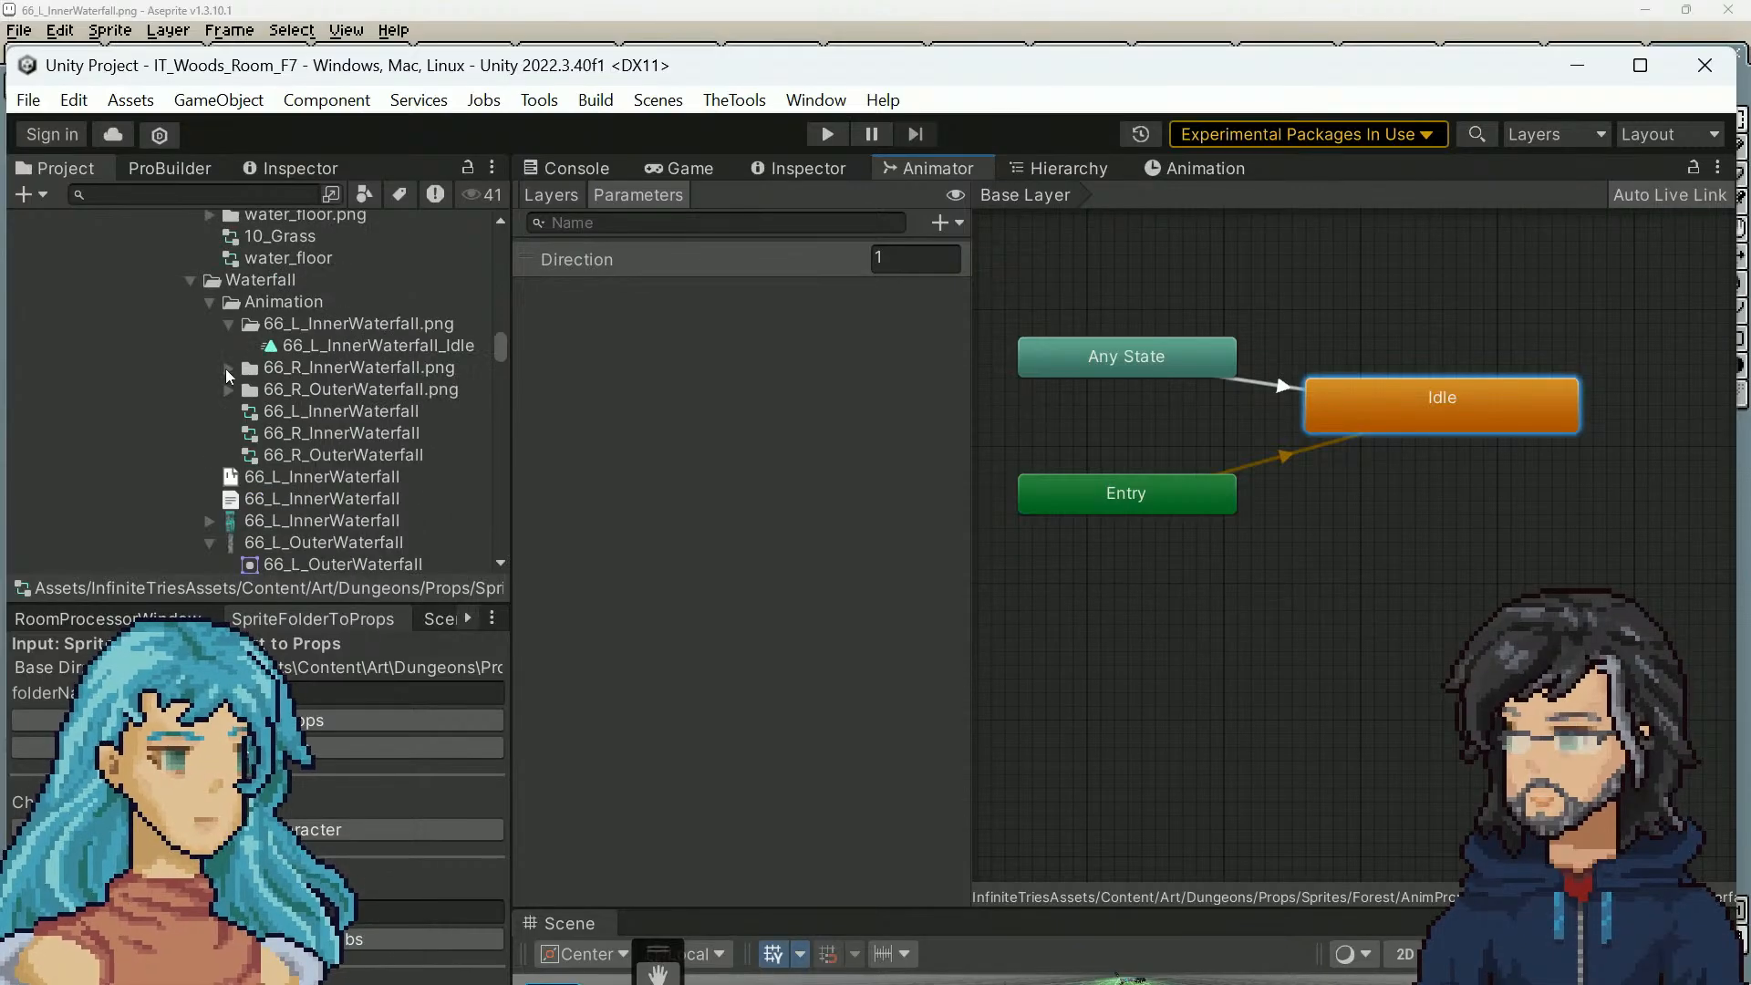
{"action": "left_click", "coordinate": [228, 368]}
{"action": "left_click", "coordinate": [290, 392]}
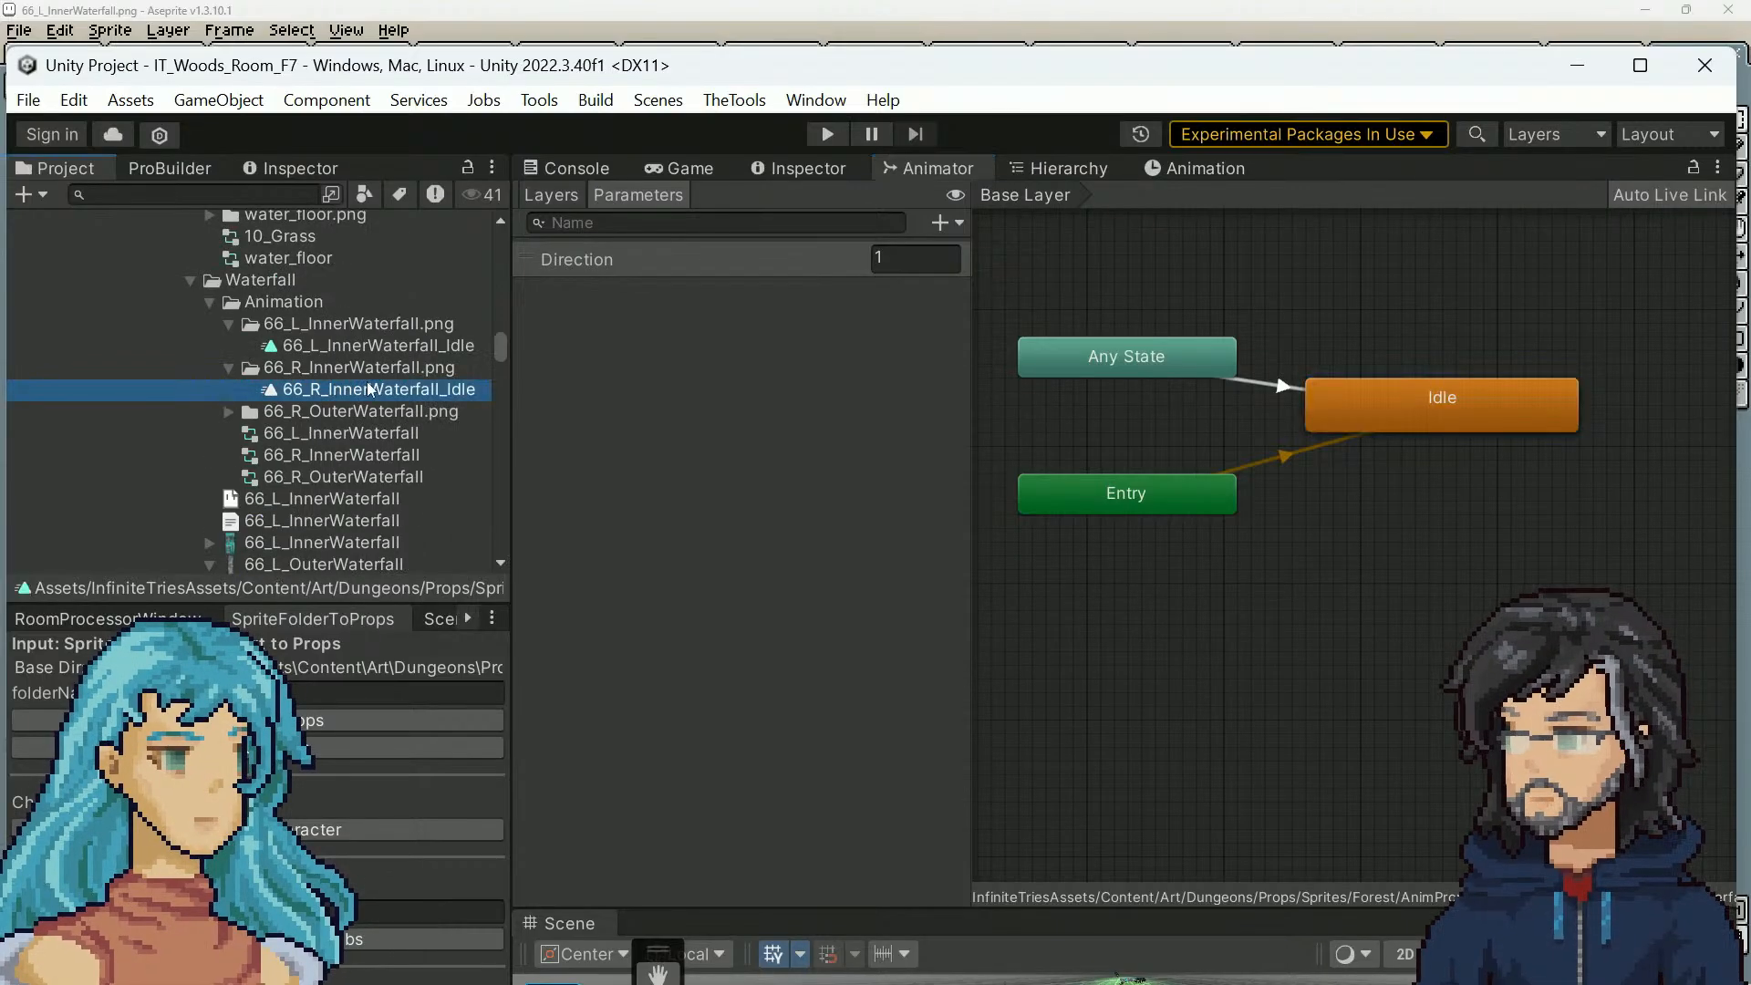
{"action": "double_click", "coordinate": [369, 390]}
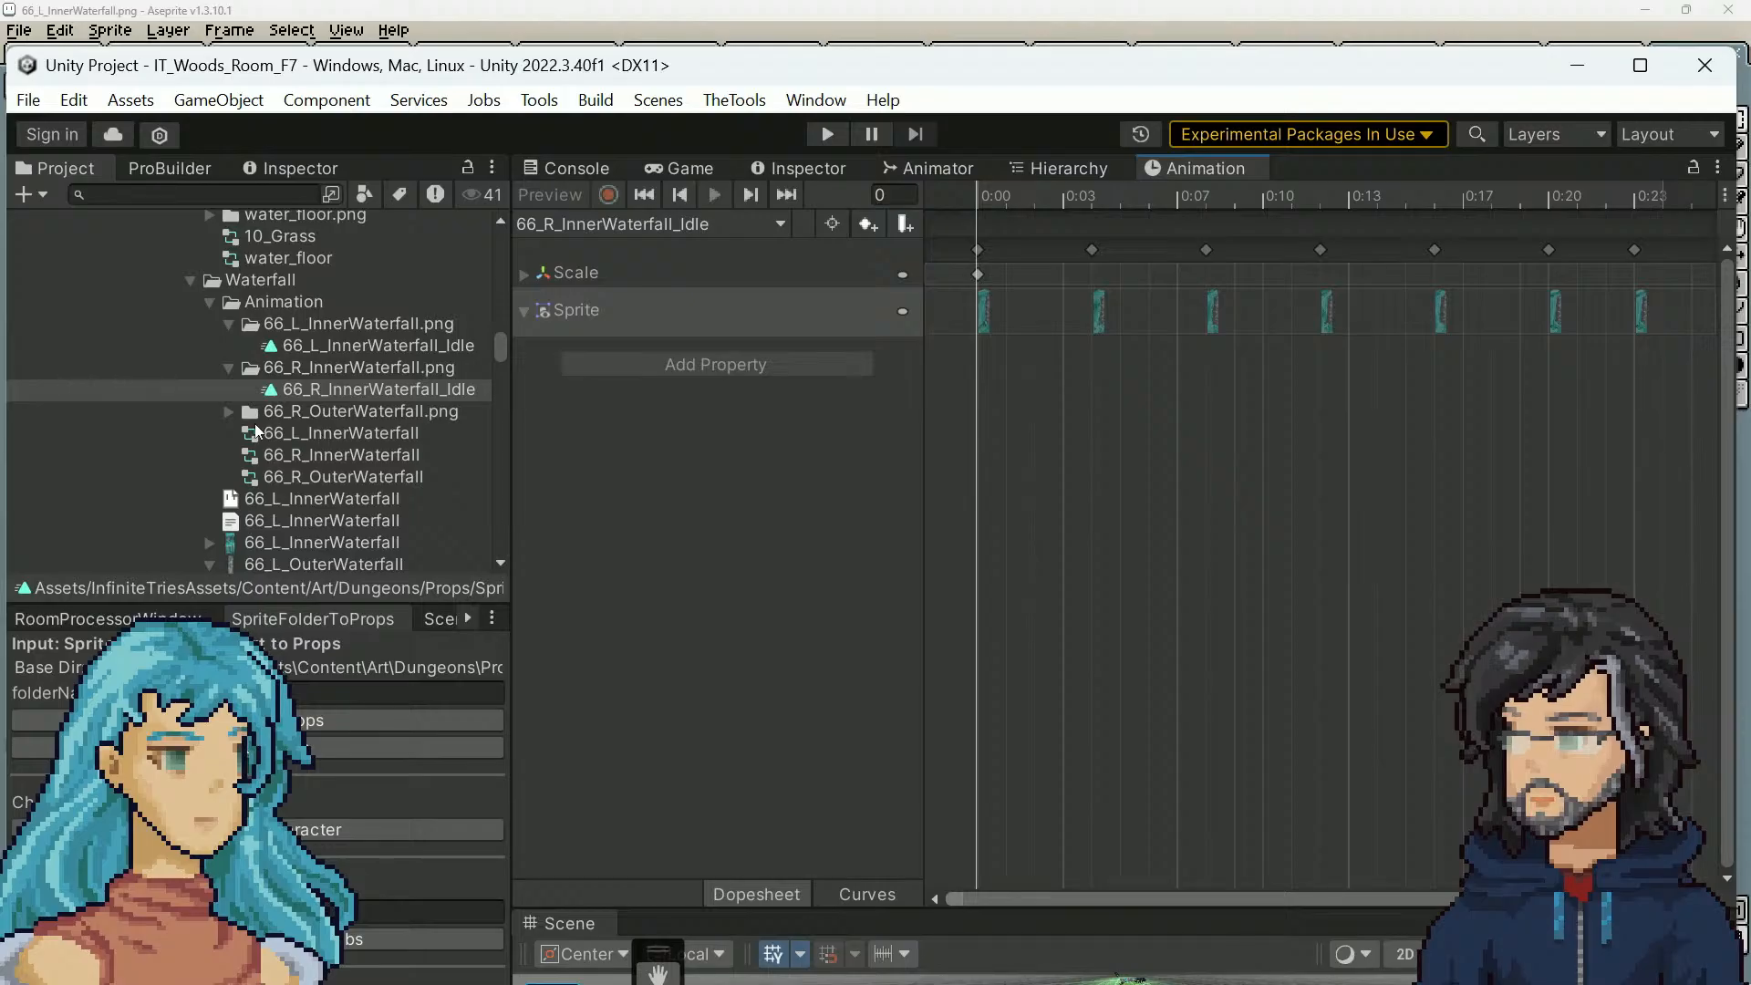
Open the 66_R_InnerWaterfall animator controller to inspect its graph and select the 66_L_InnerWaterfall_Idle clip for comparison
{"action": "scroll", "coordinate": [246, 497], "scroll_direction": "down", "scroll_amount": 4}
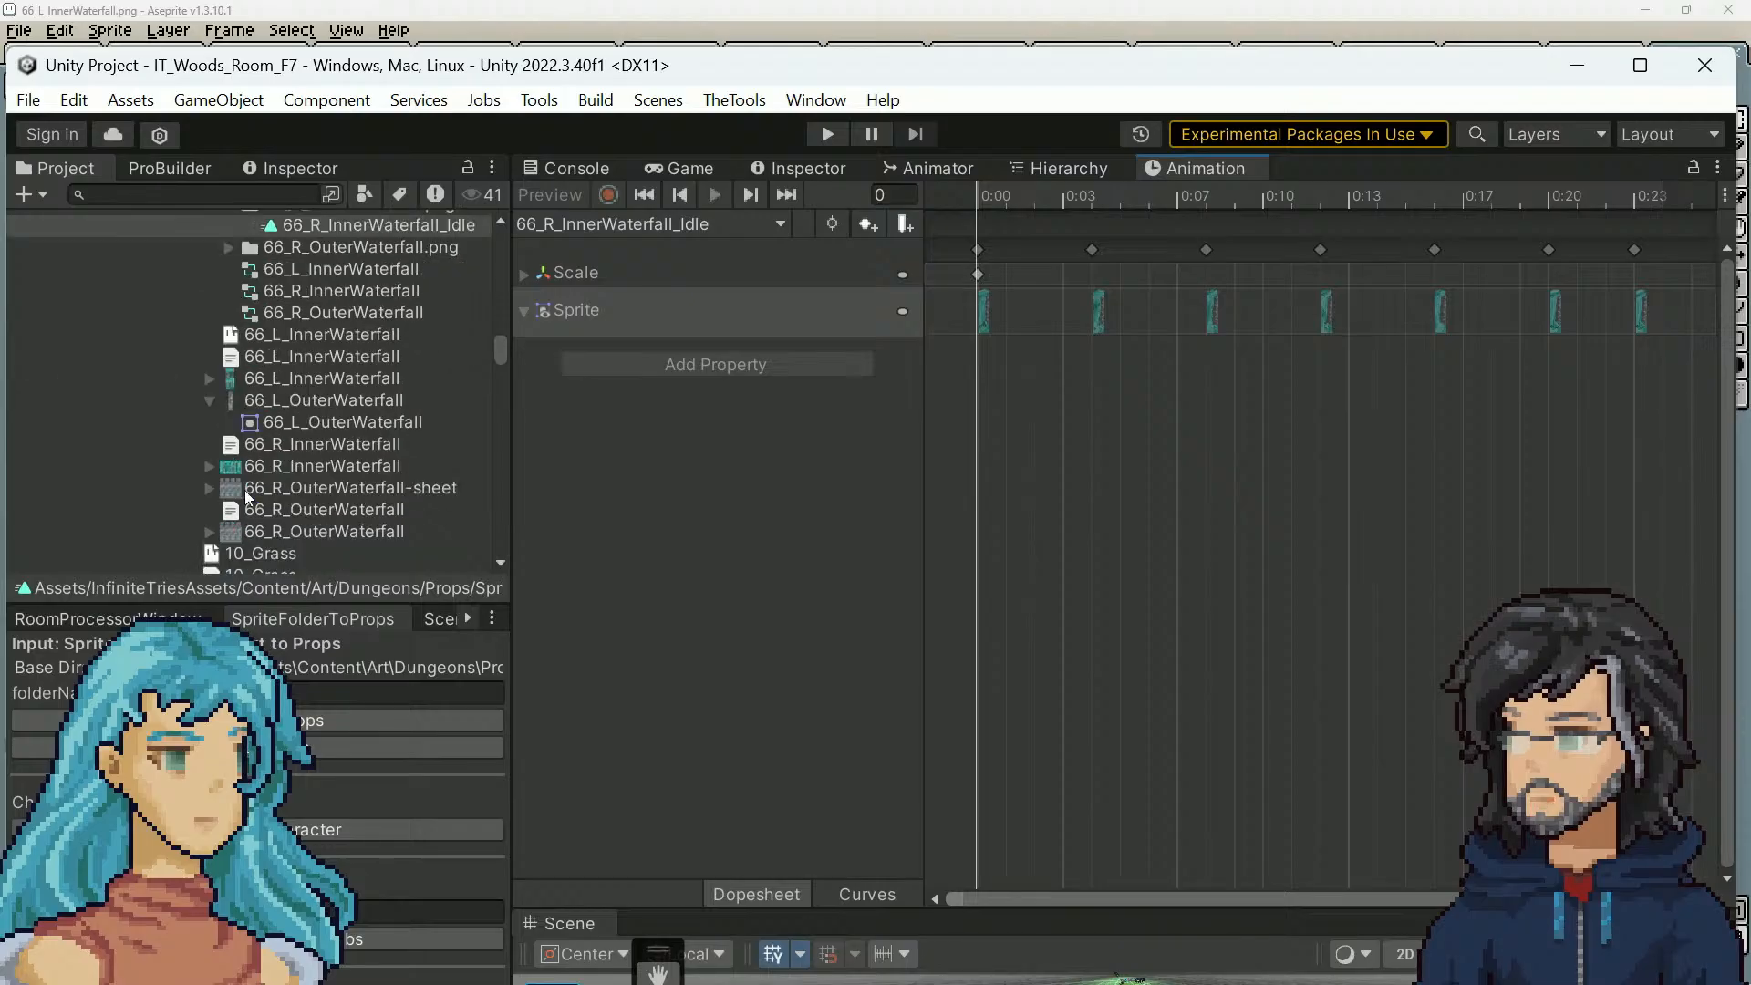
{"action": "scroll", "coordinate": [266, 338], "scroll_direction": "up", "scroll_amount": 2}
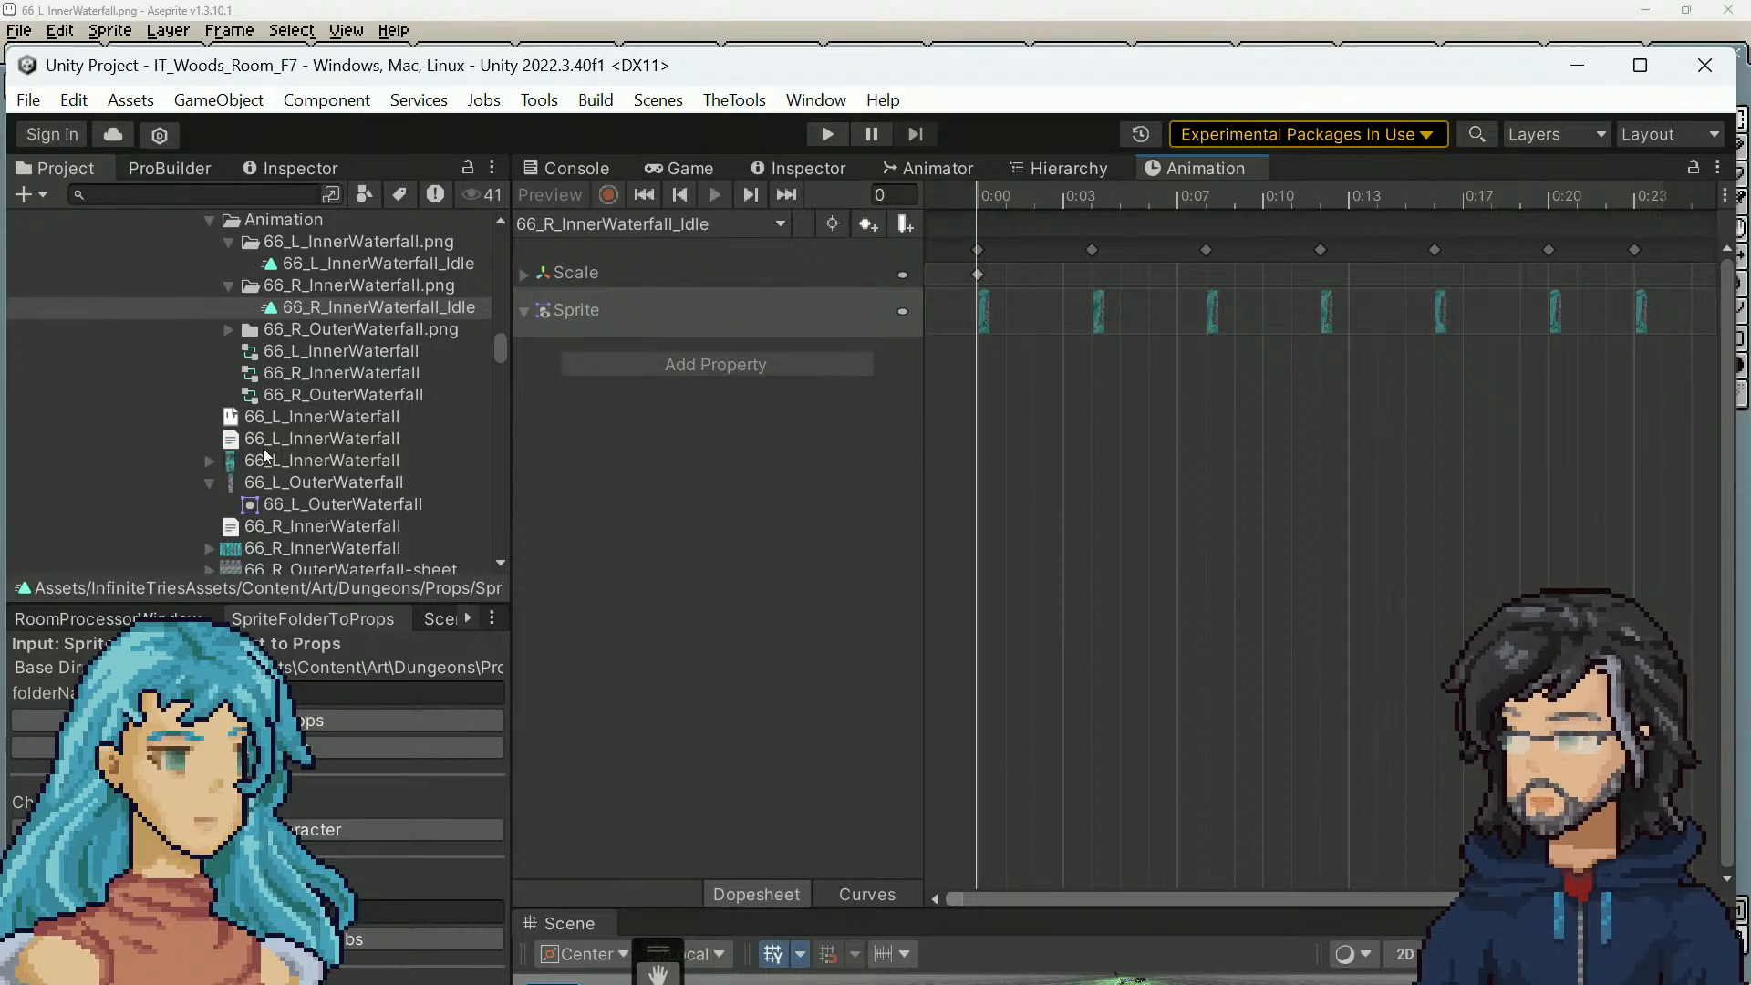
{"action": "left_click", "coordinate": [287, 374]}
{"action": "double_click", "coordinate": [315, 374]}
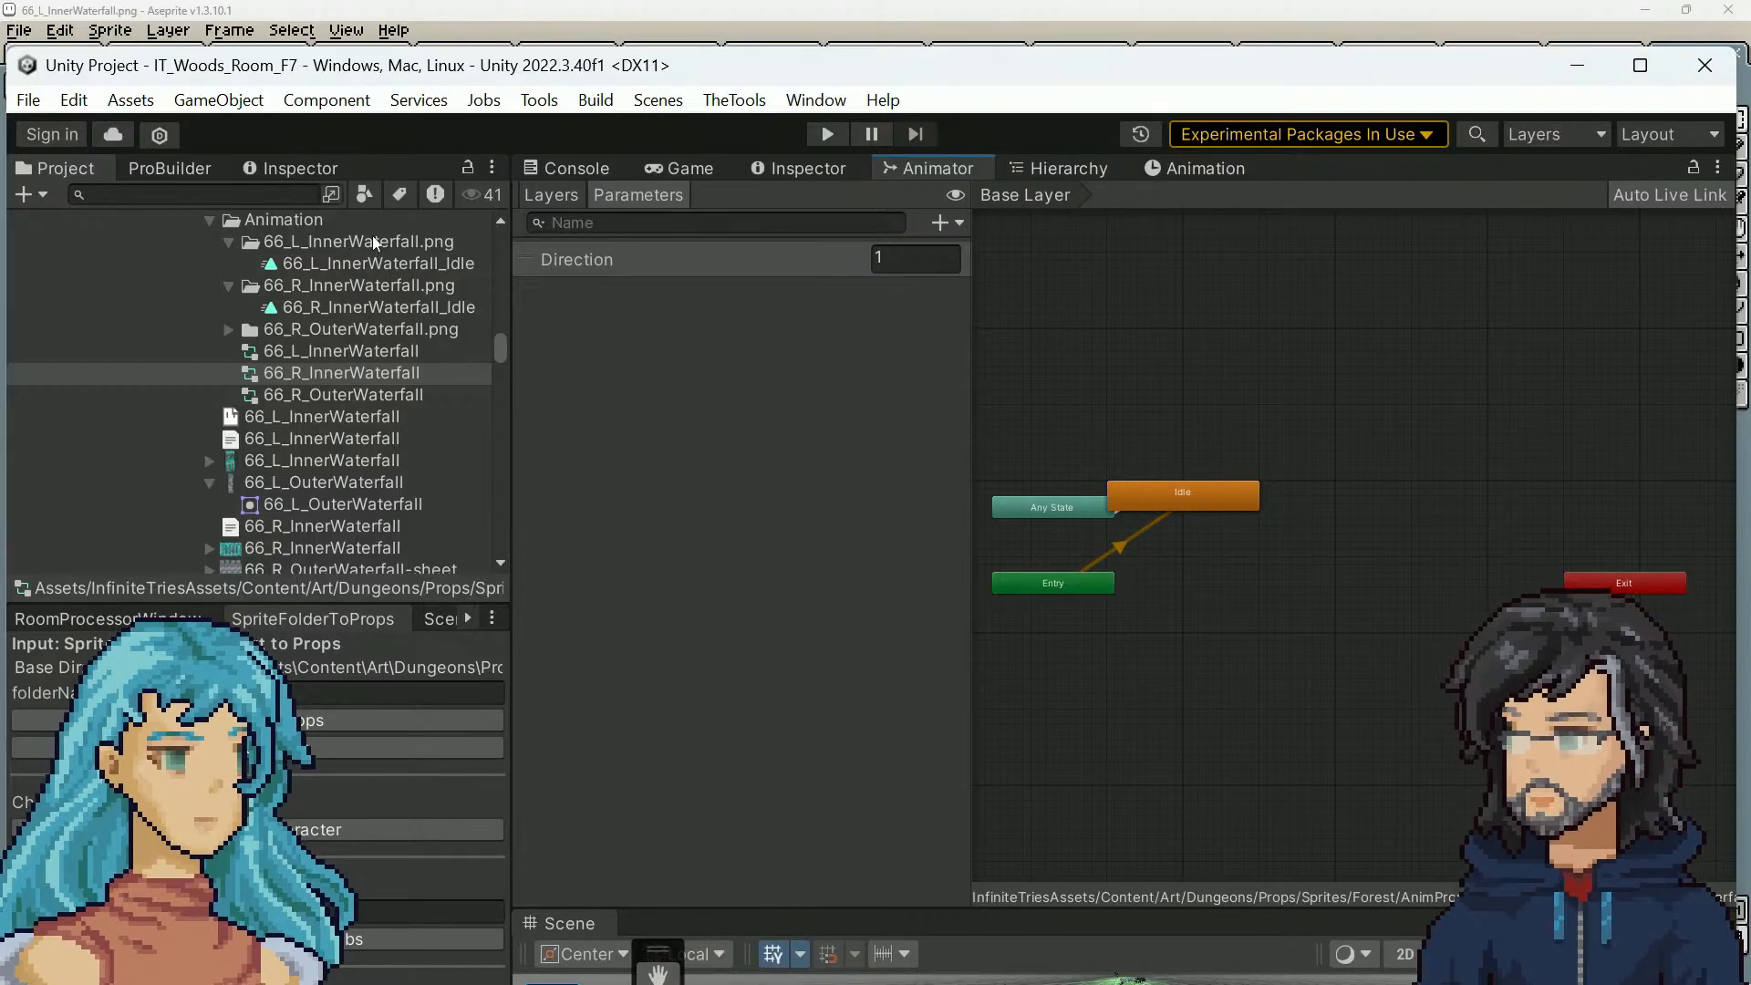
{"action": "left_click", "coordinate": [386, 263]}
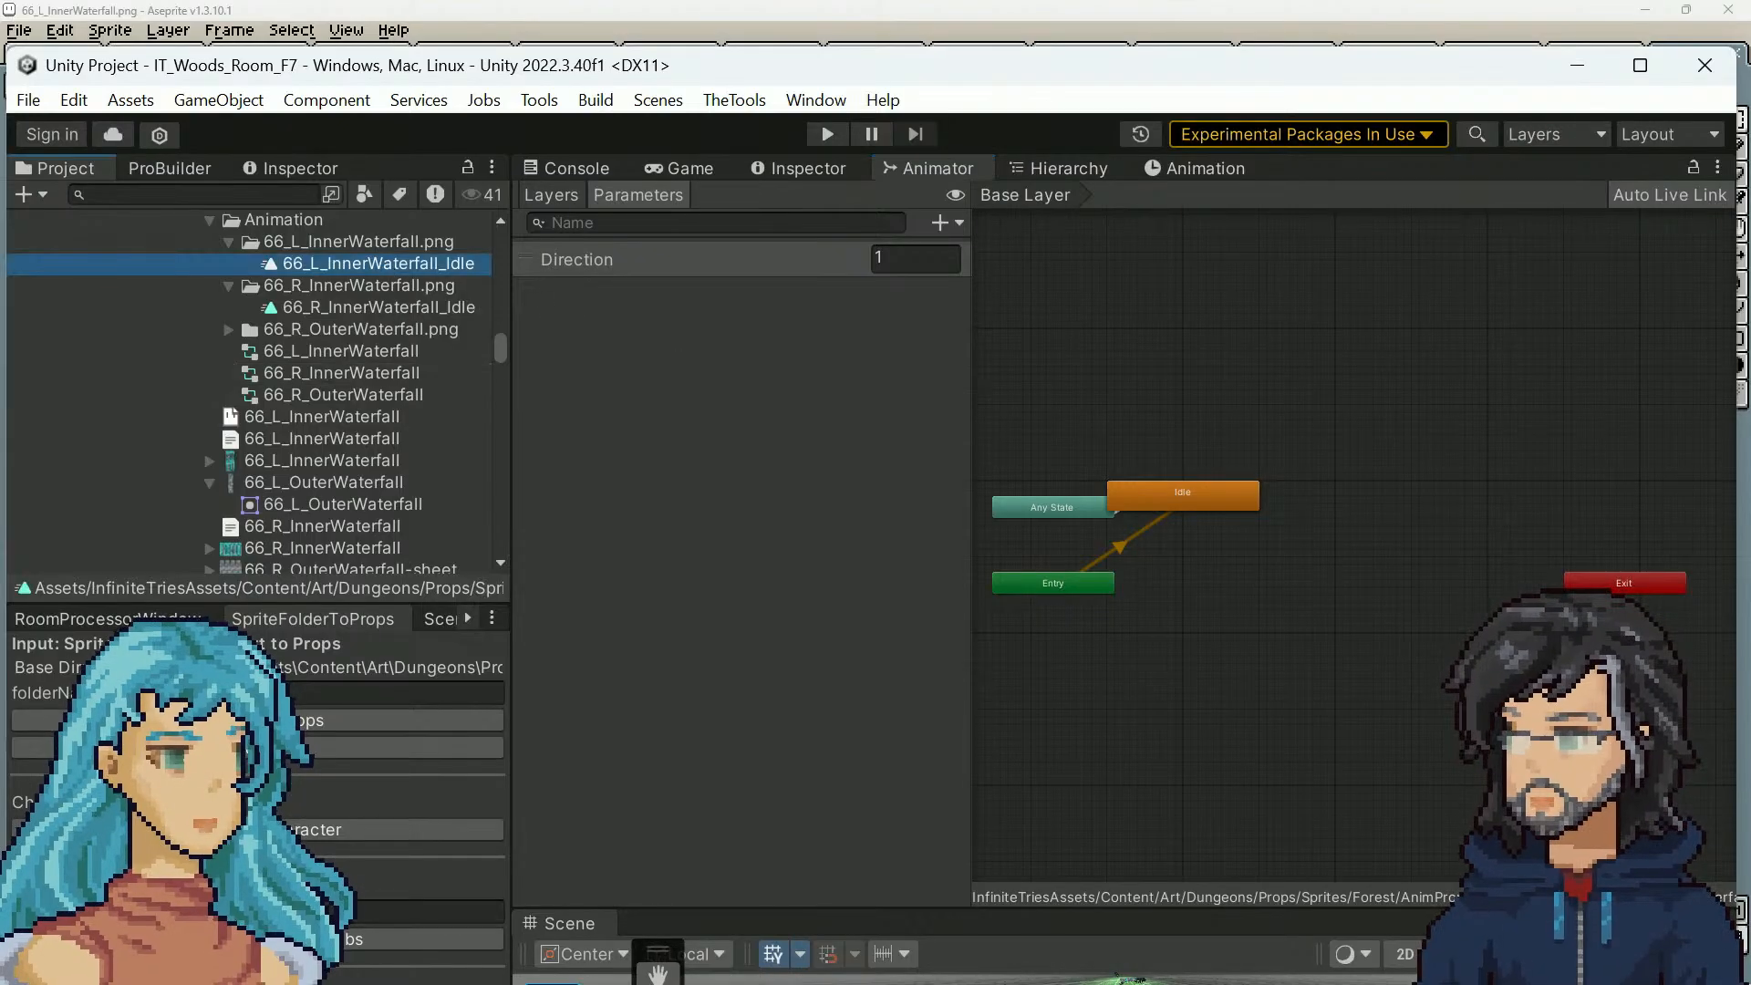
Switch to Aseprite, close the exported 66_L_InnerWaterfall.png sheet, and rename the Anim_1 tag in the source sprite to Idle
{"action": "left_click", "coordinate": [714, 15]}
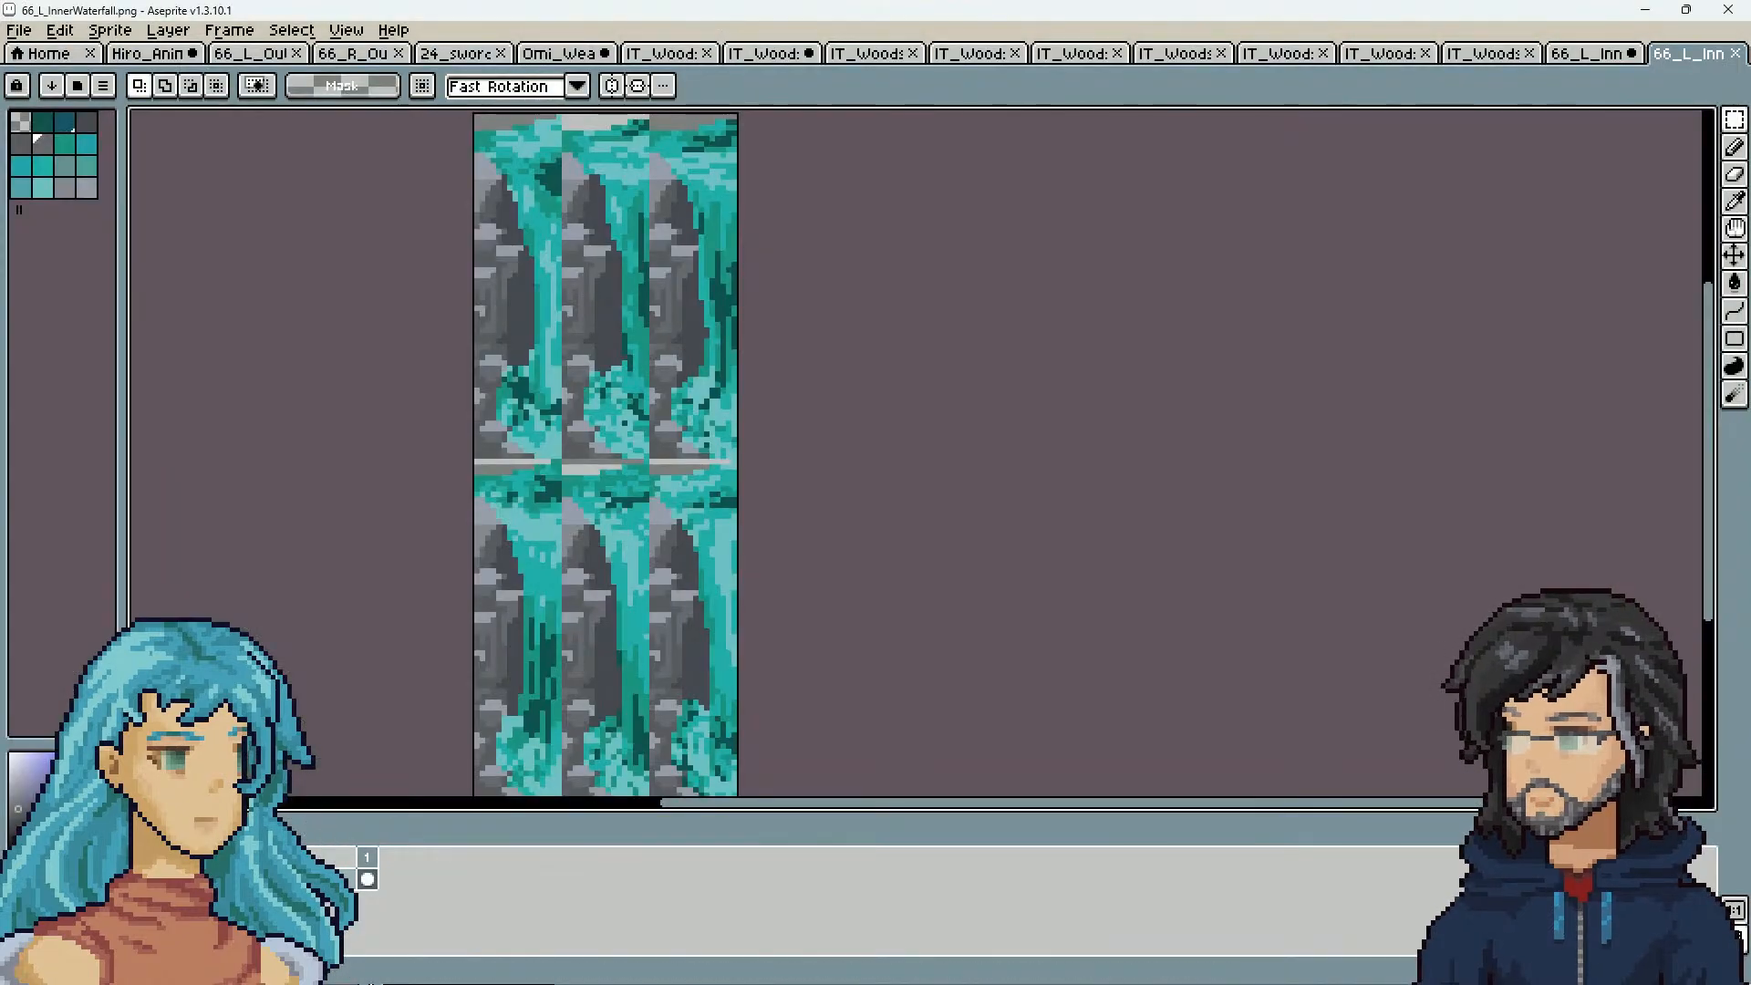
{"action": "left_click", "coordinate": [1736, 54]}
{"action": "double_click", "coordinate": [391, 831]}
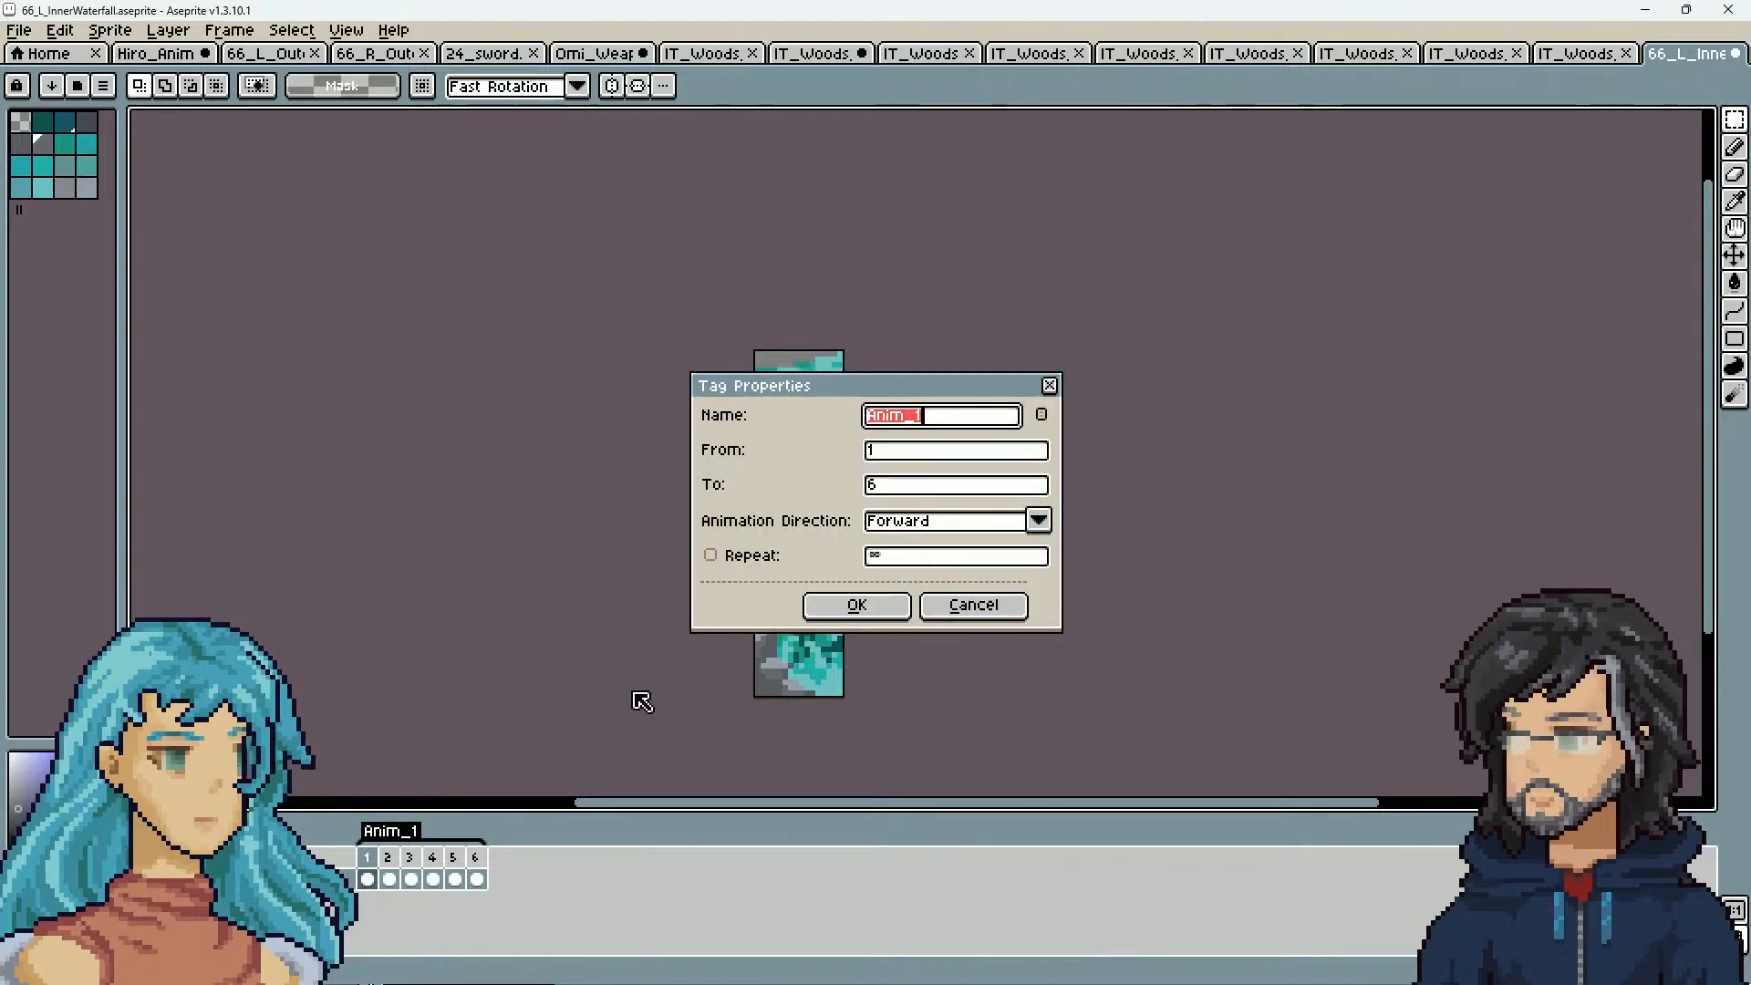
{"action": "type", "text": "IDle"}
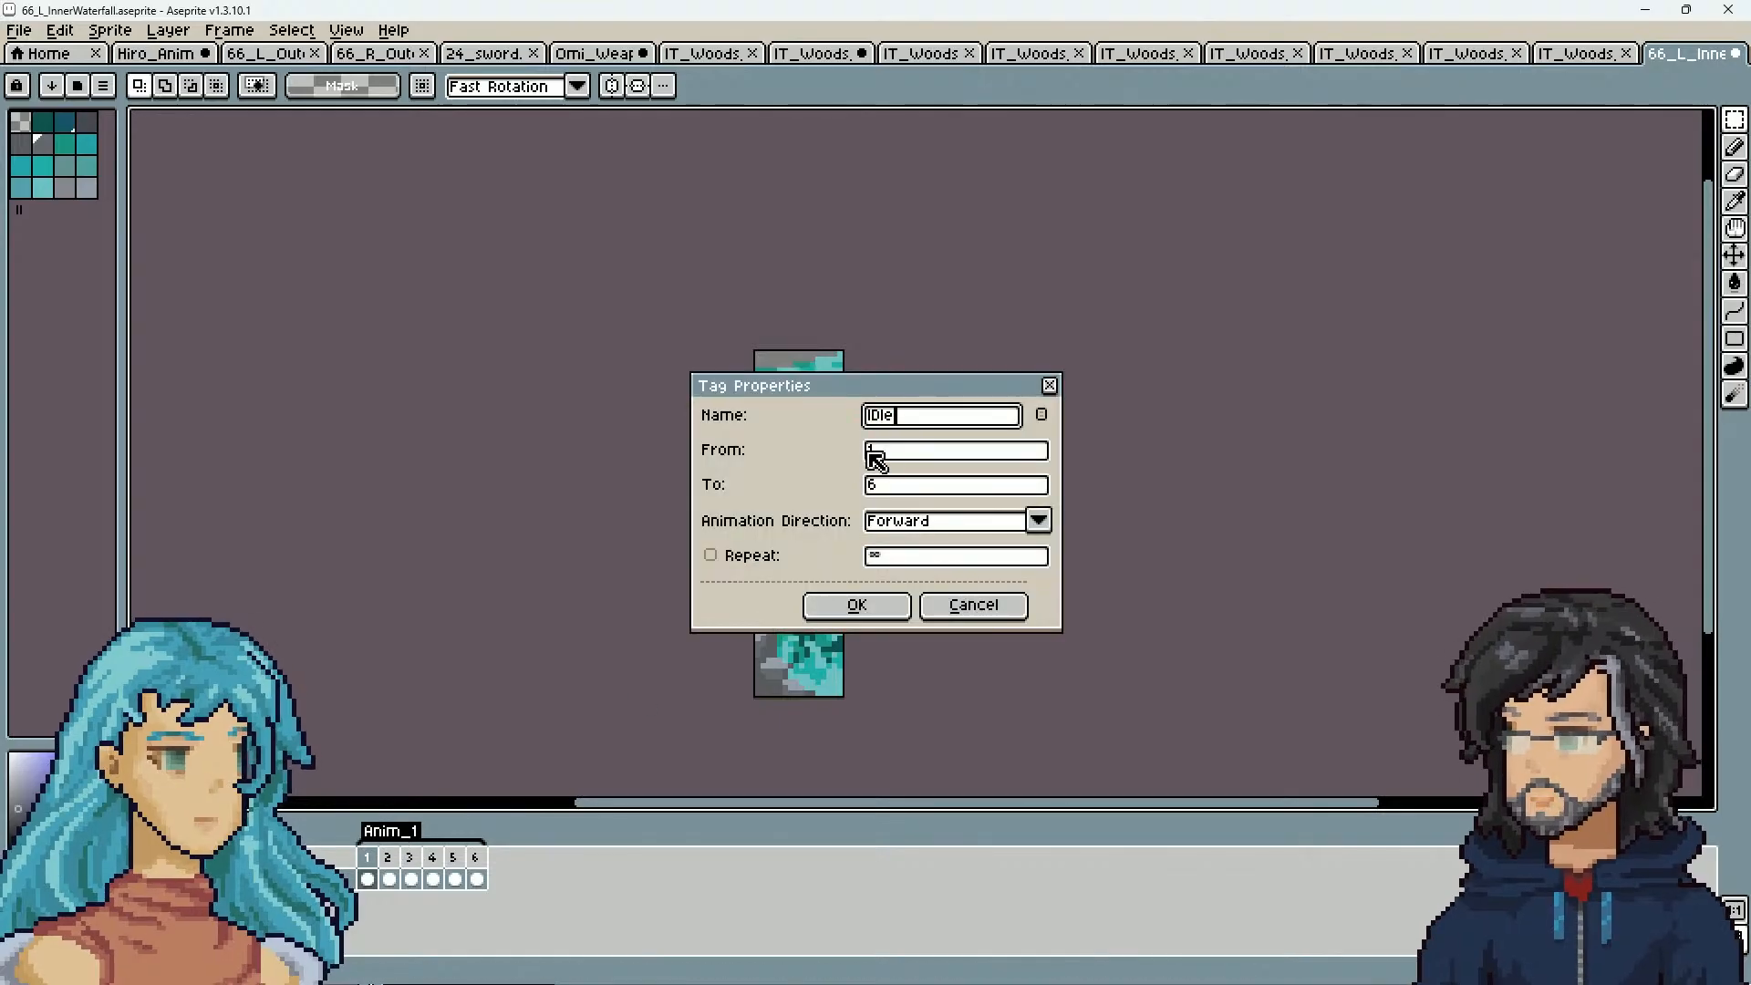
{"action": "key", "text": "BackSpace"}
{"action": "key", "text": "BackSpace"}
{"action": "key", "text": "BackSpace"}
{"action": "type", "text": "dle"}
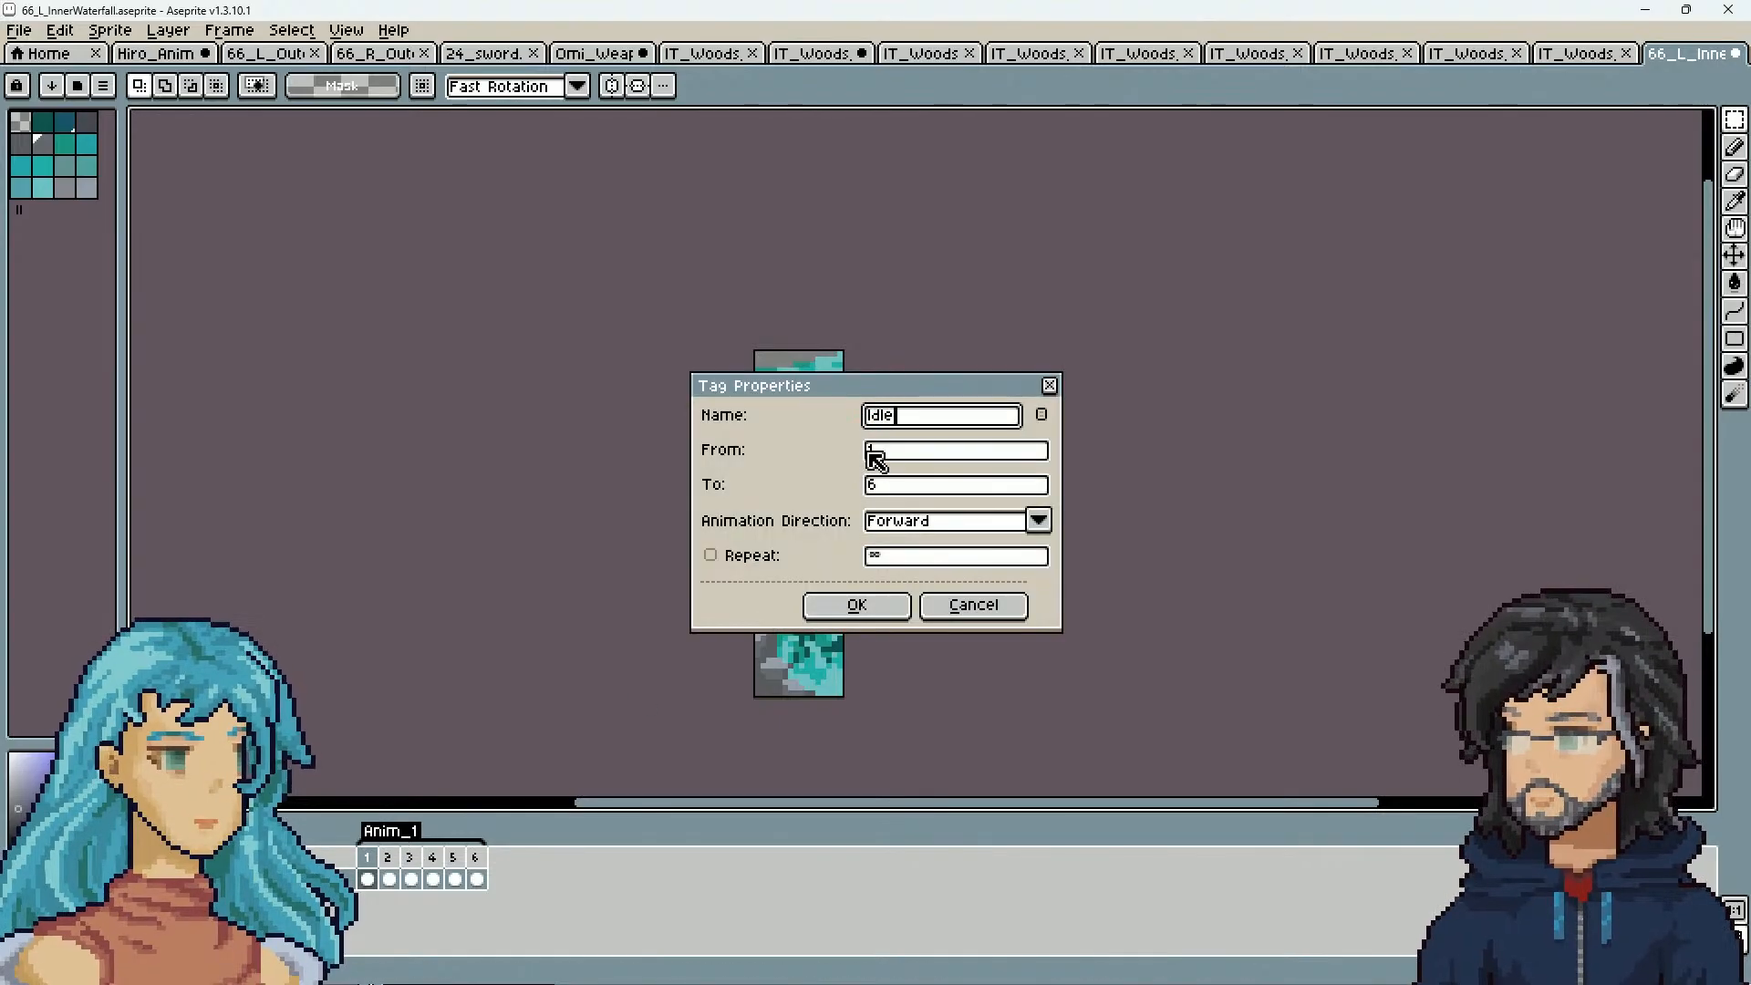
{"action": "left_click", "coordinate": [857, 606]}
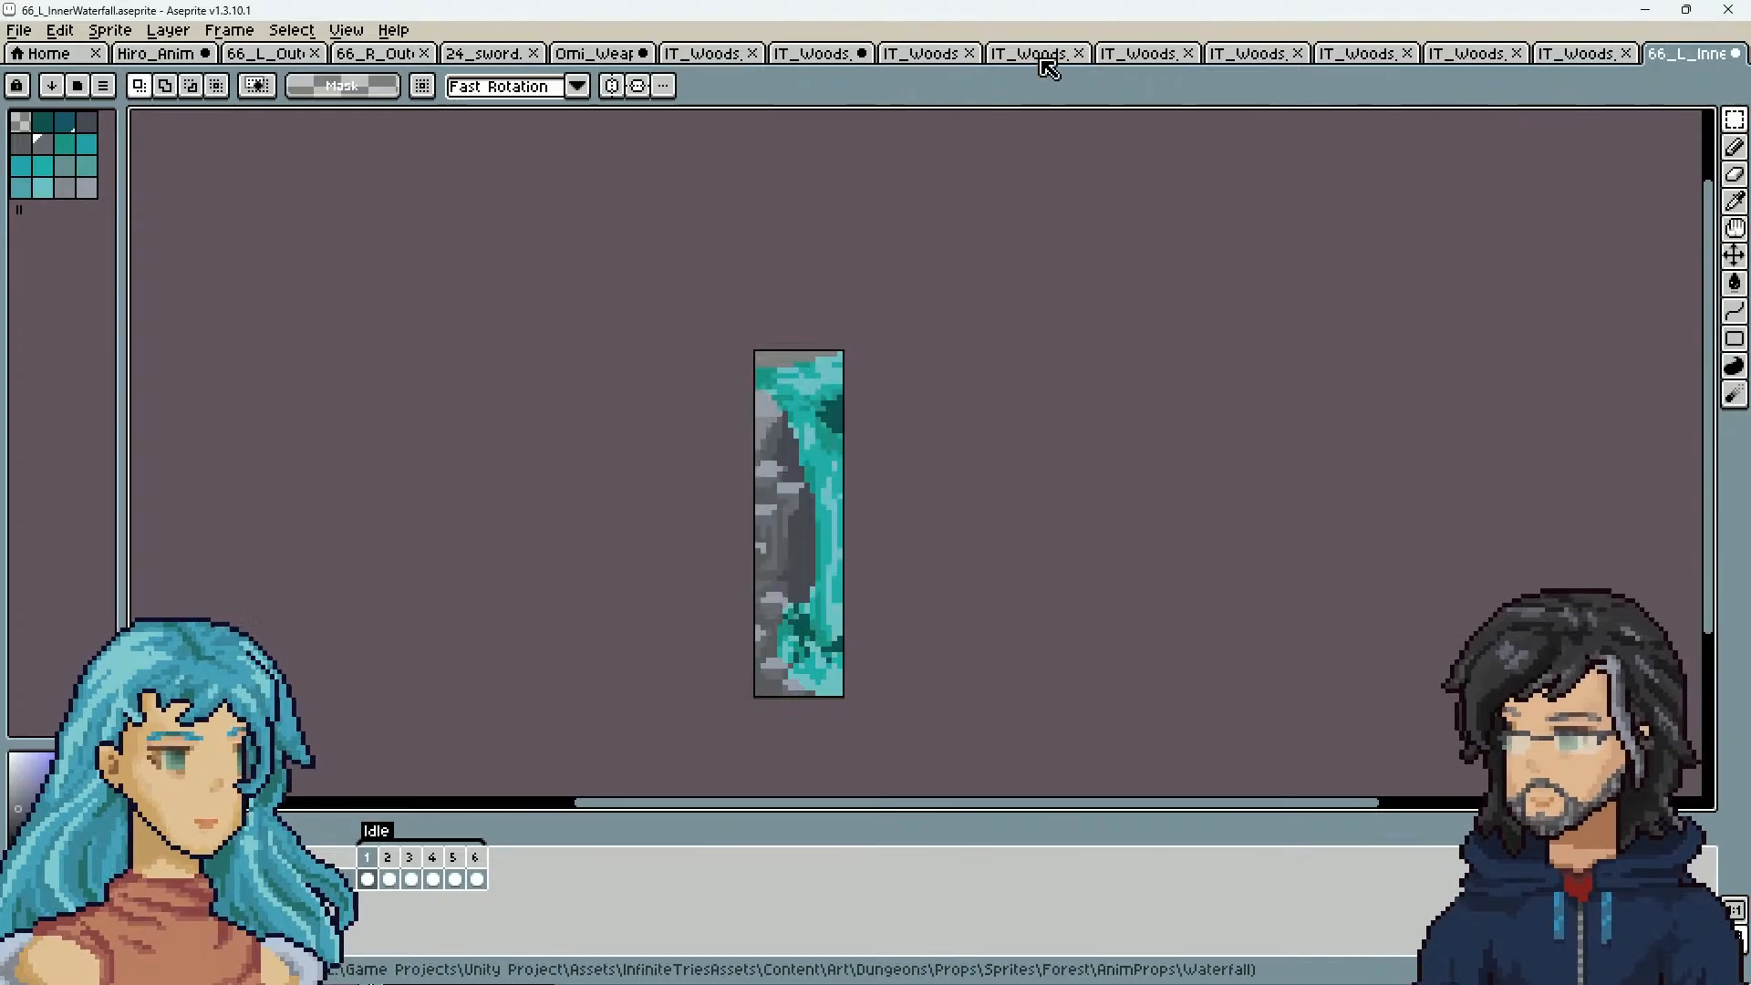
{"action": "left_click_drag", "start_coordinate": [960, 30], "coordinate": [978, 266]}
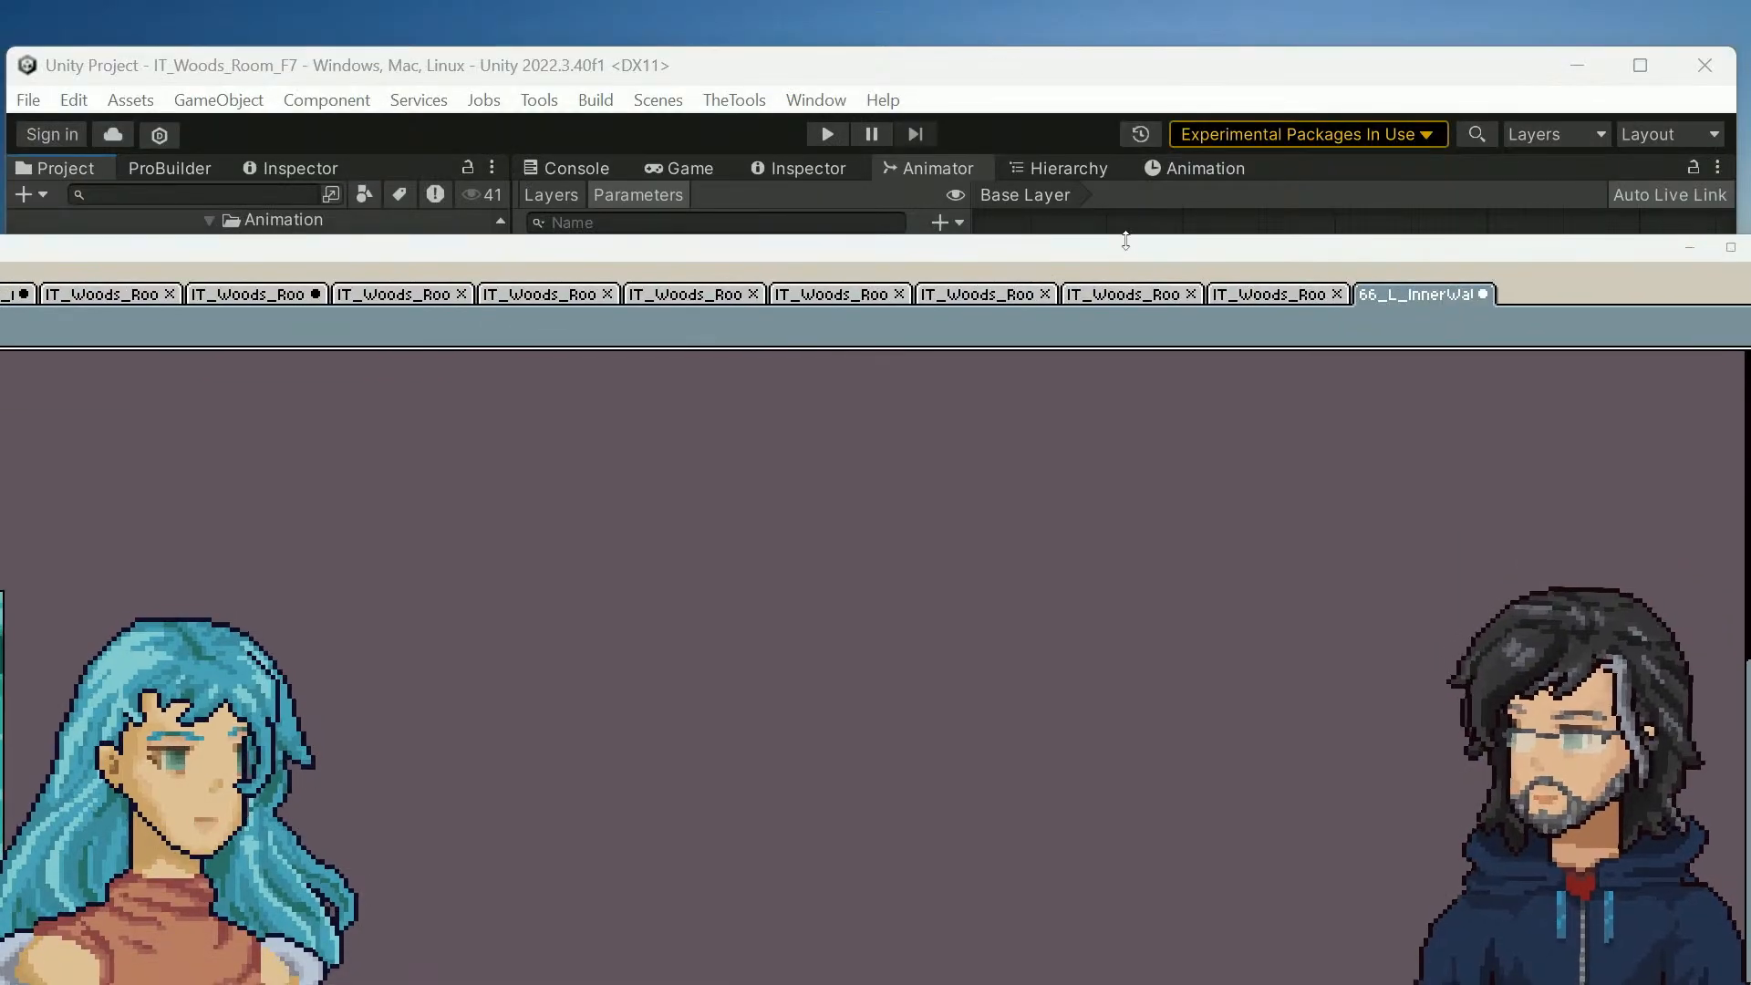
{"action": "left_click_drag", "start_coordinate": [1180, 265], "coordinate": [934, 291]}
{"action": "left_click", "coordinate": [1493, 285]}
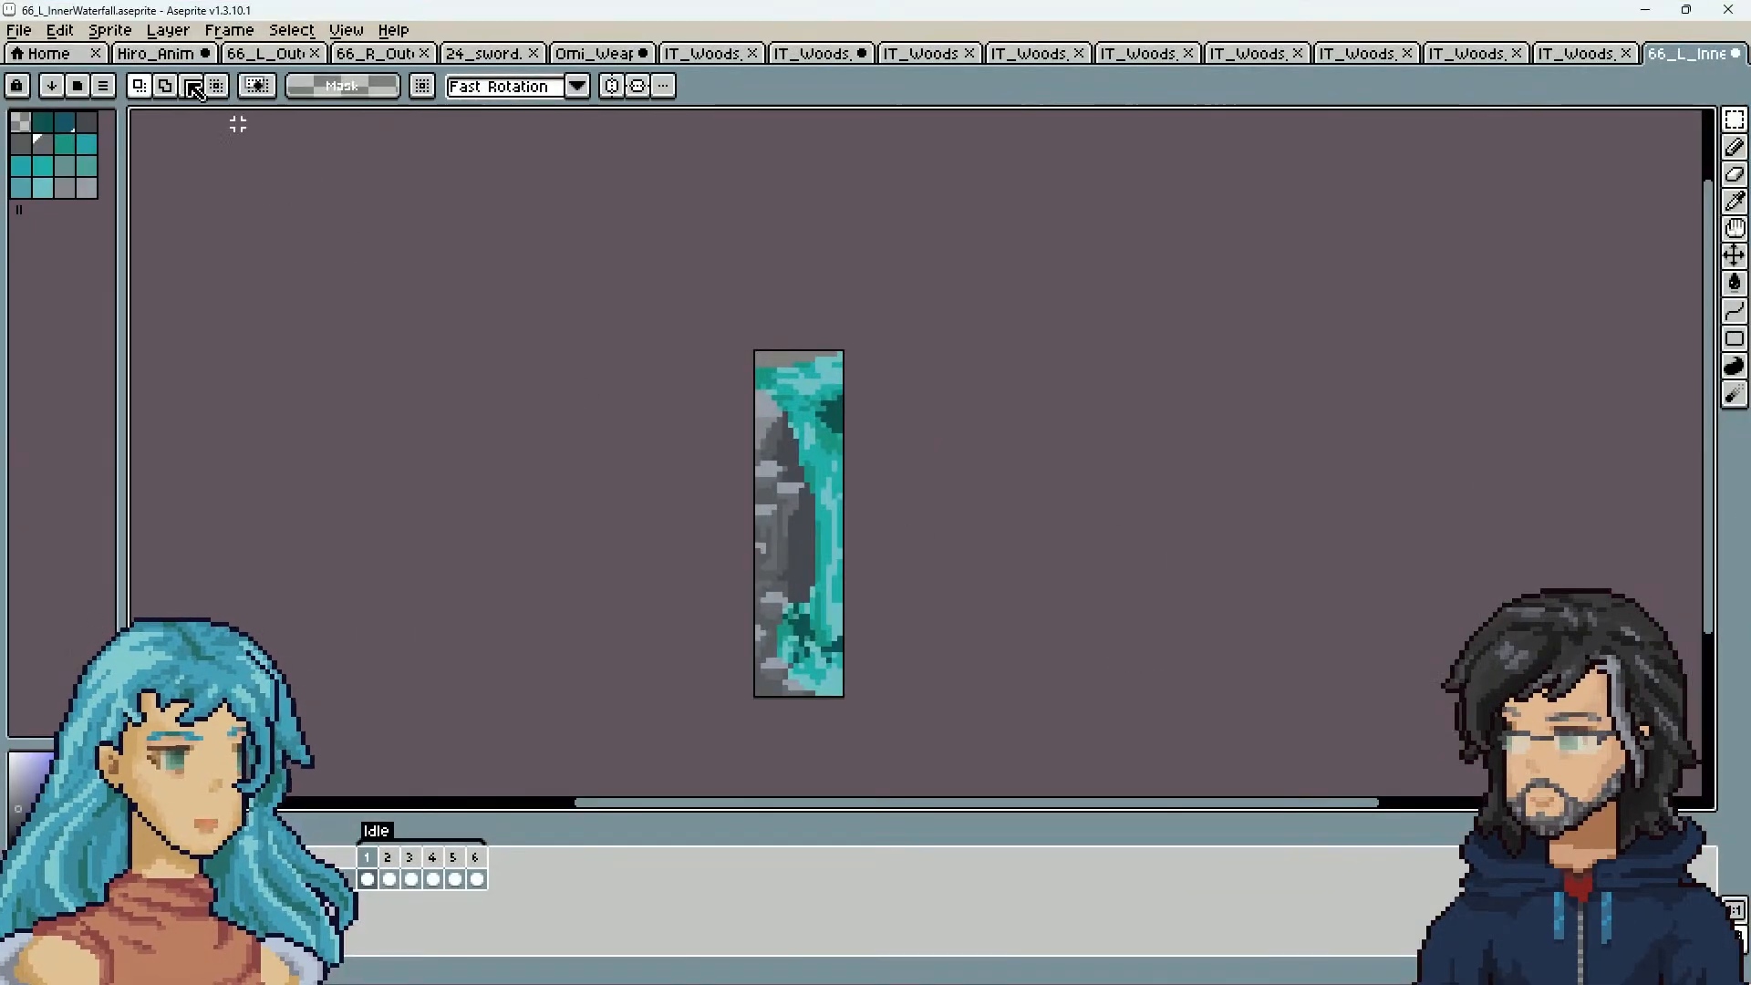
Export the sprite as a packed sheet to 66_L_InnerWaterfall.png with JSON data, and close the generated sheet
{"action": "left_click", "coordinate": [18, 30]}
{"action": "mouse_move", "coordinate": [114, 213]}
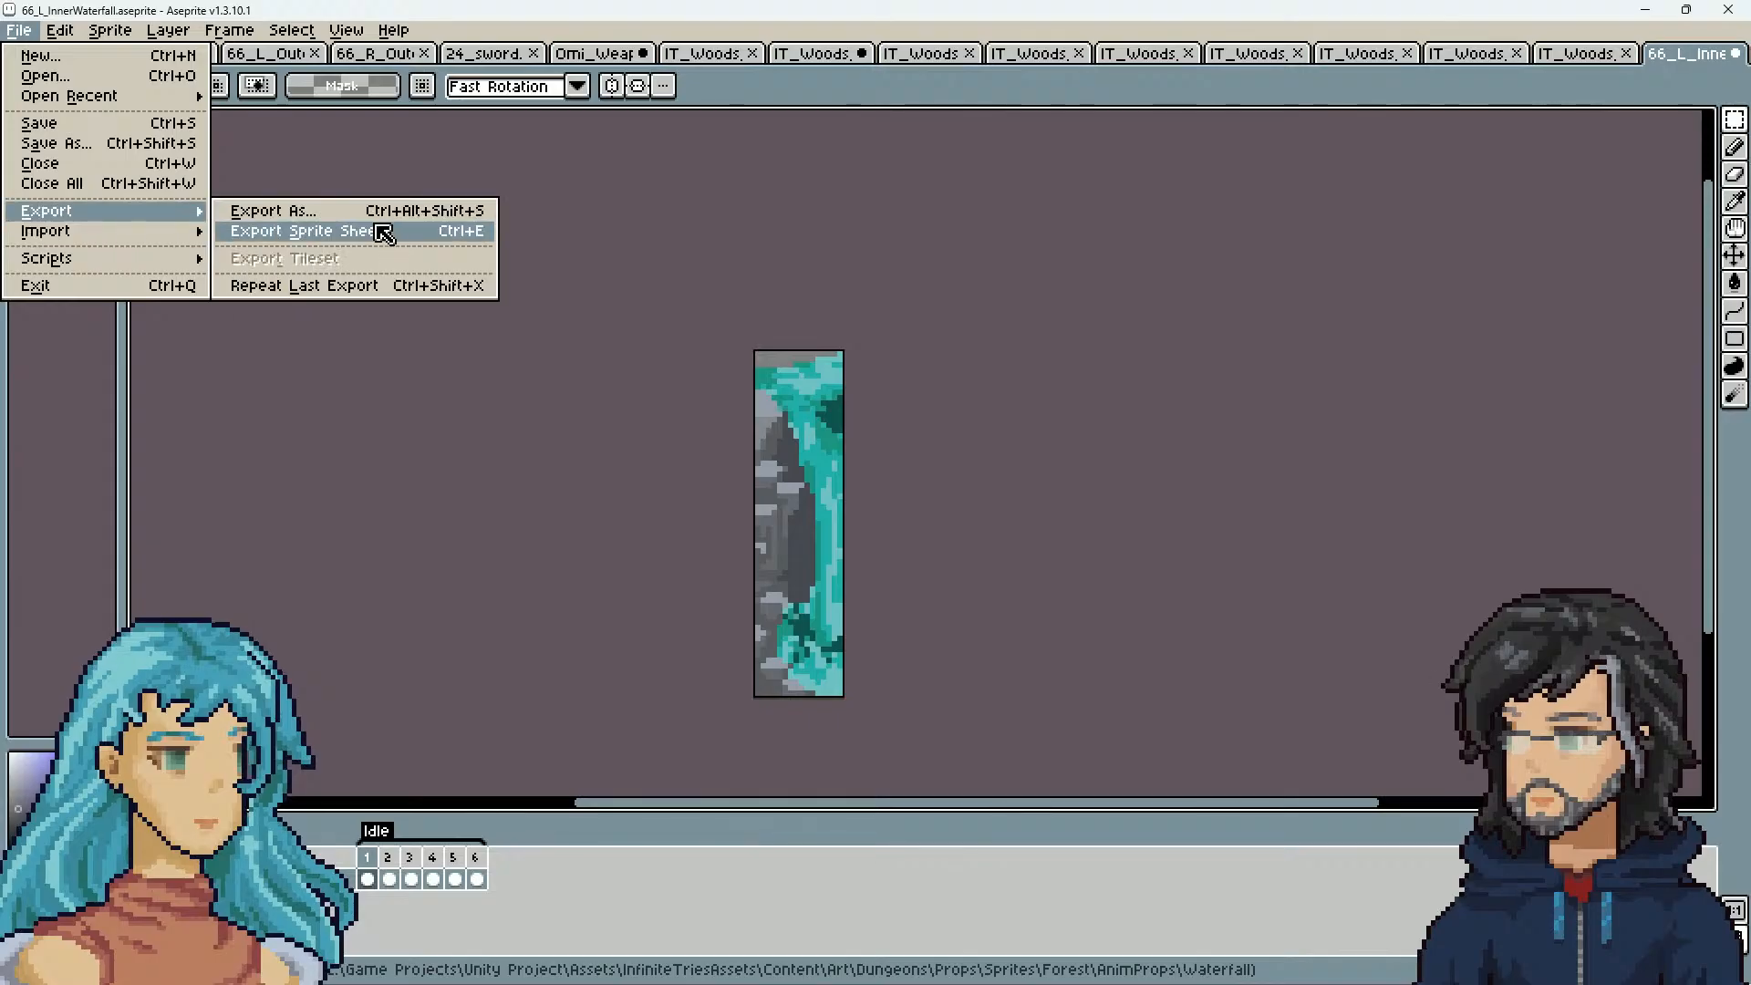
{"action": "left_click", "coordinate": [383, 230]}
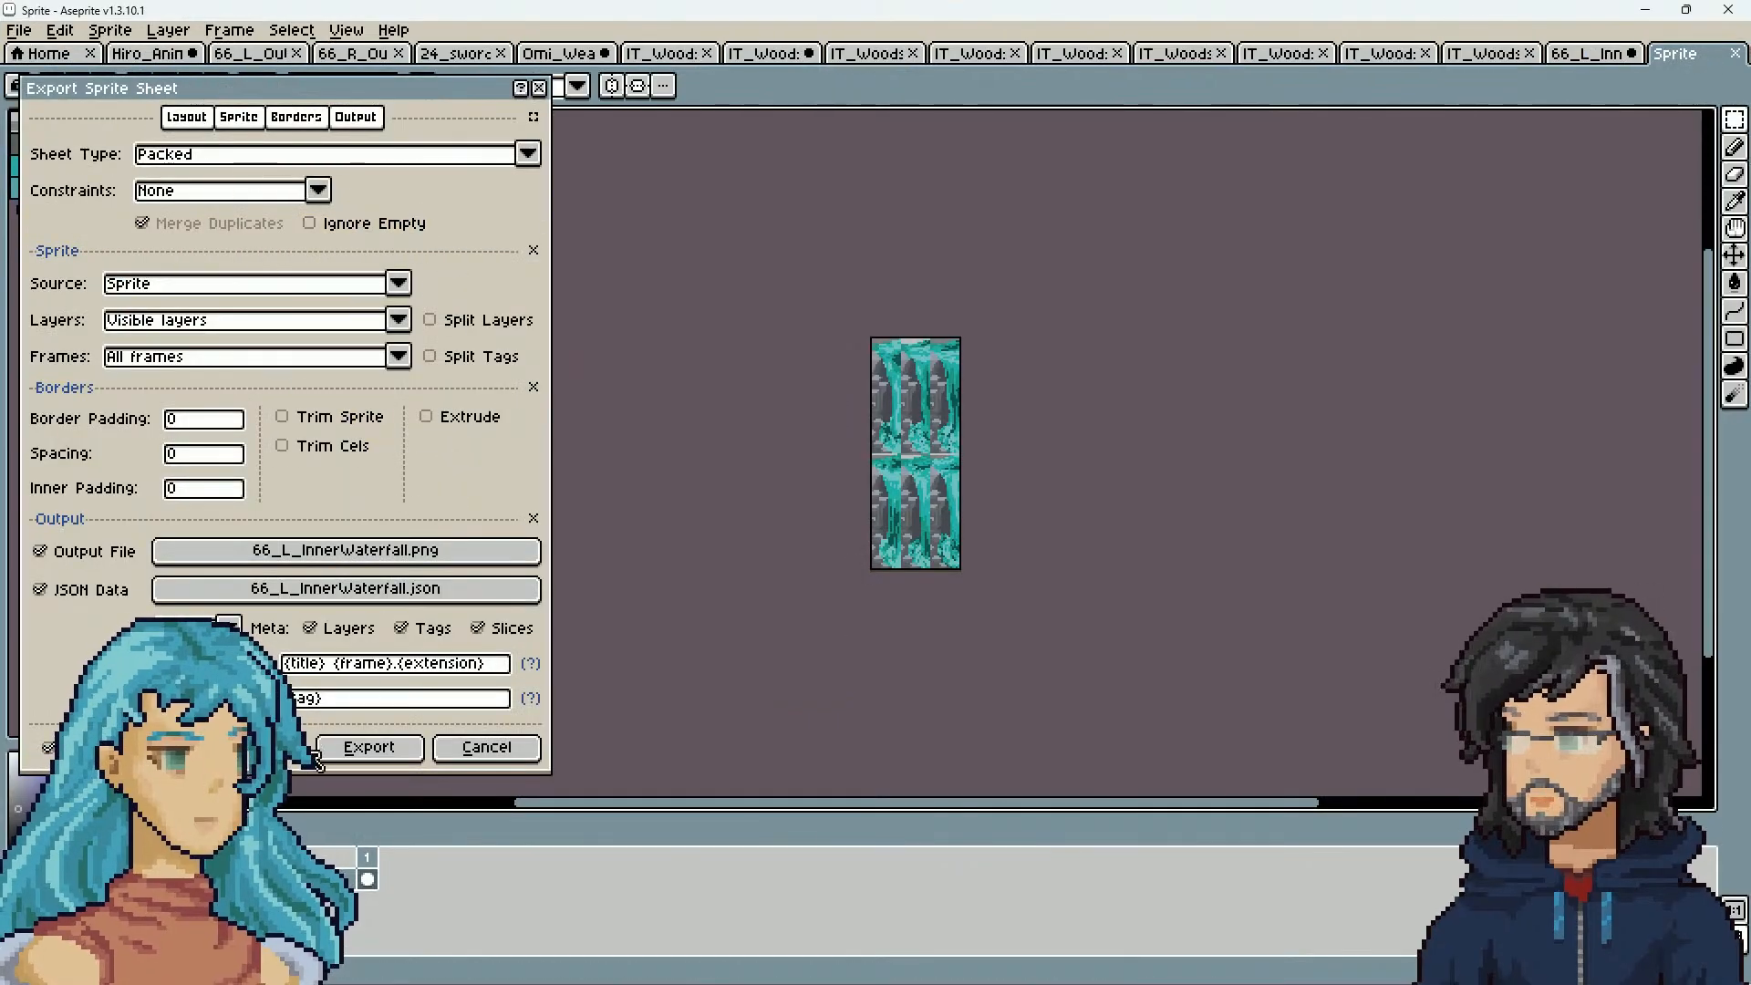
{"action": "left_click", "coordinate": [398, 762]}
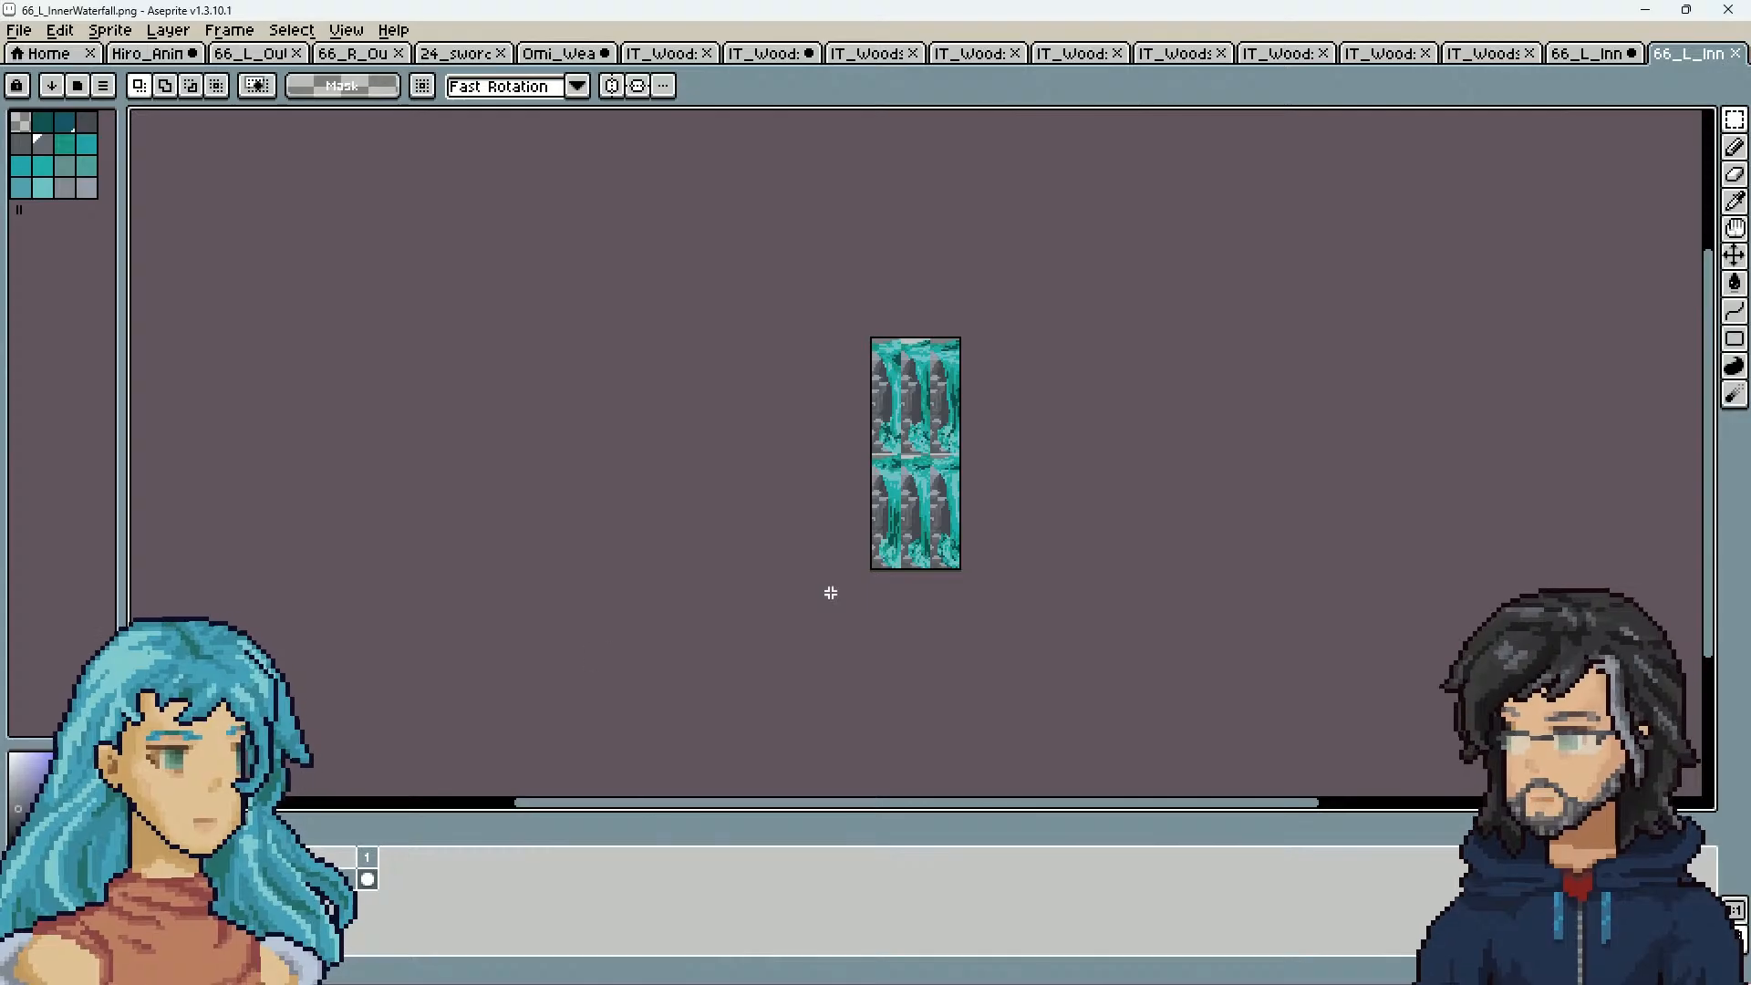
{"action": "left_click", "coordinate": [1734, 57]}
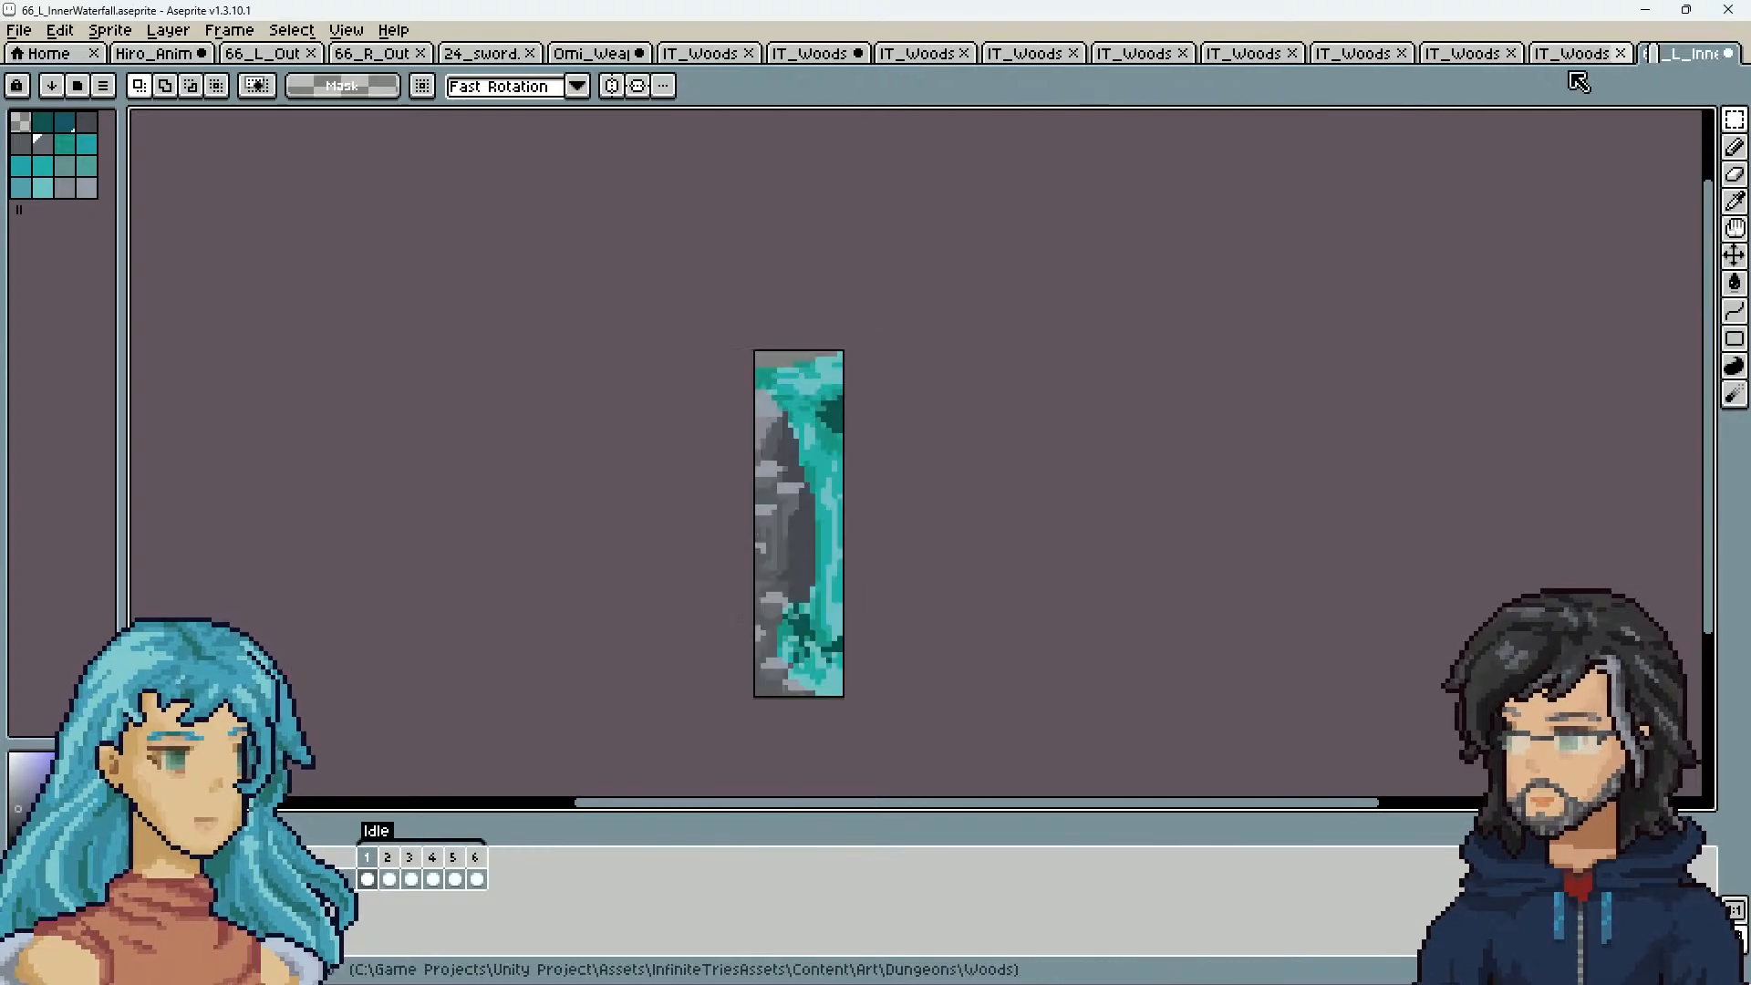
Check the sprite sheet's output location in the Waterfall folder and re-export 66_L_InnerWaterfall.png and its JSON over the existing files
{"action": "left_click", "coordinate": [19, 30]}
{"action": "mouse_move", "coordinate": [86, 212]}
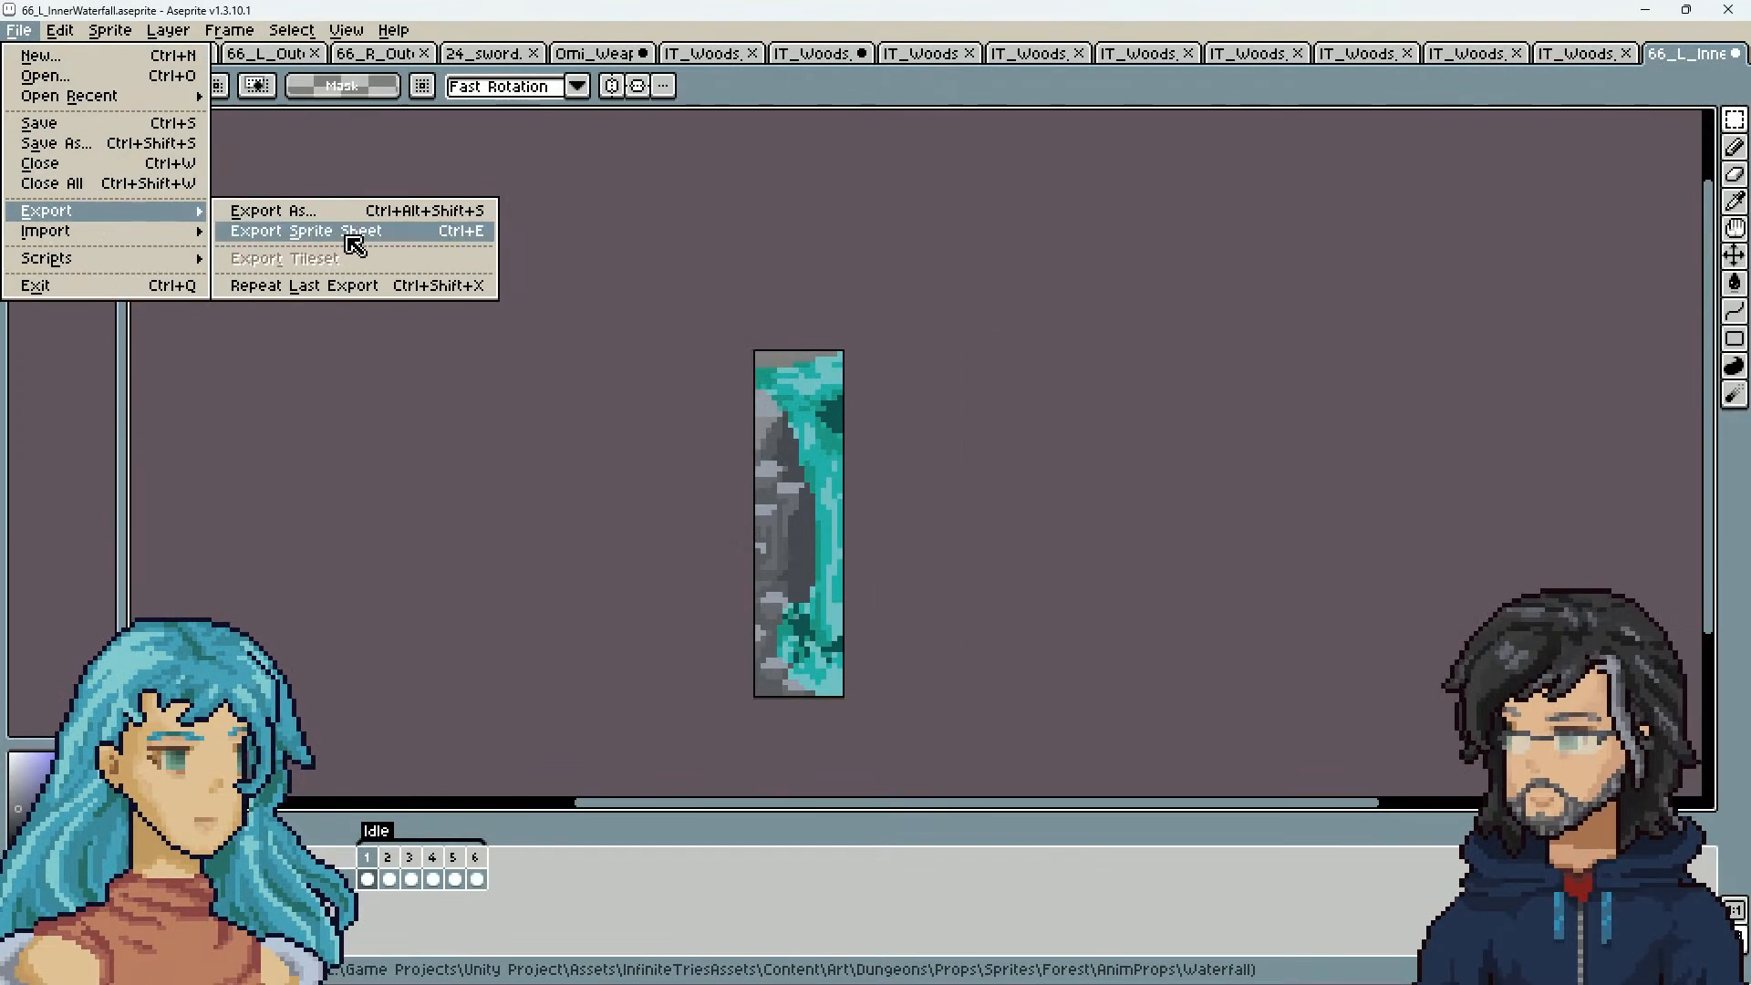
{"action": "left_click", "coordinate": [324, 239]}
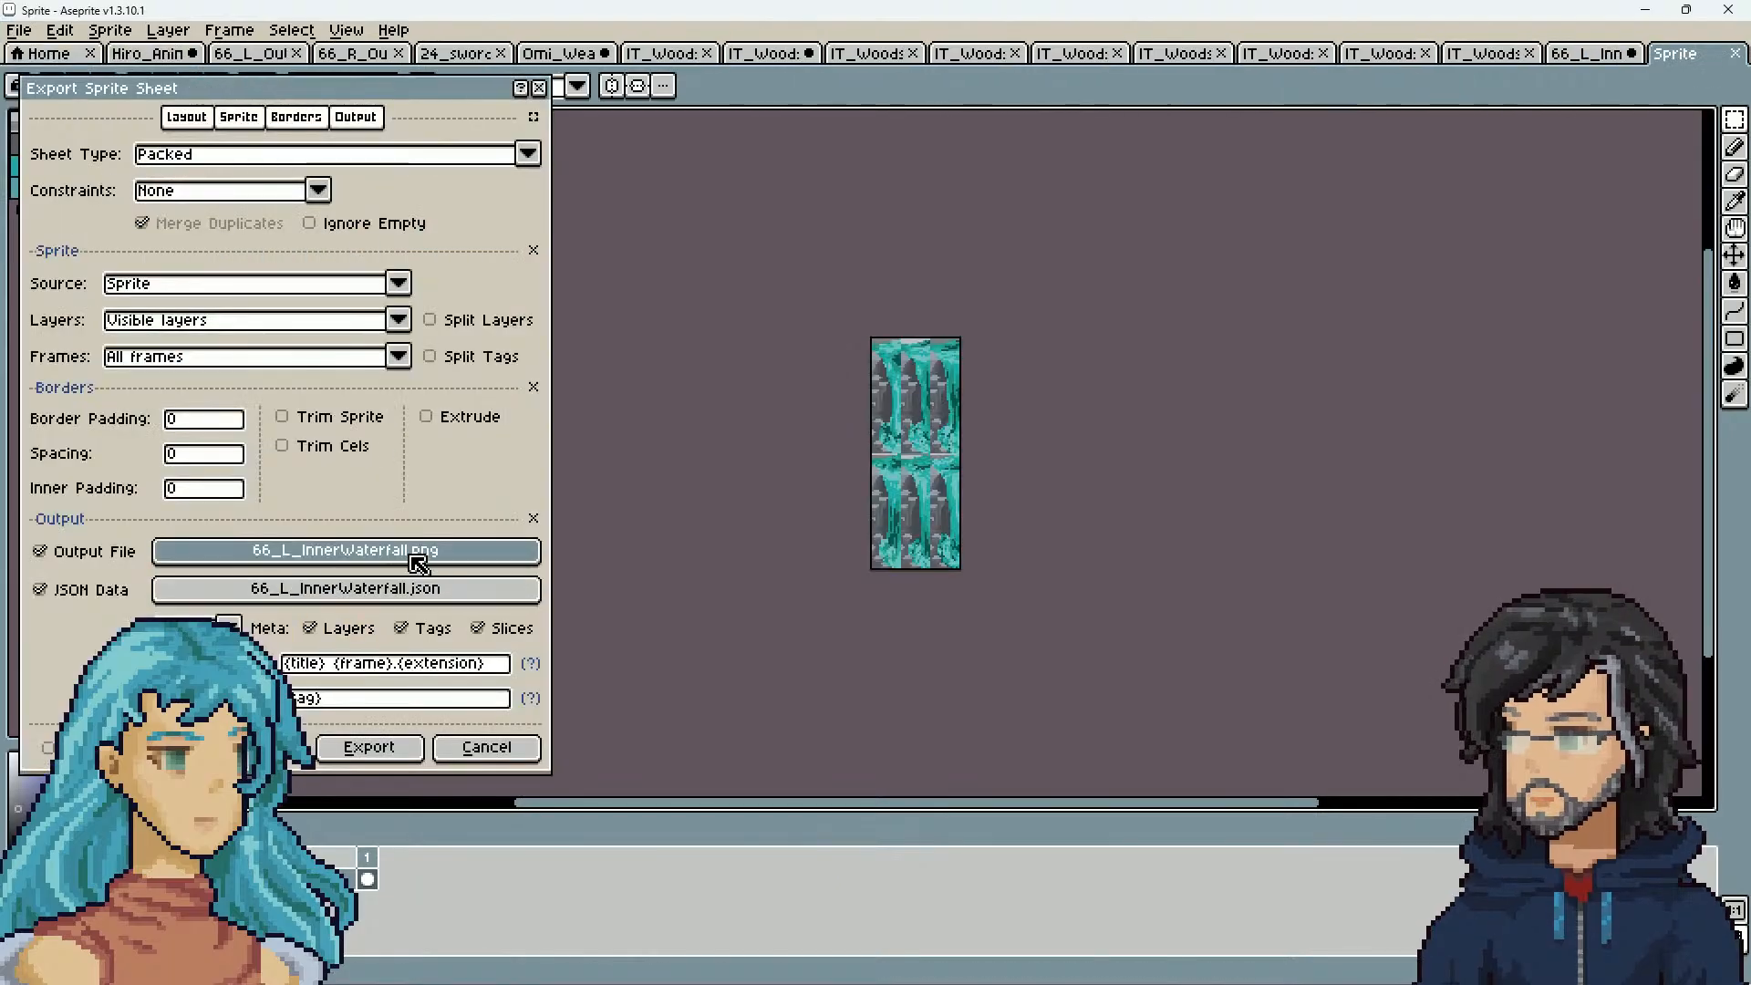
{"action": "left_click", "coordinate": [417, 556]}
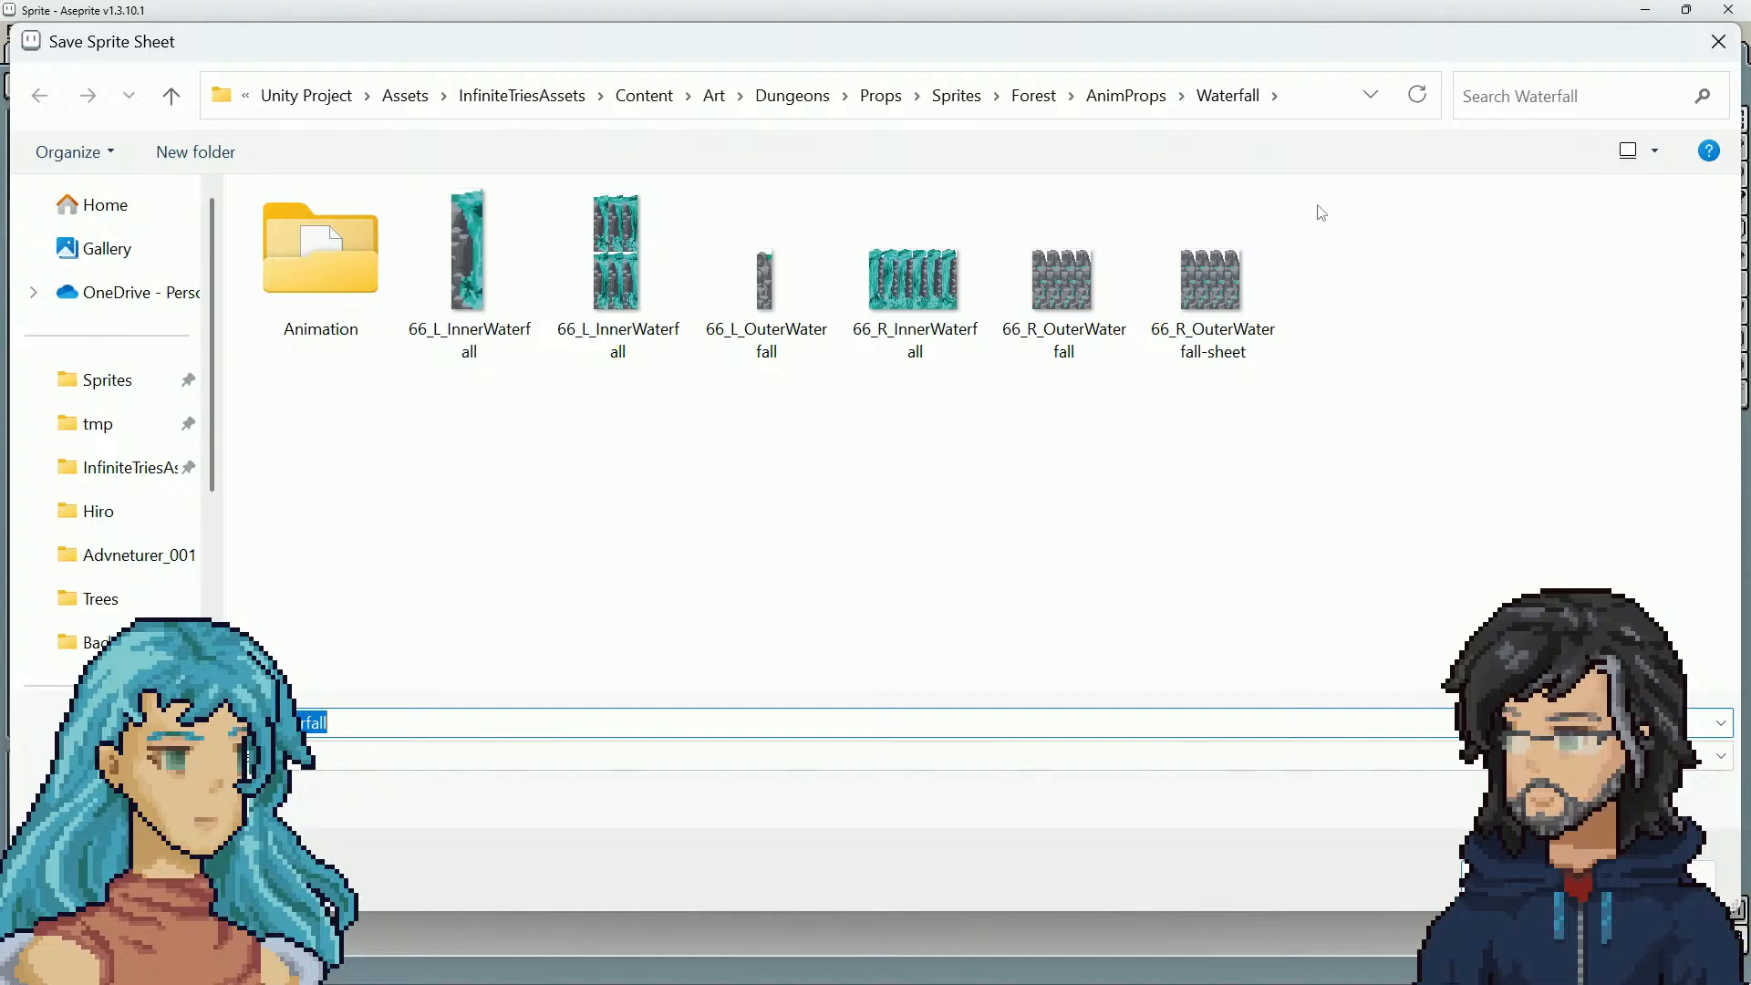
{"action": "left_click", "coordinate": [1717, 41]}
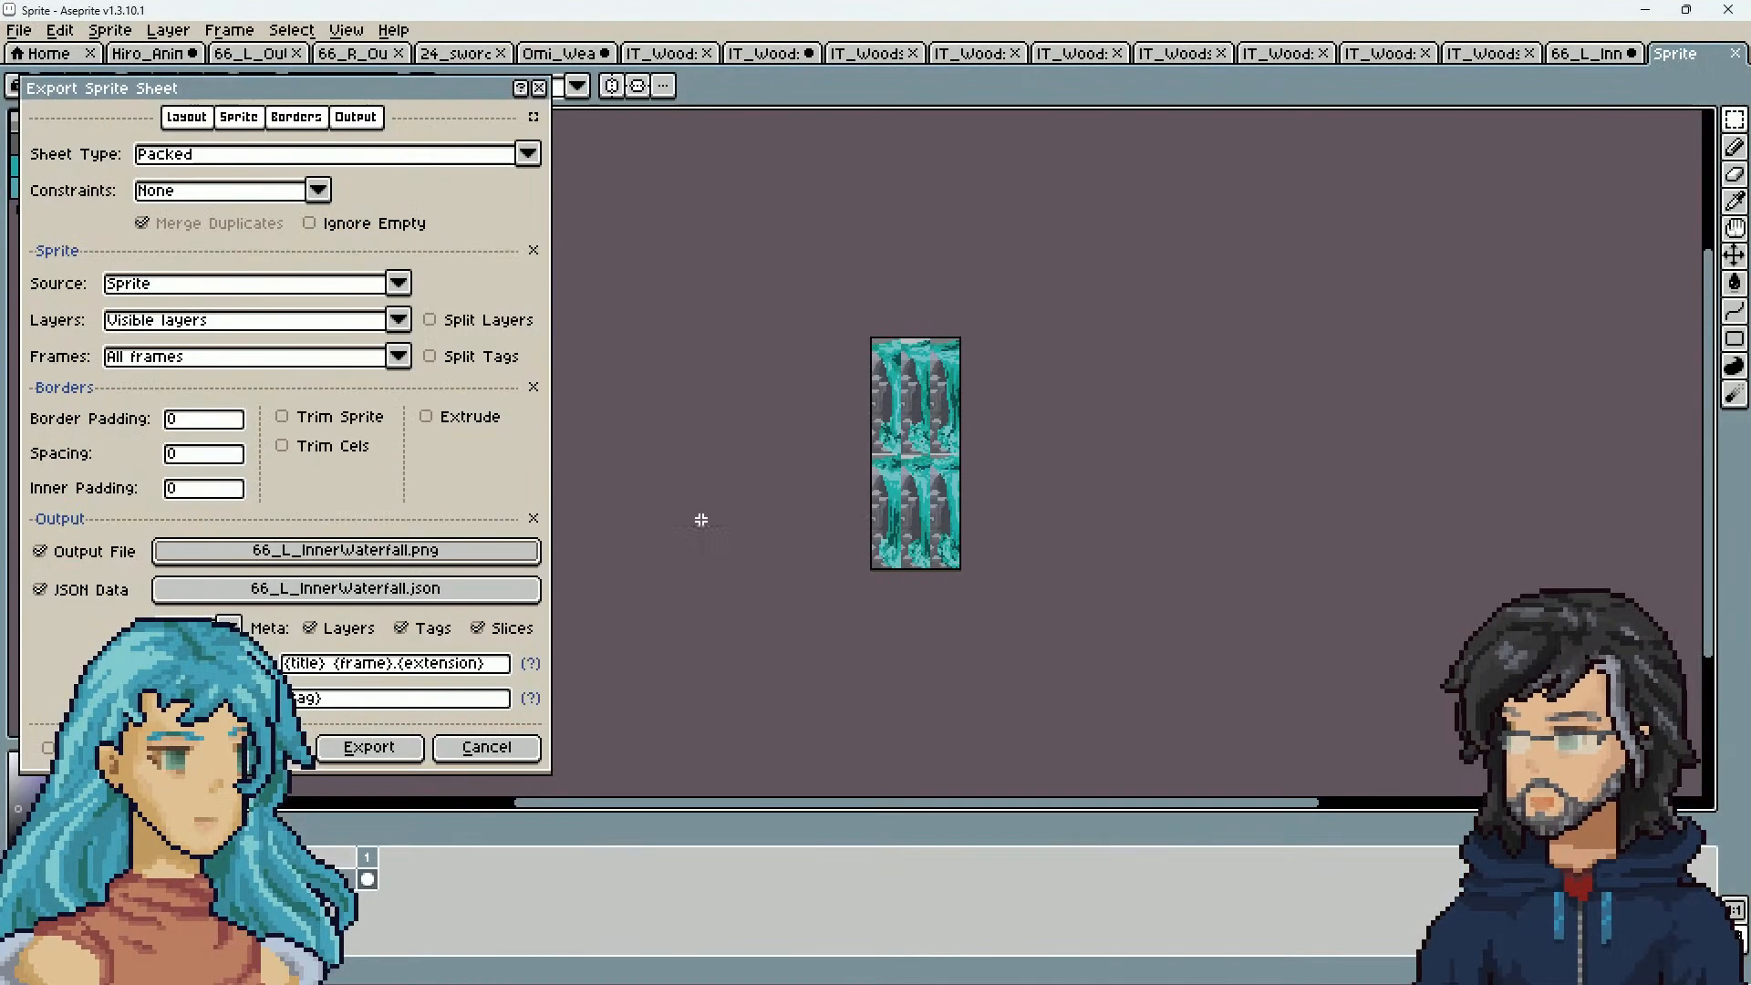
{"action": "left_click", "coordinate": [415, 753]}
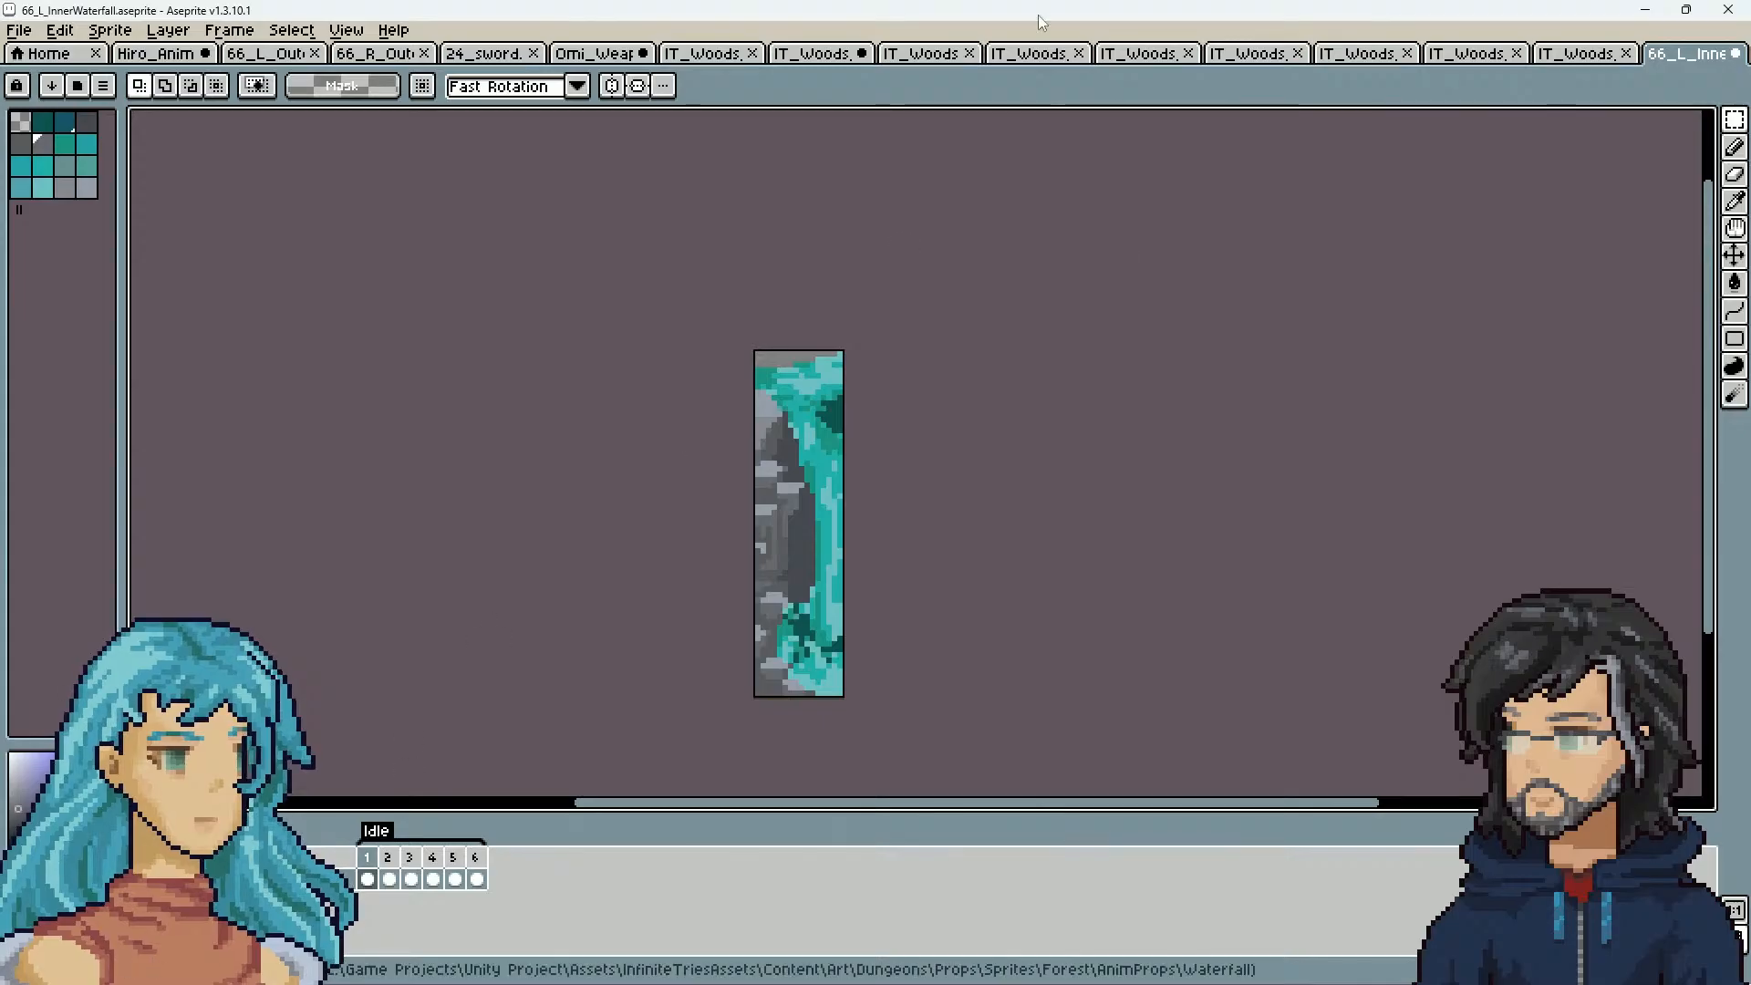
Switch back to Unity and rerun the SpriteFolderToProps processing on the updated waterfall sprites
{"action": "left_click_drag", "start_coordinate": [1115, 19], "coordinate": [1449, 19]}
{"action": "left_click_drag", "start_coordinate": [1560, 23], "coordinate": [69, 0]}
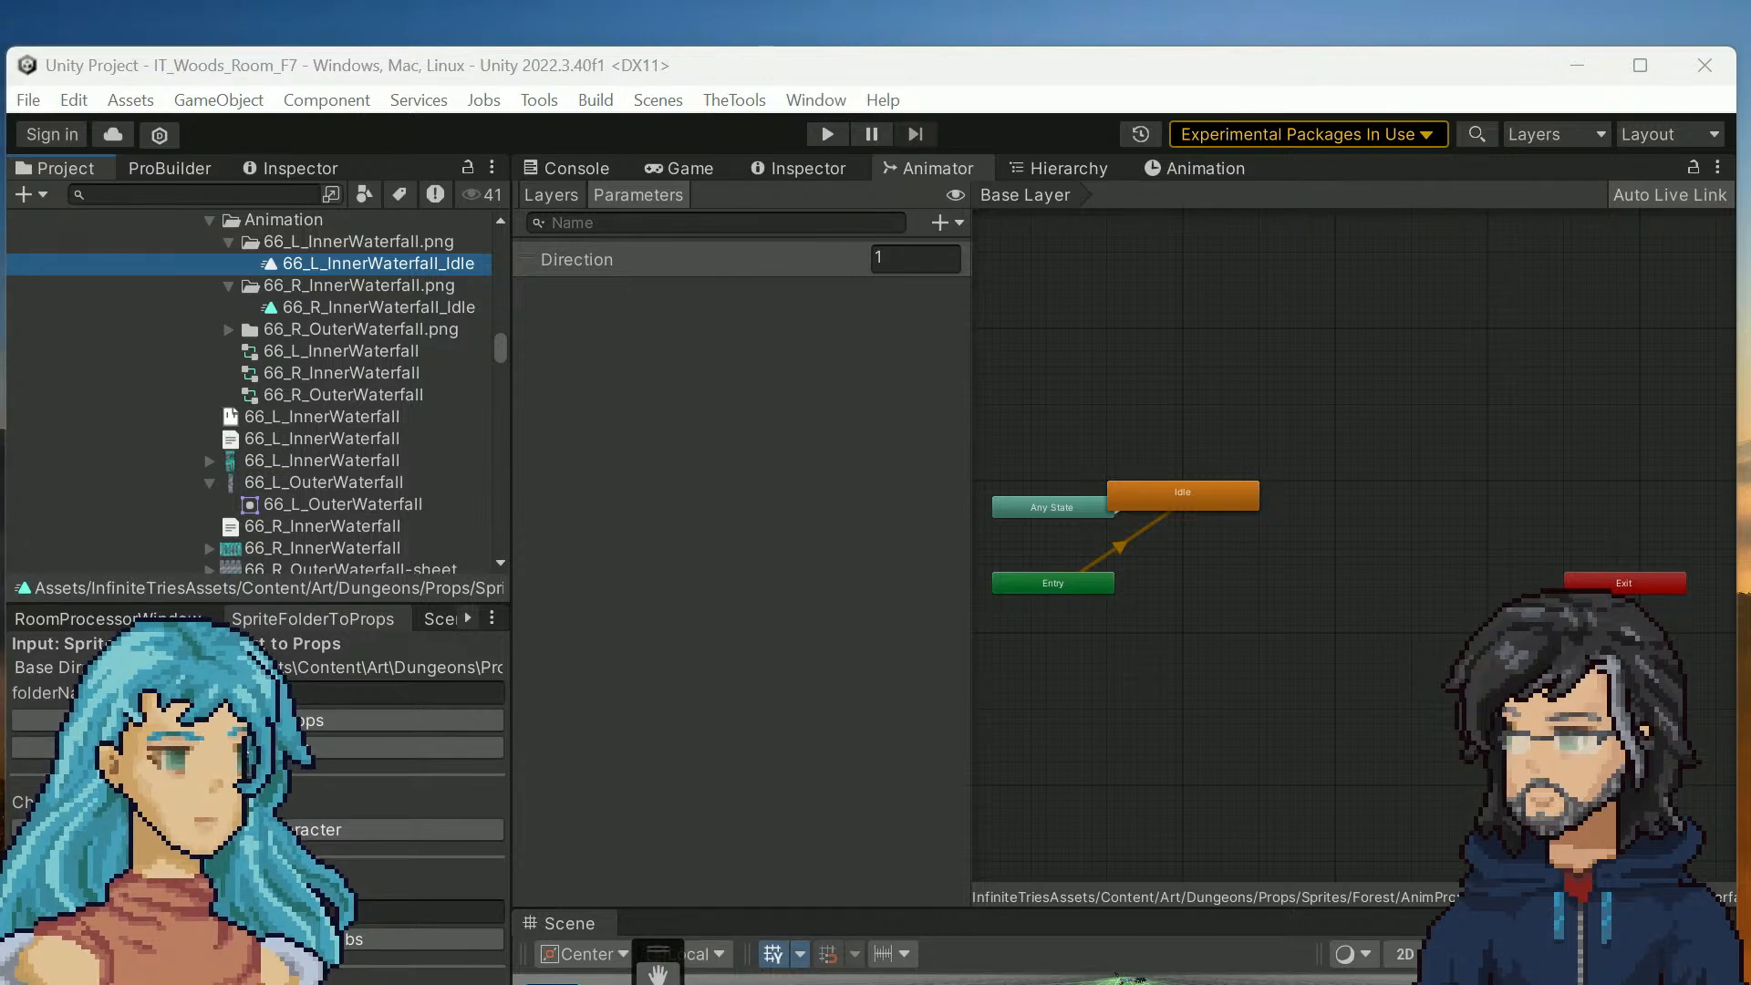
{"action": "left_click", "coordinate": [859, 486]}
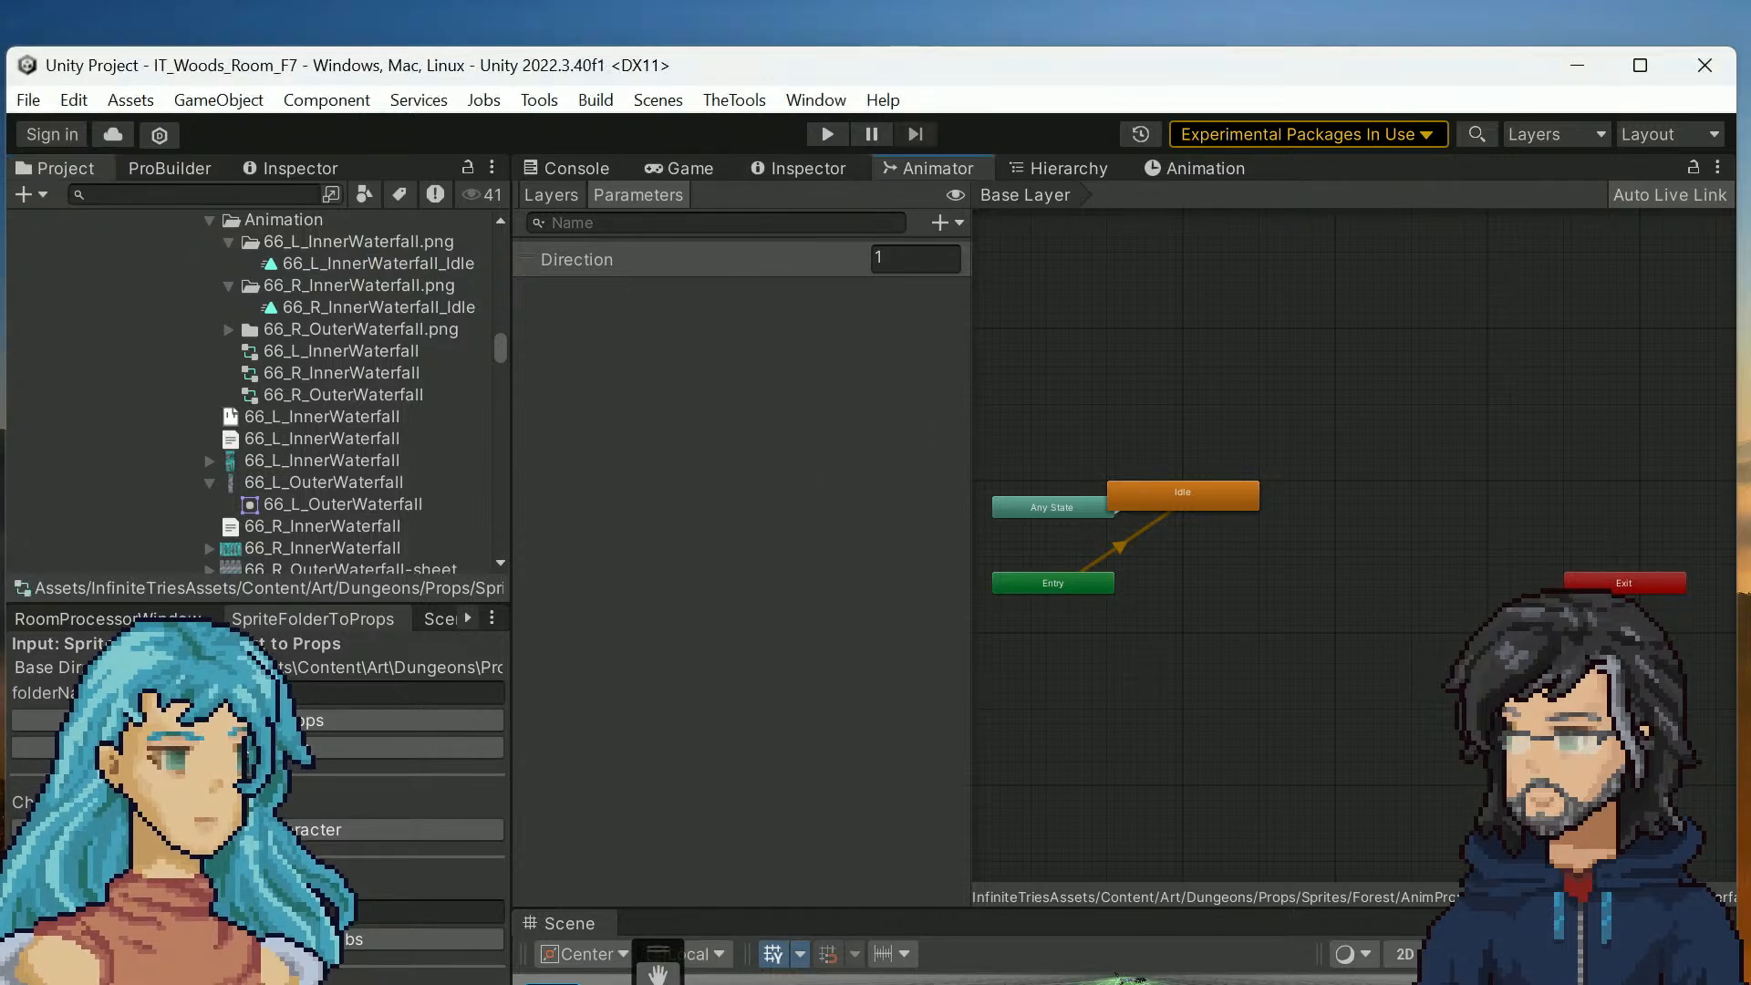
{"action": "left_click", "coordinate": [257, 748]}
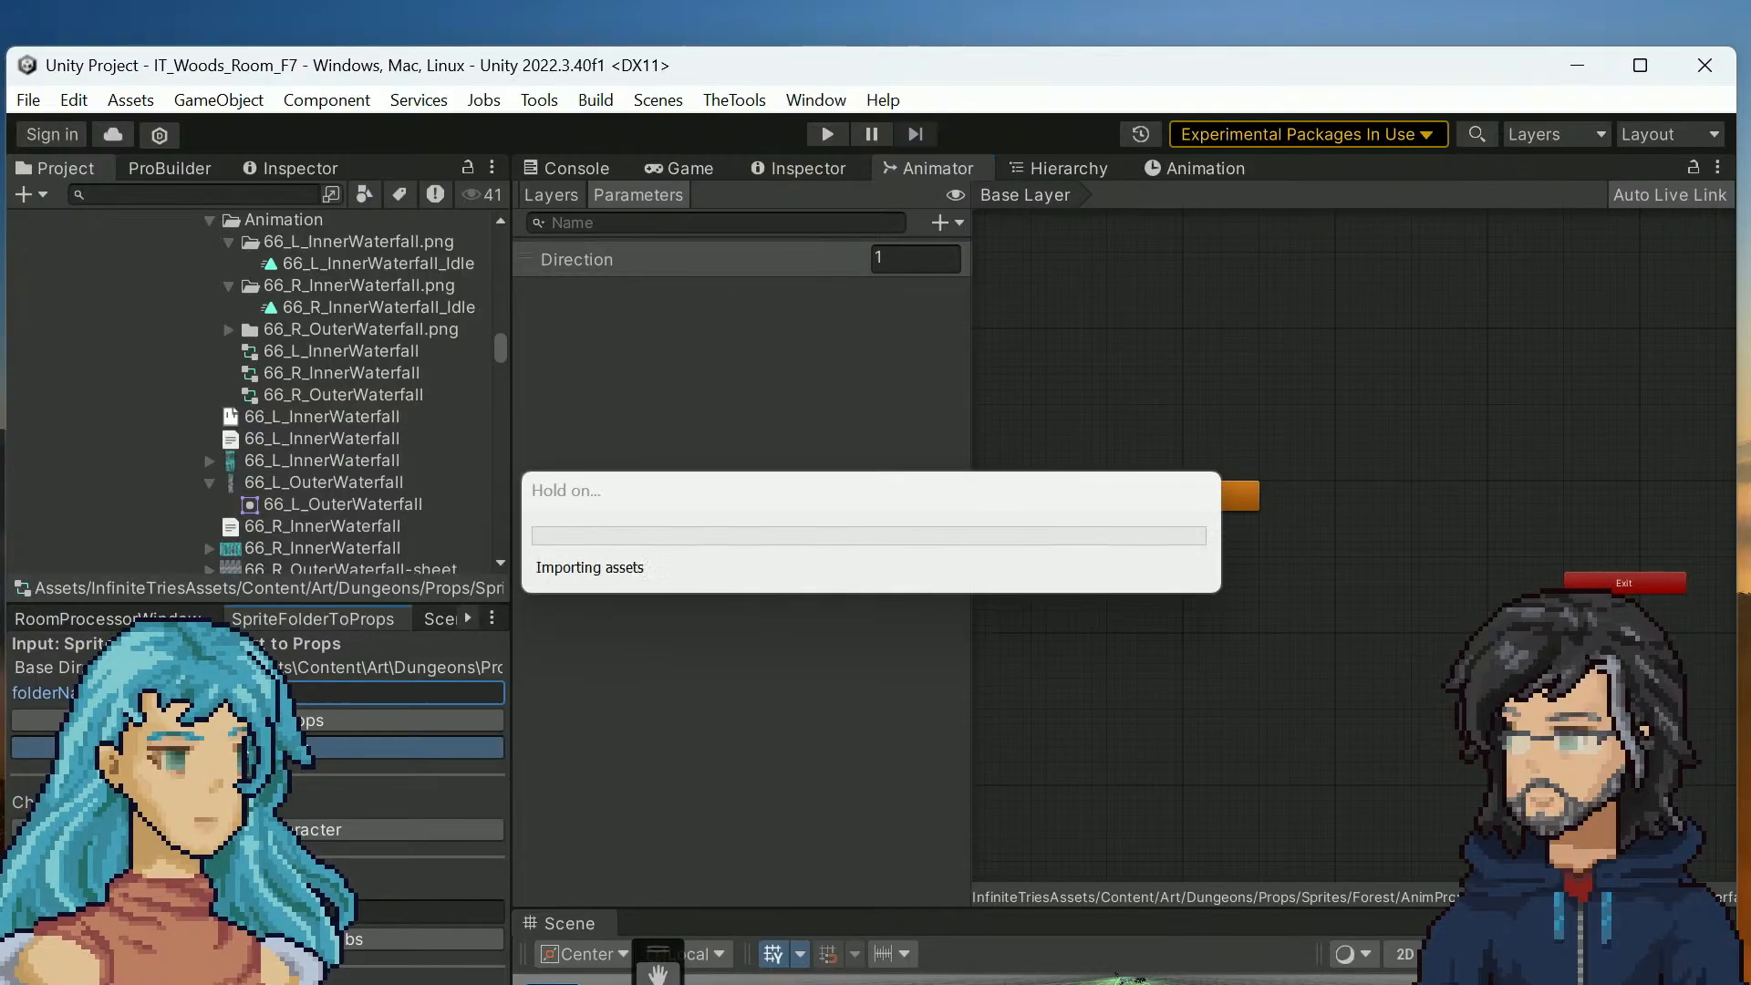
{"action": "left_click", "coordinate": [374, 719]}
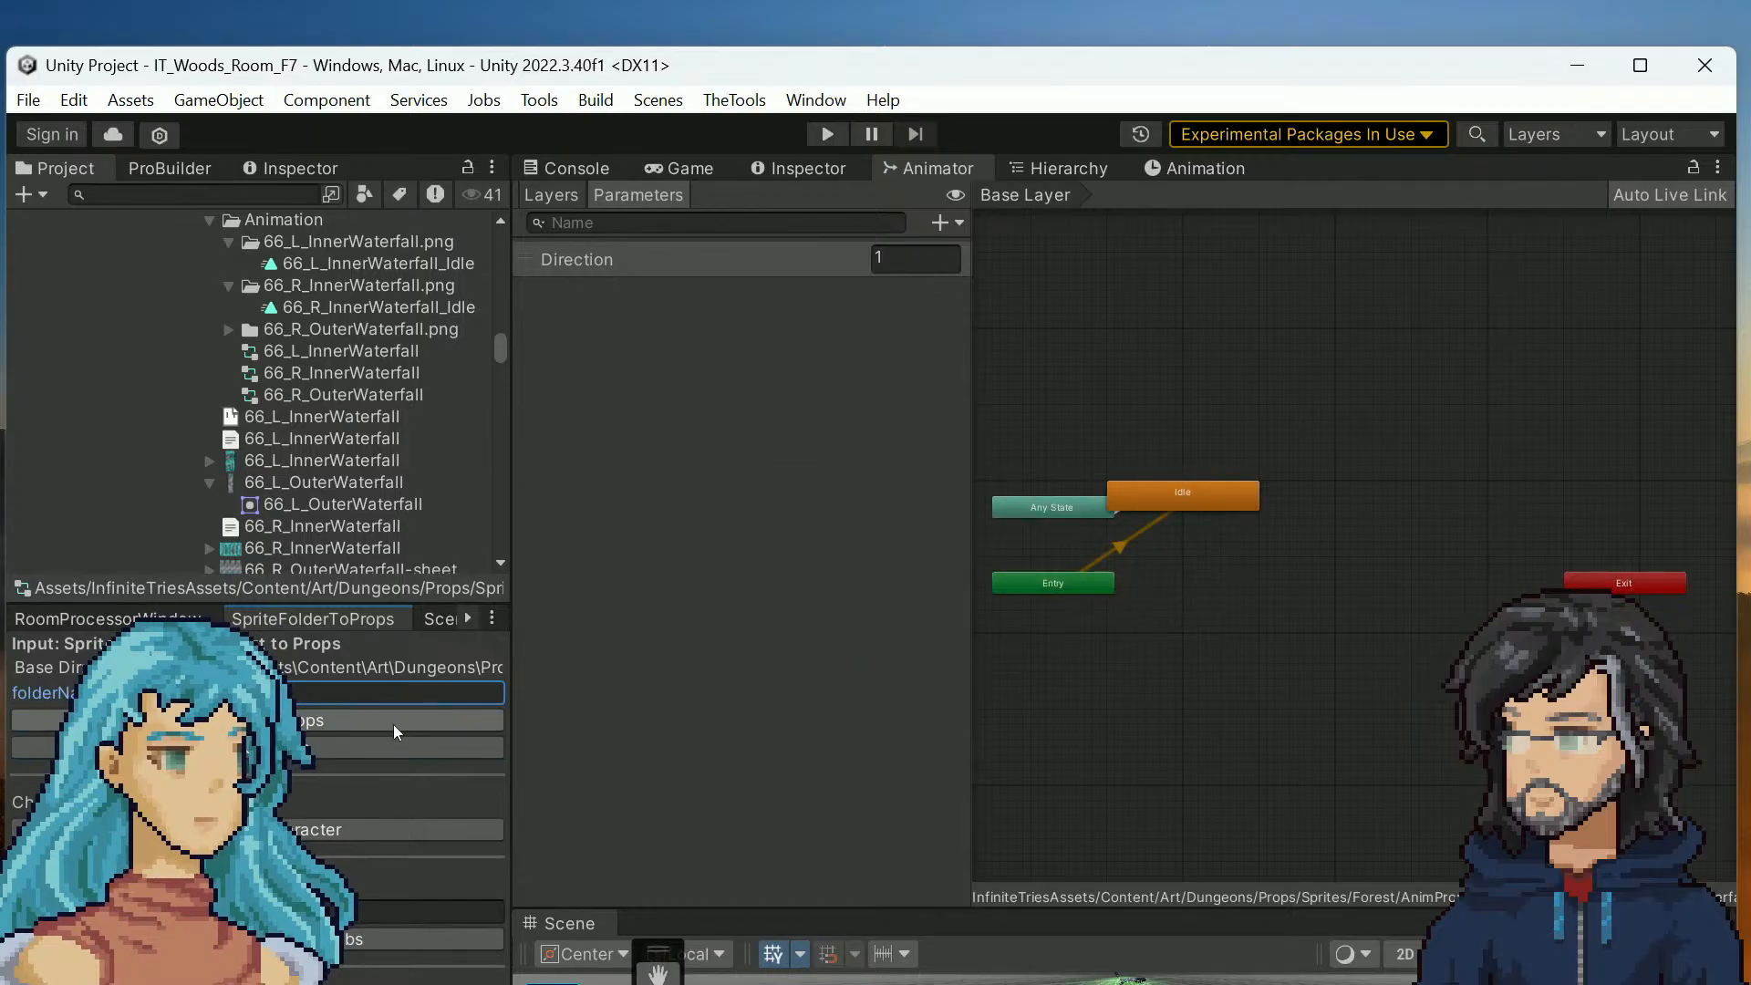
{"action": "left_click", "coordinate": [432, 719]}
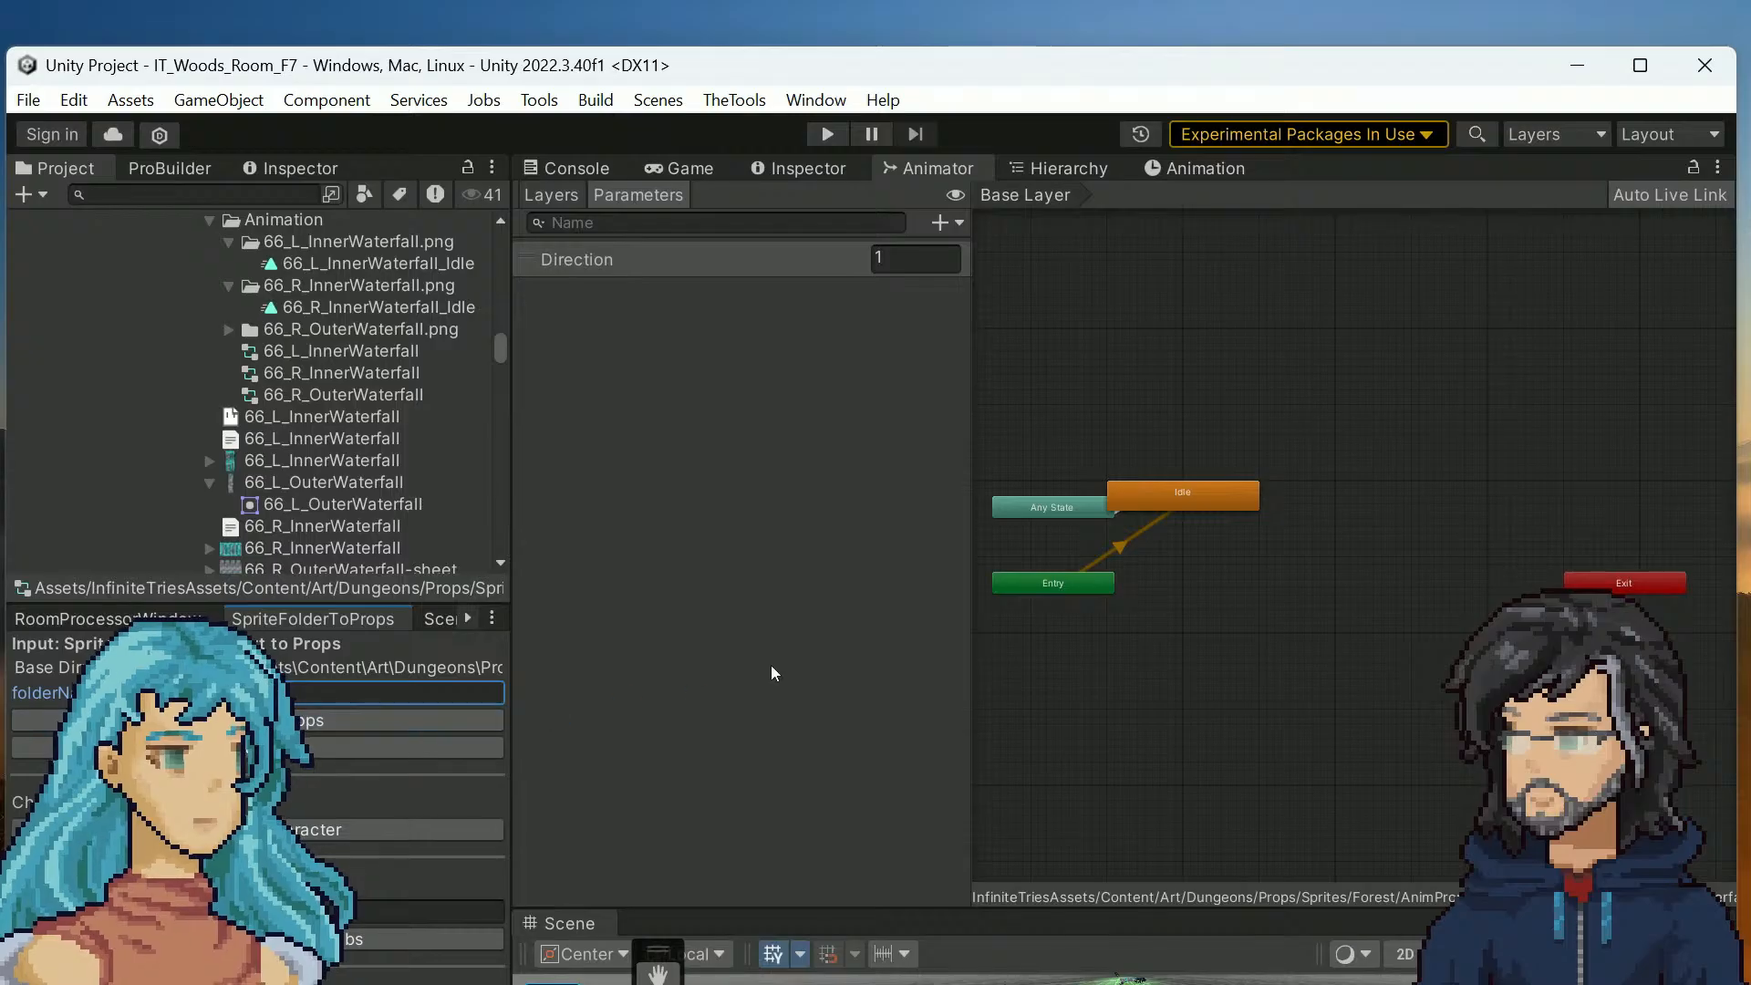
Run the game and walk the character along the forest path to the waterfall props to check their animation
{"action": "left_click", "coordinate": [693, 167]}
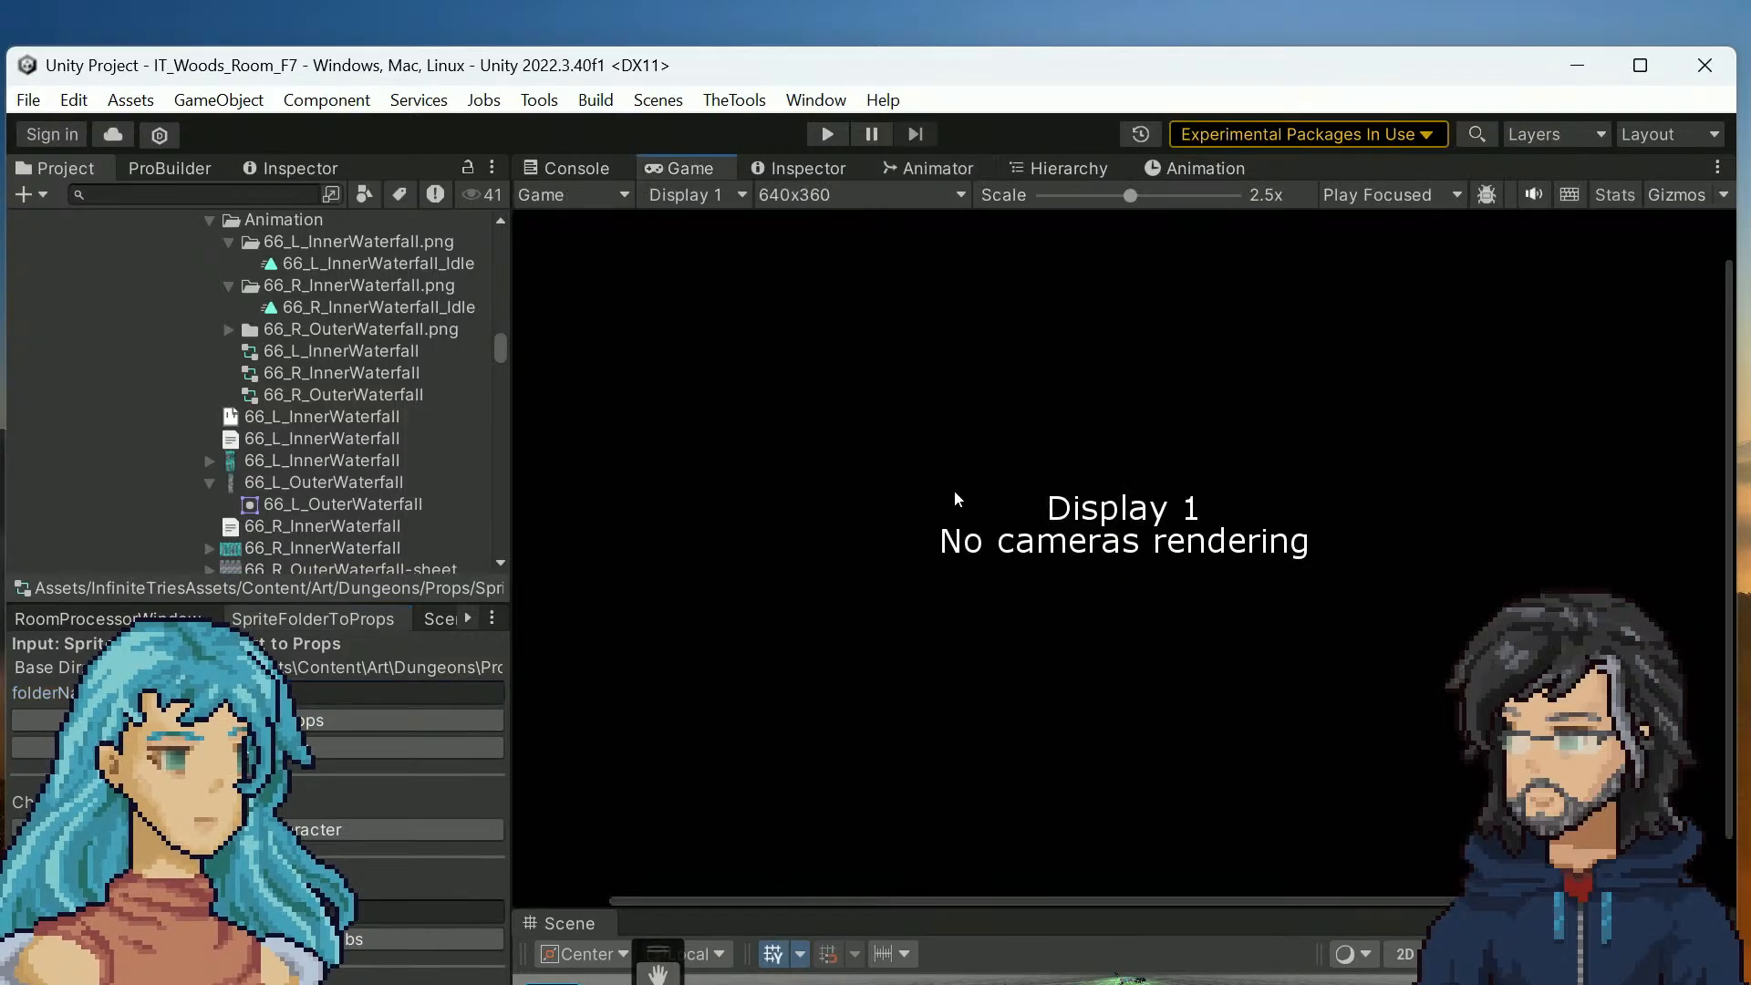
{"action": "left_click", "coordinate": [827, 134]}
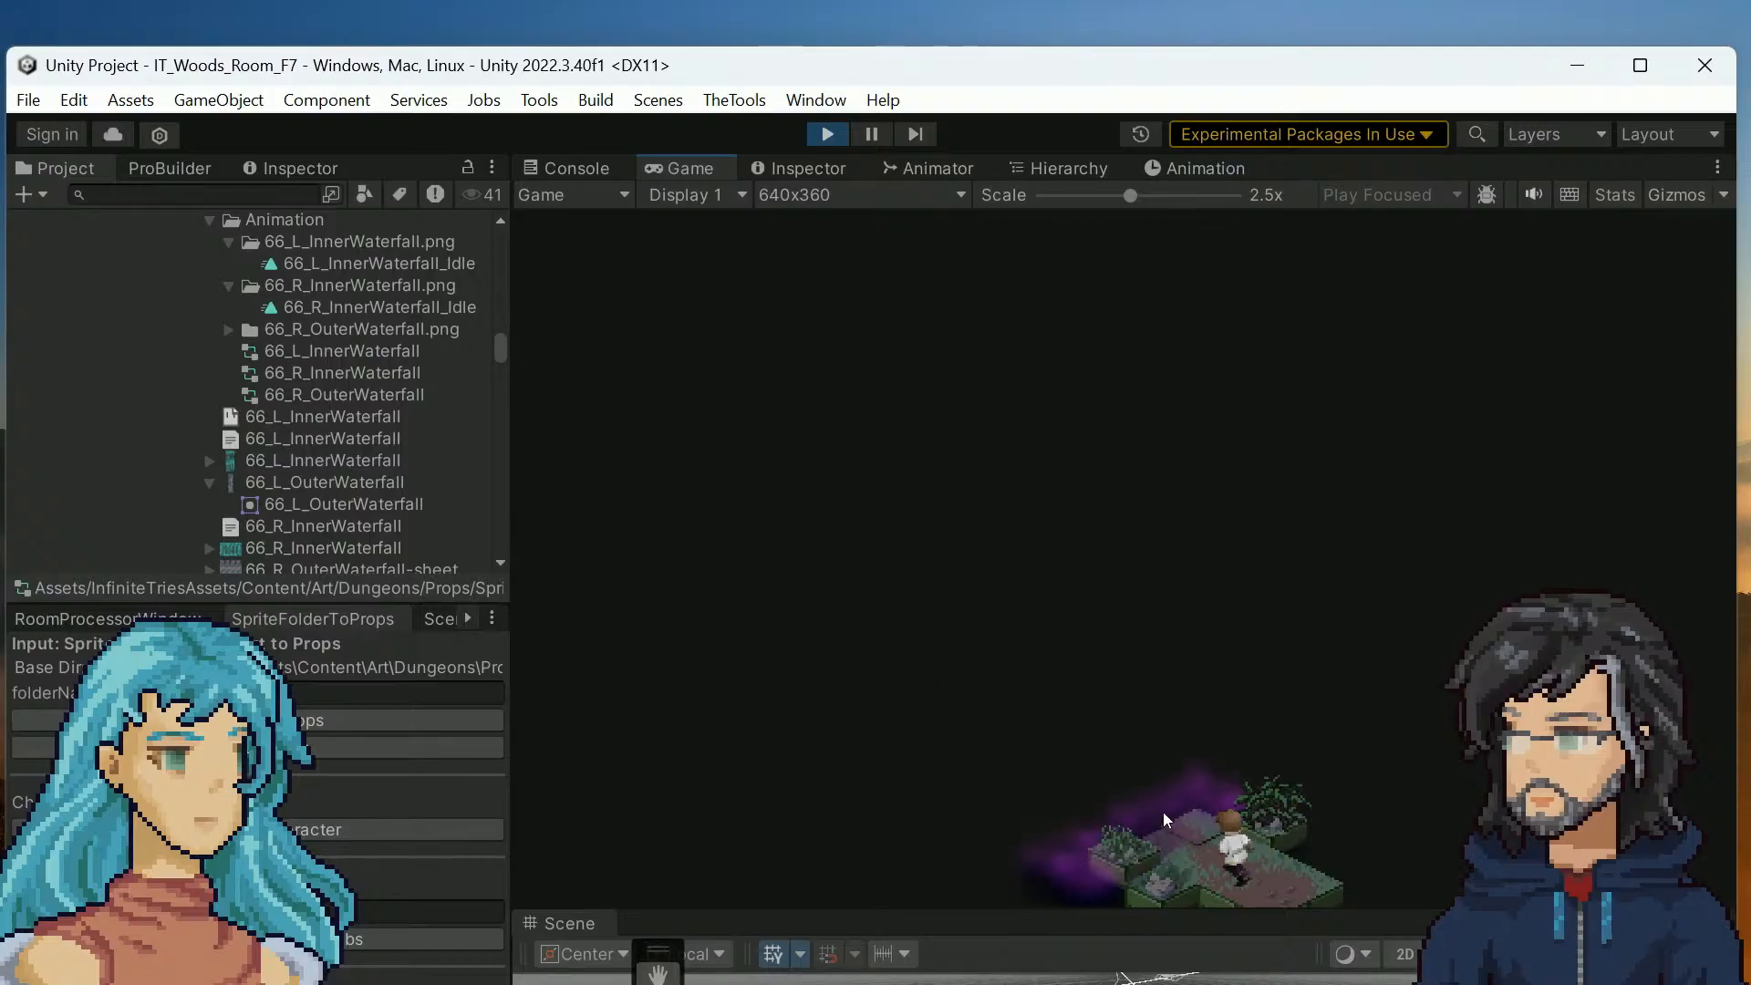
{"action": "key", "text": "w"}
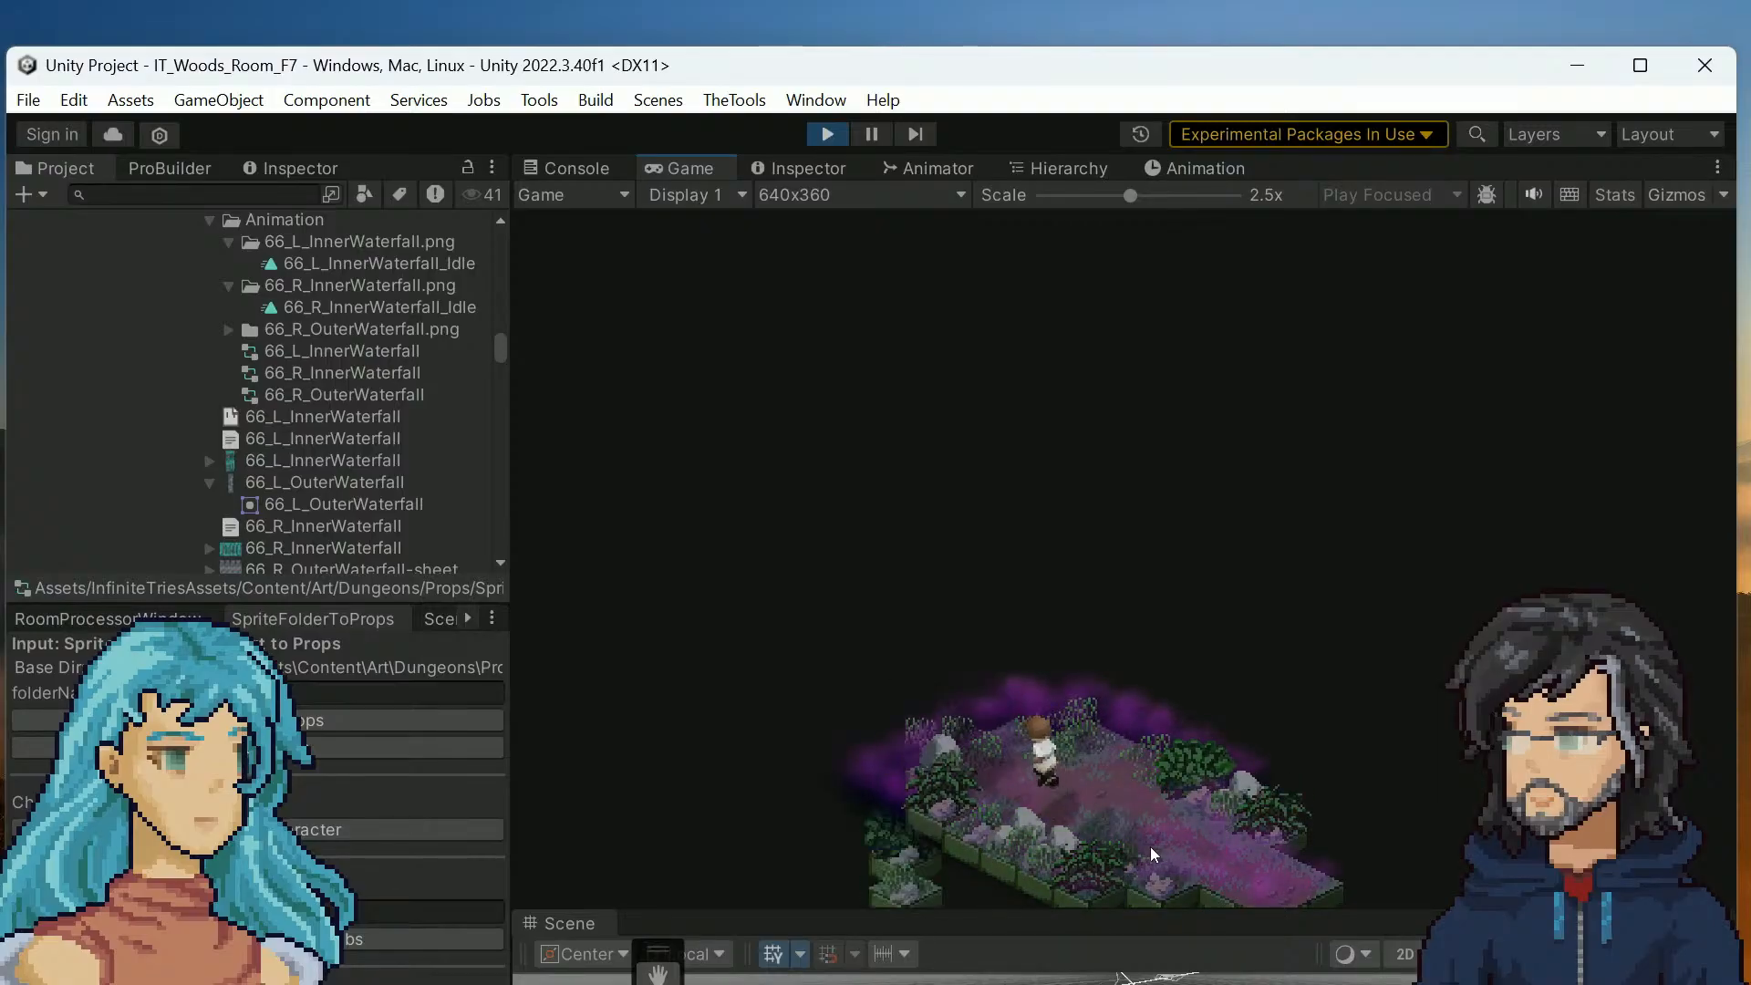
{"action": "key", "text": "w"}
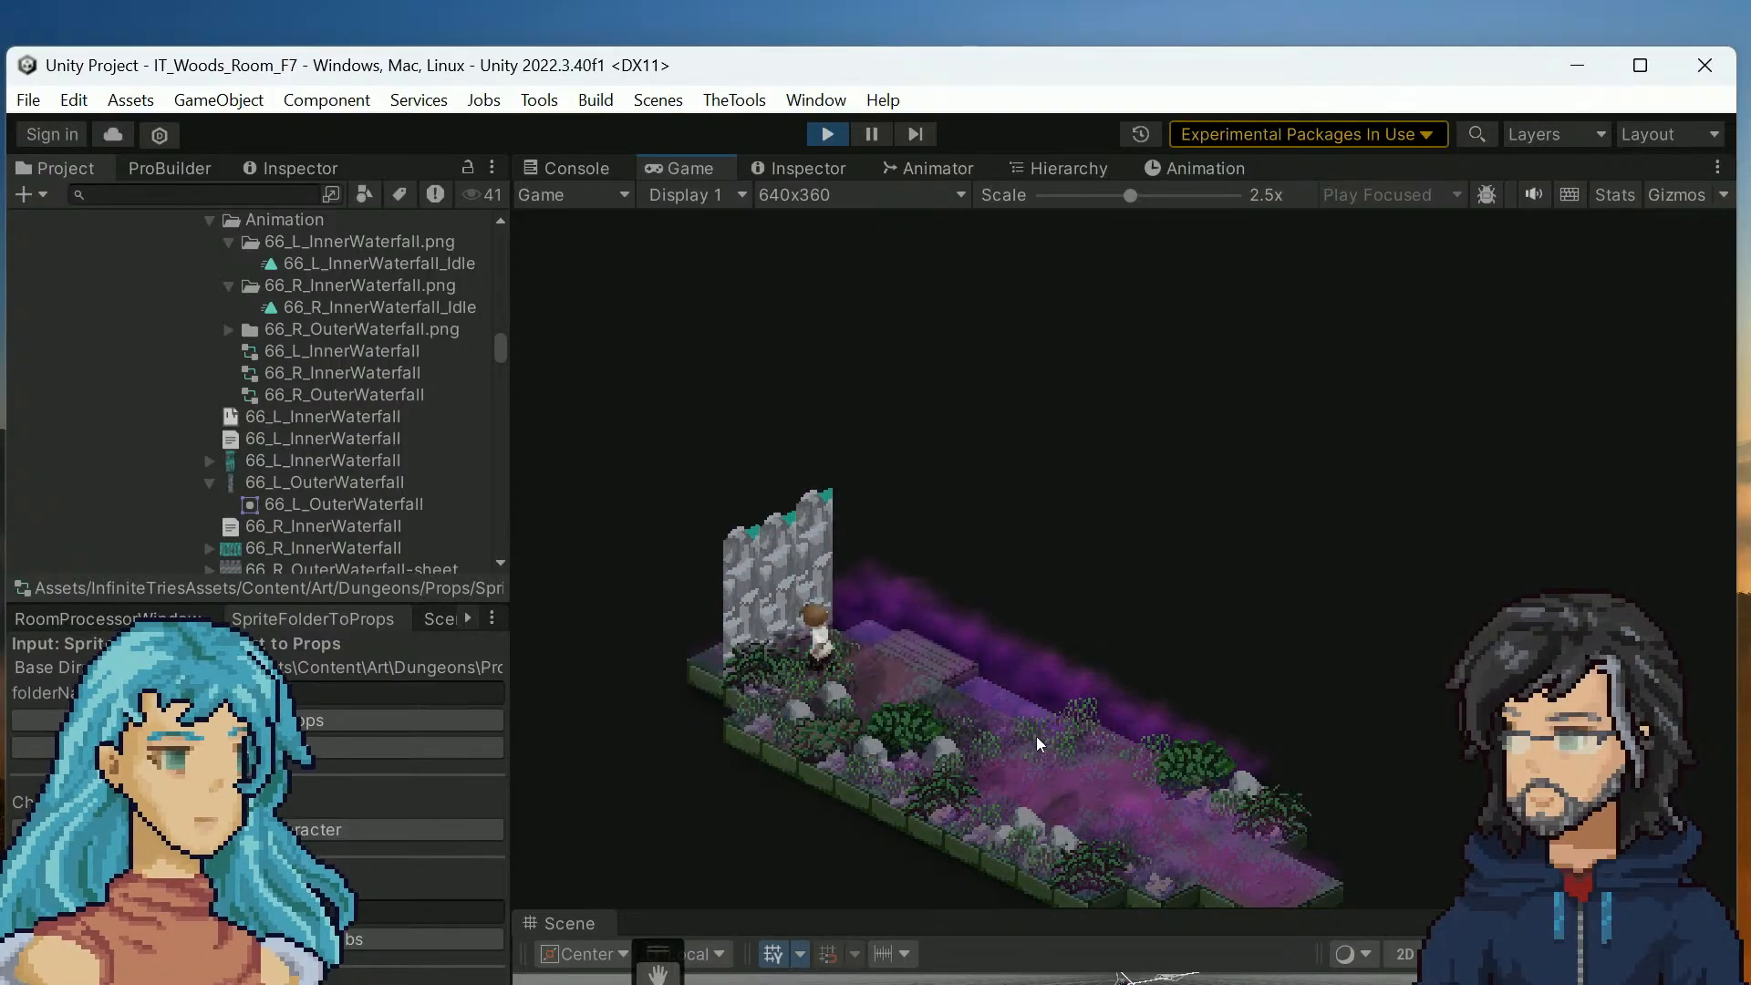
{"action": "key", "text": "d"}
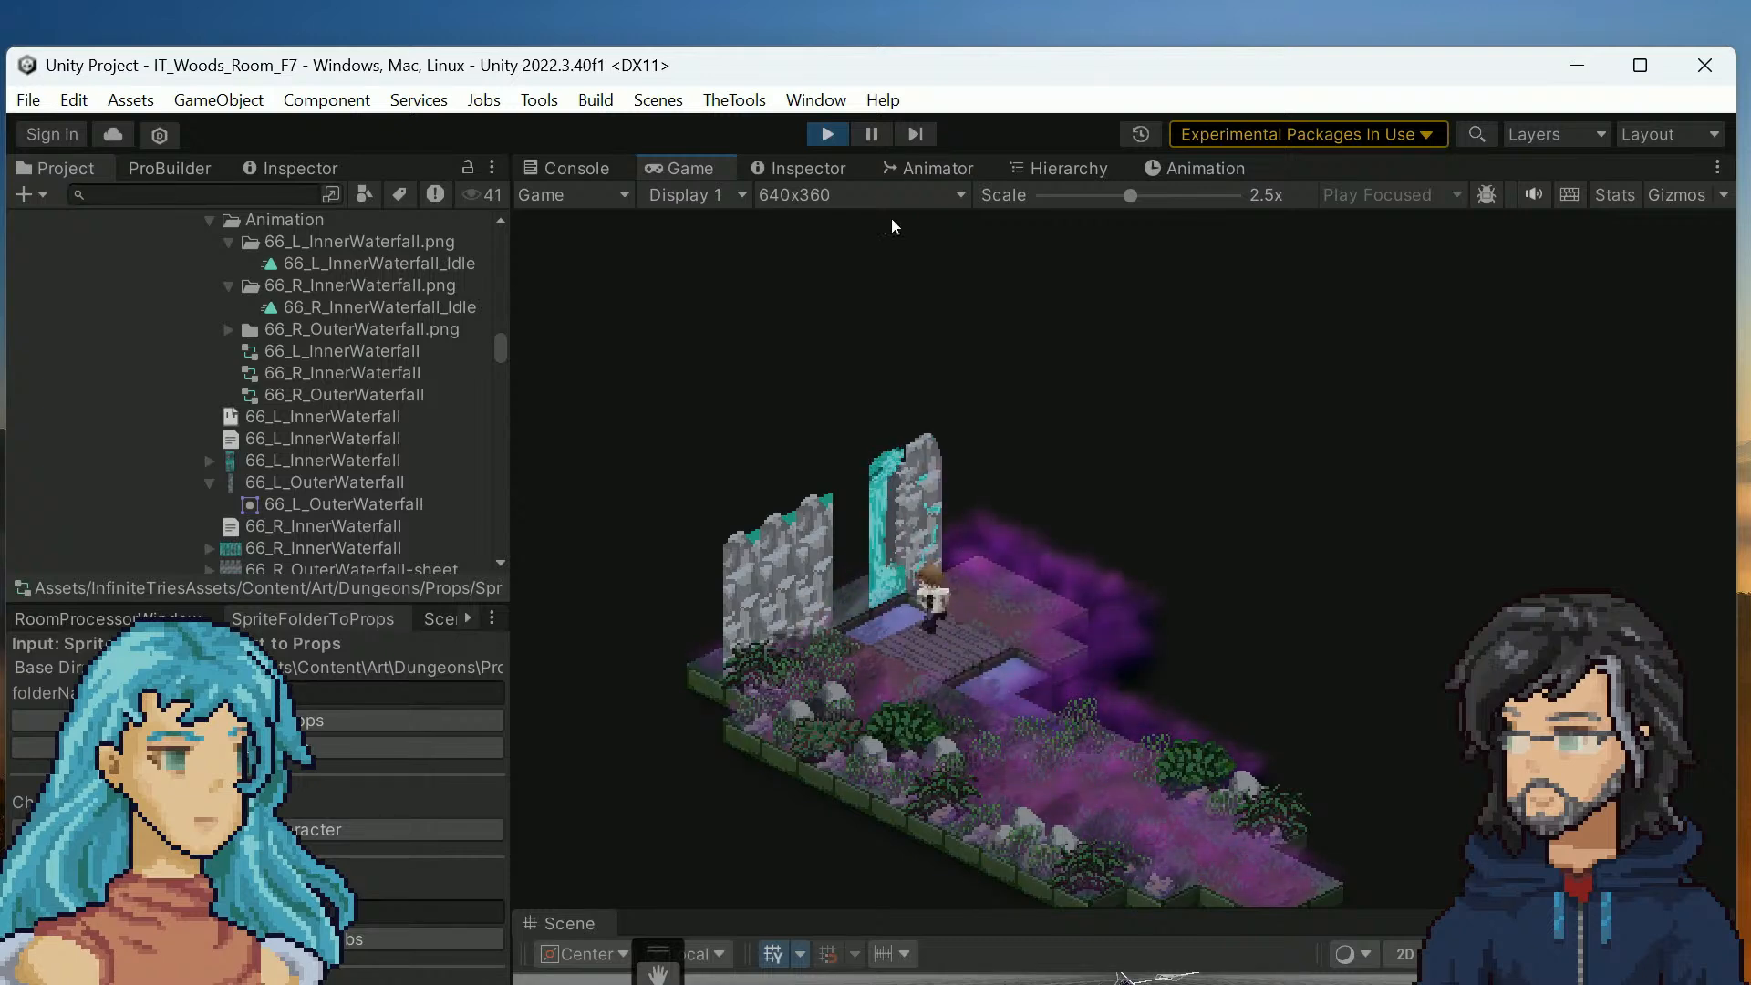
Open the 66_L_InnerWaterfall_Idle clip and expand its Sprite track to check the keyframes while the game runs
{"action": "left_click", "coordinate": [926, 168]}
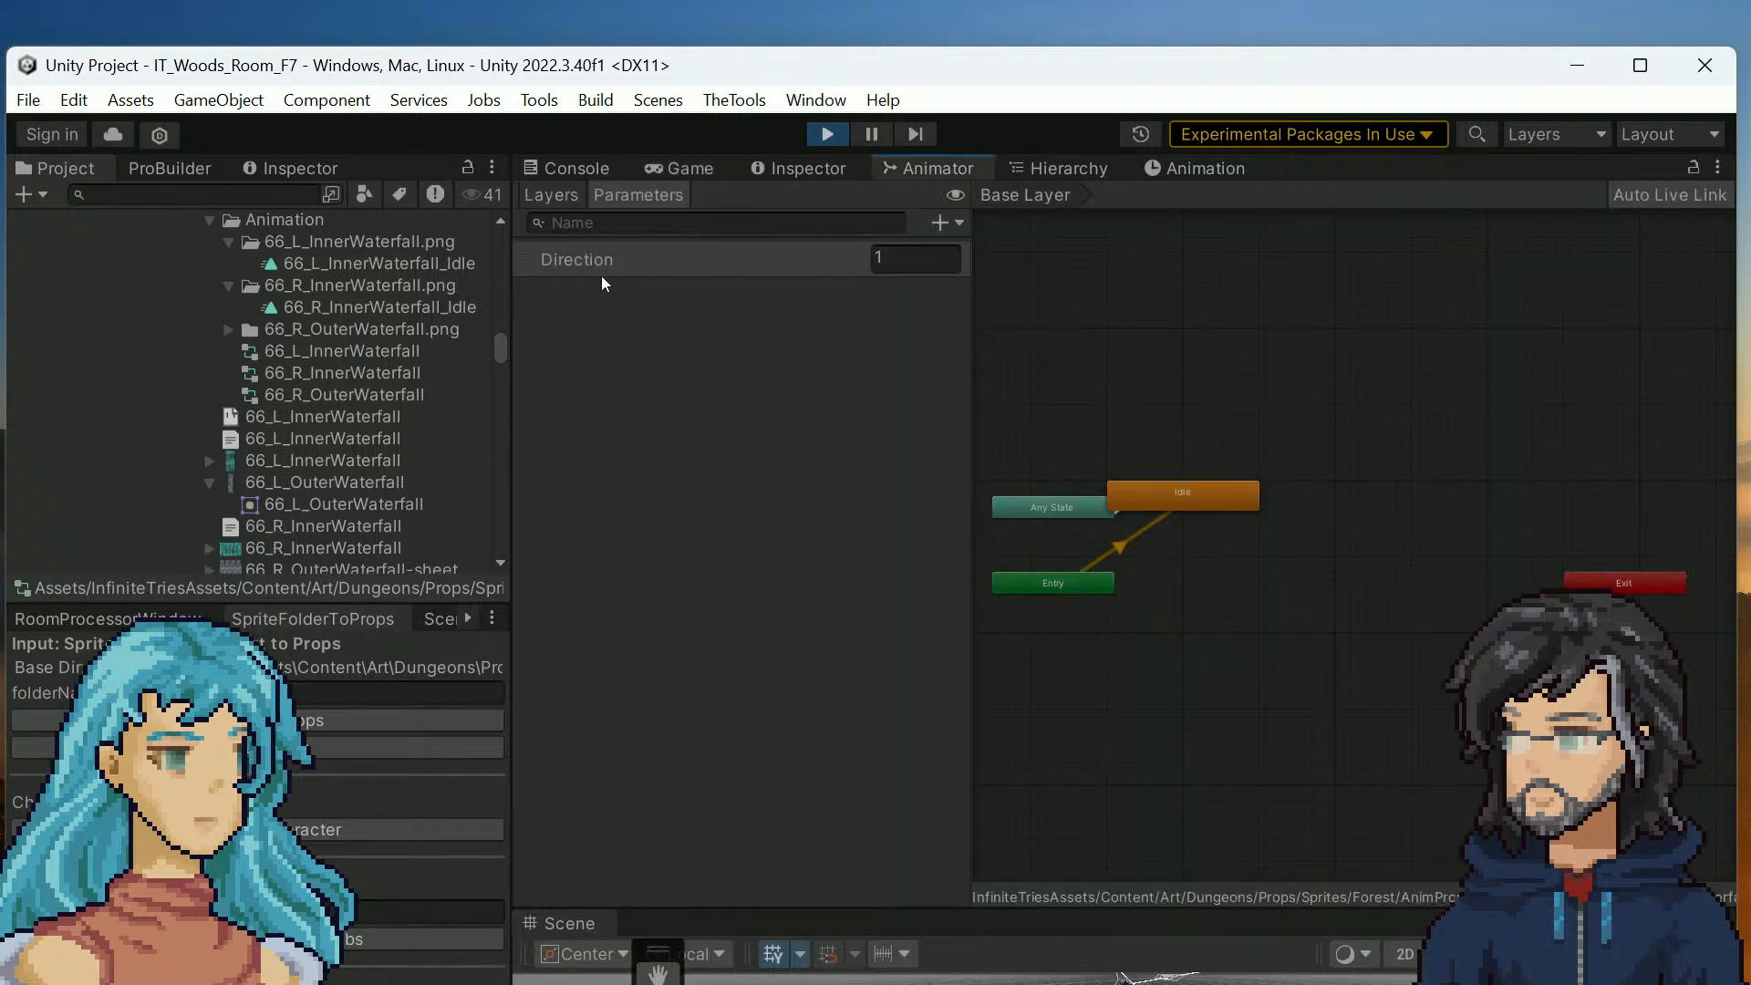
{"action": "scroll", "coordinate": [358, 285], "scroll_direction": "up", "scroll_amount": 3}
{"action": "left_click", "coordinate": [347, 348]}
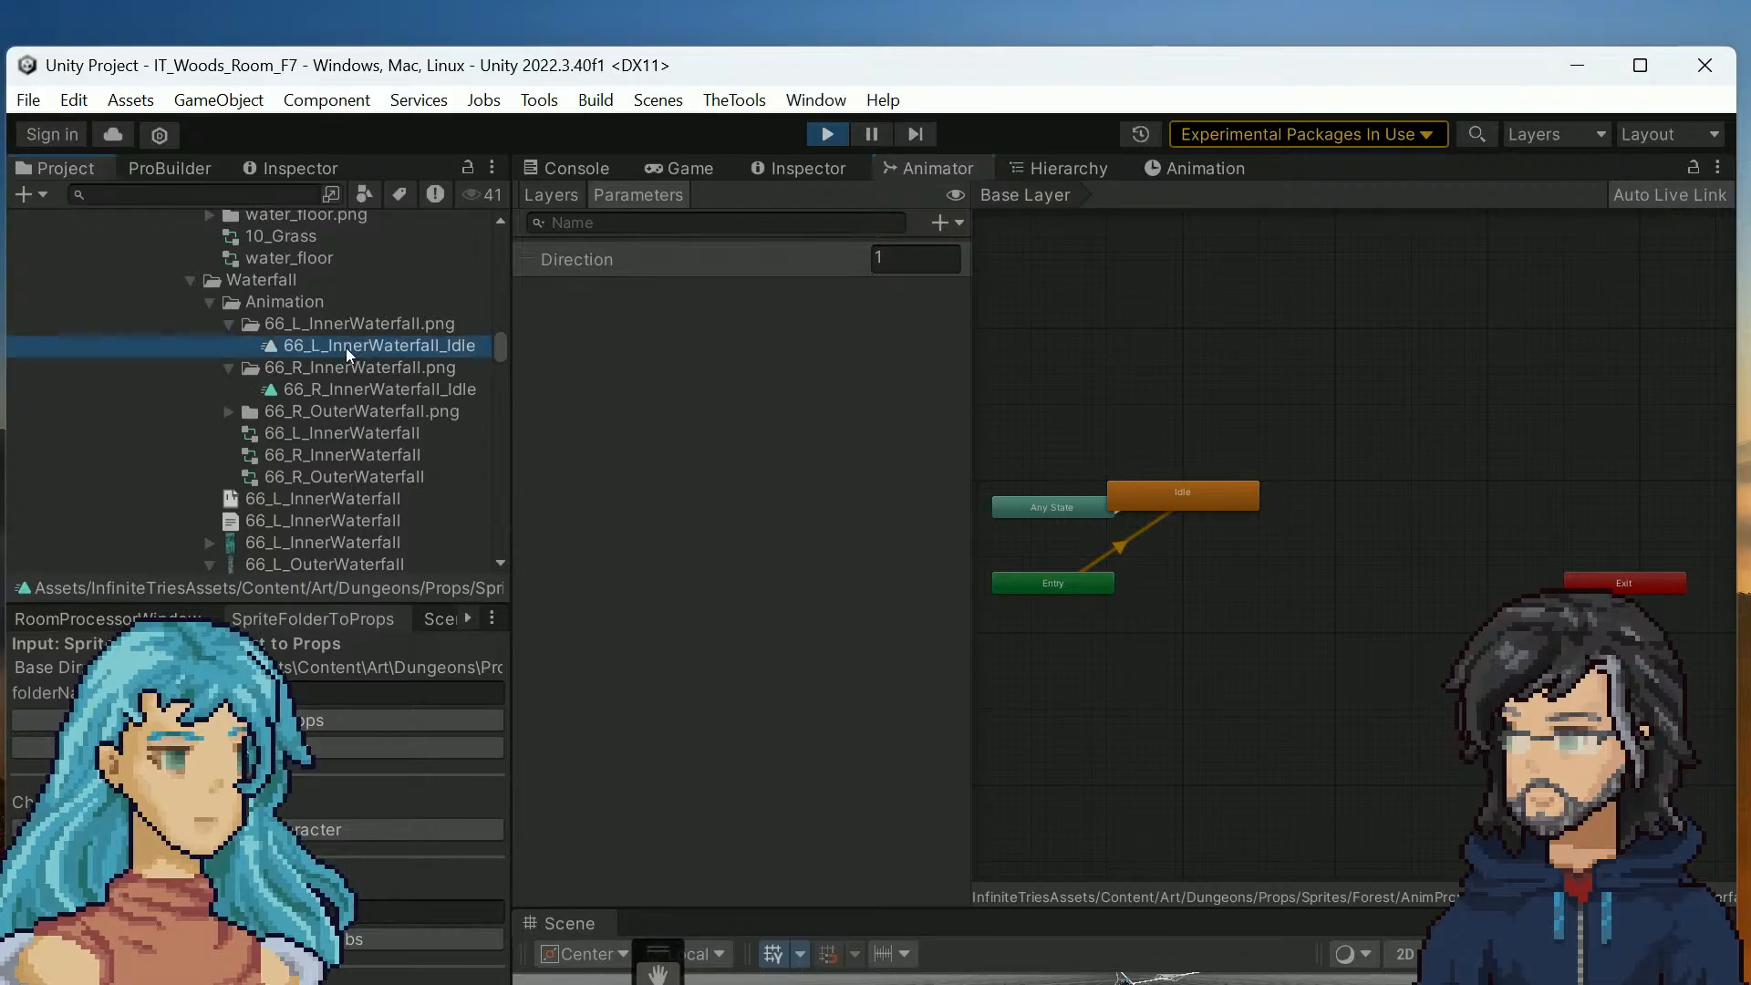
{"action": "double_click", "coordinate": [363, 349]}
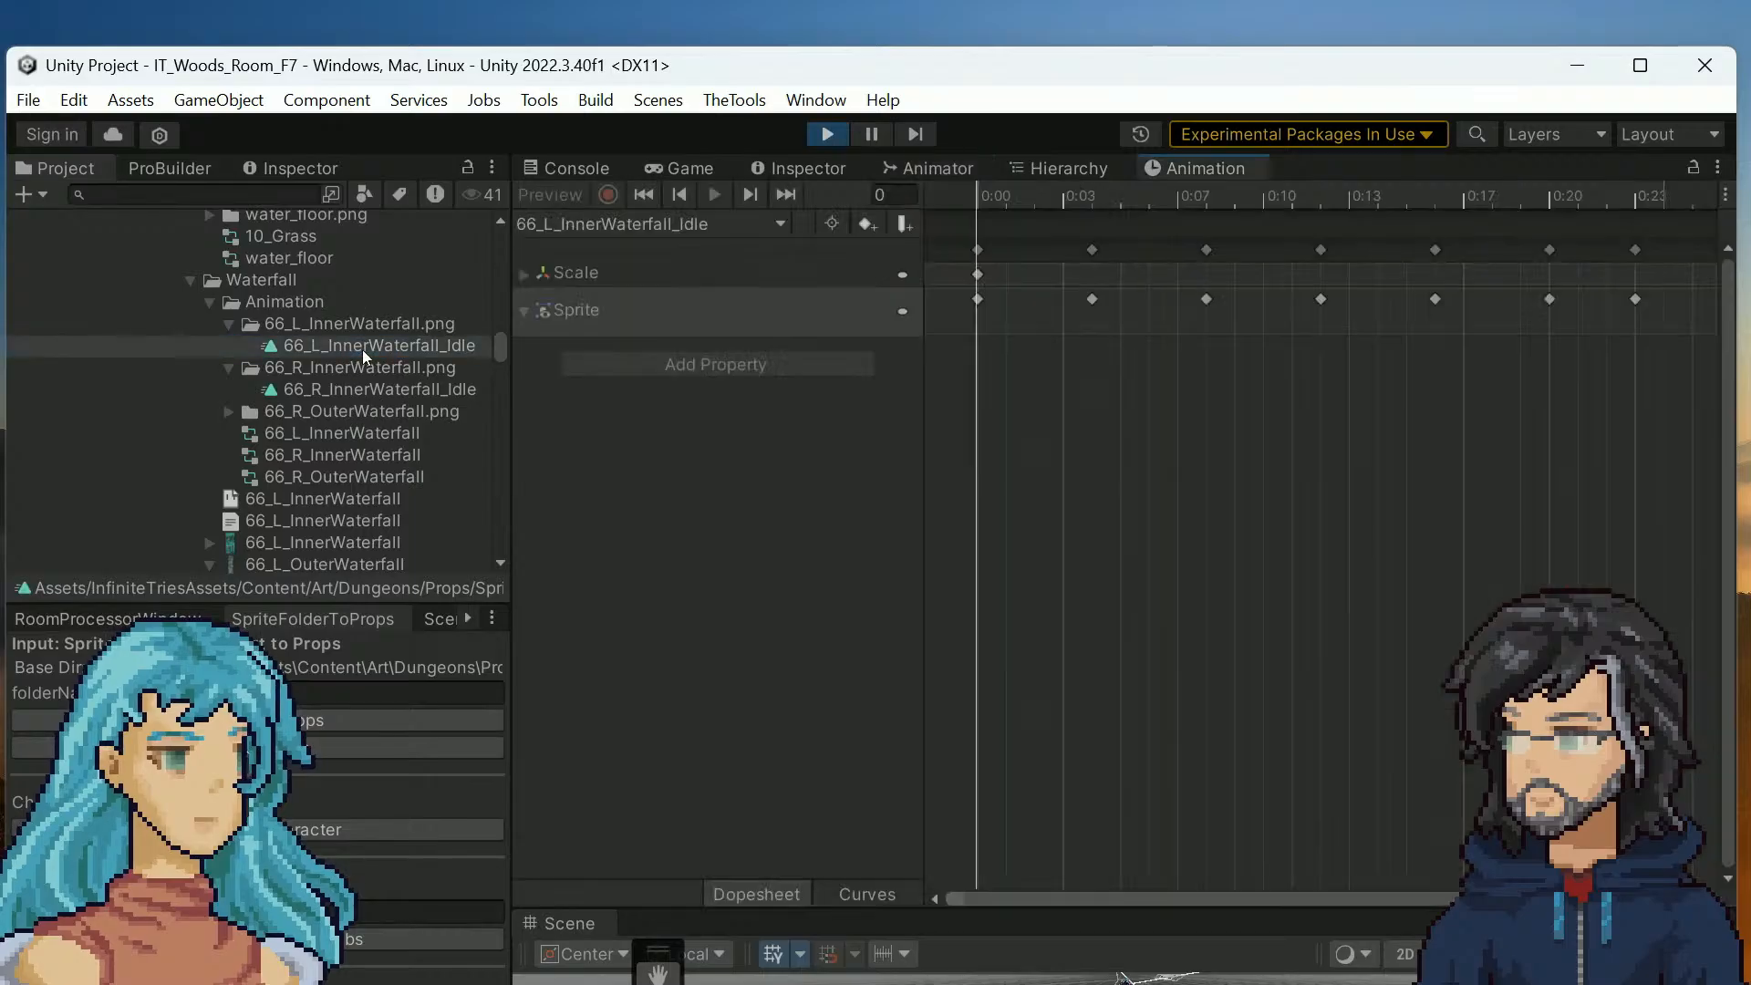
{"action": "left_click", "coordinate": [549, 307]}
{"action": "left_click", "coordinate": [527, 310]}
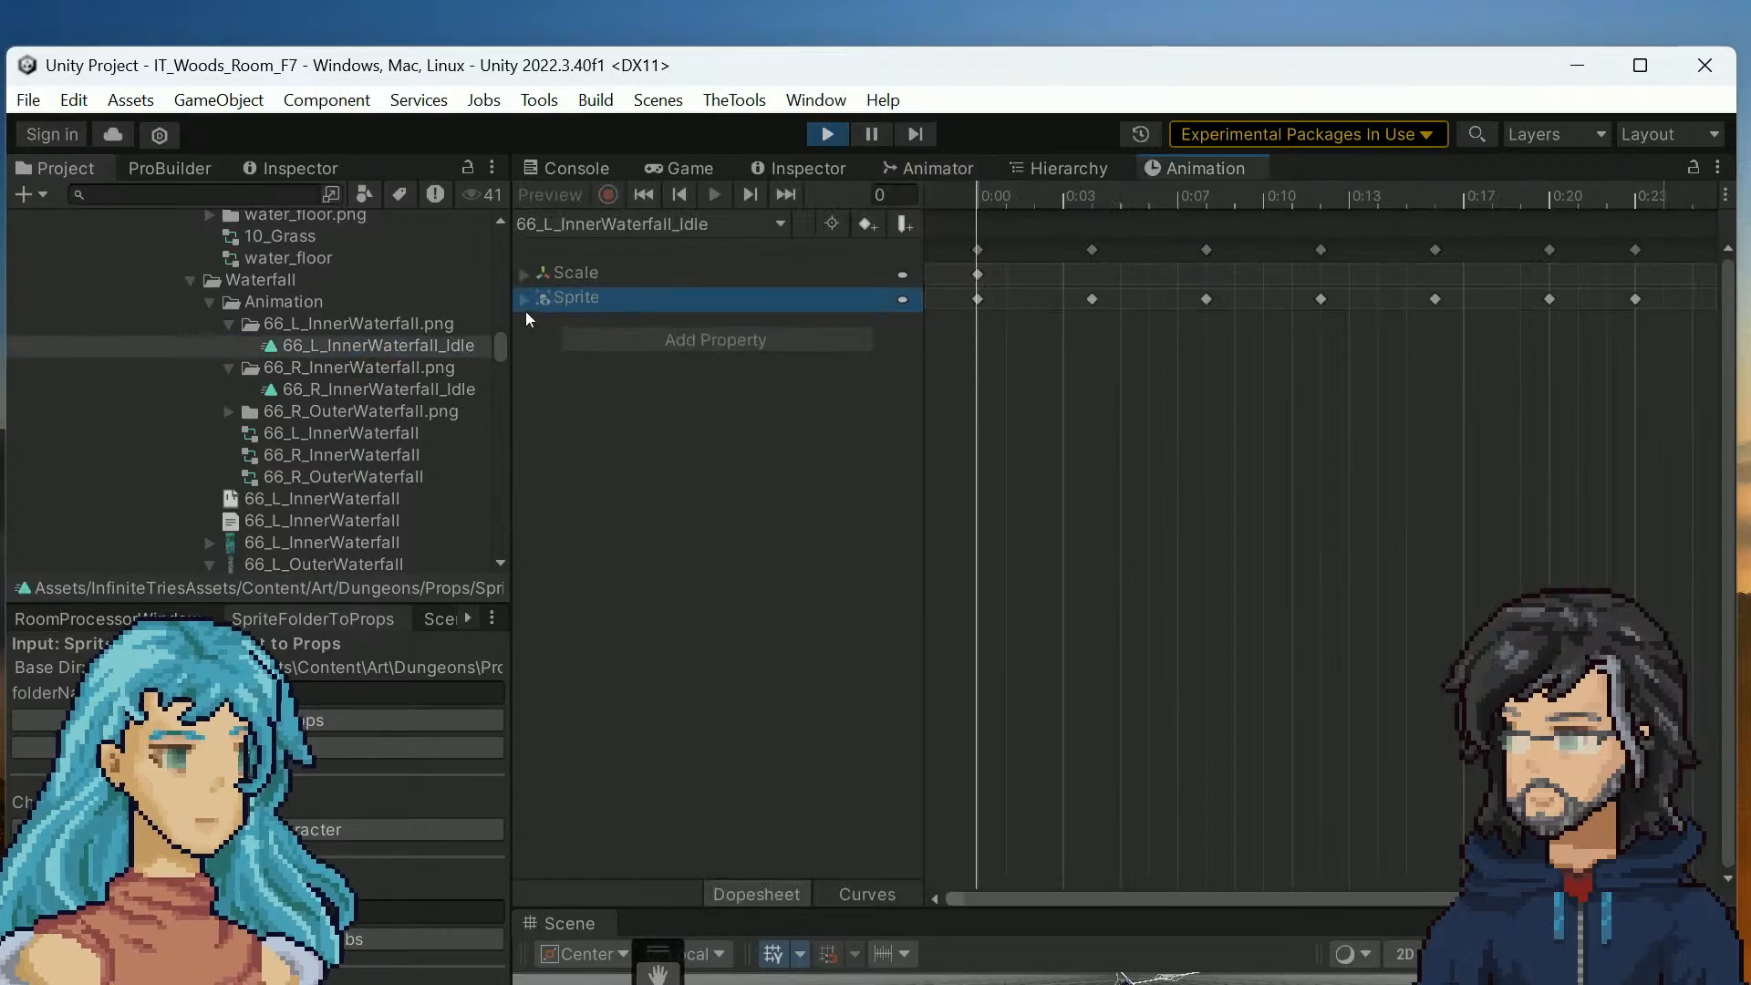
{"action": "left_click", "coordinate": [526, 300]}
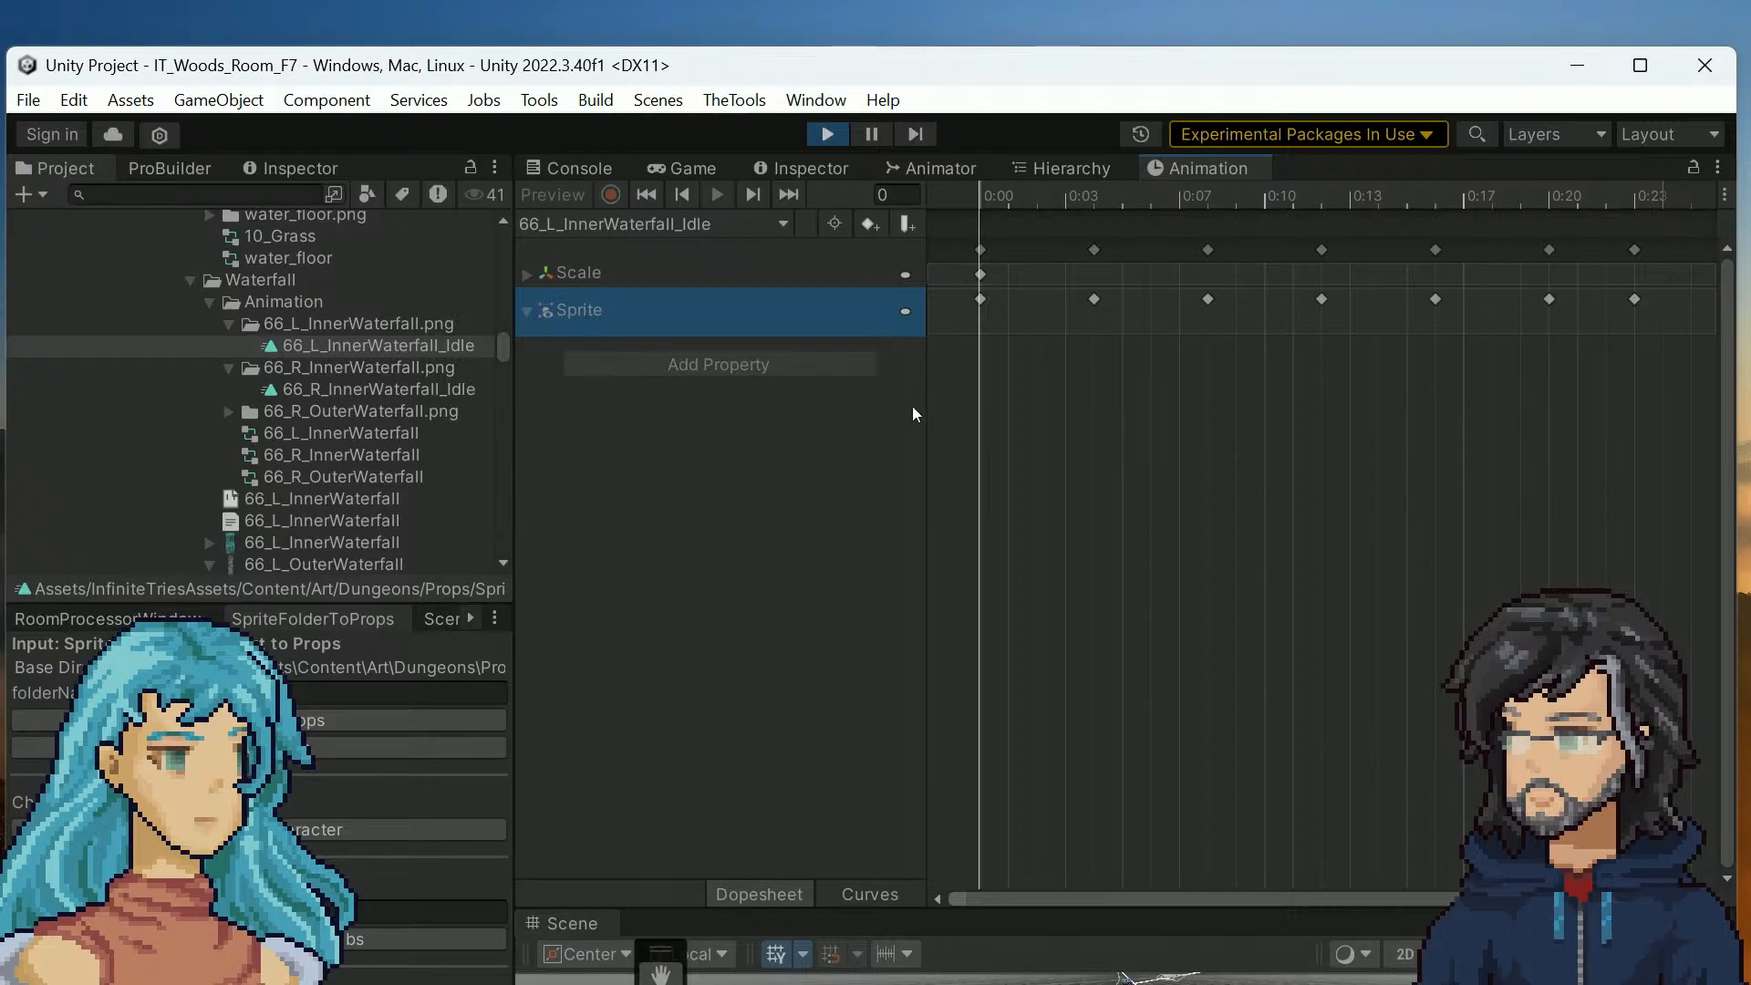
Try to open the 66_L_InnerWaterfall JSON file from the Waterfall sprite folder
{"action": "scroll", "coordinate": [934, 461], "scroll_direction": "down", "scroll_amount": 1}
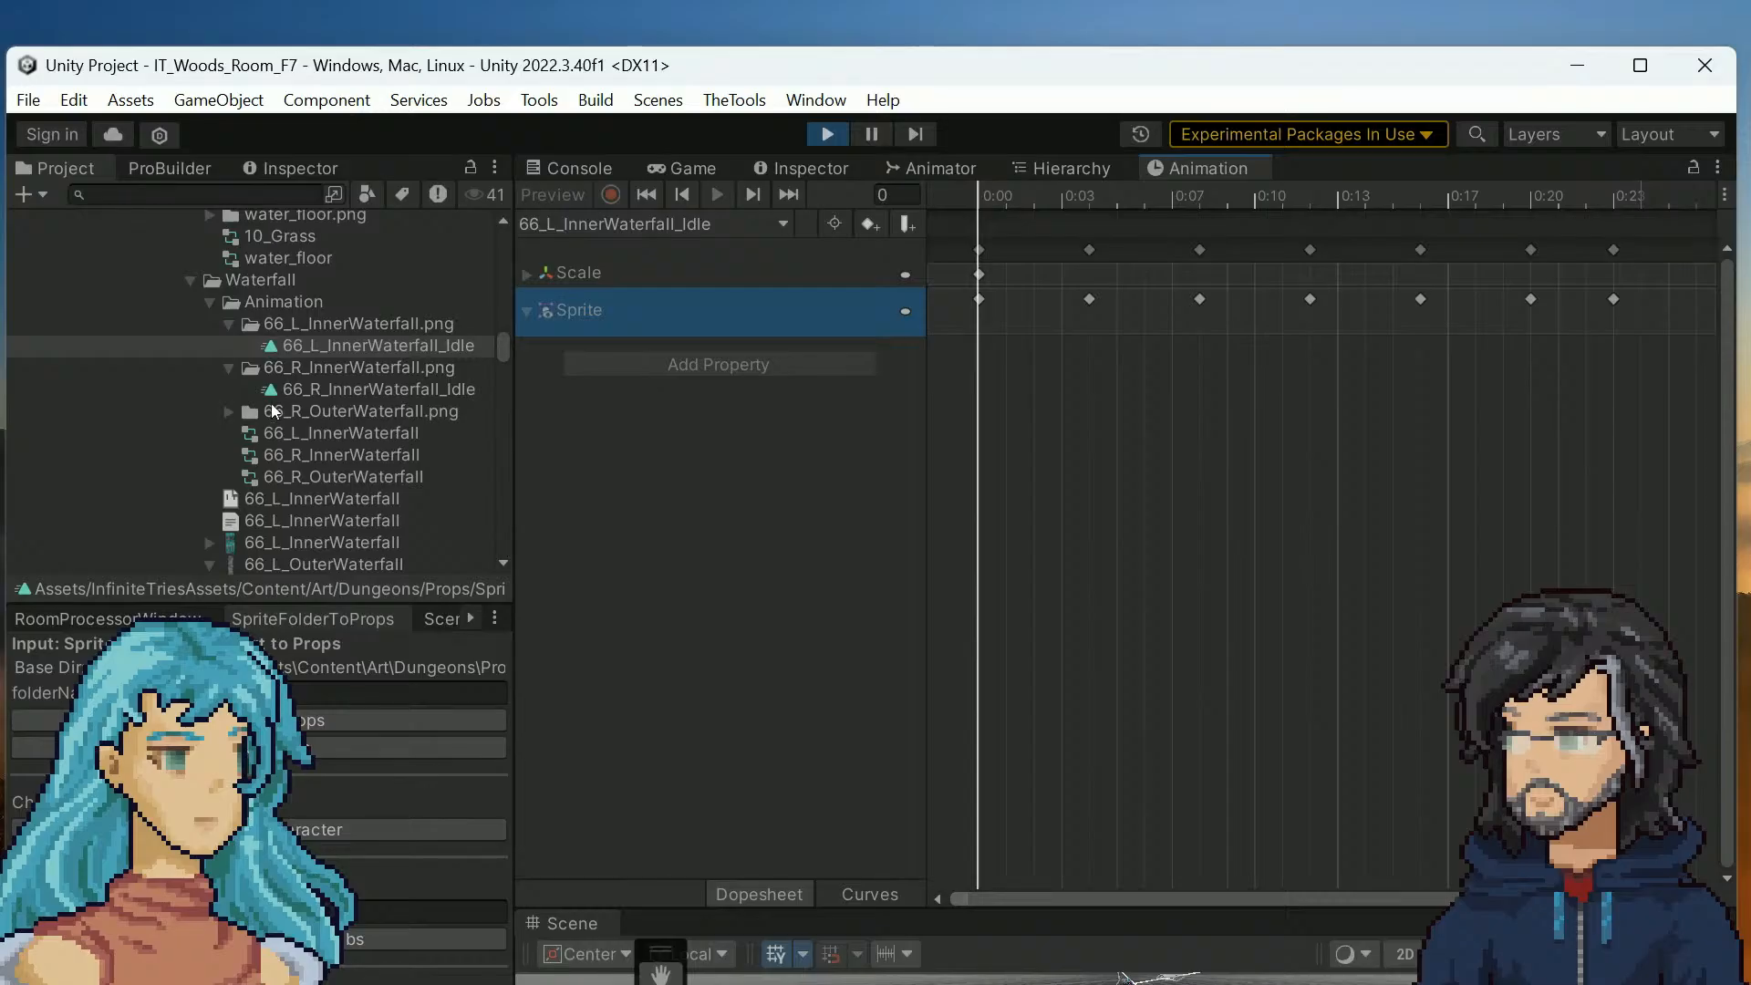
{"action": "scroll", "coordinate": [314, 498], "scroll_direction": "down", "scroll_amount": 3}
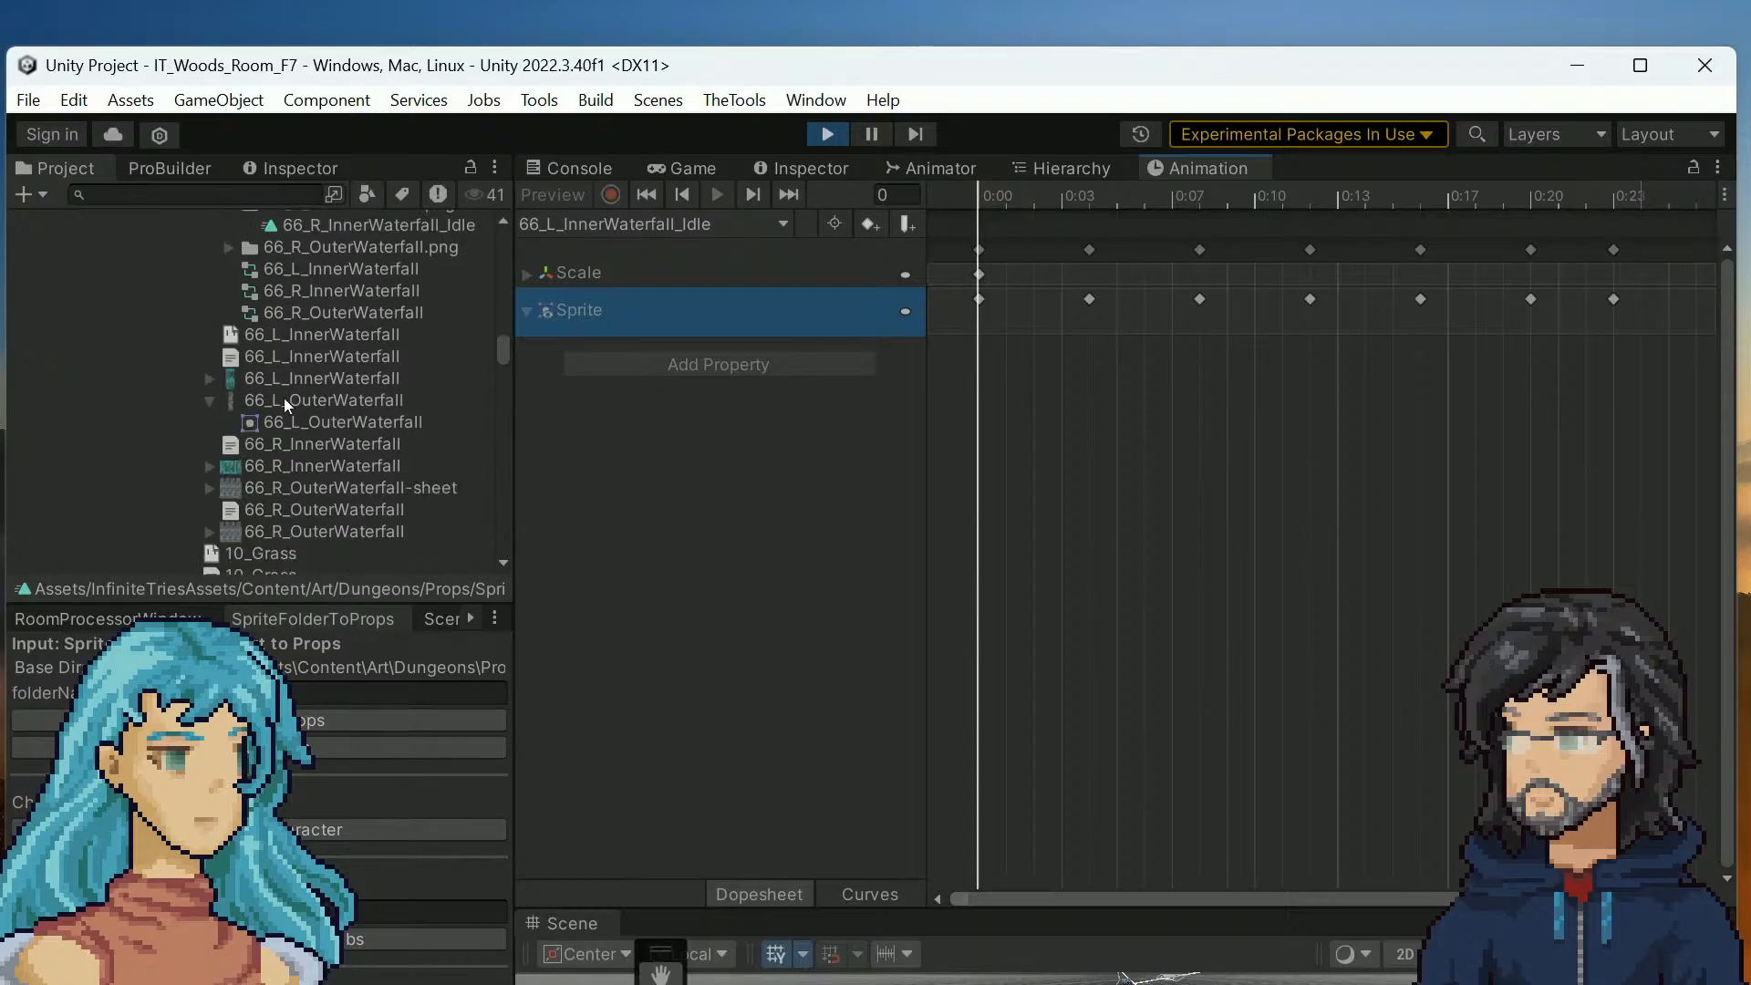
{"action": "double_click", "coordinate": [288, 355]}
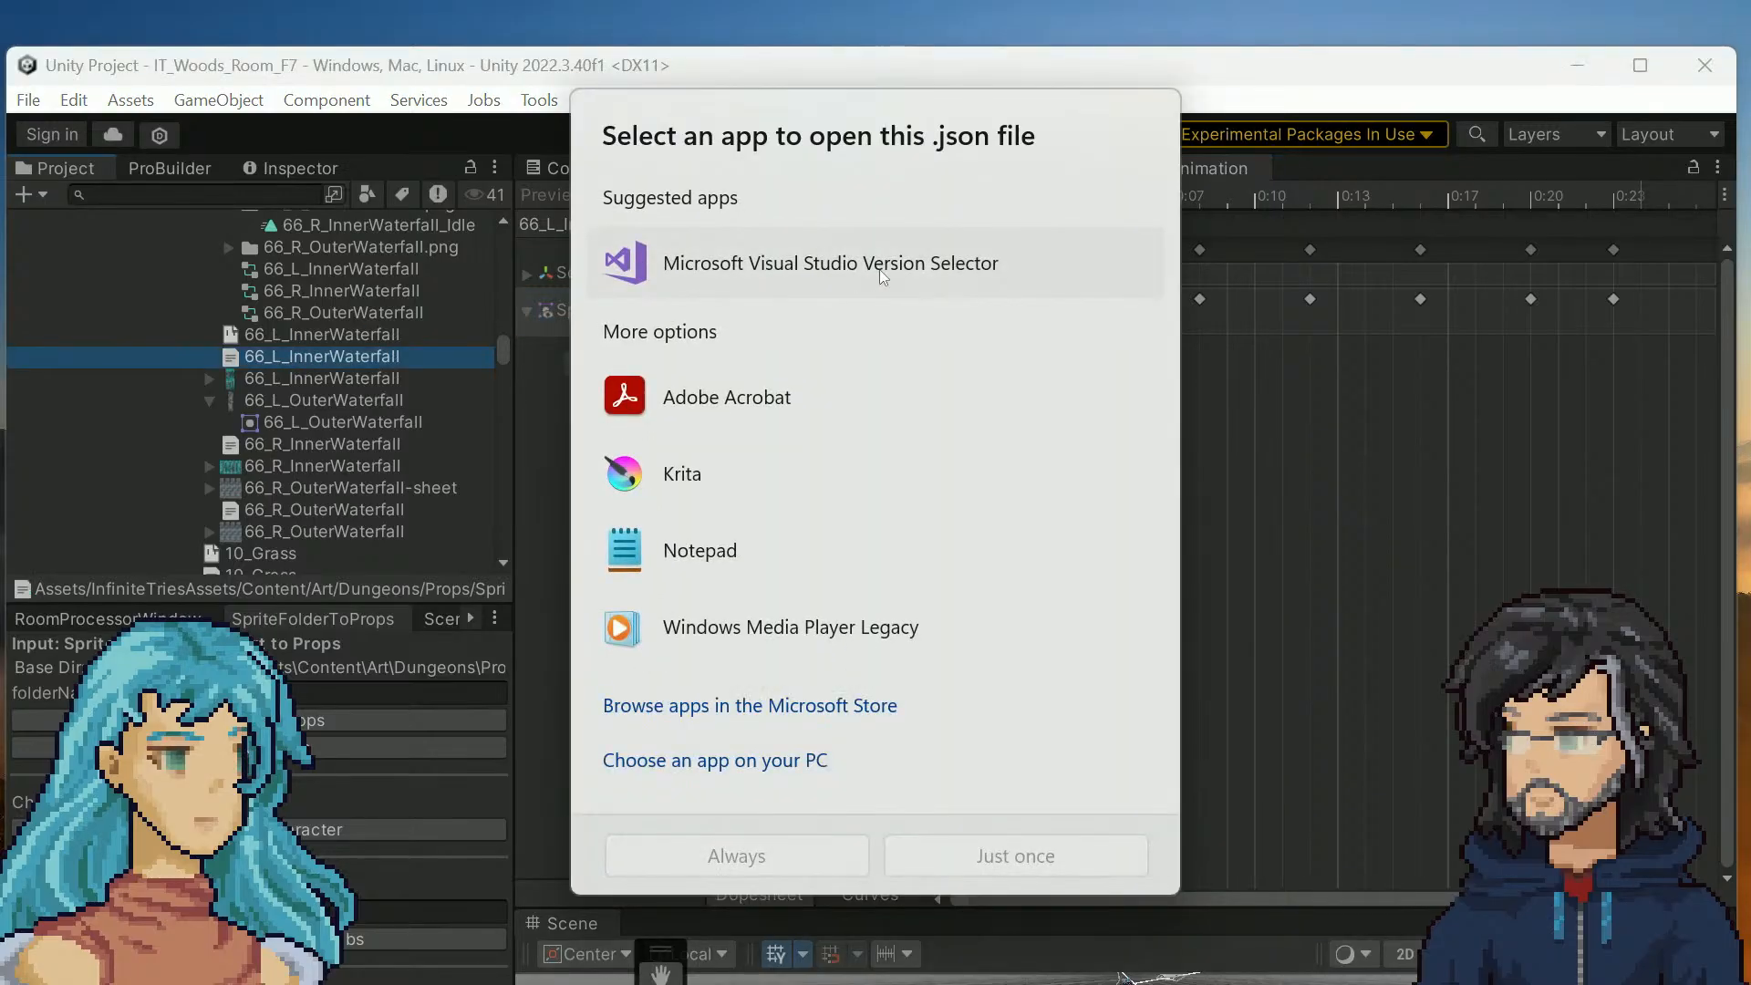
{"action": "left_click", "coordinate": [1438, 469]}
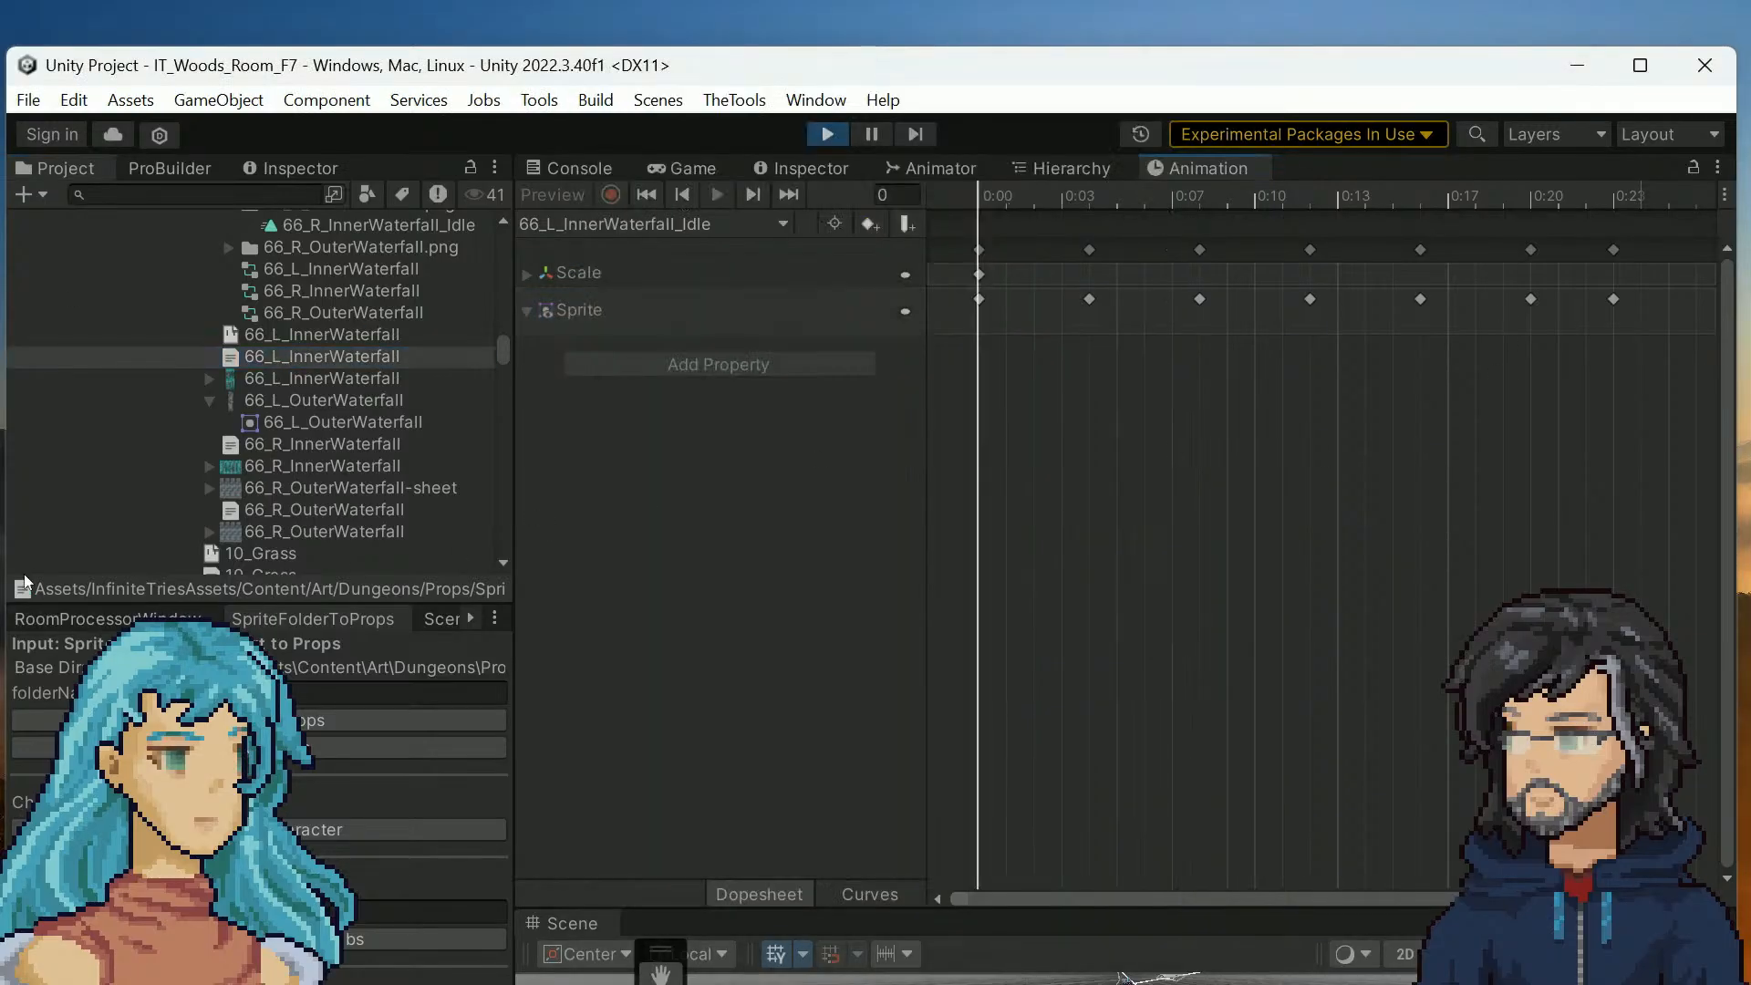
Open the RoomProcessorWindow script from the ExternalConsoleApp folder in Visual Studio and move the code editor window off the Unity window
{"action": "scroll", "coordinate": [337, 472], "scroll_direction": "up", "scroll_amount": 15}
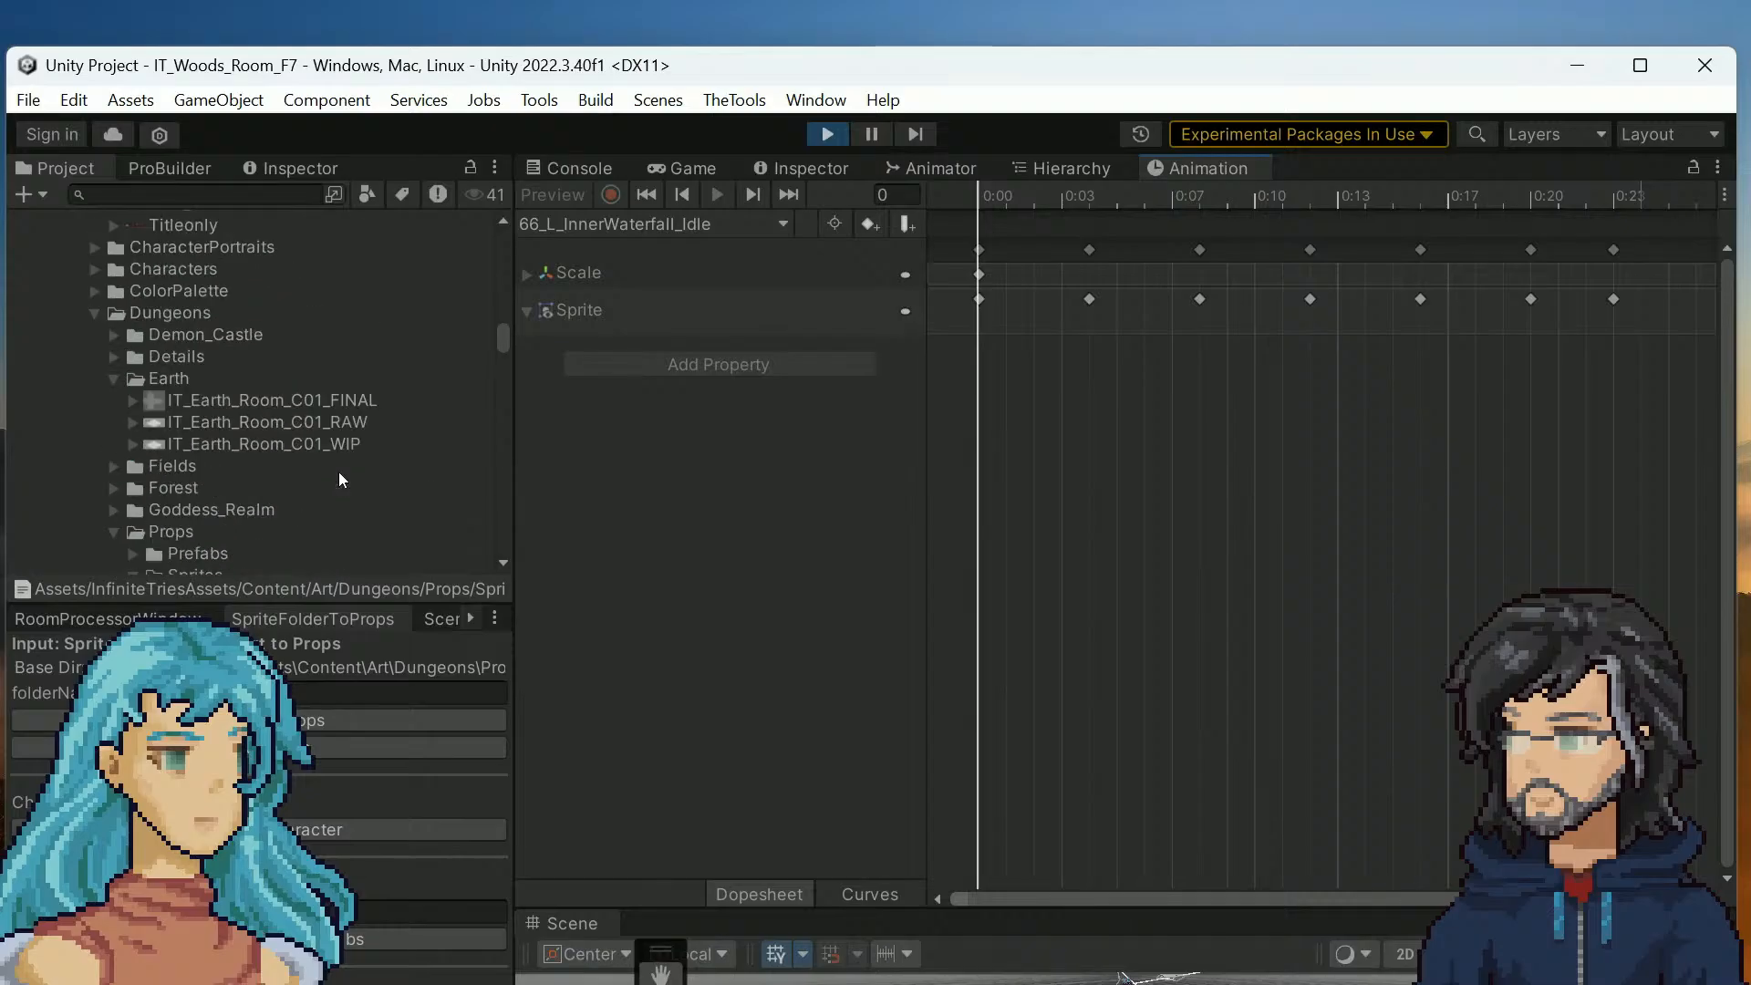
{"action": "scroll", "coordinate": [354, 418], "scroll_direction": "up", "scroll_amount": 10}
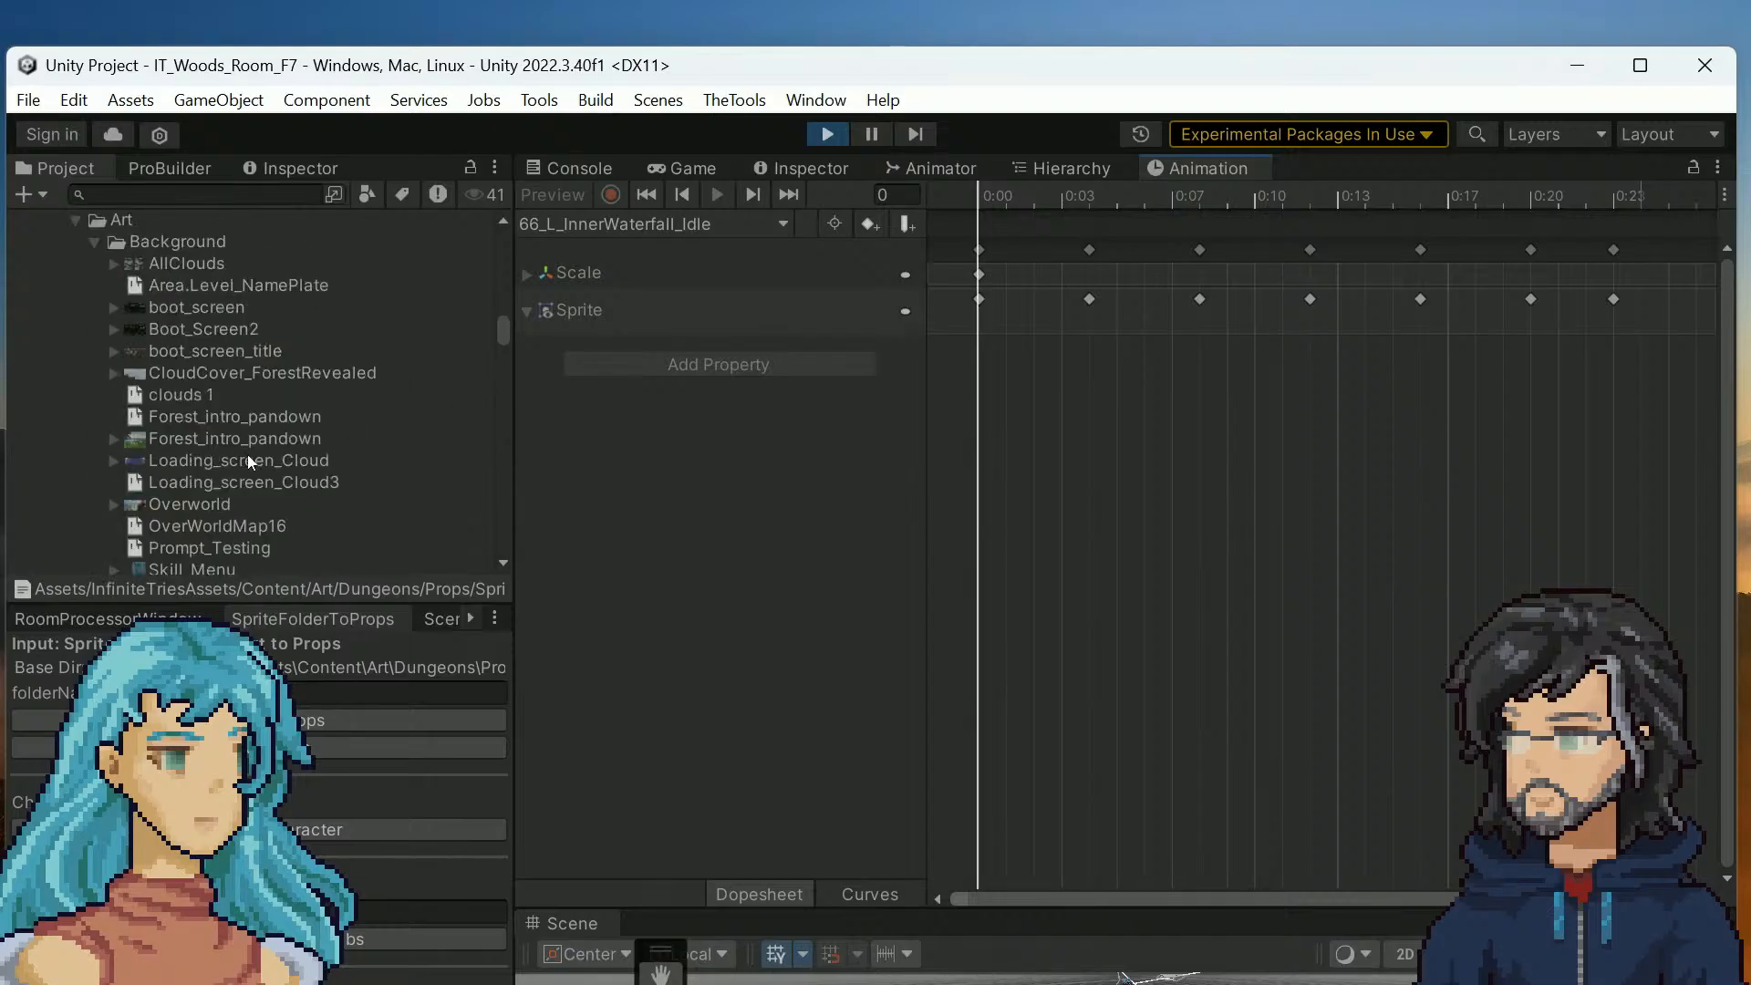
{"action": "double_click", "coordinate": [206, 345]}
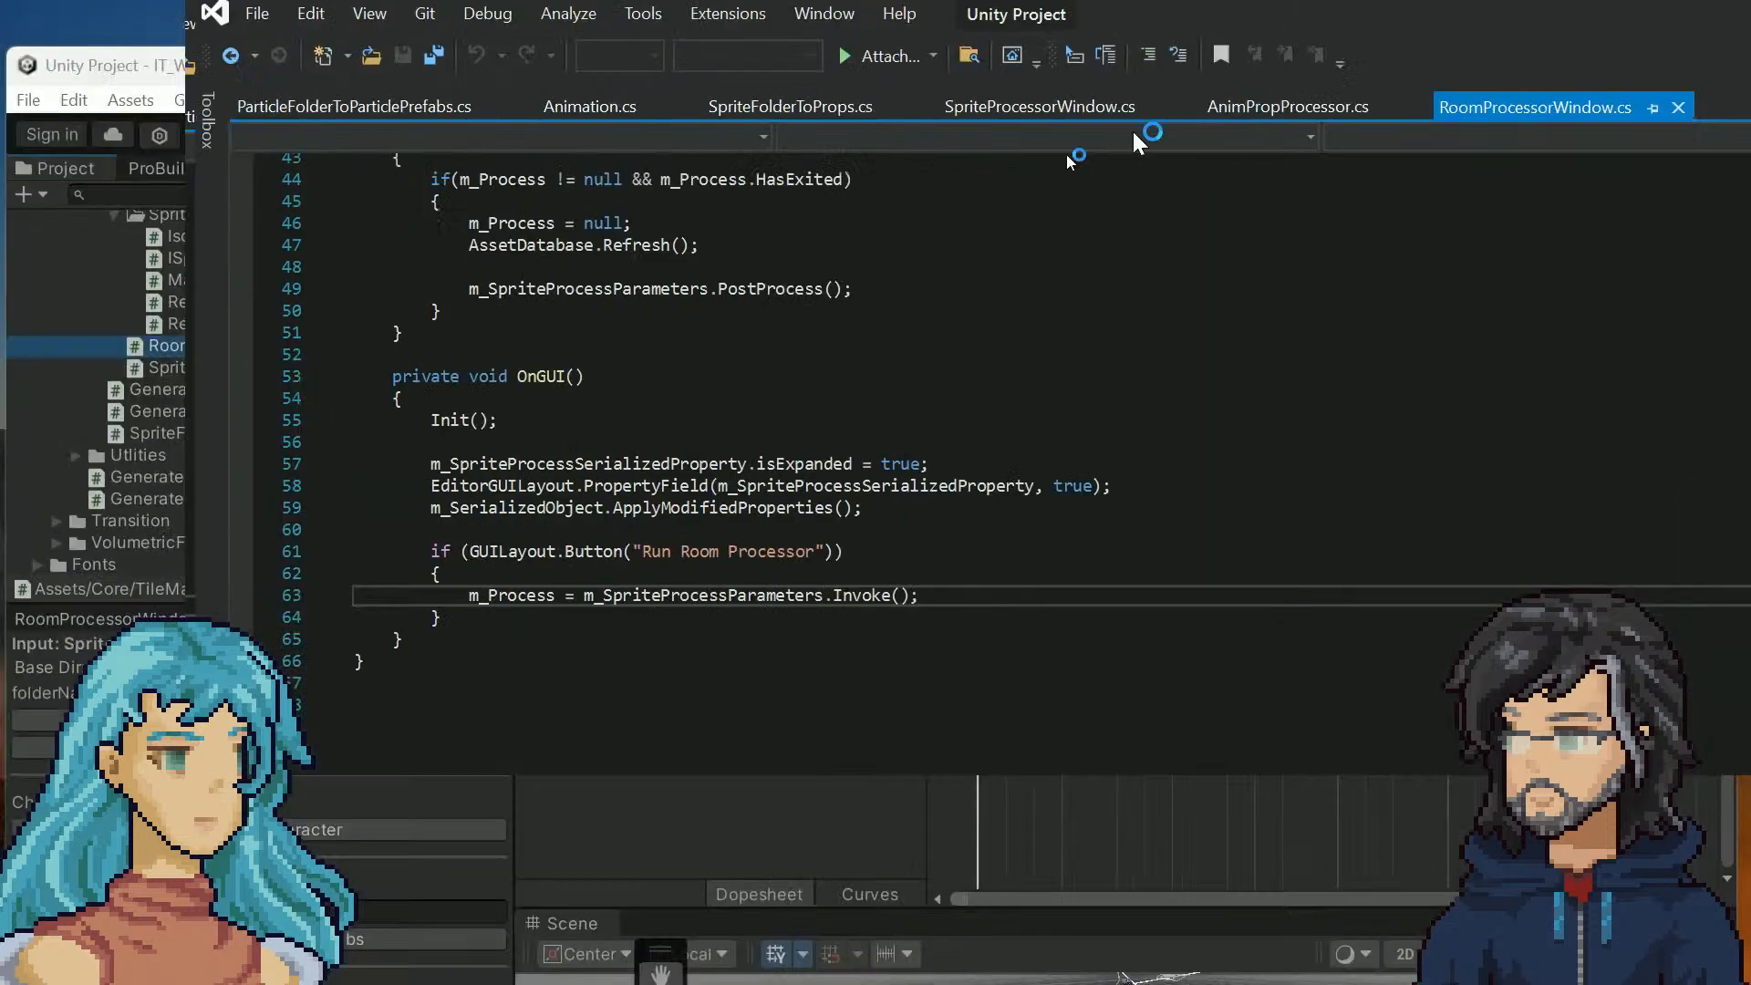
{"action": "left_click_drag", "start_coordinate": [1067, 155], "coordinate": [0, 36]}
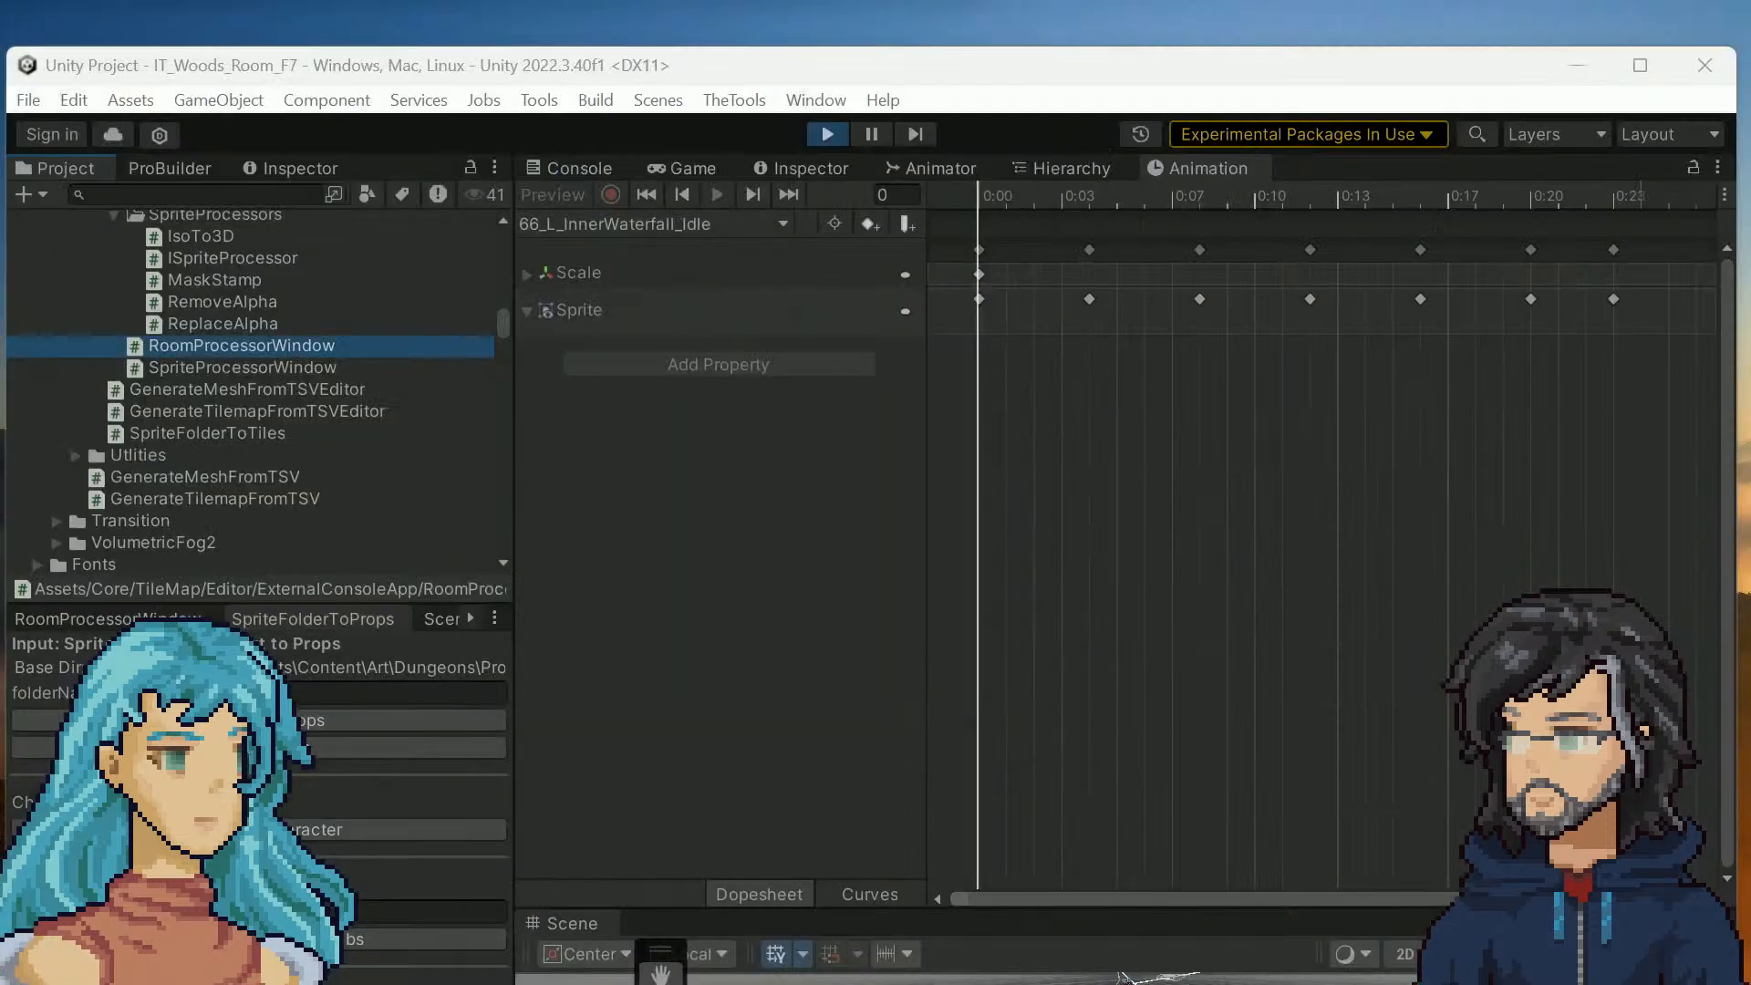
Return to the Waterfall folder's files in the Unity project to locate the 66_L_InnerWaterfall JSON
{"action": "scroll", "coordinate": [79, 383], "scroll_direction": "up", "scroll_amount": 10}
{"action": "scroll", "coordinate": [182, 419], "scroll_direction": "down", "scroll_amount": 10}
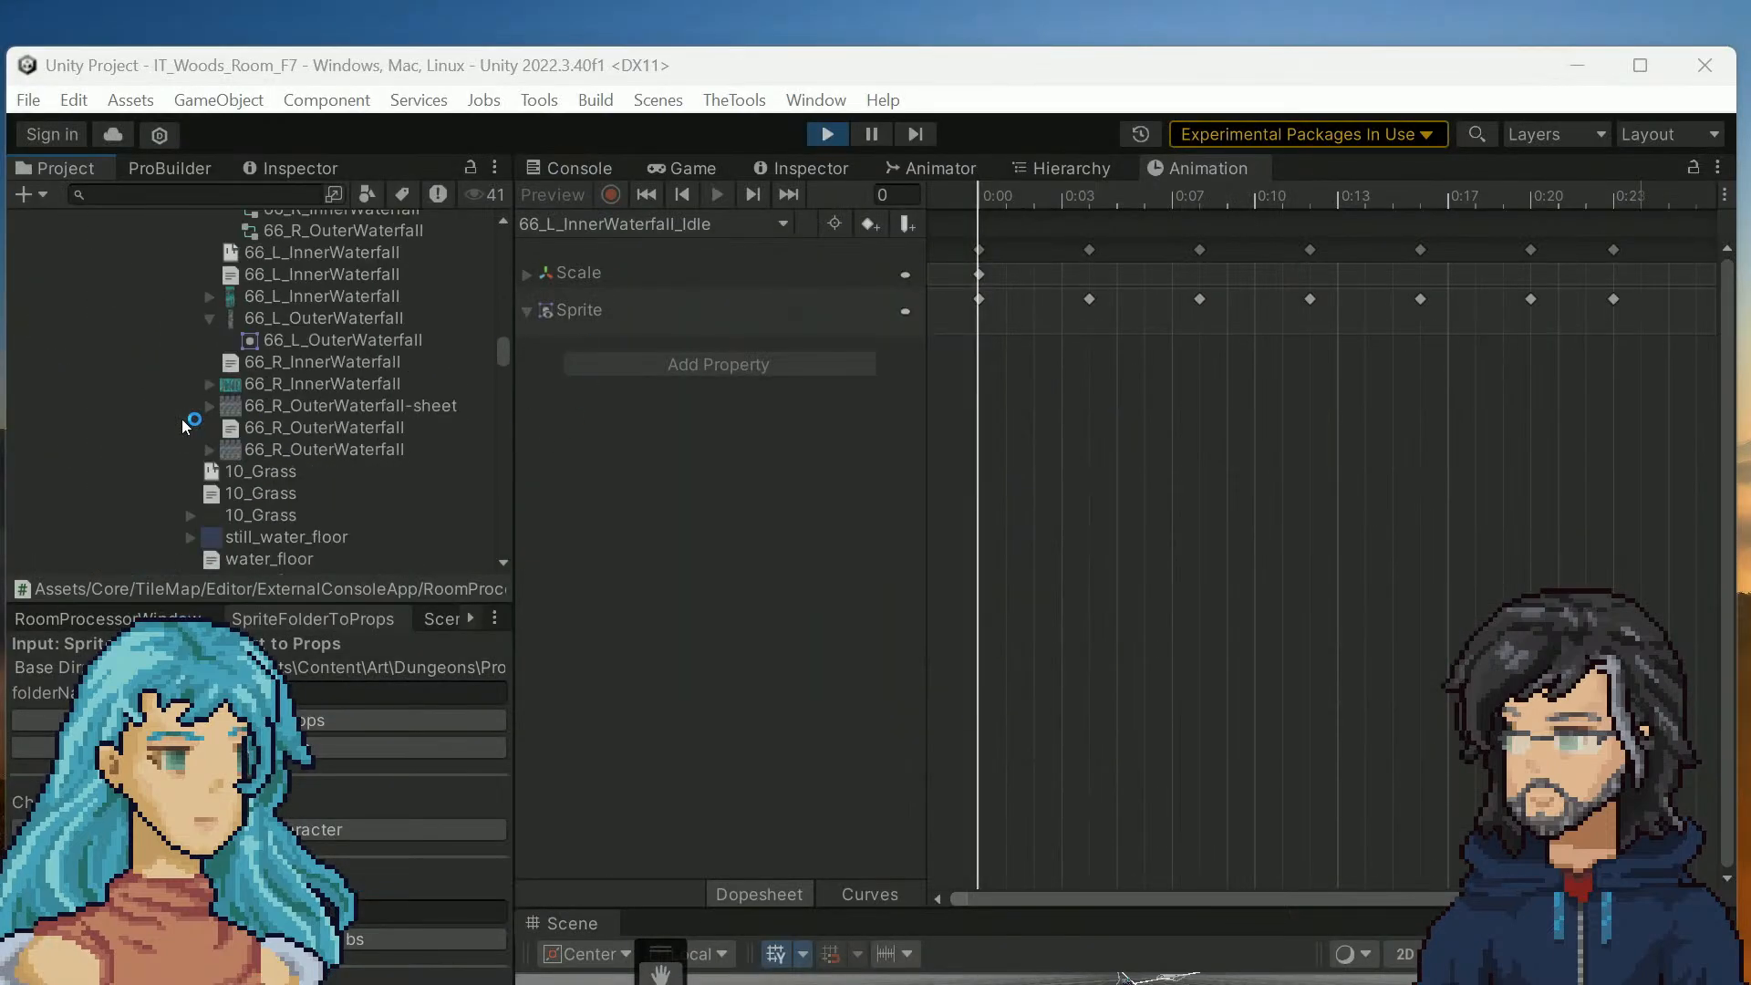
Open the 66_L_InnerWaterfall JSON file in Visual Studio and inspect its Idle frame tag and layer entry
{"action": "left_click", "coordinate": [332, 440]}
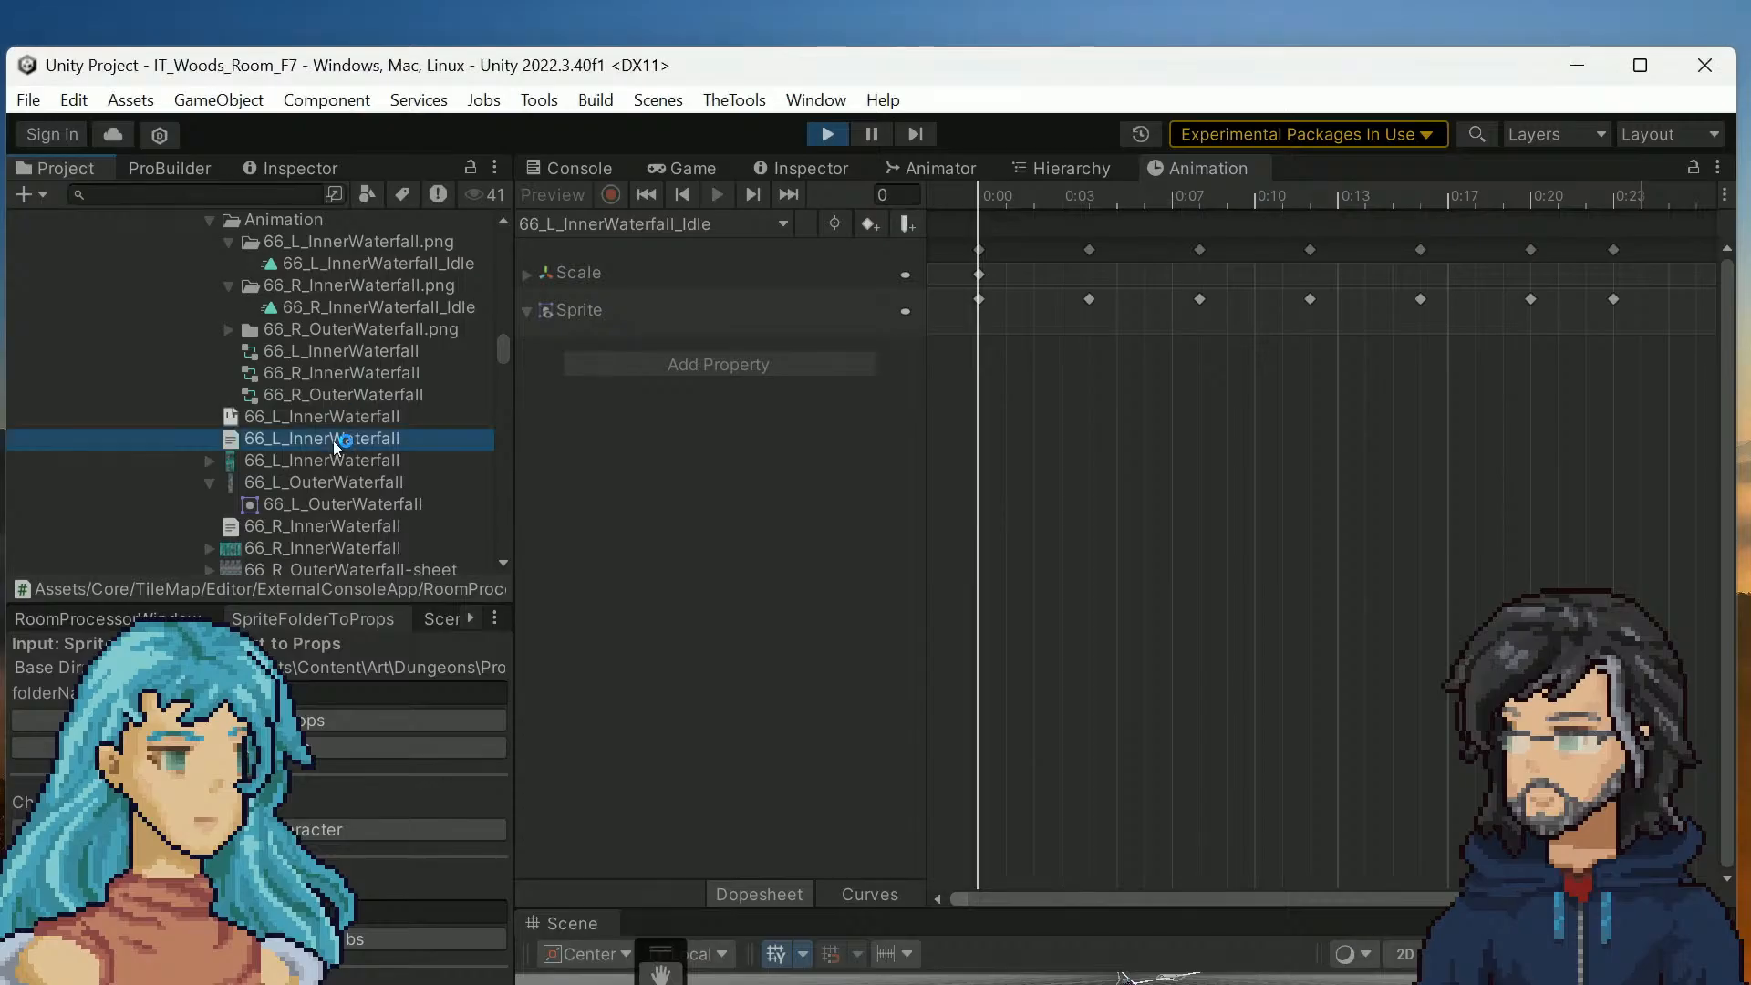
{"action": "left_click_drag", "start_coordinate": [401, 0], "coordinate": [957, 130]}
{"action": "left_click", "coordinate": [1460, 131]}
{"action": "scroll", "coordinate": [629, 660], "scroll_direction": "down", "scroll_amount": 16}
{"action": "double_click", "coordinate": [285, 534]}
{"action": "left_click_drag", "start_coordinate": [287, 602], "coordinate": [759, 615]}
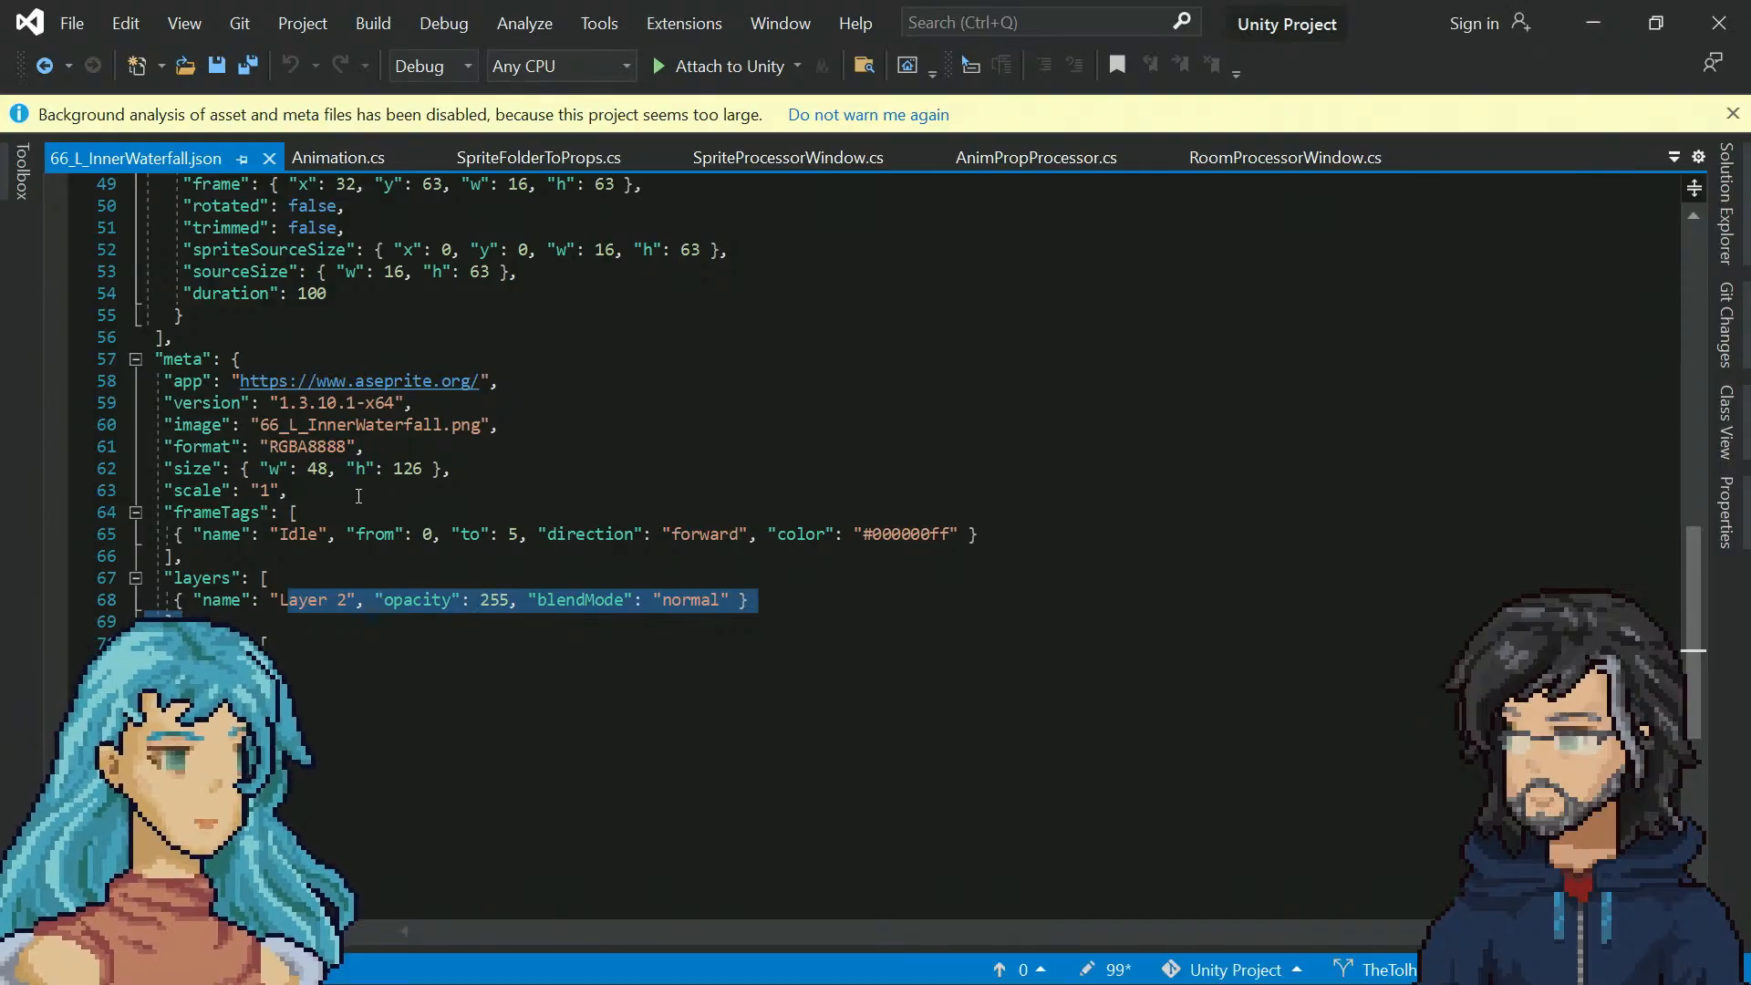
{"action": "left_click_drag", "start_coordinate": [383, 535], "coordinate": [500, 535]}
{"action": "double_click", "coordinate": [297, 534]}
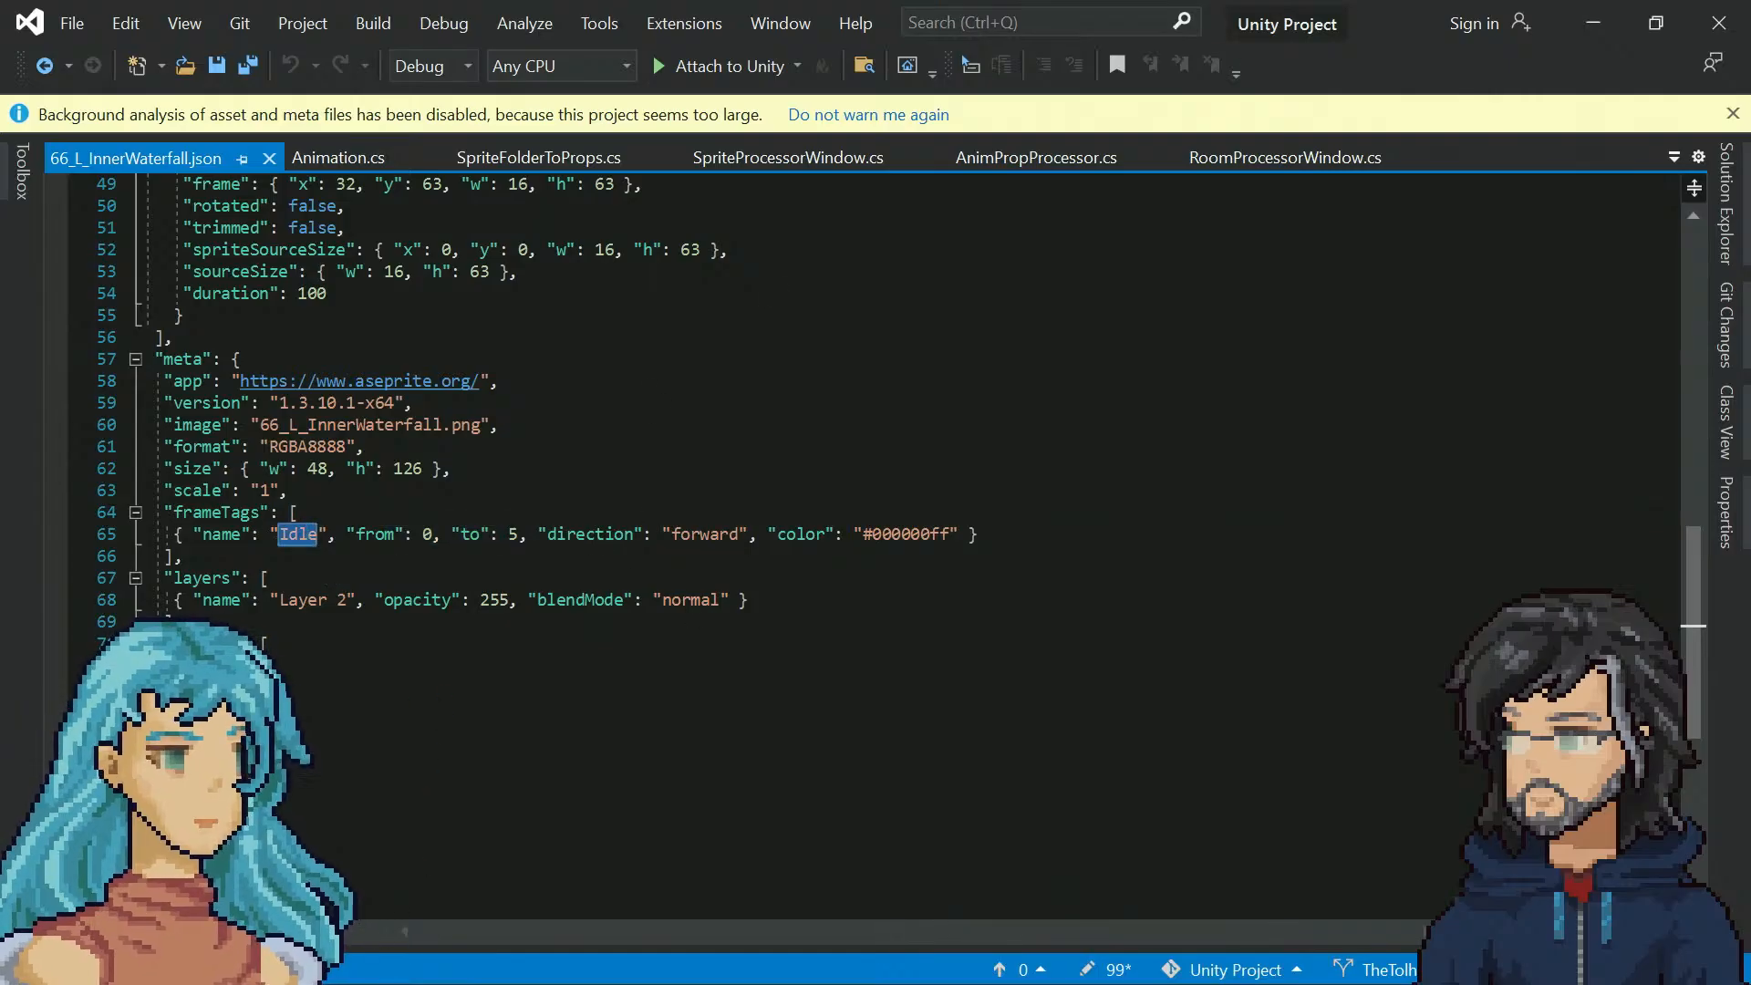
Switch to Unity, open the 66_R_InnerWaterfall JSON file in Visual Studio, and inspect its layer name
{"action": "key", "text": "alt+Tab"}
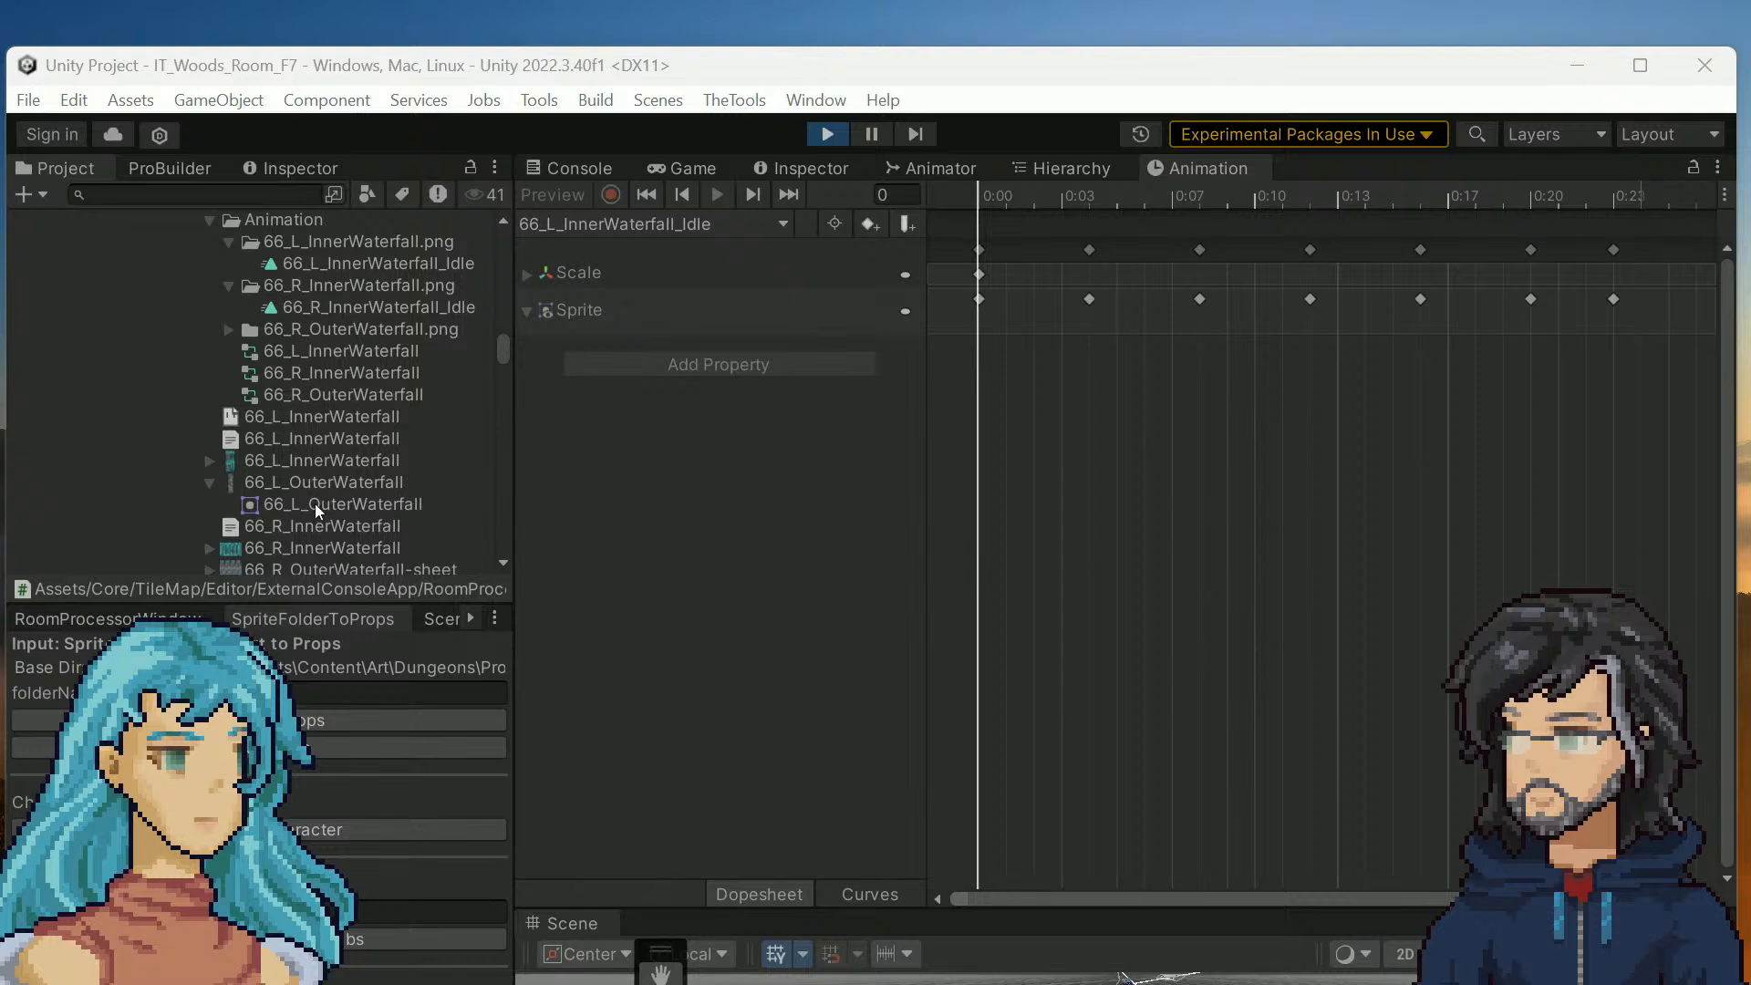
{"action": "left_click_drag", "start_coordinate": [298, 522], "coordinate": [326, 483]}
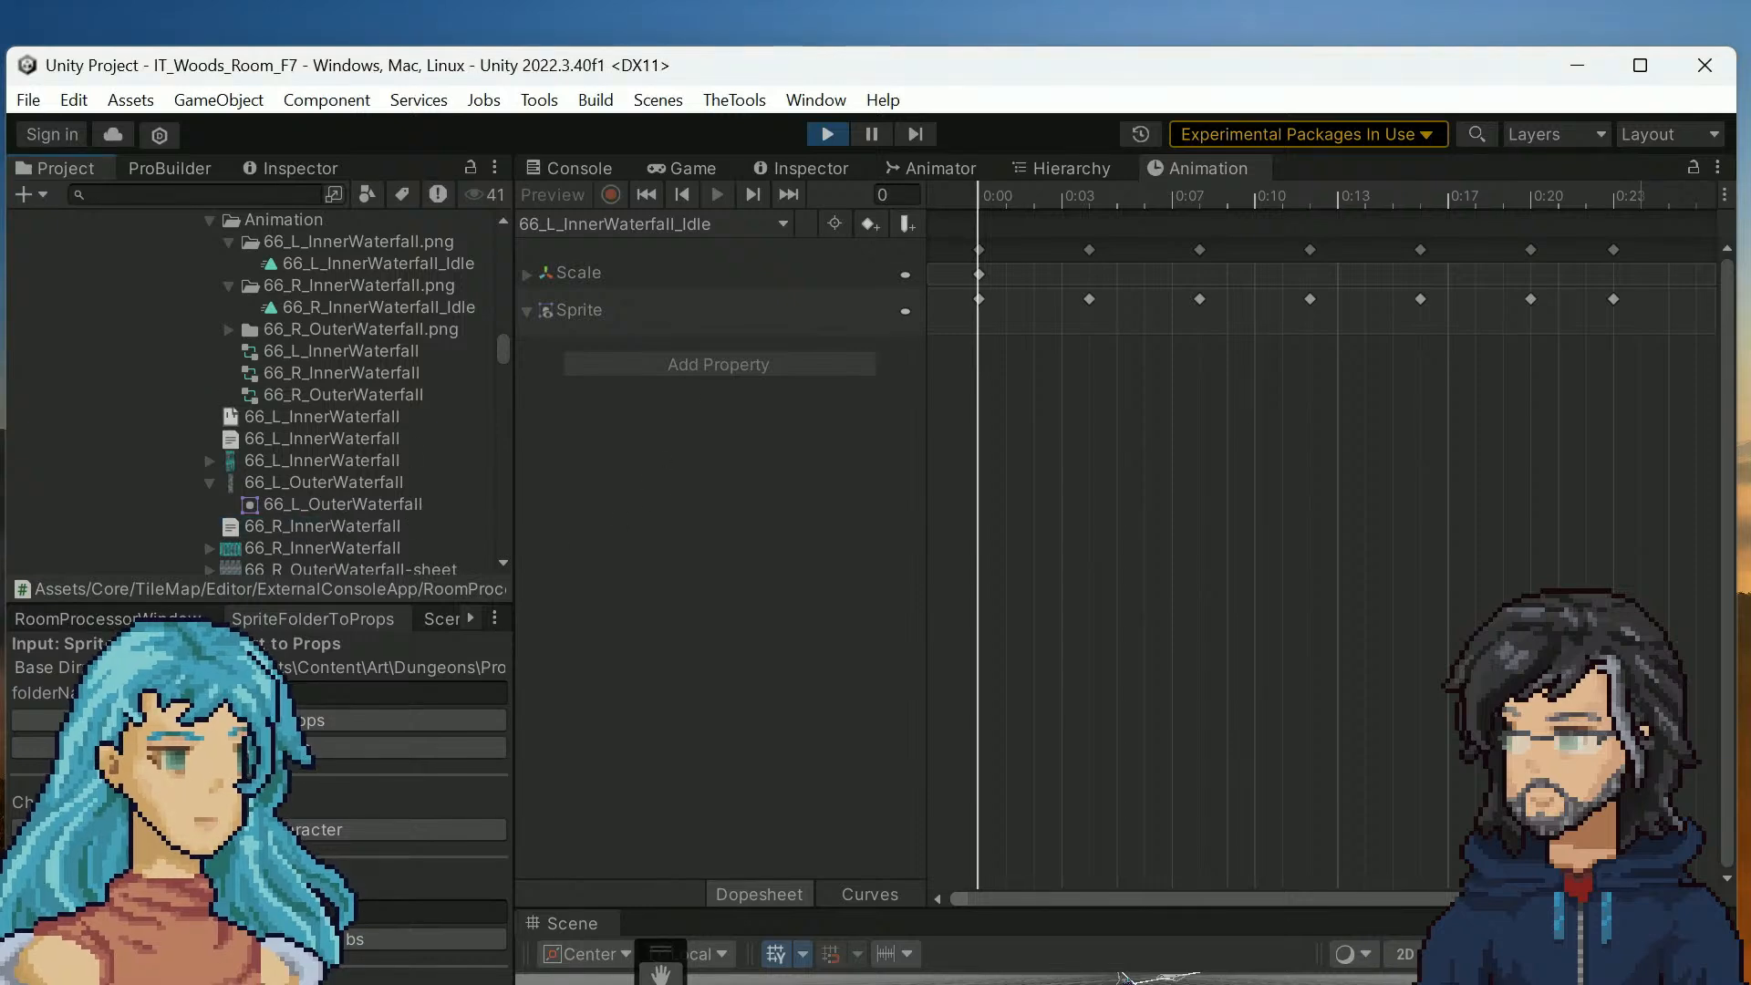
{"action": "left_click_drag", "start_coordinate": [592, 0], "coordinate": [2, 620]}
{"action": "left_click_drag", "start_coordinate": [96, 583], "coordinate": [95, 130]}
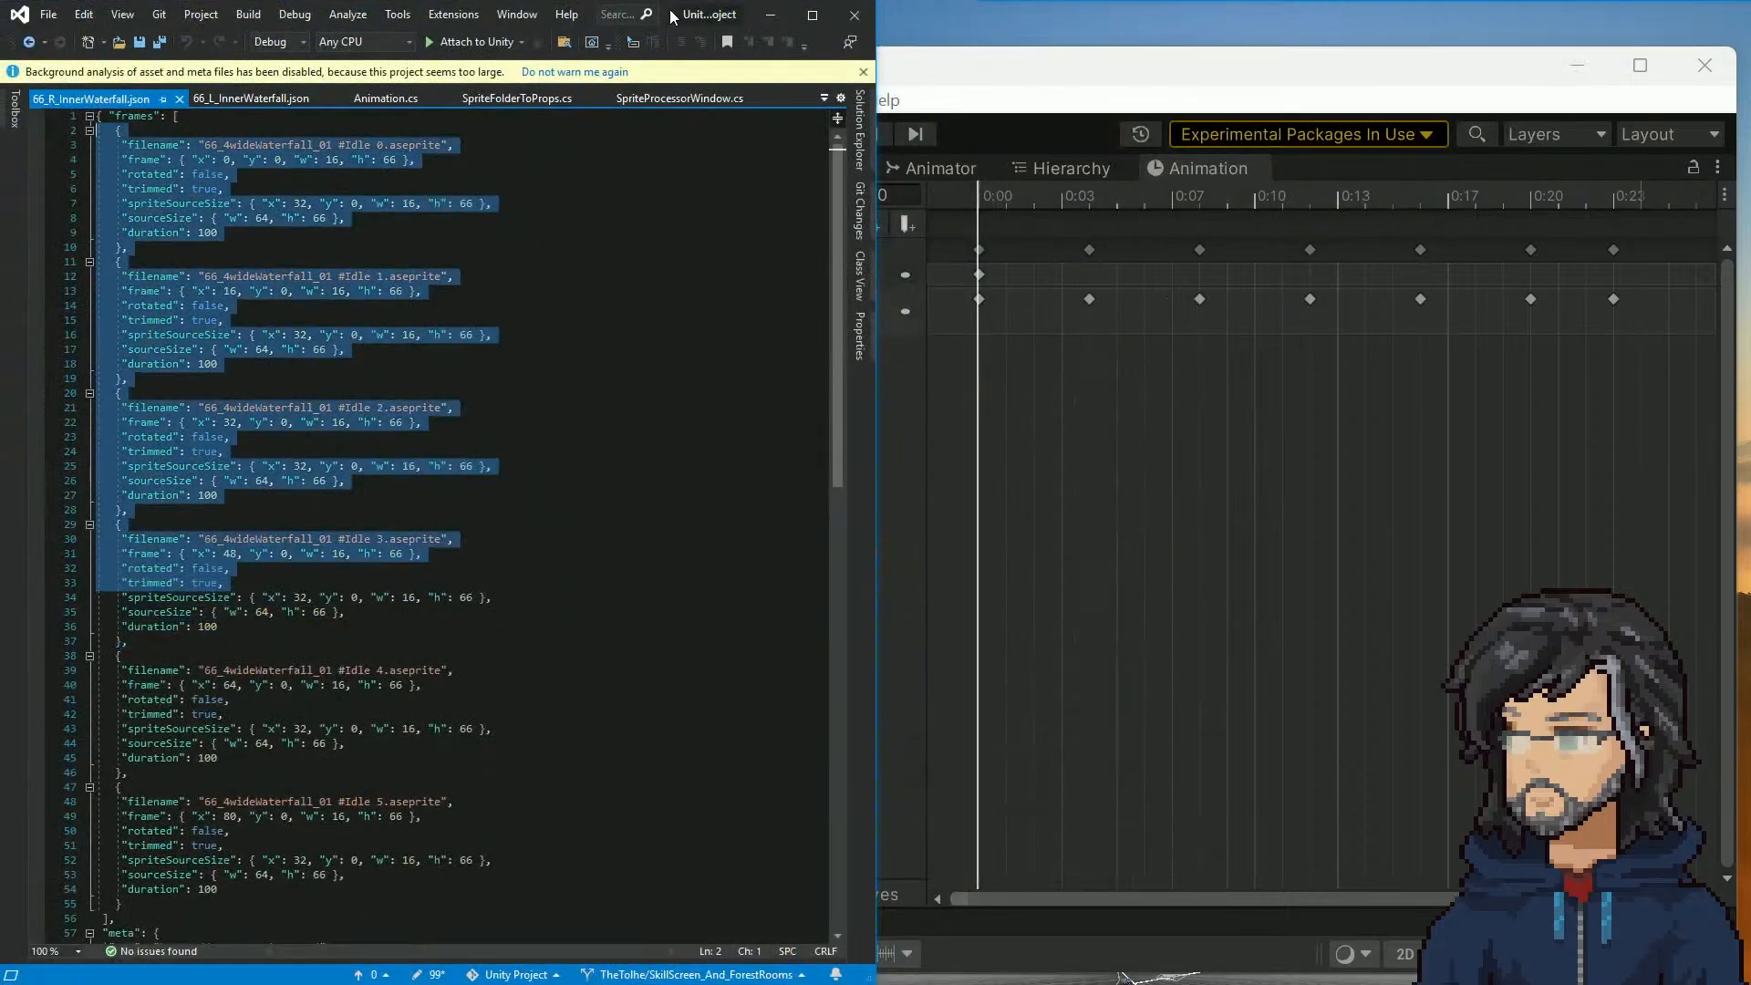
{"action": "left_click_drag", "start_coordinate": [673, 15], "coordinate": [679, 0]}
{"action": "left_click_drag", "start_coordinate": [0, 609], "coordinate": [1322, 144]}
{"action": "left_click", "coordinate": [1540, 95]}
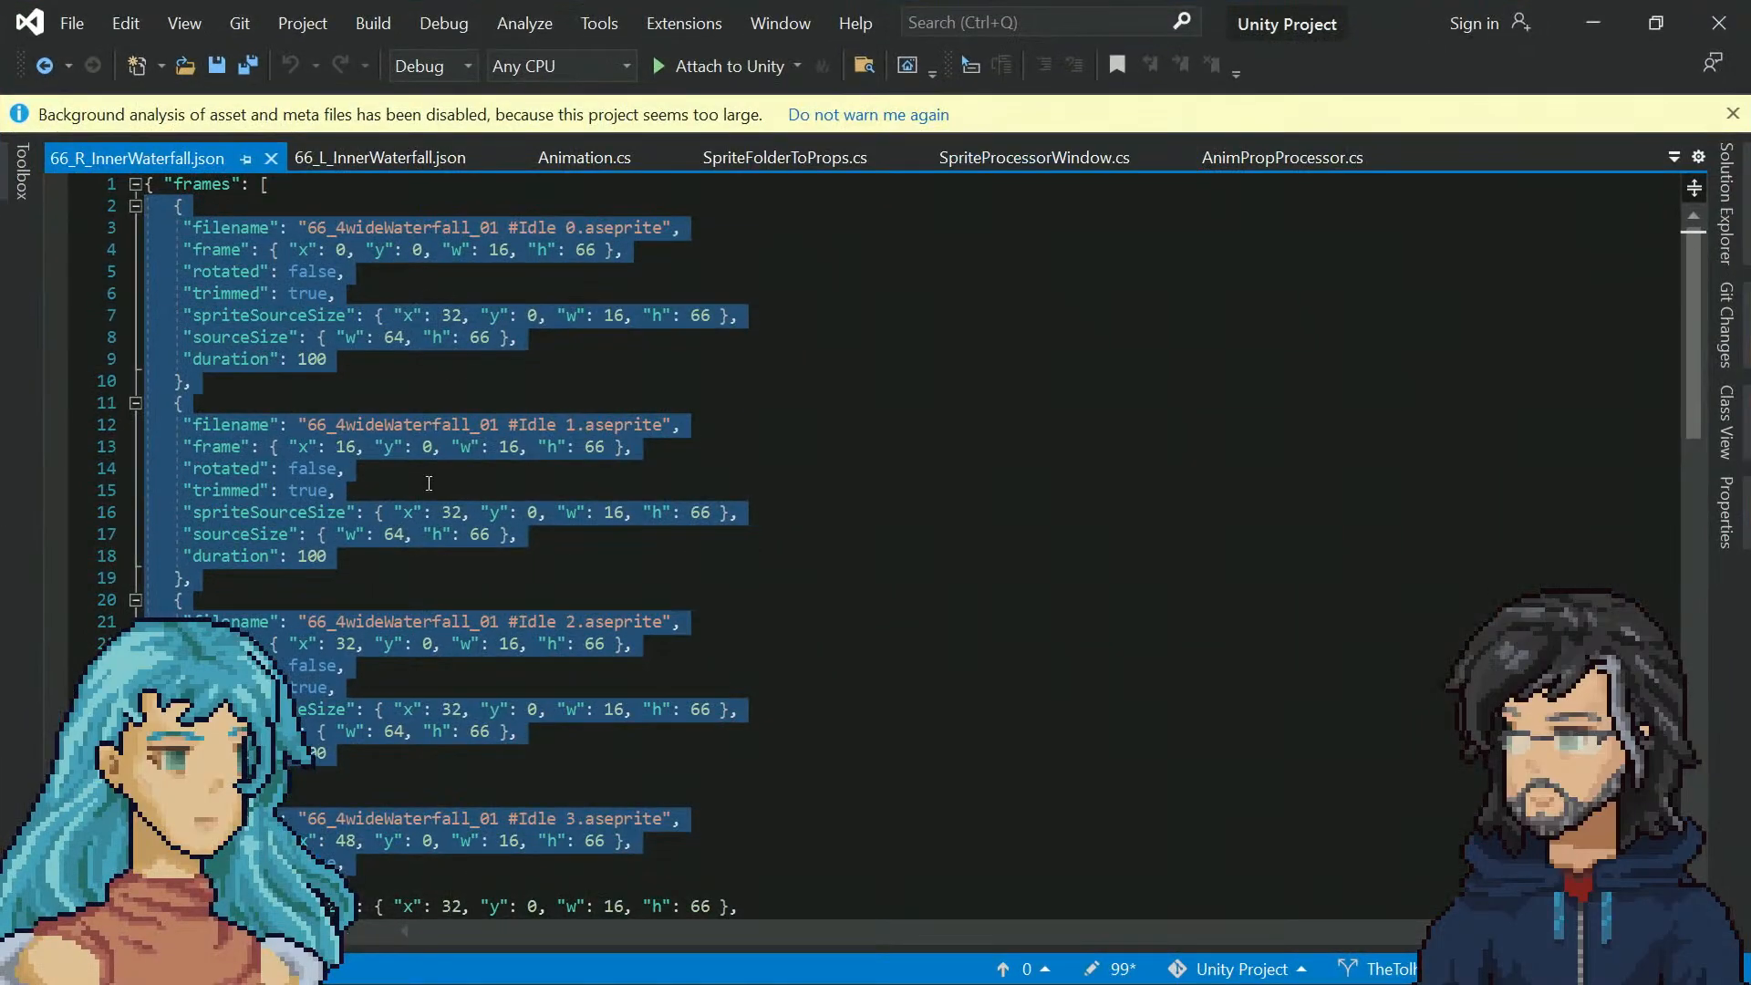
{"action": "left_click", "coordinate": [670, 628]}
{"action": "scroll", "coordinate": [629, 602], "scroll_direction": "down", "scroll_amount": 15}
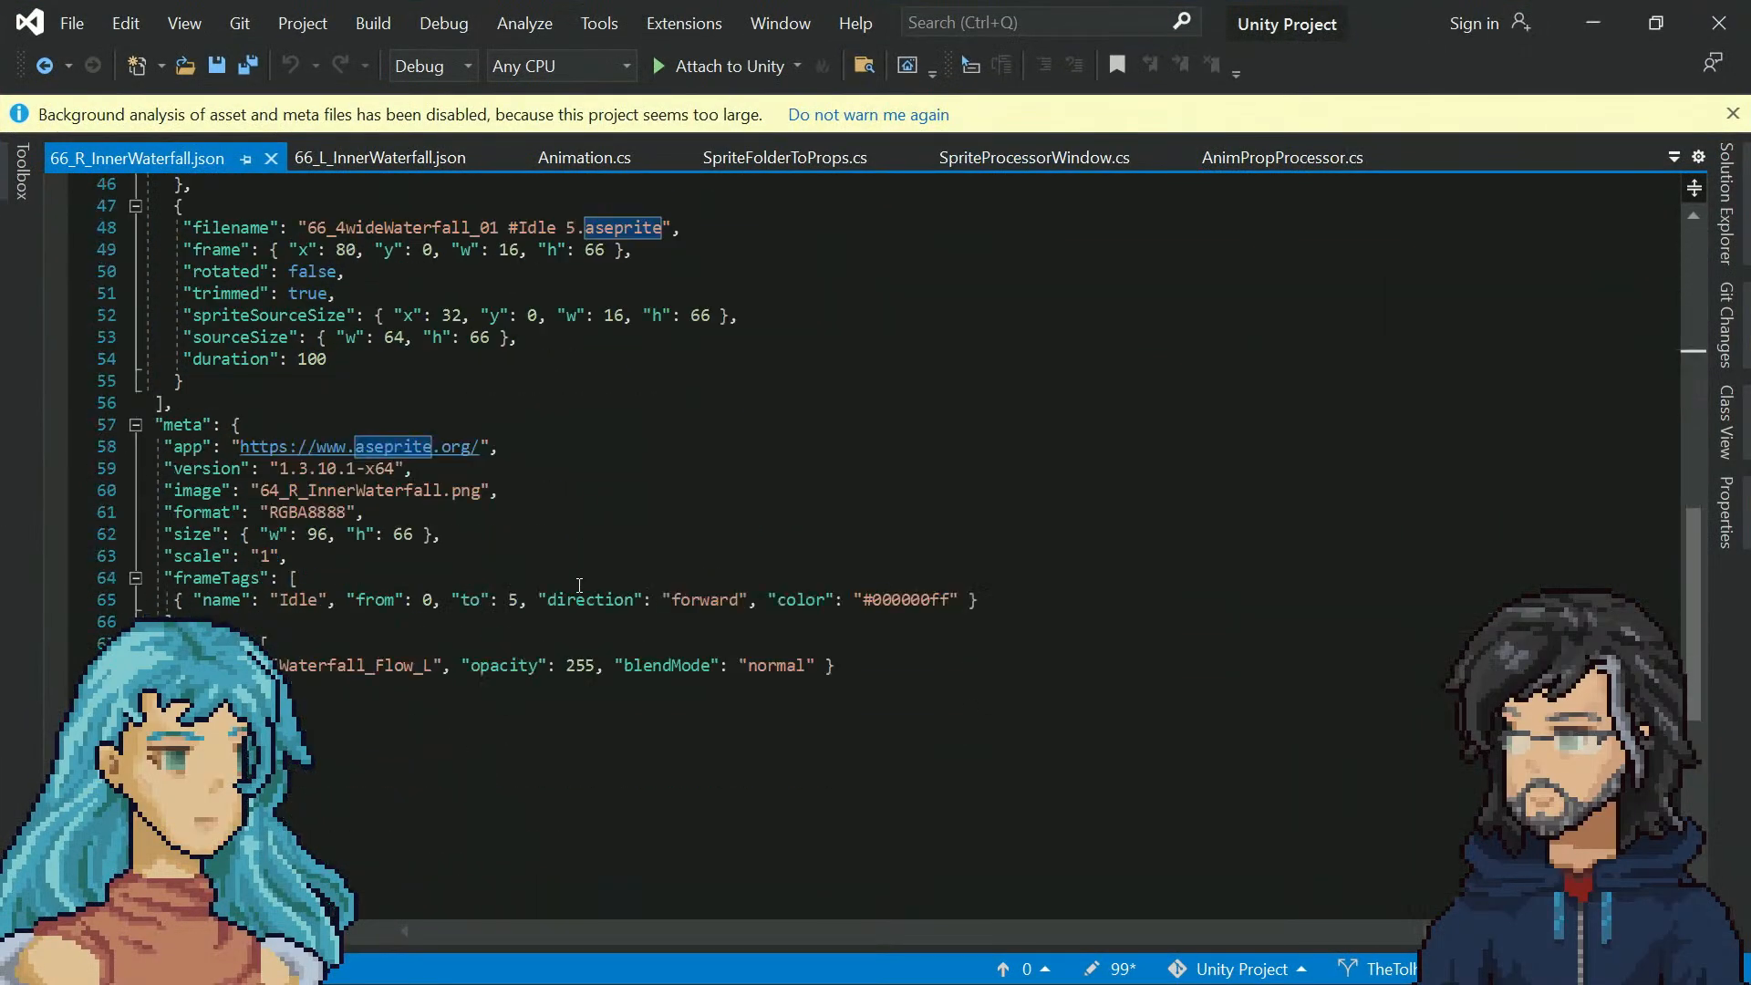
{"action": "double_click", "coordinate": [359, 667]}
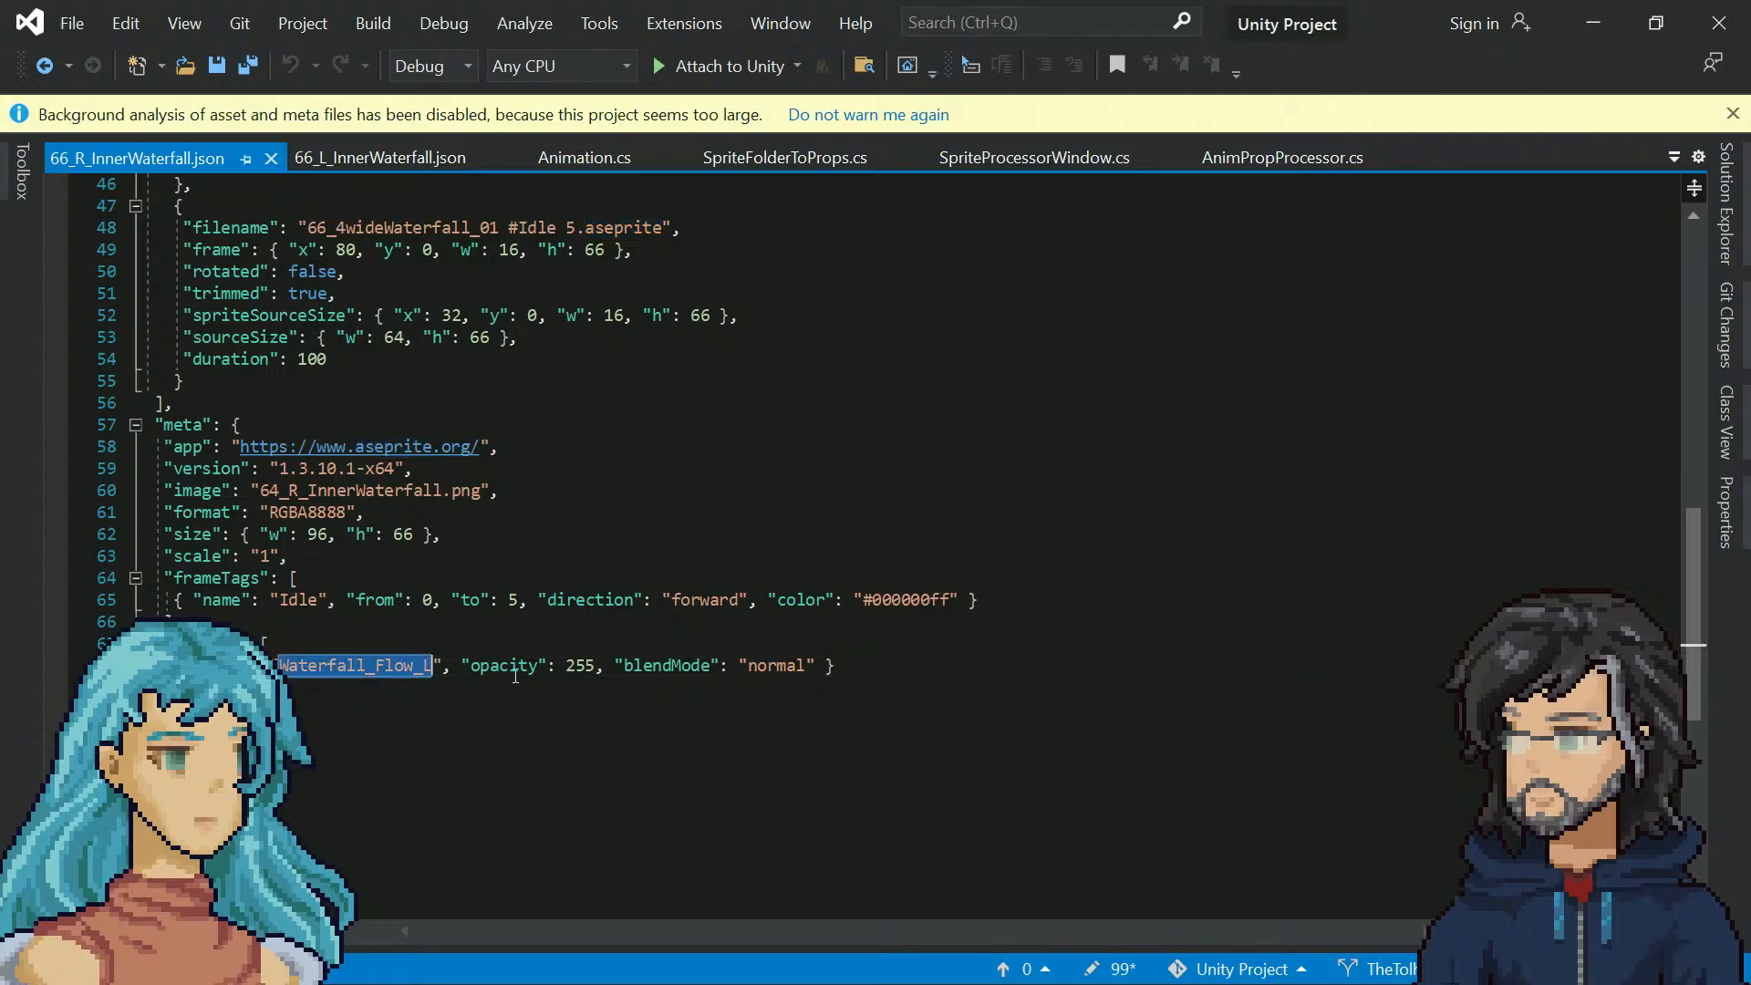
Compare the frame entries and metadata of the 66_R_InnerWaterfall and 66_L_InnerWaterfall JSON files
{"action": "scroll", "coordinate": [597, 619], "scroll_direction": "up", "scroll_amount": 2}
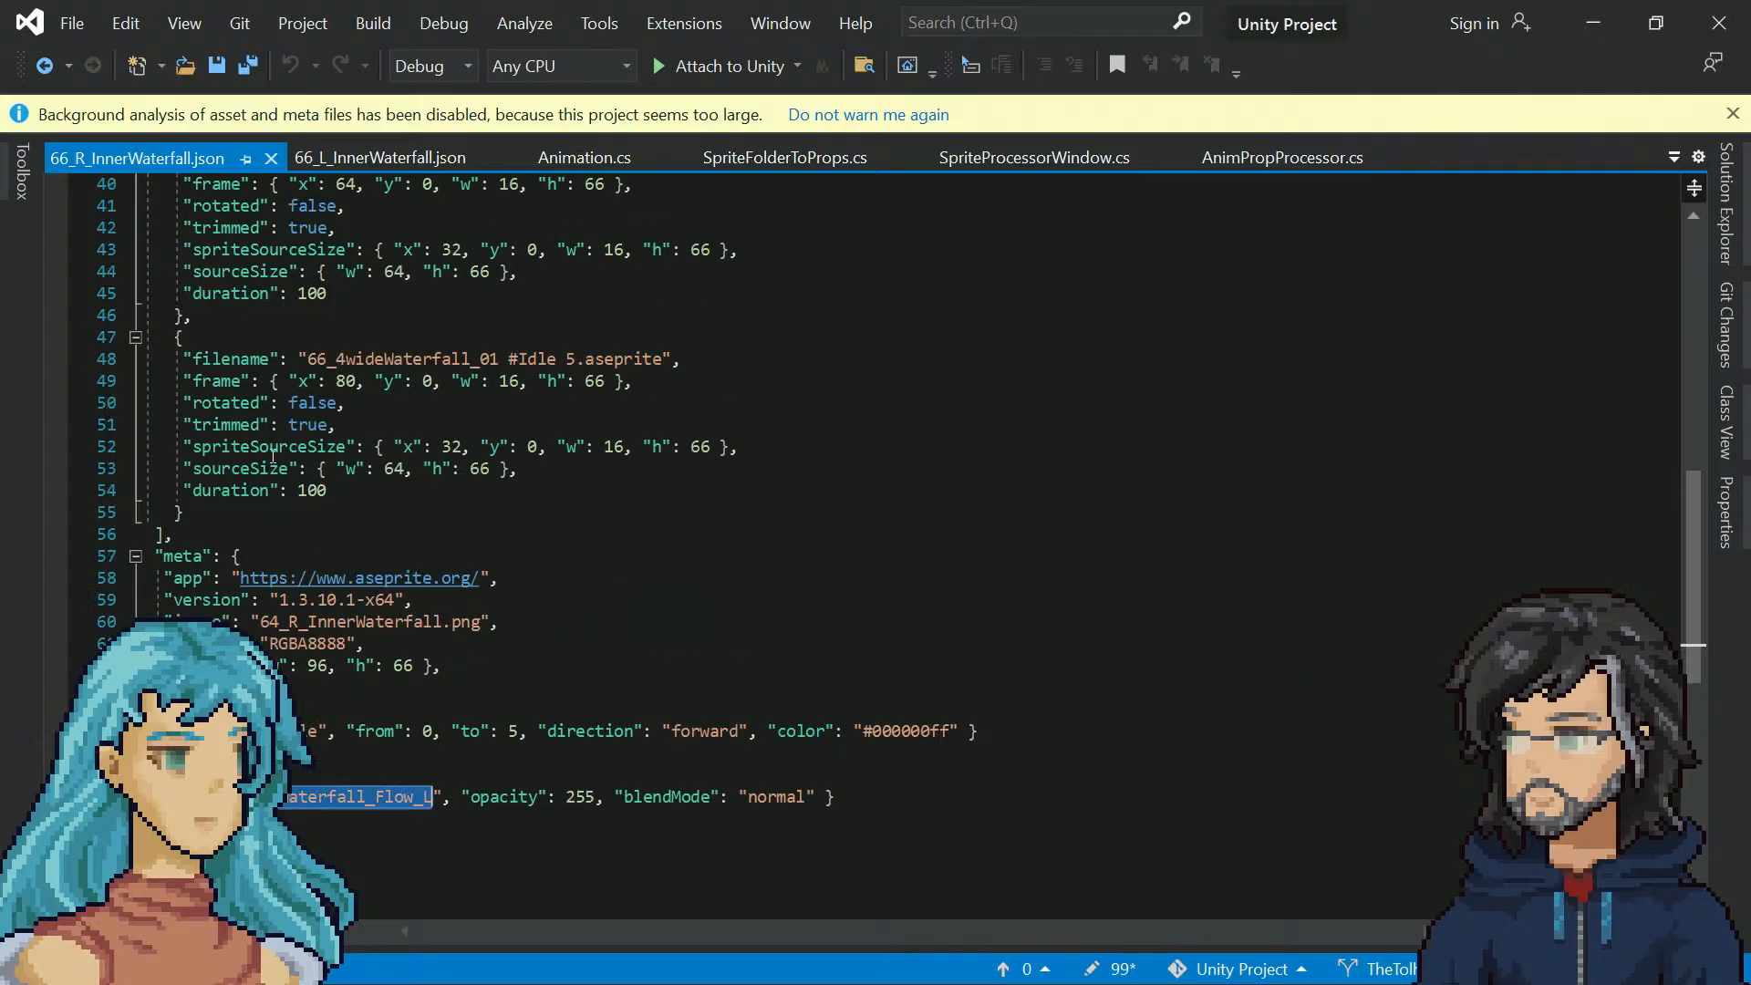
{"action": "scroll", "coordinate": [301, 463], "scroll_direction": "up", "scroll_amount": 11}
{"action": "left_click", "coordinate": [370, 158]}
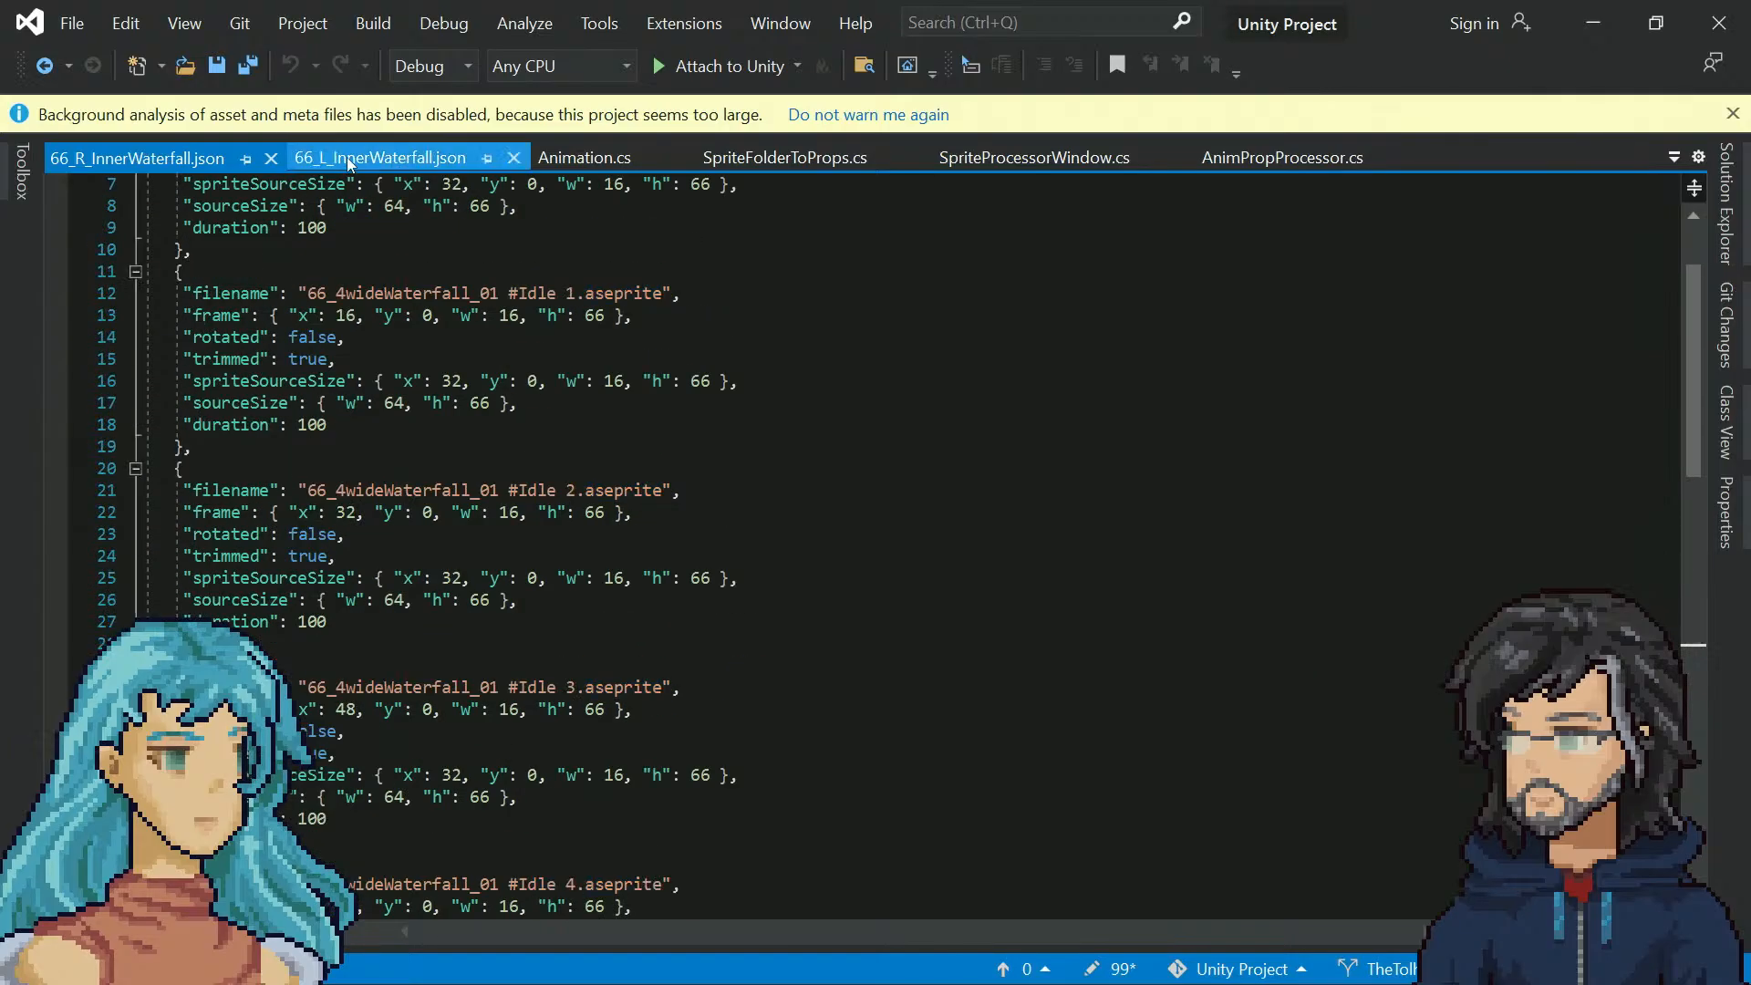
{"action": "scroll", "coordinate": [428, 456], "scroll_direction": "up", "scroll_amount": 18}
{"action": "scroll", "coordinate": [435, 500], "scroll_direction": "up", "scroll_amount": 1}
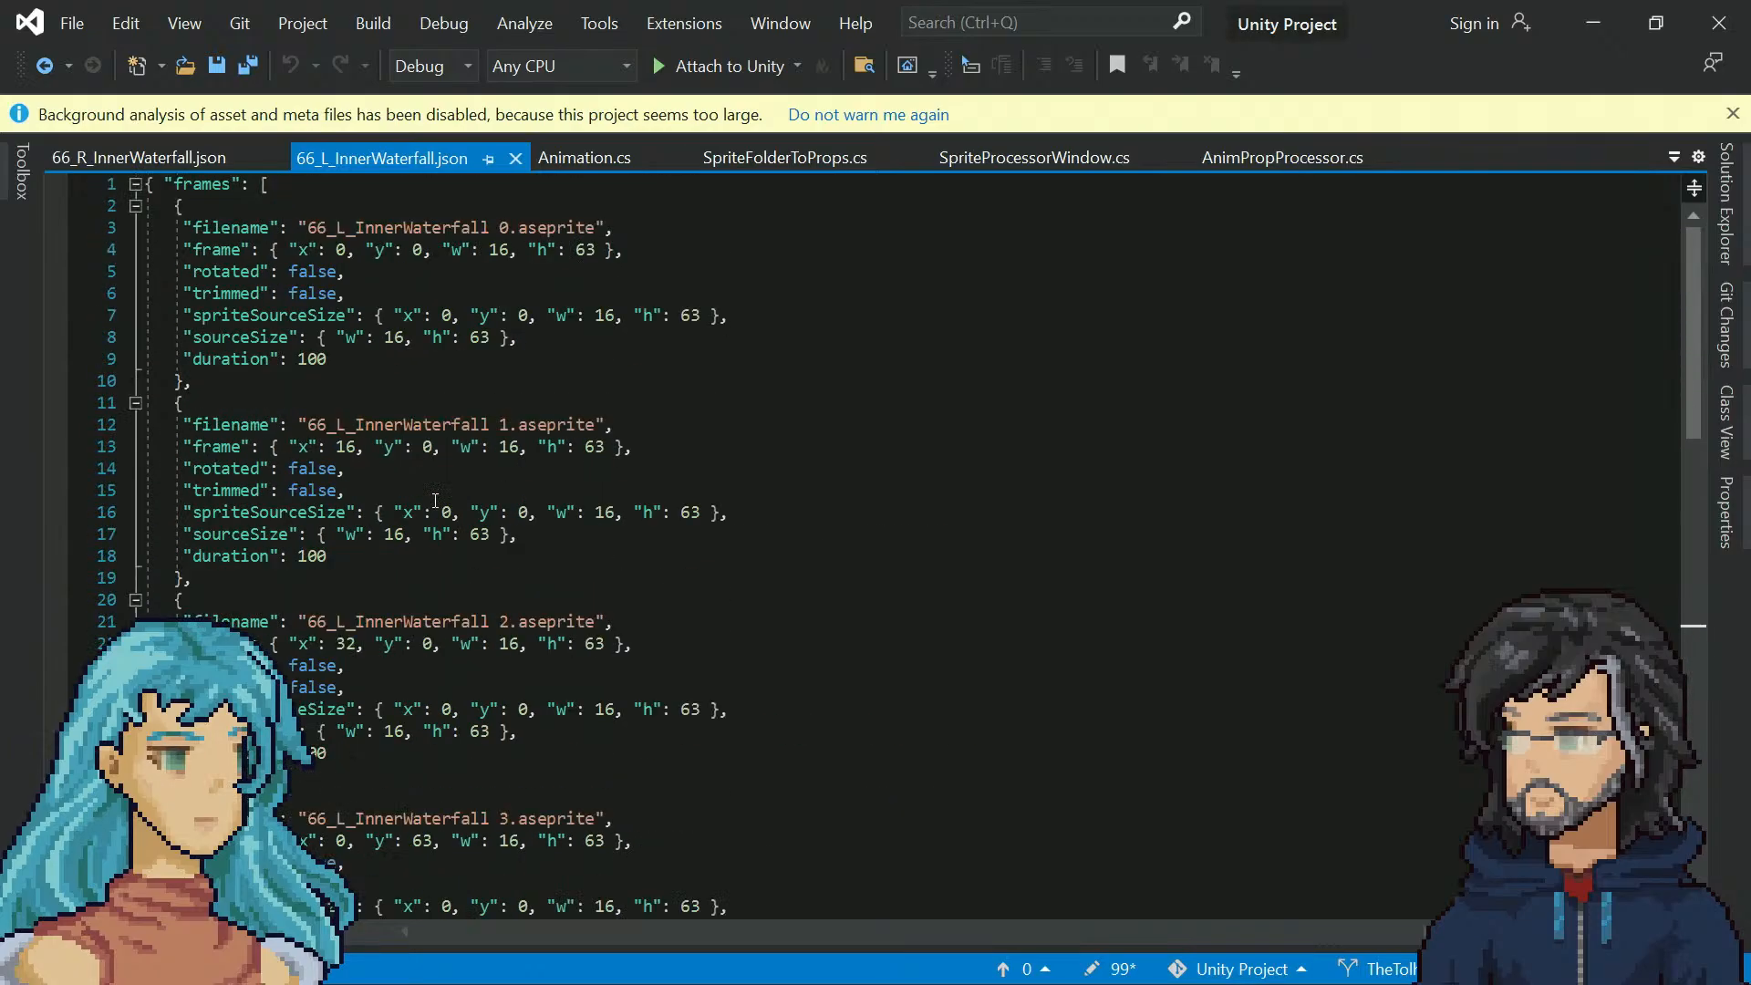
{"action": "scroll", "coordinate": [428, 492], "scroll_direction": "down", "scroll_amount": 18}
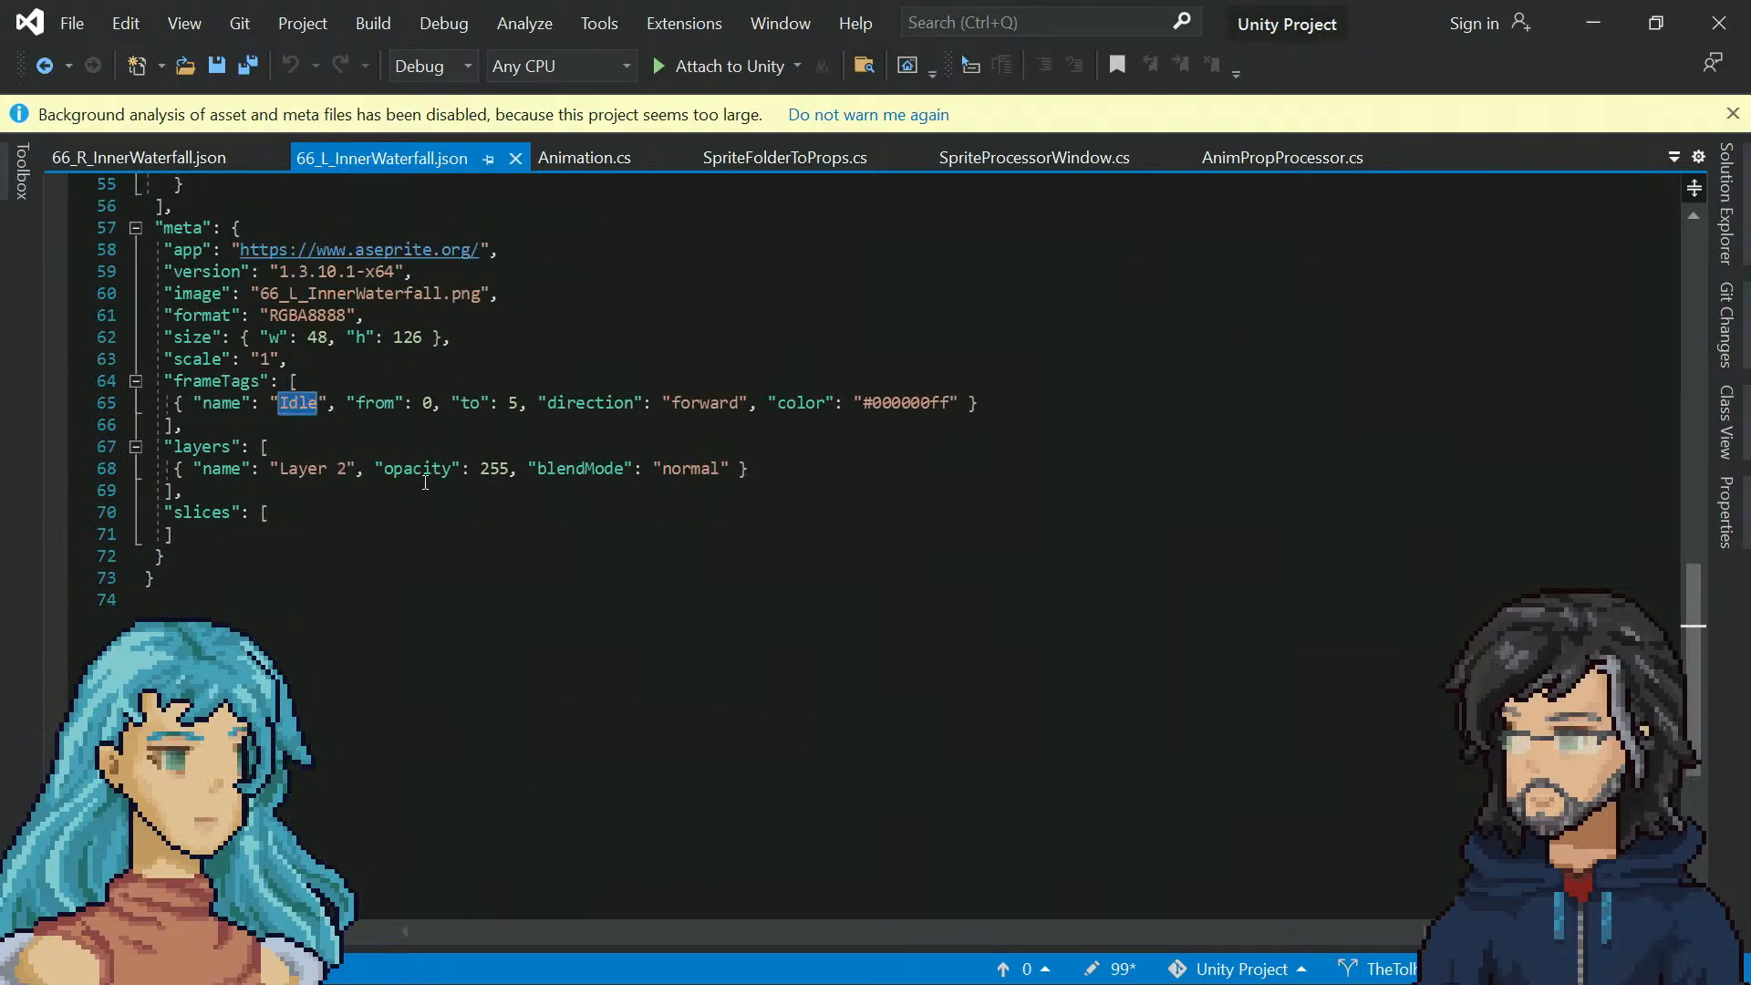
{"action": "left_click", "coordinate": [257, 162]}
{"action": "scroll", "coordinate": [311, 547], "scroll_direction": "down", "scroll_amount": 15}
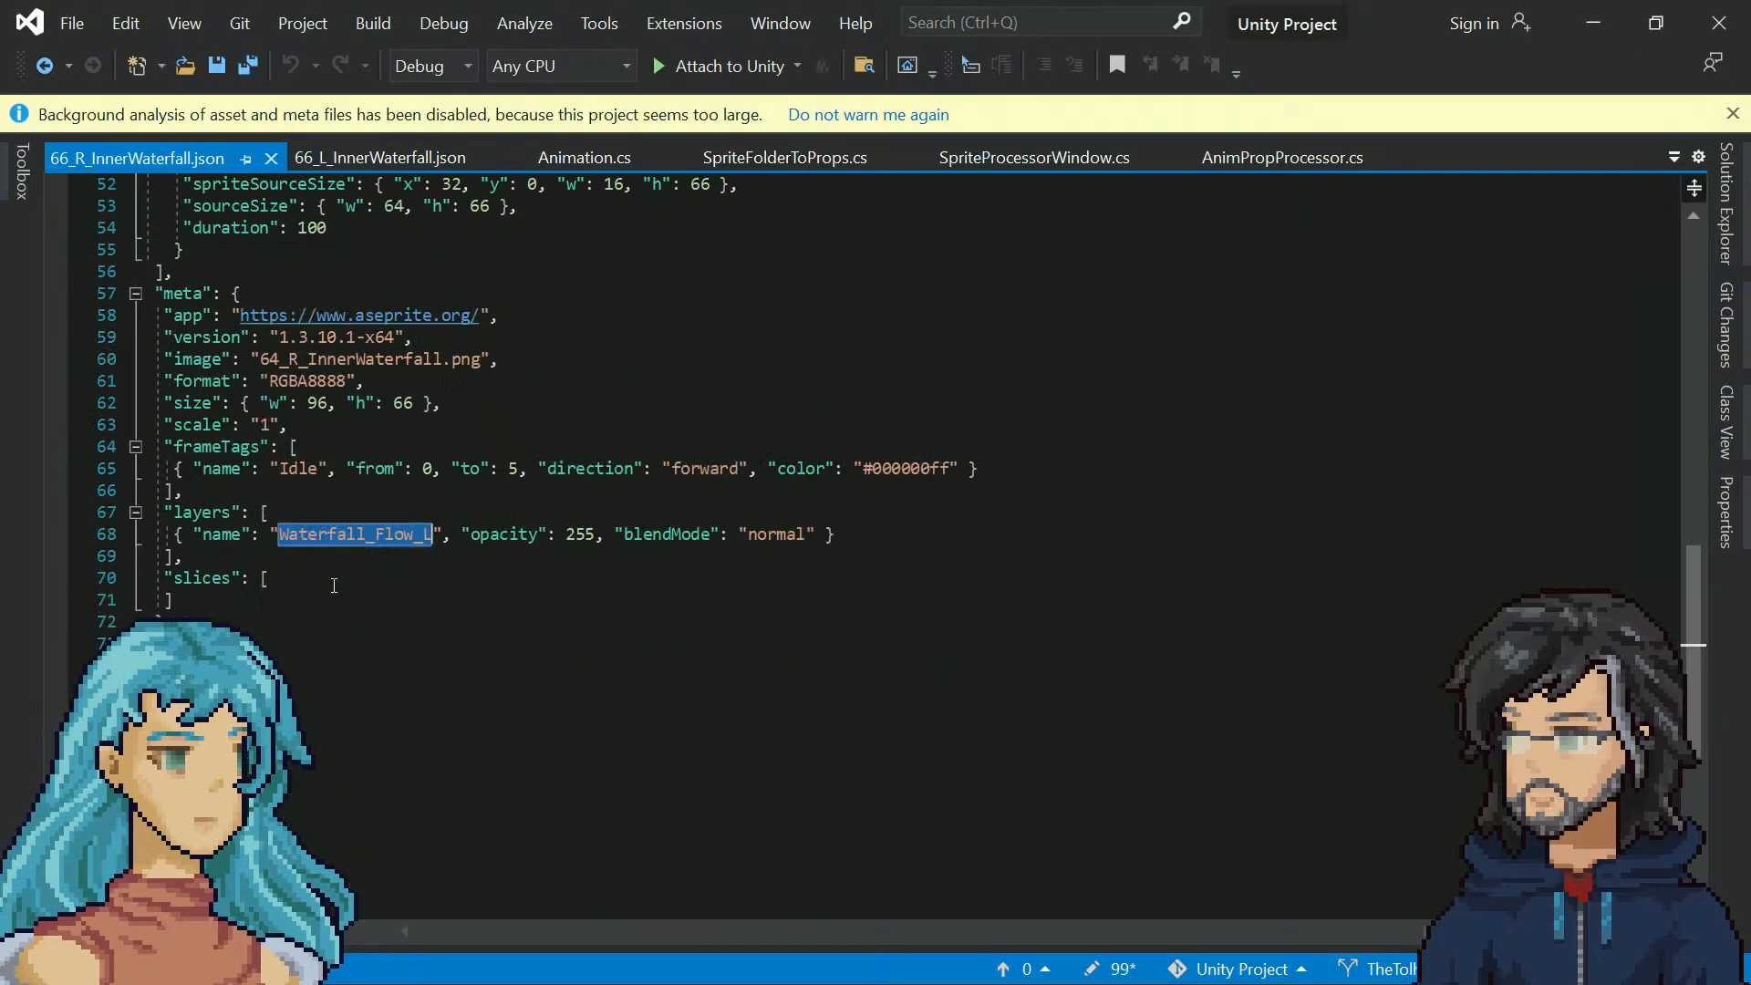
Compare the slices sections of both InnerWaterfall JSON files, recheck the 66_R frame entries, and return to Unity
{"action": "left_click_drag", "start_coordinate": [200, 607], "coordinate": [137, 577]}
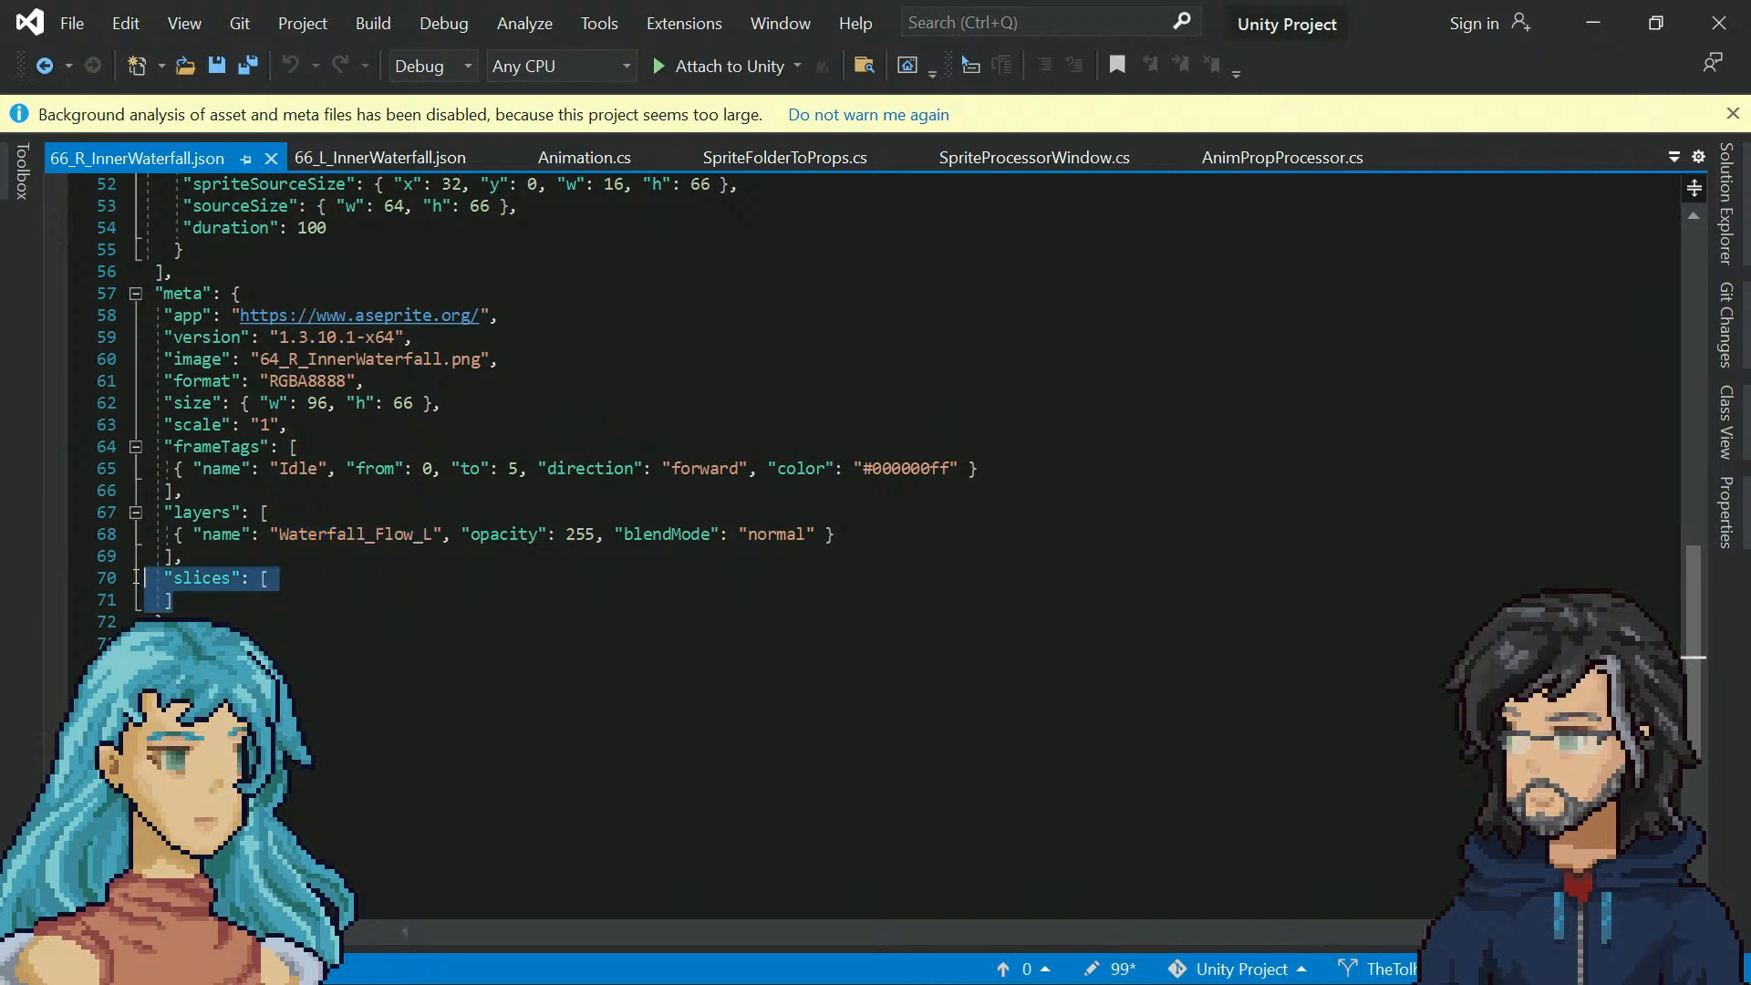
{"action": "left_click", "coordinate": [342, 158]}
{"action": "left_click_drag", "start_coordinate": [242, 533], "coordinate": [146, 471]}
{"action": "left_click", "coordinate": [298, 403]}
{"action": "left_click", "coordinate": [163, 166]}
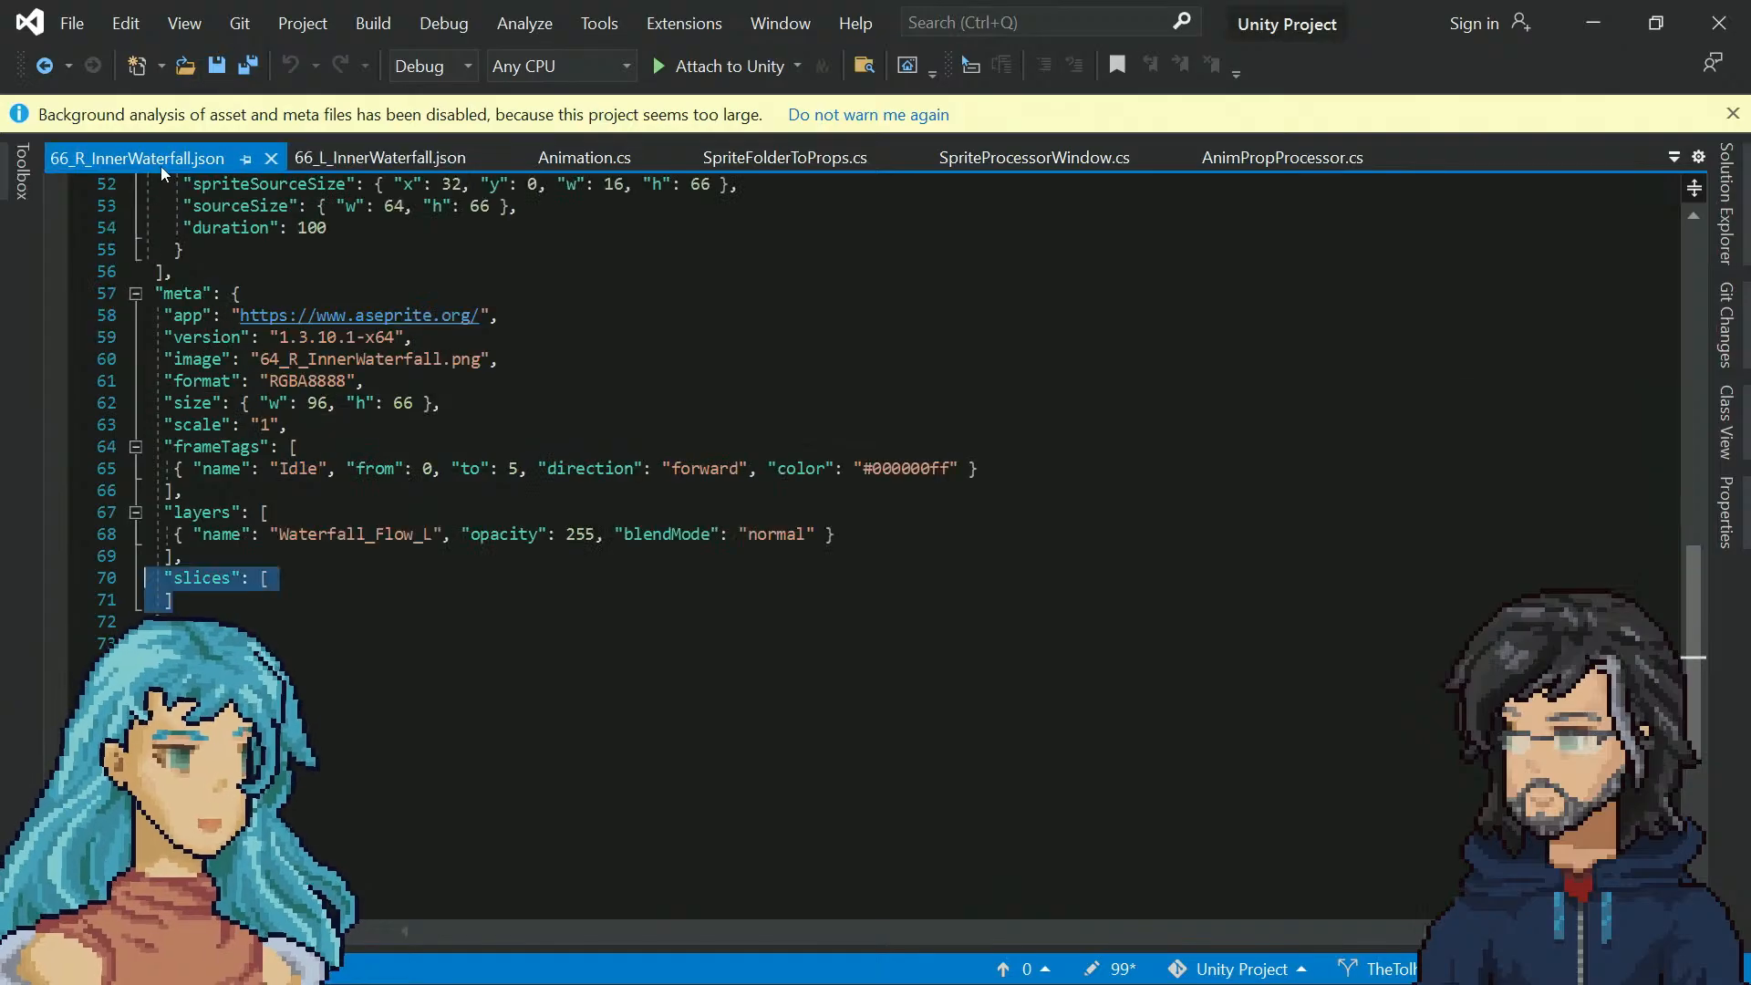
{"action": "scroll", "coordinate": [439, 418], "scroll_direction": "up", "scroll_amount": 12}
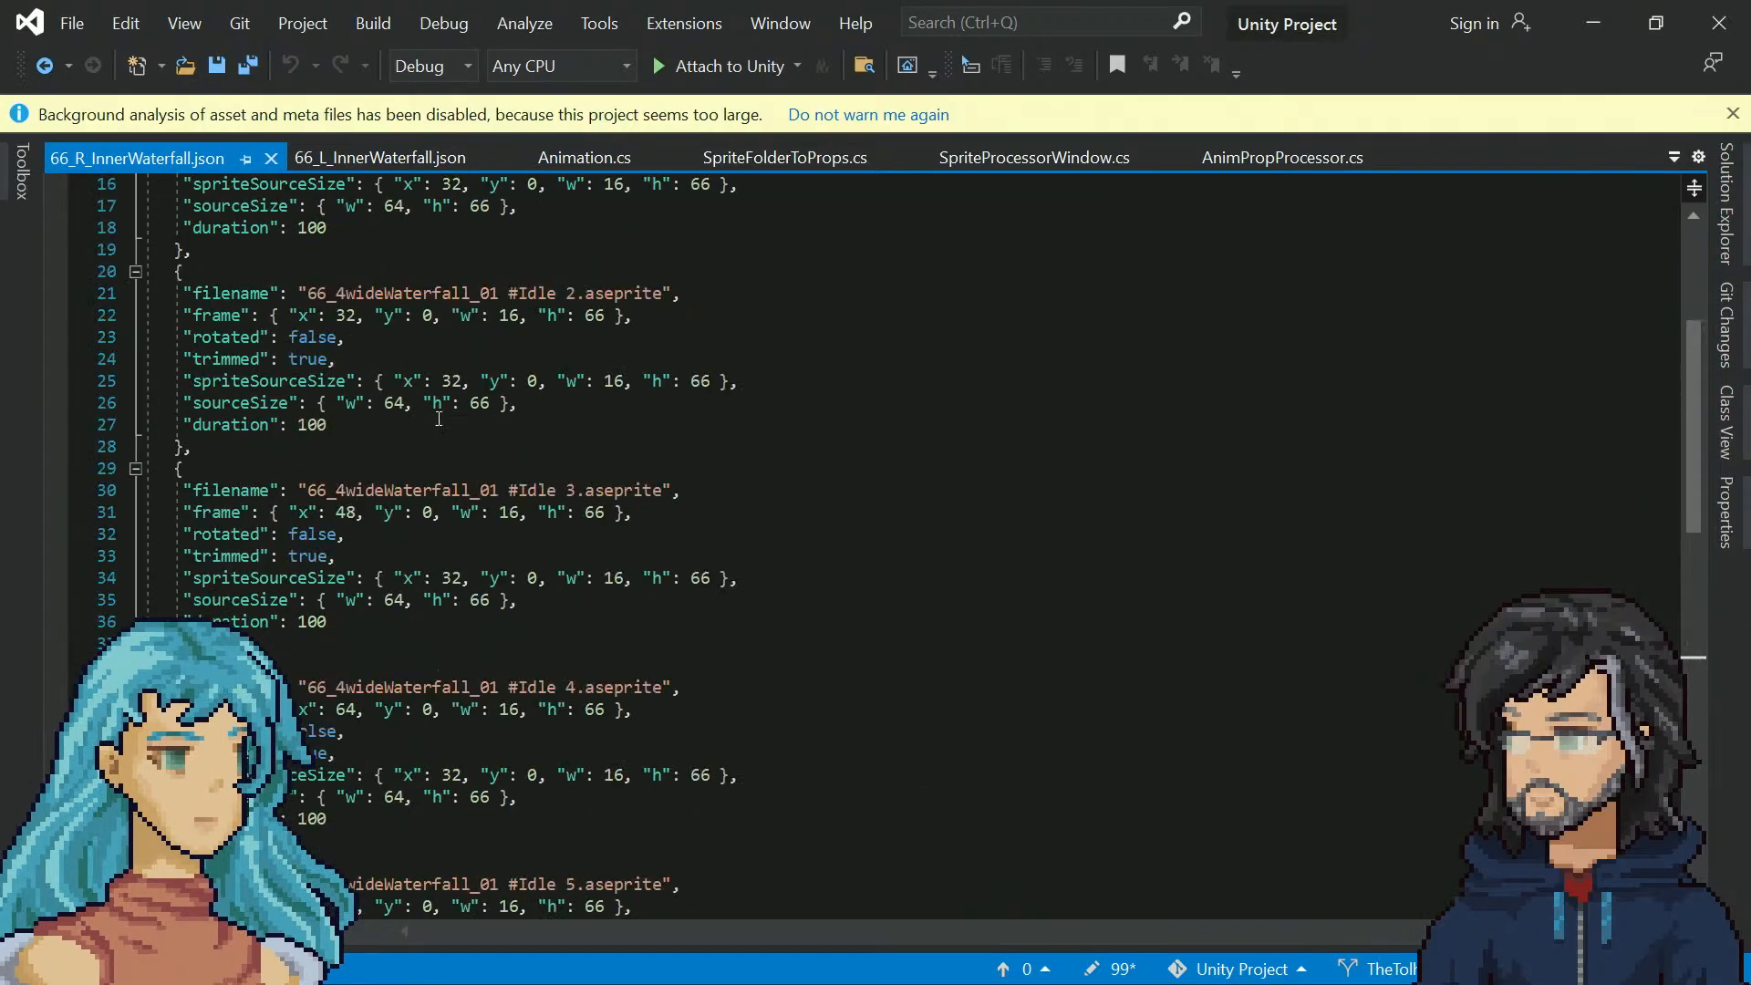
{"action": "scroll", "coordinate": [439, 418], "scroll_direction": "up", "scroll_amount": 5}
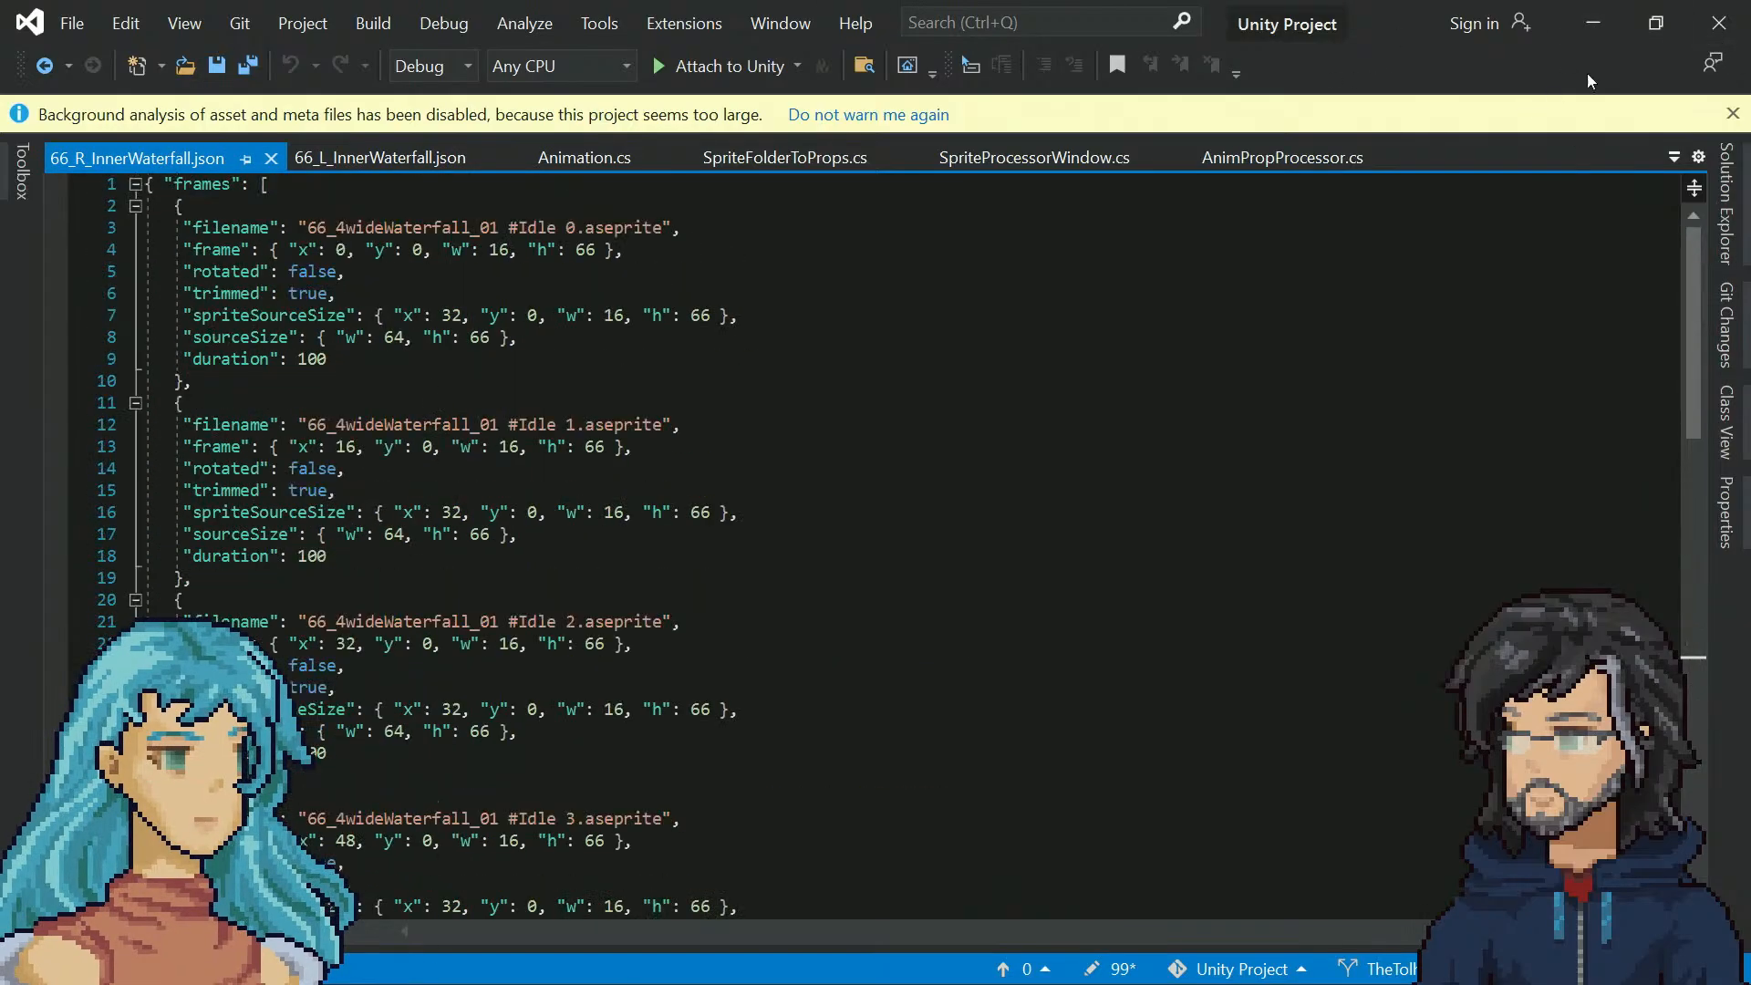
{"action": "double_click", "coordinate": [1372, 20]}
{"action": "left_click_drag", "start_coordinate": [1375, 25], "coordinate": [0, 25]}
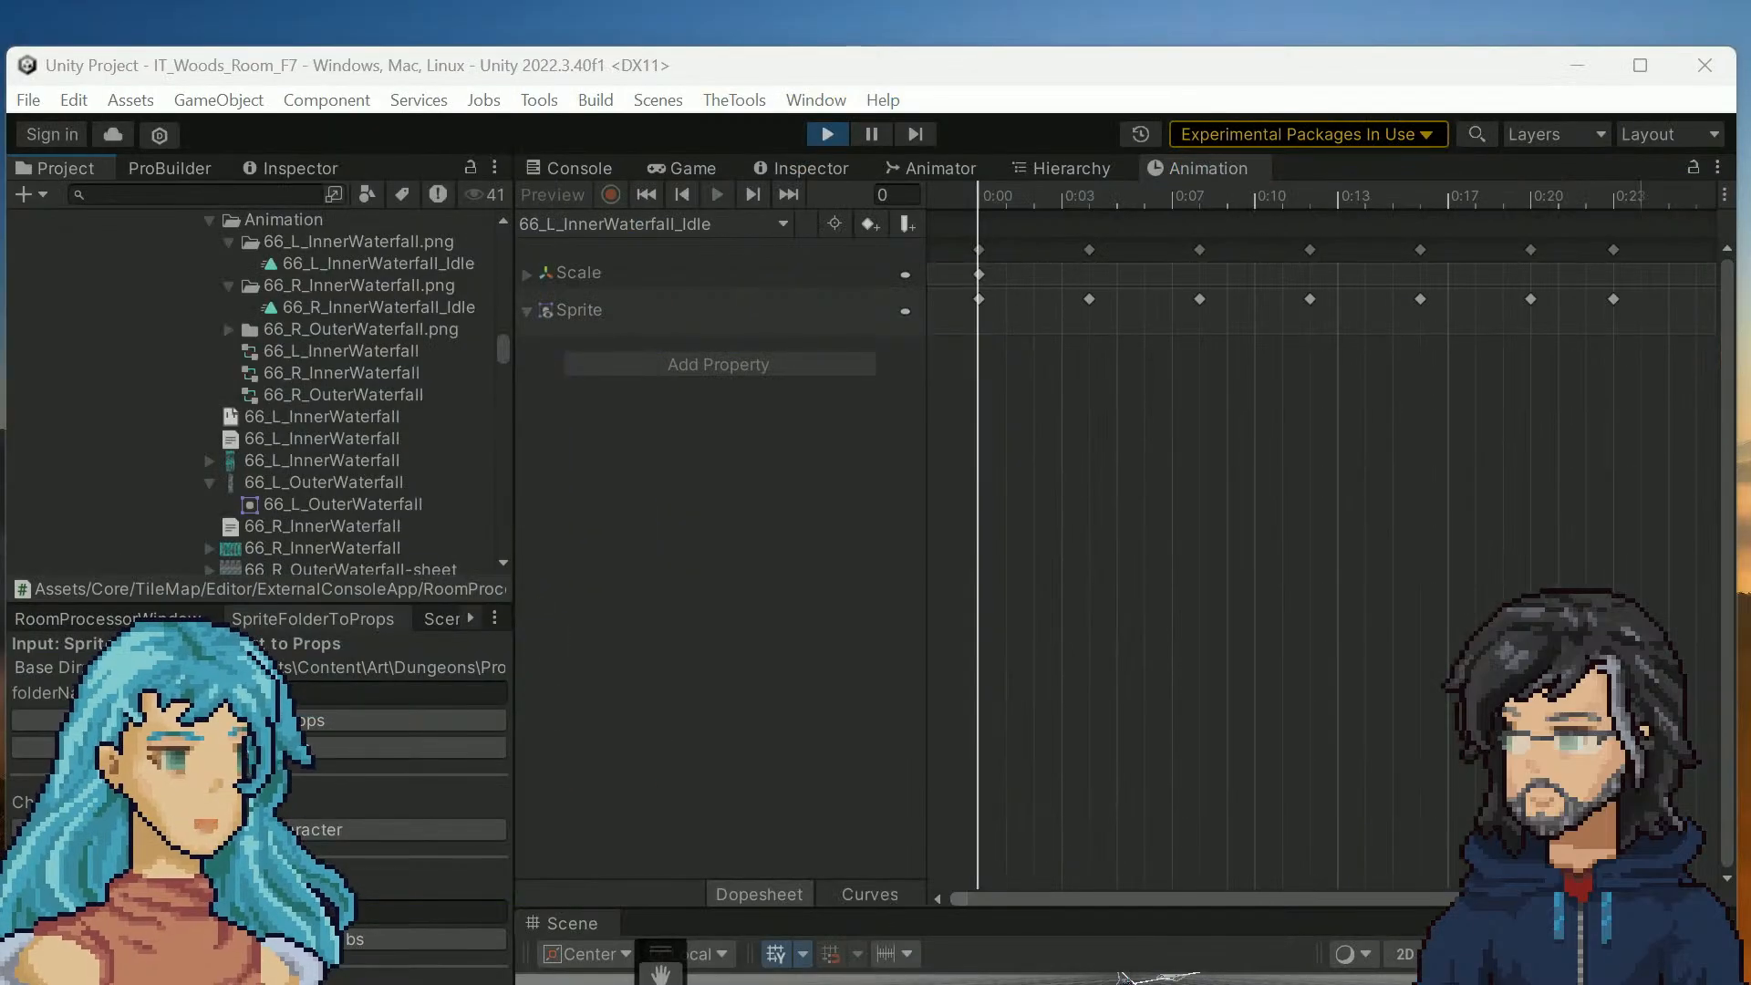
Delete the 66_L_InnerWaterfall animator controller from the Waterfall Animation folder
{"action": "left_click", "coordinate": [296, 692]}
{"action": "scroll", "coordinate": [297, 414], "scroll_direction": "up", "scroll_amount": 5}
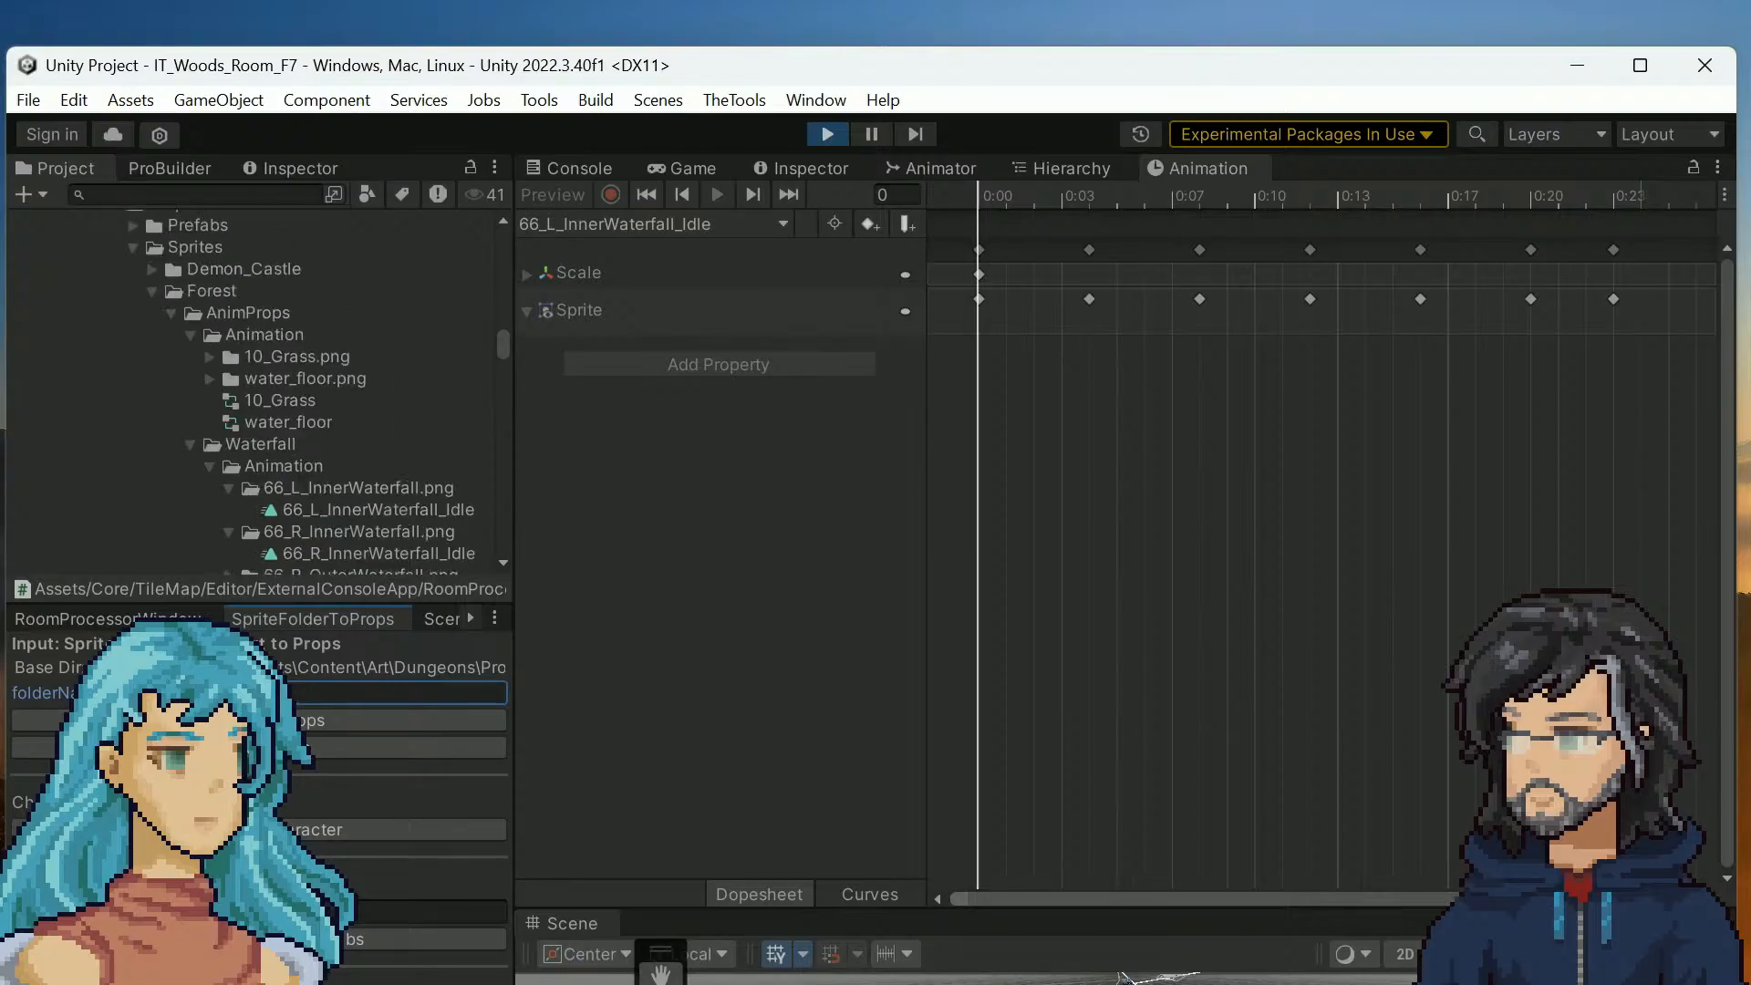
{"action": "left_click", "coordinate": [331, 489]}
{"action": "scroll", "coordinate": [331, 499], "scroll_direction": "down", "scroll_amount": 2}
{"action": "left_click", "coordinate": [316, 520]}
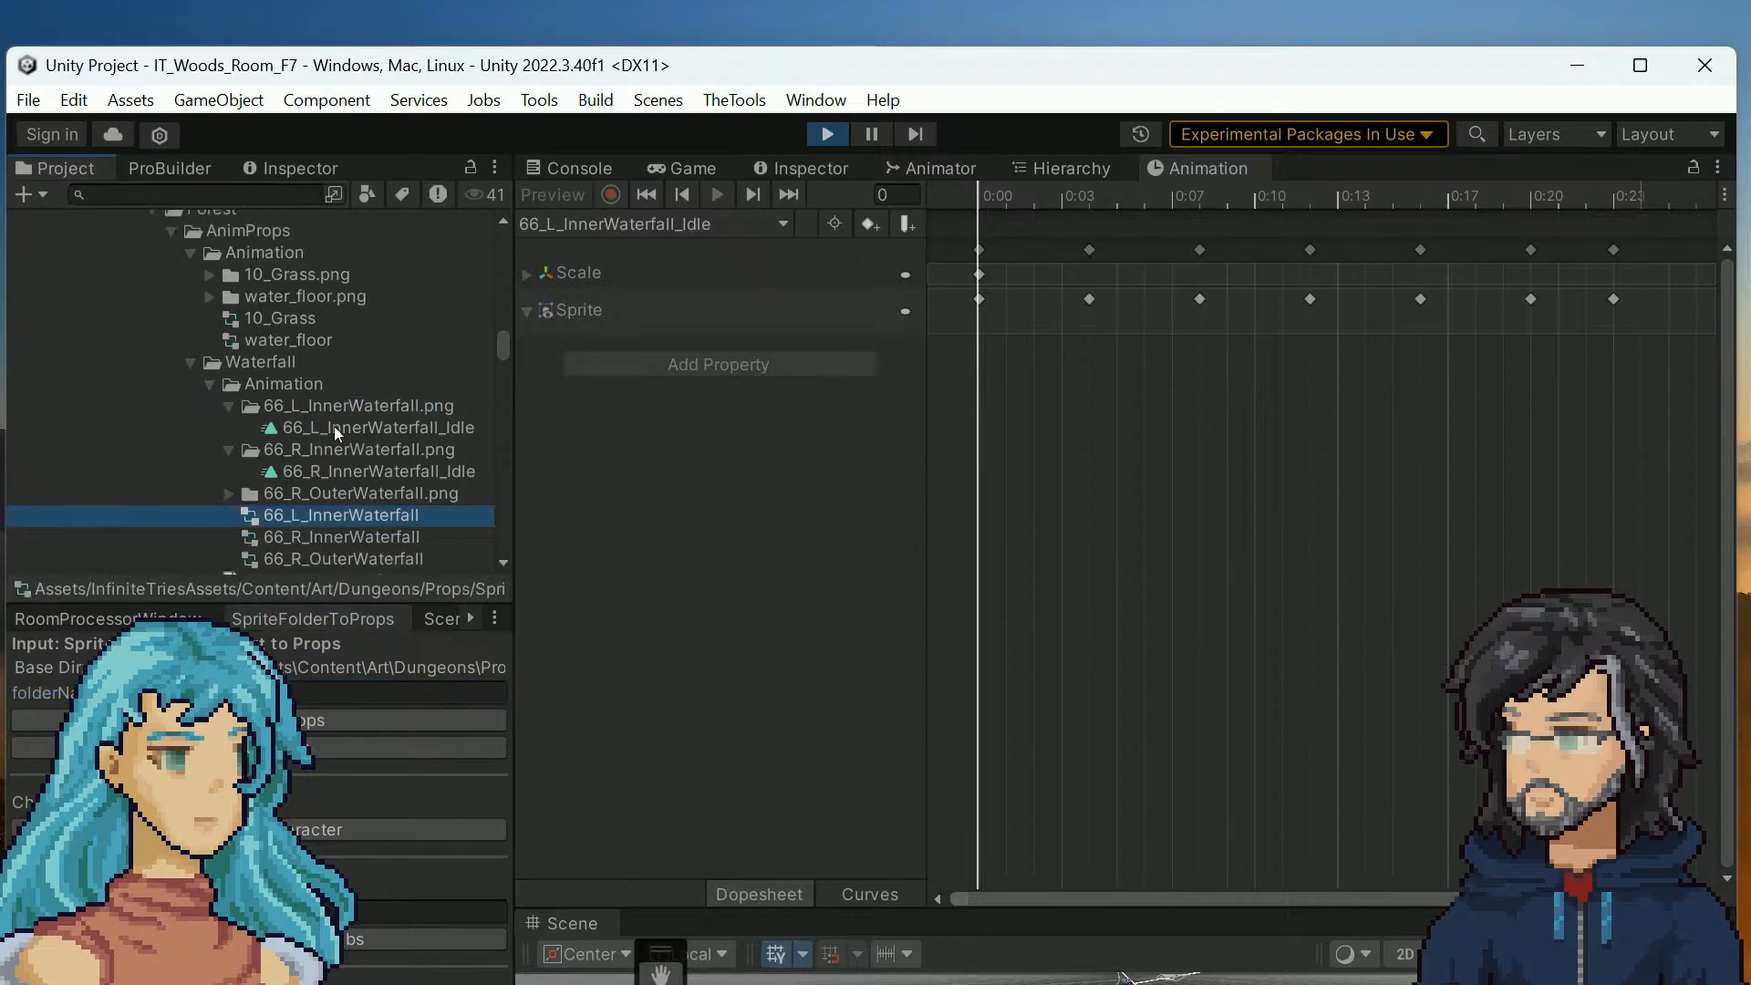
{"action": "right_click", "coordinate": [334, 511]}
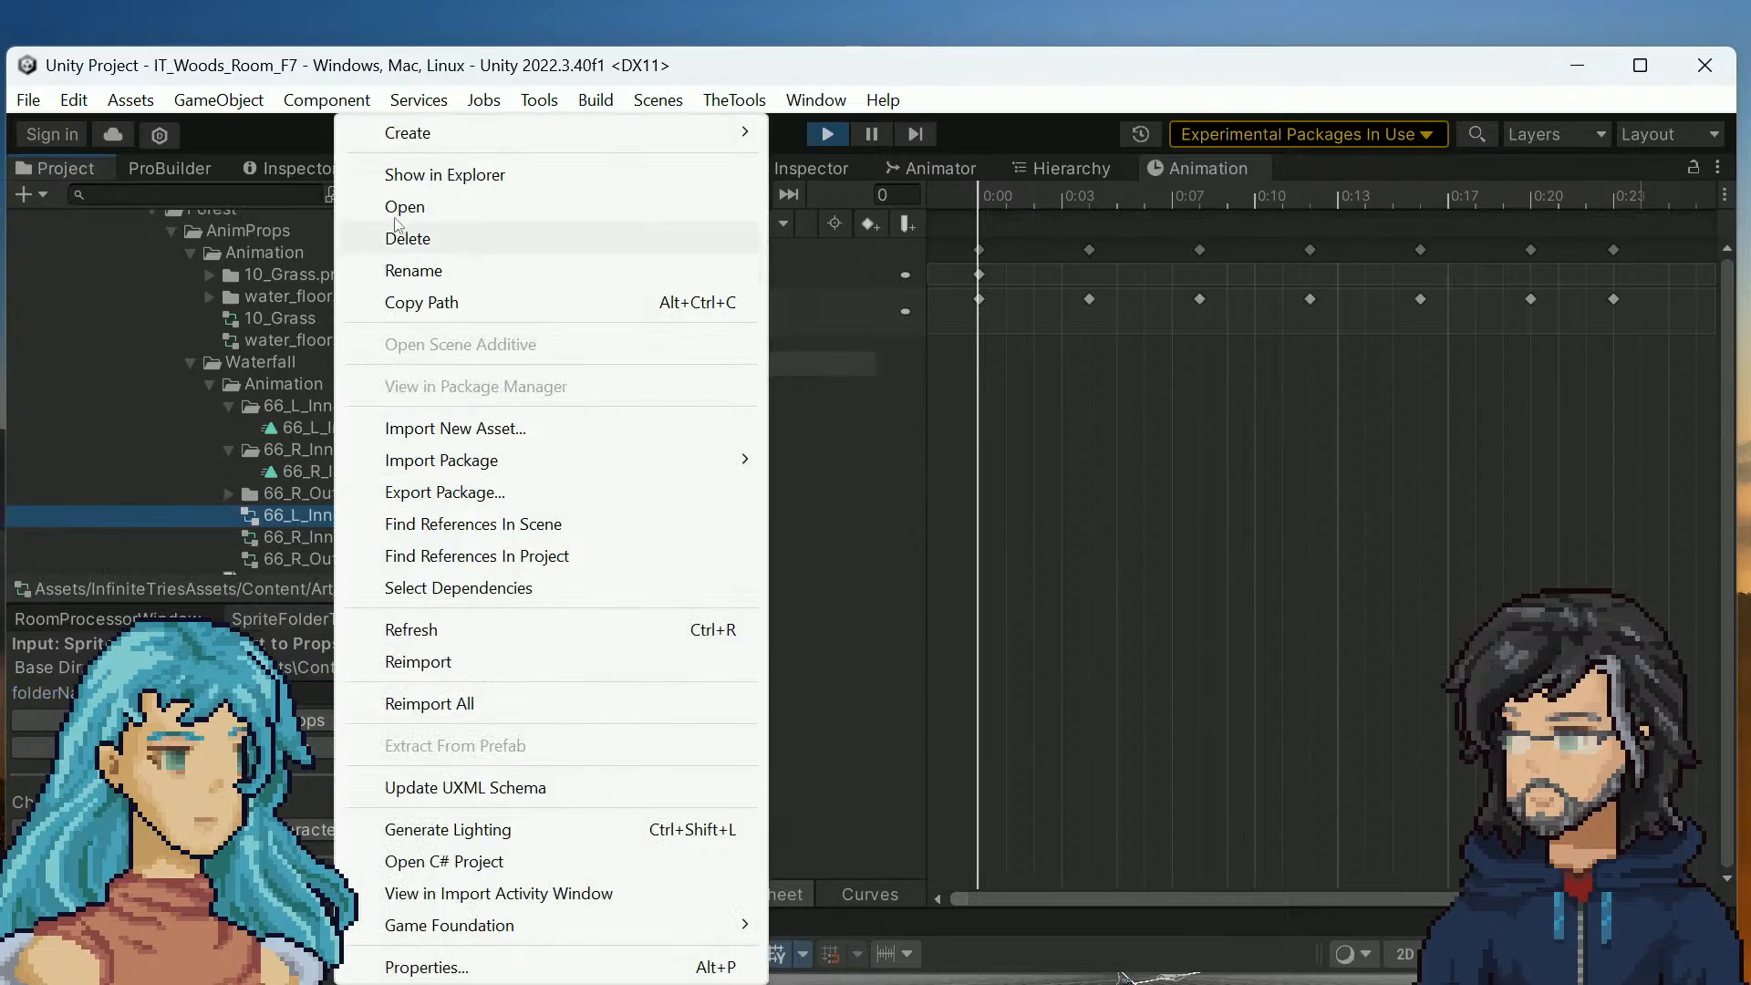
{"action": "key", "text": "Escape"}
{"action": "key", "text": "Delete"}
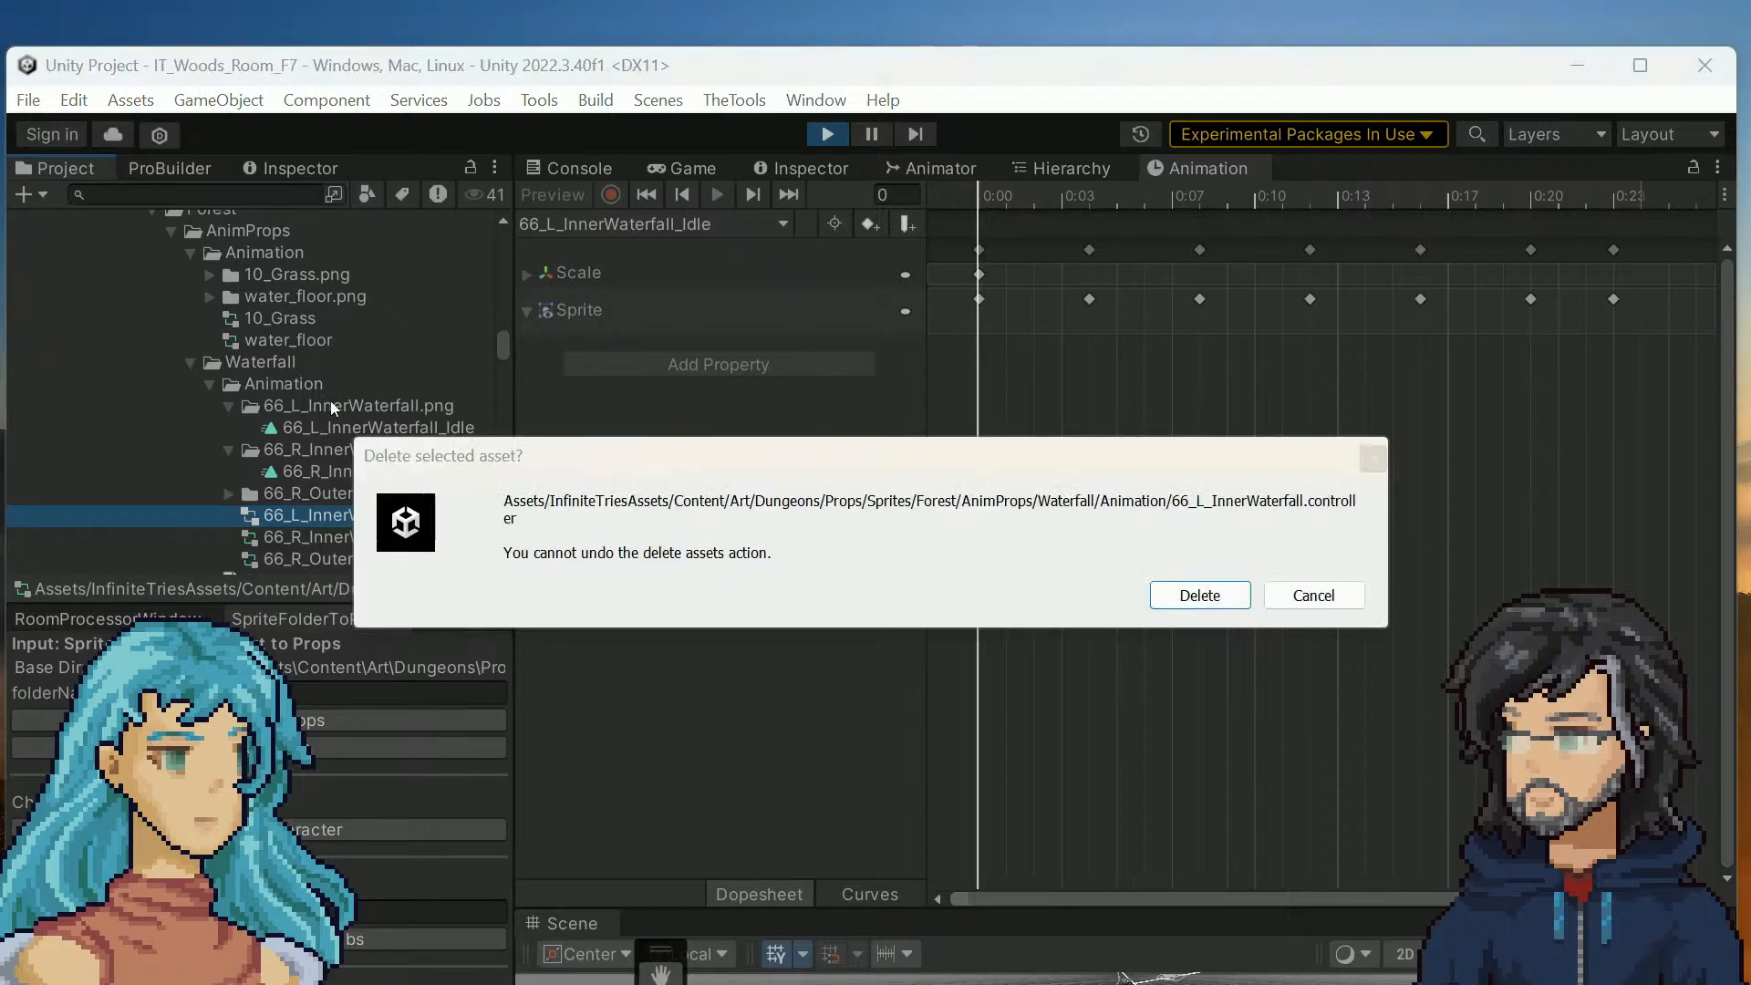
{"action": "key", "text": "Return"}
Delete the 66_L_InnerWaterfall.png folder and its Idle clip from the Waterfall Animation folder
{"action": "right_click", "coordinate": [321, 406]}
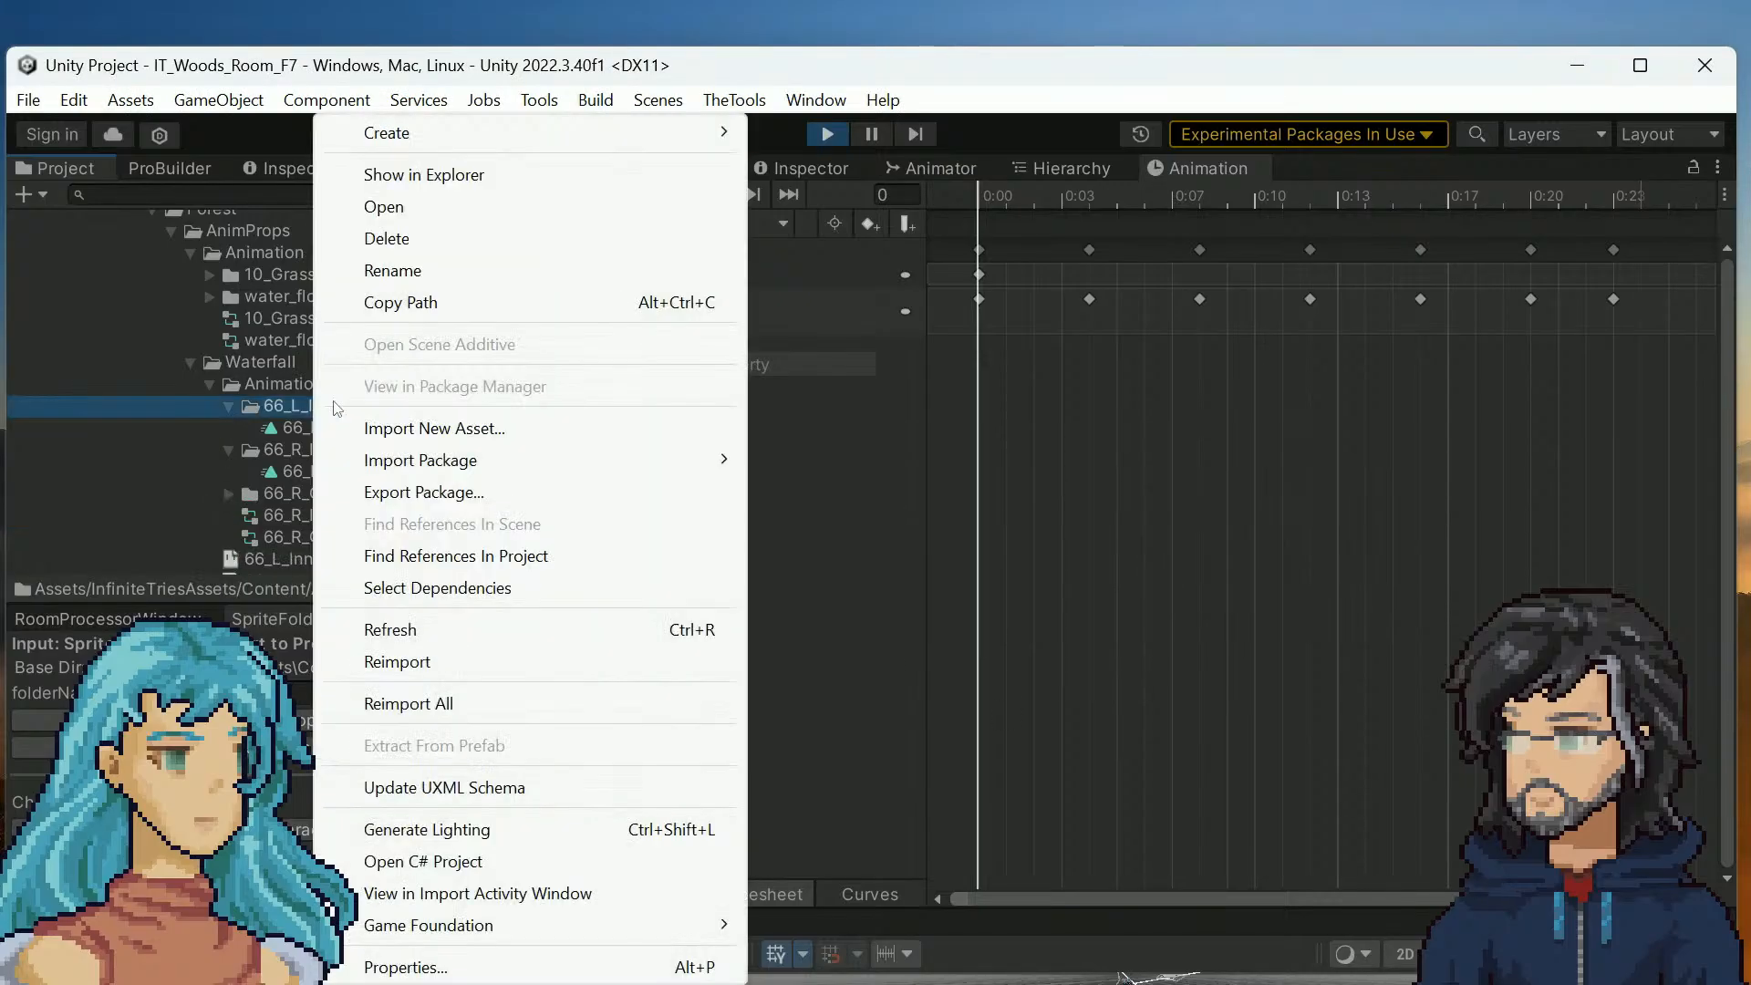
{"action": "left_click", "coordinate": [387, 235]}
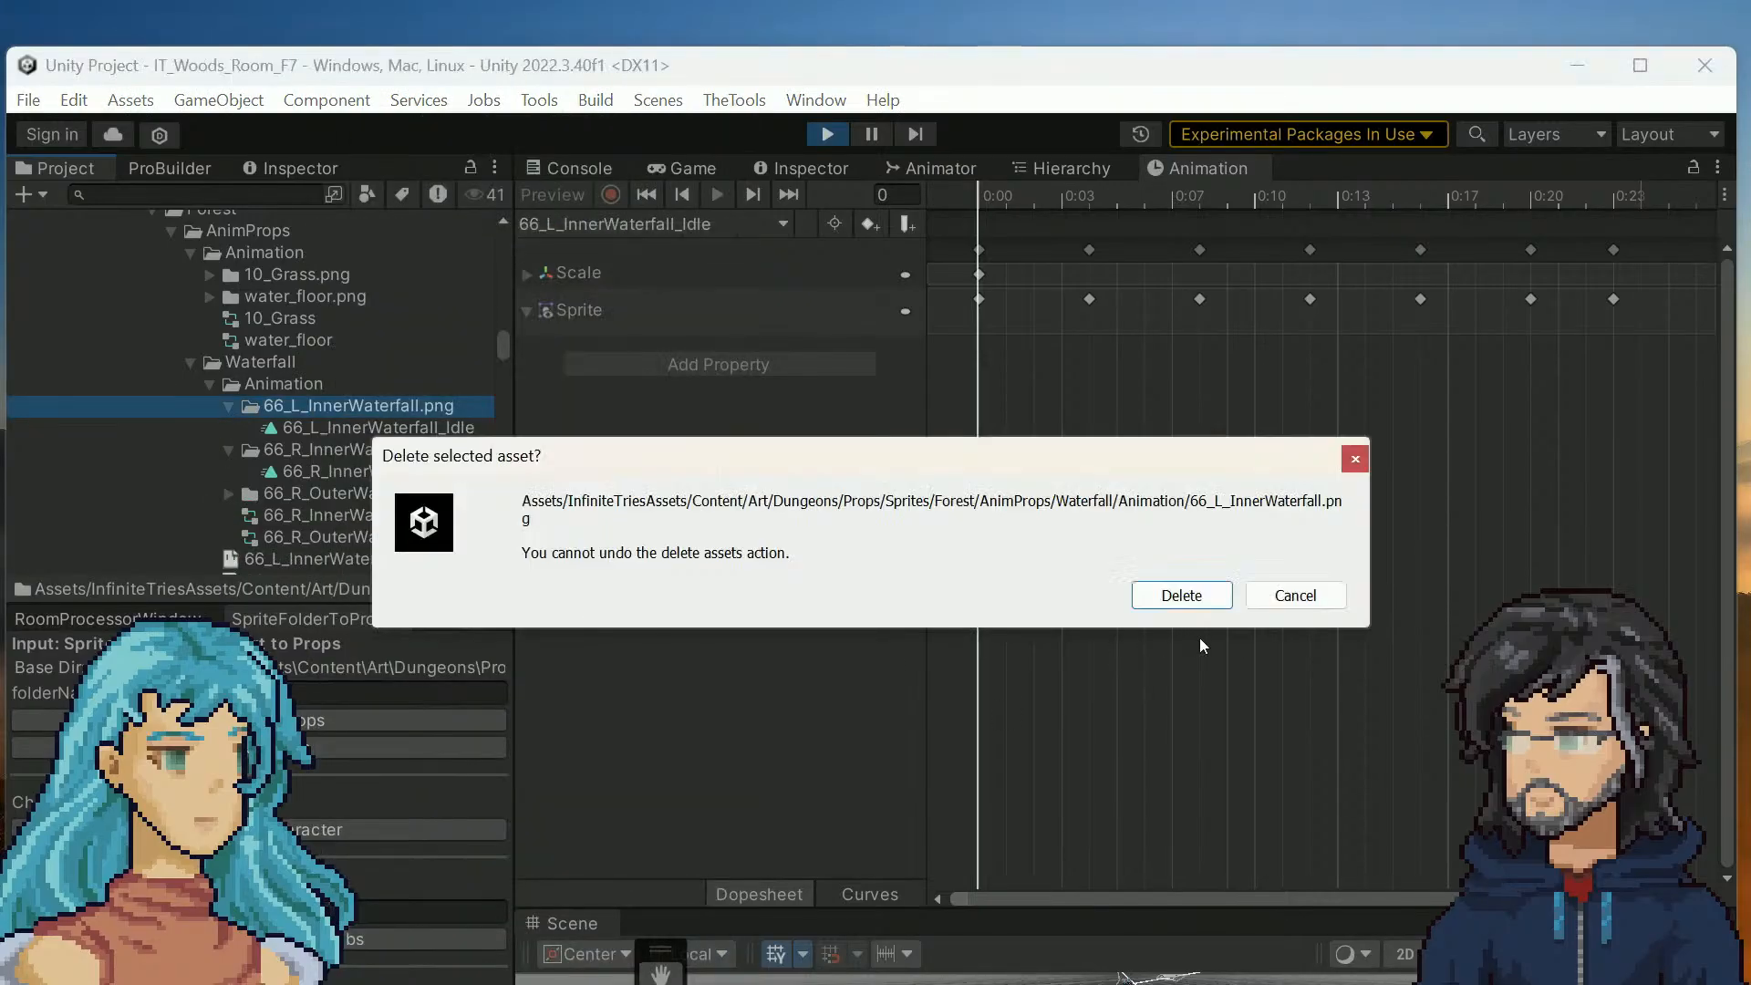
{"action": "left_click", "coordinate": [1181, 595]}
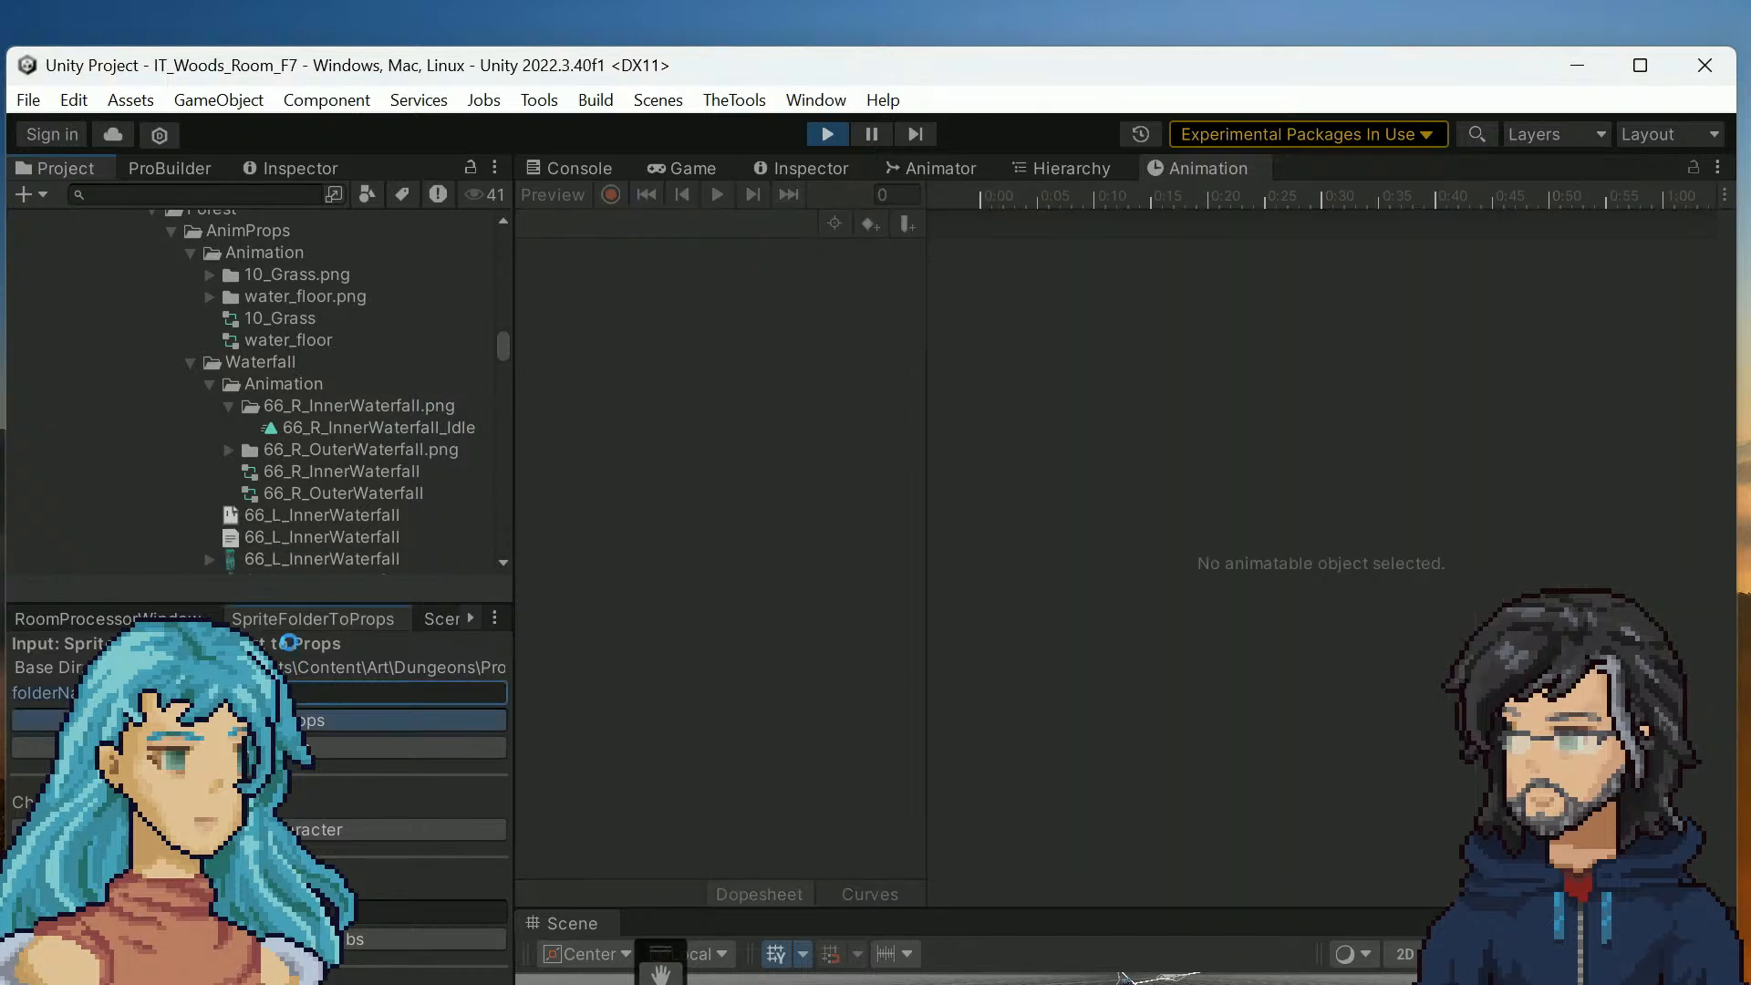
Examine the remaining animation assets, JSON files and sprites in the project's Waterfall folder
{"action": "scroll", "coordinate": [297, 478], "scroll_direction": "down", "scroll_amount": 3}
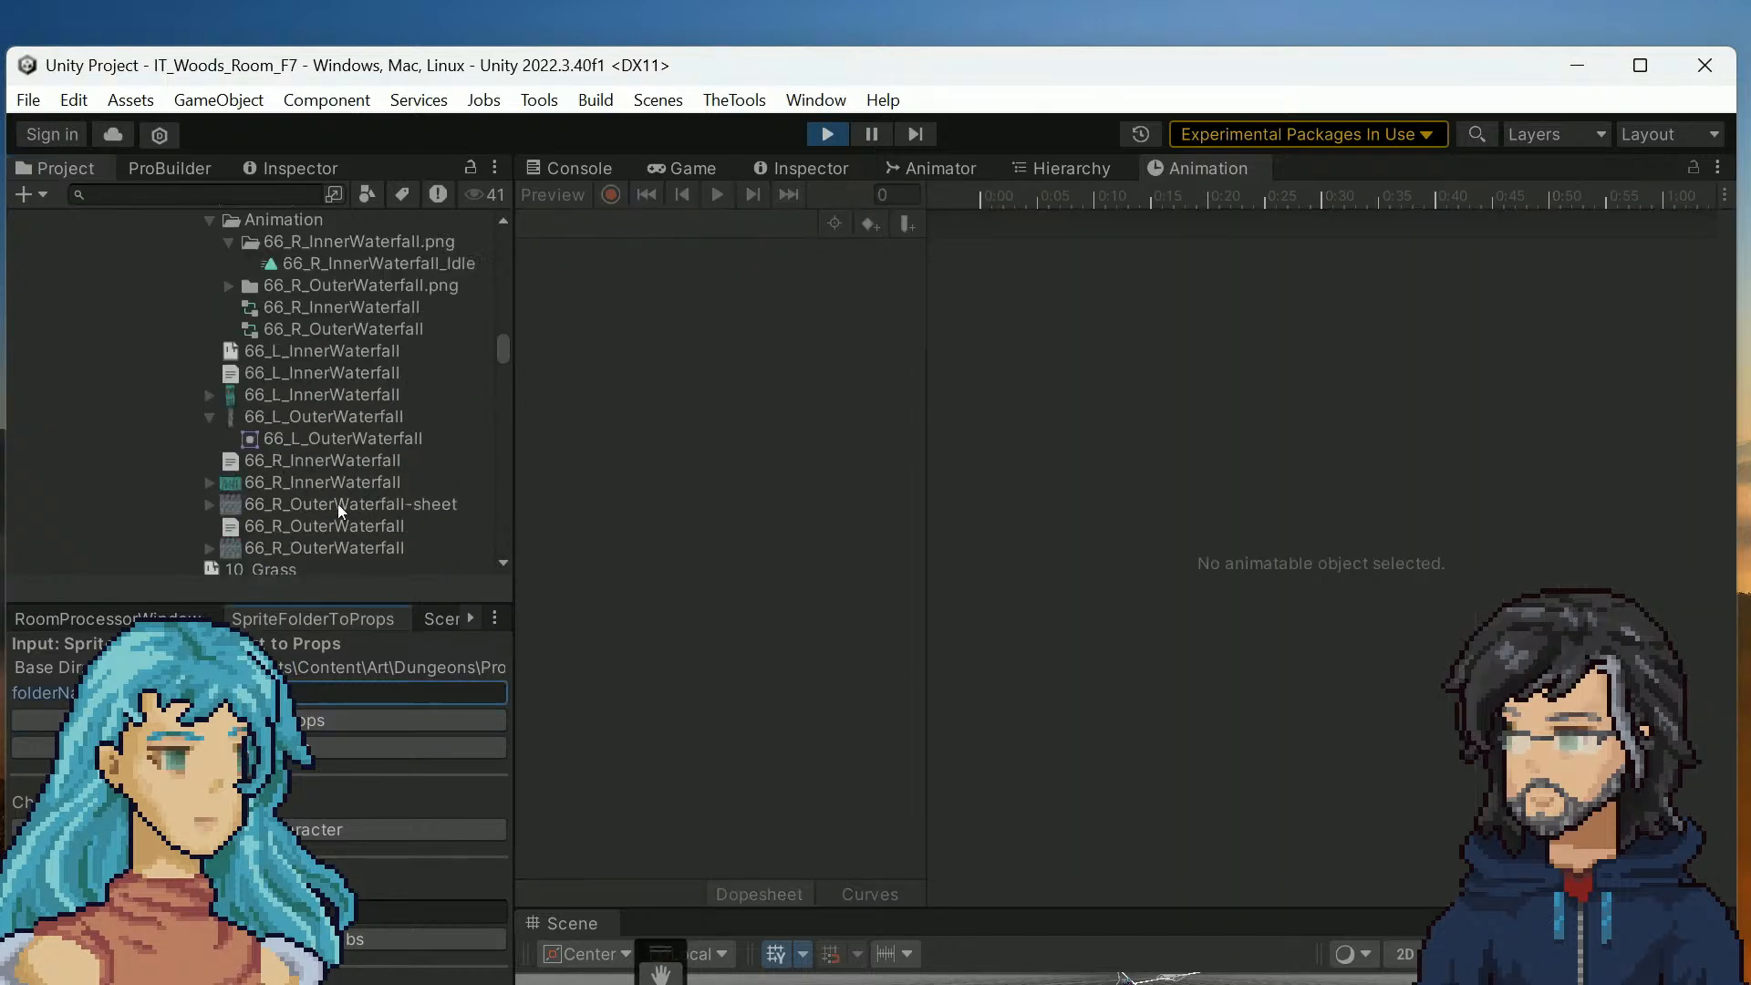
{"action": "scroll", "coordinate": [310, 521], "scroll_direction": "down", "scroll_amount": 2}
{"action": "scroll", "coordinate": [309, 520], "scroll_direction": "up", "scroll_amount": 2}
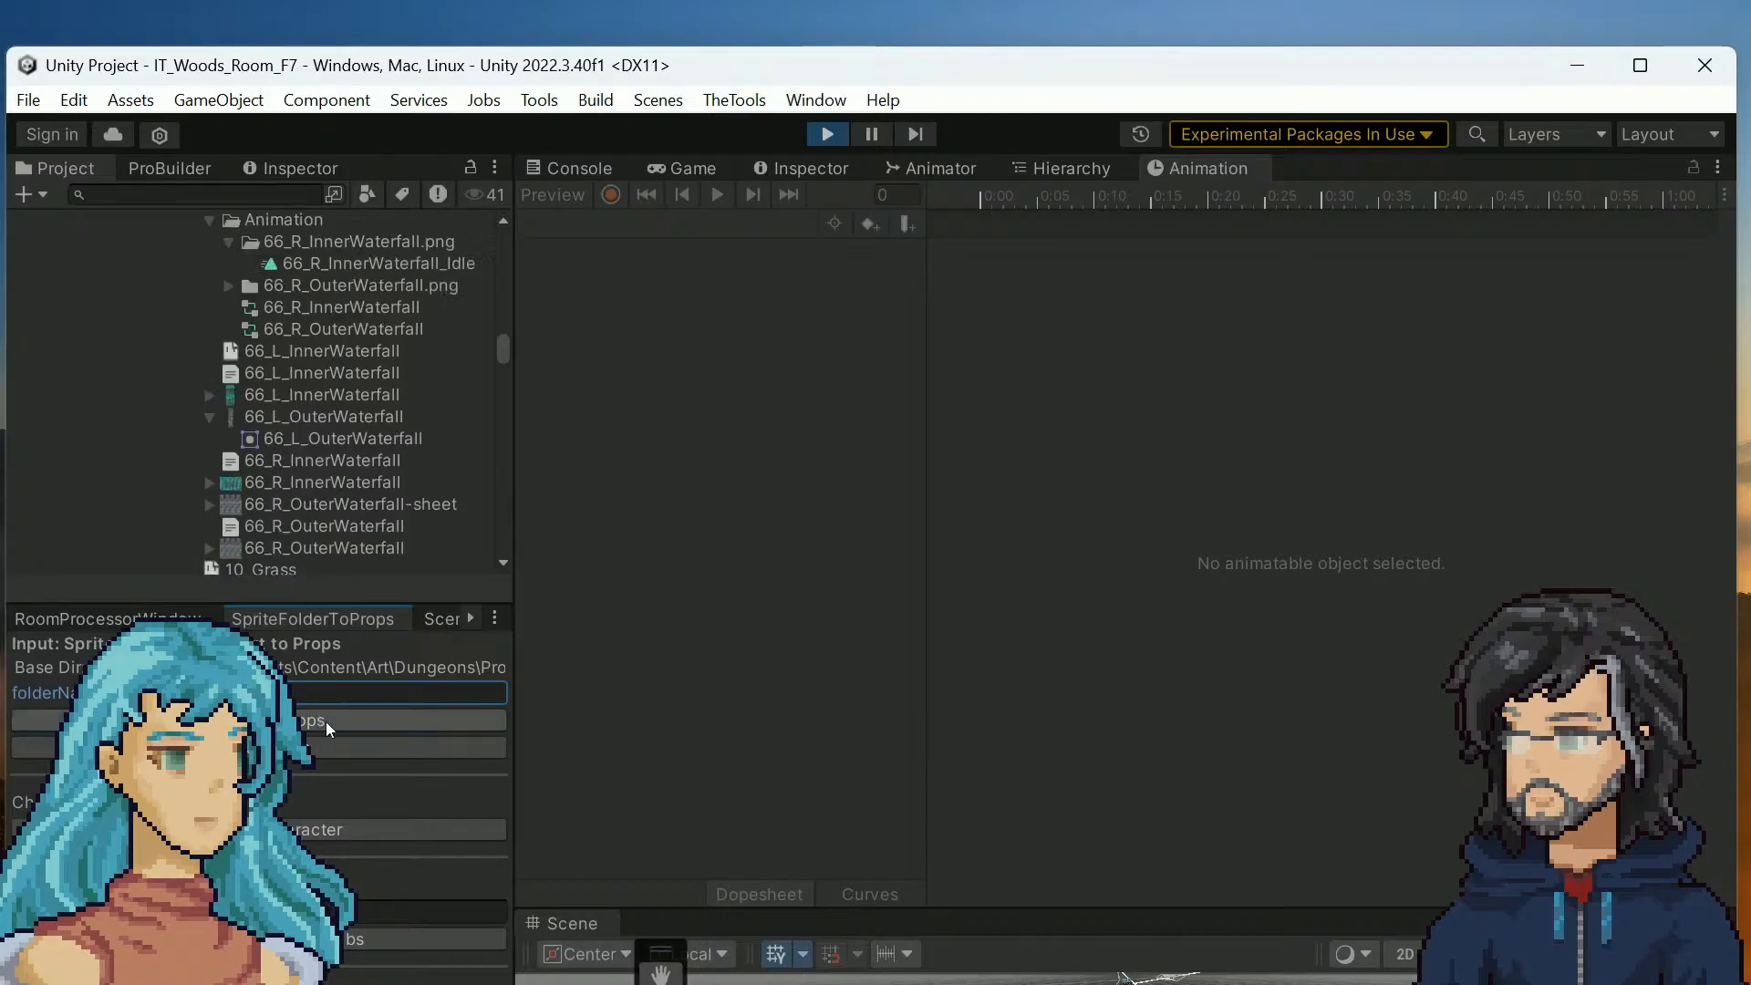
{"action": "scroll", "coordinate": [342, 473], "scroll_direction": "up", "scroll_amount": 2}
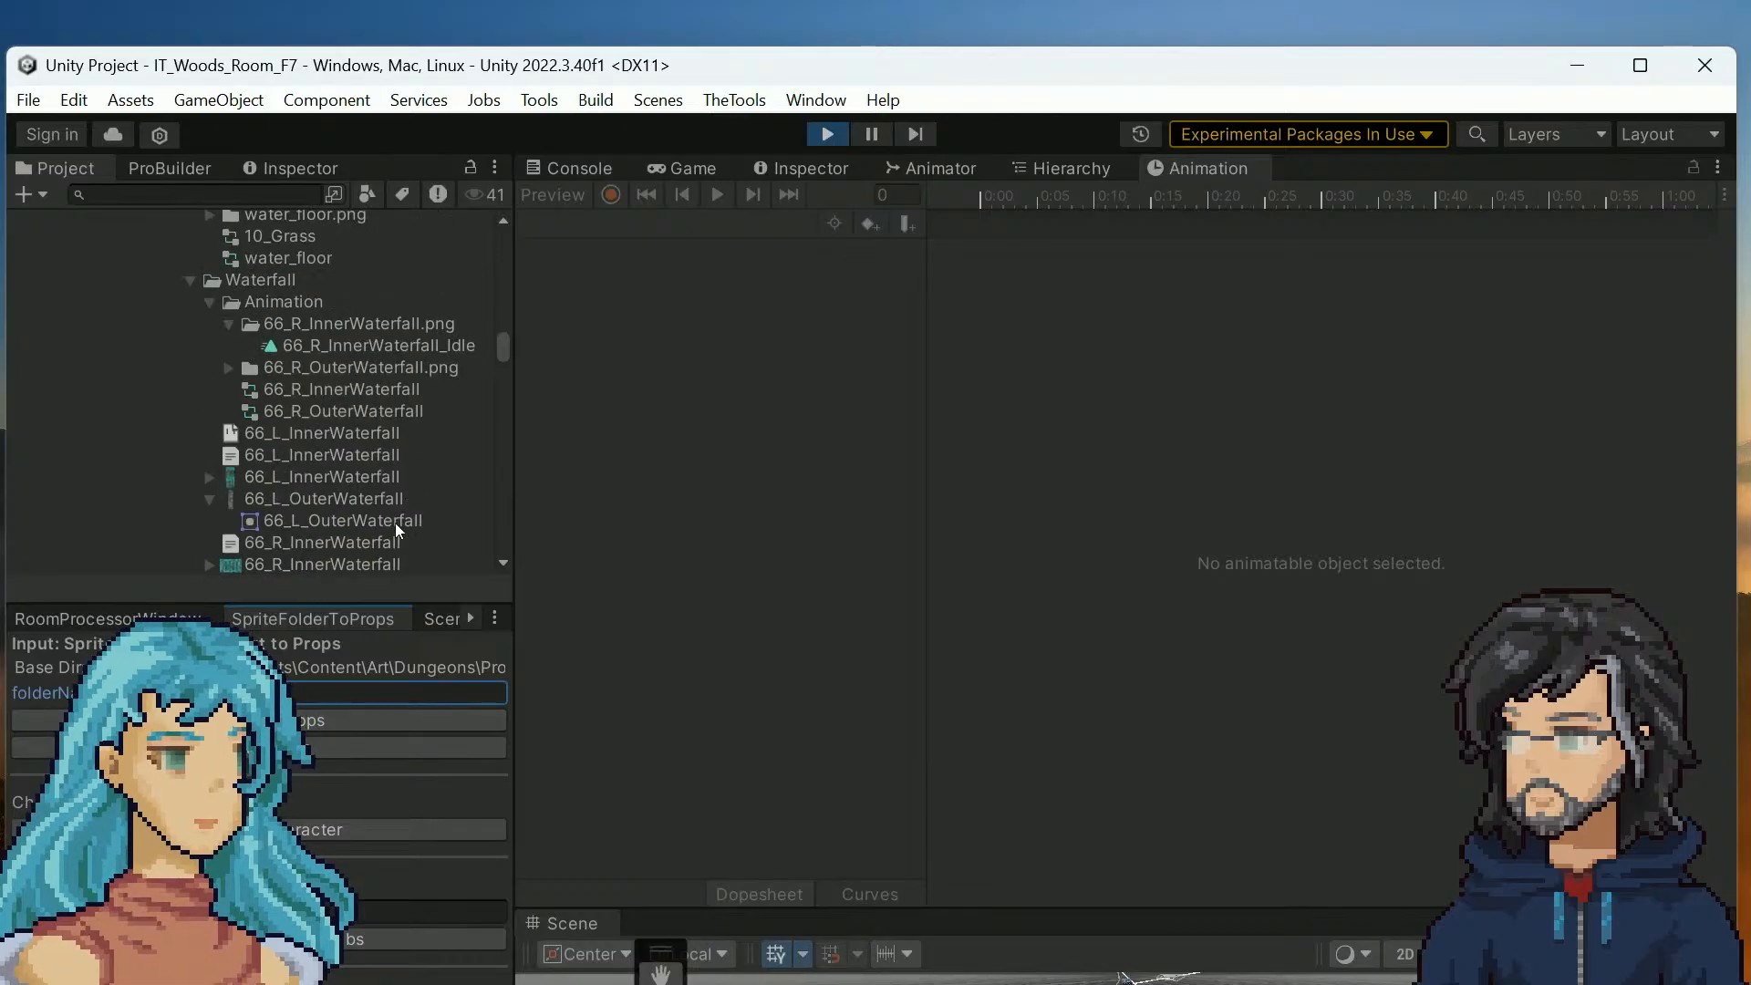
{"action": "scroll", "coordinate": [342, 451], "scroll_direction": "down", "scroll_amount": 2}
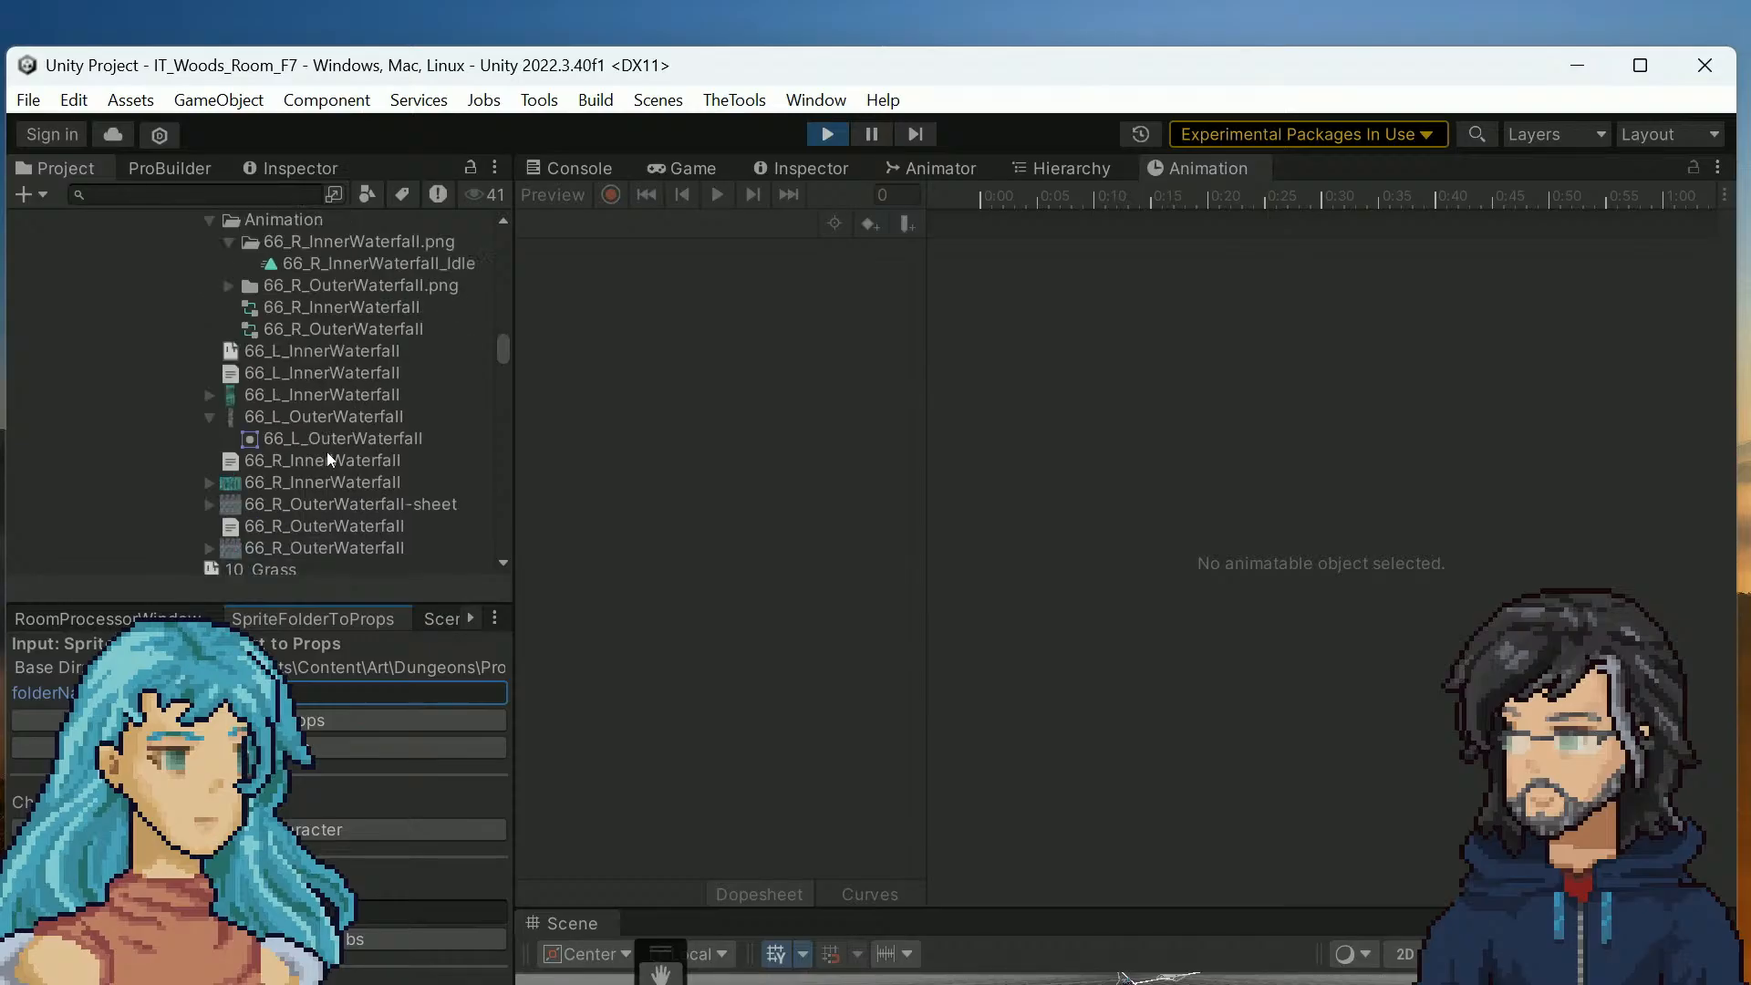
{"action": "scroll", "coordinate": [310, 446], "scroll_direction": "up", "scroll_amount": 2}
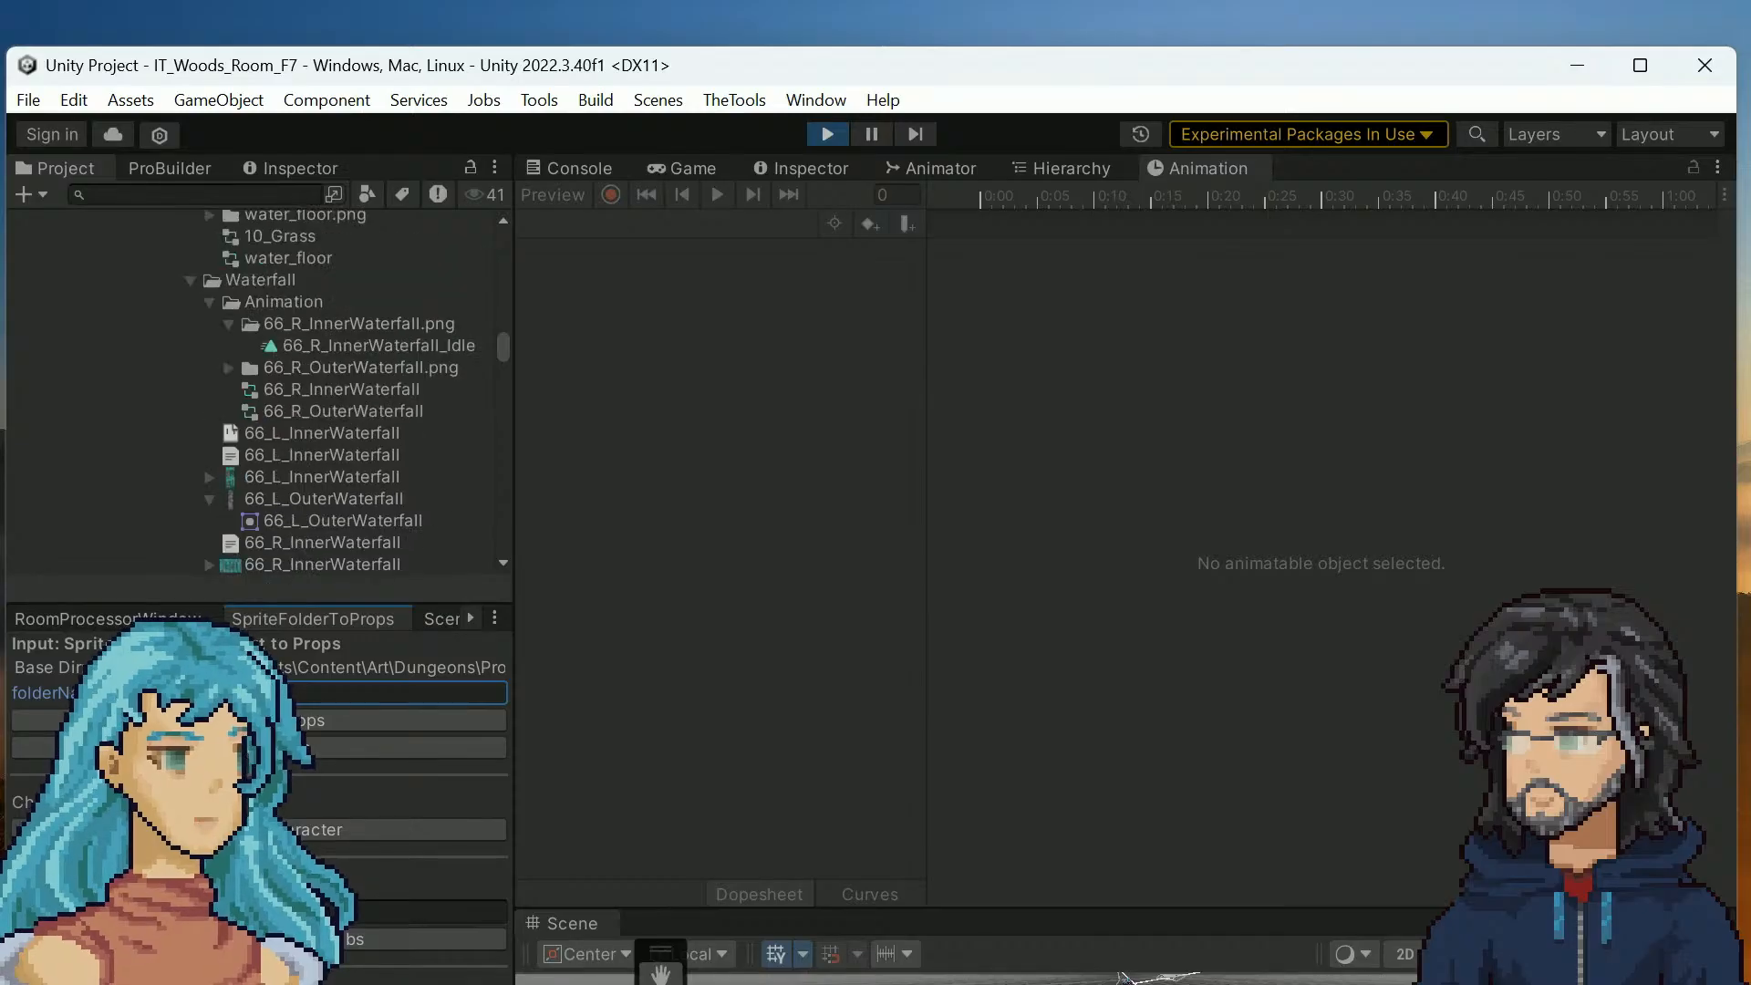
{"action": "scroll", "coordinate": [329, 424], "scroll_direction": "up", "scroll_amount": 2}
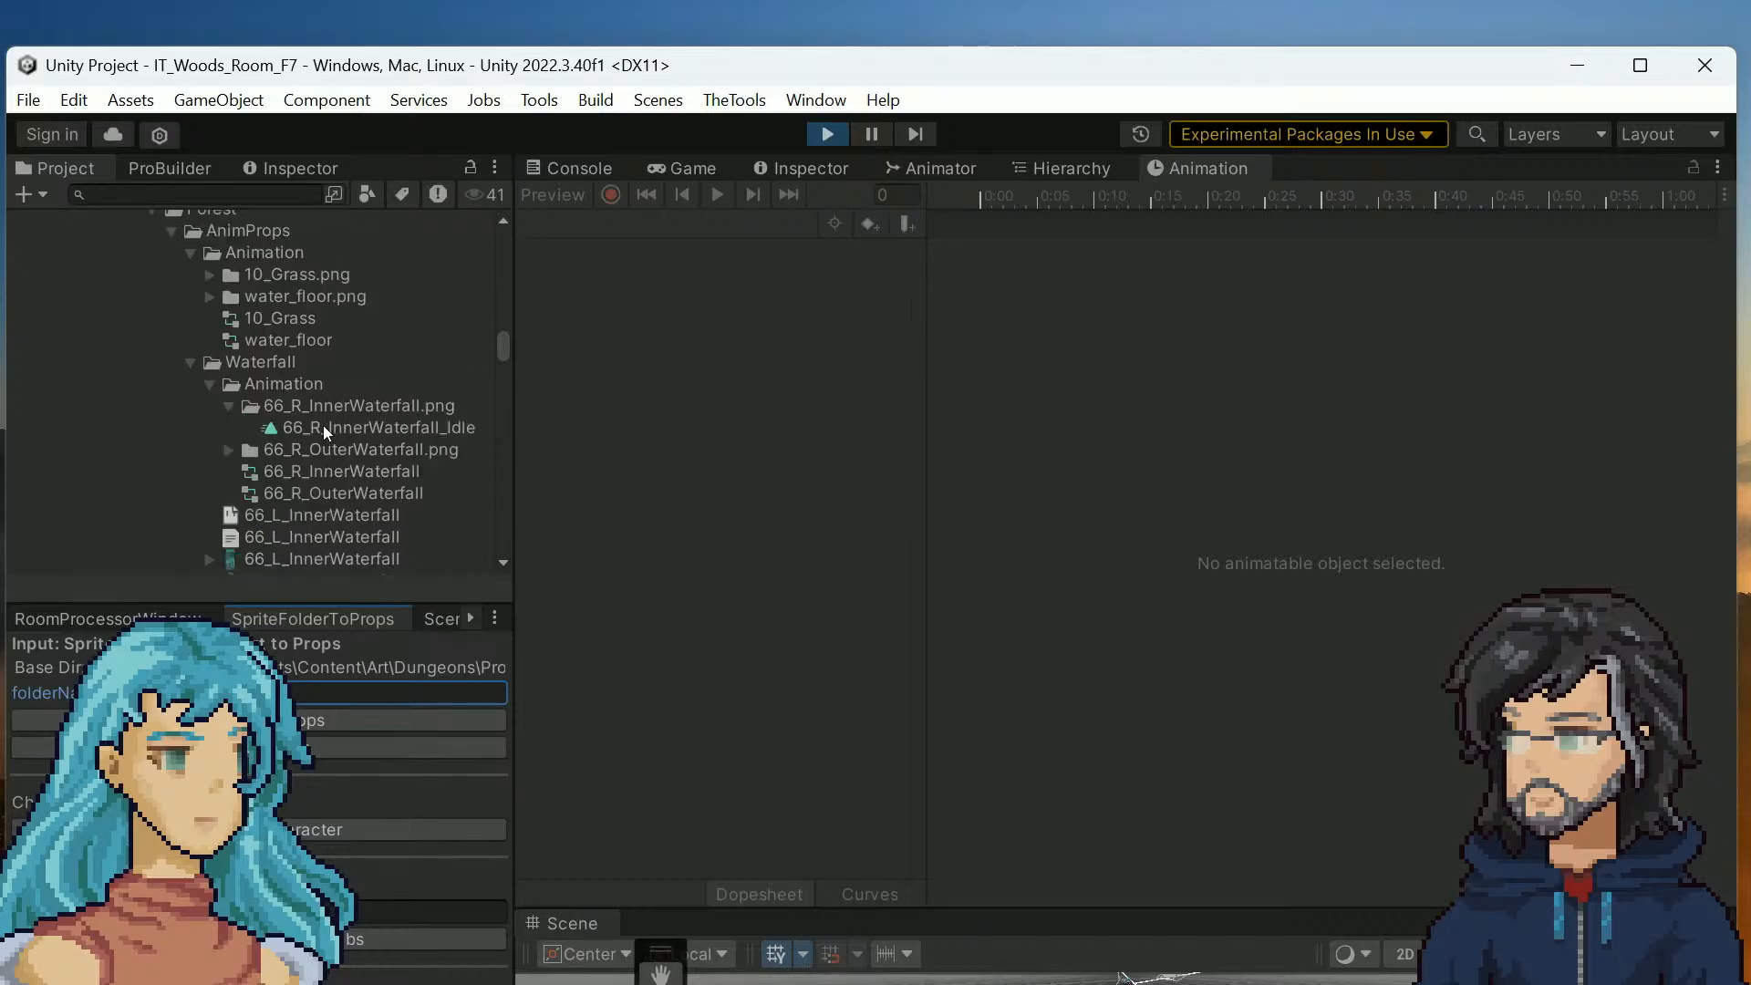
{"action": "scroll", "coordinate": [220, 366], "scroll_direction": "up", "scroll_amount": 2}
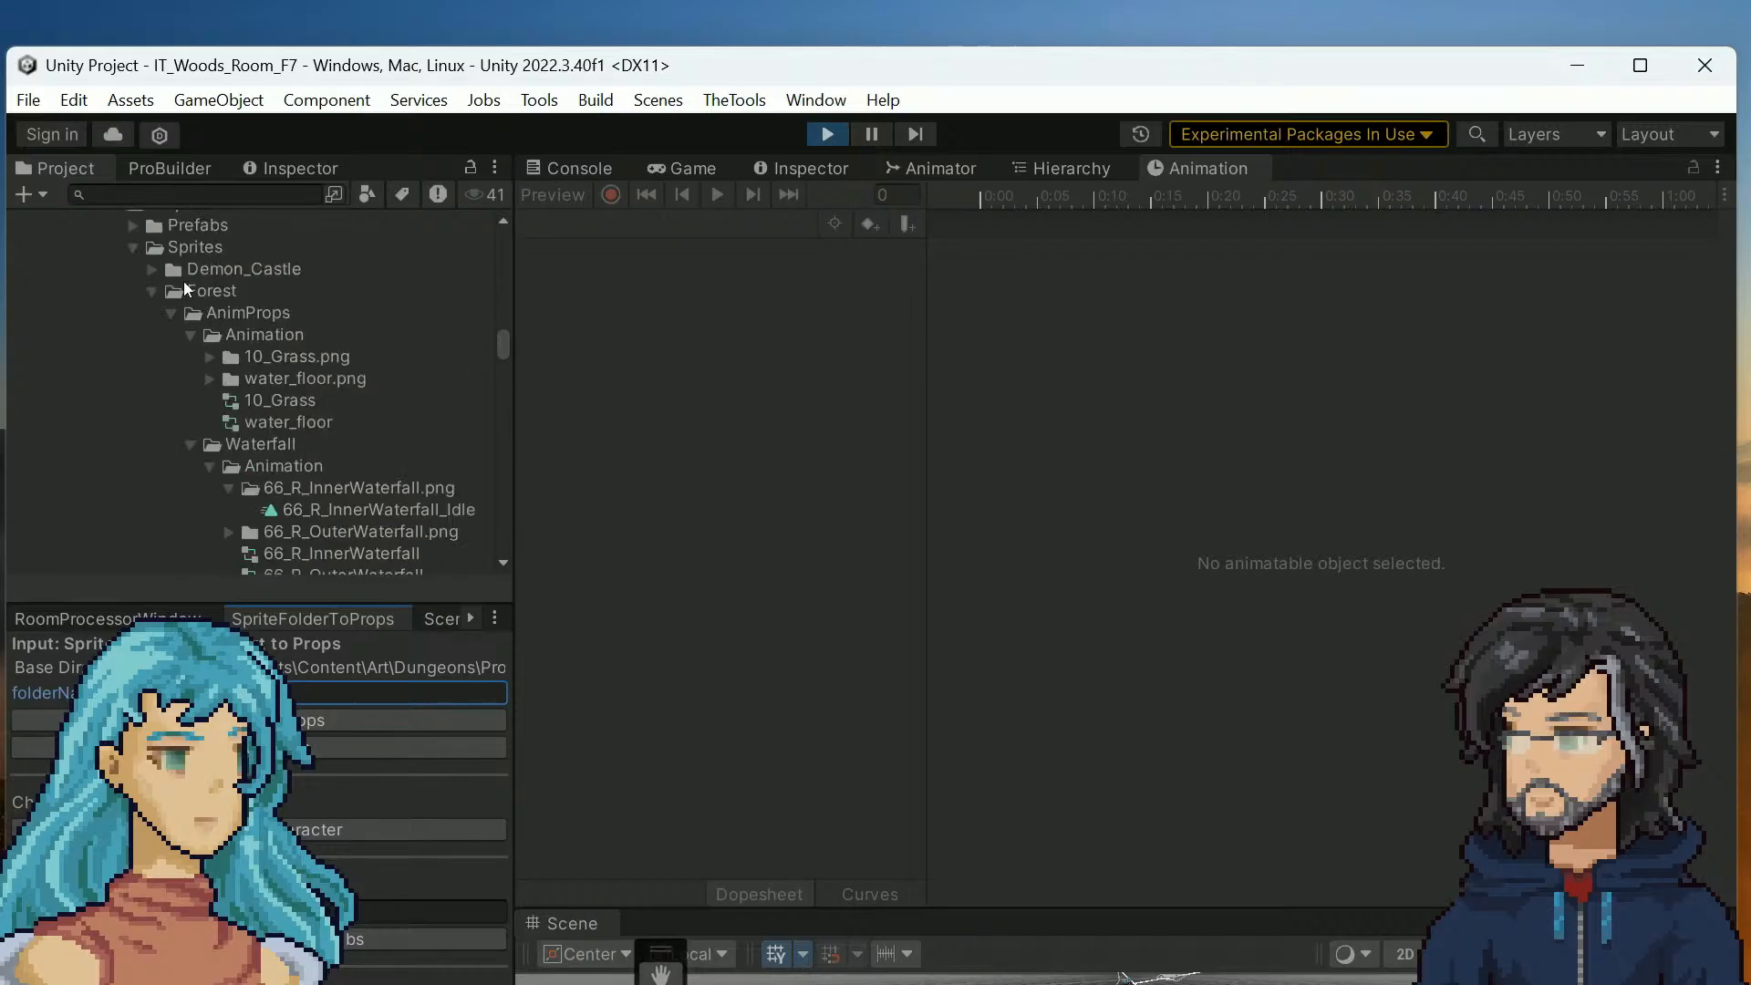
Collapse the AnimProps Animation folder, run the SpriteFolderToProps props generation, and check the Waterfall folder for regenerated assets
{"action": "left_click", "coordinate": [191, 334]}
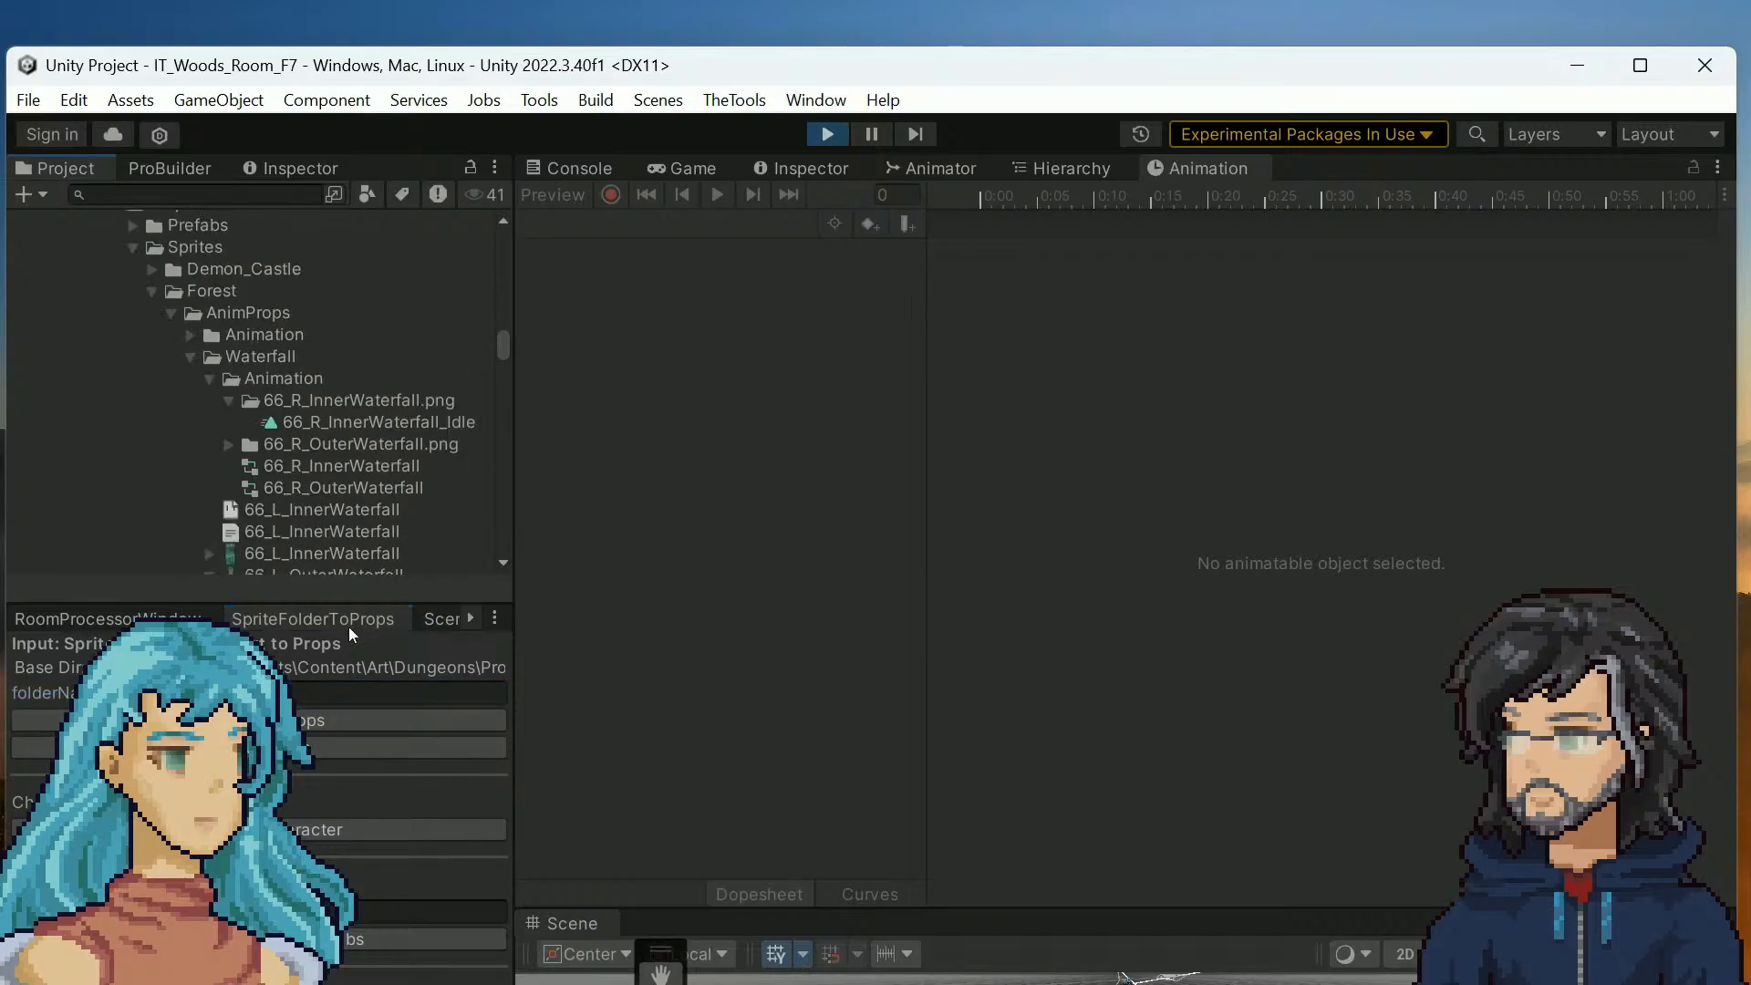
{"action": "scroll", "coordinate": [323, 534], "scroll_direction": "down", "scroll_amount": 3}
{"action": "left_click", "coordinate": [328, 691]}
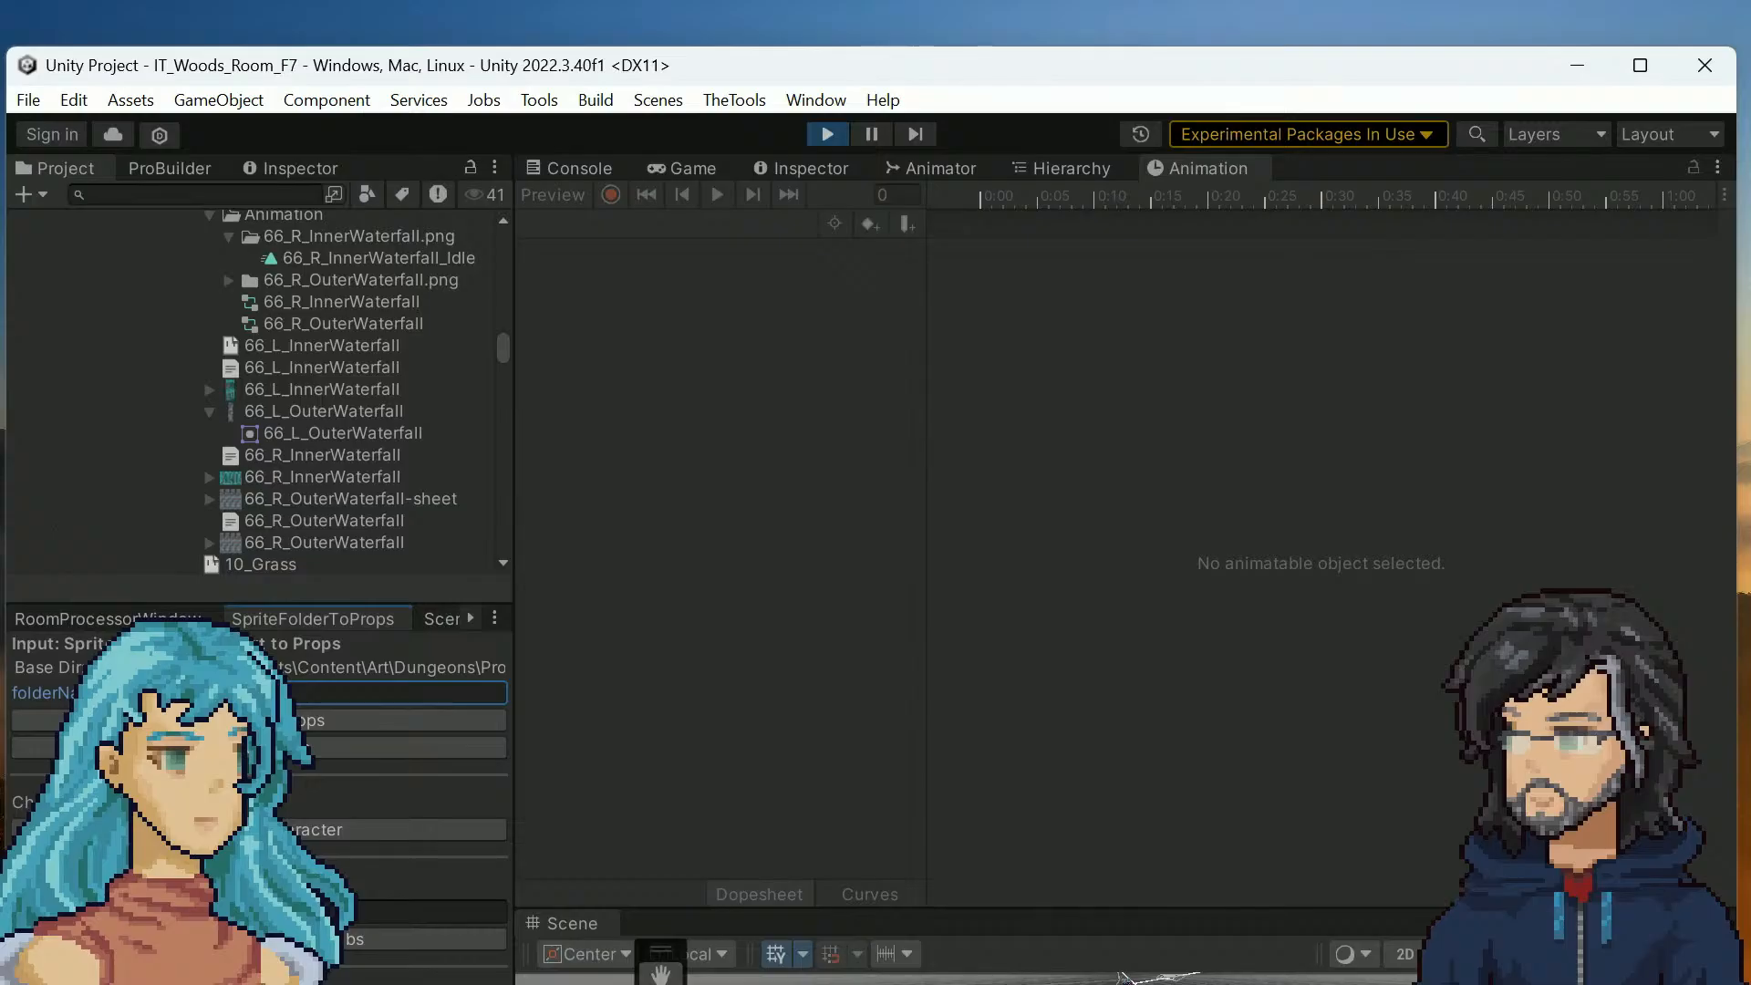
{"action": "left_click", "coordinate": [239, 721]}
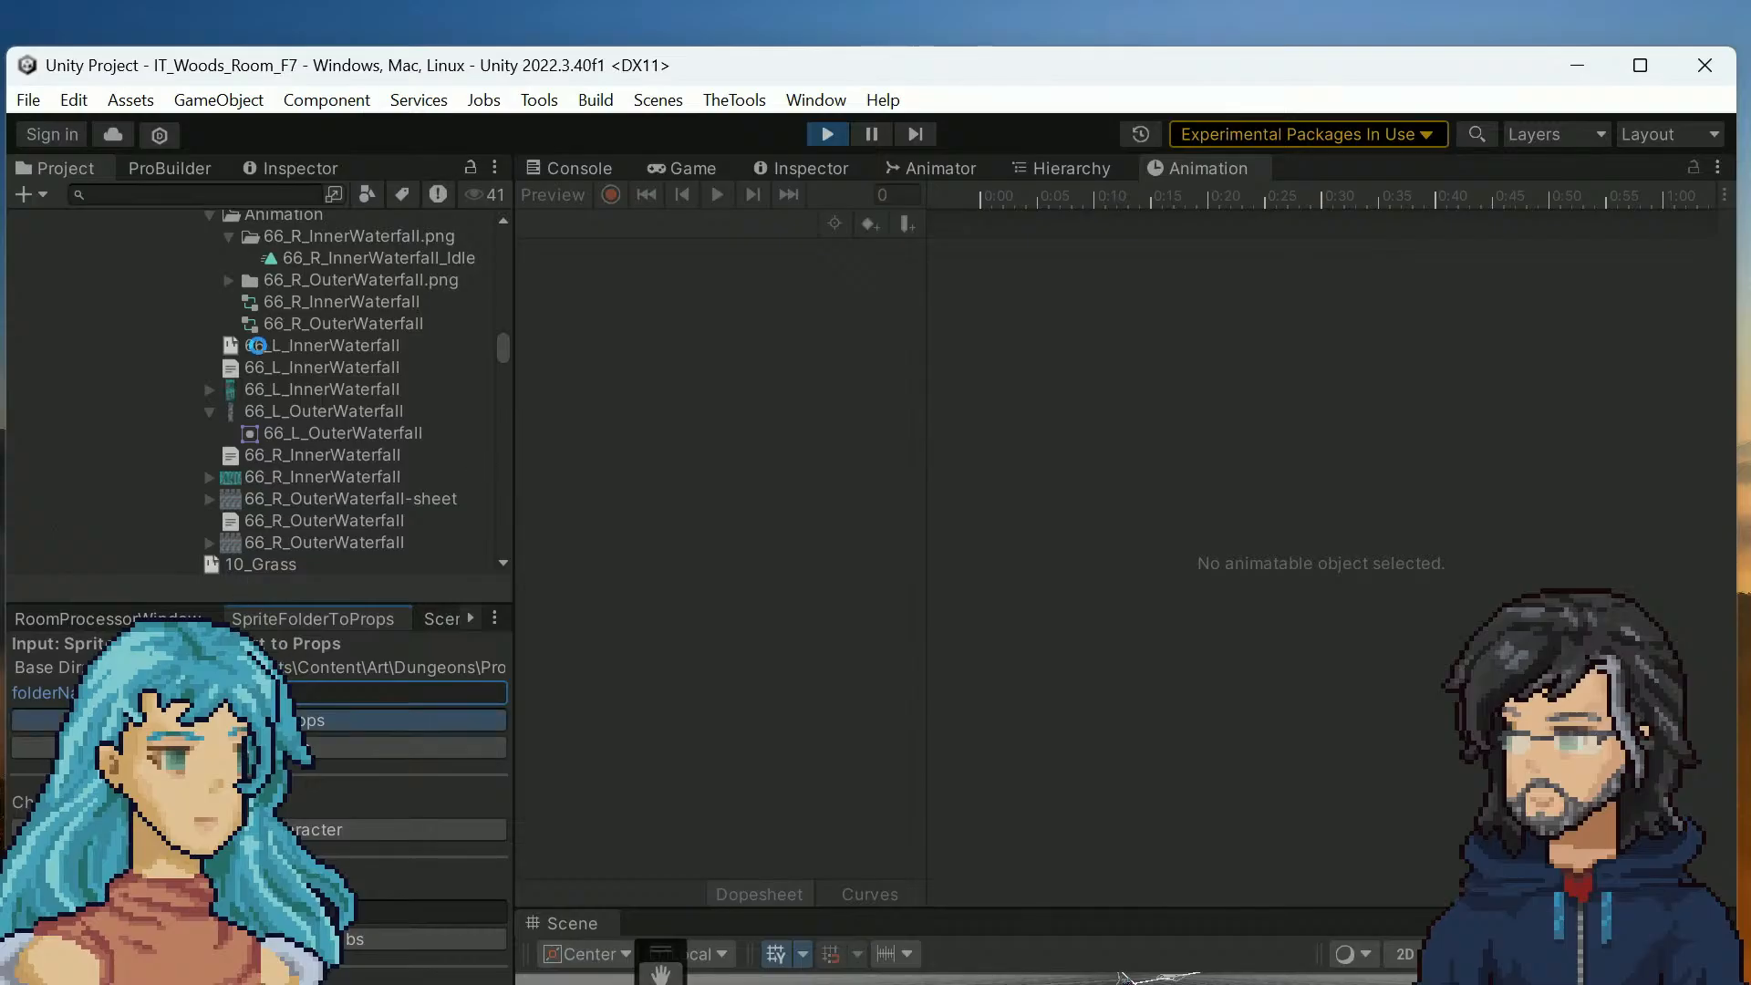
{"action": "scroll", "coordinate": [307, 388], "scroll_direction": "up", "scroll_amount": 2}
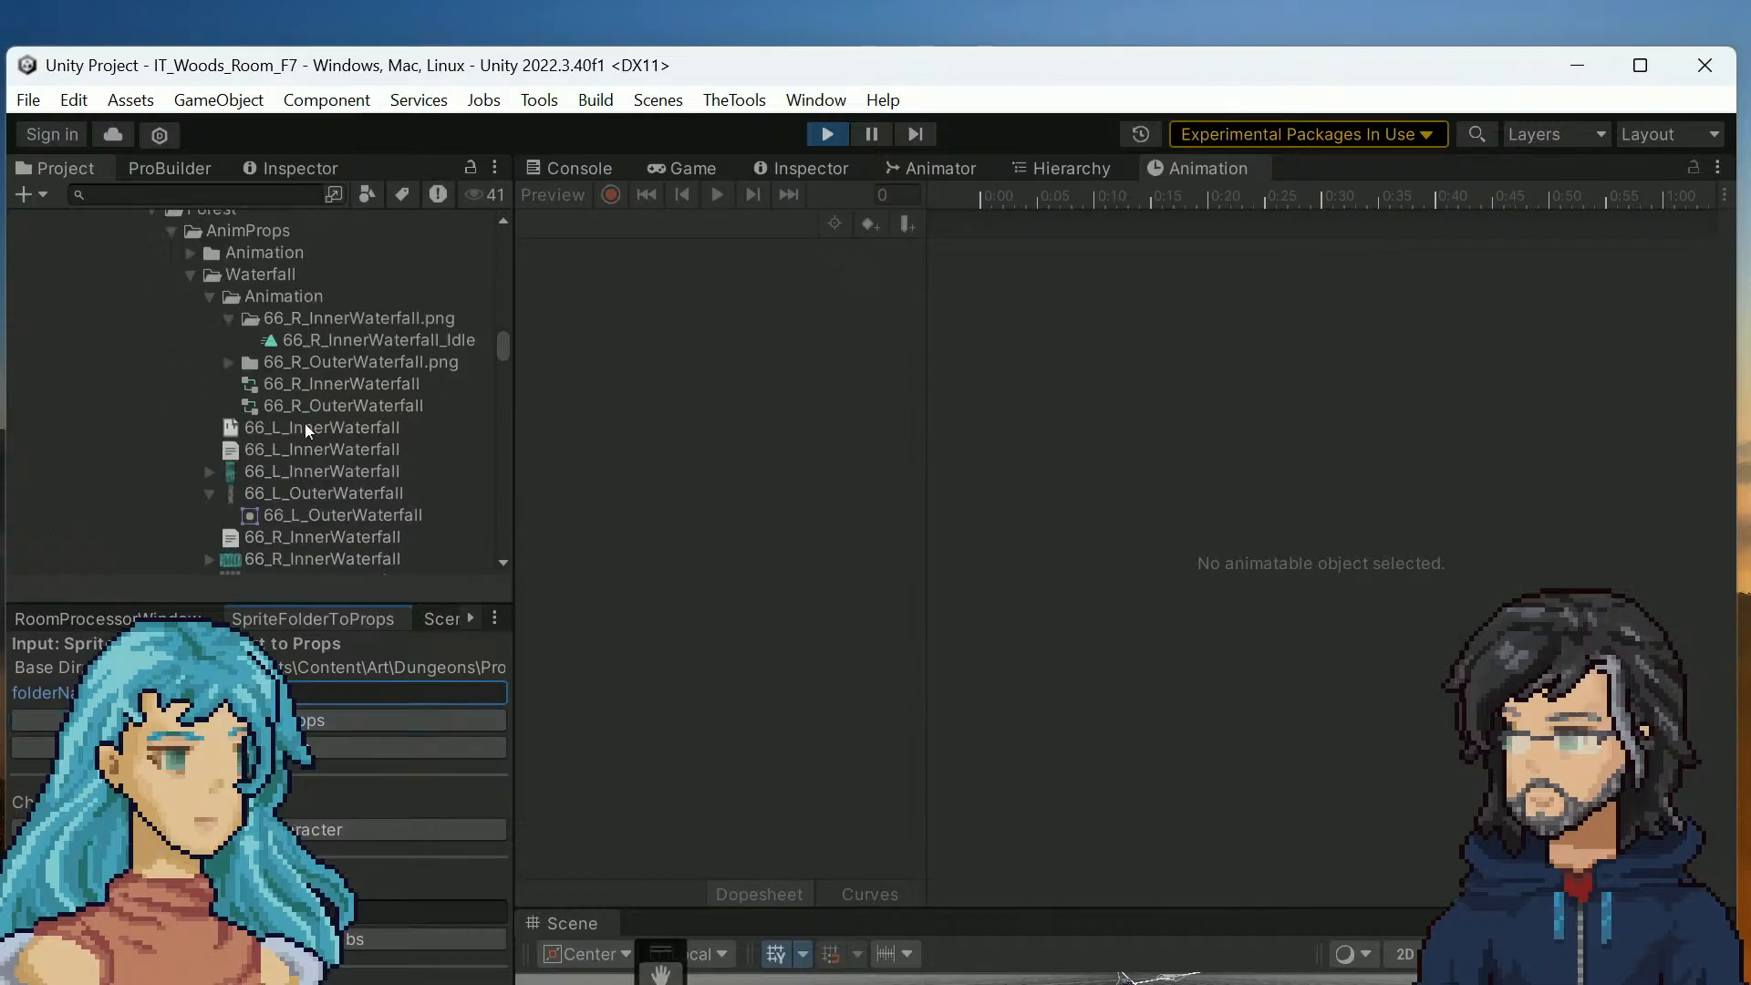
{"action": "scroll", "coordinate": [283, 496], "scroll_direction": "down", "scroll_amount": 2}
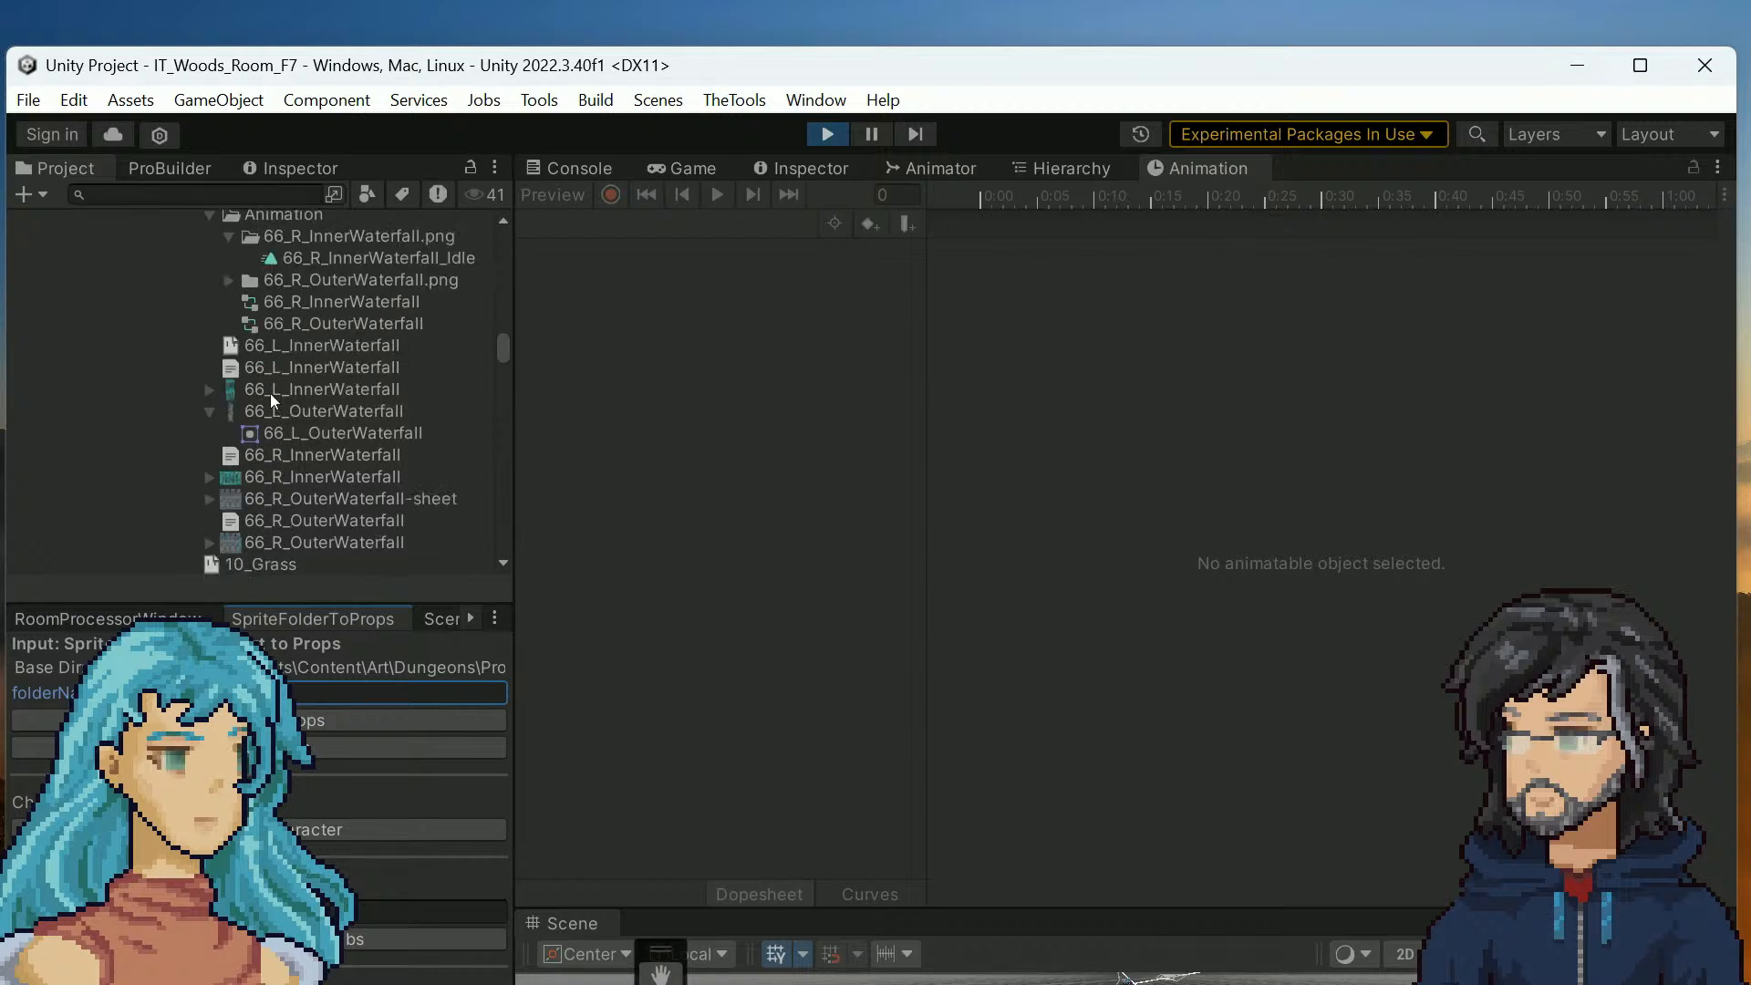
Check the 66_L_InnerWaterfall source, JSON and texture files in the Waterfall folder
{"action": "left_click", "coordinate": [305, 367]}
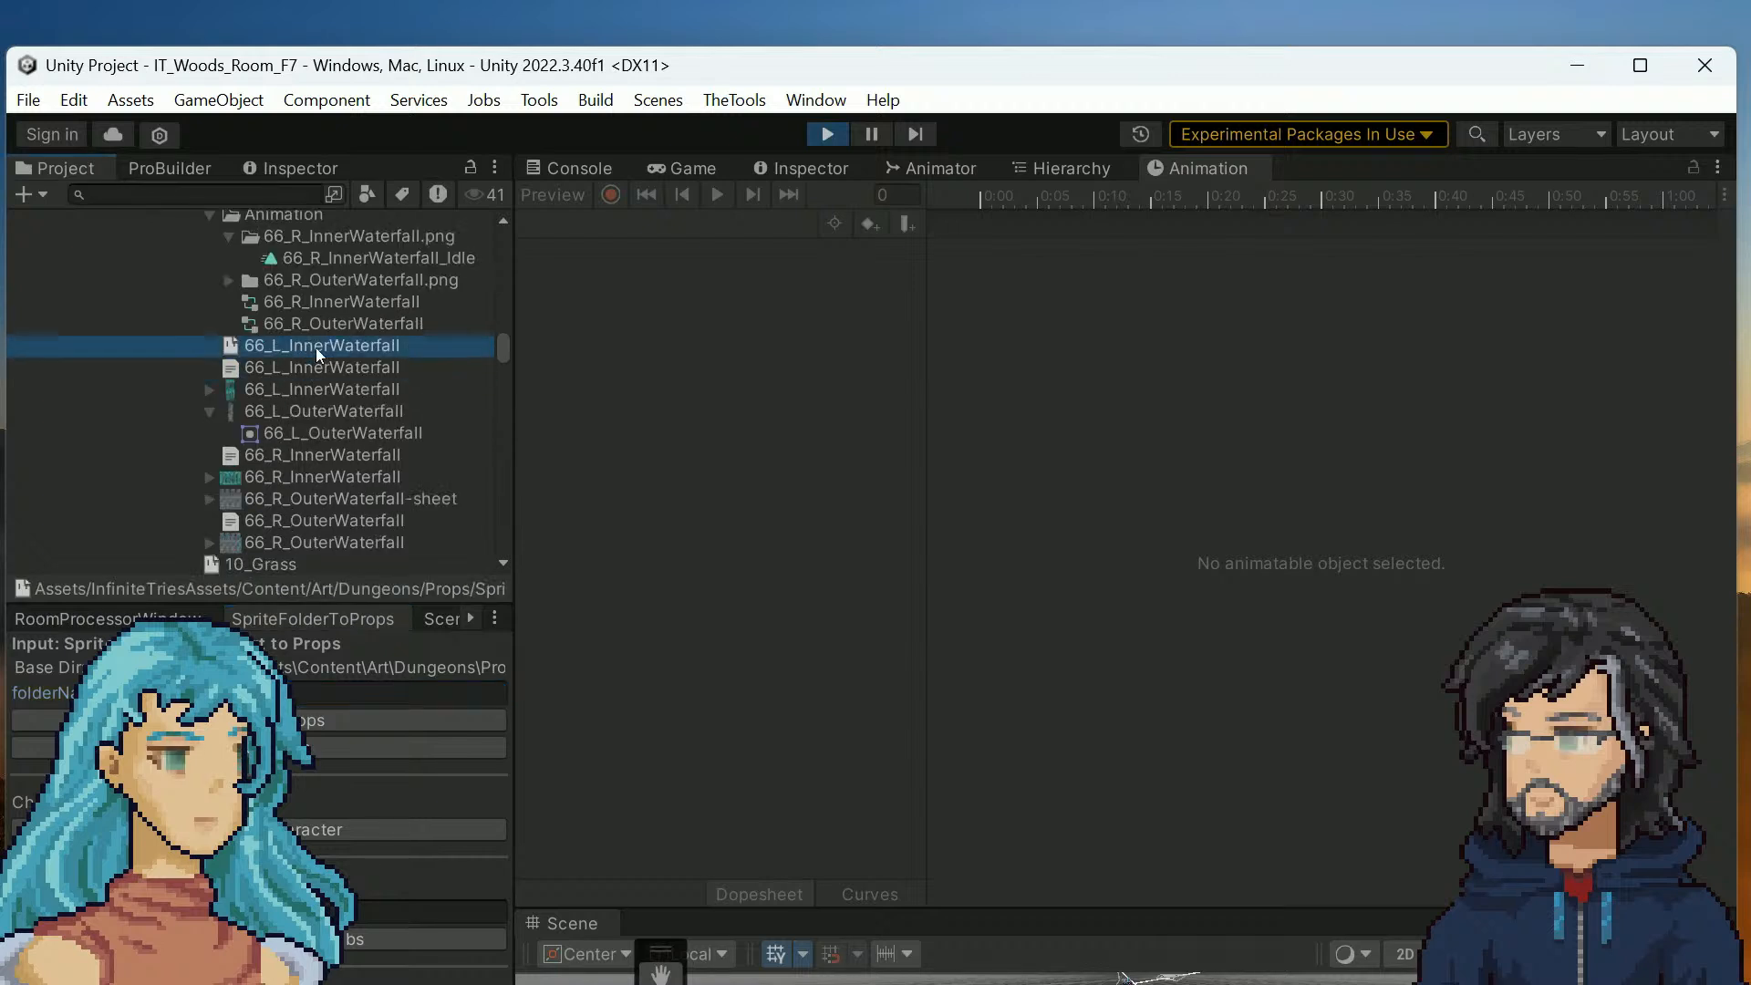
{"action": "left_click", "coordinate": [313, 368]}
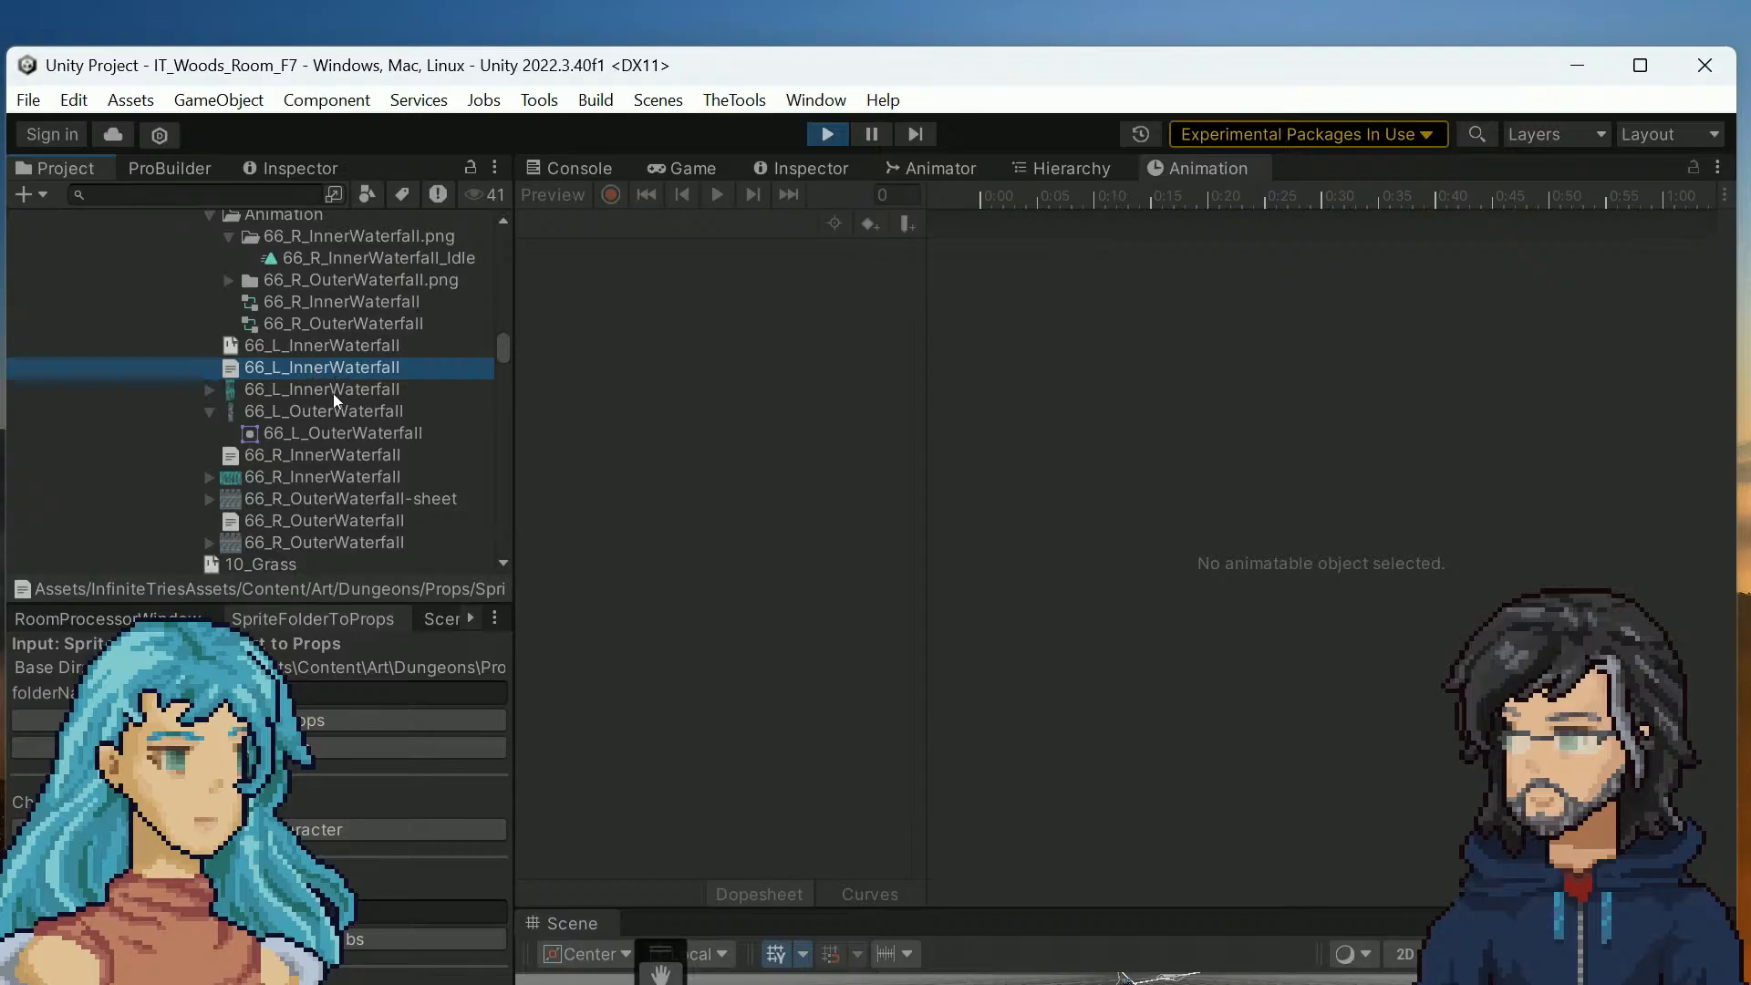
{"action": "left_click", "coordinate": [334, 392]}
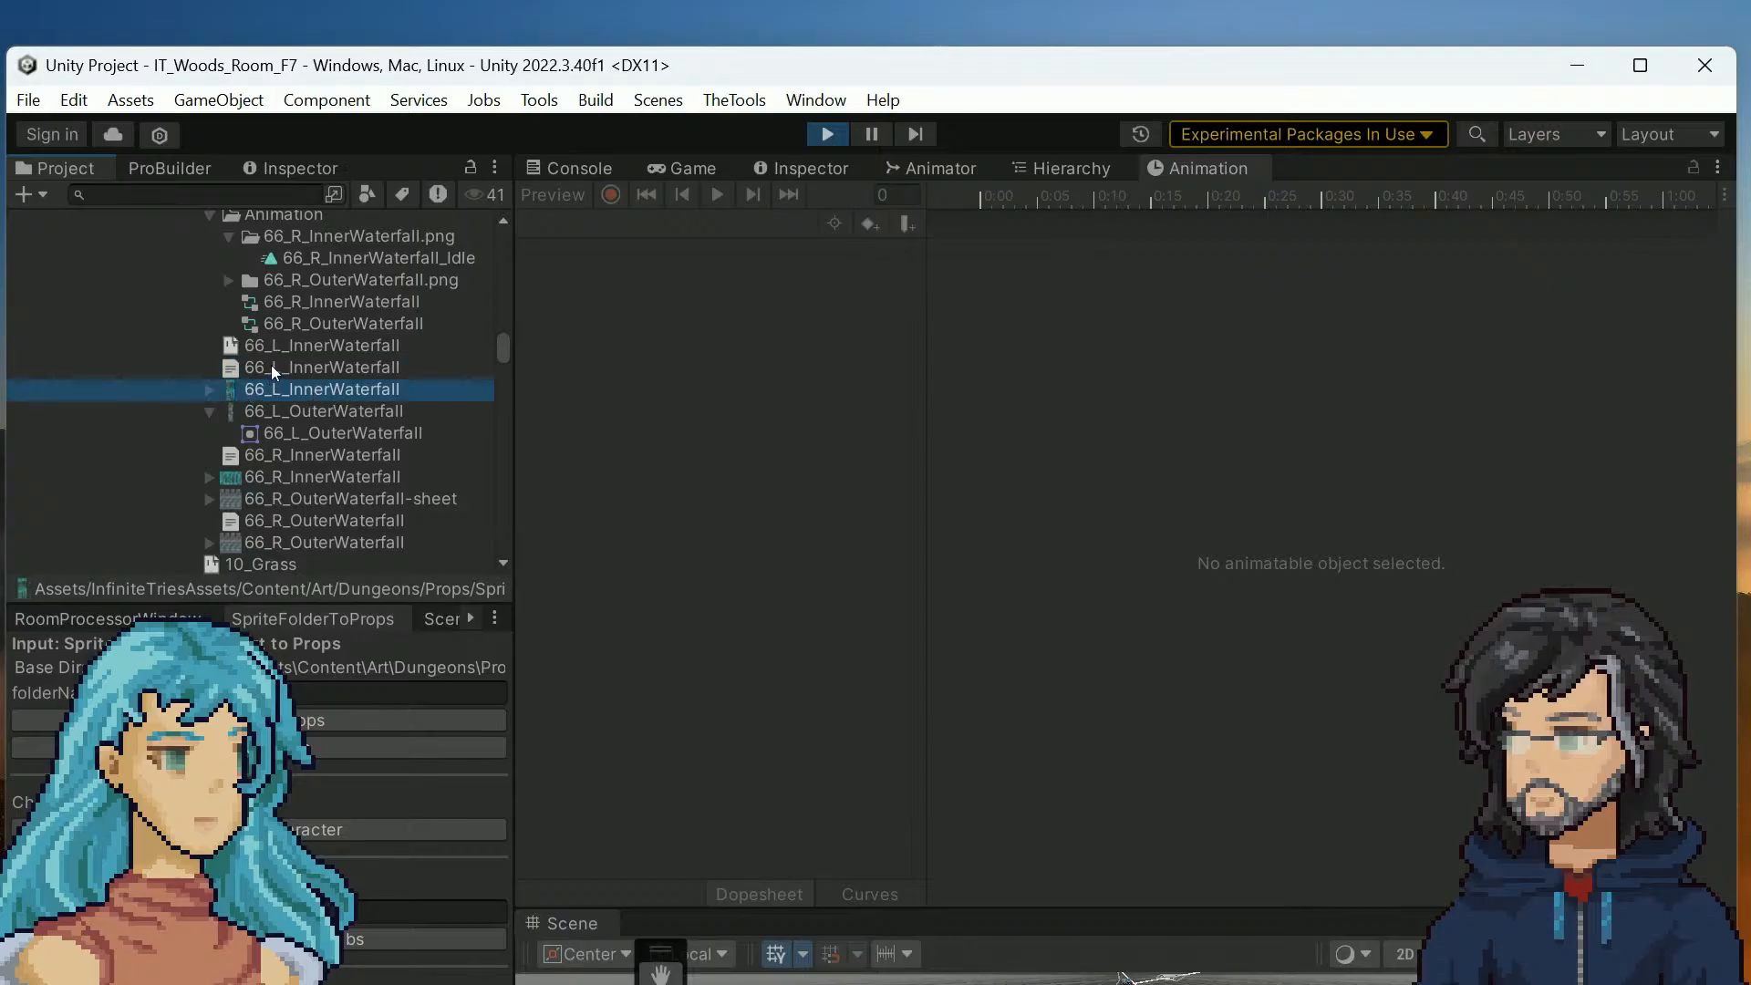
{"action": "left_click", "coordinate": [271, 364]}
{"action": "left_click", "coordinate": [286, 390]}
{"action": "left_click", "coordinate": [292, 363]}
Look through the right waterfall files, including 66_R_OuterWaterfall-sheet, and collapse the 66_L_OuterWaterfall texture
{"action": "scroll", "coordinate": [345, 394], "scroll_direction": "down", "scroll_amount": 3}
{"action": "scroll", "coordinate": [356, 419], "scroll_direction": "up", "scroll_amount": 6}
{"action": "scroll", "coordinate": [383, 456], "scroll_direction": "down", "scroll_amount": 6}
{"action": "left_click", "coordinate": [383, 418]}
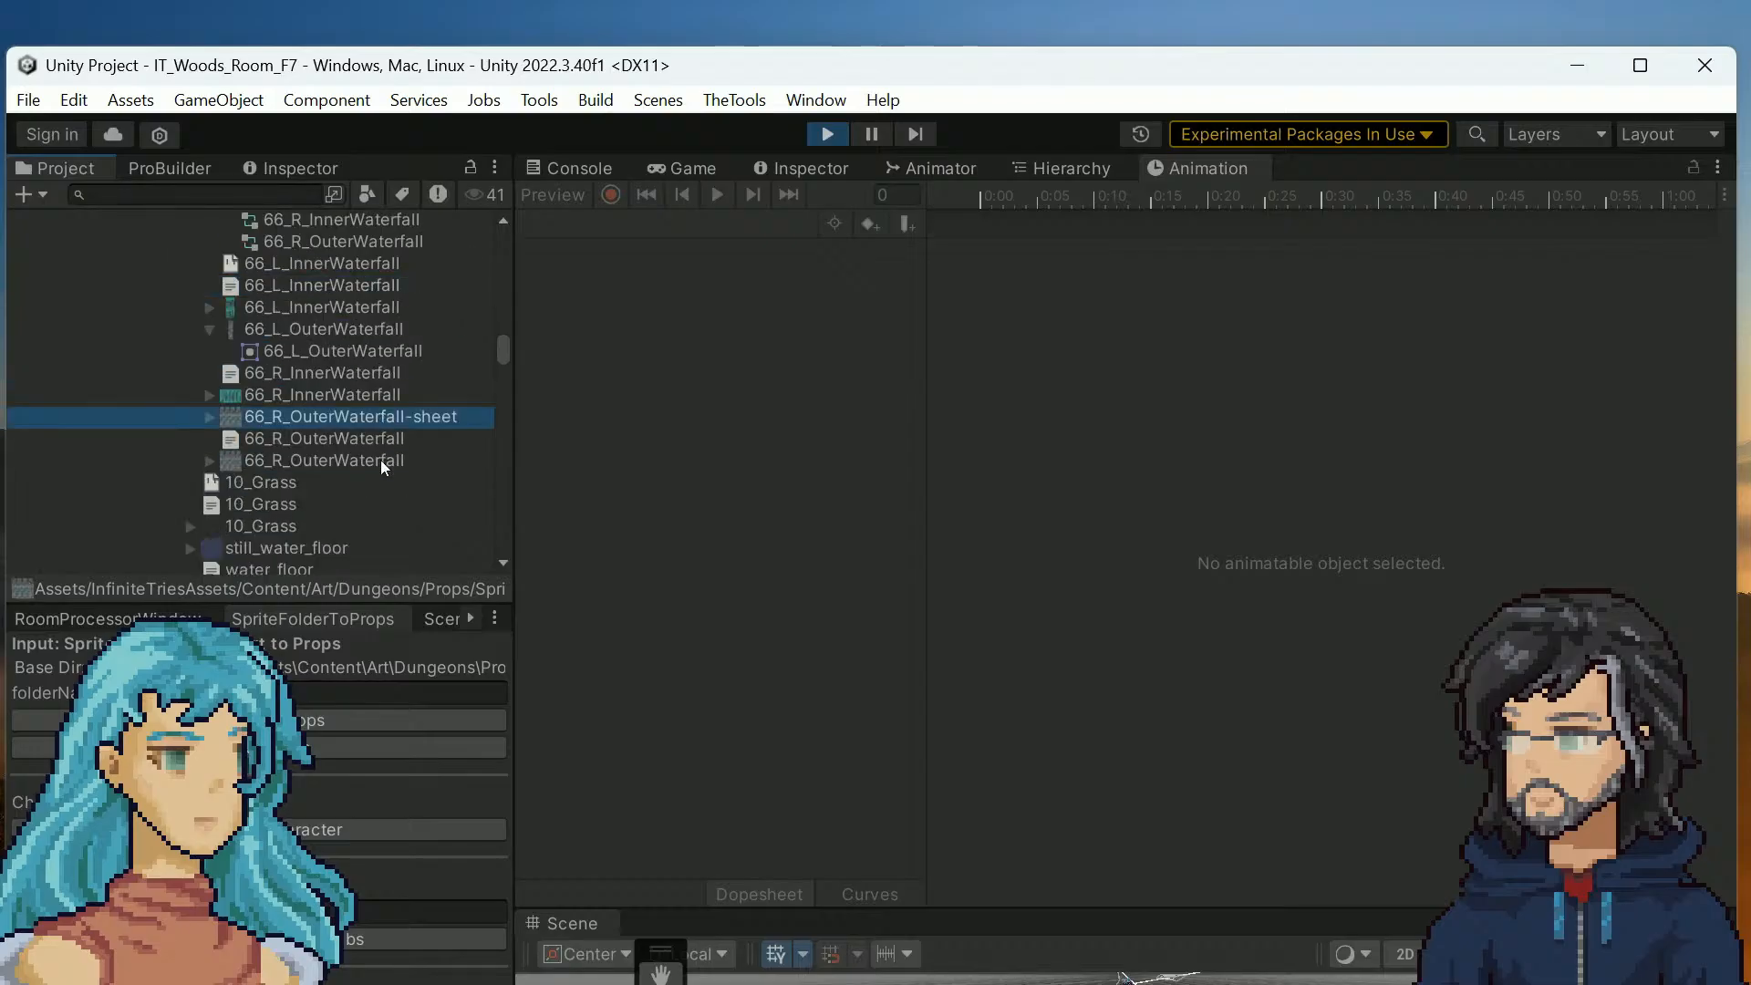
{"action": "scroll", "coordinate": [310, 456], "scroll_direction": "up", "scroll_amount": 3}
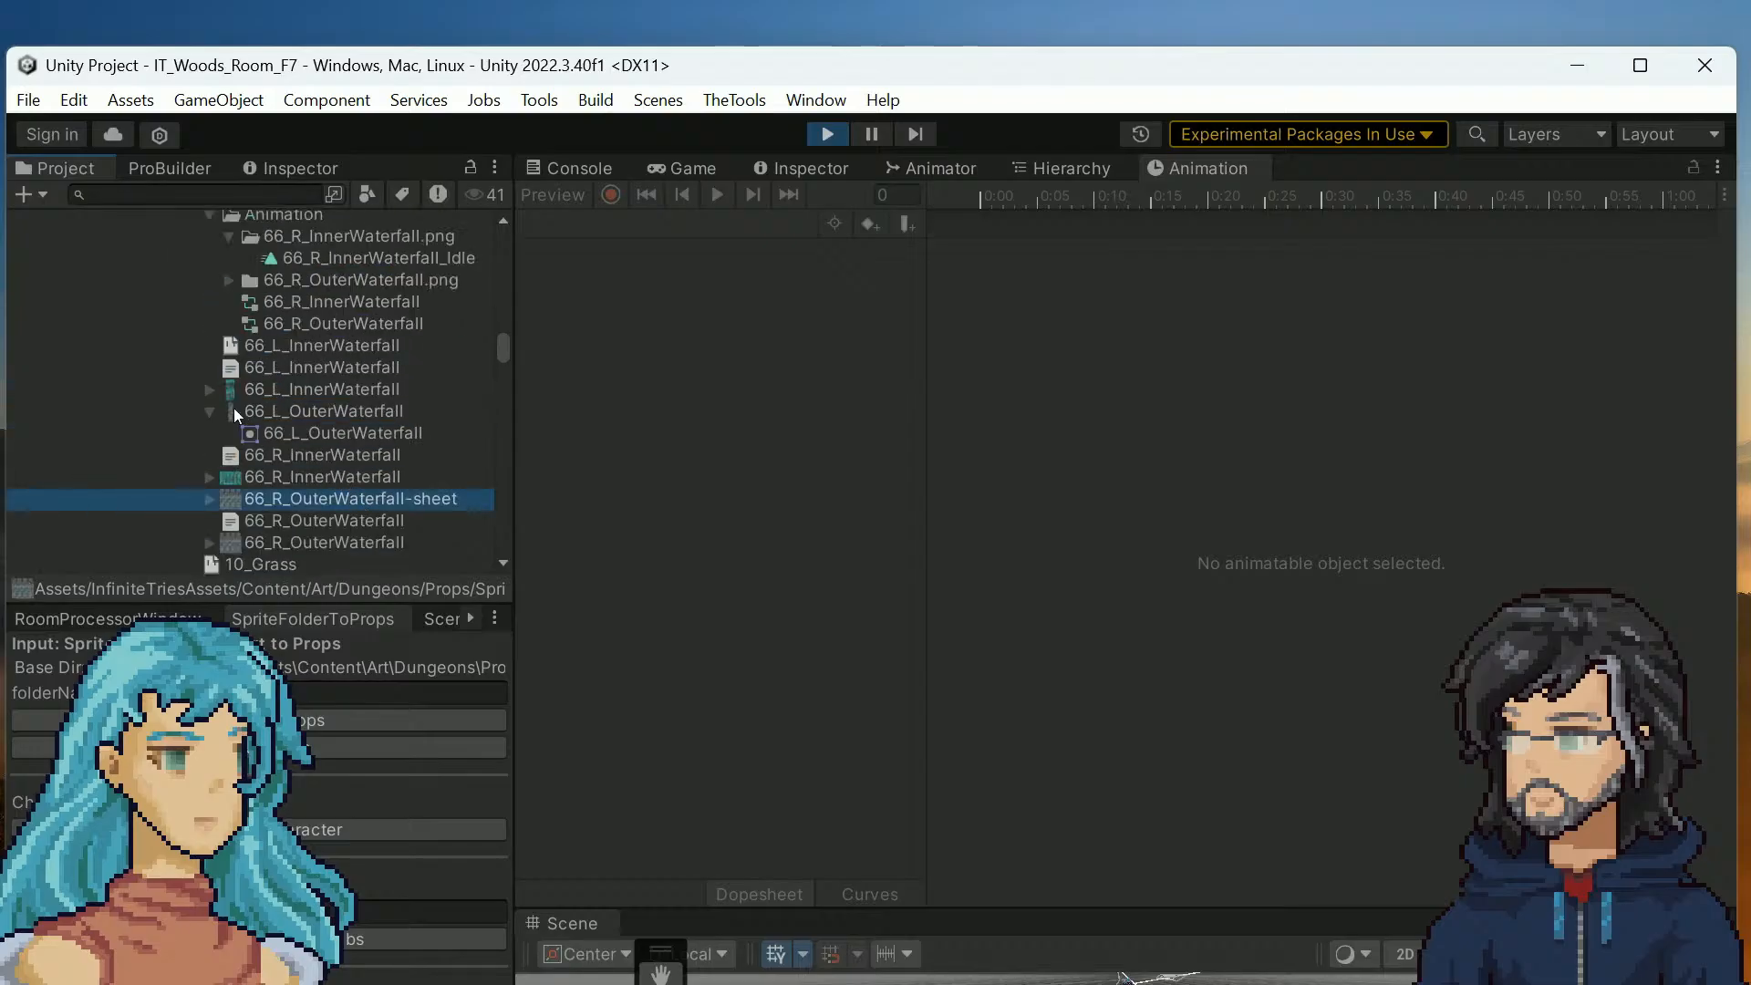
{"action": "left_click", "coordinate": [210, 413]}
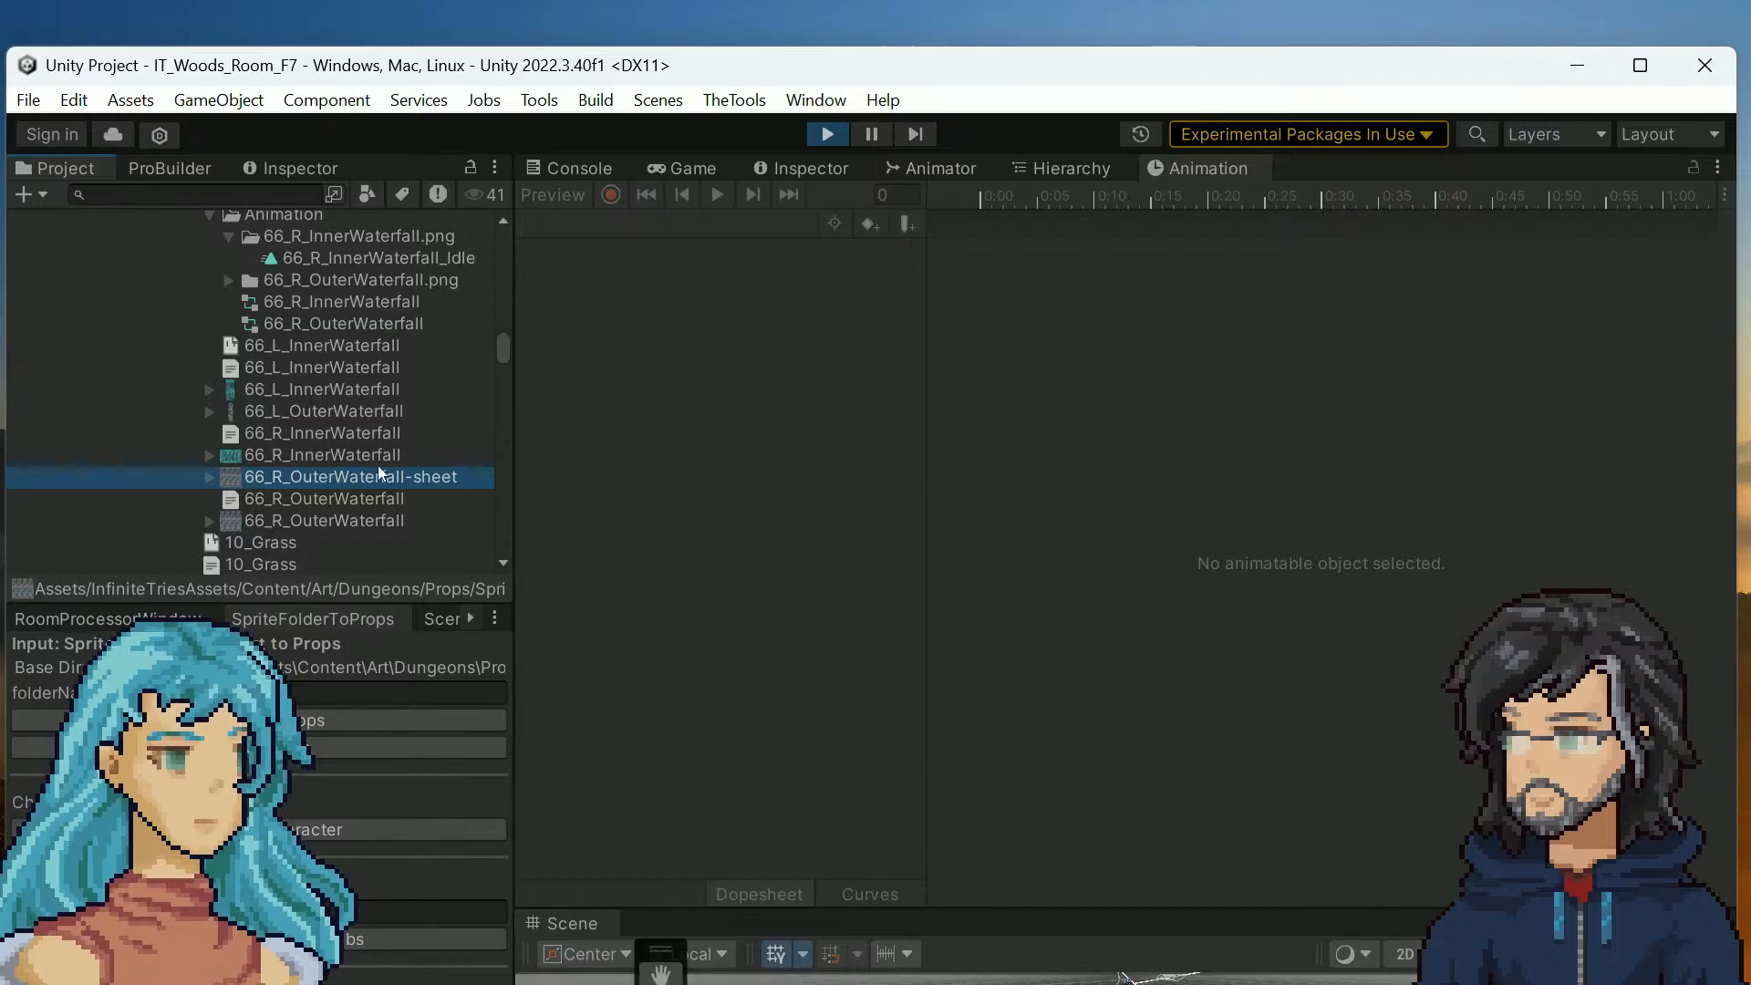
{"action": "scroll", "coordinate": [356, 456], "scroll_direction": "down", "scroll_amount": 2}
{"action": "scroll", "coordinate": [315, 425], "scroll_direction": "up", "scroll_amount": 5}
{"action": "scroll", "coordinate": [328, 514], "scroll_direction": "down", "scroll_amount": 2}
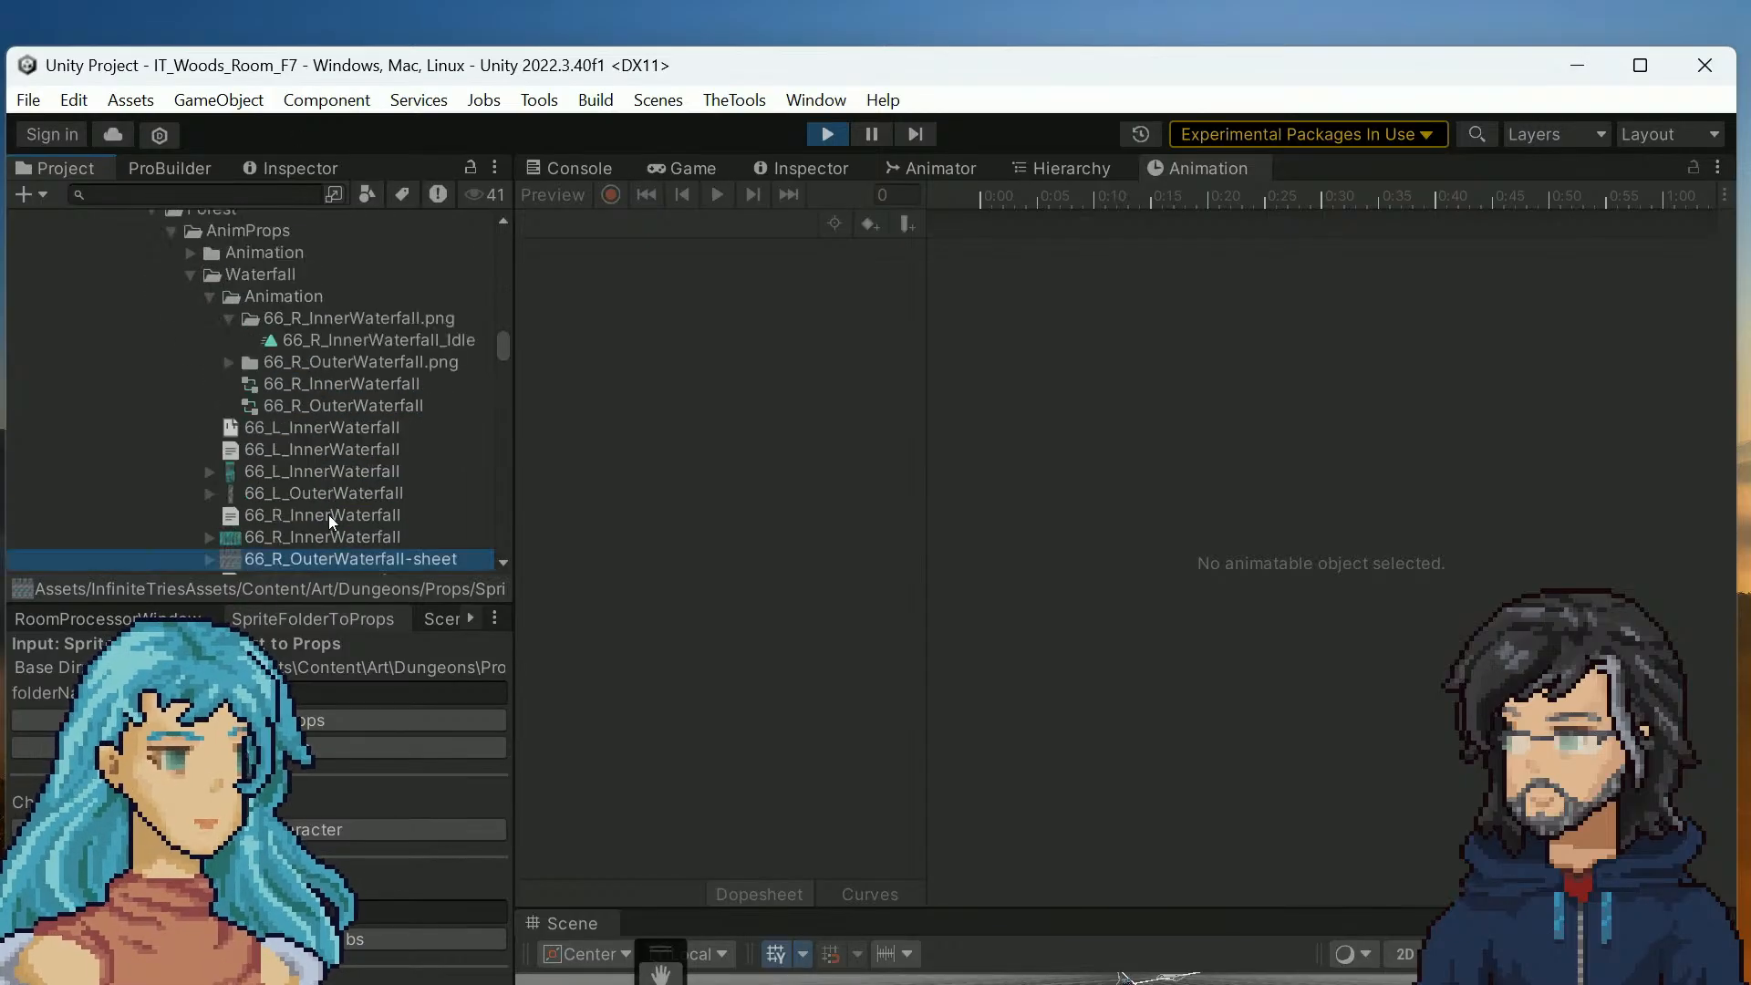
Recheck the 66_L_InnerWaterfall JSON file against its matching texture
{"action": "left_click", "coordinate": [285, 447]}
{"action": "left_click", "coordinate": [283, 470]}
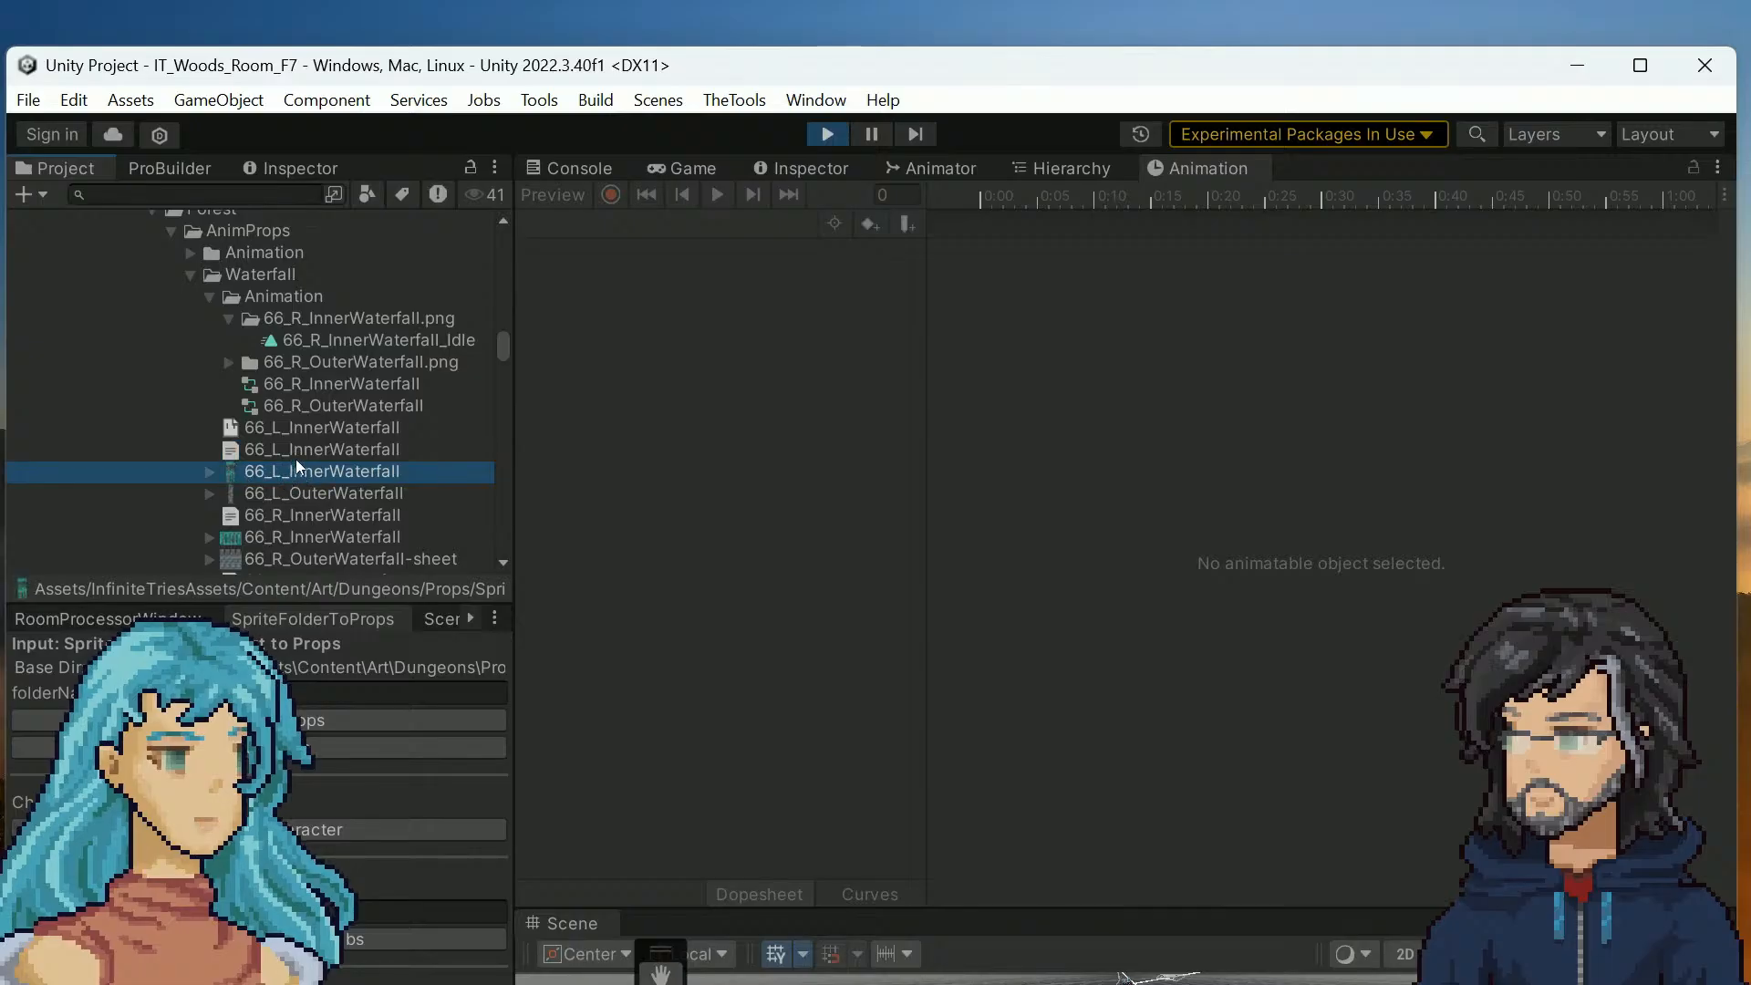
{"action": "left_click", "coordinate": [294, 449]}
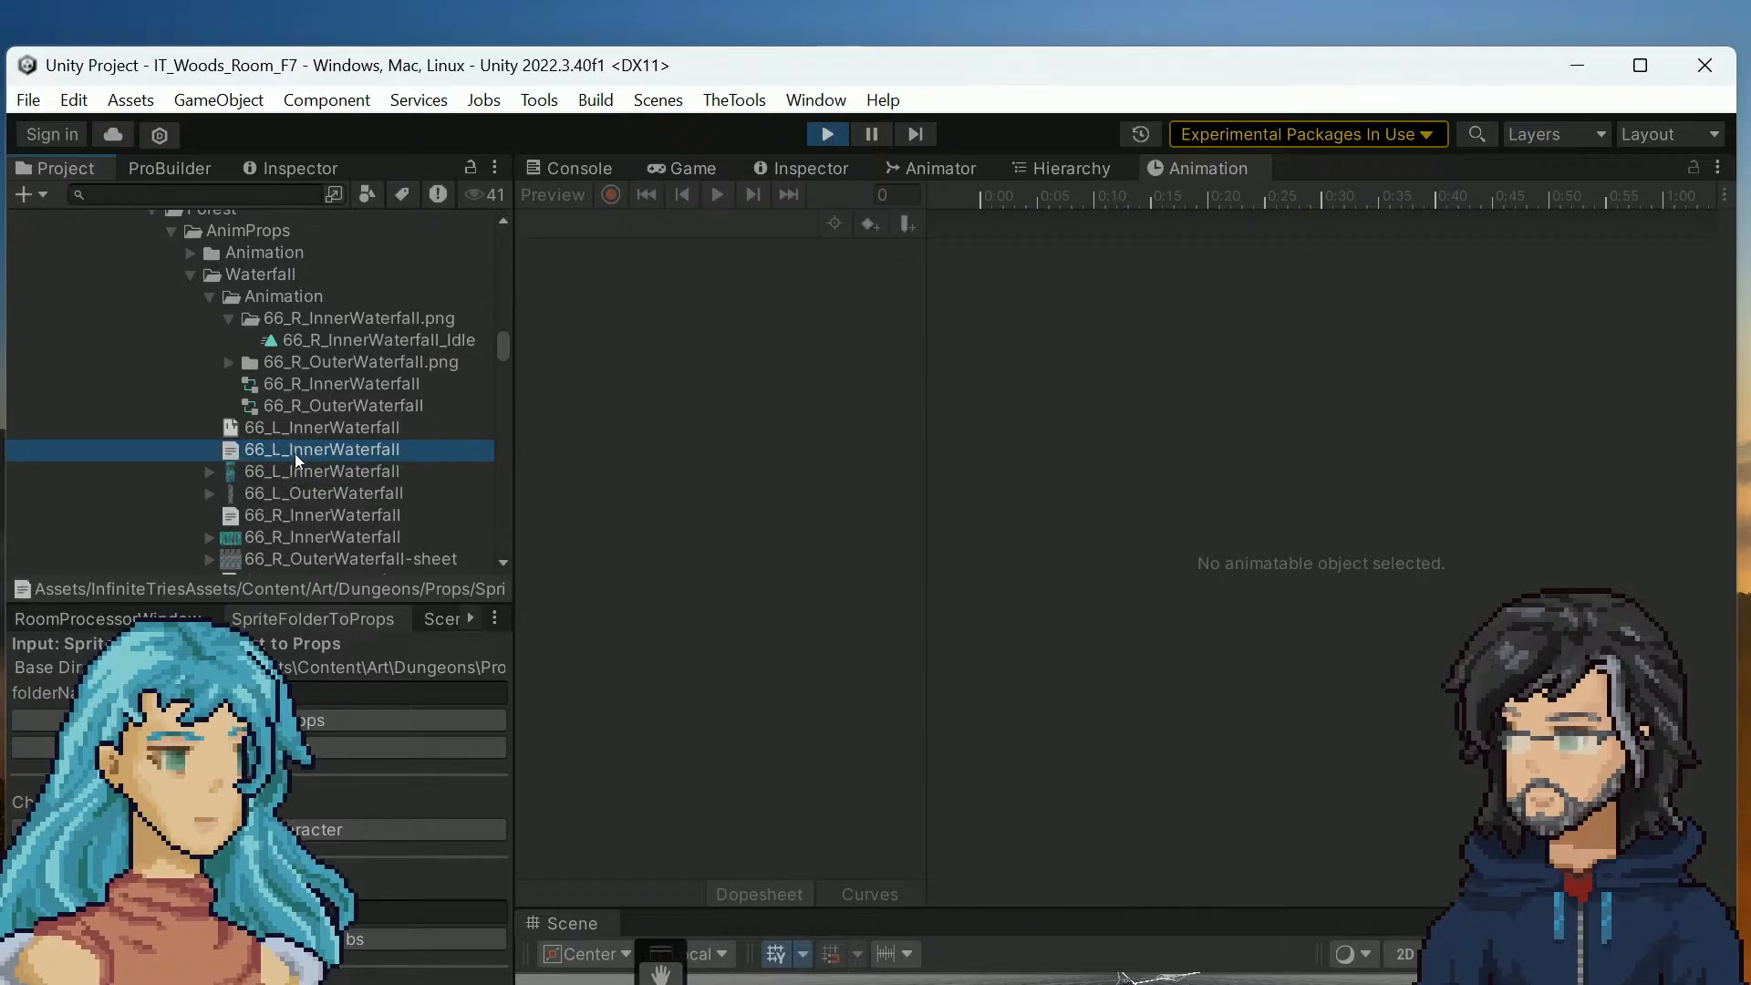
{"action": "left_click", "coordinate": [320, 472]}
{"action": "left_click", "coordinate": [325, 448]}
{"action": "left_click", "coordinate": [326, 469]}
{"action": "left_click", "coordinate": [326, 447]}
Expand the 66_L_InnerWaterfall texture and look through its individual sliced sprites
{"action": "left_click", "coordinate": [209, 472]}
{"action": "scroll", "coordinate": [338, 481], "scroll_direction": "down", "scroll_amount": 5}
{"action": "scroll", "coordinate": [332, 394], "scroll_direction": "up", "scroll_amount": 4}
{"action": "left_click", "coordinate": [375, 409]}
{"action": "left_click", "coordinate": [391, 436]}
{"action": "left_click", "coordinate": [394, 474]}
{"action": "left_click", "coordinate": [396, 521]}
{"action": "left_click", "coordinate": [398, 499]}
{"action": "left_click", "coordinate": [392, 433]}
{"action": "left_click", "coordinate": [398, 411]}
View the 66_L_InnerWaterfall texture's import settings and preview, and collapse the 66_R_InnerWaterfall.png animation folder
{"action": "left_click", "coordinate": [392, 389]}
{"action": "left_click", "coordinate": [794, 167]}
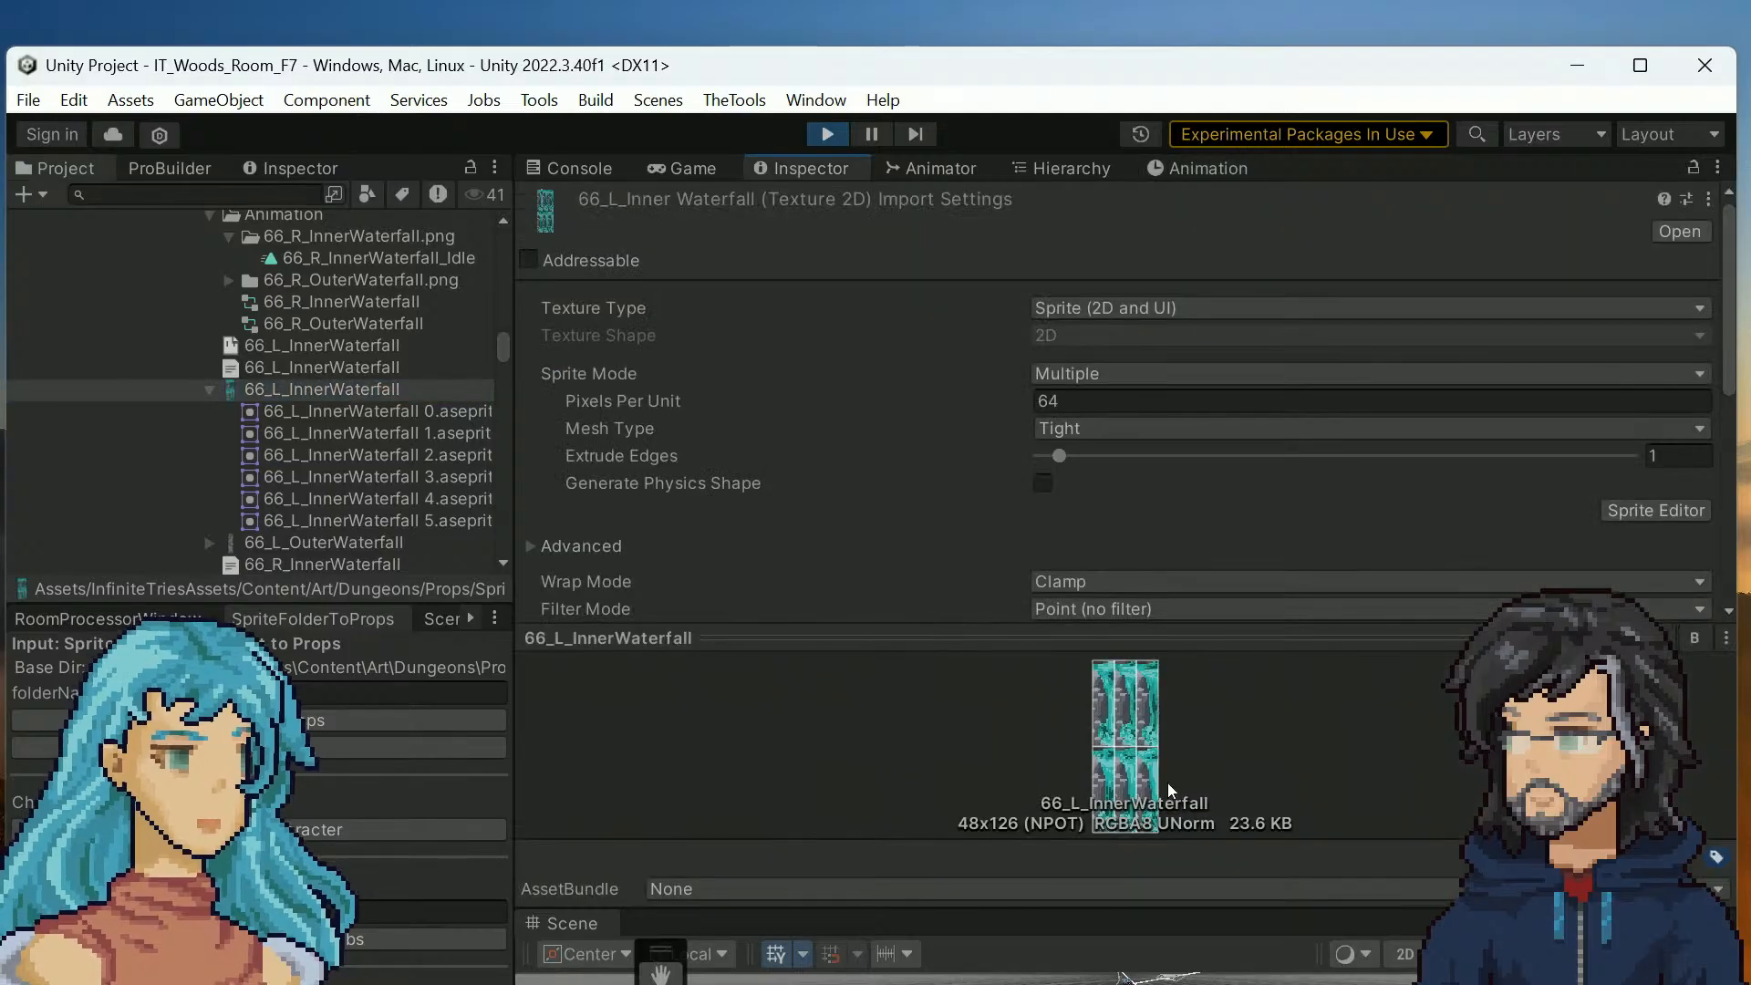
{"action": "scroll", "coordinate": [362, 456], "scroll_direction": "up", "scroll_amount": 2}
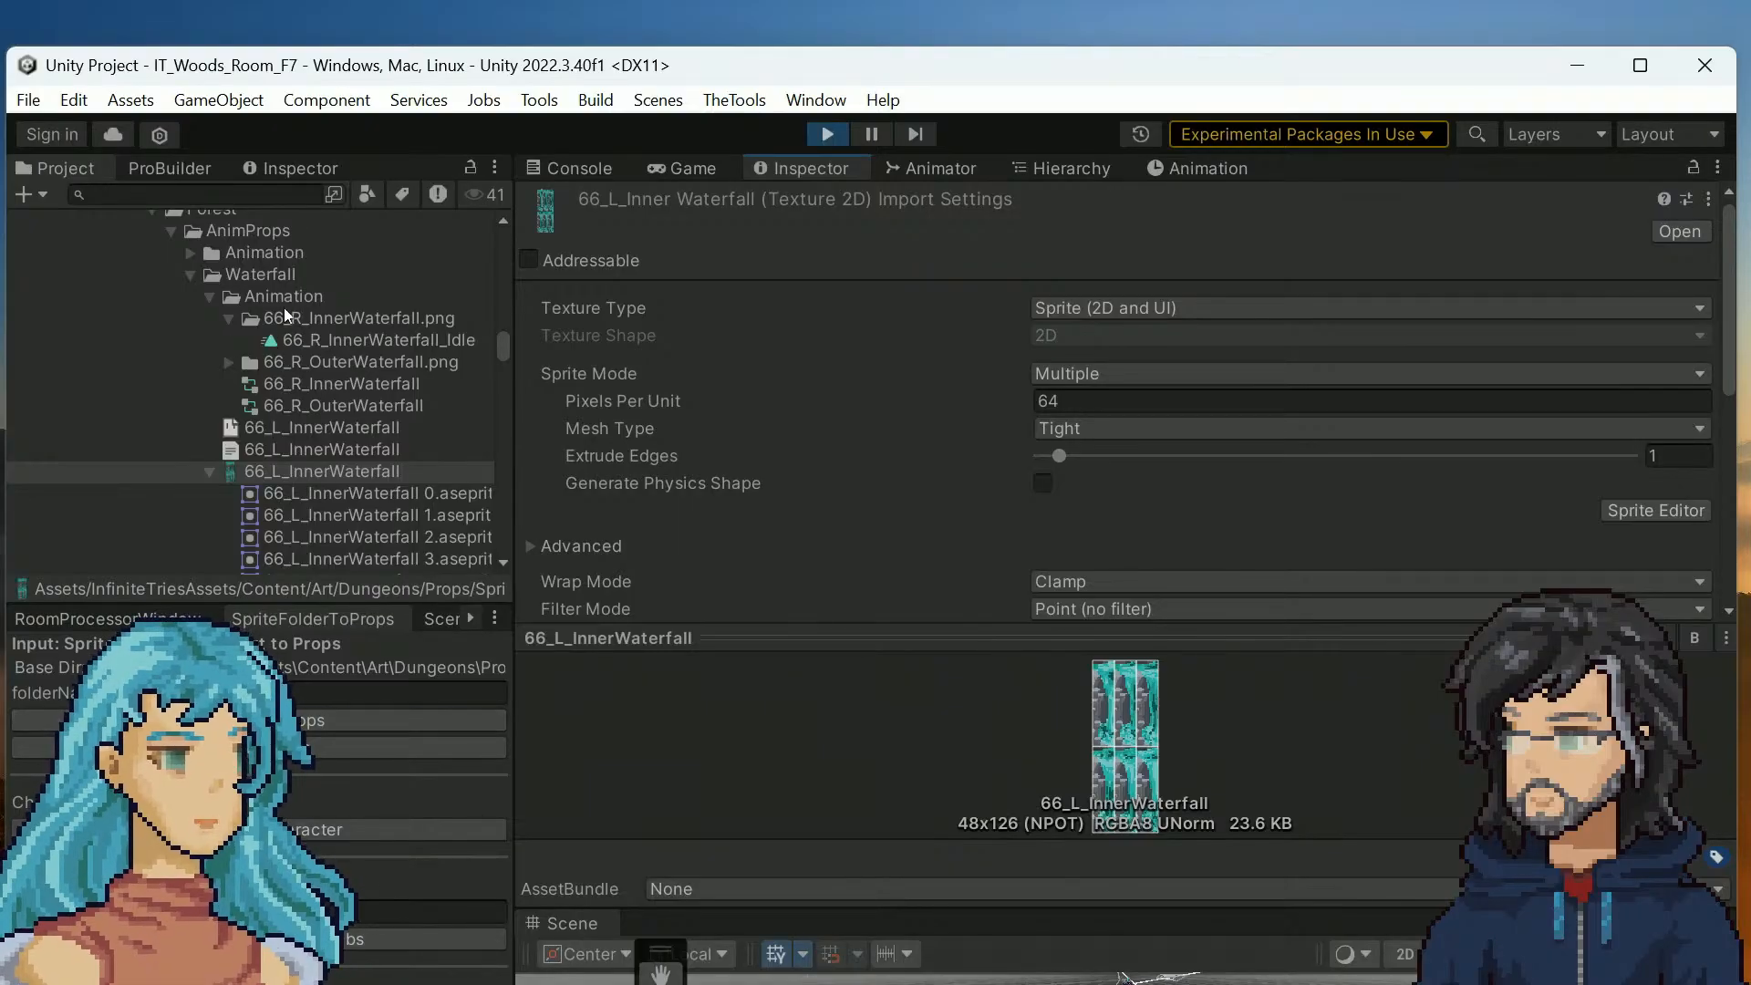
{"action": "left_click", "coordinate": [228, 319]}
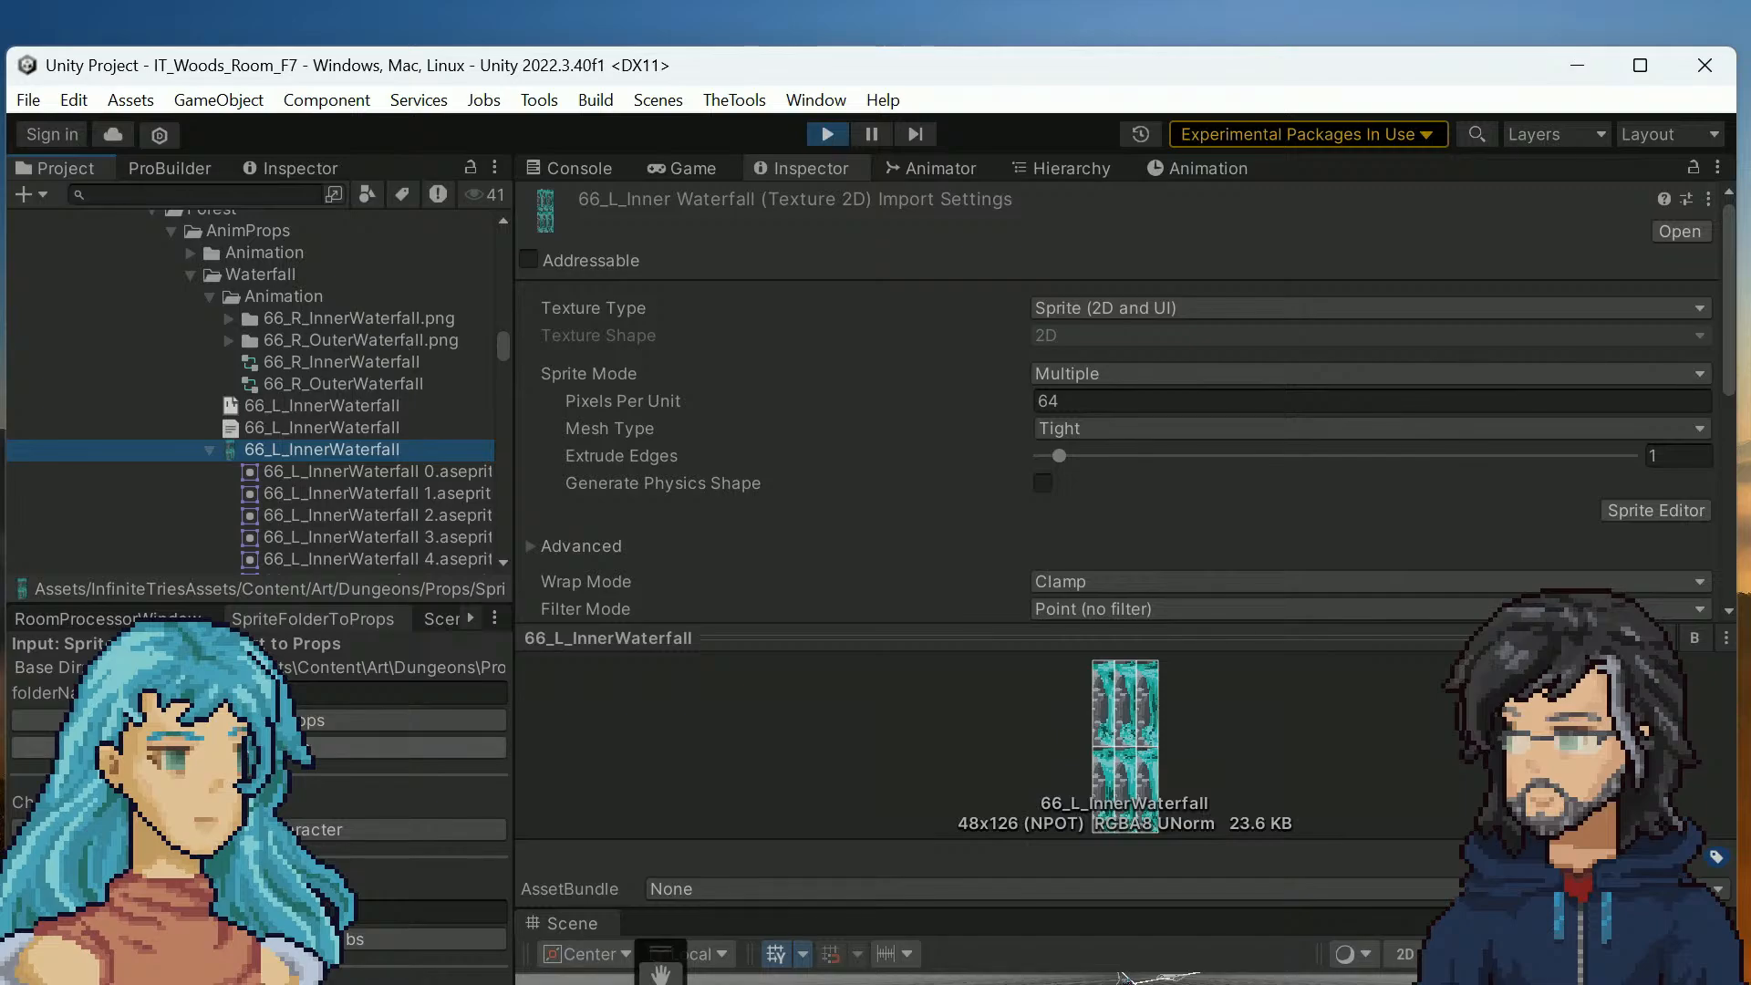
{"action": "scroll", "coordinate": [341, 496], "scroll_direction": "down", "scroll_amount": 3}
{"action": "scroll", "coordinate": [319, 478], "scroll_direction": "up", "scroll_amount": 3}
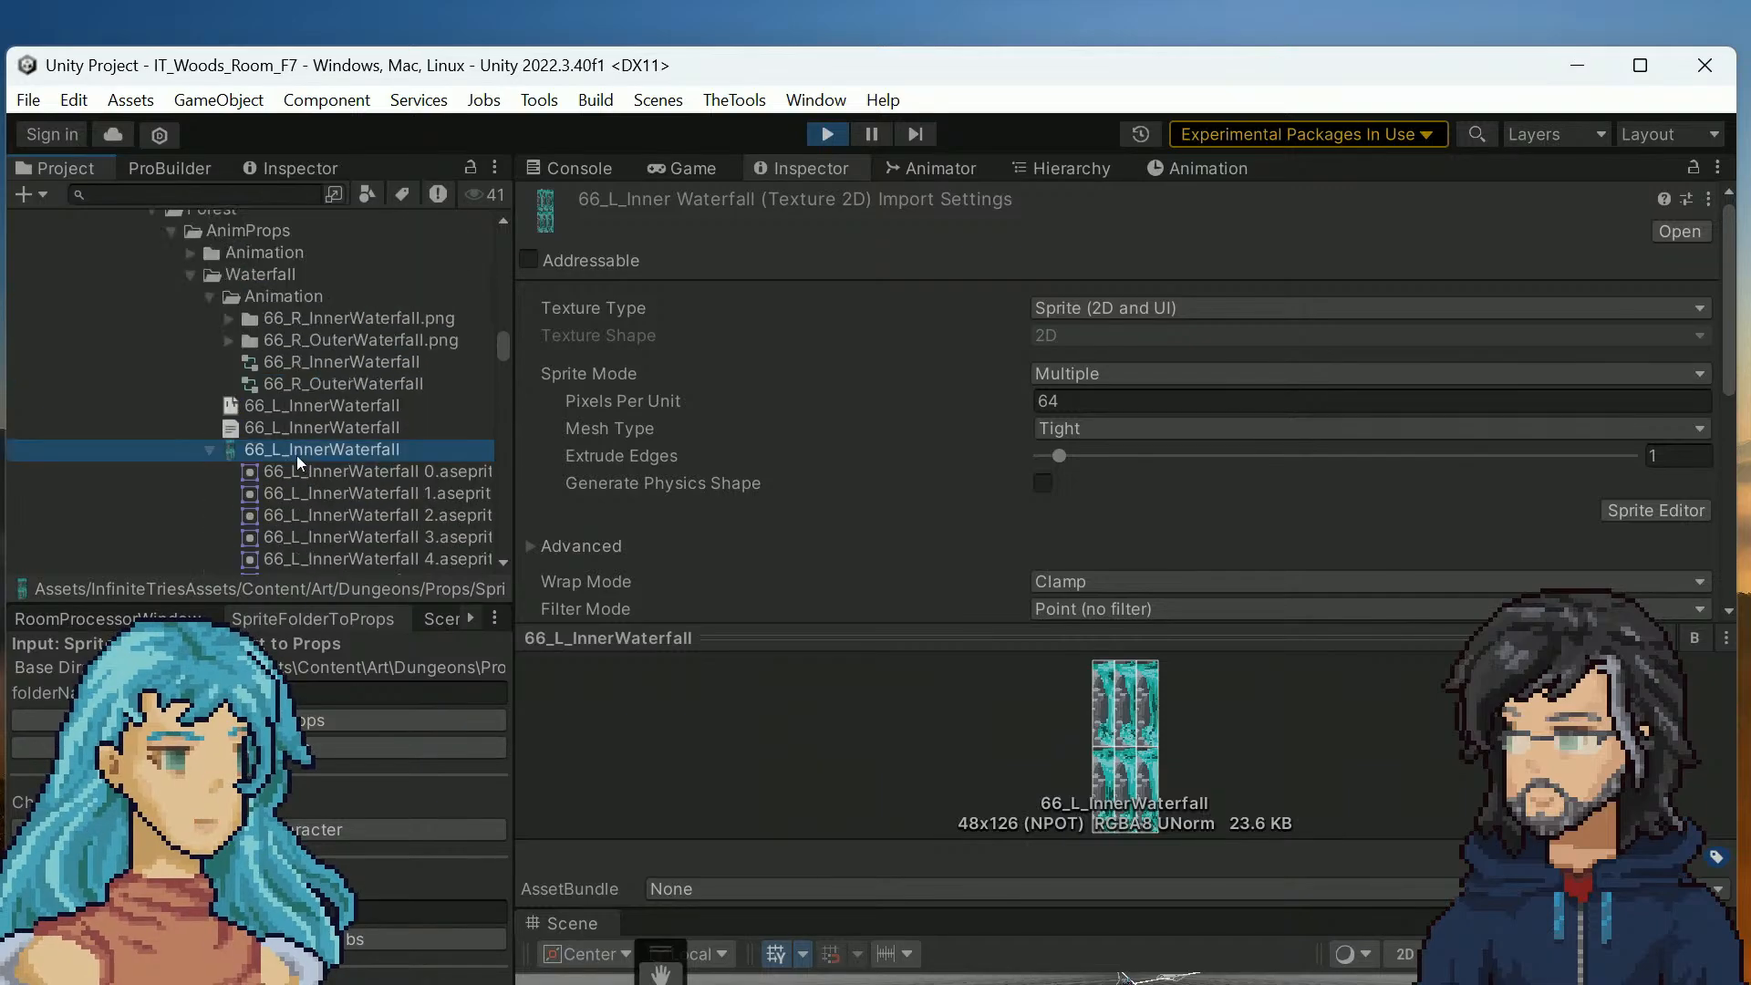
Filter the Console to show only errors and go to the most recent entries
{"action": "left_click", "coordinate": [584, 167]}
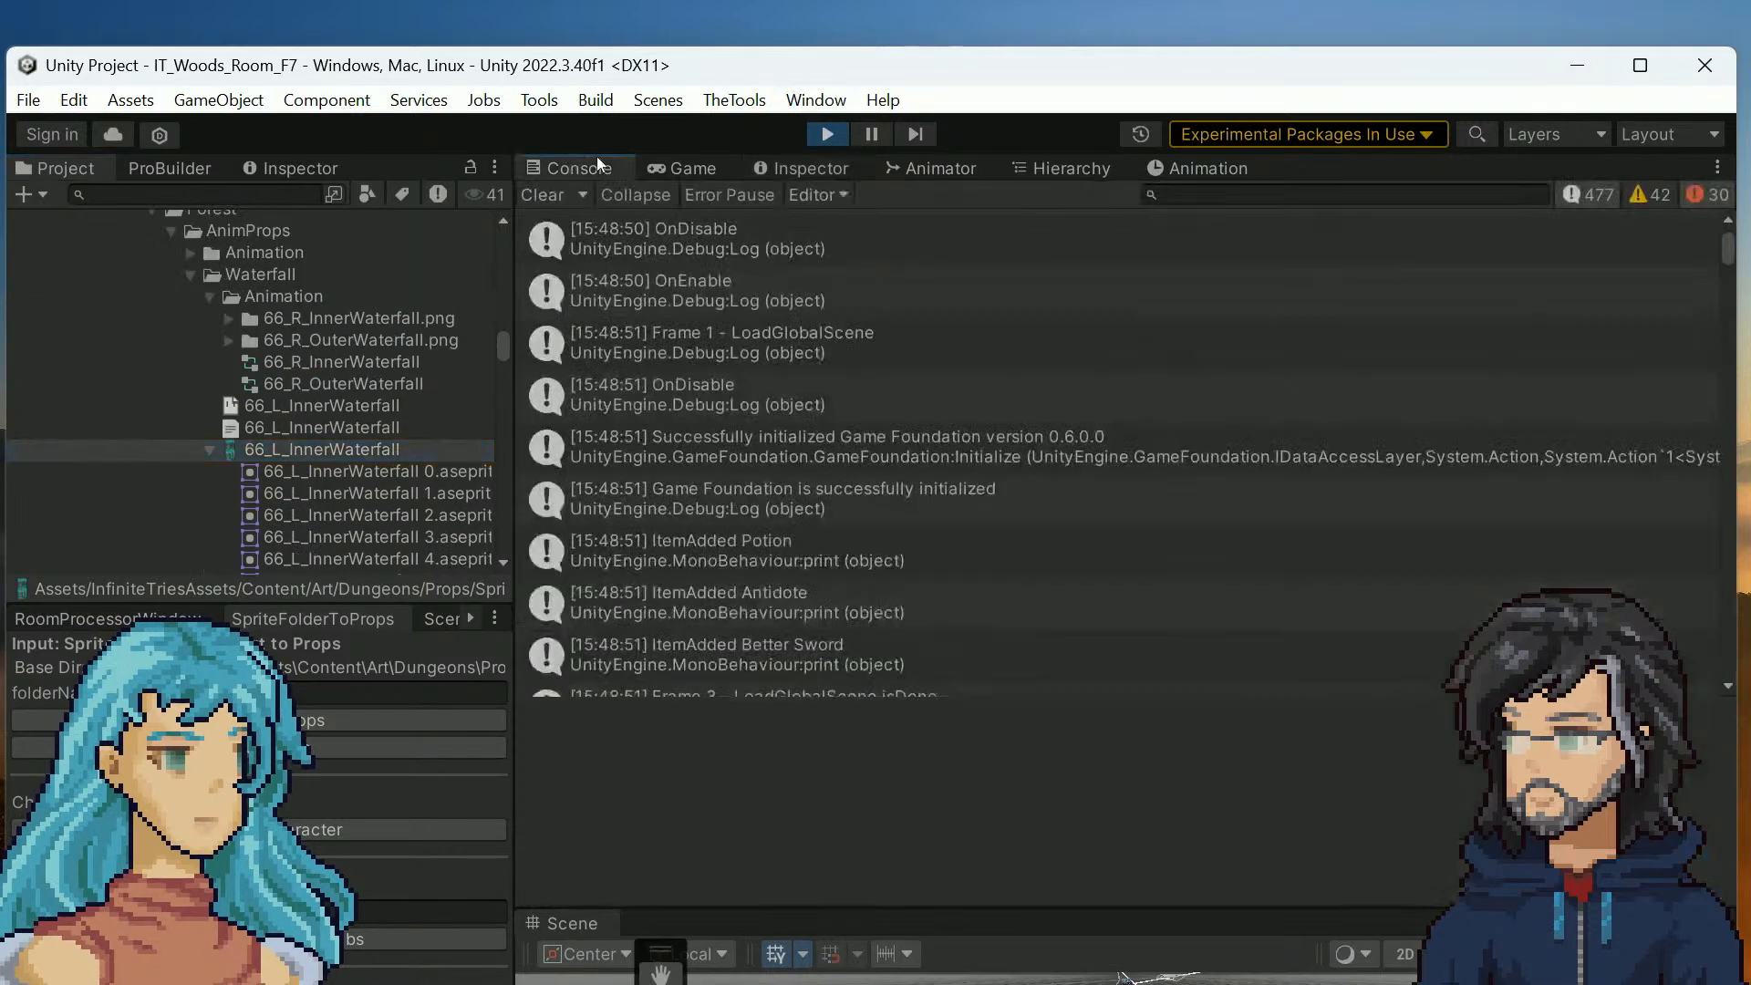
{"action": "left_click", "coordinate": [1600, 196]}
{"action": "left_click", "coordinate": [1648, 197]}
{"action": "scroll", "coordinate": [1267, 529], "scroll_direction": "down", "scroll_amount": 10}
{"action": "scroll", "coordinate": [1264, 528], "scroll_direction": "down", "scroll_amount": 3}
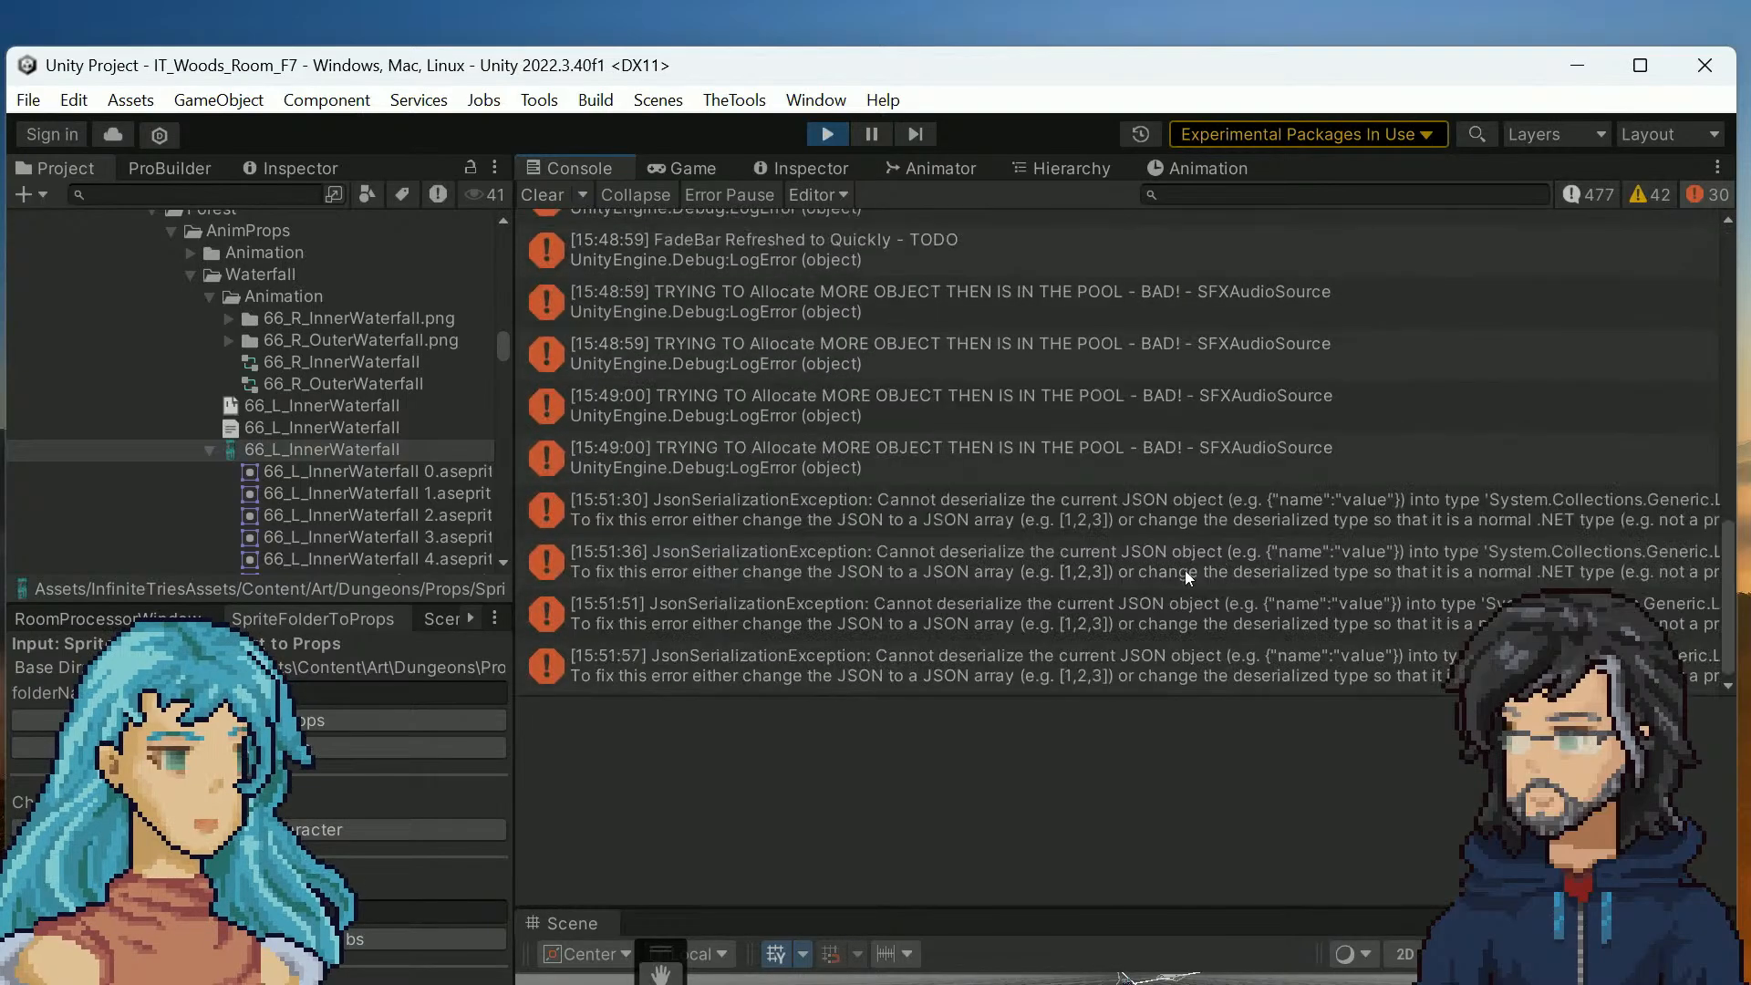
Read the full message and stack trace of the 15:51:30 JsonSerializationException
{"action": "left_click", "coordinate": [1175, 505]}
{"action": "scroll", "coordinate": [1111, 797], "scroll_direction": "down", "scroll_amount": 10}
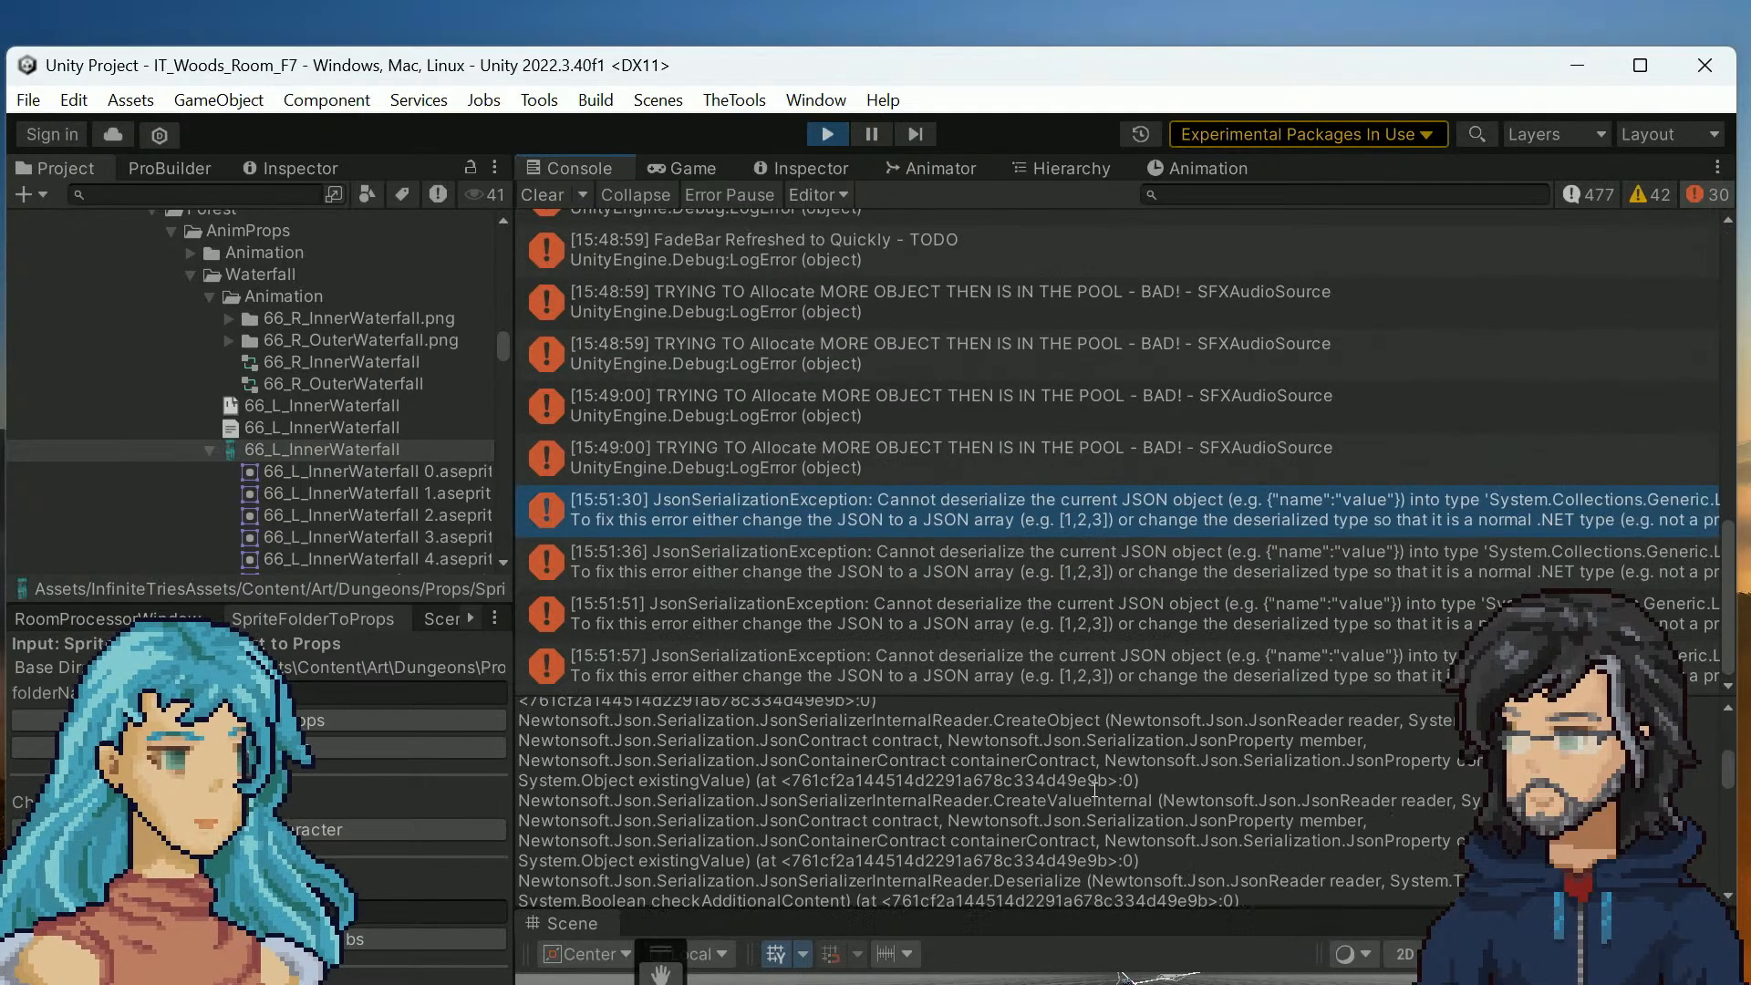
{"action": "scroll", "coordinate": [1111, 797], "scroll_direction": "up", "scroll_amount": 10}
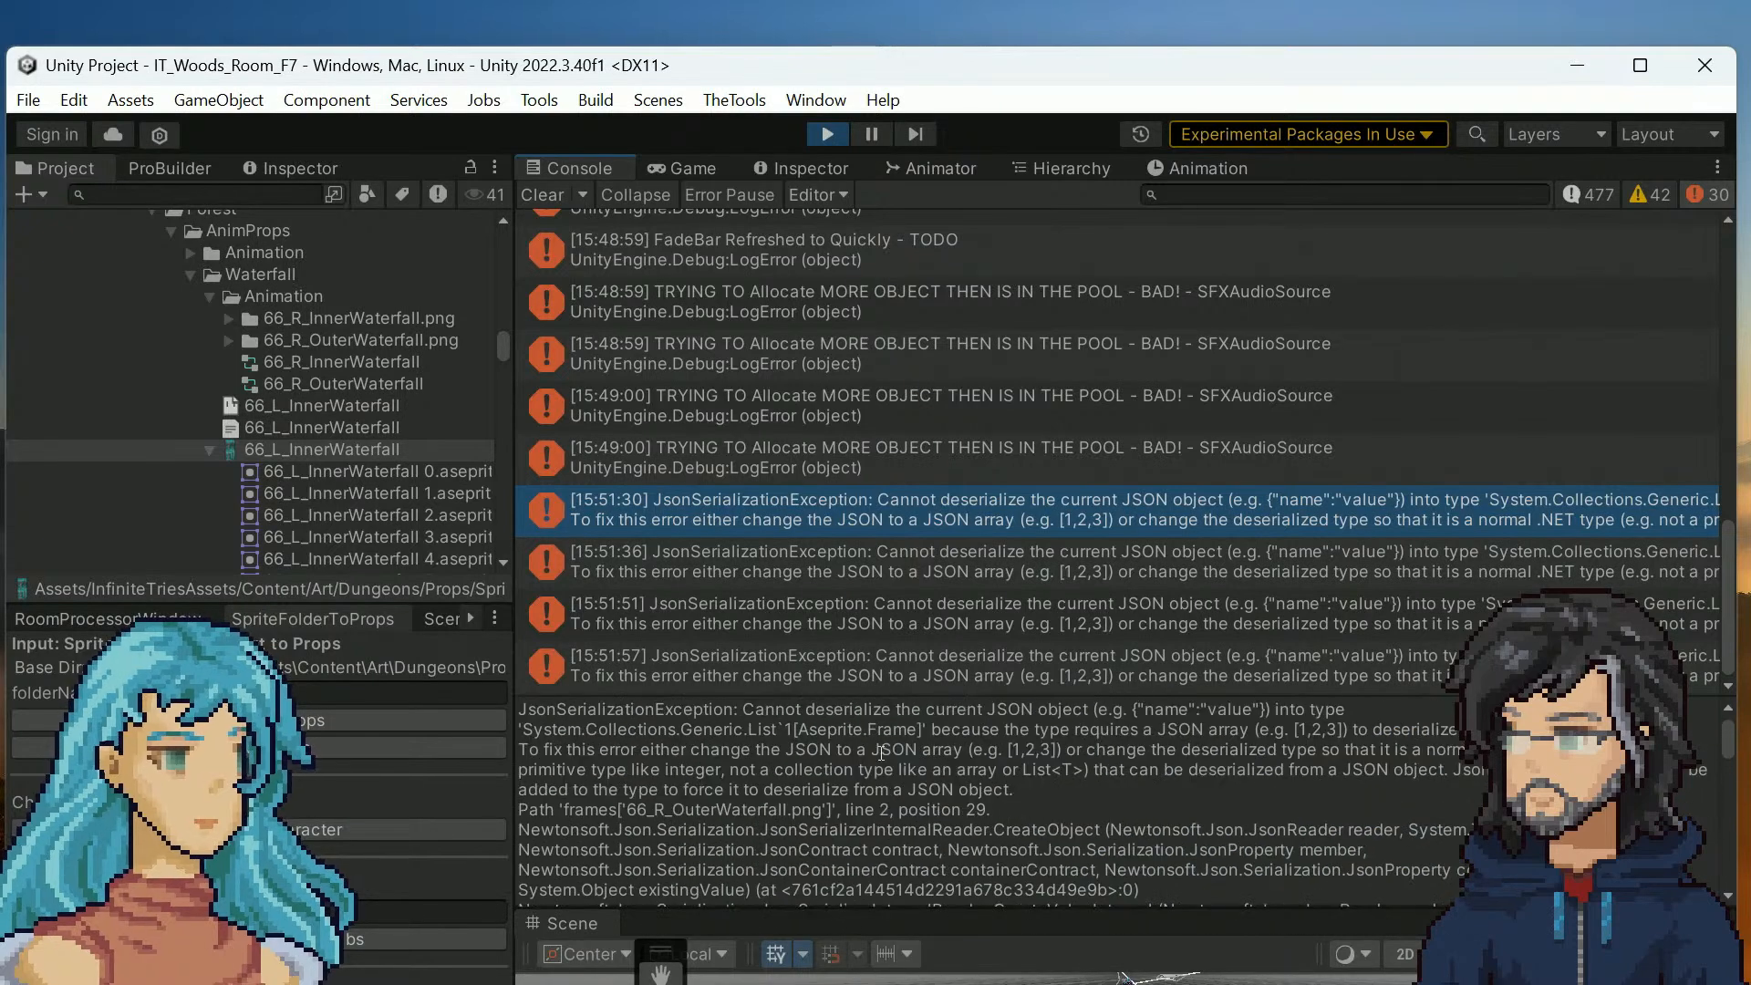
{"action": "scroll", "coordinate": [884, 777], "scroll_direction": "down", "scroll_amount": 8}
{"action": "scroll", "coordinate": [1069, 835], "scroll_direction": "up", "scroll_amount": 6}
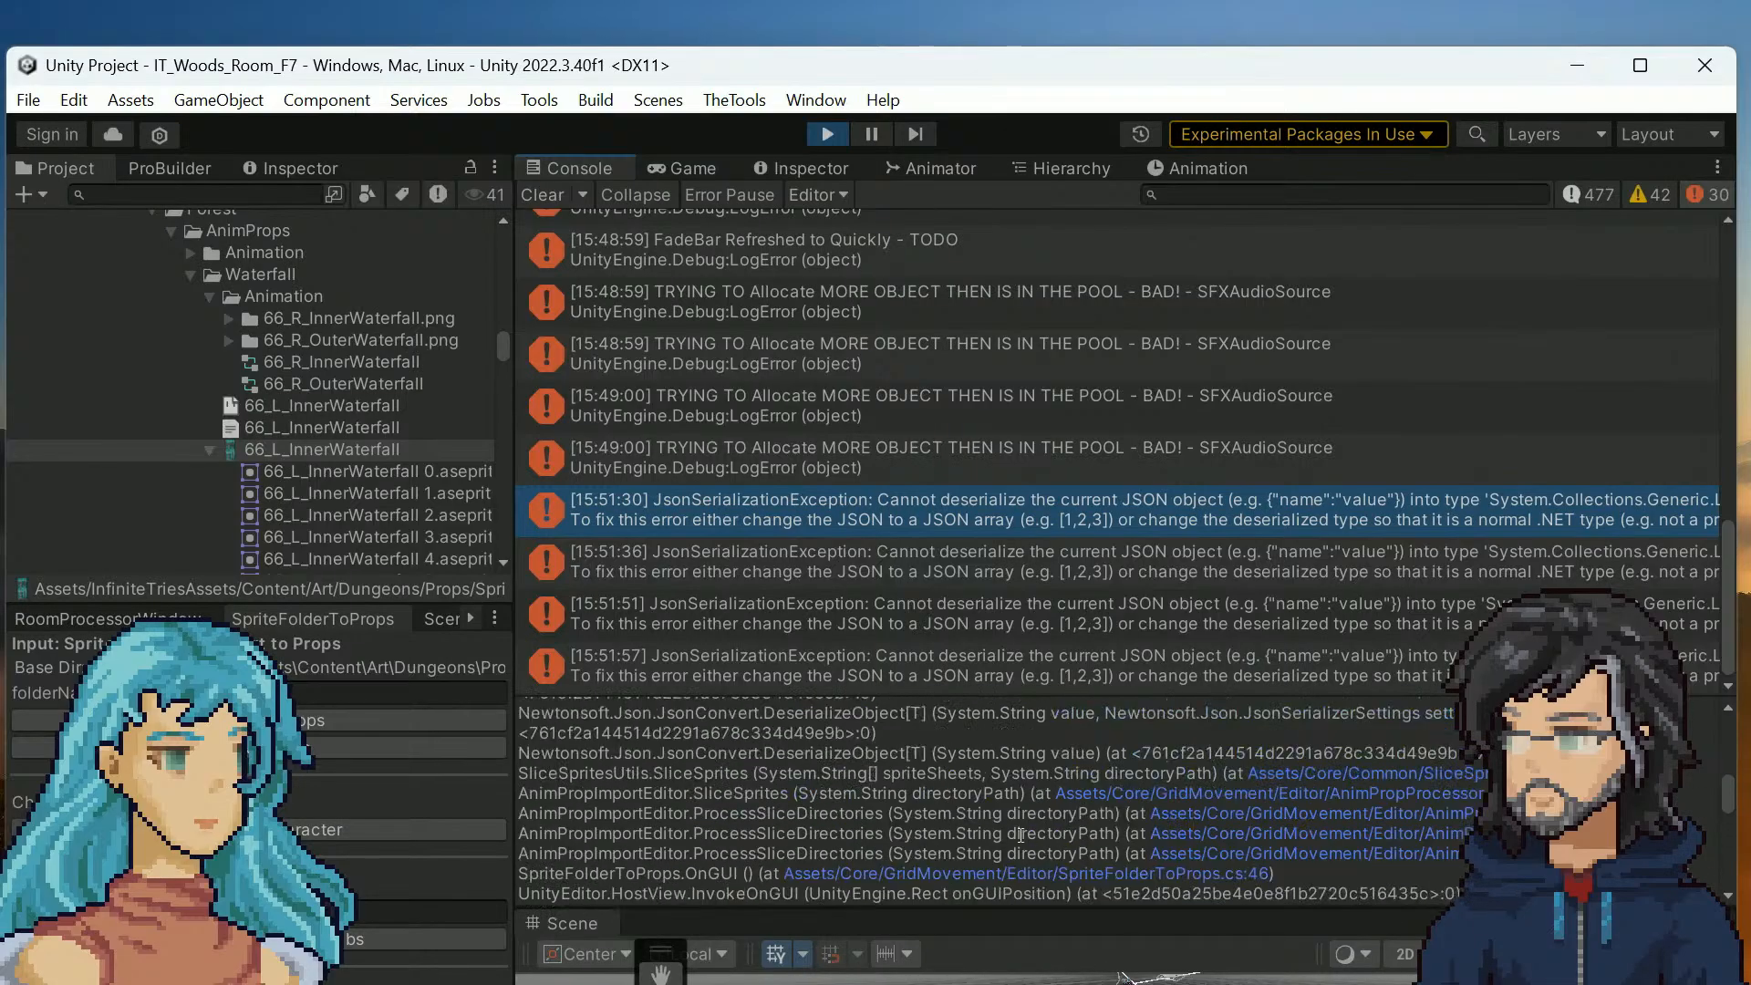
{"action": "scroll", "coordinate": [1025, 835], "scroll_direction": "up", "scroll_amount": 6}
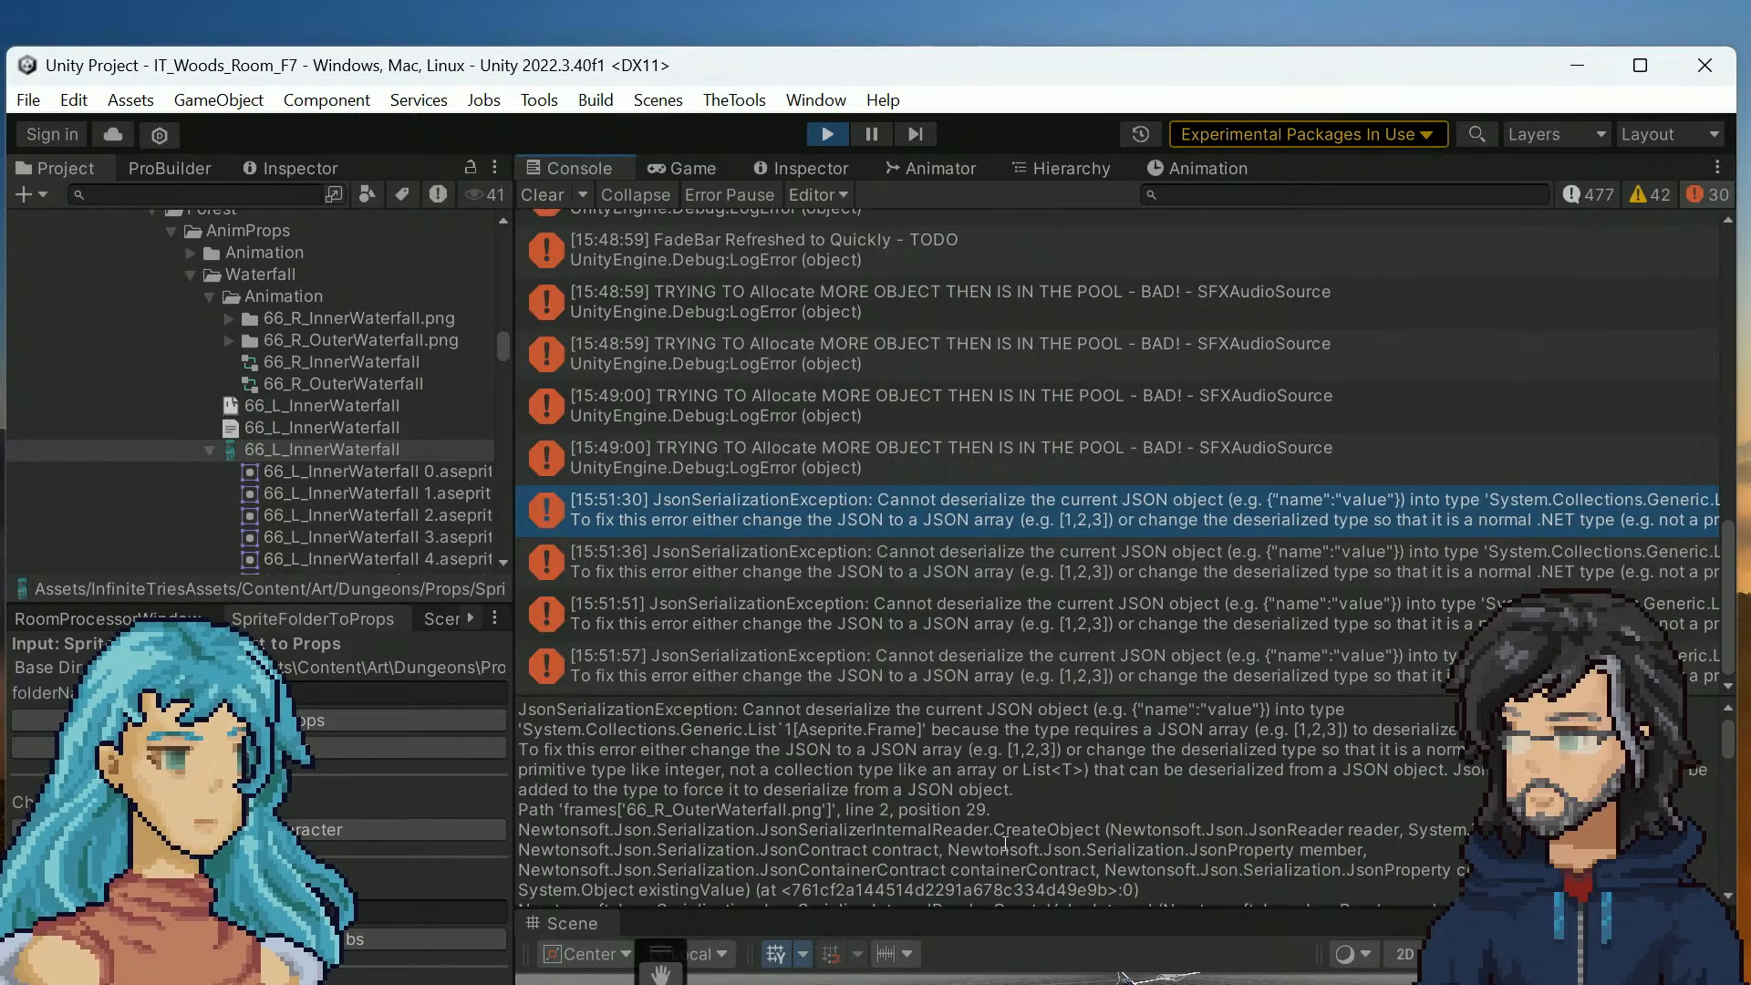
Clear the Console, rerun the SpriteFolderToProps props generation, and inspect which file path the new error names
{"action": "left_click", "coordinate": [546, 194]}
{"action": "left_click", "coordinate": [402, 721]}
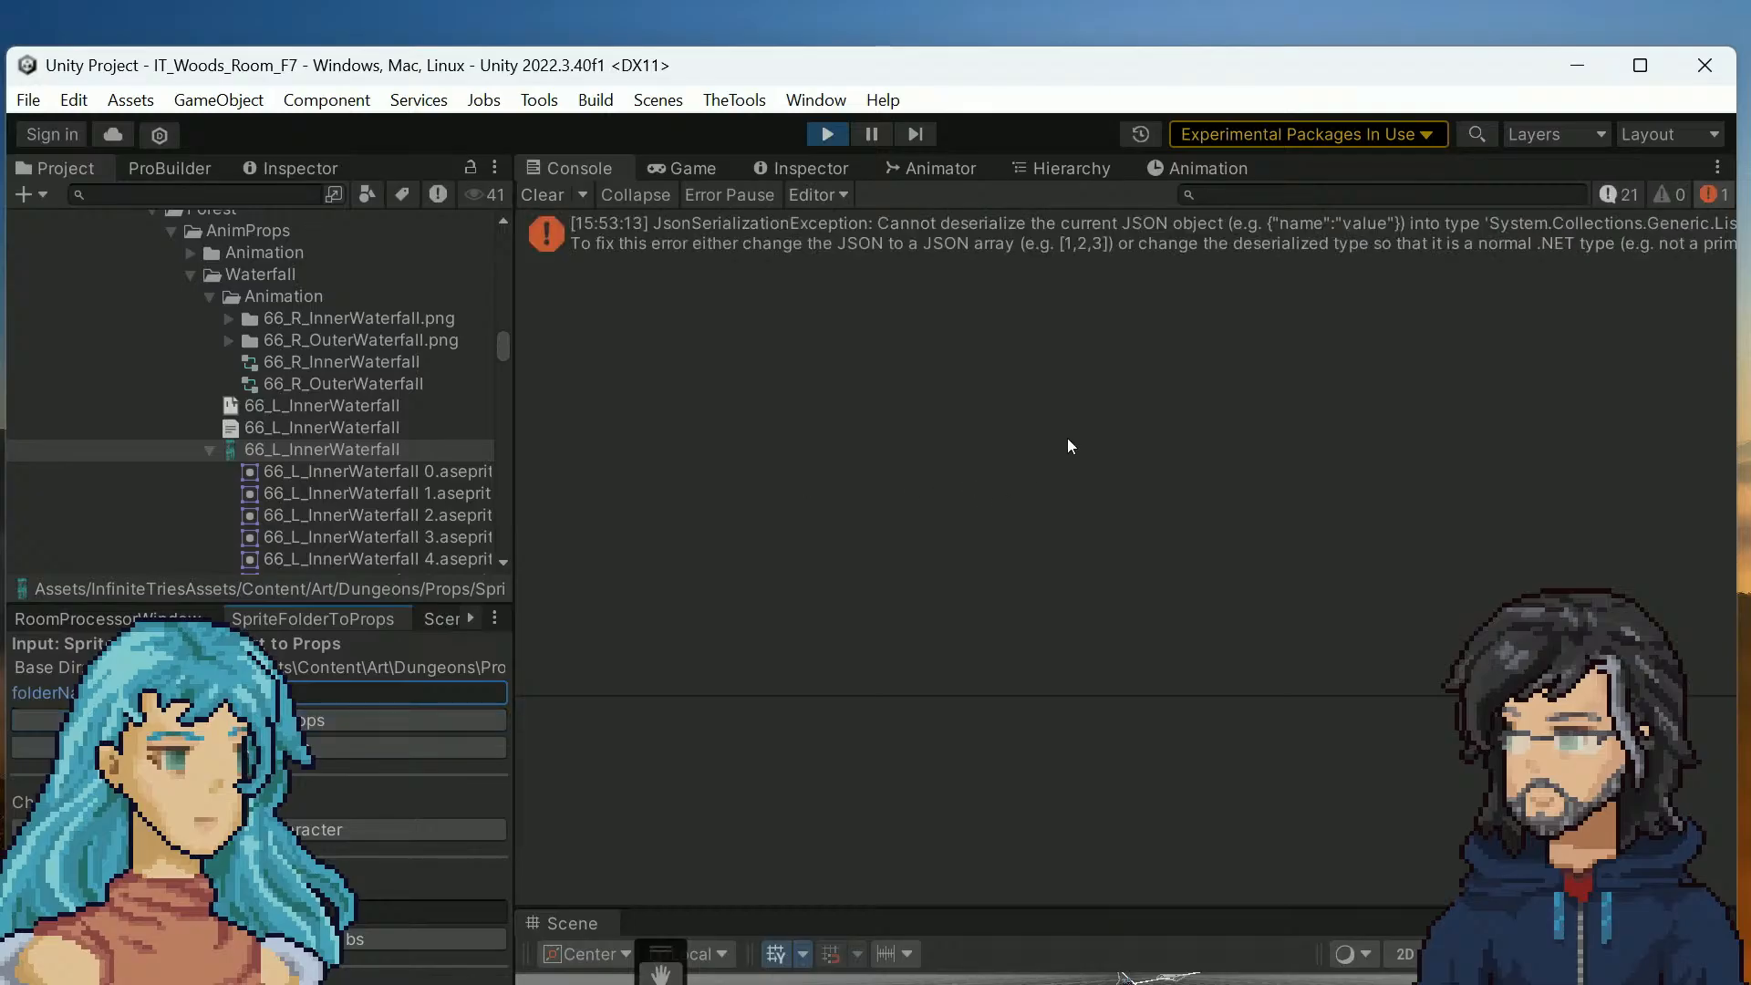
{"action": "left_click", "coordinate": [1191, 228]}
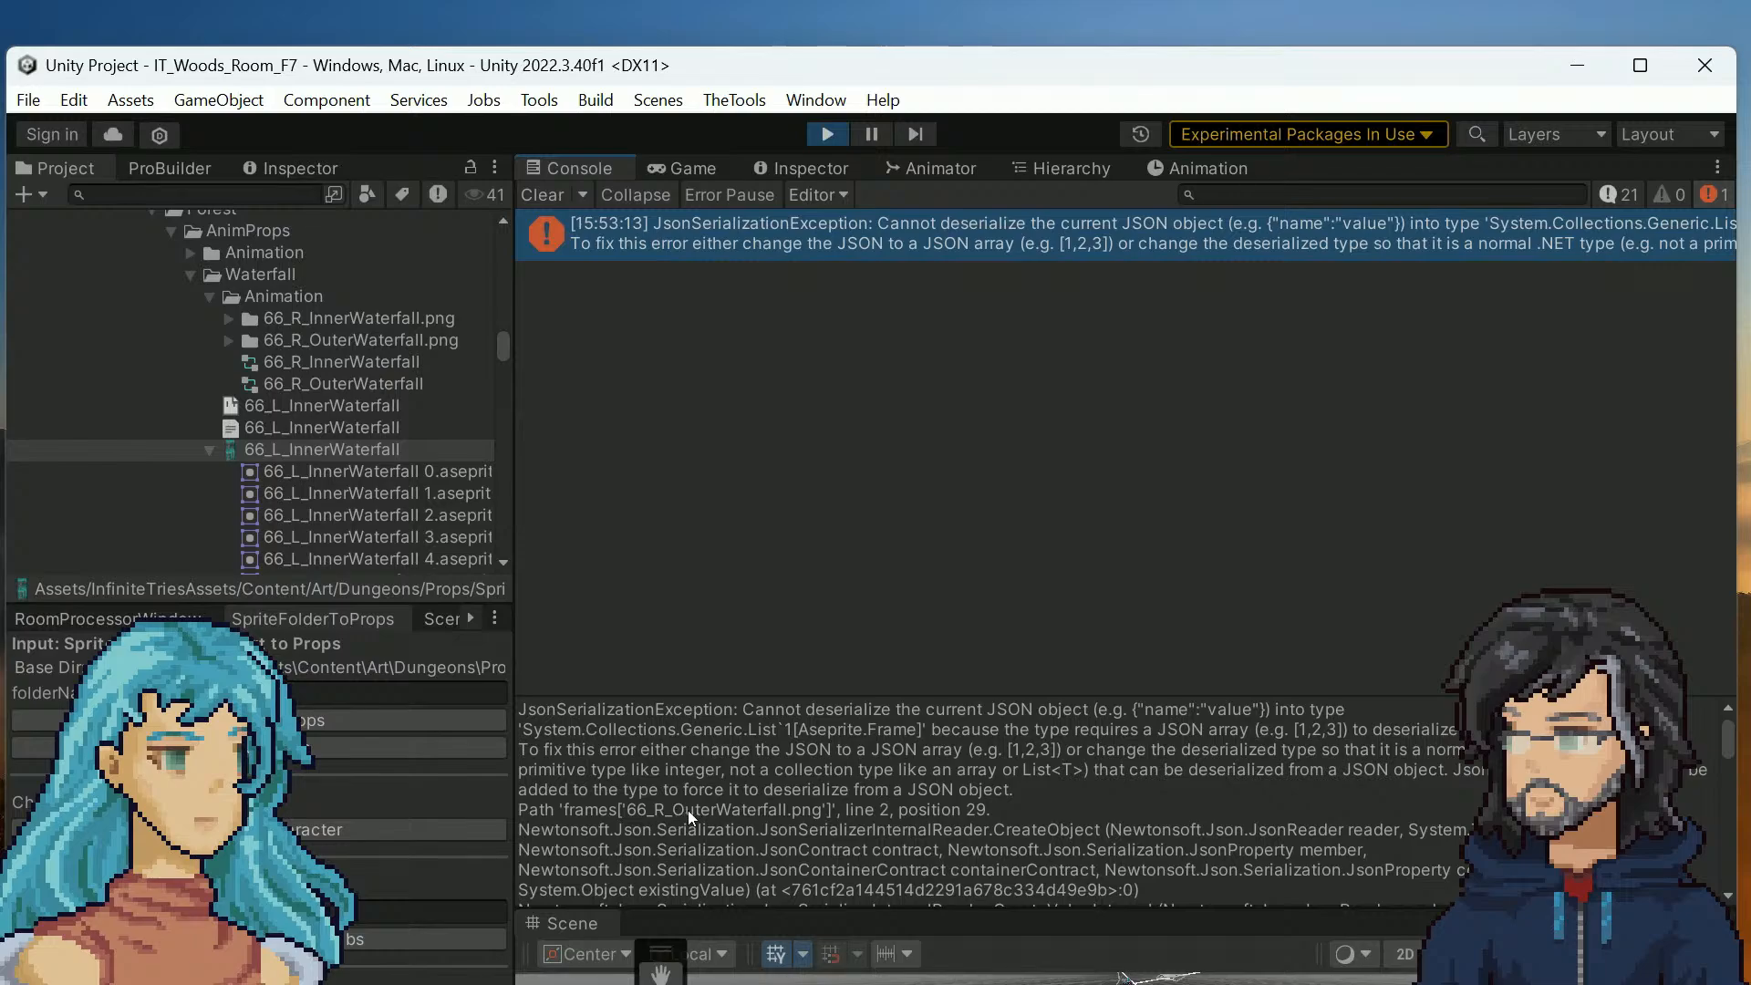
{"action": "left_click_drag", "start_coordinate": [654, 814], "coordinate": [749, 813]}
Switch to Aseprite, check the open 66_R_OuterWaterfall.png sprite sheet, and return to Unity
{"action": "key", "text": "alt+Tab"}
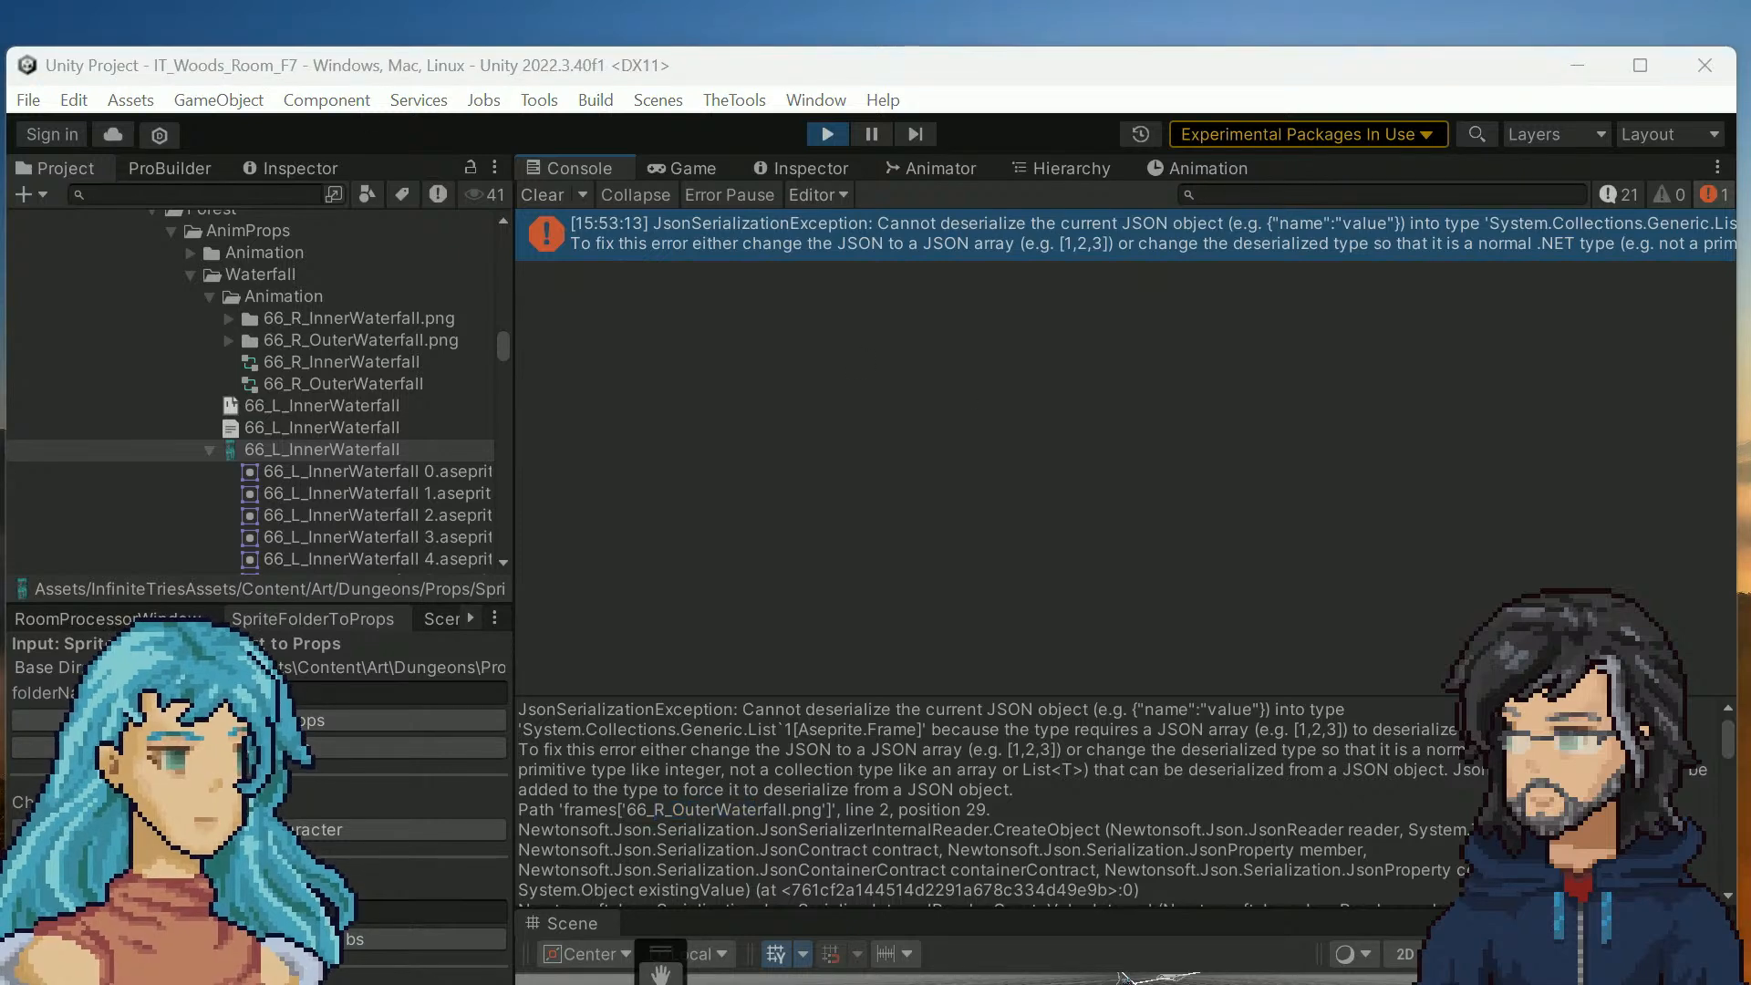
{"action": "left_click_drag", "start_coordinate": [926, 1], "coordinate": [1229, 313]}
{"action": "left_click", "coordinate": [1513, 260]}
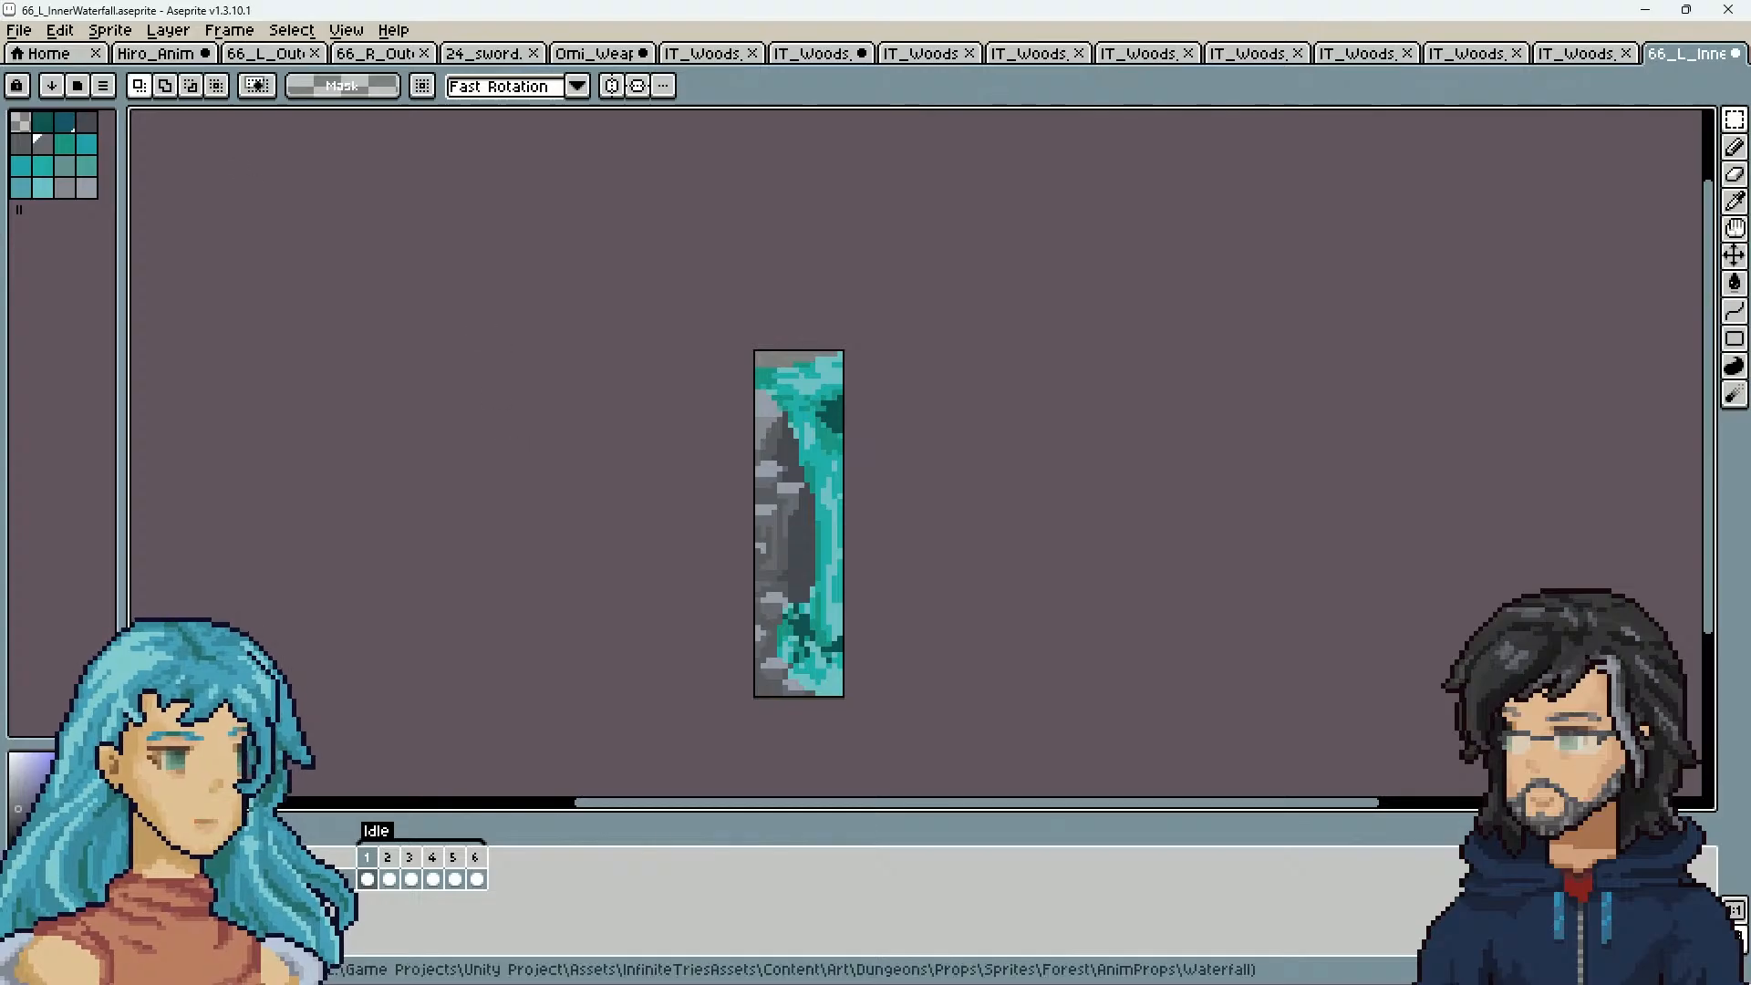
{"action": "left_click", "coordinate": [388, 54]}
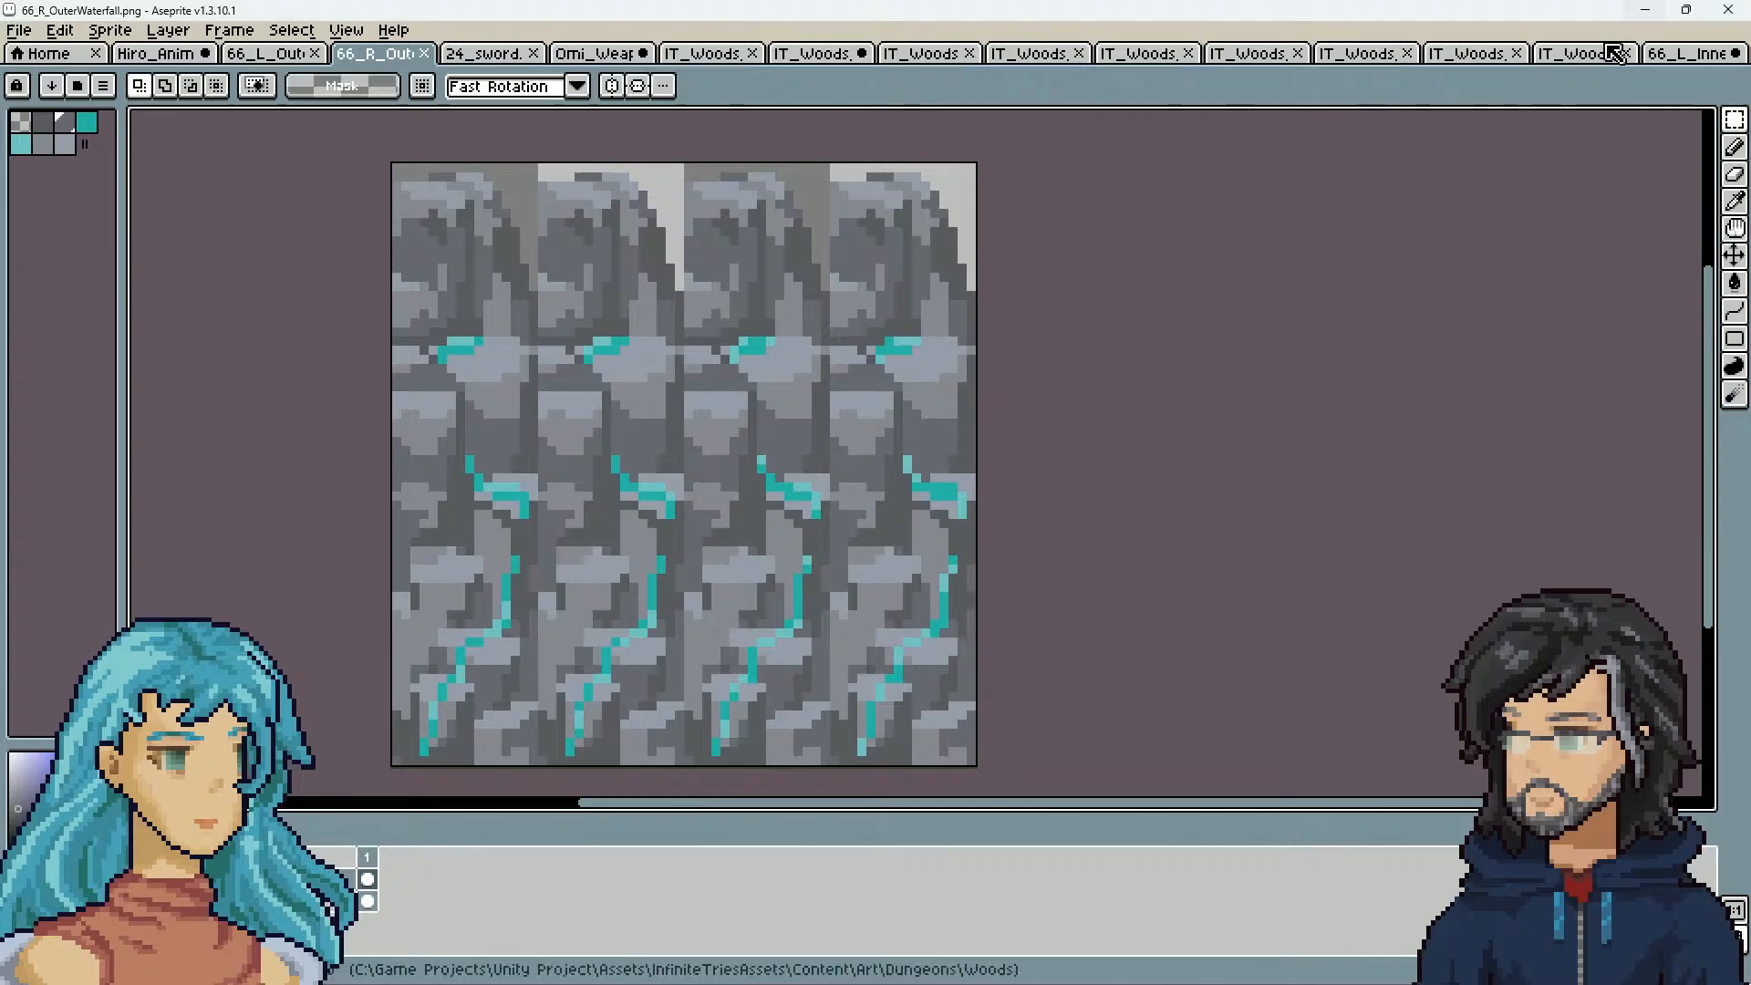
{"action": "key", "text": "alt+Tab"}
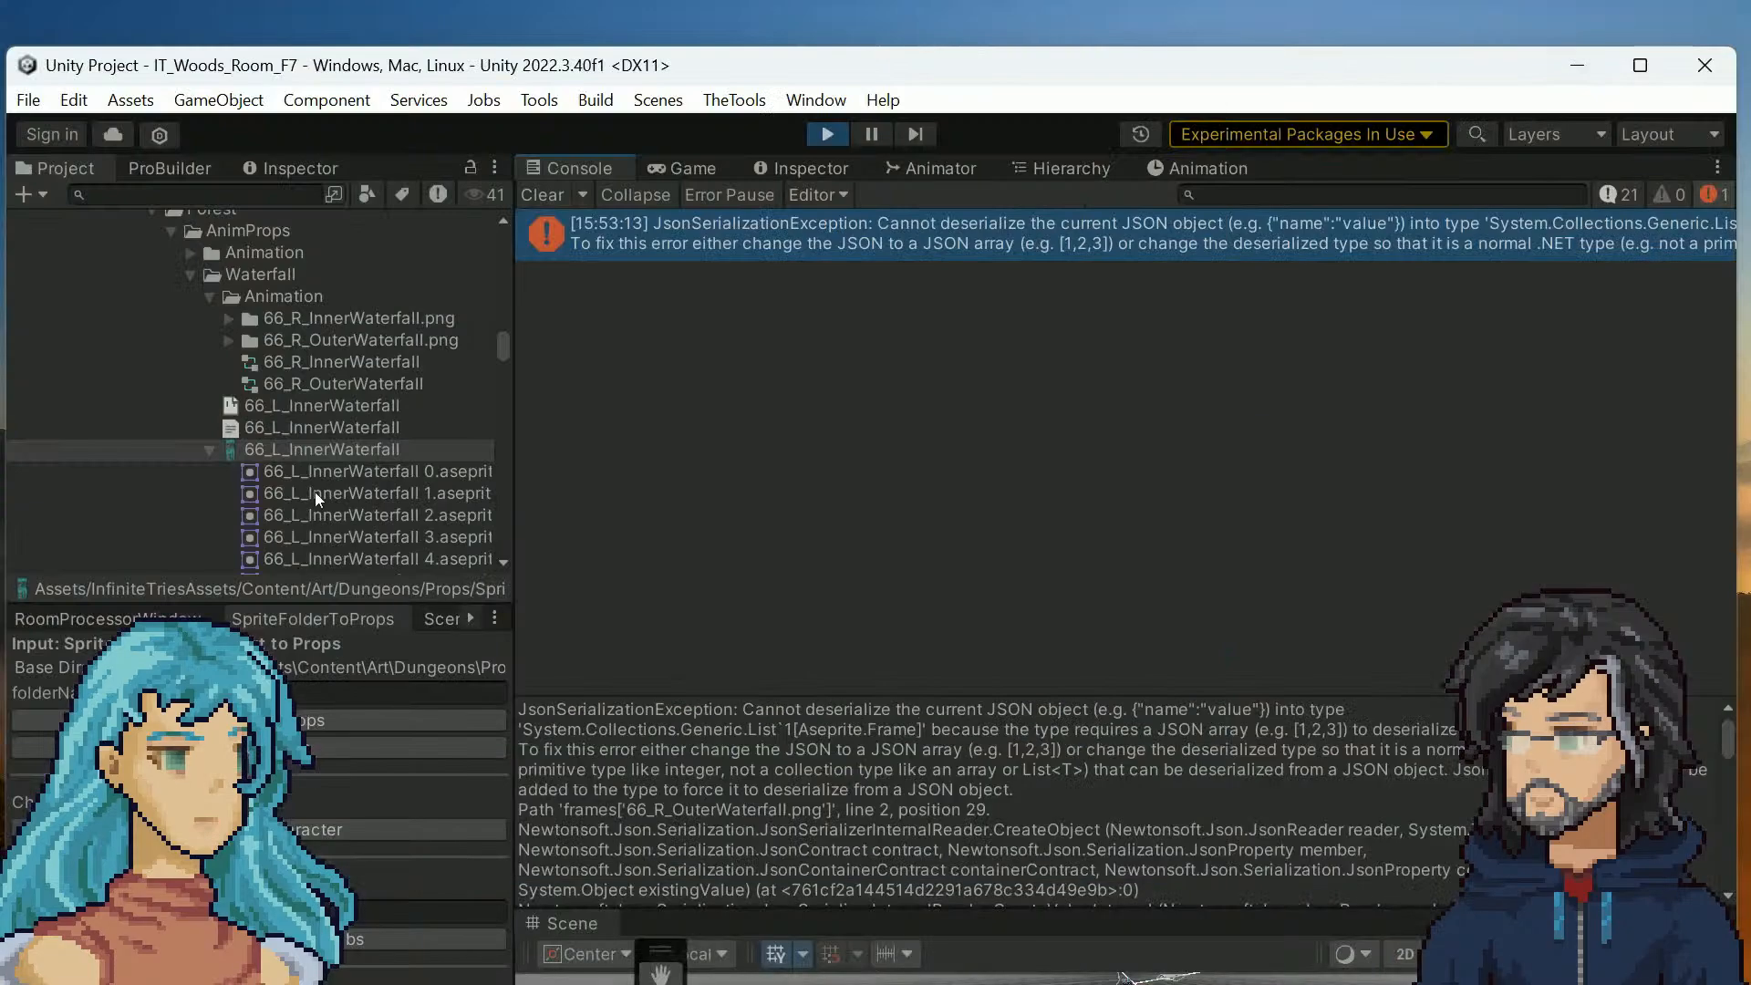
Find the 66_R_OuterWaterfall JSON file in the Waterfall folder and open it
{"action": "scroll", "coordinate": [314, 430], "scroll_direction": "down", "scroll_amount": 3}
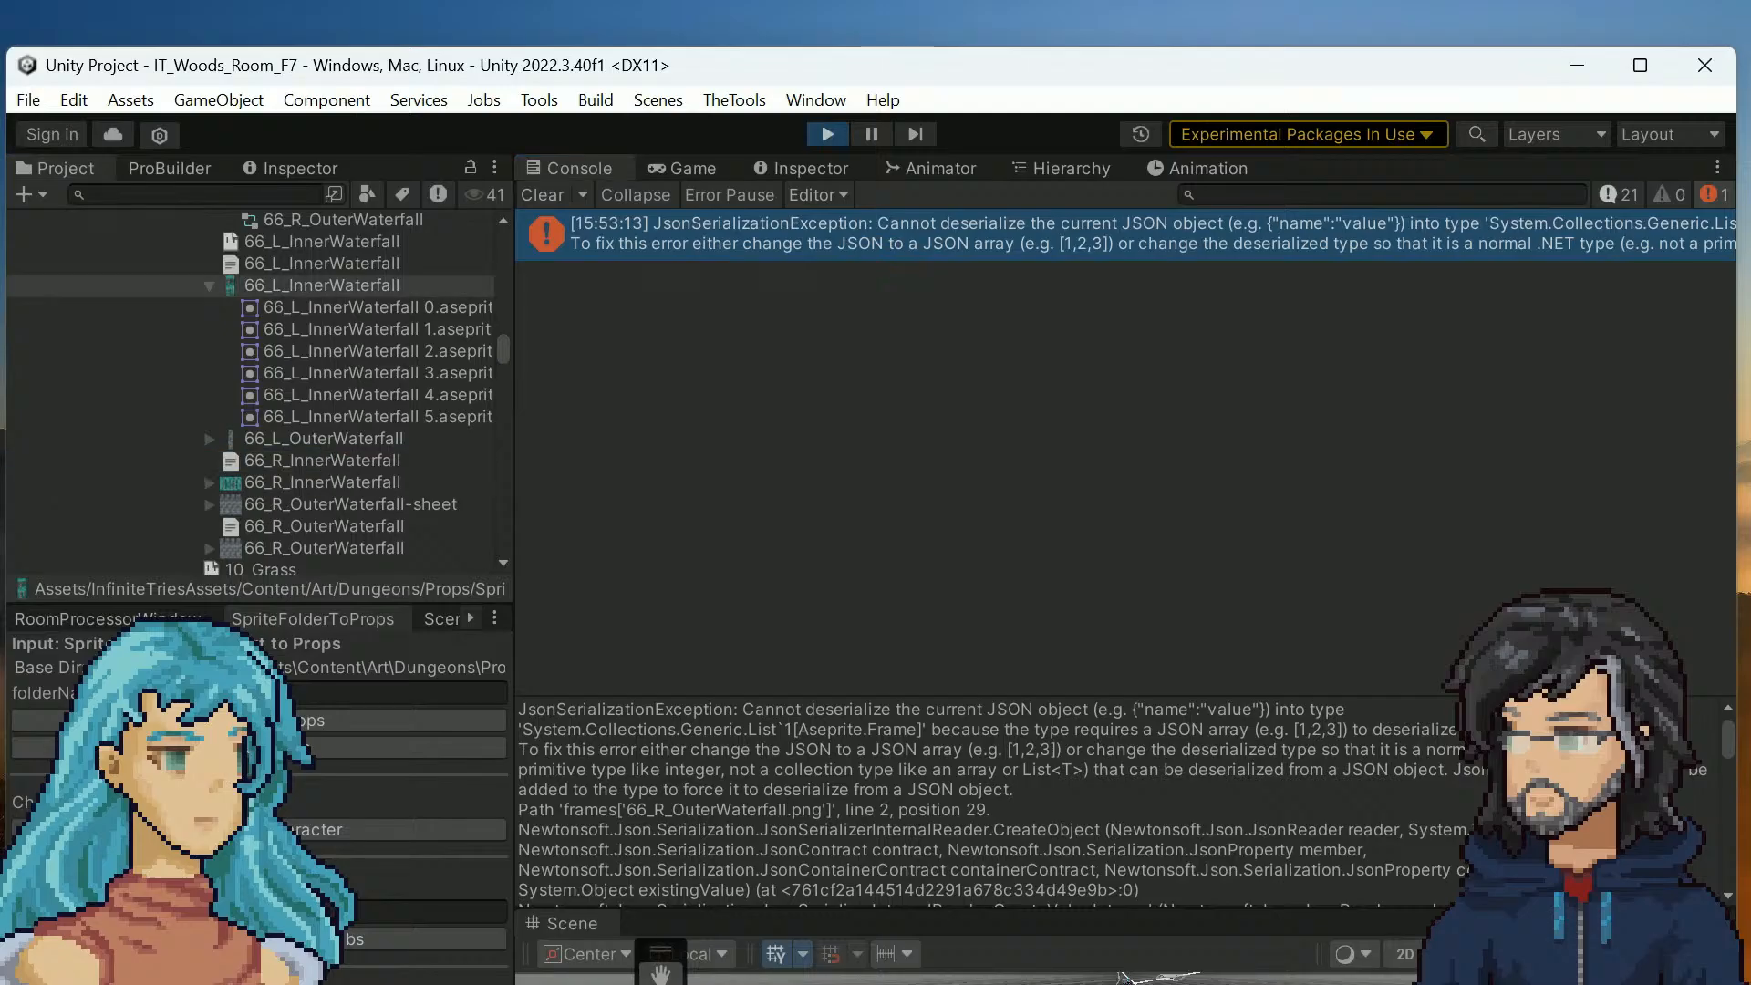
{"action": "key", "text": "alt+Tab"}
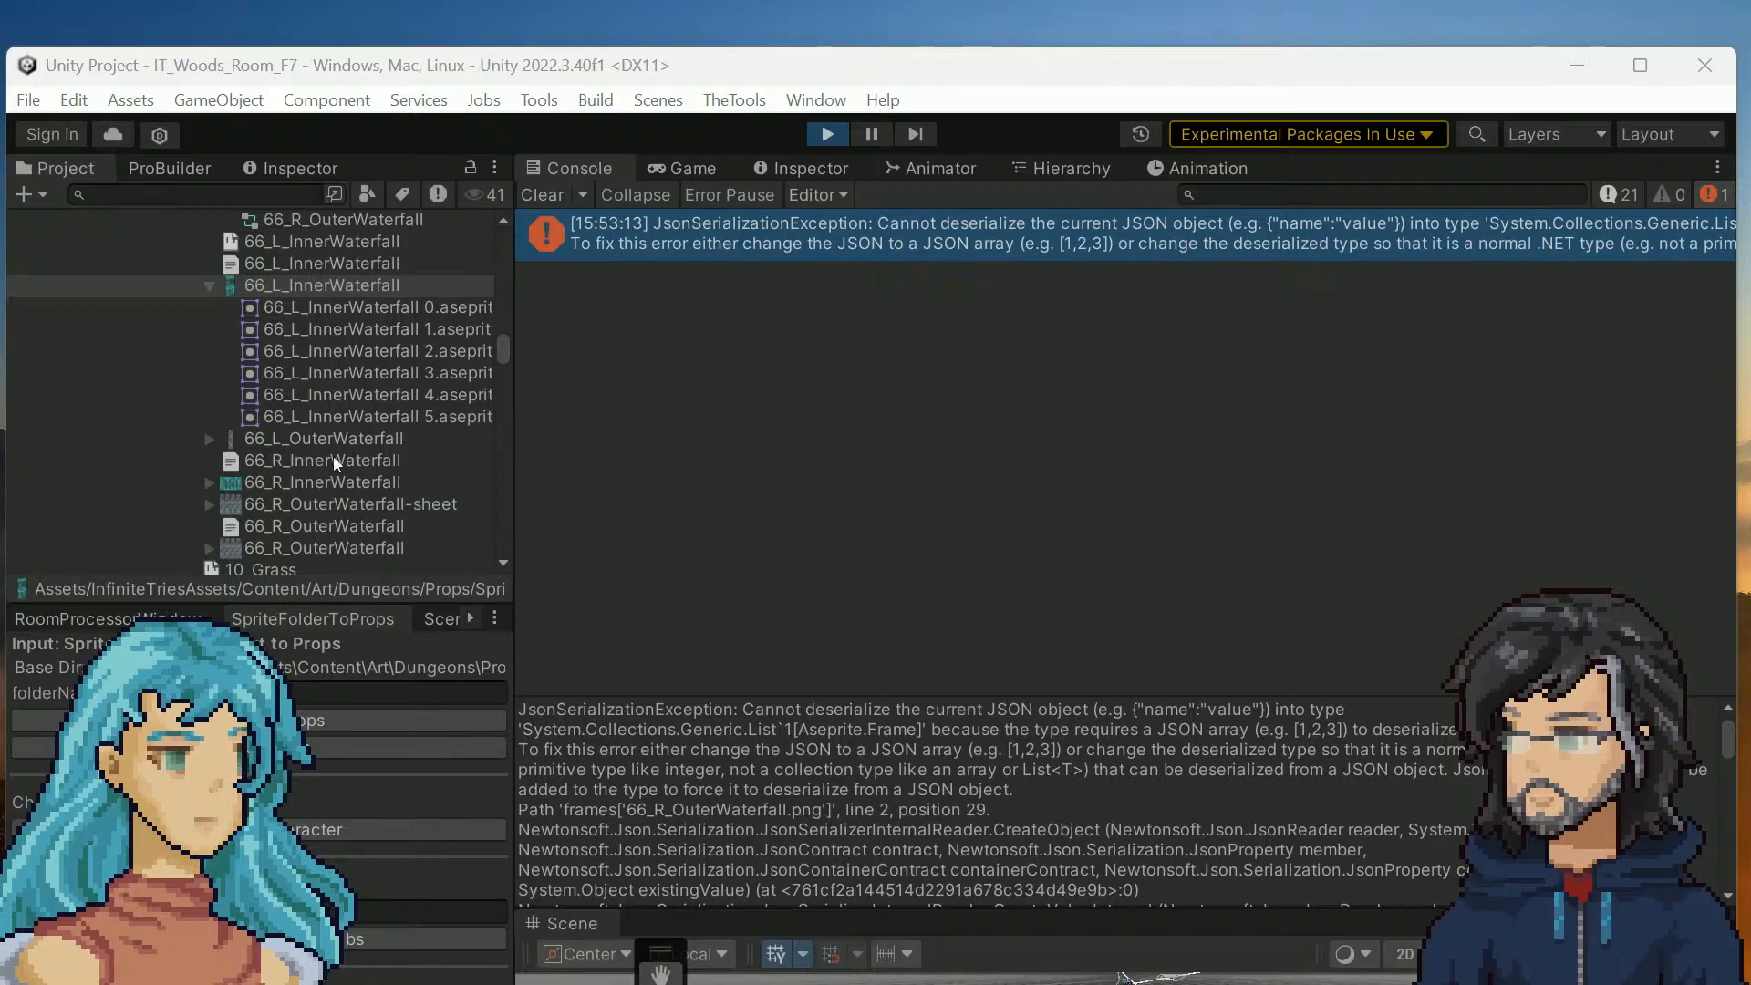
{"action": "scroll", "coordinate": [381, 493], "scroll_direction": "down", "scroll_amount": 3}
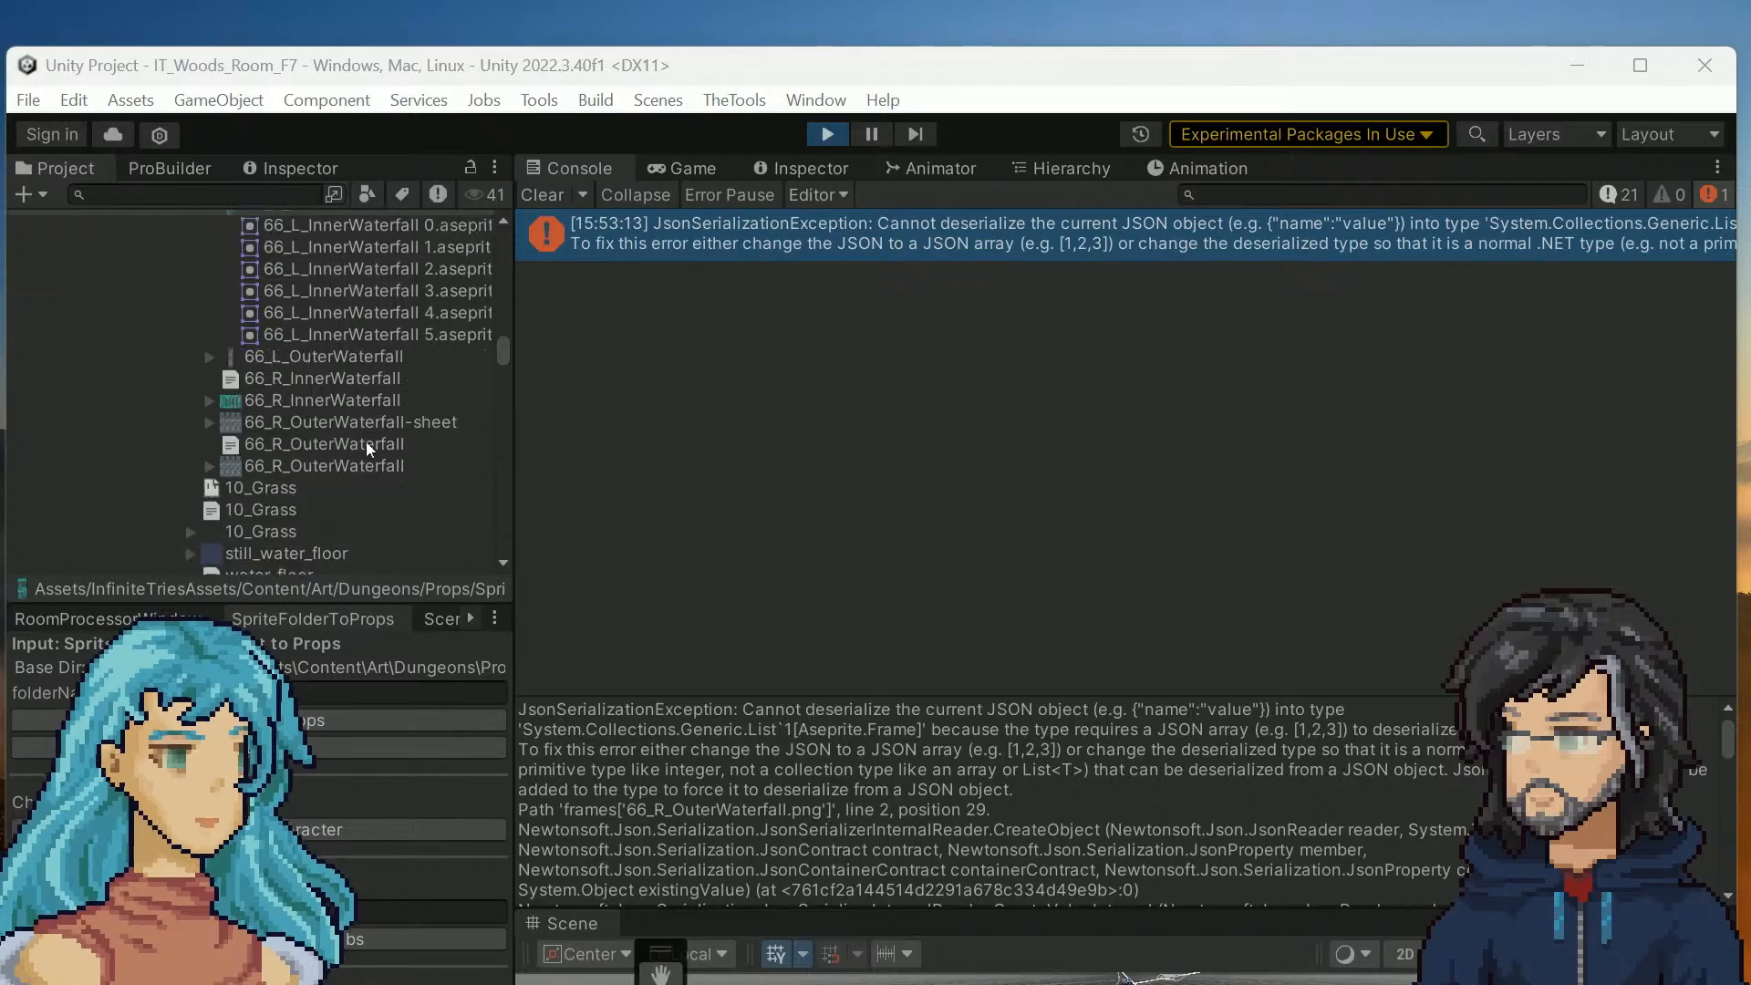
{"action": "left_click", "coordinate": [335, 443]}
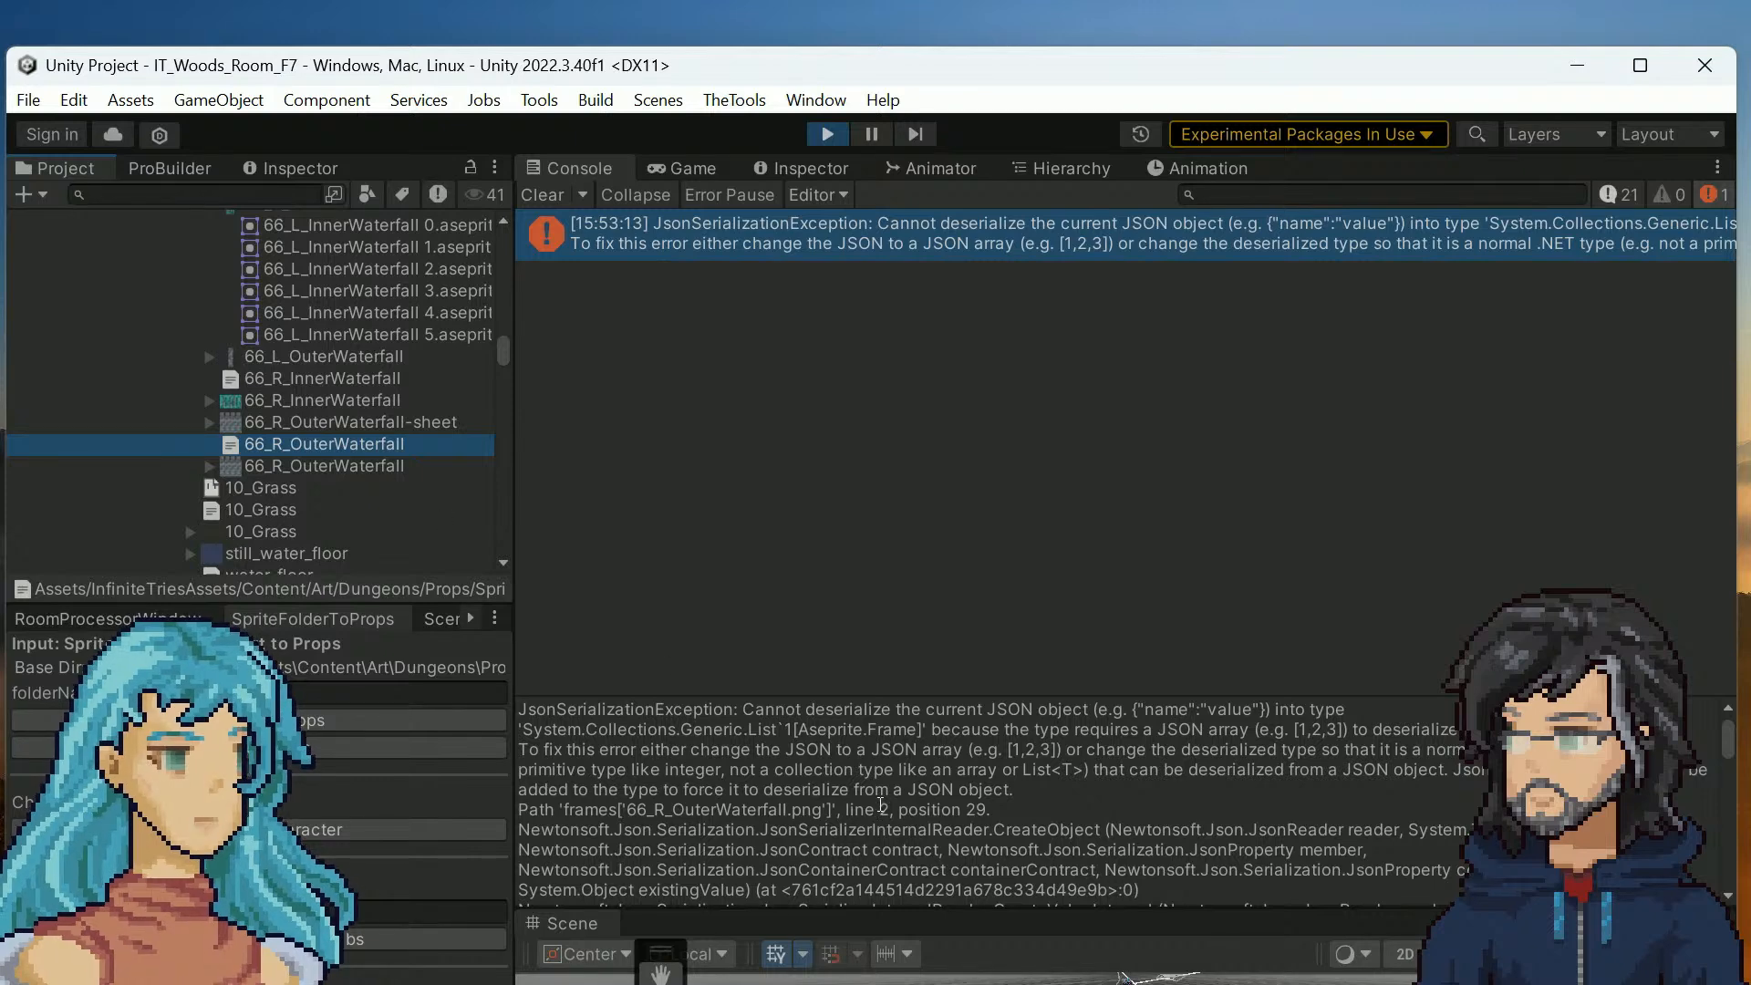
{"action": "double_click", "coordinate": [339, 451]}
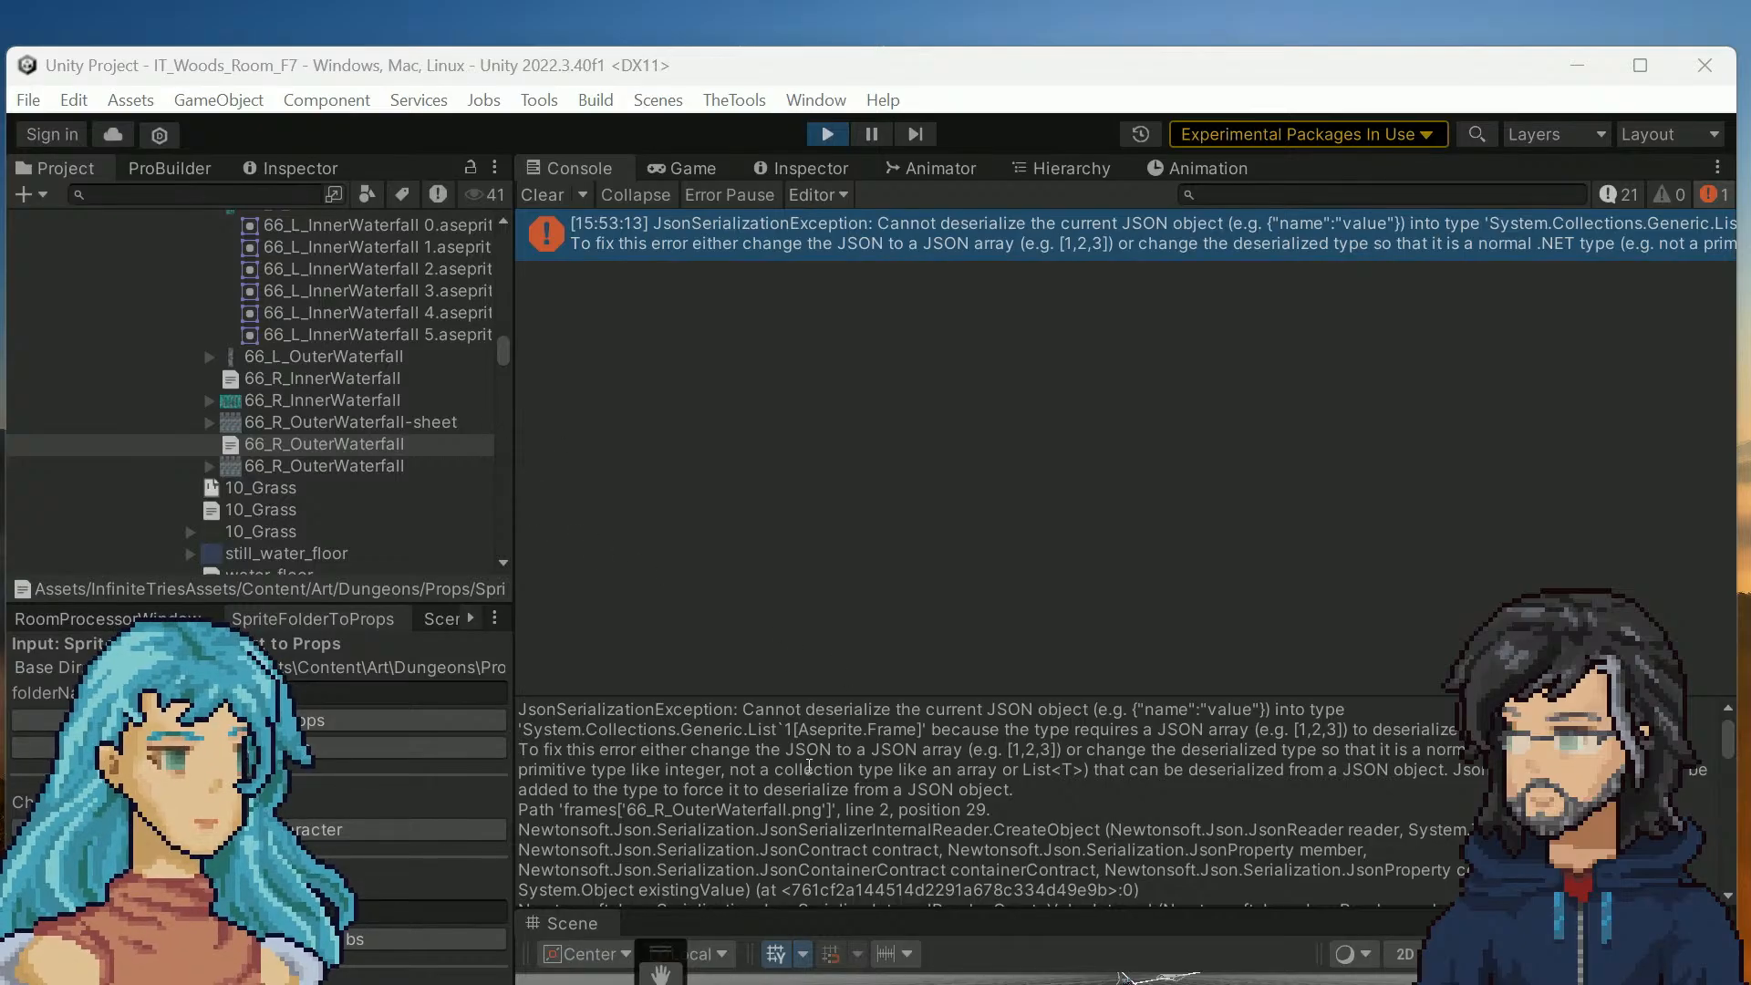
Compare the path in the JsonSerializationException with the JSON and sheet files of the inner and outer waterfalls in the Waterfall folder
{"action": "mouse_move", "coordinate": [880, 693]}
{"action": "left_mouse_down"}
{"action": "mouse_move", "coordinate": [880, 424]}
{"action": "mouse_move", "coordinate": [880, 576]}
{"action": "left_mouse_up"}
{"action": "scroll", "coordinate": [351, 425], "scroll_direction": "up", "scroll_amount": 5}
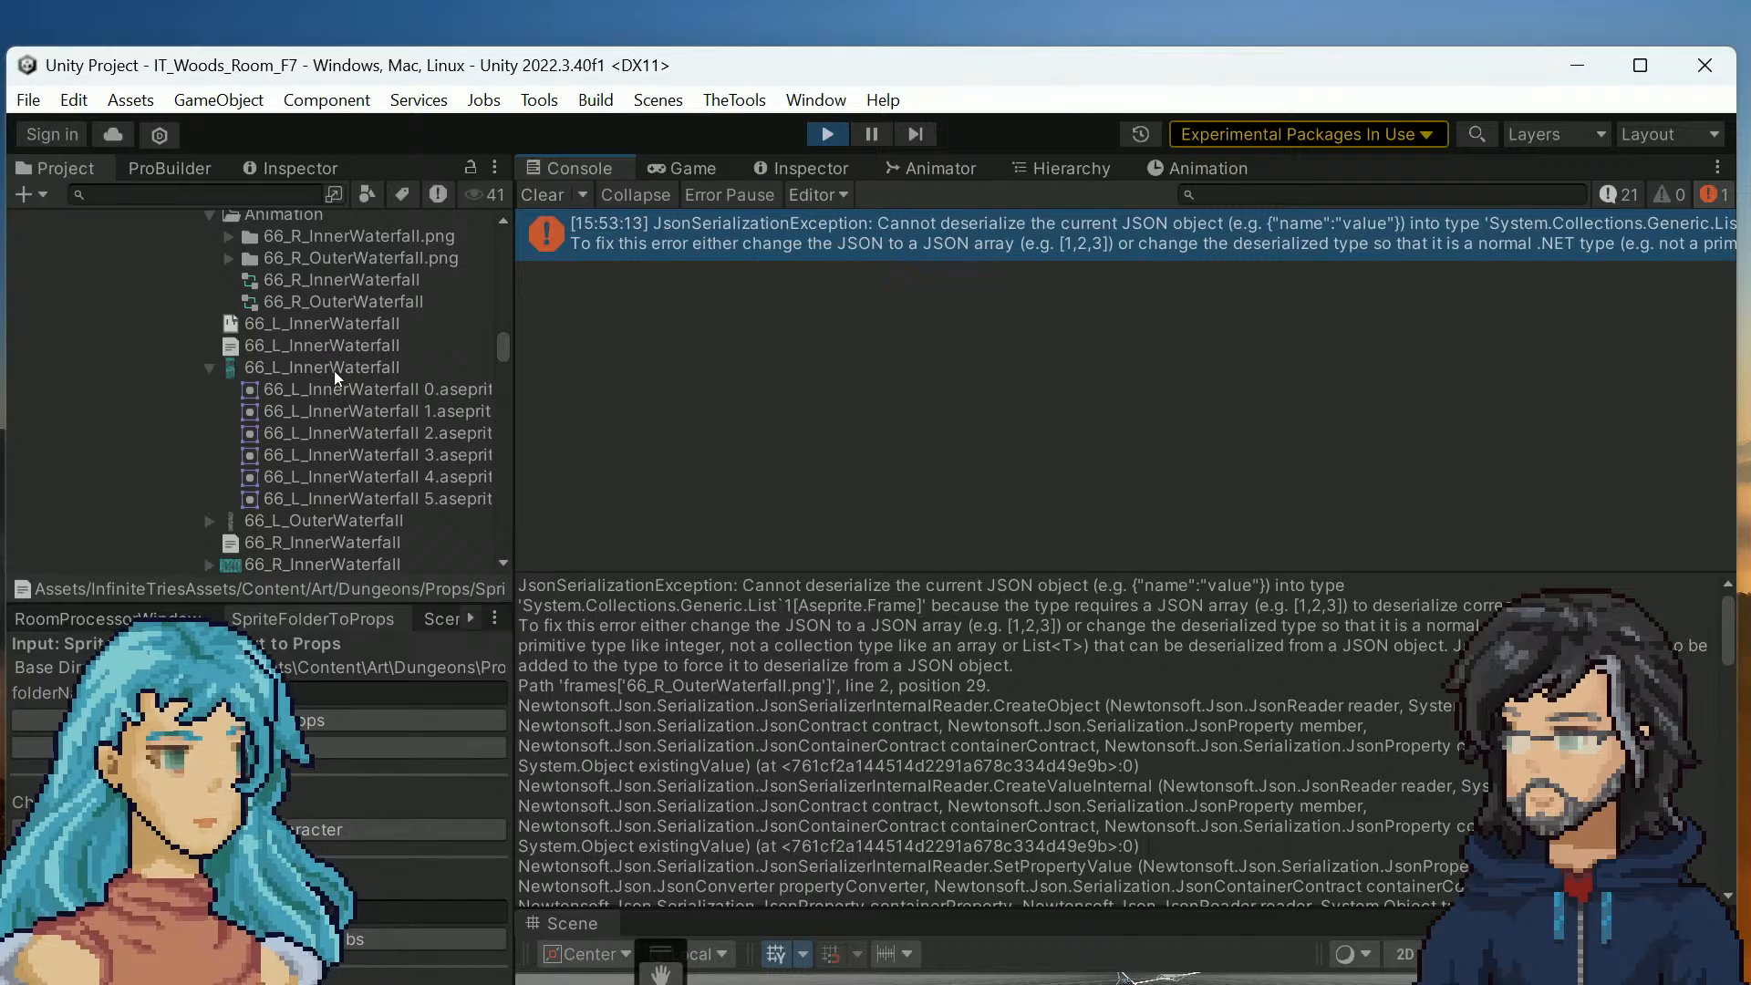
{"action": "scroll", "coordinate": [331, 353], "scroll_direction": "down", "scroll_amount": 3}
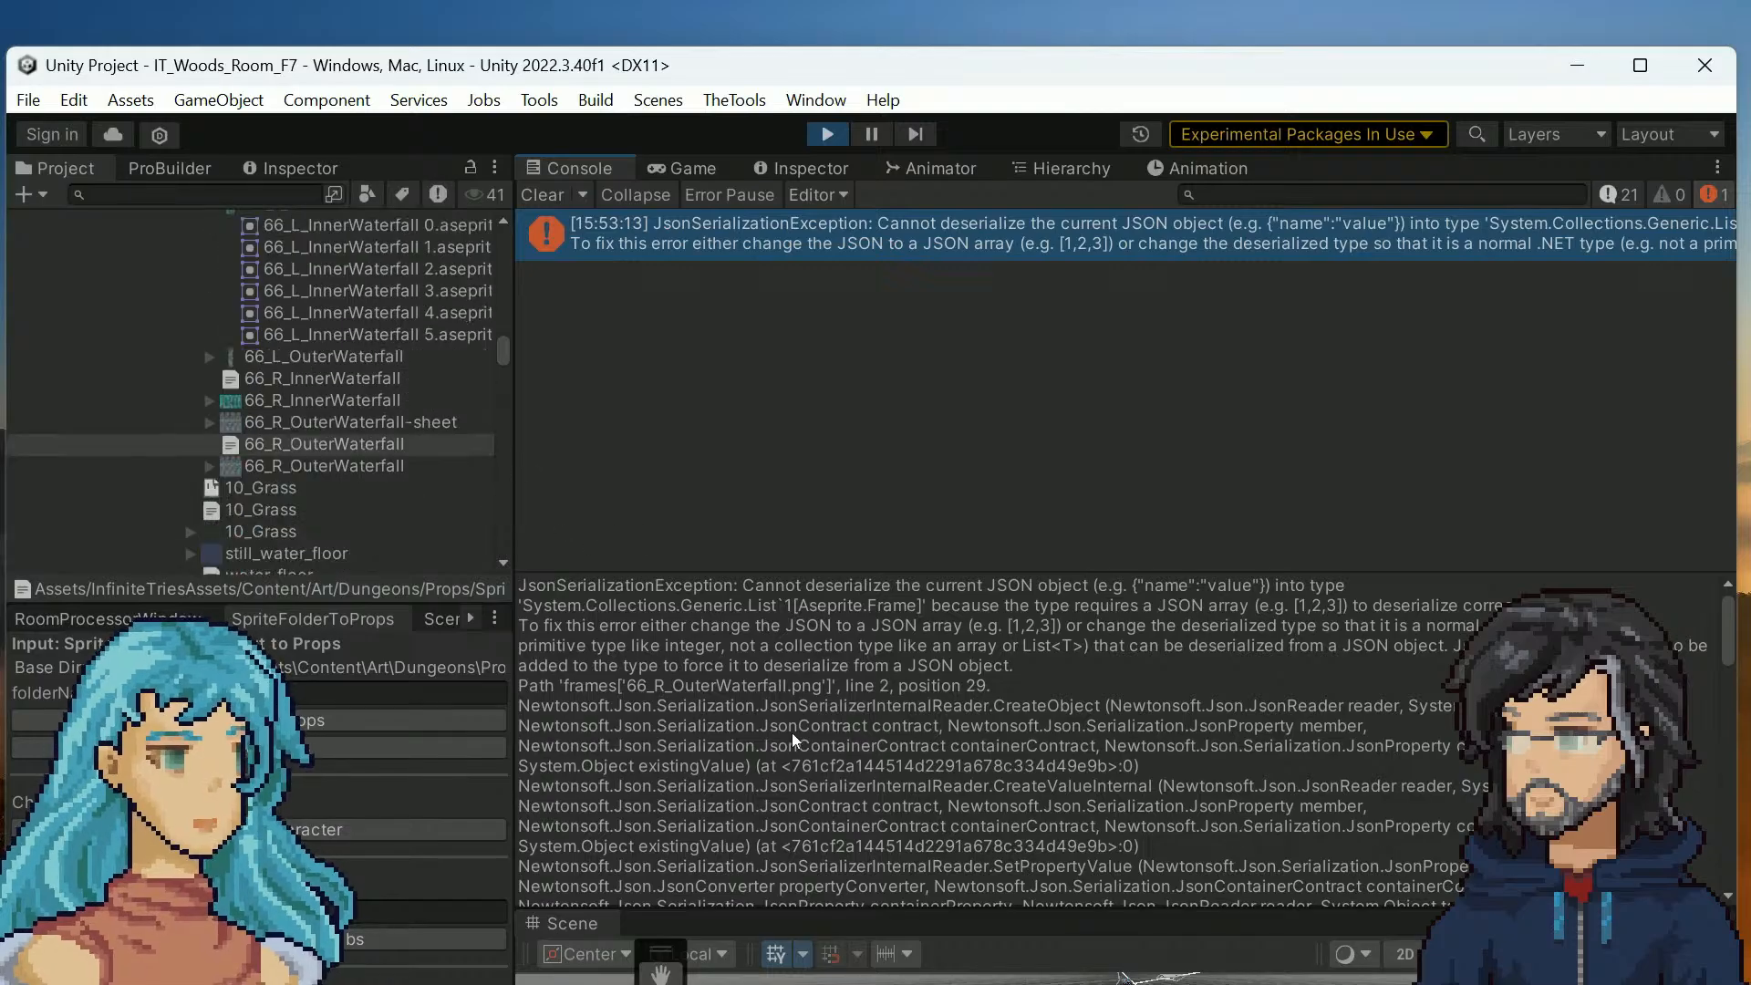
{"action": "scroll", "coordinate": [798, 723], "scroll_direction": "down", "scroll_amount": 4}
{"action": "scroll", "coordinate": [806, 722], "scroll_direction": "up", "scroll_amount": 4}
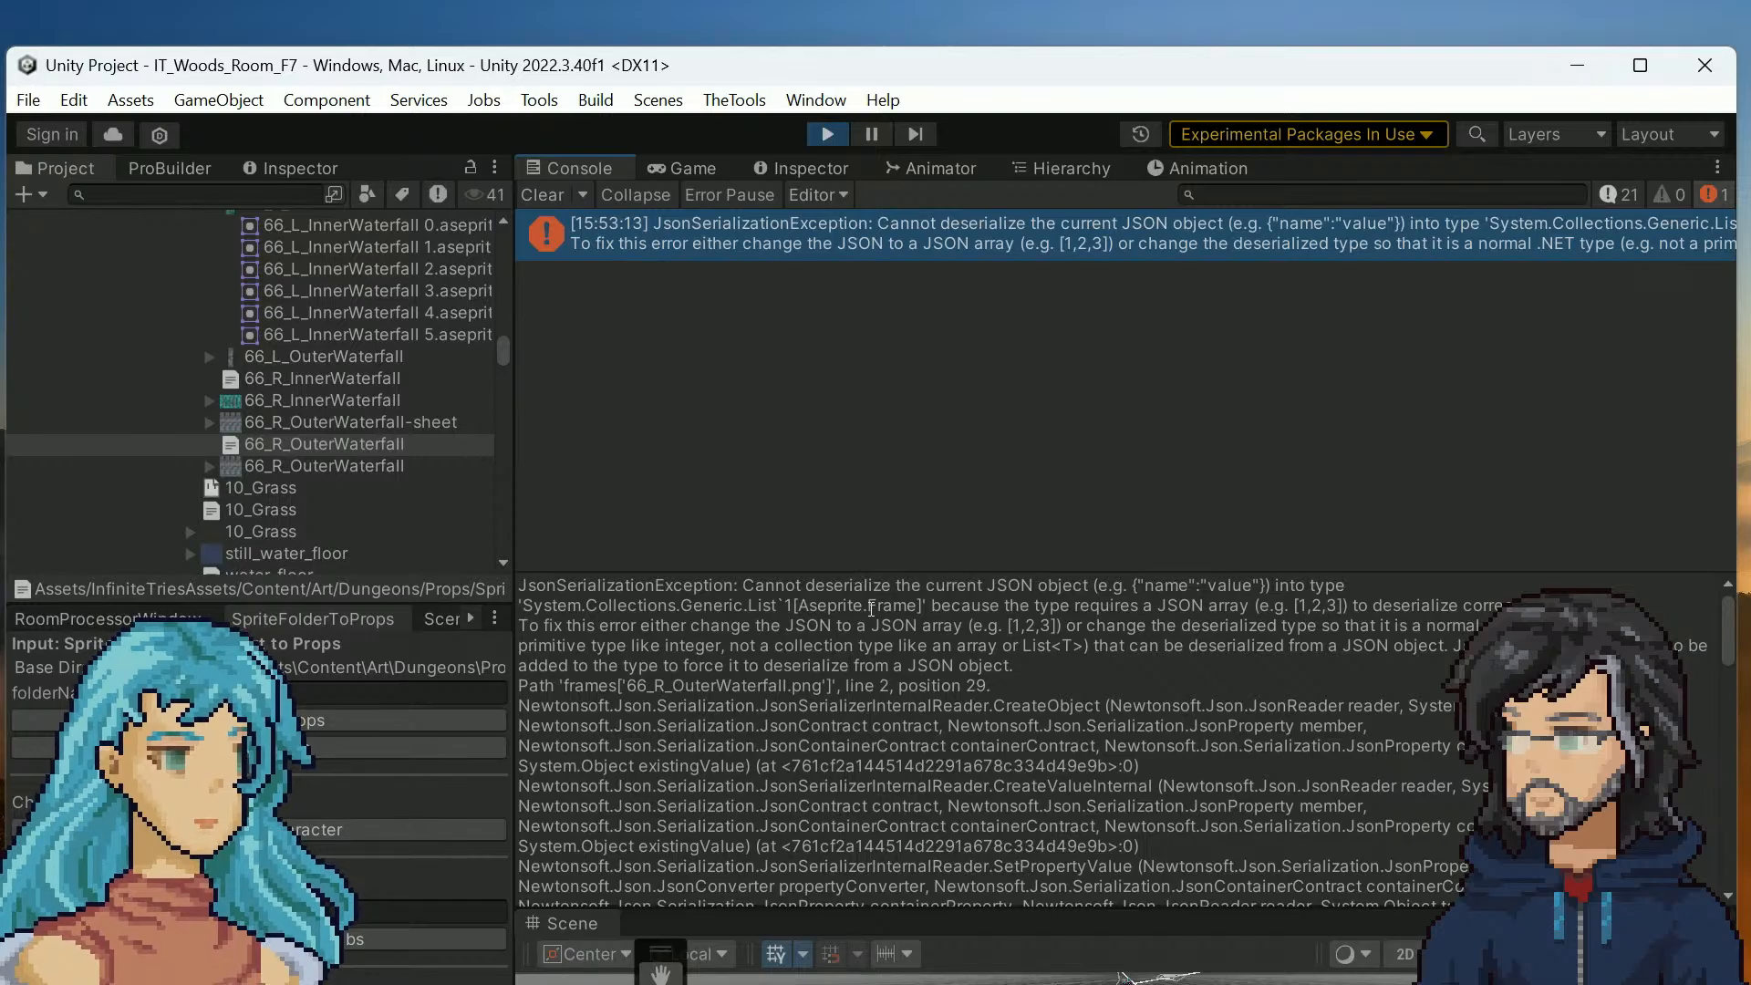
{"action": "scroll", "coordinate": [301, 434], "scroll_direction": "up", "scroll_amount": 3}
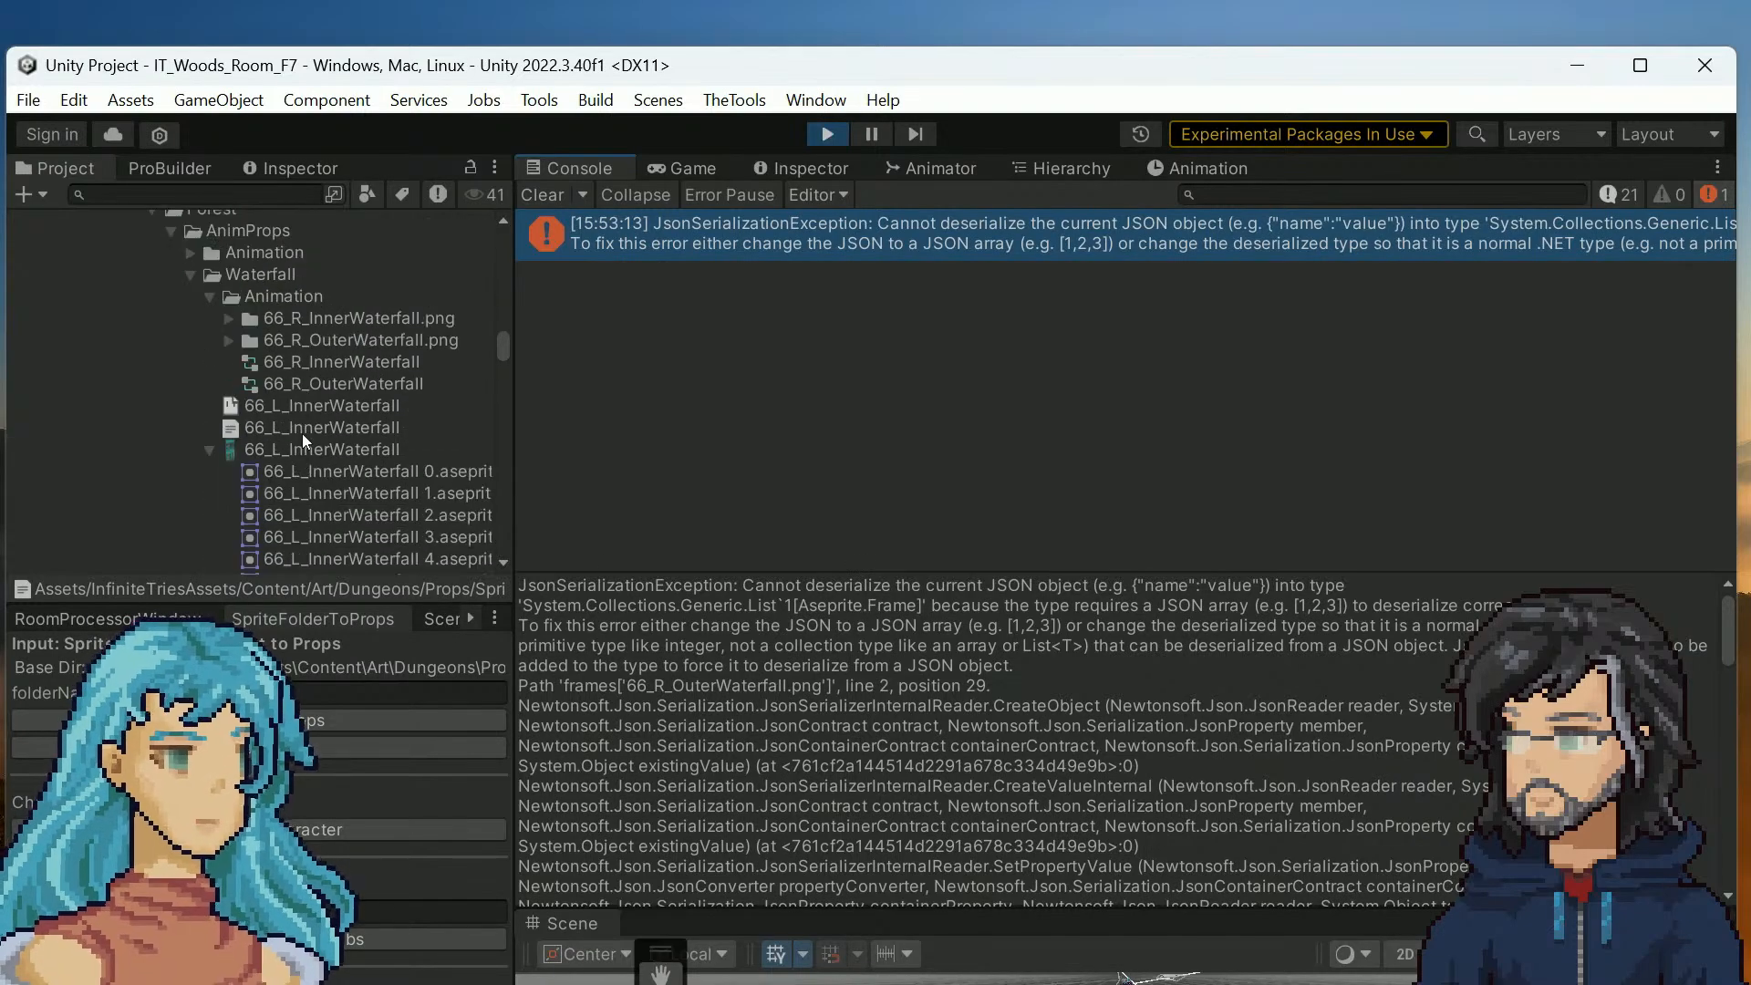
{"action": "scroll", "coordinate": [302, 434], "scroll_direction": "down", "scroll_amount": 3}
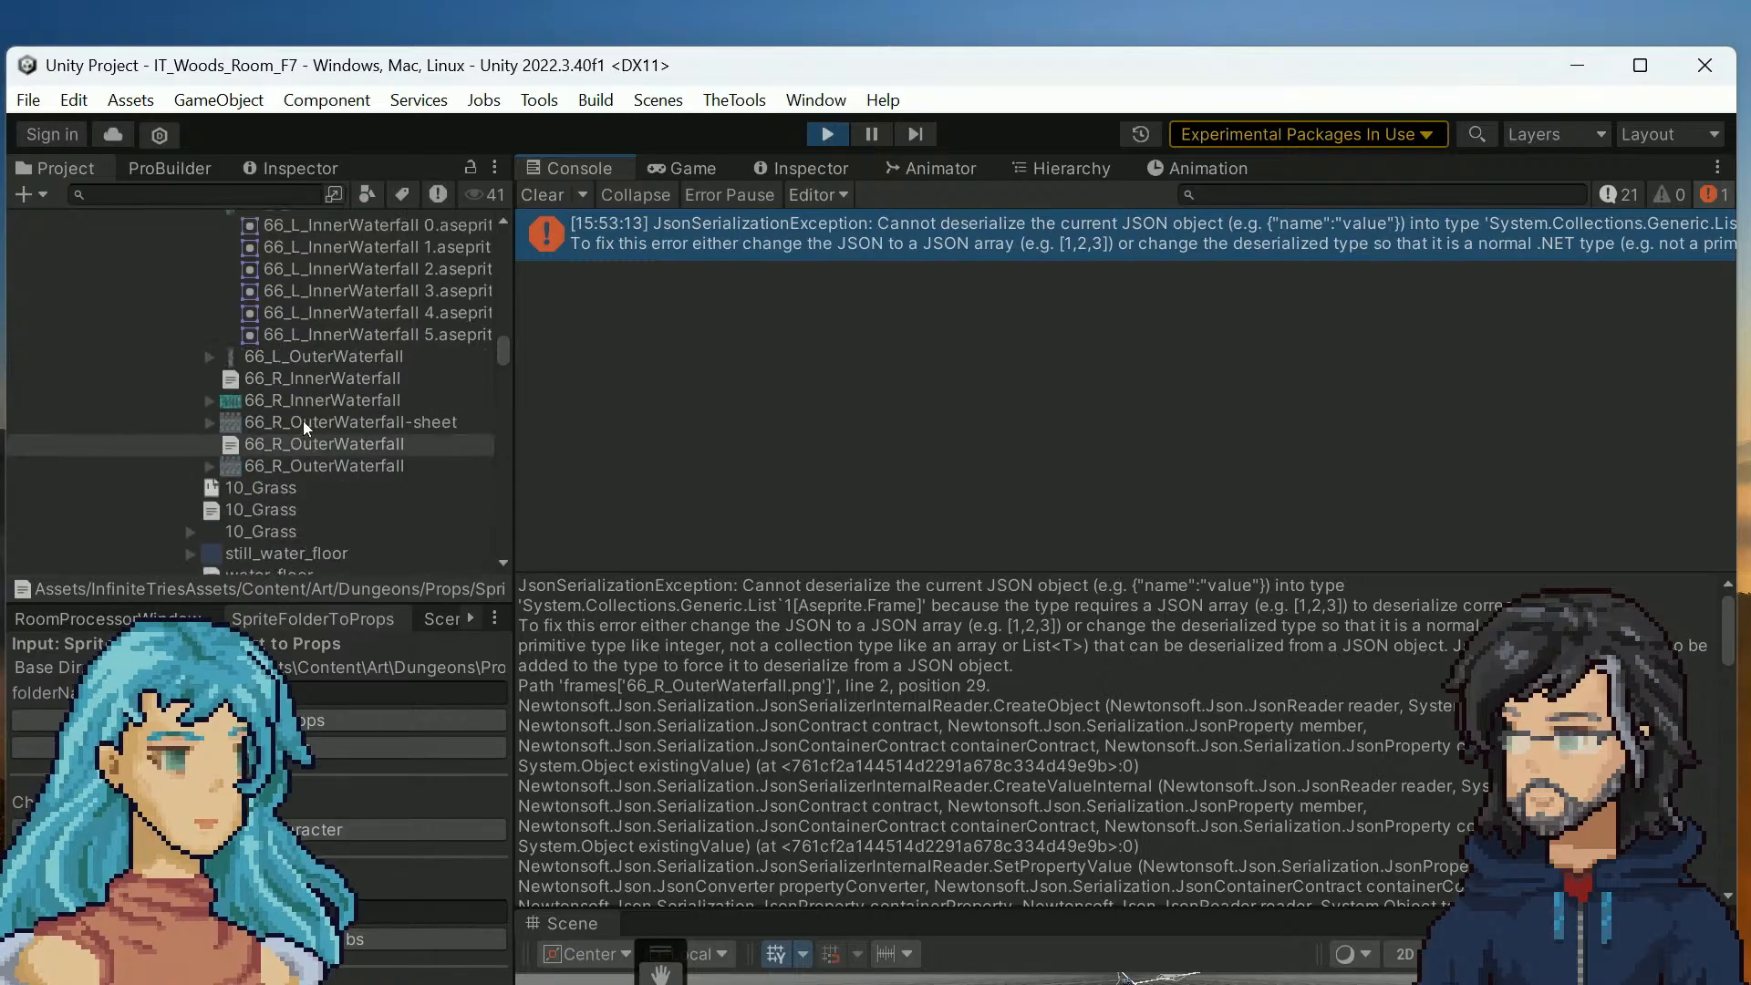
{"action": "left_click", "coordinate": [301, 378]}
{"action": "left_click", "coordinate": [299, 445]}
{"action": "left_click", "coordinate": [332, 421]}
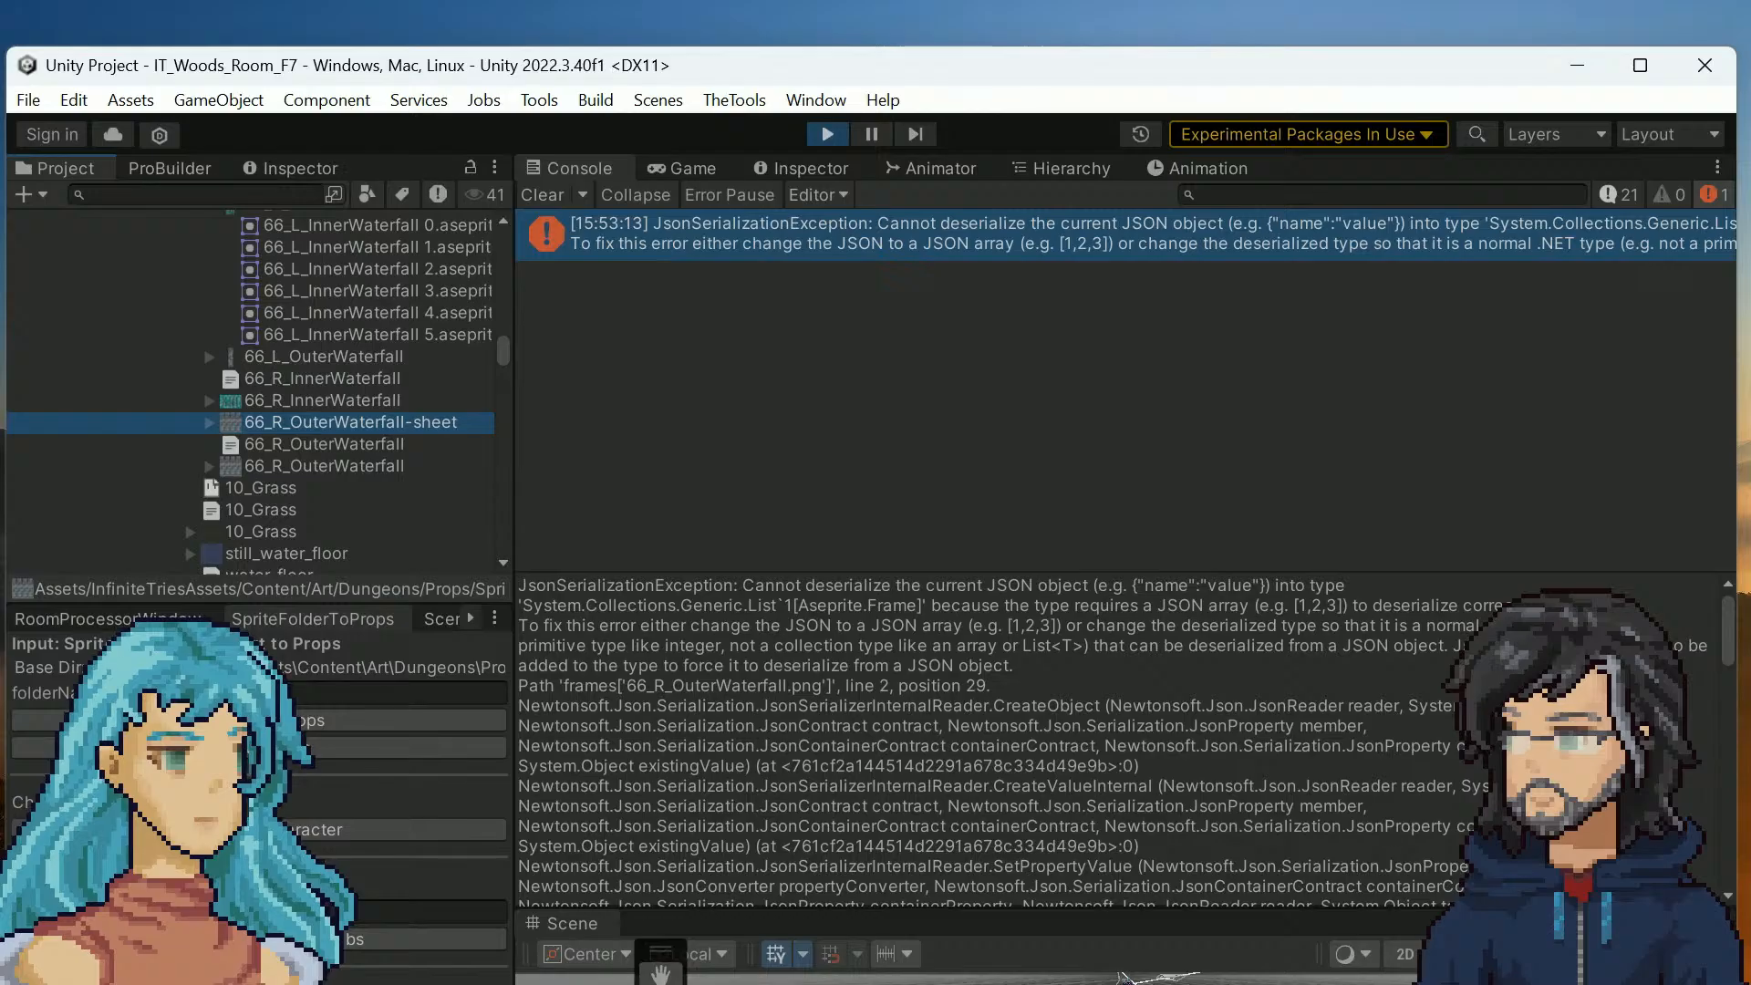
Read the error's stack trace for the slicing and import calls, and recheck the Waterfall folder's contents
{"action": "scroll", "coordinate": [385, 489], "scroll_direction": "down", "scroll_amount": 3}
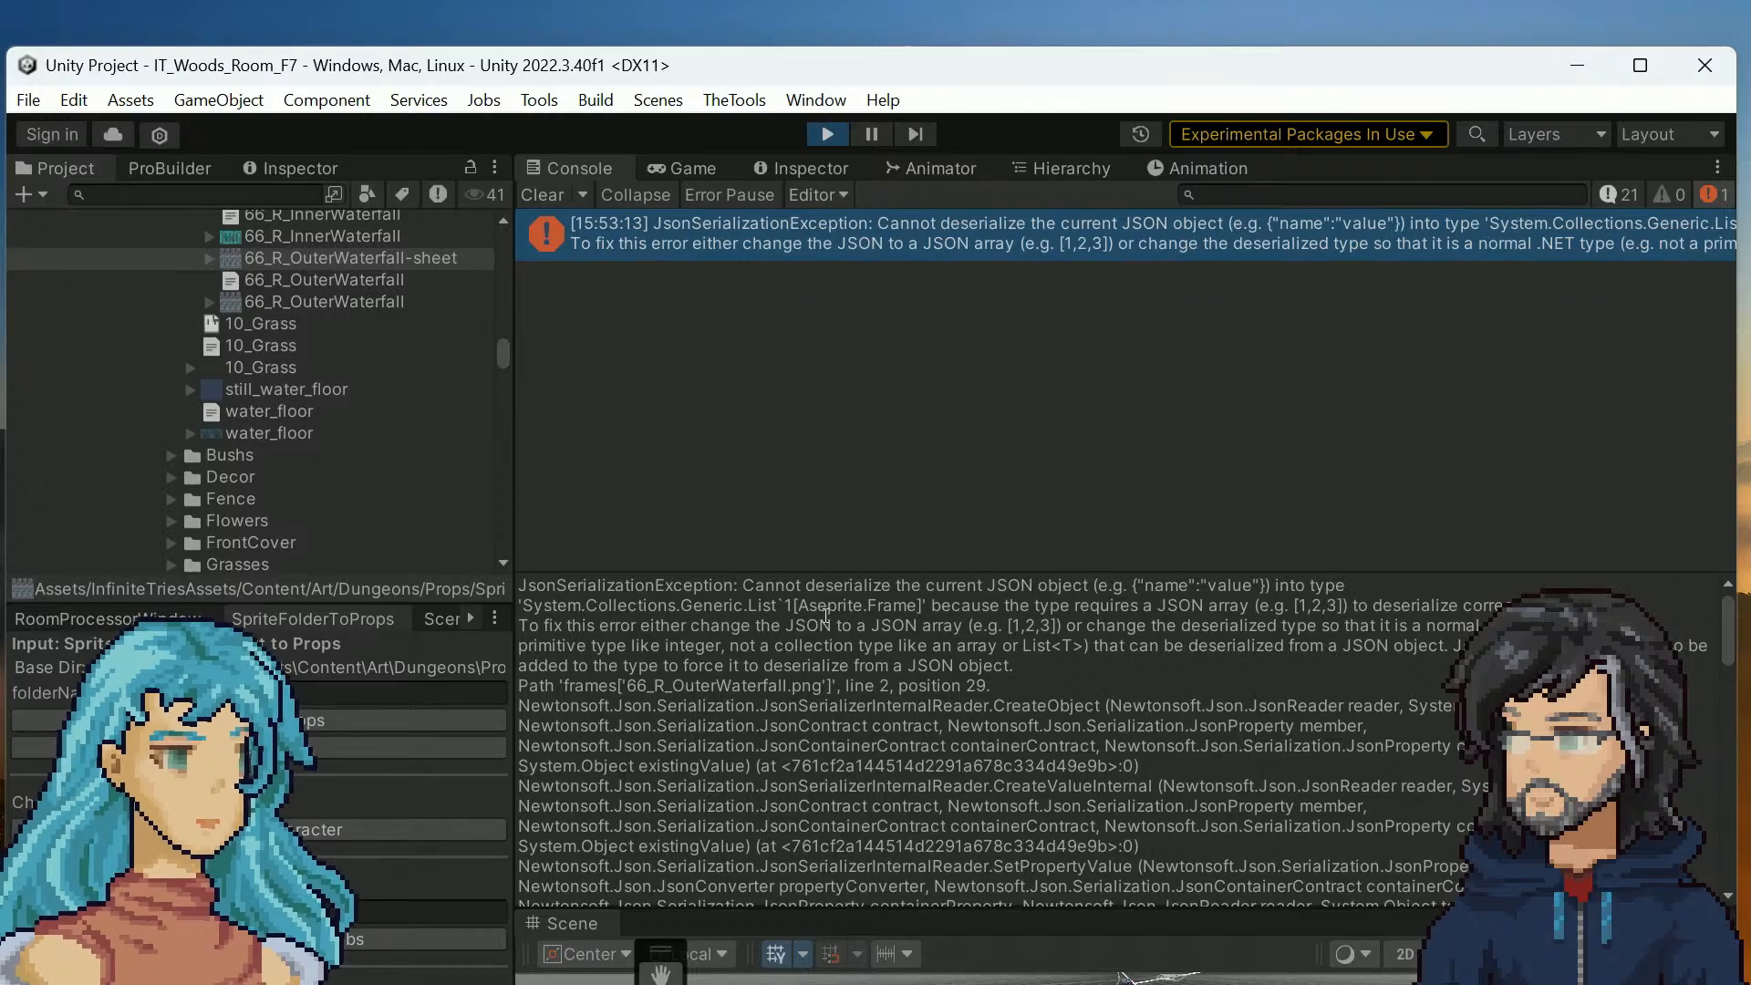
{"action": "scroll", "coordinate": [874, 669], "scroll_direction": "down", "scroll_amount": 10}
{"action": "scroll", "coordinate": [827, 691], "scroll_direction": "up", "scroll_amount": 4}
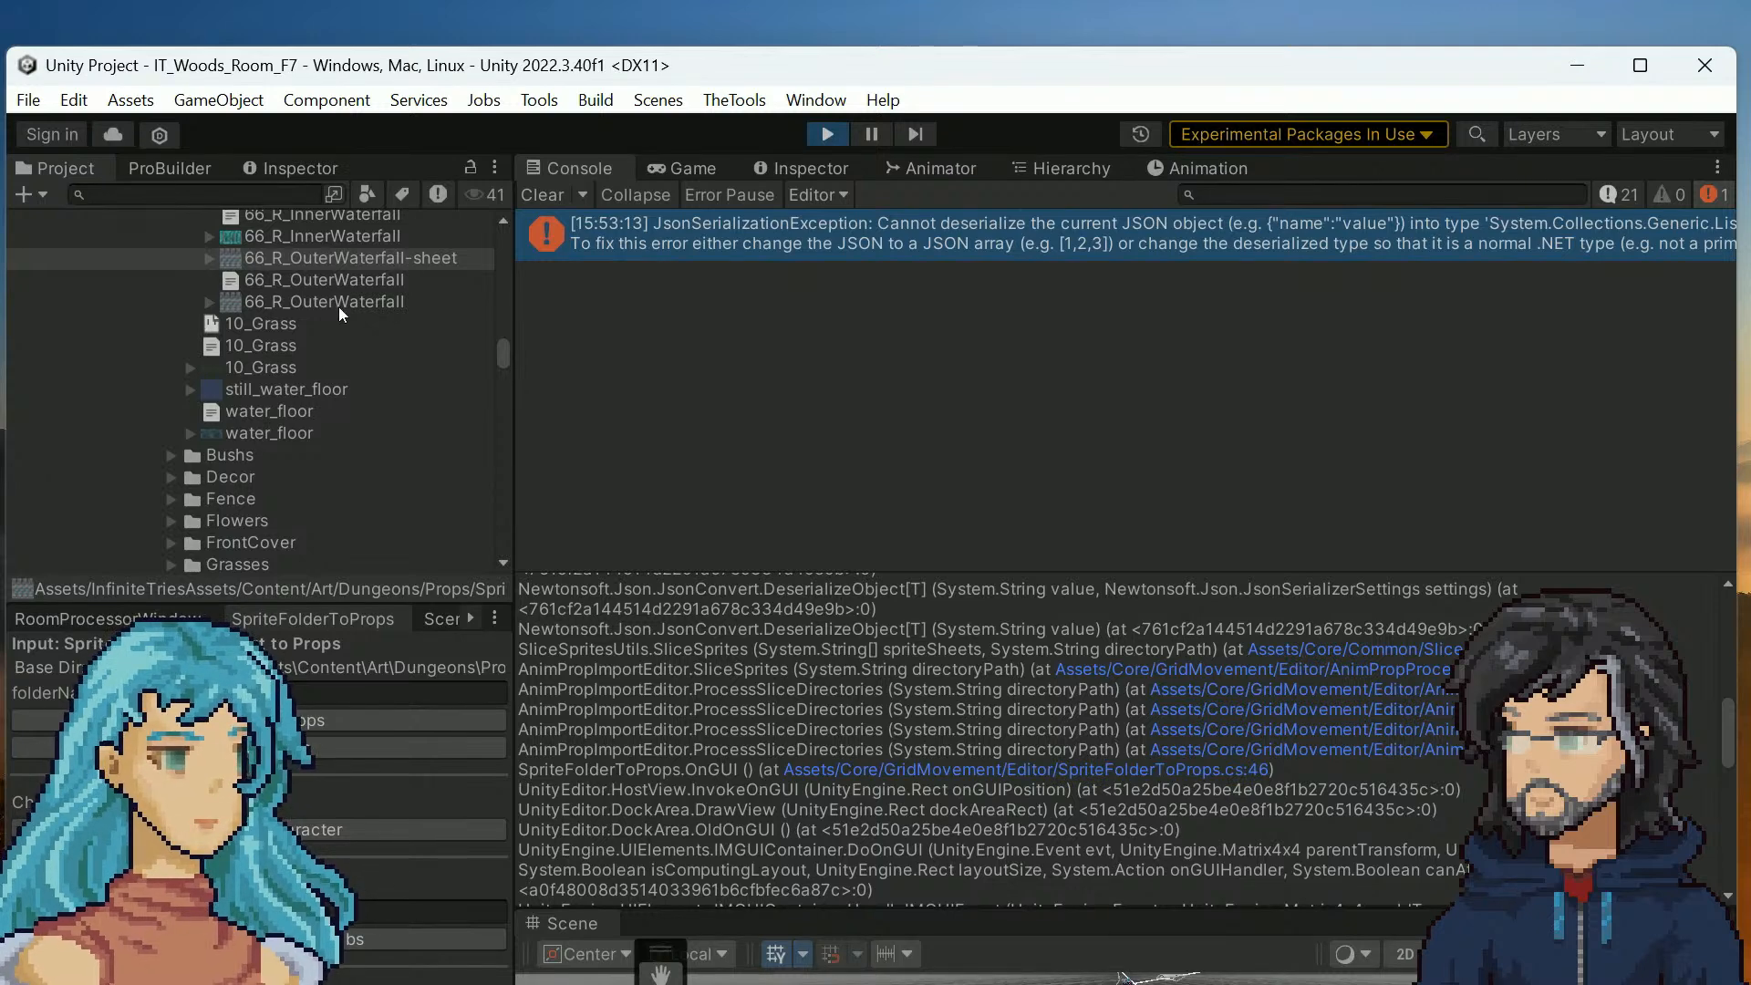
{"action": "scroll", "coordinate": [310, 420], "scroll_direction": "up", "scroll_amount": 5}
{"action": "scroll", "coordinate": [319, 427], "scroll_direction": "up", "scroll_amount": 3}
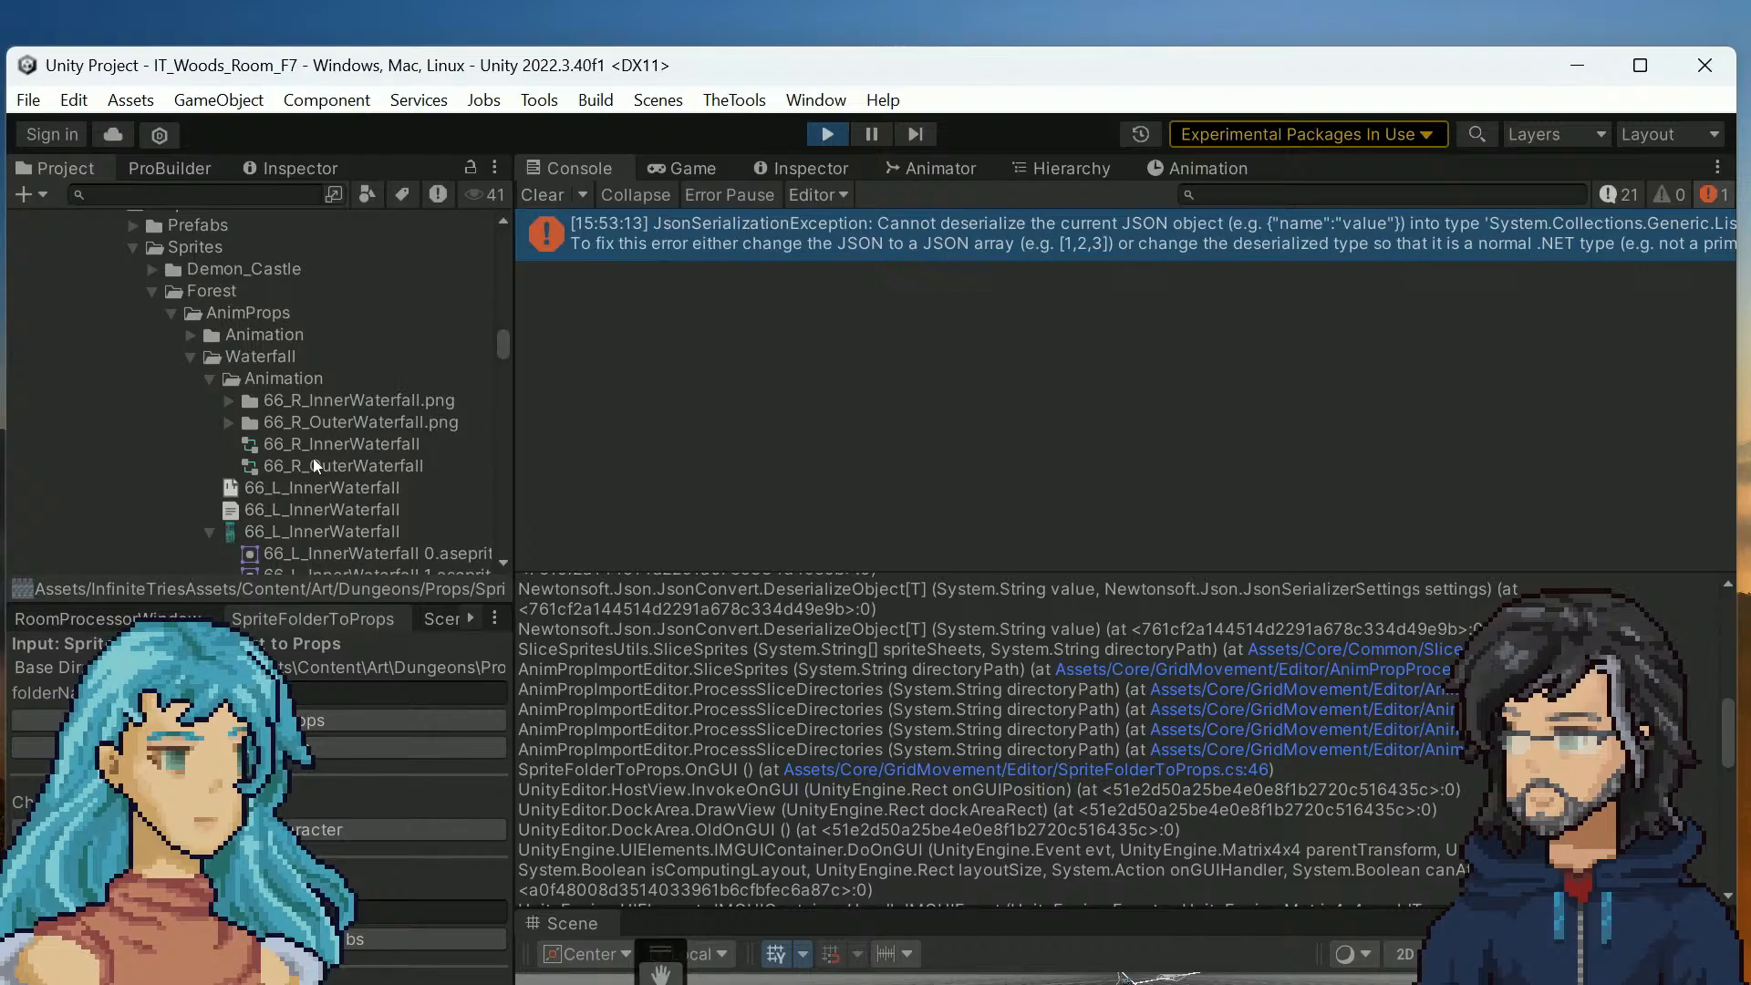
{"action": "scroll", "coordinate": [288, 443], "scroll_direction": "down", "scroll_amount": 3}
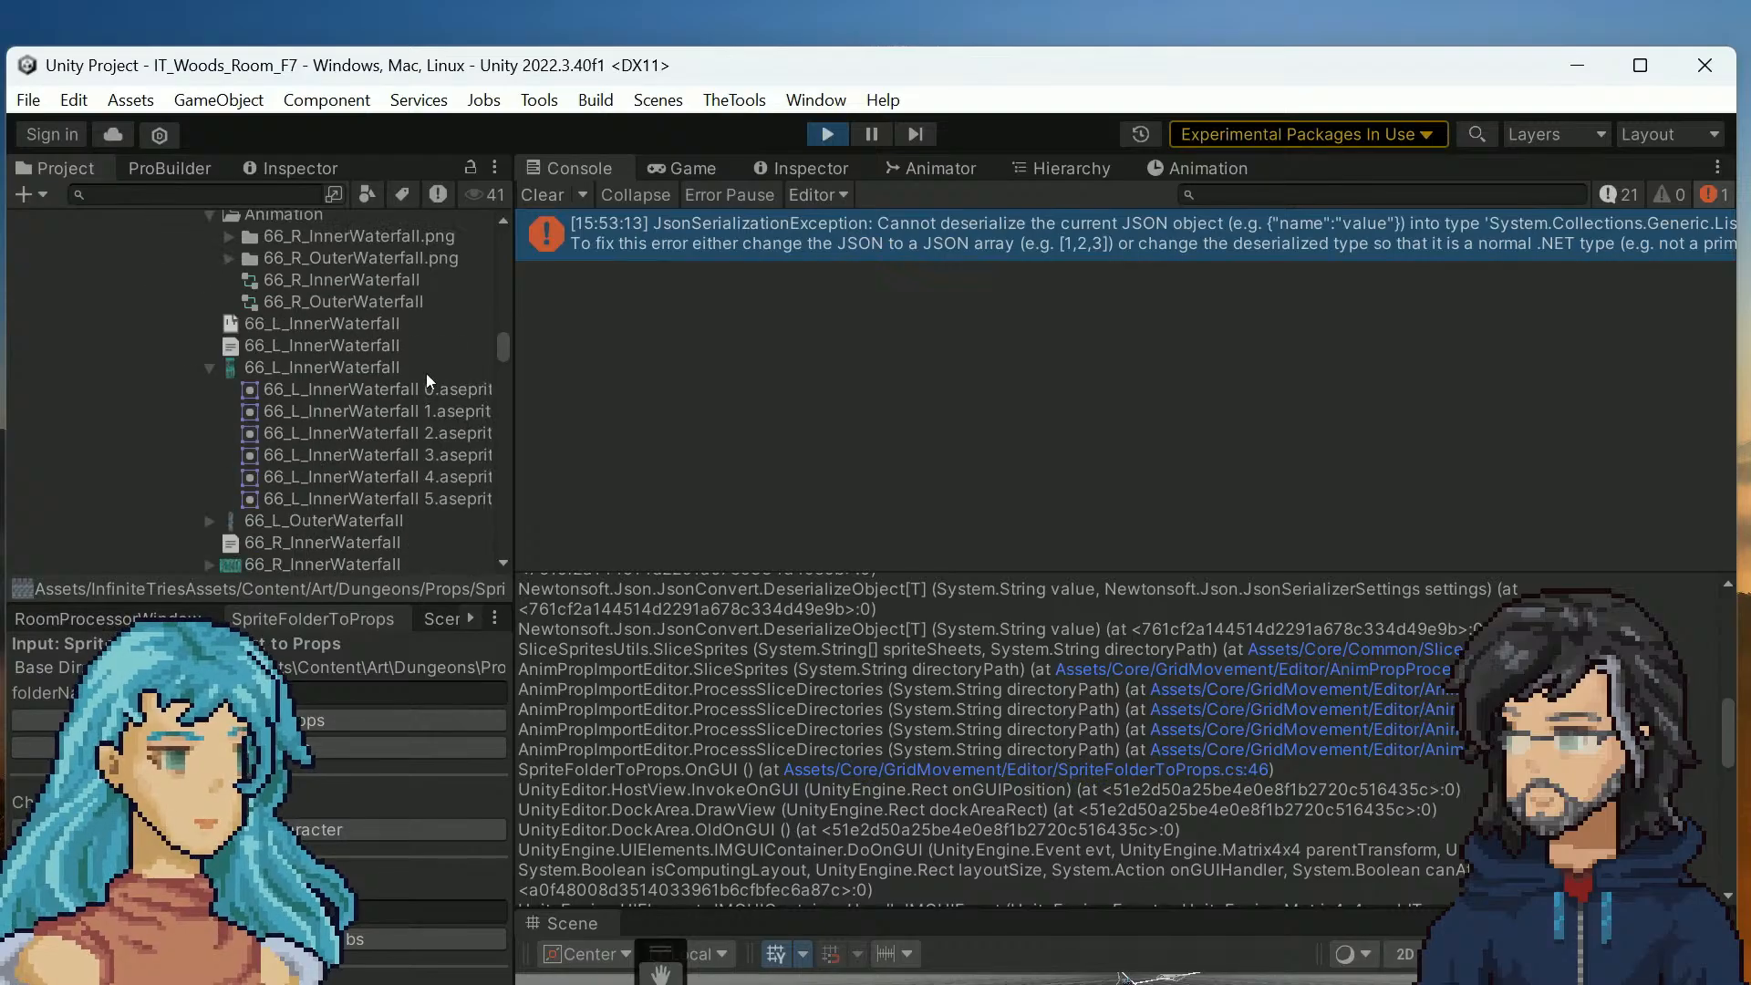
{"action": "scroll", "coordinate": [861, 739], "scroll_direction": "up", "scroll_amount": 10}
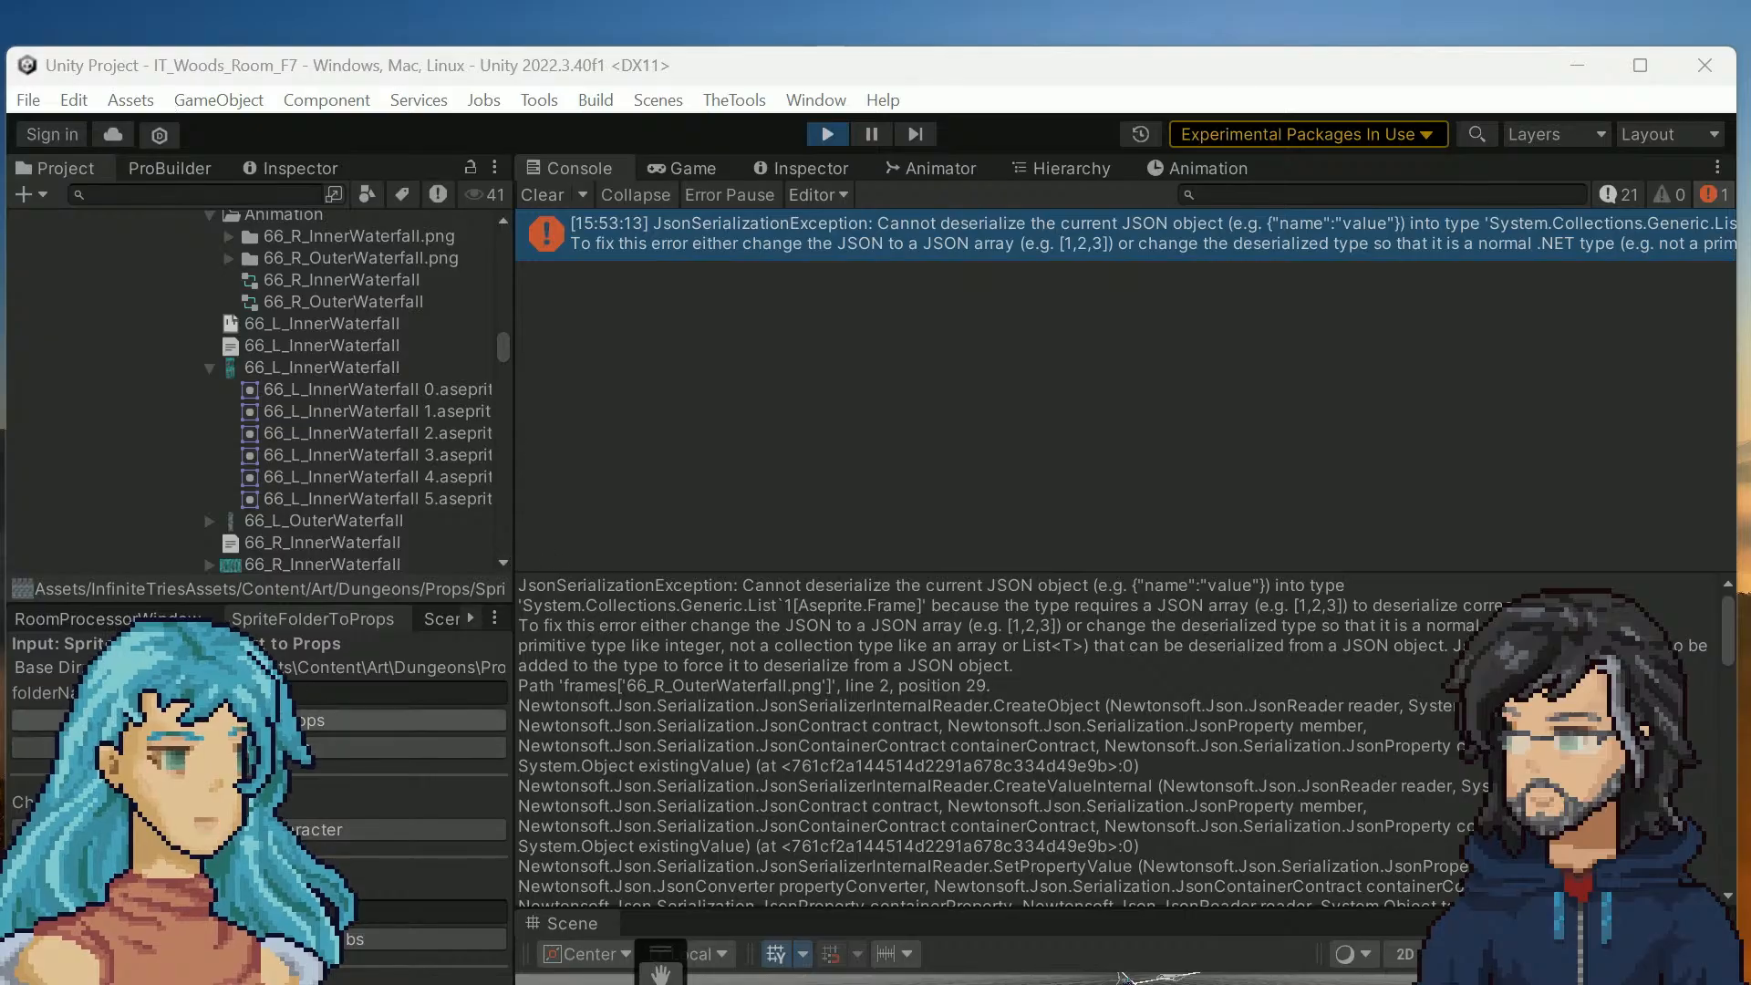
Rerun the SpriteFolderToProps props generation and clear the Console
{"action": "left_click", "coordinate": [258, 721]}
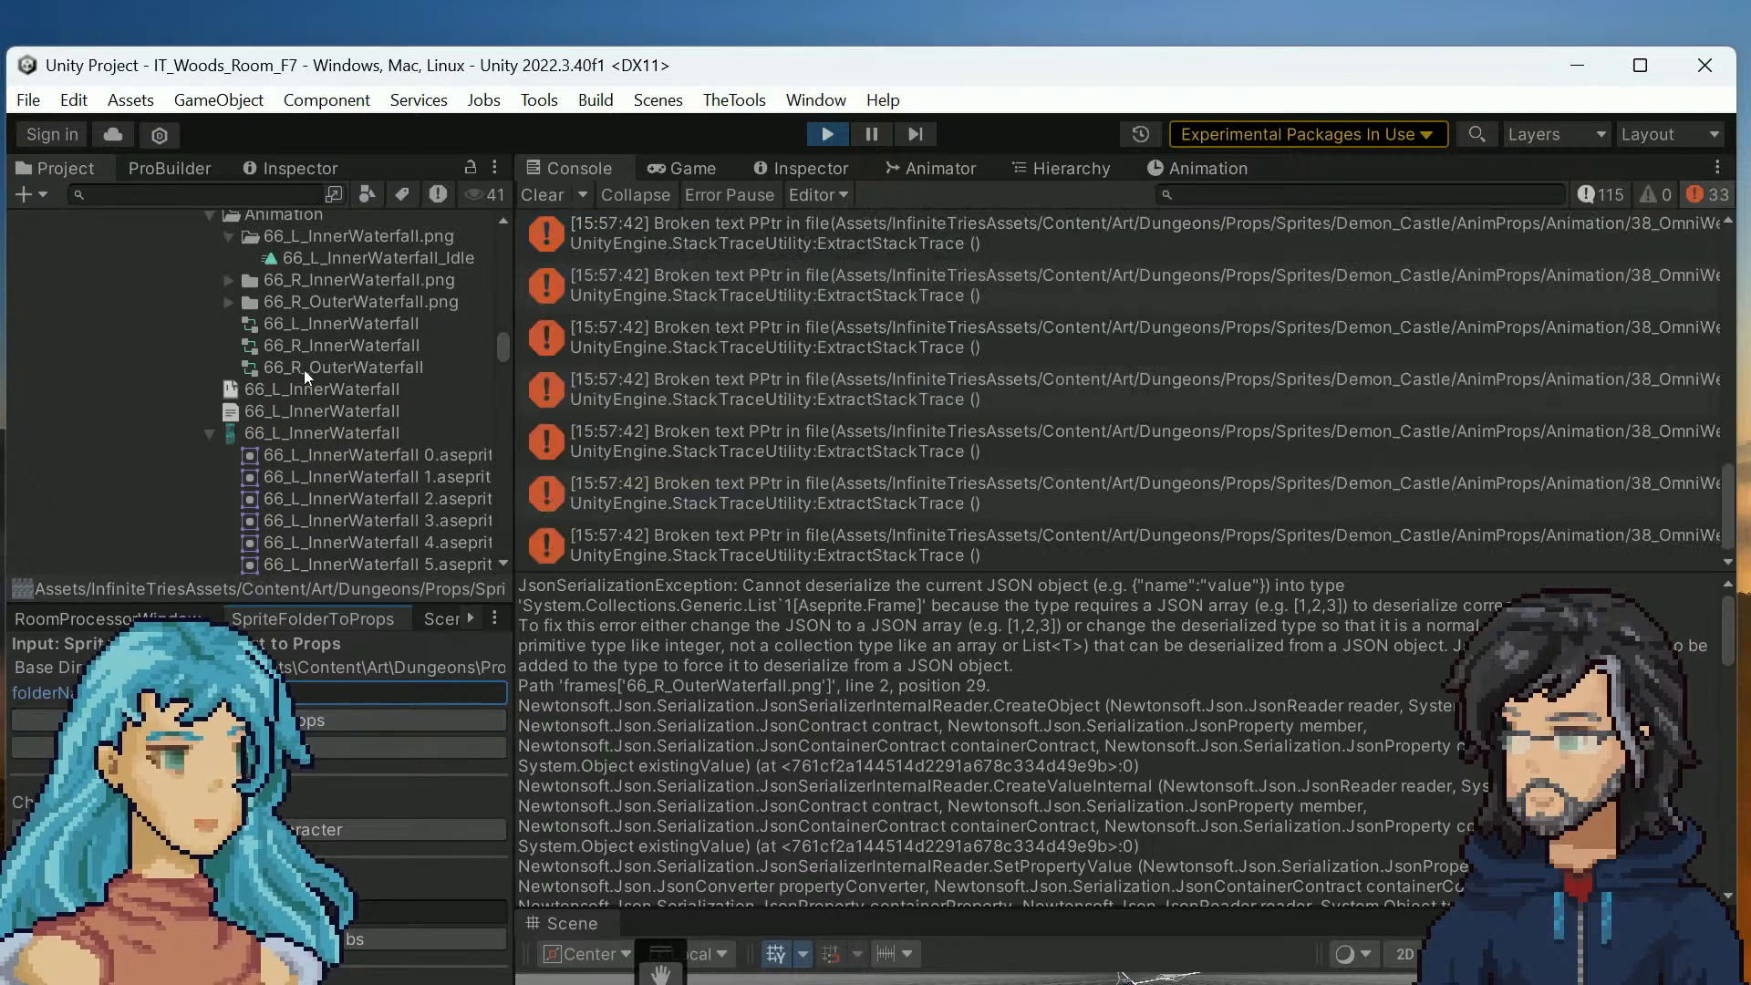
{"action": "scroll", "coordinate": [328, 341], "scroll_direction": "up", "scroll_amount": 2}
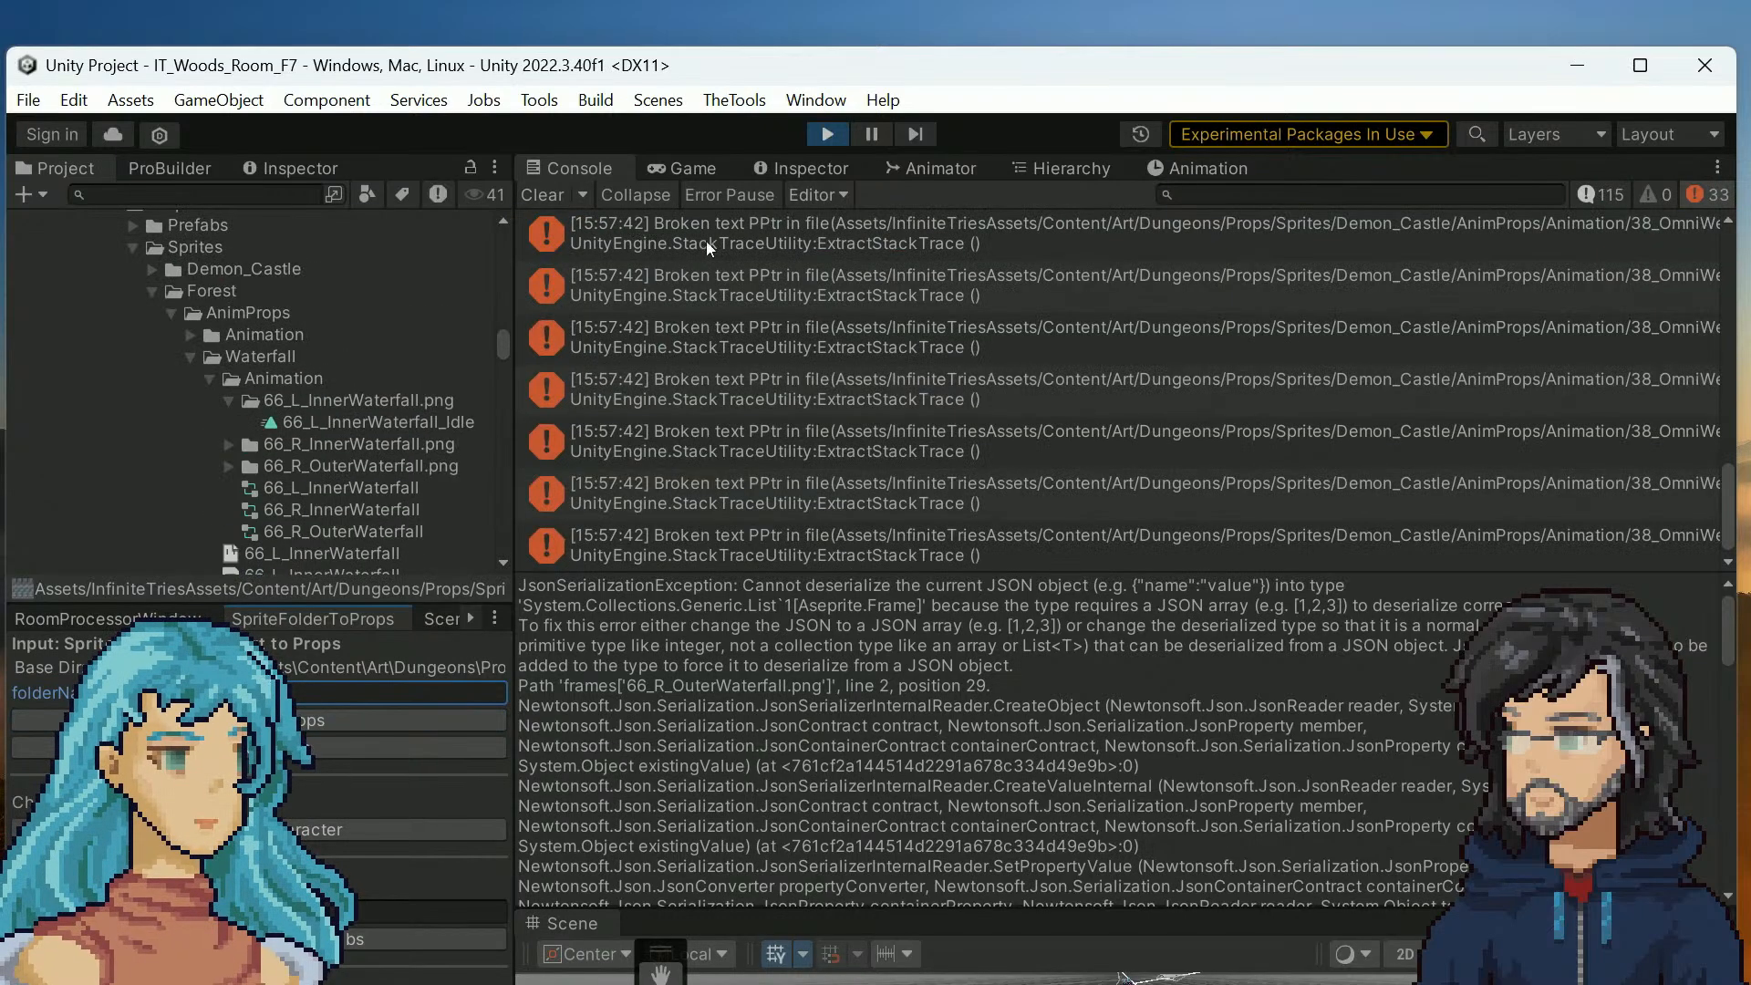
{"action": "left_click", "coordinate": [547, 194]}
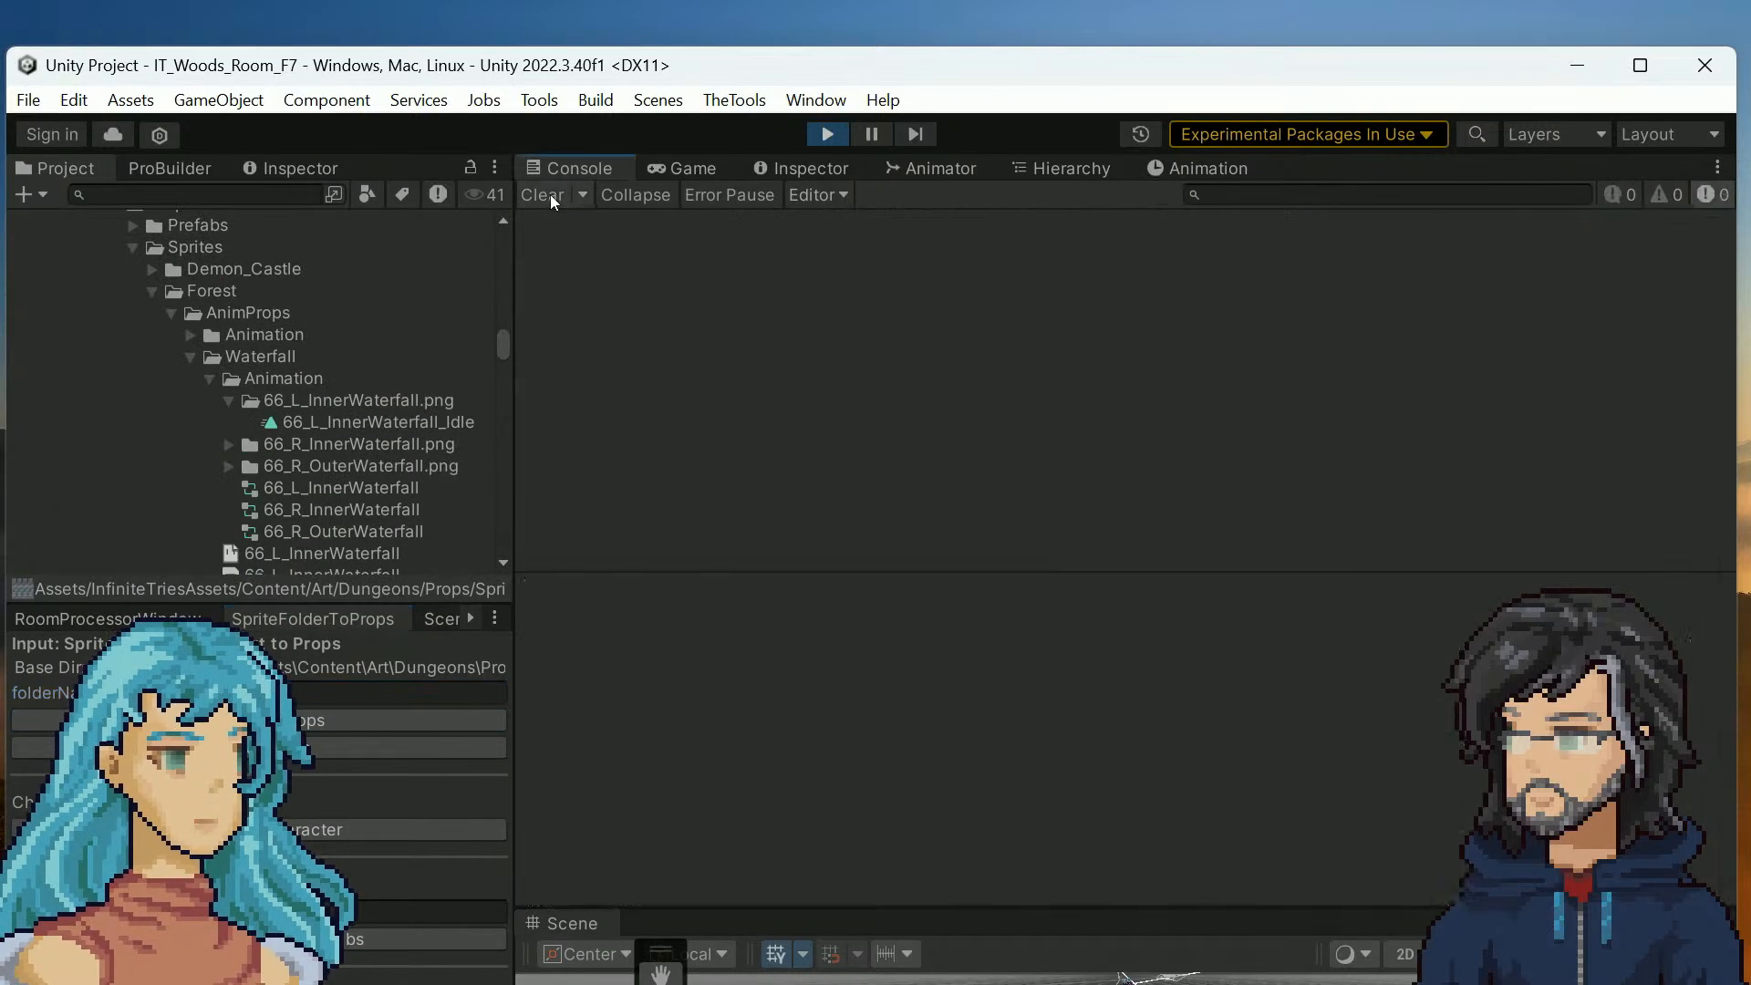
{"action": "left_click", "coordinate": [364, 425]}
{"action": "left_click", "coordinate": [369, 444]}
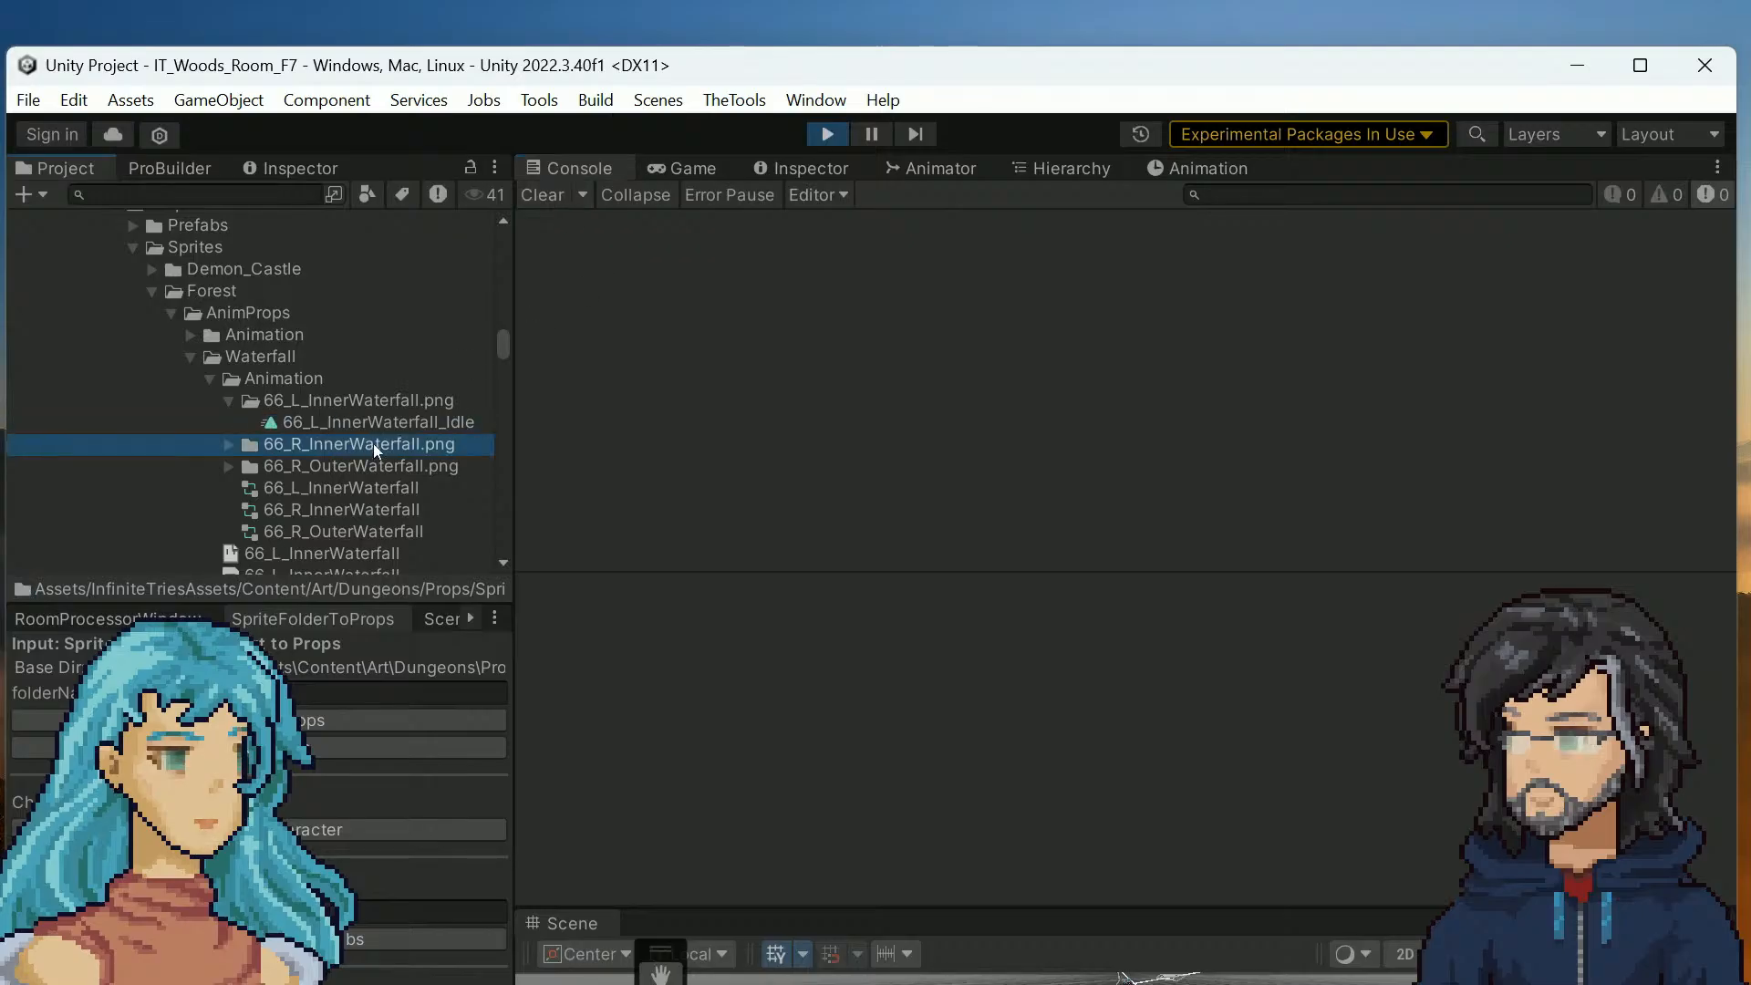
Play the scene and walk the character along the path to the waterfall to check how it renders
{"action": "left_click", "coordinate": [826, 135]}
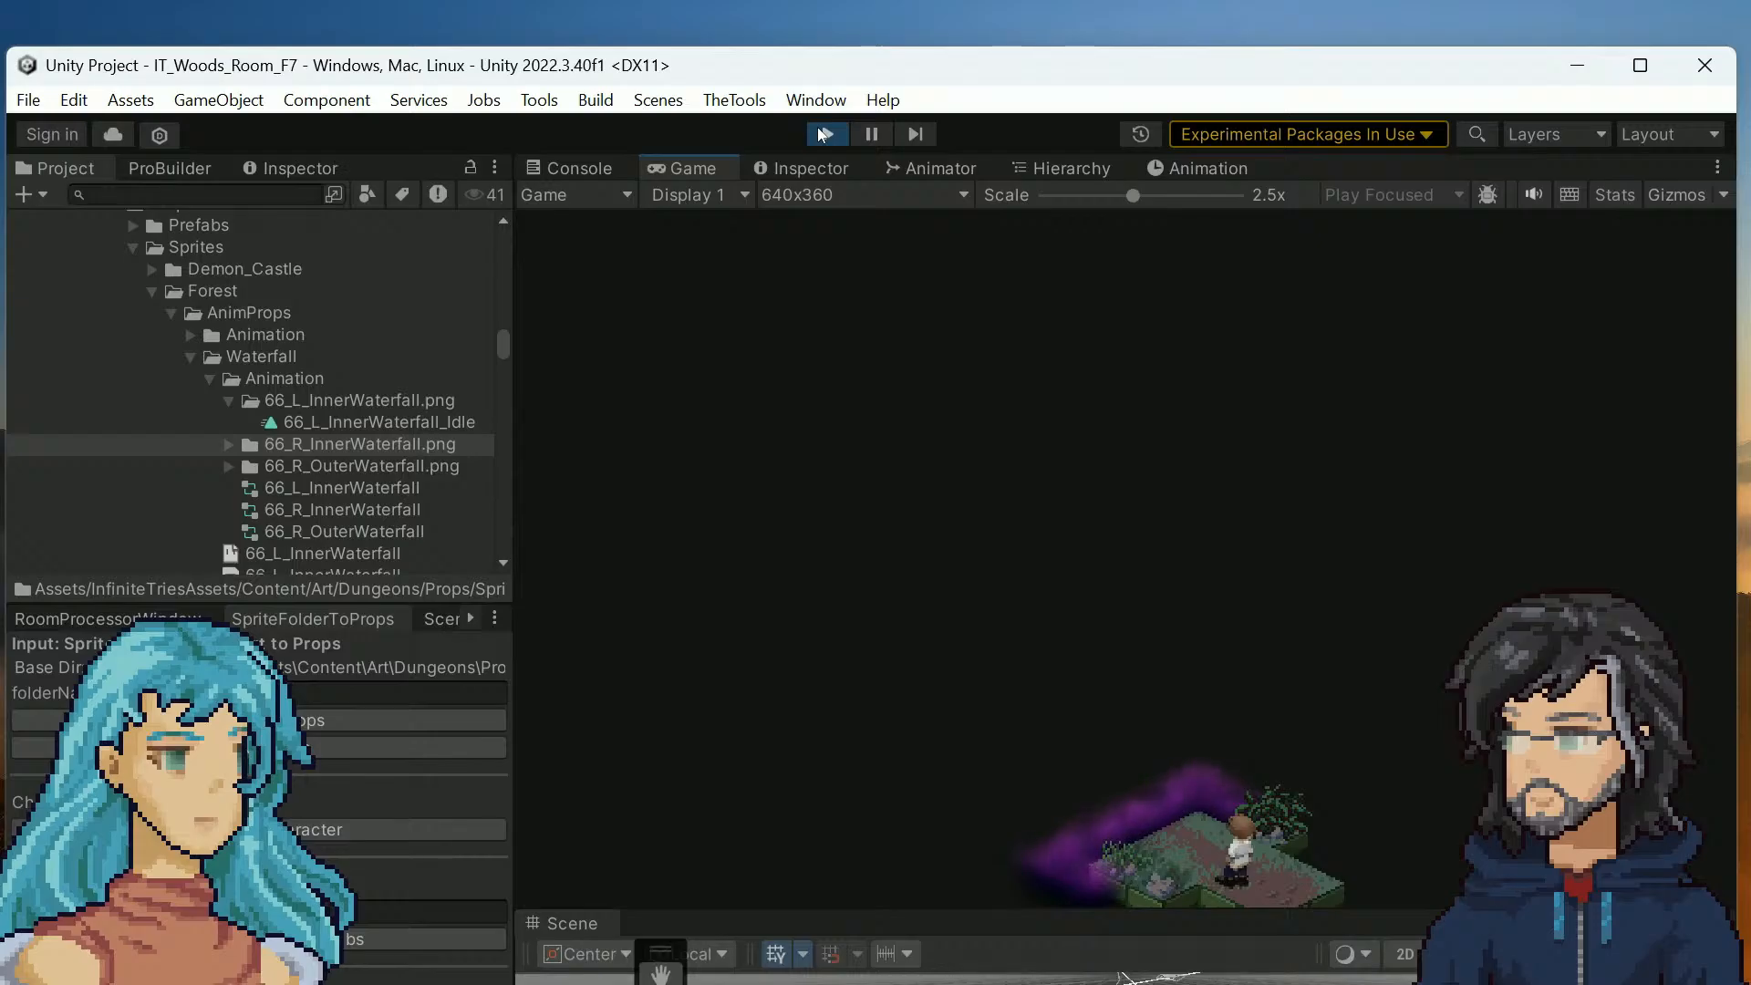
{"action": "key", "text": "w"}
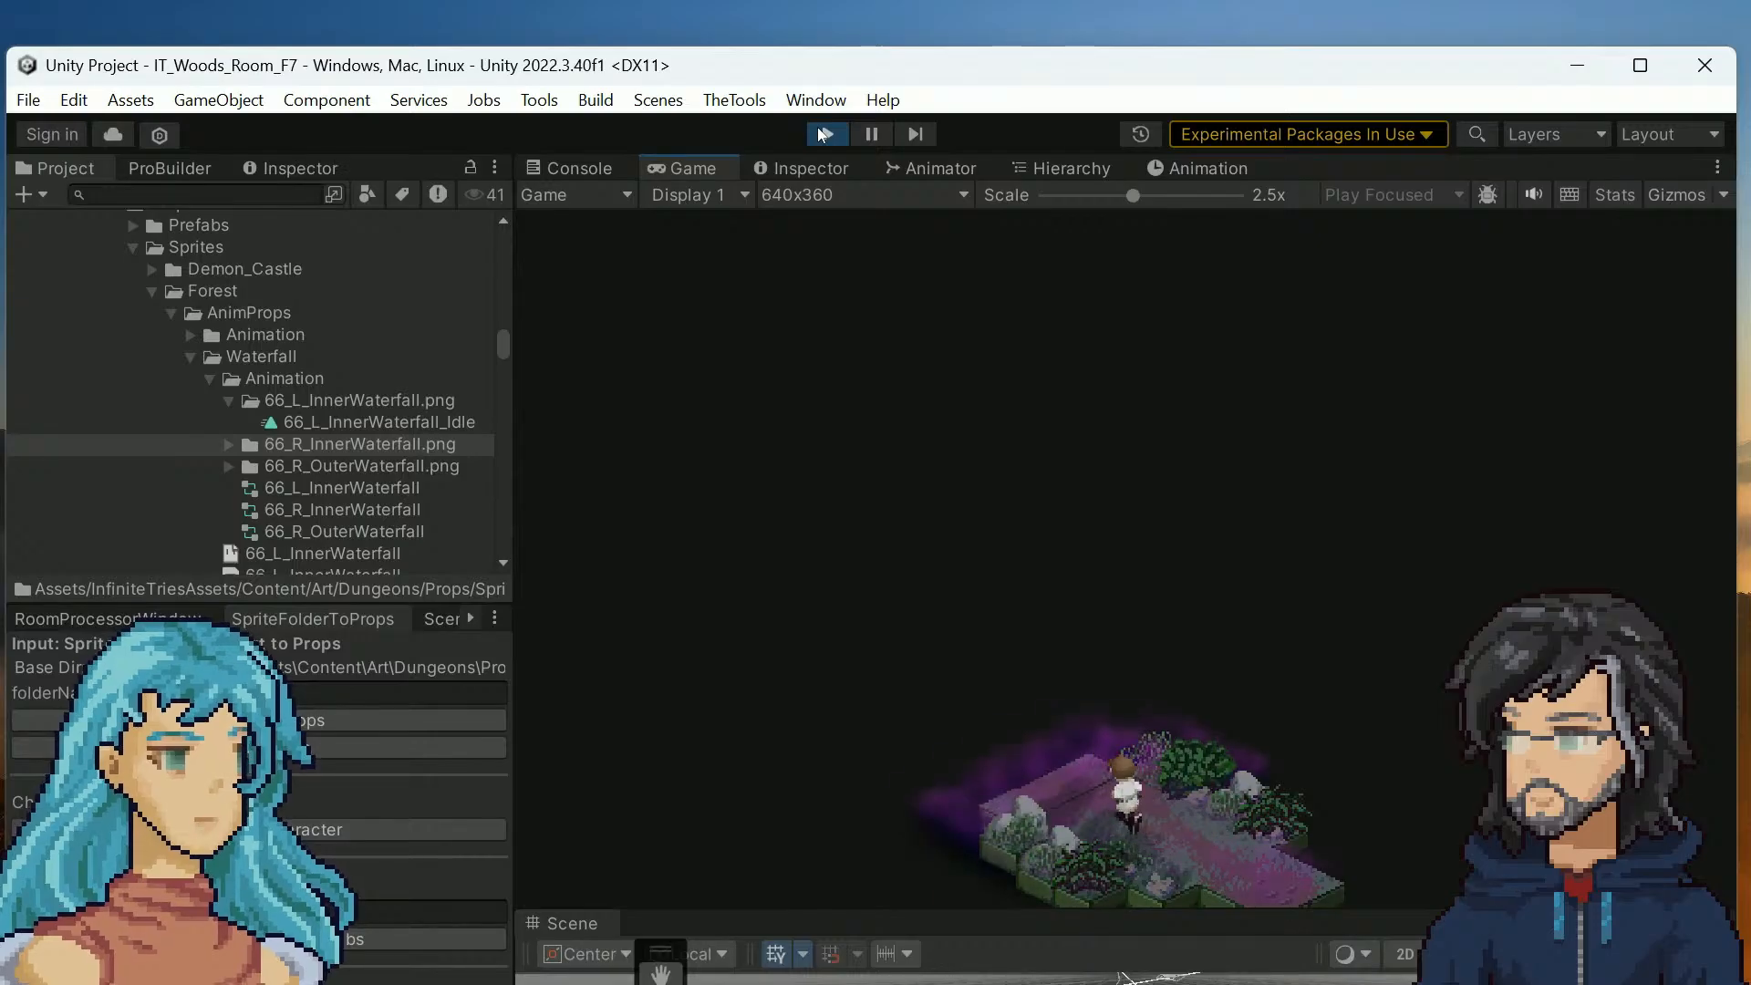
{"action": "key", "text": "w"}
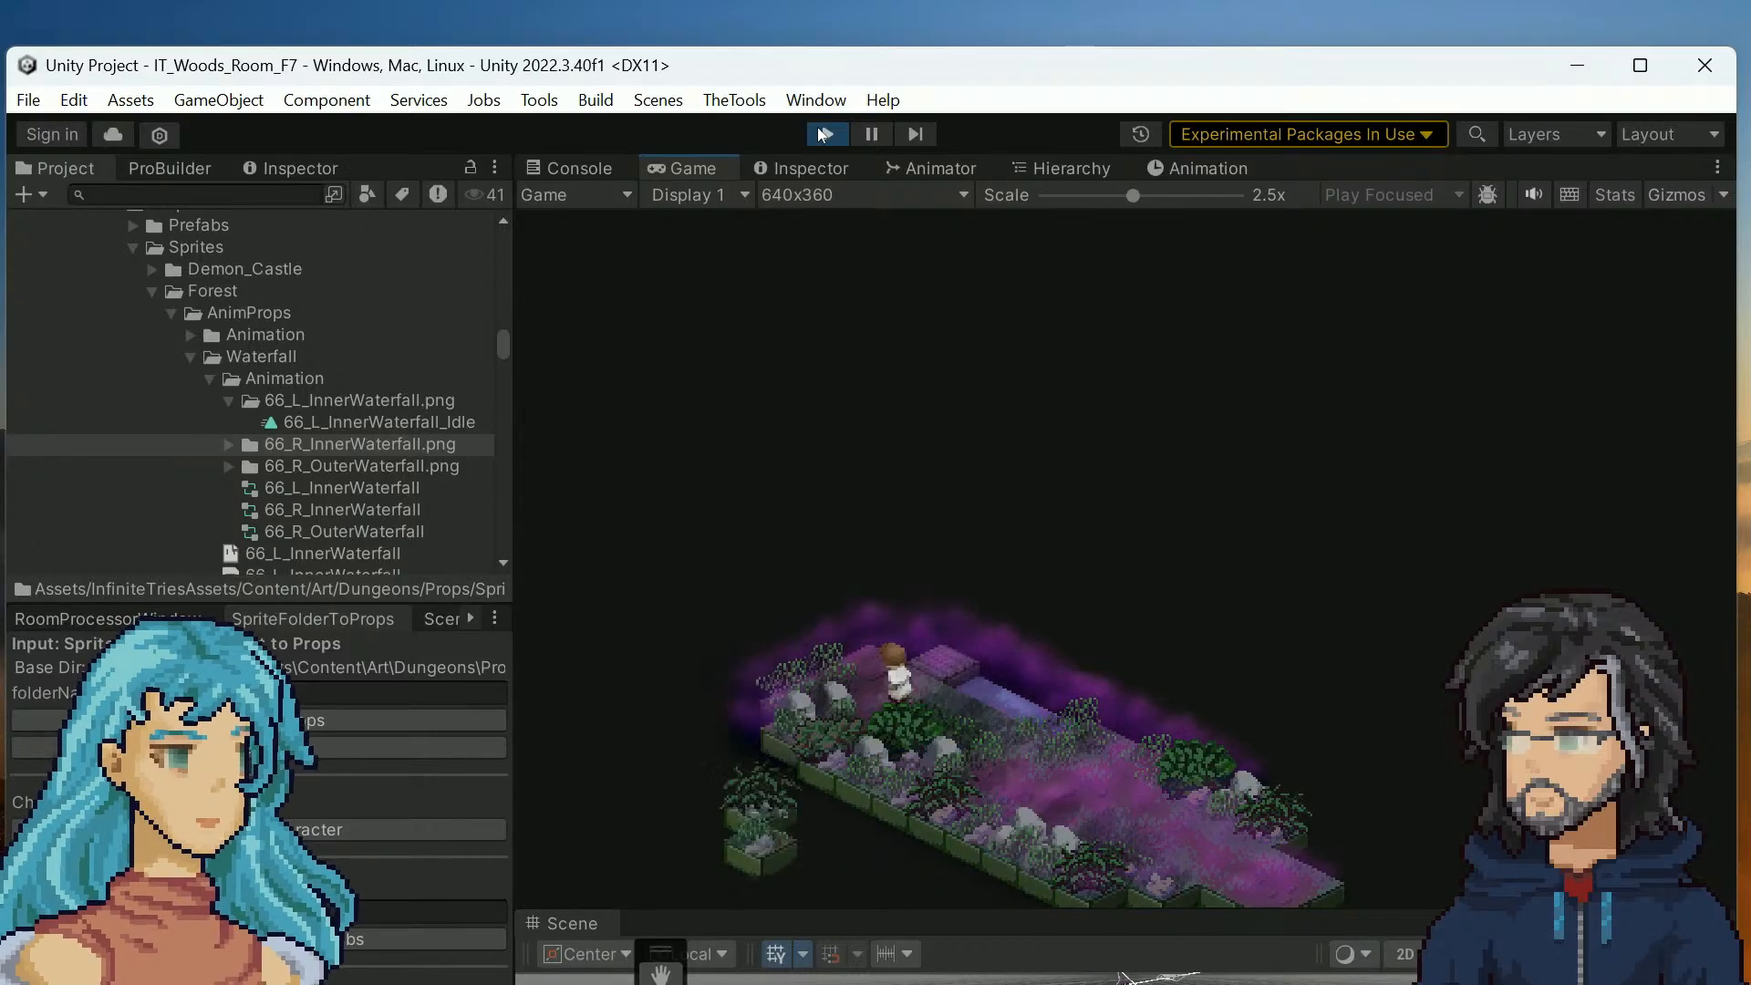
{"action": "key", "text": "w"}
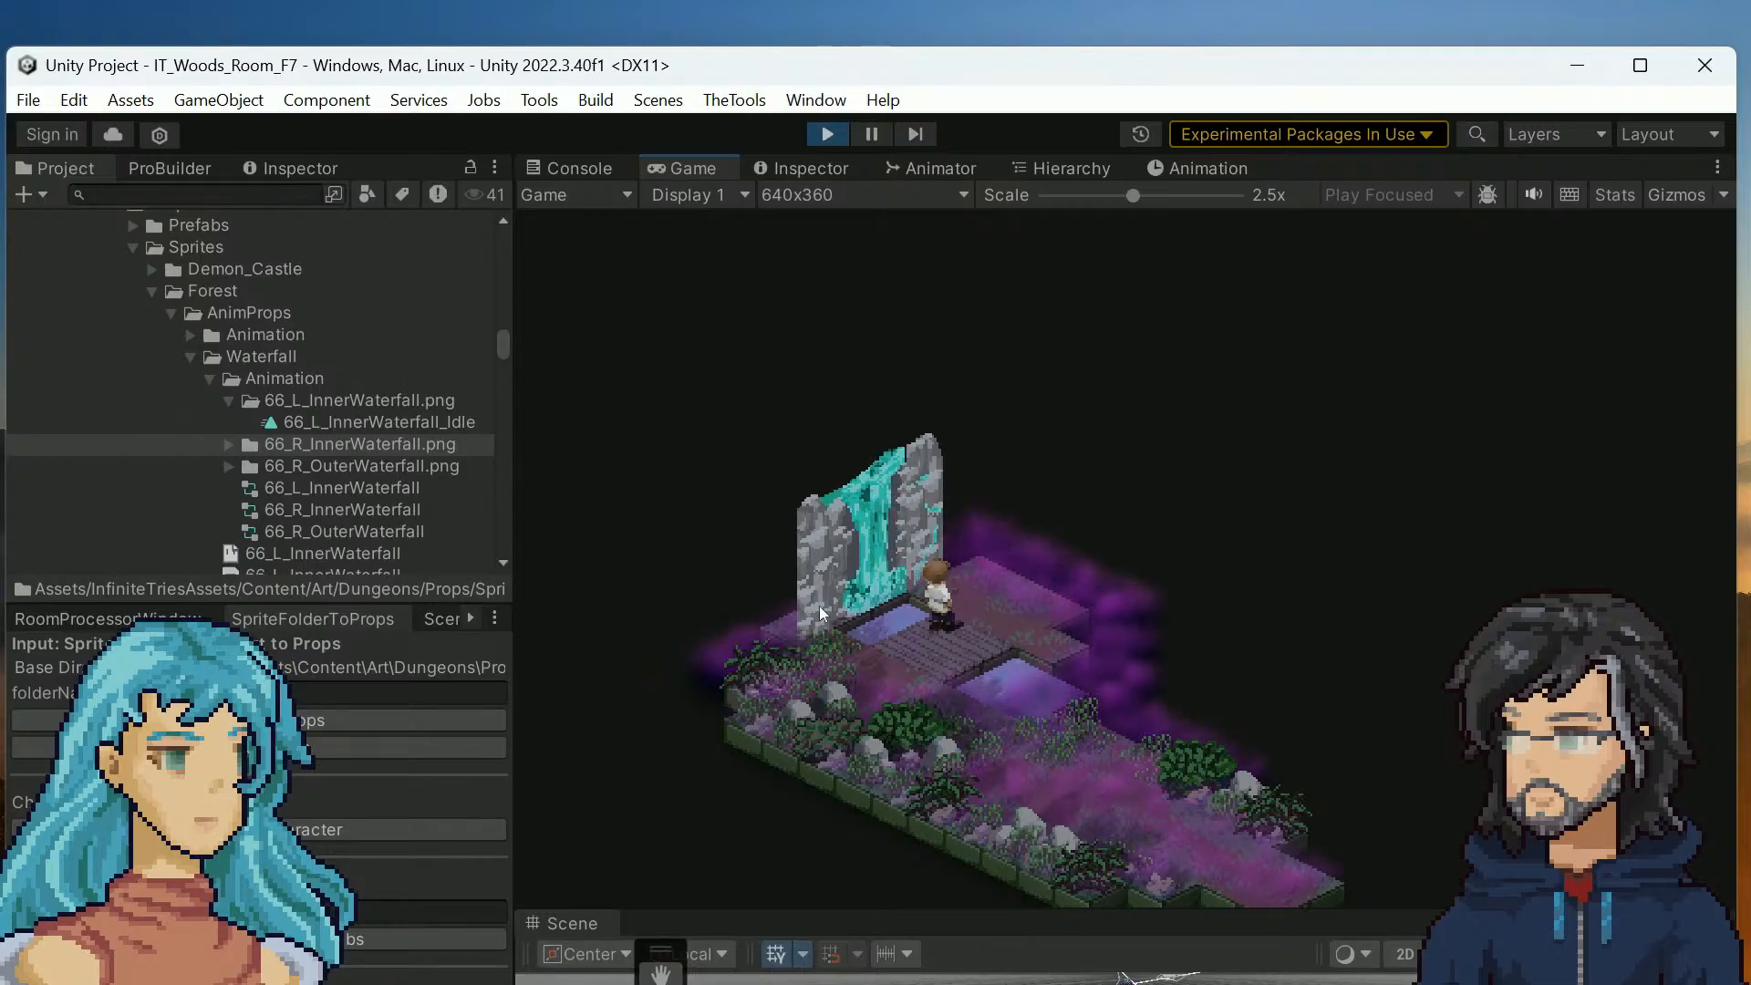
{"action": "left_click", "coordinate": [781, 168]}
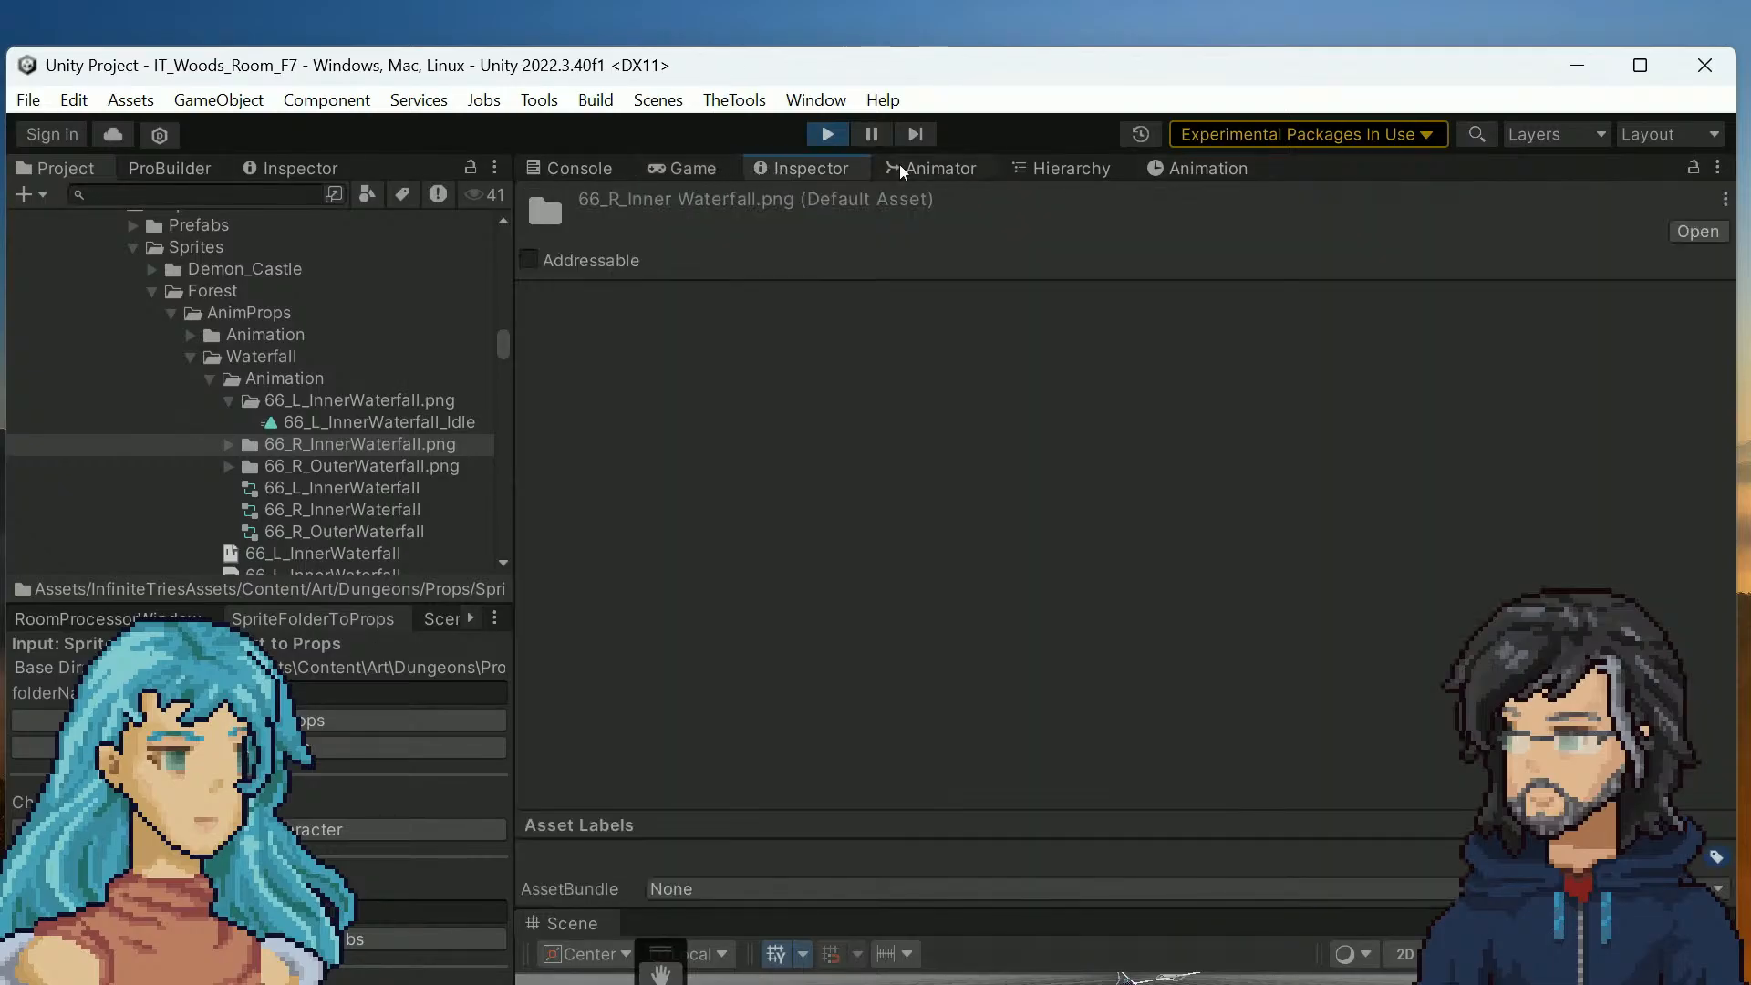
{"action": "left_click", "coordinate": [1049, 168]}
{"action": "left_click", "coordinate": [669, 173]}
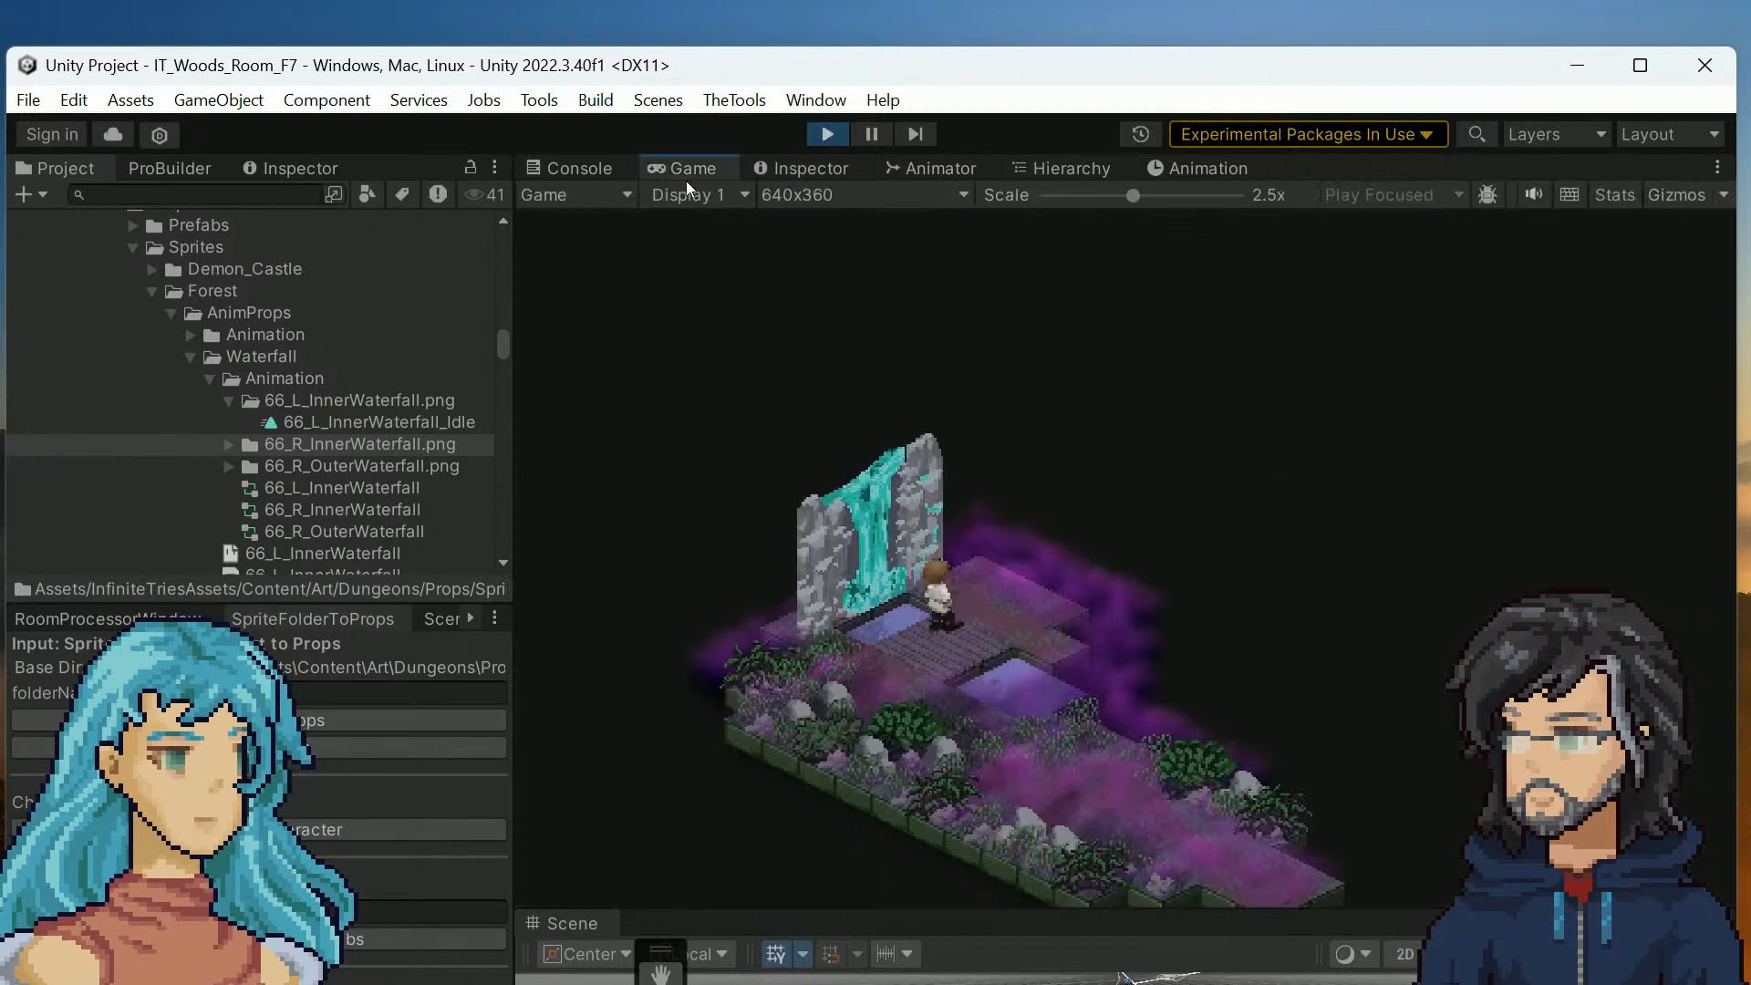
Enlarge the Scene view, select the left waterfall sprite beside the character, and examine its SpriteRender object in the Inspector
{"action": "left_click", "coordinate": [1084, 166]}
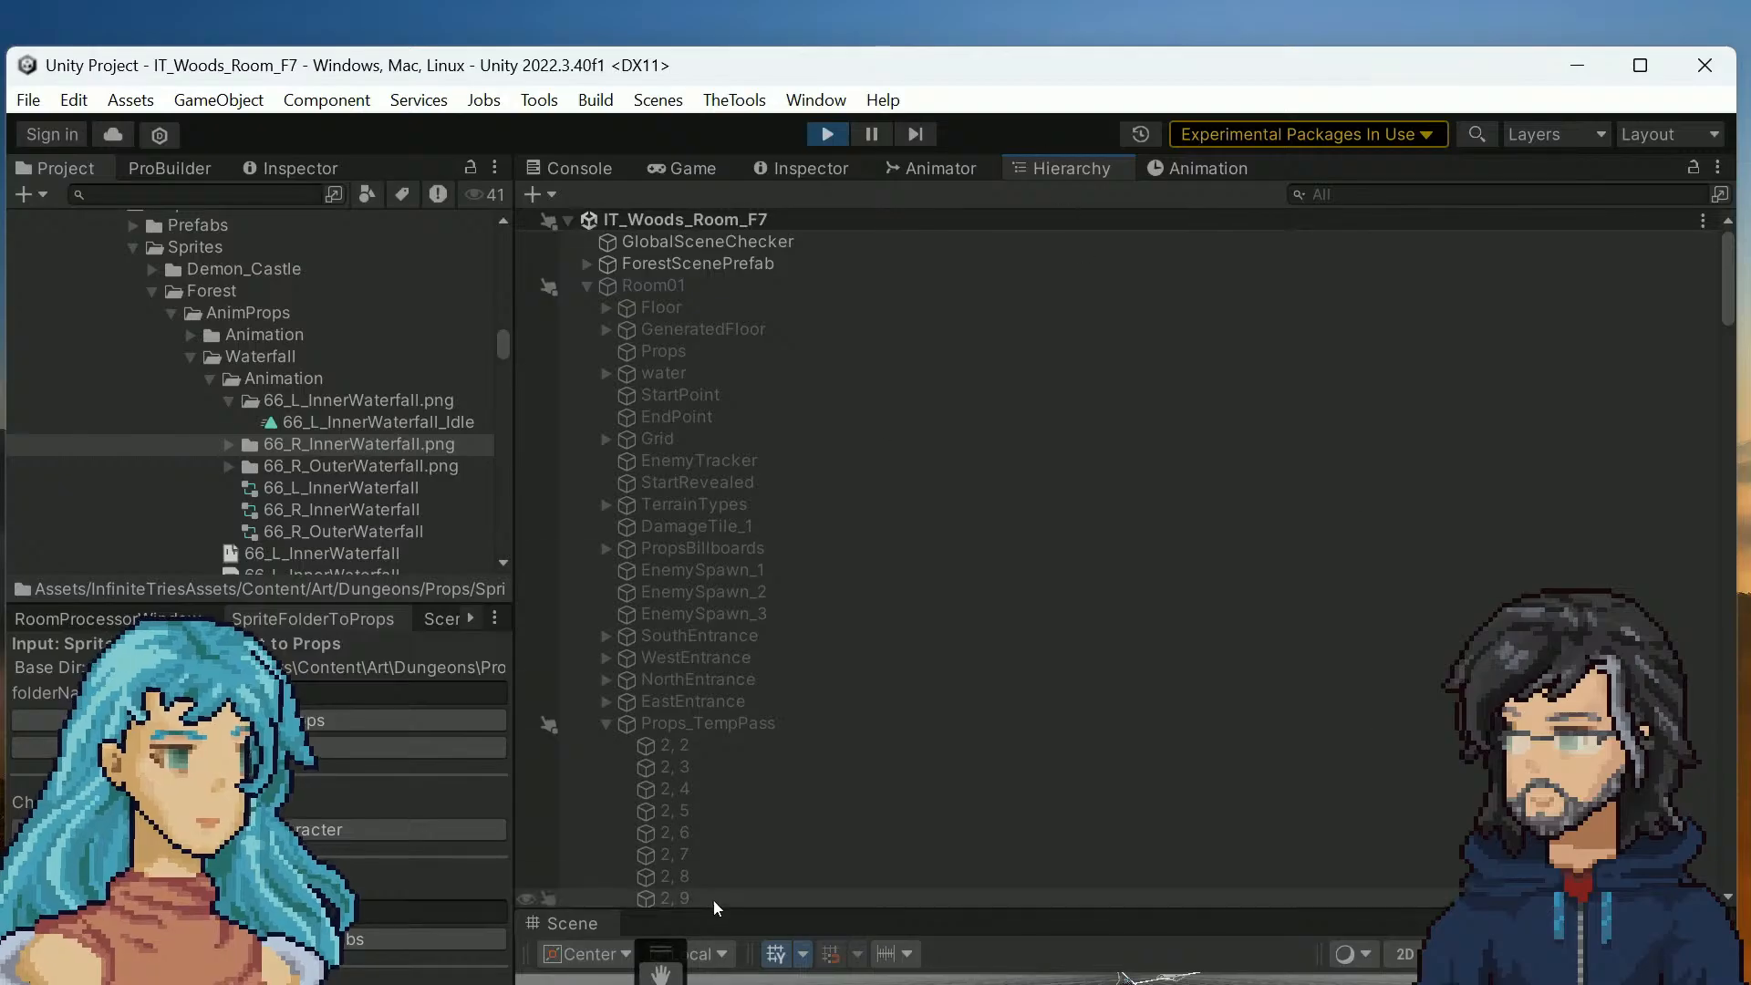
{"action": "left_click_drag", "start_coordinate": [714, 910], "coordinate": [803, 229]}
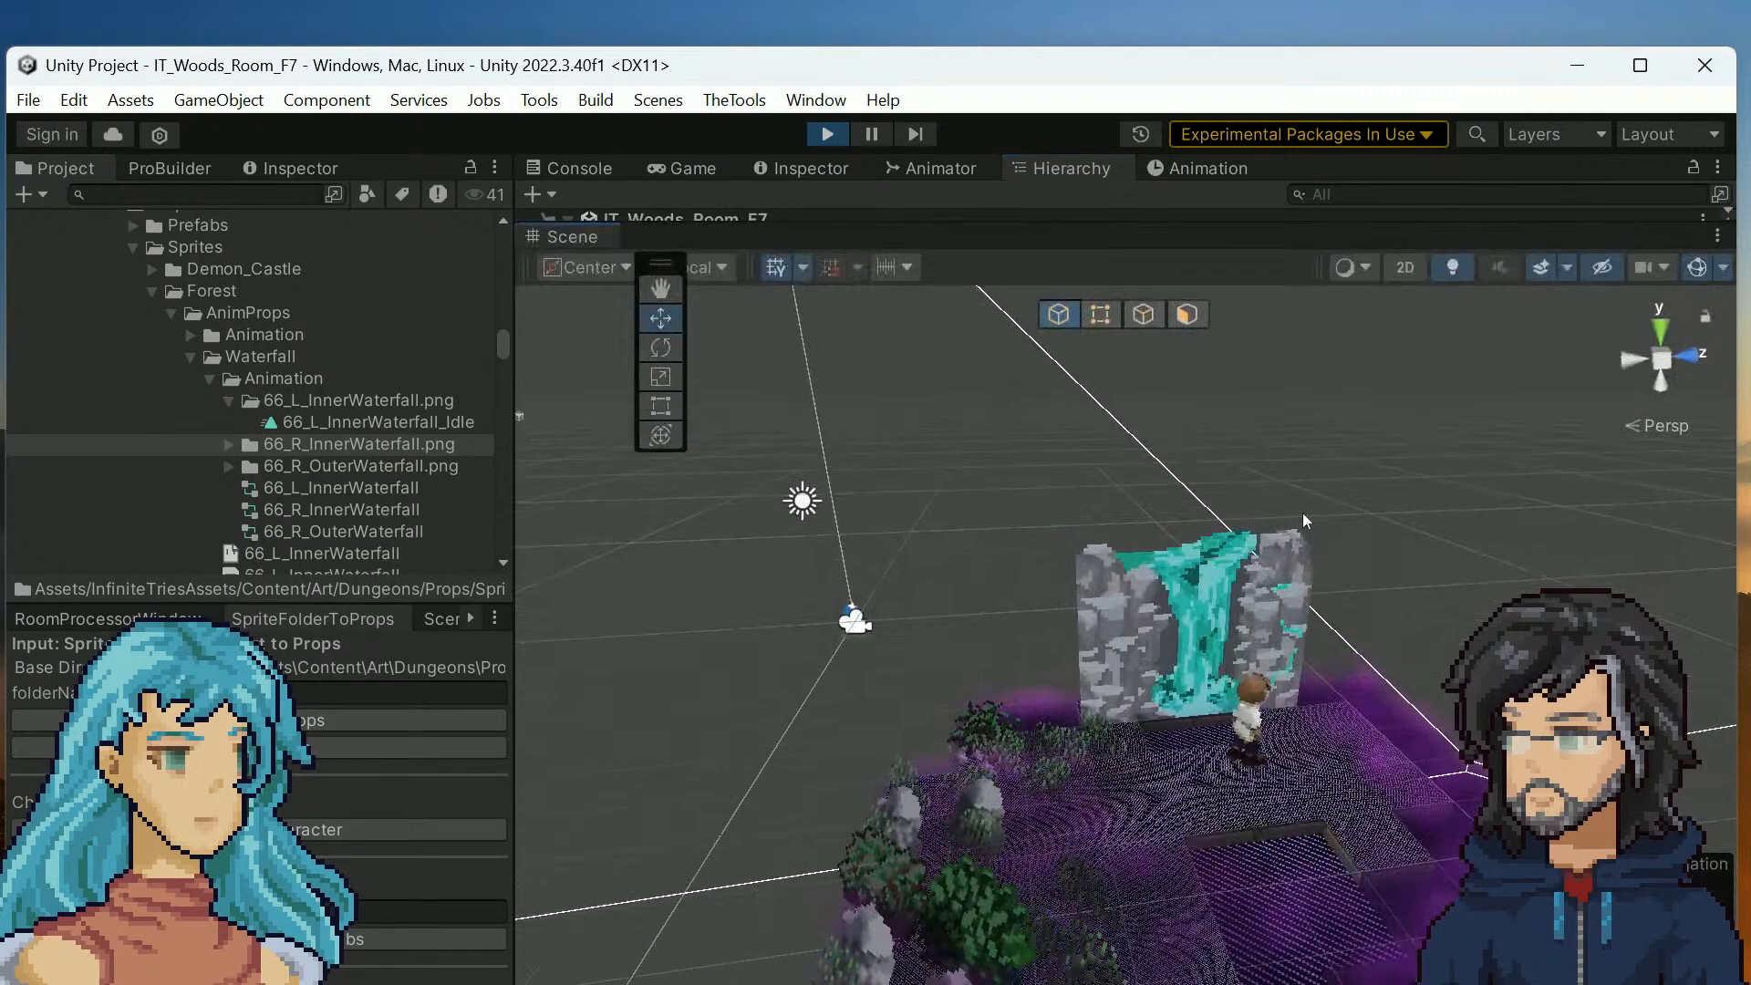
{"action": "left_click", "coordinate": [1112, 643]}
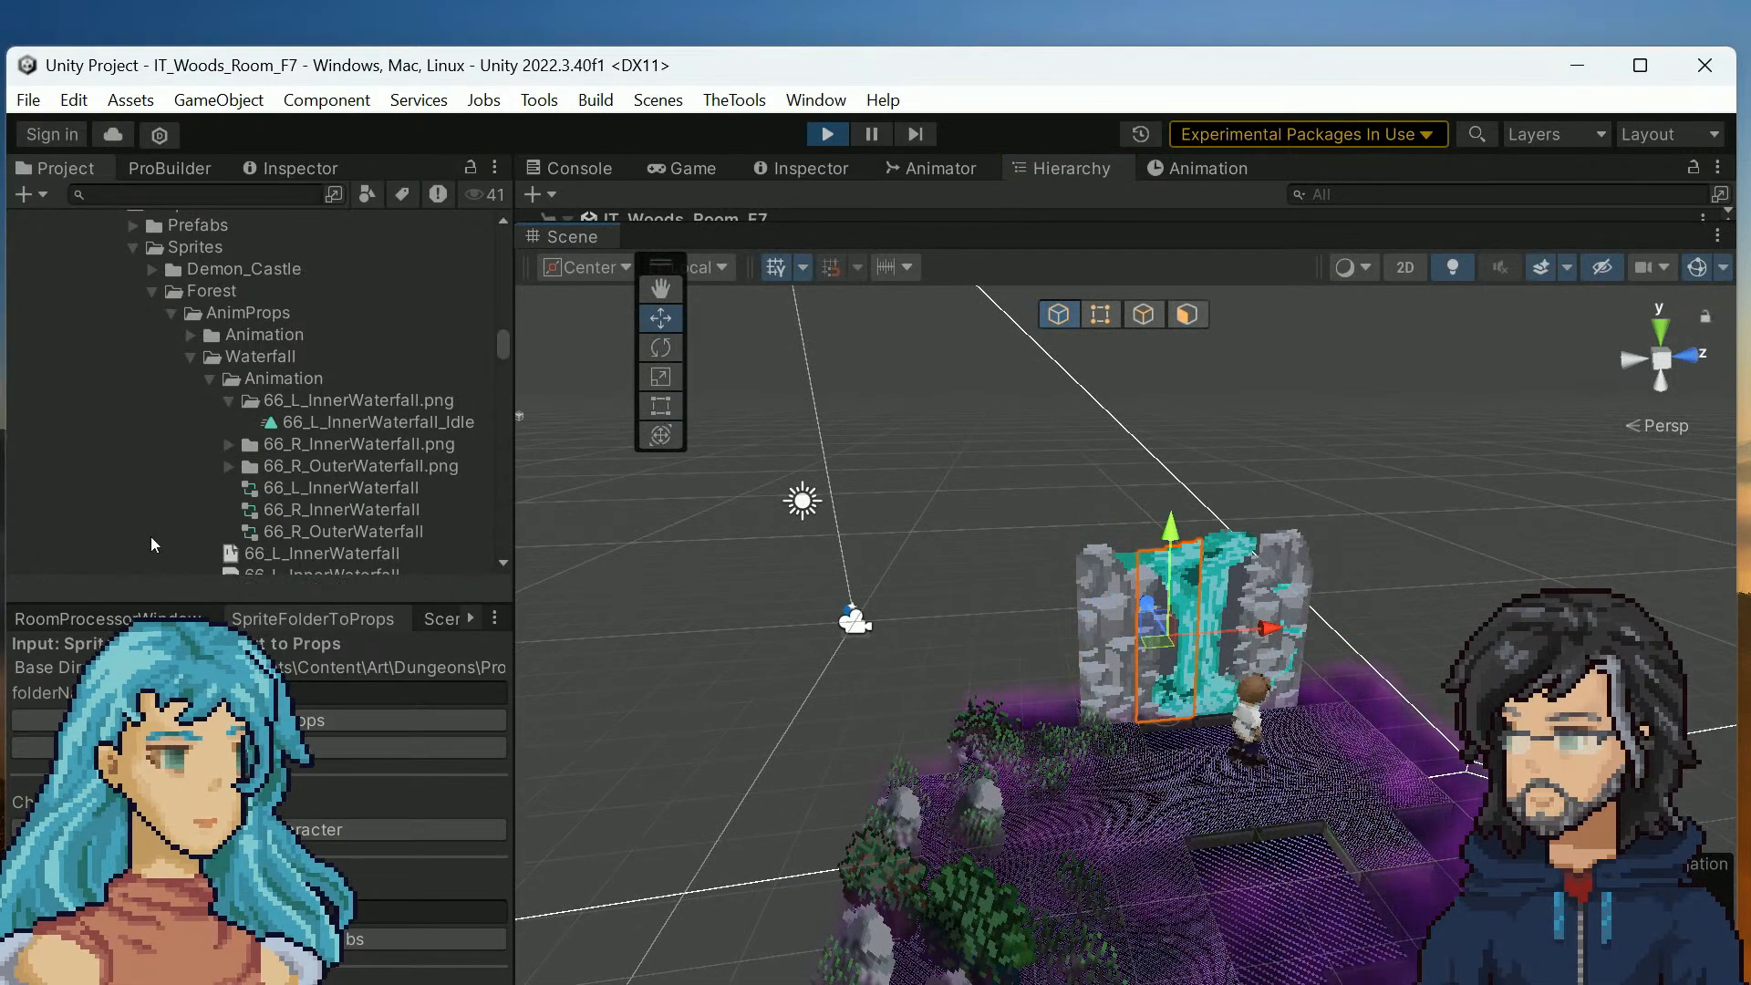
{"action": "scroll", "coordinate": [153, 545], "scroll_direction": "down", "scroll_amount": 4}
{"action": "left_click", "coordinate": [785, 169]}
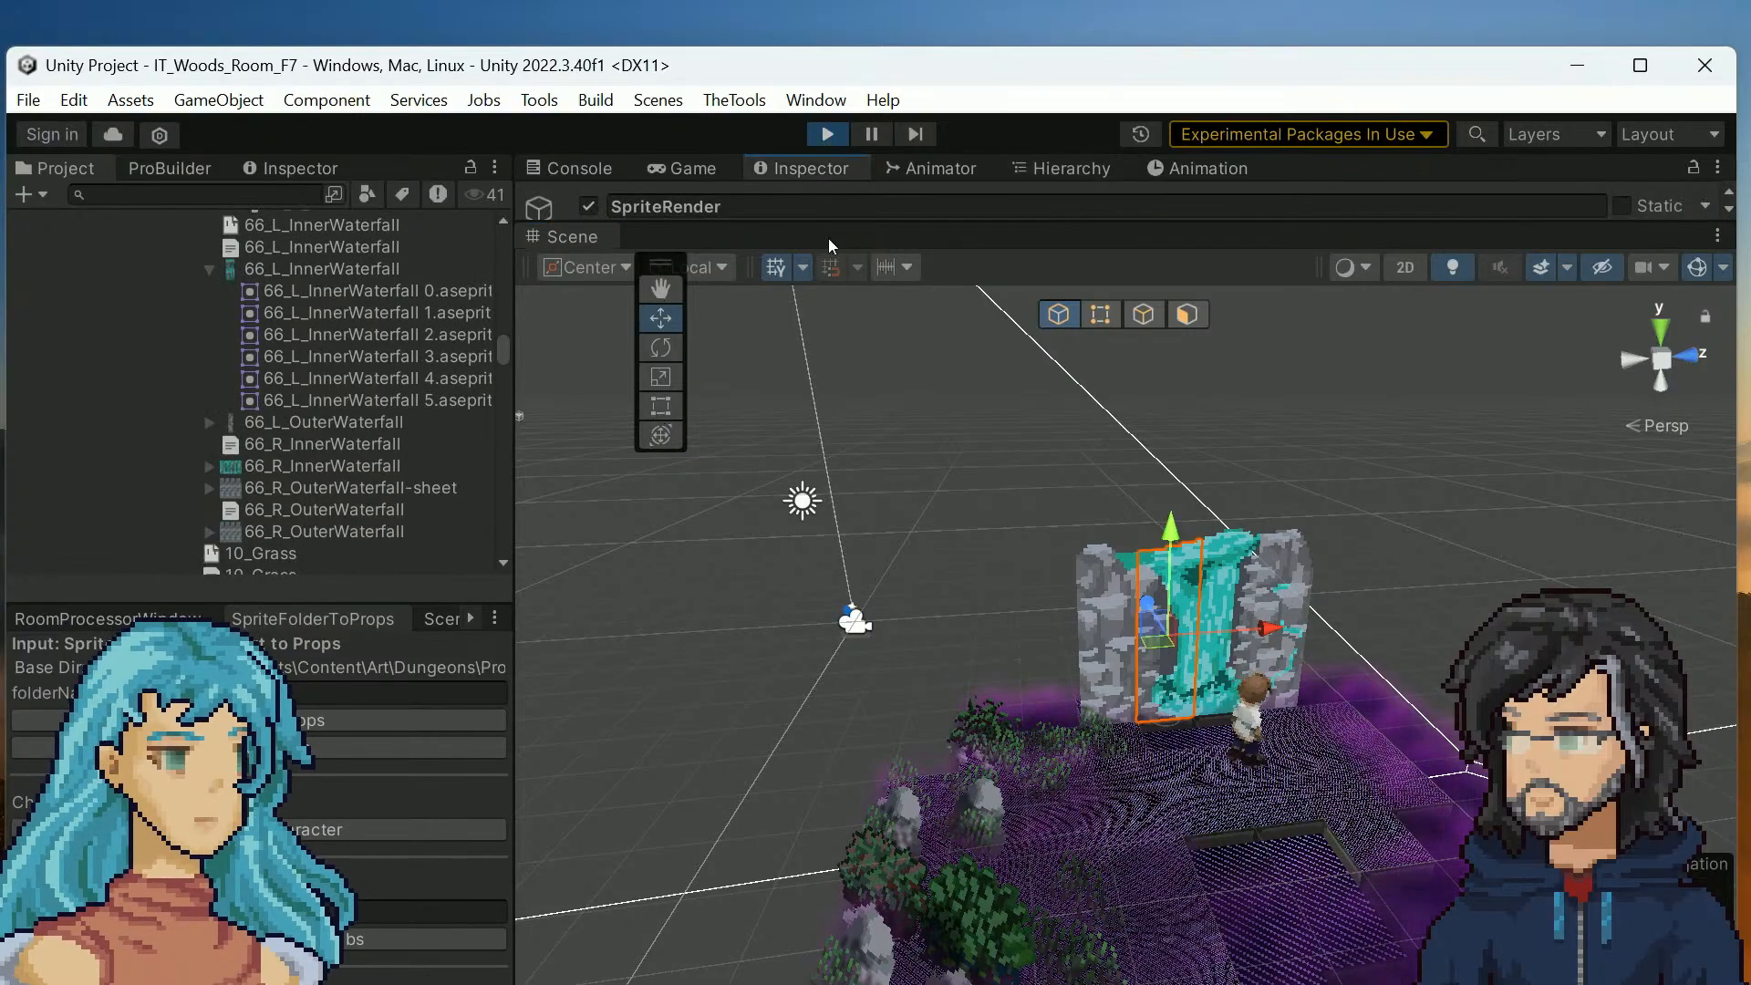
{"action": "left_click_drag", "start_coordinate": [828, 232], "coordinate": [869, 873]}
{"action": "scroll", "coordinate": [861, 702], "scroll_direction": "down", "scroll_amount": 3}
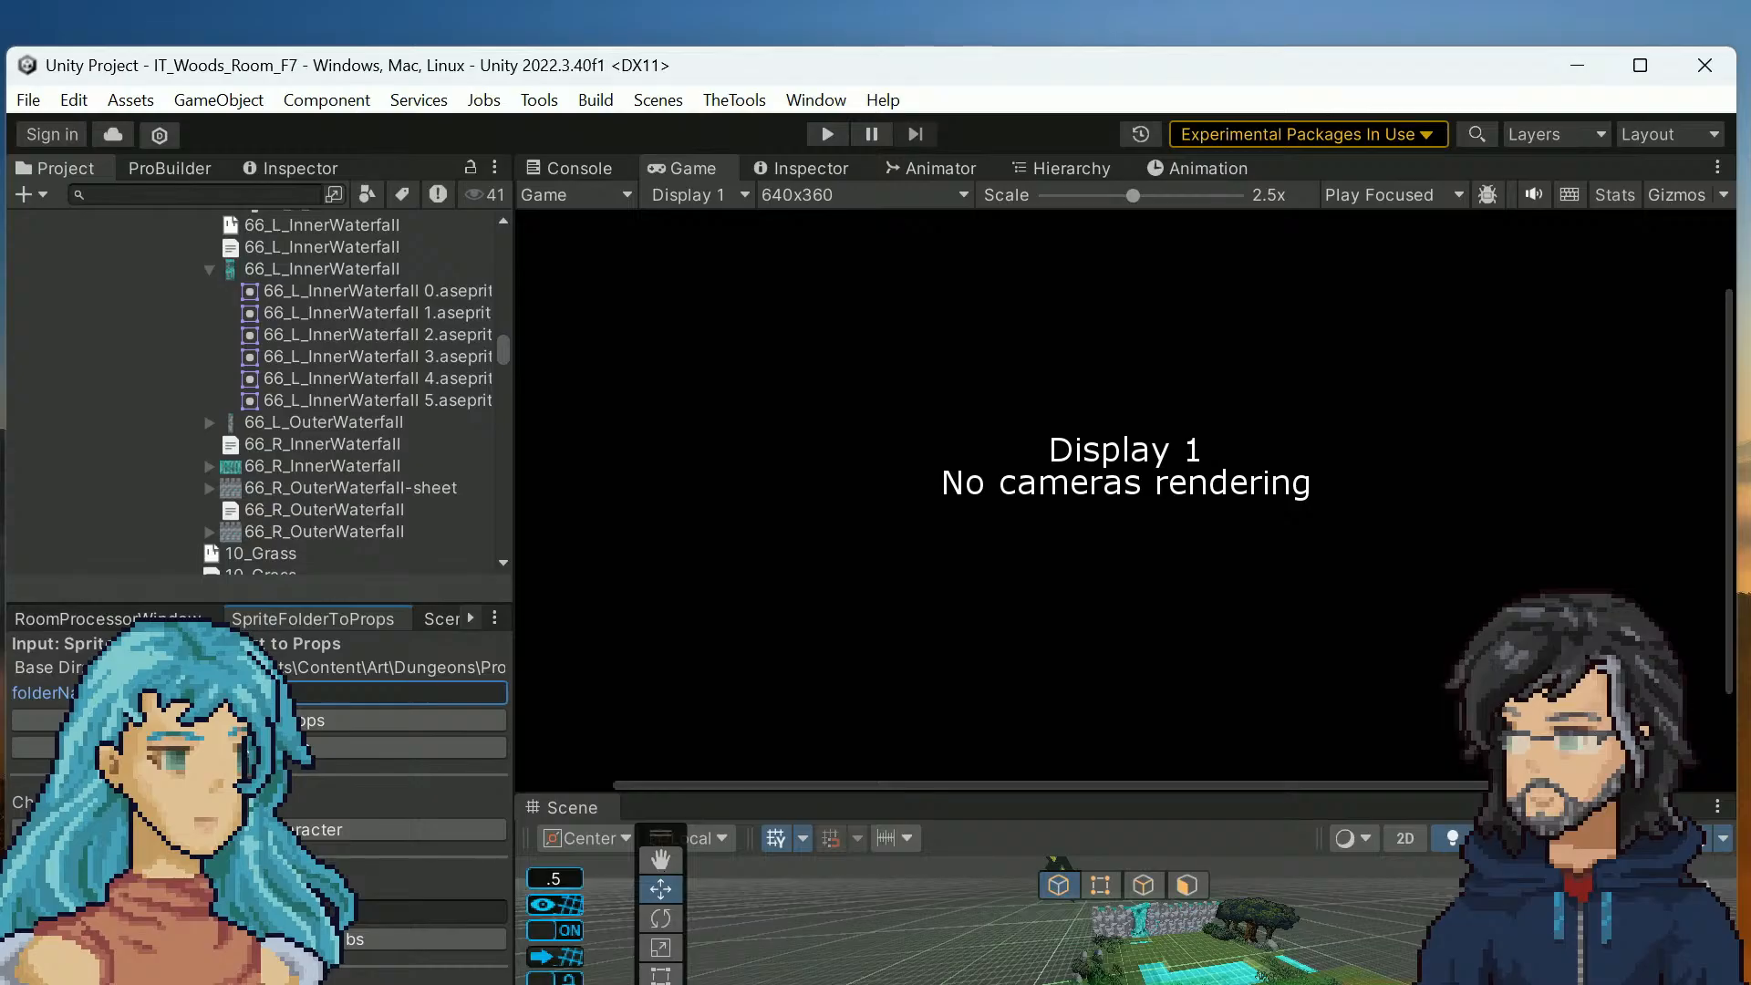
Rerun the SpriteFolderToProps generation outside Play mode and enlarge the Scene view
{"action": "left_click", "coordinate": [312, 746]}
{"action": "left_click_drag", "start_coordinate": [1058, 794], "coordinate": [1028, 591]}
{"action": "left_click", "coordinate": [311, 720]}
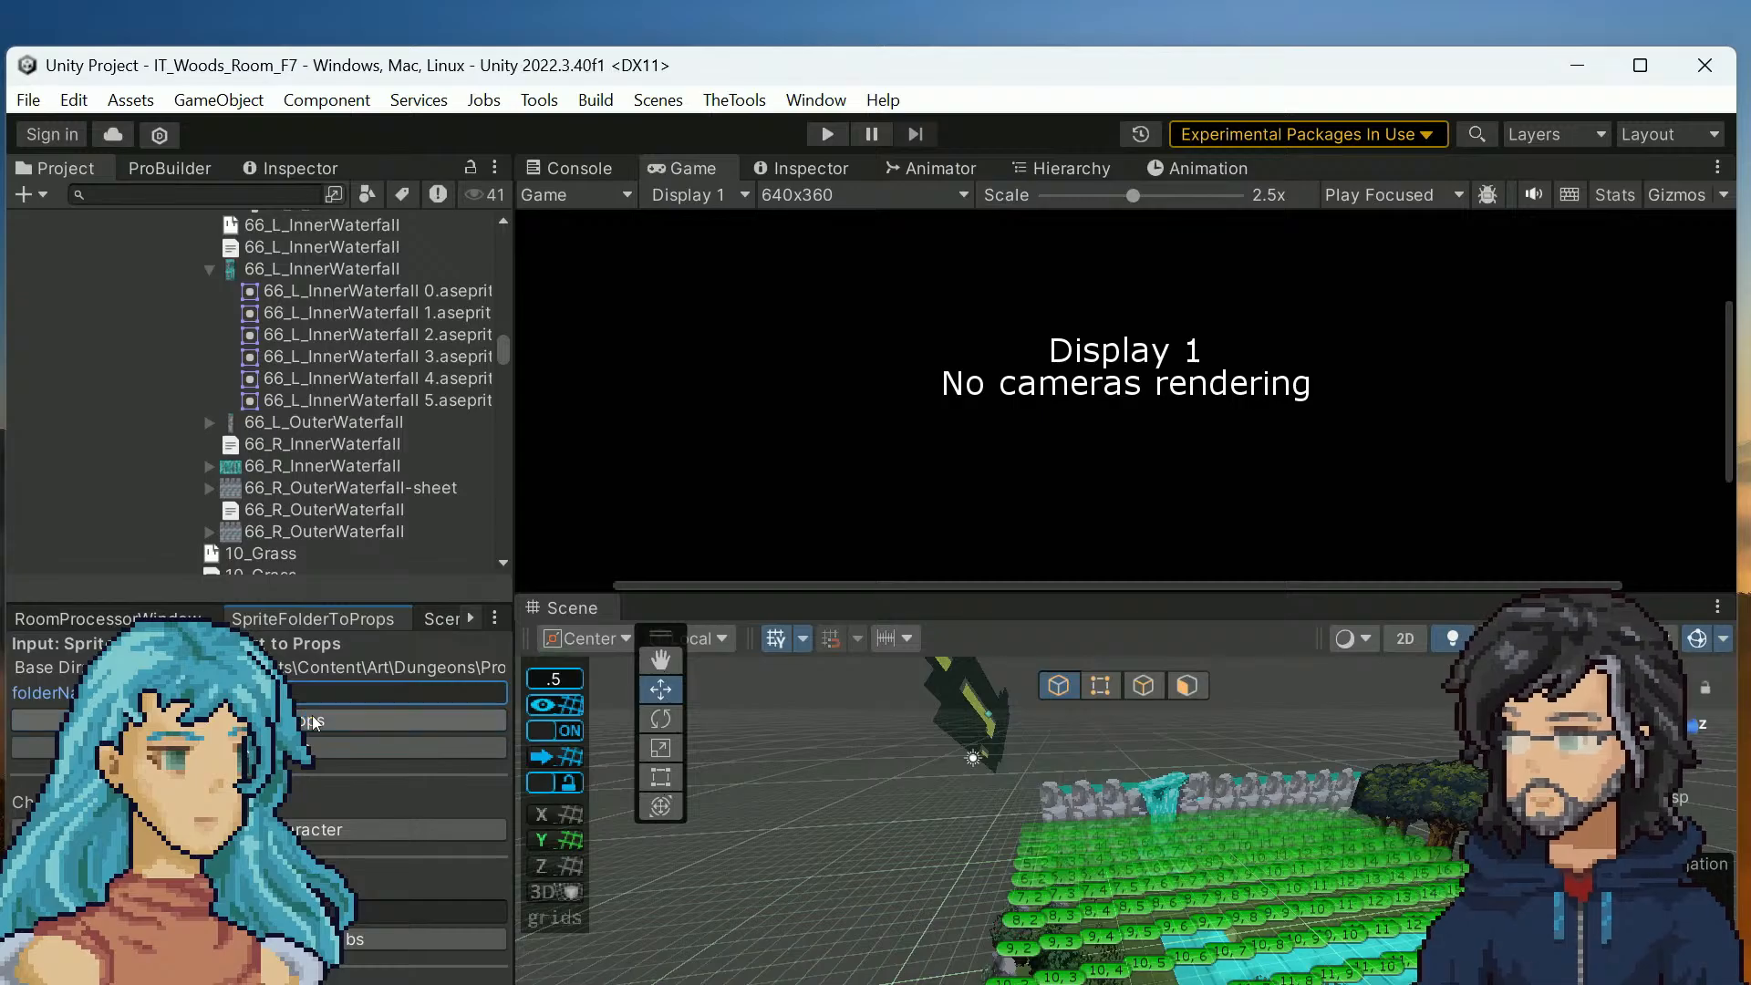
Replay the scene with an enlarged Game view and walk the character across the bridge to recheck the waterfall wall
{"action": "left_click", "coordinate": [821, 140]}
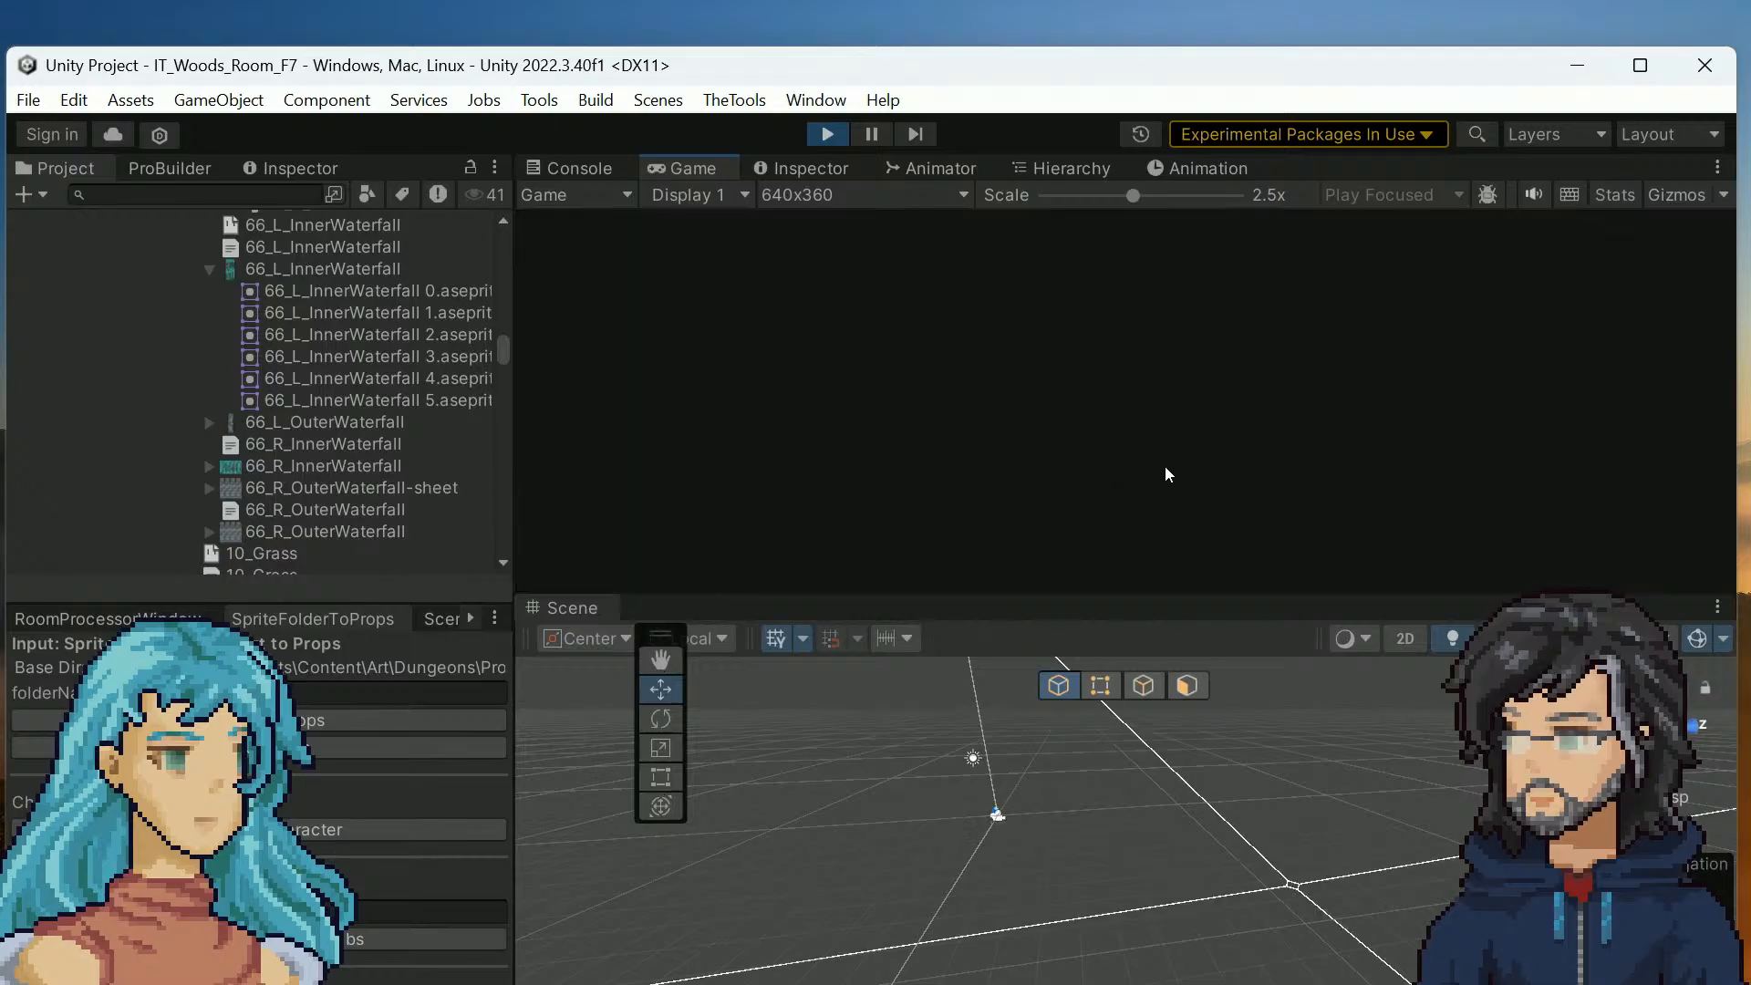
{"action": "left_click_drag", "start_coordinate": [1051, 599], "coordinate": [1067, 891]}
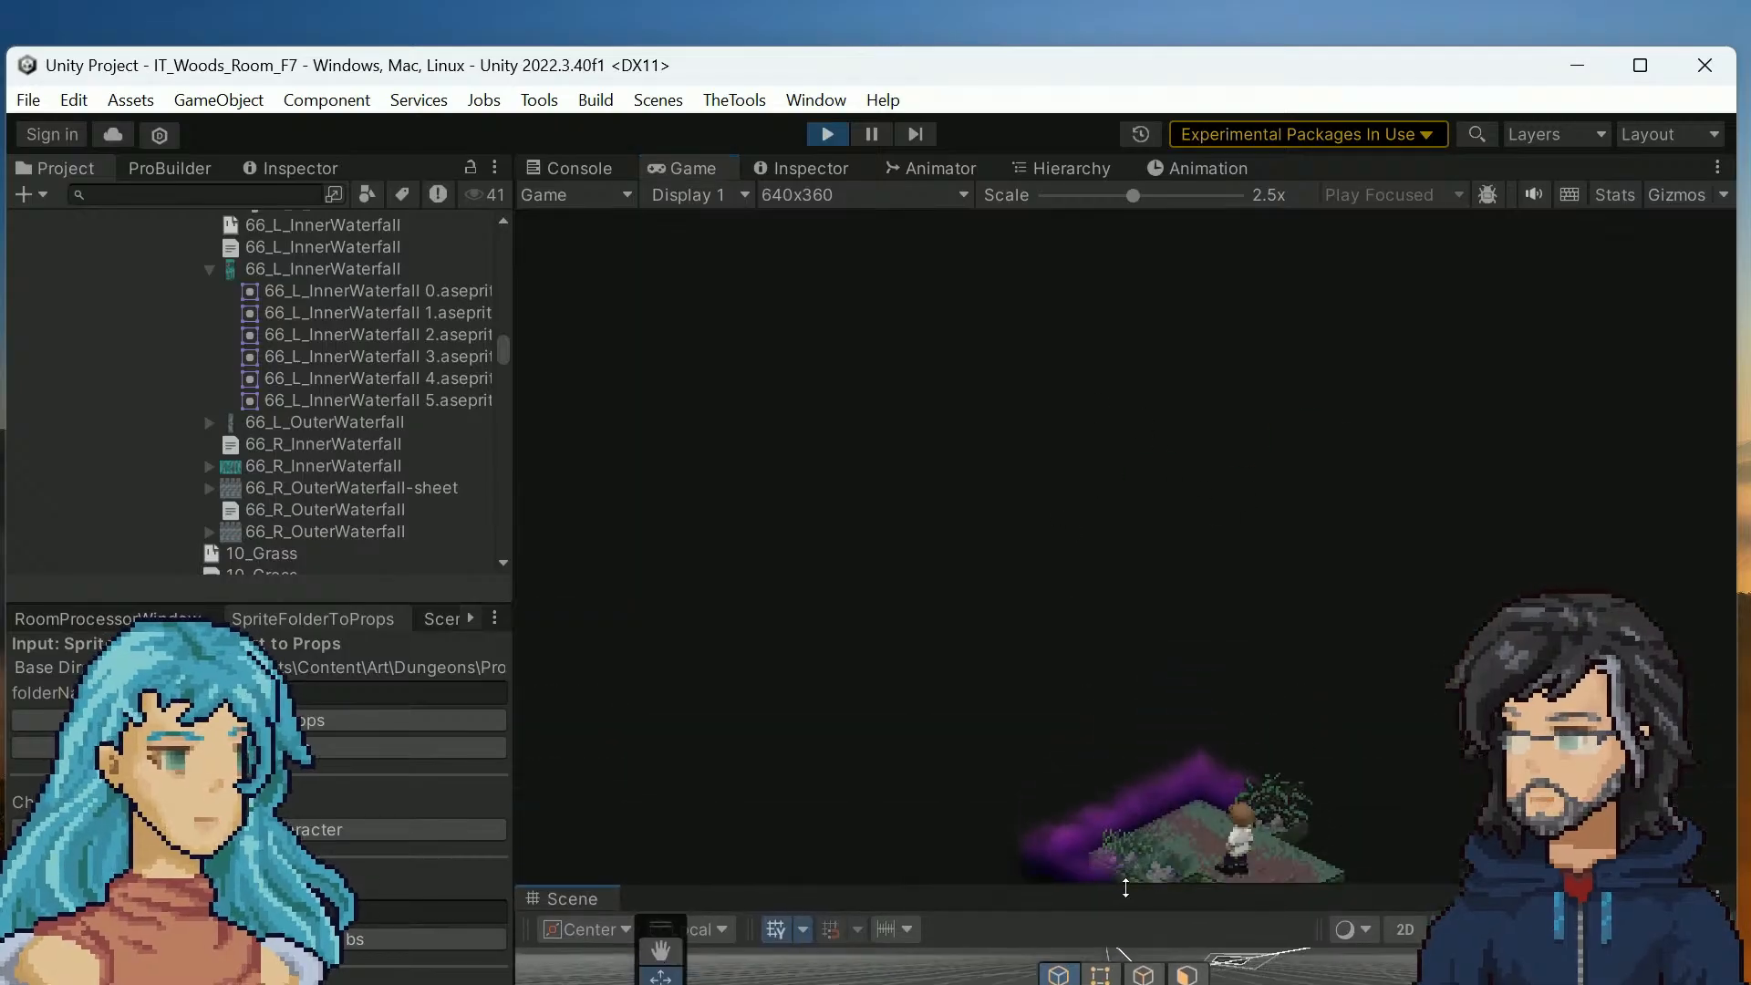
{"action": "key", "text": "w"}
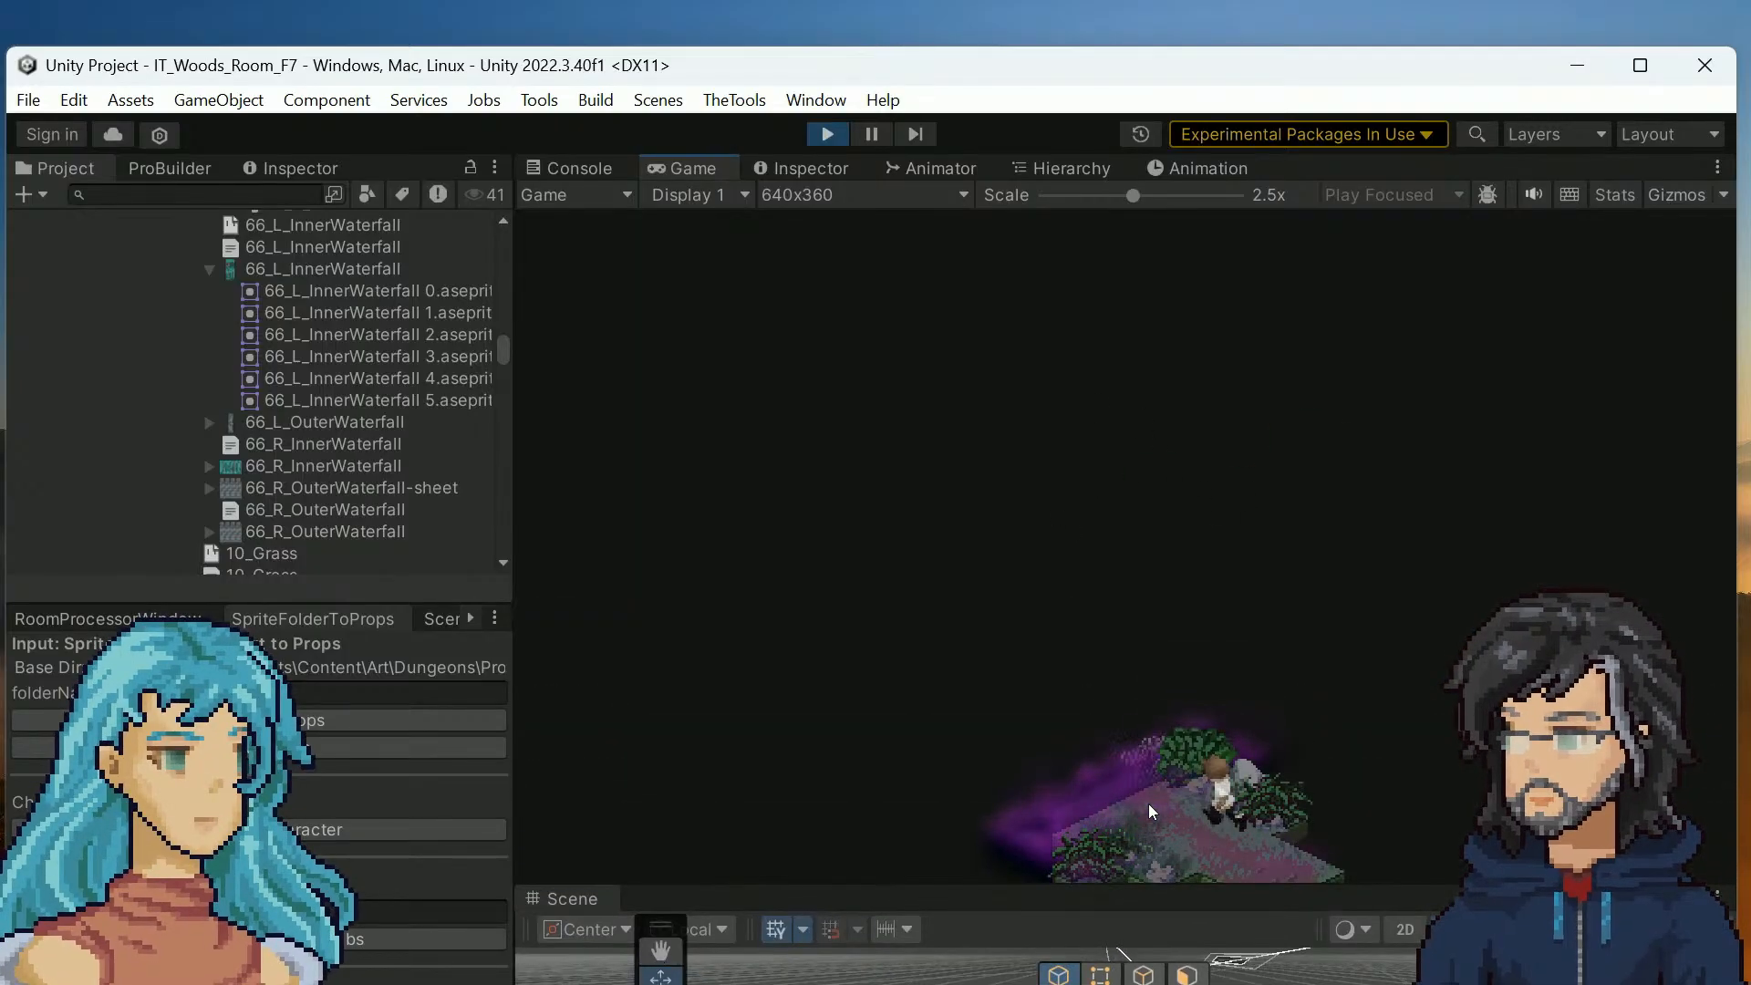
{"action": "key", "text": "w"}
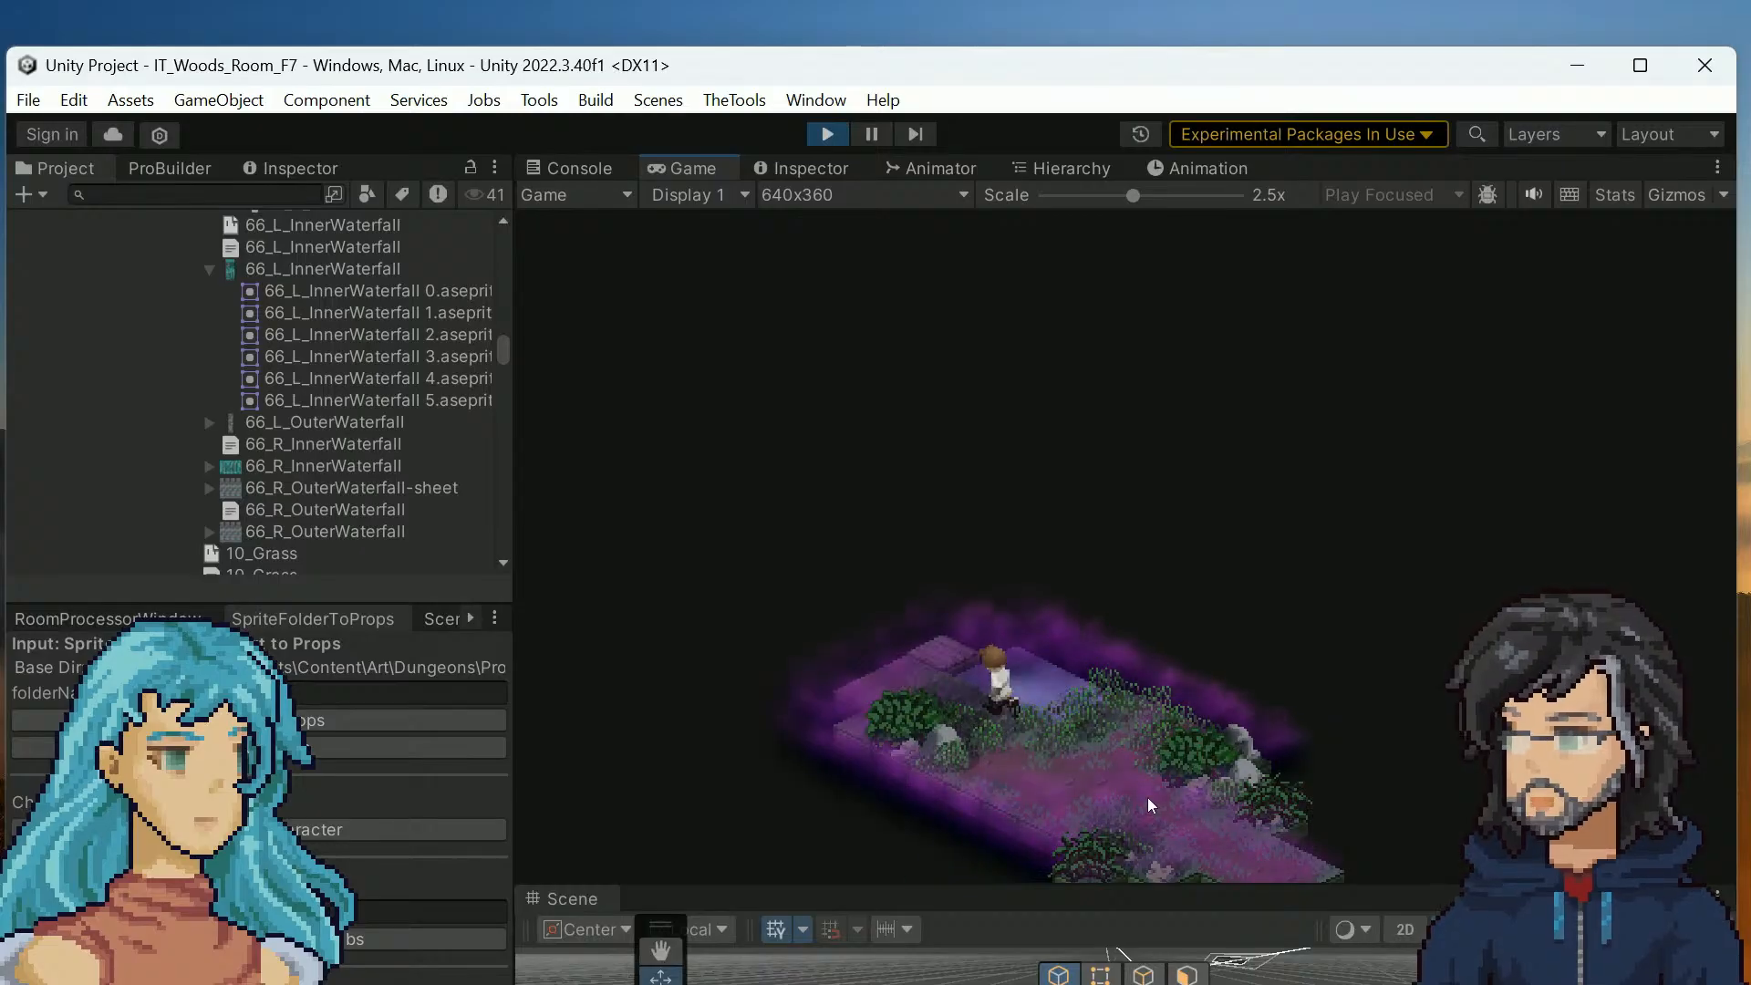
{"action": "key", "text": "w"}
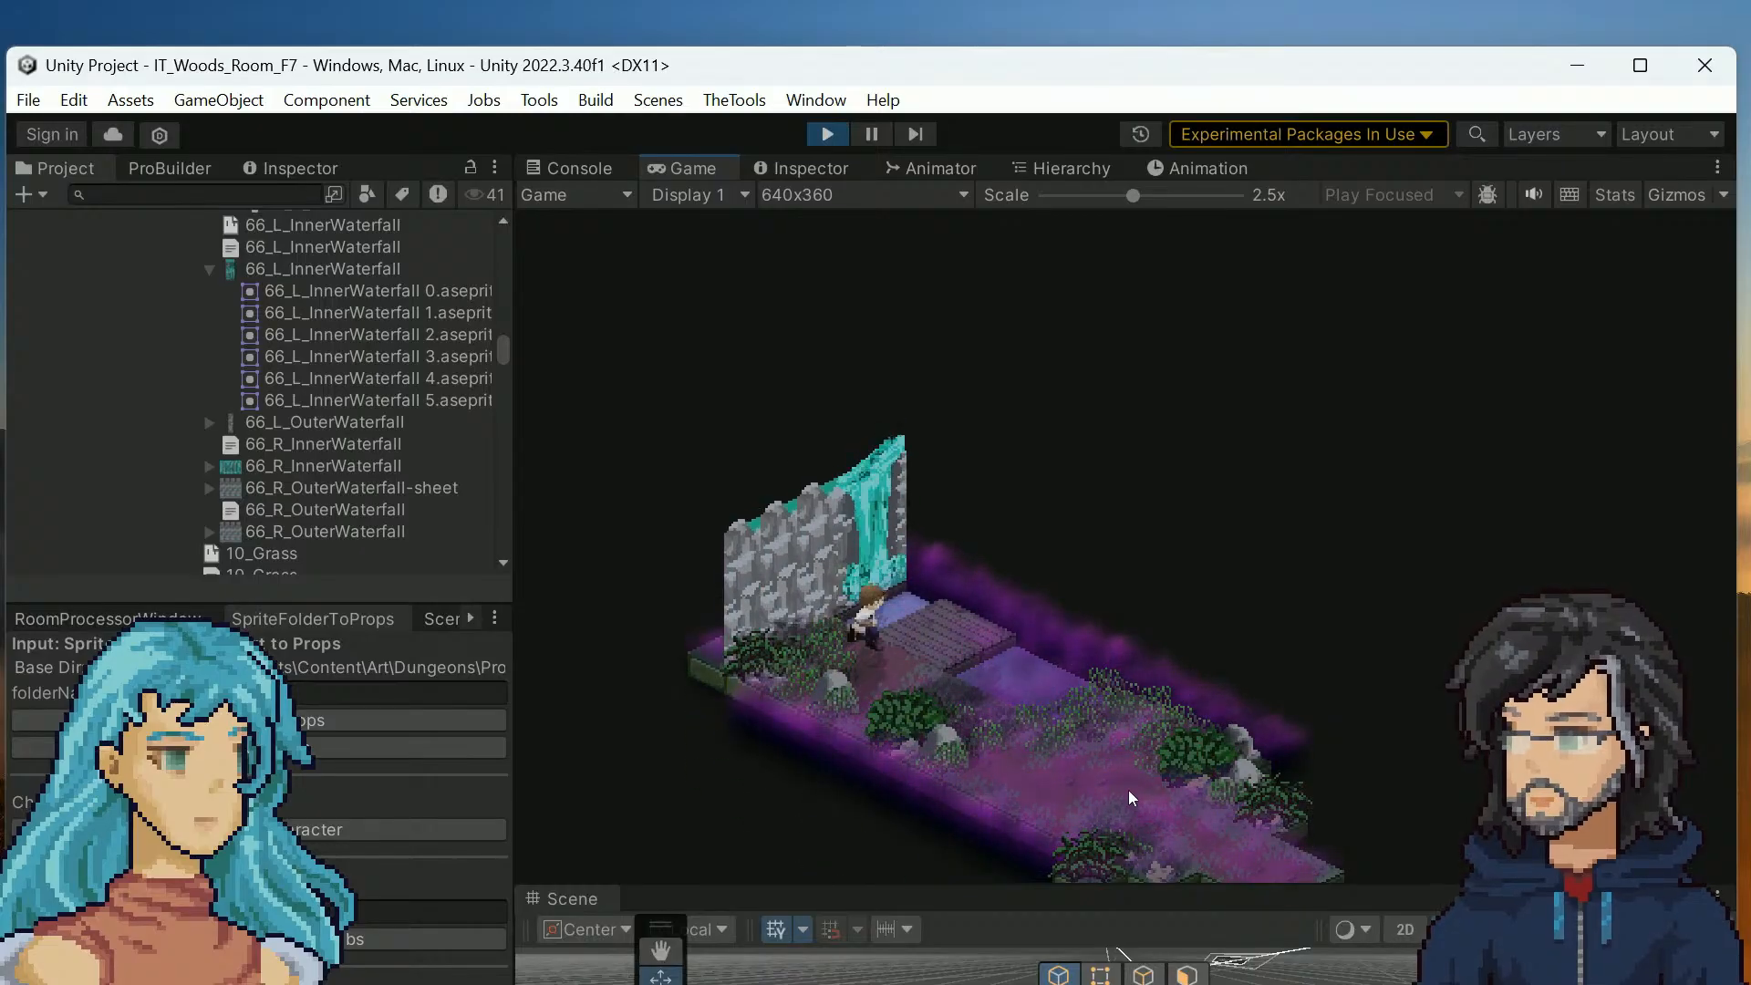
{"action": "key", "text": "d"}
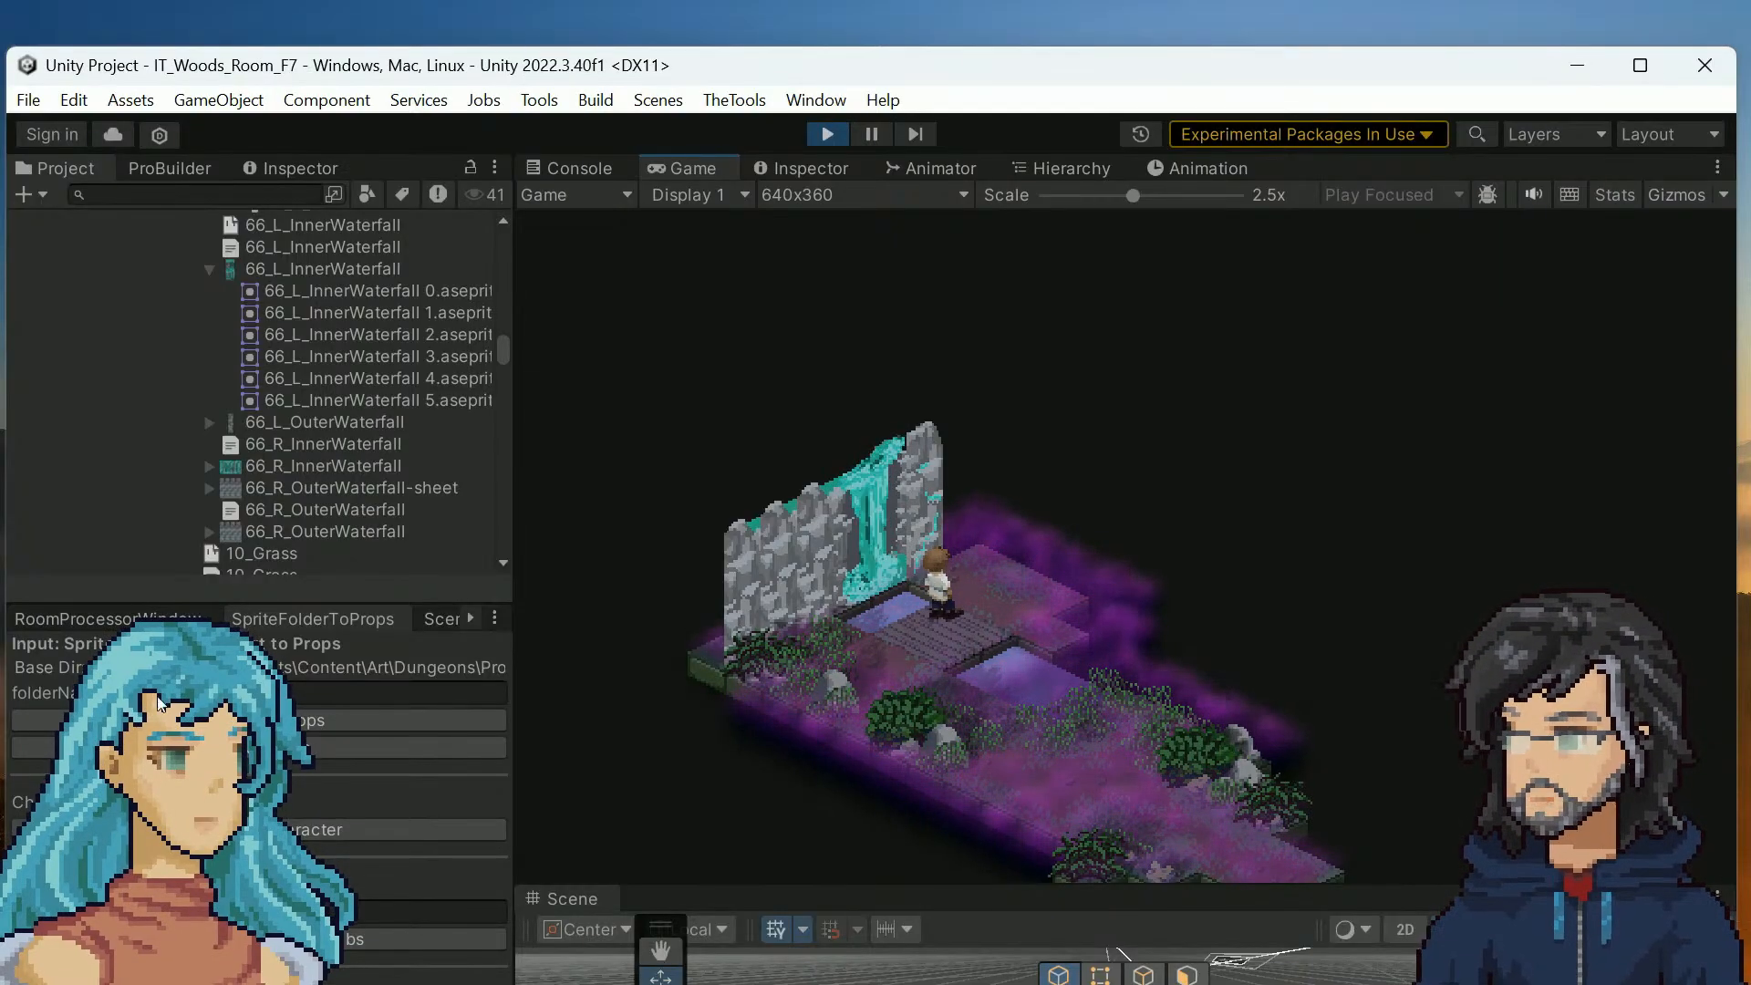
Switch to Aseprite and inspect the stone and water frames on the 66_R_OuterWaterfall sheet
{"action": "left_click_drag", "start_coordinate": [969, 73], "coordinate": [939, 80]}
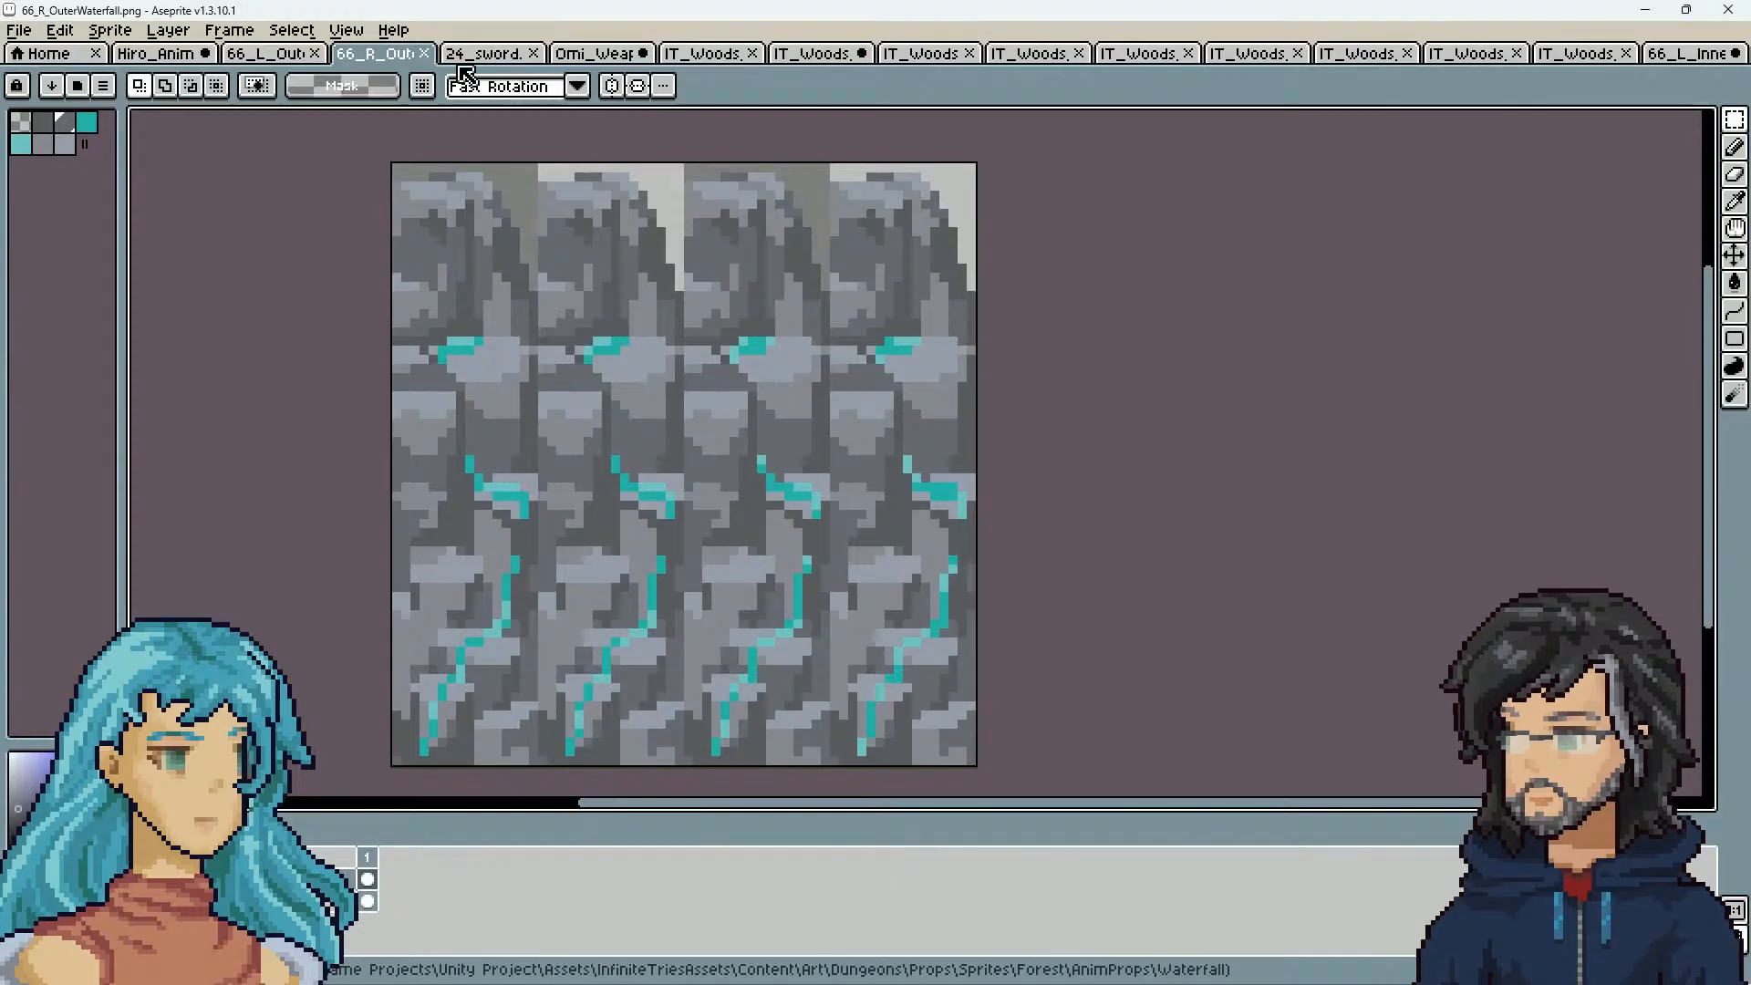
{"action": "scroll", "coordinate": [718, 539], "scroll_direction": "down", "scroll_amount": 3}
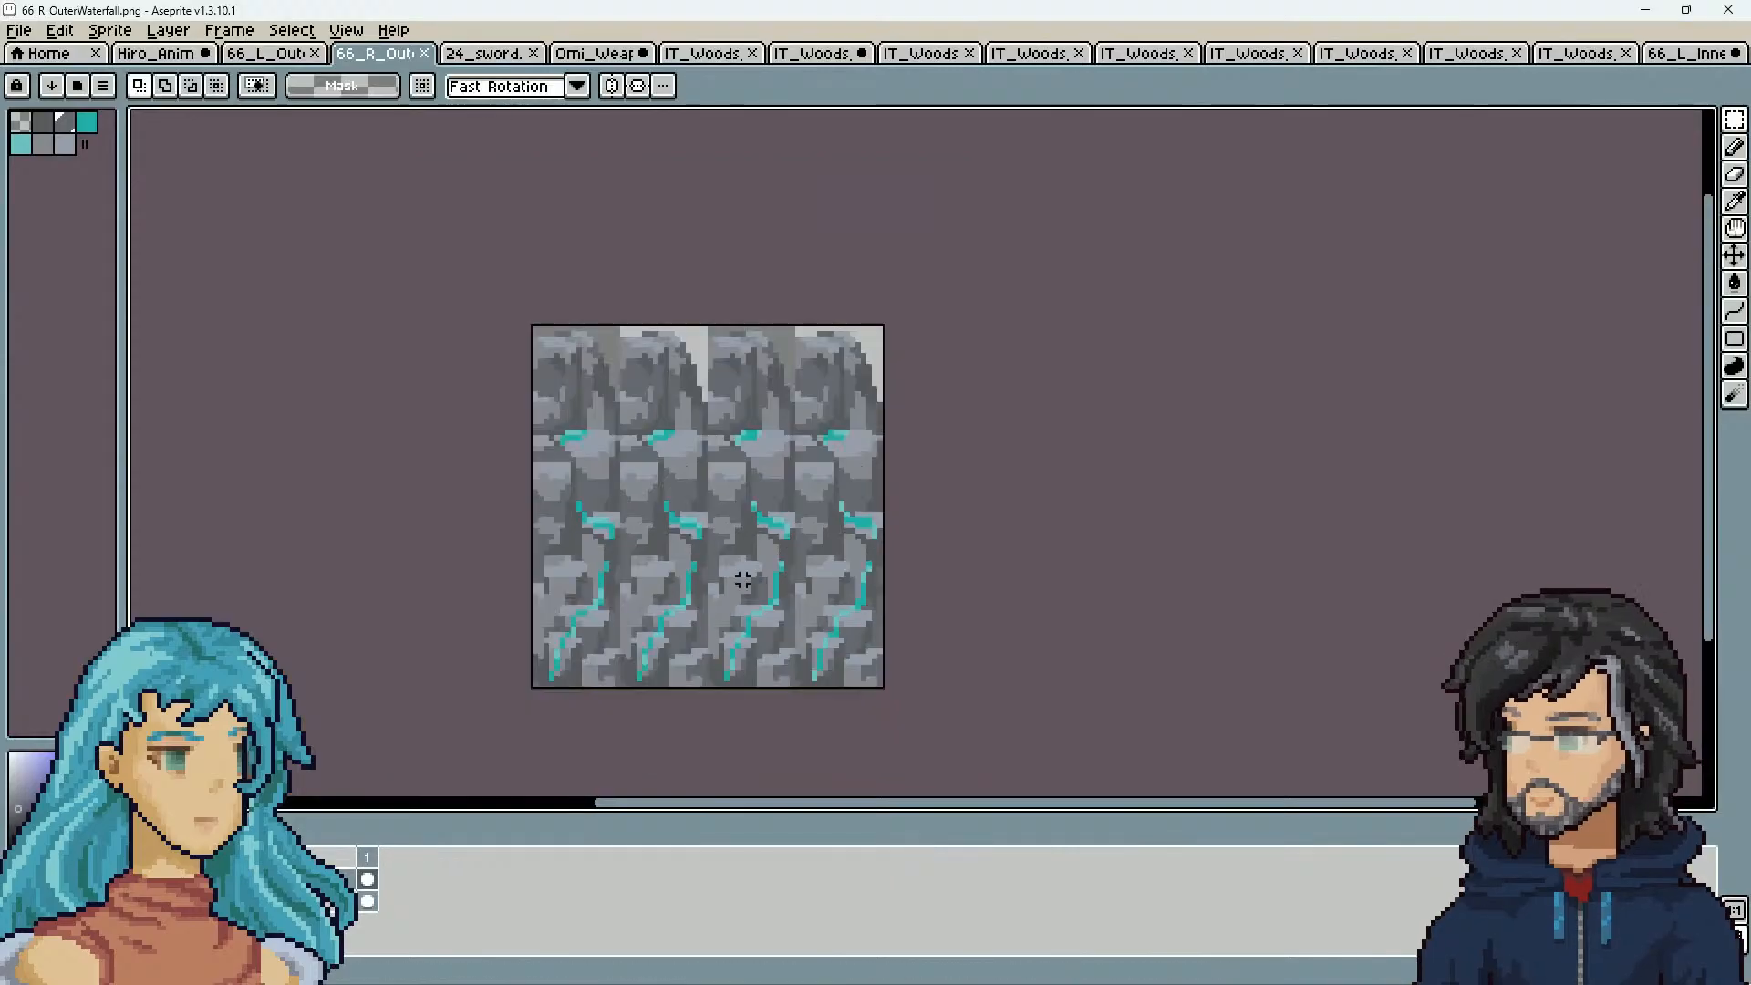
{"action": "scroll", "coordinate": [718, 539], "scroll_direction": "up", "scroll_amount": 1}
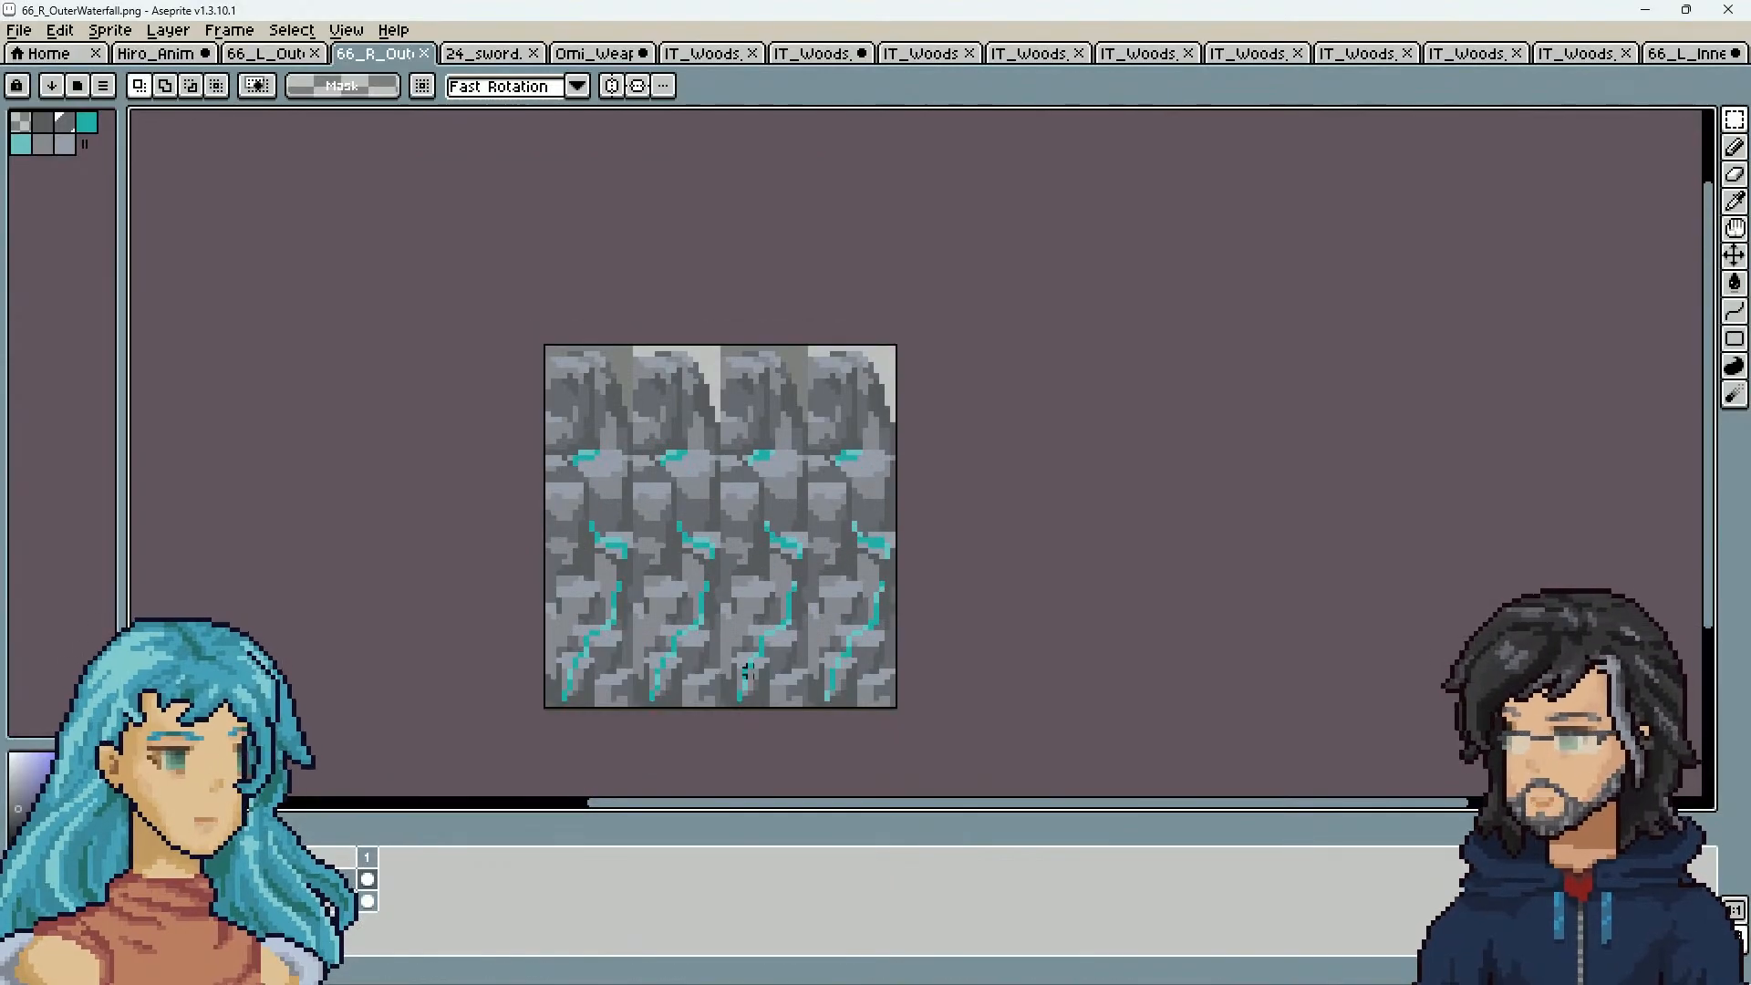
{"action": "left_click_drag", "start_coordinate": [1046, 529], "coordinate": [964, 513]}
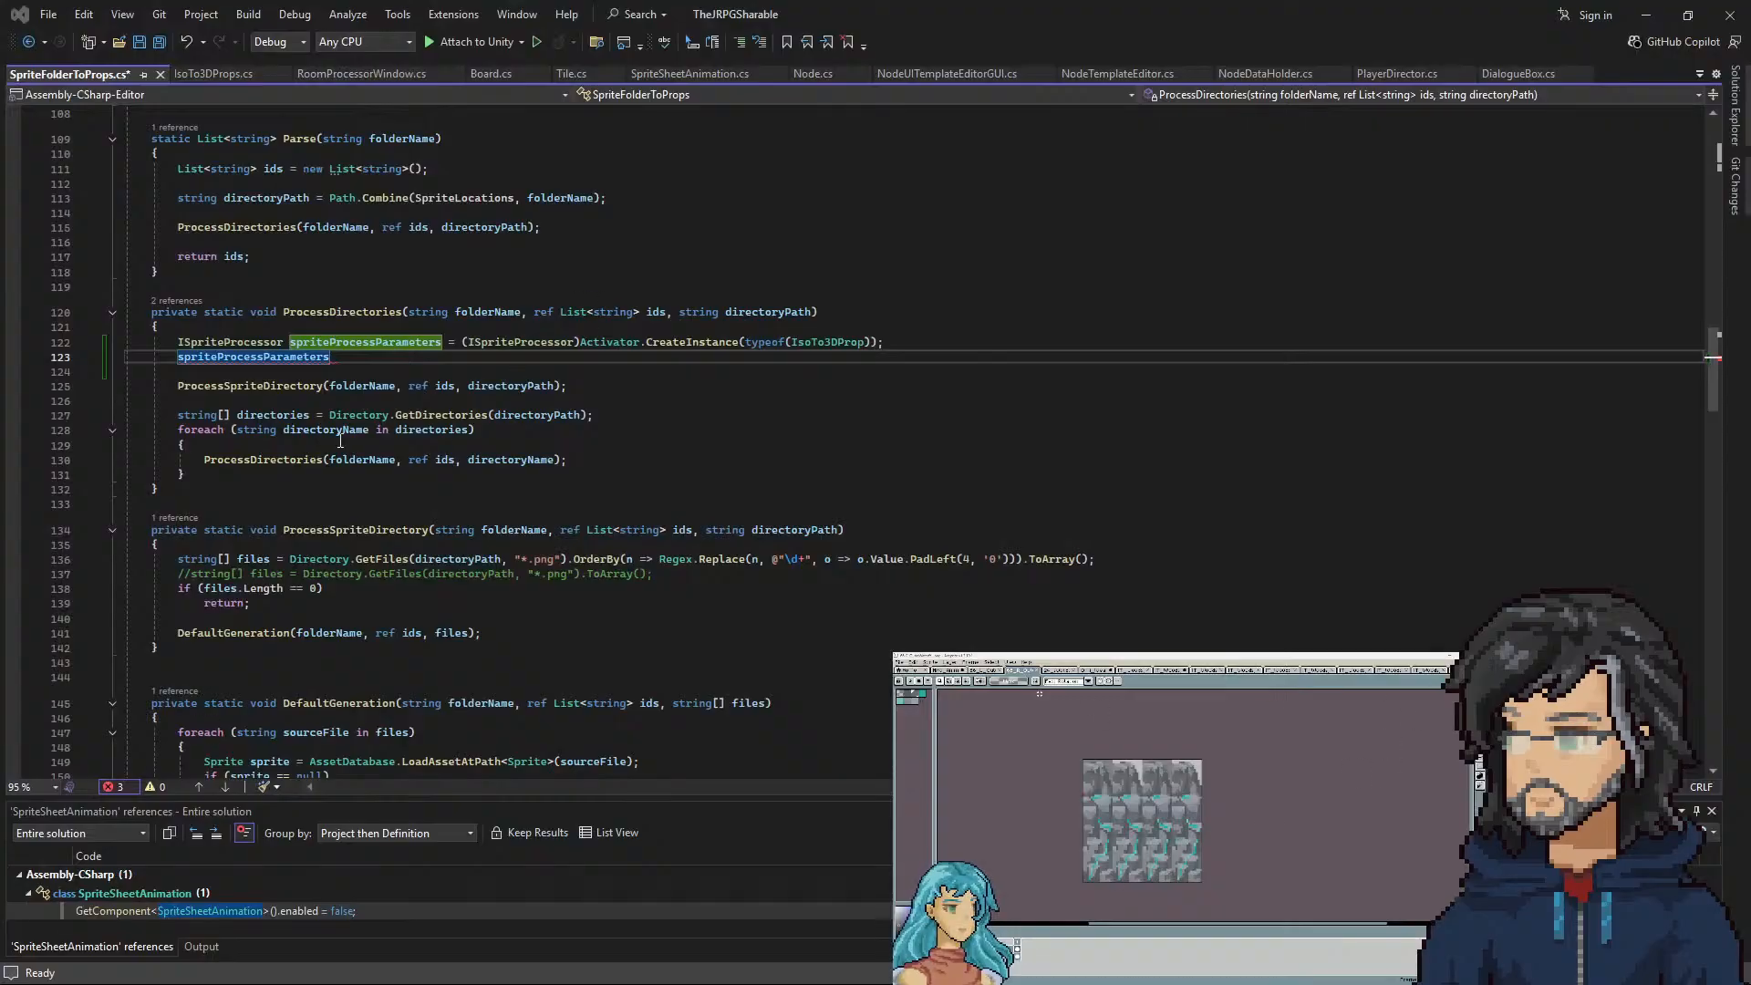
Switch to Visual Studio, remove the unfinished spriteProcessParameters statement from ProcessDirectories in SpriteFolderToProps.cs, and save the file
{"action": "left_click", "coordinate": [336, 358]}
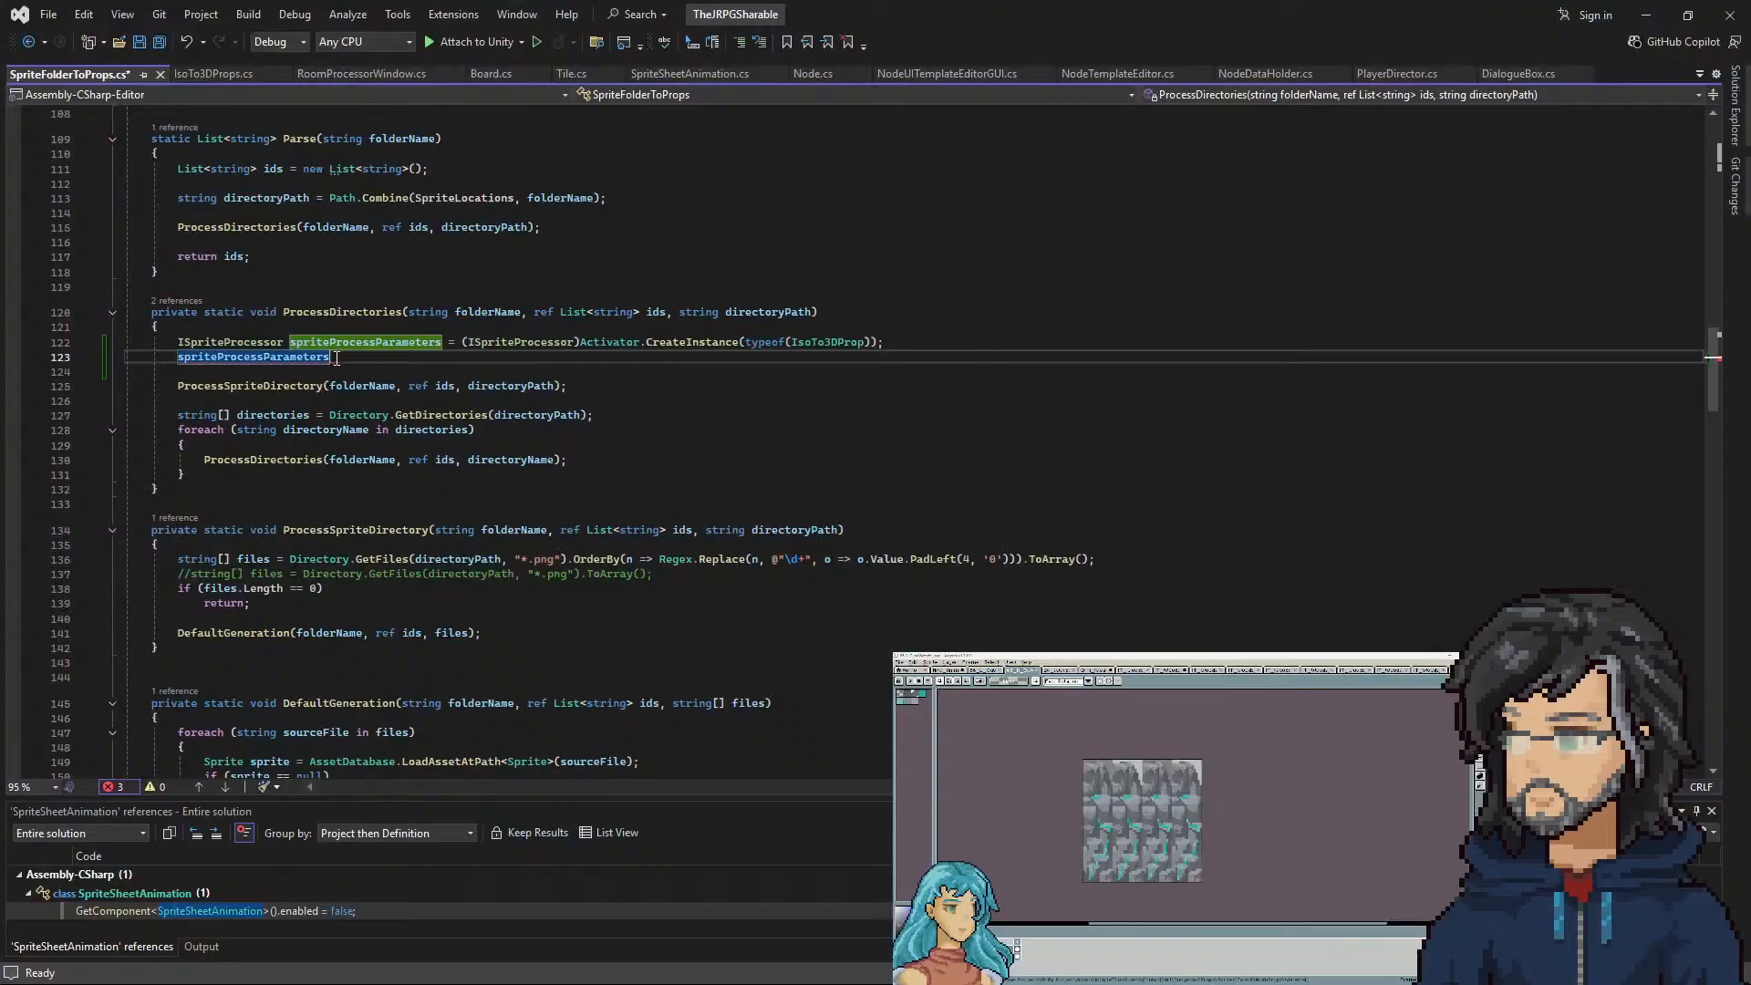
{"action": "type", "text": "."}
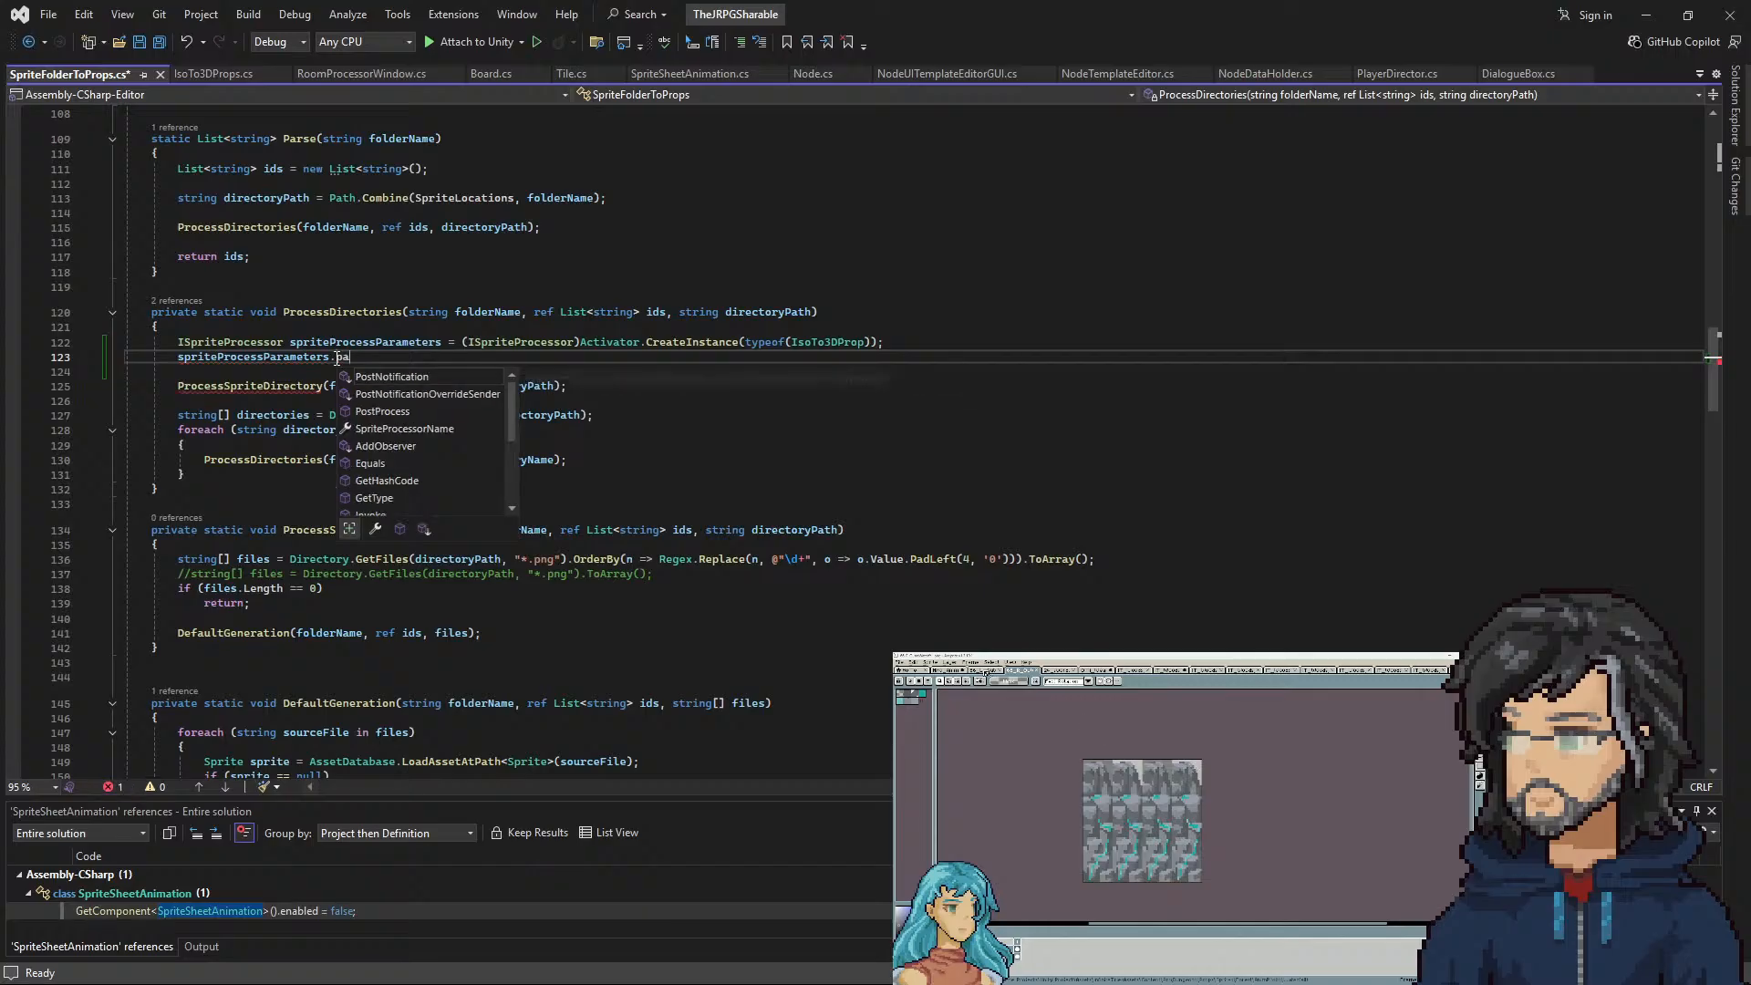
{"action": "key", "text": "Escape"}
{"action": "left_click_drag", "start_coordinate": [336, 357], "coordinate": [151, 354]}
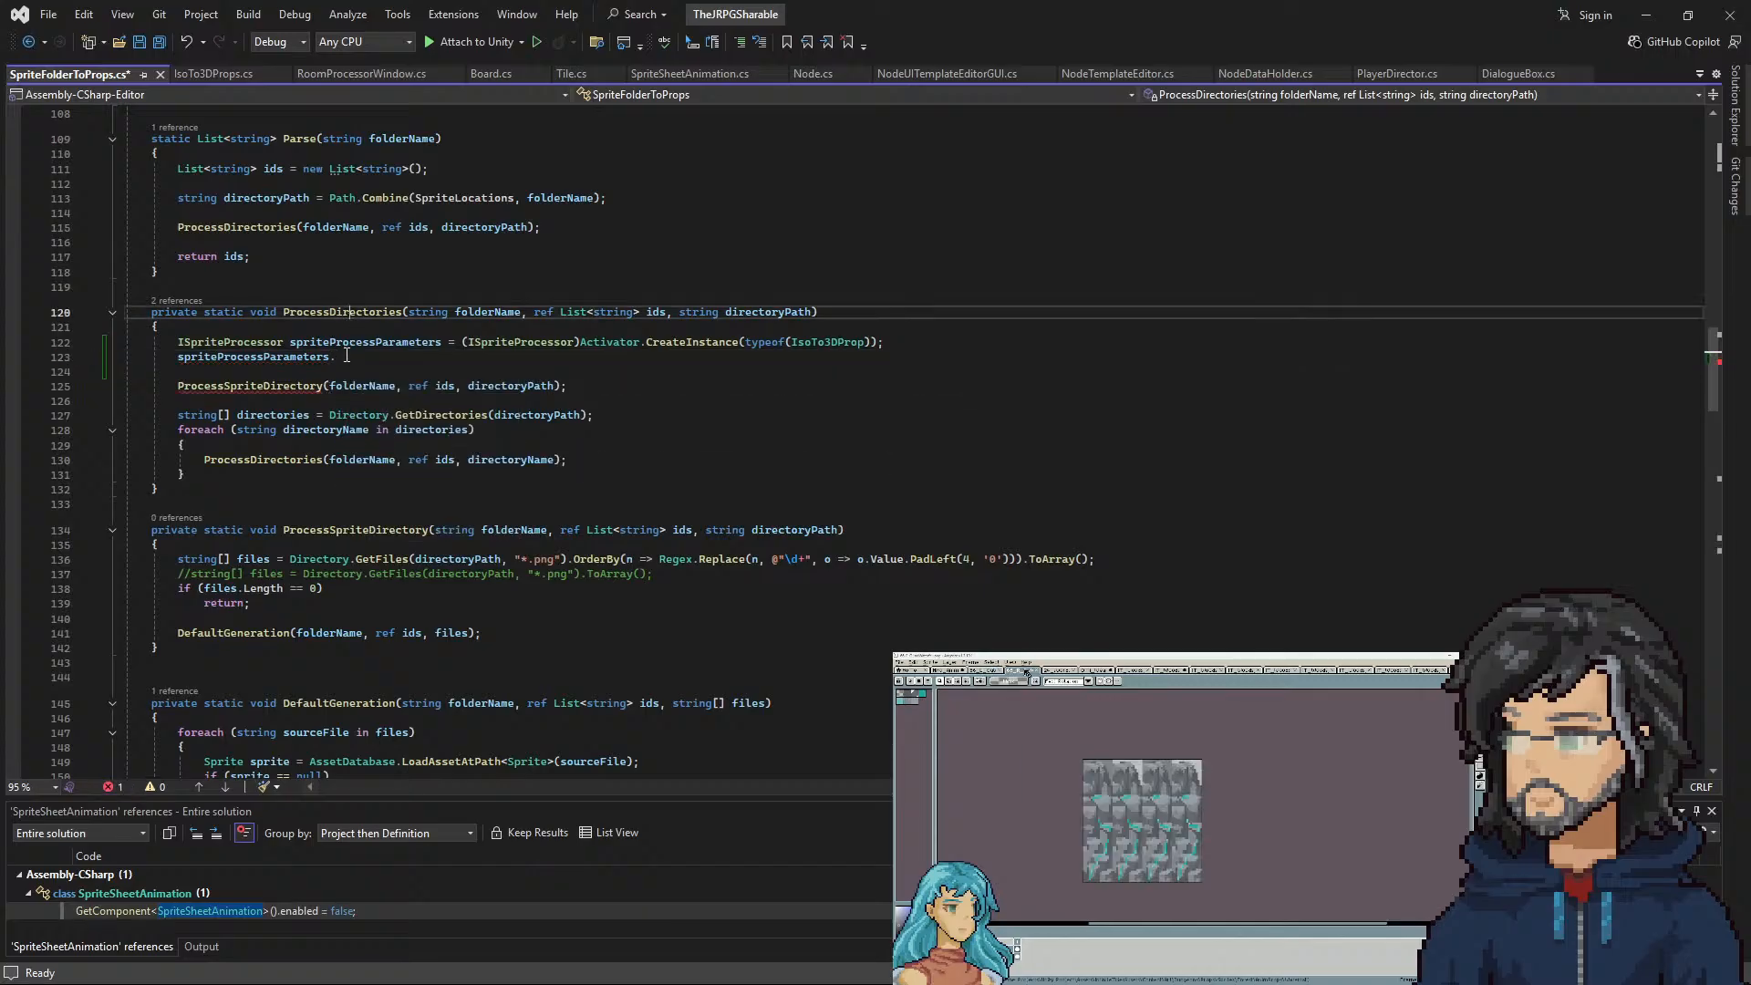
{"action": "key", "text": "BackSpace"}
{"action": "key", "text": "BackSpace"}
{"action": "key", "text": "ctrl+s"}
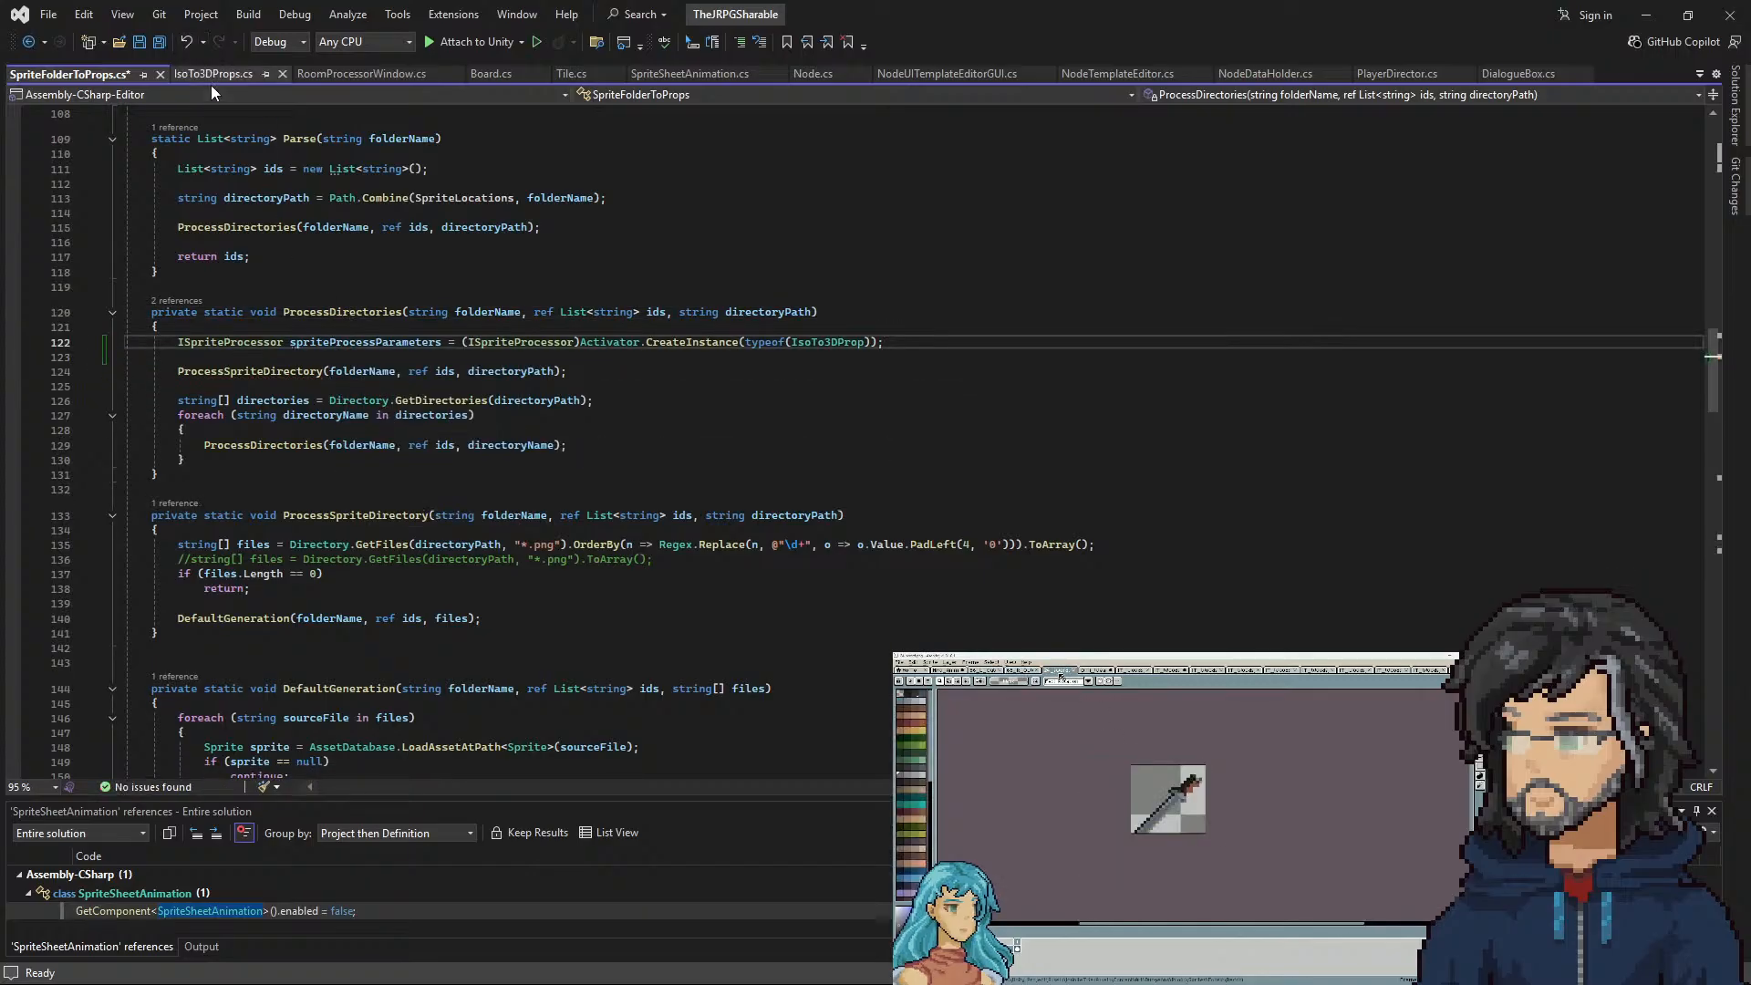
Delete the static SpriteLocations string from the IsoTo3DProp class in IsoTo3DProps.cs and save the file
{"action": "left_click", "coordinate": [209, 73]}
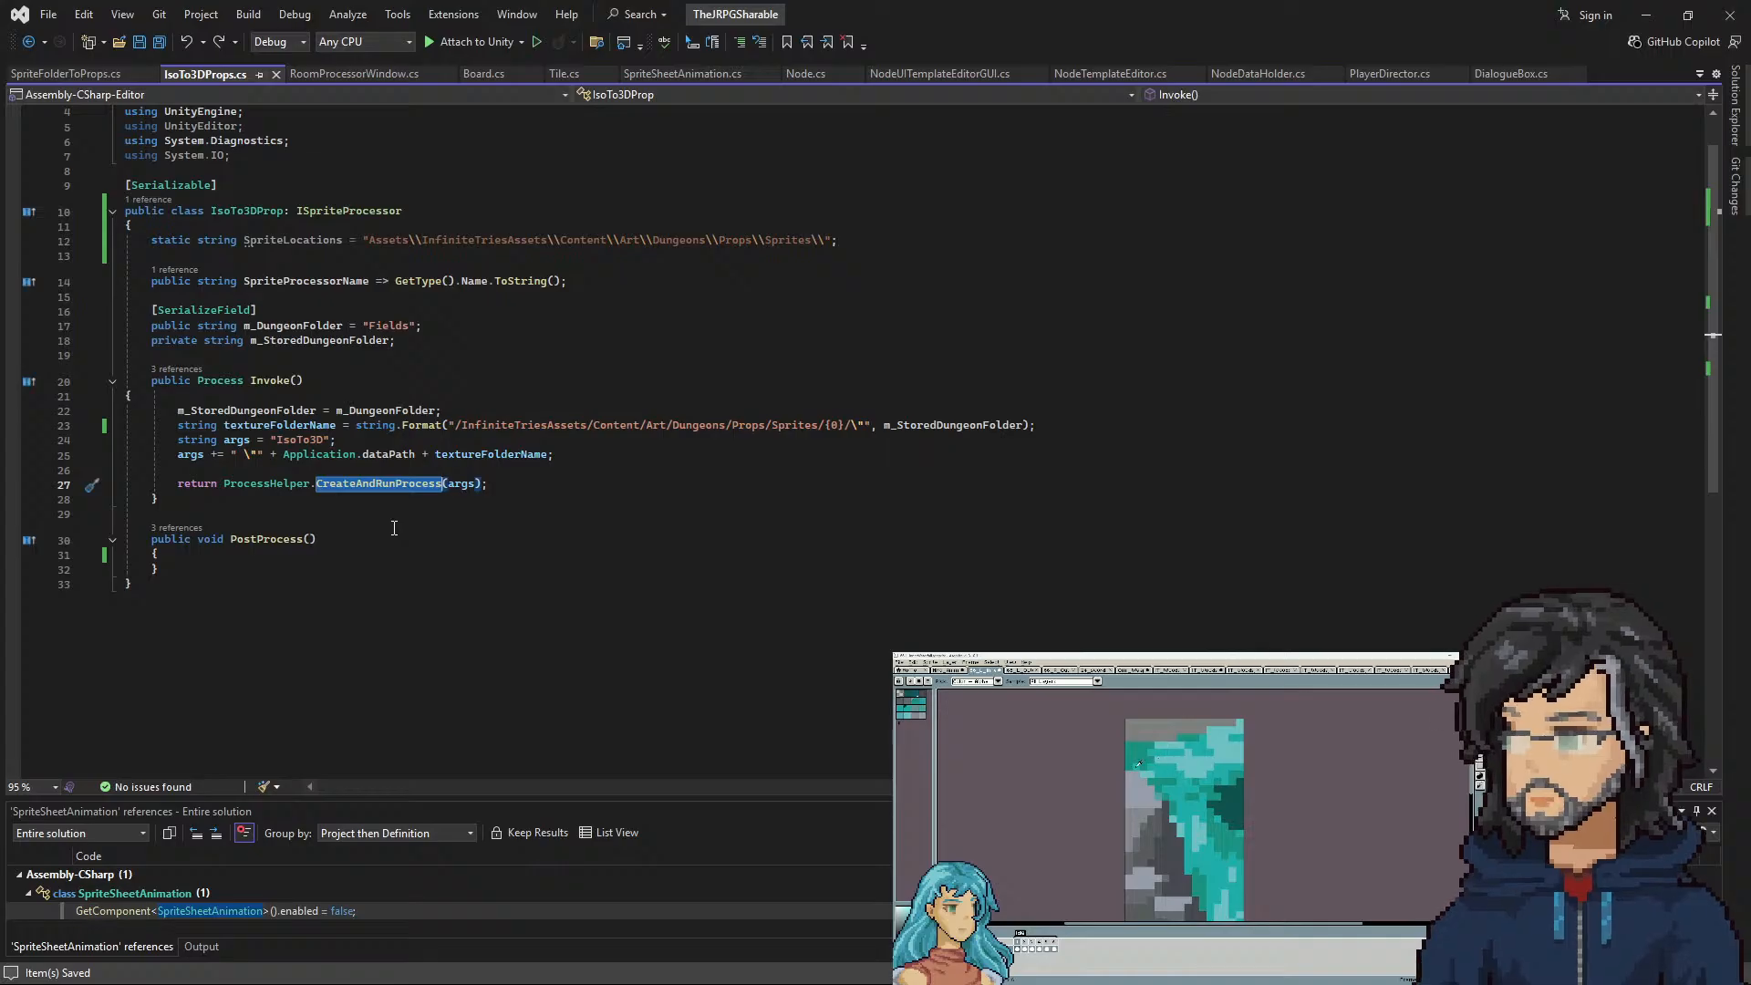
{"action": "left_click", "coordinate": [868, 236]}
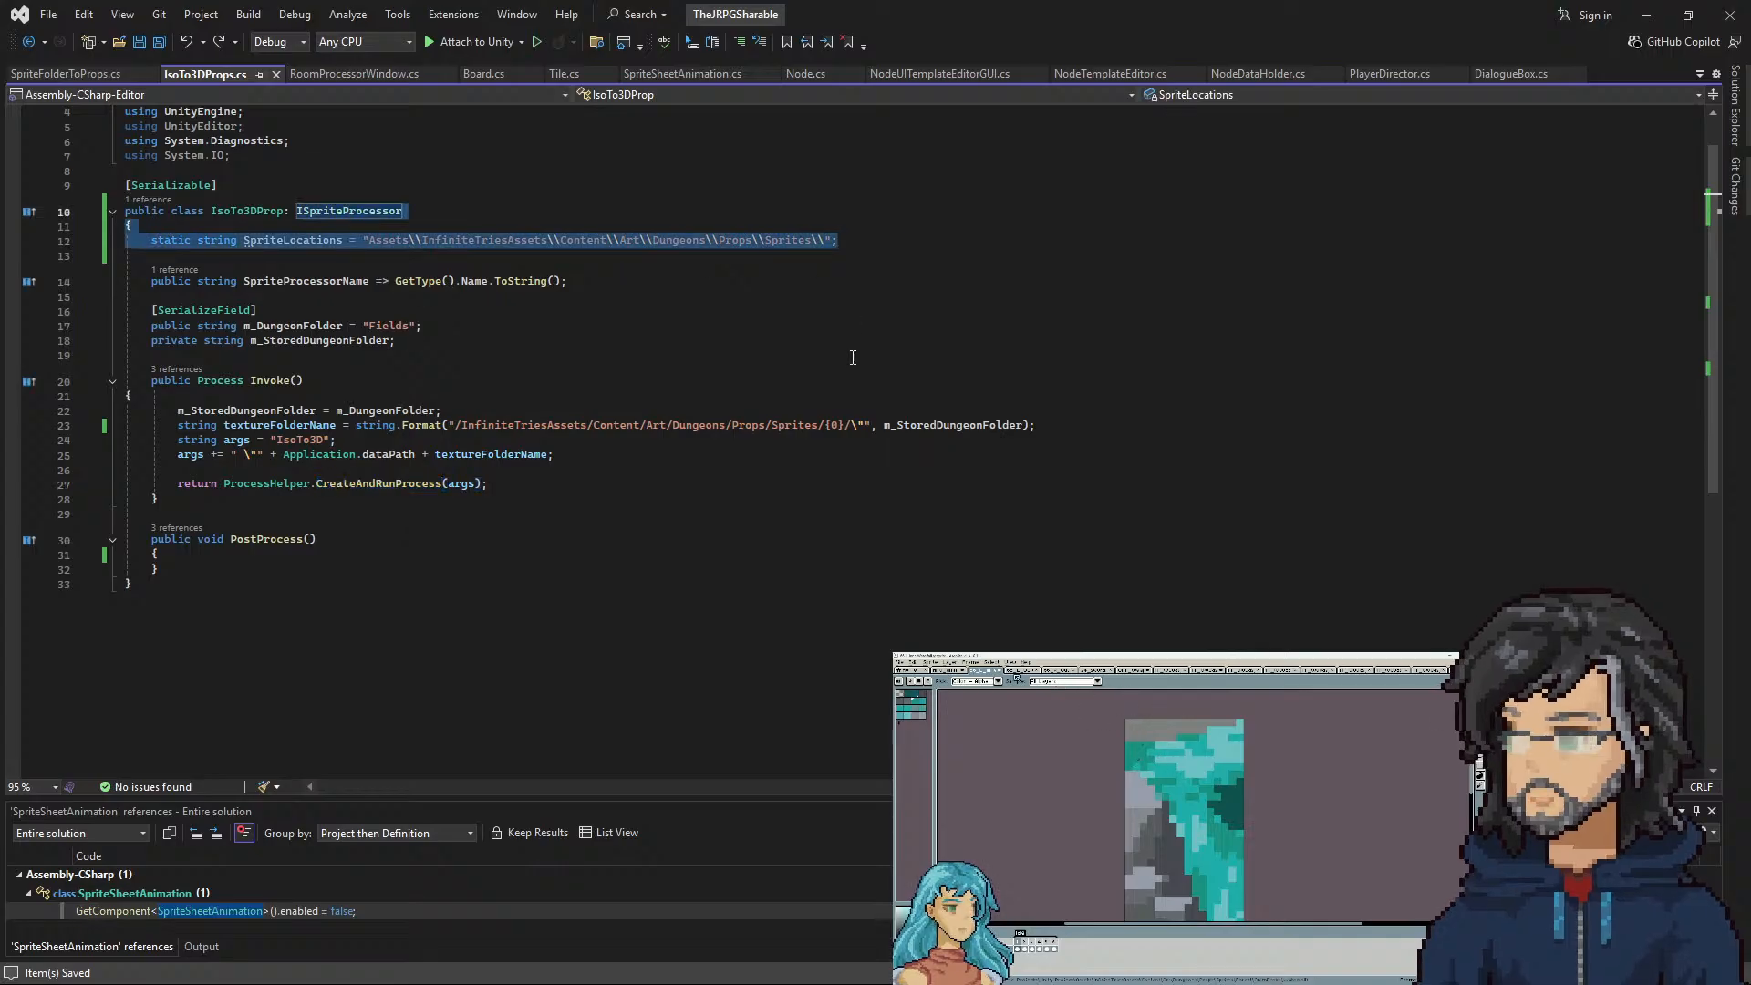
{"action": "left_click_drag", "start_coordinate": [864, 236], "coordinate": [860, 226]}
{"action": "key", "text": "Delete"}
{"action": "key", "text": "Delete"}
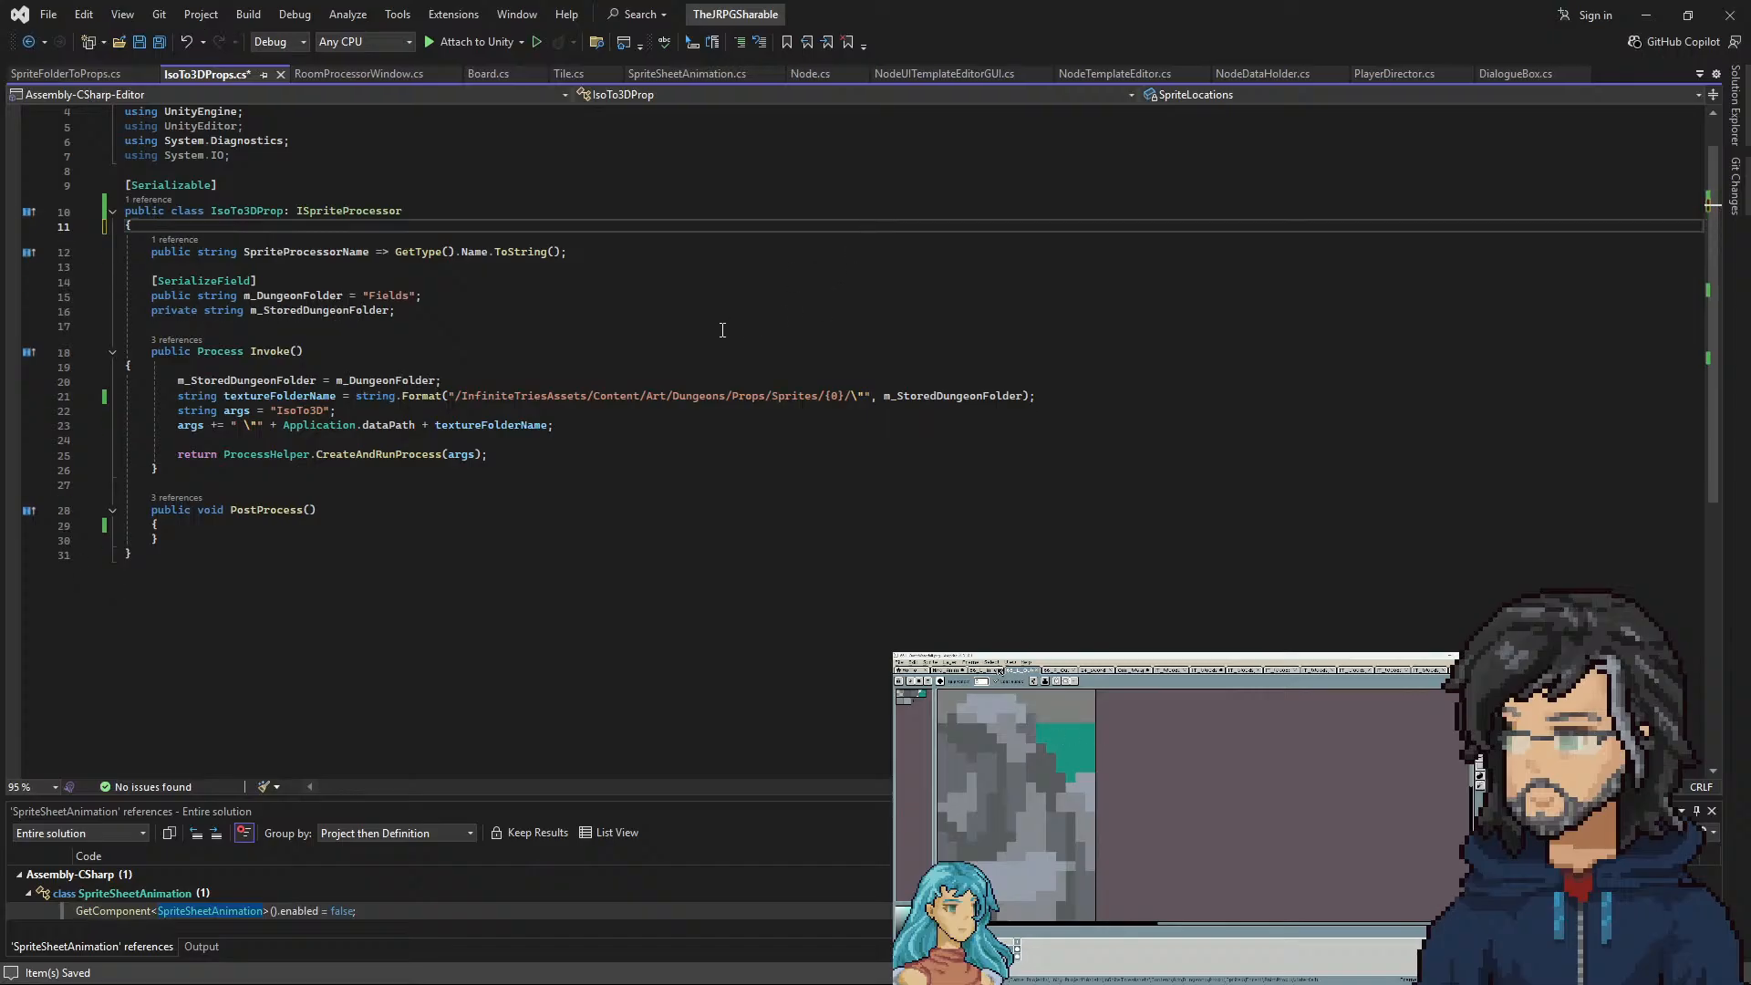
{"action": "key", "text": "ctrl+s"}
Review how Init in RoomProcessorWindow.cs uses m_SerializedObject, FindProperty and managedReferenceValue for the sprite process parameters
{"action": "left_click", "coordinate": [354, 74]}
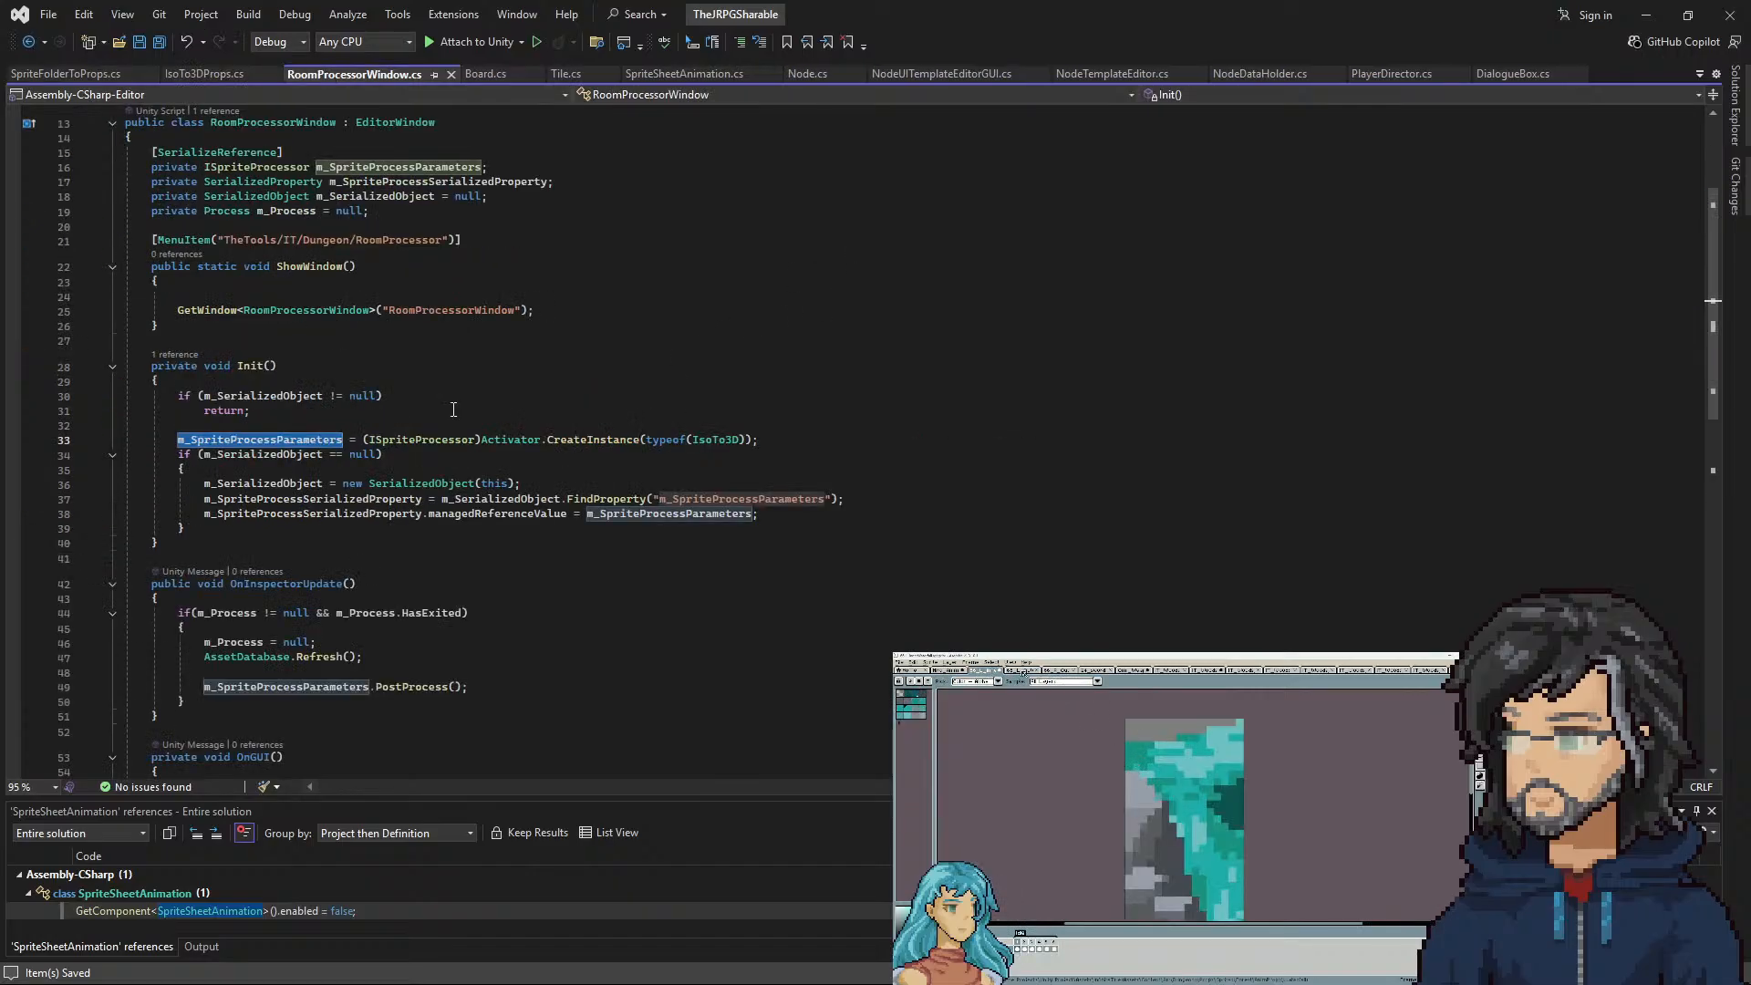
{"action": "double_click", "coordinate": [281, 455]}
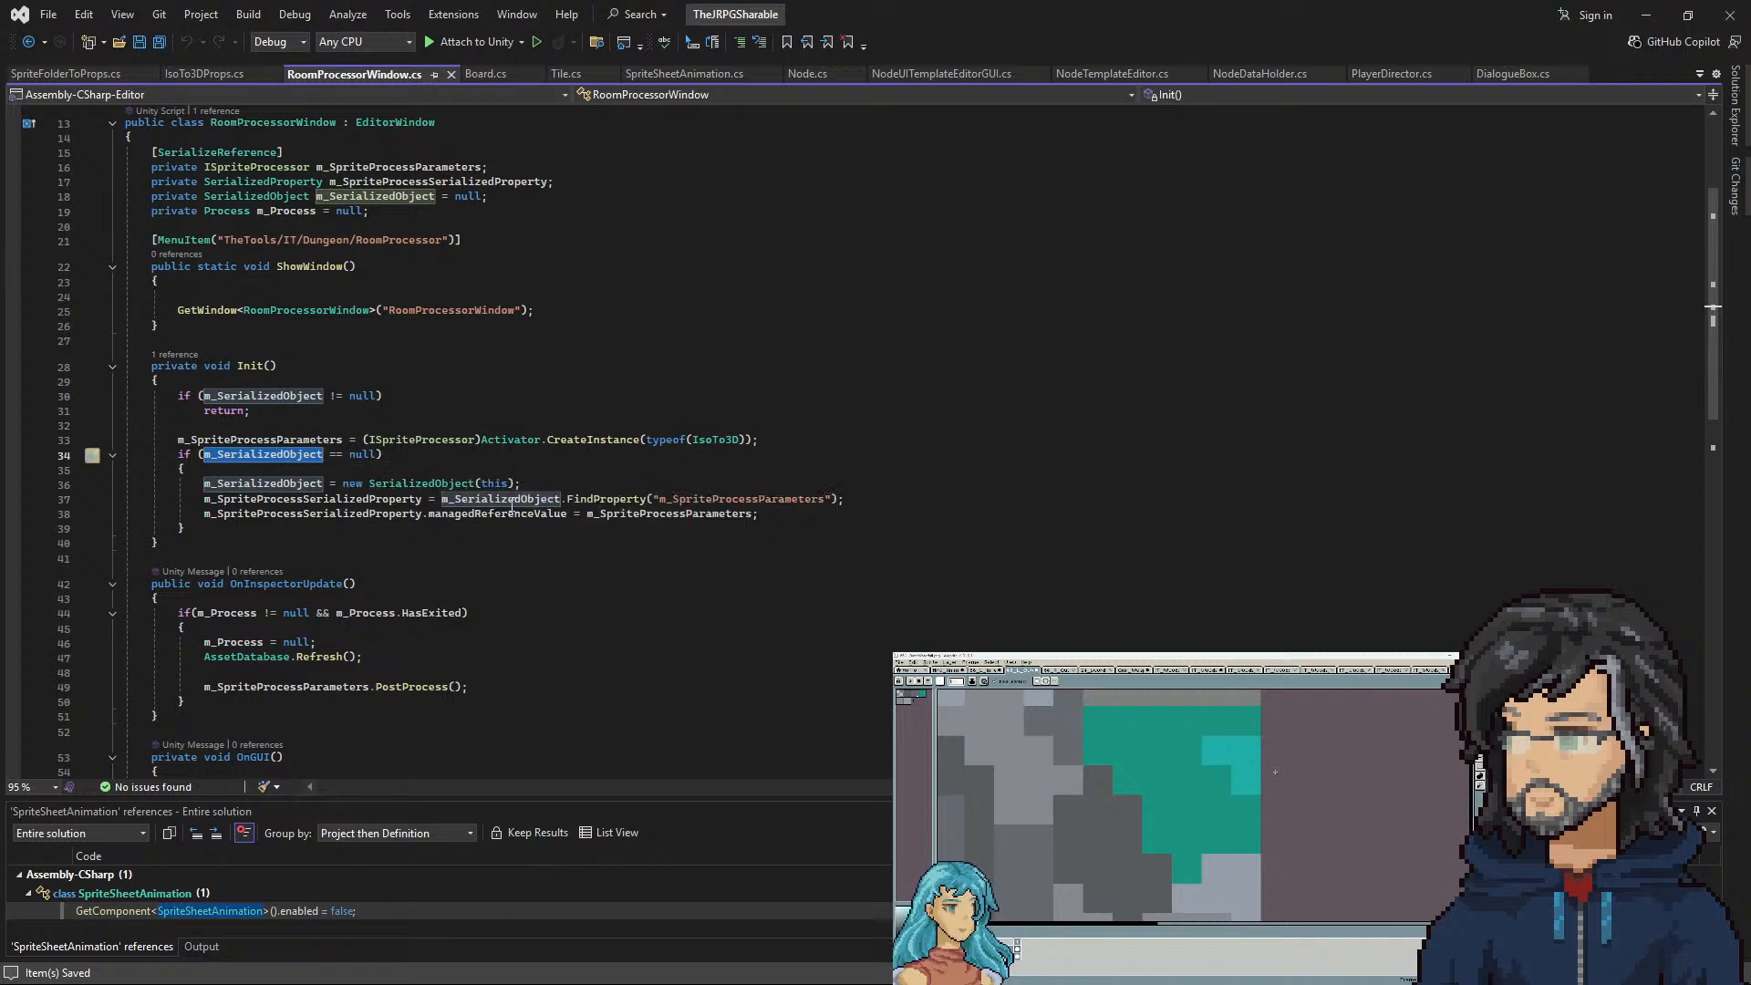
{"action": "double_click", "coordinate": [451, 501]}
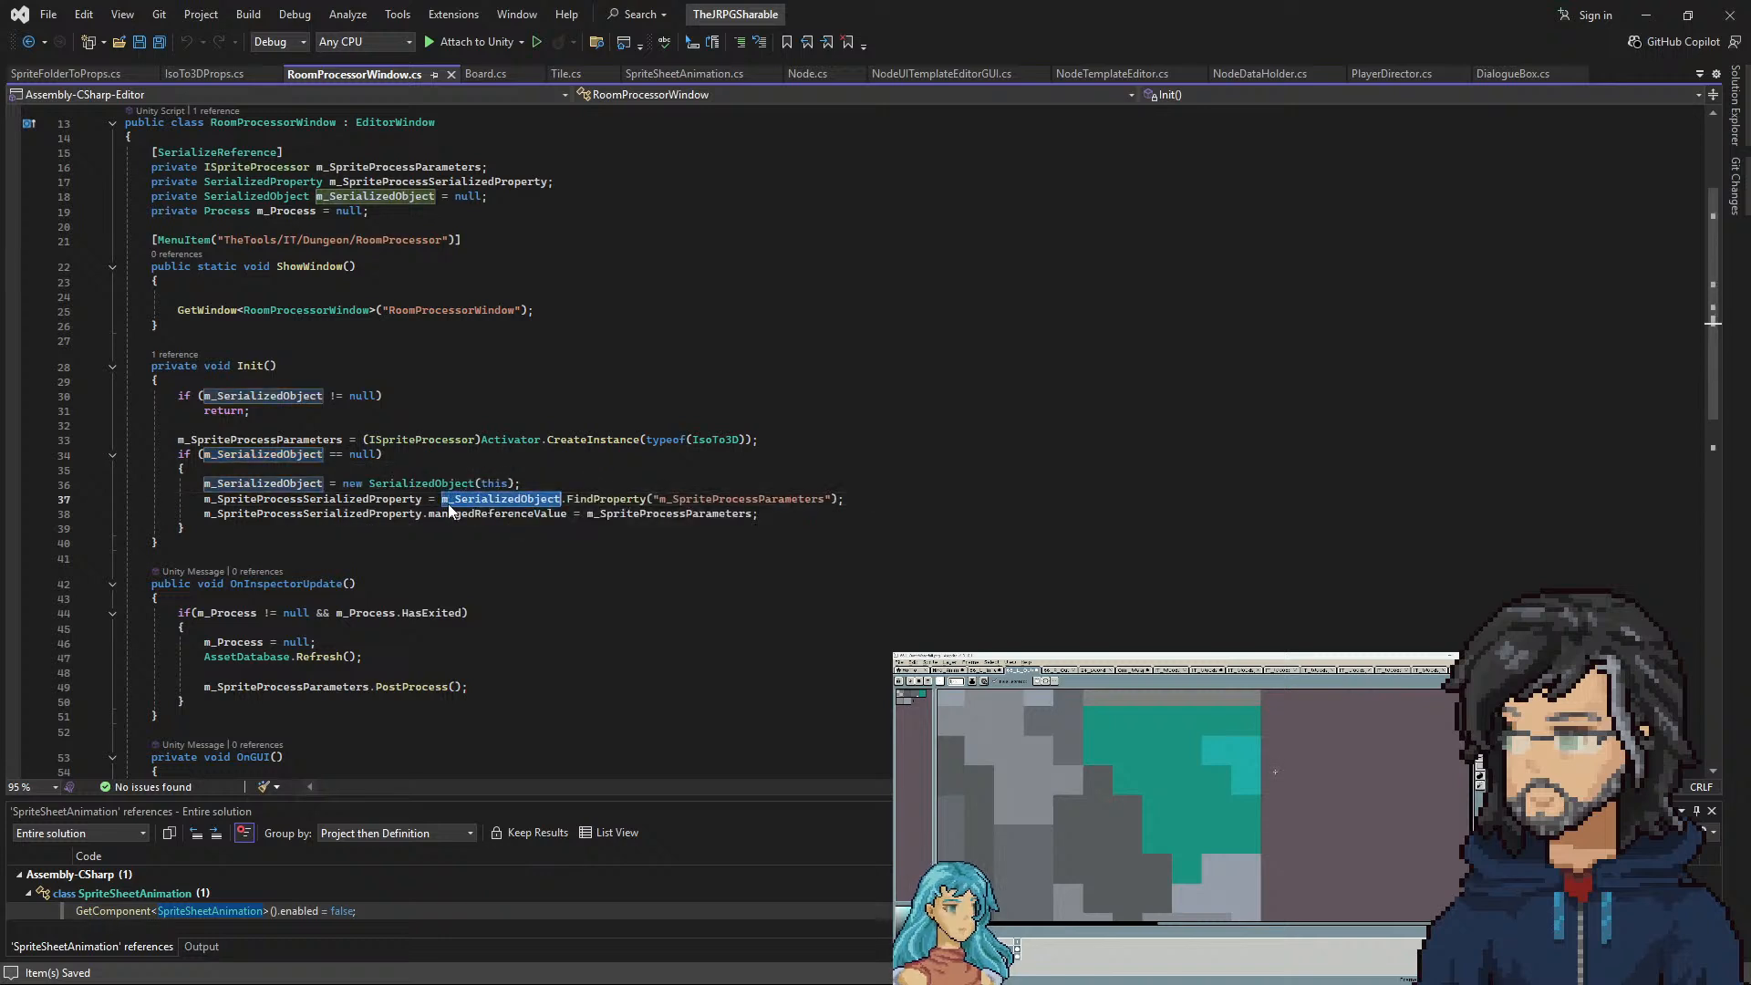
{"action": "double_click", "coordinate": [668, 501]}
{"action": "double_click", "coordinate": [500, 515]}
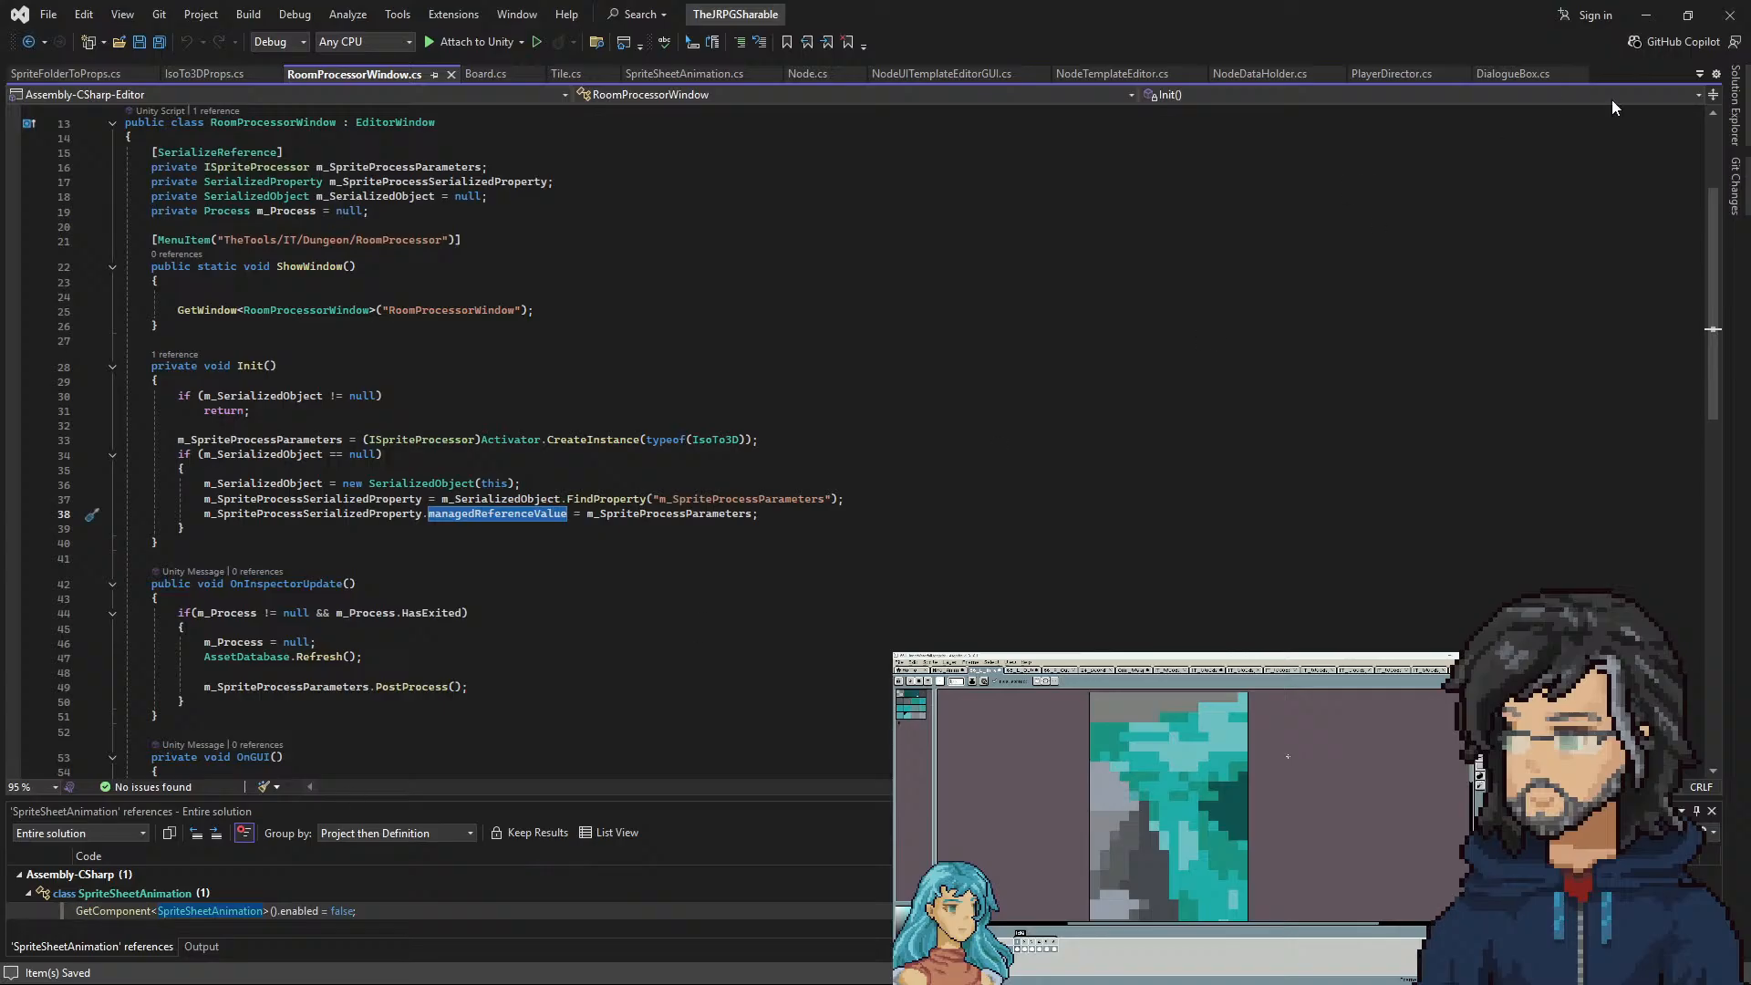
Switch back to Unity, open the Base_Floor_Tile prefab, and select its floor_half_step_2face object
{"action": "left_click", "coordinate": [1645, 24]}
{"action": "left_click_drag", "start_coordinate": [764, 617], "coordinate": [788, 647]}
{"action": "key", "text": "w"}
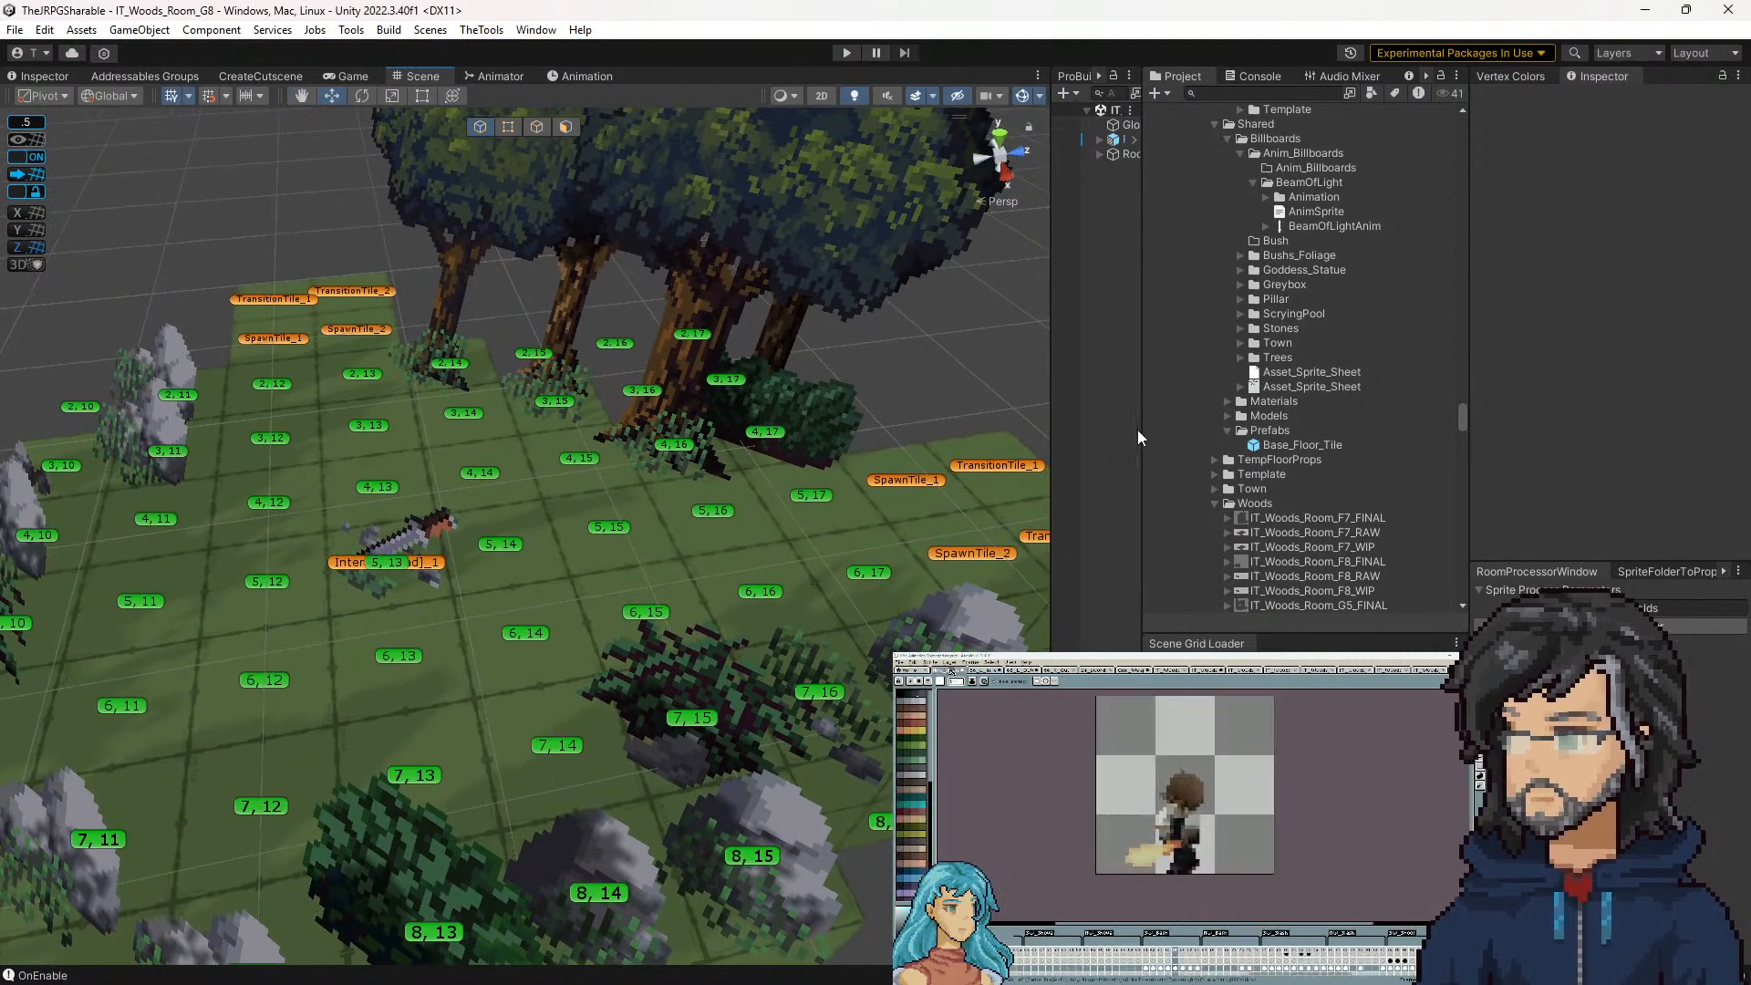
{"action": "left_click", "coordinate": [1227, 447]}
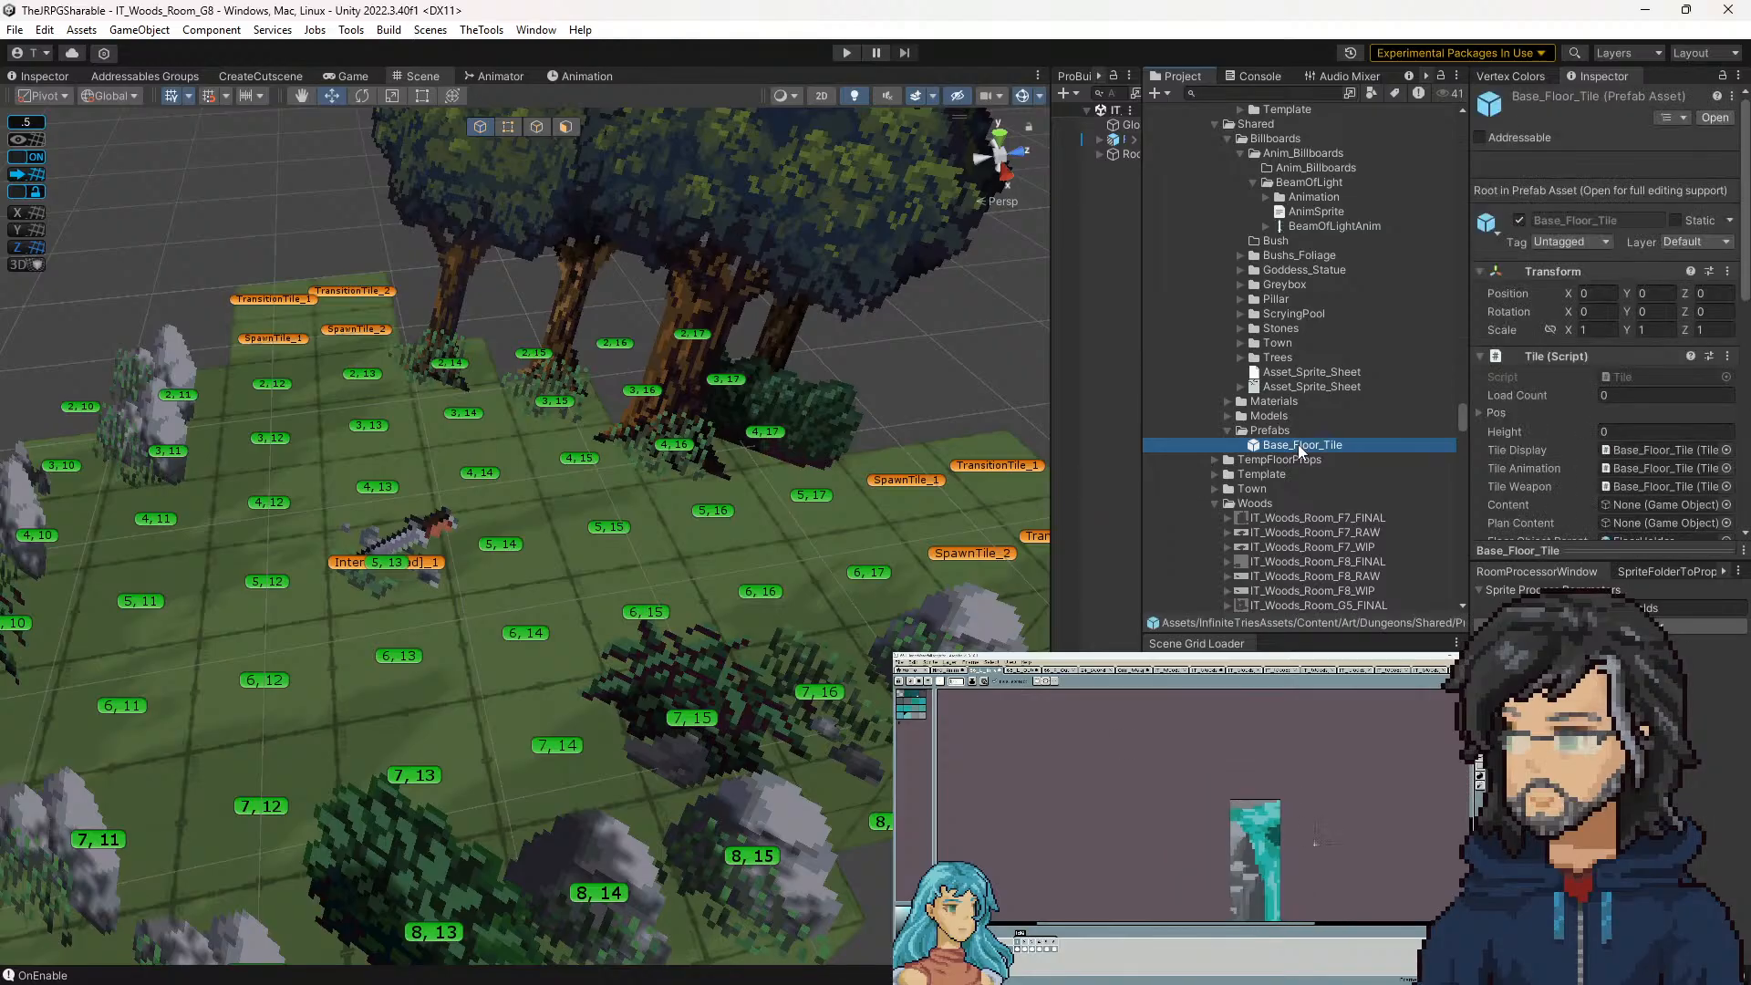
{"action": "double_click", "coordinate": [1299, 445]}
{"action": "left_click_drag", "start_coordinate": [1049, 235], "coordinate": [874, 240]}
{"action": "left_click", "coordinate": [1047, 220]}
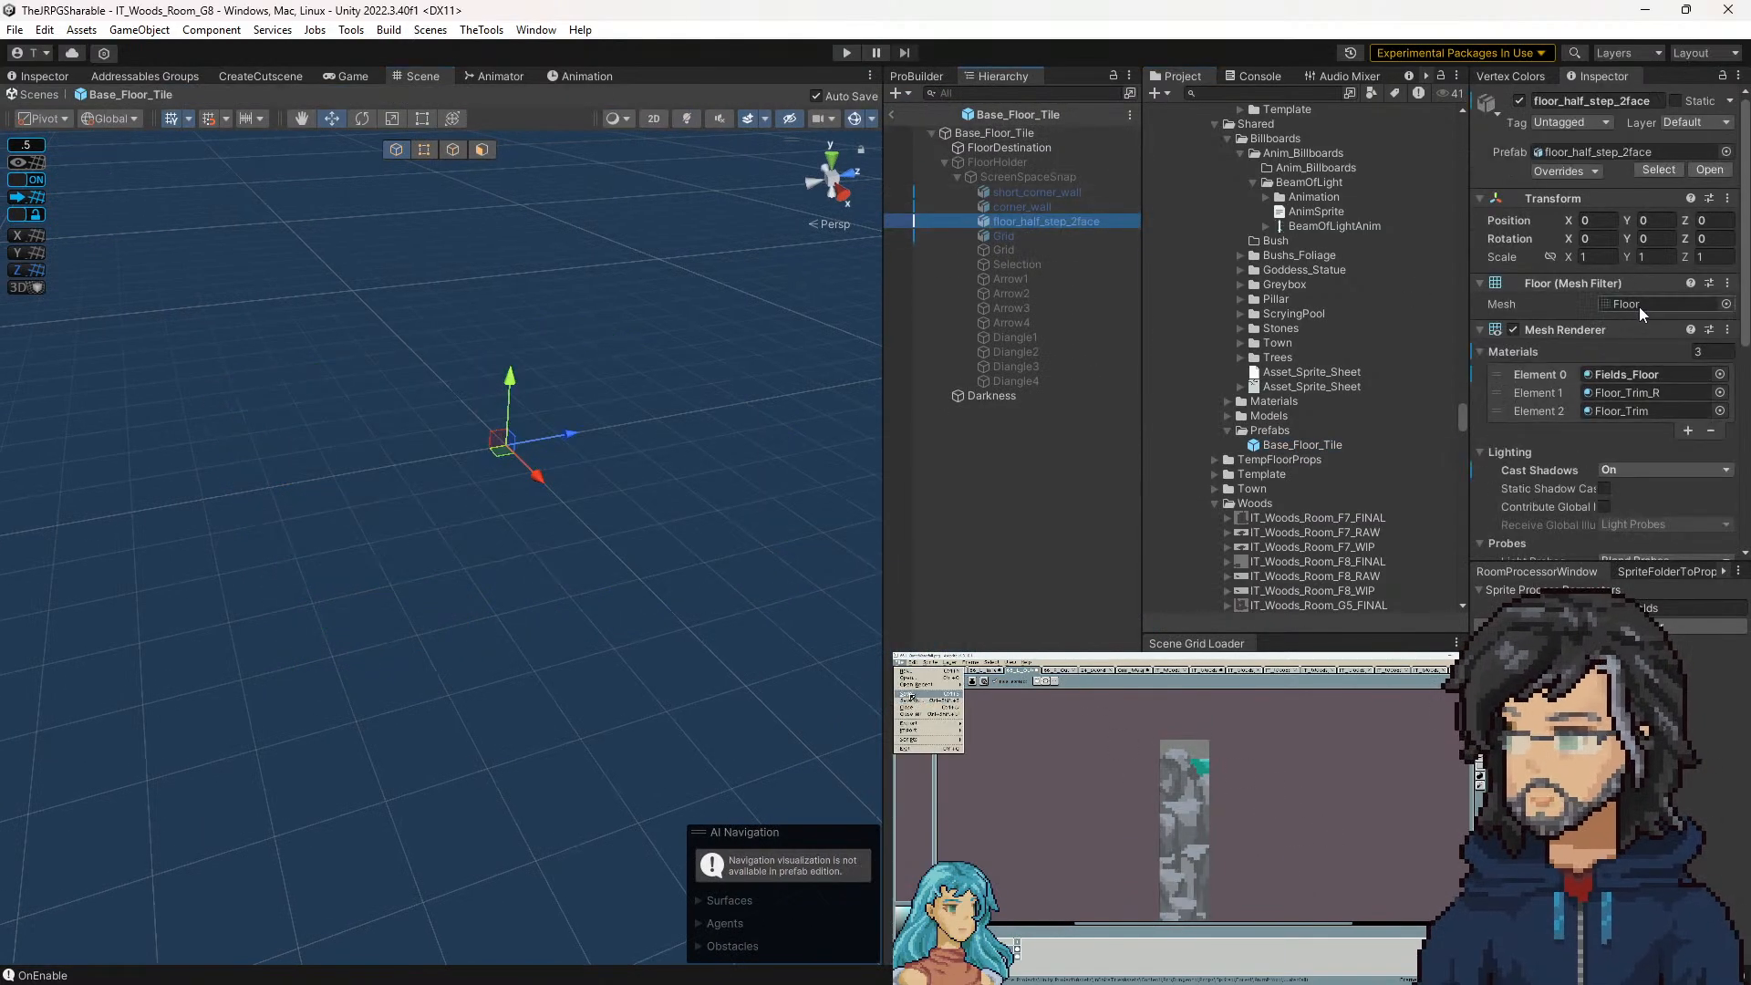
Locate the model behind the Floor mesh and trace its remapped Floor, Floor_Trim and Floor_Trim_R materials in the project
{"action": "left_click", "coordinate": [1638, 306]}
{"action": "left_click", "coordinate": [1320, 442]}
{"action": "scroll", "coordinate": [1569, 356], "scroll_direction": "down", "scroll_amount": 1}
{"action": "left_click", "coordinate": [1616, 241]}
{"action": "left_click", "coordinate": [1616, 257]}
{"action": "left_click", "coordinate": [1618, 272]}
{"action": "left_click", "coordinate": [1621, 239]}
{"action": "left_click", "coordinate": [1627, 254]}
{"action": "left_click", "coordinate": [1623, 268]}
{"action": "left_click", "coordinate": [1621, 234]}
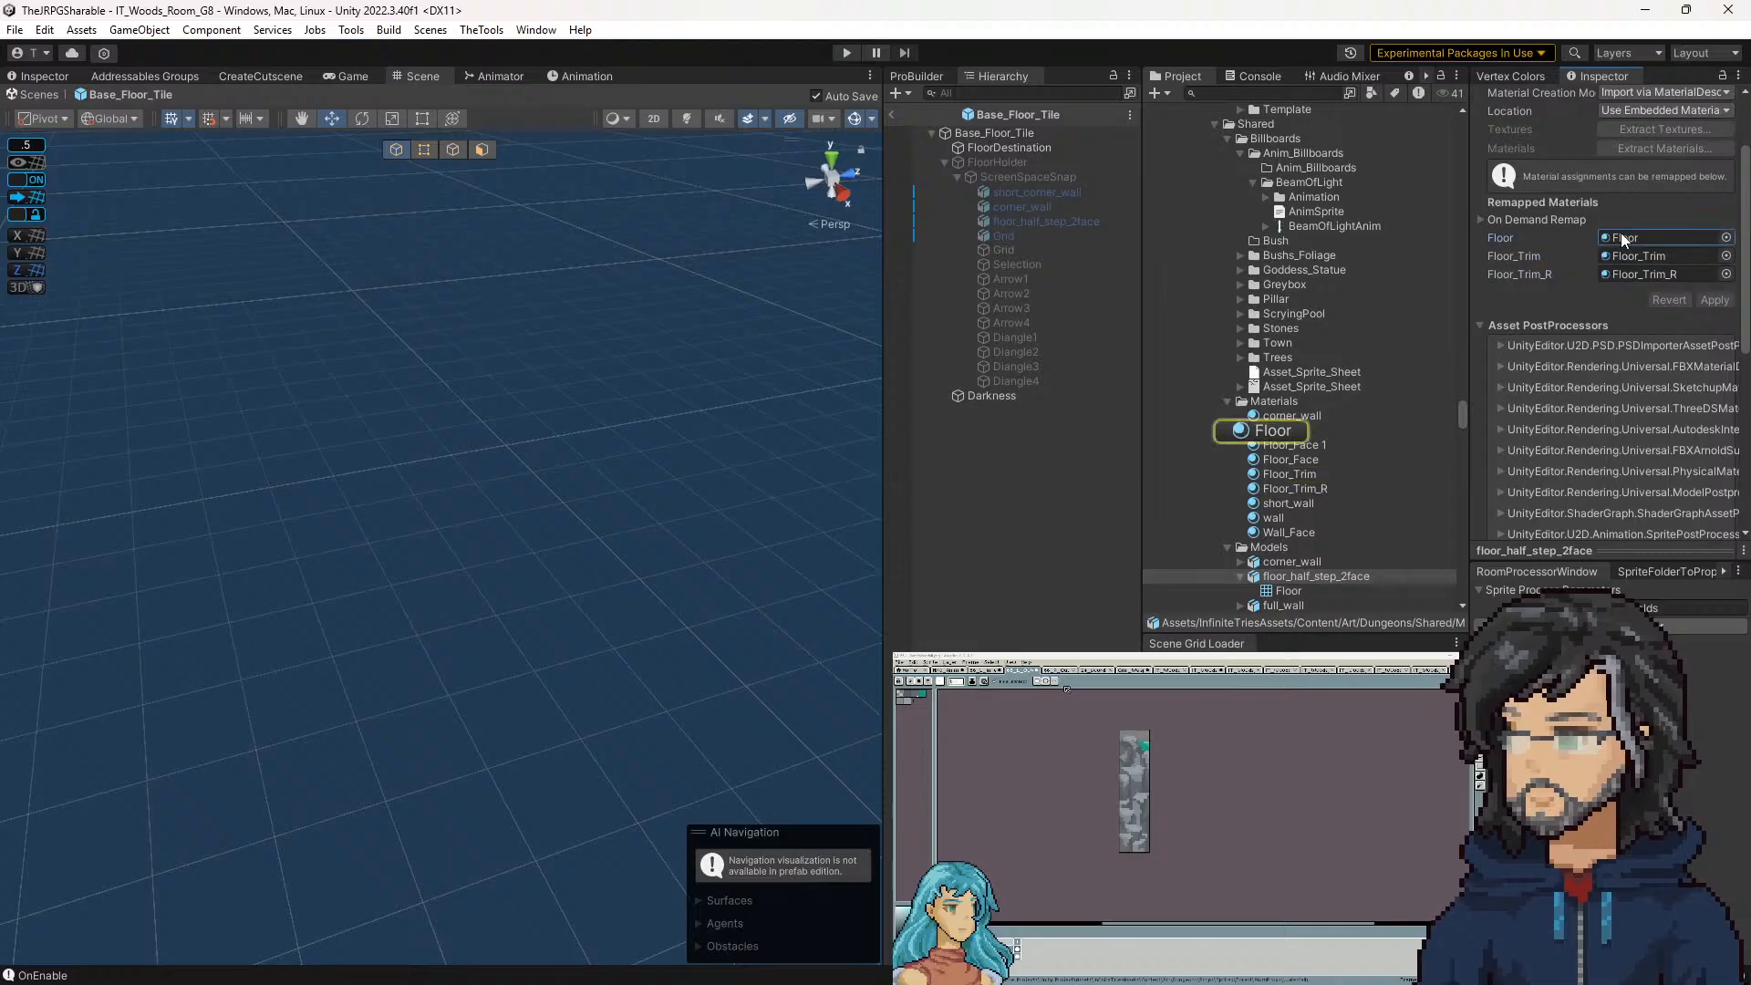
{"action": "left_click", "coordinate": [1620, 273]}
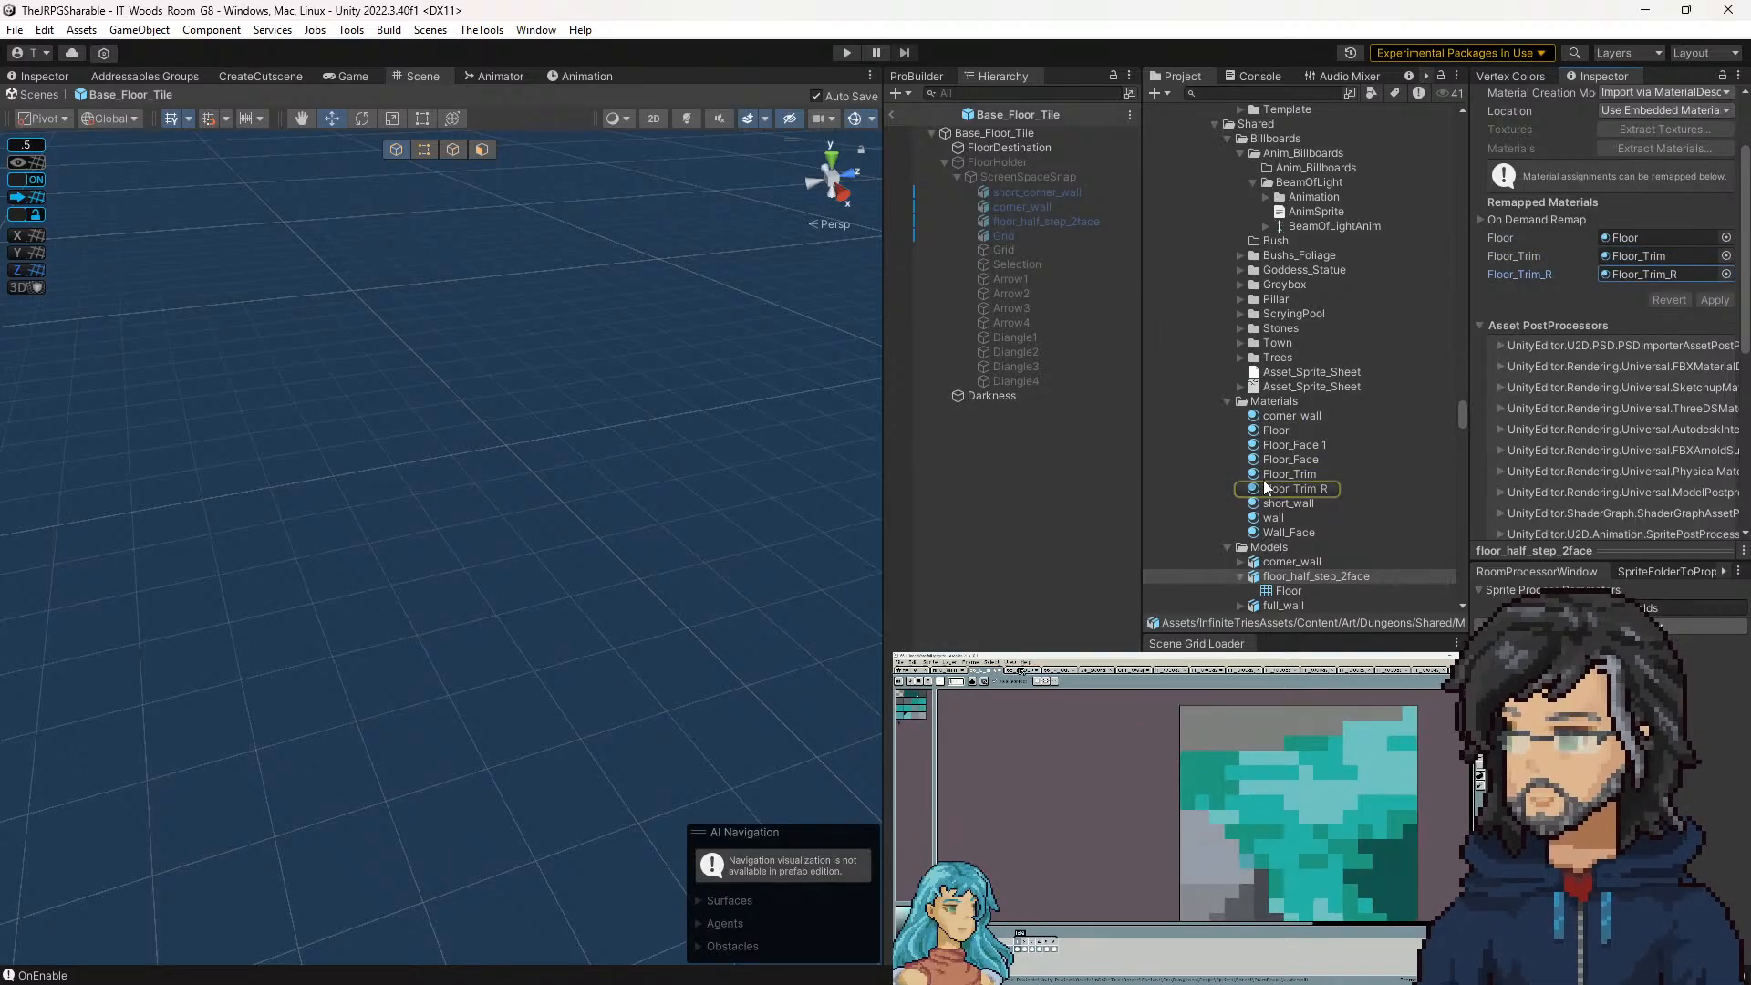
{"action": "left_click", "coordinate": [1281, 576]}
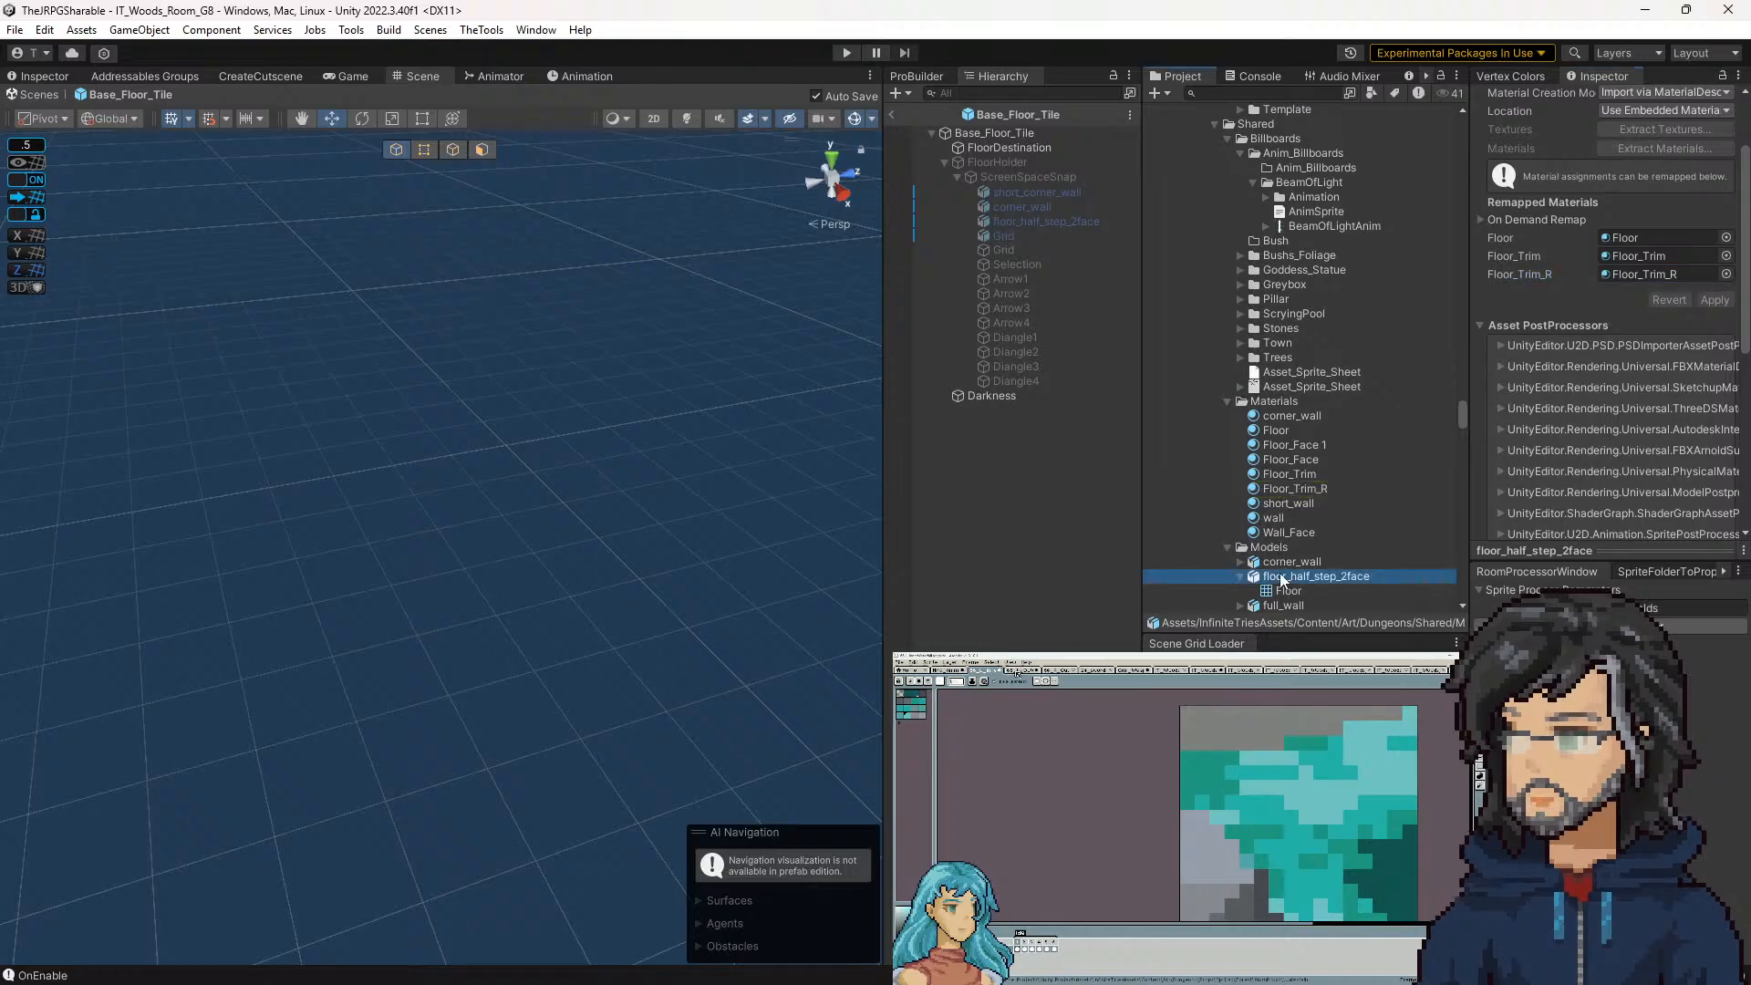
{"action": "left_click", "coordinate": [1632, 255]}
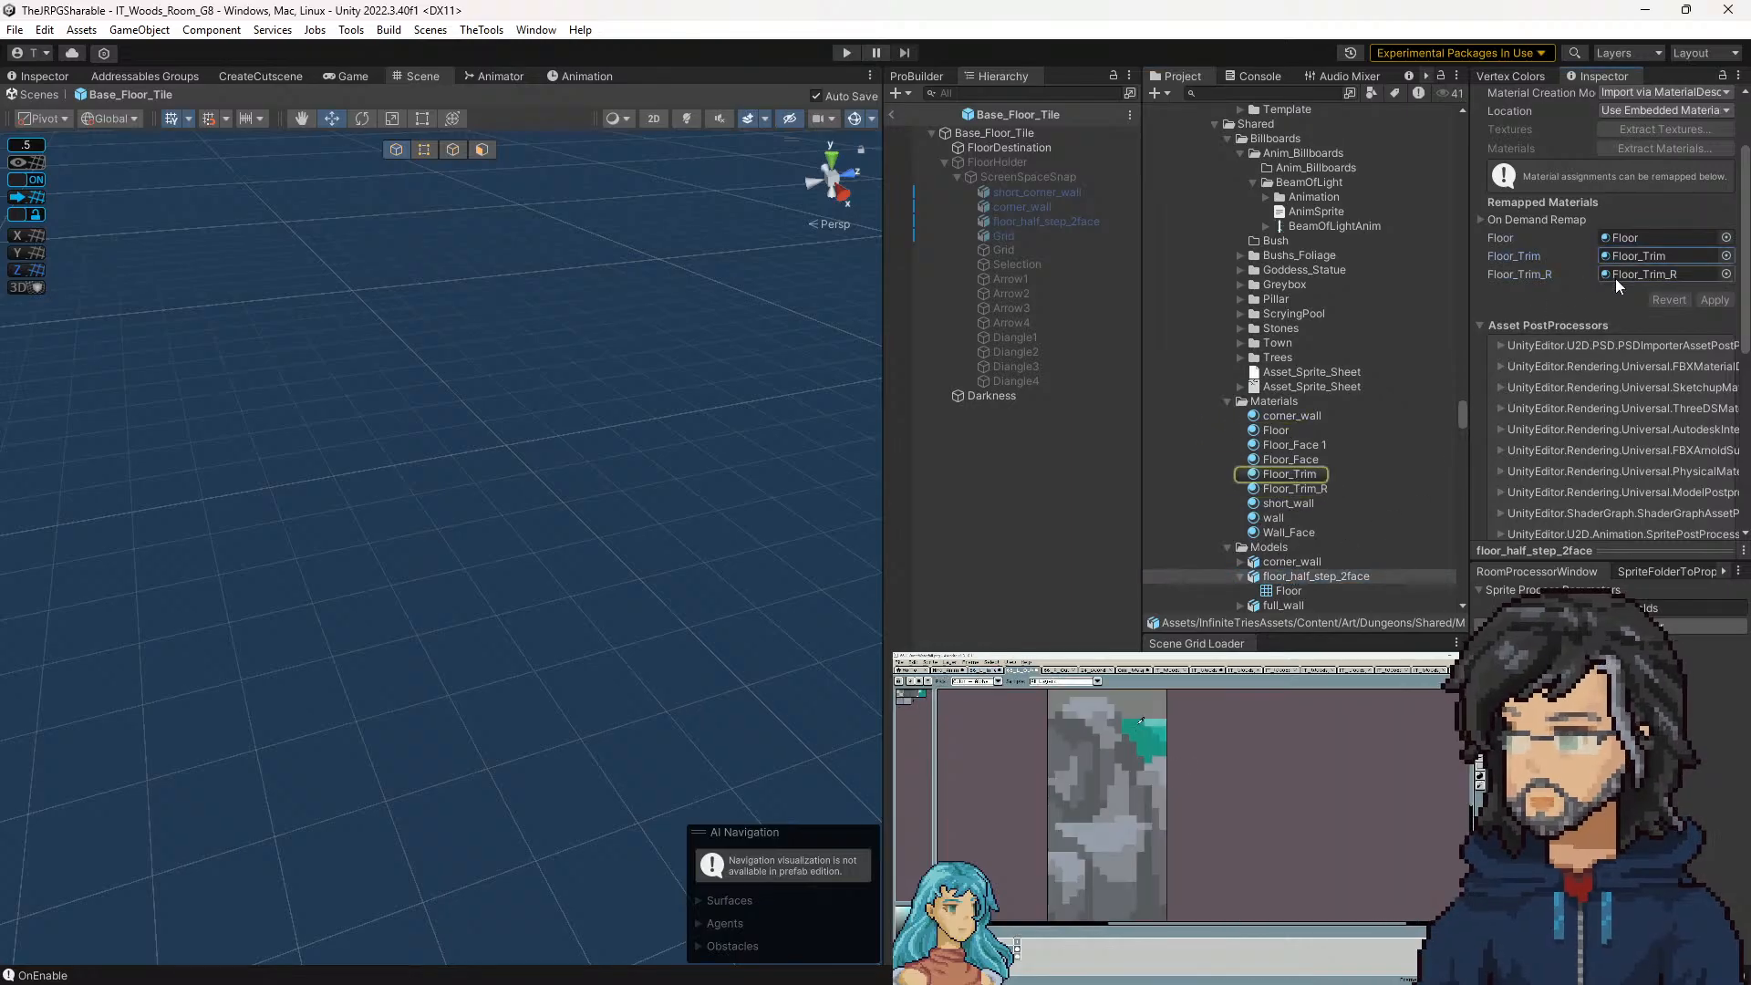
{"action": "left_click", "coordinate": [1611, 277]}
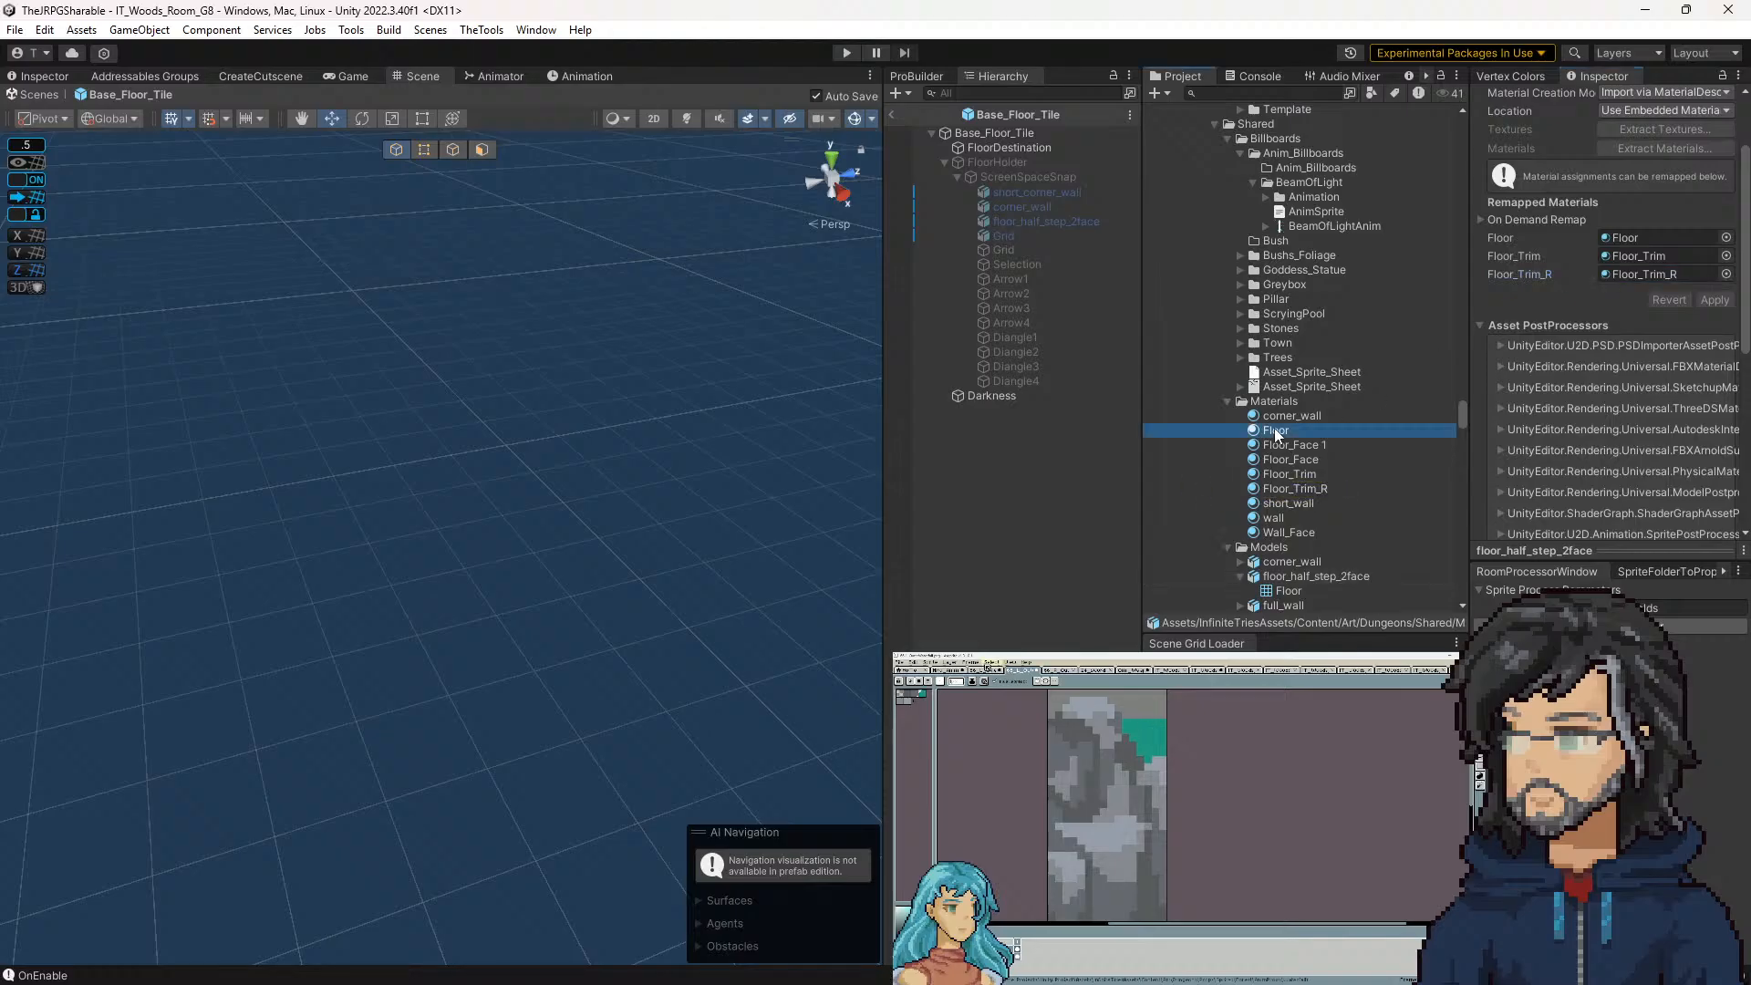
{"action": "left_click", "coordinate": [1275, 430]}
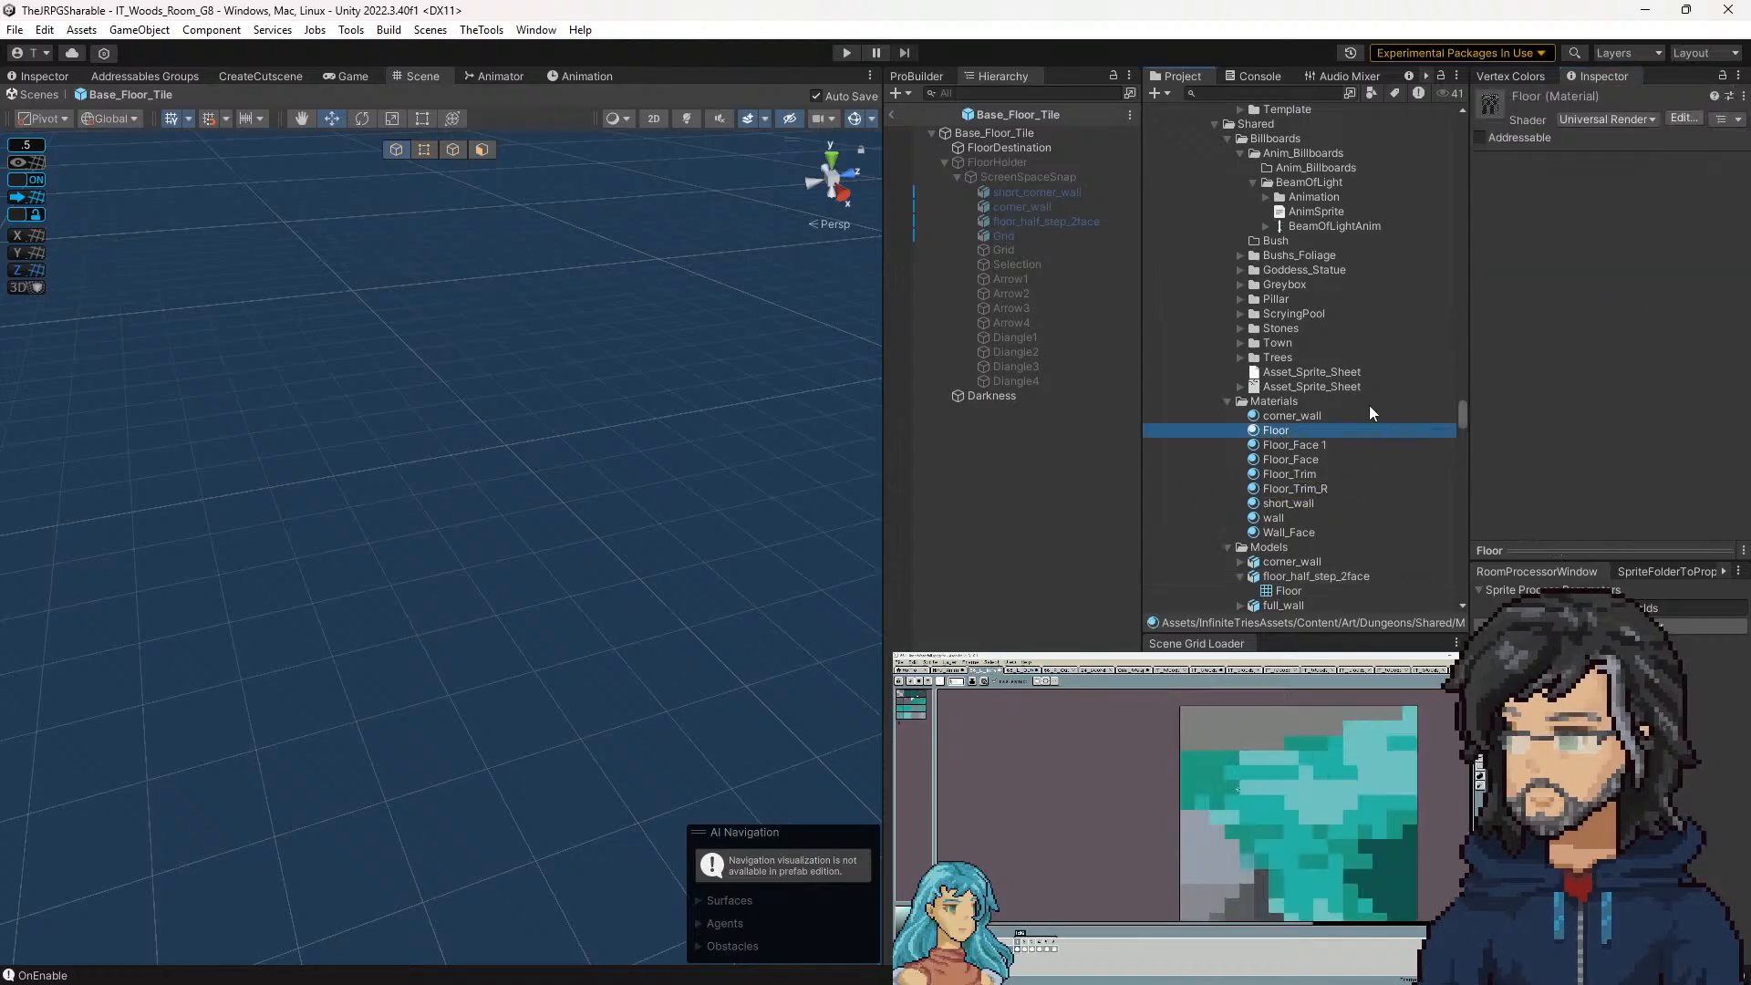
Locate the Fields_Floor material used by floor_half_step_2face and find the texture assigned to its _Layer1 input
{"action": "left_click", "coordinate": [1042, 221]}
{"action": "left_click", "coordinate": [1602, 374]}
{"action": "scroll", "coordinate": [1350, 386], "scroll_direction": "up", "scroll_amount": 5}
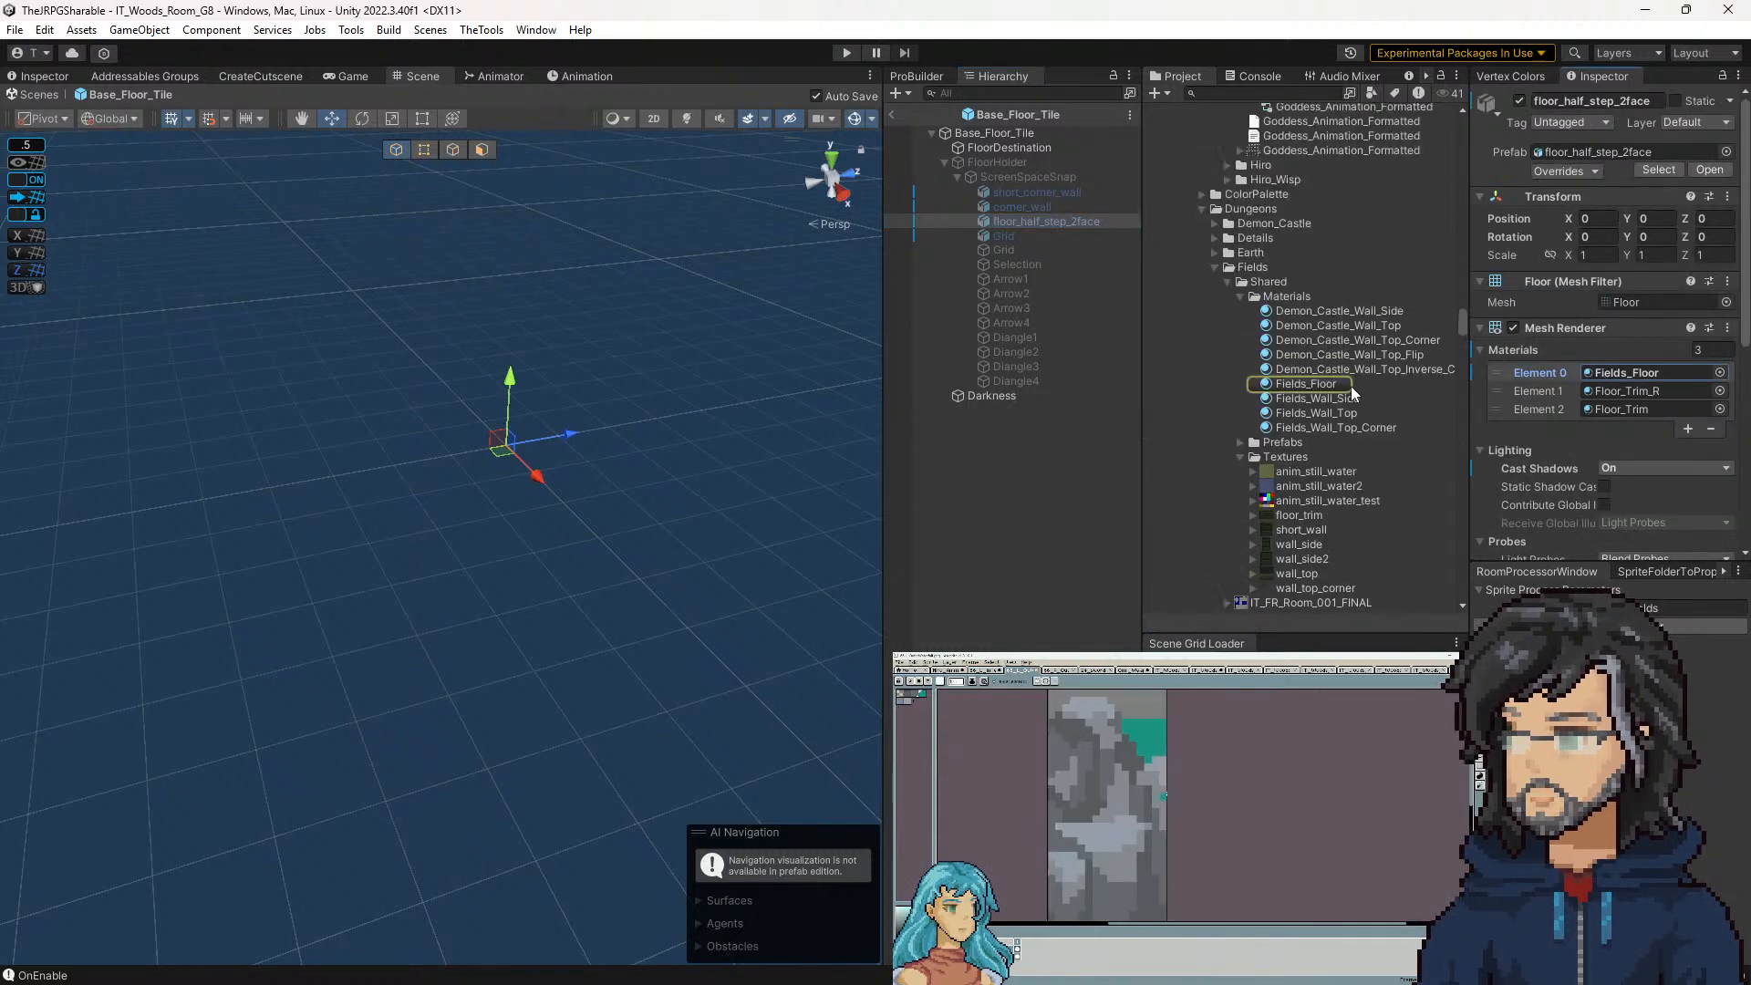
{"action": "left_click", "coordinate": [1311, 384]}
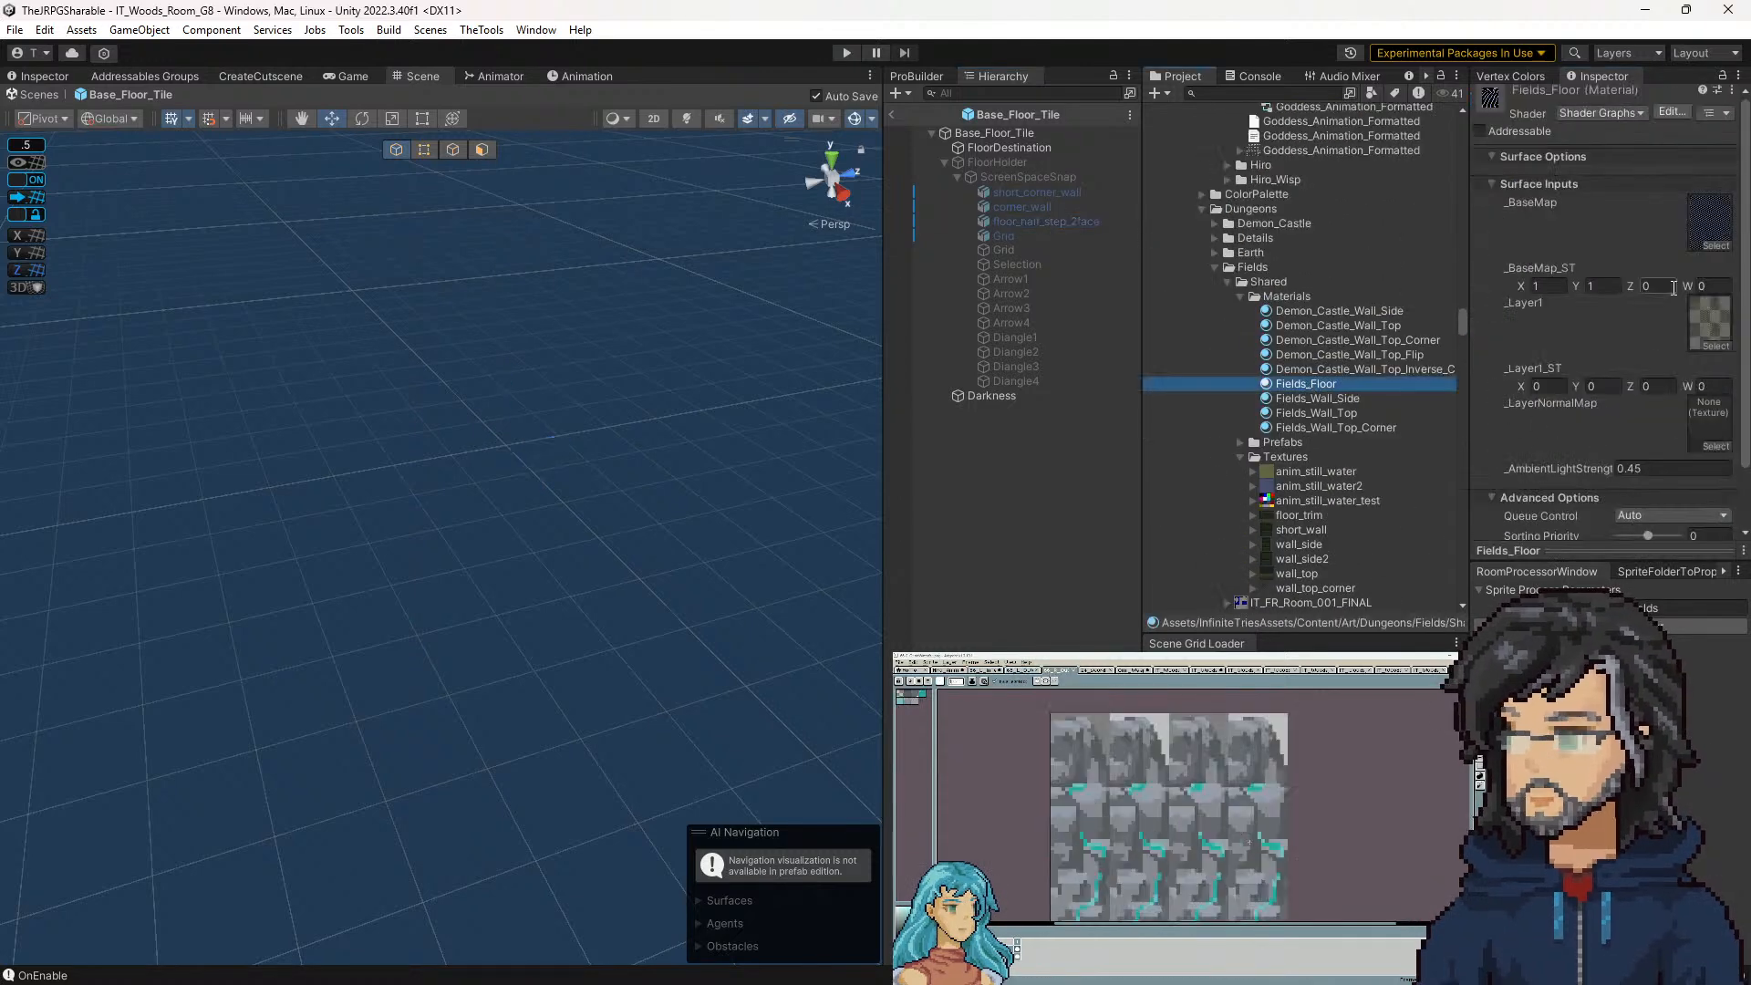
{"action": "left_click", "coordinate": [1716, 323]}
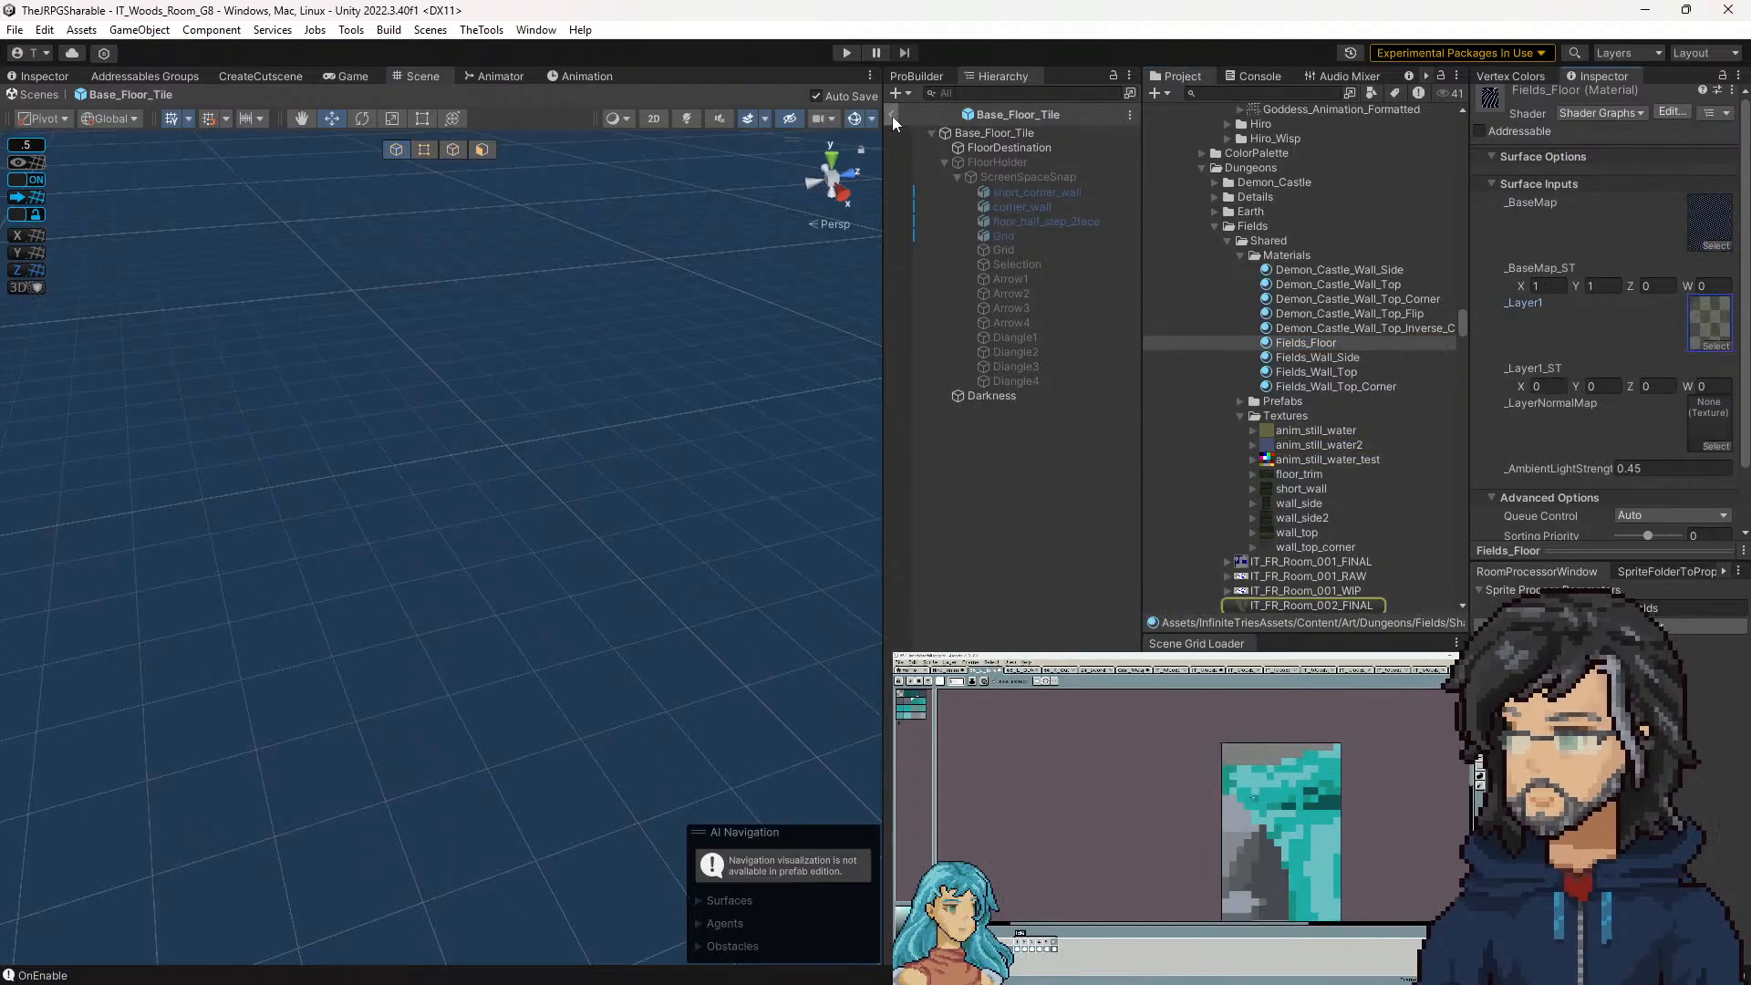
Trace the Floor_Trim_R material on floor_half_step_2face and find the texture used as its base map
{"action": "left_click", "coordinate": [1012, 222]}
{"action": "left_click", "coordinate": [1615, 392]}
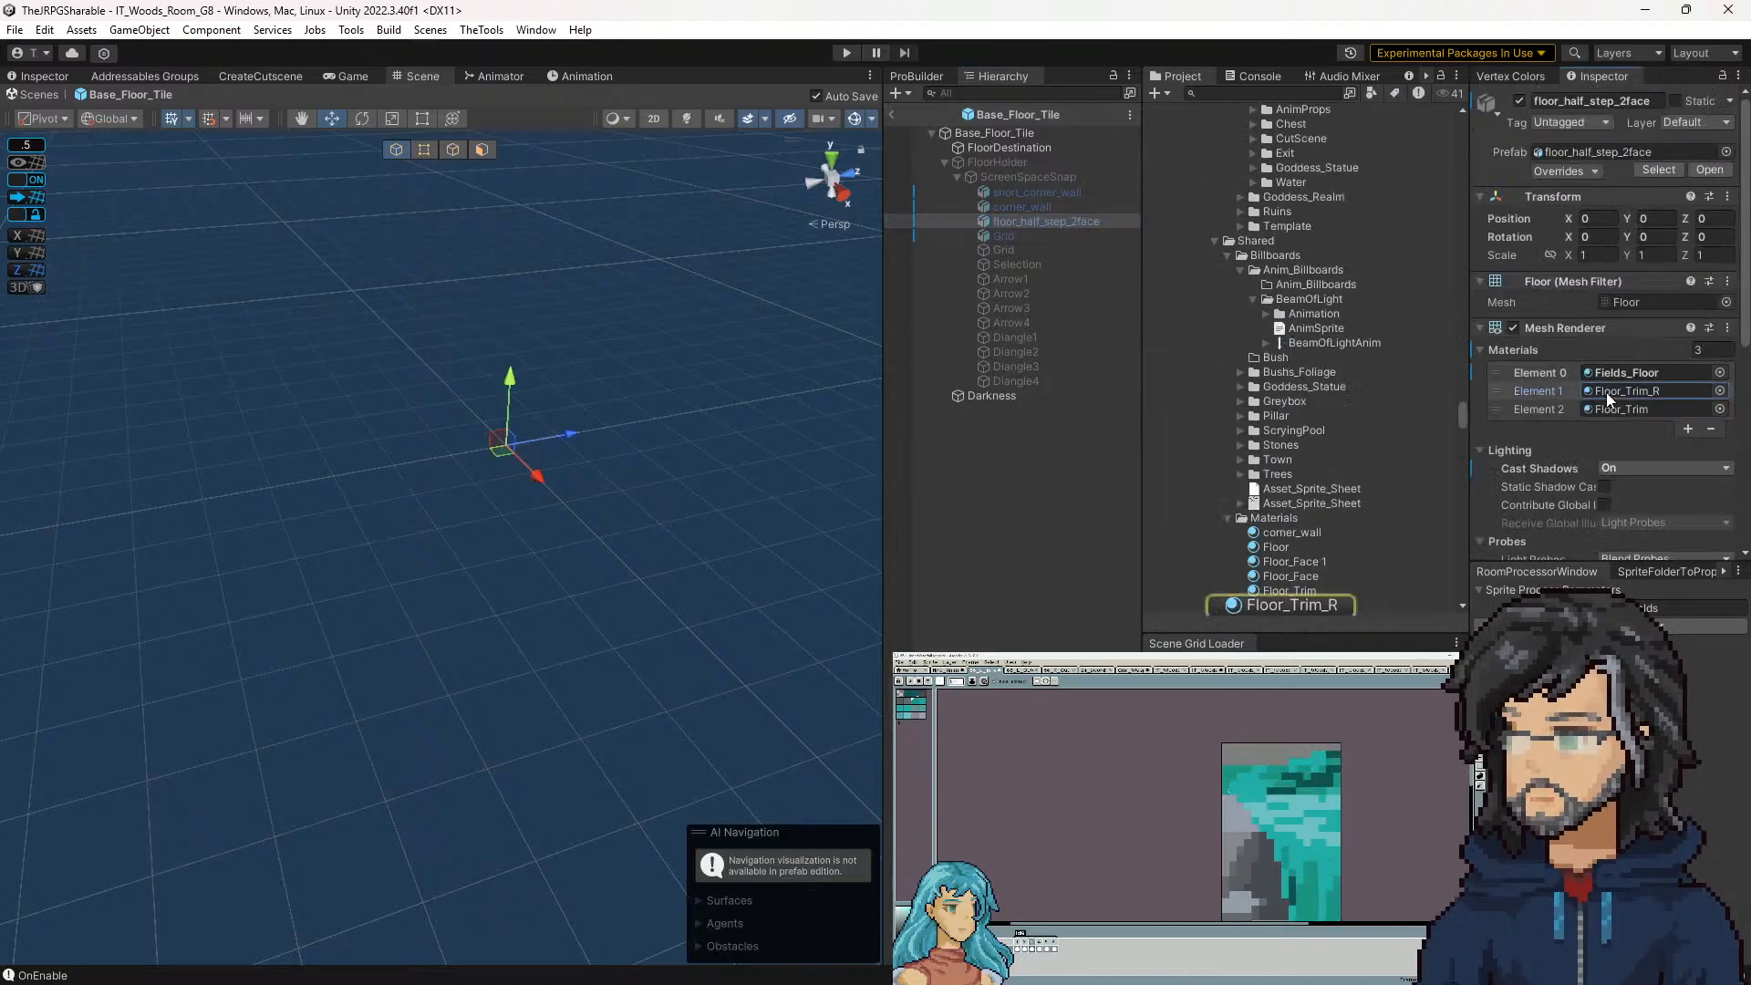
{"action": "scroll", "coordinate": [1591, 415], "scroll_direction": "down", "scroll_amount": 5}
{"action": "left_click", "coordinate": [1298, 603]}
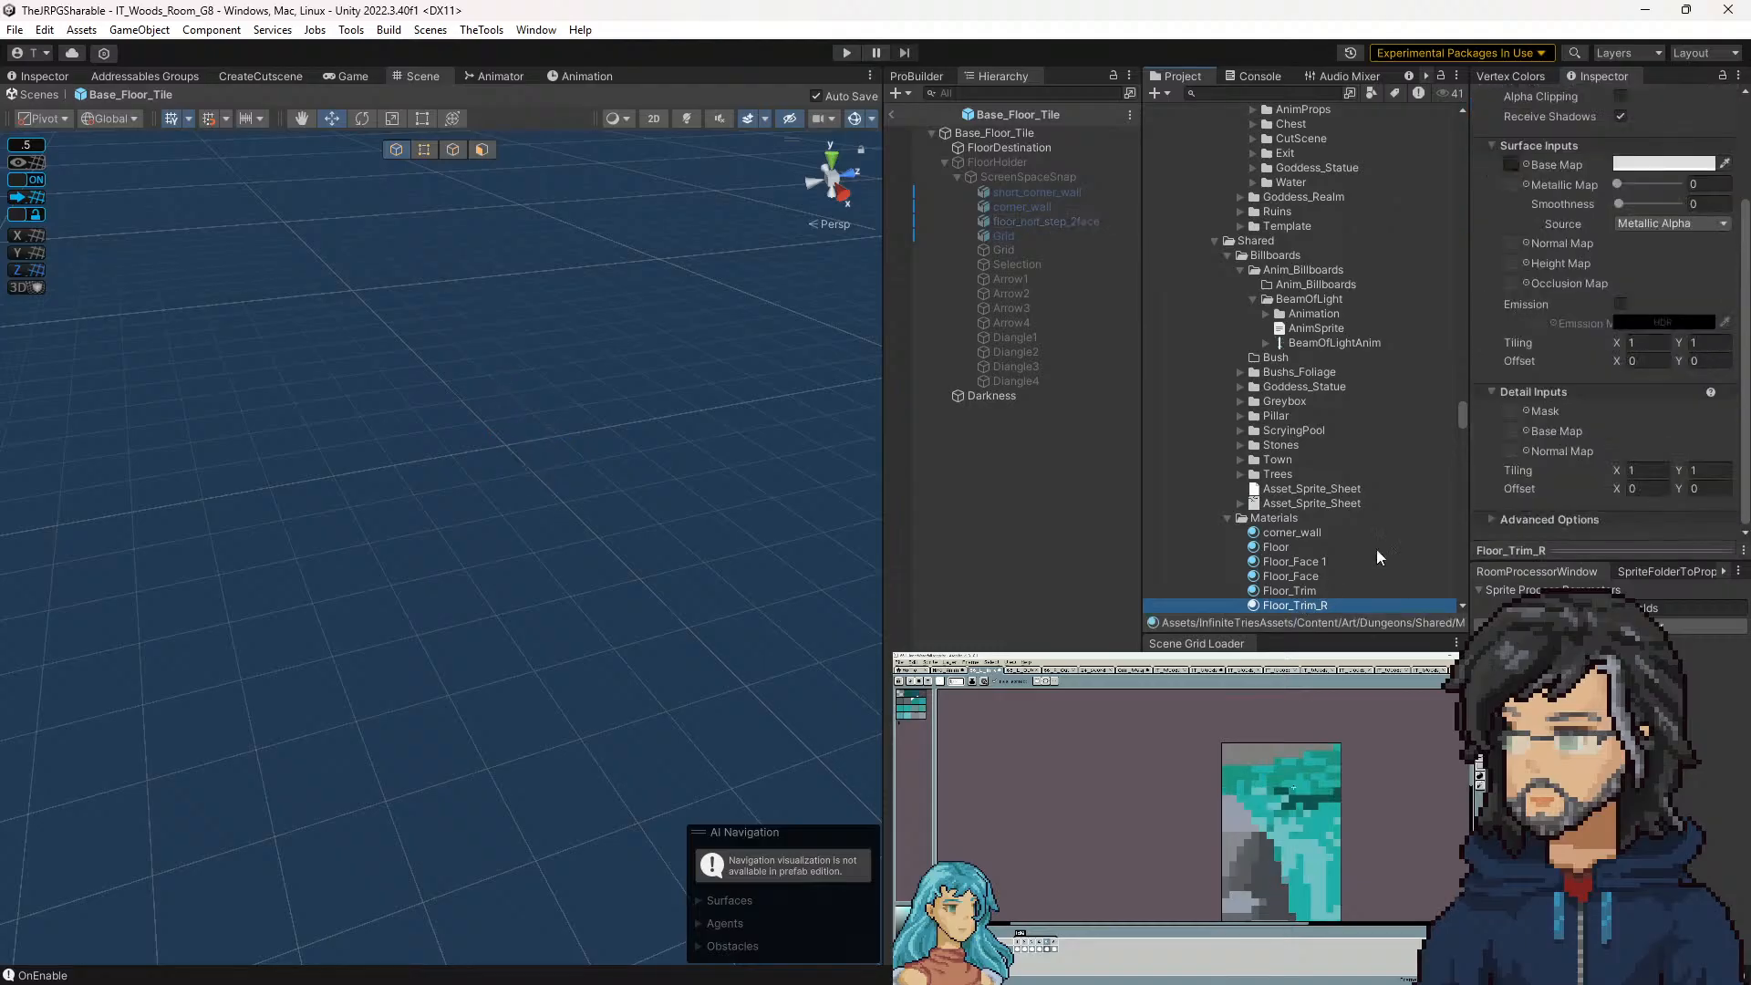
{"action": "left_click", "coordinate": [1511, 163]}
{"action": "scroll", "coordinate": [1346, 277], "scroll_direction": "up", "scroll_amount": 5}
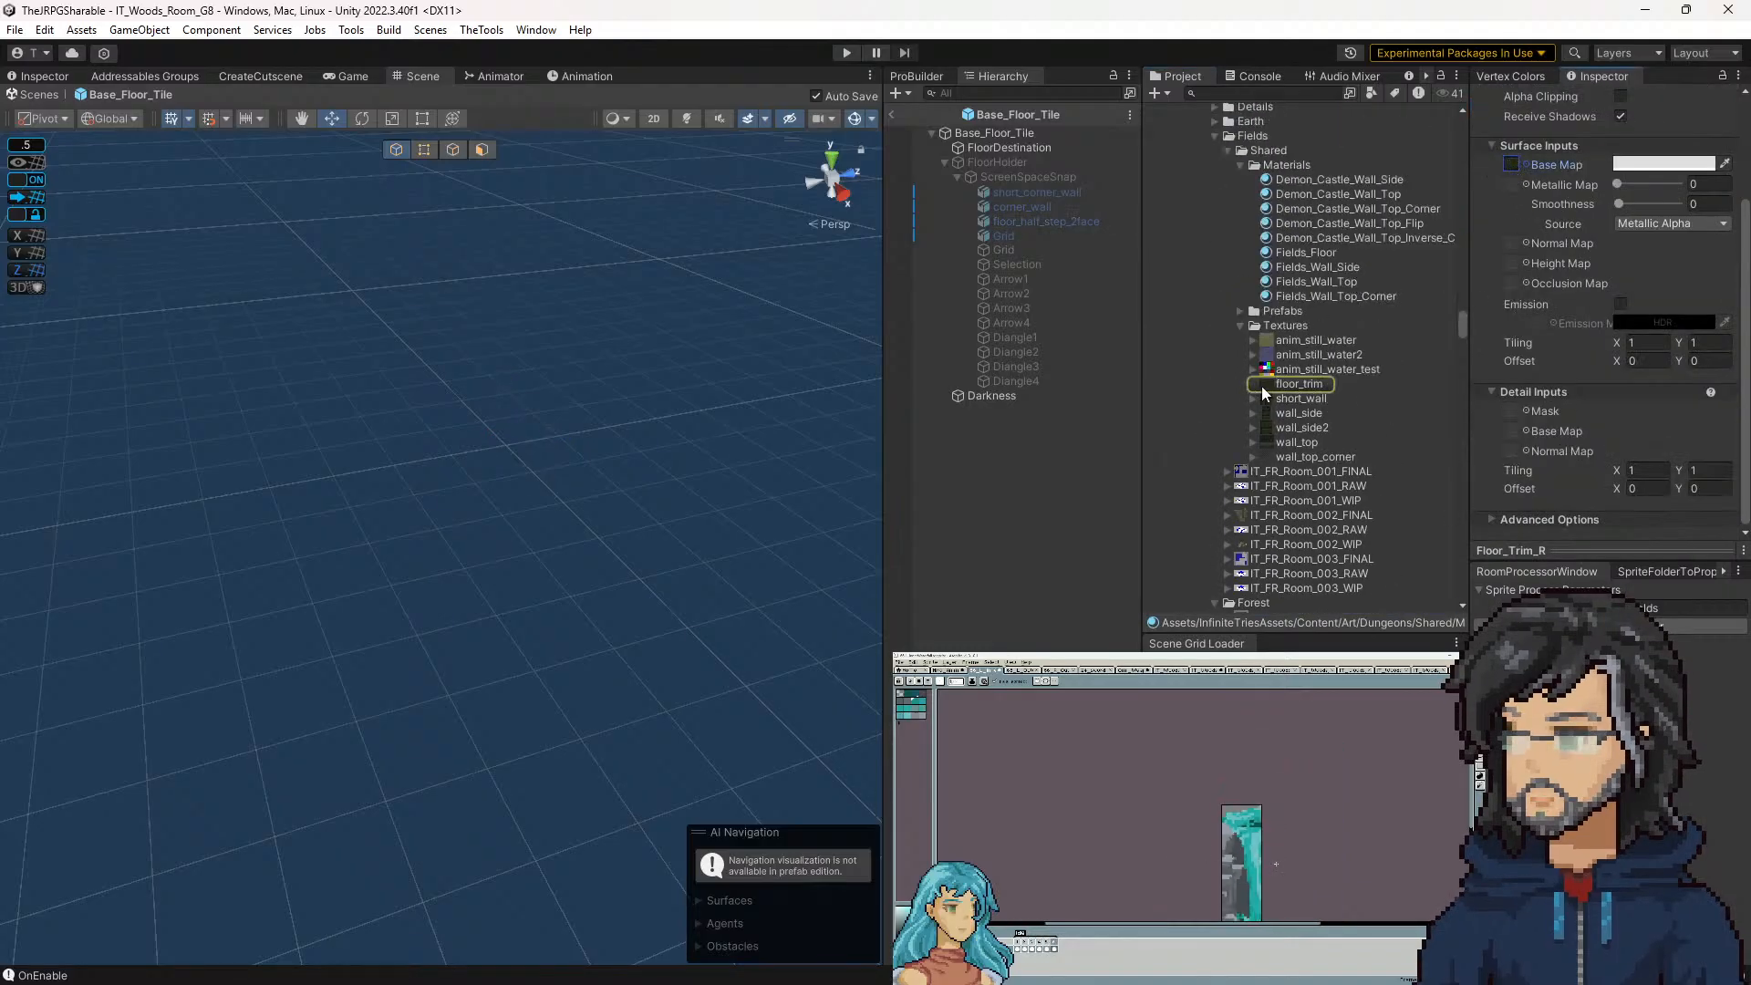
Examine the mesh renderer and attached material settings of floor_half_step_2face
{"action": "left_click", "coordinate": [1054, 222]}
{"action": "scroll", "coordinate": [1607, 390], "scroll_direction": "down", "scroll_amount": 7}
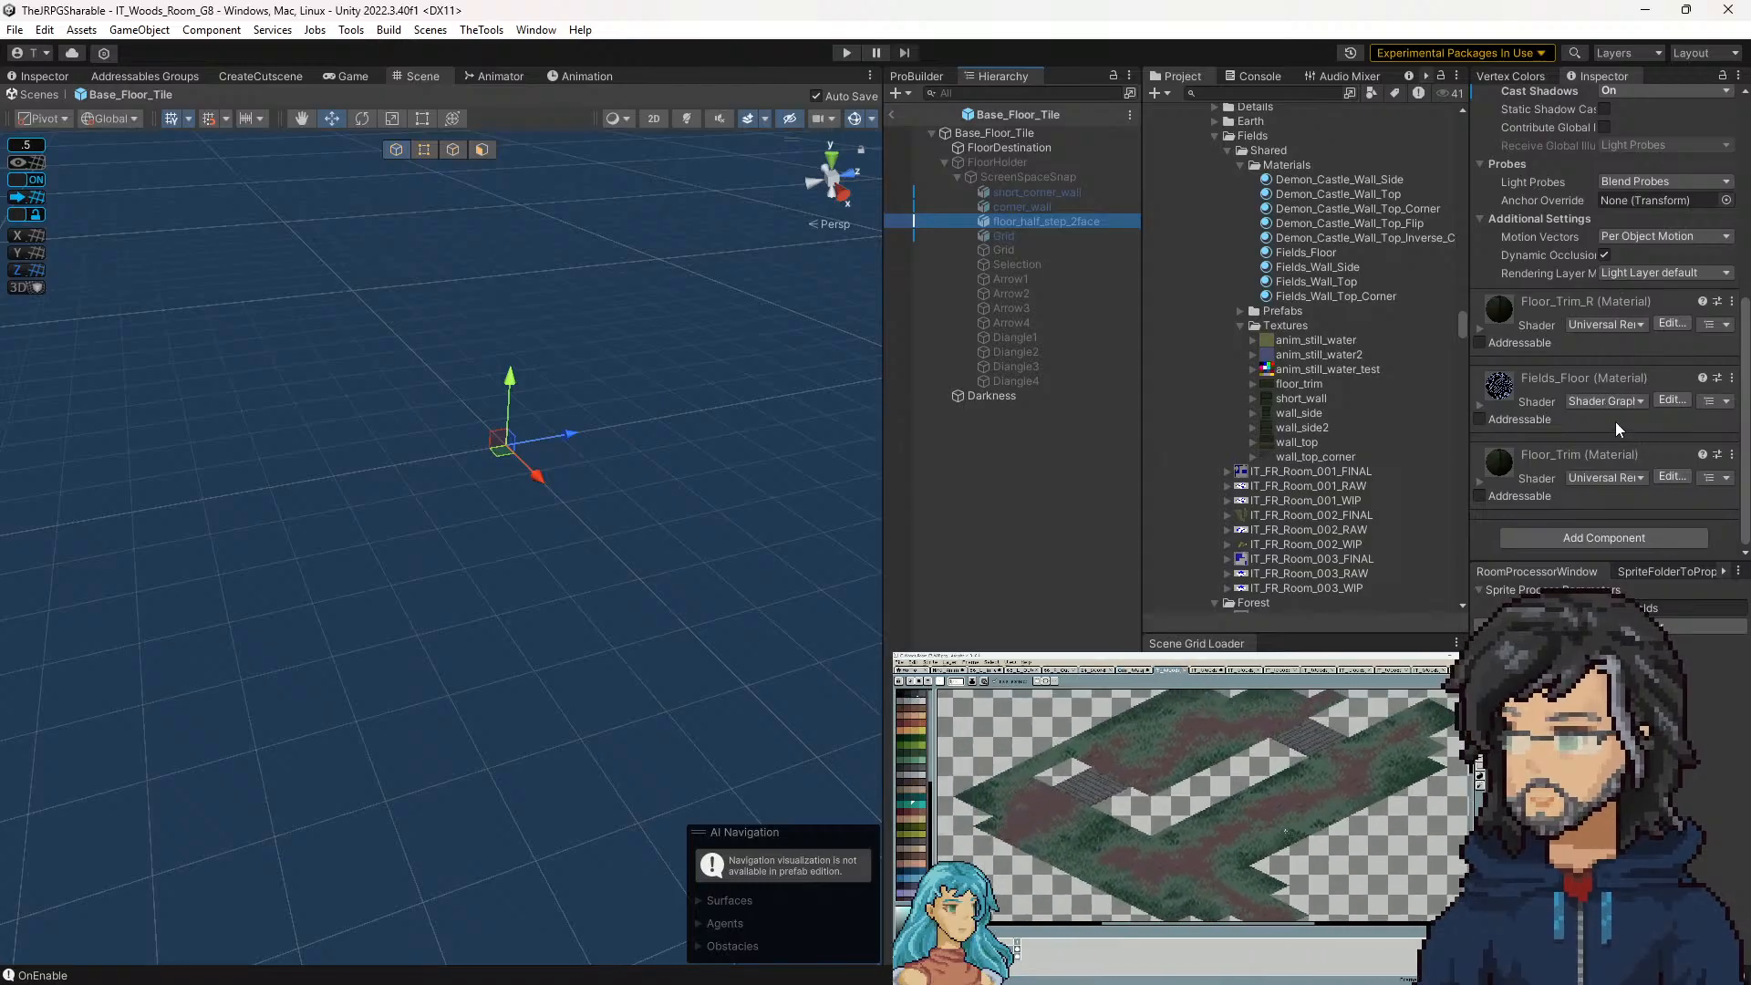
{"action": "scroll", "coordinate": [1594, 452], "scroll_direction": "up", "scroll_amount": 3}
{"action": "scroll", "coordinate": [1590, 454], "scroll_direction": "up", "scroll_amount": 5}
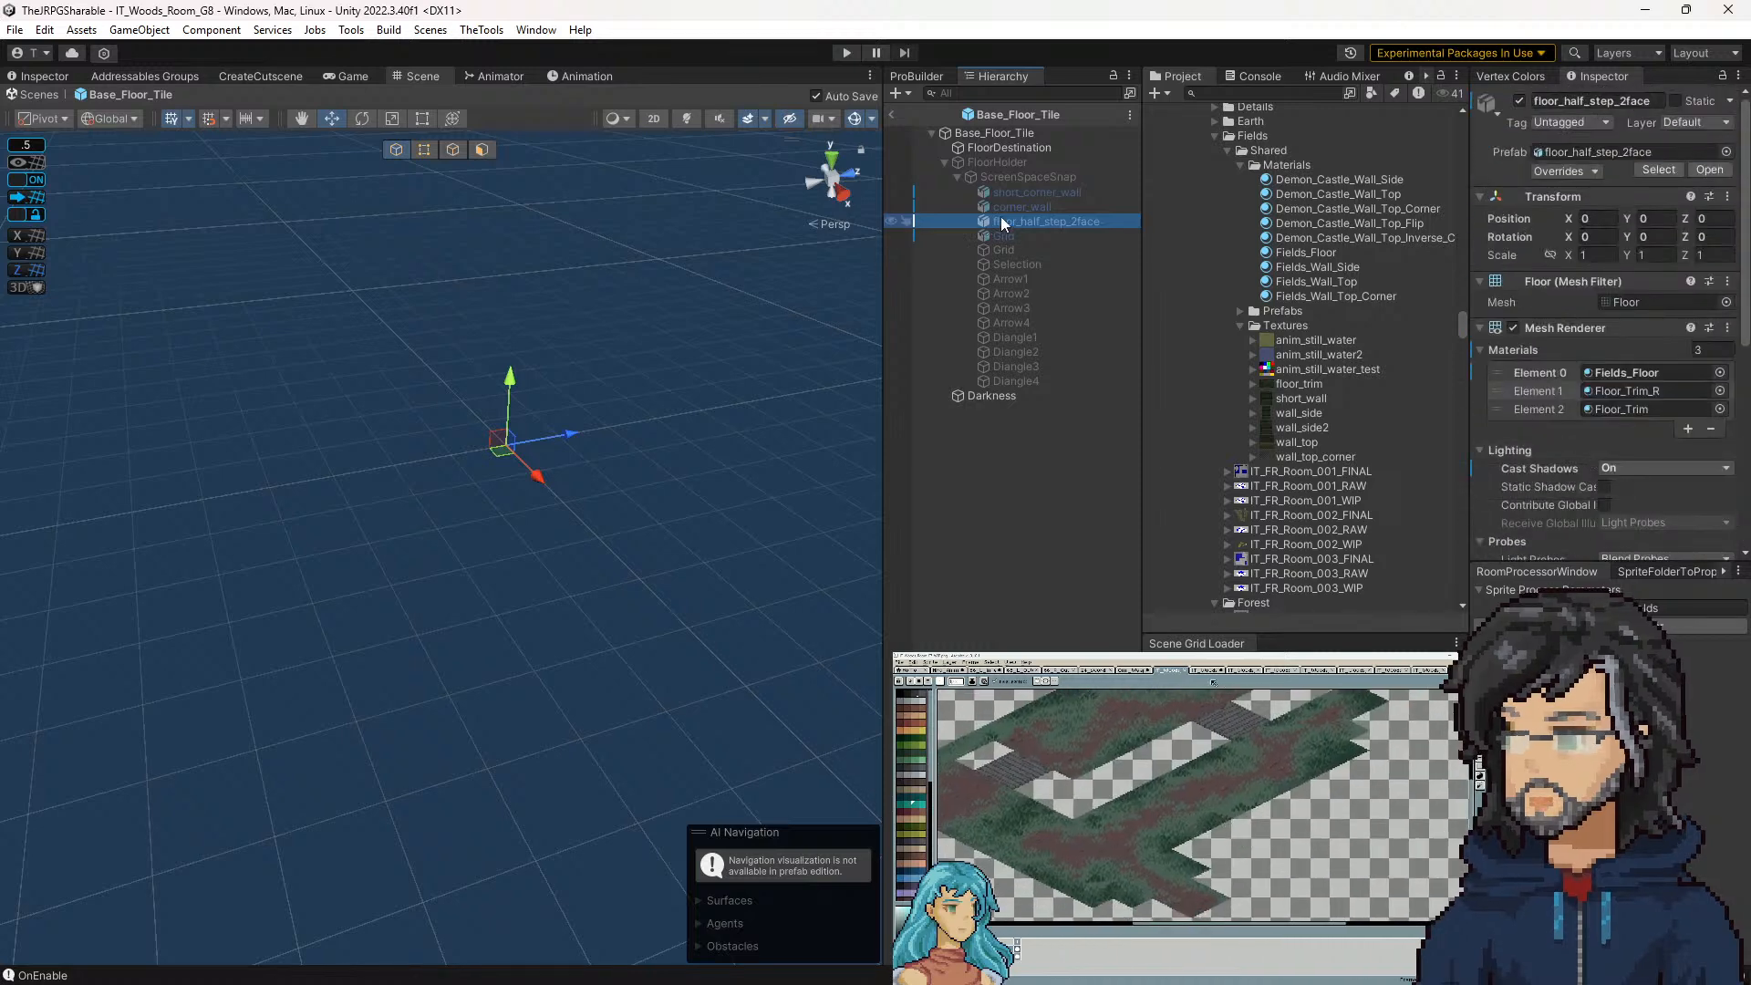
Exit the Base_Floor_Tile prefab and view the side faces of the floor in the IT_Woods_Room_G8 scene
{"action": "left_click", "coordinate": [890, 115]}
{"action": "left_click_drag", "start_coordinate": [653, 516], "coordinate": [693, 500]}
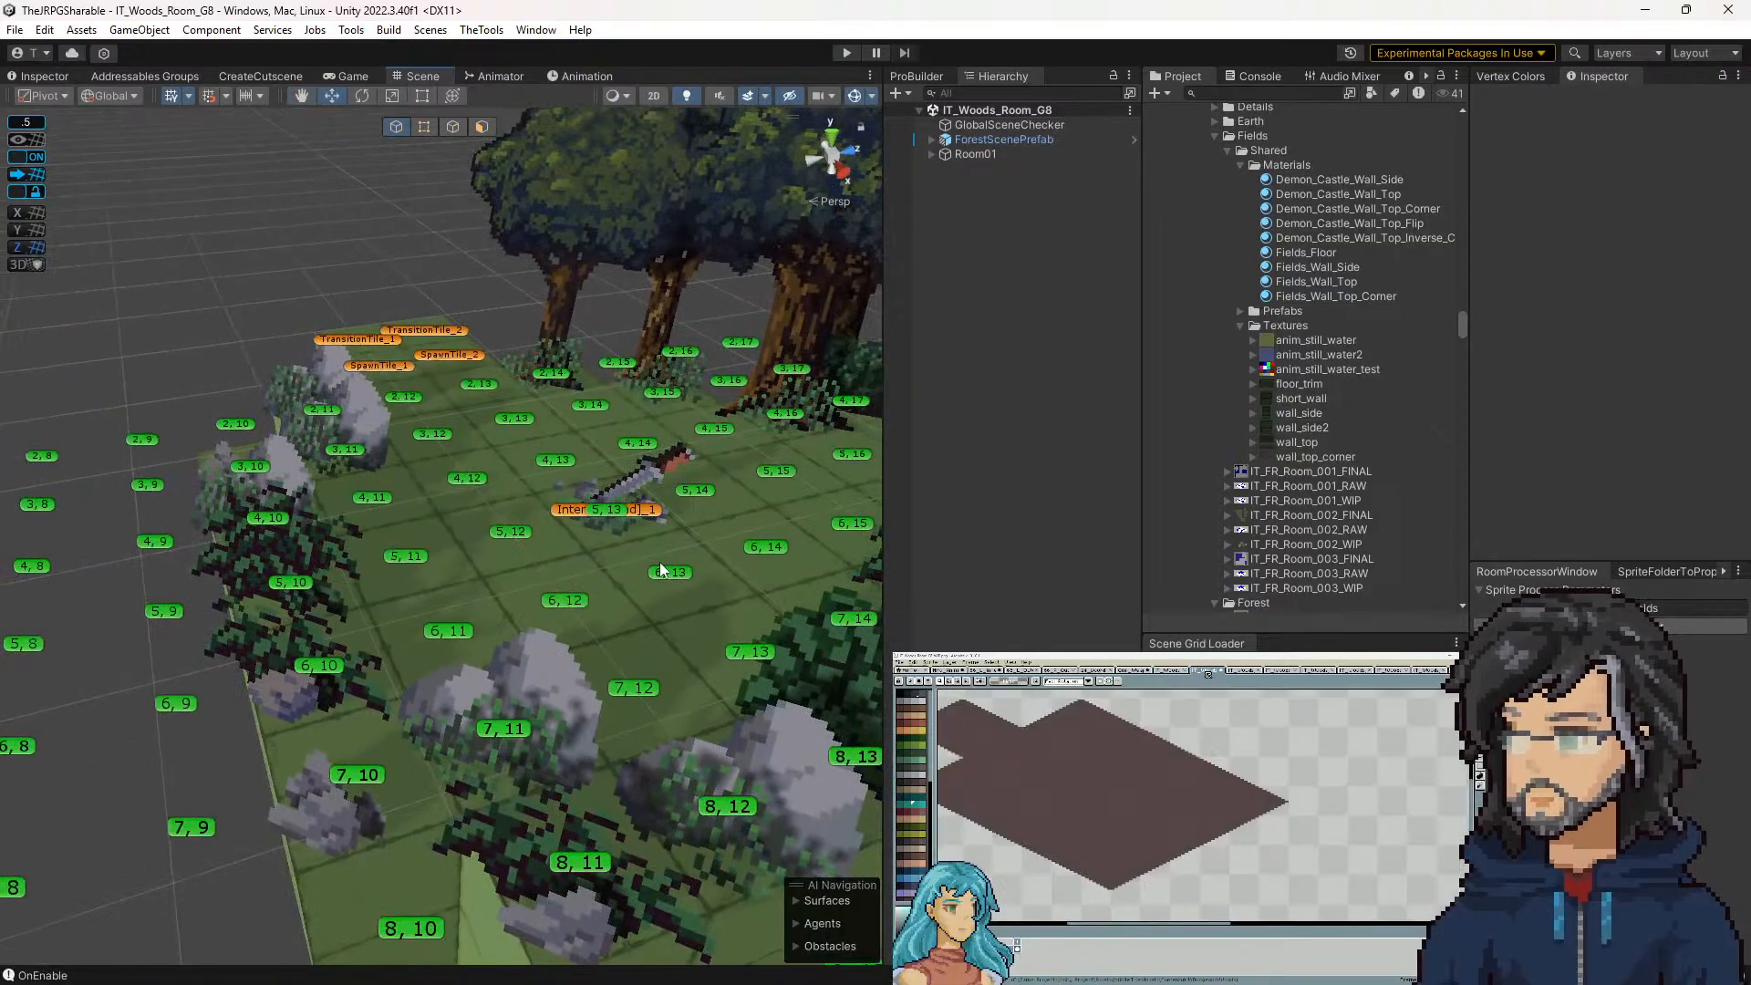
{"action": "scroll", "coordinate": [675, 556], "scroll_direction": "down", "scroll_amount": 10}
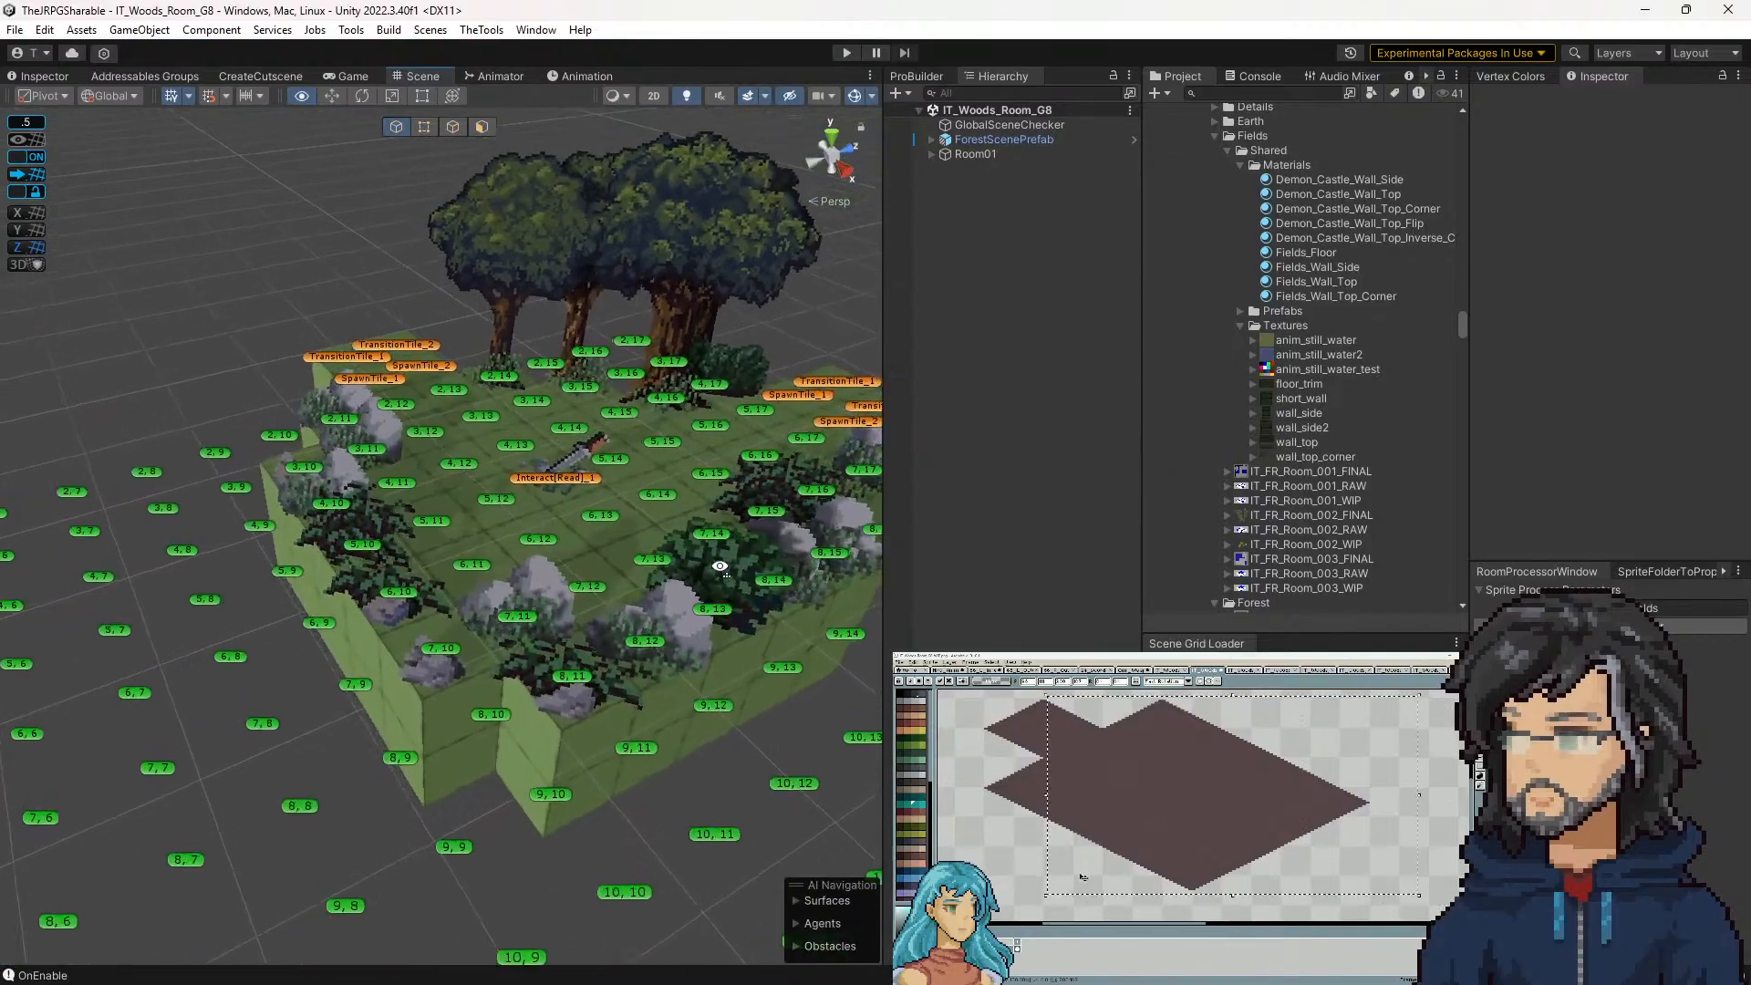
{"action": "scroll", "coordinate": [720, 567], "scroll_direction": "up", "scroll_amount": 3}
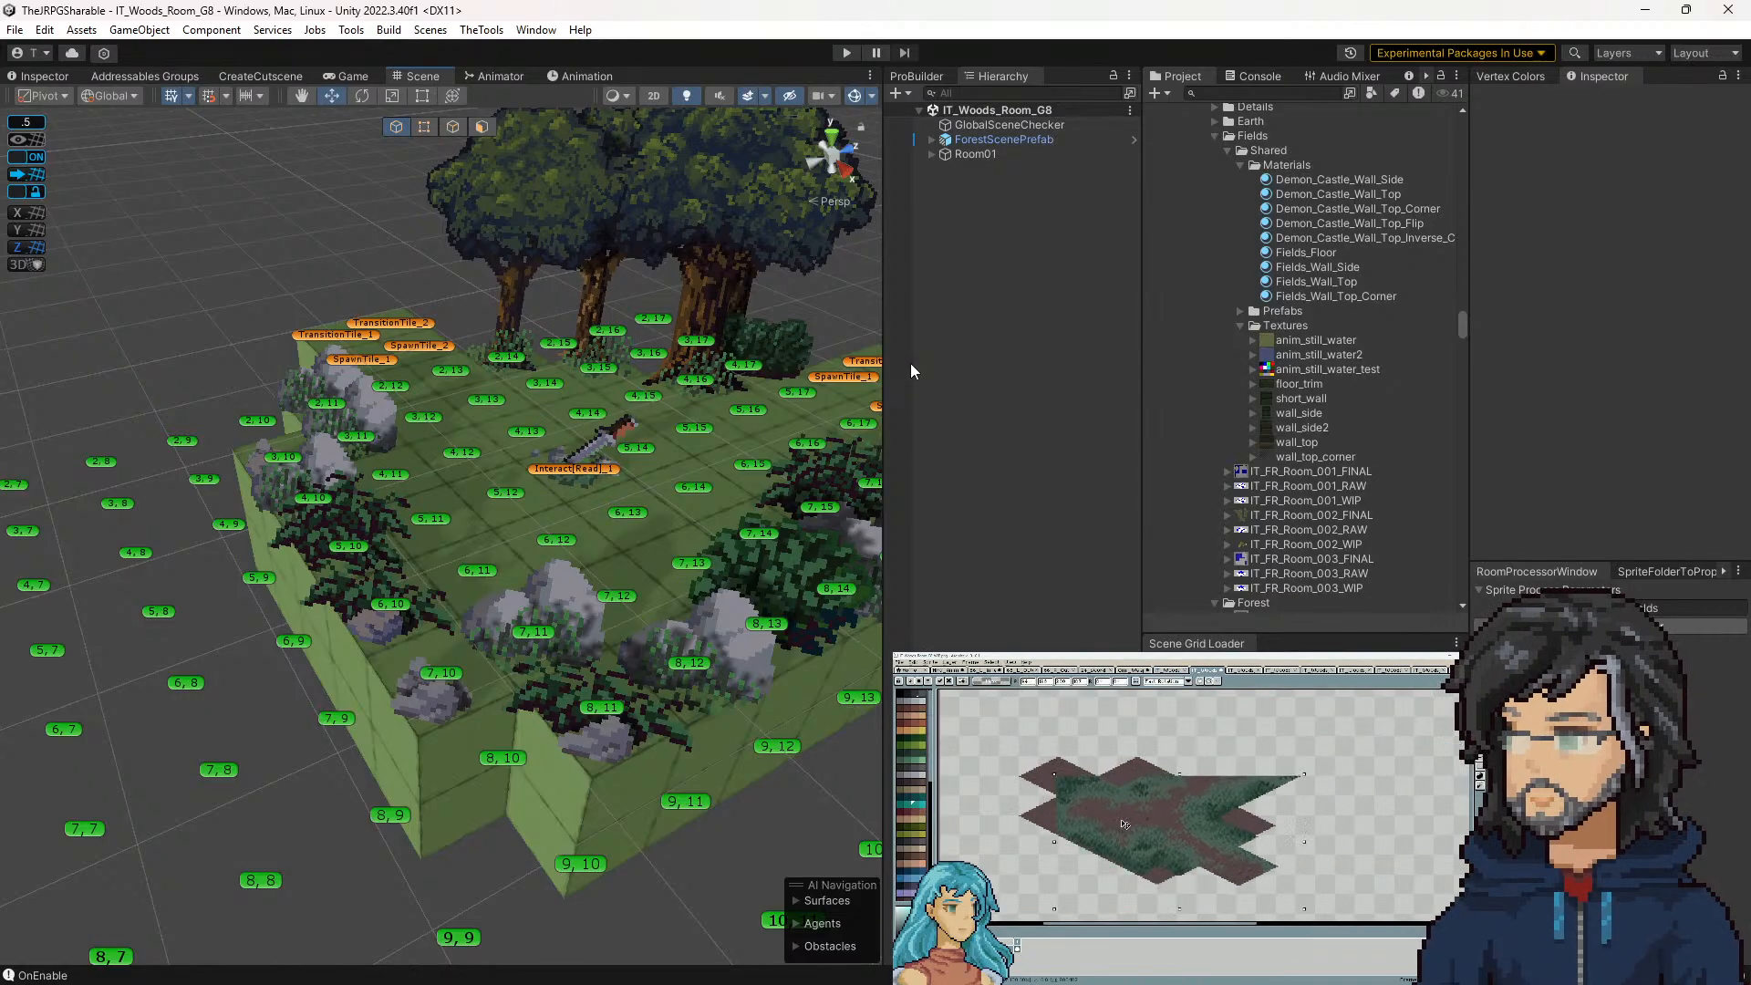
Select the front corner cube of the generated floor to inspect its side faces, and look over the Fields textures
{"action": "left_click", "coordinate": [495, 723]}
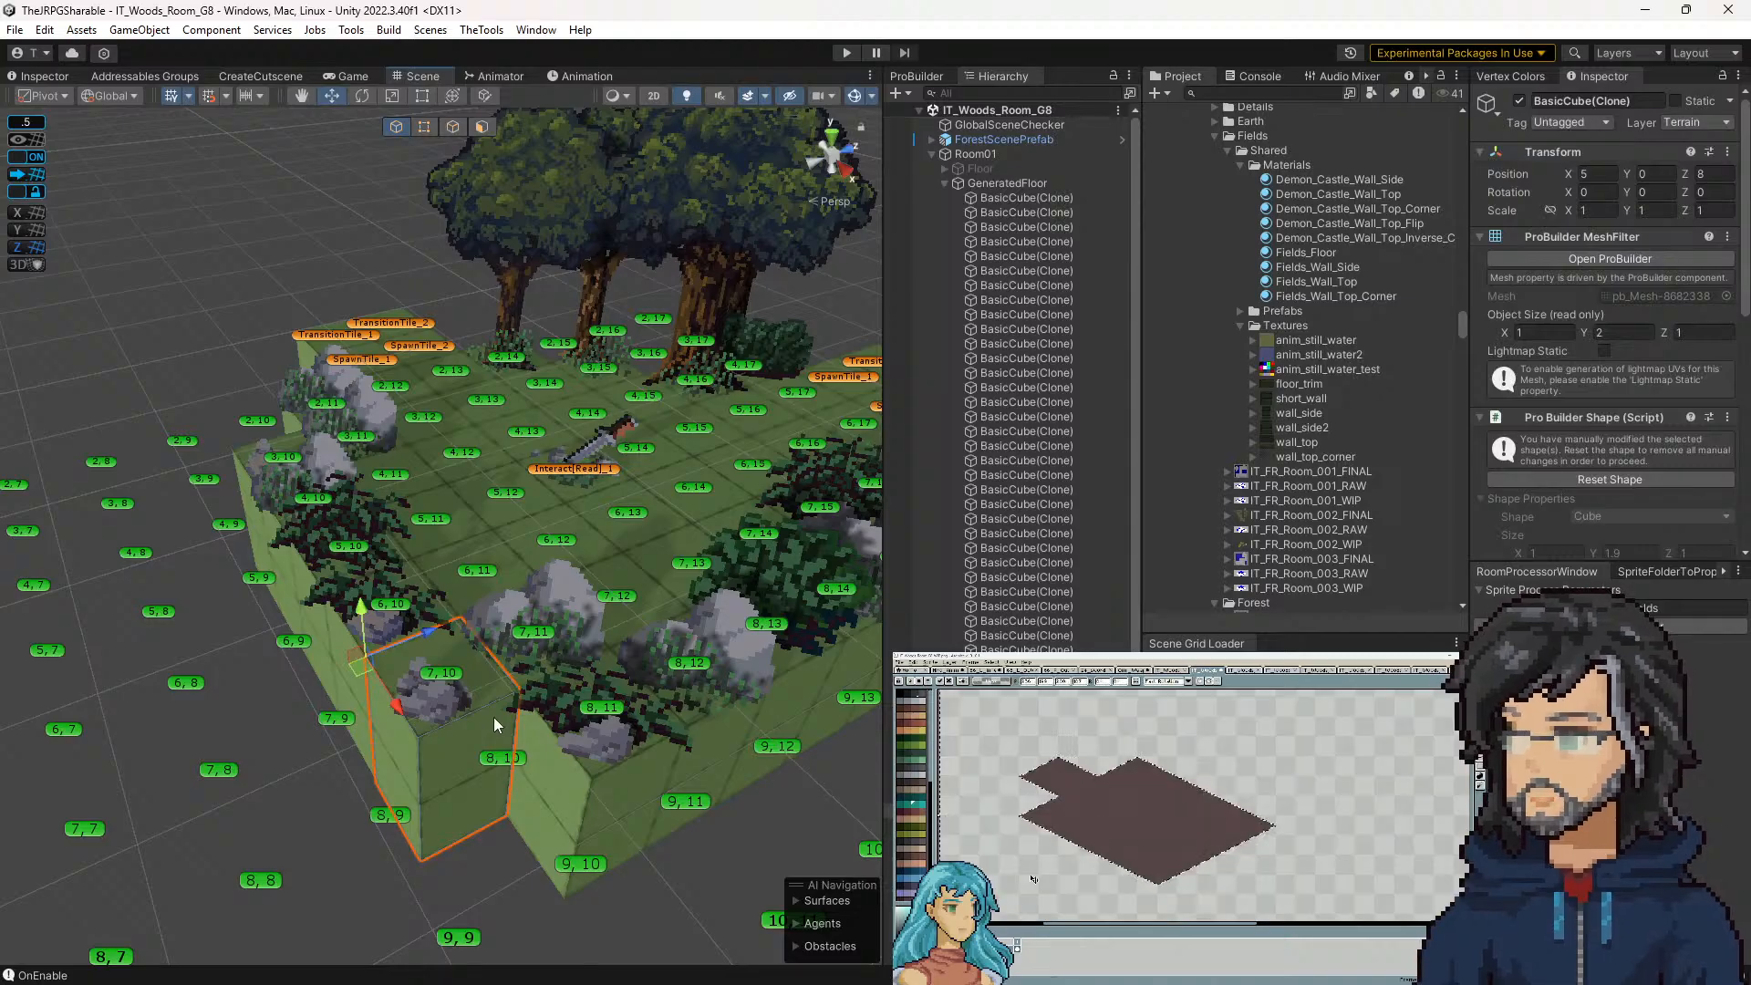
{"action": "left_click_drag", "start_coordinate": [634, 627], "coordinate": [754, 618]}
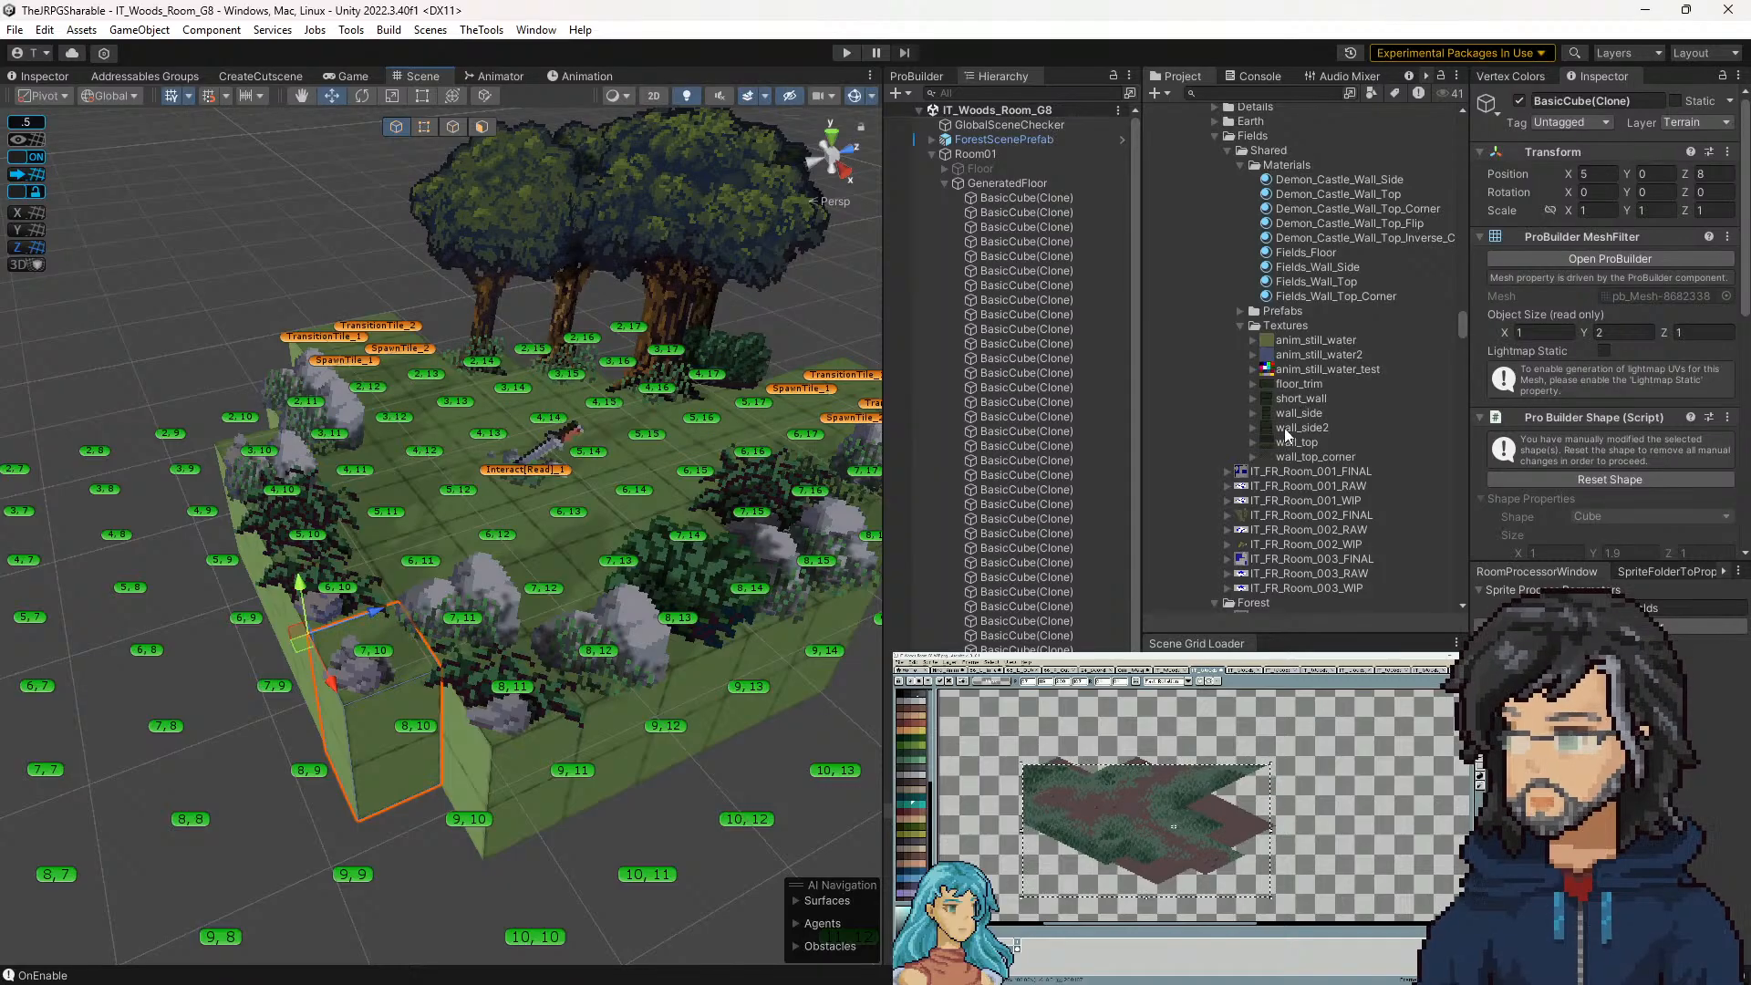
{"action": "scroll", "coordinate": [1277, 479], "scroll_direction": "down", "scroll_amount": 3}
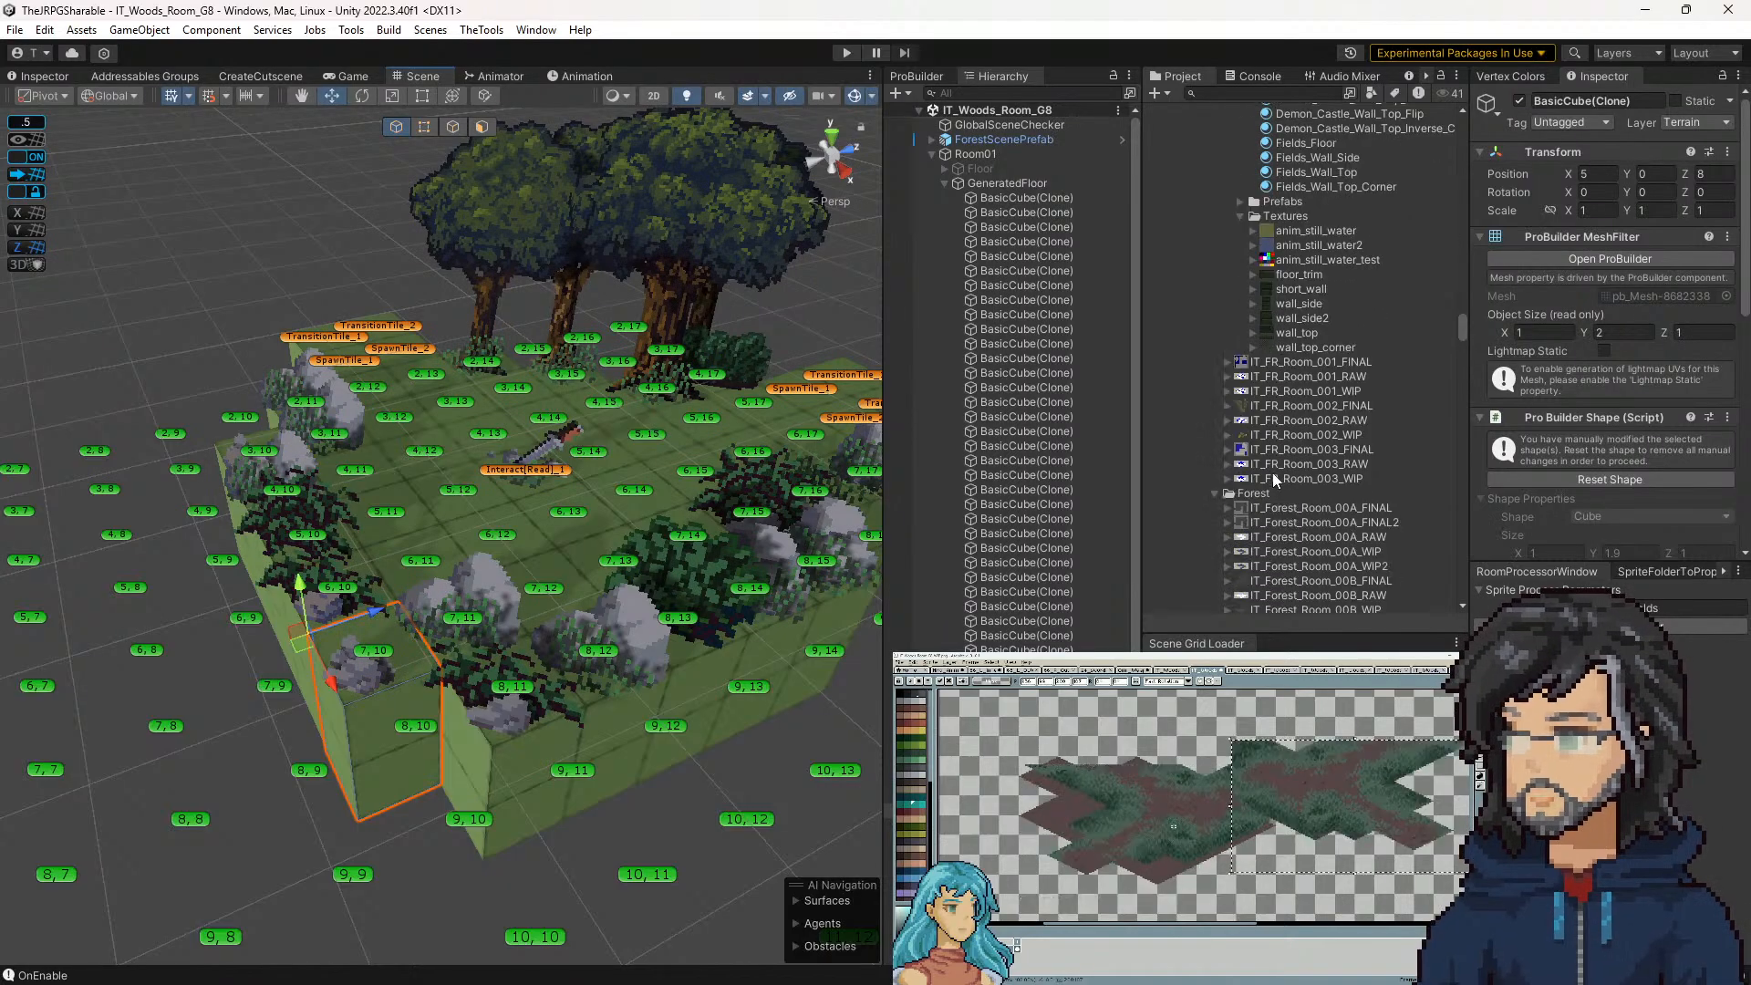
{"action": "scroll", "coordinate": [1258, 485], "scroll_direction": "down", "scroll_amount": 1}
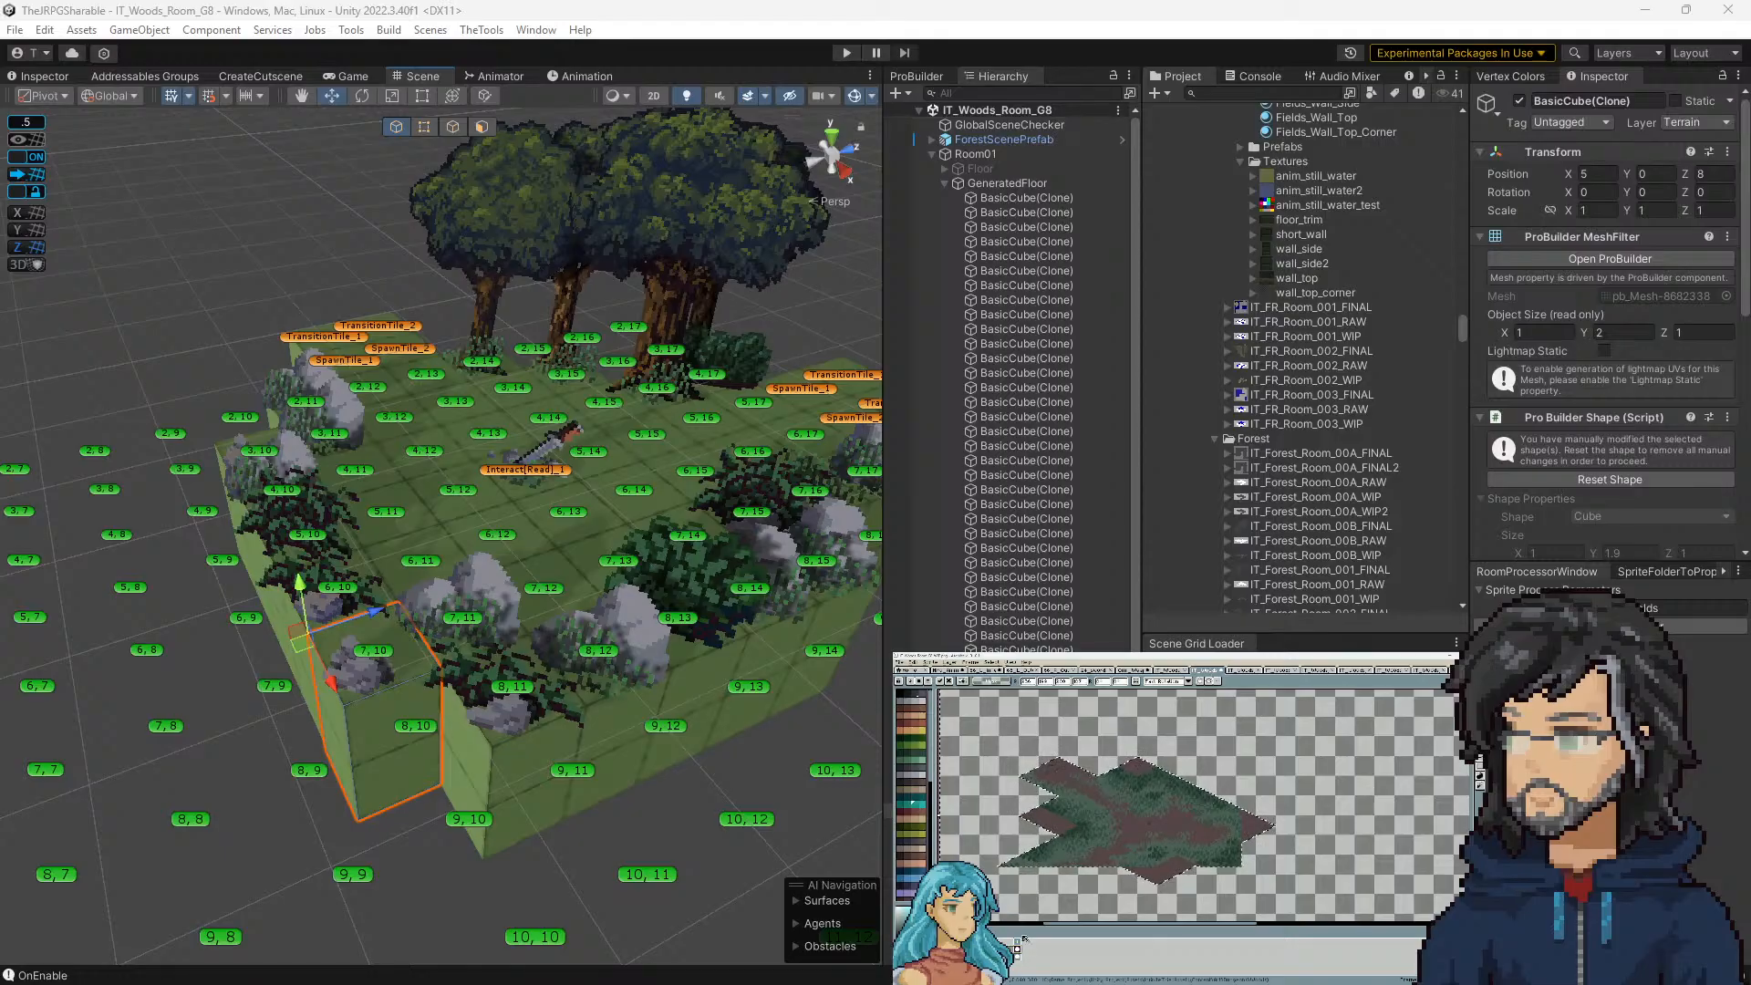
Switch to Visual Studio and compare the sprite processor creation in SpriteFolderToProps.cs with the managedReferenceValue assignment in RoomProcessorWindow.cs
{"action": "key", "text": "alt+Tab"}
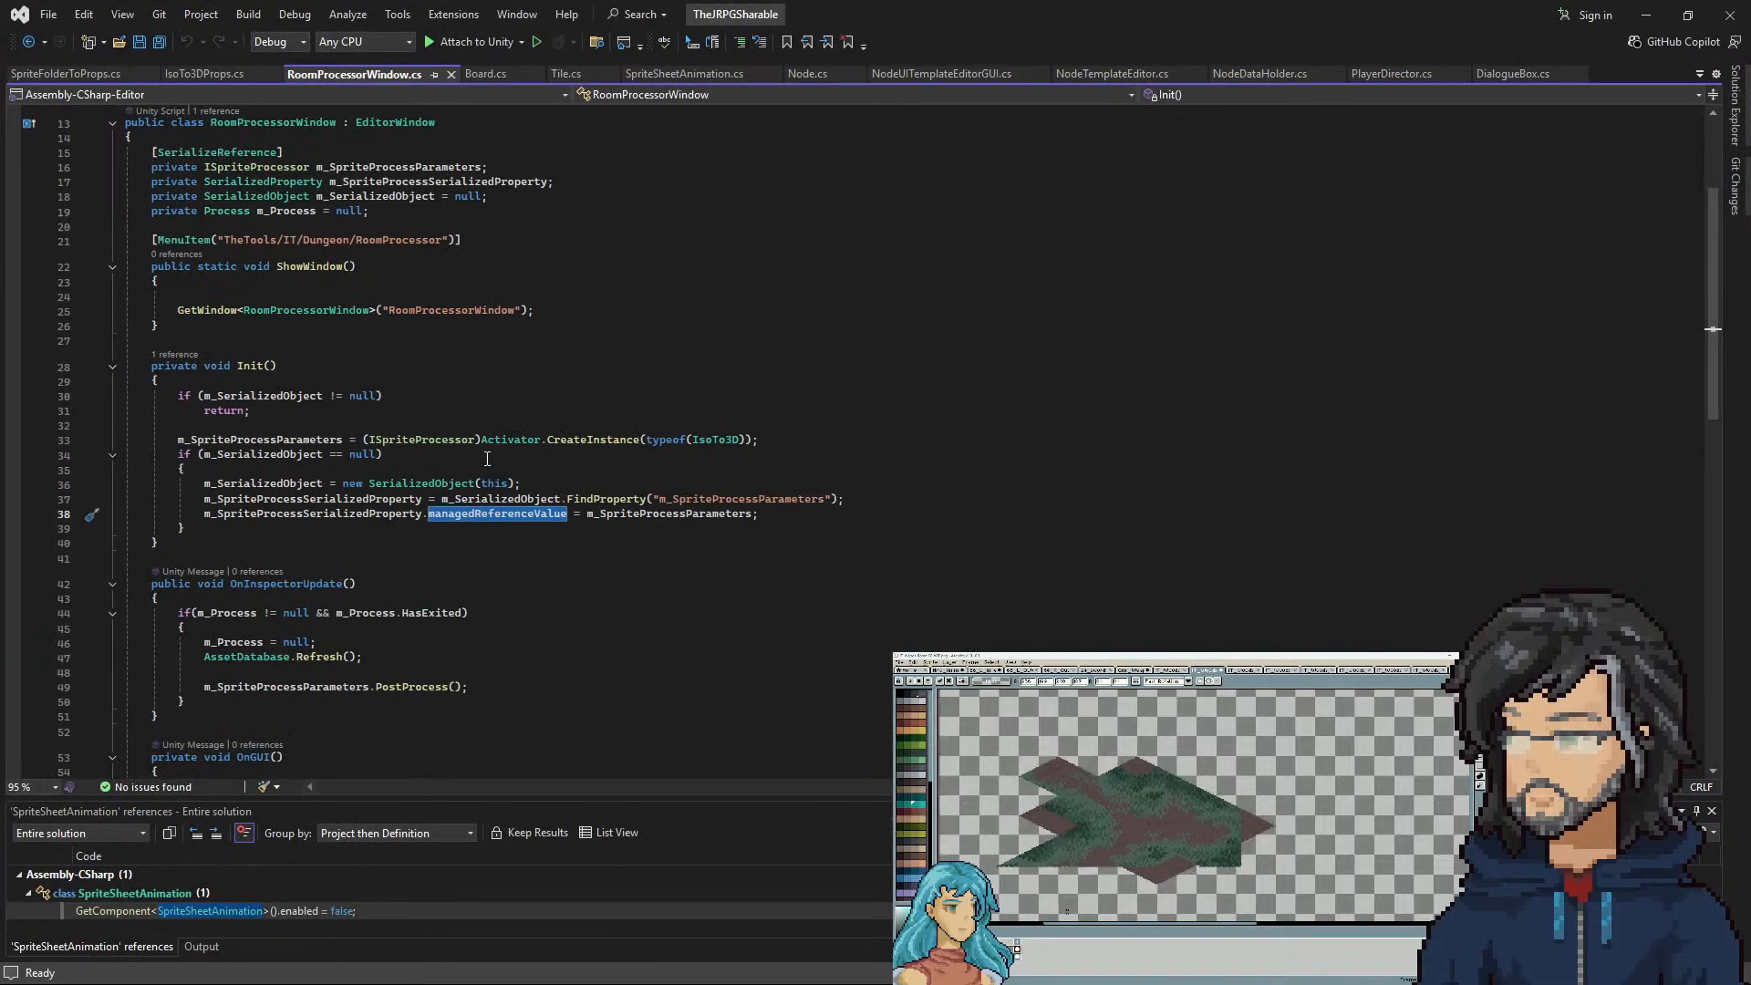
{"action": "left_click", "coordinate": [114, 75]}
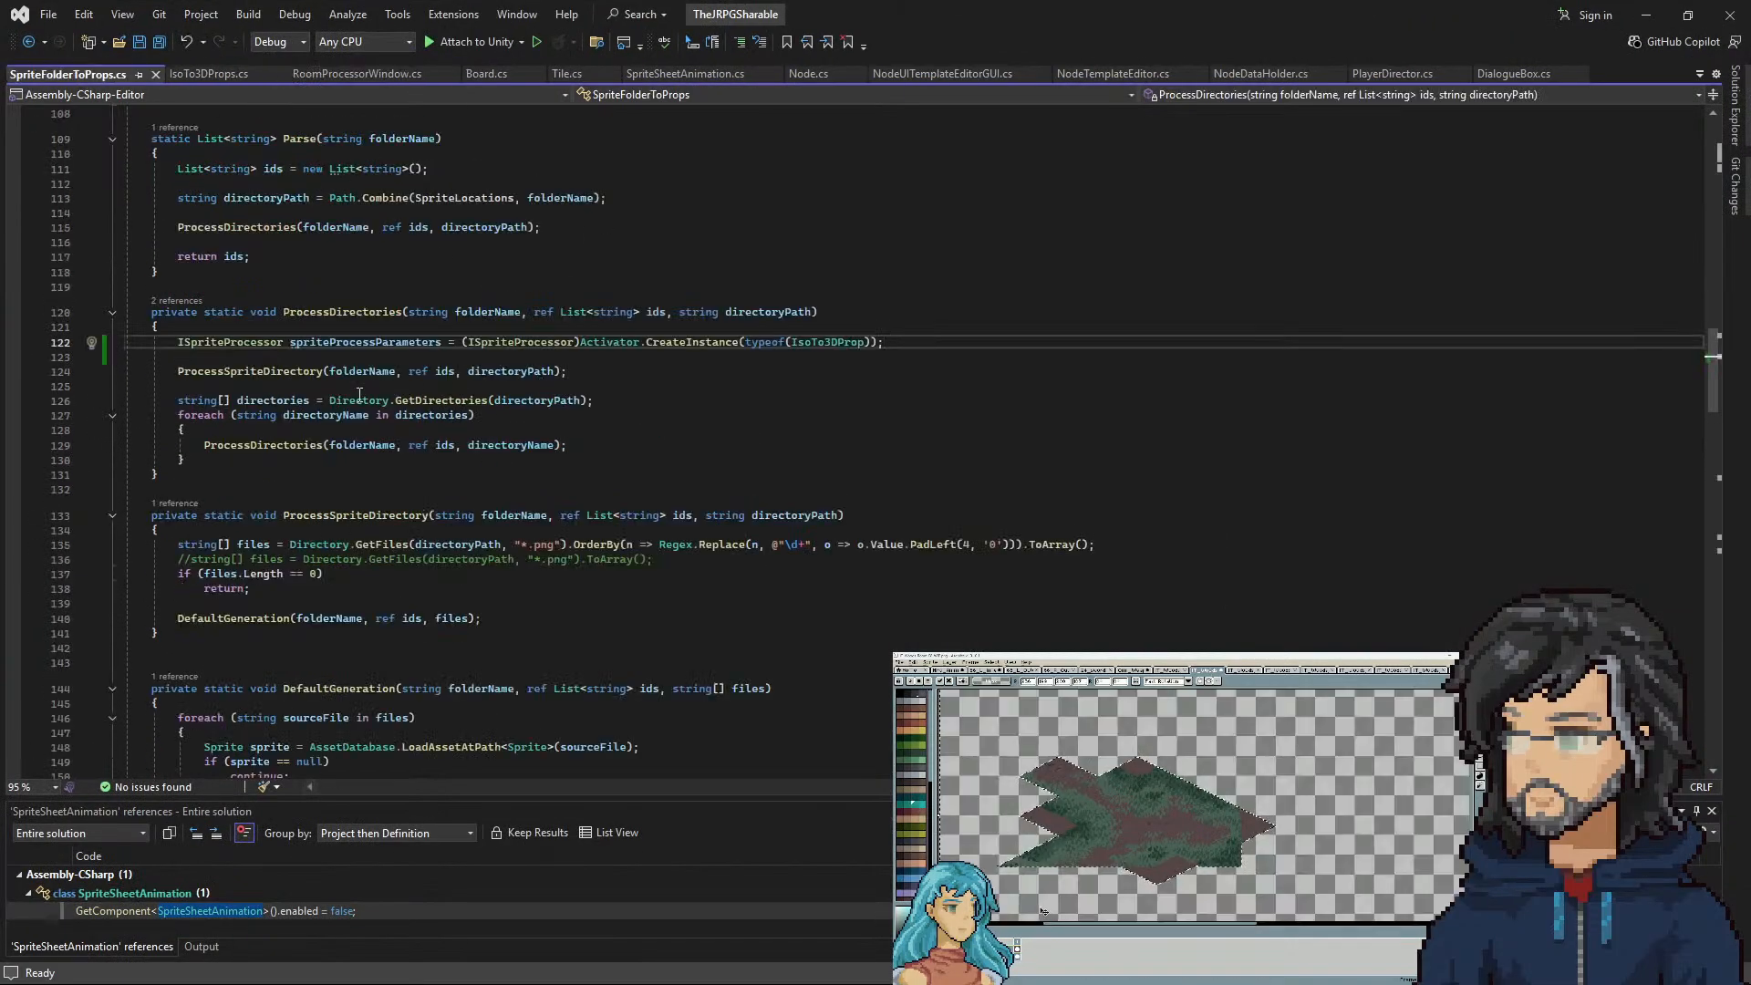
{"action": "double_click", "coordinate": [337, 345]}
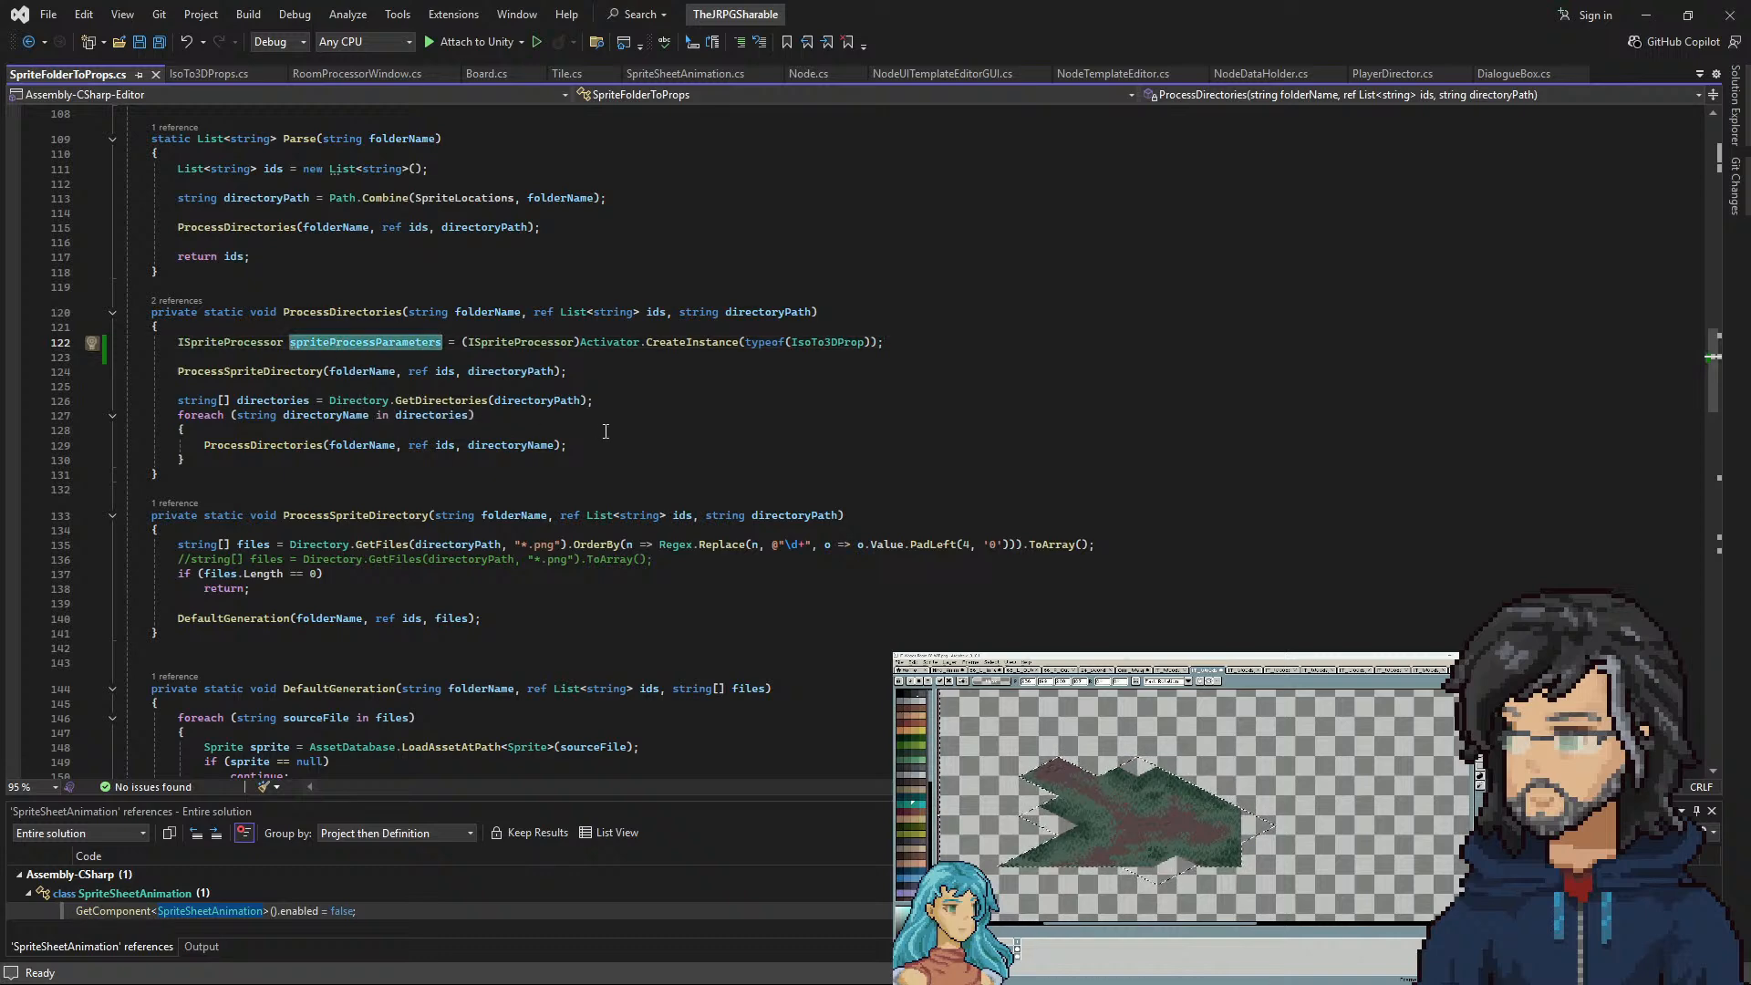
{"action": "left_click", "coordinate": [334, 77]}
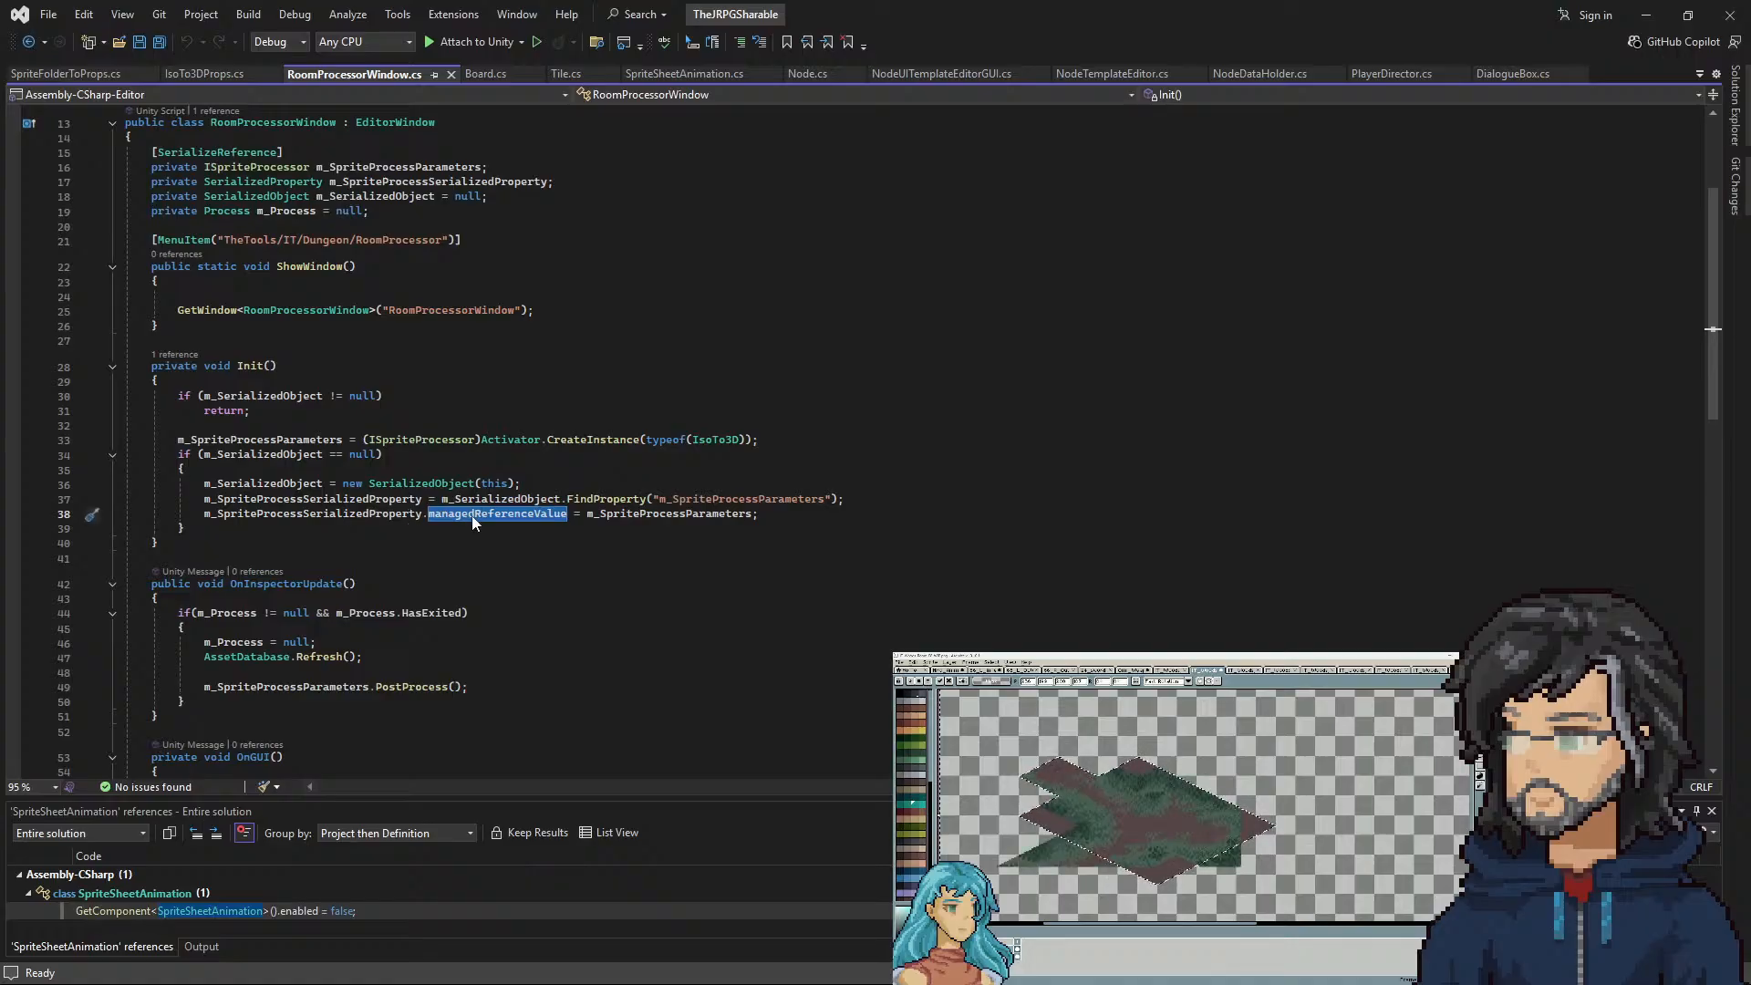
{"action": "double_click", "coordinate": [618, 514]}
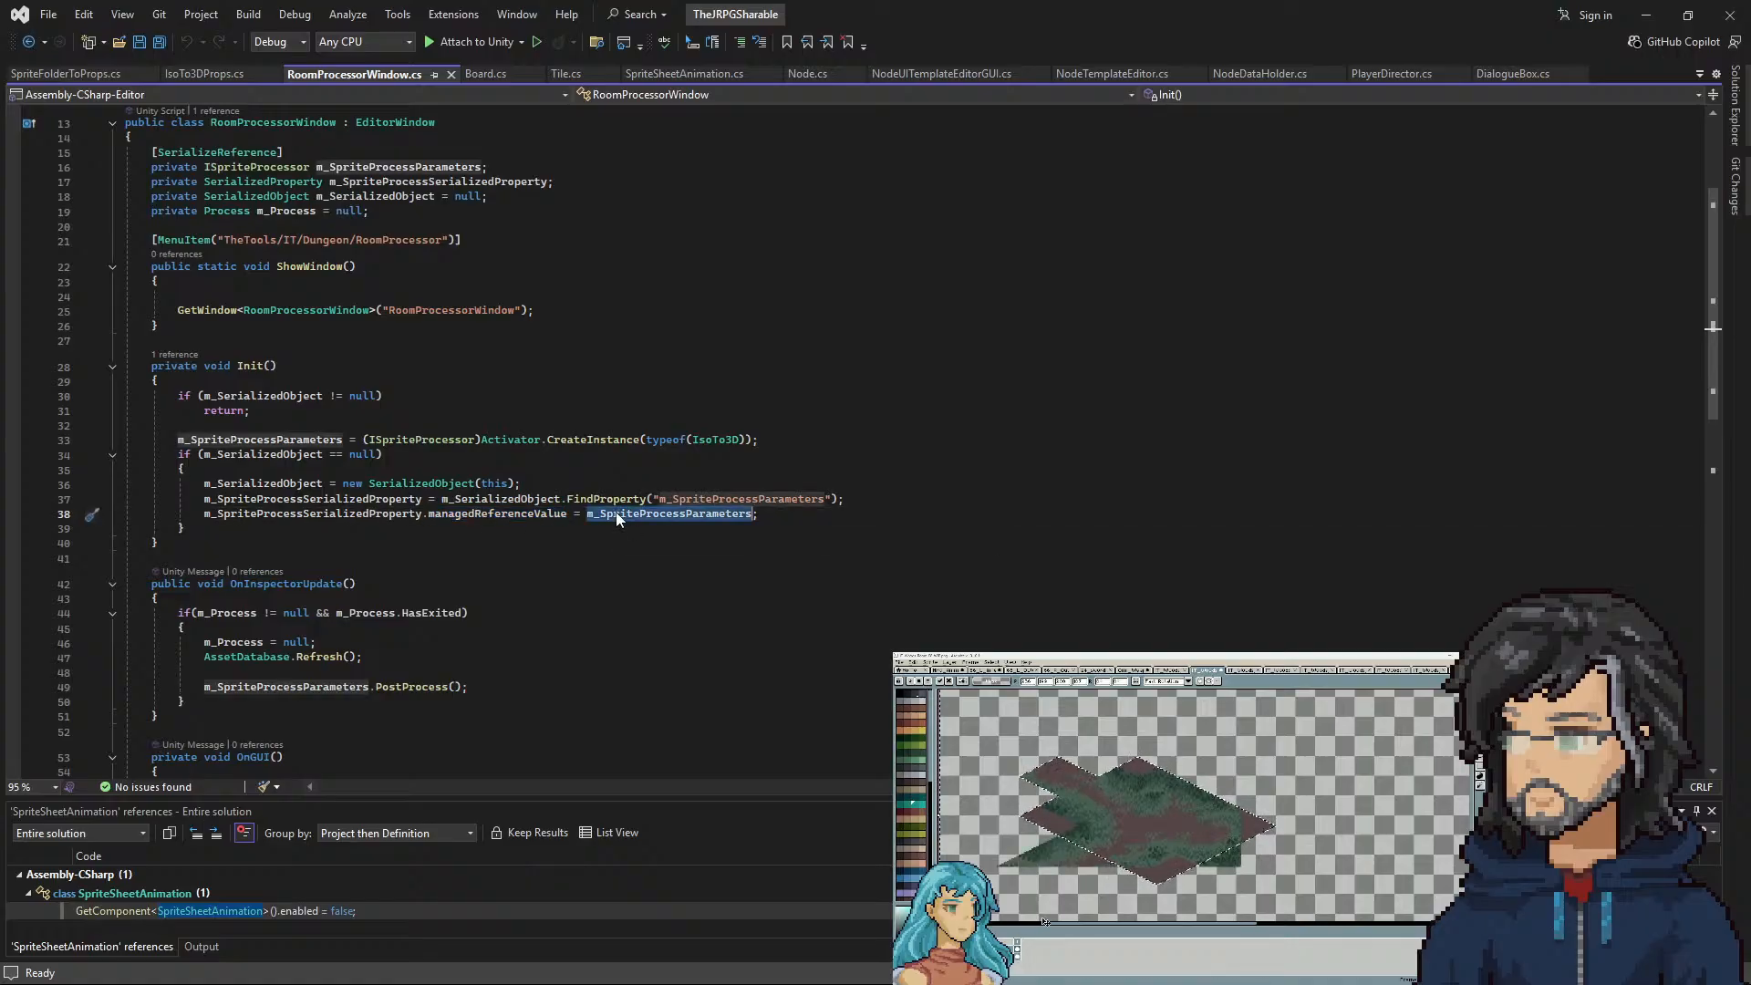
{"action": "double_click", "coordinate": [475, 514]}
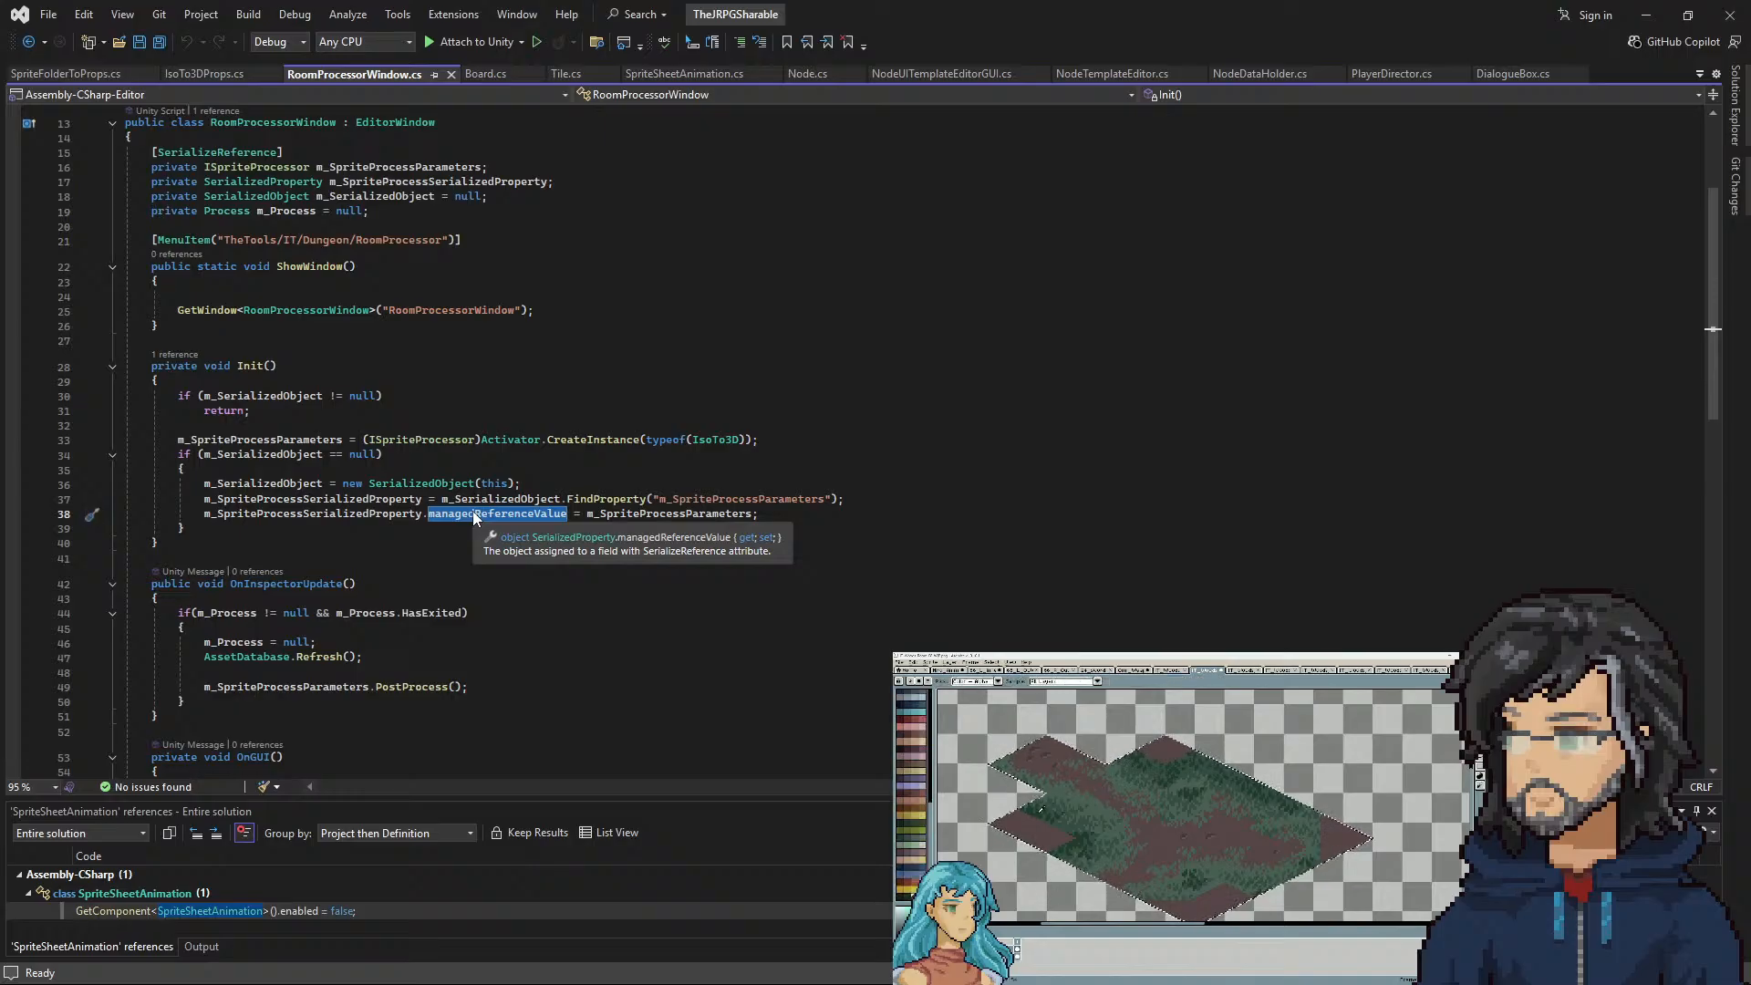
{"action": "double_click", "coordinate": [641, 514]}
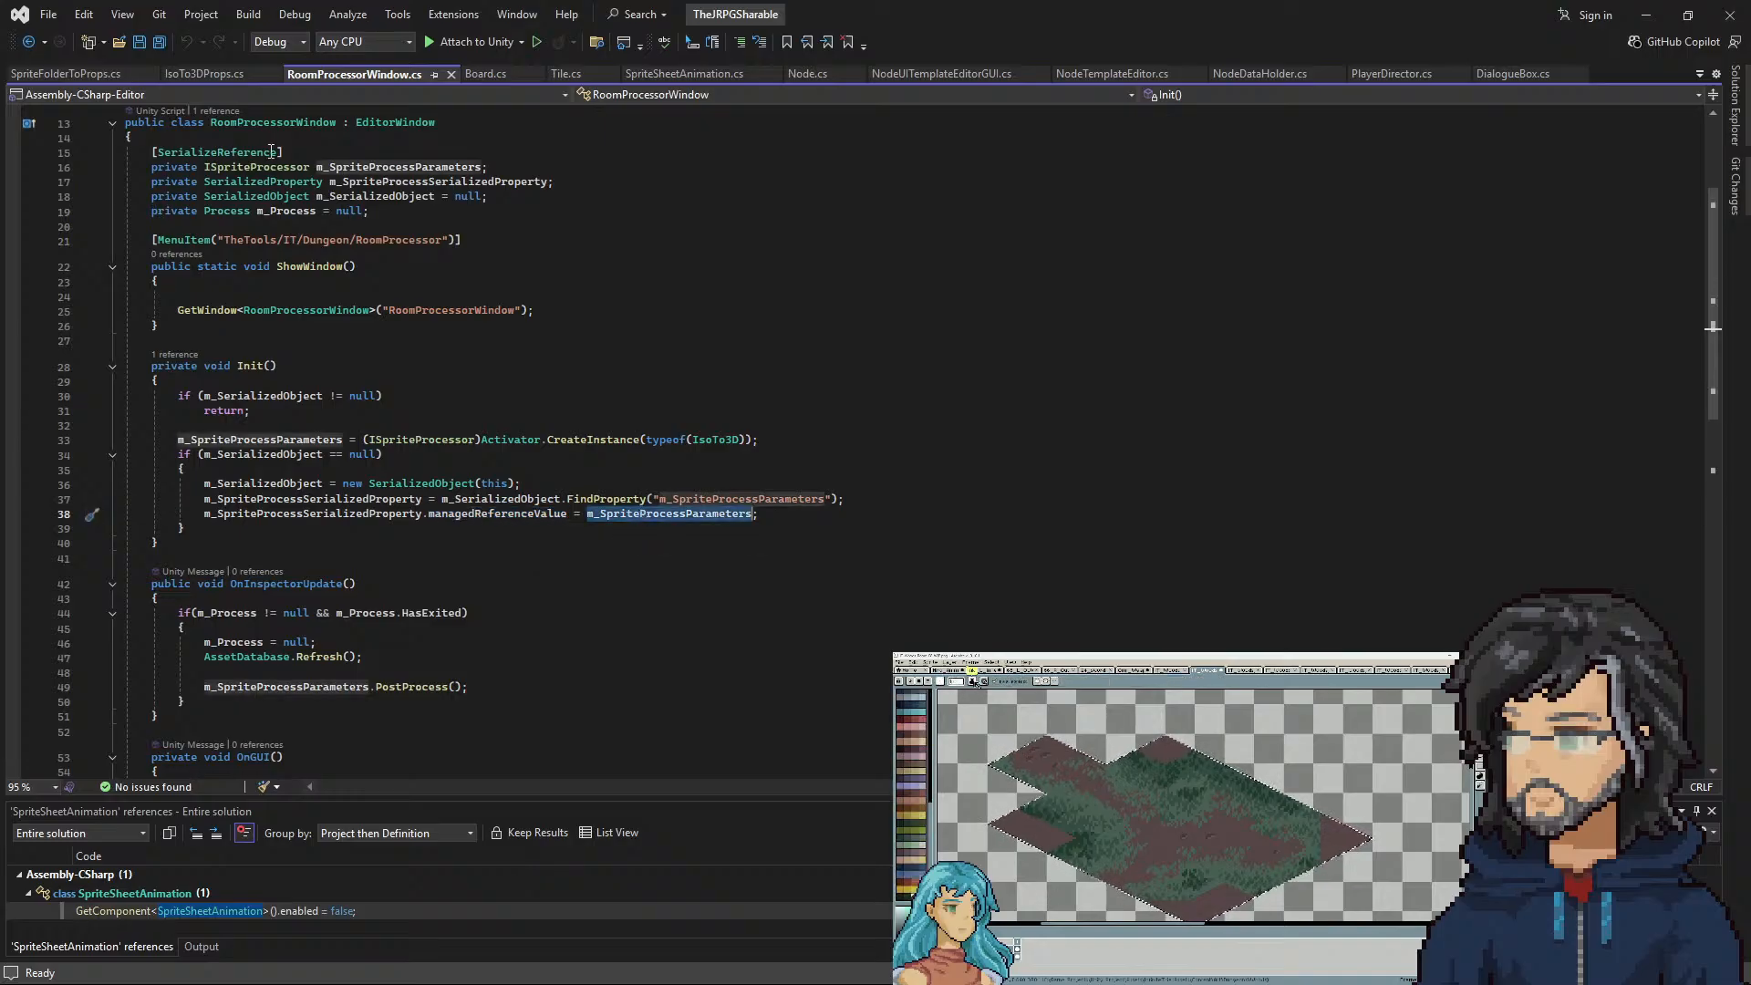
{"action": "double_click", "coordinate": [471, 514]}
{"action": "scroll", "coordinate": [467, 511], "scroll_direction": "down", "scroll_amount": 3}
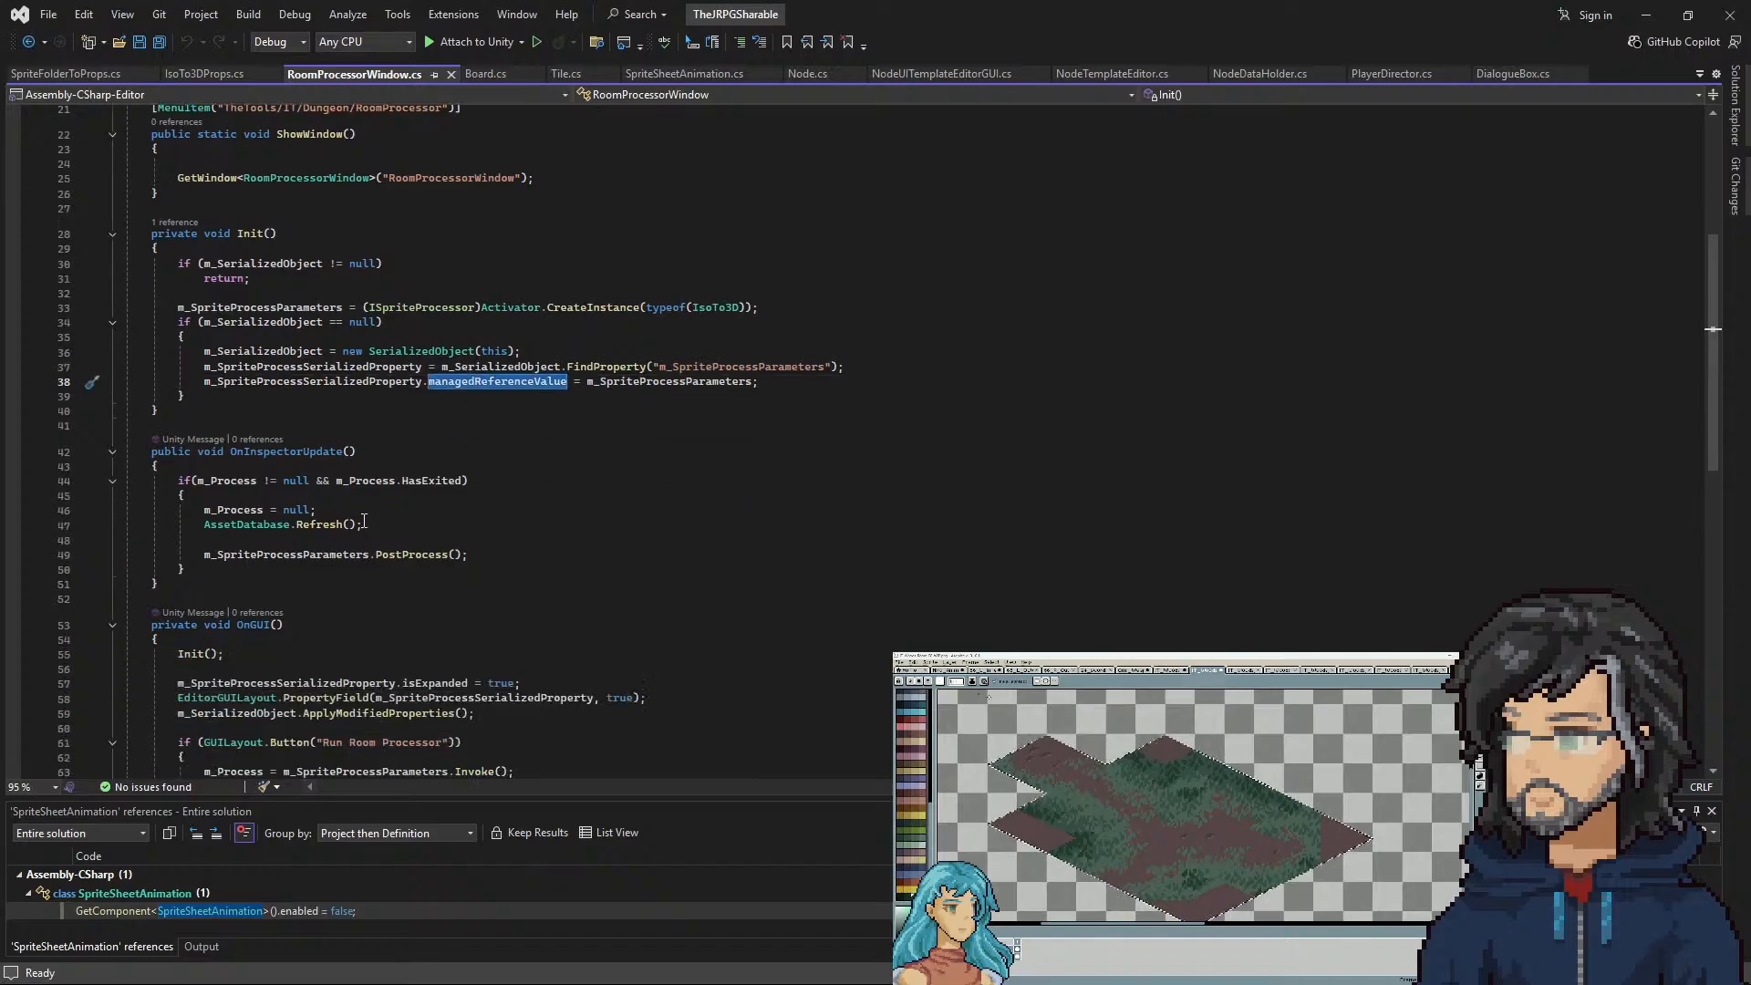
{"action": "scroll", "coordinate": [411, 548], "scroll_direction": "up", "scroll_amount": 3}
{"action": "scroll", "coordinate": [406, 543], "scroll_direction": "up", "scroll_amount": 4}
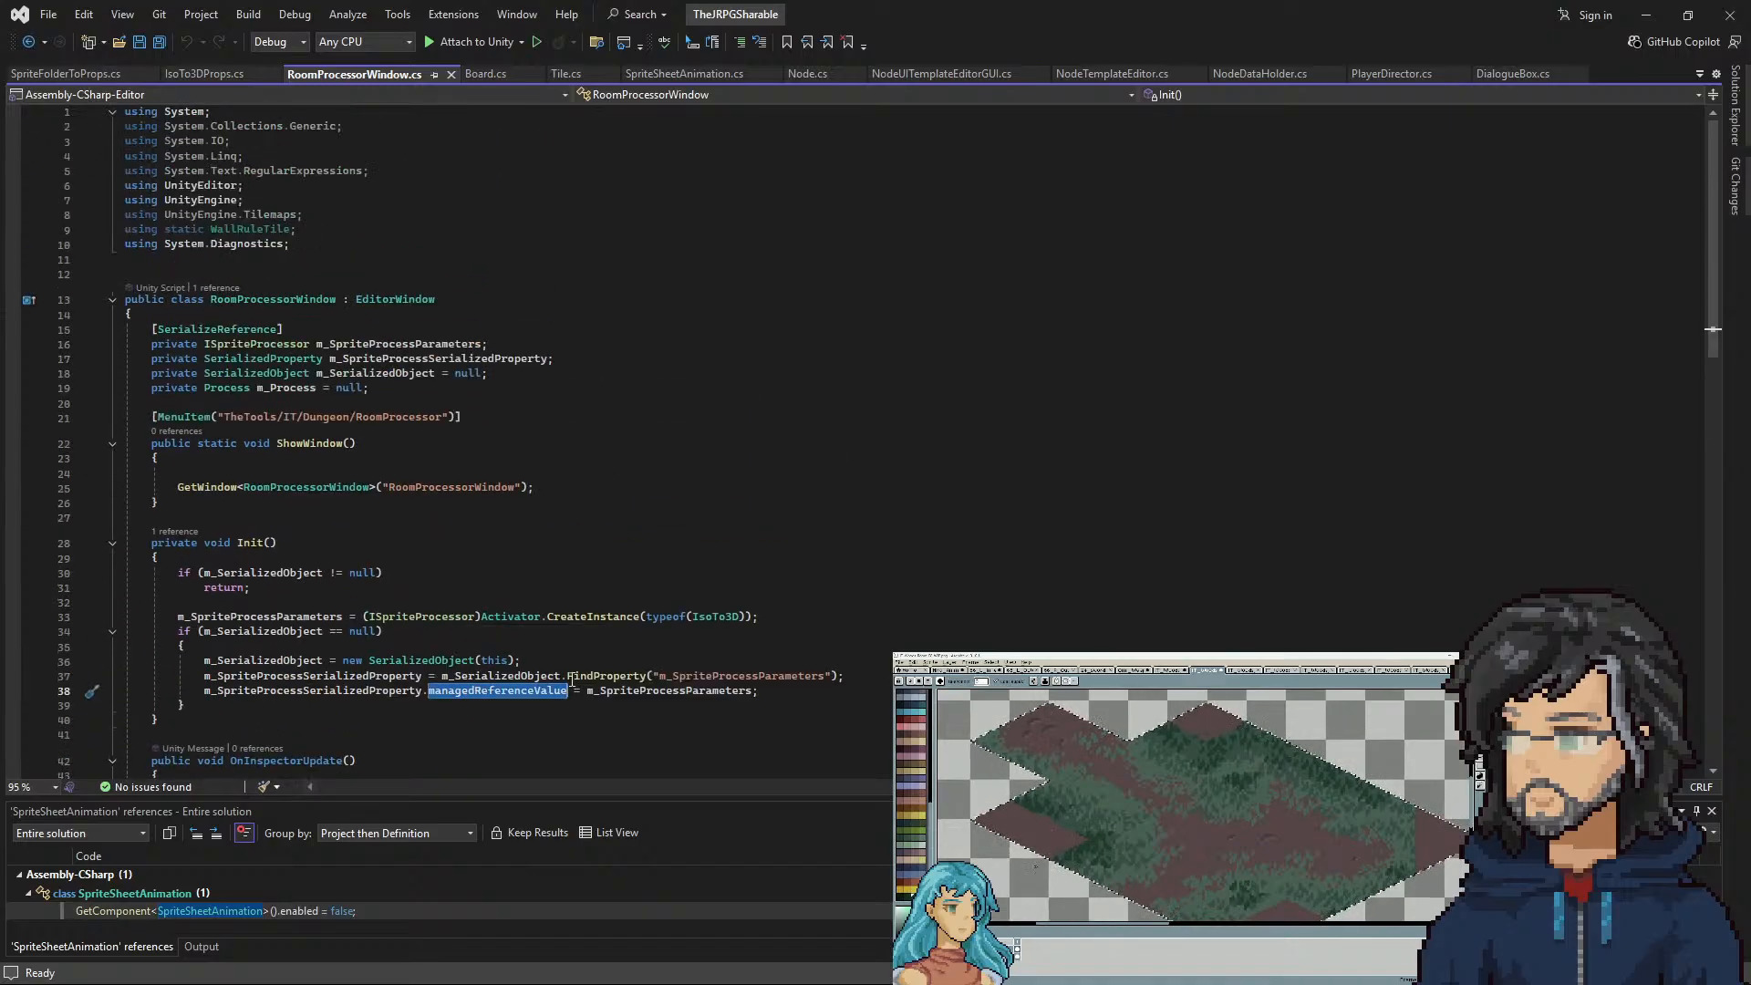
Trace m_SpriteProcessParameters through RoomProcessorWindow.cs, from Init() to its Invoke call in OnGUI(), and compare it with ProcessDirectories in SpriteFolderToProps.cs
{"action": "double_click", "coordinate": [286, 619]}
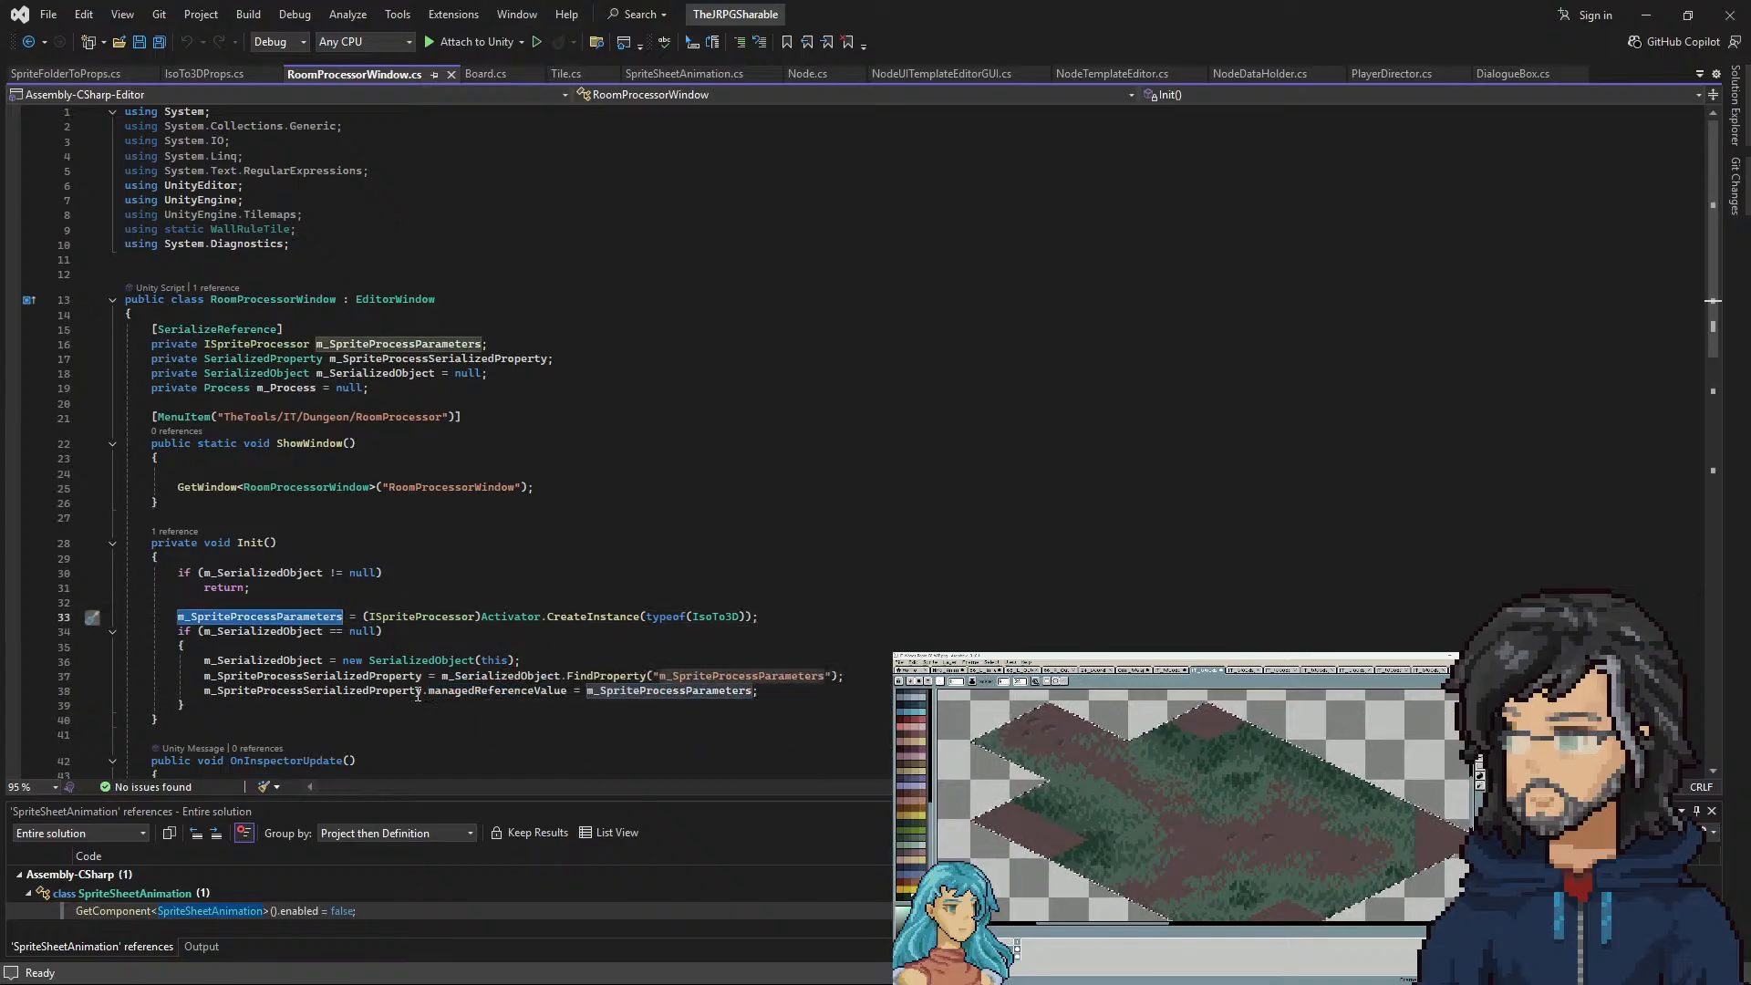
{"action": "scroll", "coordinate": [459, 559], "scroll_direction": "down", "scroll_amount": 2}
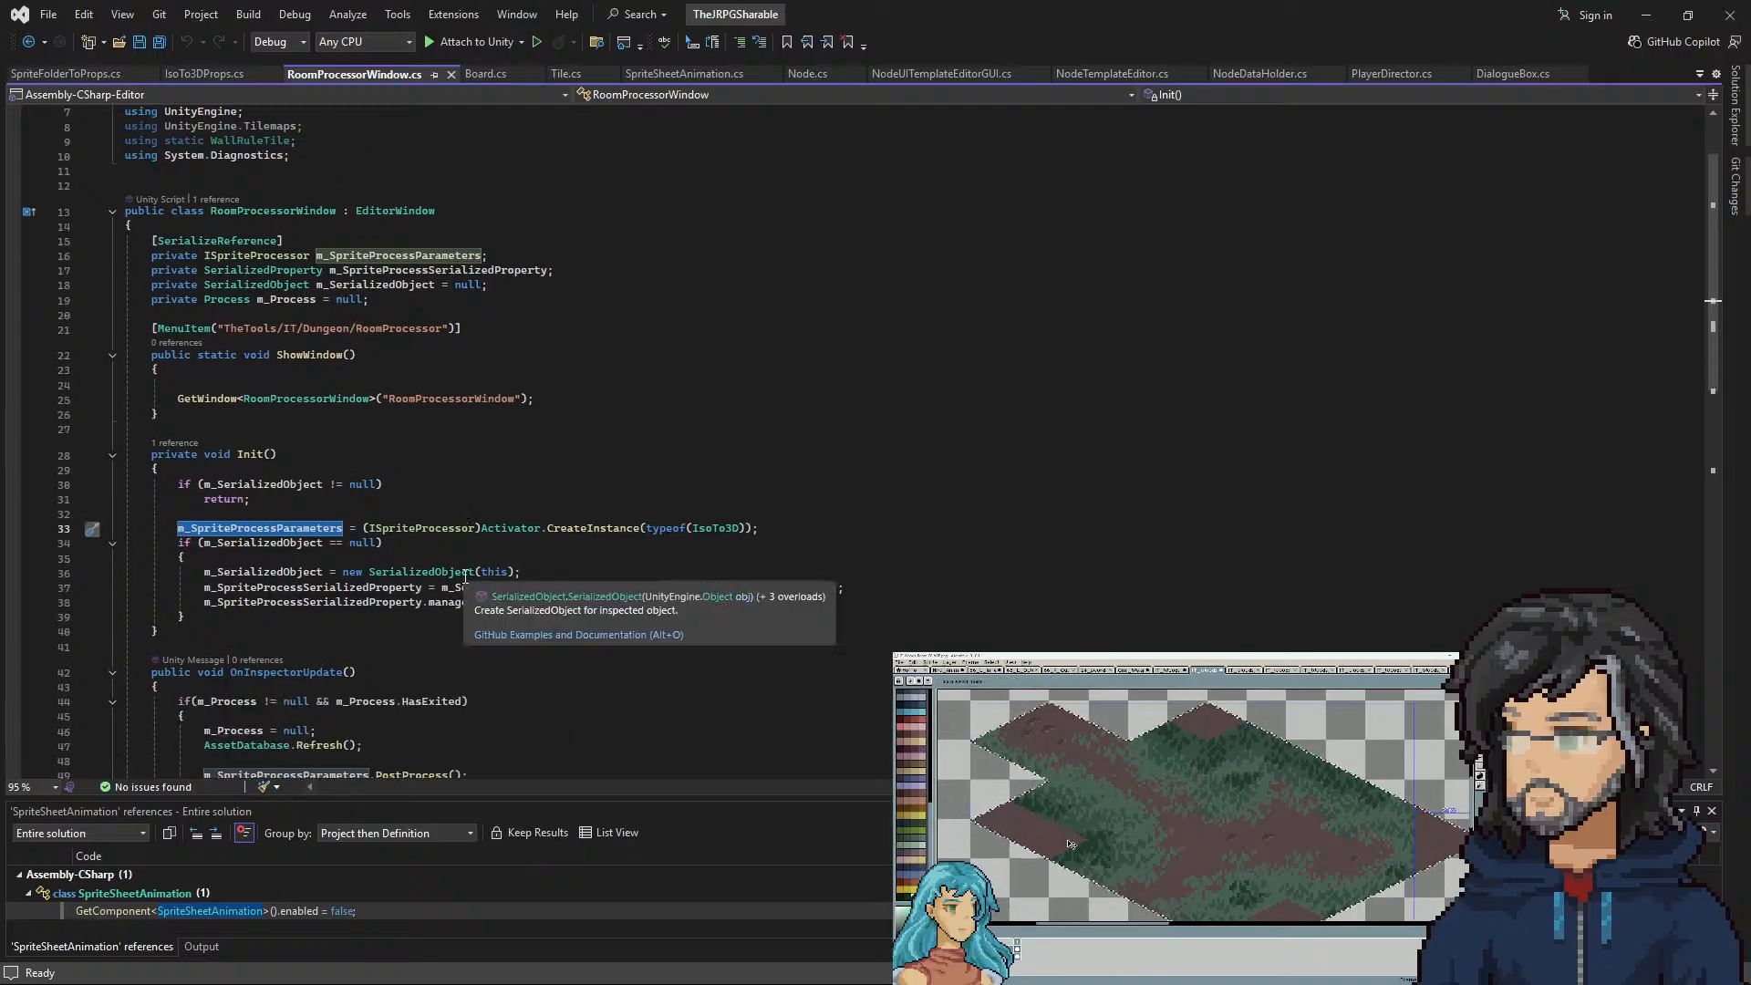
{"action": "scroll", "coordinate": [494, 538], "scroll_direction": "down", "scroll_amount": 6}
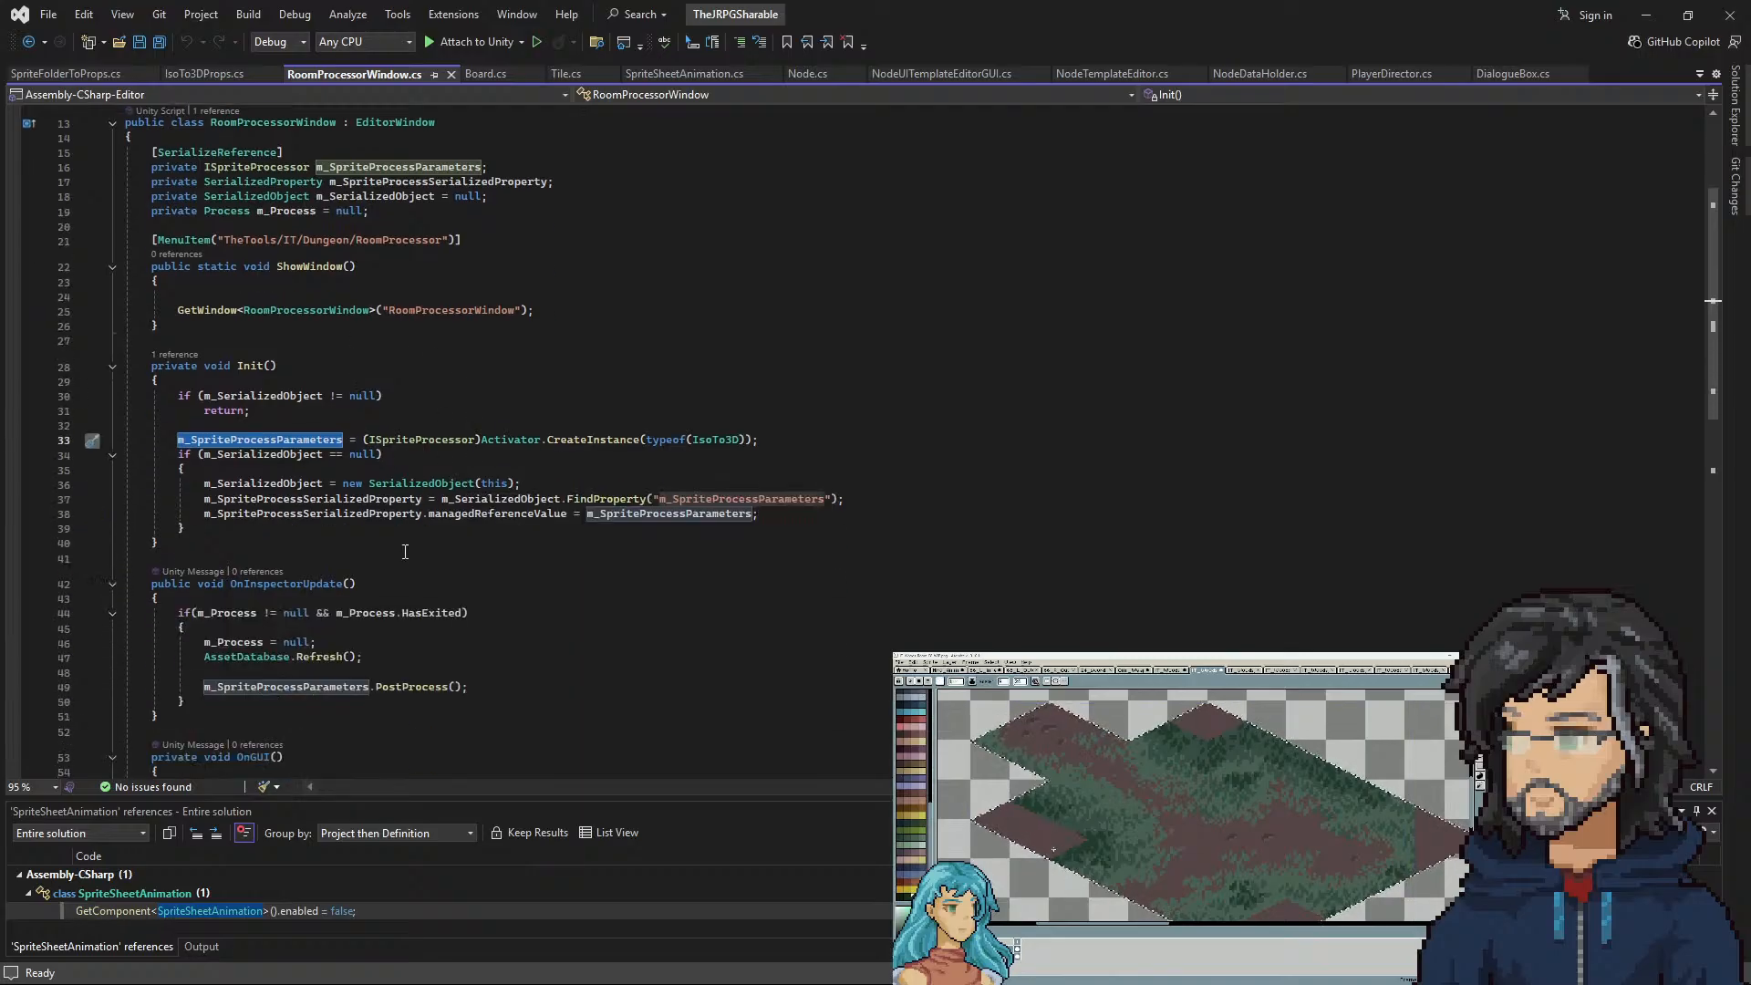
{"action": "scroll", "coordinate": [278, 533], "scroll_direction": "down", "scroll_amount": 4}
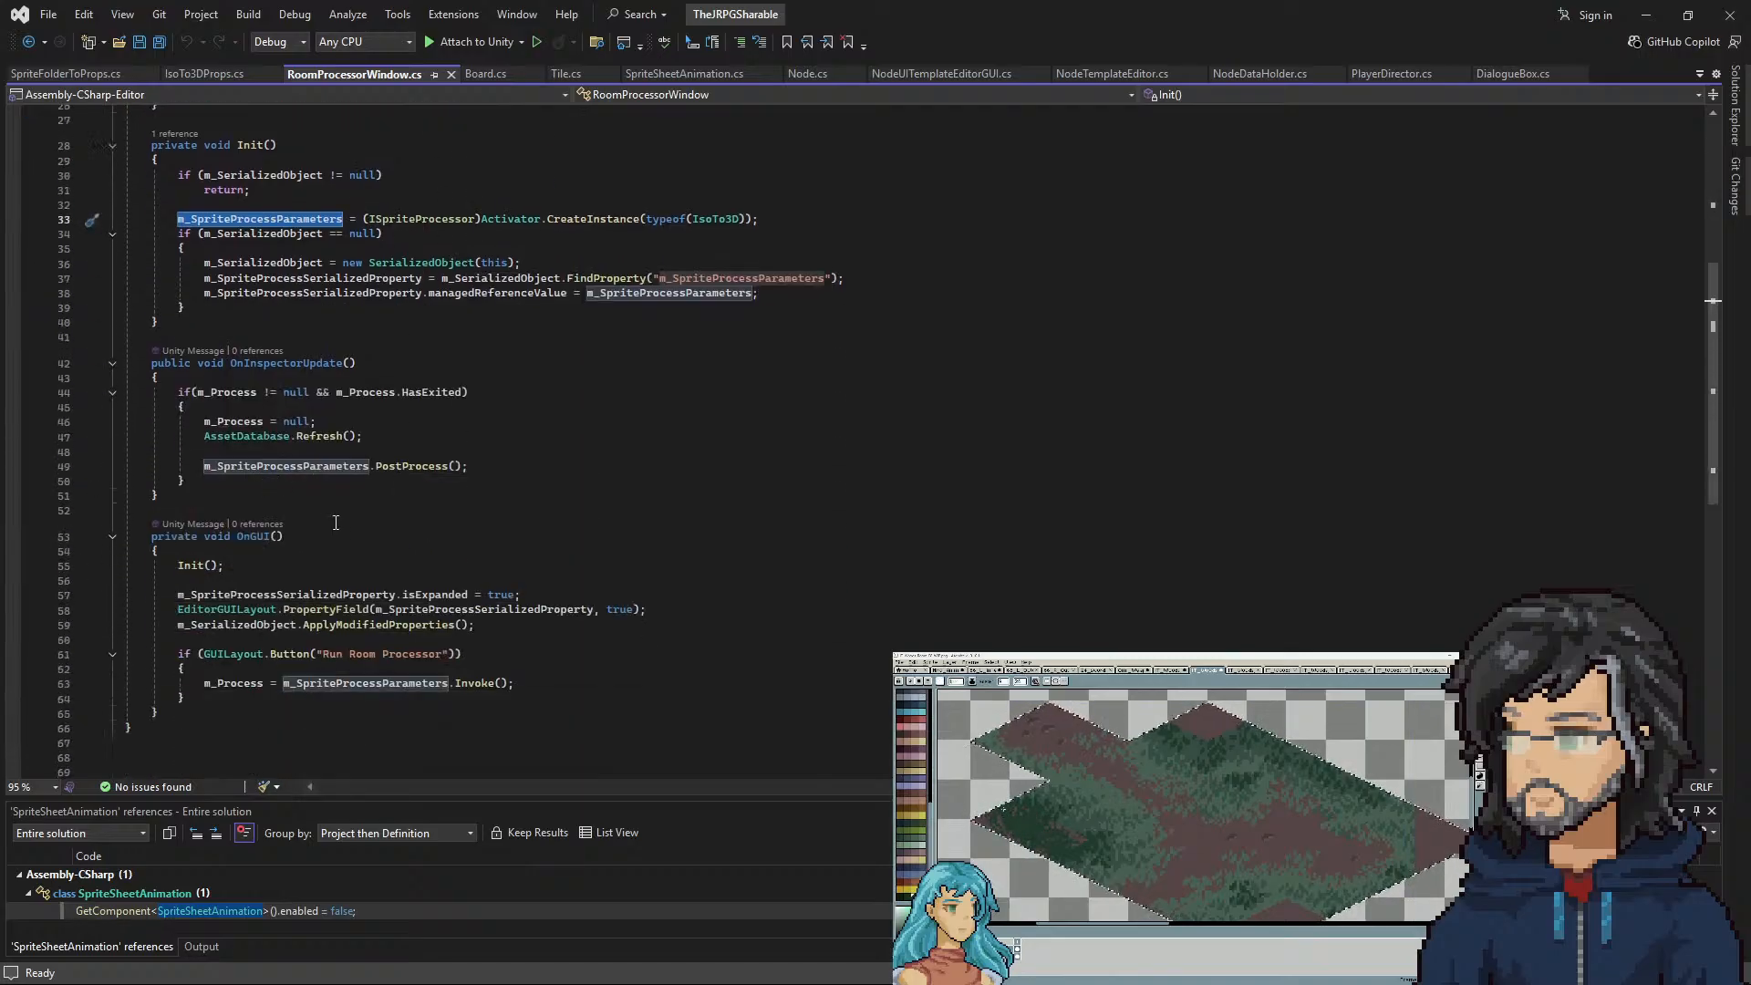
{"action": "left_click_drag", "start_coordinate": [547, 551], "coordinate": [555, 533]}
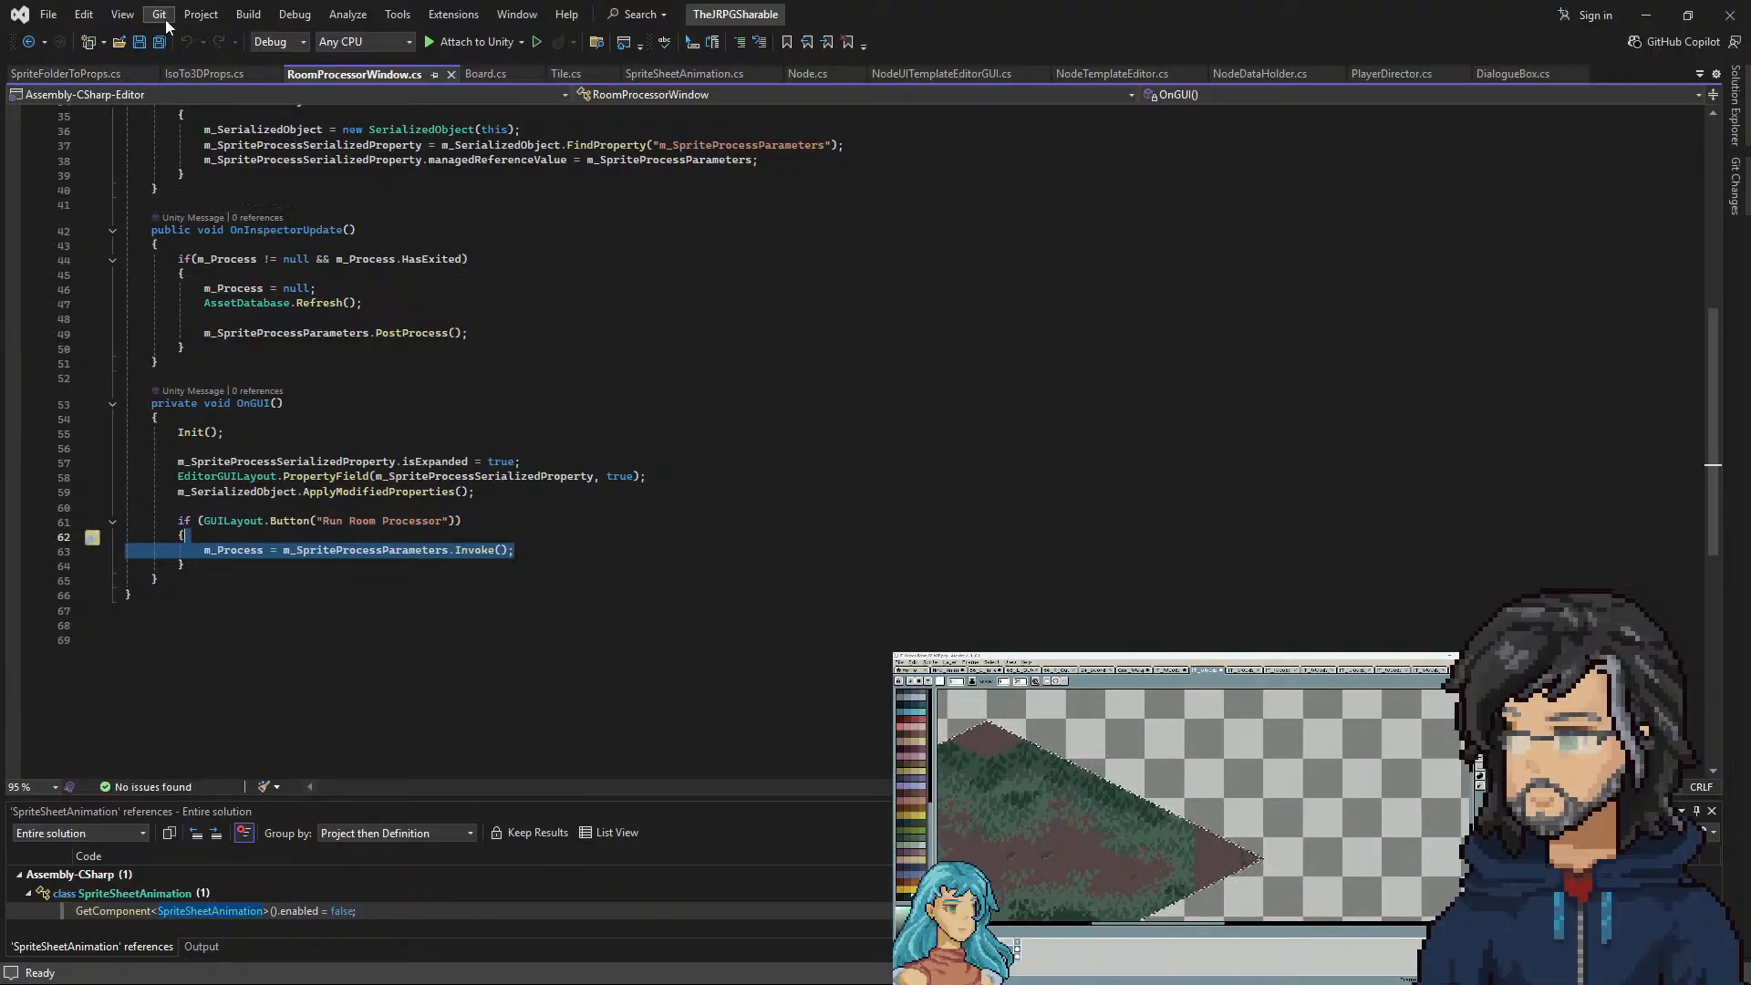
{"action": "left_click", "coordinate": [107, 71]}
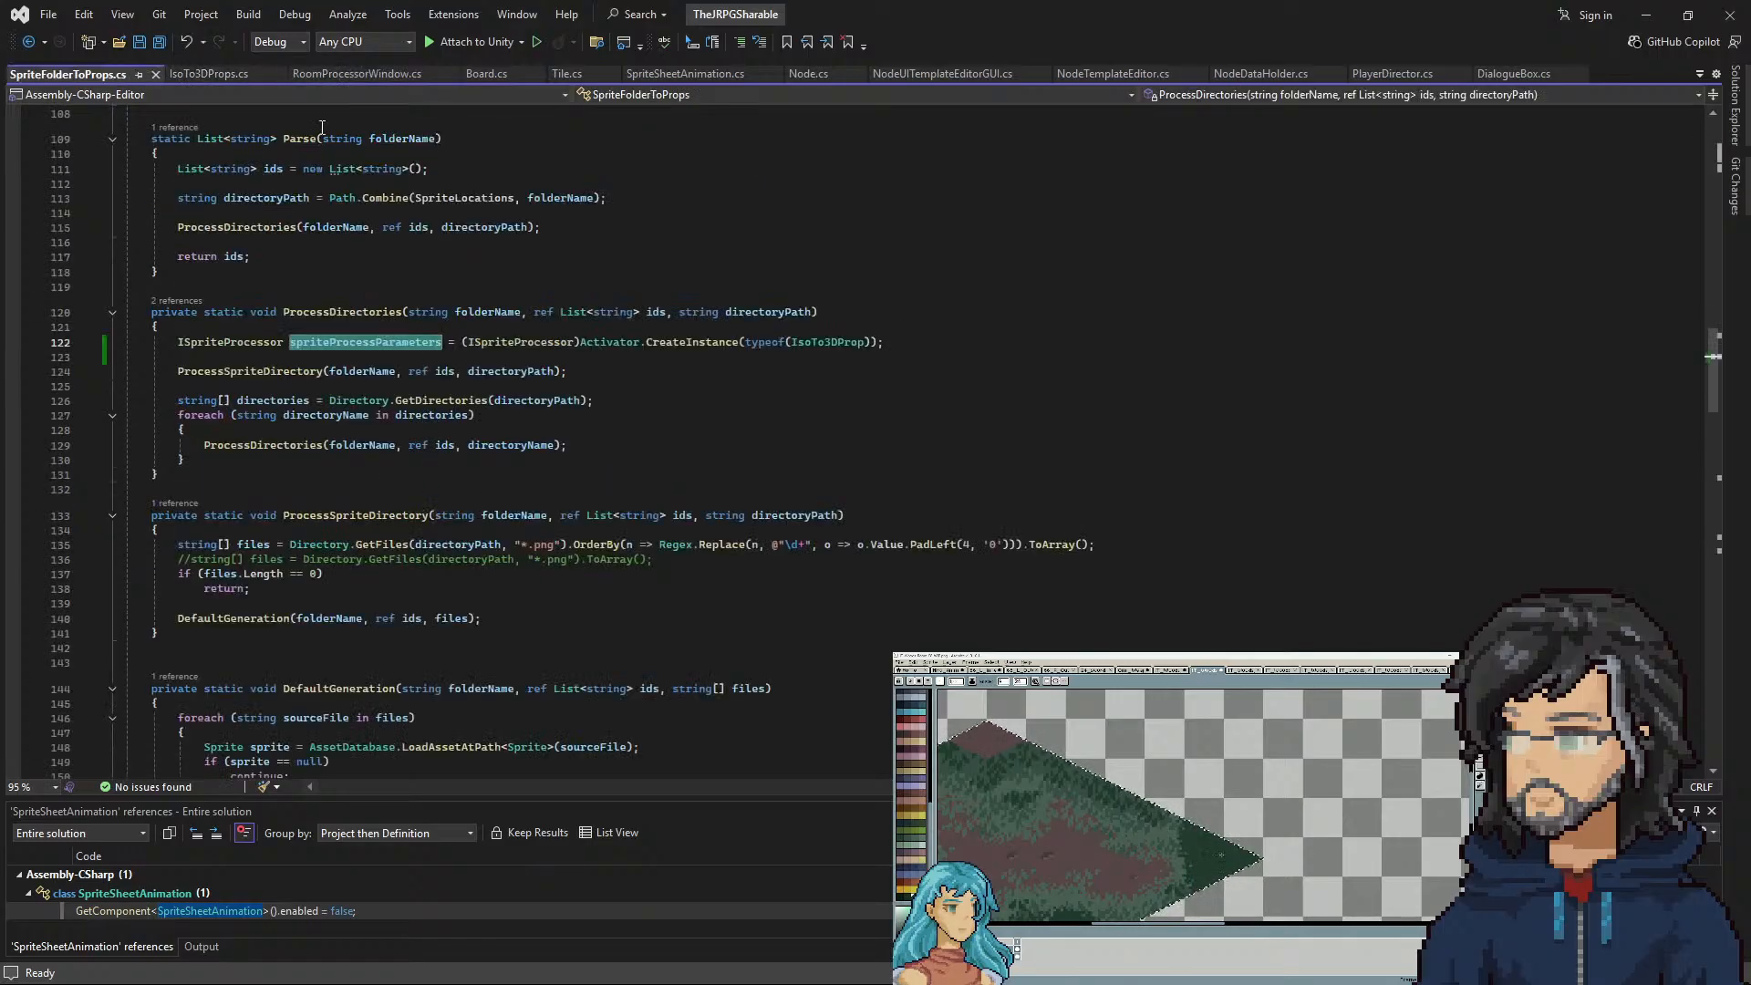
{"action": "left_click", "coordinate": [334, 72]}
{"action": "left_click", "coordinate": [94, 74]}
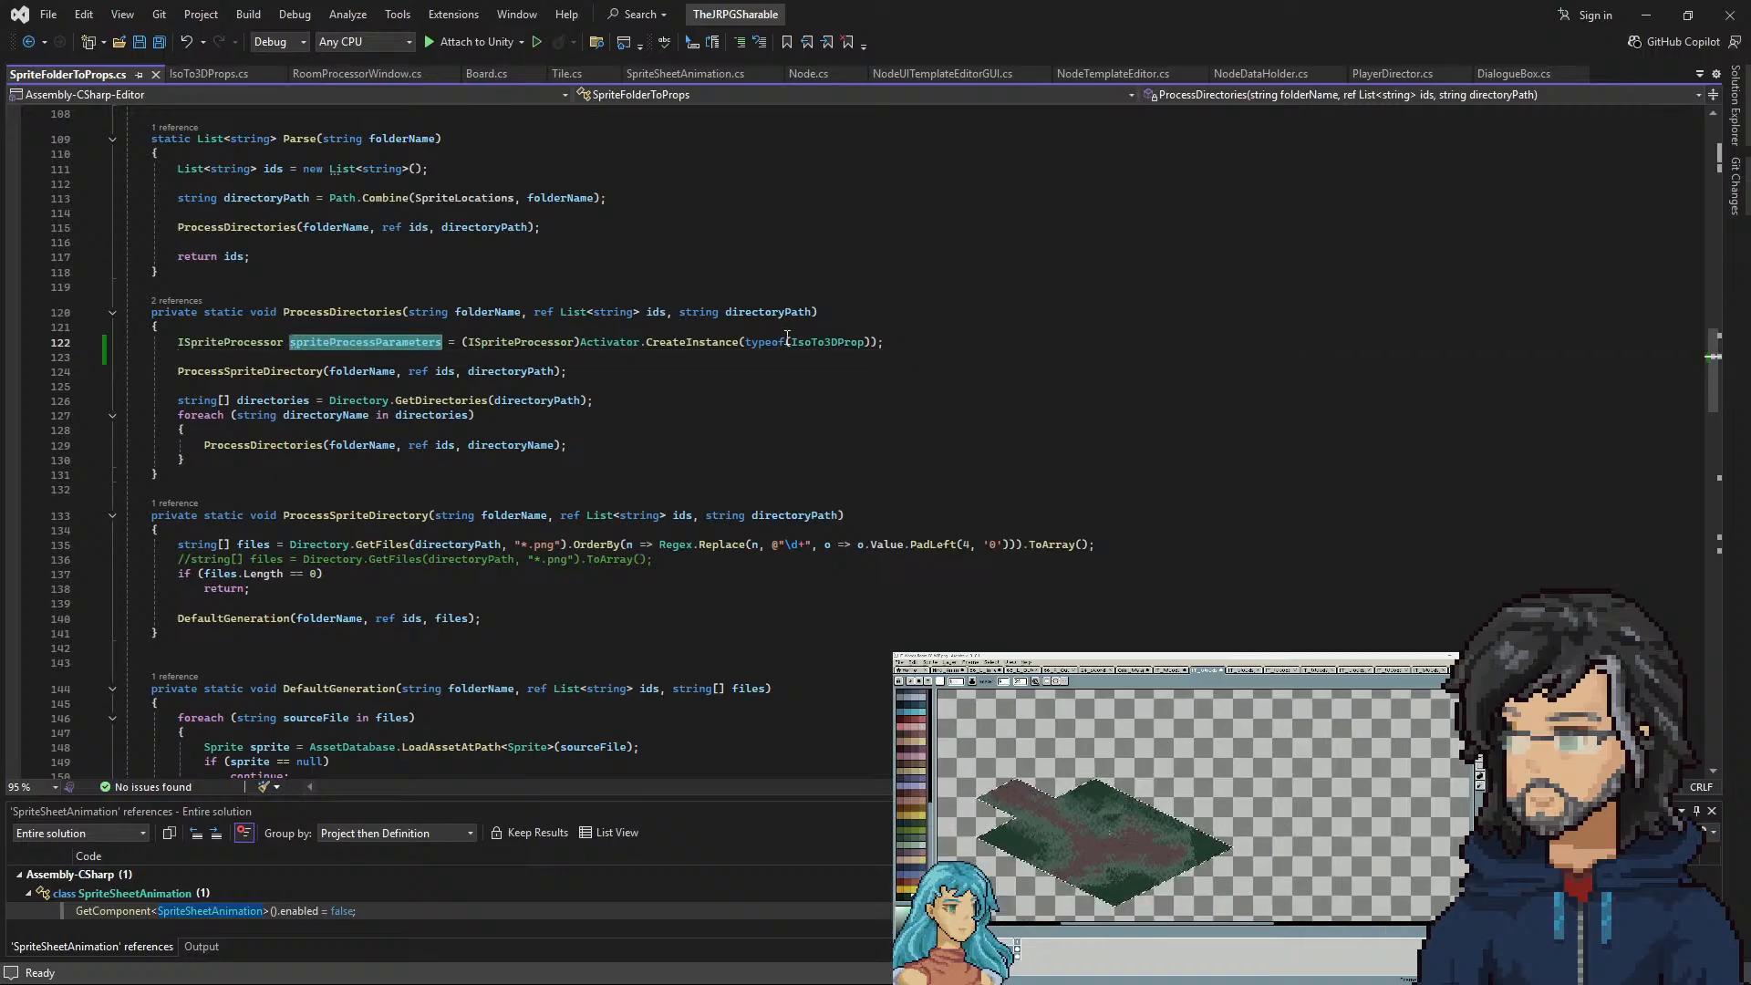
{"action": "left_click", "coordinate": [494, 71]}
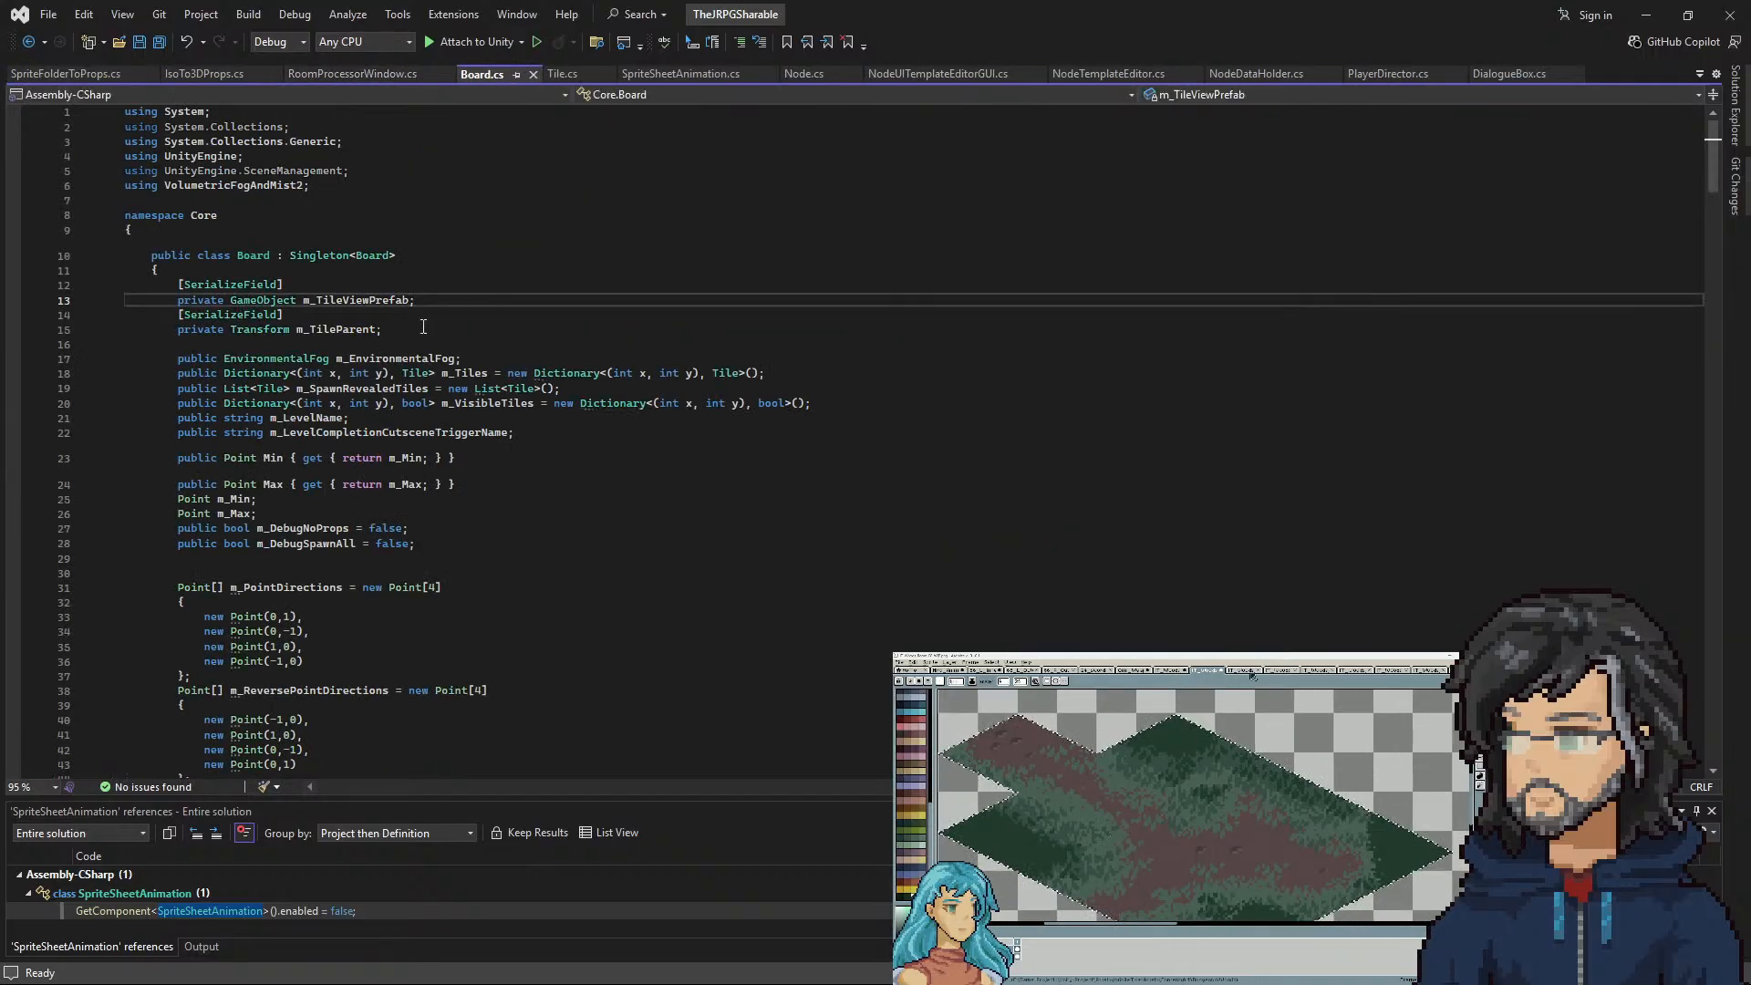
{"action": "left_click", "coordinate": [326, 75]}
{"action": "double_click", "coordinate": [321, 551]}
{"action": "scroll", "coordinate": [591, 355], "scroll_direction": "up", "scroll_amount": 5}
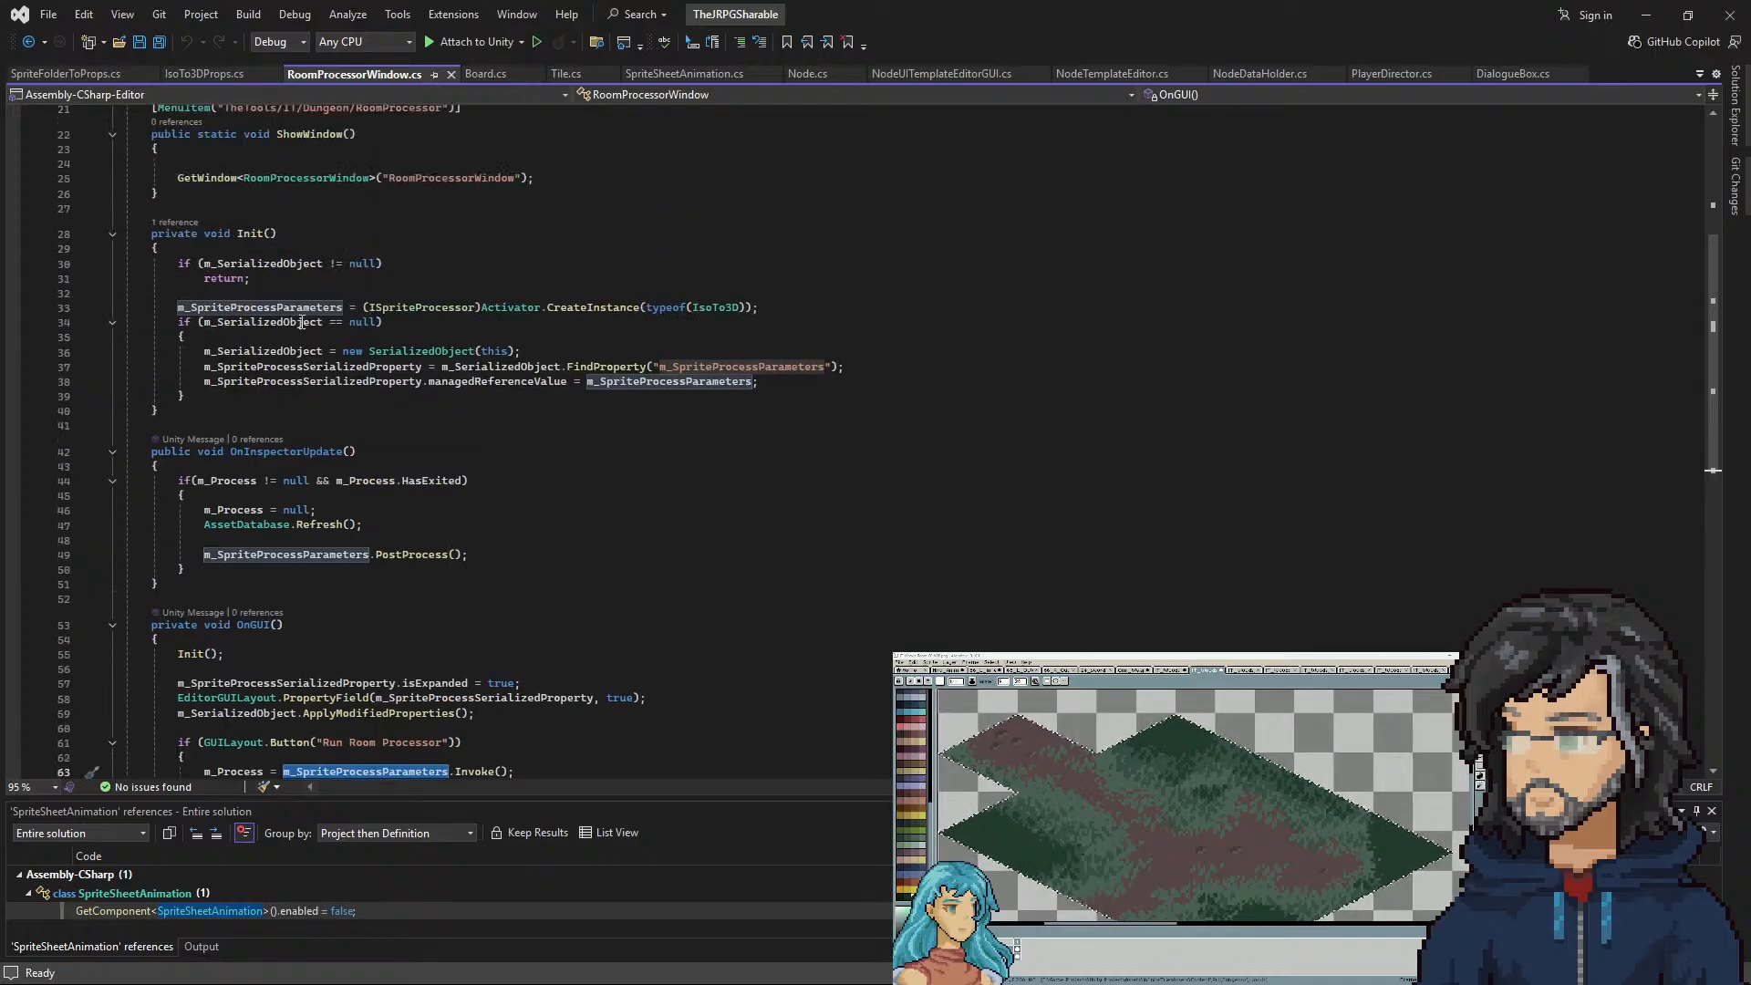
In SpriteFolderToProps.cs, add spriteProcessParameters.Invoke(); below the processor's creation in ProcessDirectories, followed by a blank line
{"action": "left_click", "coordinate": [53, 71]}
{"action": "key", "text": "End"}
{"action": "key", "text": "Return"}
{"action": "type", "text": "spriteProcessParameters.uin"}
{"action": "key", "text": "BackSpace"}
{"action": "key", "text": "BackSpace"}
{"action": "key", "text": "BackSpace"}
{"action": "type", "text": "in"}
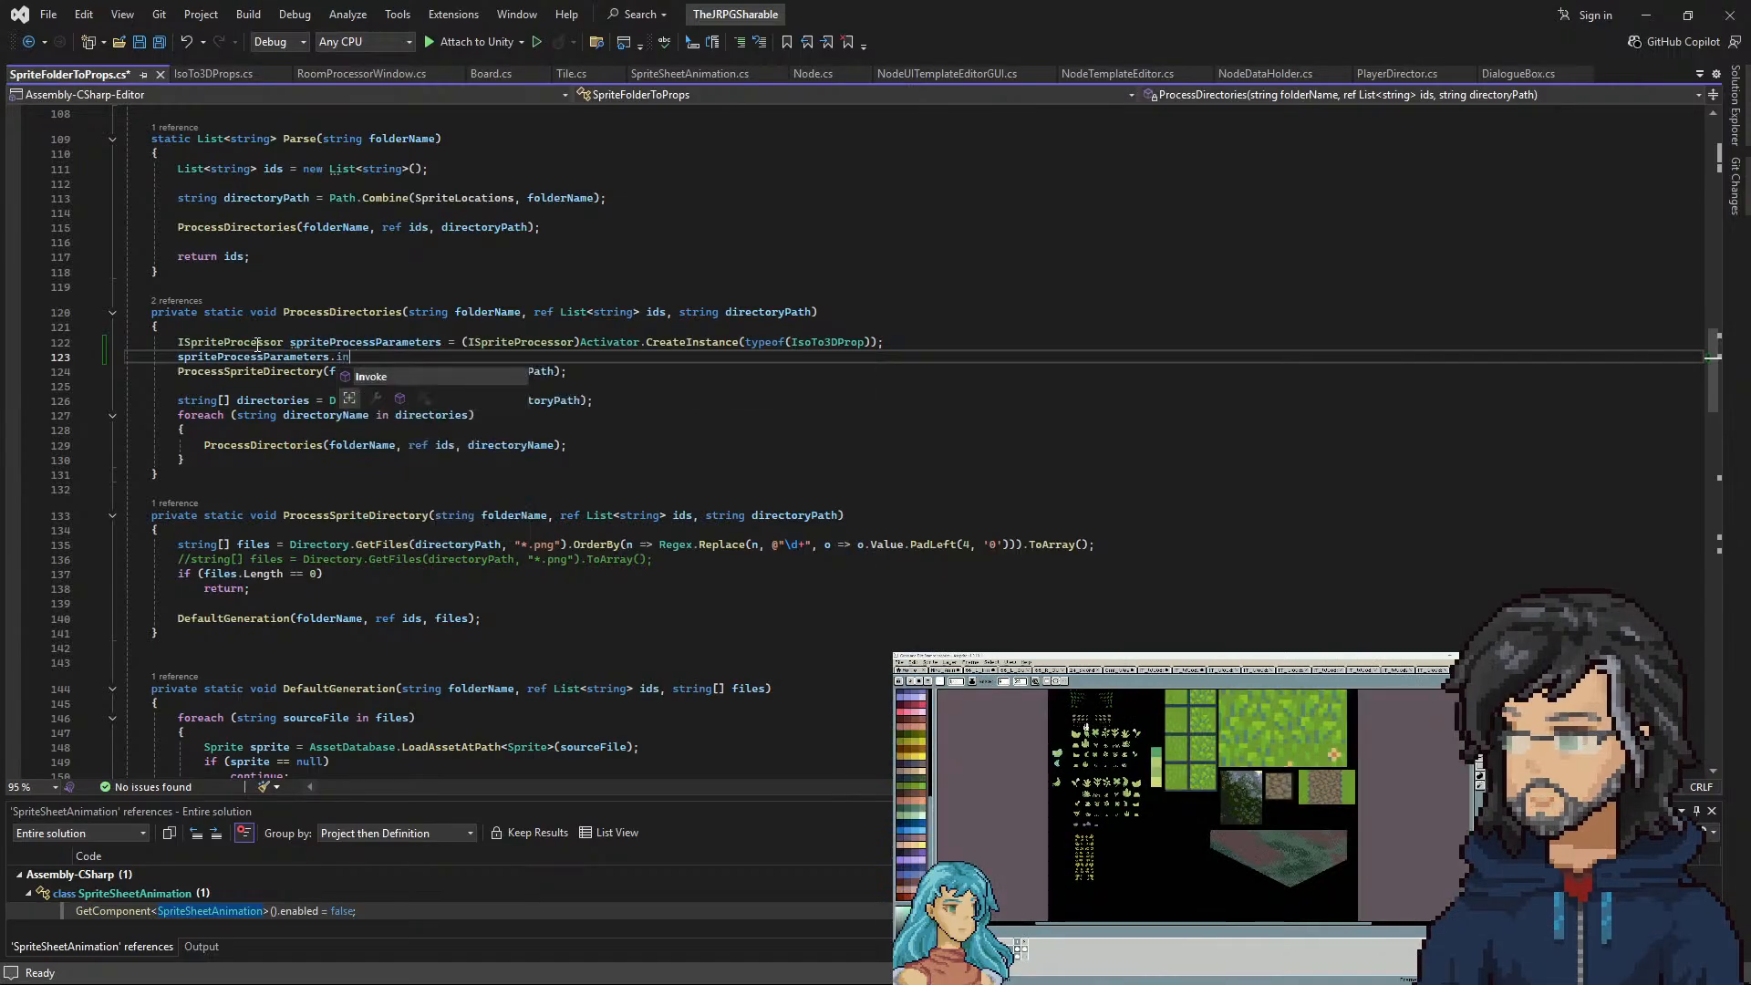
{"action": "type", "text": "voke();"}
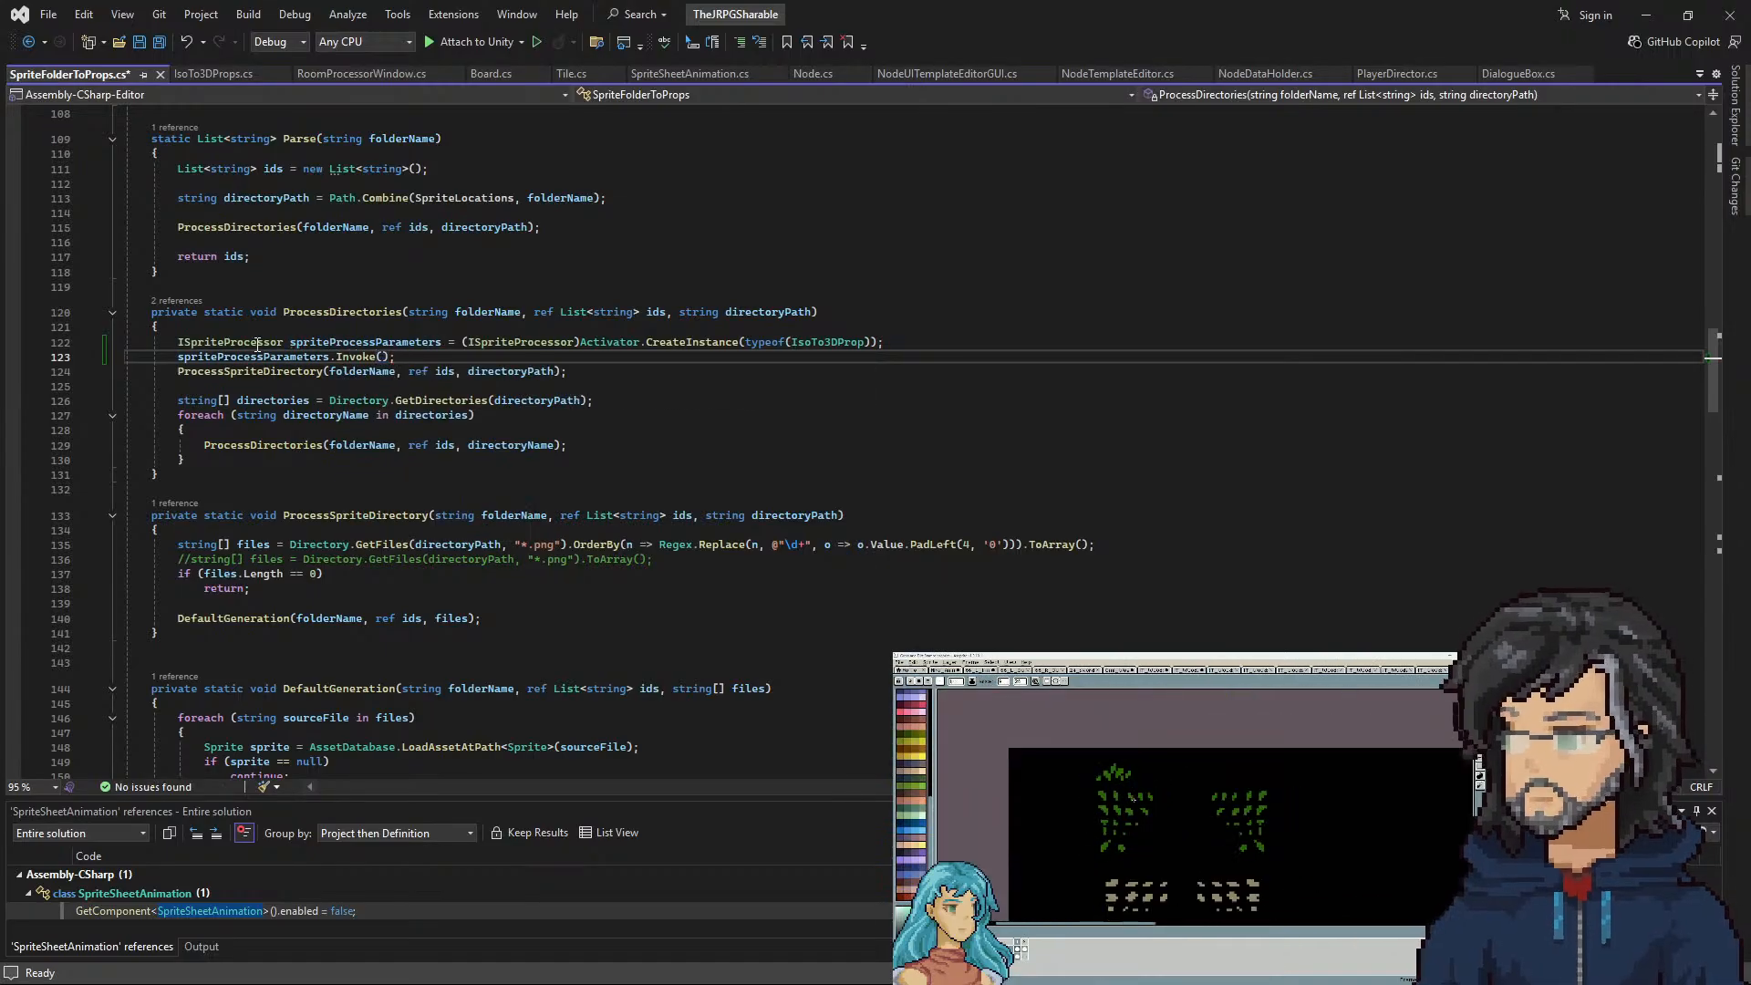
{"action": "key", "text": "Return"}
Try to add another spriteProcessParameters member access above the Invoke call and check its available members
{"action": "left_click", "coordinate": [338, 343]}
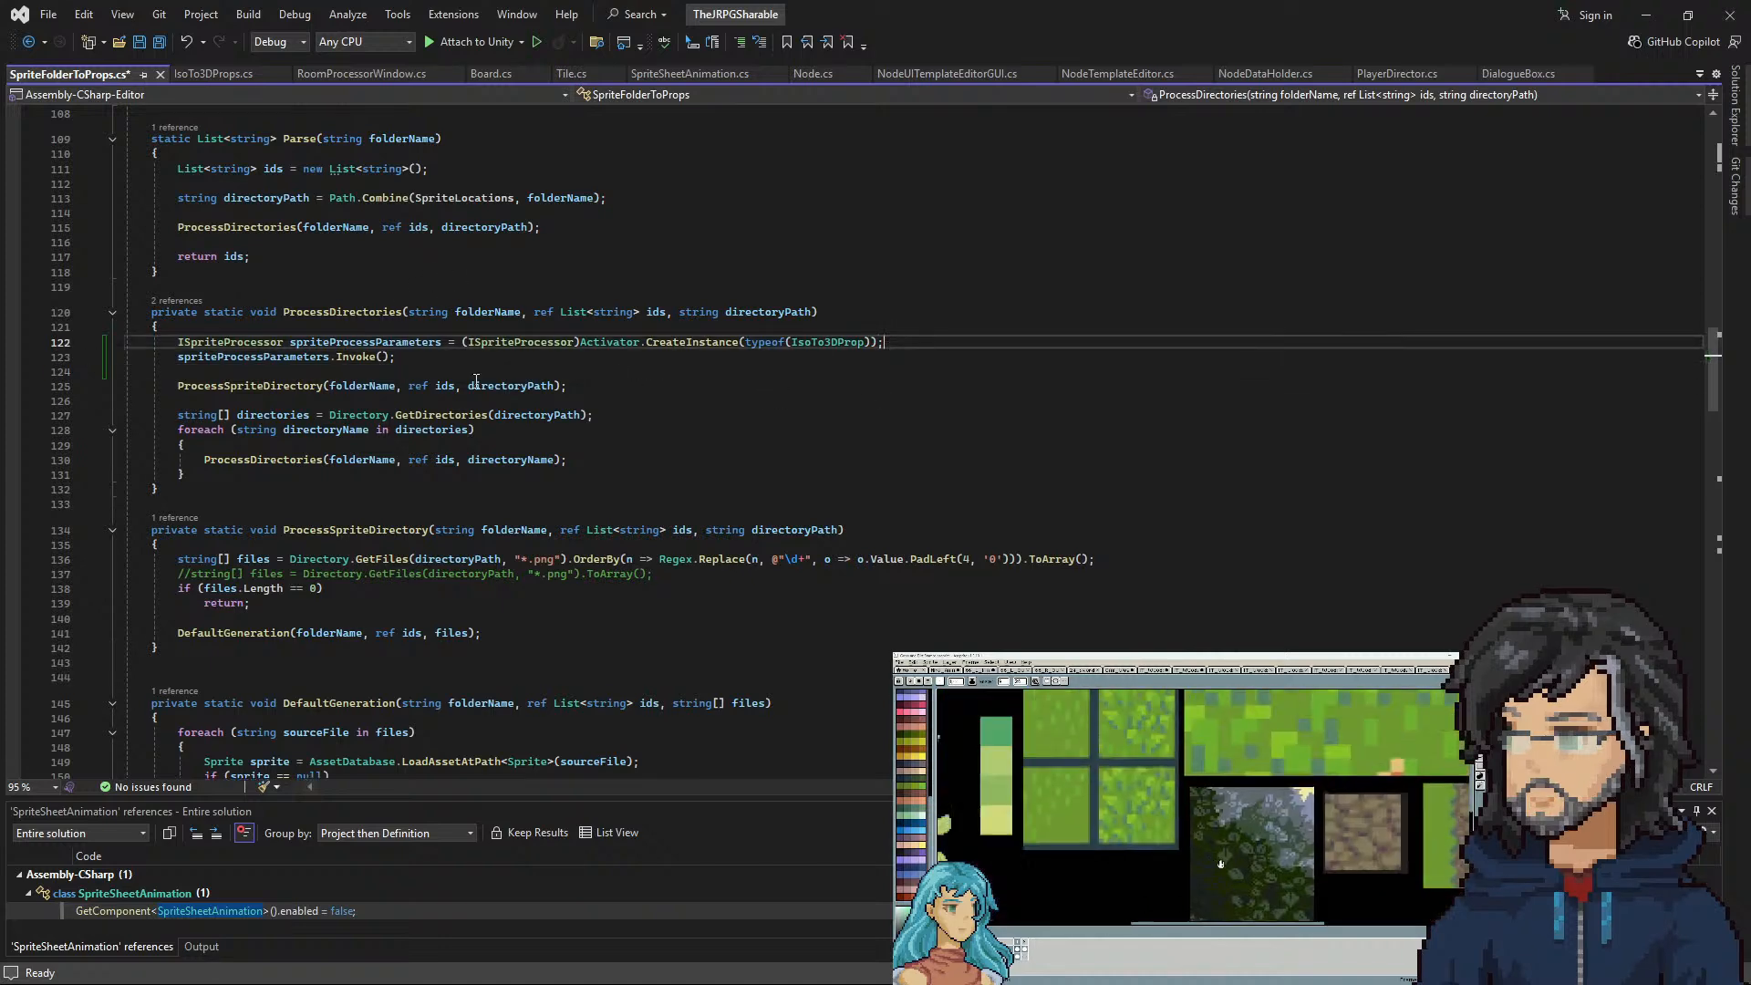
{"action": "double_click", "coordinate": [338, 344]}
{"action": "key", "text": "ctrl+c"}
{"action": "left_click", "coordinate": [890, 342]}
{"action": "key", "text": "Return"}
{"action": "key", "text": "ctrl+v"}
{"action": "type", "text": "."}
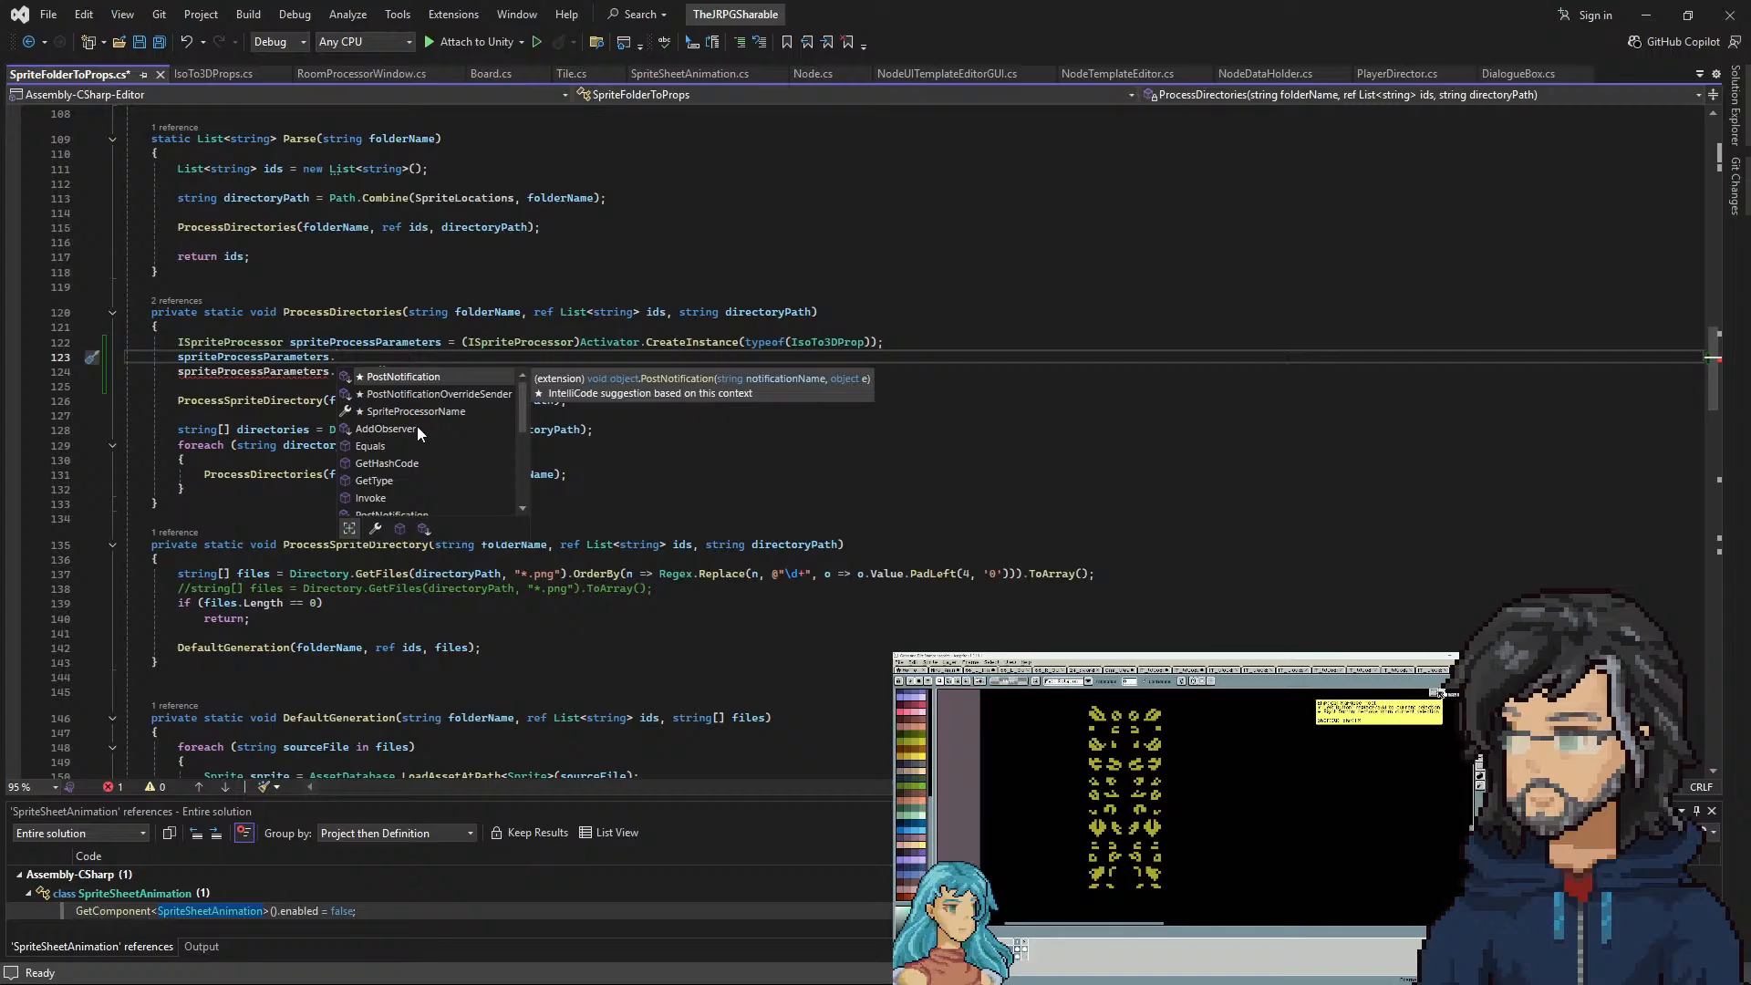
Comment out the public m_DungeonFolder field in IsoTo3DProps.cs
{"action": "left_click", "coordinate": [353, 71]}
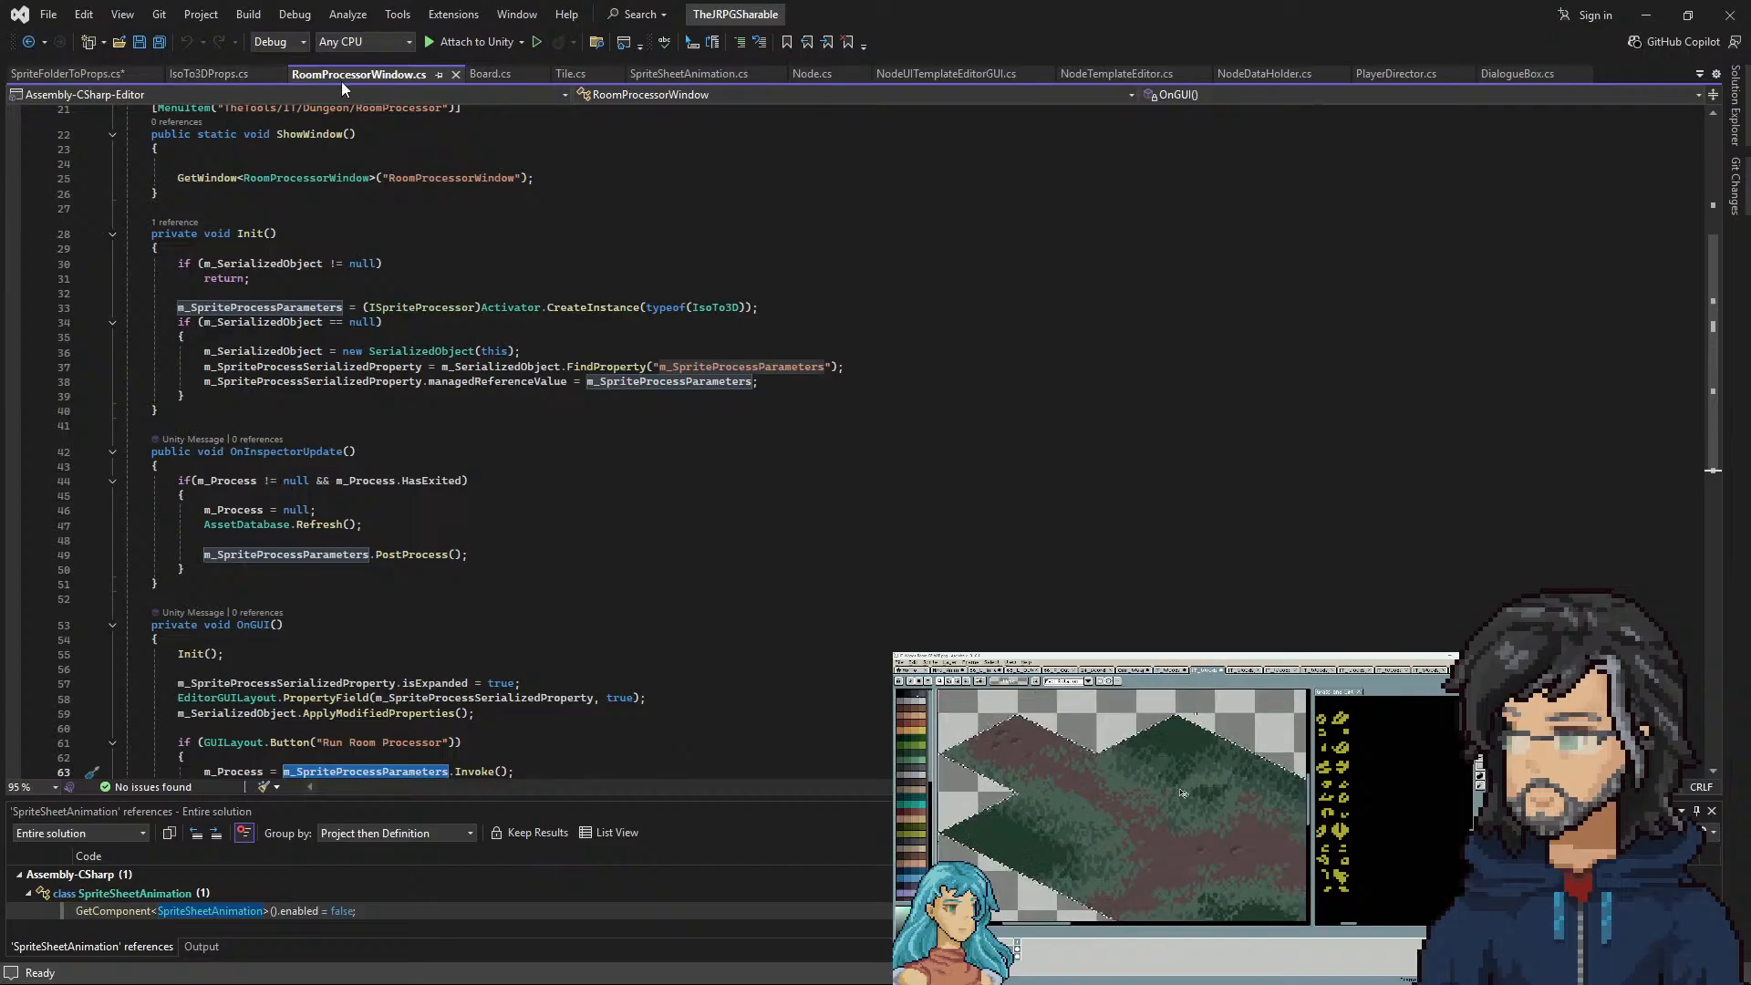
{"action": "left_click", "coordinate": [198, 75]}
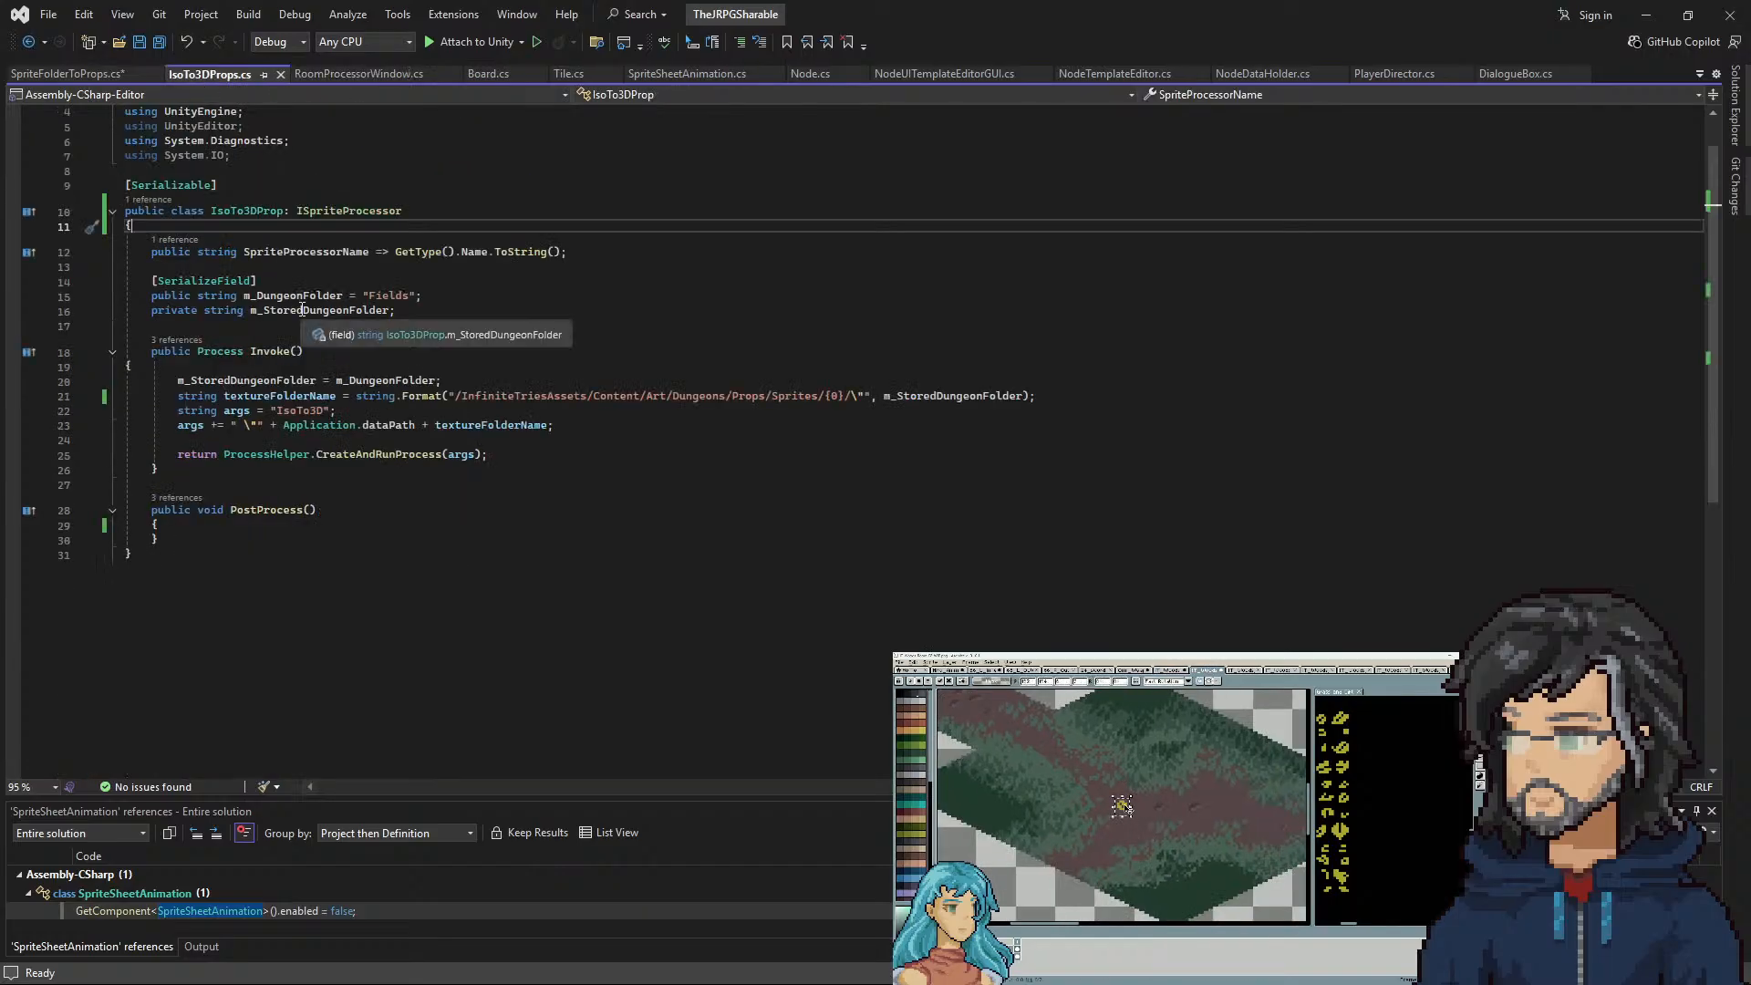
{"action": "double_click", "coordinate": [387, 297]}
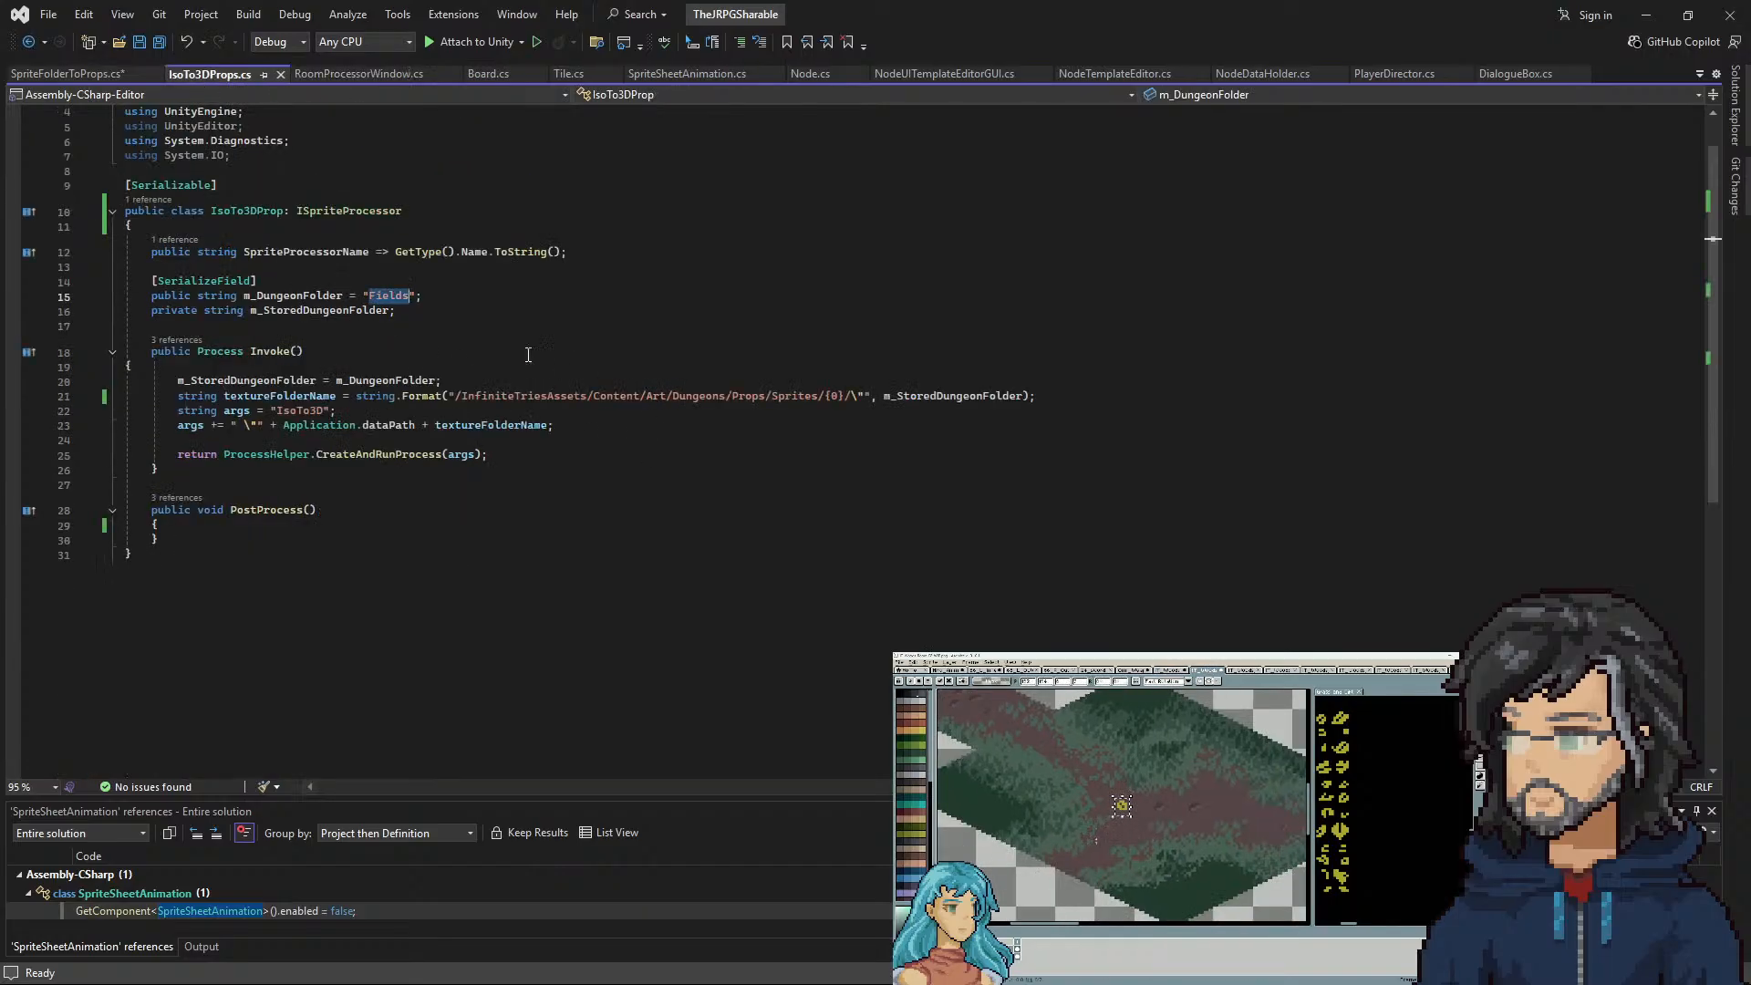
{"action": "left_click", "coordinate": [153, 294]}
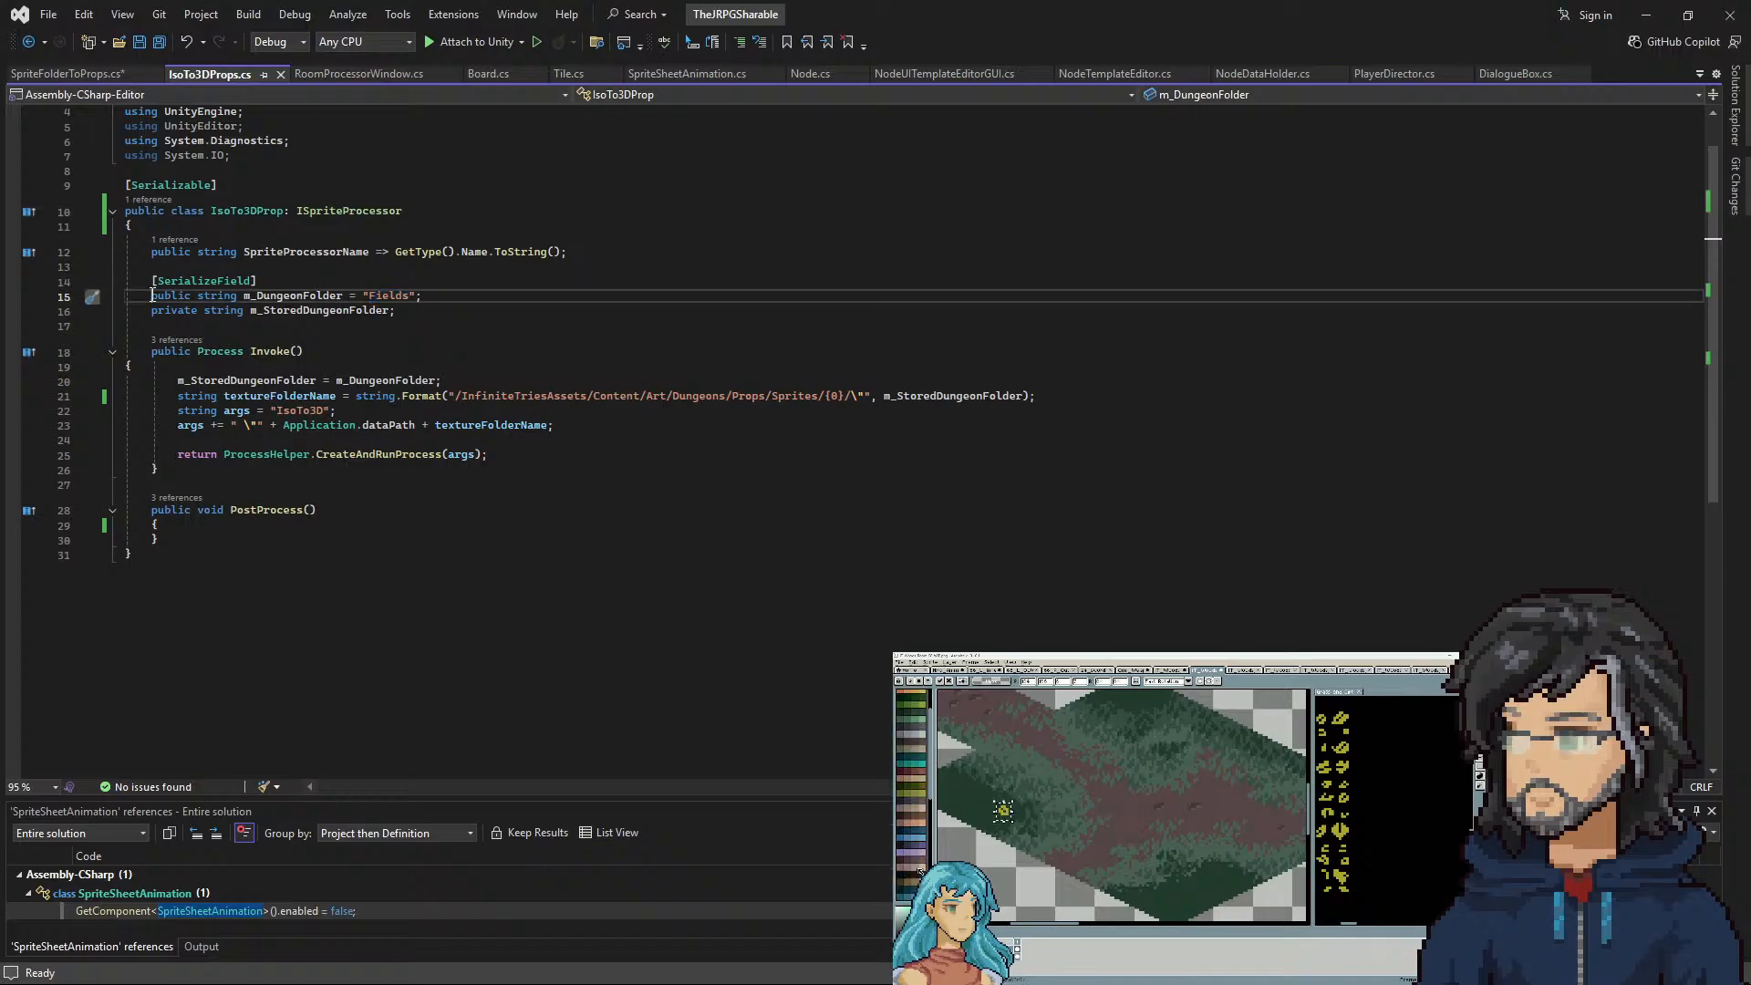
{"action": "type", "text": "//"}
Shorten the textureFolderName format string to end at Props/Sprites/, removing the {0} placeholder and the m_StoredDungeonFolder argument
{"action": "left_click", "coordinate": [832, 396]}
{"action": "key", "text": "BackSpace"}
{"action": "key", "text": "Delete"}
{"action": "key", "text": "Delete"}
{"action": "key", "text": "Delete"}
{"action": "key", "text": "Delete"}
{"action": "double_click", "coordinate": [866, 396]}
{"action": "key", "text": "Delete"}
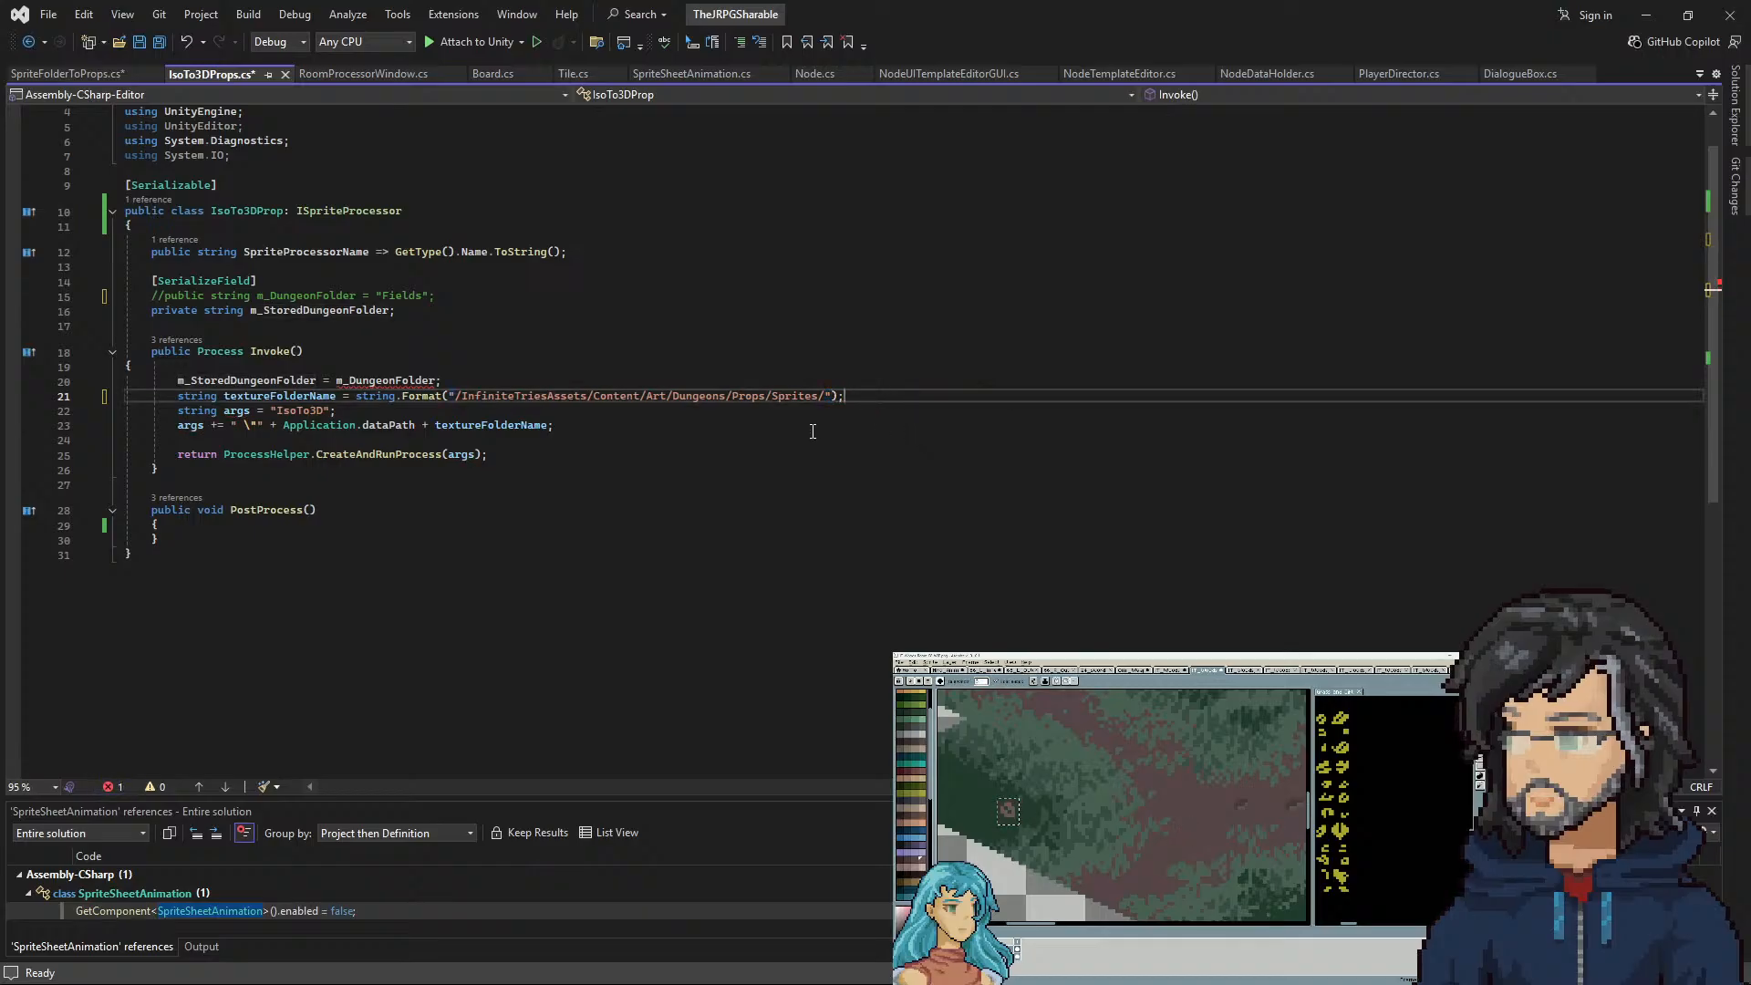
Comment out the m_StoredDungeonFolder assignment in Invoke() and save IsoTo3DProps.cs
{"action": "left_click", "coordinate": [178, 380]}
{"action": "type", "text": "//"}
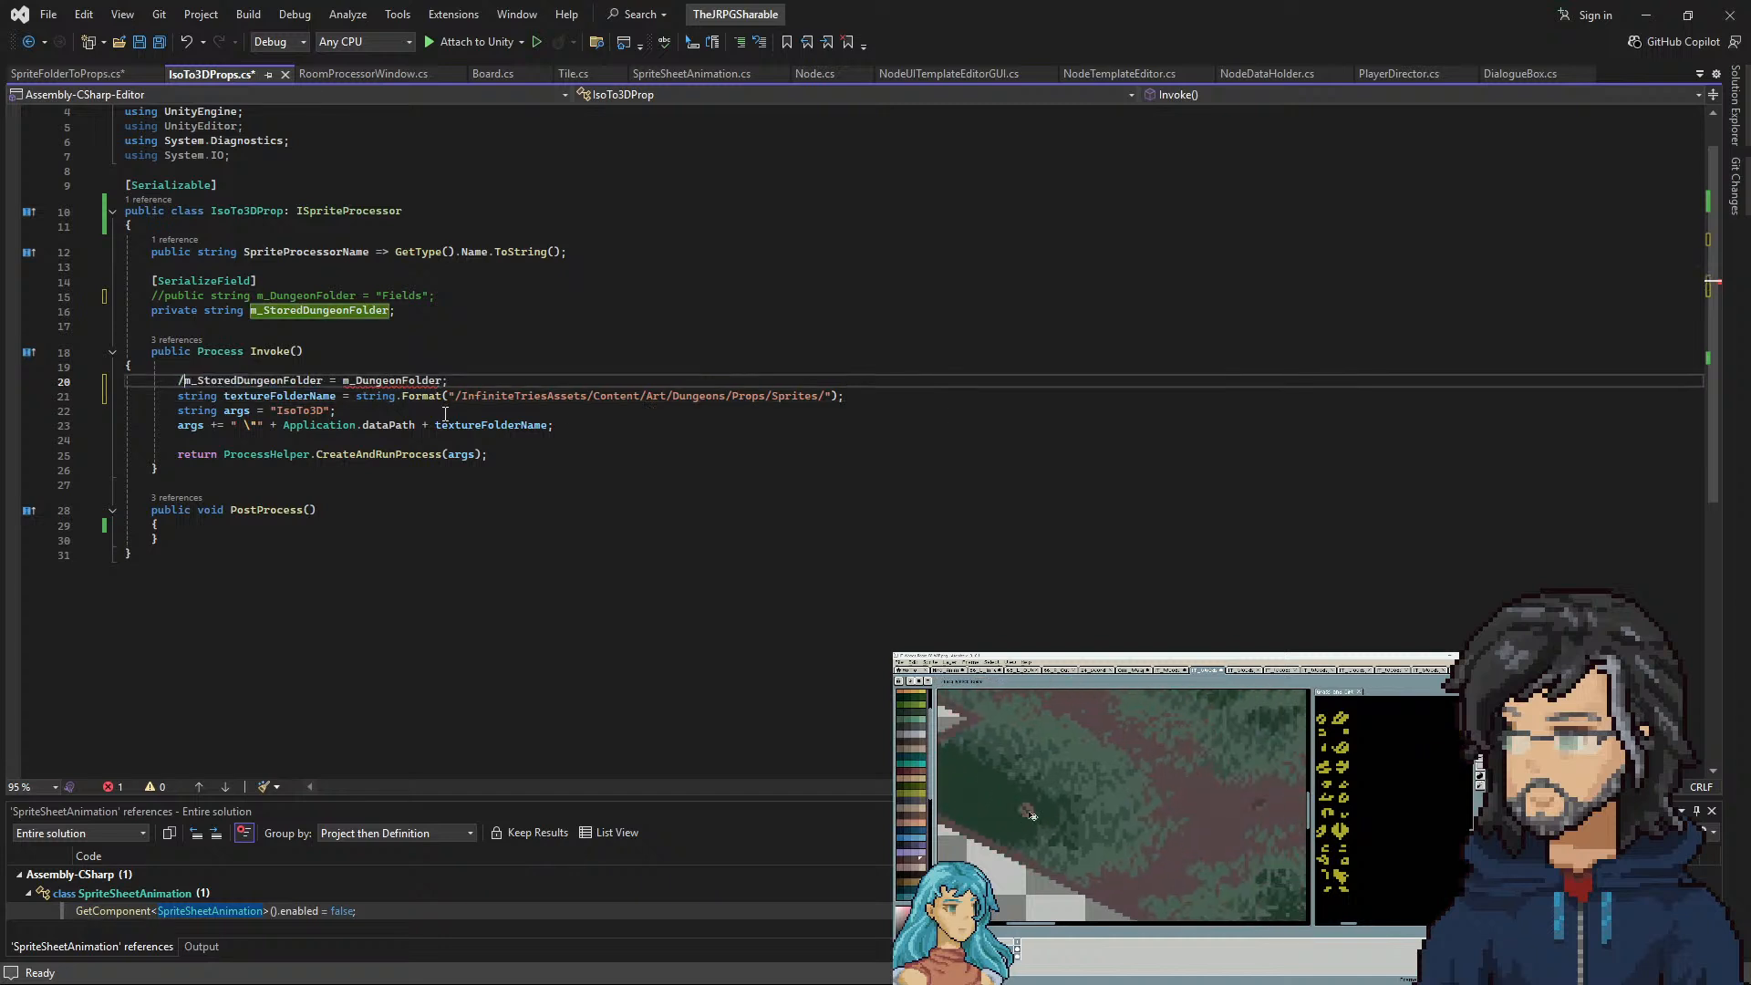
{"action": "key", "text": "ctrl+s"}
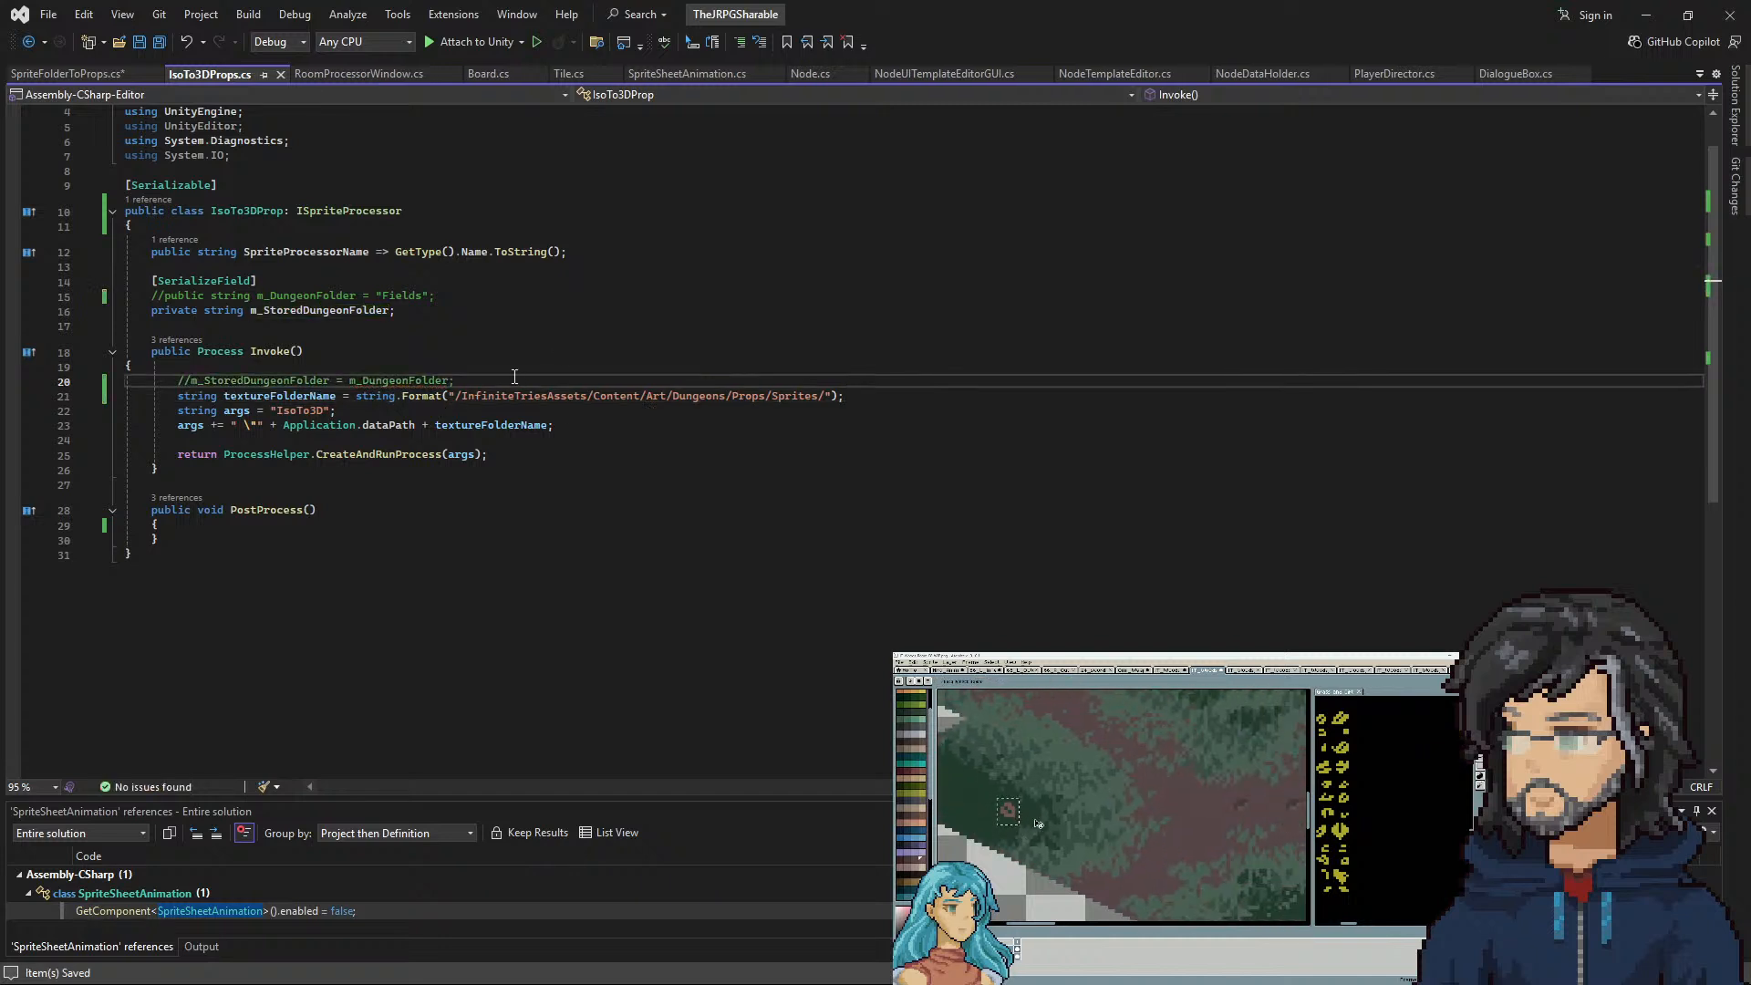
Delete the incomplete spriteProcessParameters line above the Invoke call in SpriteFolderToProps.cs
{"action": "left_click", "coordinate": [69, 79]}
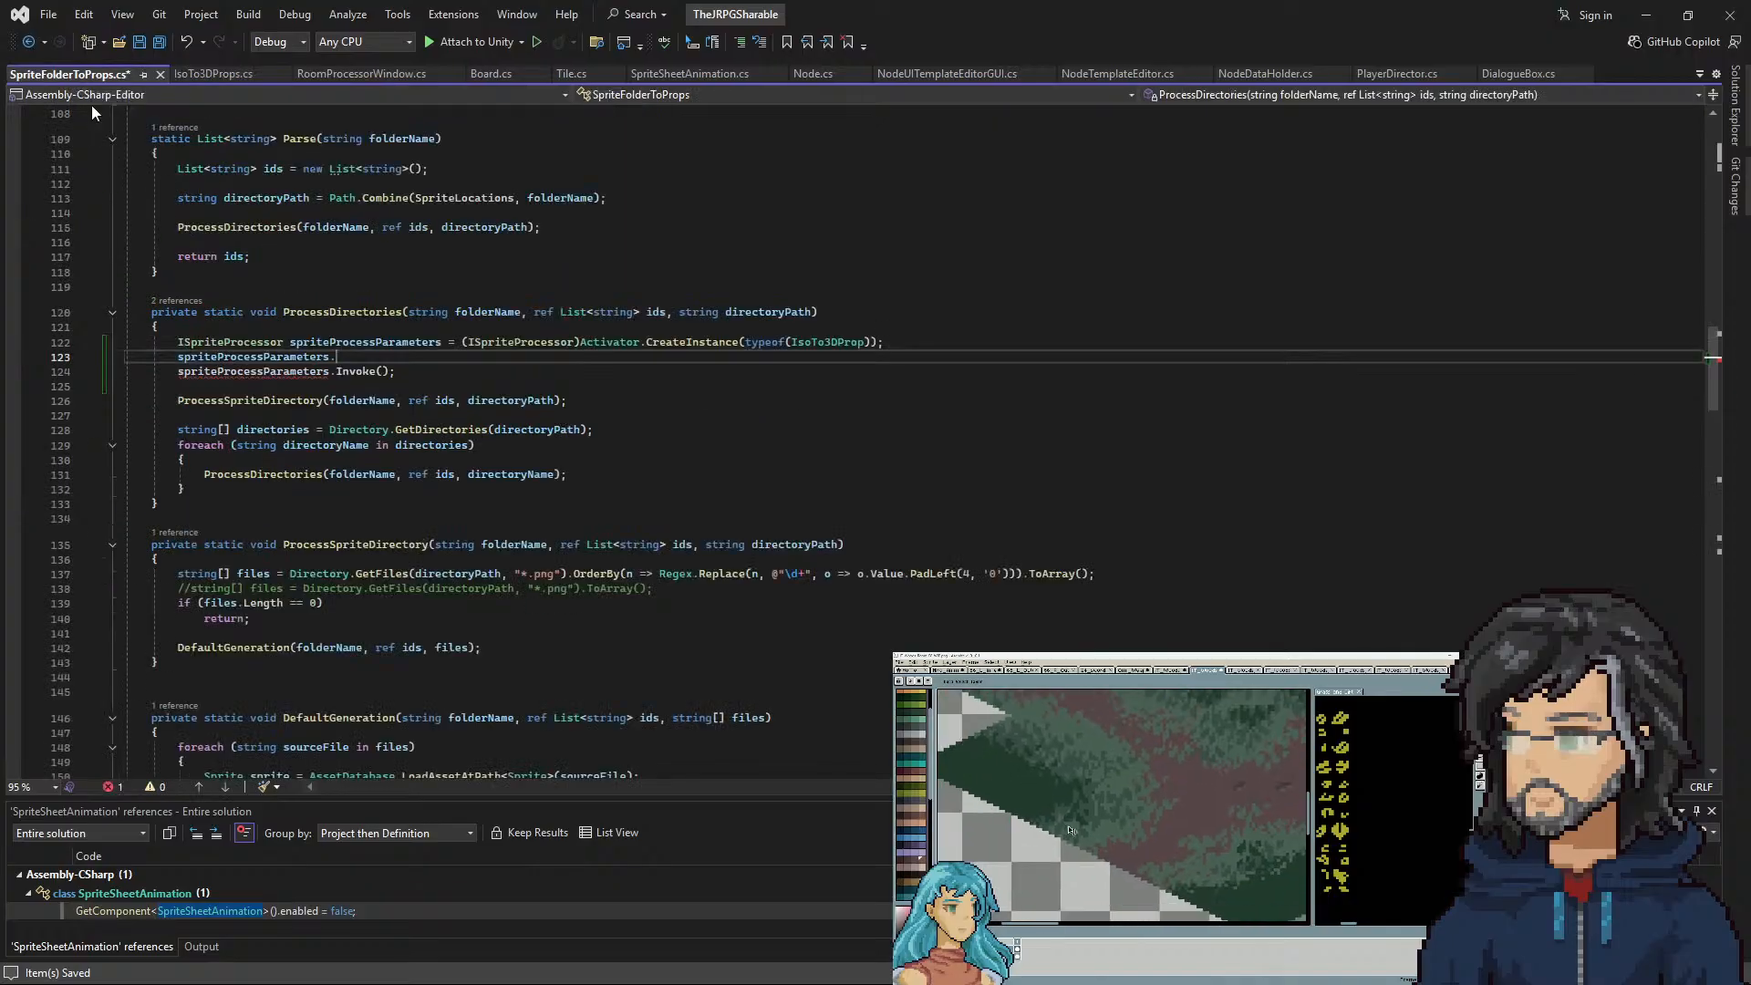
{"action": "left_click_drag", "start_coordinate": [336, 357], "coordinate": [963, 340]}
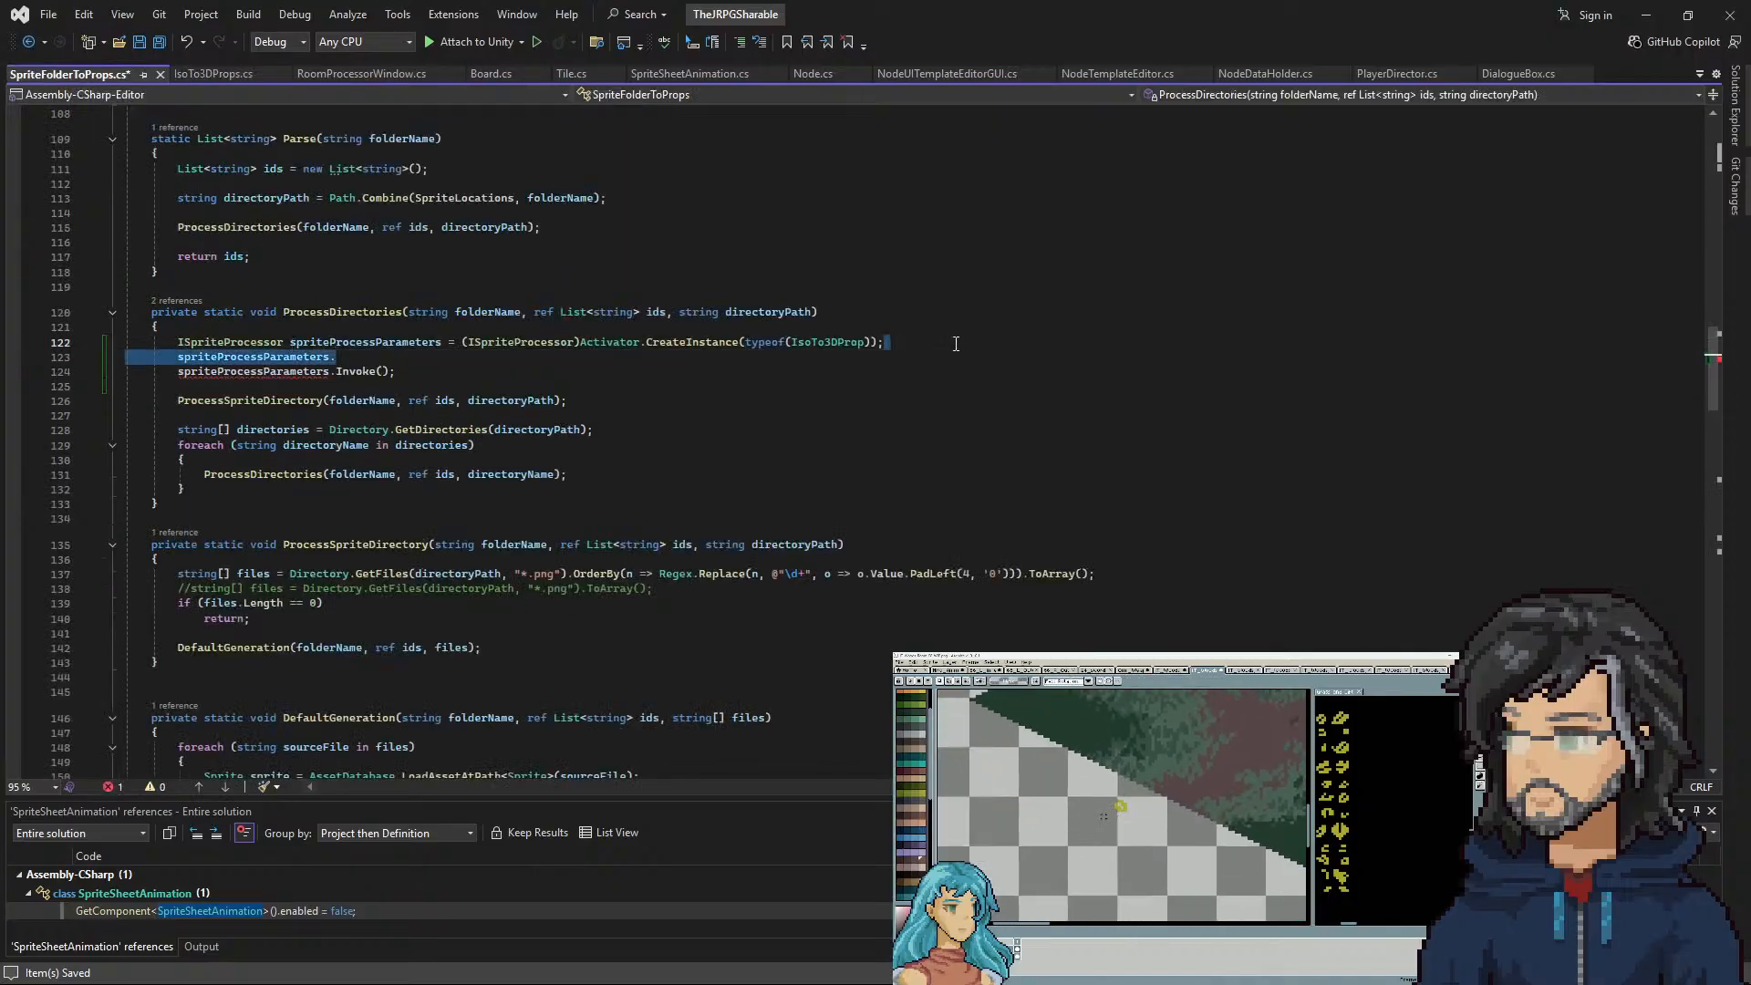
{"action": "key", "text": "BackSpace"}
Move the spriteProcessParameters creation and Invoke lines from ProcessDirectories into Parse, above its ProcessDirectories call, remove the leftover blank line and save
{"action": "scroll", "coordinate": [403, 451], "scroll_direction": "up", "scroll_amount": 2}
{"action": "left_click_drag", "start_coordinate": [403, 451], "coordinate": [420, 418]}
{"action": "key", "text": "ctrl+x"}
{"action": "left_click", "coordinate": [344, 301]}
{"action": "key", "text": "ctrl+v"}
{"action": "key", "text": "Return"}
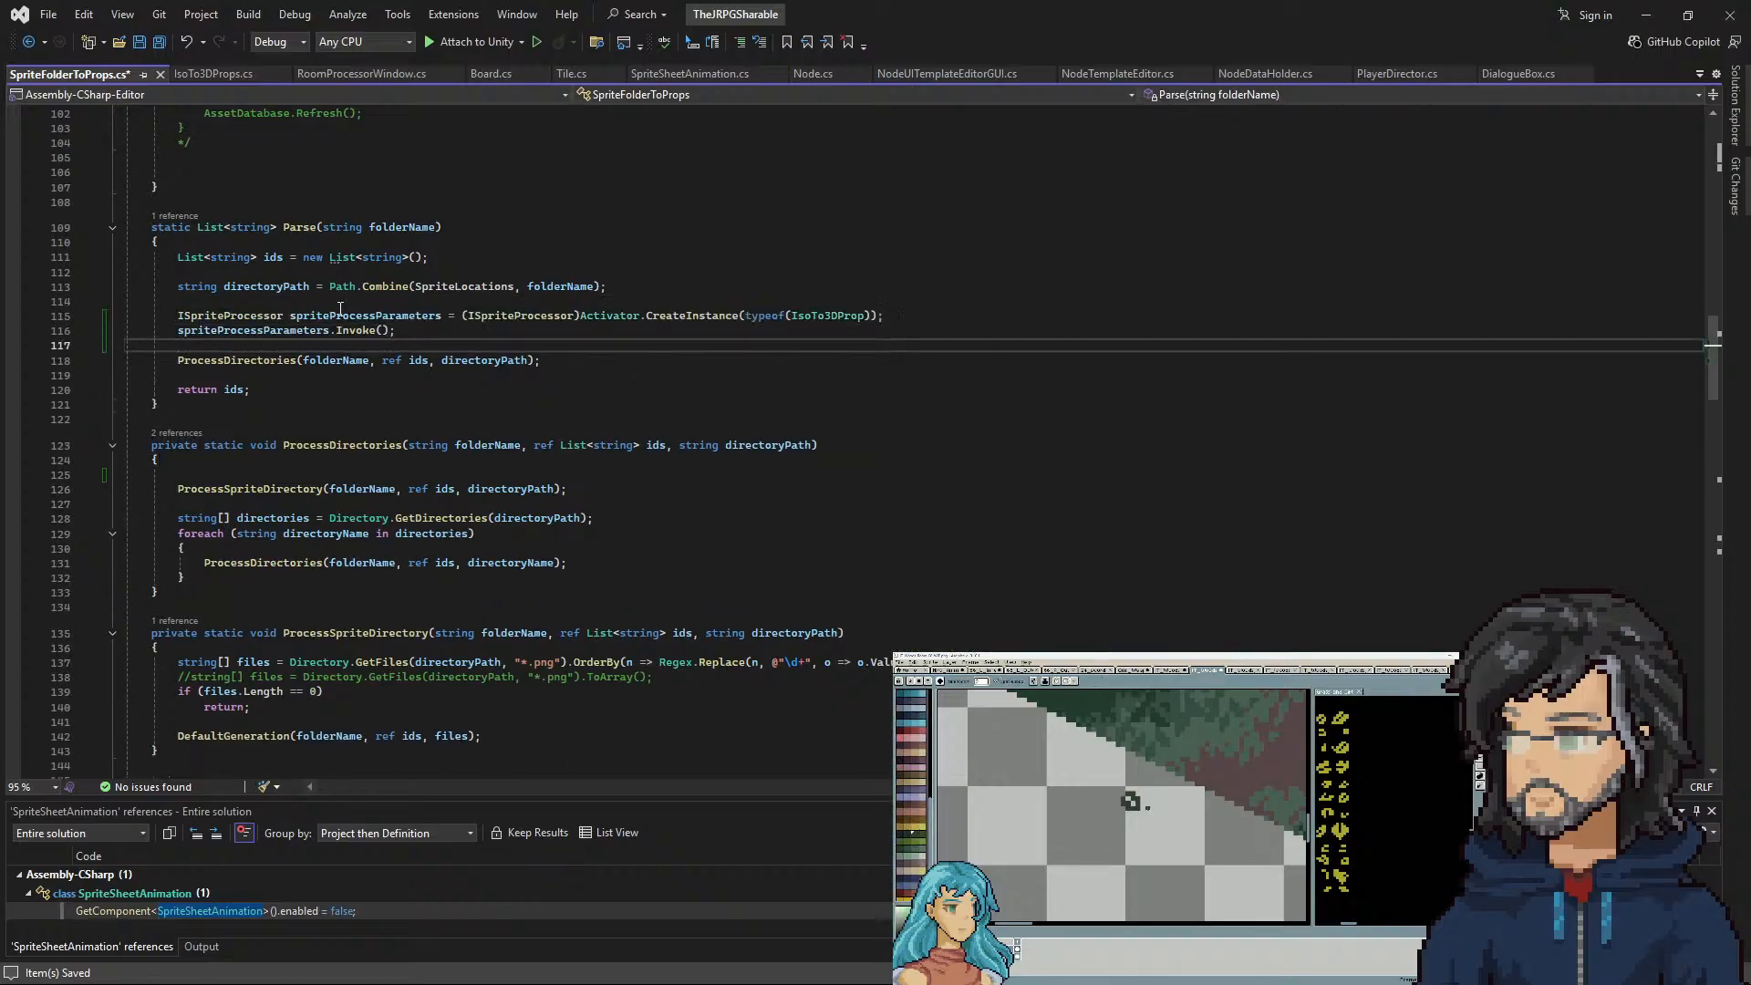
{"action": "left_click", "coordinate": [442, 459]}
{"action": "key", "text": "Delete"}
{"action": "left_click", "coordinate": [438, 446]}
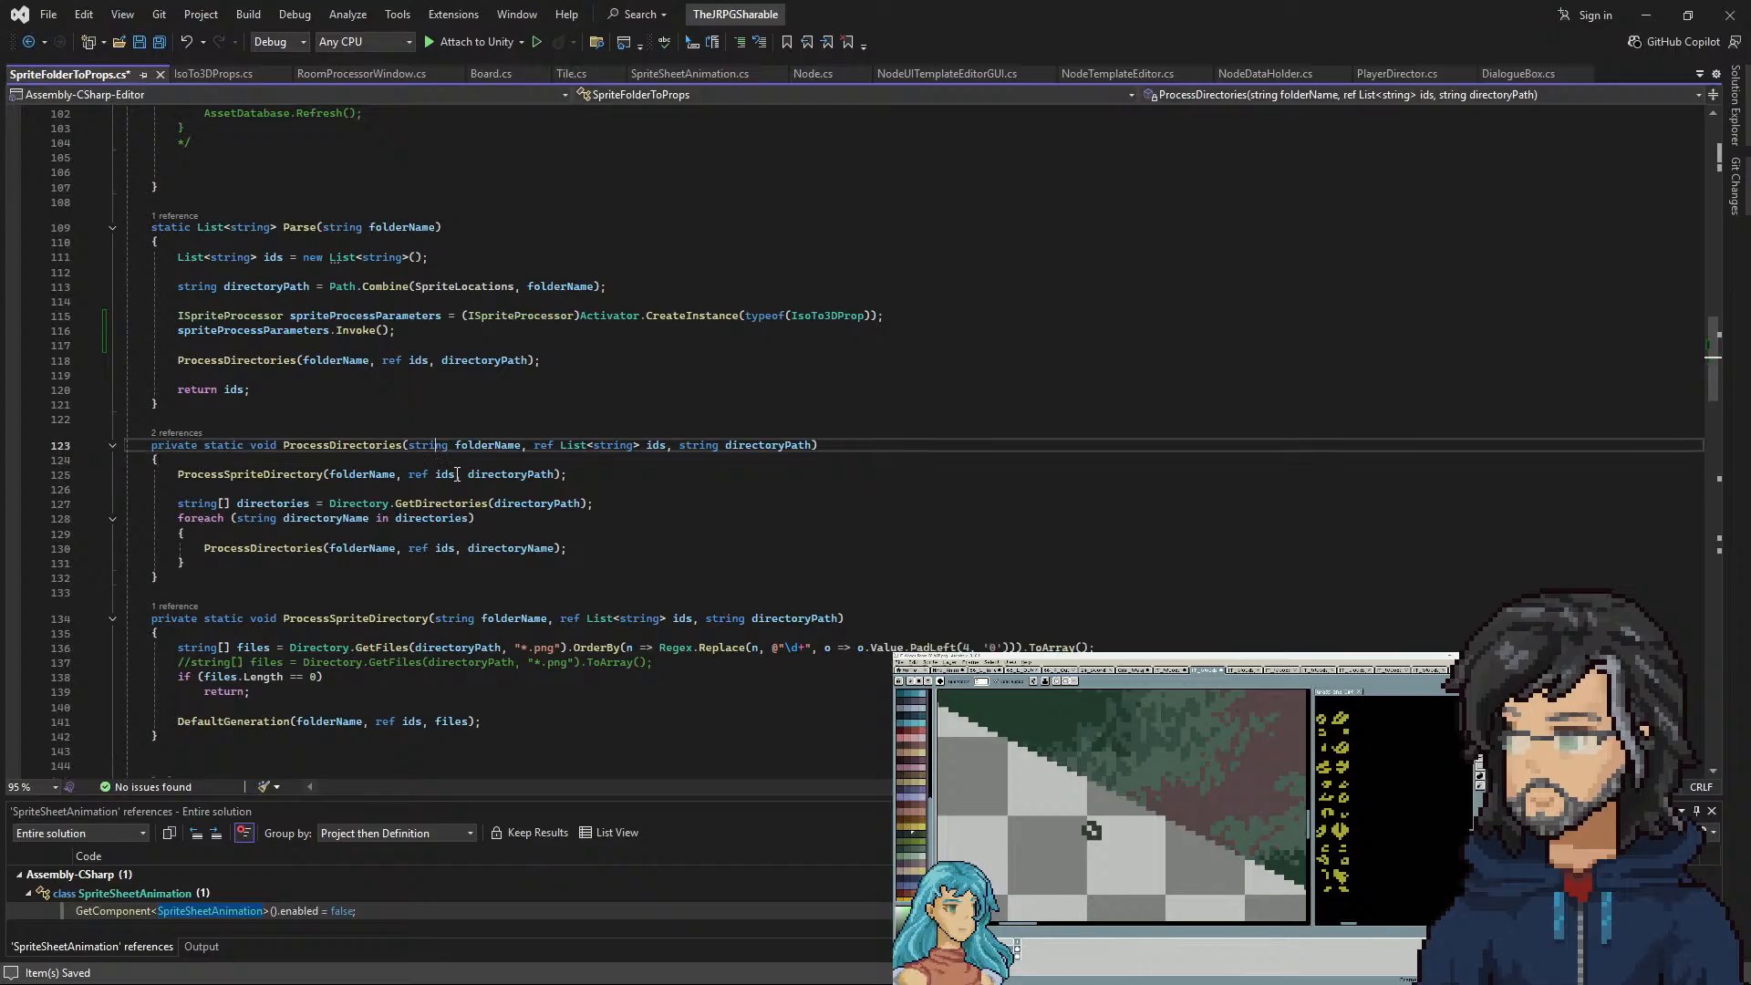
{"action": "key", "text": "ctrl+s"}
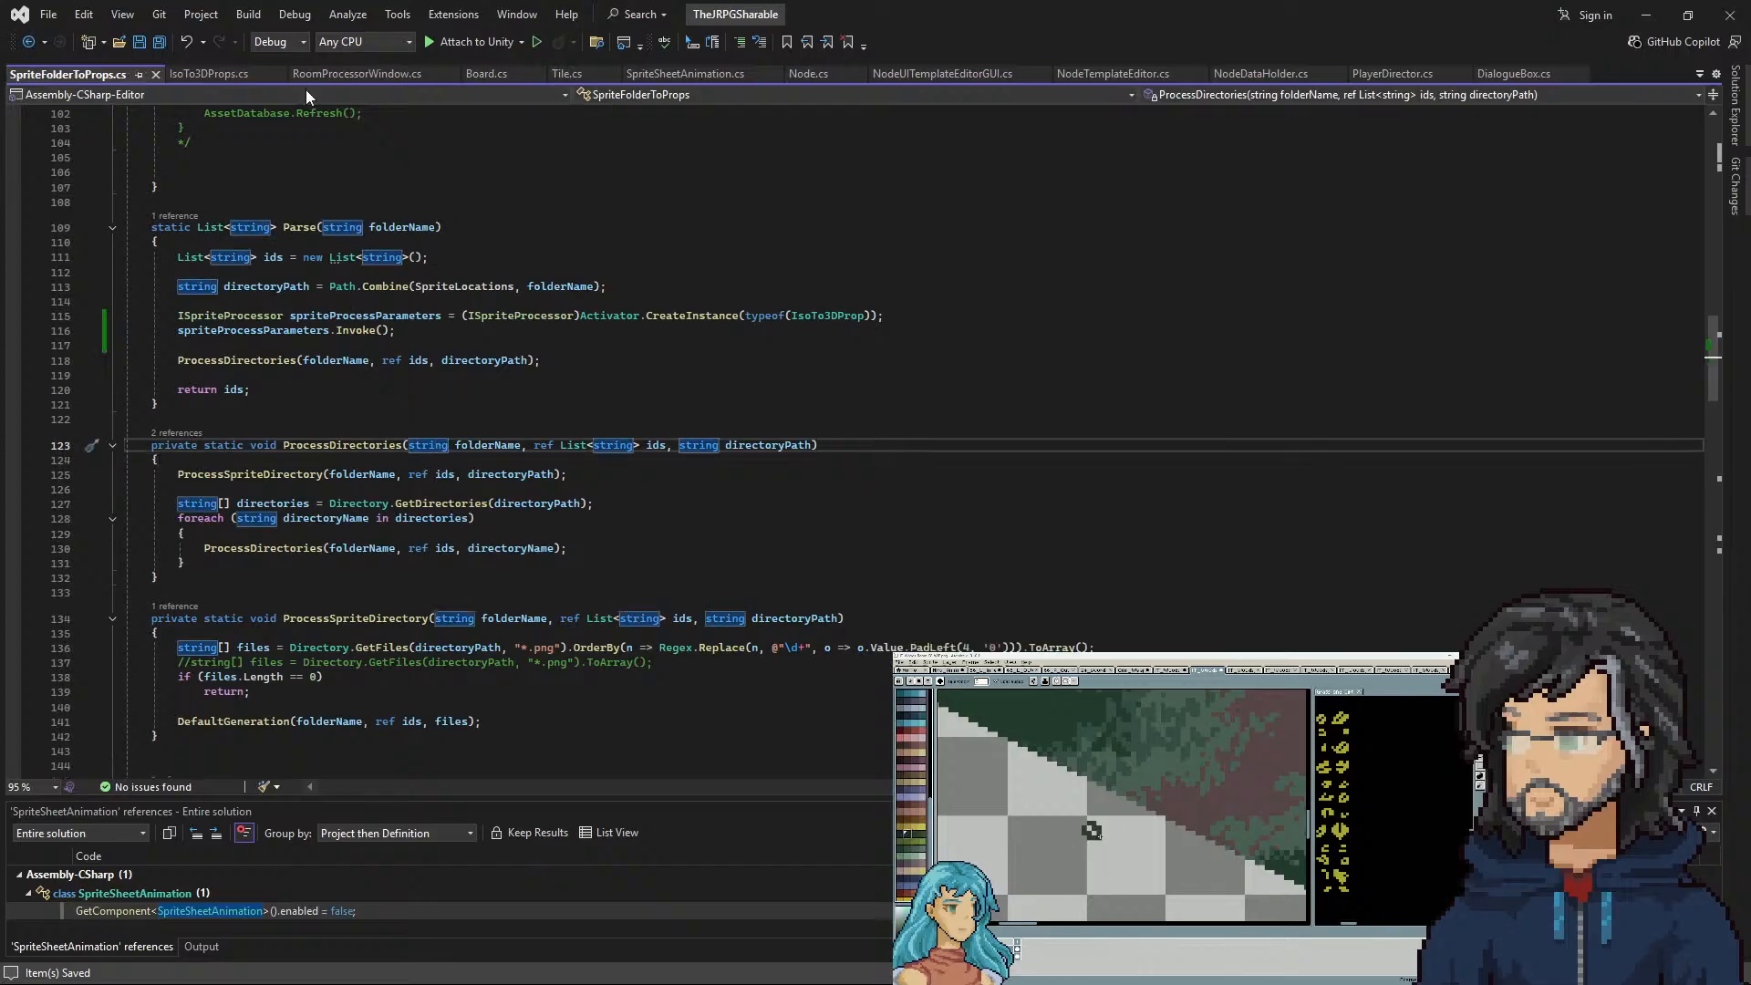
Check Invoke() in IsoTo3DProps.cs against its call in SpriteFolderToProps.cs and save the script again
{"action": "left_click", "coordinate": [190, 74]}
{"action": "left_click", "coordinate": [381, 417]}
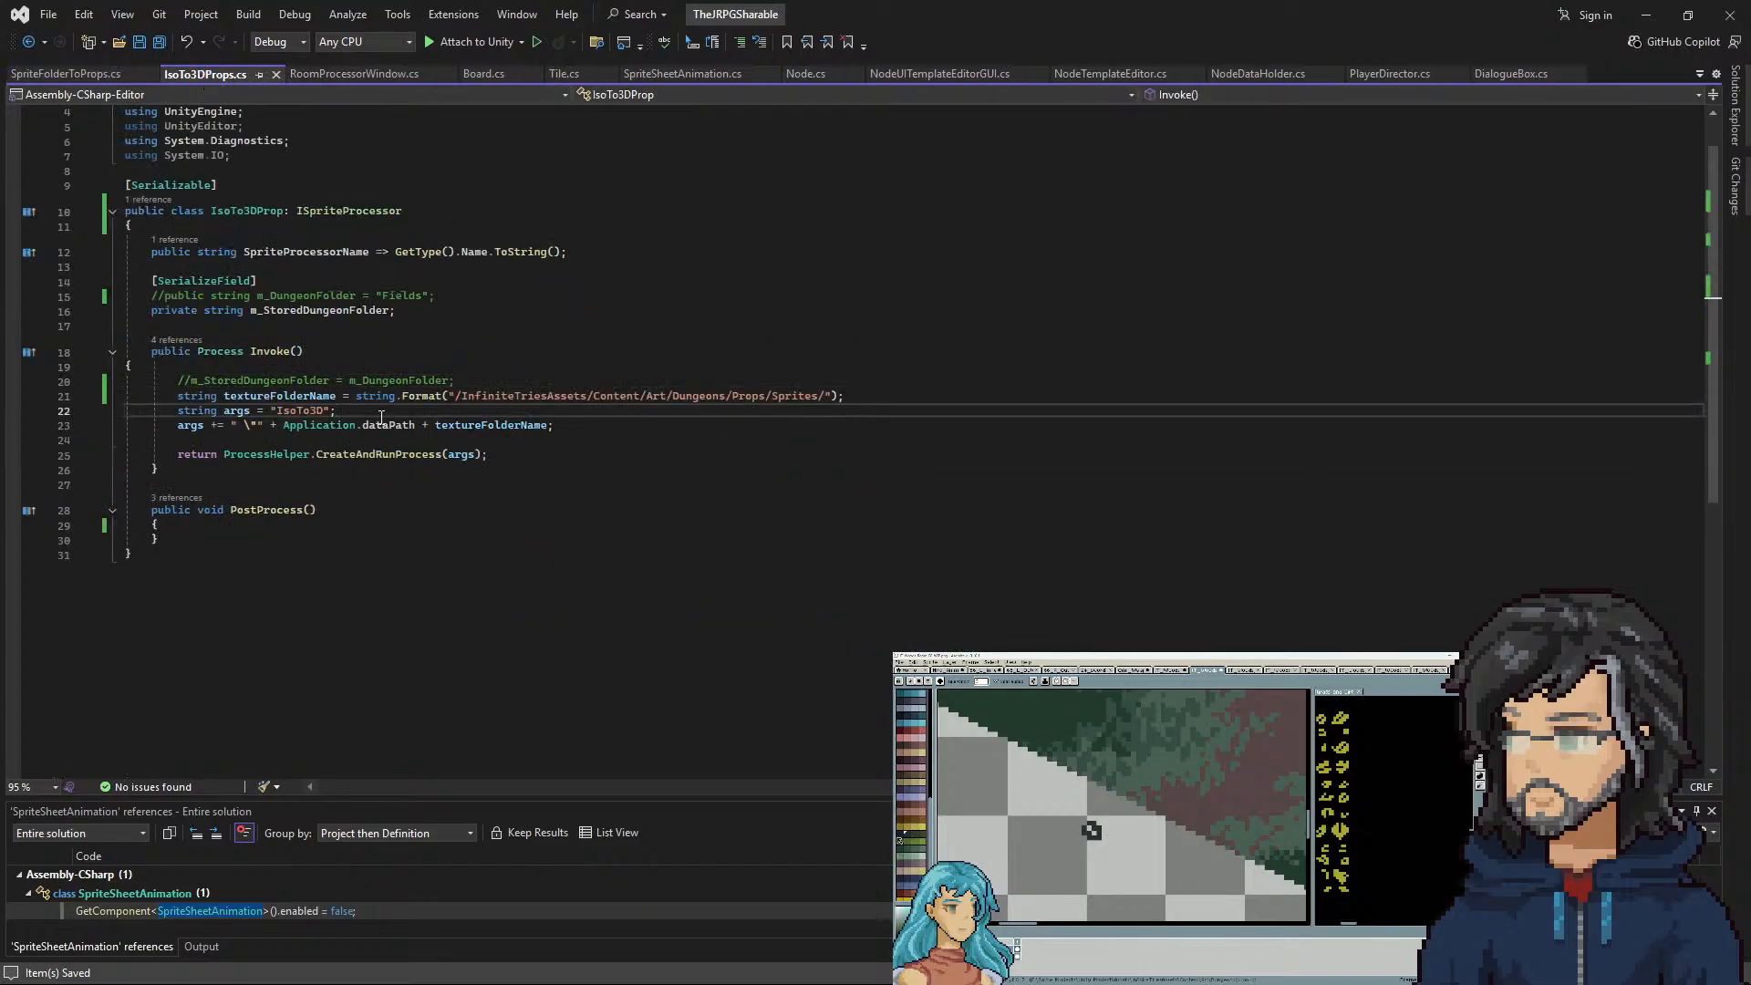
{"action": "left_click", "coordinate": [75, 79]}
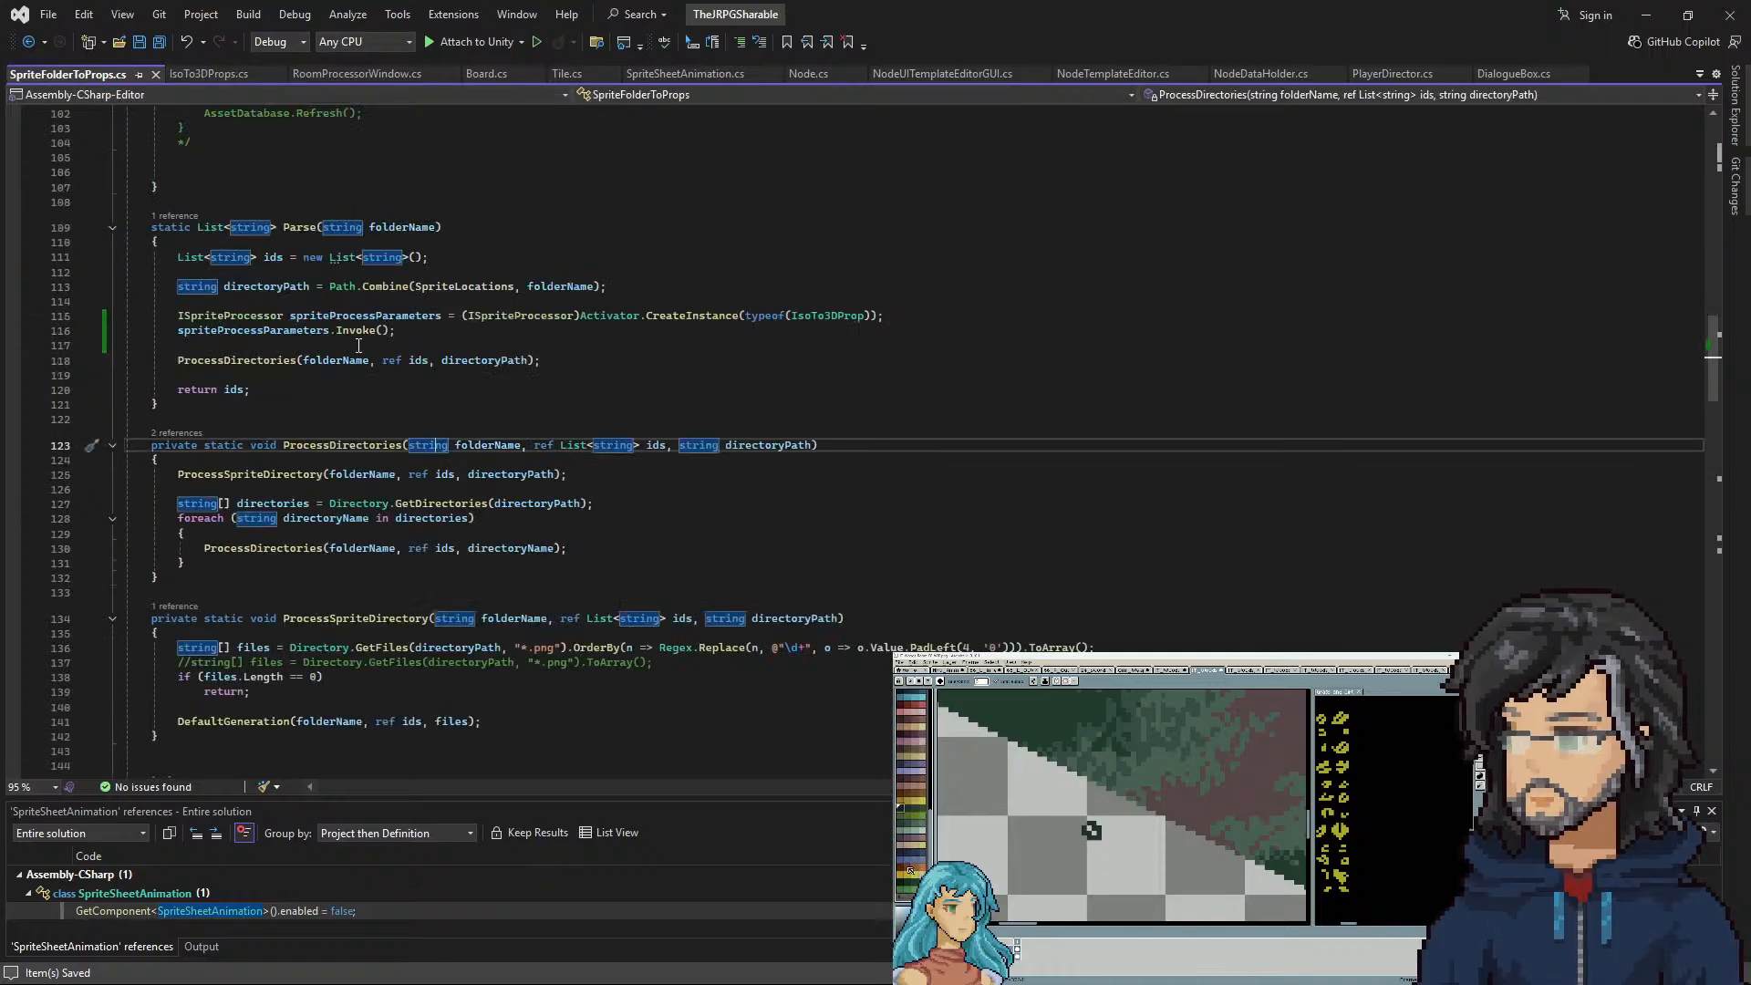
{"action": "left_click", "coordinate": [332, 316]}
{"action": "key", "text": "ctrl+s"}
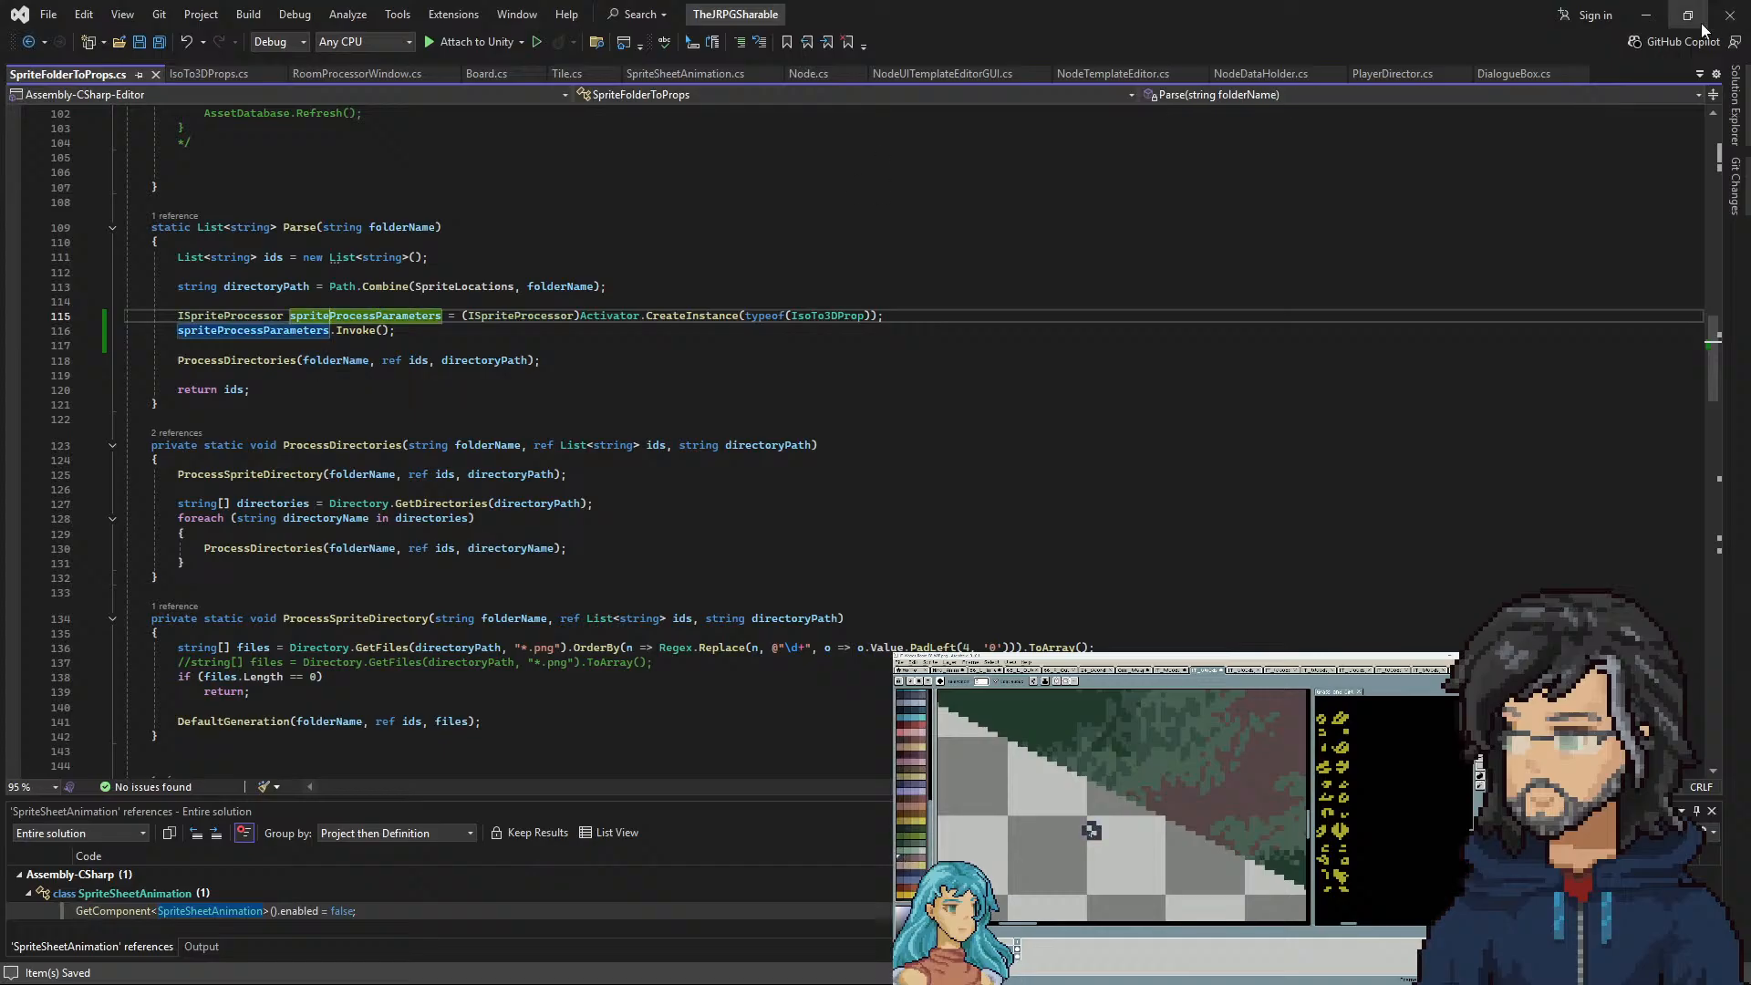
Switch to Unity, widen the Project window and locate the Global folder under Dungeons/Props/Sprites, collapsing expanded subfolders
{"action": "key", "text": "alt+Tab"}
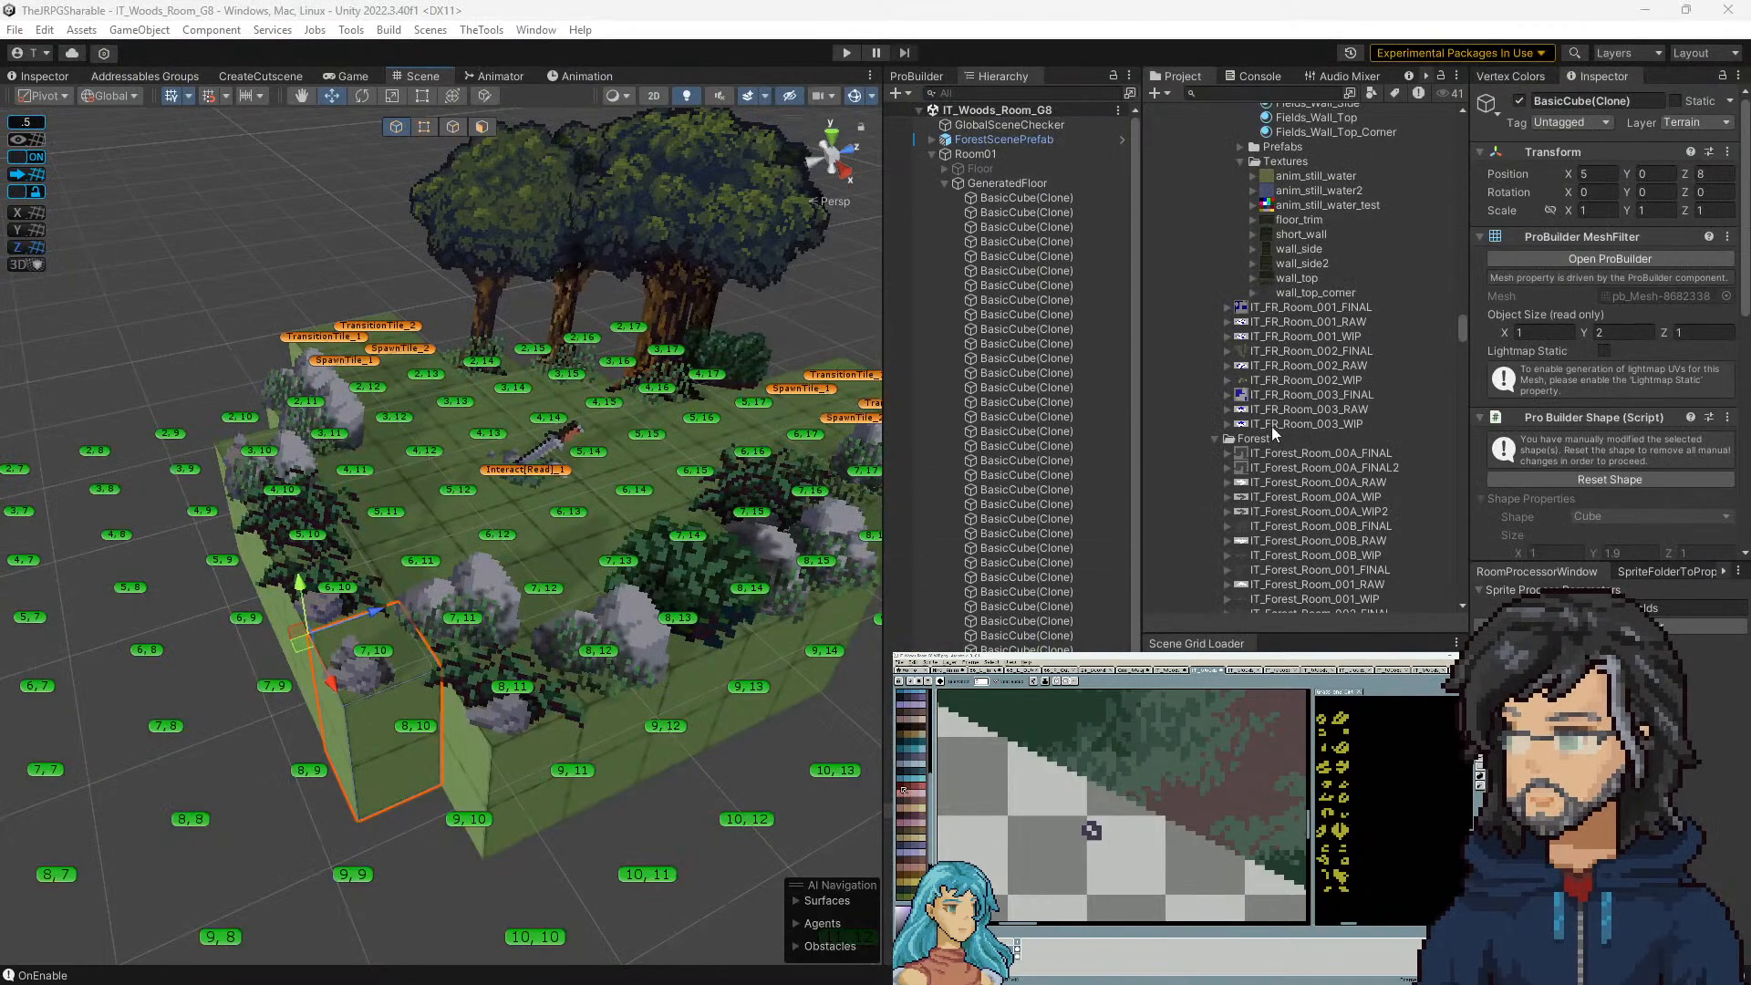
{"action": "left_click", "coordinate": [1316, 496]}
{"action": "left_click_drag", "start_coordinate": [1138, 483], "coordinate": [974, 477]}
{"action": "scroll", "coordinate": [1140, 475], "scroll_direction": "down", "scroll_amount": 5}
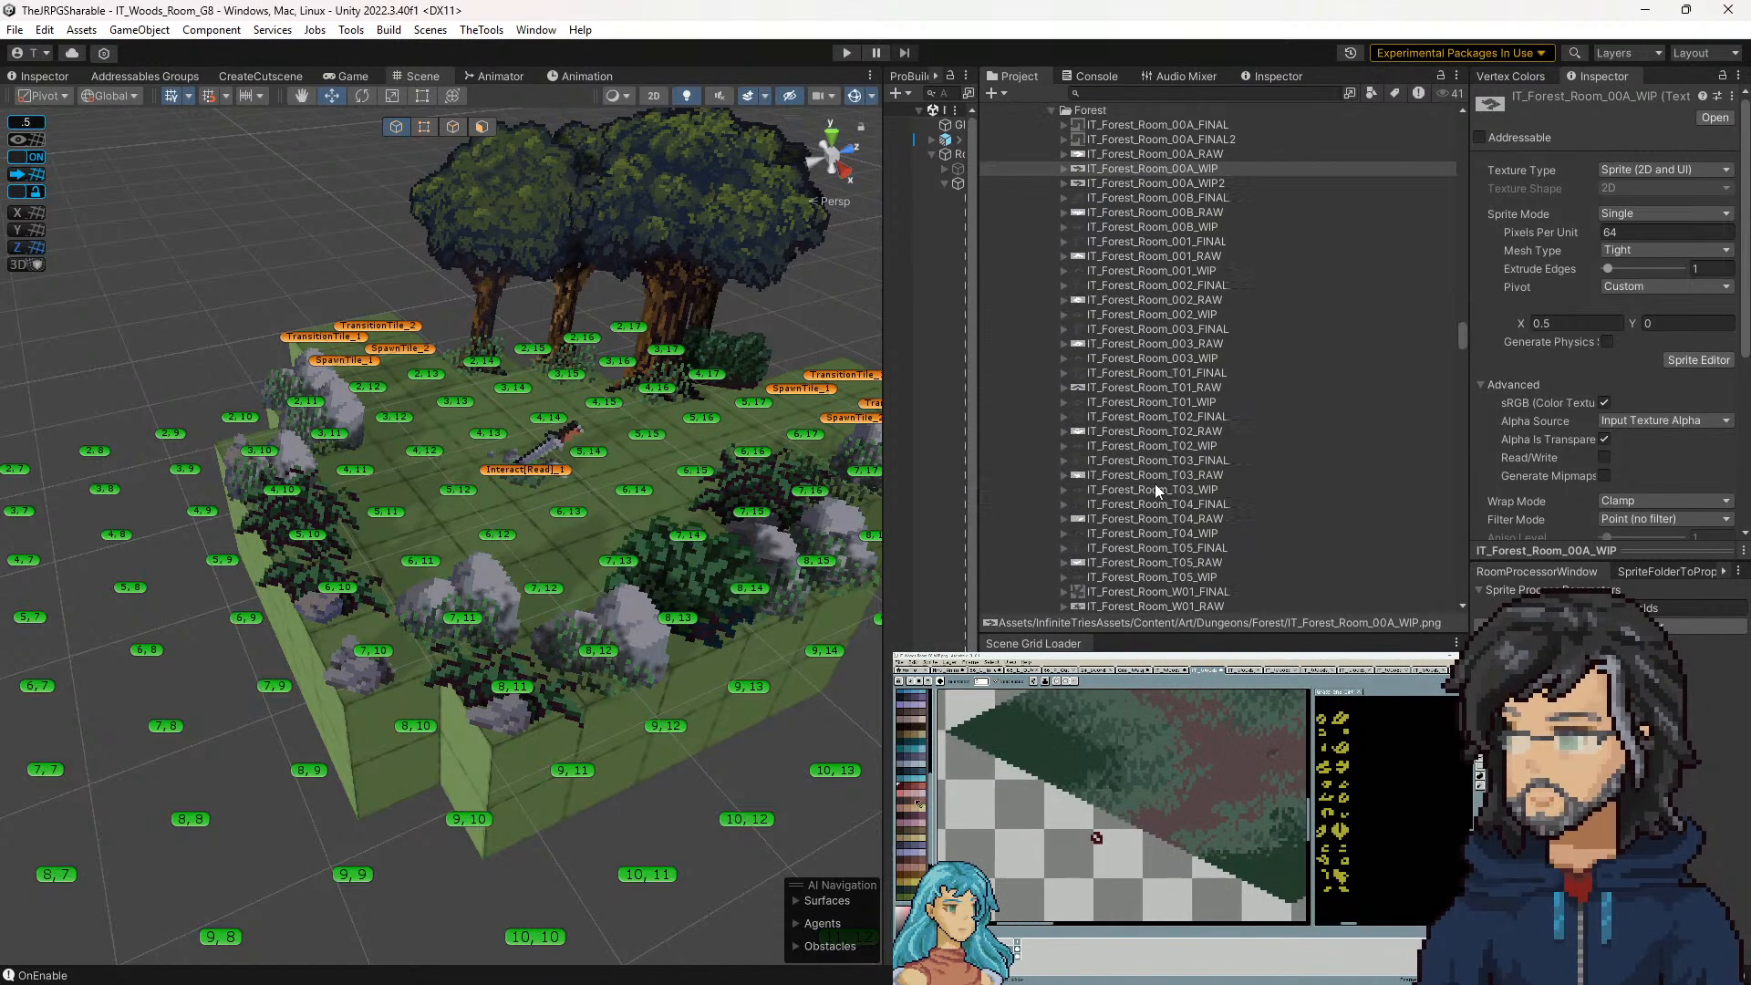
{"action": "scroll", "coordinate": [1151, 481], "scroll_direction": "down", "scroll_amount": 5}
{"action": "scroll", "coordinate": [1154, 456], "scroll_direction": "down", "scroll_amount": 15}
{"action": "scroll", "coordinate": [1173, 422], "scroll_direction": "down", "scroll_amount": 10}
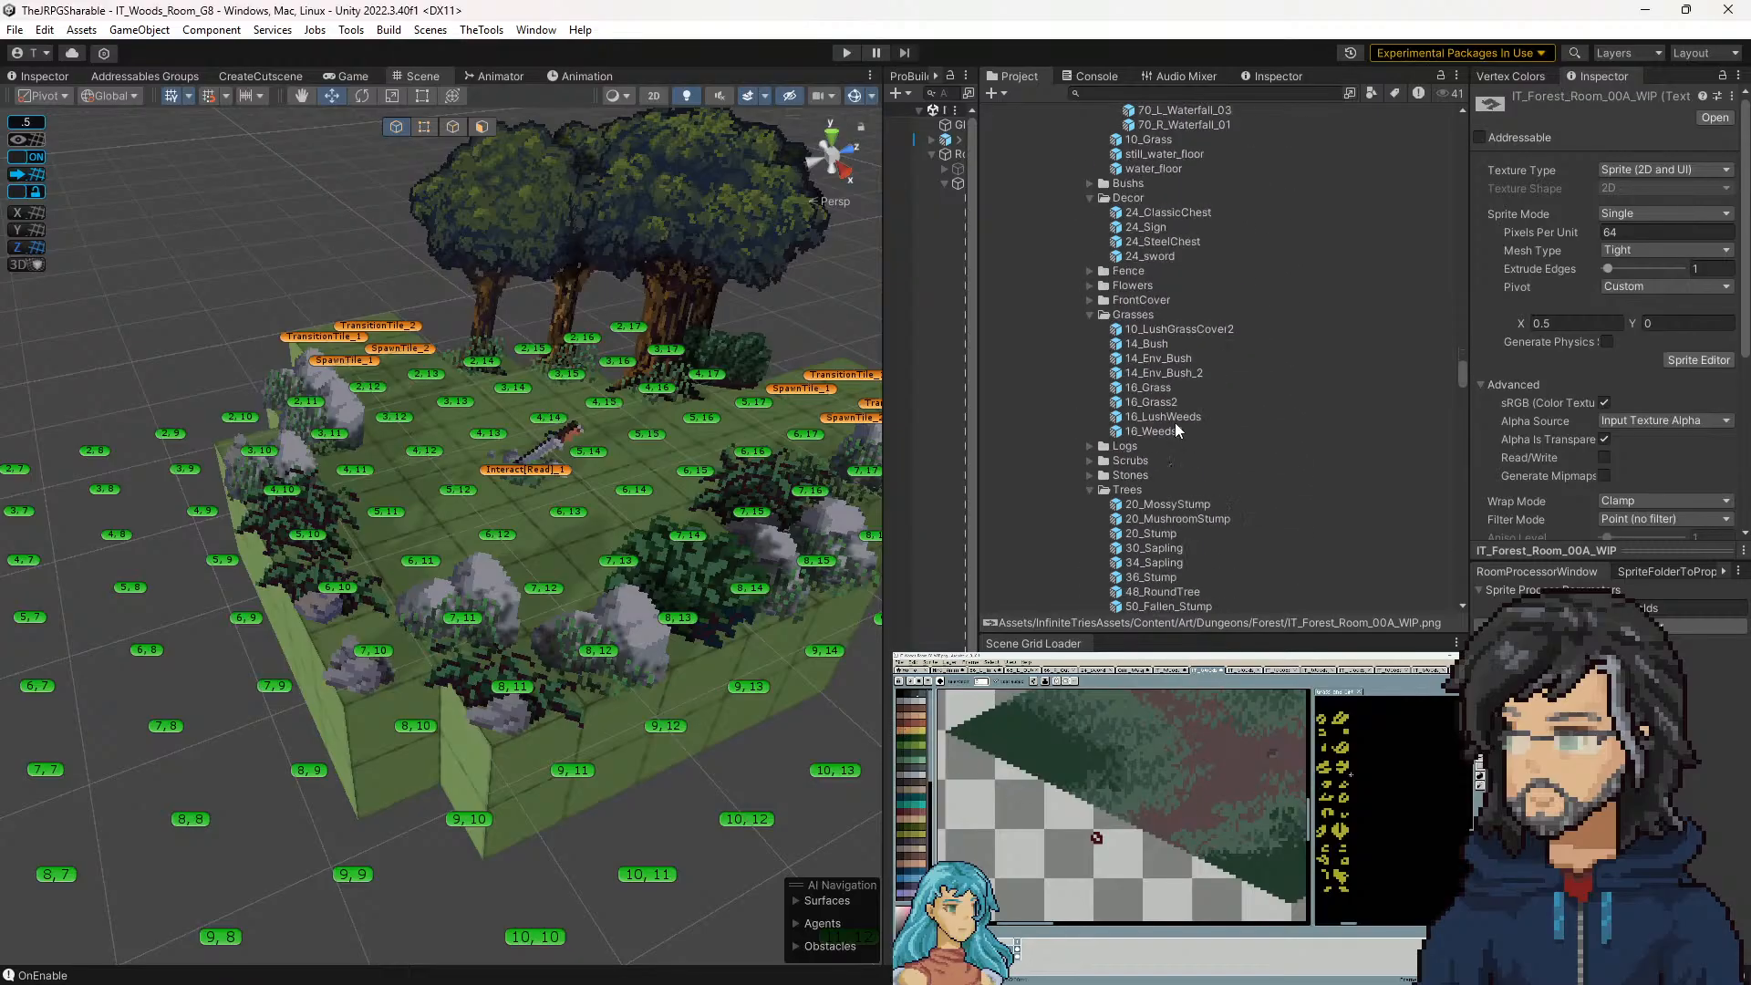
{"action": "scroll", "coordinate": [1175, 423], "scroll_direction": "down", "scroll_amount": 15}
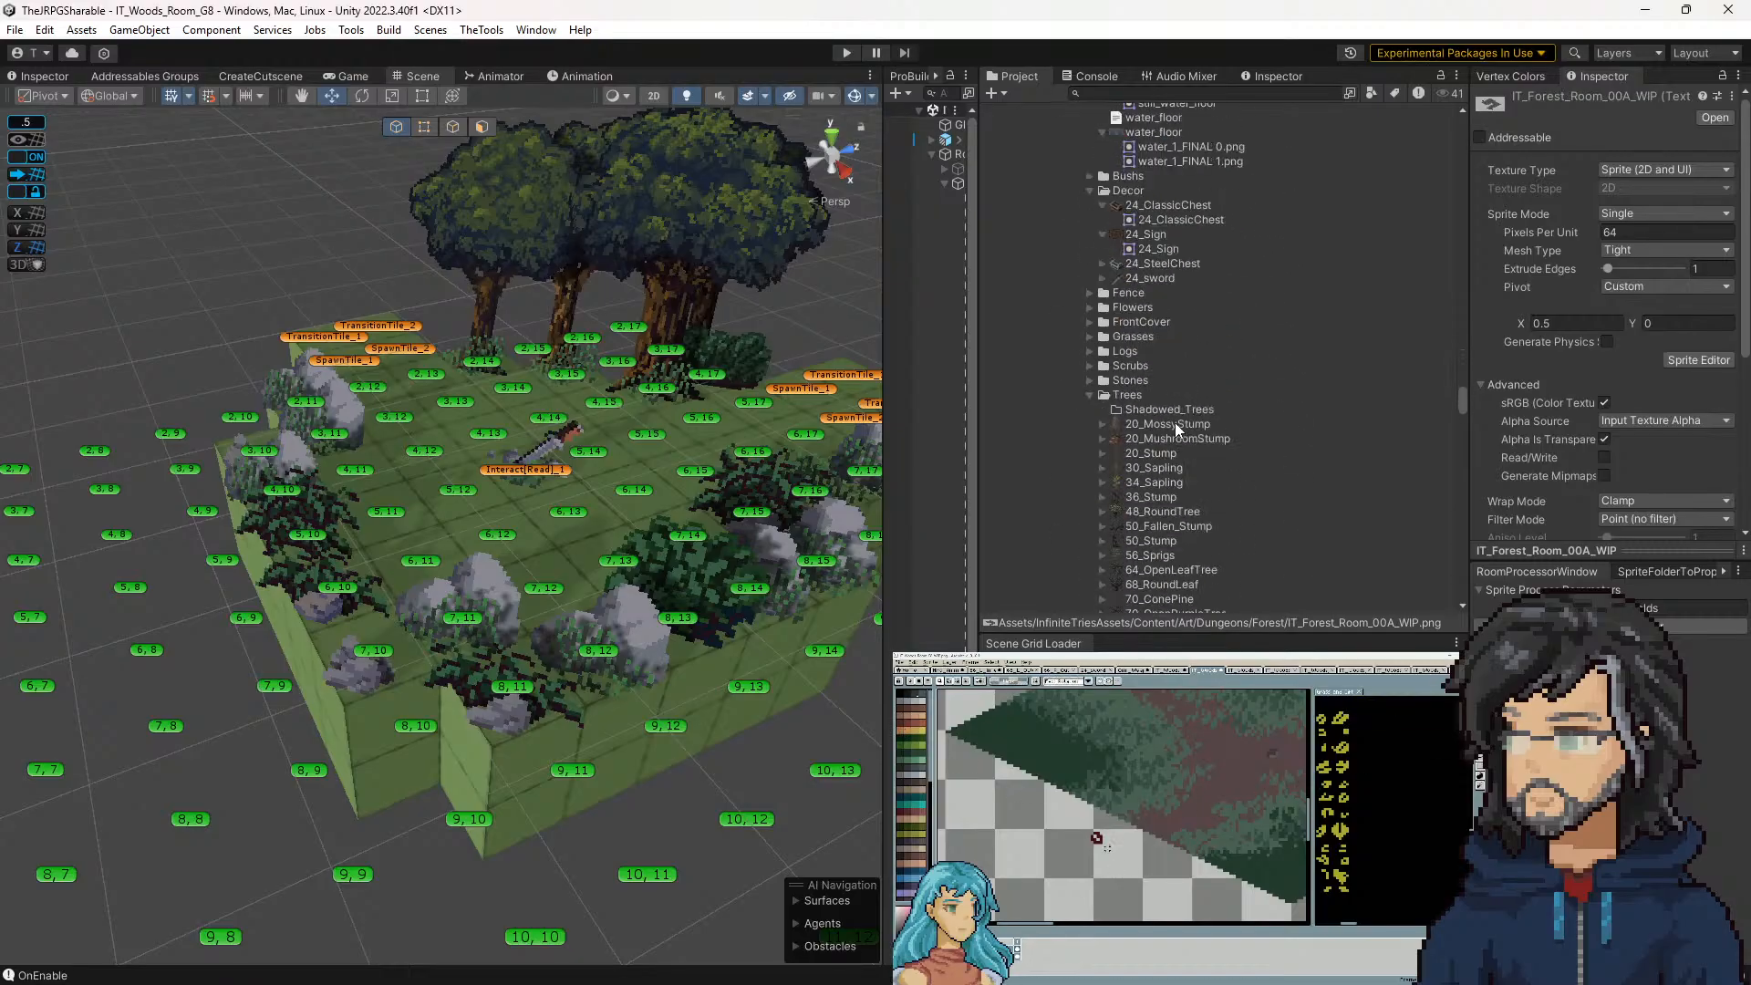
{"action": "scroll", "coordinate": [1171, 434], "scroll_direction": "down", "scroll_amount": 15}
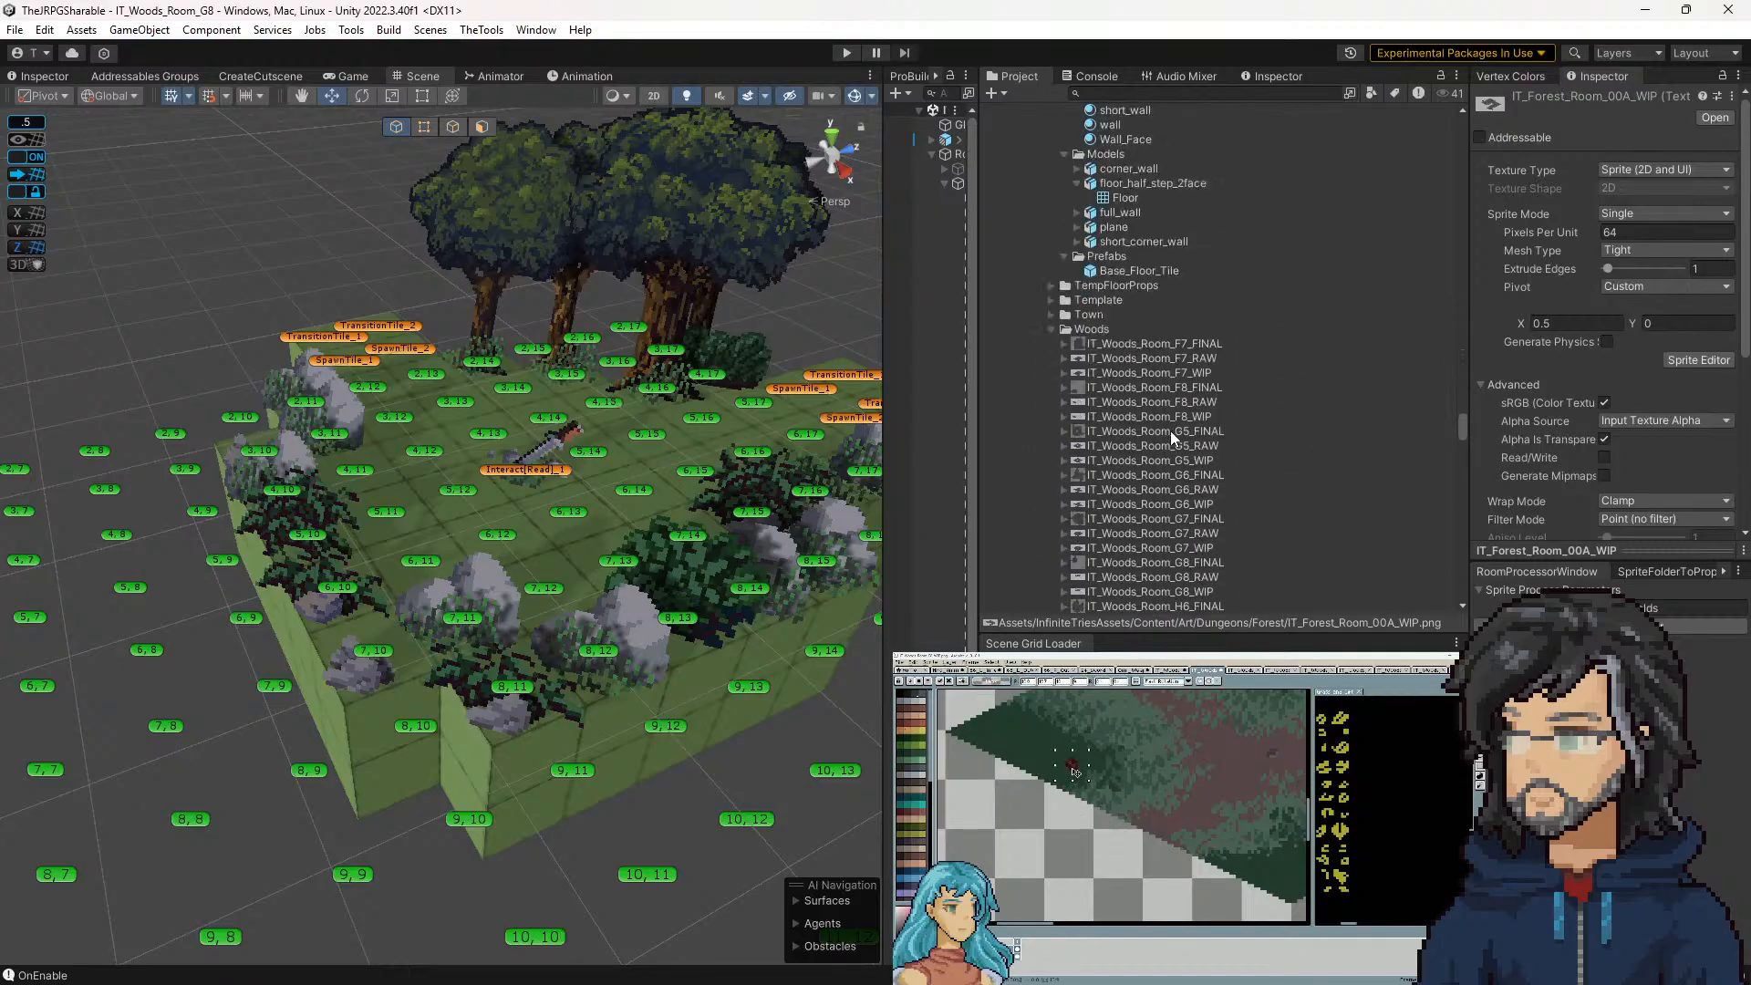
{"action": "scroll", "coordinate": [1140, 461], "scroll_direction": "down", "scroll_amount": 15}
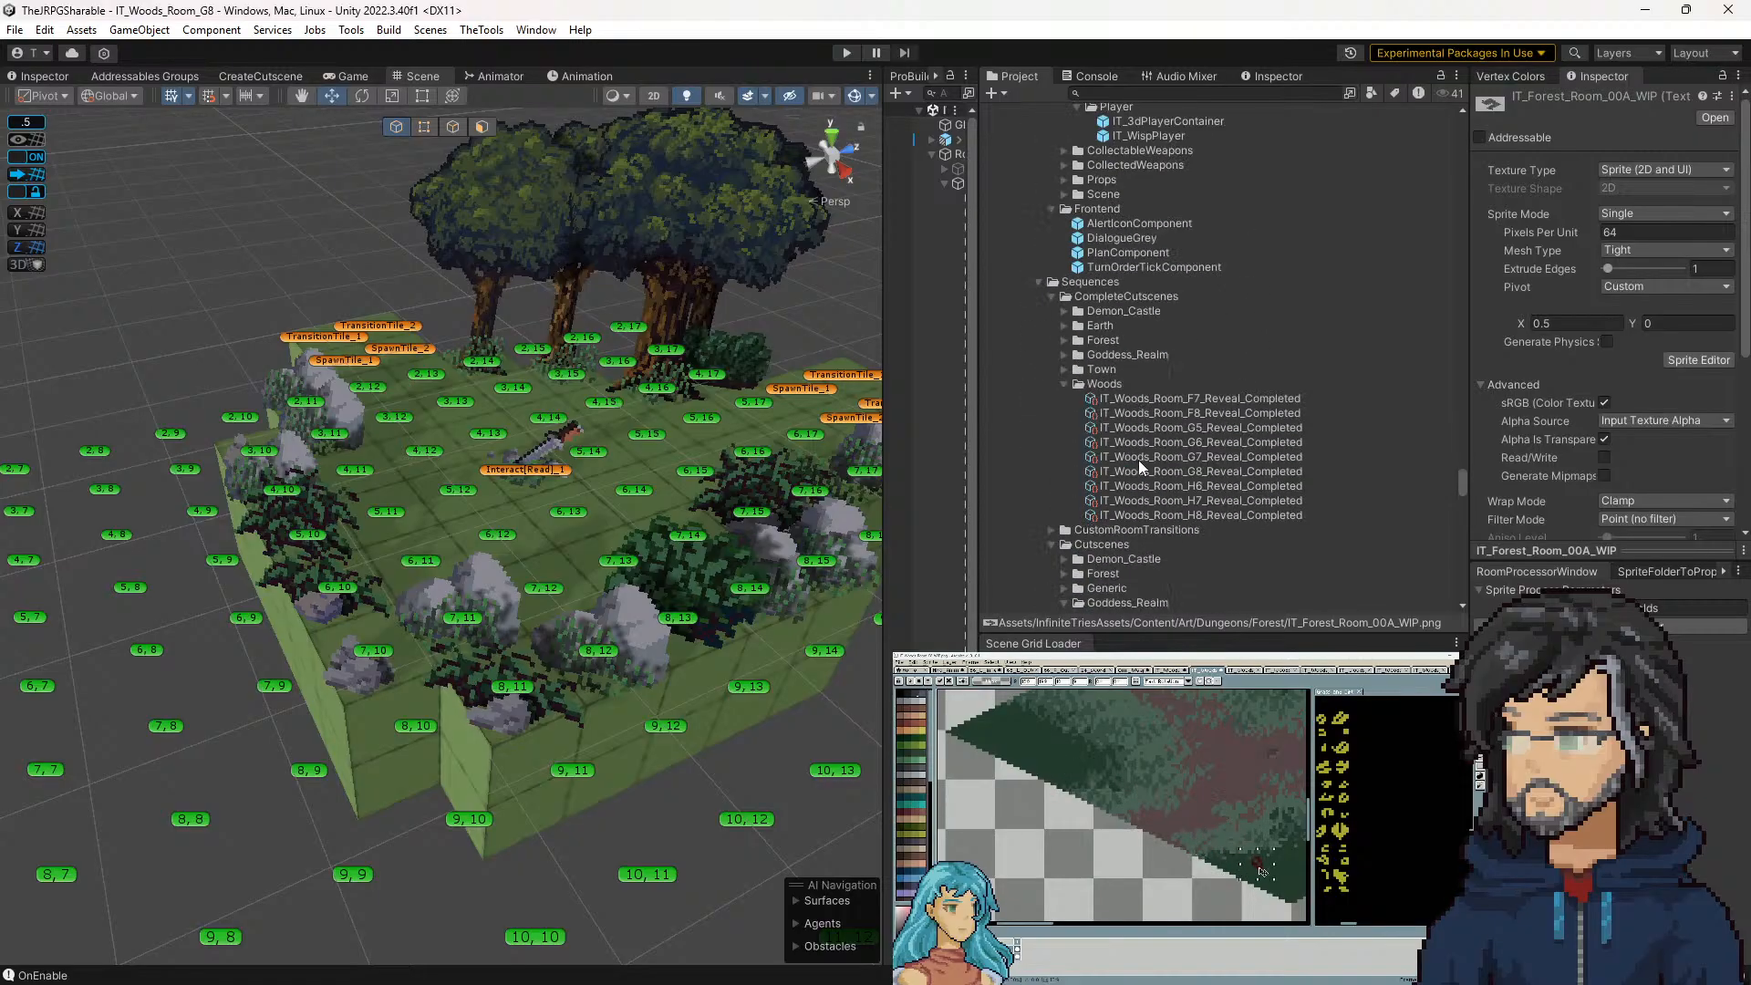
{"action": "scroll", "coordinate": [1138, 459], "scroll_direction": "down", "scroll_amount": 15}
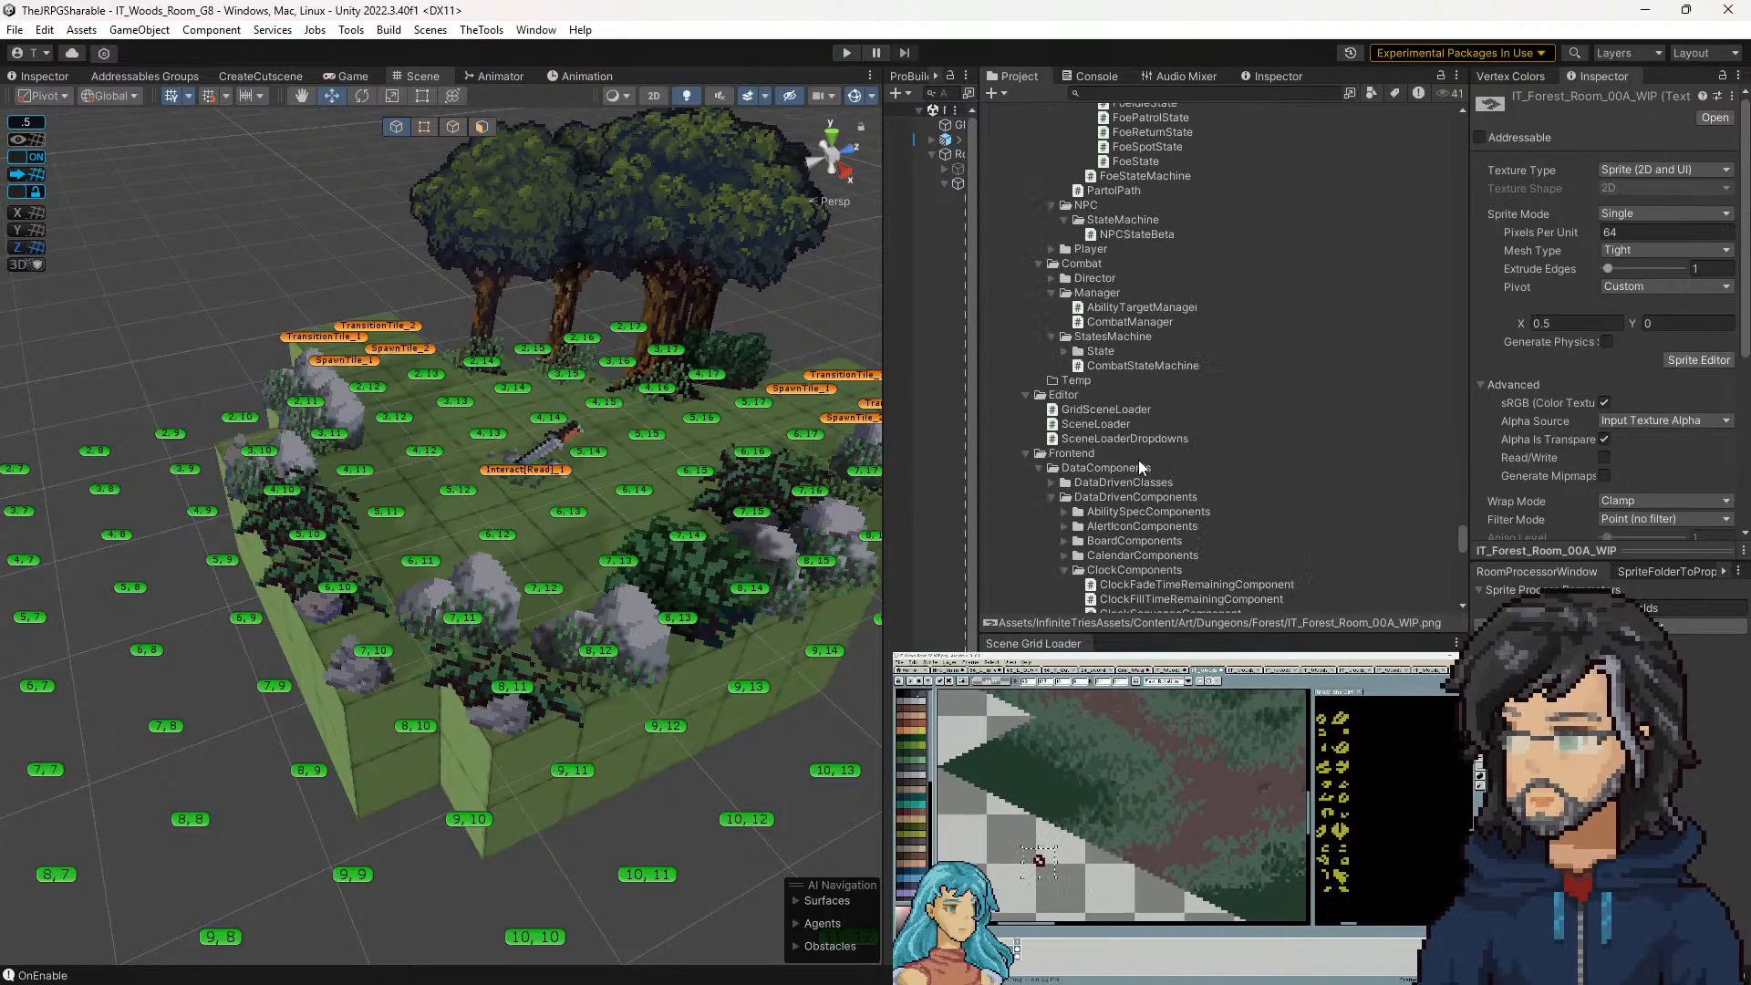
{"action": "scroll", "coordinate": [1131, 461], "scroll_direction": "down", "scroll_amount": 15}
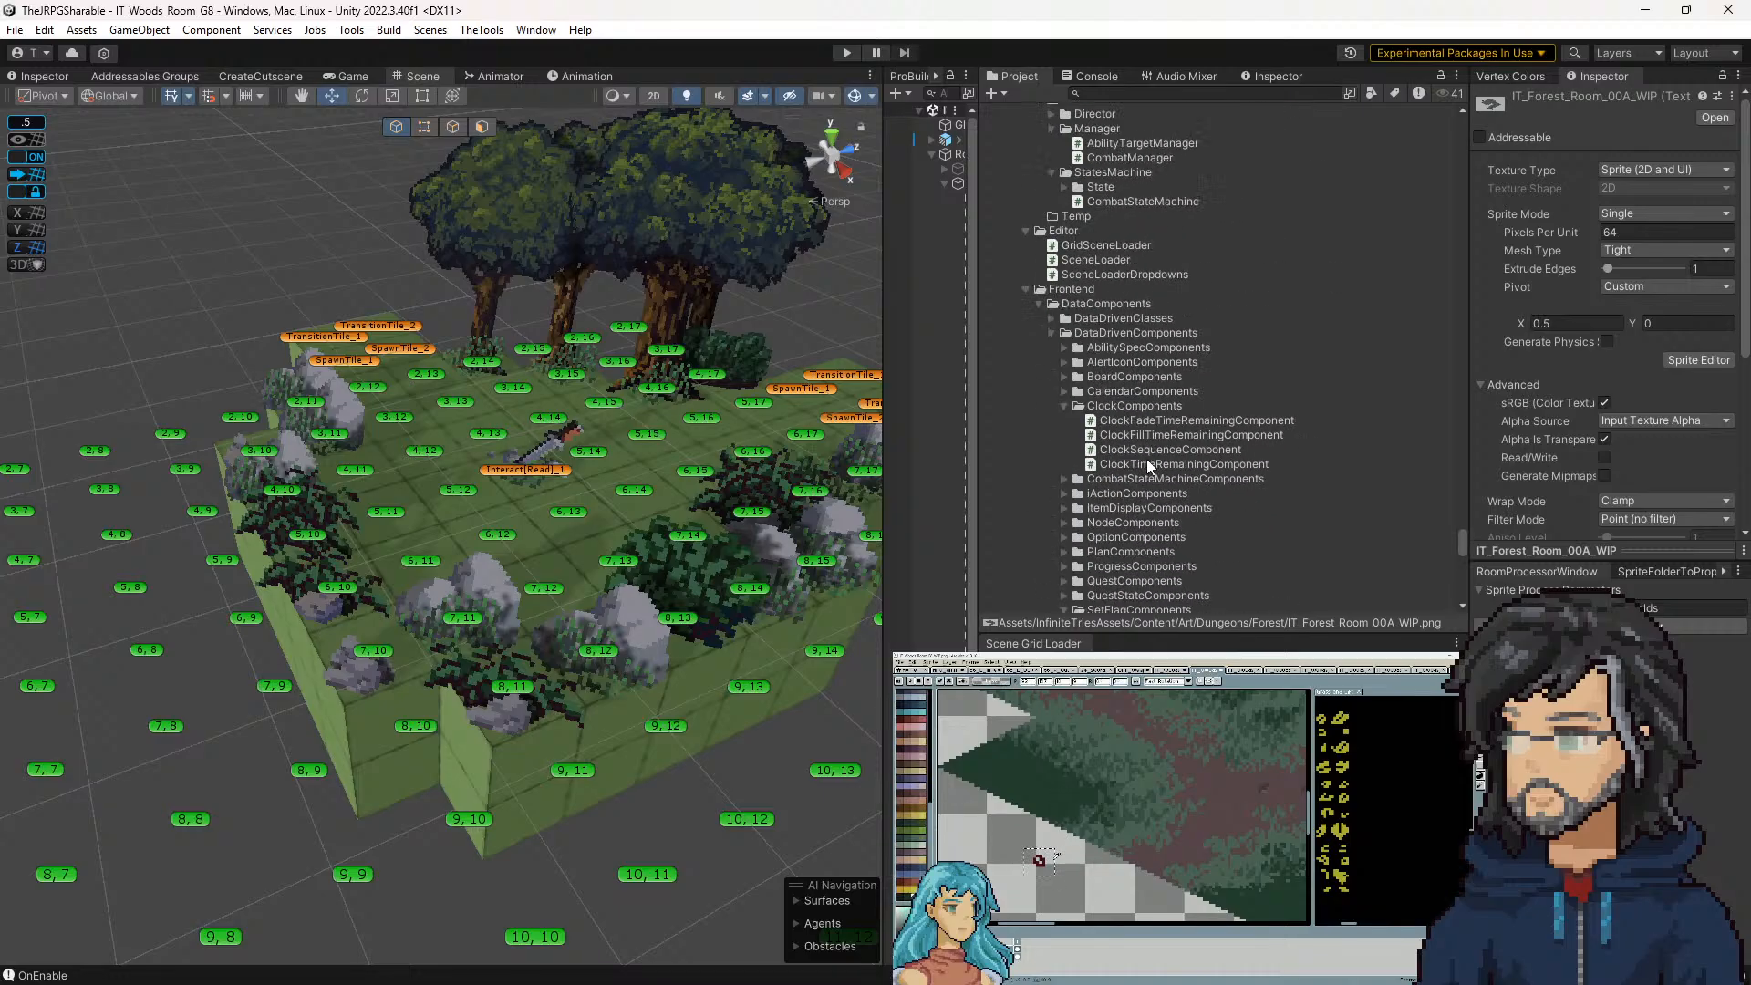
{"action": "scroll", "coordinate": [1142, 443], "scroll_direction": "down", "scroll_amount": 10}
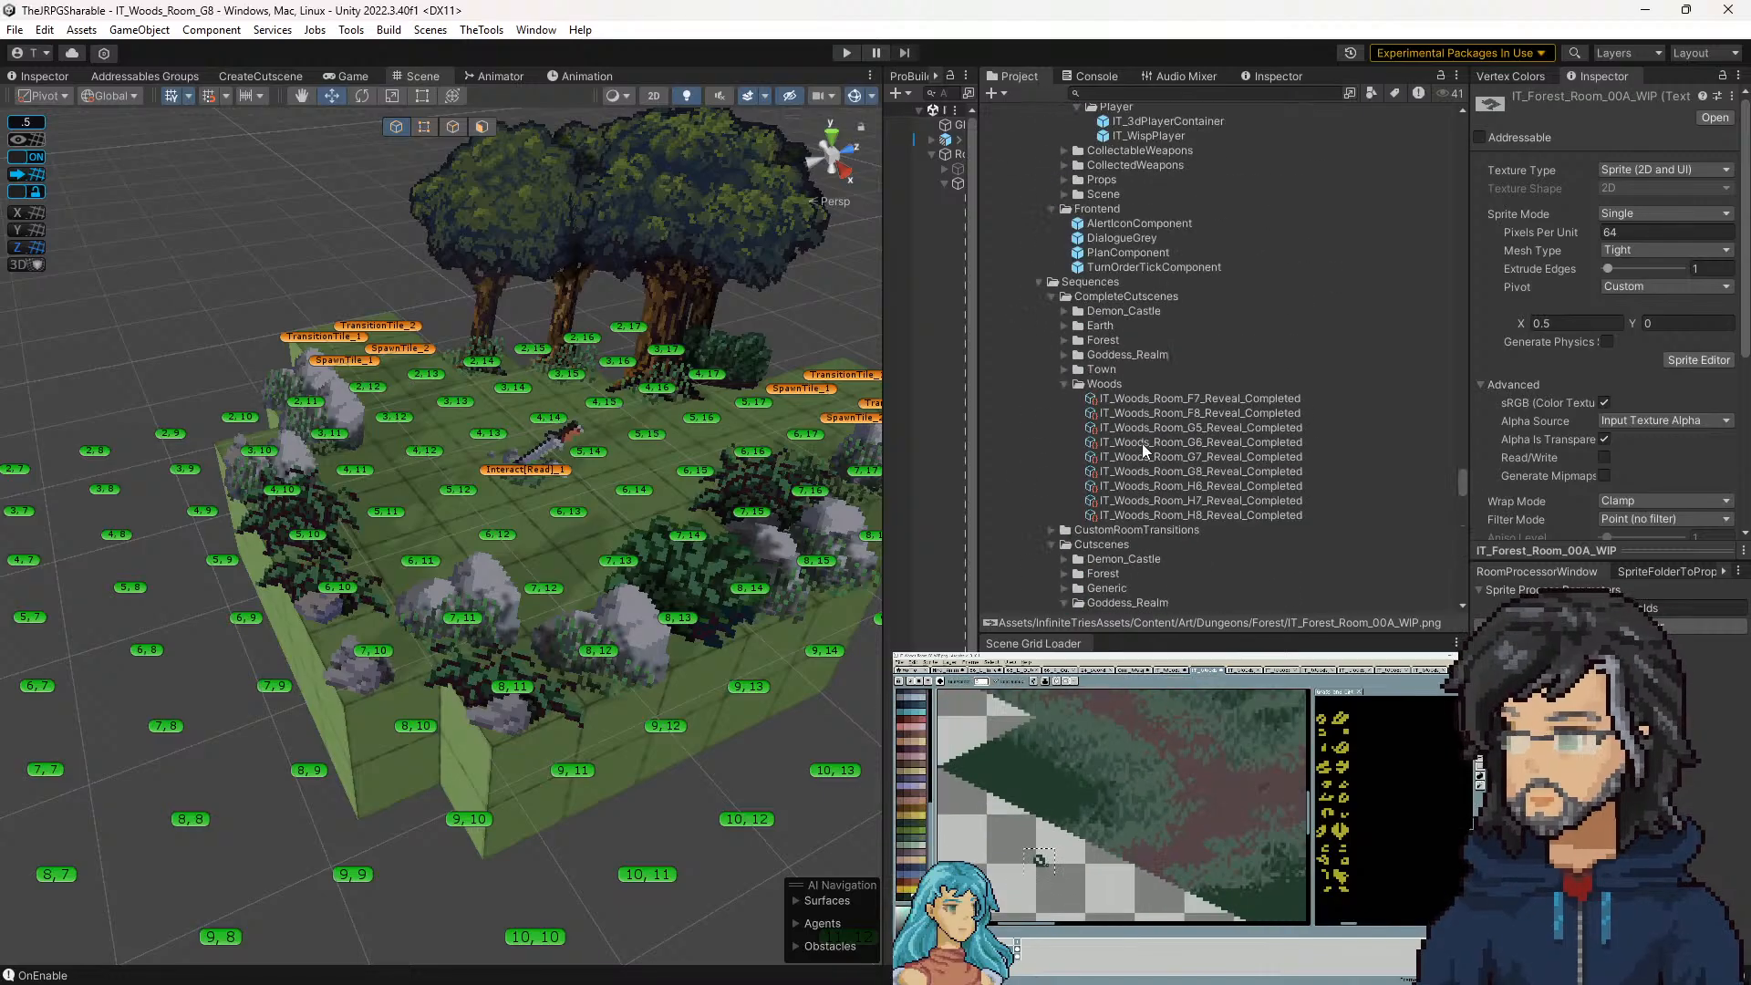
{"action": "scroll", "coordinate": [1150, 484], "scroll_direction": "down", "scroll_amount": 15}
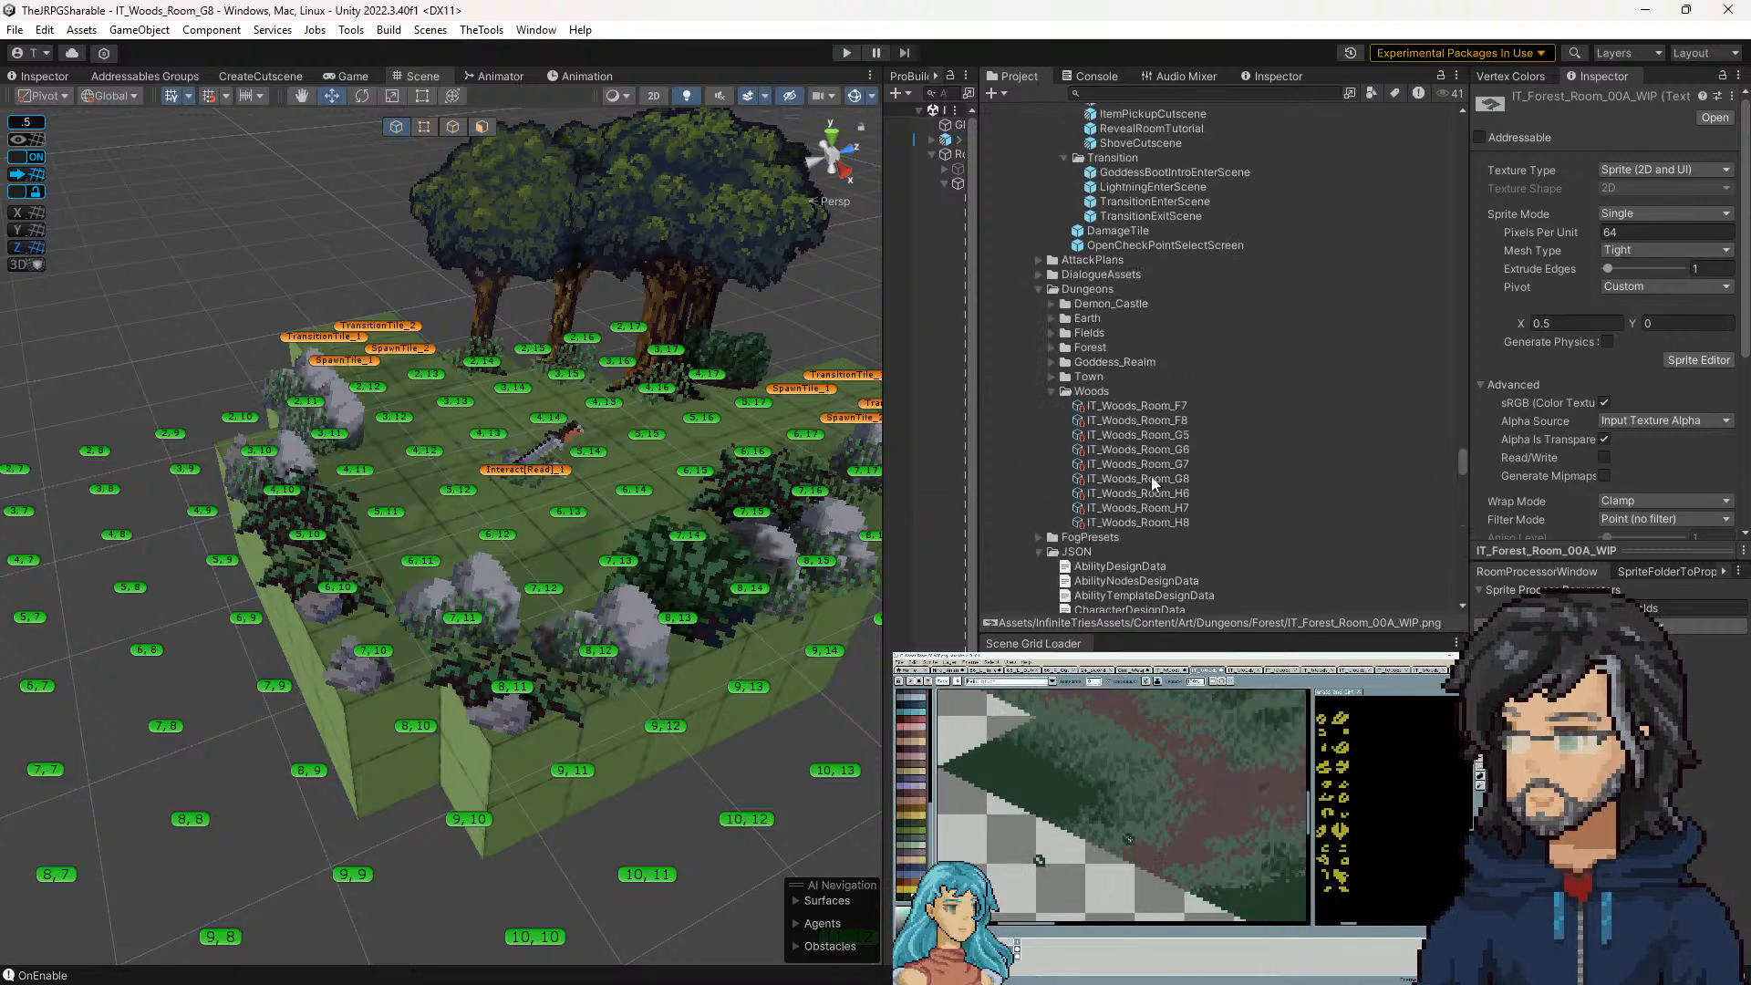
{"action": "scroll", "coordinate": [1144, 495], "scroll_direction": "down", "scroll_amount": 15}
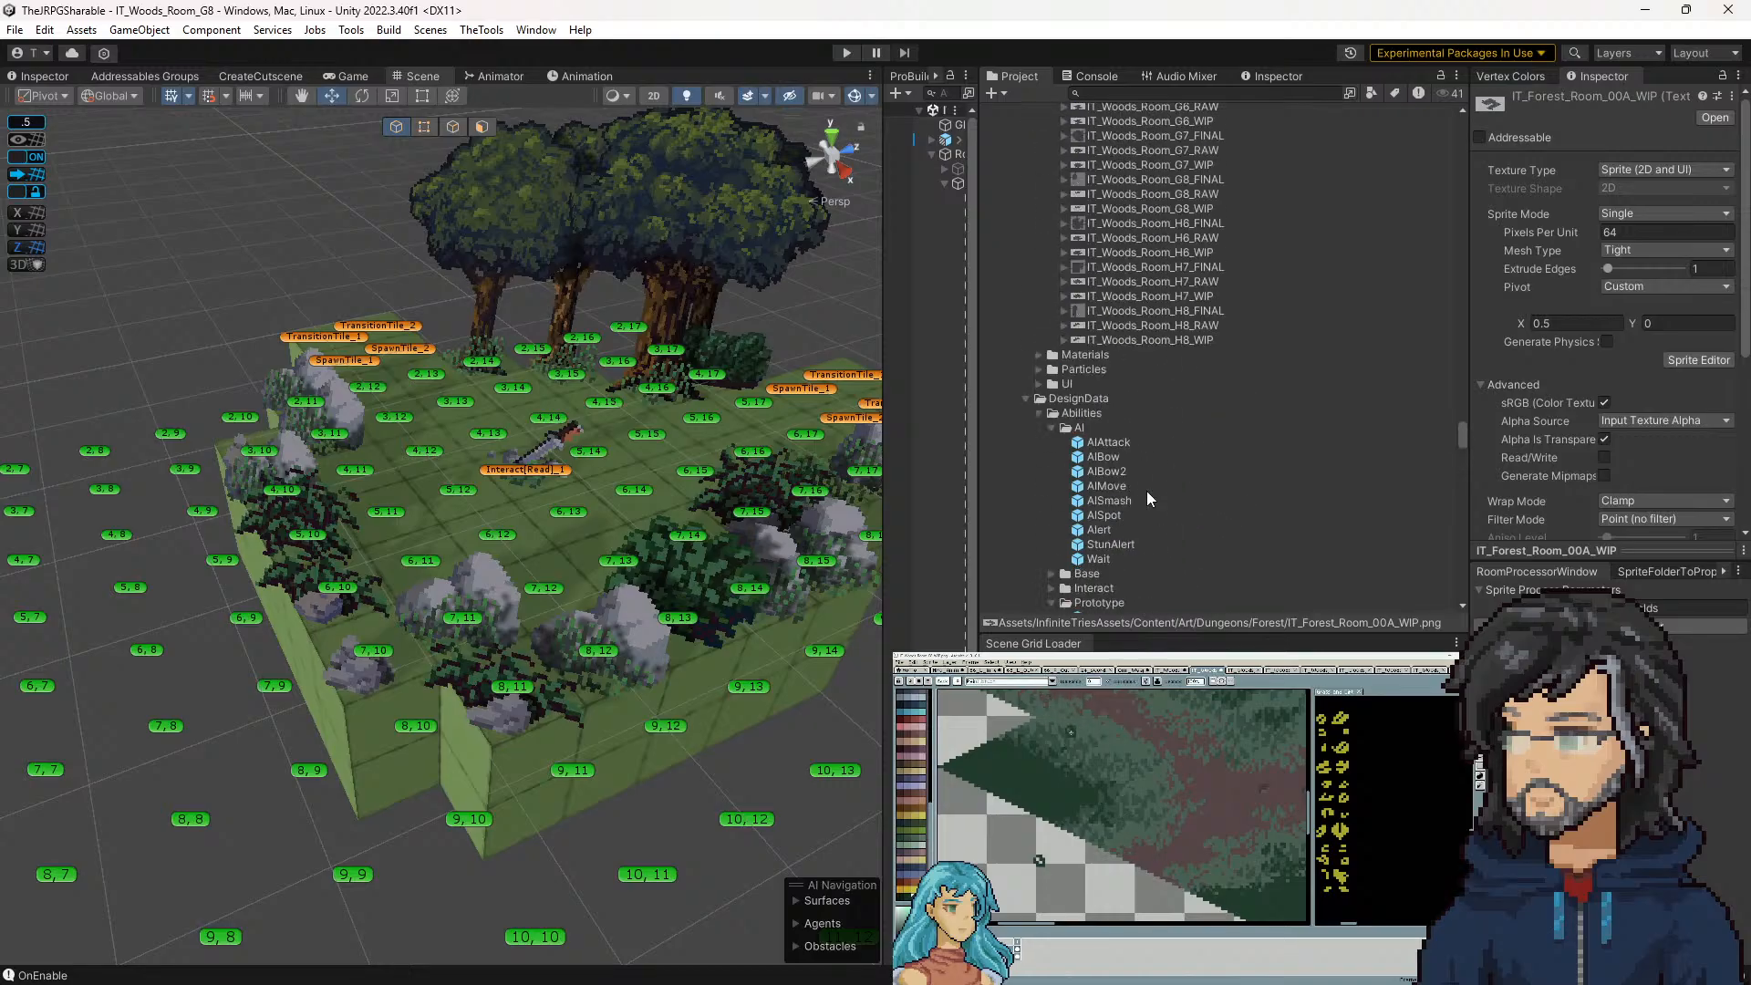
{"action": "scroll", "coordinate": [1140, 438], "scroll_direction": "down", "scroll_amount": 10}
{"action": "left_click", "coordinate": [1156, 338]}
{"action": "scroll", "coordinate": [1156, 401], "scroll_direction": "down", "scroll_amount": 15}
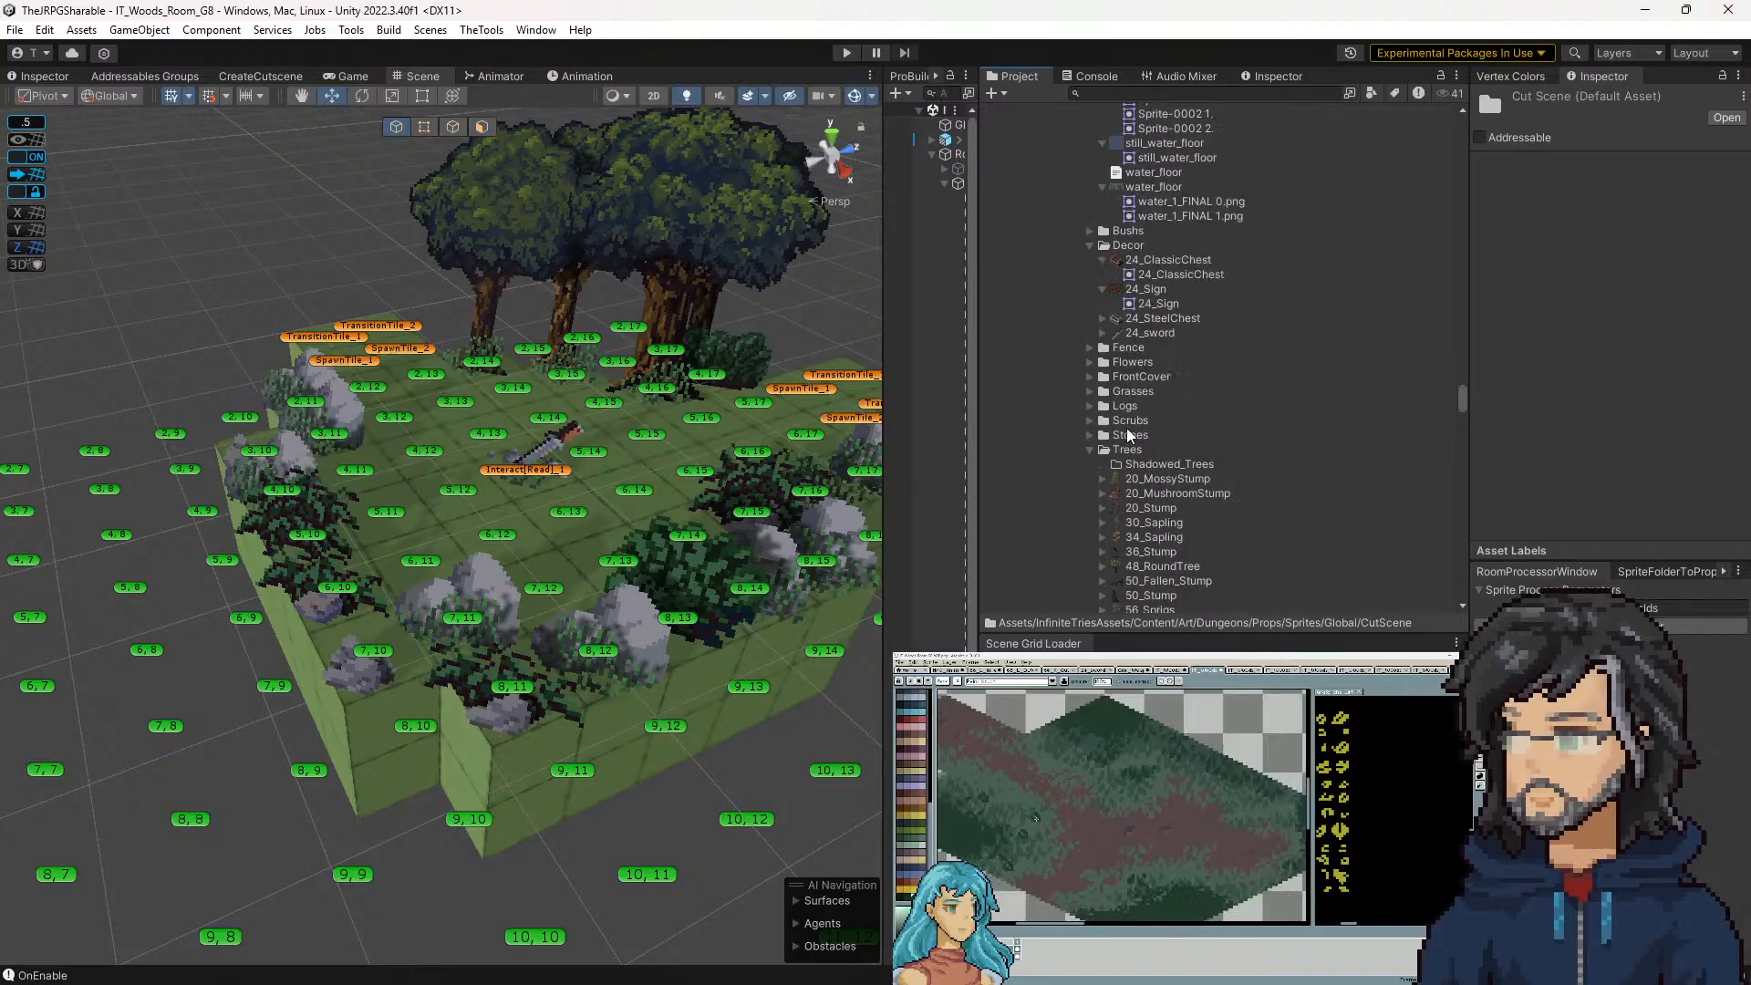
{"action": "scroll", "coordinate": [1151, 465], "scroll_direction": "down", "scroll_amount": 10}
{"action": "left_click", "coordinate": [1114, 457]}
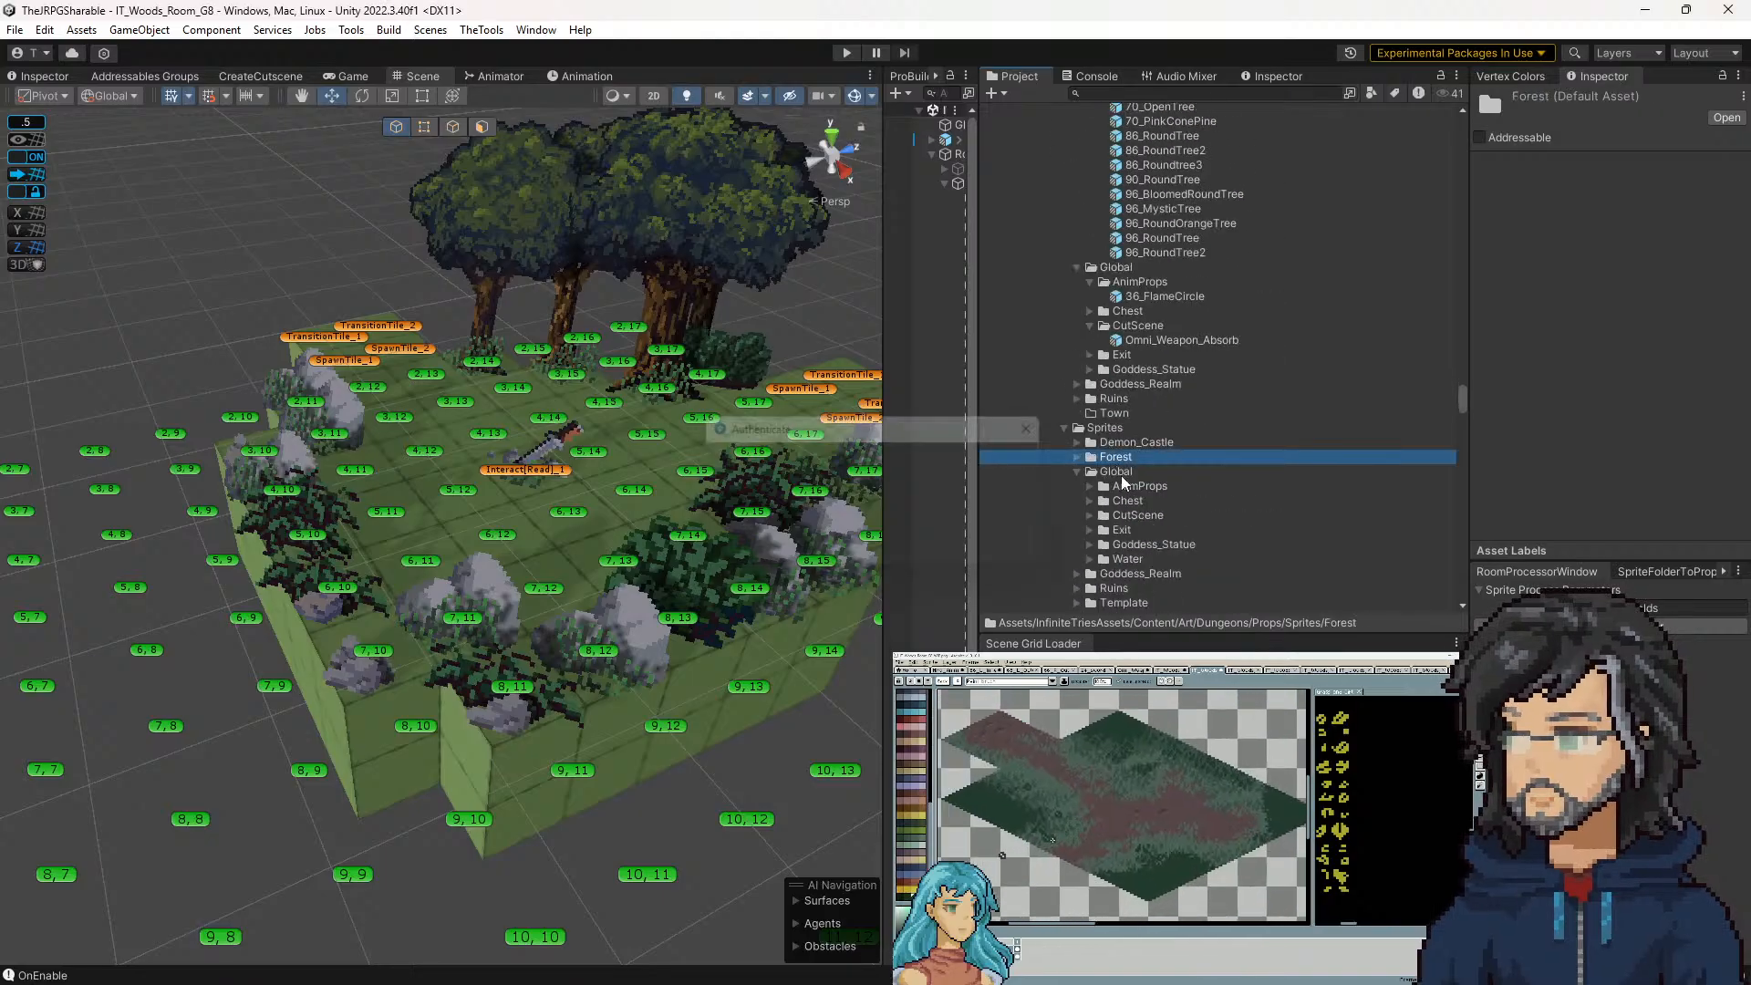
{"action": "left_click", "coordinate": [1121, 488]}
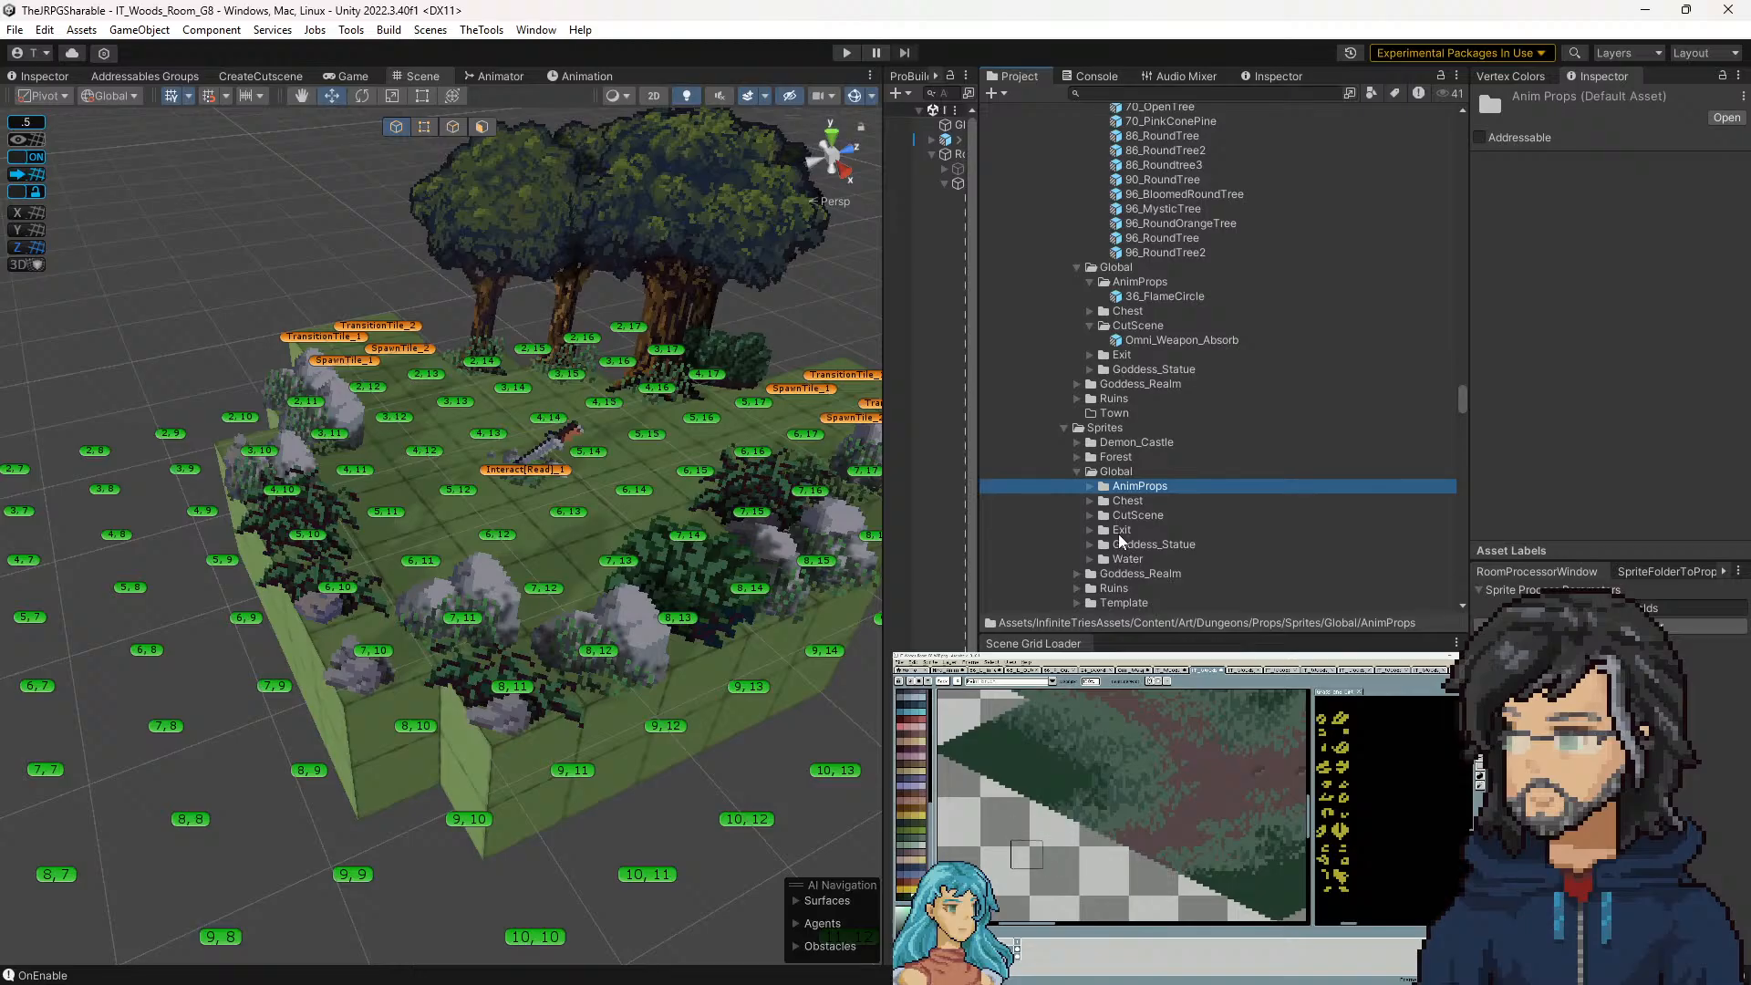
Create a new folder named Test inside Props/Sprites/Global
{"action": "right_click", "coordinate": [1129, 471]}
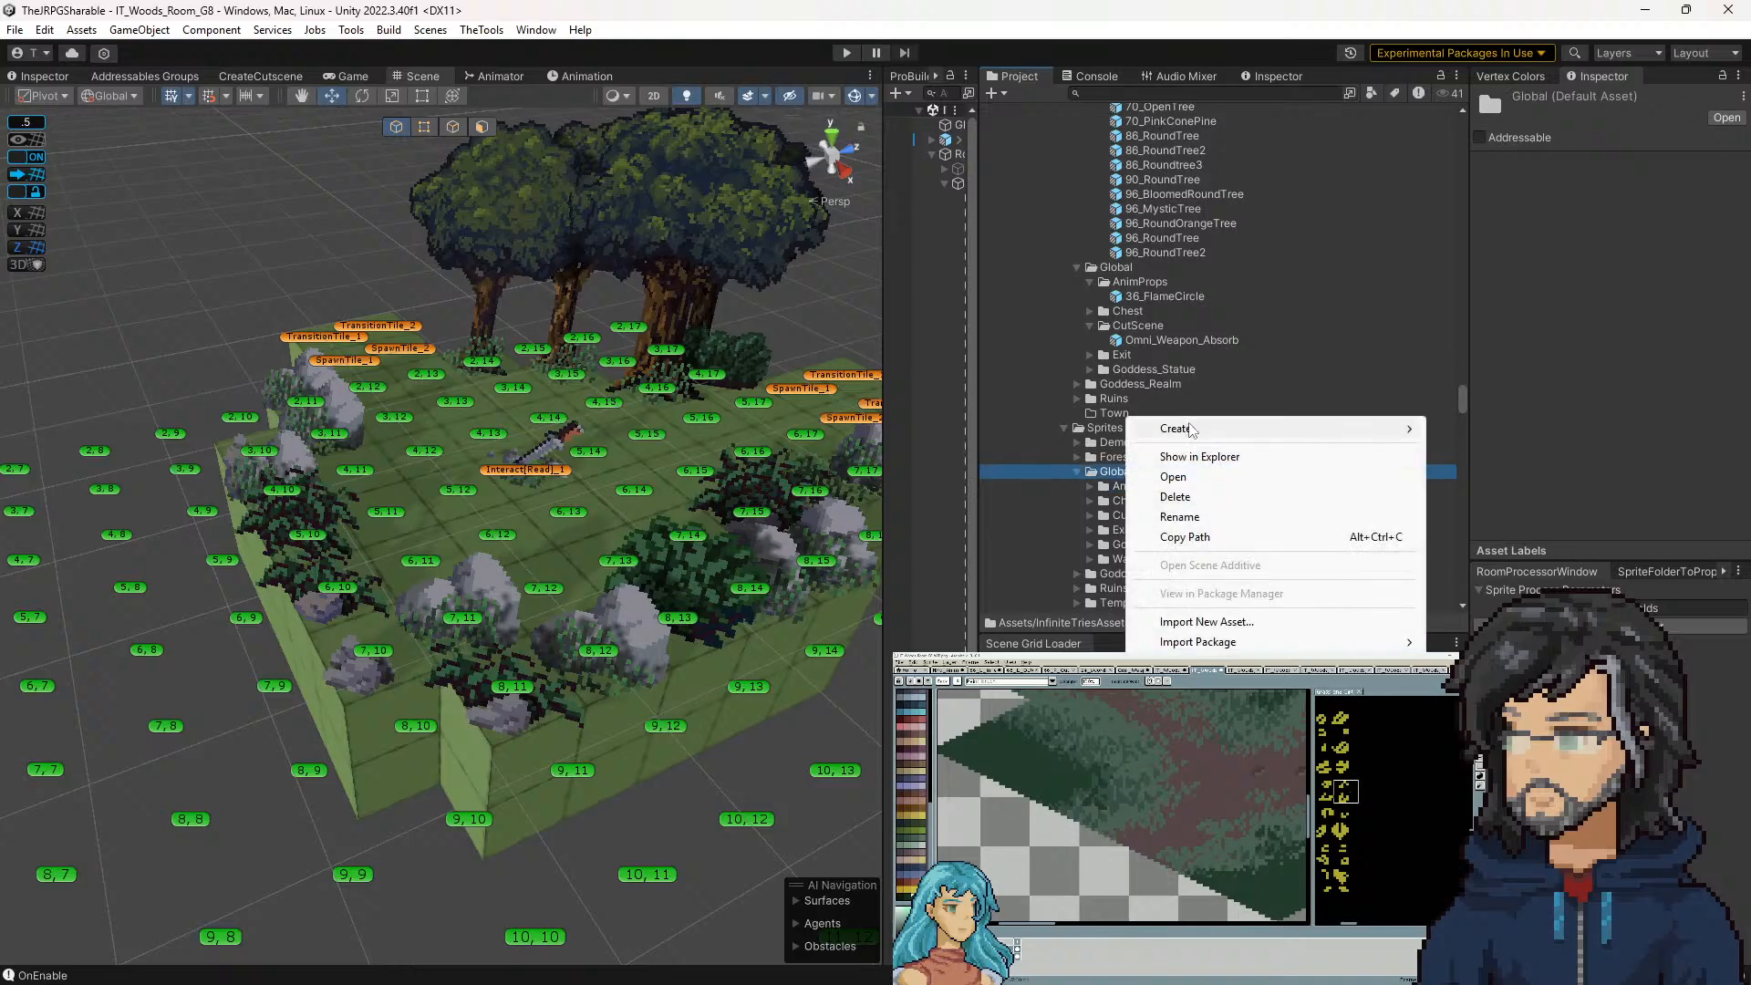
{"action": "mouse_move", "coordinate": [1185, 428]}
{"action": "left_click", "coordinate": [1463, 217]}
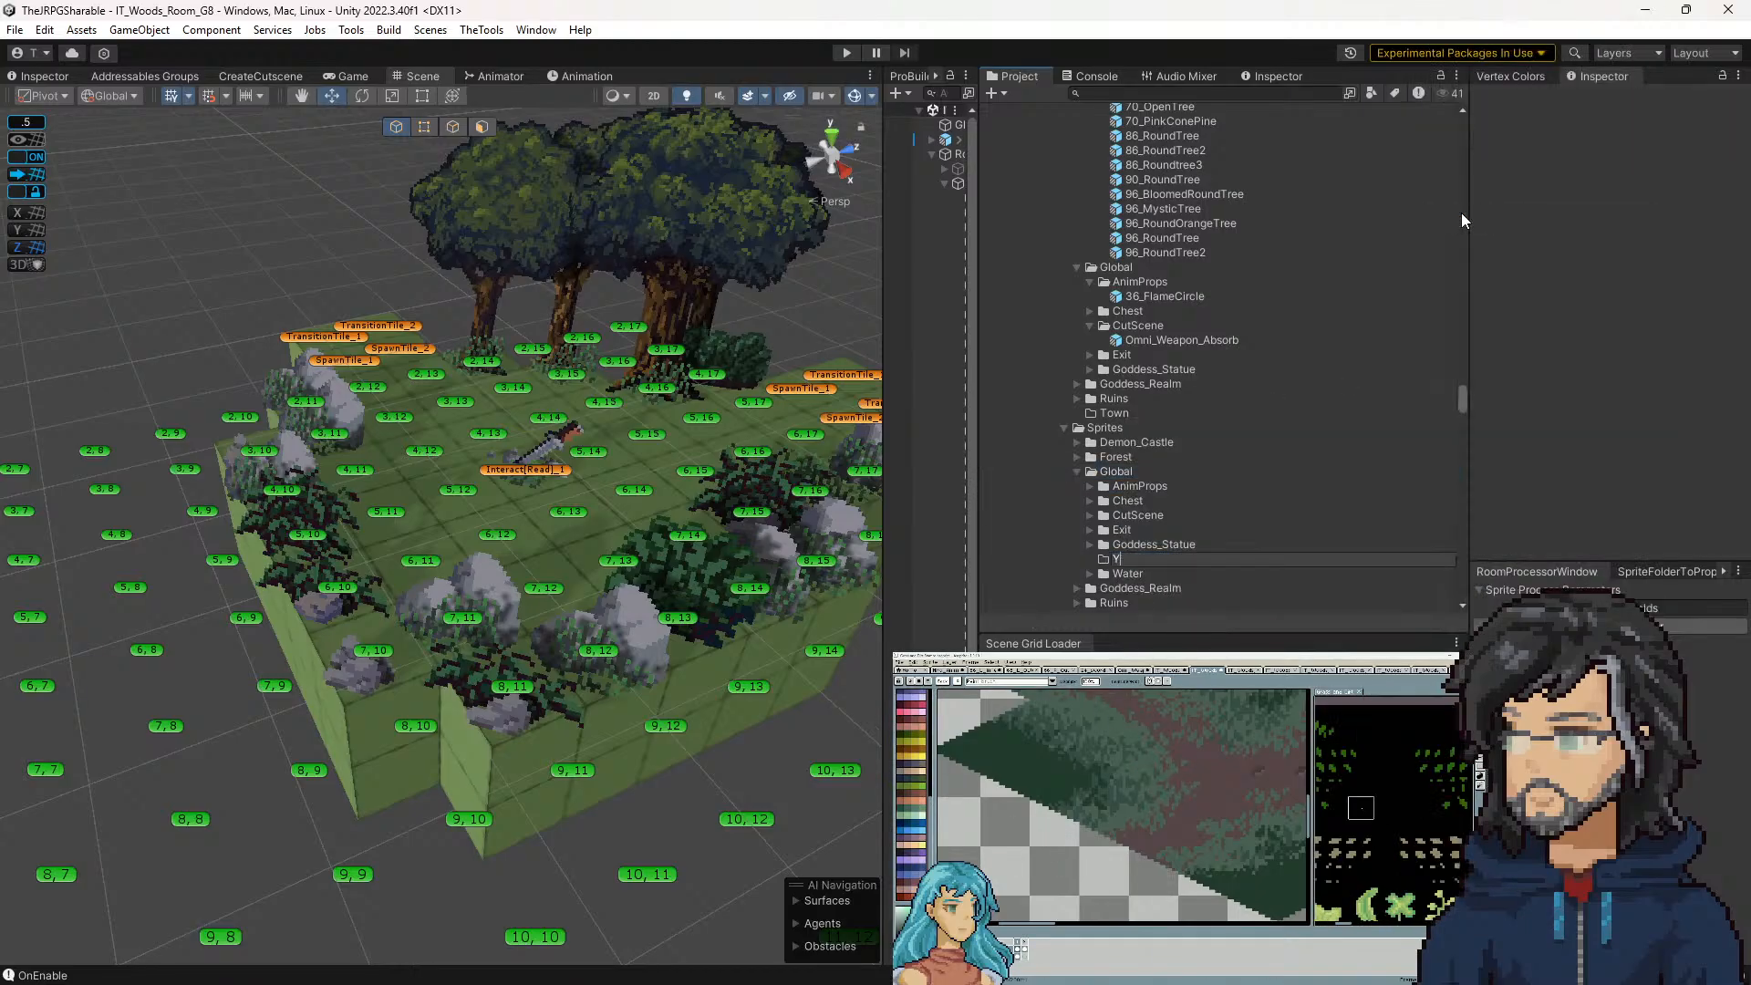
{"action": "type", "text": "Test"}
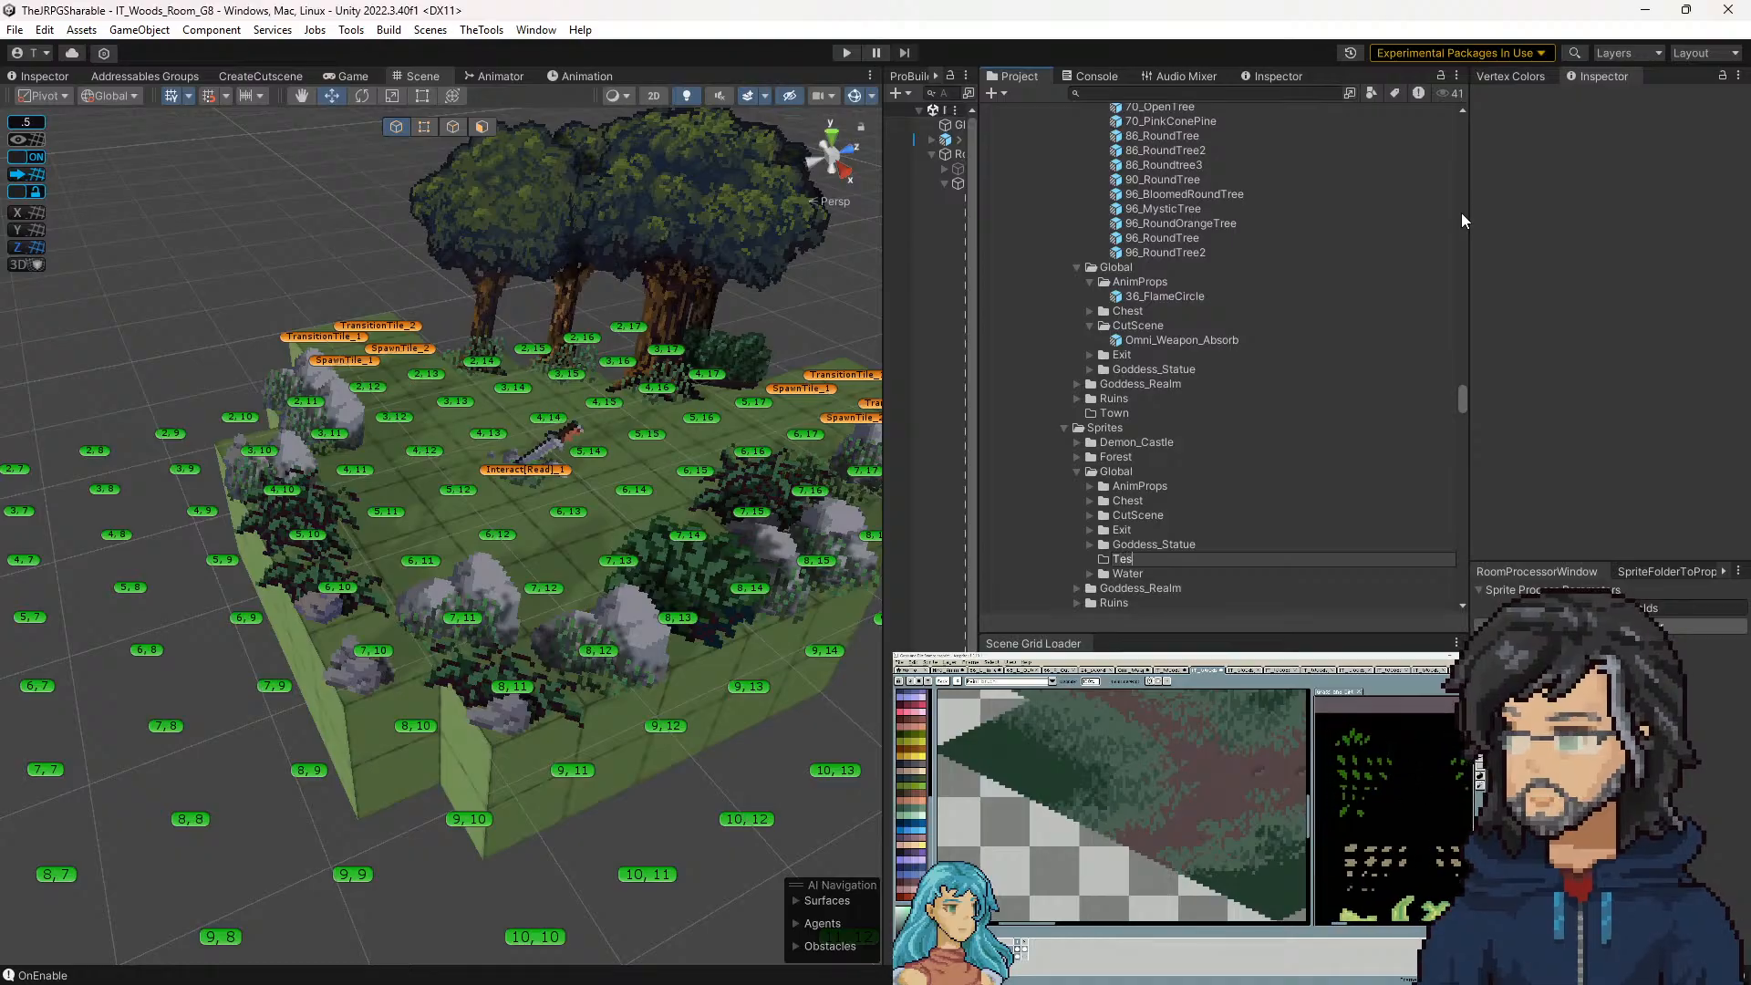
{"action": "key", "text": "Return"}
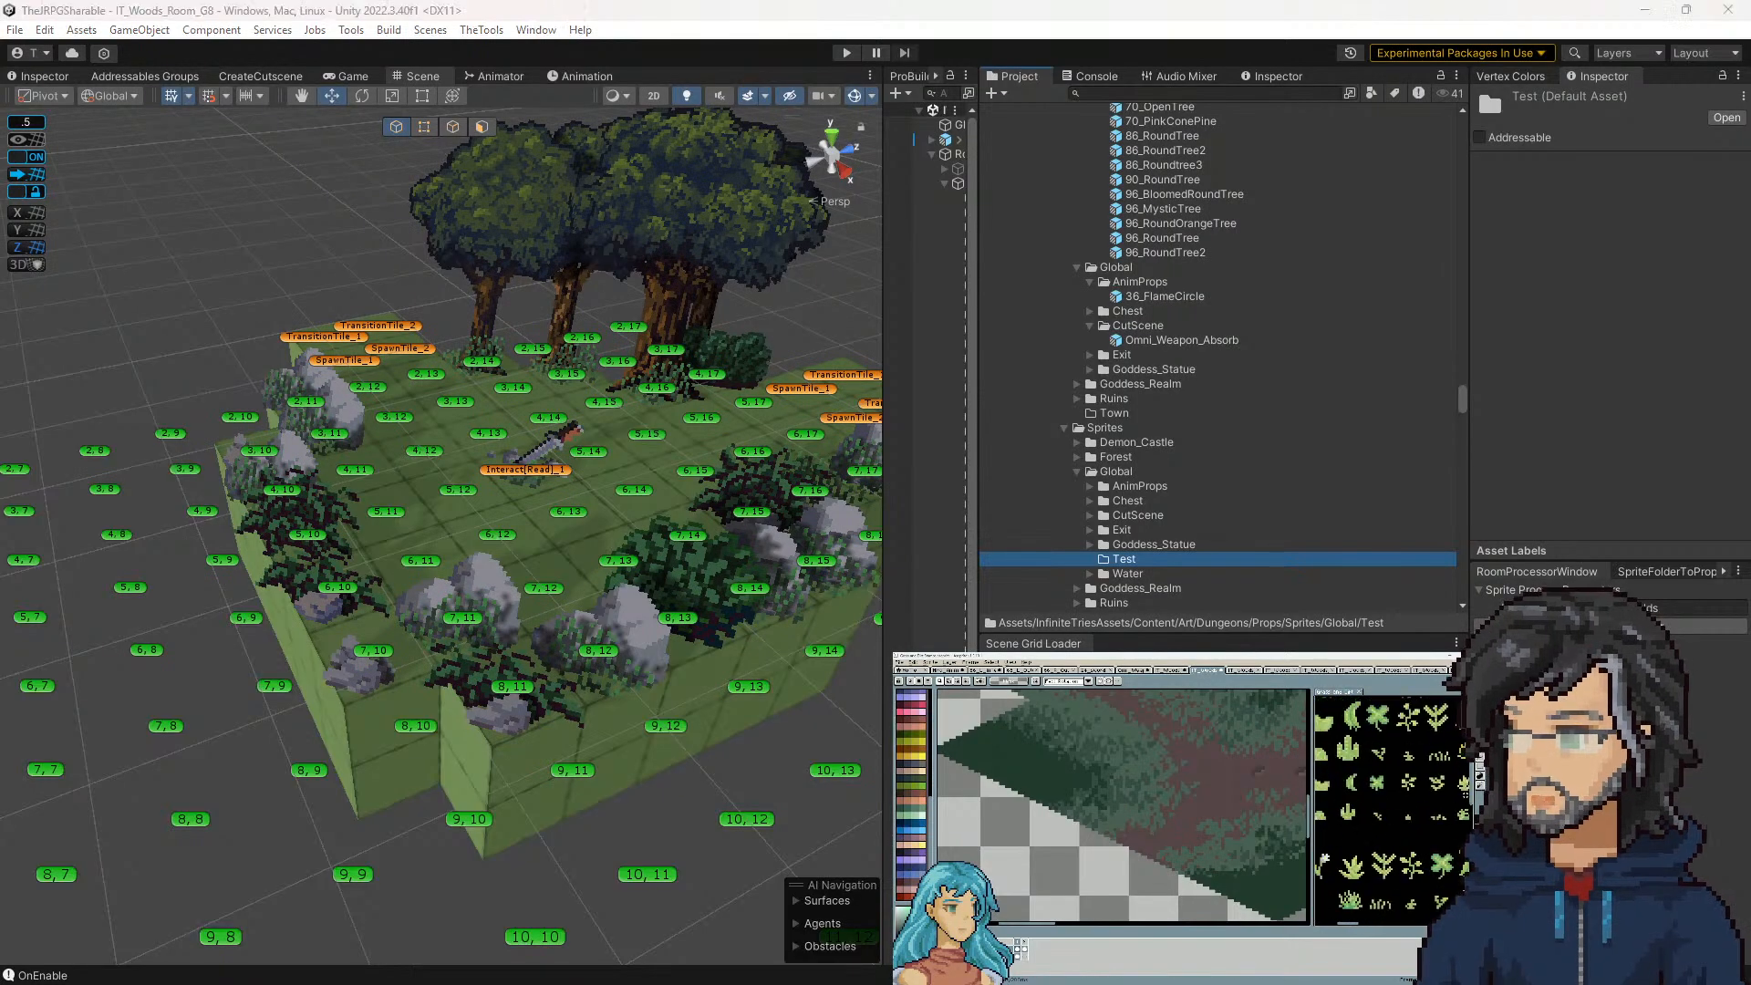
Switch to Aseprite, maximize its window and bring the blank Sprite-0001 canvas into view
{"action": "key", "text": "alt+Tab"}
{"action": "left_click_drag", "start_coordinate": [617, 13], "coordinate": [0, 465]}
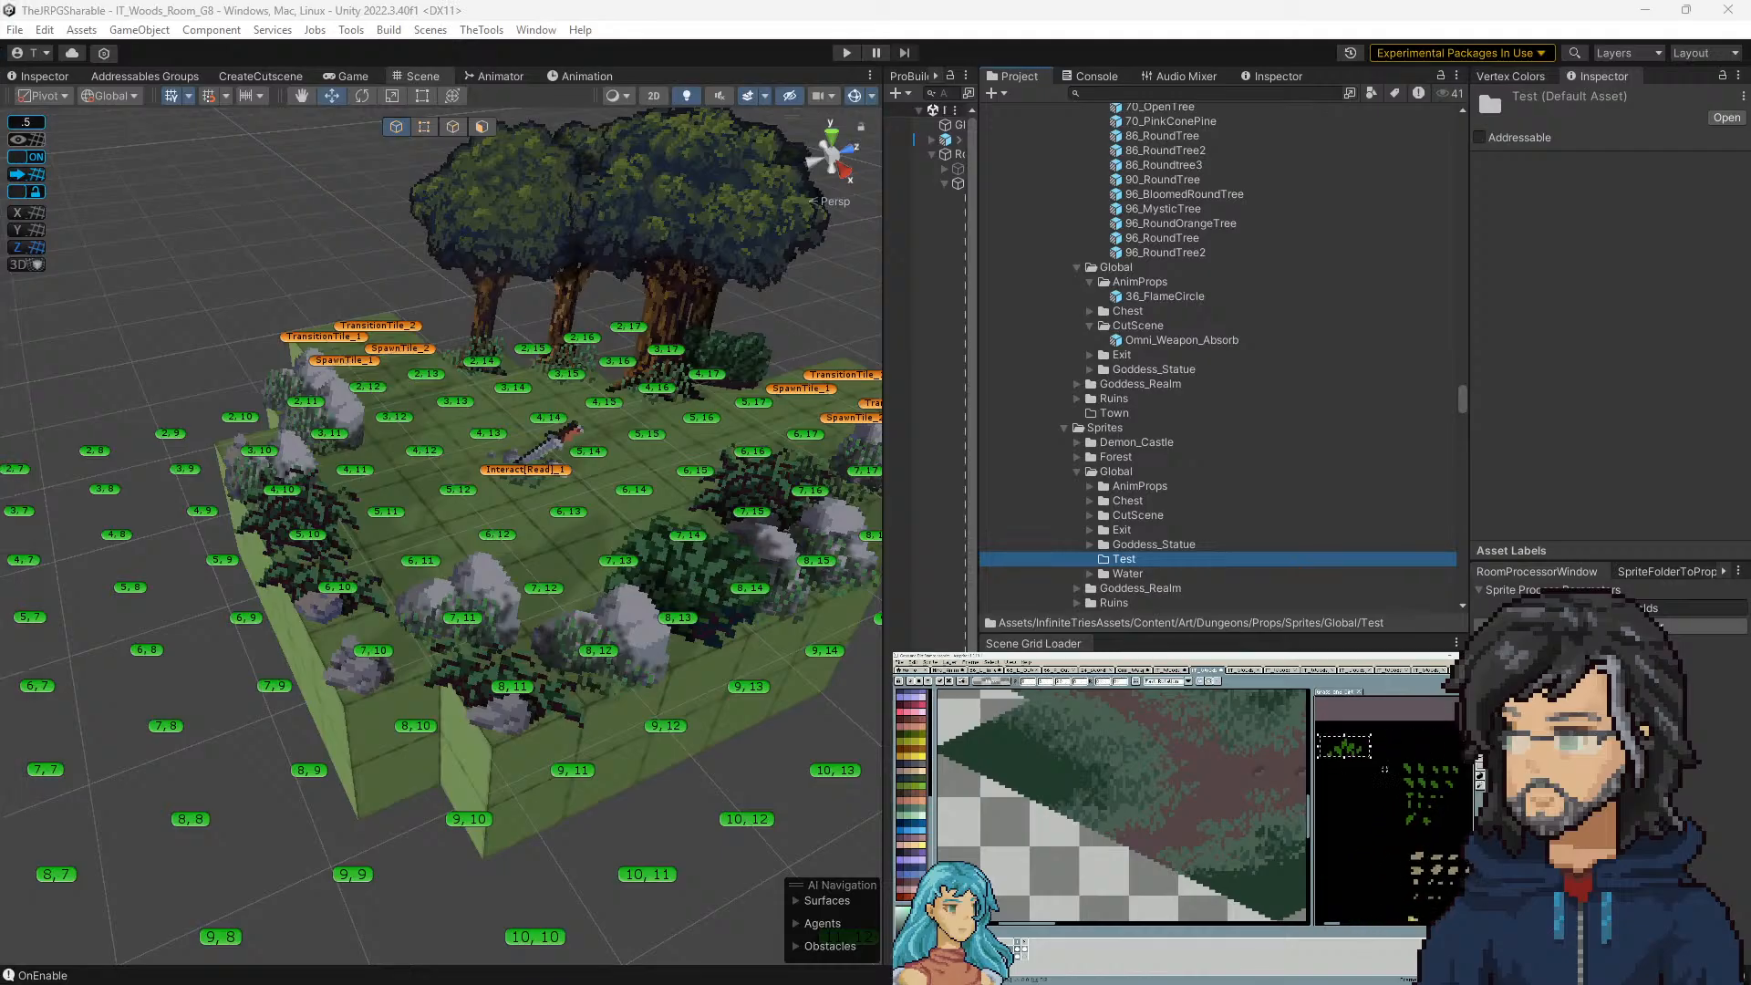
{"action": "left_click_drag", "start_coordinate": [0, 222], "coordinate": [974, 8]}
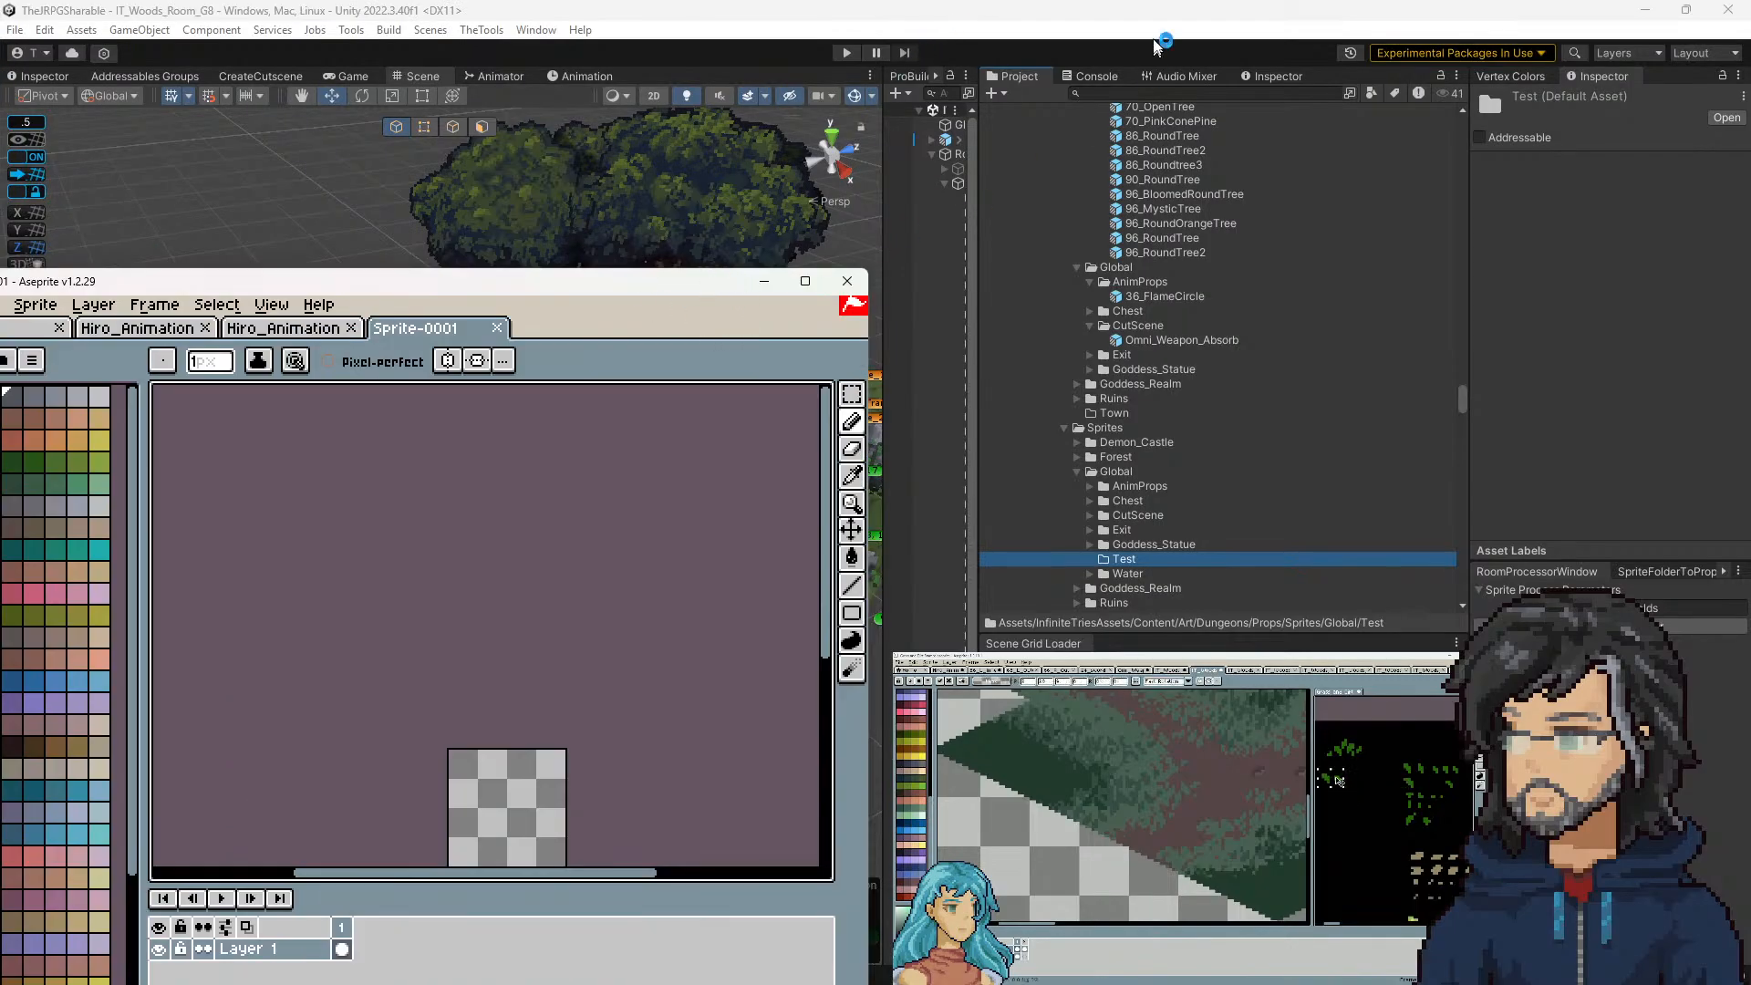
{"action": "left_click", "coordinate": [828, 273]}
{"action": "left_click_drag", "start_coordinate": [596, 515], "coordinate": [836, 426]}
{"action": "scroll", "coordinate": [675, 418], "scroll_direction": "up", "scroll_amount": 4}
{"action": "scroll", "coordinate": [479, 346], "scroll_direction": "down", "scroll_amount": 4}
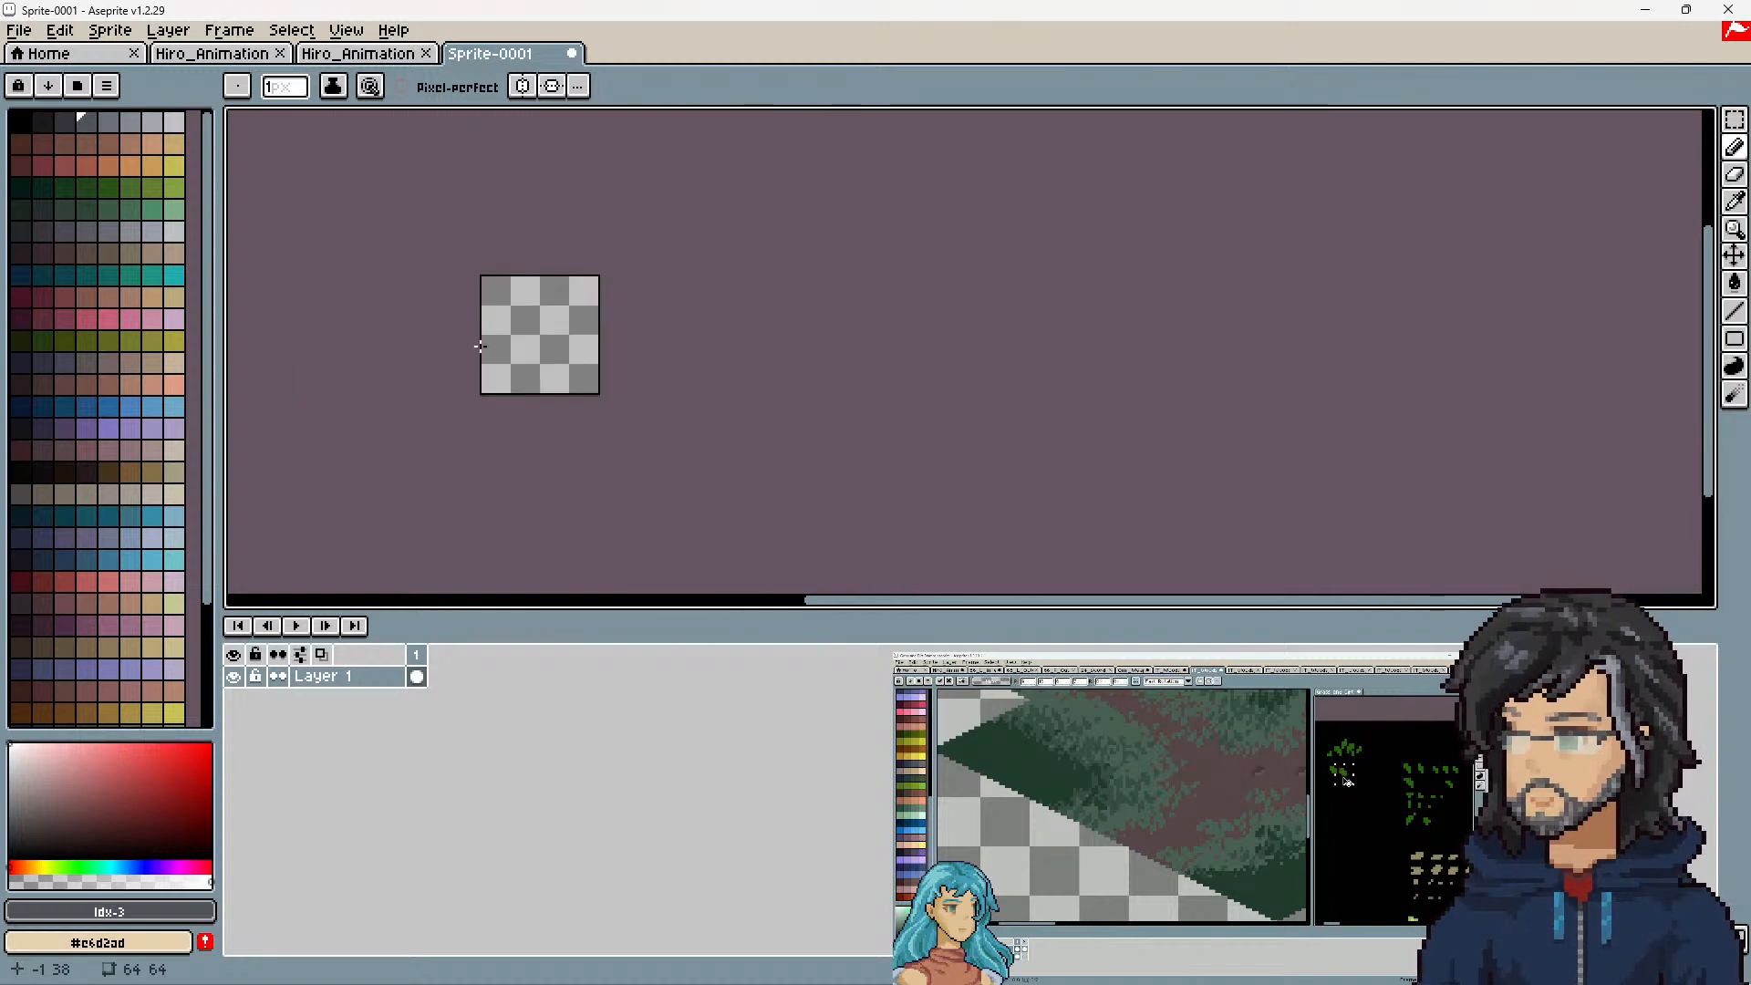
Fill the whole Sprite-0001 canvas with the purple palette colour Idx-116
{"action": "left_click", "coordinate": [109, 427]}
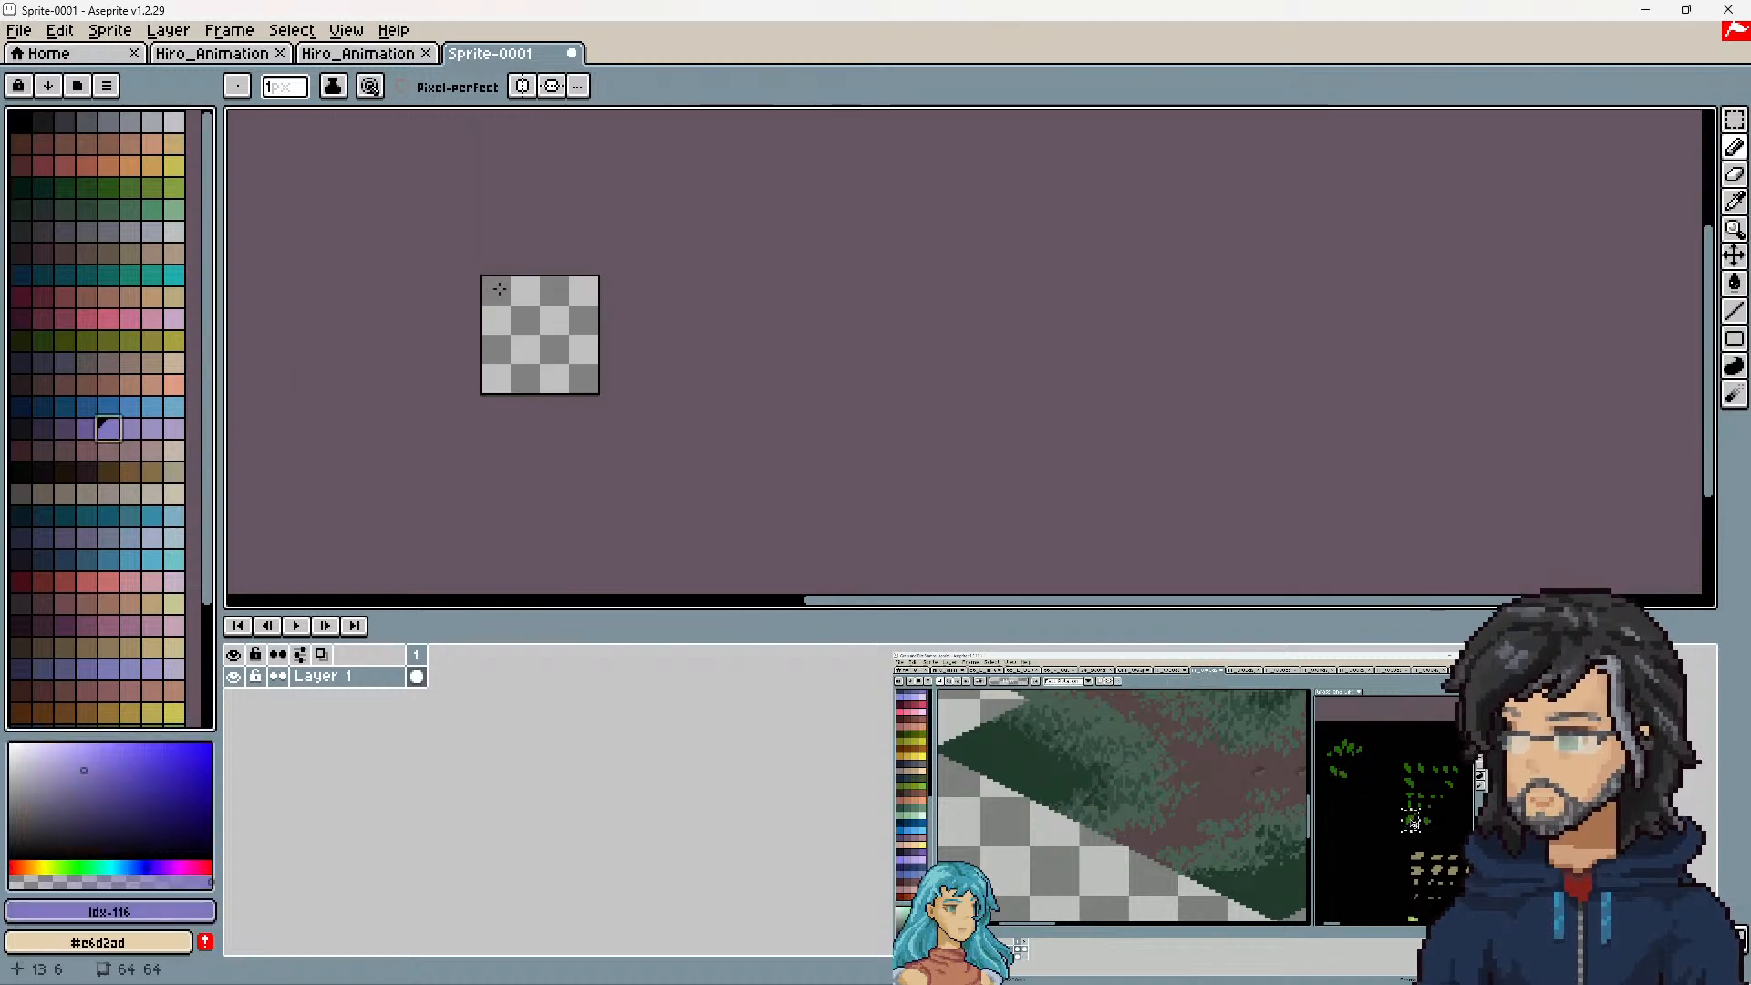
{"action": "scroll", "coordinate": [508, 307], "scroll_direction": "up", "scroll_amount": 5}
{"action": "scroll", "coordinate": [511, 332], "scroll_direction": "down", "scroll_amount": 2}
{"action": "key", "text": "g"}
{"action": "left_click", "coordinate": [572, 338]}
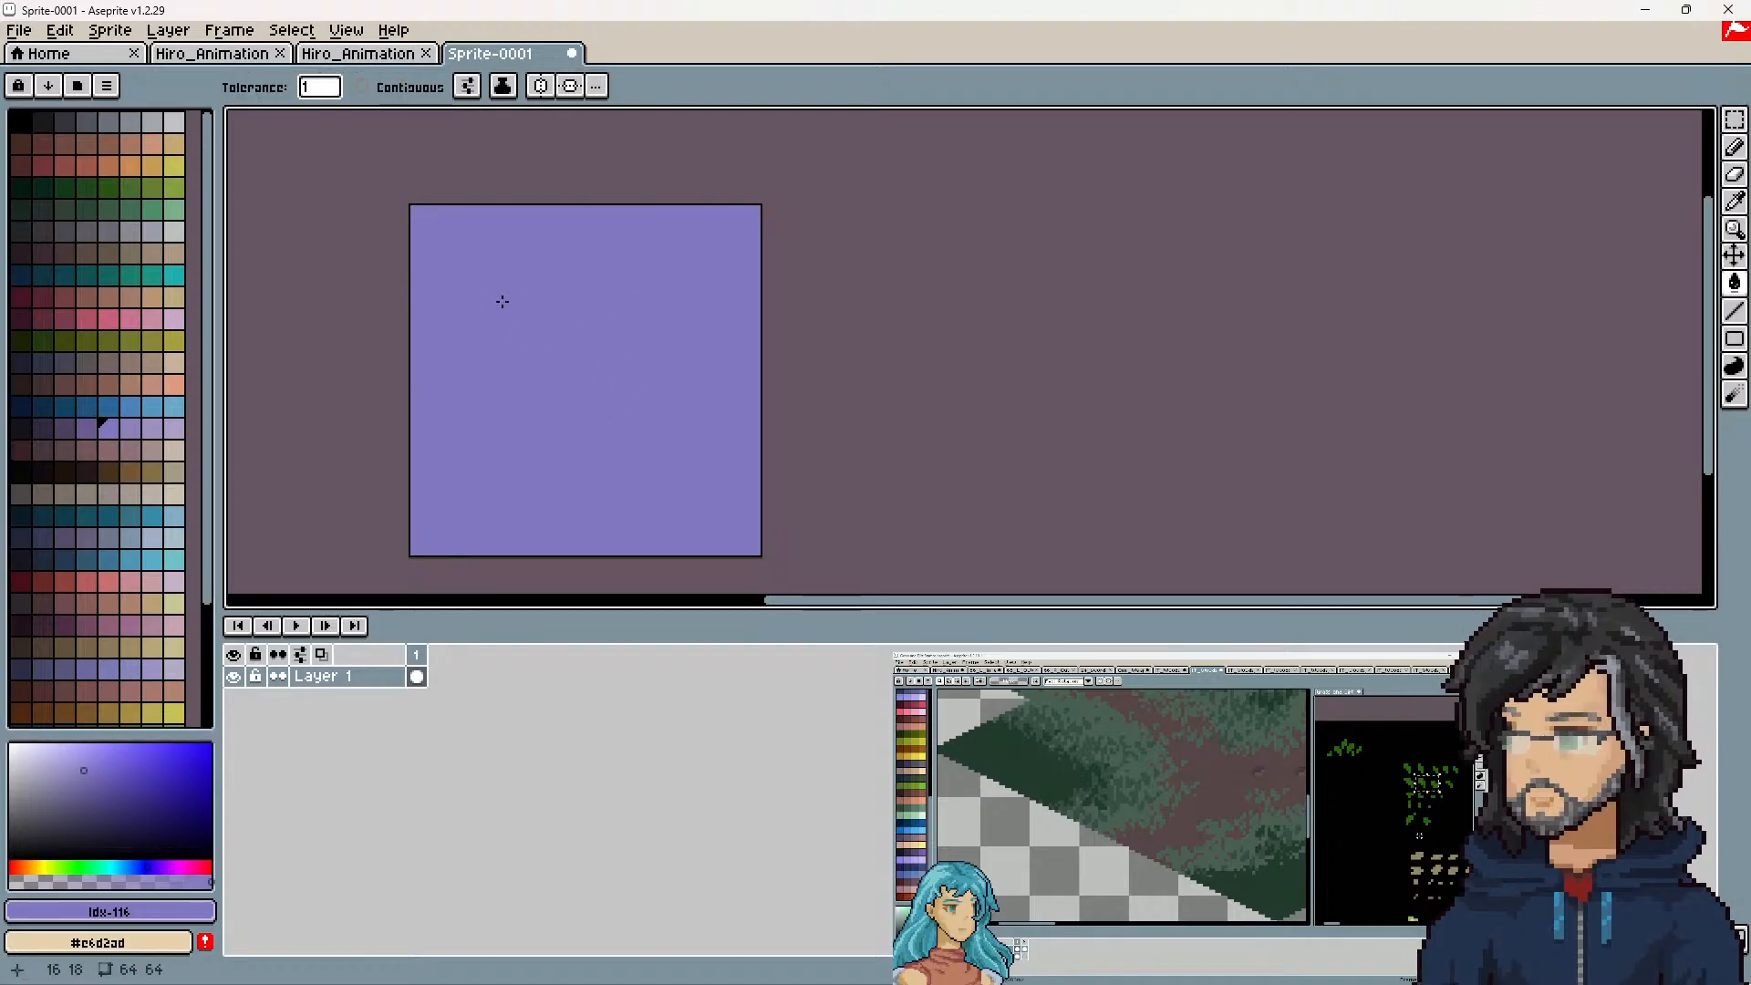
Save the purple sprite as Decal_Test in the Dungeons/Props/Sprites/Global/Test folder
{"action": "key", "text": "ctrl+s"}
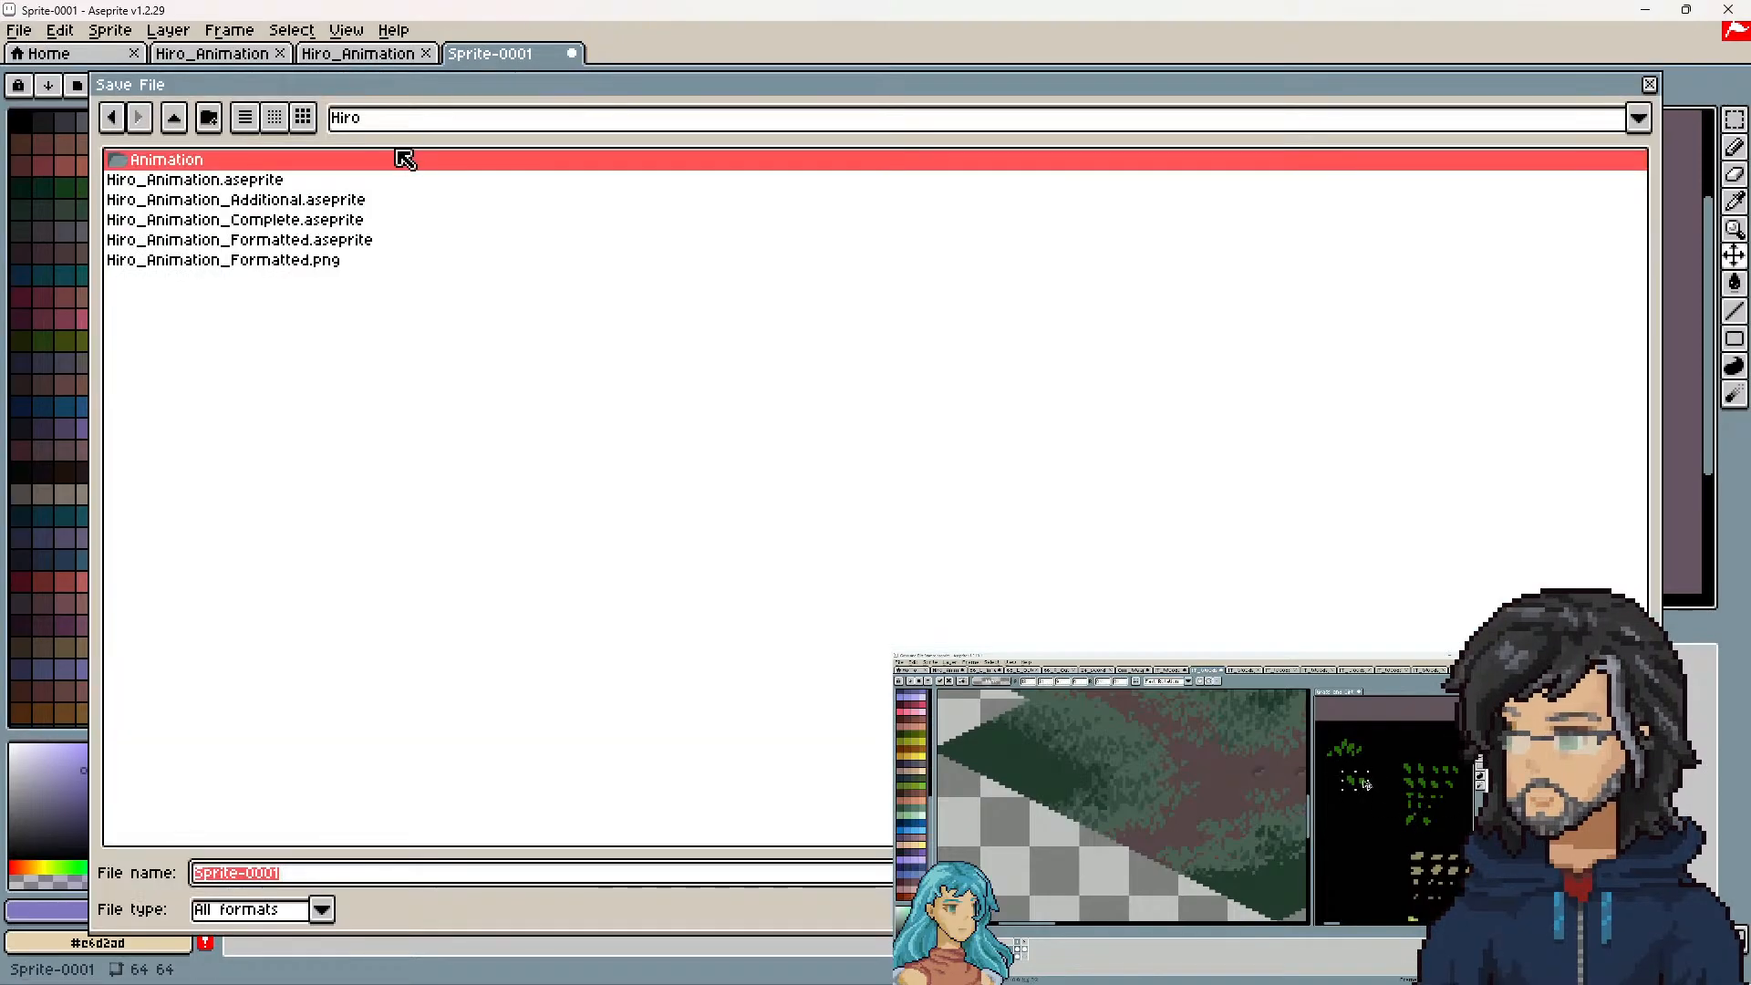
{"action": "left_click", "coordinate": [176, 118]}
{"action": "left_click", "coordinate": [176, 118]}
{"action": "left_click", "coordinate": [179, 123]}
{"action": "double_click", "coordinate": [187, 241]}
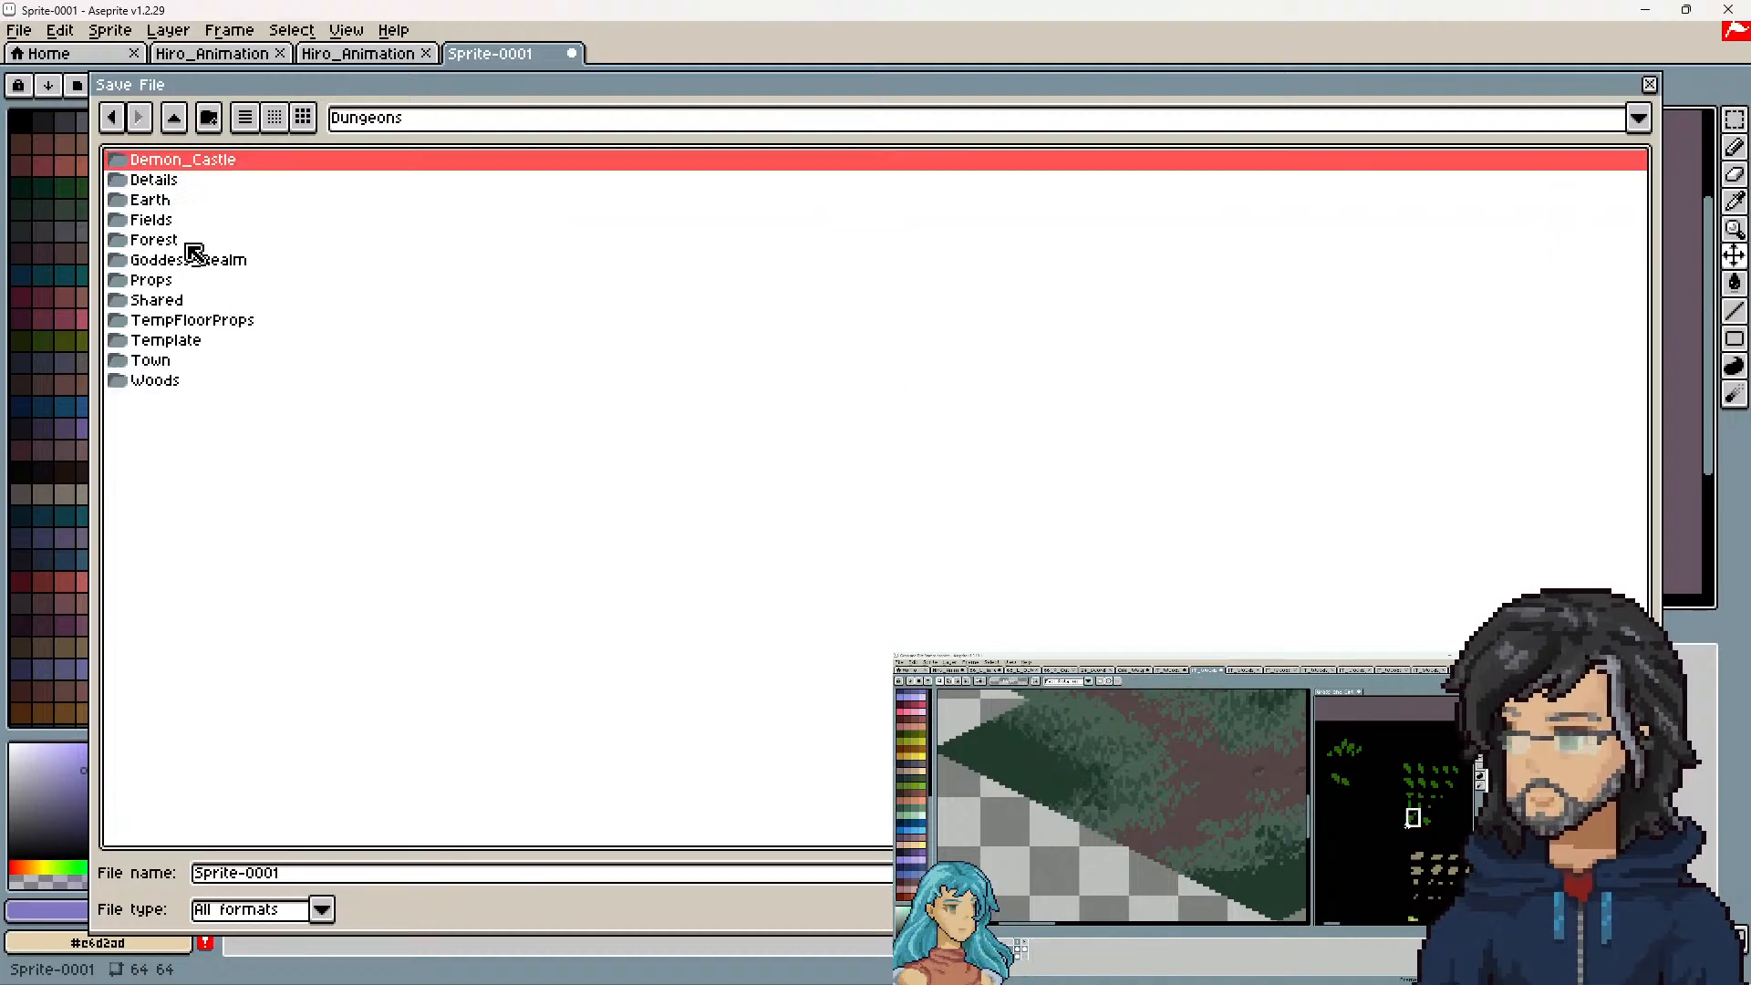
{"action": "double_click", "coordinate": [175, 279]}
{"action": "double_click", "coordinate": [167, 180]}
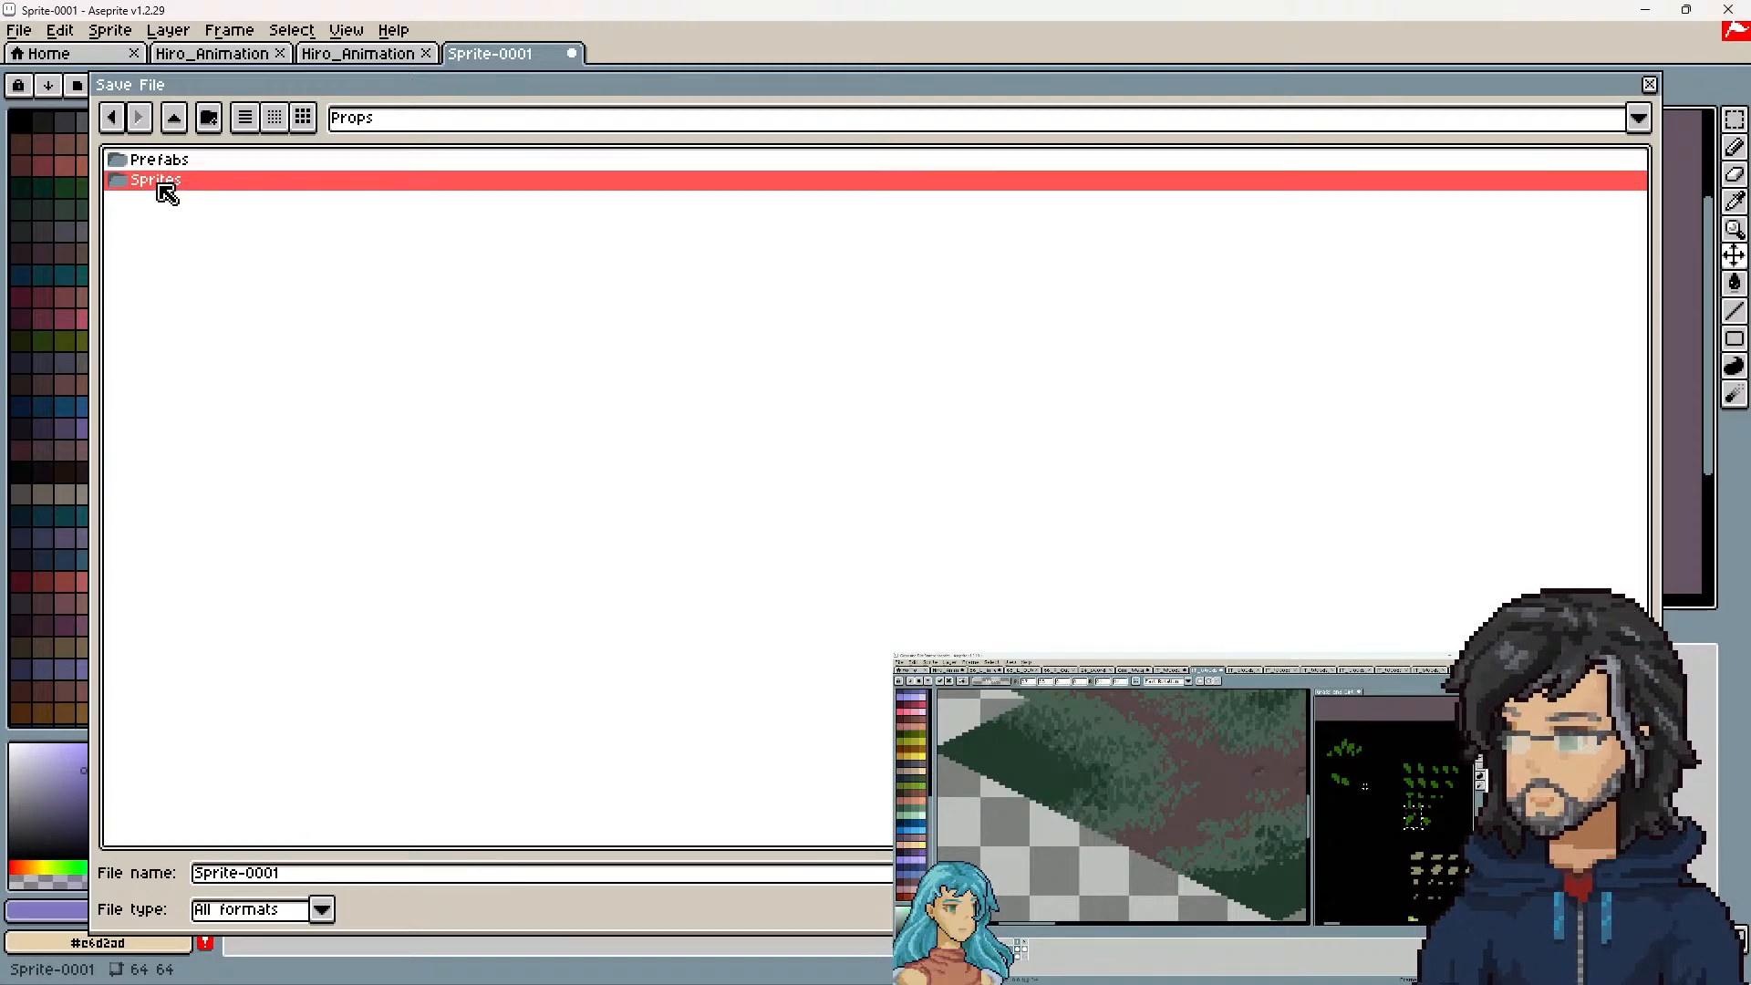
{"action": "left_click", "coordinate": [165, 201]}
{"action": "double_click", "coordinate": [165, 204]}
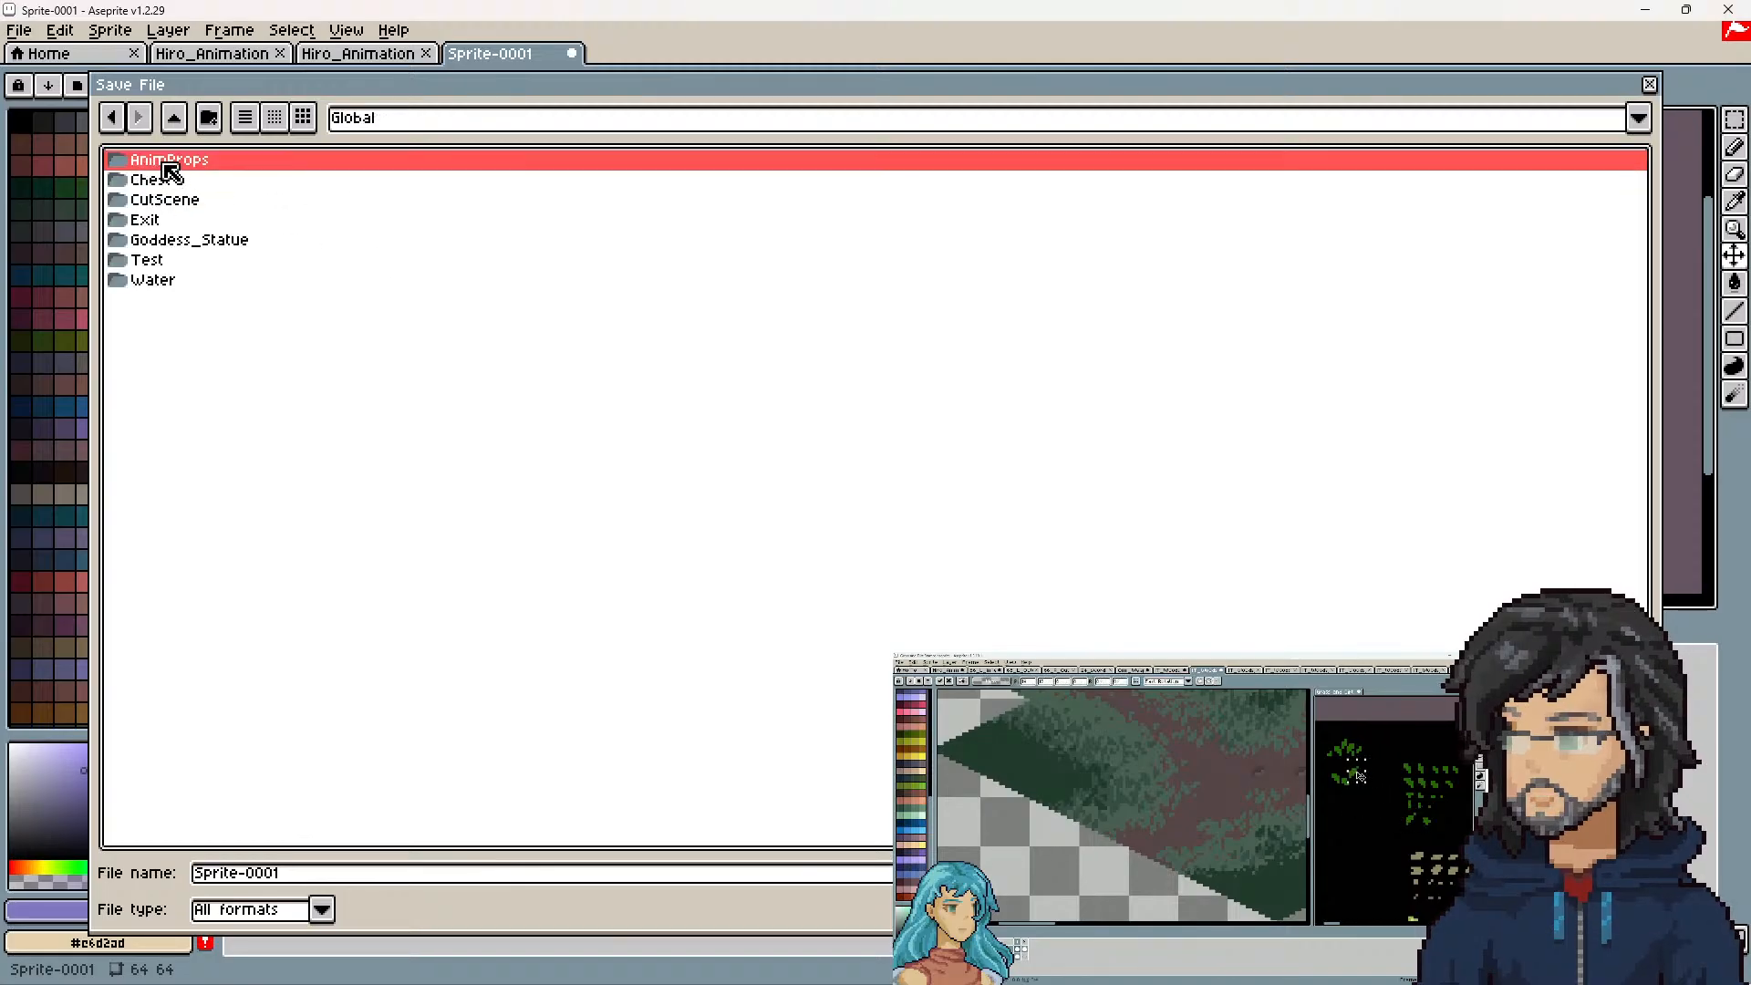
{"action": "double_click", "coordinate": [159, 262]}
{"action": "left_click", "coordinate": [301, 875]}
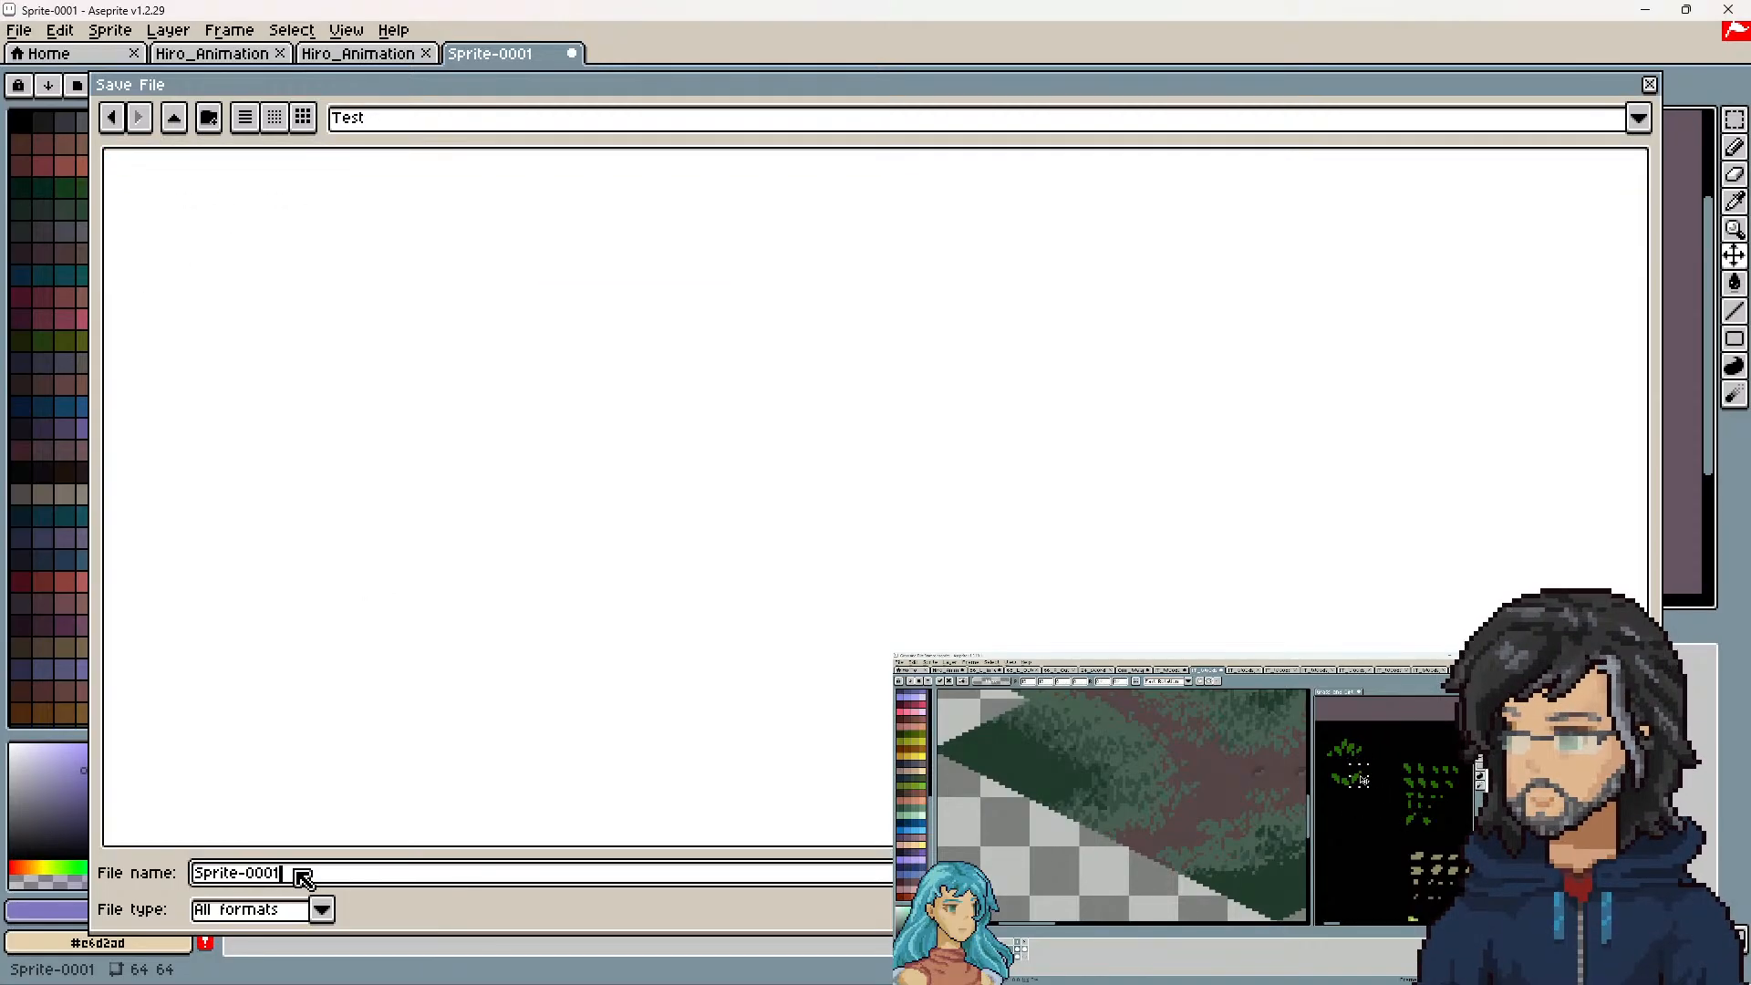
{"action": "type", "text": "Decal_Test"}
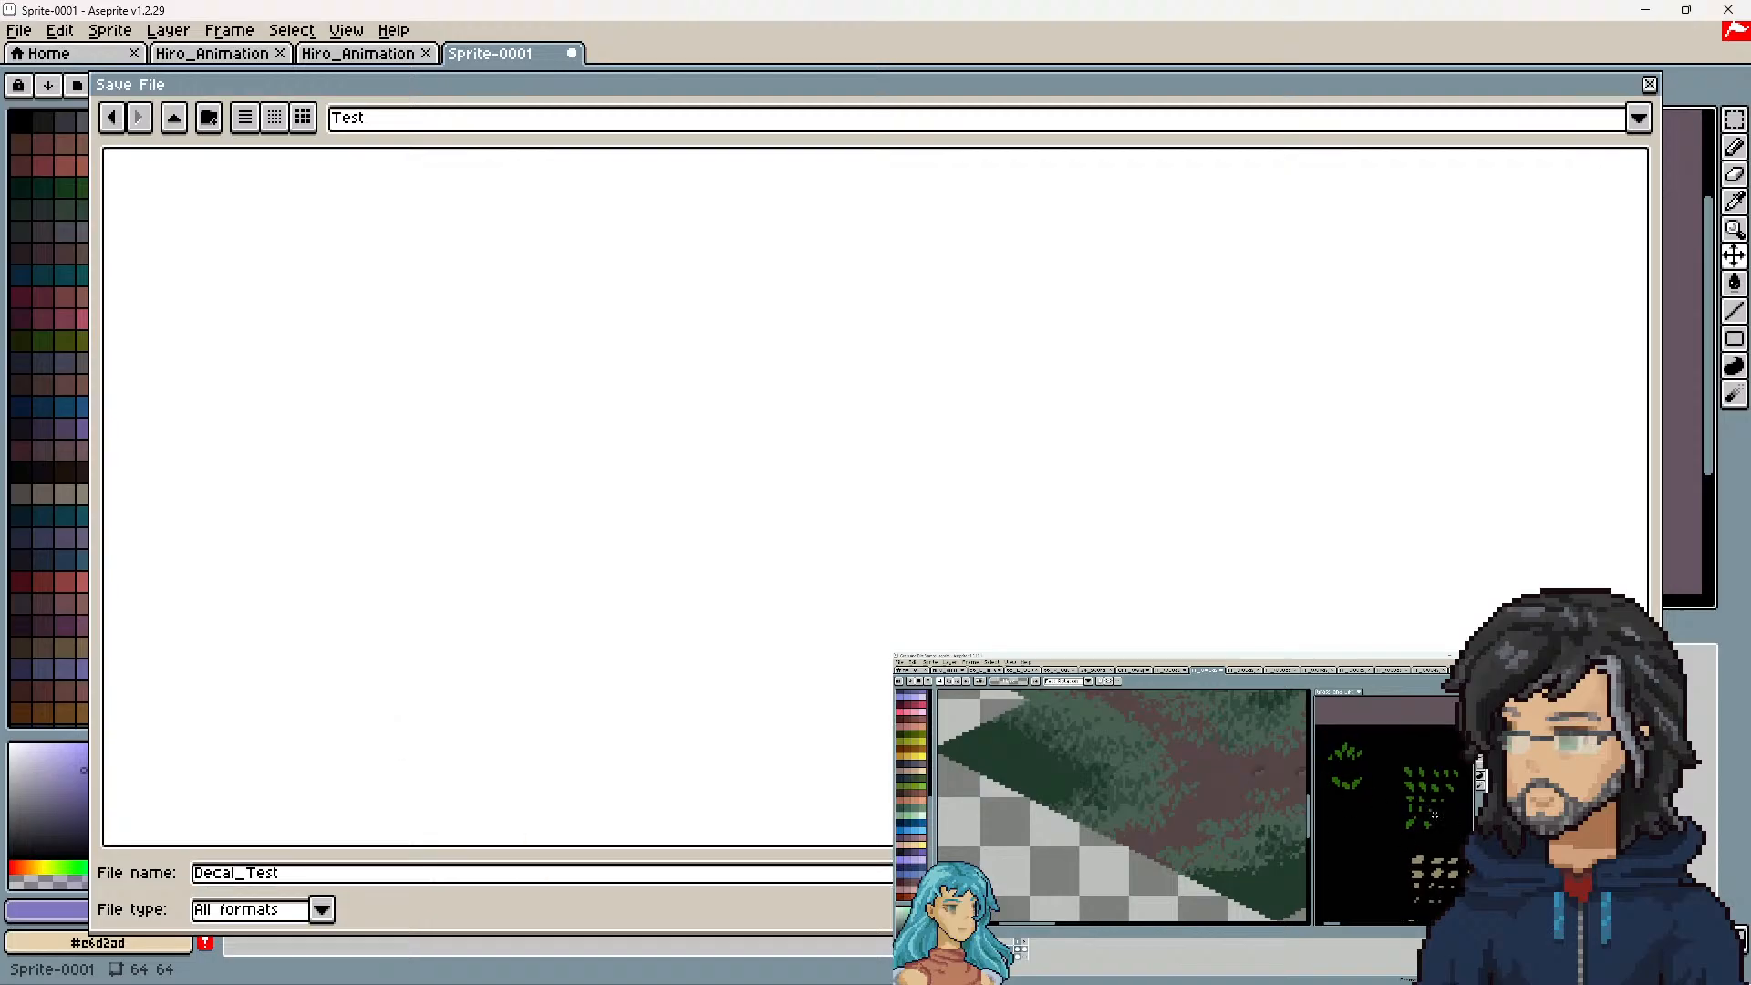
{"action": "key", "text": "Return"}
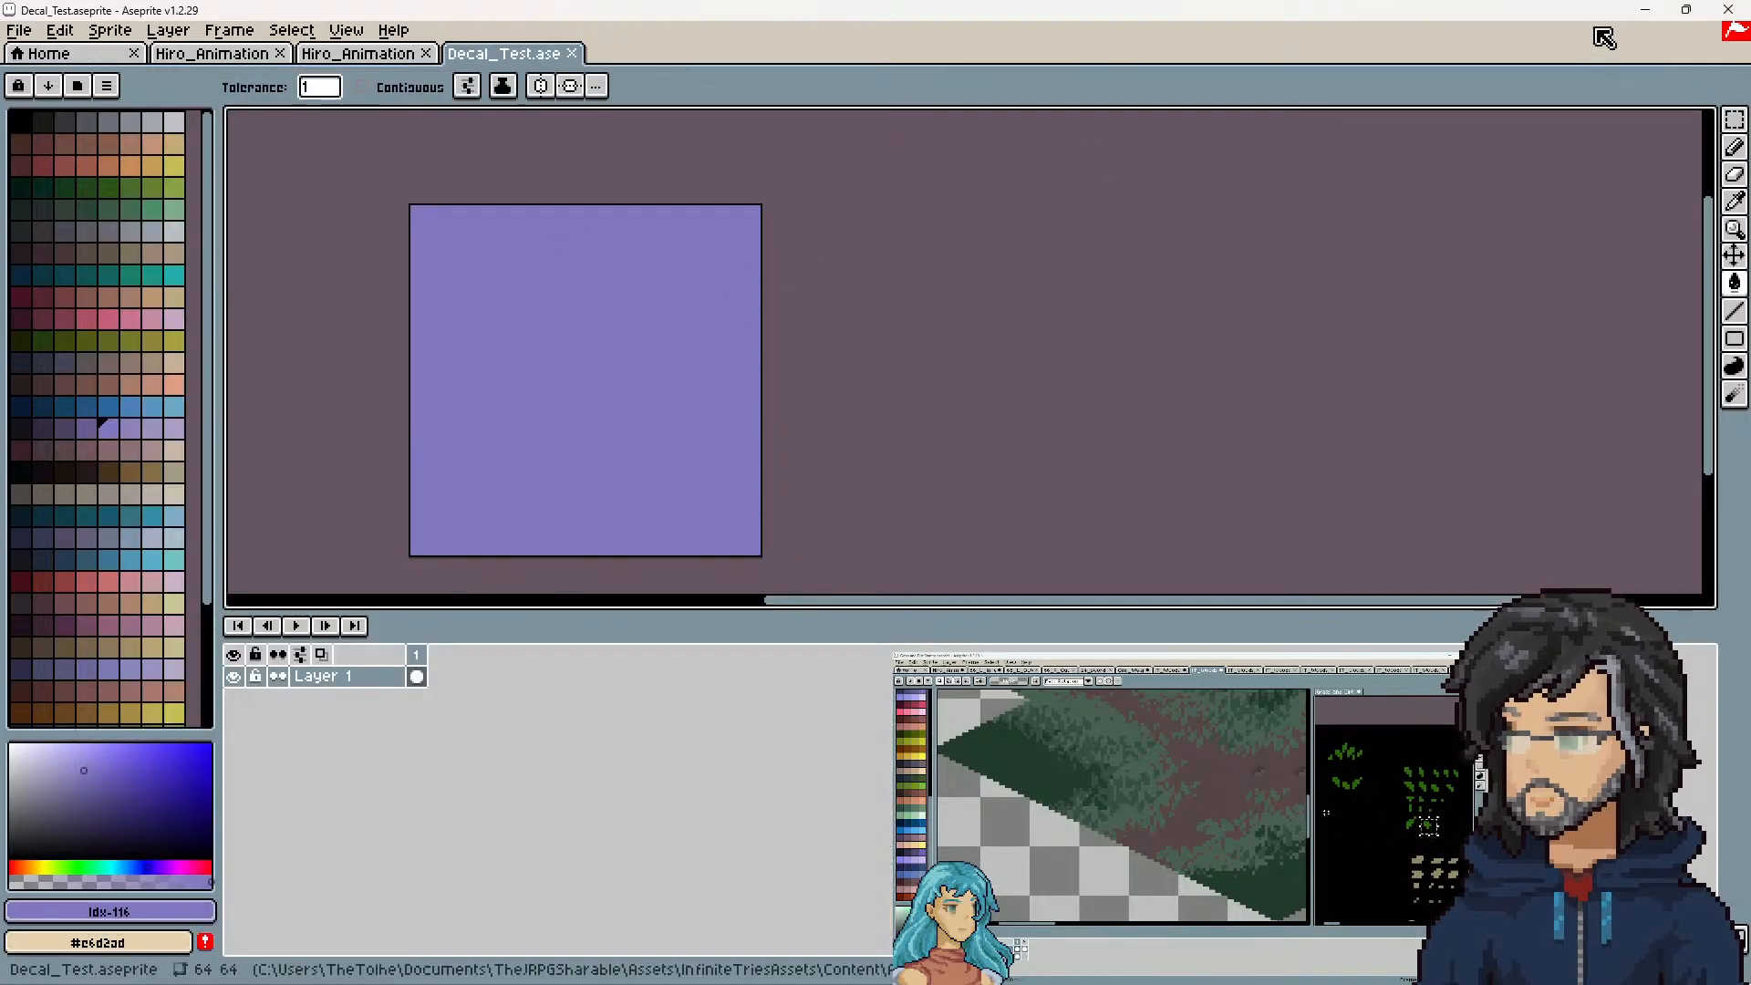
Switch to Unity, expand the Sprites/Global/Test folder and inspect the Decal_Test asset
{"action": "left_click", "coordinate": [1644, 14]}
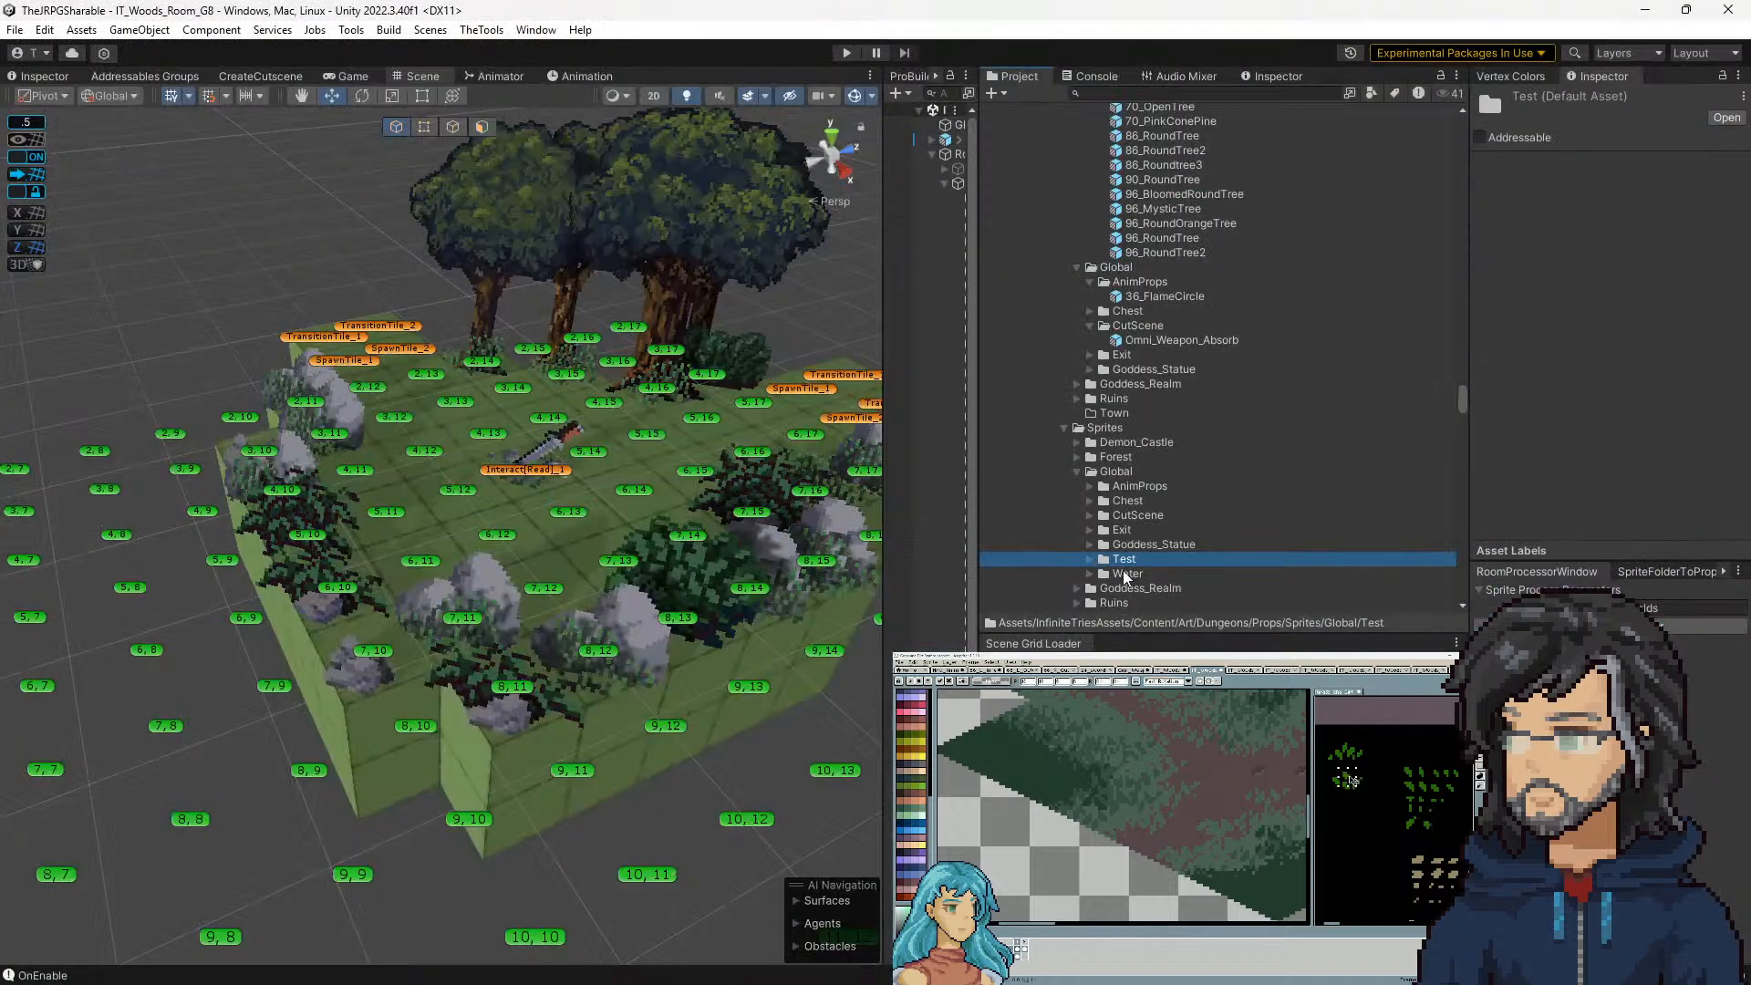
{"action": "left_click", "coordinate": [1092, 561]}
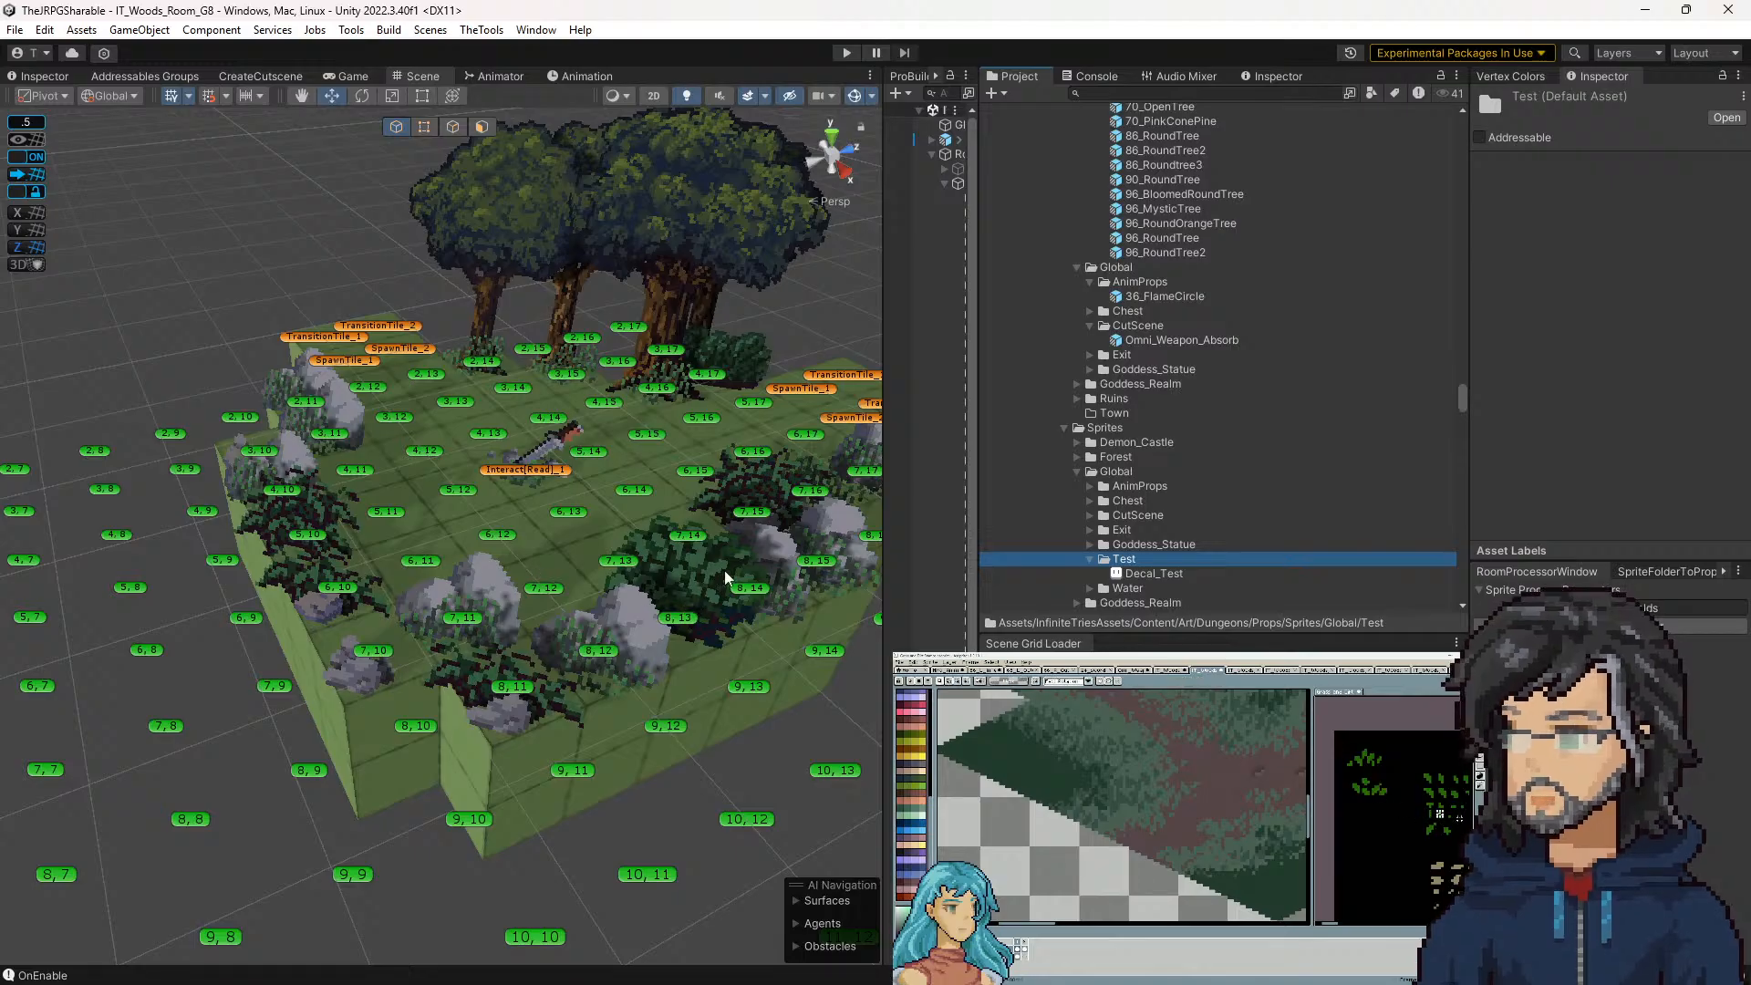
{"action": "left_click", "coordinate": [1167, 574]}
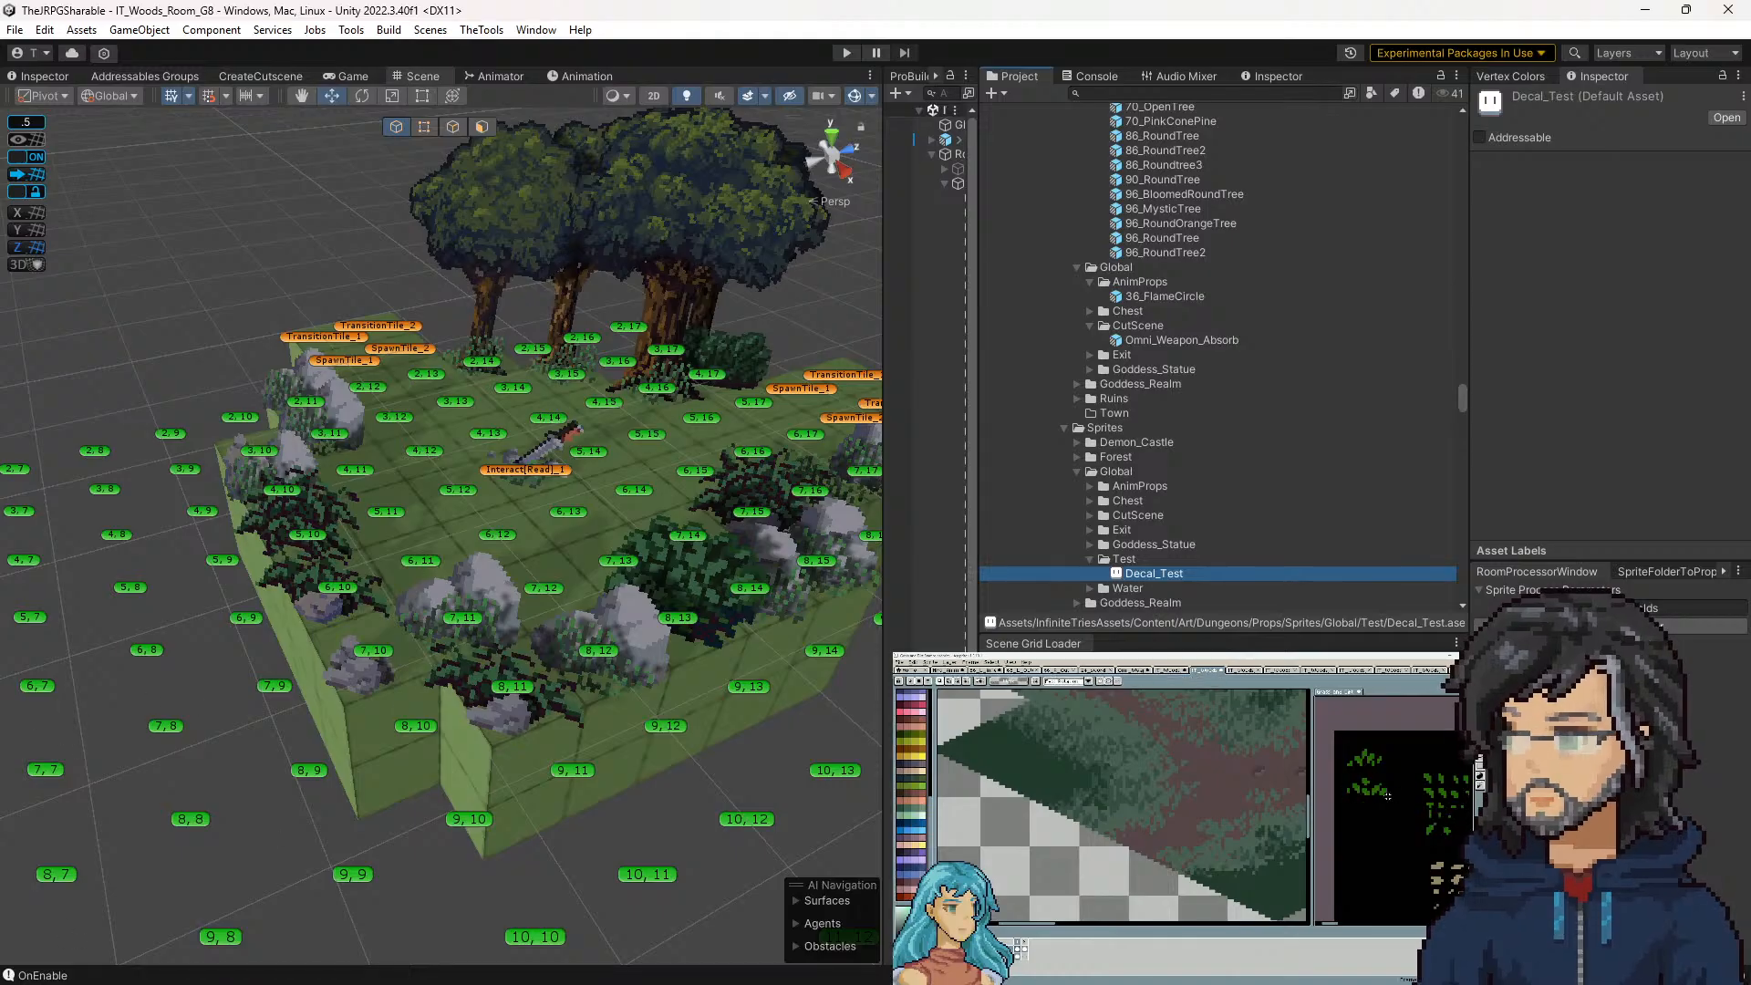
Return to Aseprite and save the sprite as a PNG file, Decal_Test.png, in the same Test folder
{"action": "key", "text": "alt+Tab"}
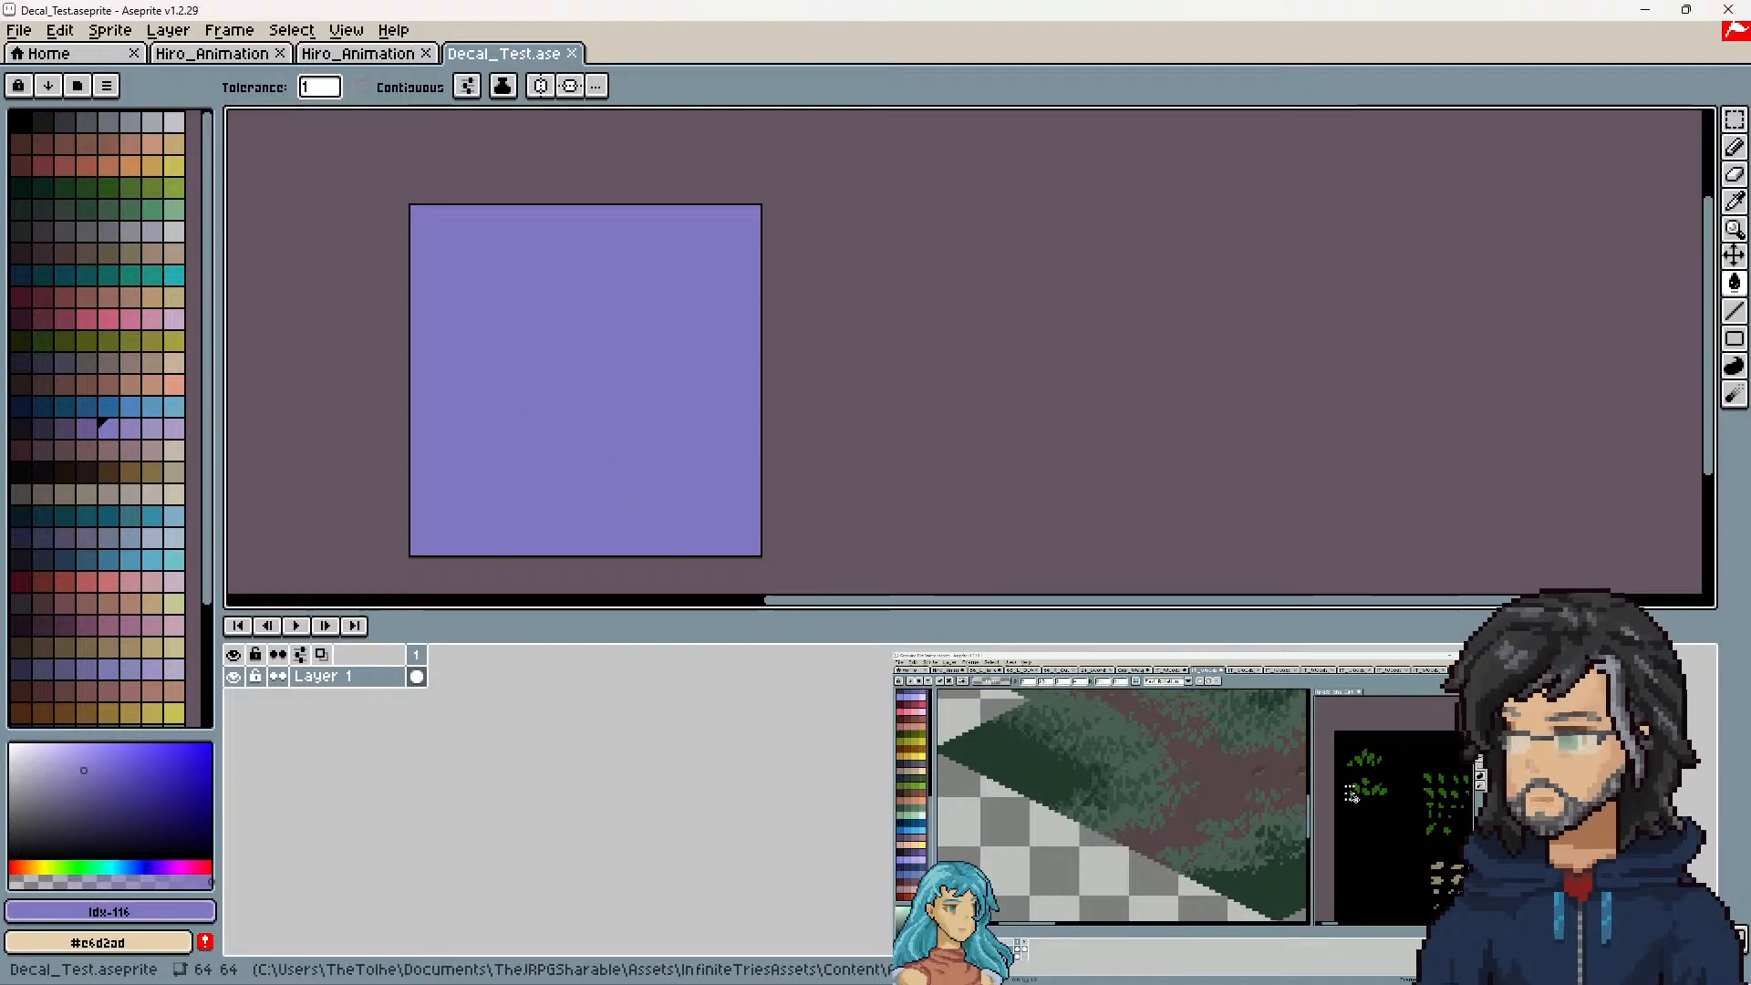
{"action": "left_click", "coordinate": [35, 32]}
{"action": "left_click", "coordinate": [66, 146]}
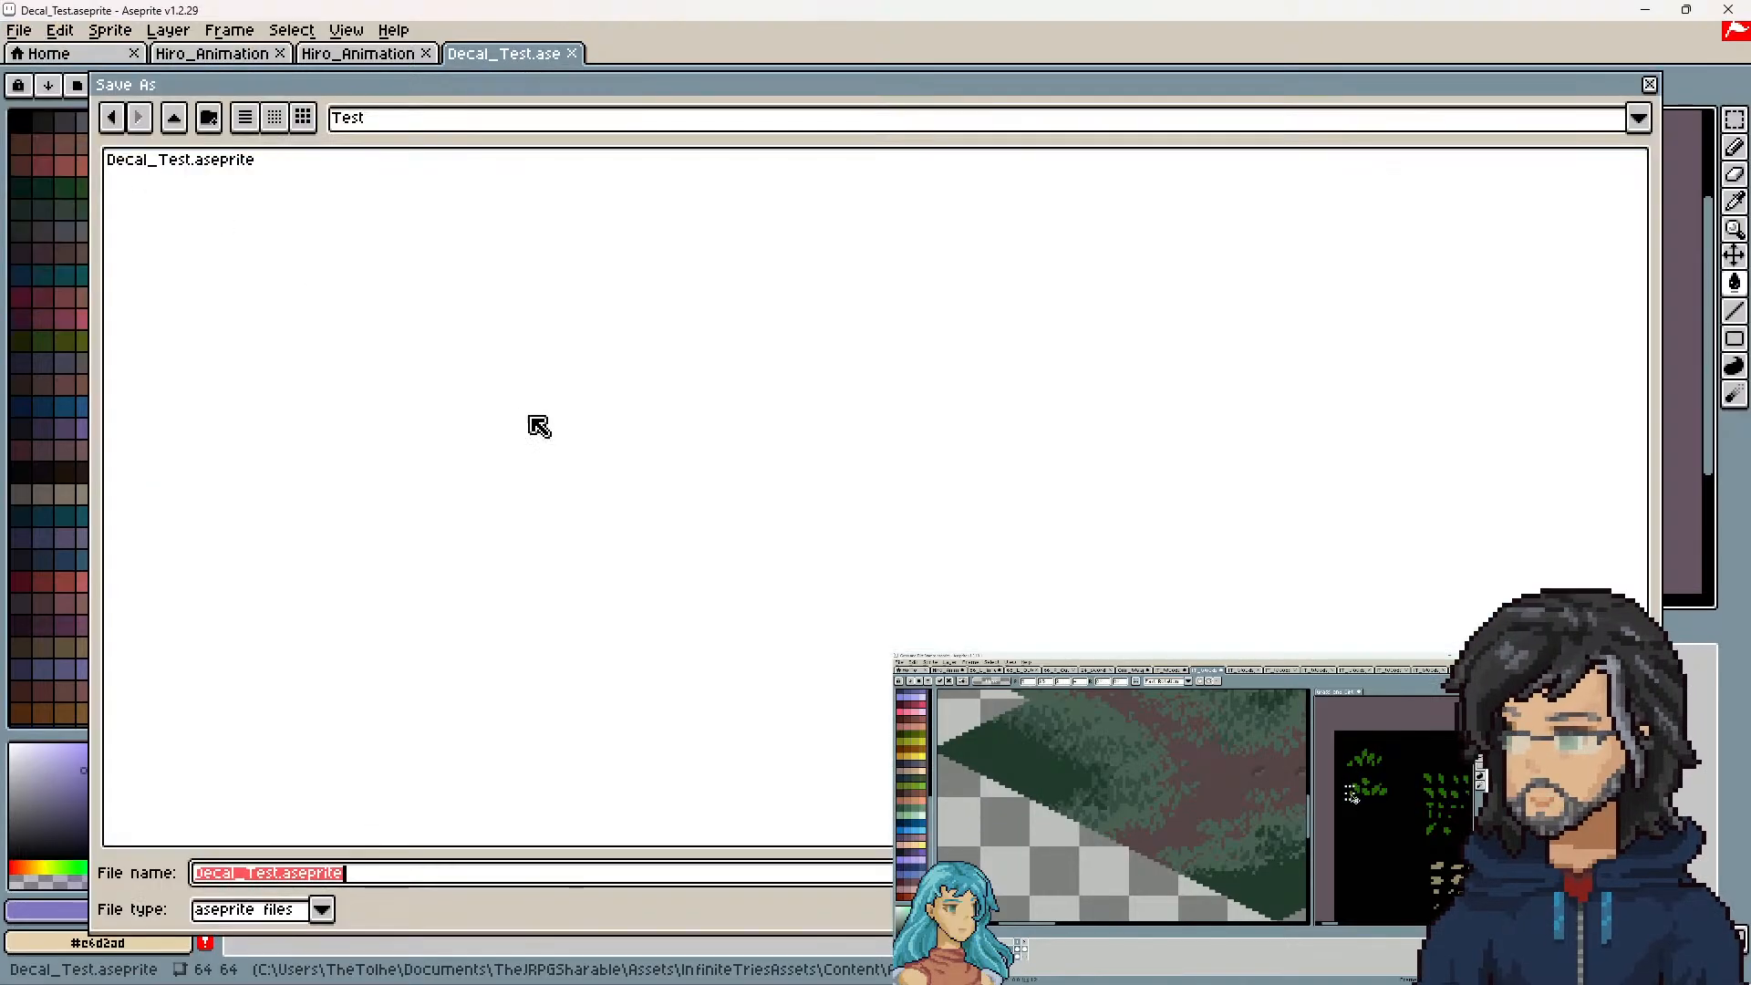
{"action": "left_click", "coordinate": [265, 915]}
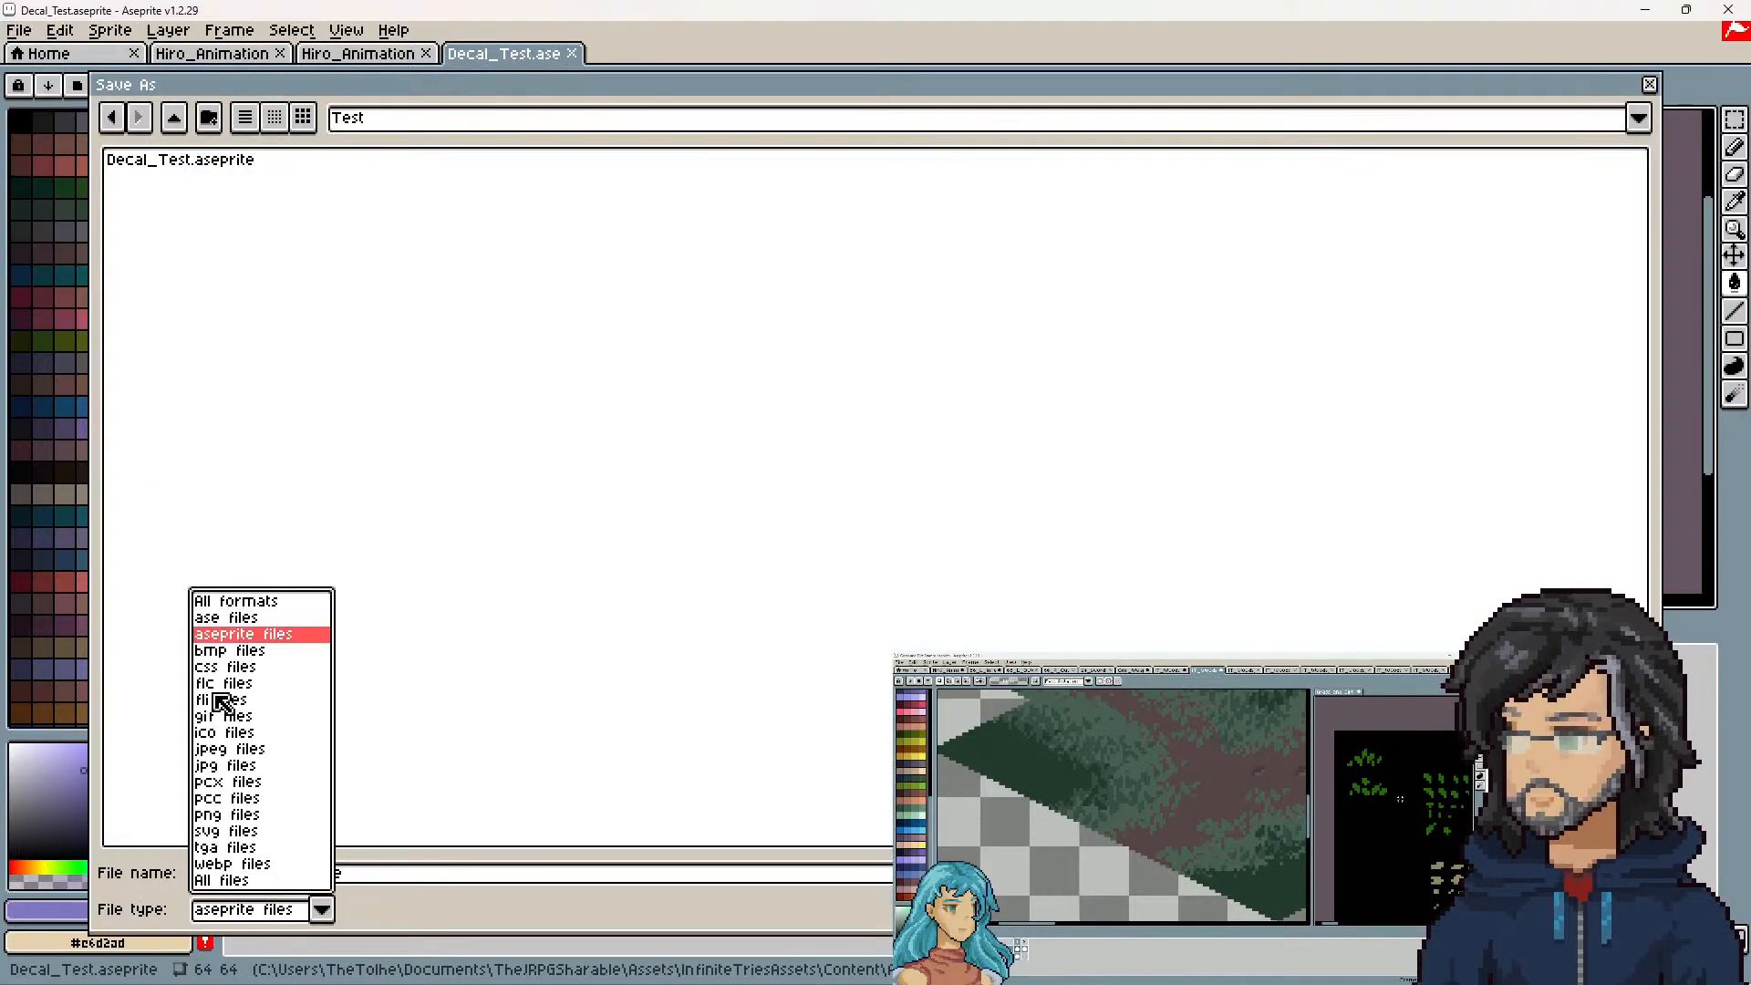
{"action": "left_click", "coordinate": [232, 814]}
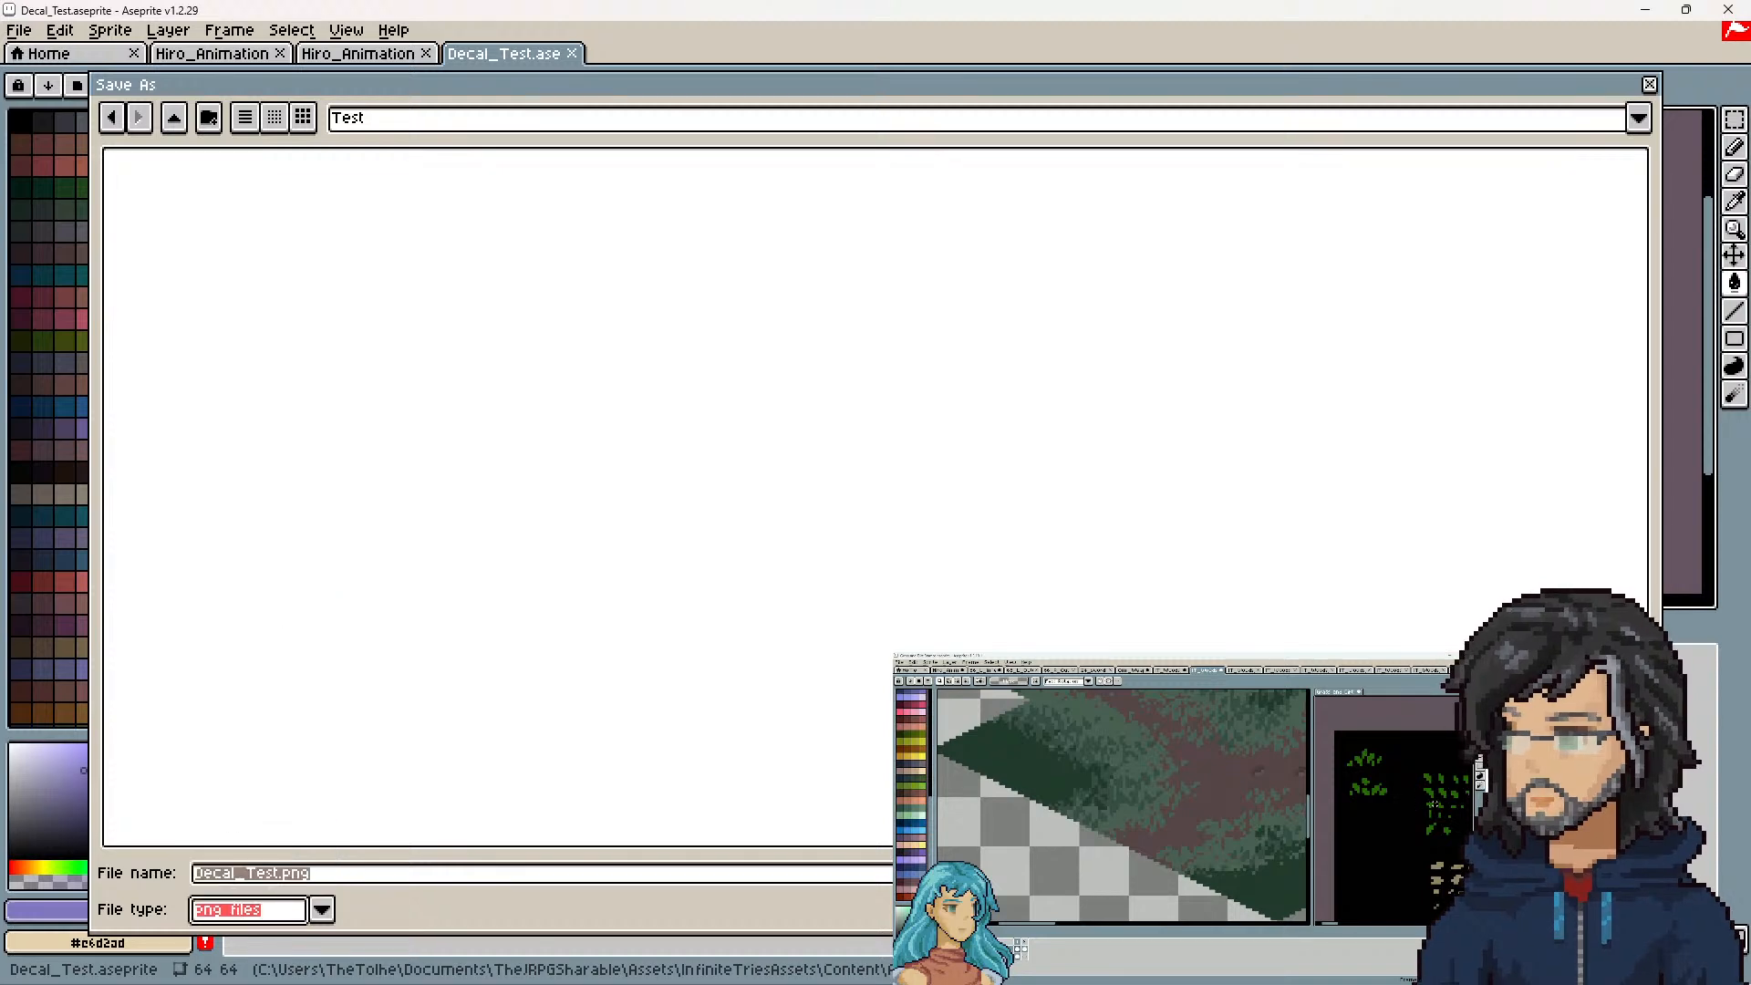
{"action": "key", "text": "Return"}
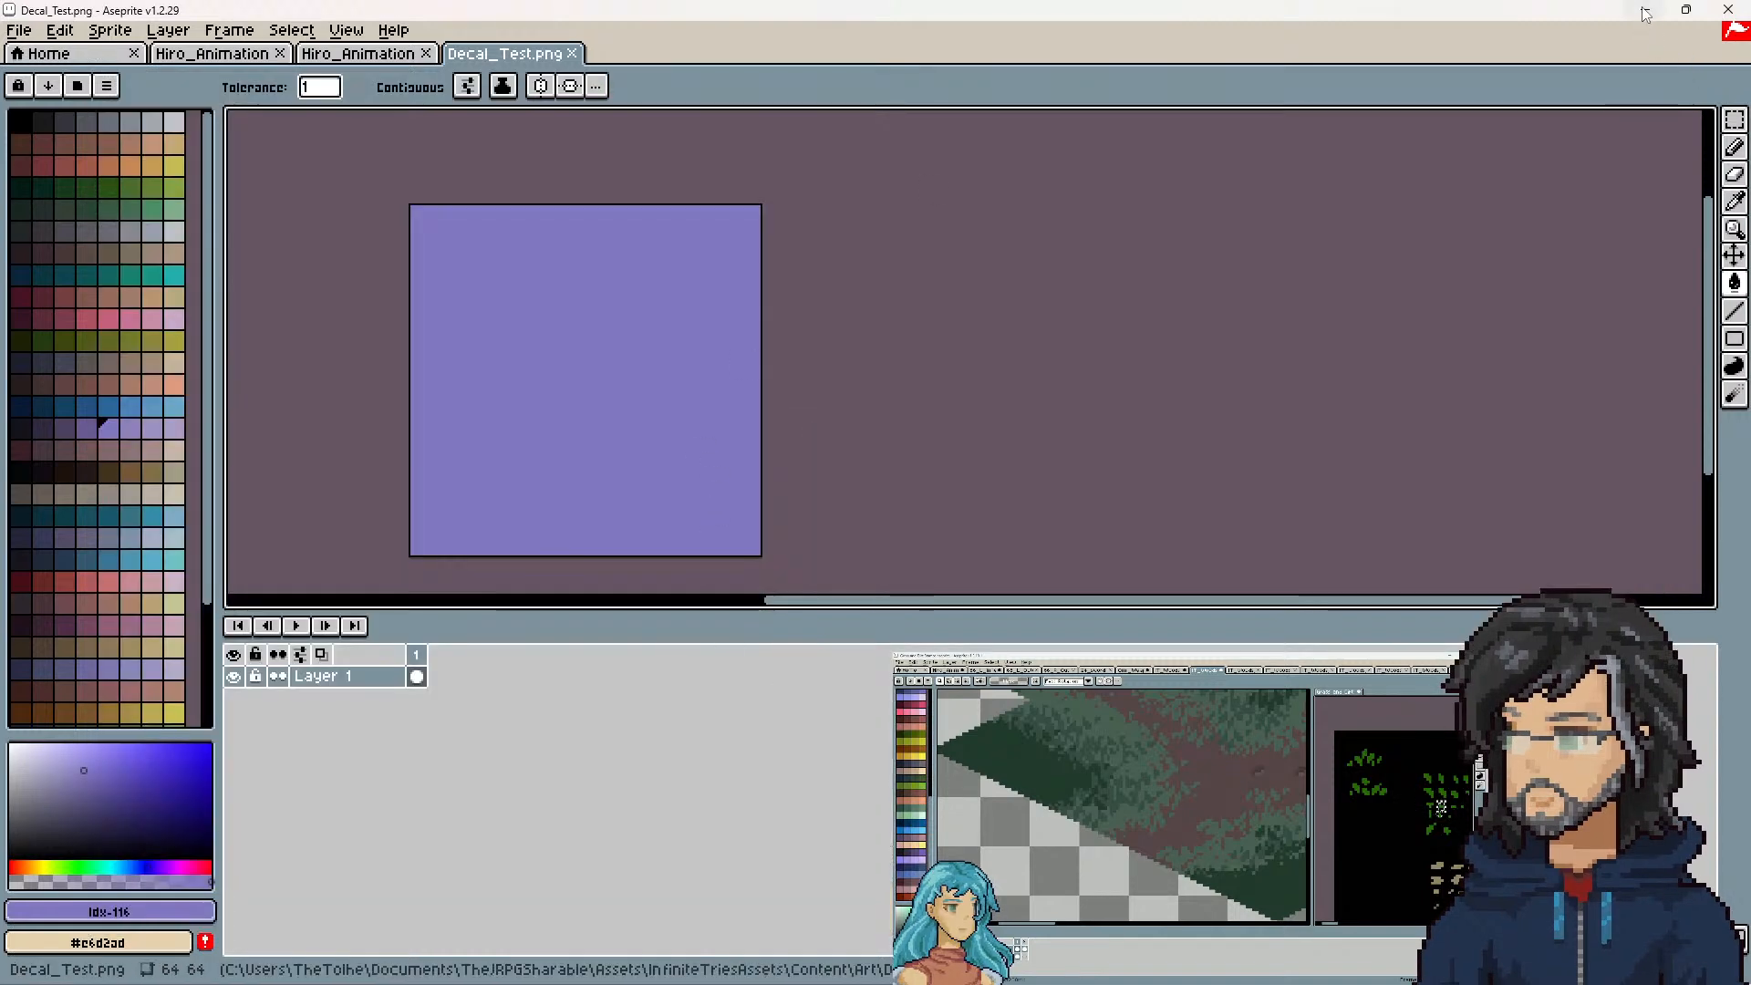
Switch to Unity and delete the Decal_Test.aseprite file from the Test folder, keeping the PNG version
{"action": "key", "text": "alt+Tab"}
{"action": "left_click", "coordinate": [1170, 588]}
{"action": "left_click", "coordinate": [1164, 578]}
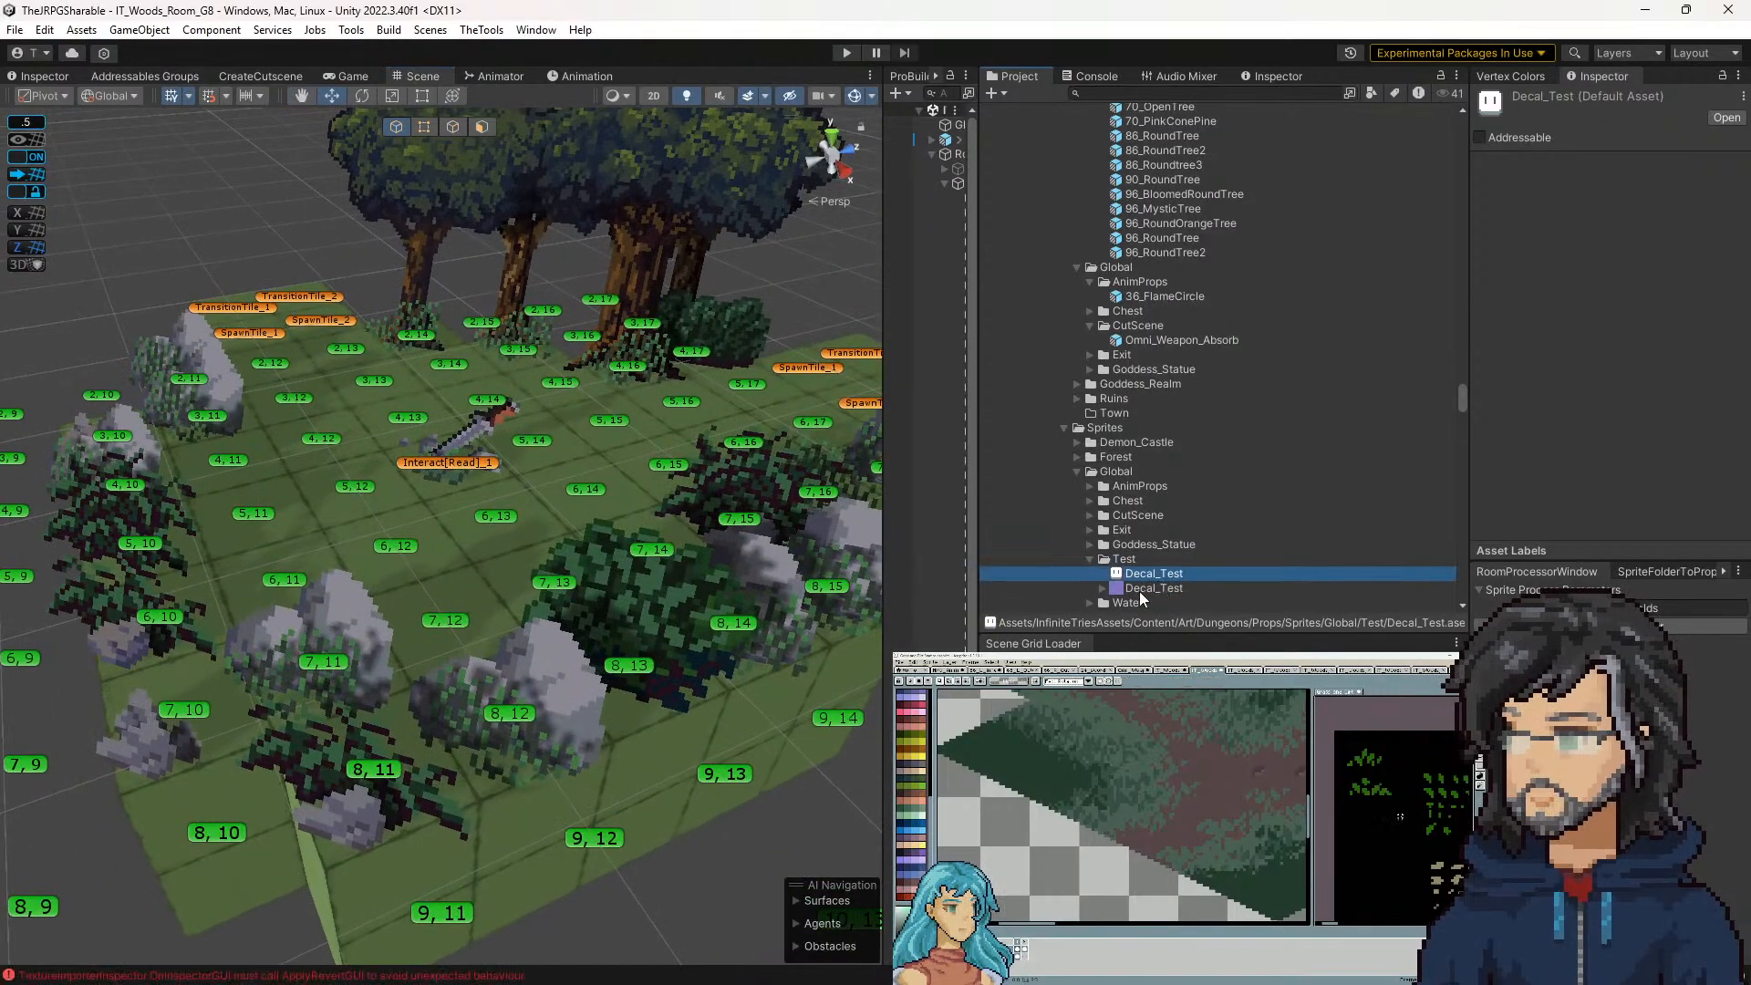
{"action": "key", "text": "Delete"}
{"action": "left_click", "coordinate": [998, 538]}
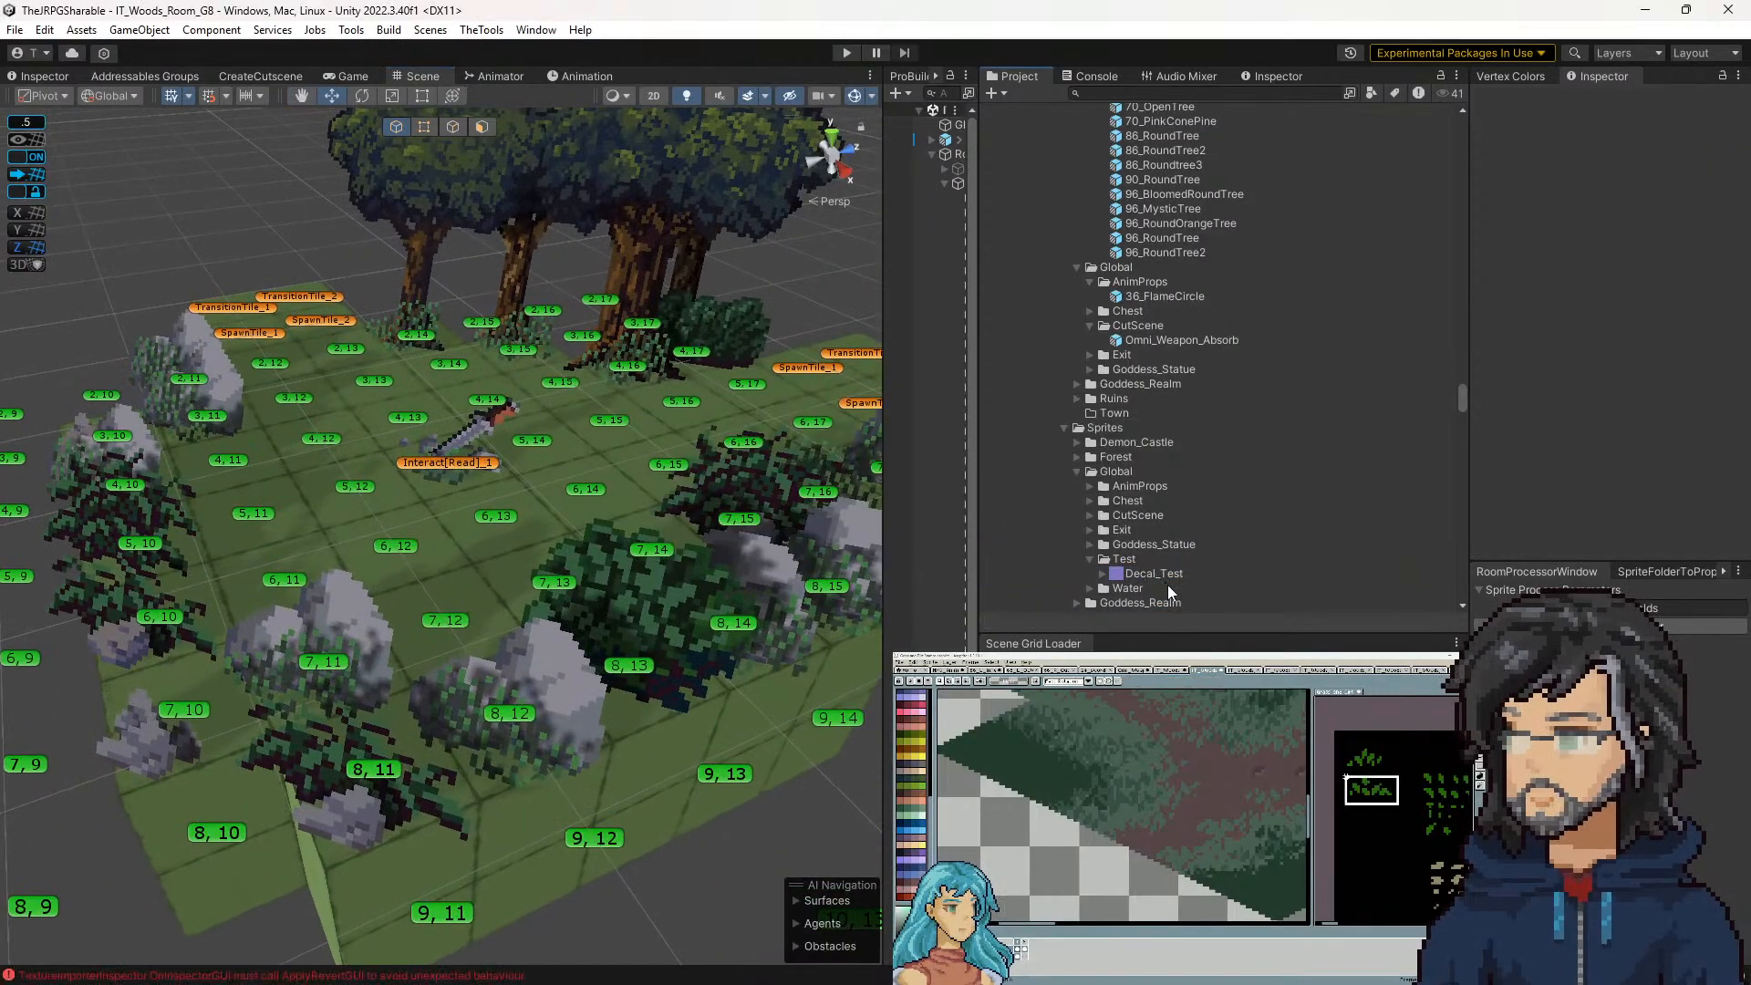
Review the Decal_Test texture's import settings and enlarge the pane holding the sprite-folder-to-props conversion tool
{"action": "left_click", "coordinate": [1171, 576]}
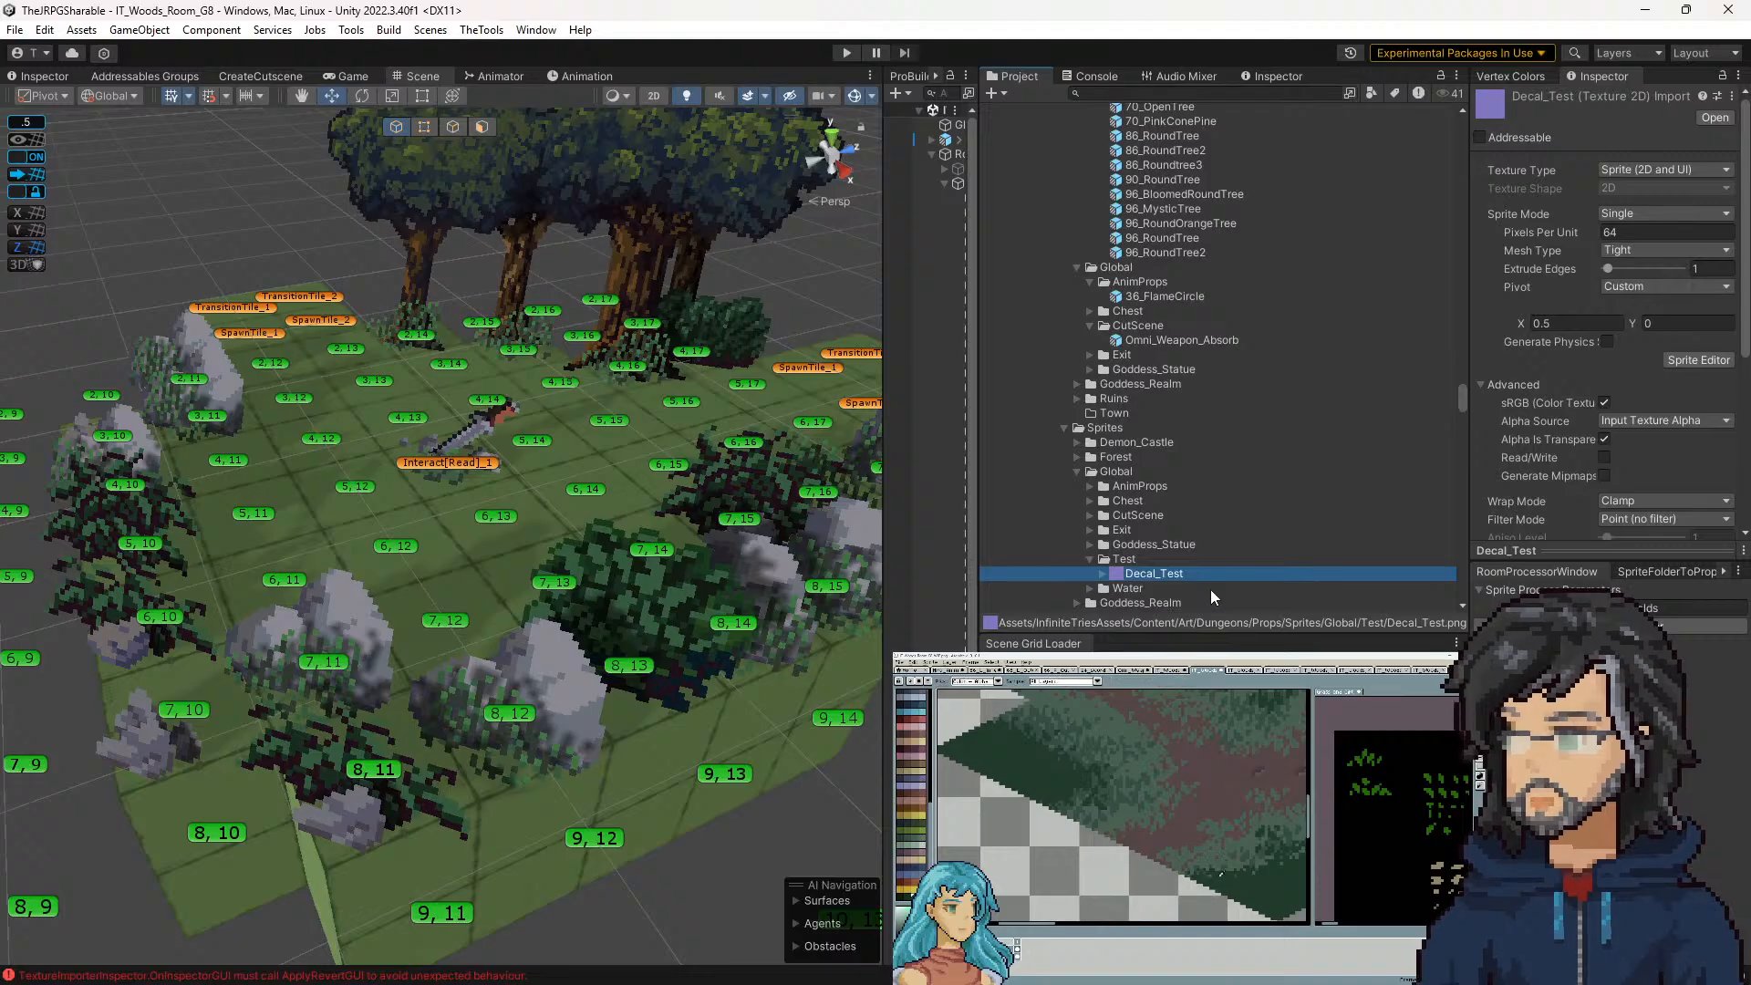
{"action": "right_click", "coordinate": [646, 531]}
{"action": "key", "text": "w"}
{"action": "left_click_drag", "start_coordinate": [645, 531], "coordinate": [575, 513]}
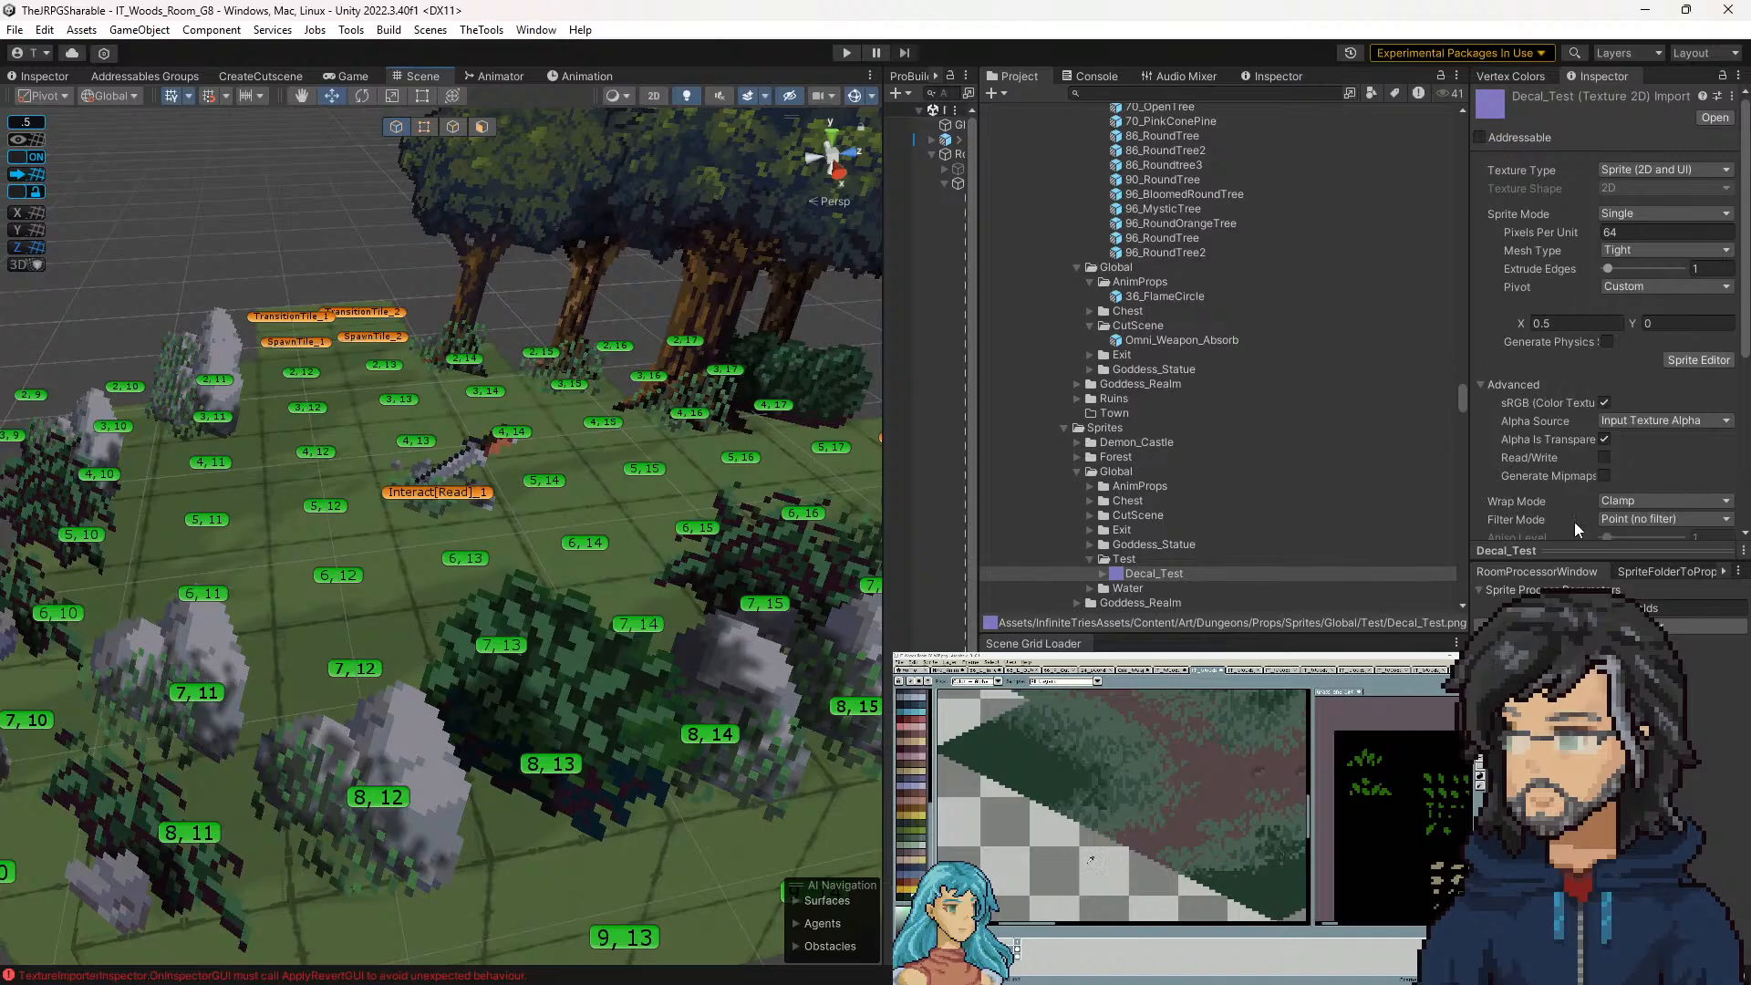
{"action": "scroll", "coordinate": [1585, 536], "scroll_direction": "down", "scroll_amount": 4}
{"action": "left_click", "coordinate": [1633, 565]}
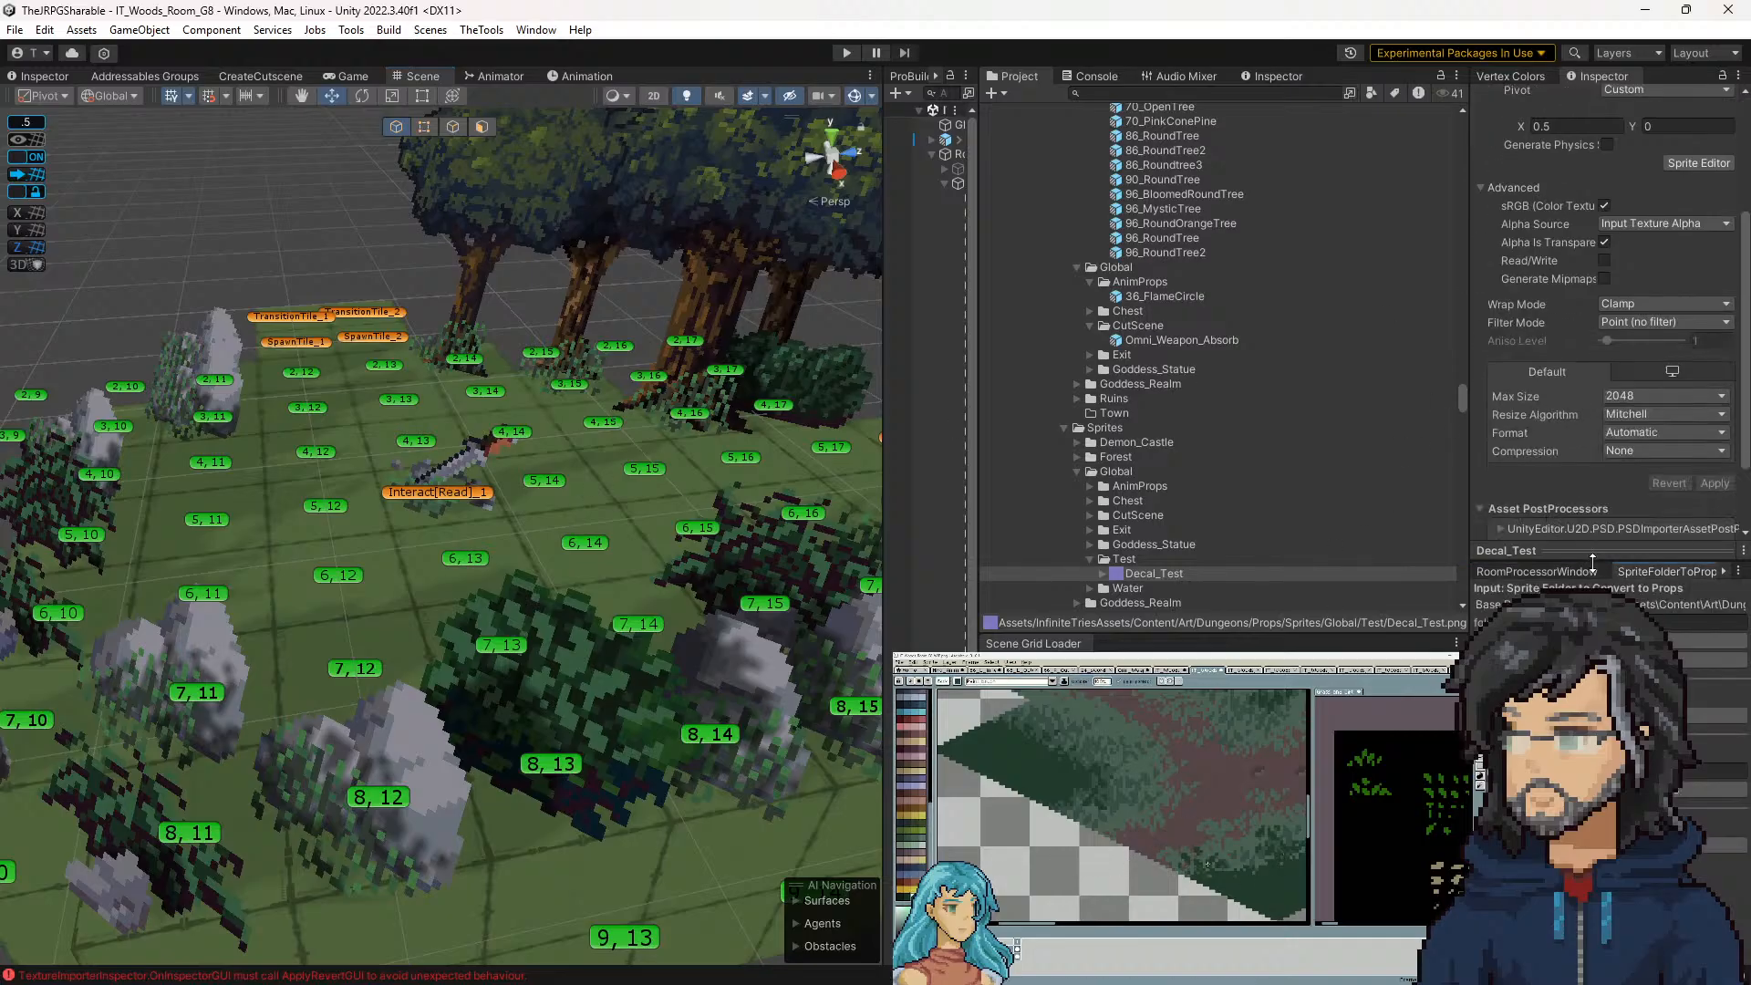
{"action": "left_click_drag", "start_coordinate": [1592, 560], "coordinate": [1591, 424]}
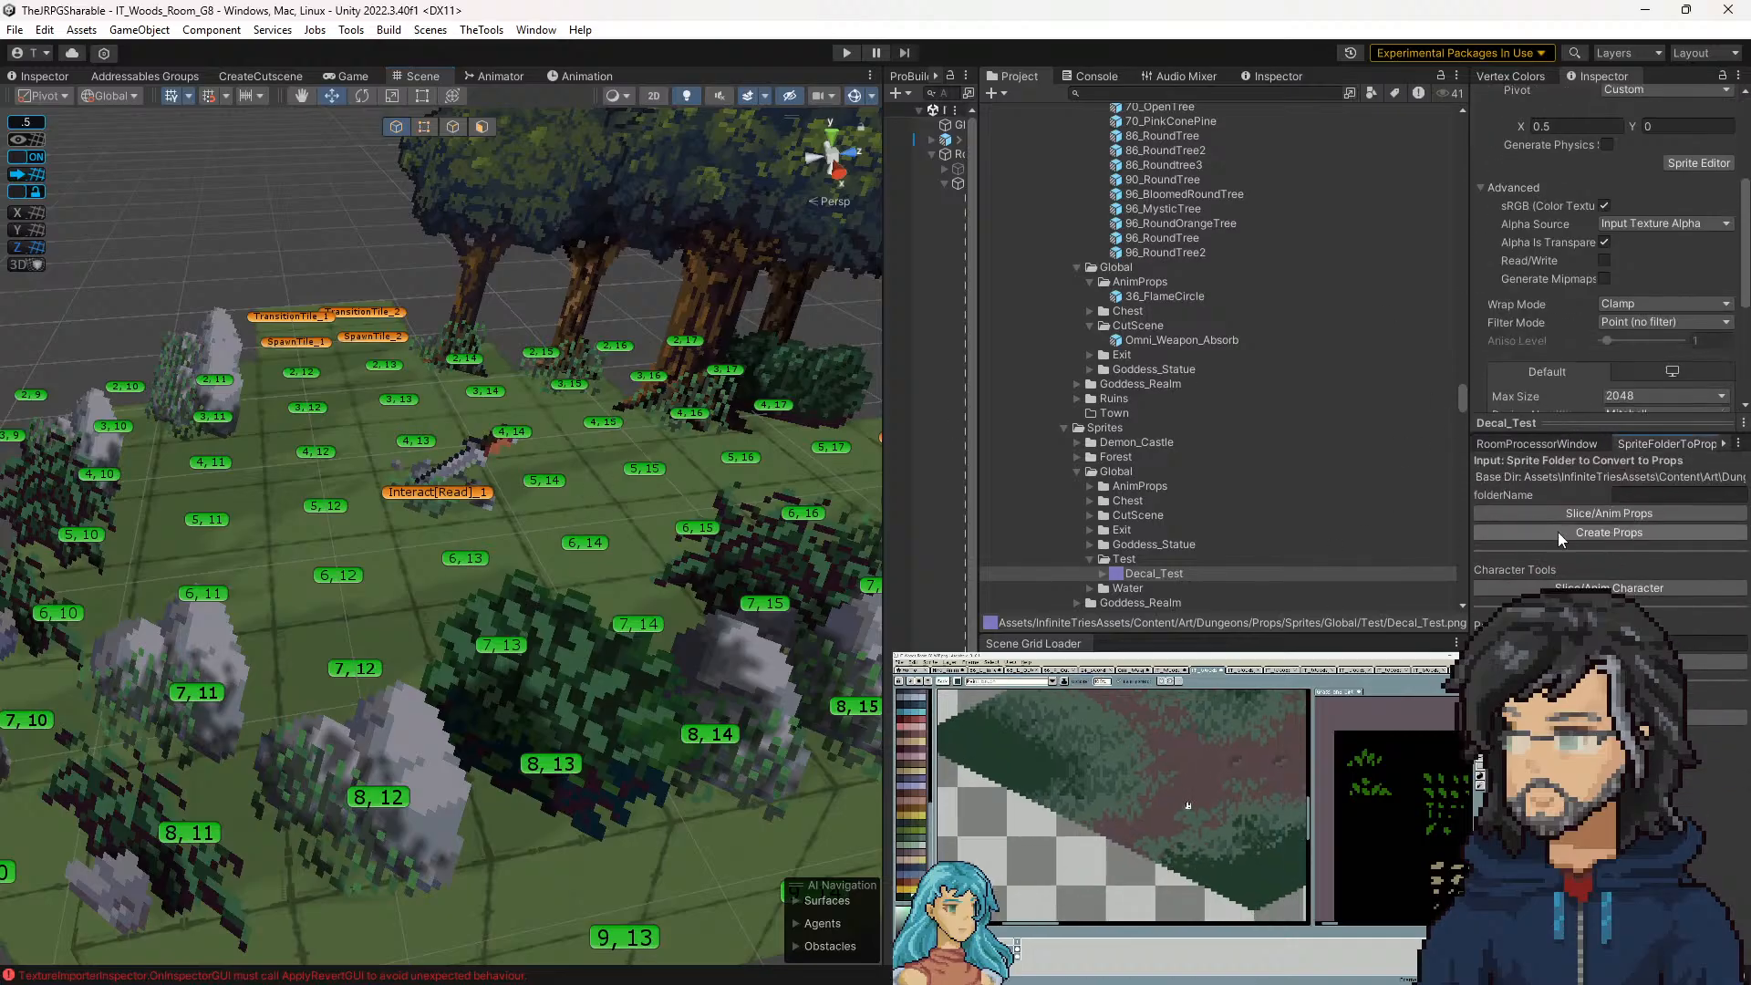
Rename the Decal_Test texture in the Test folder to Decal_Test_WIP
{"action": "left_click", "coordinate": [1189, 574]}
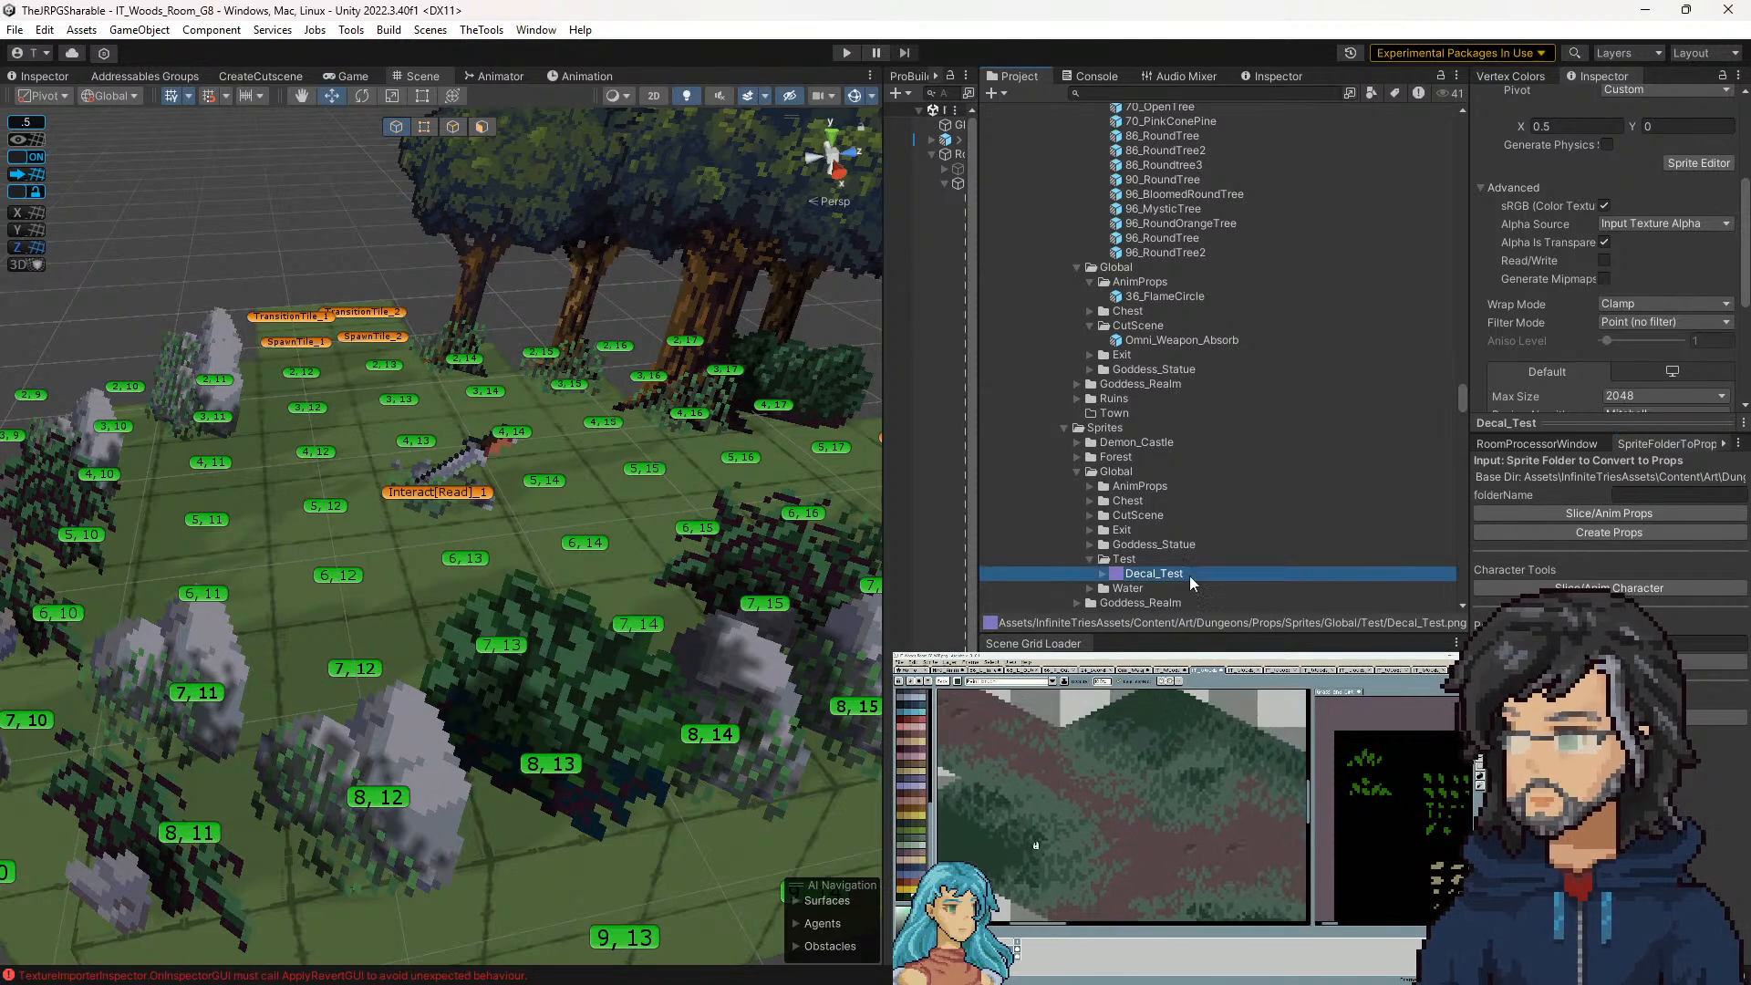
{"action": "left_click", "coordinate": [1190, 574]}
{"action": "key", "text": "End"}
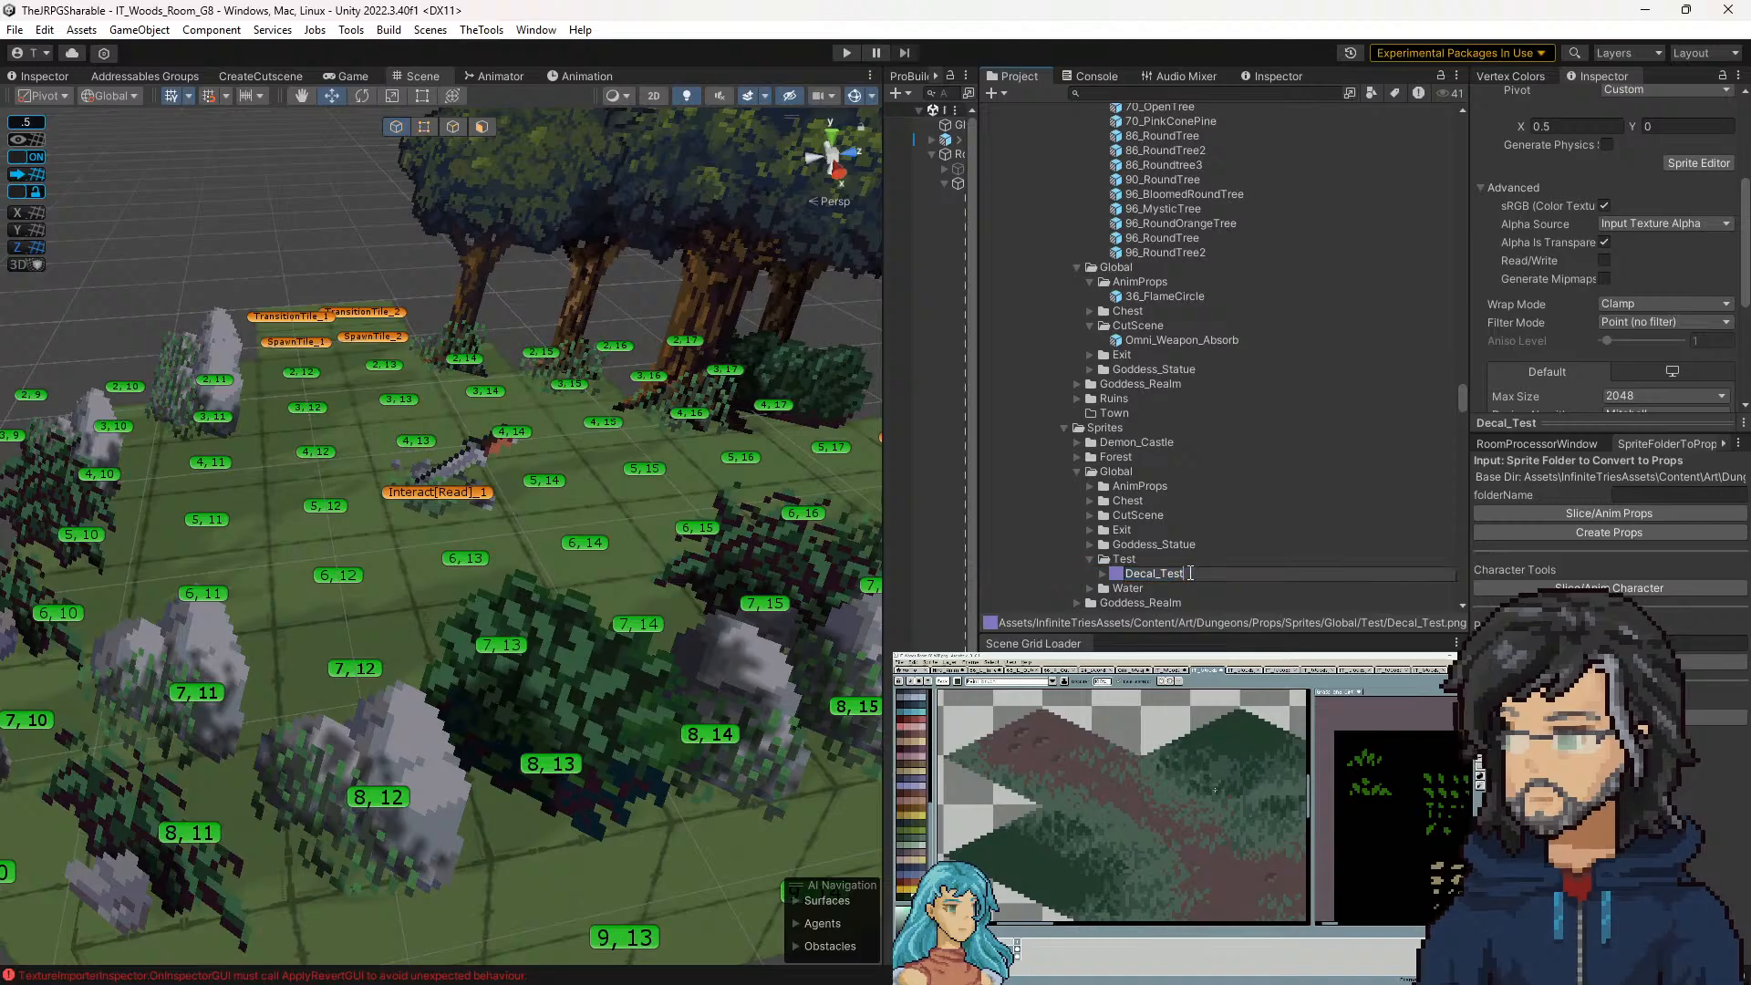
{"action": "type", "text": "_WIP"}
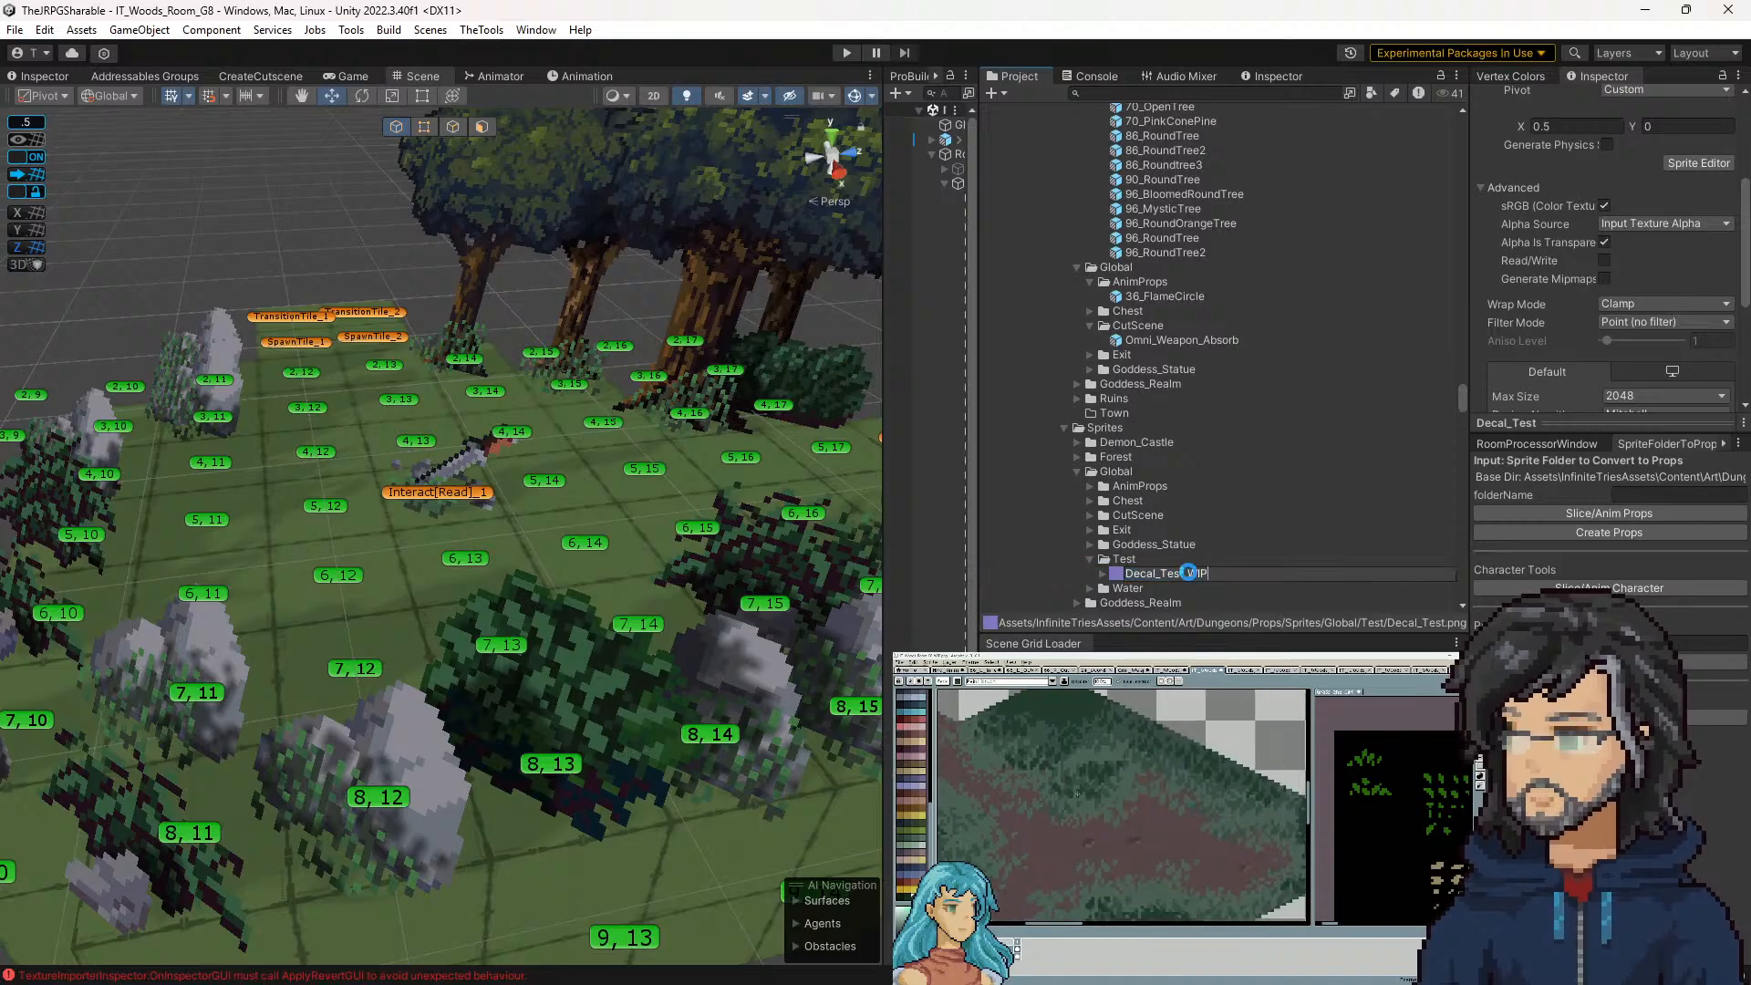
{"action": "key", "text": "Return"}
Run Slice/Anim Props and Create Props on the sprite folders, leaving the folder name empty
{"action": "left_click", "coordinate": [1627, 516]}
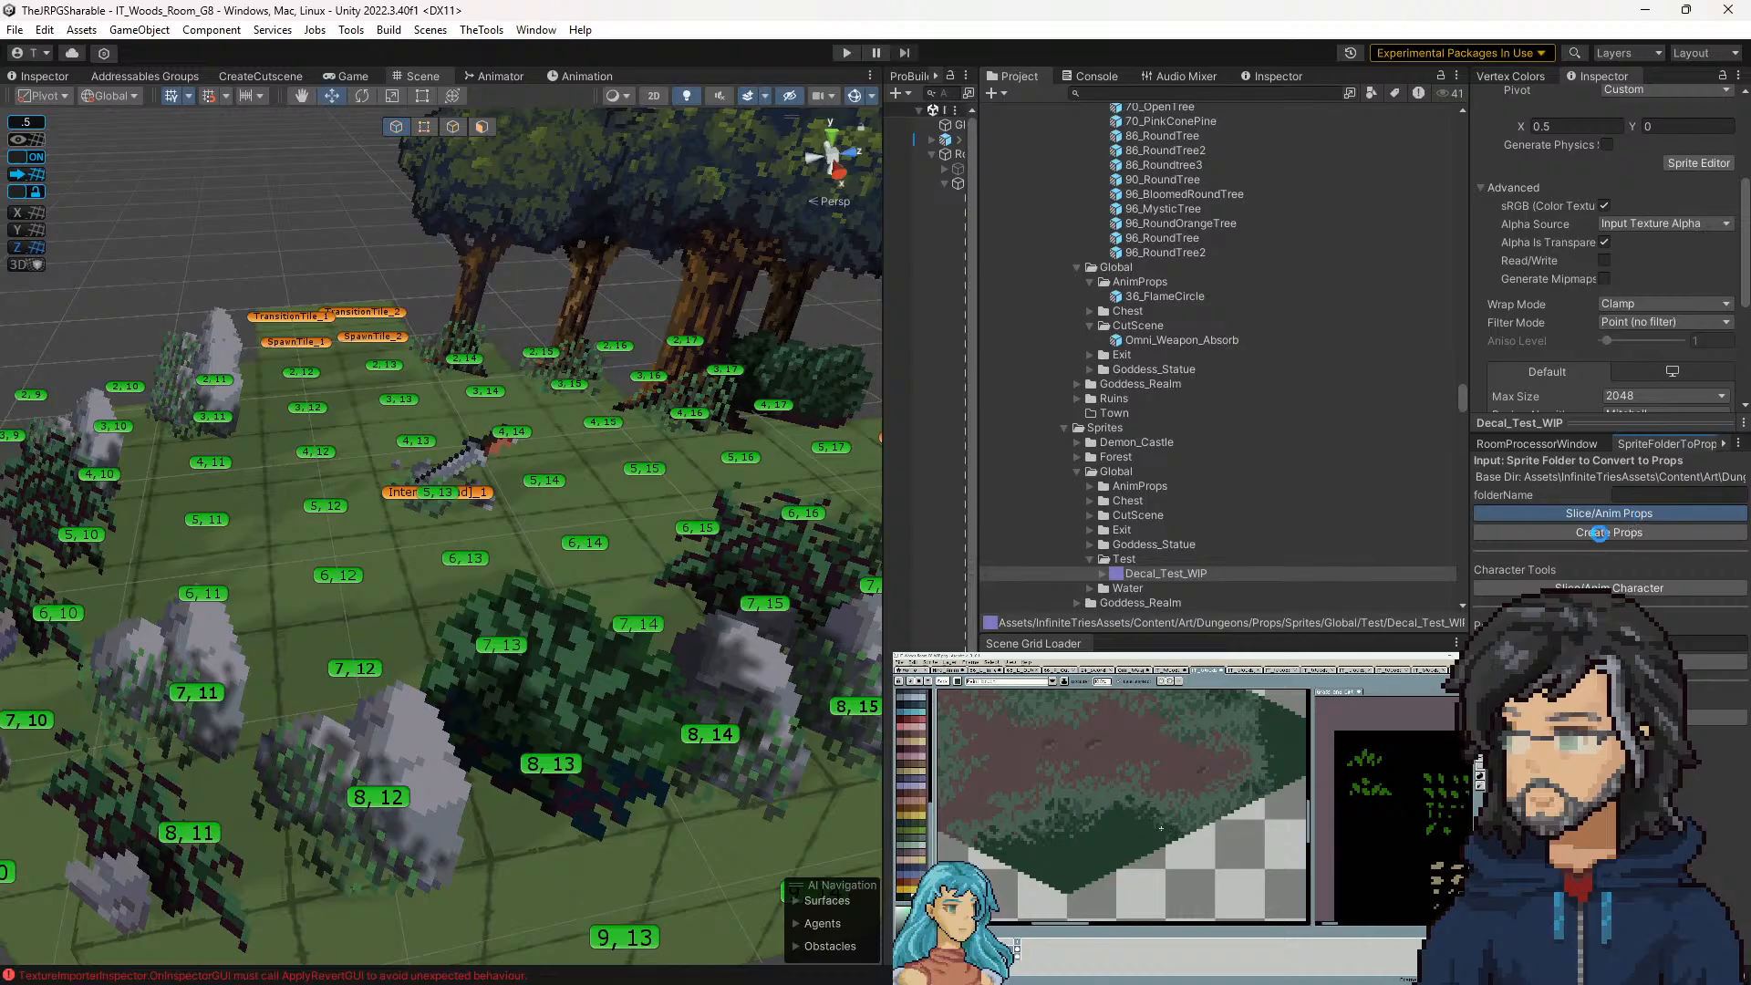
{"action": "left_click", "coordinate": [1599, 533]}
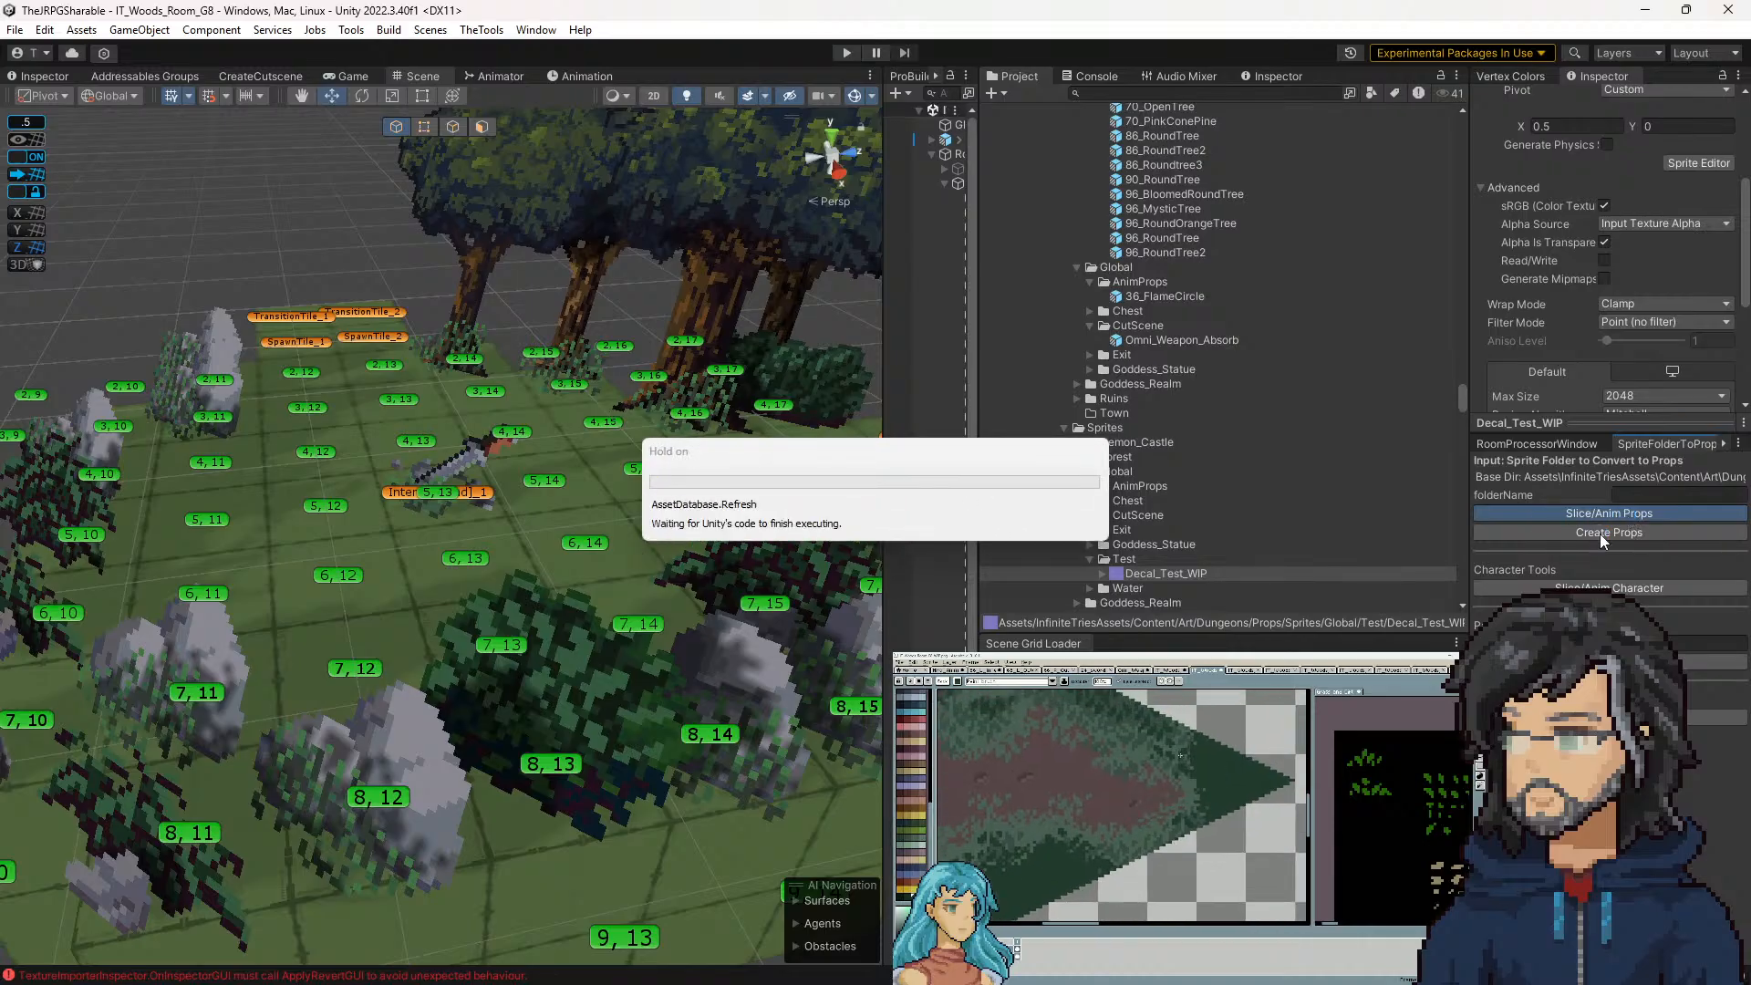
{"action": "left_click", "coordinate": [1600, 534]}
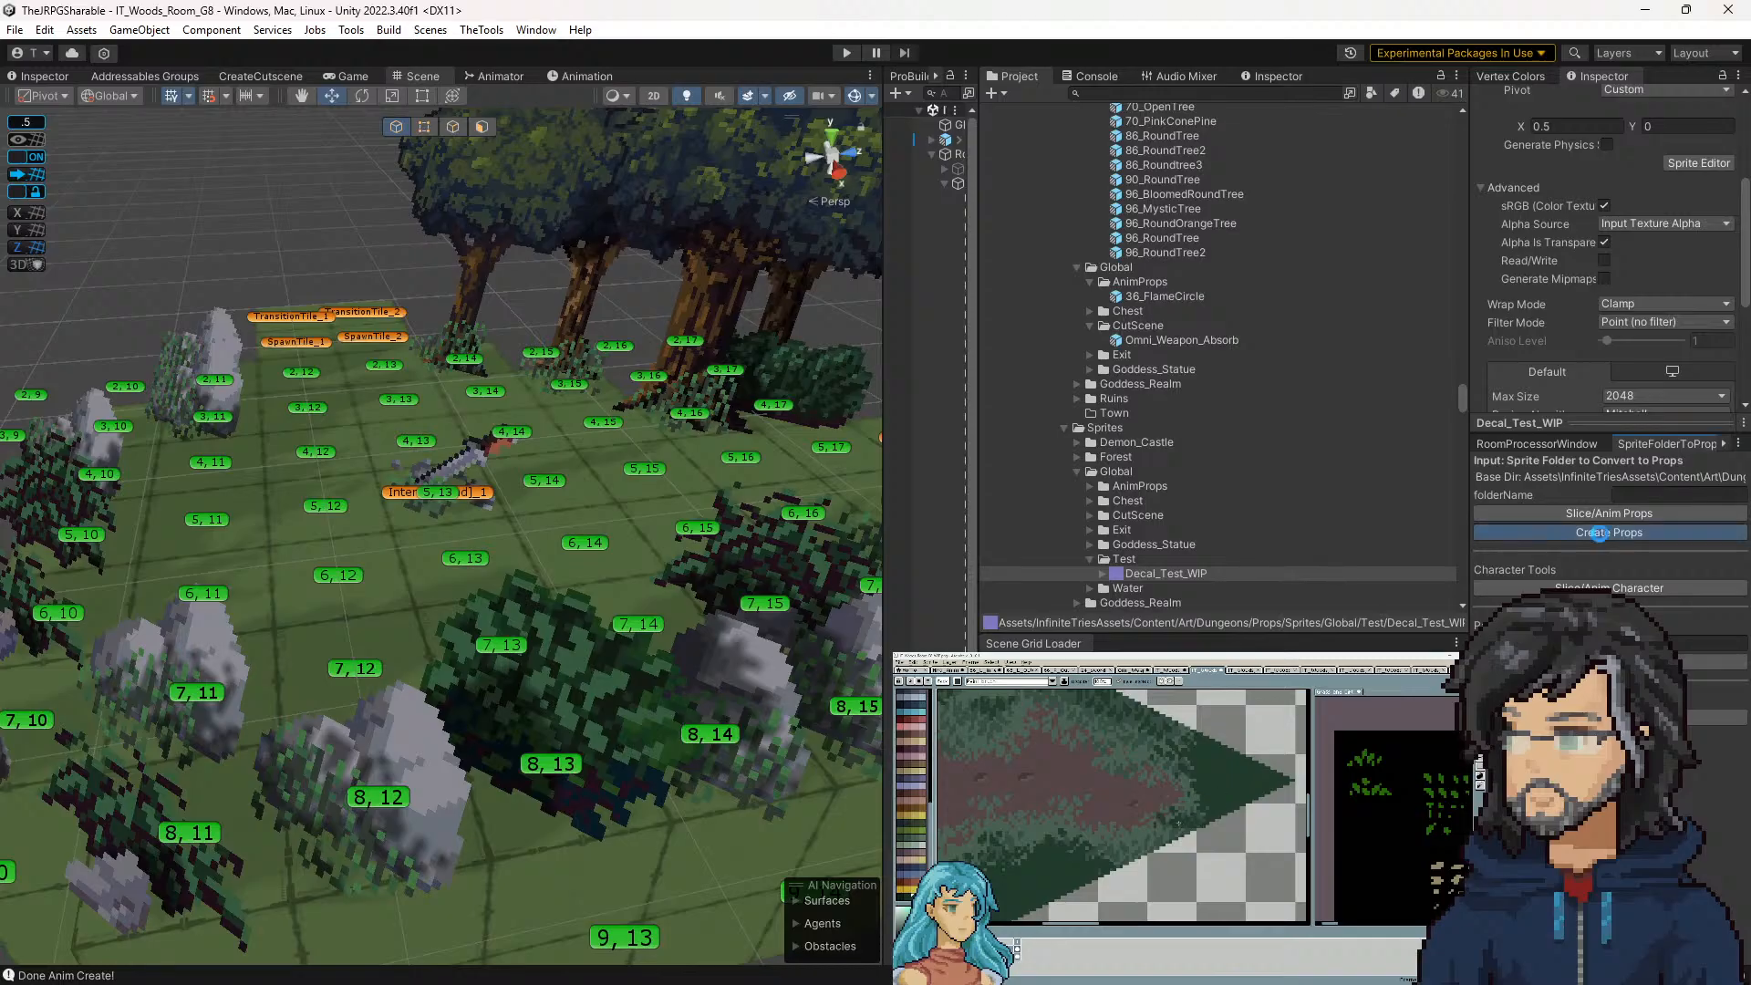
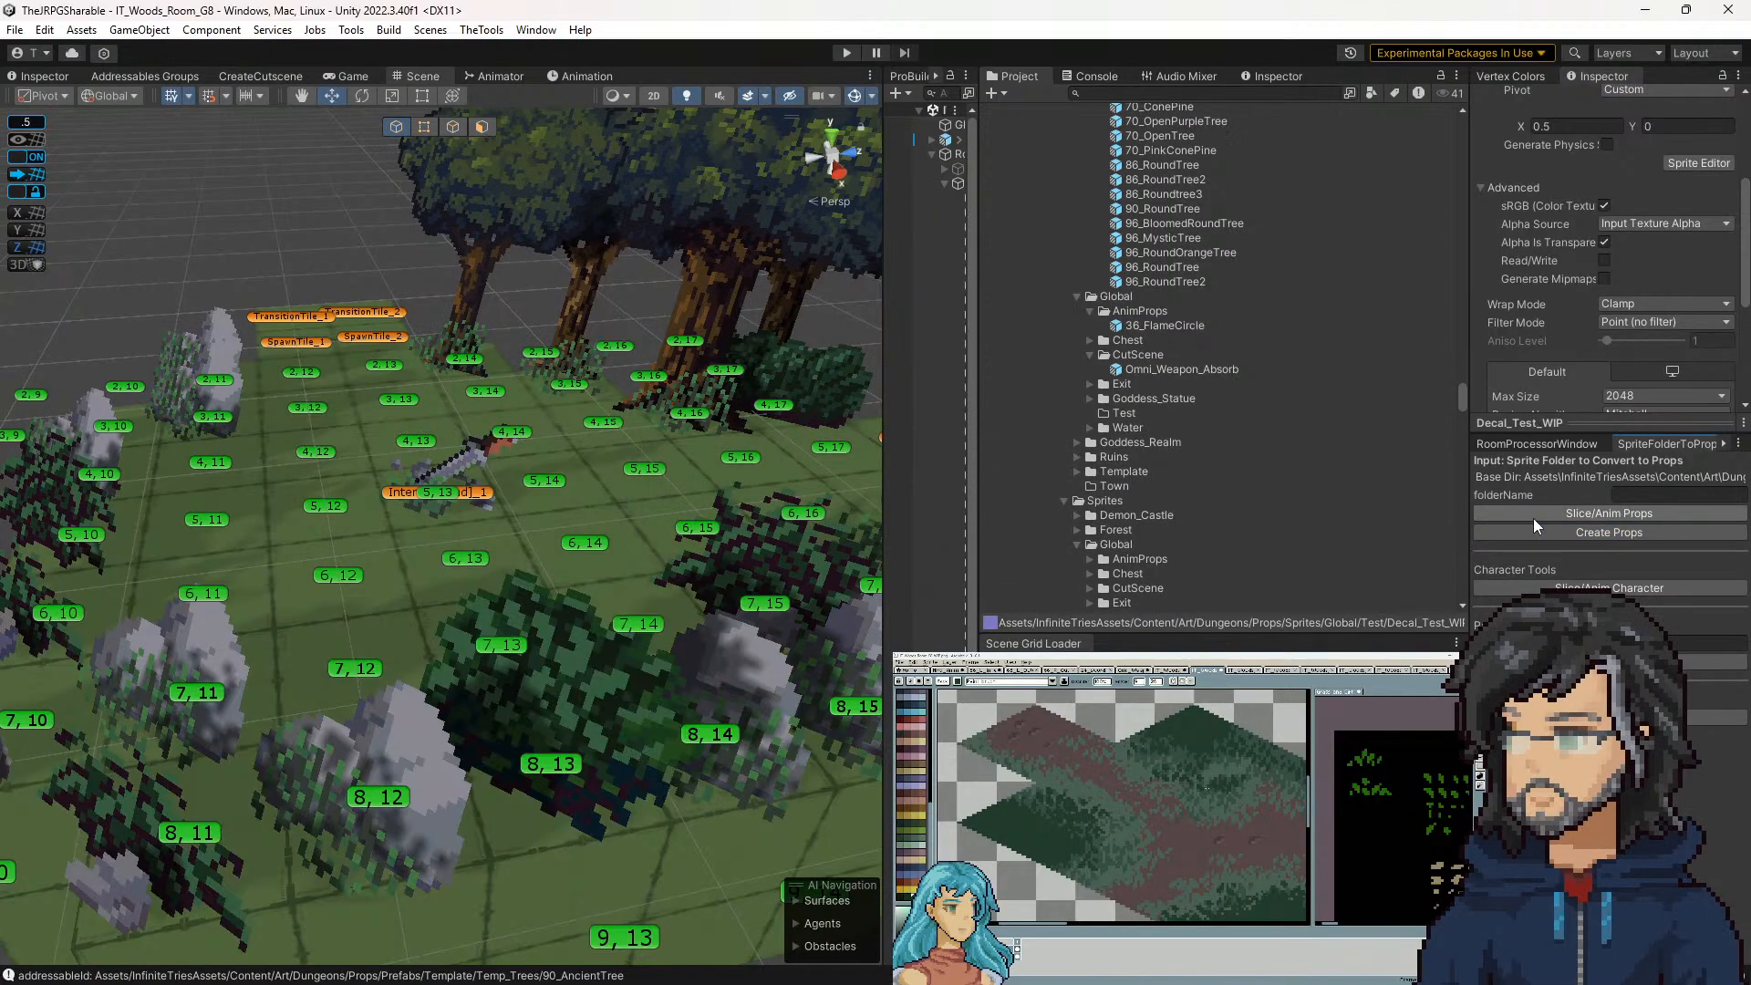
Find Decal_Test_WIP under Sprites/Global/Test again and check whether it contains generated sub-assets
{"action": "scroll", "coordinate": [1090, 500], "scroll_direction": "down", "scroll_amount": 7}
{"action": "scroll", "coordinate": [1113, 292], "scroll_direction": "up", "scroll_amount": 3}
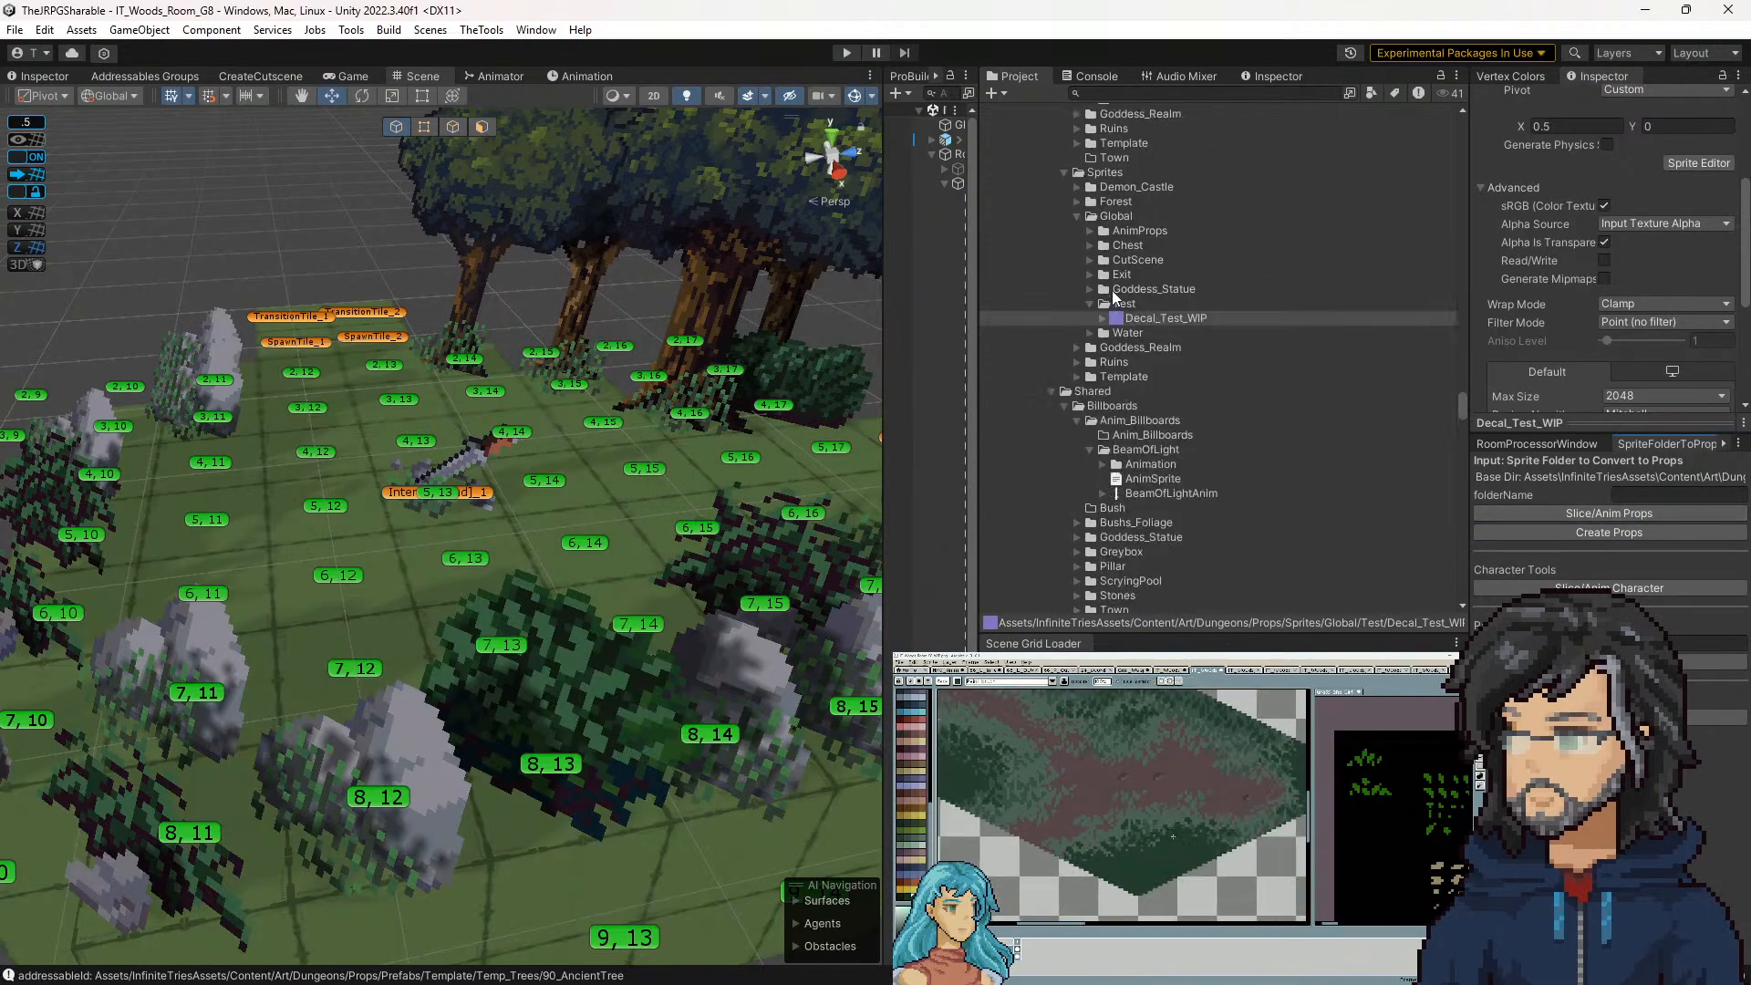
{"action": "left_click", "coordinate": [1102, 319]}
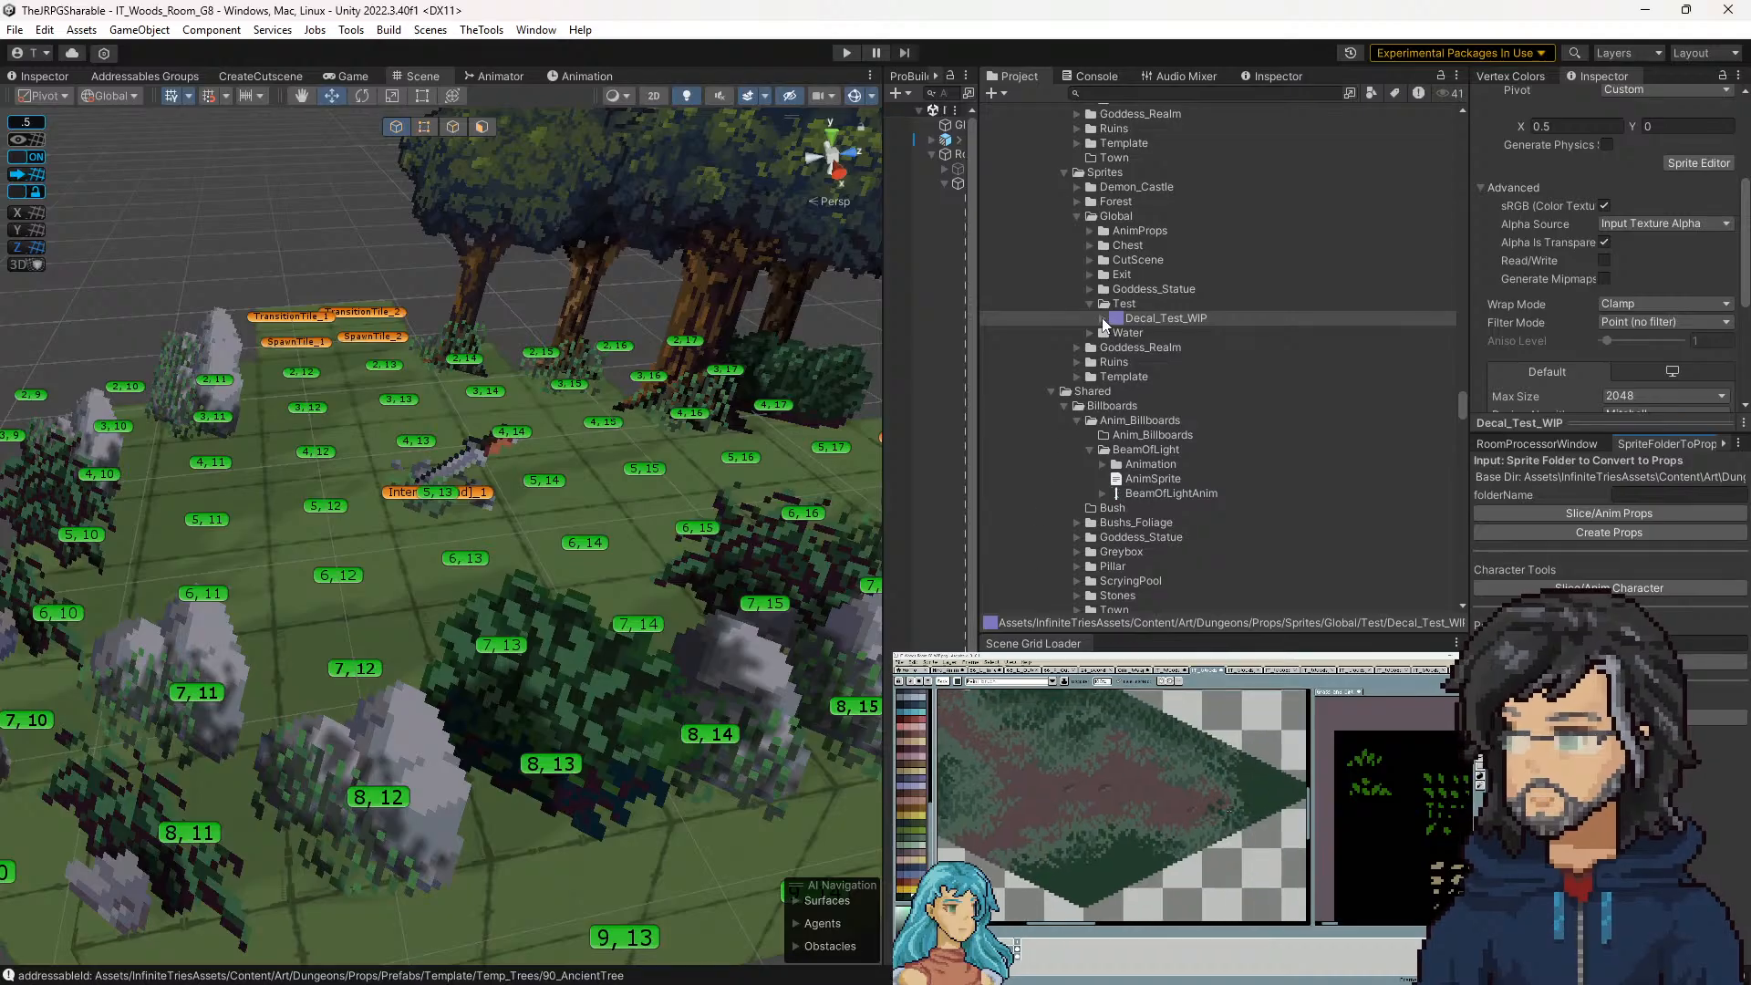
Open the Console, hide the info log messages and inspect the first "Broken text PPtr" error
{"action": "left_click", "coordinate": [1093, 76]}
{"action": "left_click", "coordinate": [1368, 94]}
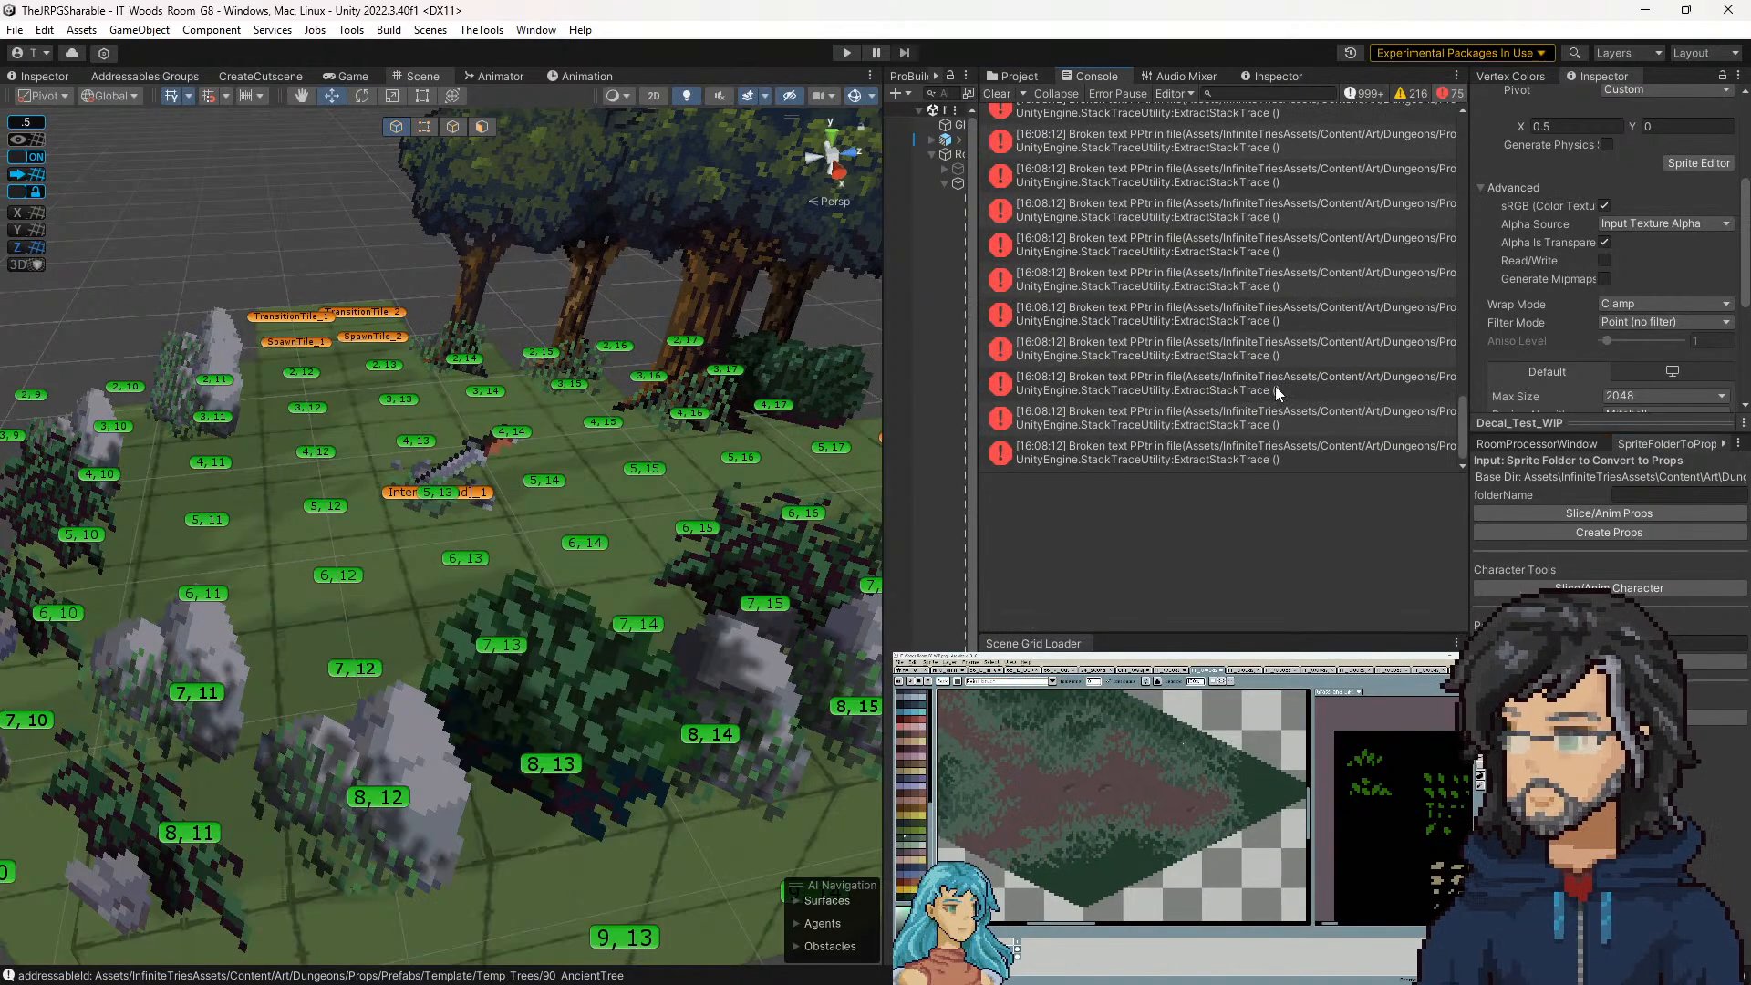
{"action": "scroll", "coordinate": [1328, 429], "scroll_direction": "up", "scroll_amount": 6}
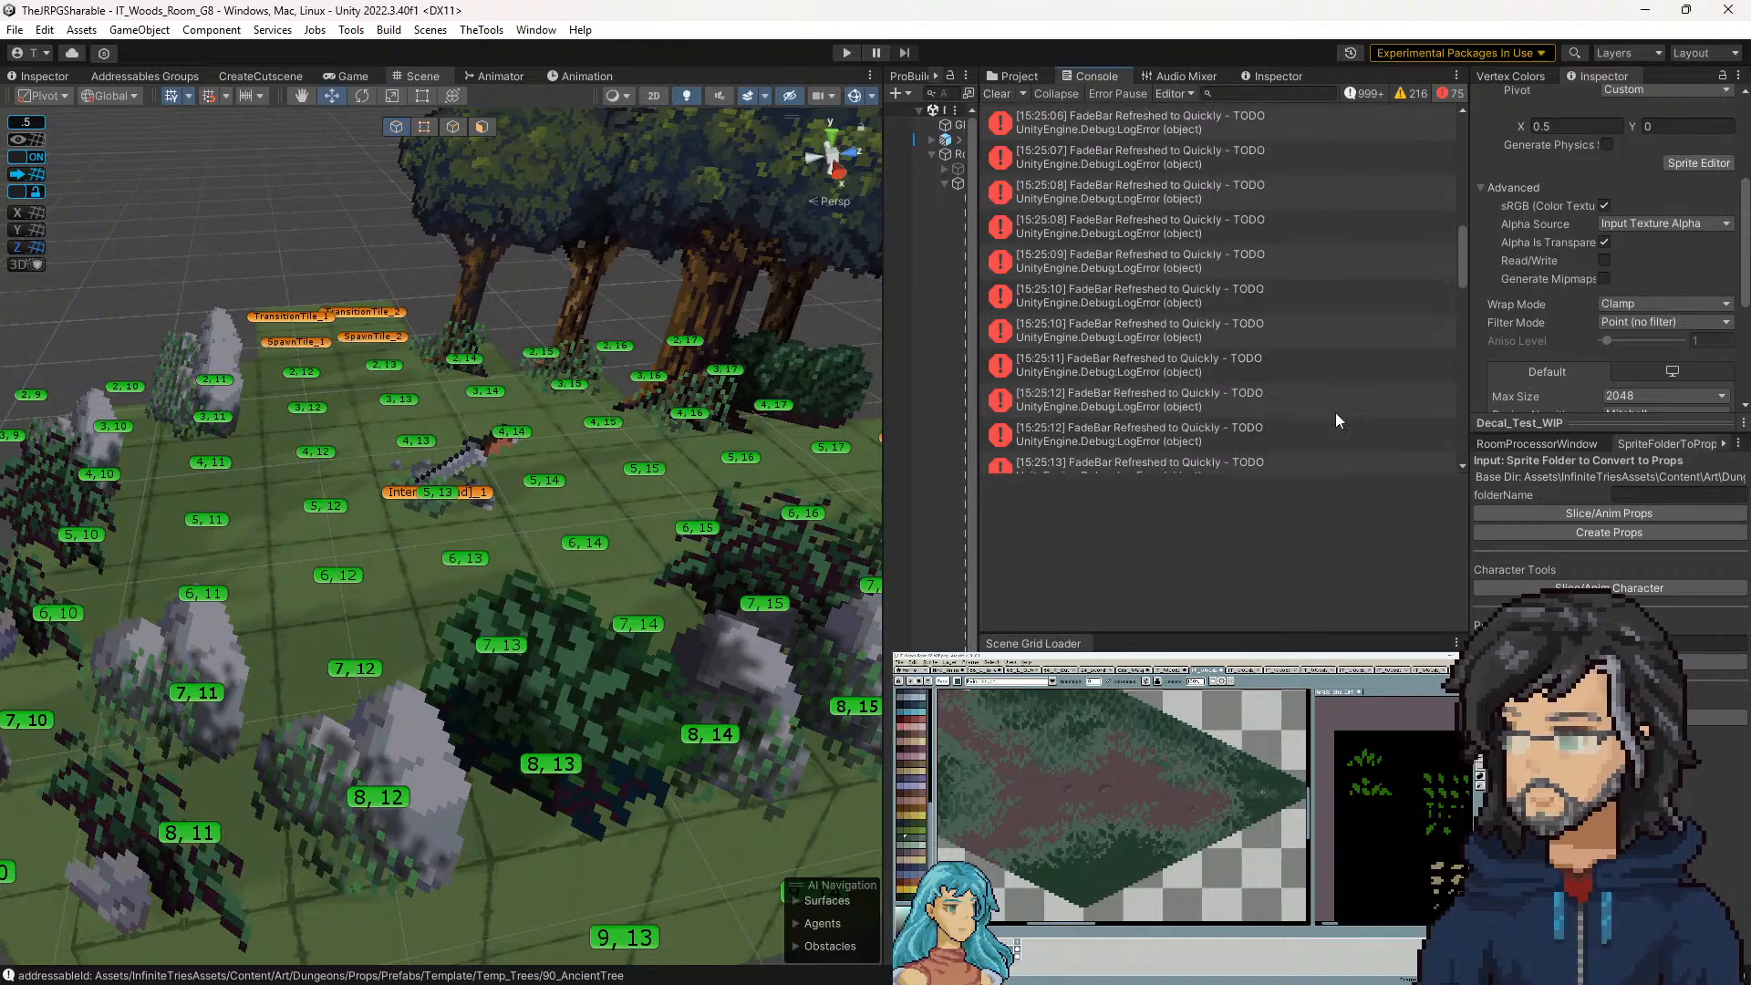
{"action": "scroll", "coordinate": [1337, 414], "scroll_direction": "down", "scroll_amount": 2}
{"action": "left_click", "coordinate": [1255, 363]}
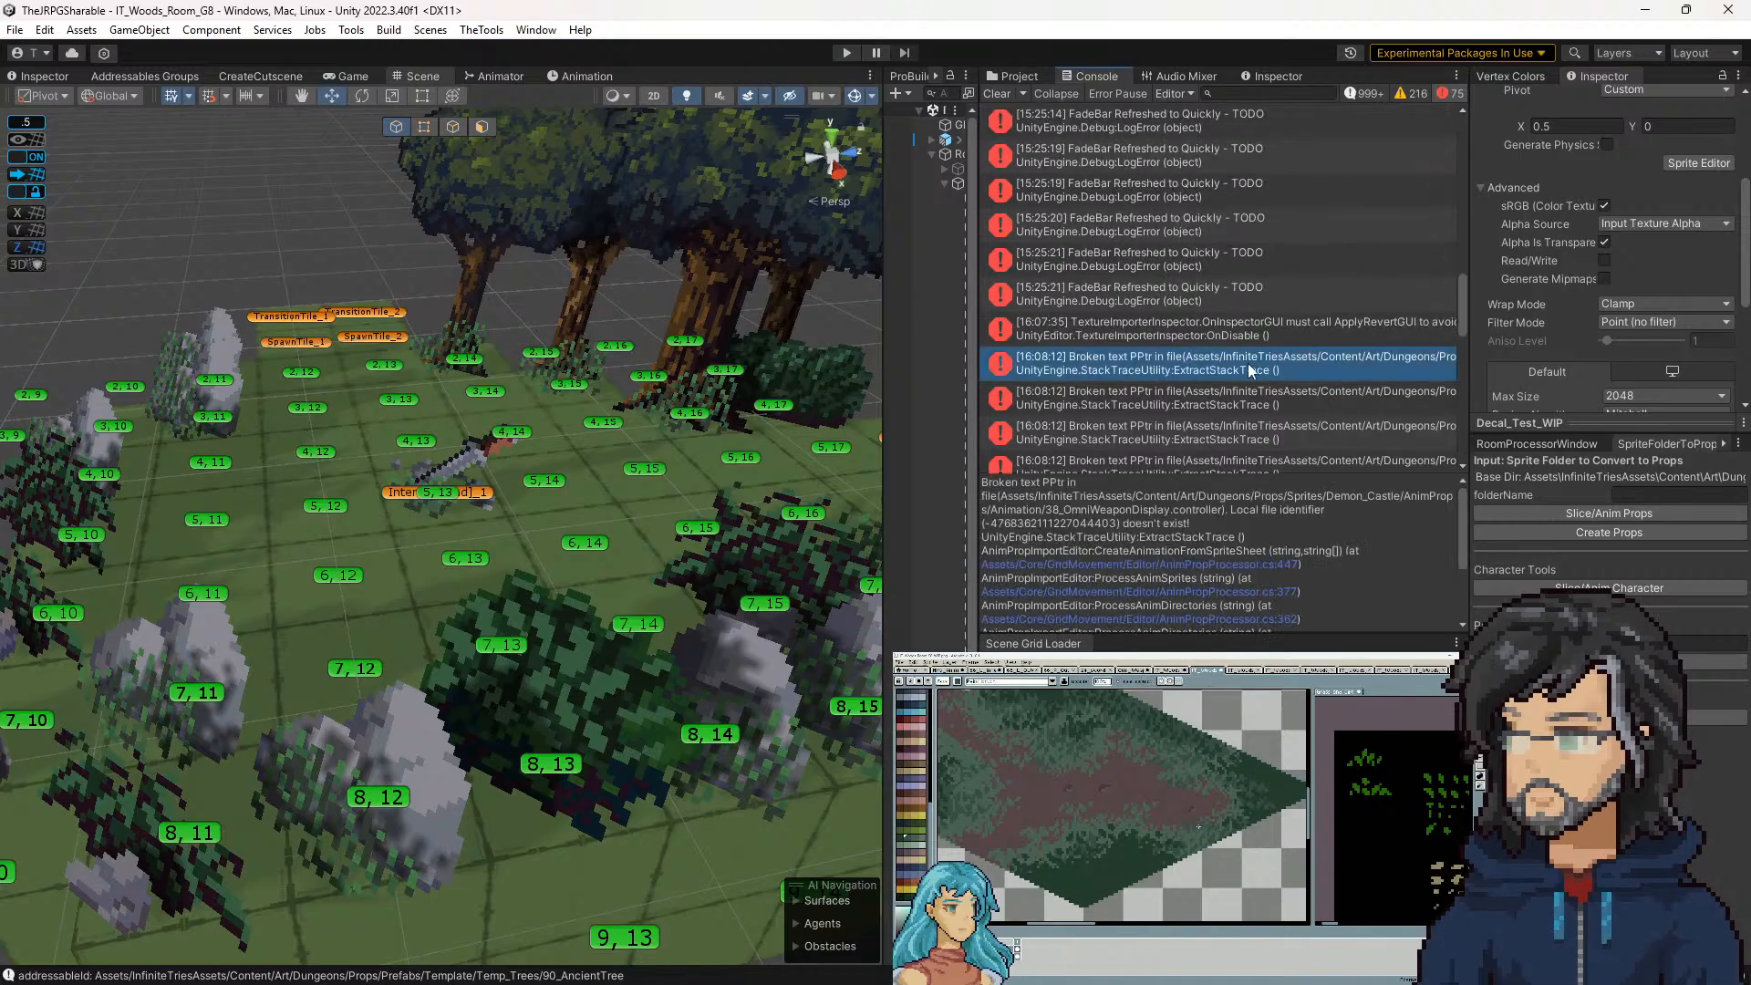
Go through the "Broken text PPtr" errors one by one and back to the first, comparing file paths and stack traces
{"action": "left_click", "coordinate": [1223, 394]}
{"action": "key", "text": "Down"}
{"action": "key", "text": "Down"}
{"action": "key", "text": "Down"}
{"action": "key", "text": "Down"}
{"action": "key", "text": "Down"}
{"action": "key", "text": "Down"}
{"action": "key", "text": "Down"}
{"action": "key", "text": "Down"}
{"action": "key", "text": "Down"}
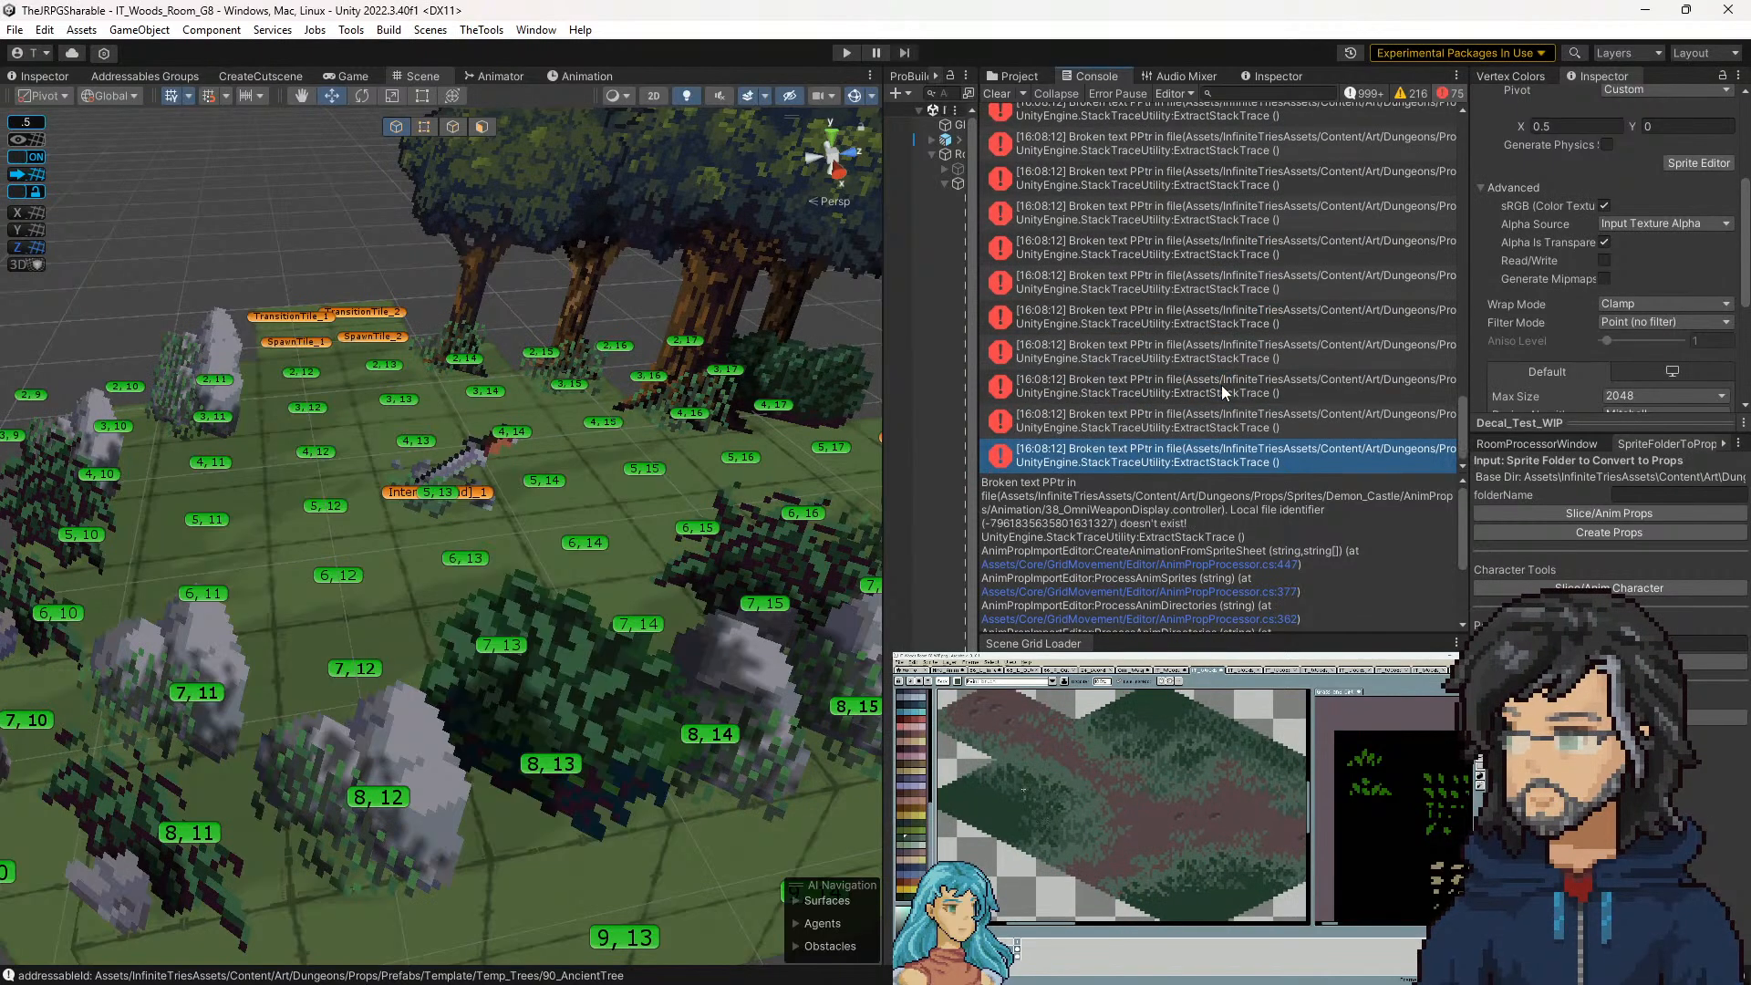
{"action": "key", "text": "Up"}
{"action": "key", "text": "Up"}
{"action": "key", "text": "Up"}
{"action": "key", "text": "Up"}
{"action": "key", "text": "Up"}
{"action": "key", "text": "Up"}
{"action": "key", "text": "Up"}
{"action": "key", "text": "Up"}
{"action": "key", "text": "Up"}
{"action": "key", "text": "Up"}
{"action": "key", "text": "Up"}
{"action": "key", "text": "Up"}
{"action": "key", "text": "Up"}
{"action": "key", "text": "Up"}
{"action": "key", "text": "Up"}
{"action": "key", "text": "Up"}
{"action": "key", "text": "Up"}
{"action": "key", "text": "Up"}
{"action": "key", "text": "Up"}
{"action": "key", "text": "Up"}
{"action": "key", "text": "Up"}
{"action": "key", "text": "Up"}
{"action": "key", "text": "Up"}
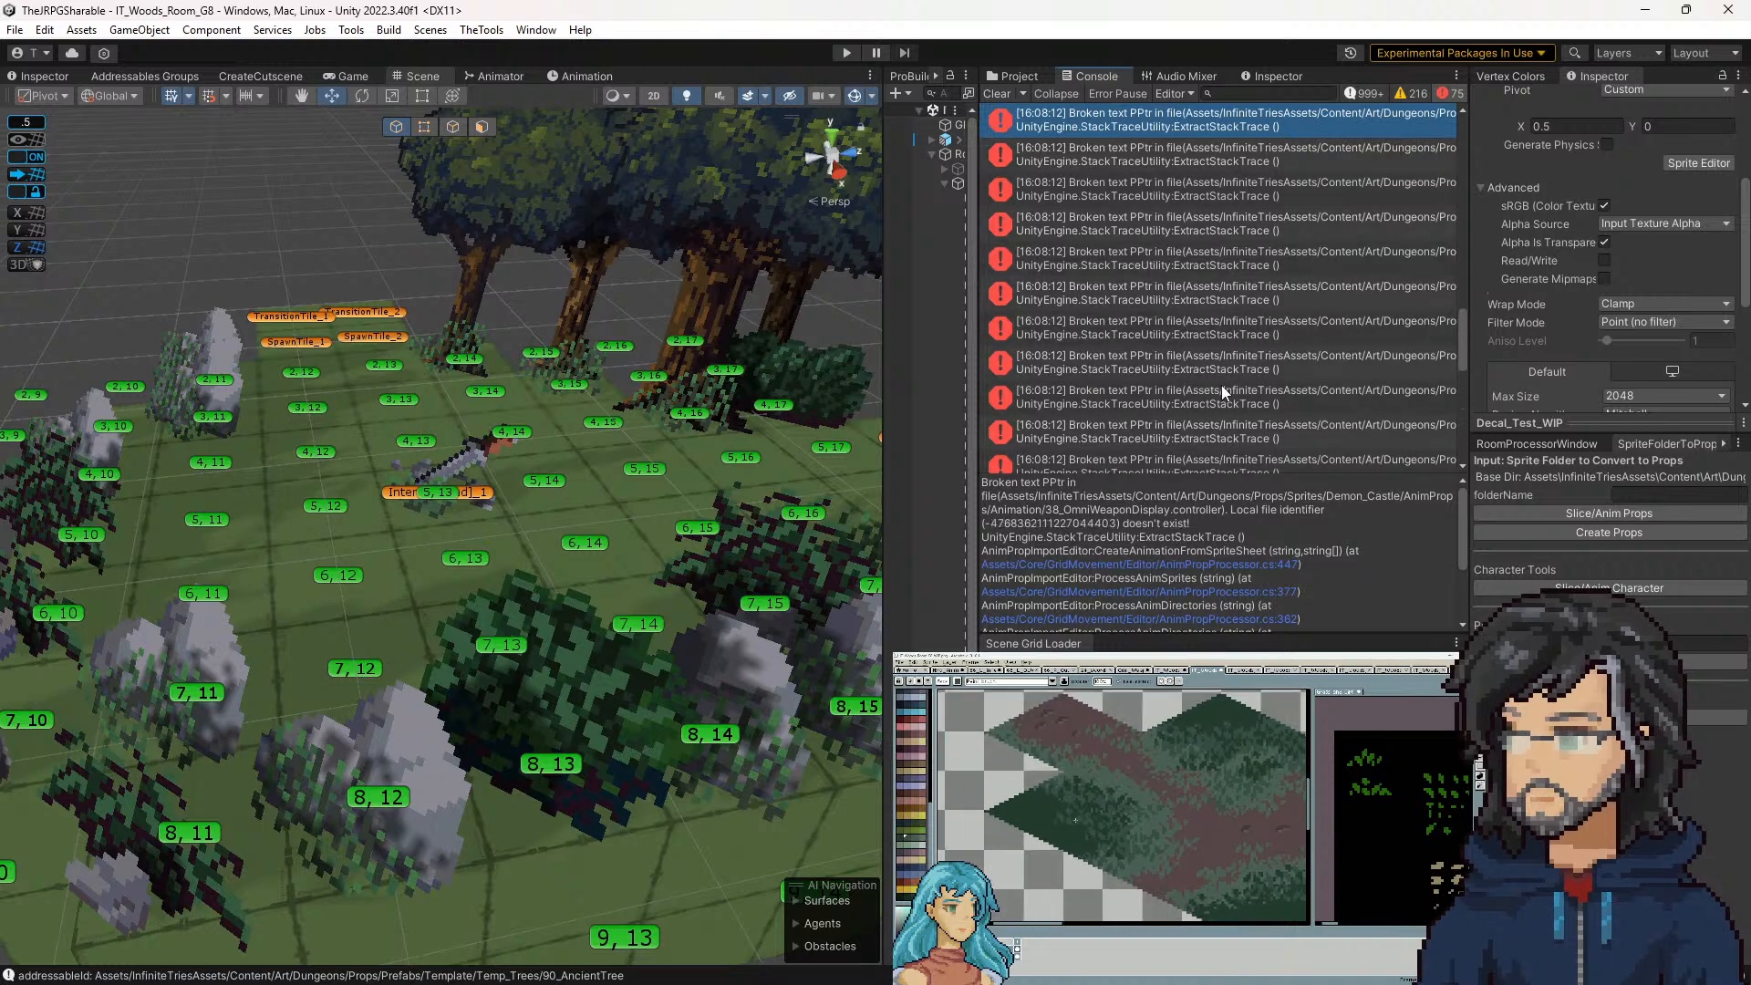
Look over the older errors above the "Broken text PPtr" entries and clear the Console
{"action": "key", "text": "Up"}
{"action": "scroll", "coordinate": [1223, 385], "scroll_direction": "up", "scroll_amount": 3}
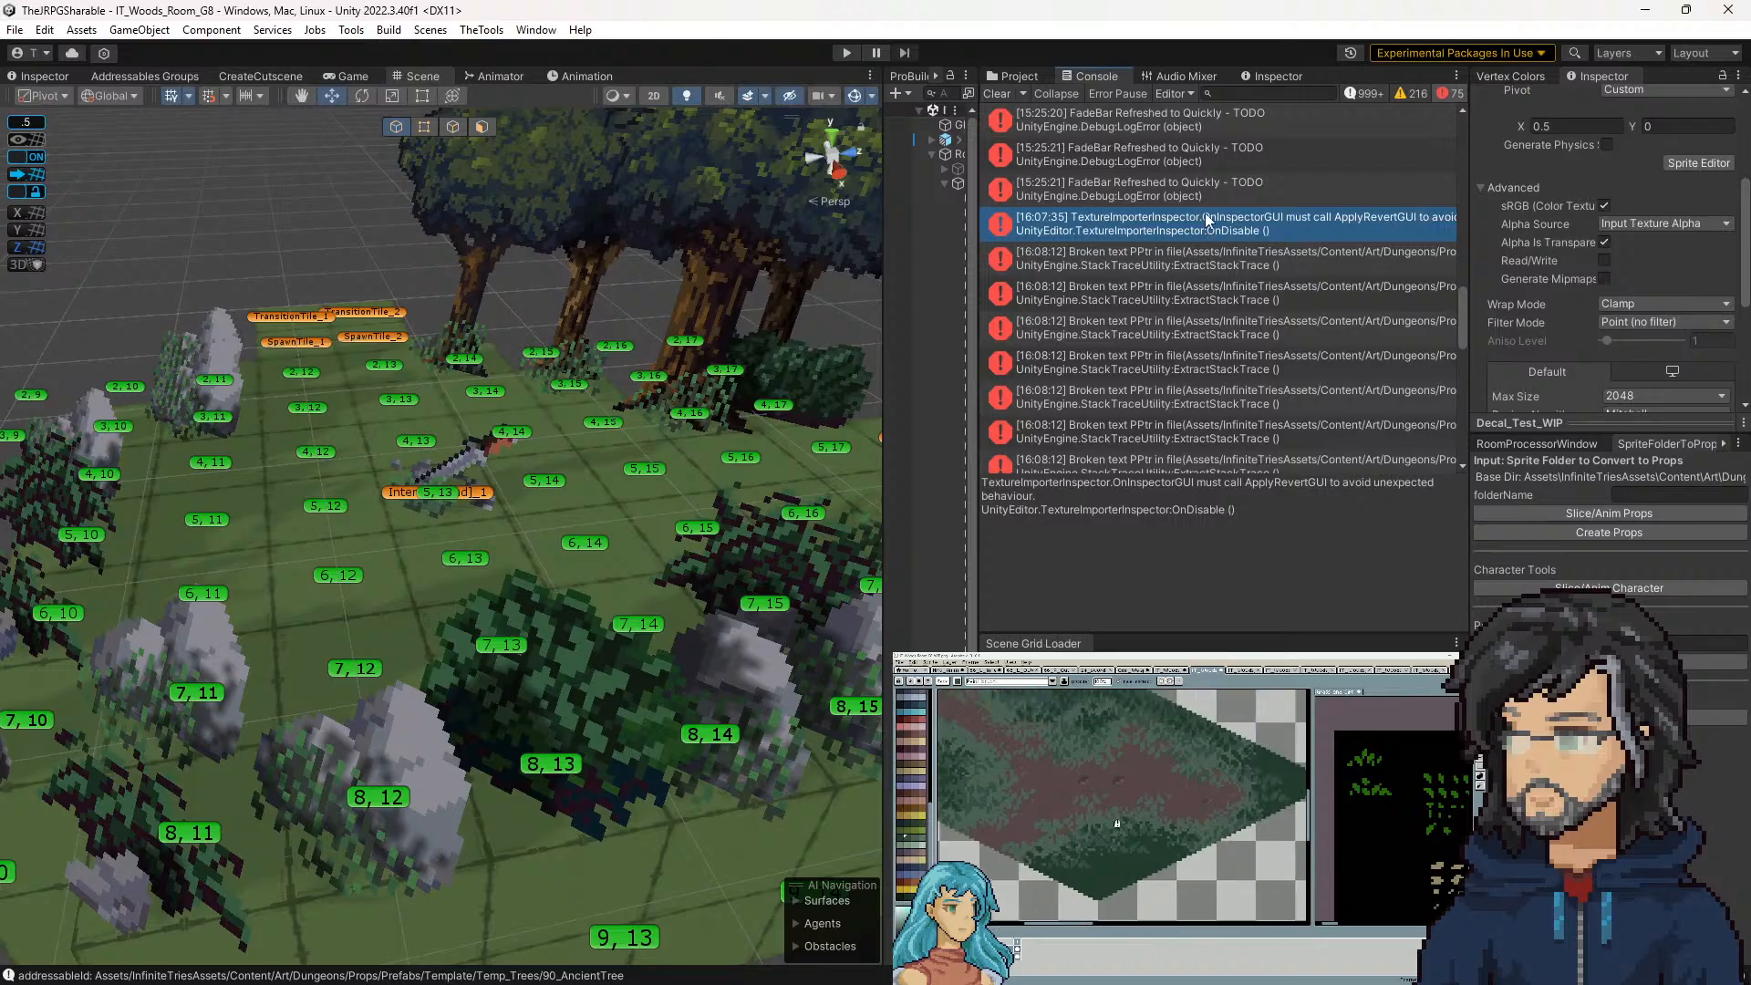
{"action": "scroll", "coordinate": [1168, 365], "scroll_direction": "up", "scroll_amount": 6}
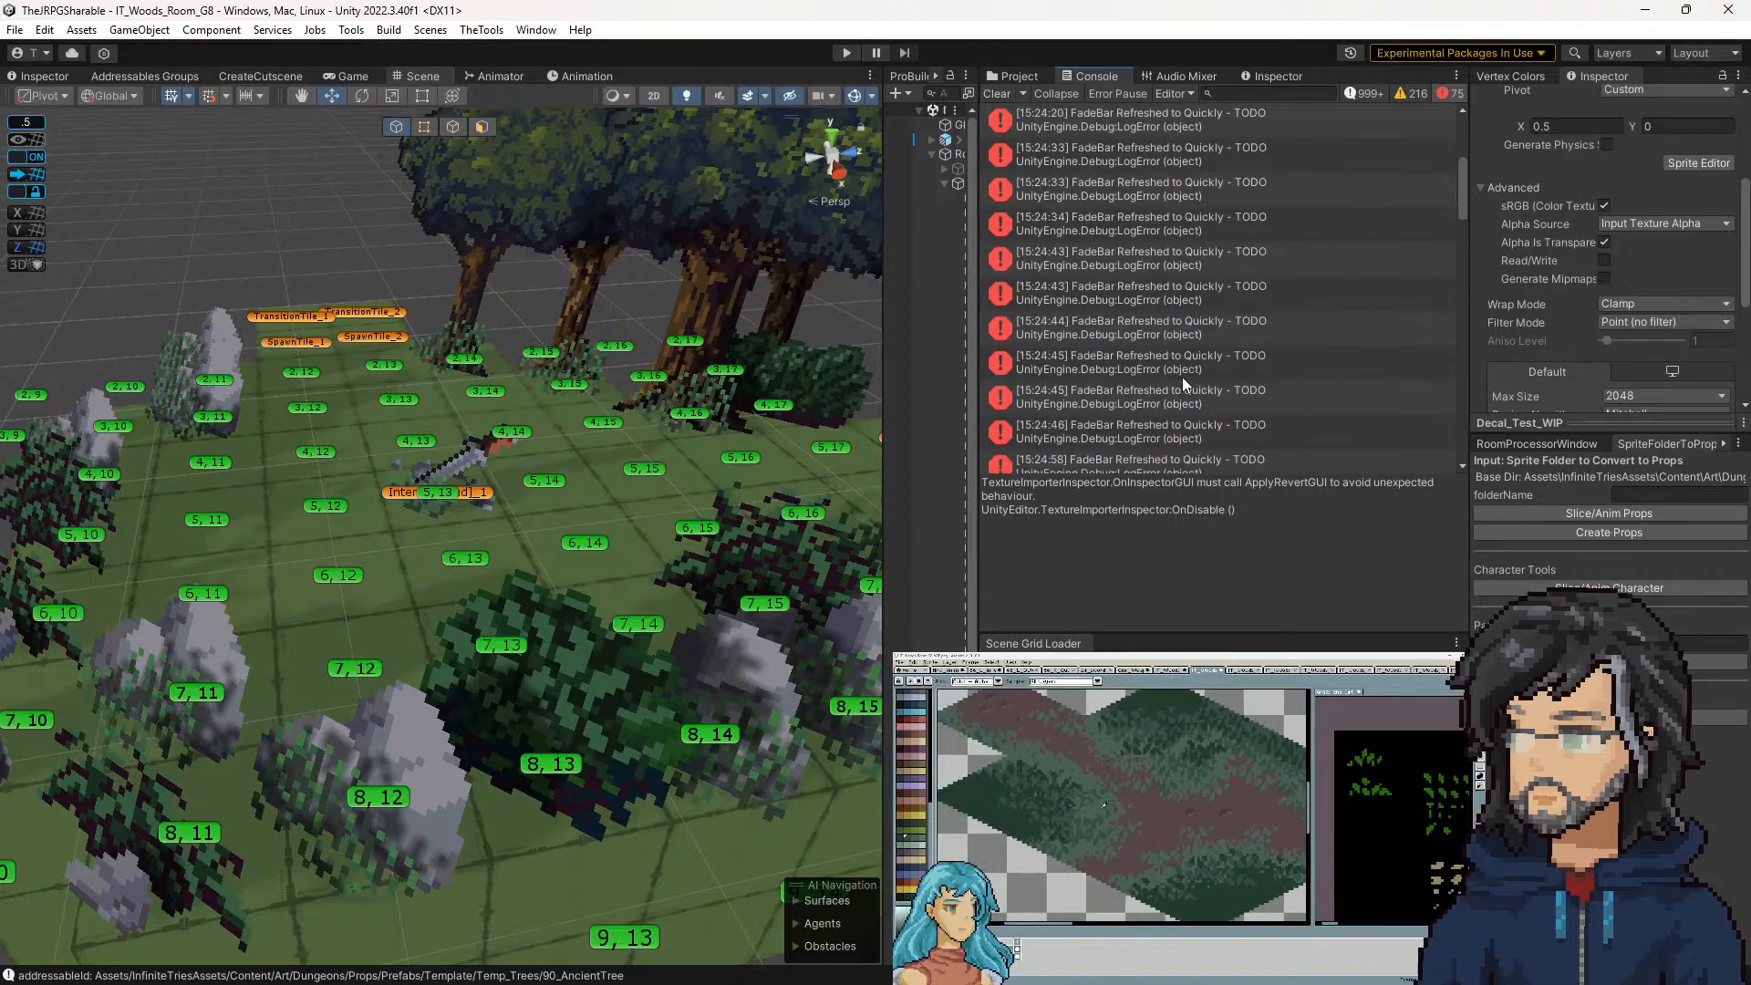
{"action": "left_click", "coordinate": [994, 94]}
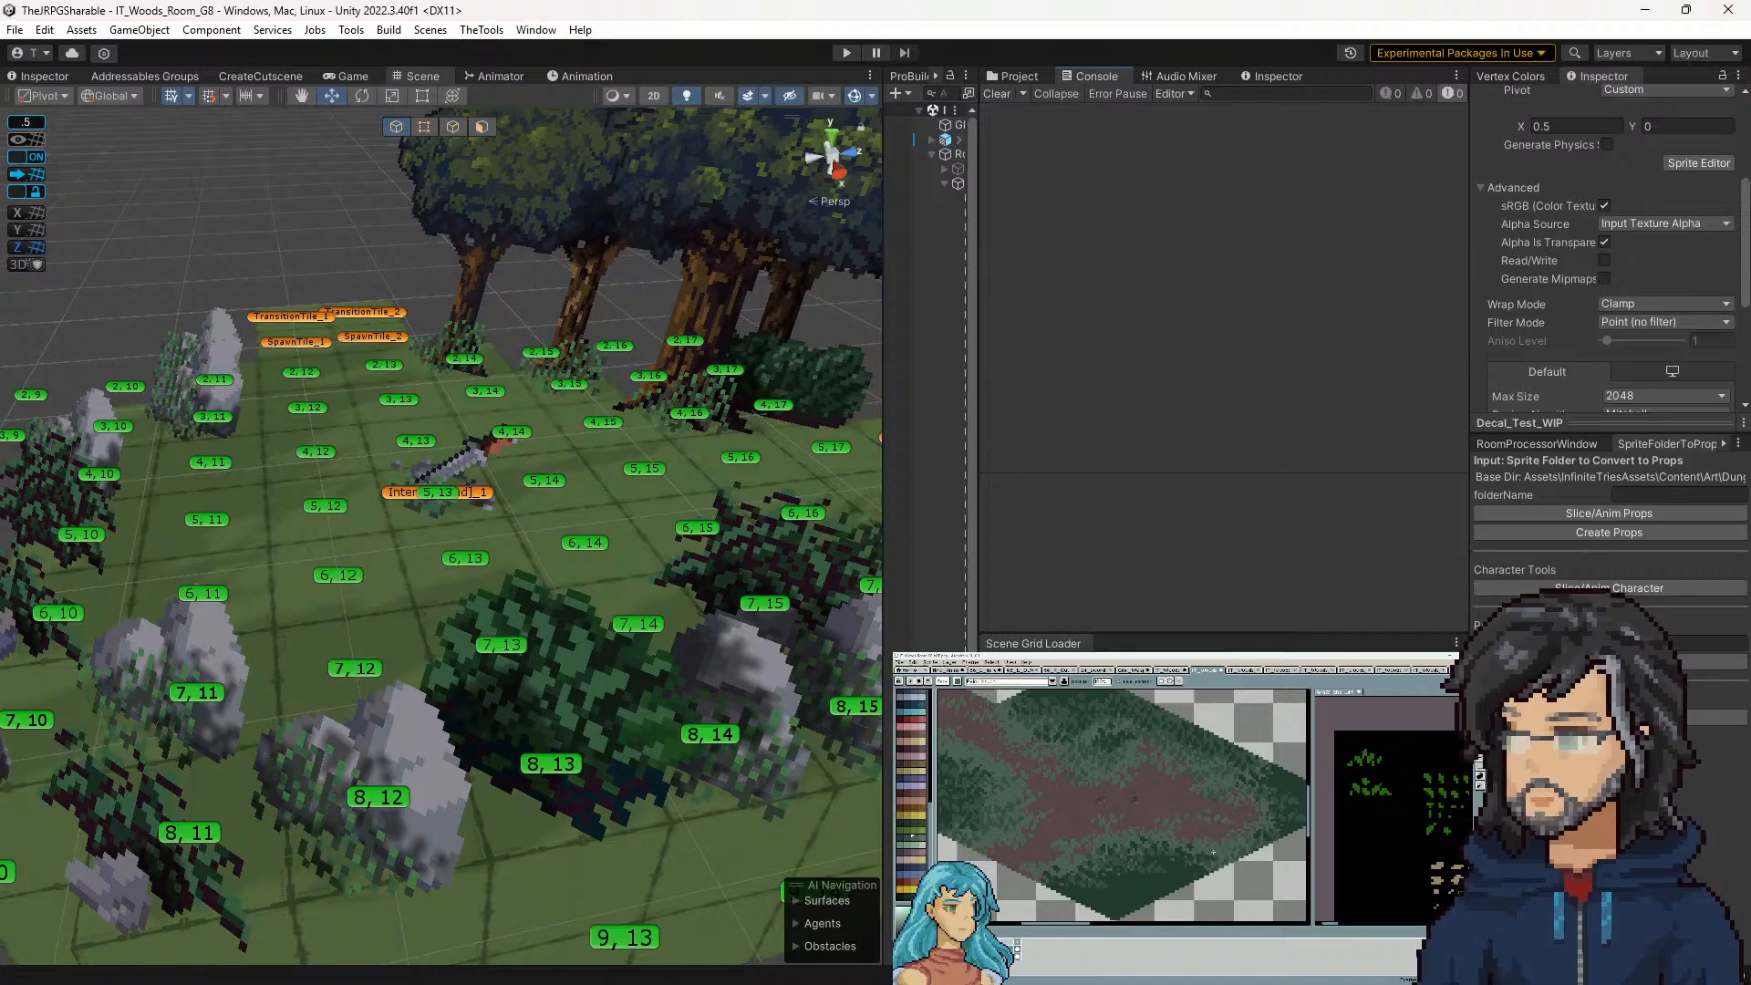
Switch to Visual Studio and set a breakpoint on the textureFolderName line in the Invoke method of IsoTo3DProps.cs
{"action": "key", "text": "alt+Tab"}
{"action": "left_click", "coordinate": [861, 343]}
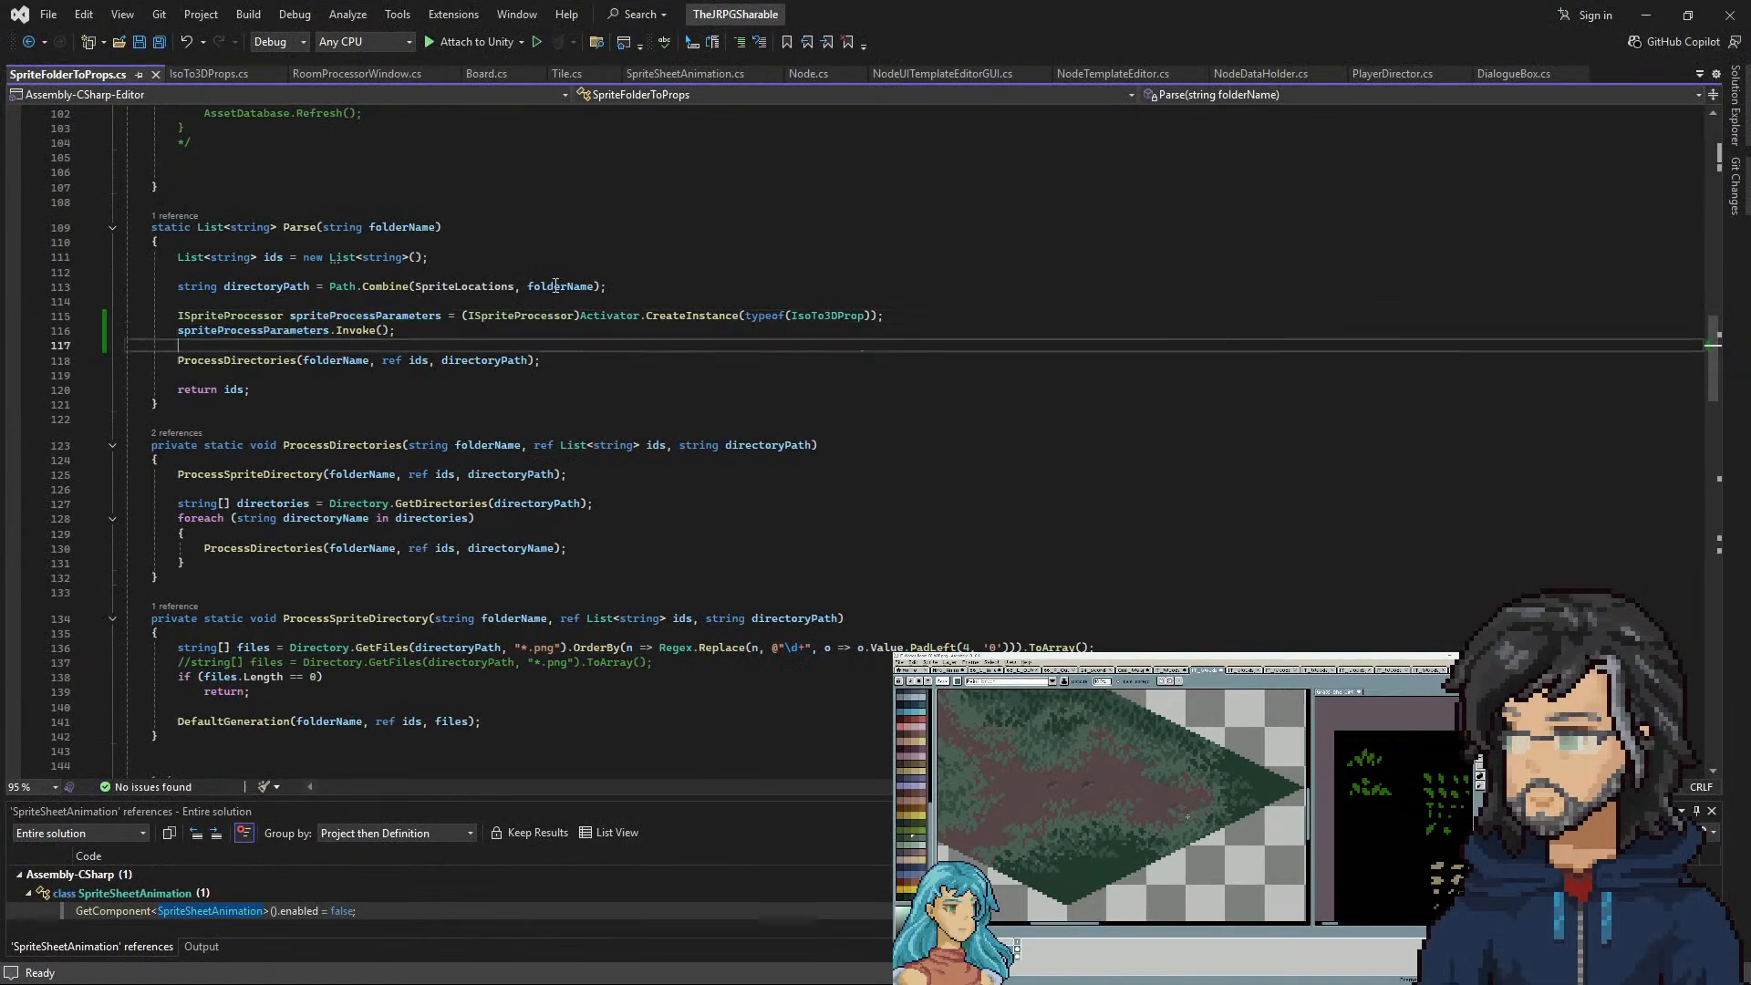
{"action": "left_click", "coordinate": [226, 79]}
{"action": "left_click", "coordinate": [274, 395]}
{"action": "key", "text": "F9"}
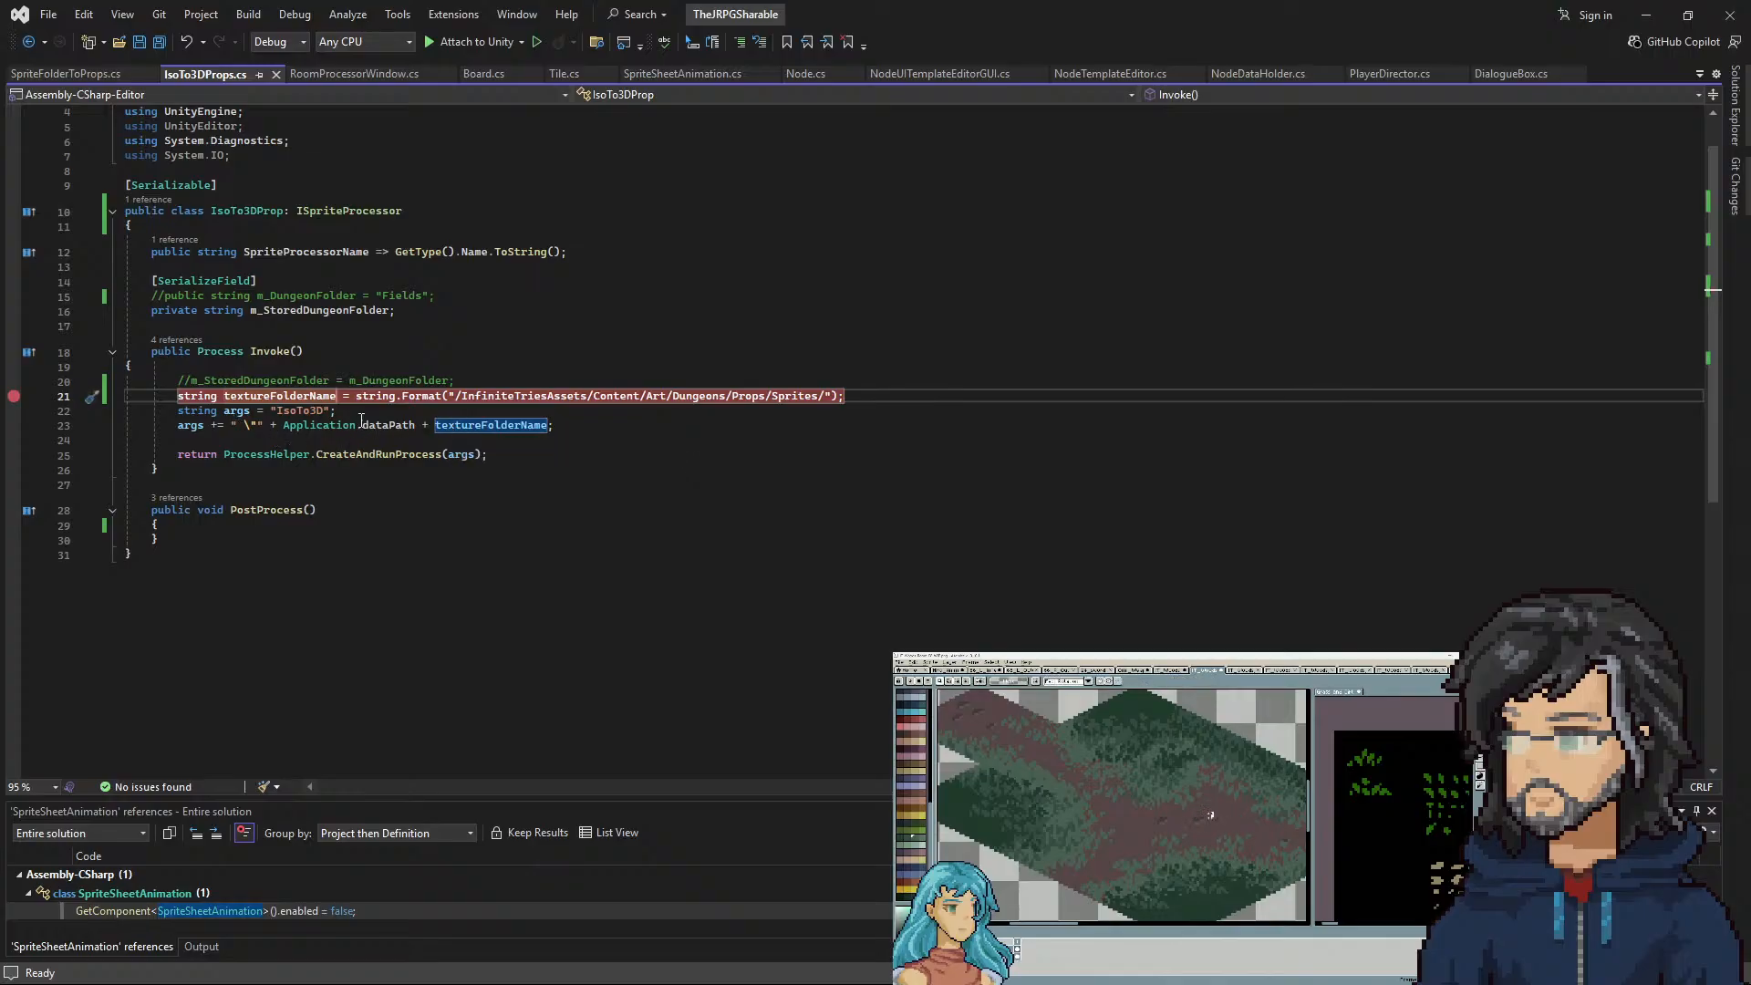
Start debugging with the Unity editor attached, return to Unity and run Create Props with an empty folder name
{"action": "left_click", "coordinate": [285, 16]}
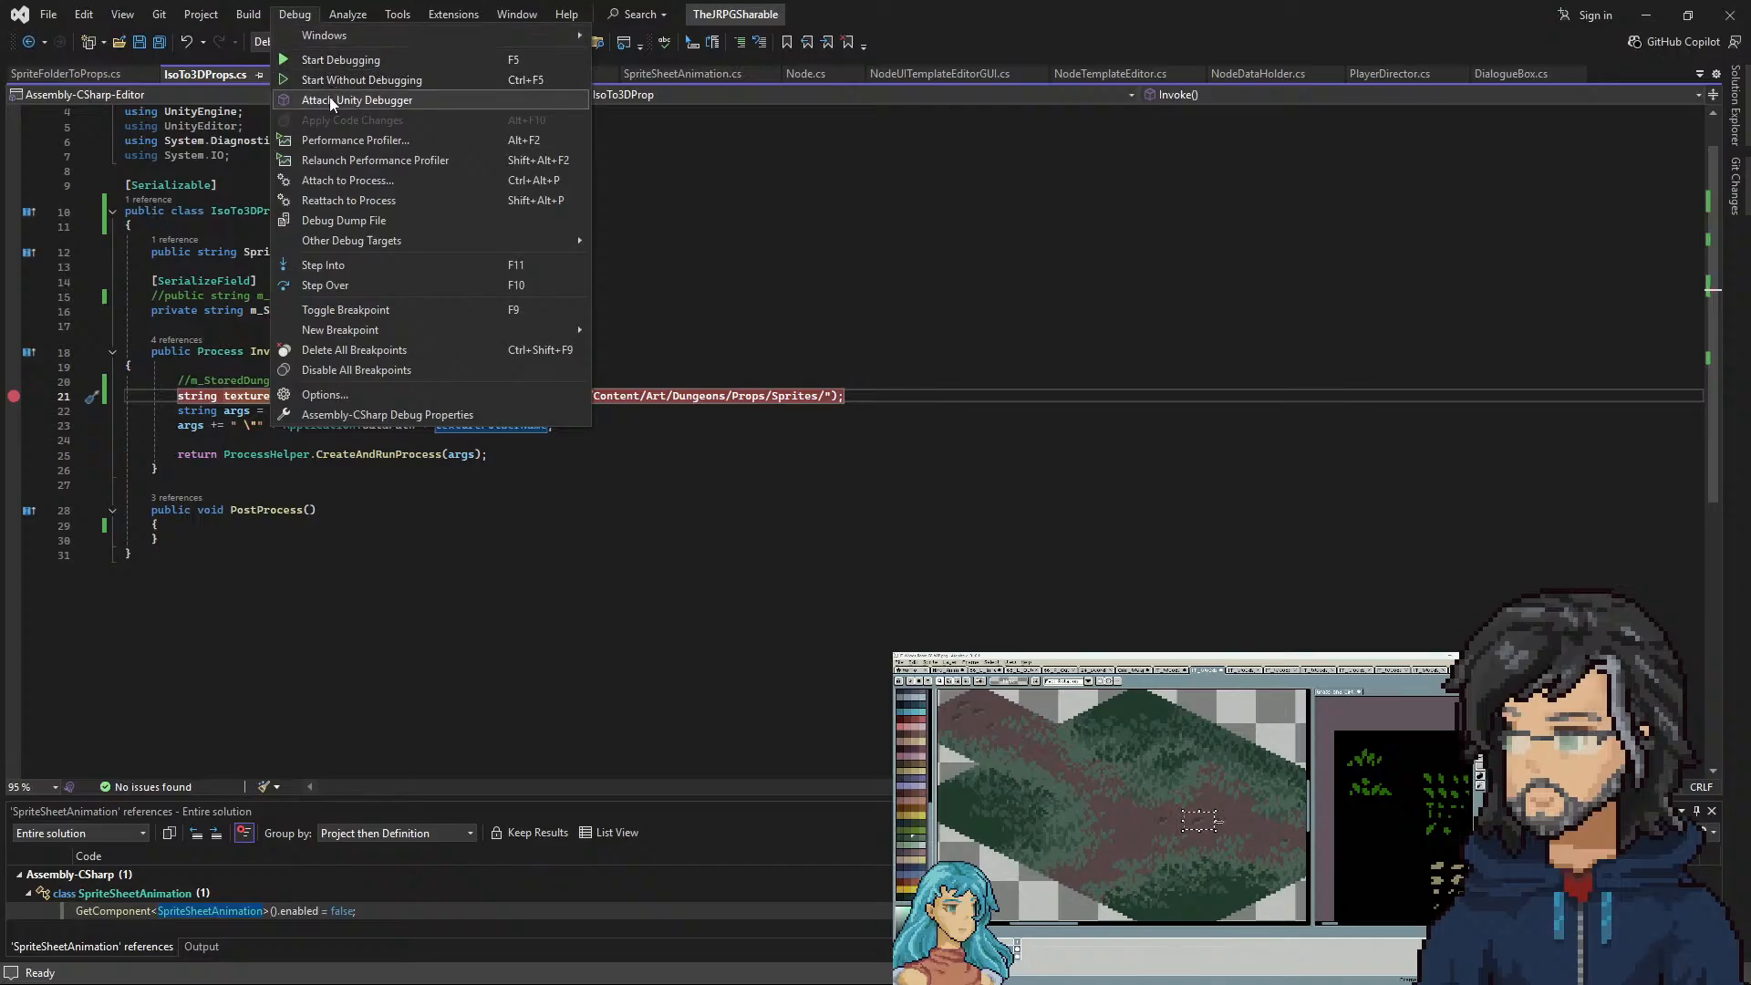
{"action": "left_click", "coordinate": [343, 60]}
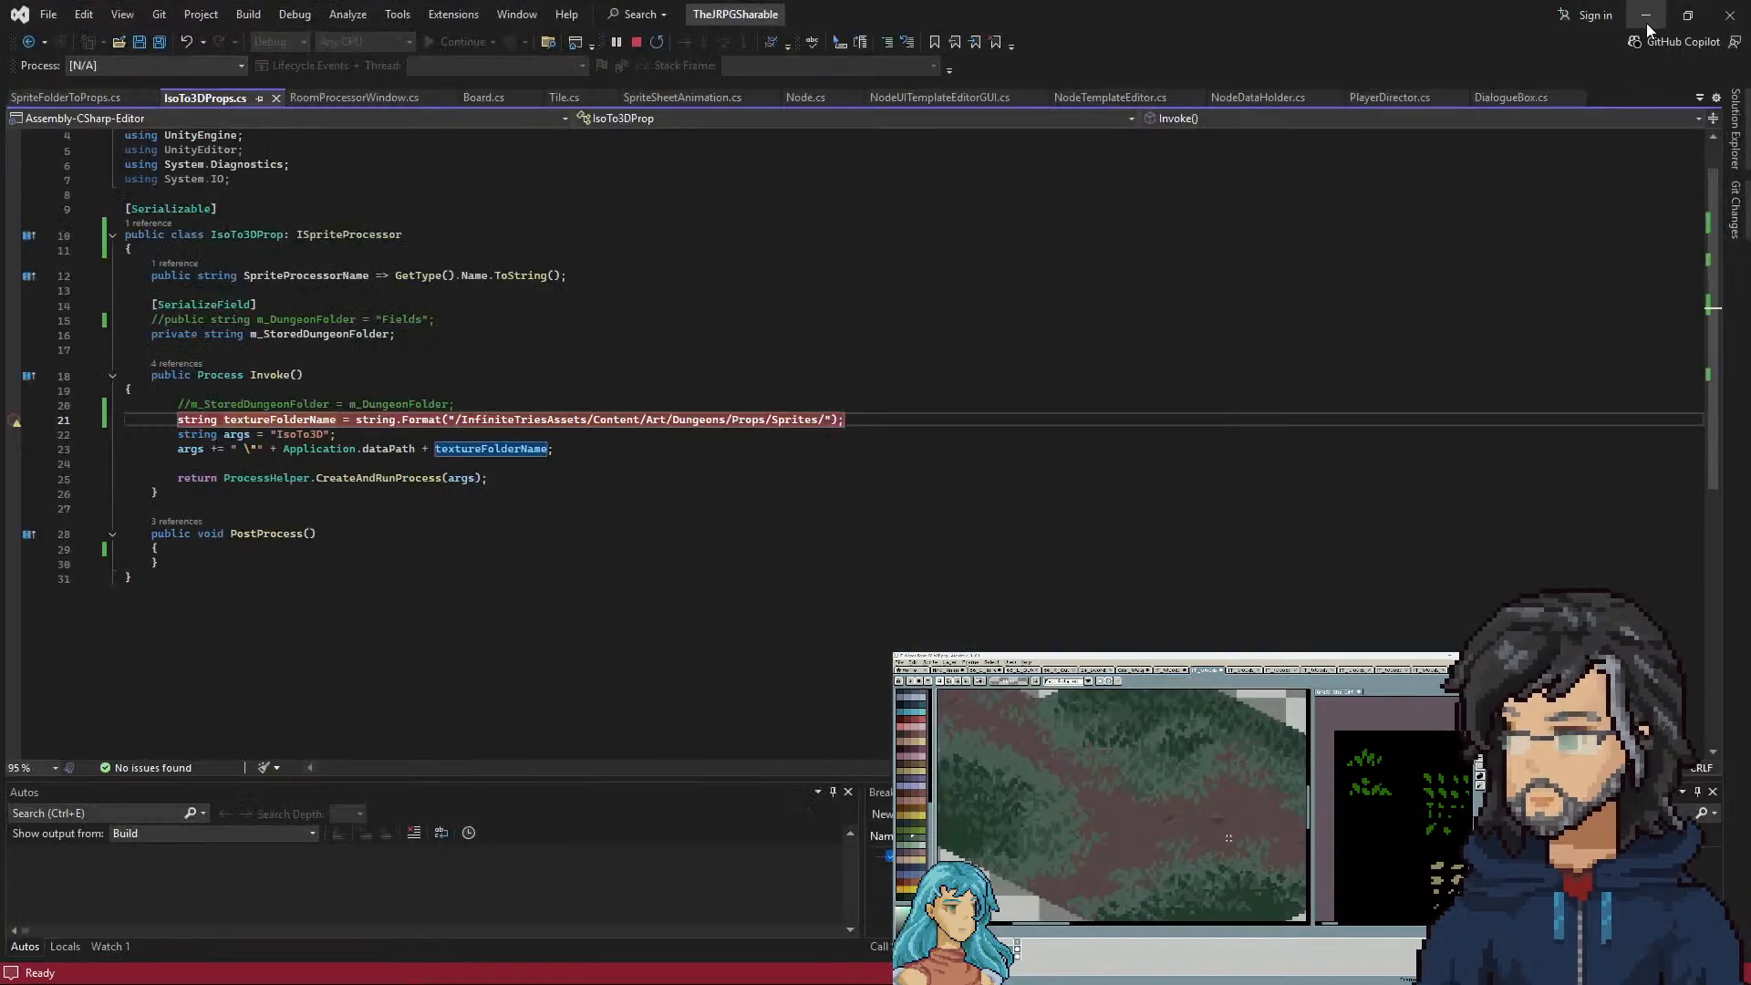
{"action": "left_click", "coordinate": [1646, 20]}
{"action": "left_click_drag", "start_coordinate": [976, 329], "coordinate": [1061, 339]}
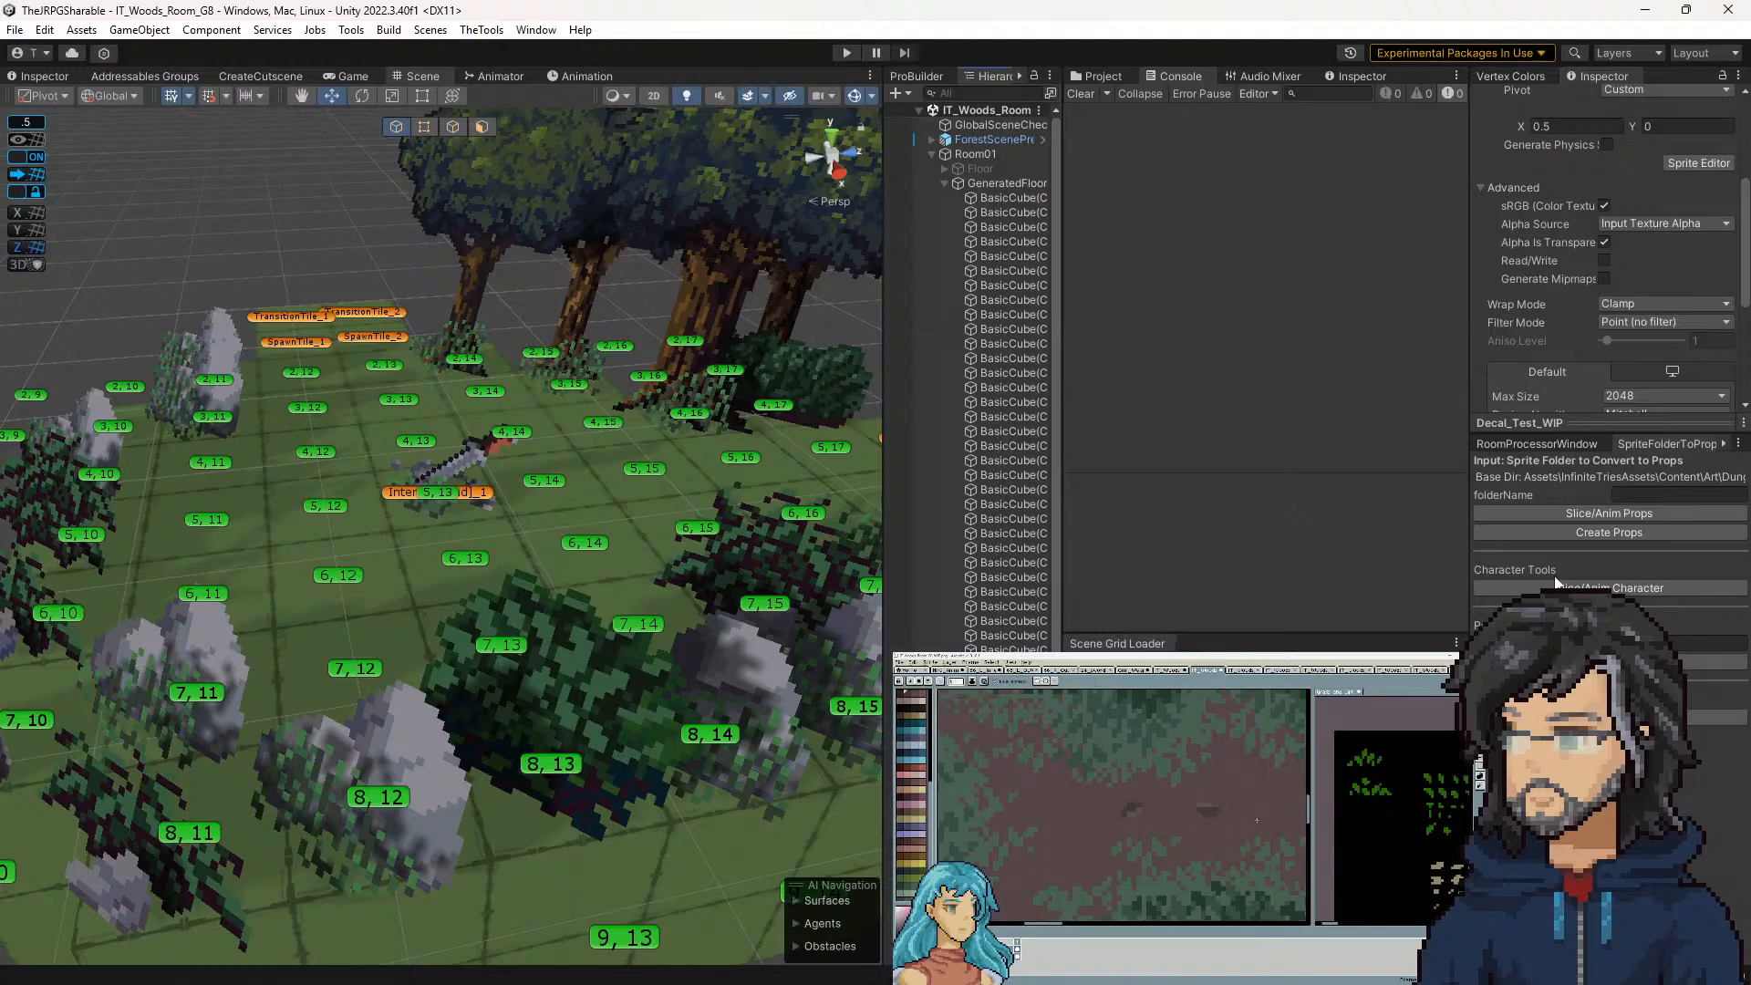
{"action": "left_click", "coordinate": [1556, 537]}
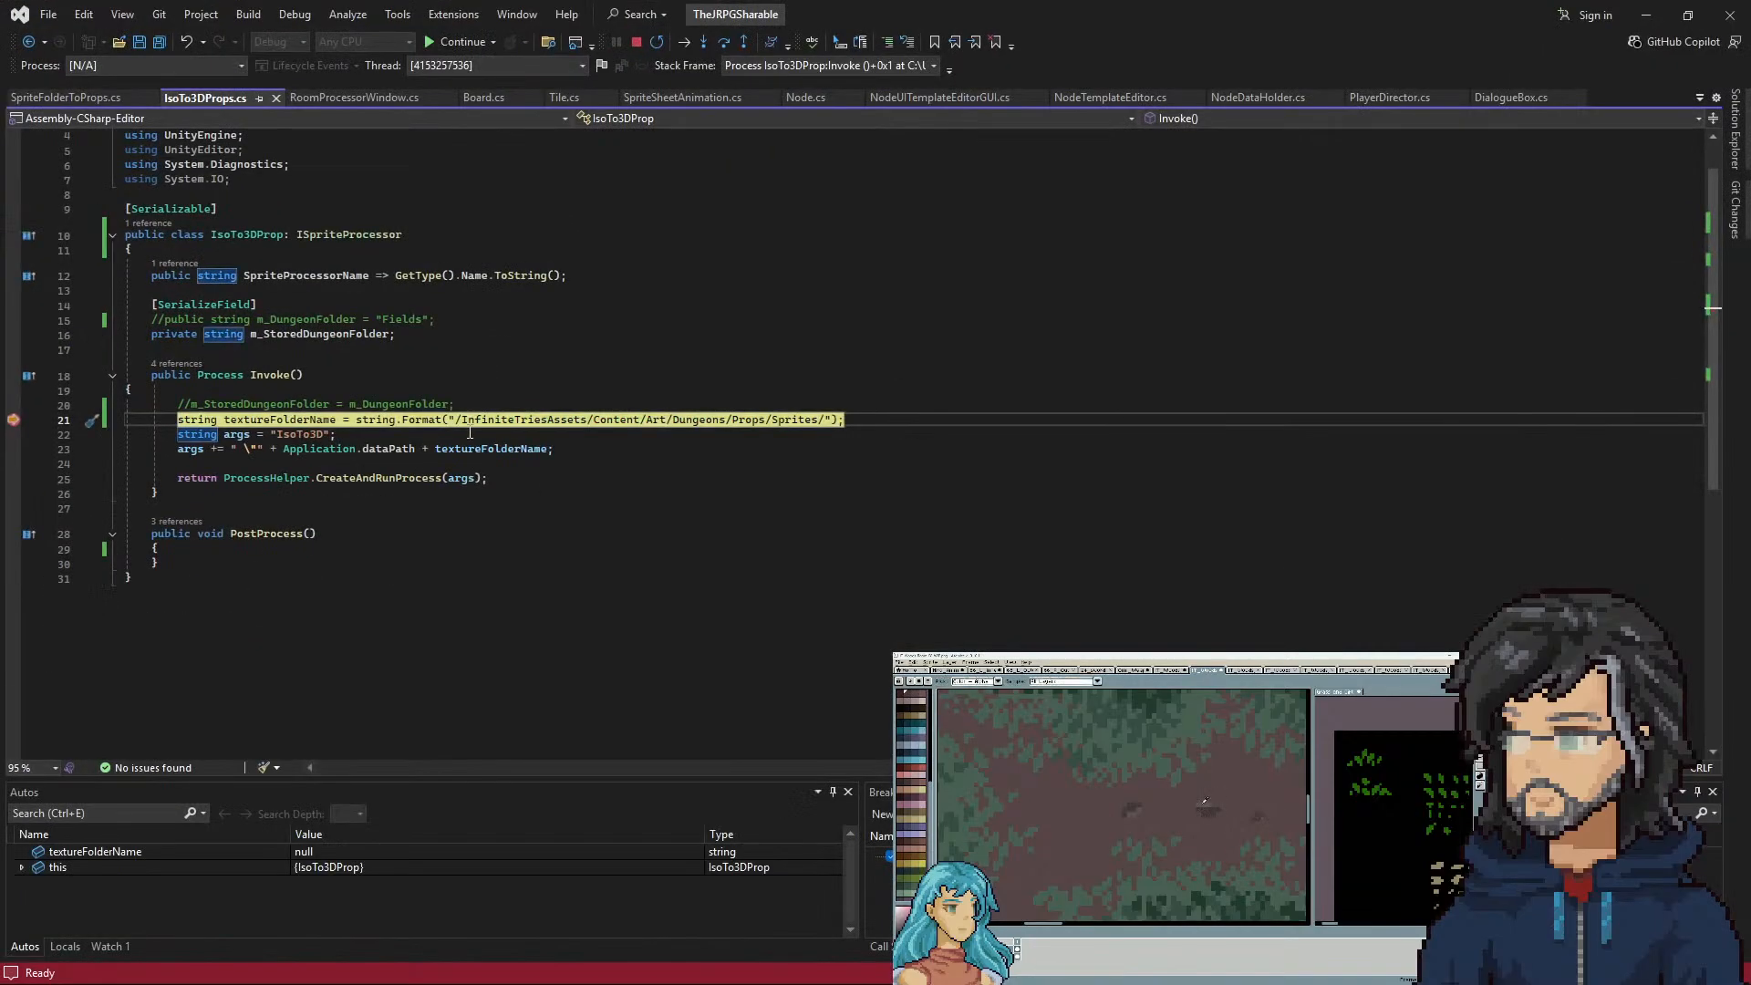
Step through Invoke, inspecting textureFolderName, Application.dataPath and args, and resume execution and return to Unity
{"action": "key", "text": "F10"}
{"action": "mouse_move", "coordinate": [287, 420]}
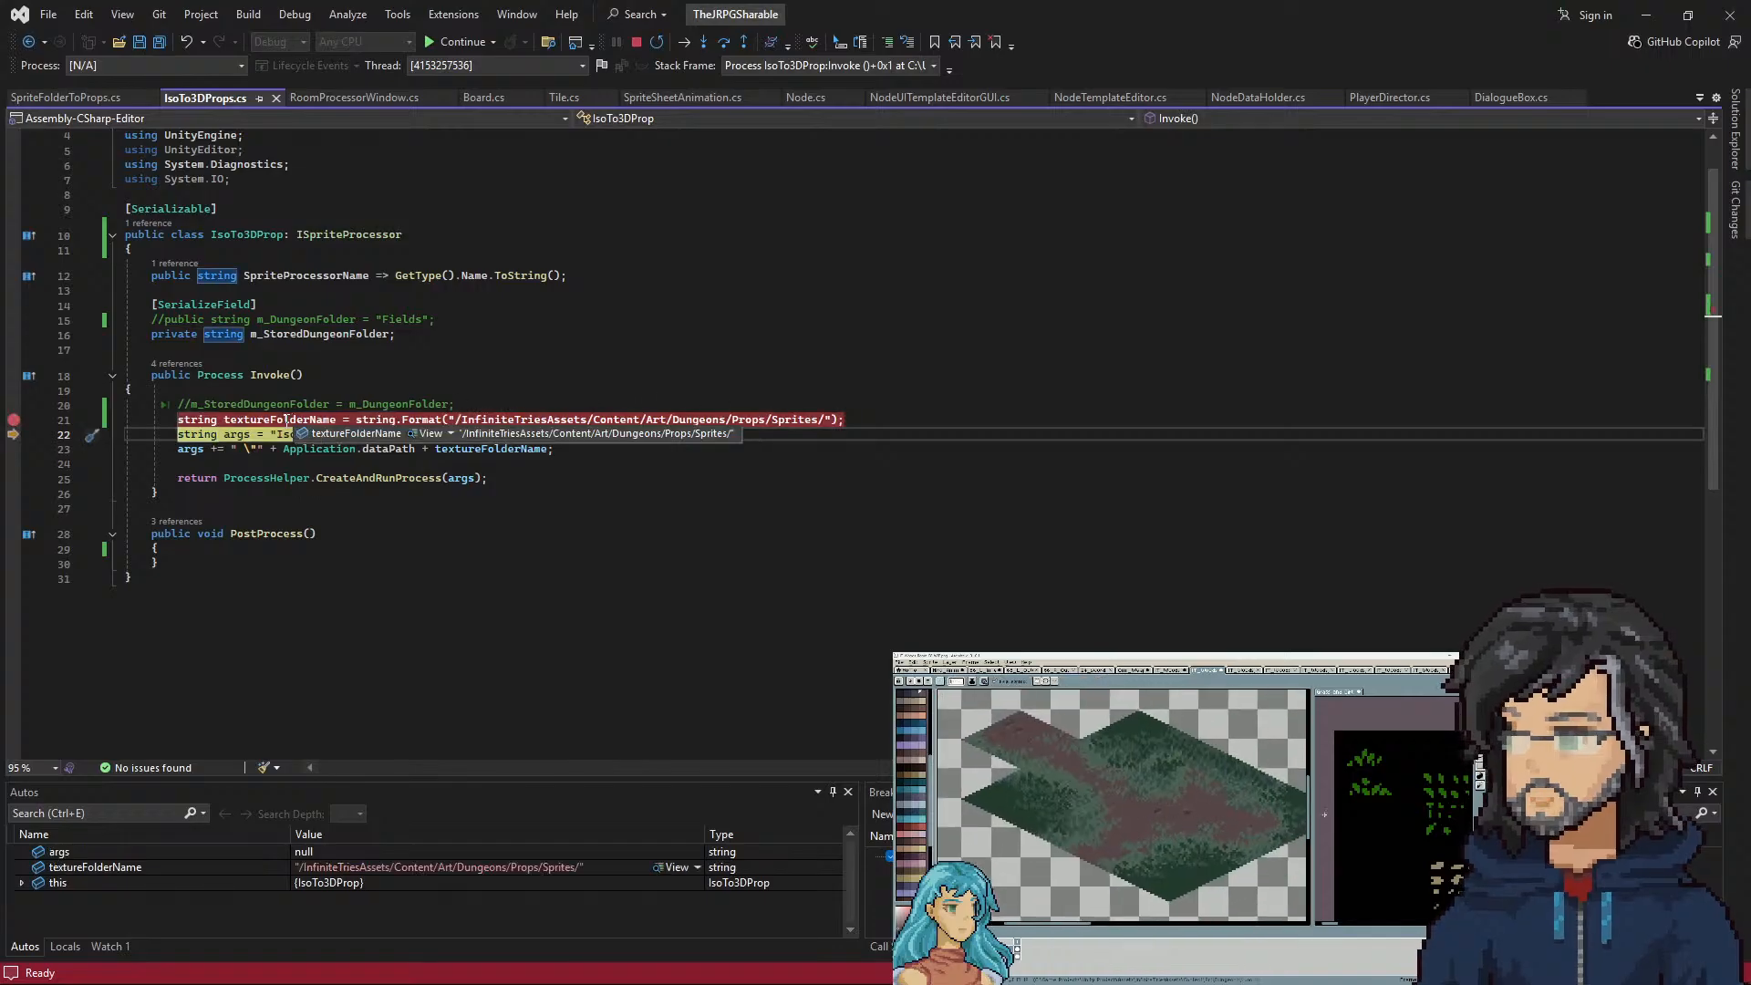
{"action": "key", "text": "F10"}
{"action": "mouse_move", "coordinate": [236, 435]}
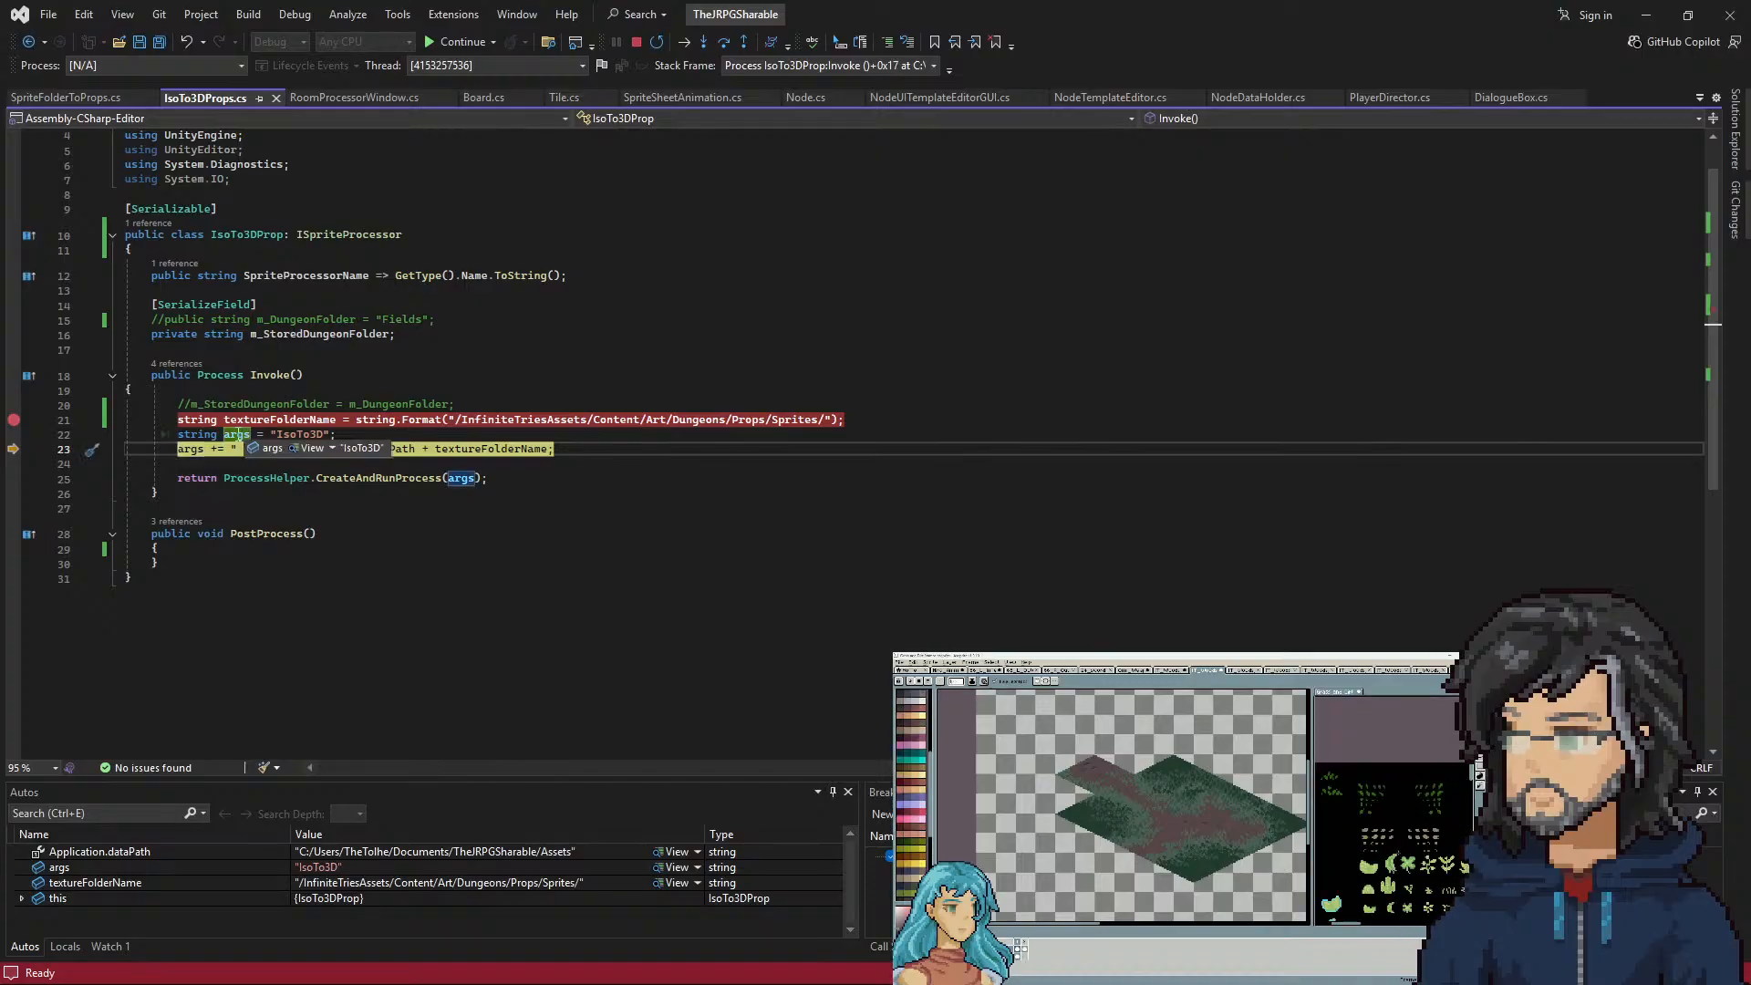
{"action": "mouse_move", "coordinate": [392, 450]}
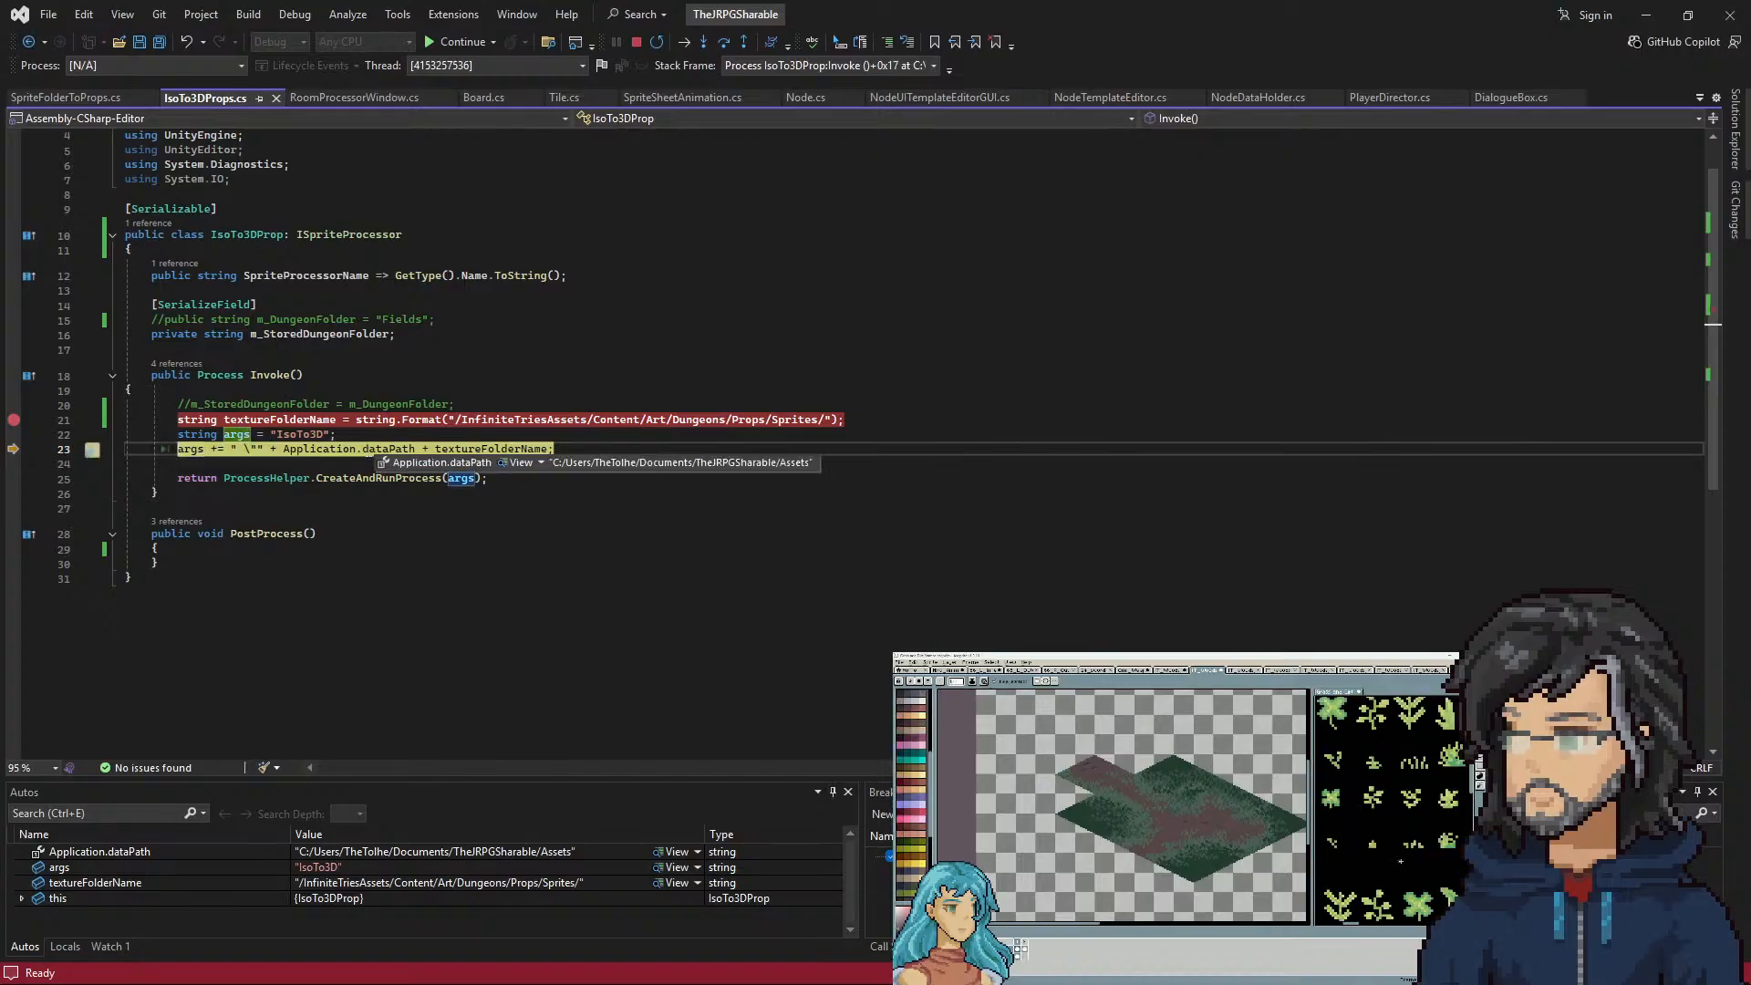
{"action": "key", "text": "F10"}
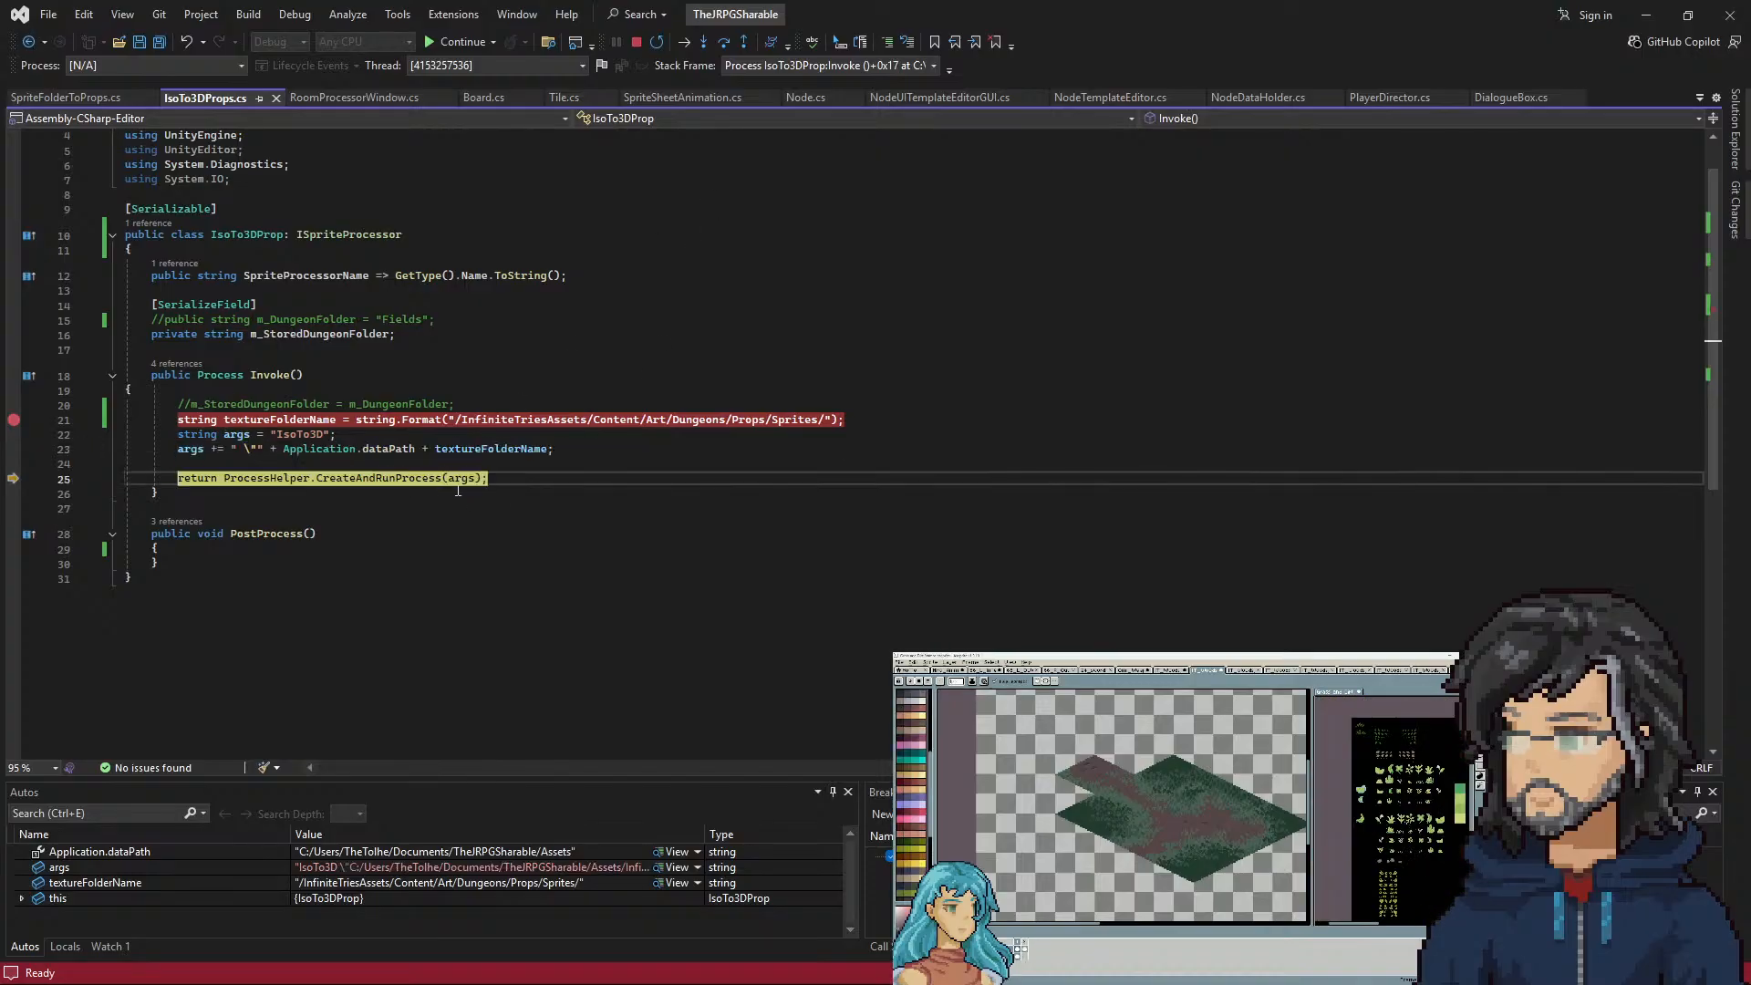
{"action": "mouse_move", "coordinate": [467, 483]}
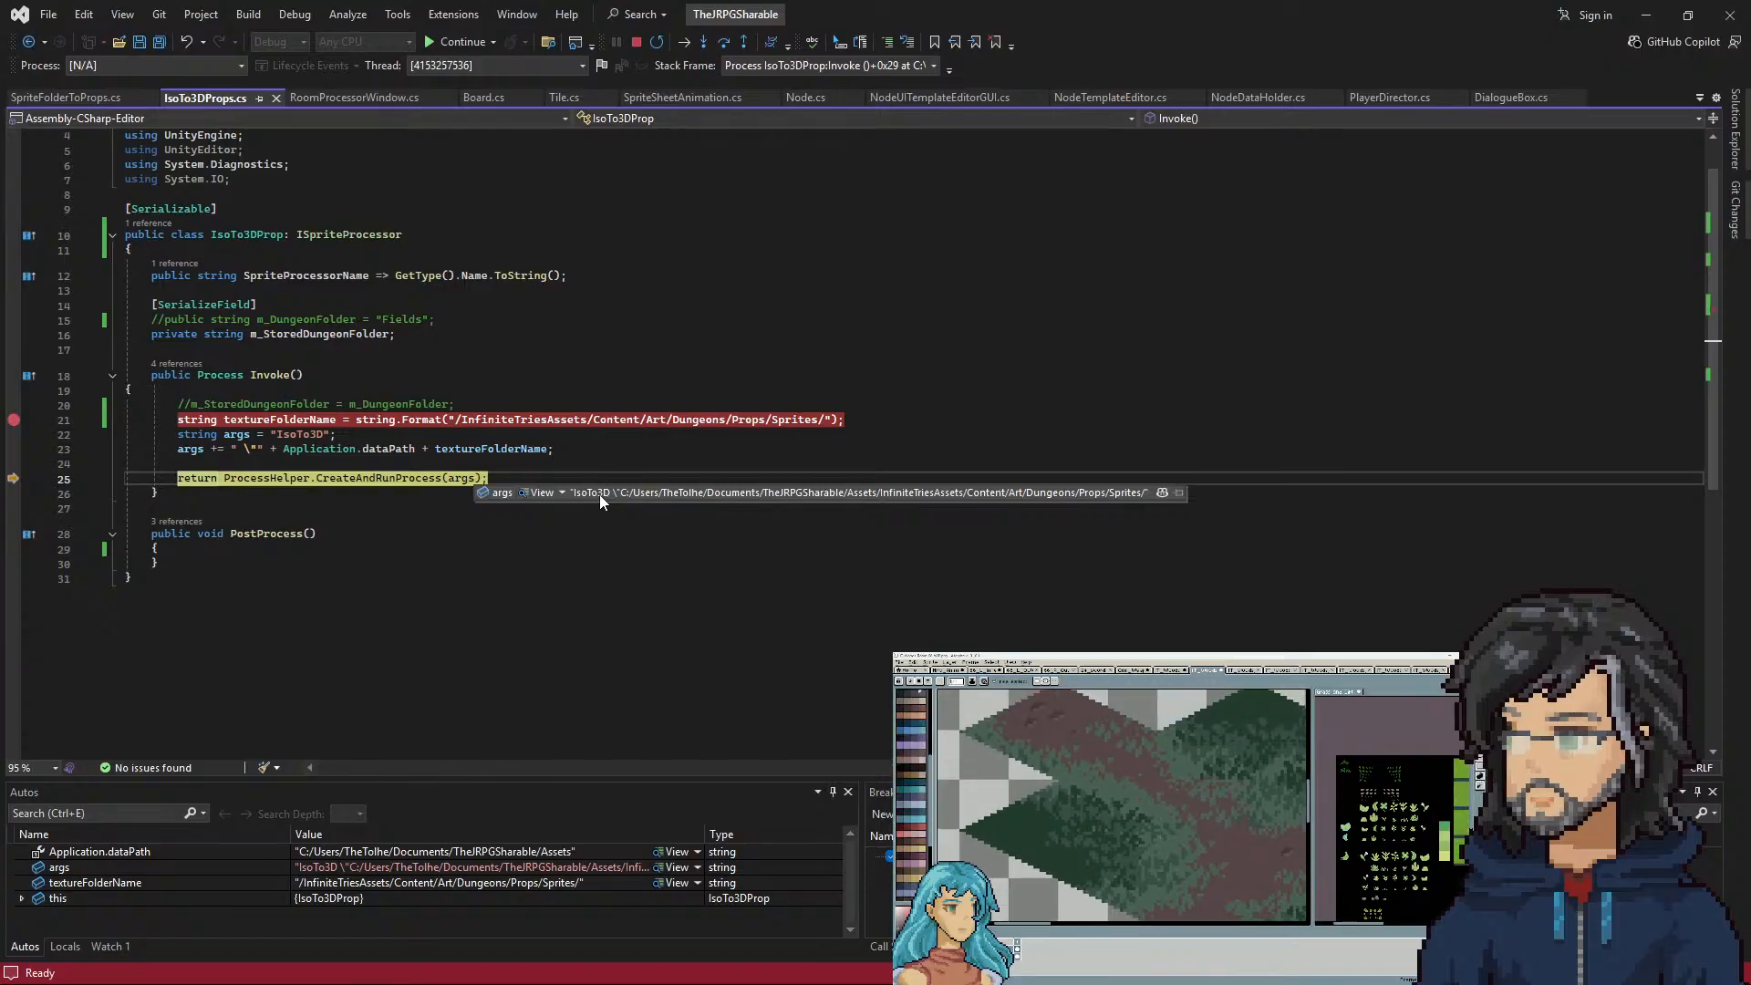
{"action": "key", "text": "F5"}
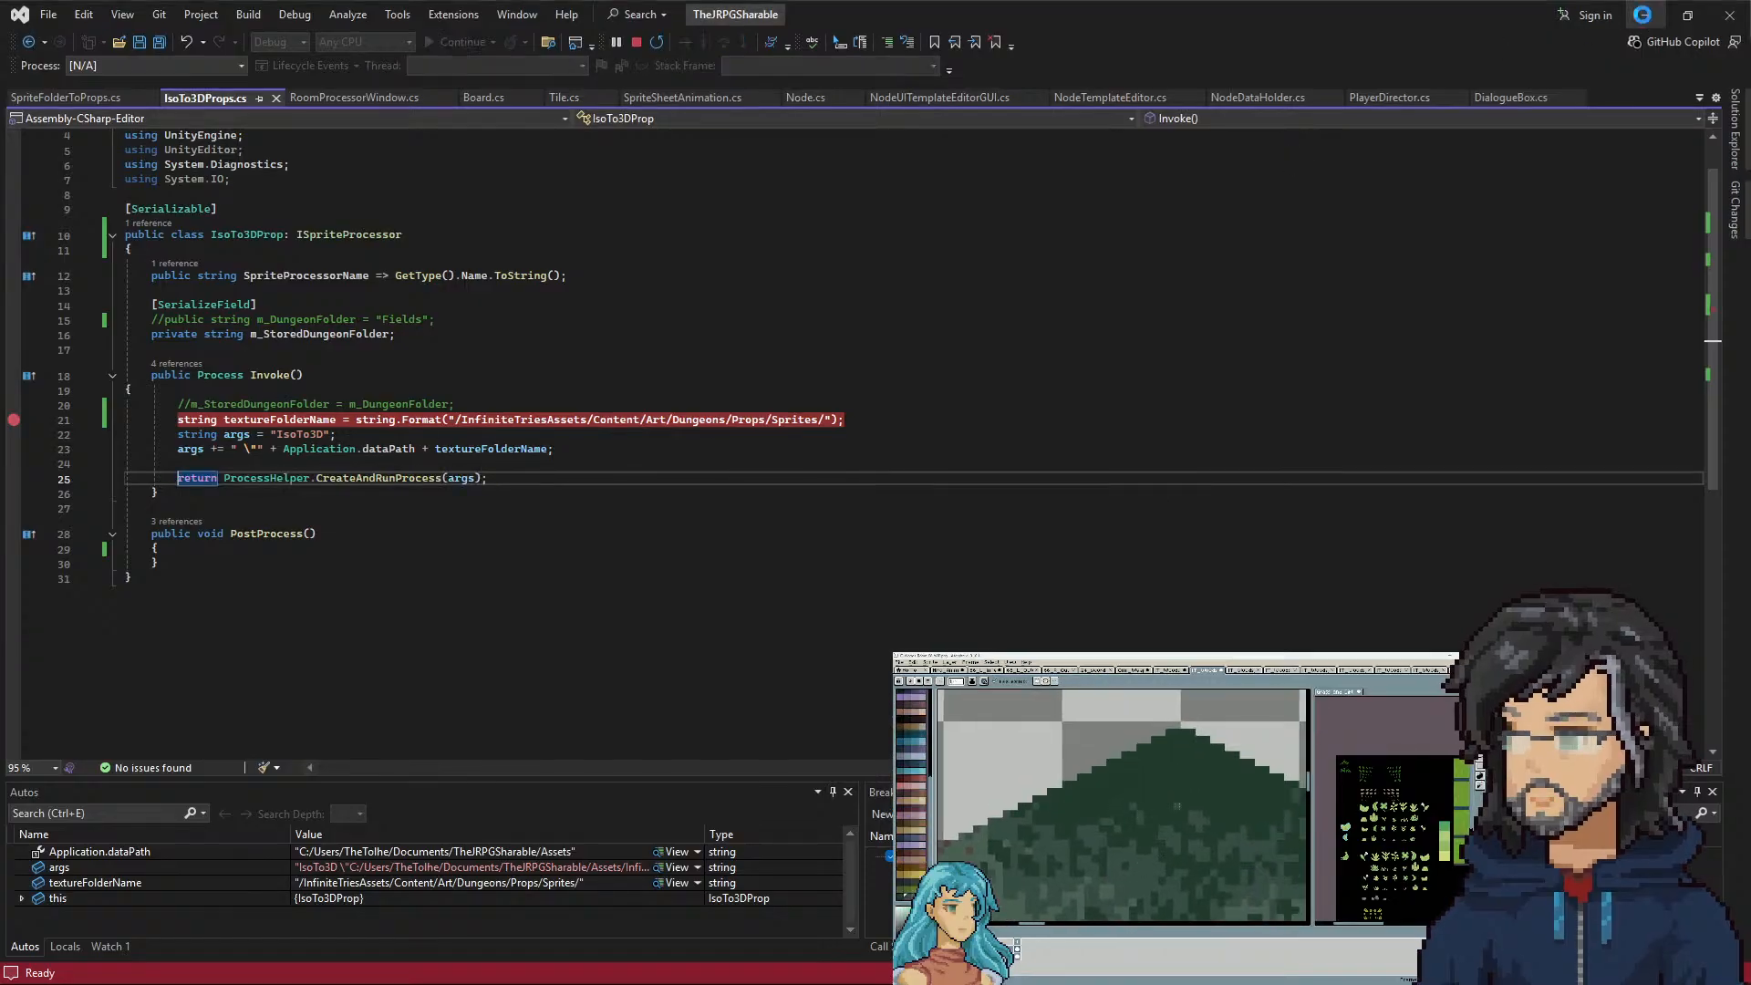
{"action": "left_click", "coordinate": [1646, 17]}
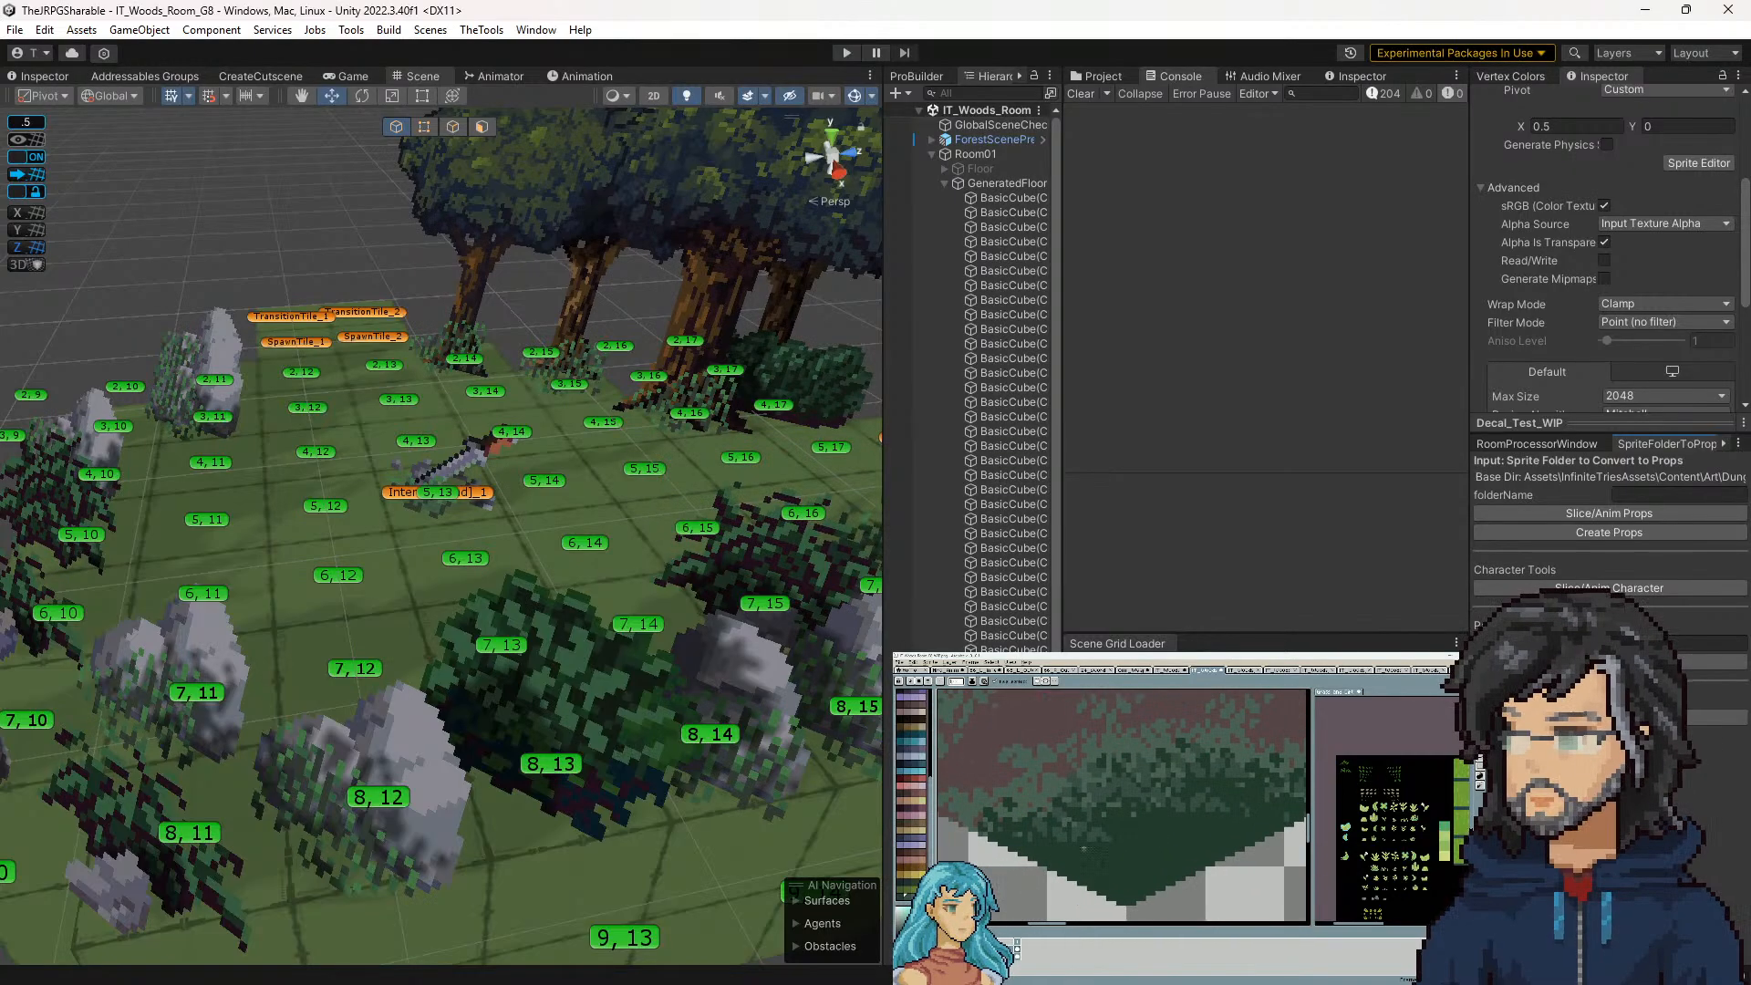
{"action": "key", "text": "alt+Tab"}
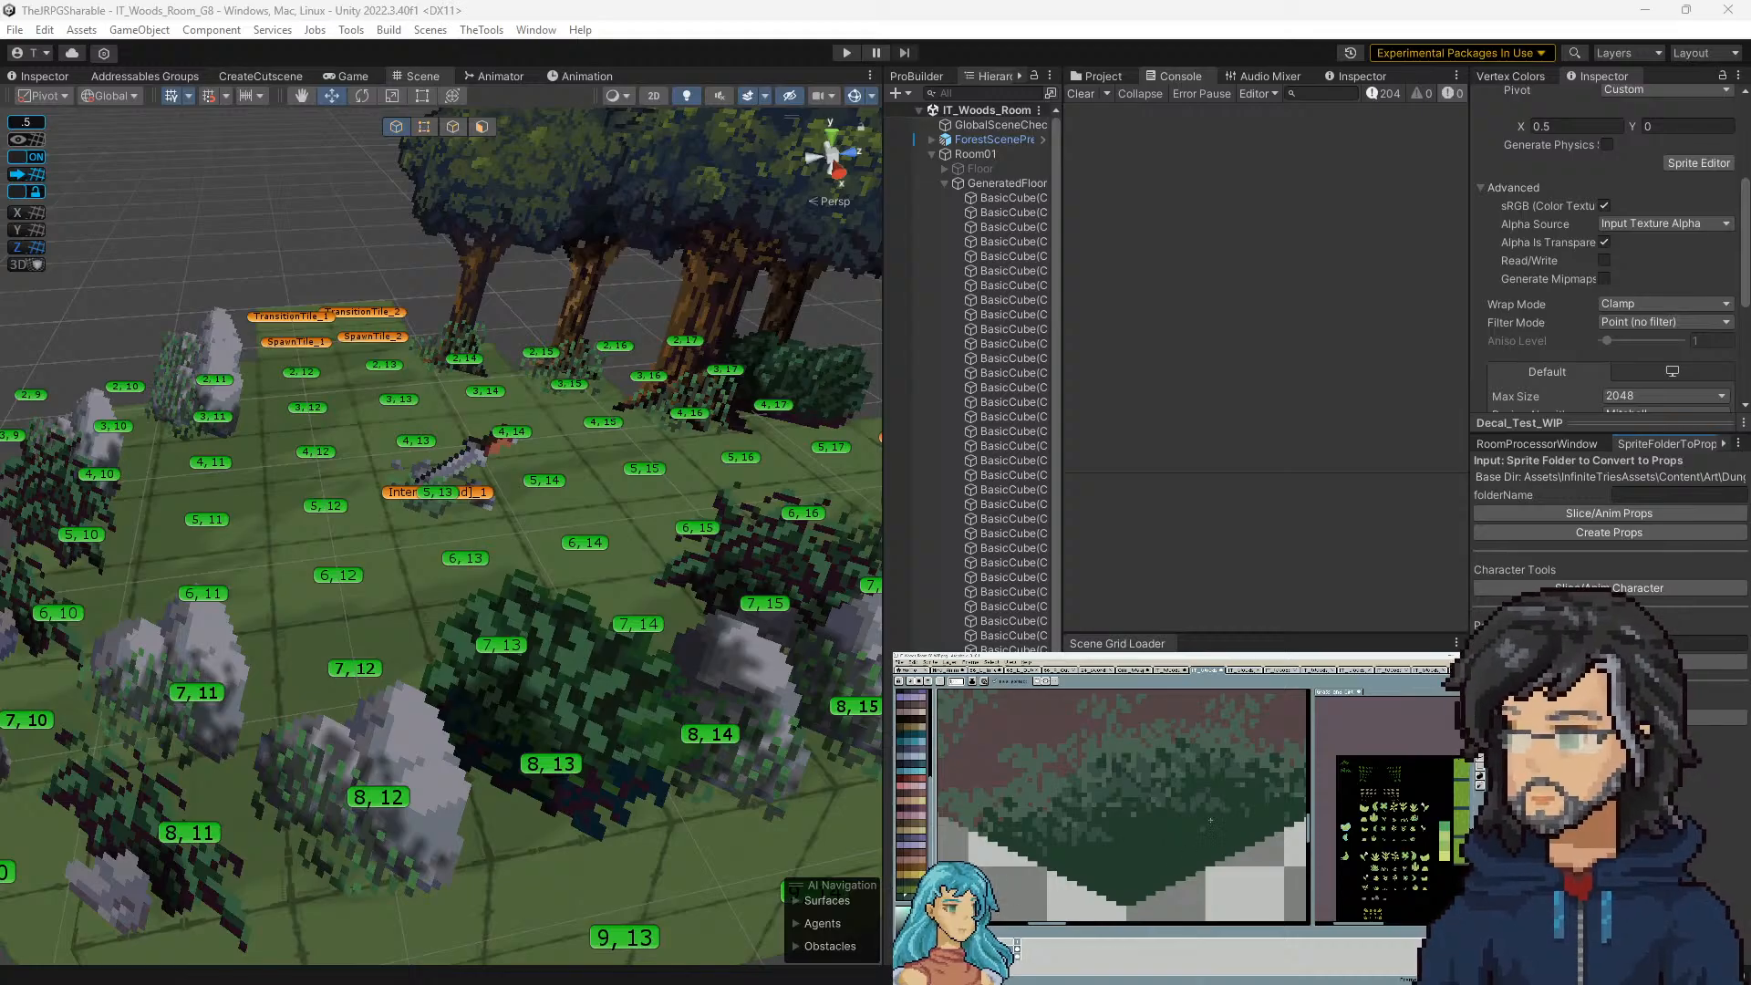
{"action": "scroll", "coordinate": [1198, 787], "scroll_direction": "down", "scroll_amount": 3}
{"action": "scroll", "coordinate": [1063, 752], "scroll_direction": "up", "scroll_amount": 4}
{"action": "left_click_drag", "start_coordinate": [1064, 753], "coordinate": [1131, 794]}
{"action": "key", "text": "m"}
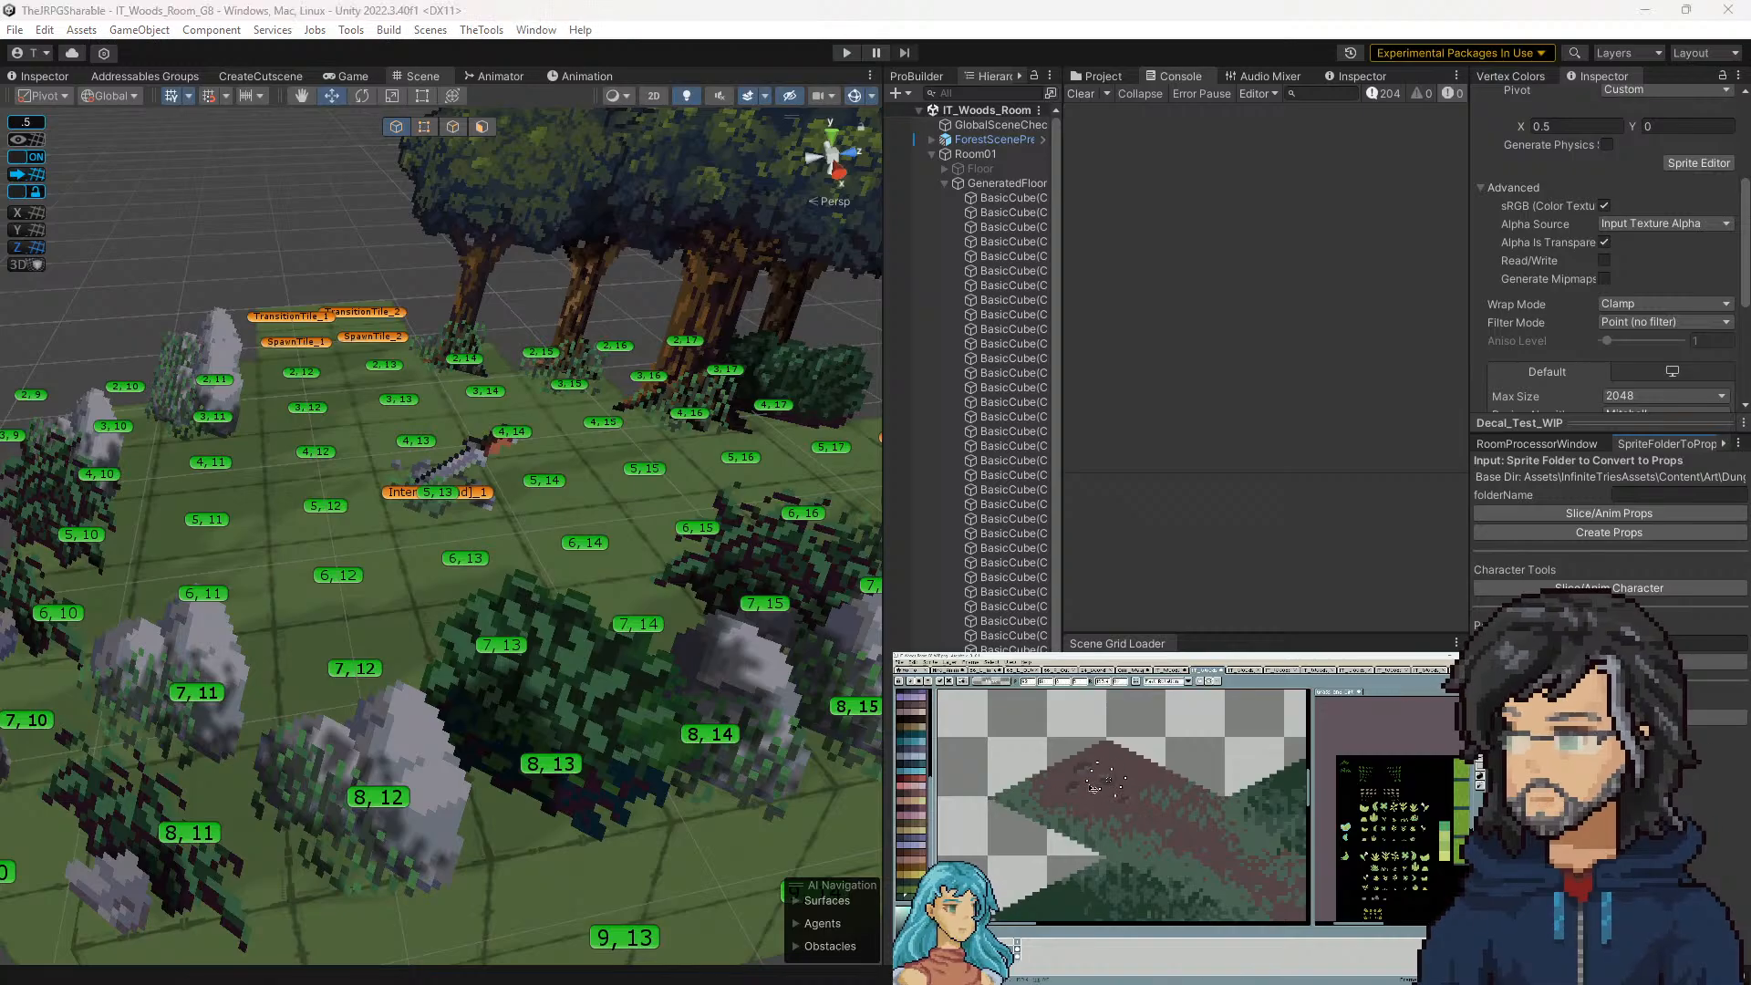
Examine the forest room scene around the sword, rocks and bushes from several viewpoints
{"action": "mouse_move", "coordinate": [599, 512]}
{"action": "left_mouse_down"}
{"action": "mouse_move", "coordinate": [521, 497]}
{"action": "mouse_move", "coordinate": [583, 489]}
{"action": "left_mouse_up"}
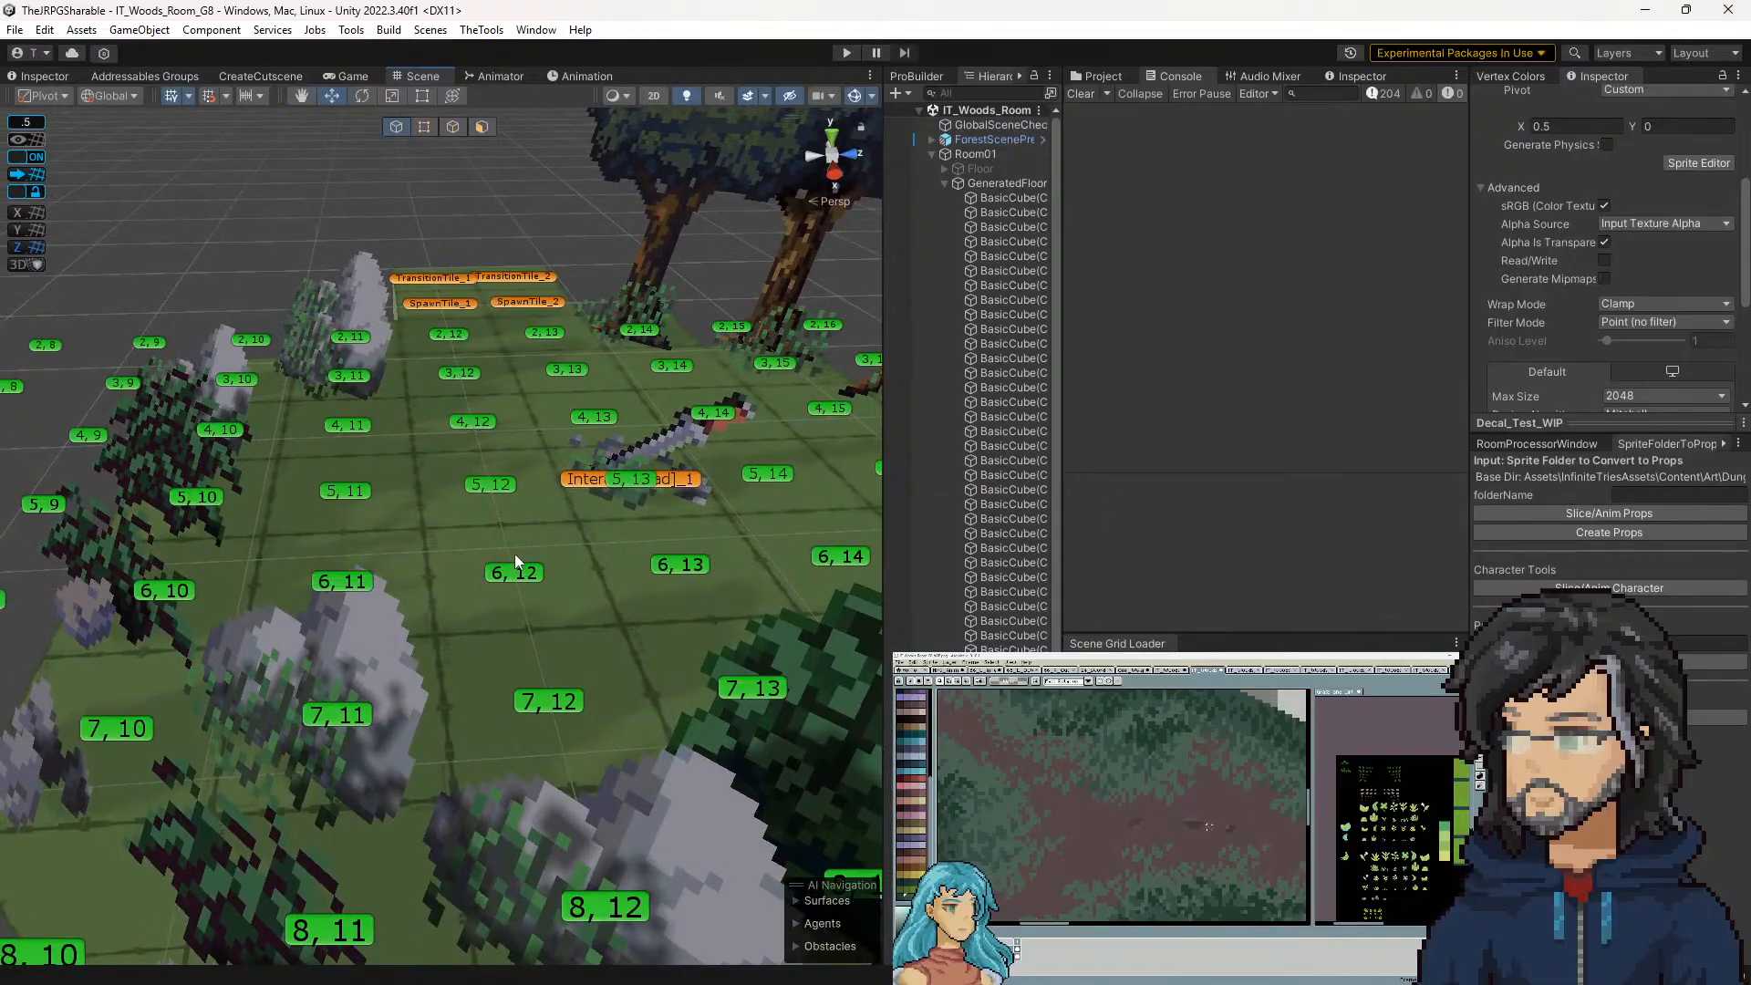
{"action": "left_click_drag", "start_coordinate": [523, 553], "coordinate": [568, 542]}
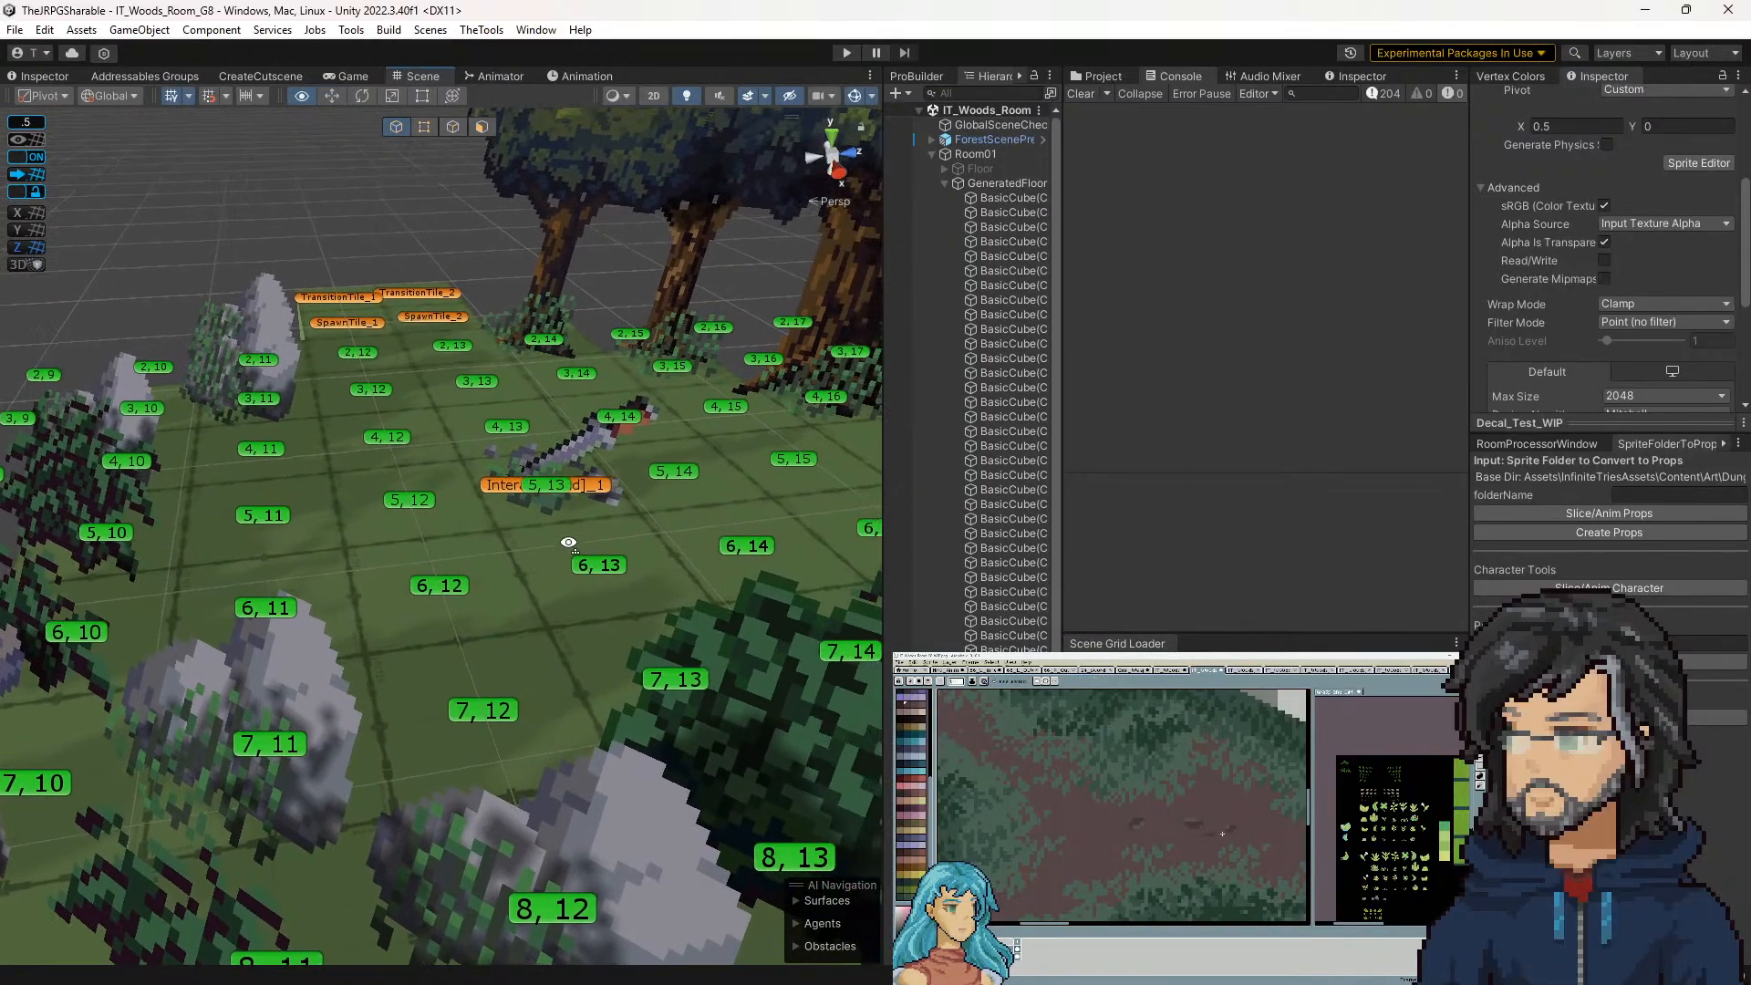
{"action": "scroll", "coordinate": [1572, 370], "scroll_direction": "down", "scroll_amount": 5}
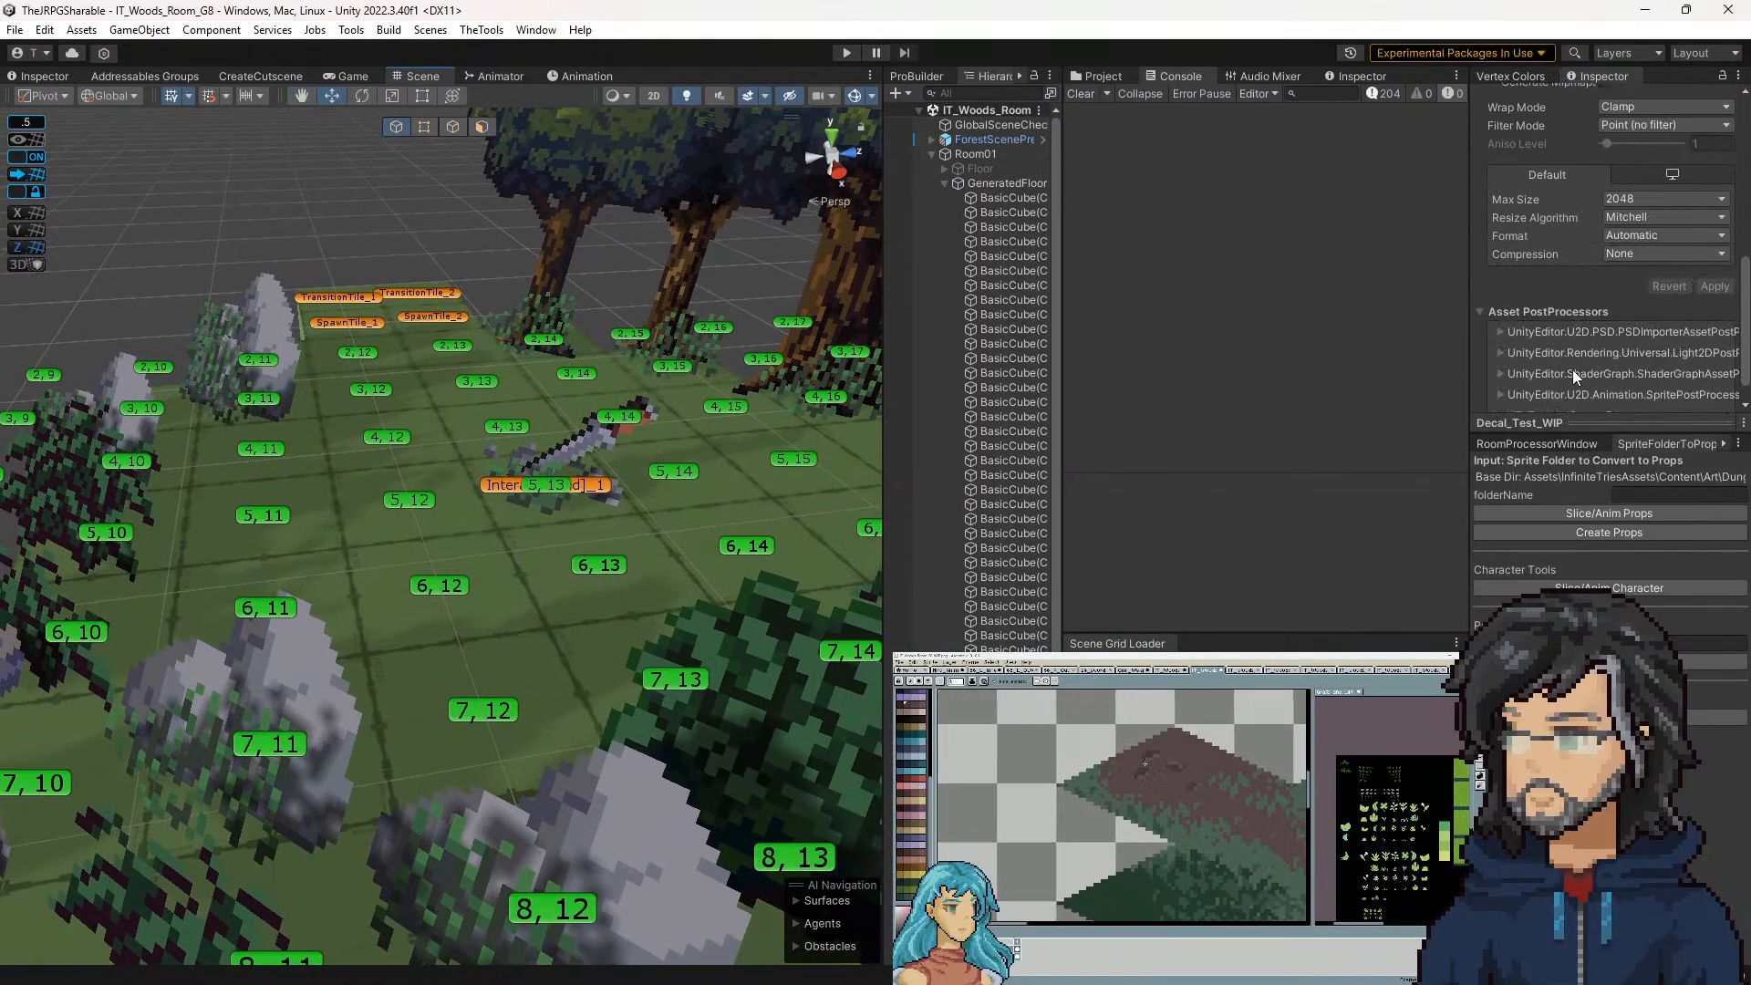
{"action": "left_click_drag", "start_coordinate": [759, 447], "coordinate": [573, 564]}
{"action": "key", "text": "w"}
{"action": "key", "text": "w"}
{"action": "key", "text": "s"}
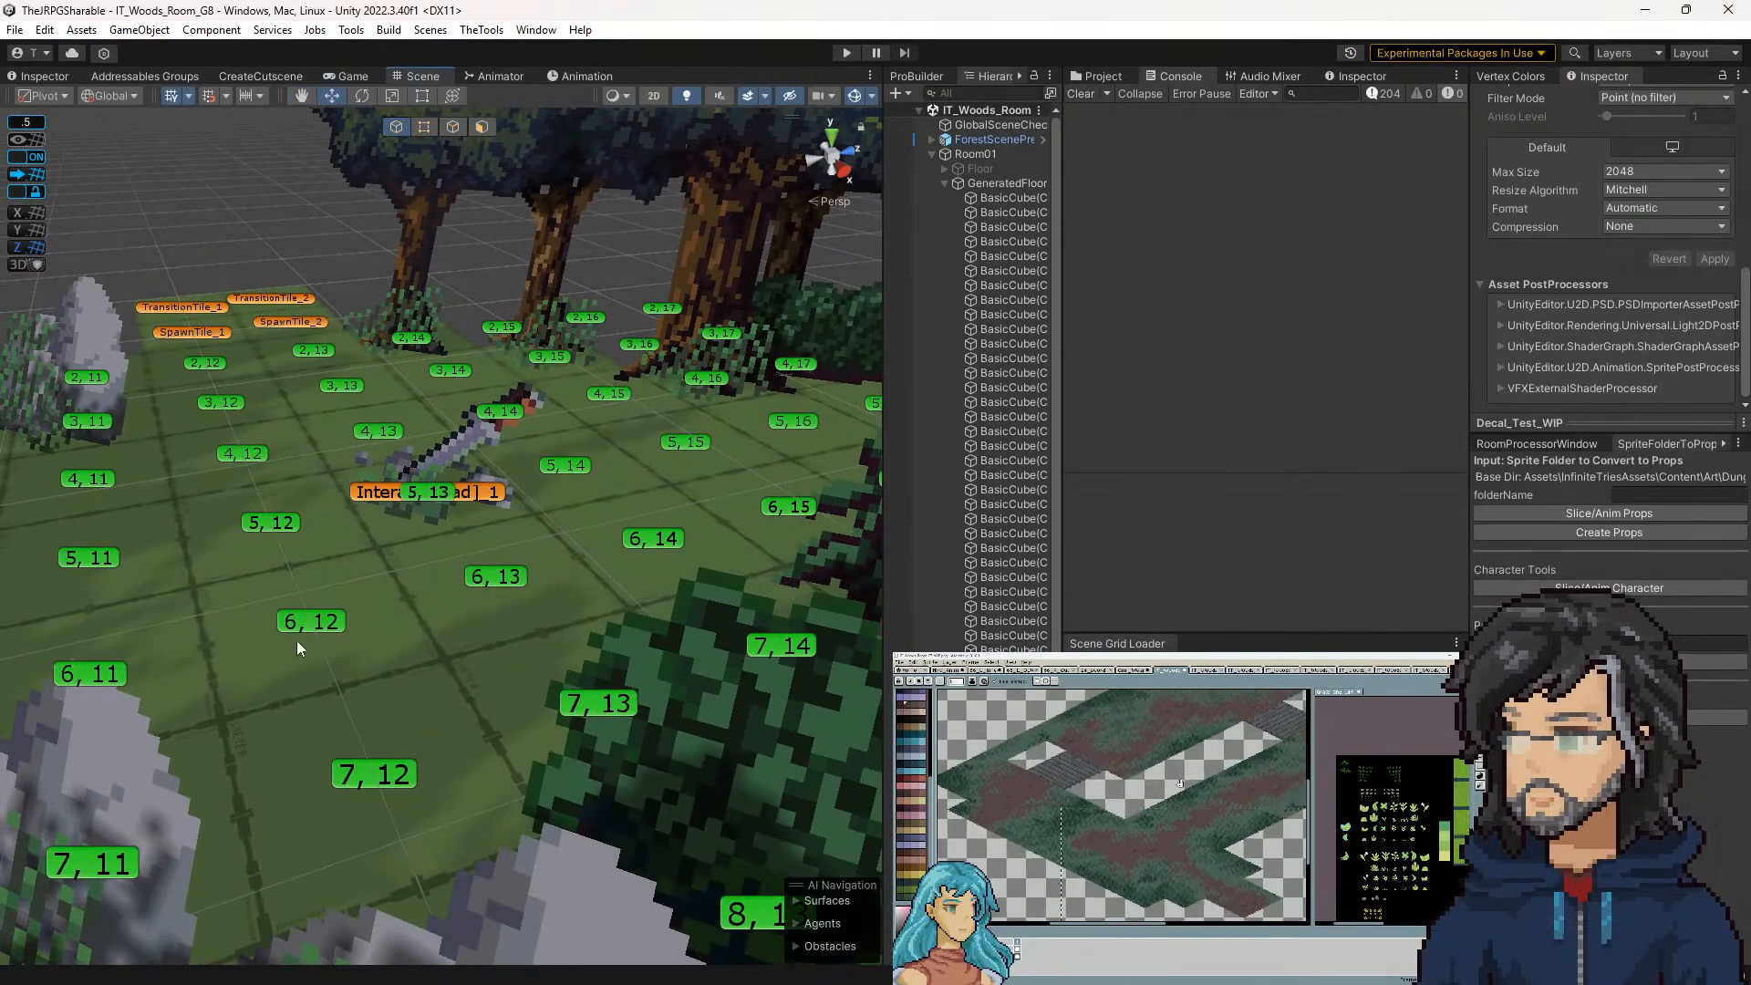
{"action": "left_click_drag", "start_coordinate": [456, 606], "coordinate": [450, 574]}
{"action": "key", "text": "s"}
{"action": "key", "text": "w"}
{"action": "key", "text": "w"}
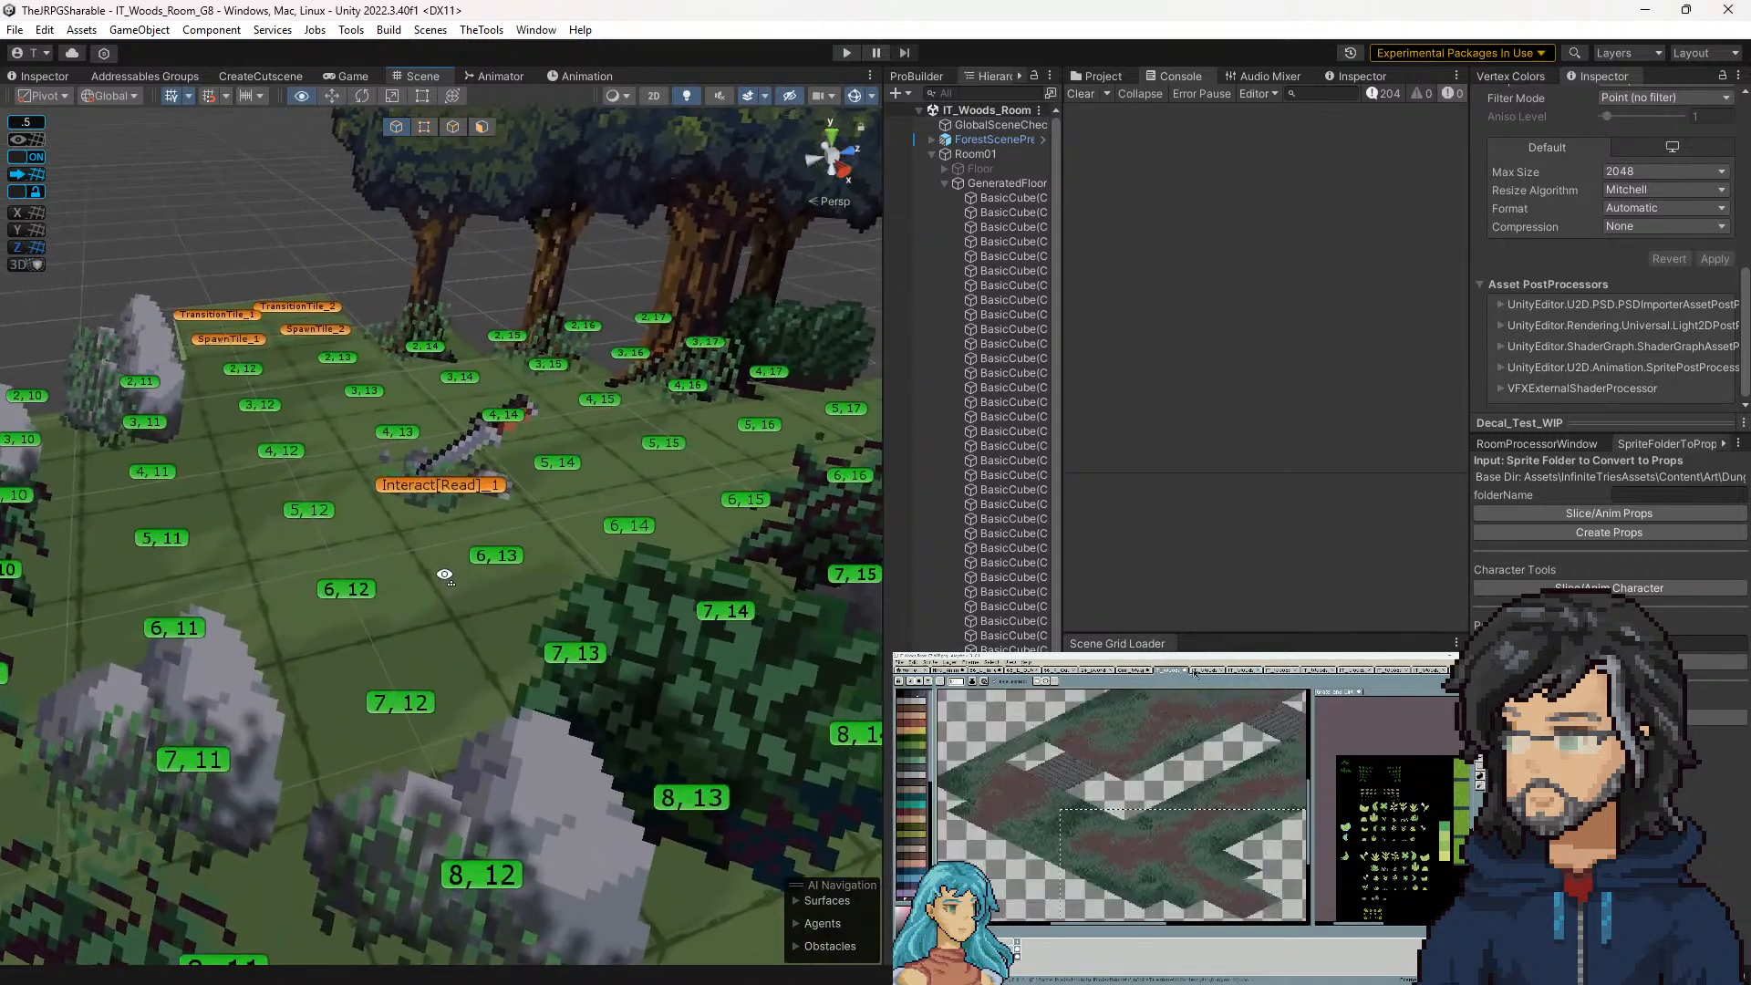
{"action": "key", "text": "w"}
{"action": "left_click_drag", "start_coordinate": [525, 519], "coordinate": [506, 515]}
{"action": "key", "text": "s"}
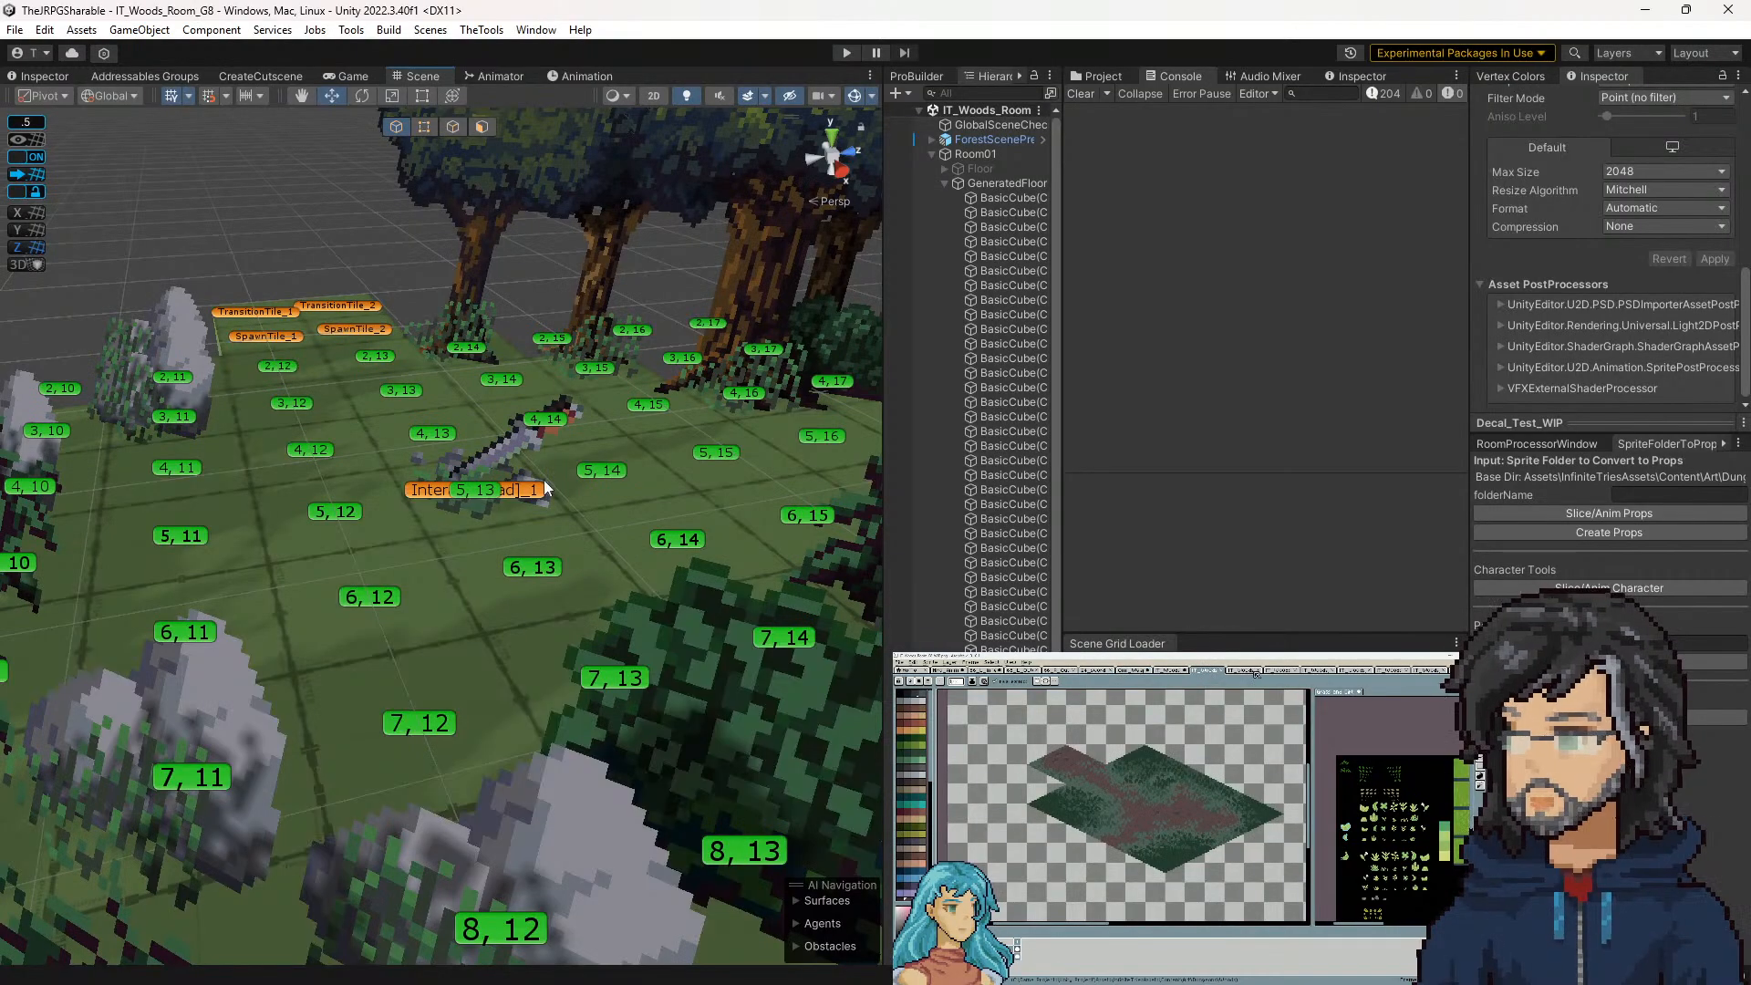
{"action": "left_click_drag", "start_coordinate": [594, 539], "coordinate": [535, 542]}
{"action": "key", "text": "s"}
{"action": "key", "text": "w"}
{"action": "key", "text": "a"}
{"action": "key", "text": "w"}
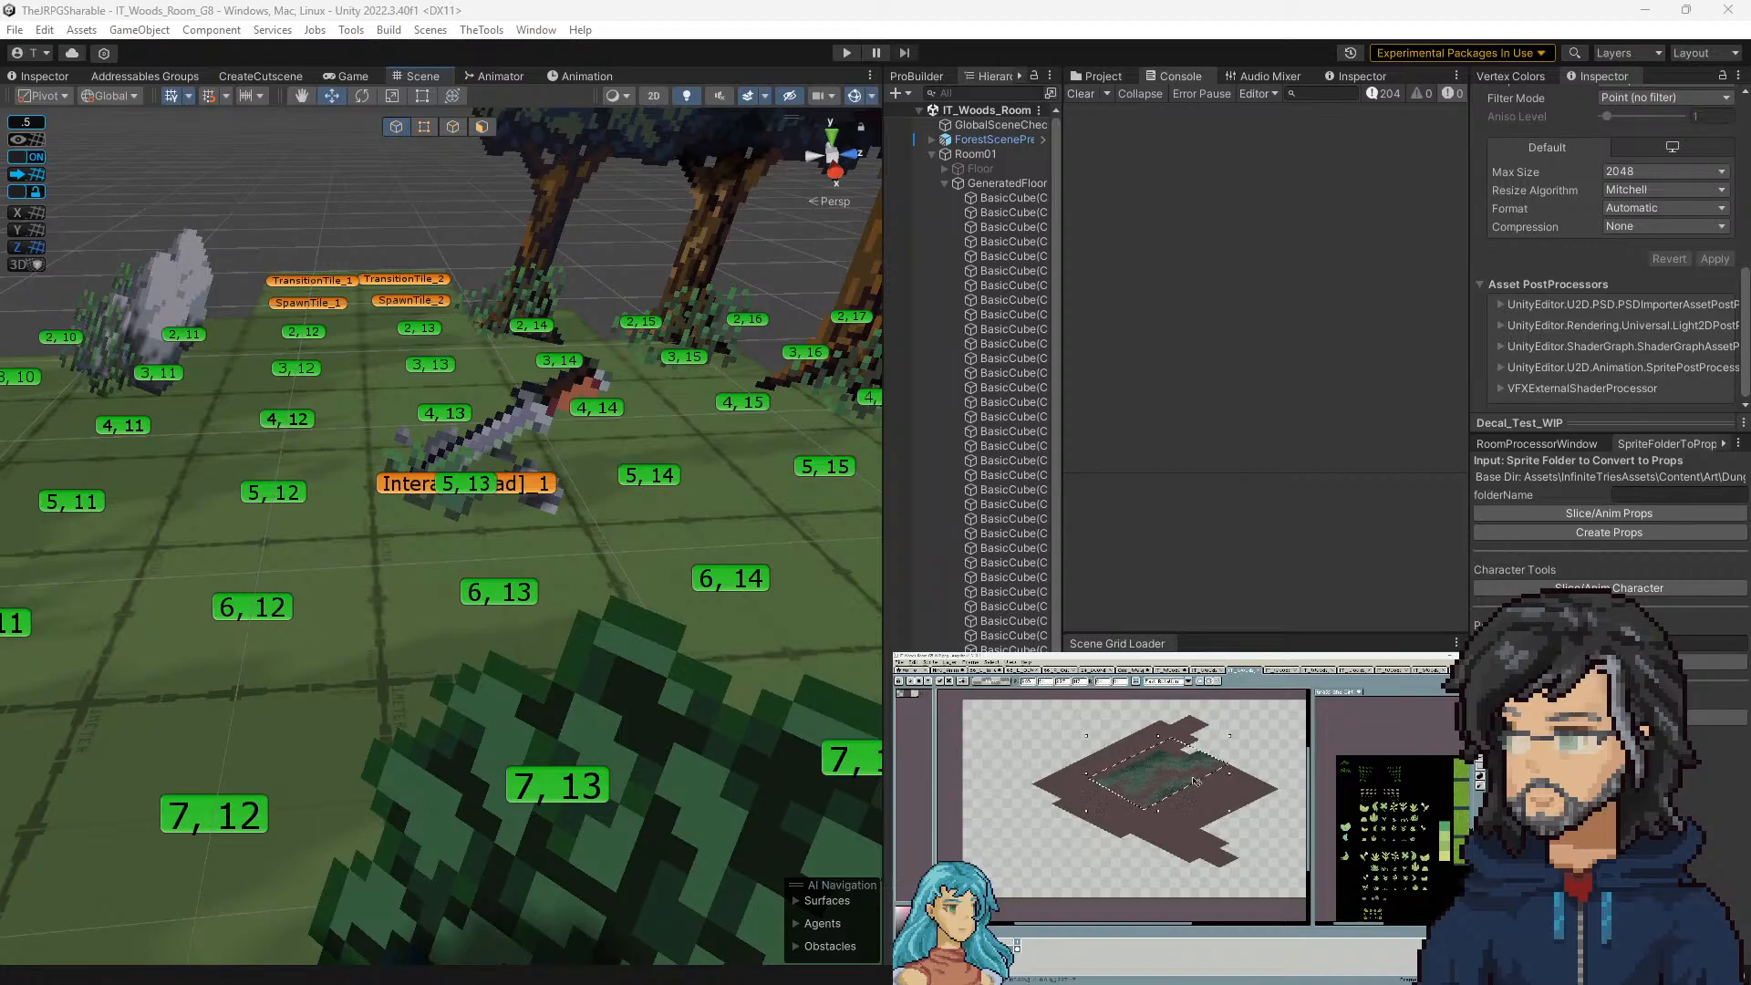
{"action": "right_click", "coordinate": [552, 413]}
{"action": "key", "text": "s"}
{"action": "key", "text": "s"}
{"action": "key", "text": "w"}
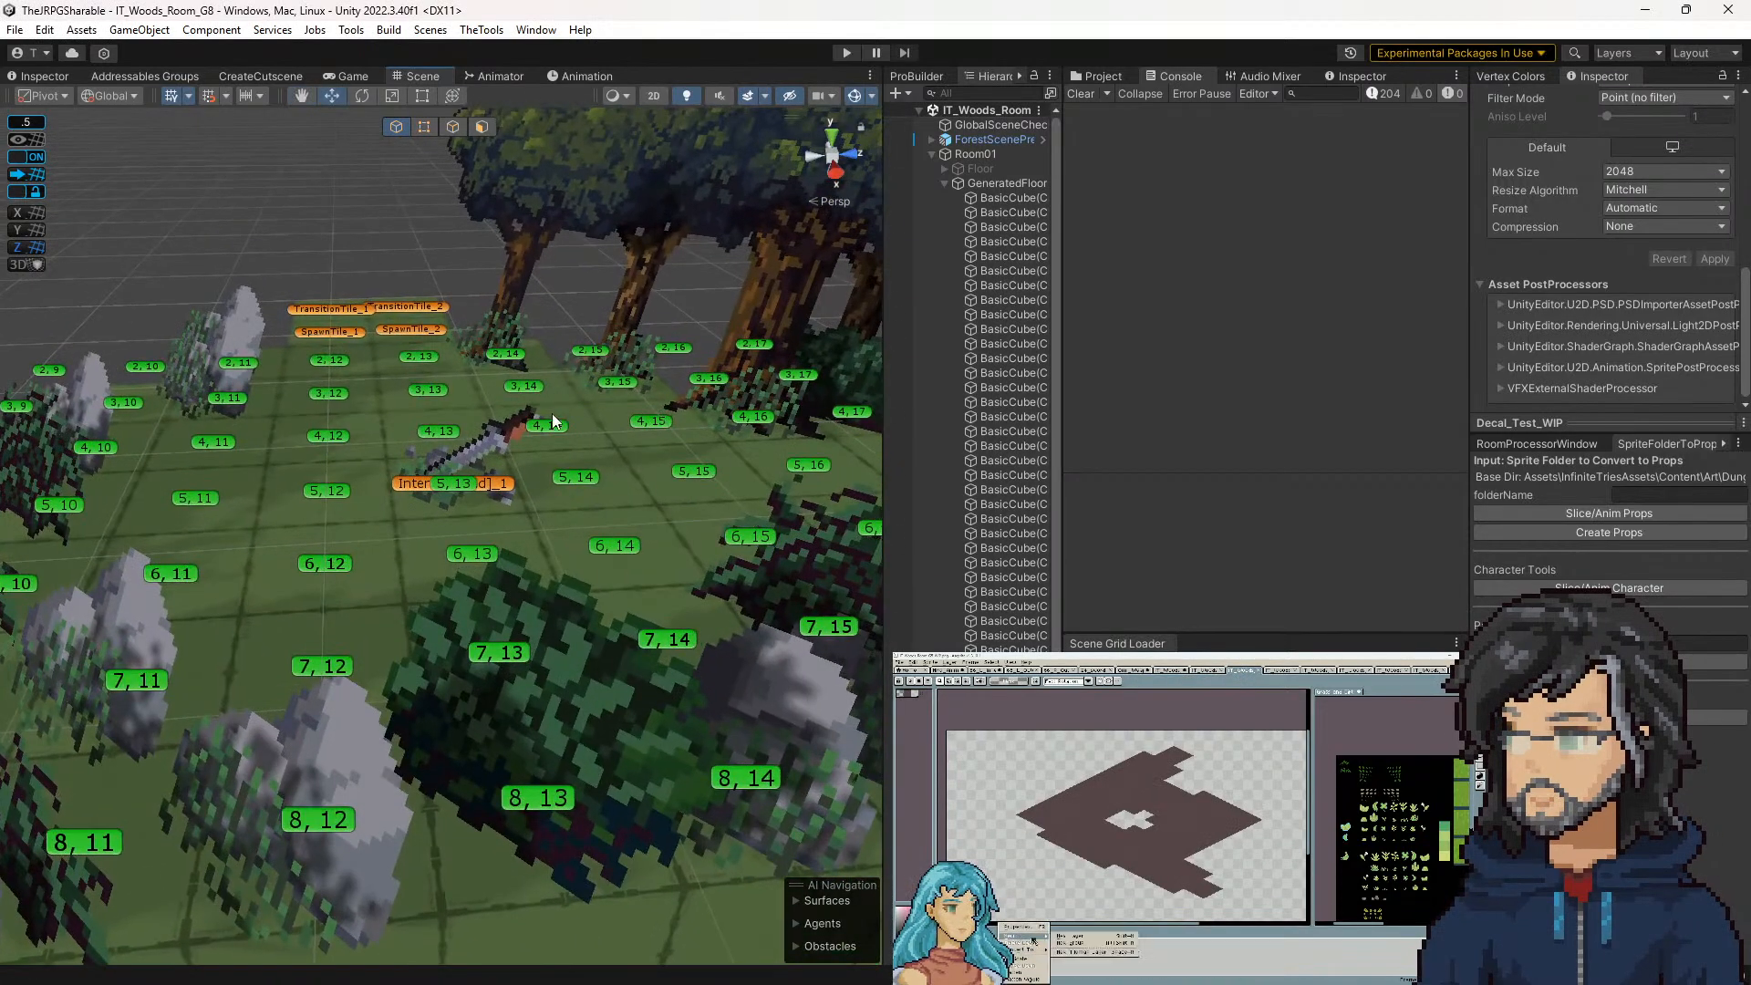
Select the Interact[Read]_1 tile at the sword and examine it in the scene, keeping the Scene view wide
{"action": "left_click", "coordinate": [501, 488]}
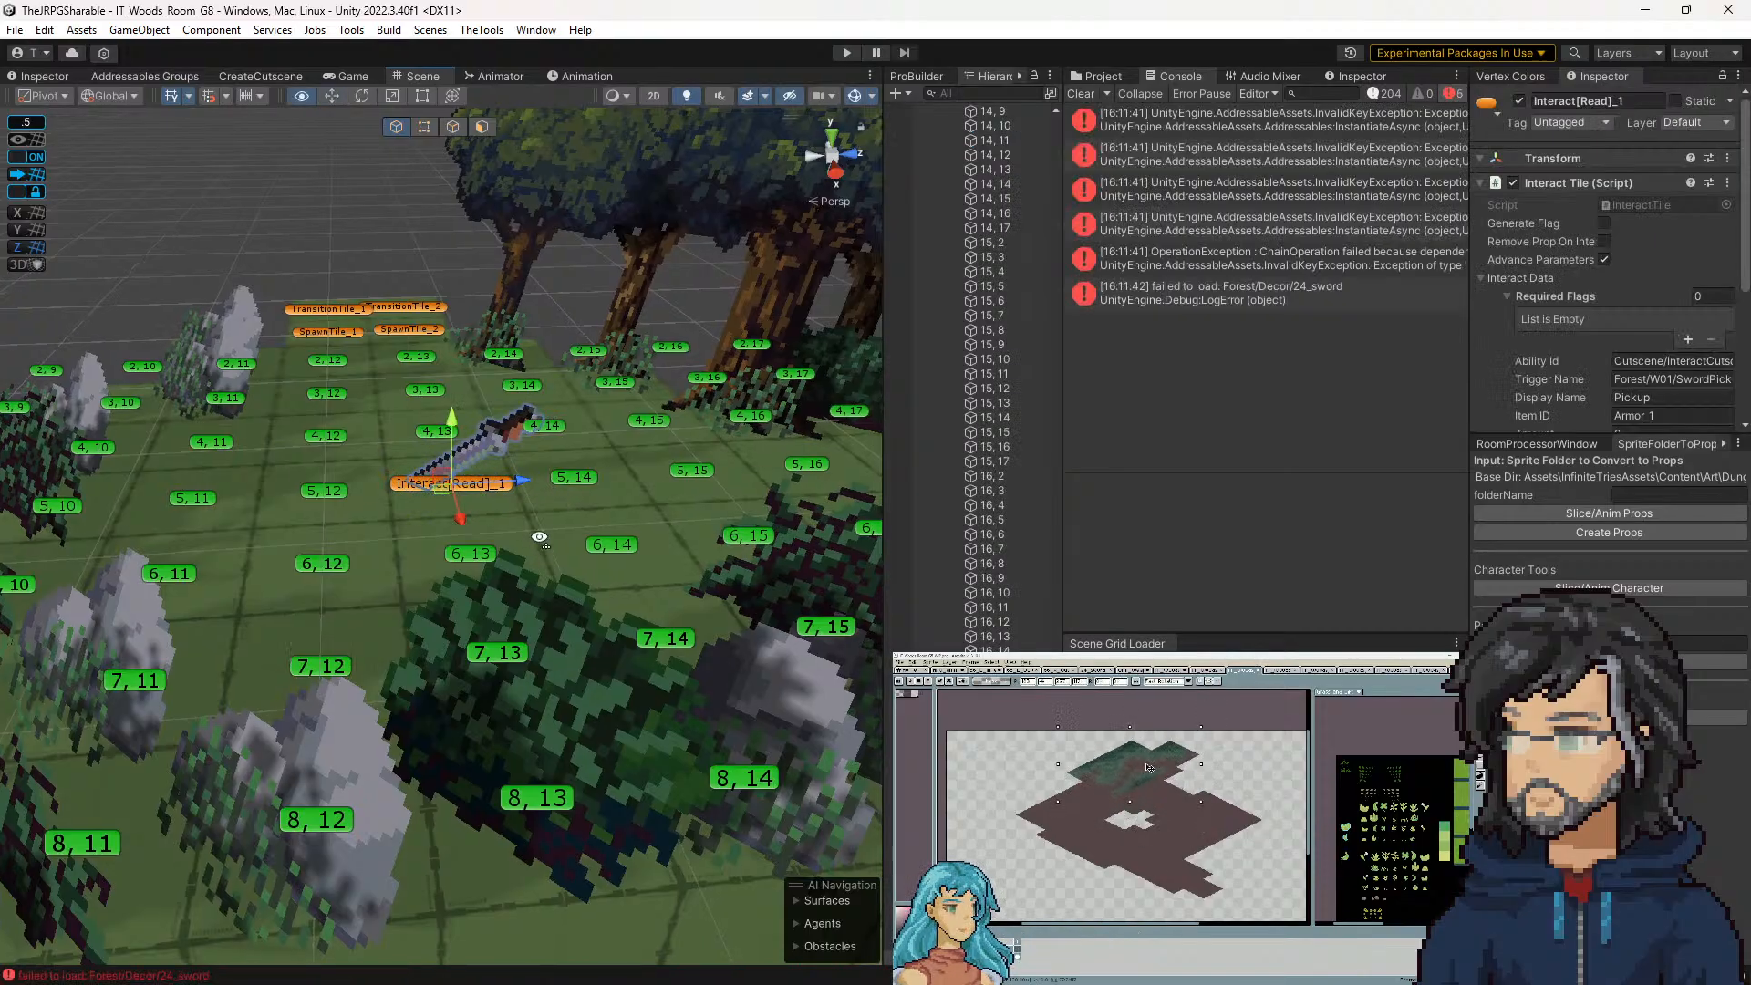
{"action": "left_click_drag", "start_coordinate": [538, 539], "coordinate": [512, 501]}
{"action": "left_click_drag", "start_coordinate": [1065, 240], "coordinate": [849, 266]}
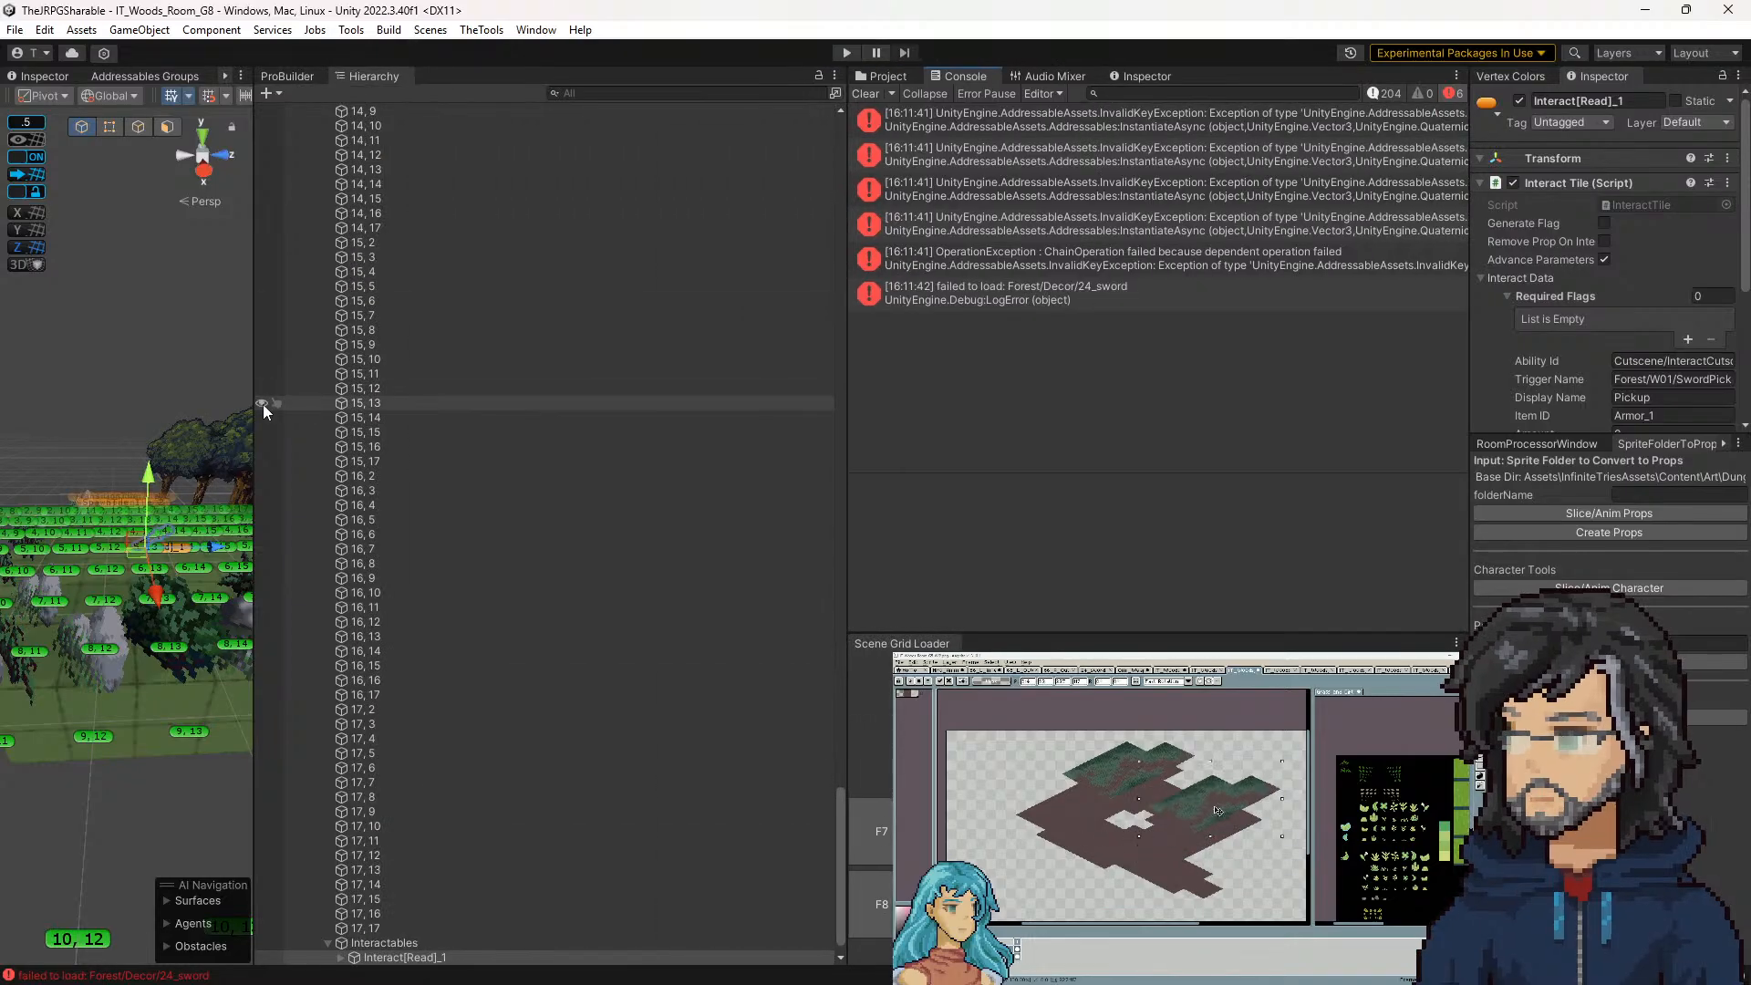
{"action": "left_click_drag", "start_coordinate": [254, 391], "coordinate": [779, 411]}
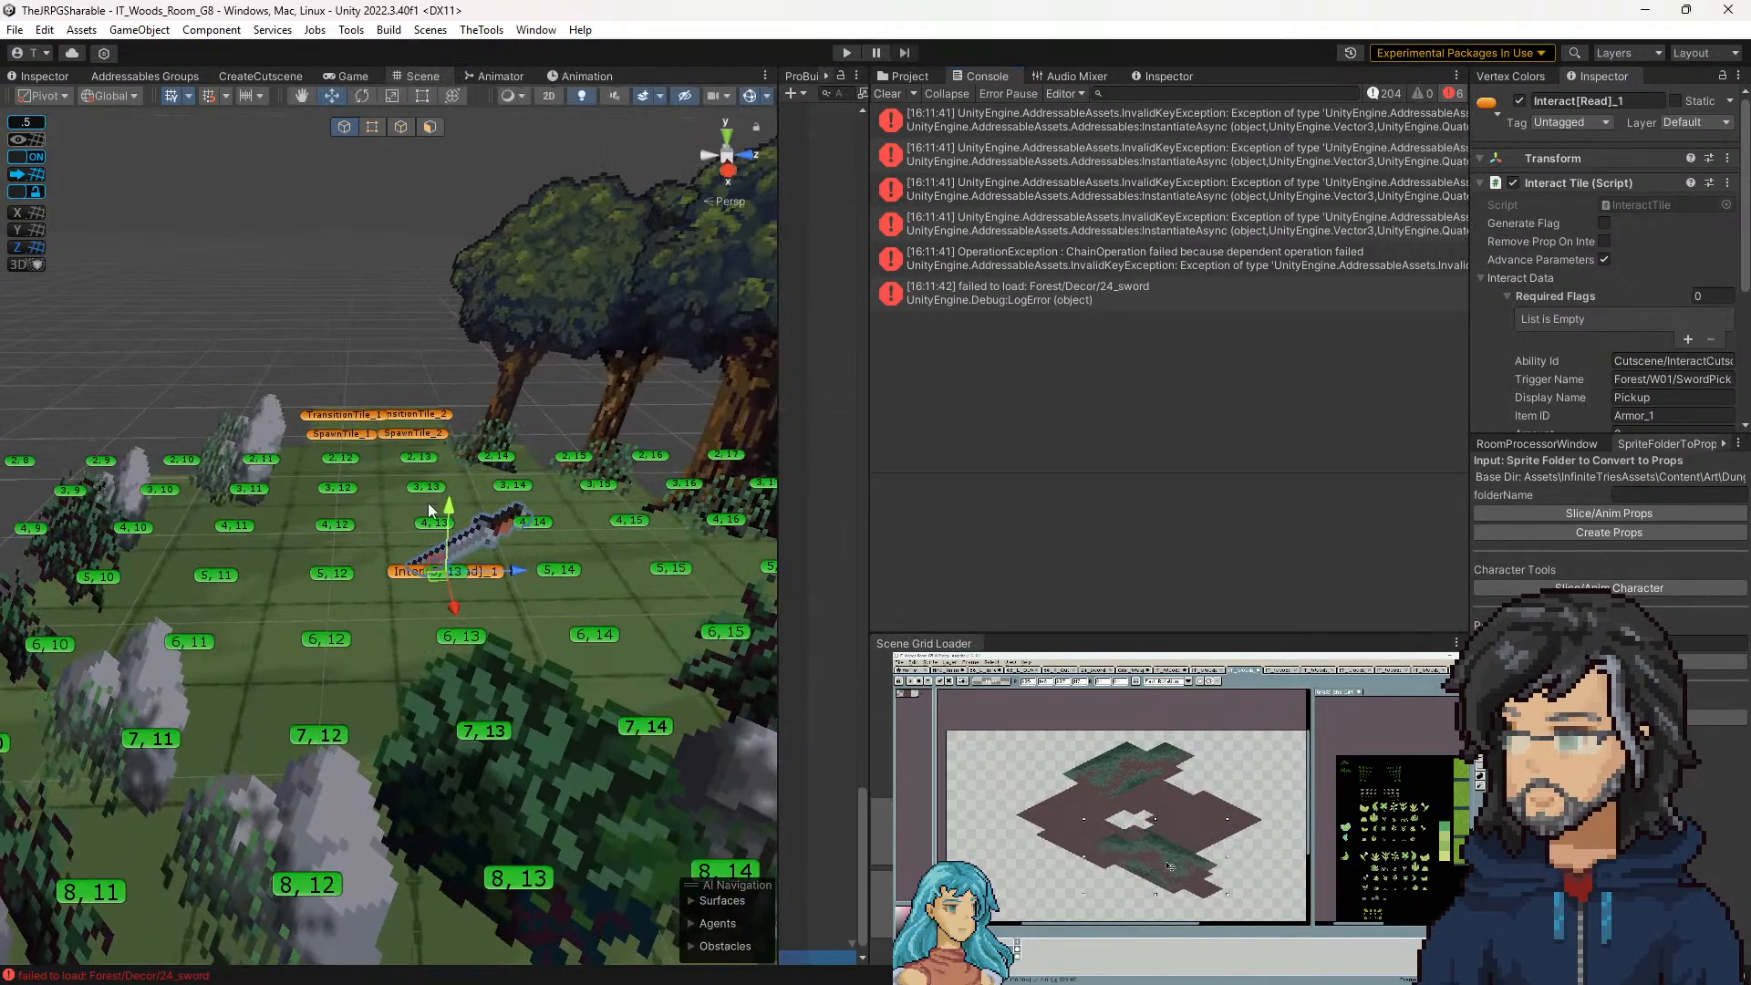
Inspect the Prop Tile settings of tiles 2, 14 and 5, 13 around the sword
{"action": "left_click", "coordinate": [549, 587]}
{"action": "left_click", "coordinate": [490, 461]}
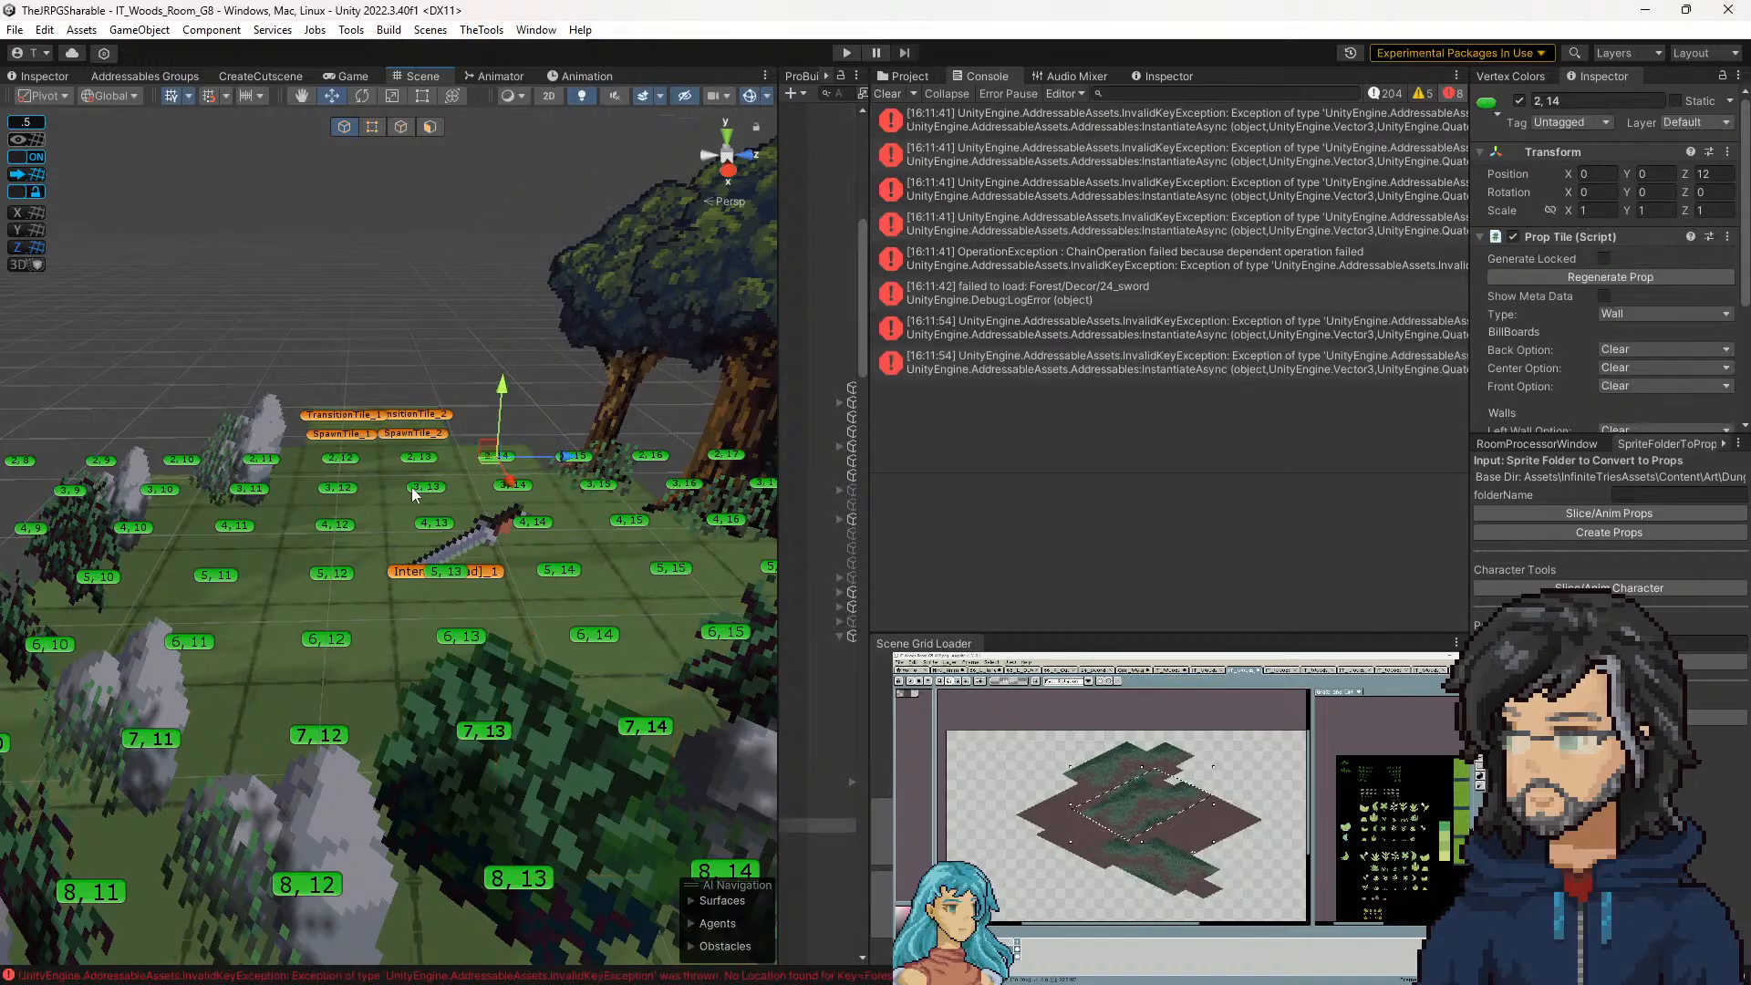
{"action": "left_click_drag", "start_coordinate": [411, 494], "coordinate": [472, 496]}
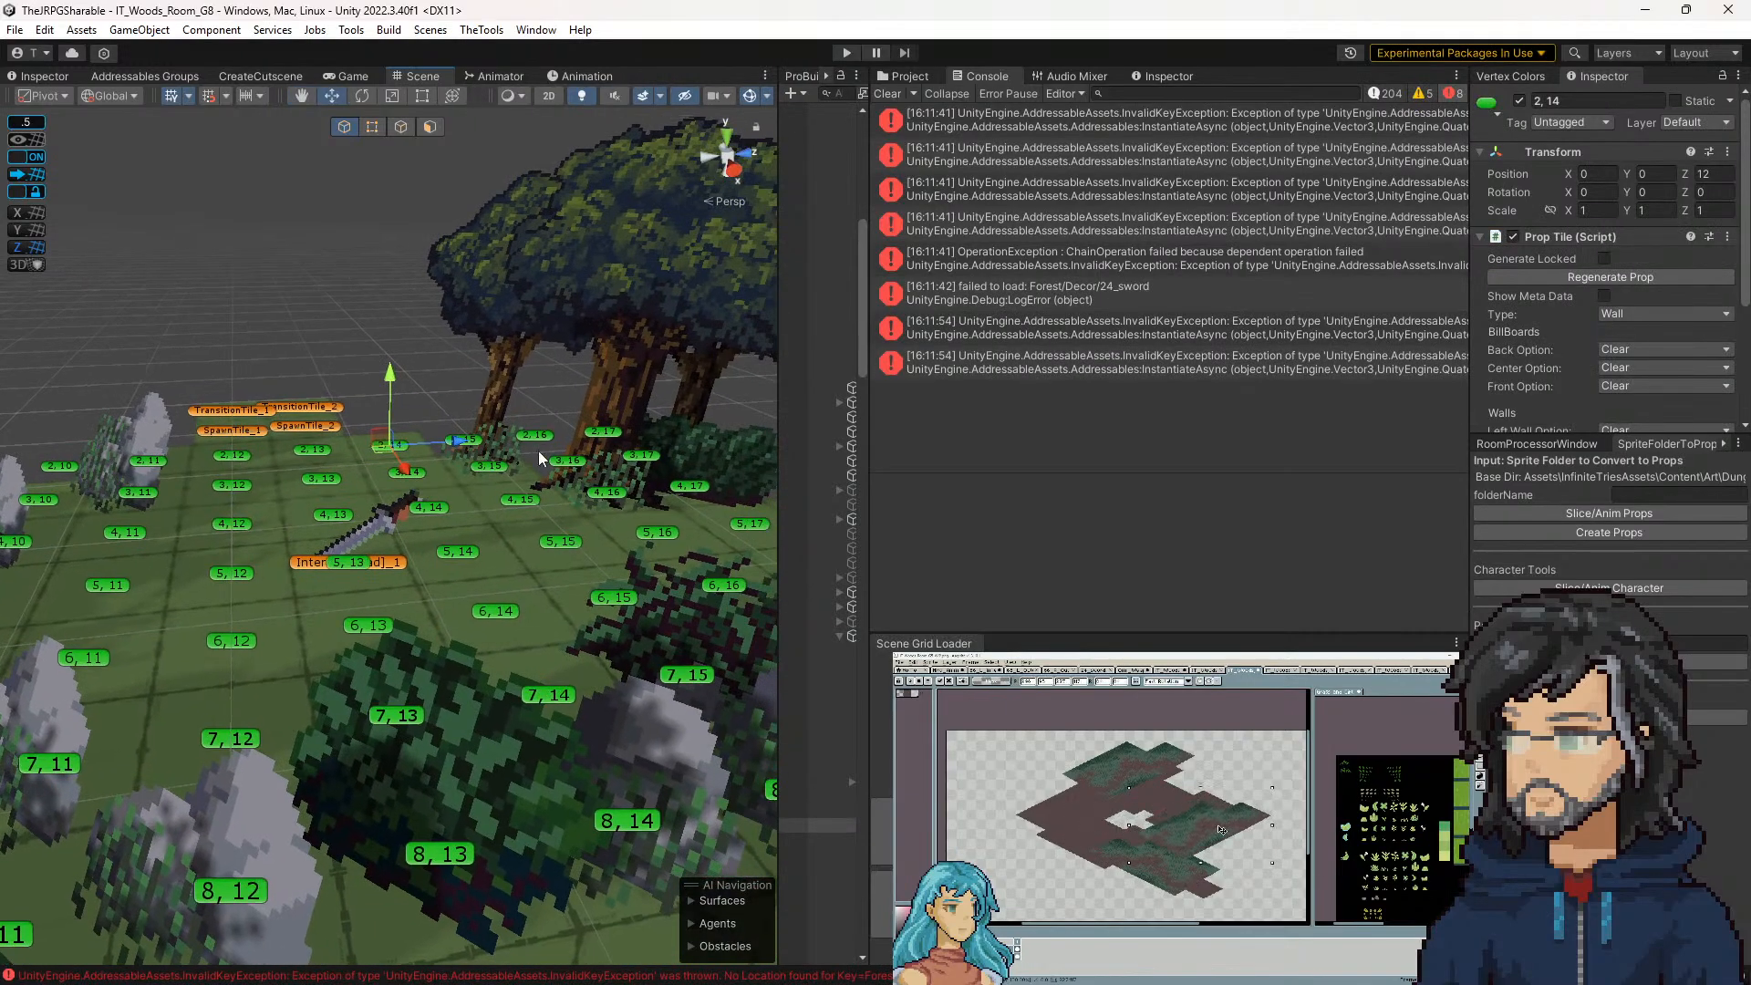
{"action": "left_click", "coordinate": [349, 562]}
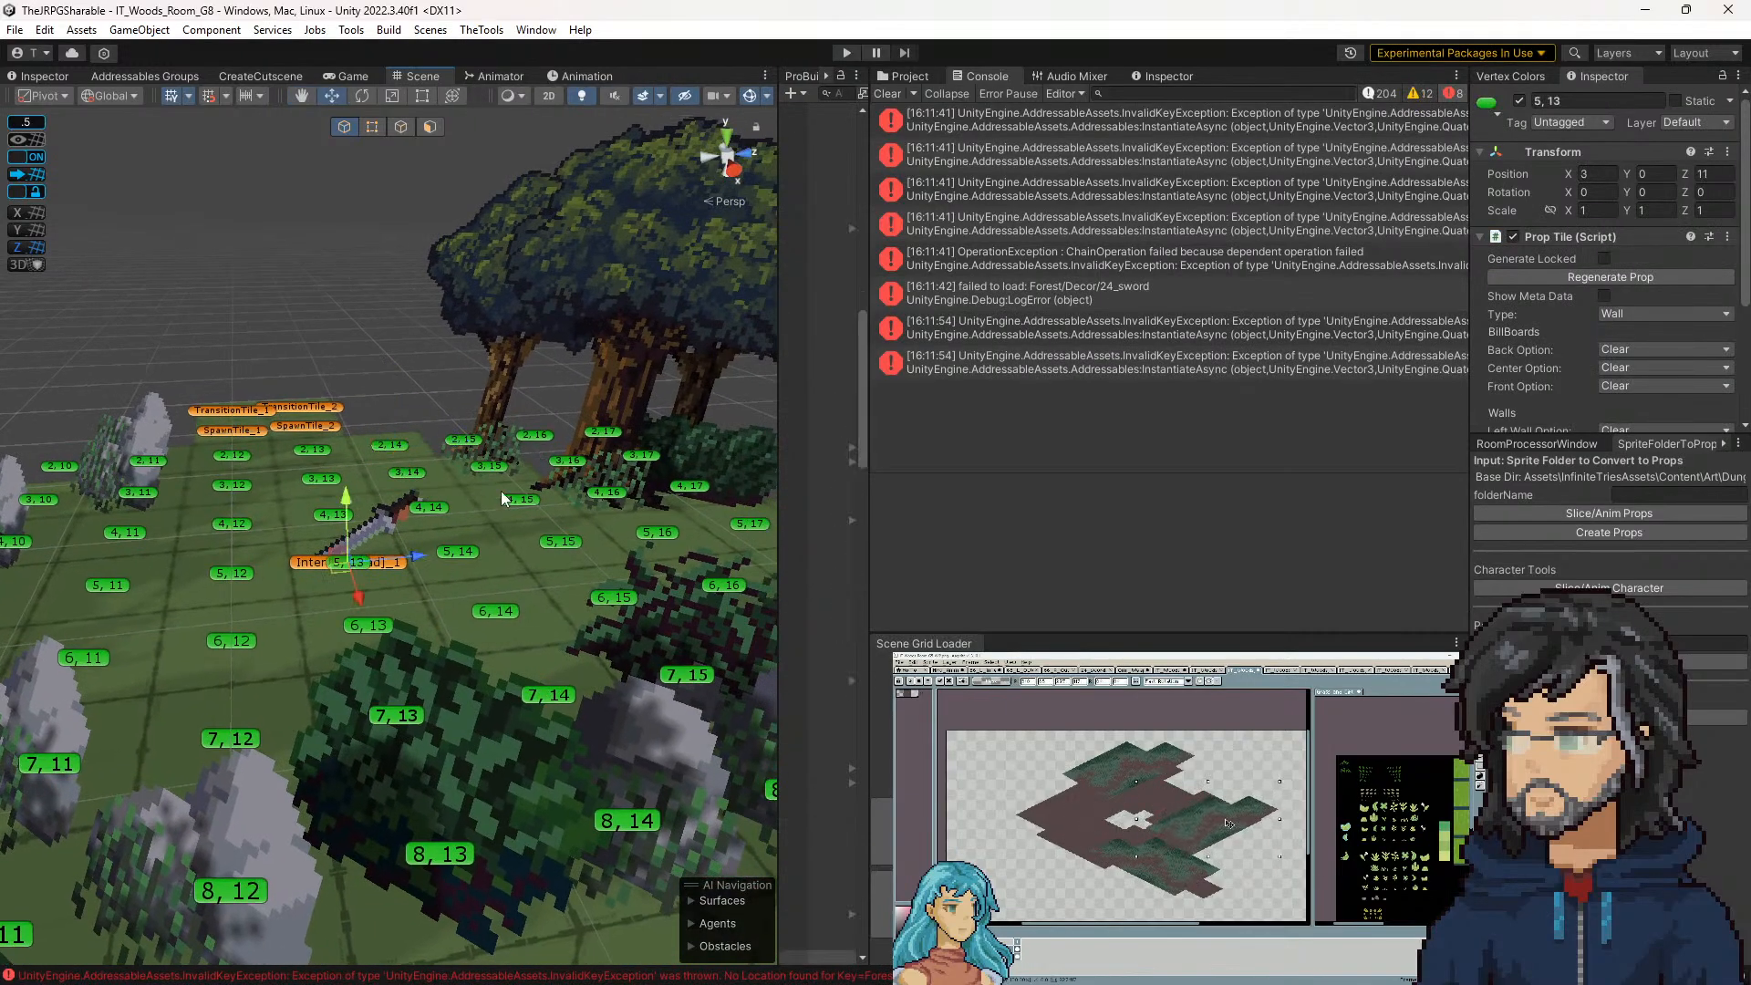
Select prop tile 2, 14, widen the Inspector and bring up the project's asset folders
{"action": "left_click", "coordinate": [386, 455]}
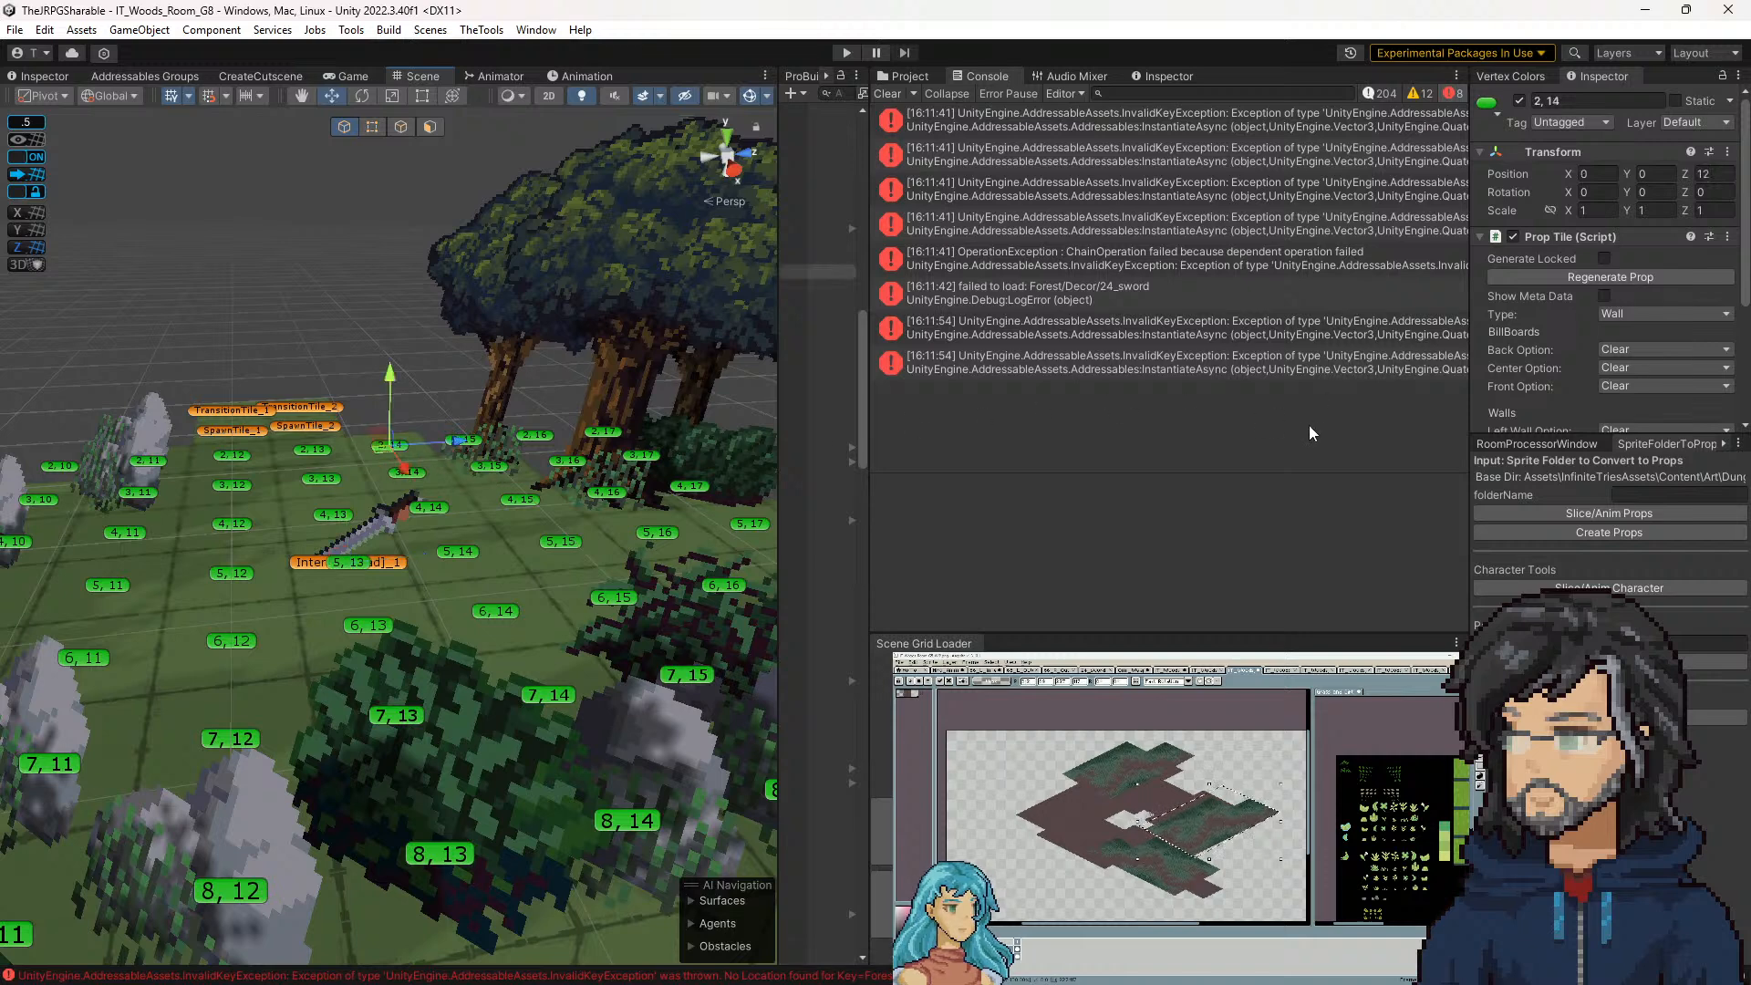
{"action": "left_click_drag", "start_coordinate": [1095, 359], "coordinate": [1148, 358]}
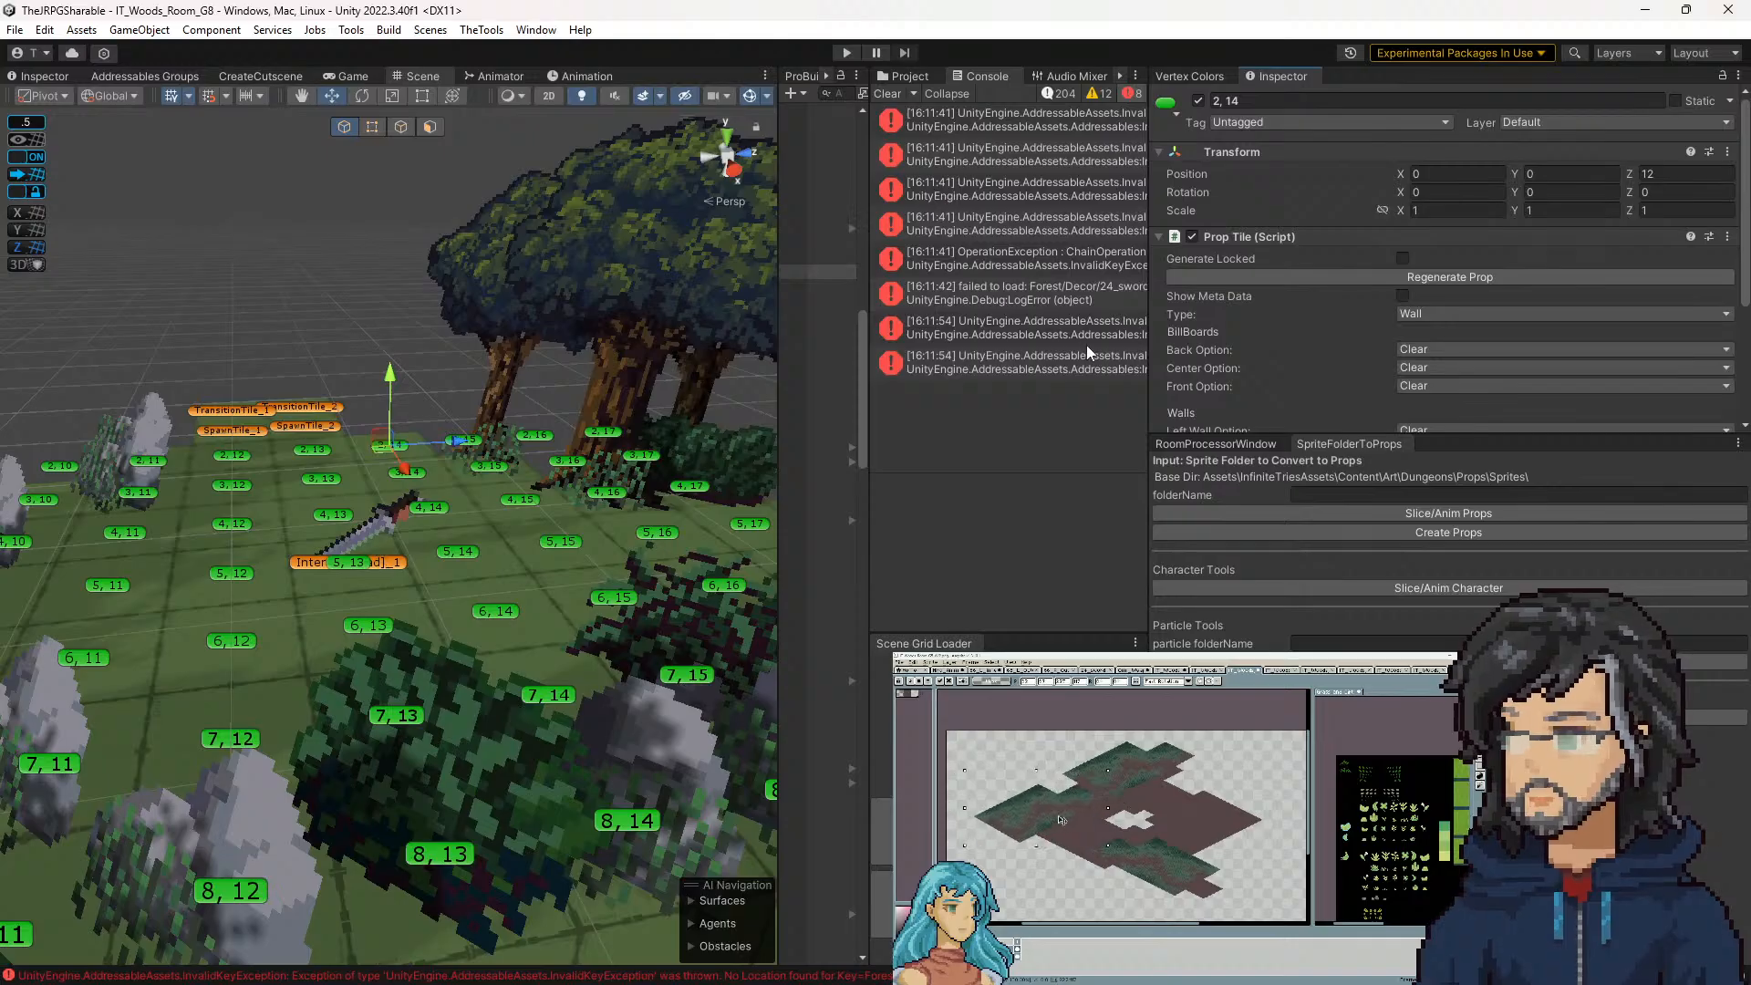
{"action": "left_click", "coordinate": [907, 78]}
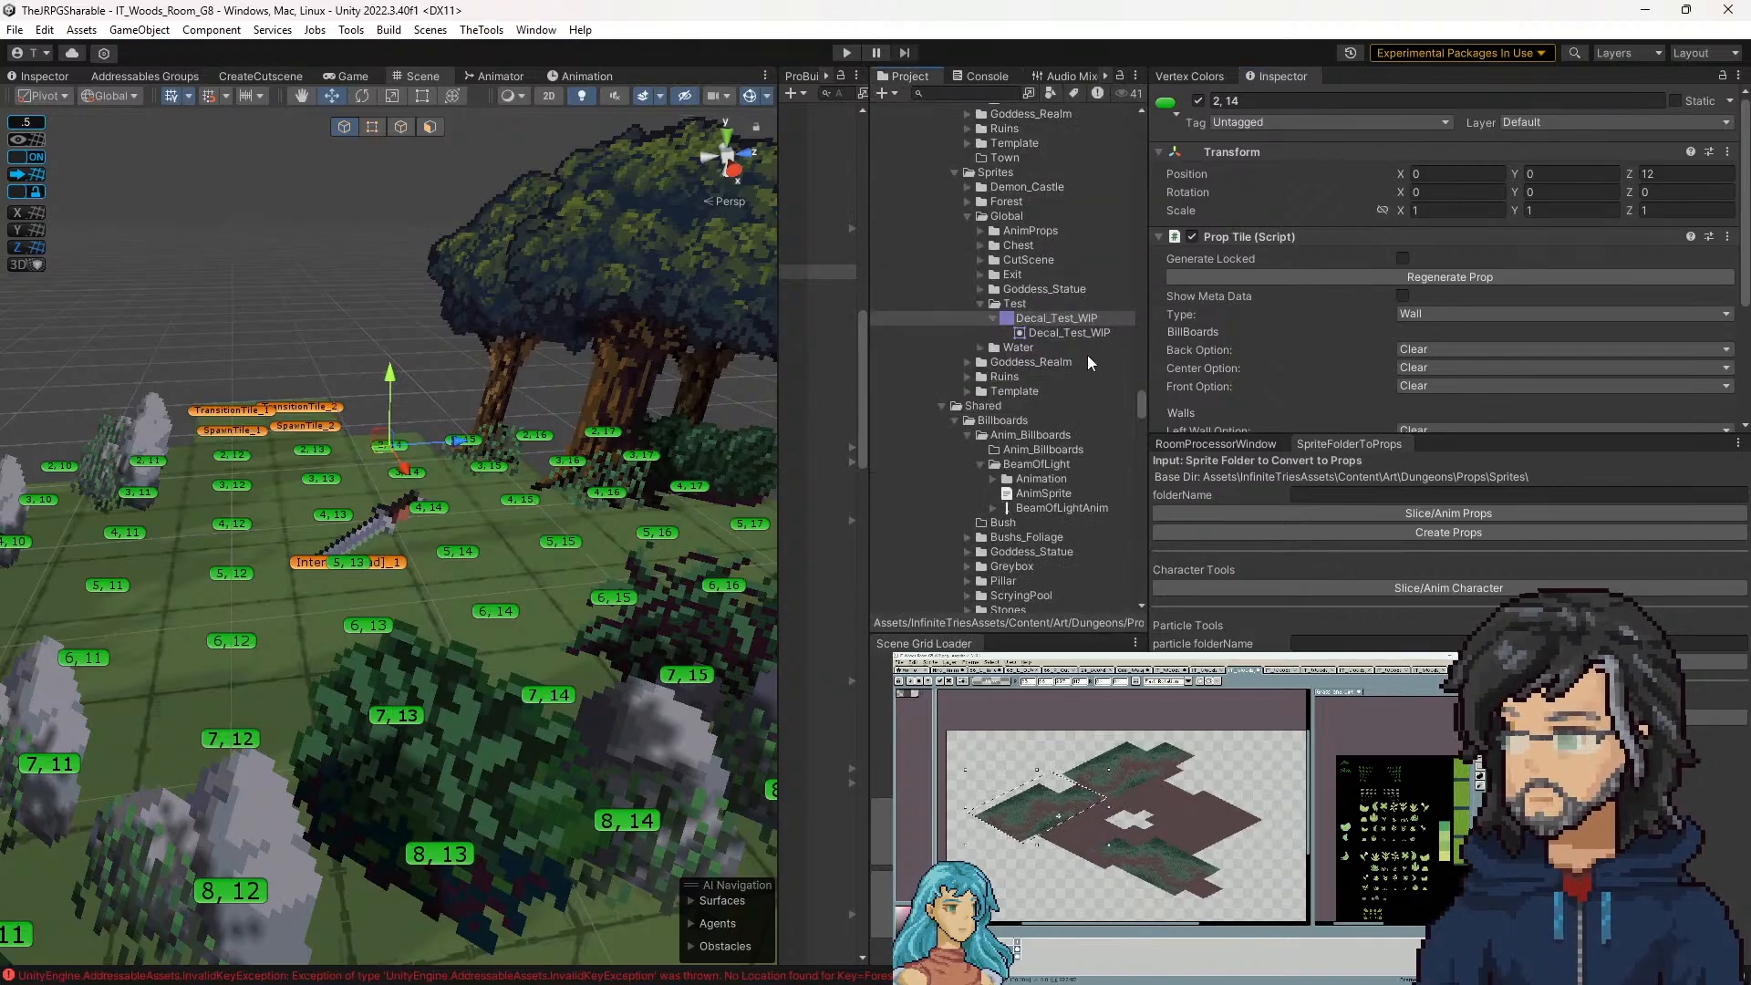
Examine the forest room scene around the sword, bushes, rocks and trees from several viewpoints
{"action": "key", "text": "s"}
{"action": "left_click_drag", "start_coordinate": [423, 509], "coordinate": [392, 527]}
{"action": "key", "text": "w"}
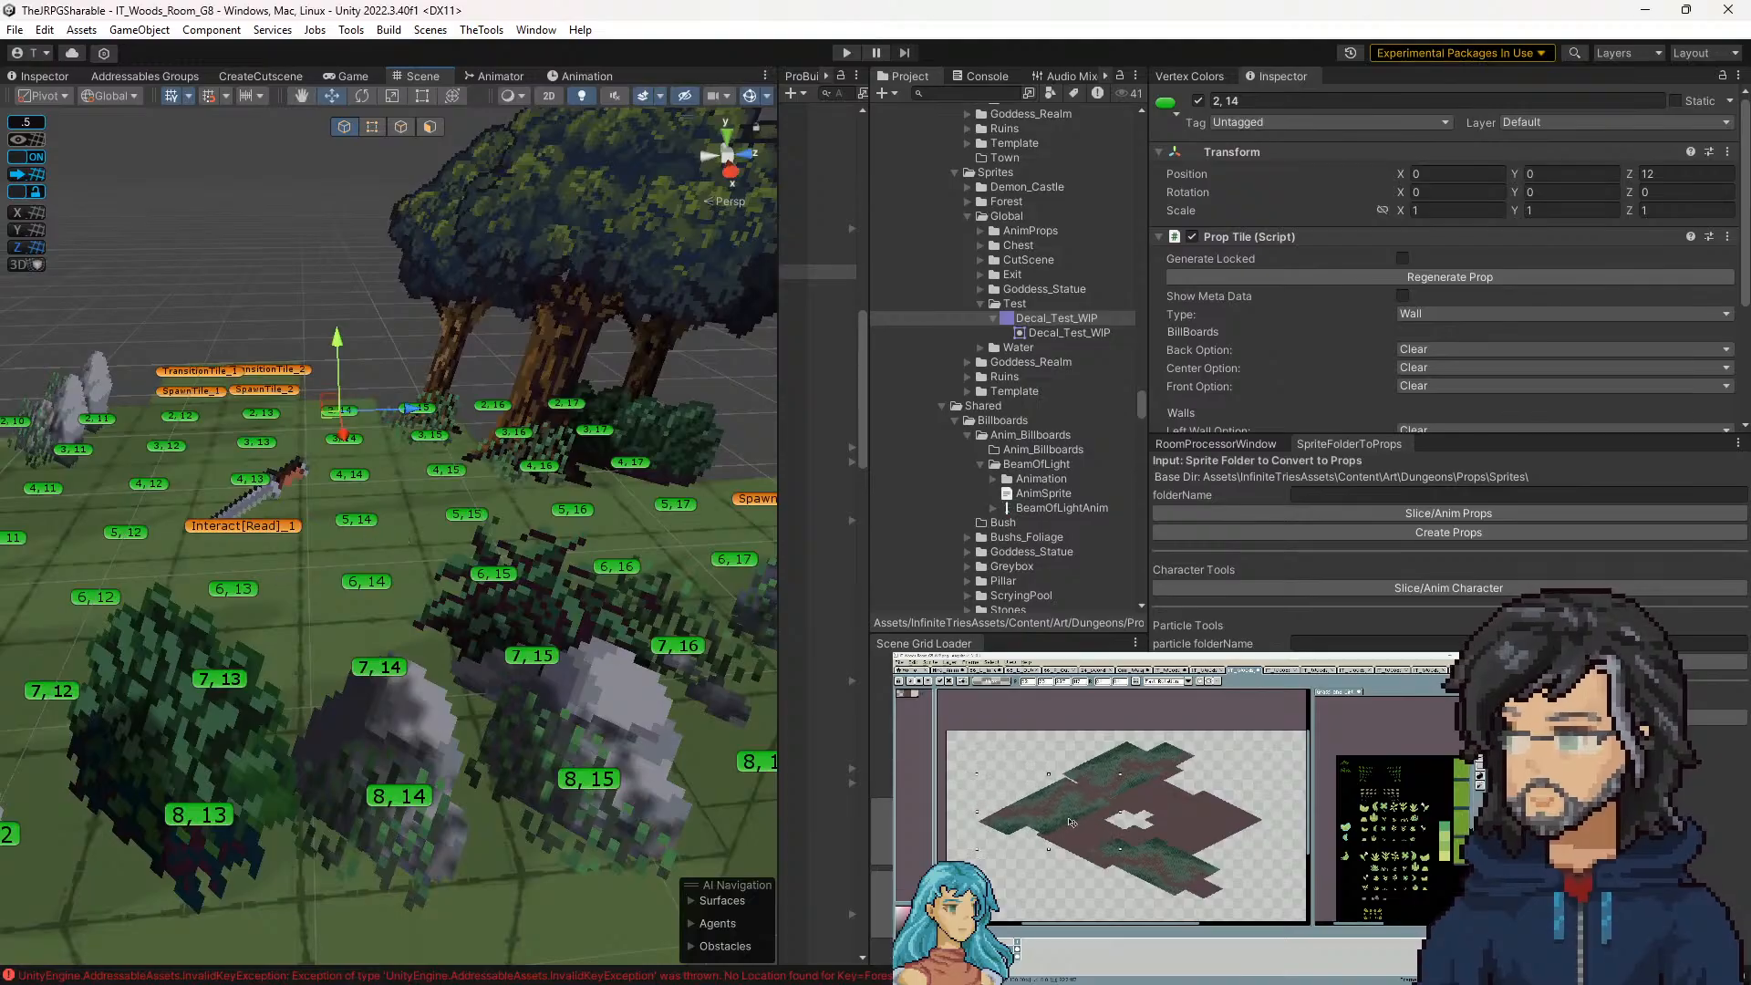
{"action": "left_click", "coordinate": [1072, 818]}
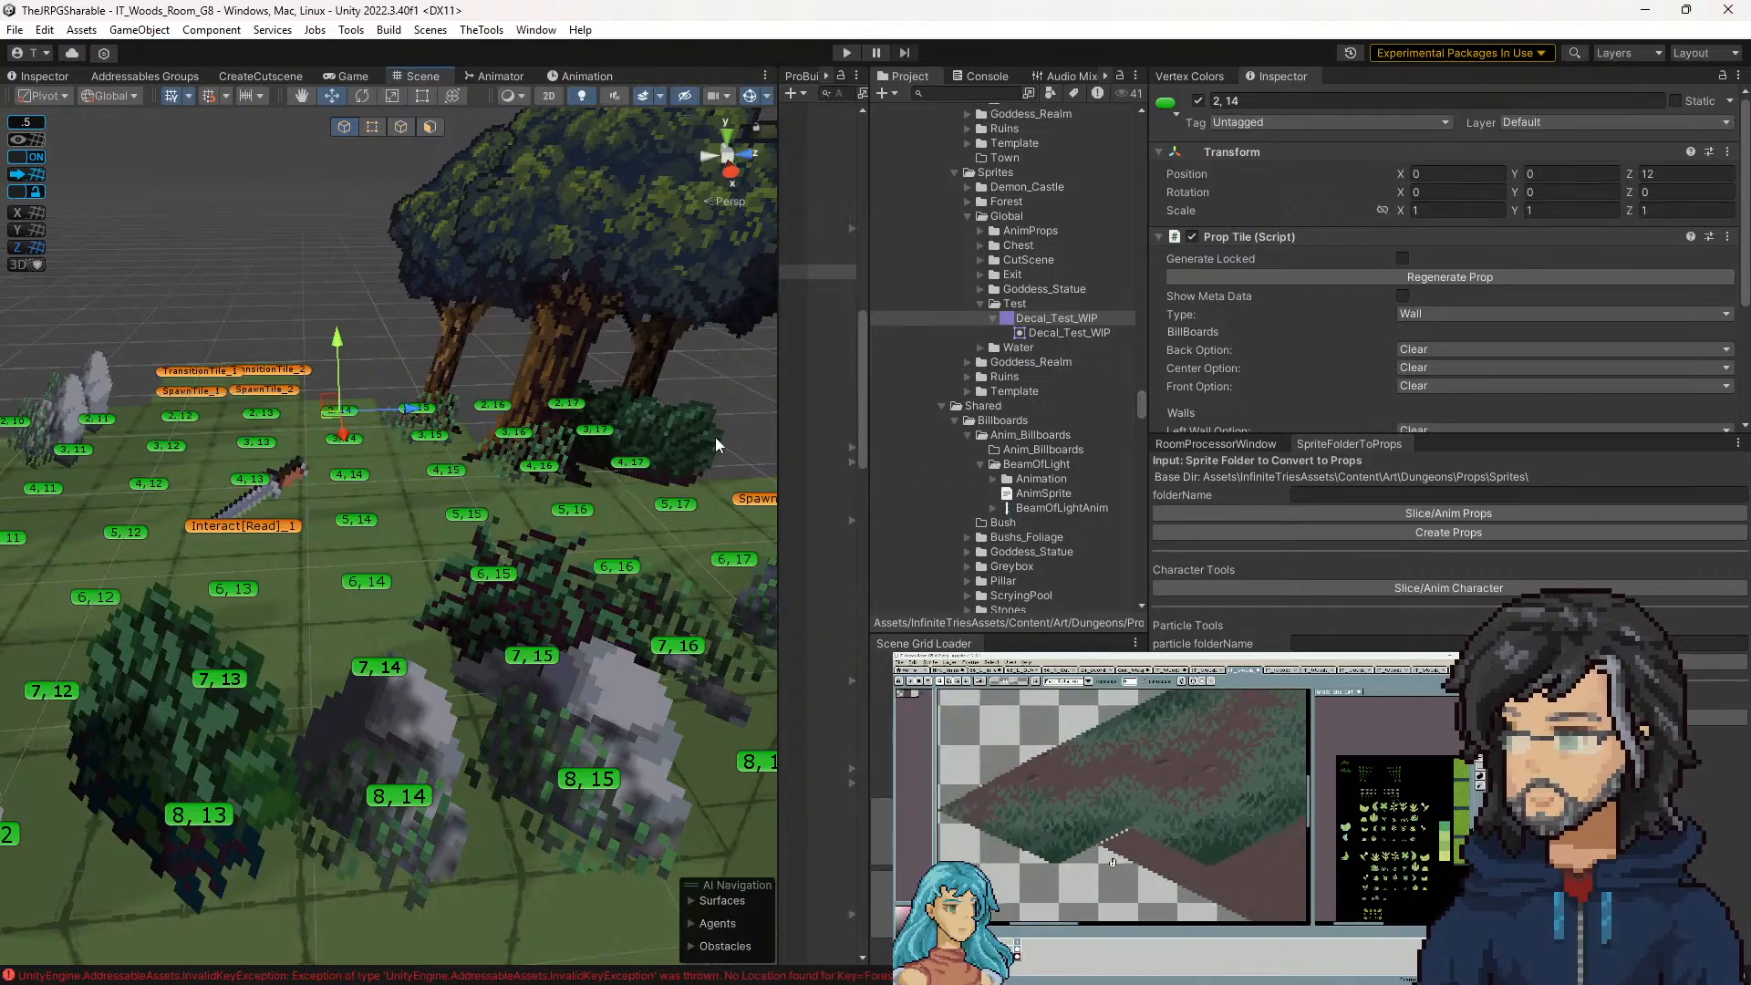
{"action": "key", "text": "s"}
{"action": "left_click_drag", "start_coordinate": [441, 465], "coordinate": [426, 419]}
{"action": "key", "text": "w"}
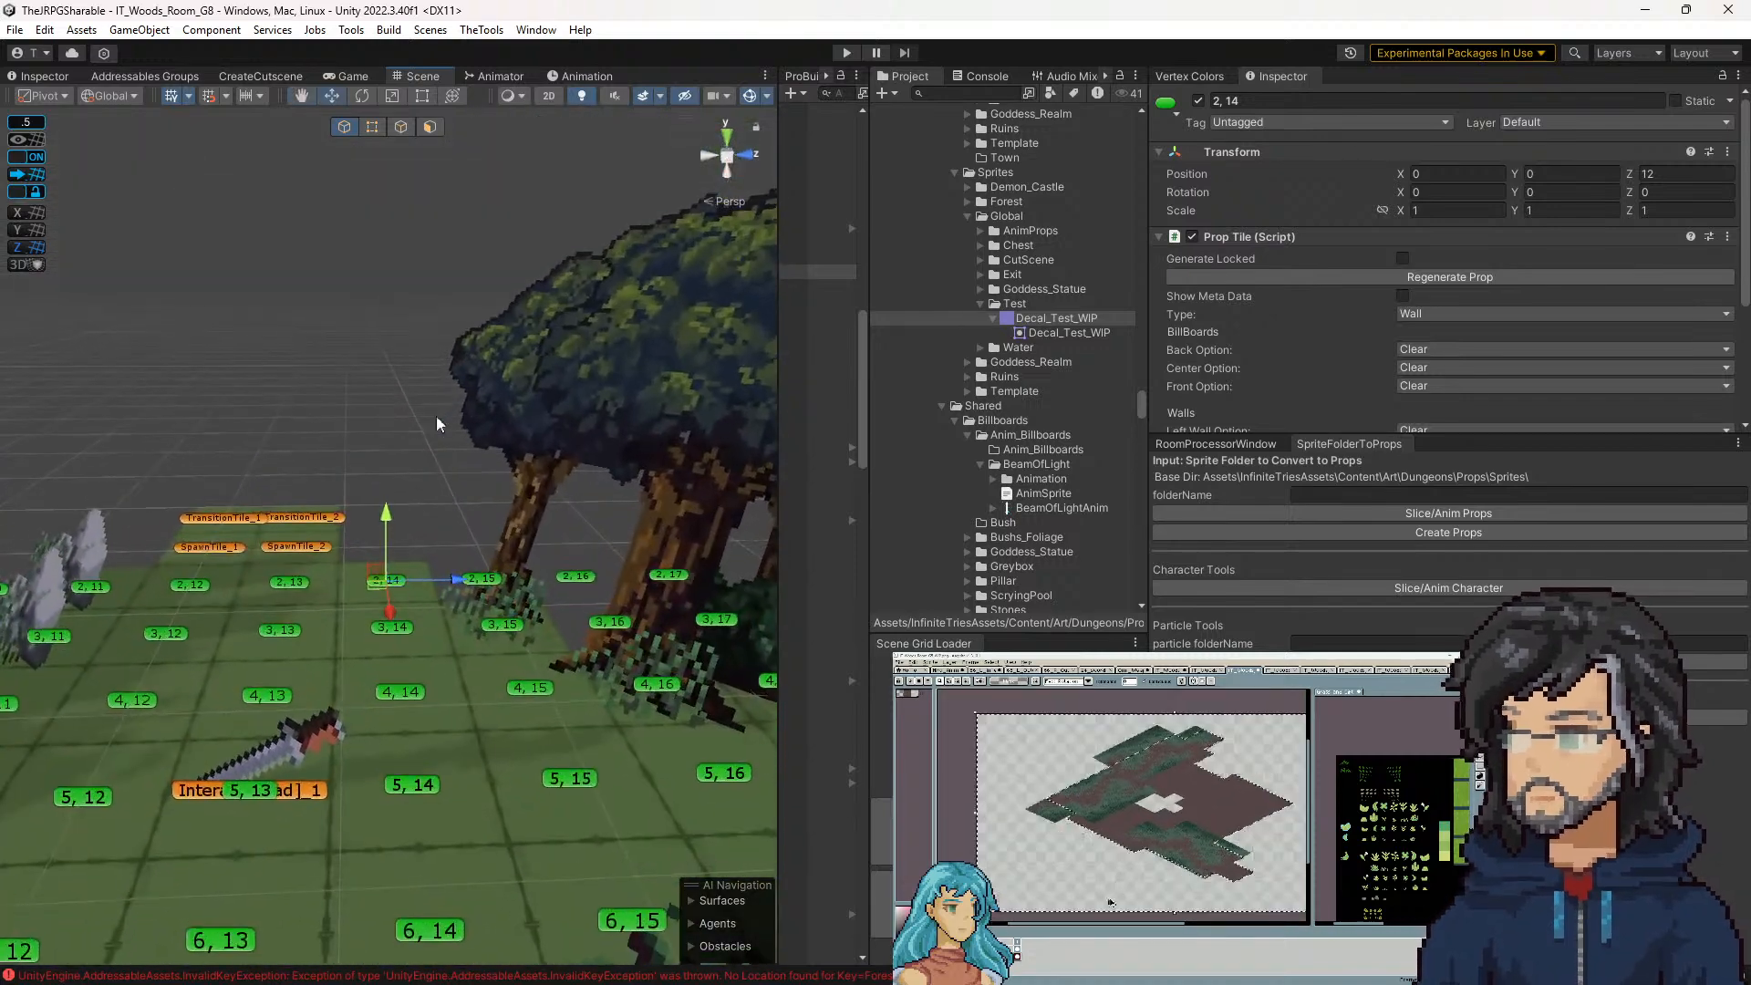
Select the Decal_Test_WIP texture and run the Room Processor with the dungeon folder set to Props
{"action": "scroll", "coordinate": [1045, 346], "scroll_direction": "down", "scroll_amount": 15}
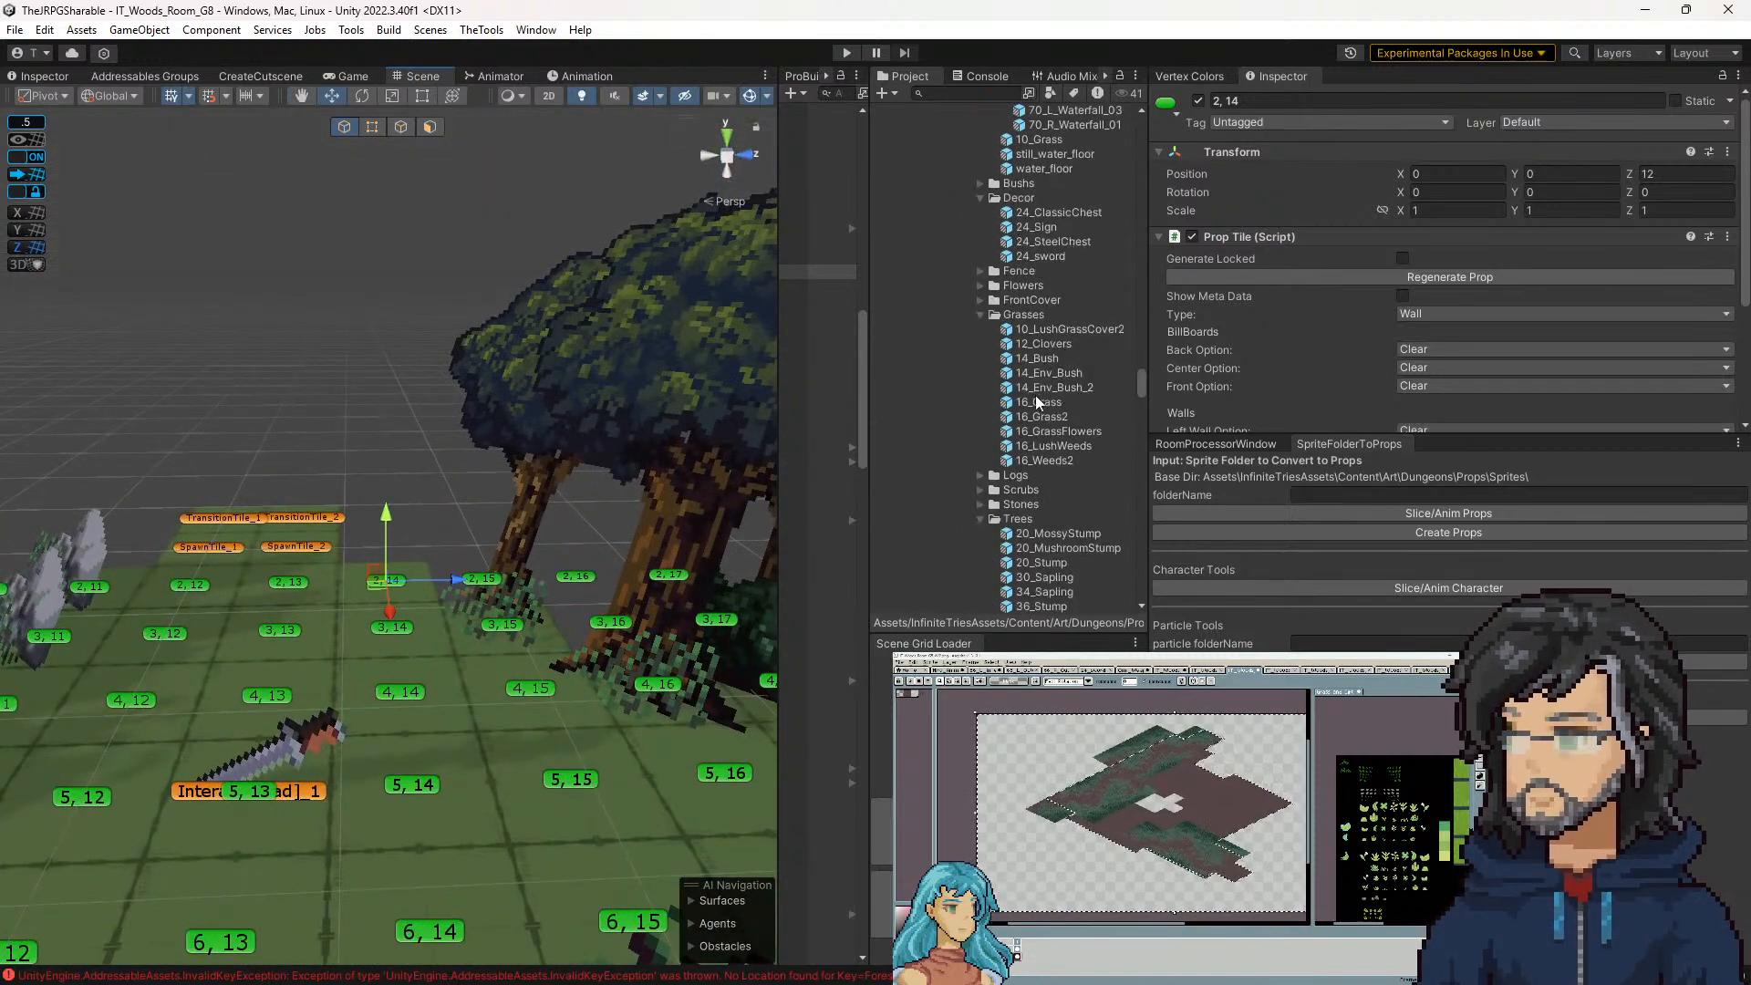
{"action": "scroll", "coordinate": [1042, 390], "scroll_direction": "up", "scroll_amount": 15}
{"action": "left_click", "coordinate": [1054, 273]}
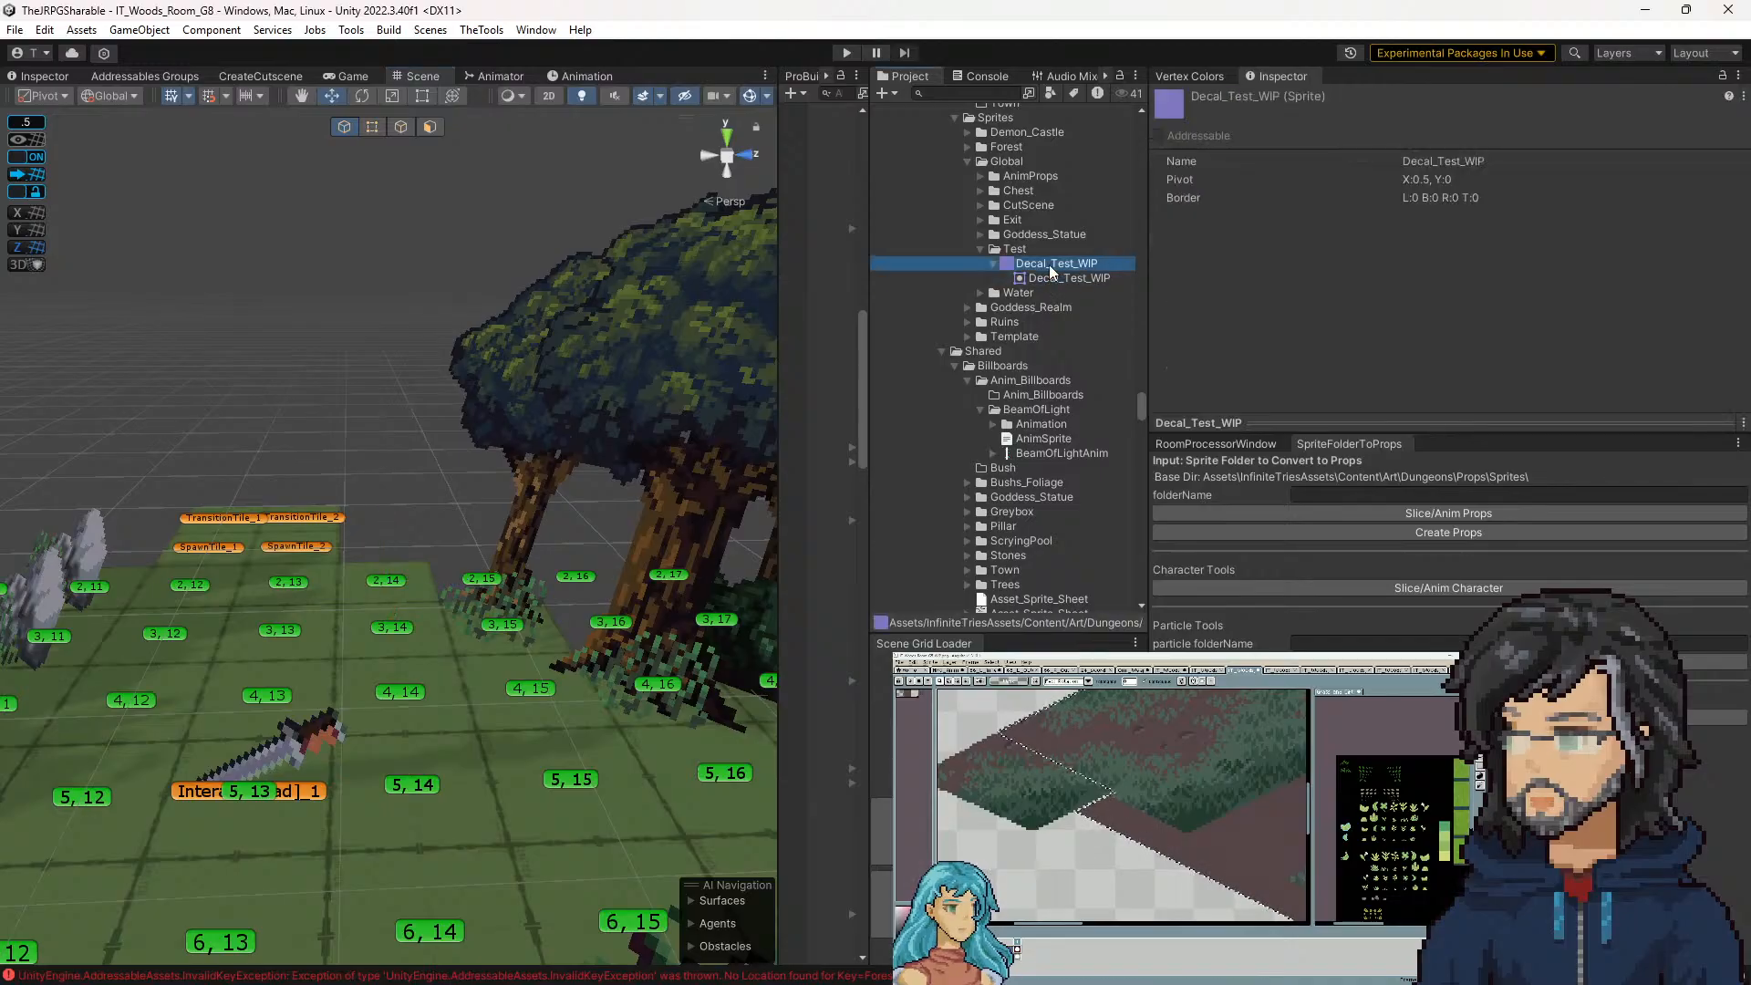
{"action": "left_click", "coordinate": [1049, 264]}
{"action": "left_click", "coordinate": [1216, 443]}
{"action": "scroll", "coordinate": [1069, 458], "scroll_direction": "up", "scroll_amount": 5}
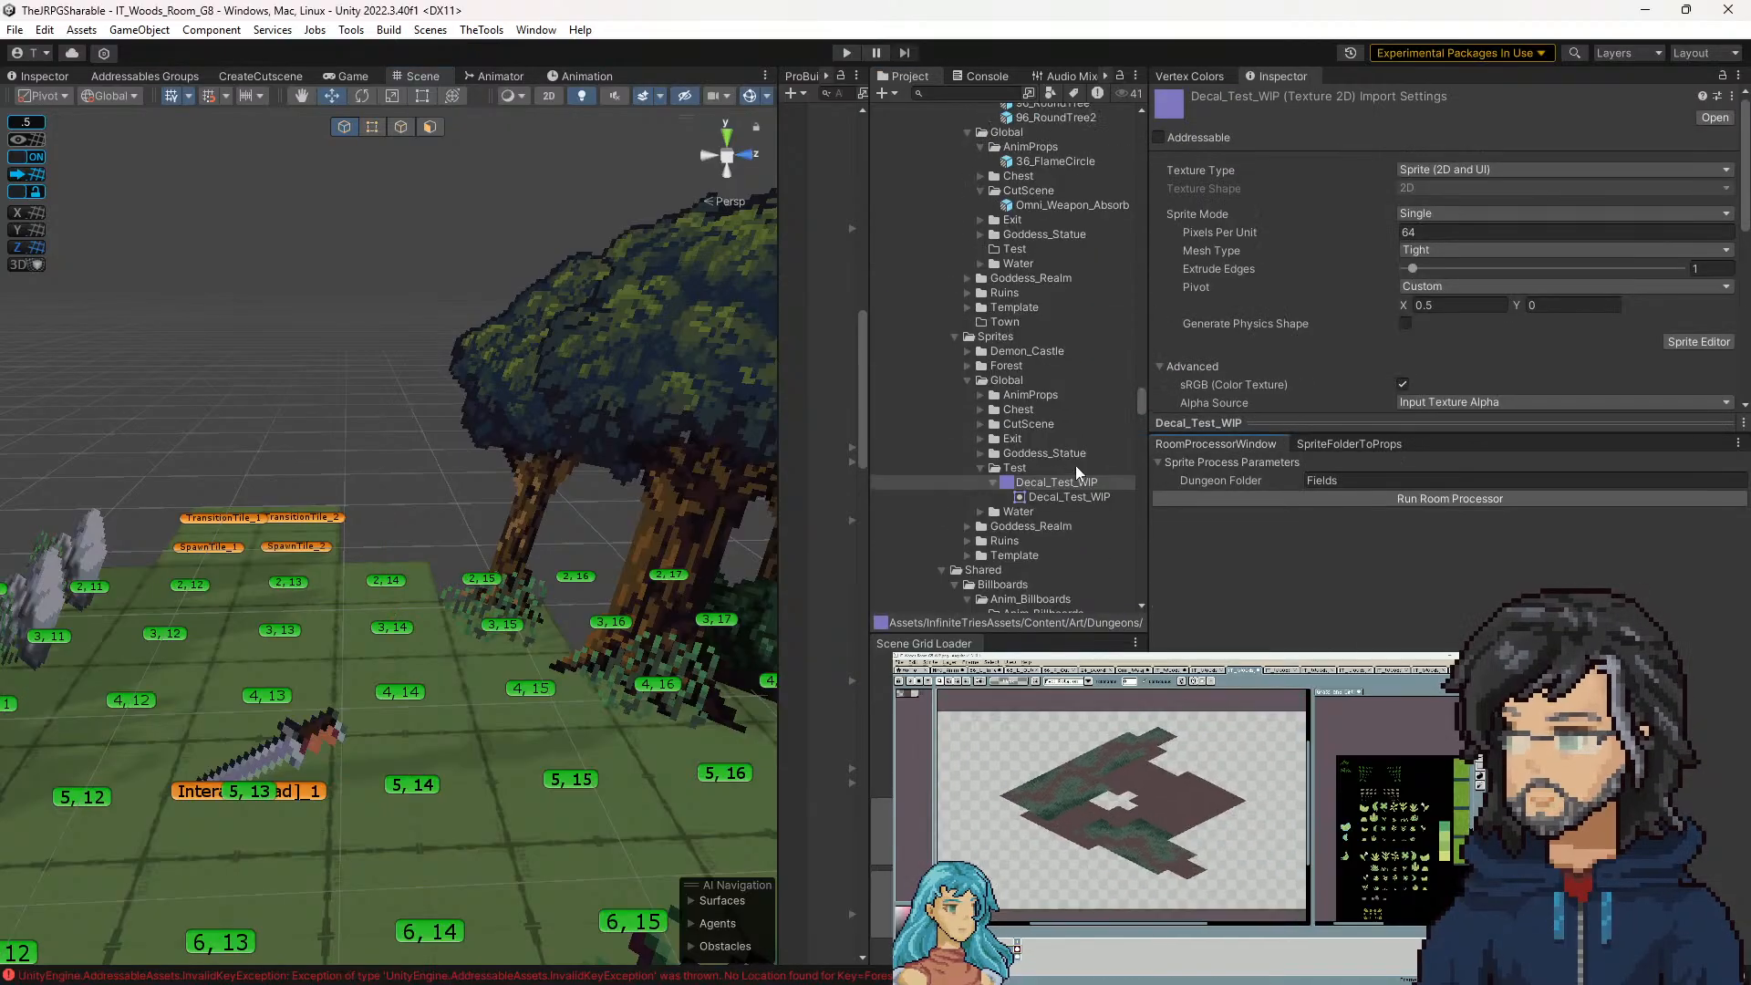
{"action": "left_click", "coordinate": [1356, 472]}
{"action": "type", "text": "Props"}
{"action": "left_click", "coordinate": [1438, 497]}
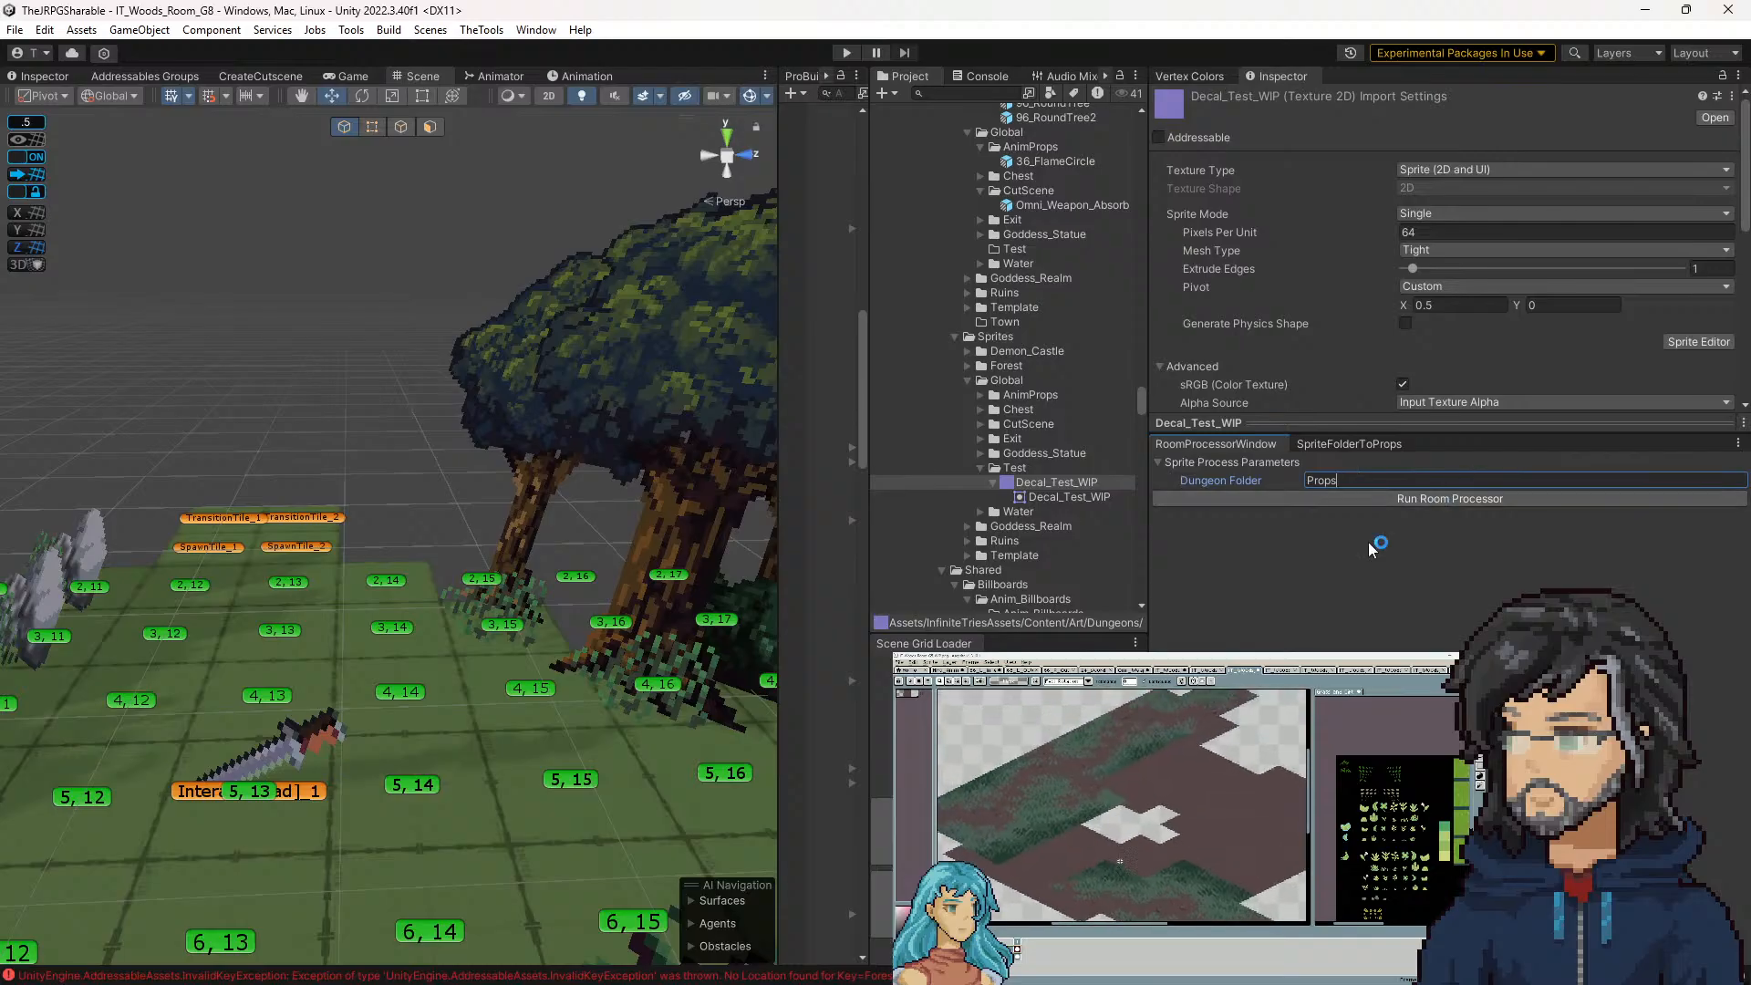
Run the Room Processor again with the Props dungeon folder and check the Console output, including its errors
{"action": "left_click", "coordinate": [1048, 483]}
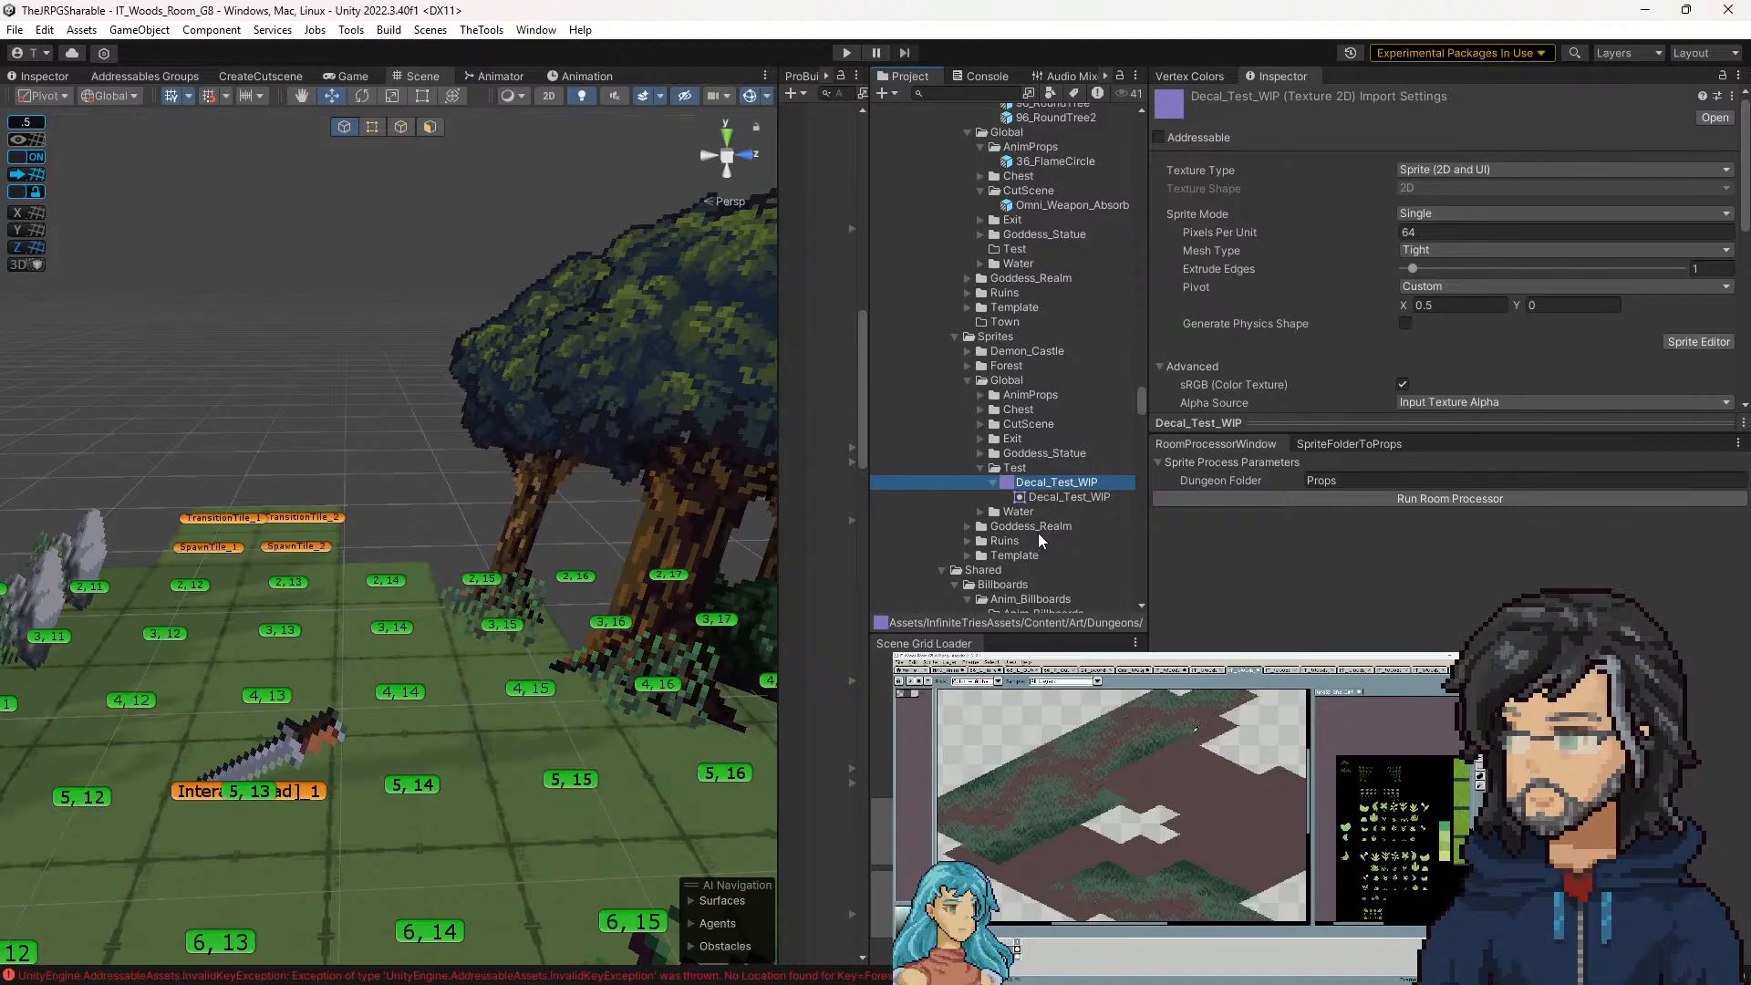
{"action": "left_click", "coordinate": [977, 75]}
{"action": "left_click", "coordinate": [907, 77]}
{"action": "left_click", "coordinate": [1344, 495]}
{"action": "left_click", "coordinate": [978, 74]}
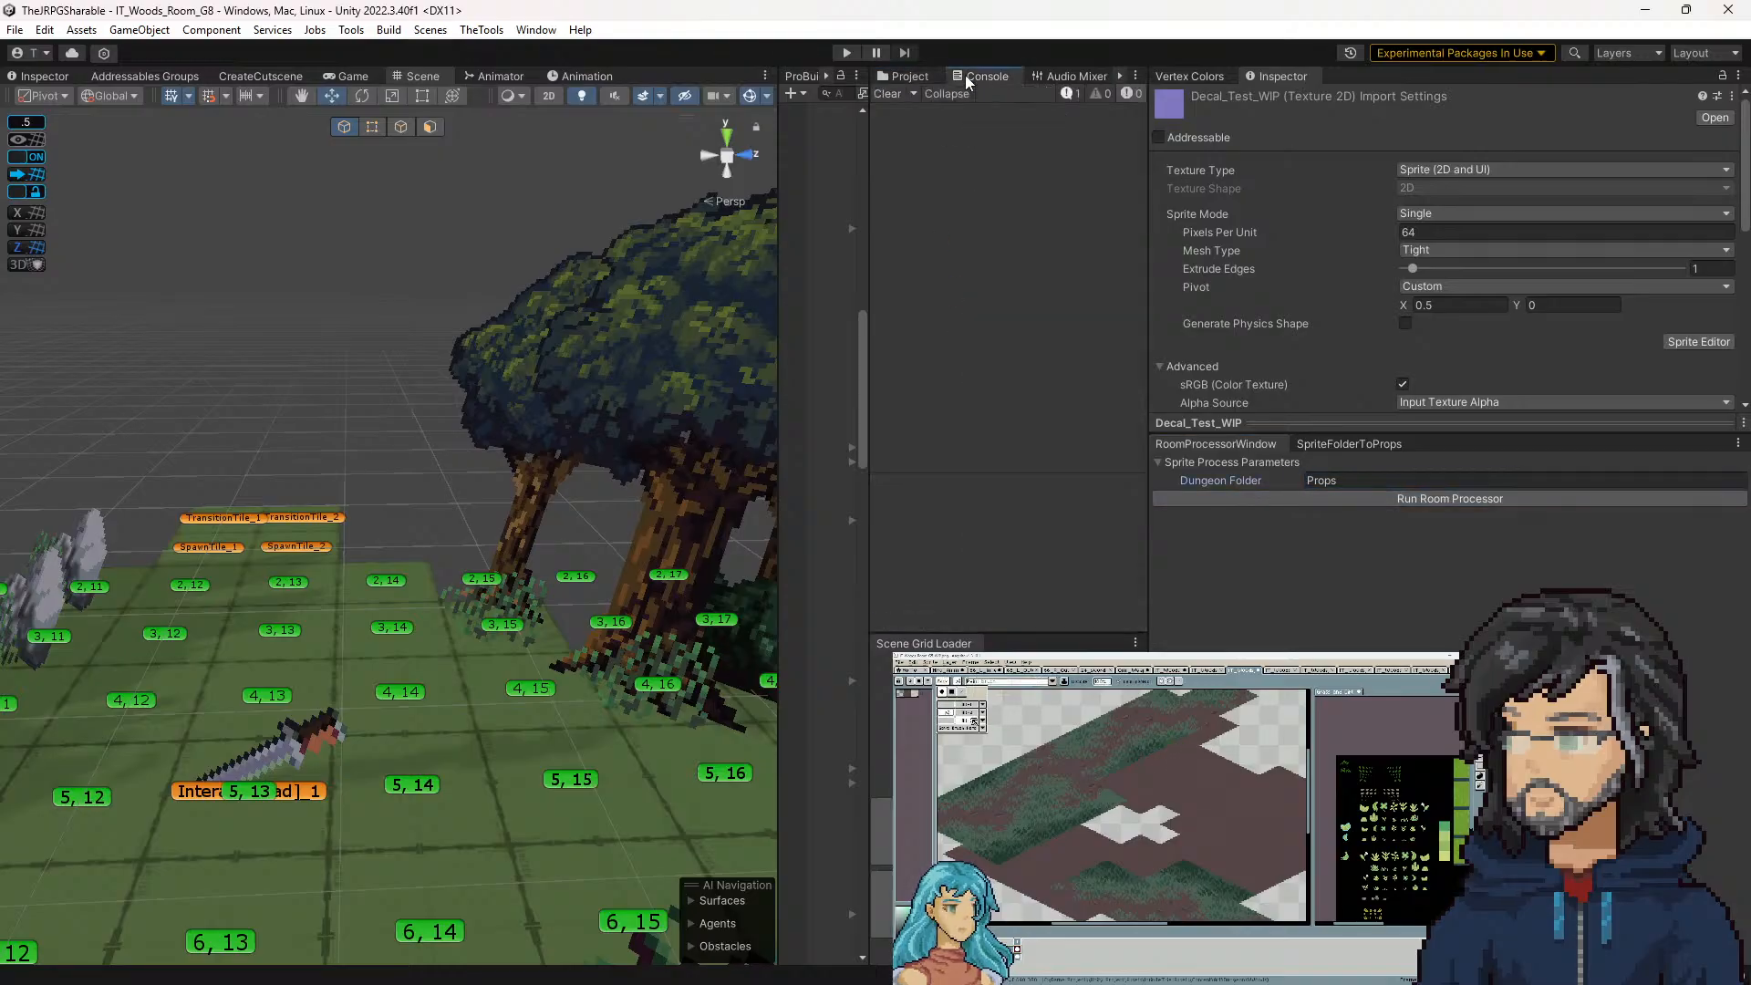
{"action": "left_click", "coordinate": [1065, 94]}
{"action": "mouse_move", "coordinate": [1147, 137]}
{"action": "left_mouse_down"}
{"action": "mouse_move", "coordinate": [1569, 150]}
{"action": "mouse_move", "coordinate": [1151, 146]}
{"action": "left_mouse_up"}
{"action": "left_click", "coordinate": [898, 78]}
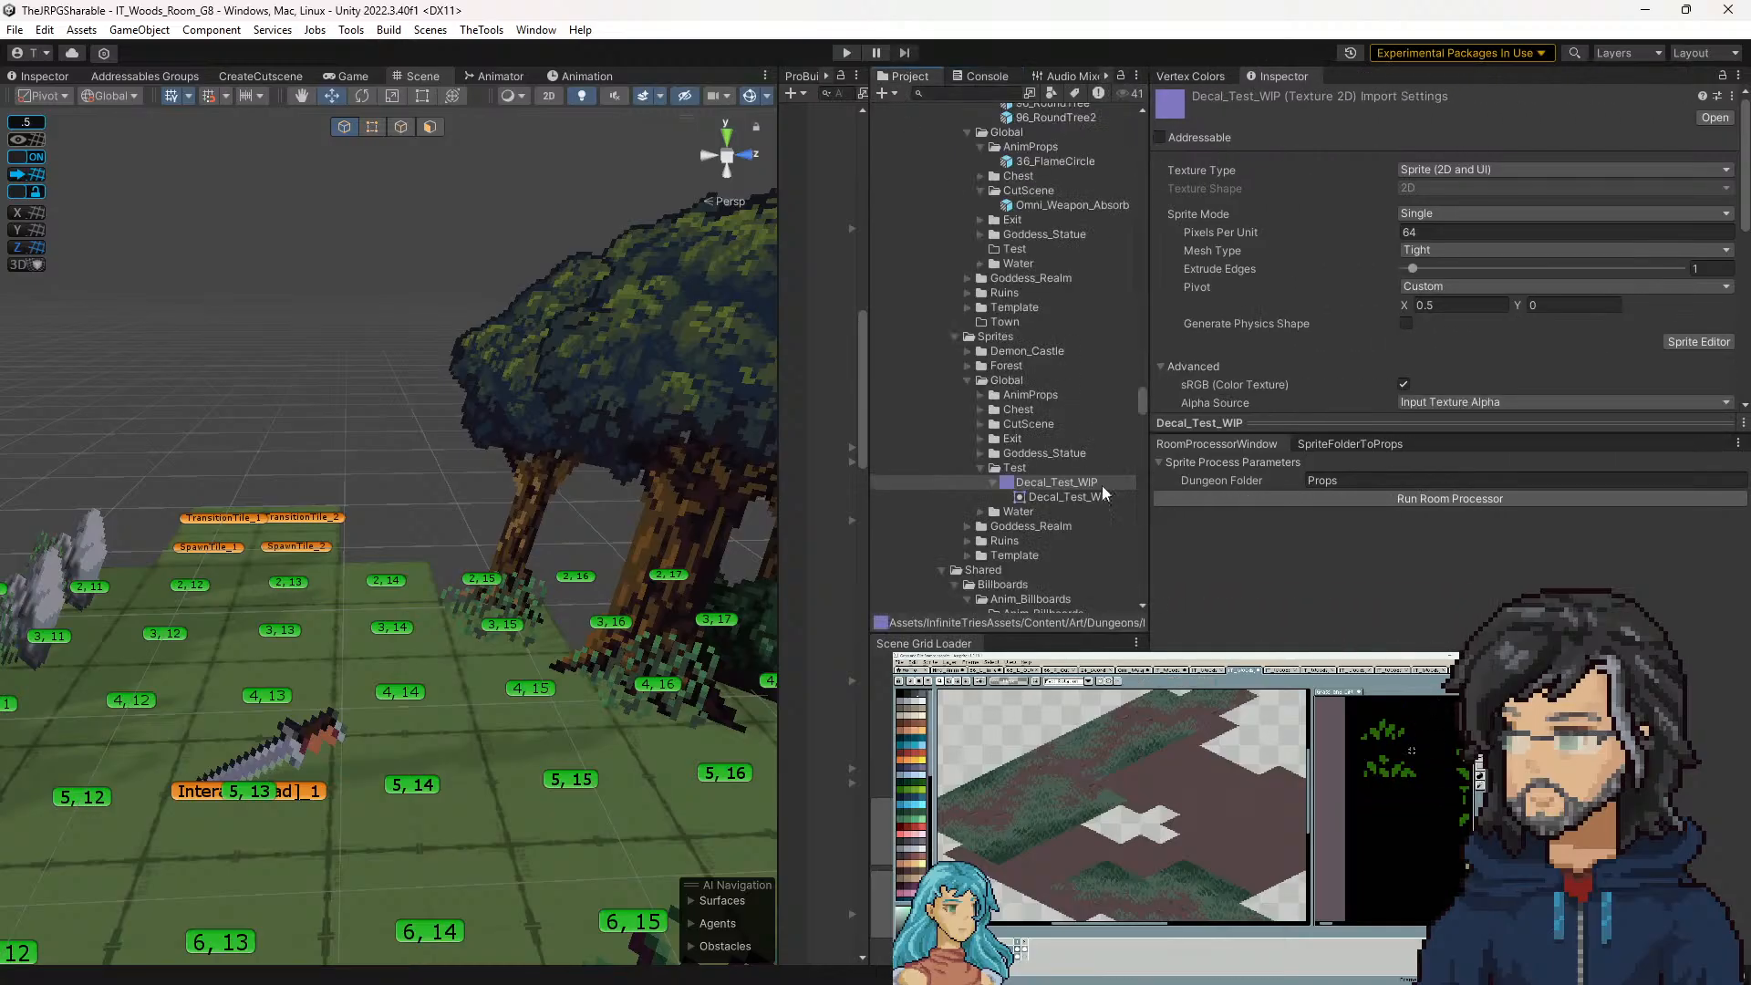
Compare the import settings of IT_Forest_Room_T01_WIP with those of the Decal_Test_WIP texture
{"action": "scroll", "coordinate": [1076, 486], "scroll_direction": "up", "scroll_amount": 10}
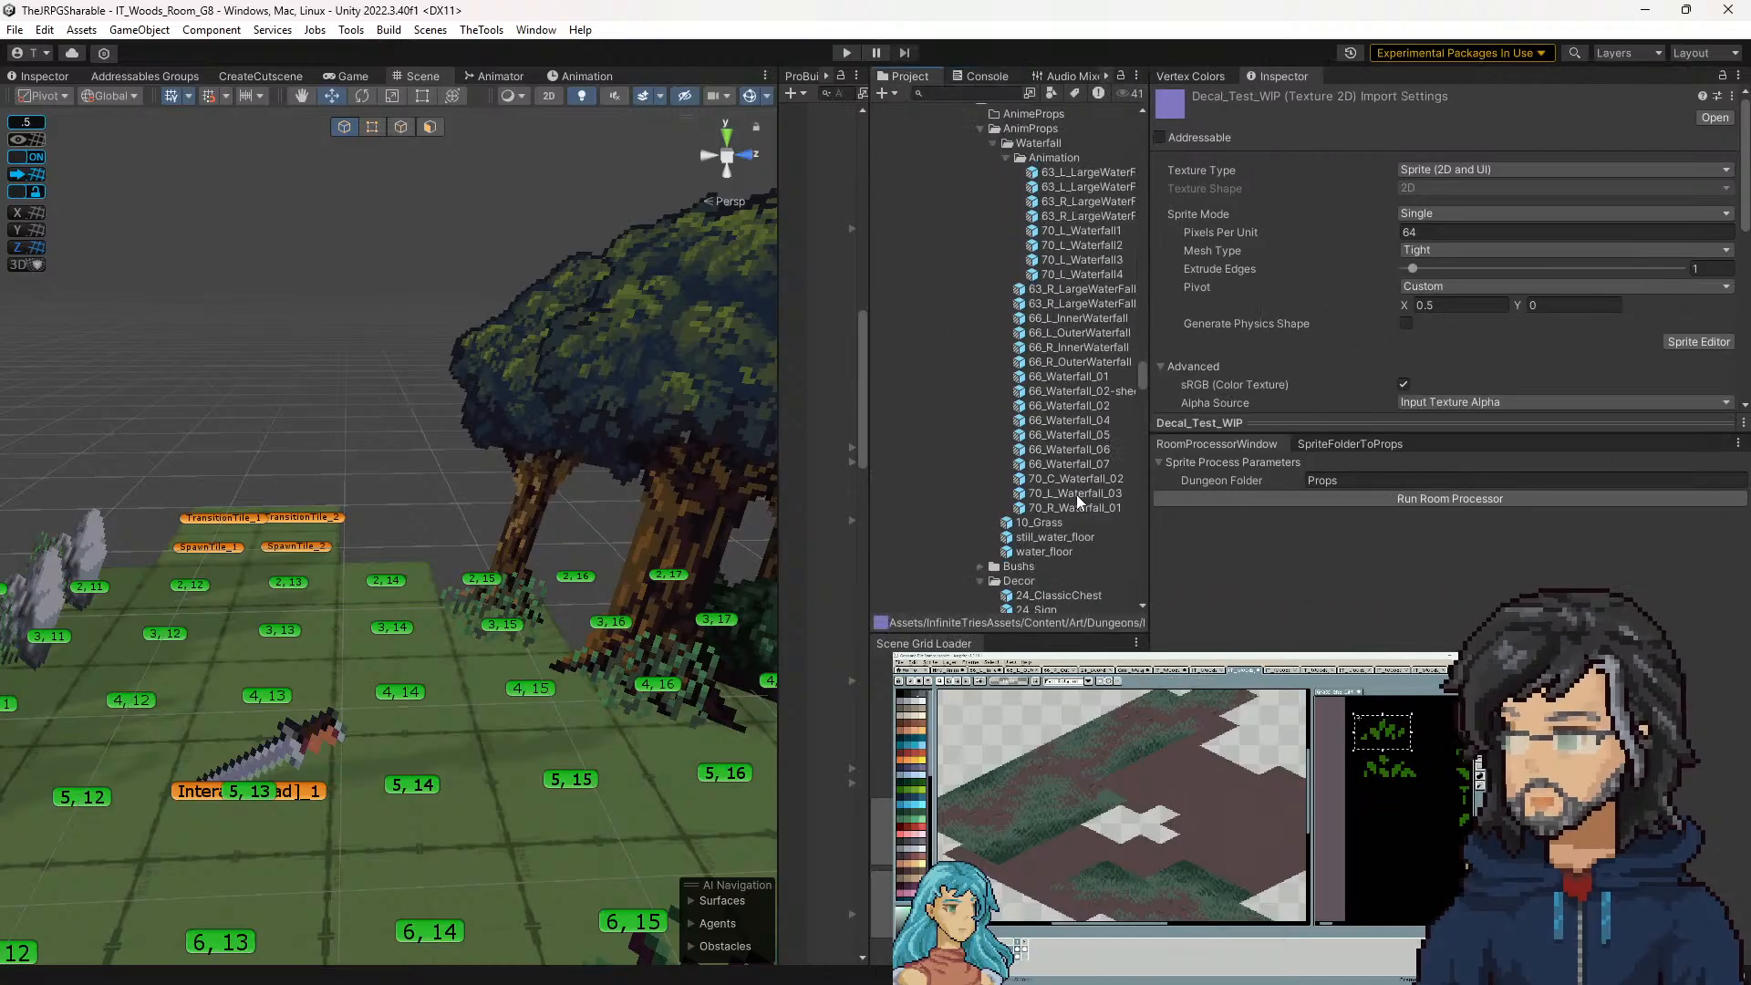
{"action": "scroll", "coordinate": [1077, 495], "scroll_direction": "up", "scroll_amount": 5}
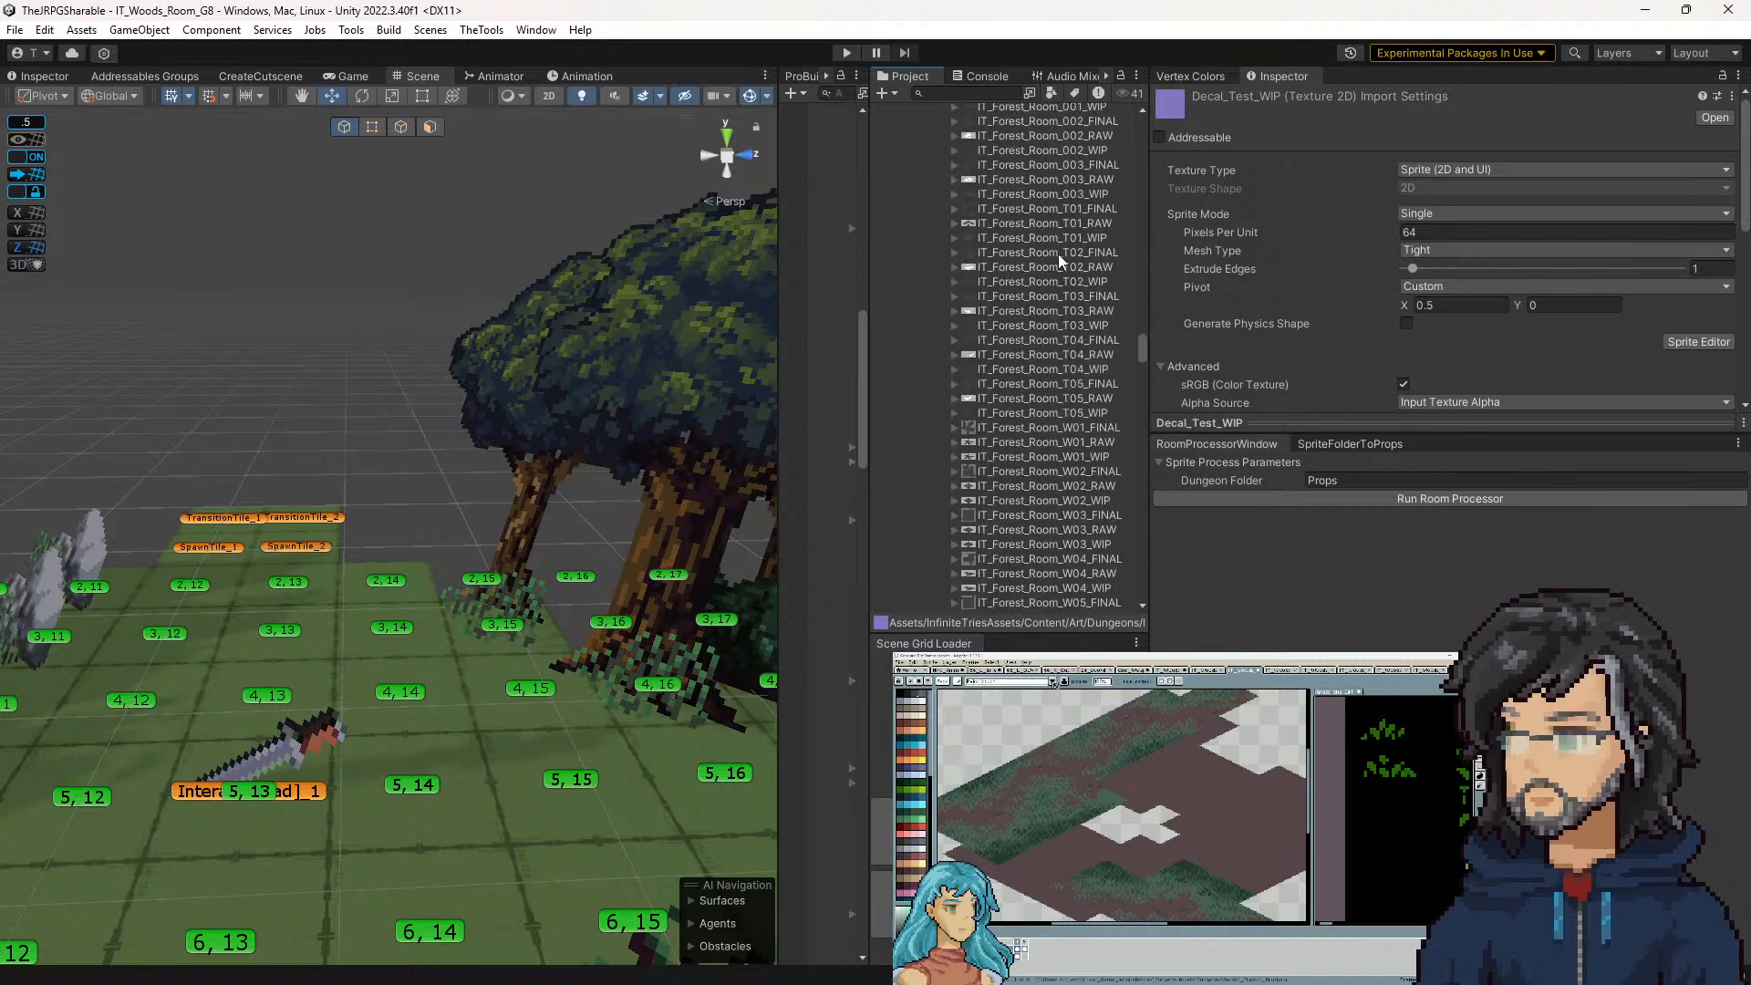
{"action": "left_click", "coordinate": [1071, 238]}
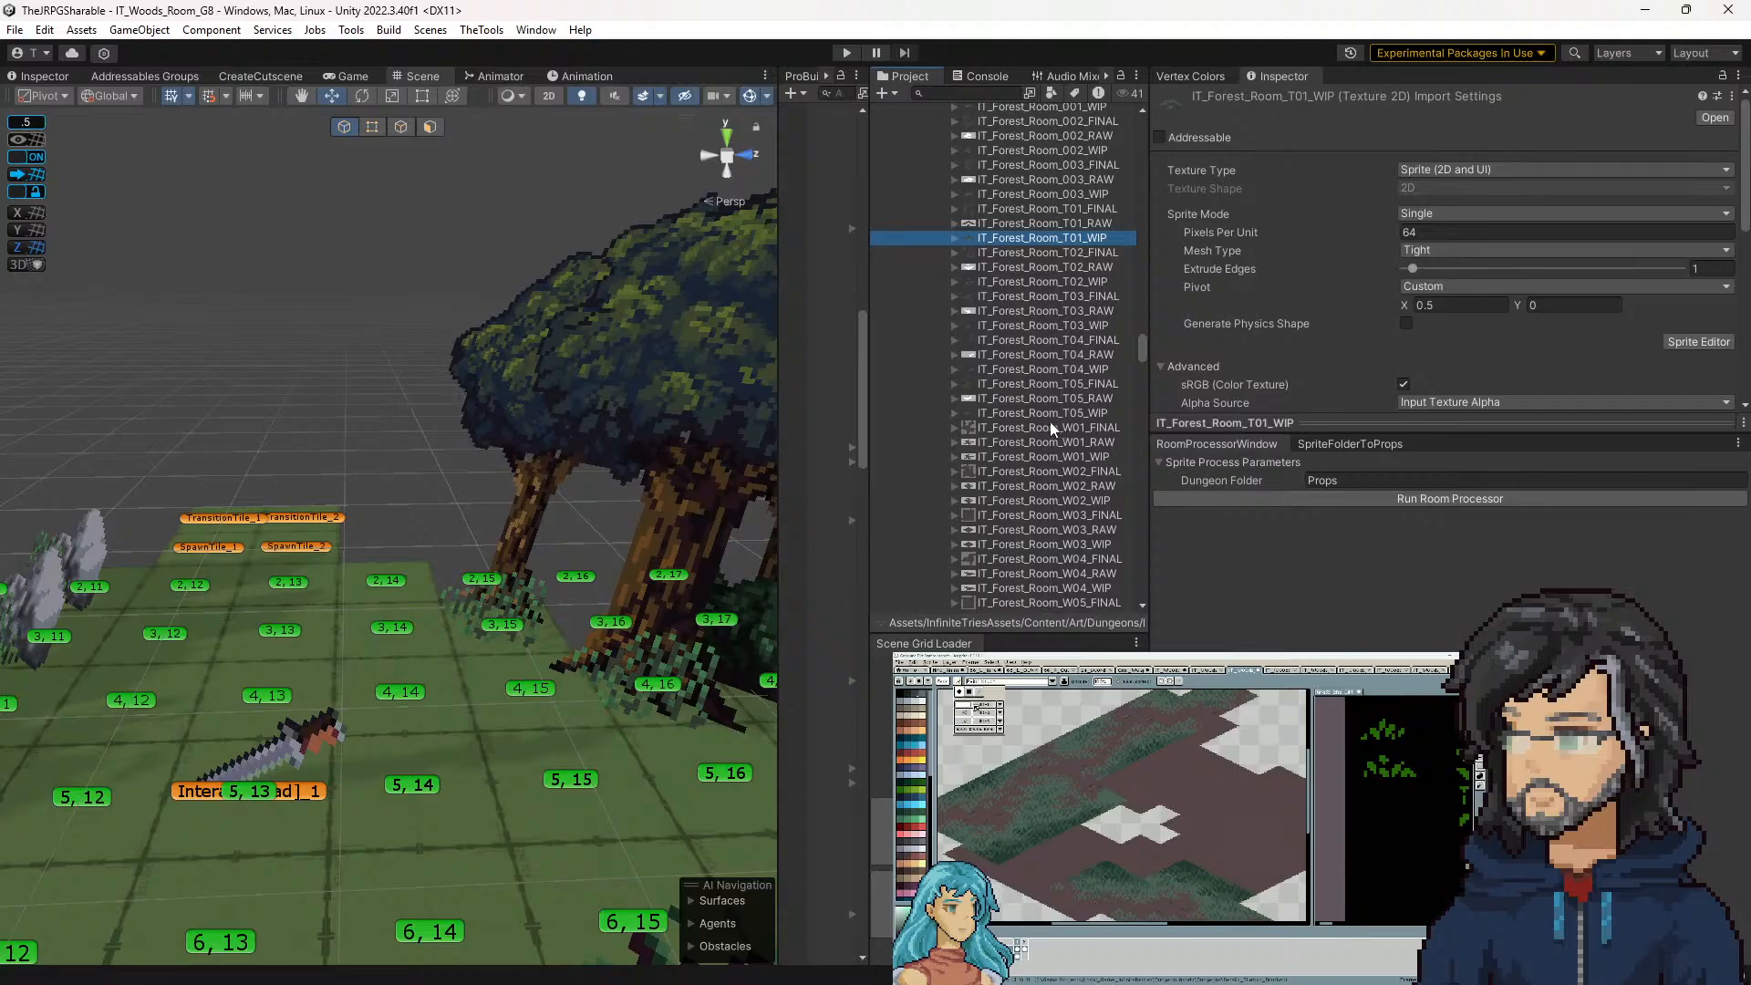
{"action": "scroll", "coordinate": [1030, 436], "scroll_direction": "down", "scroll_amount": 6}
{"action": "scroll", "coordinate": [1014, 491], "scroll_direction": "down", "scroll_amount": 8}
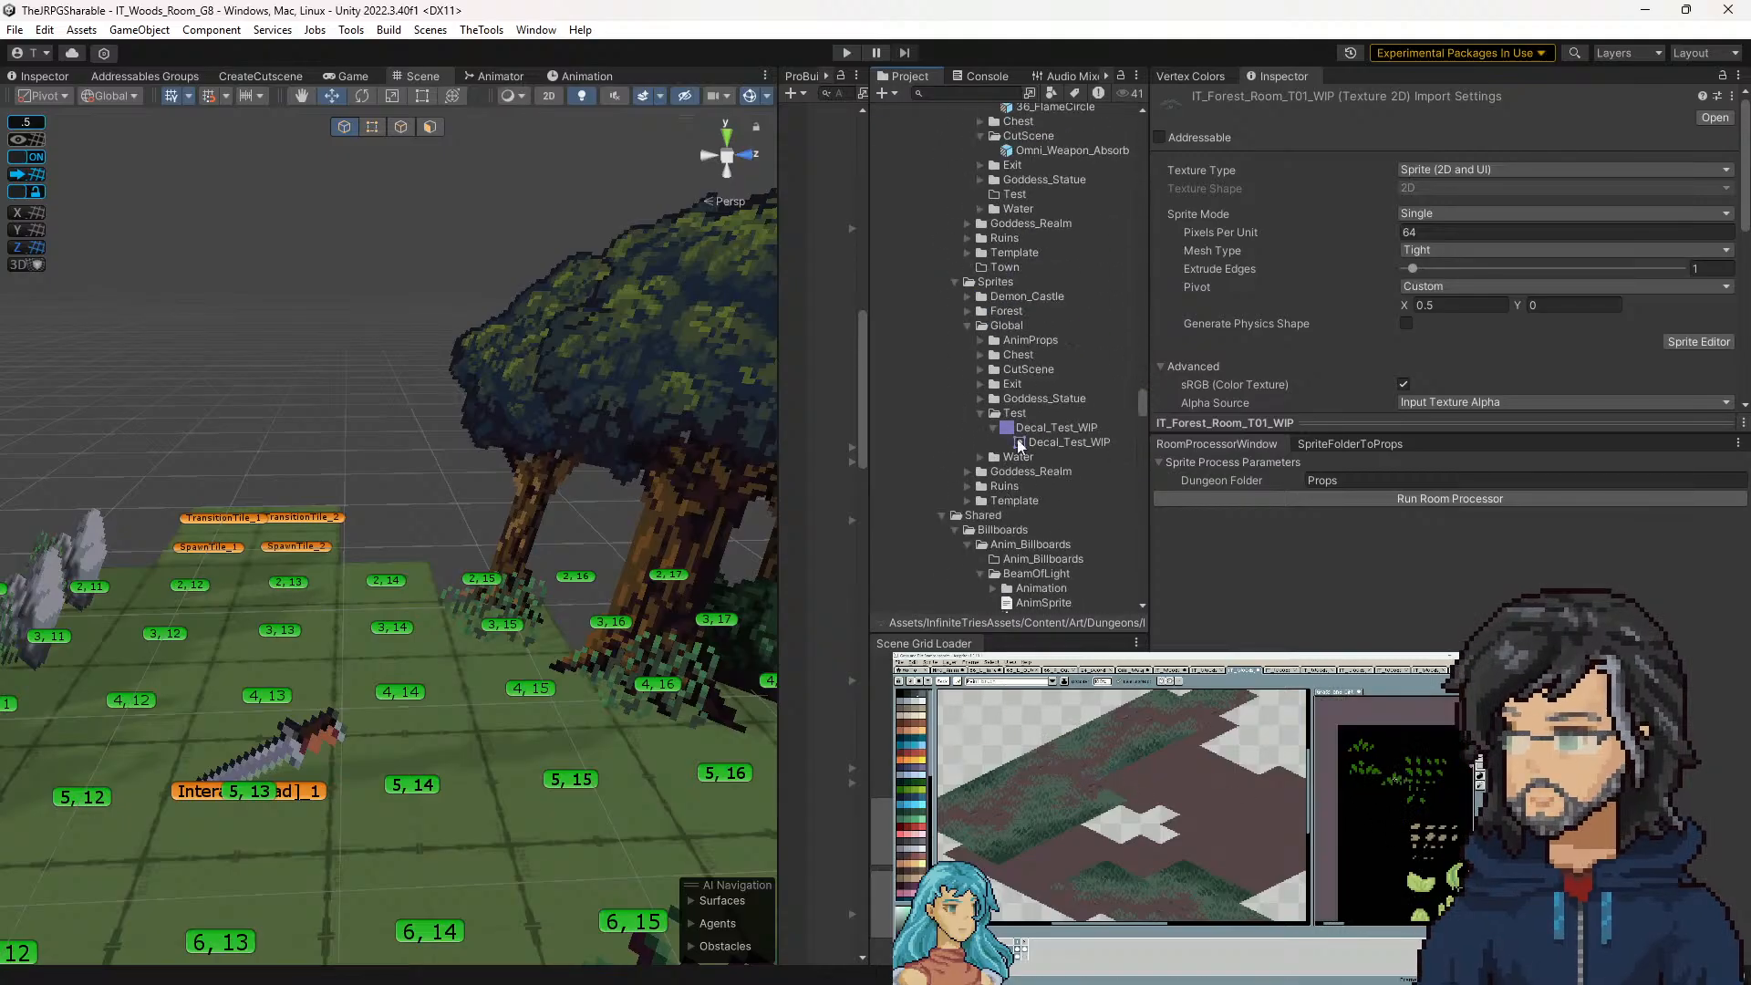
{"action": "left_click", "coordinate": [1052, 428]}
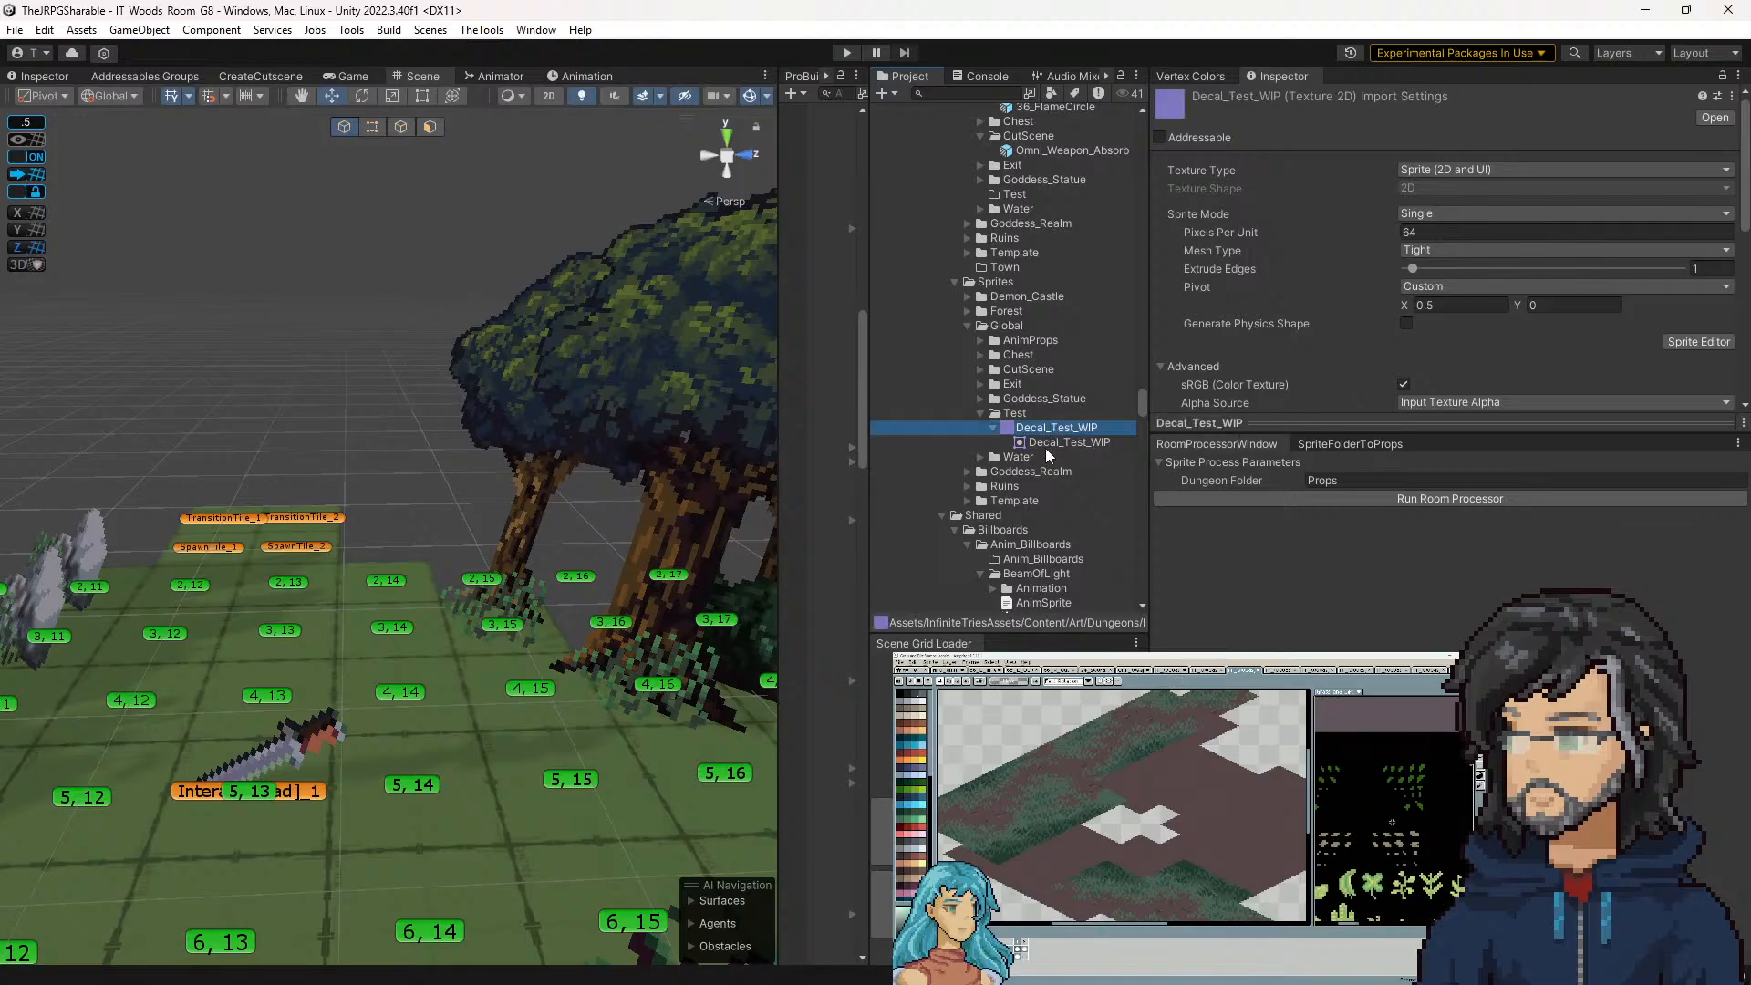
{"action": "left_click", "coordinate": [1046, 441]}
Copy the Decal_Test_WIP texture into the Woods dungeon folder, collapsing the Props and Shared folders on the way
{"action": "left_click", "coordinate": [1045, 430]}
{"action": "scroll", "coordinate": [1046, 441], "scroll_direction": "up", "scroll_amount": 12}
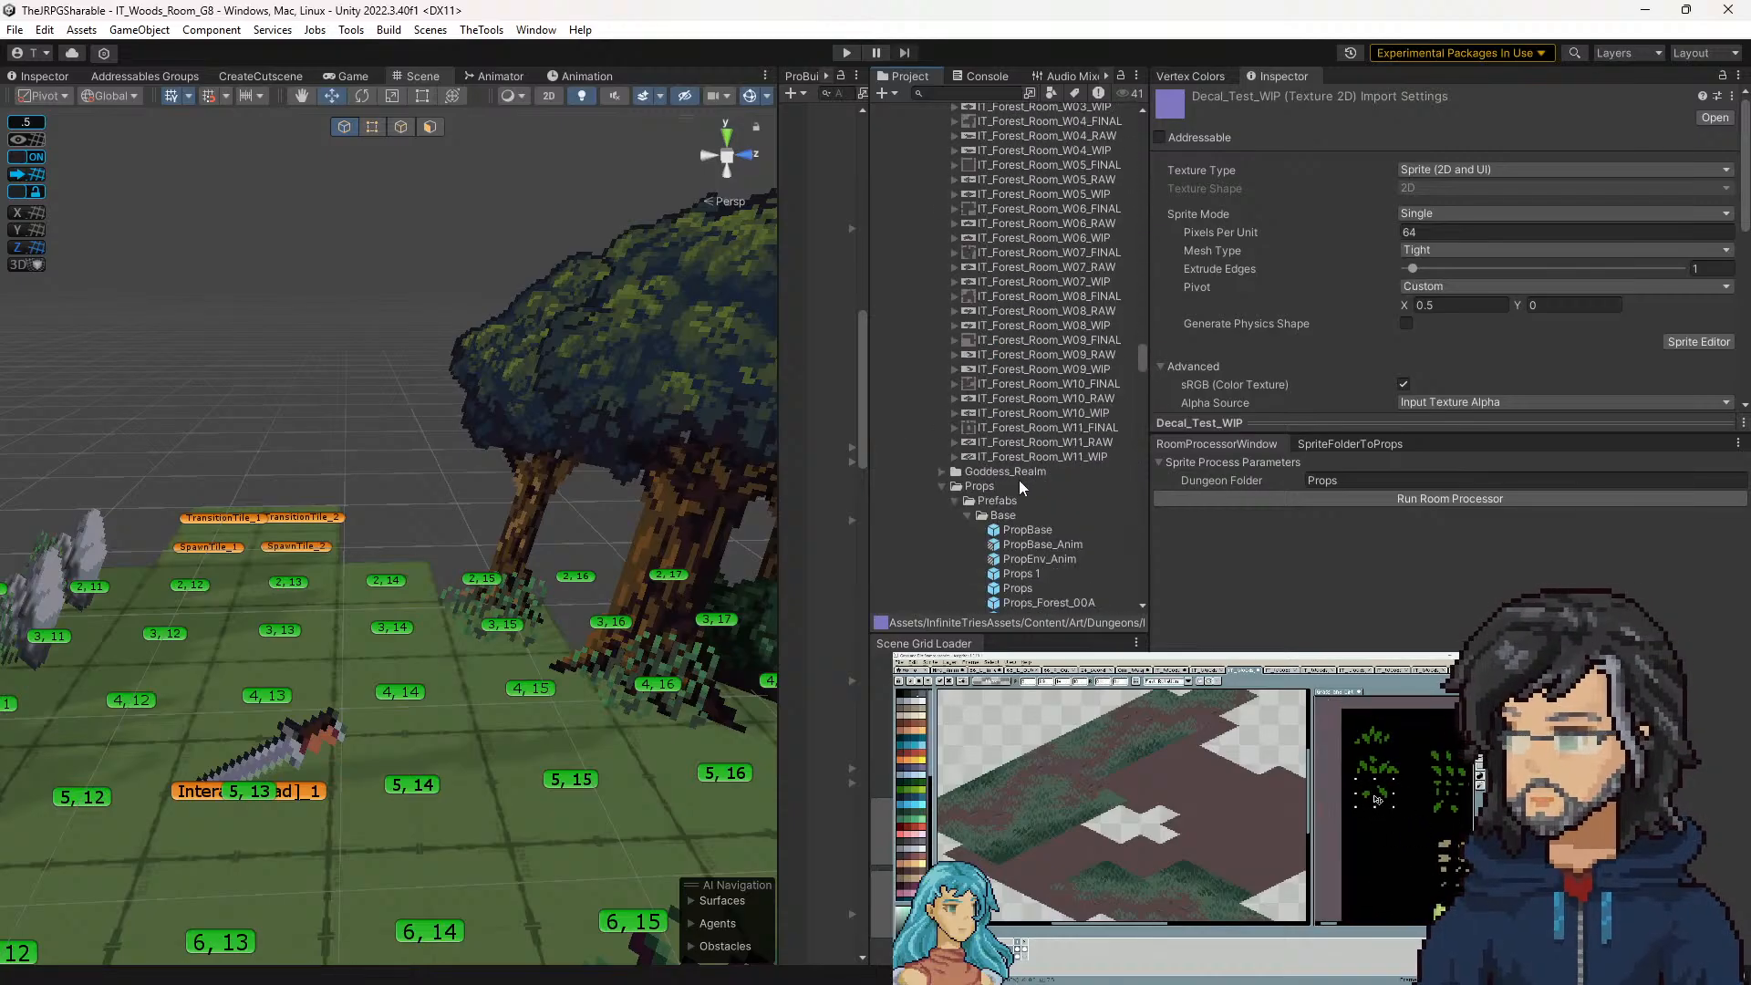
{"action": "left_click", "coordinate": [941, 432]}
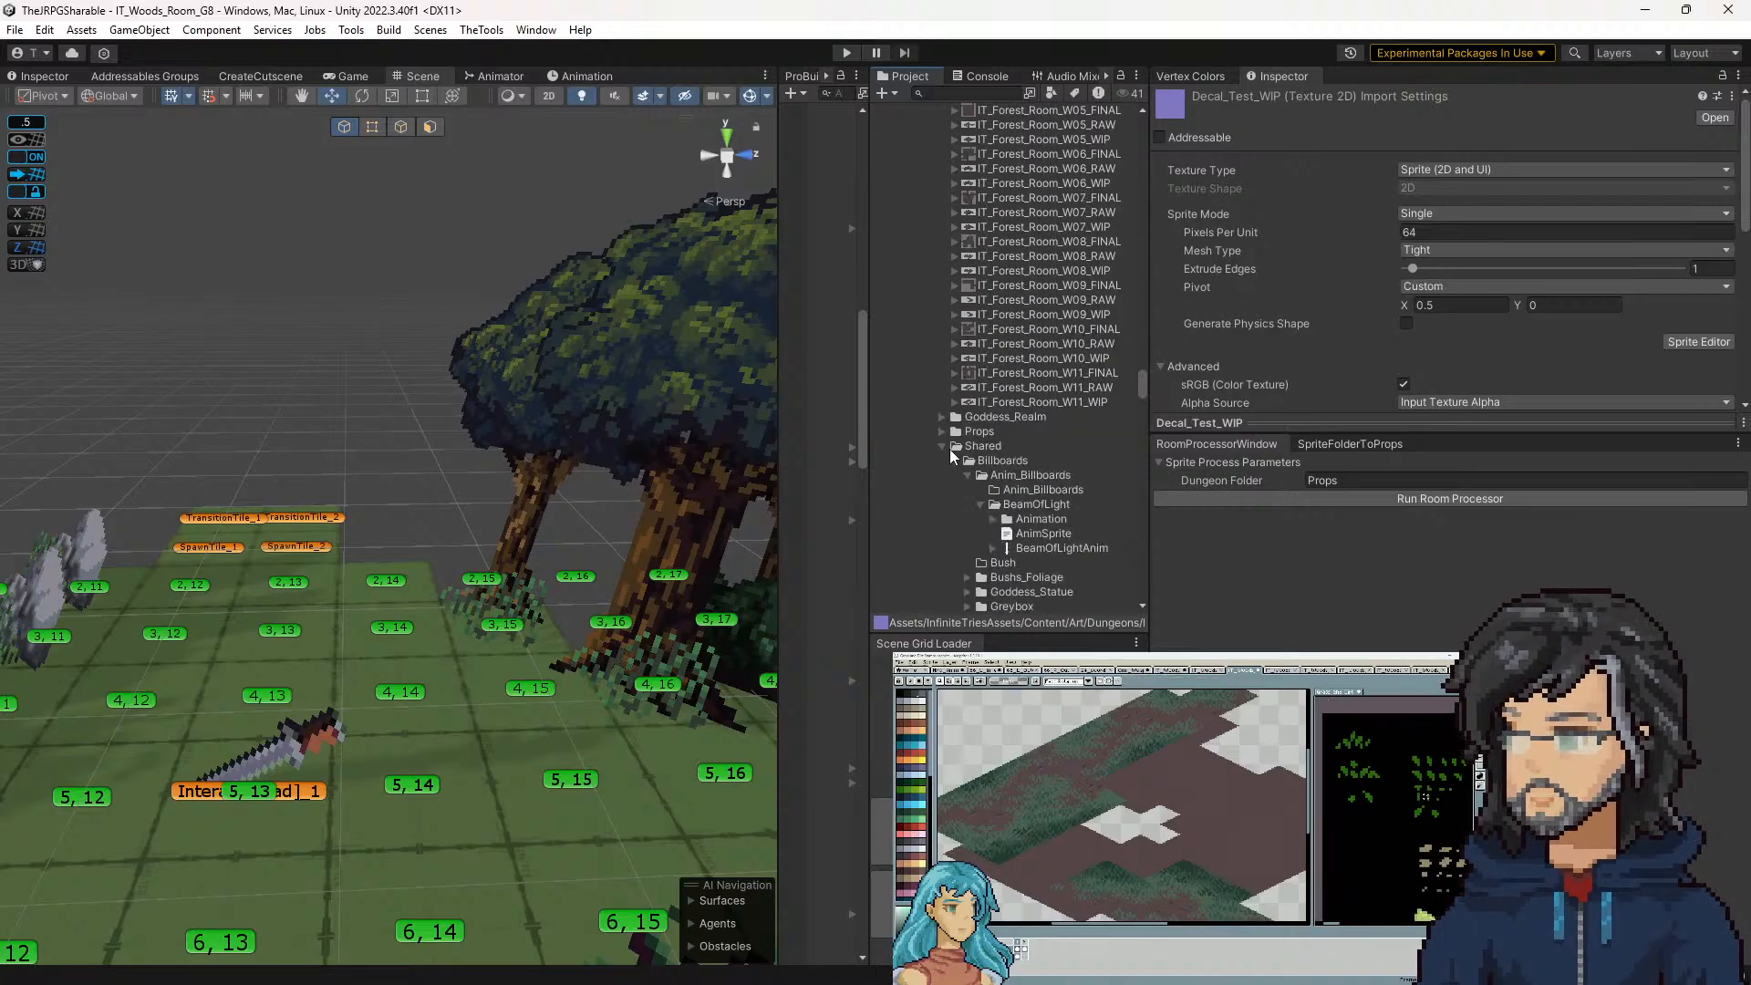
{"action": "left_click", "coordinate": [941, 445]}
{"action": "left_click", "coordinate": [971, 504]}
{"action": "key", "text": "ctrl+v"}
Run the Room Processor with the dungeon folder set to Woods and select the generated Decal_Test_FINAL texture
{"action": "left_click", "coordinate": [1348, 481]}
{"action": "type", "text": "Woo"}
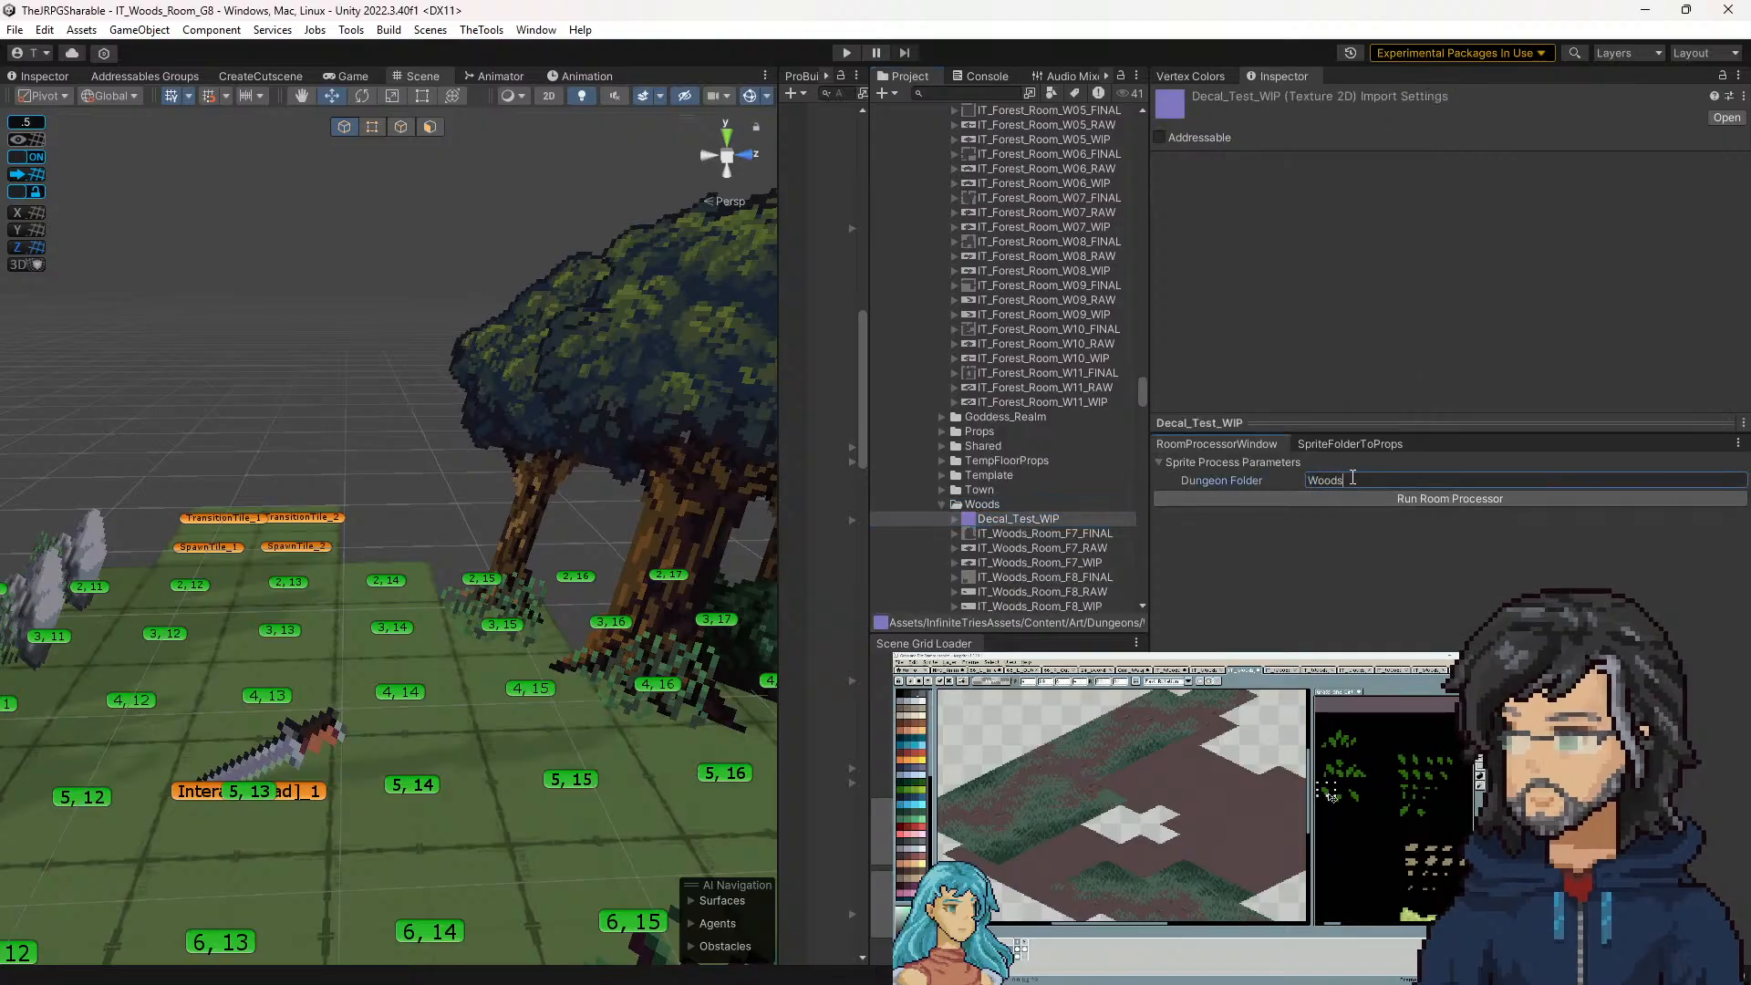
{"action": "left_click", "coordinate": [1332, 492]}
{"action": "scroll", "coordinate": [1035, 516], "scroll_direction": "down", "scroll_amount": 3}
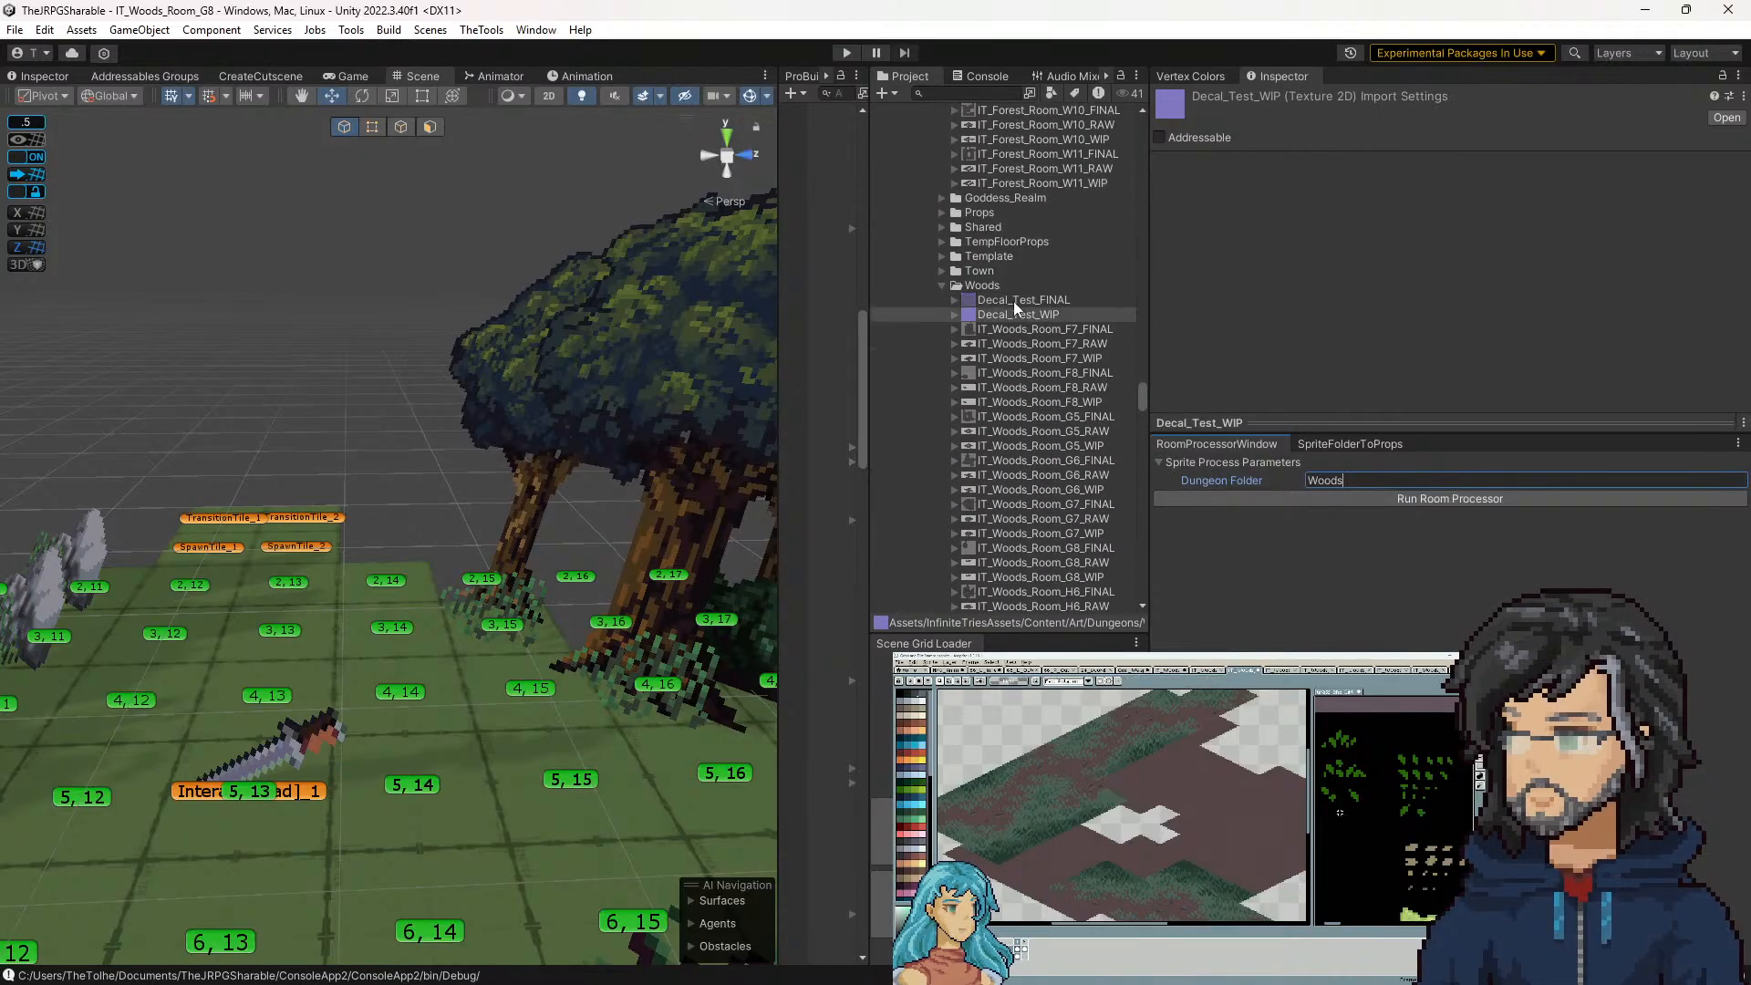
{"action": "left_click", "coordinate": [1020, 305]}
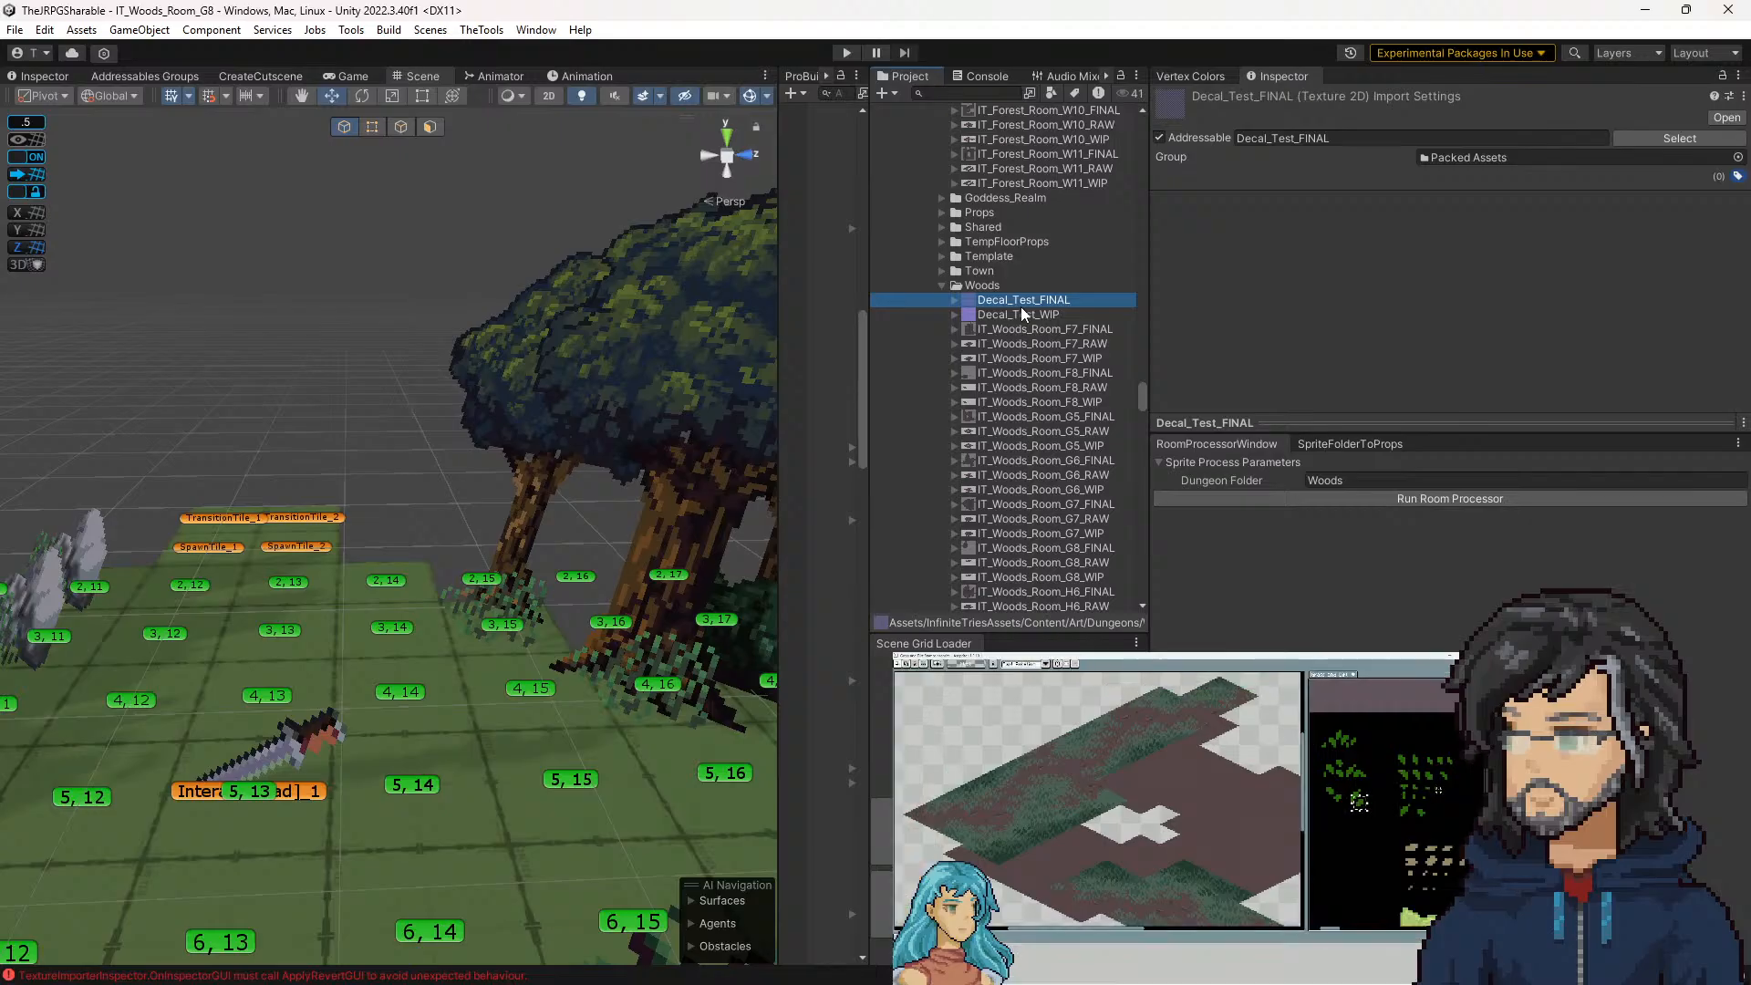
Switch to Visual Studio, uncomment the public m_DungeonFolder field in IsoTo3DProps.cs and save the file
{"action": "key", "text": "alt+Tab"}
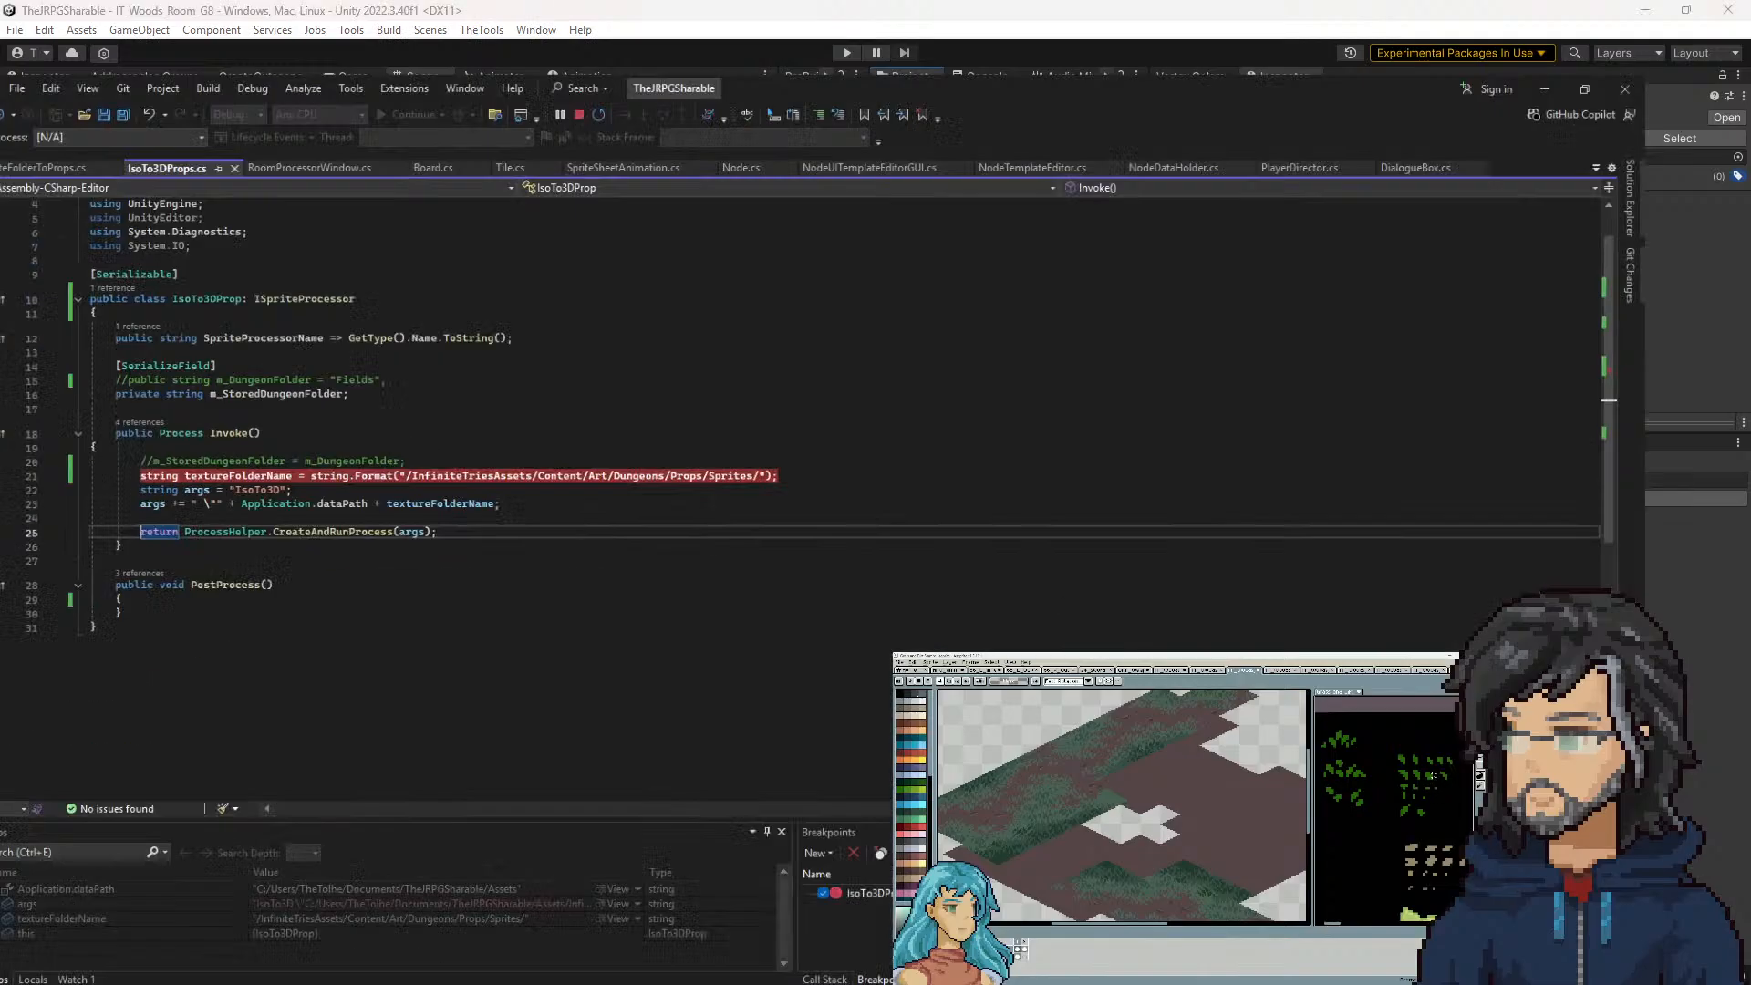
{"action": "left_click", "coordinate": [543, 421]}
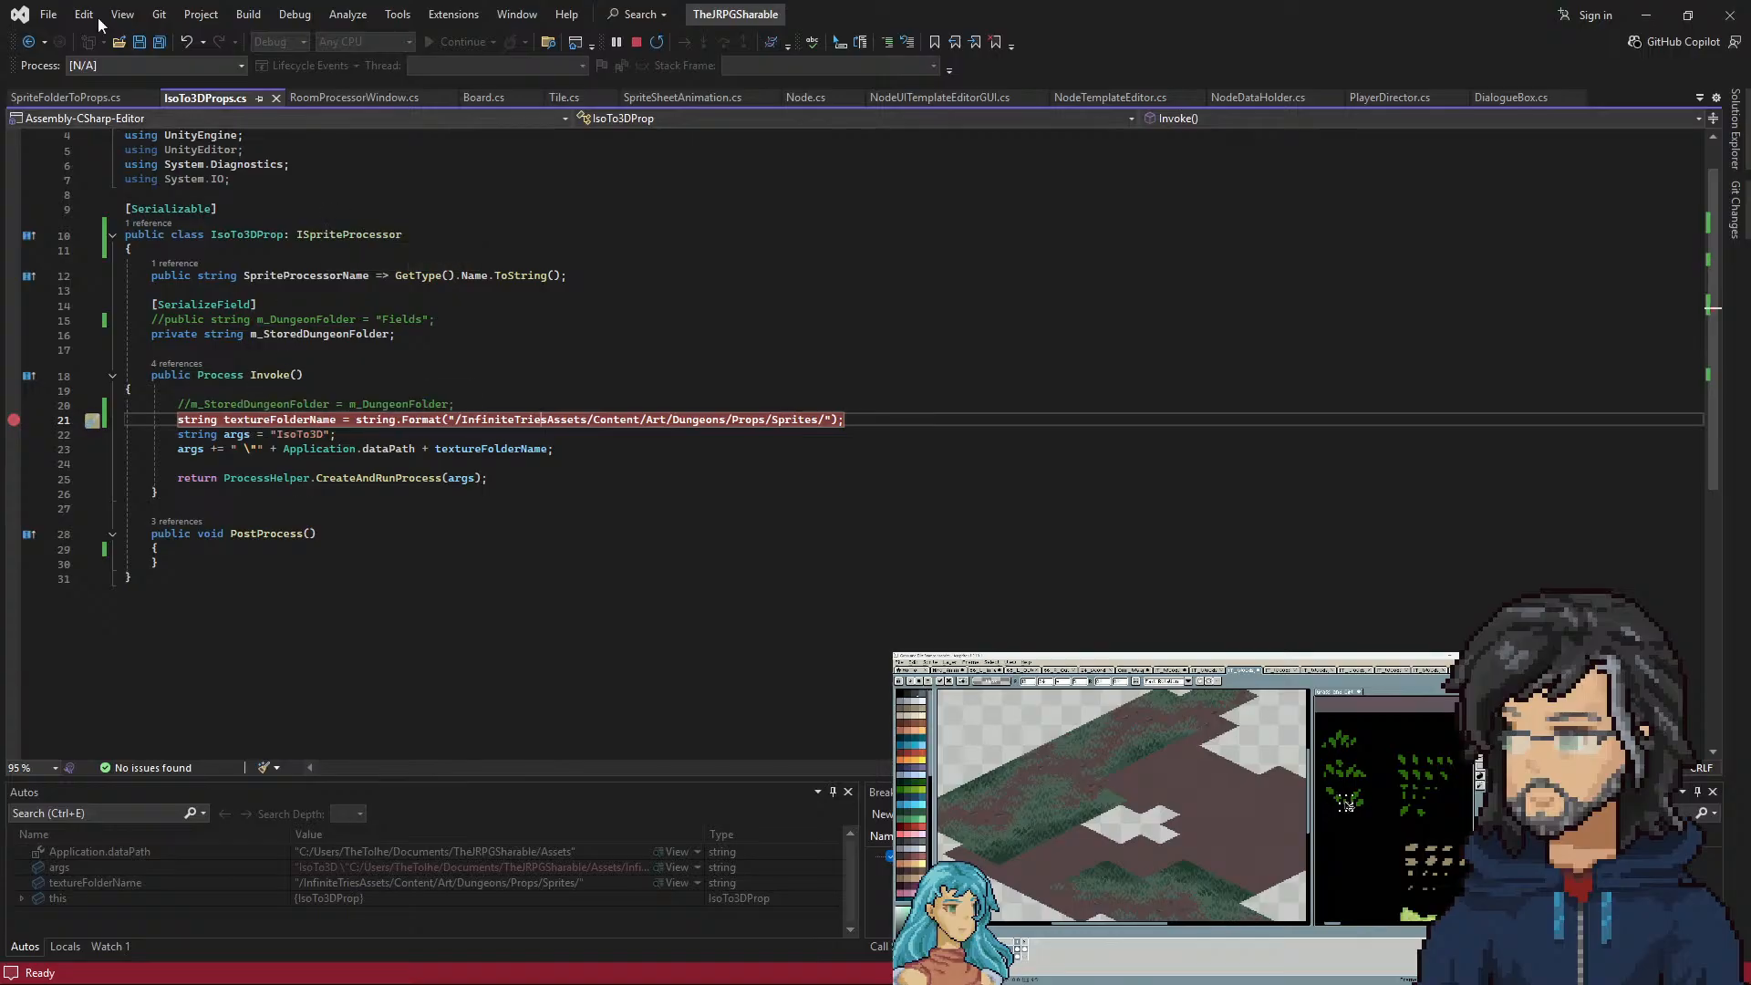
{"action": "left_click", "coordinate": [168, 322]}
{"action": "key", "text": "ctrl+k"}
{"action": "key", "text": "ctrl+u"}
{"action": "key", "text": "Up"}
{"action": "key", "text": "Up"}
{"action": "key", "text": "ctrl+s"}
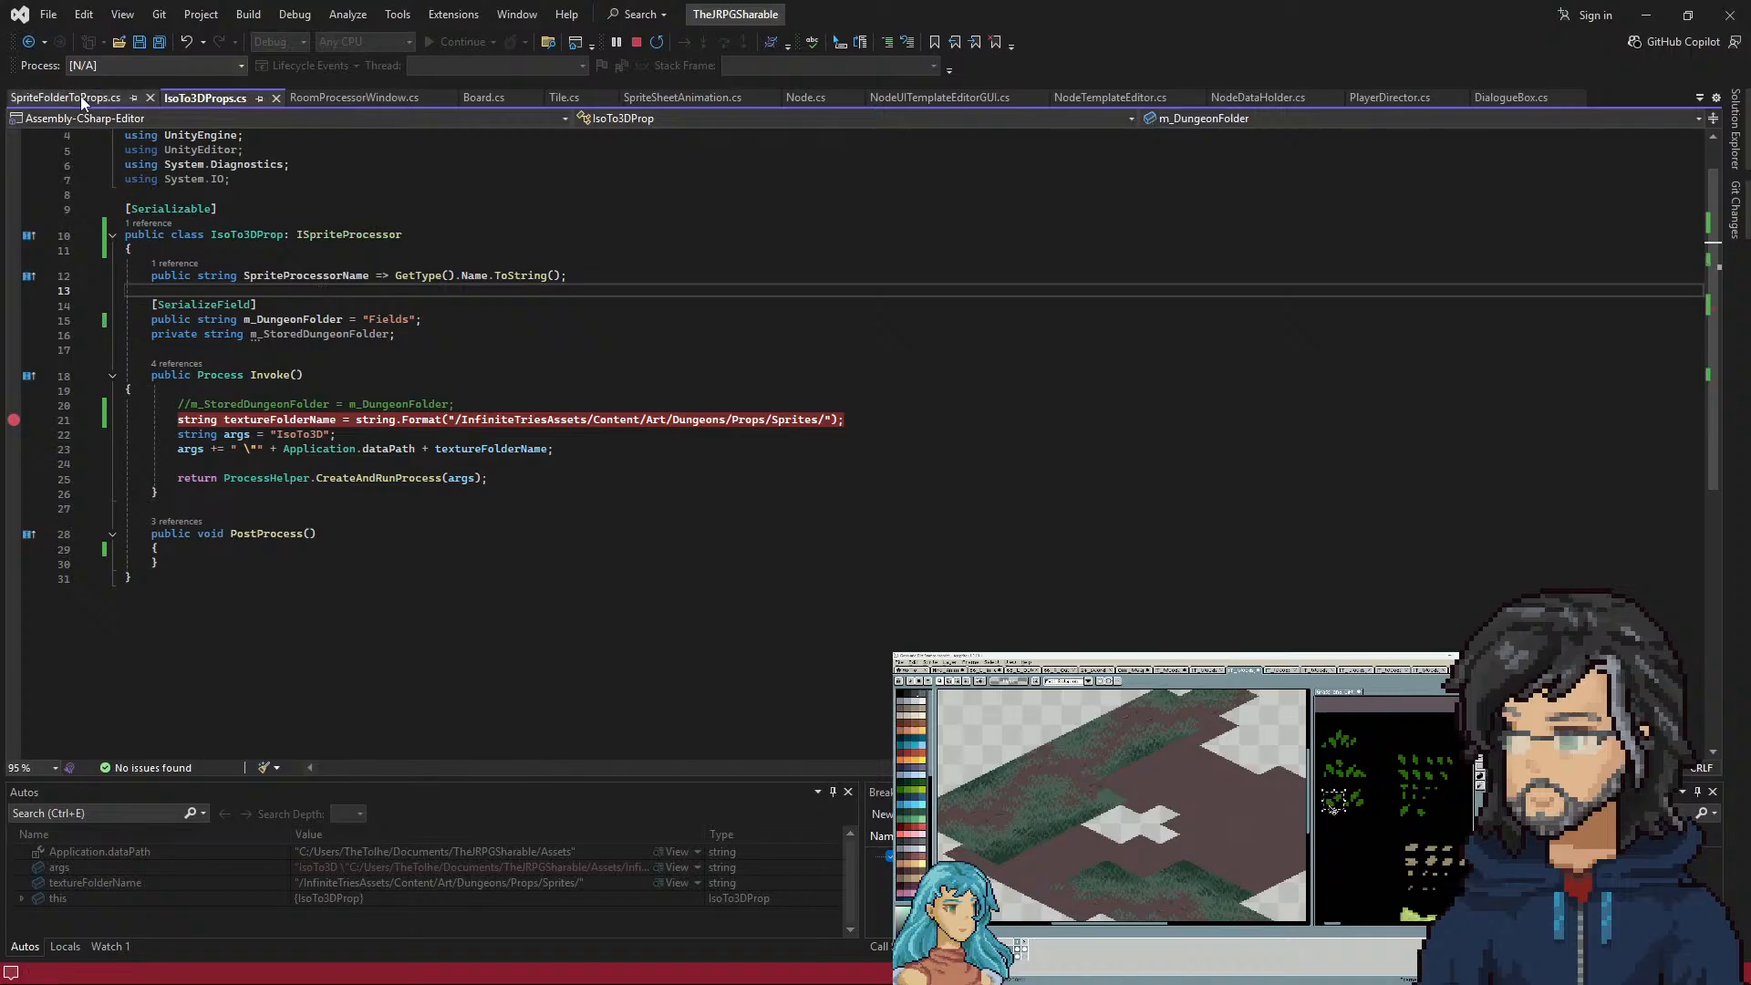
In the Parse method of SpriteFolderToProps.cs, start a spriteProcessParameters member access line just above the Invoke call
{"action": "left_click", "coordinate": [80, 96]}
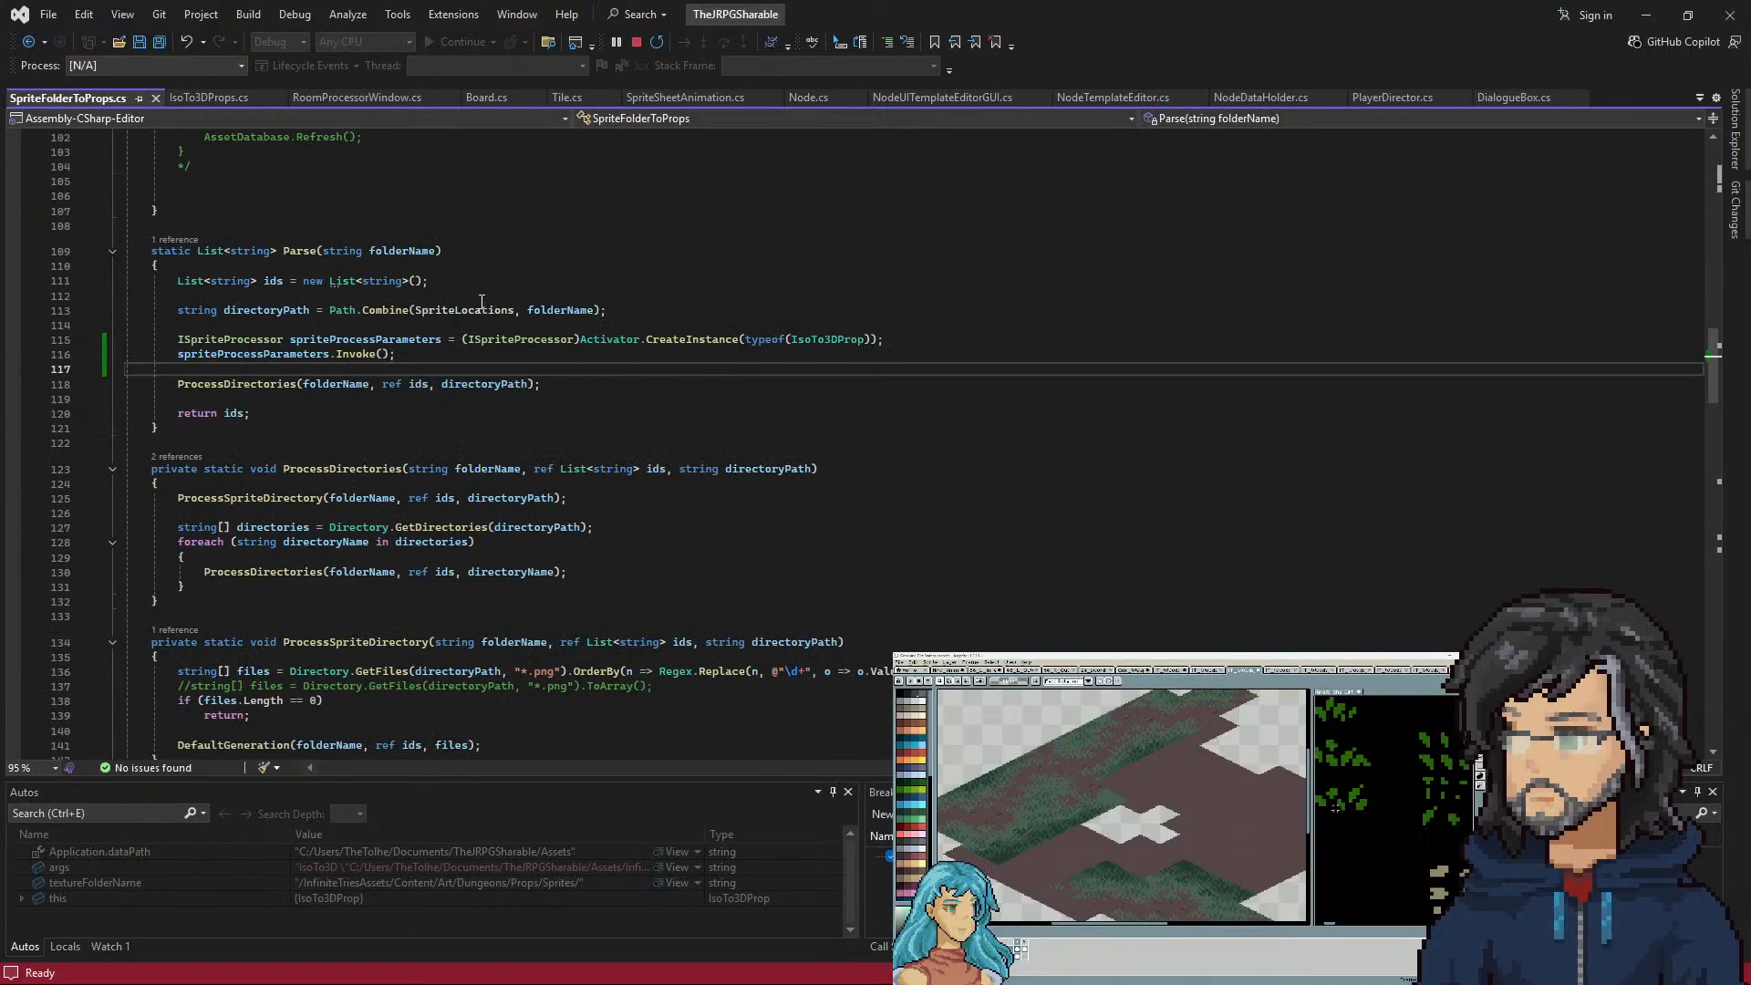
{"action": "left_click", "coordinate": [395, 339]}
{"action": "key", "text": "ctrl+c"}
{"action": "left_click", "coordinate": [931, 339]}
{"action": "key", "text": "Return"}
{"action": "key", "text": "ctrl+v"}
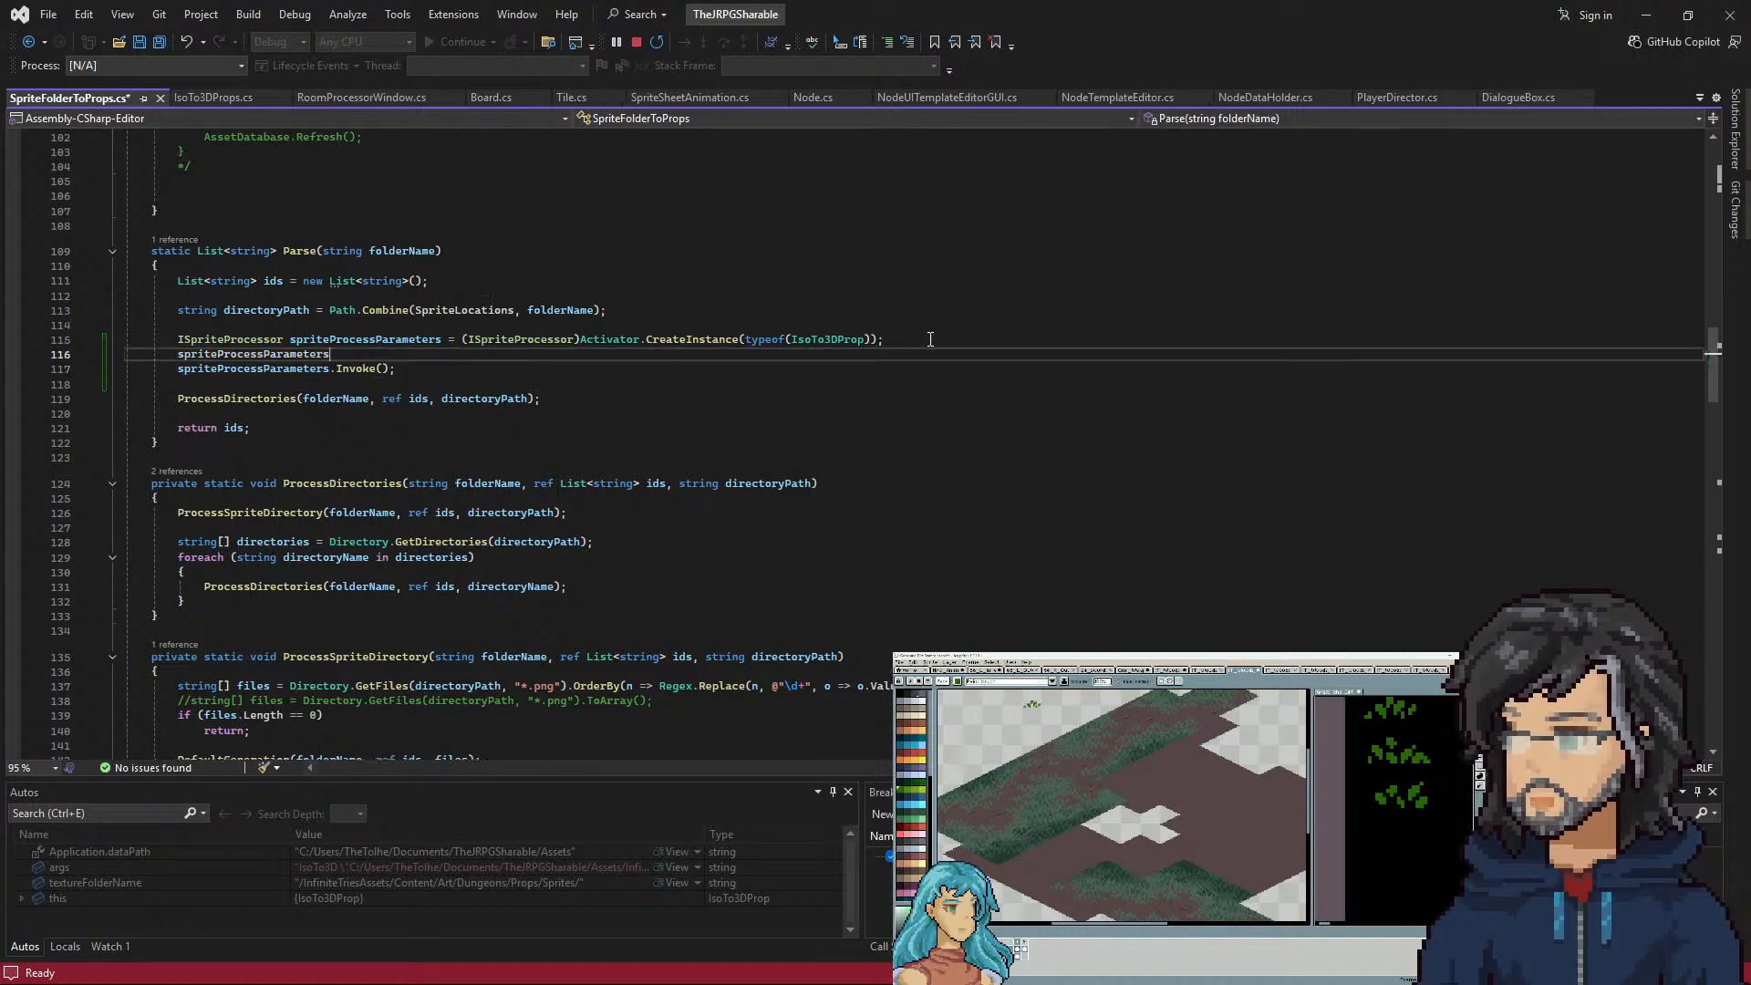
{"action": "type", "text": ".m_"}
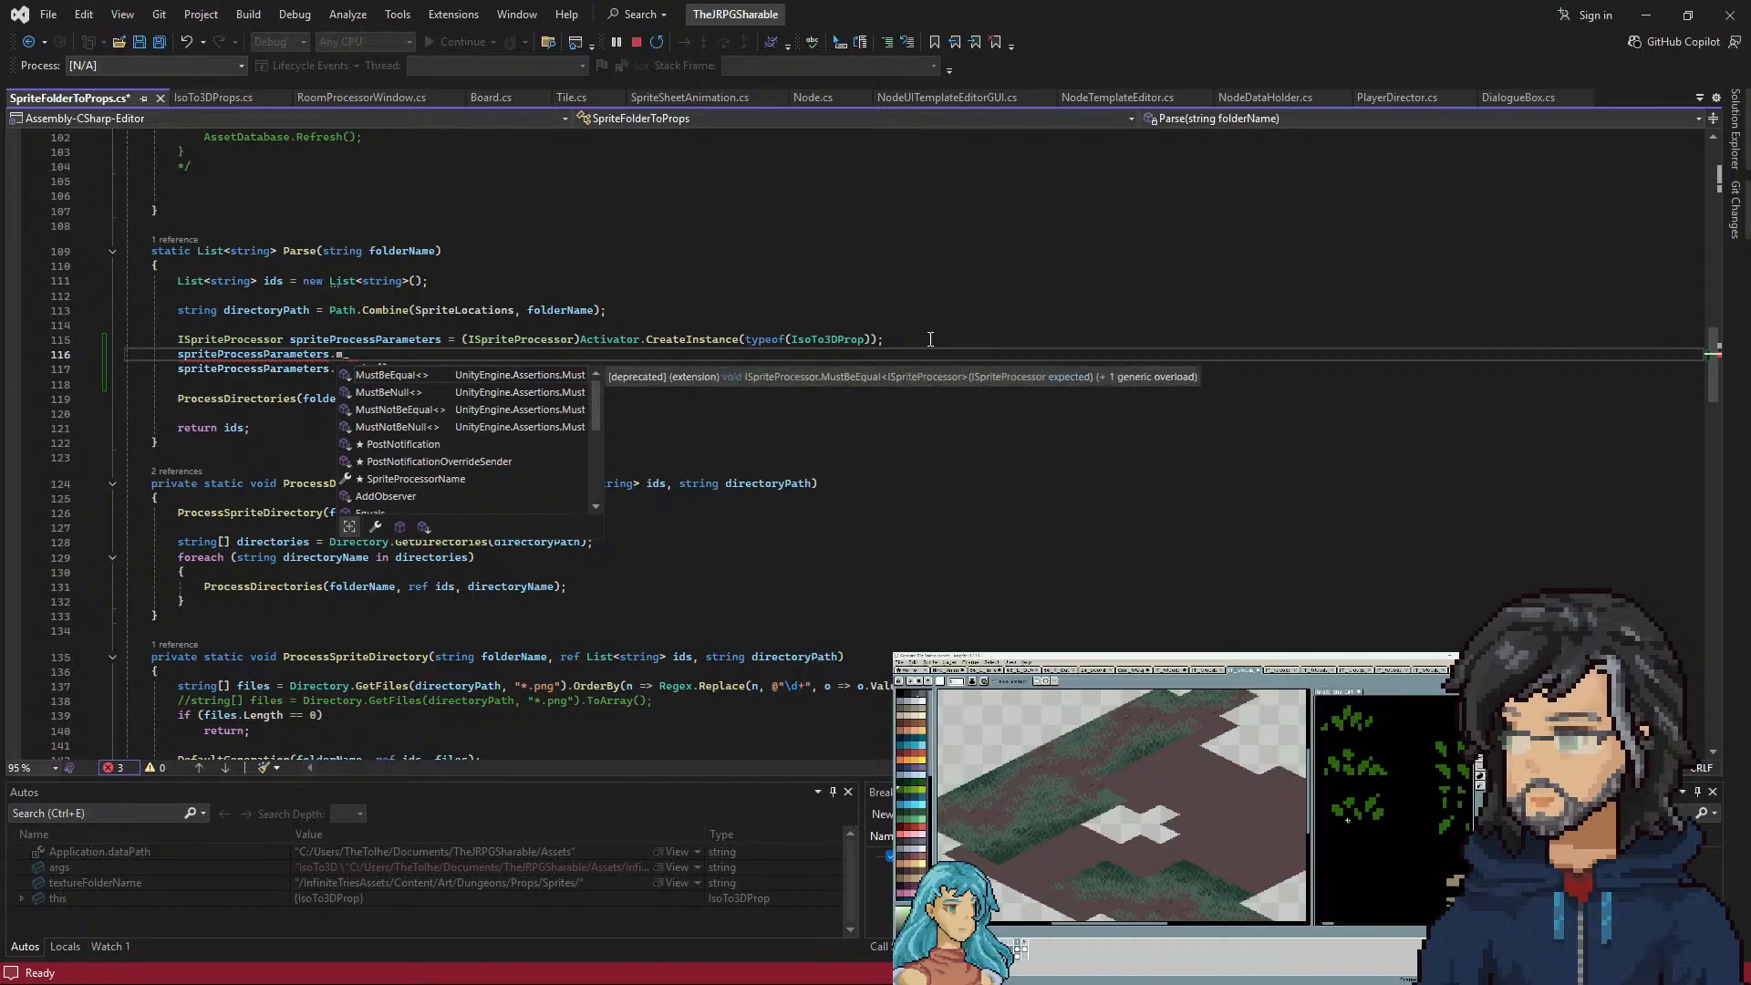
Copy the IsoTo3DProp class name and try appending "as IsoTo3DProp" to the CreateInstance call in Parse
{"action": "left_click", "coordinate": [213, 97]}
{"action": "left_click", "coordinate": [248, 234]}
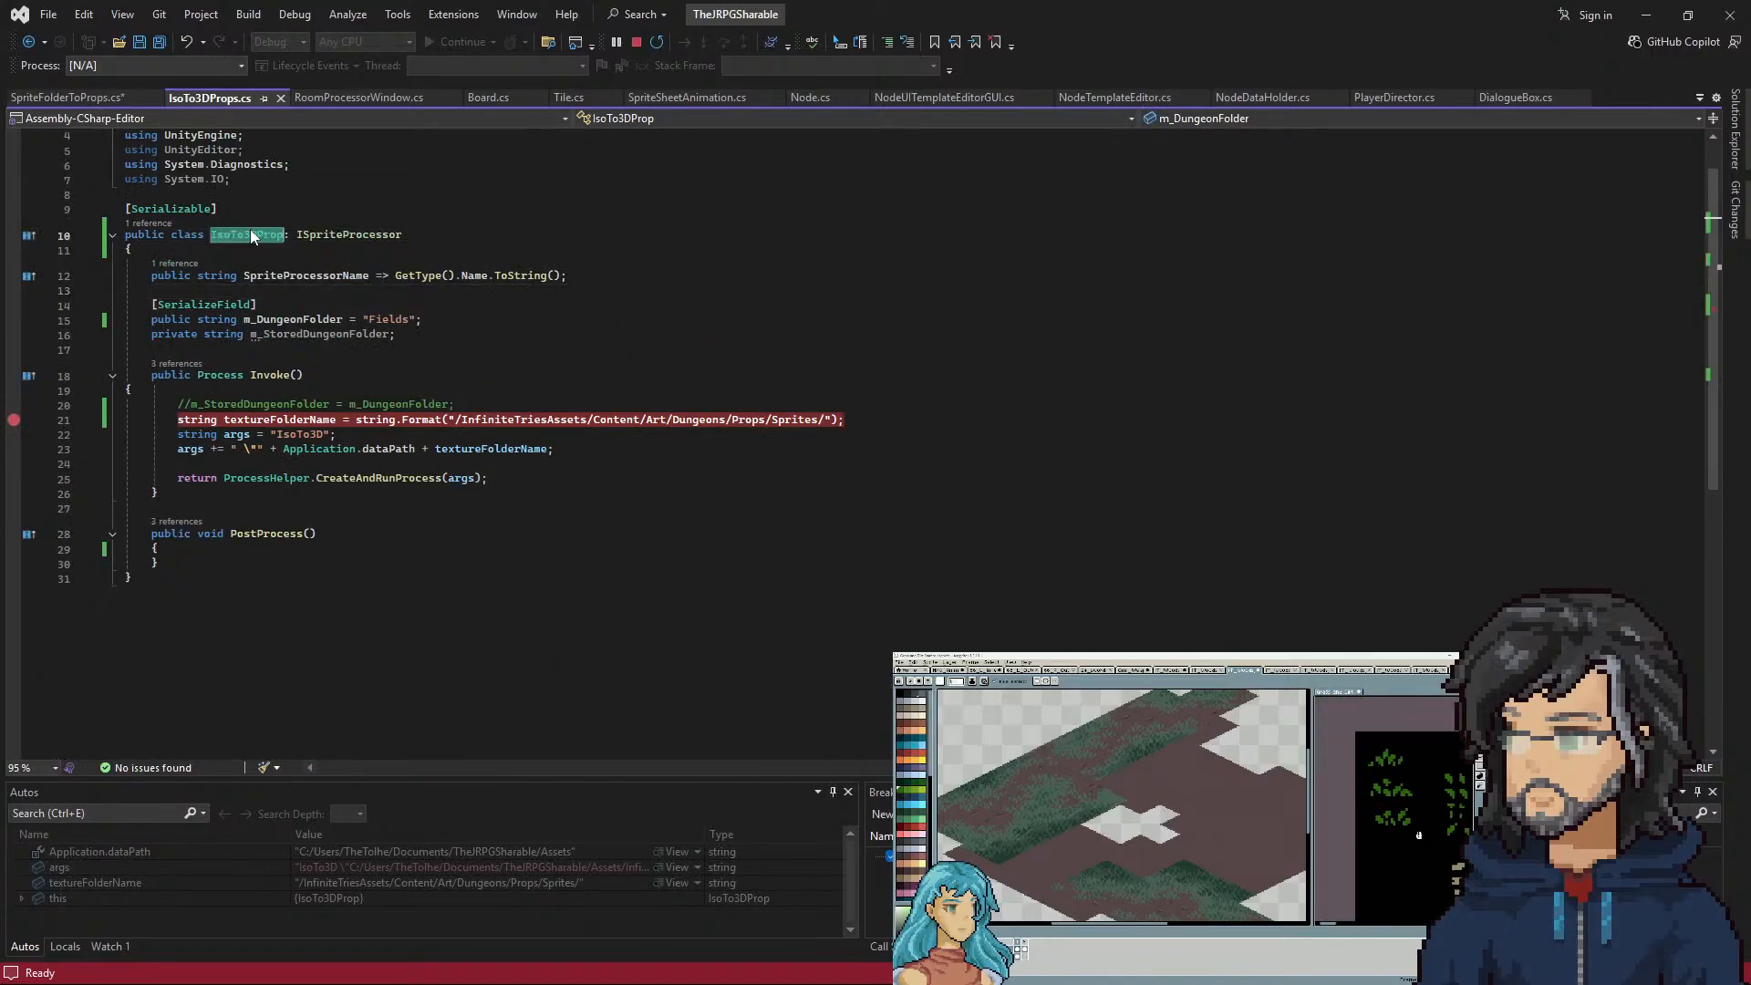
{"action": "left_click", "coordinate": [116, 98]}
{"action": "left_click", "coordinate": [881, 340]}
{"action": "type", "text": ";"}
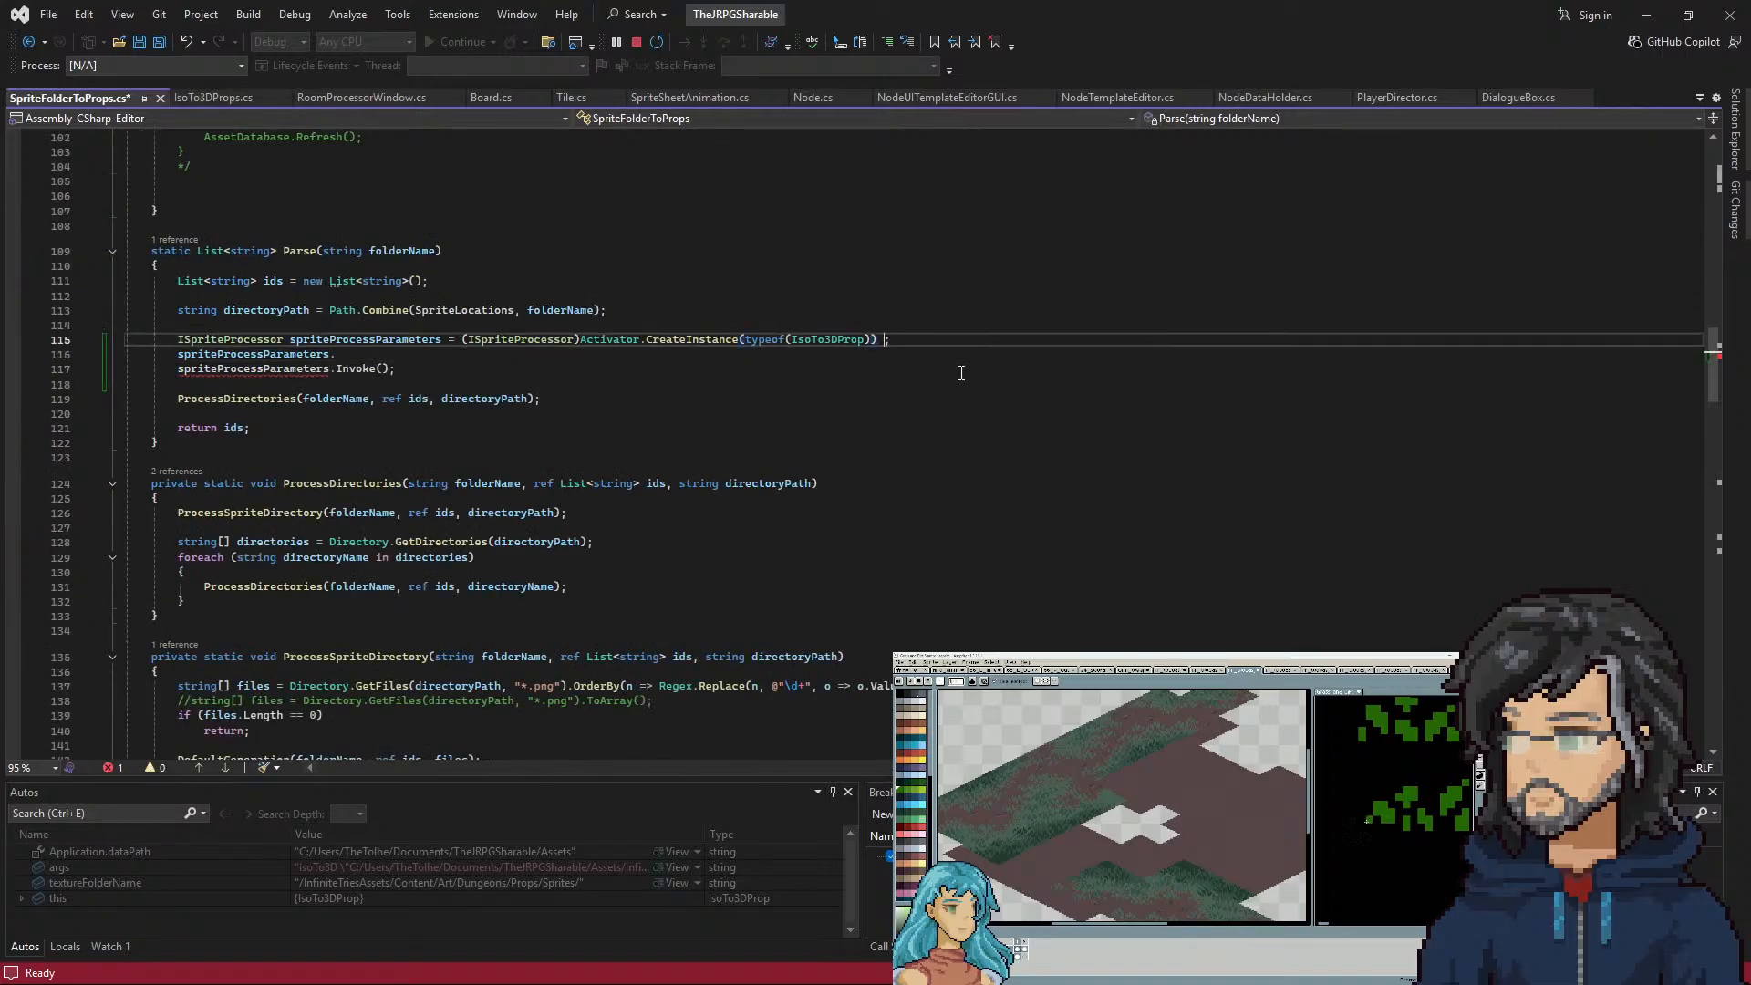
{"action": "type", "text": "IsoTo3DProp"}
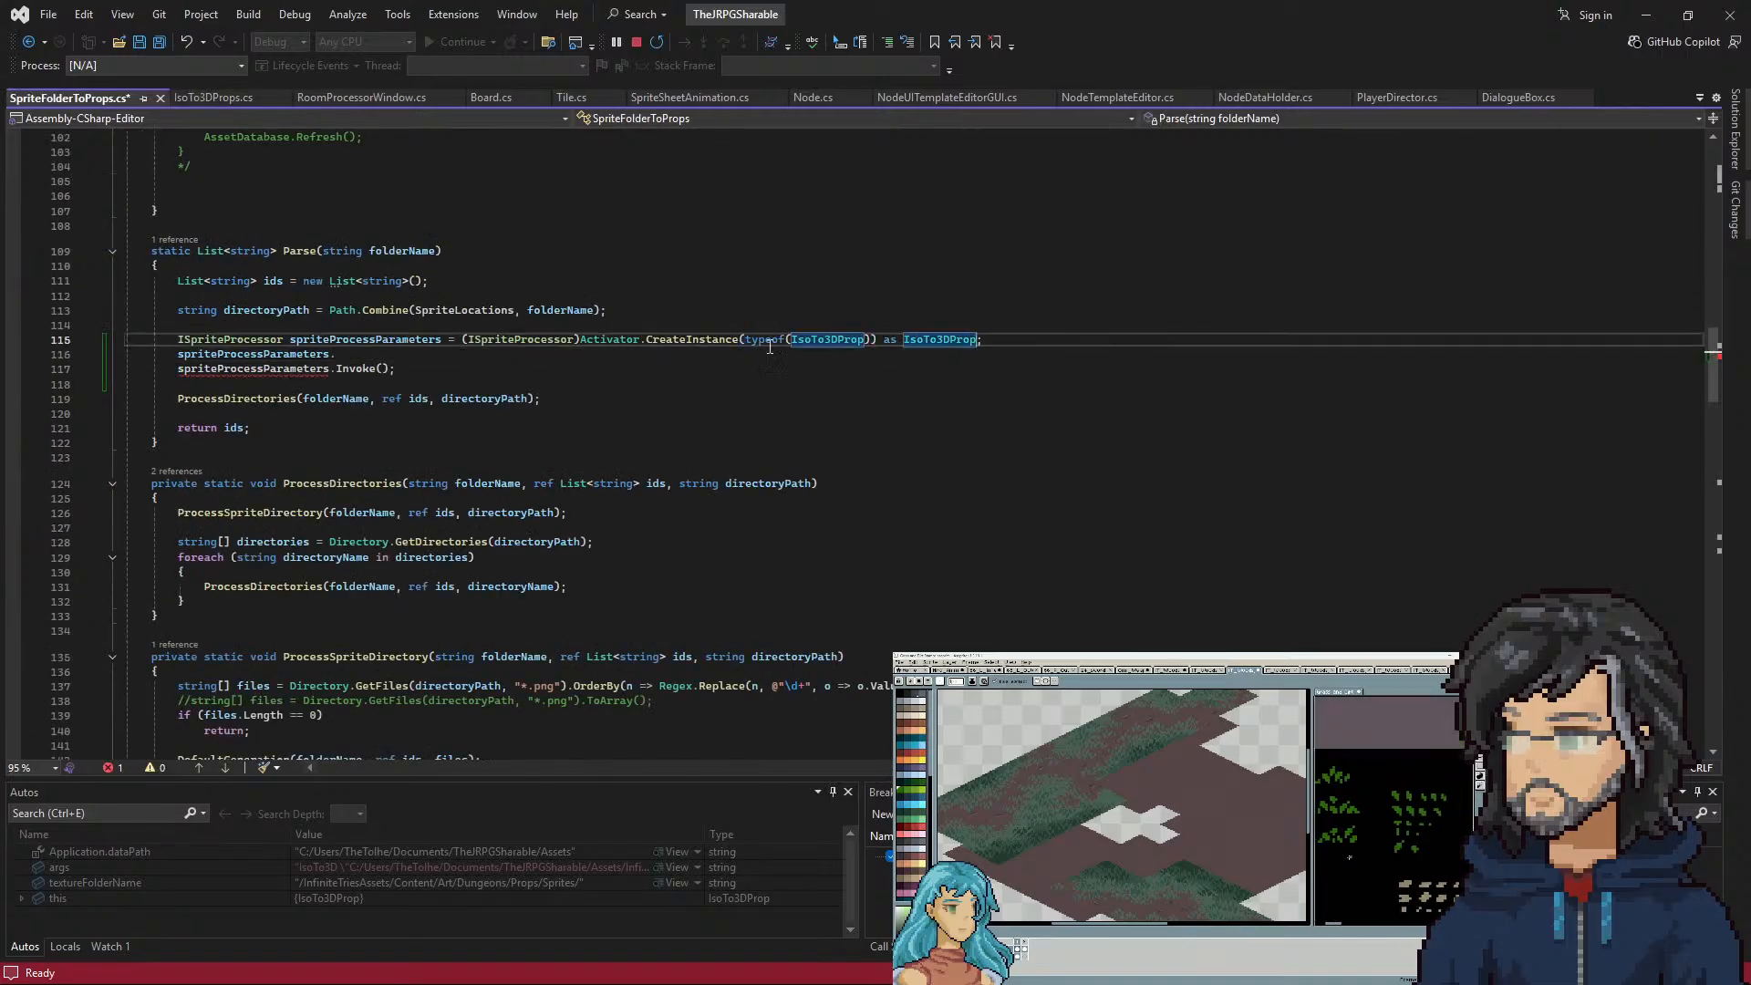
Replace the ISpriteProcessor cast before Activator with IsoTo3DProp and remove the trailing "as IsoTo3DProp" conversion
{"action": "double_click", "coordinate": [520, 337]}
{"action": "key", "text": "ctrl+v"}
{"action": "double_click", "coordinate": [891, 340]}
{"action": "key", "text": "BackSpace"}
{"action": "key", "text": "BackSpace"}
{"action": "key", "text": "BackSpace"}
{"action": "key", "text": "BackSpace"}
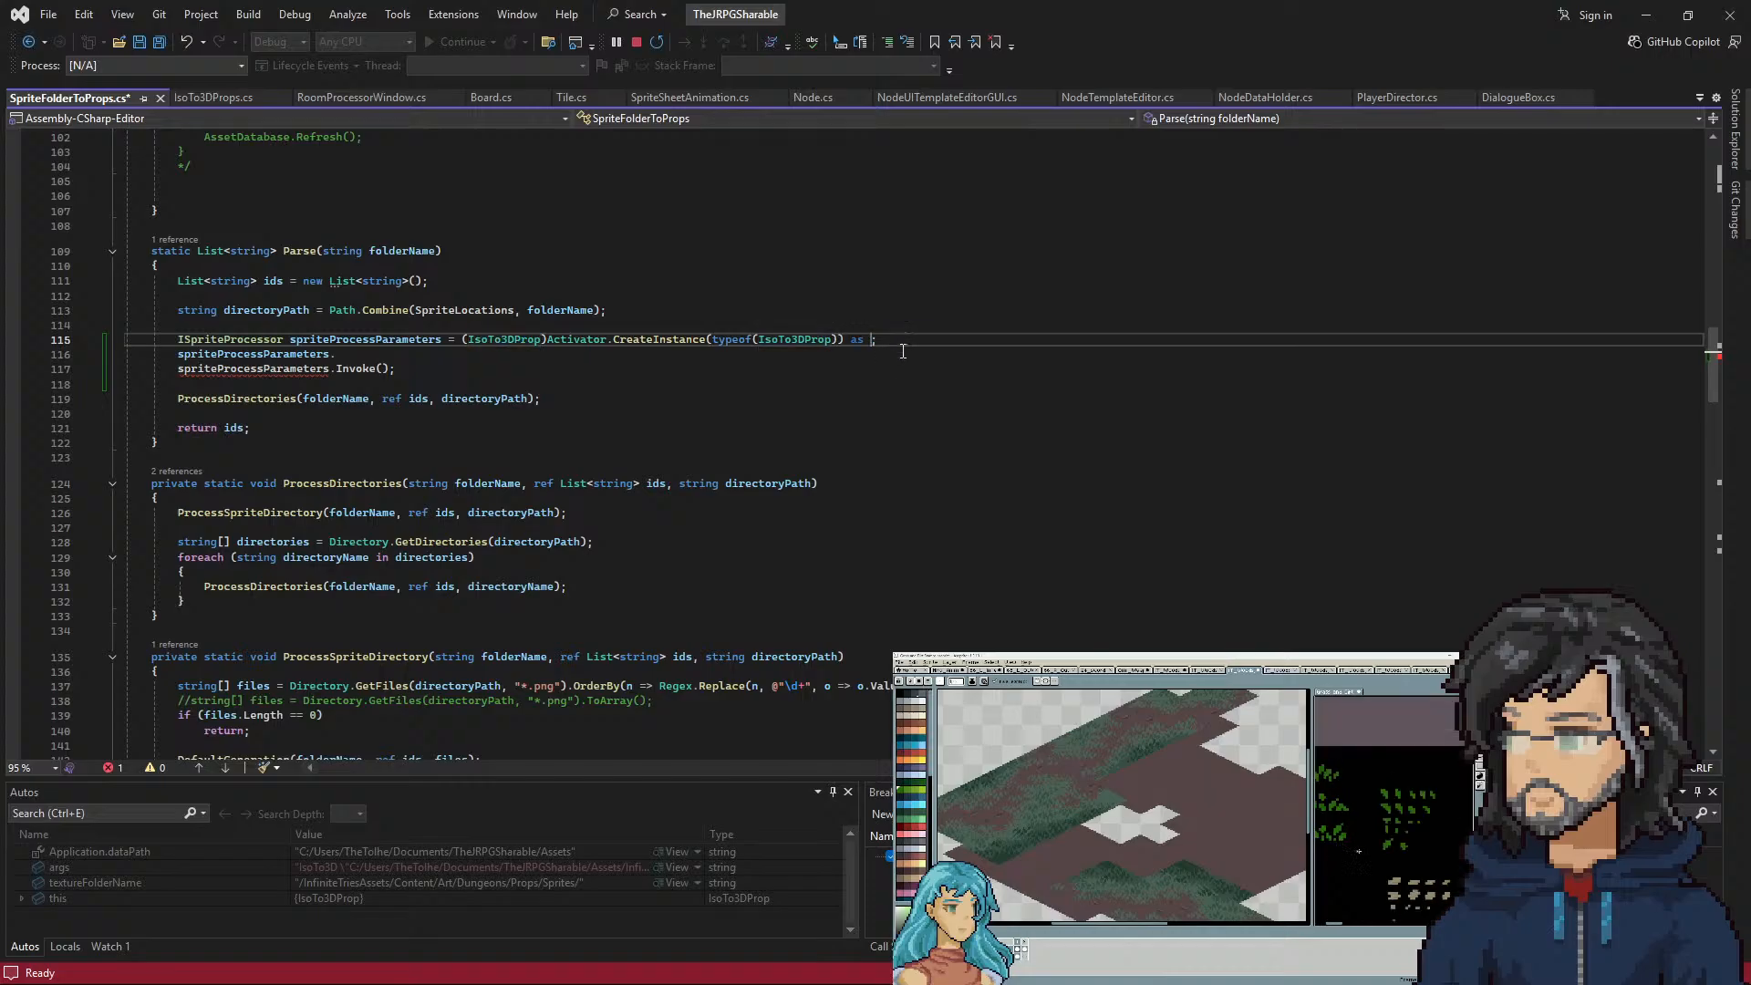
{"action": "key", "text": "BackSpace"}
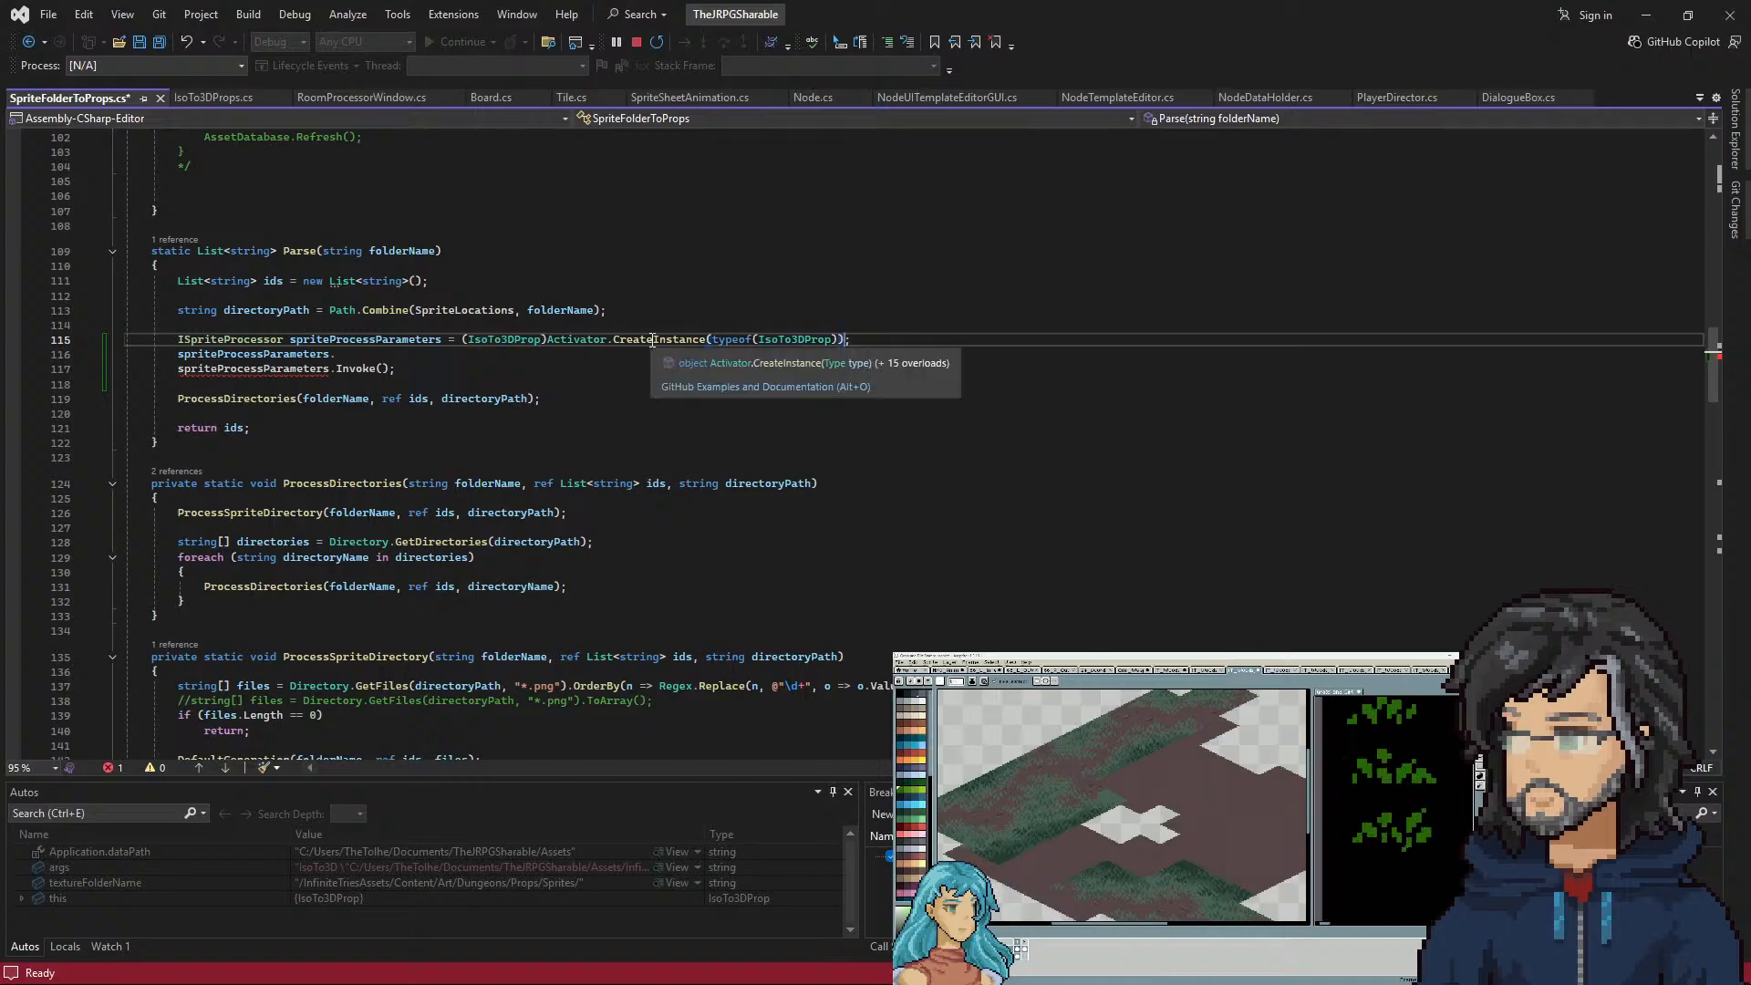
Remove the cast before Activator and declare spriteProcessParameters as type IsoTo3DProp instead of ISpriteProcessor
{"action": "double_click", "coordinate": [509, 341]}
{"action": "key", "text": "Delete"}
{"action": "key", "text": "Delete"}
{"action": "key", "text": "BackSpace"}
{"action": "double_click", "coordinate": [228, 339]}
{"action": "key", "text": "ctrl+v"}
Add an explicit (IsoTo3DProp) cast in front of Activator.CreateInstance in the spriteProcessParameters declaration
{"action": "left_click", "coordinate": [346, 338]}
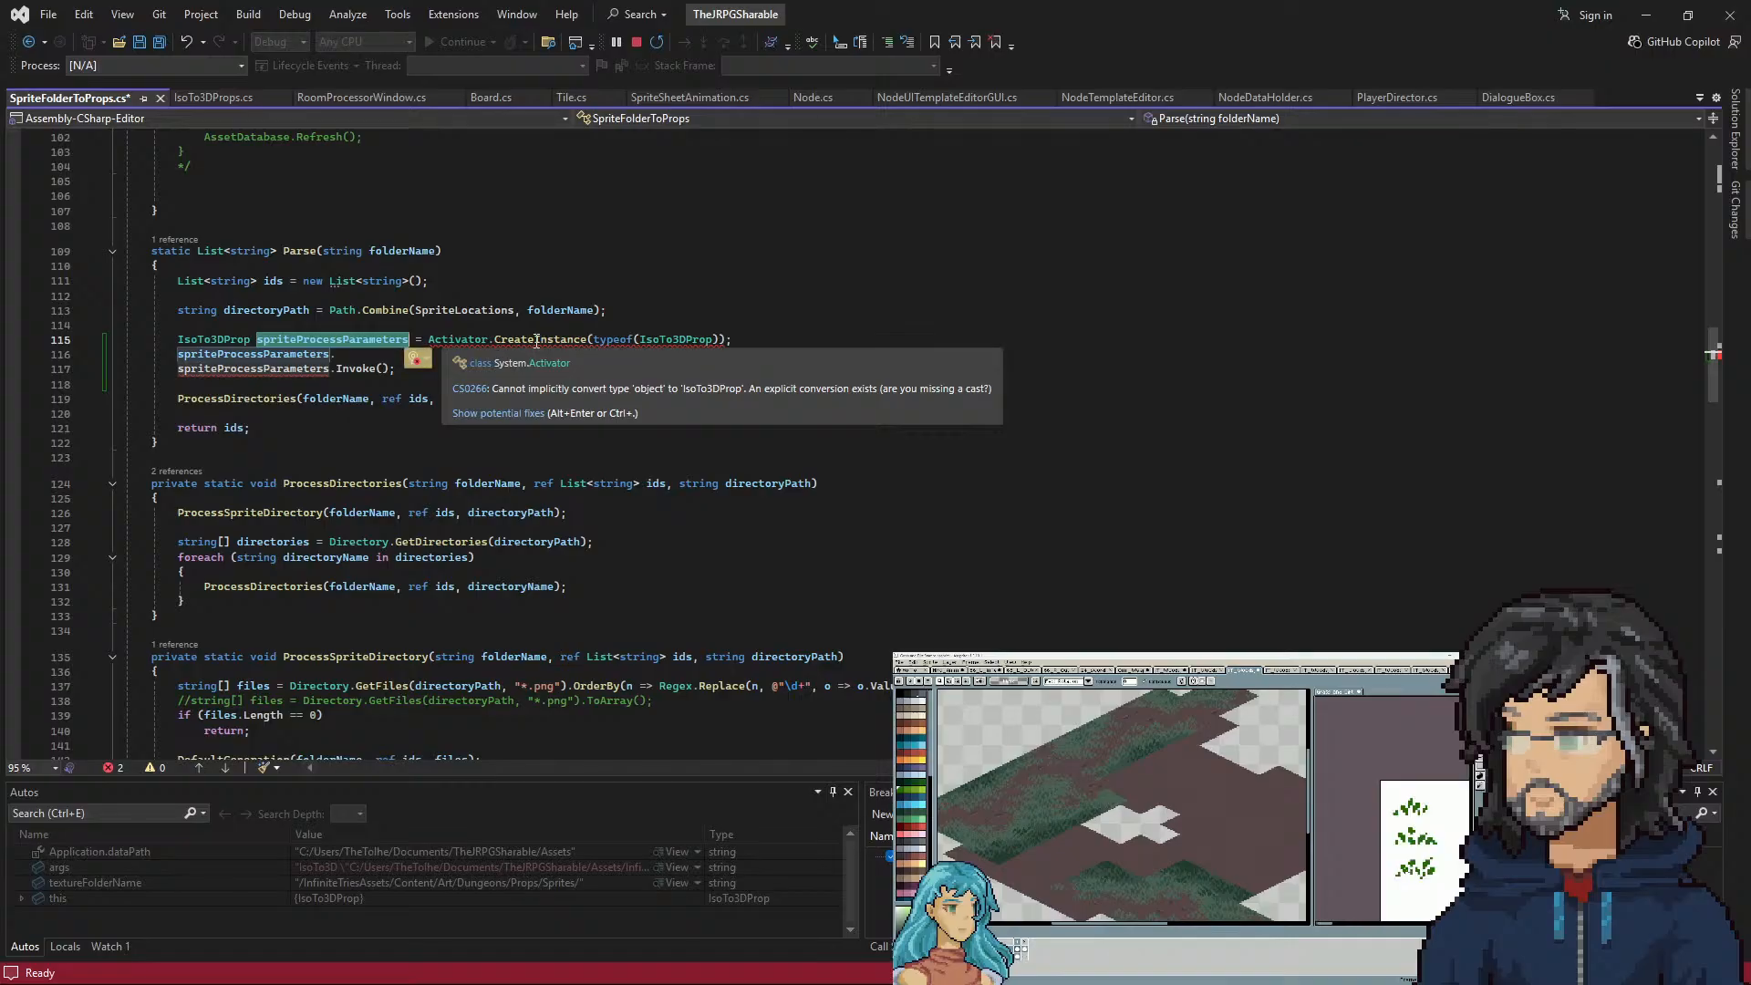
{"action": "left_click", "coordinate": [444, 341]}
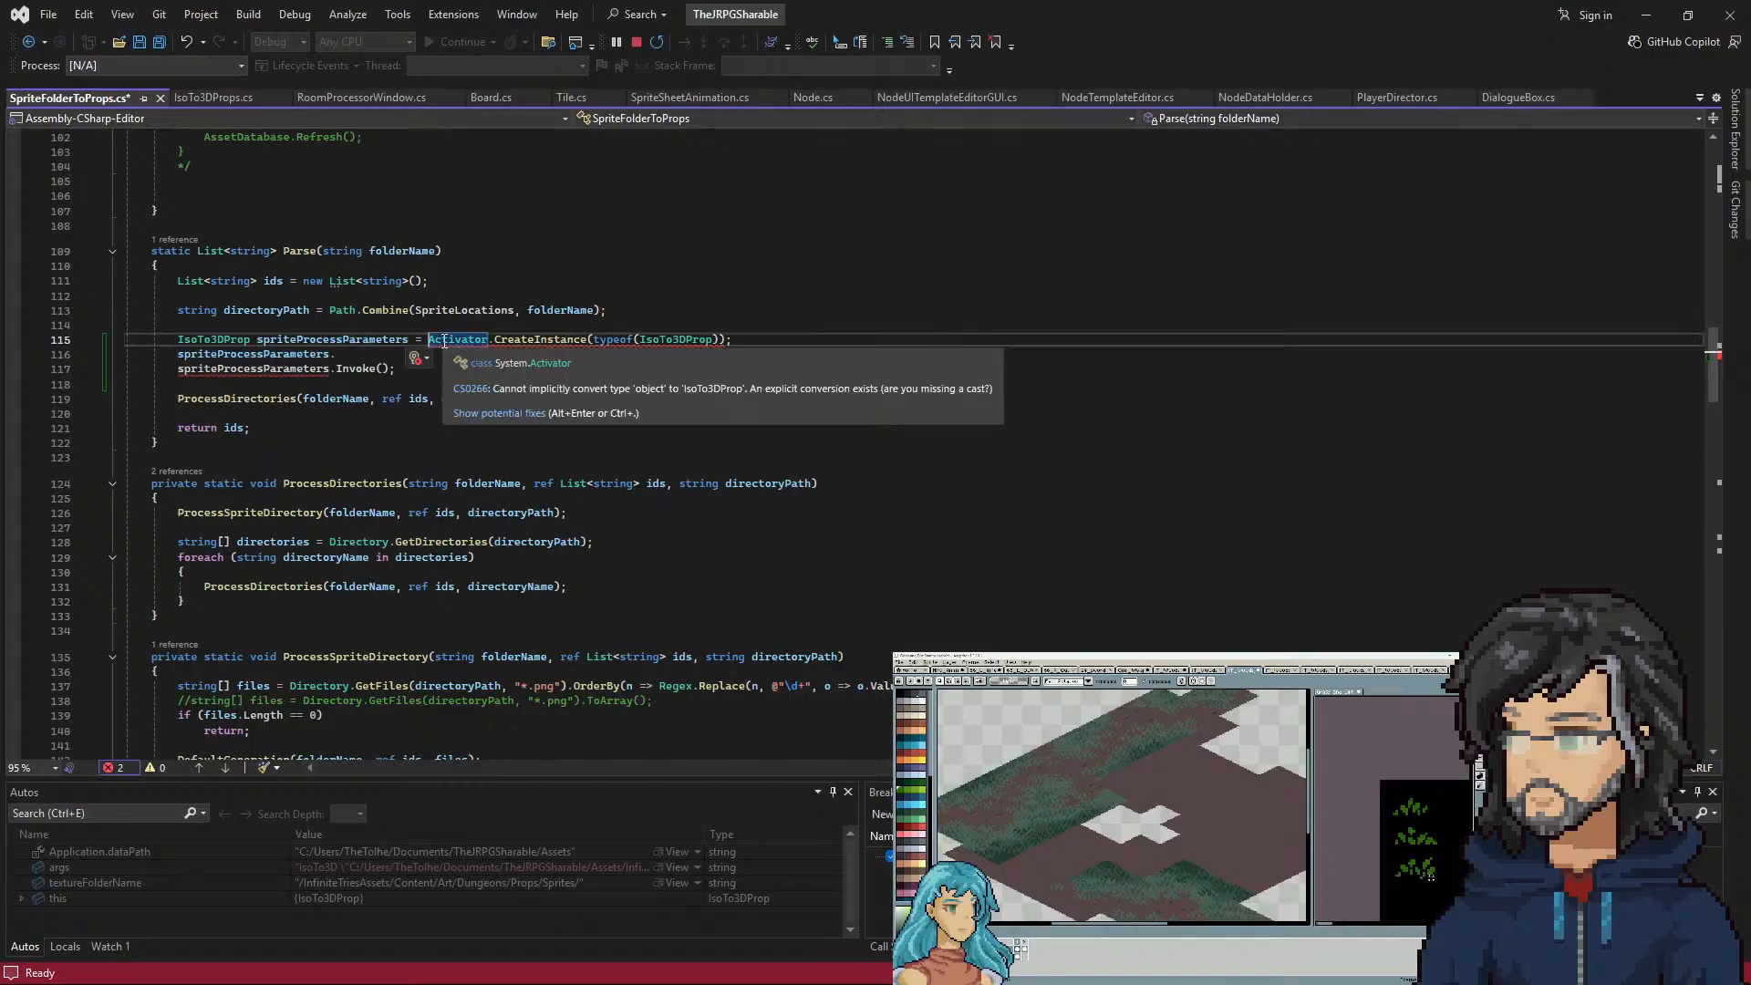
{"action": "type", "text": "(spriteProcessParameters)"}
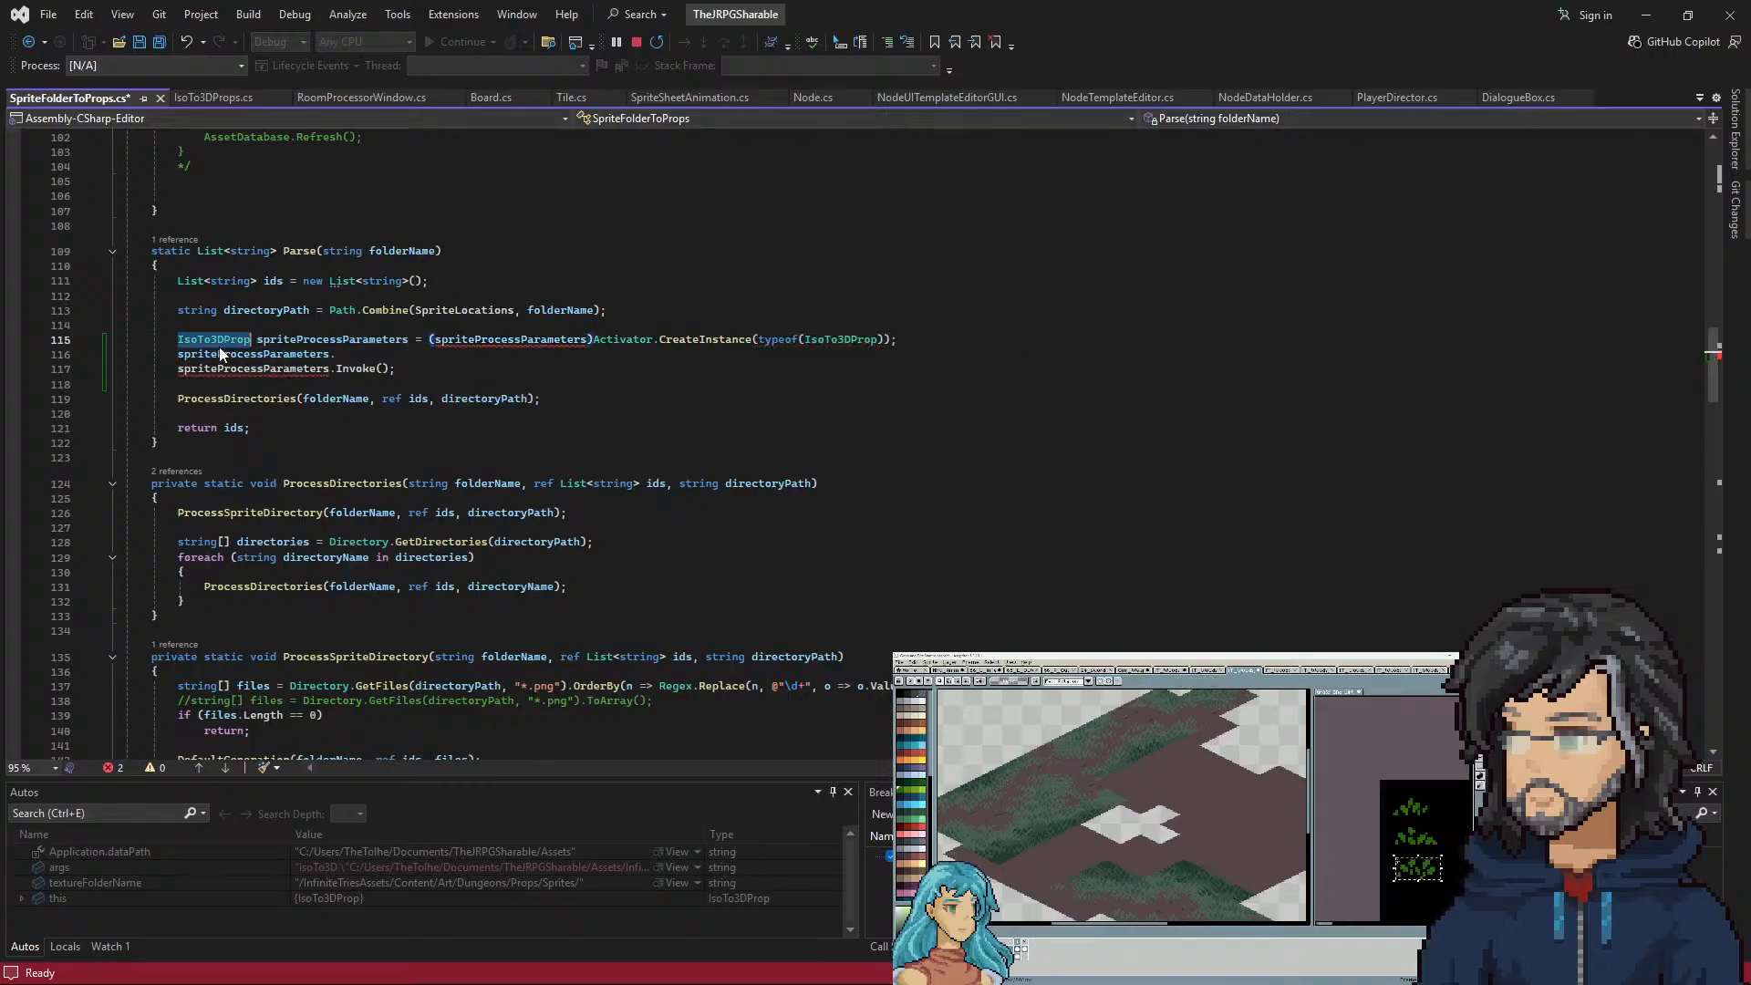
{"action": "double_click", "coordinate": [220, 343]}
{"action": "key", "text": "ctrl+c"}
{"action": "double_click", "coordinate": [473, 341]}
{"action": "key", "text": "ctrl+v"}
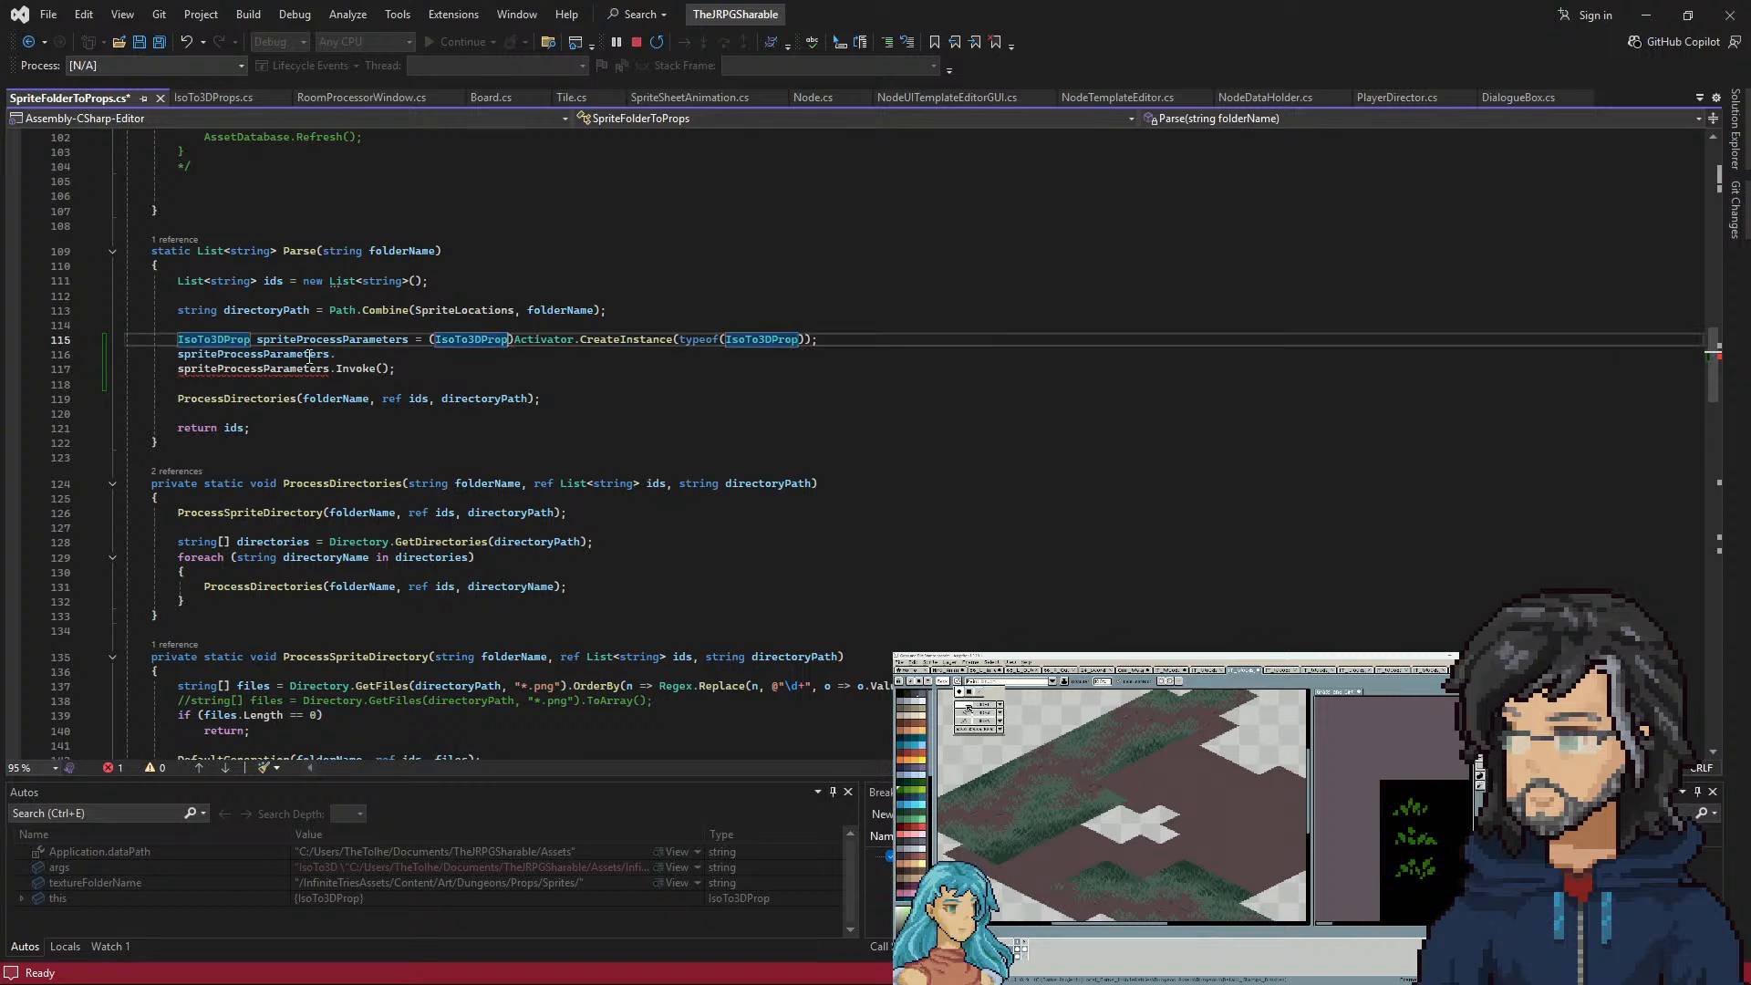
Complete the unfinished spriteProcessParameters line above the Invoke call in Parse with the m_DungeonFolder member
{"action": "left_click", "coordinate": [365, 355]}
{"action": "type", "text": "dun"}
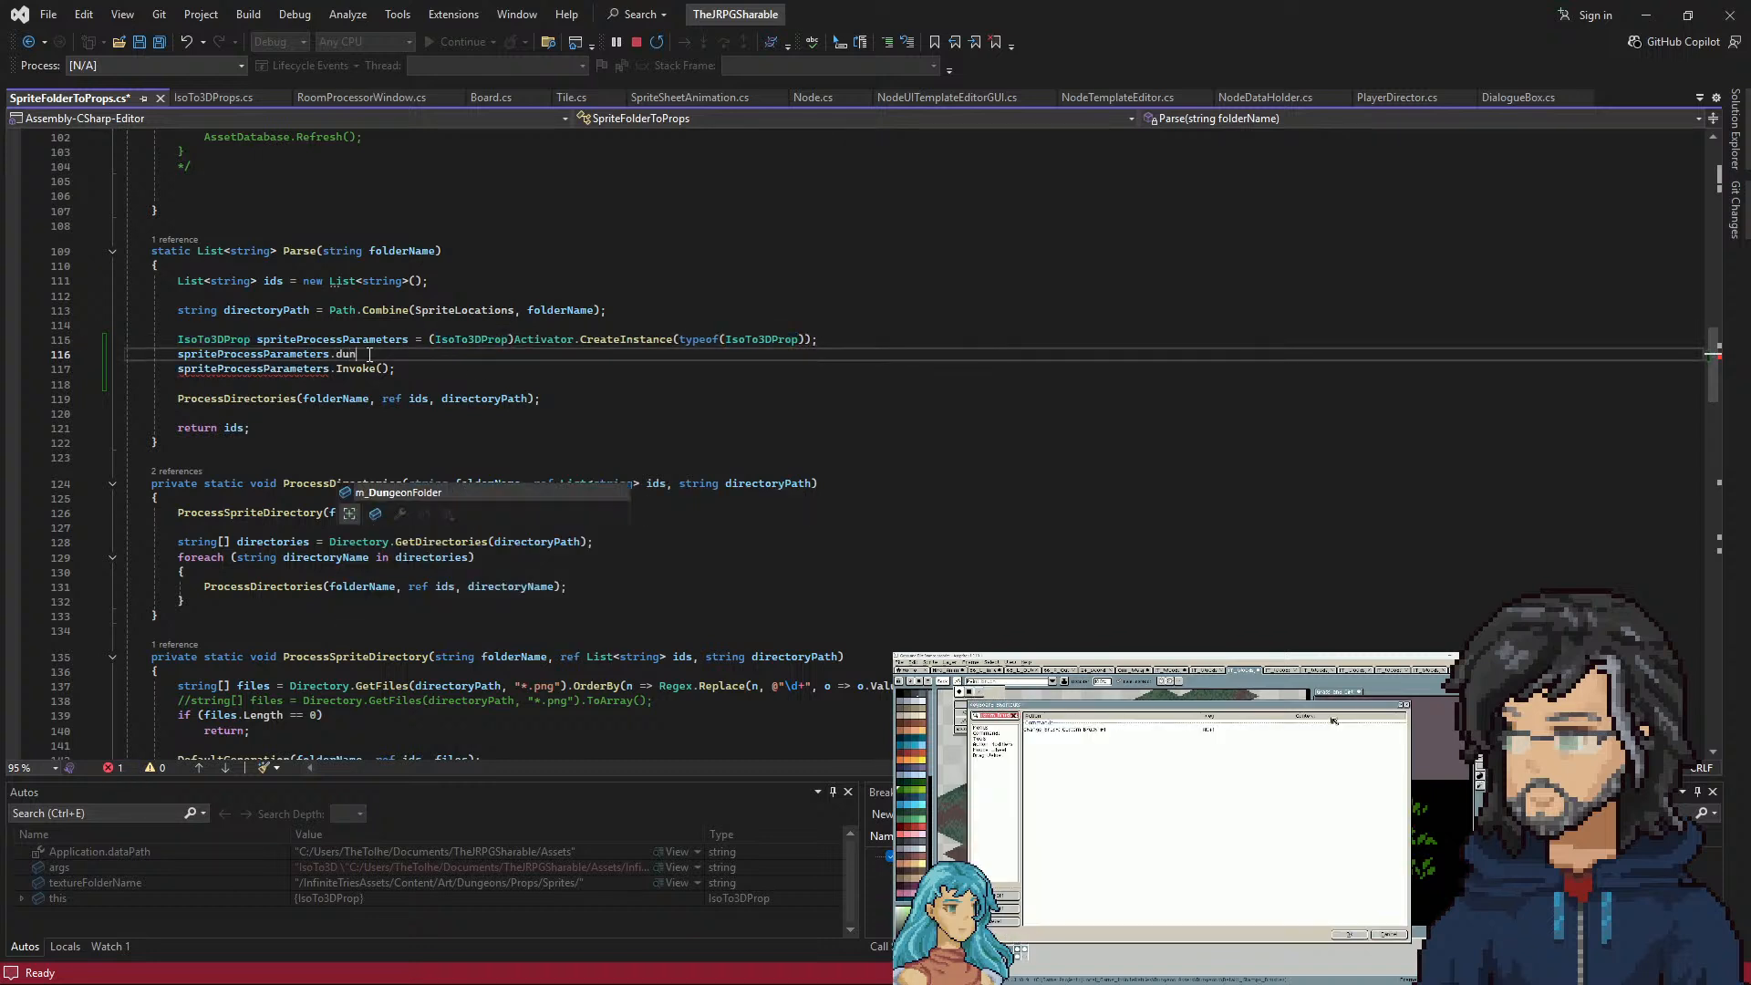
{"action": "key", "text": "Tab"}
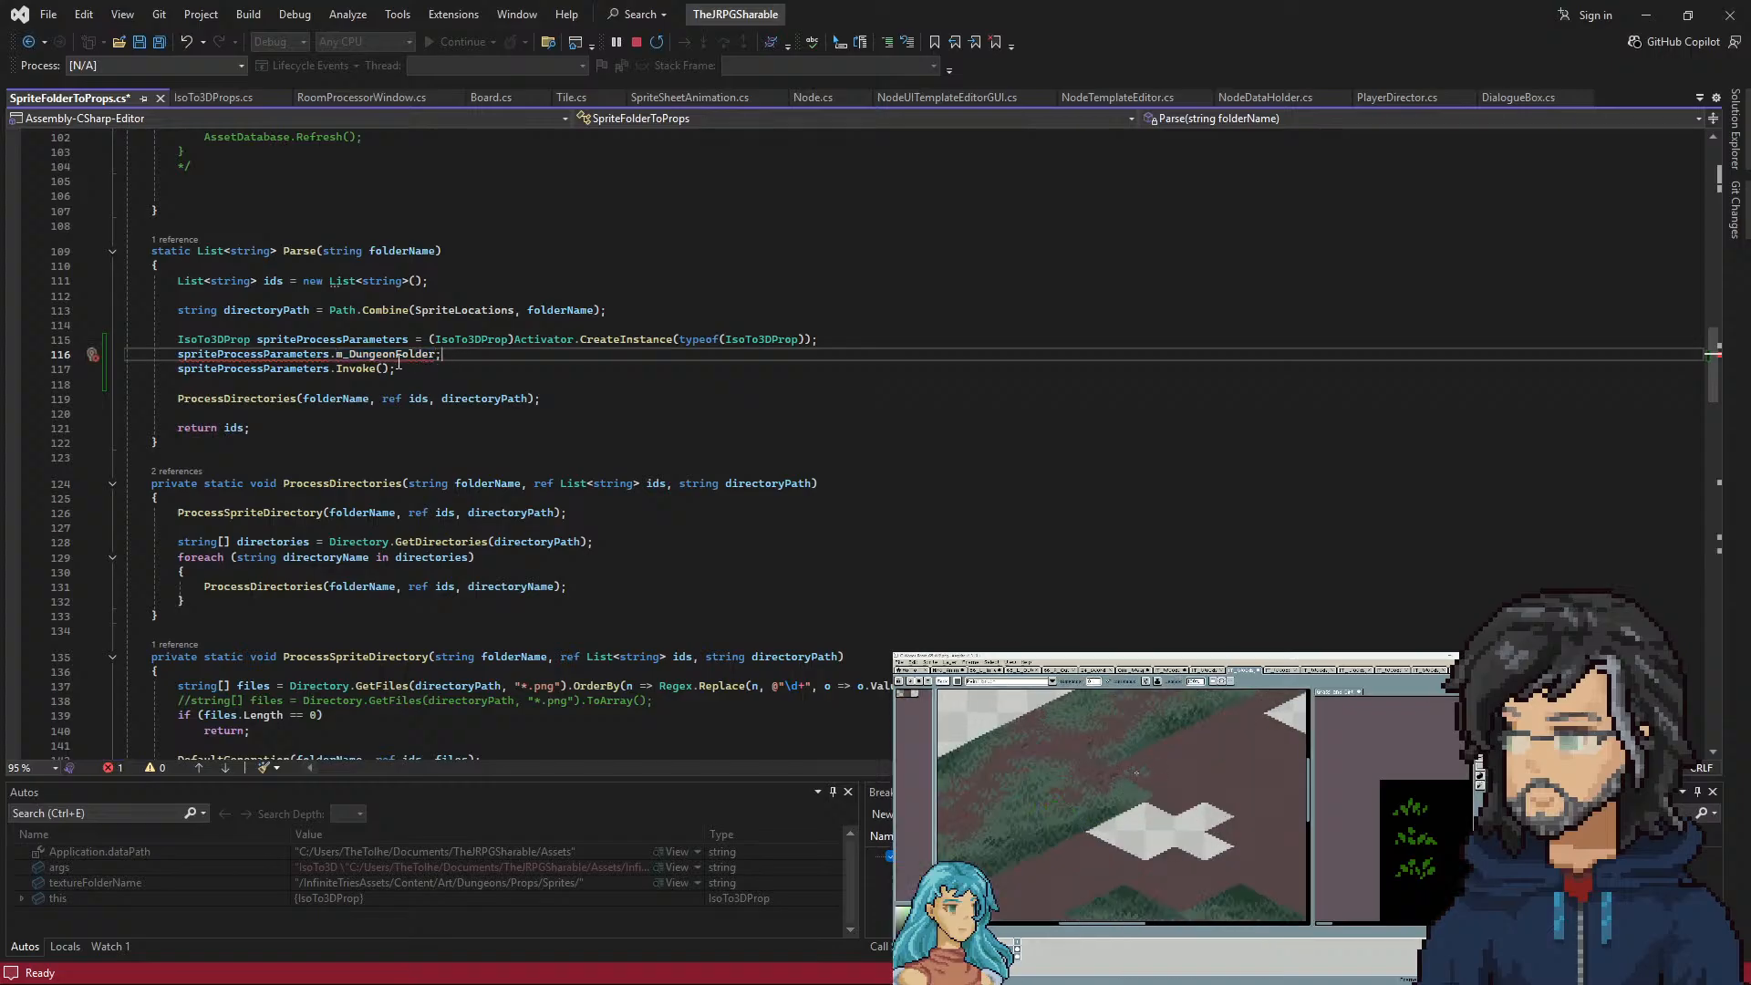
Move the three-line spriteProcessParameters block from Parse into ProcessDirectories, below the ProcessSpriteDirectory call
{"action": "double_click", "coordinate": [429, 356]}
{"action": "scroll", "coordinate": [404, 400], "scroll_direction": "down", "scroll_amount": 2}
{"action": "left_click_drag", "start_coordinate": [407, 281], "coordinate": [401, 236]}
{"action": "key", "text": "BackSpace"}
{"action": "left_click", "coordinate": [344, 397]}
{"action": "key", "text": "Return"}
{"action": "key", "text": "ctrl+v"}
{"action": "key", "text": "Return"}
Assign folderName to spriteProcessParameters.m_DungeonFolder, remove the extra blank line above the block and save the script
{"action": "double_click", "coordinate": [386, 382]}
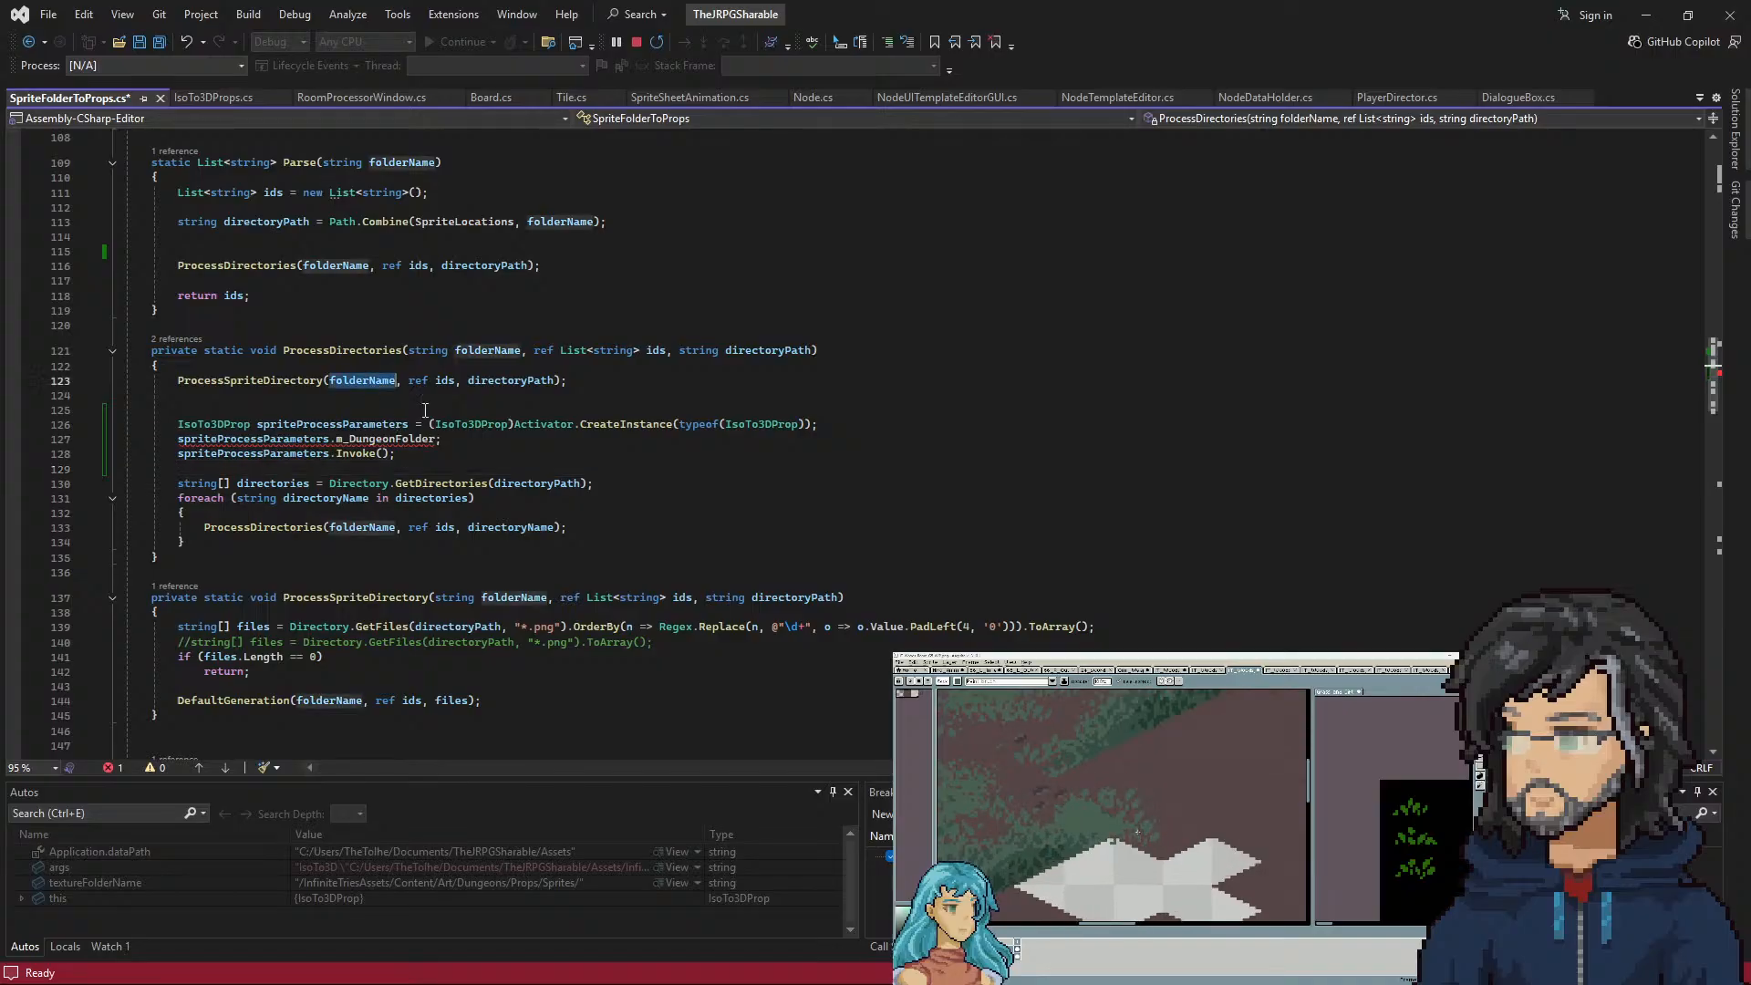
{"action": "left_click", "coordinate": [438, 442]}
{"action": "key", "text": "ctrl+v"}
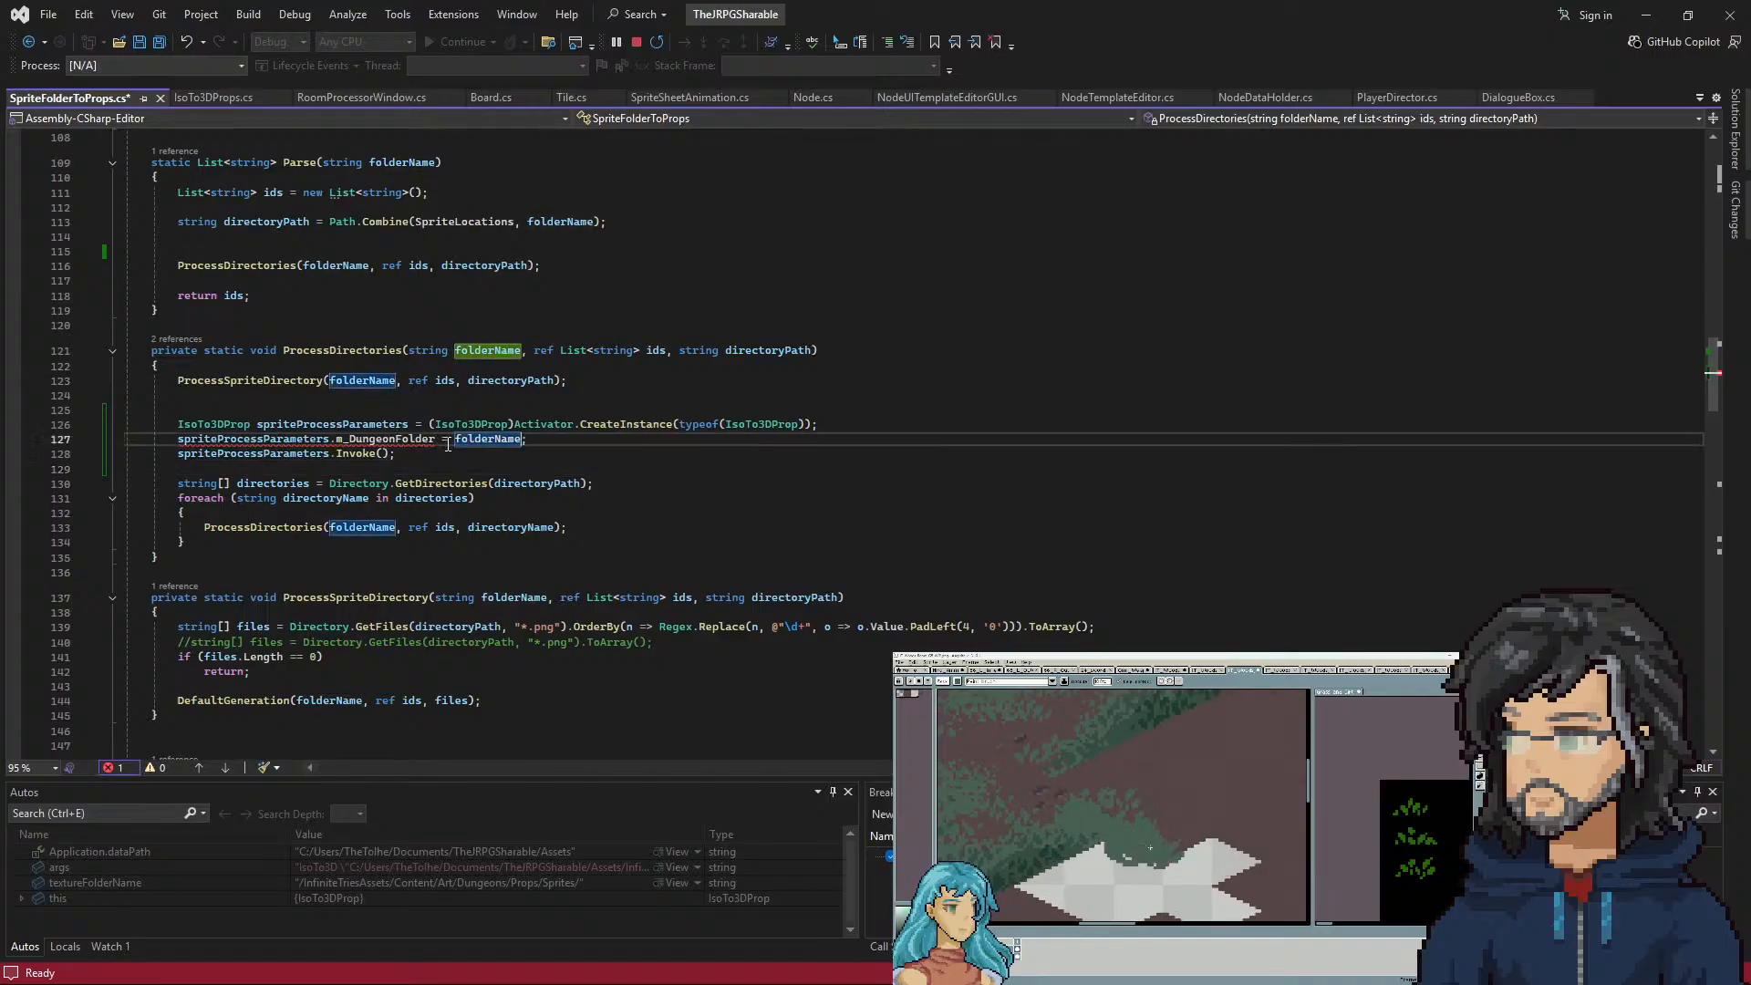
{"action": "left_click", "coordinate": [424, 453]}
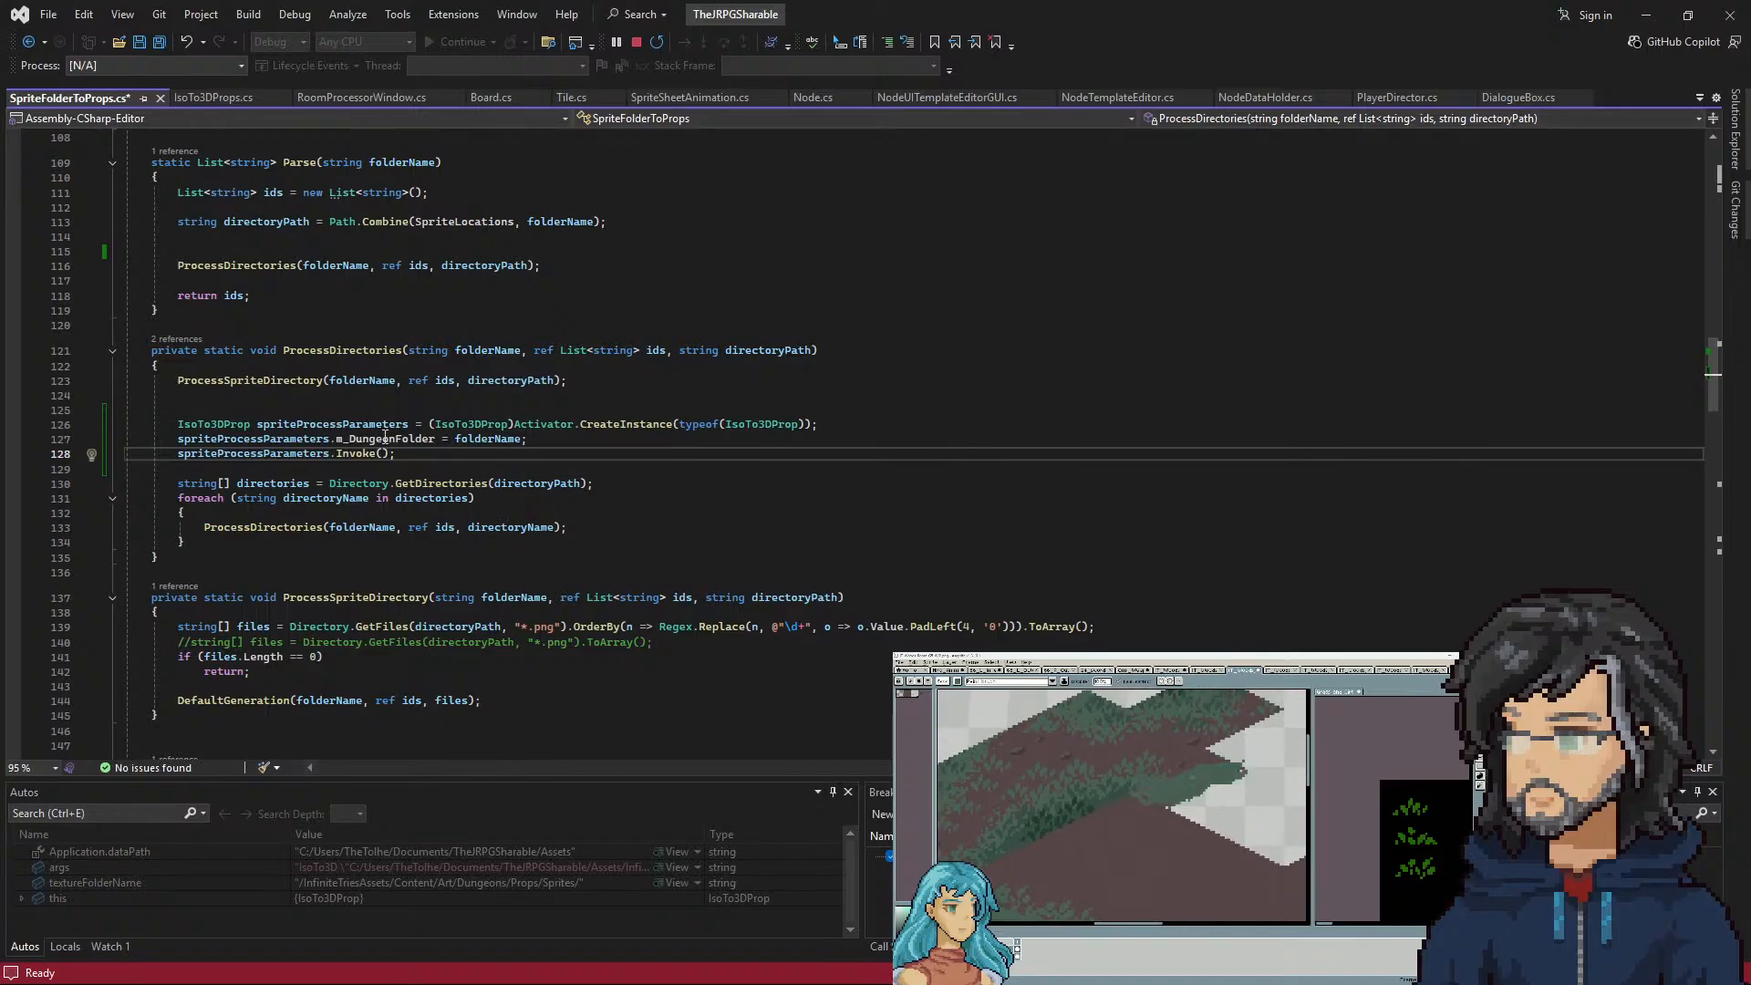
{"action": "left_click", "coordinate": [384, 394]}
{"action": "left_click", "coordinate": [508, 370]}
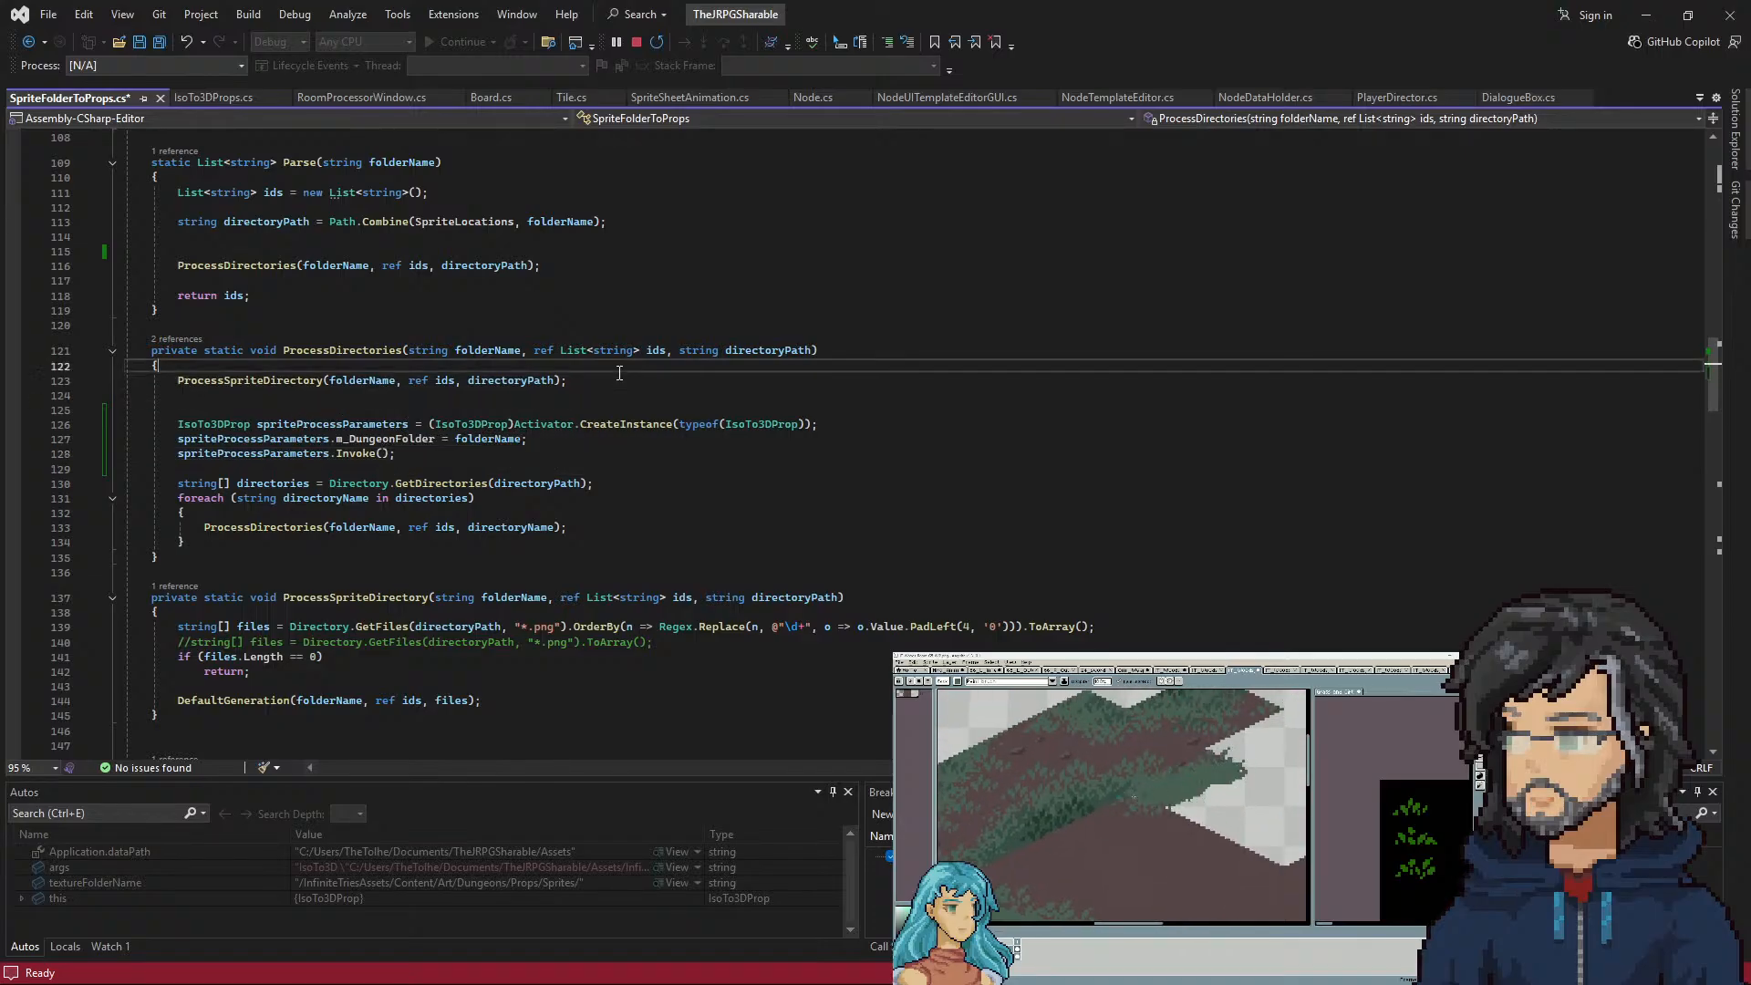
{"action": "left_click", "coordinate": [591, 381]}
{"action": "key", "text": "Delete"}
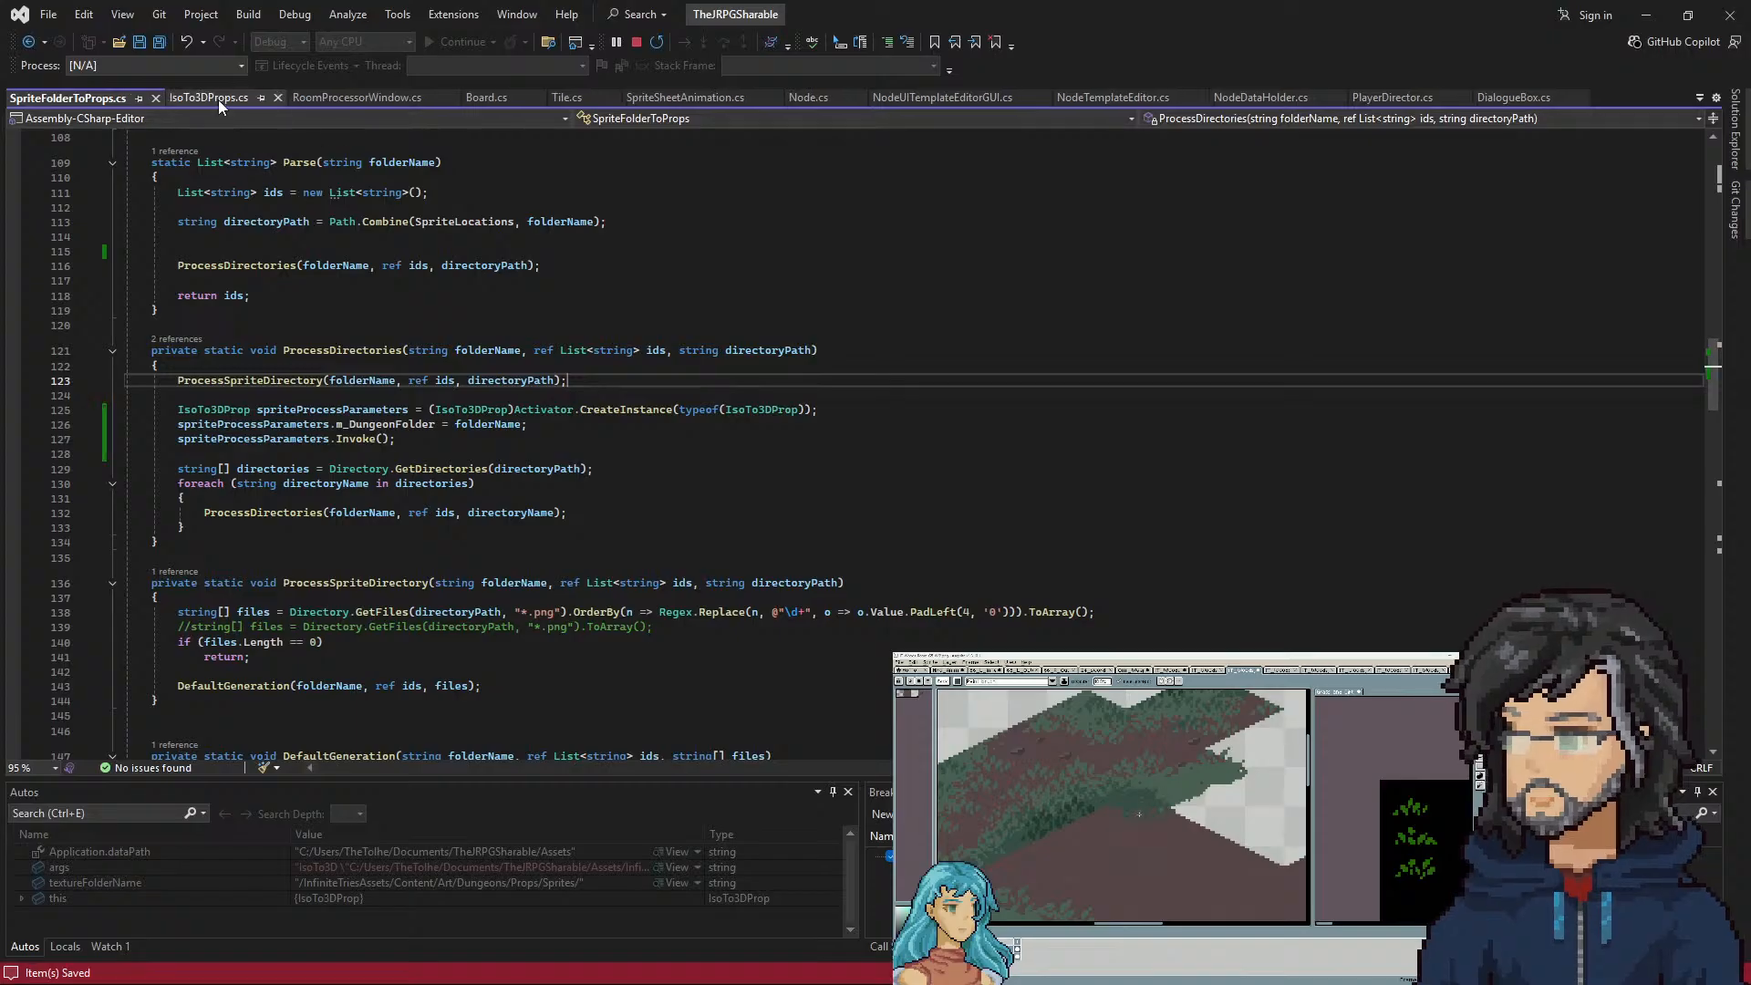
Roll back IsoTo3DProps.cs to restore m_DungeonFolder, its assignment to m_StoredDungeonFolder and the {0} path format, keeping SpriteLocations removed, and save
{"action": "left_click", "coordinate": [215, 97]}
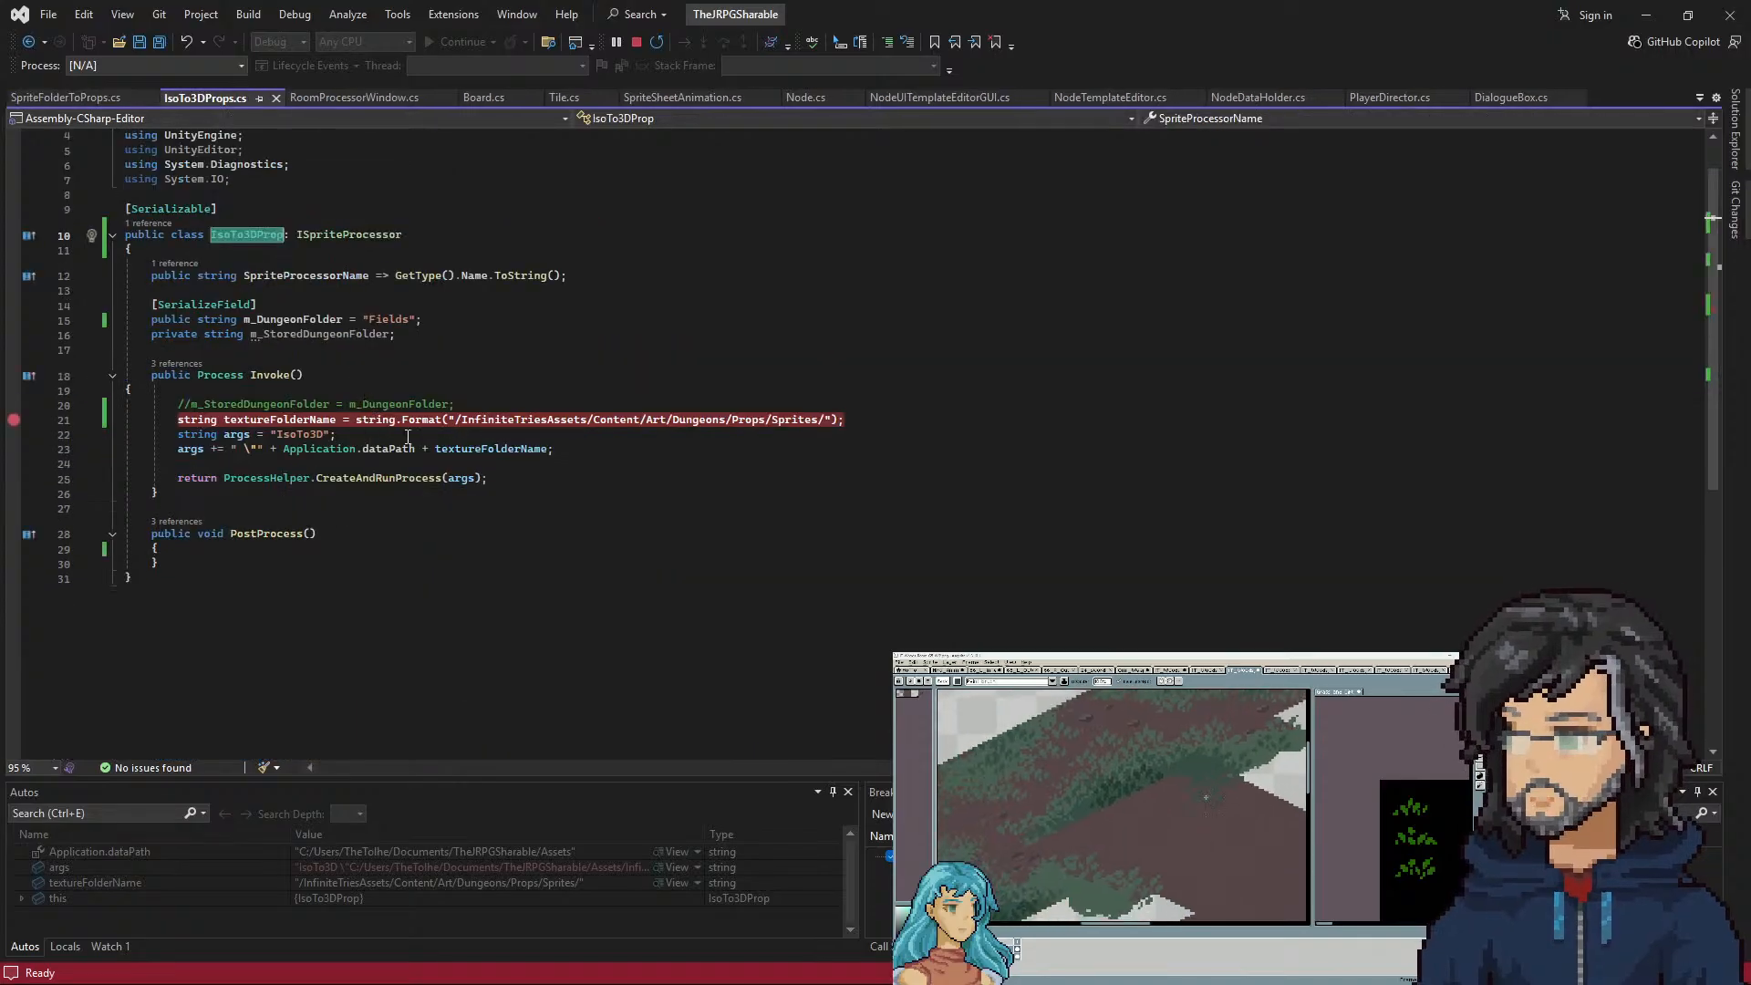
{"action": "left_click", "coordinate": [369, 435]}
{"action": "key", "text": "ctrl+z"}
{"action": "key", "text": "ctrl+z"}
{"action": "key", "text": "ctrl+z"}
{"action": "key", "text": "ctrl+z"}
{"action": "key", "text": "ctrl+z"}
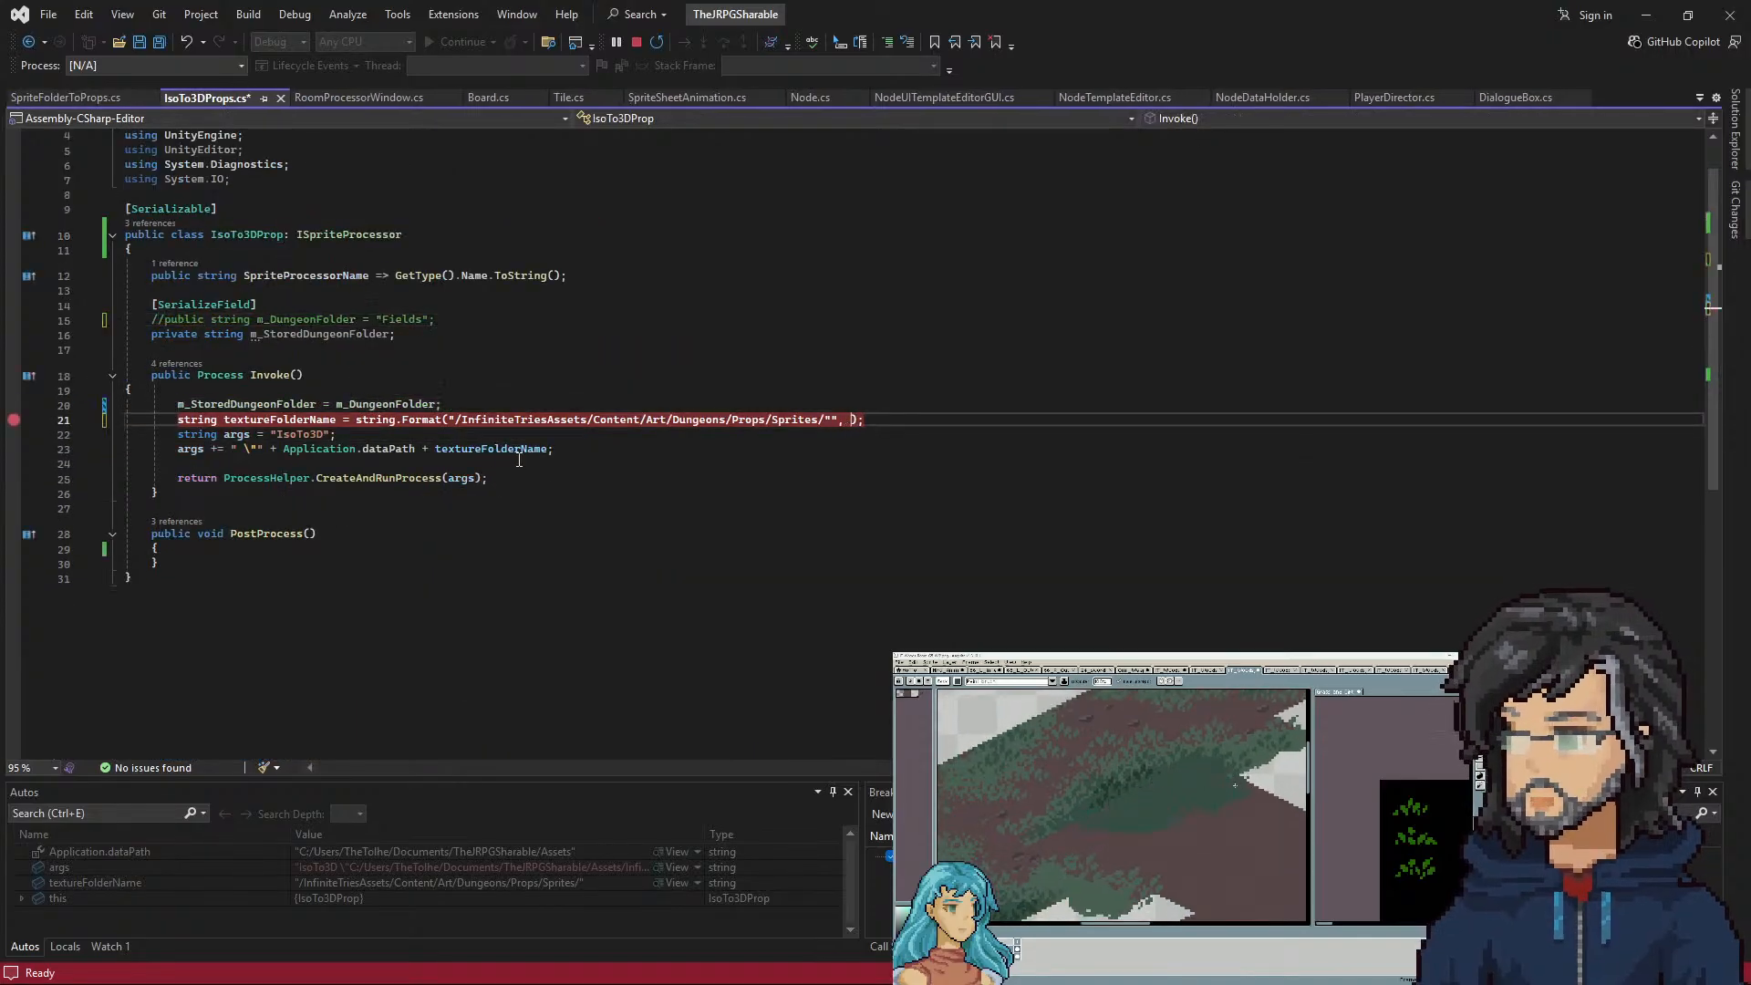
{"action": "key", "text": "ctrl+z"}
{"action": "key", "text": "ctrl+z"}
{"action": "key", "text": "ctrl+z"}
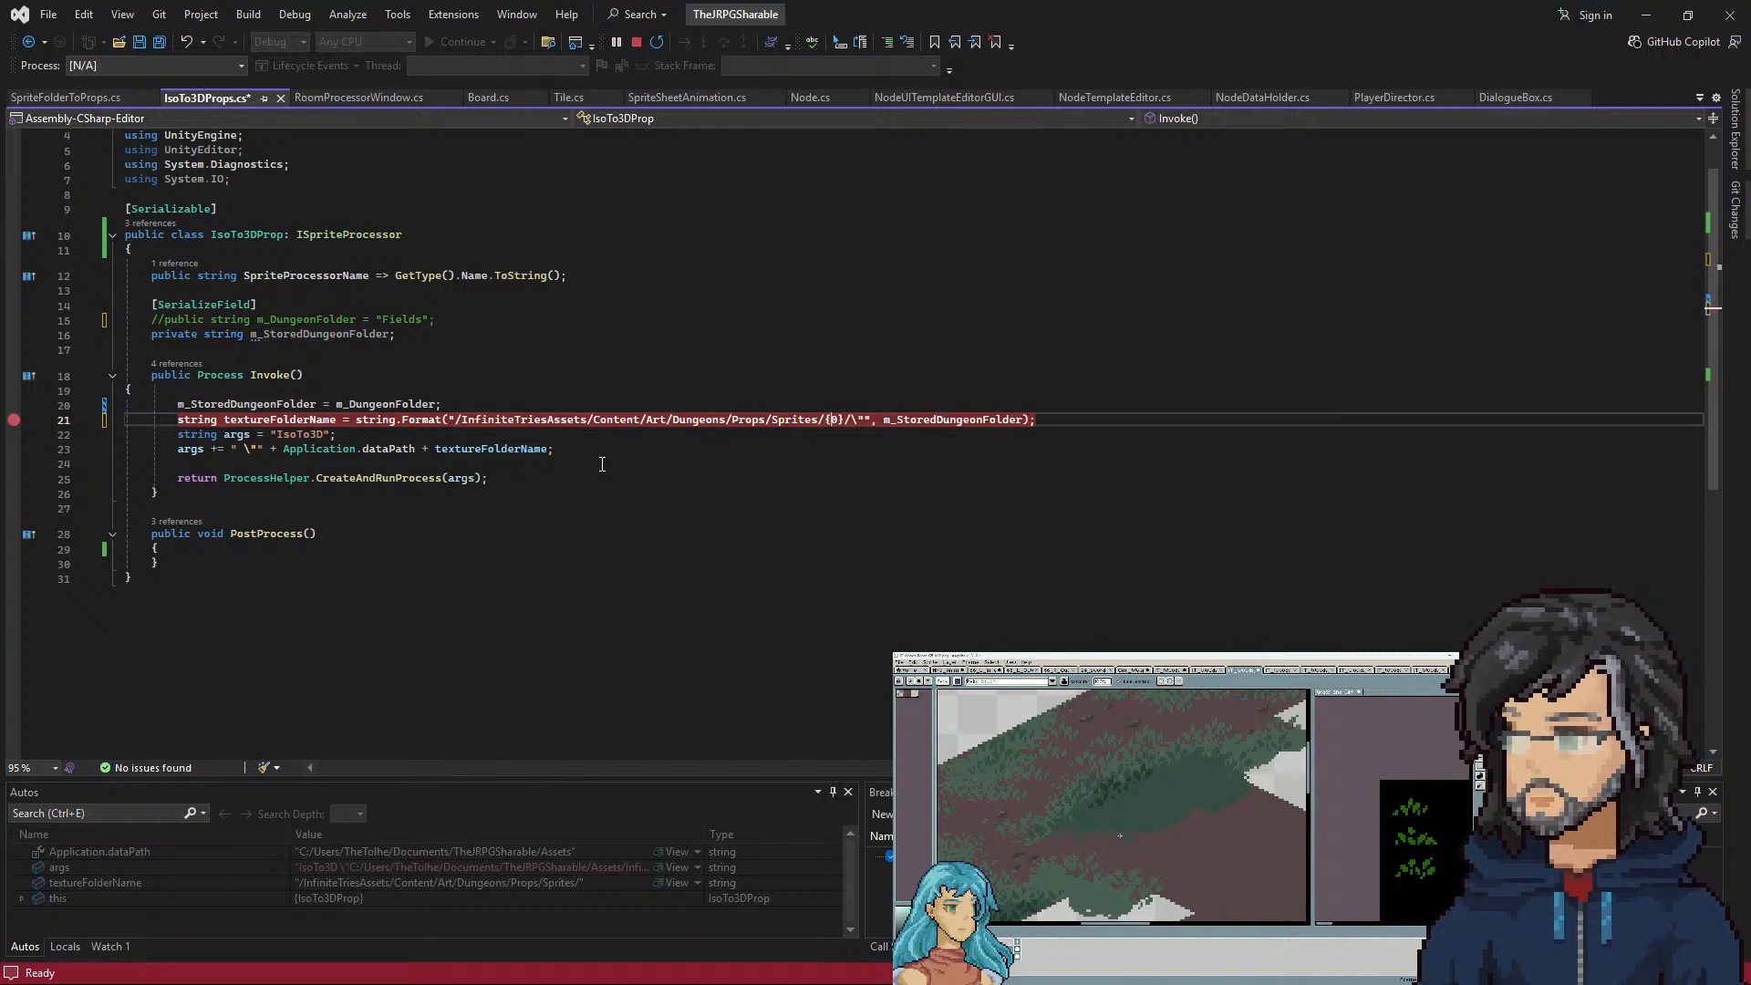
{"action": "key", "text": "ctrl+z"}
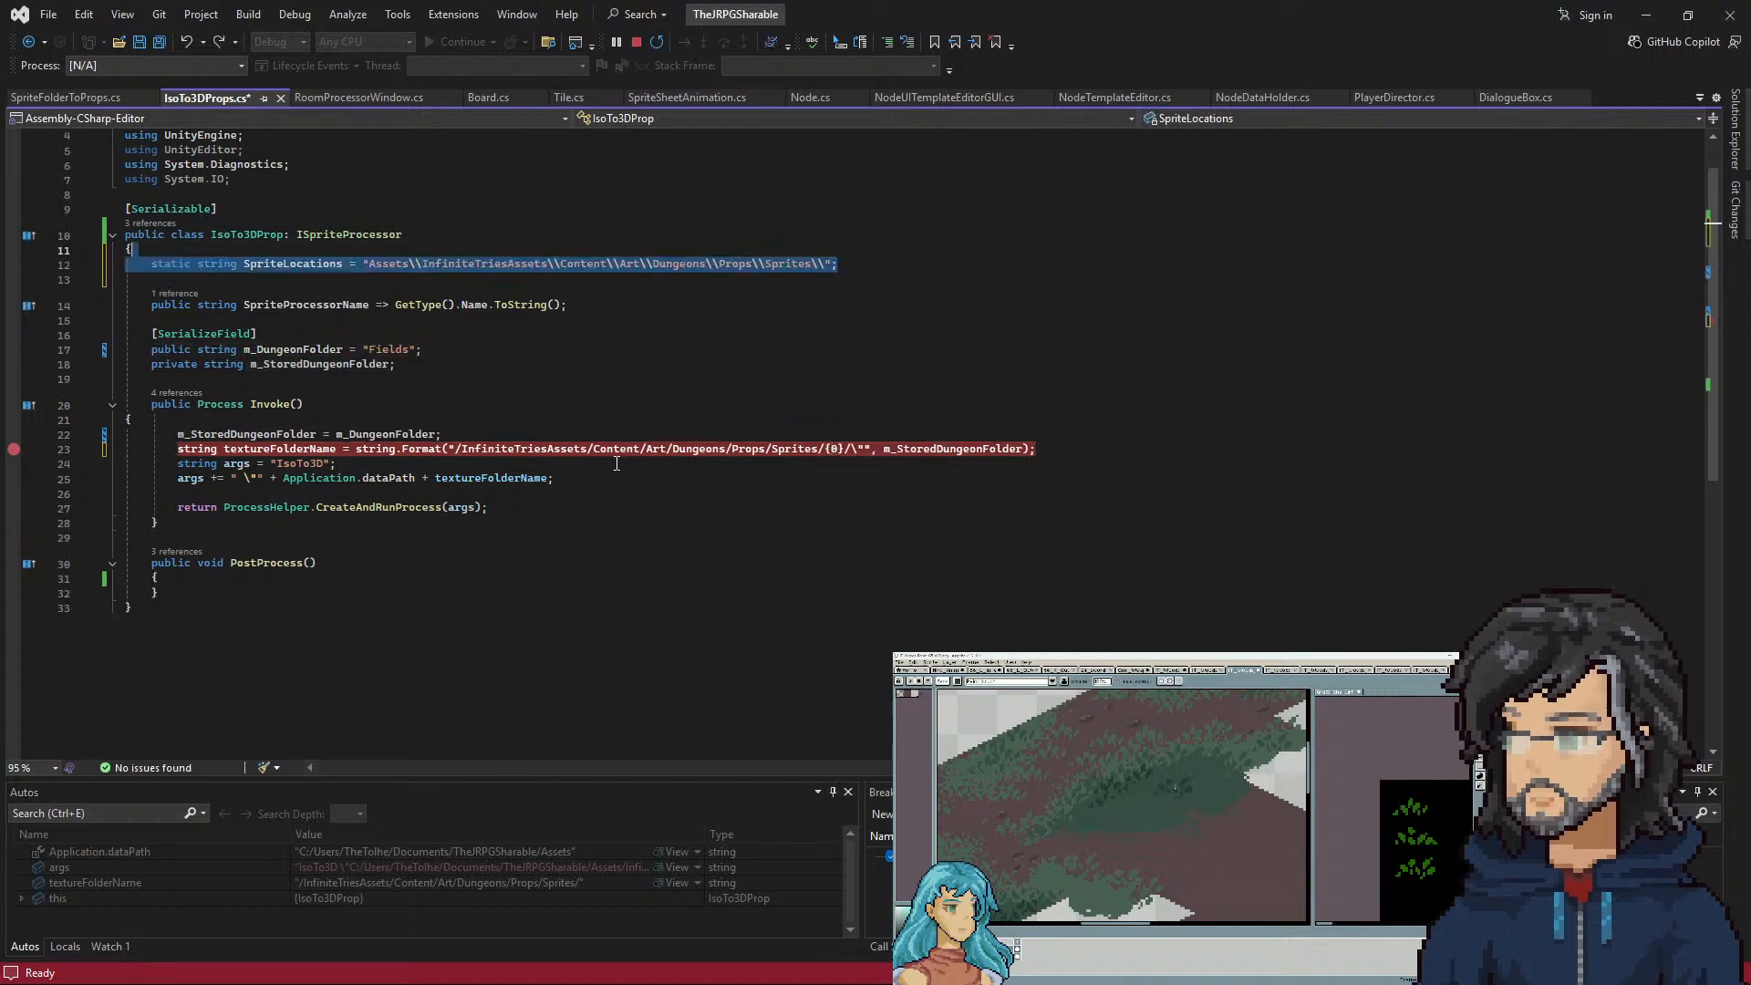
{"action": "key", "text": "ctrl+y"}
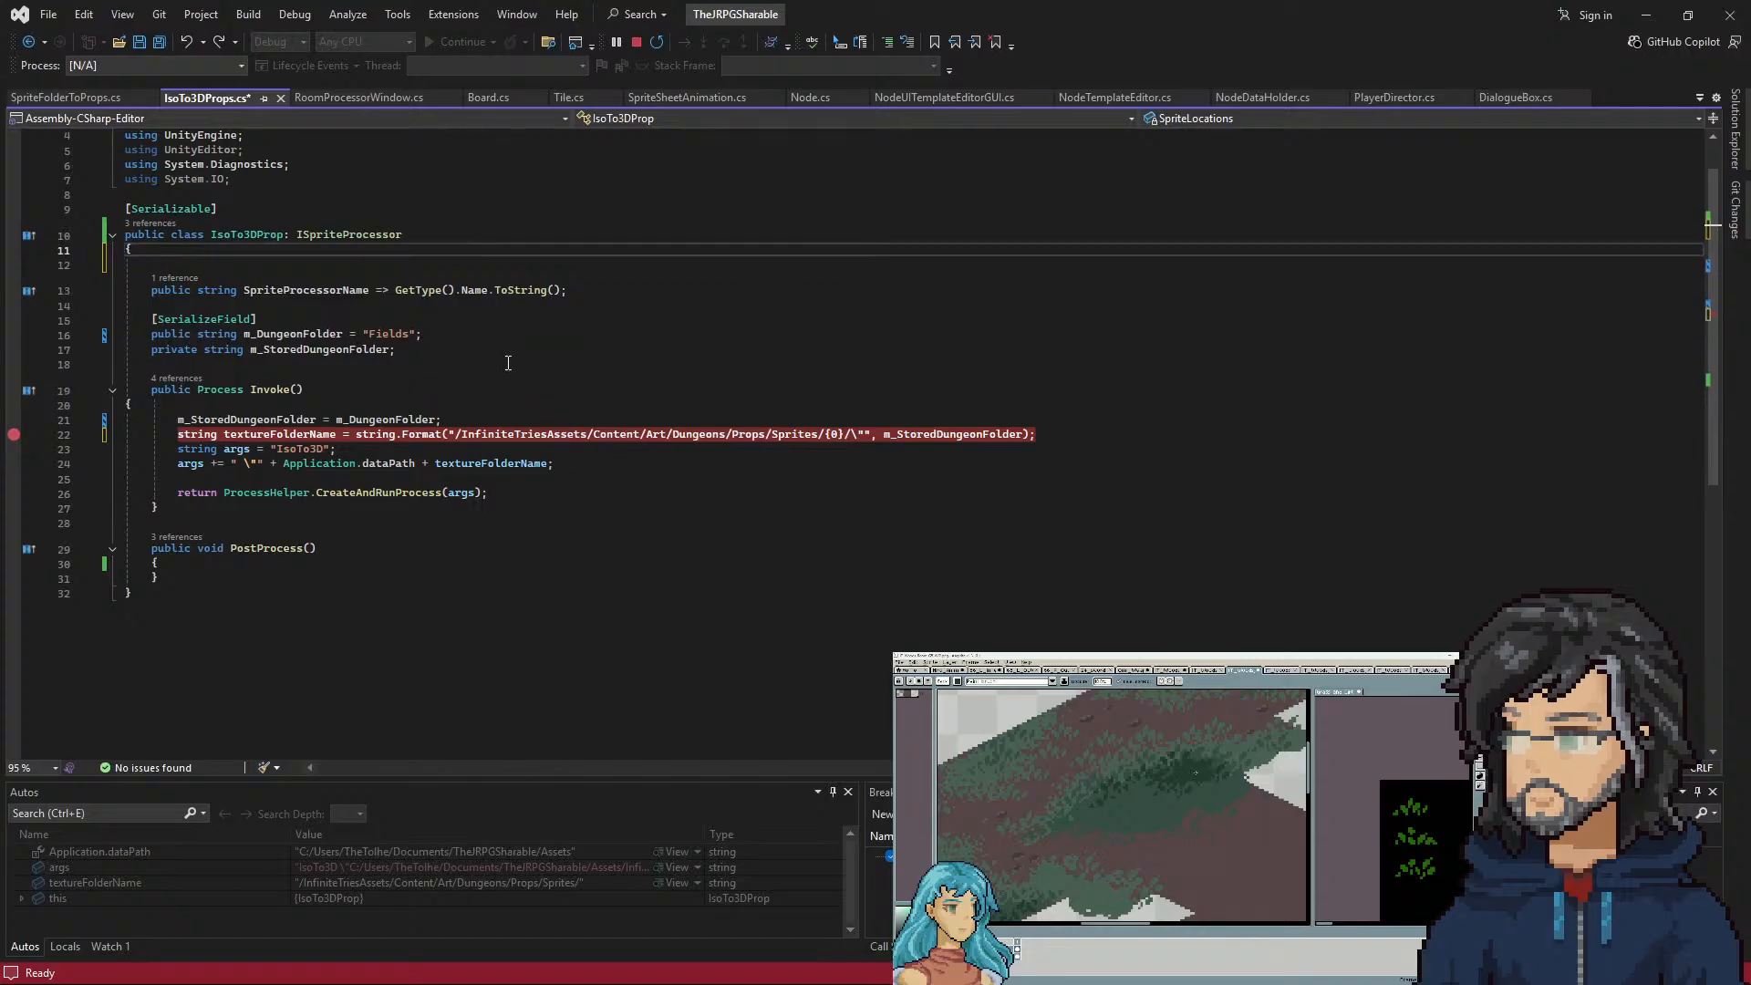
{"action": "key", "text": "ctrl+y"}
{"action": "left_click", "coordinate": [444, 276]}
{"action": "key", "text": "ctrl+s"}
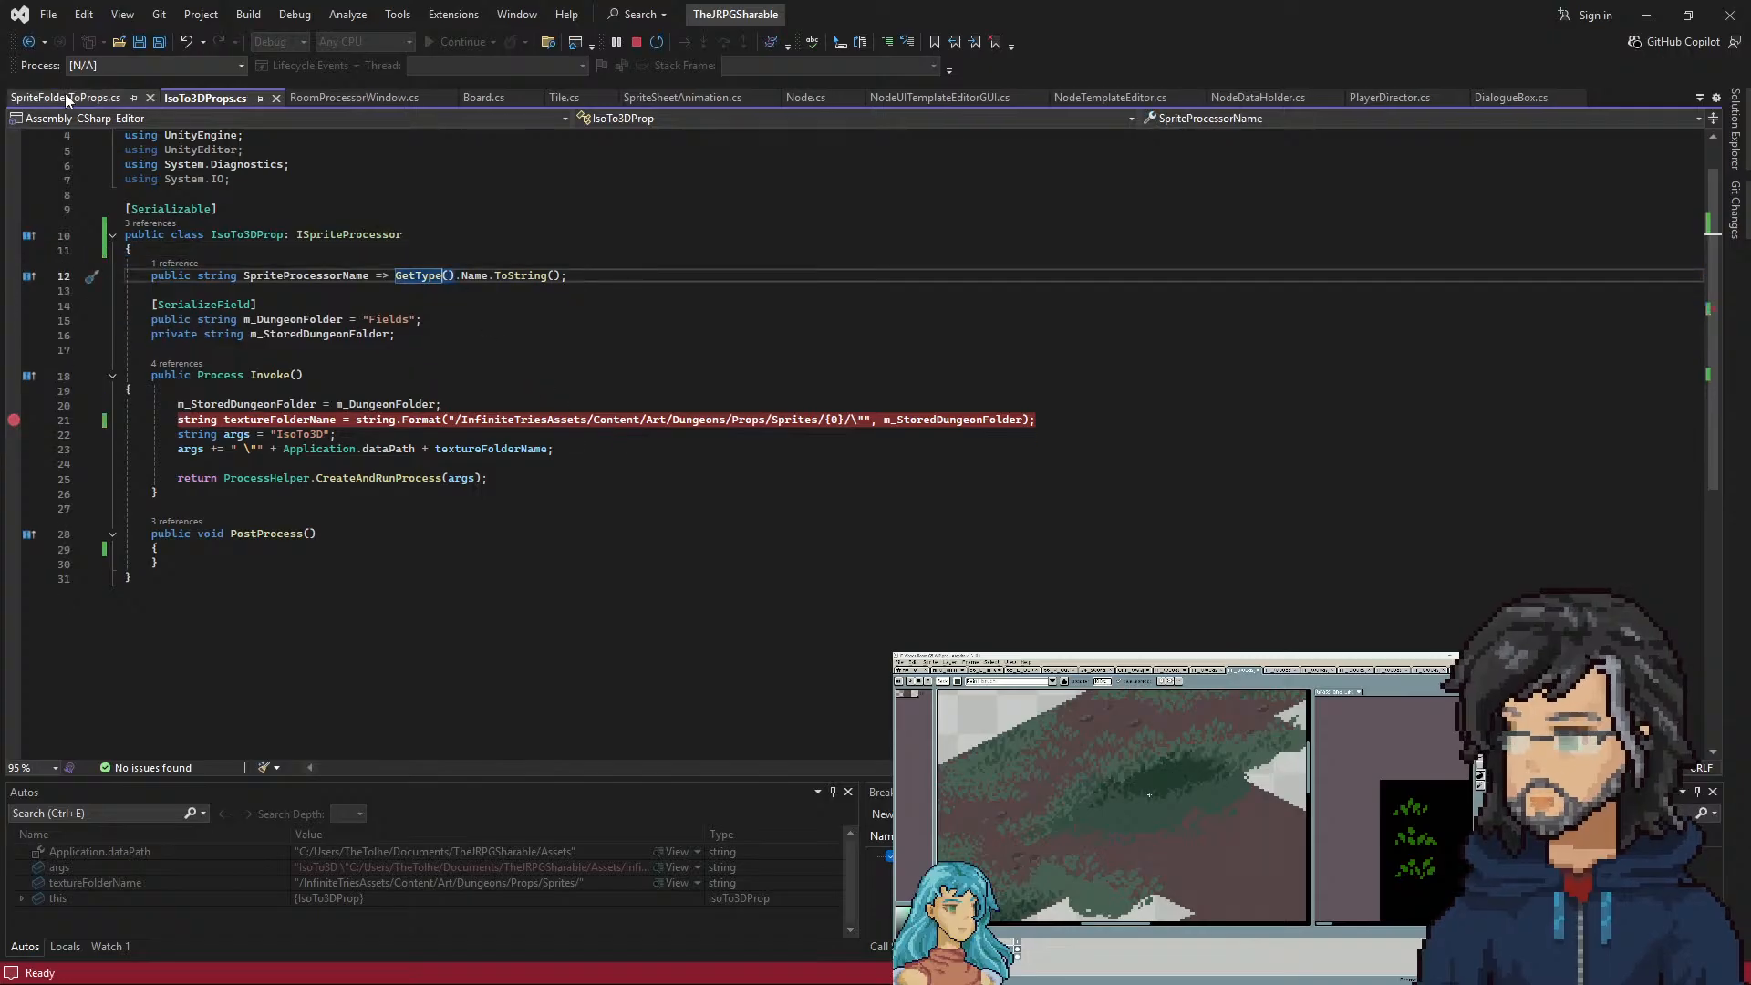
In SpriteFolderToProps.cs, move the spriteProcessParameters block above the ProcessSpriteDirectory call in ProcessDirectories and save
{"action": "left_click", "coordinate": [66, 97]}
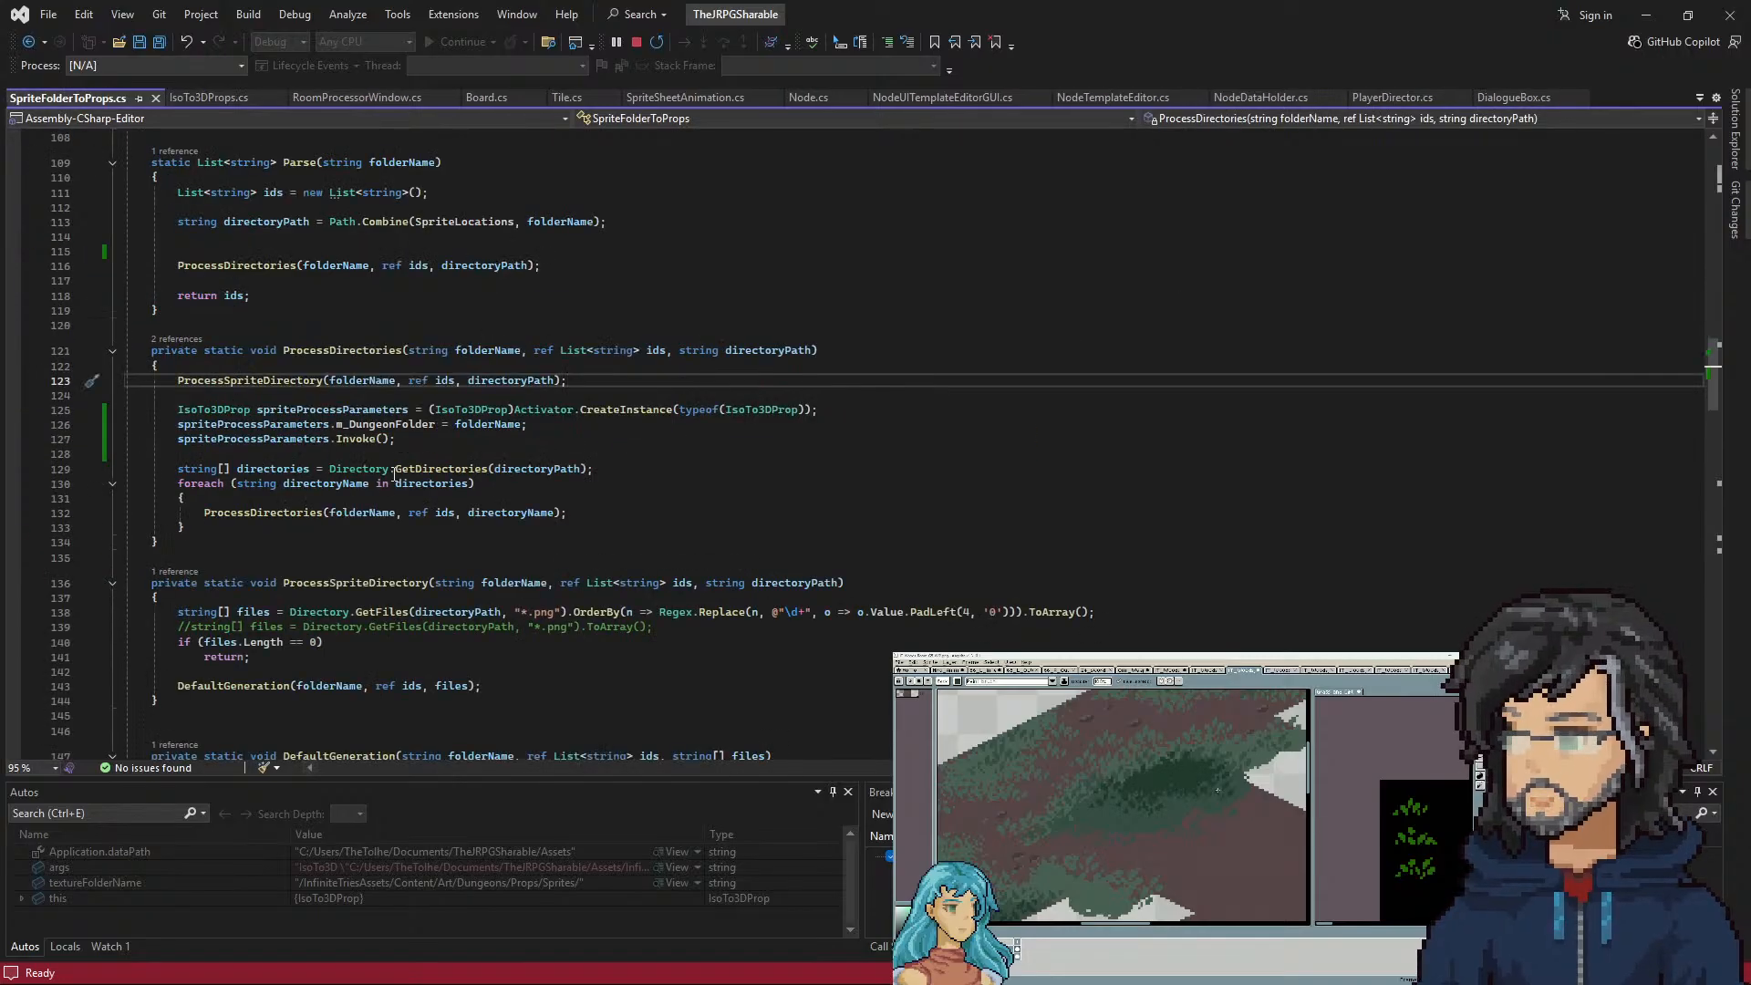
{"action": "scroll", "coordinate": [381, 480], "scroll_direction": "down", "scroll_amount": 1}
{"action": "left_click_drag", "start_coordinate": [418, 407], "coordinate": [434, 355]}
{"action": "key", "text": "ctrl+x"}
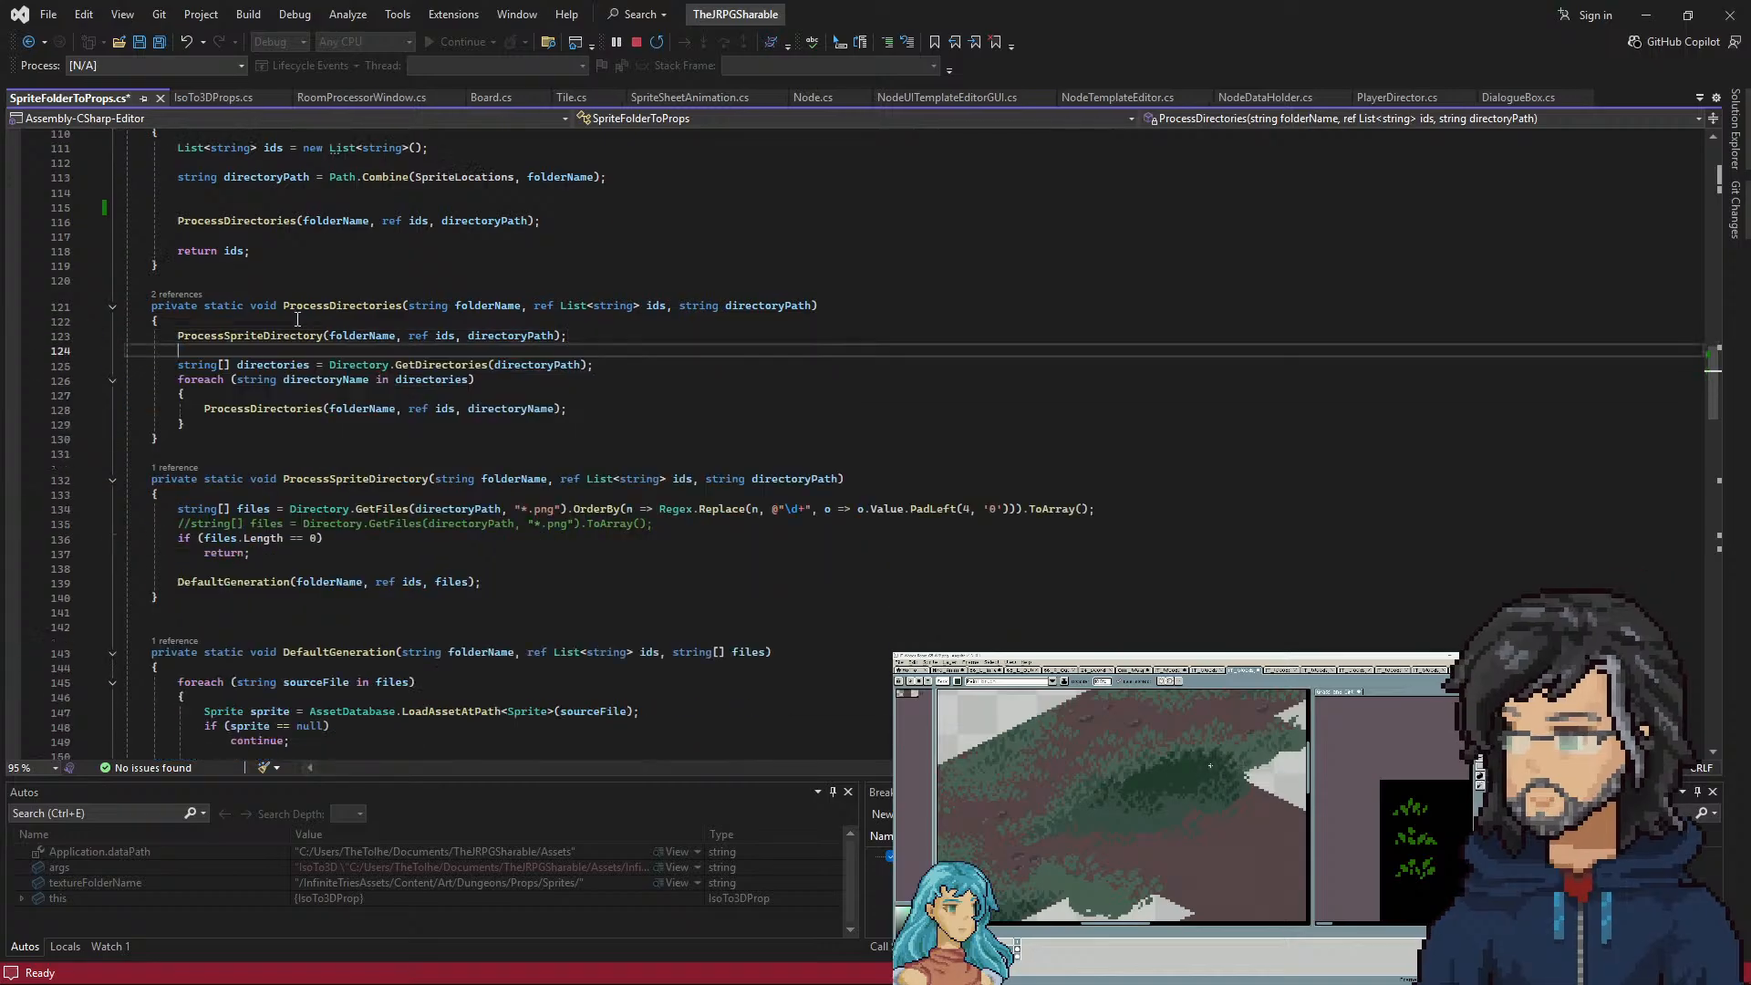
{"action": "left_click", "coordinate": [297, 320]}
{"action": "key", "text": "ctrl+v"}
{"action": "key", "text": "Return"}
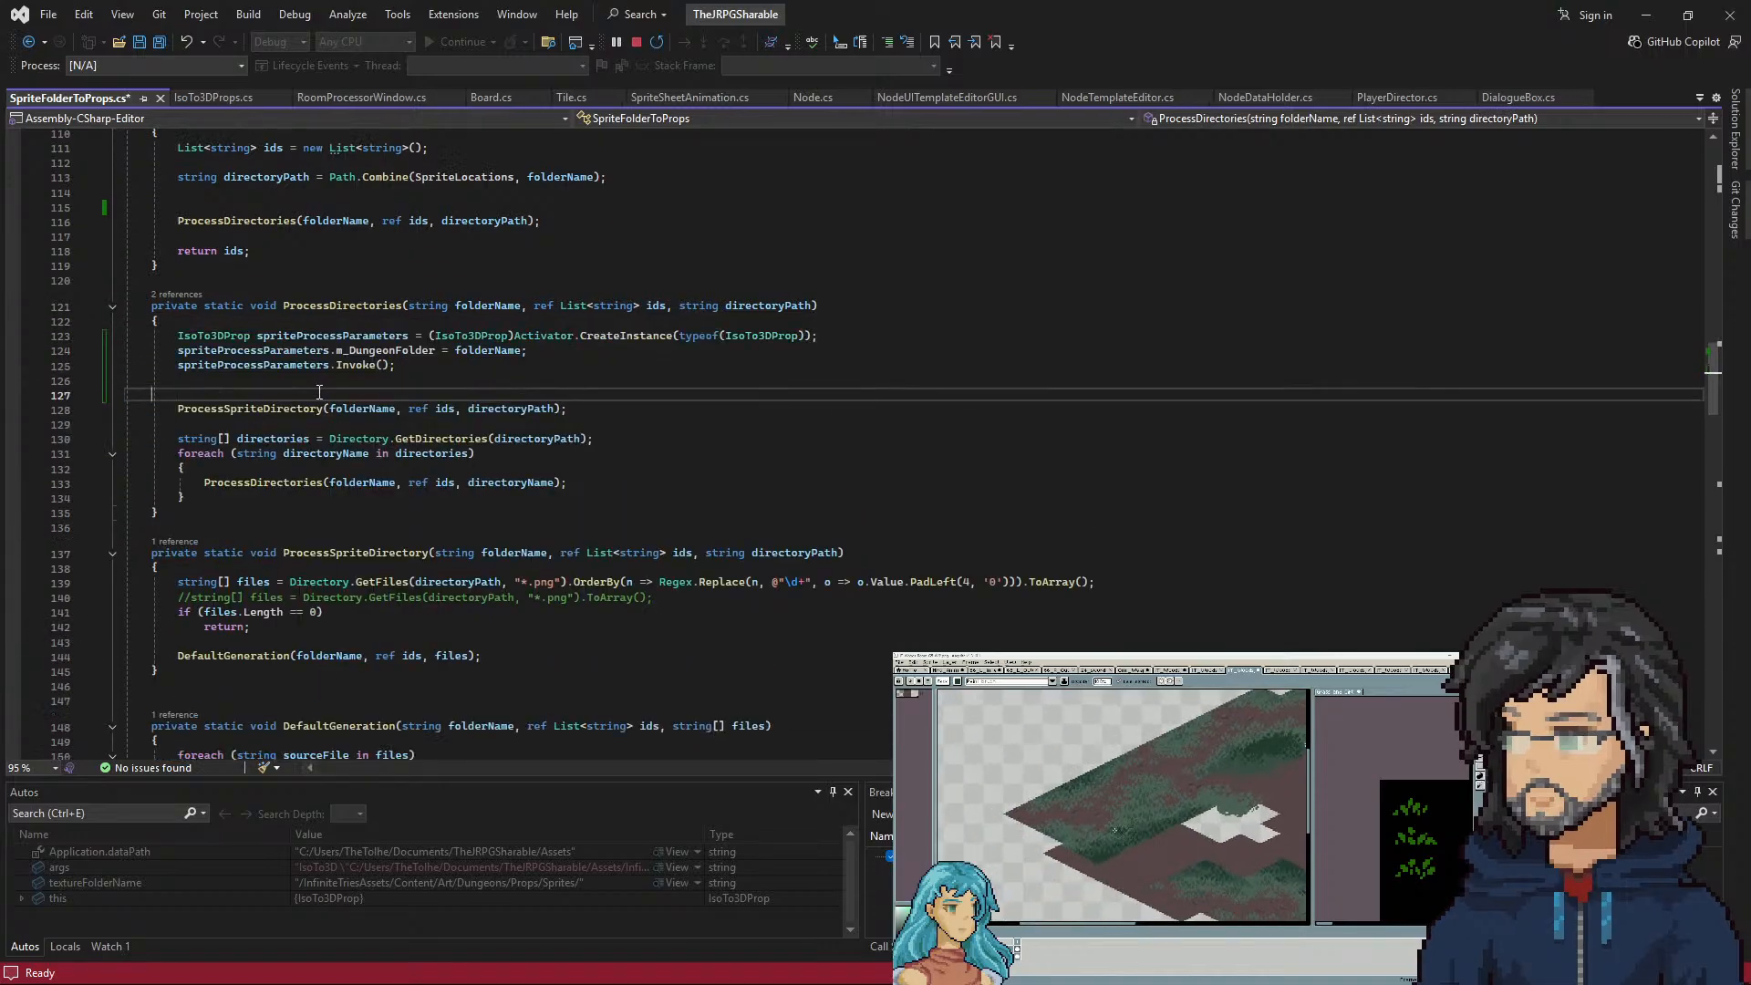
{"action": "key", "text": "BackSpace"}
{"action": "key", "text": "ctrl+s"}
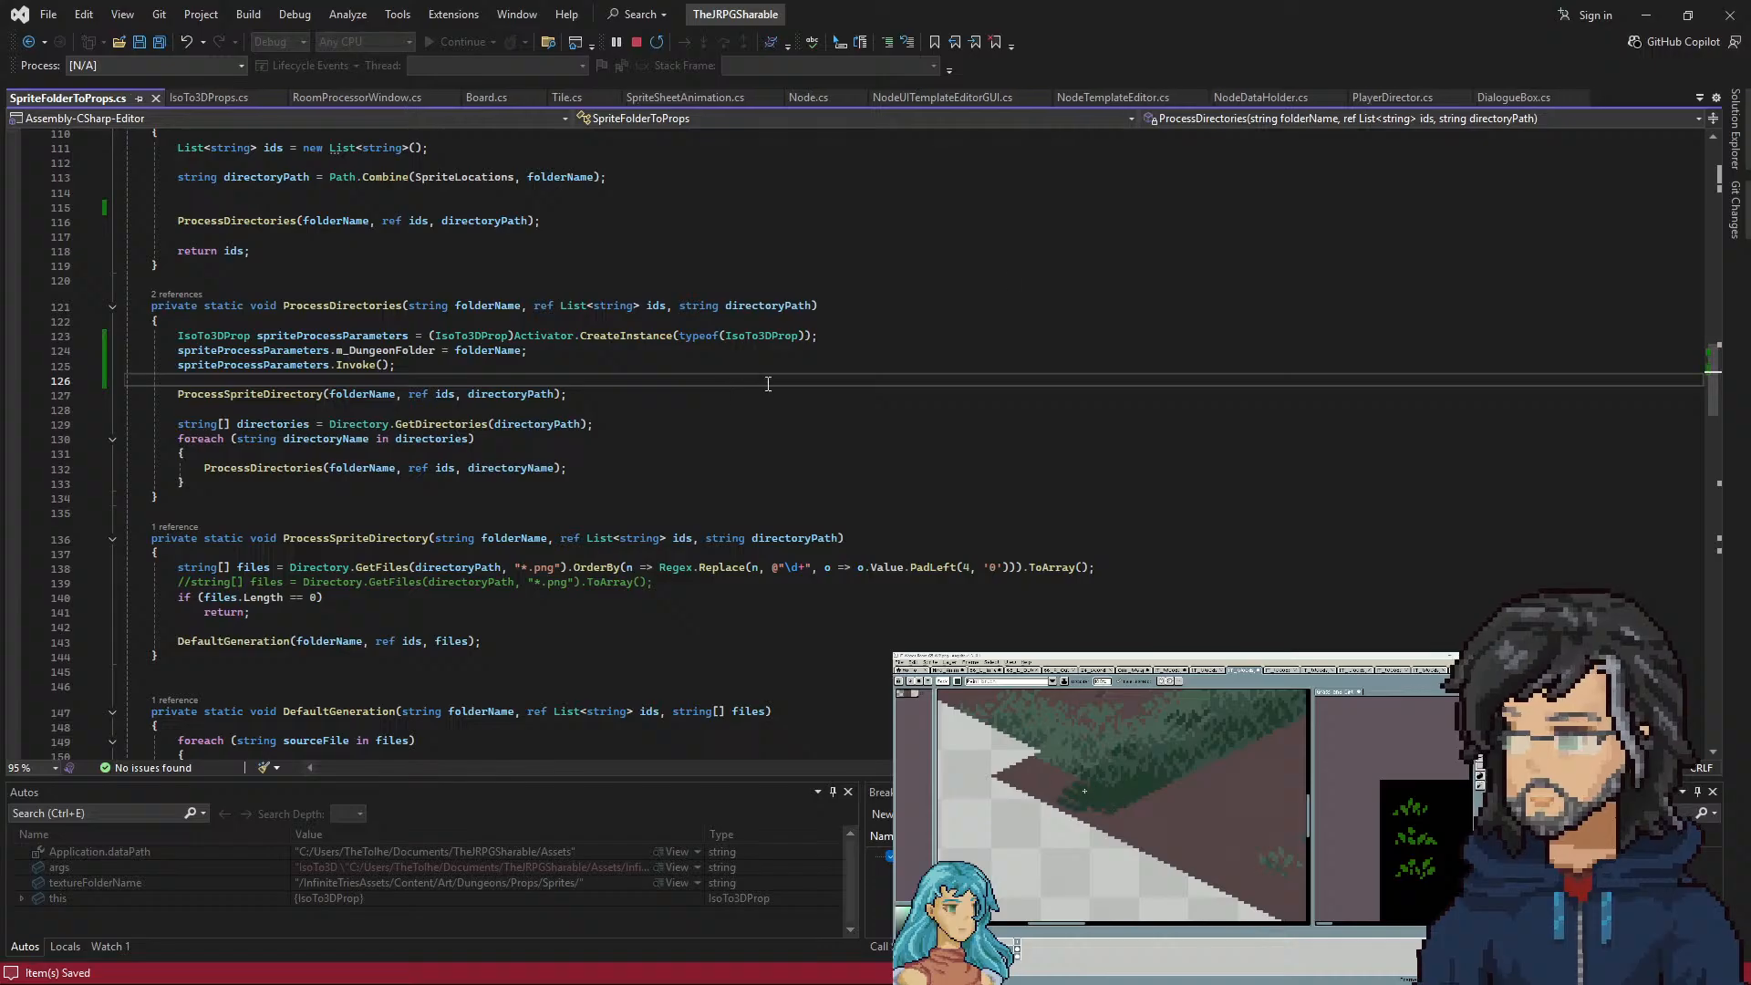
Switch to Unity, look through the dungeon Props folders and run the prop generation from SpriteFolderToProps
{"action": "left_click", "coordinate": [1630, 12]}
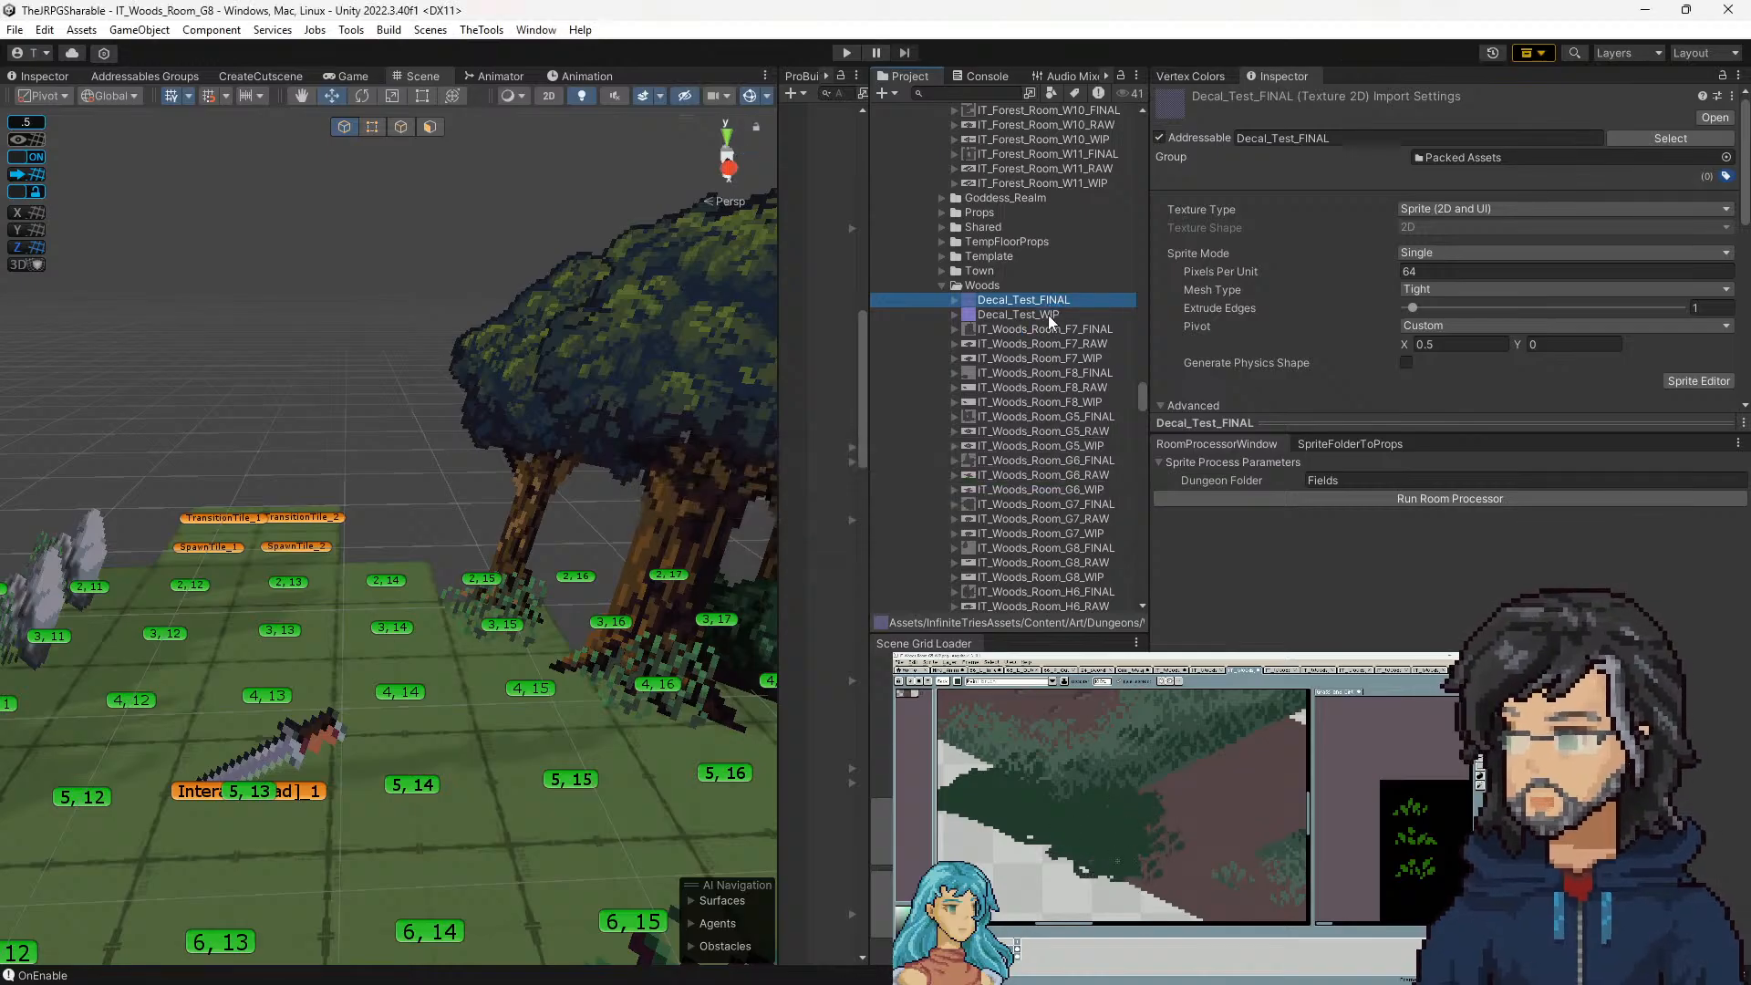
{"action": "left_click", "coordinate": [1048, 314]}
{"action": "scroll", "coordinate": [1003, 319], "scroll_direction": "up", "scroll_amount": 2}
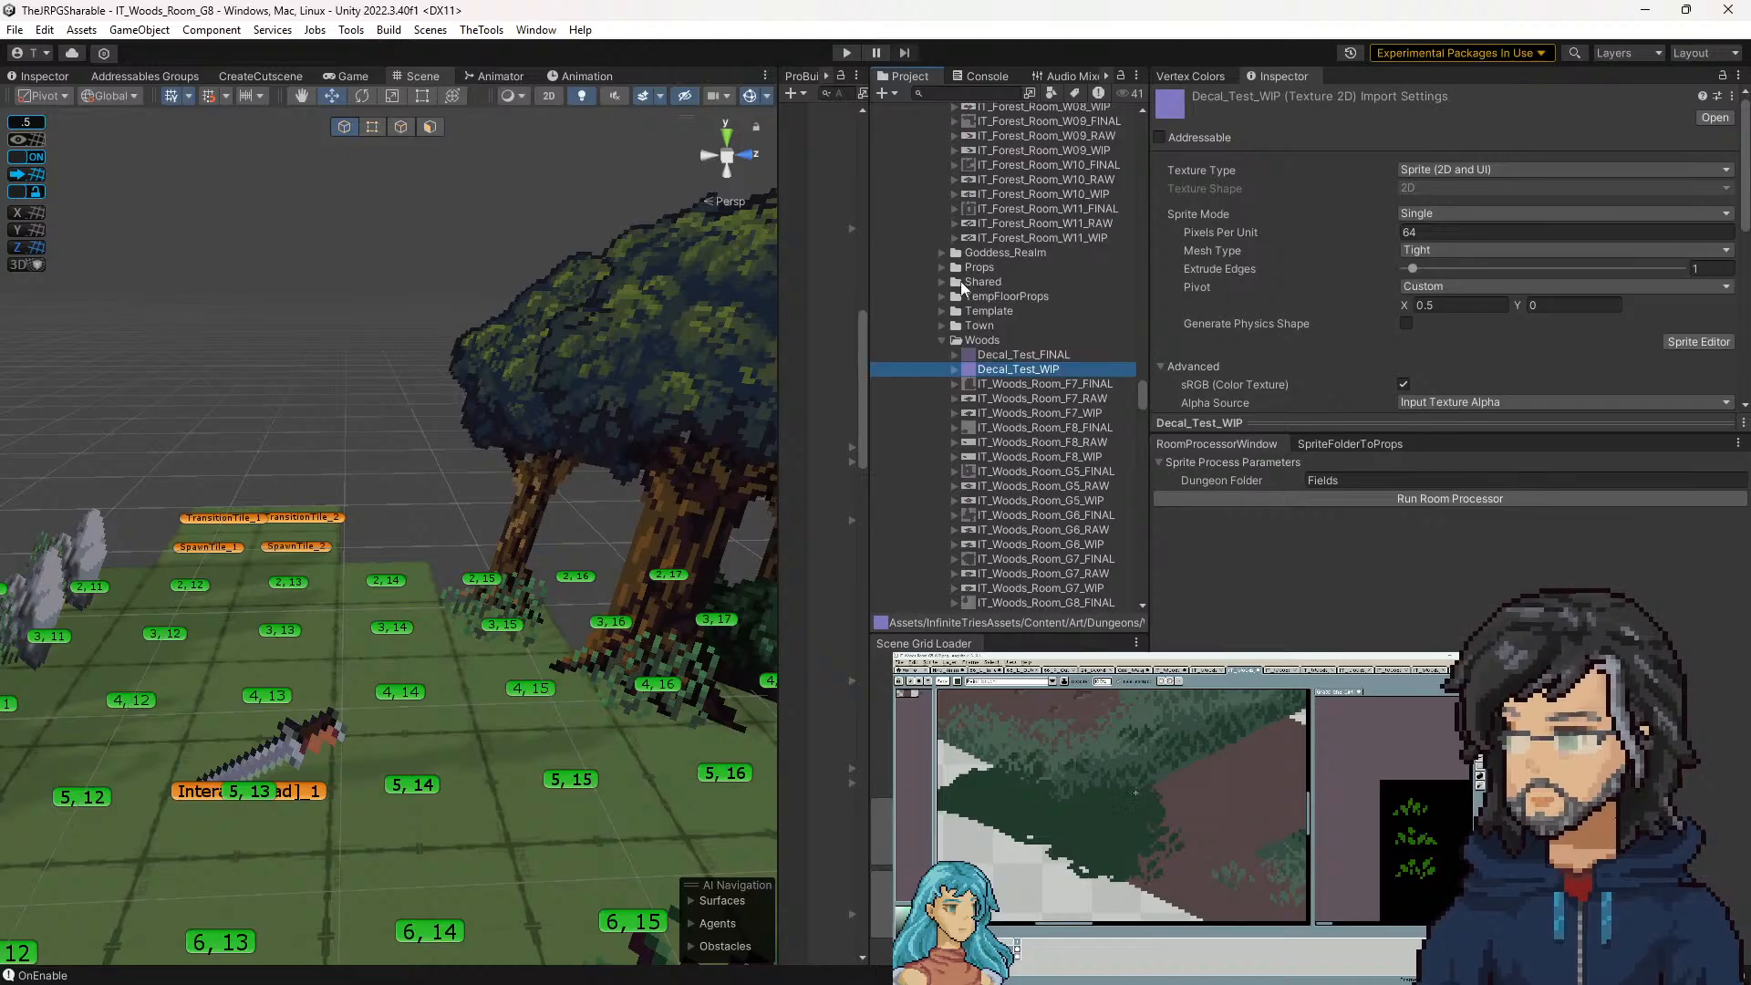
{"action": "left_click", "coordinate": [942, 266]}
{"action": "scroll", "coordinate": [1014, 383], "scroll_direction": "down", "scroll_amount": 10}
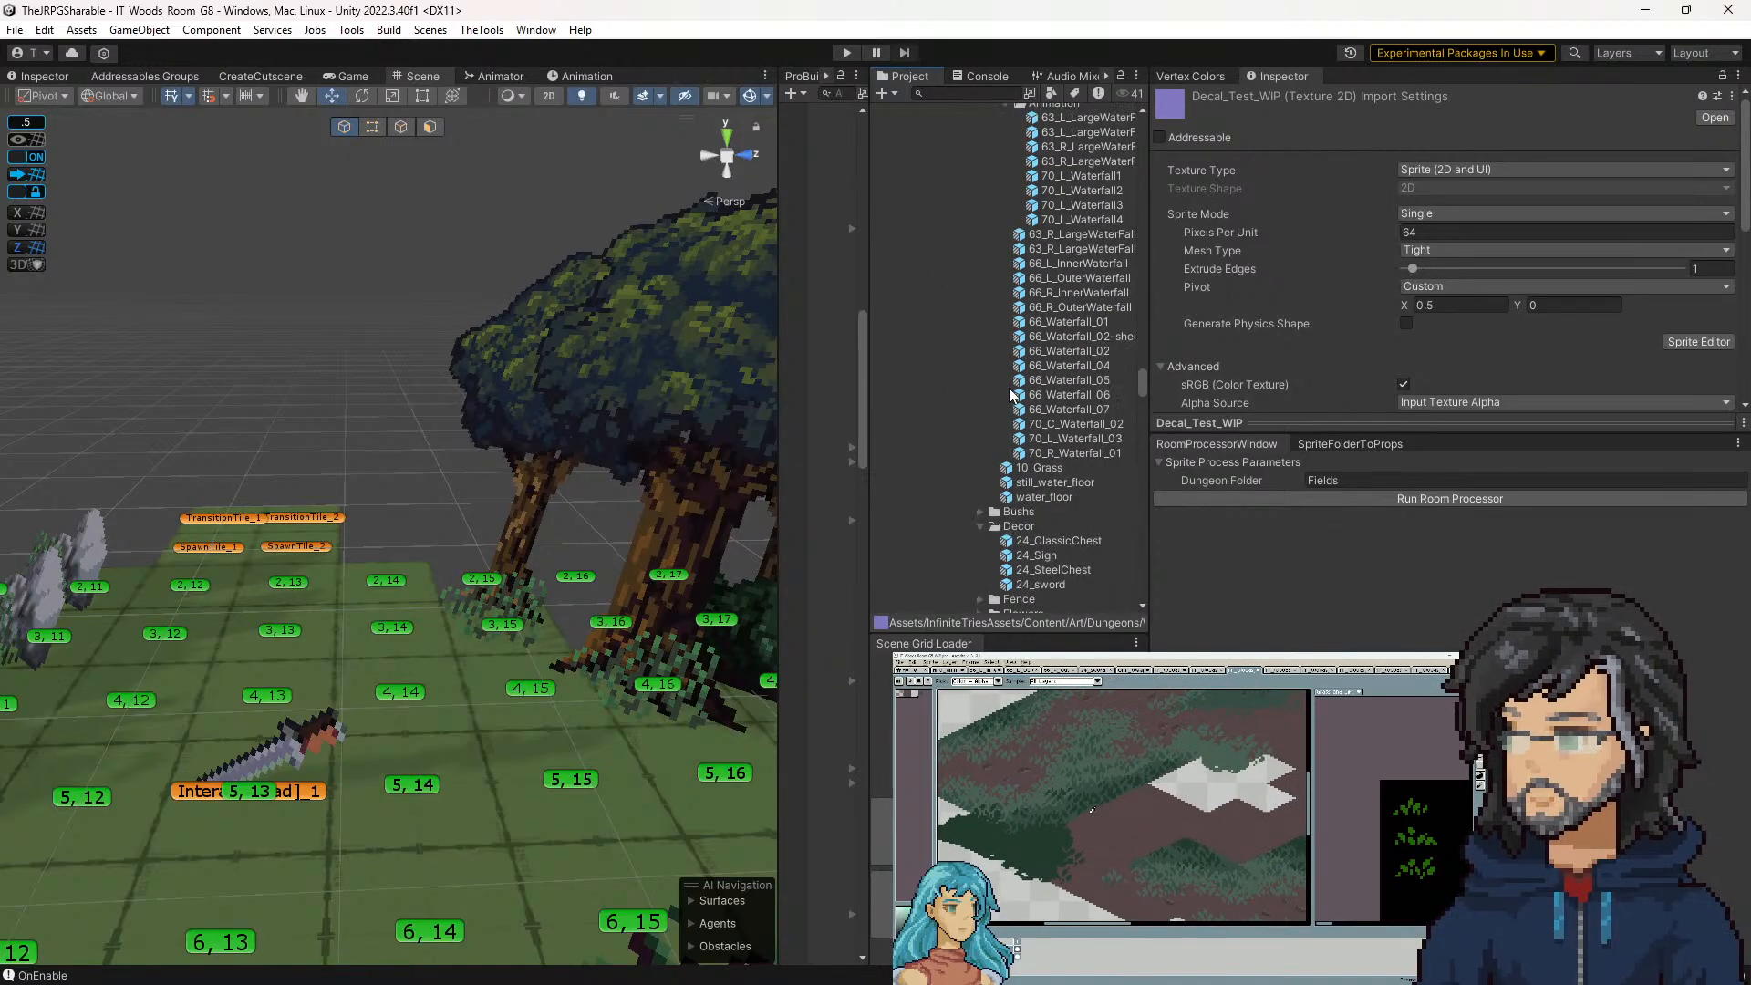
{"action": "scroll", "coordinate": [996, 401], "scroll_direction": "down", "scroll_amount": 3}
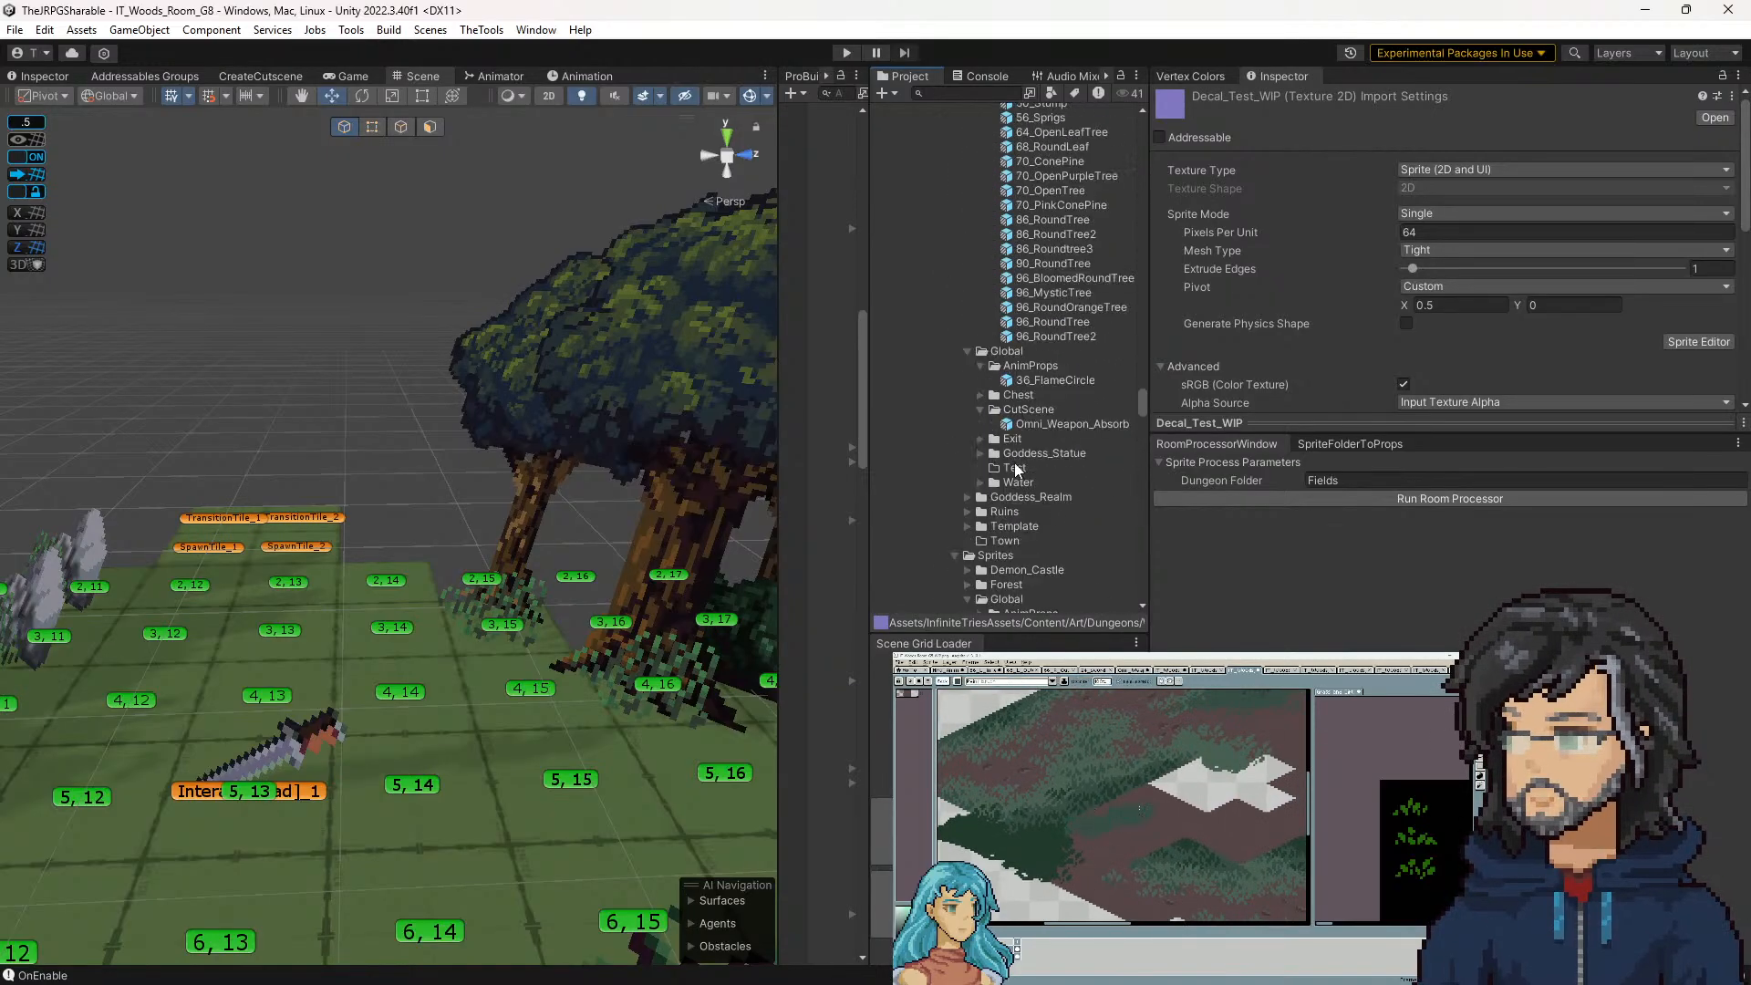
{"action": "left_click", "coordinate": [1333, 445]}
{"action": "left_click", "coordinate": [1414, 535]}
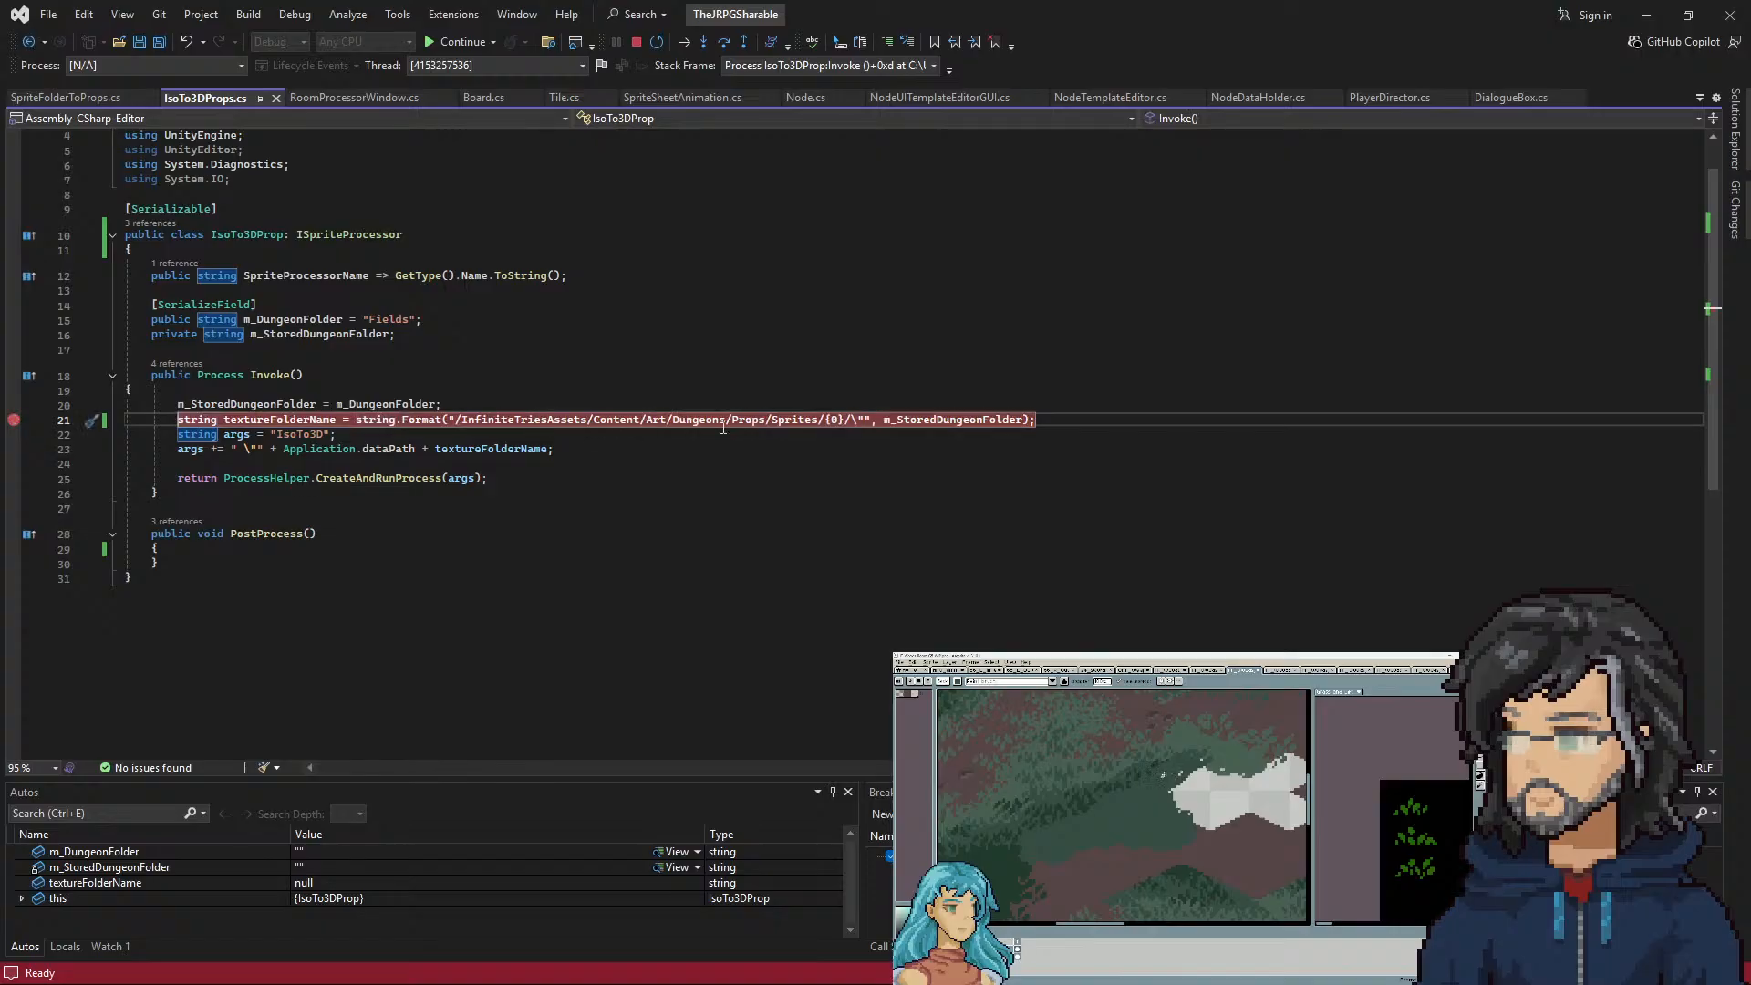
Step through IsoTo3DProp.Invoke and its caller to inspect textureFolderName, m_DungeonFolder and folderName, and resume execution
{"action": "mouse_move", "coordinate": [916, 416]}
{"action": "key", "text": "F10"}
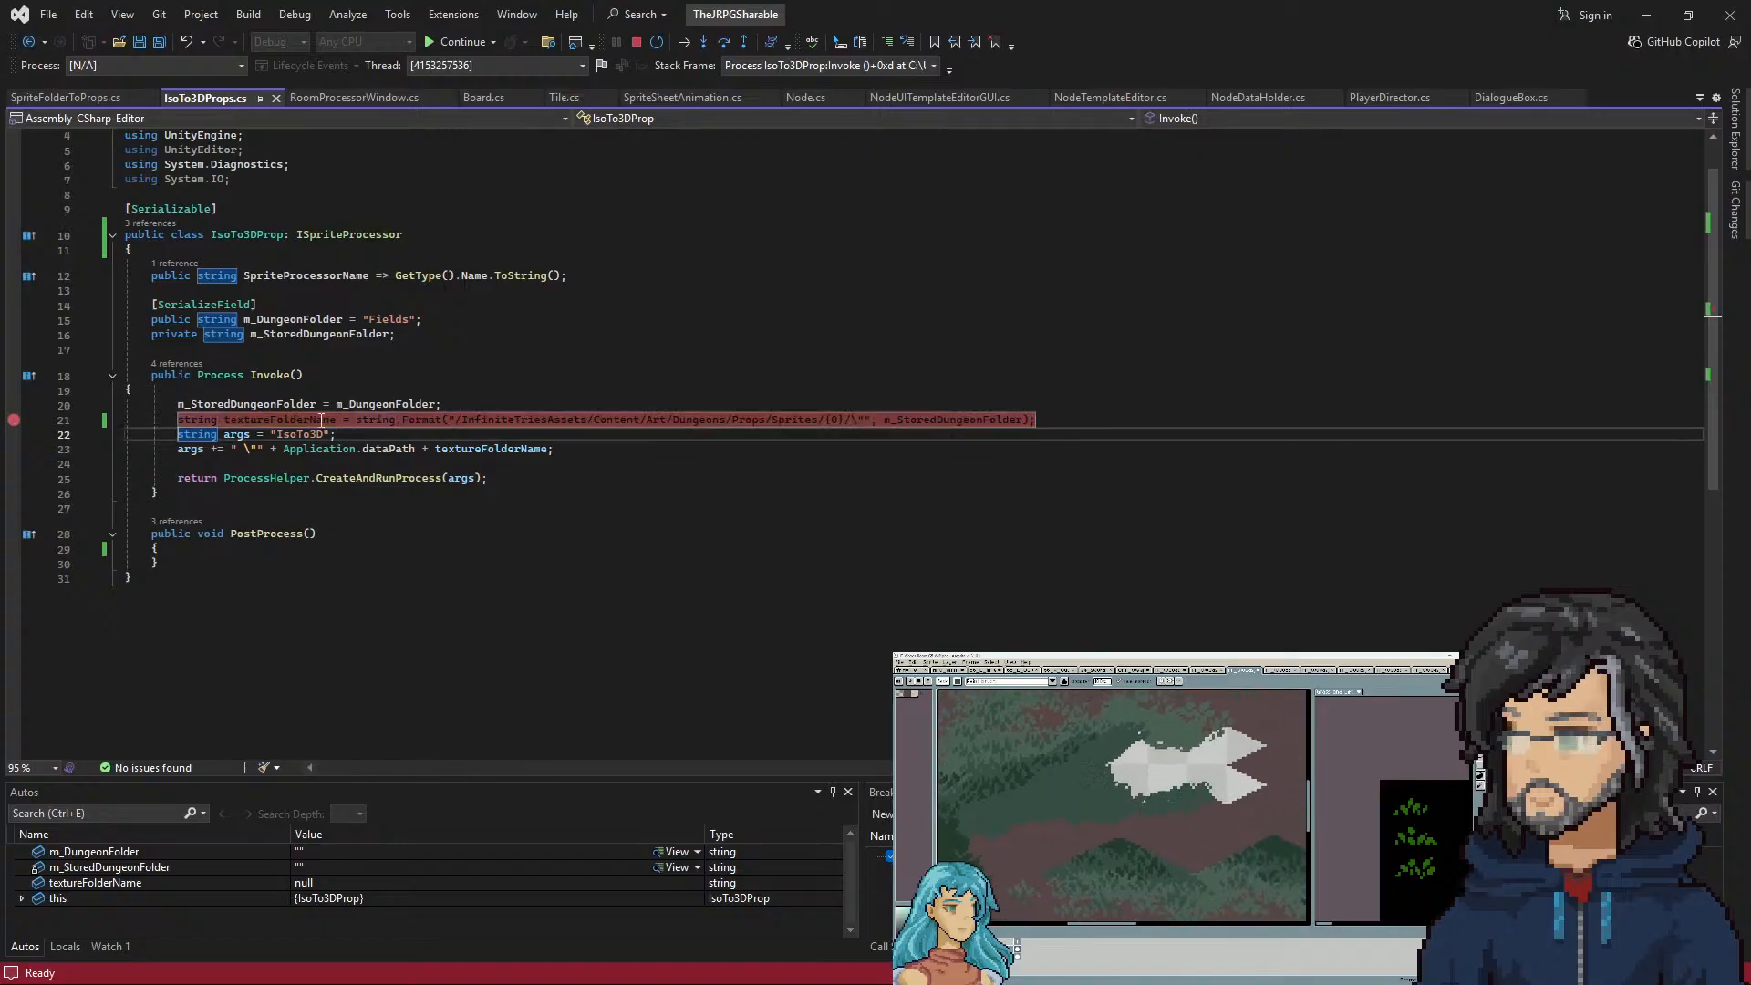
{"action": "mouse_move", "coordinate": [306, 420]}
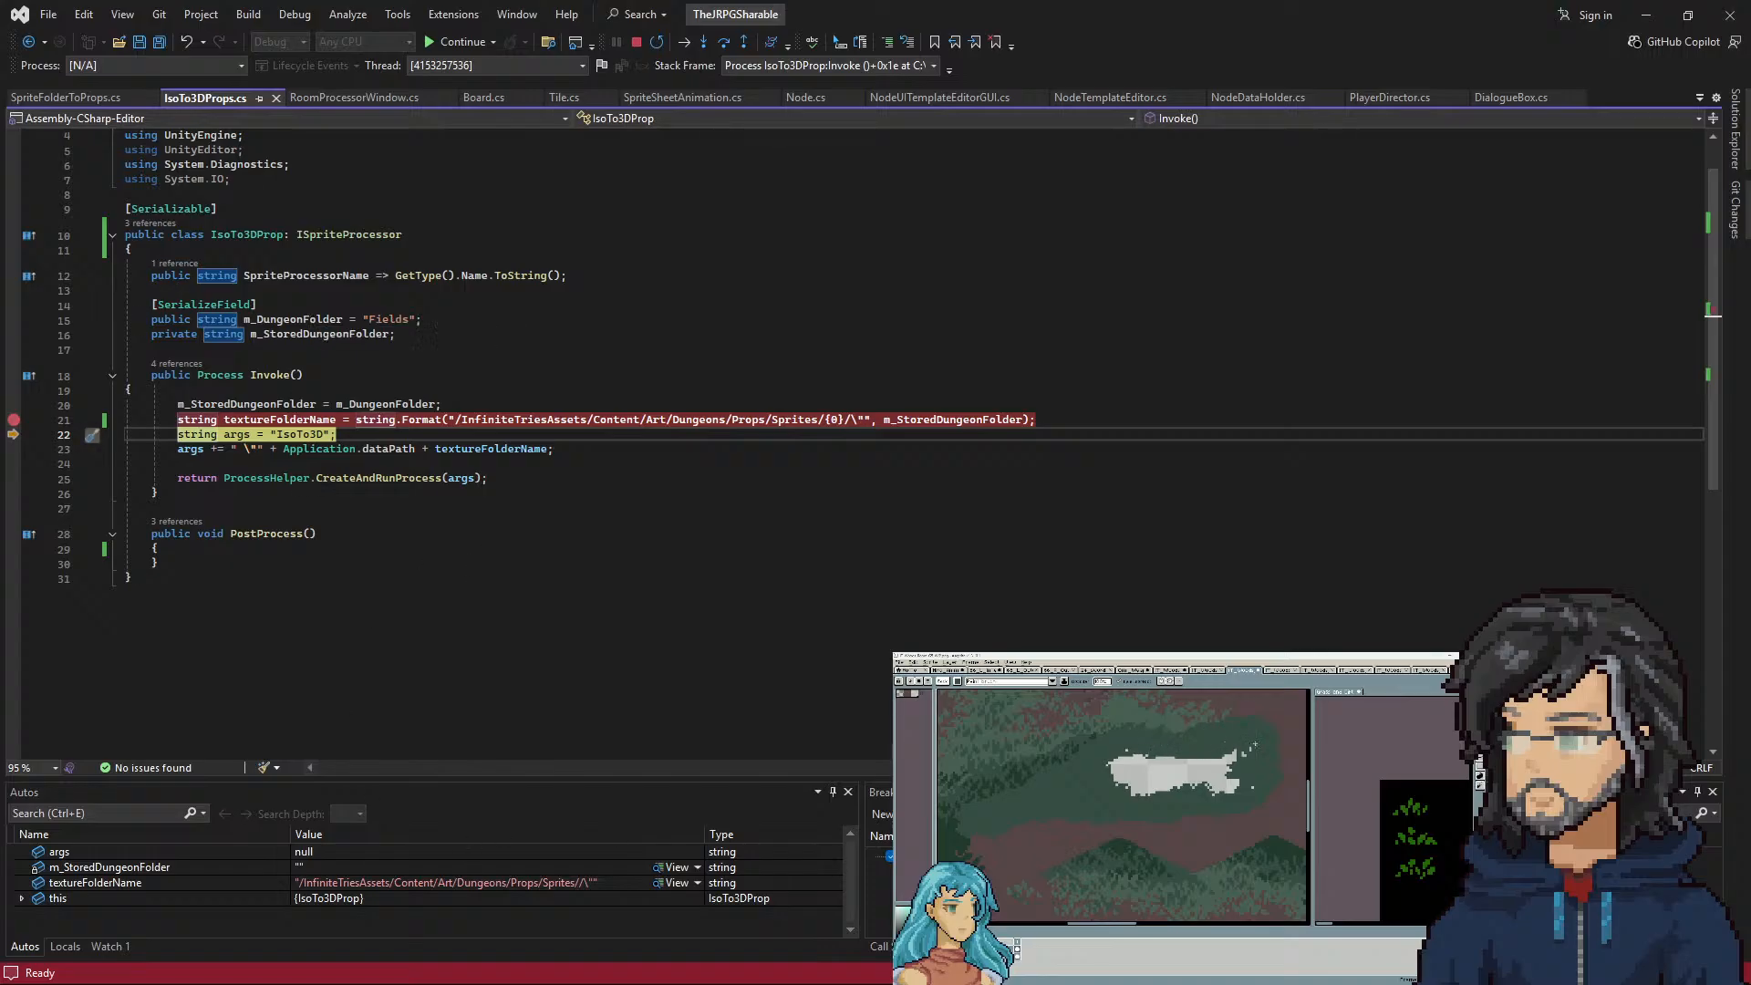
{"action": "key", "text": "shift+F11"}
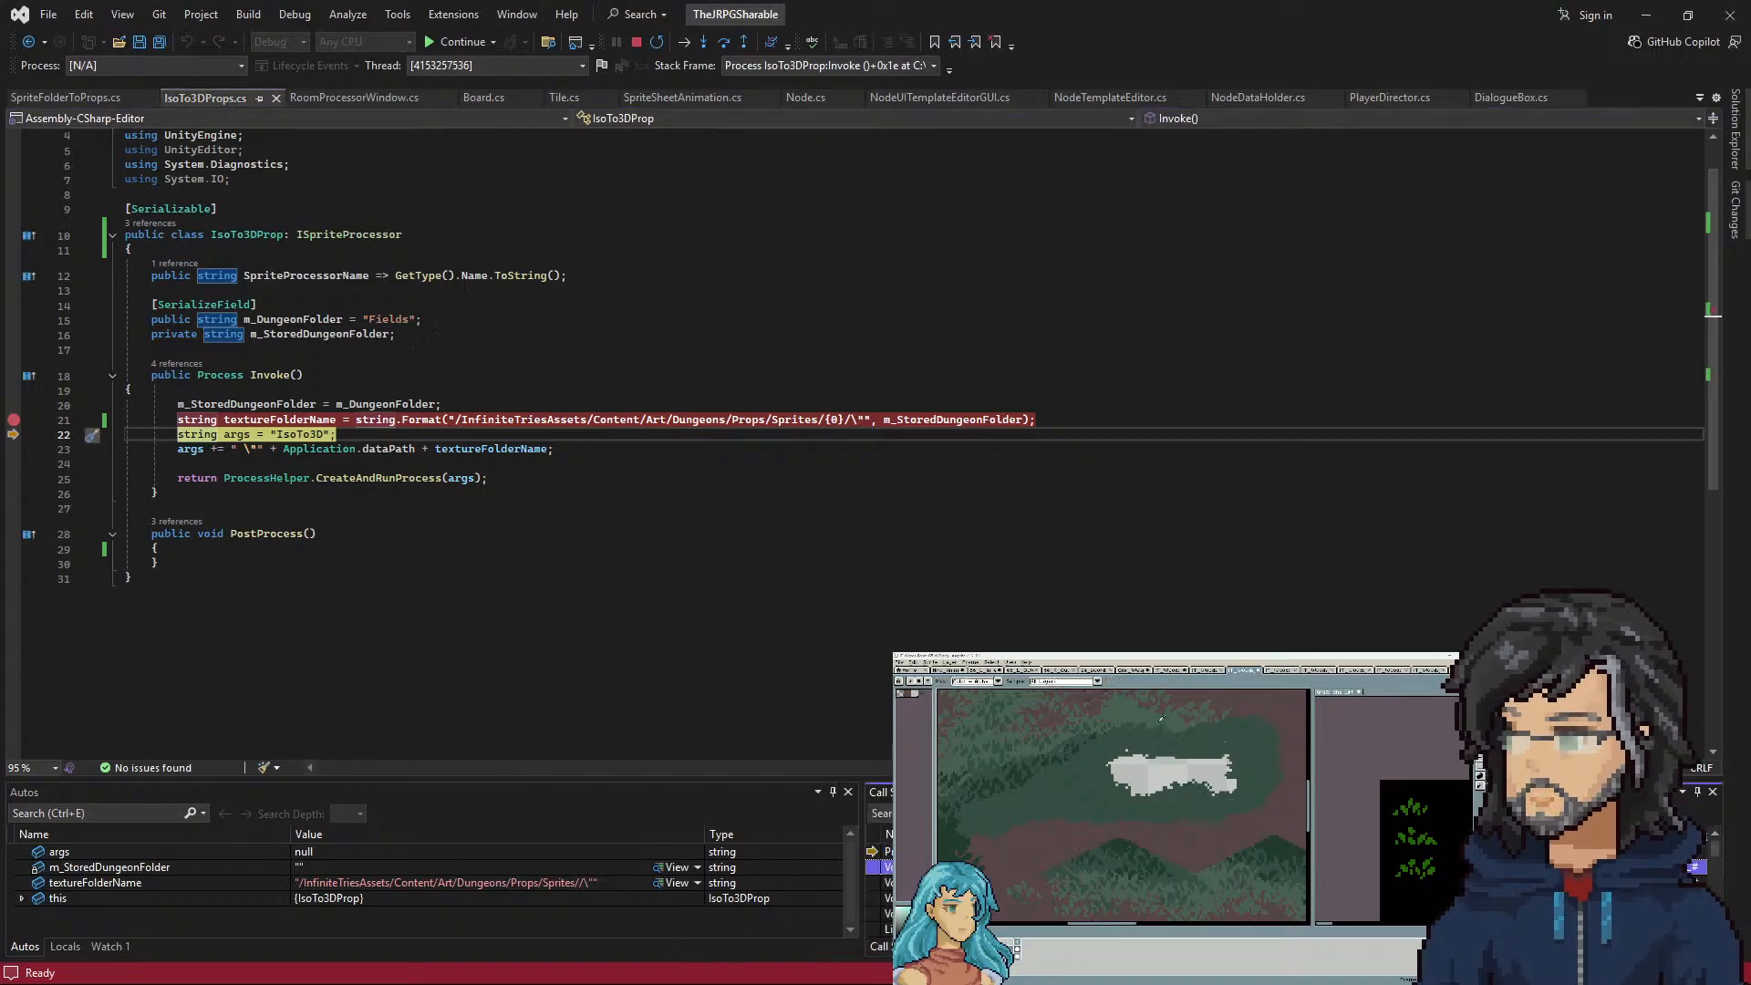
{"action": "mouse_move", "coordinate": [398, 440]}
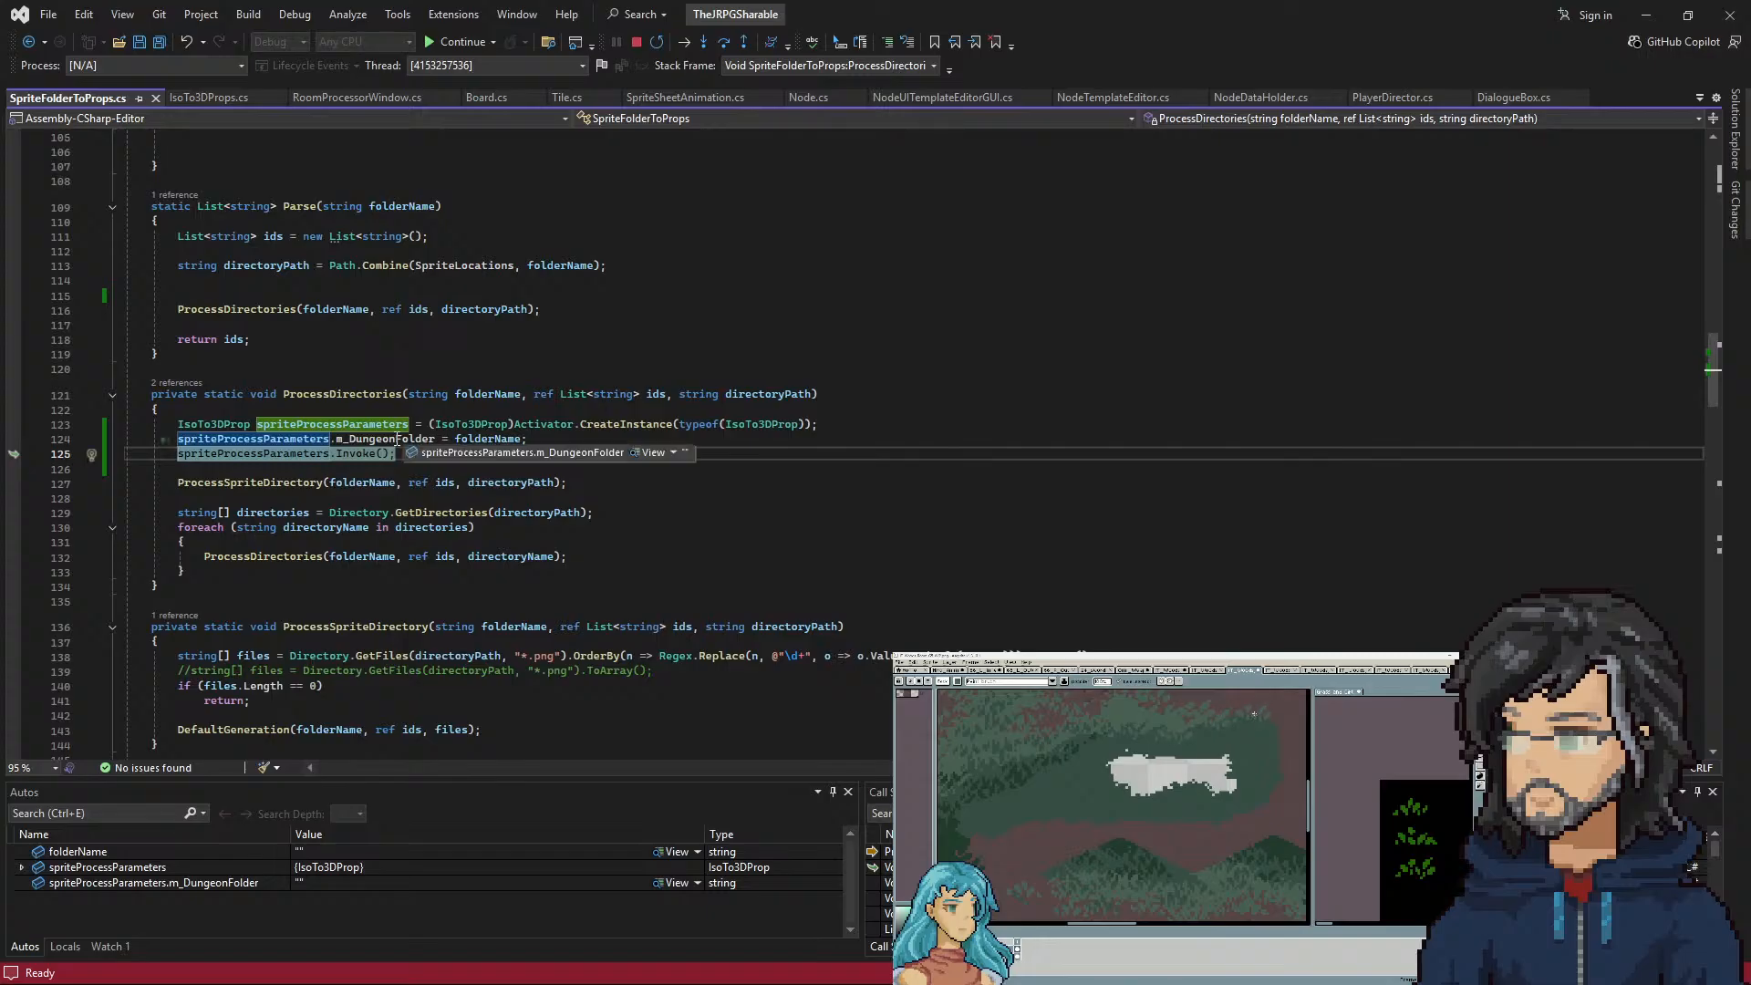
{"action": "mouse_move", "coordinate": [478, 440]}
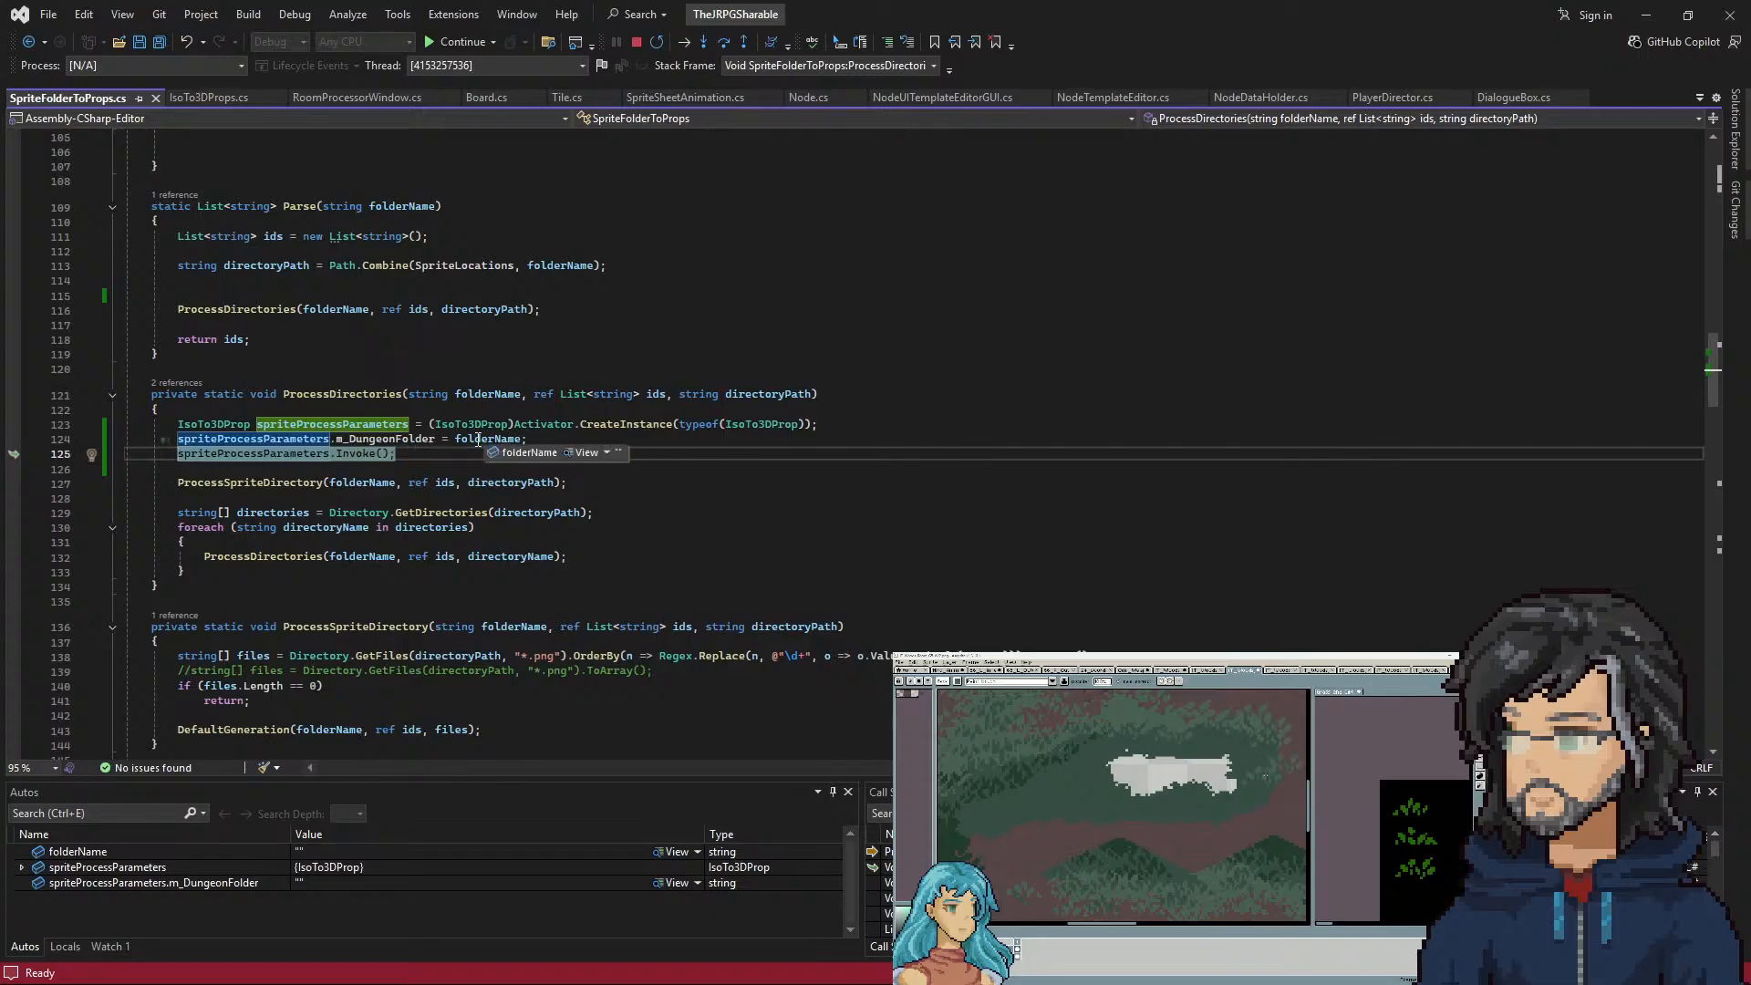
{"action": "key", "text": "F11"}
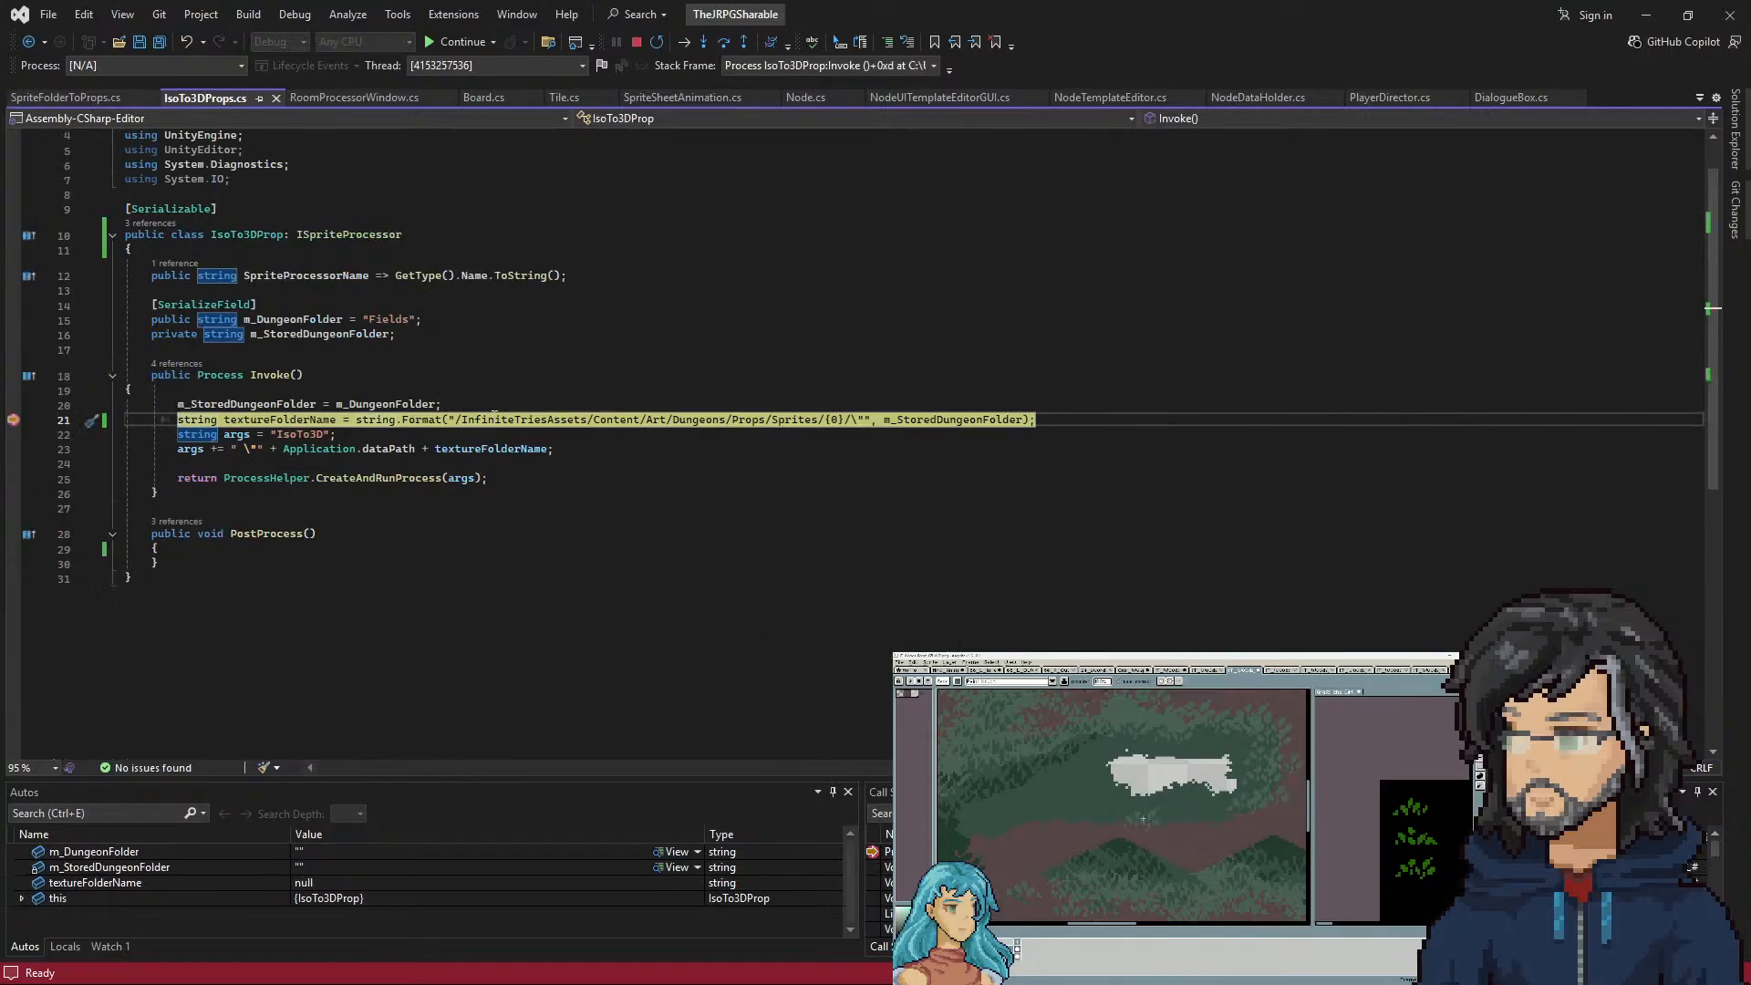
{"action": "key", "text": "F5"}
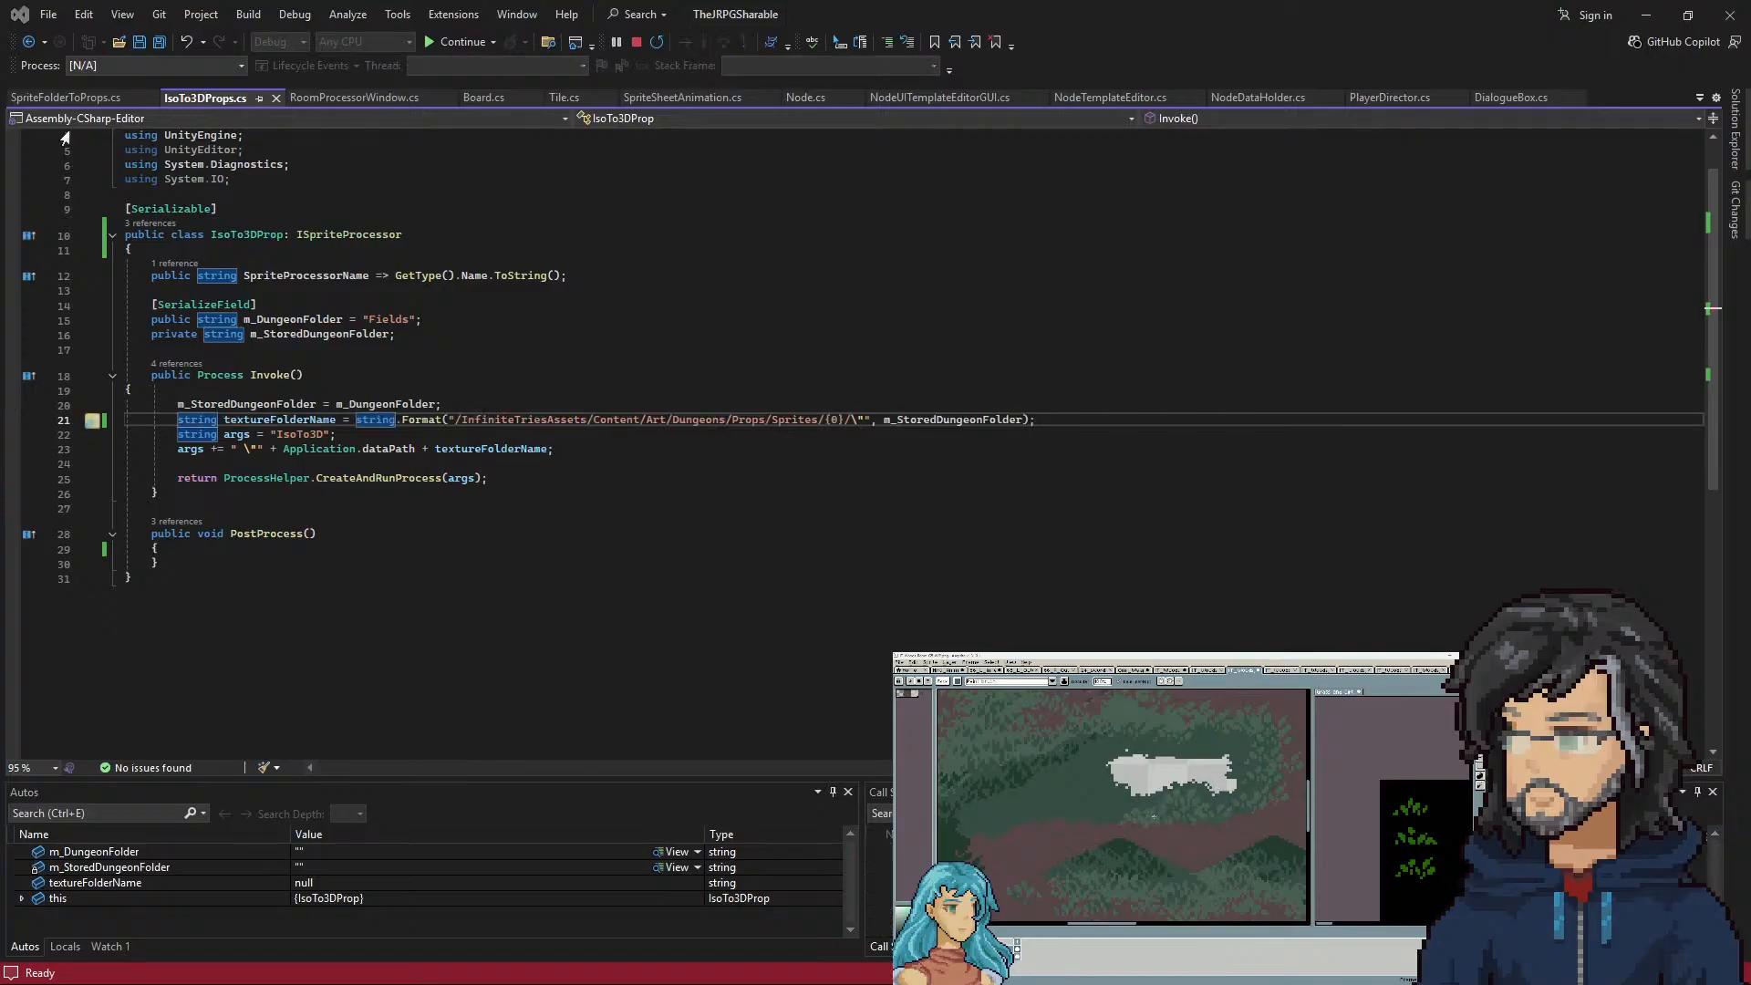
Return to ProcessDirectories in SpriteFolderToProps.cs and set a breakpoint on the spriteProcessParameters declaration
{"action": "left_click", "coordinate": [28, 41]}
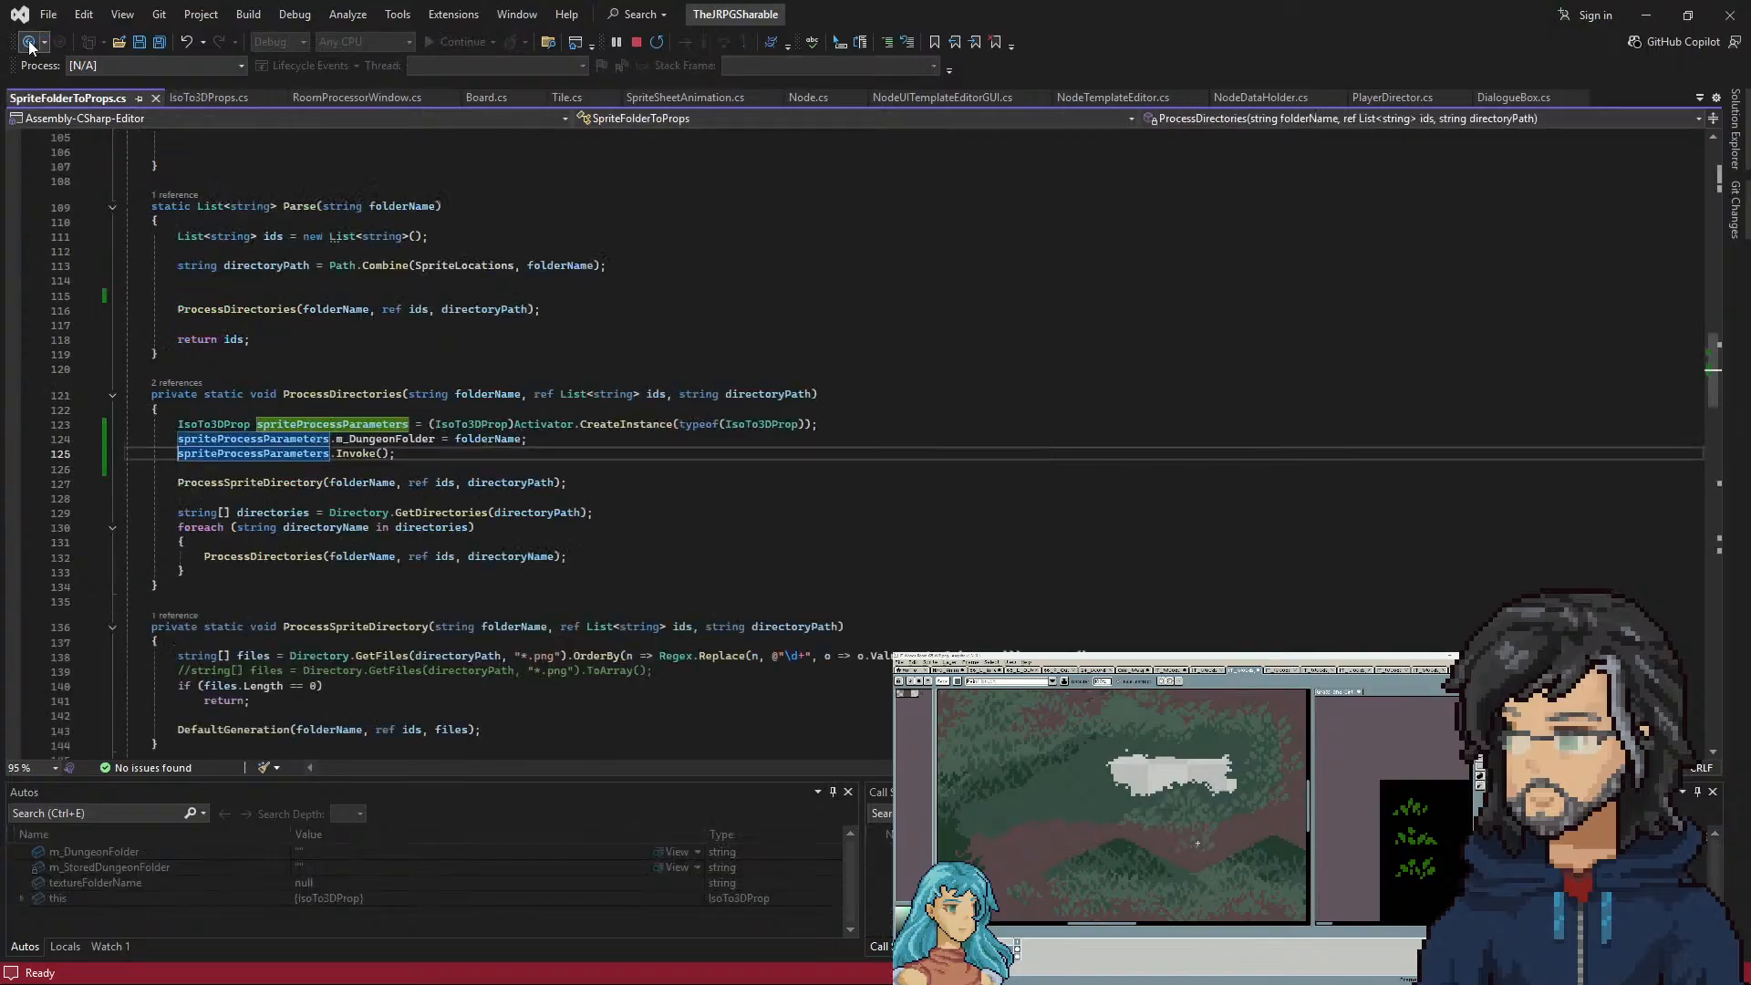
{"action": "double_click", "coordinate": [485, 440]}
{"action": "scroll", "coordinate": [563, 498], "scroll_direction": "up", "scroll_amount": 3}
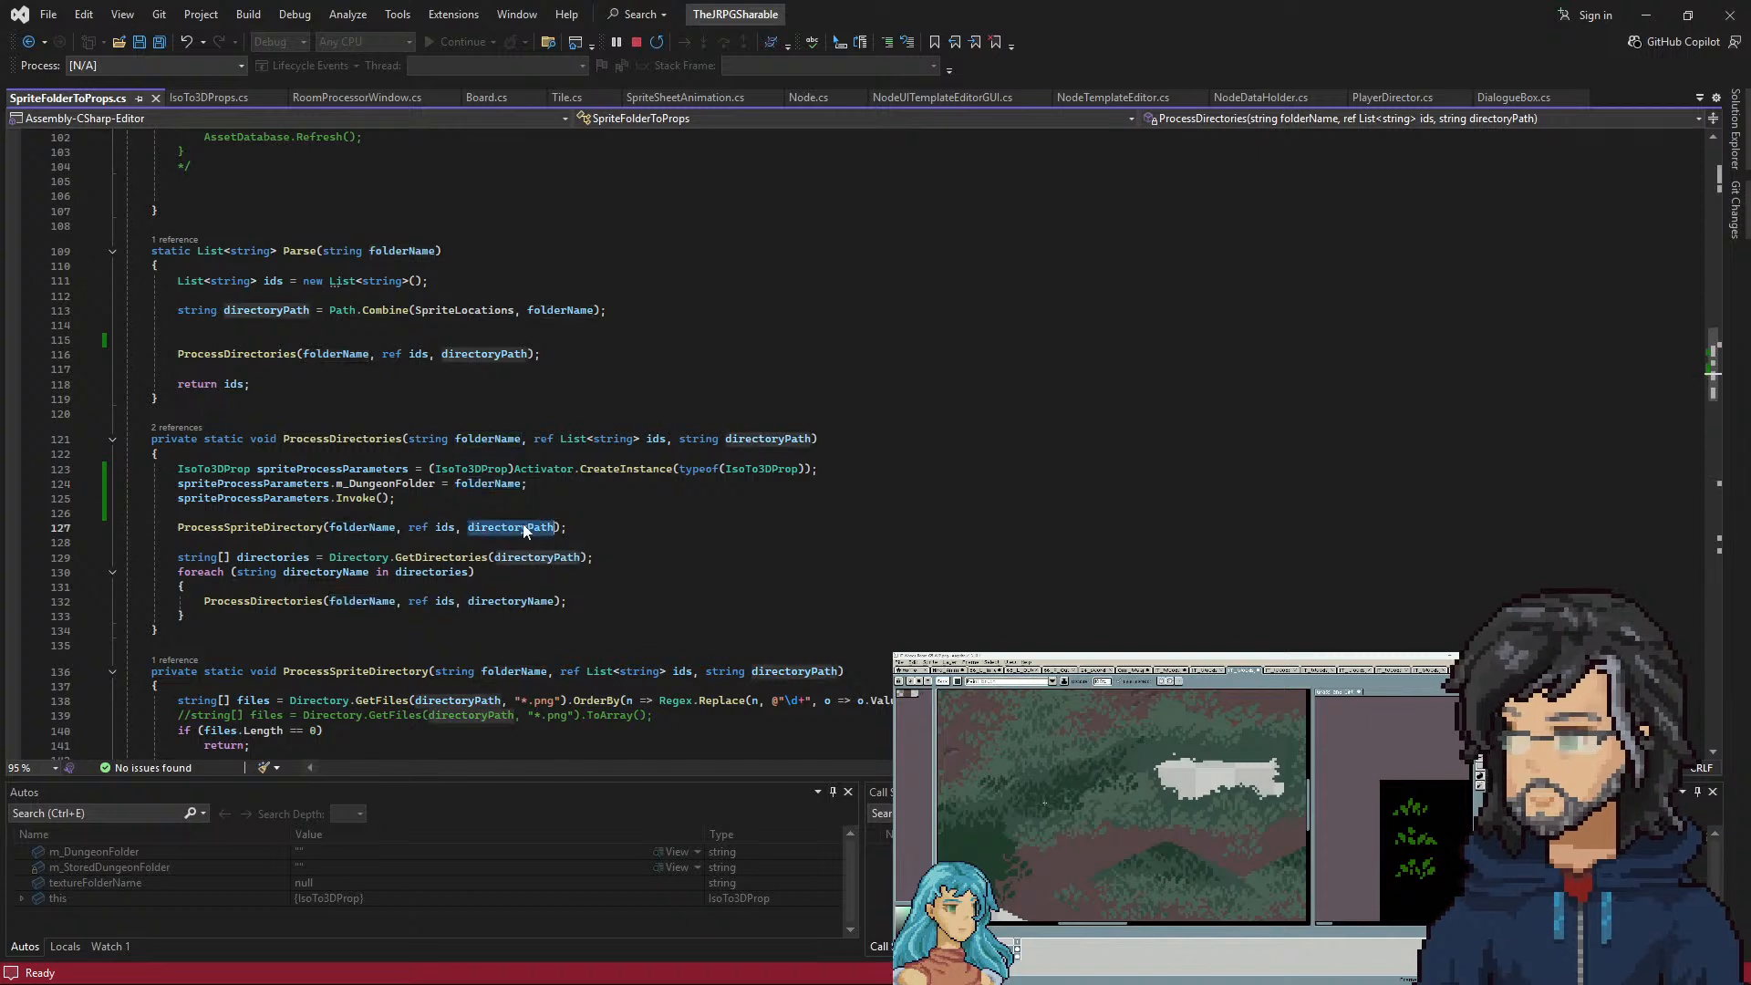
{"action": "double_click", "coordinate": [332, 469]}
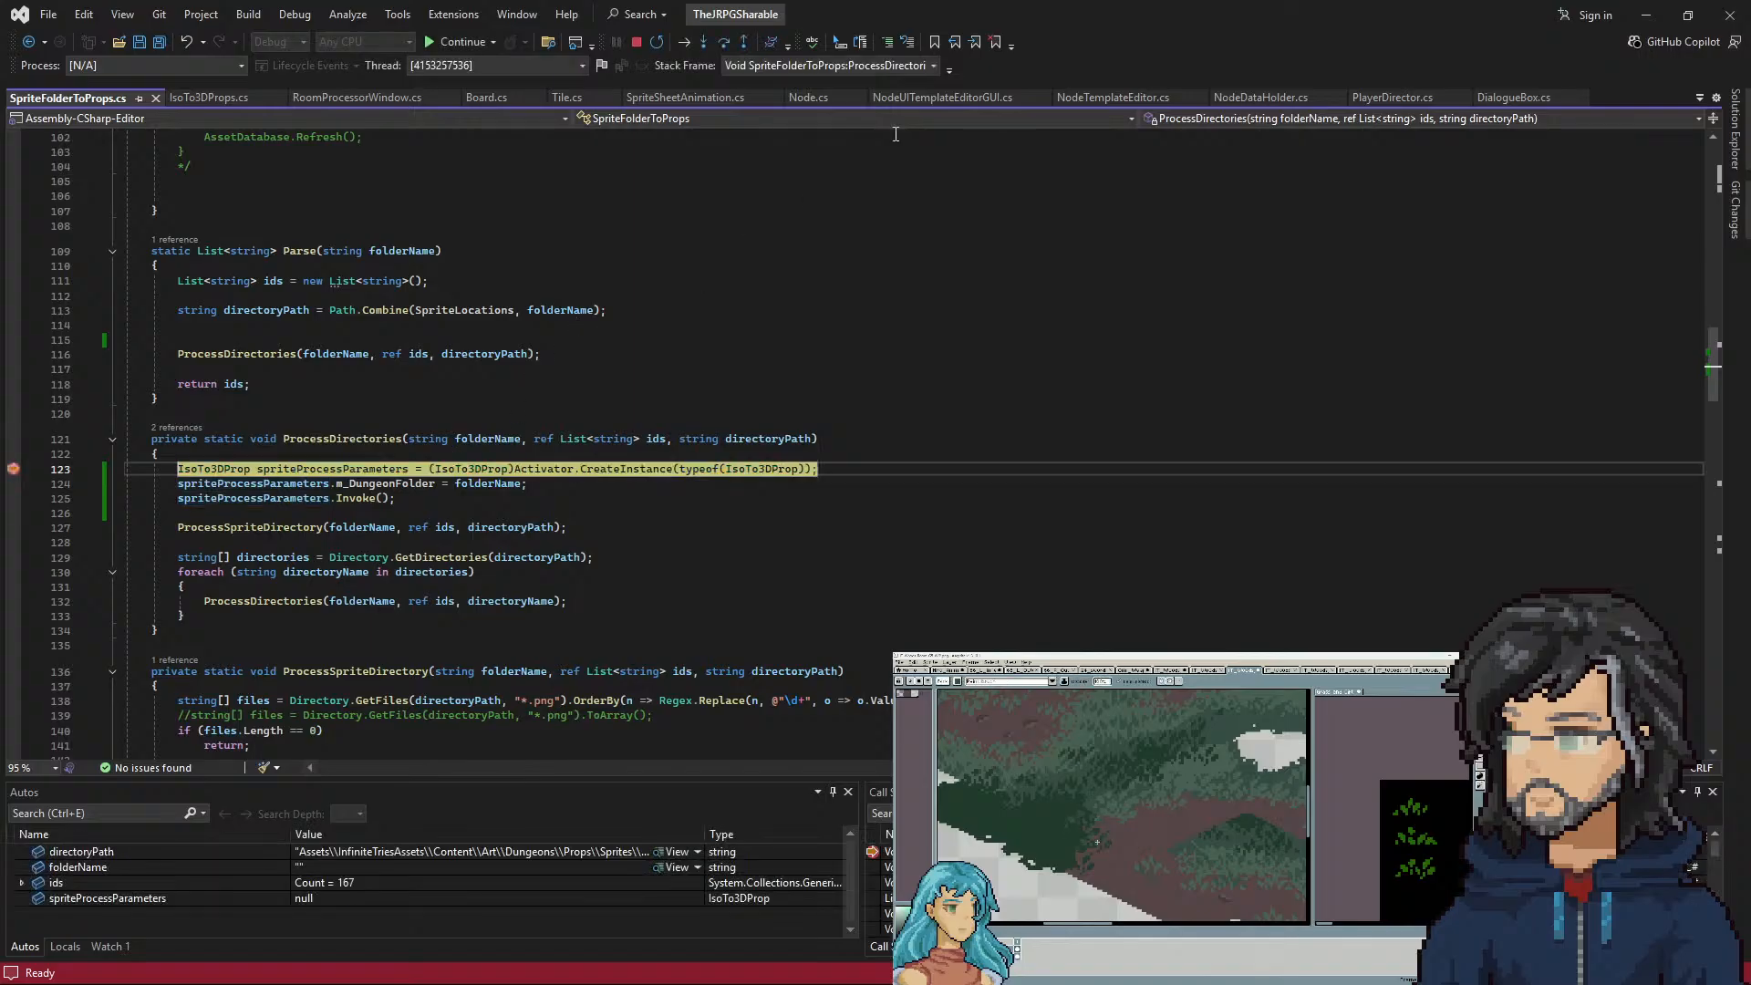
Inspect the folderName and directoryPath arguments of the ProcessSpriteDirectory call while execution is paused in ProcessDirectories
{"action": "left_click", "coordinate": [1646, 15]}
{"action": "left_click", "coordinate": [1031, 428]}
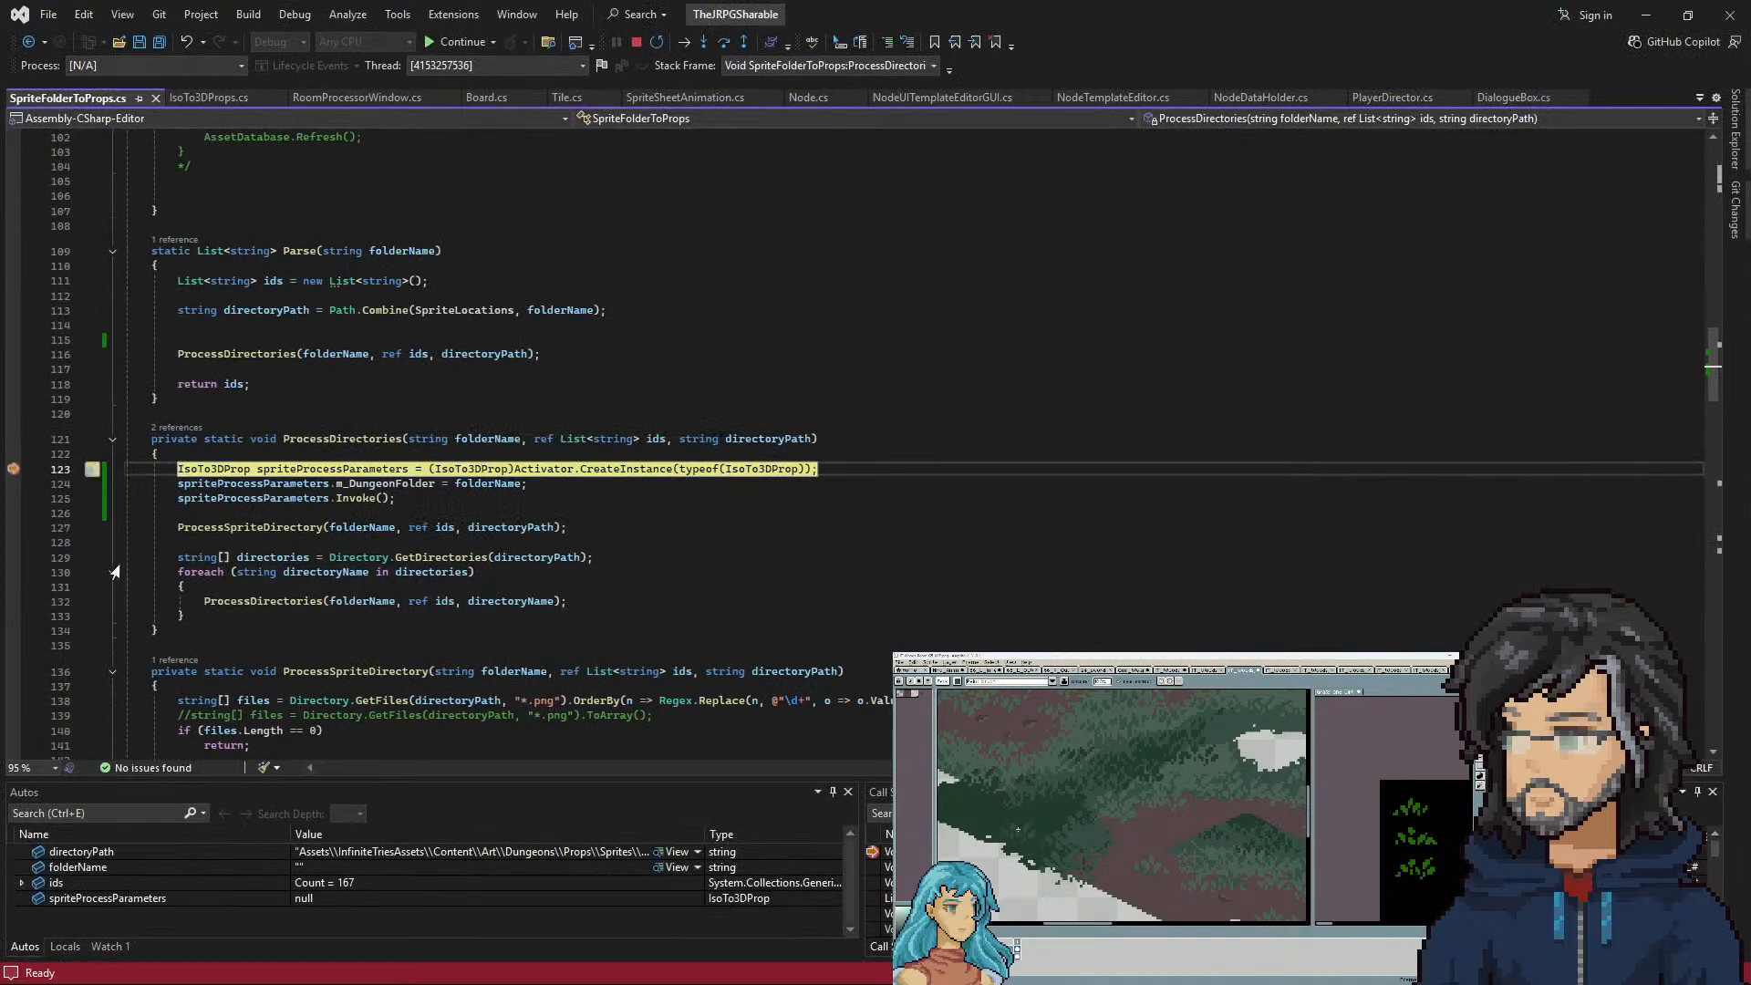
{"action": "mouse_move", "coordinate": [381, 534]}
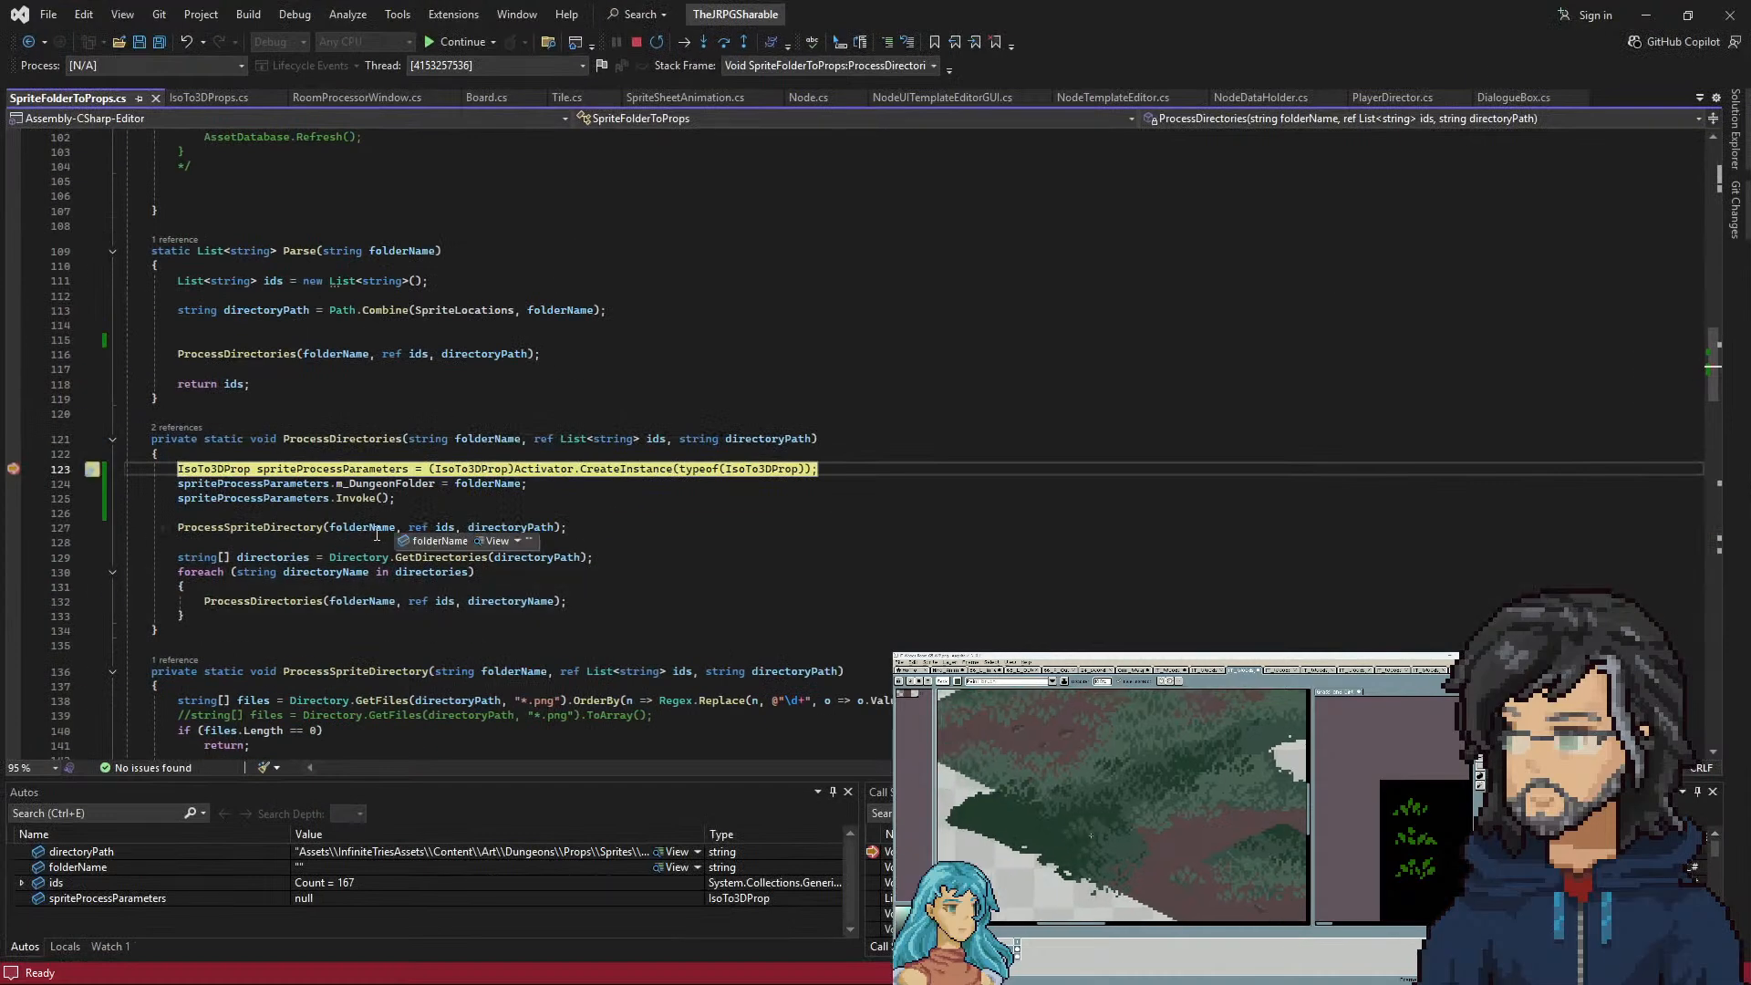
{"action": "mouse_move", "coordinate": [491, 530]}
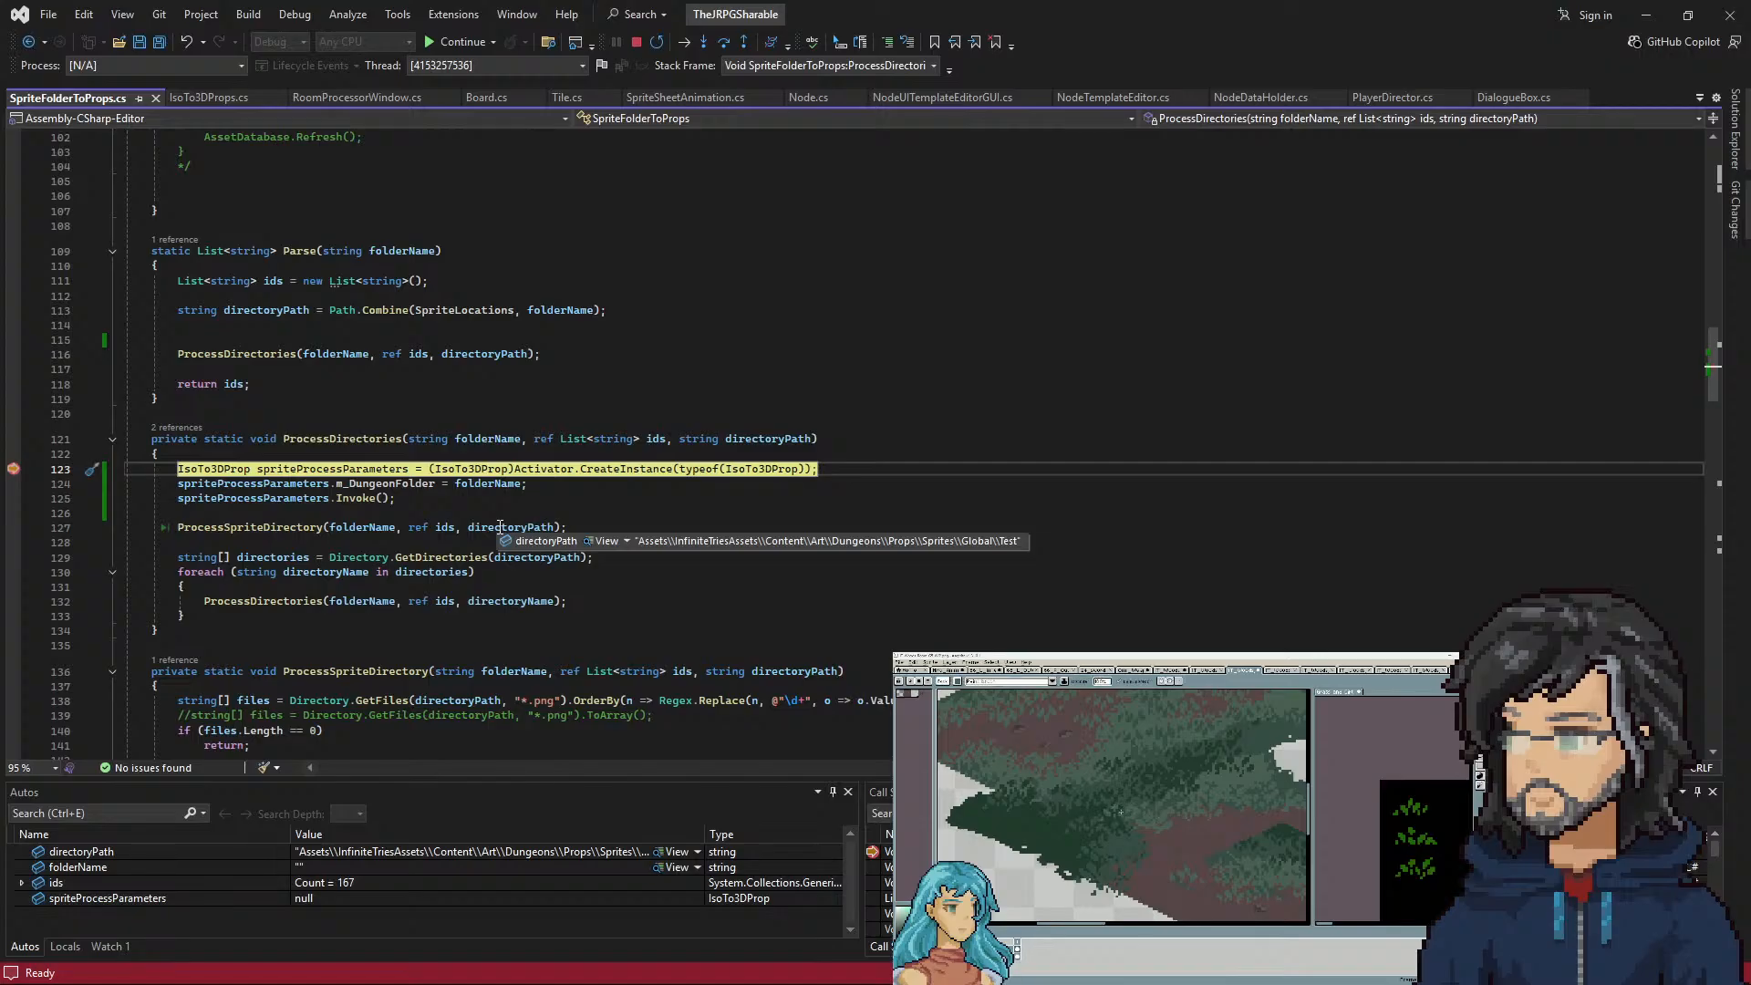
Assign directoryPath instead of folderName to spriteProcessParameters.m_DungeonFolder in ProcessDirectories
{"action": "double_click", "coordinate": [500, 527]}
{"action": "key", "text": "ctrl+c"}
{"action": "double_click", "coordinate": [489, 484]}
{"action": "key", "text": "ctrl+v"}
Go to the m_DungeonFolder definition and try m_DungeonFolder in place of textureFolderName in the args line of IsoTo3DProp.Invoke
{"action": "right_click", "coordinate": [342, 484]}
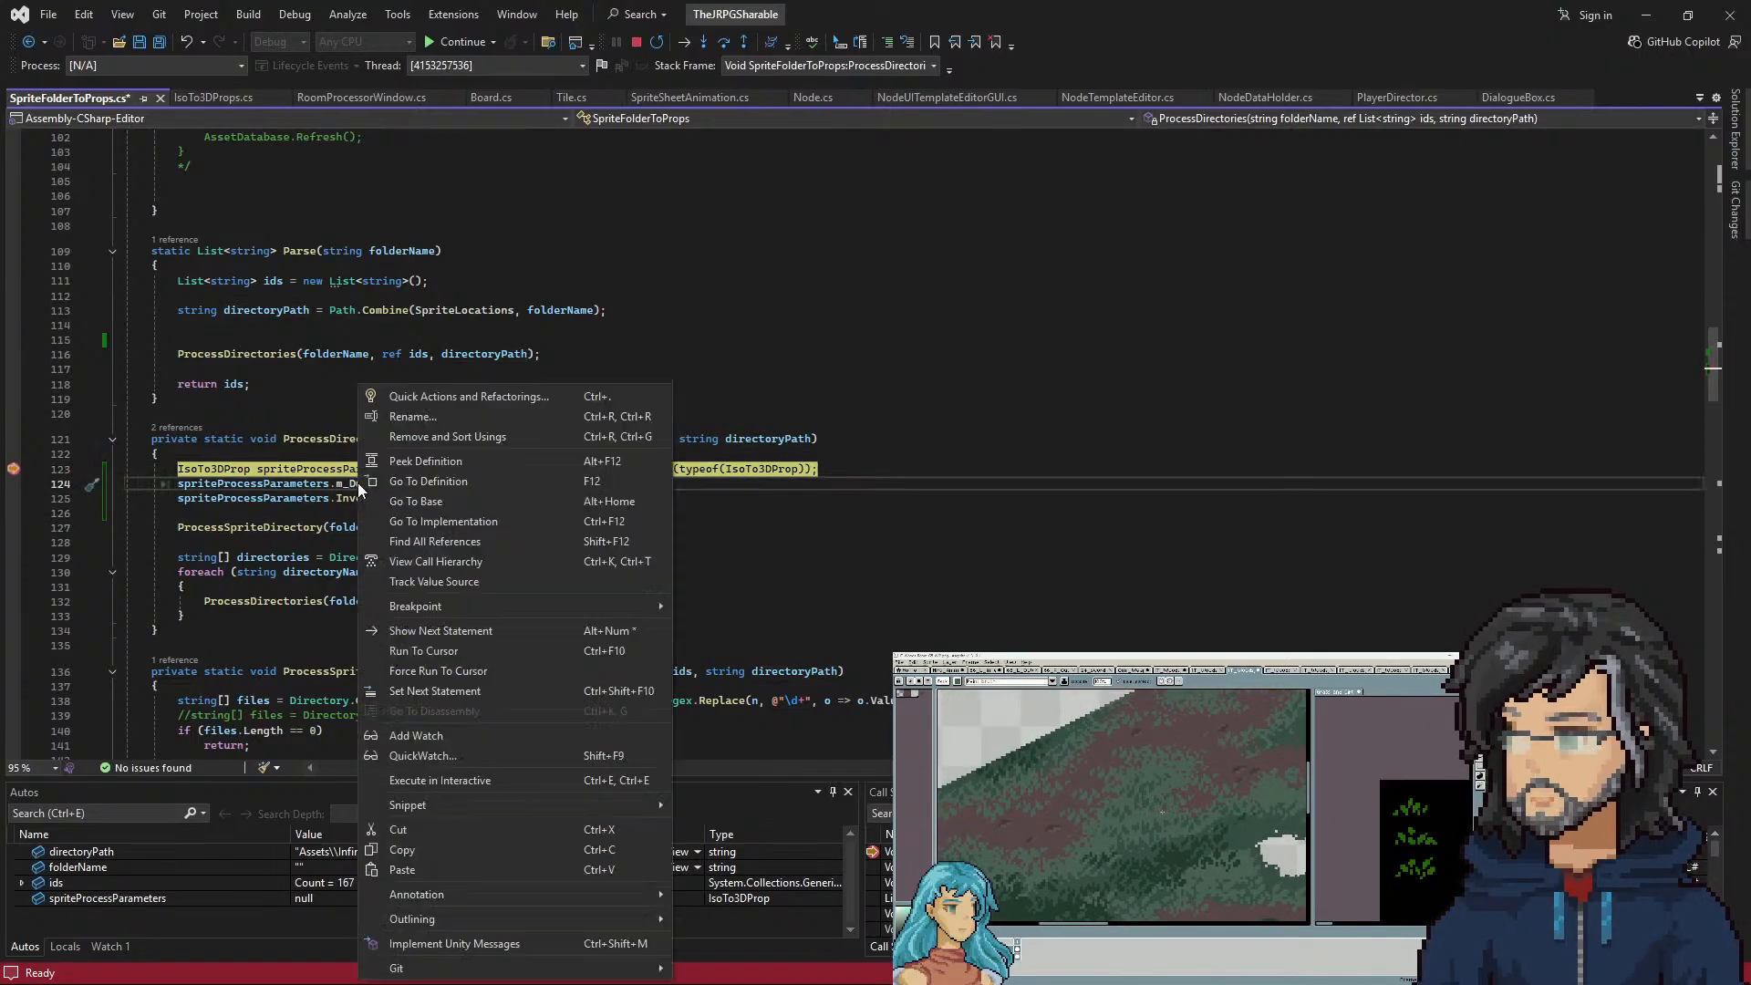
{"action": "left_click", "coordinate": [418, 479]}
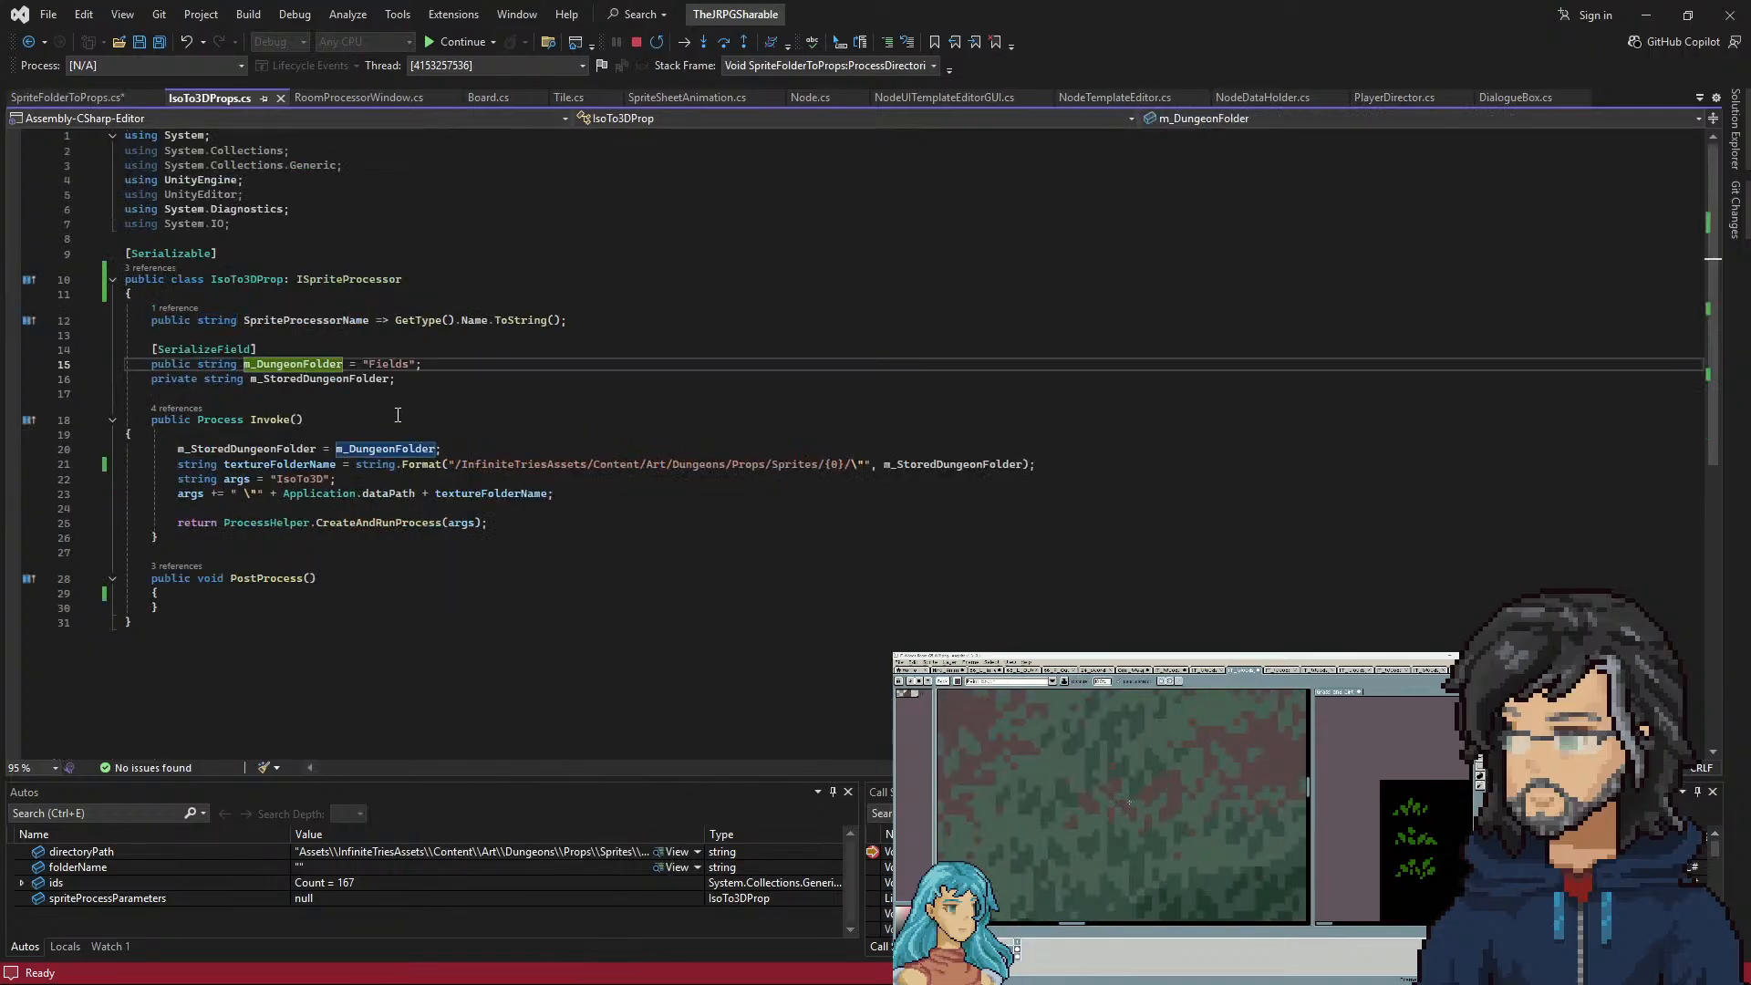
{"action": "double_click", "coordinate": [278, 466]}
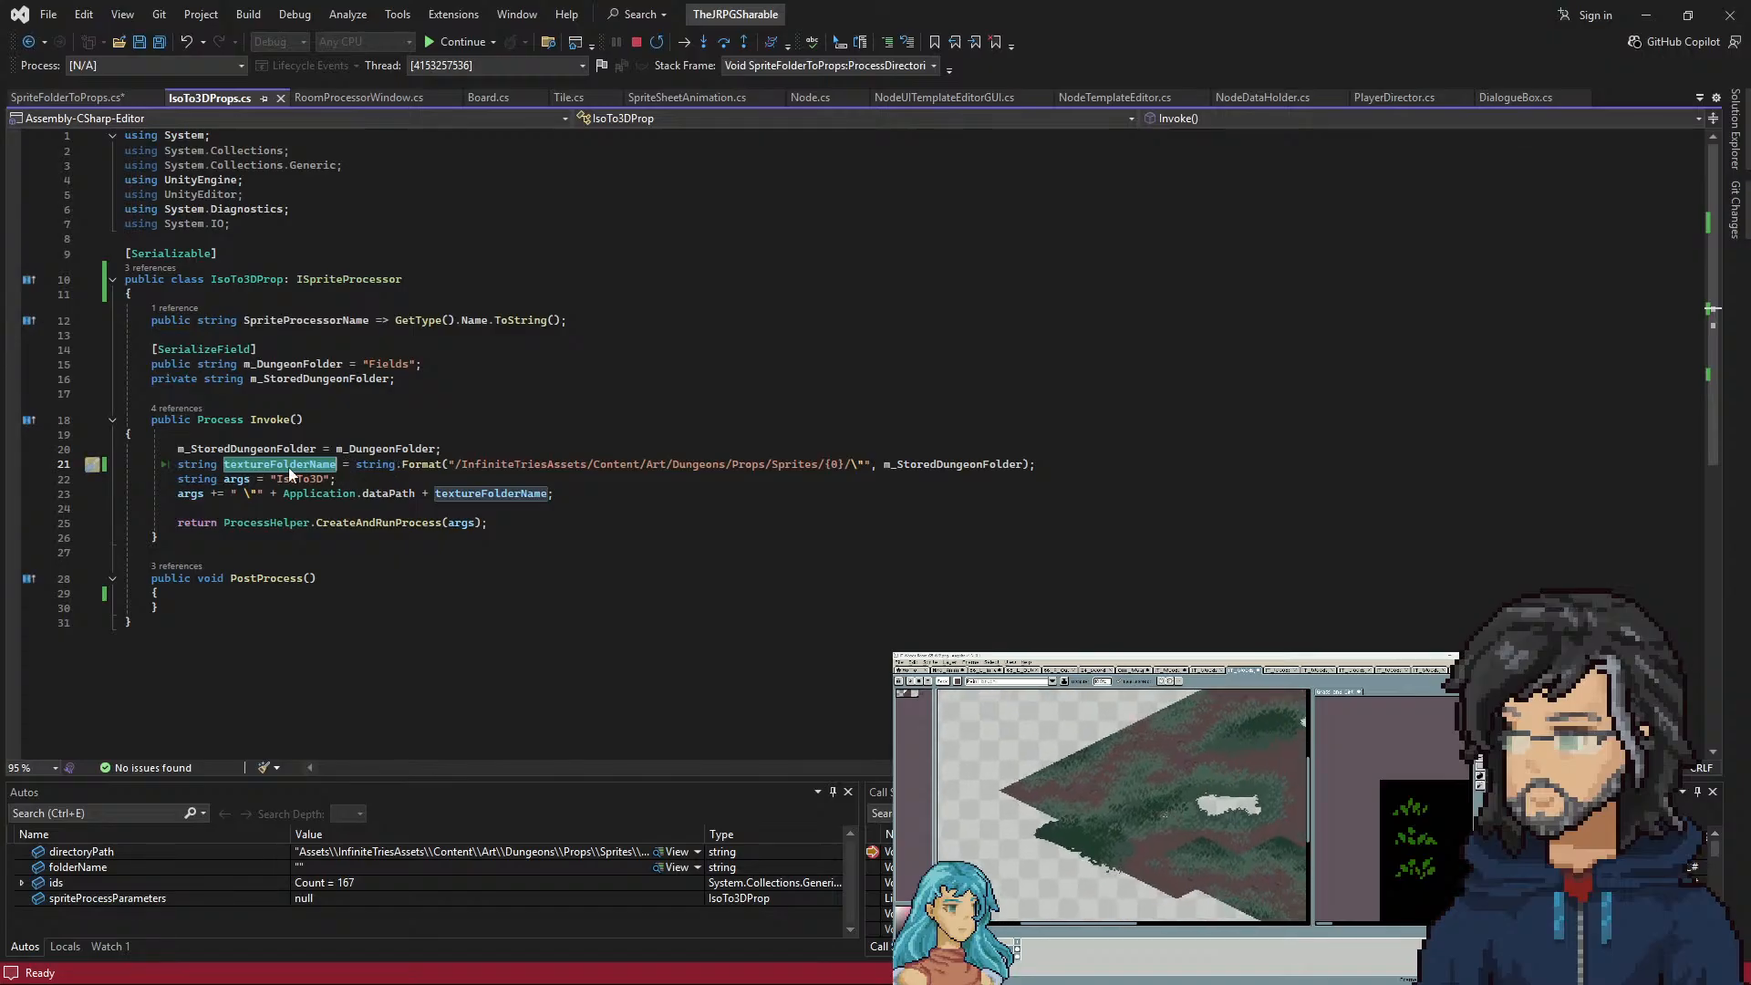
{"action": "double_click", "coordinate": [278, 364]}
{"action": "key", "text": "ctrl+c"}
{"action": "double_click", "coordinate": [491, 493]}
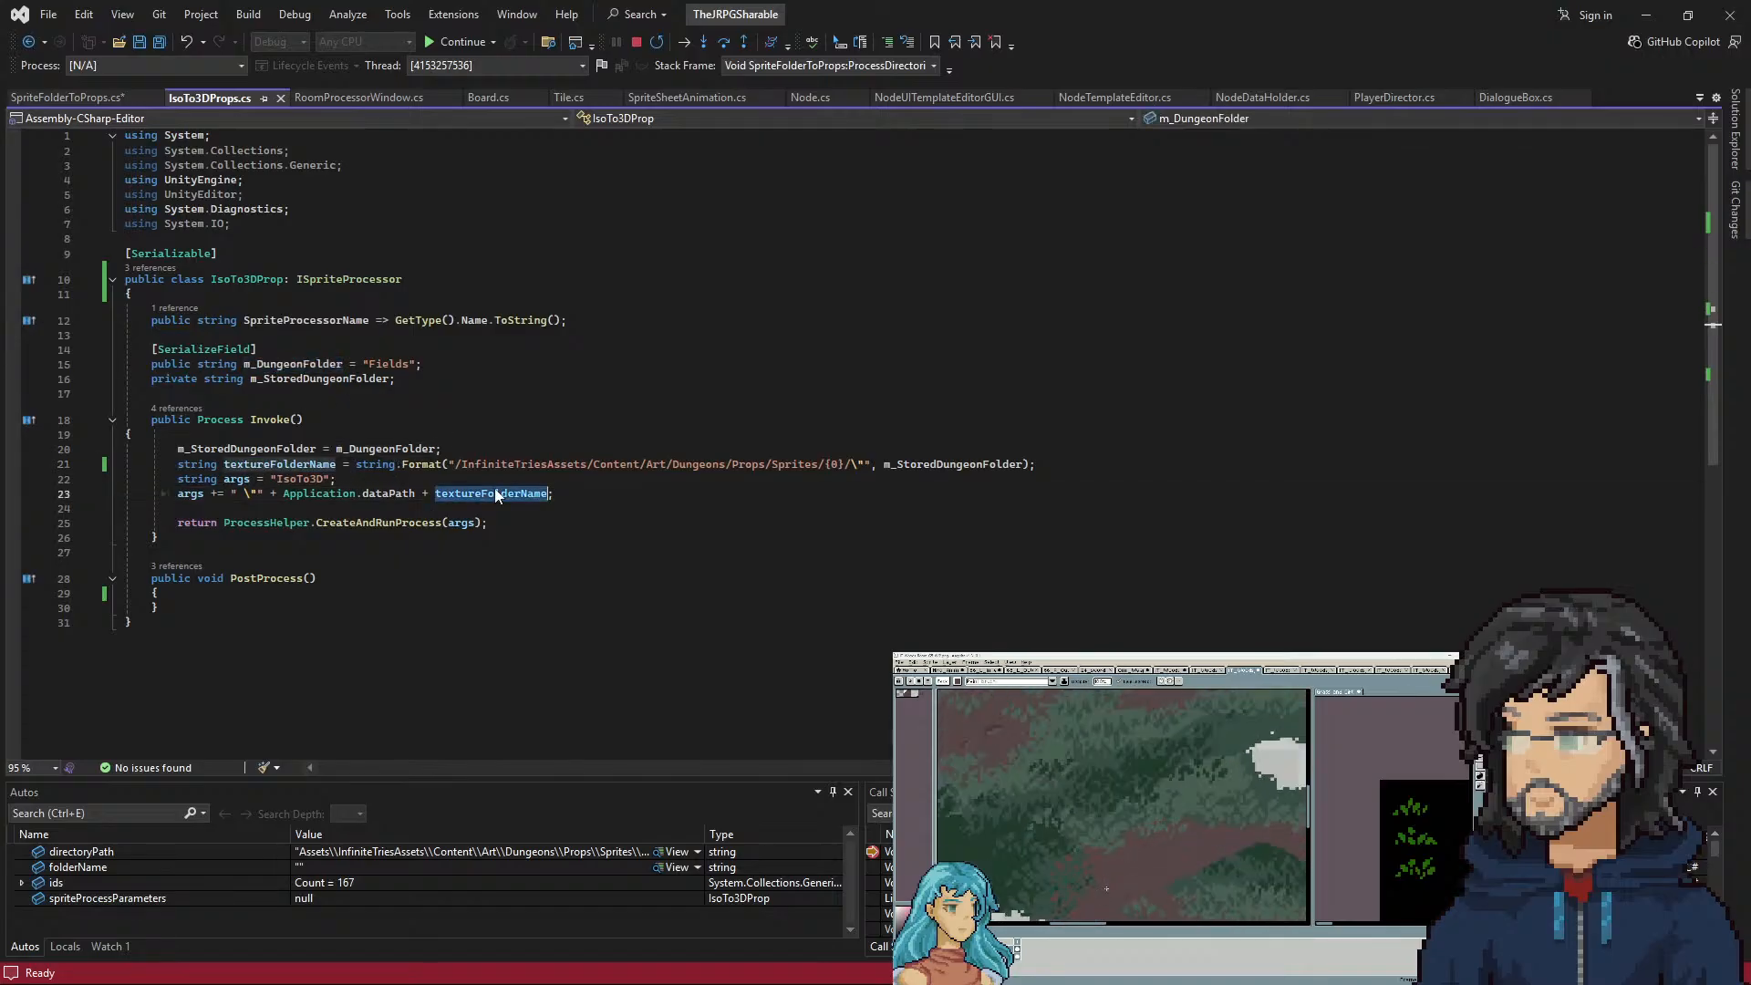
{"action": "key", "text": "ctrl+v"}
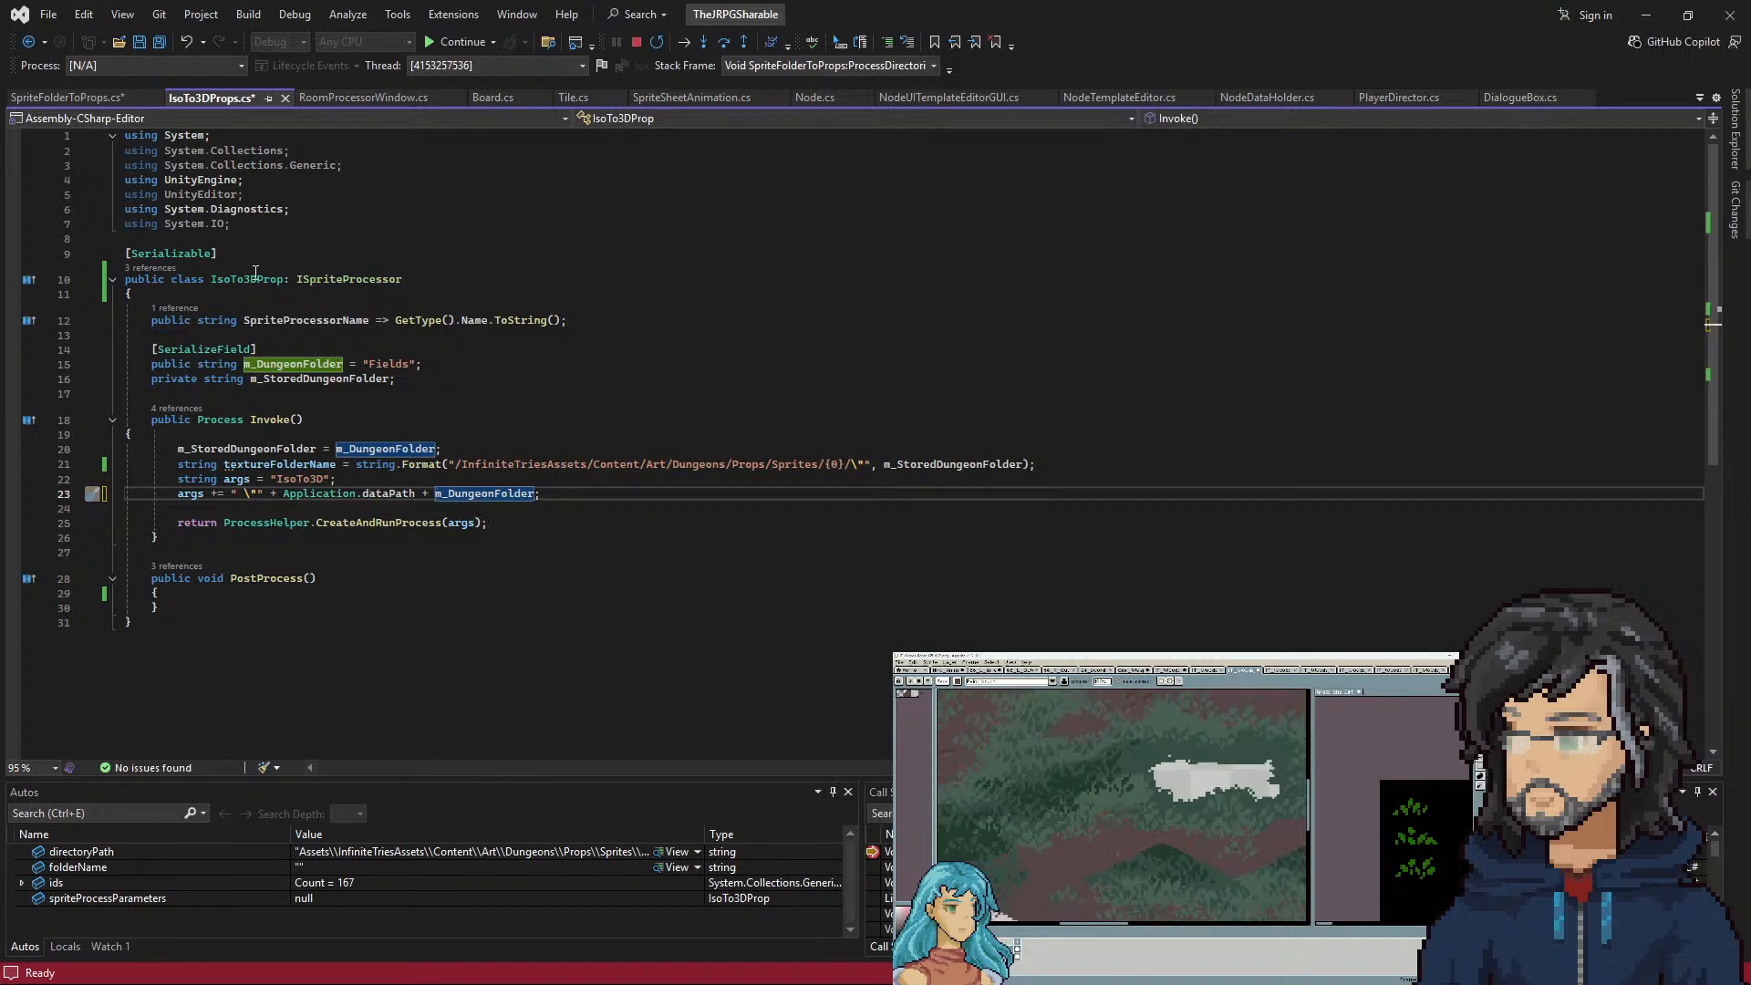
Check the value of directoryPath in the m_DungeonFolder assignment of ProcessDirectories and return to IsoTo3DProps.cs
{"action": "left_click", "coordinate": [30, 44]}
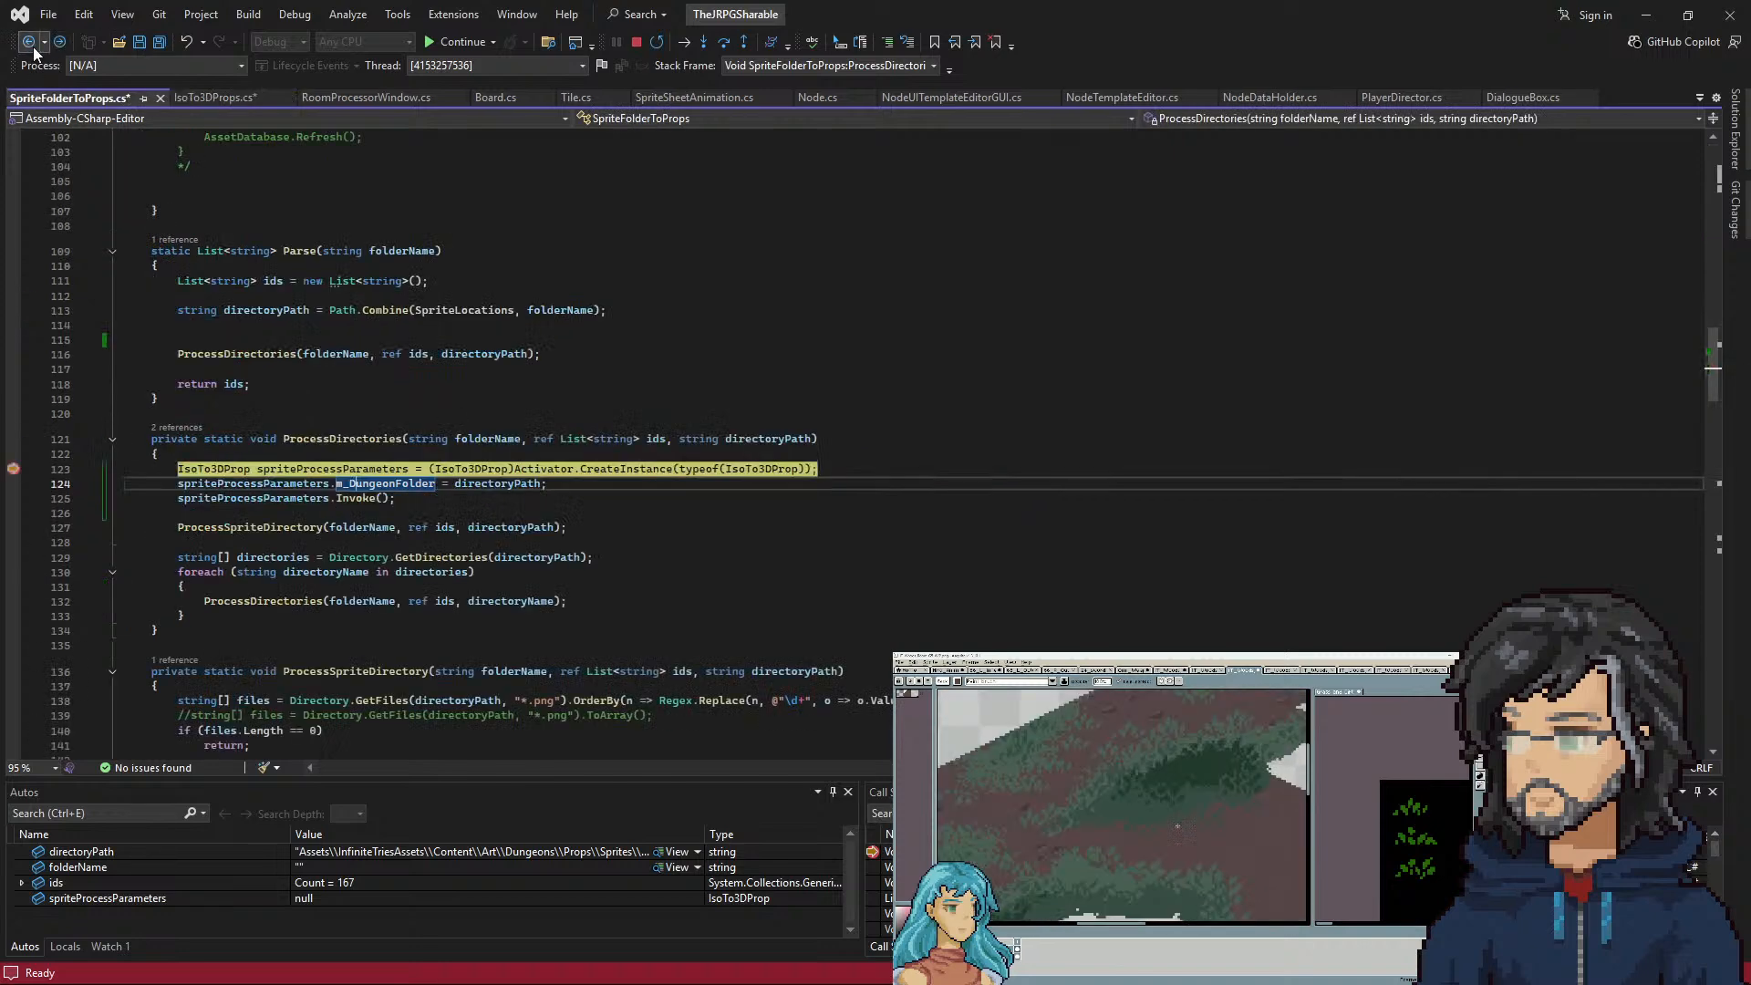
{"action": "mouse_move", "coordinate": [494, 489]}
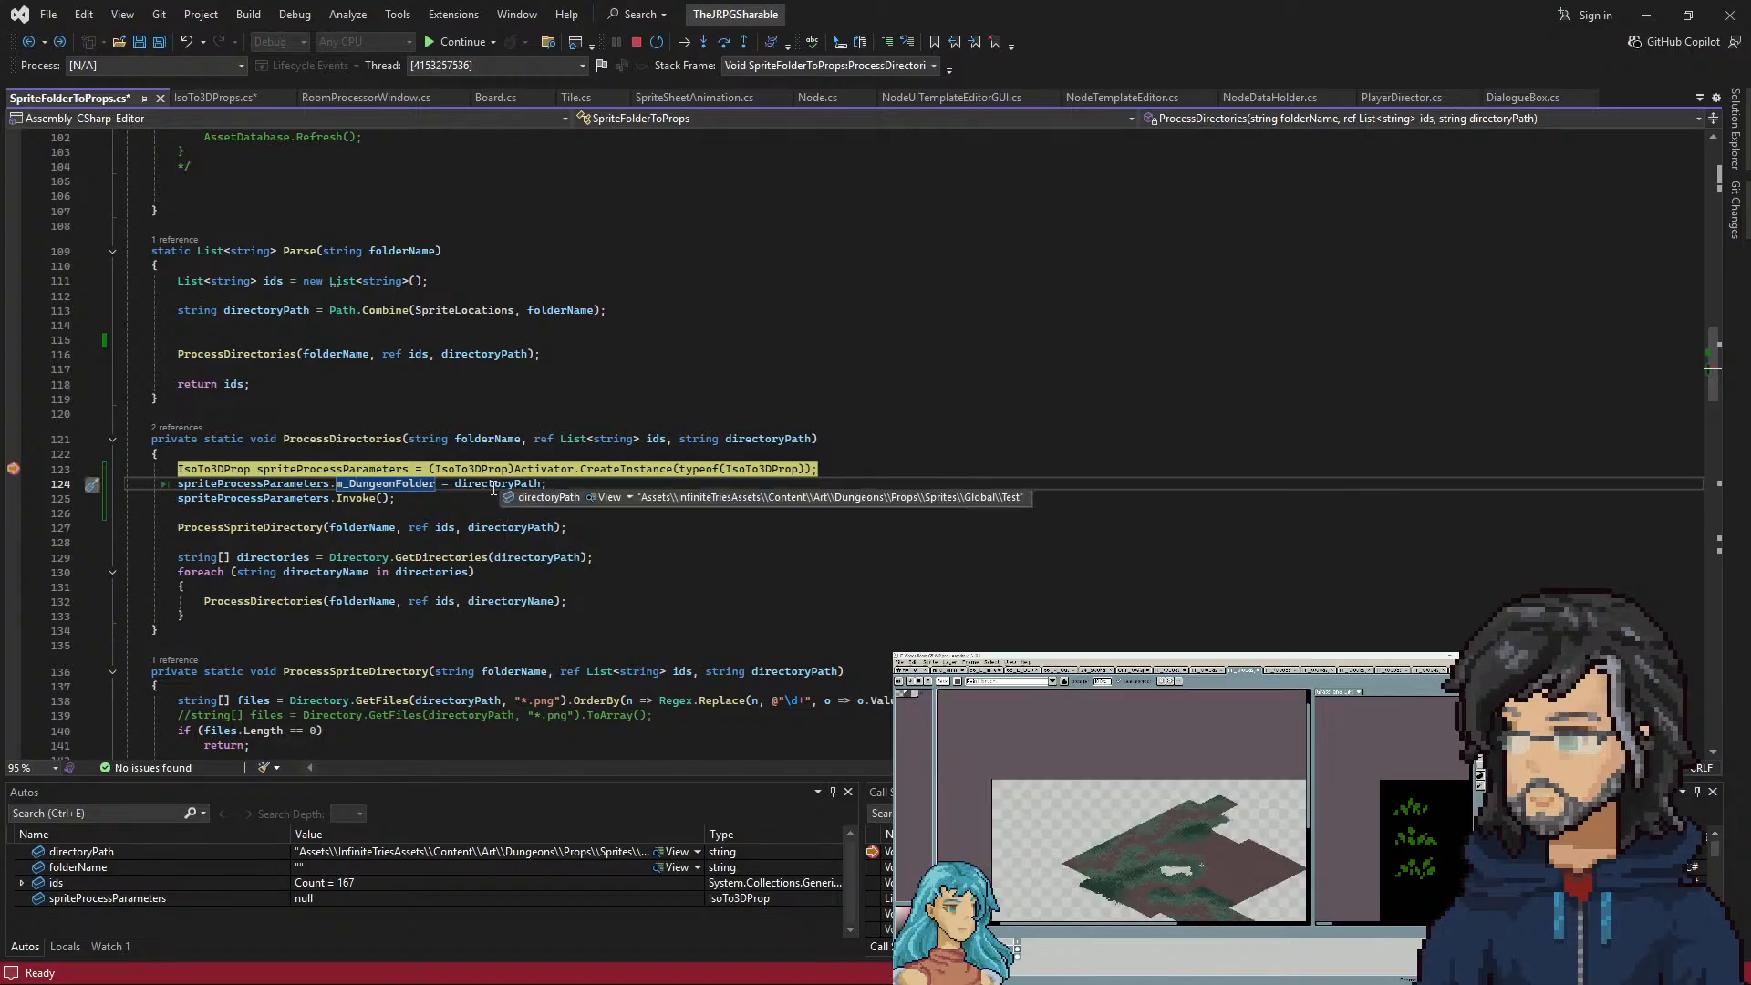
{"action": "left_click", "coordinate": [28, 46]}
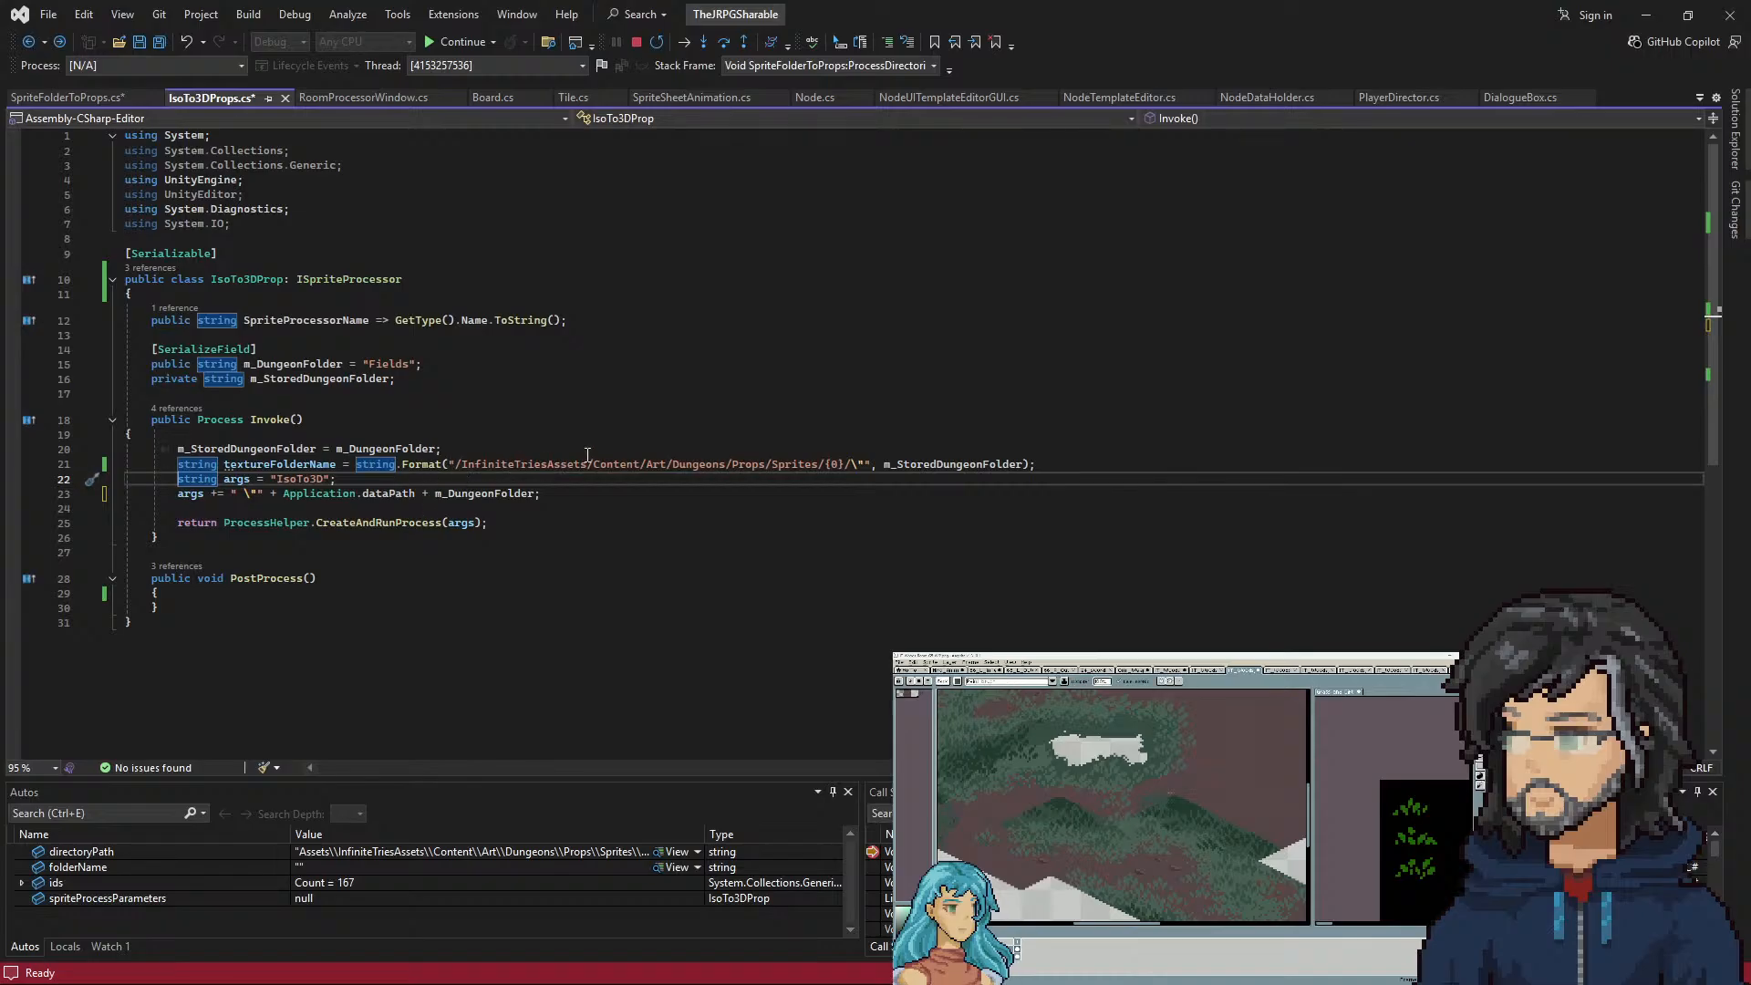
Remove InfiniteTriesAssets/Content/Art/Dungeons/Props/Sprites/ from the textureFolderName format string, leaving /{0}/ before the escaped closing quote
{"action": "mouse_move", "coordinate": [825, 466]}
{"action": "left_click_drag", "start_coordinate": [826, 465], "coordinate": [461, 462]}
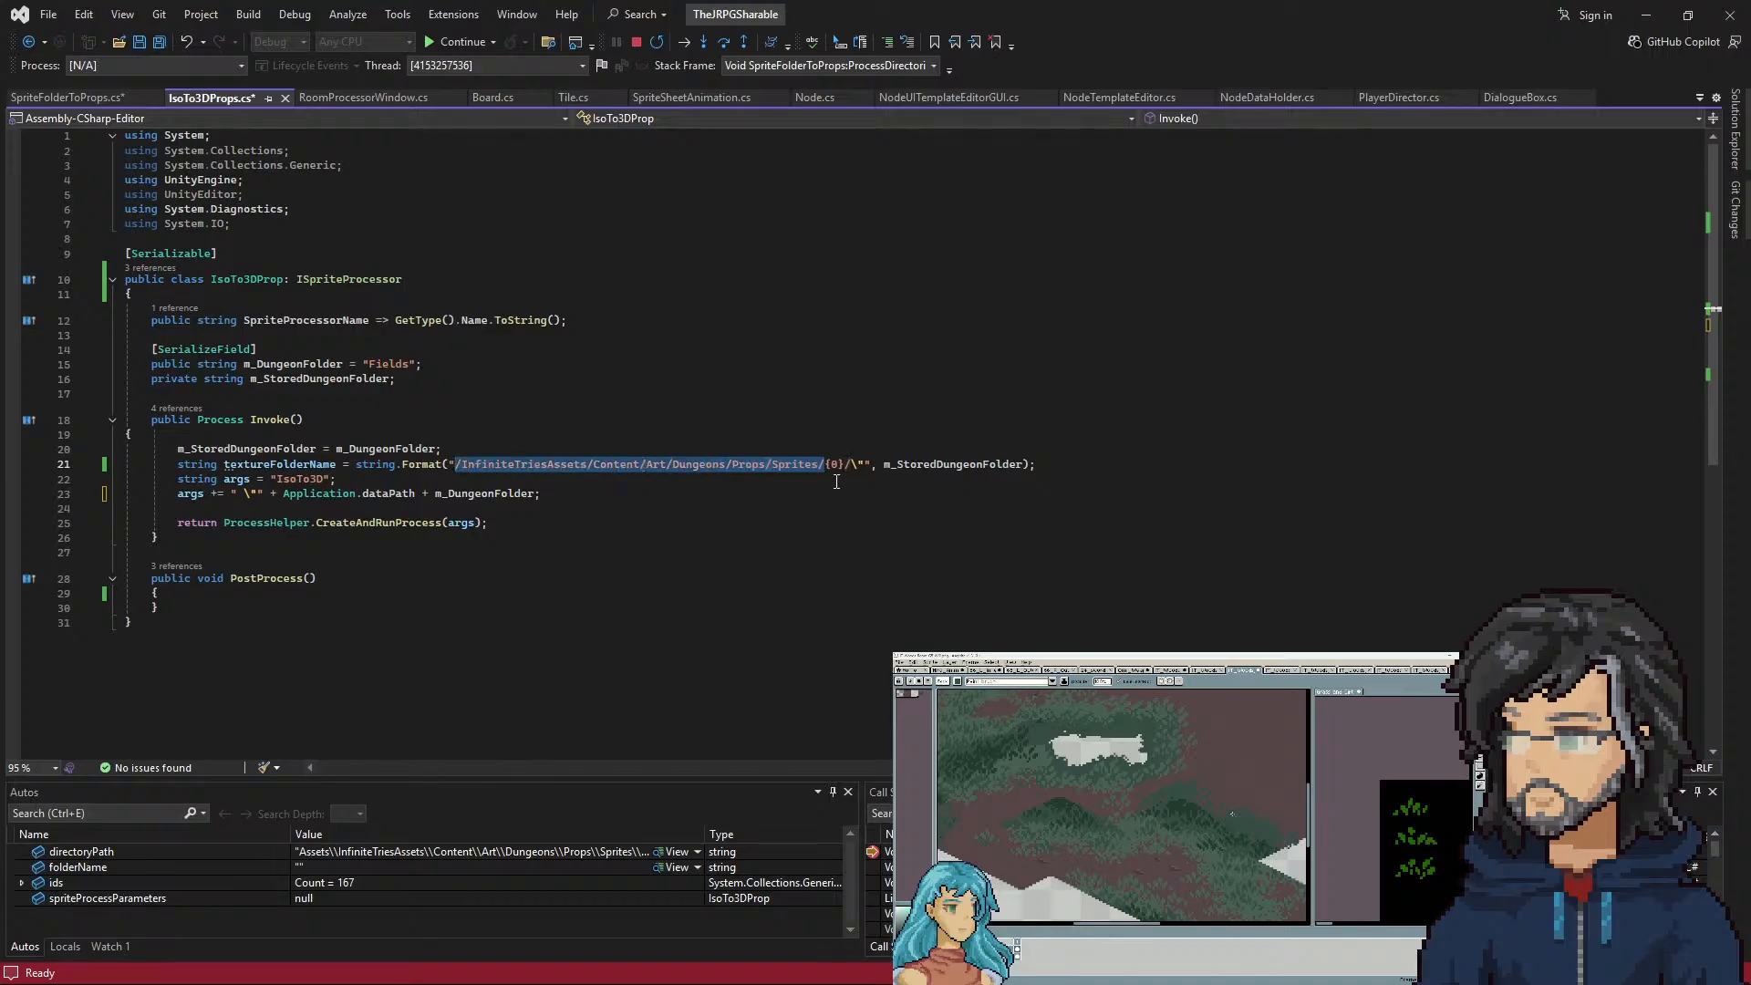
{"action": "key", "text": "BackSpace"}
{"action": "type", "text": "{P"}
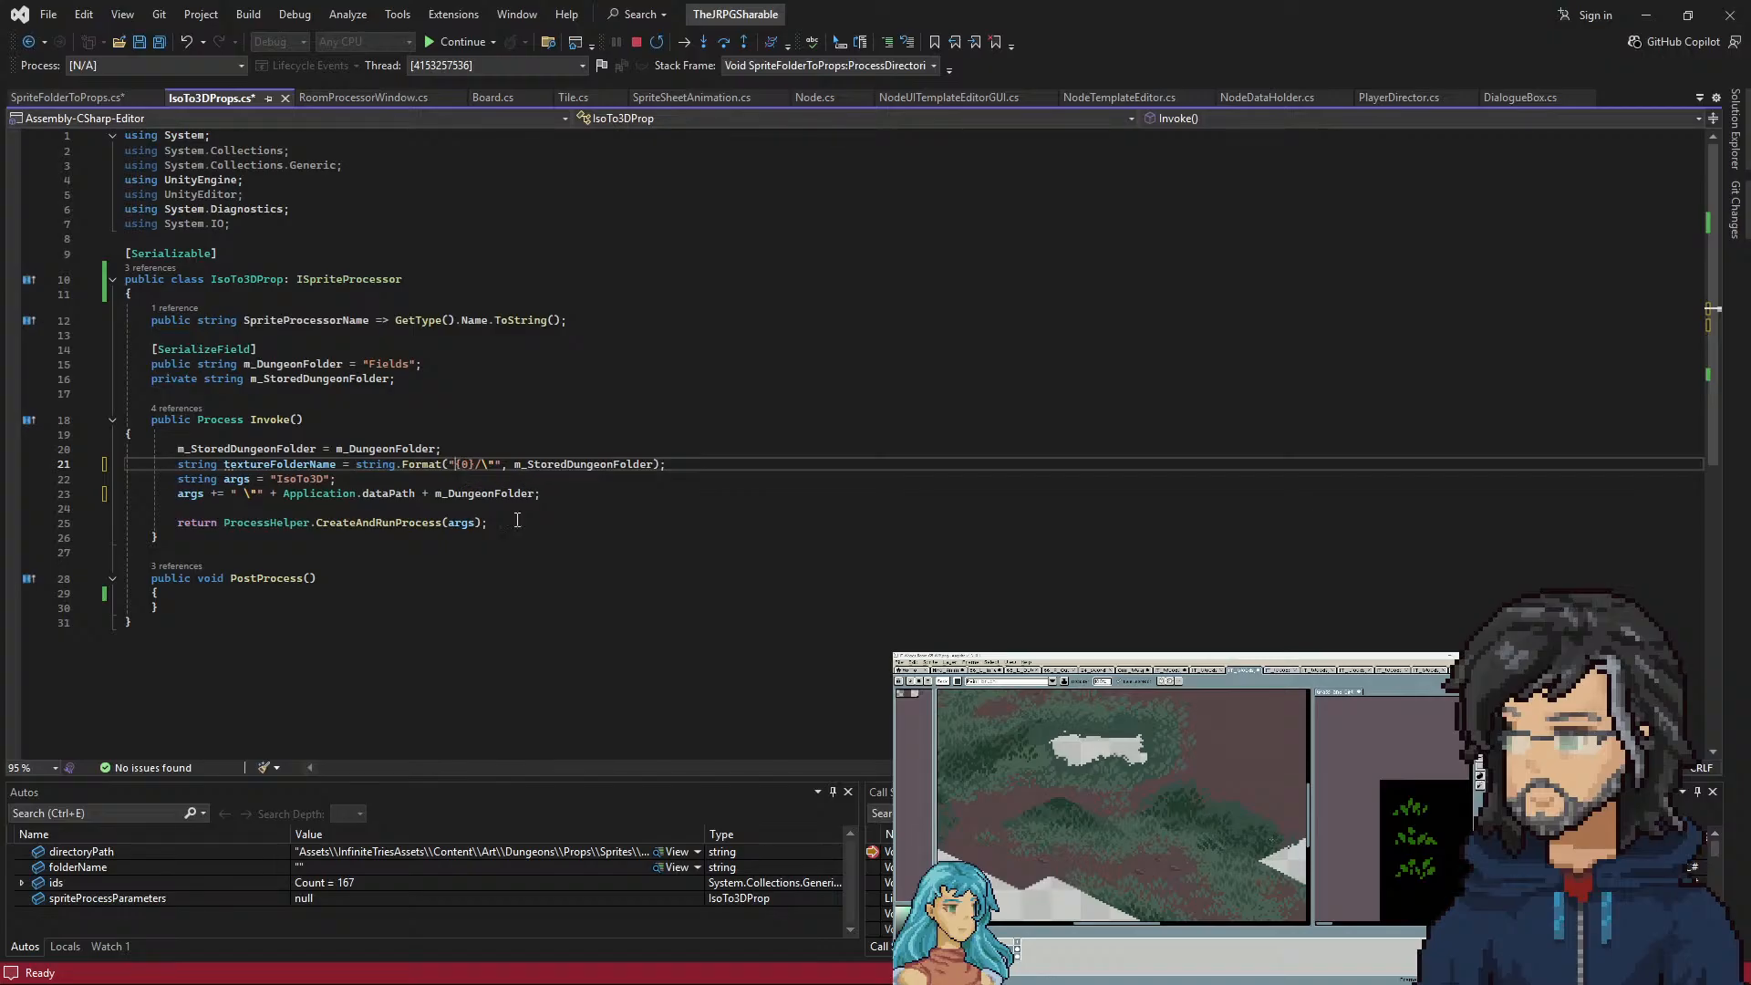
{"action": "type", "text": "/"}
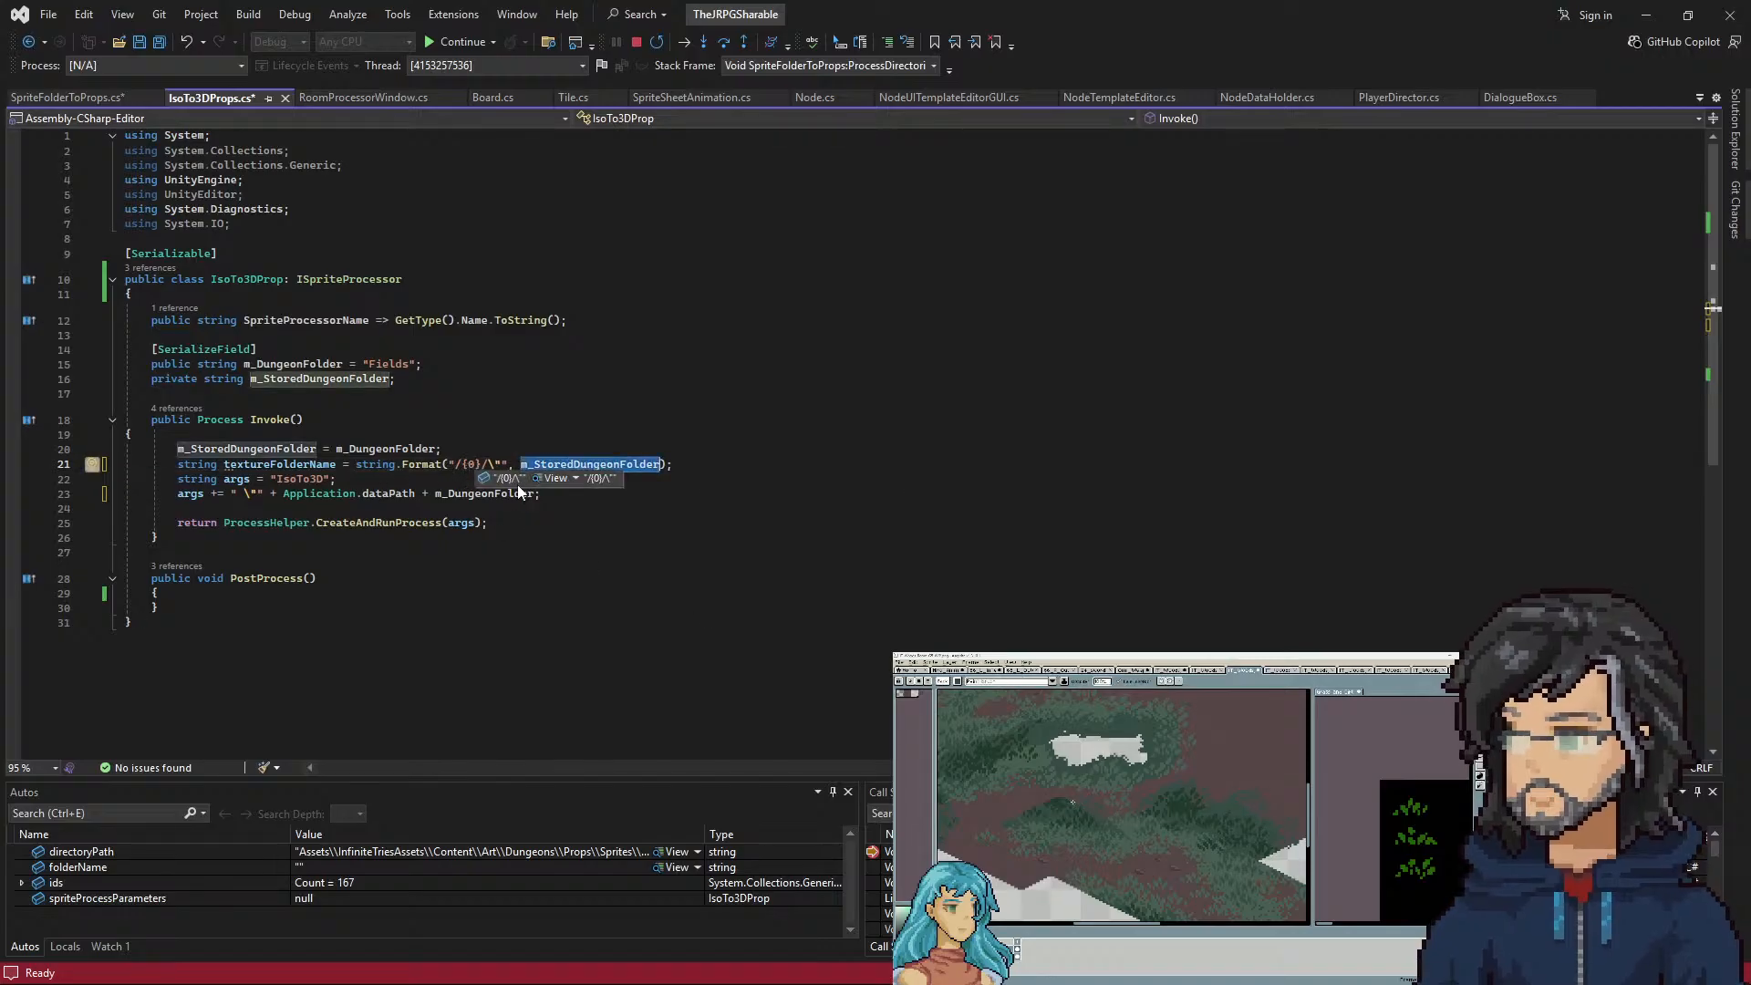
Try m_DungeonFolder in place of m_StoredDungeonFolder as the textureFolderName format argument and undo the replacement
{"action": "left_click", "coordinate": [507, 397]}
{"action": "left_click", "coordinate": [330, 465]}
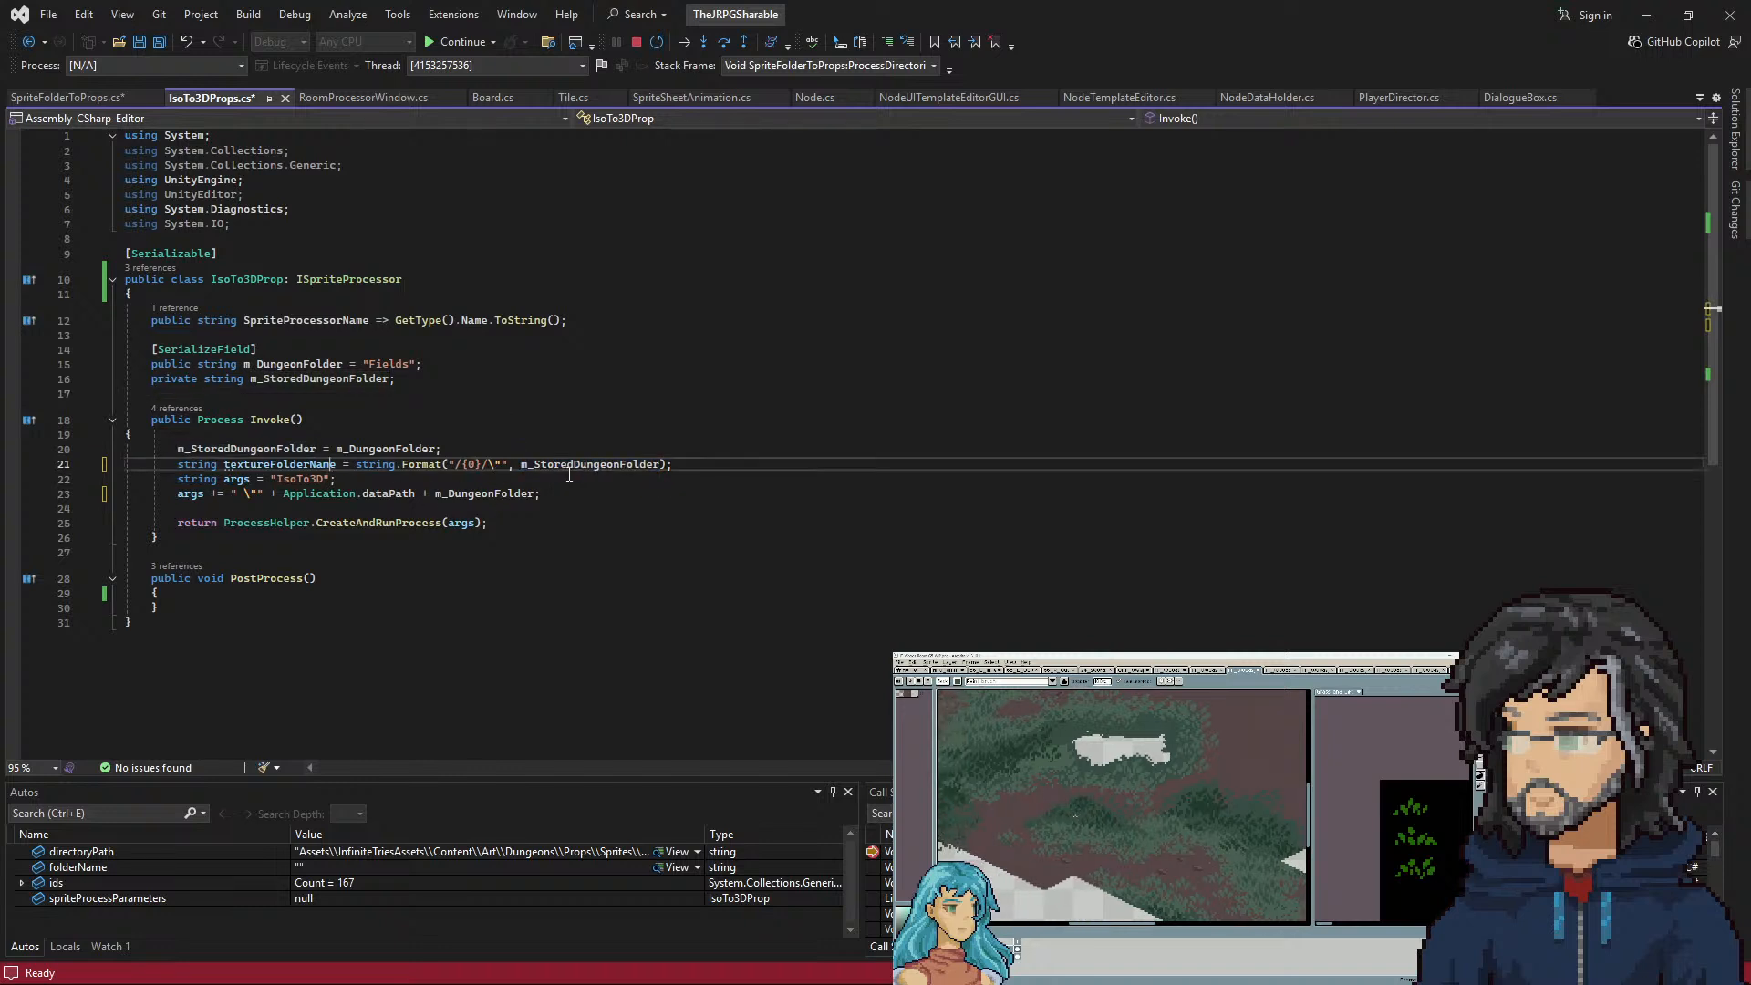
{"action": "double_click", "coordinate": [479, 496]}
{"action": "key", "text": "ctrl+c"}
{"action": "double_click", "coordinate": [589, 464]}
{"action": "key", "text": "ctrl+v"}
{"action": "left_click", "coordinate": [304, 369]}
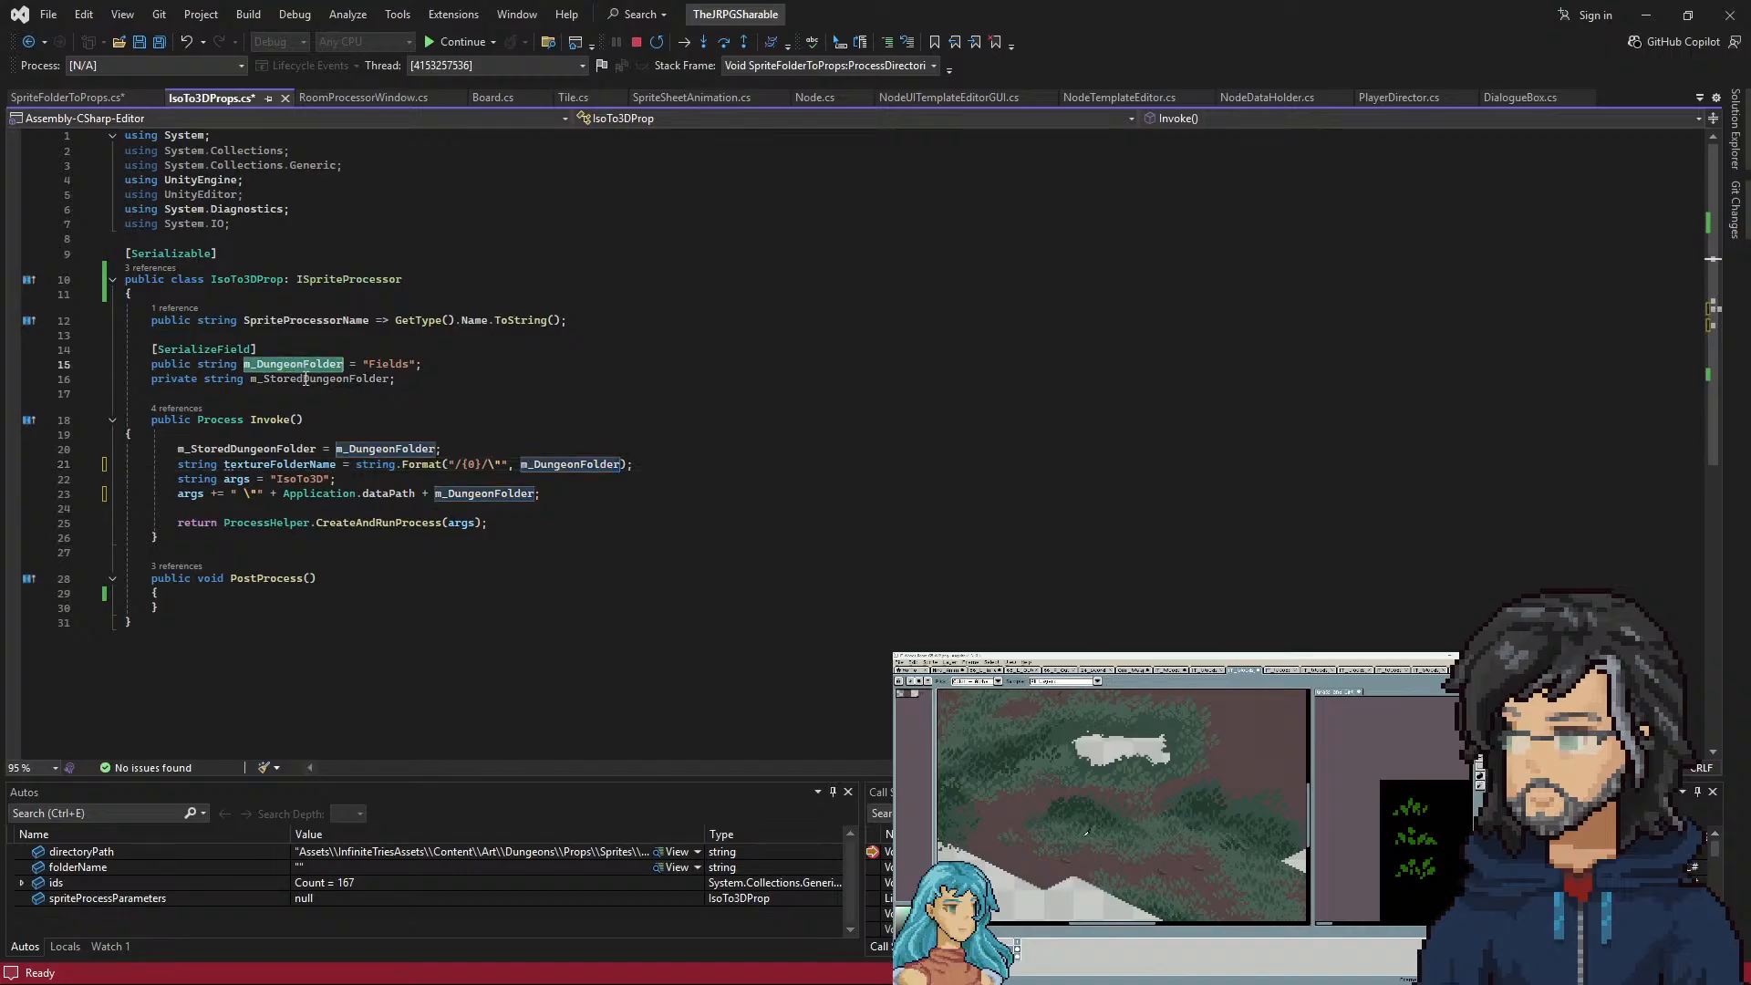
{"action": "key", "text": "ctrl+z"}
{"action": "double_click", "coordinate": [281, 365]}
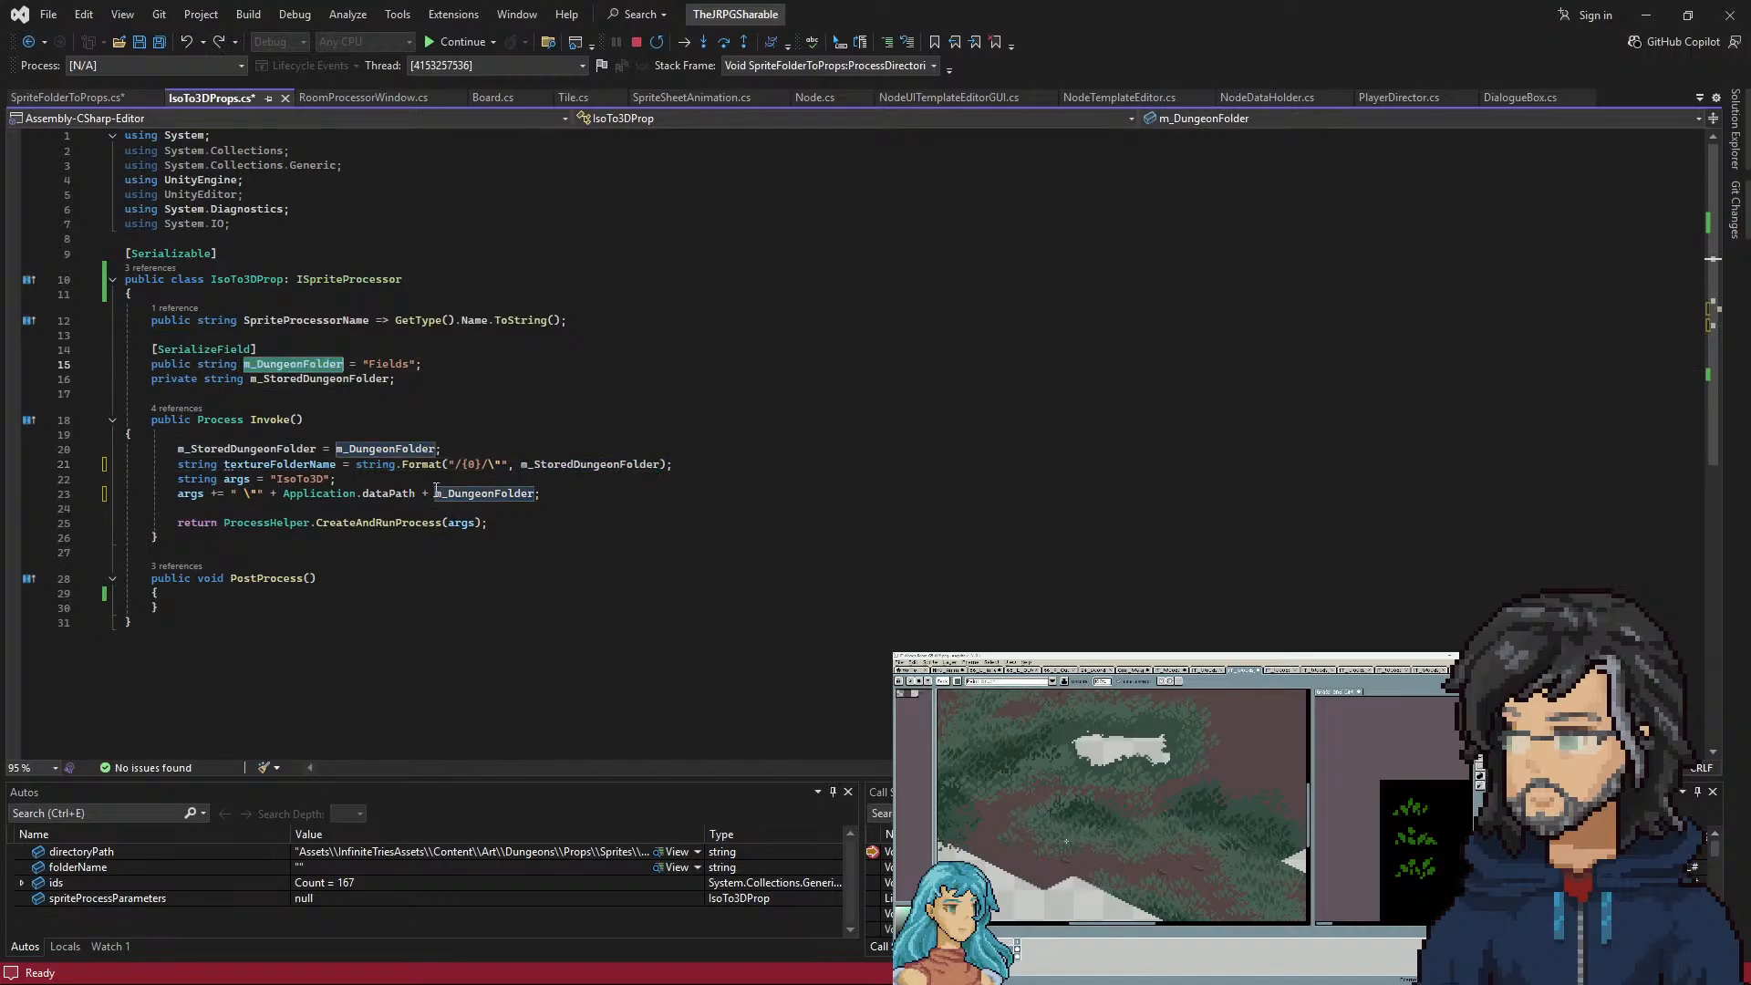
Put textureFolderName back after Application.dataPath in the args line of Invoke and save IsoTo3DProps.cs
{"action": "double_click", "coordinate": [280, 465]}
{"action": "key", "text": "ctrl+c"}
{"action": "double_click", "coordinate": [483, 493]}
{"action": "key", "text": "ctrl+v"}
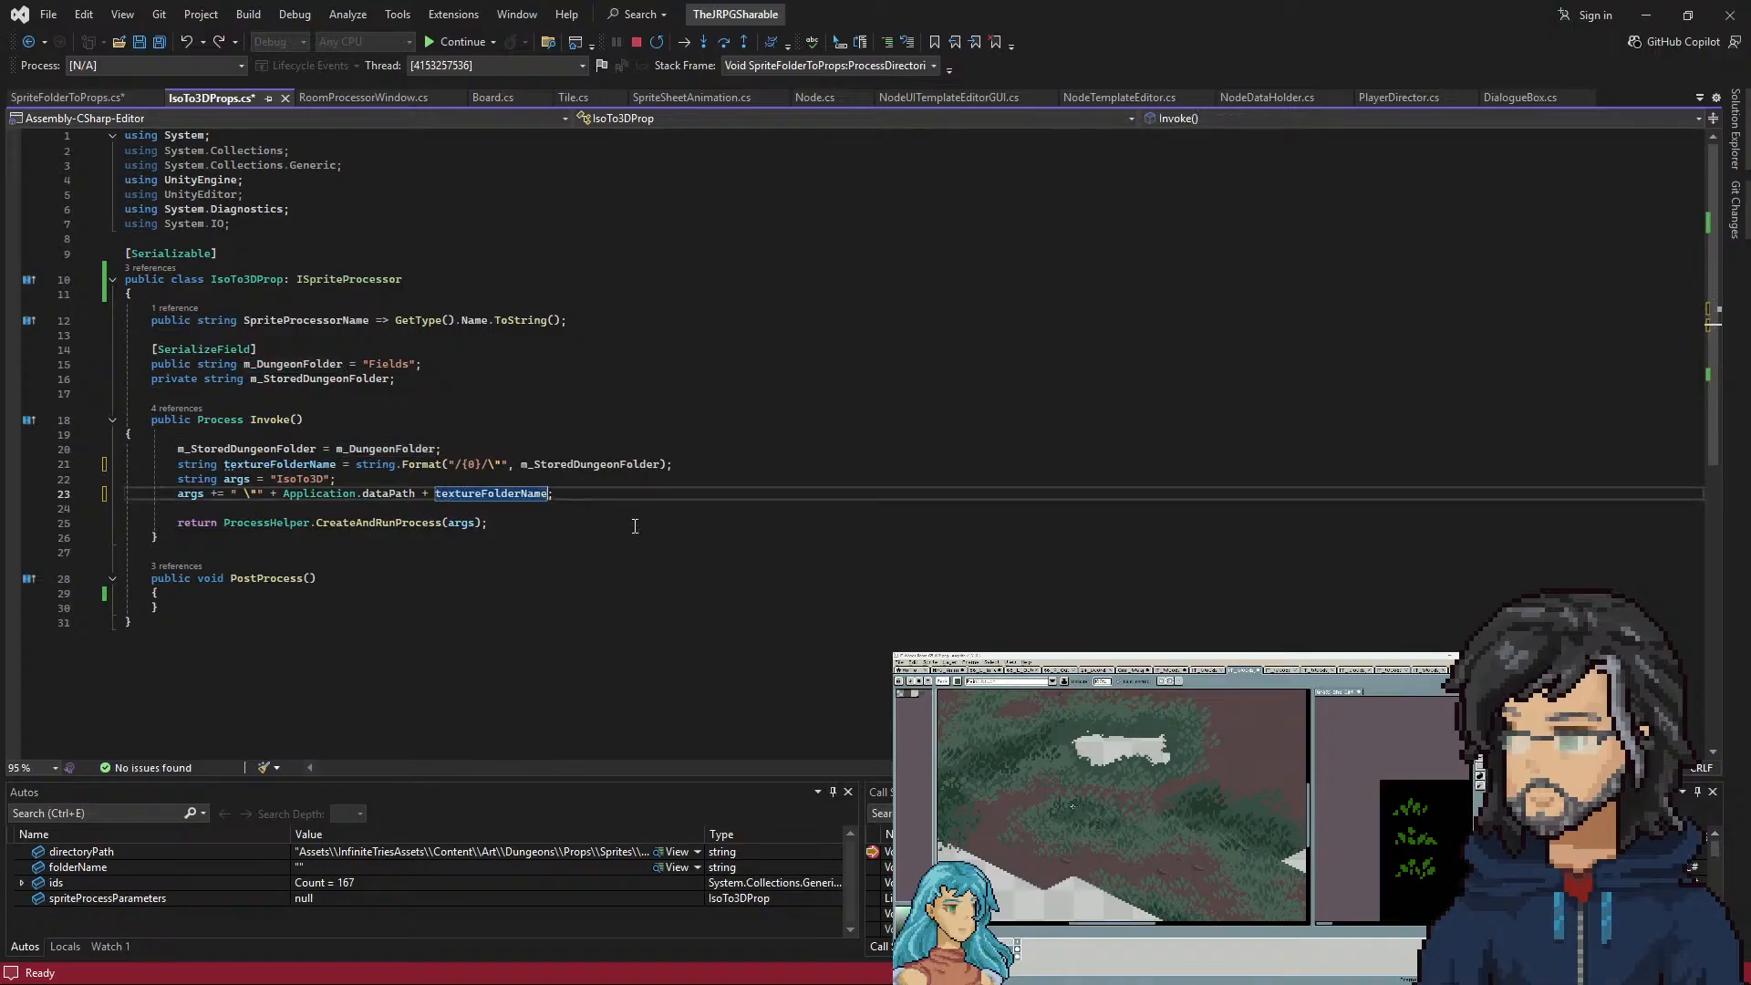
{"action": "key", "text": "ctrl+s"}
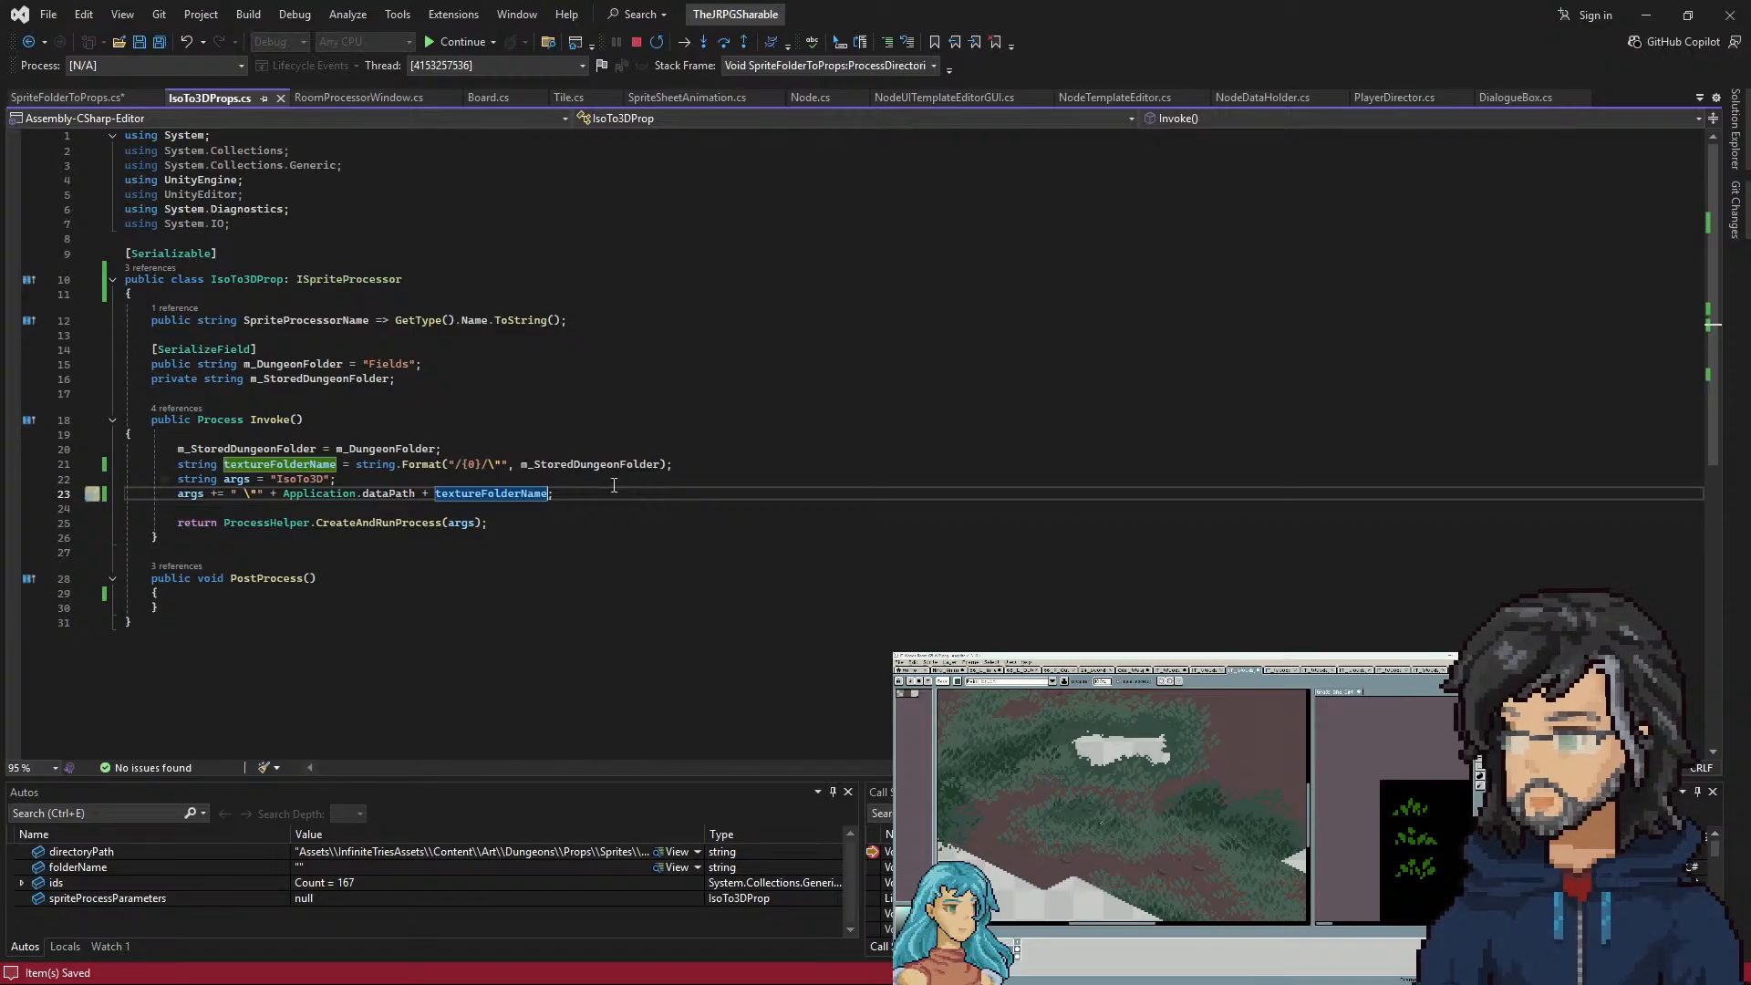
In SpriteFolderToProps.cs, inspect directoryPath, remove the breakpoint on the spriteProcessParameters declaration and resume execution
{"action": "left_click", "coordinate": [95, 100]}
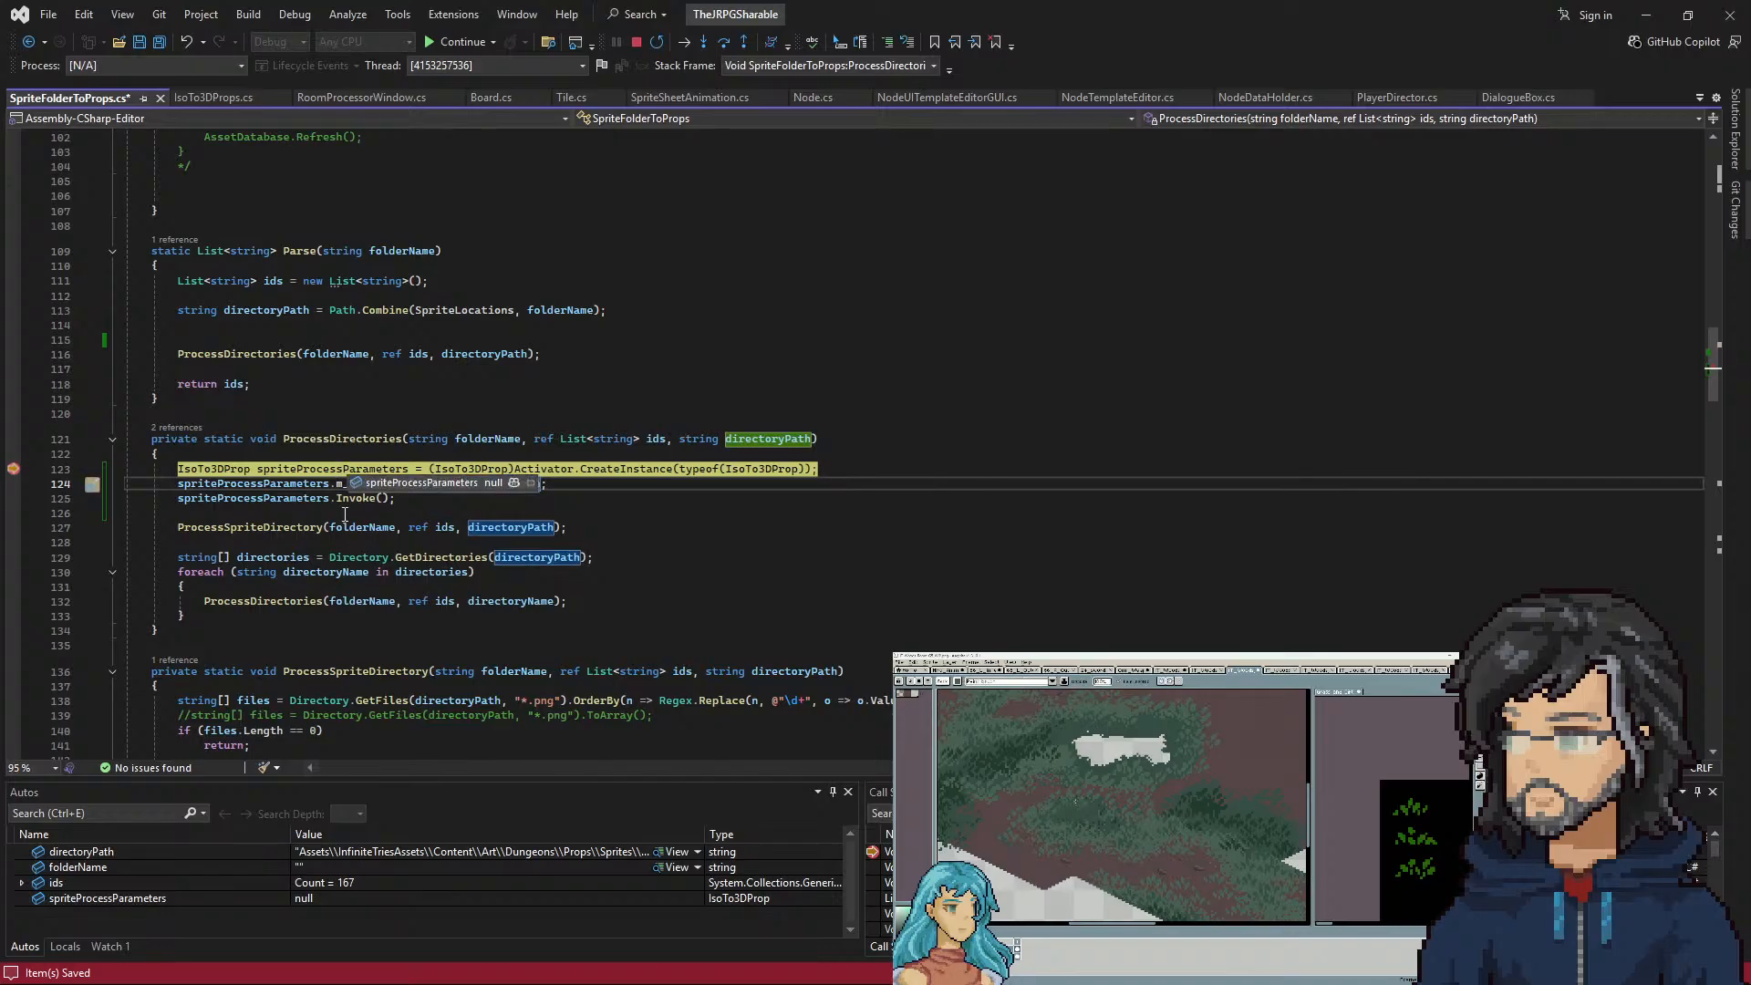
{"action": "key", "text": "Up"}
{"action": "key", "text": "Up"}
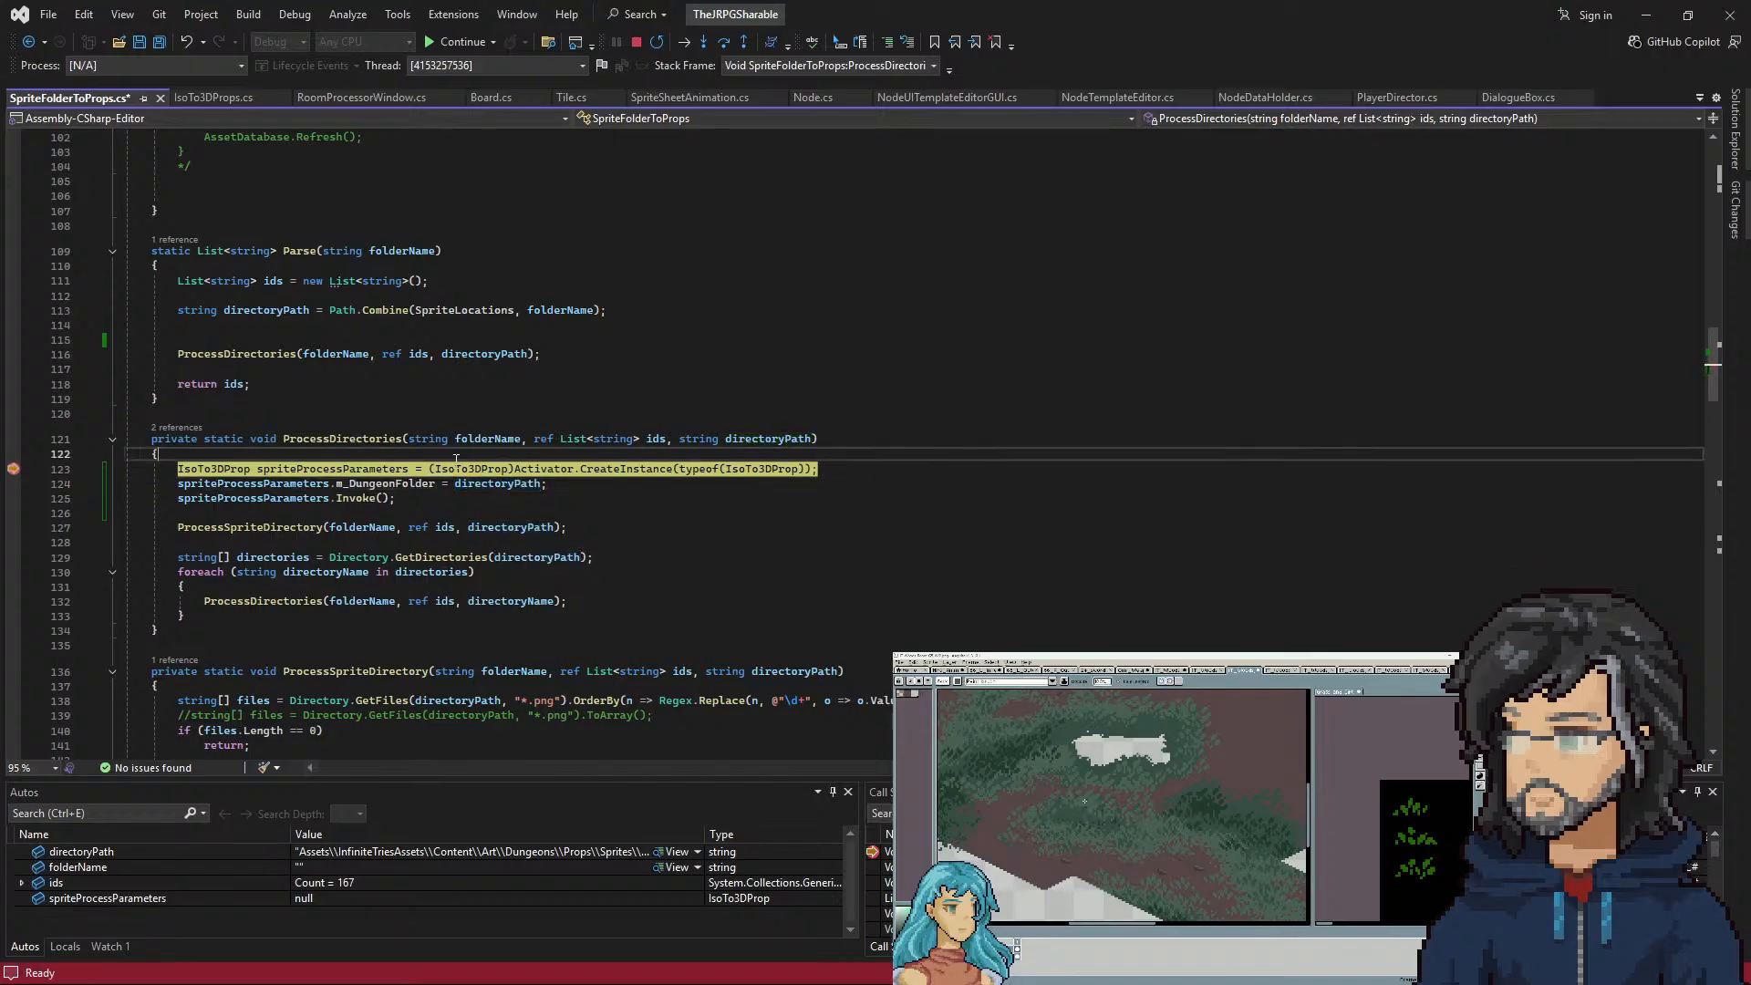
{"action": "mouse_move", "coordinate": [478, 491]}
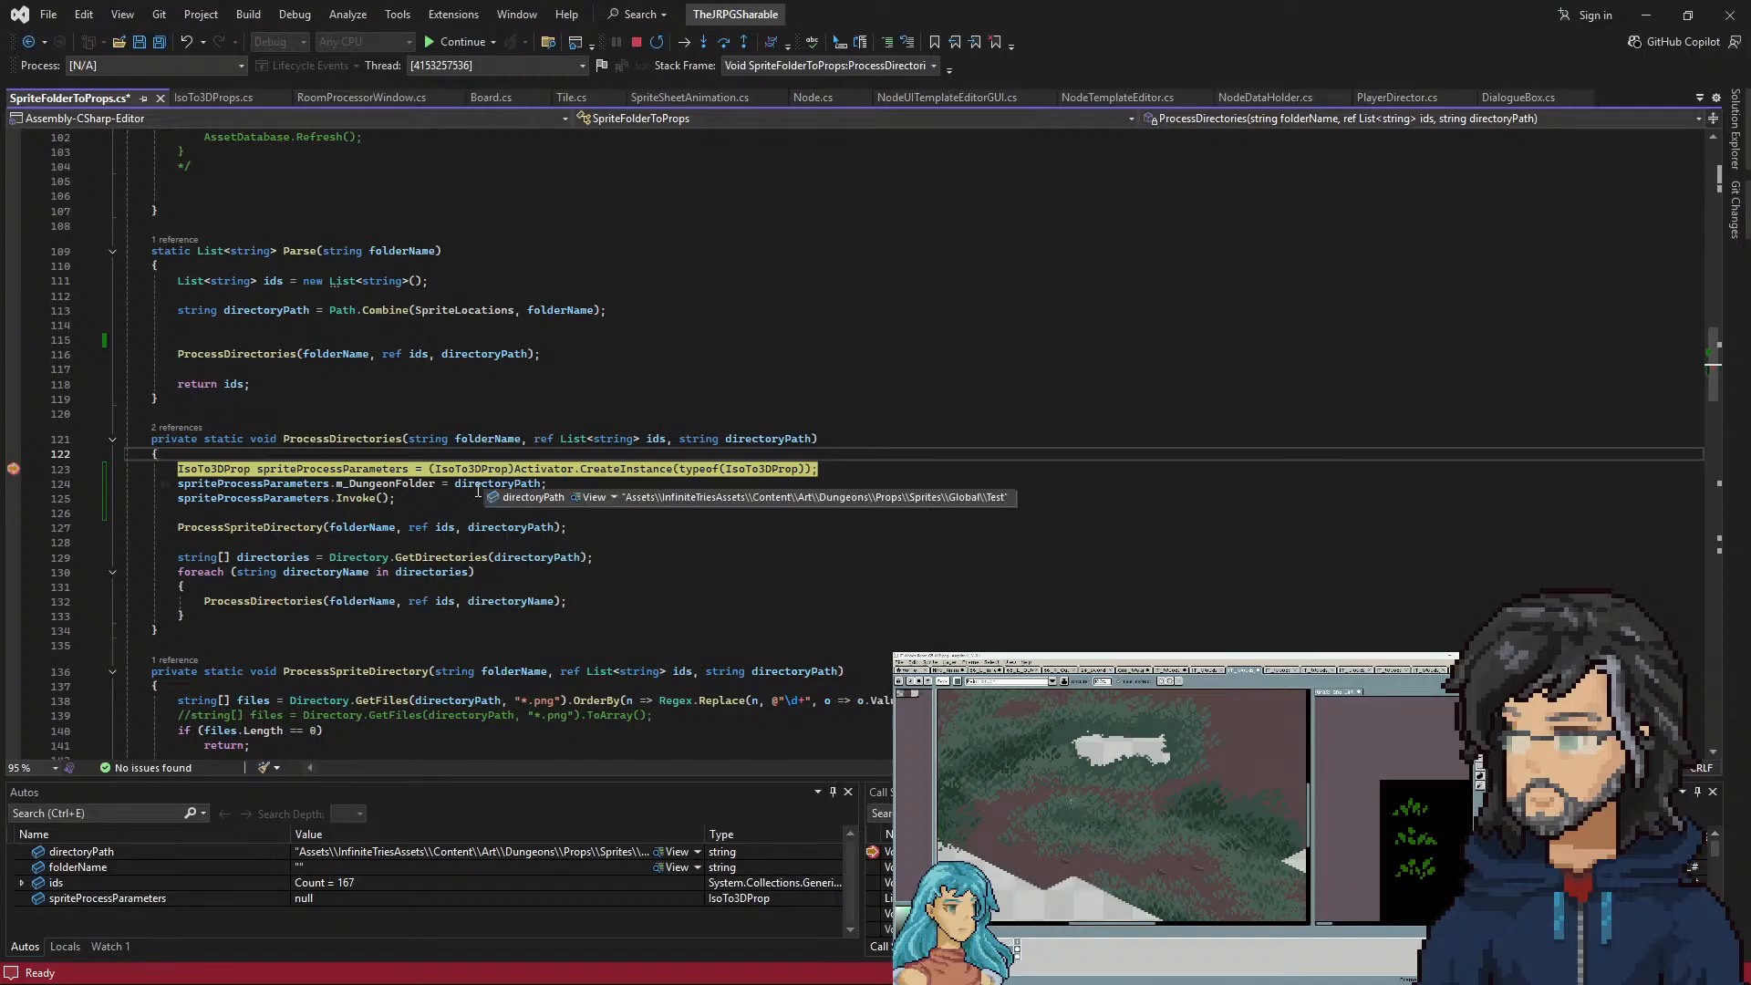
{"action": "key", "text": "F10"}
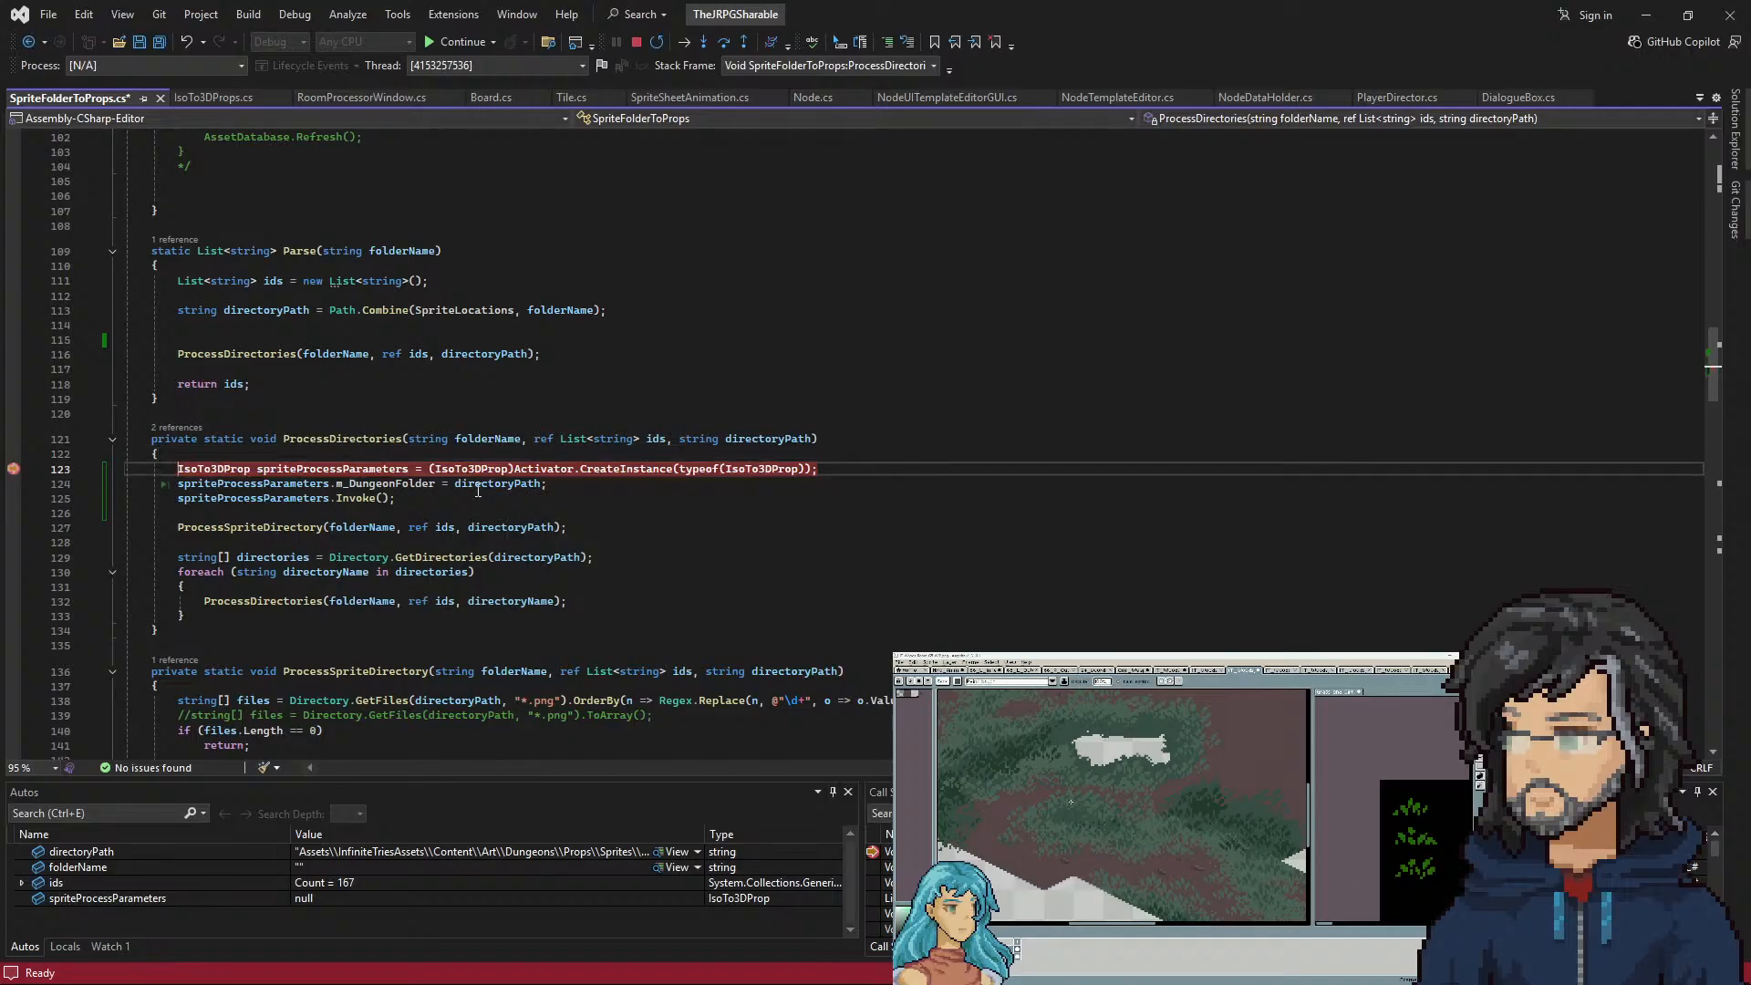
{"action": "key", "text": "F5"}
{"action": "key", "text": "F5"}
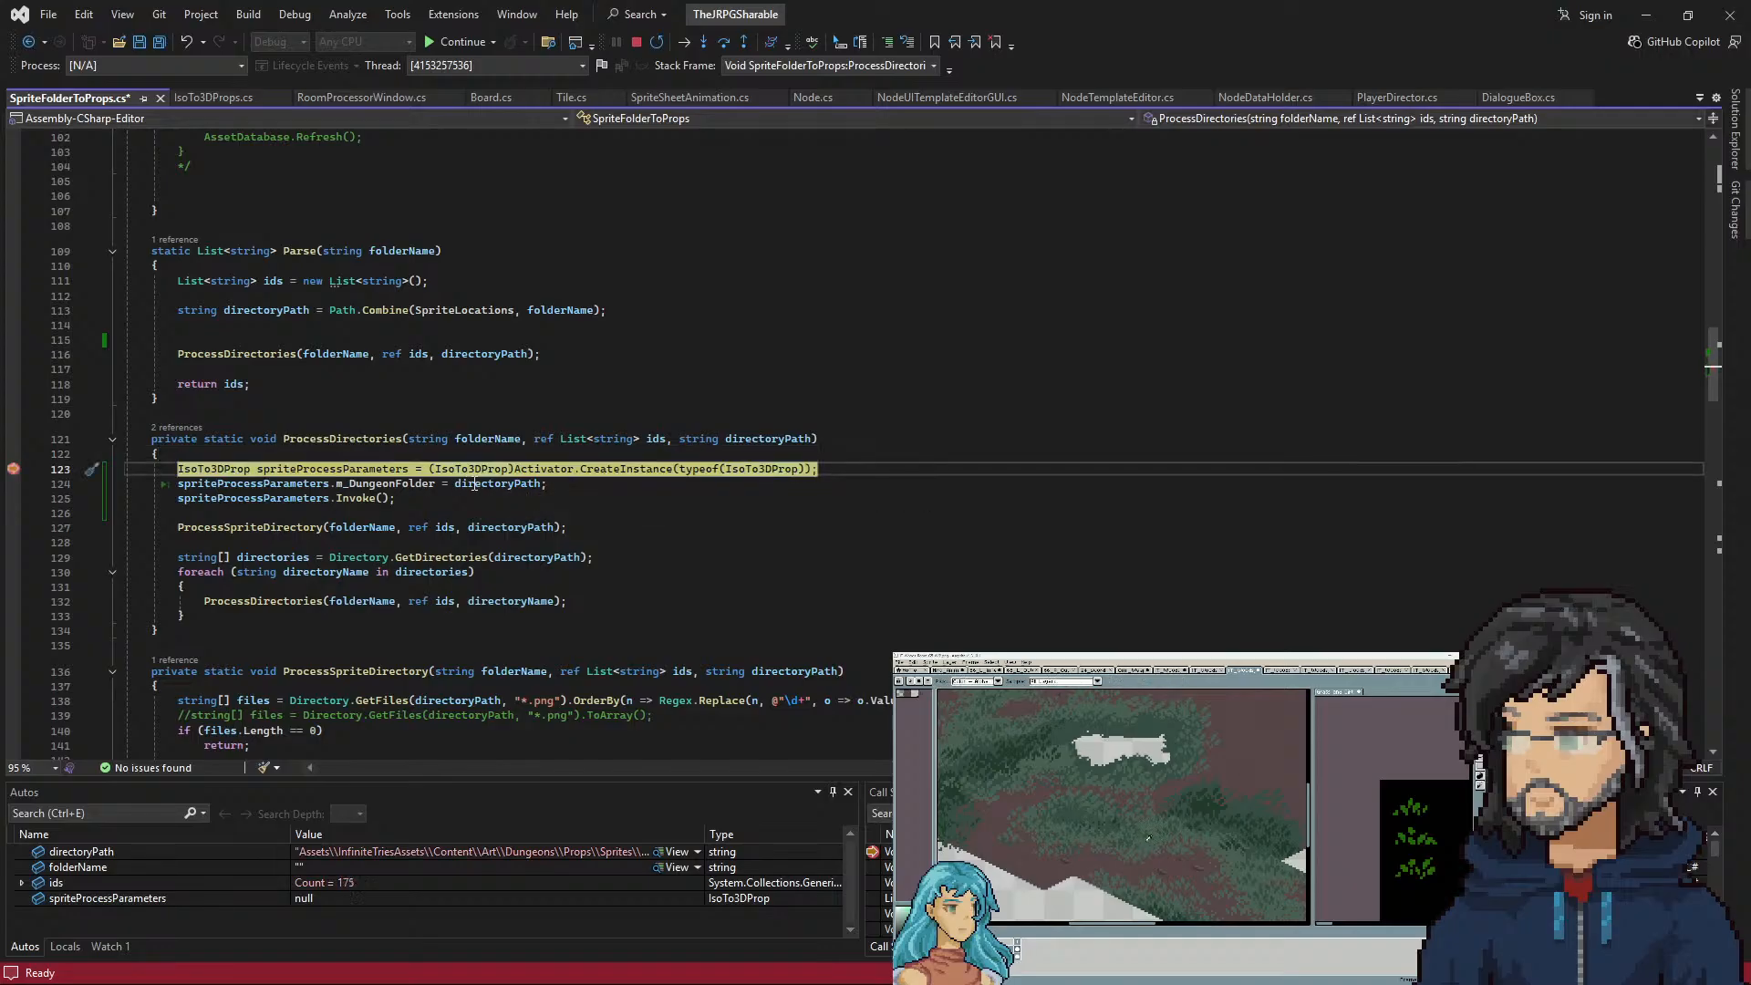
{"action": "key", "text": "F5"}
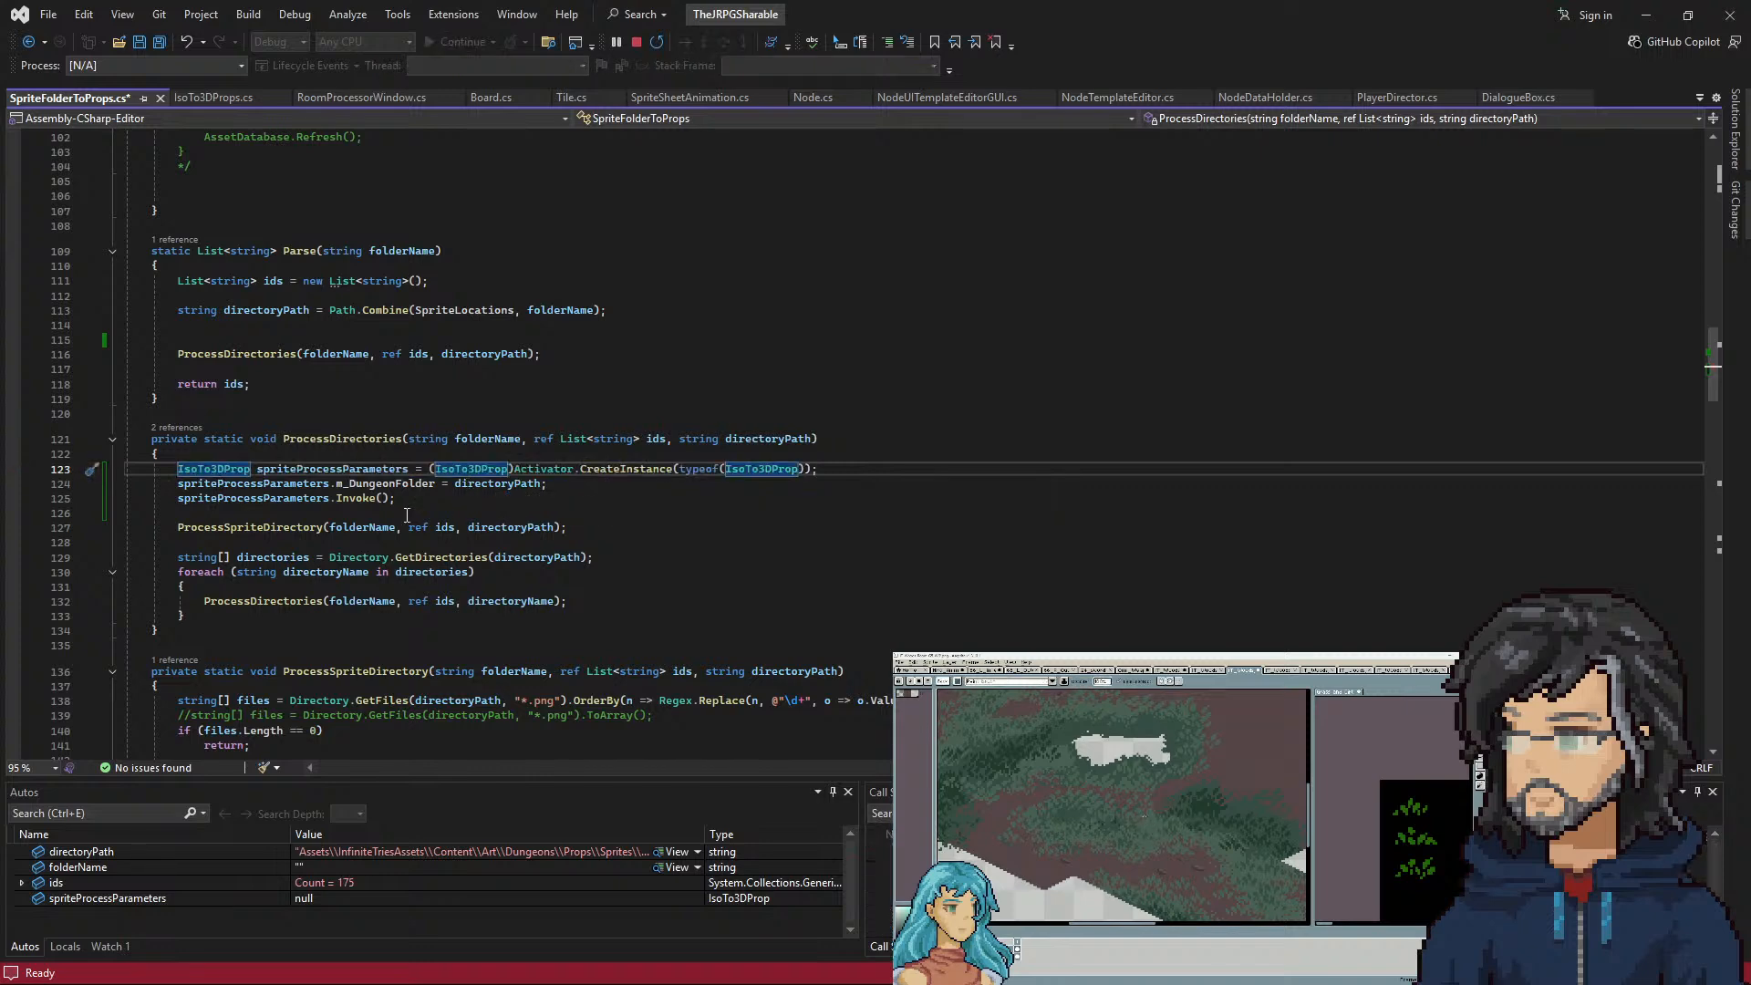
Switch to Unity and narrow the Scene view to give the neighbouring panels more width
{"action": "left_click", "coordinate": [1646, 16]}
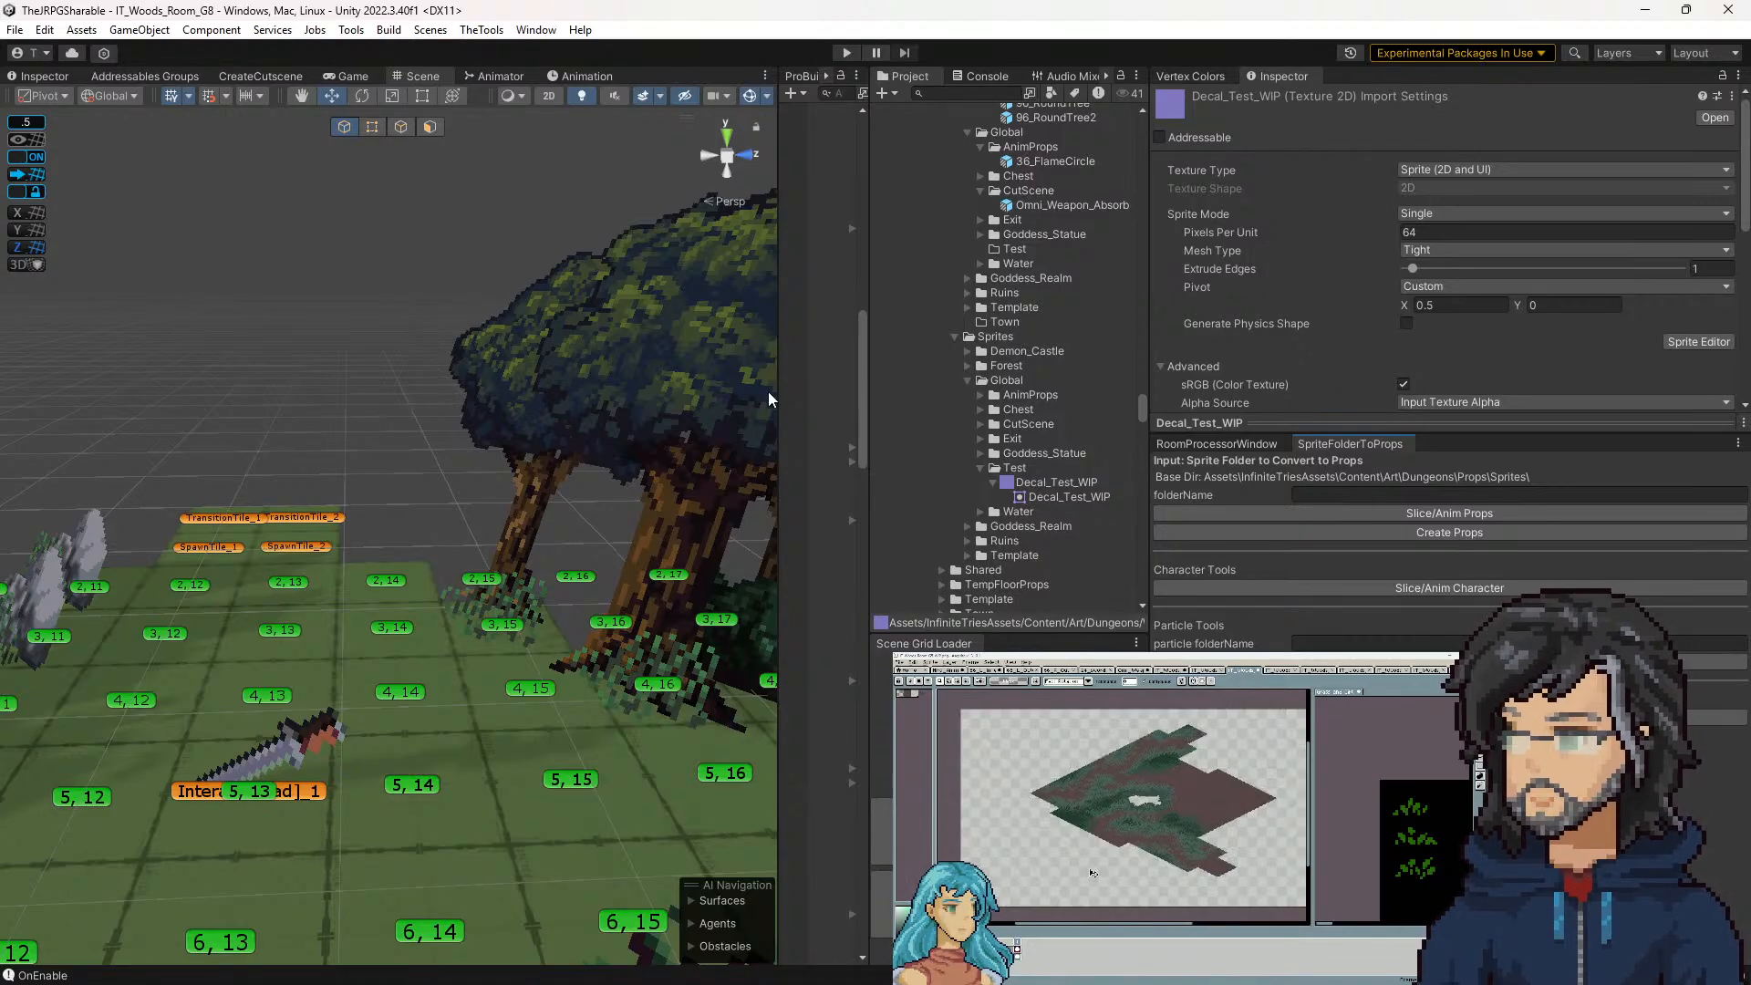
{"action": "left_click_drag", "start_coordinate": [777, 407], "coordinate": [700, 407]}
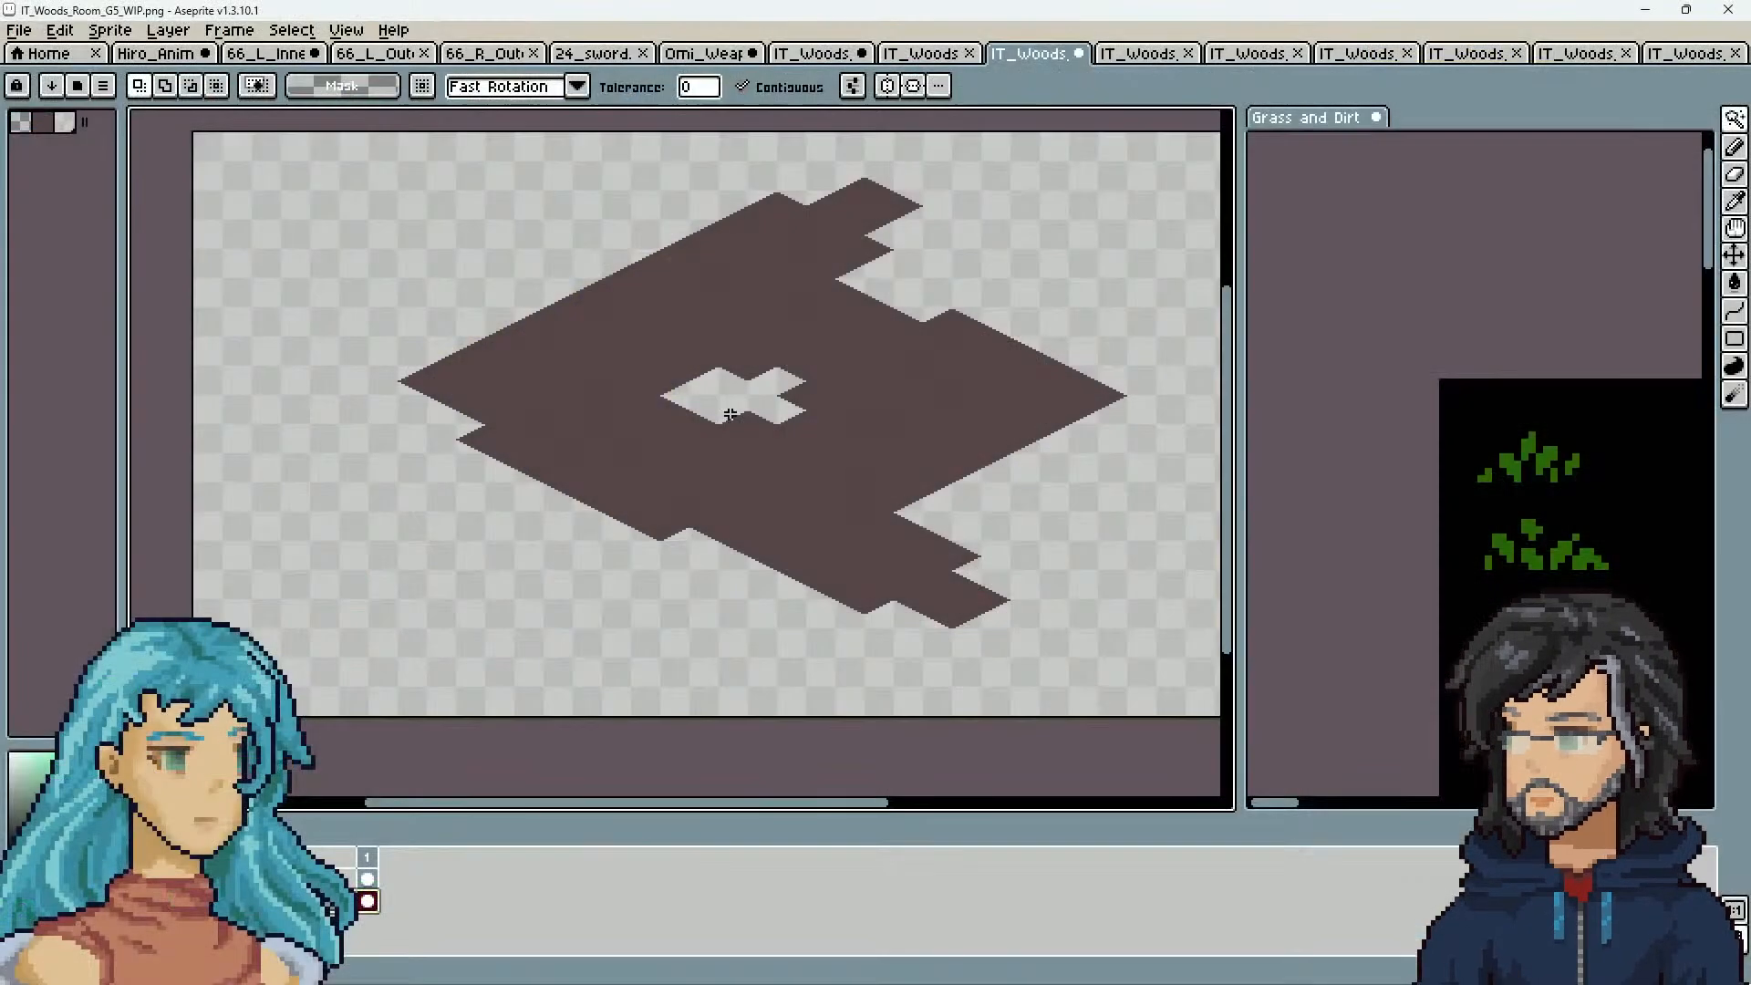
In Aseprite, select the transparent hole in the dirt layer, compare it with the grass layer and clear the selection
{"action": "left_click", "coordinate": [735, 395]}
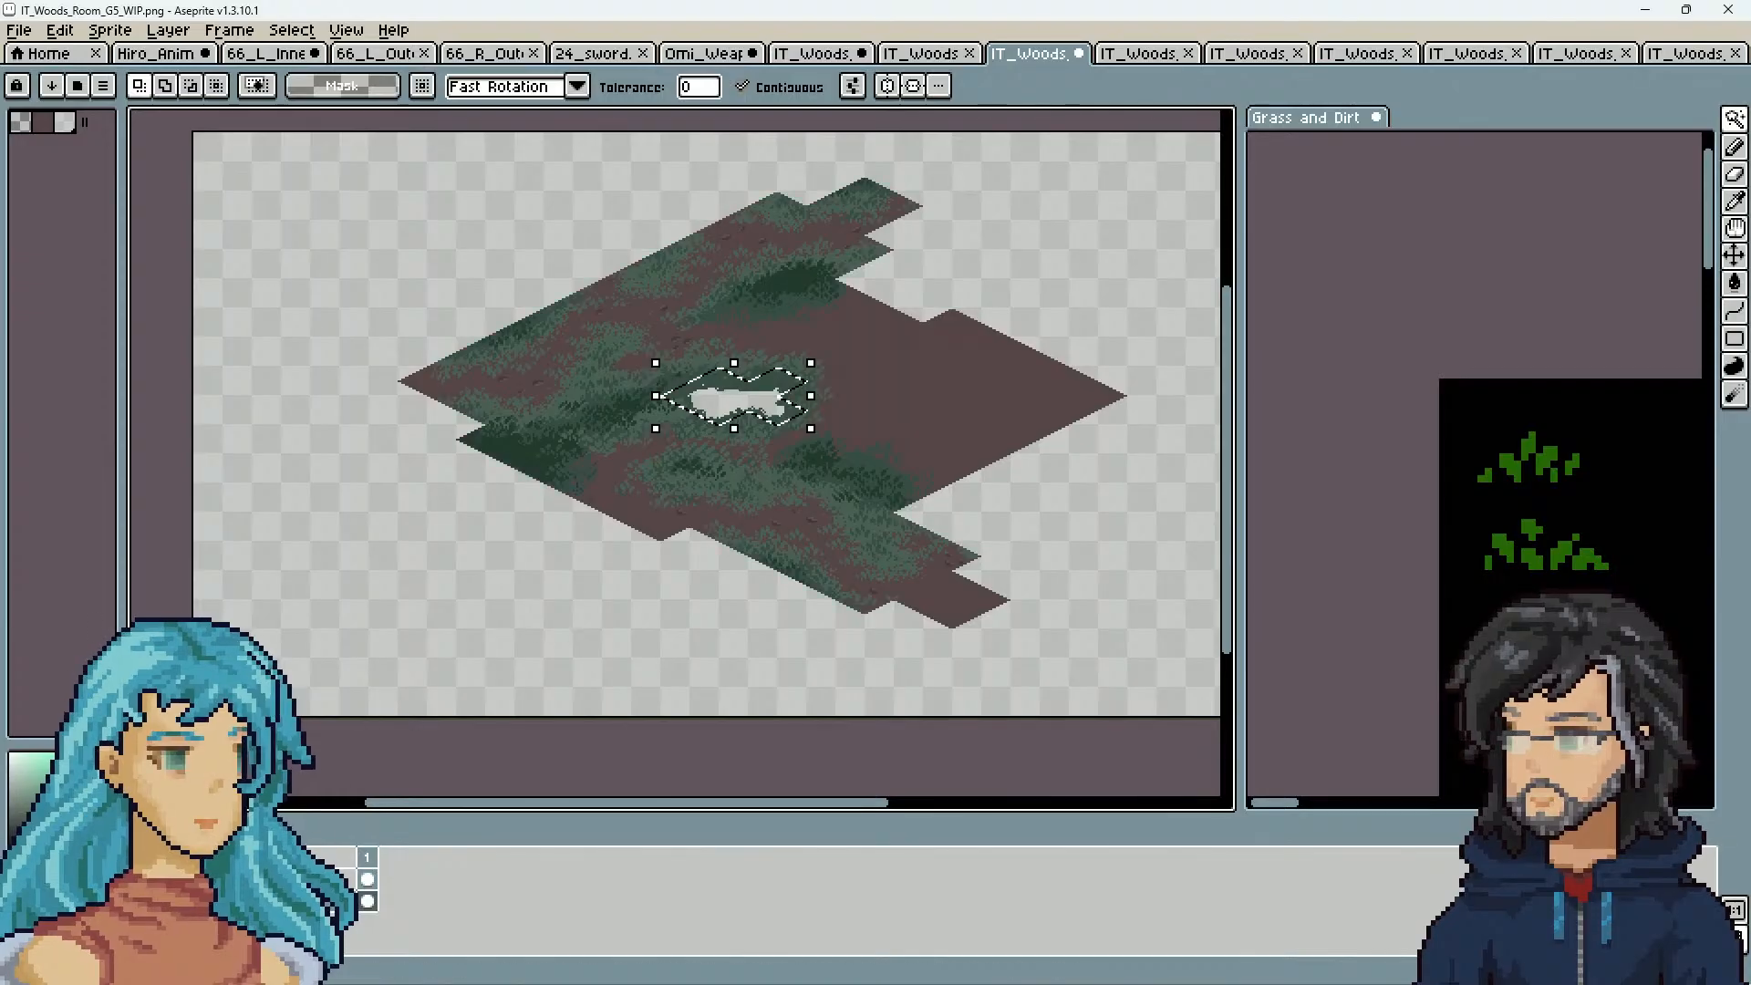
{"action": "scroll", "coordinate": [681, 555], "scroll_direction": "up", "scroll_amount": 3}
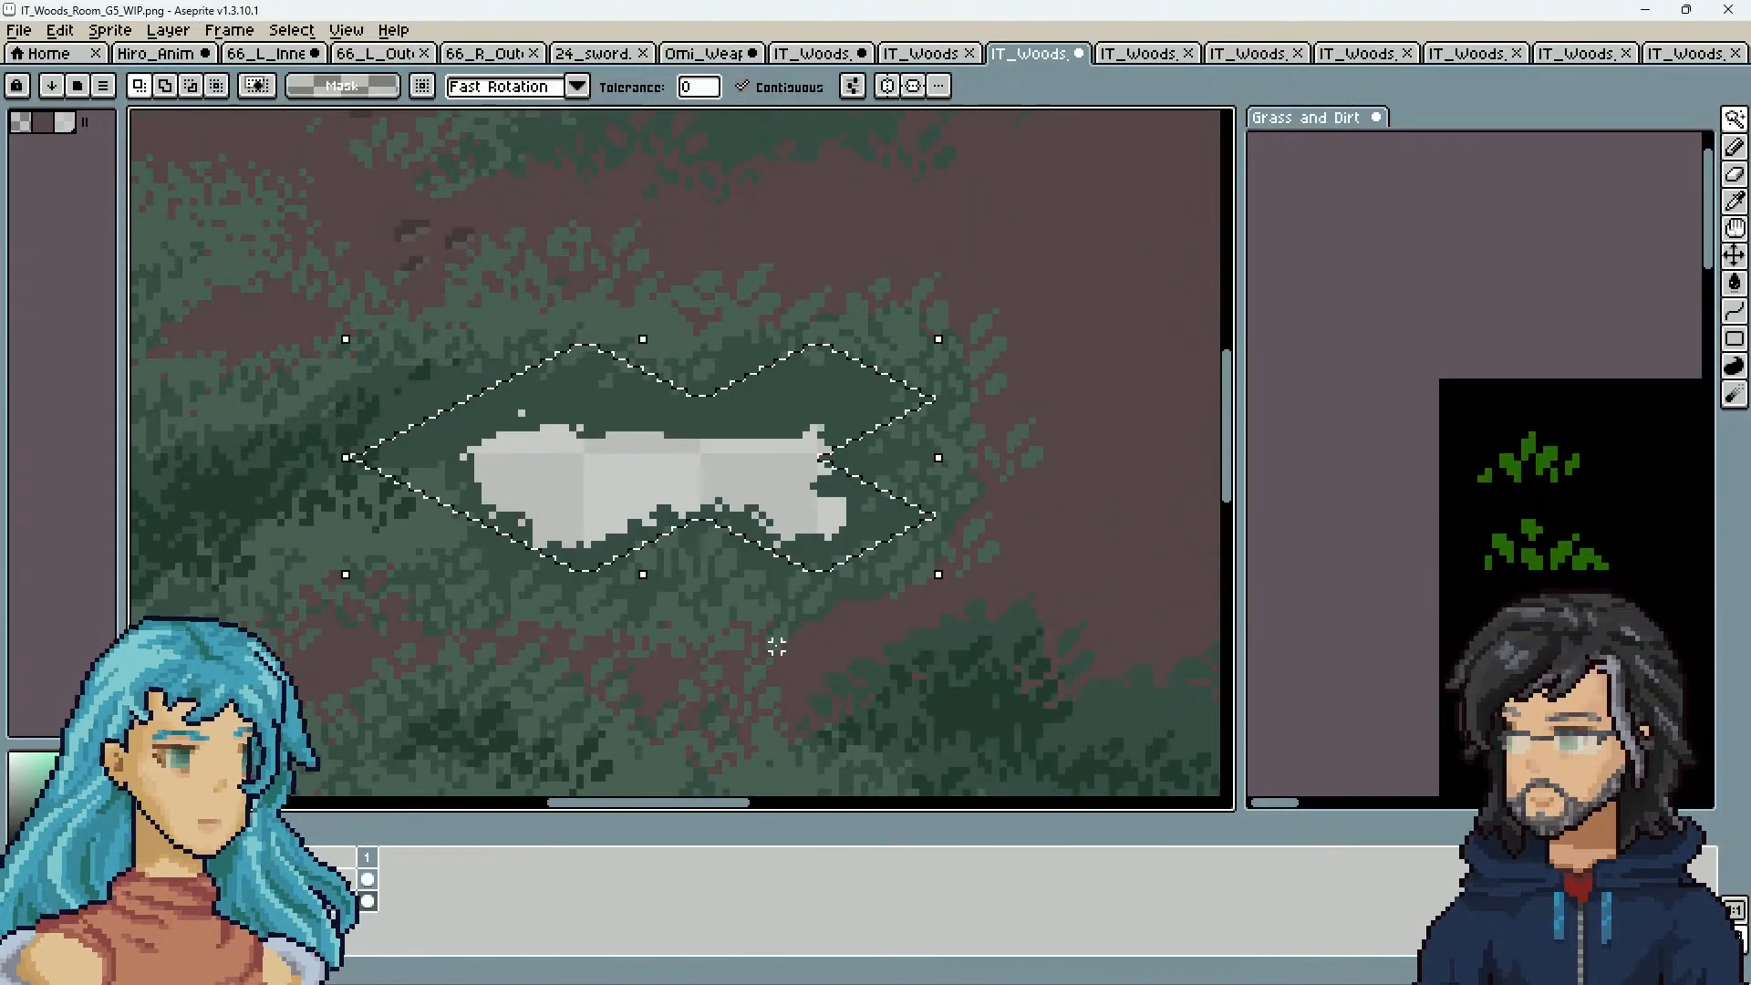
{"action": "scroll", "coordinate": [644, 626], "scroll_direction": "down", "scroll_amount": 2}
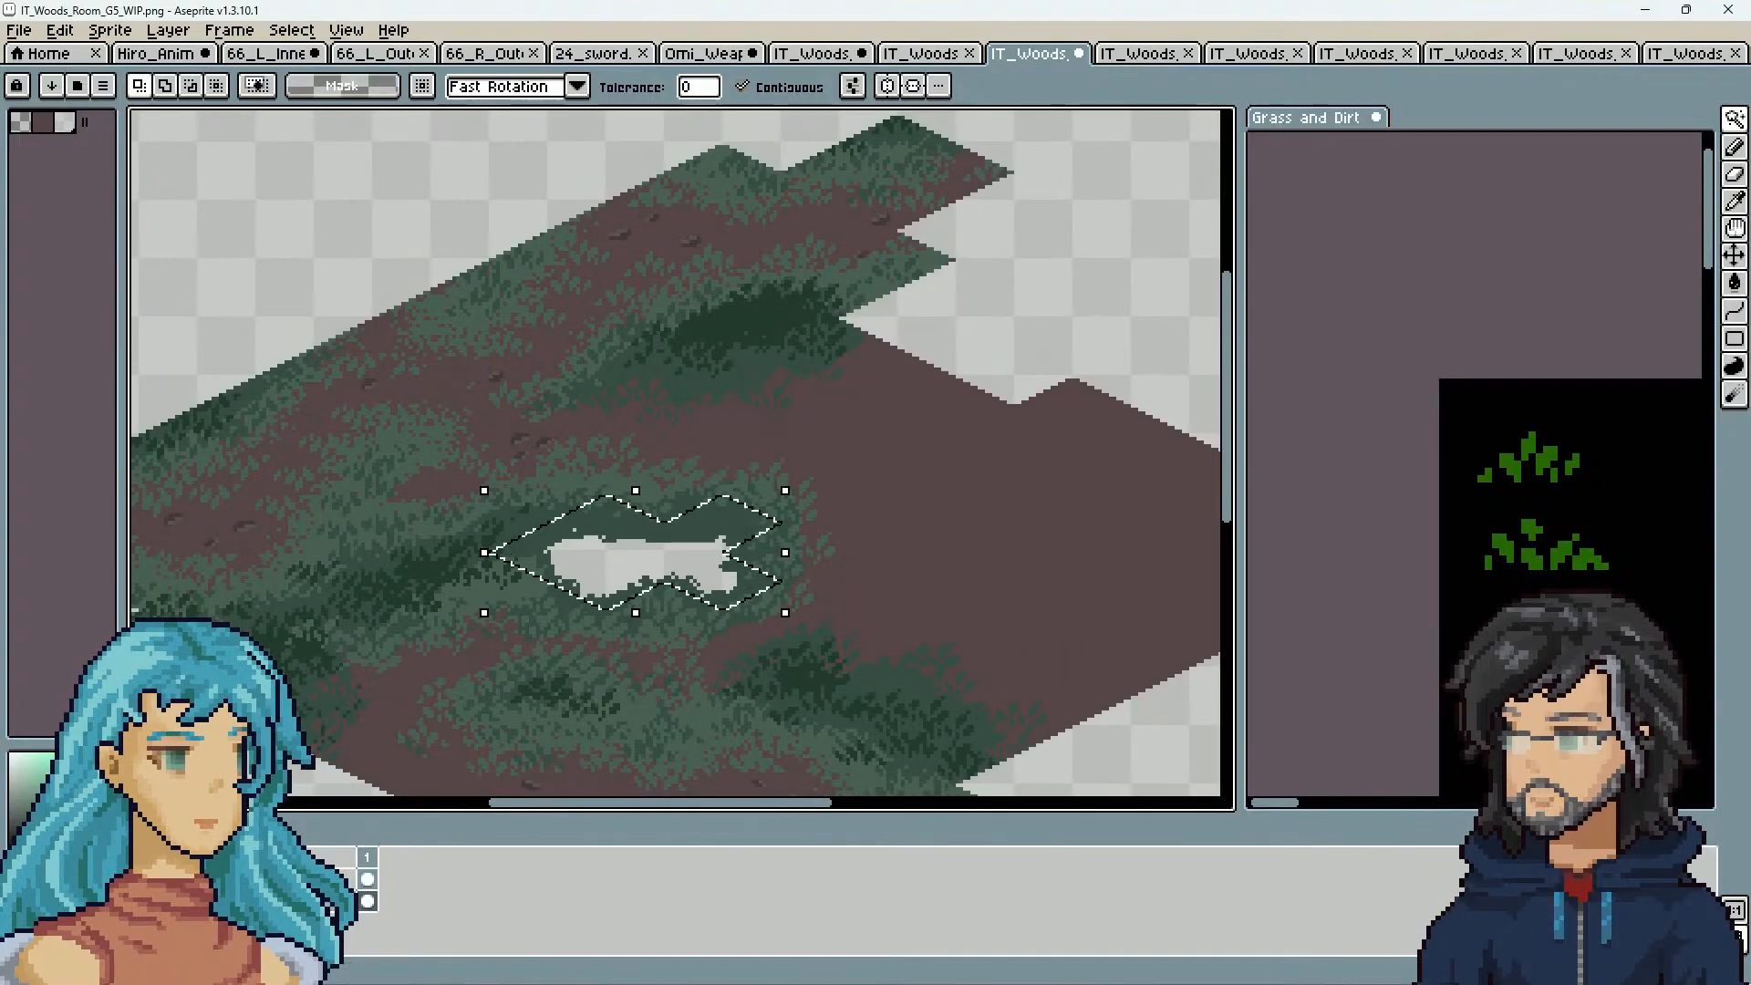
{"action": "left_click", "coordinate": [18, 879]}
{"action": "left_click_drag", "start_coordinate": [474, 618], "coordinate": [482, 619]}
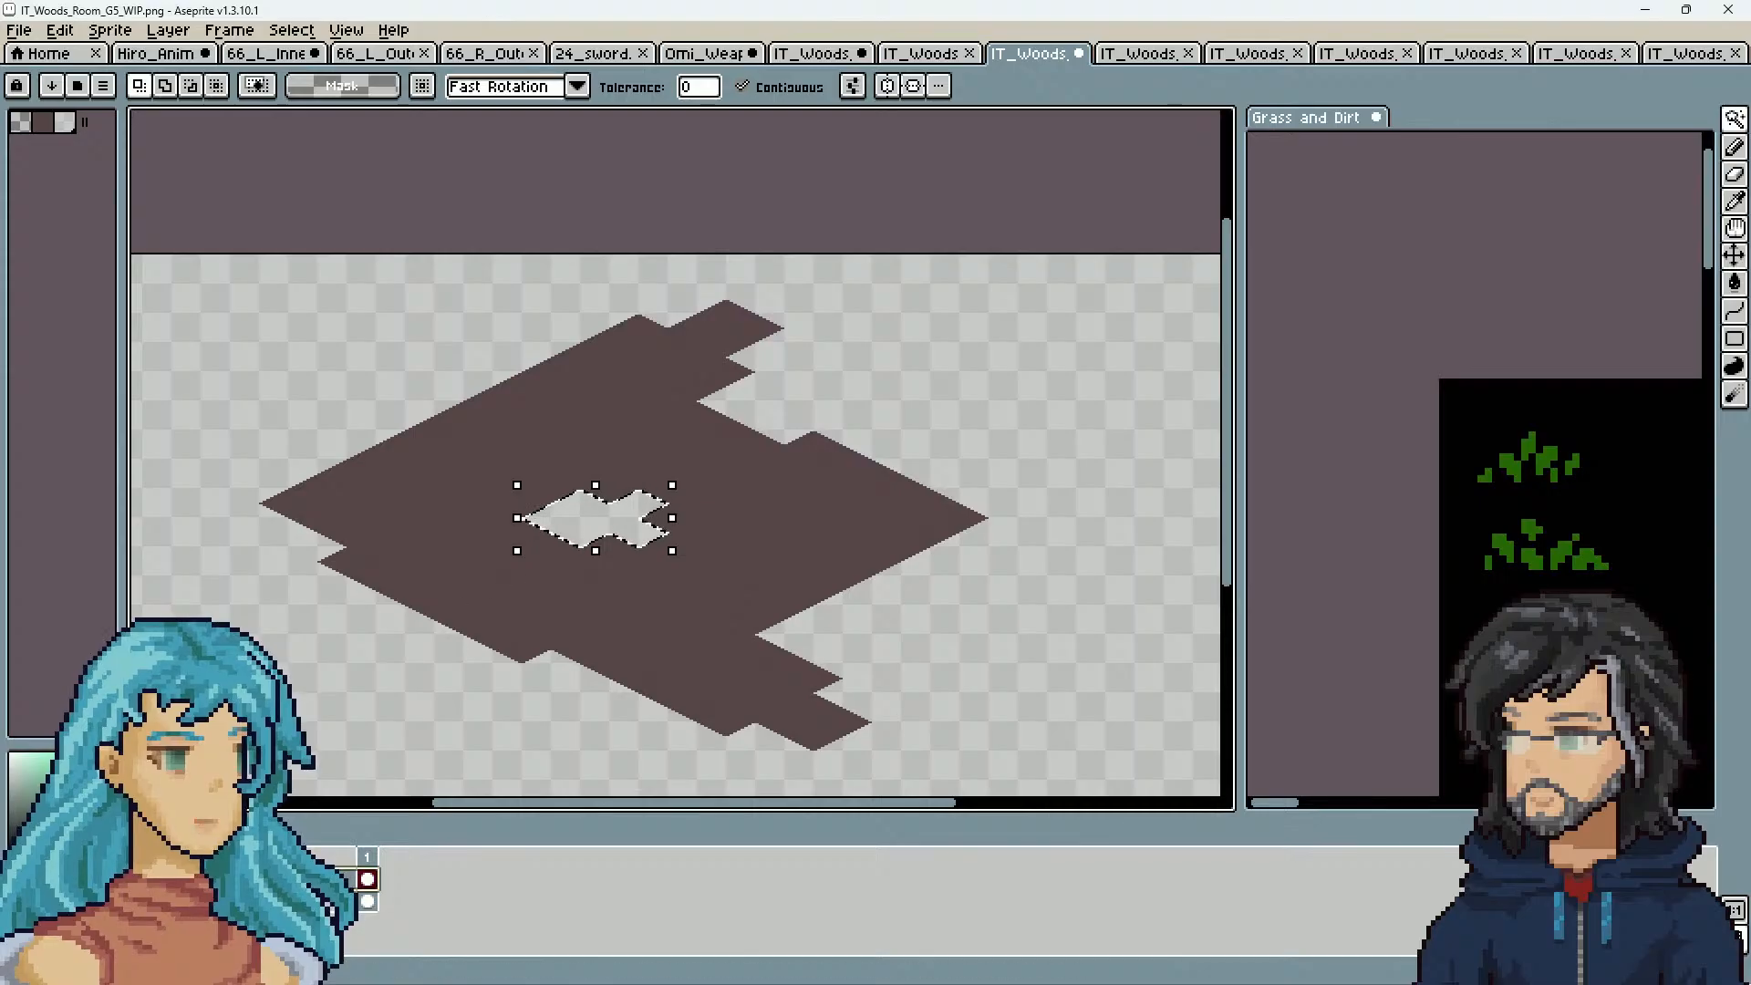
{"action": "left_click", "coordinate": [19, 879]}
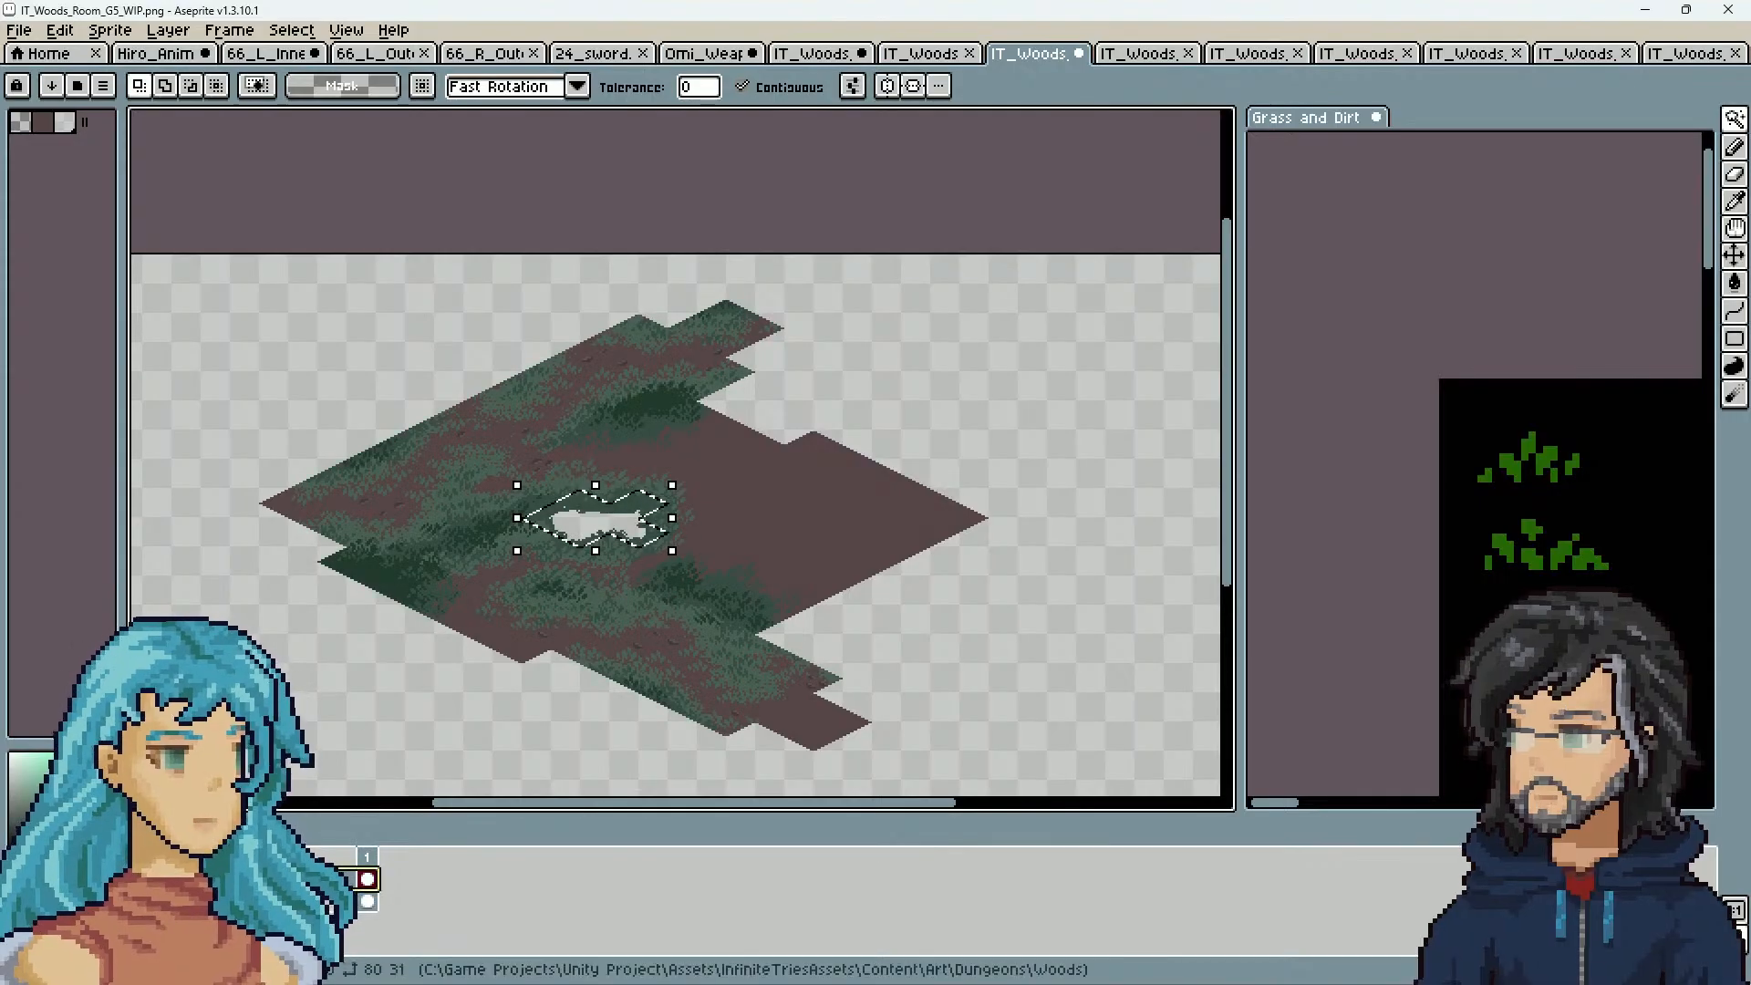
{"action": "key", "text": "b"}
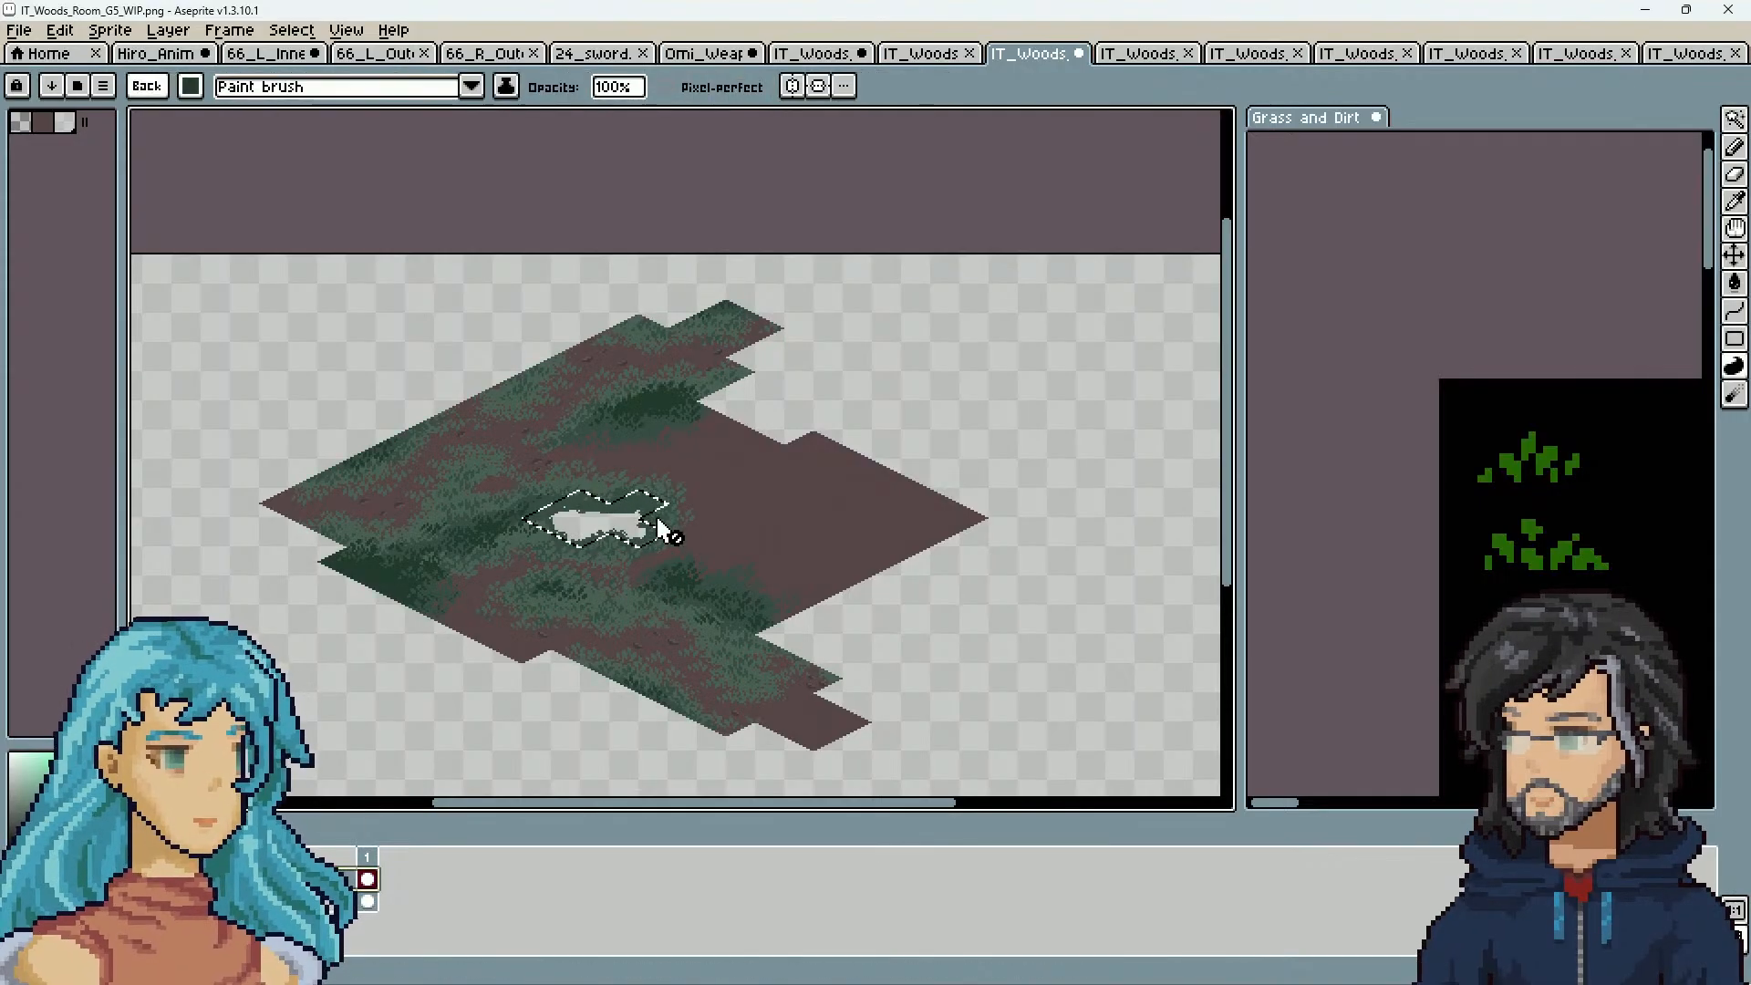
{"action": "scroll", "coordinate": [594, 539], "scroll_direction": "up", "scroll_amount": 2}
{"action": "scroll", "coordinate": [353, 695], "scroll_direction": "down", "scroll_amount": 2}
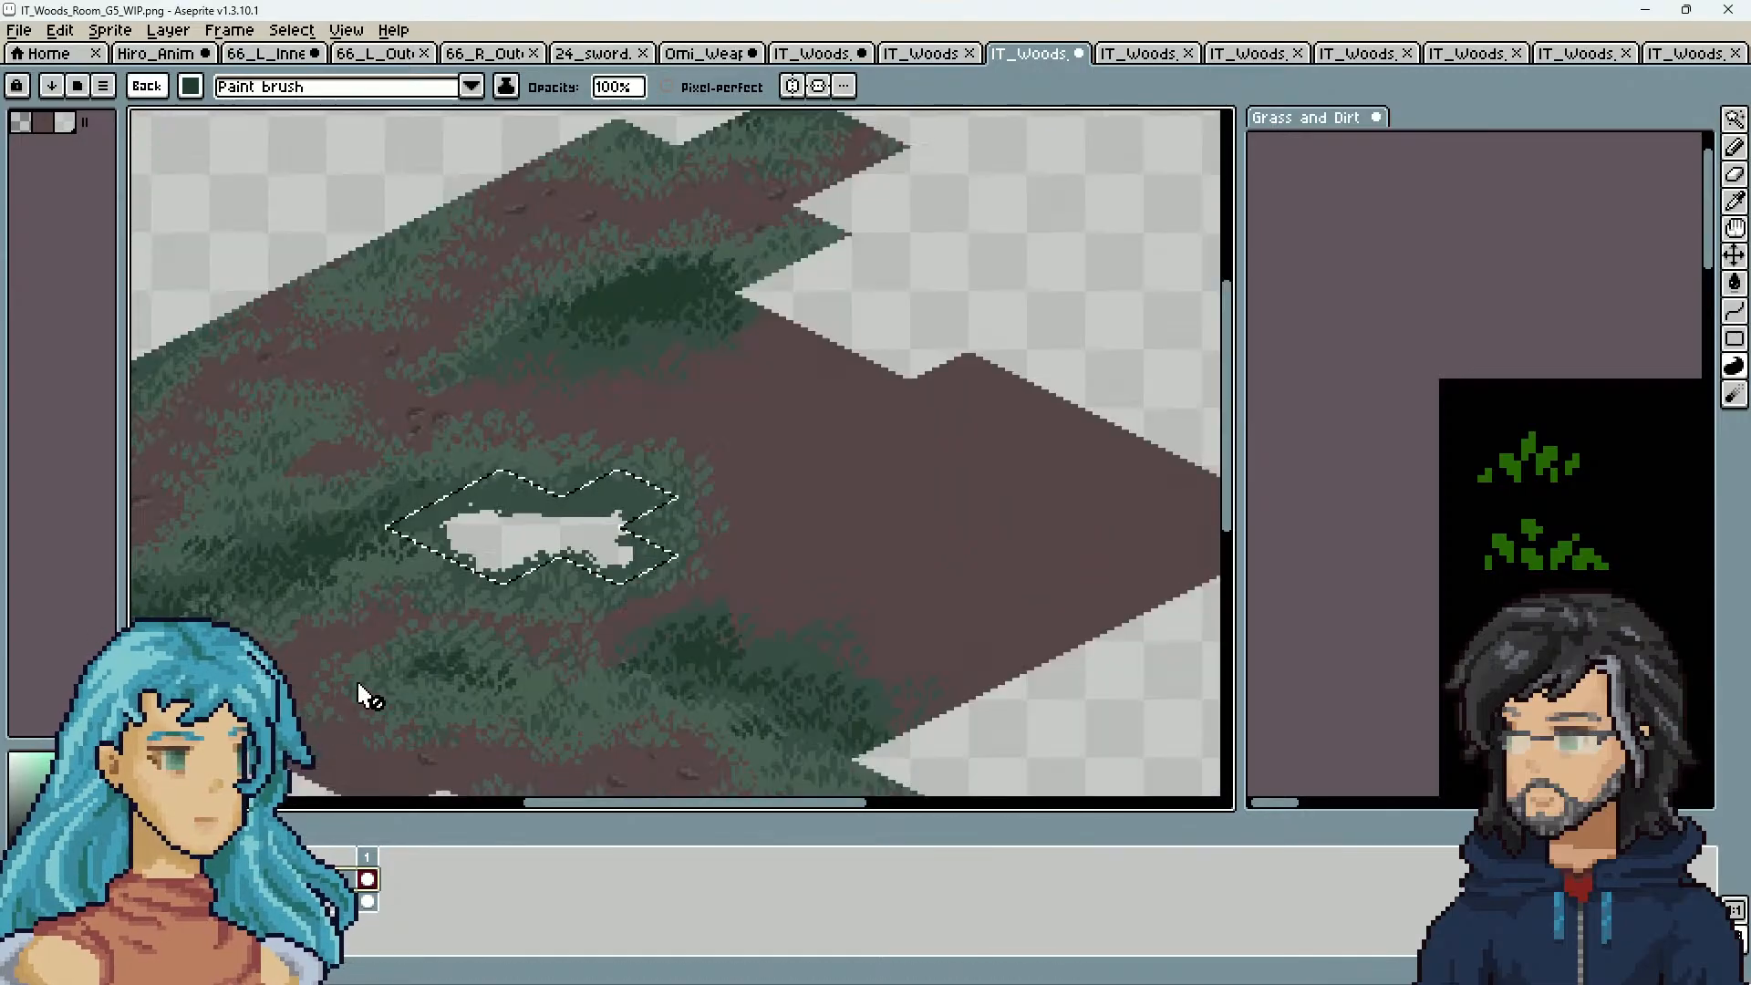
{"action": "scroll", "coordinate": [517, 566], "scroll_direction": "up", "scroll_amount": 1}
{"action": "key", "text": "ctrl+d"}
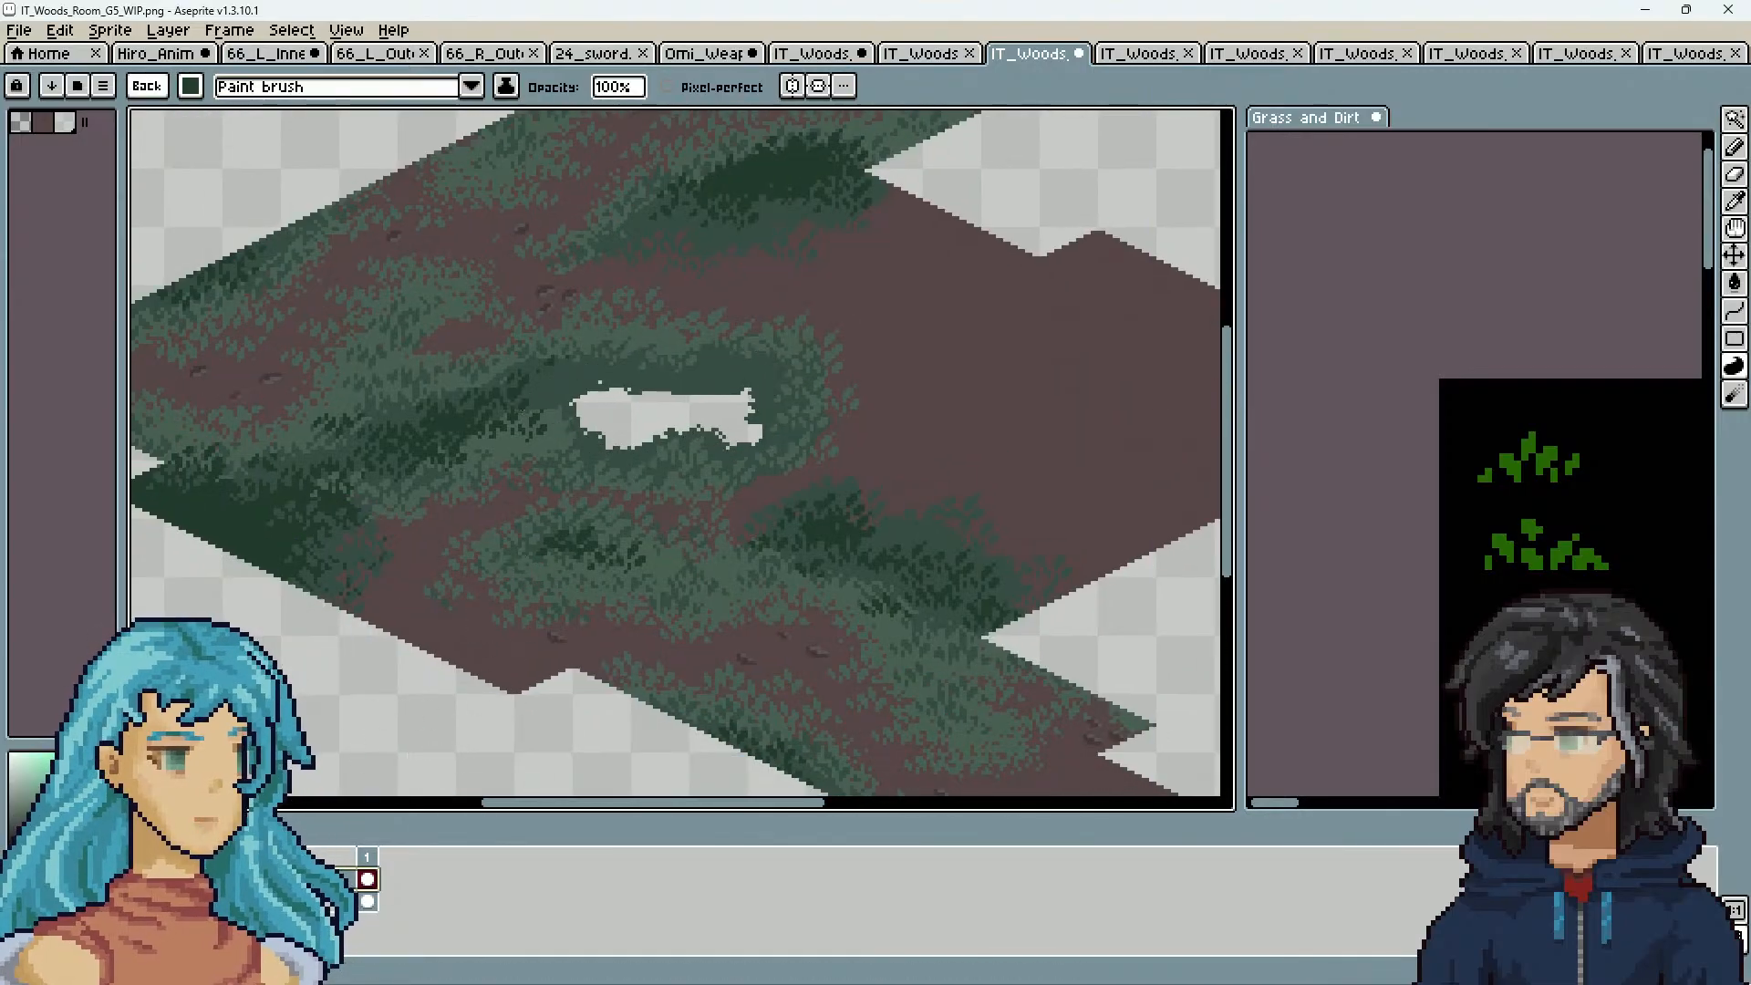
Return to the dirt layer and undo the grass tuft placed in its hole
{"action": "left_click", "coordinate": [18, 880]}
{"action": "left_click", "coordinate": [137, 901]}
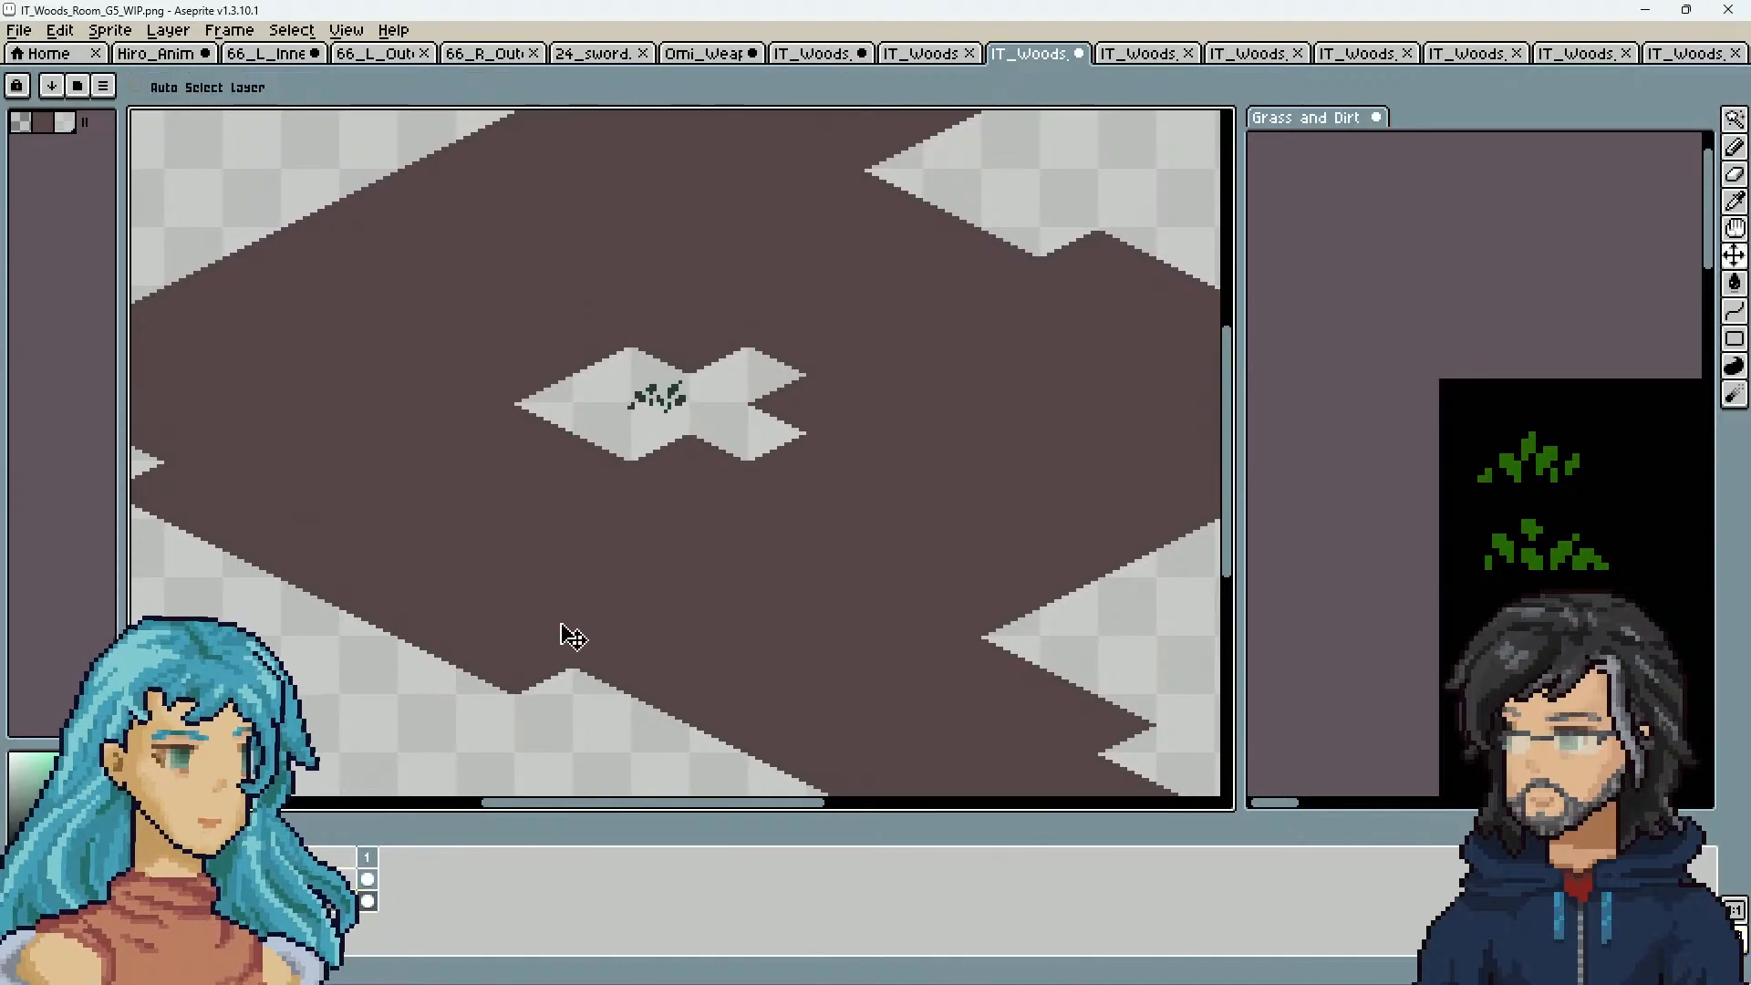
{"action": "key", "text": "ctrl+z"}
{"action": "key", "text": "ctrl"}
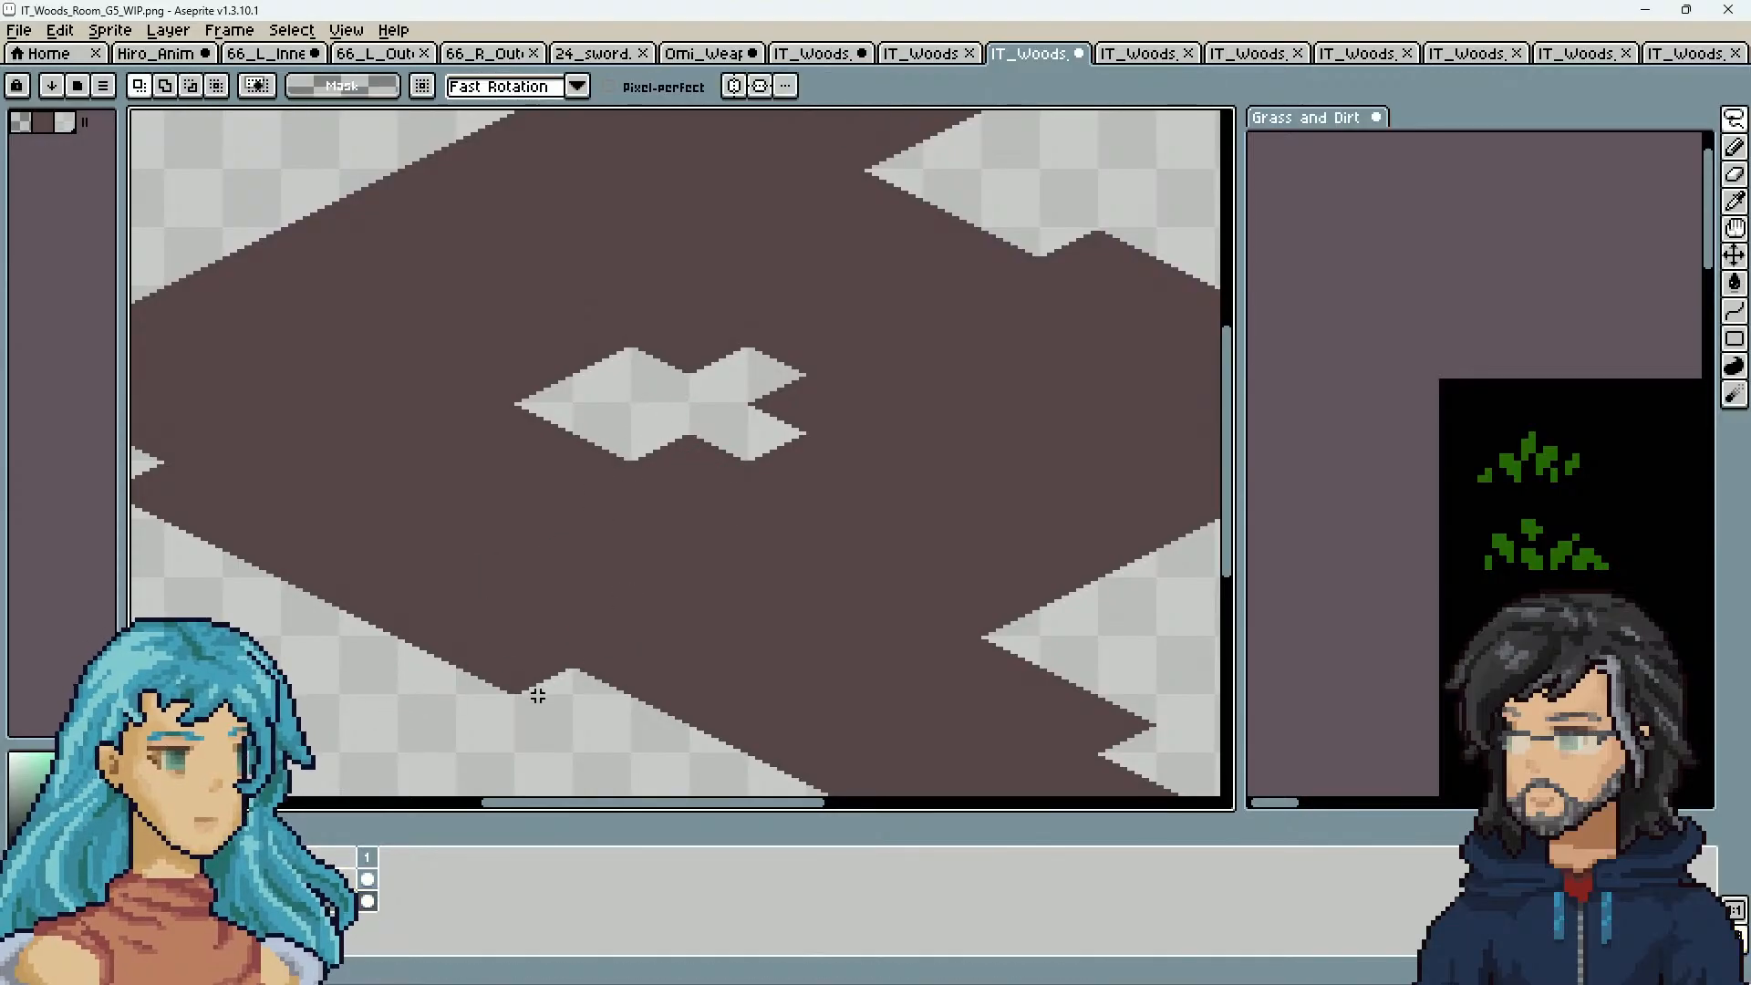
Select the hole in the dirt layer with the Magic Wand and erase the grass inside that selection on the grass layer
{"action": "key", "text": "w"}
{"action": "left_click", "coordinate": [109, 879]}
{"action": "left_click", "coordinate": [18, 879]}
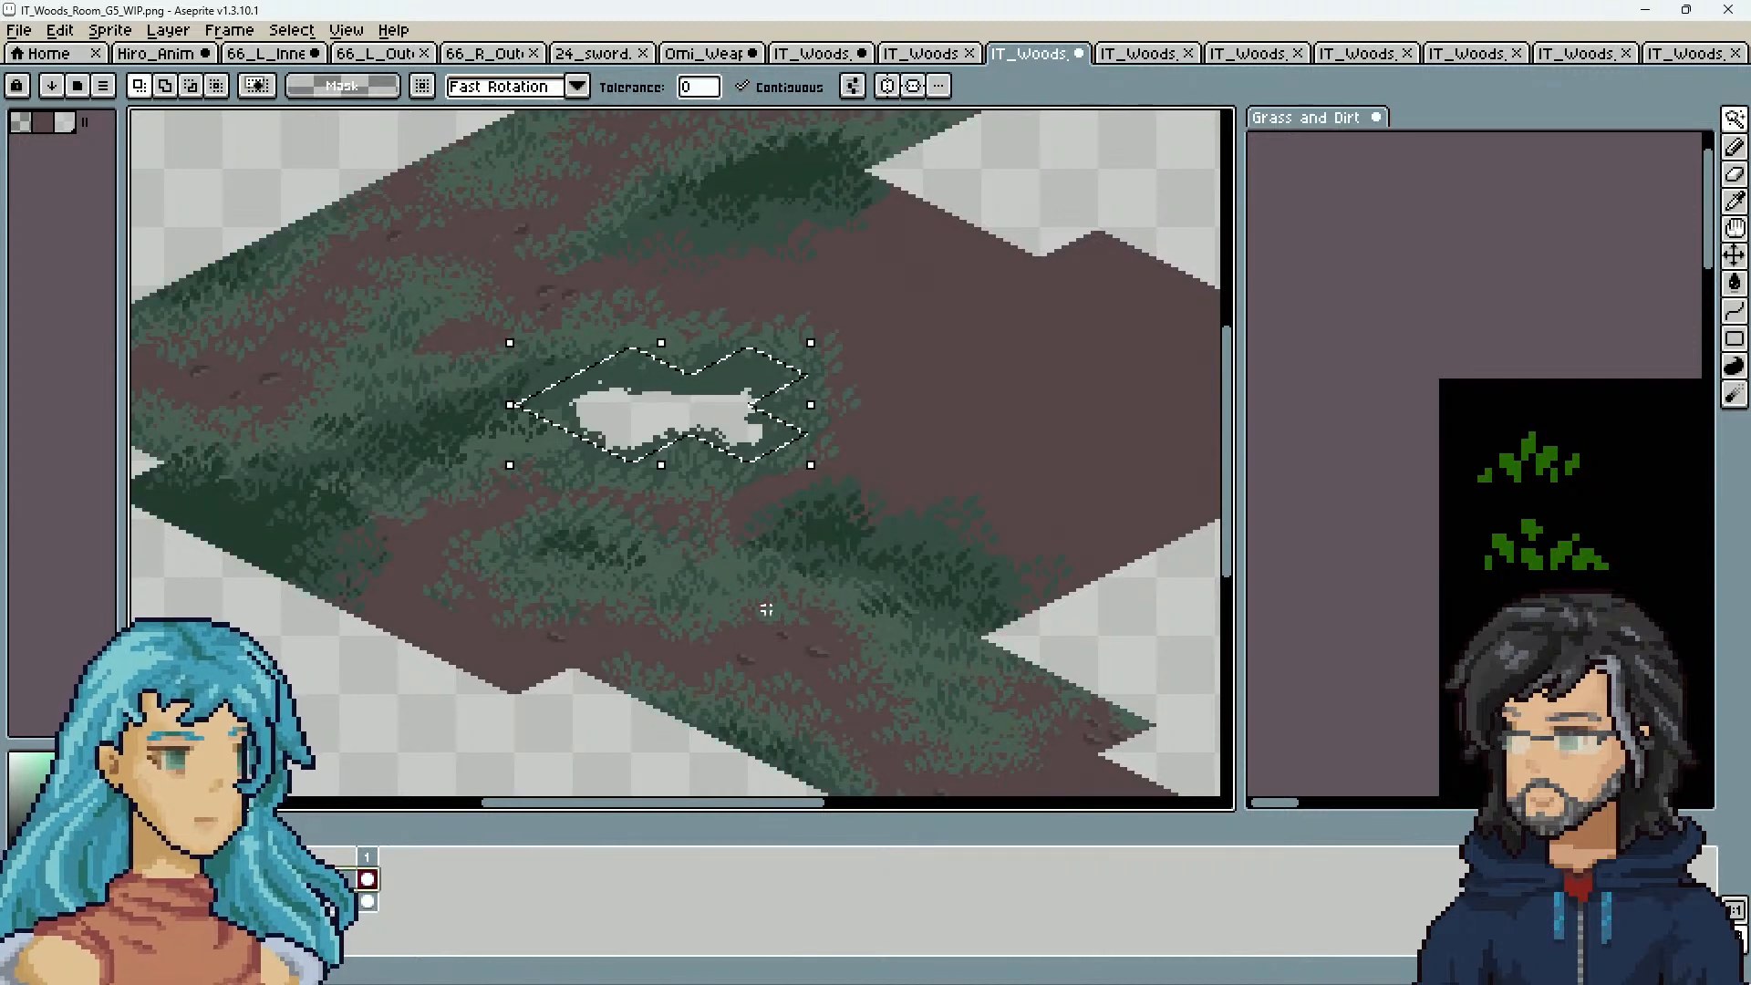
{"action": "left_click", "coordinate": [1735, 175]}
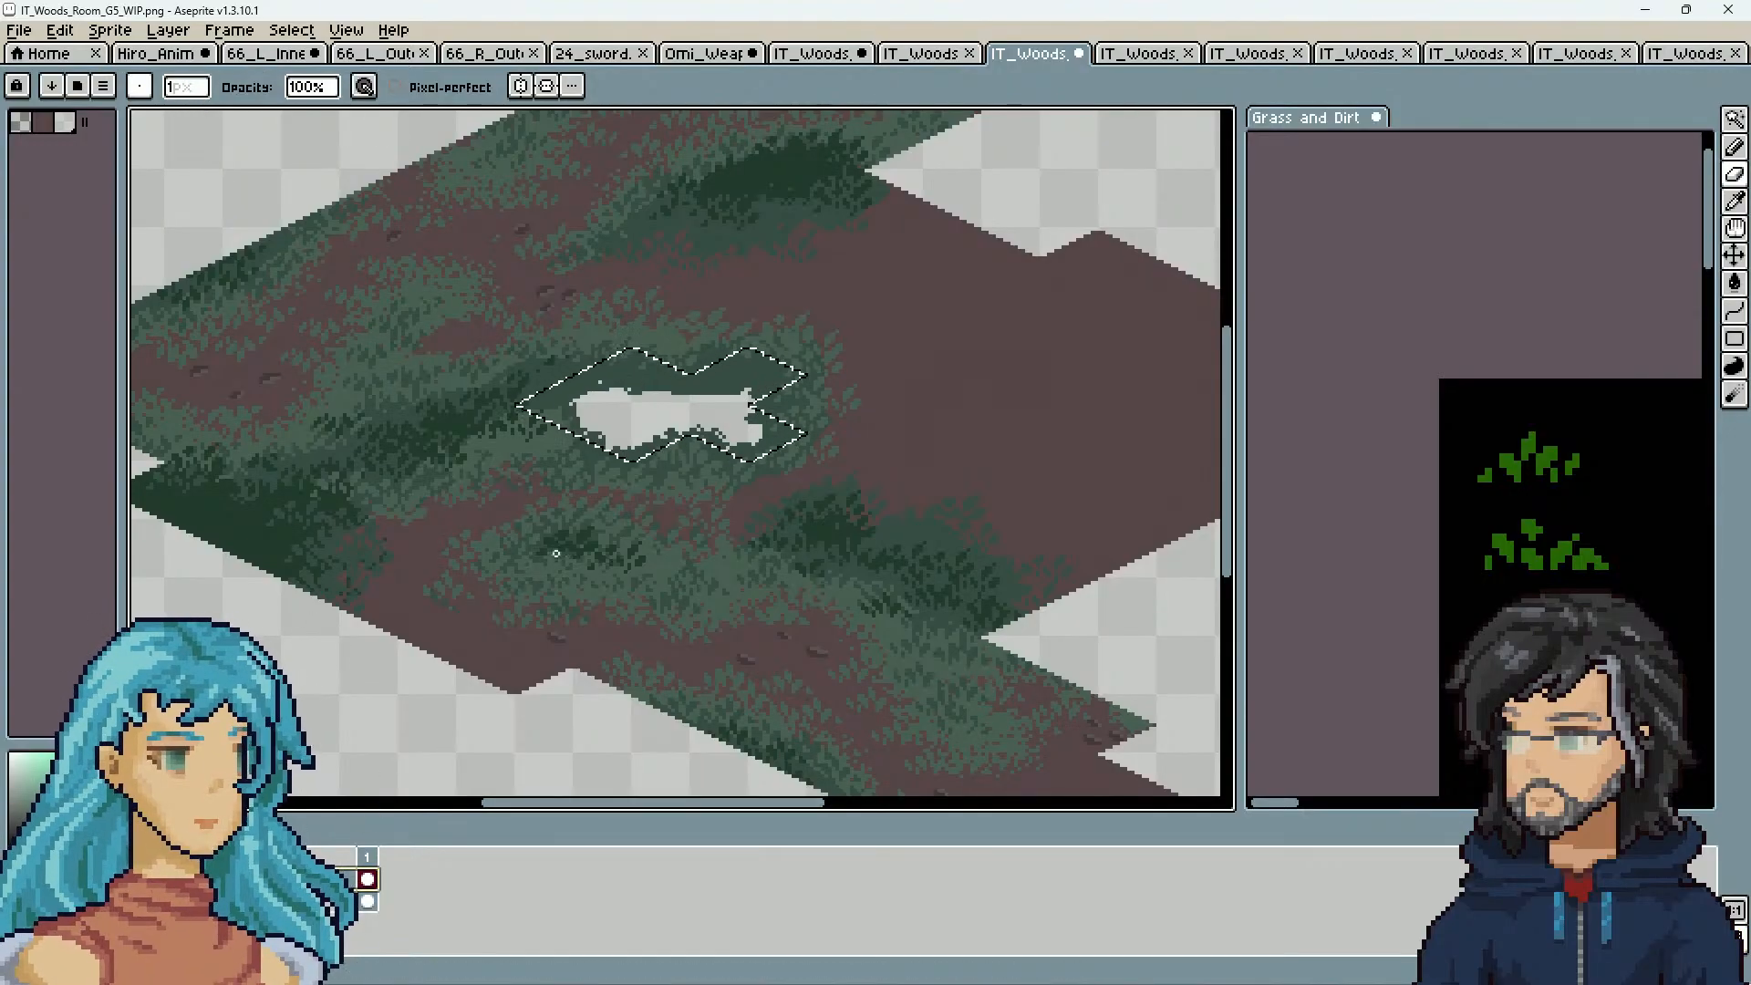
{"action": "scroll", "coordinate": [757, 377], "scroll_direction": "down", "scroll_amount": 3}
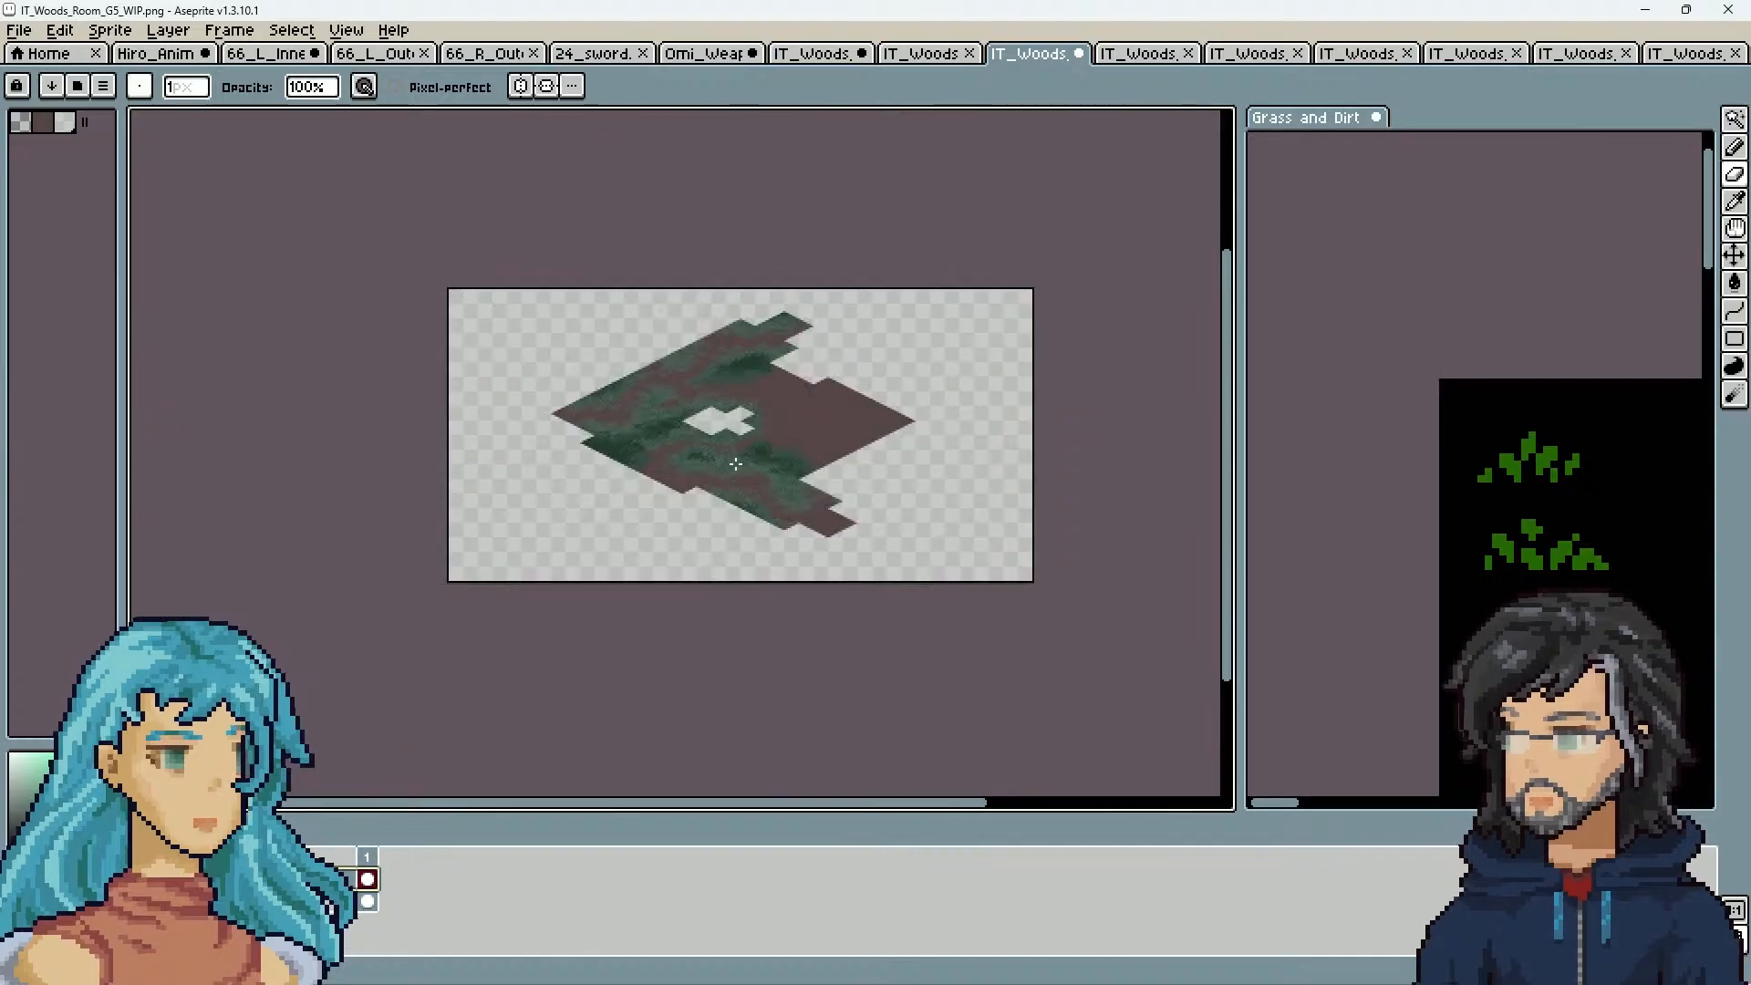
{"action": "scroll", "coordinate": [743, 474], "scroll_direction": "up", "scroll_amount": 2}
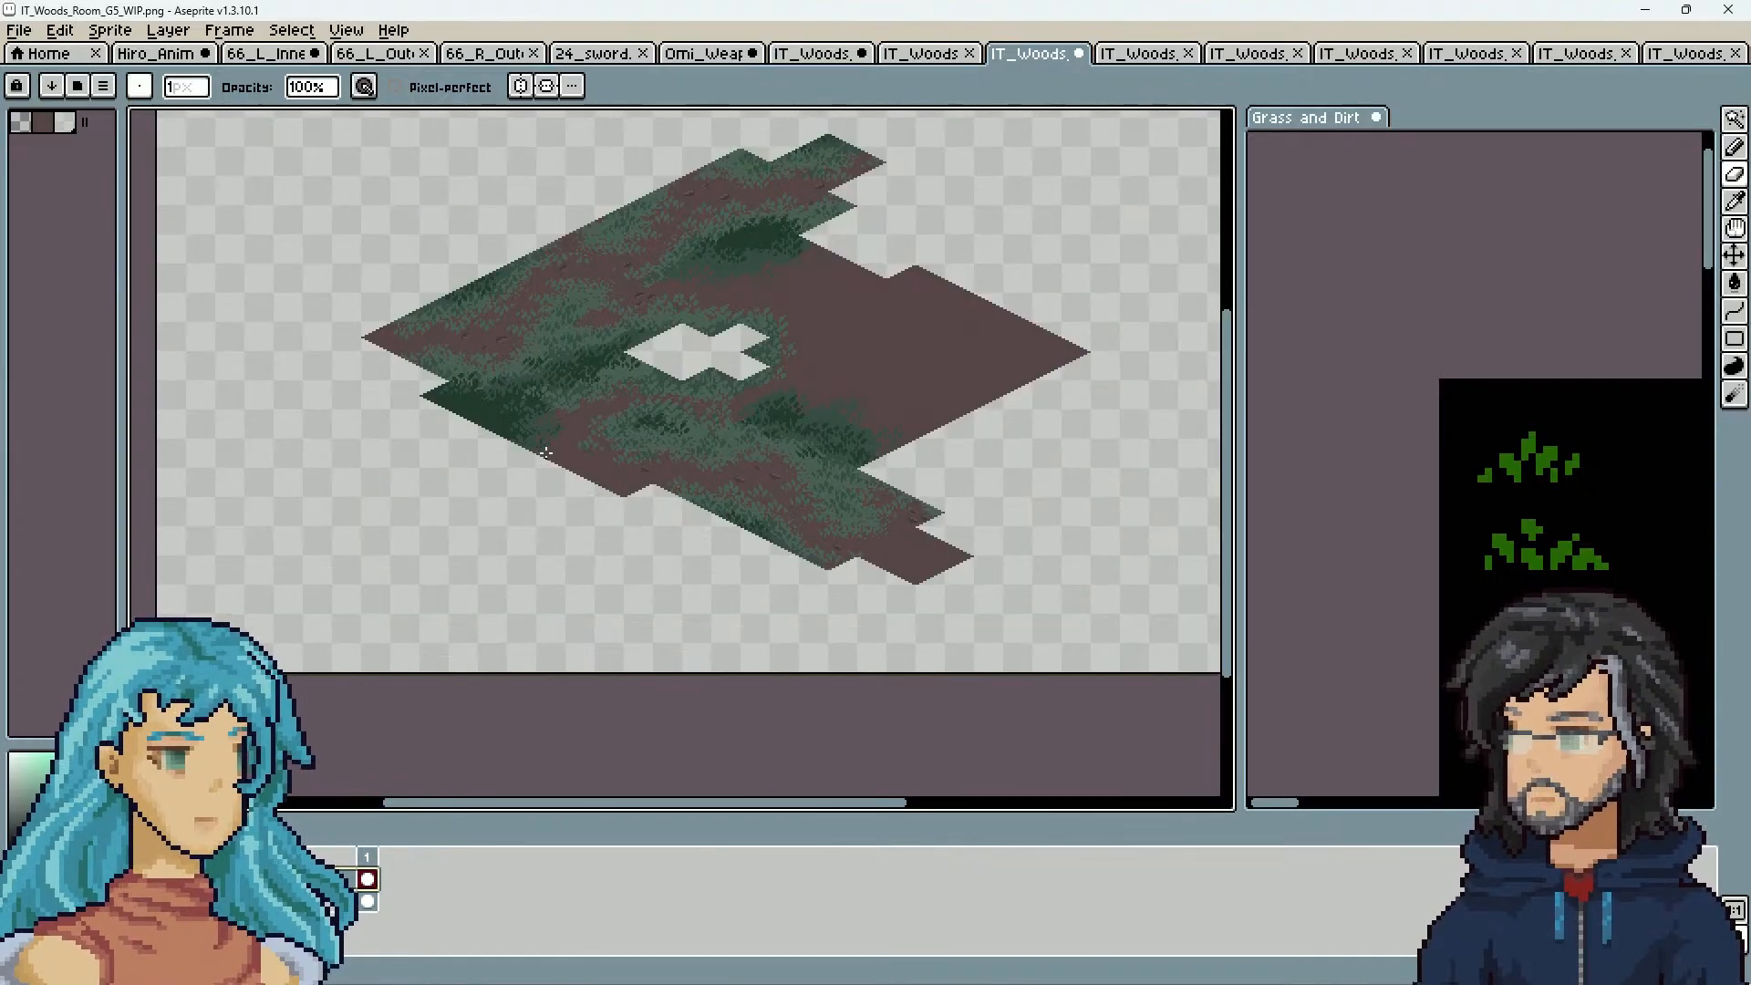
Recentre the room artwork and save IT_Woods_Room_G5_WIP.png
{"action": "left_click_drag", "start_coordinate": [739, 323], "coordinate": [680, 364]}
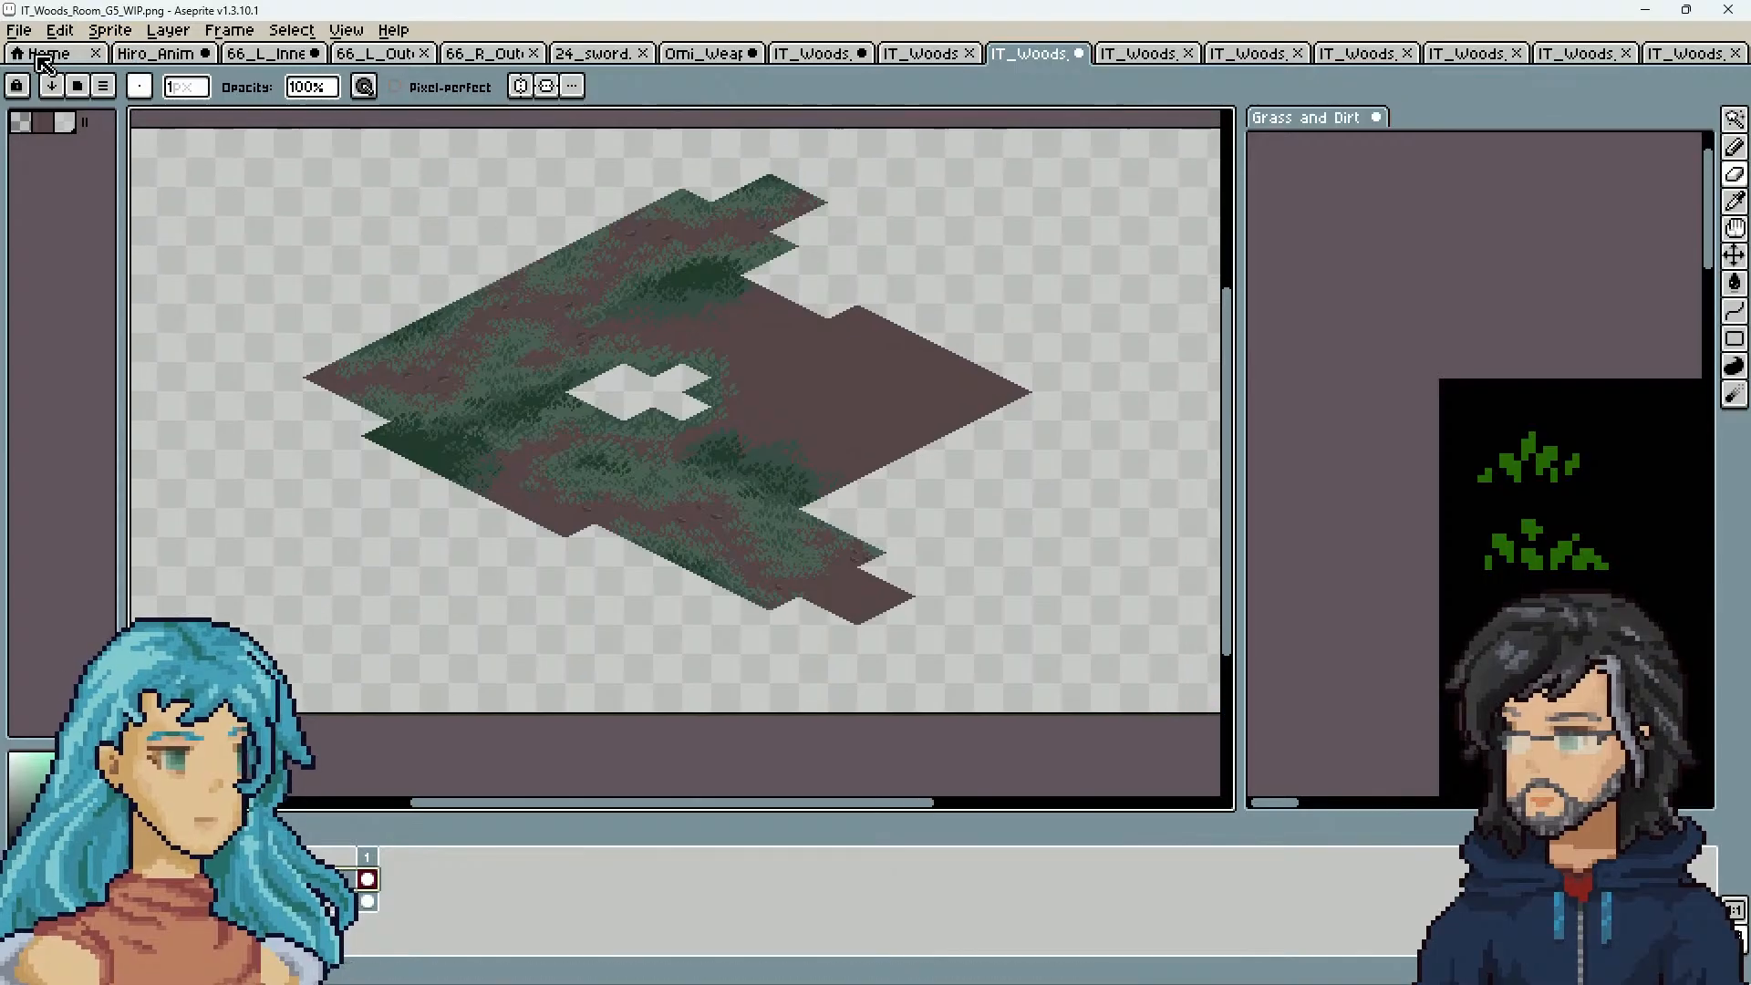
{"action": "left_click", "coordinate": [18, 30]}
{"action": "left_click", "coordinate": [50, 123]}
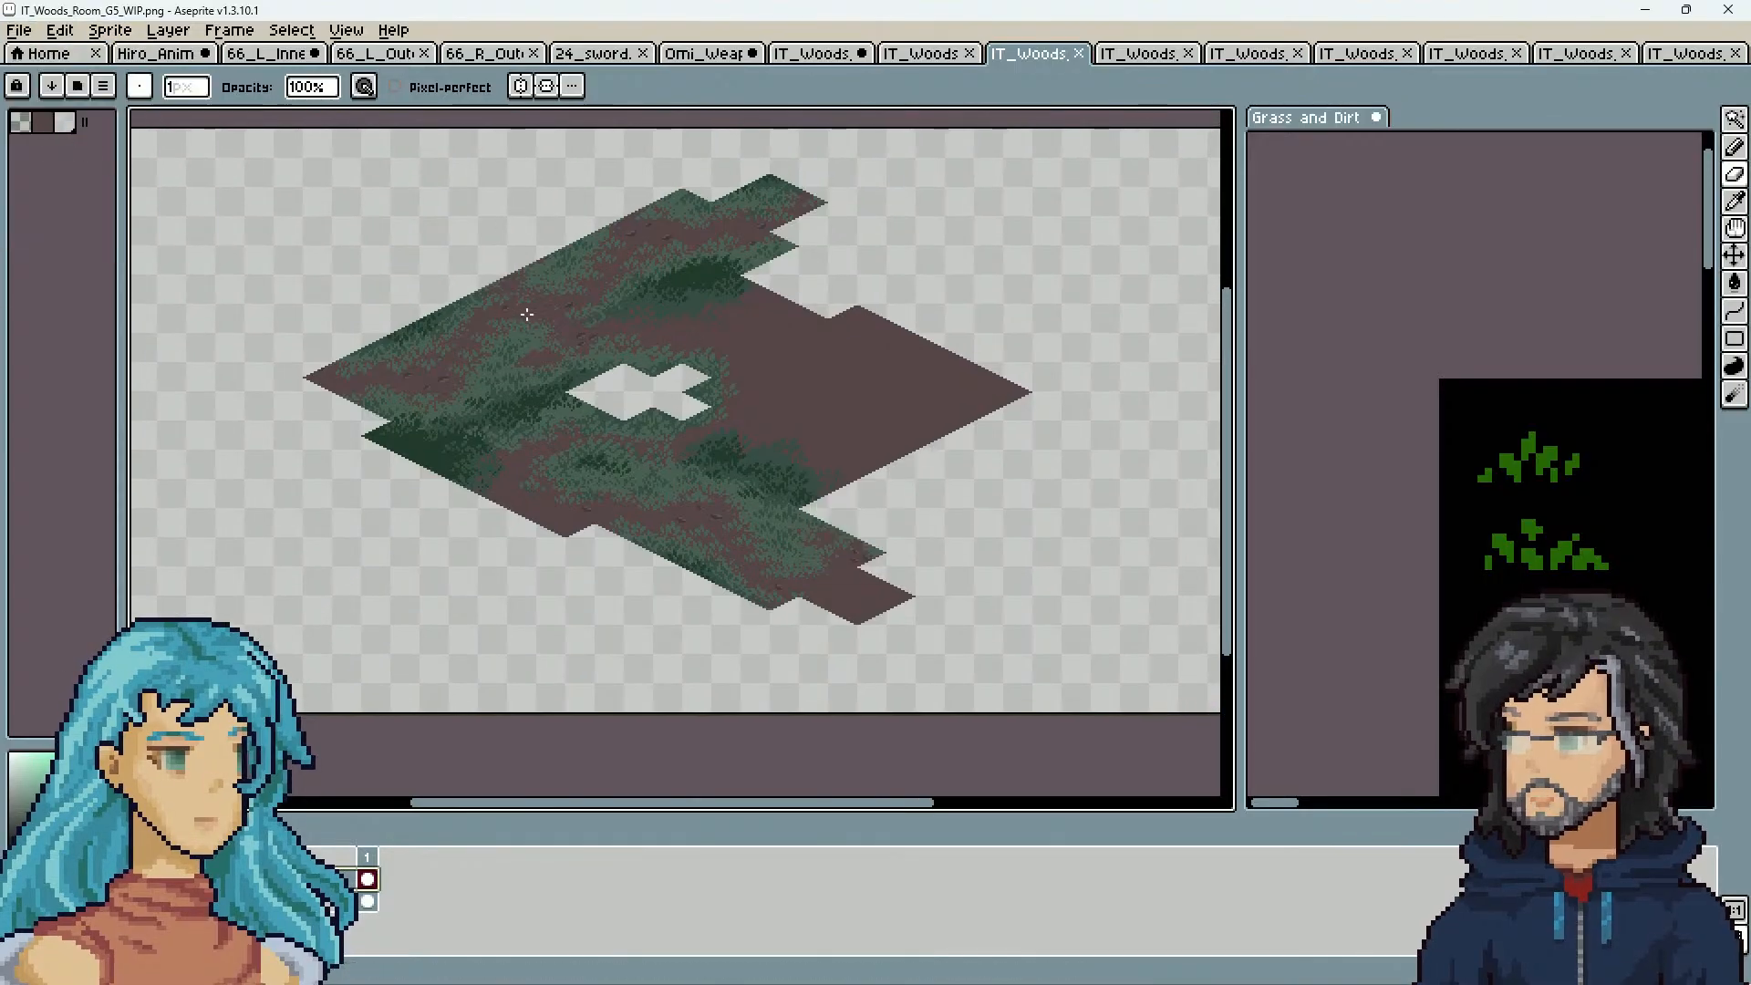